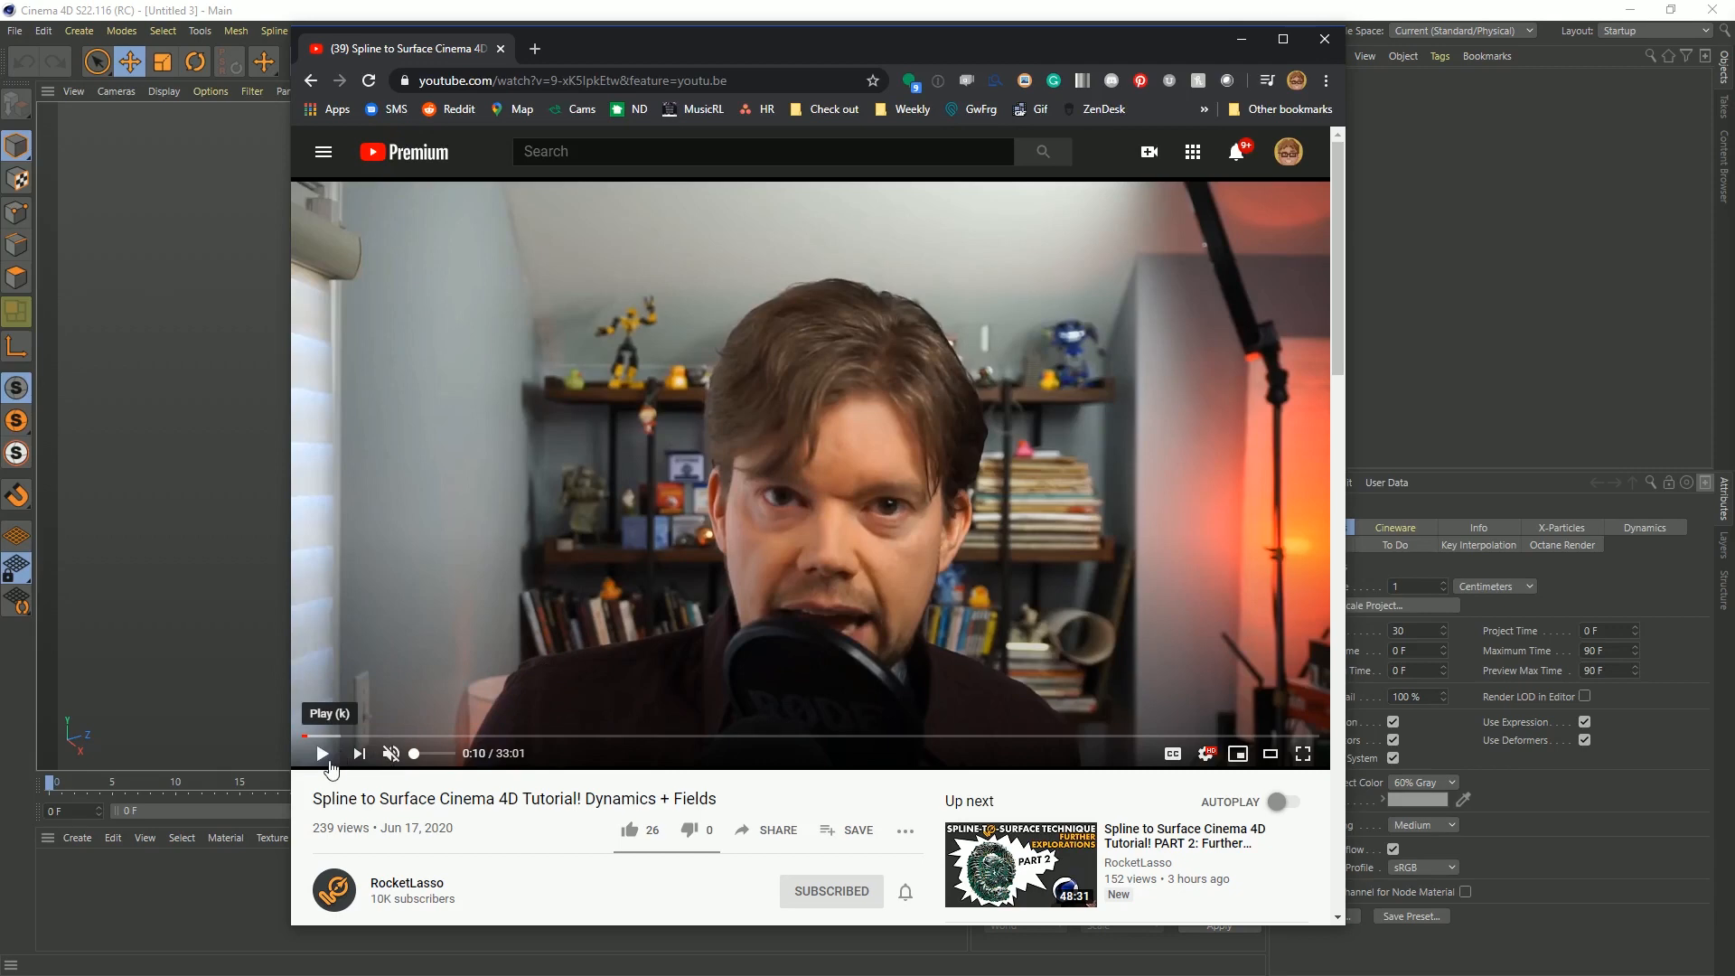
Play the spline-to-surface tutorial video and skip ahead through its sections to preview the technique, pausing near 29:44.
click(326, 760)
key(l)
key(l)
key(l)
key(l)
key(l)
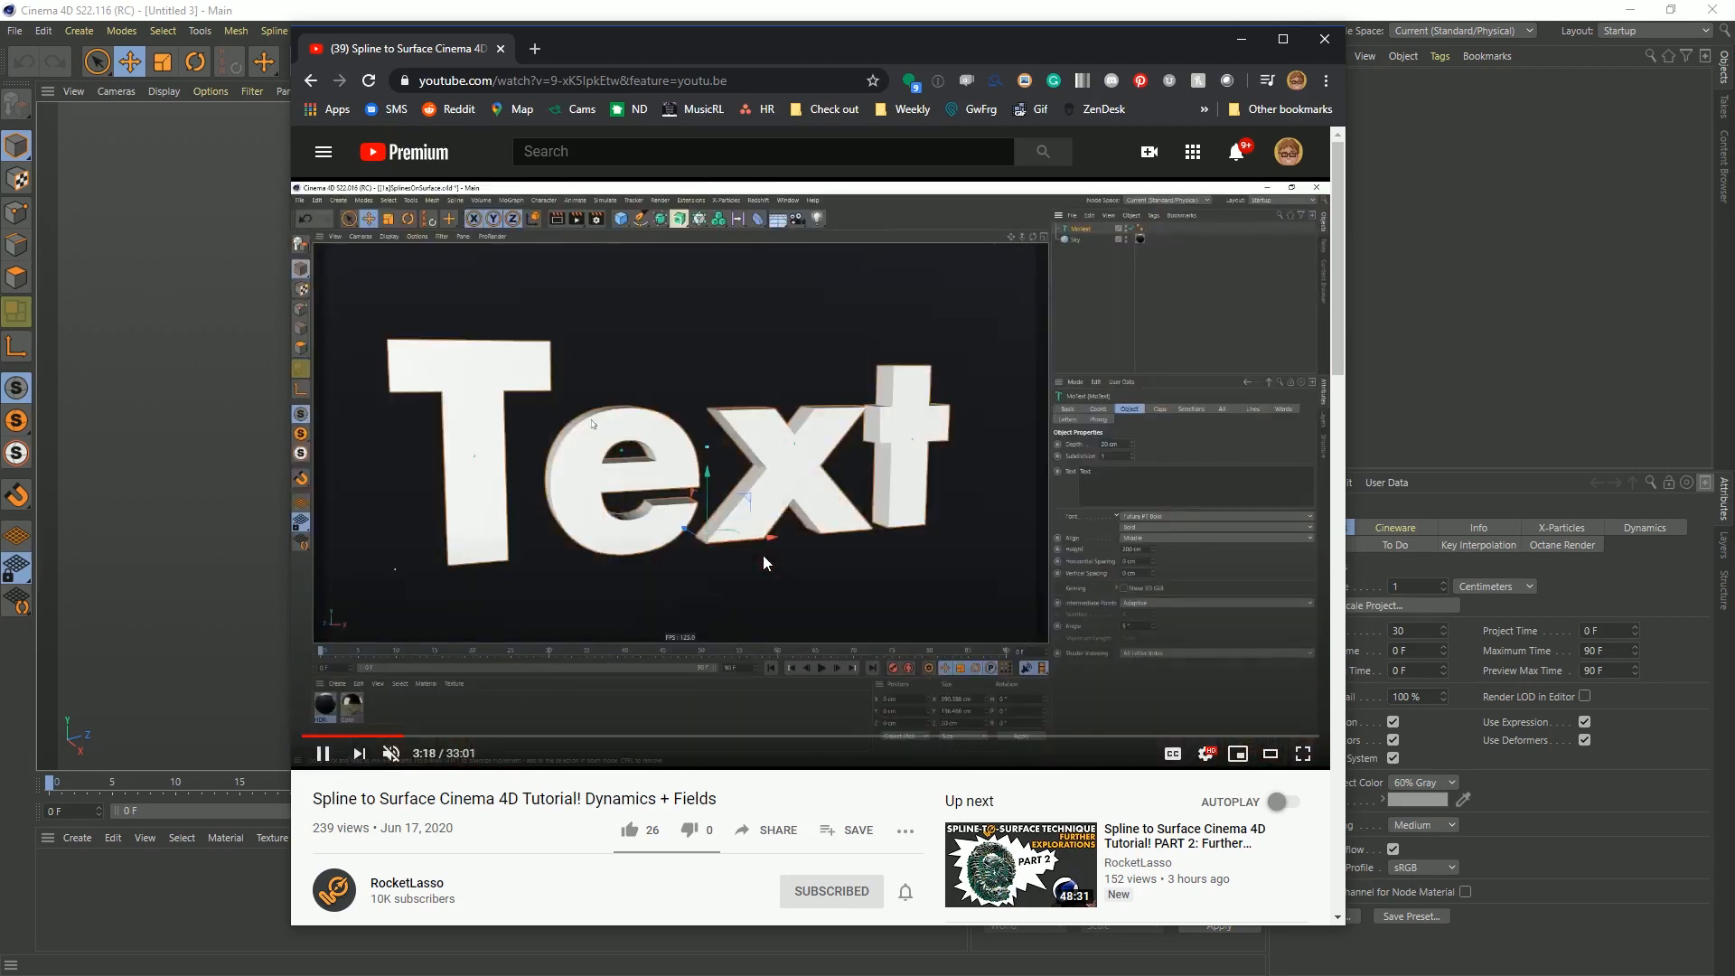
key(3)
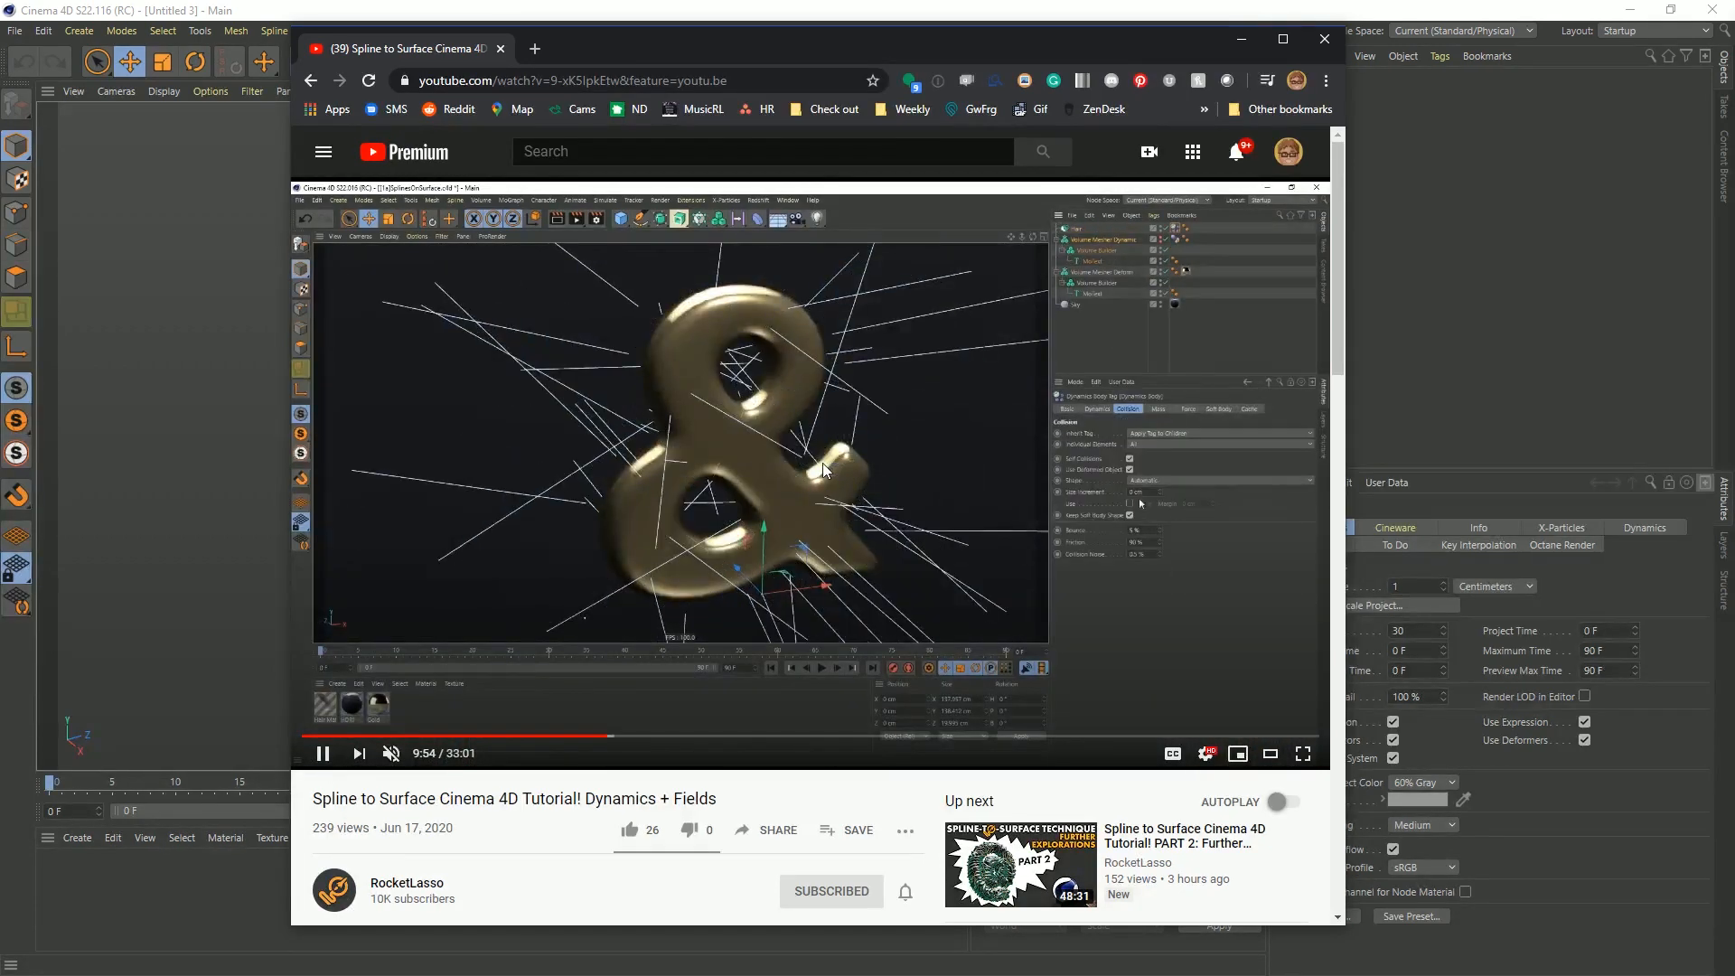
key(5)
key(6)
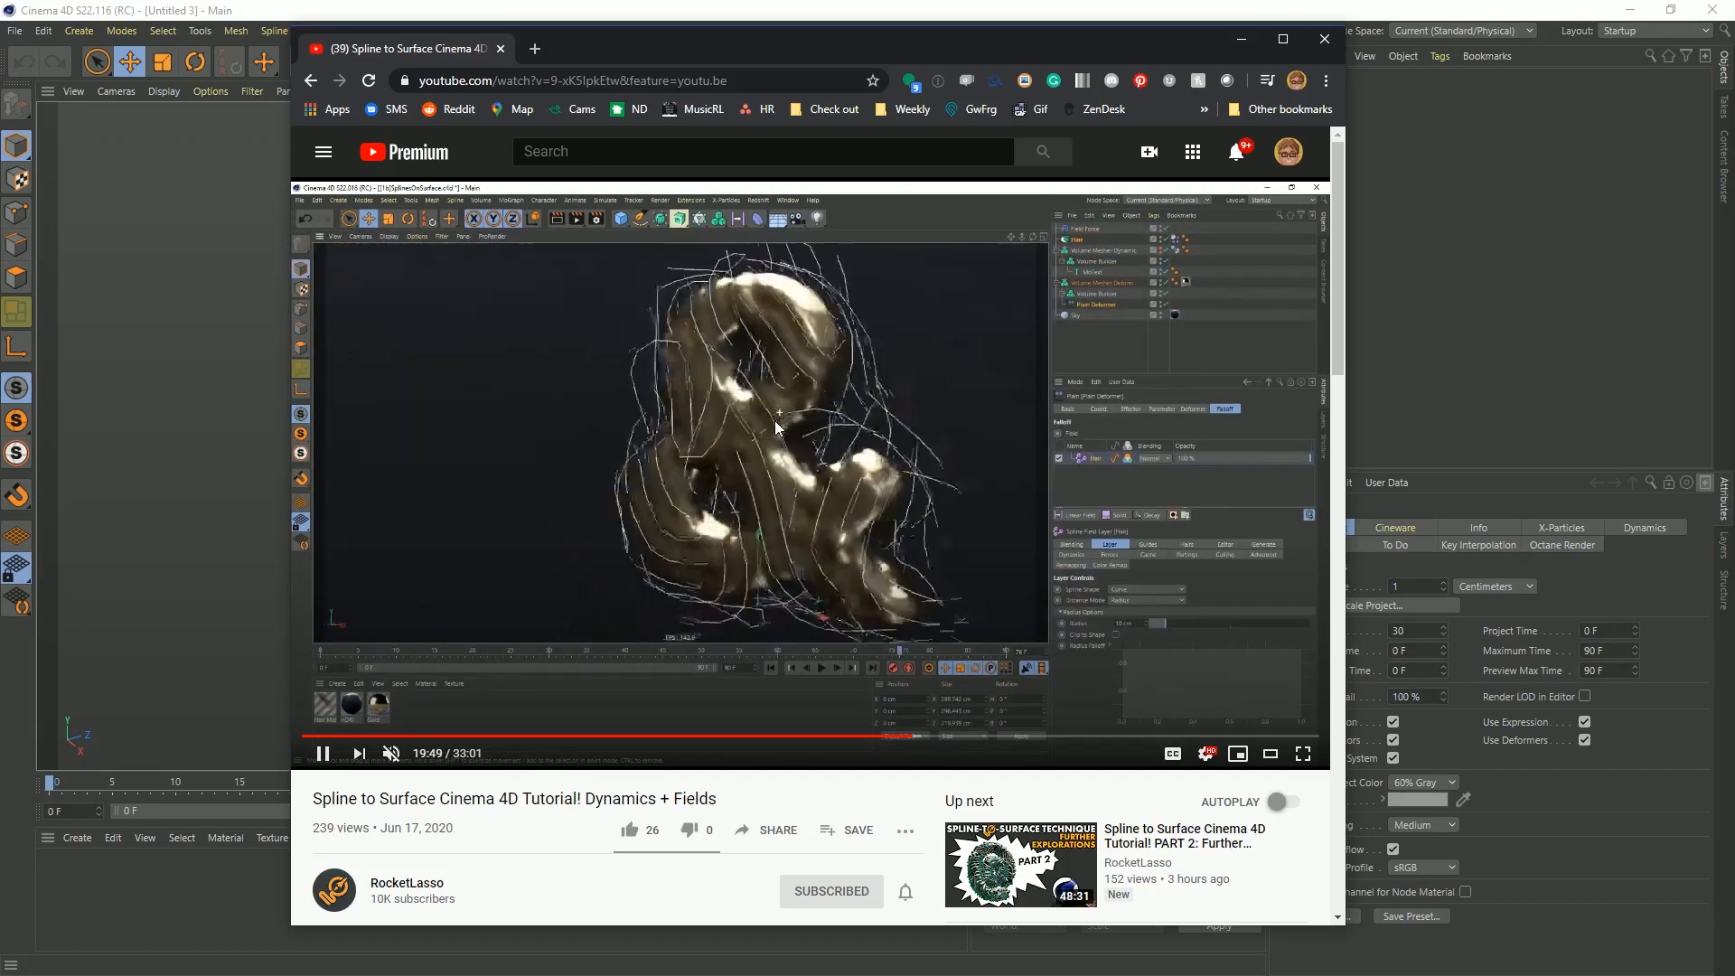
key(7)
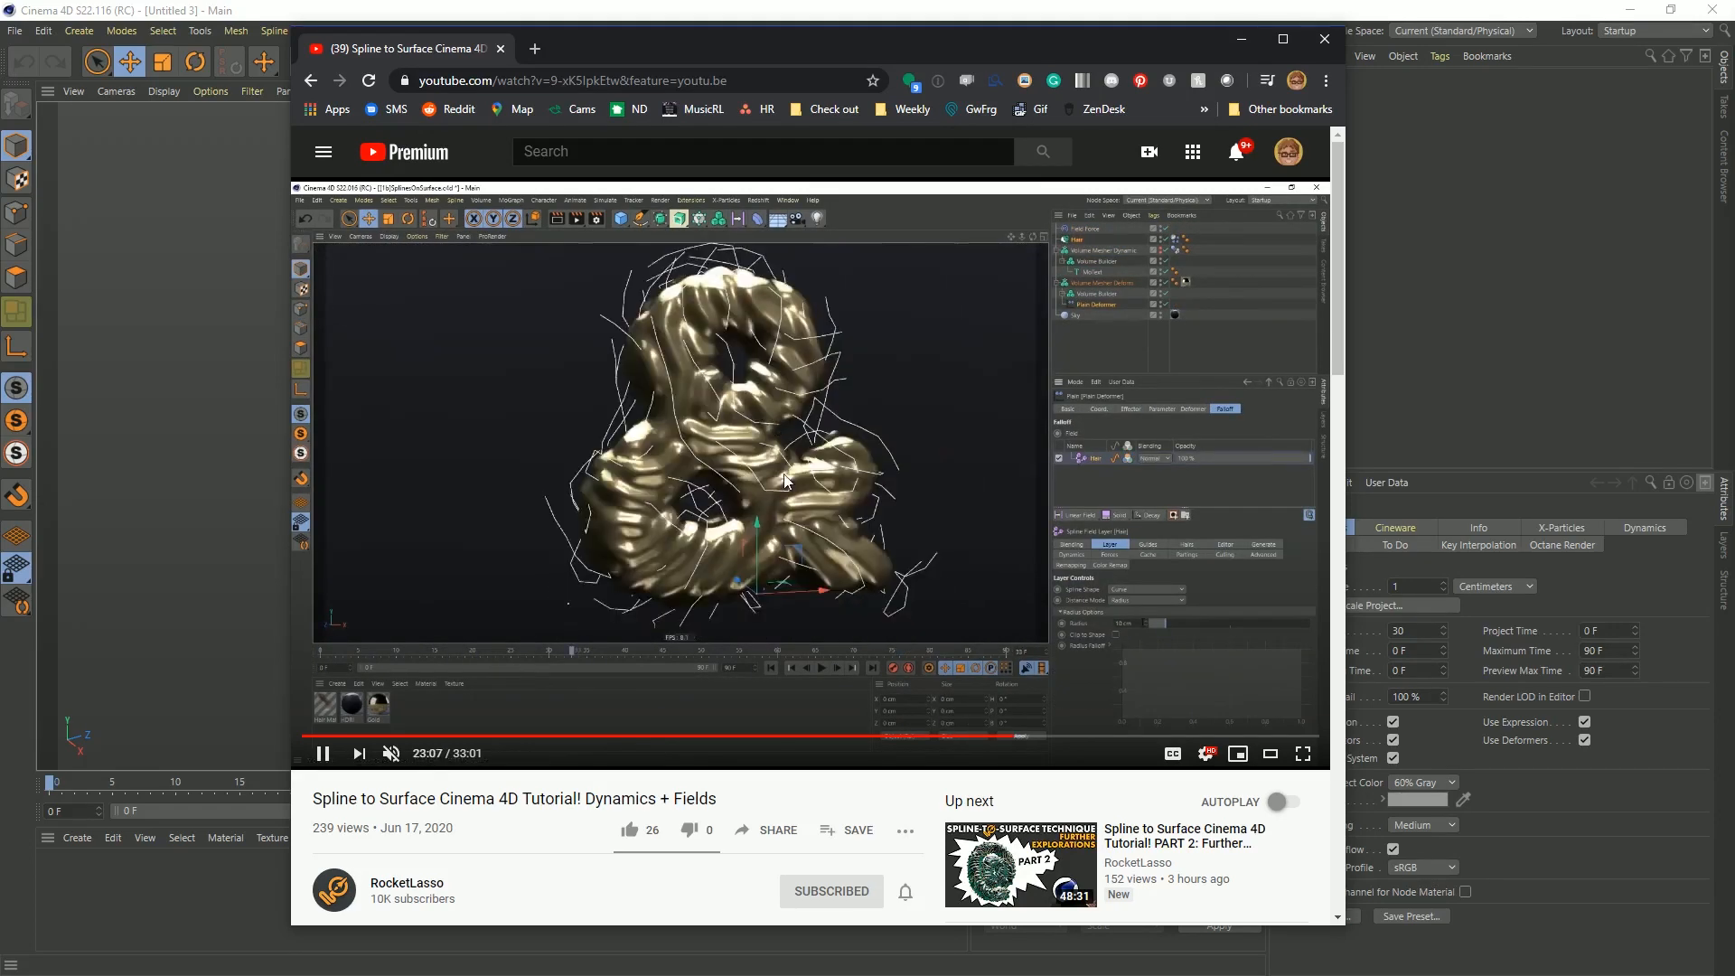
key(9)
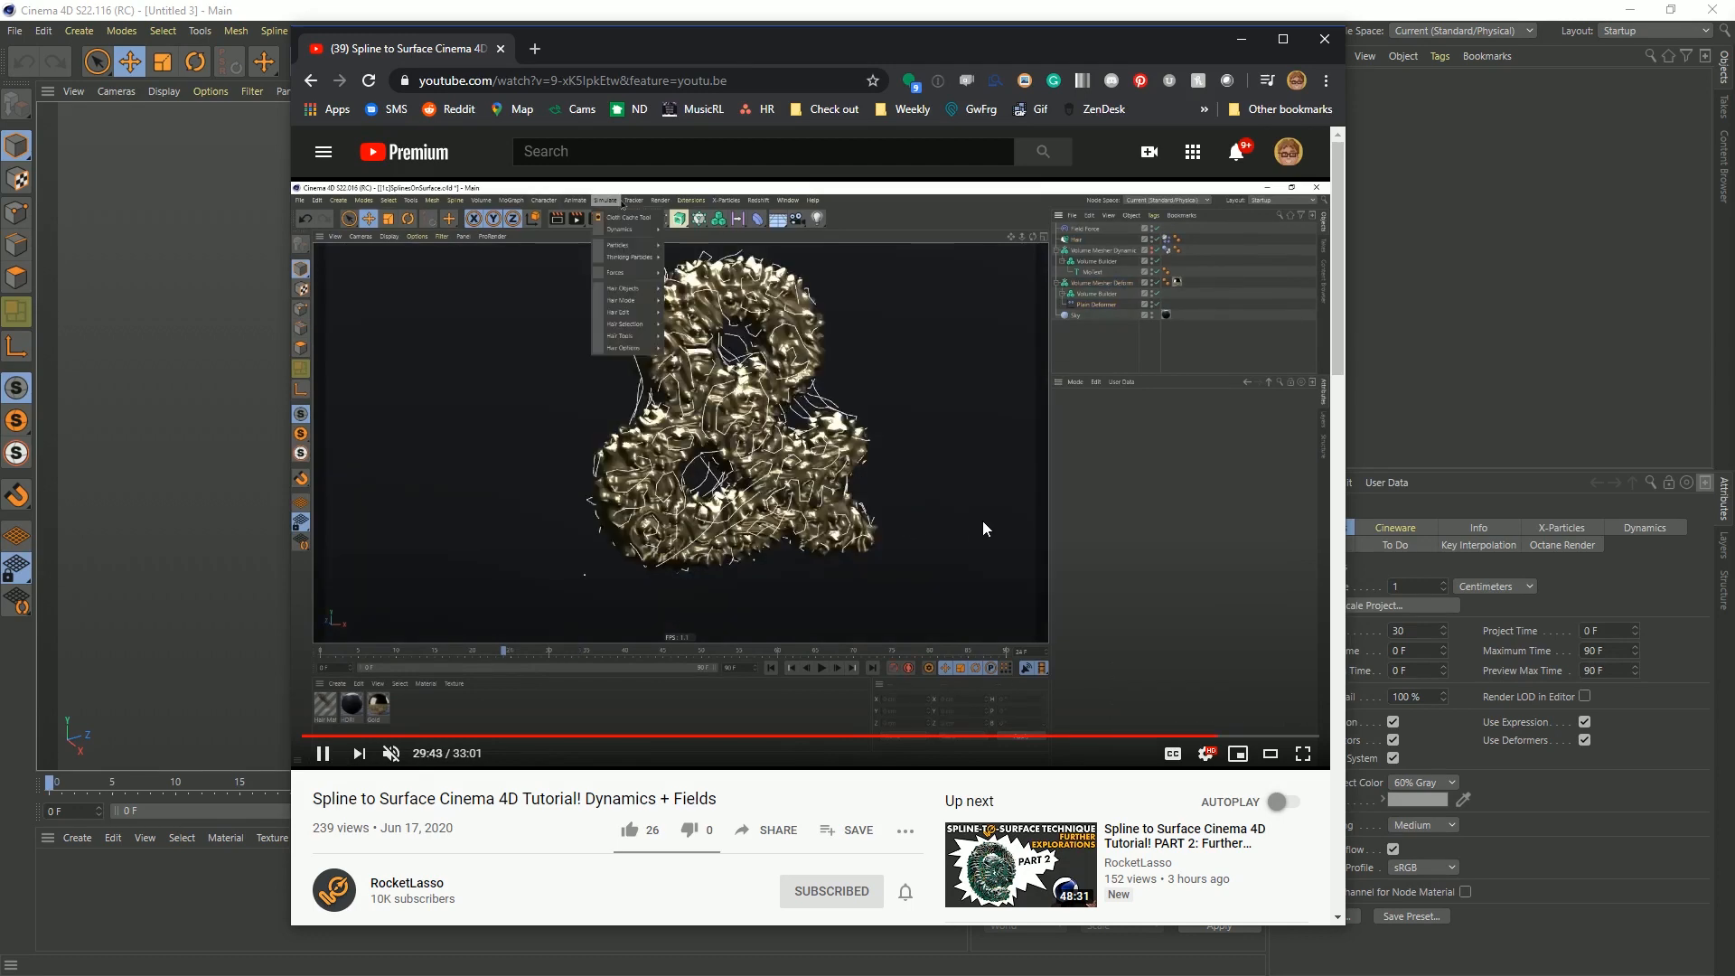
key(k)
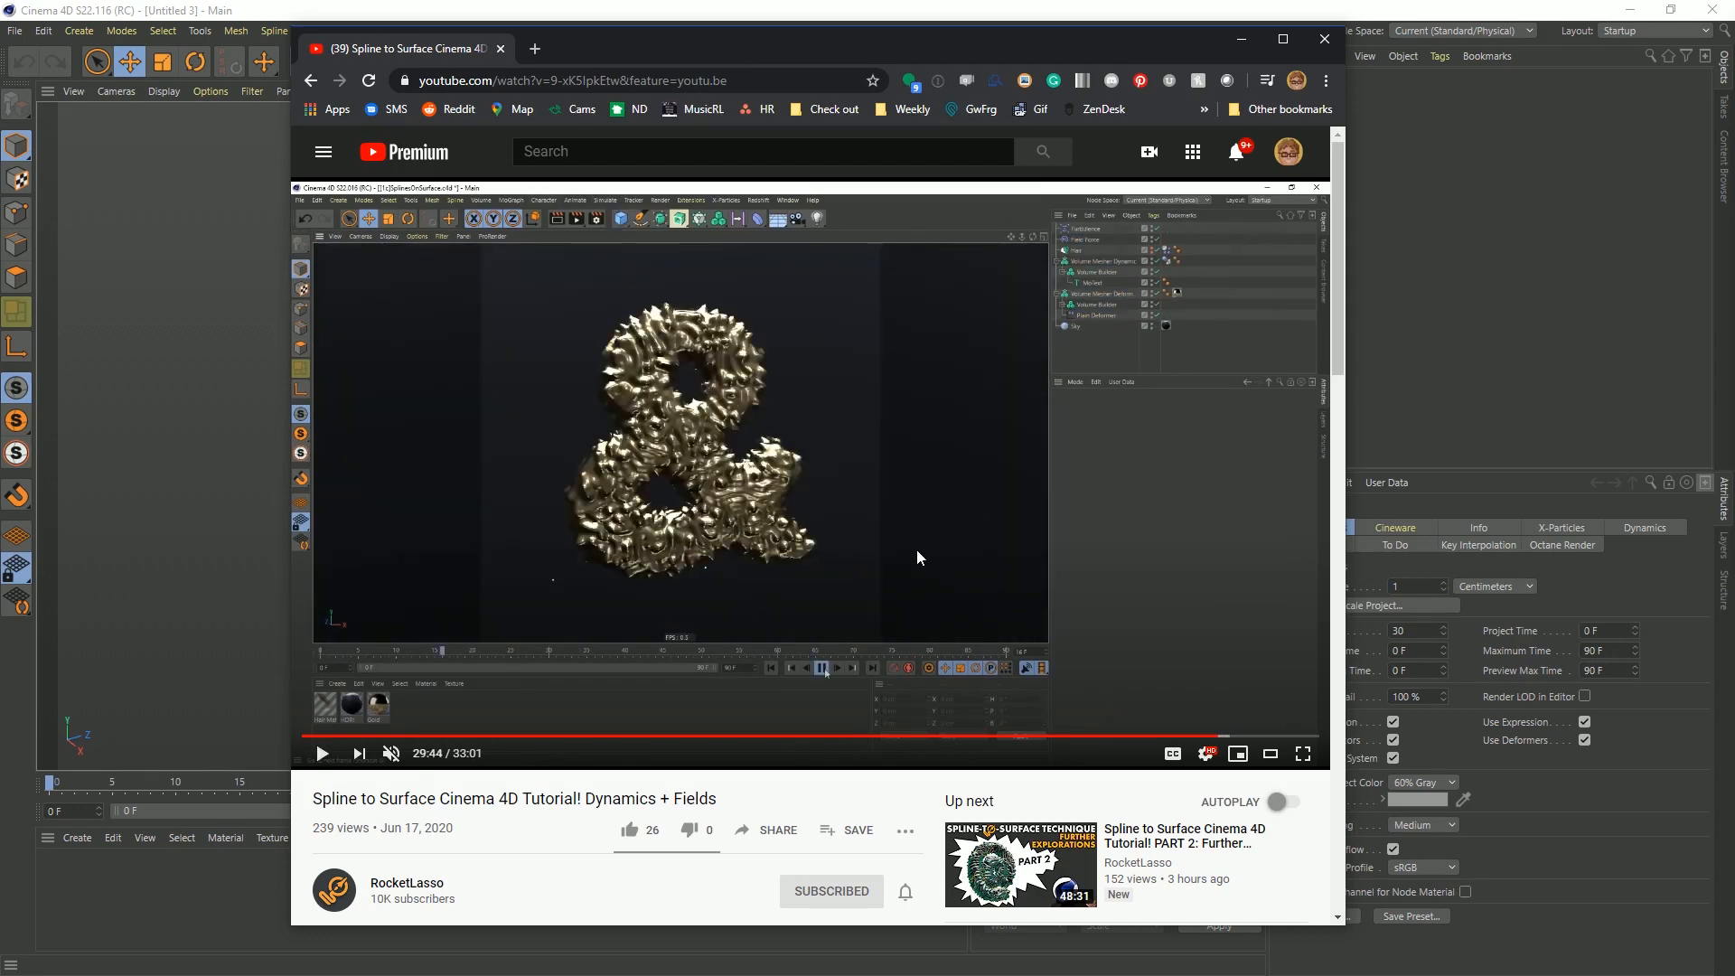
Look over the description and comments below the paused tutorial video.
scroll(608, 594, down, 3)
scroll(569, 565, up, 1)
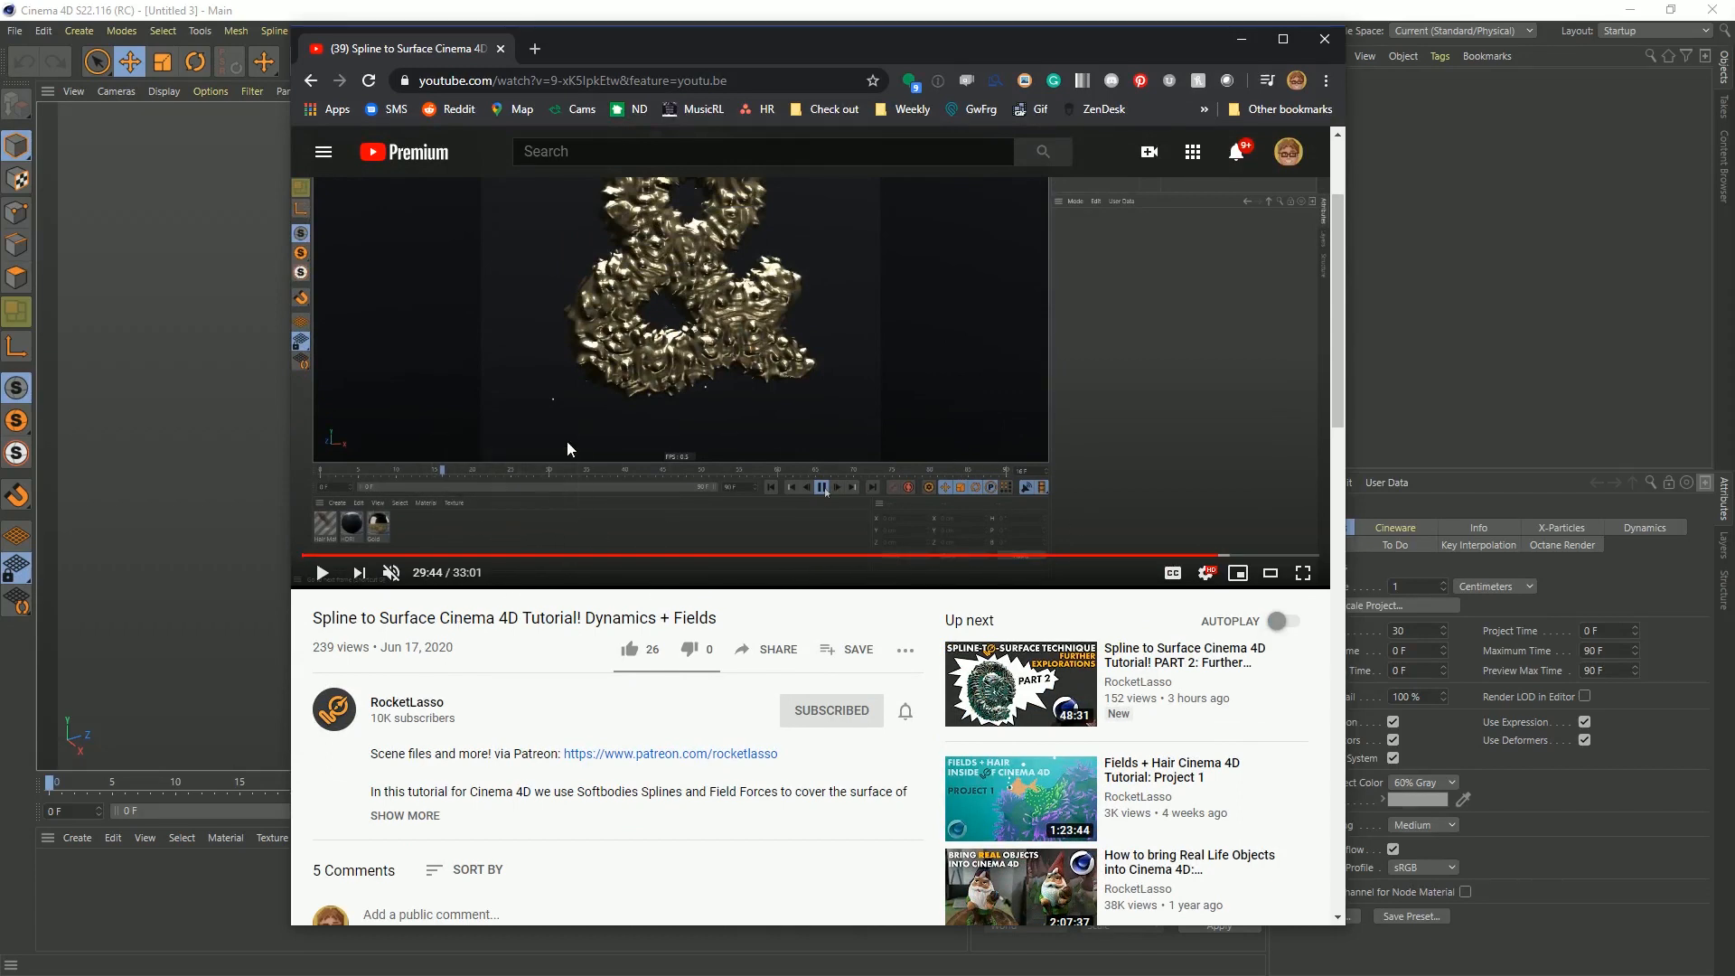
scroll(833, 362, up, 2)
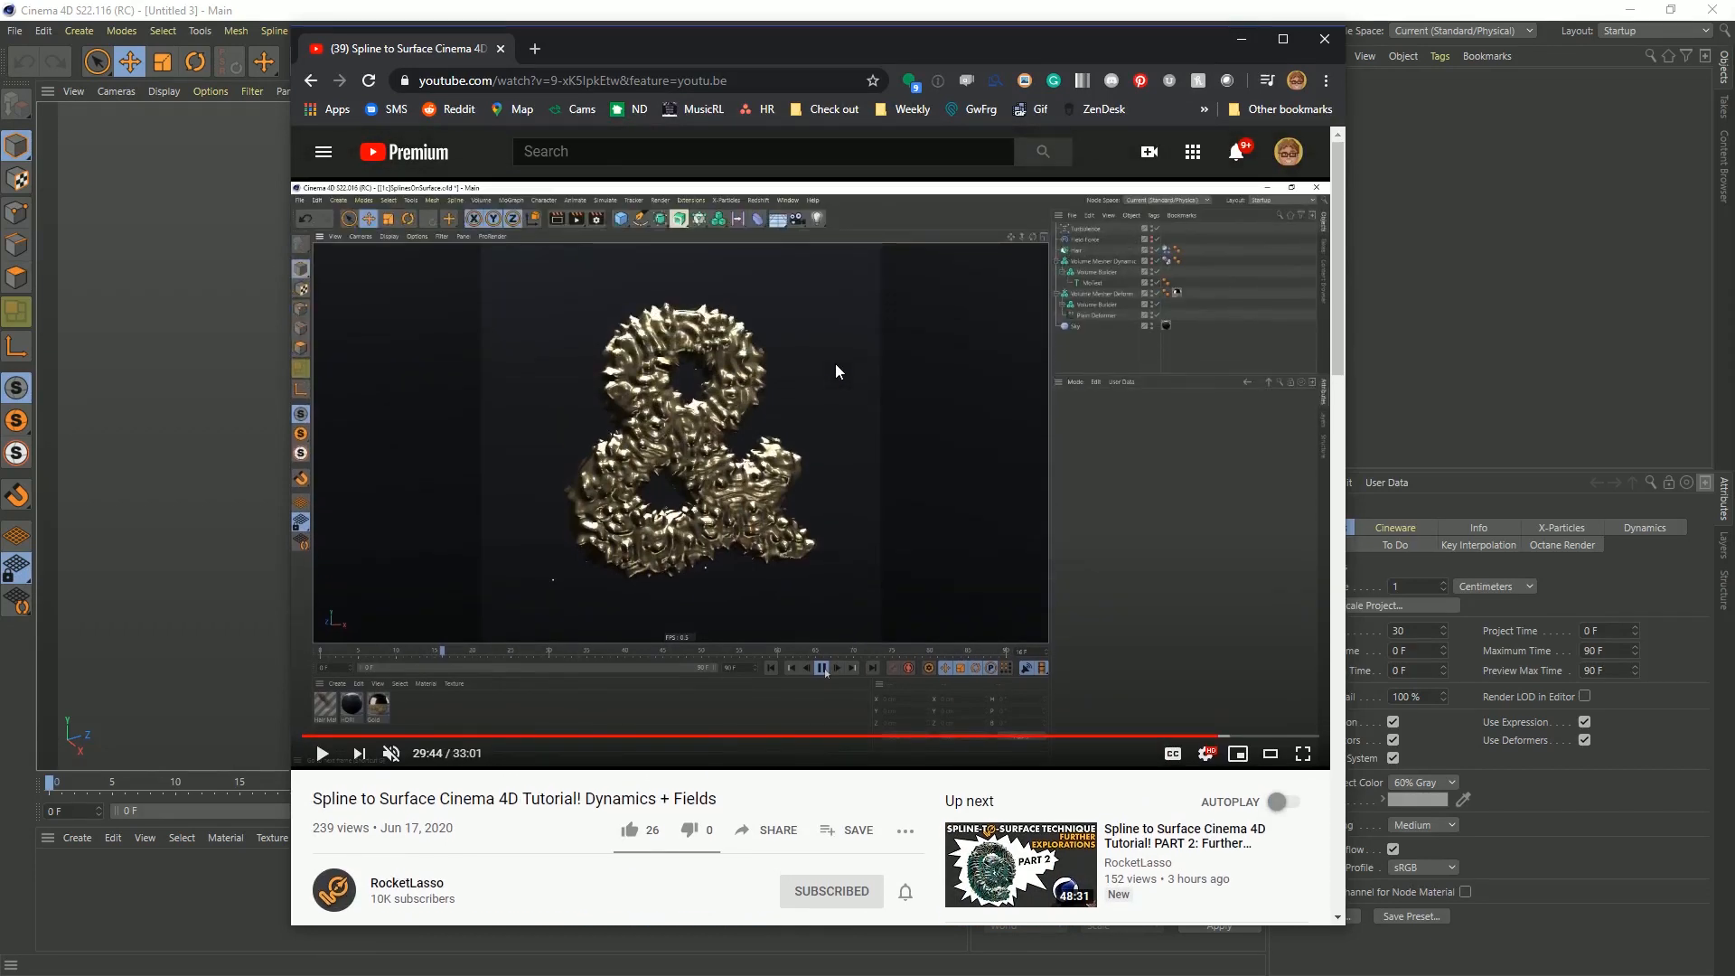
scroll(881, 432, down, 3)
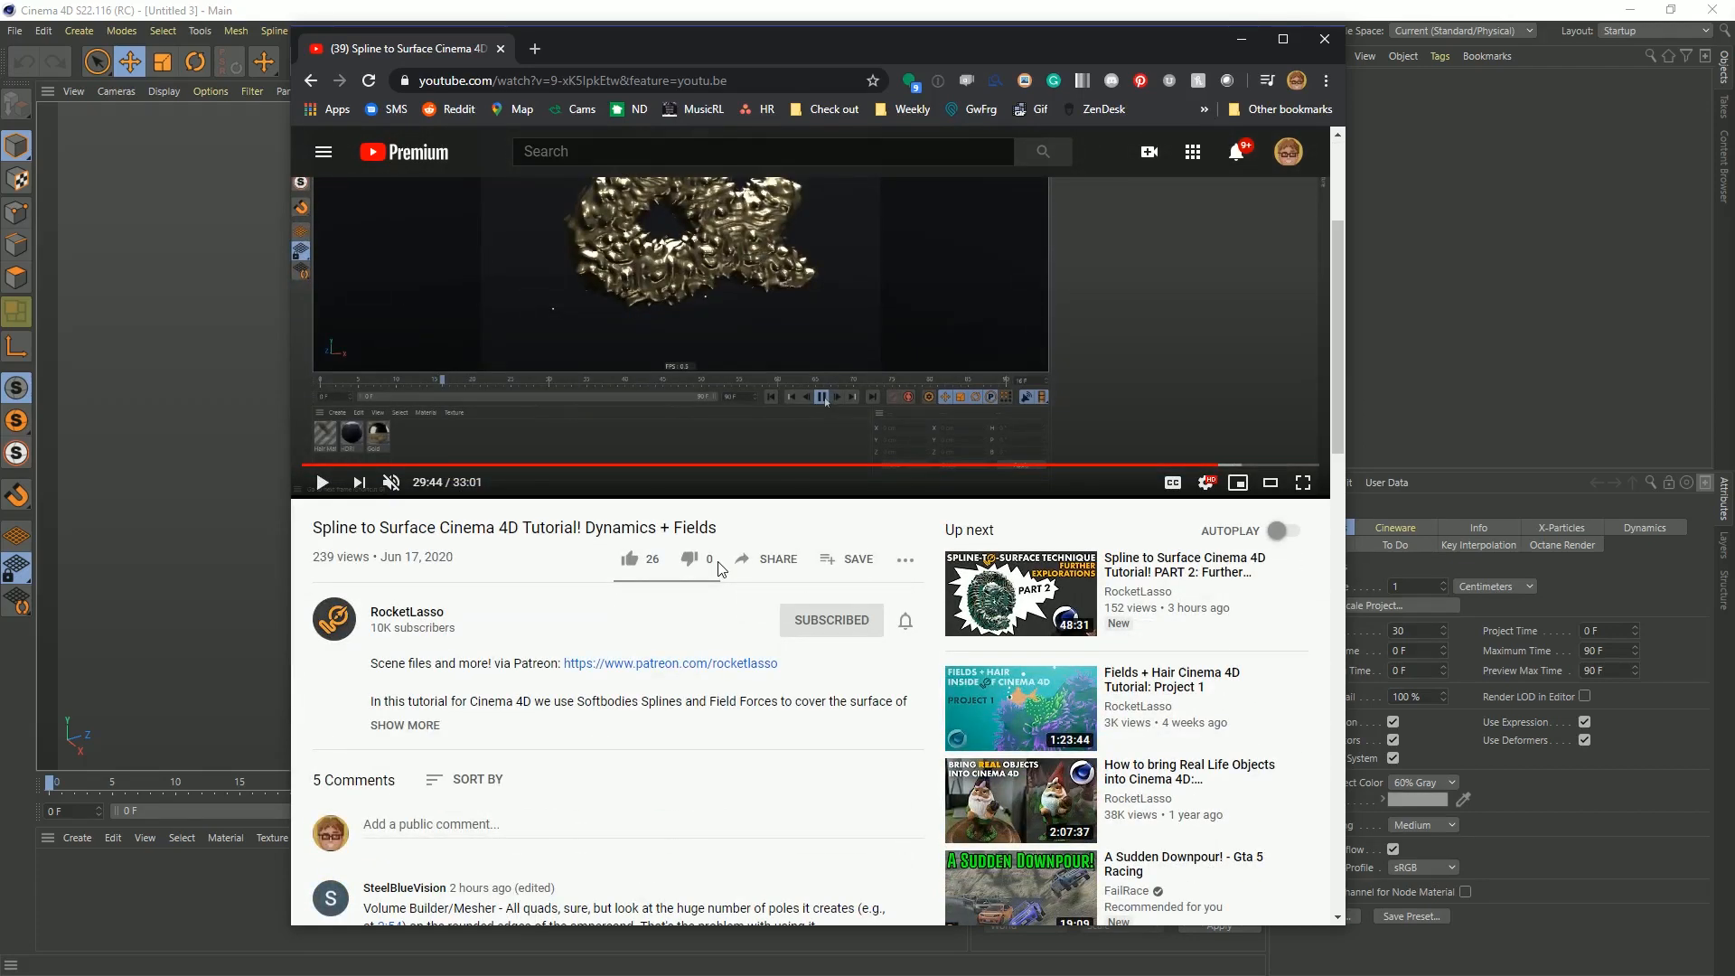
scroll(598, 608, up, 3)
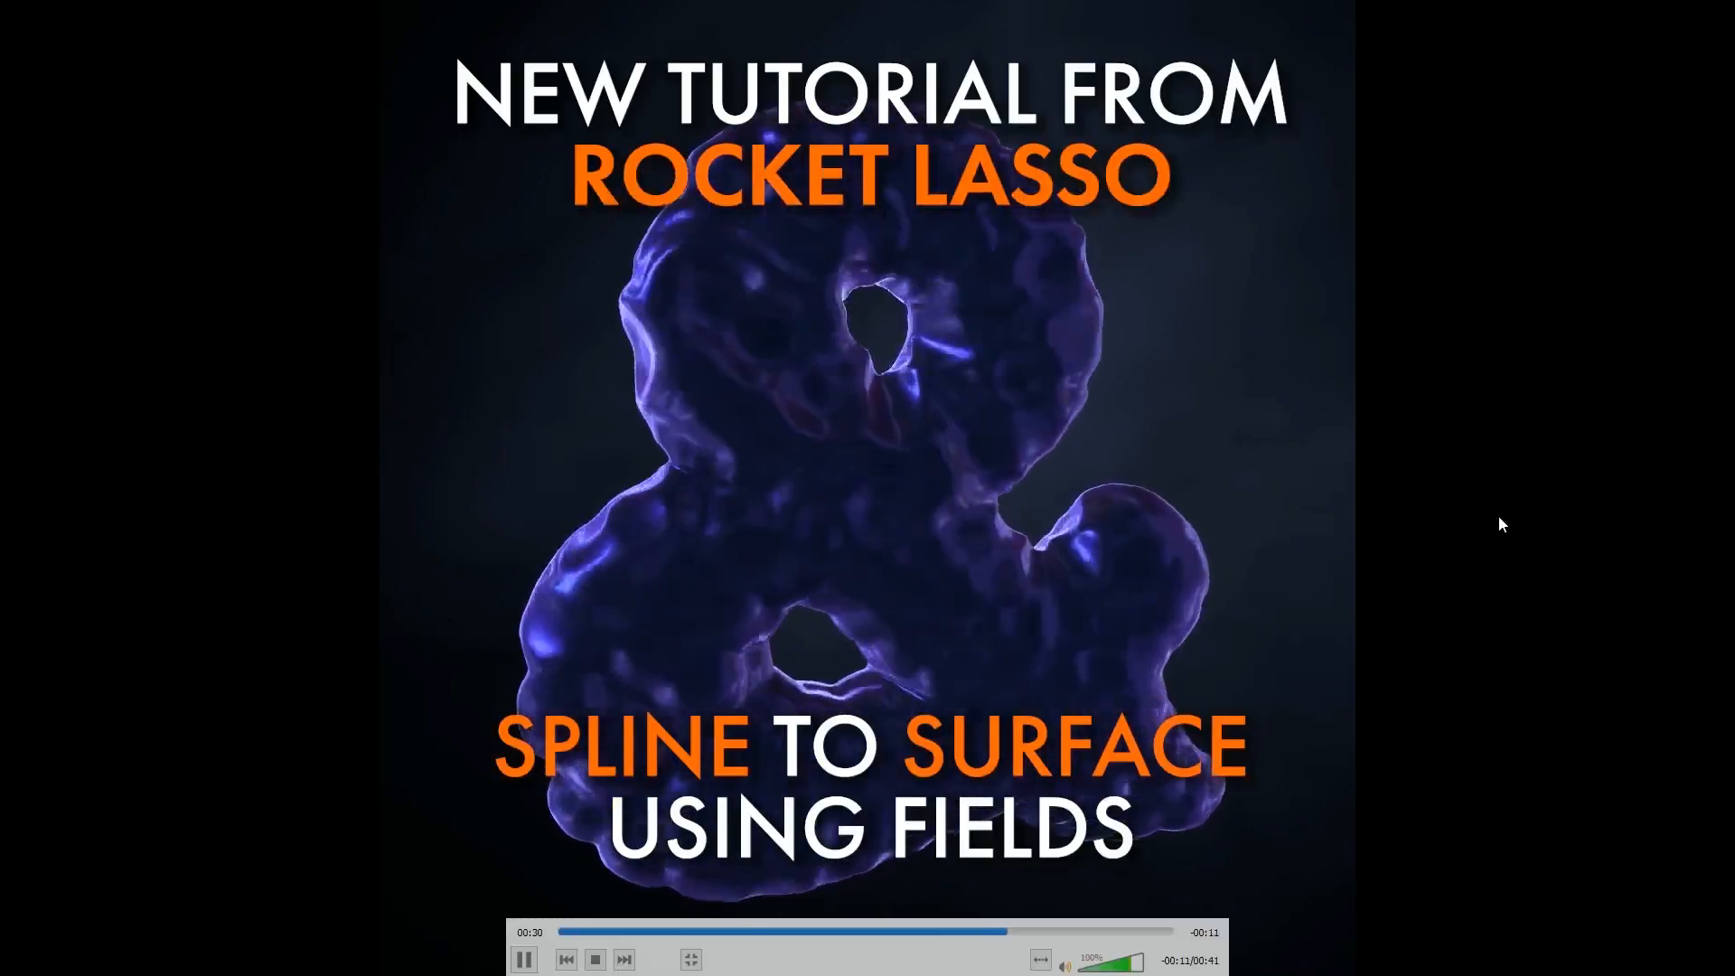
Leave full-screen playback, close the VLC video, and switch from the browser to Cinema 4D.
key(Escape)
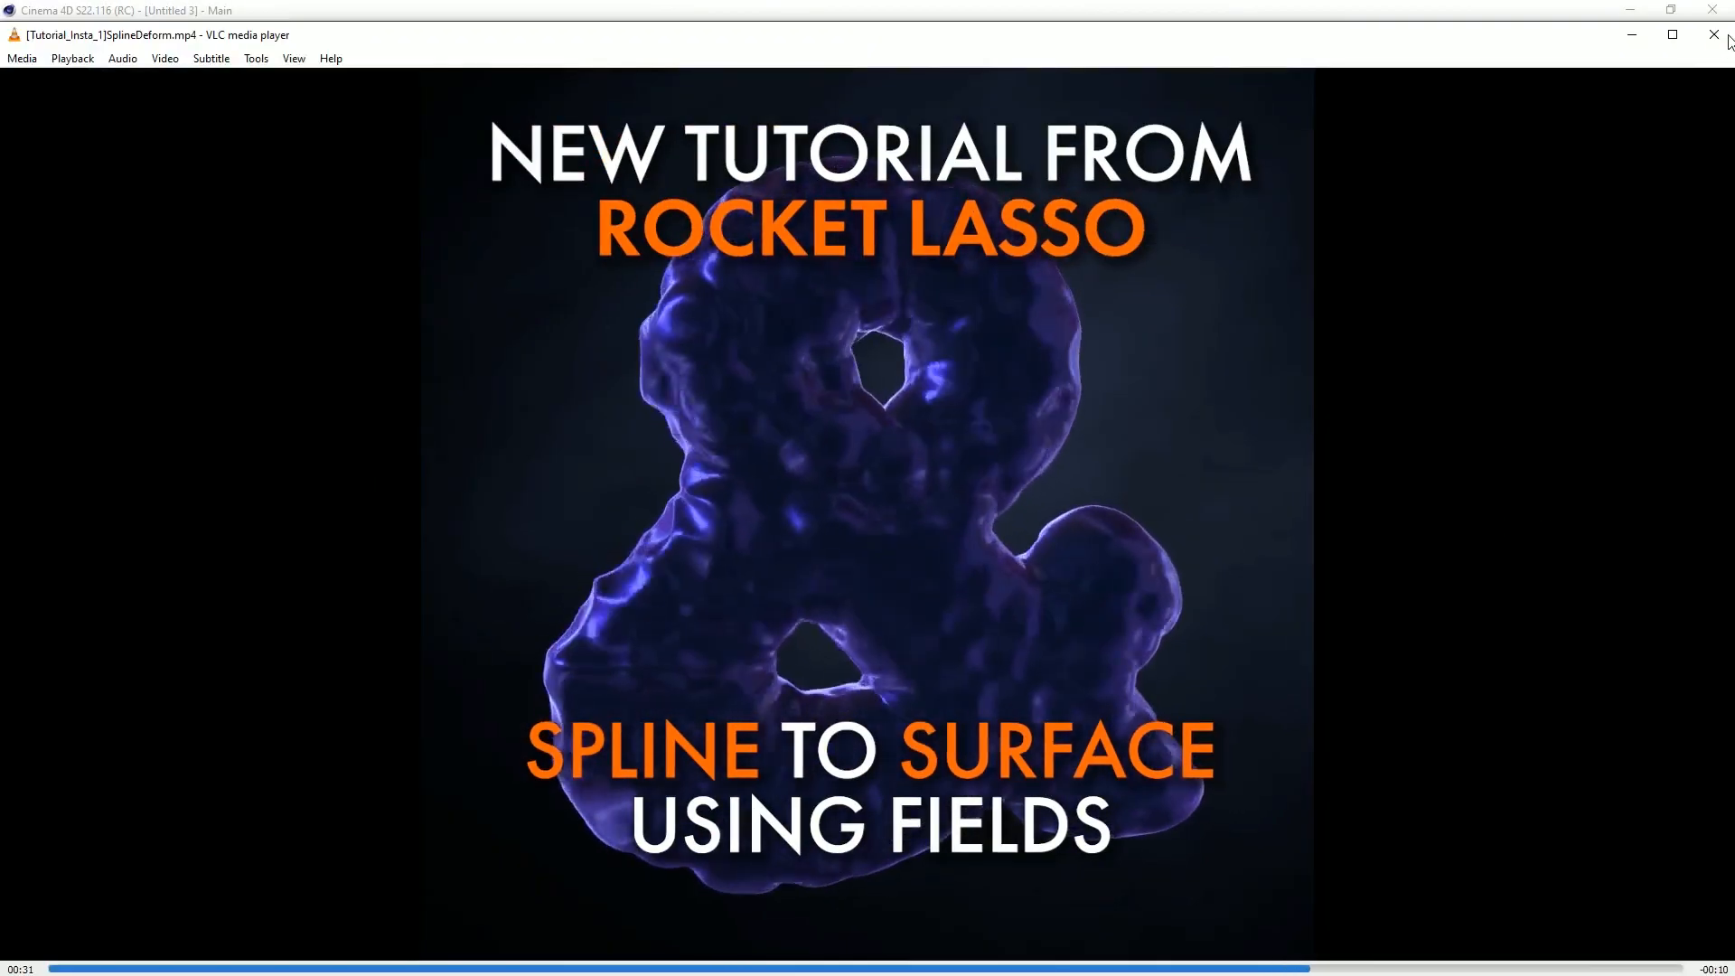
click(1714, 35)
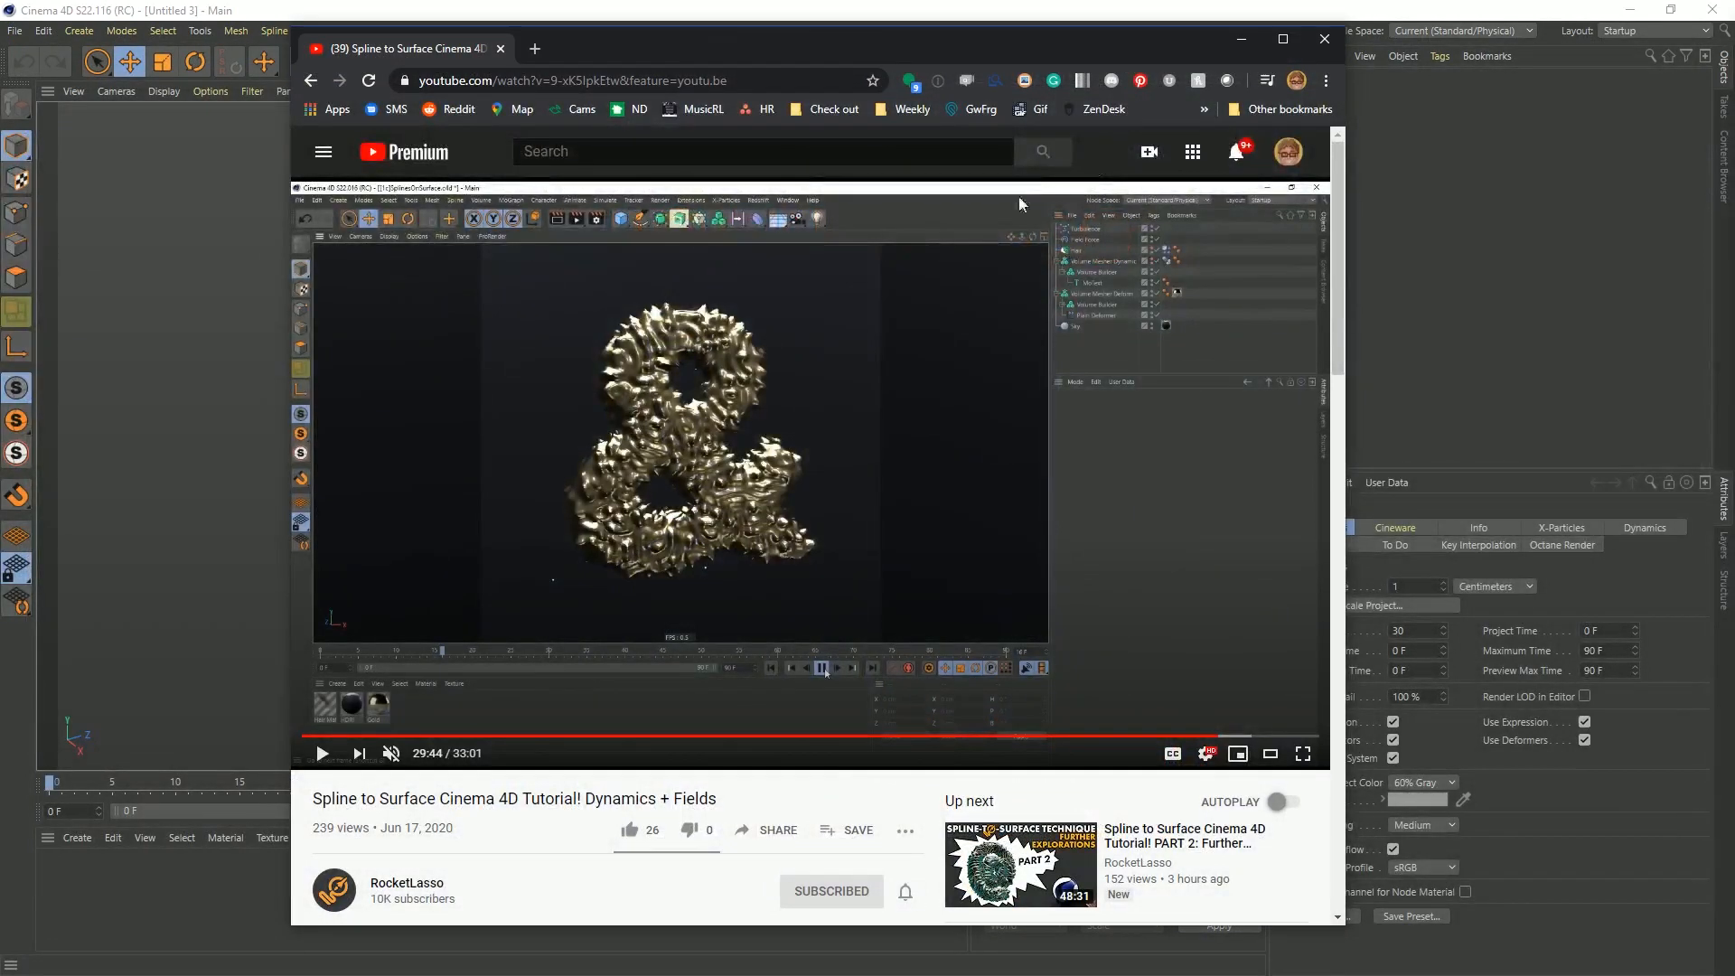
click(594, 82)
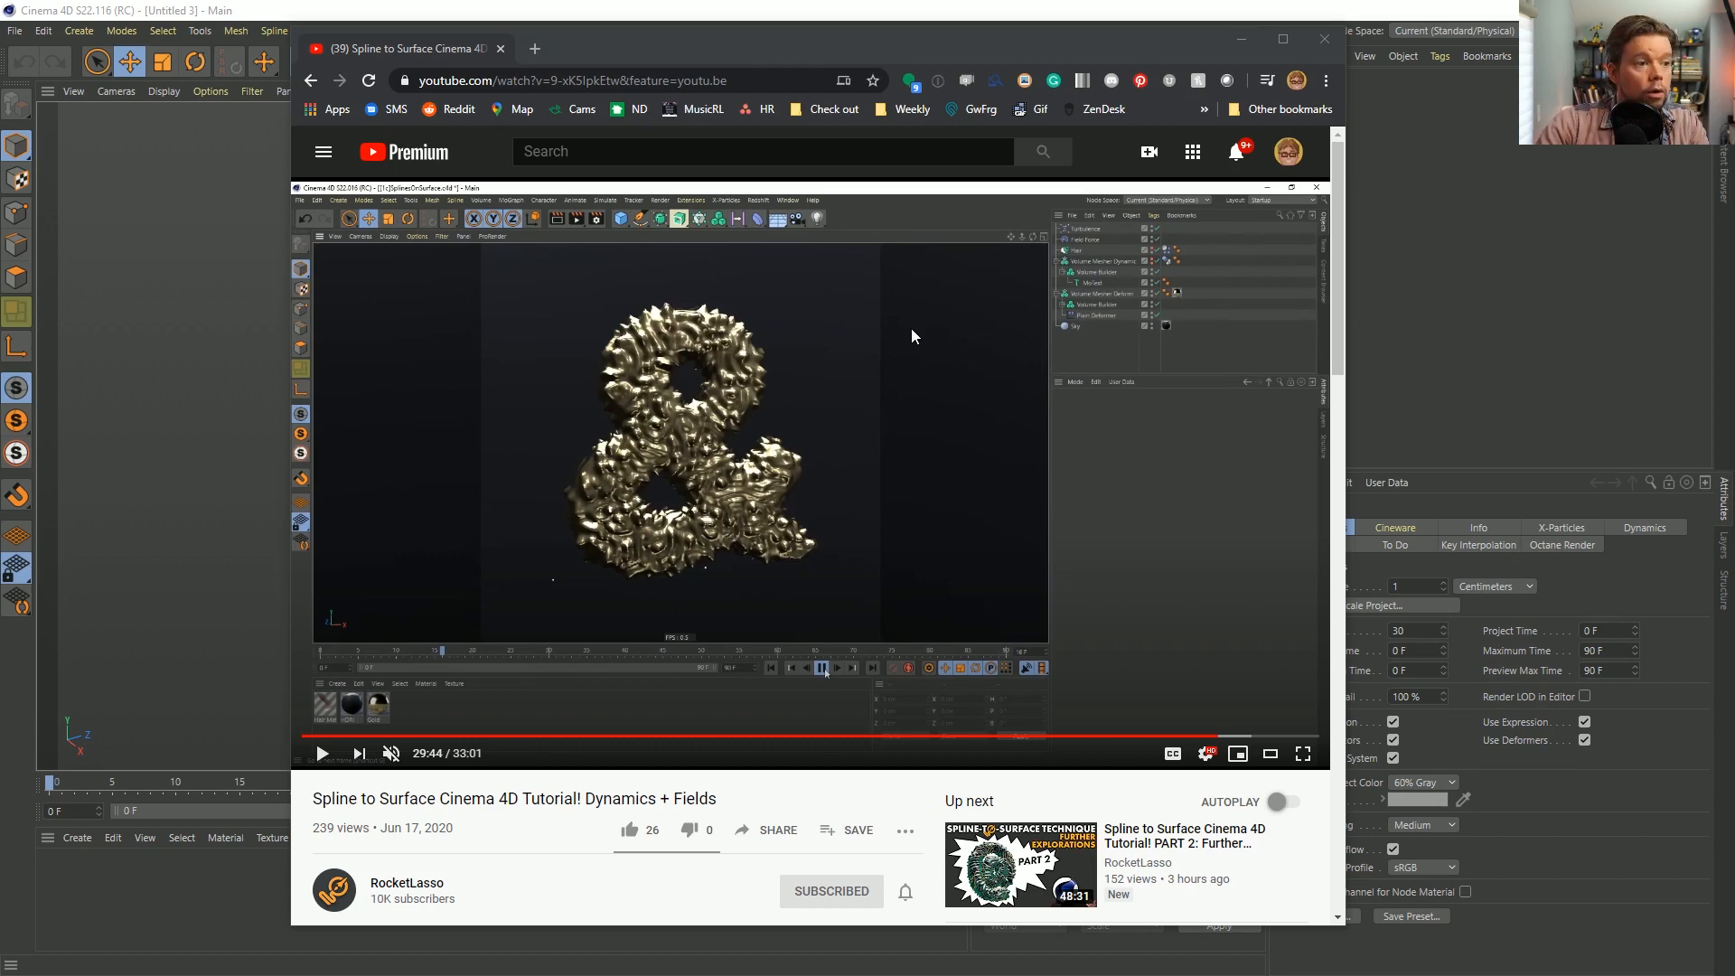
click(1209, 17)
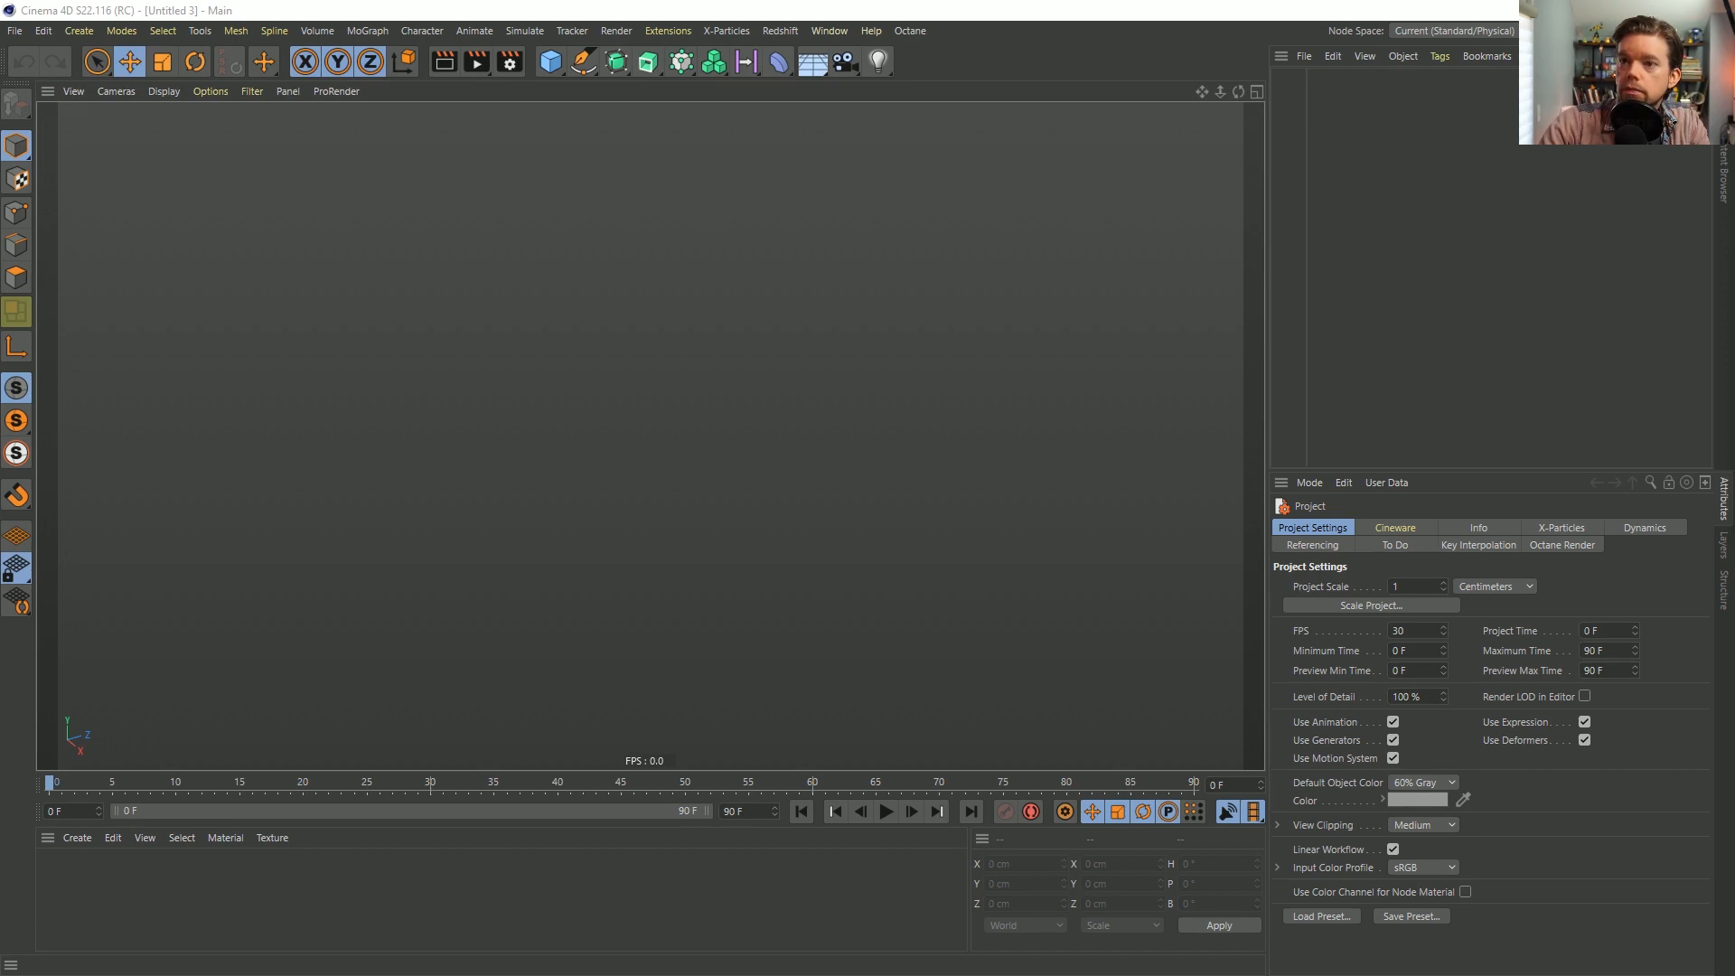
Switch to the browser window with the Instagram reference post, then reposition and enlarge it over Cinema 4D.
key(alt+Tab)
drag(538, 303, 573, 94)
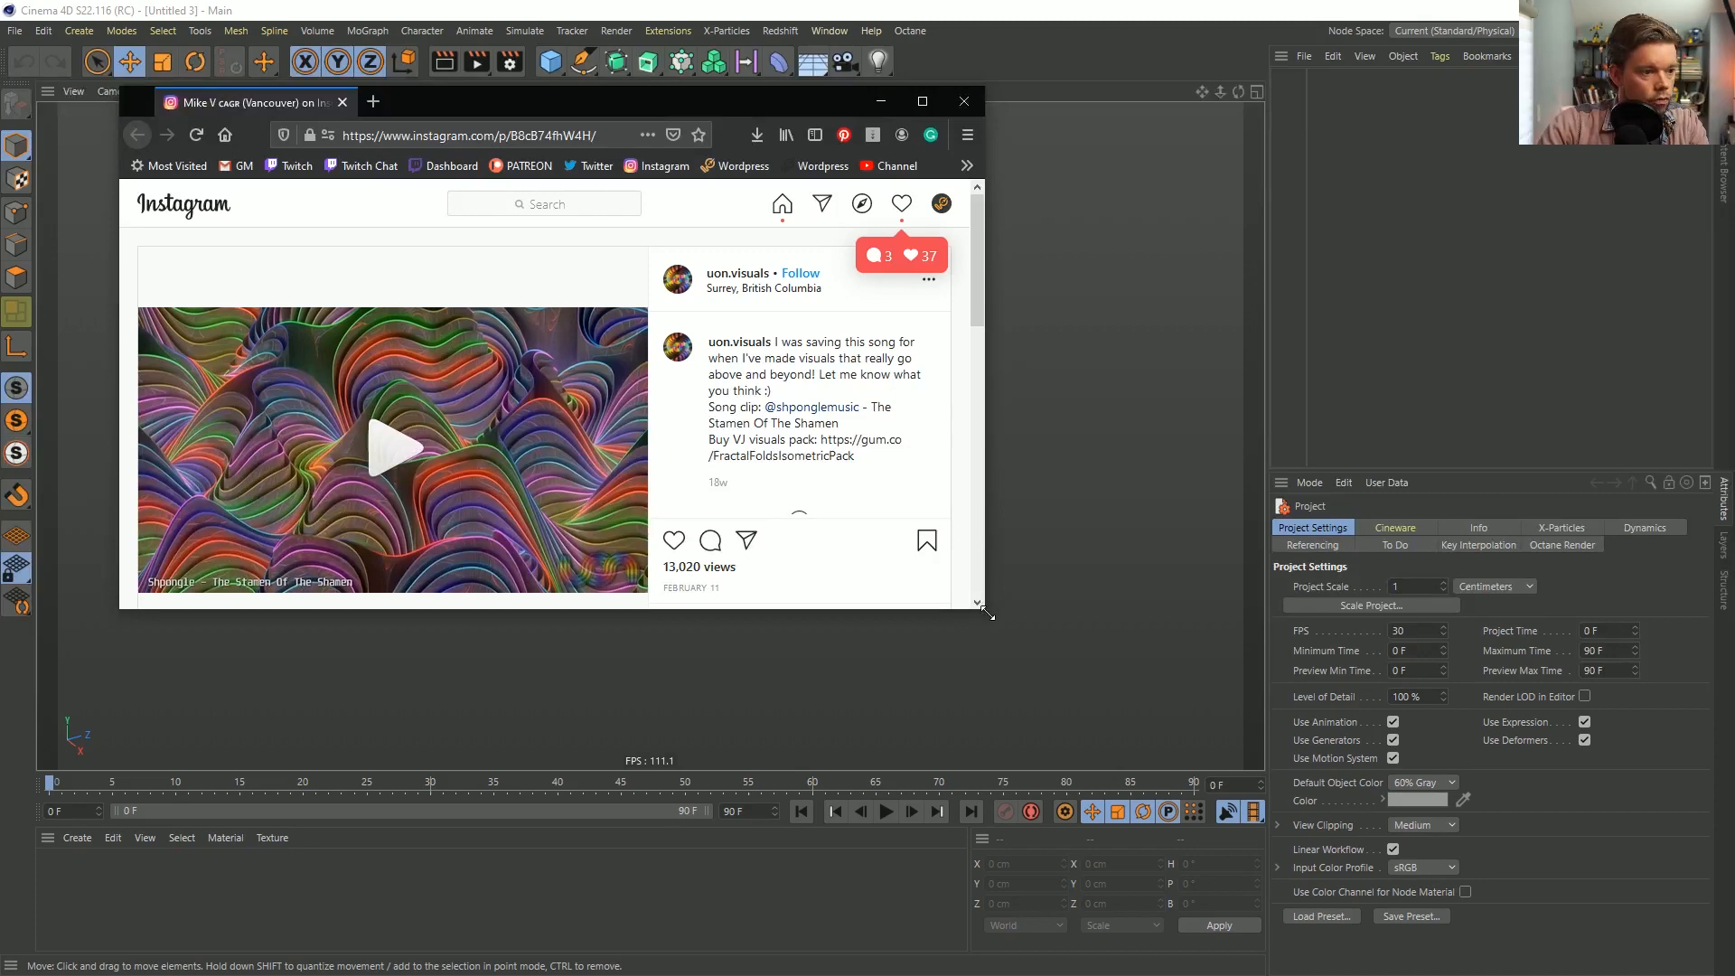
drag(987, 613, 1632, 942)
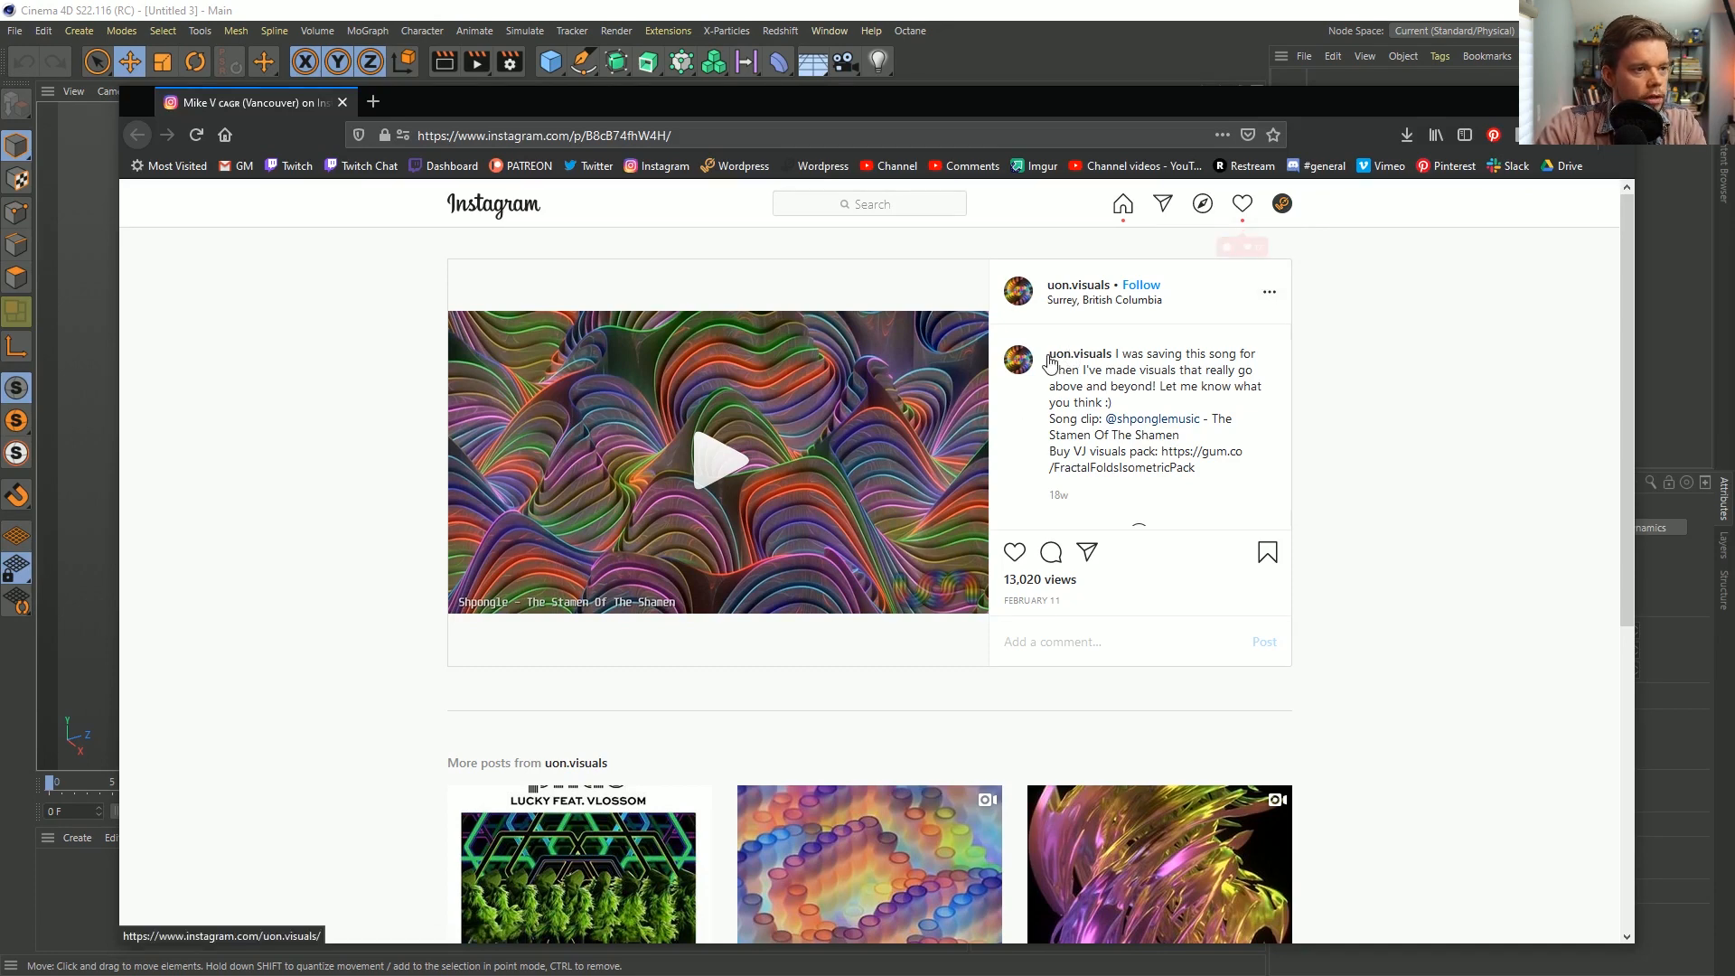
Mute the Instagram tab and play the reference video of the folded, striped surface.
click(710, 469)
click(608, 452)
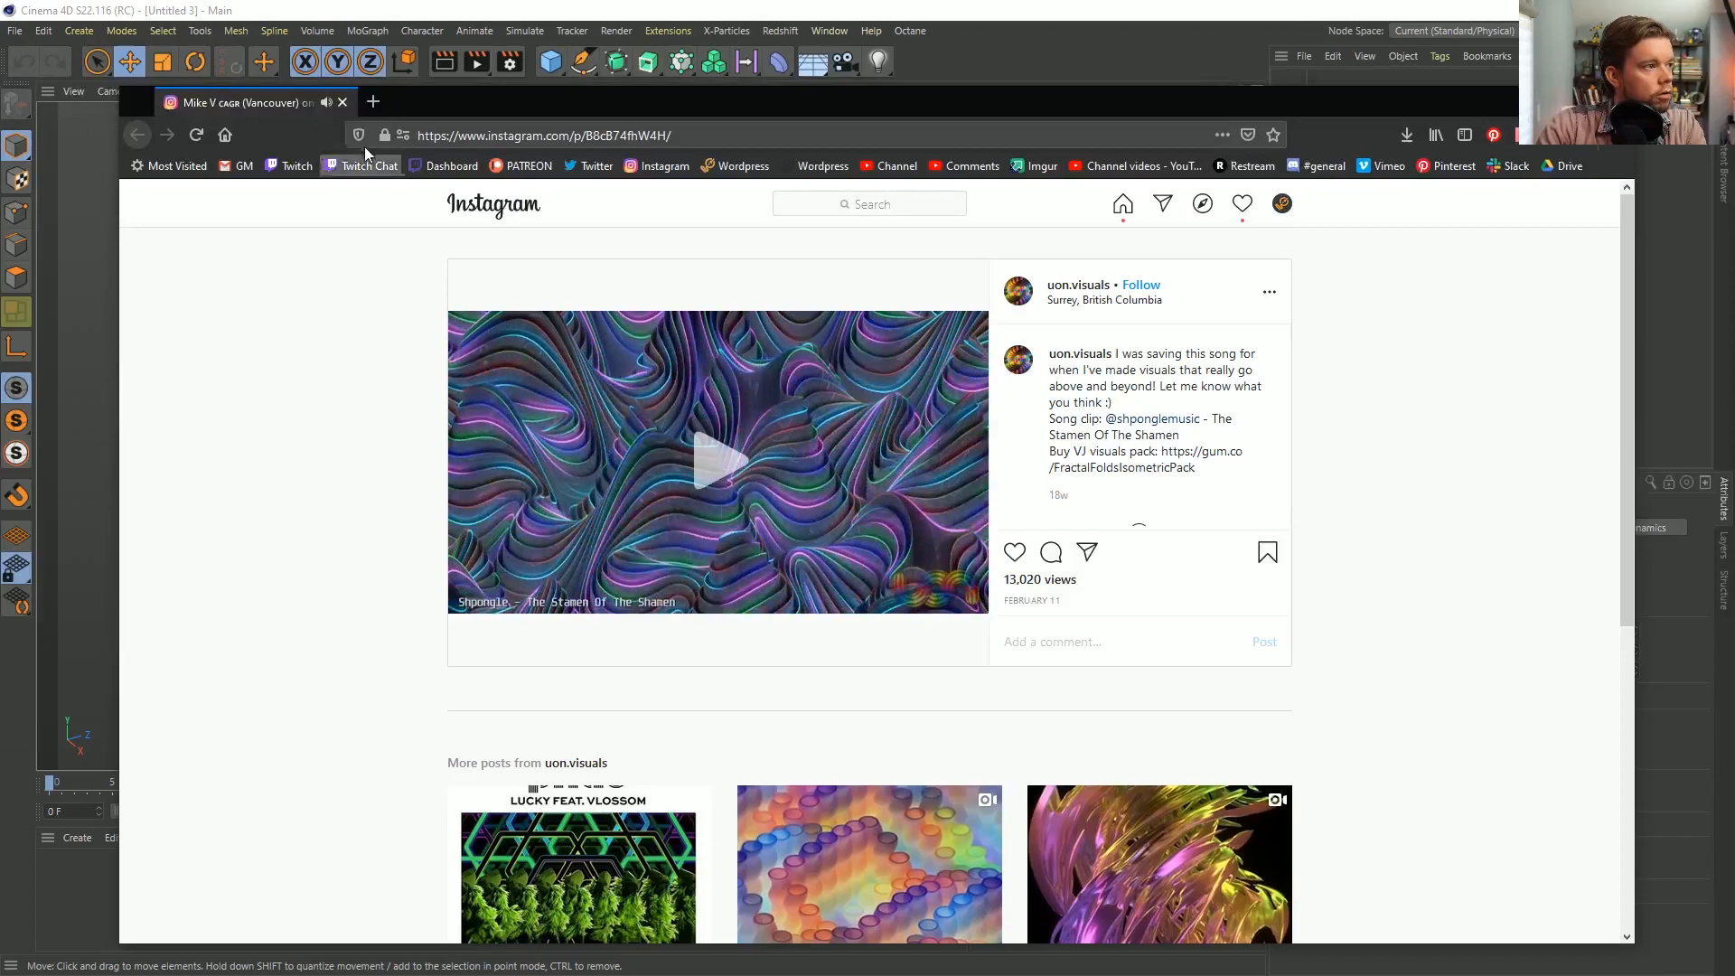
click(327, 103)
click(732, 478)
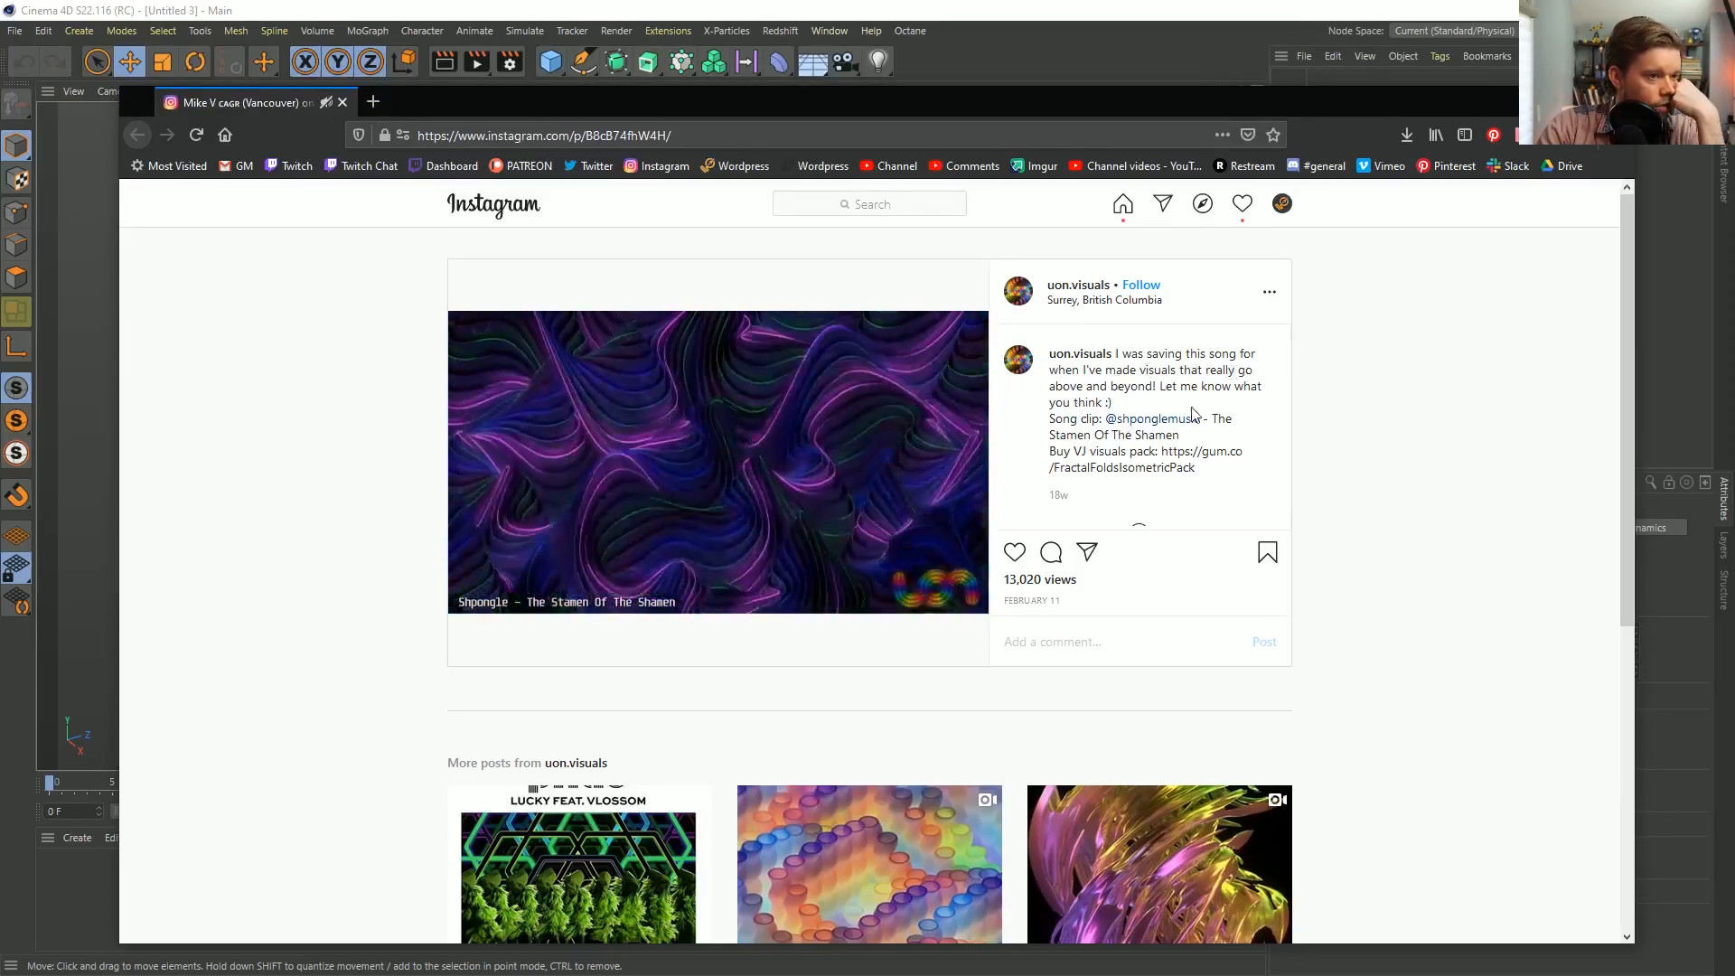
Study the flowing ridges in the reference video, pausing and resuming playback, and return to Cinema 4D.
scroll(1189, 414, down, 3)
scroll(1175, 434, up, 3)
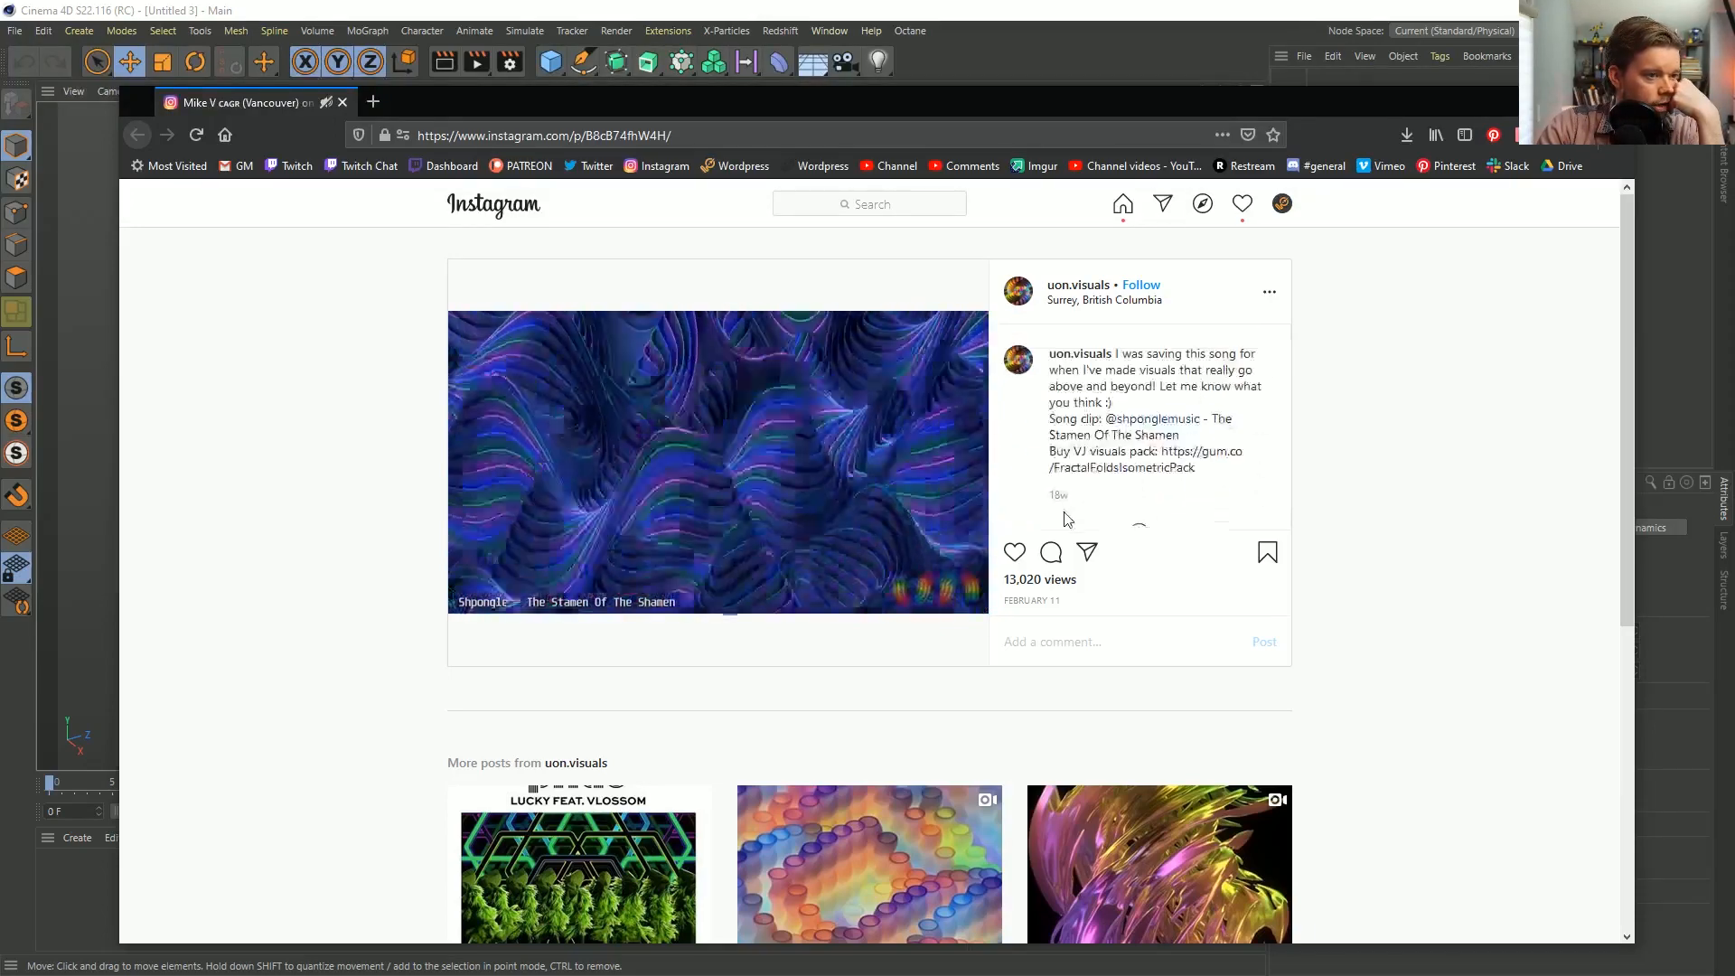
drag(1119, 450, 1129, 496)
click(1109, 474)
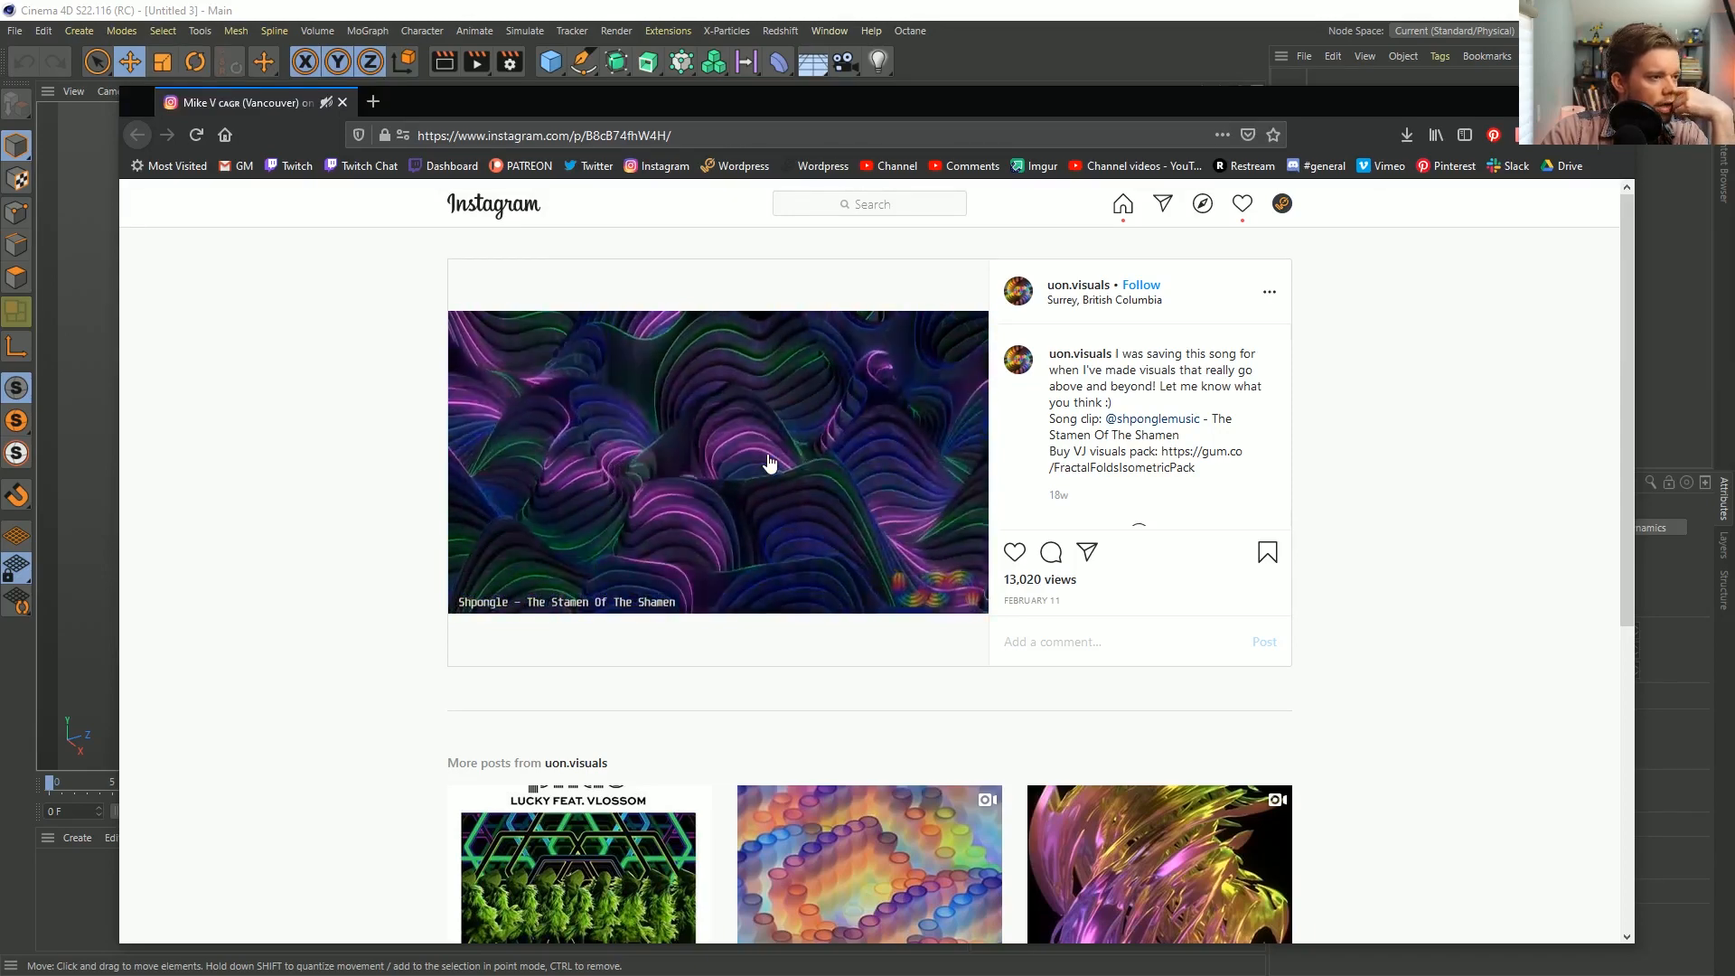
click(769, 463)
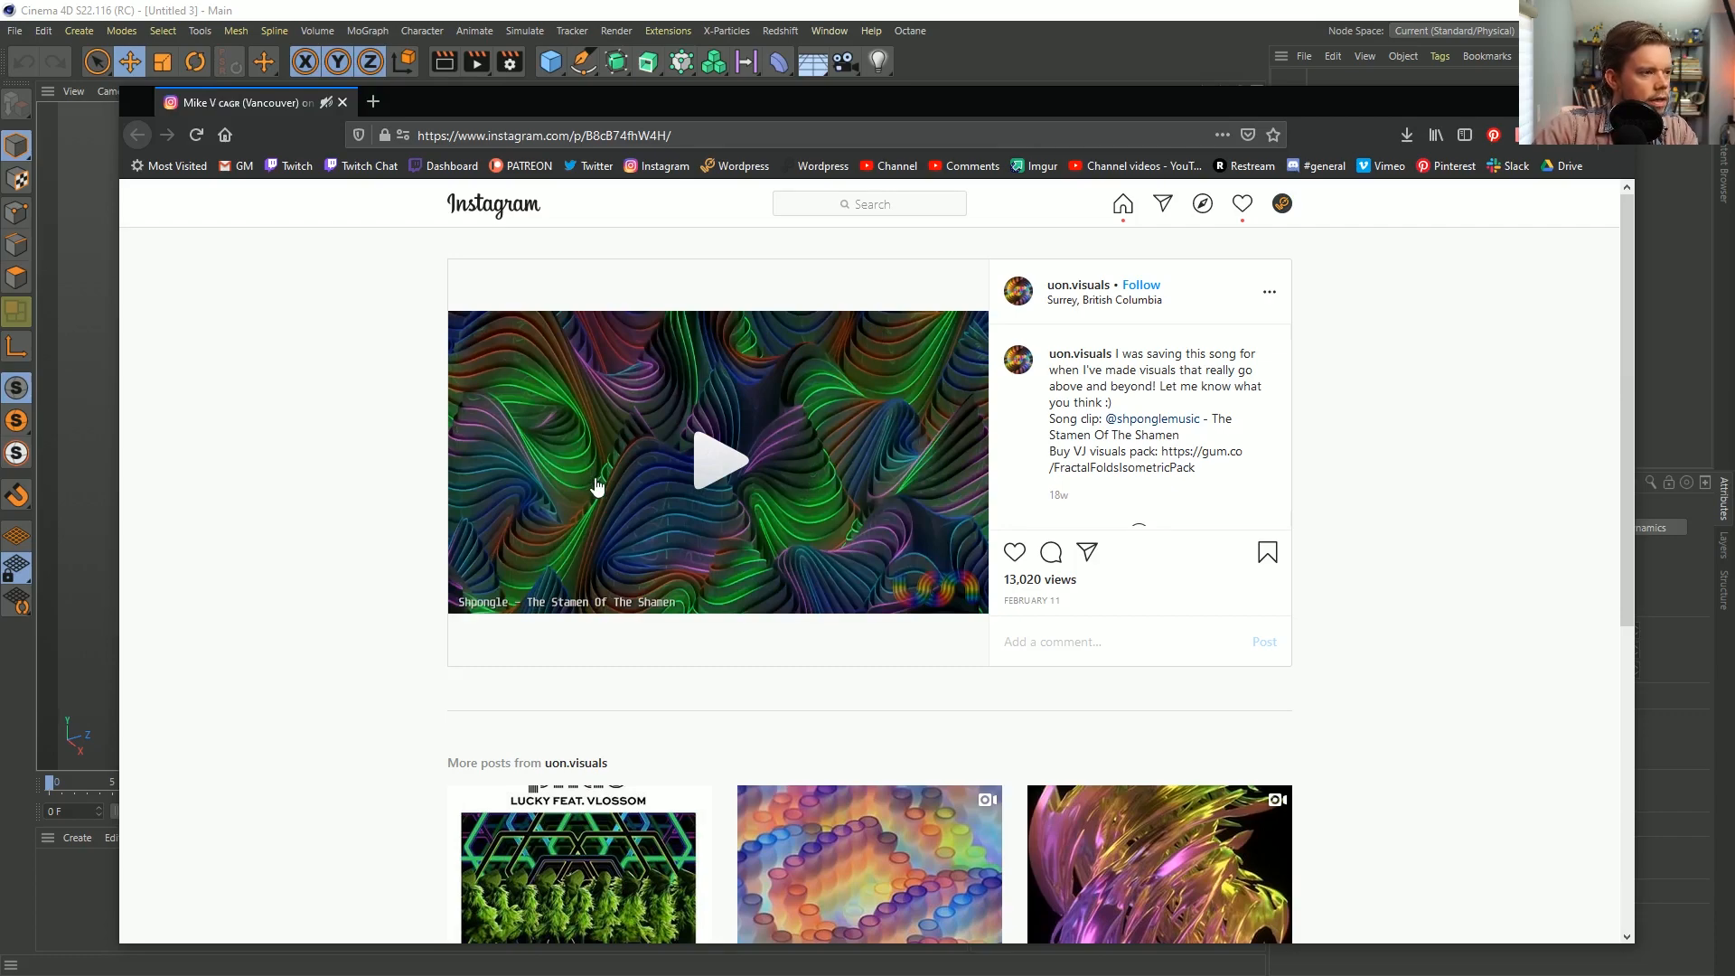
click(624, 491)
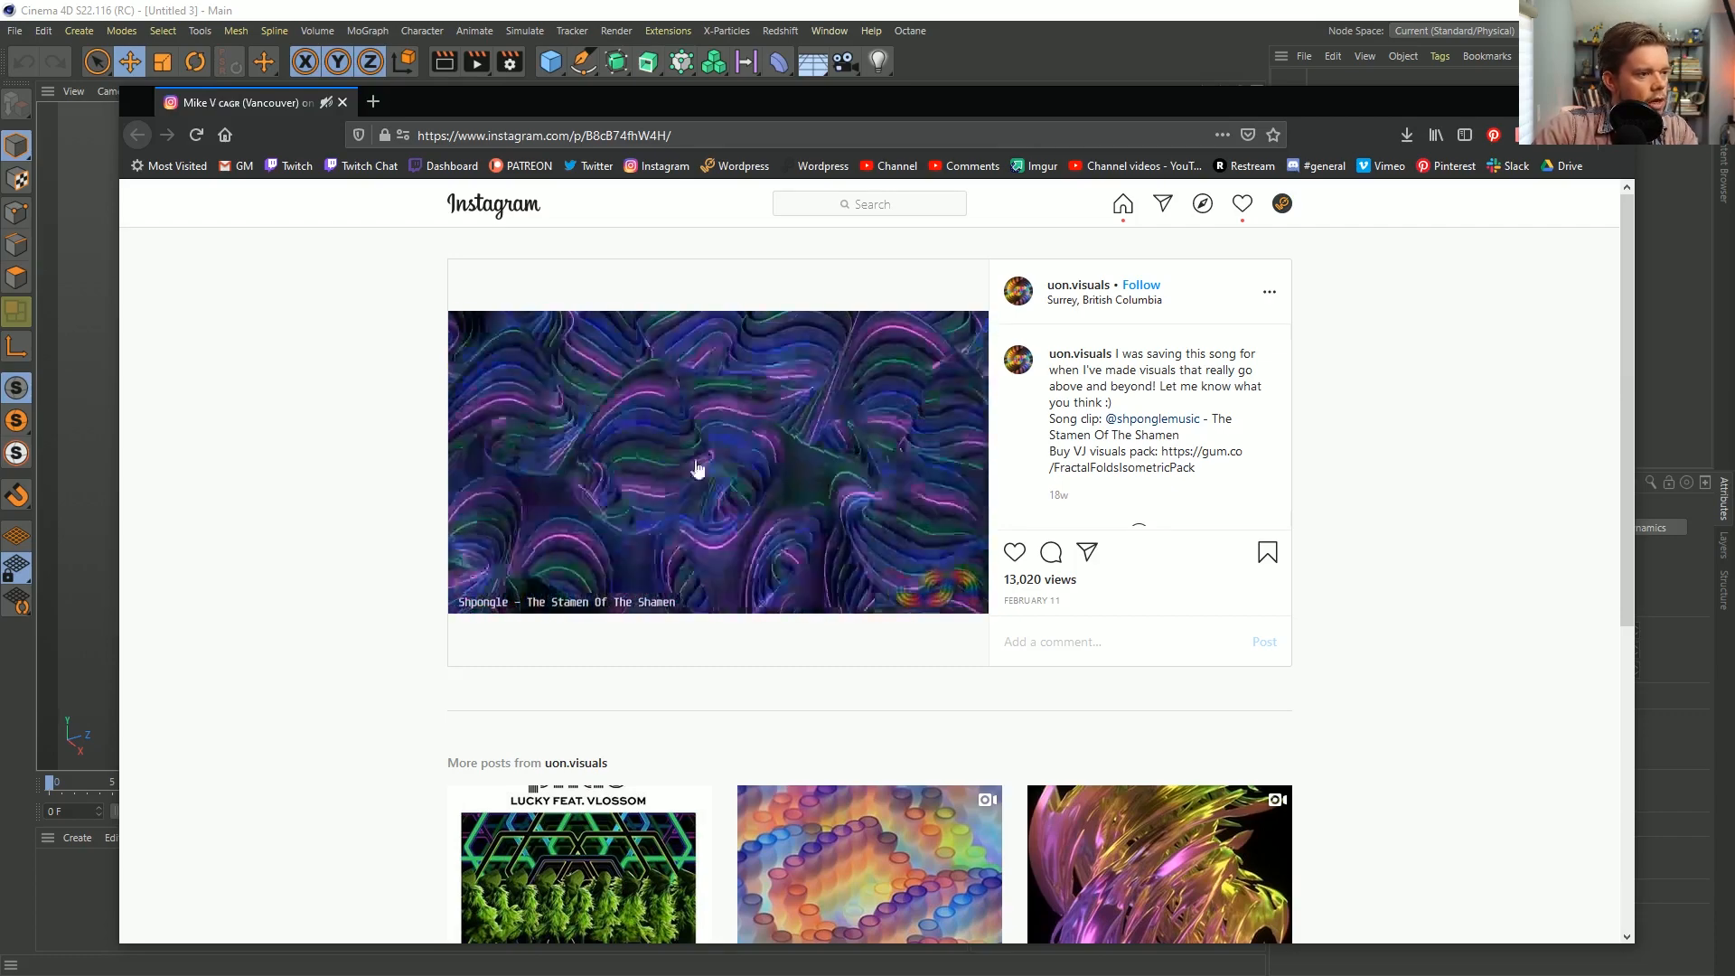
click(635, 415)
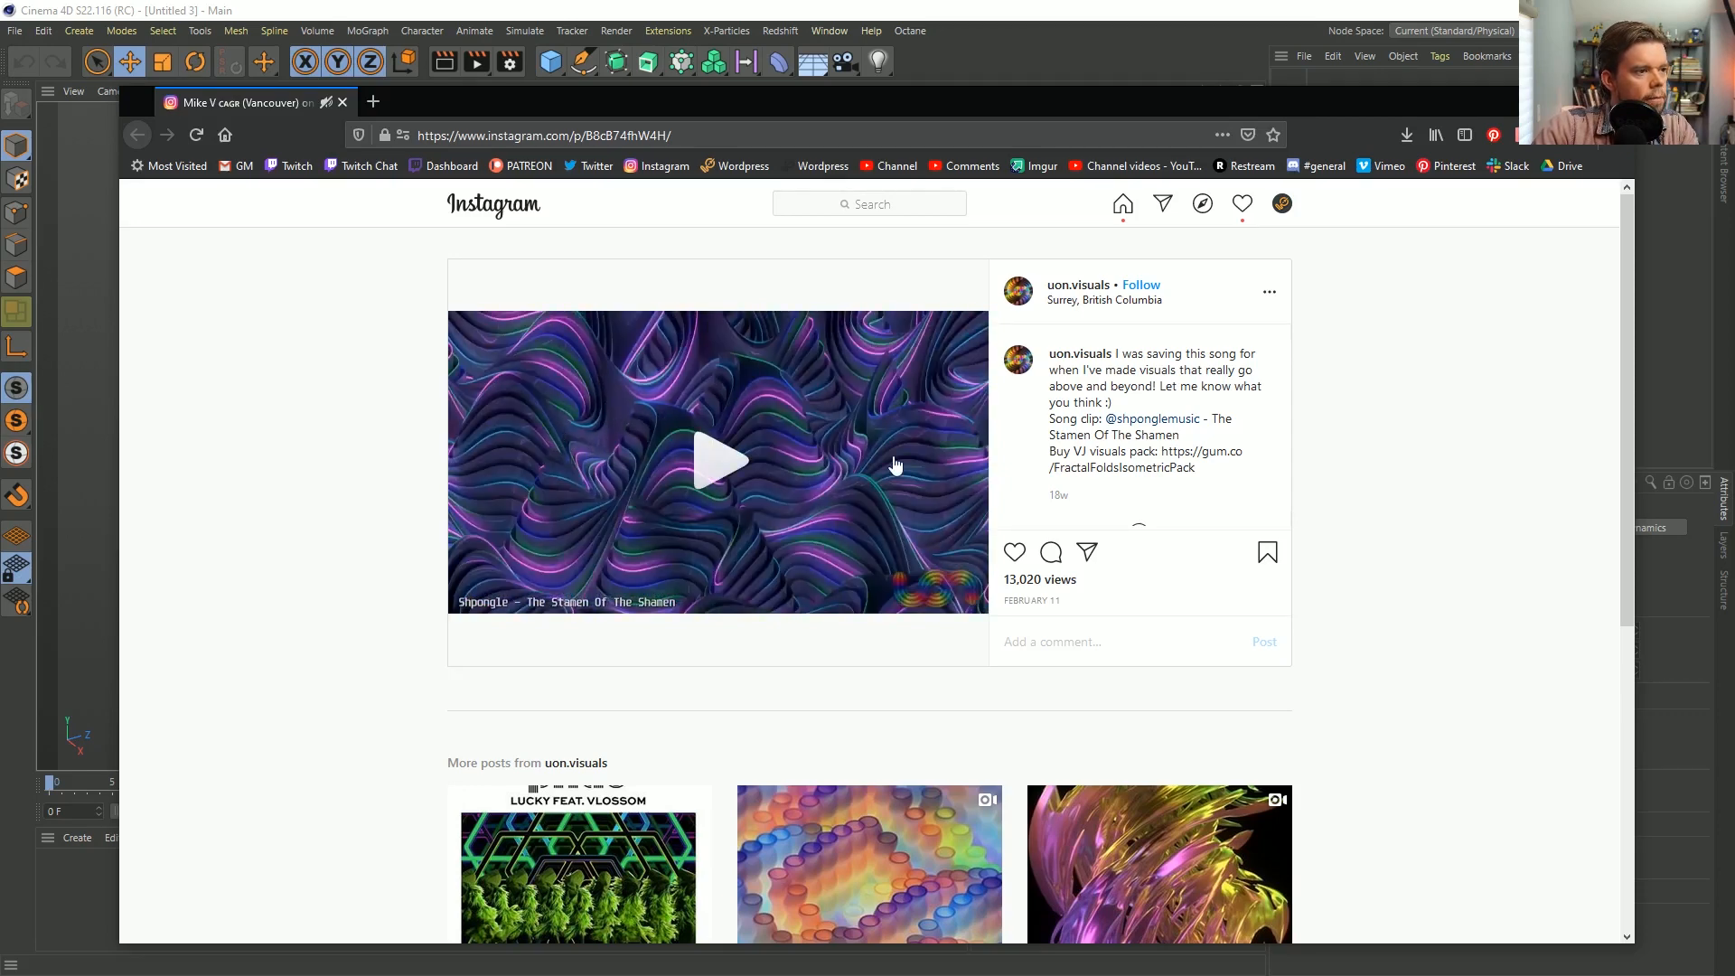
click(1094, 14)
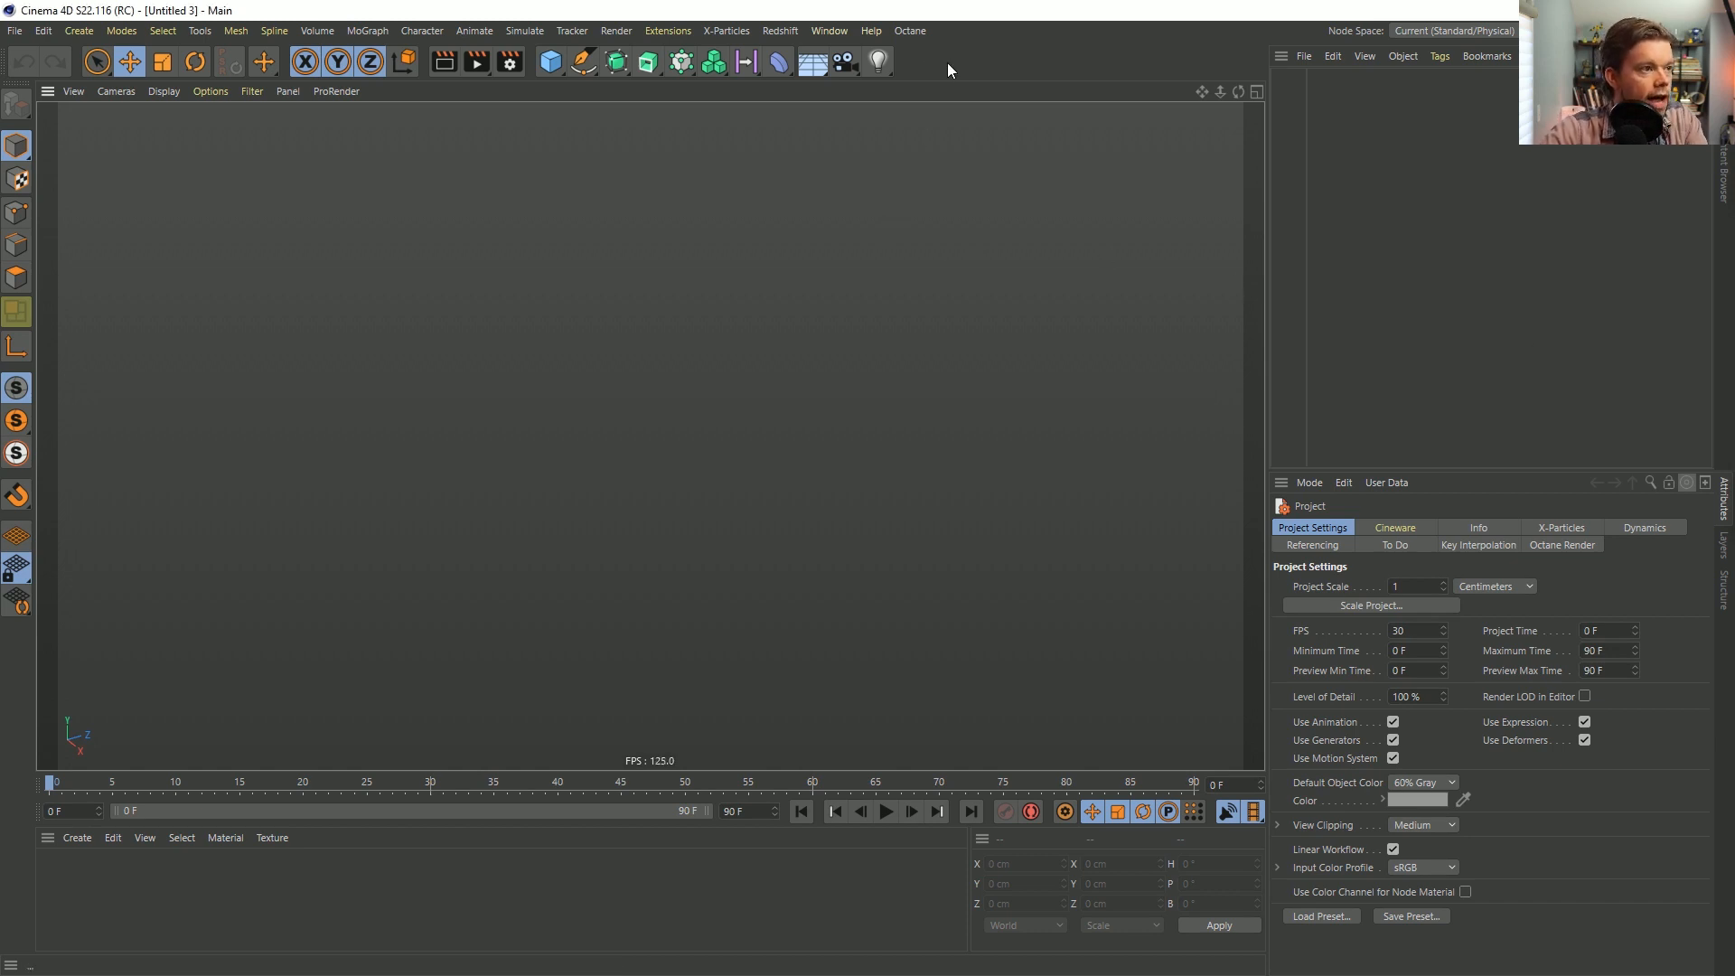
click(575, 56)
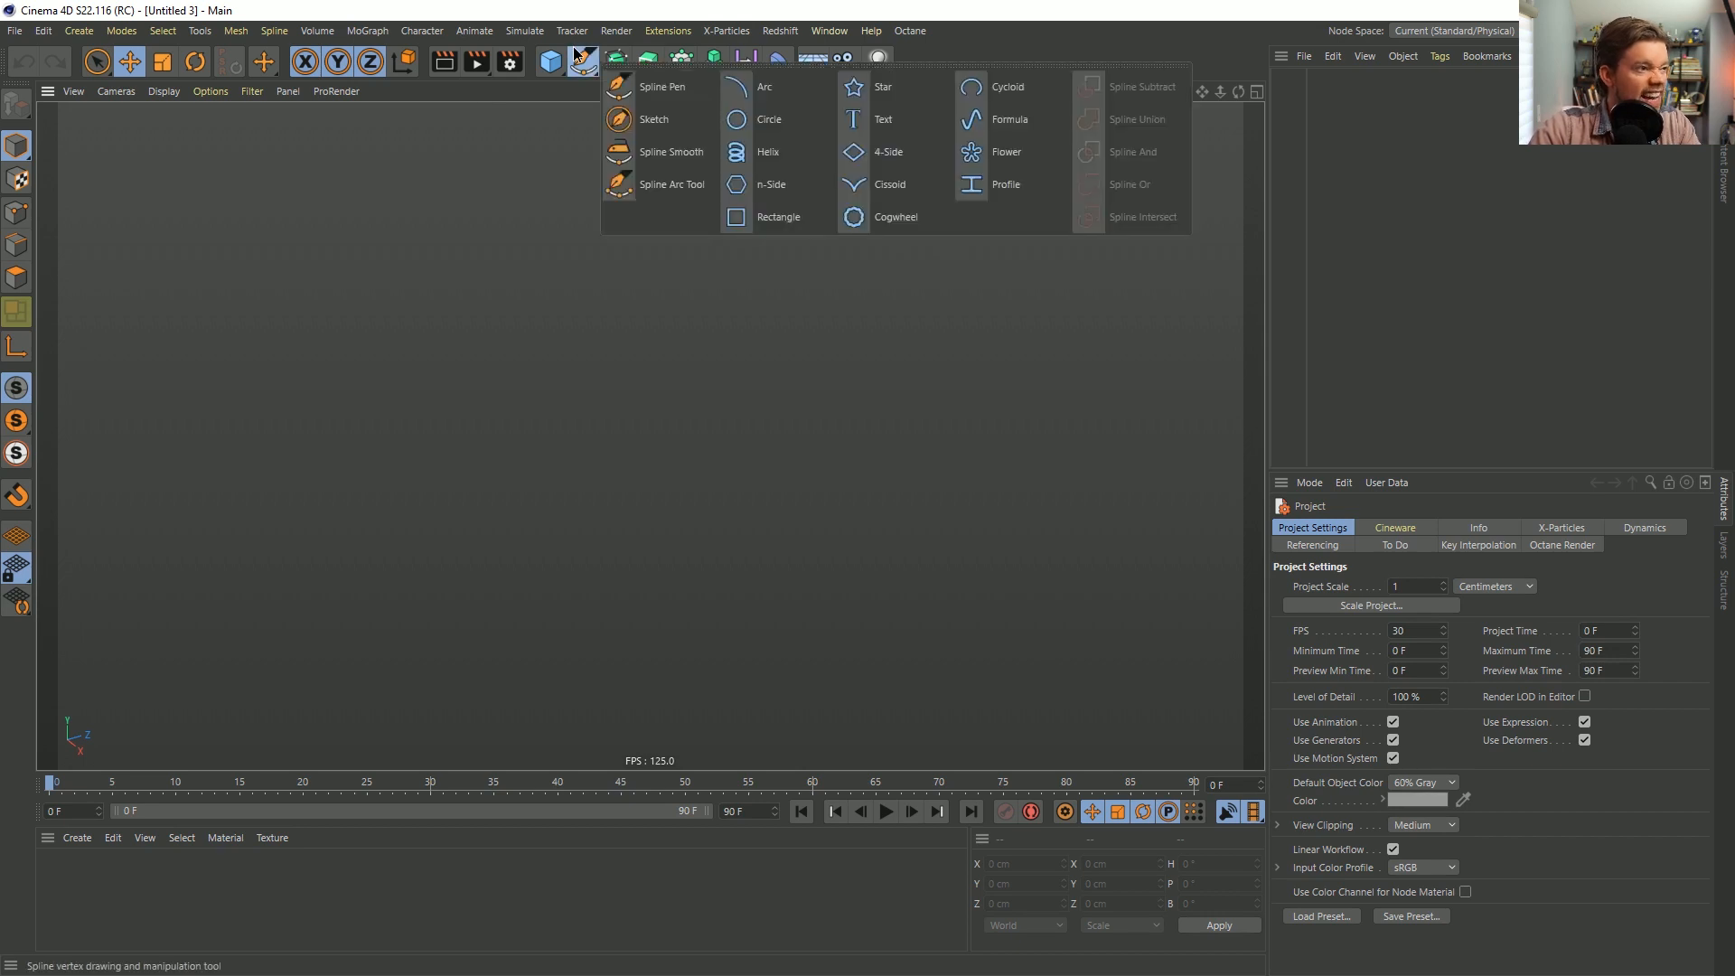
click(584, 95)
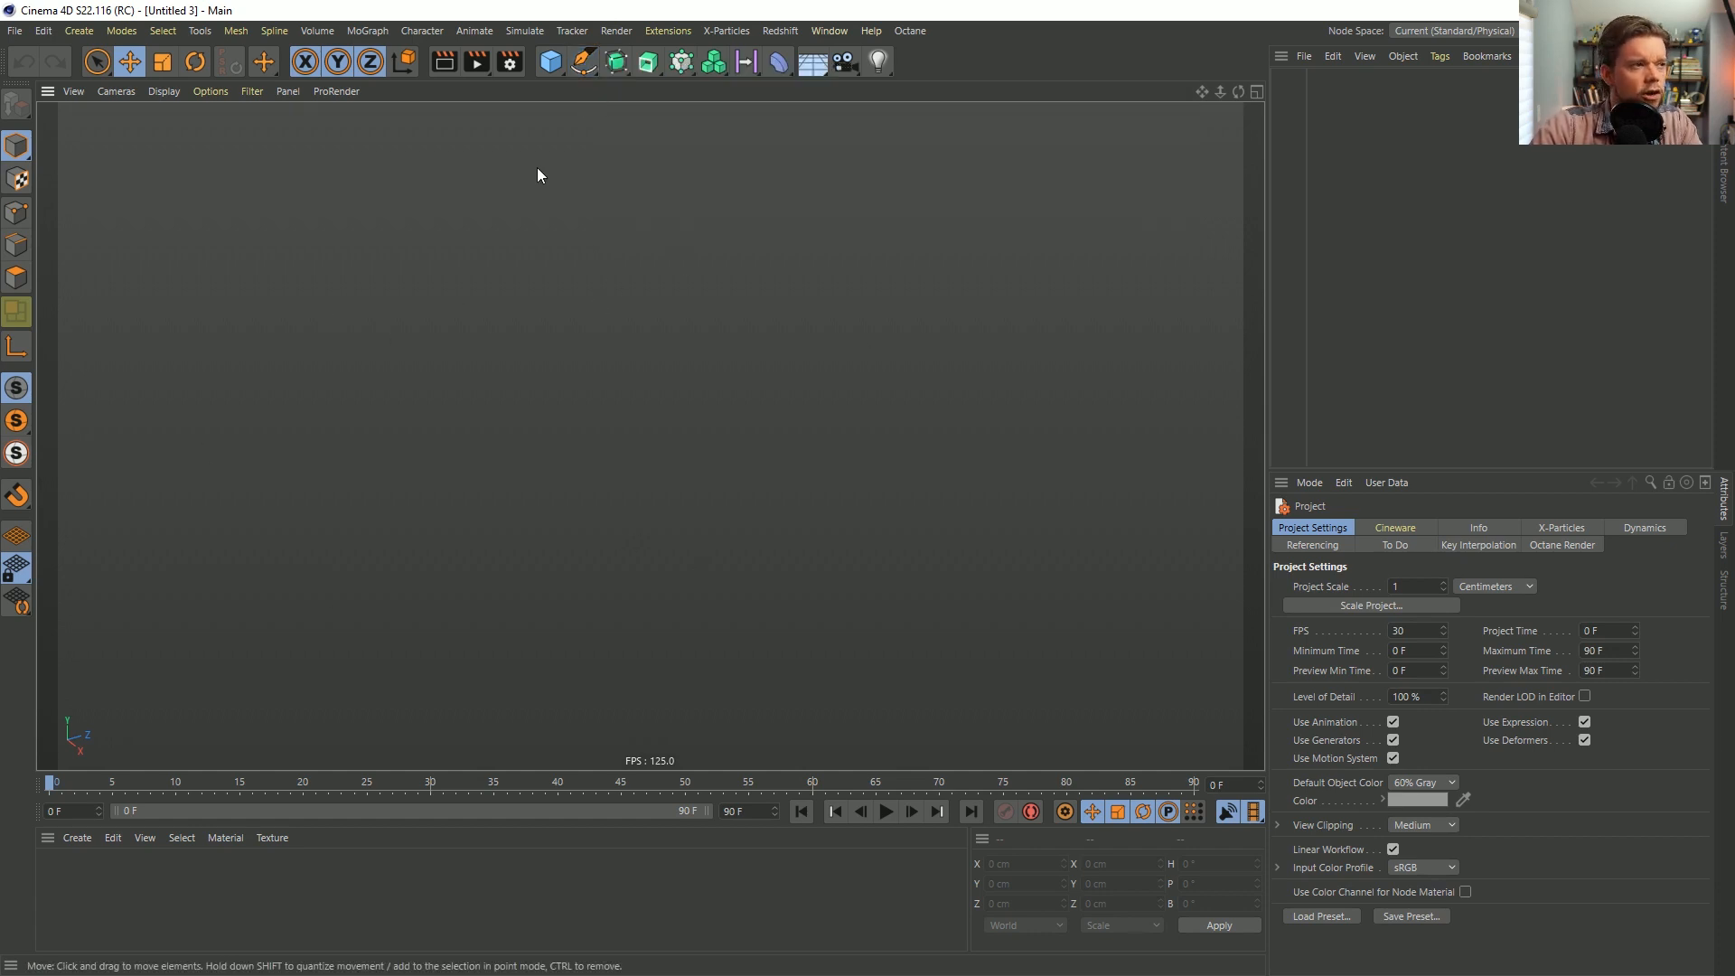
click(583, 64)
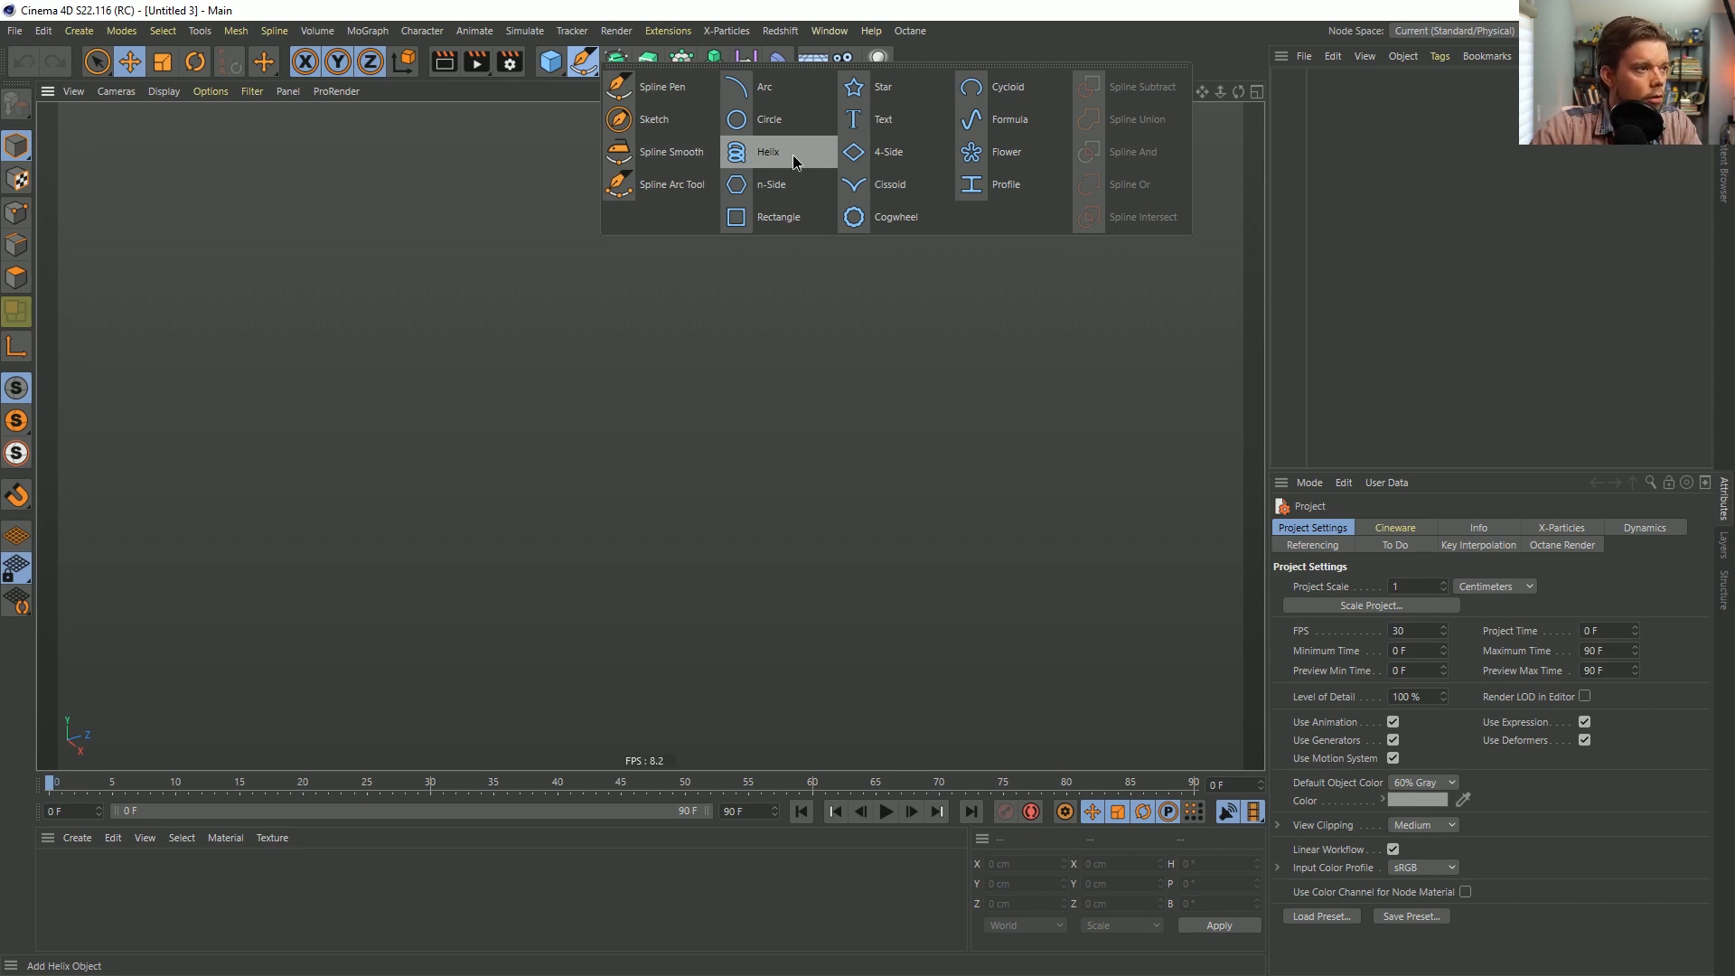
click(599, 73)
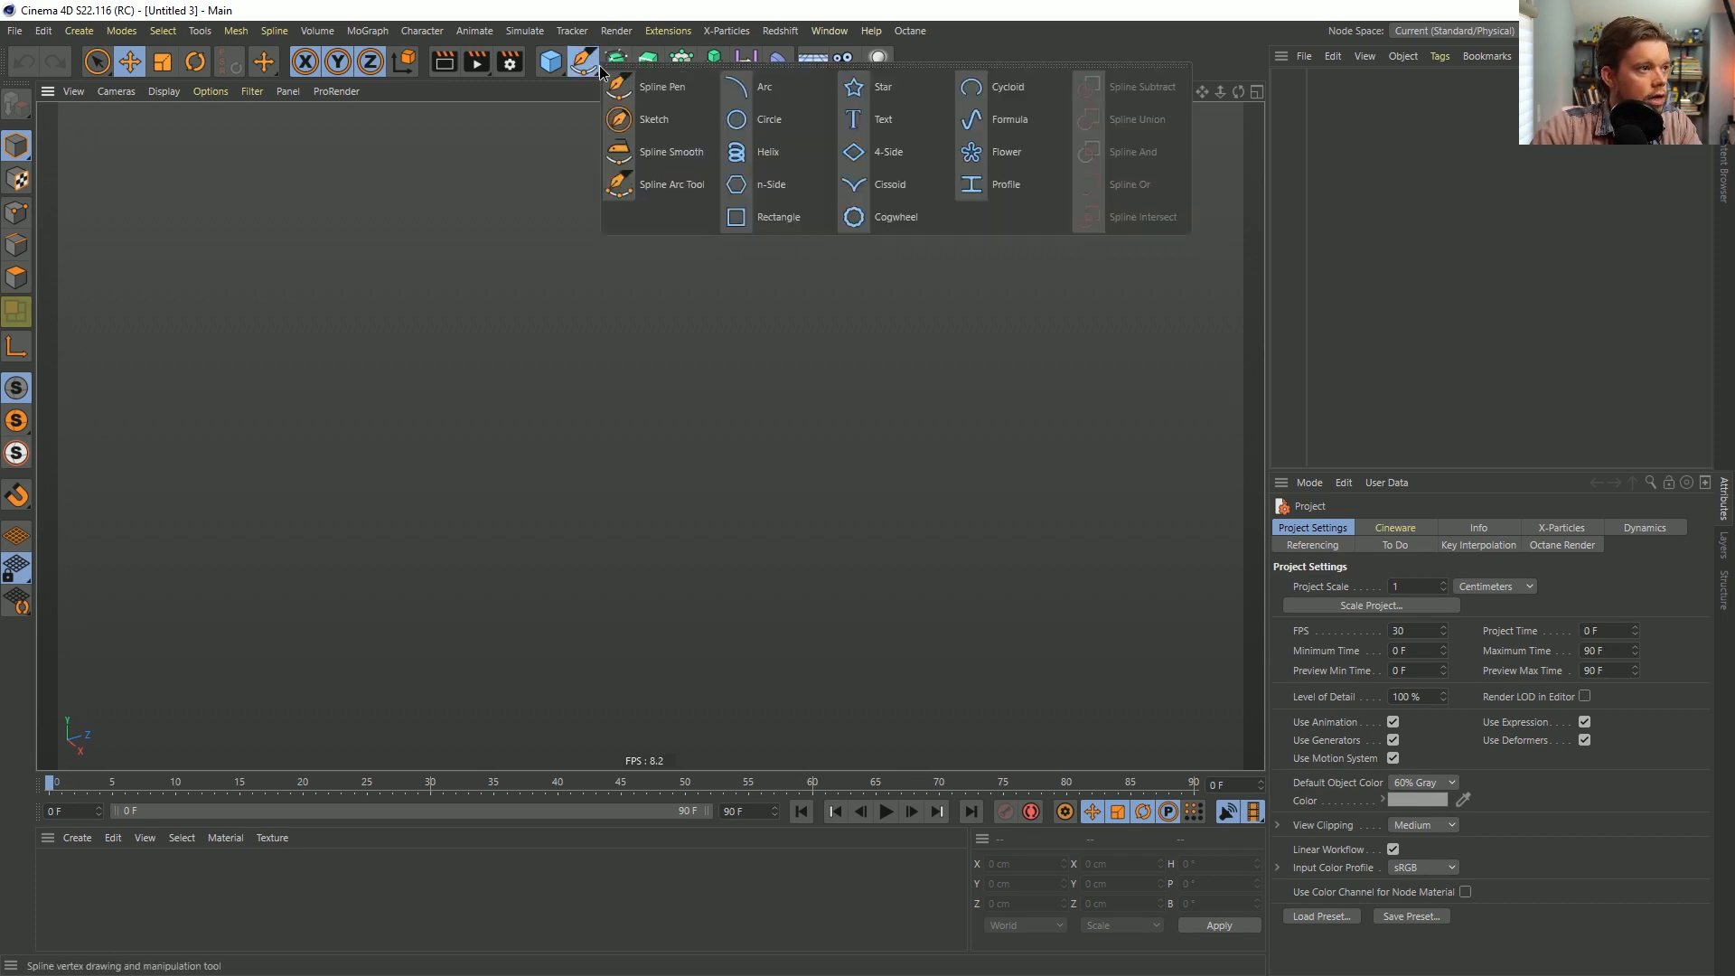
click(616, 63)
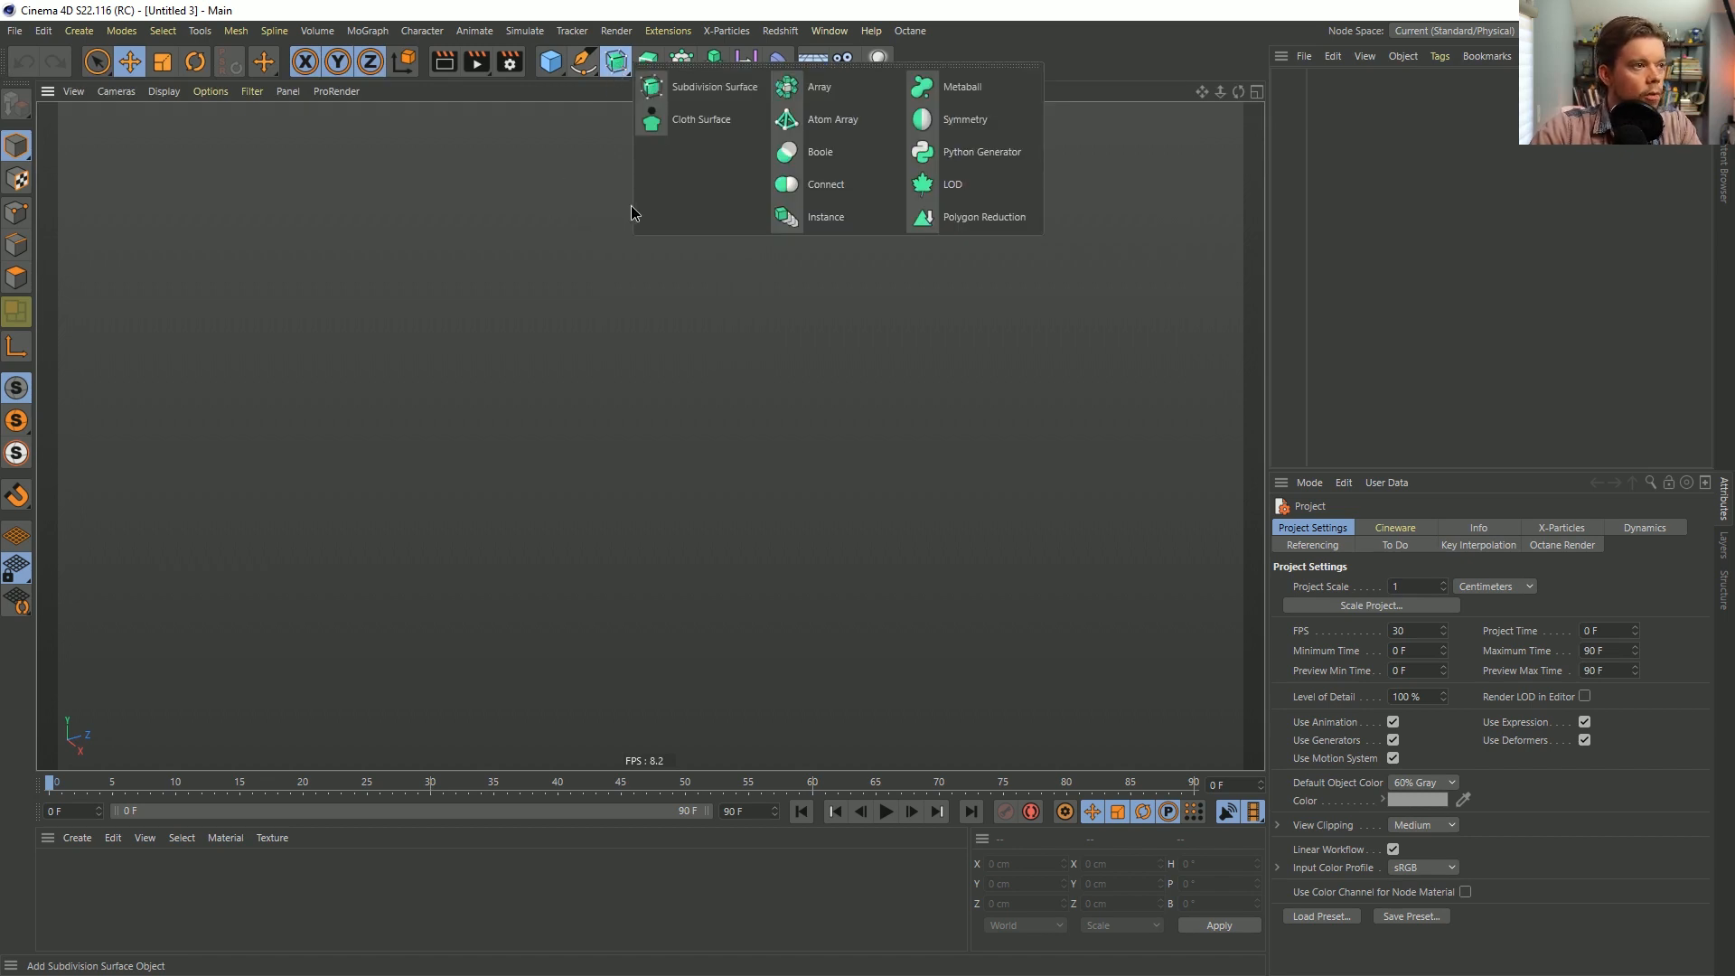
click(583, 62)
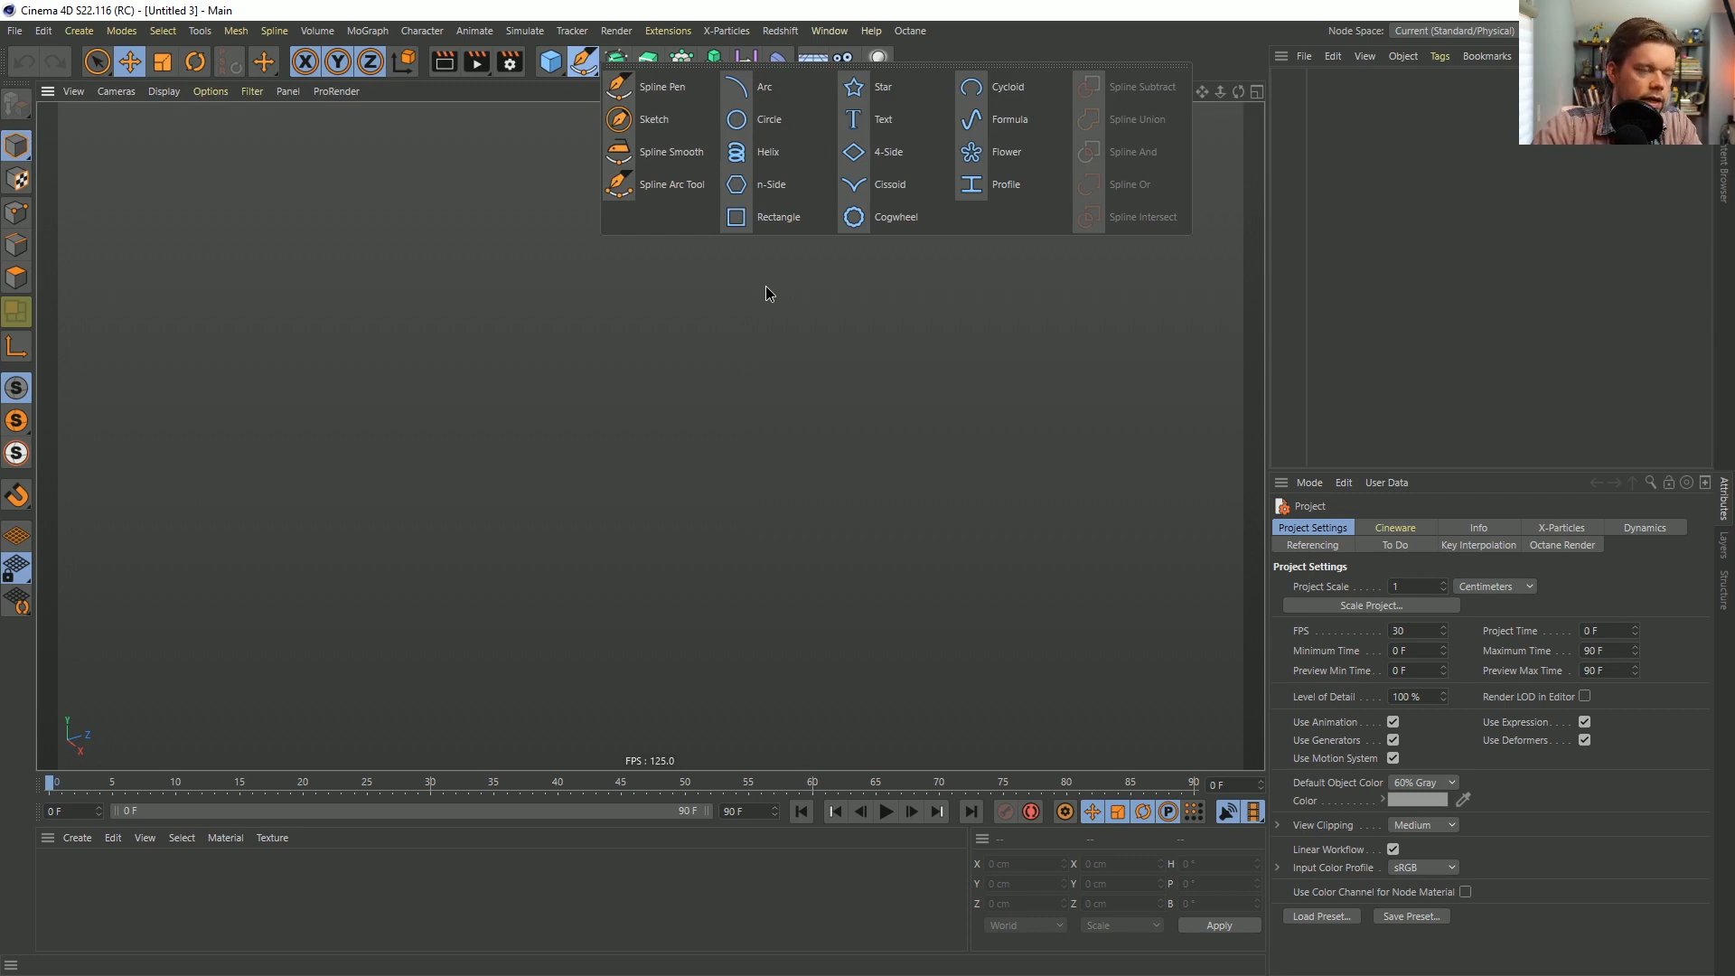
click(969, 264)
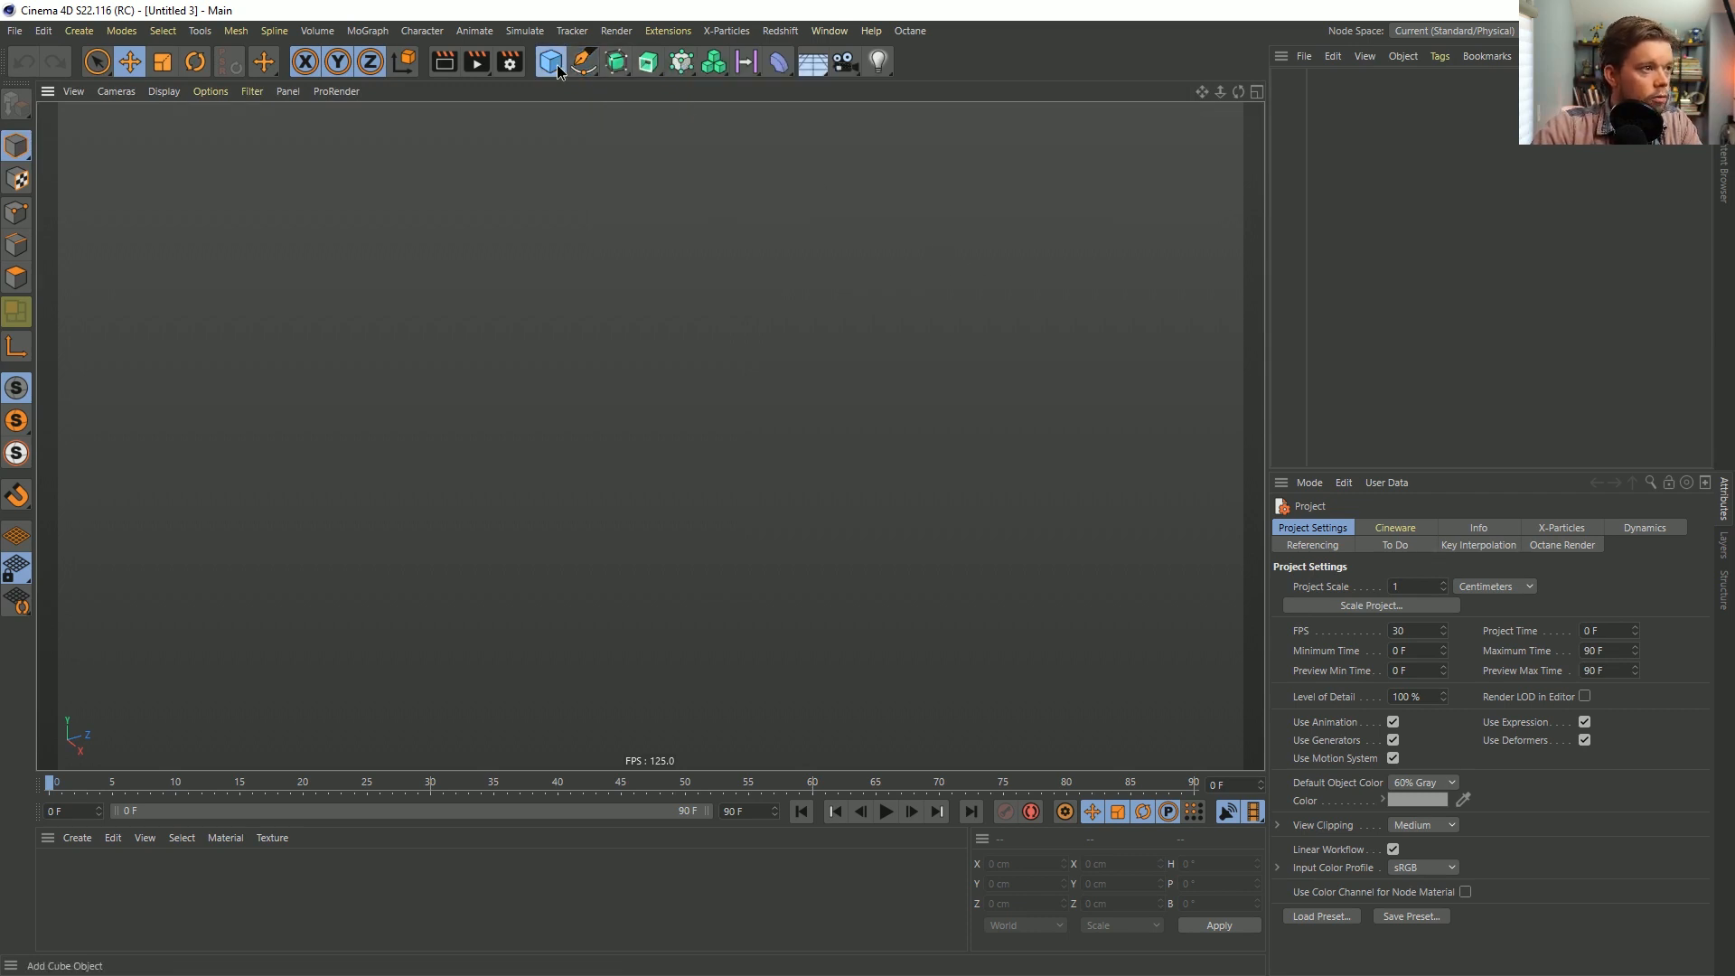
Add a plane with 100 width segments and convert it to an editable polygon object.
click(550, 62)
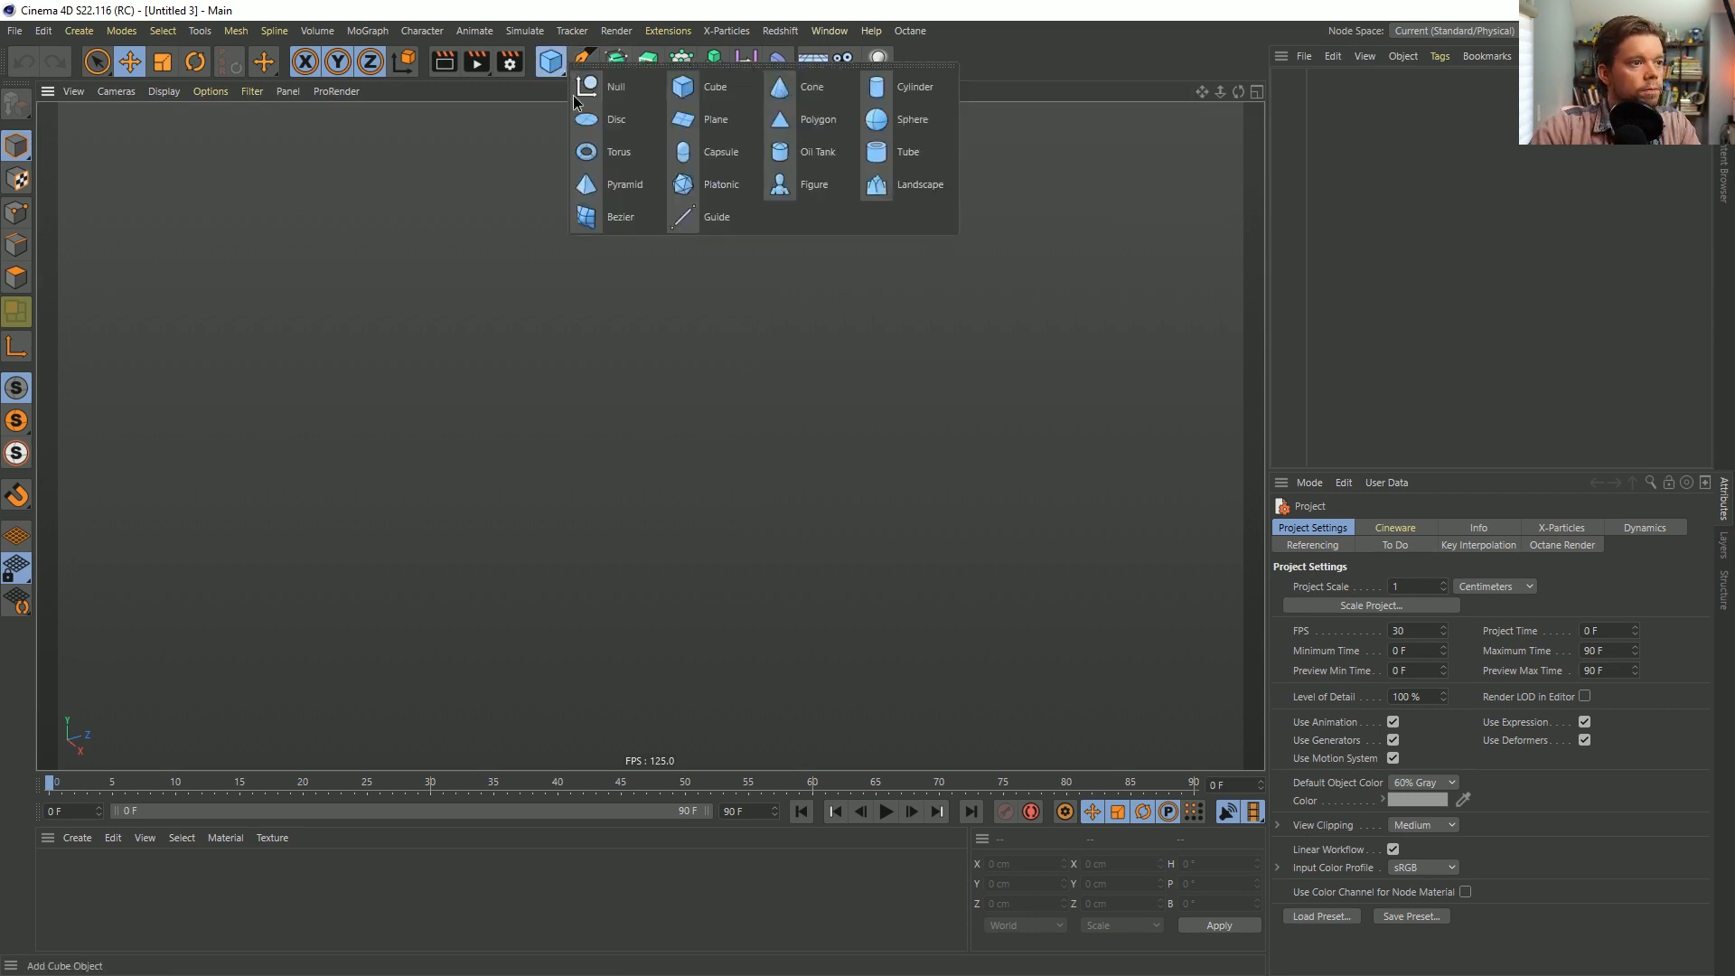
click(723, 122)
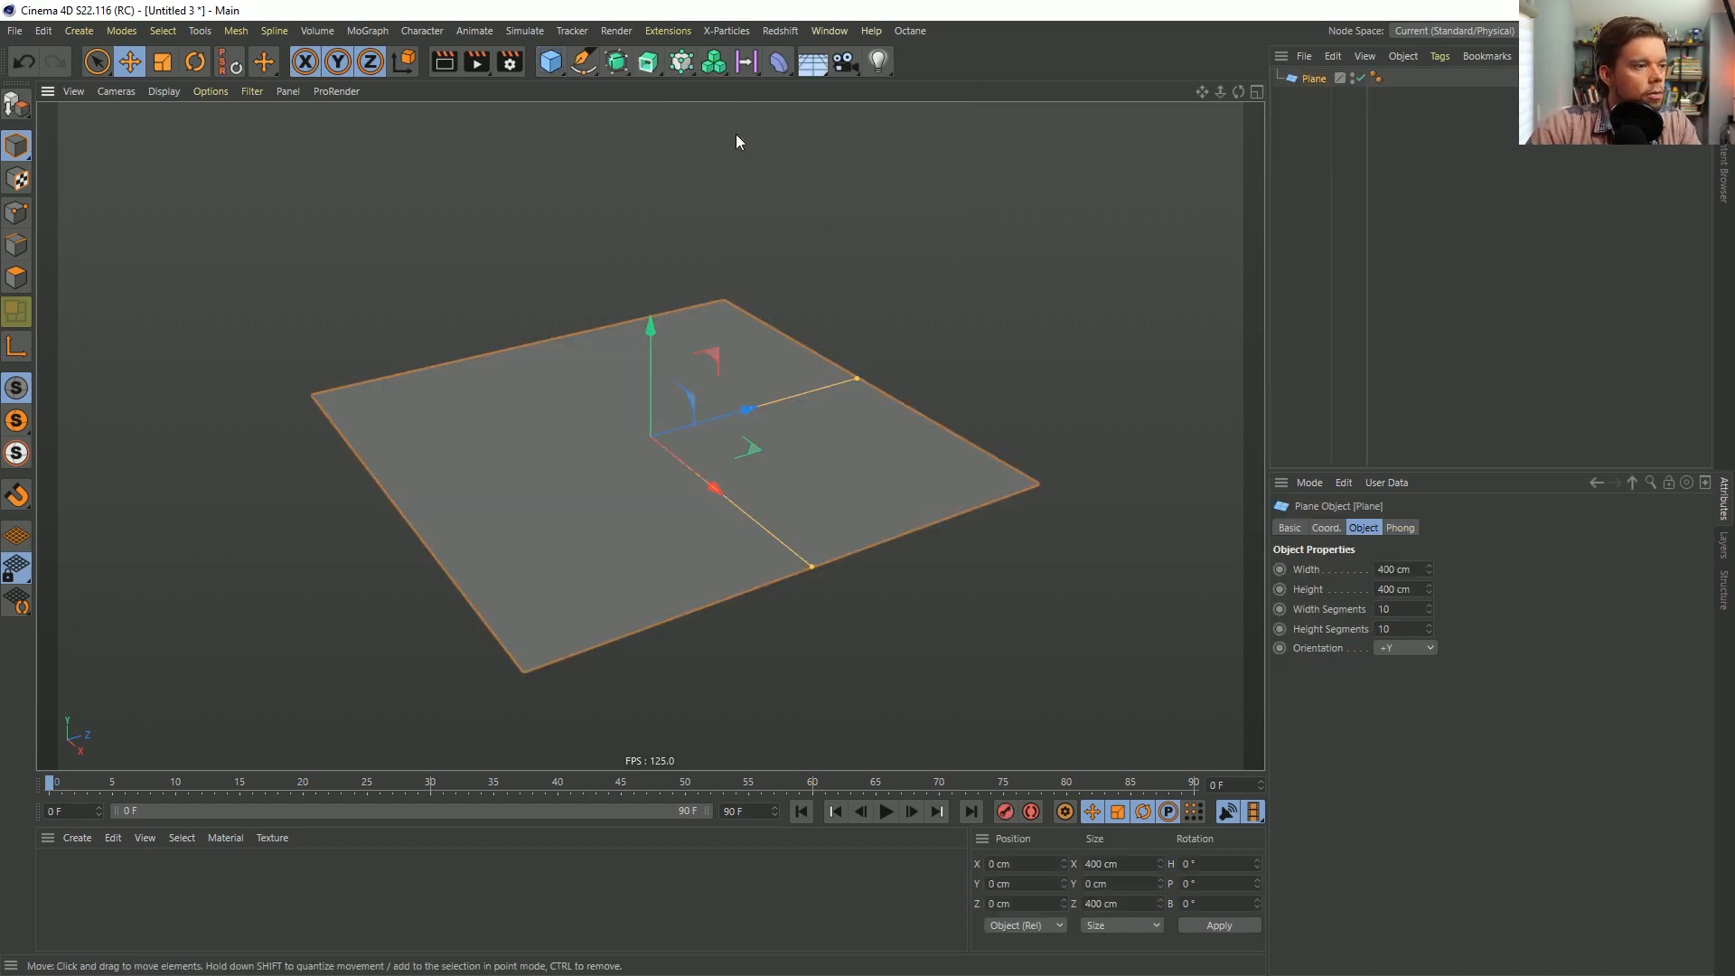
click(1409, 608)
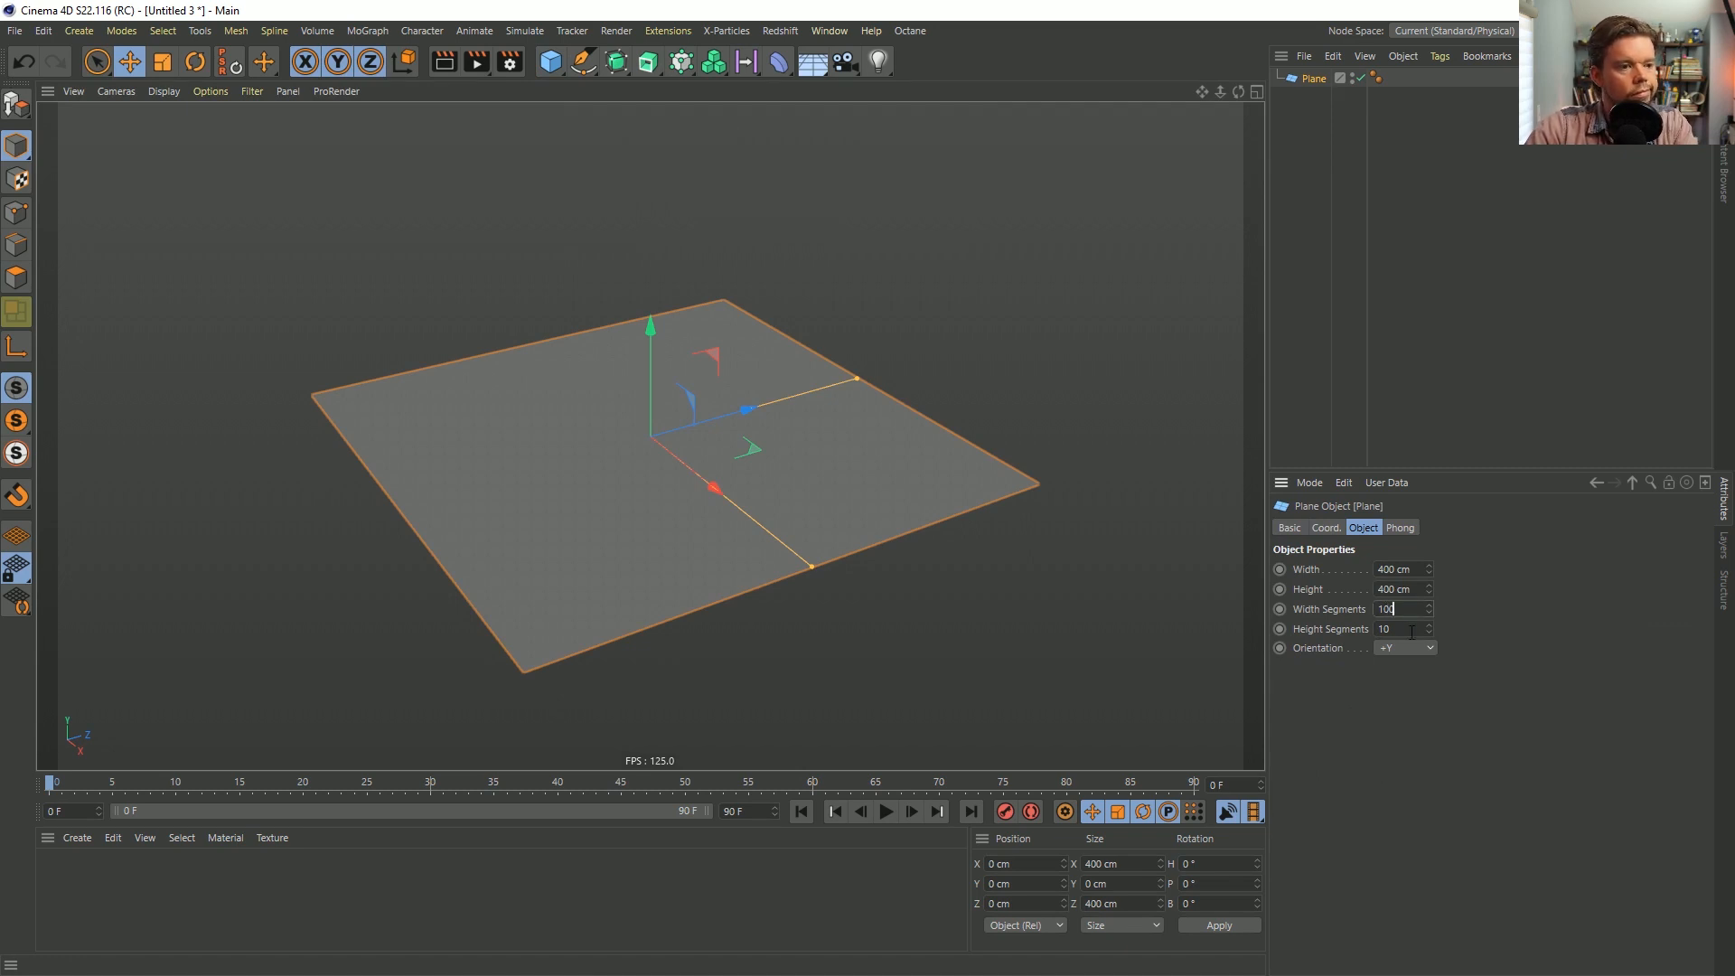
key(c)
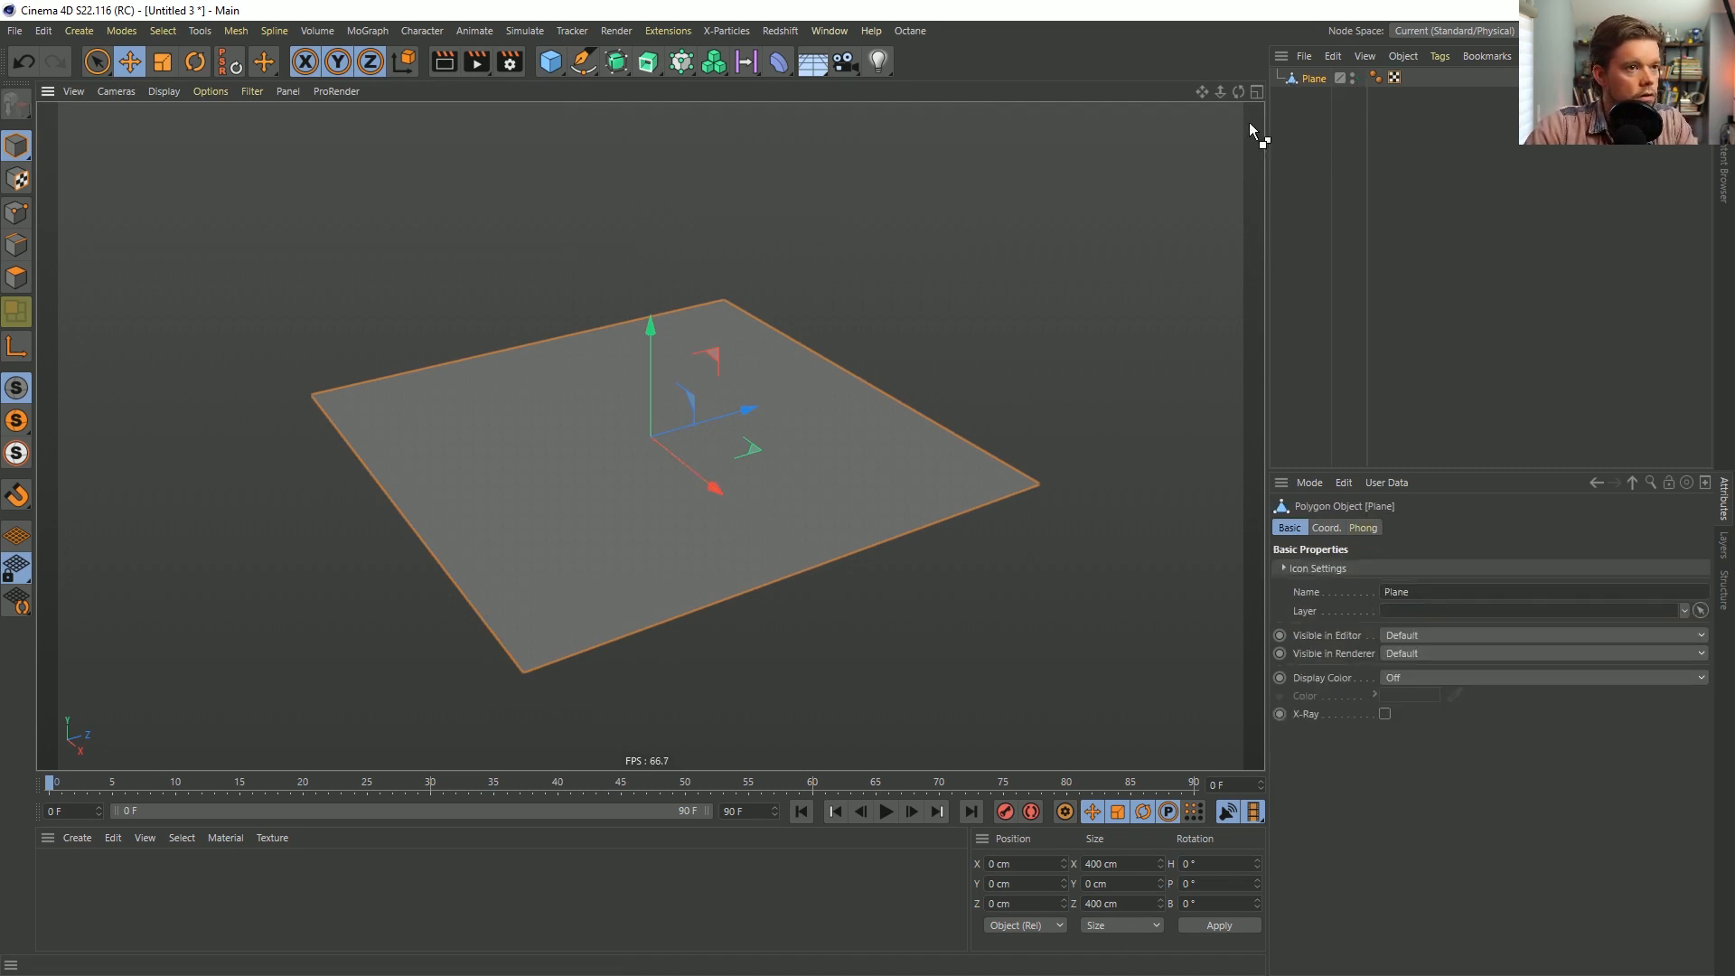
Undo the plane's conversion to an editable object and display the viewport with Gouraud Shading (Lines).
key(ctrl+z)
key(n)
key(b)
alt+drag(694, 441, 677, 495)
double_click(76, 909)
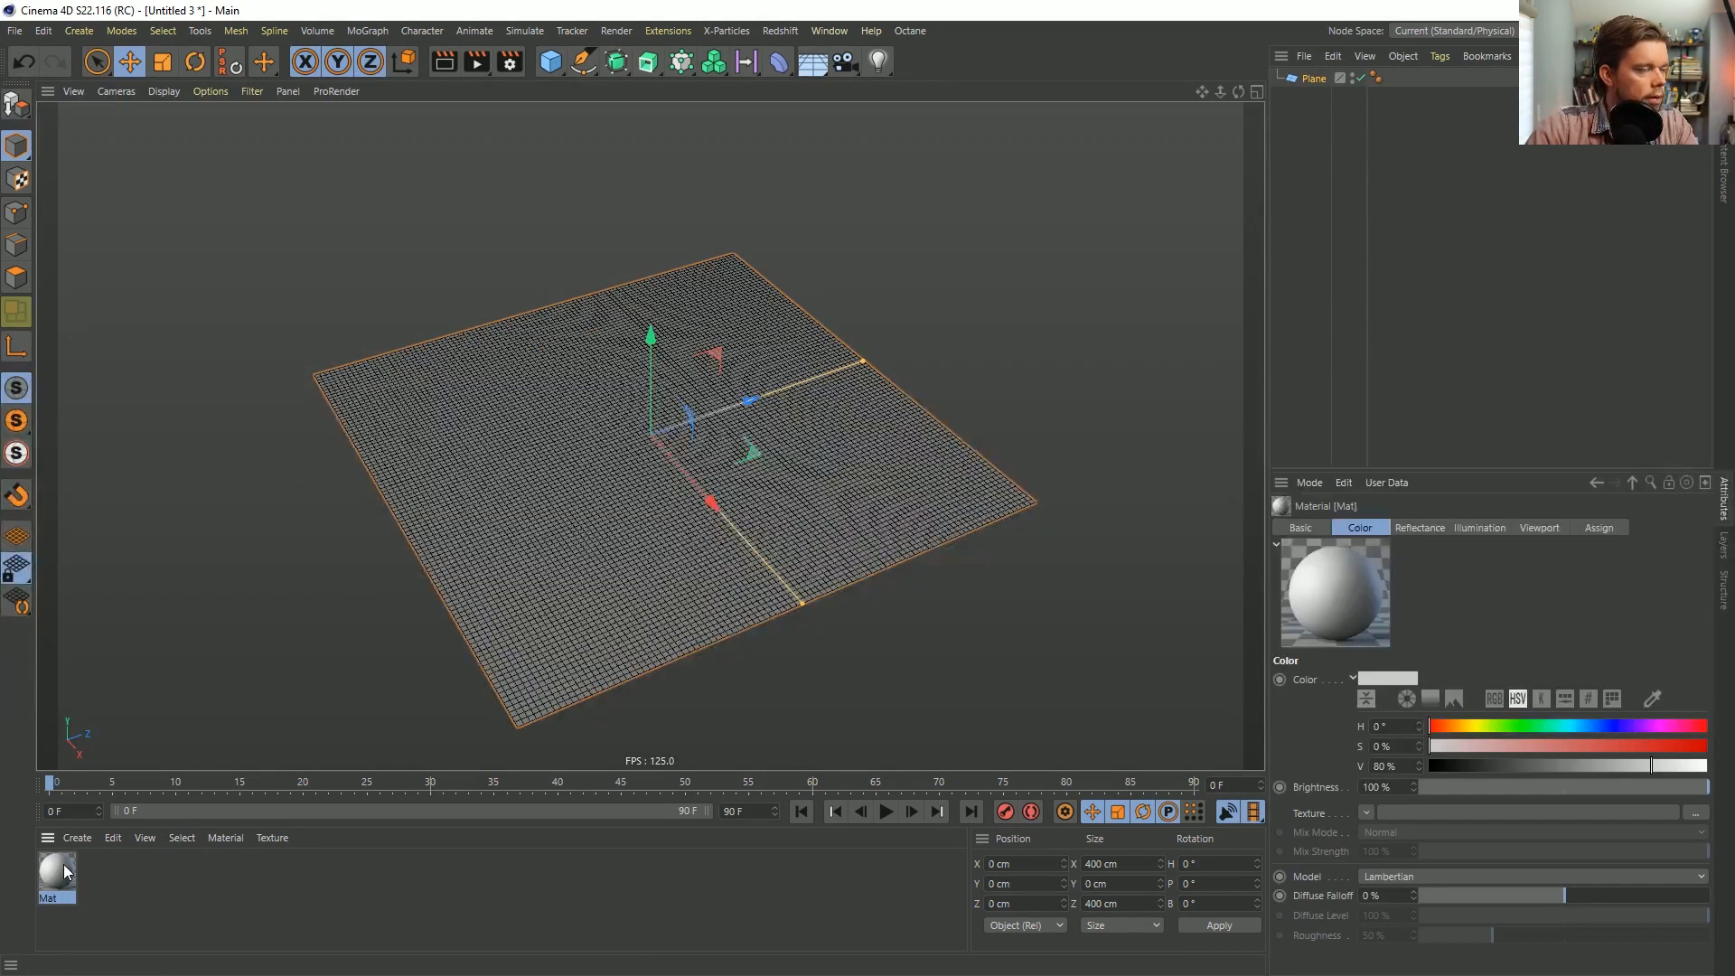
key(Delete)
click(781, 65)
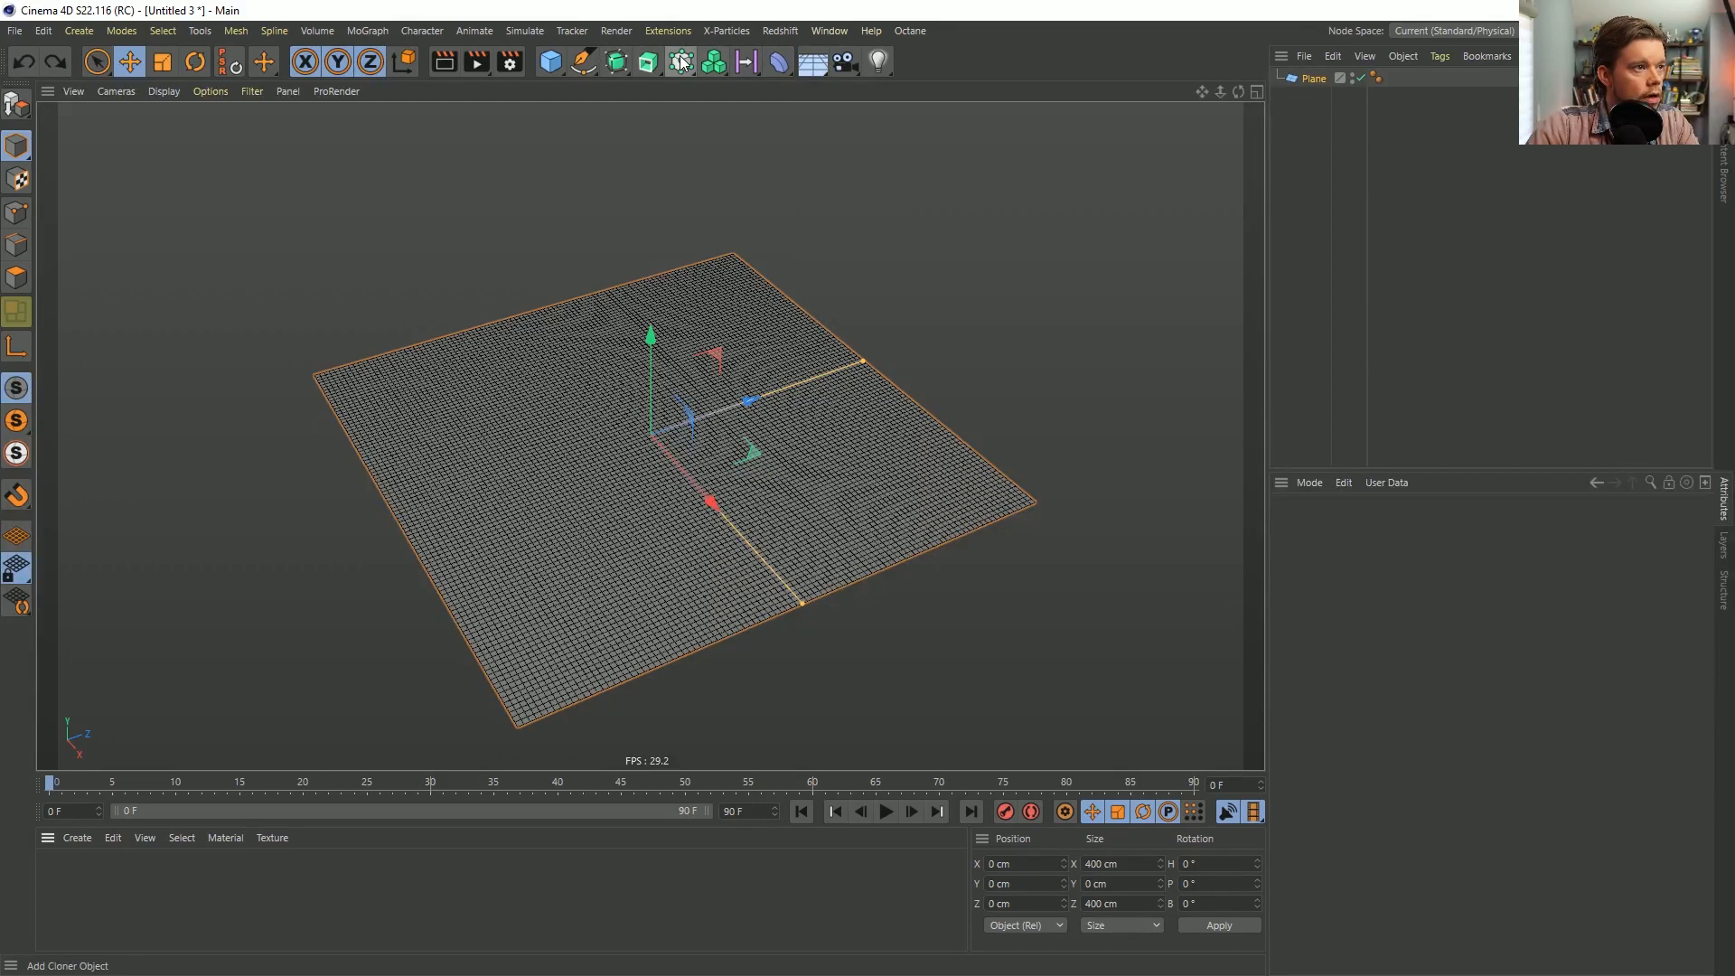
click(758, 67)
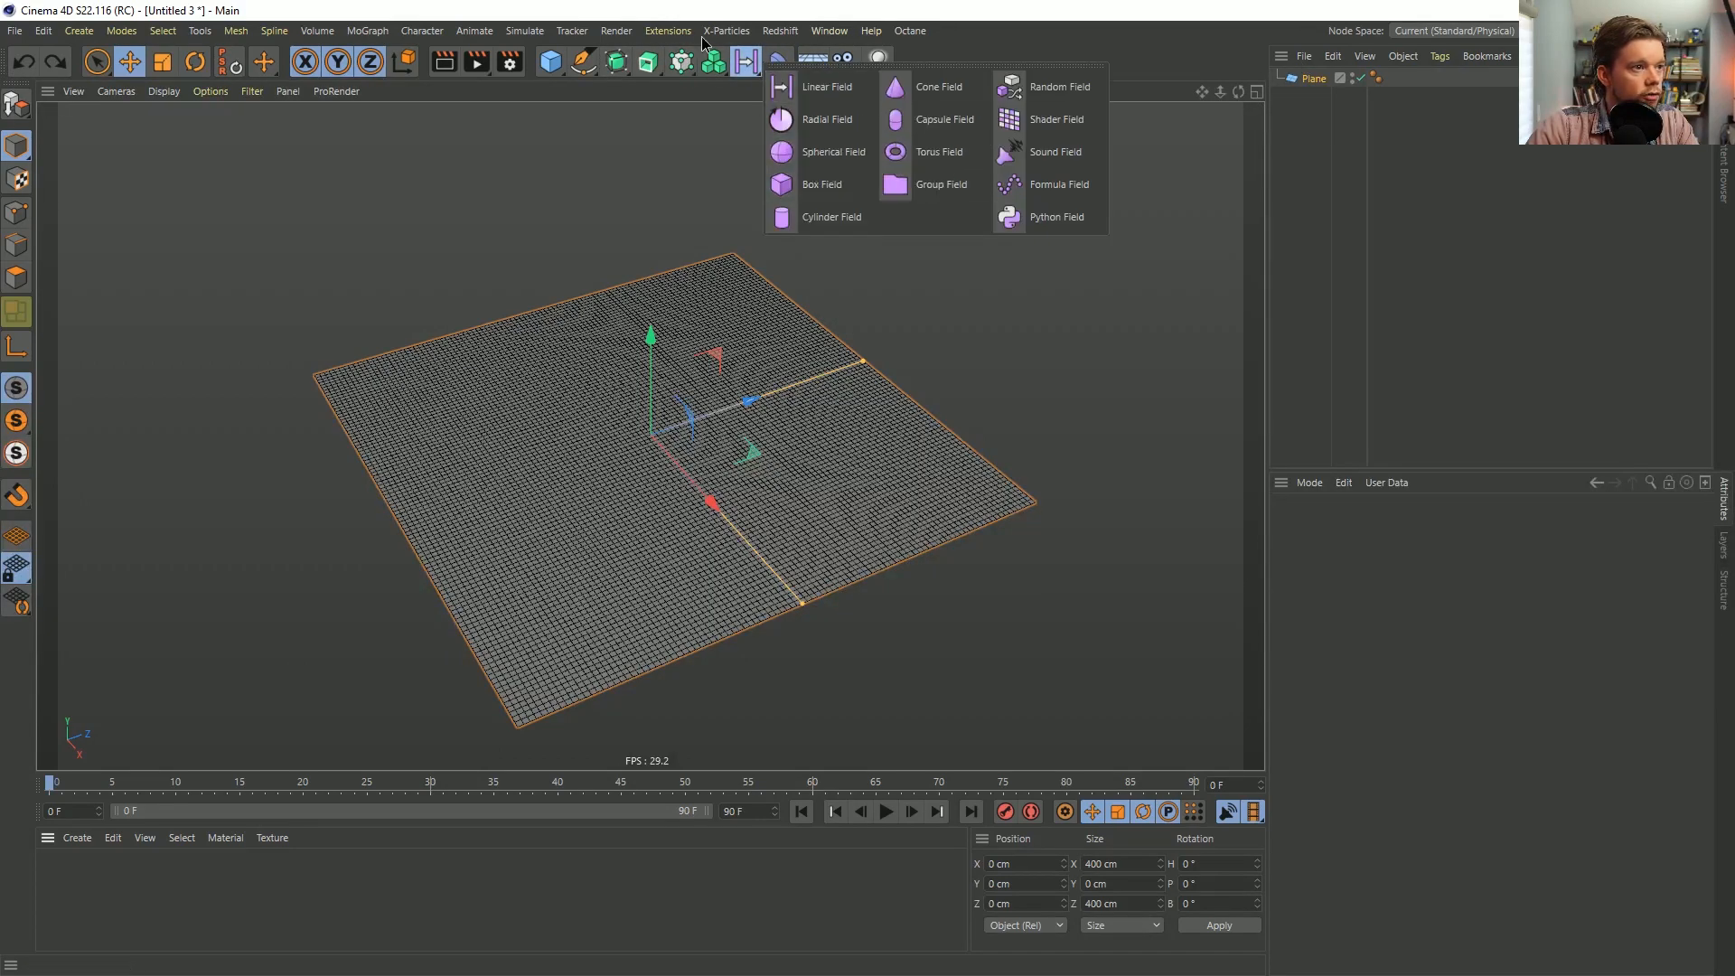
Add a Plain effector and set its deformation to Point.
click(682, 61)
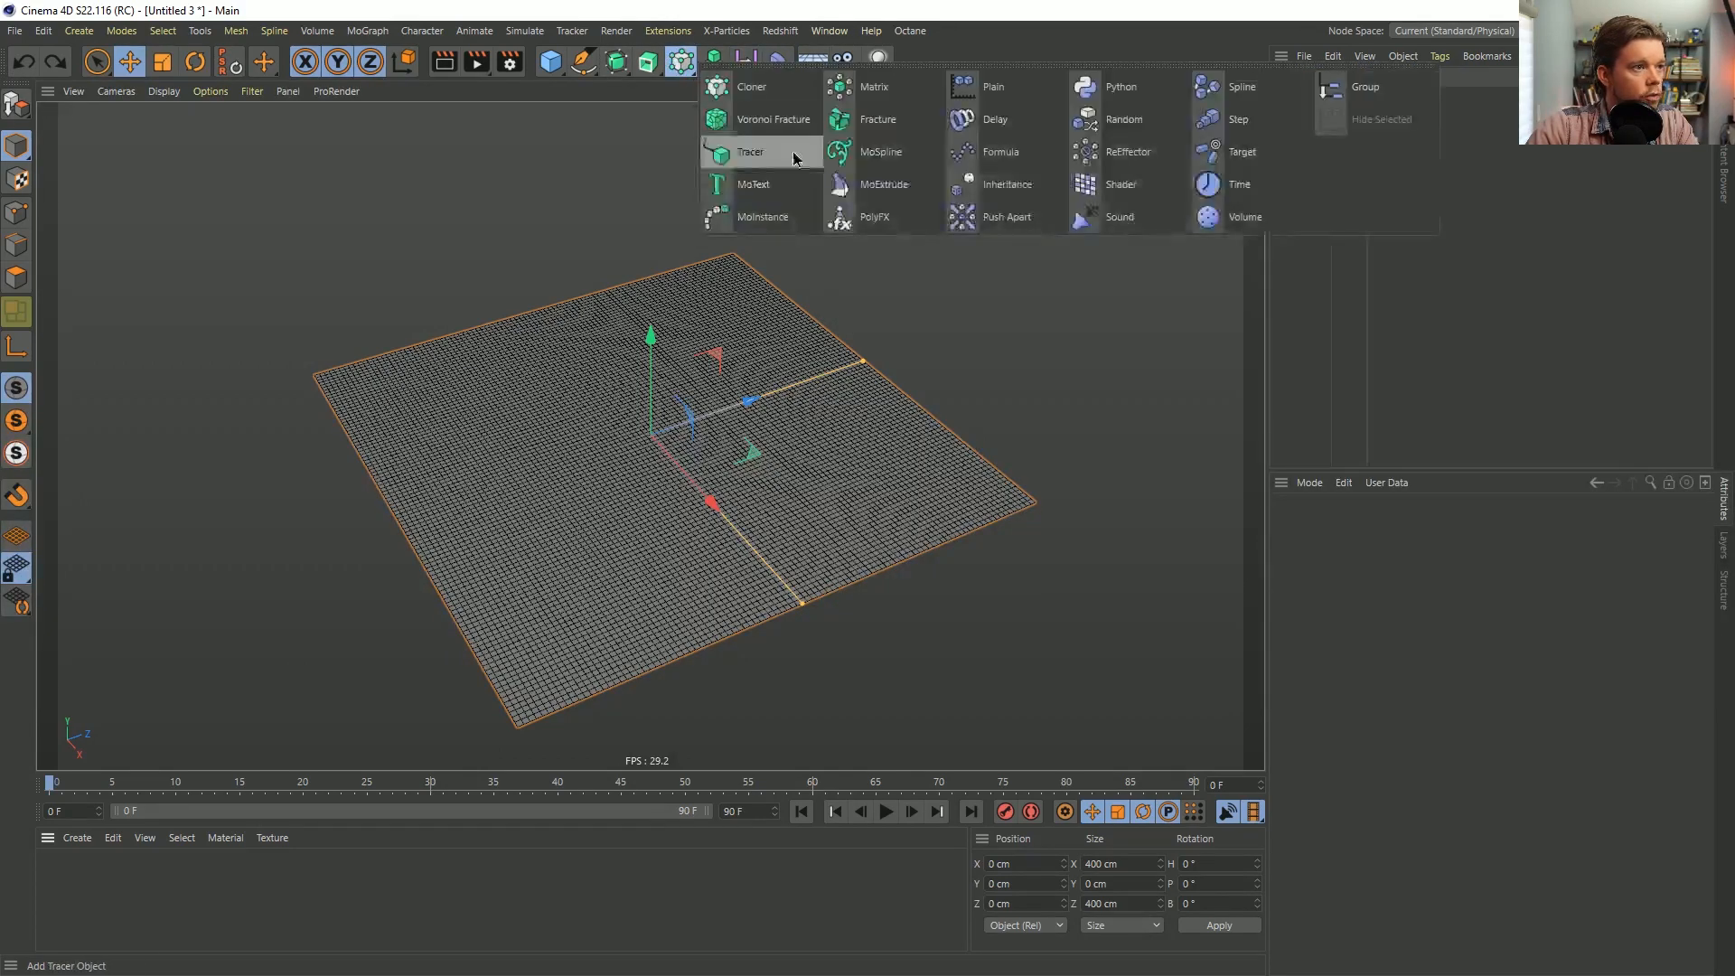
click(993, 87)
click(1493, 527)
click(1385, 570)
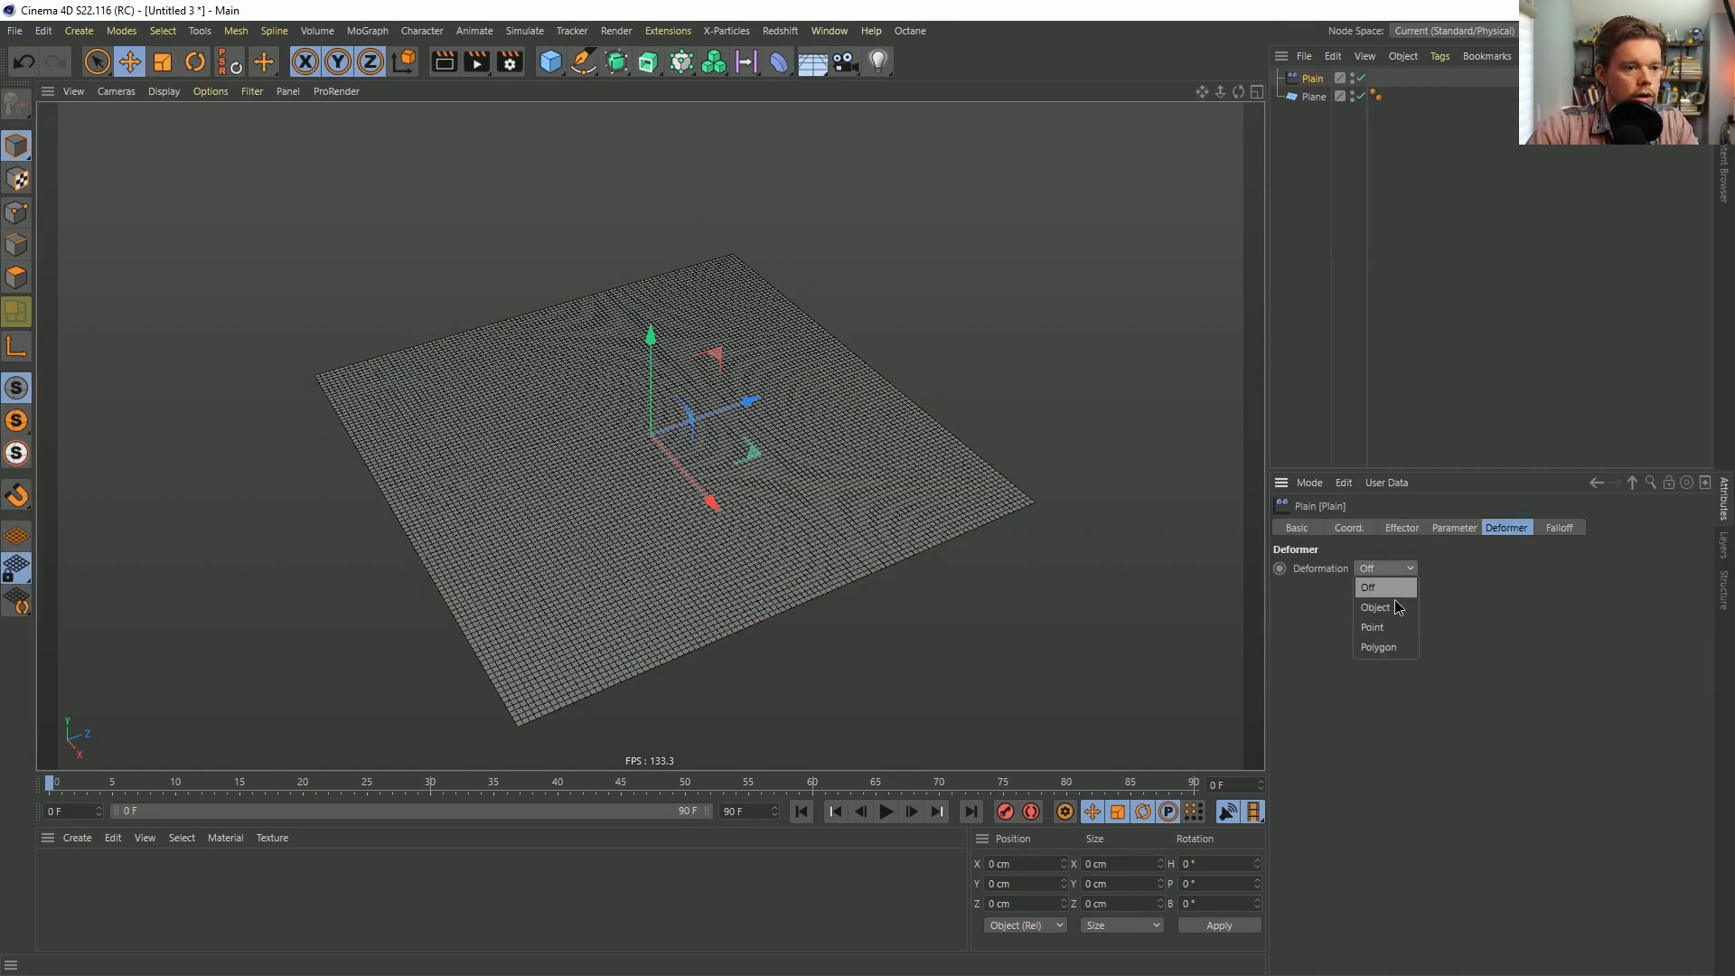
click(1398, 627)
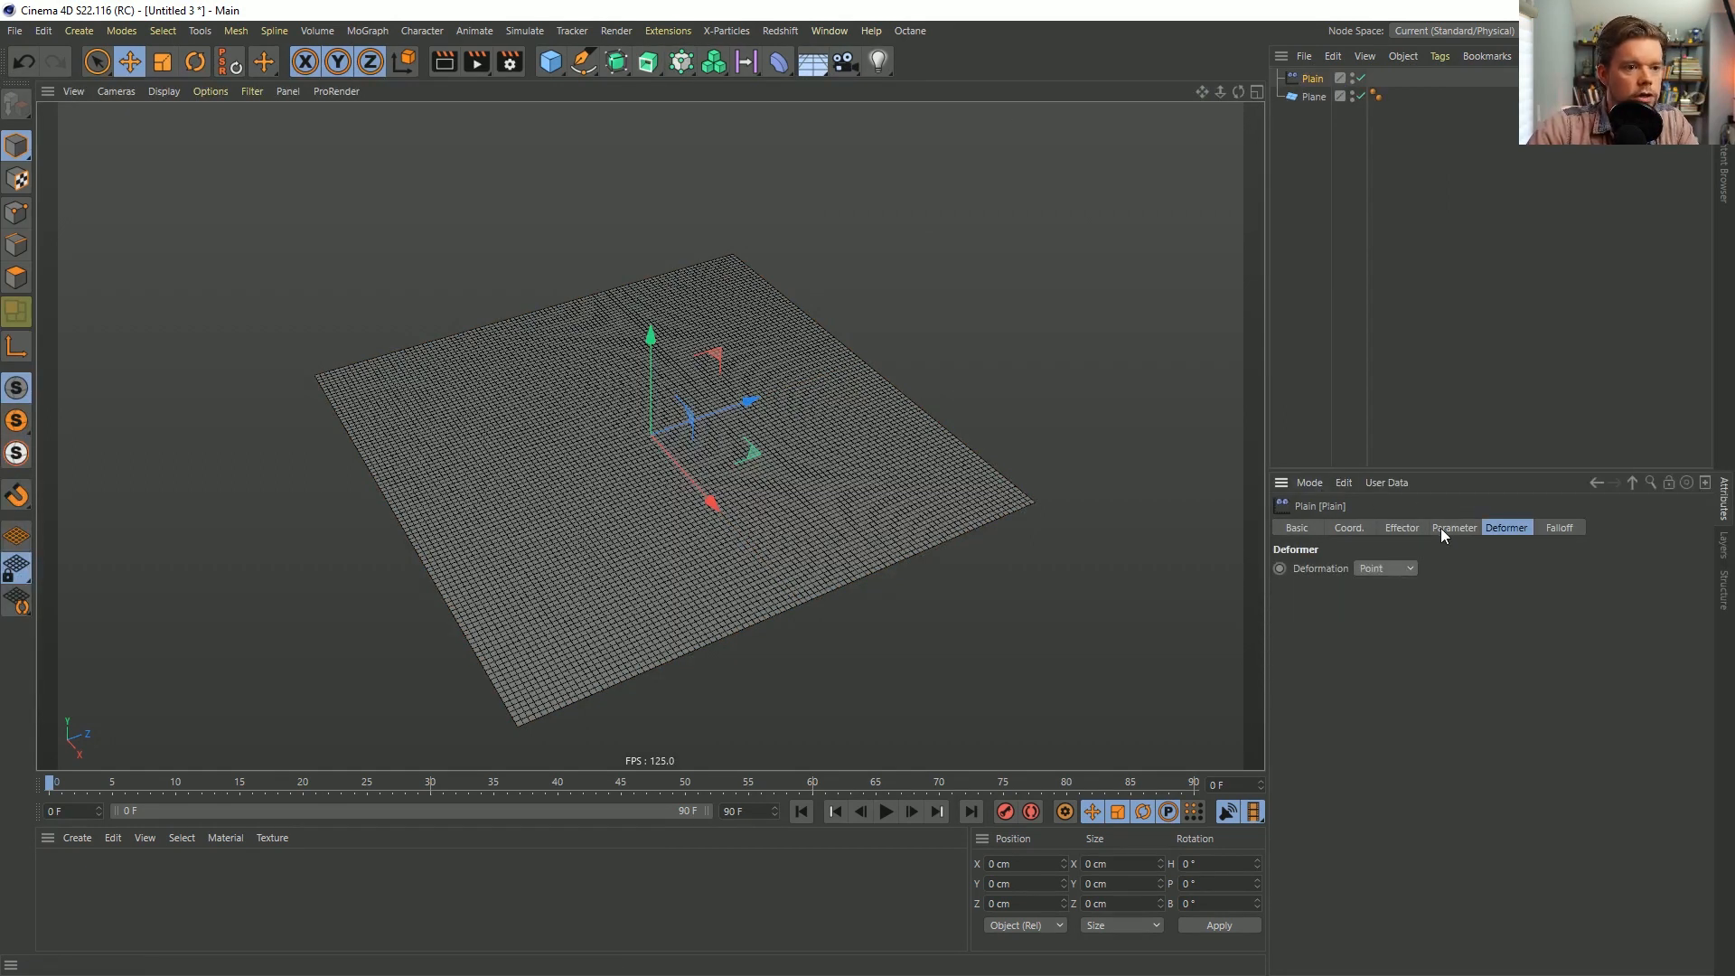
Set the Plain effector's Y position offset to 0 cm.
click(1561, 530)
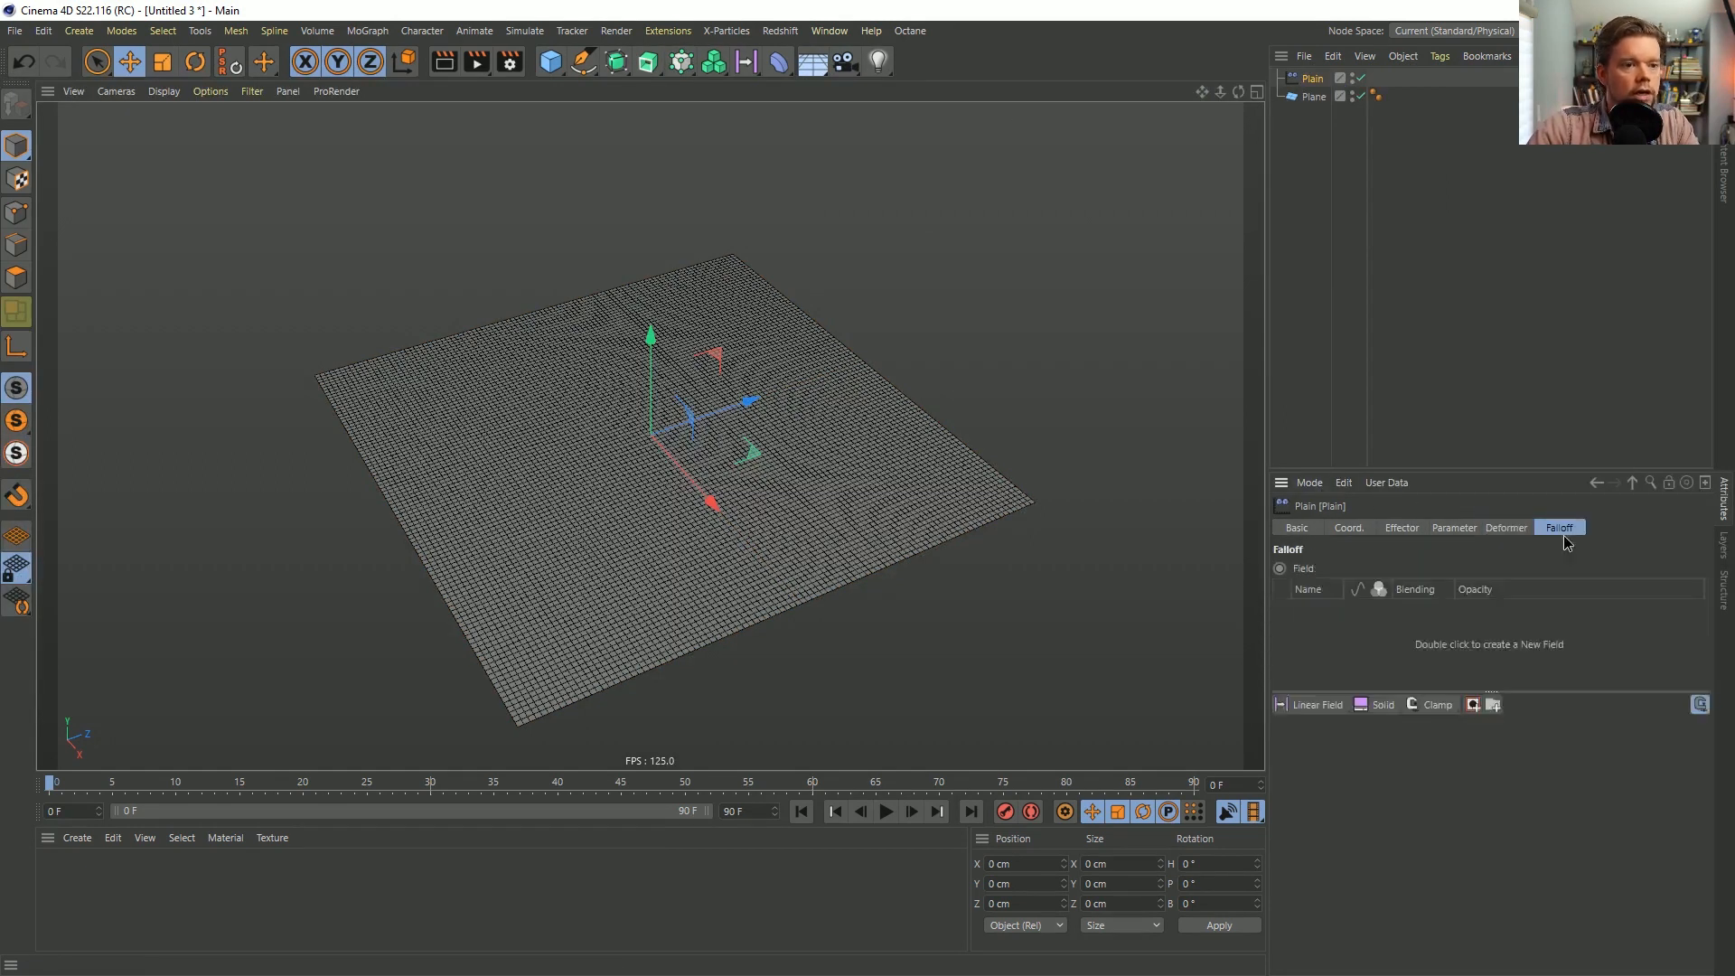
click(1402, 528)
click(1450, 529)
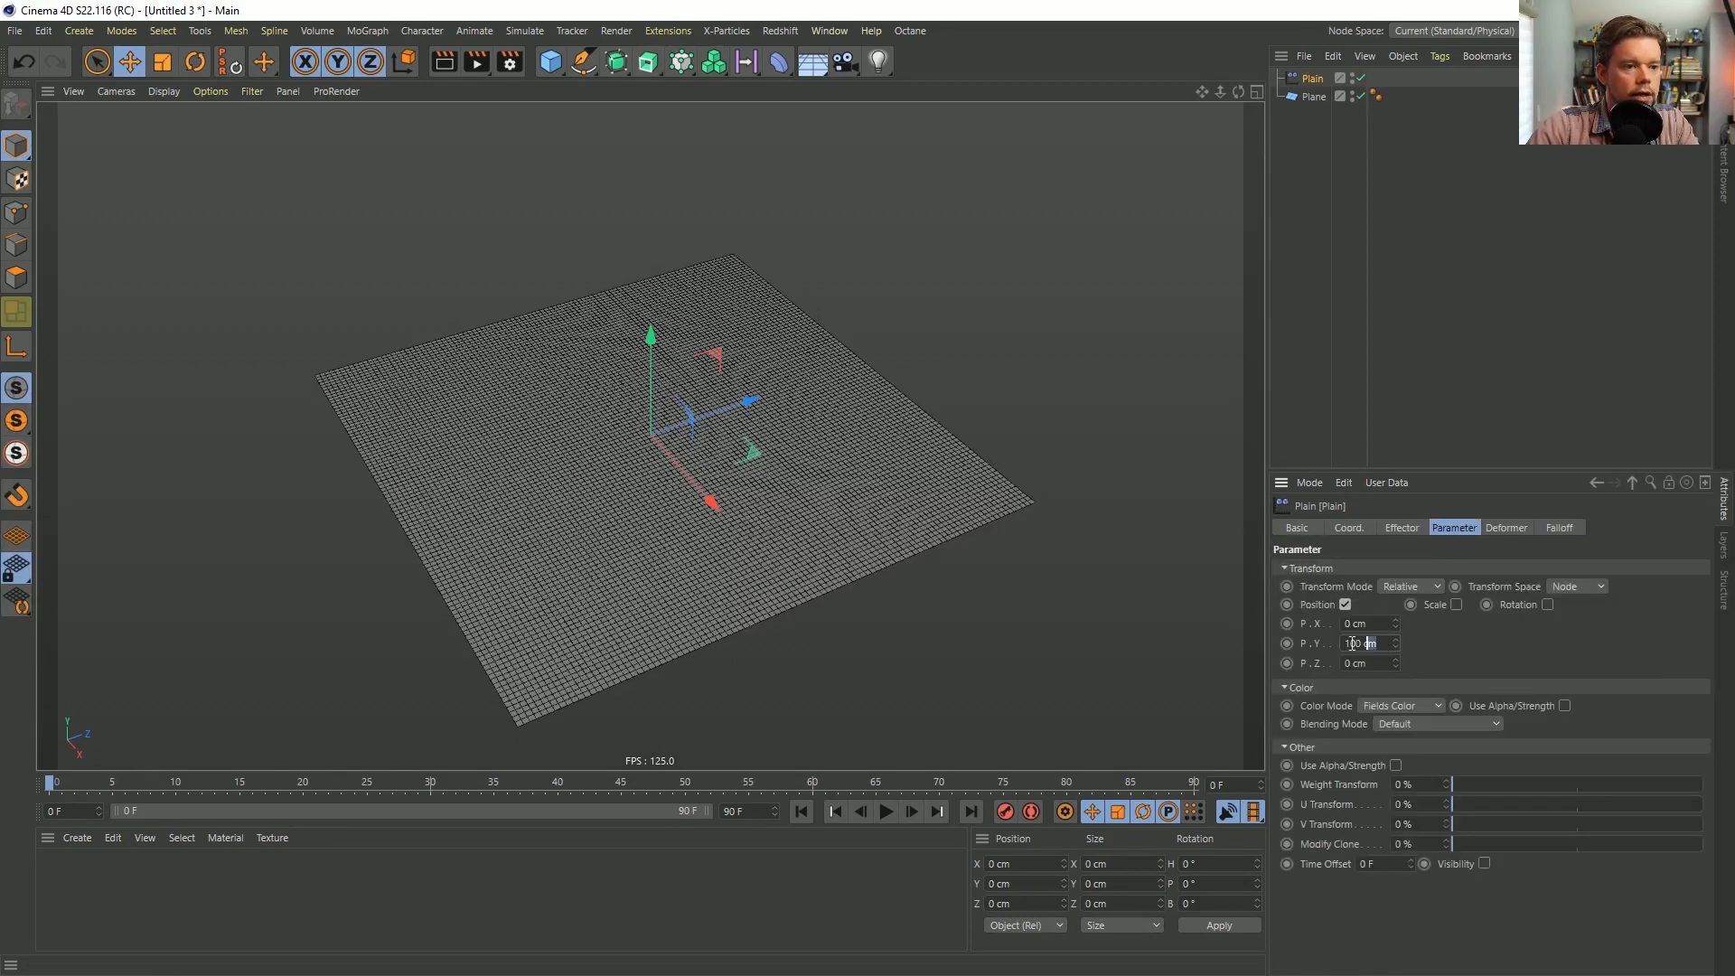
text(0)
key(Return)
Make the Plain effector a child of the plane and set its Z position offset to 200 cm.
drag(1396, 663, 1271, 20)
drag(1310, 78, 1315, 95)
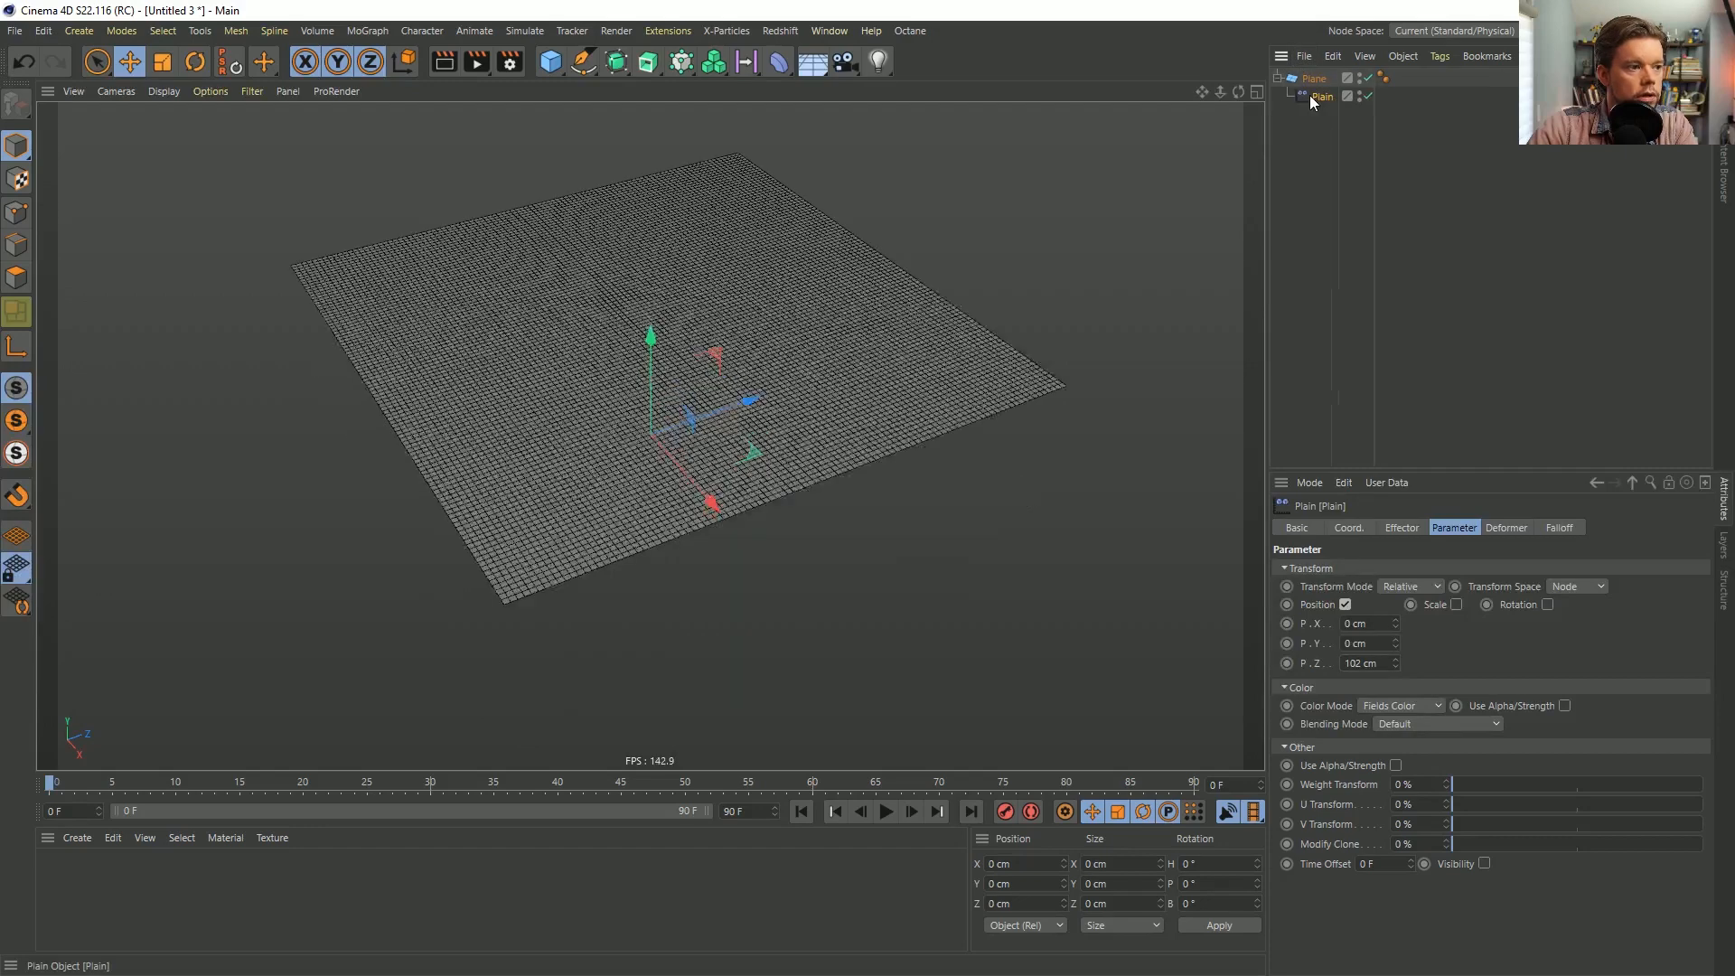
double_click(1381, 659)
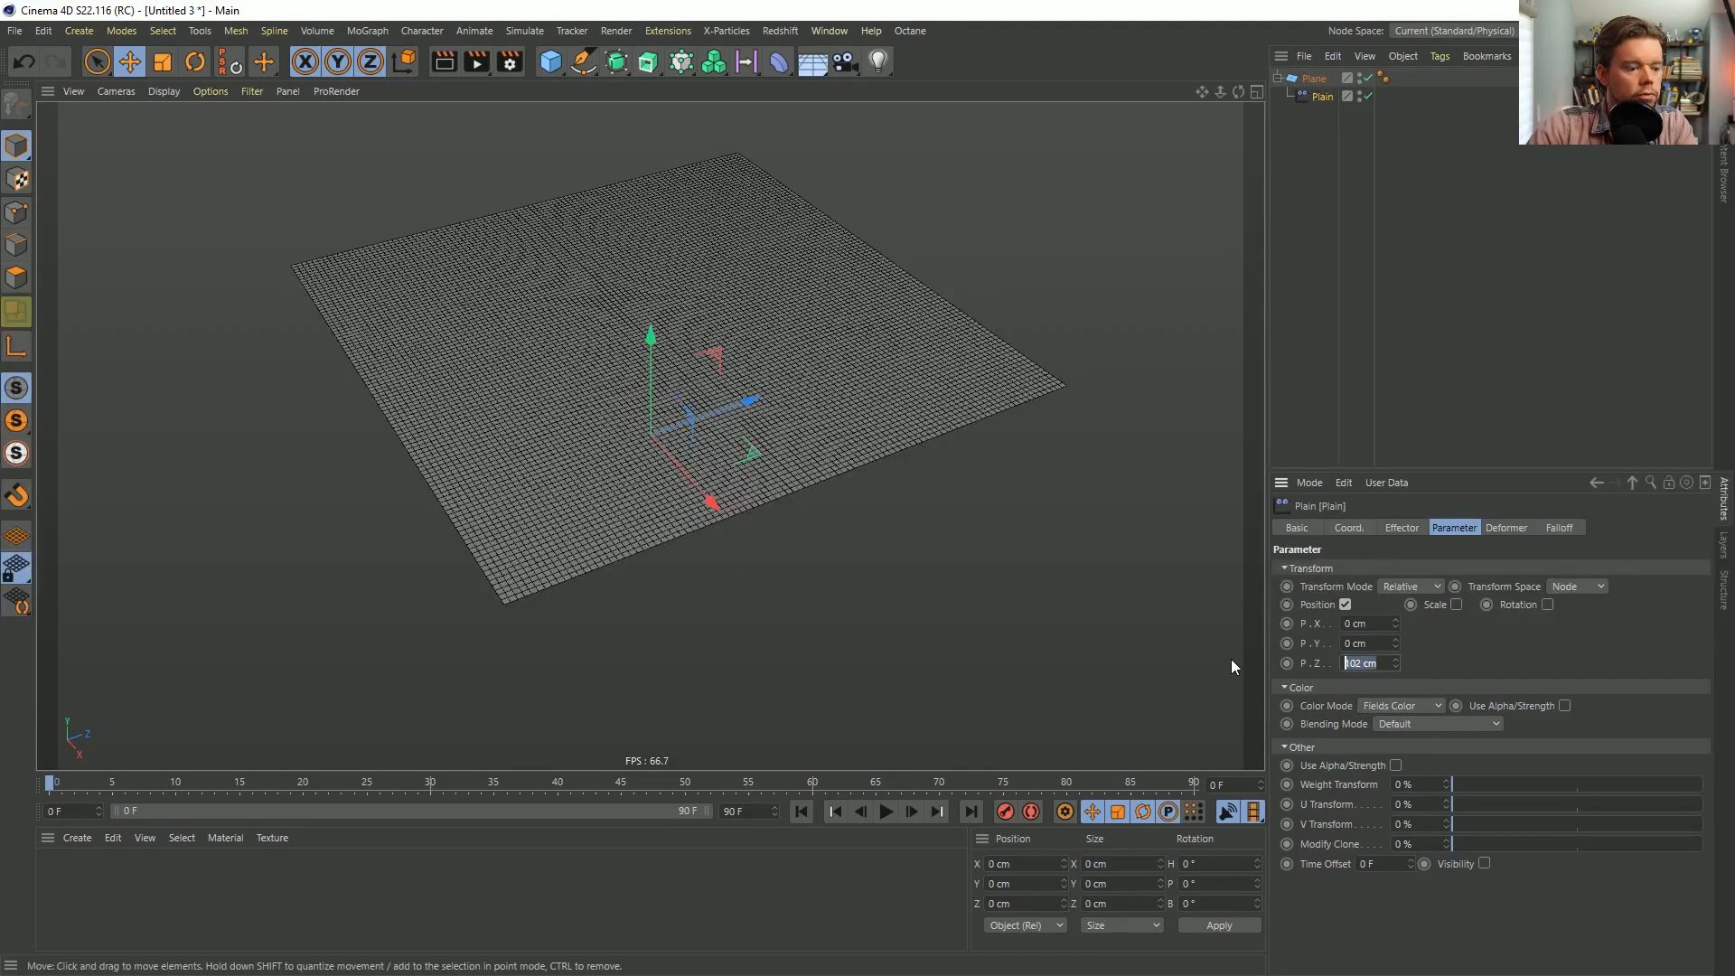
text(200)
key(Return)
Add a Random Field to the Plain effector's falloff.
click(1554, 530)
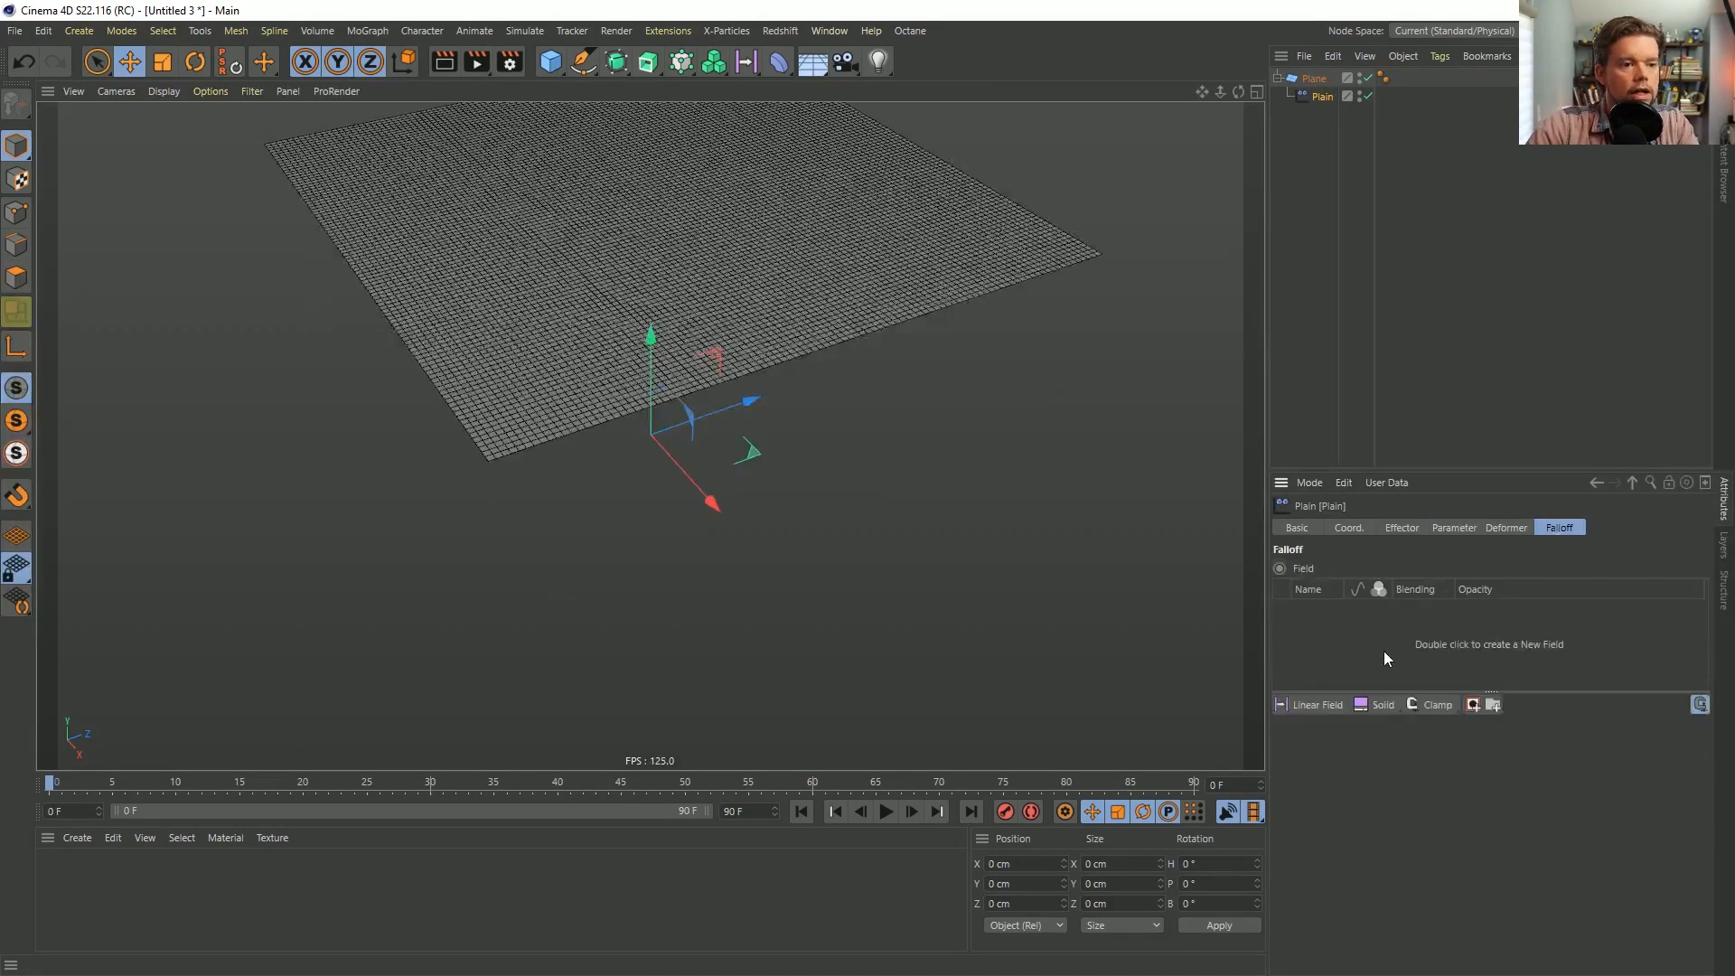
click(1332, 707)
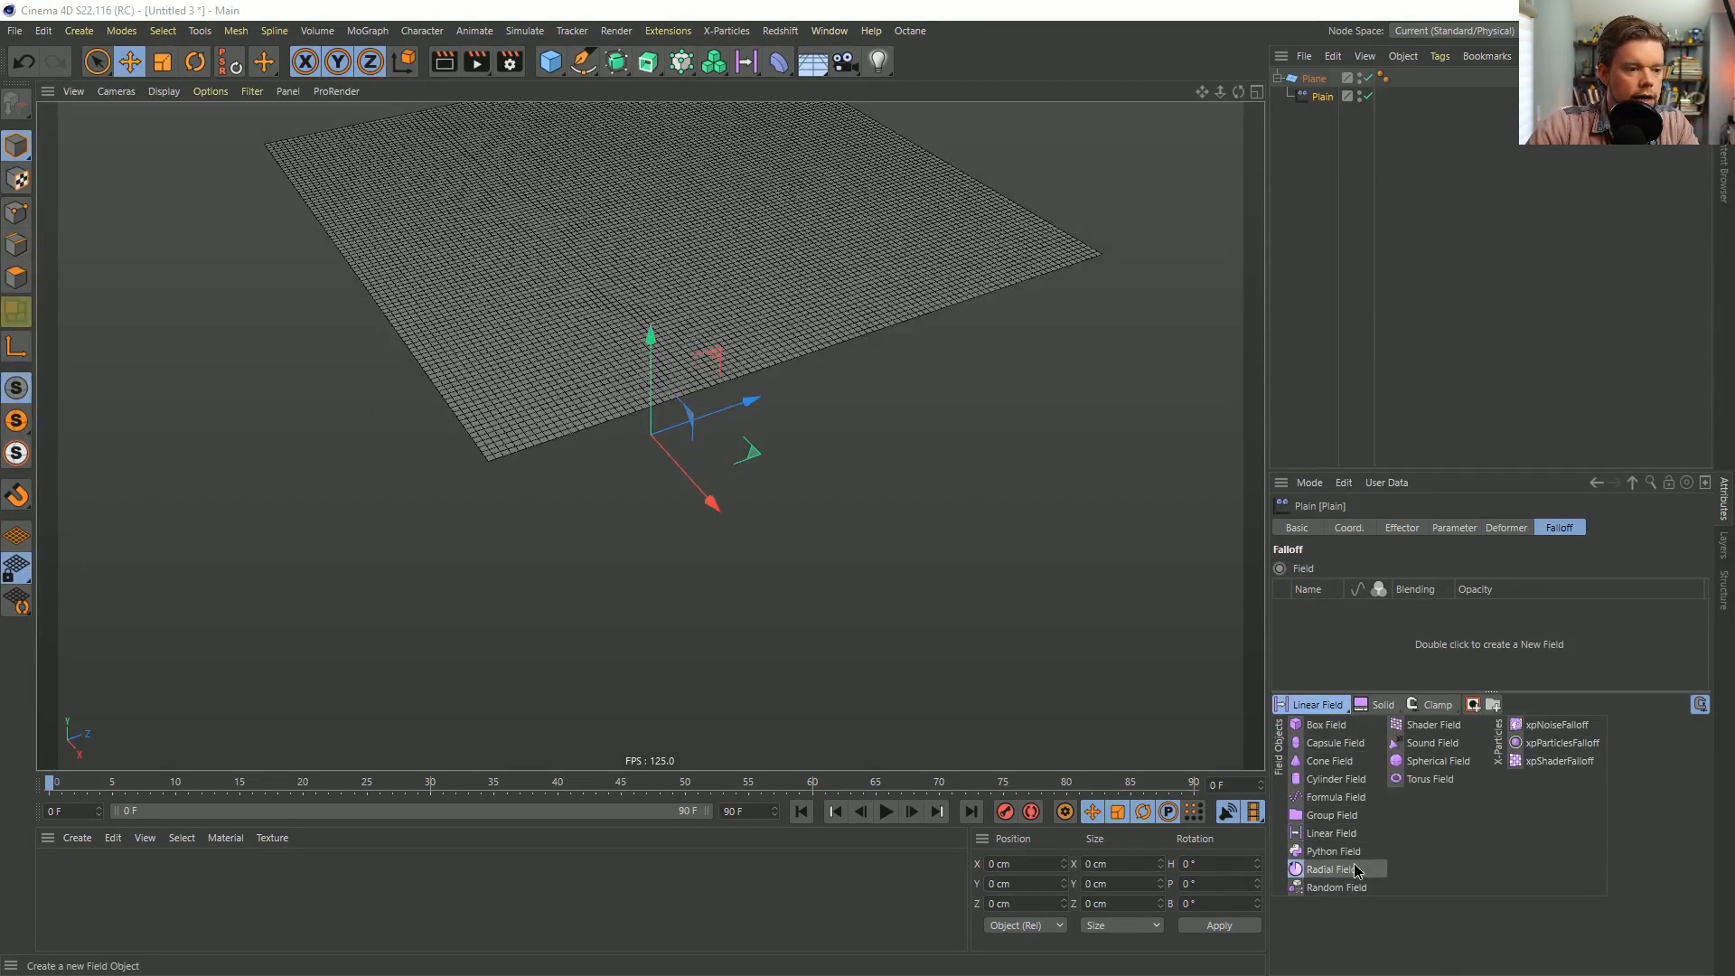
click(1336, 888)
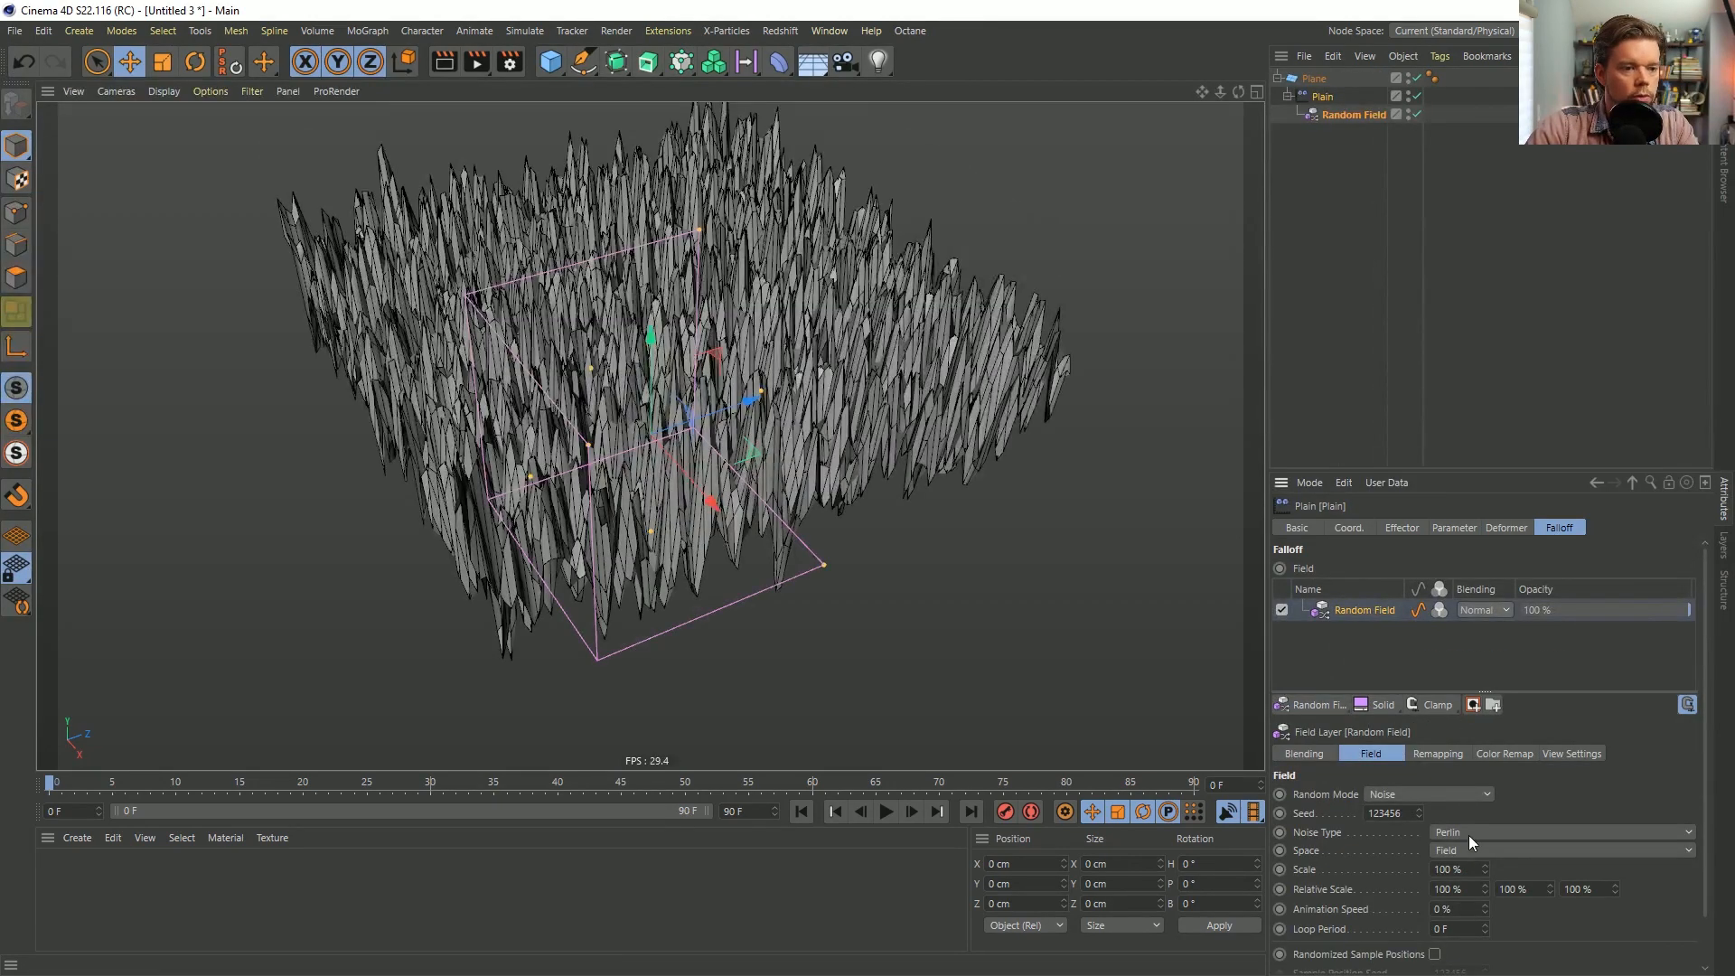
Enlarge the Random Field's noise scale to about 518% for broad, smooth bumps across the plane.
drag(1484, 866, 1483, 795)
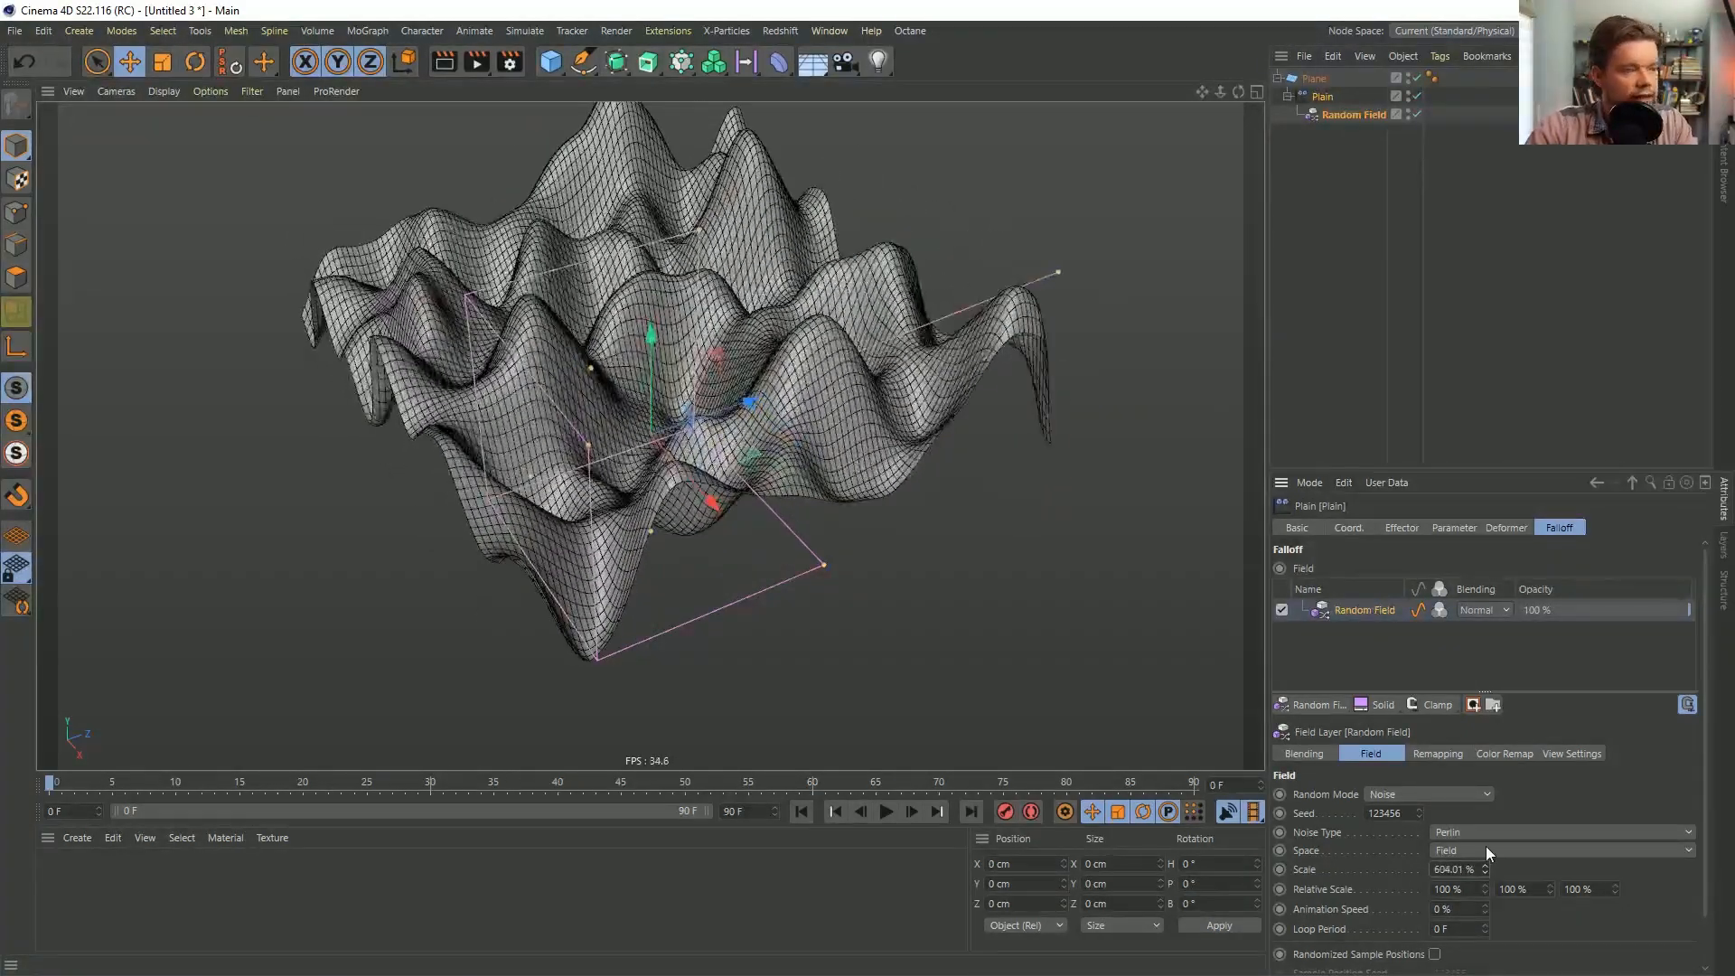
mouse_move(1488, 872)
mouse_down()
mouse_move(1488, 786)
mouse_move(1488, 869)
mouse_up()
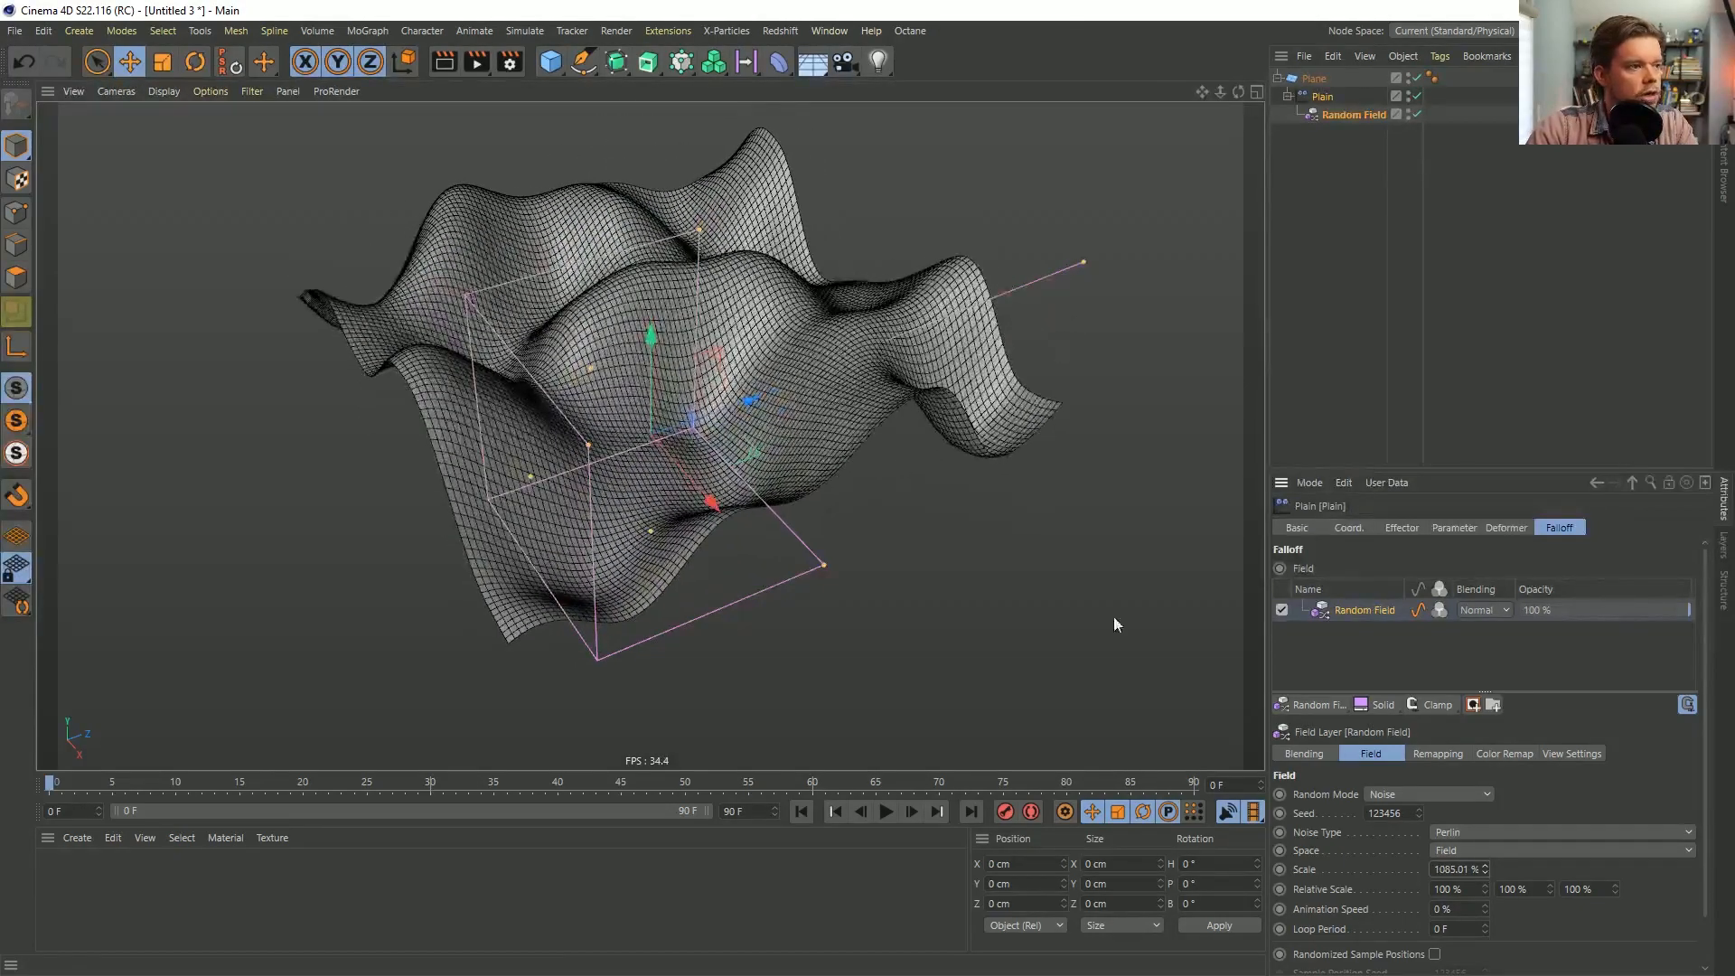
mouse_move(703, 384)
alt+mouse_down()
mouse_move(734, 546)
mouse_move(714, 407)
alt+mouse_up()
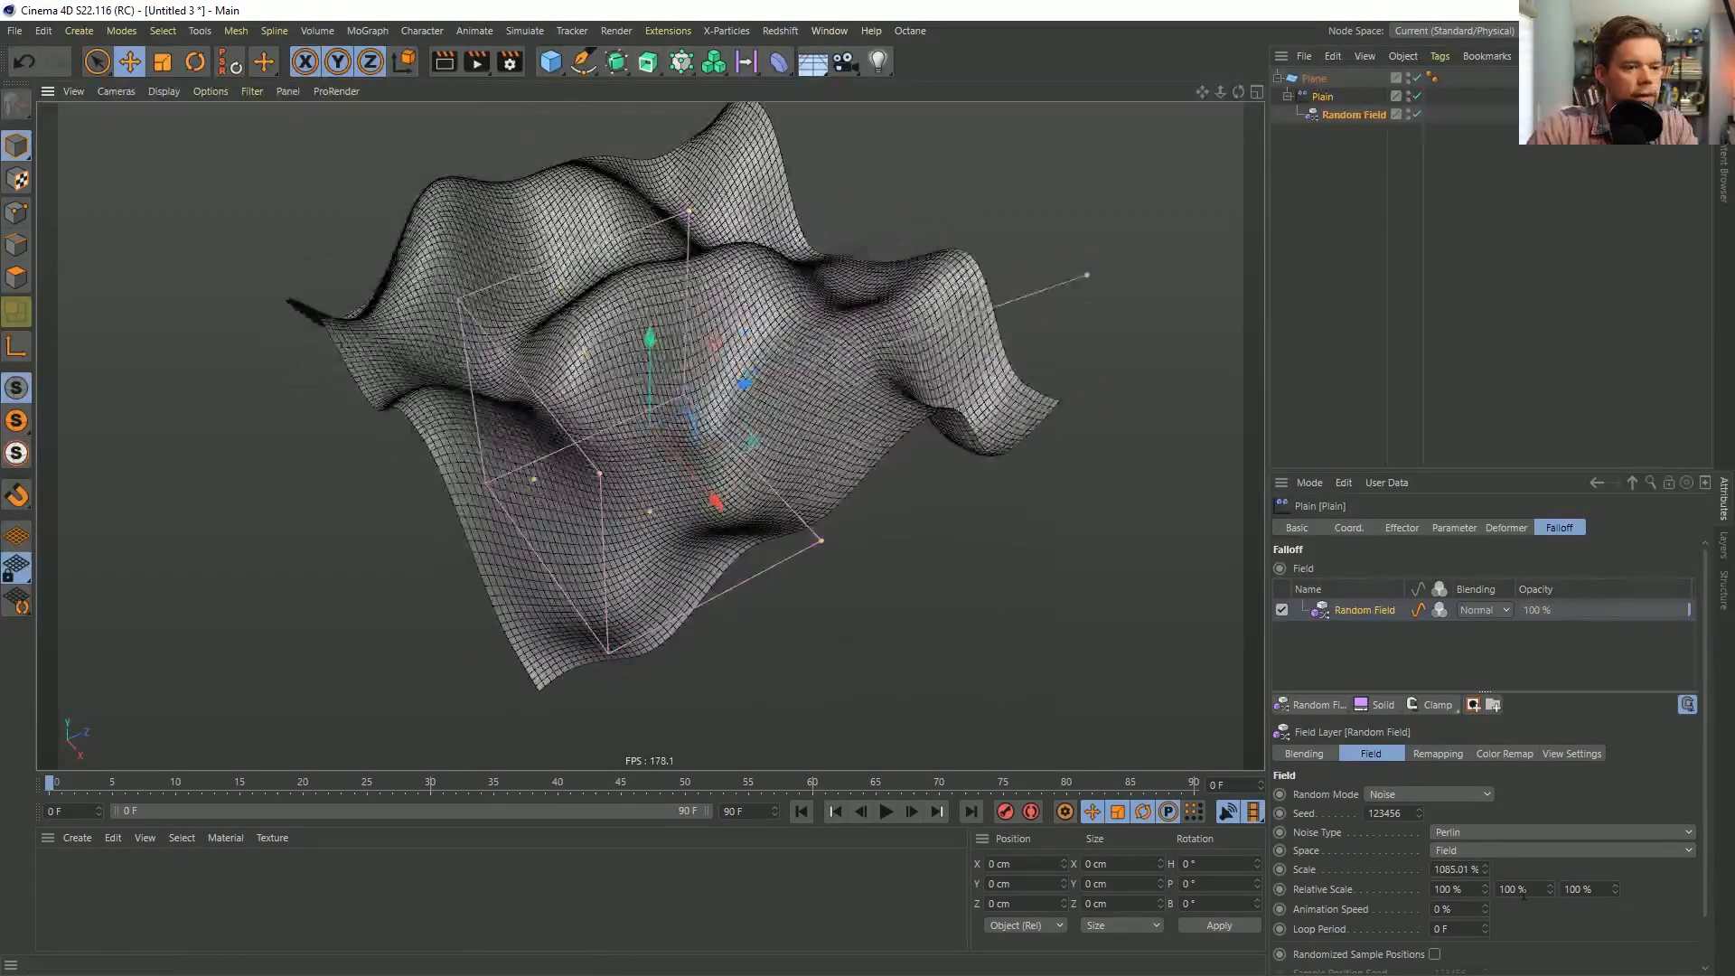
drag(1488, 873, 1488, 935)
alt+drag(835, 403, 791, 371)
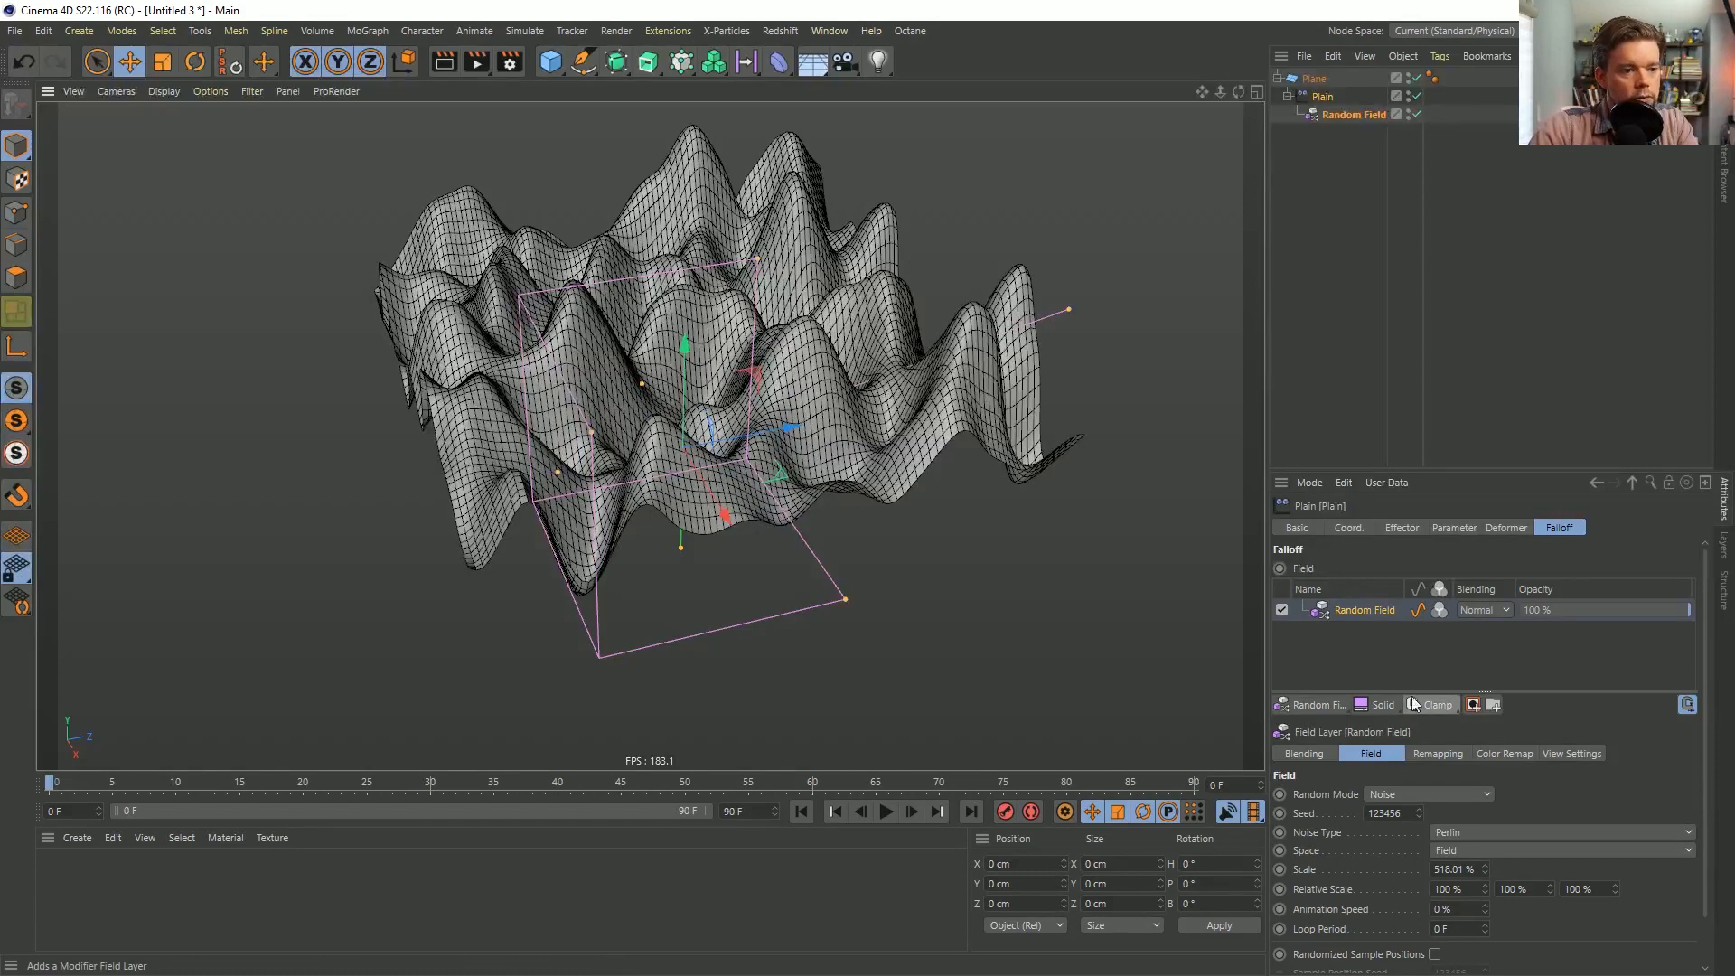
Add a Box Field to the Plain effector's falloff and scale it up to about 195 cm in X, Y and Z.
click(1319, 714)
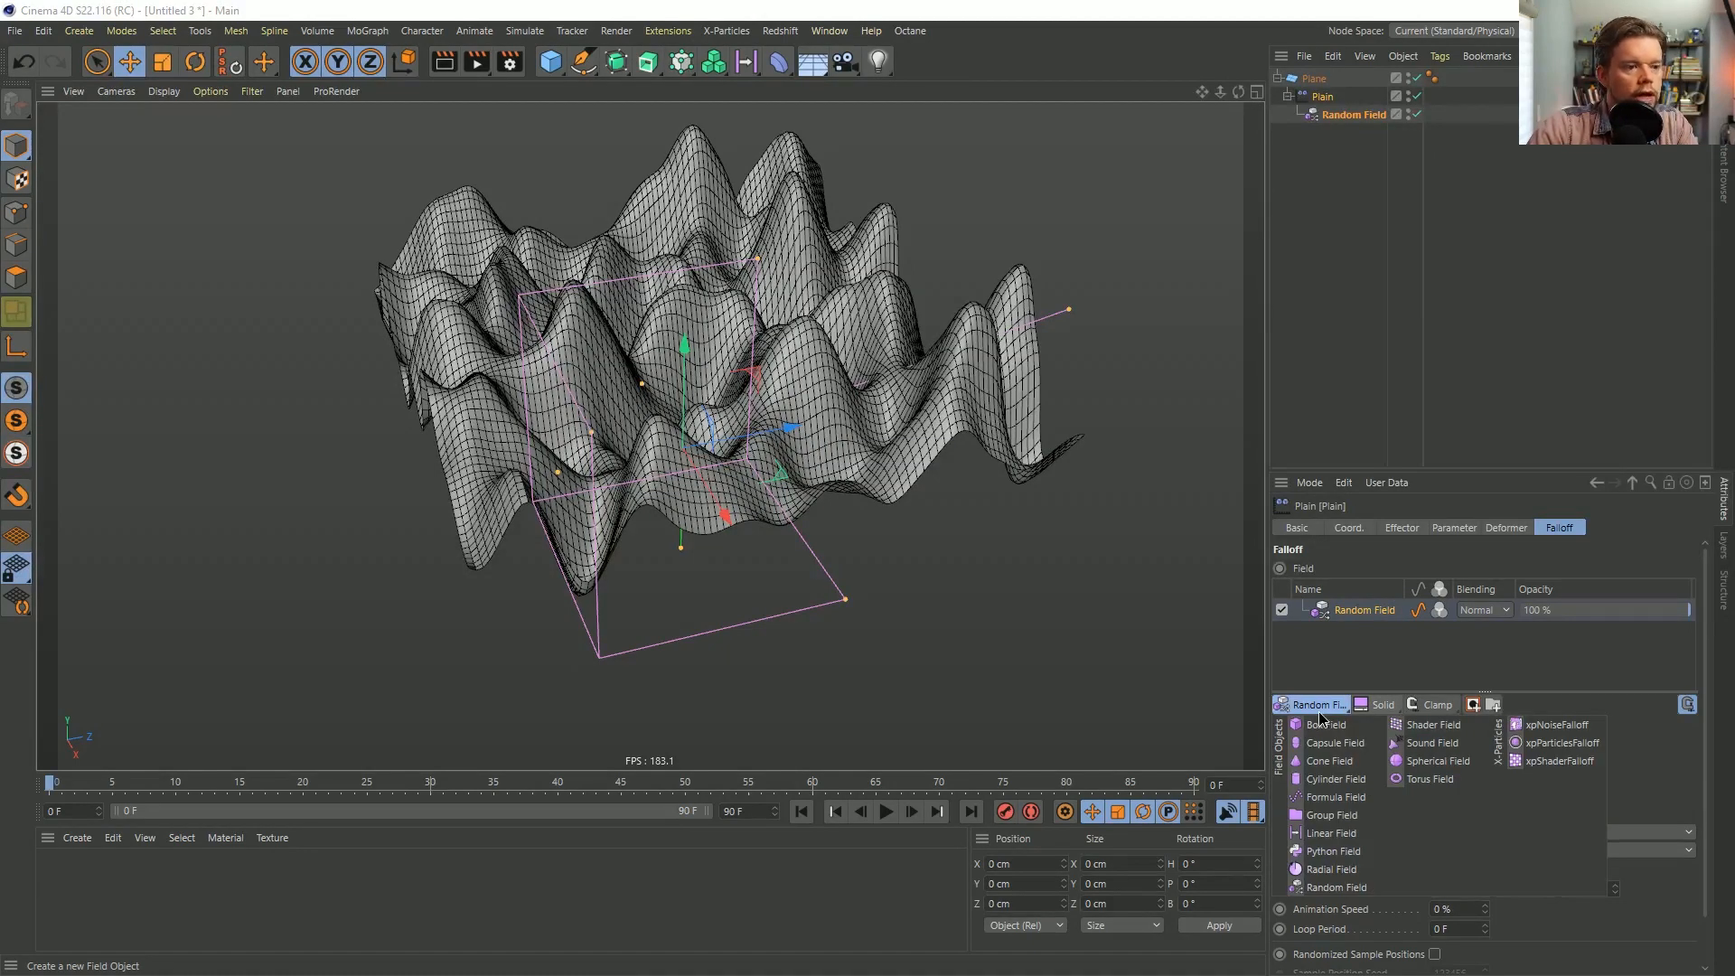
click(1326, 725)
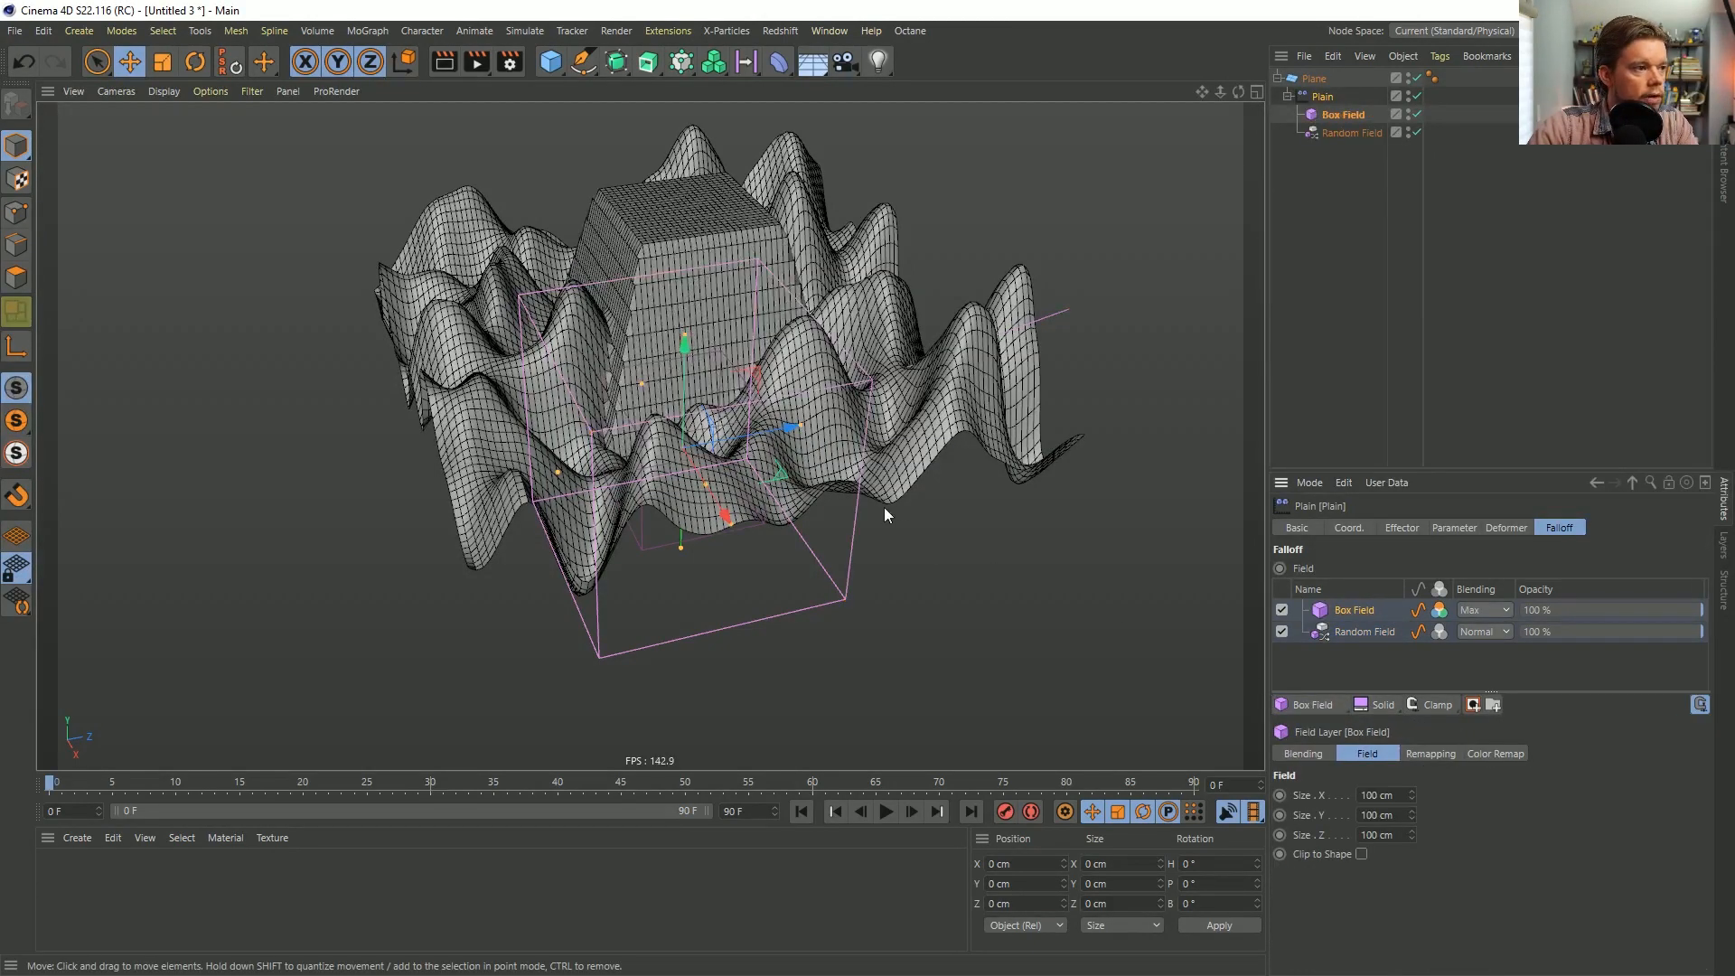
key(t)
drag(982, 353, 1084, 353)
drag(887, 428, 855, 431)
Set the Box Field's inner offset to 0% and its blending mode to Multiply.
click(1455, 526)
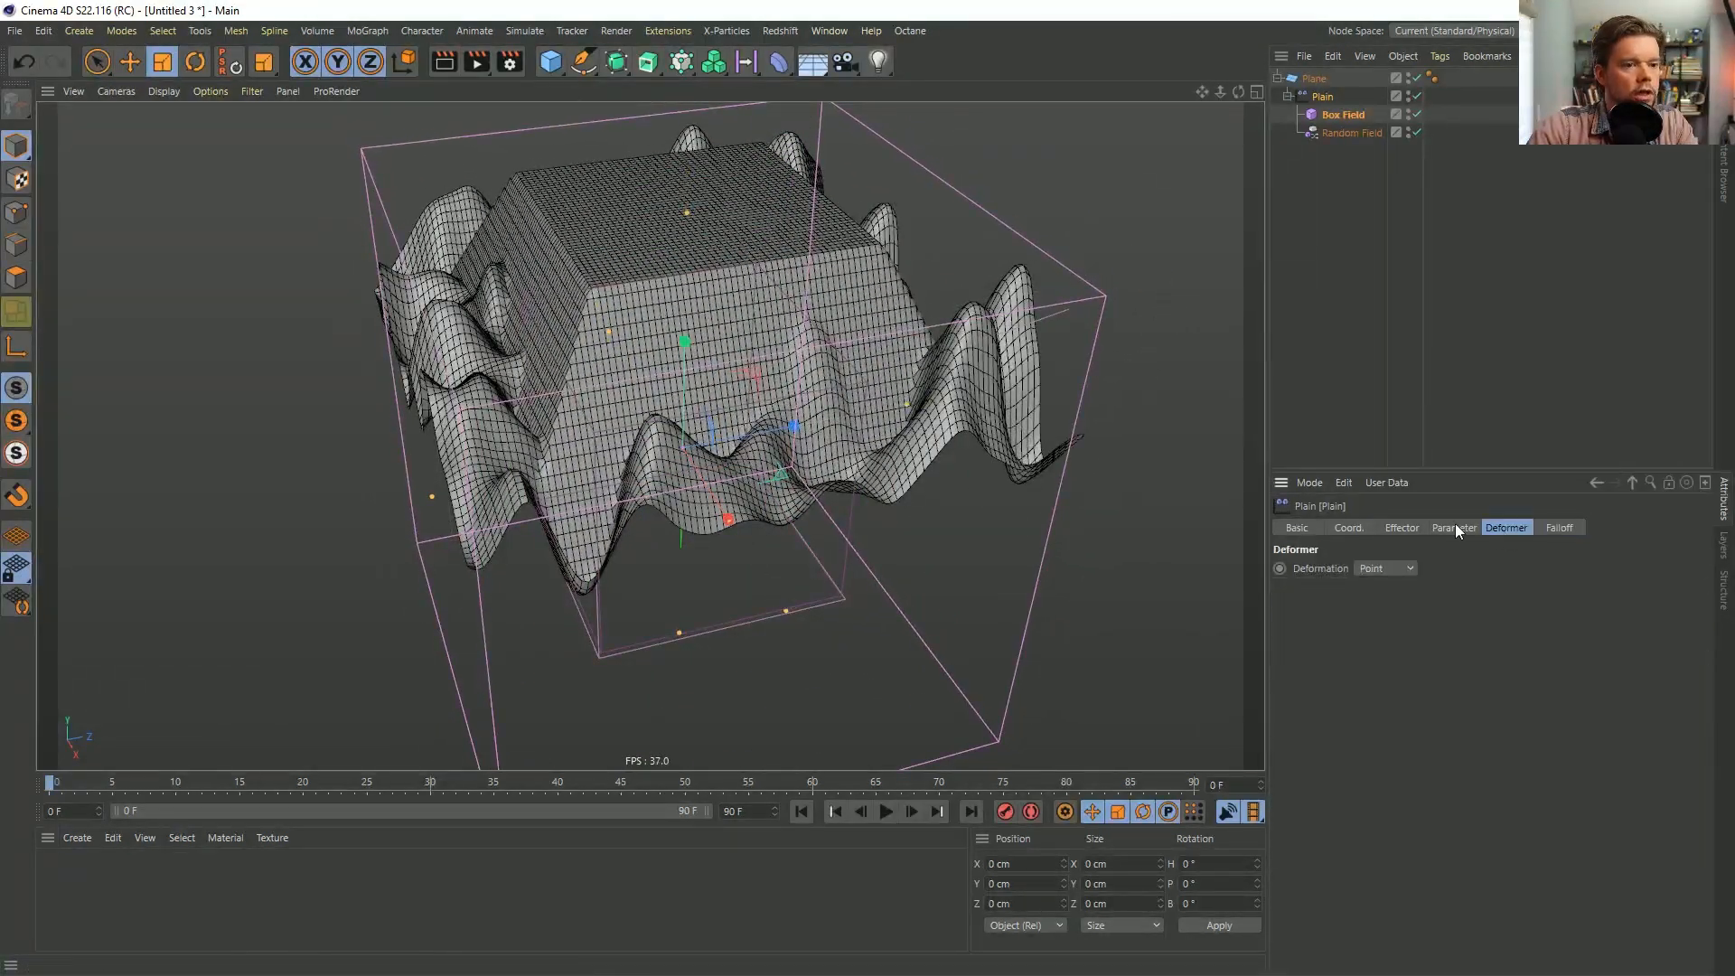
click(1562, 528)
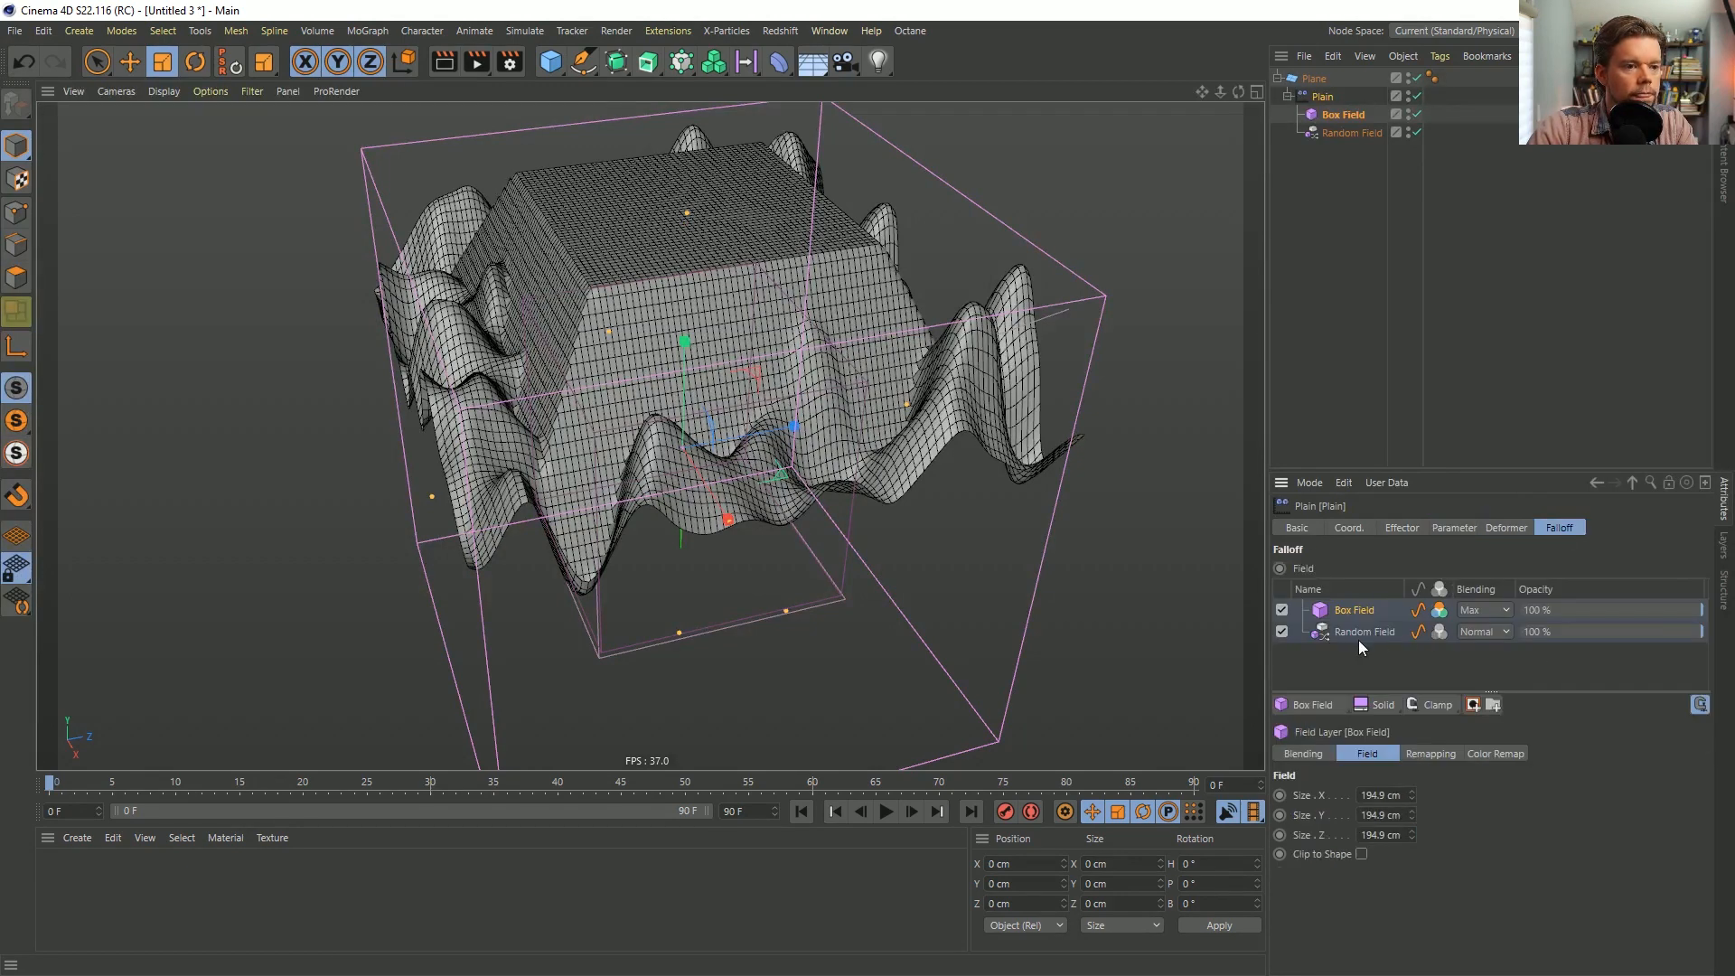
click(1428, 756)
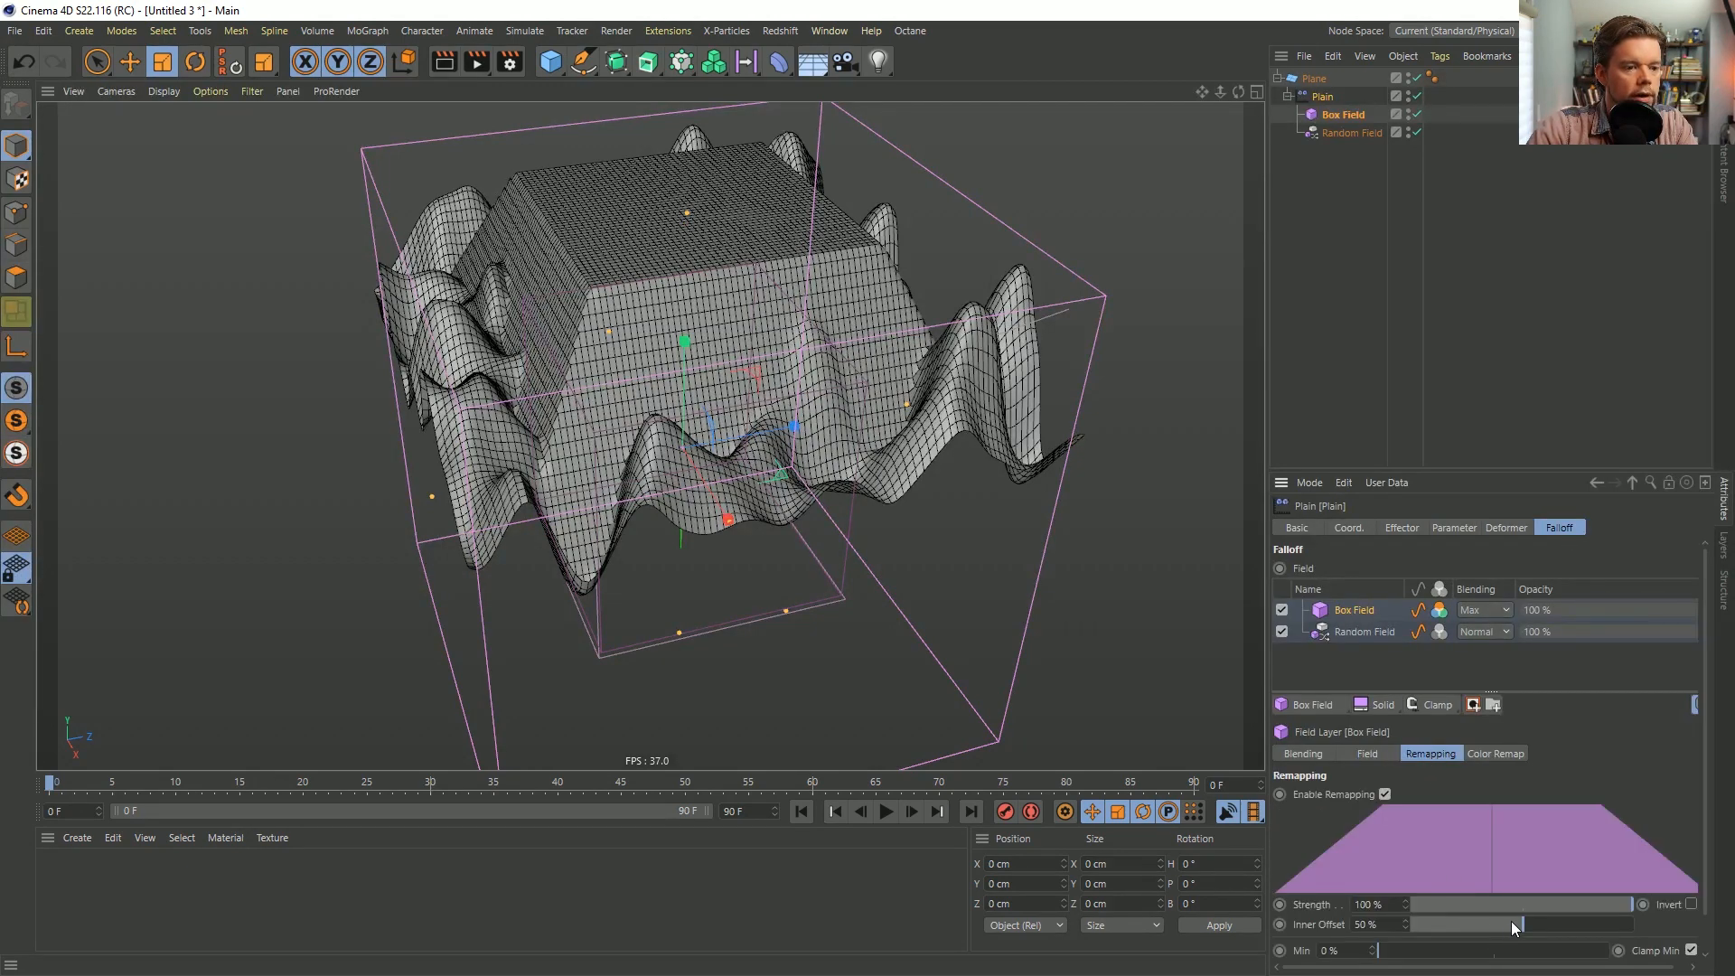
drag(1504, 924, 1369, 912)
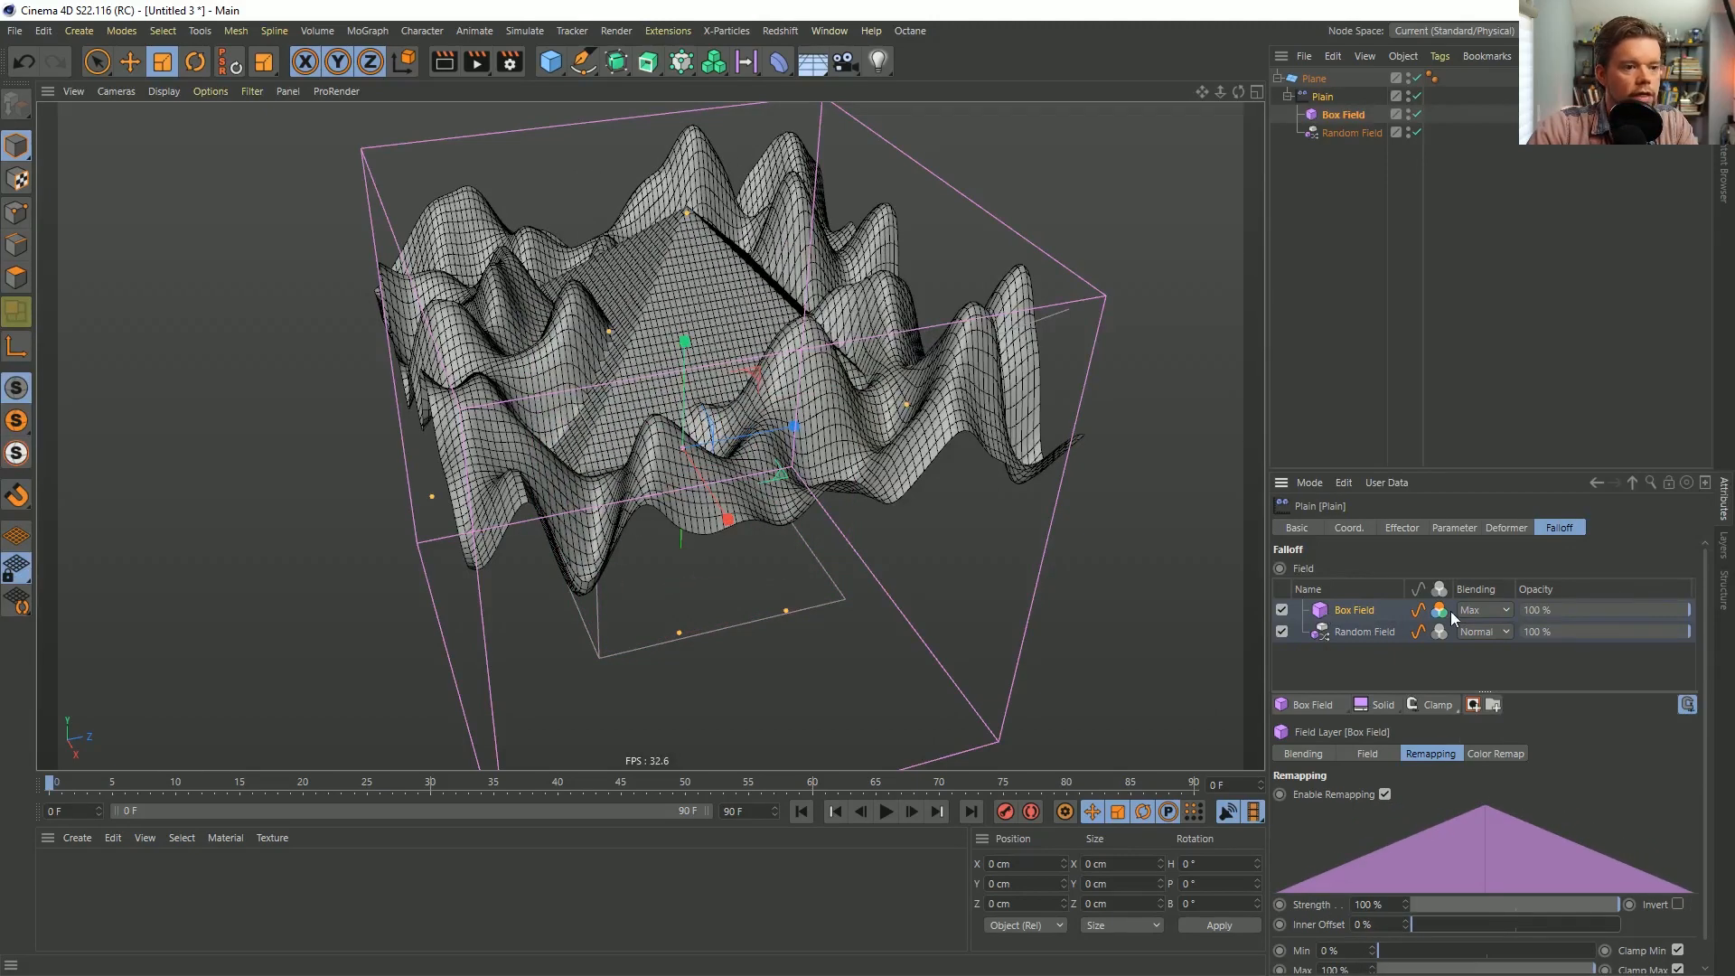
click(1483, 610)
click(1469, 698)
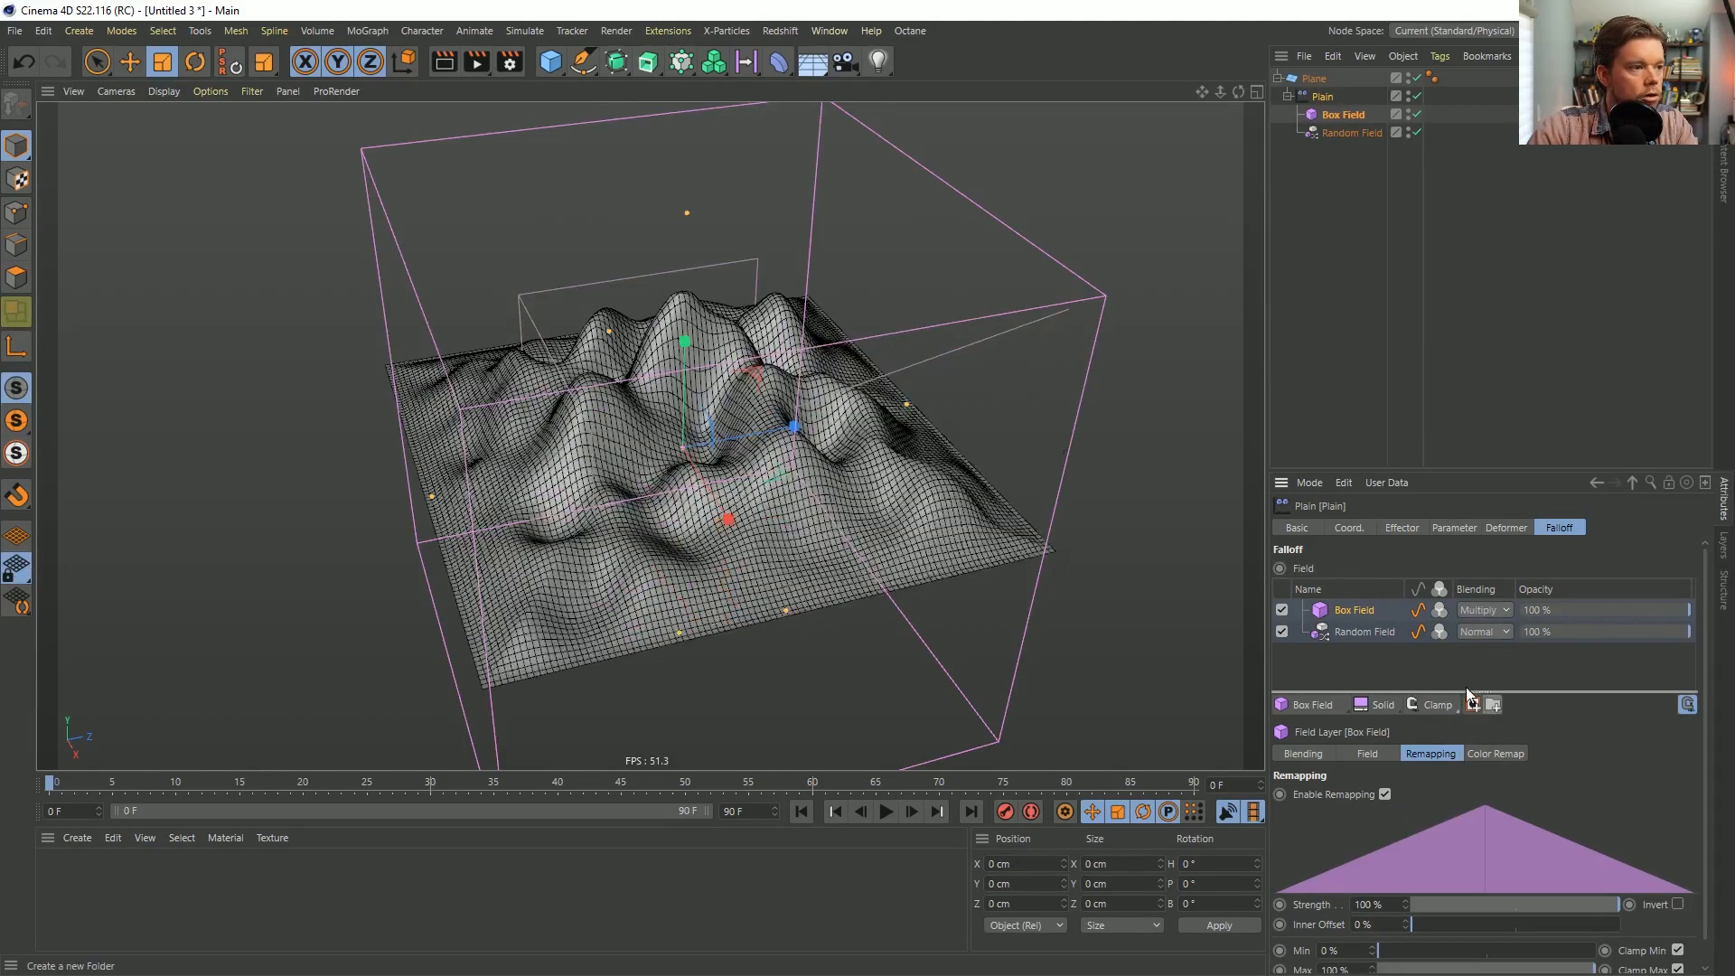
alt+drag(1013, 529, 995, 505)
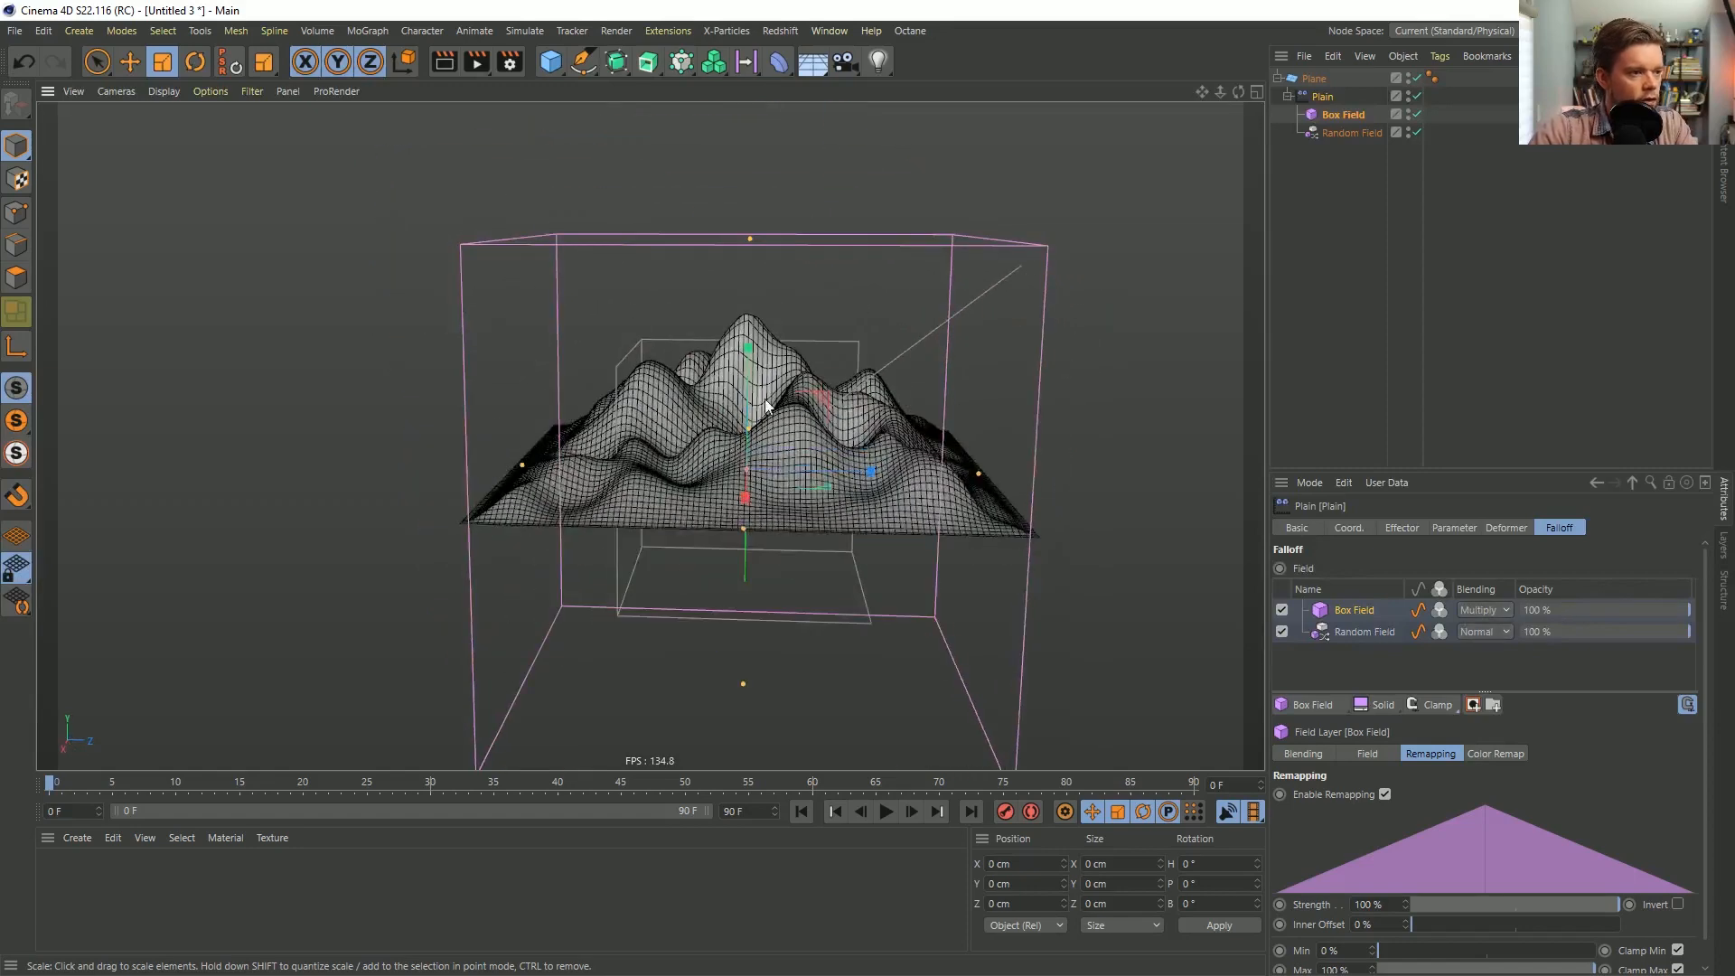
alt+drag(741, 379, 844, 452)
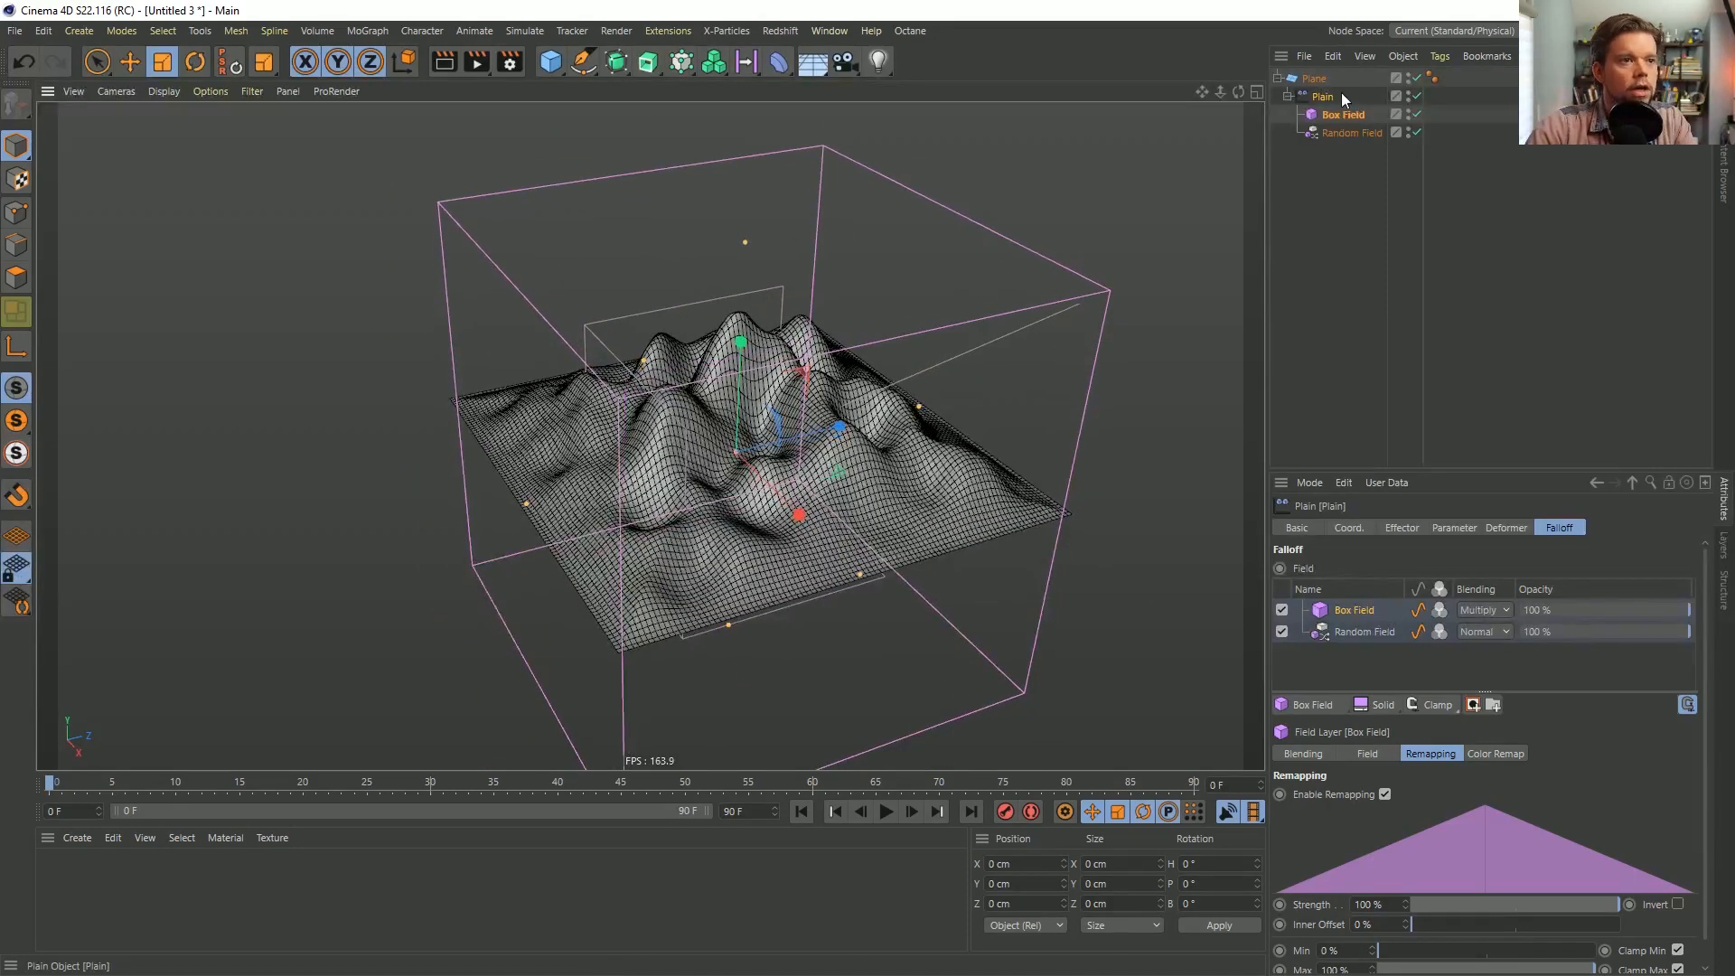
Place the plane inside a Connect object as its child.
click(1321, 78)
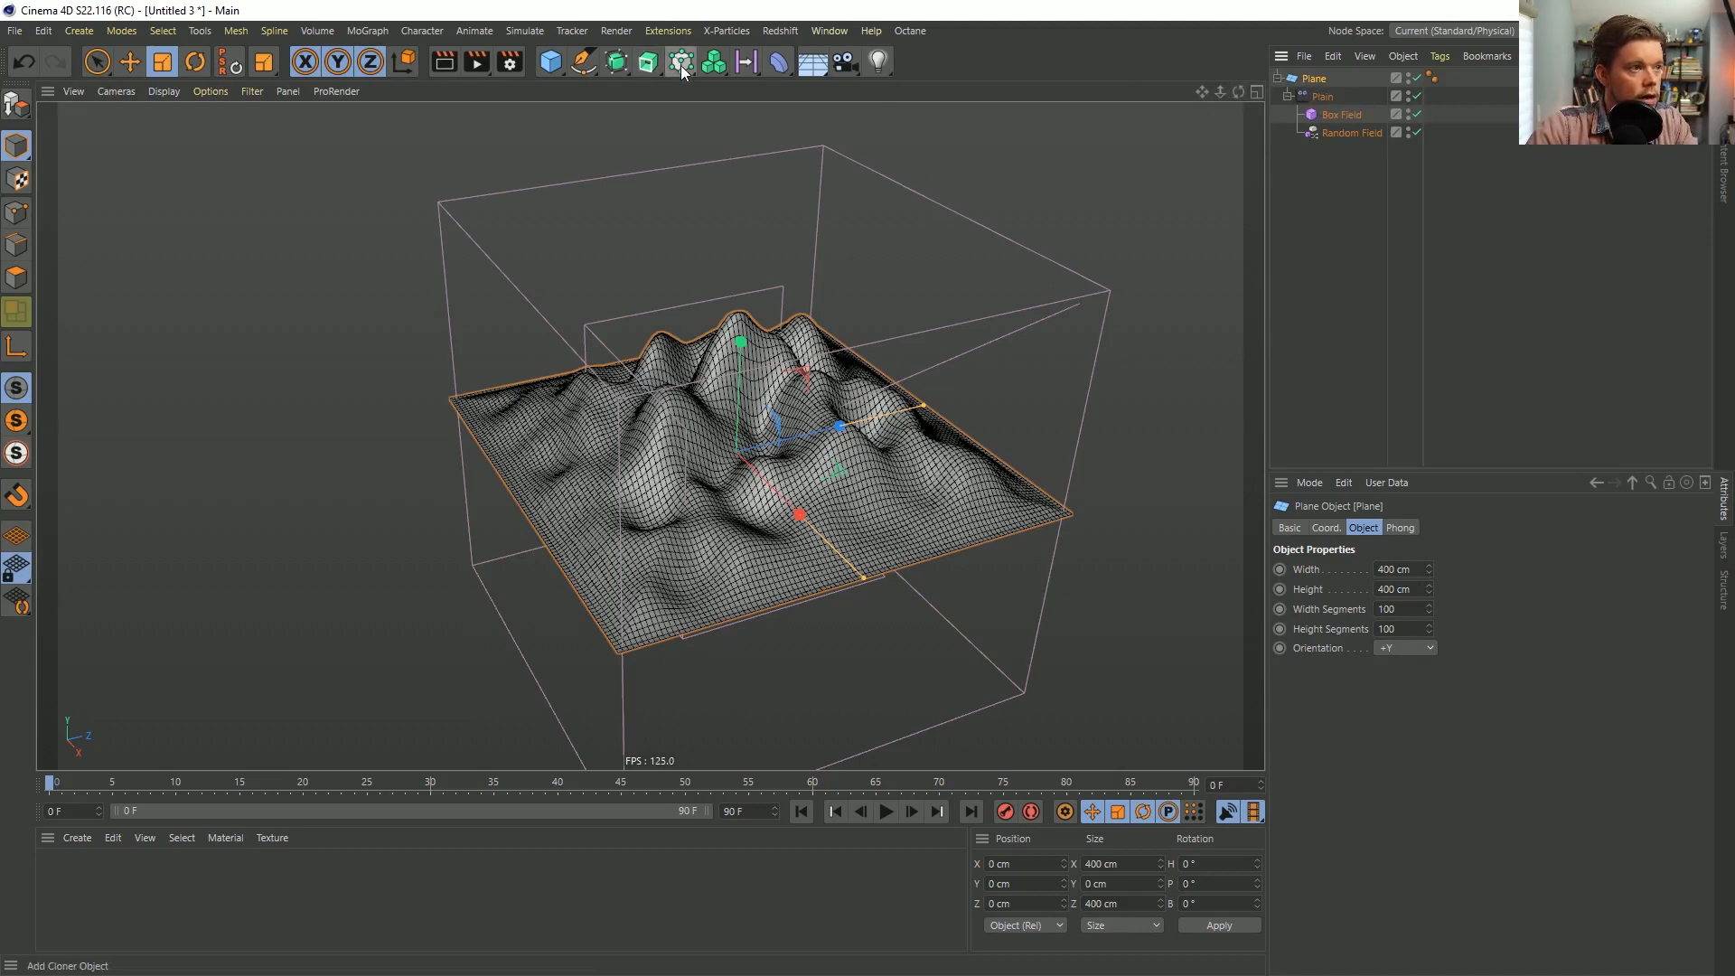
click(618, 69)
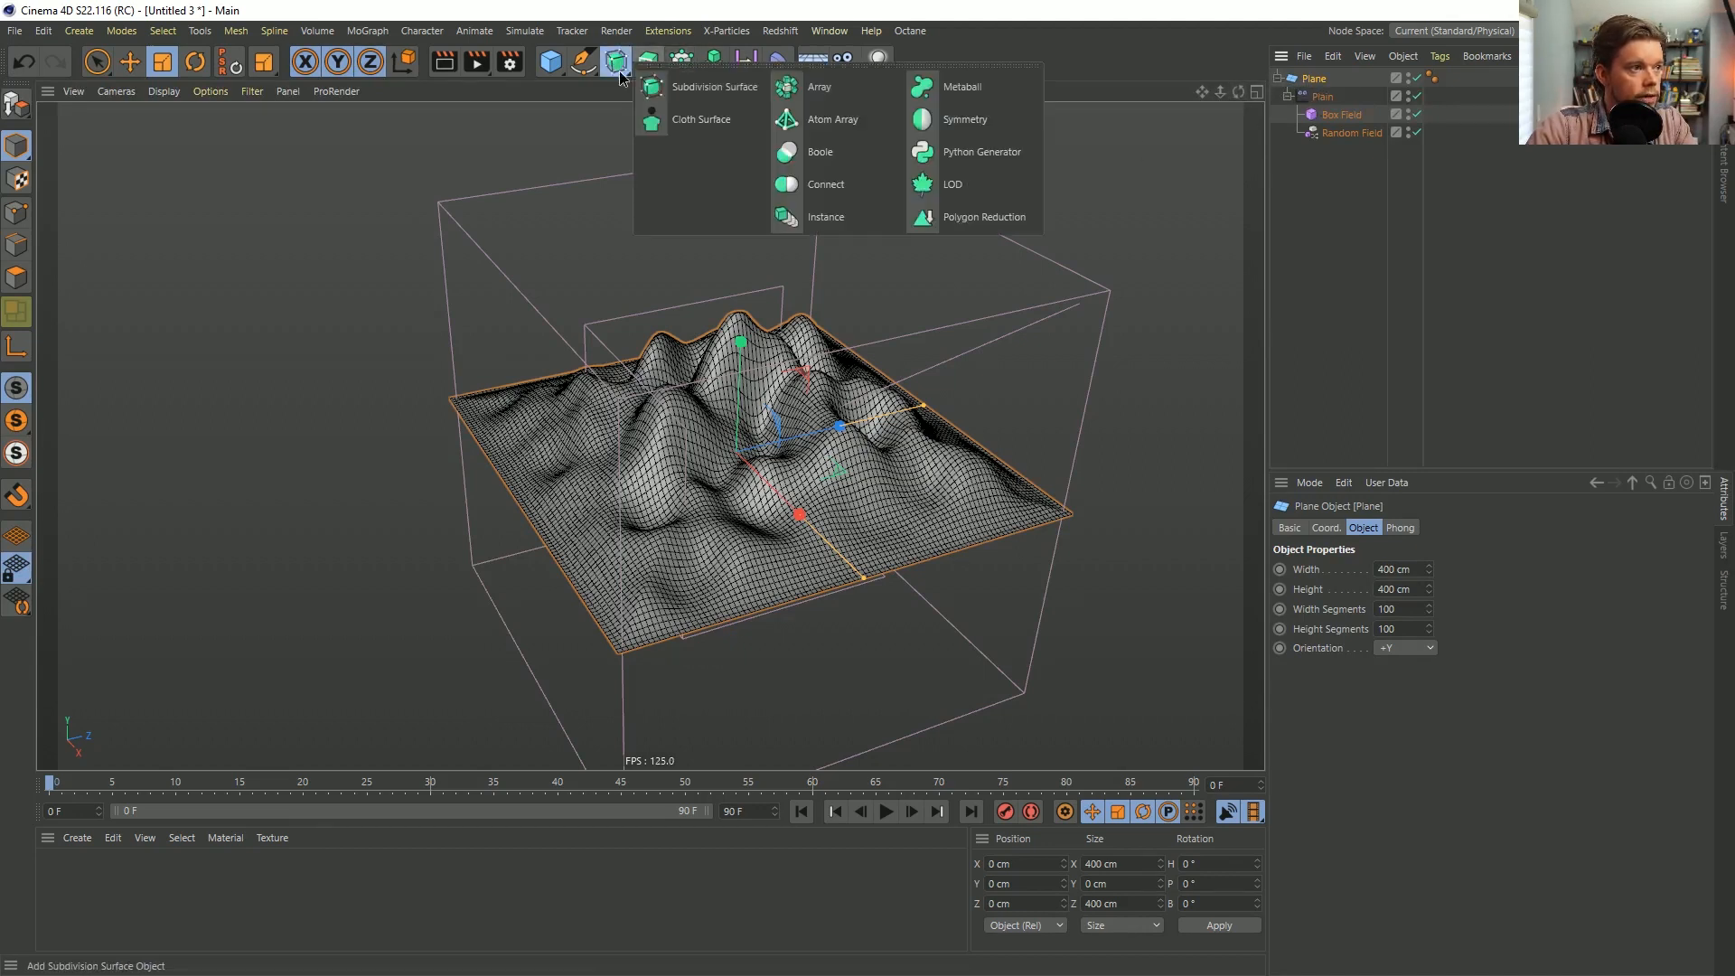
alt+click(824, 187)
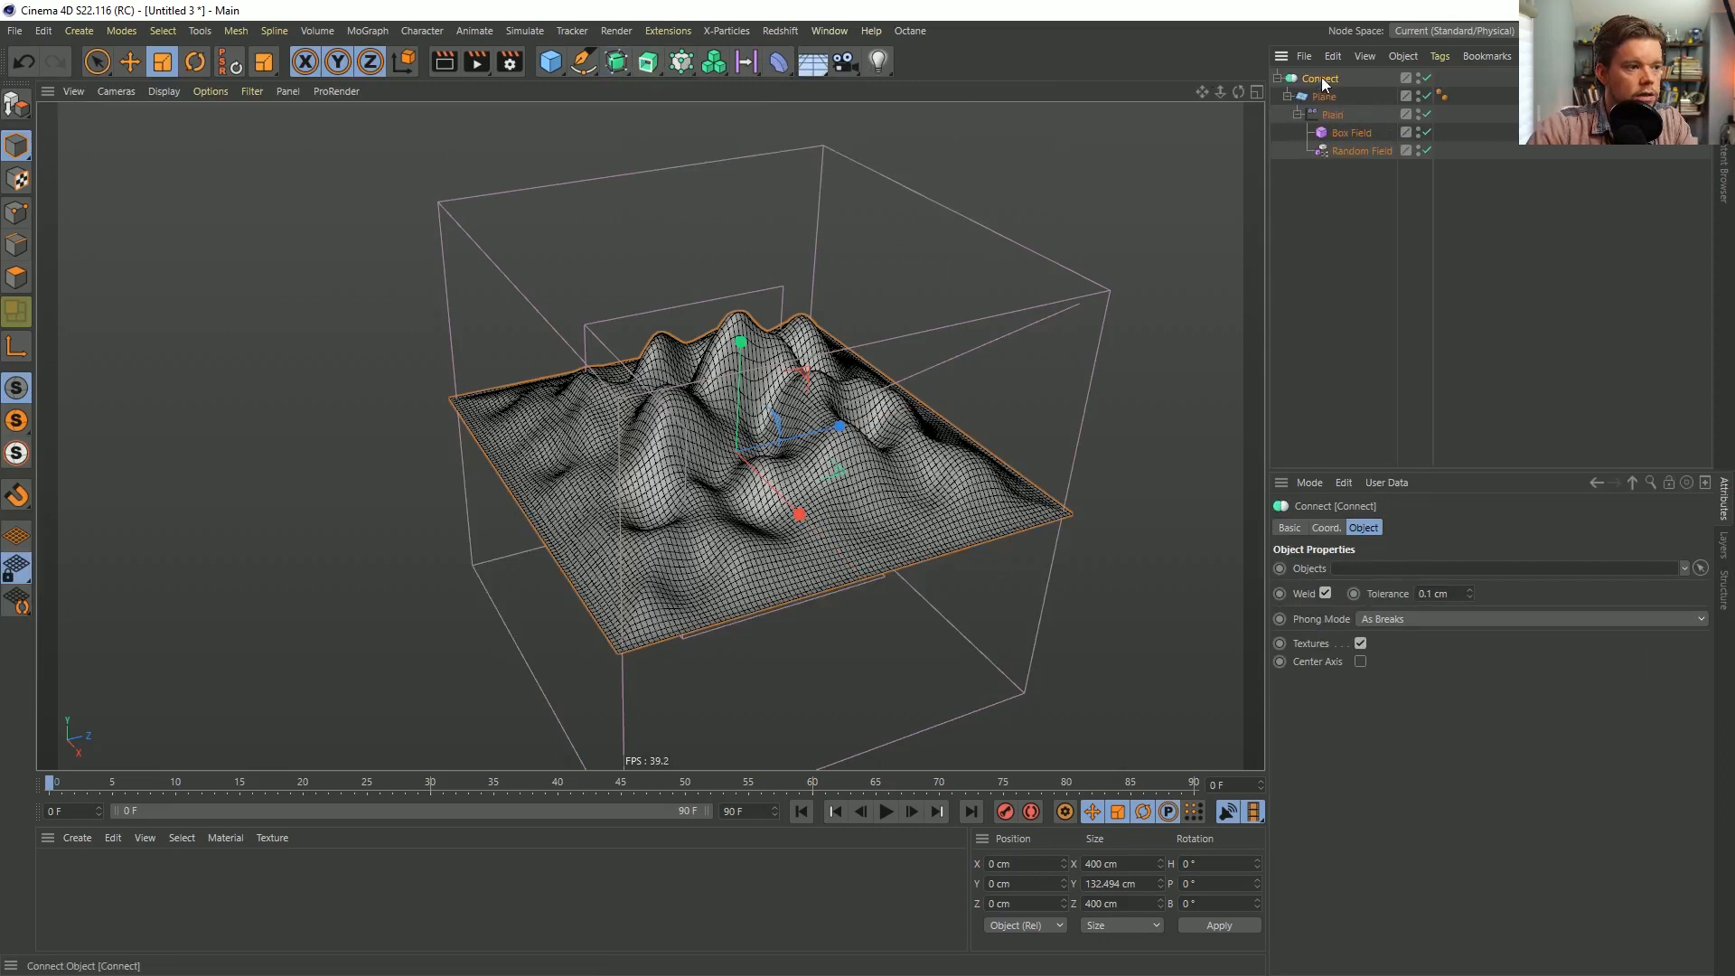
Try converting the Connect object to an editable polygon mesh in polygon mode, and undo the conversion.
key(c)
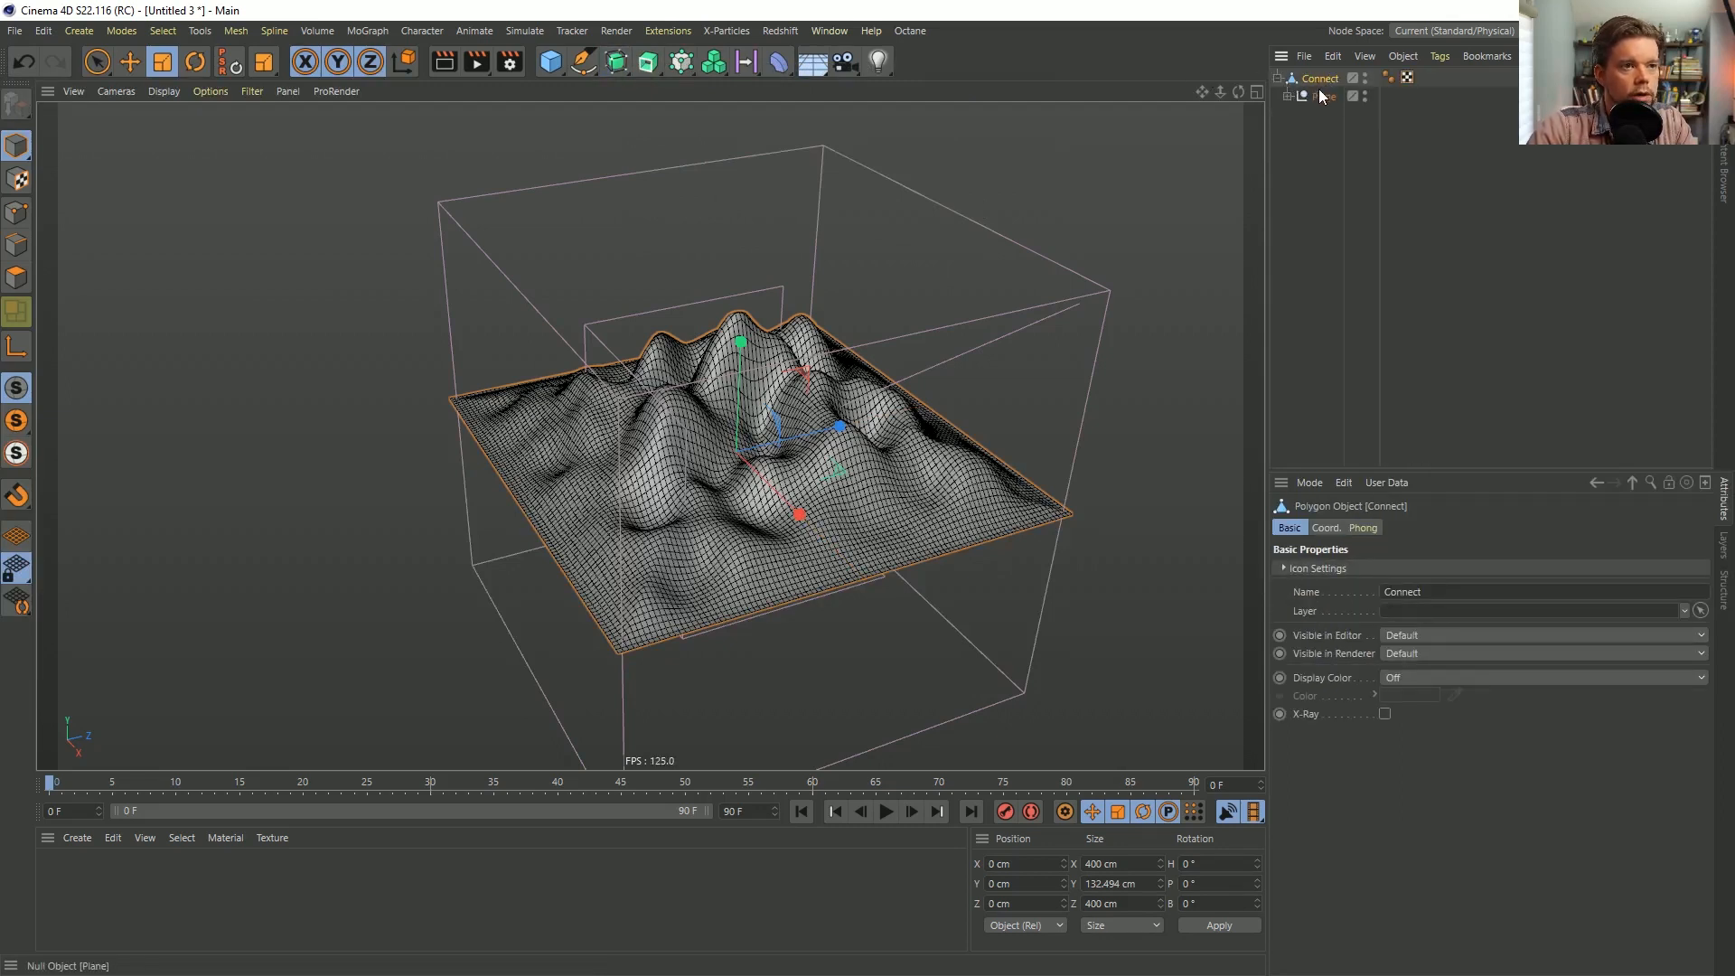
click(17, 276)
middle_click(804, 535)
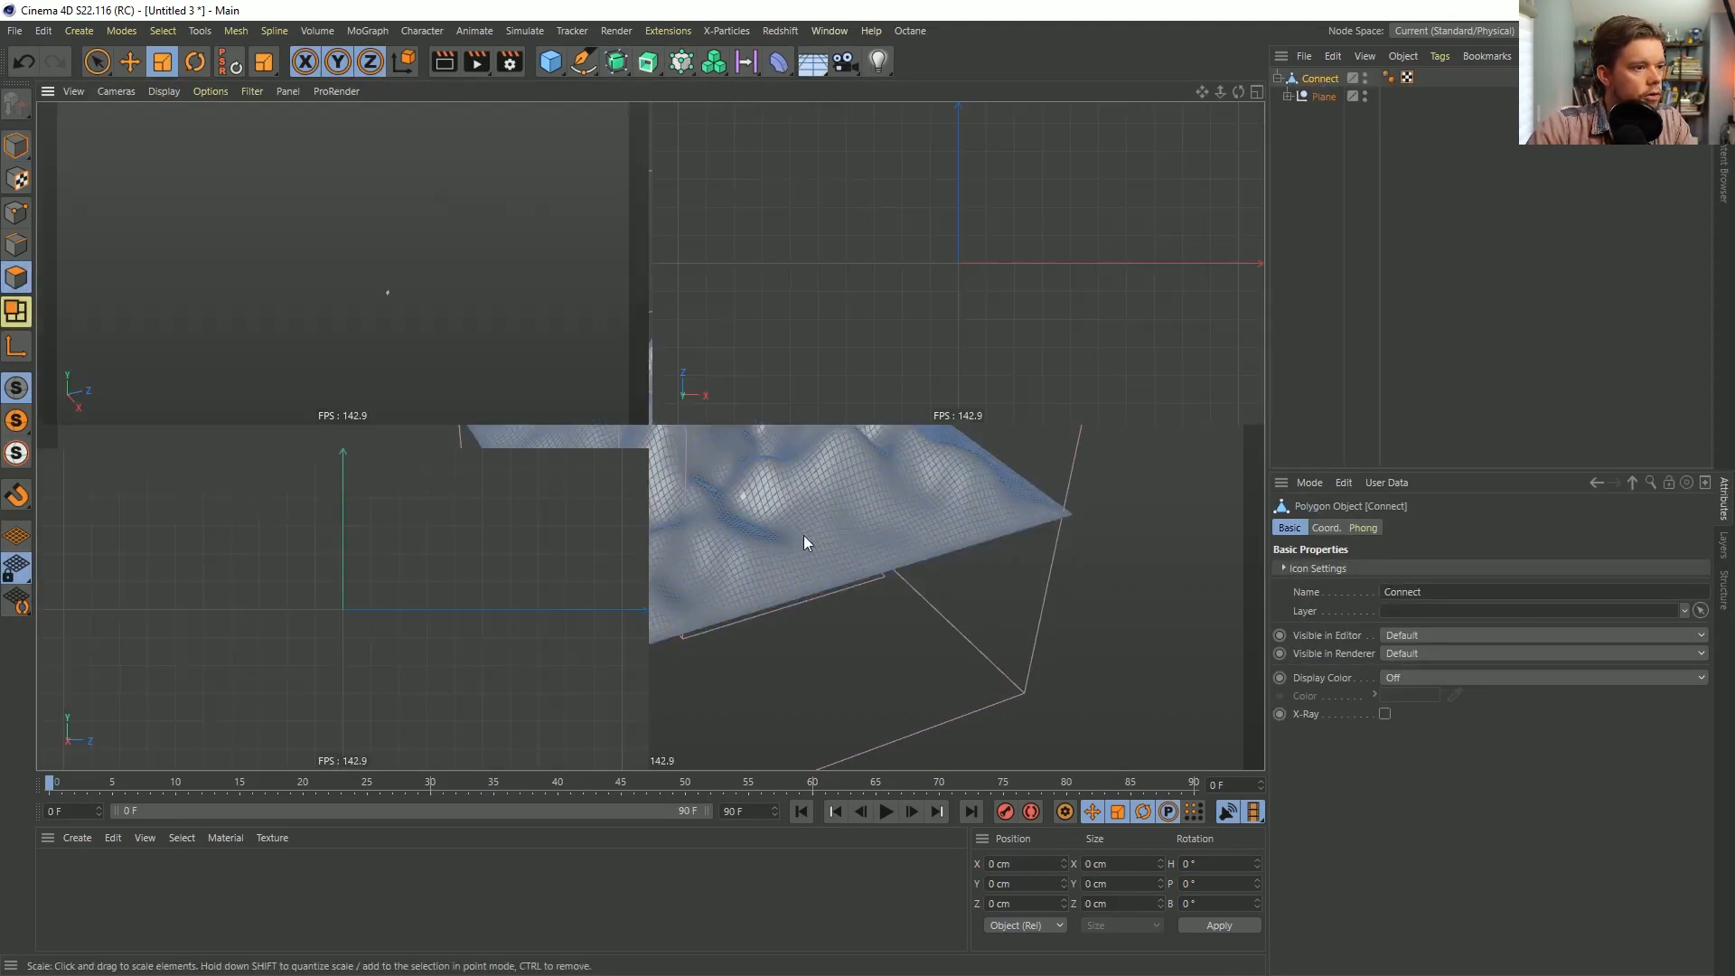
middle_click(450, 199)
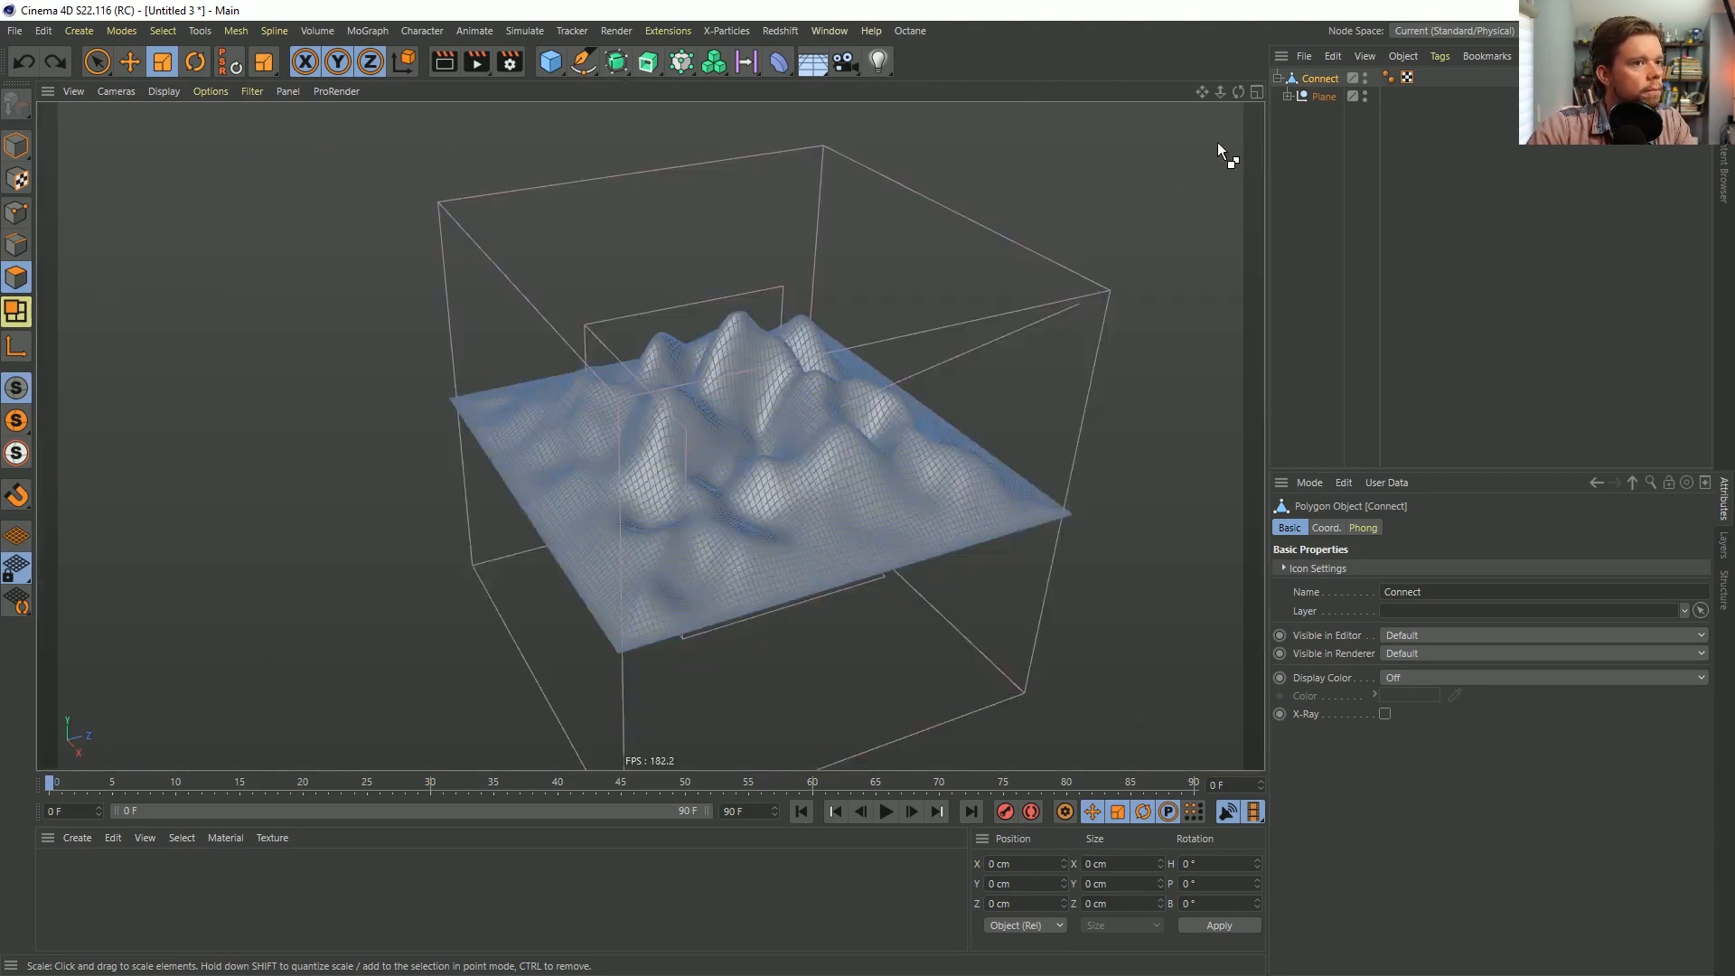
key(ctrl+z)
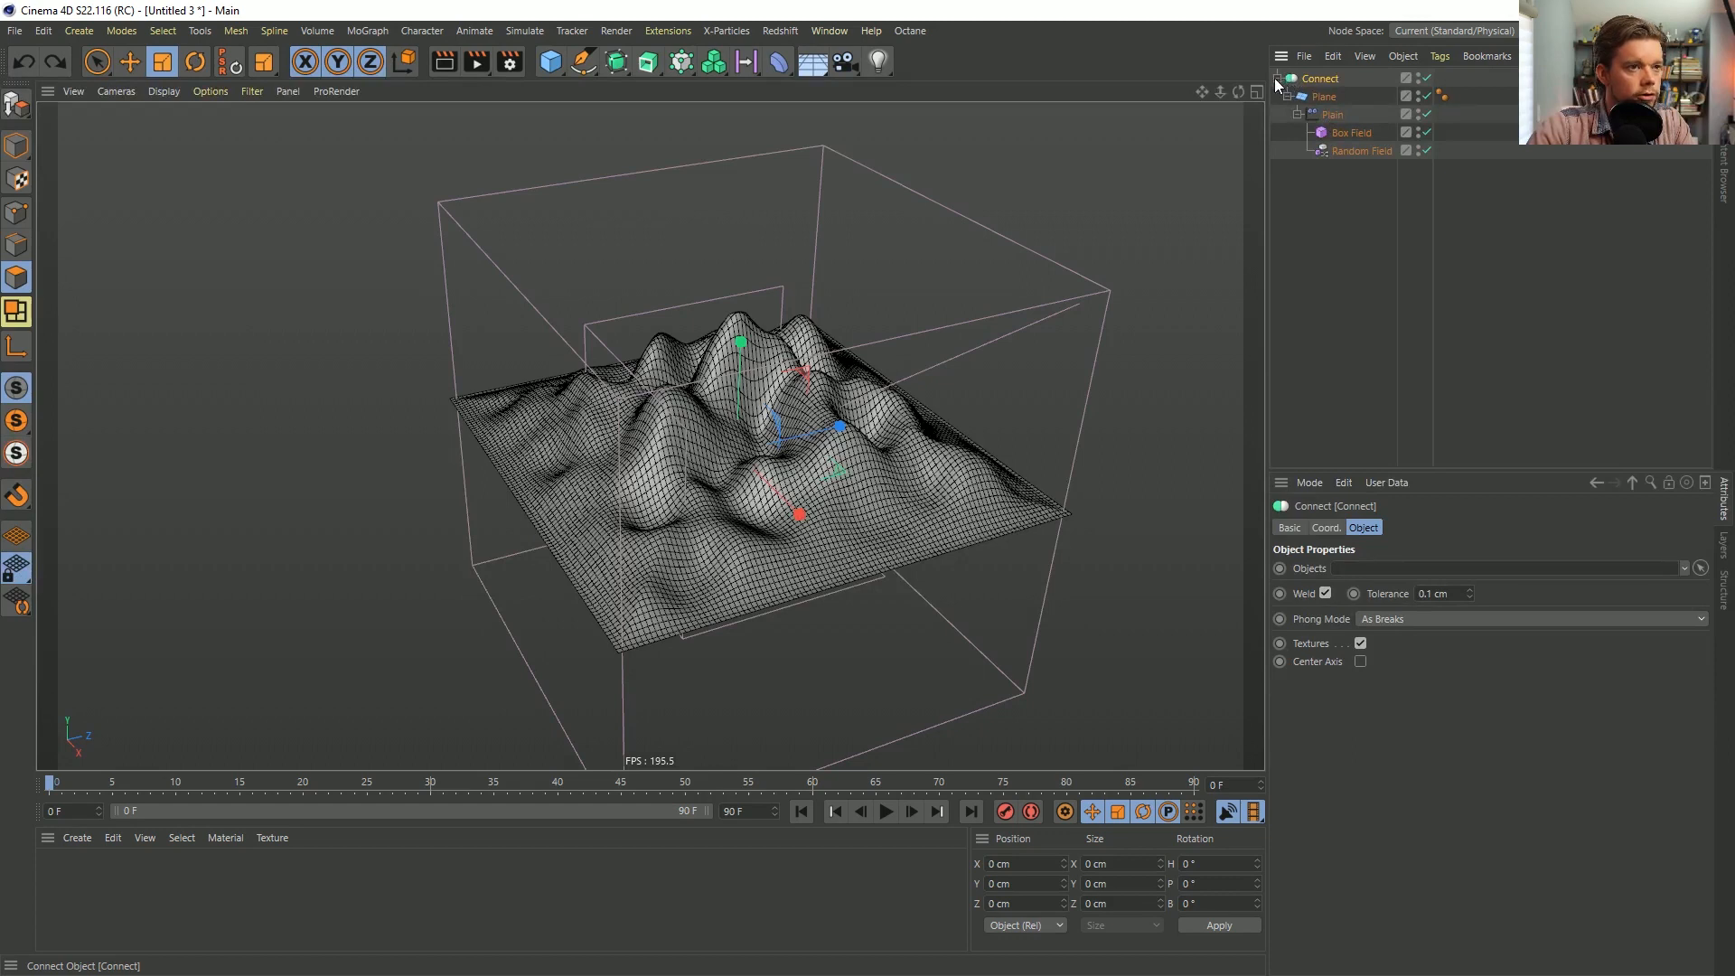
Hide the Plain effector and its field guides in the viewport, and deselect all objects.
double_click(1418, 112)
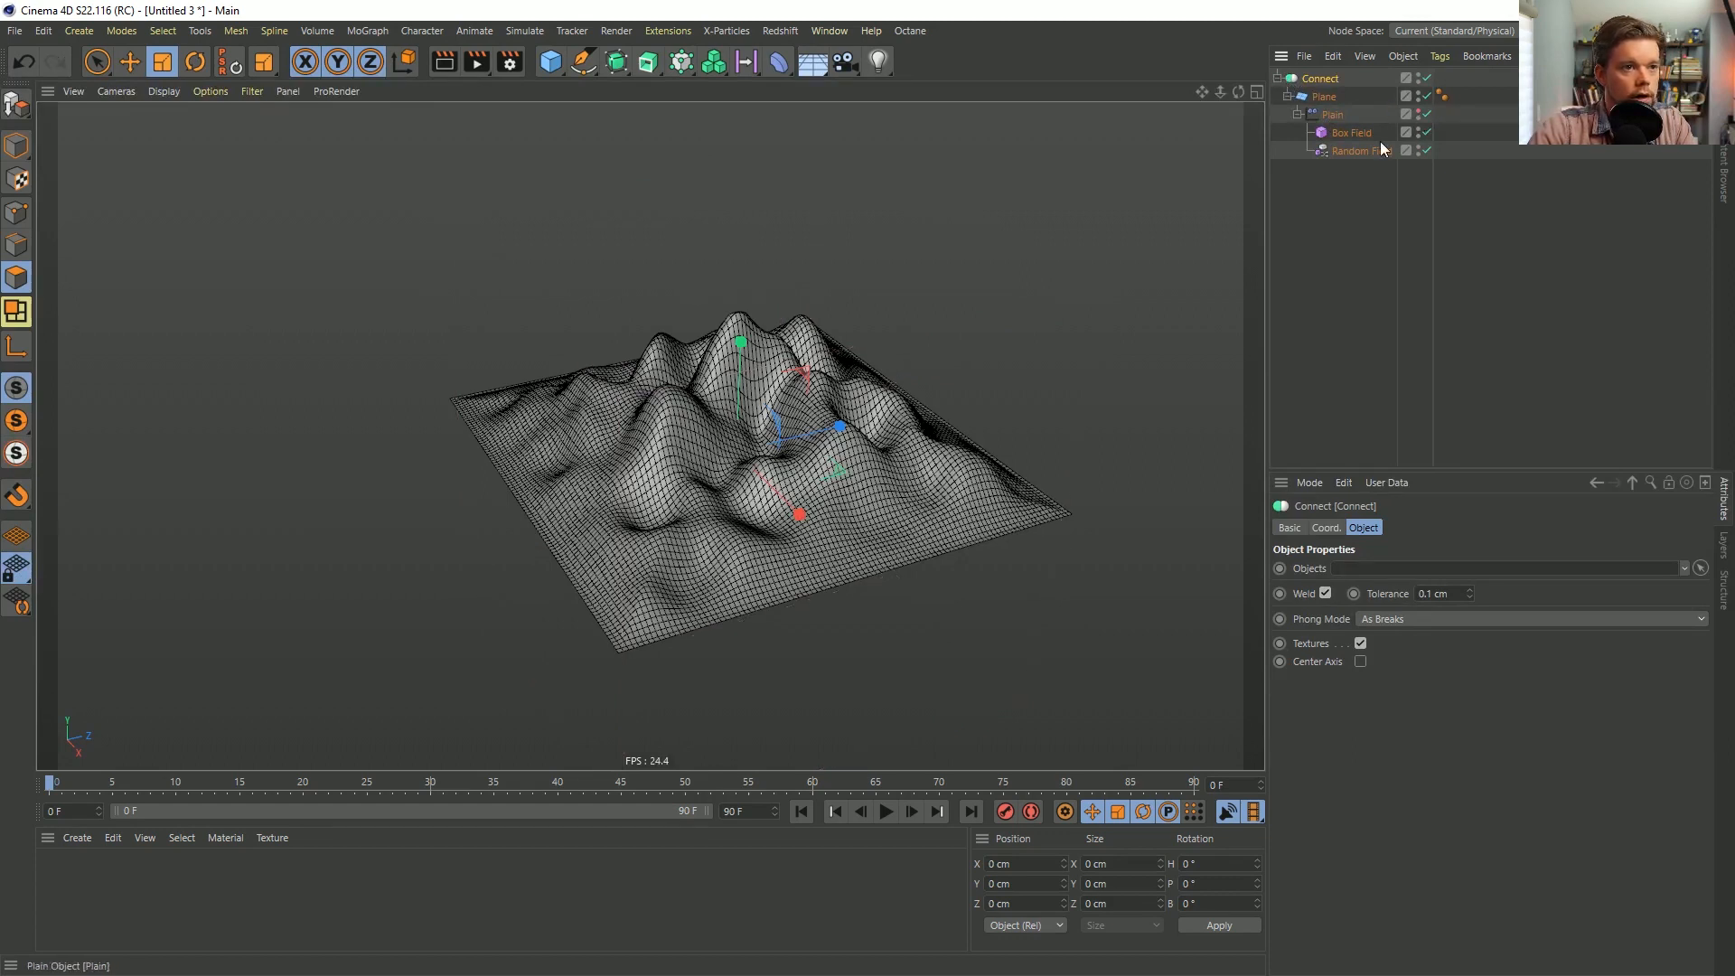
click(1027, 166)
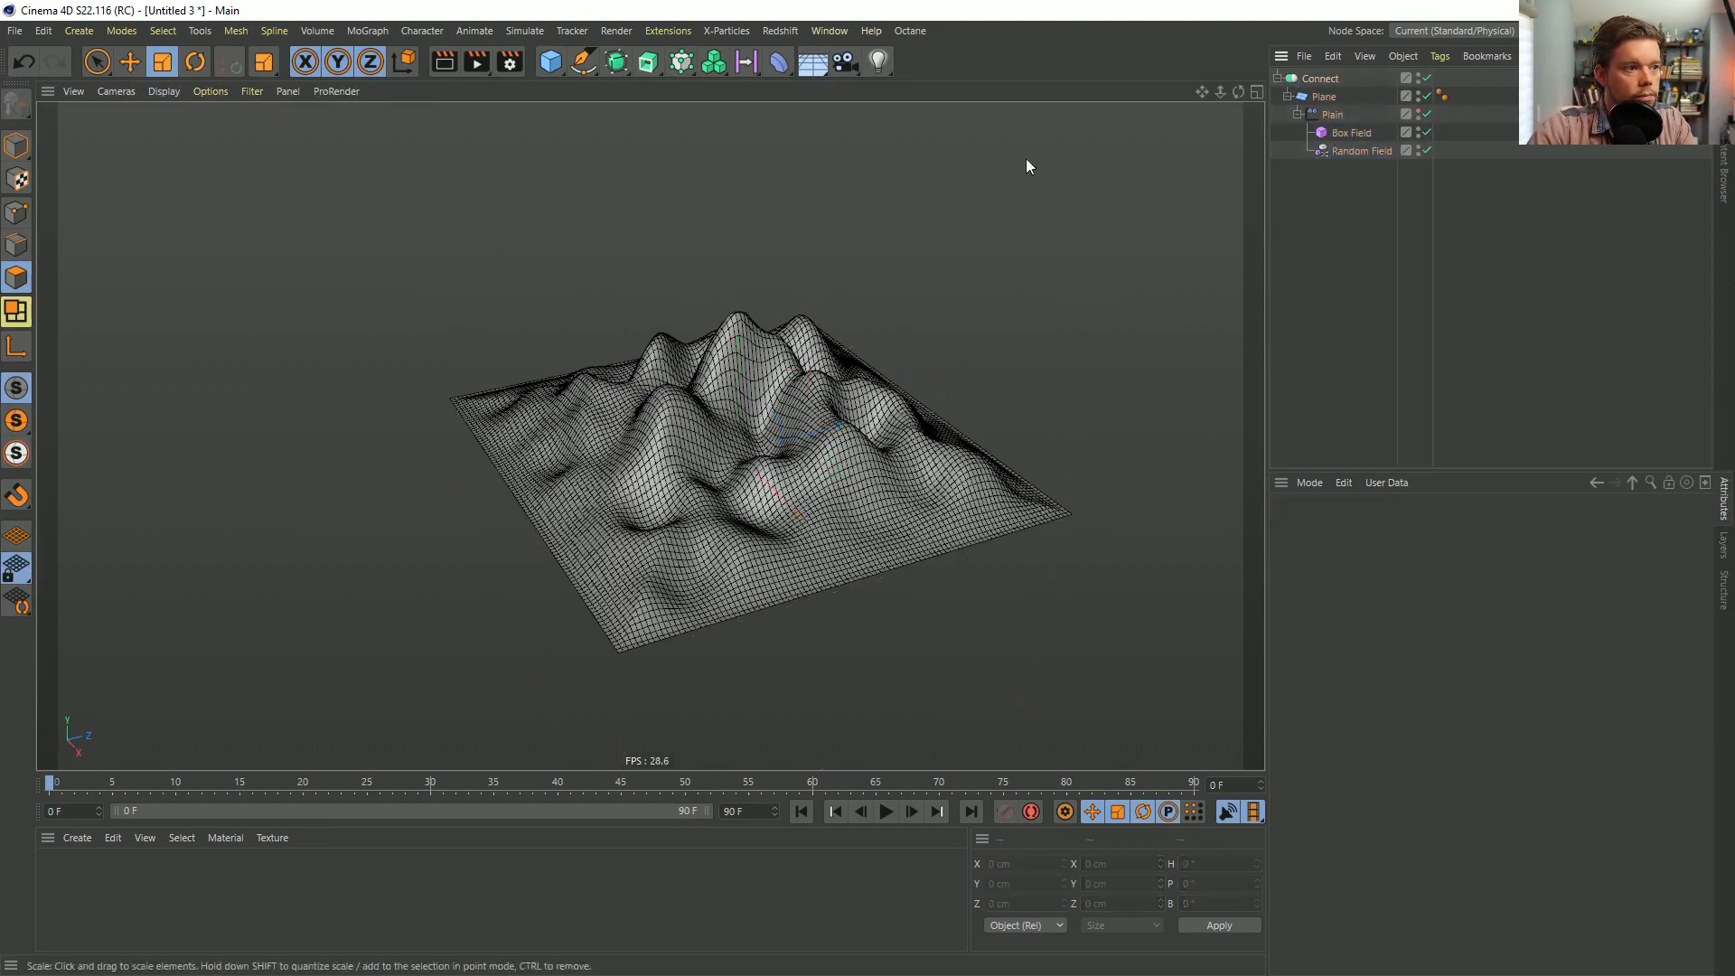
Add a Voronoi Fracture object and place the Connect object inside it as its child.
click(681, 60)
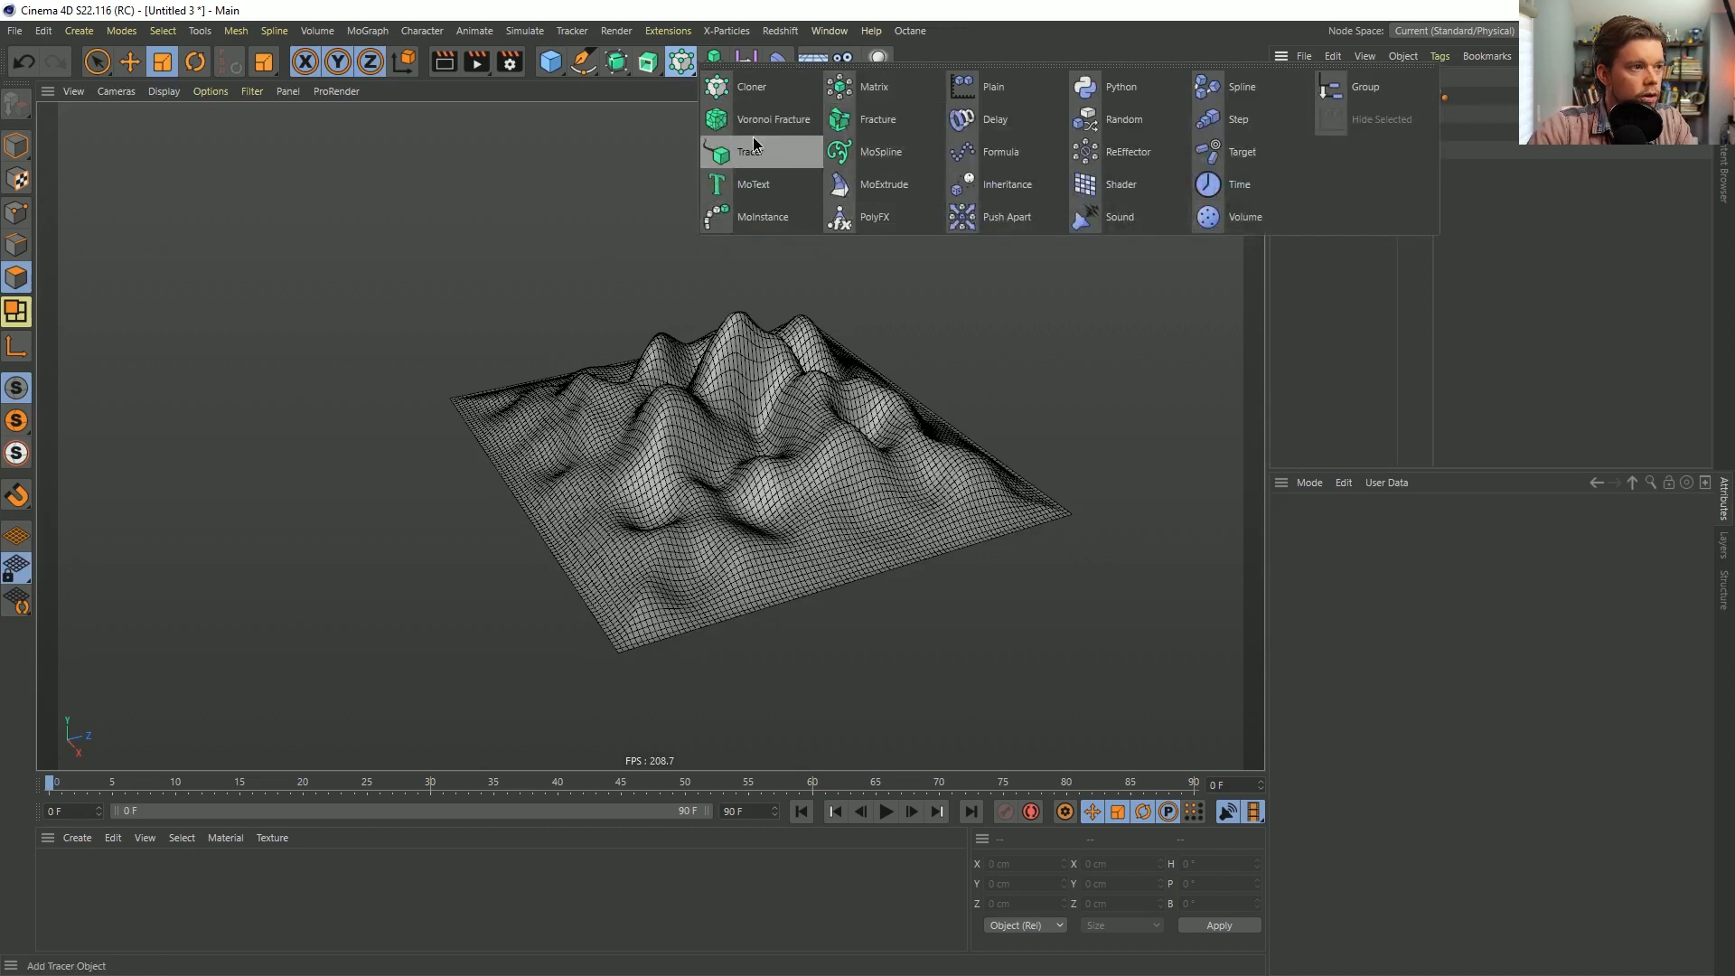
click(773, 119)
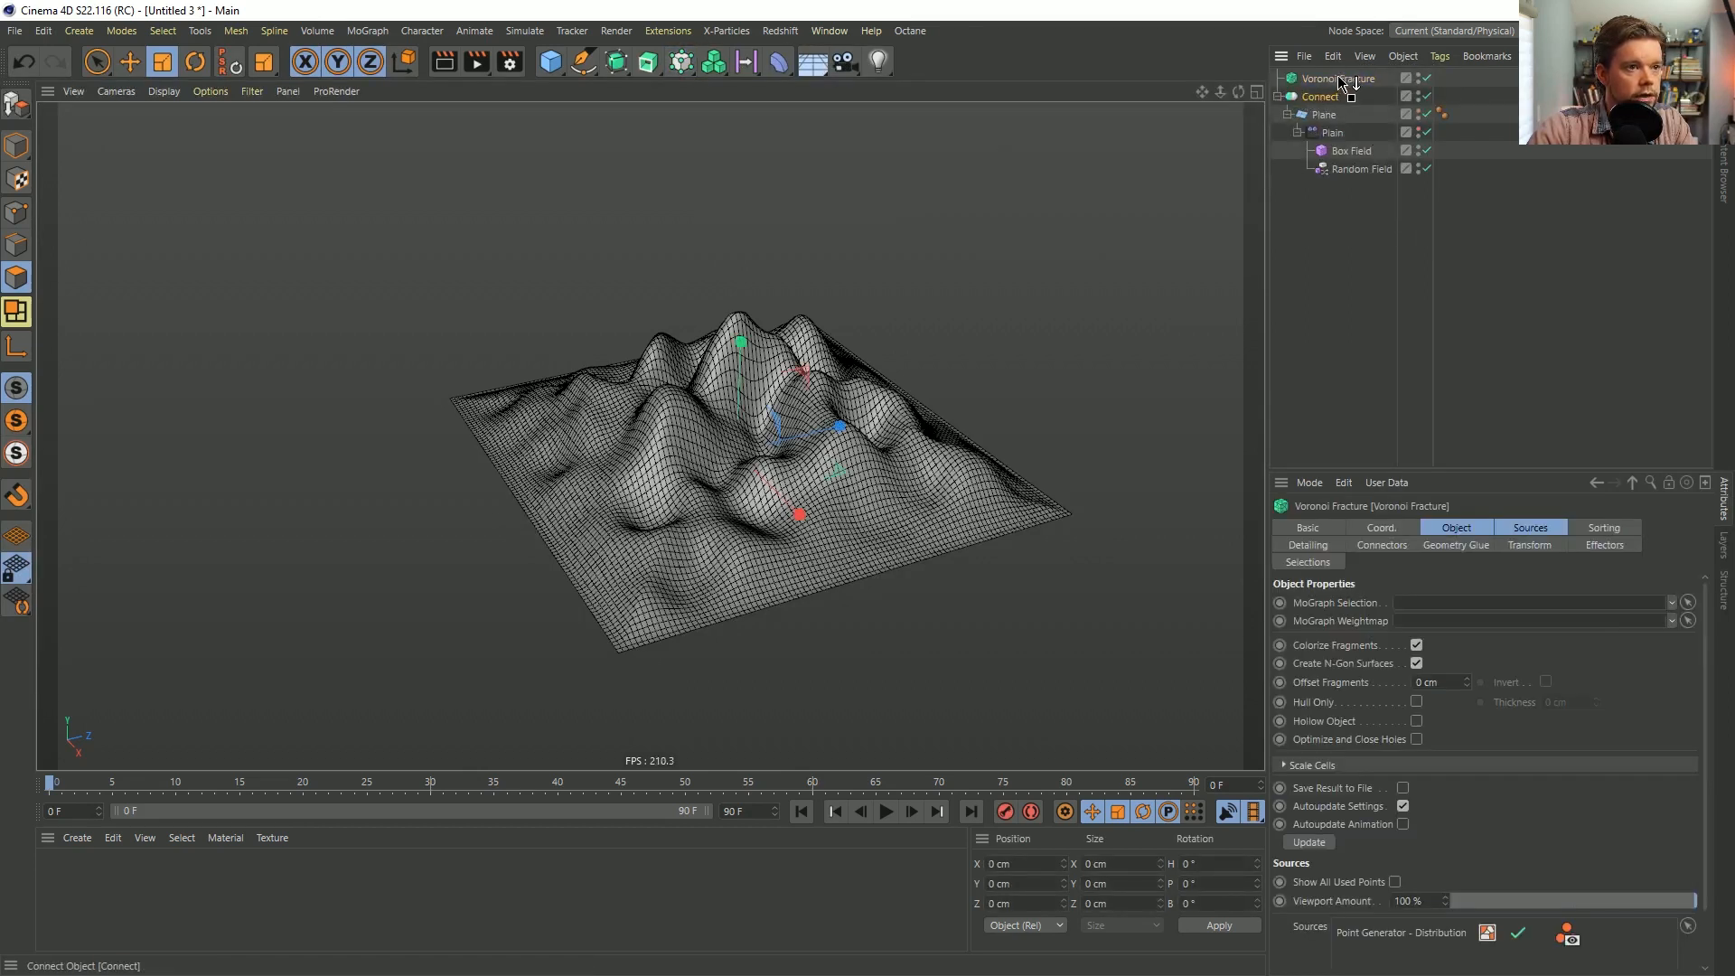
drag(1339, 80, 1341, 81)
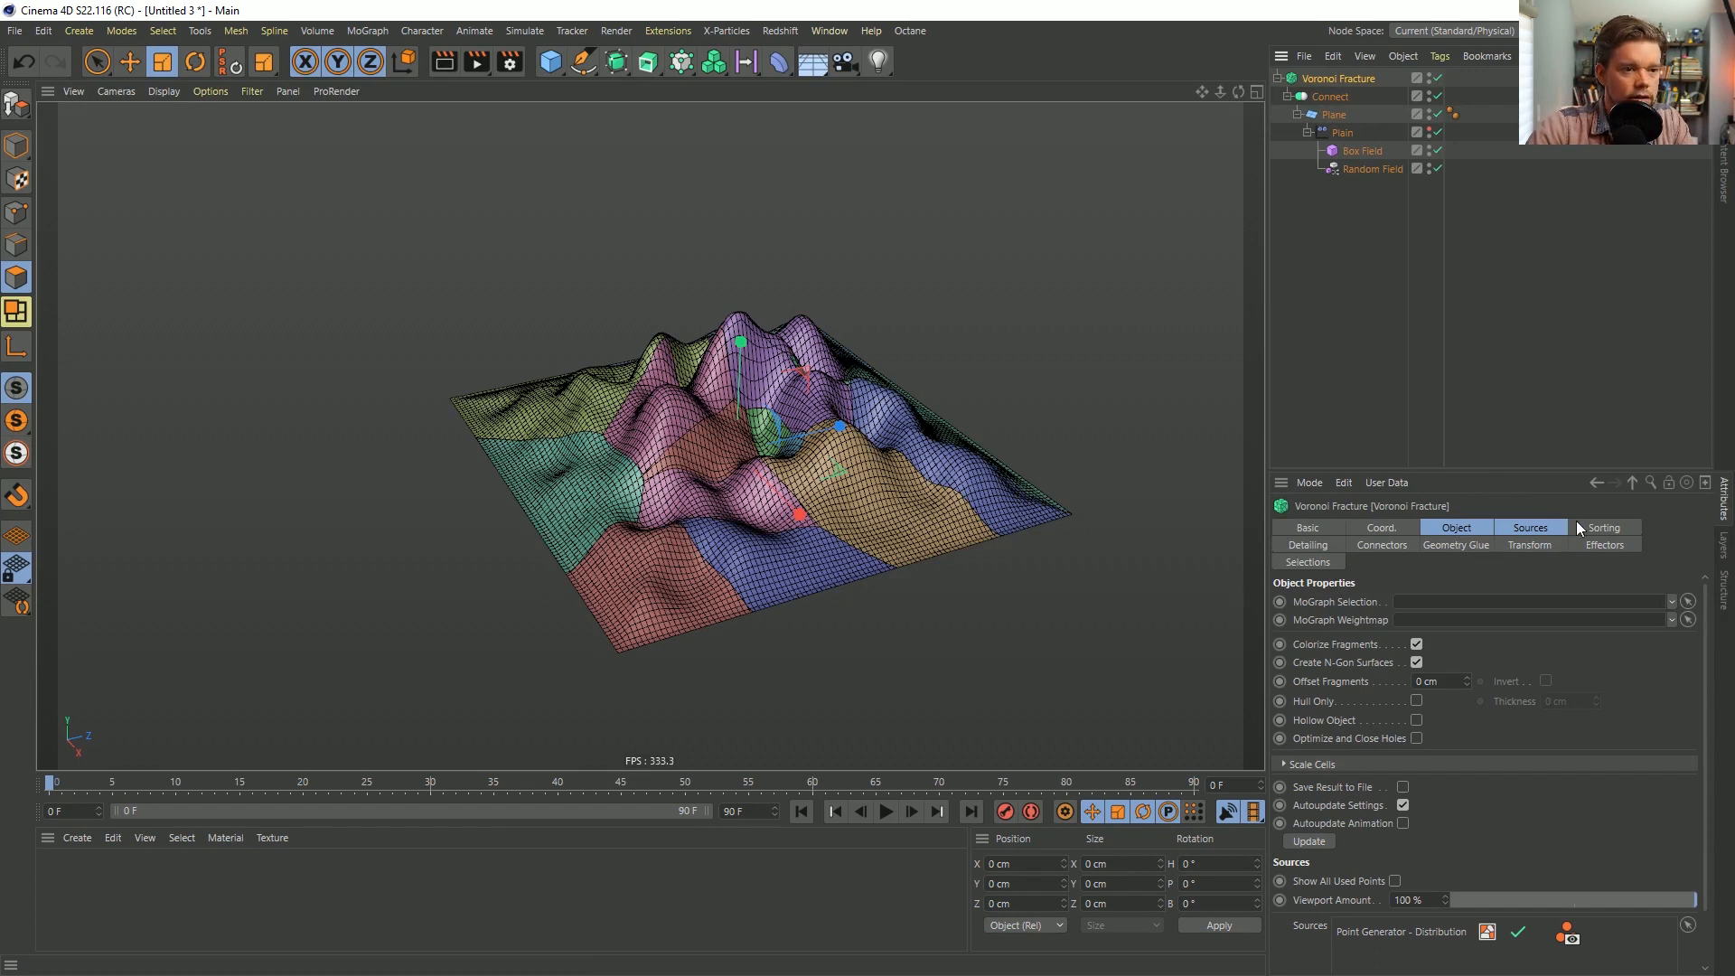
Enable the Surface Break Edges selection on the Voronoi Fracture and select the resulting edge selection tag.
drag(1478, 471, 1445, 293)
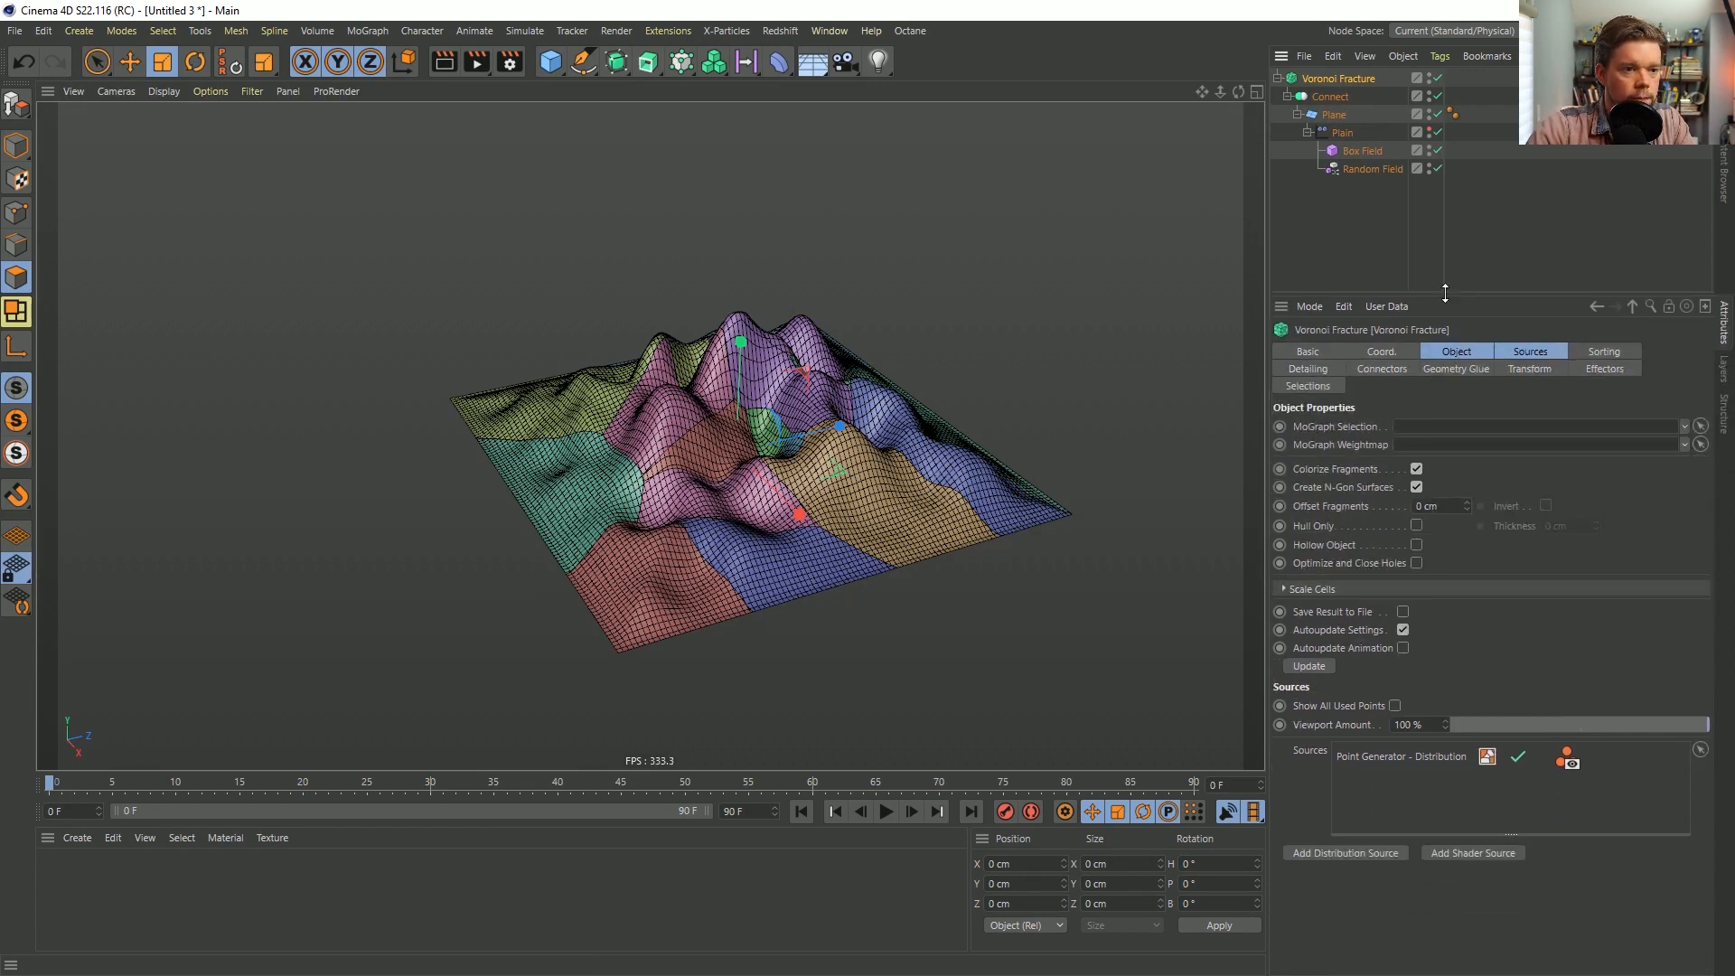
click(1320, 386)
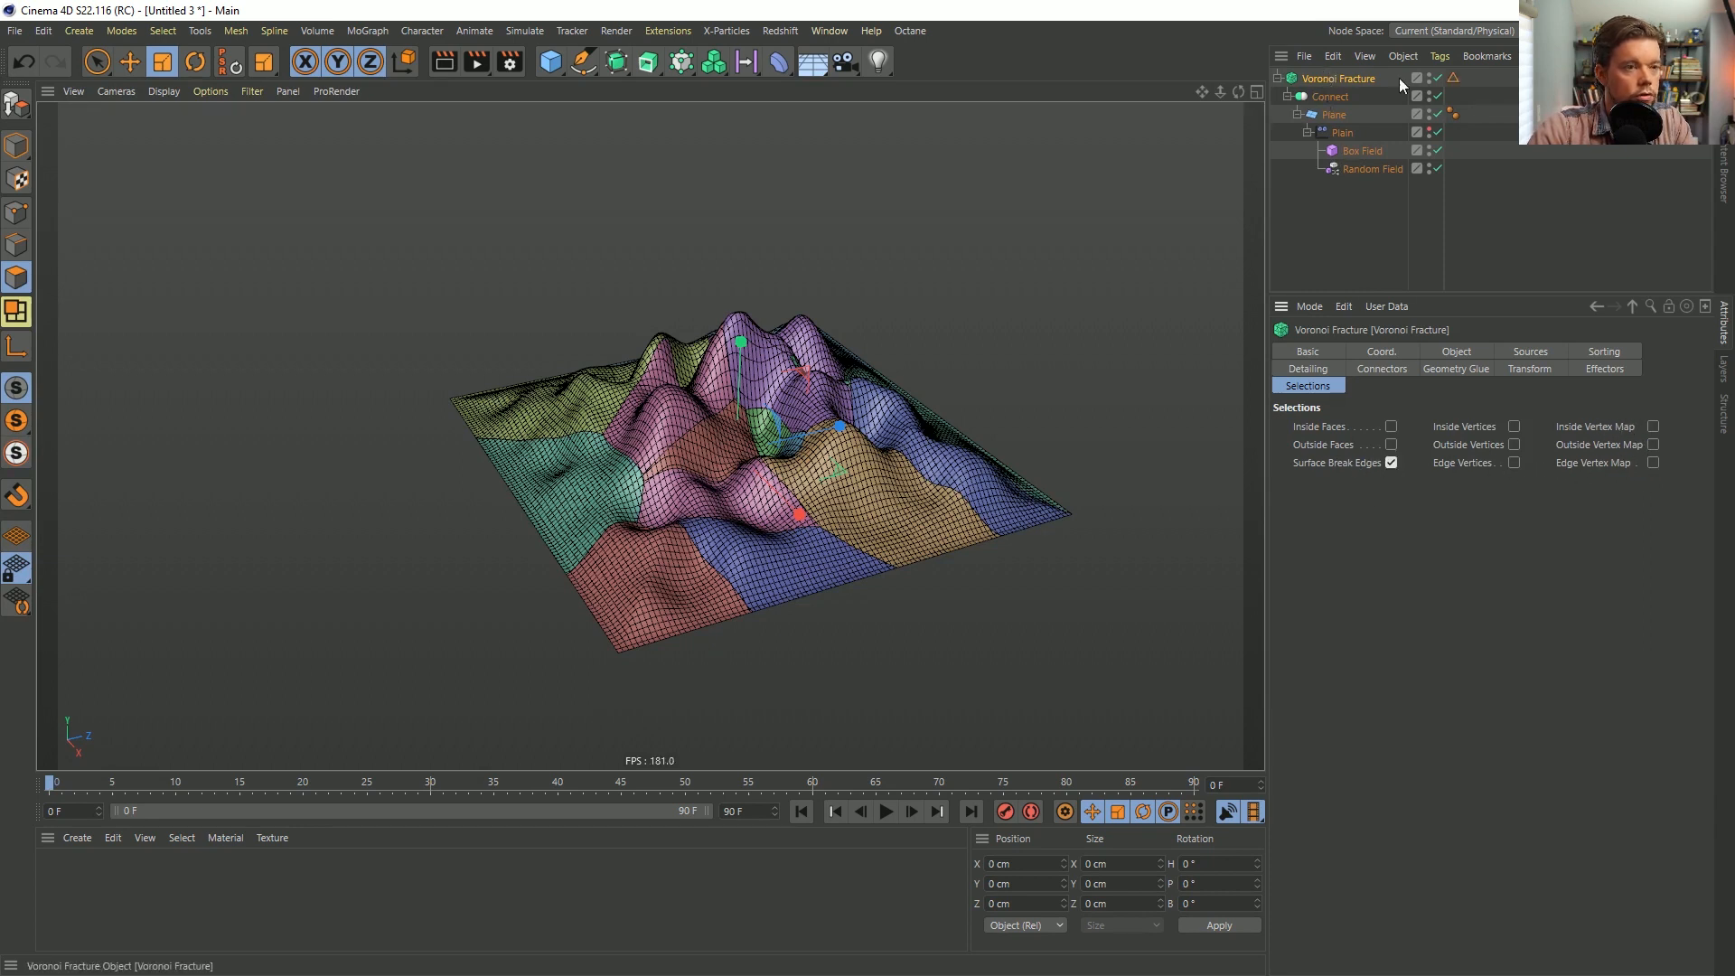
click(1453, 79)
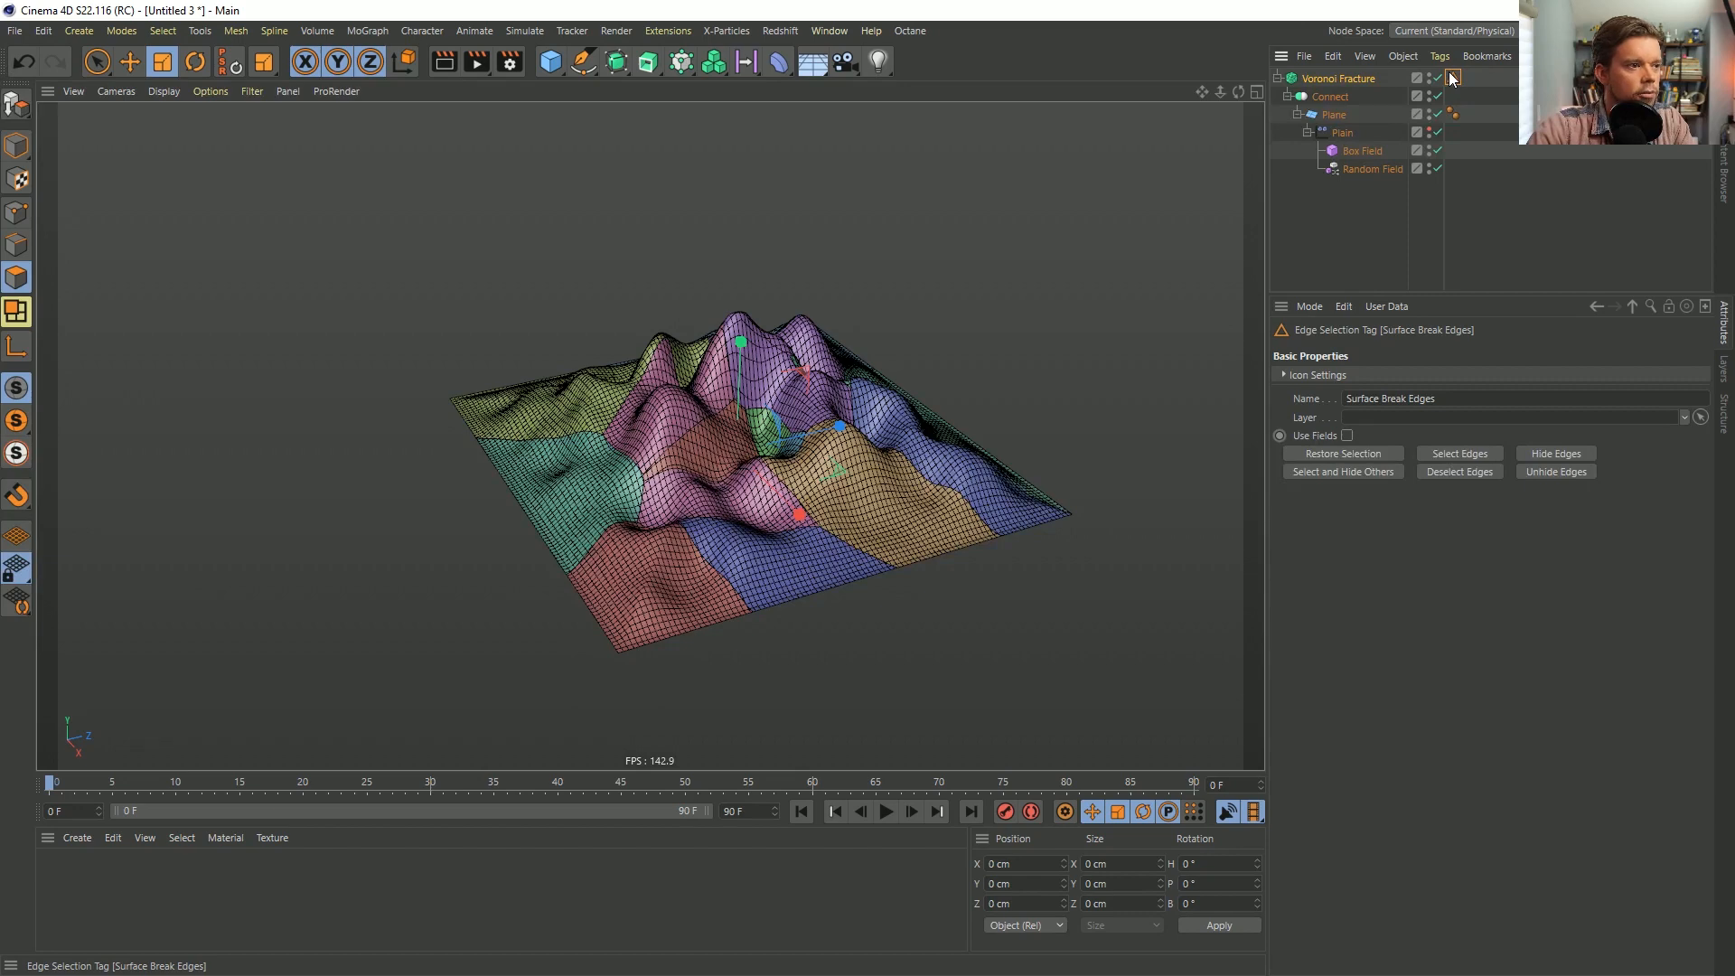
Try converting the Voronoi Fracture to editable pieces and restoring the first piece's Surface Break Edges selection, and undo it.
click(1327, 80)
key(c)
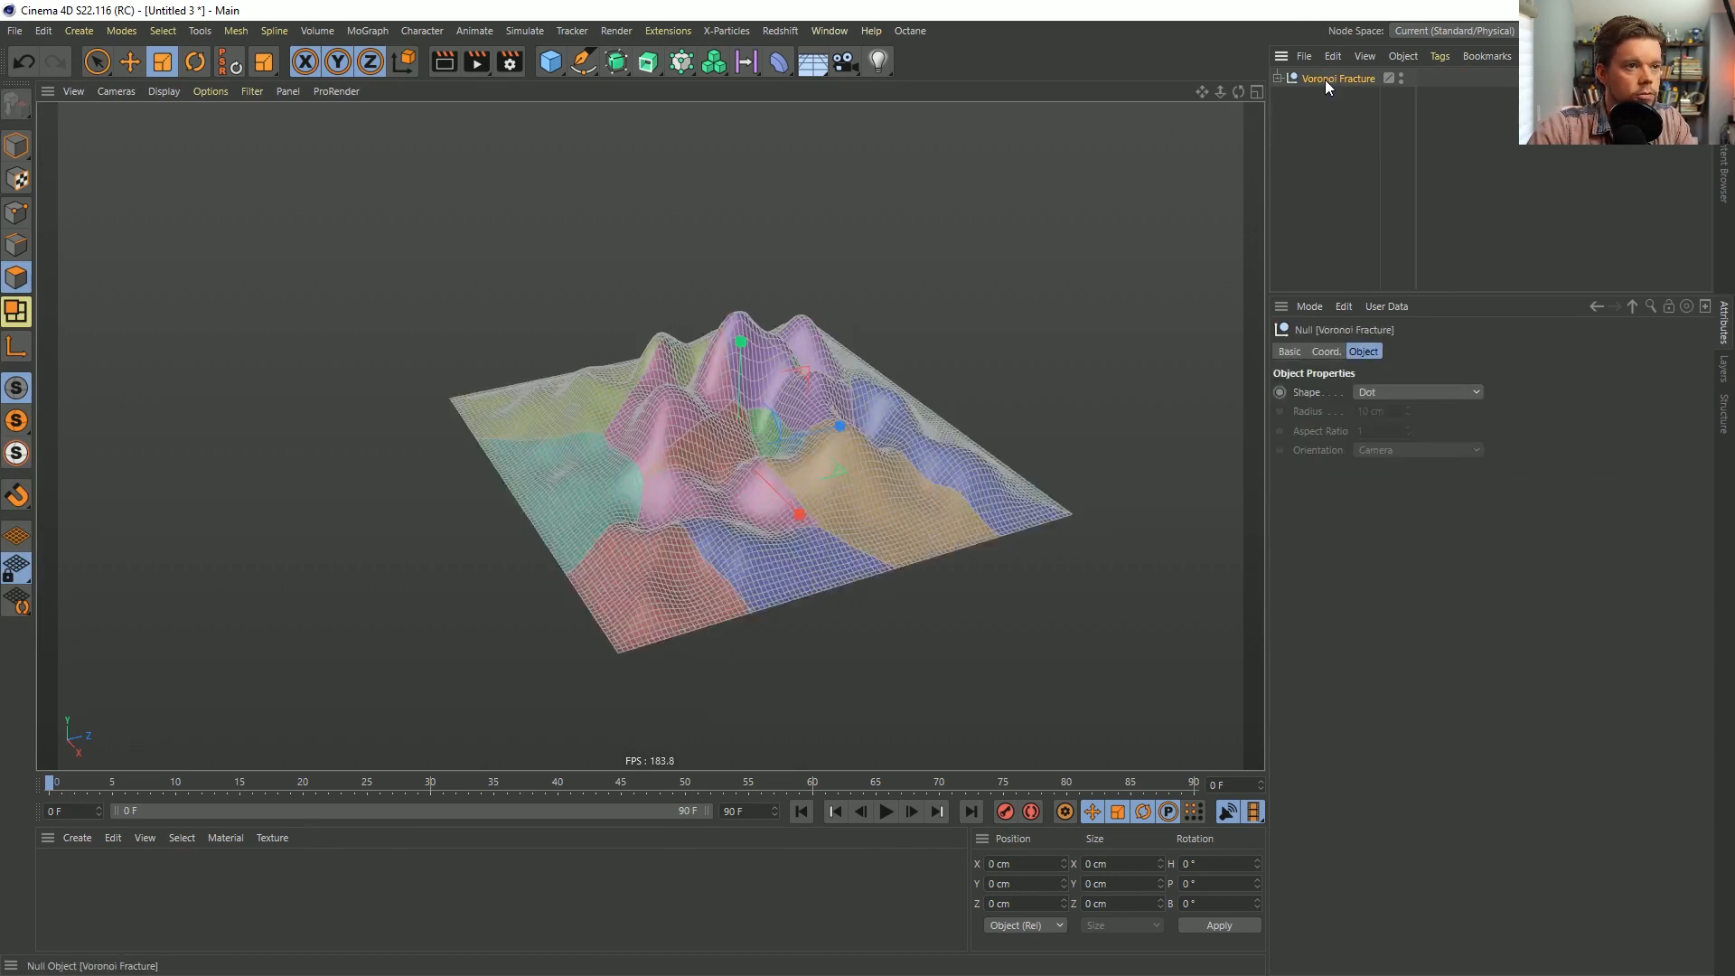
click(1278, 78)
click(1464, 95)
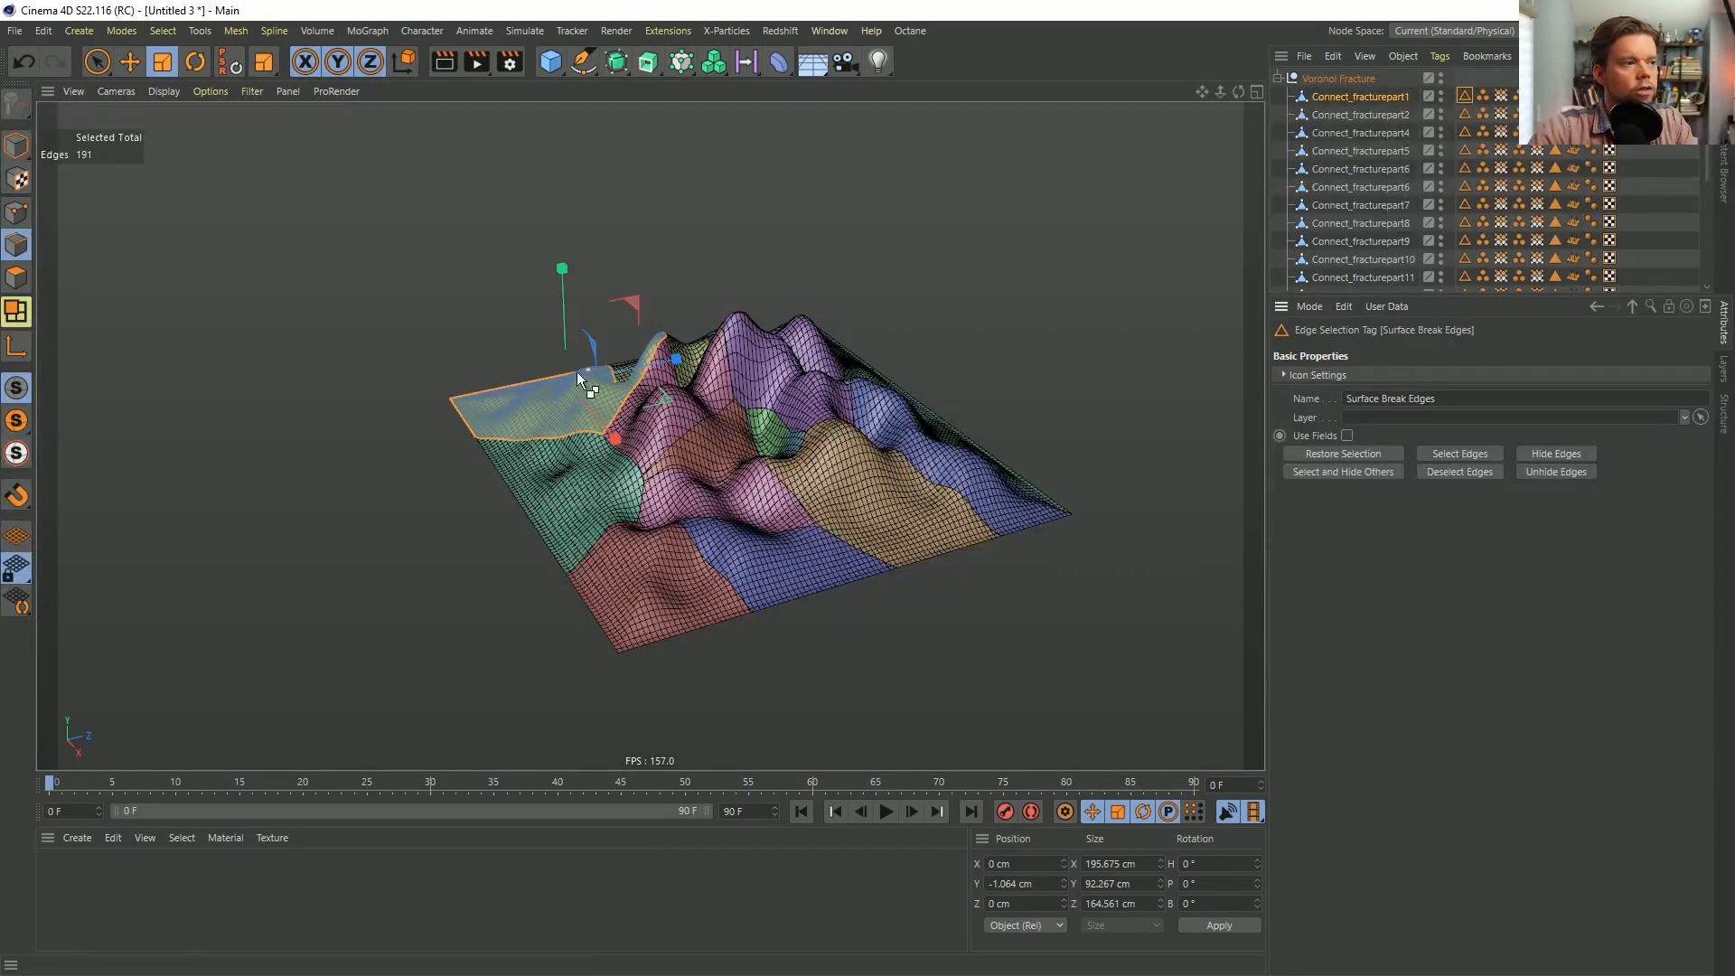
key(ctrl+z)
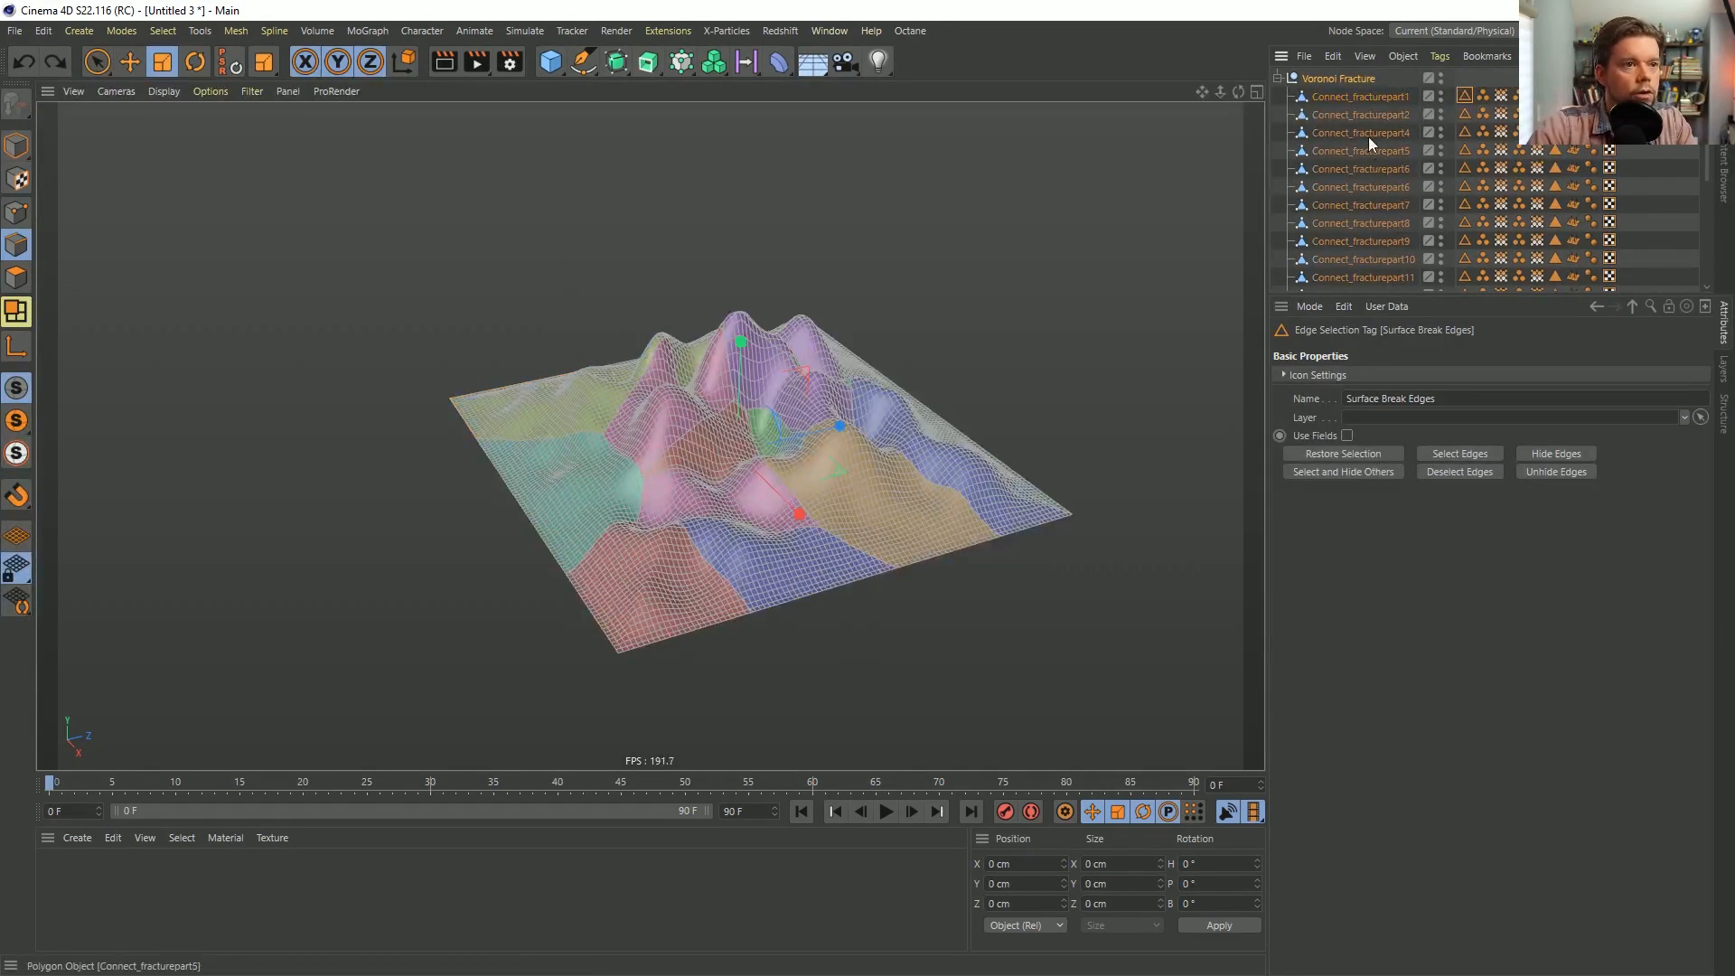
click(1341, 81)
key(ctrl+z)
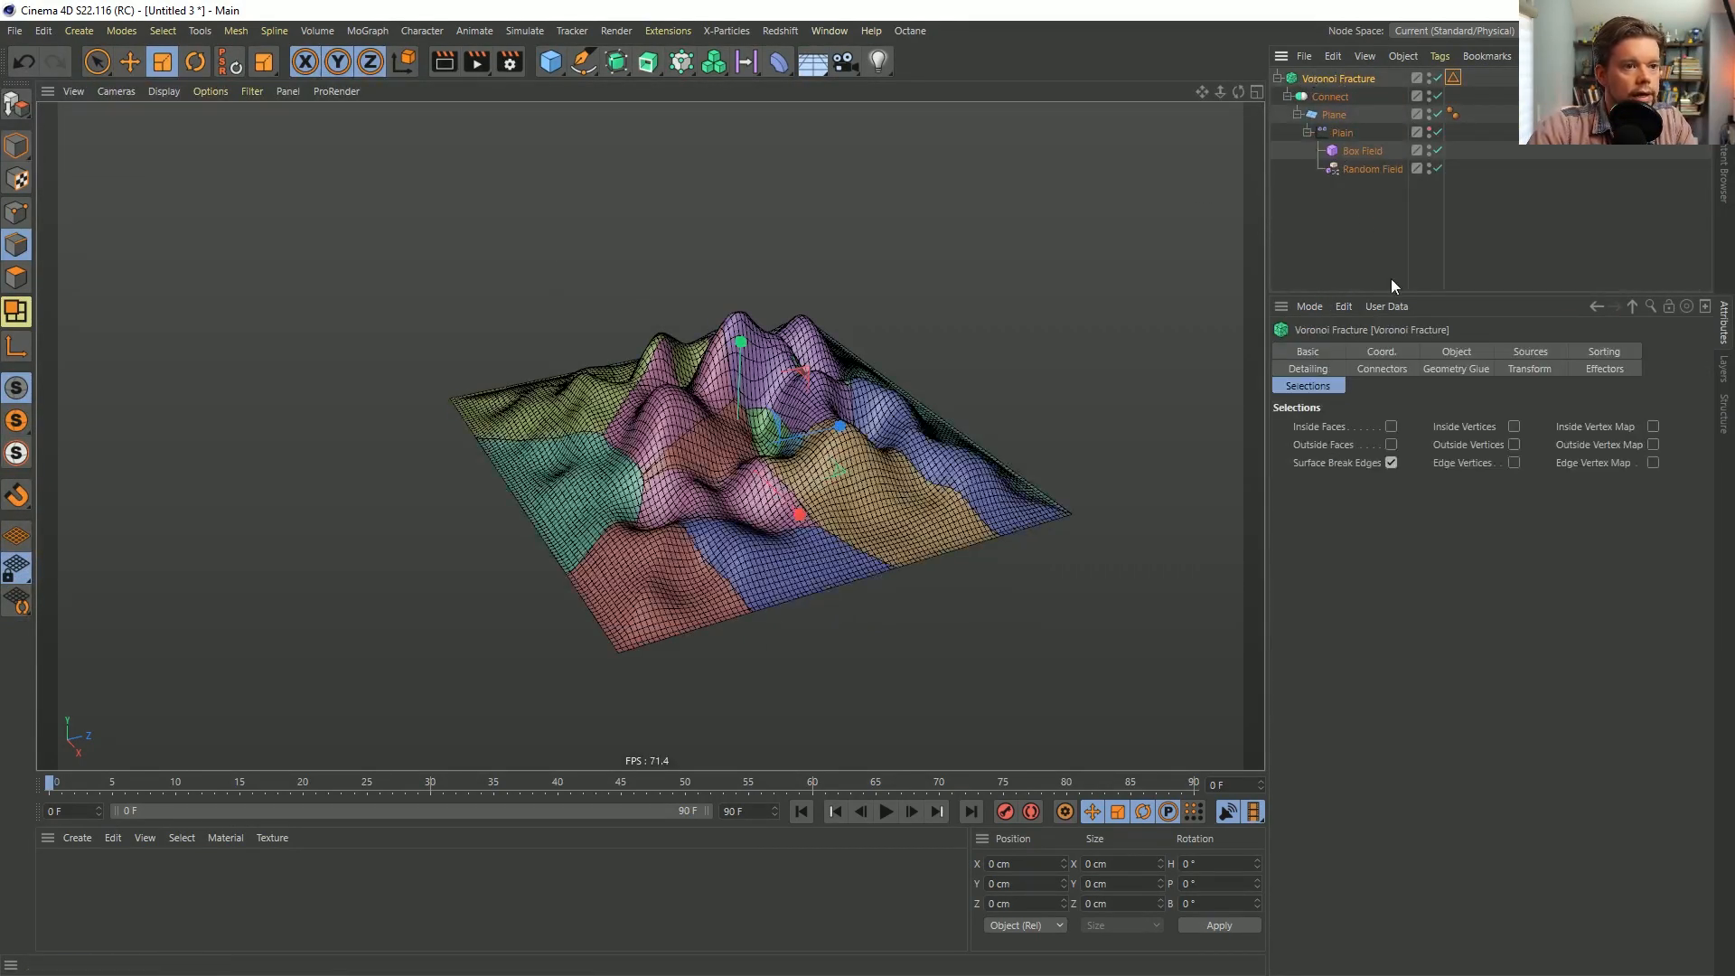
Remove the Point Generator - Distribution entry from the Voronoi Fracture's sources.
click(1589, 351)
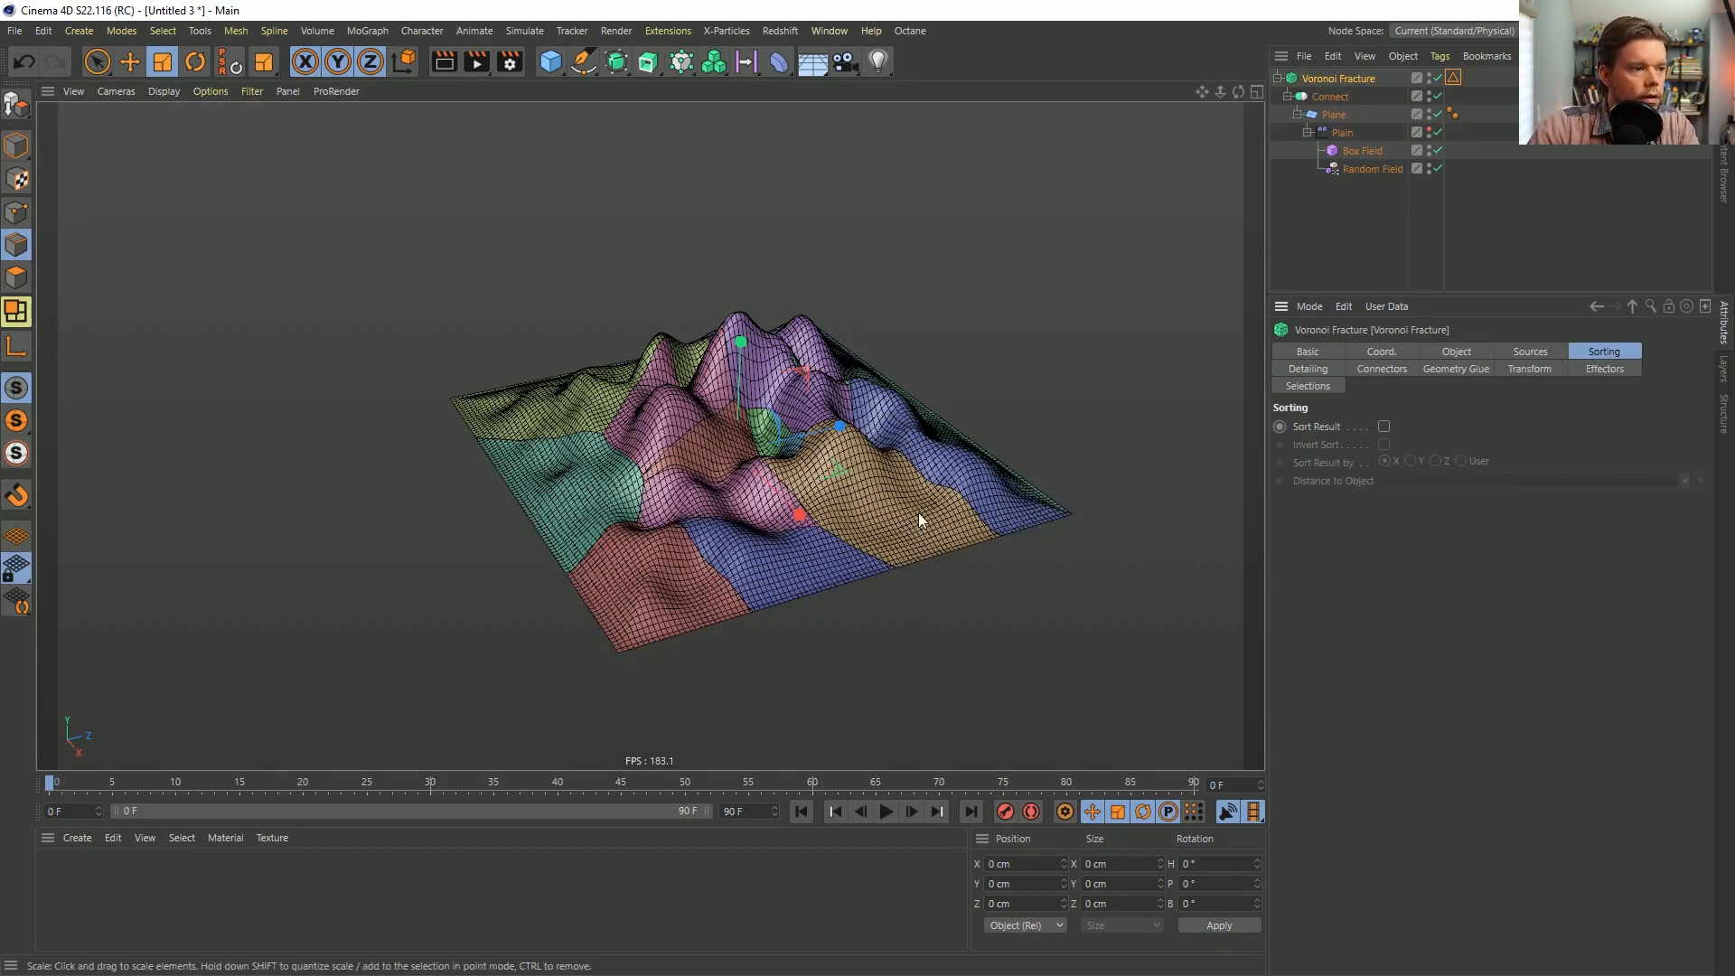
alt+drag(795, 502, 820, 545)
click(1539, 356)
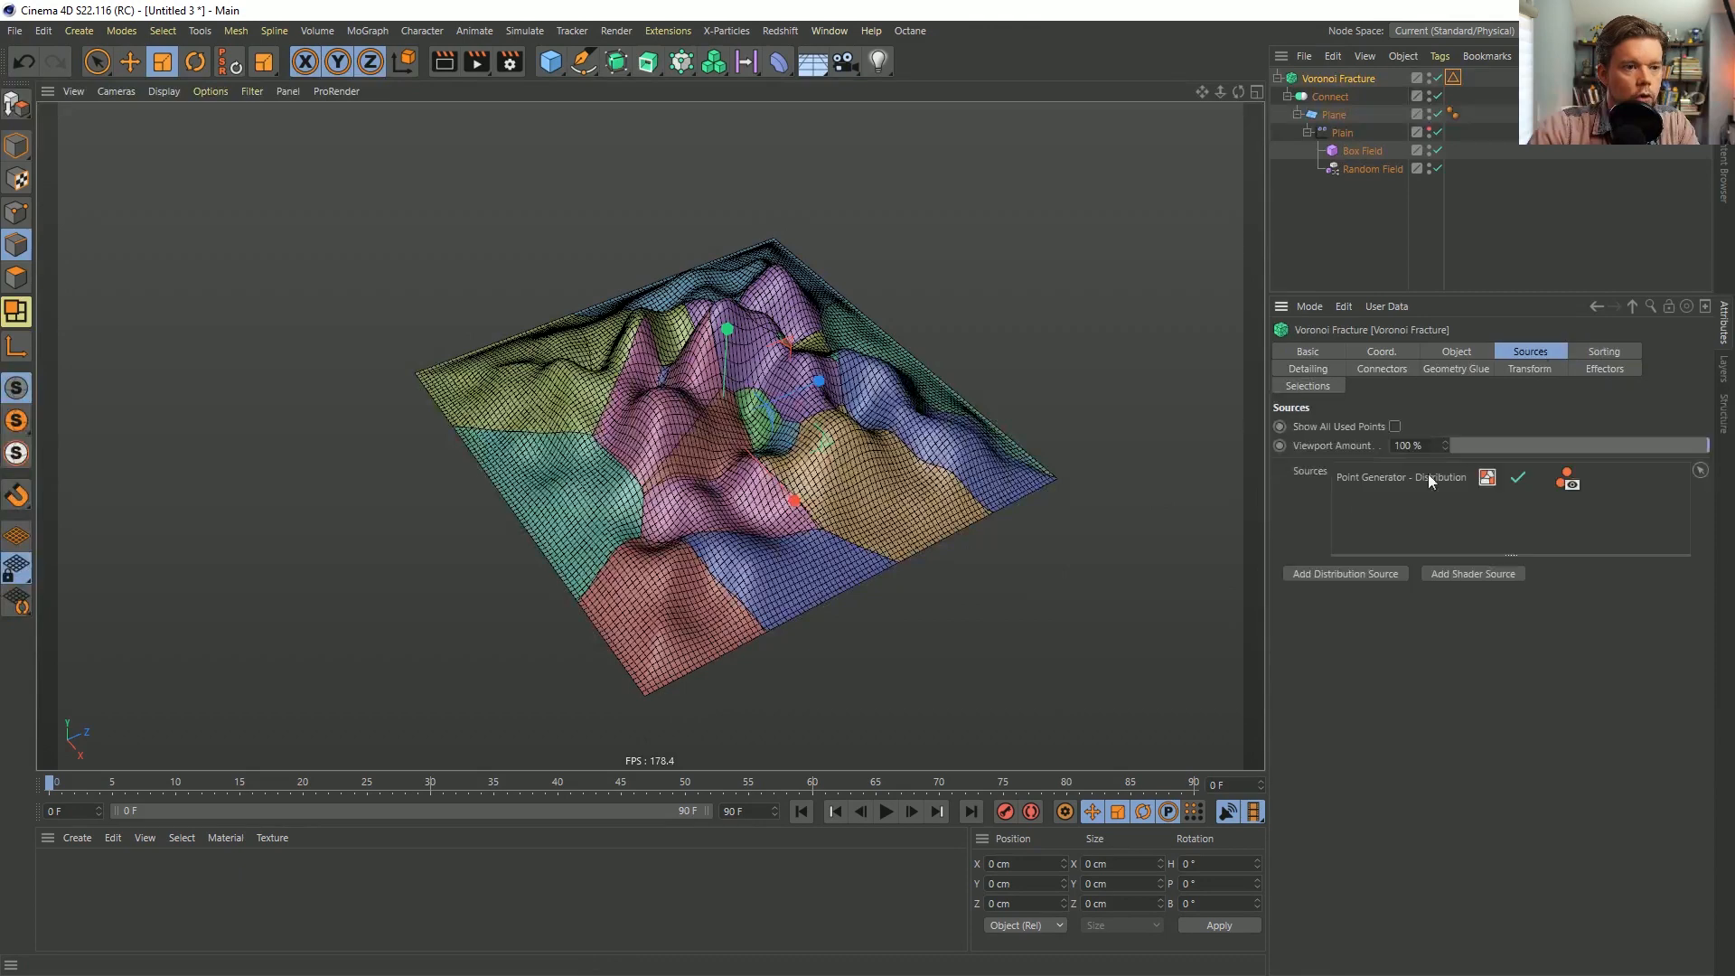
click(1402, 476)
key(Delete)
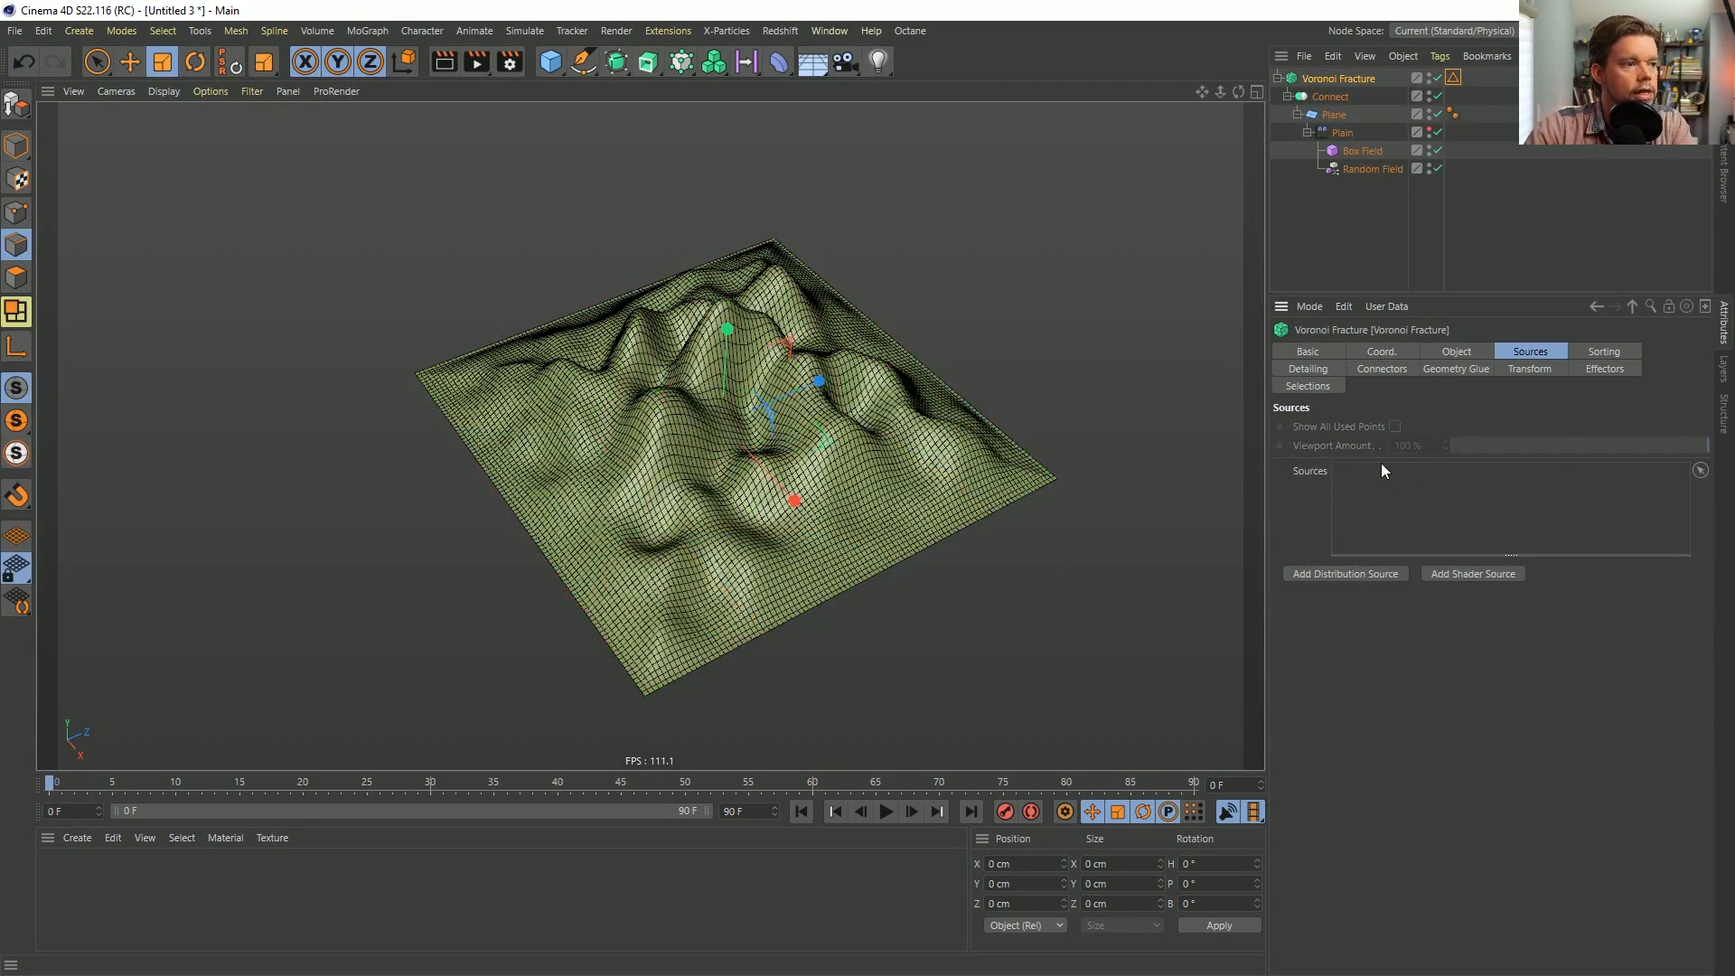
Add a Matrix object and set it to Linear mode with a count of 5.
click(681, 61)
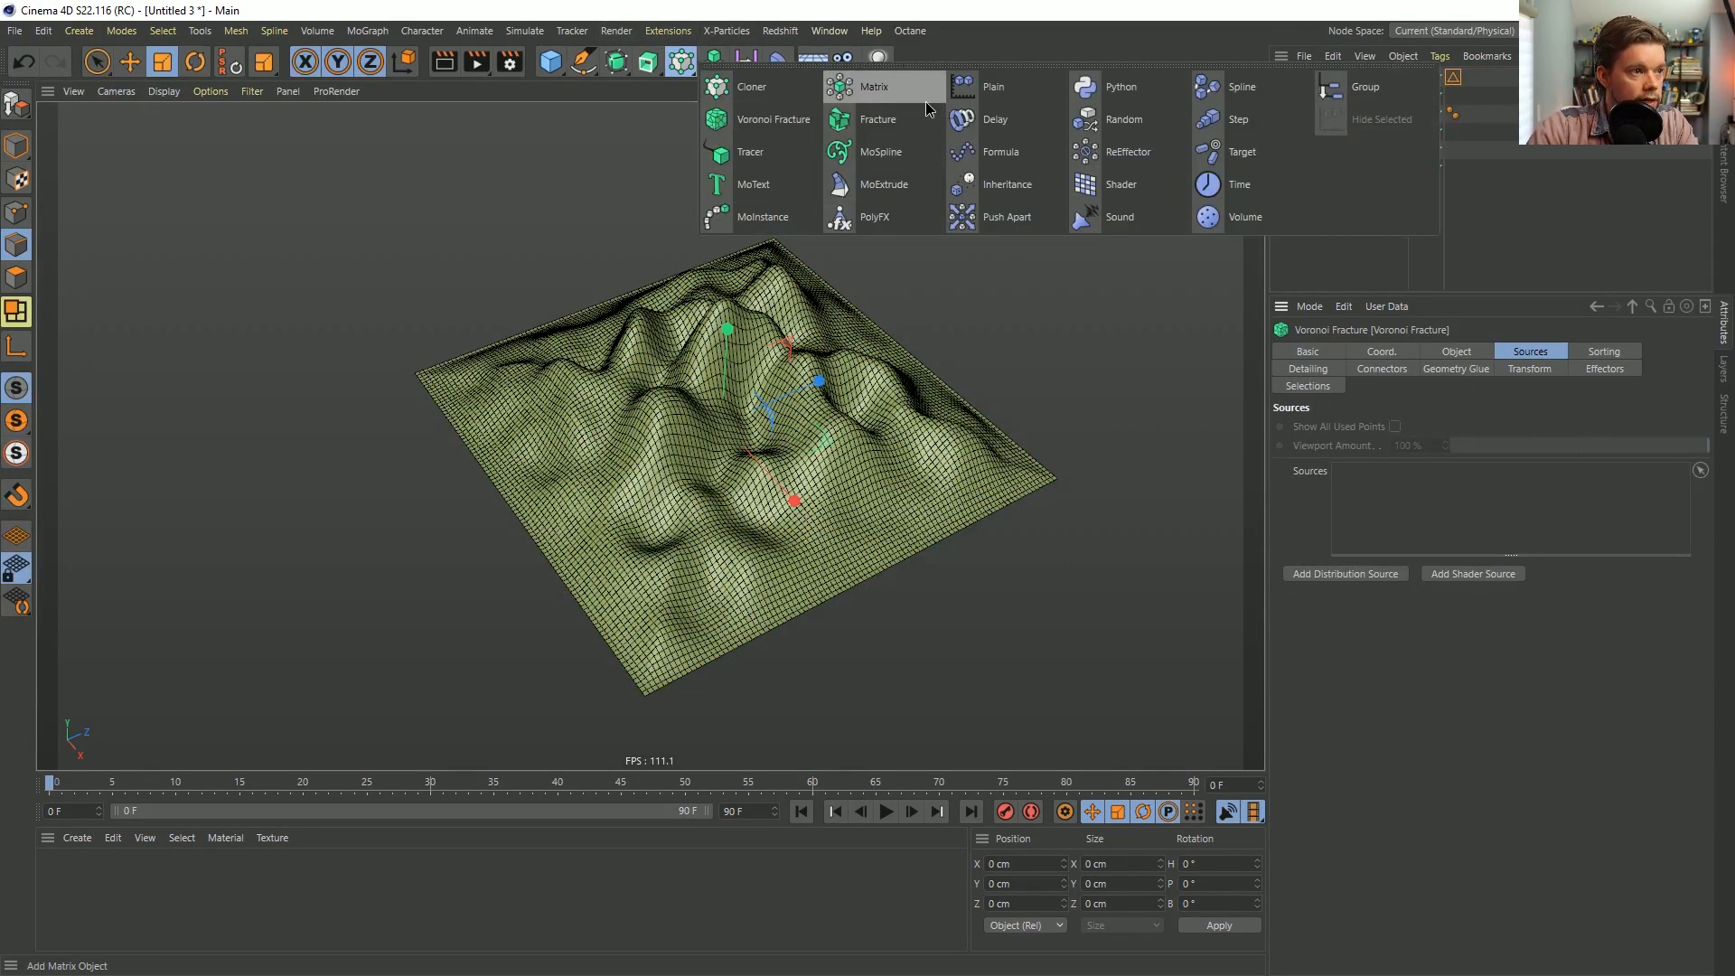
click(870, 87)
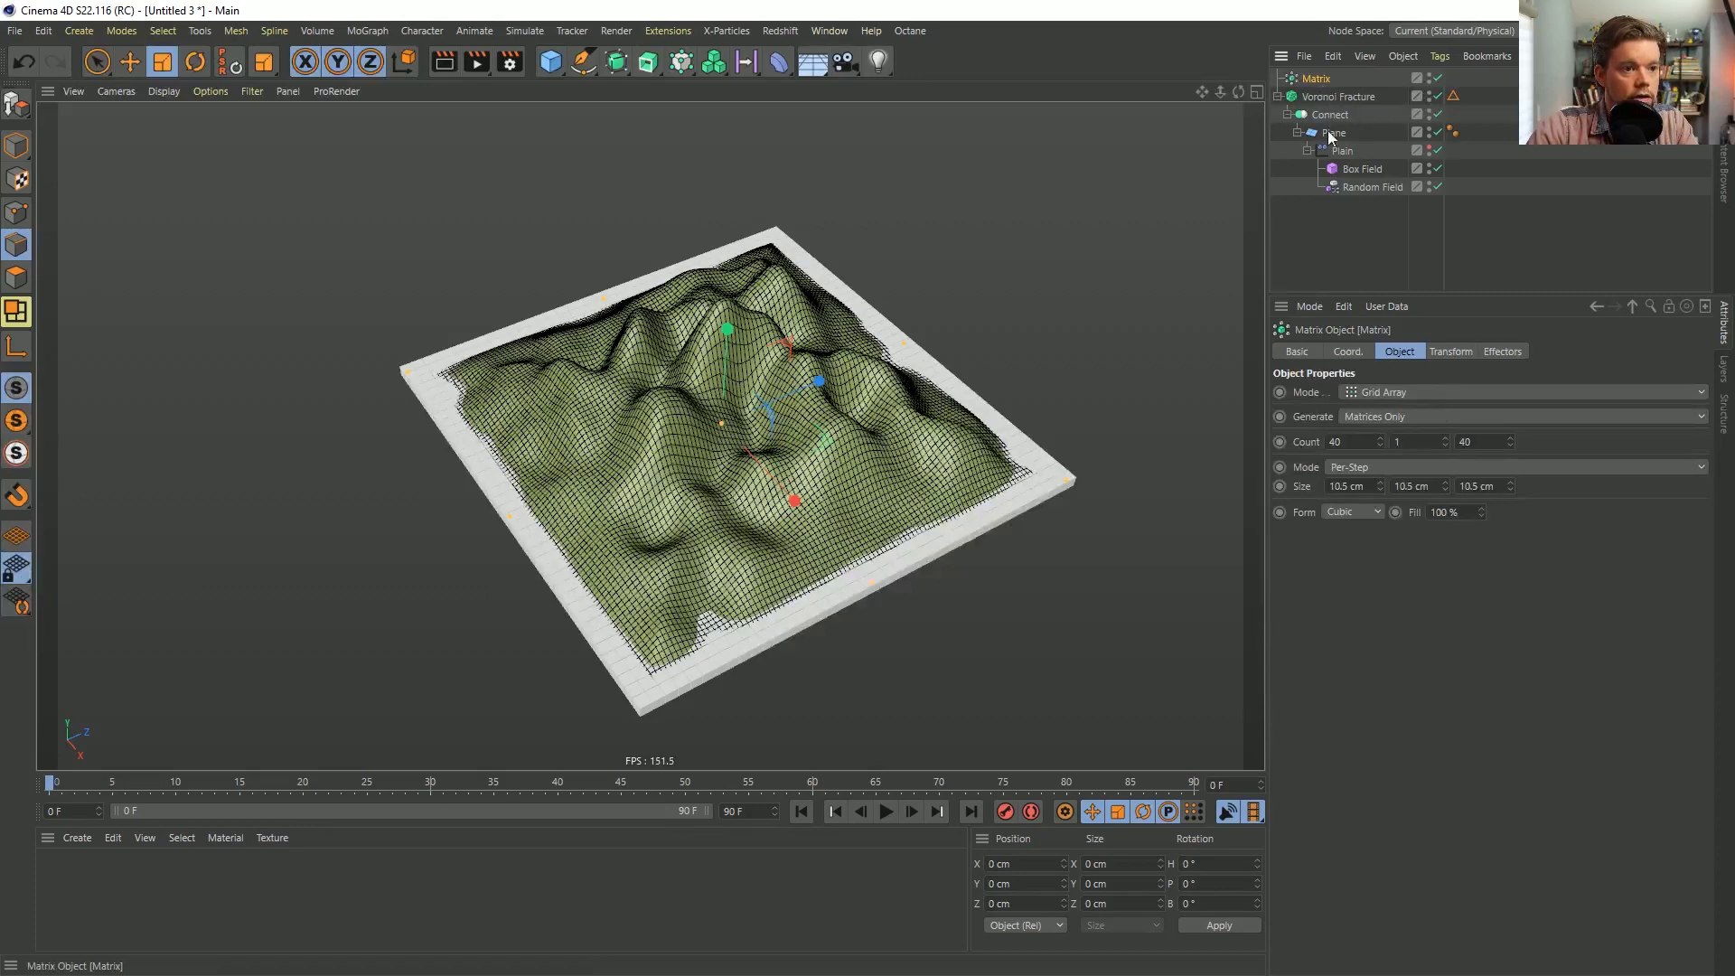
click(1417, 395)
click(1382, 431)
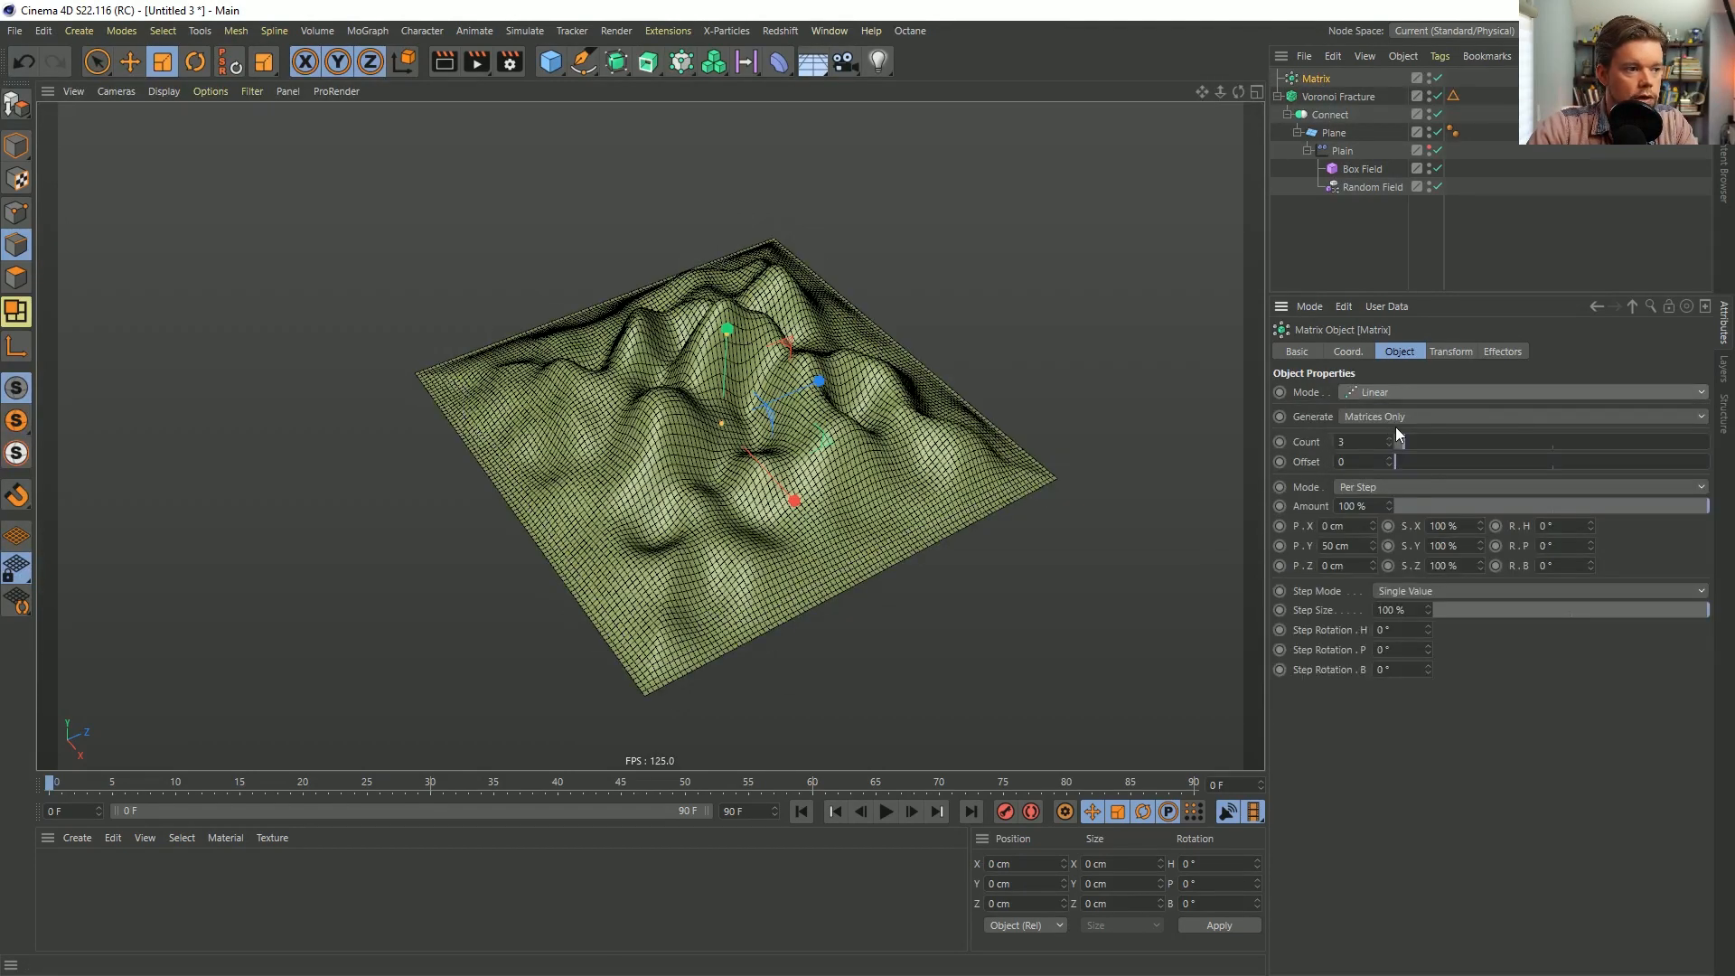
mouse_move(1402, 442)
mouse_down()
mouse_move(1430, 447)
mouse_move(1412, 452)
mouse_up()
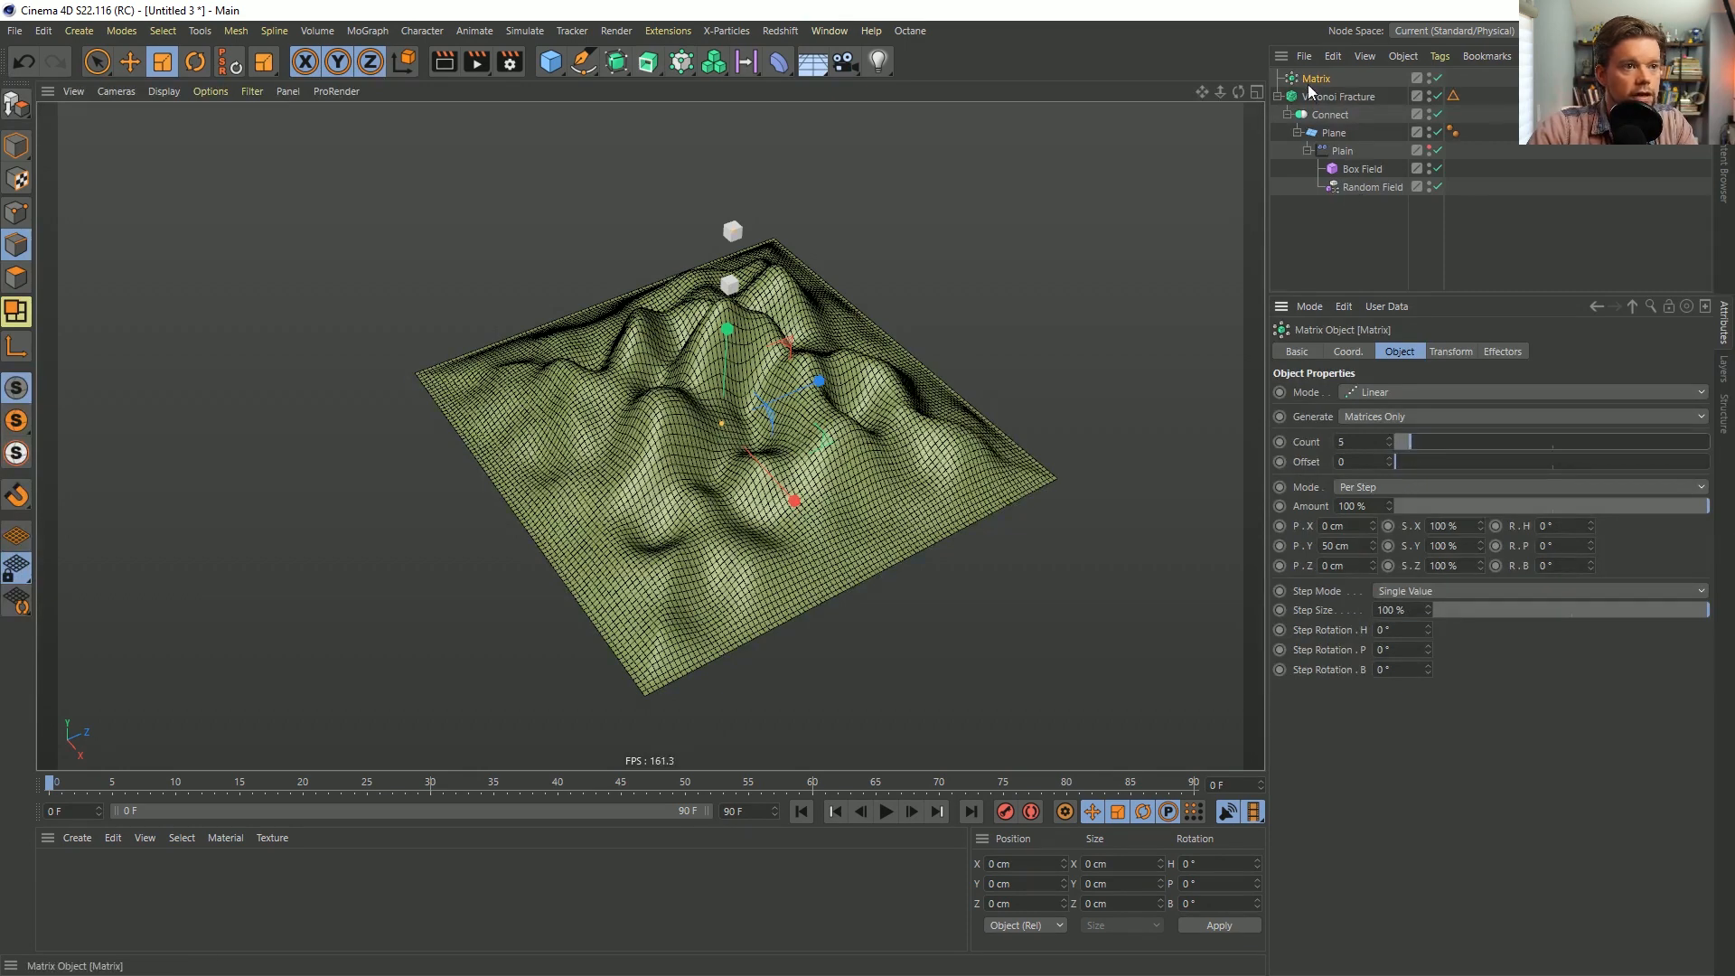
Assign the Matrix object as the Voronoi Fracture's source and inspect the resulting bands from the side.
click(1338, 96)
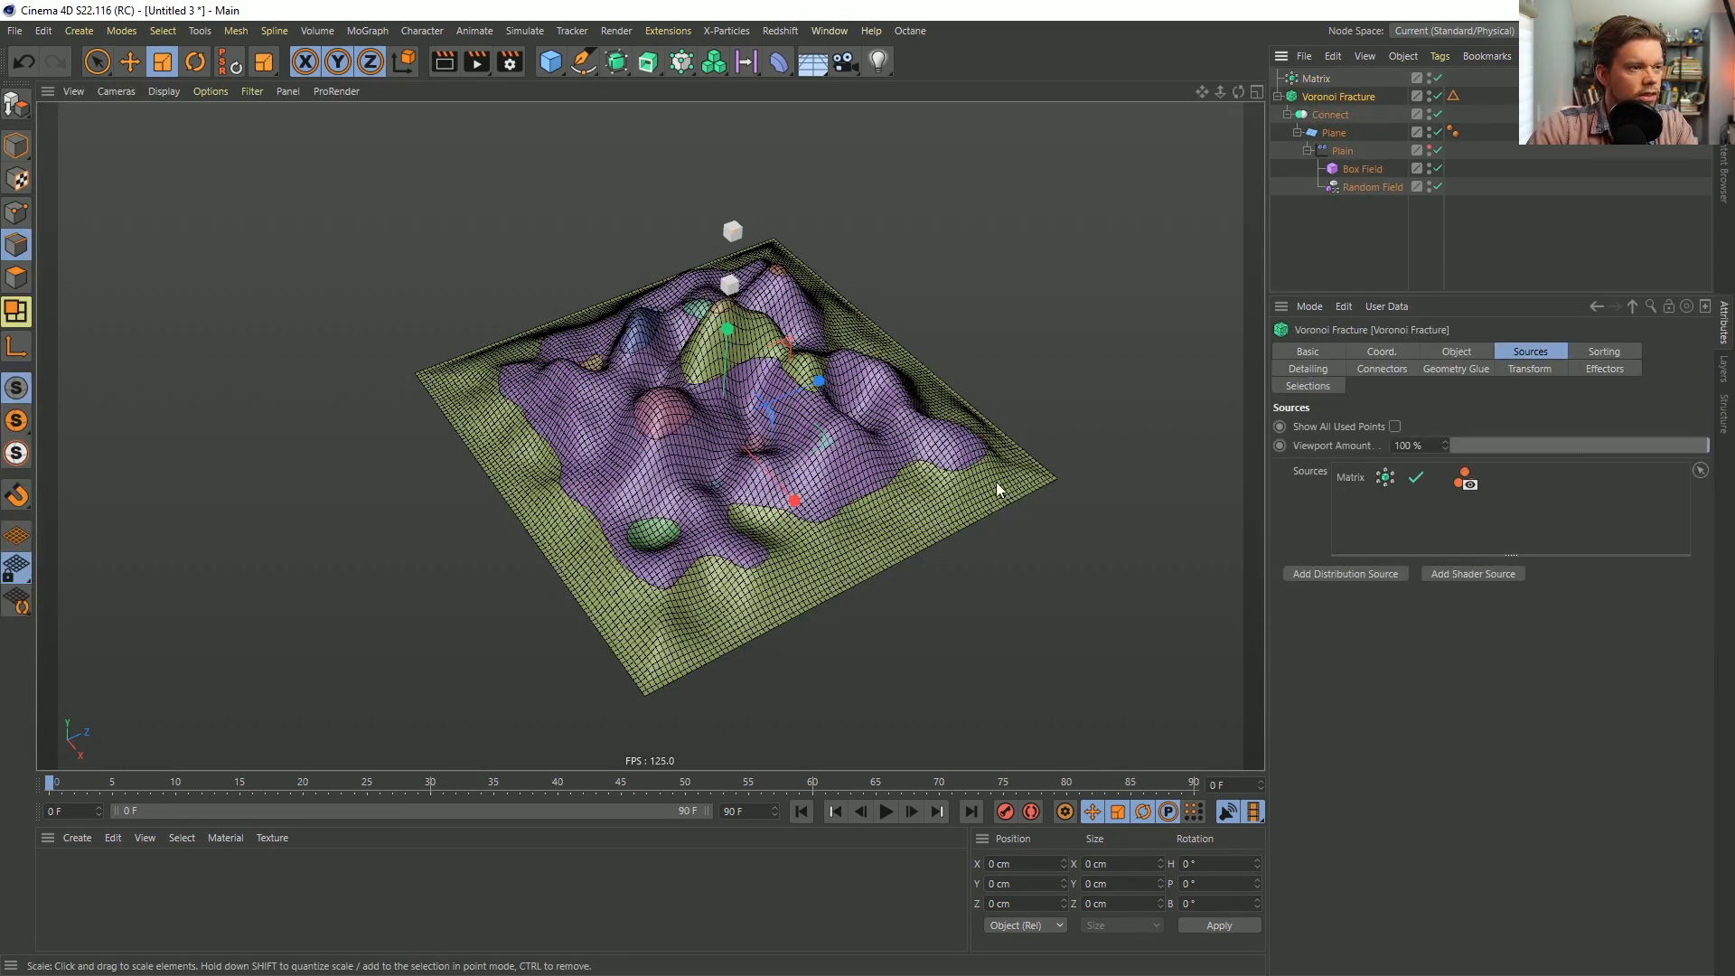
alt+drag(854, 491, 784, 359)
alt+drag(696, 513, 1023, 513)
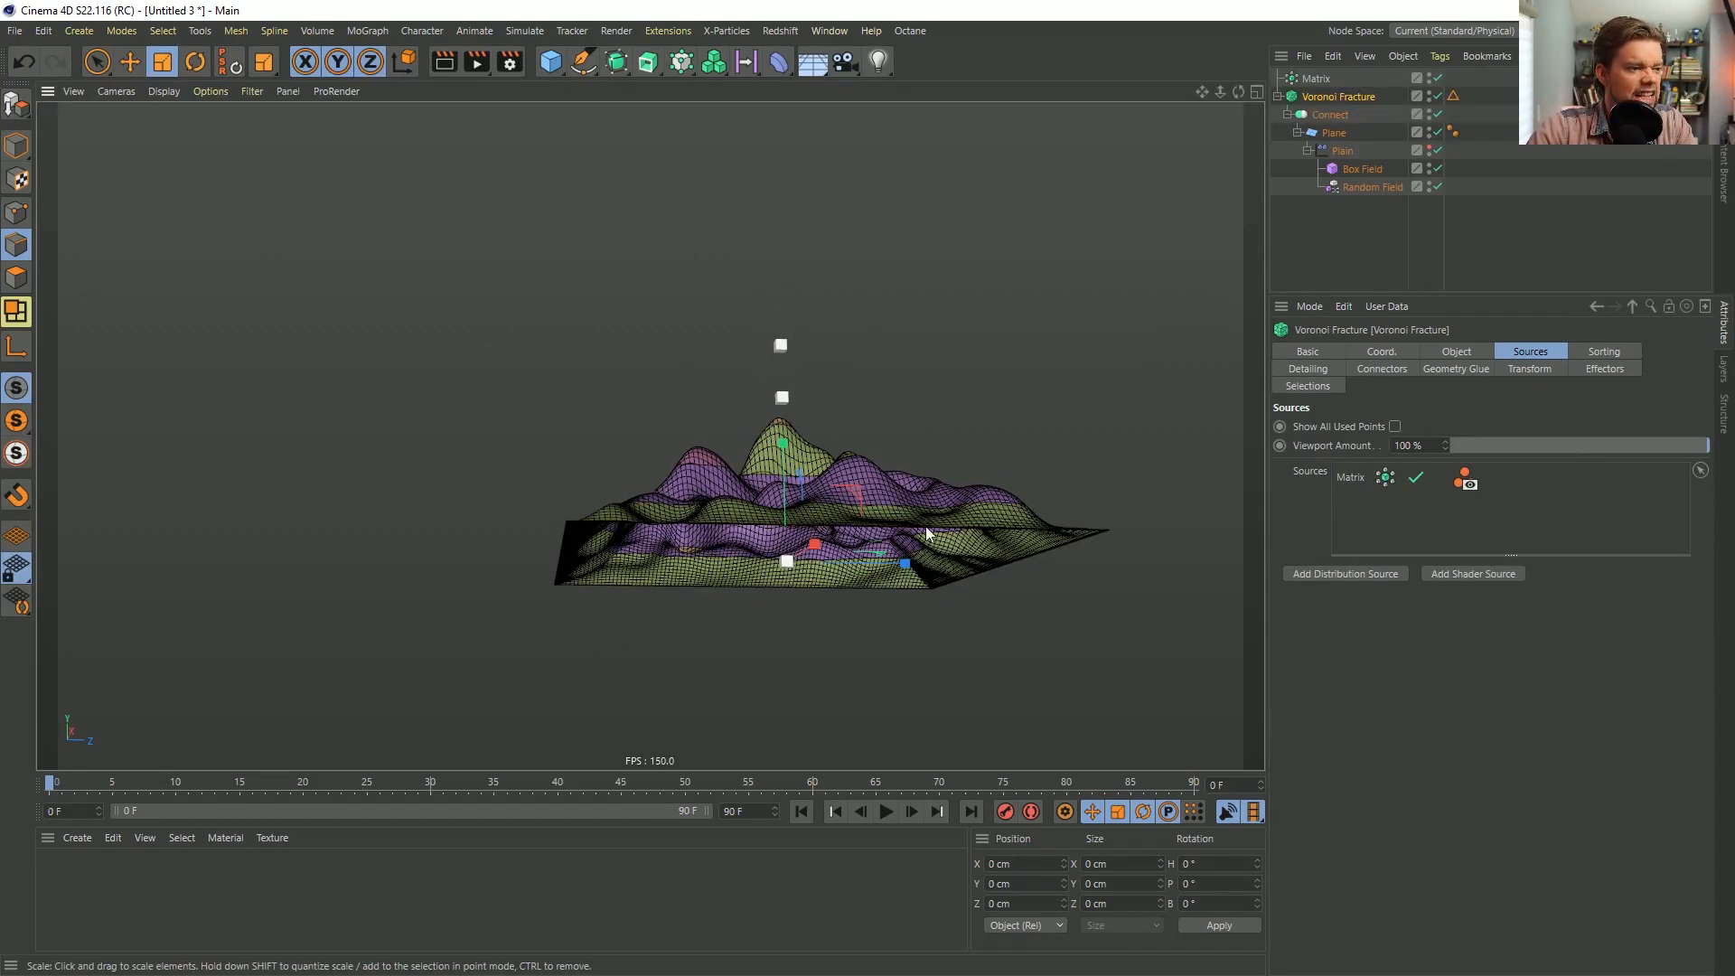
alt+drag(790, 561, 1010, 369)
Set the Matrix's Y spacing to 10 cm per step and its count to 13.
double_click(1351, 476)
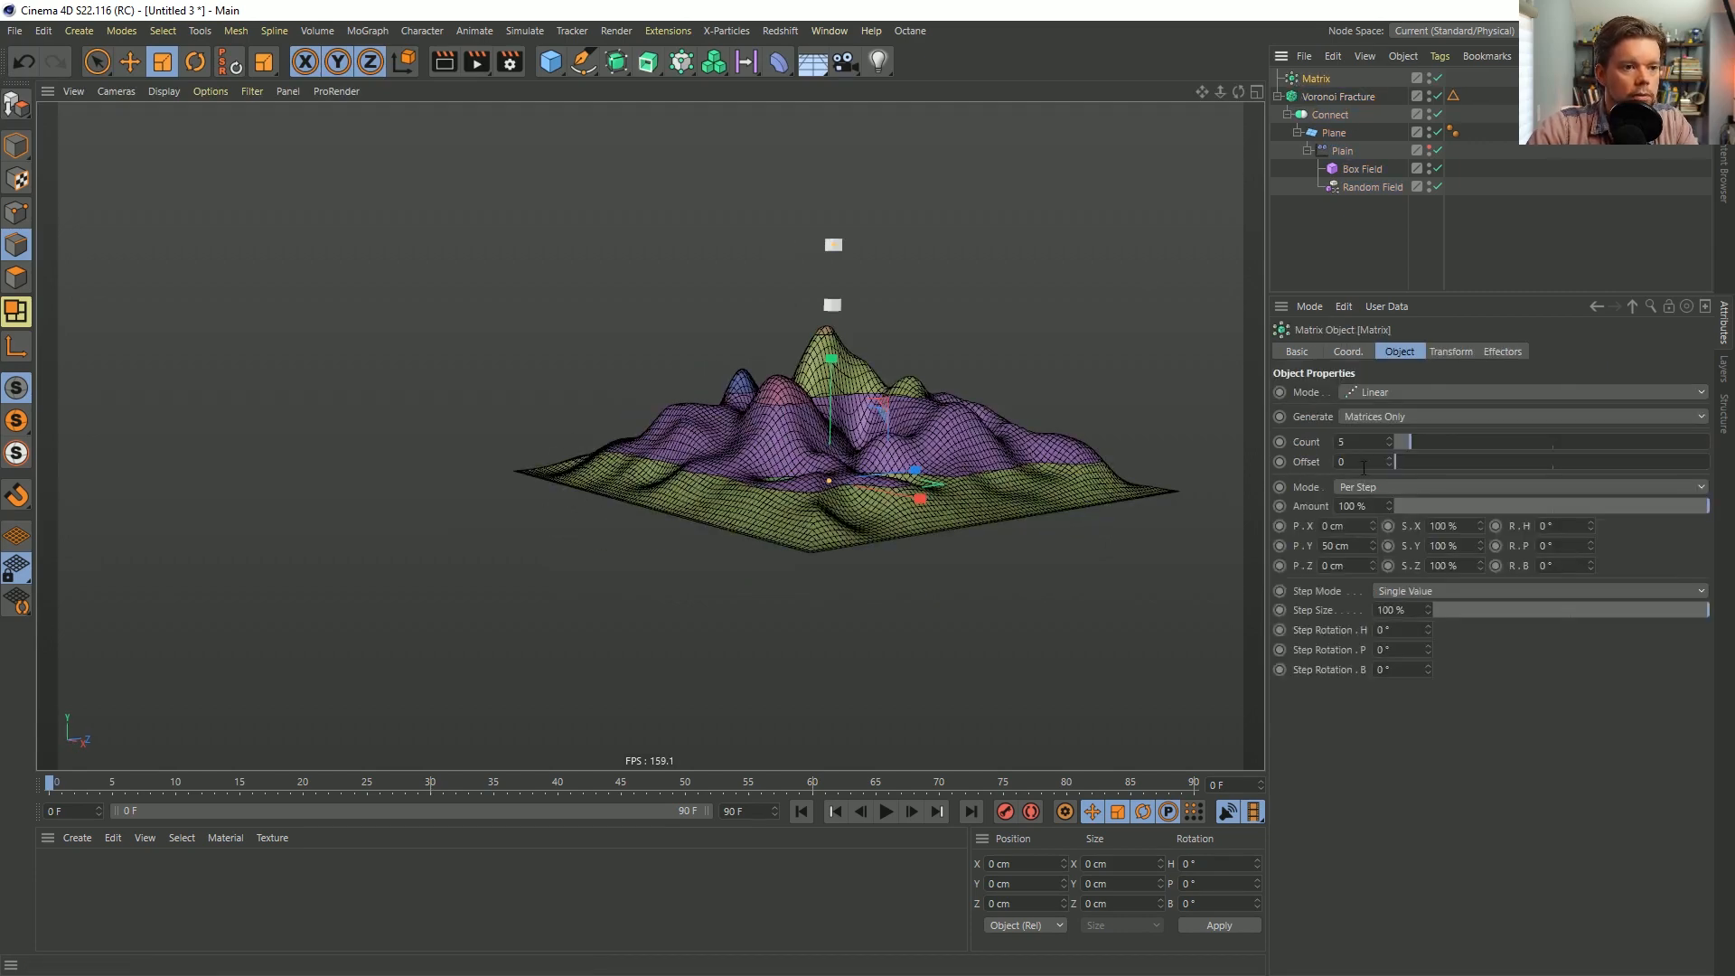
drag(1363, 442, 1220, 453)
text(11)
key(Return)
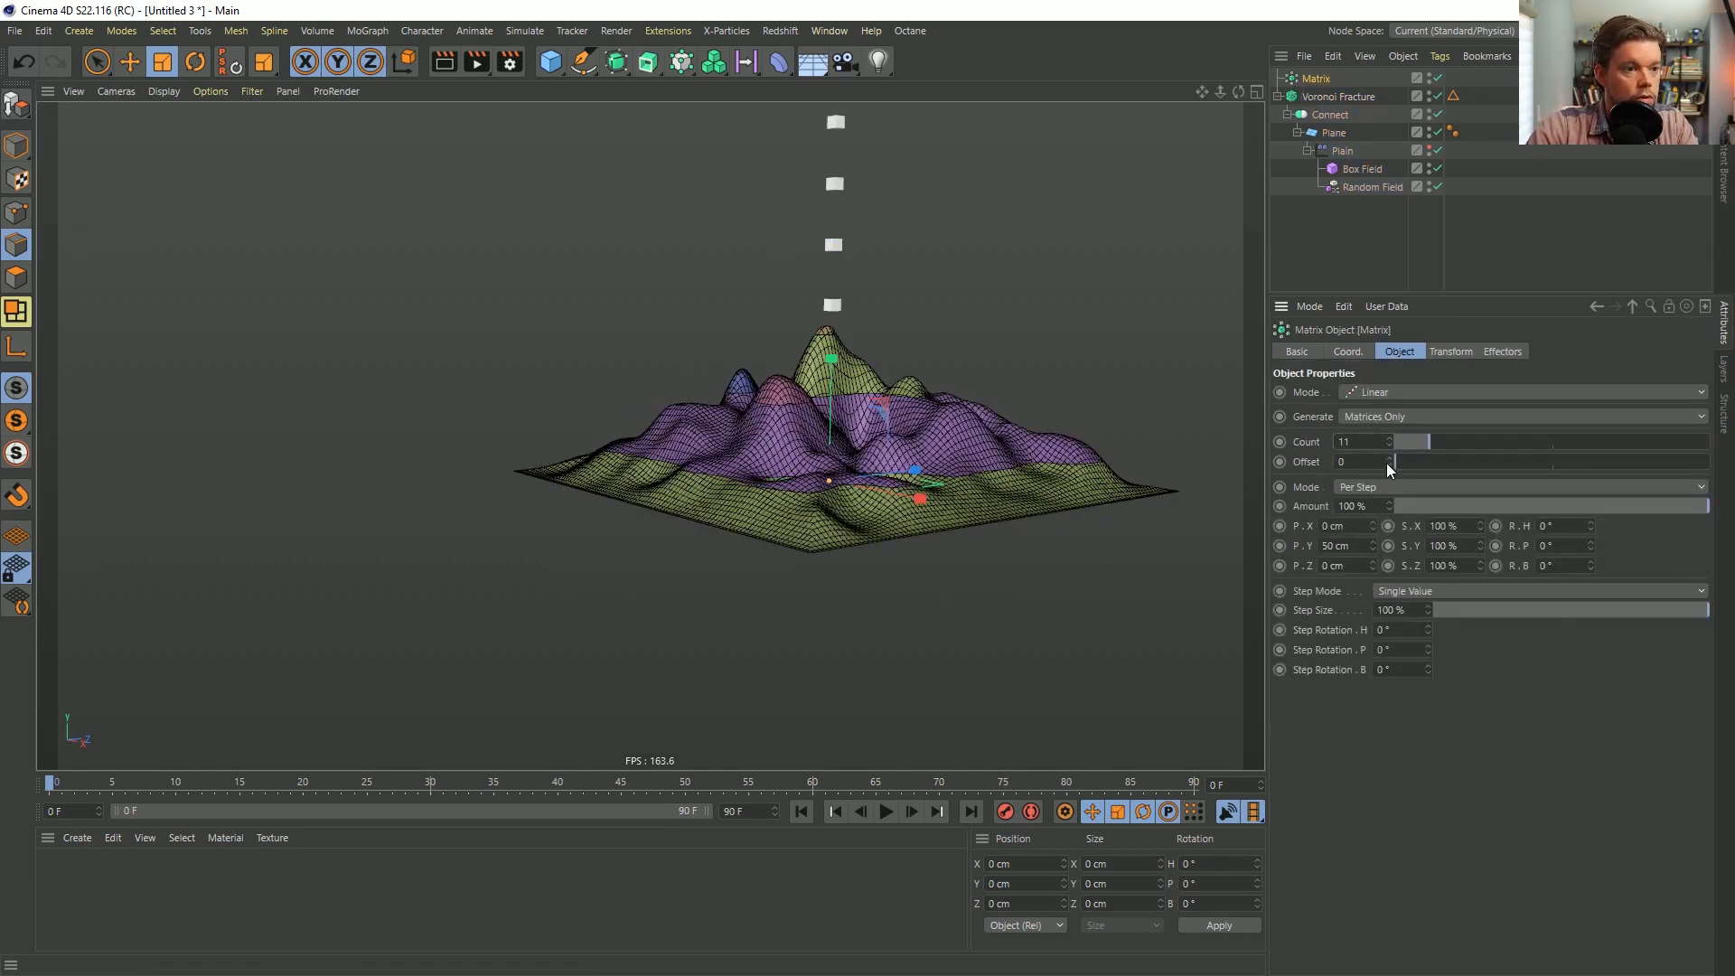
drag(1375, 549, 1360, 538)
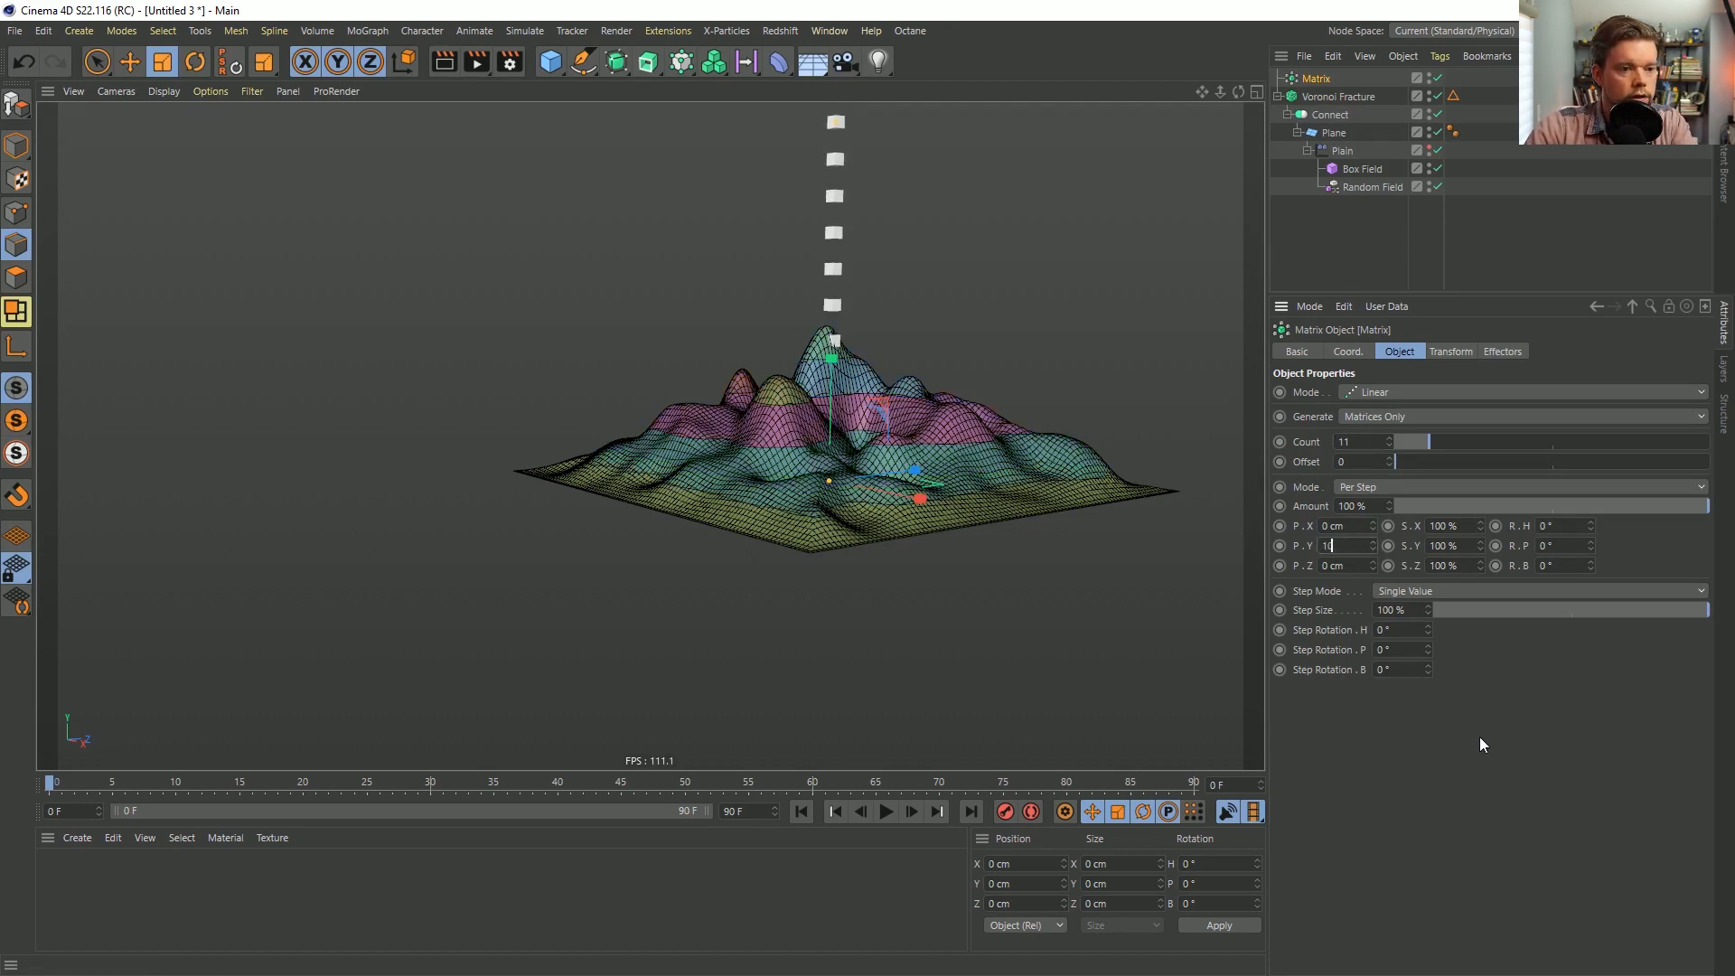
alt+drag(811, 432, 854, 529)
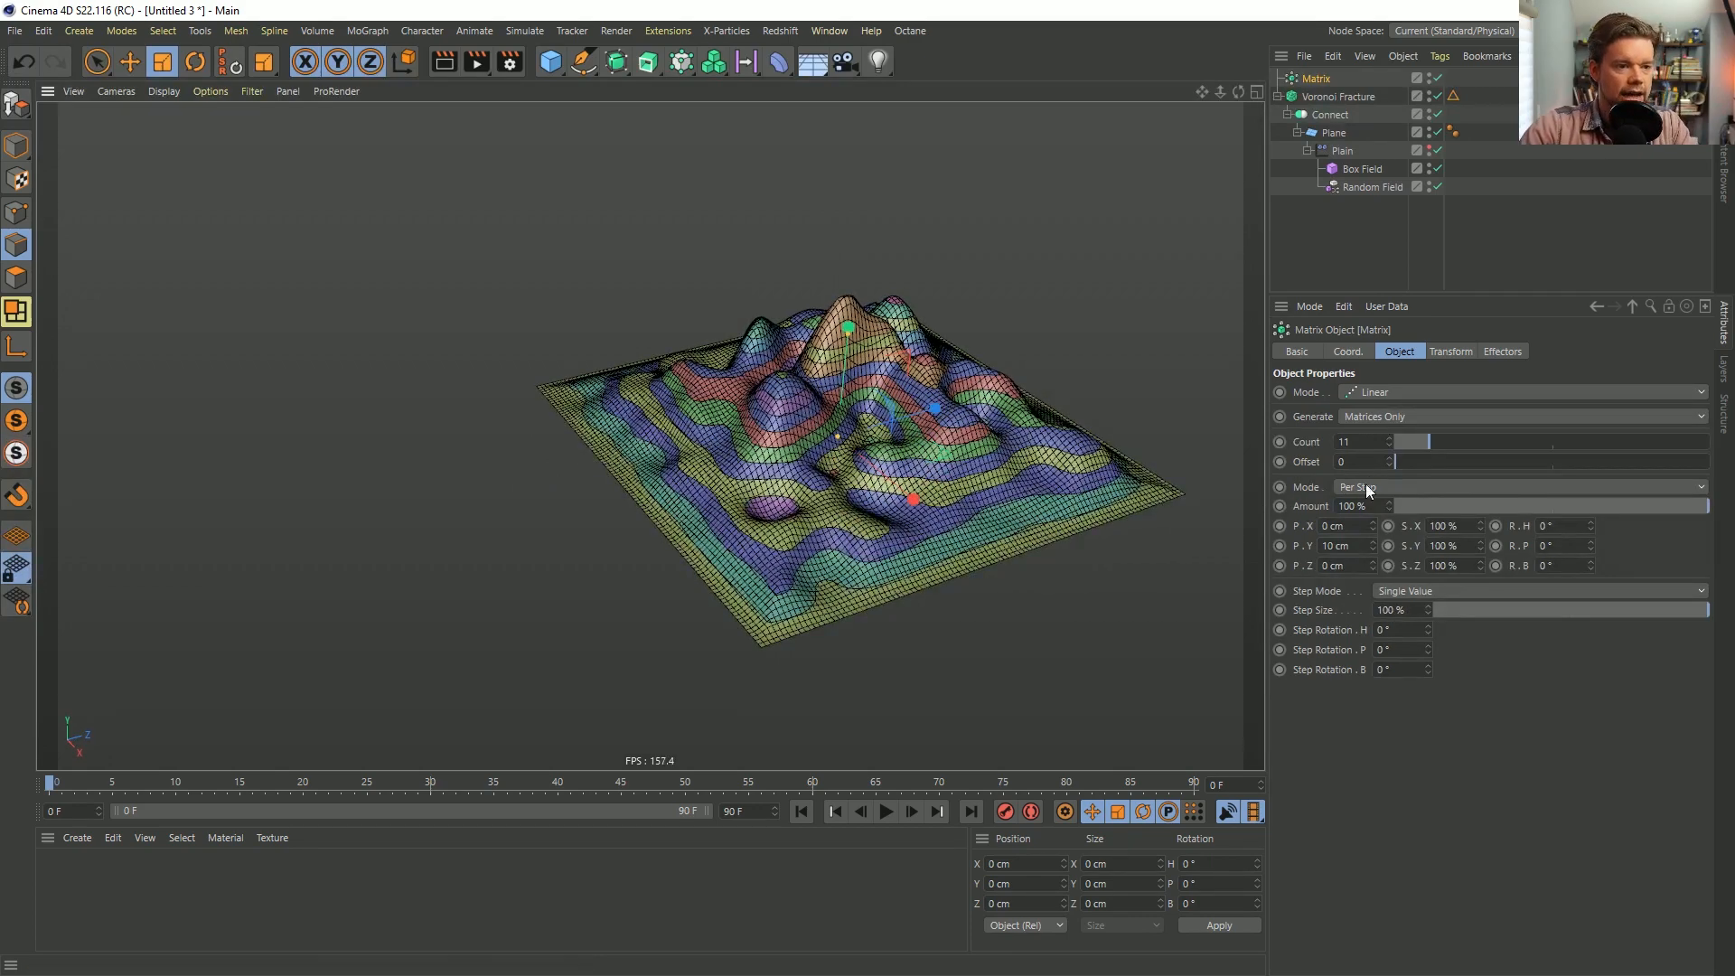
click(1389, 438)
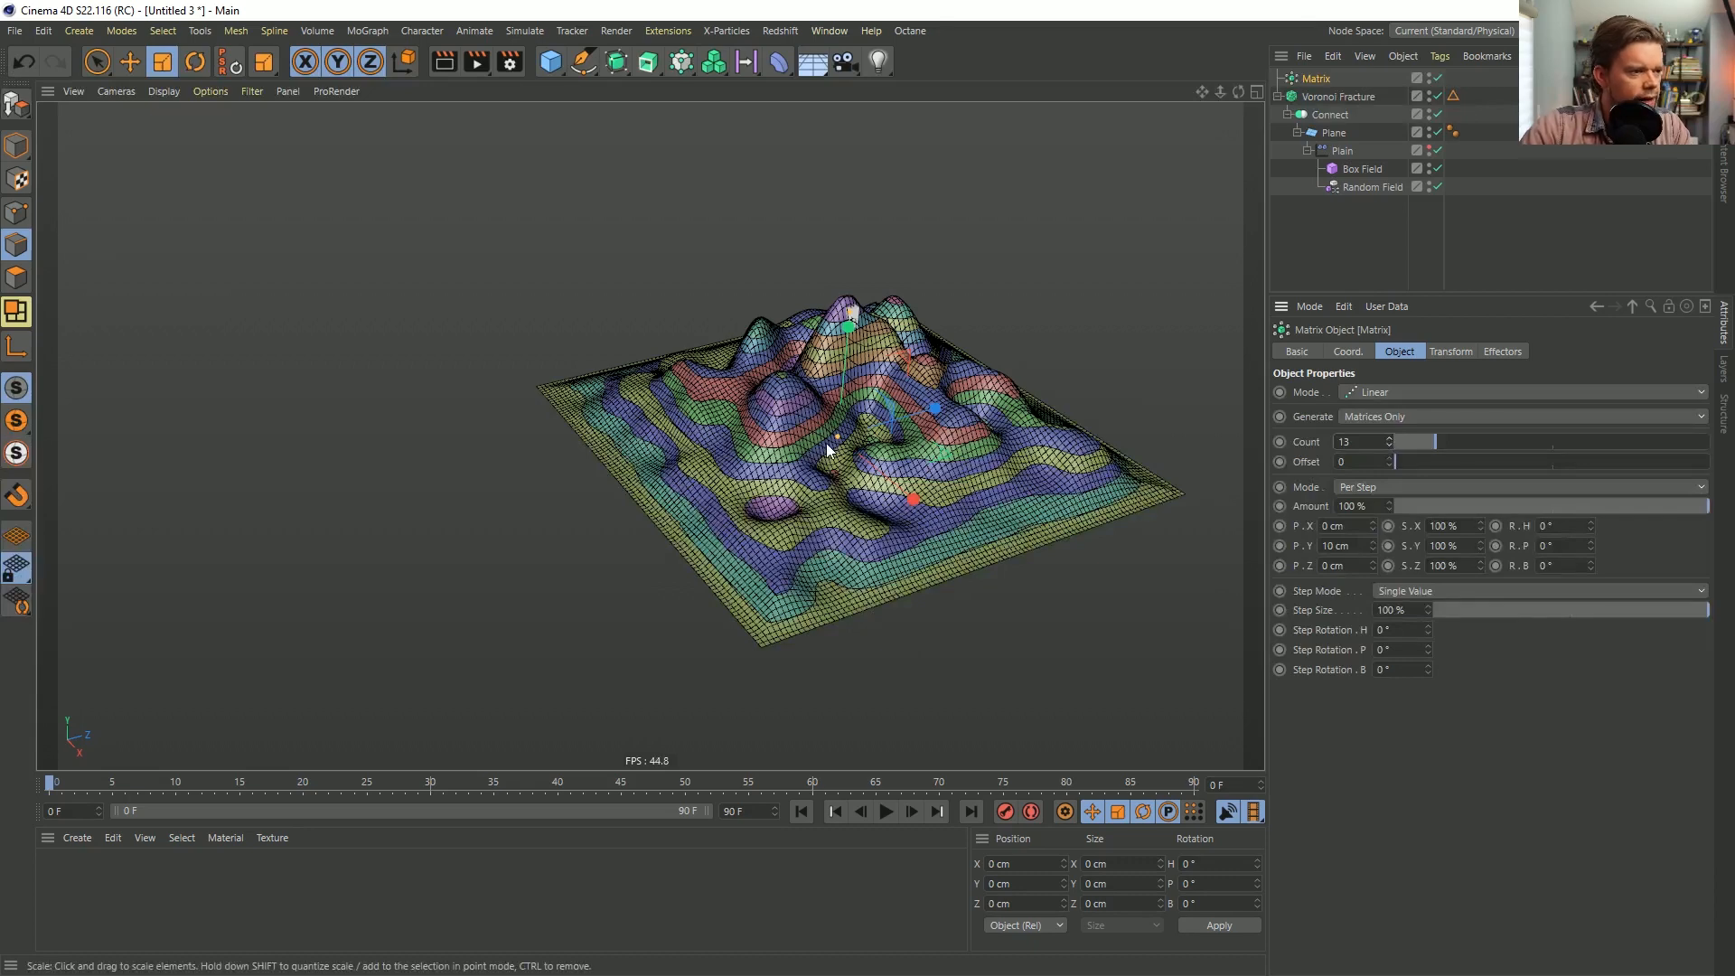
alt+drag(826, 443, 868, 488)
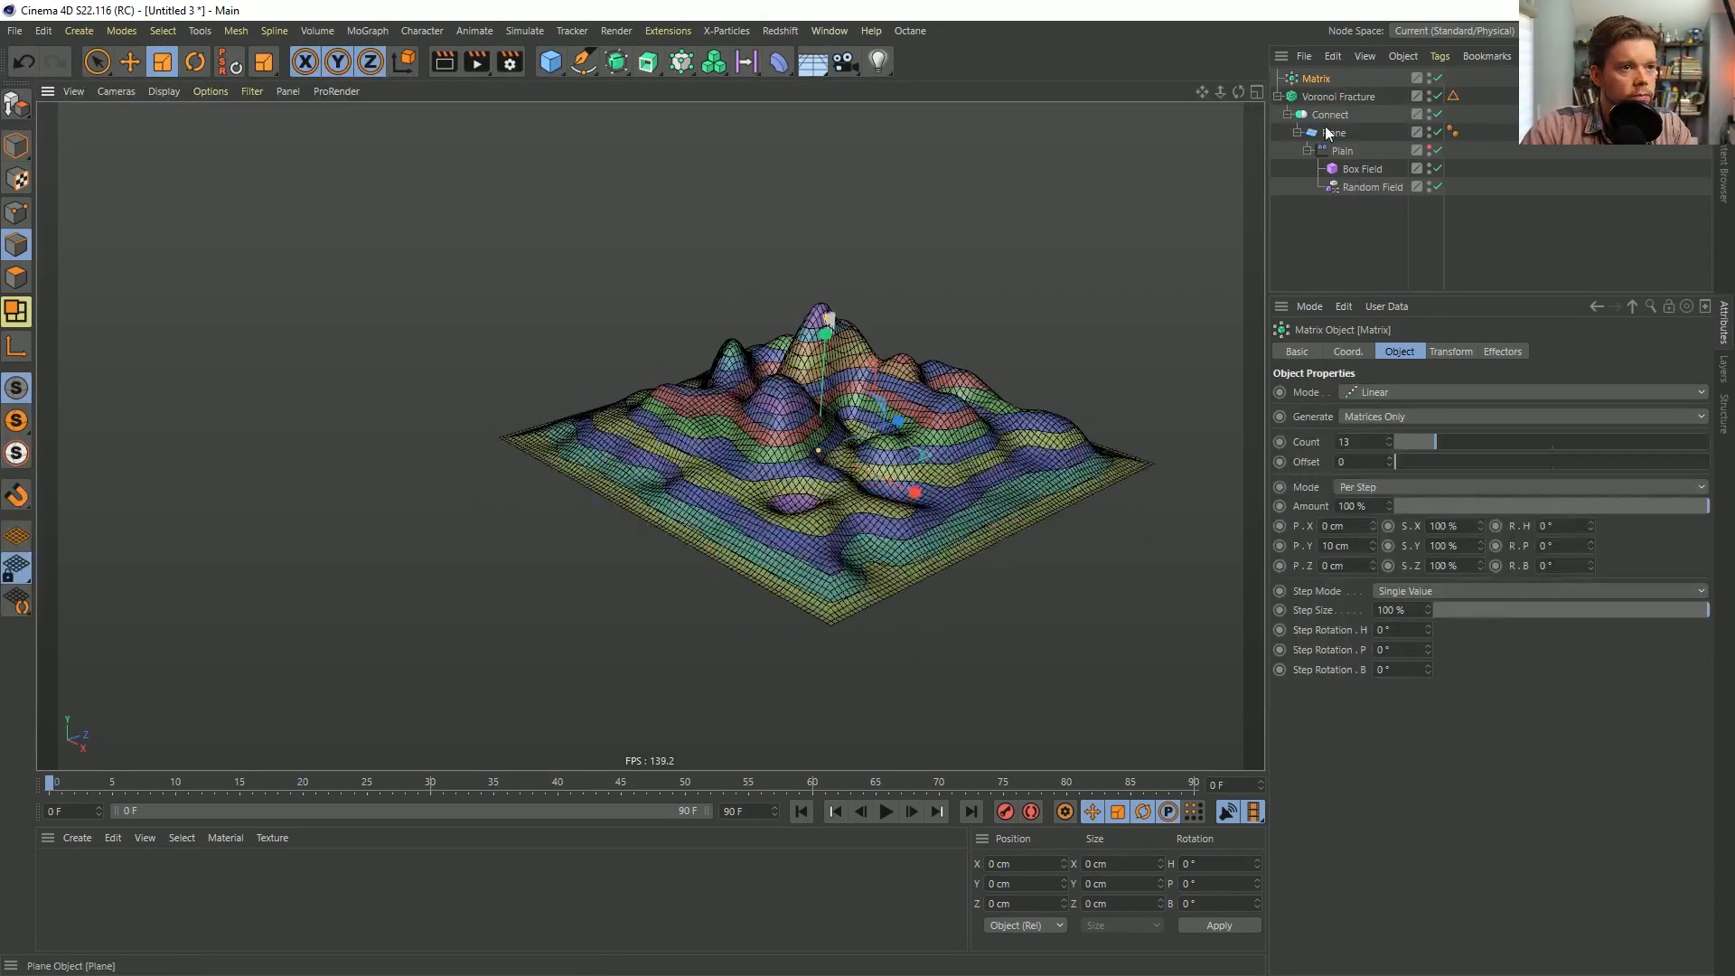
click(1337, 96)
click(1446, 352)
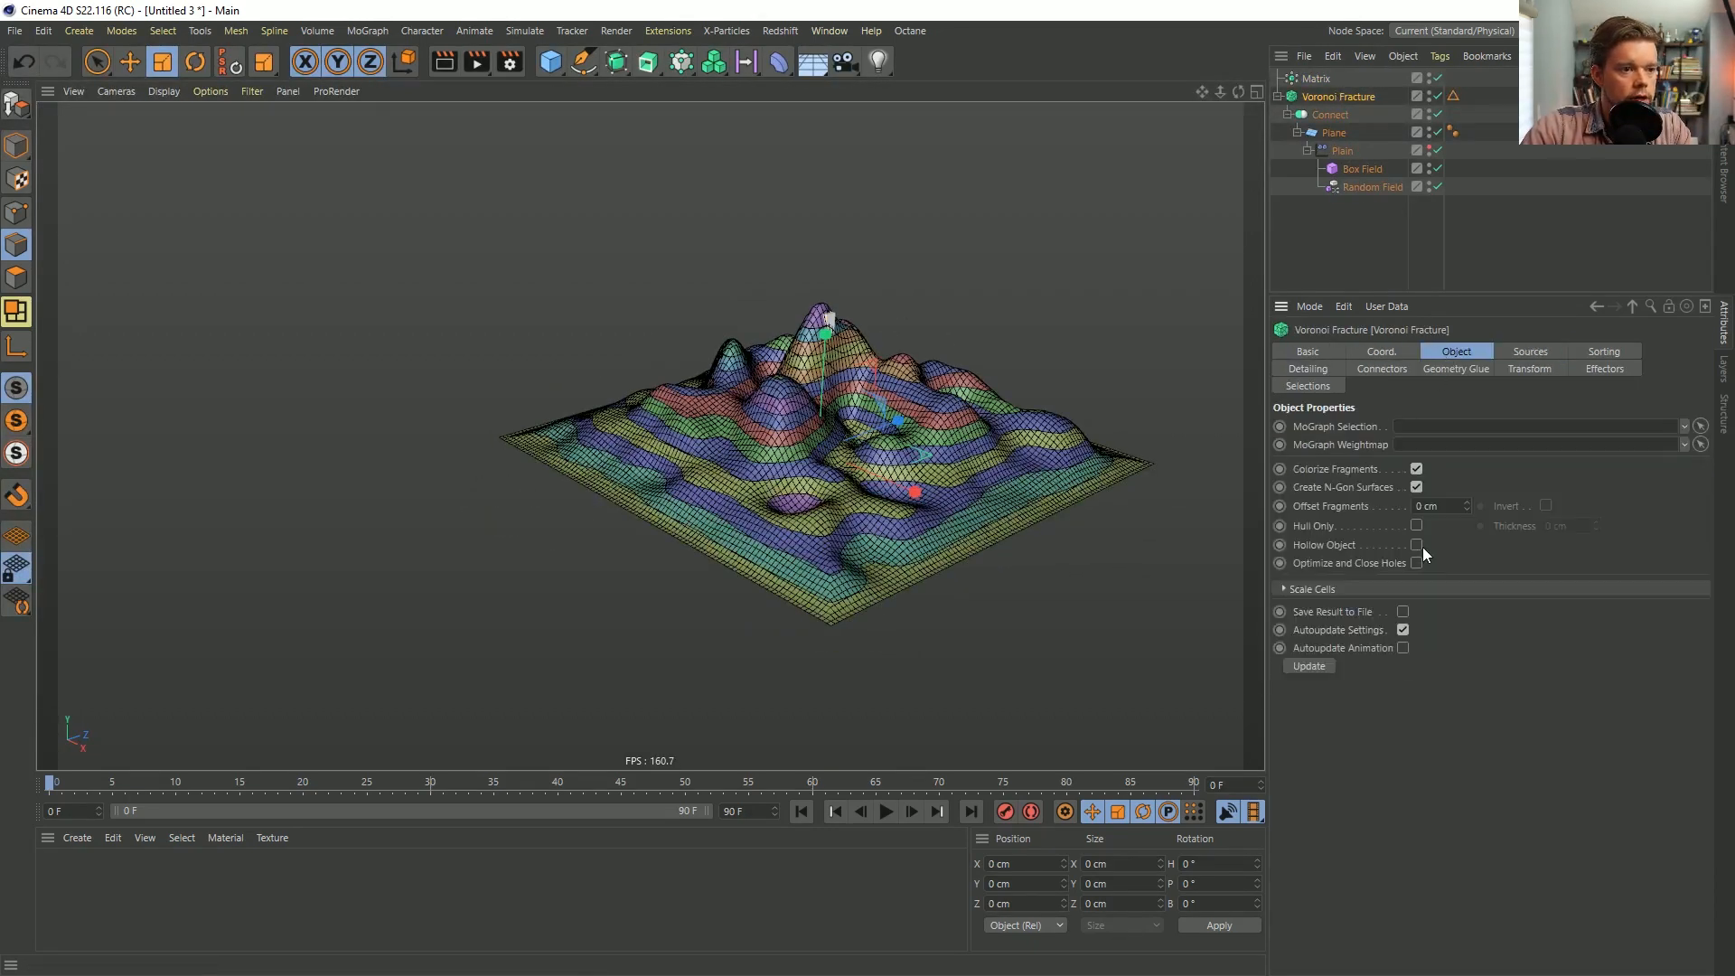
click(1327, 590)
click(1327, 589)
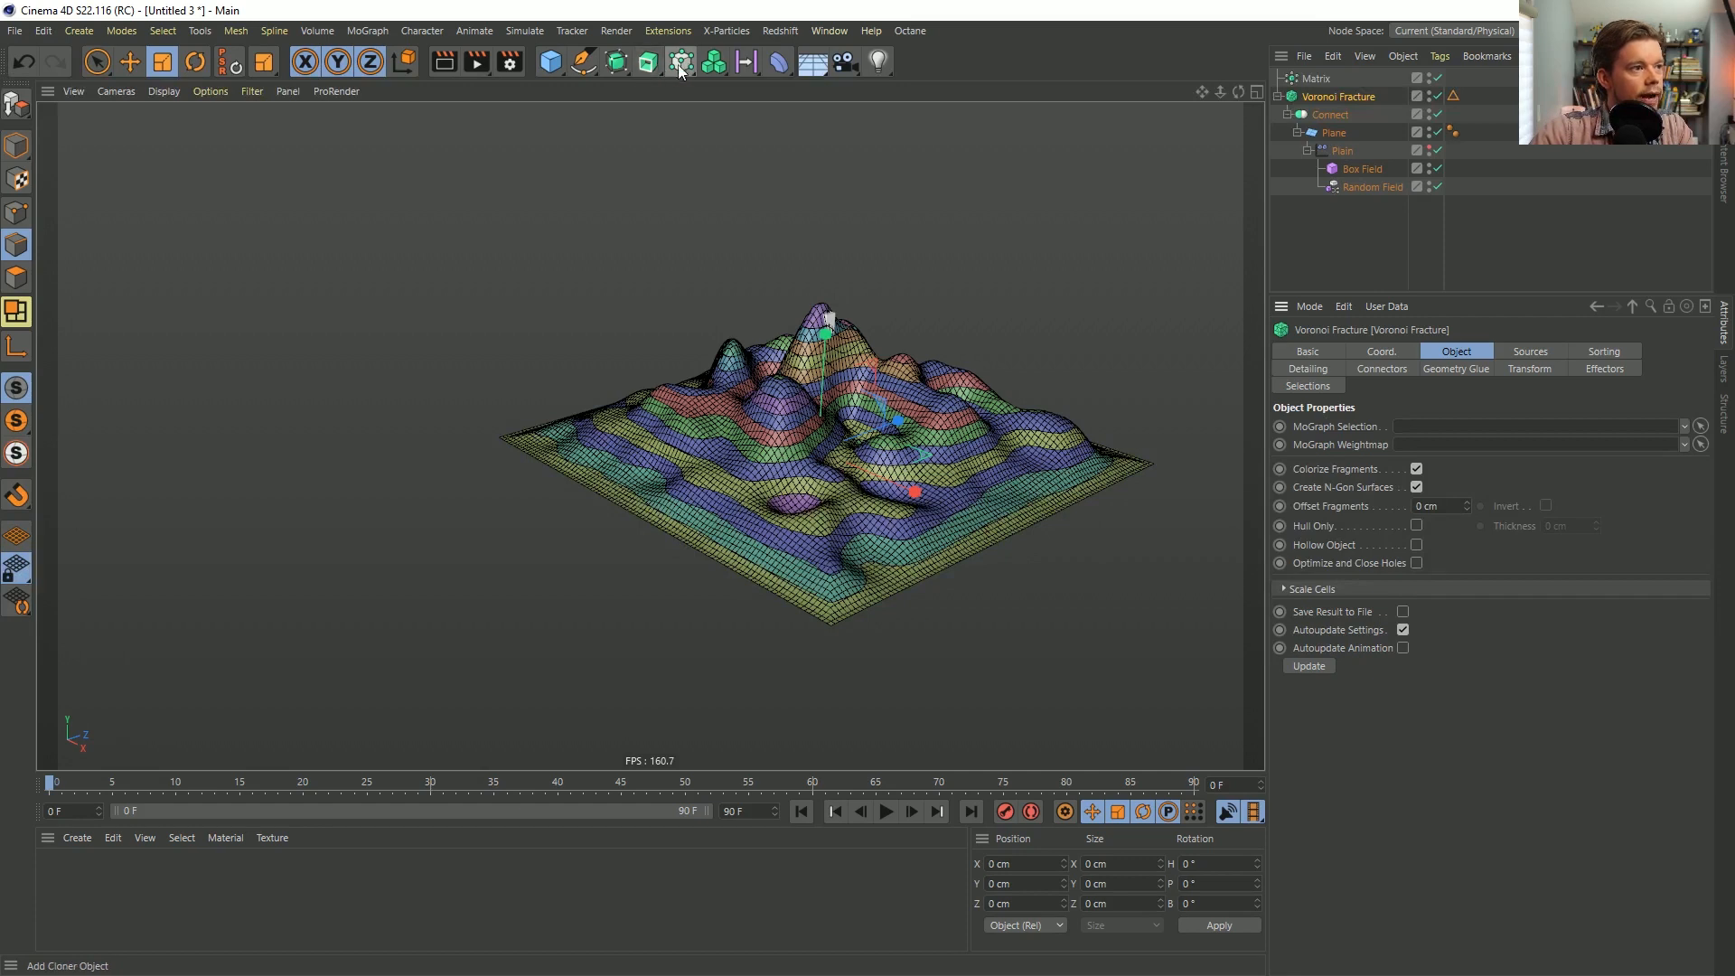
Add a Connect object with Weld turned off and place the Voronoi Fracture inside it as its child.
click(616, 61)
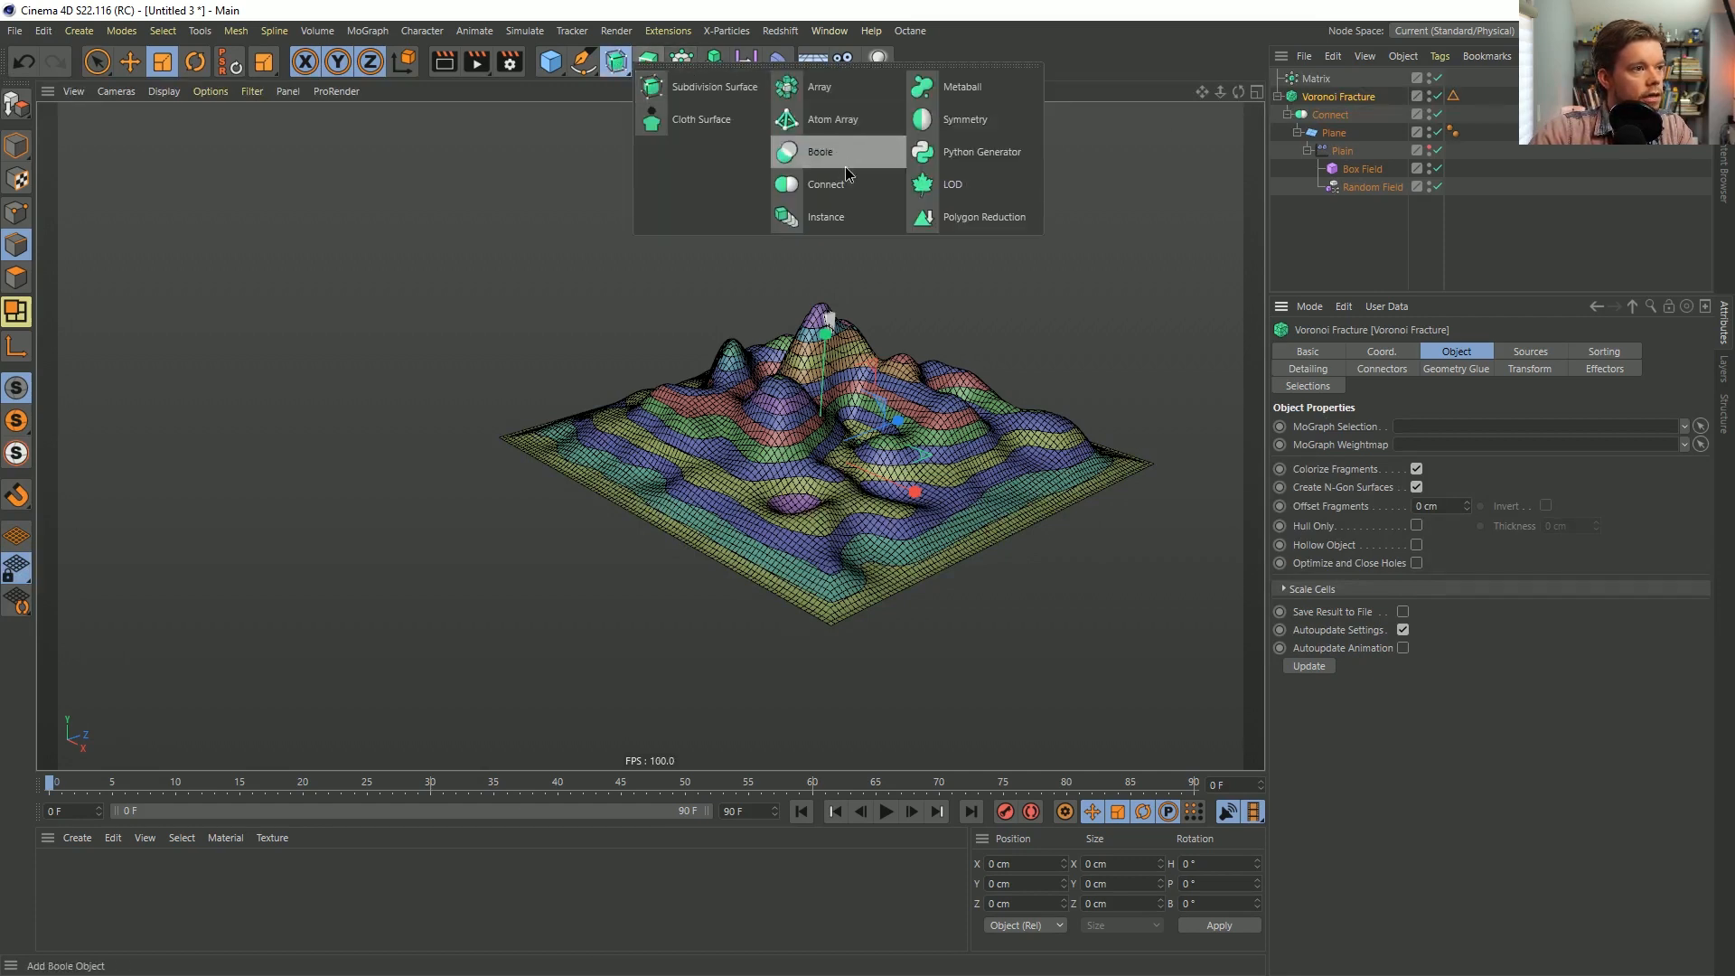
click(846, 183)
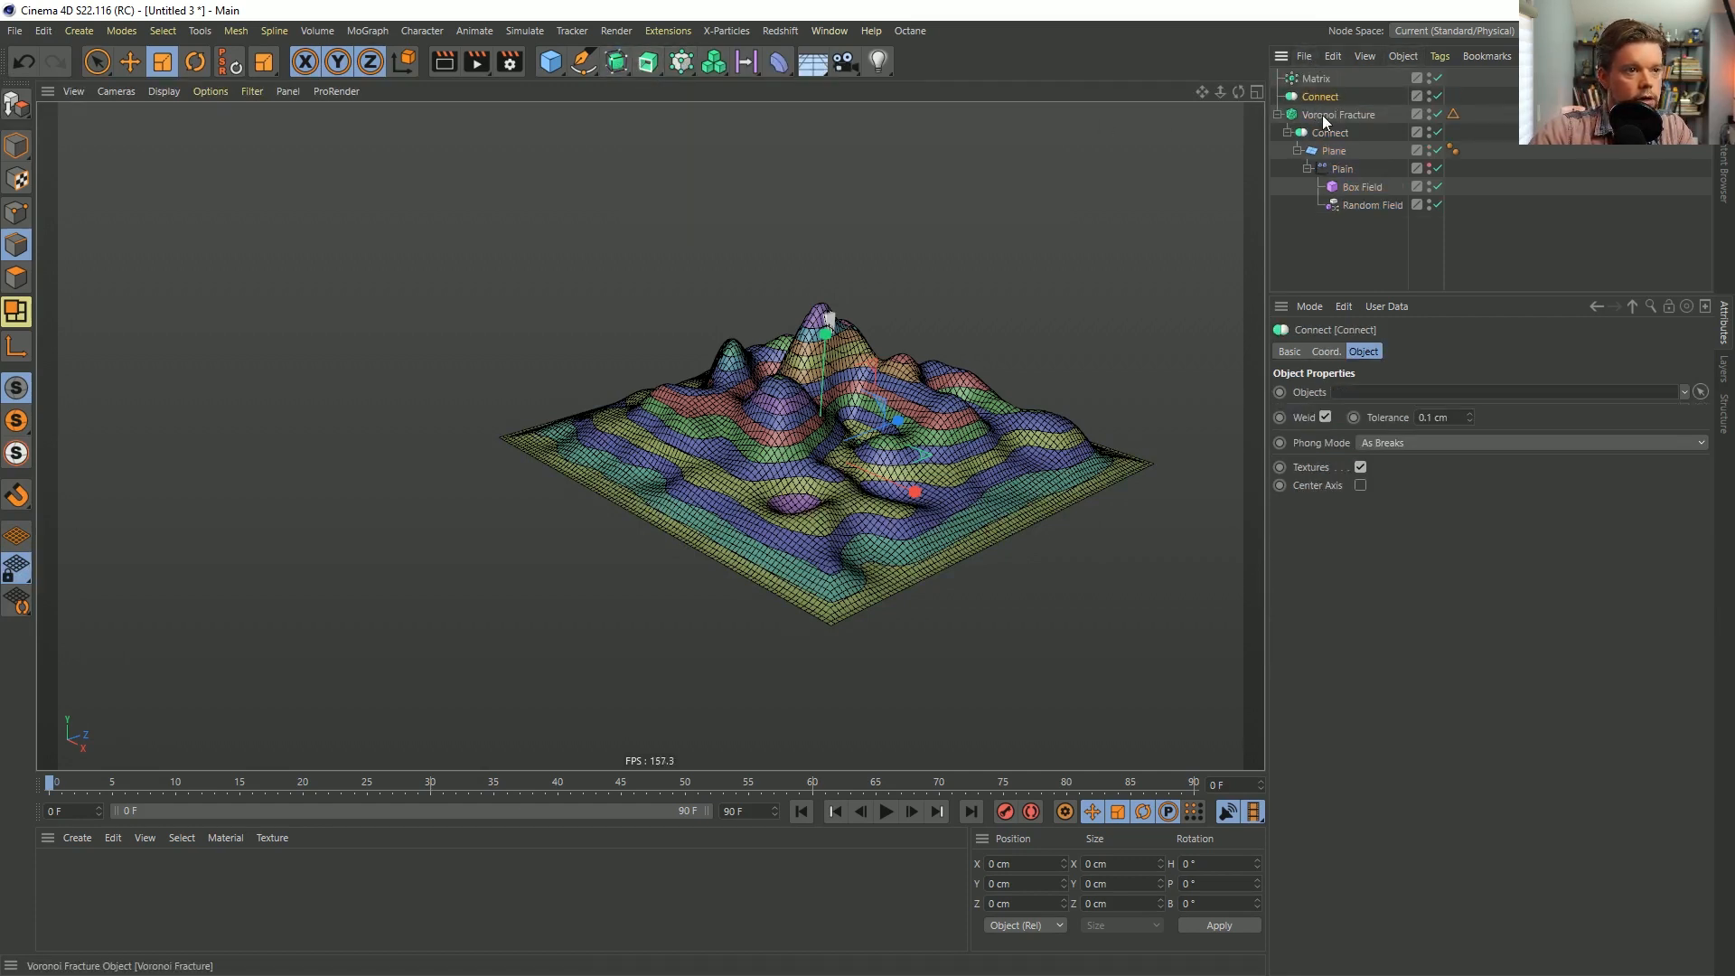
click(1325, 416)
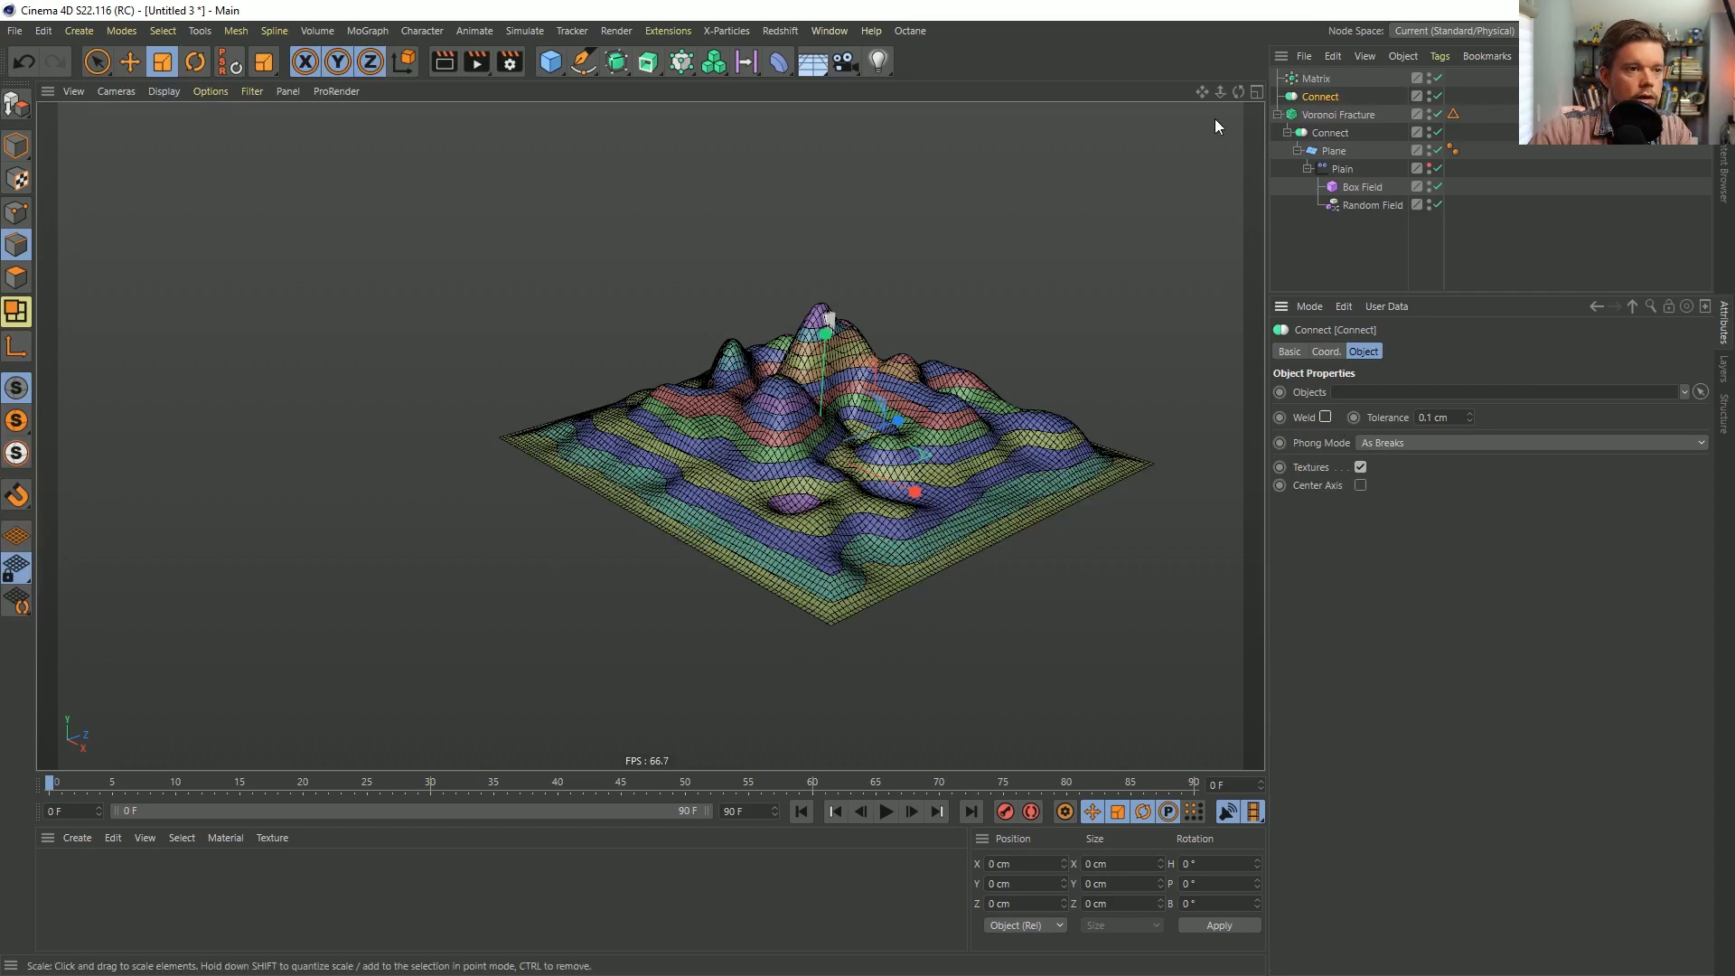
drag(1320, 114, 1329, 102)
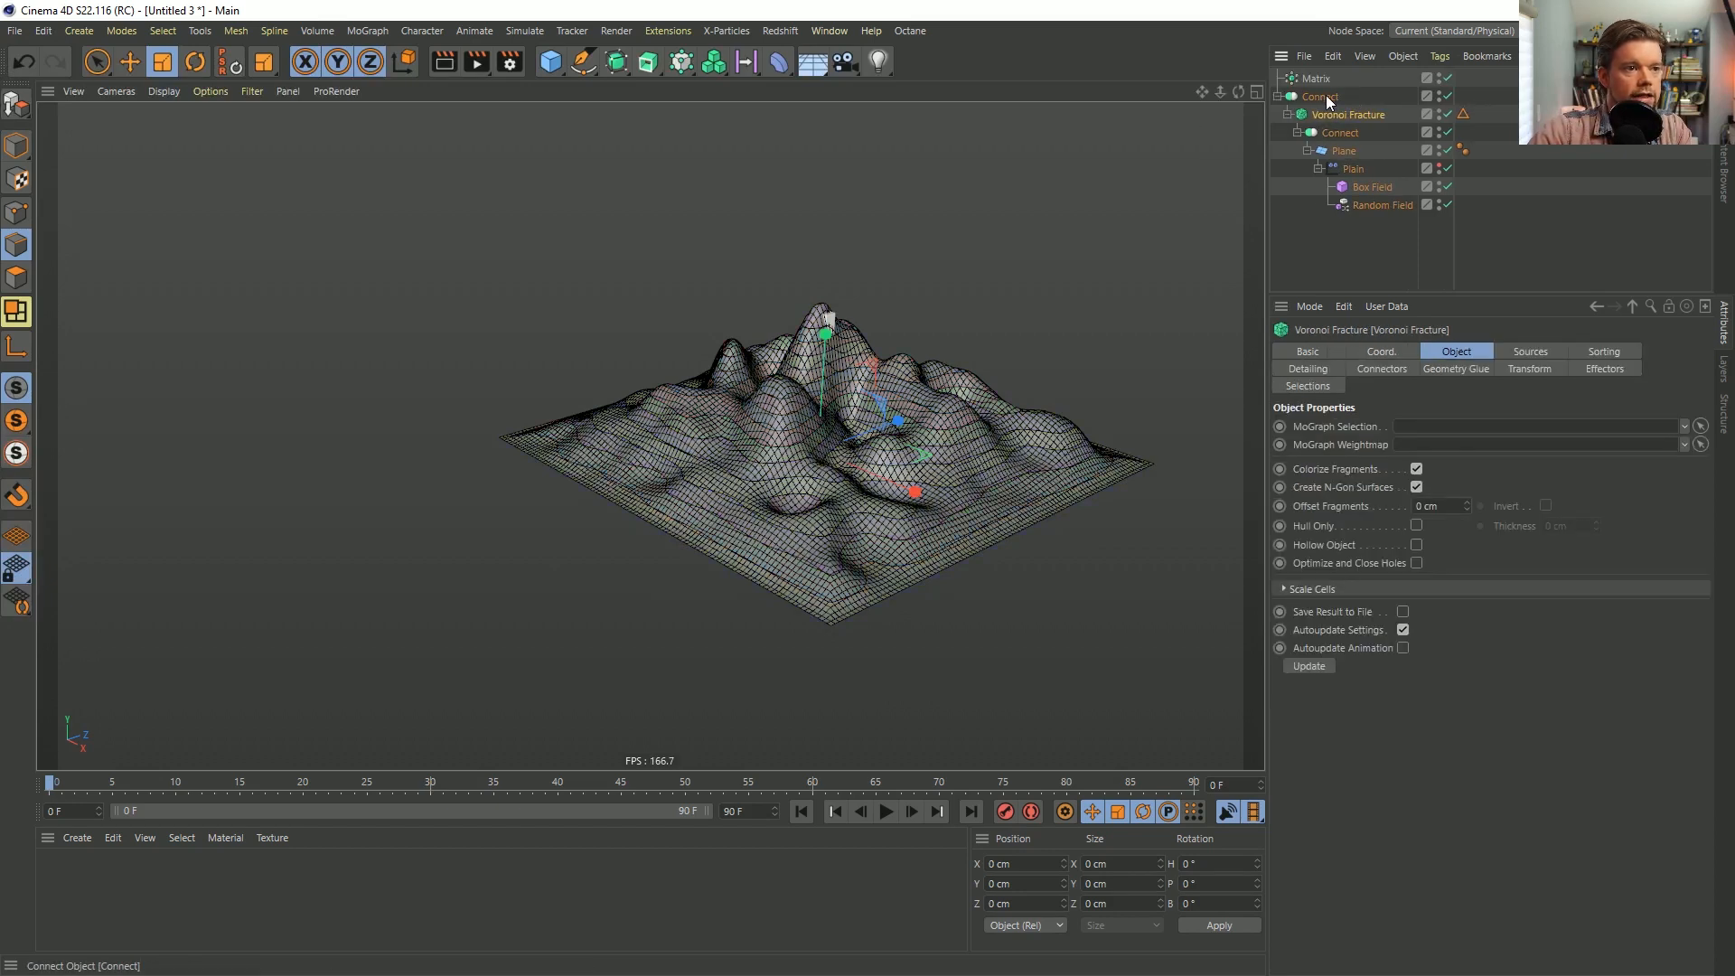
Try making the outer Connect object editable and restoring its Surface Break Edges selection, and undo the conversion.
click(1321, 97)
key(c)
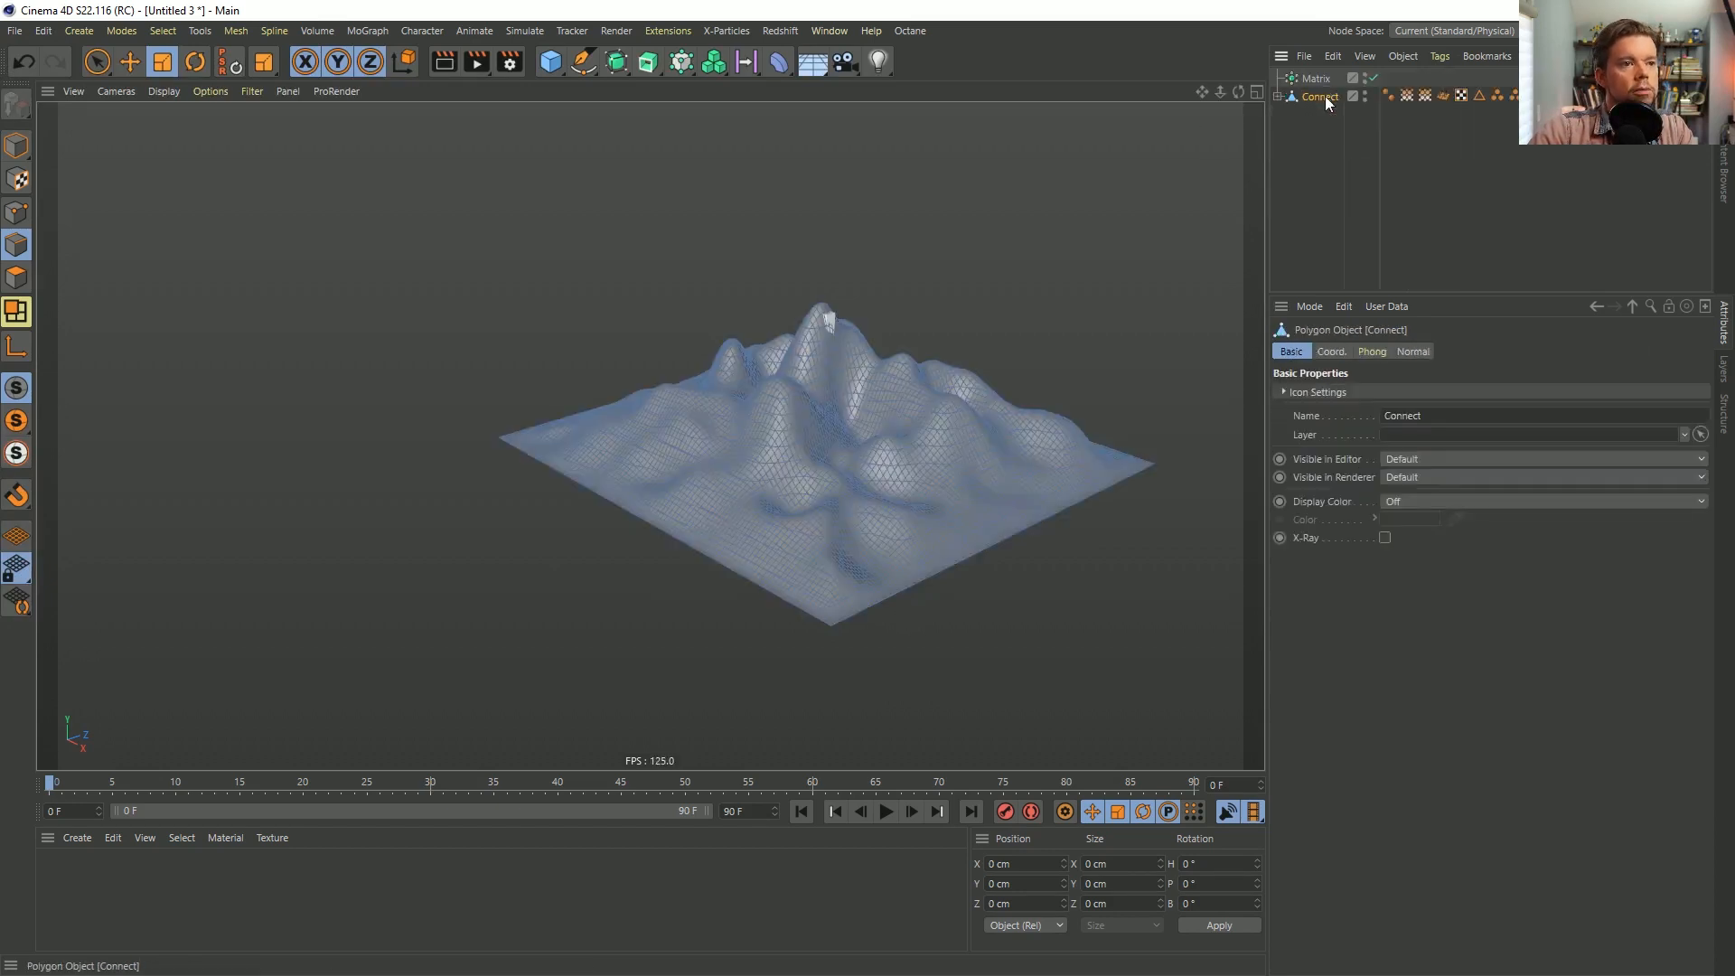
click(1479, 96)
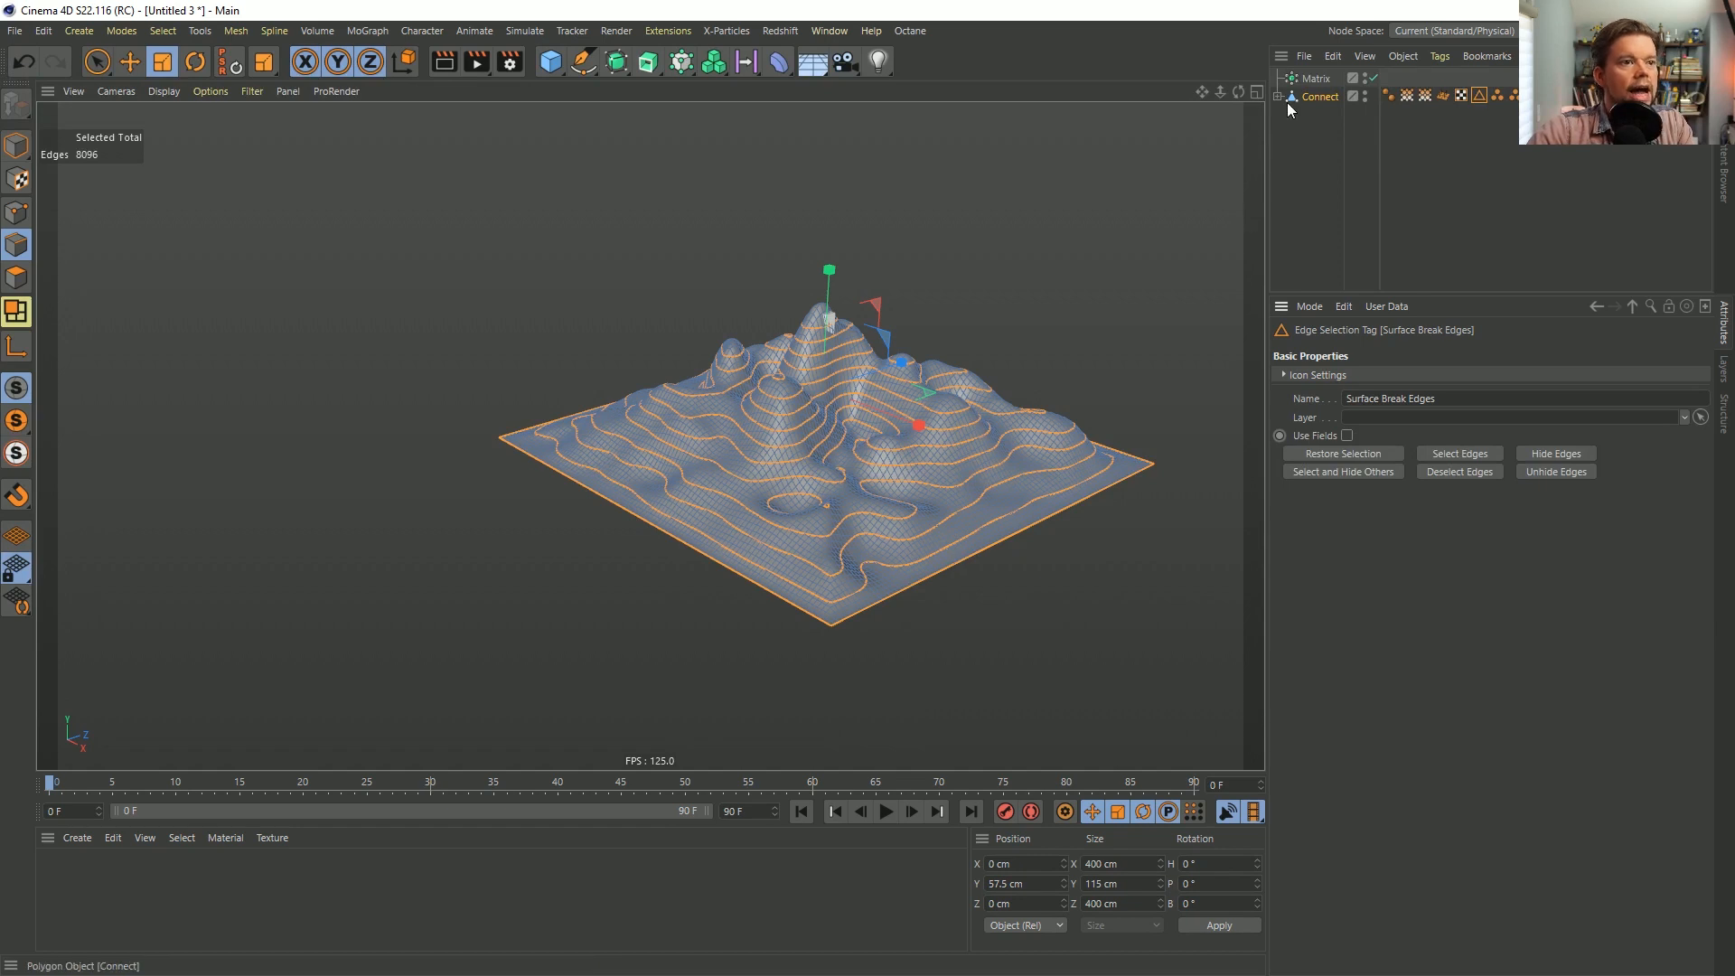
key(ctrl+z)
key(ctrl+z)
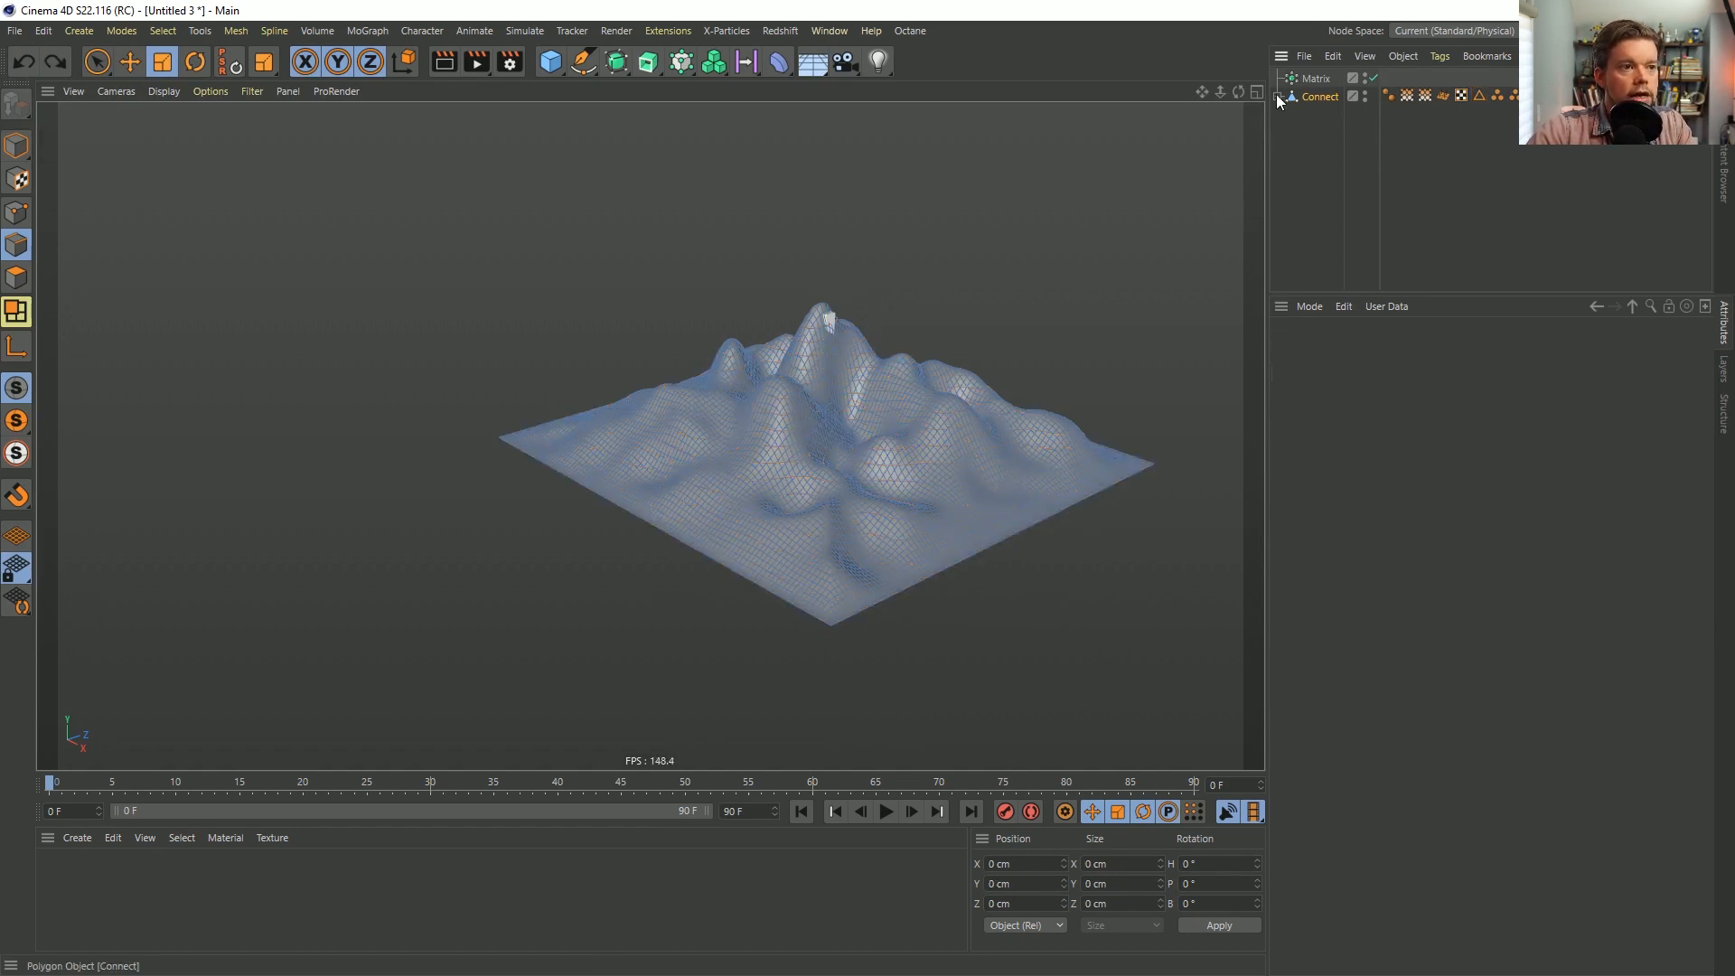
Turn Weld on for the outer Connect object.
click(1314, 99)
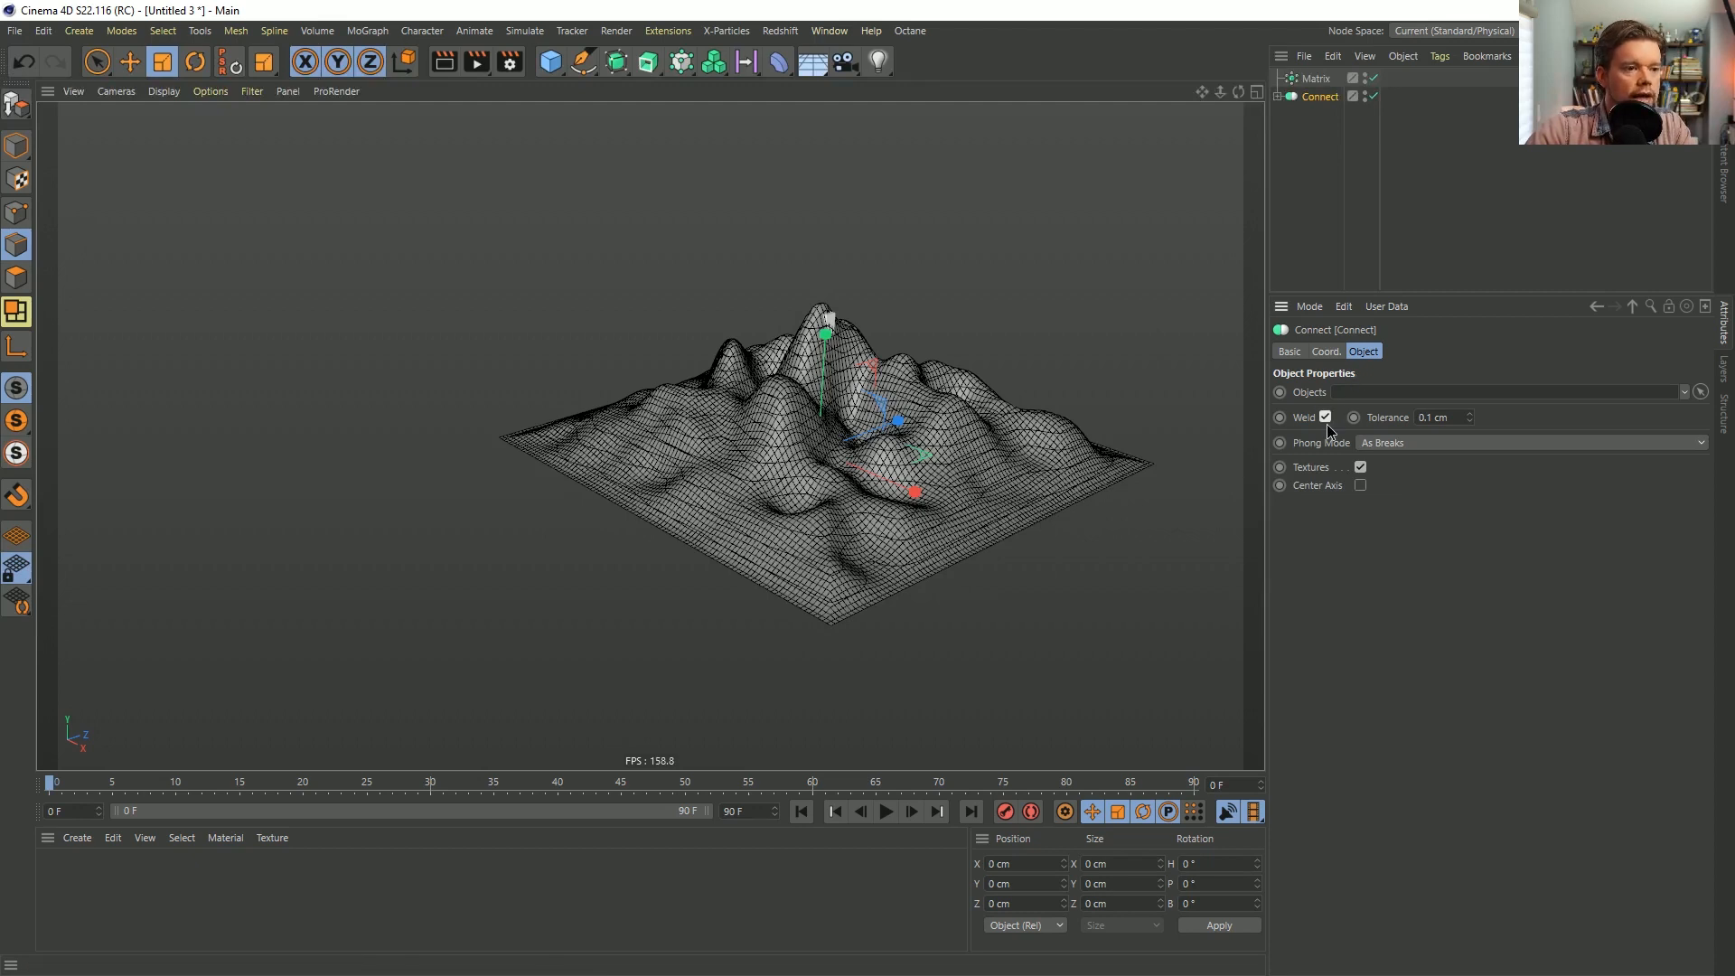
Make the welded Connect object editable and convert its Surface Break Edges selection into a spline with Edge to Spline.
key(c)
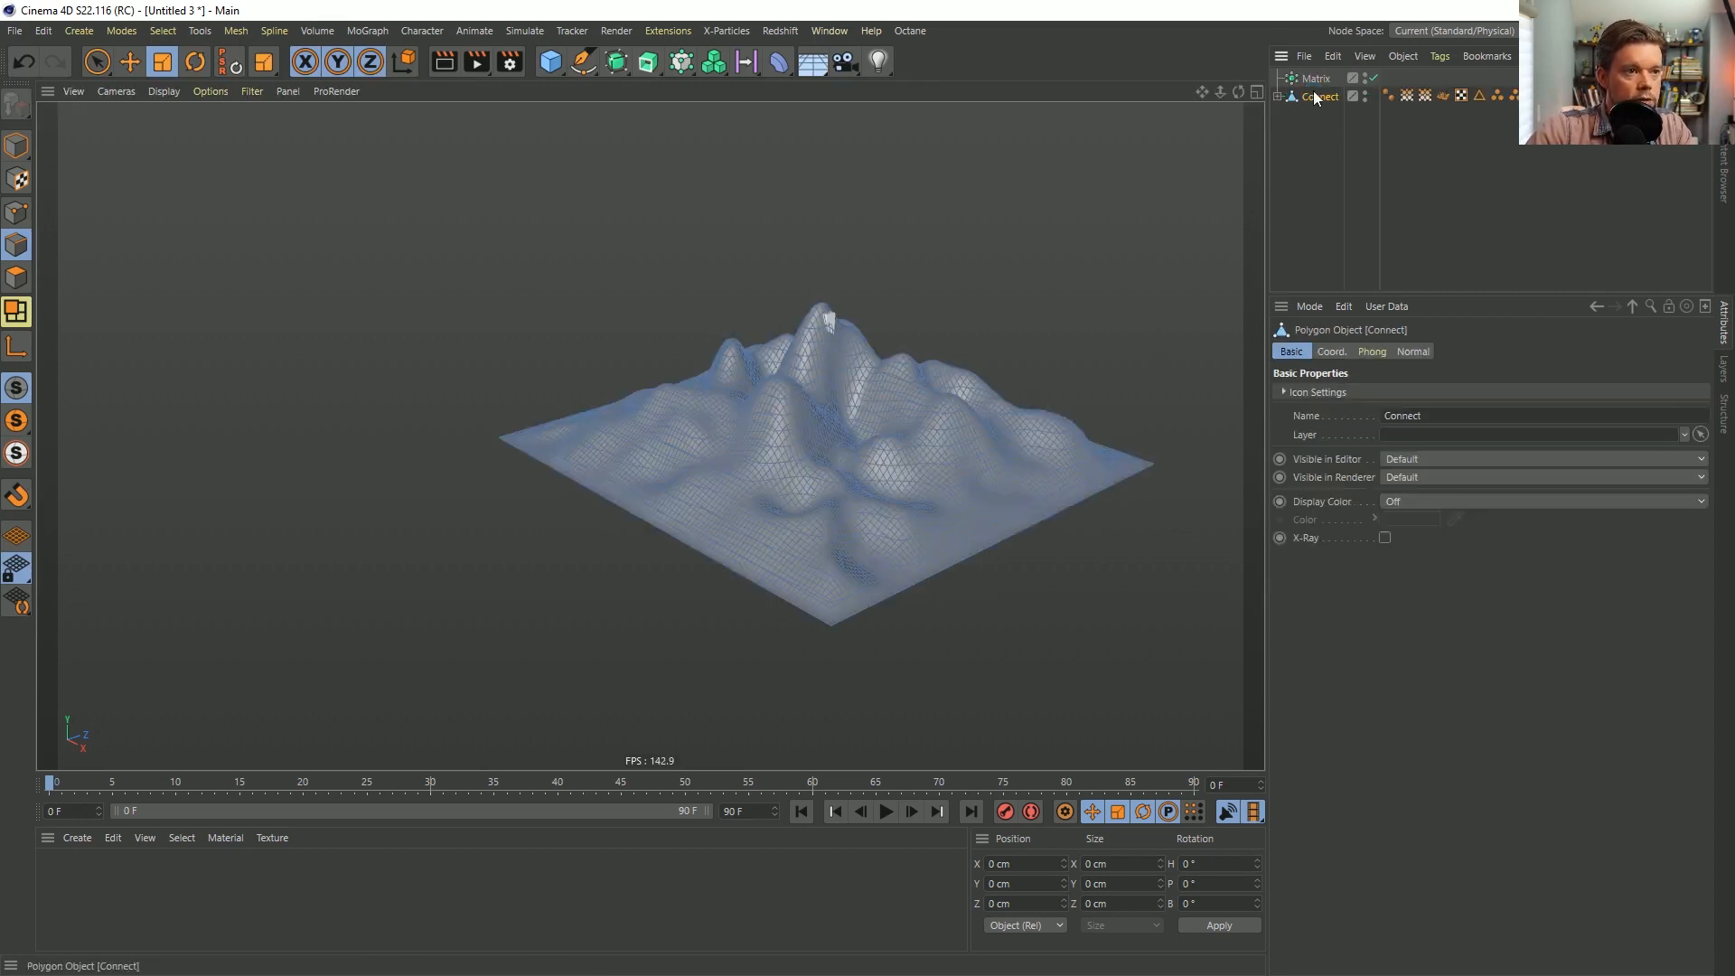
click(1479, 96)
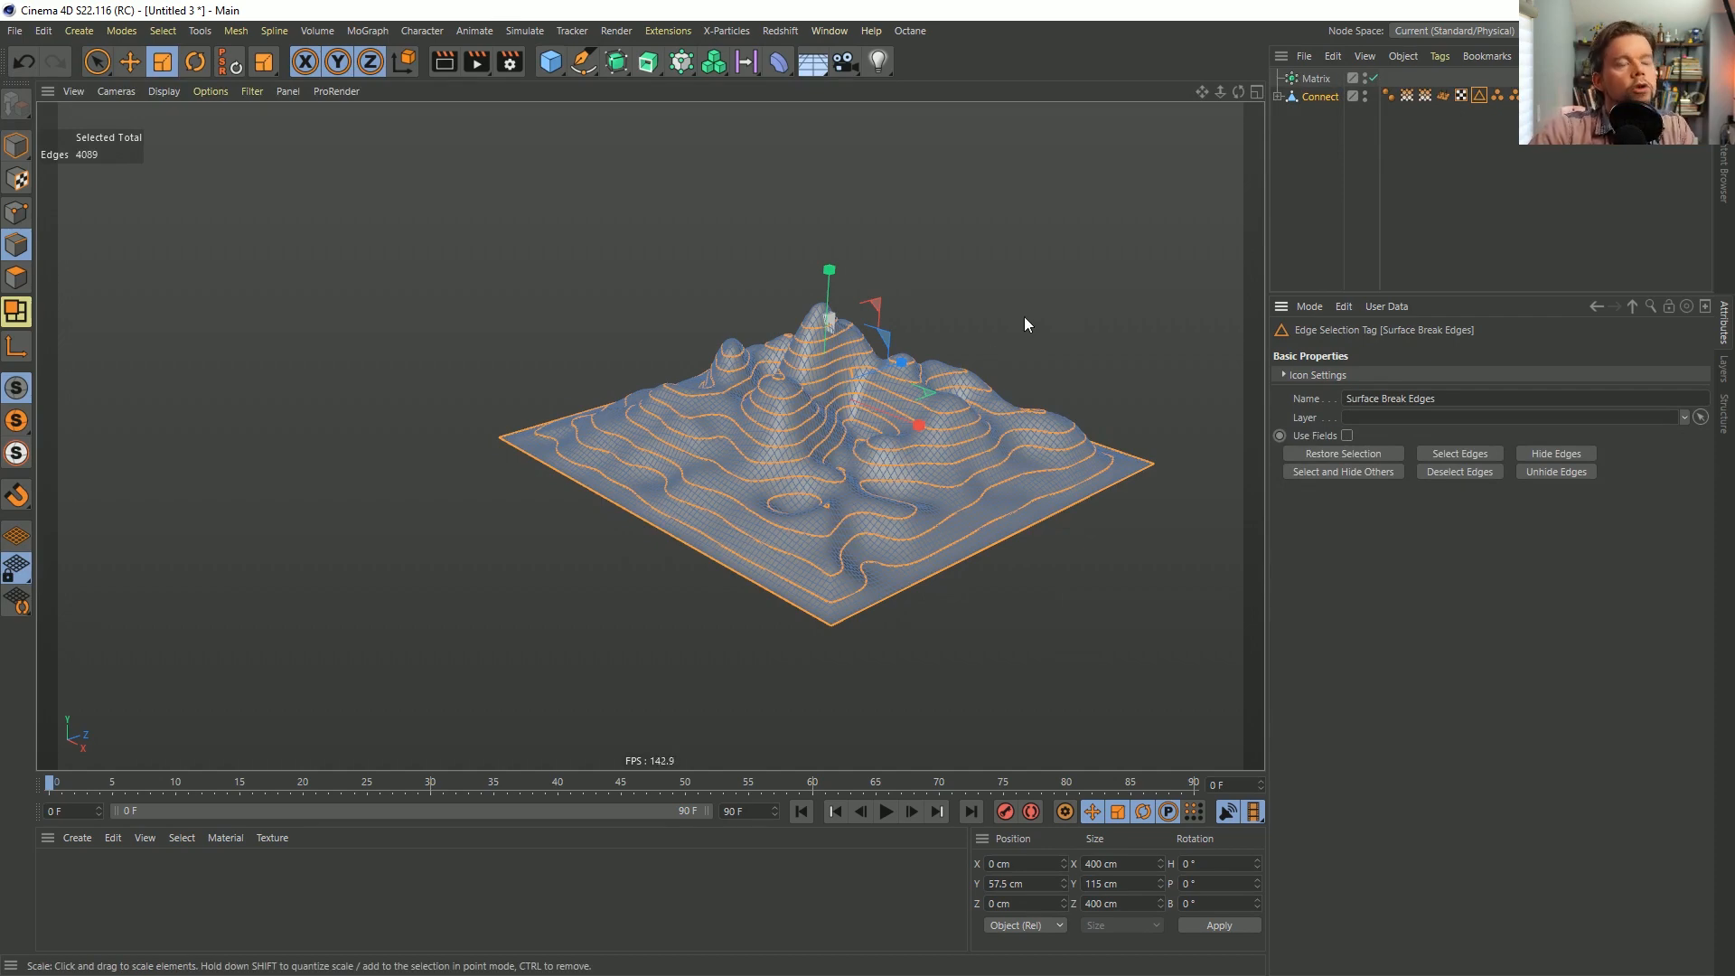
alt+drag(859, 440, 816, 448)
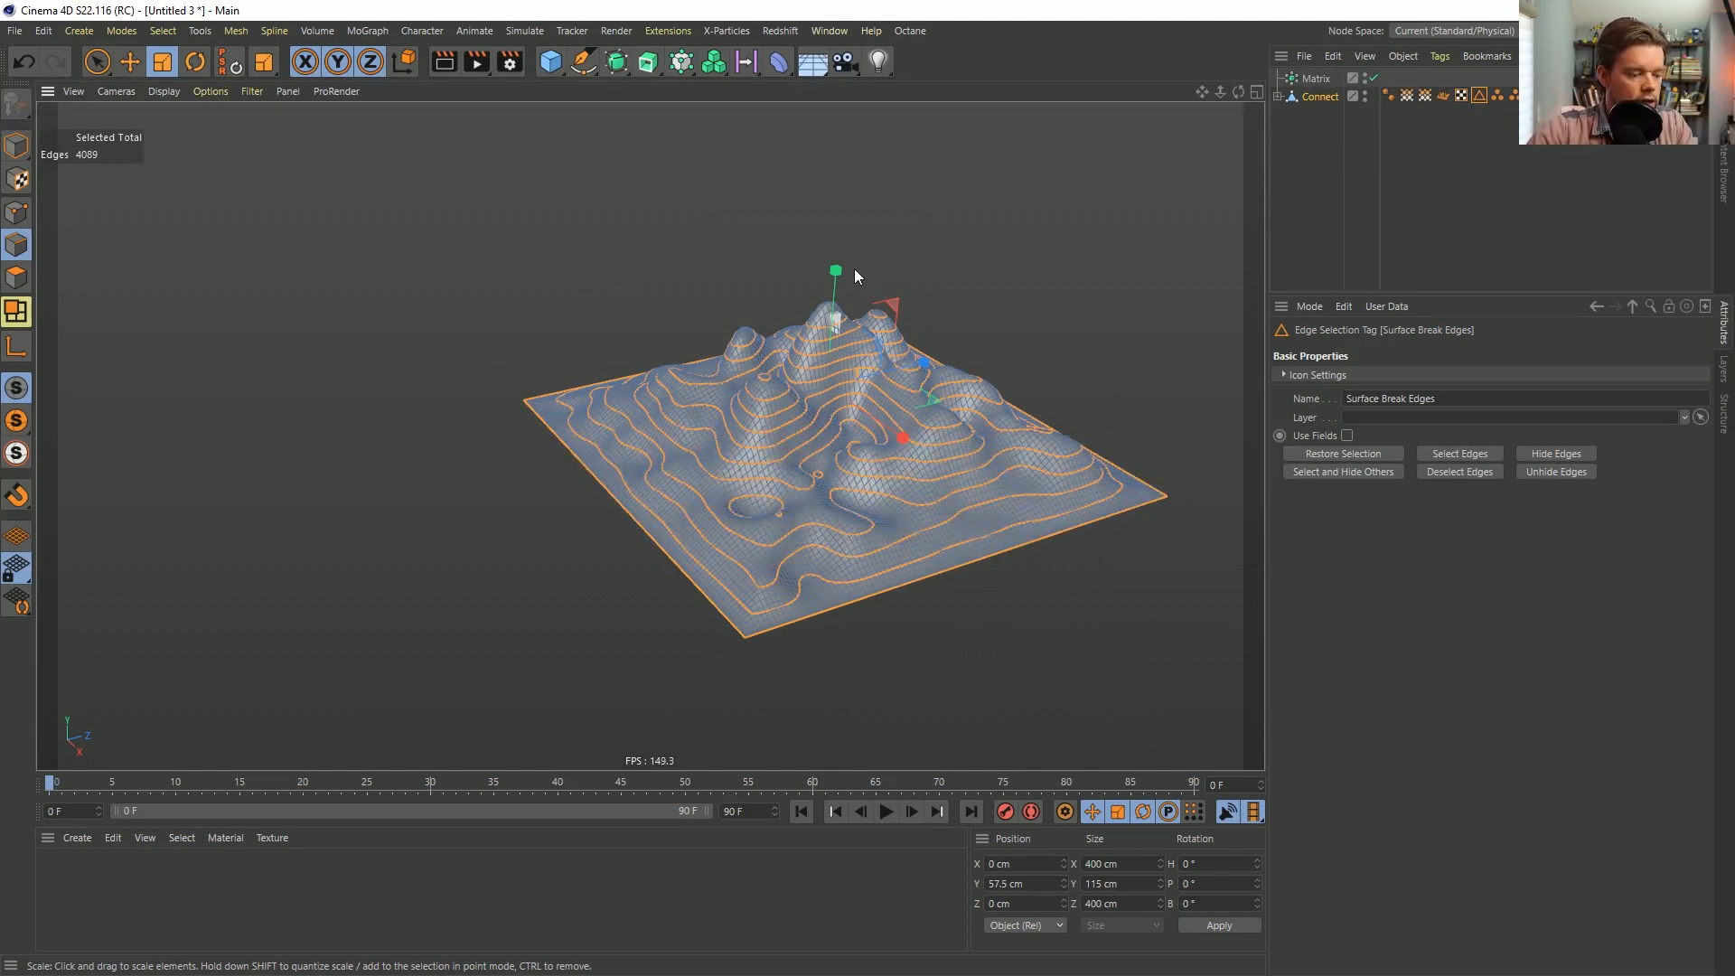
key(shift+c)
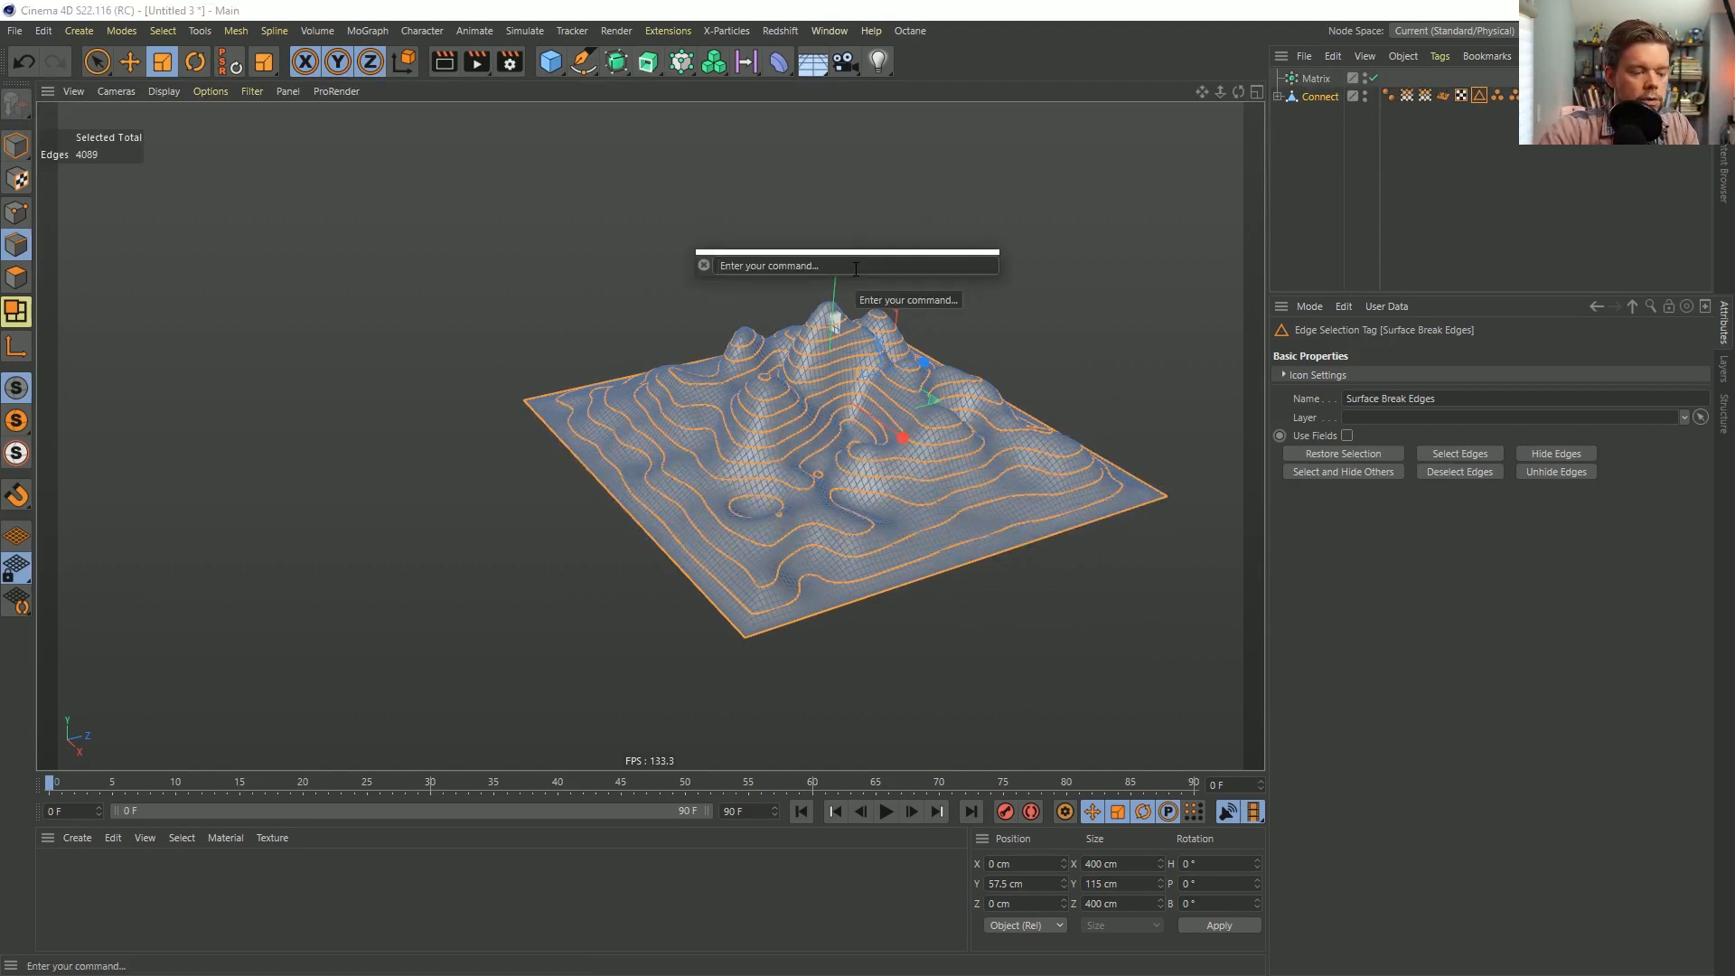
text(edge)
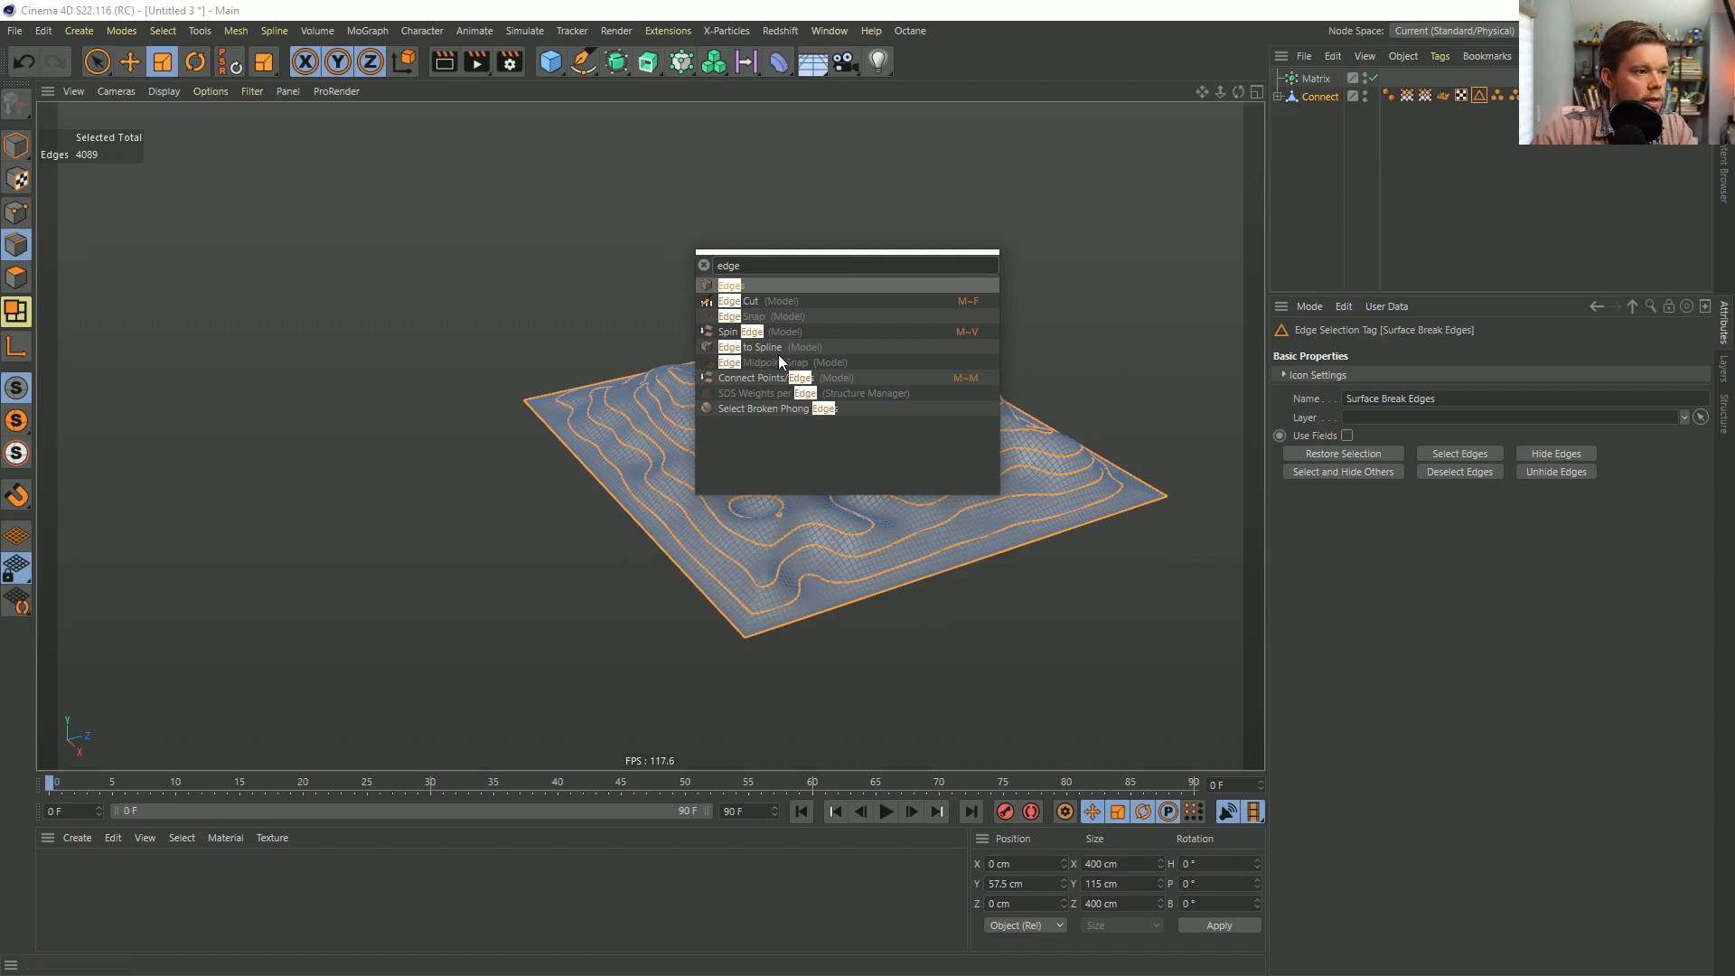
click(756, 347)
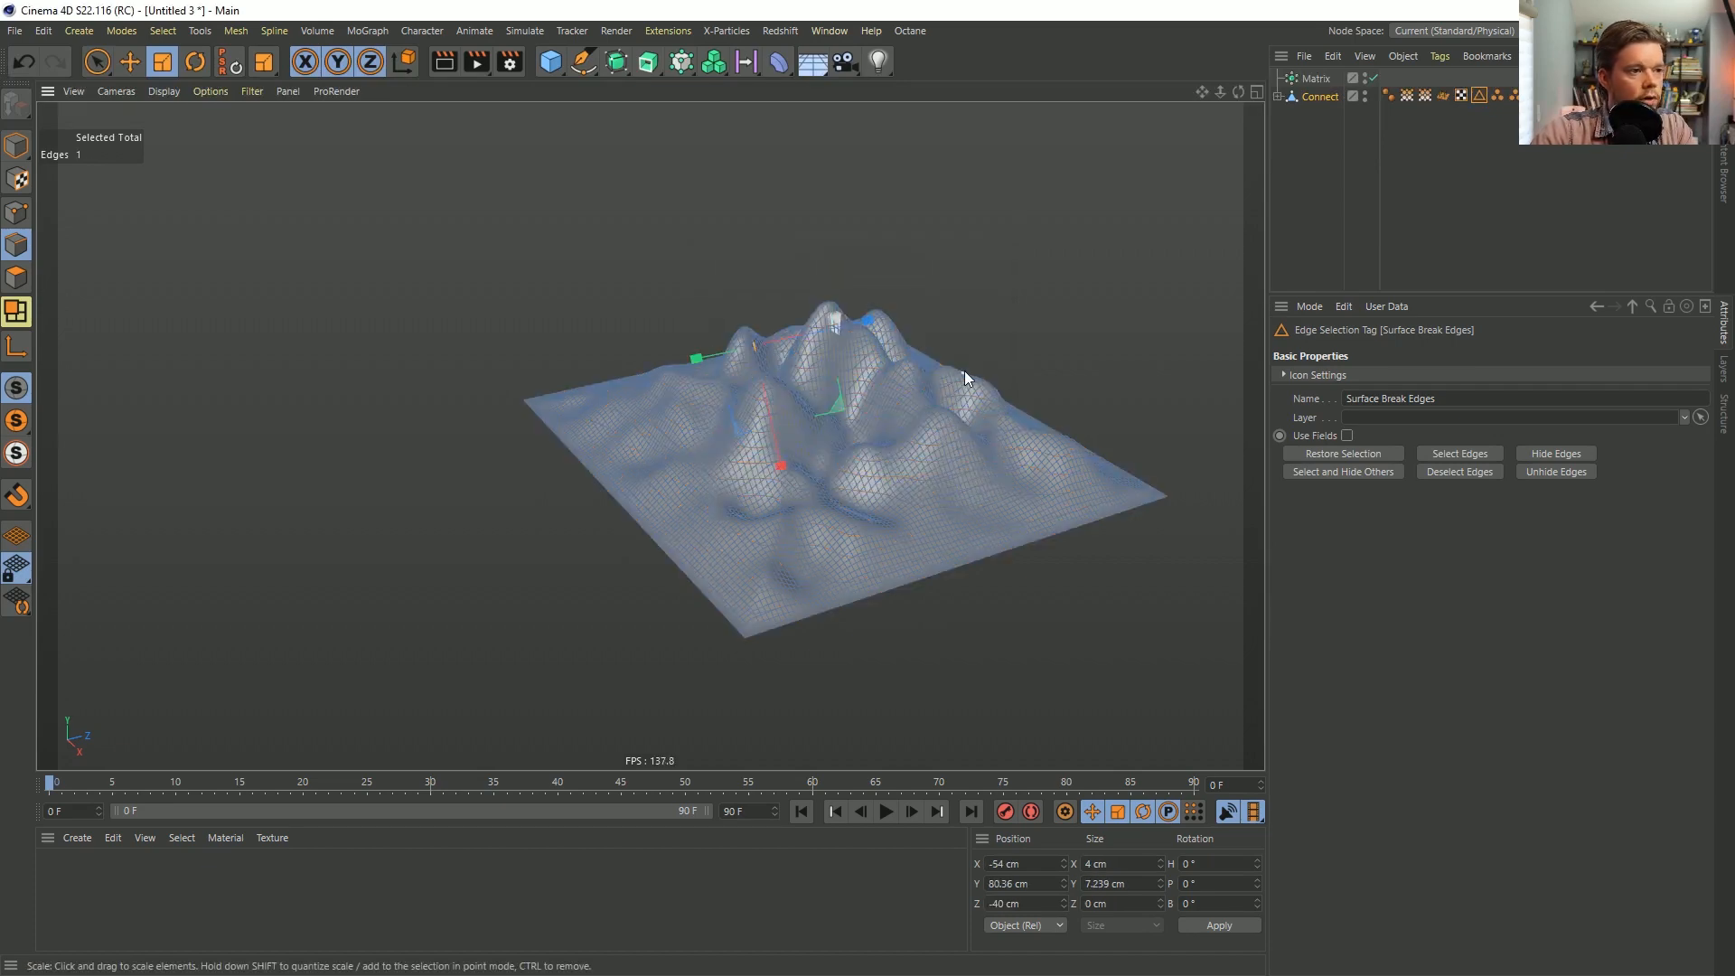
Copy the extracted spline from under Connect and undo back to the live, non-editable Connect object.
click(1277, 97)
click(1337, 115)
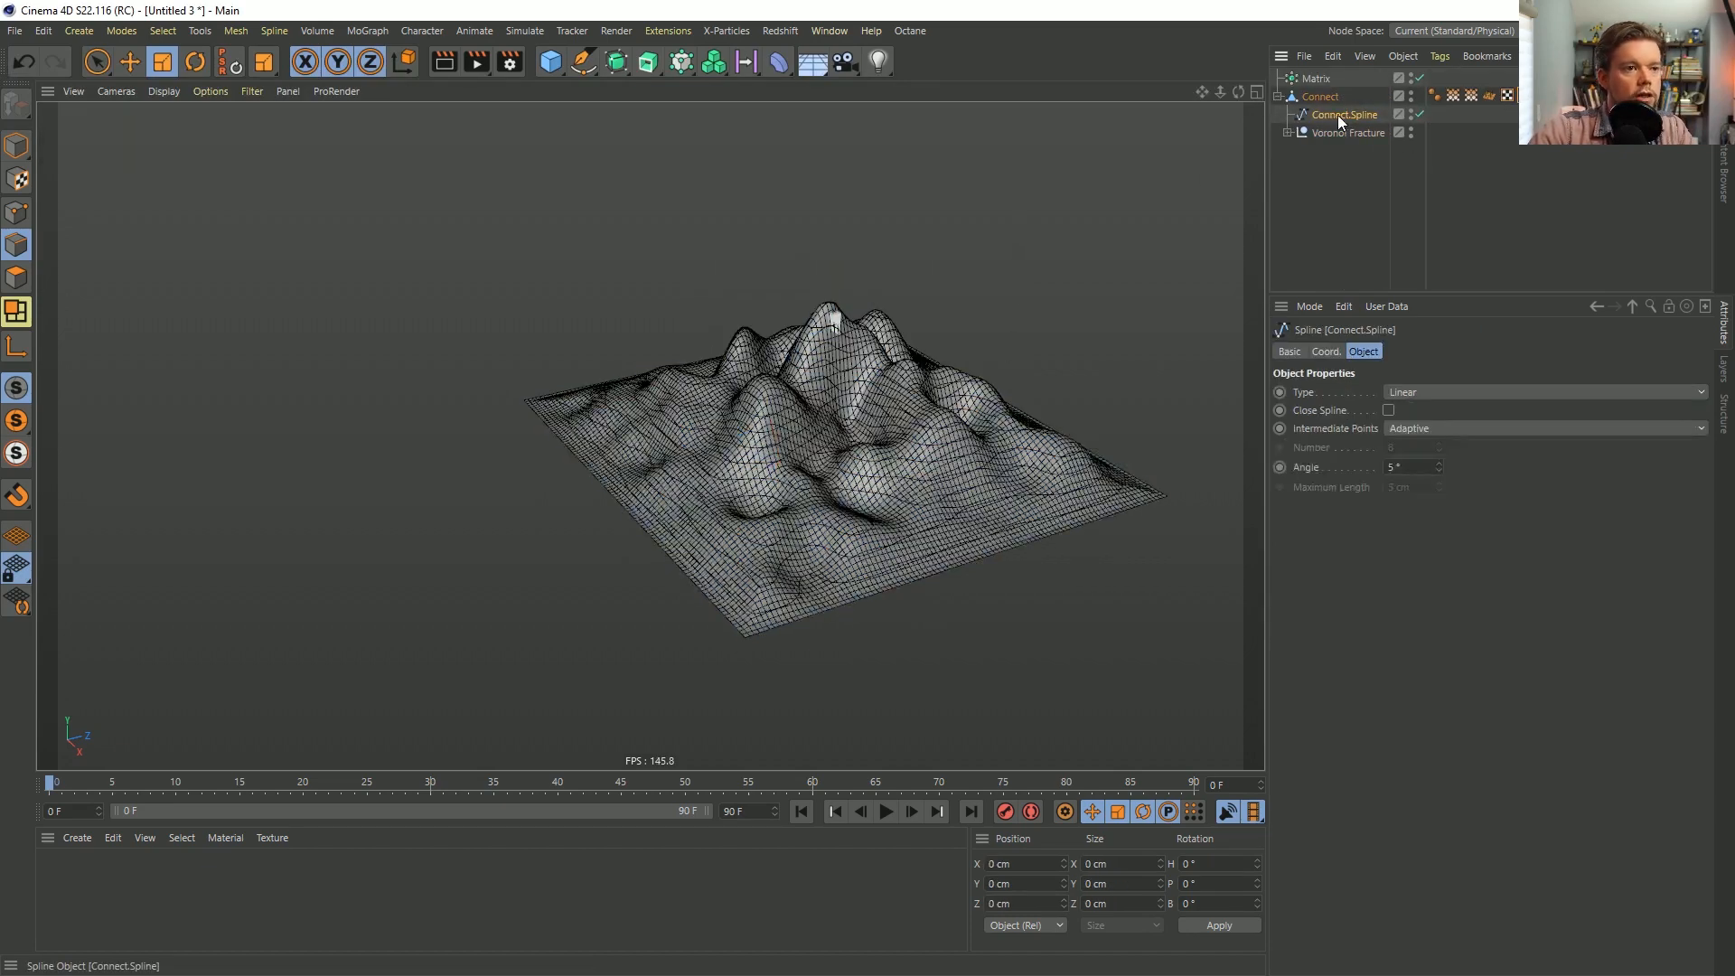
click(16, 145)
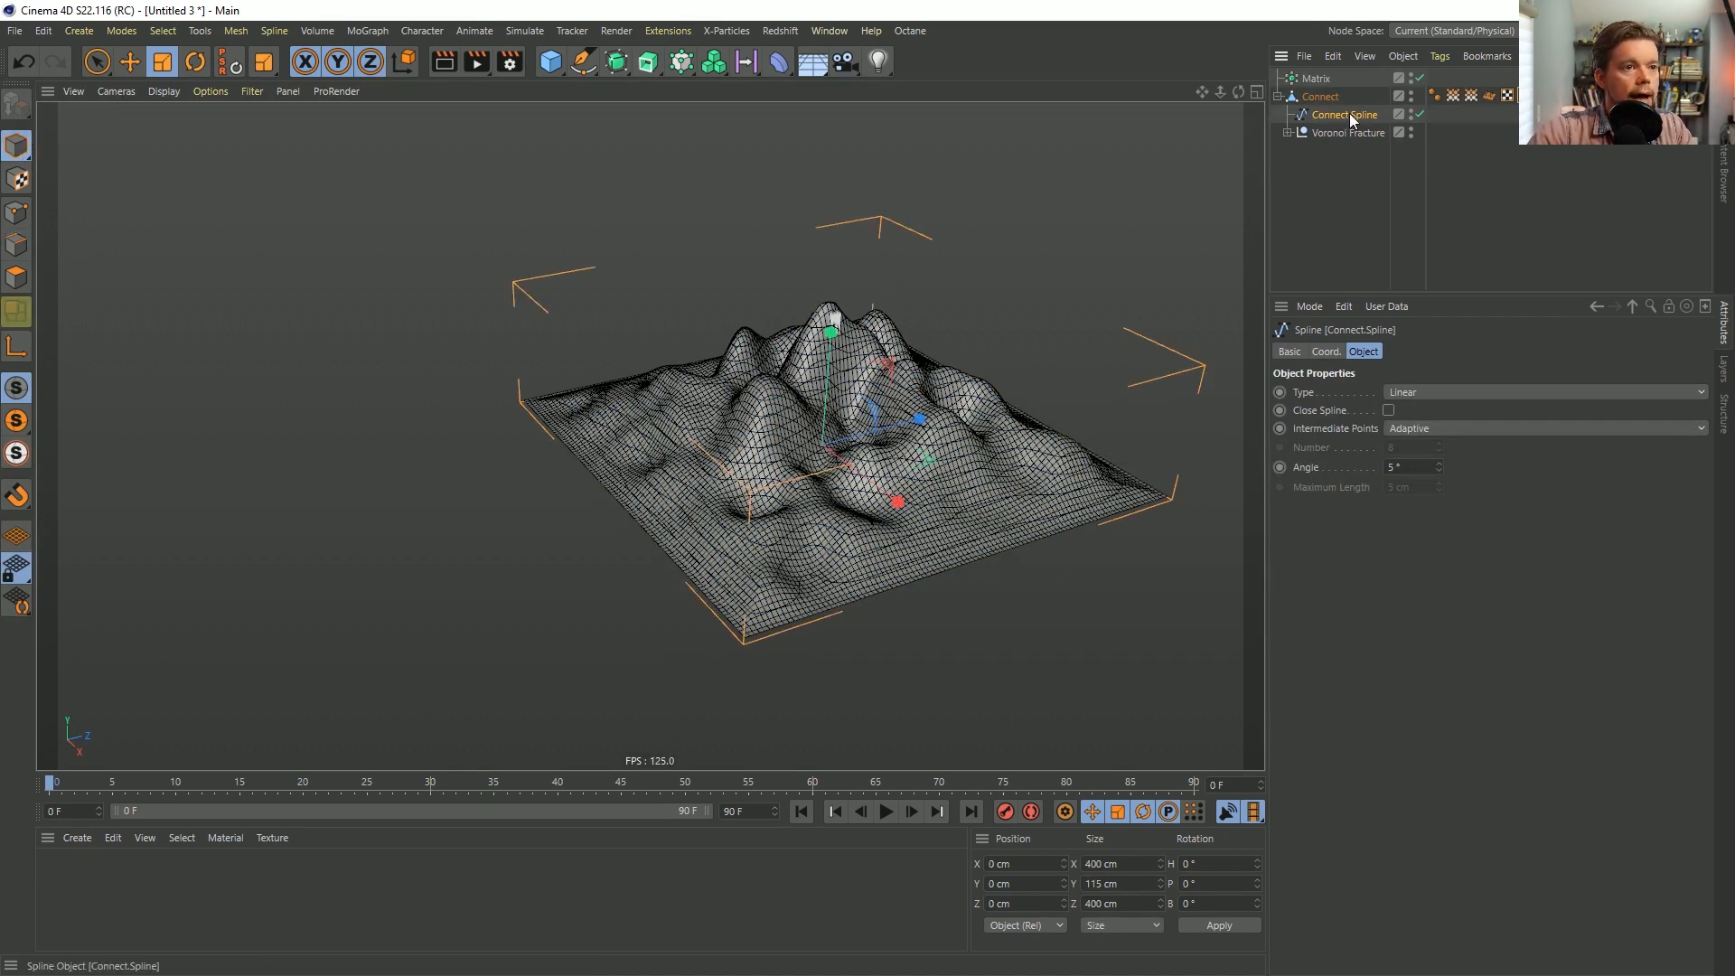
key(ctrl+z)
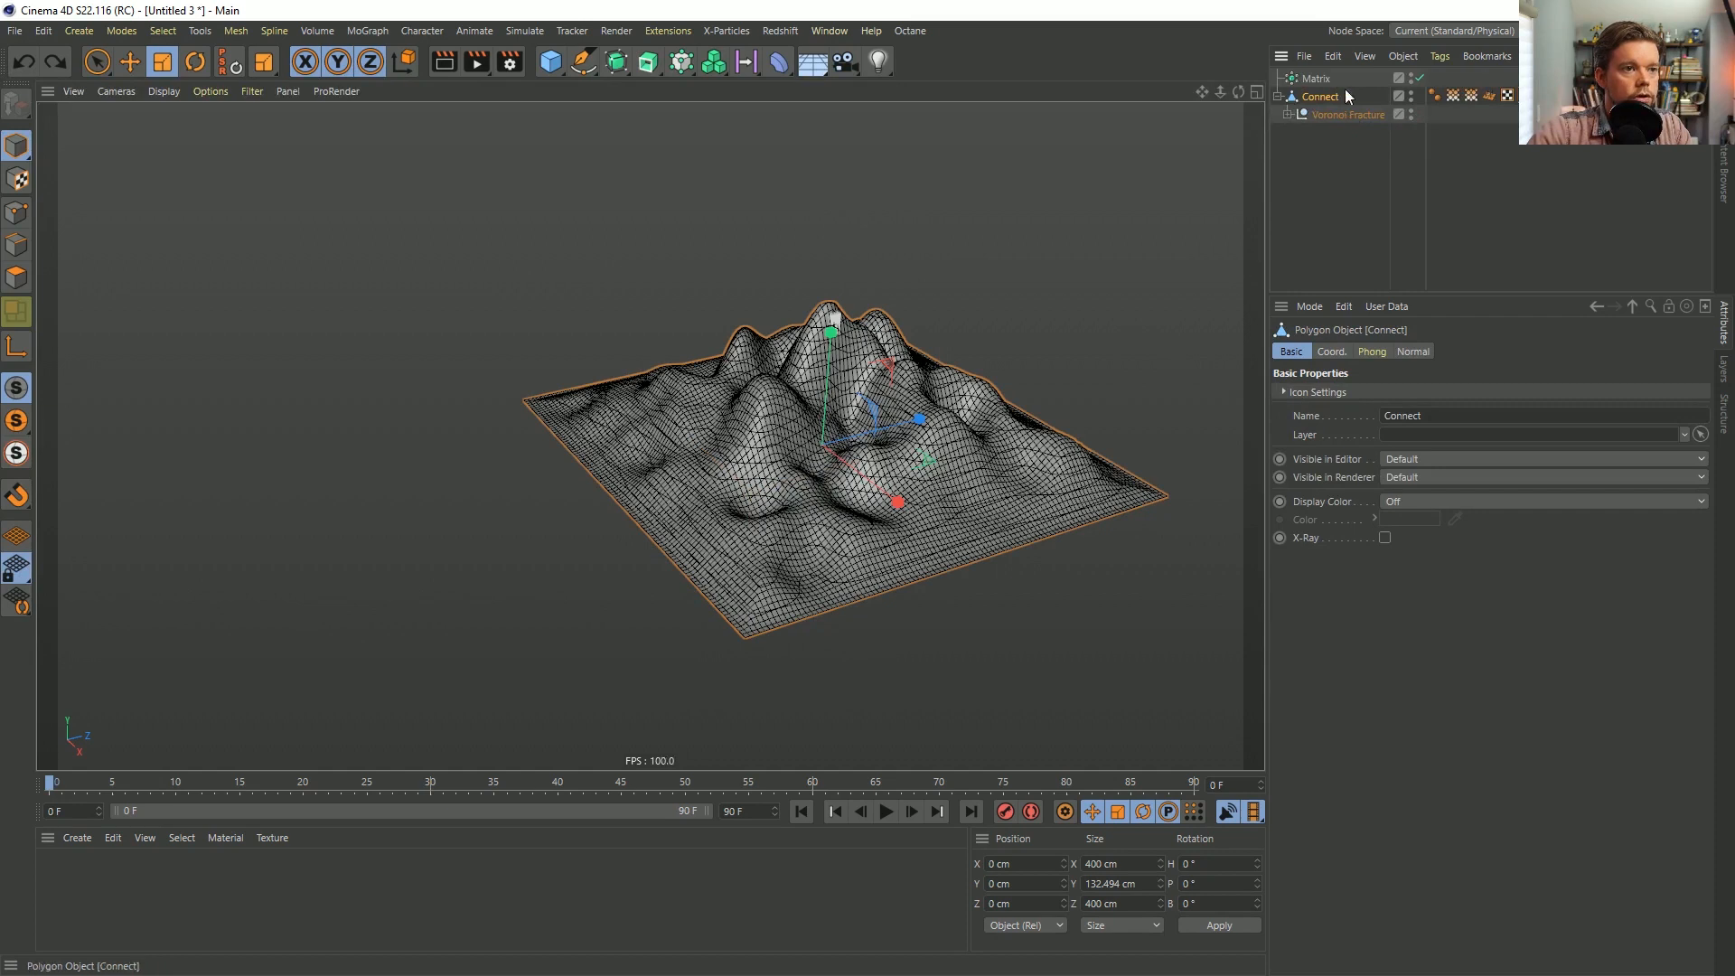
key(ctrl+z)
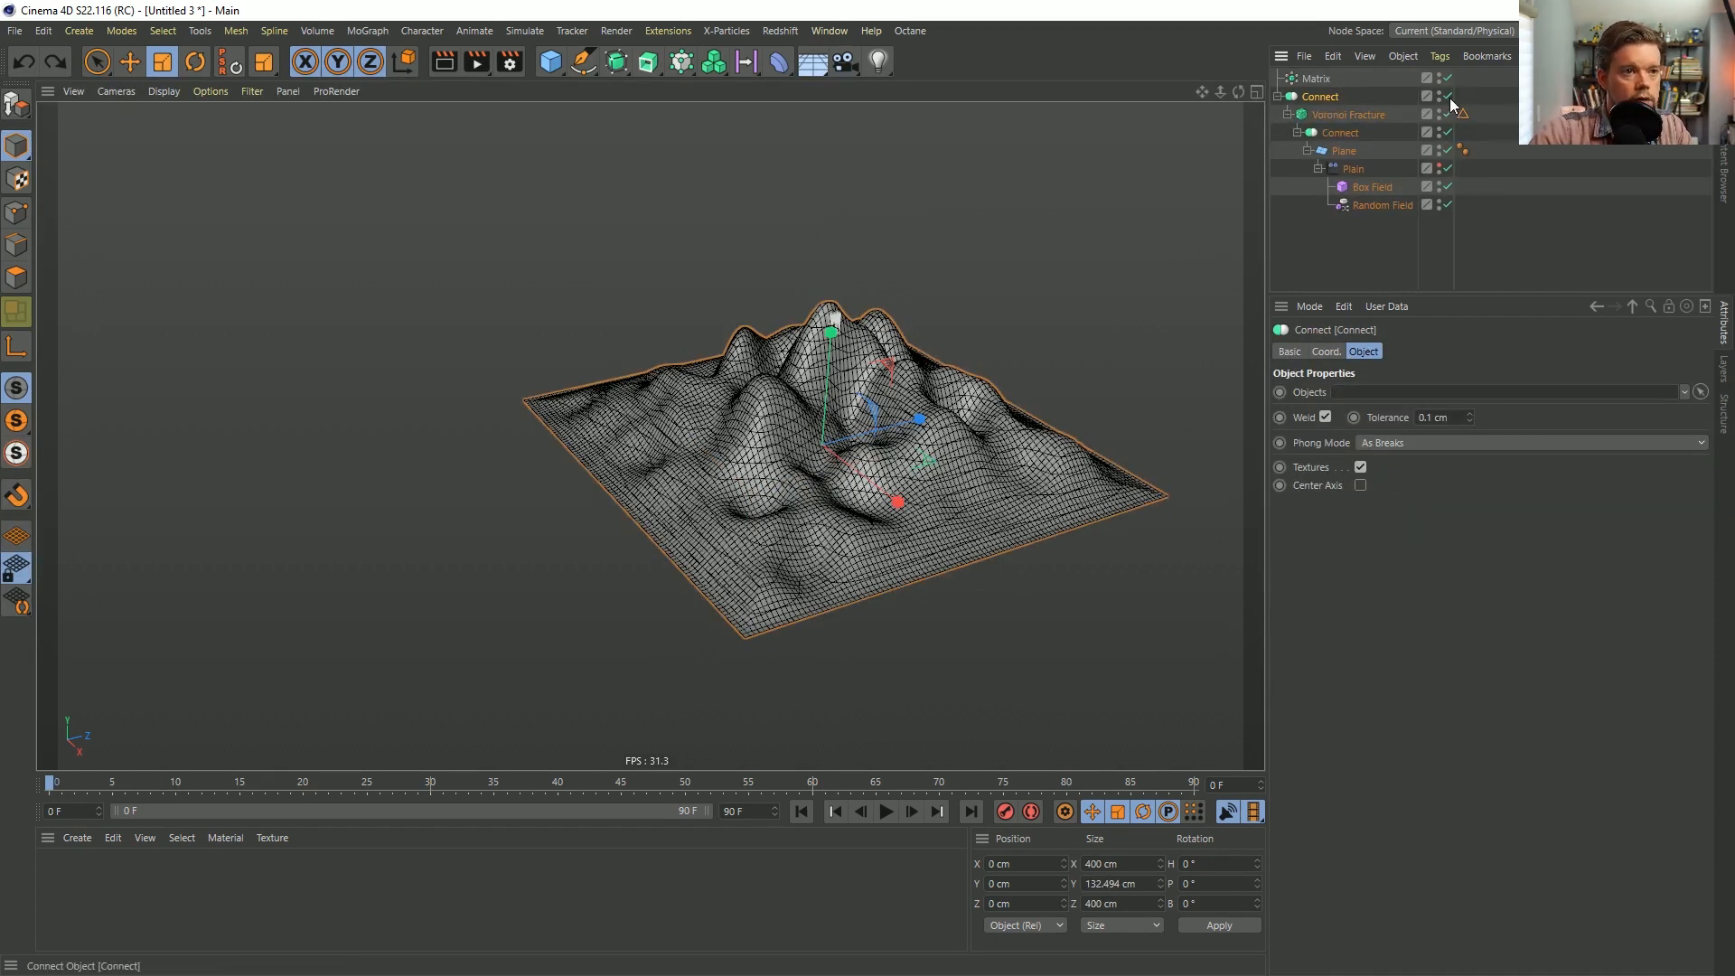
Disable the outer Connect object, move the Matrix inside it as a child, and disable the Matrix too.
ctrl+click(1447, 96)
drag(1316, 78, 1323, 97)
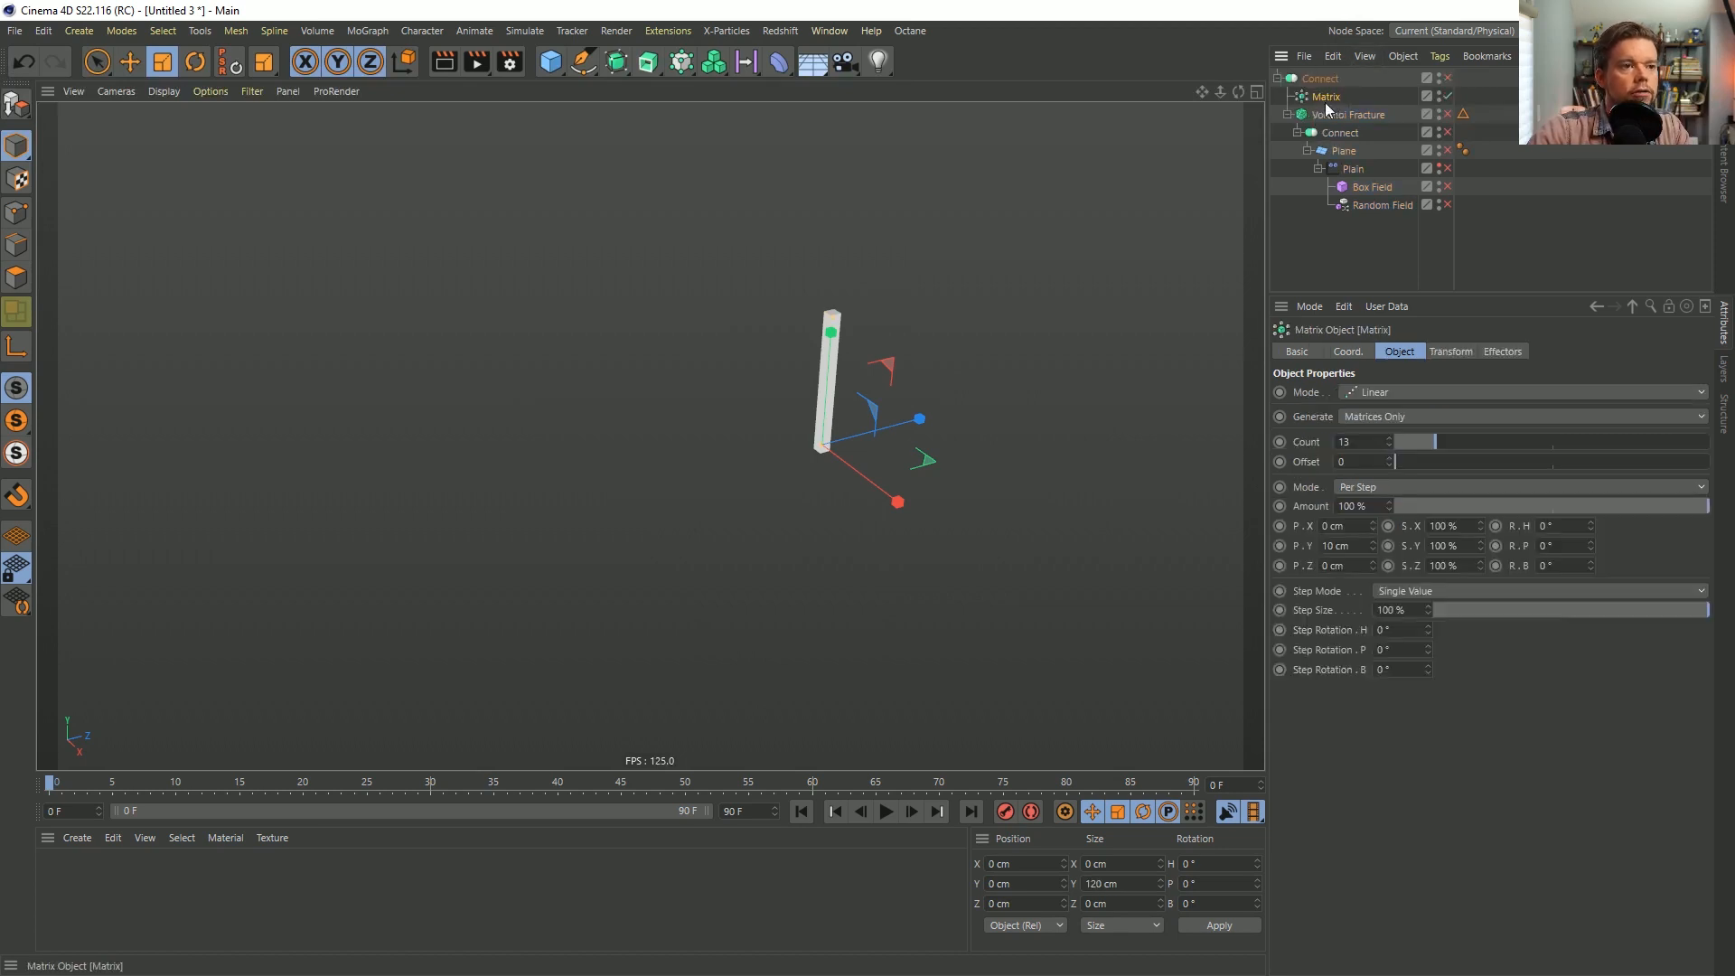
click(1448, 96)
click(1278, 78)
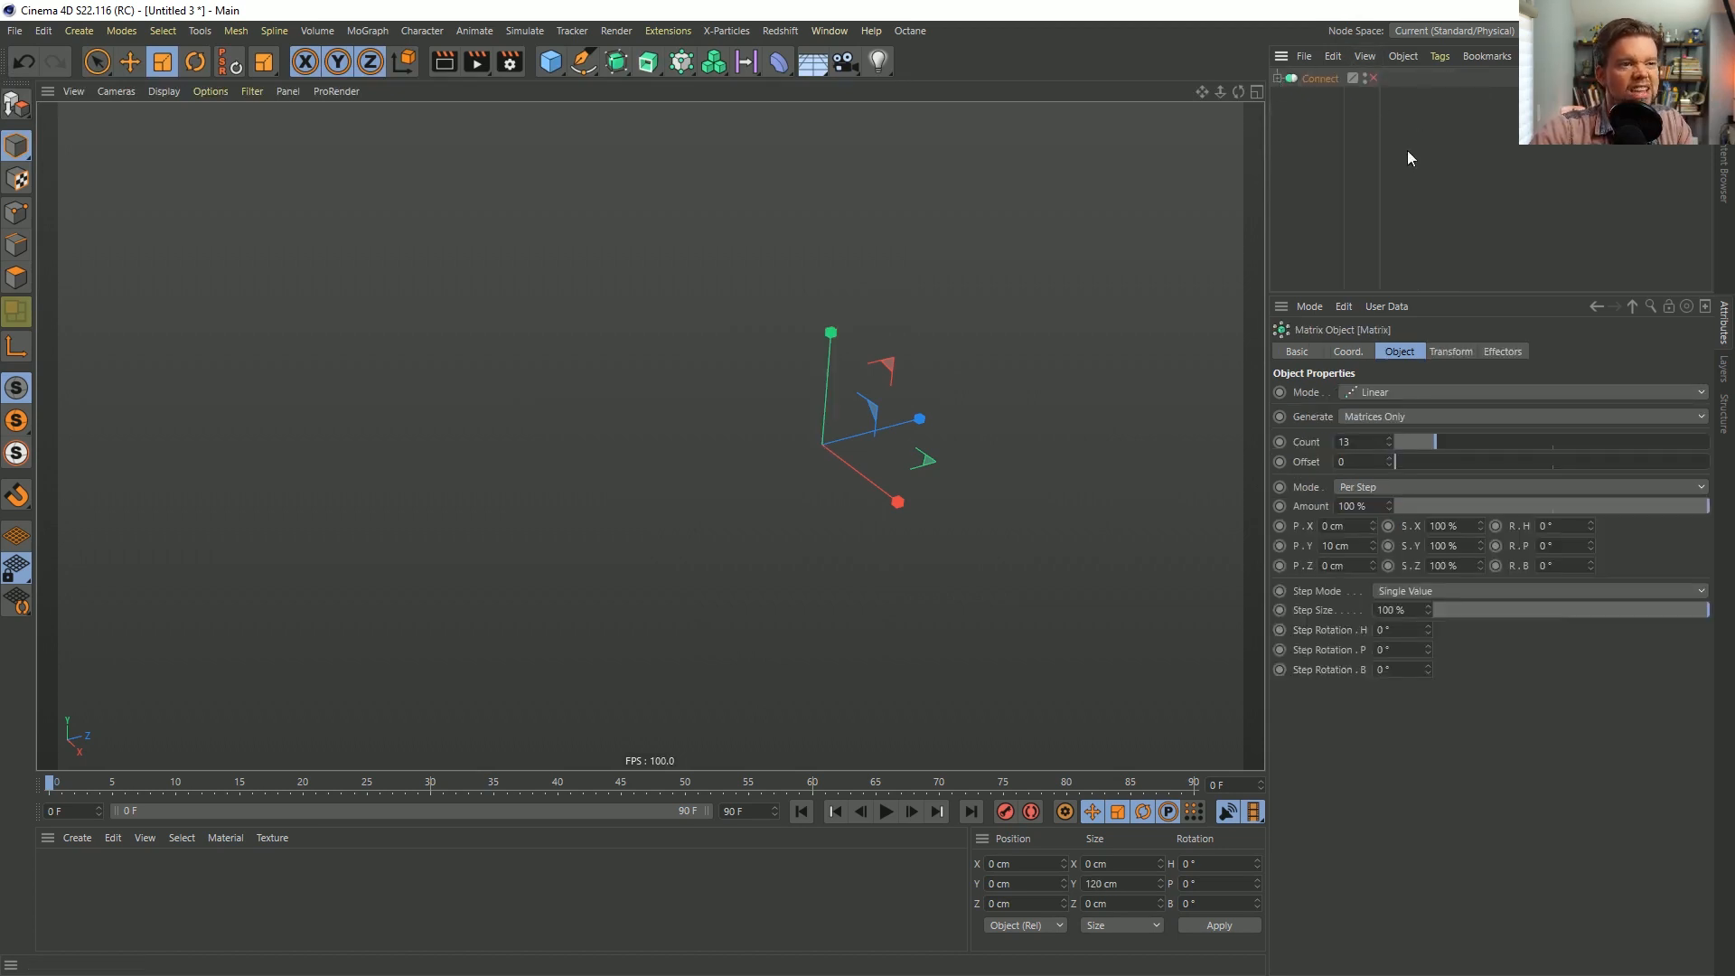
Paste the copied contour spline at the top level of the scene and inspect its points in point mode.
click(1316, 134)
key(ctrl+v)
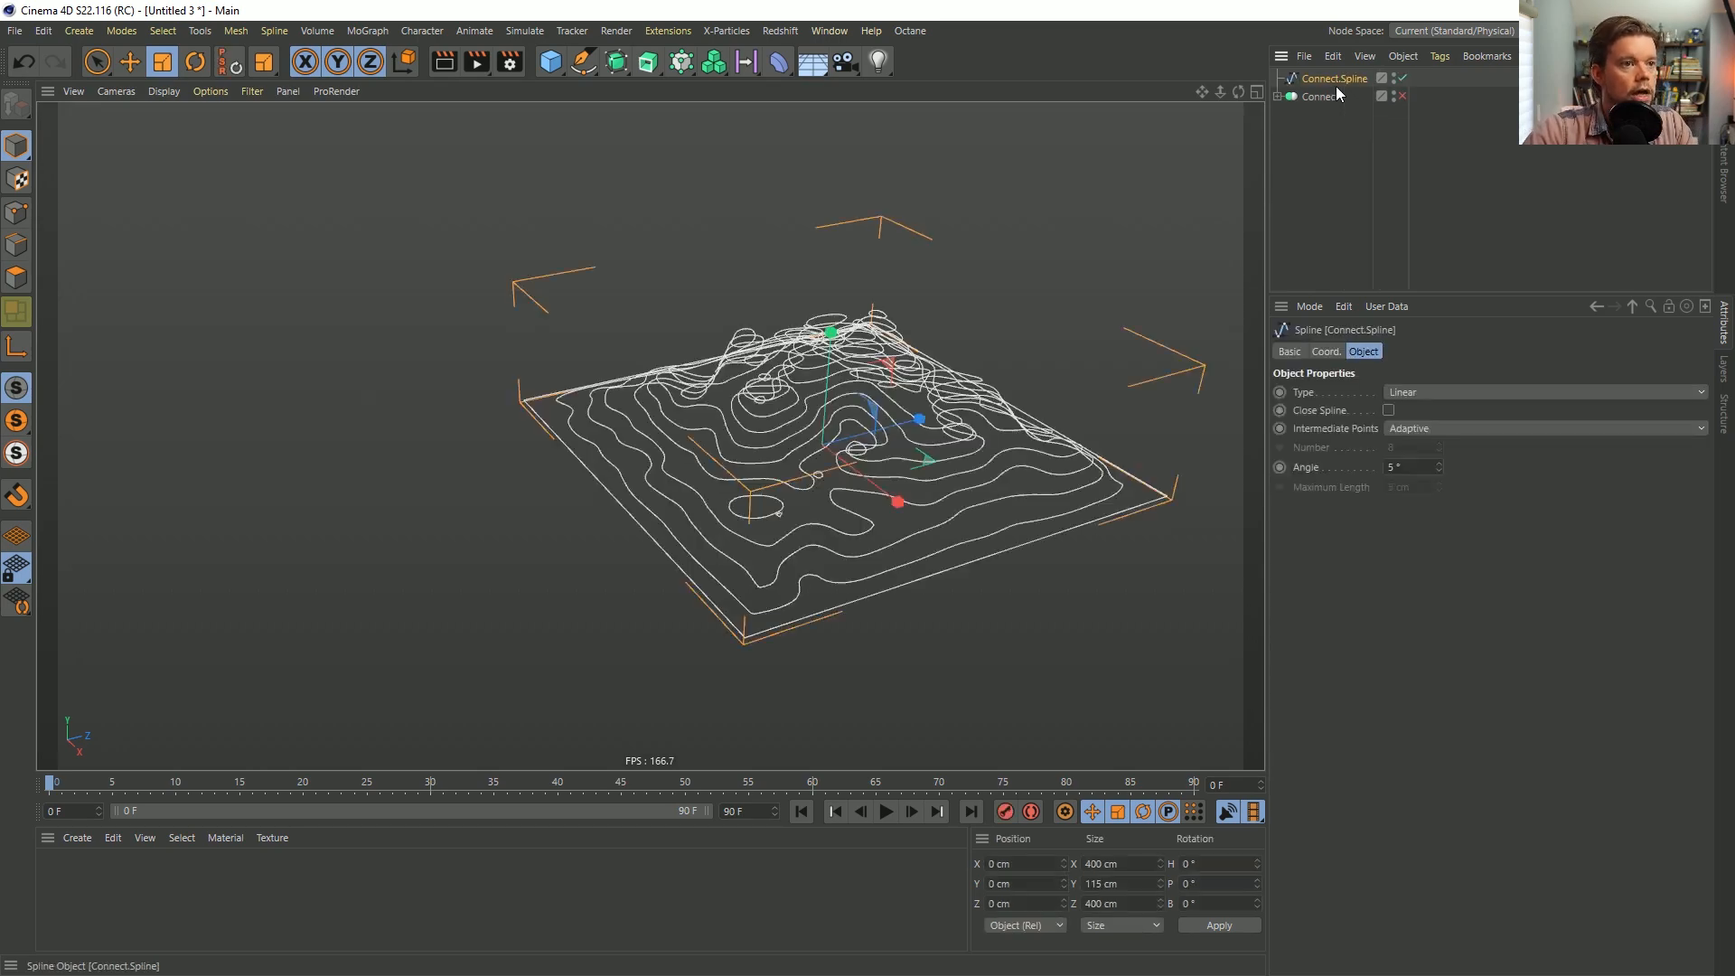
mouse_move(868, 465)
alt+mouse_down()
mouse_move(871, 302)
mouse_move(873, 470)
alt+mouse_up()
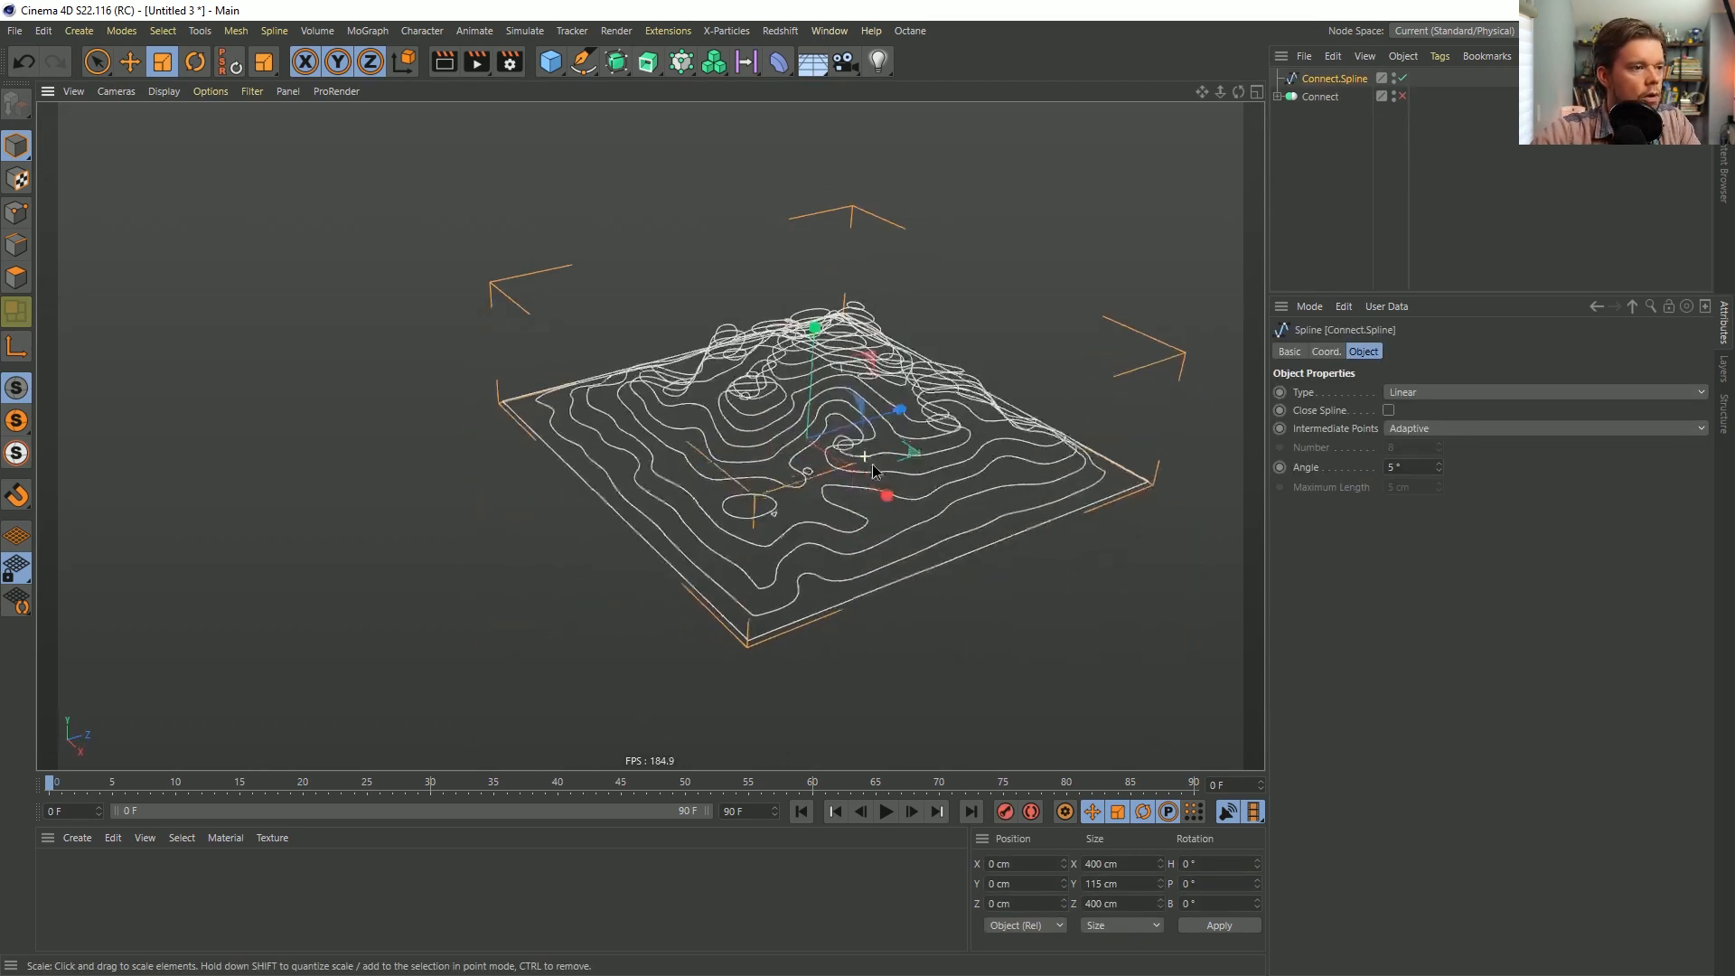
click(16, 213)
scroll(854, 451, up, 4)
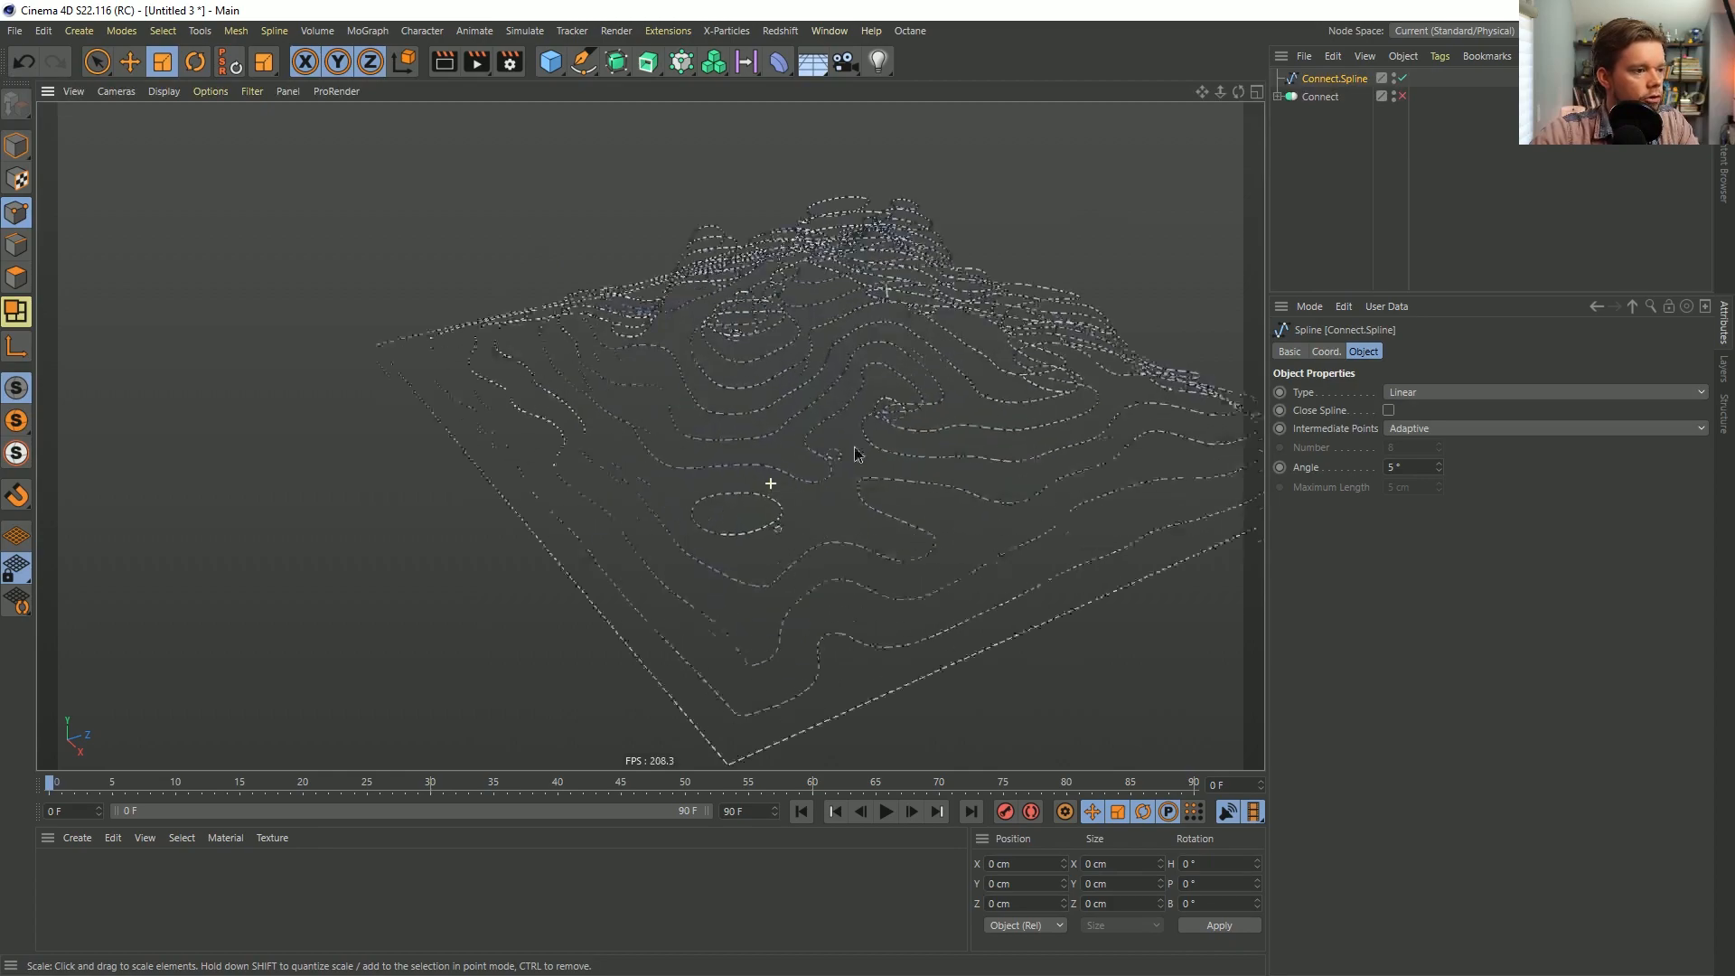
scroll(855, 452, up, 5)
scroll(875, 591, down, 8)
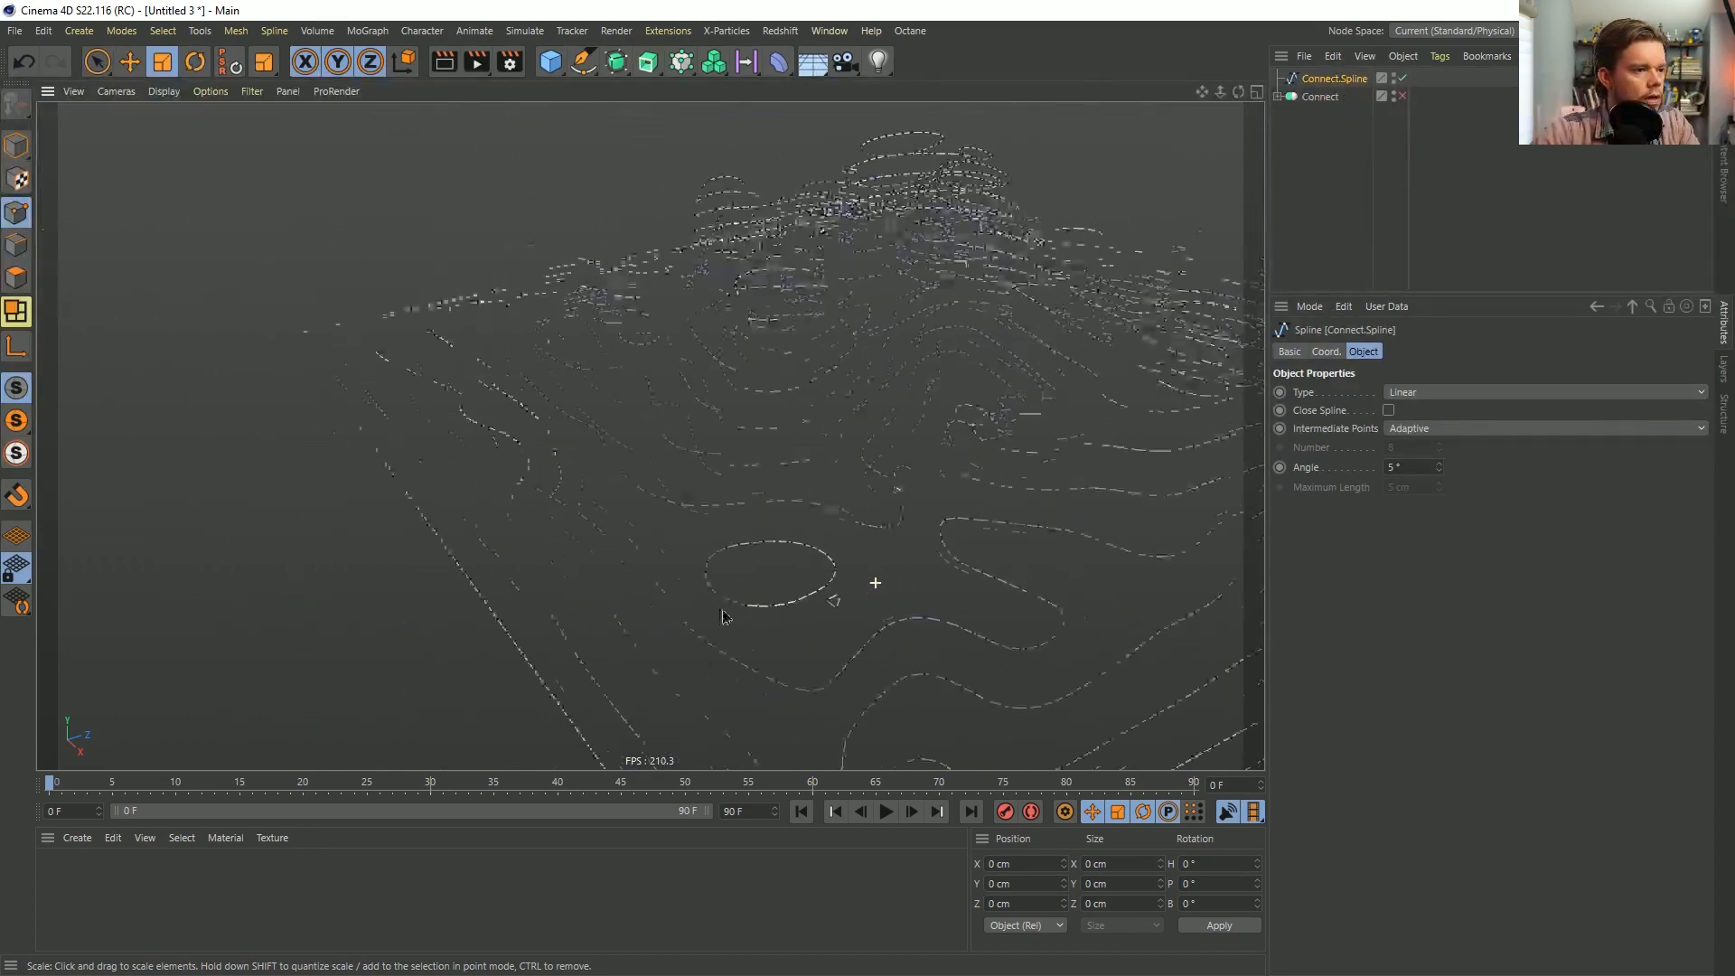
alt+drag(876, 587, 748, 397)
scroll(740, 416, down, 5)
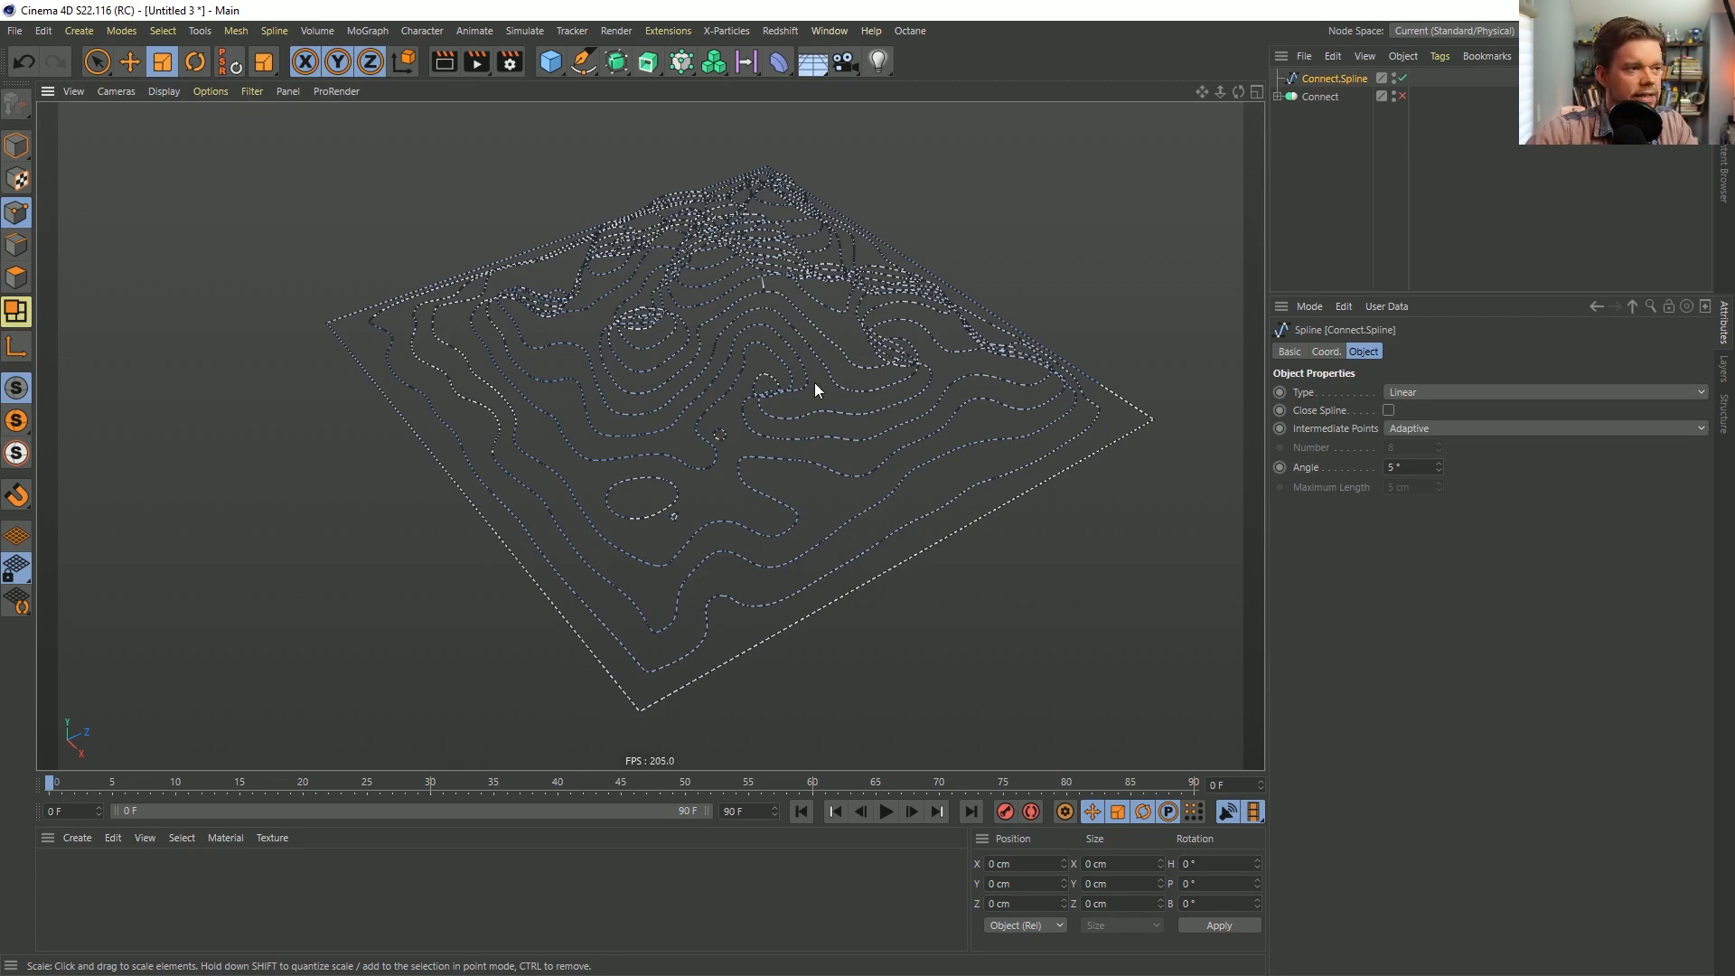
alt+drag(816, 382, 938, 278)
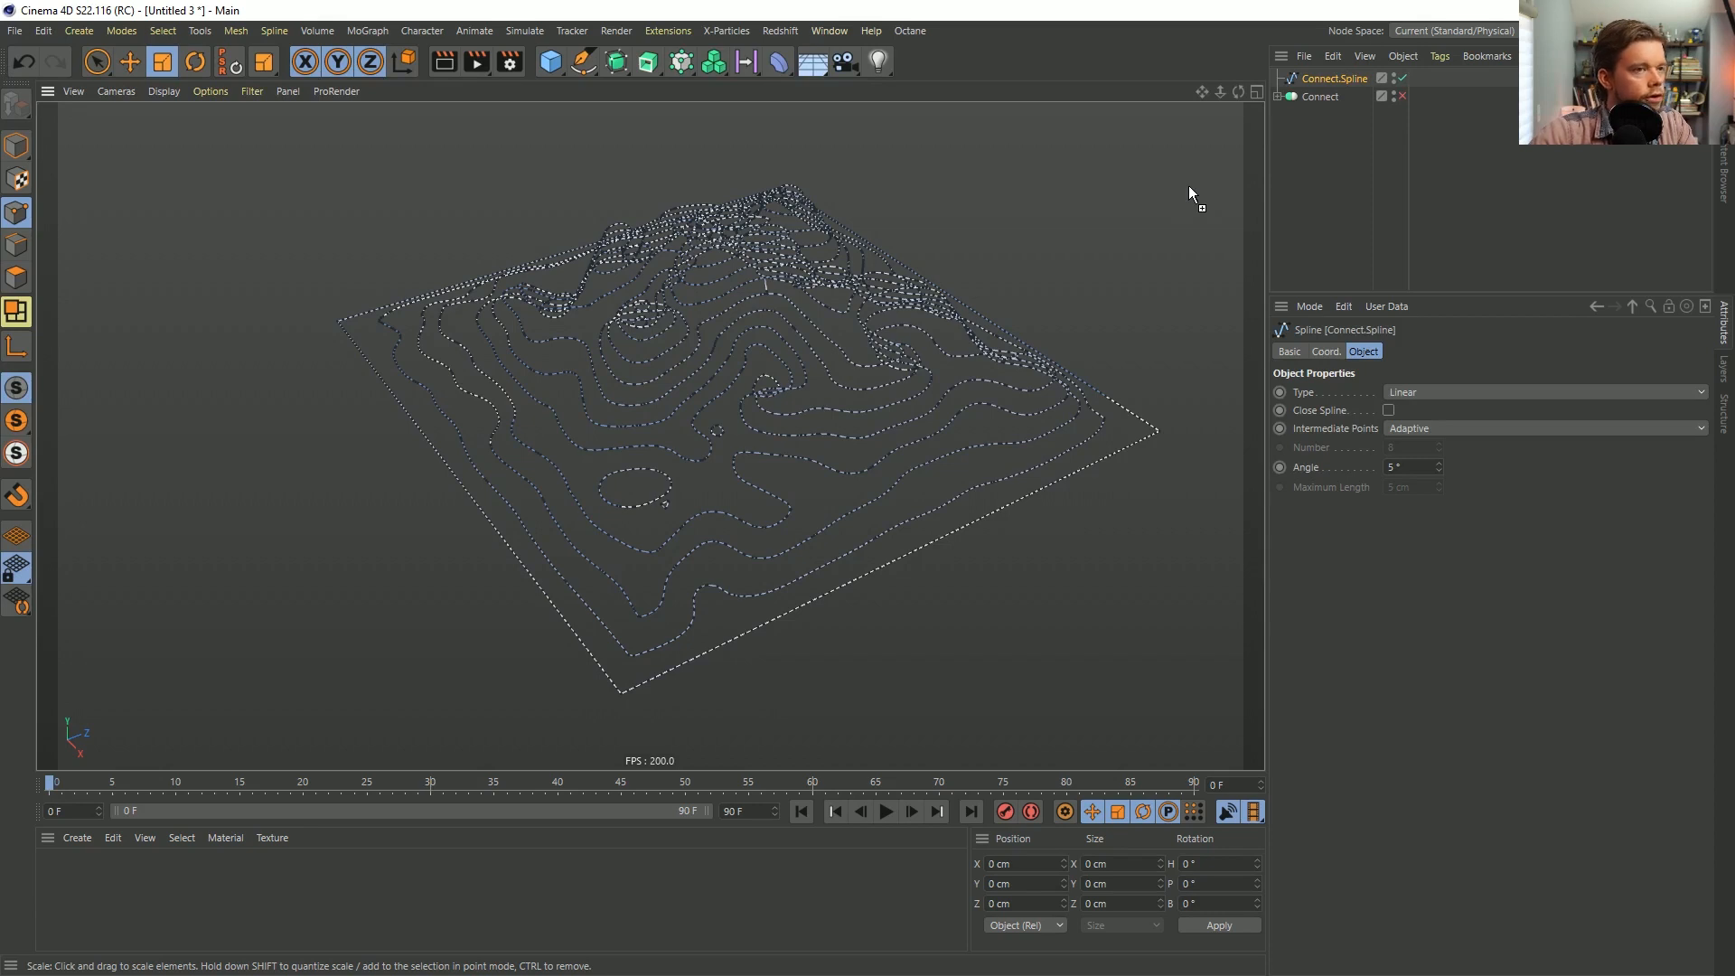
Duplicate the contour spline and disable the original as a backup.
key(ctrl+a)
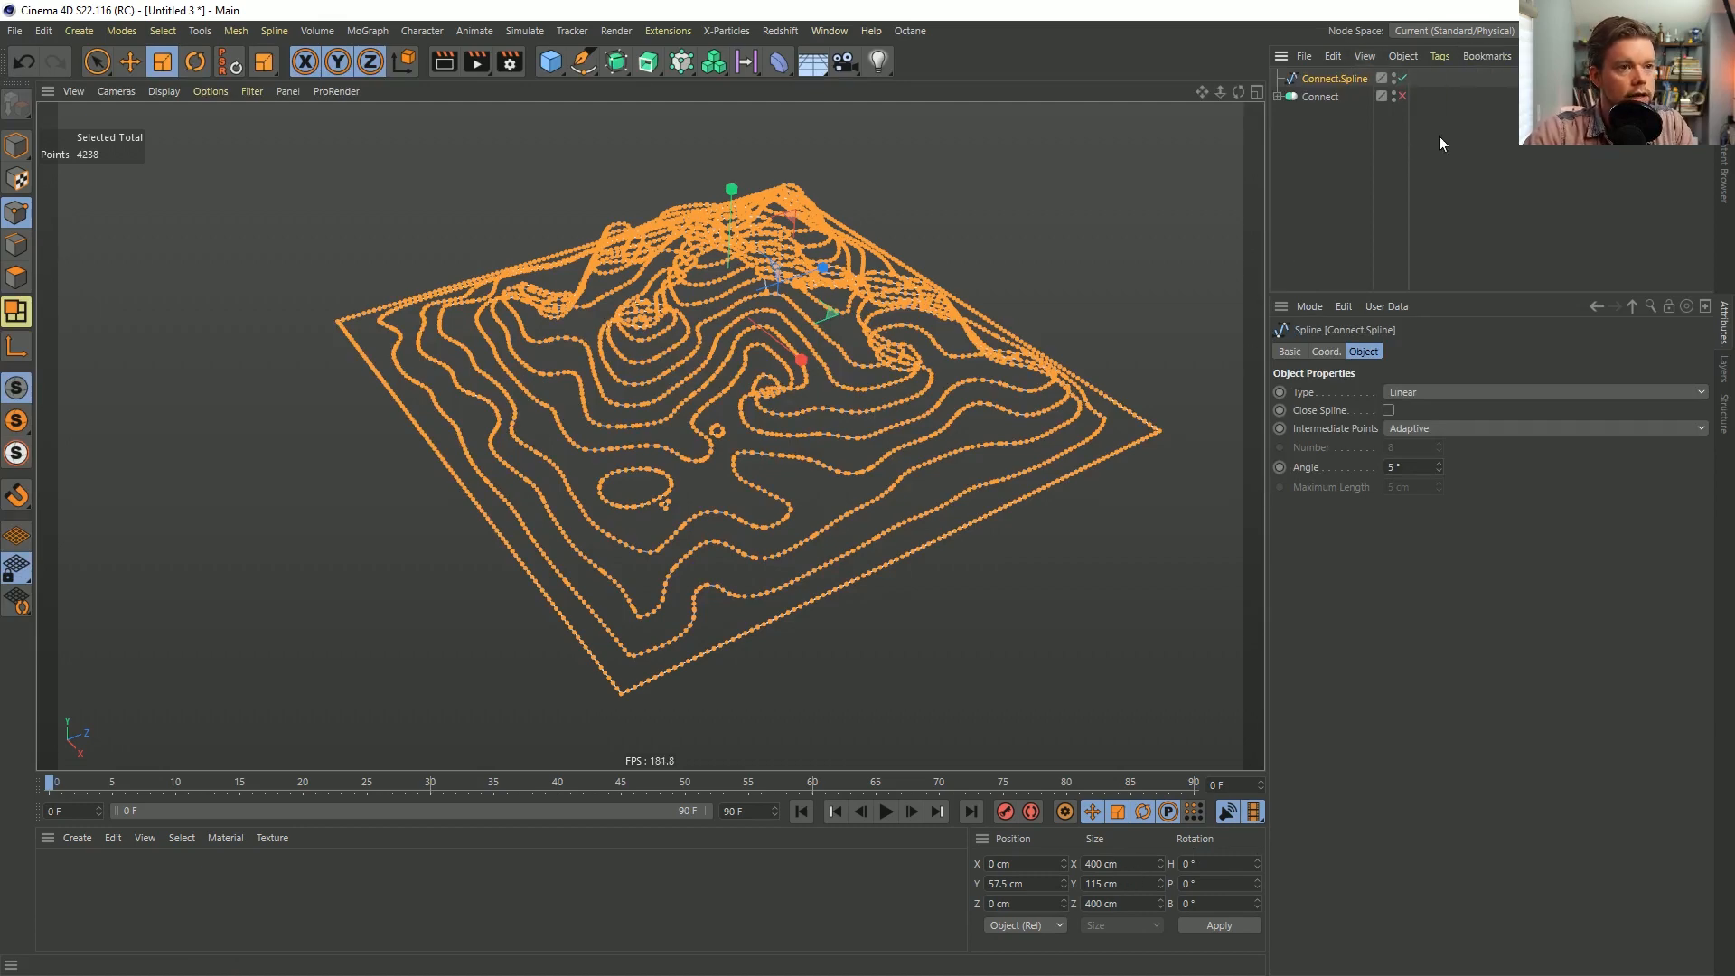
key(ctrl+c)
key(ctrl+v)
click(1408, 95)
Flatten the duplicated spline by setting the Y size and Y position of all its points to 0 cm.
key(ctrl+a)
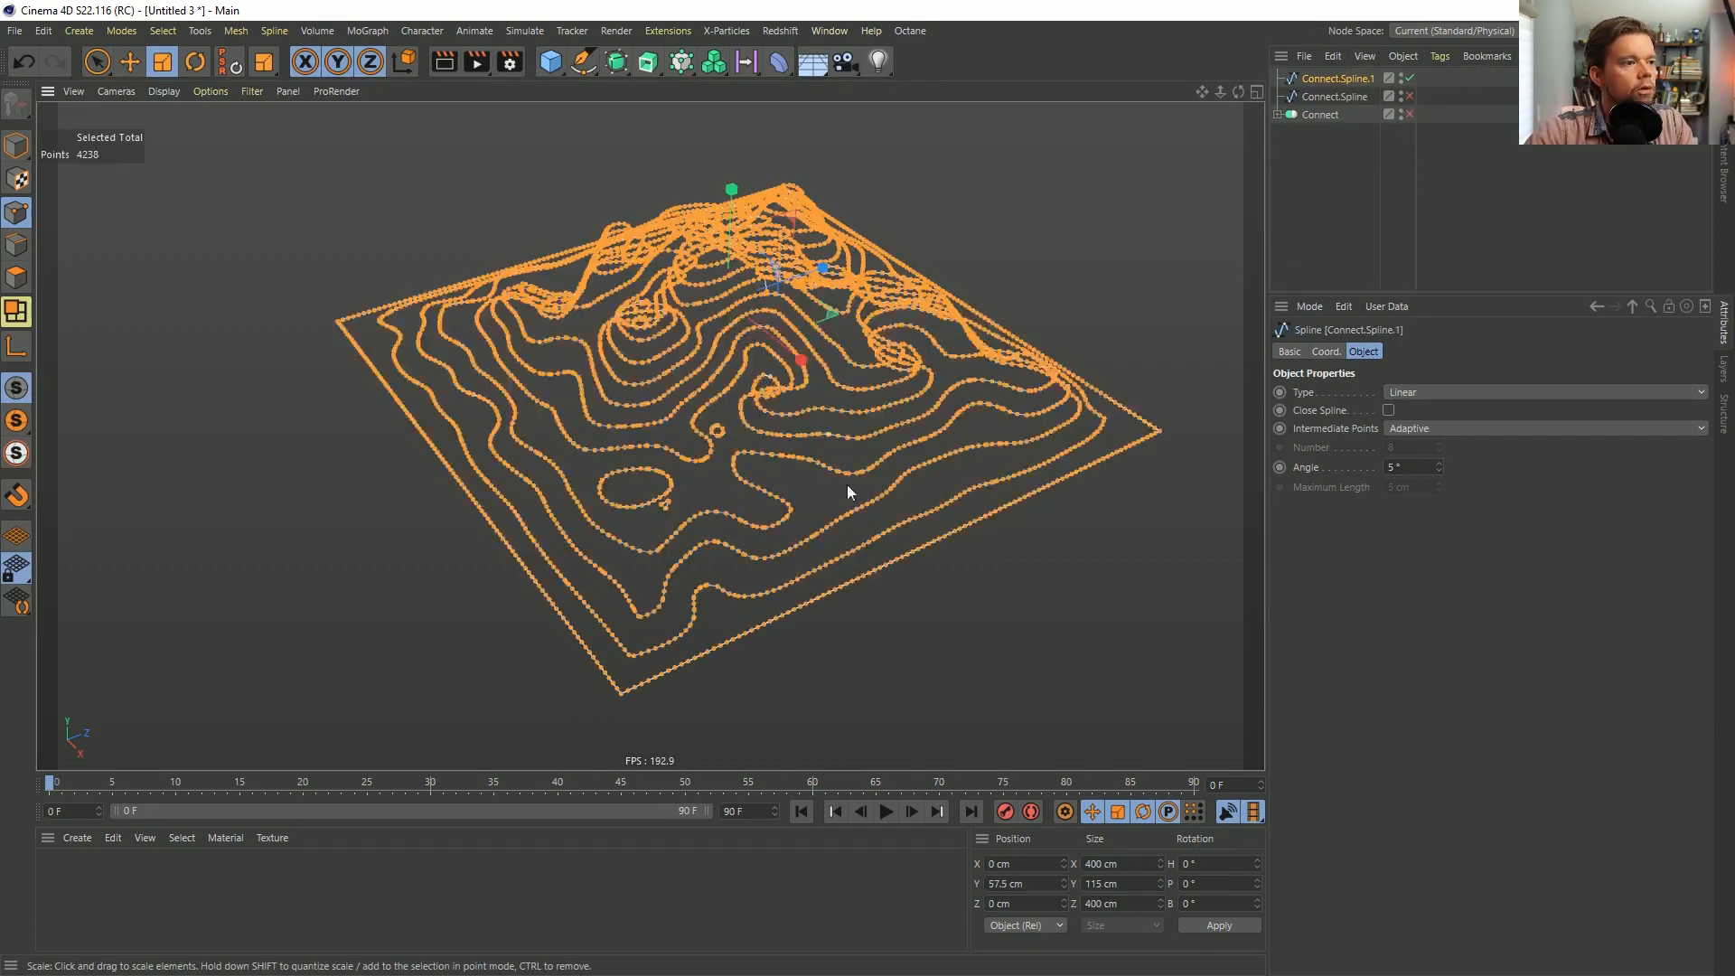
drag(1123, 885, 965, 885)
text(0)
key(Return)
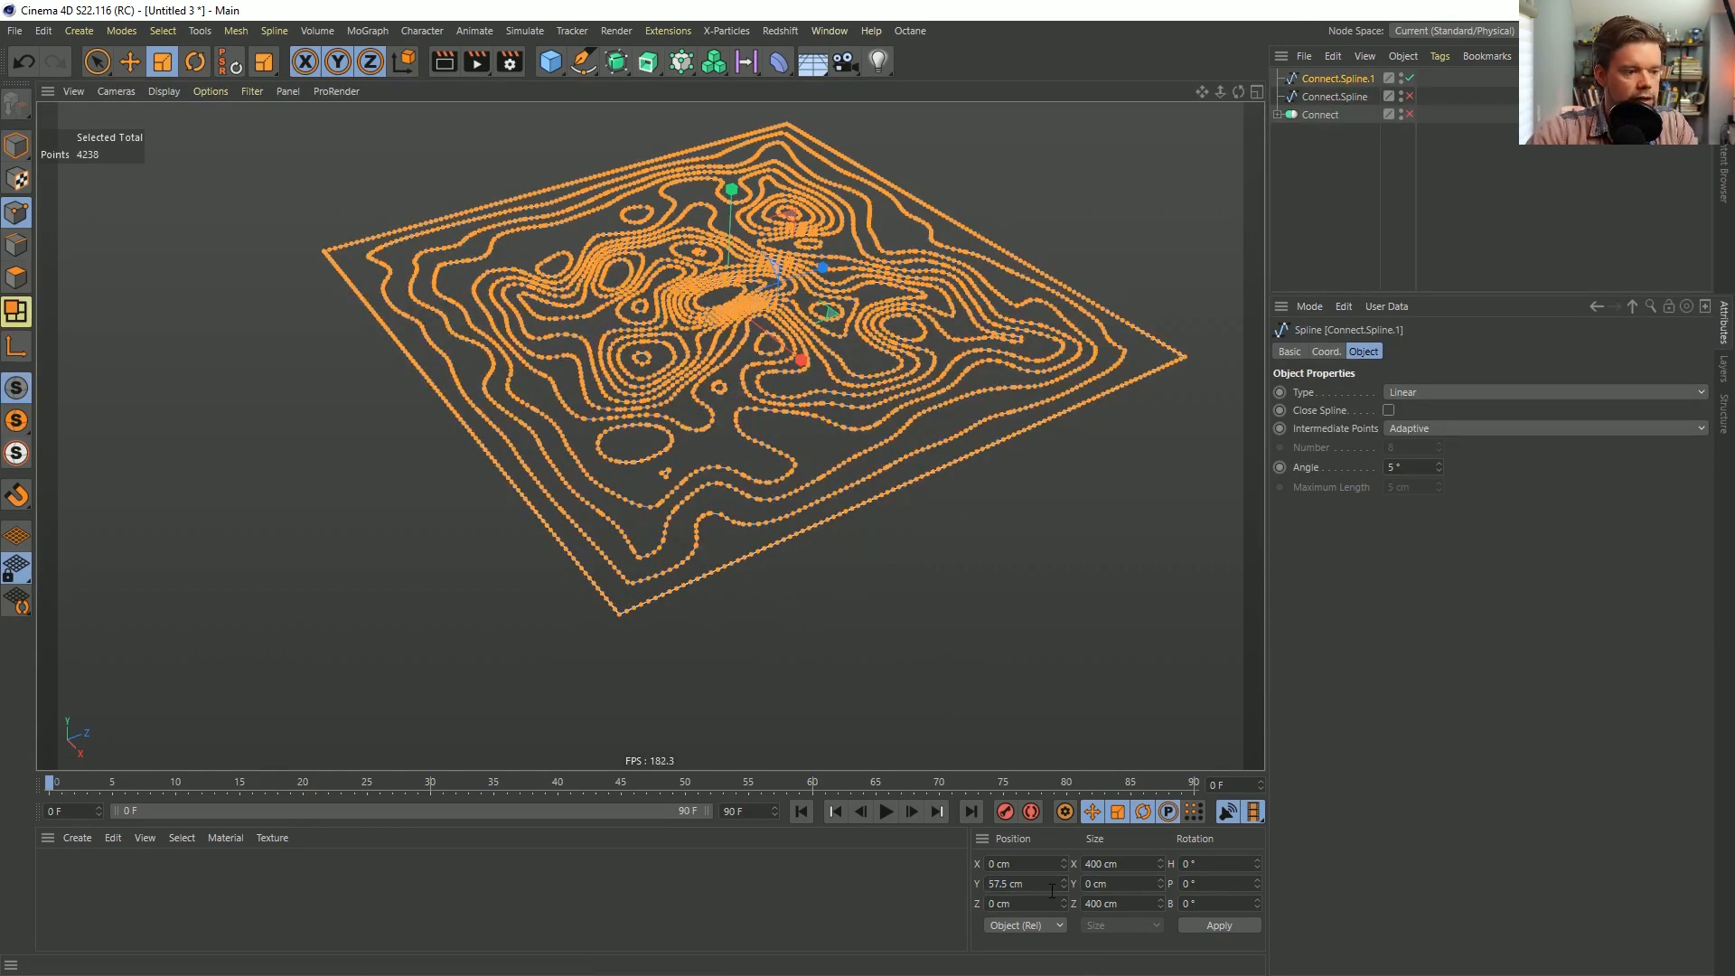
text(0)
key(Return)
click(17, 145)
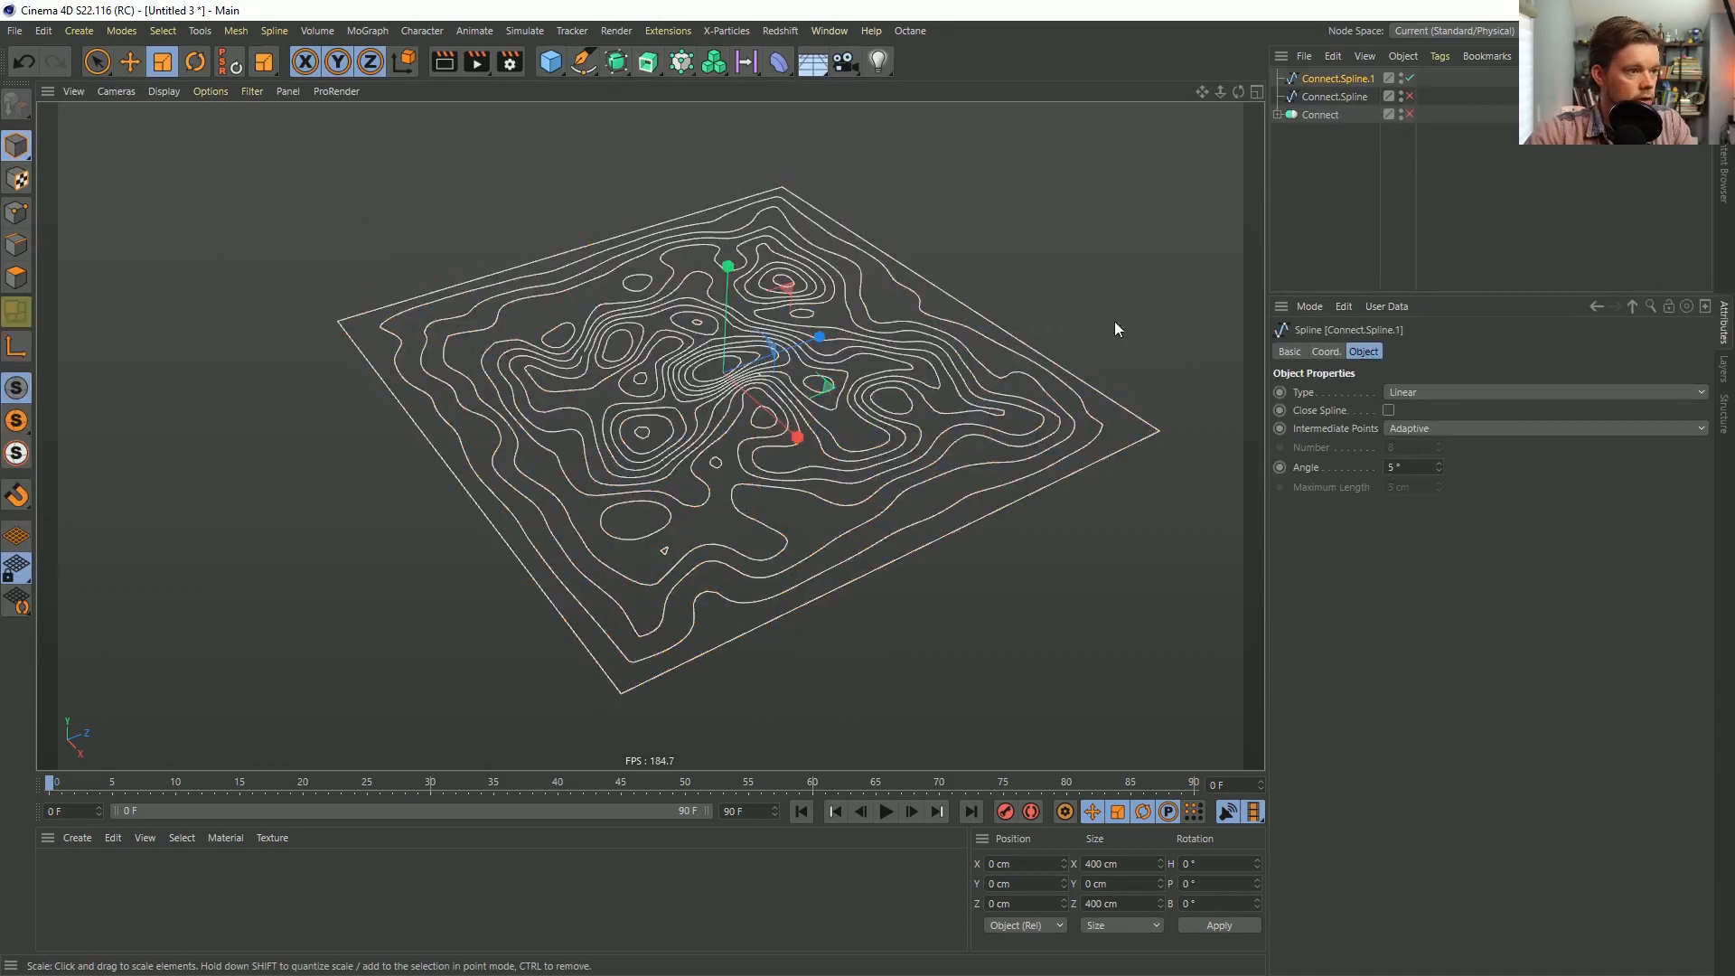
Add an Extrude object and place the flattened contour spline inside it as its child.
alt+drag(957, 382, 750, 400)
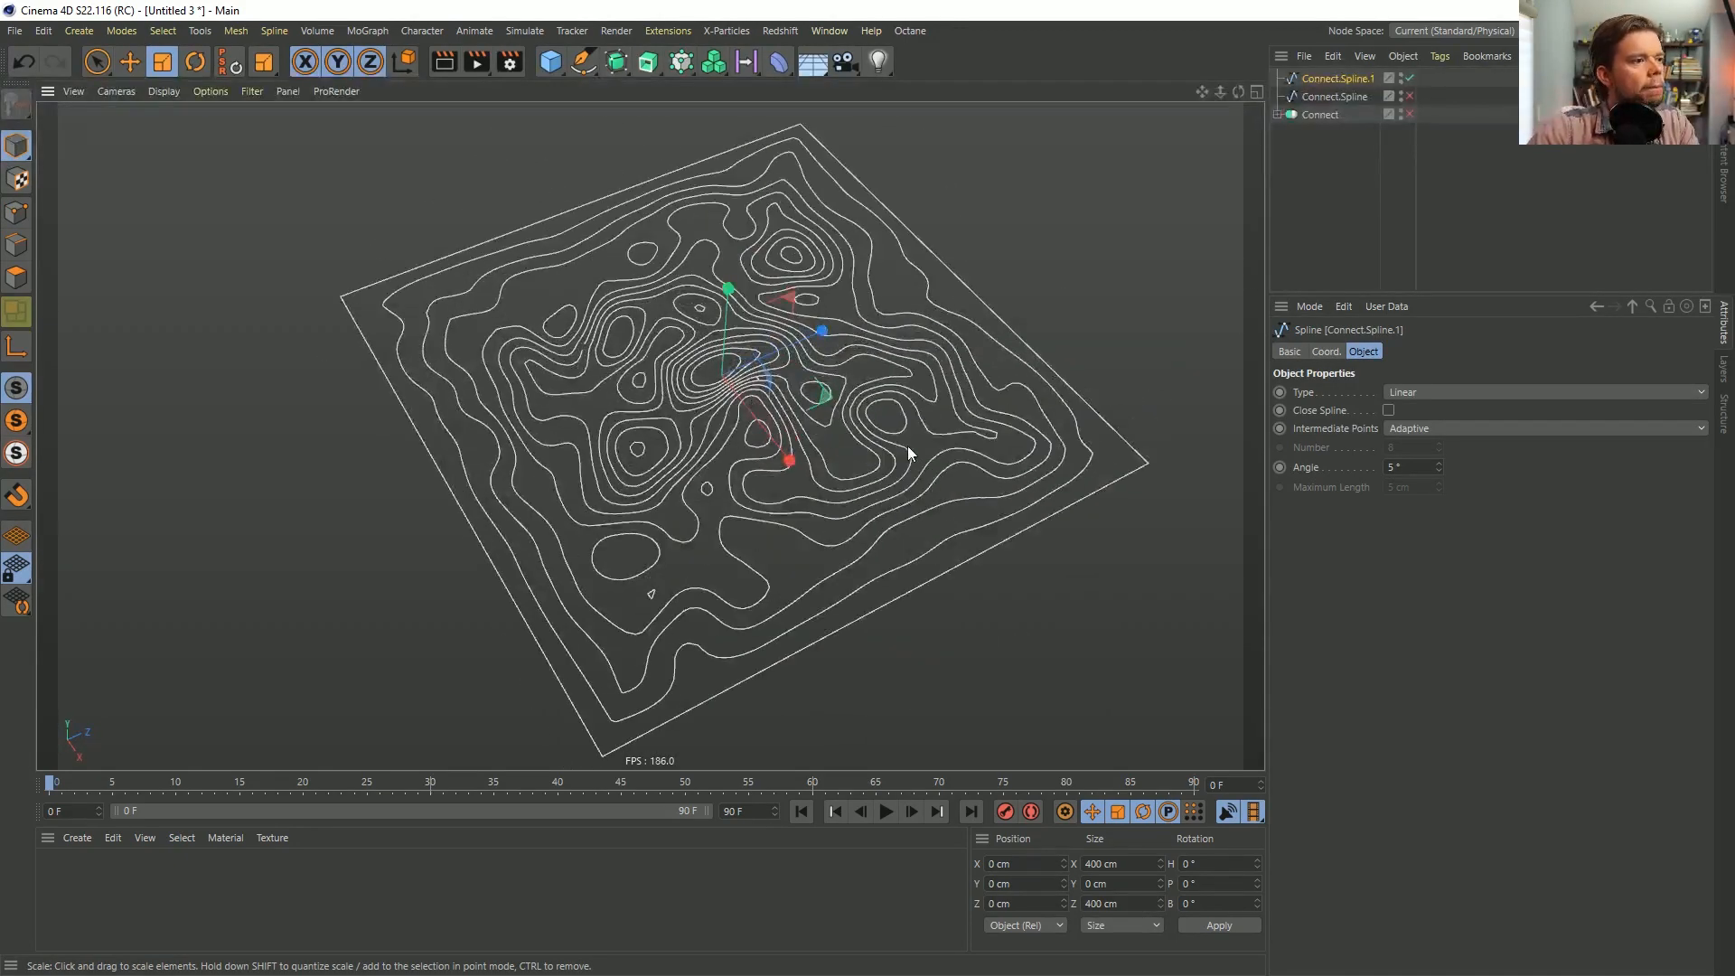
alt+drag(940, 389, 781, 454)
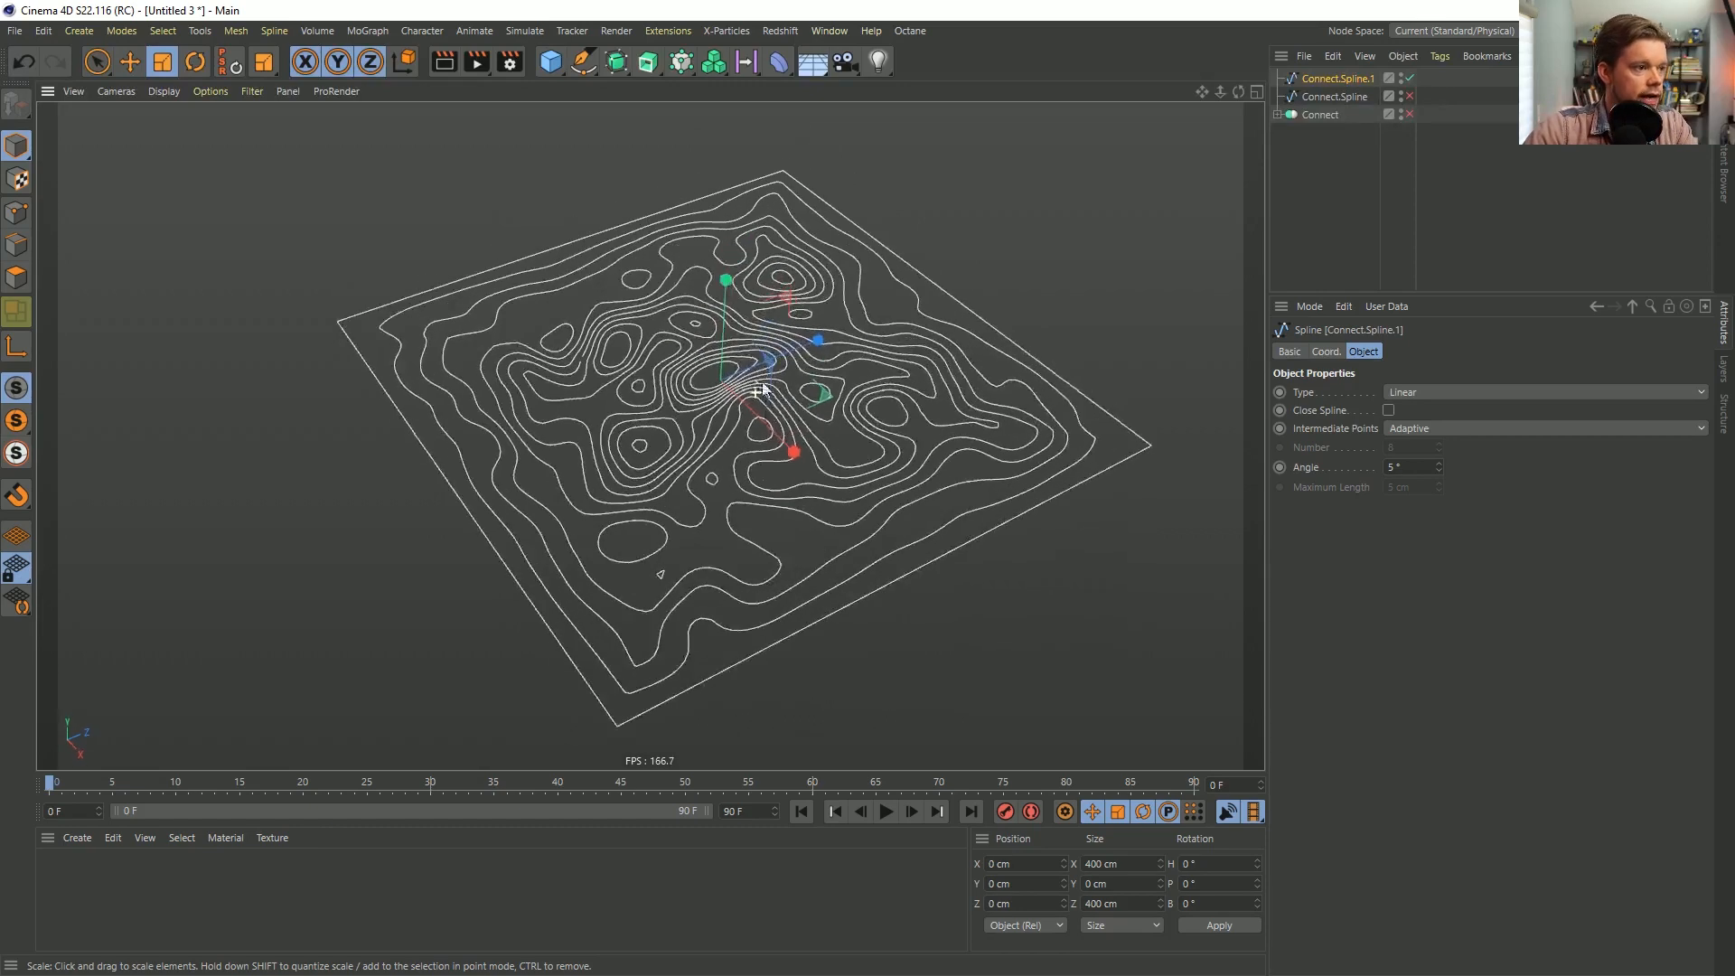
click(652, 68)
click(754, 90)
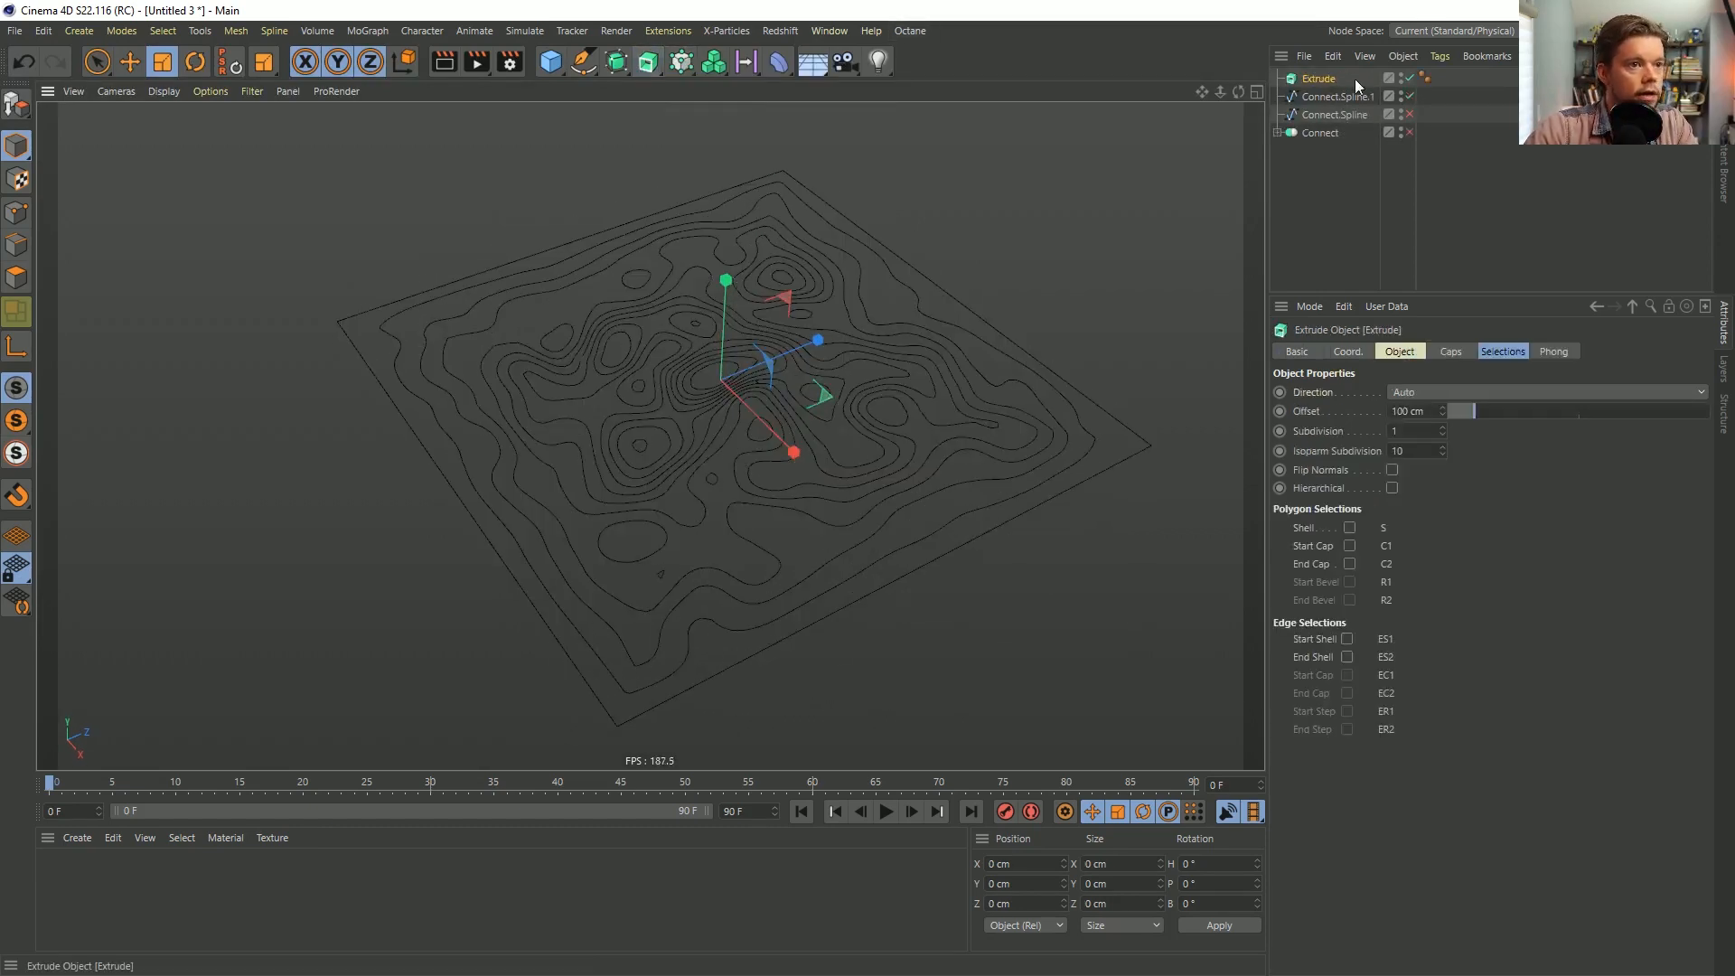
drag(1329, 81, 1322, 76)
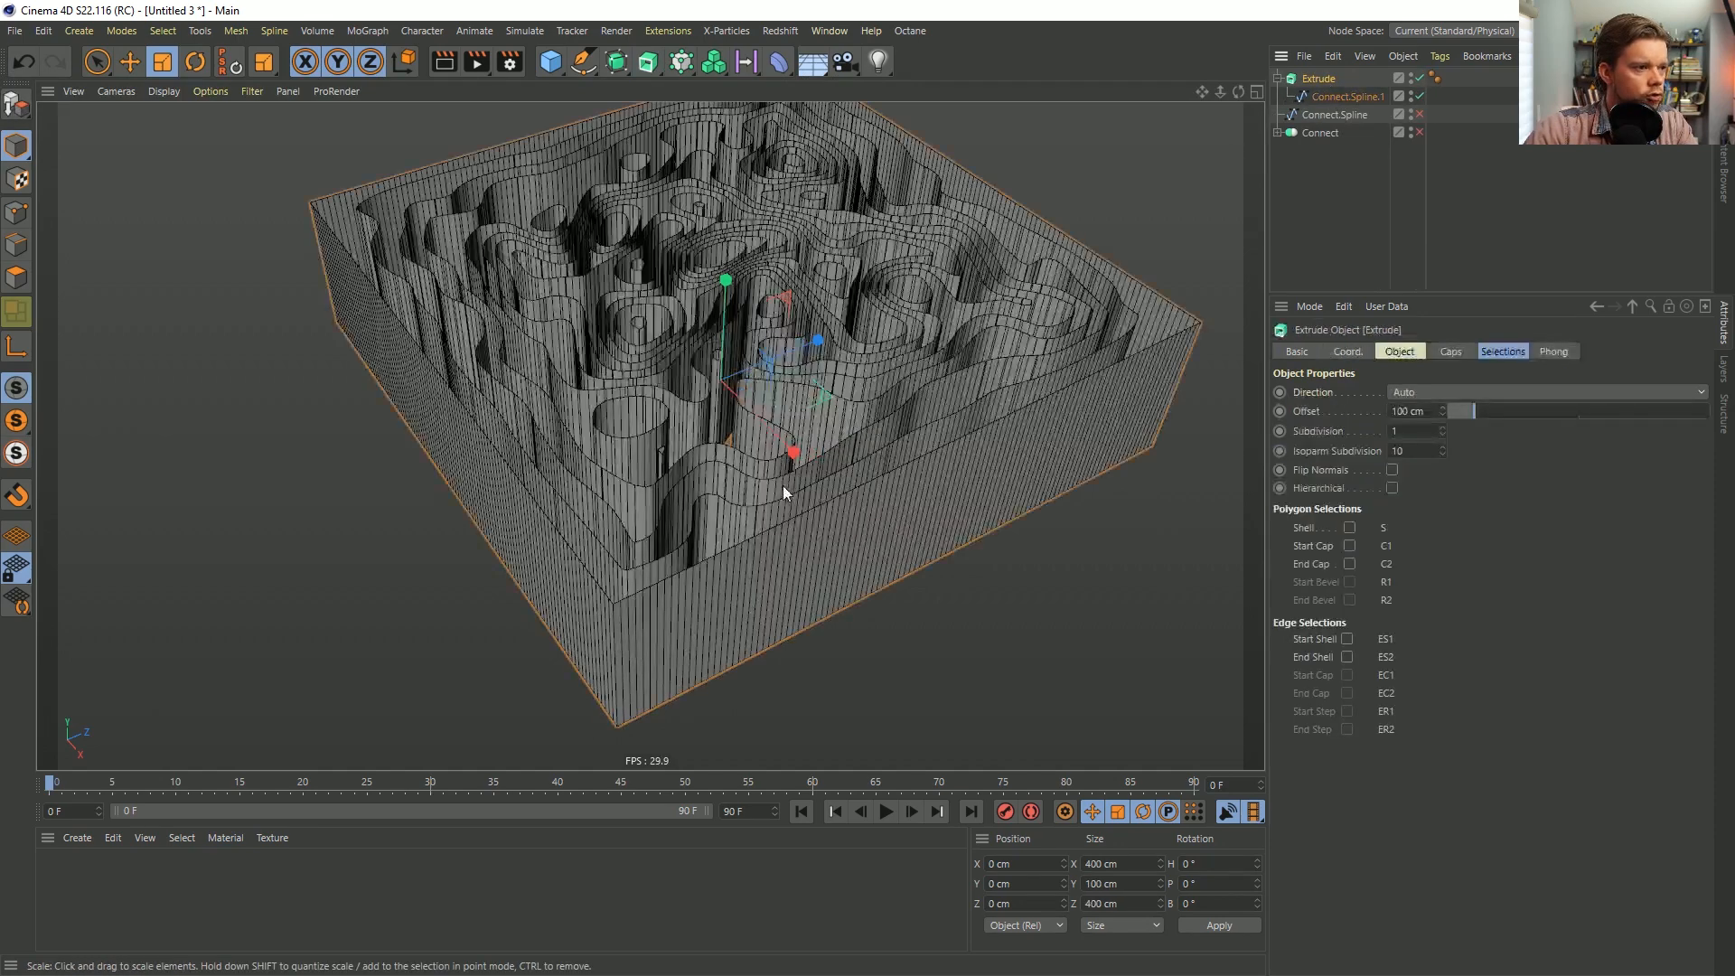
Display the viewport with Gouraud Shading without lines and enable SSAO.
key(n)
key(a)
alt+drag(783, 423, 775, 291)
click(182, 90)
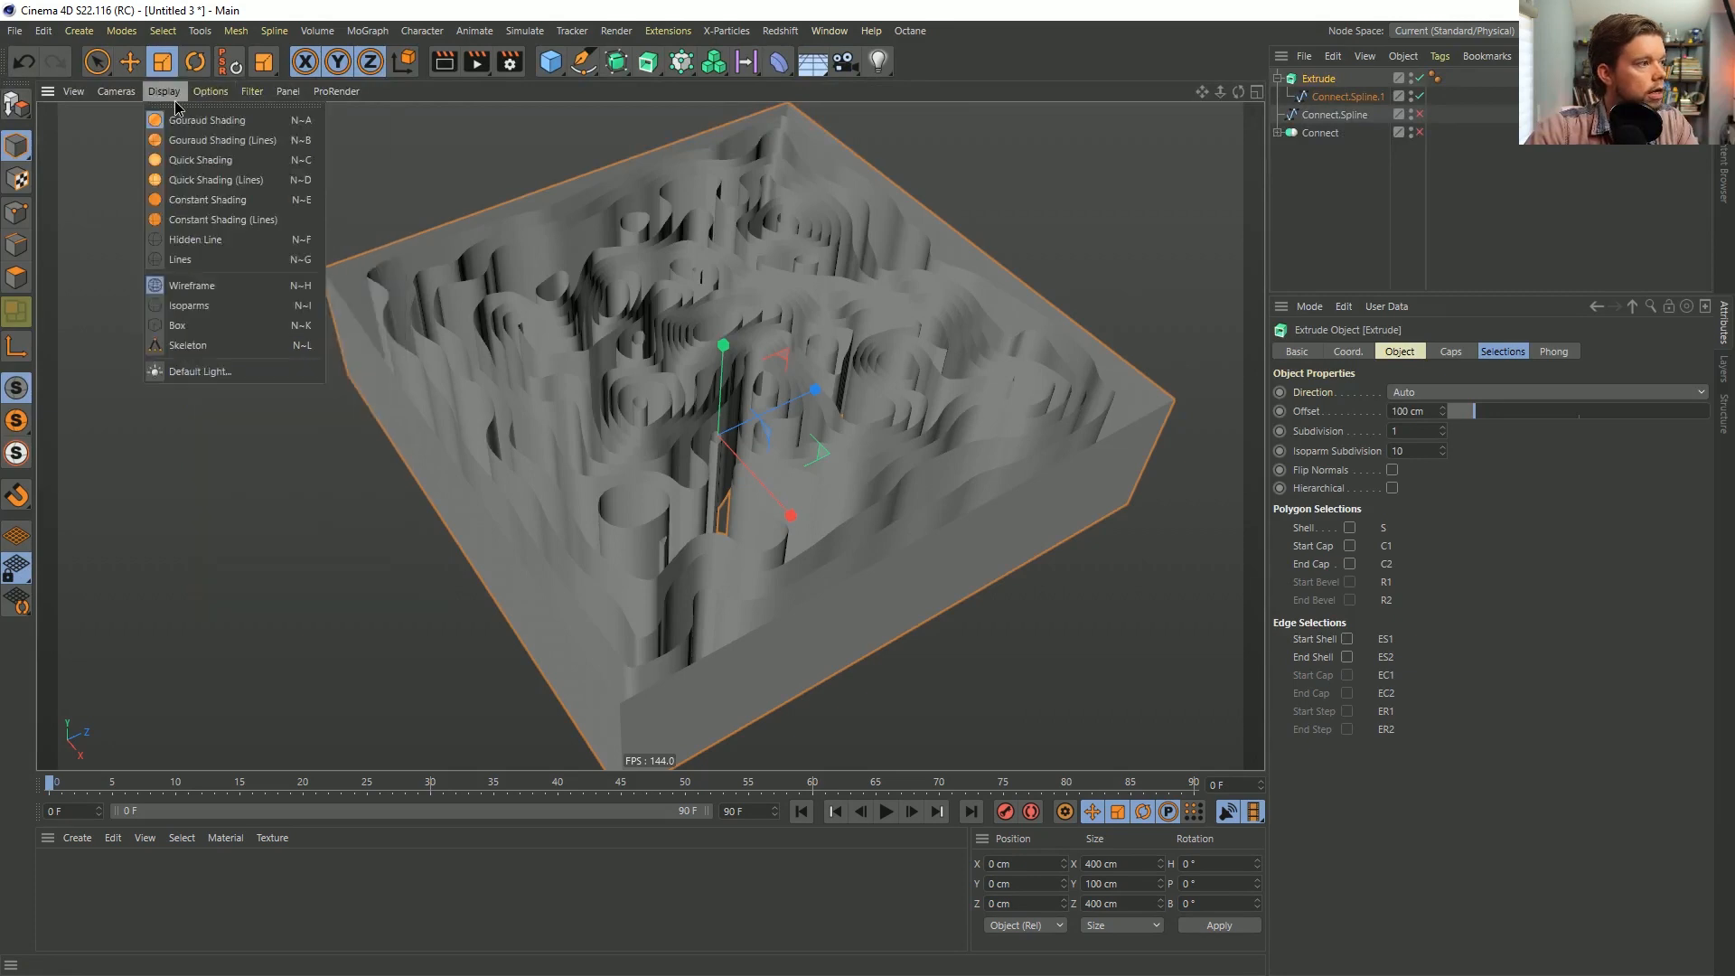
mouse_move(210, 94)
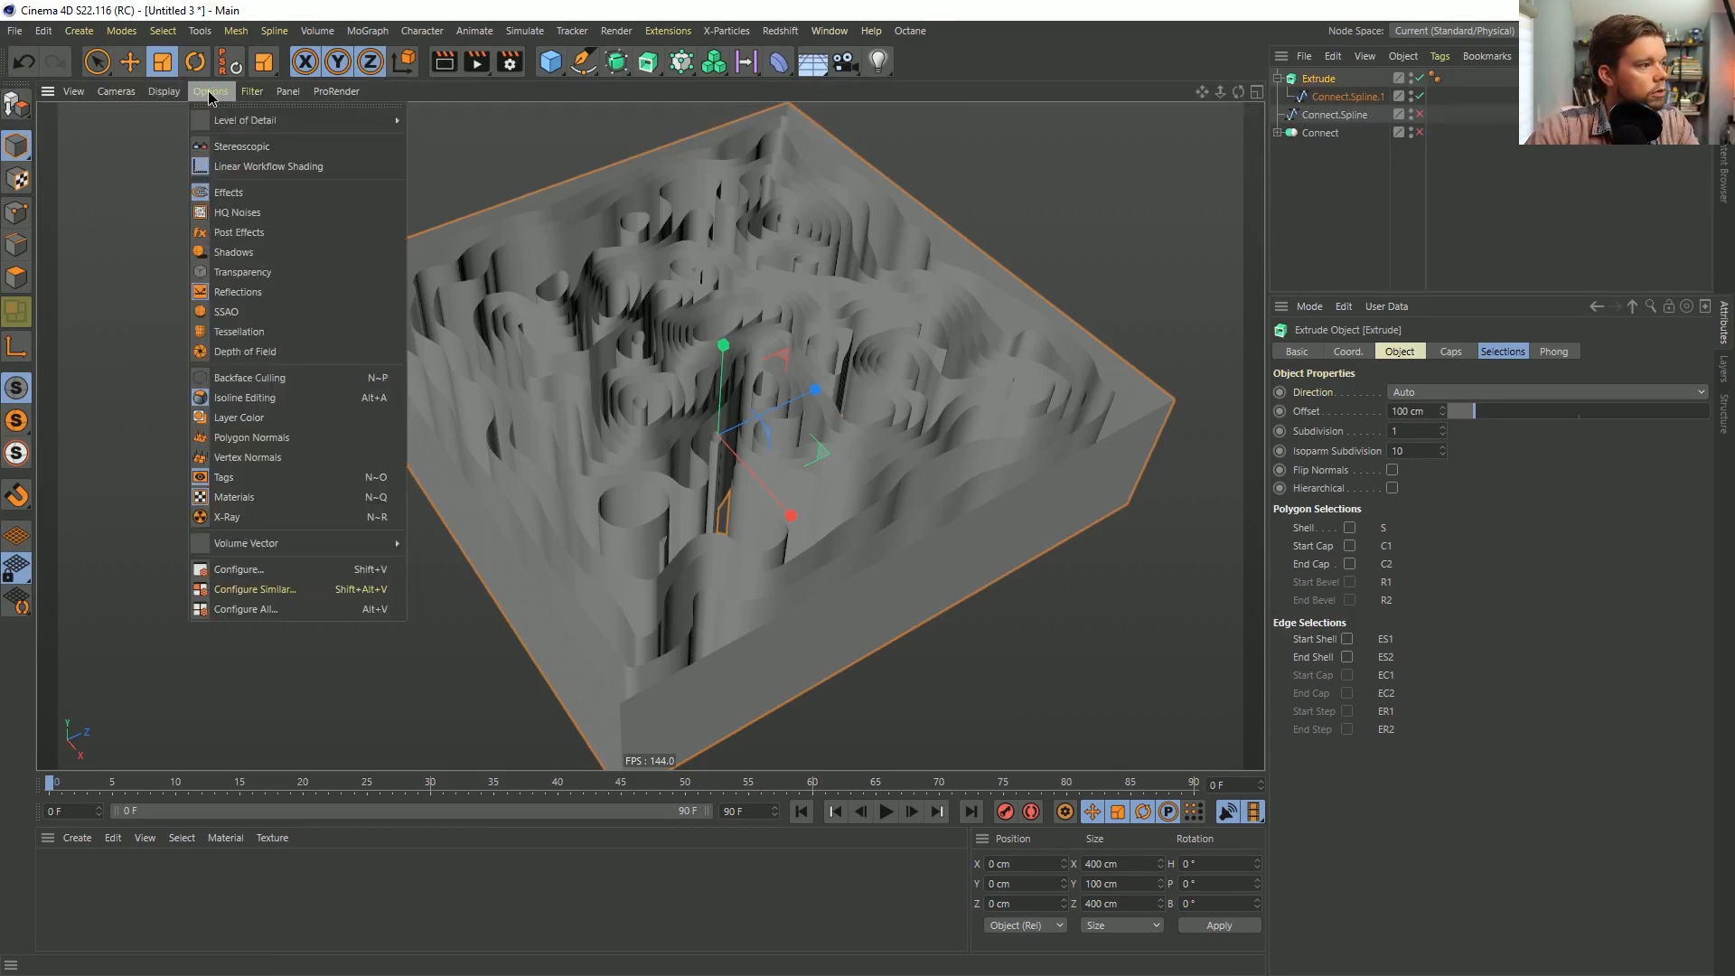
click(255, 316)
Examine the extruded contour walls from several angles and distances.
alt+drag(798, 535, 795, 503)
alt+drag(770, 396, 790, 403)
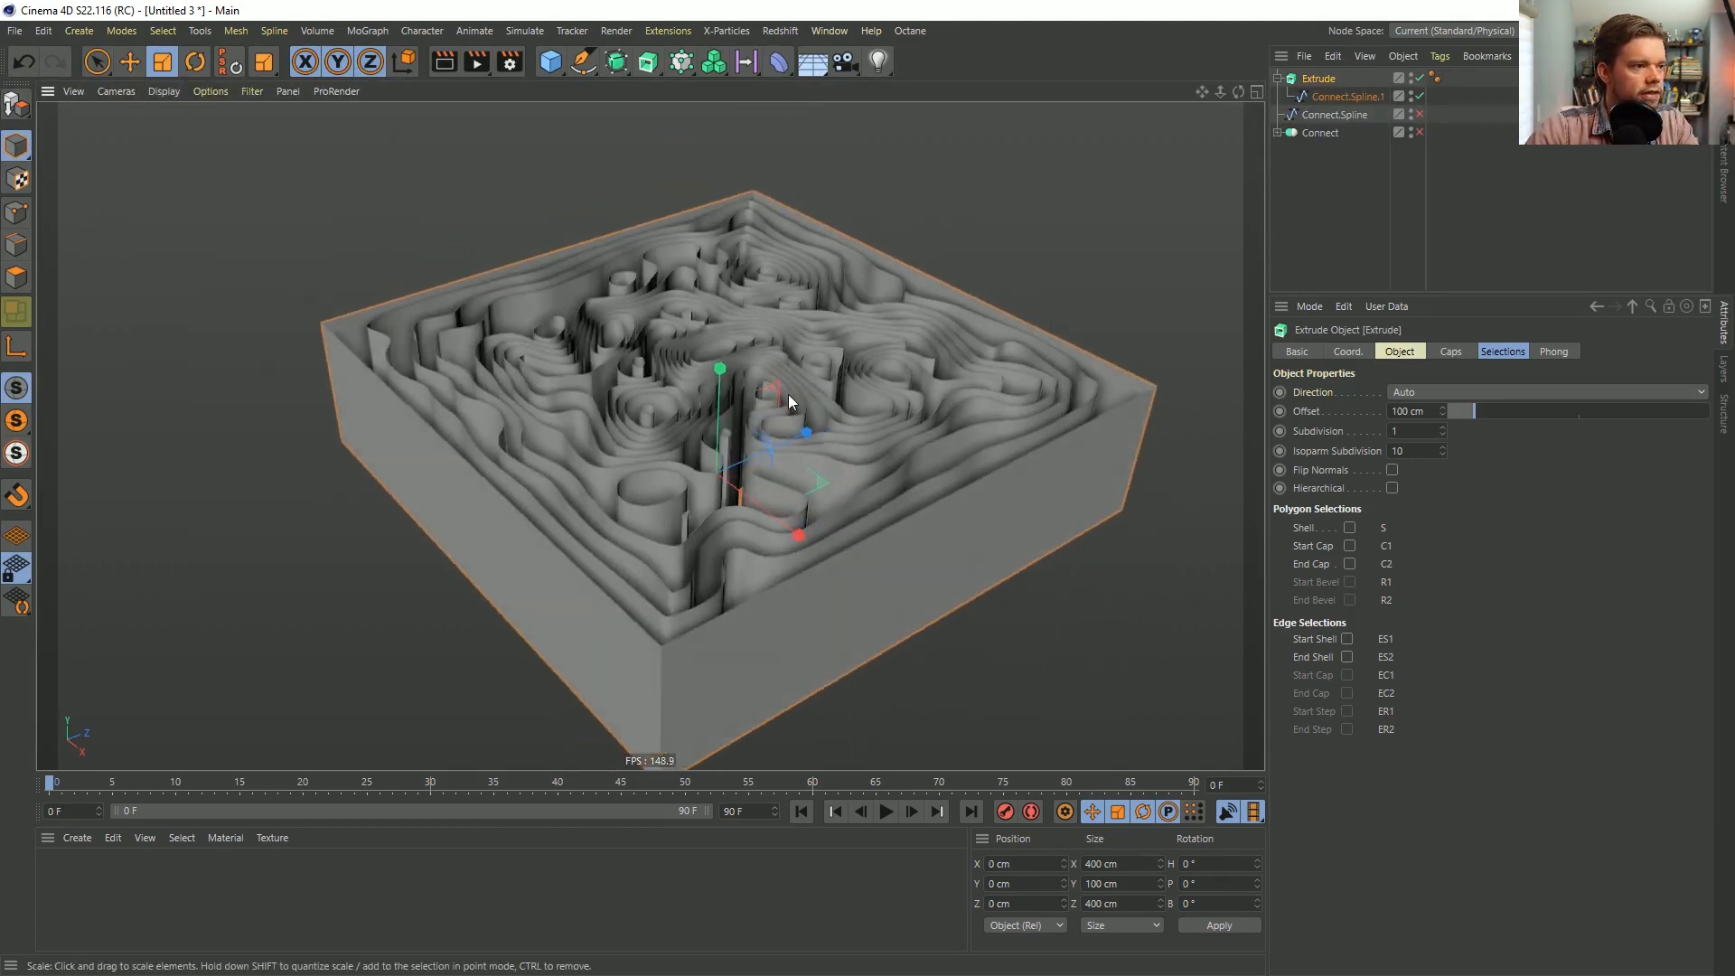
alt+middle_drag(756, 428, 727, 431)
alt+drag(703, 429, 709, 462)
alt+right_drag(709, 463, 759, 407)
alt+middle_drag(759, 407, 754, 369)
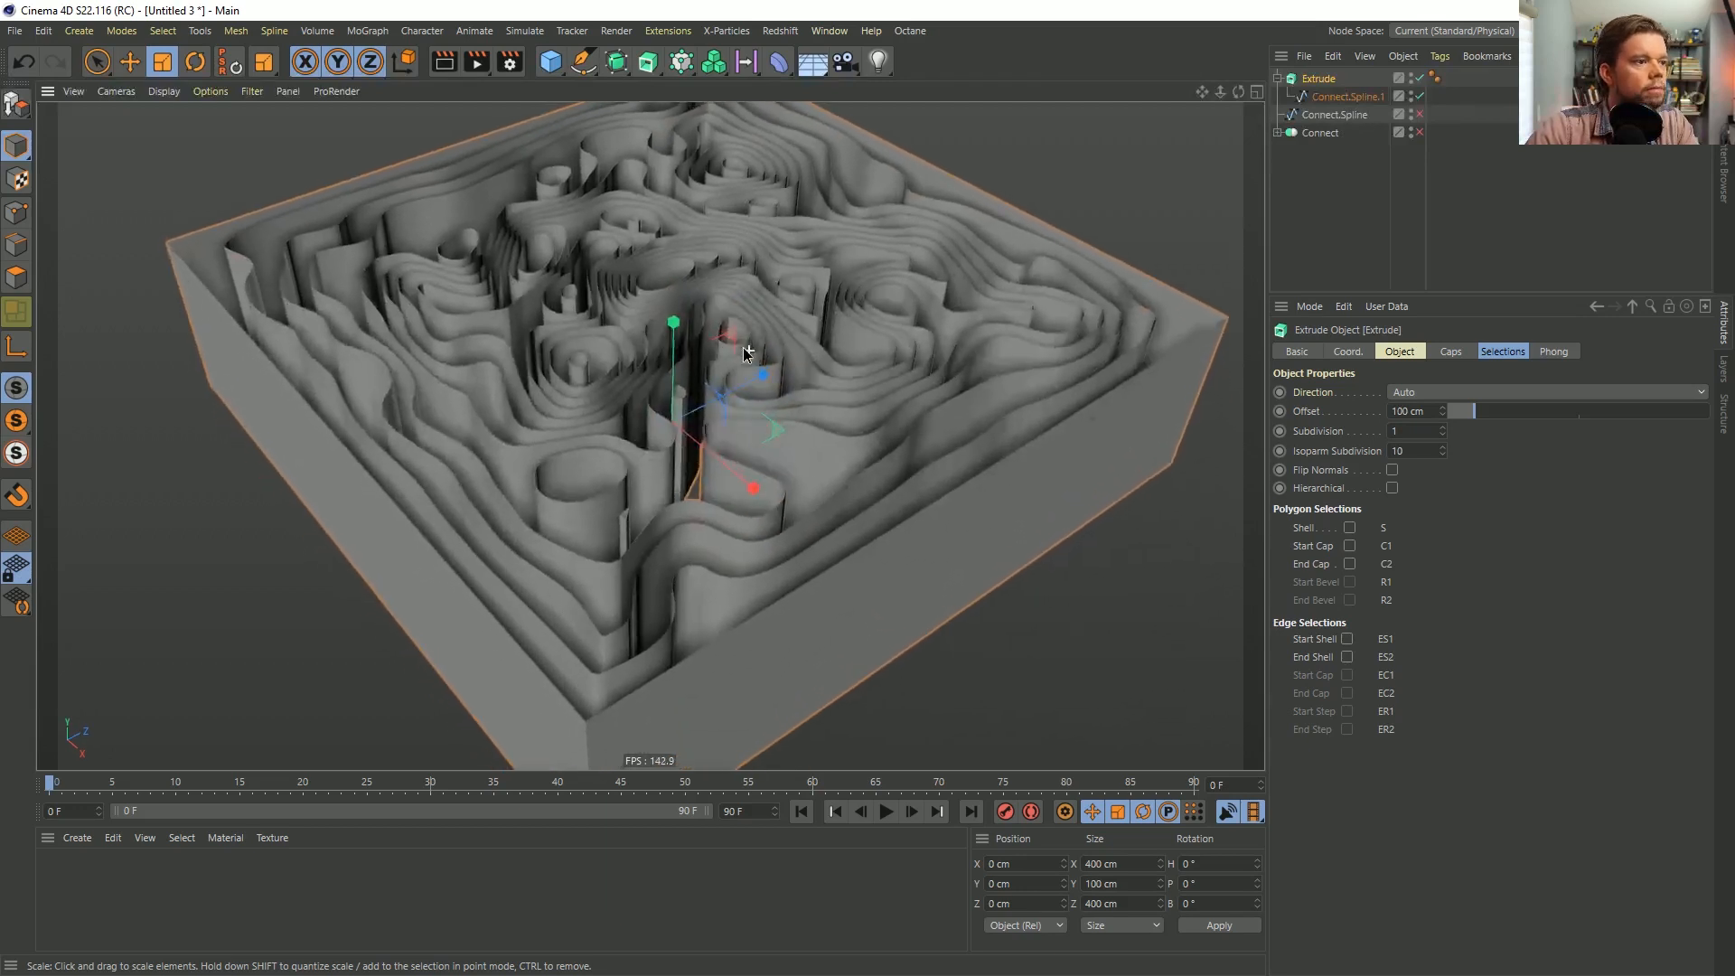
alt+drag(753, 368, 736, 342)
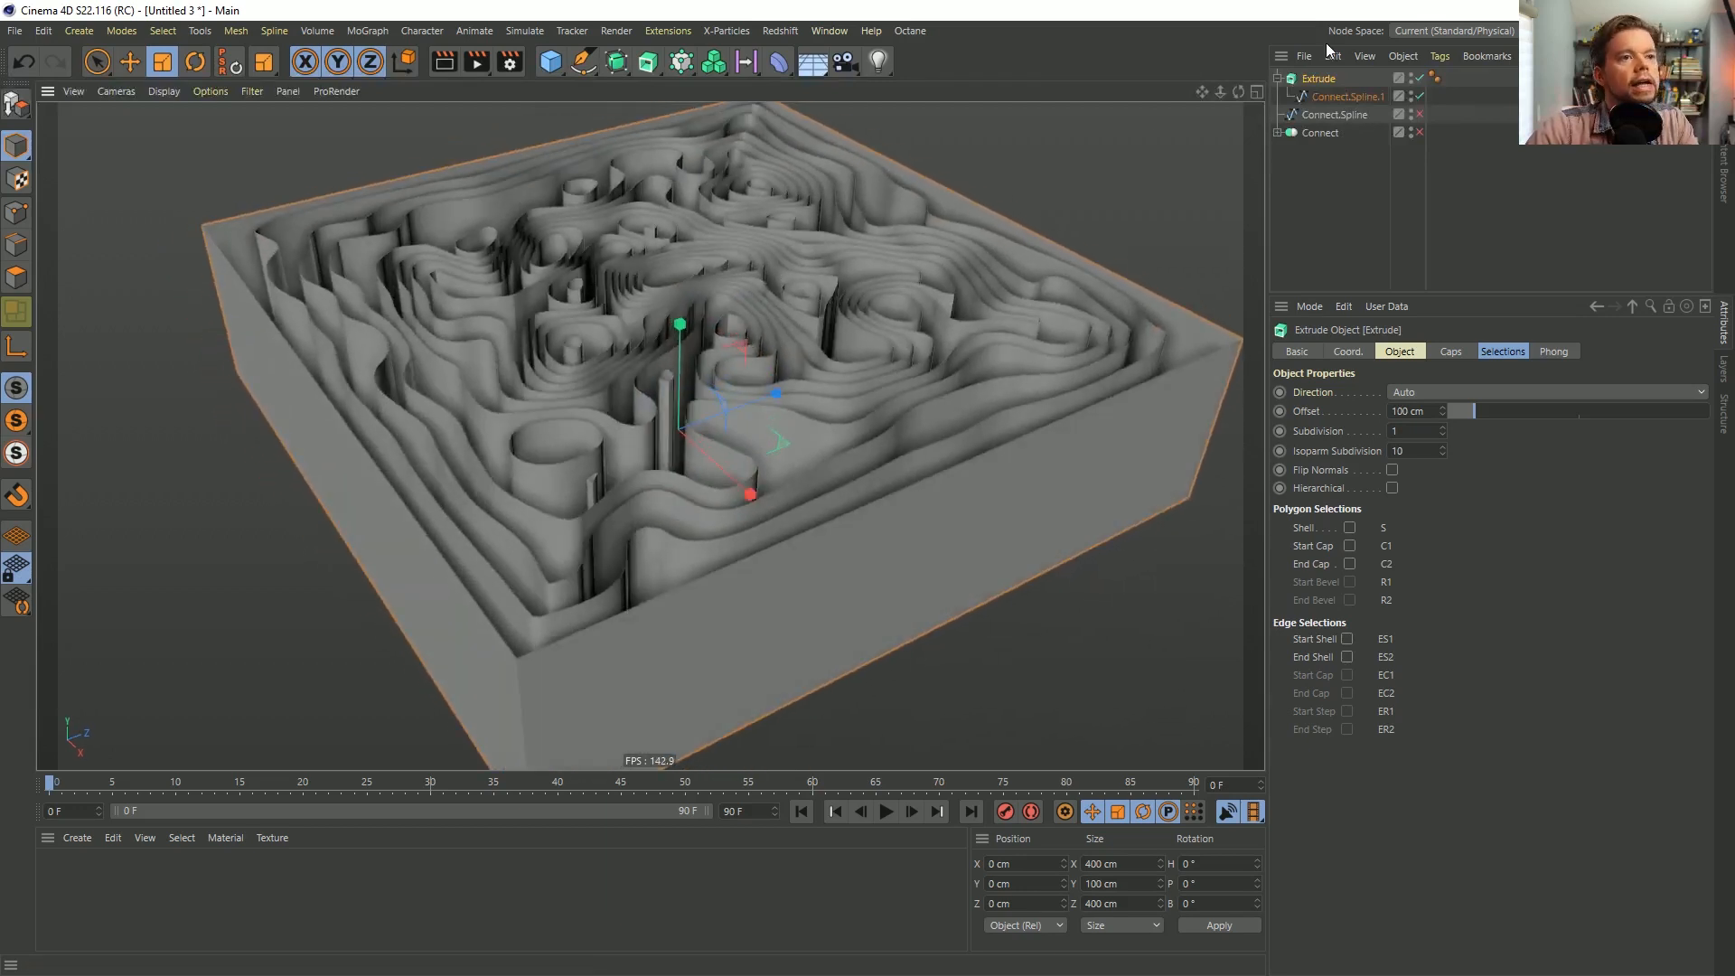
Copy the Plain effector with its Box and Random fields under the flattened spline and enable the copy.
click(1316, 97)
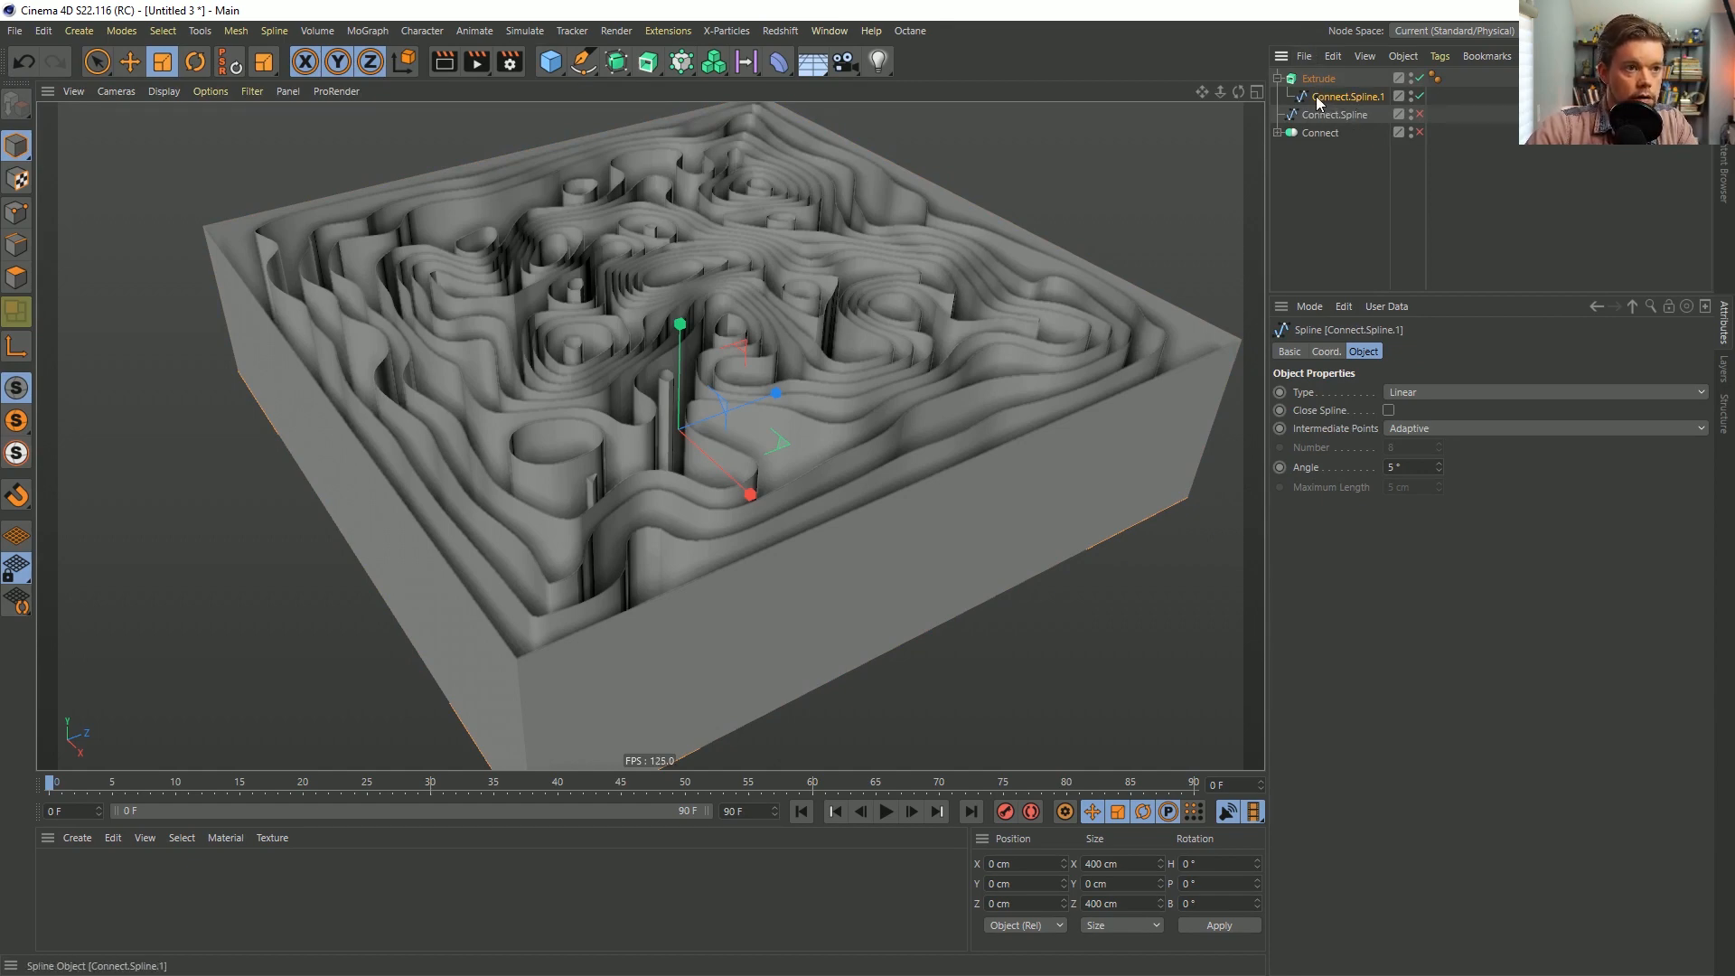
click(1276, 134)
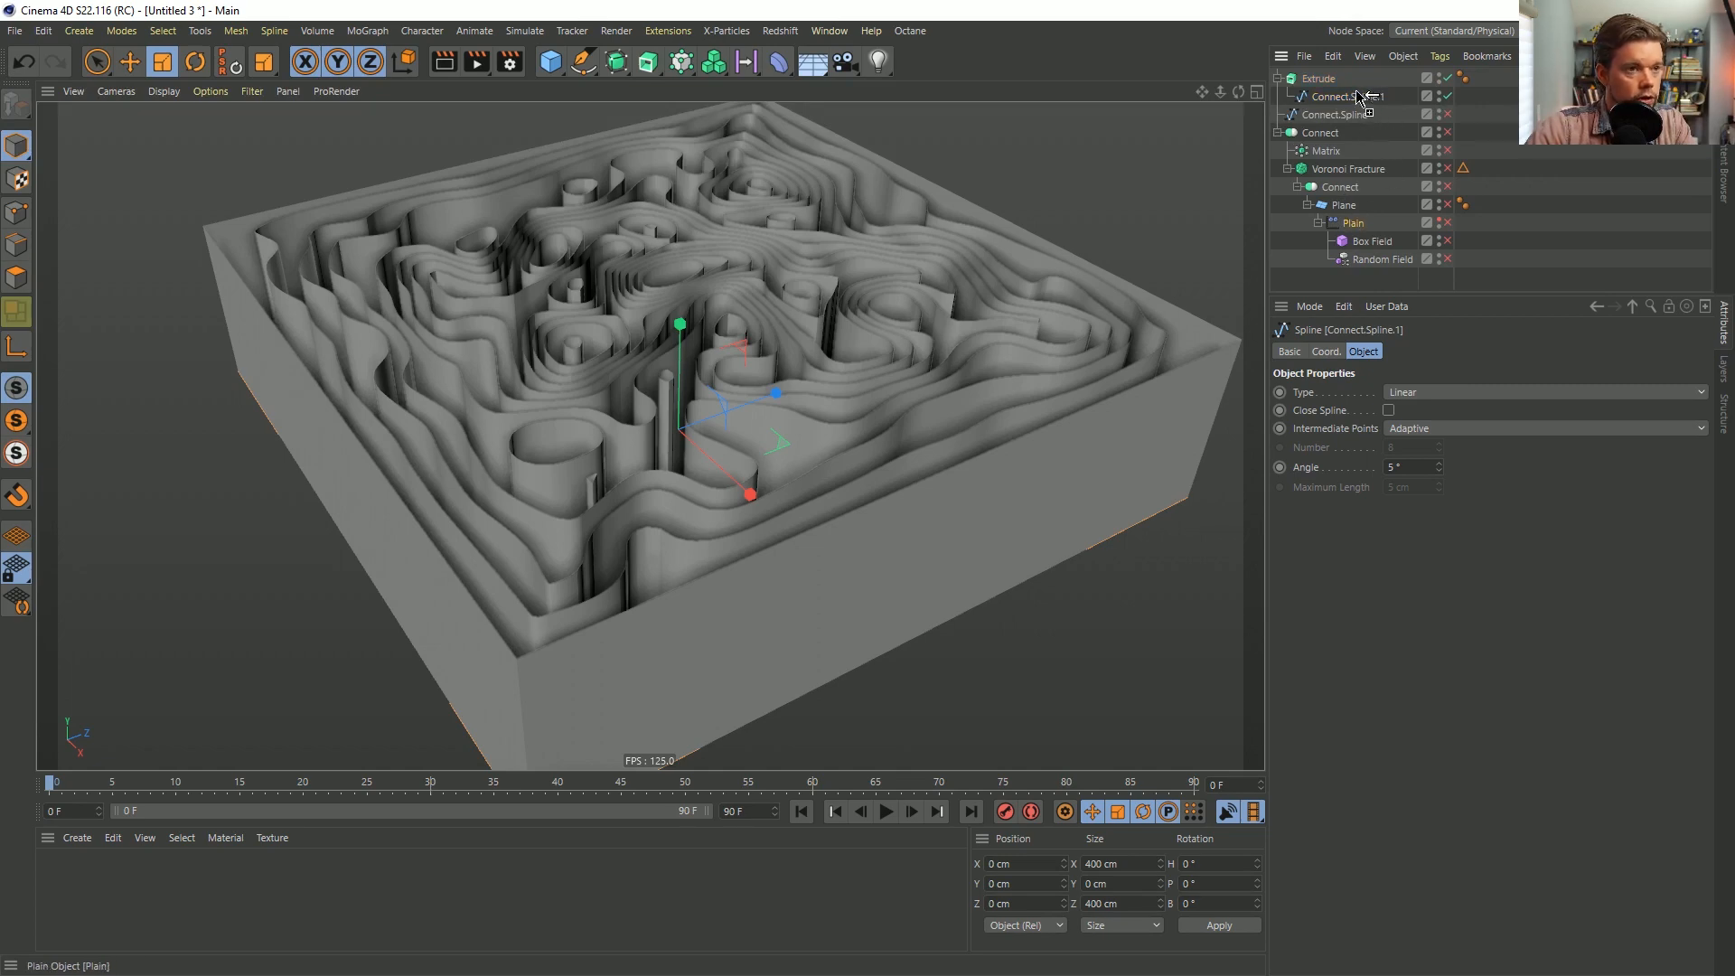
ctrl+drag(1351, 98, 1355, 97)
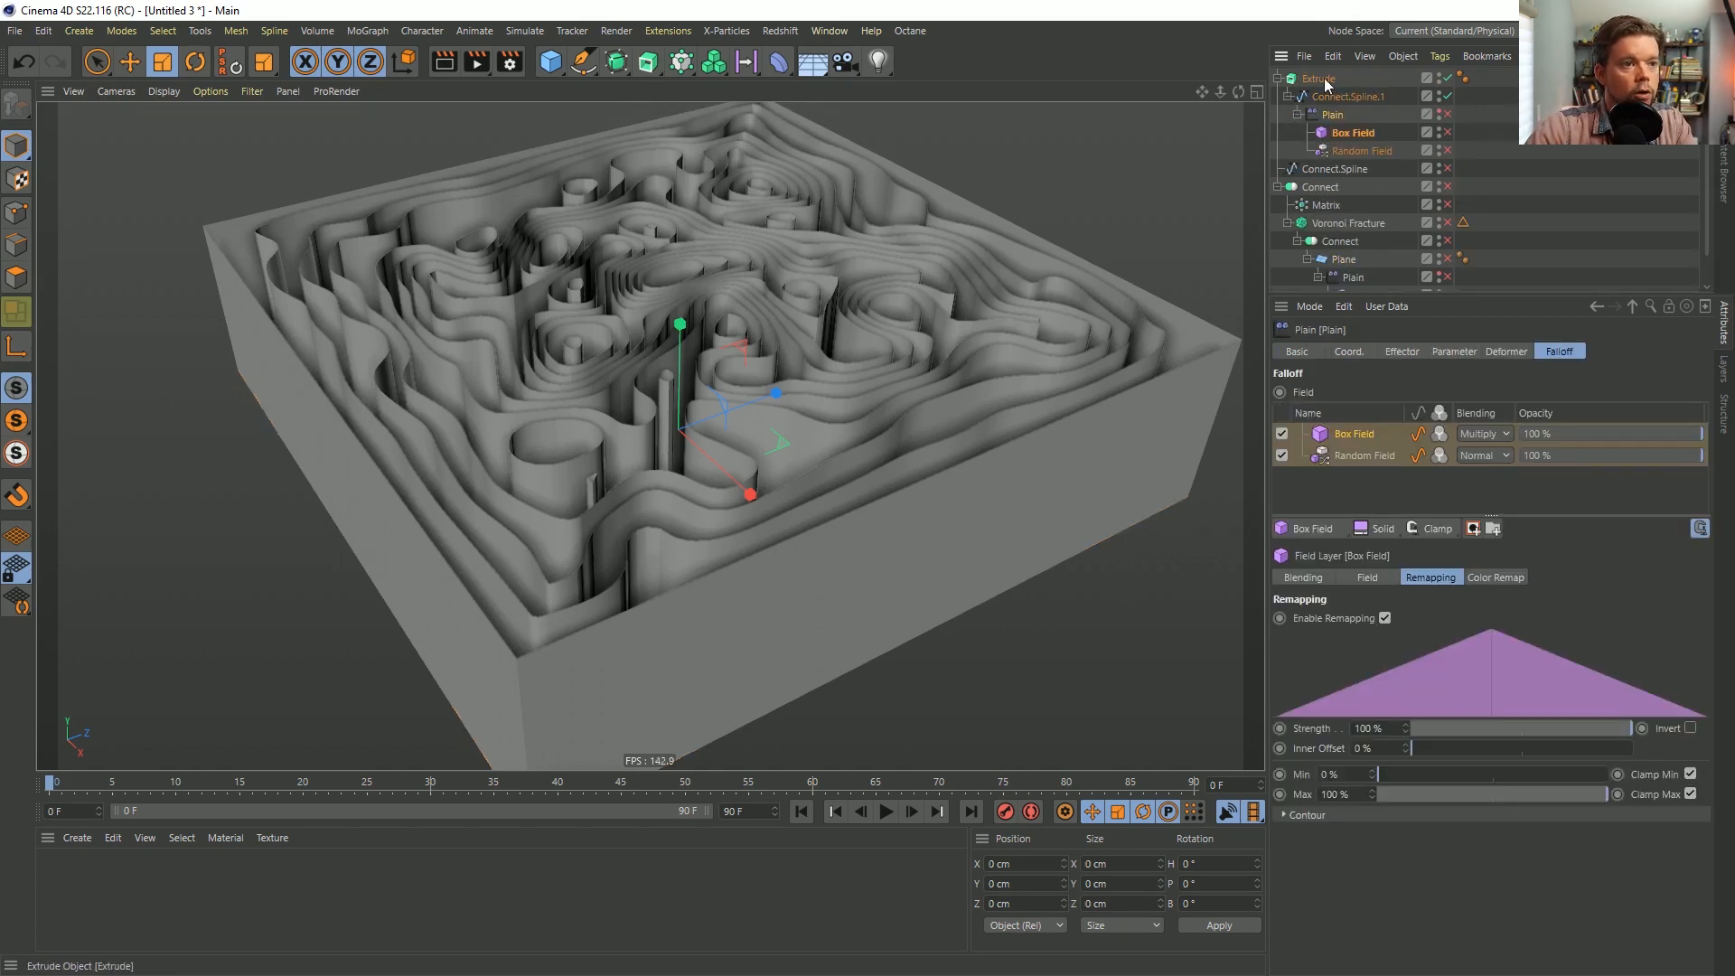
ctrl+click(1446, 114)
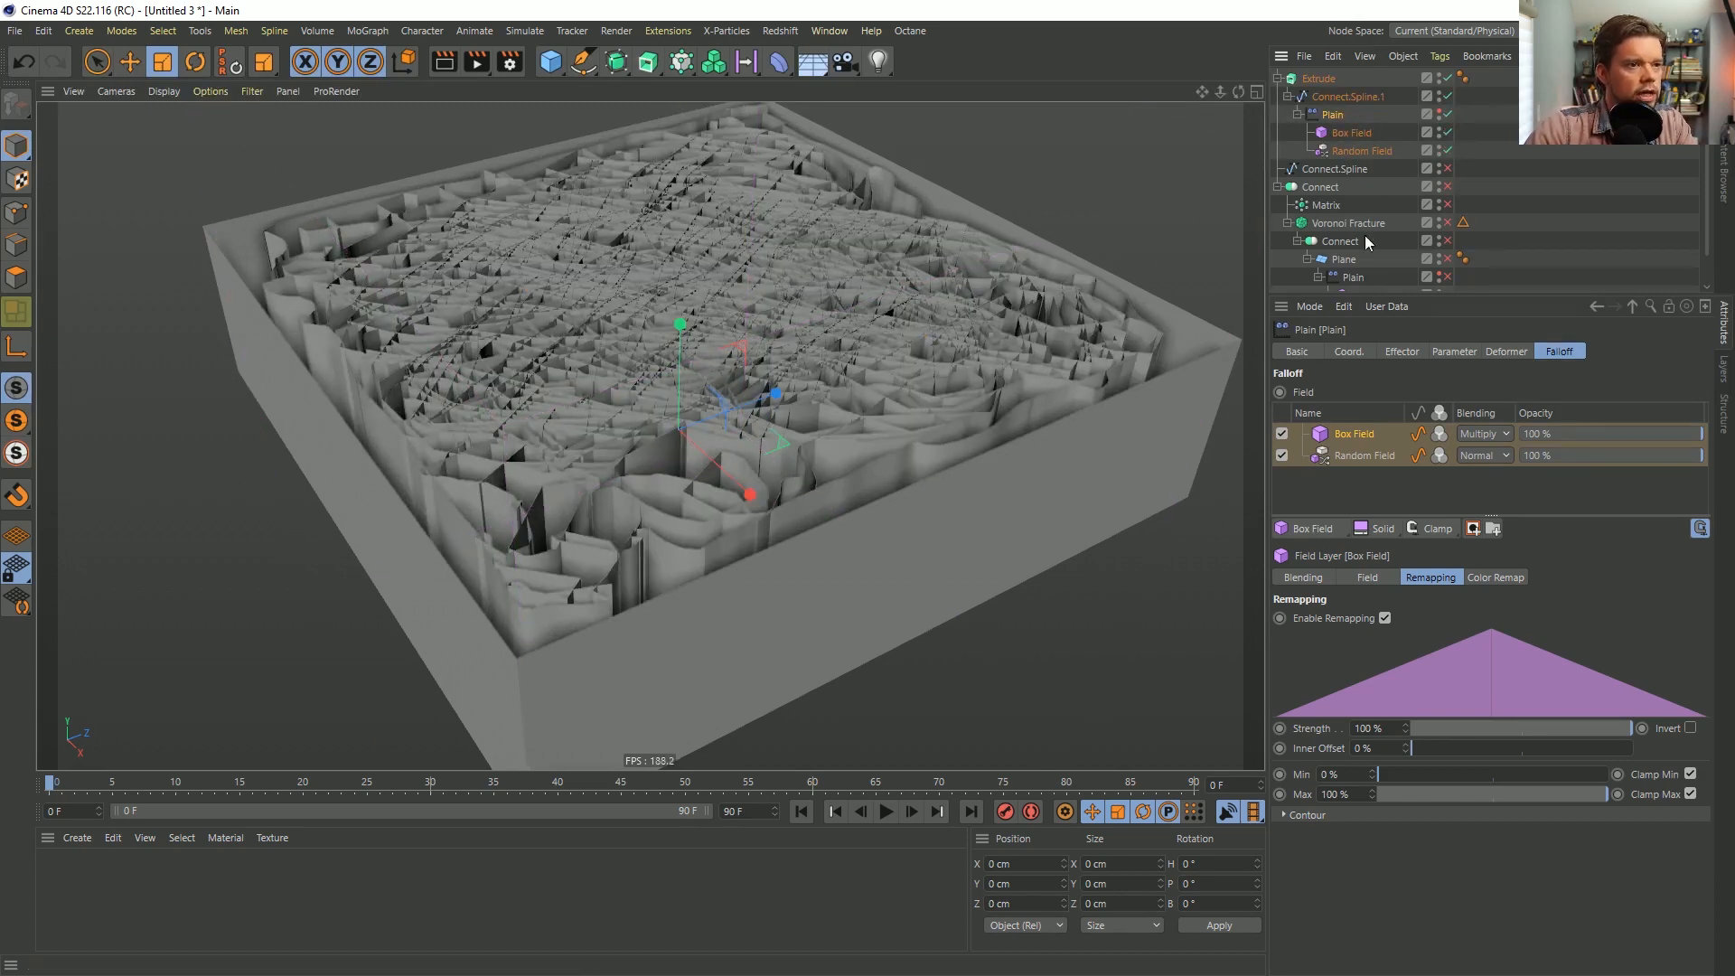
Set the copied Plain effector's transform space to Effector, try another transform mode and undo that mode change.
click(1278, 186)
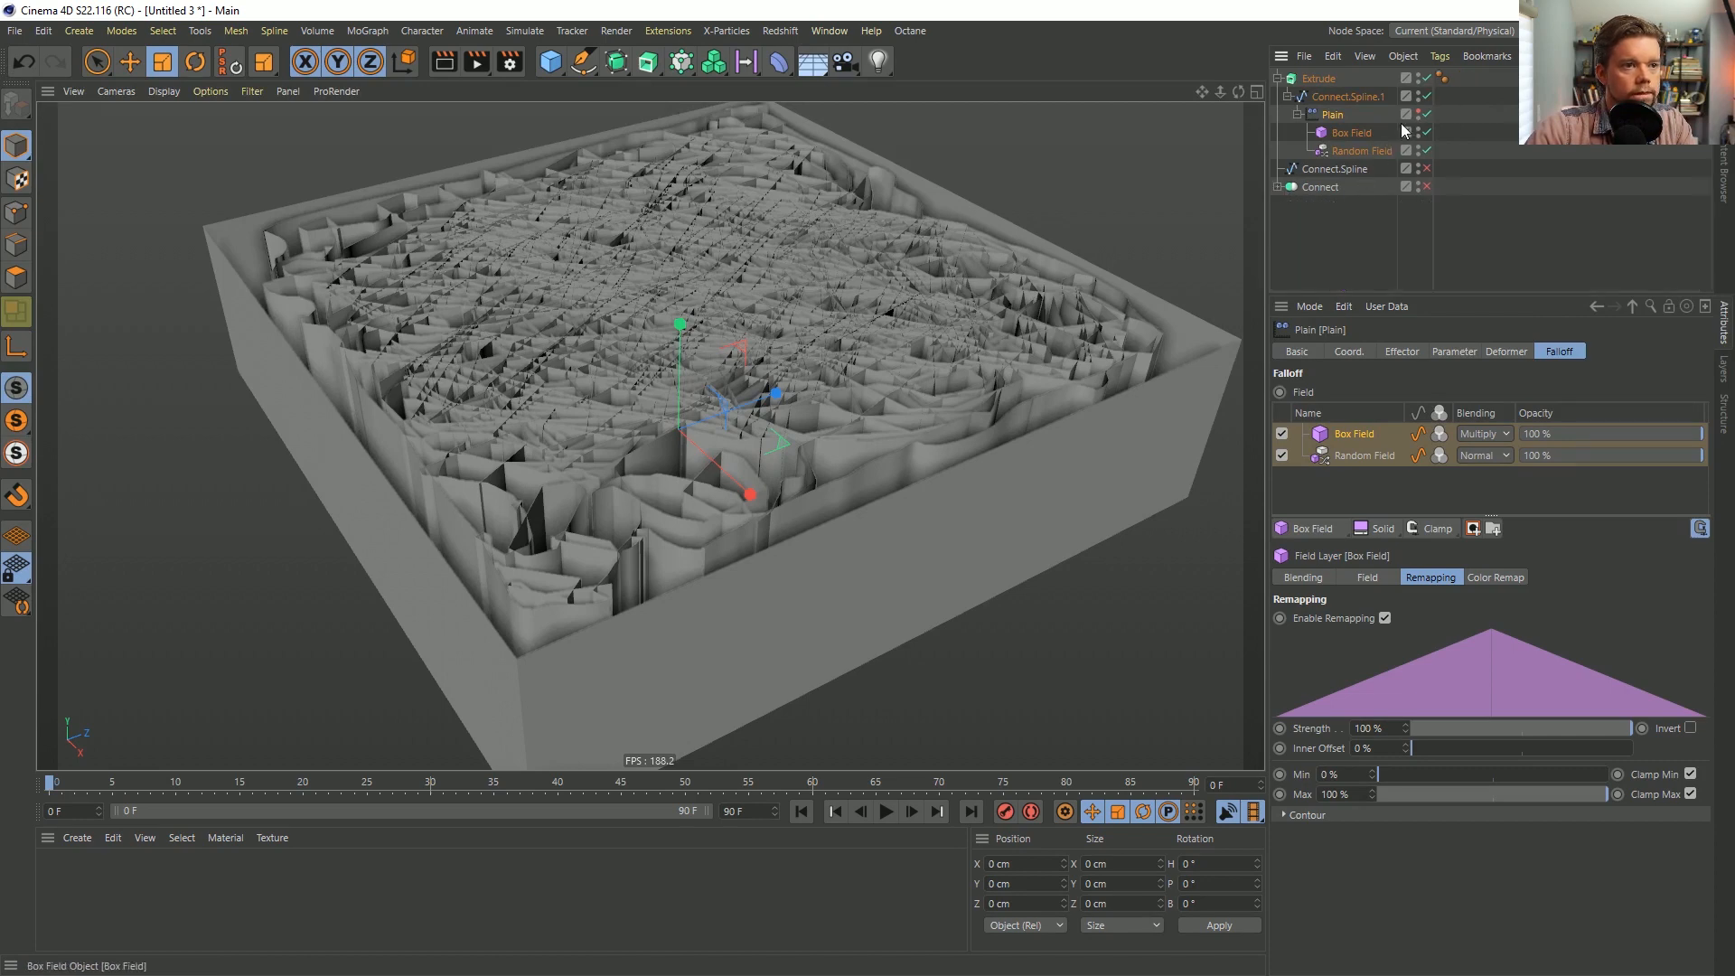
click(1402, 351)
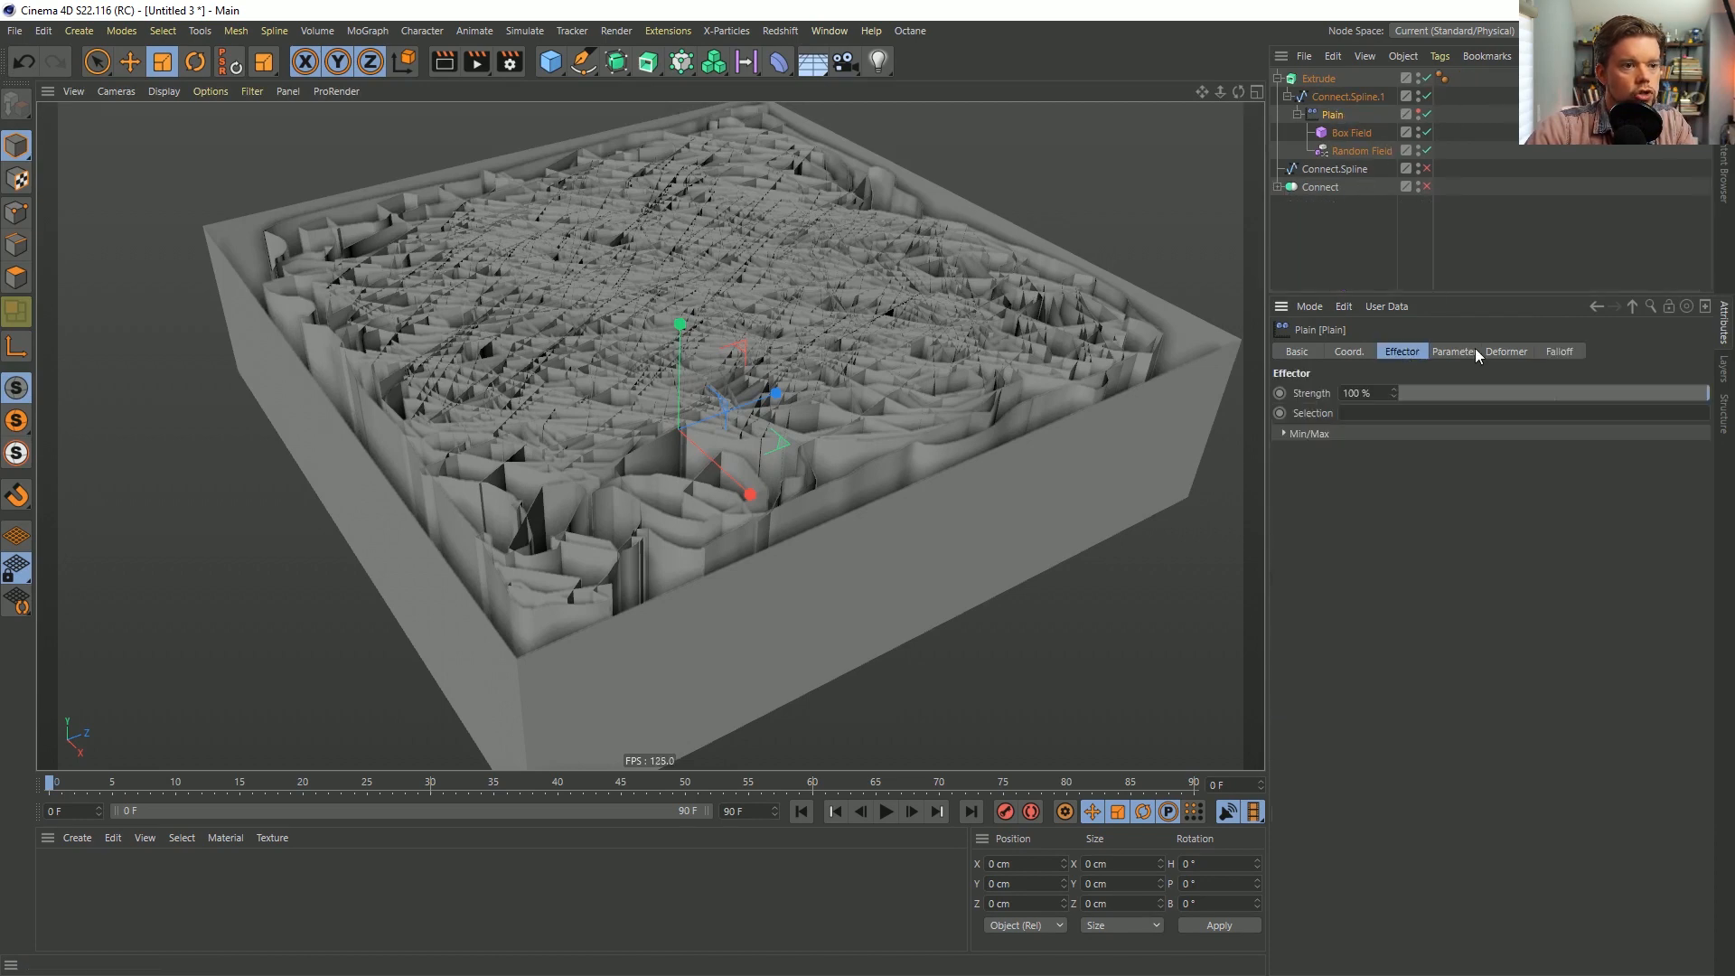
click(1455, 351)
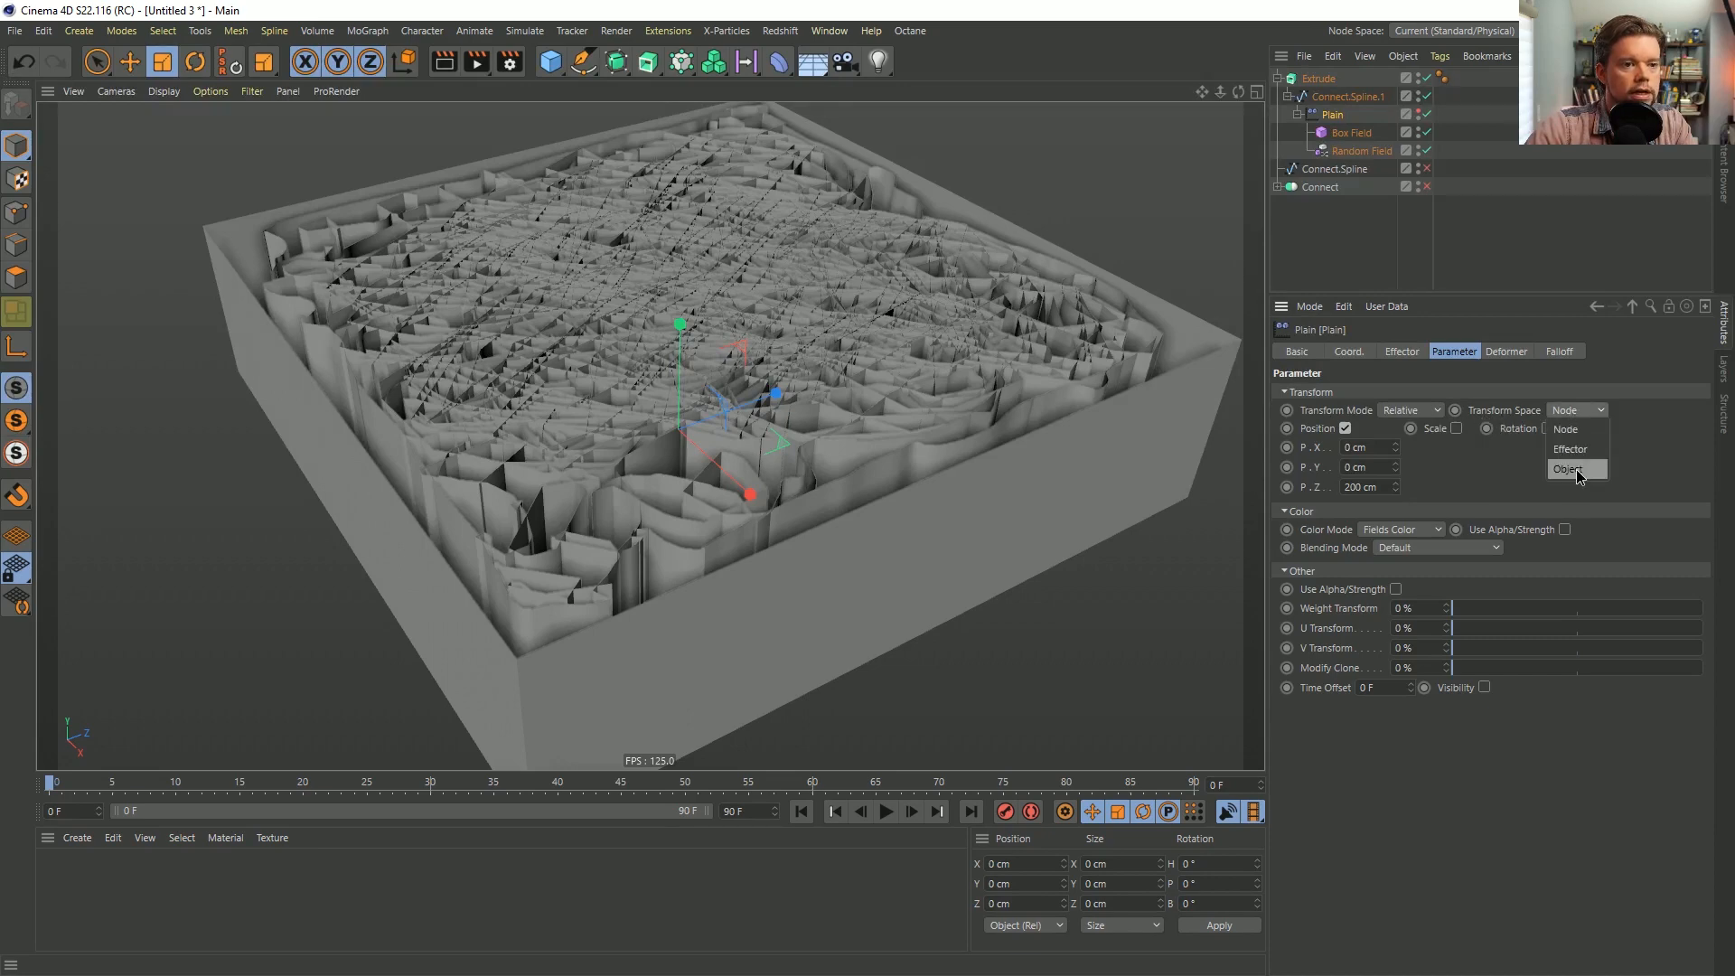
mouse_move(811, 359)
alt+mouse_down()
mouse_move(795, 293)
mouse_move(840, 352)
alt+mouse_up()
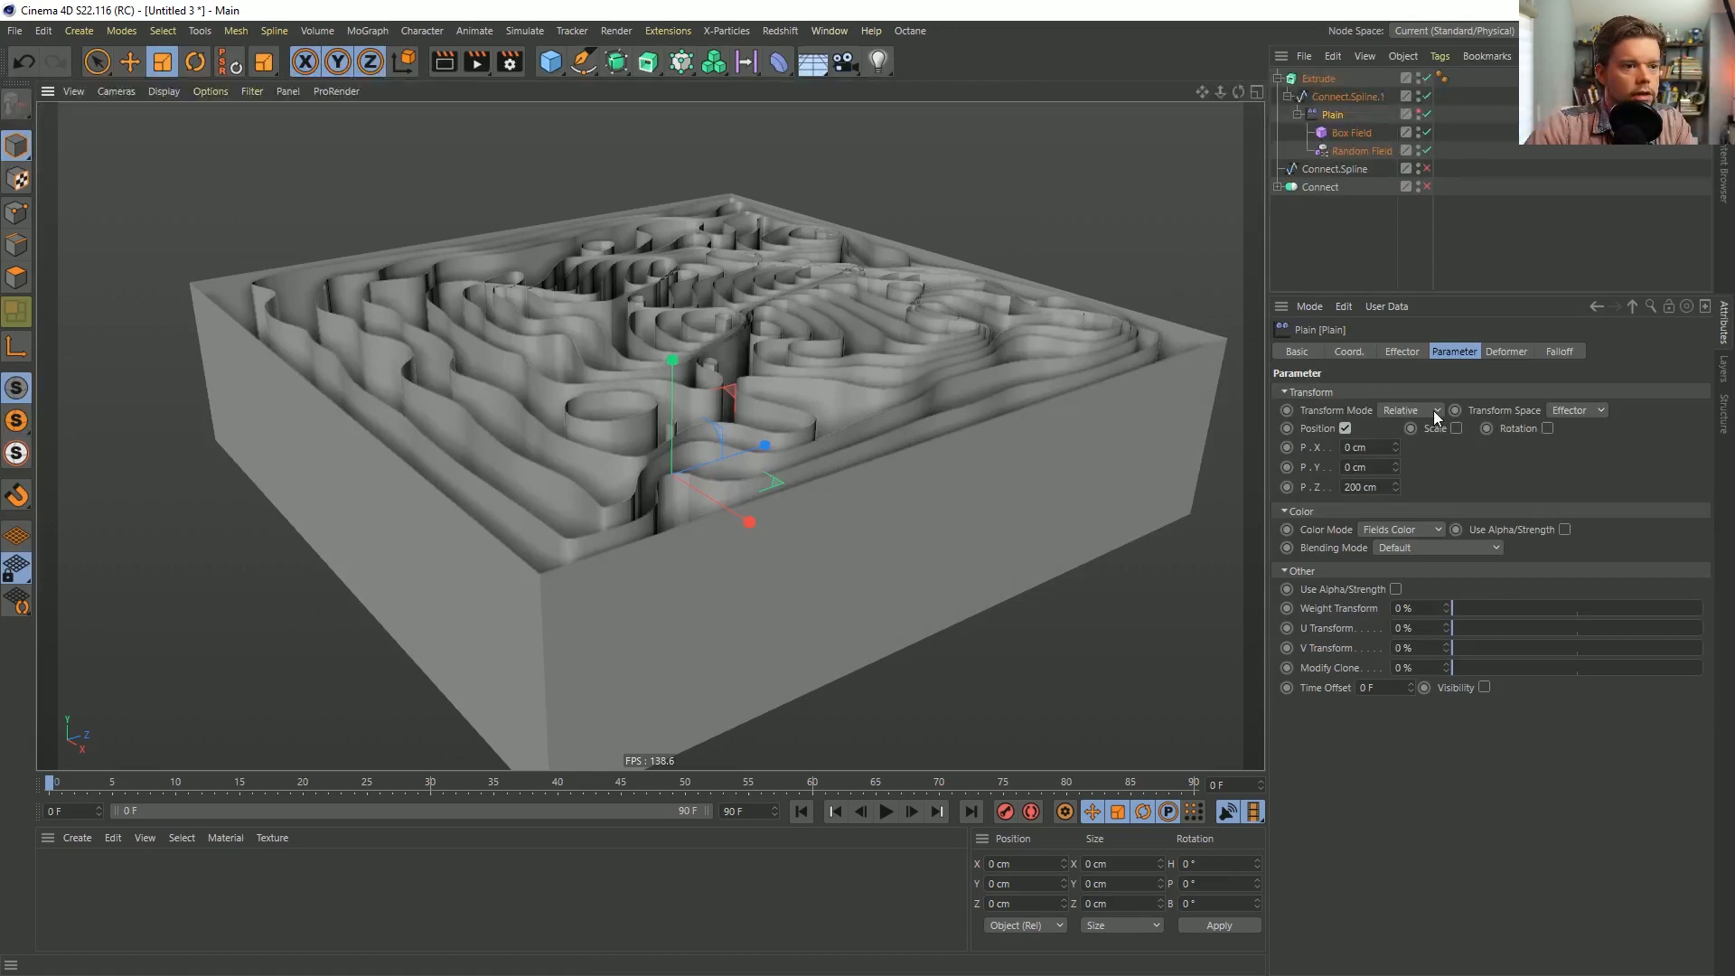
click(1415, 450)
key(ctrl+z)
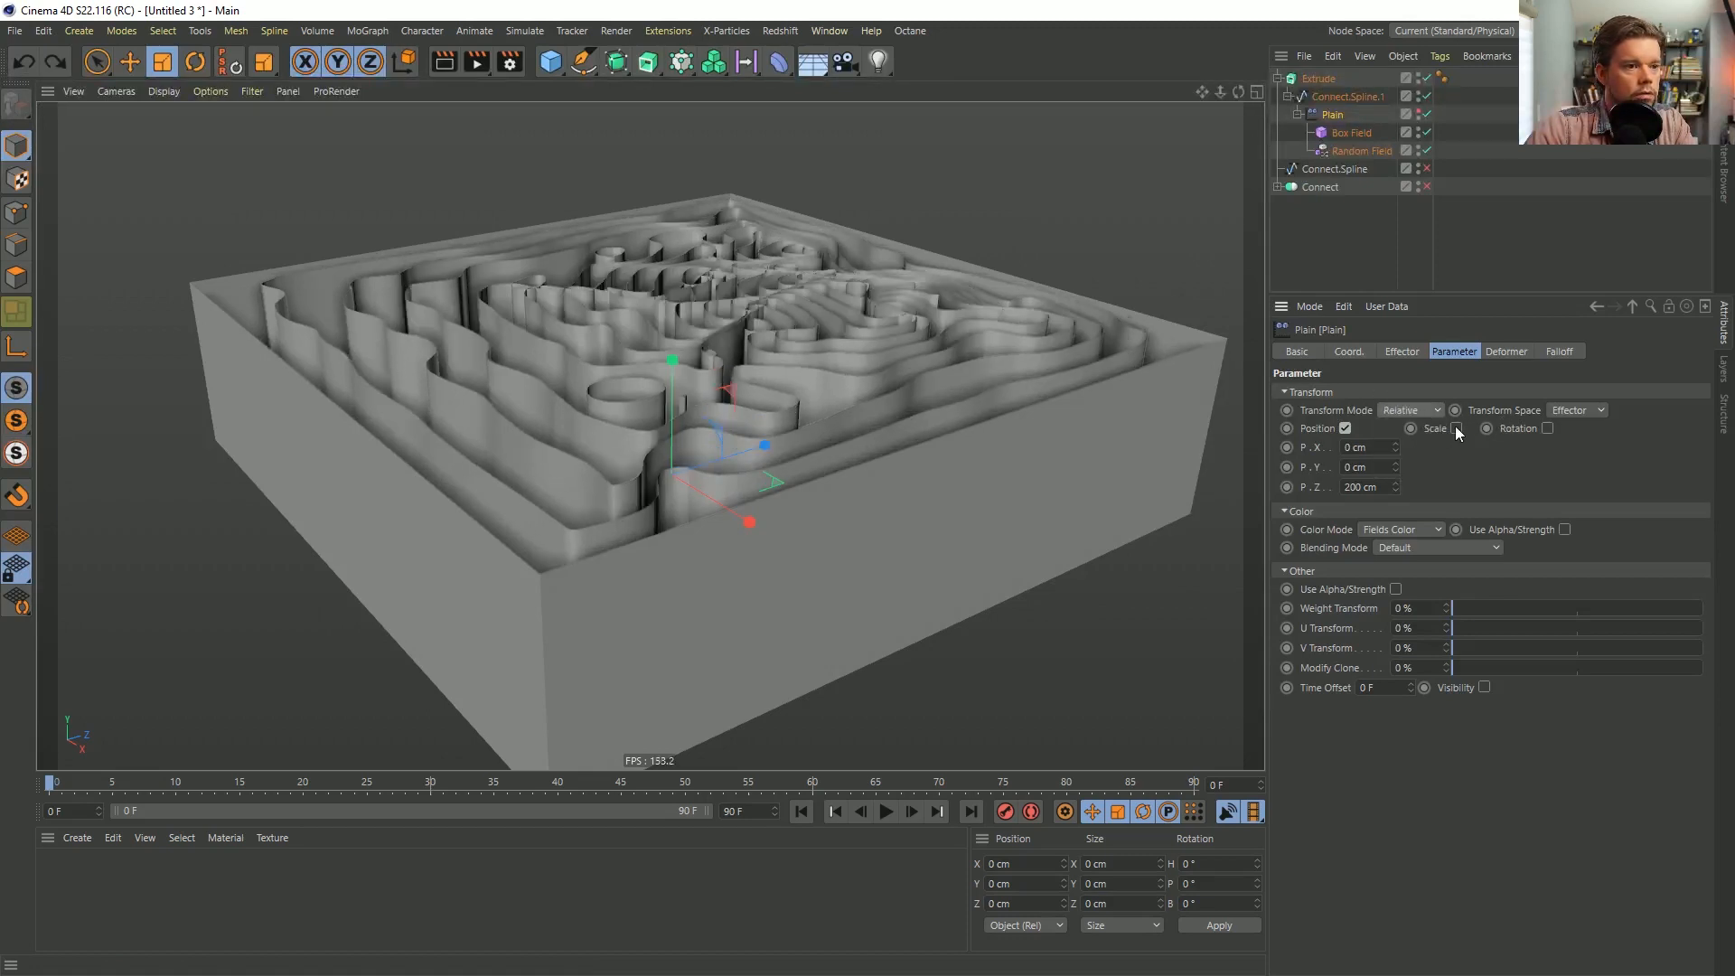
Set the copied Plain effector's position displacement to 200 cm in Y and 0 cm in Z.
drag(1396, 487, 1395, 534)
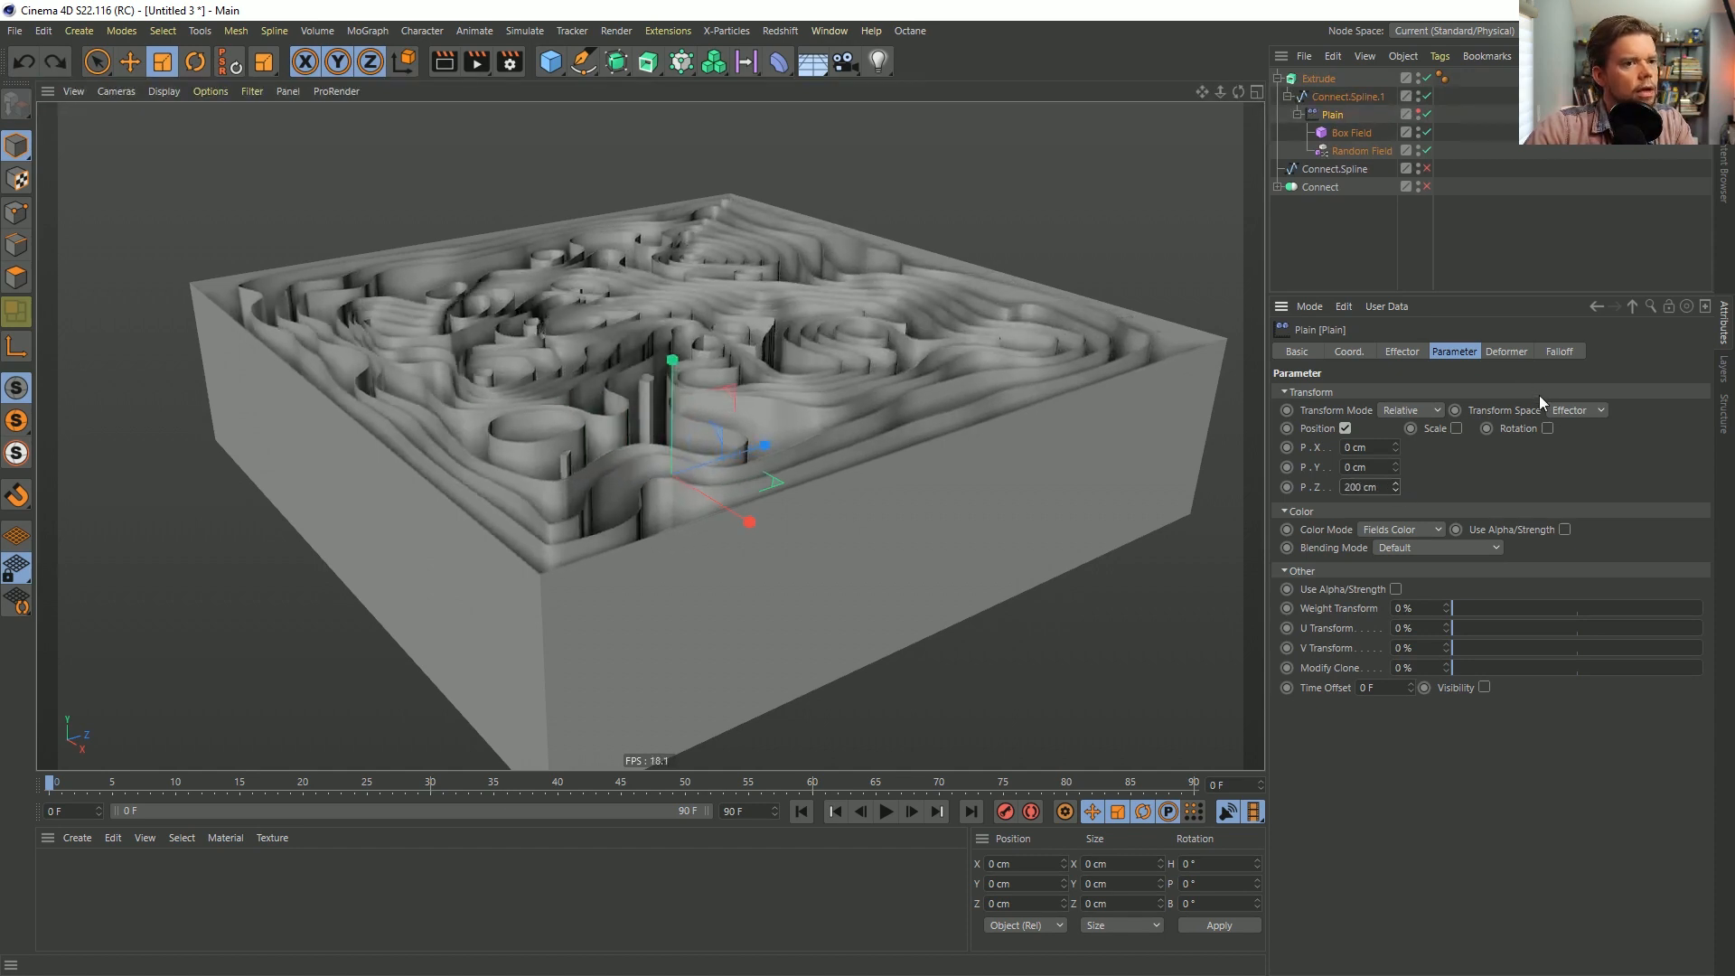
click(1381, 466)
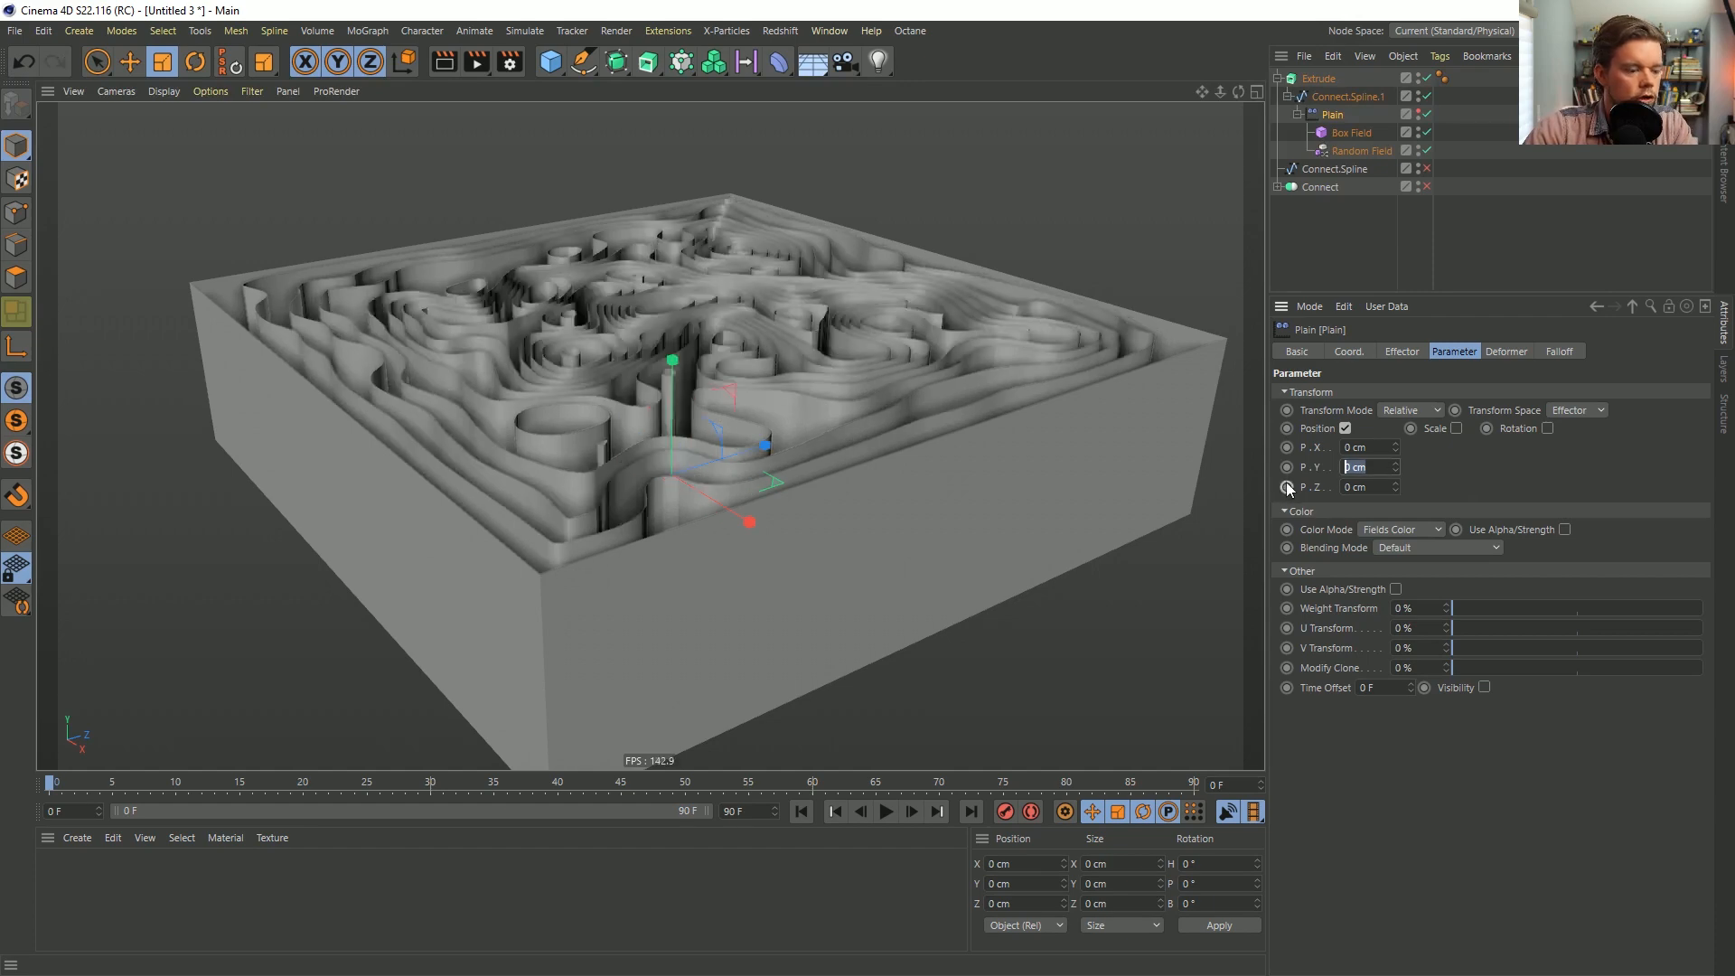
text(200)
key(Return)
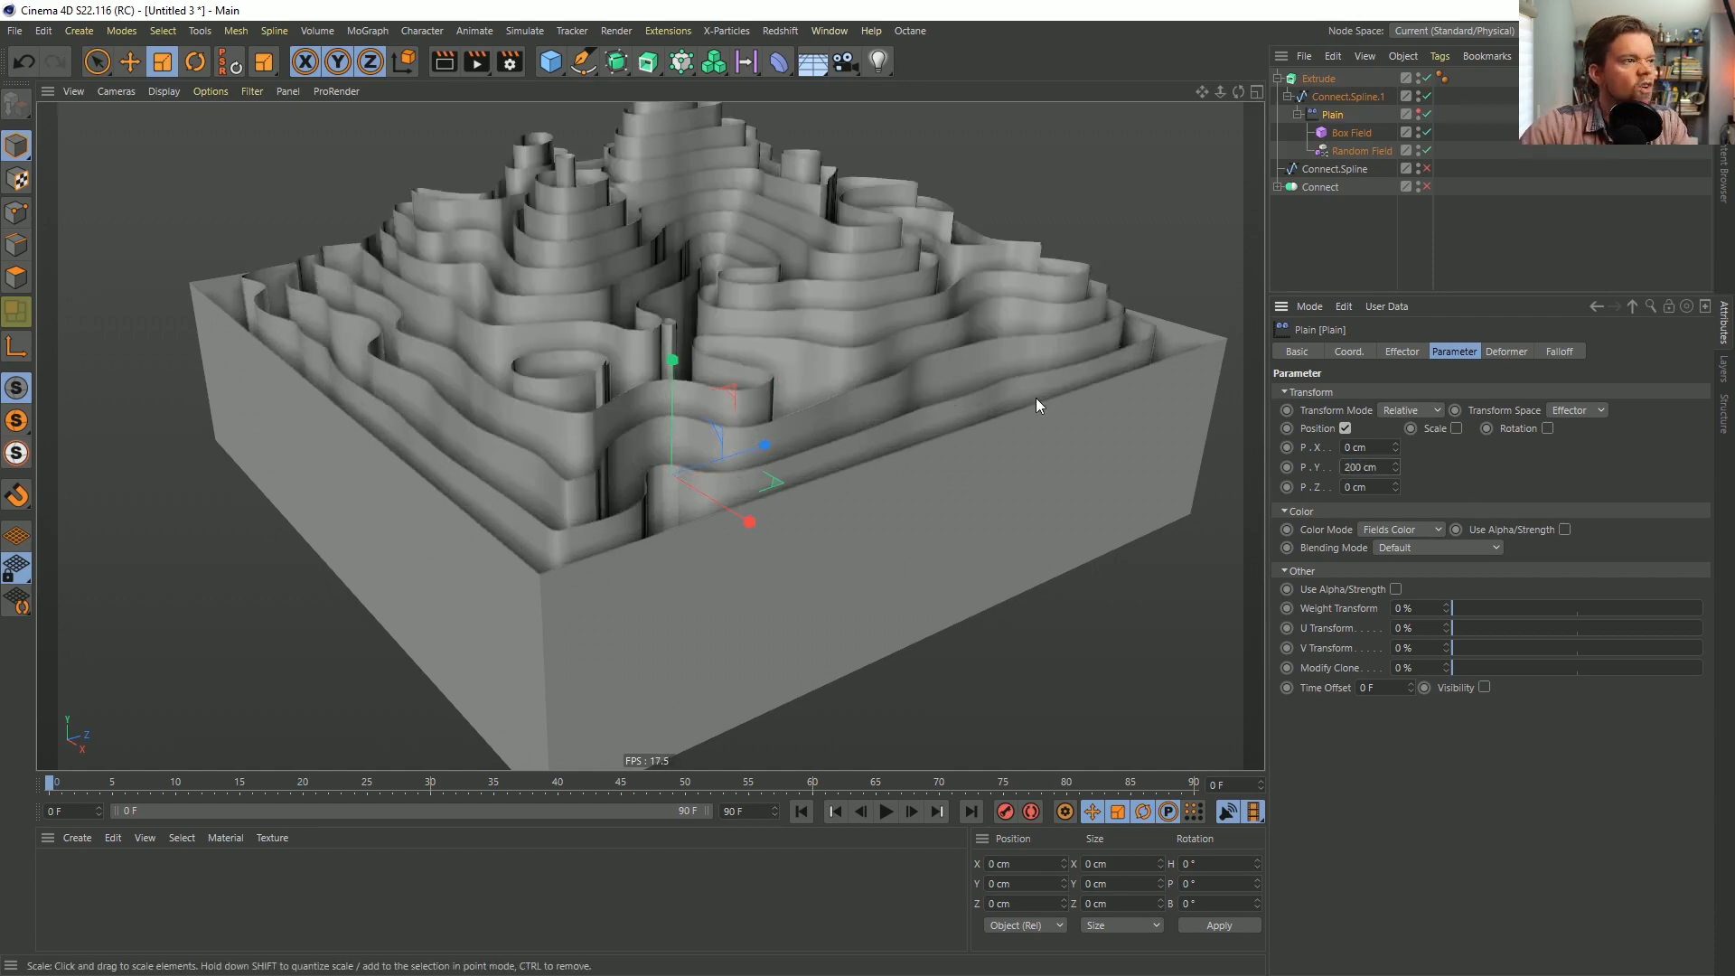
alt+drag(754, 281, 768, 339)
scroll(705, 345, down, 3)
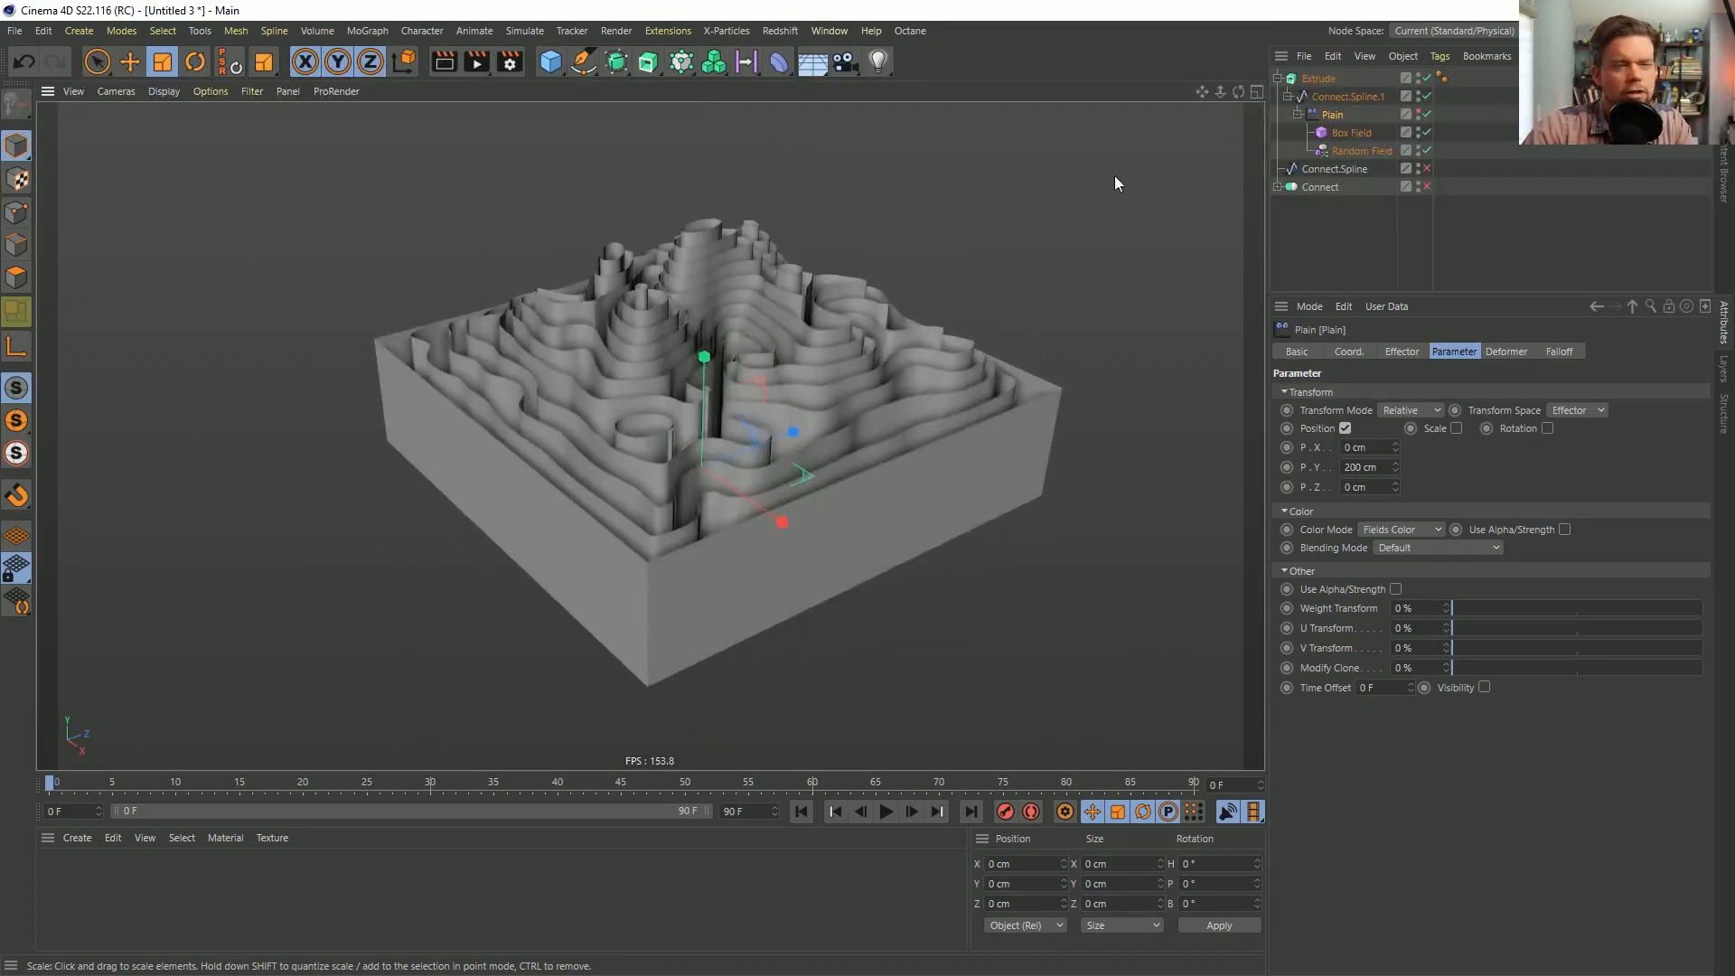
Check the Random Field's noise settings and play the animation to preview the displaced contour walls.
click(1350, 153)
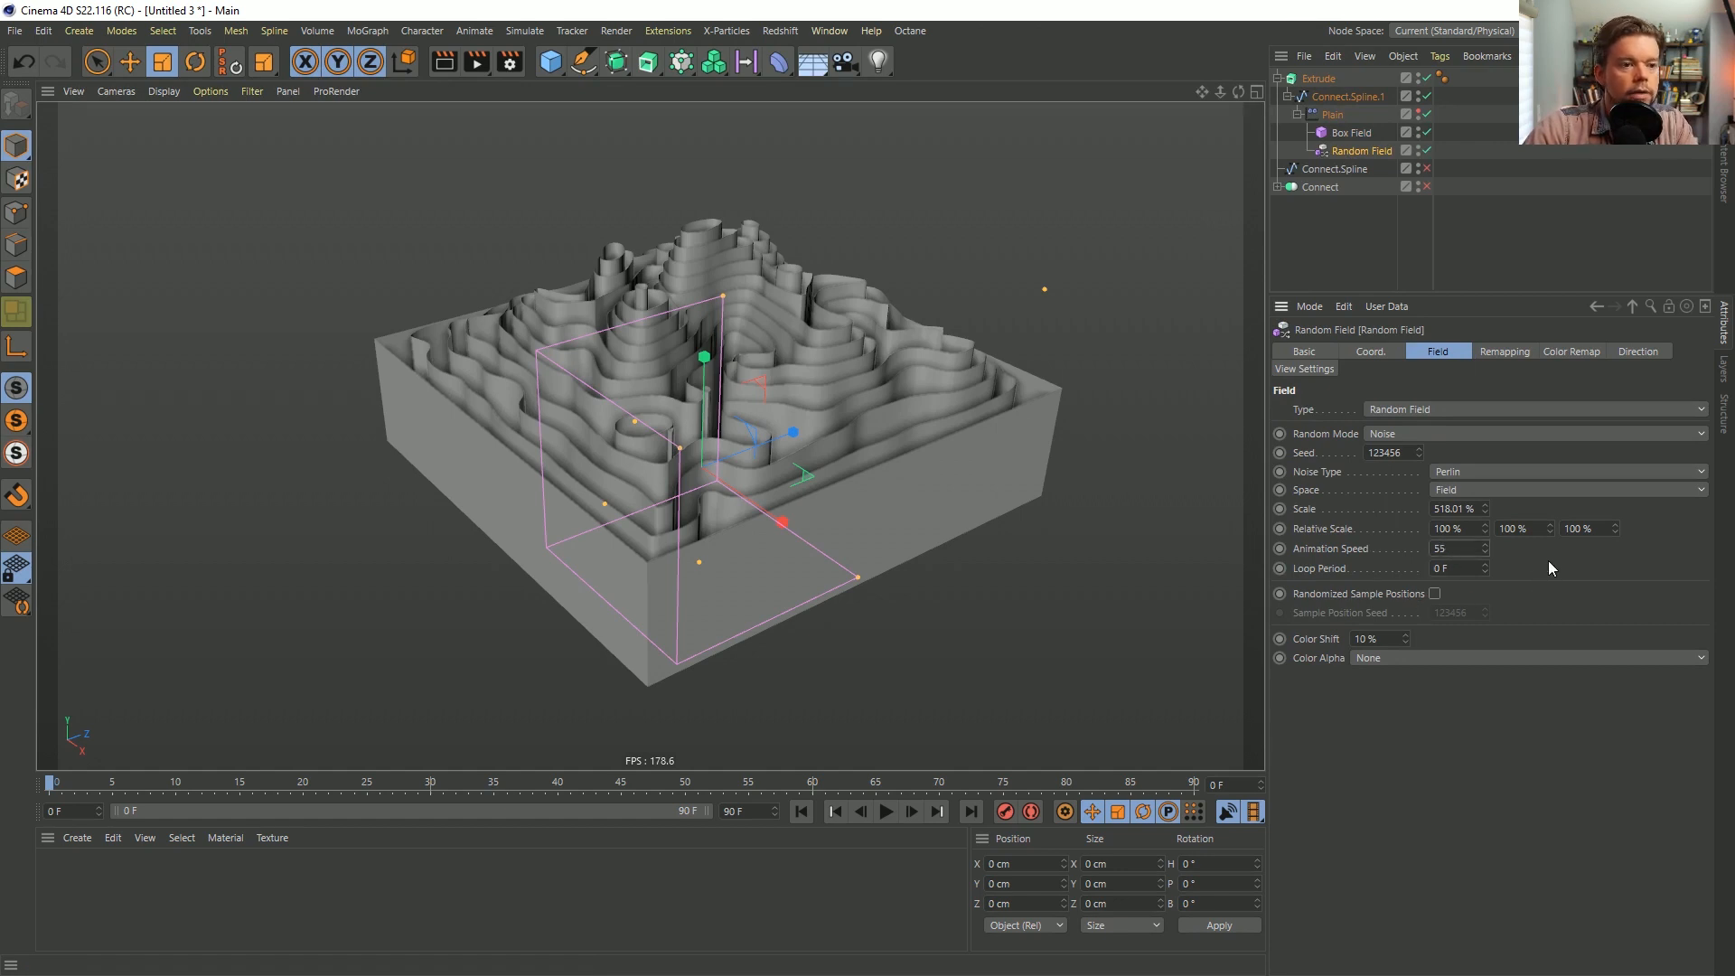
click(1358, 211)
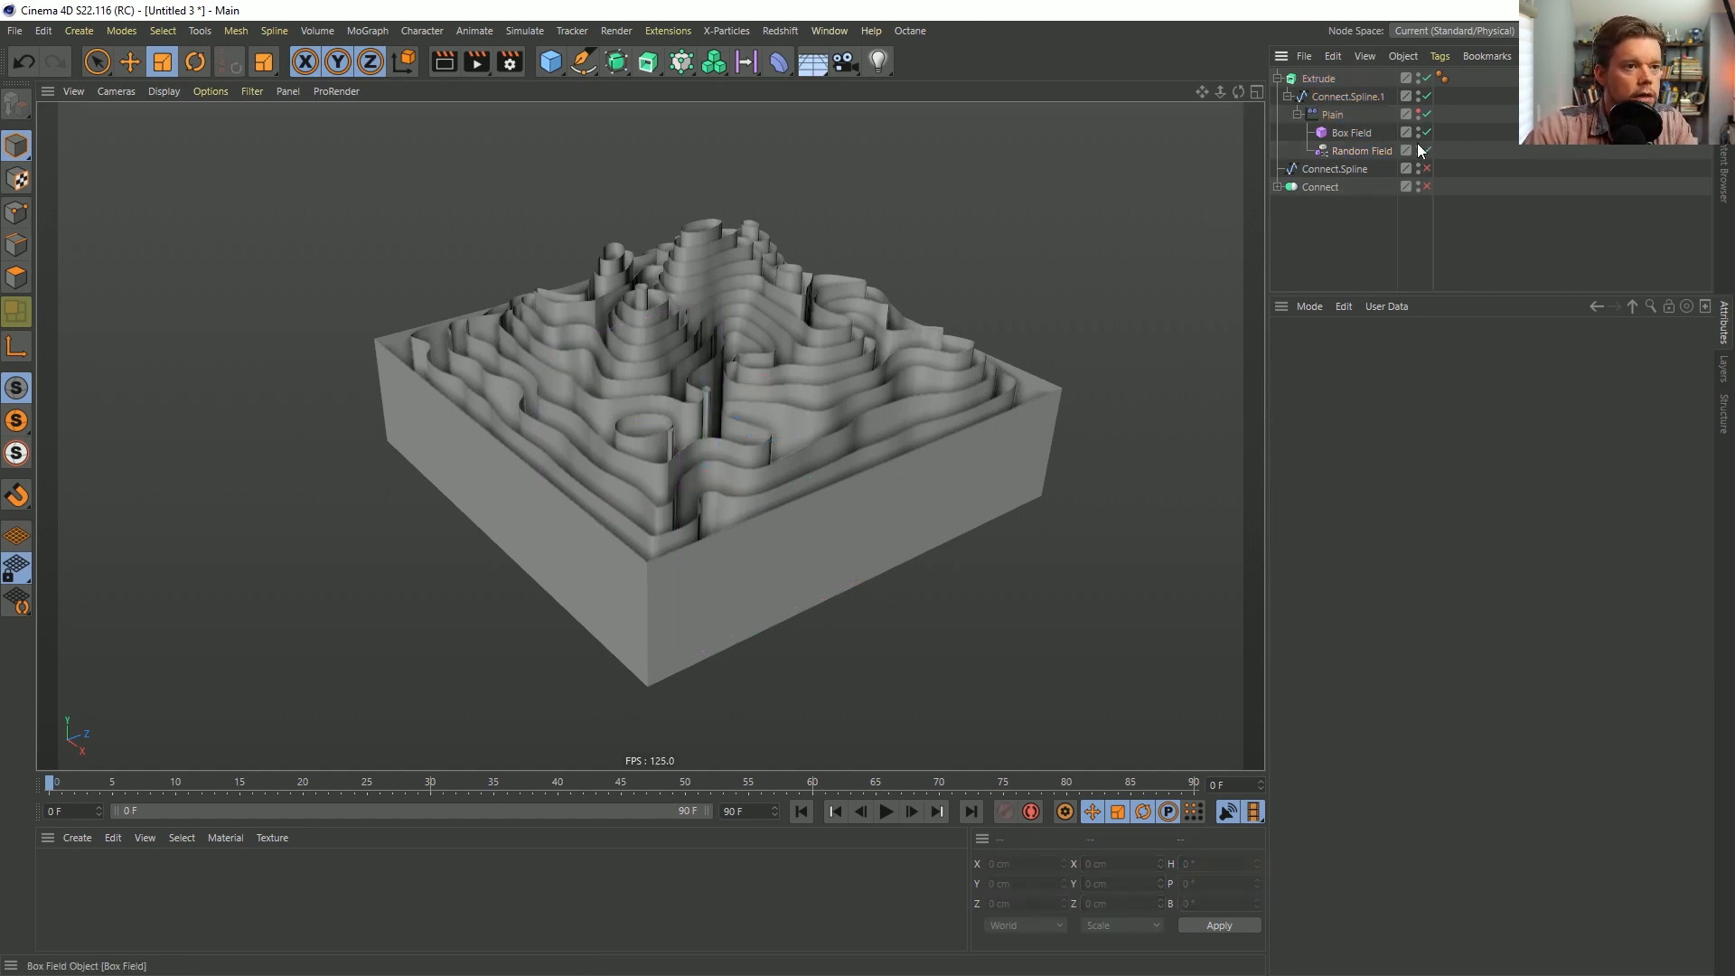
click(888, 810)
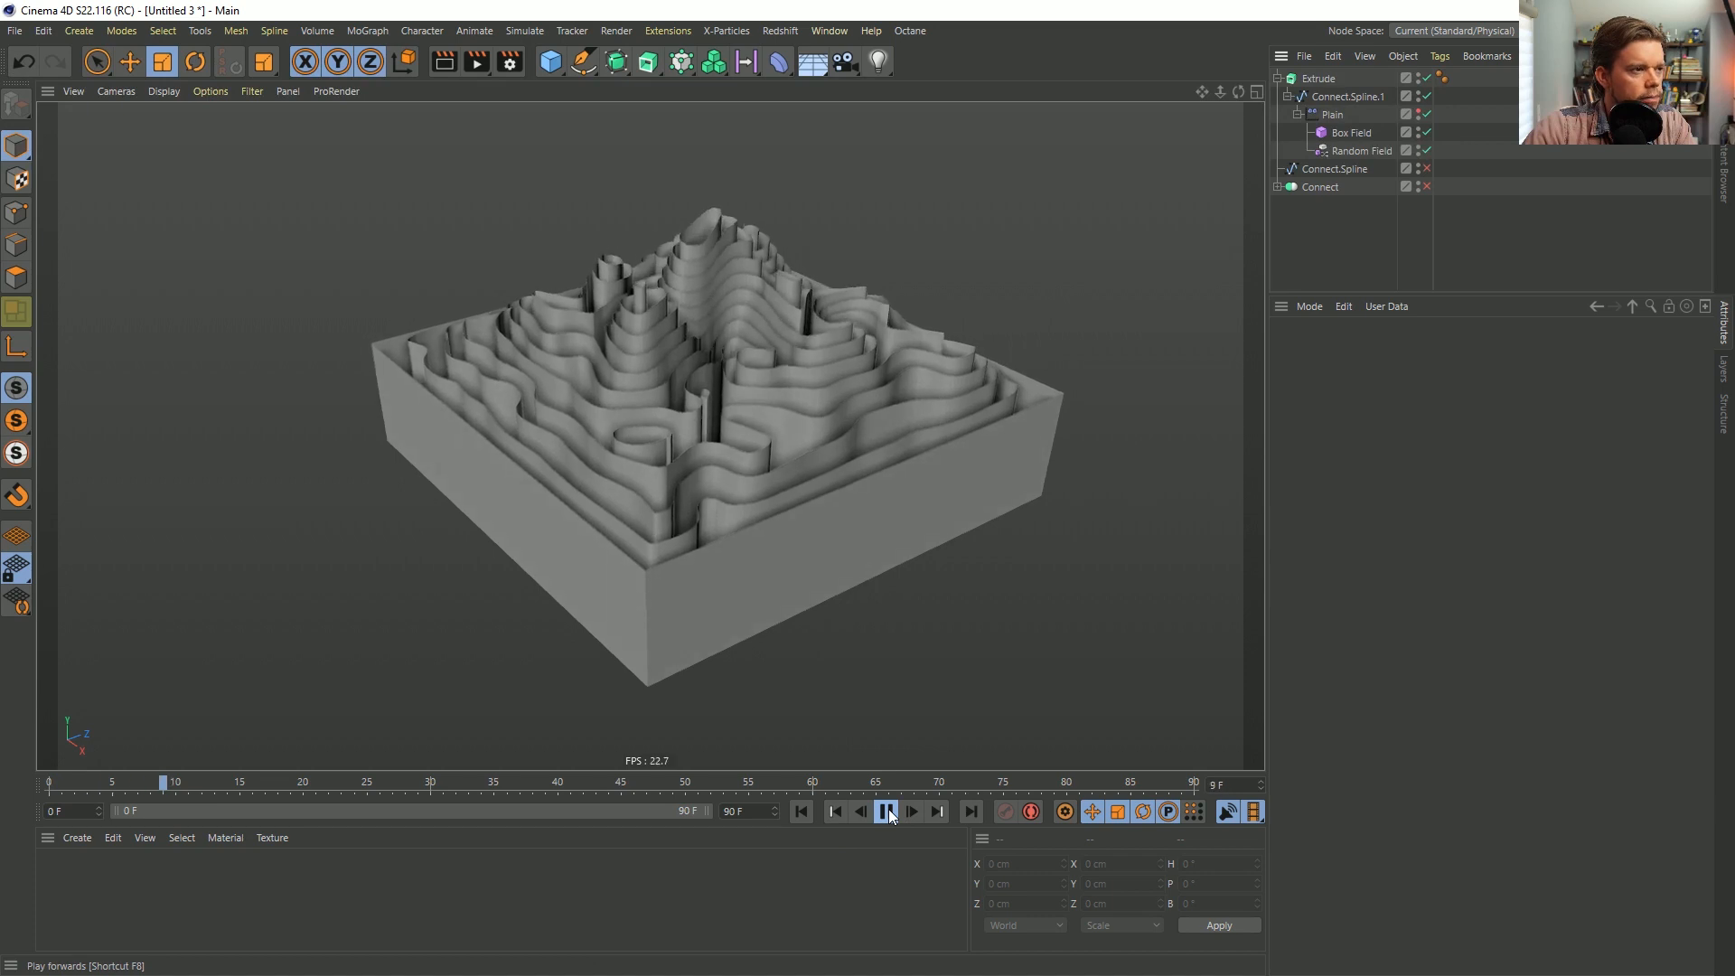
alt+drag(1015, 403, 665, 370)
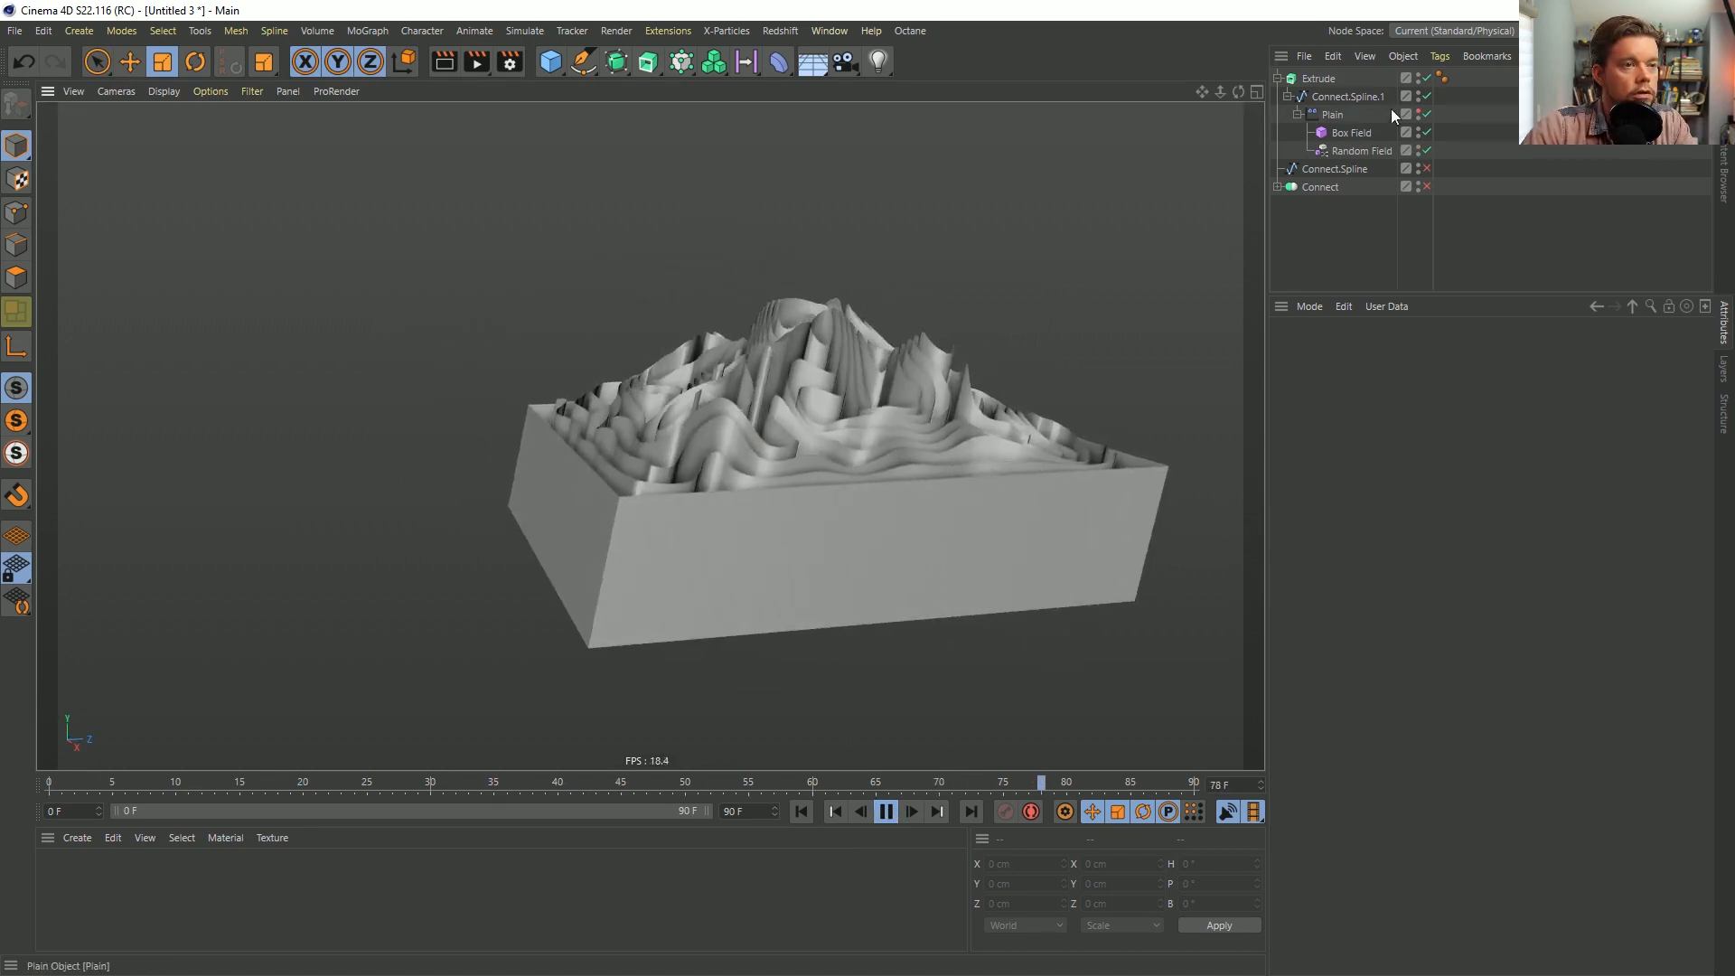
Set the Extrude object's direction to Y.
click(1310, 81)
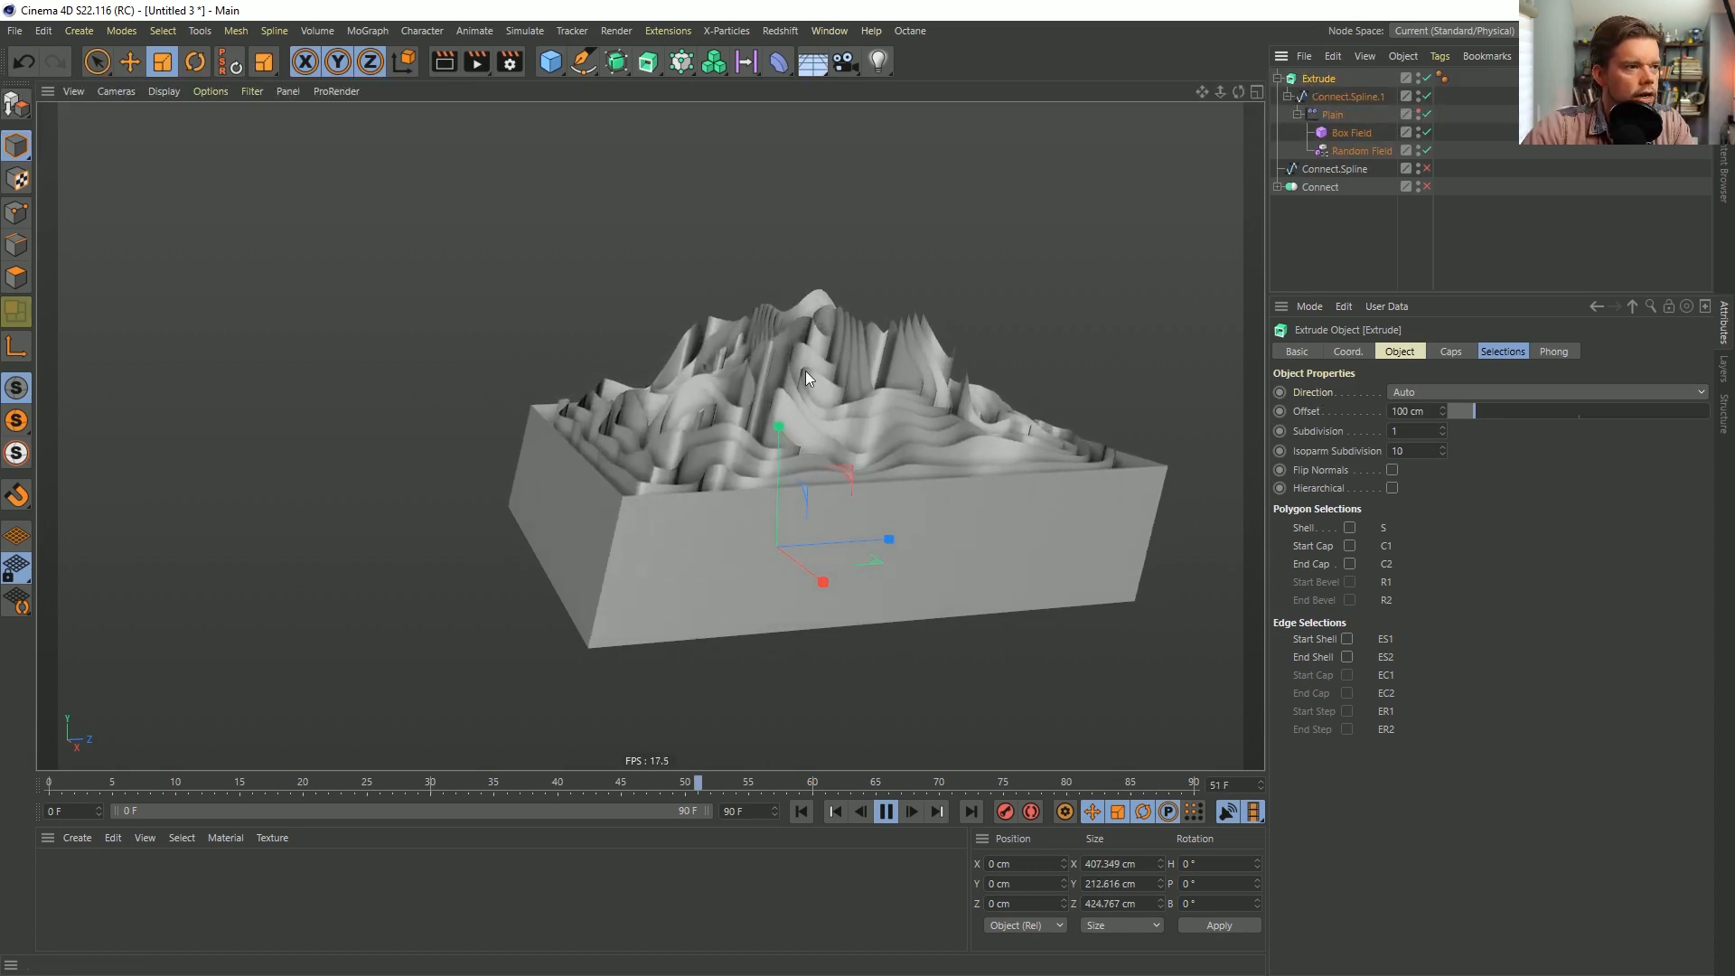
click(1414, 394)
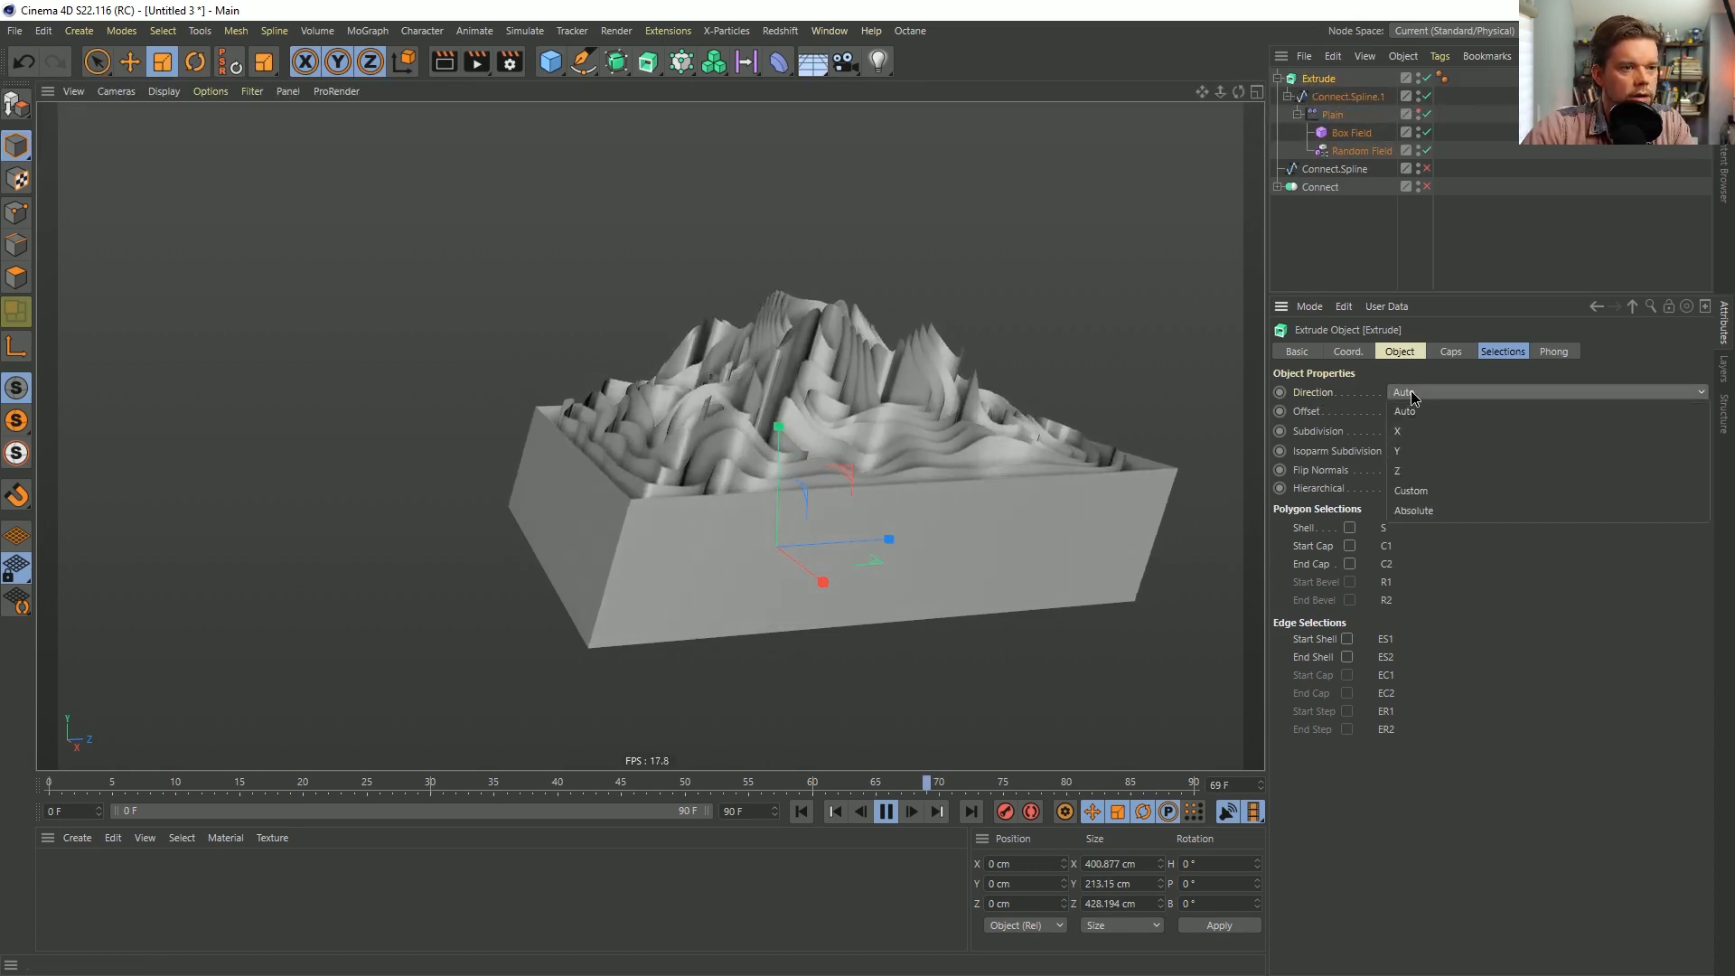
click(1425, 451)
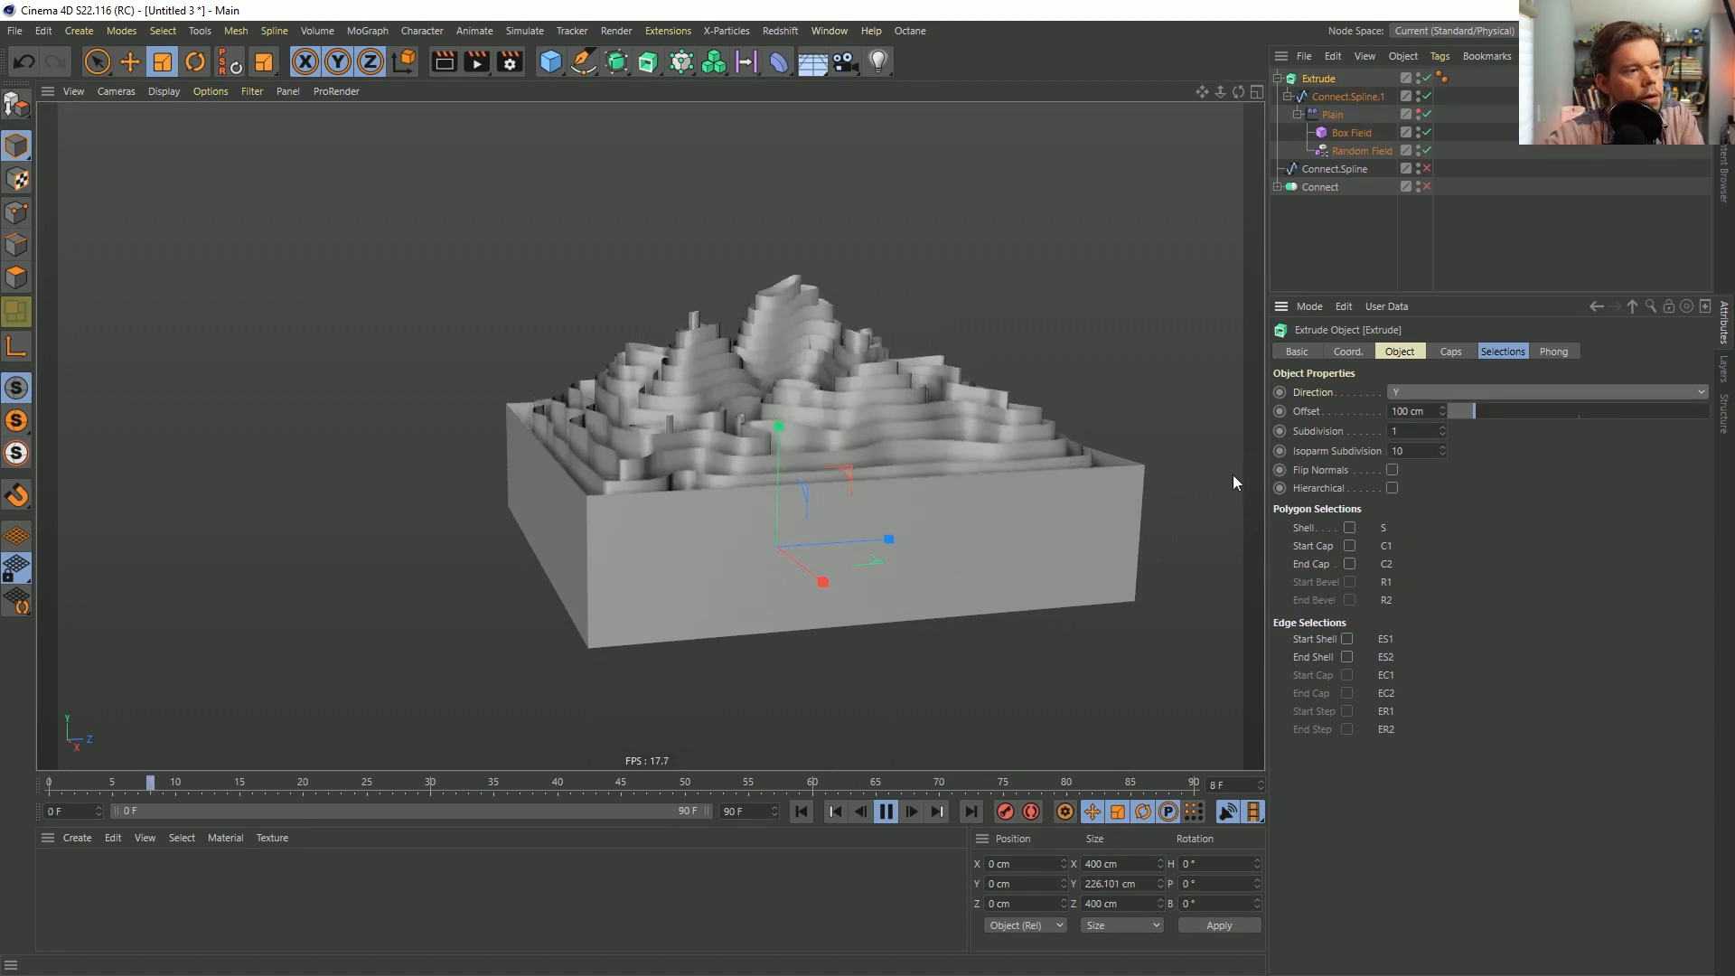
Examine the animated extruded walls from several angles, both close up and from a distance.
alt+drag(847, 452, 779, 517)
alt+right_drag(779, 518, 830, 513)
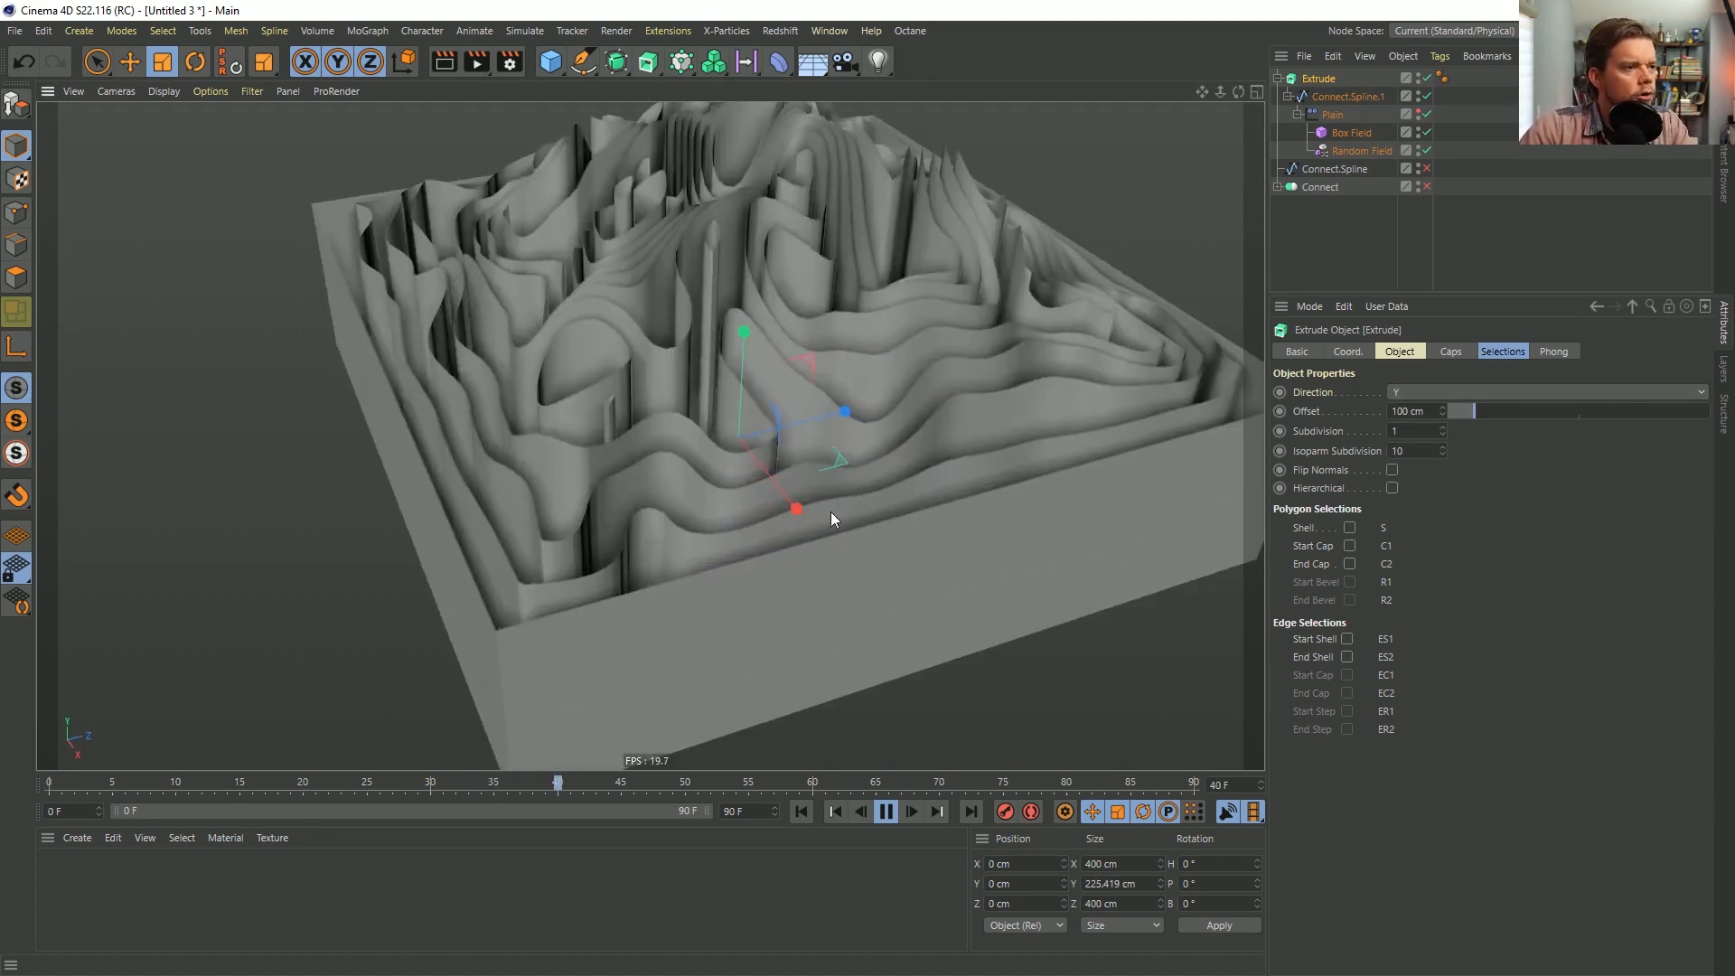
alt+drag(831, 512, 853, 450)
alt+middle_drag(816, 422, 845, 630)
alt+right_drag(756, 473, 870, 430)
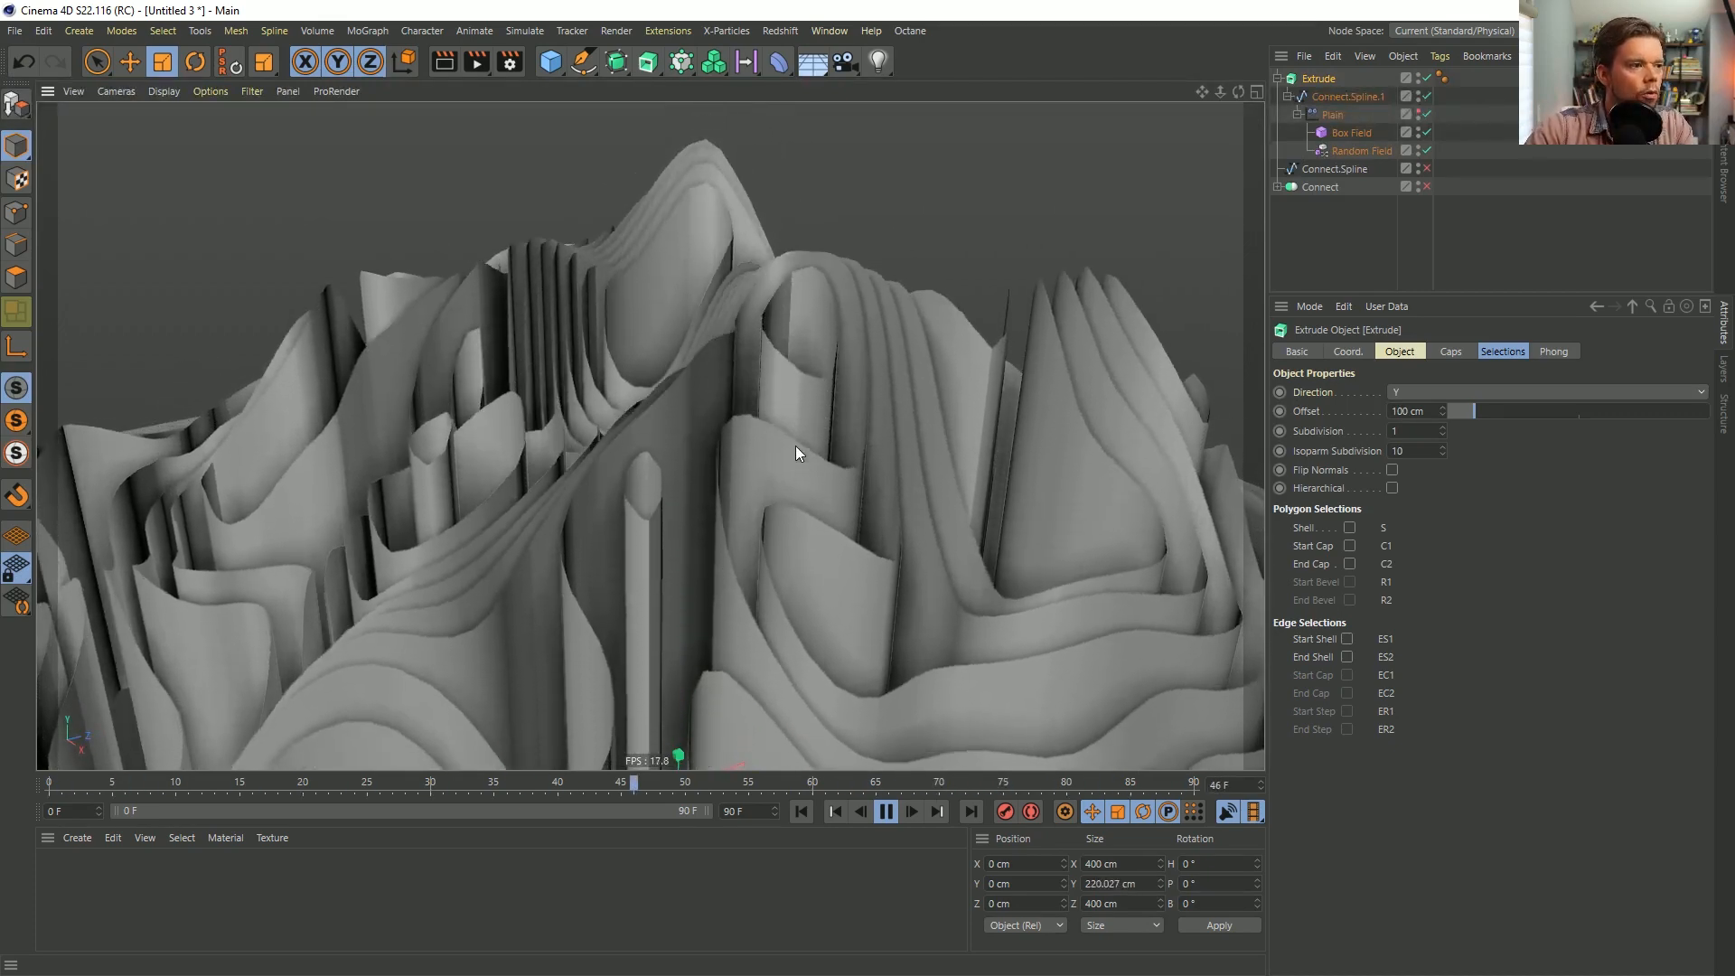
alt+right_drag(740, 475, 534, 536)
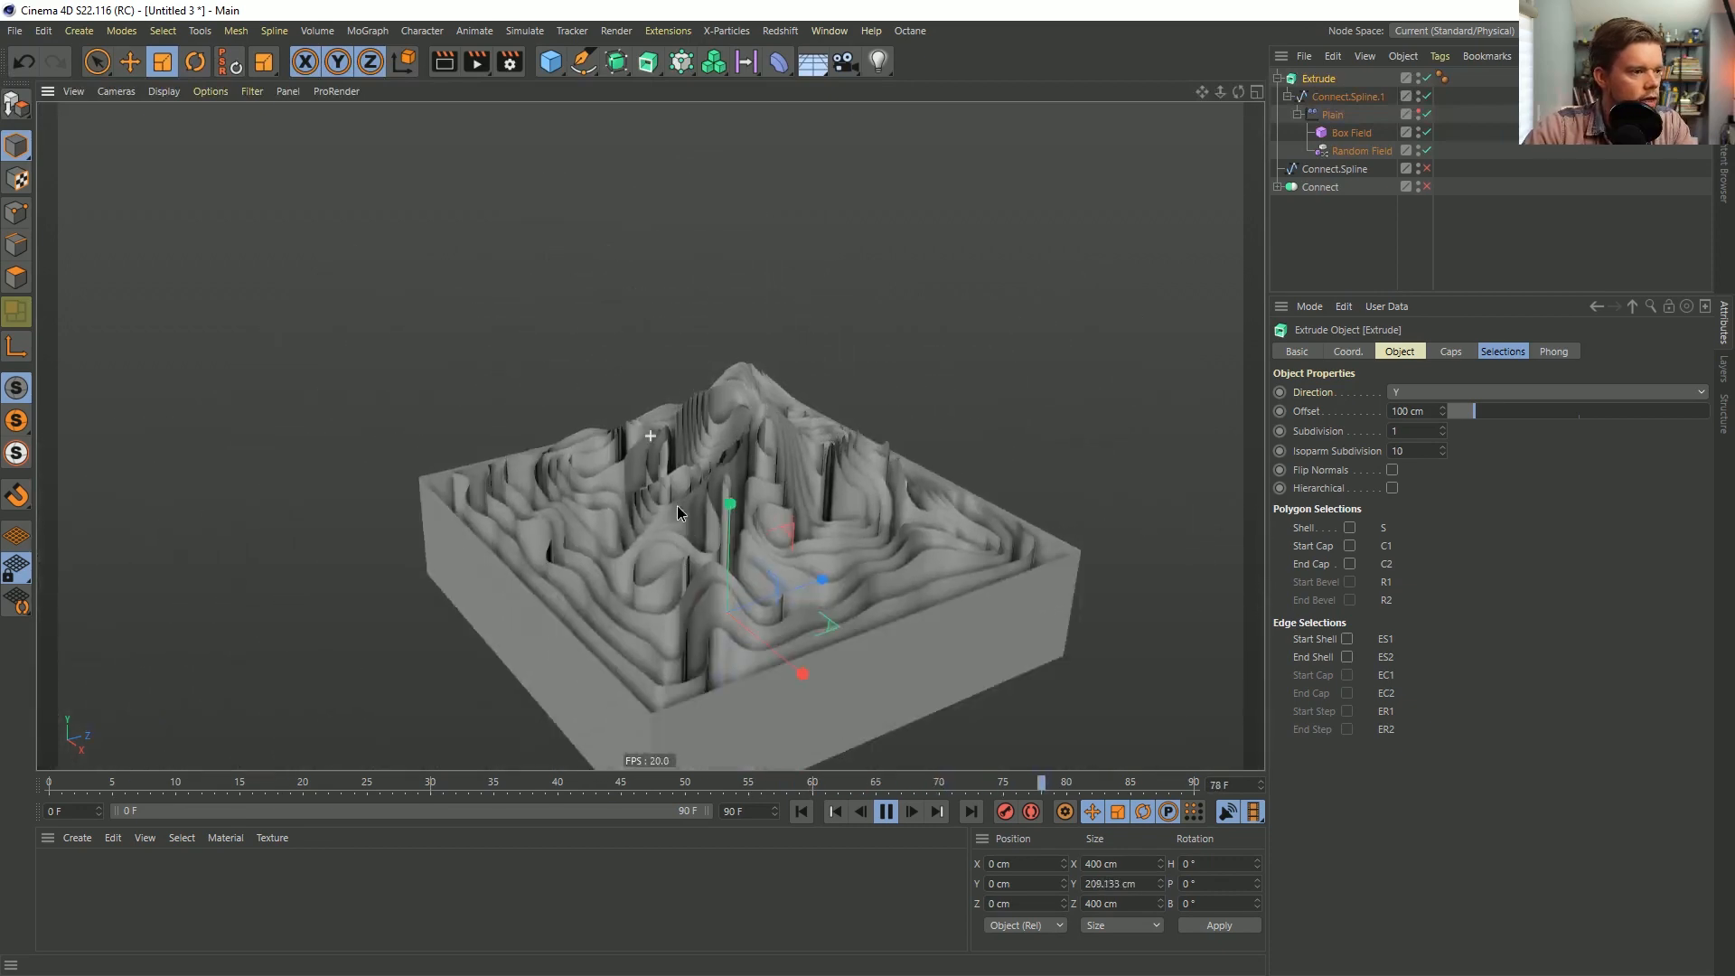
alt+middle_drag(755, 513, 725, 476)
alt+drag(714, 488, 700, 497)
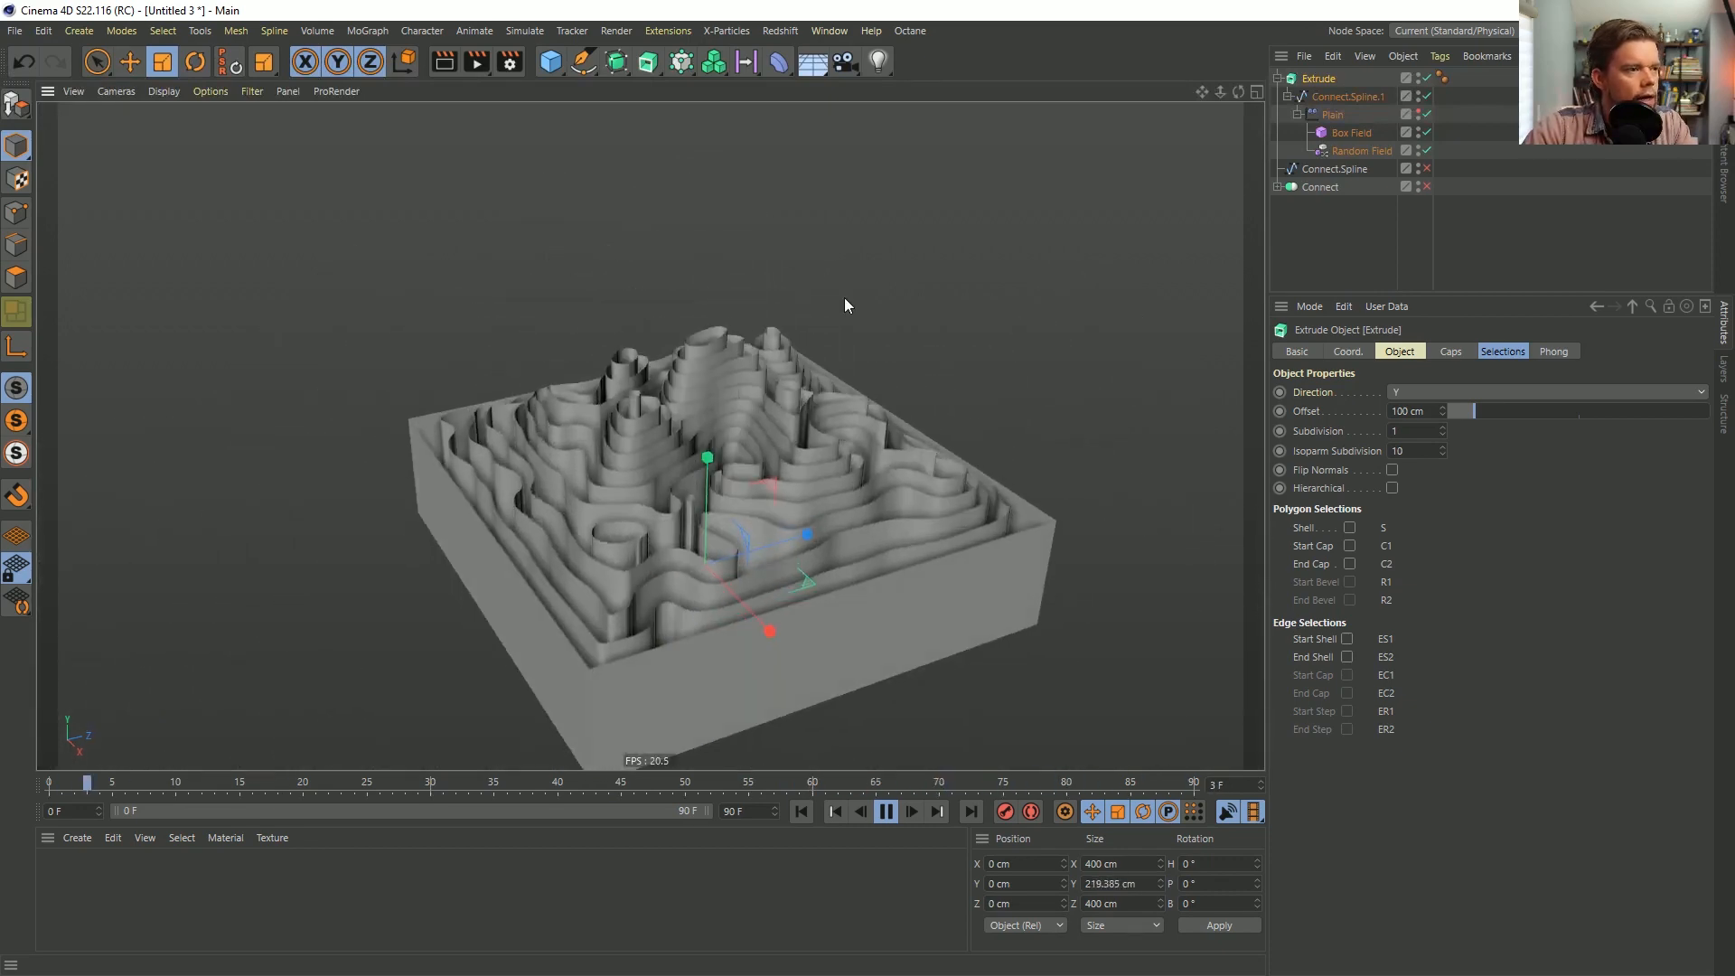
Set the Extrude object's offset to 11 cm and check the thin contour ribbons from different angles.
click(1288, 96)
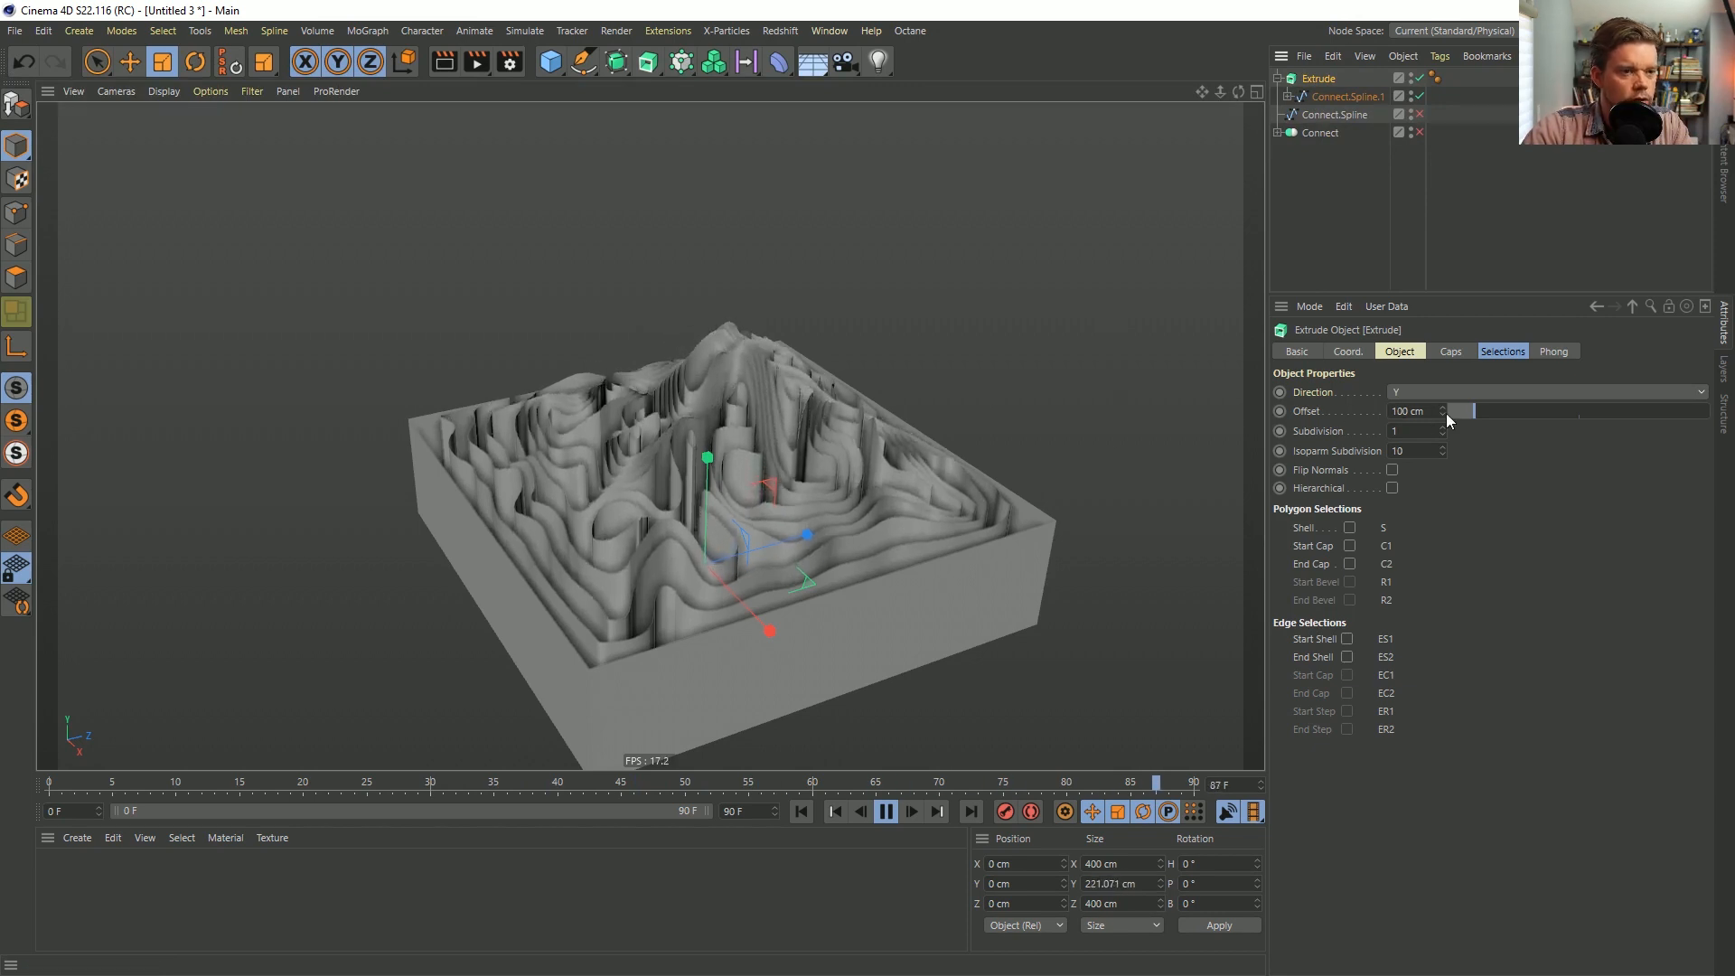
text(11)
key(Return)
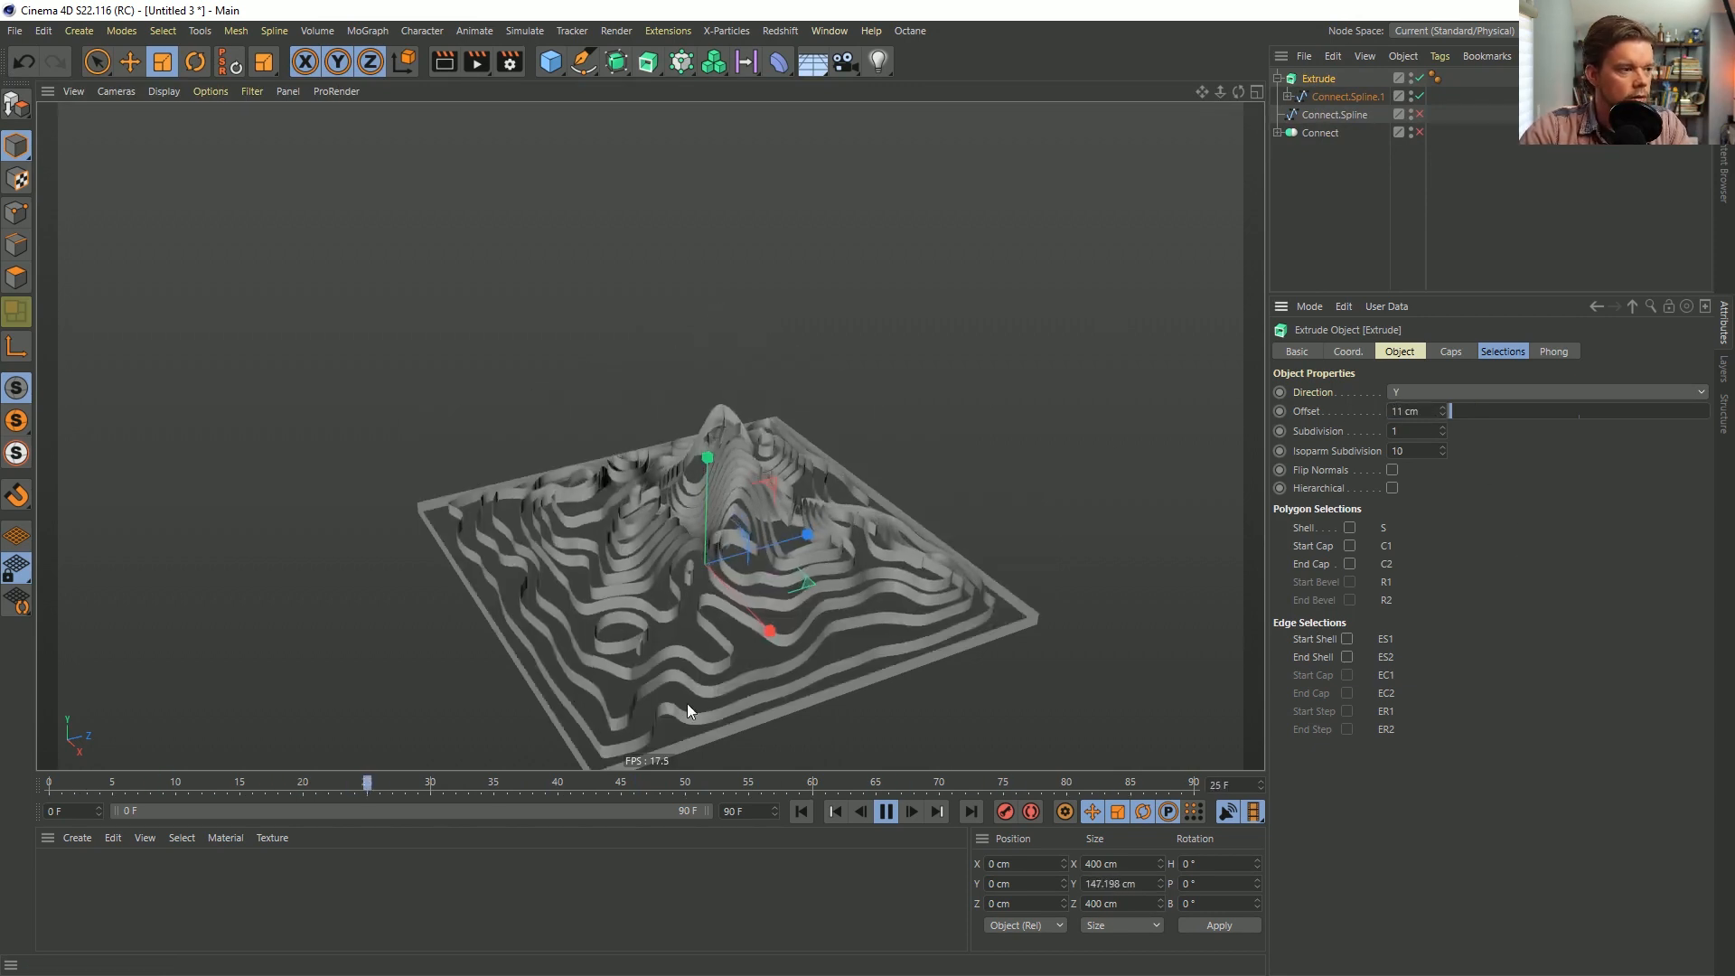
alt+drag(786, 551, 783, 499)
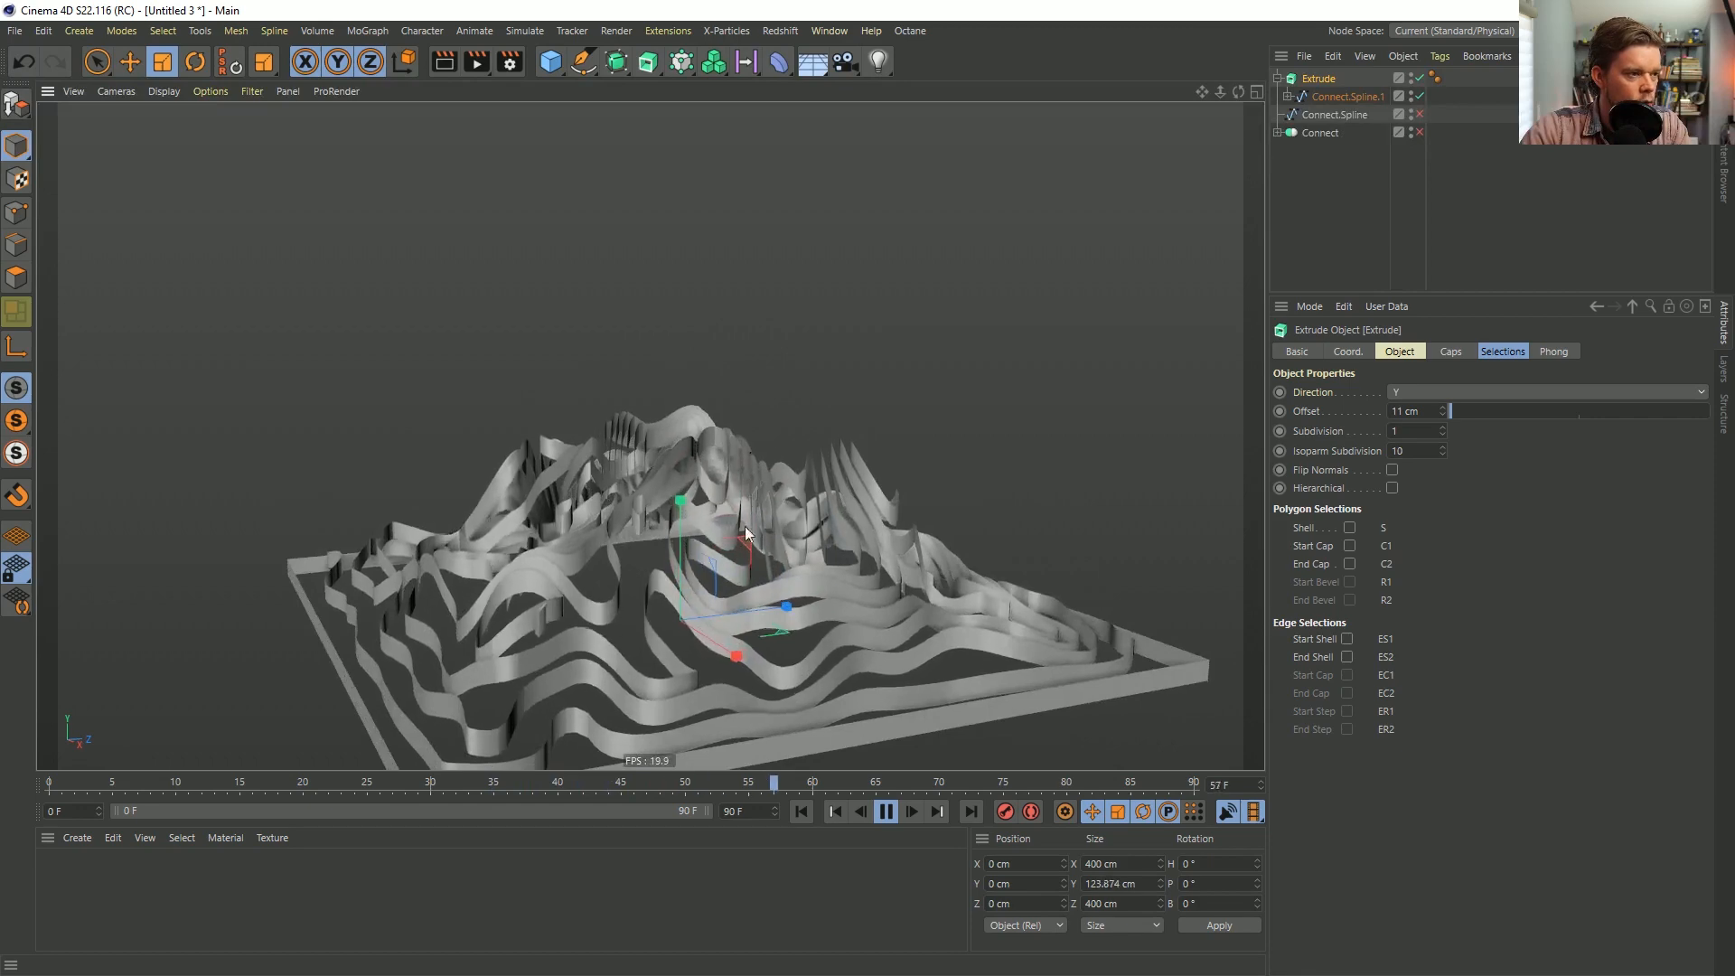
alt+drag(684, 429, 685, 481)
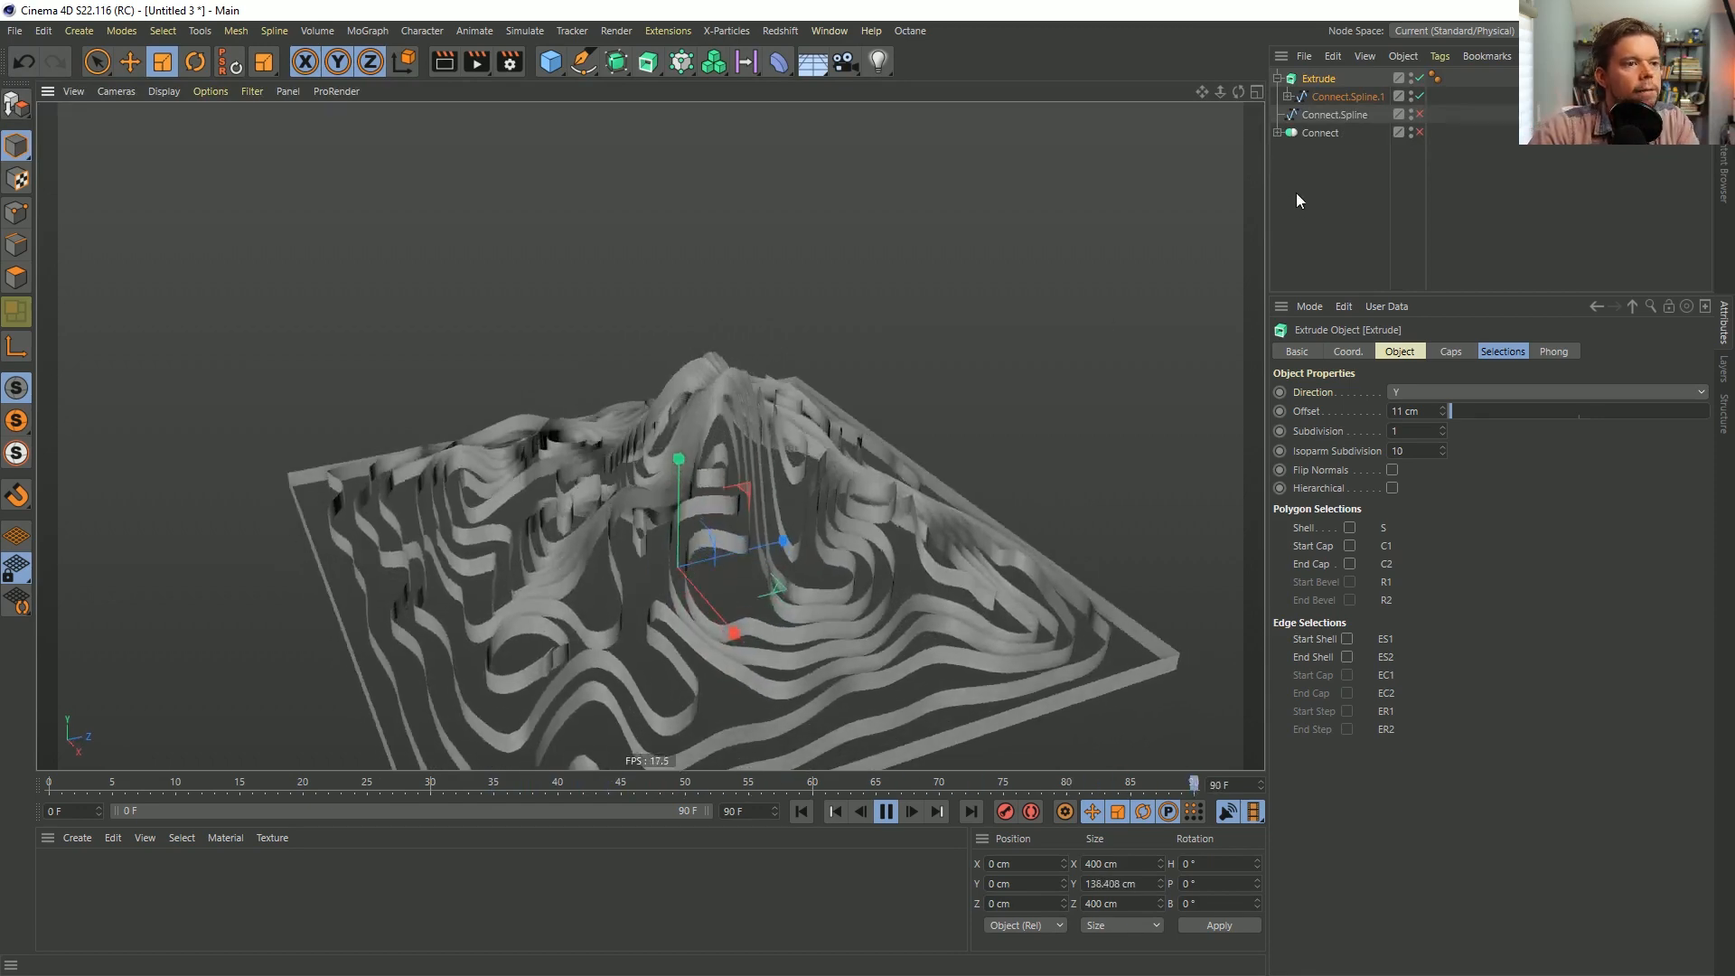
Move the displaced contour spline out of the Extrude and make a duplicate of it without the Plain effector.
drag(1322, 95, 1324, 74)
click(1278, 79)
click(1319, 96)
key(Delete)
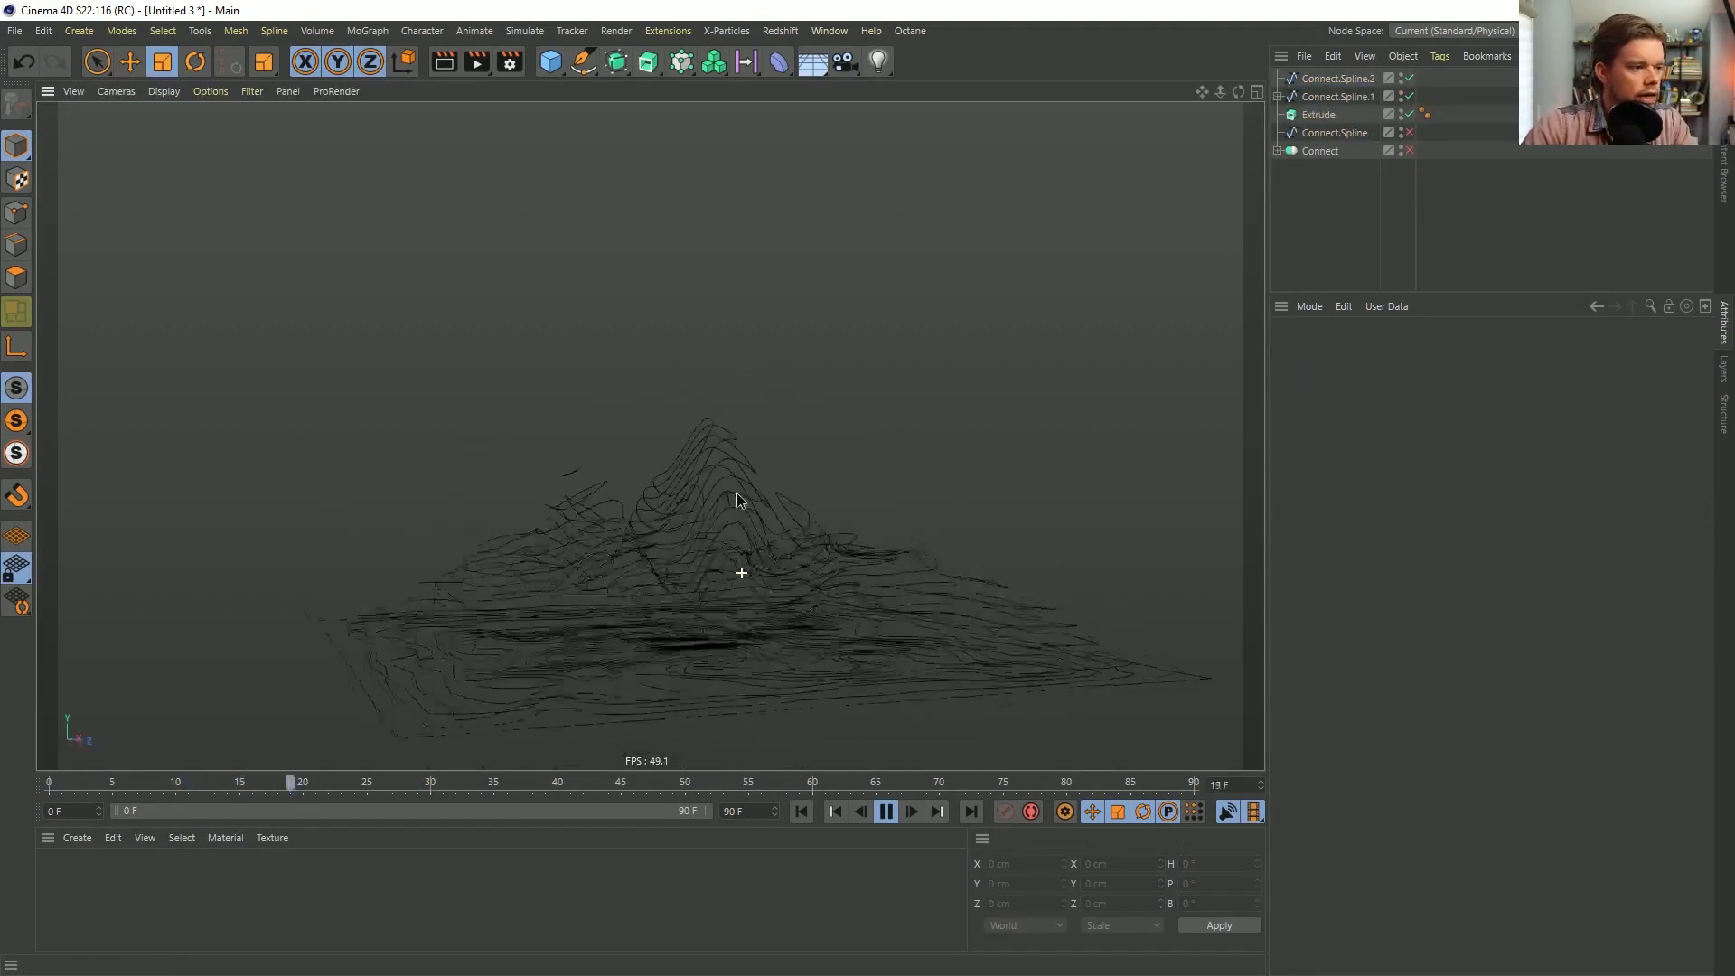
Add a Loft object and place both the flat and the displaced contour splines inside it as children.
click(648, 63)
click(648, 63)
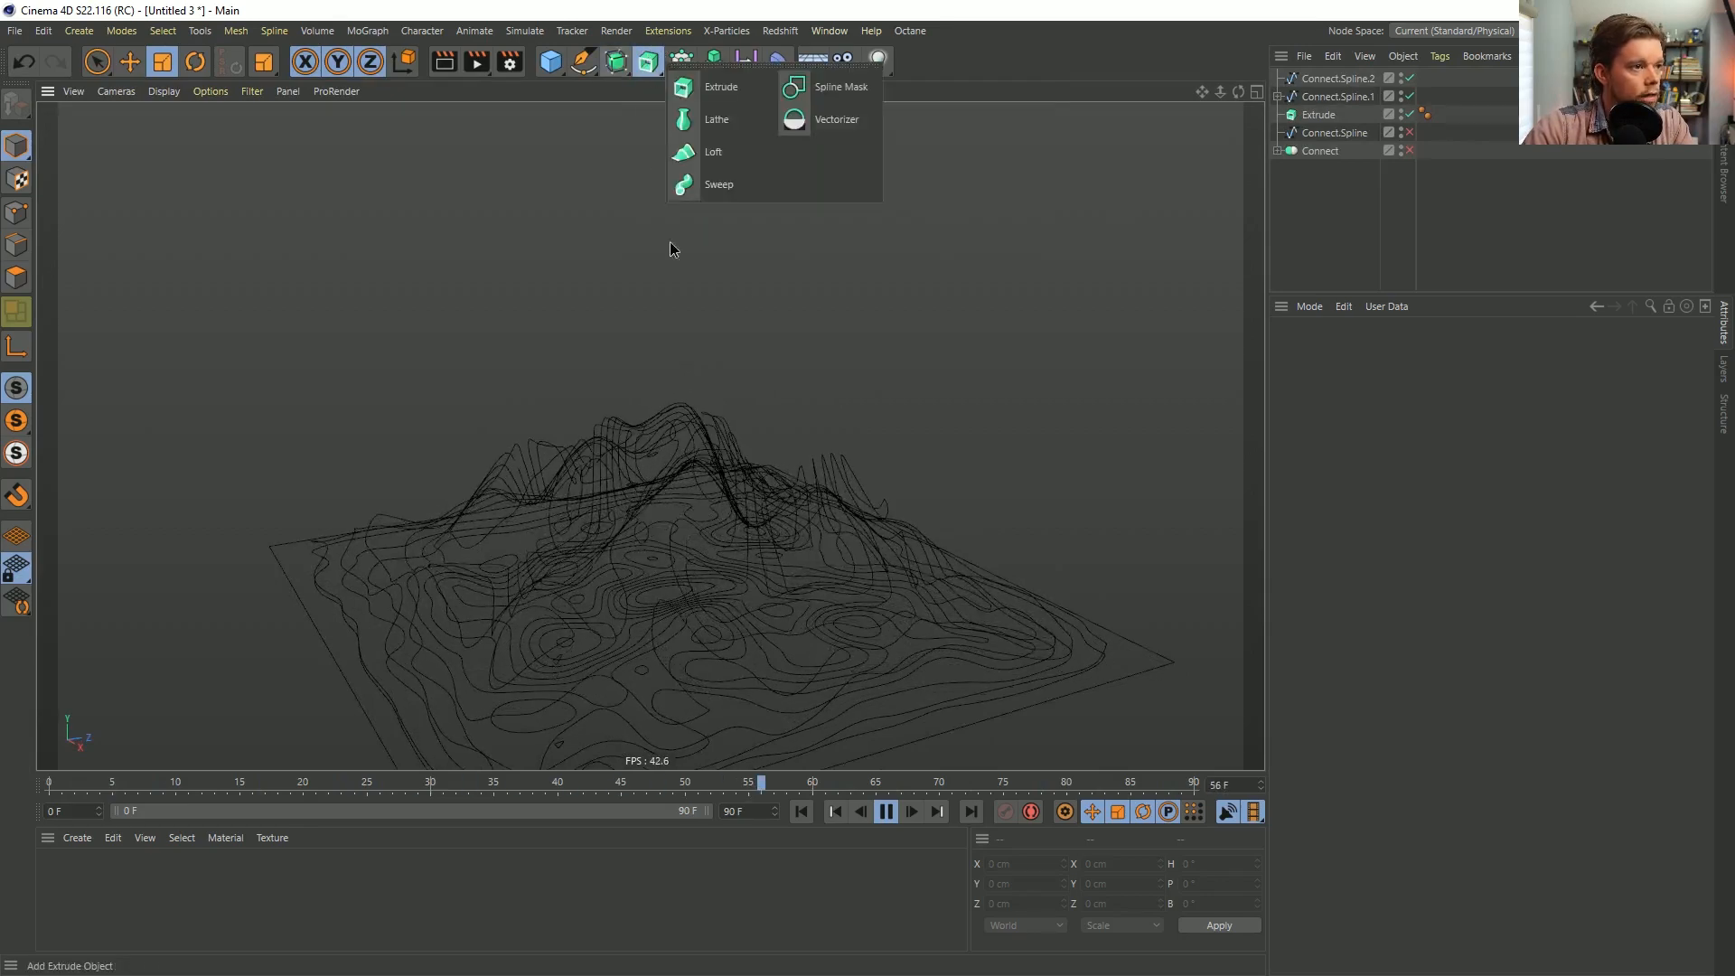
click(718, 153)
click(1338, 114)
shift+click(1317, 97)
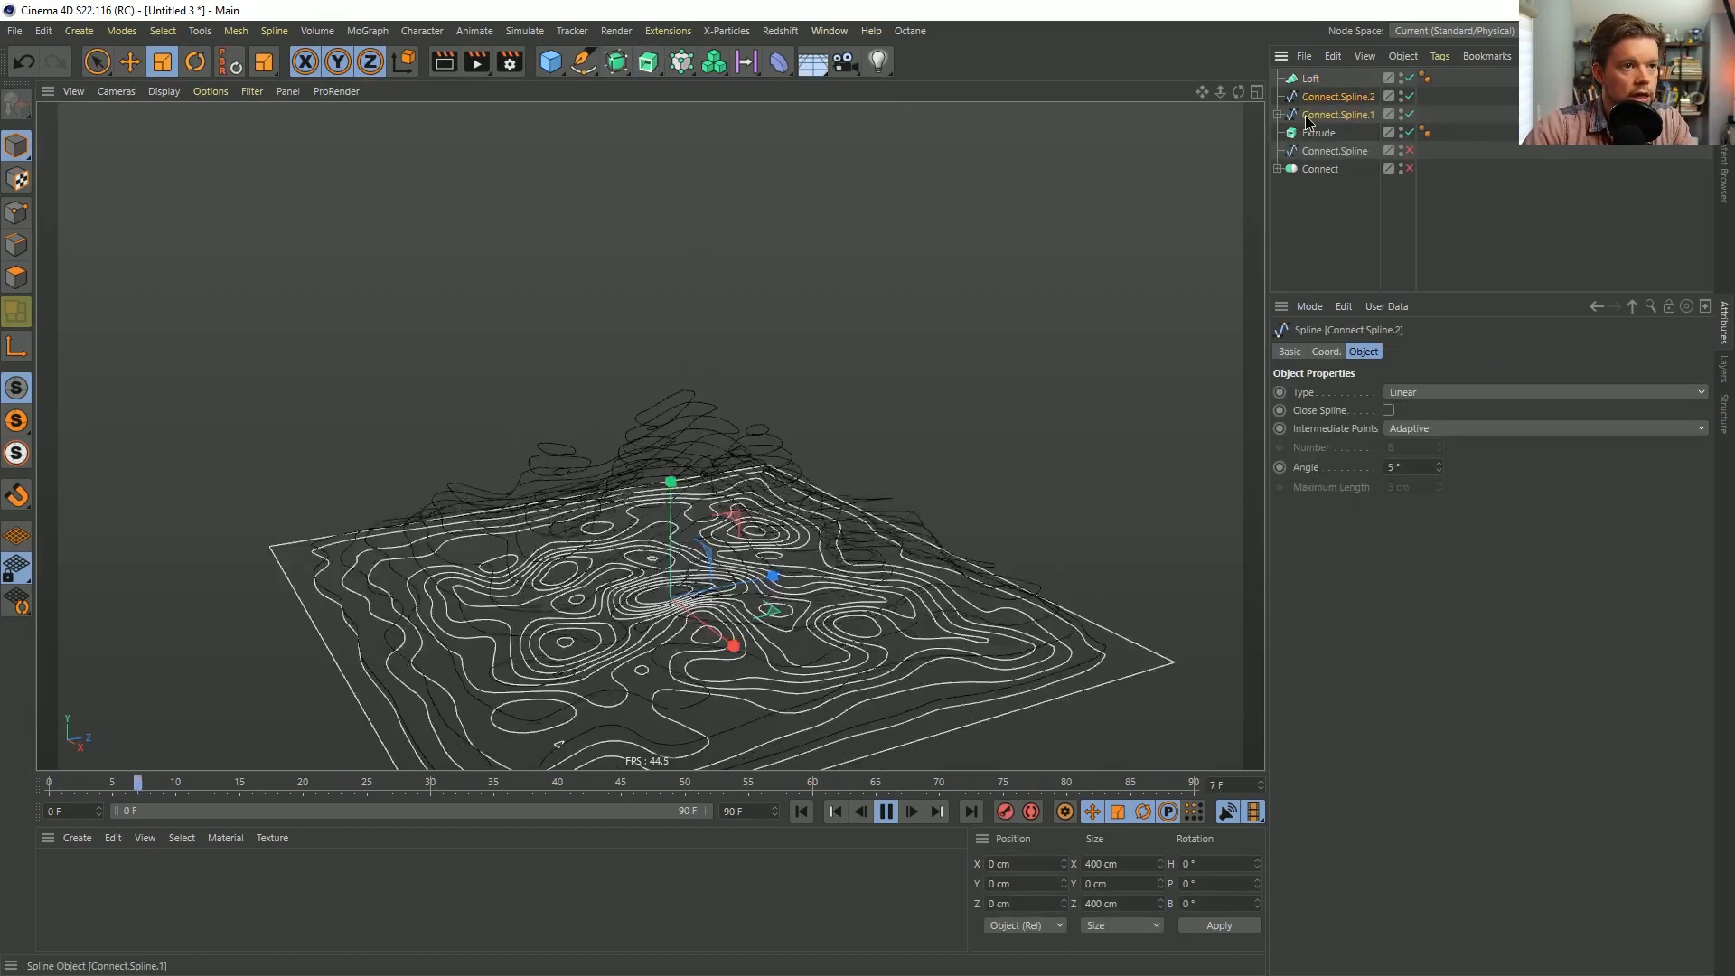
drag(1310, 83, 1310, 80)
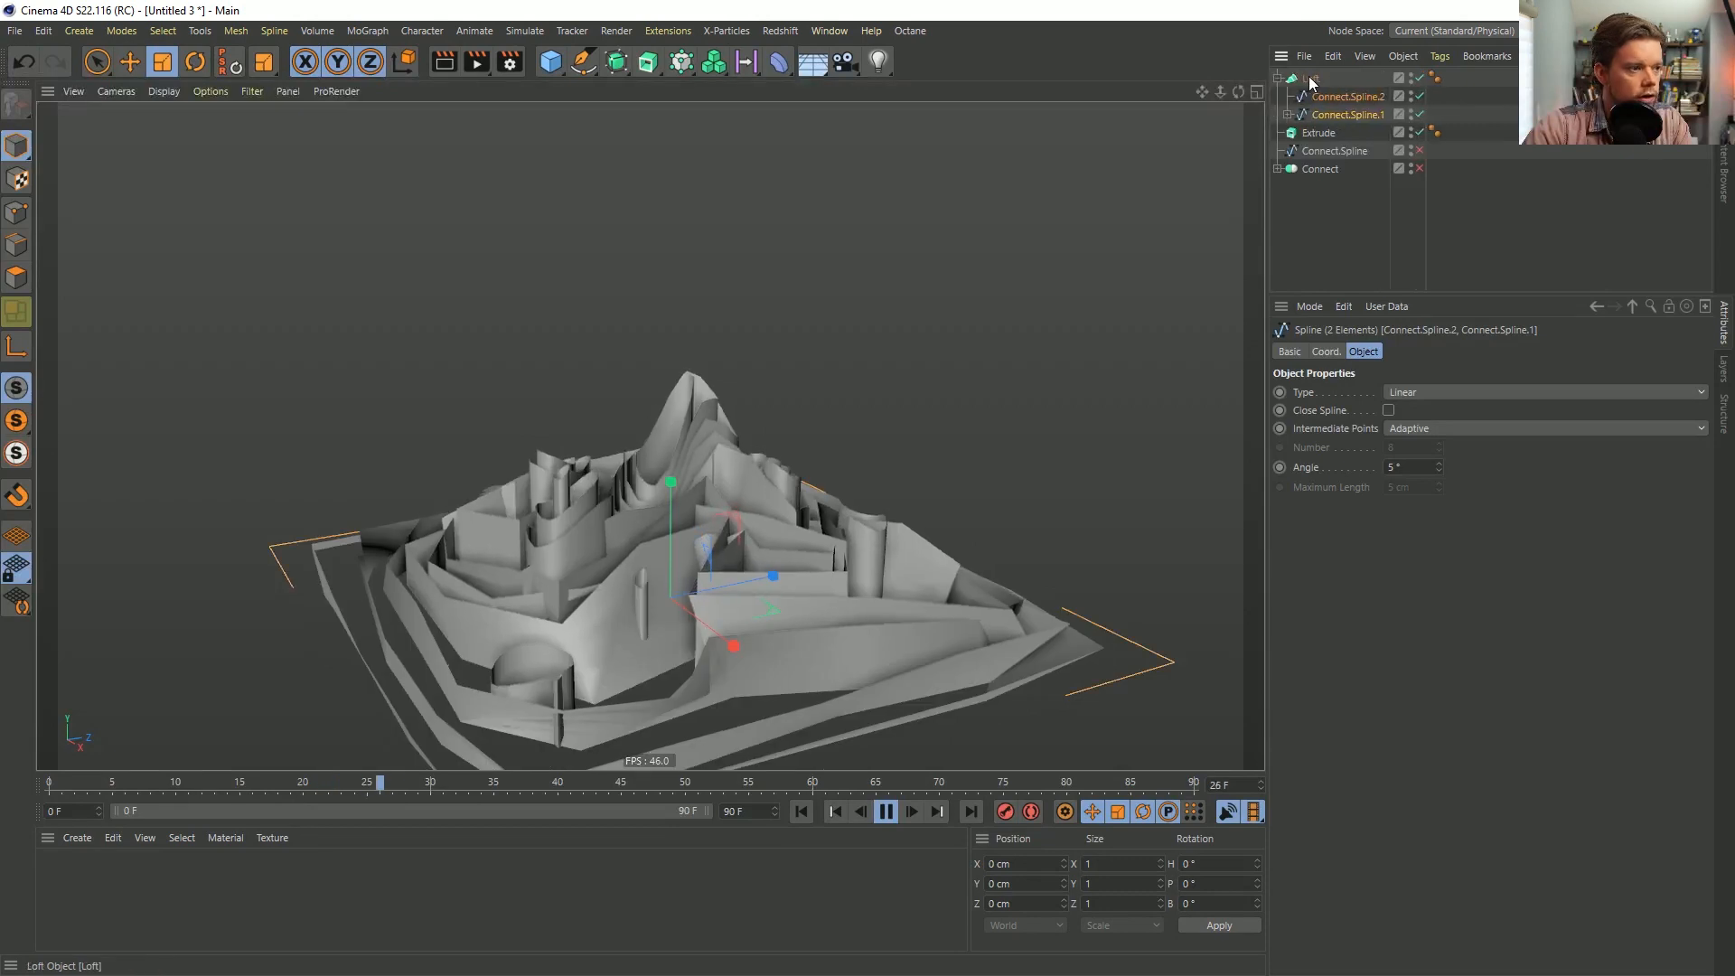
Select the Loft object and display the viewport with Gouraud Shading (Lines) to check its mesh.
alt+drag(673, 581, 696, 631)
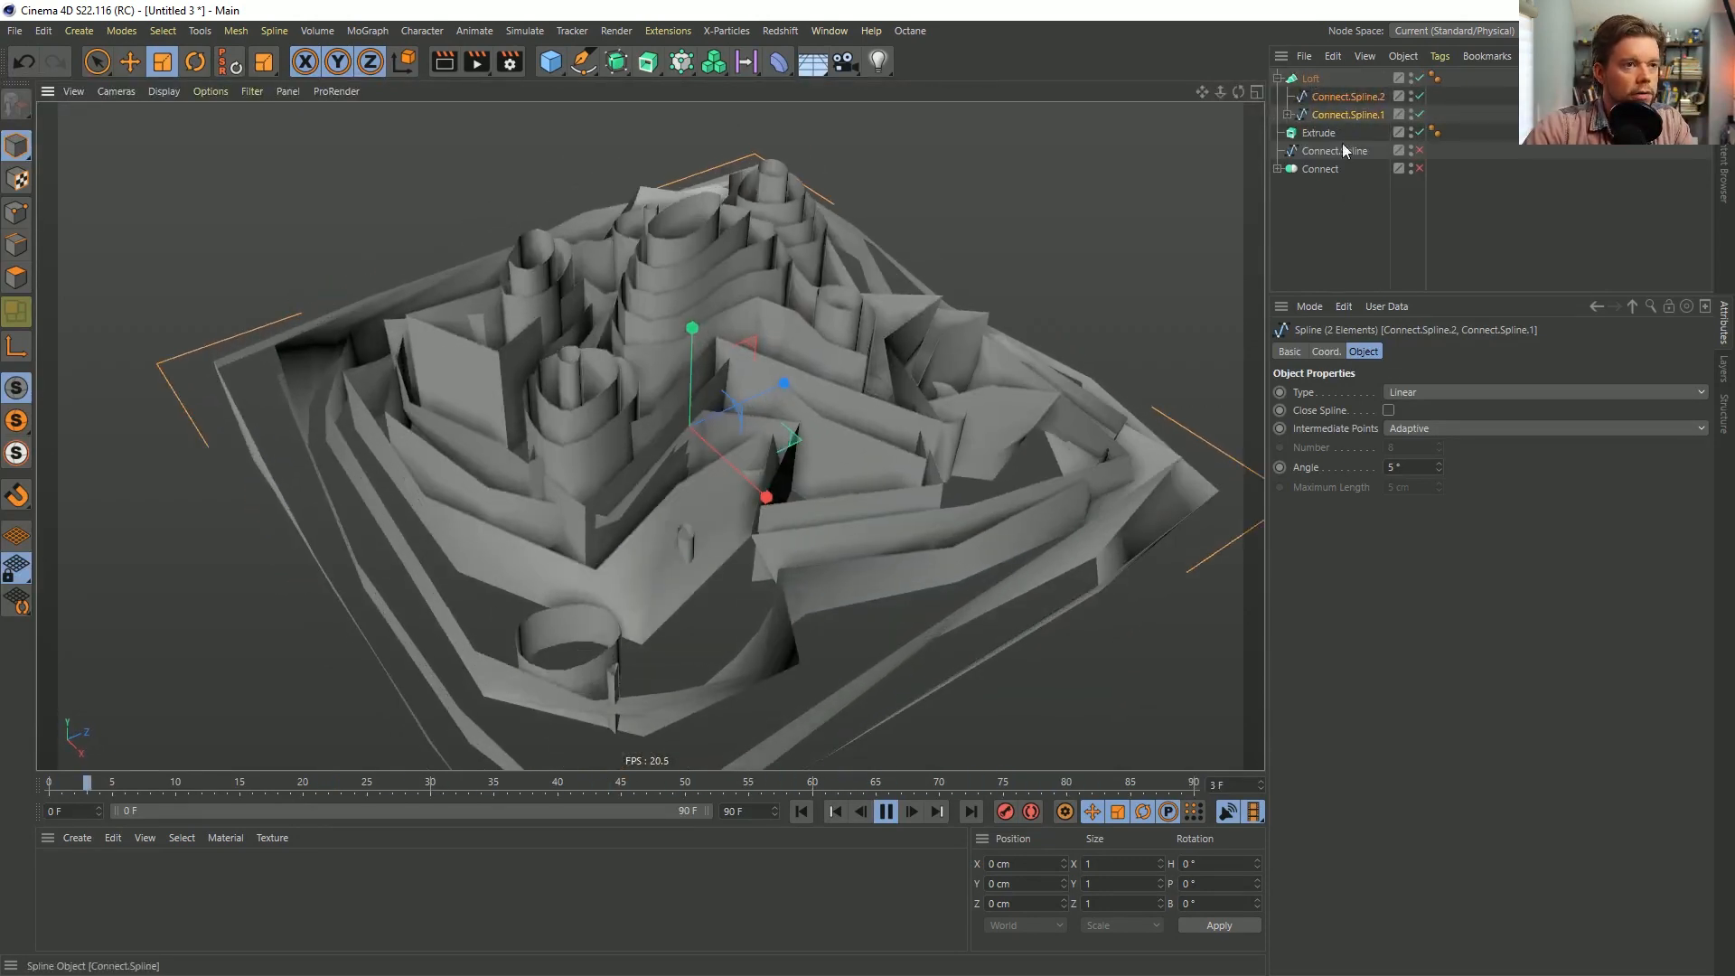
click(1311, 79)
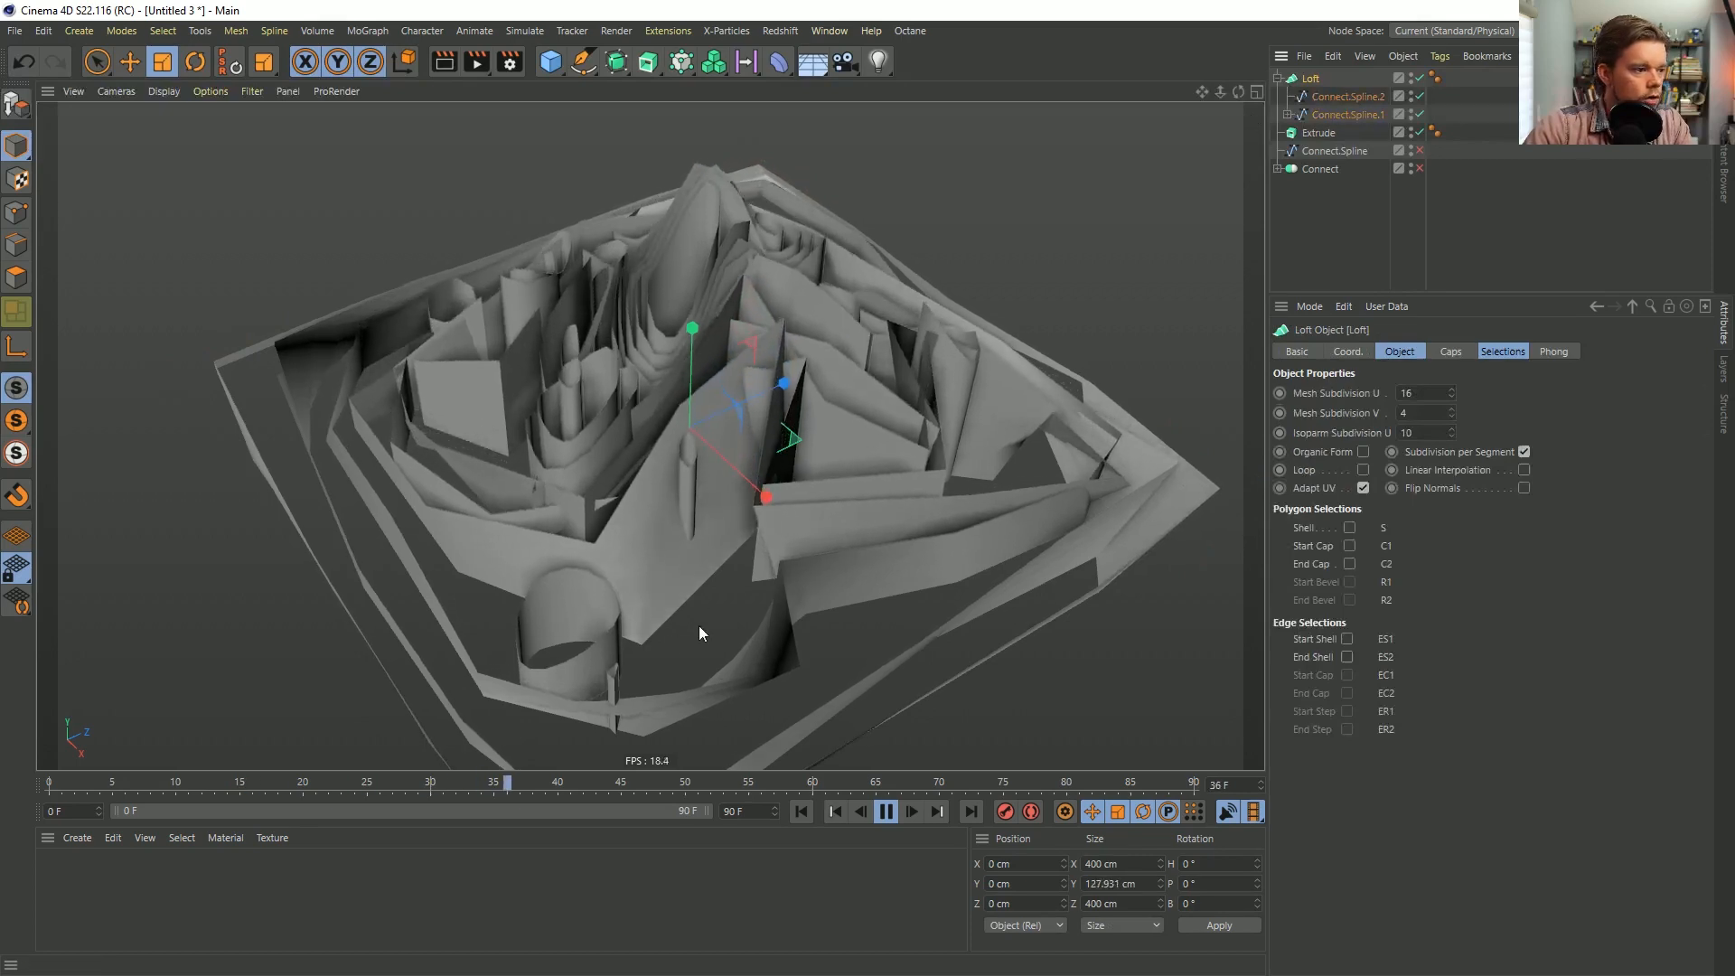
key(n)
key(b)
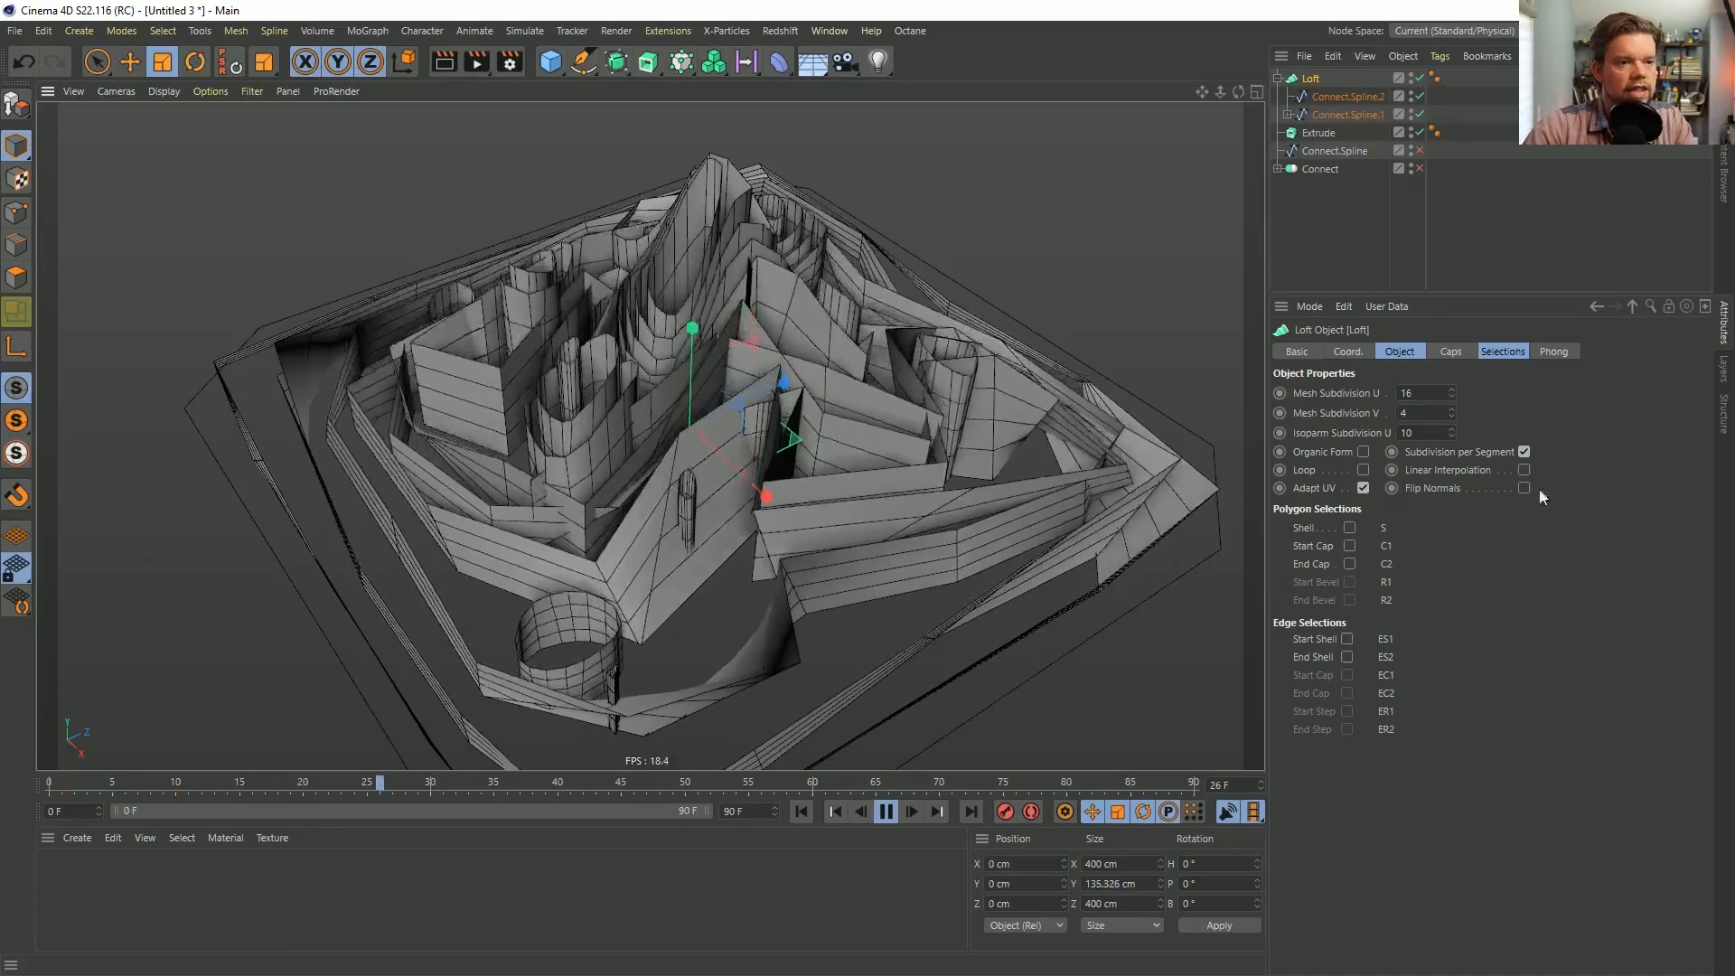
Disable the Loft's Subdivision per Segment and set its mesh subdivision to 253 in U and 2 in V.
click(1525, 453)
click(1452, 417)
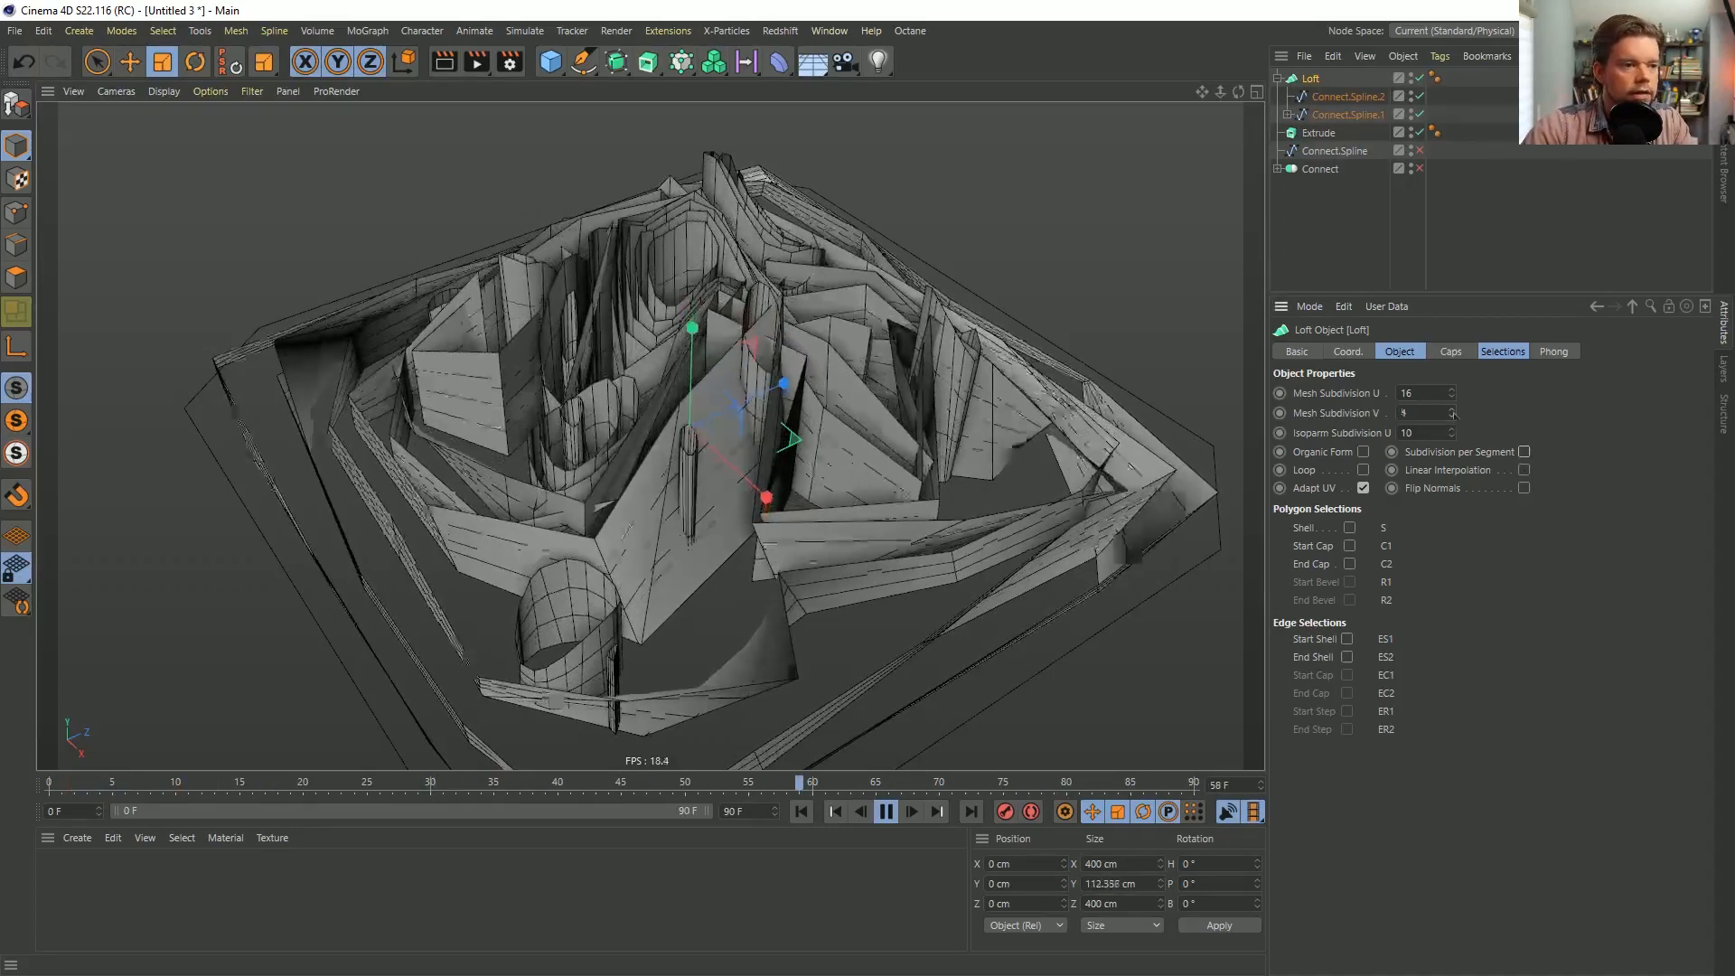
click(1451, 417)
drag(1451, 394, 1451, 319)
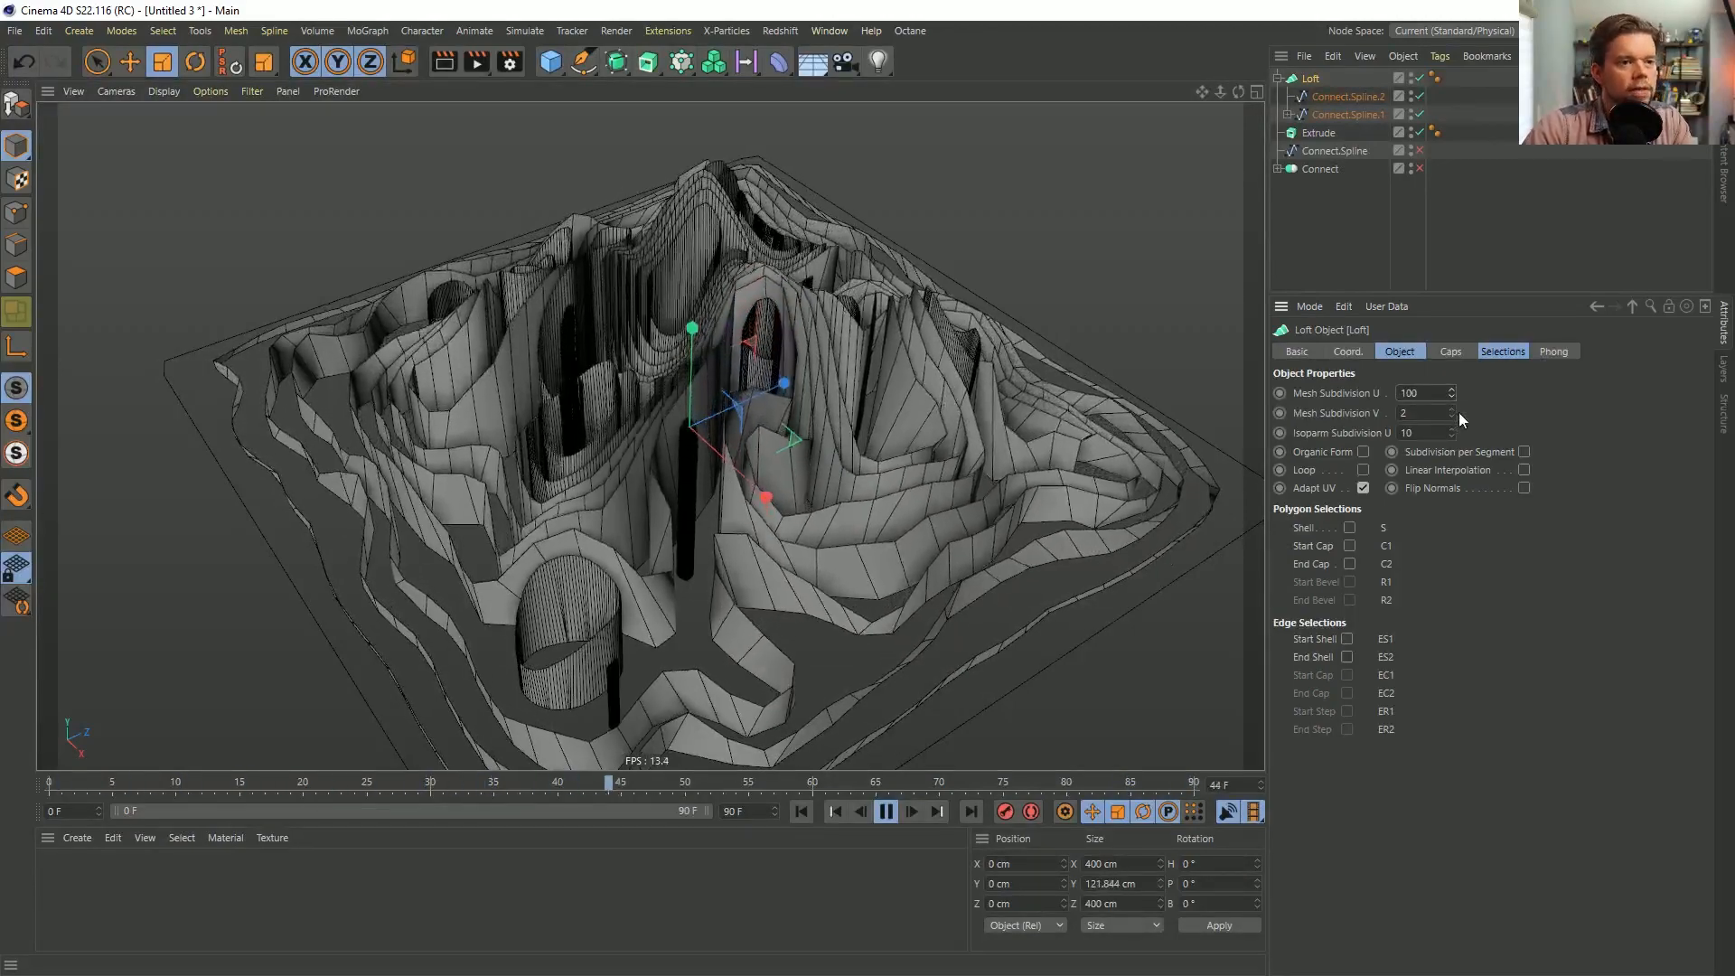
drag(1451, 413, 1452, 321)
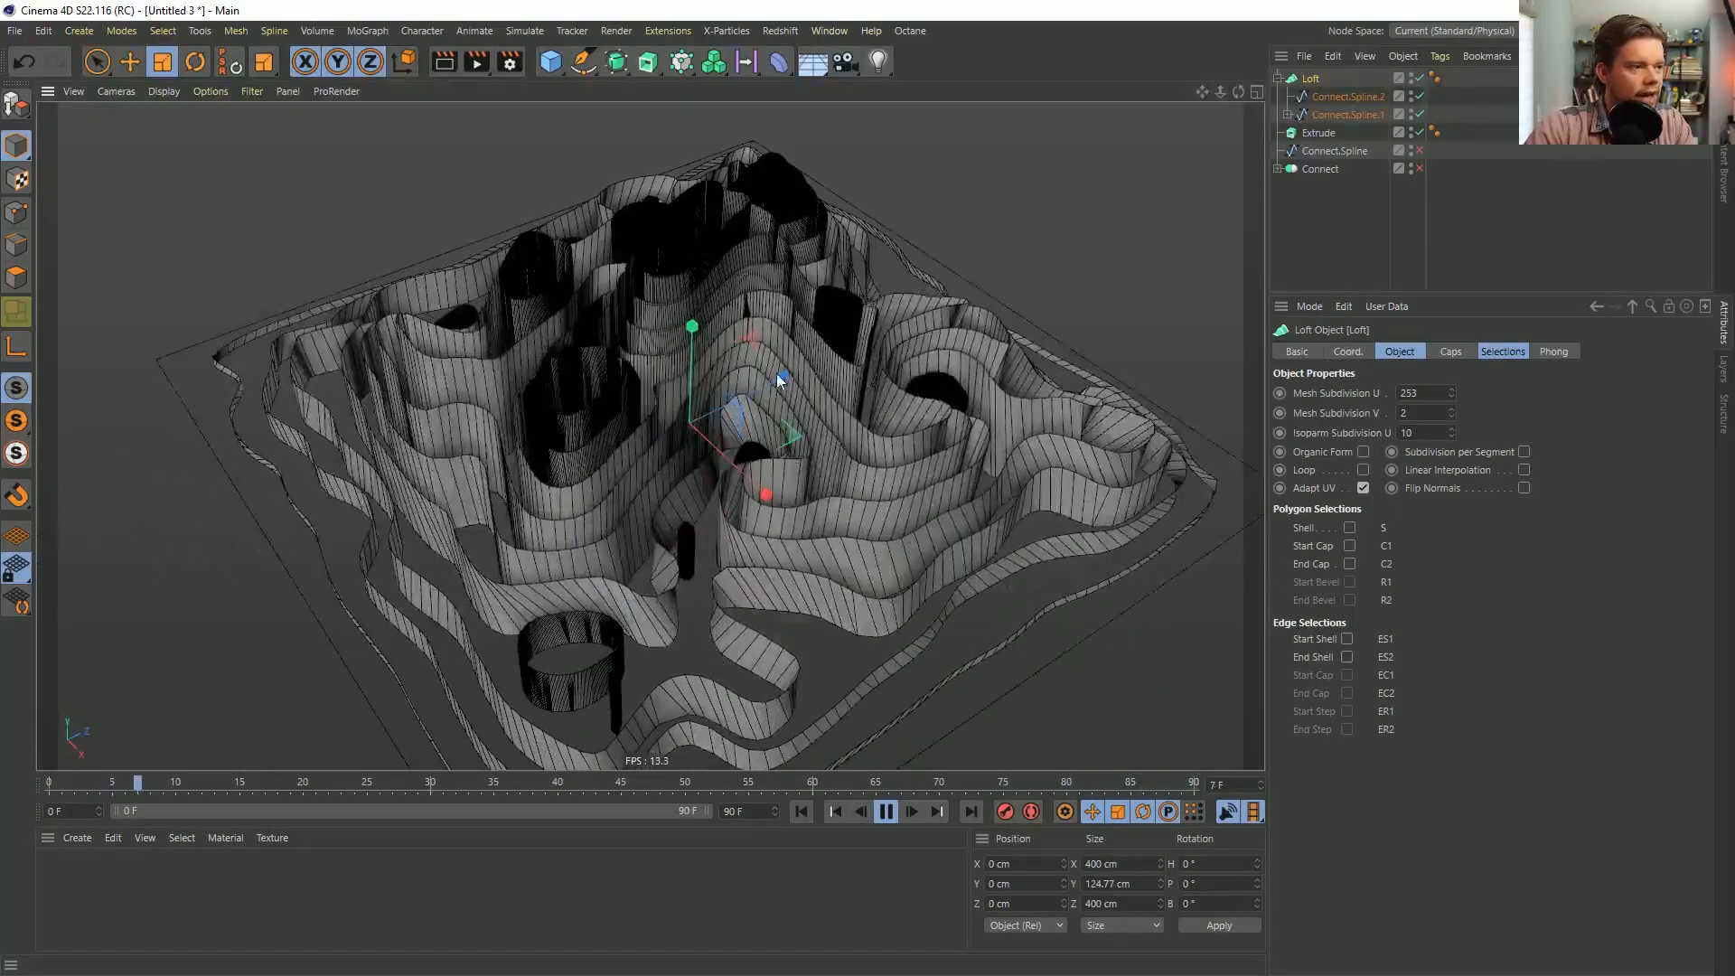
alt+drag(703, 347, 724, 253)
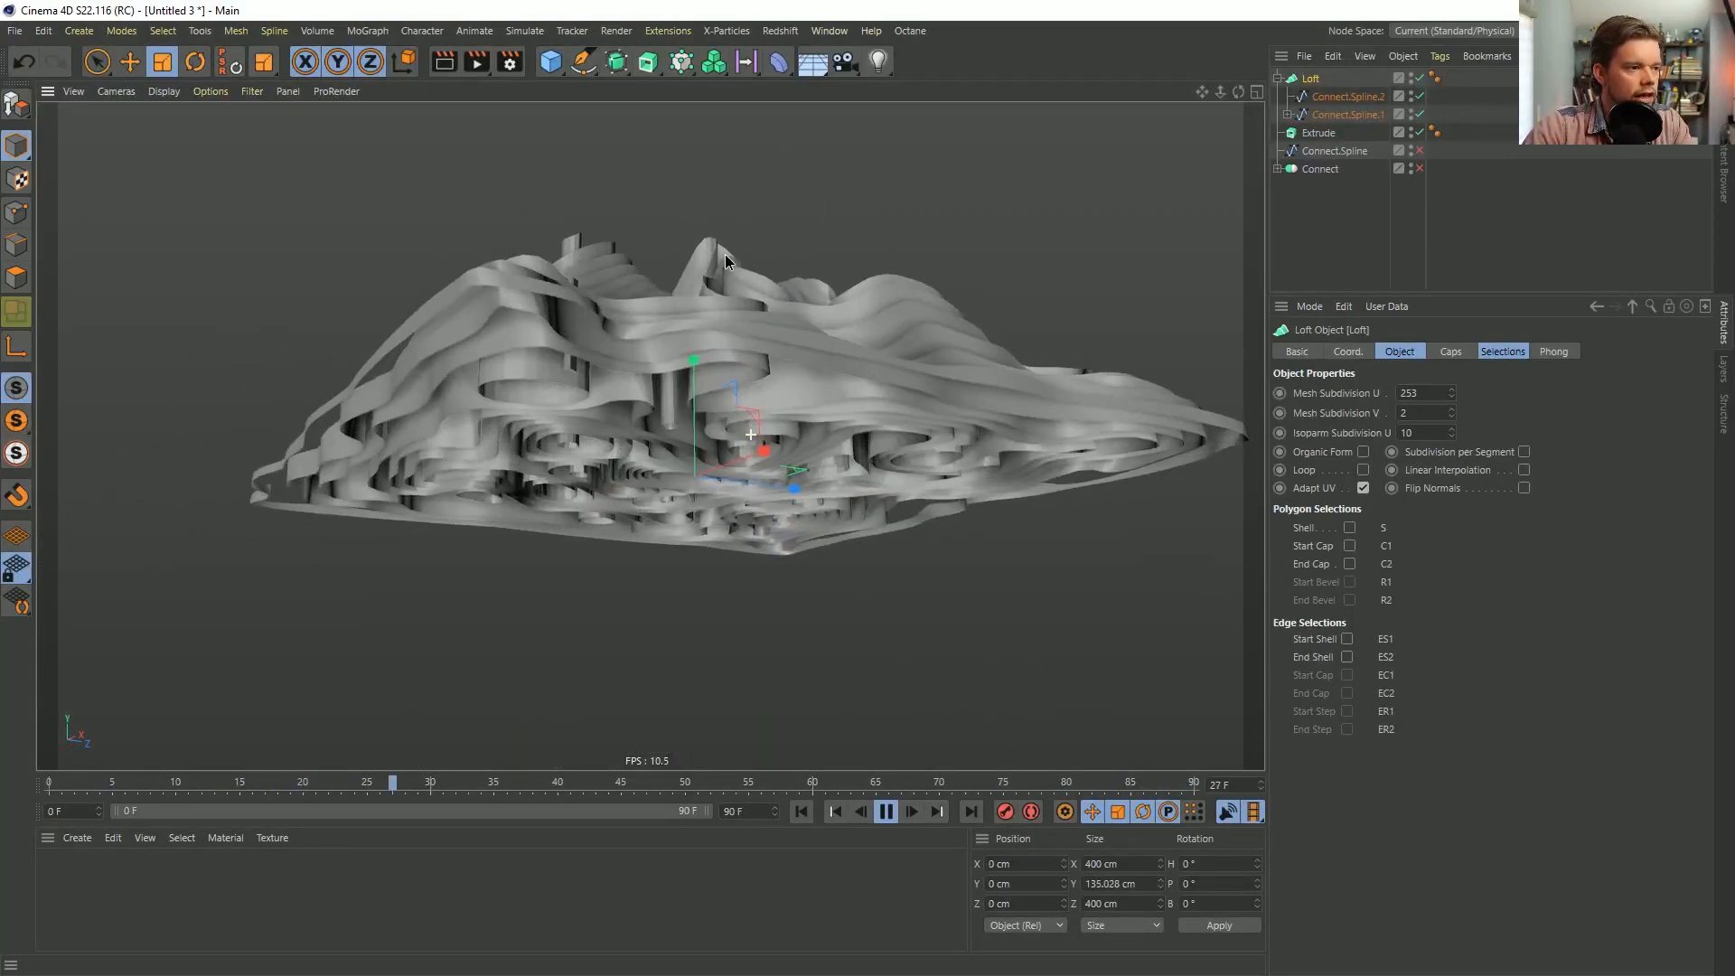
Place the displaced contour spline inside the Extrude object and set the extrusion offset to 10 cm.
alt+drag(713, 376, 880, 374)
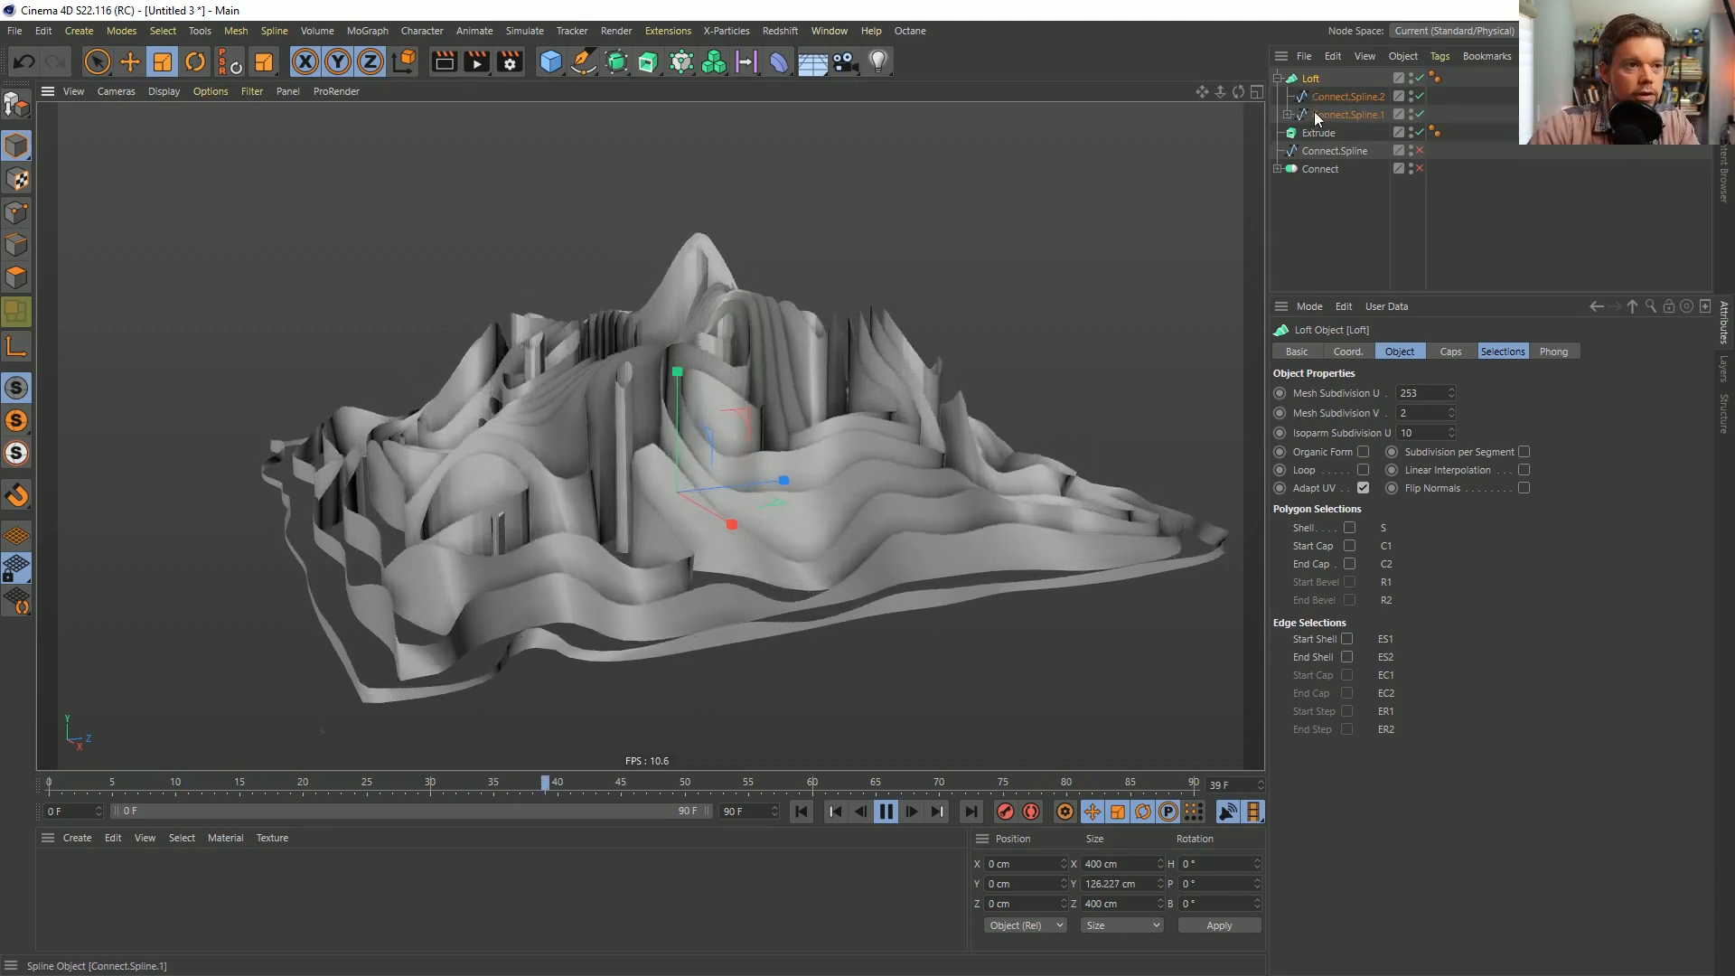
drag(1332, 112, 1325, 134)
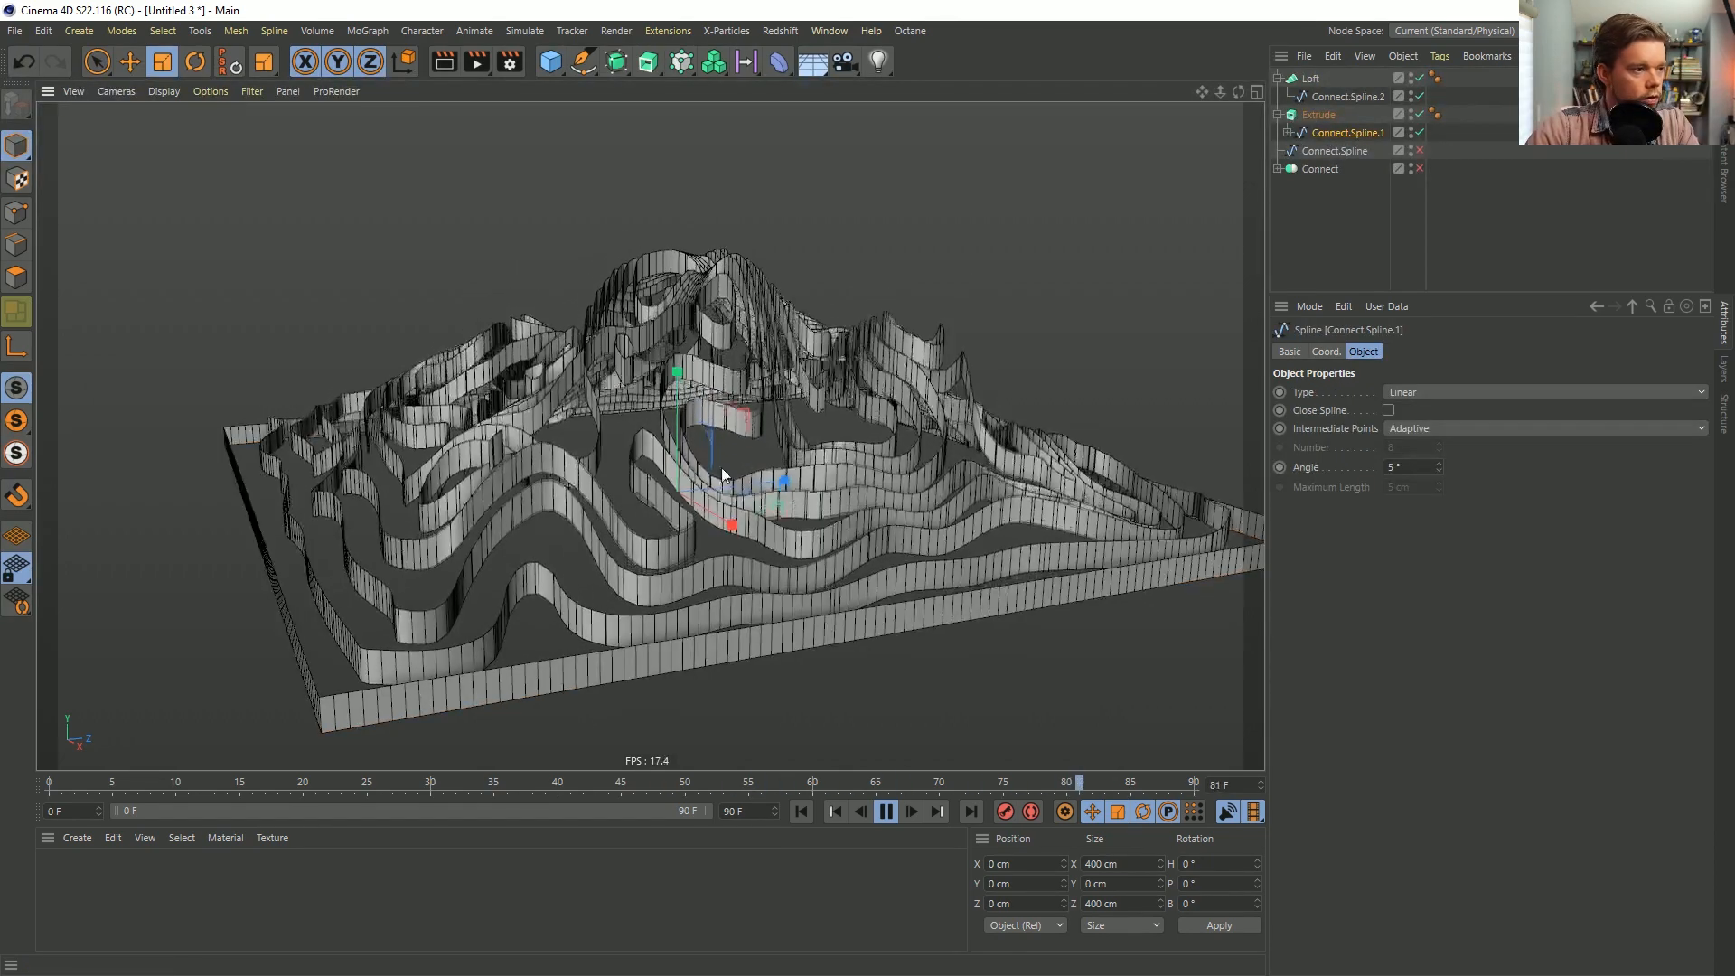
click(1290, 134)
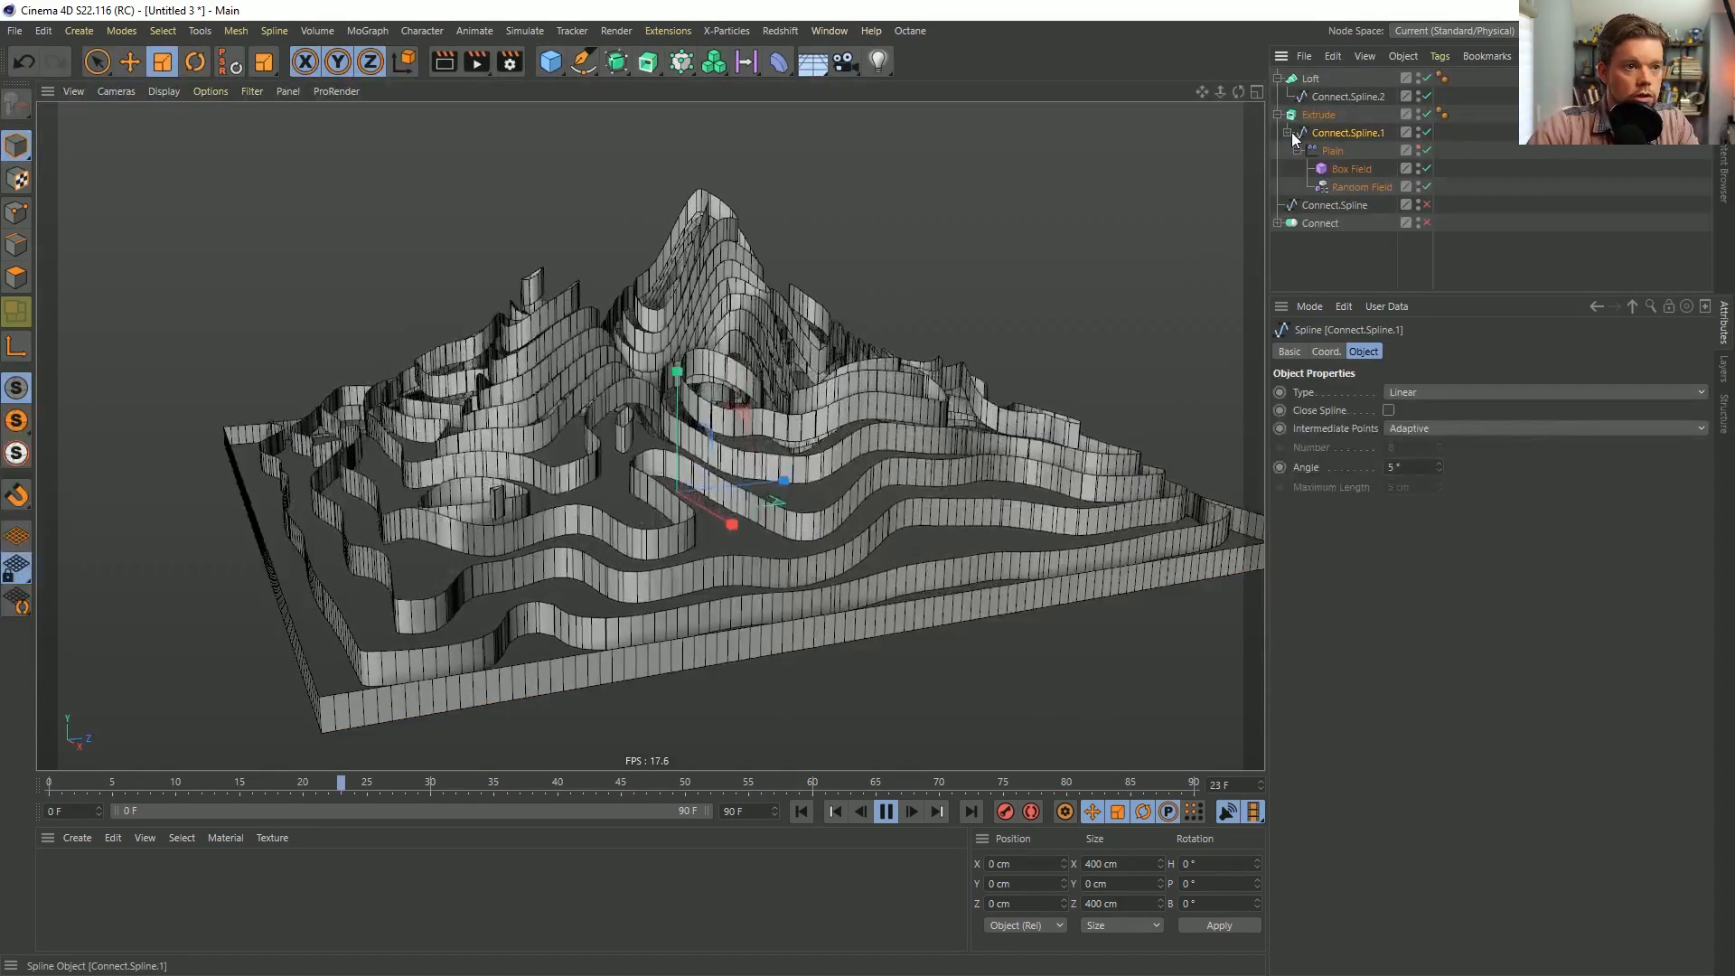
click(1318, 115)
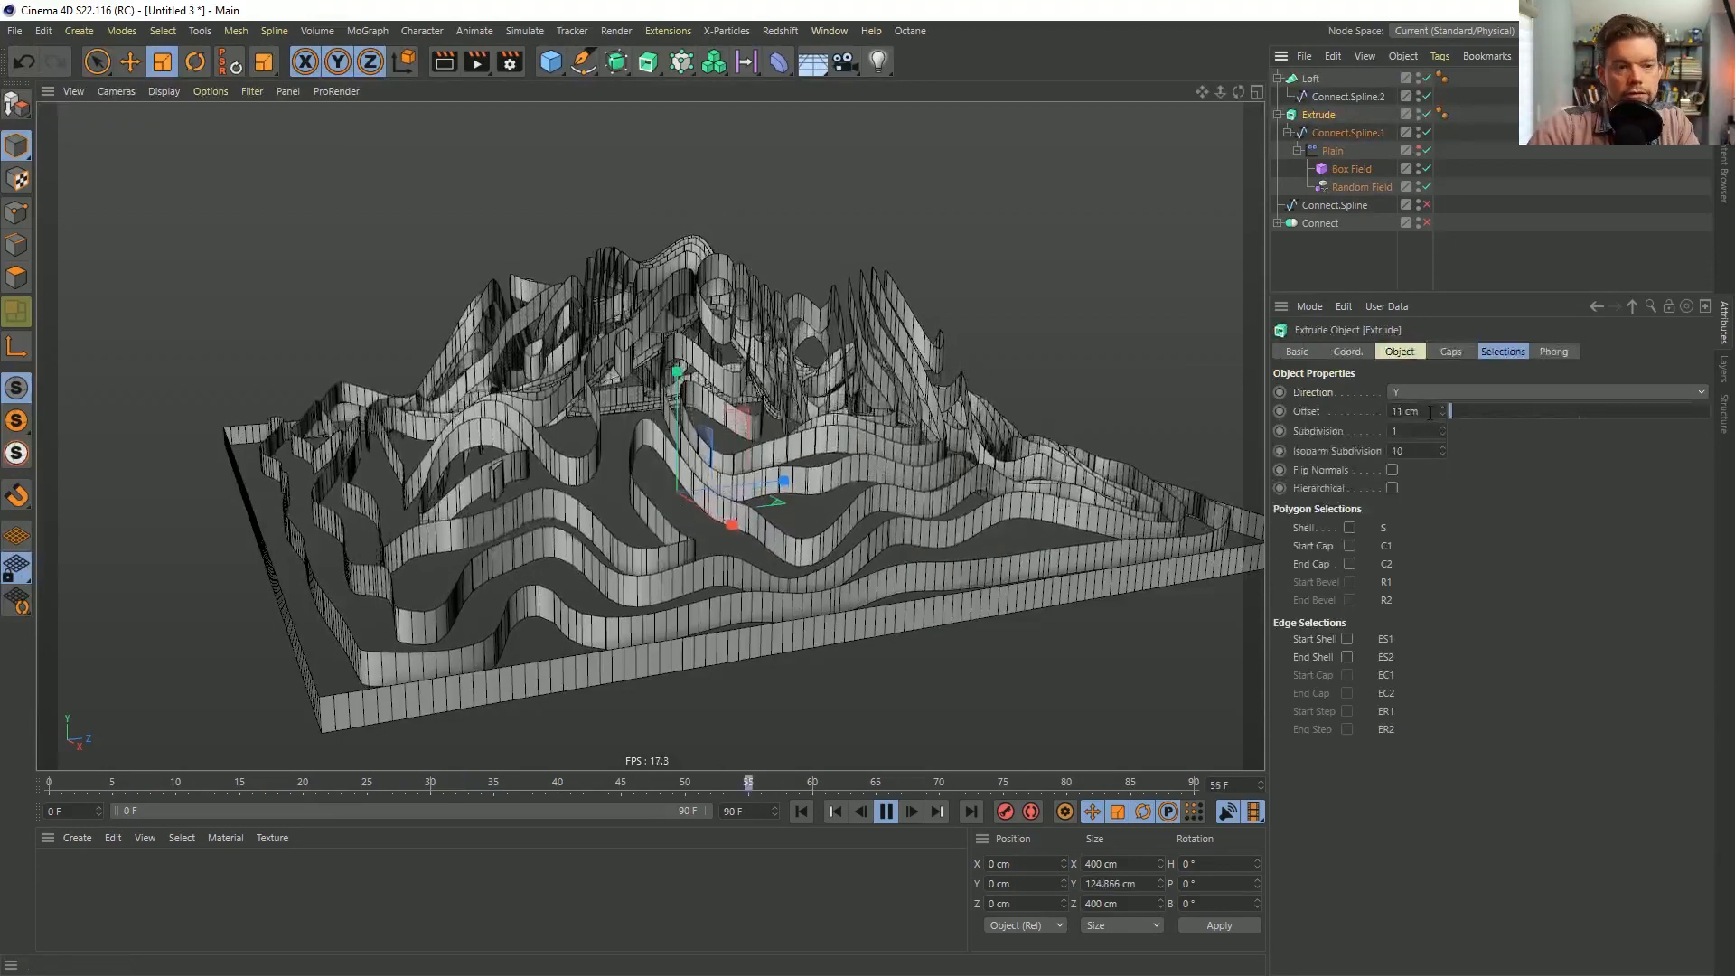
drag(1431, 412, 1218, 383)
text(10)
key(Return)
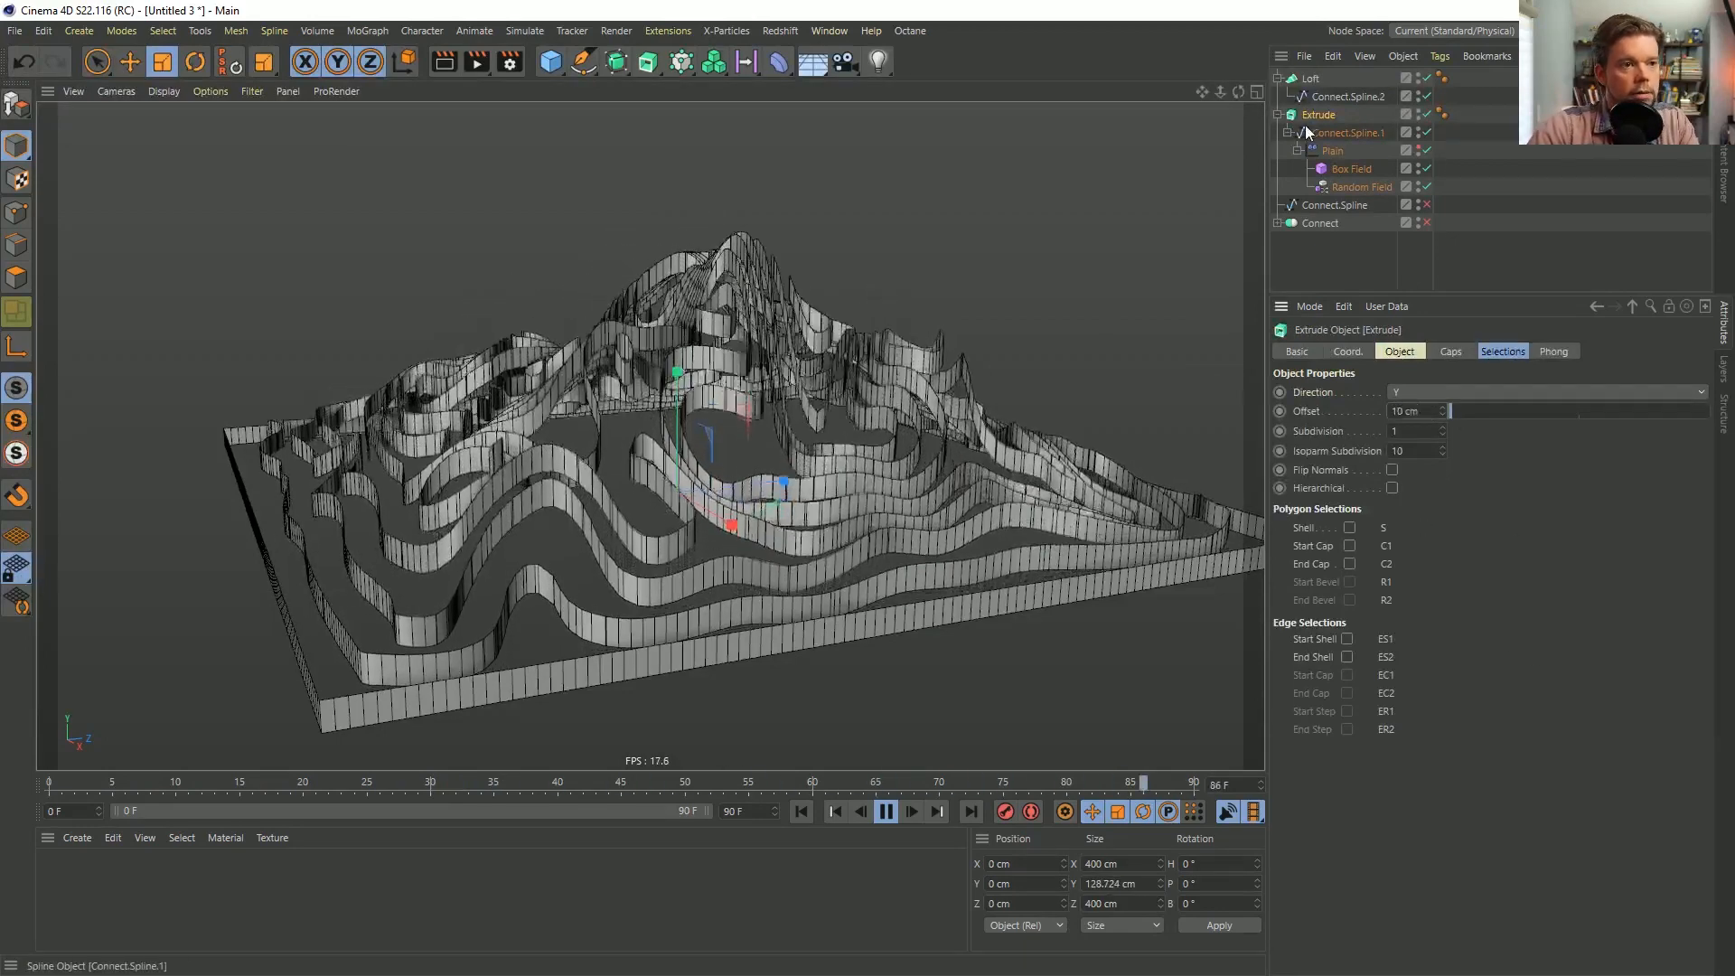
Move the Plain effector out of the contour spline to sit directly under the Extrude, and add a Linear Field to its falloff.
click(1302, 152)
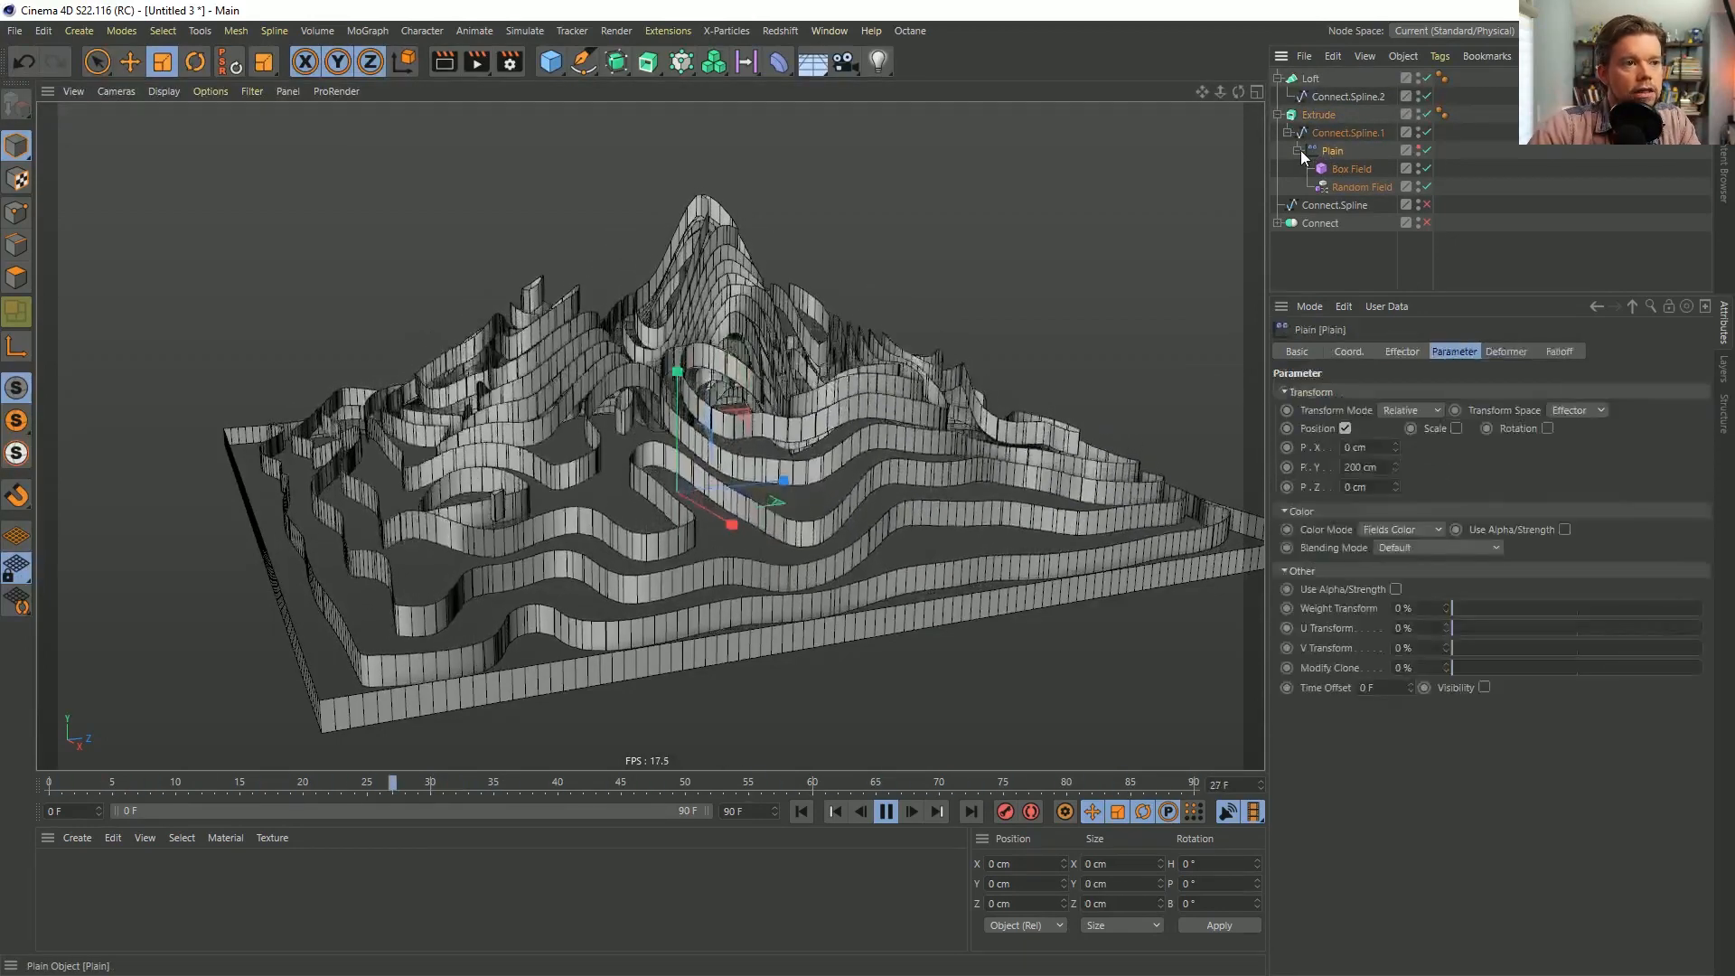
drag(1303, 152, 1313, 128)
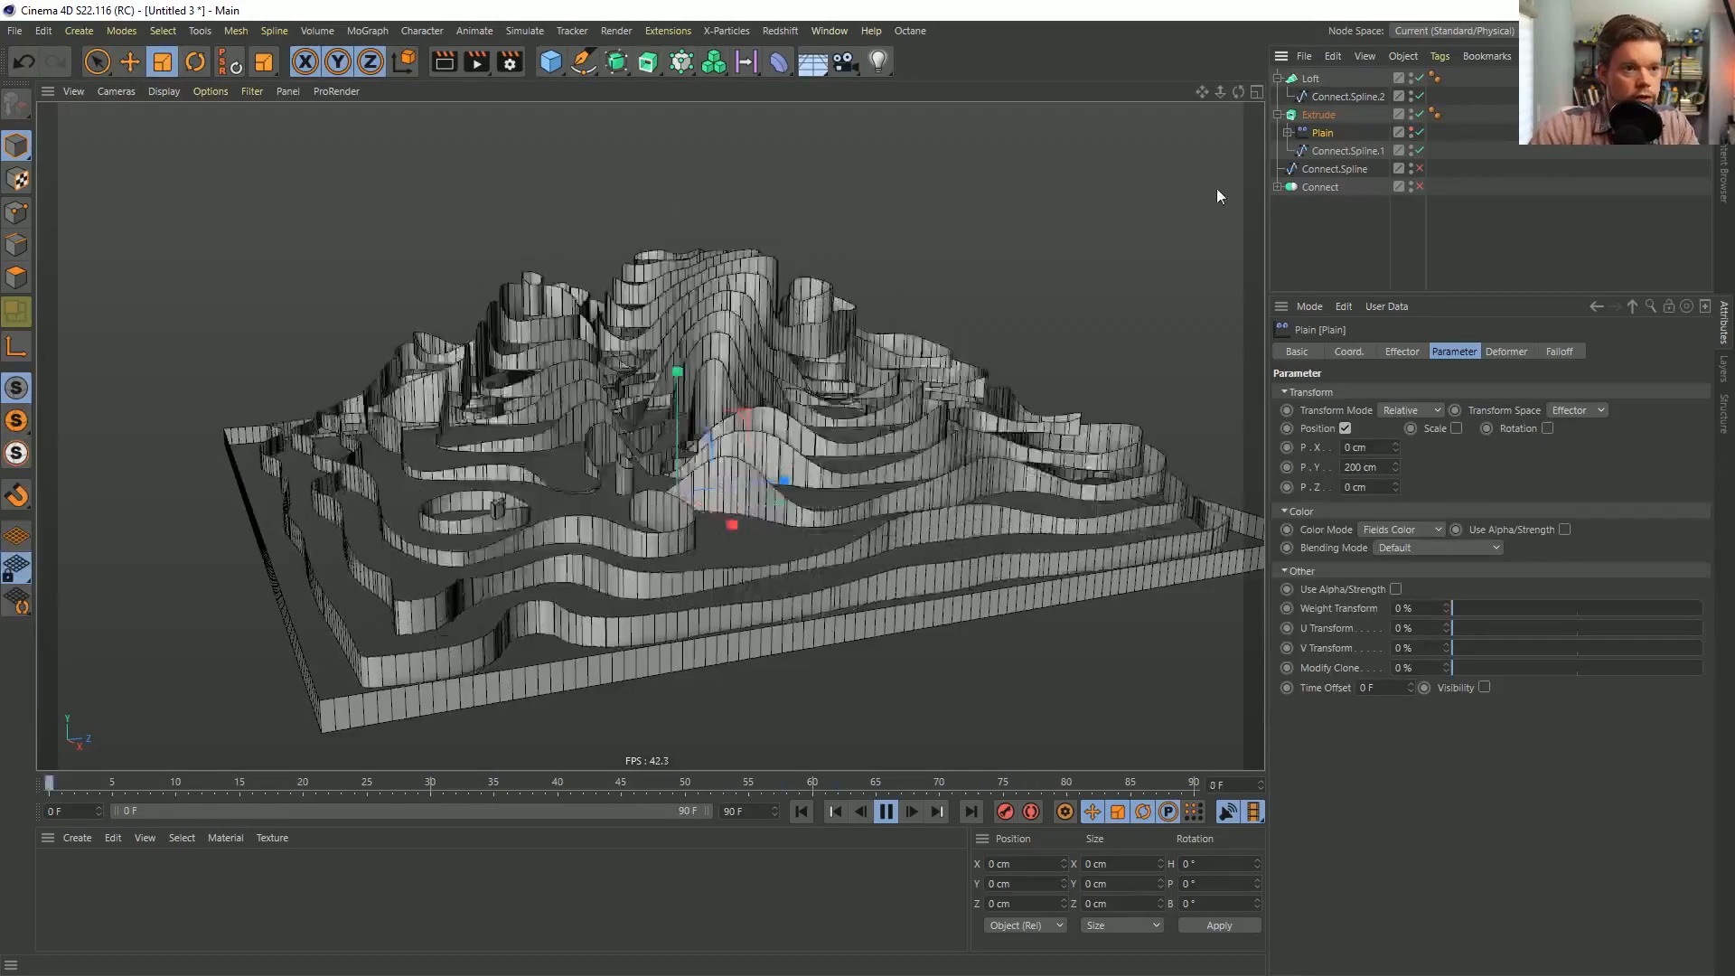
click(1559, 351)
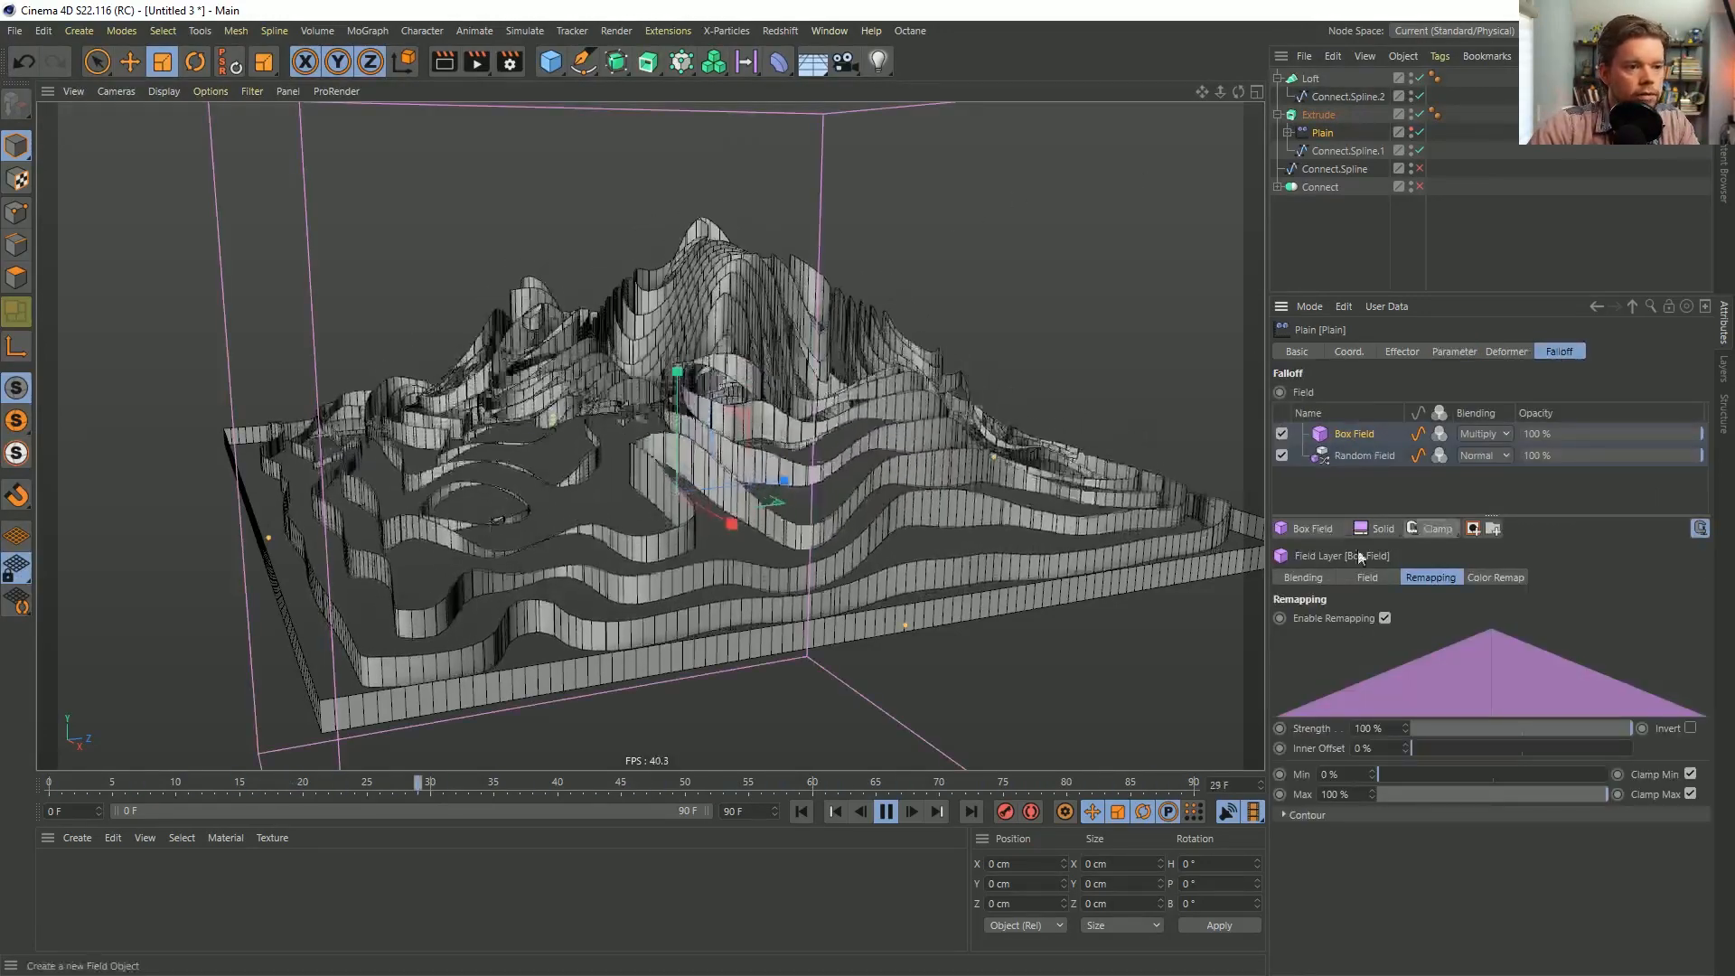
click(1314, 531)
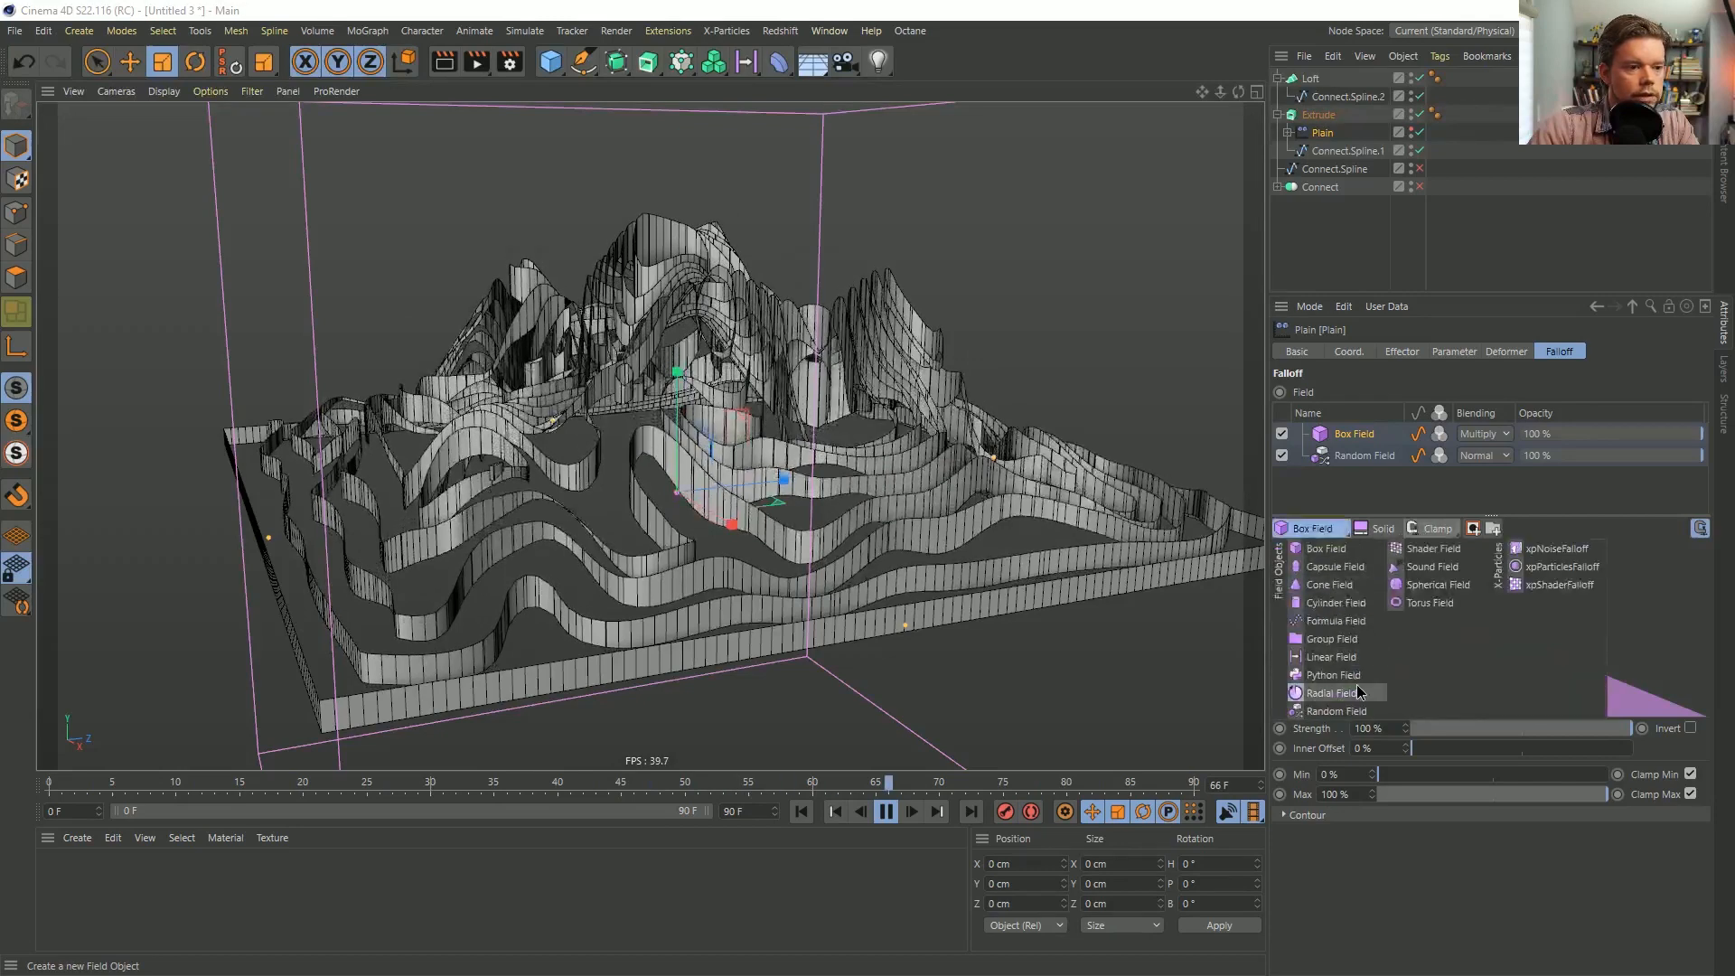
click(1346, 657)
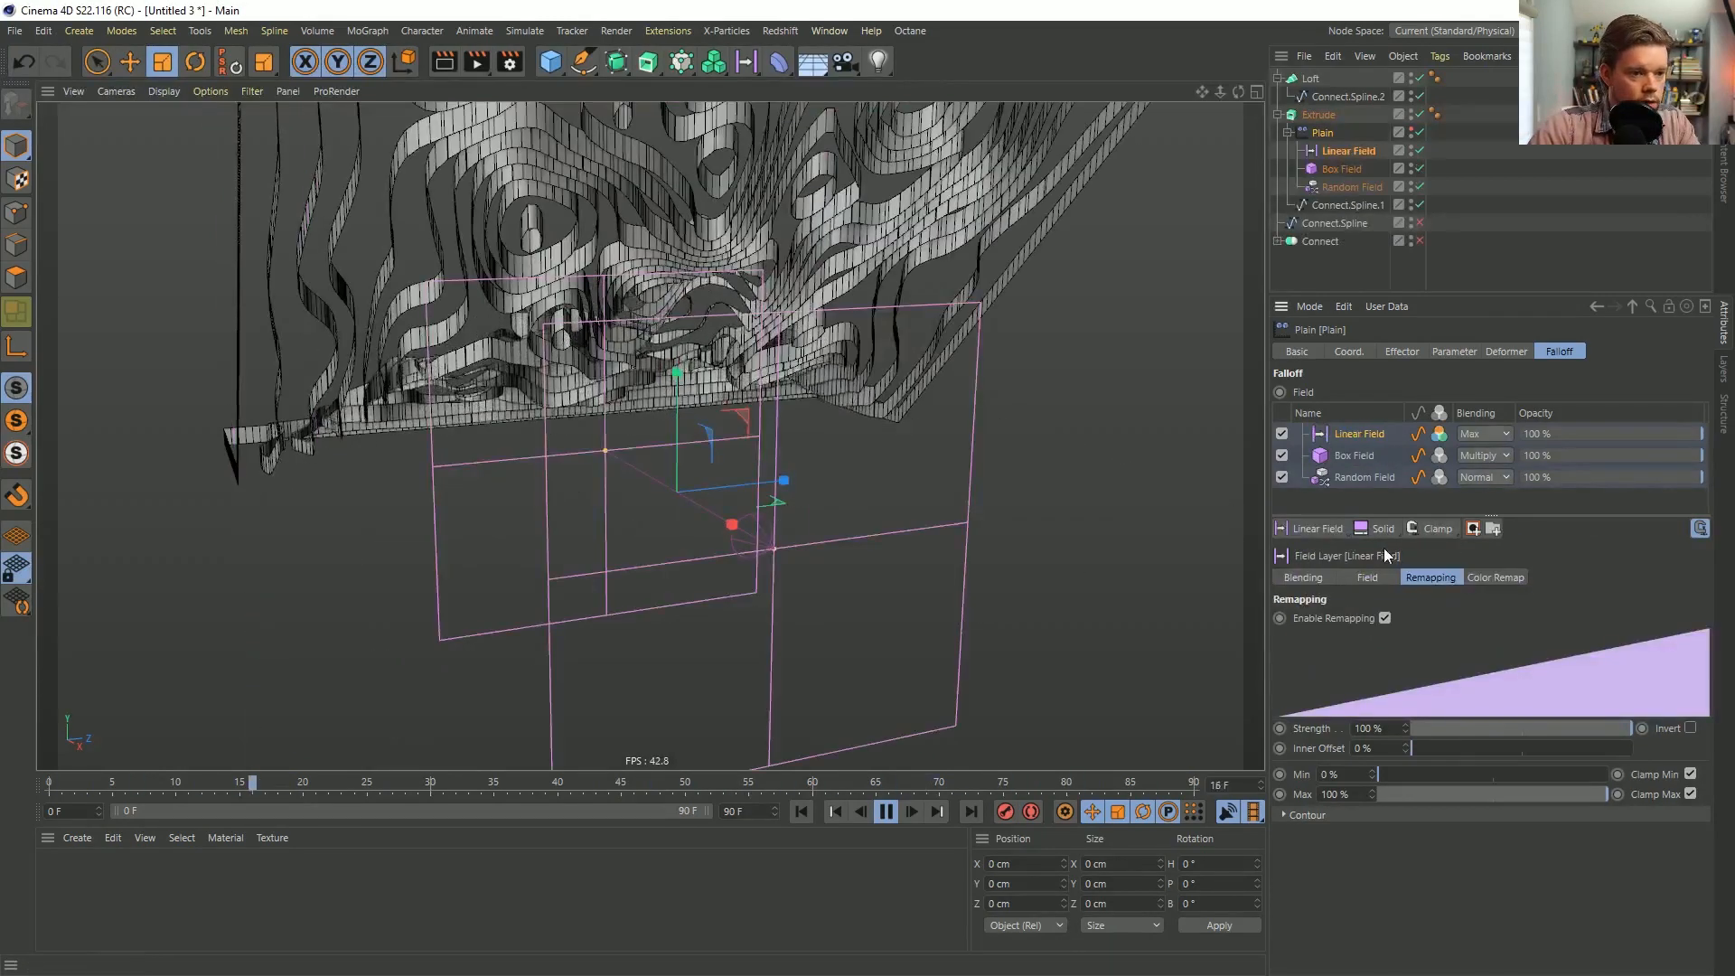
Set the Linear Field's direction to Y+ and shorten it to about 4.5 cm, placed at about 8.7 cm in Y.
click(1367, 583)
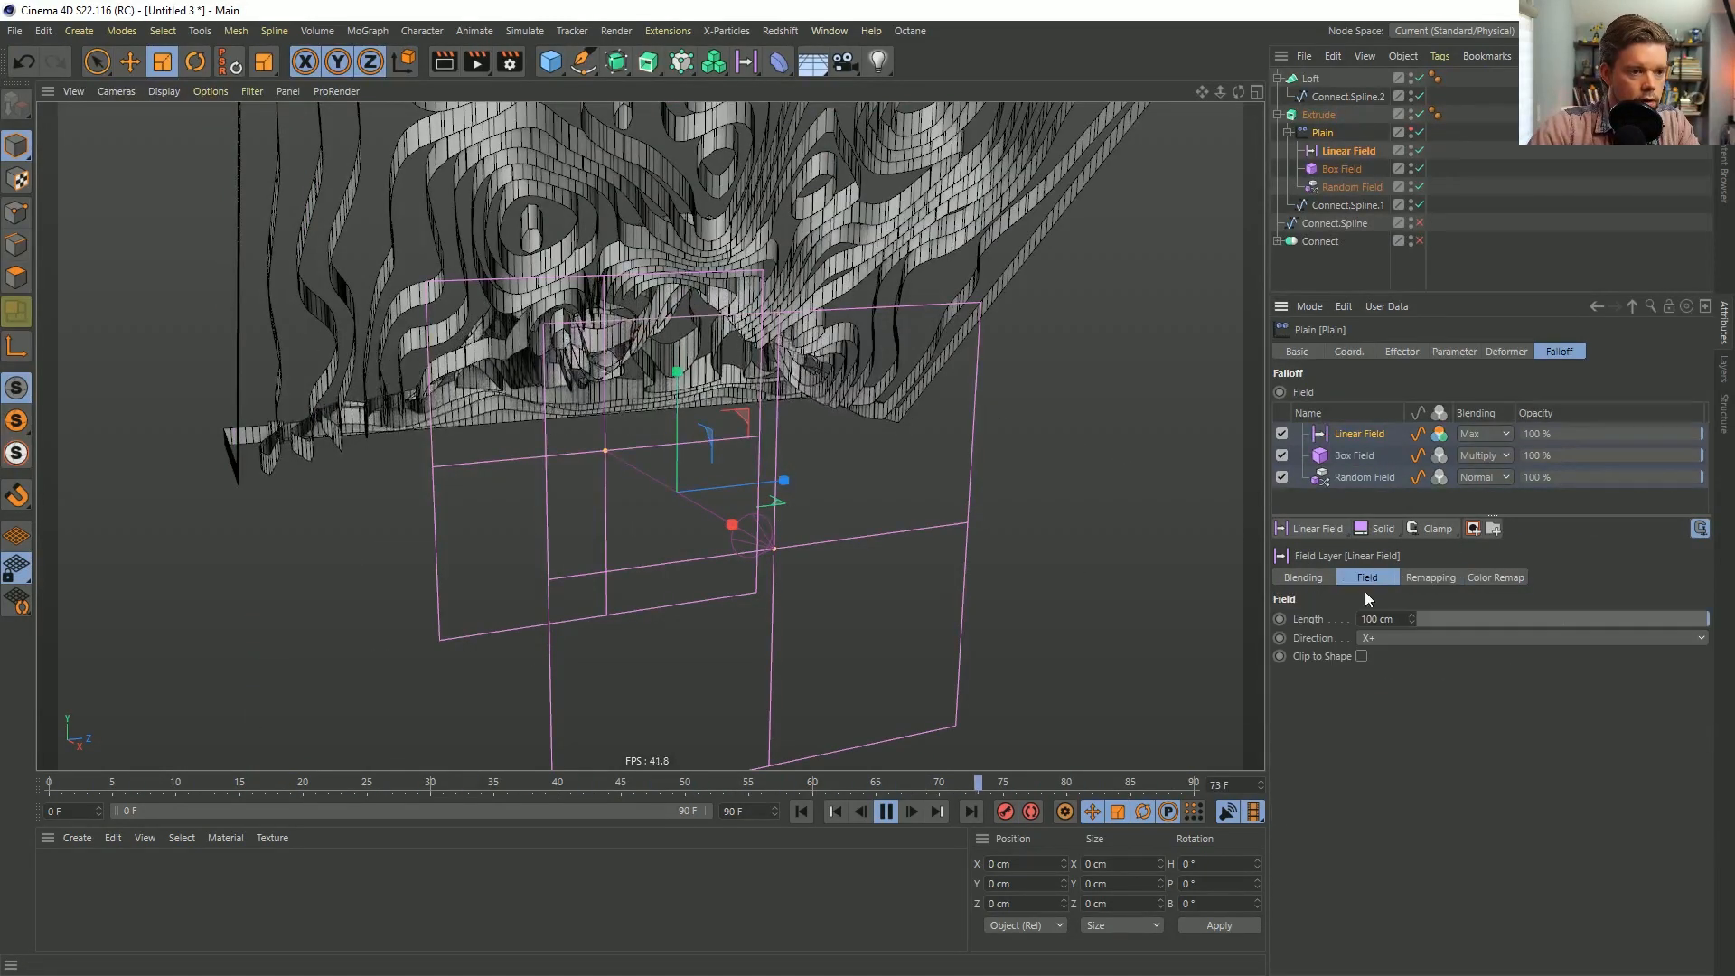
click(1375, 635)
click(1400, 703)
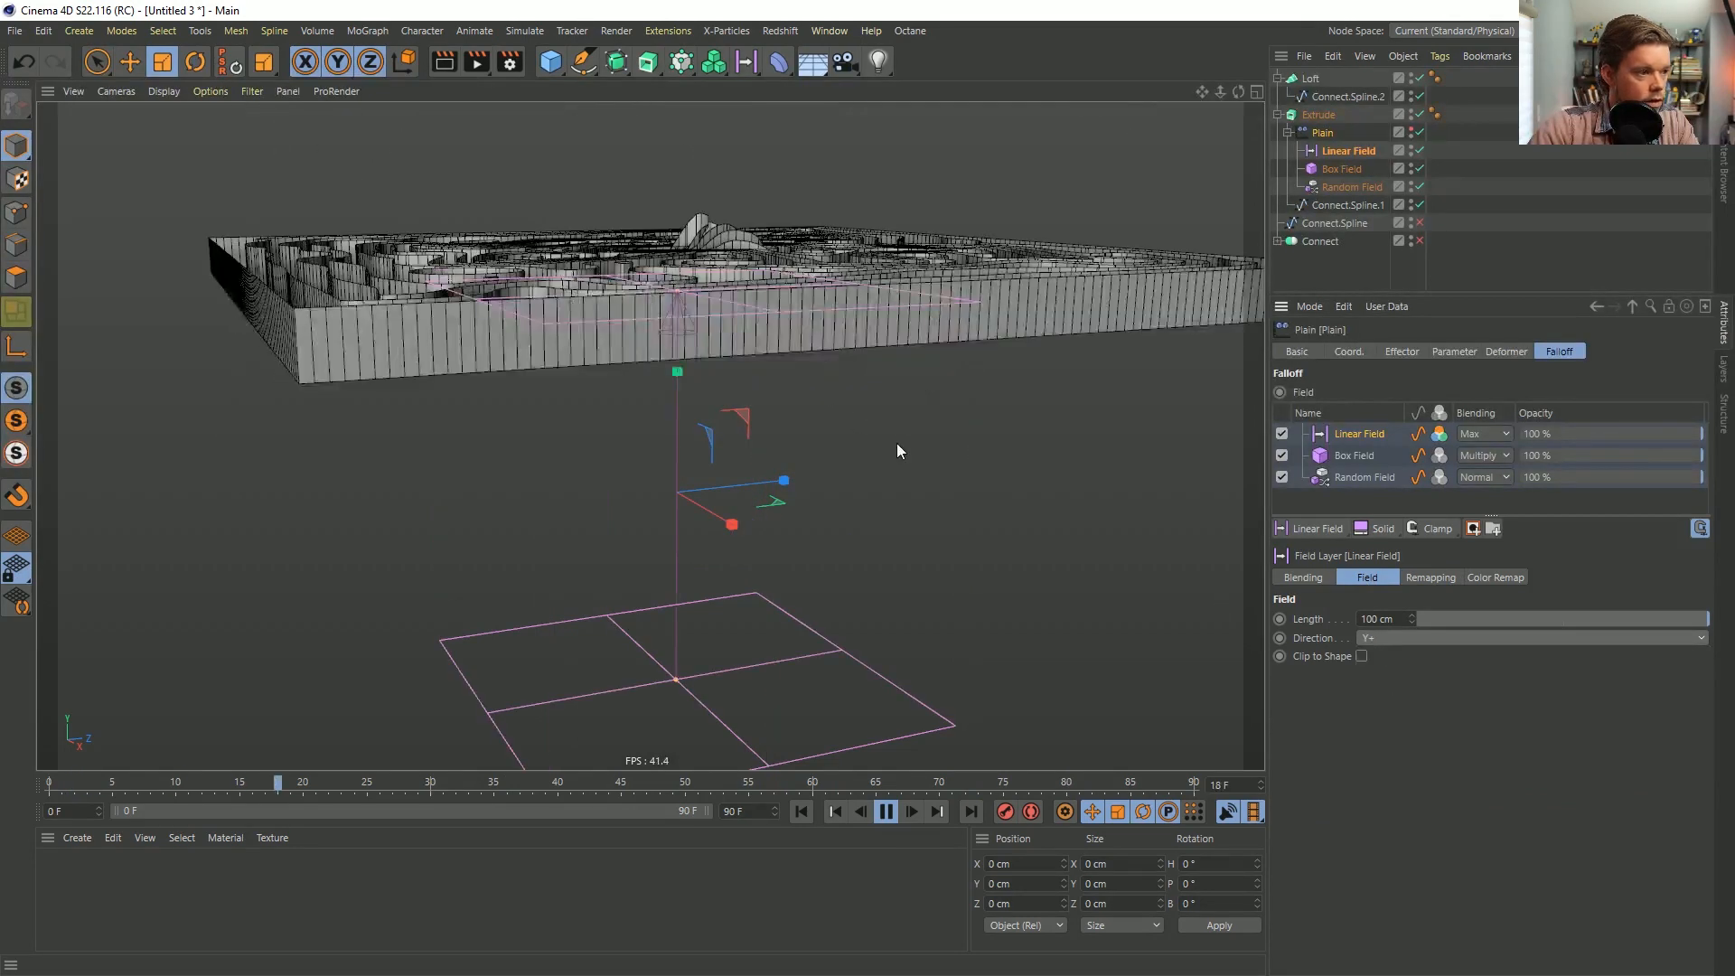
drag(676, 287, 694, 476)
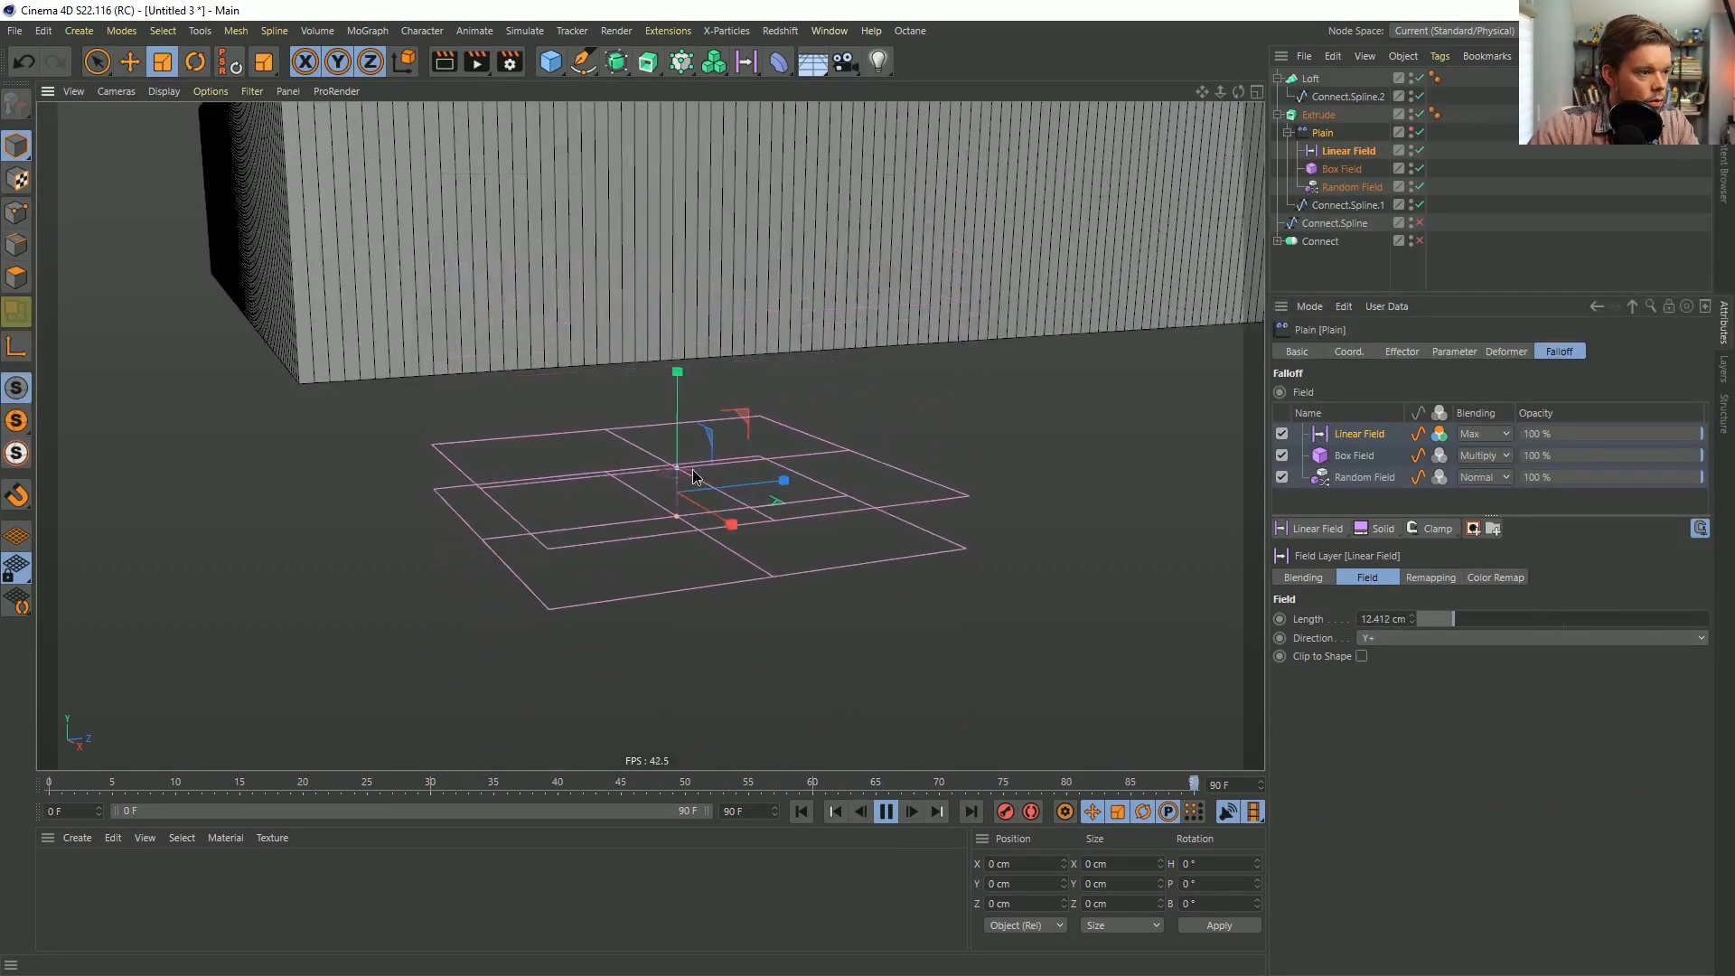
drag(680, 429, 697, 413)
Try the Linear Field with its direction set to Y- and lower it to about -6.8 cm in Y.
click(1383, 638)
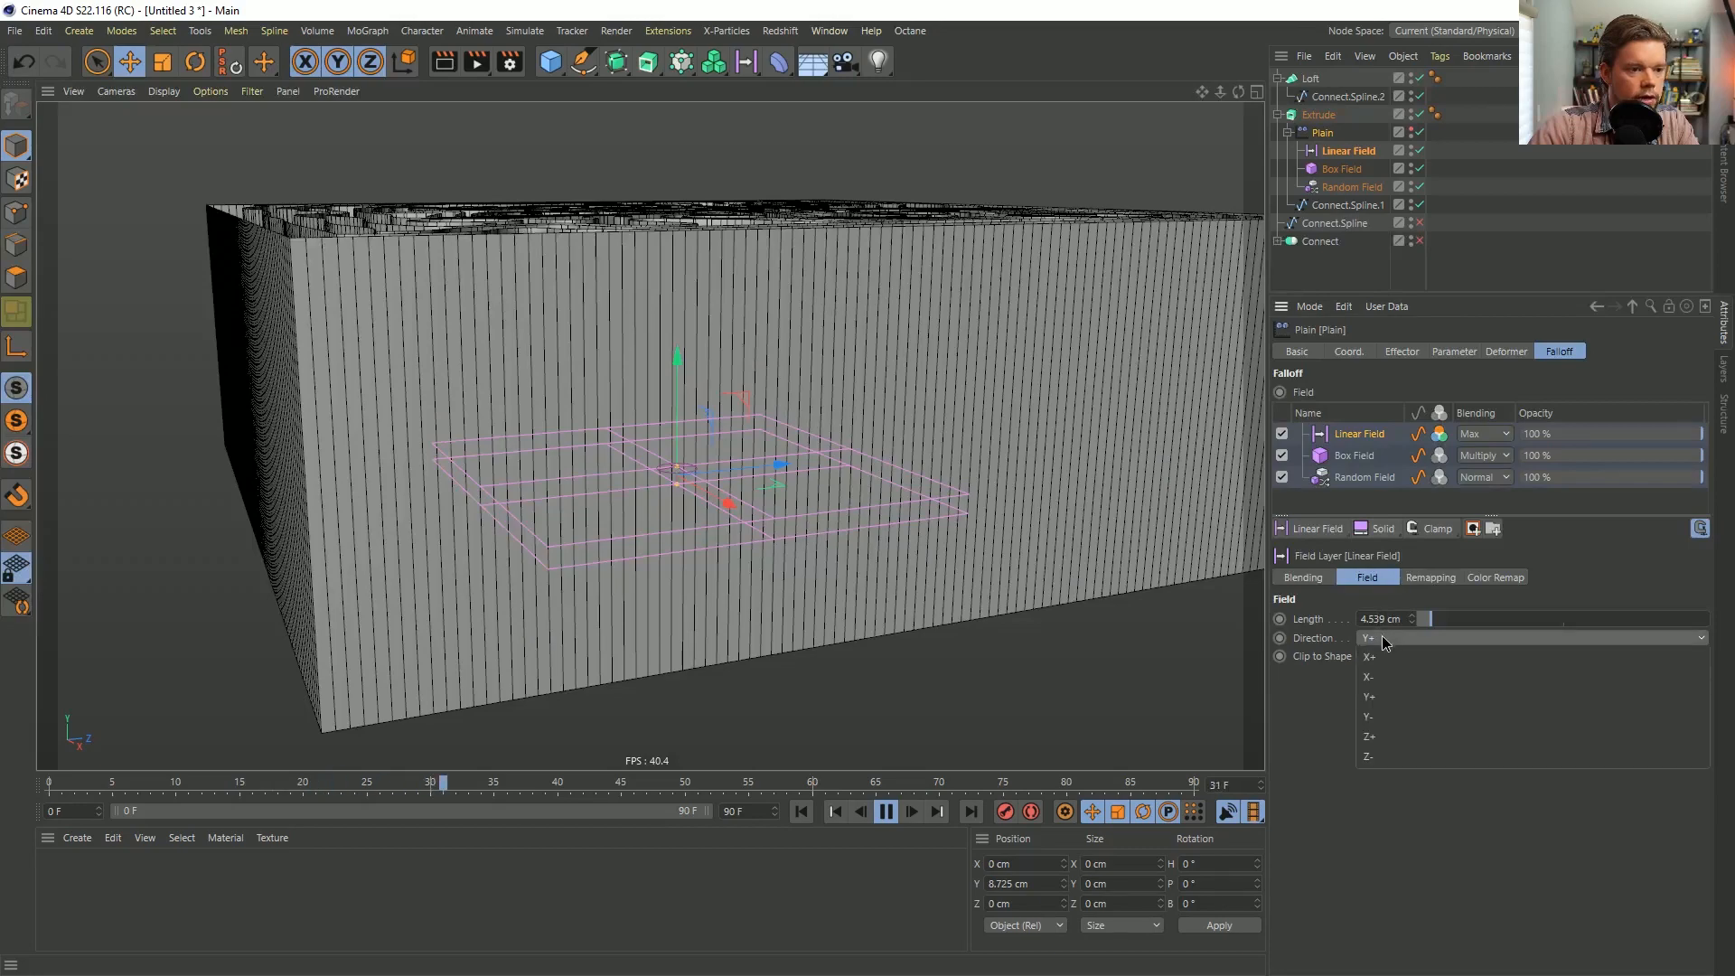
click(1399, 716)
drag(683, 373, 678, 388)
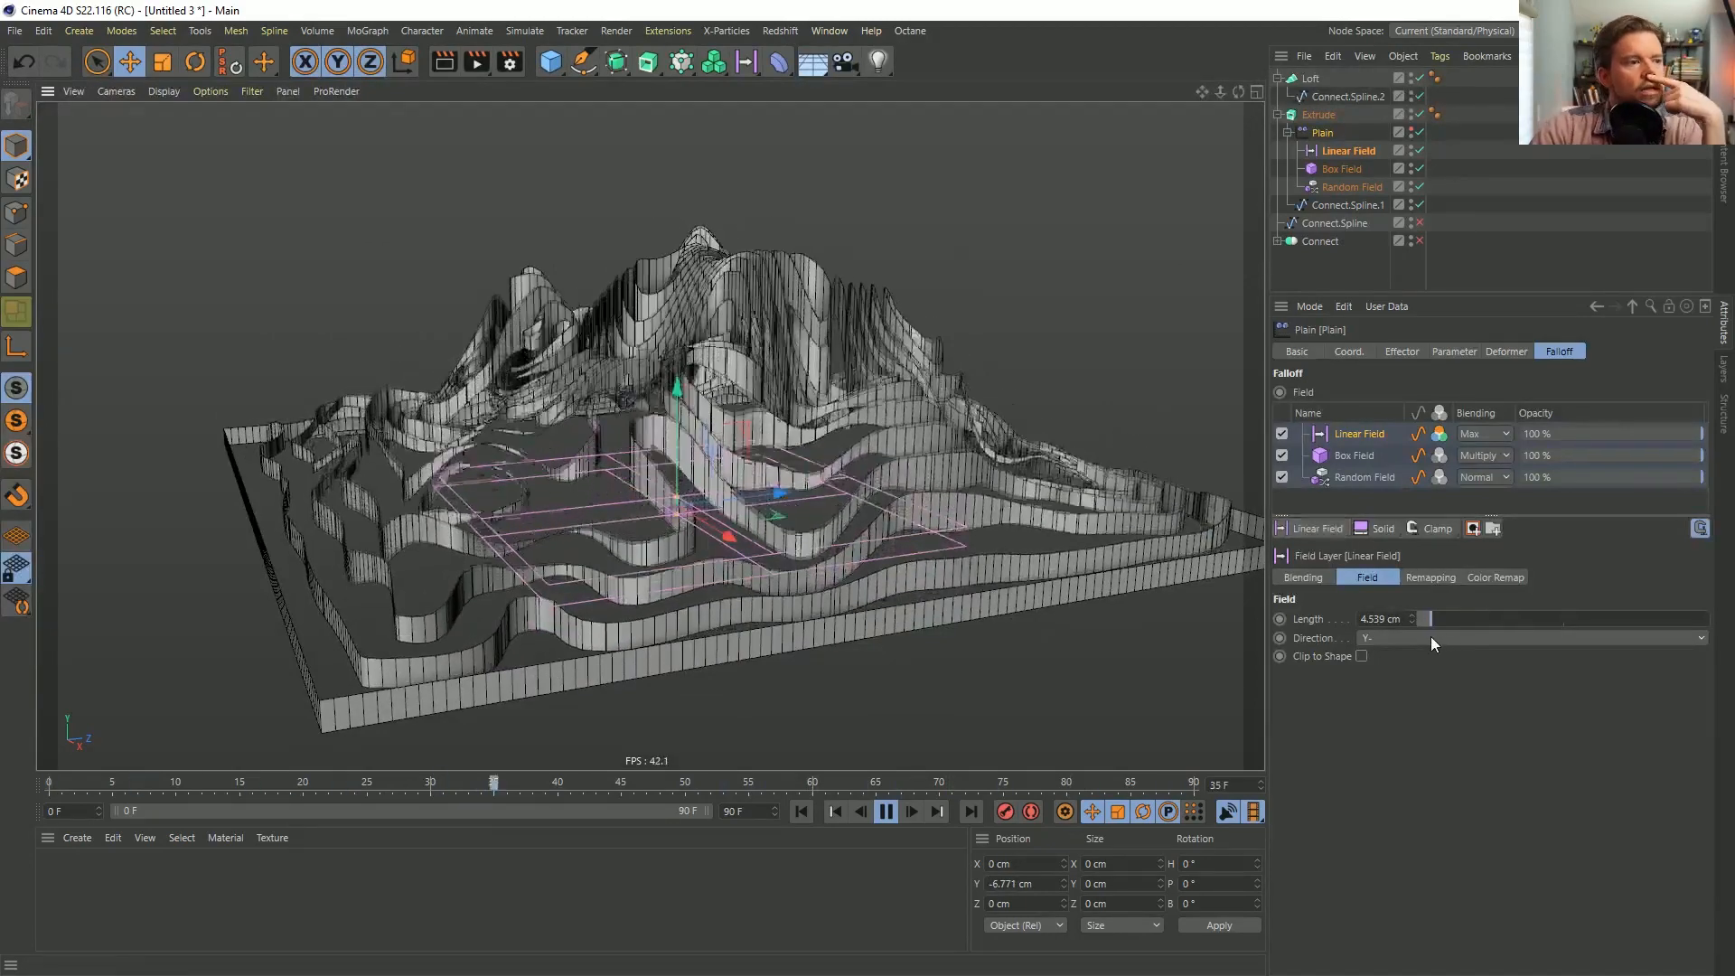
Set the Linear Field's blending to Multiply in the Plain effector's falloff and raise the field slightly along Y.
click(1466, 433)
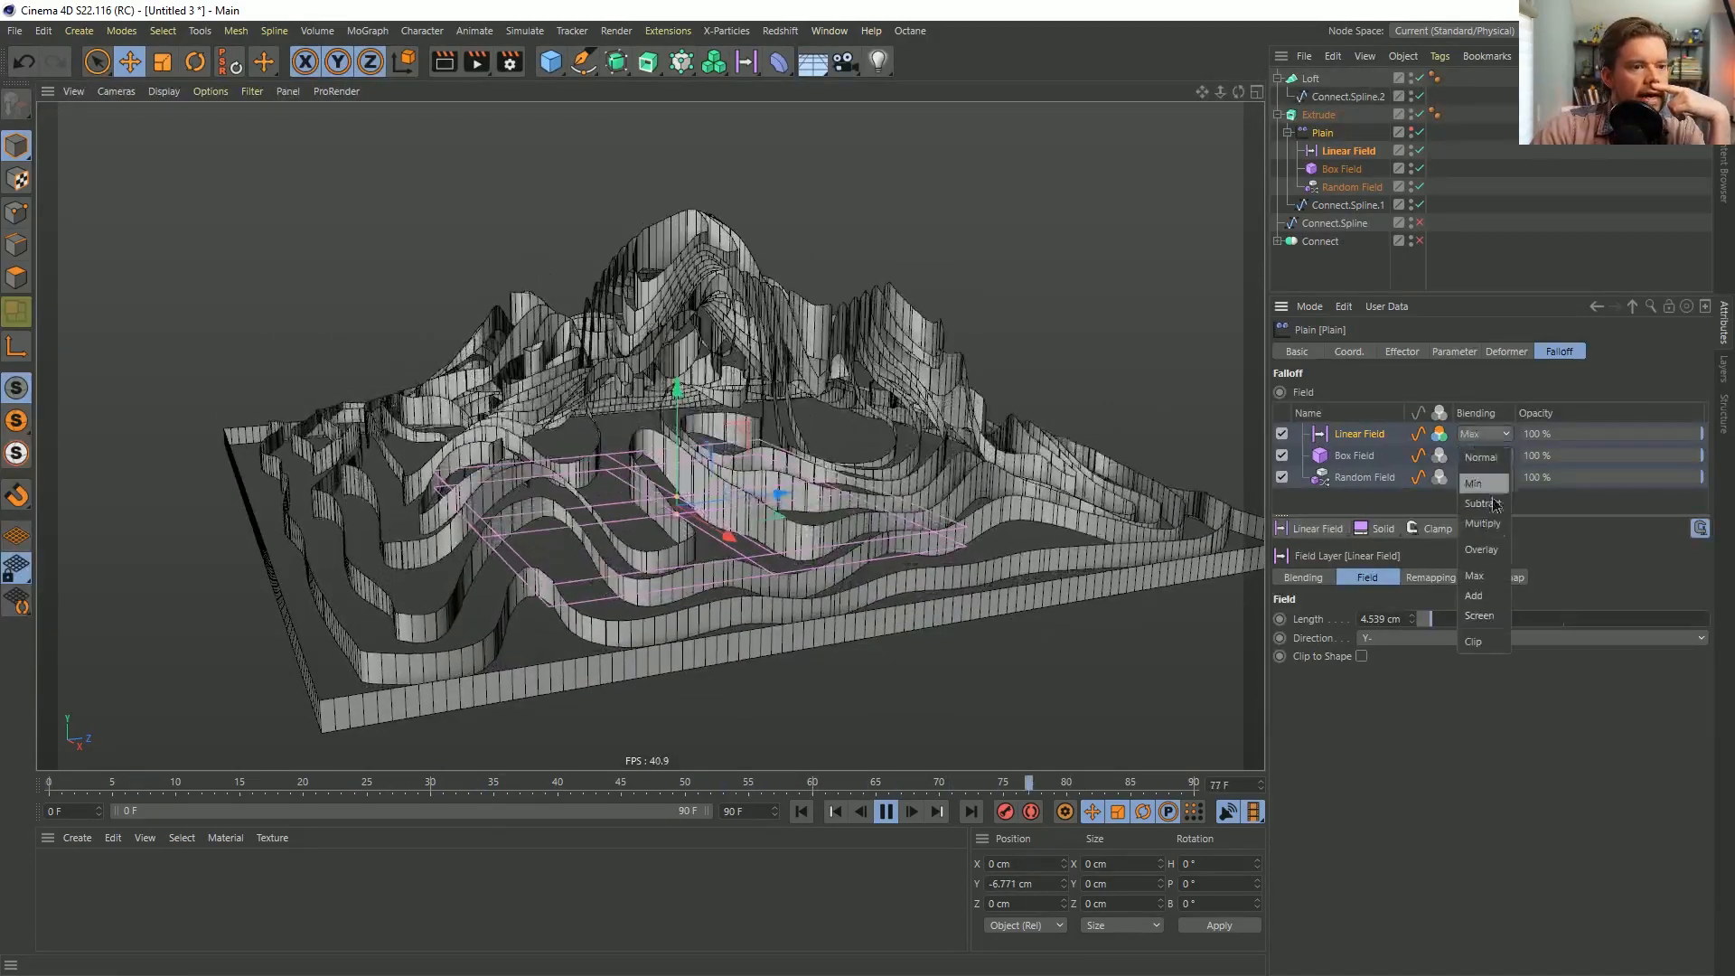
click(1474, 513)
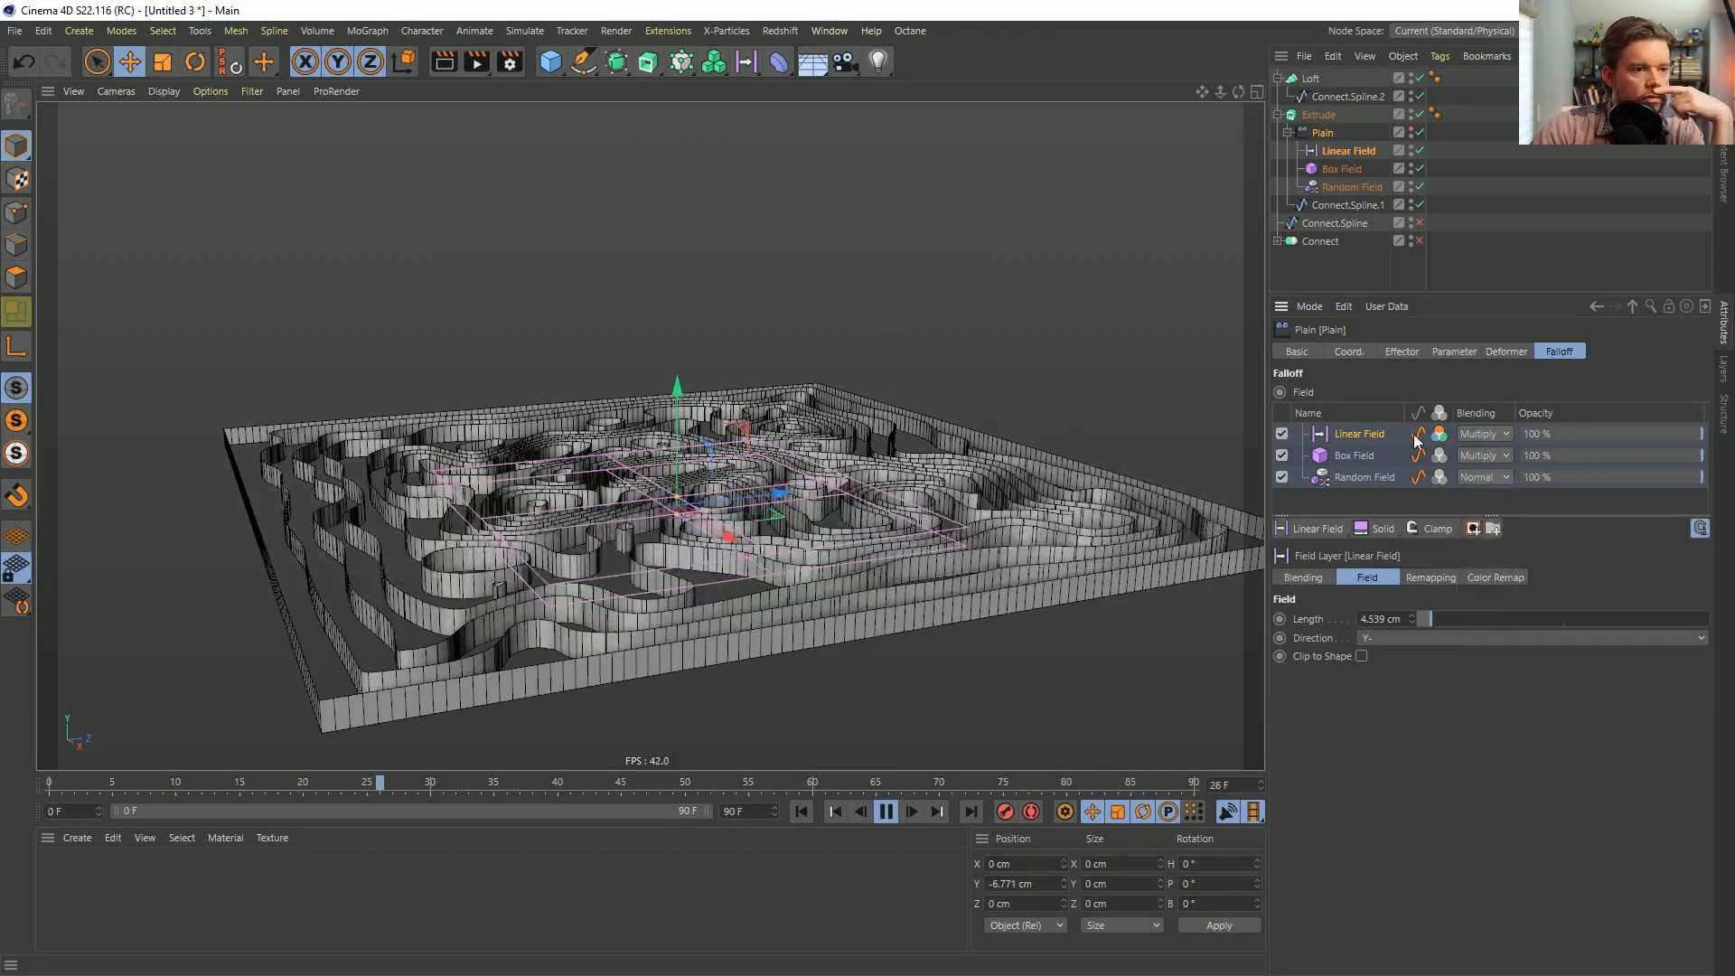
drag(677, 387, 691, 365)
Raise the Linear Field to about 10.5 cm in Y, working in the front view.
middle_click(720, 387)
middle_click(893, 659)
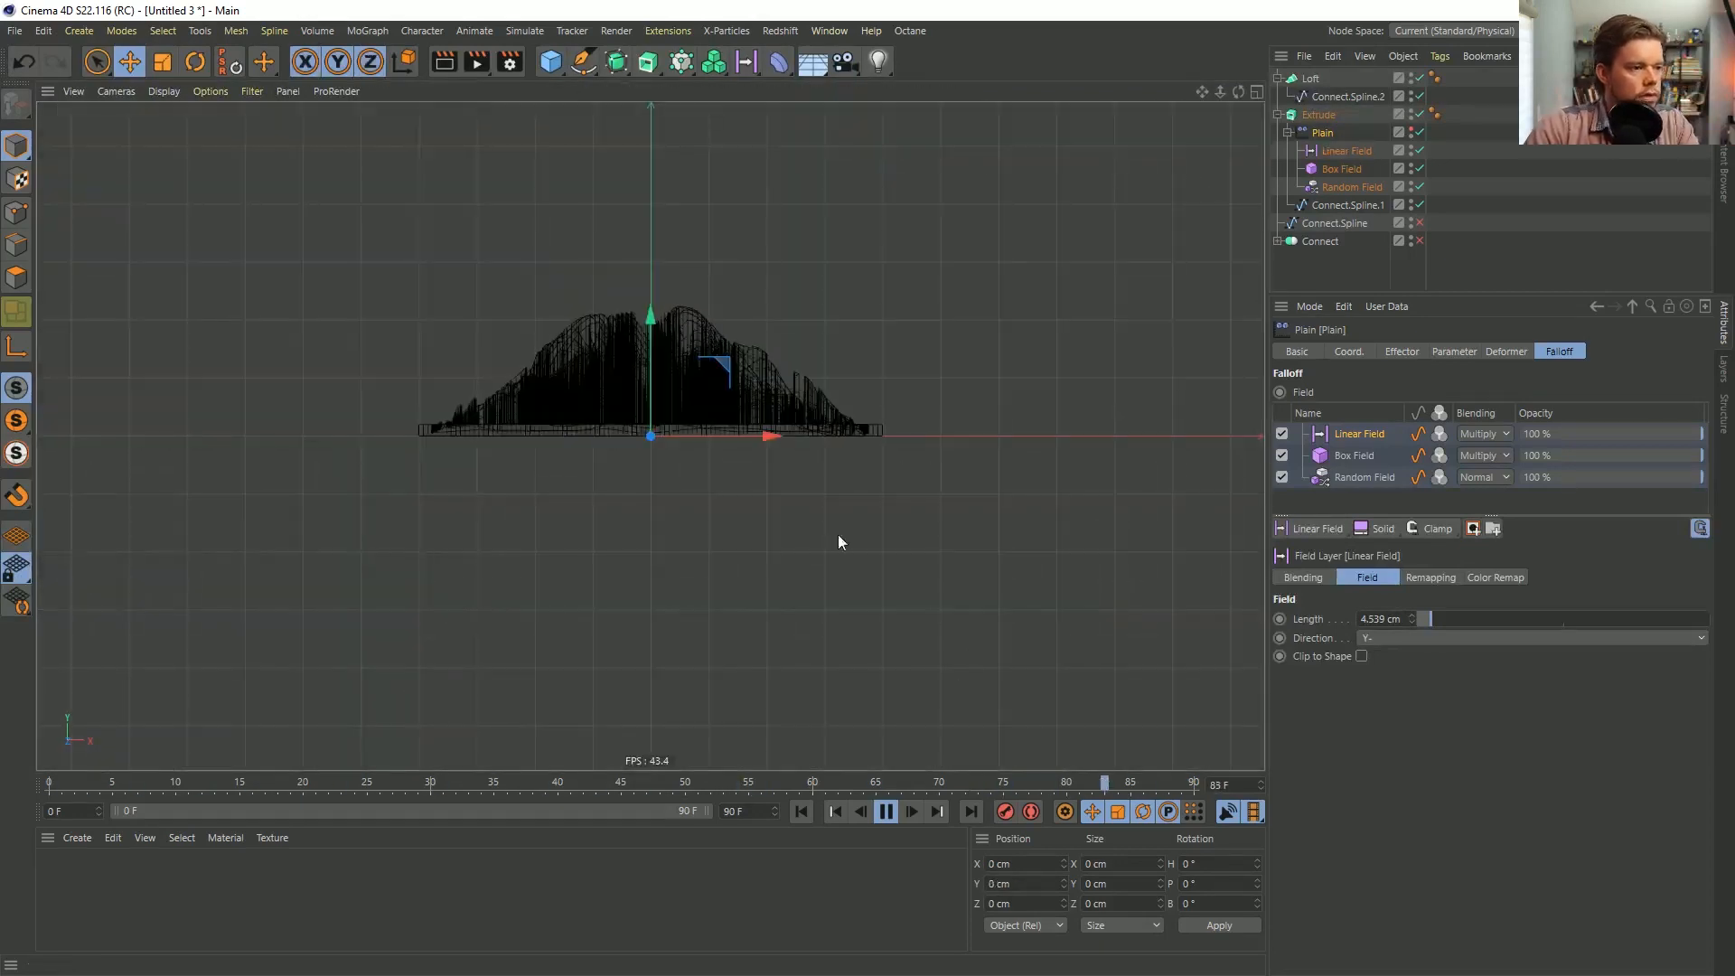
scroll(723, 416, up, 8)
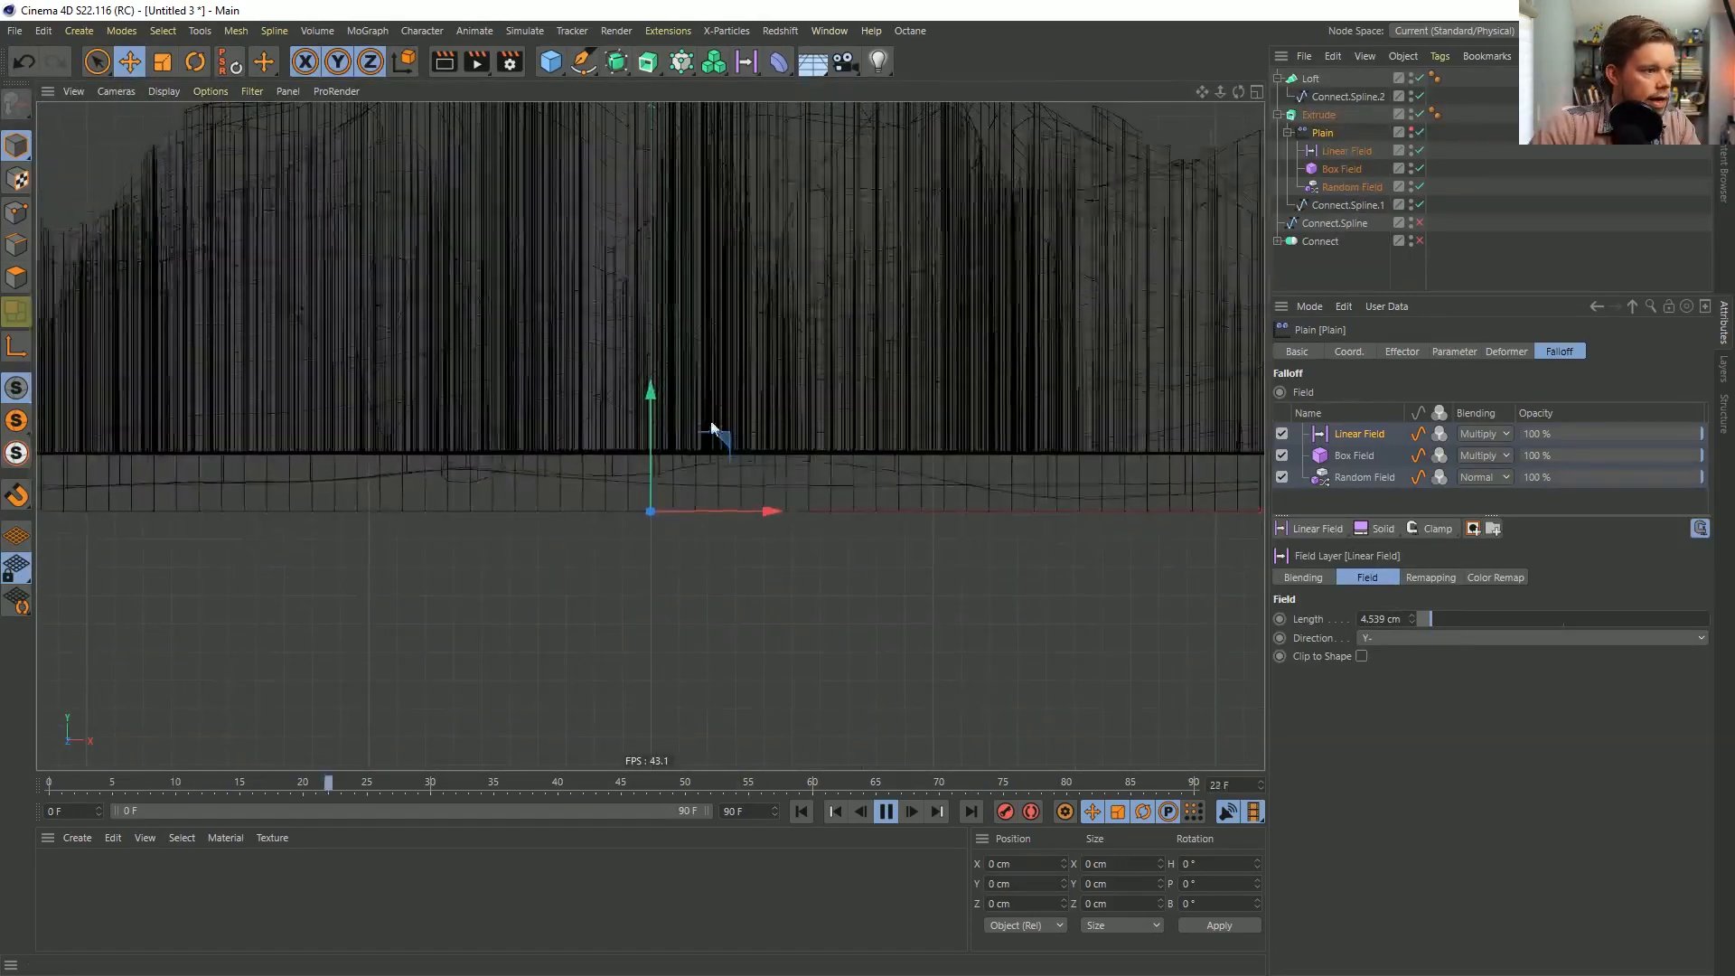
click(1336, 150)
drag(658, 372, 663, 354)
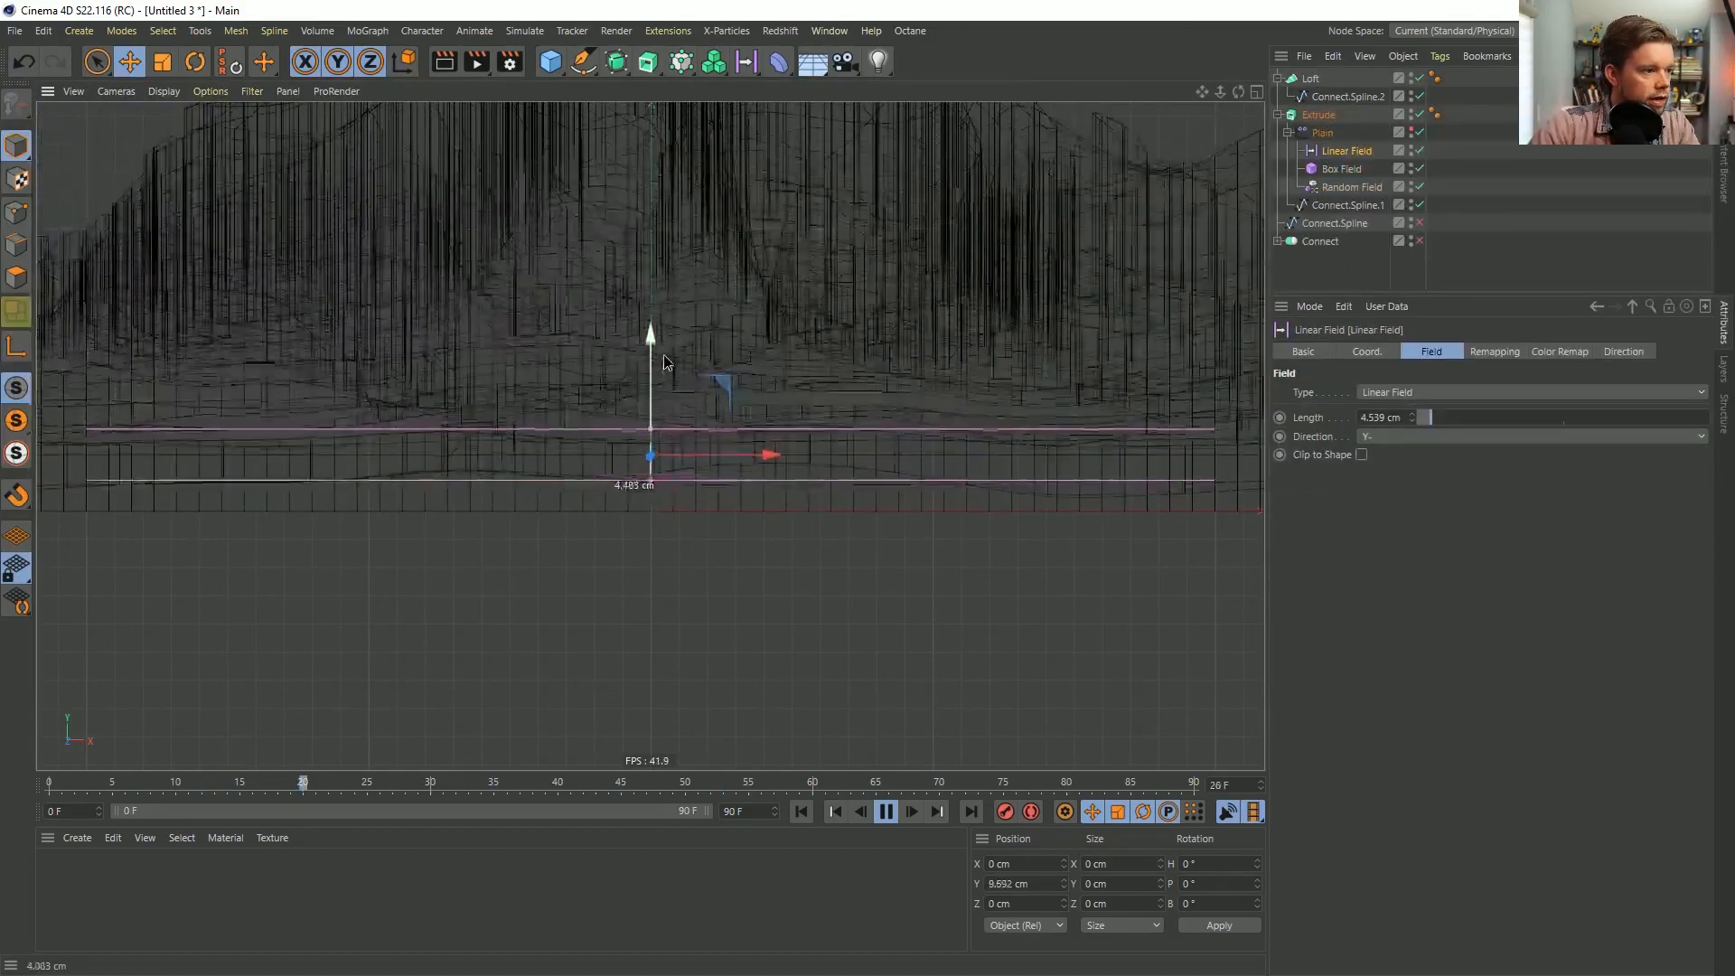
With the Plain effector temporarily disabled, shorten the Linear Field to about 2.1 cm and lower it to about 5.4 cm in Y.
click(1420, 132)
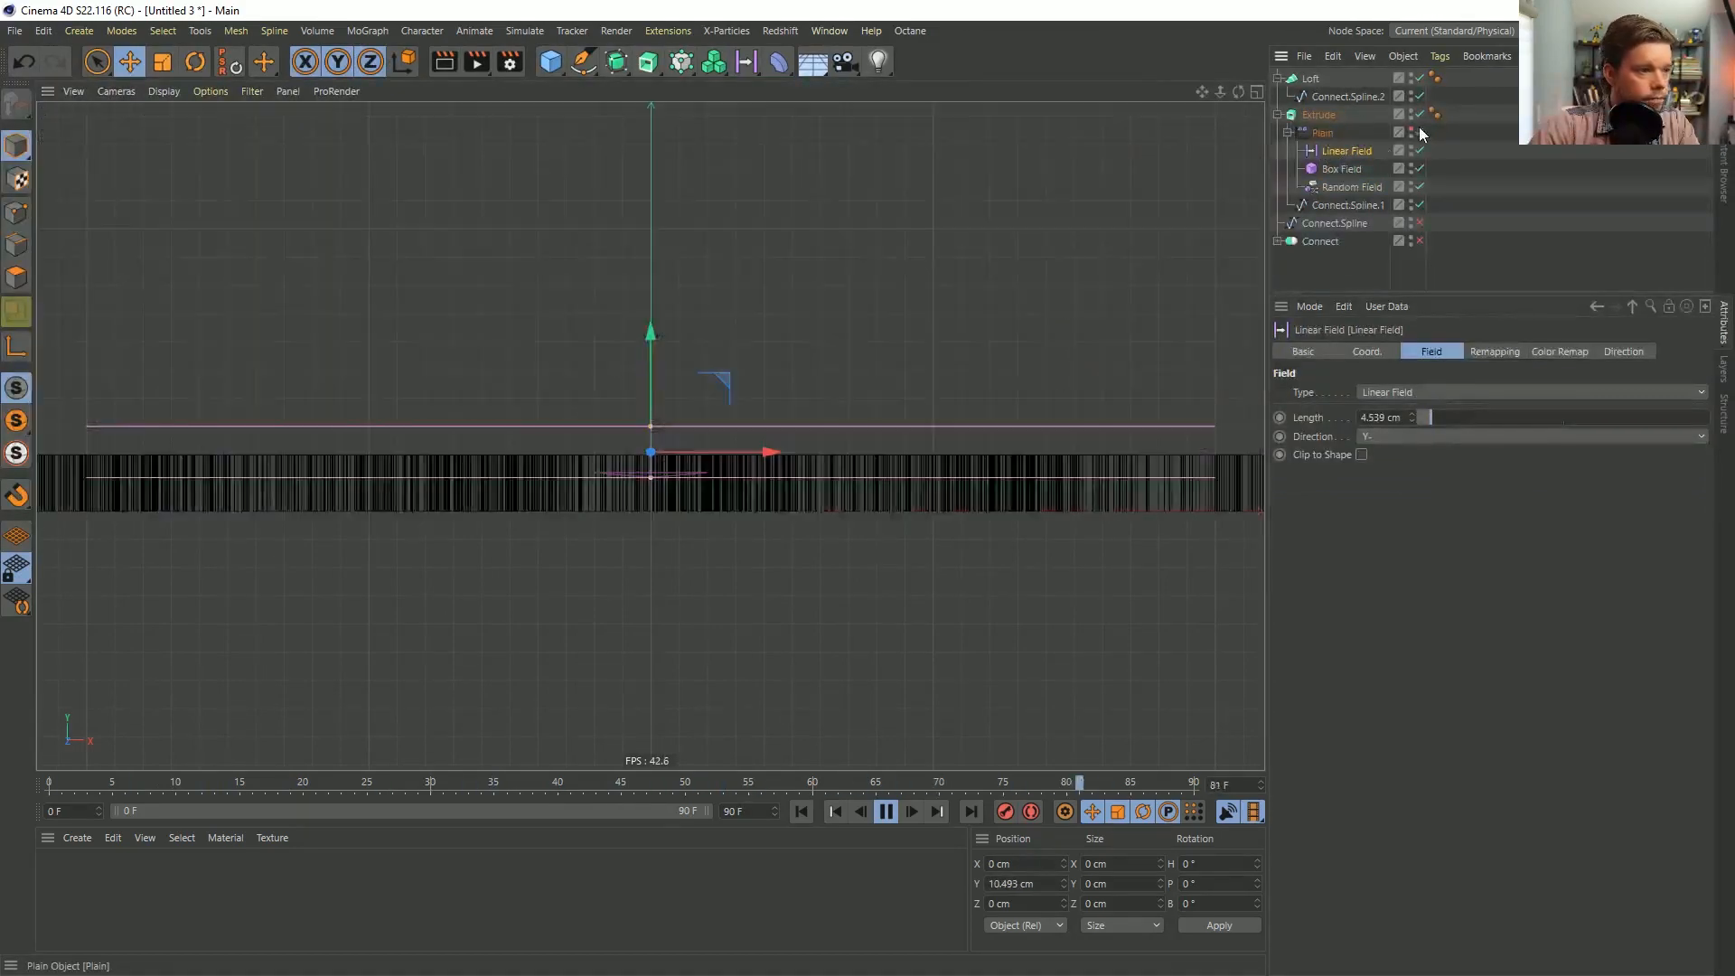
drag(652, 426, 650, 445)
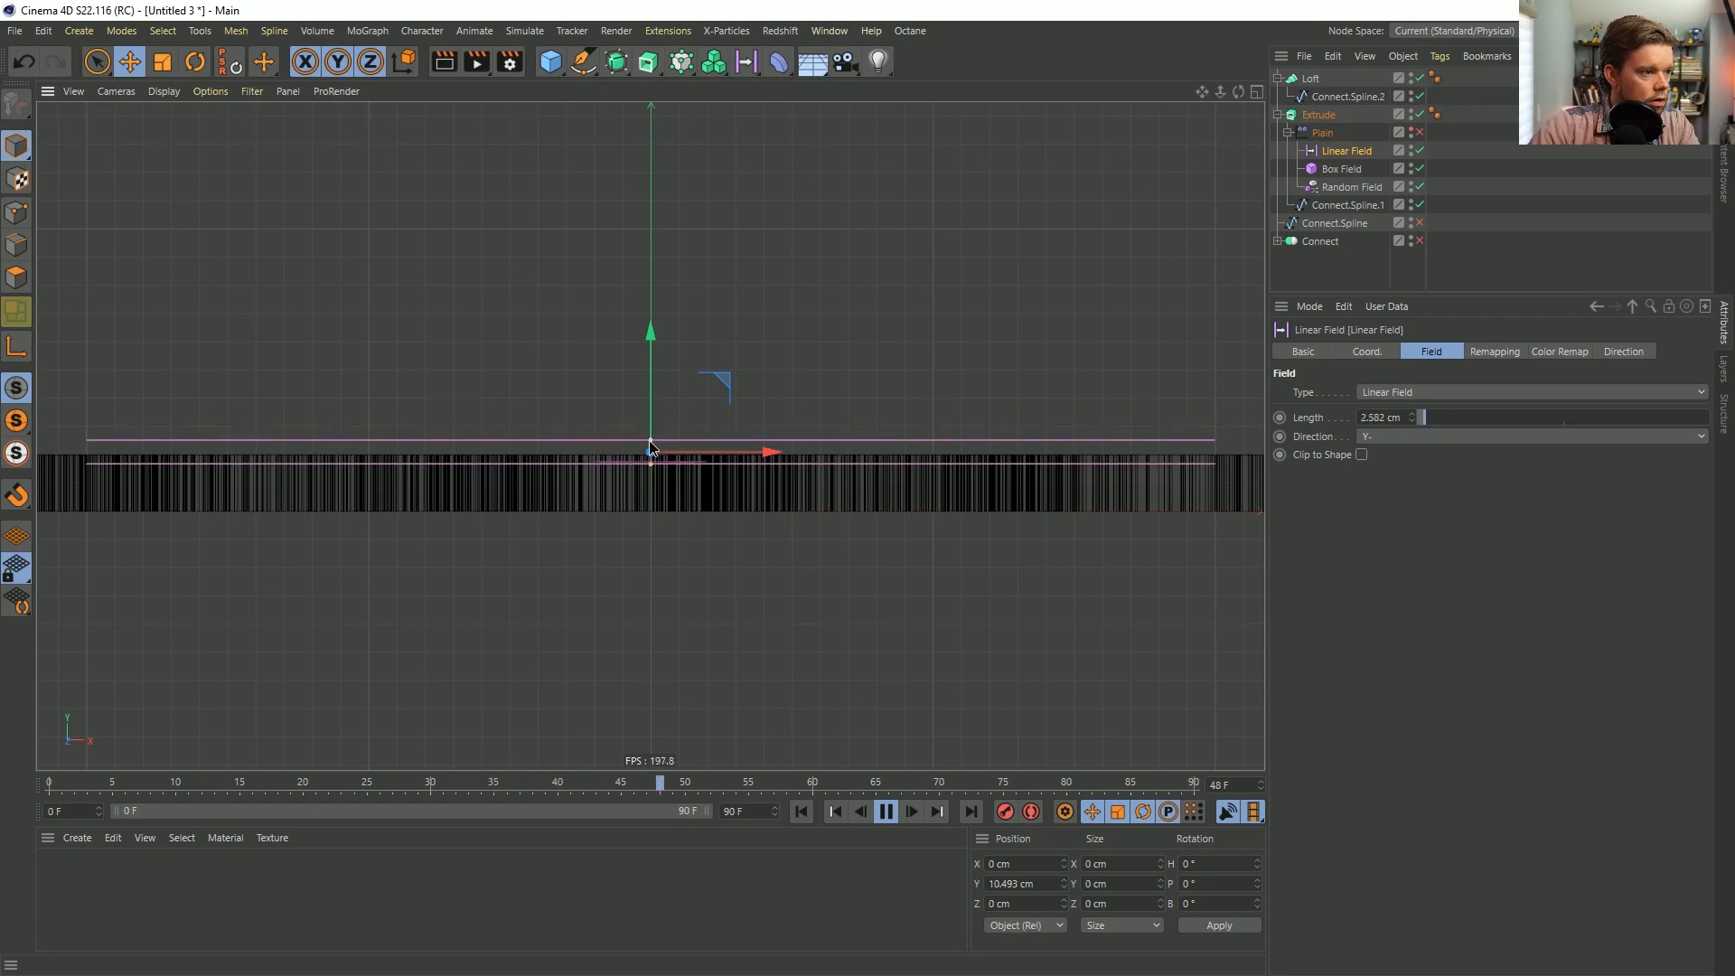
drag(651, 386, 658, 415)
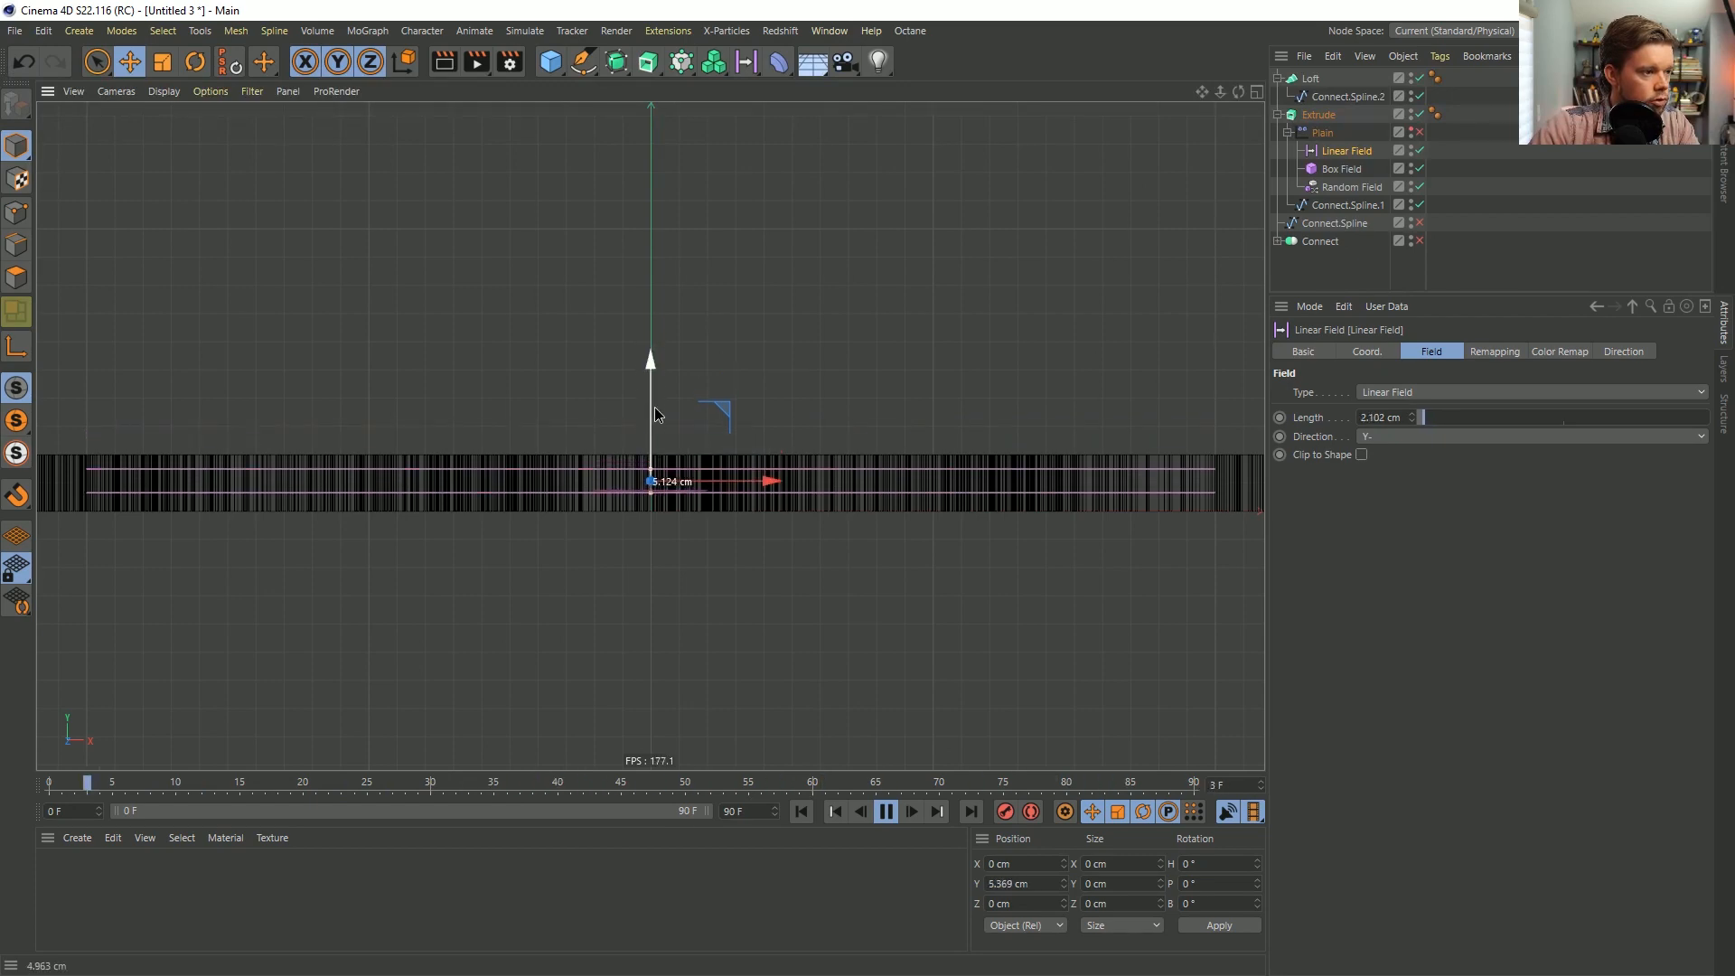
middle_click(648, 499)
middle_click(528, 323)
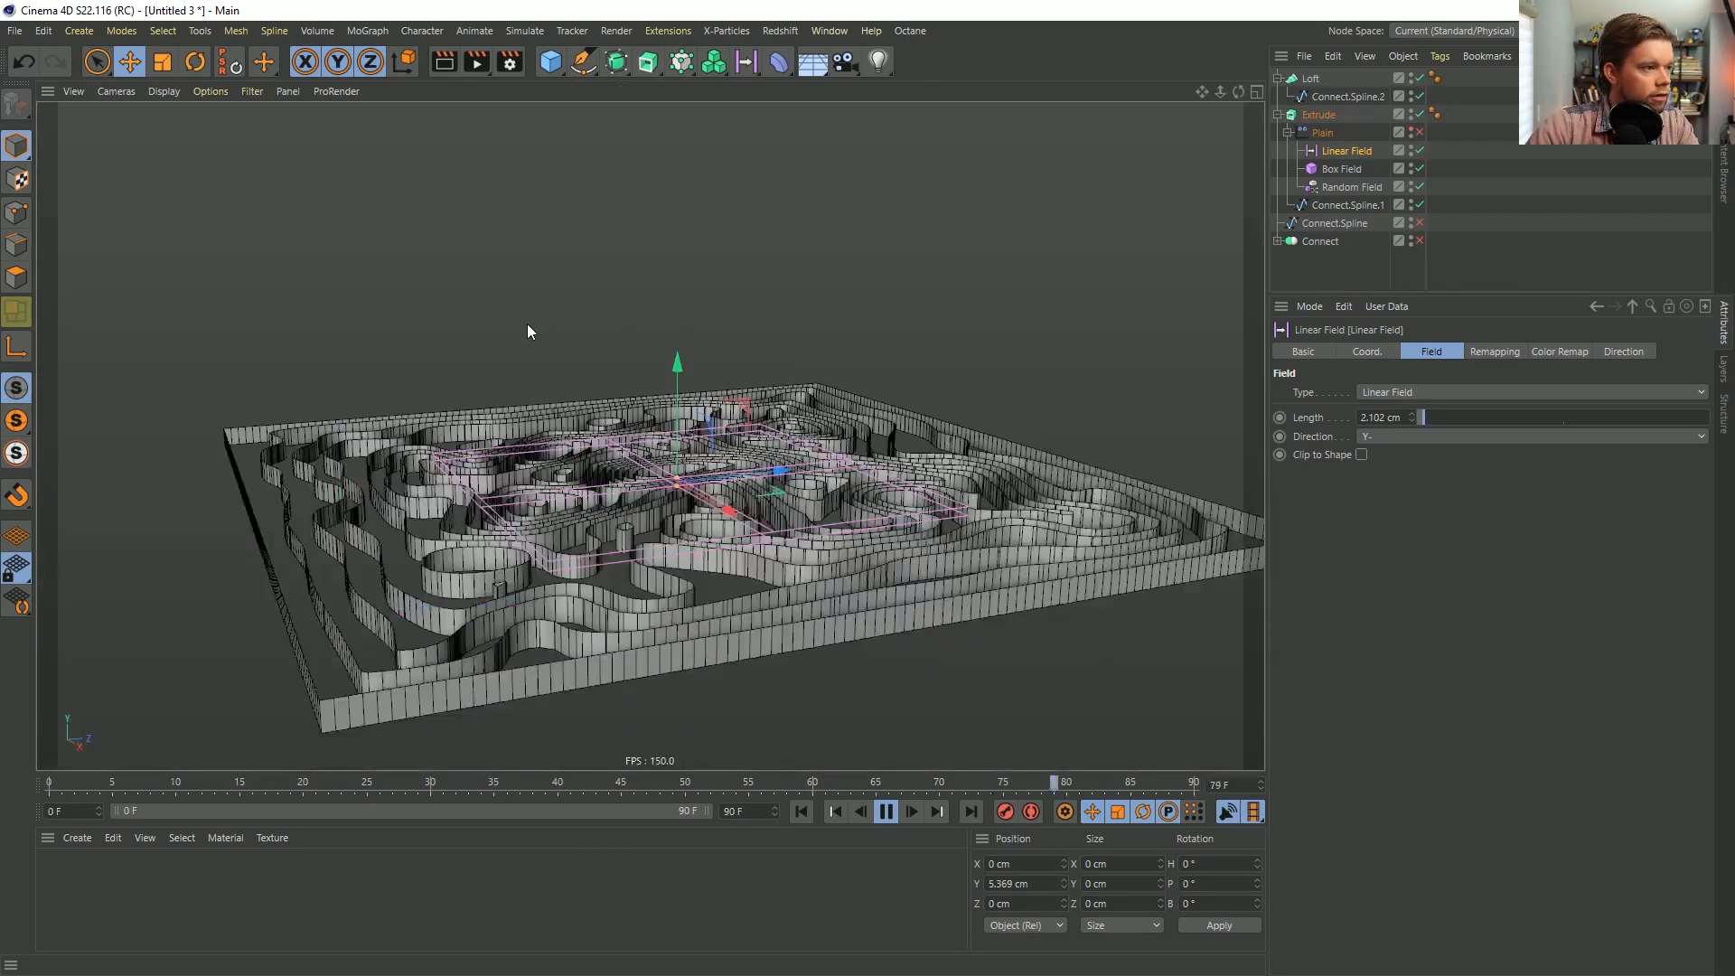
click(1417, 132)
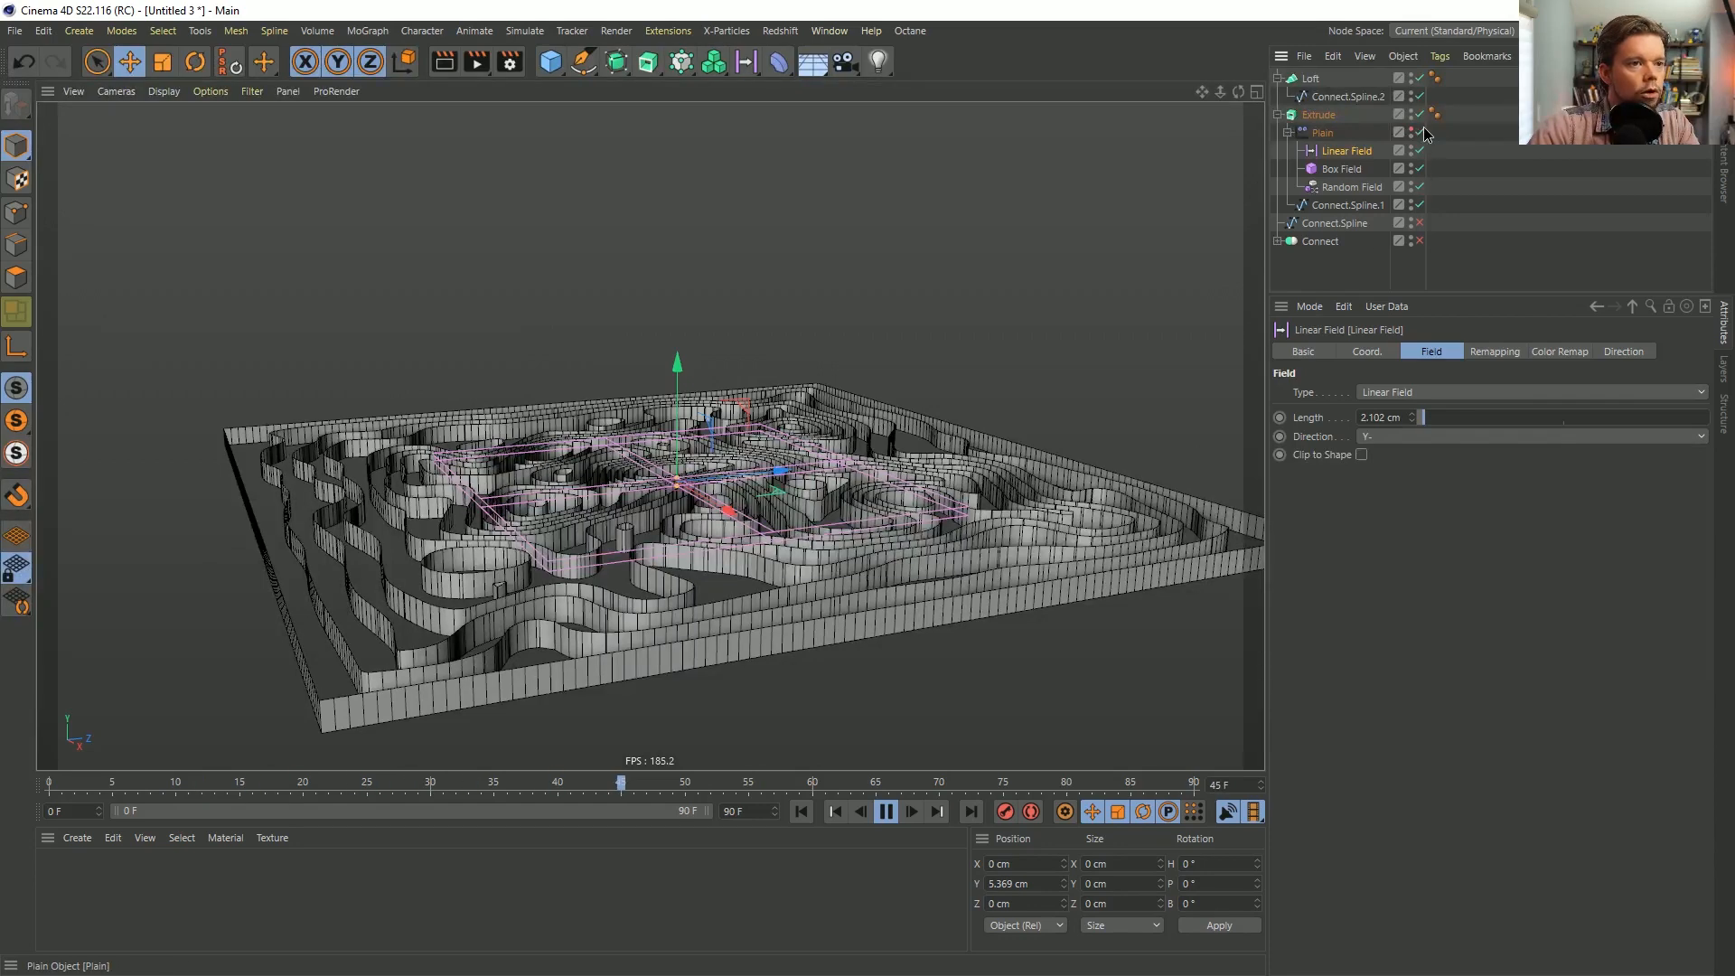
Set the Linear Field's direction to Y+ and examine the extruded strips from several angles.
alt+drag(1000, 576, 1120, 582)
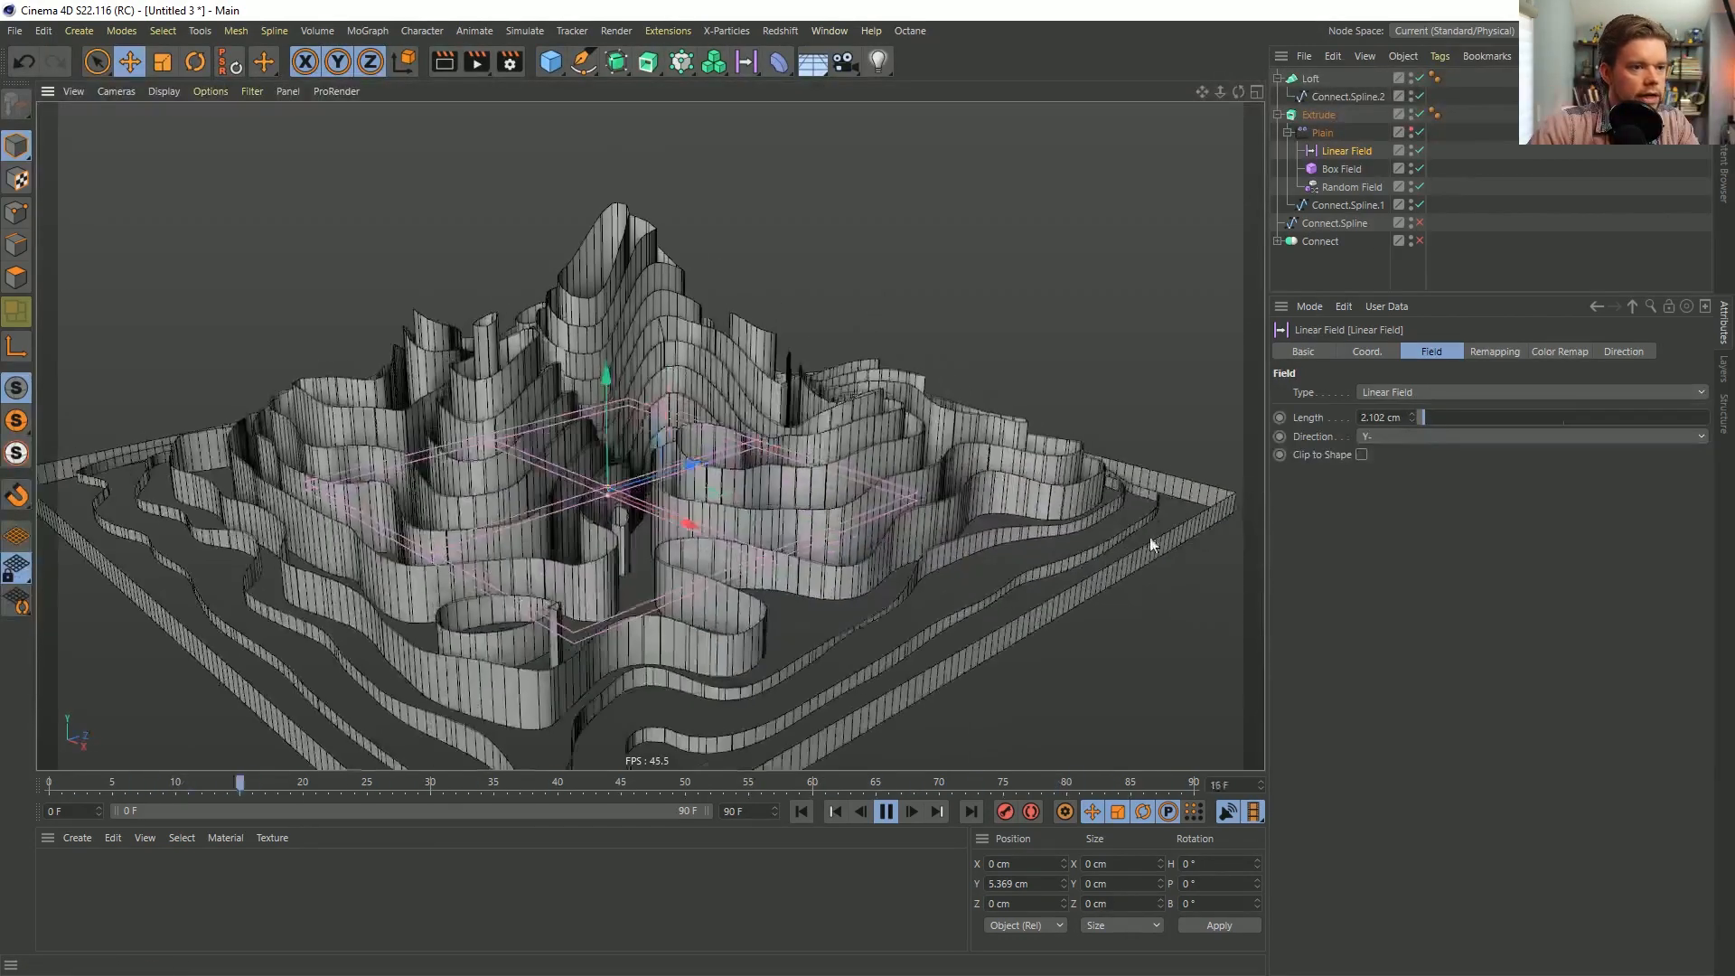
click(1370, 439)
click(1387, 500)
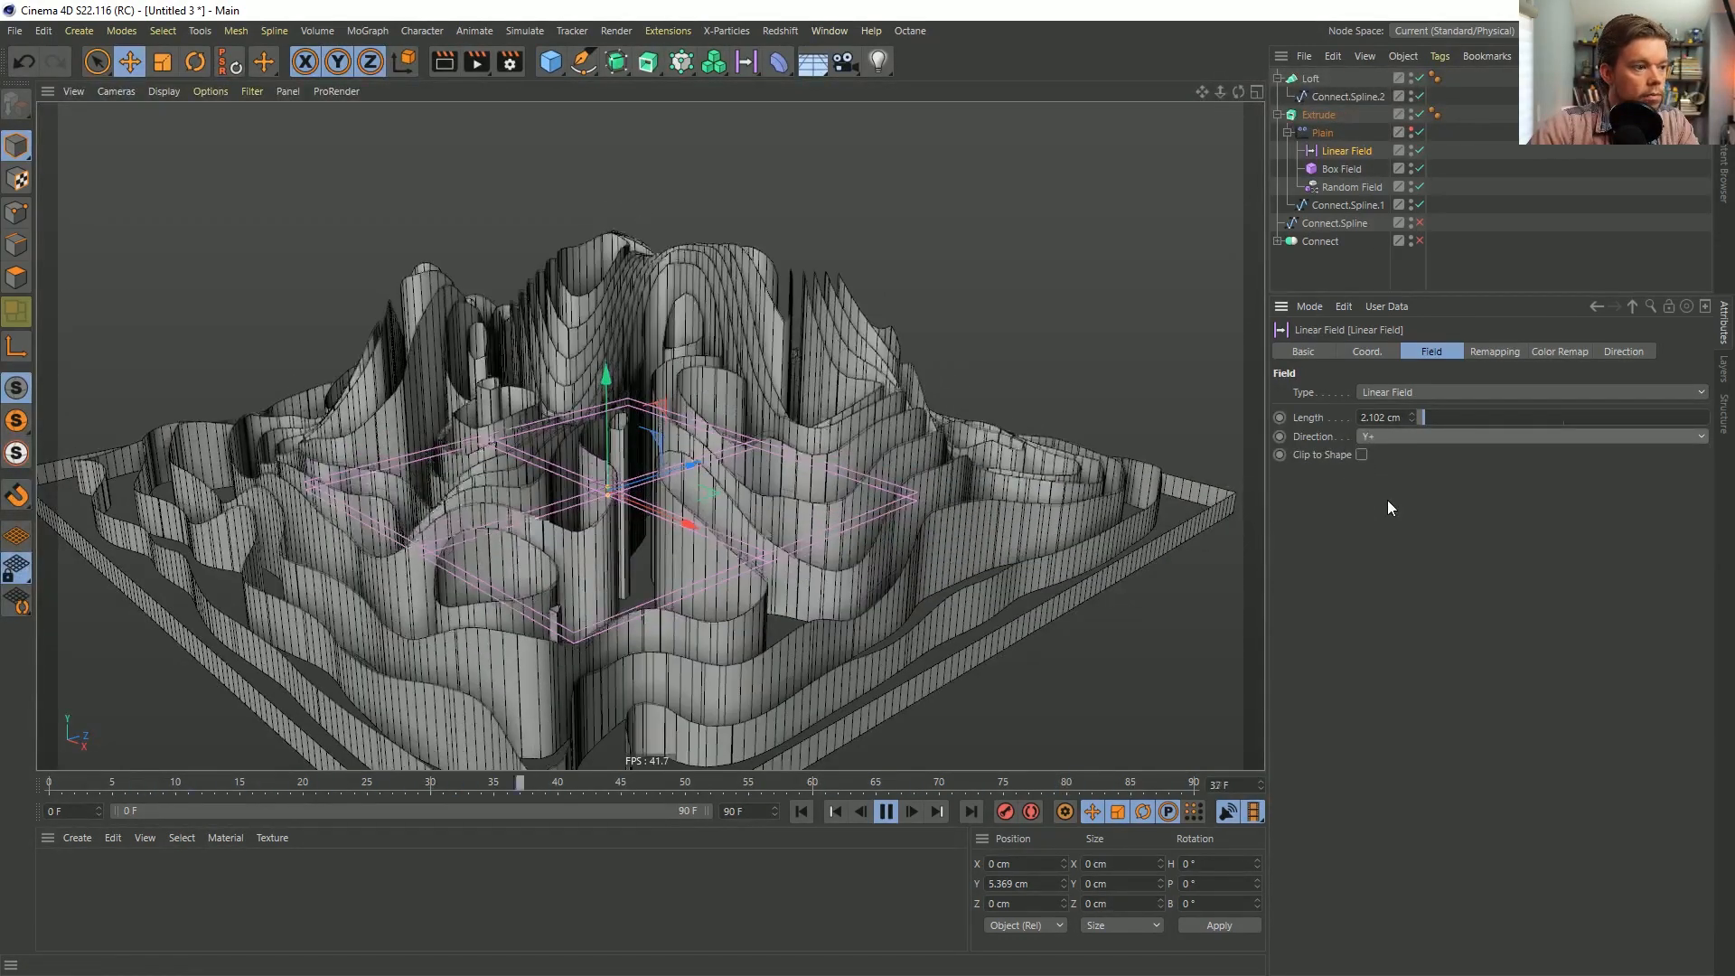
alt+drag(991, 535, 953, 510)
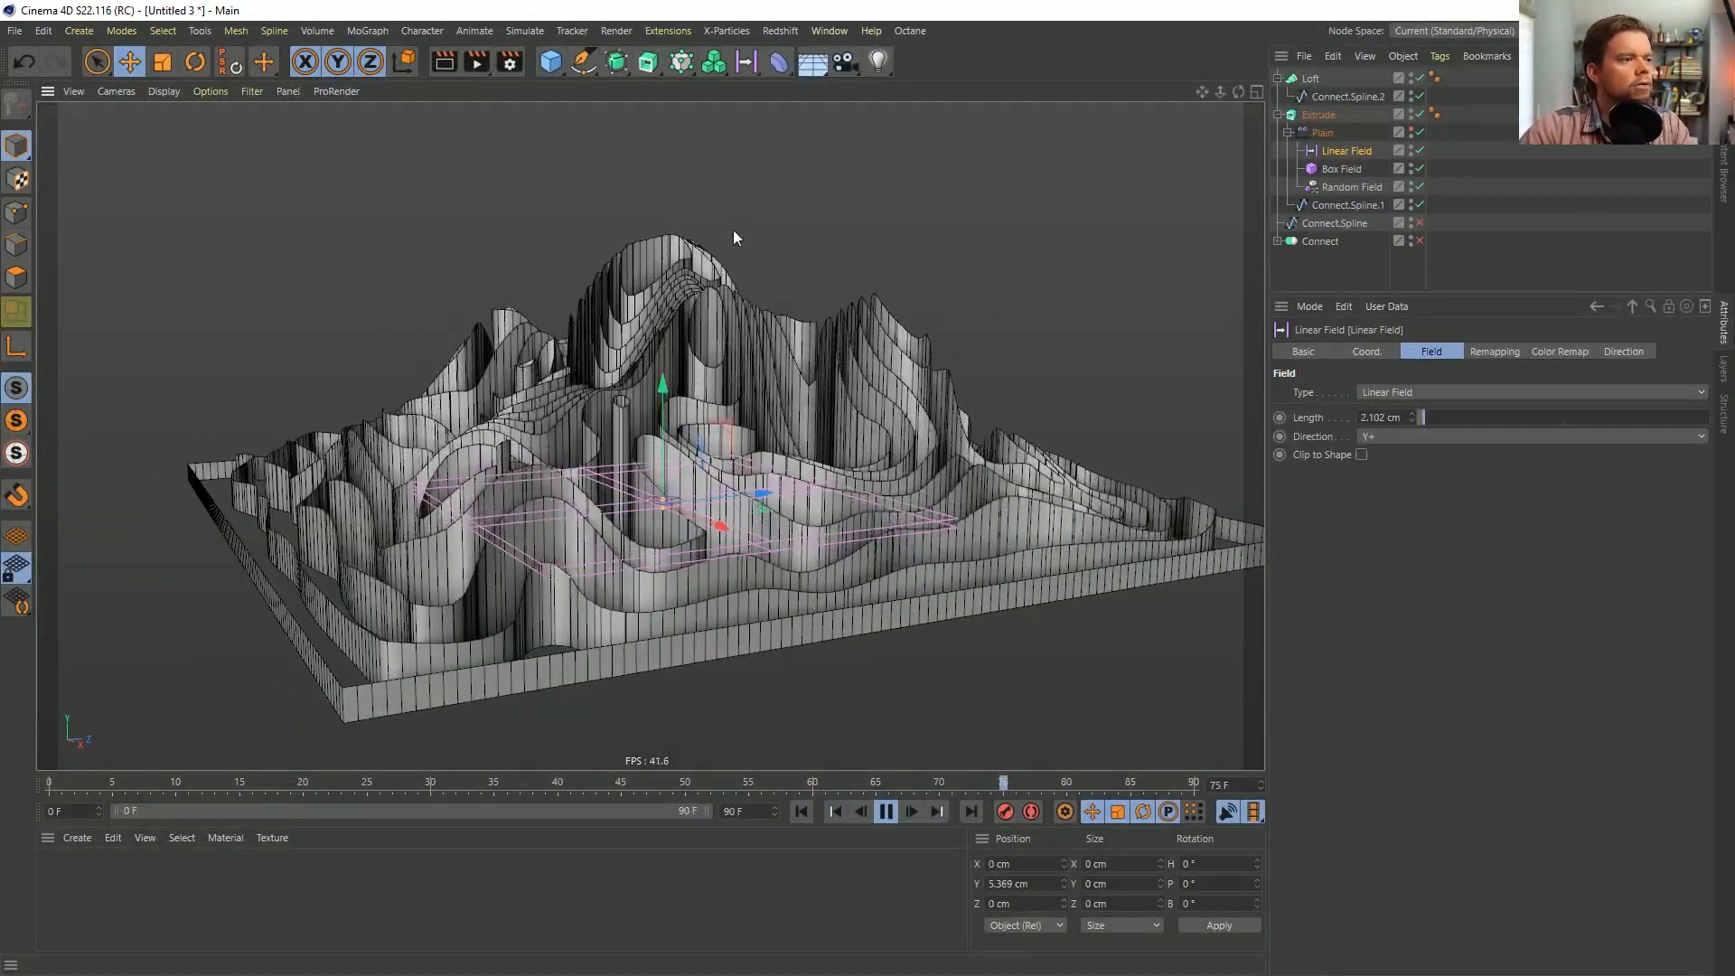
alt+drag(714, 380, 723, 529)
Deselect everything and display the viewport with plain Gouraud Shading without lines to check the extruded strips.
click(1448, 175)
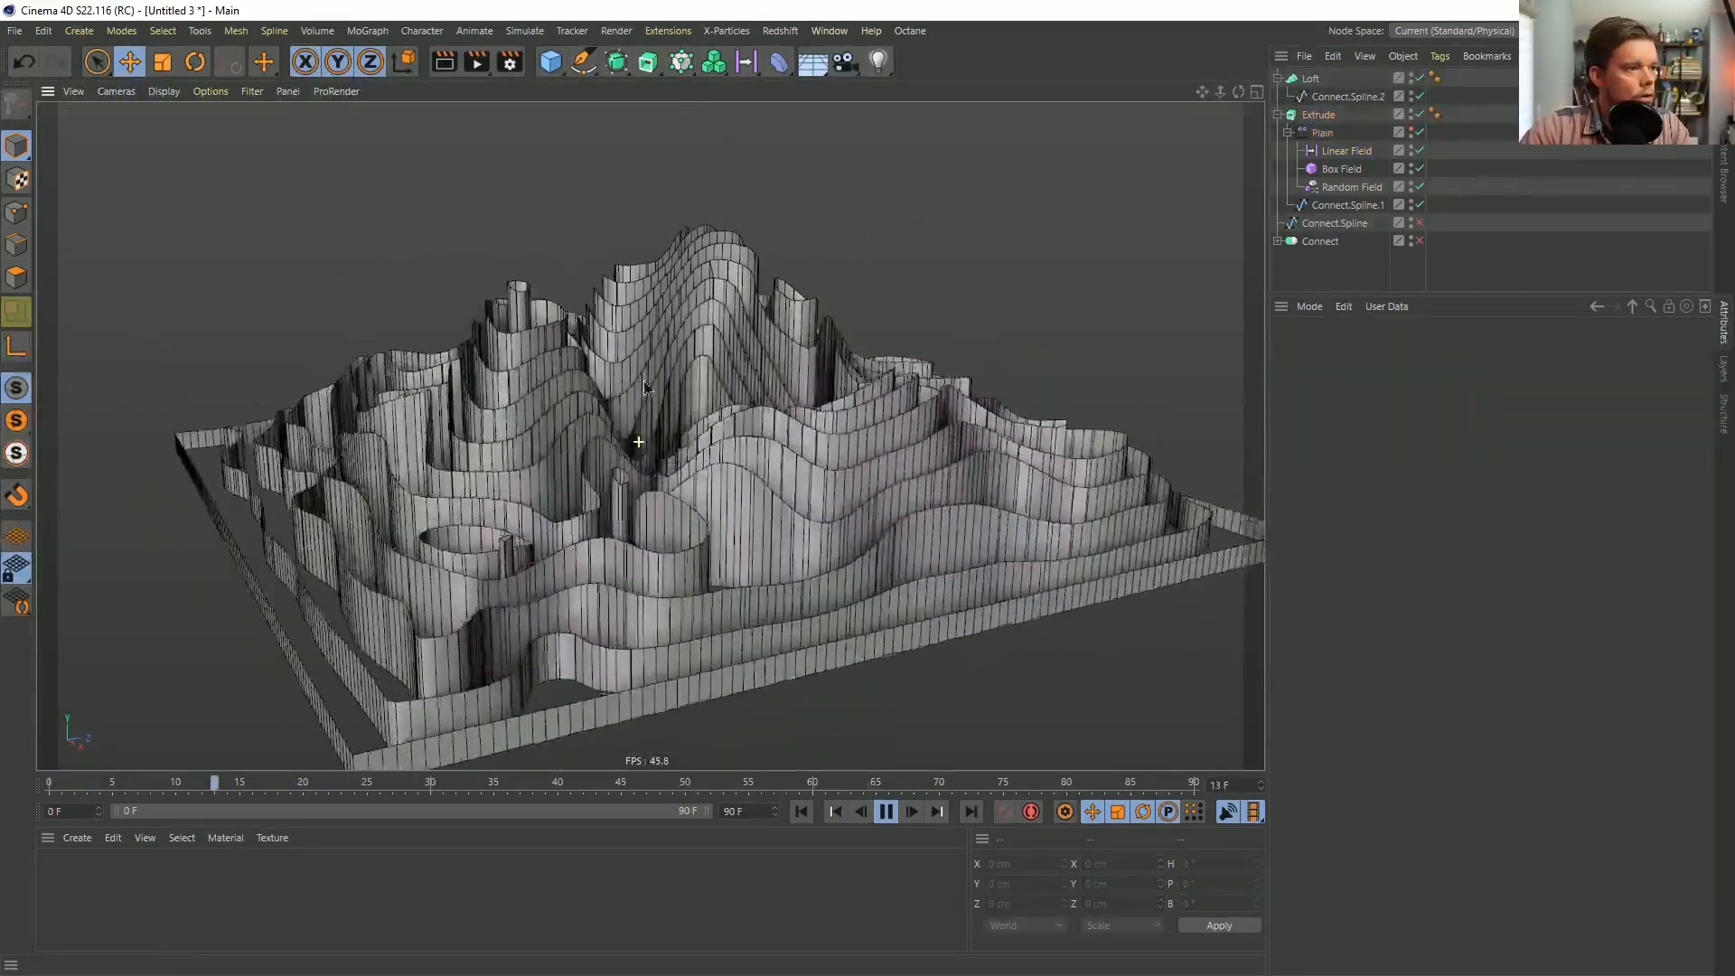
key(n)
key(a)
mouse_move(743, 355)
alt+mouse_down()
mouse_move(892, 444)
mouse_move(813, 501)
mouse_move(801, 370)
alt+mouse_up()
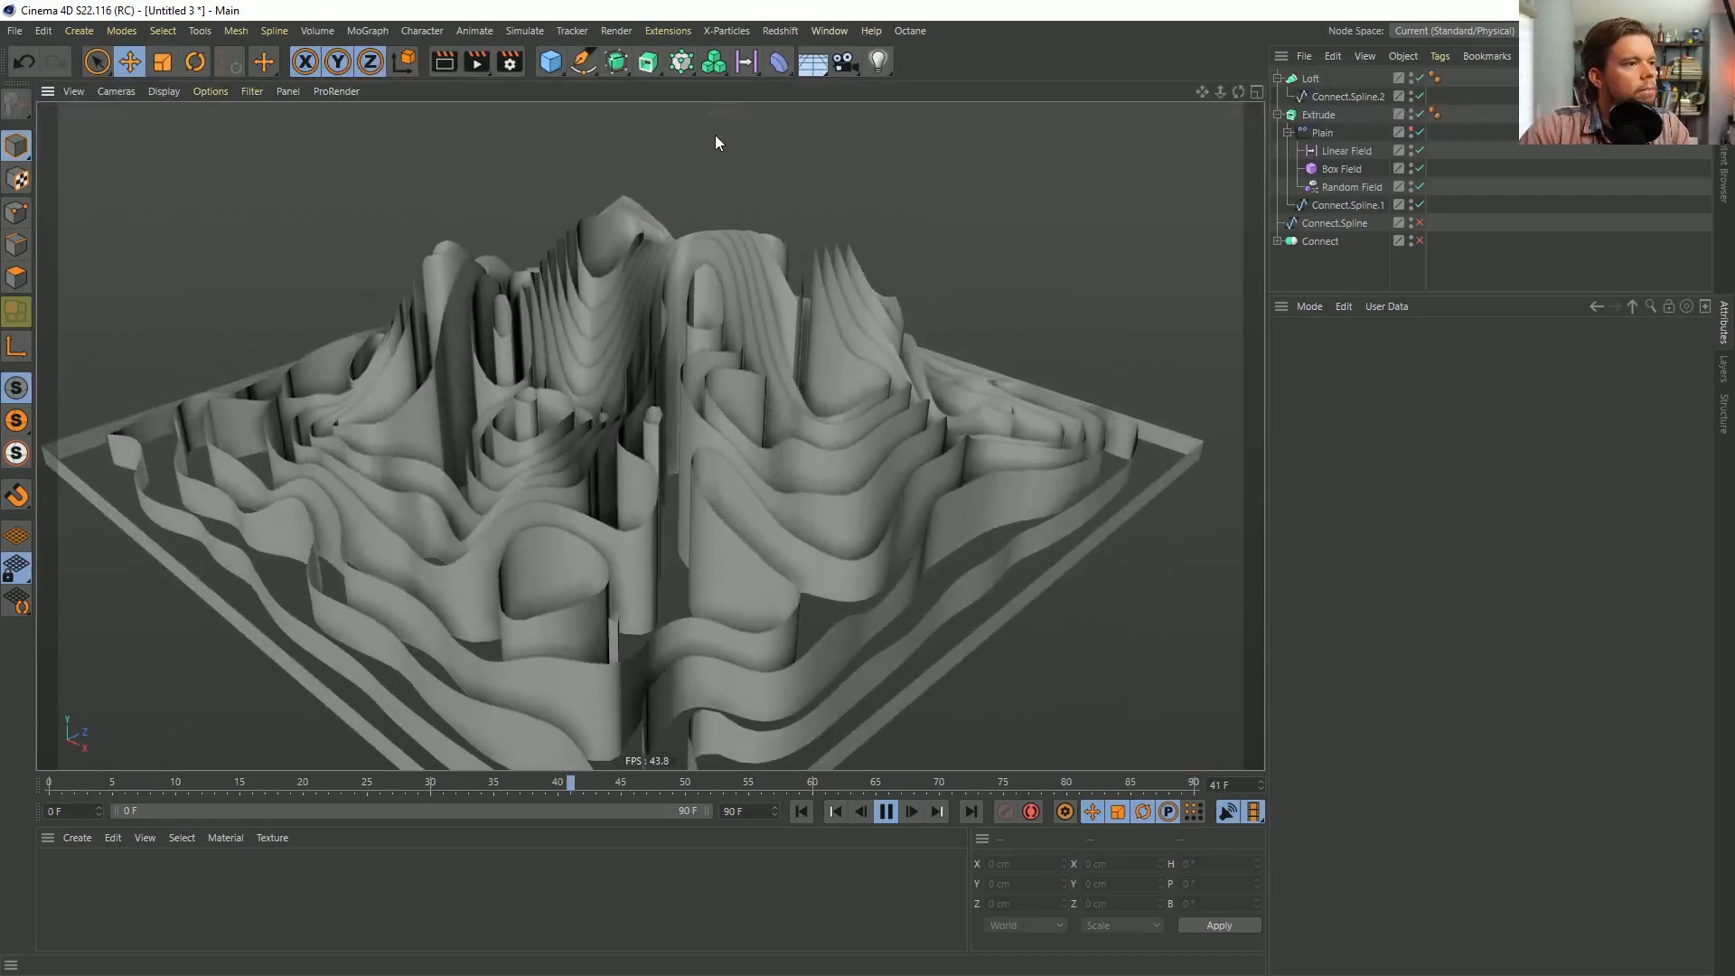
Collapse the Plain effector's field list and add a Smoothing deformer to the scene.
click(1288, 133)
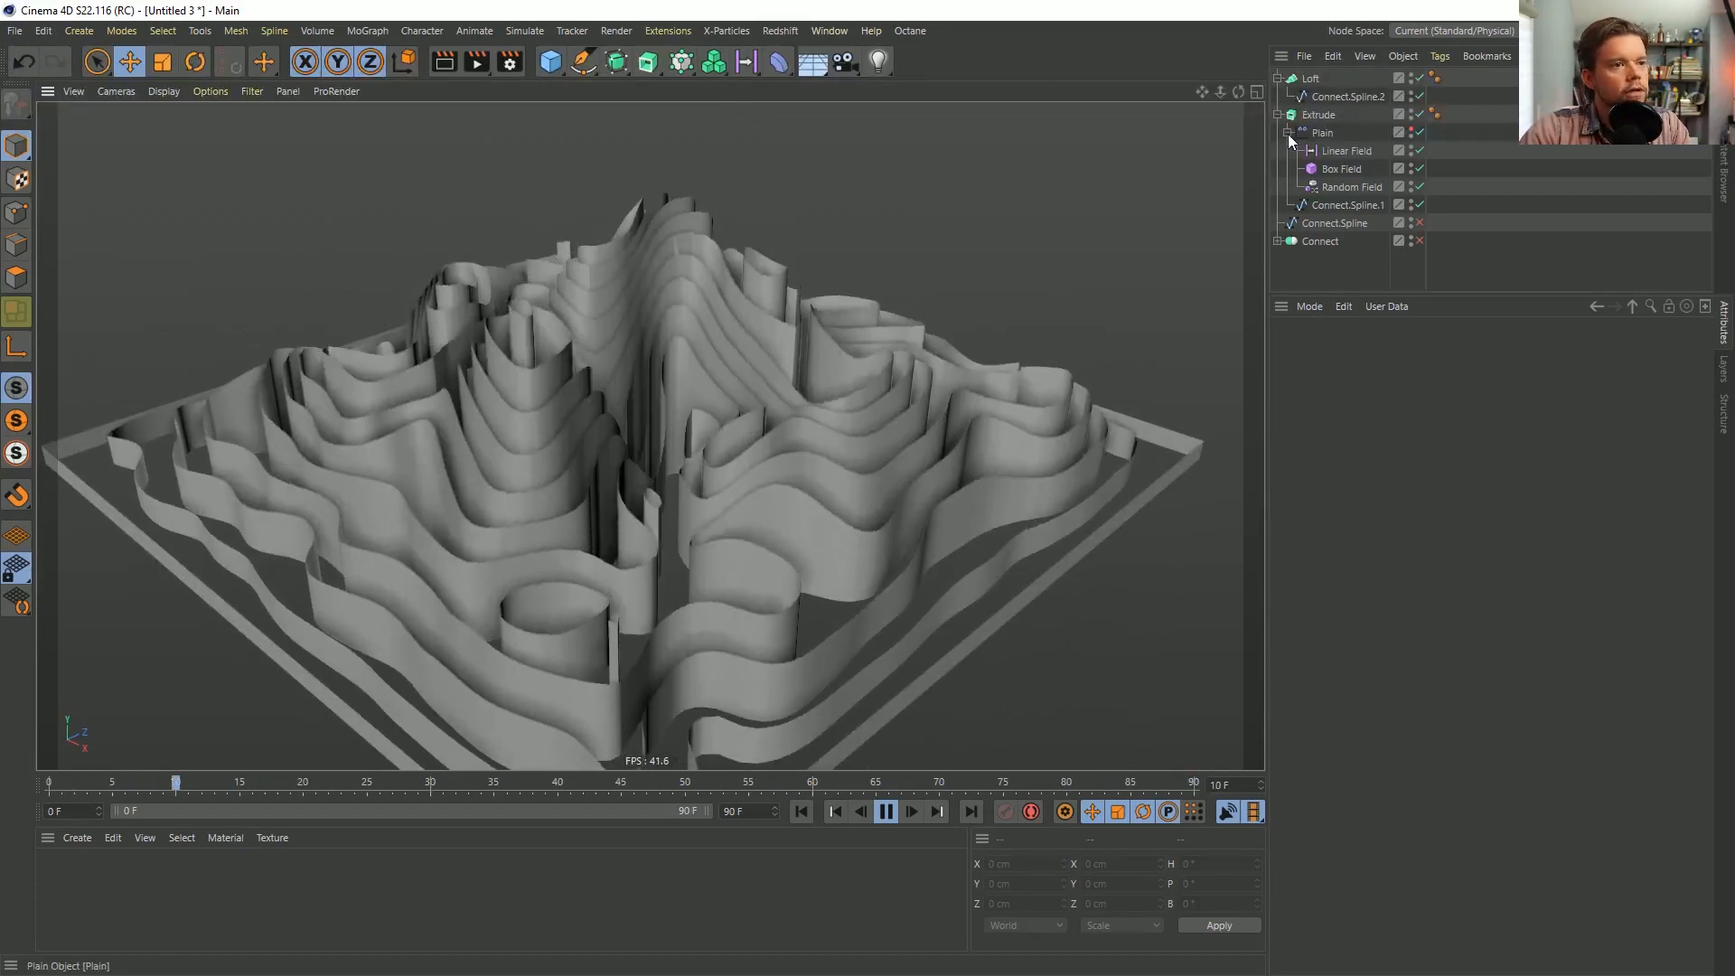
click(778, 61)
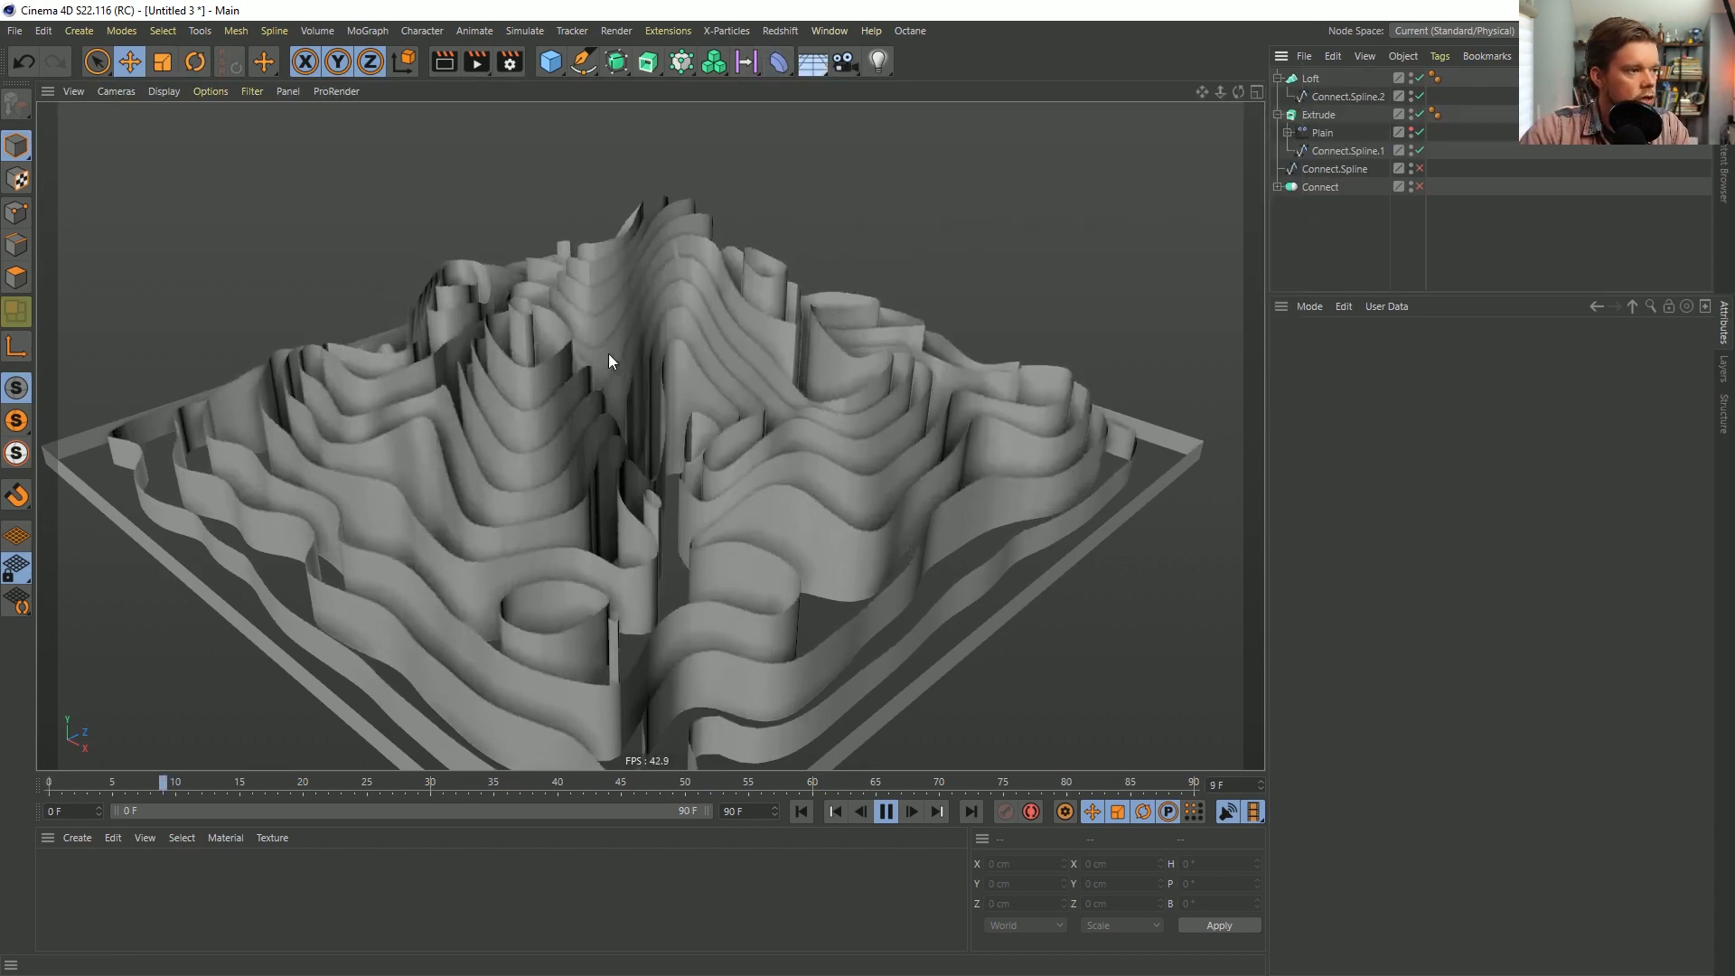
click(1326, 151)
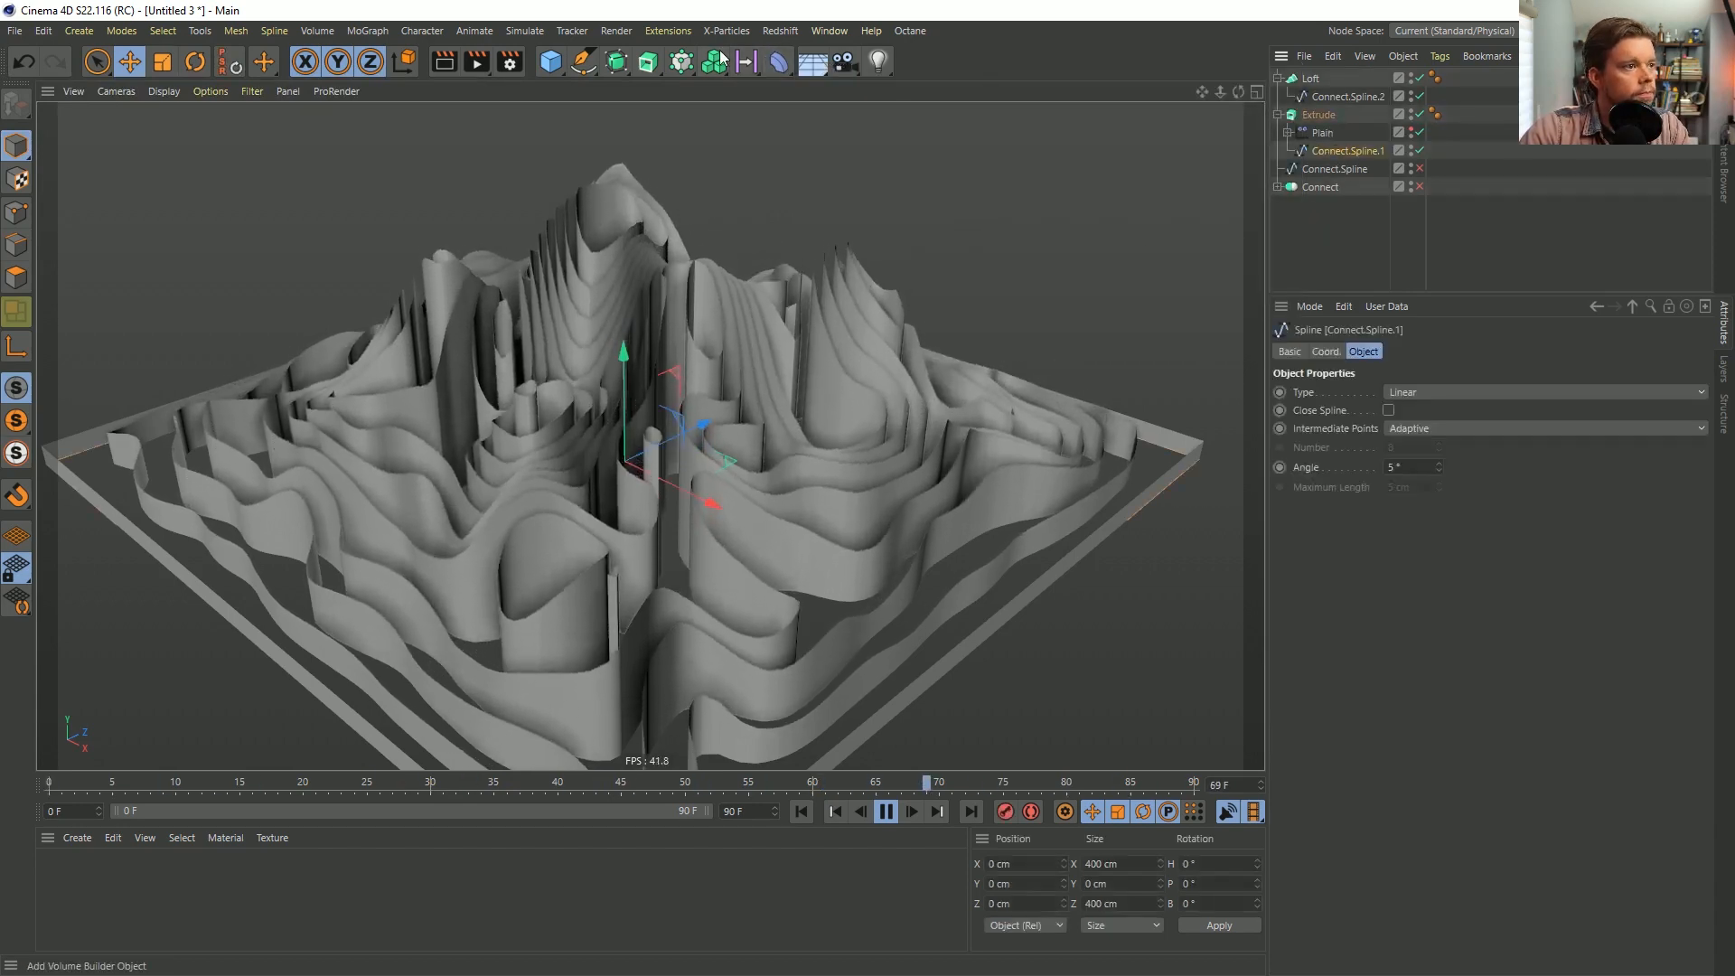
click(783, 69)
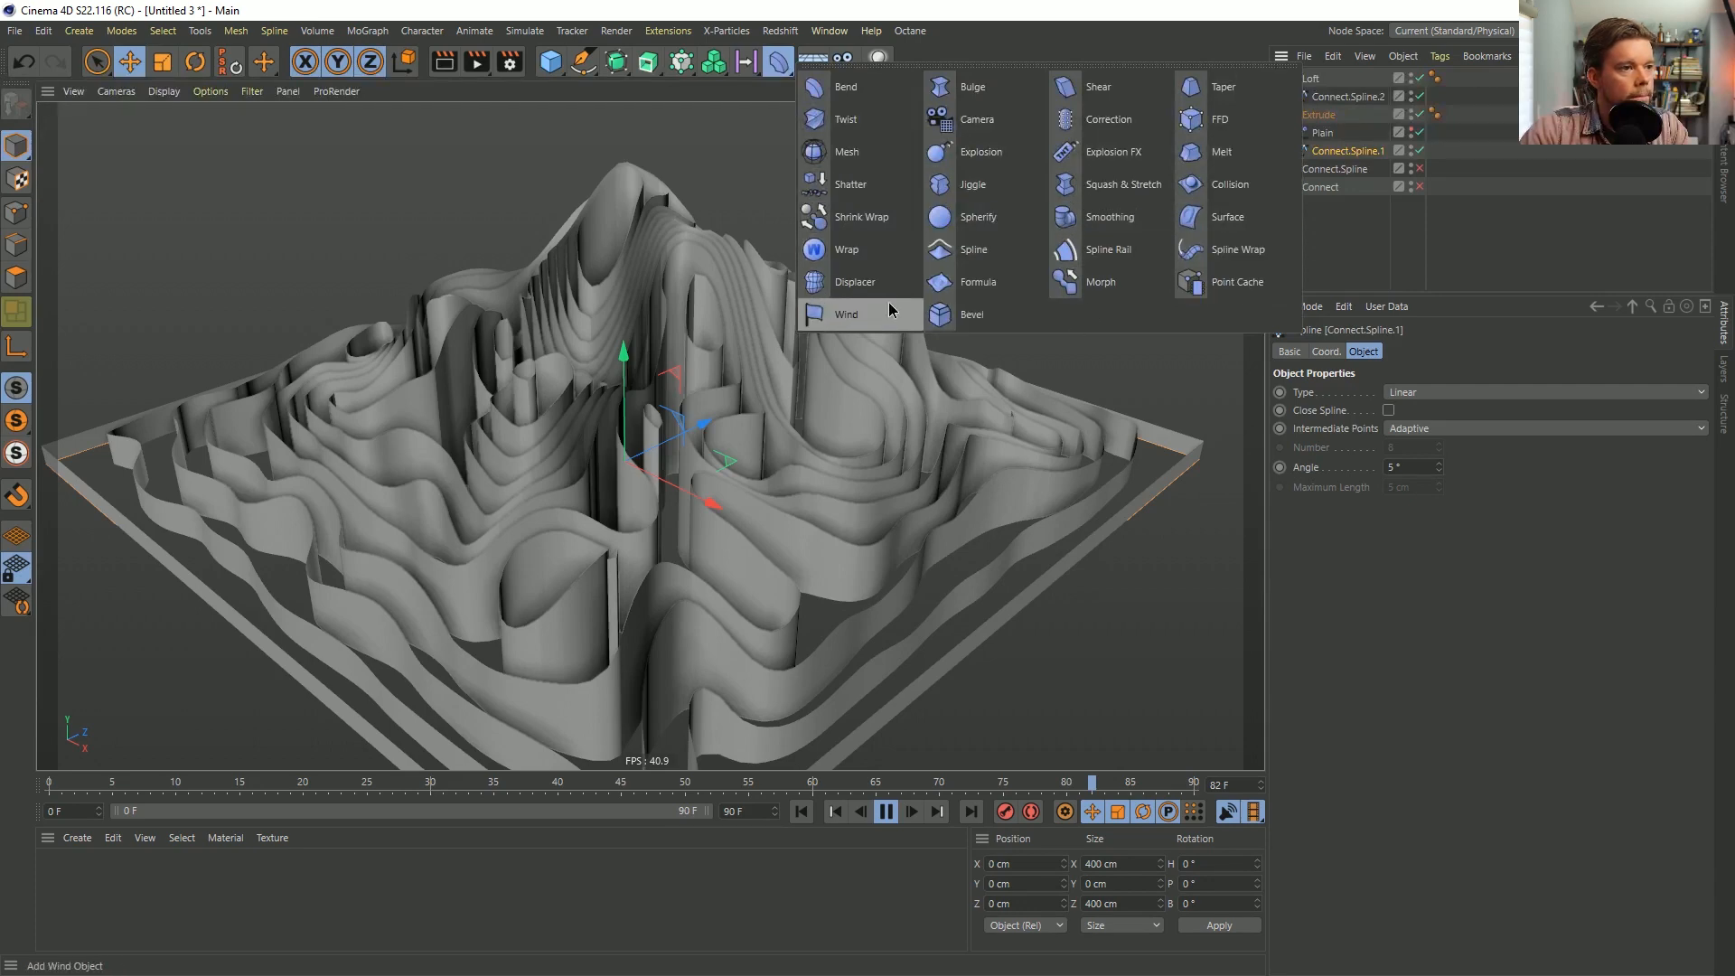
click(1109, 219)
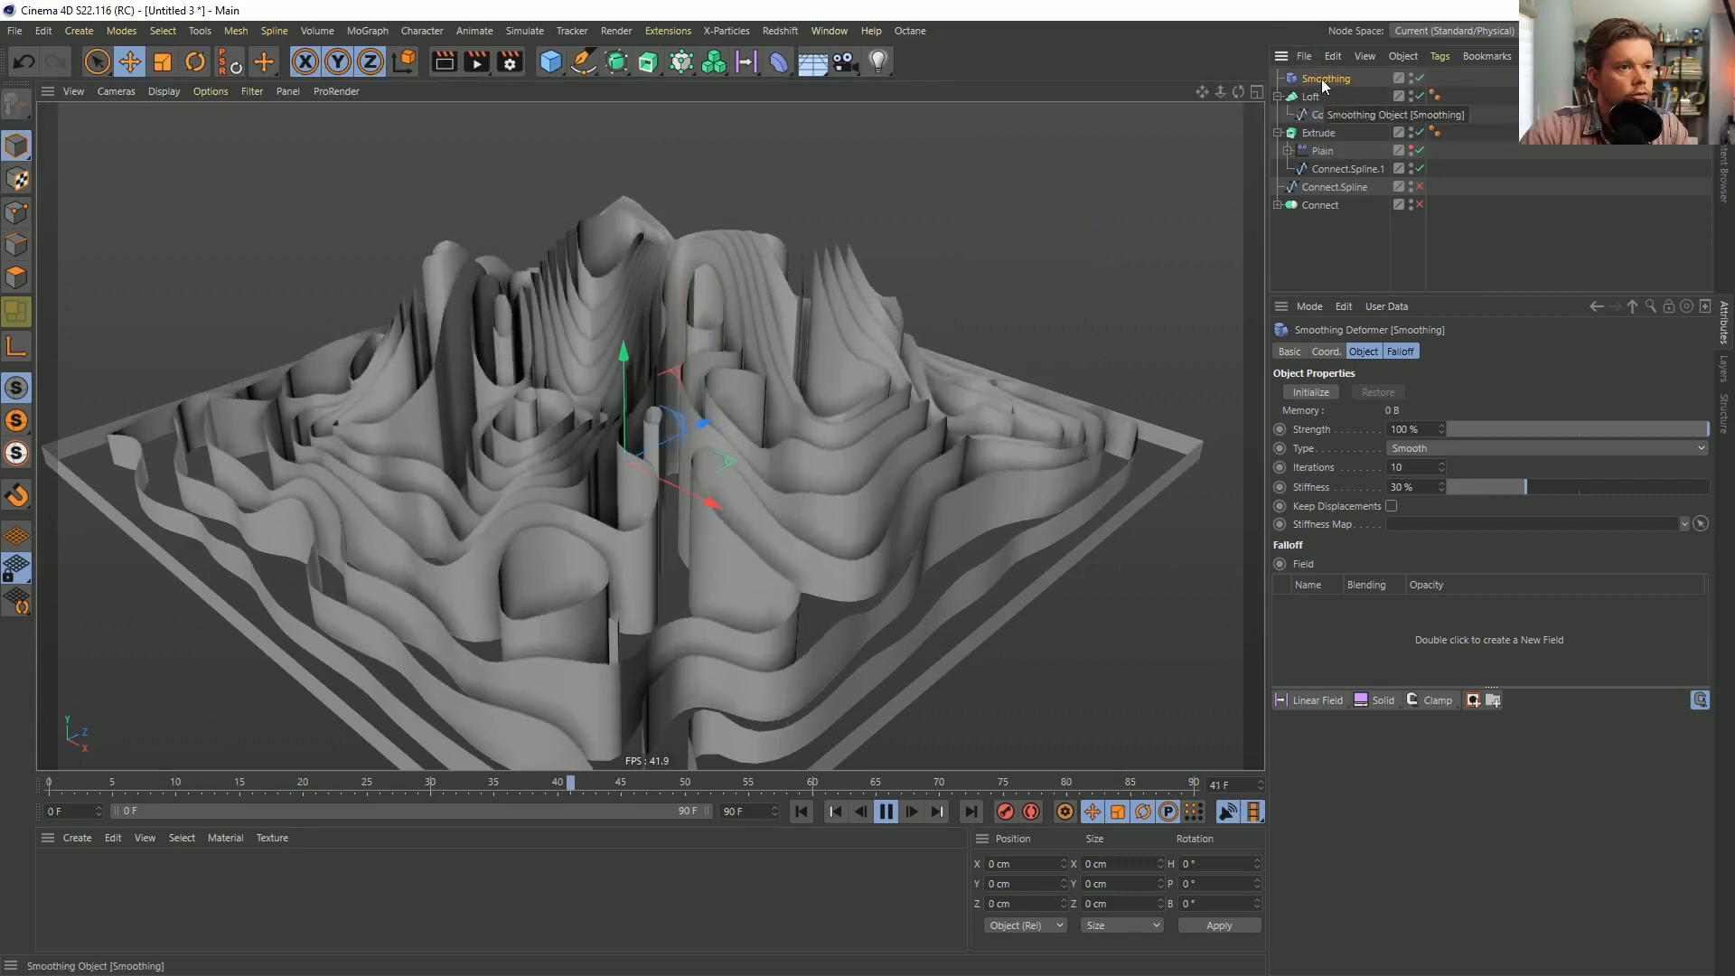
Move the Smoothing deformer into the Extrude and set its Stiffness to 0% and Iterations to 13.
drag(1321, 78, 1321, 144)
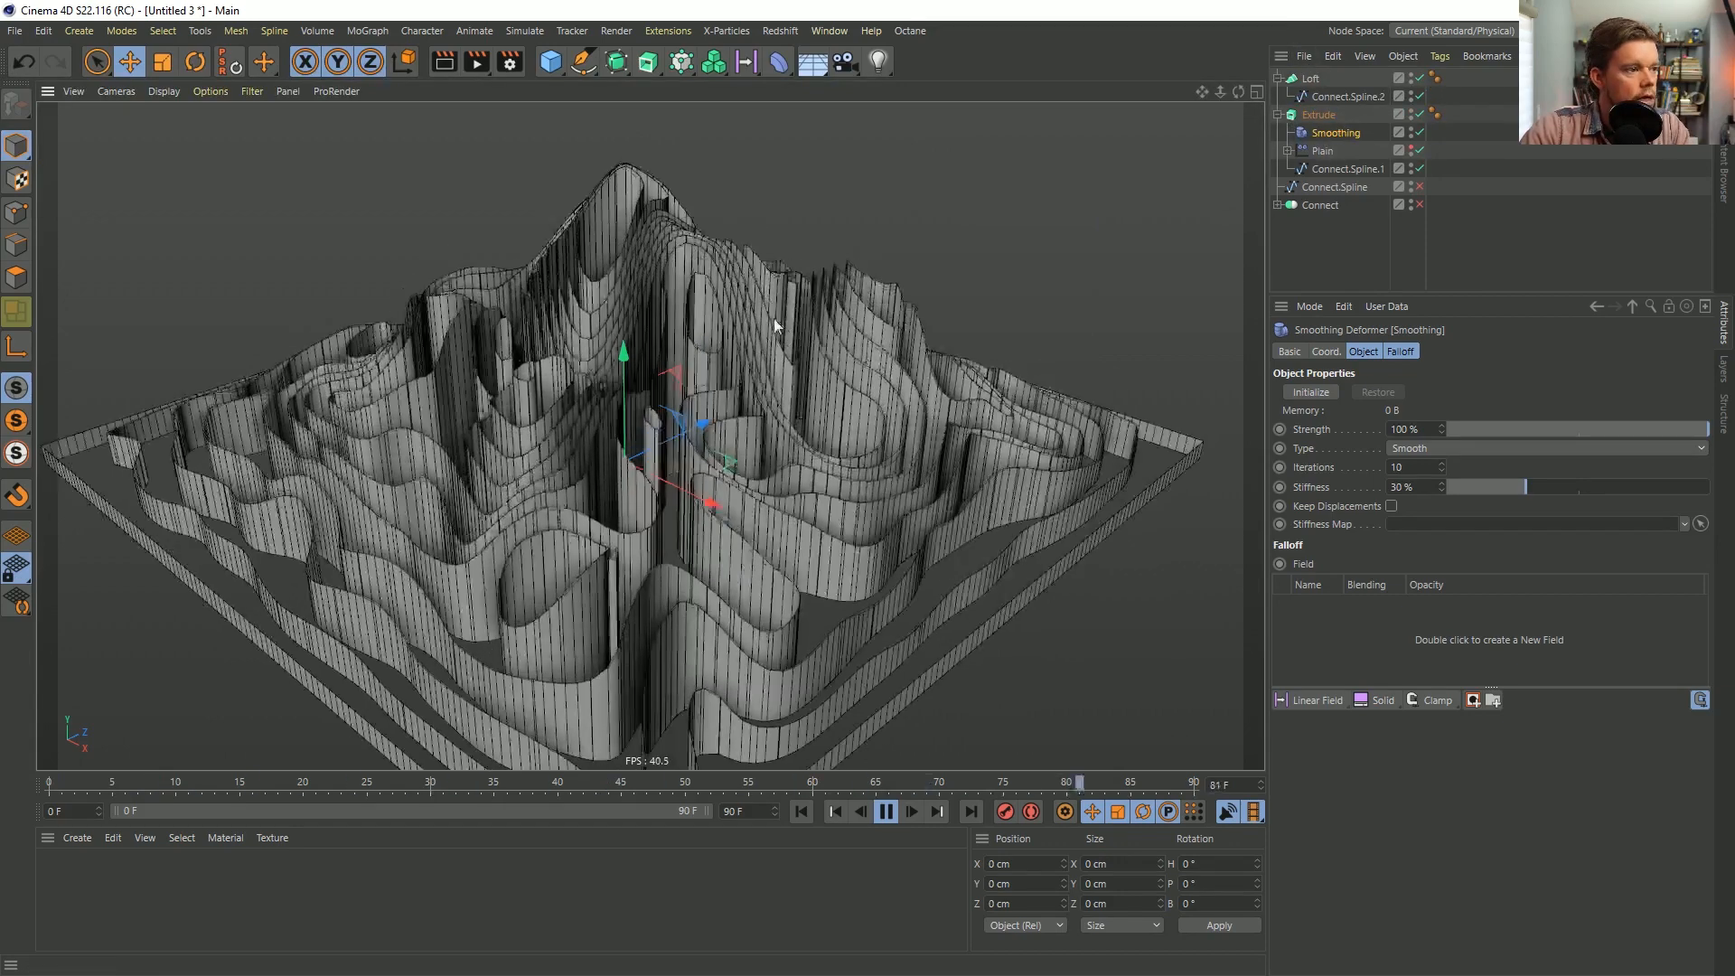
drag(1526, 487, 1410, 468)
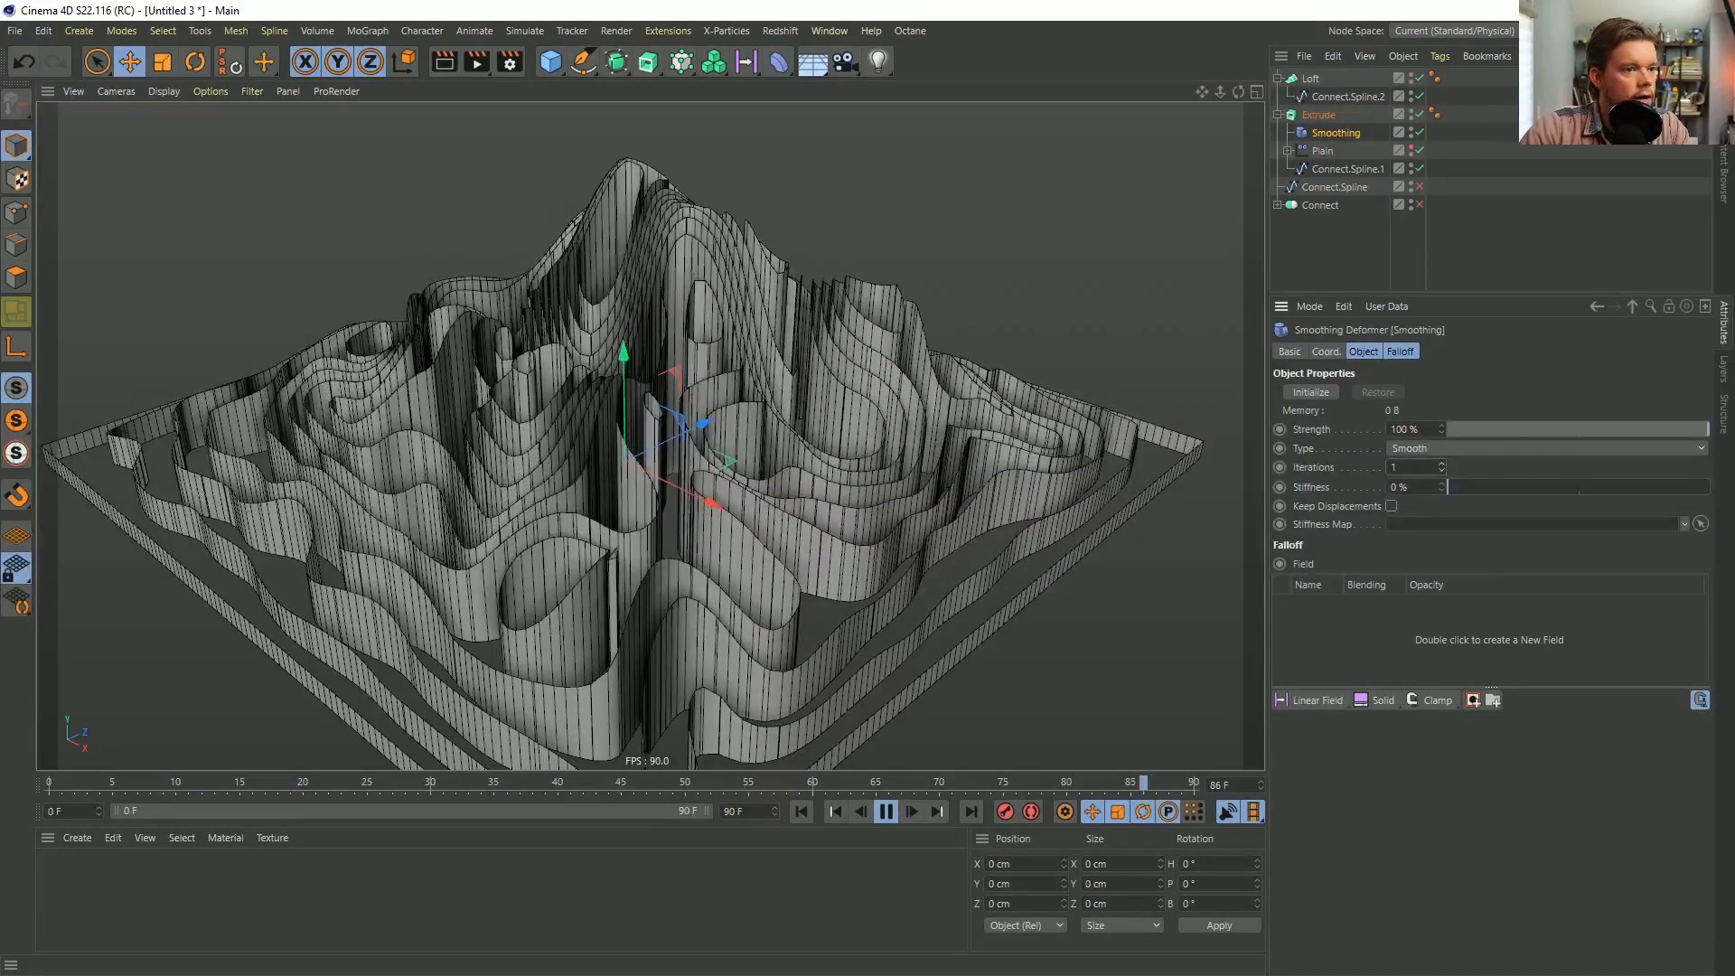
click(1442, 465)
click(1442, 465)
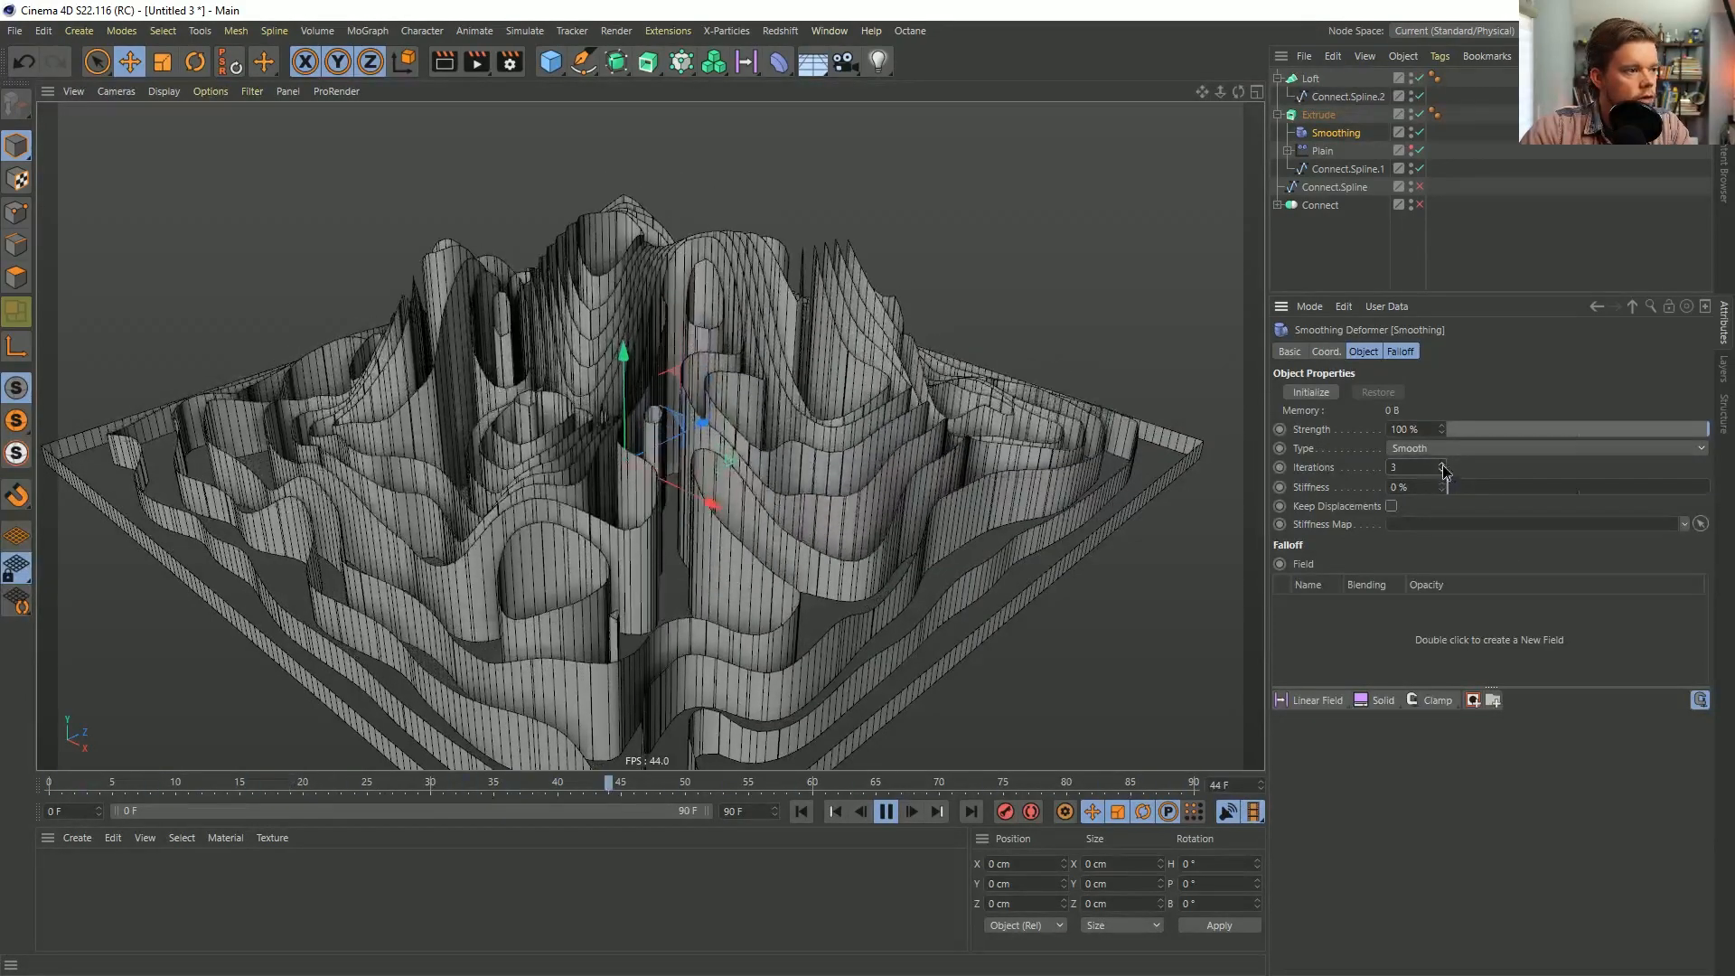
drag(1442, 467, 1442, 449)
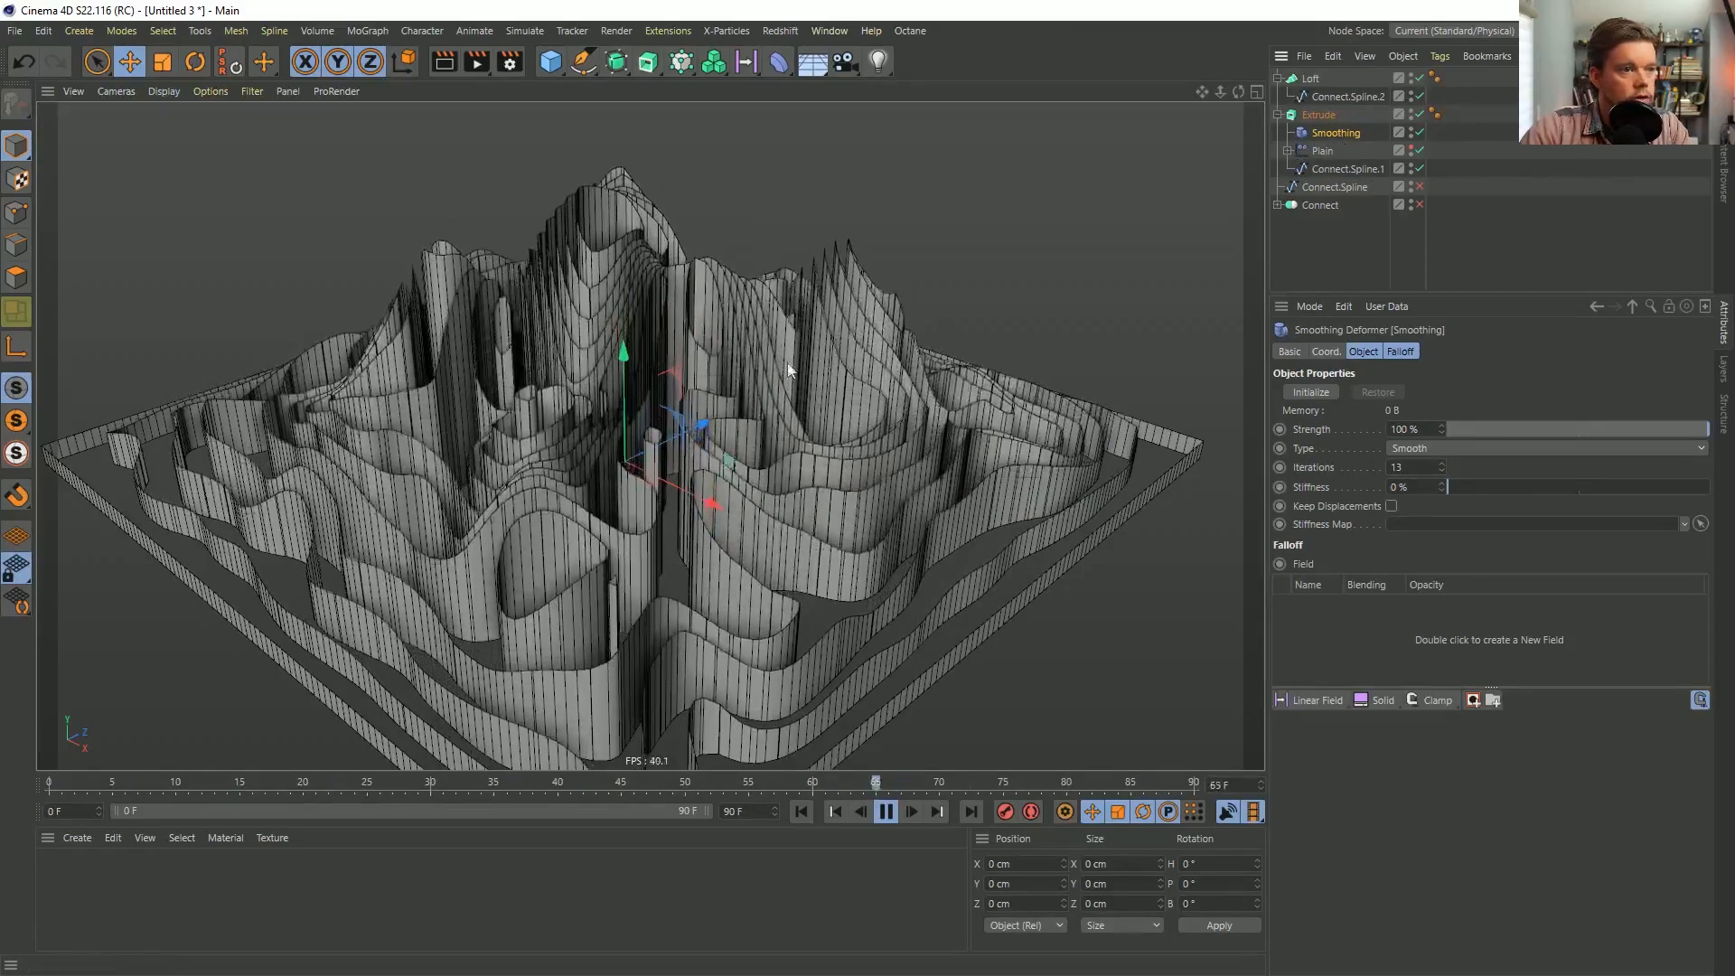
scroll(585, 463, up, 7)
scroll(586, 463, down, 5)
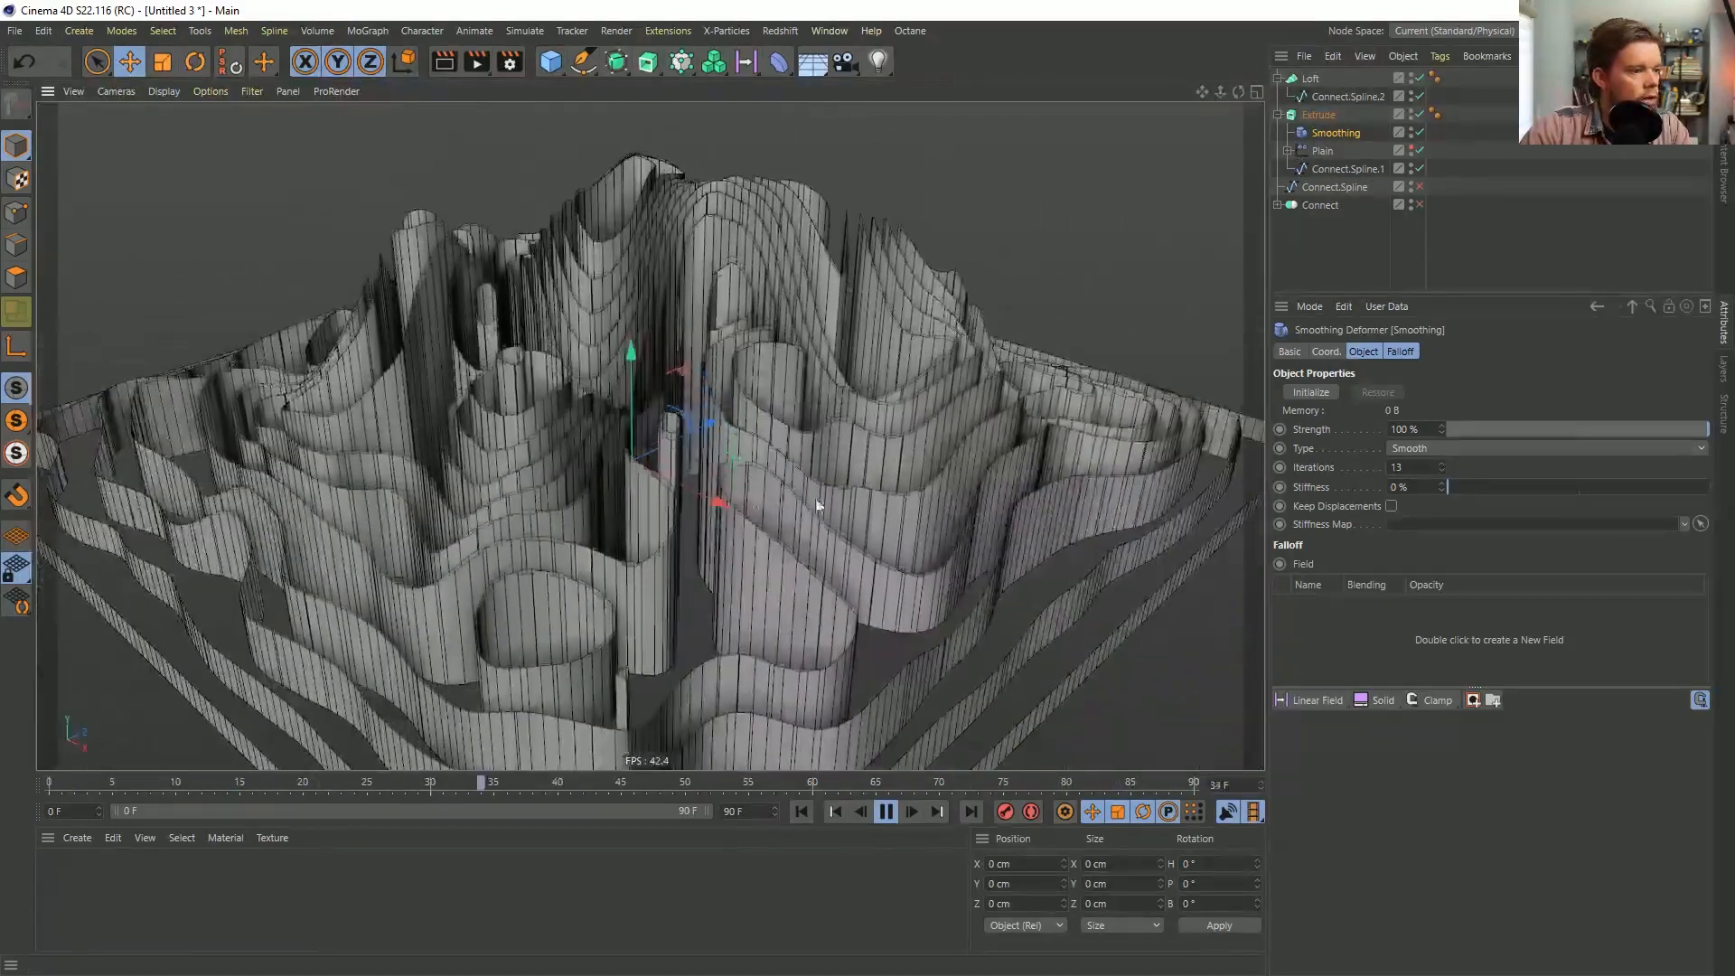
Disable the Plain effector and stop the timeline playback to inspect the flat extruded strips up close.
click(1418, 151)
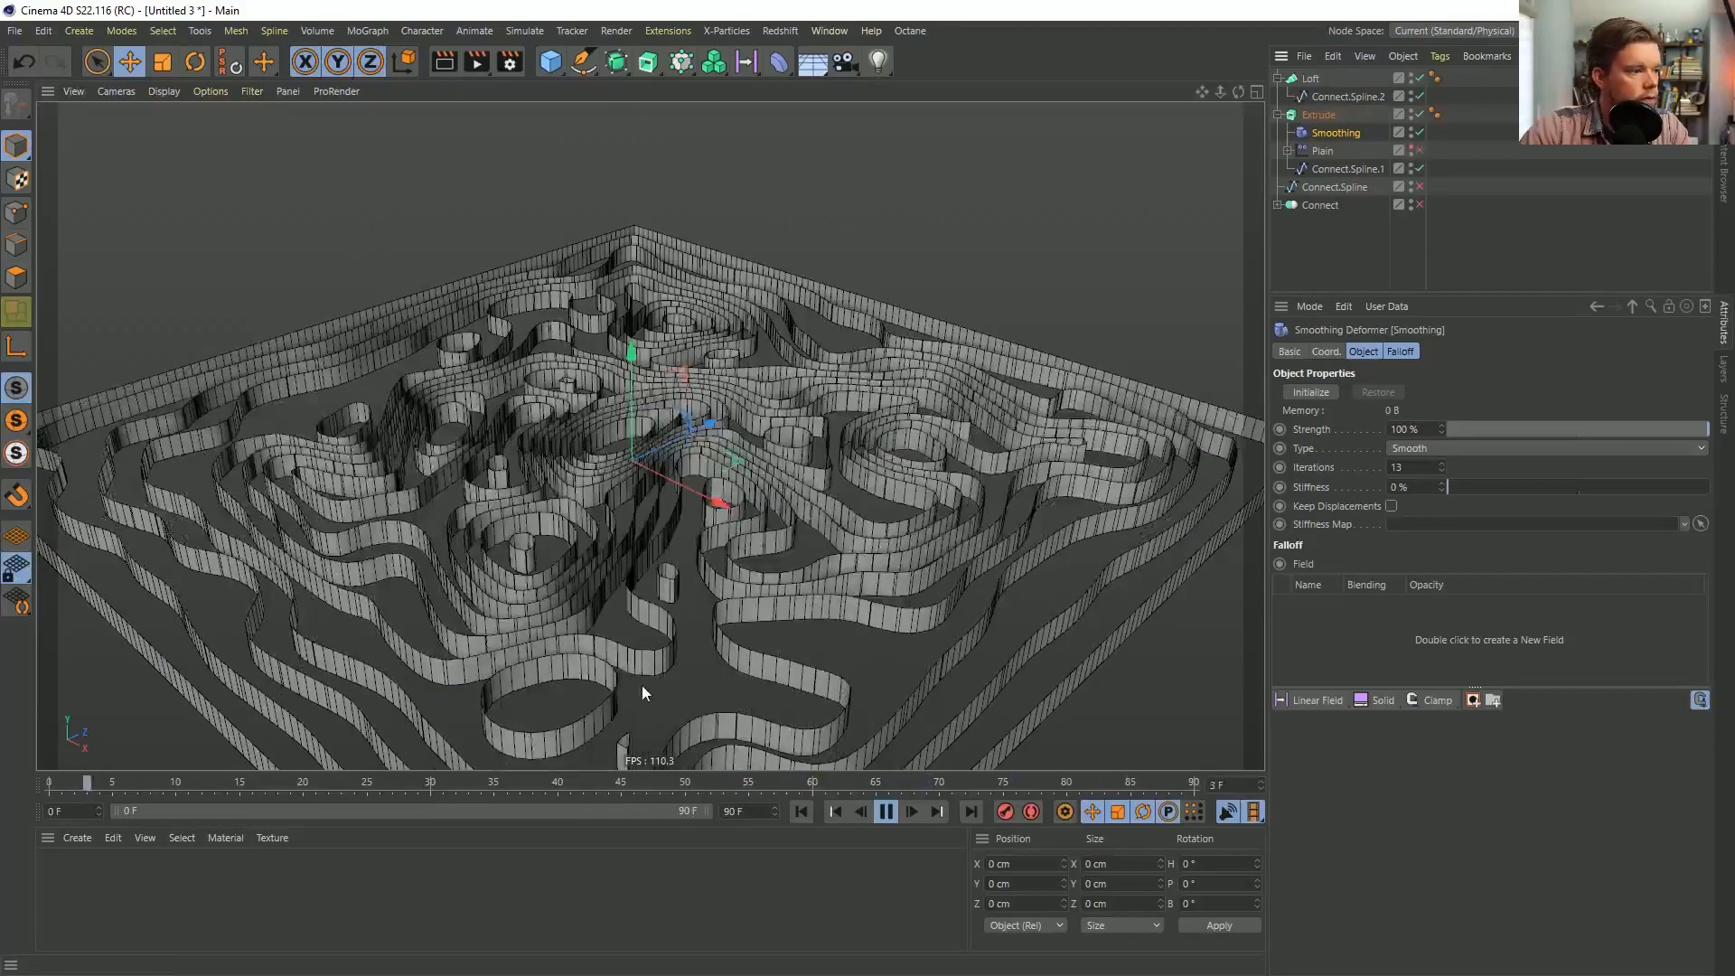
click(886, 810)
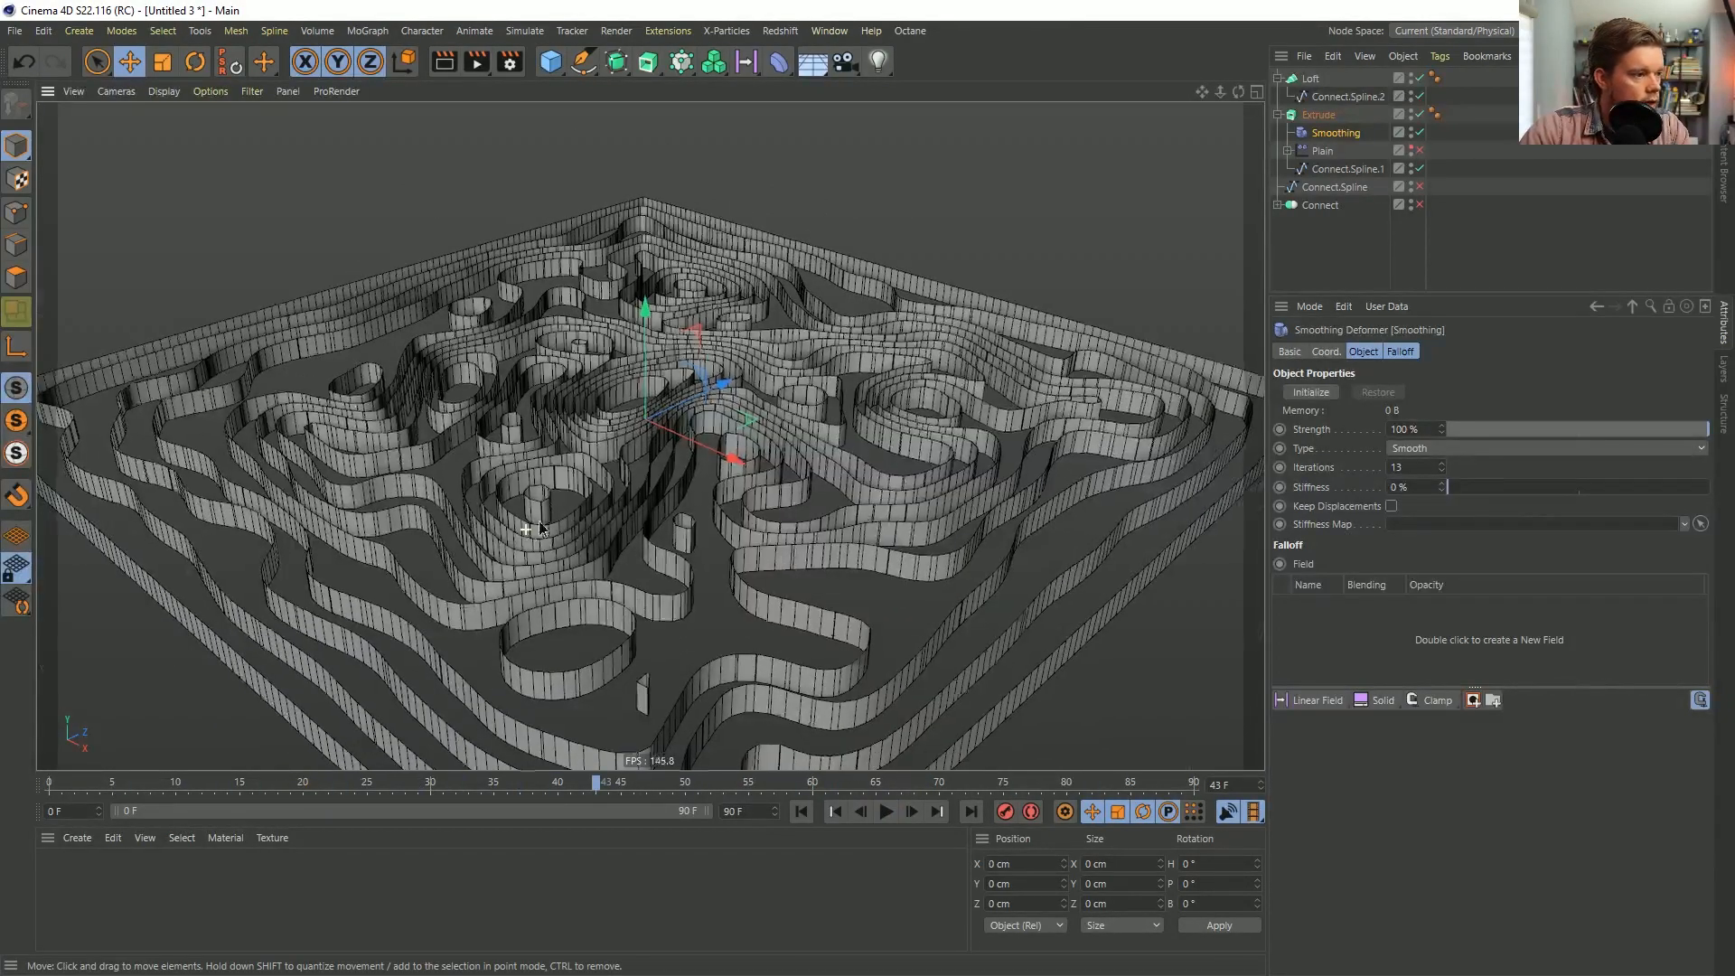
scroll(539, 529, up, 6)
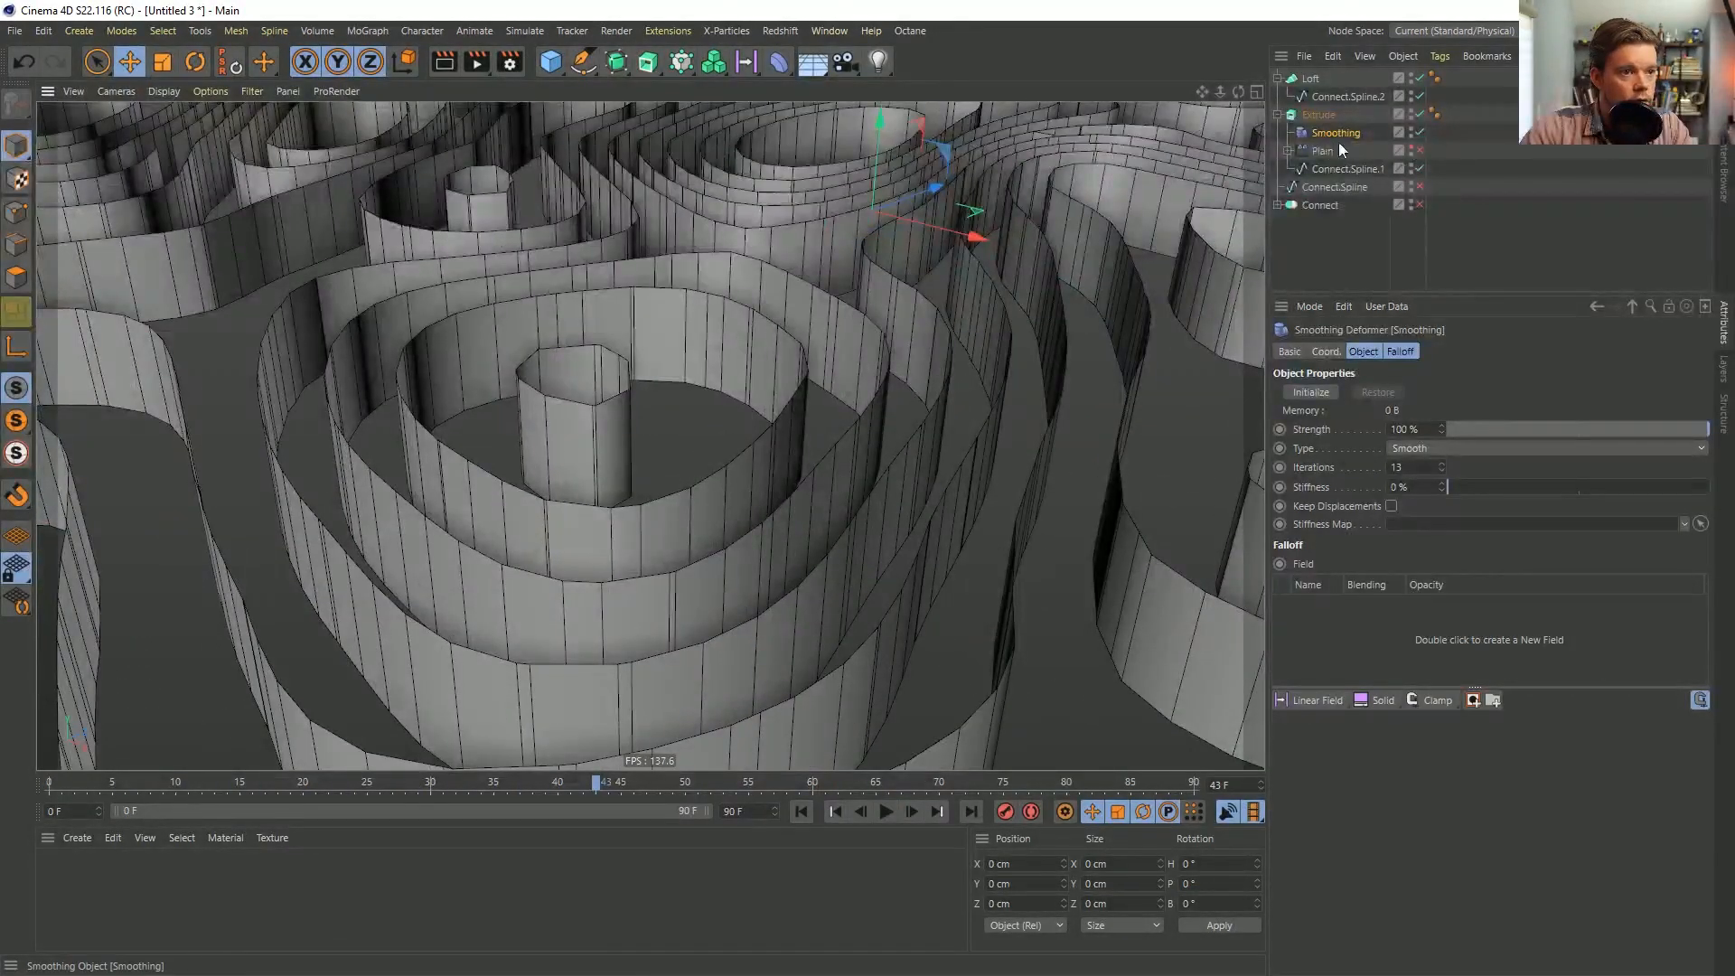
Raise the Smoothing deformer's Iterations to more than 60.
click(1332, 147)
click(1331, 135)
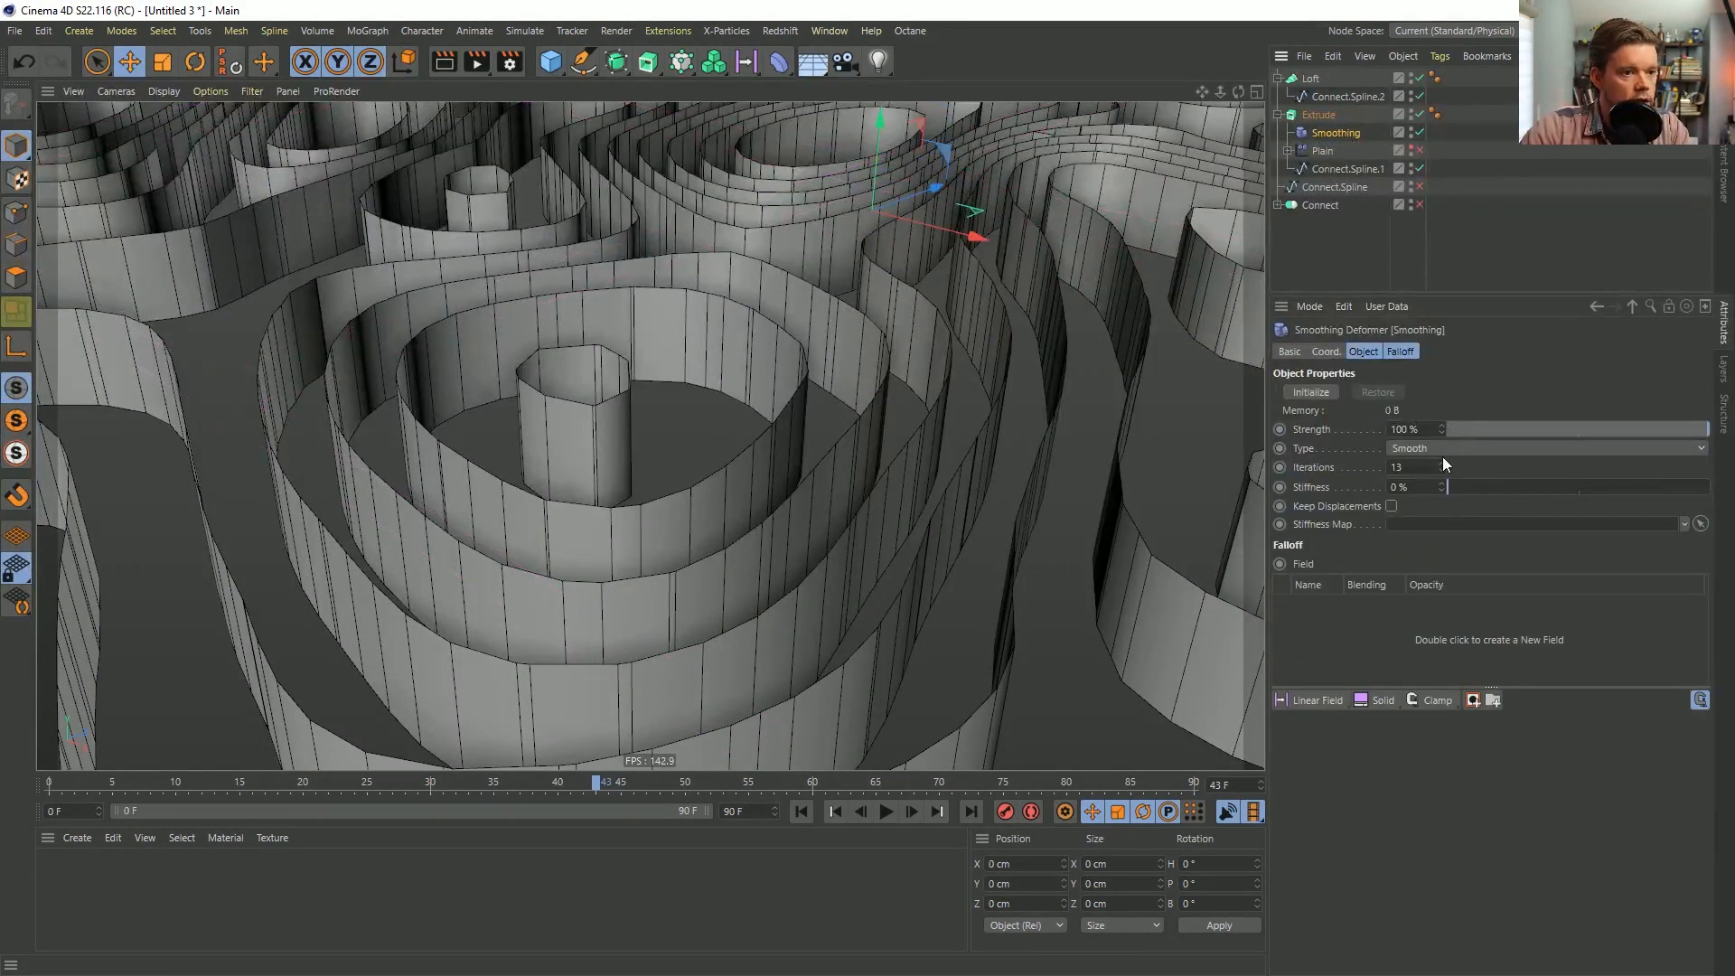
drag(1443, 467, 1443, 488)
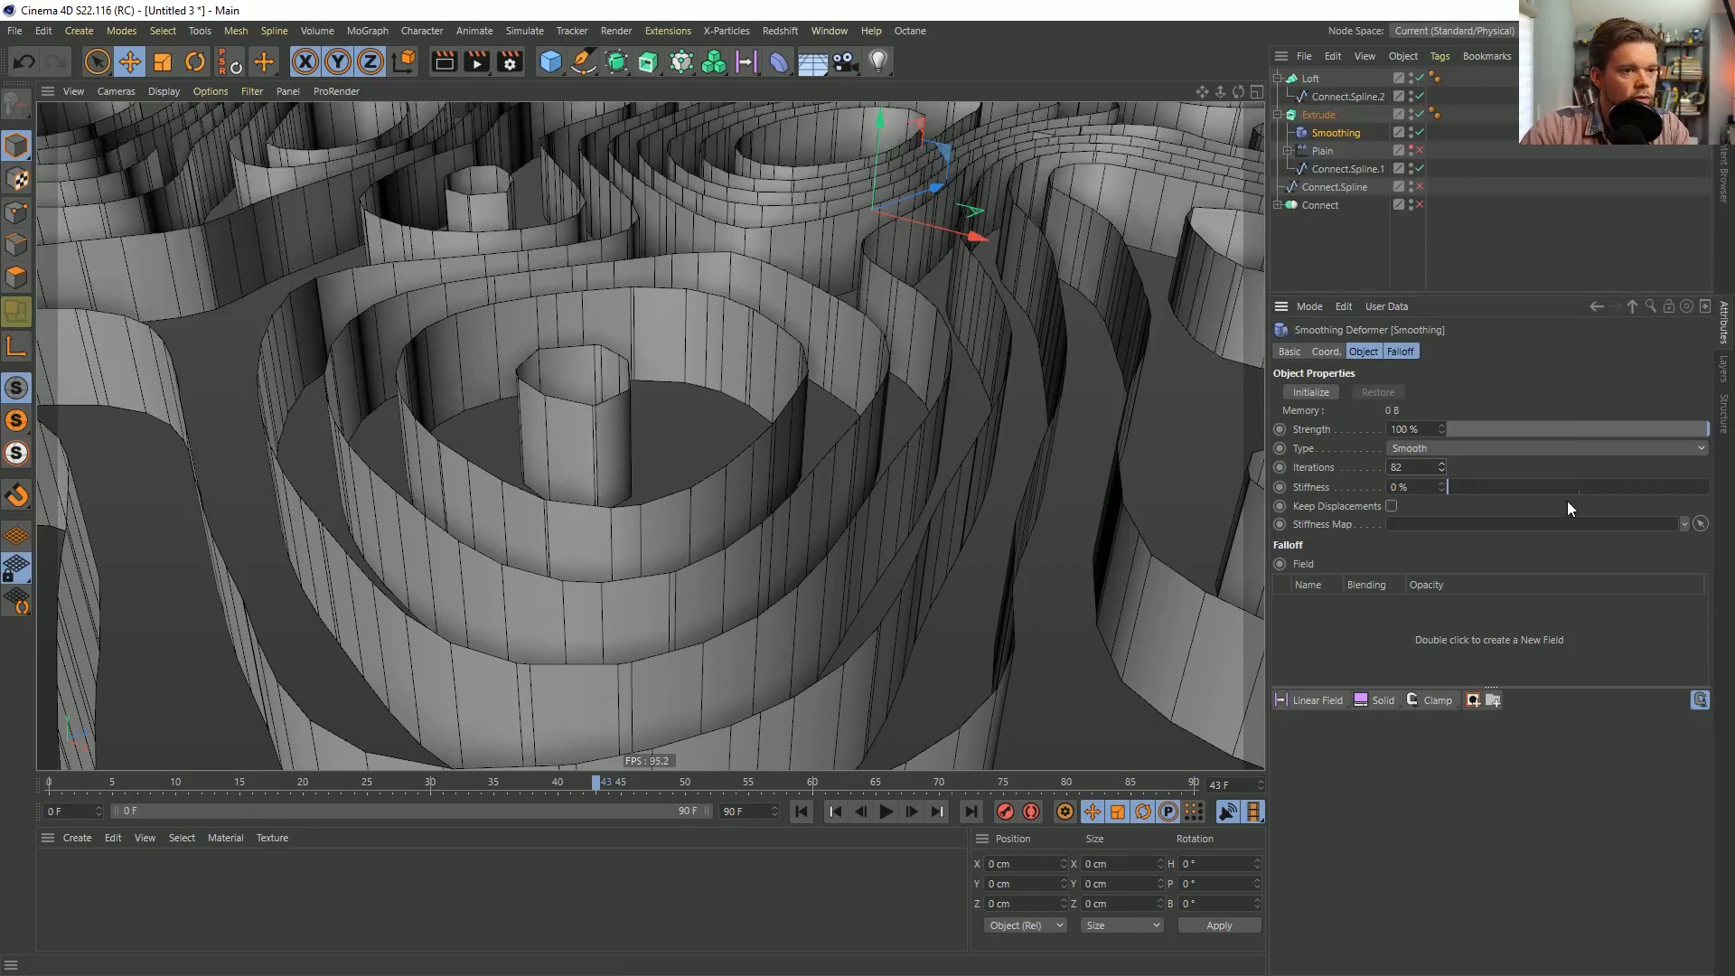
Group the Extrude under a Null, place the Smoothing deformer directly above the Extrude inside it, and set Iterations to 66.
click(1320, 122)
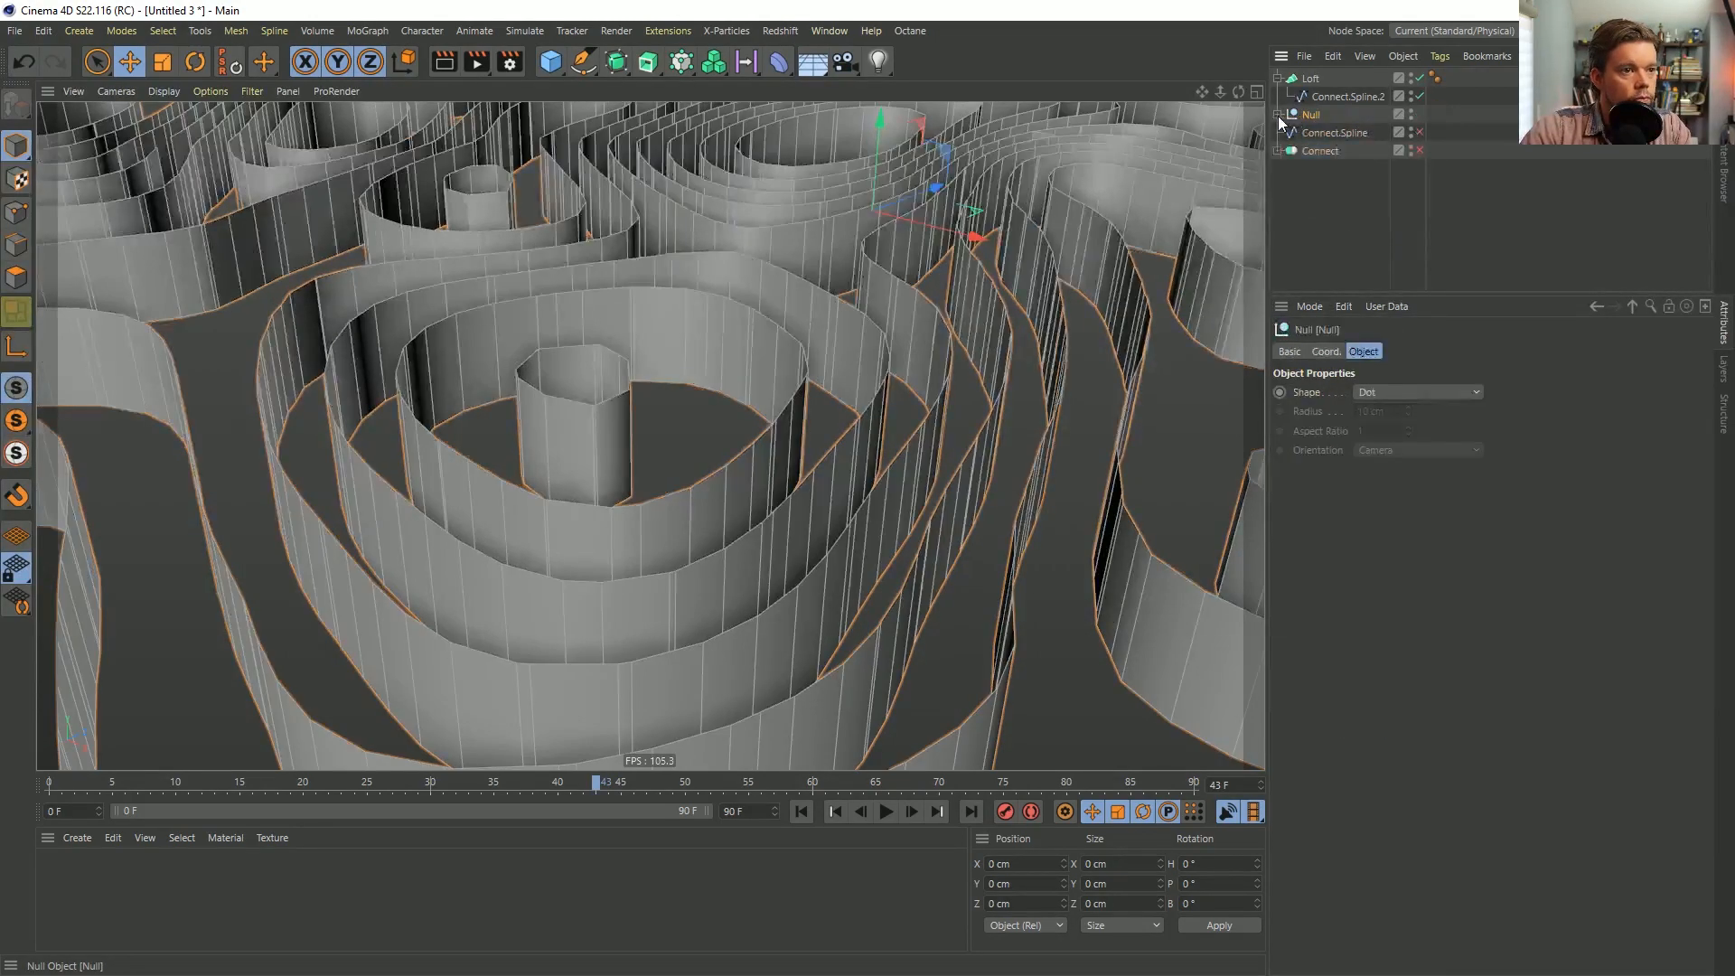
key(alt+g)
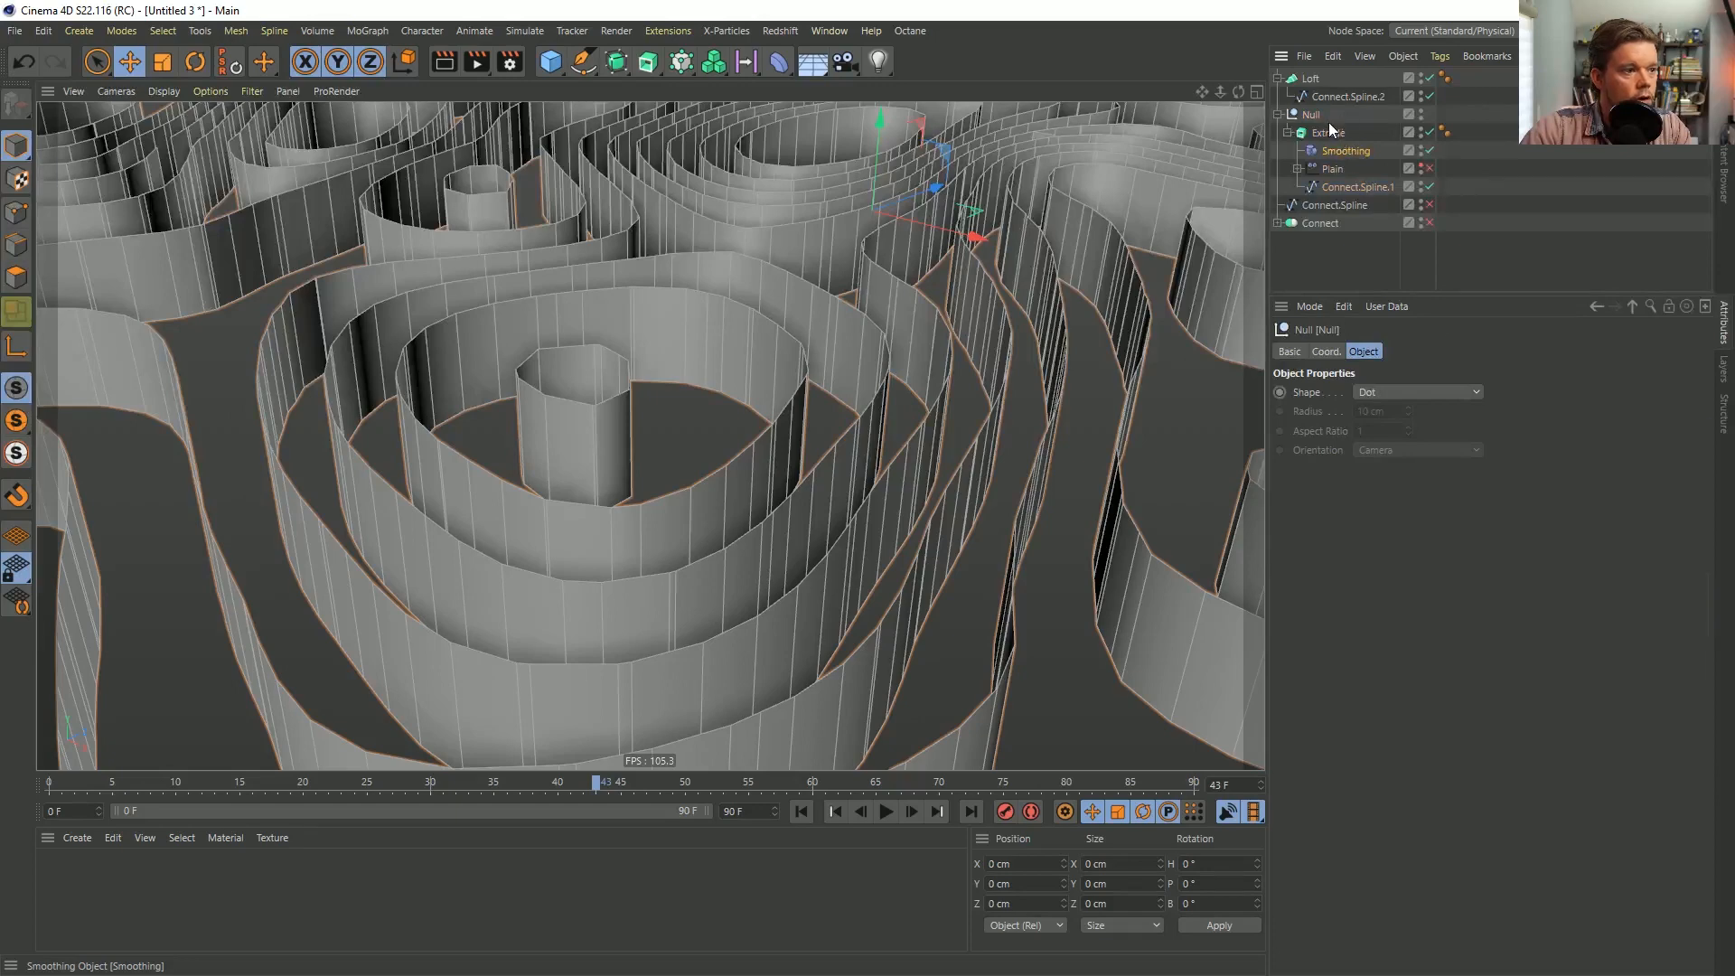
drag(1346, 150, 1330, 128)
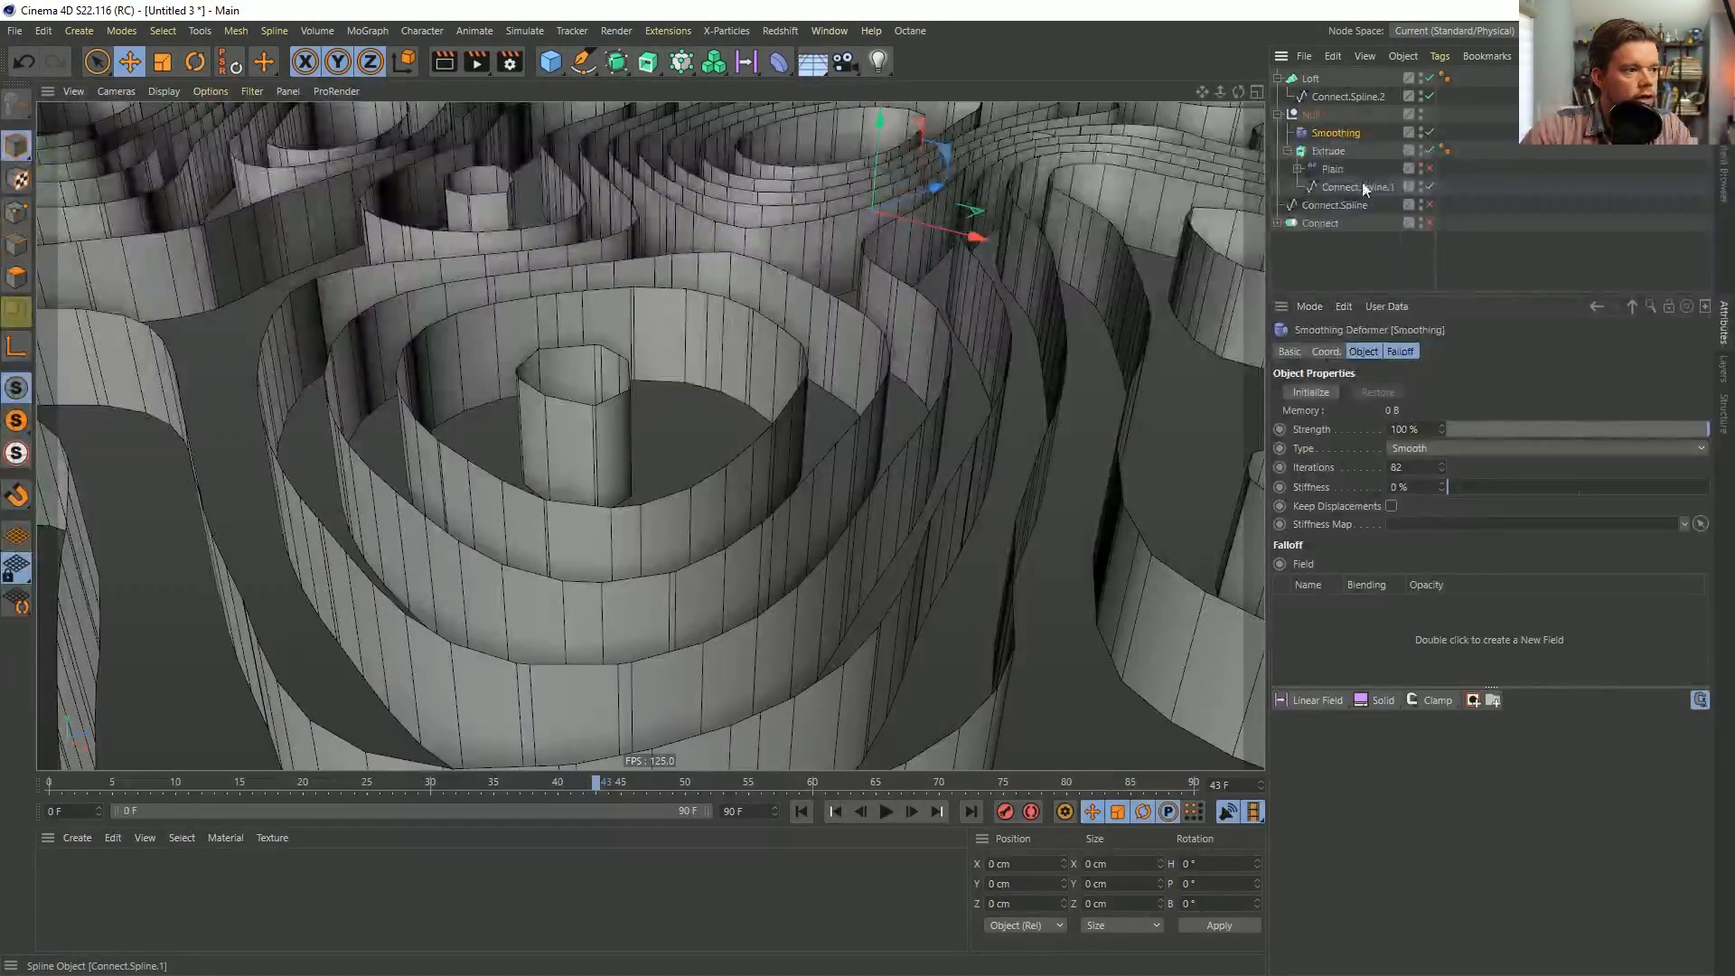
drag(1443, 464, 1445, 465)
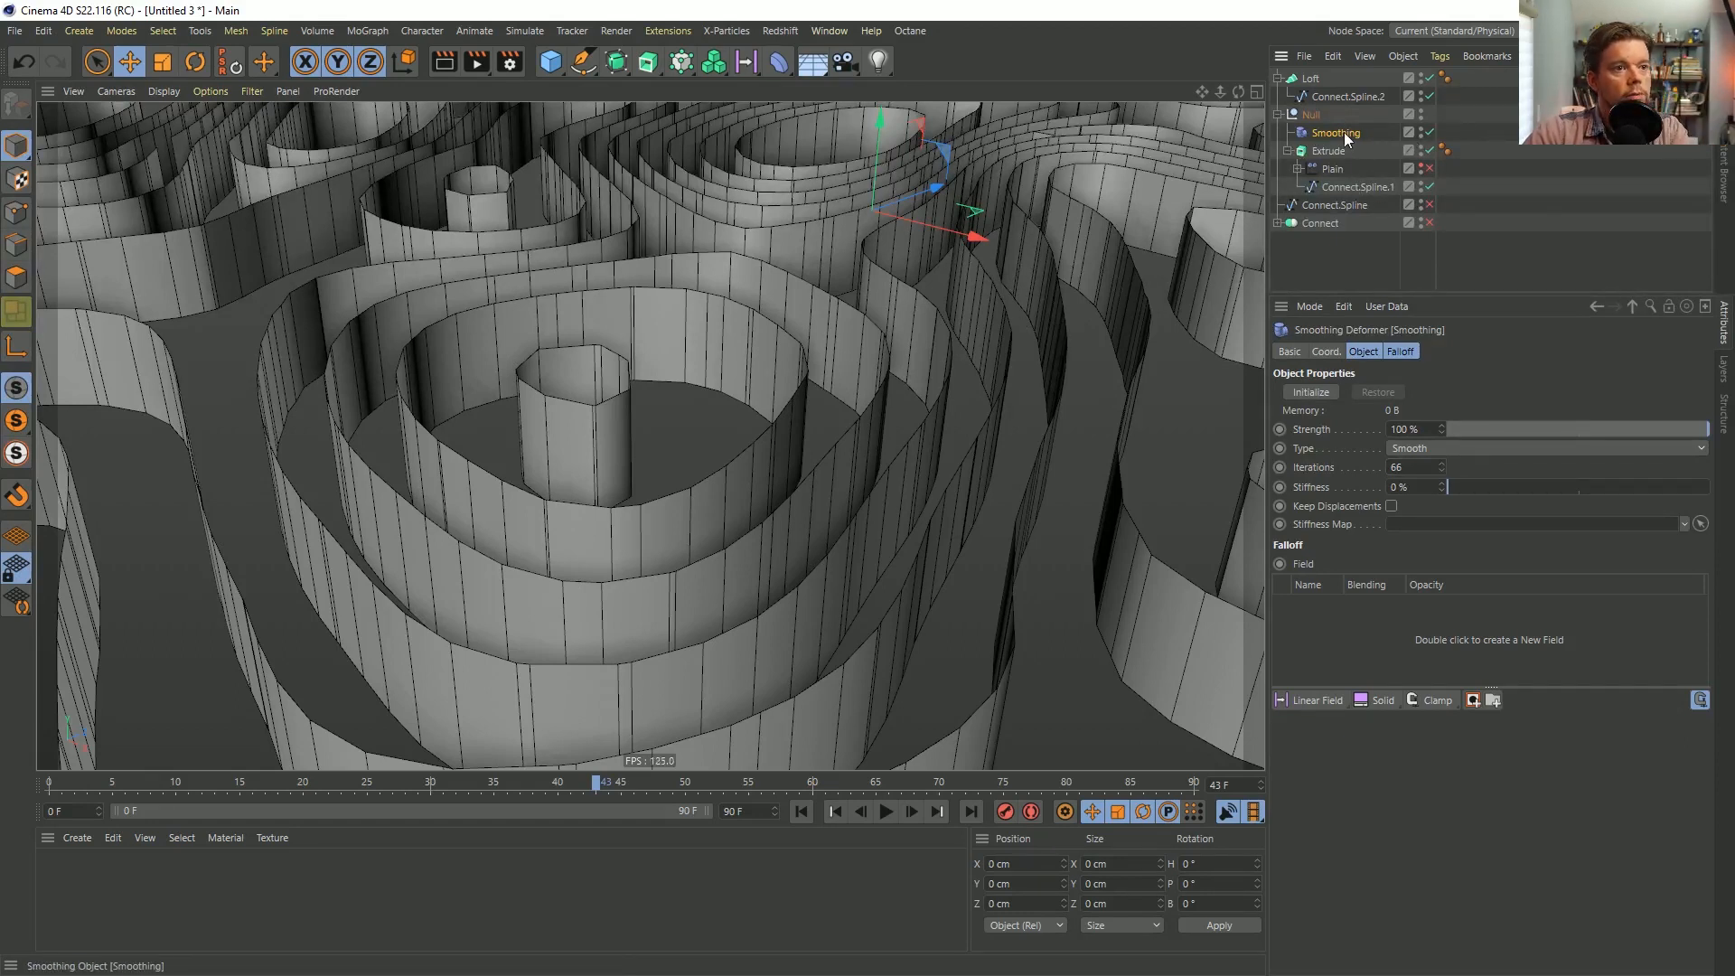
Delete the Smoothing deformer and re-enable the Plain effector.
key(Delete)
click(1429, 151)
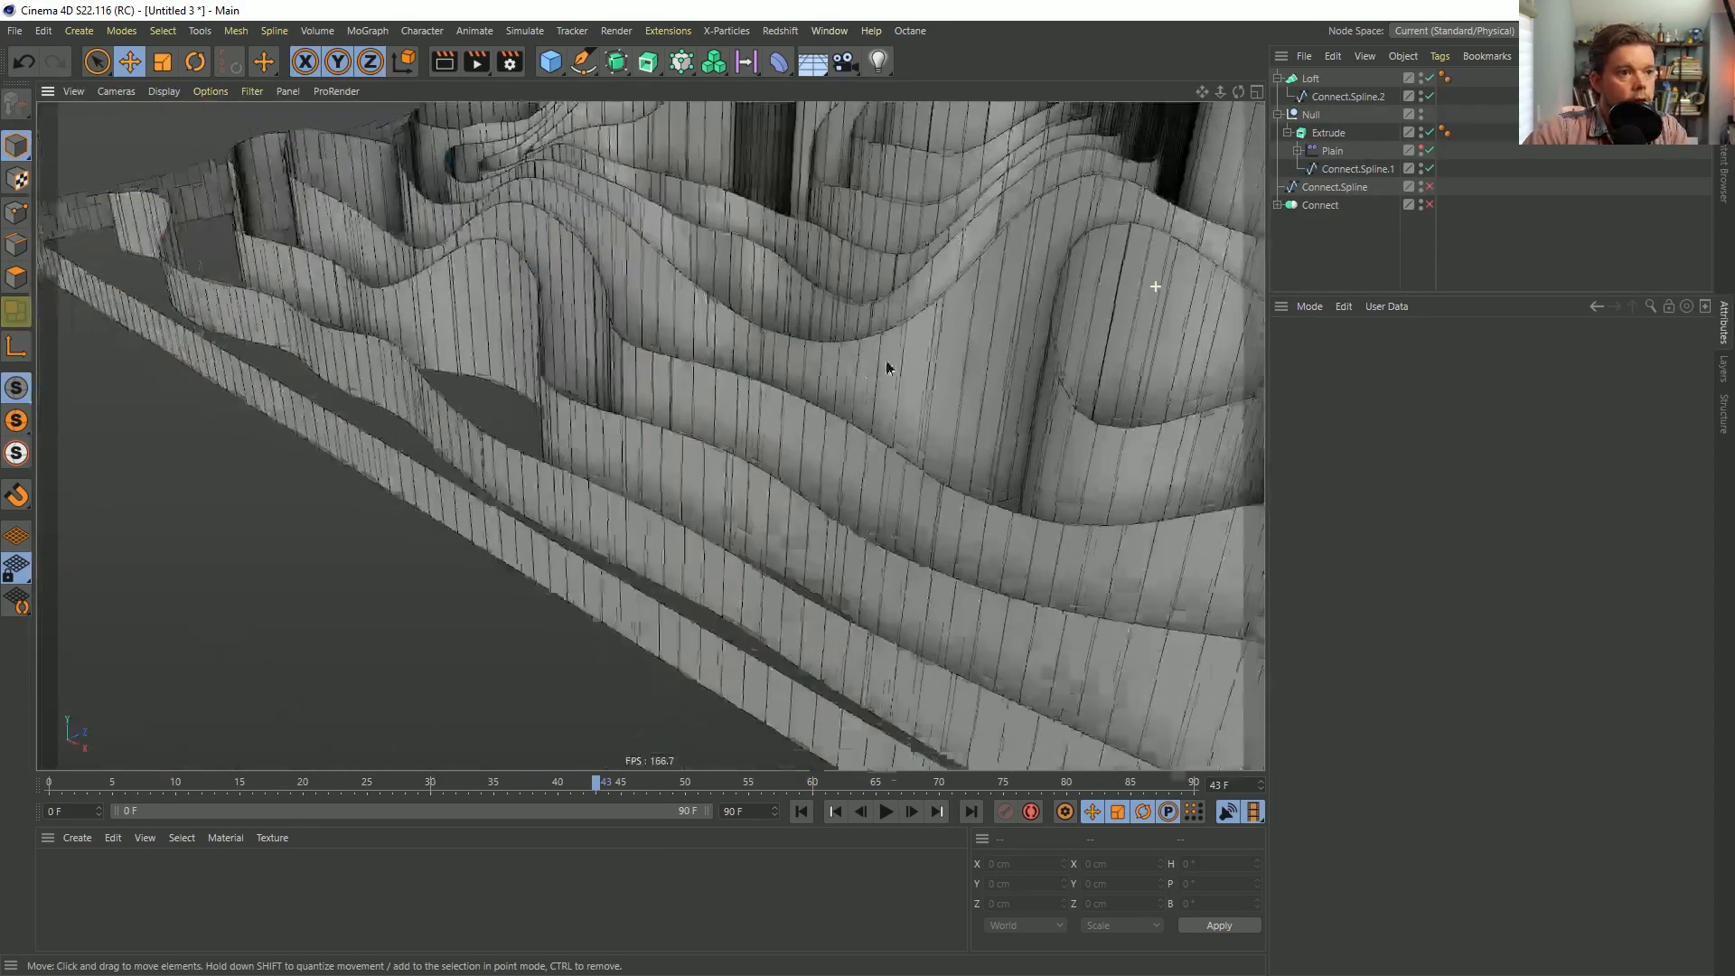
alt+right_drag(888, 369, 813, 380)
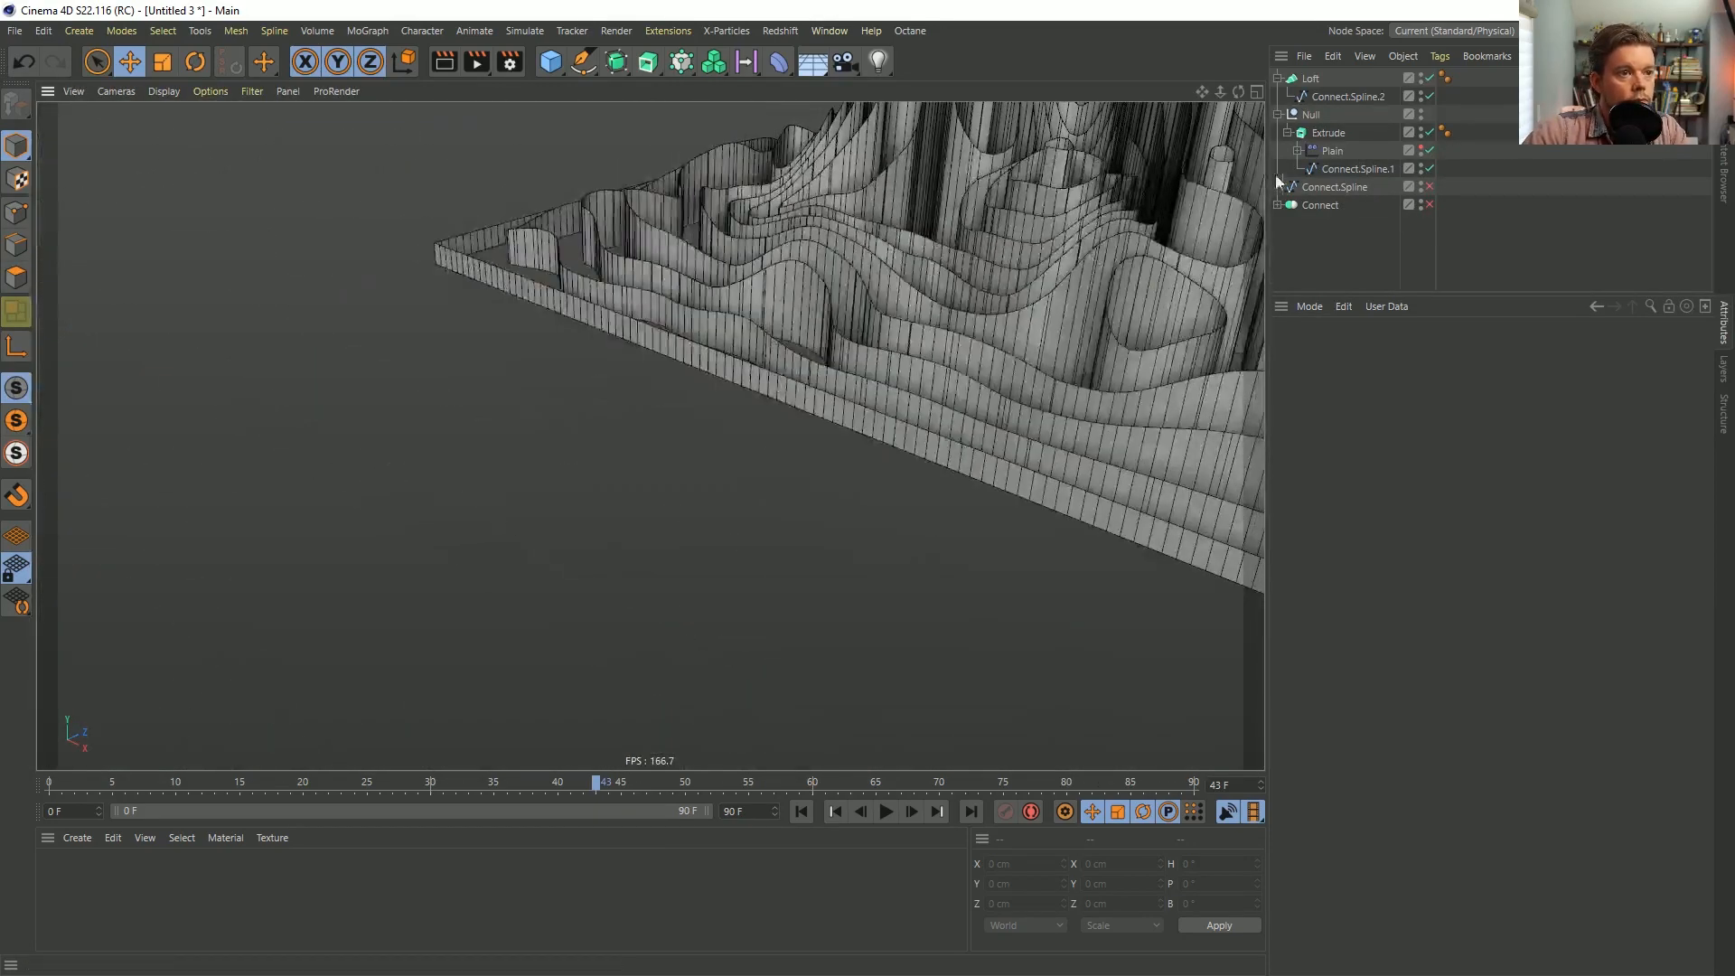
Reorder the Extrude's children so Plain sits below Connect.Spline.1, and wrap the Null in a Subdivision Surface.
drag(1303, 149, 1338, 146)
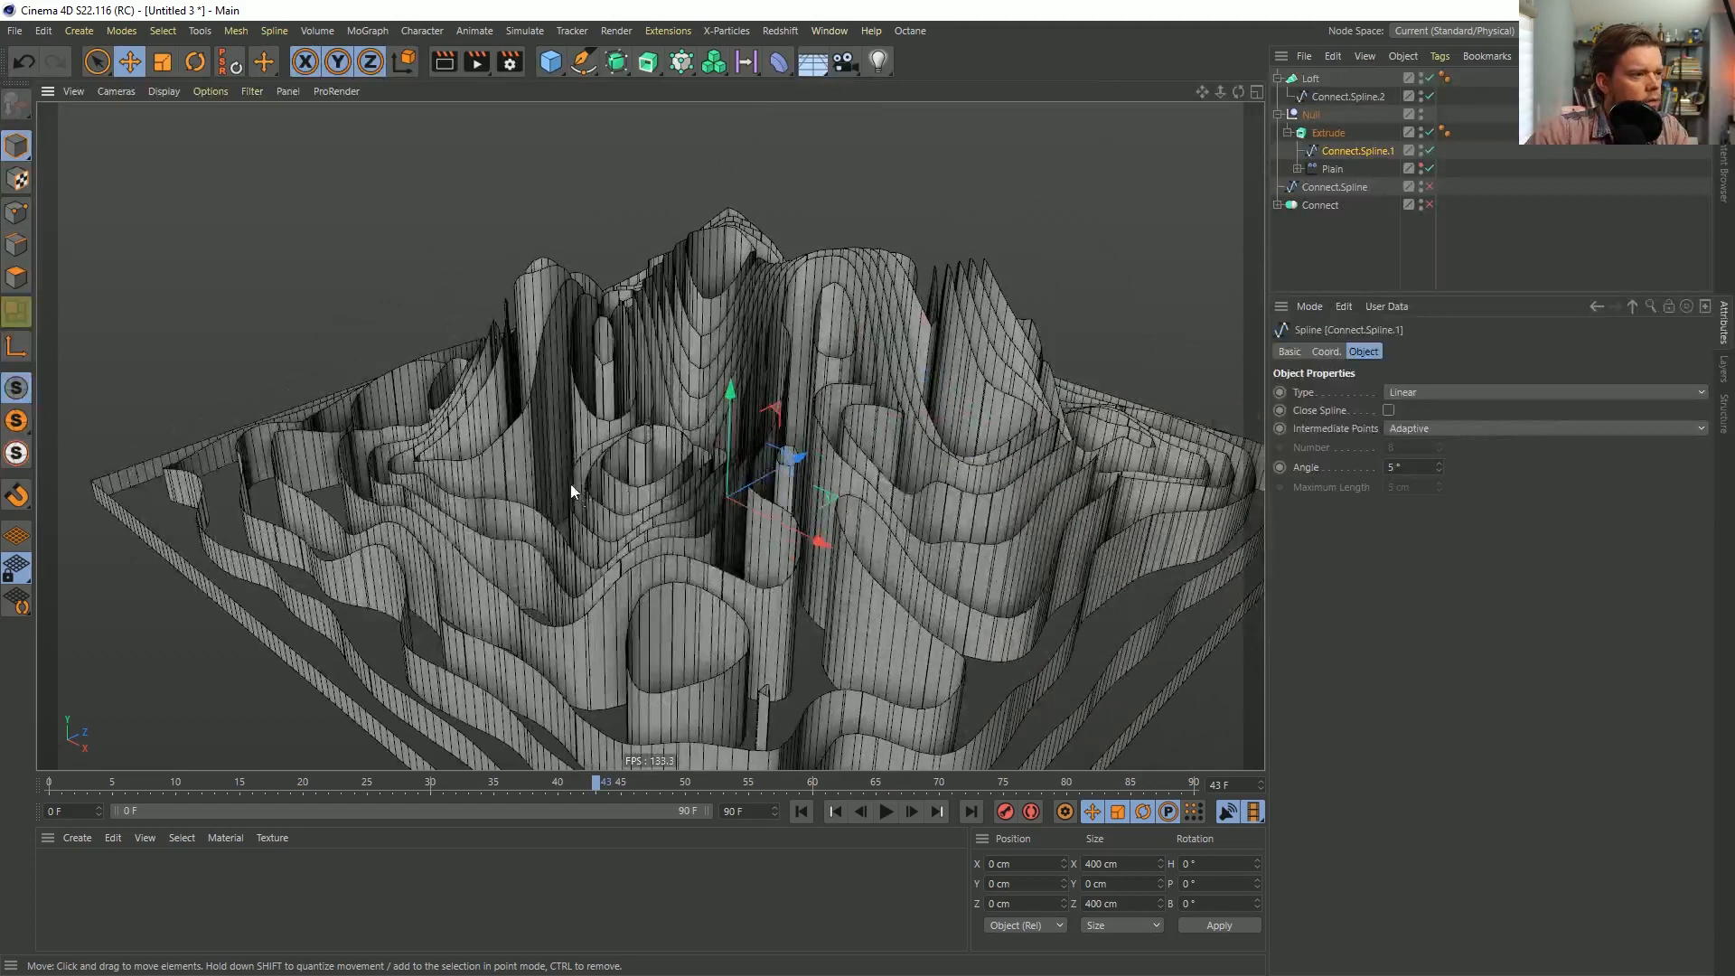
click(1441, 112)
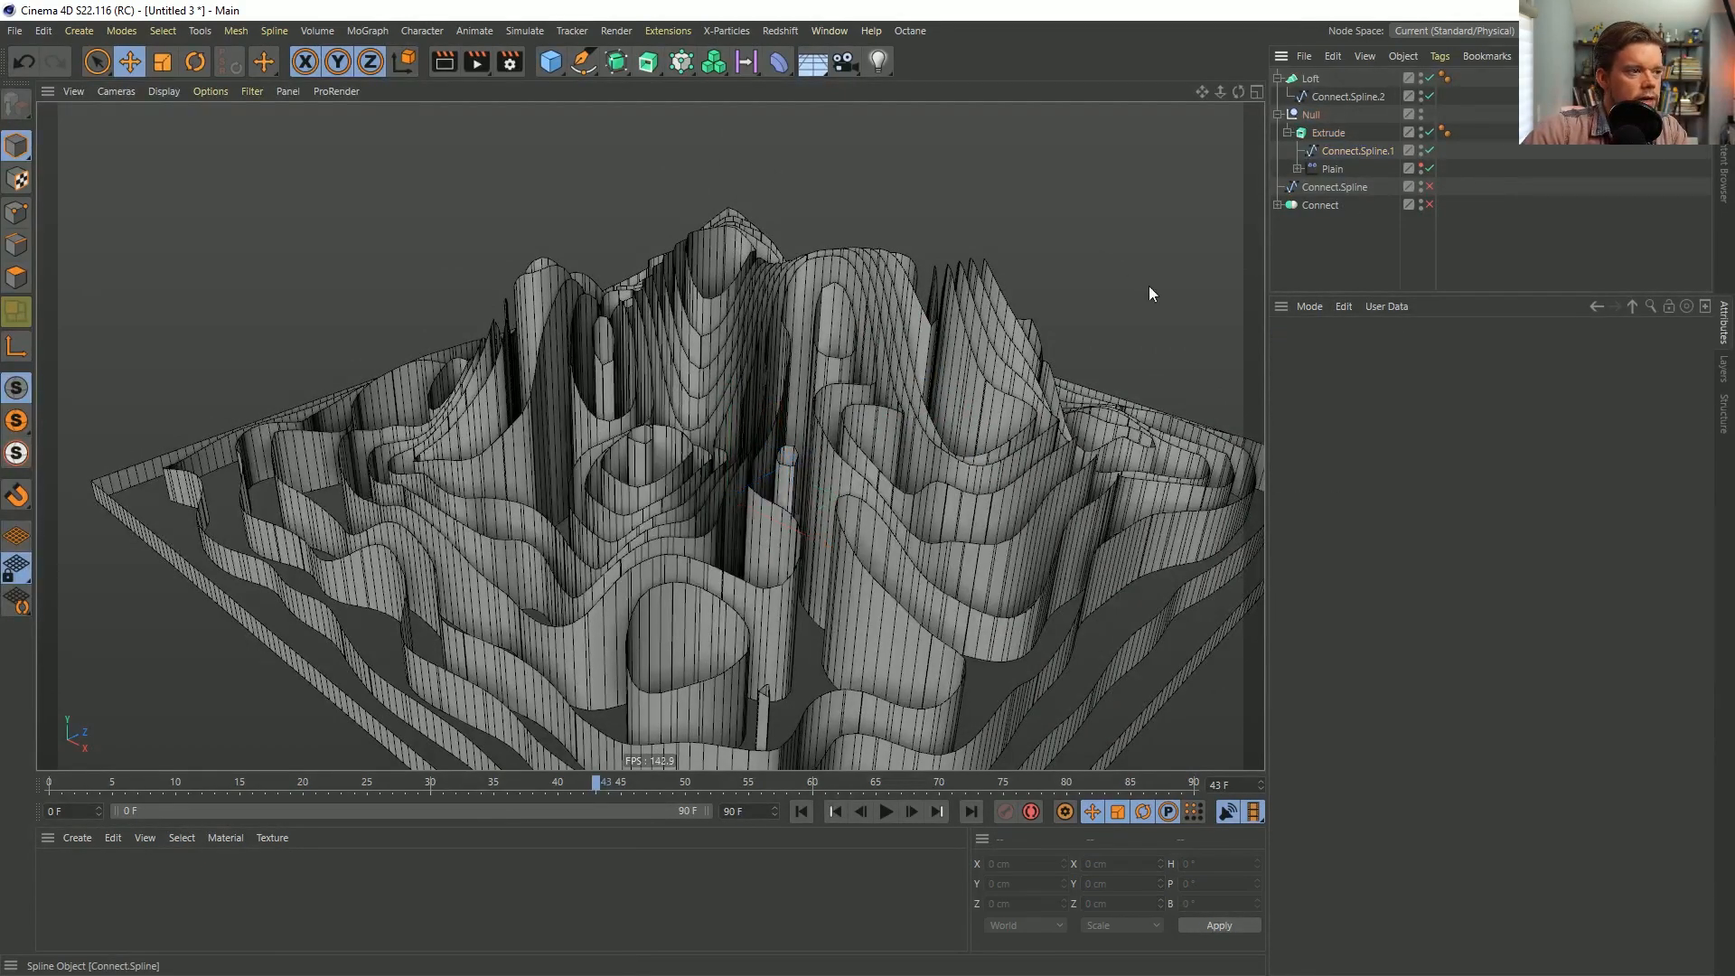
click(1312, 118)
click(612, 62)
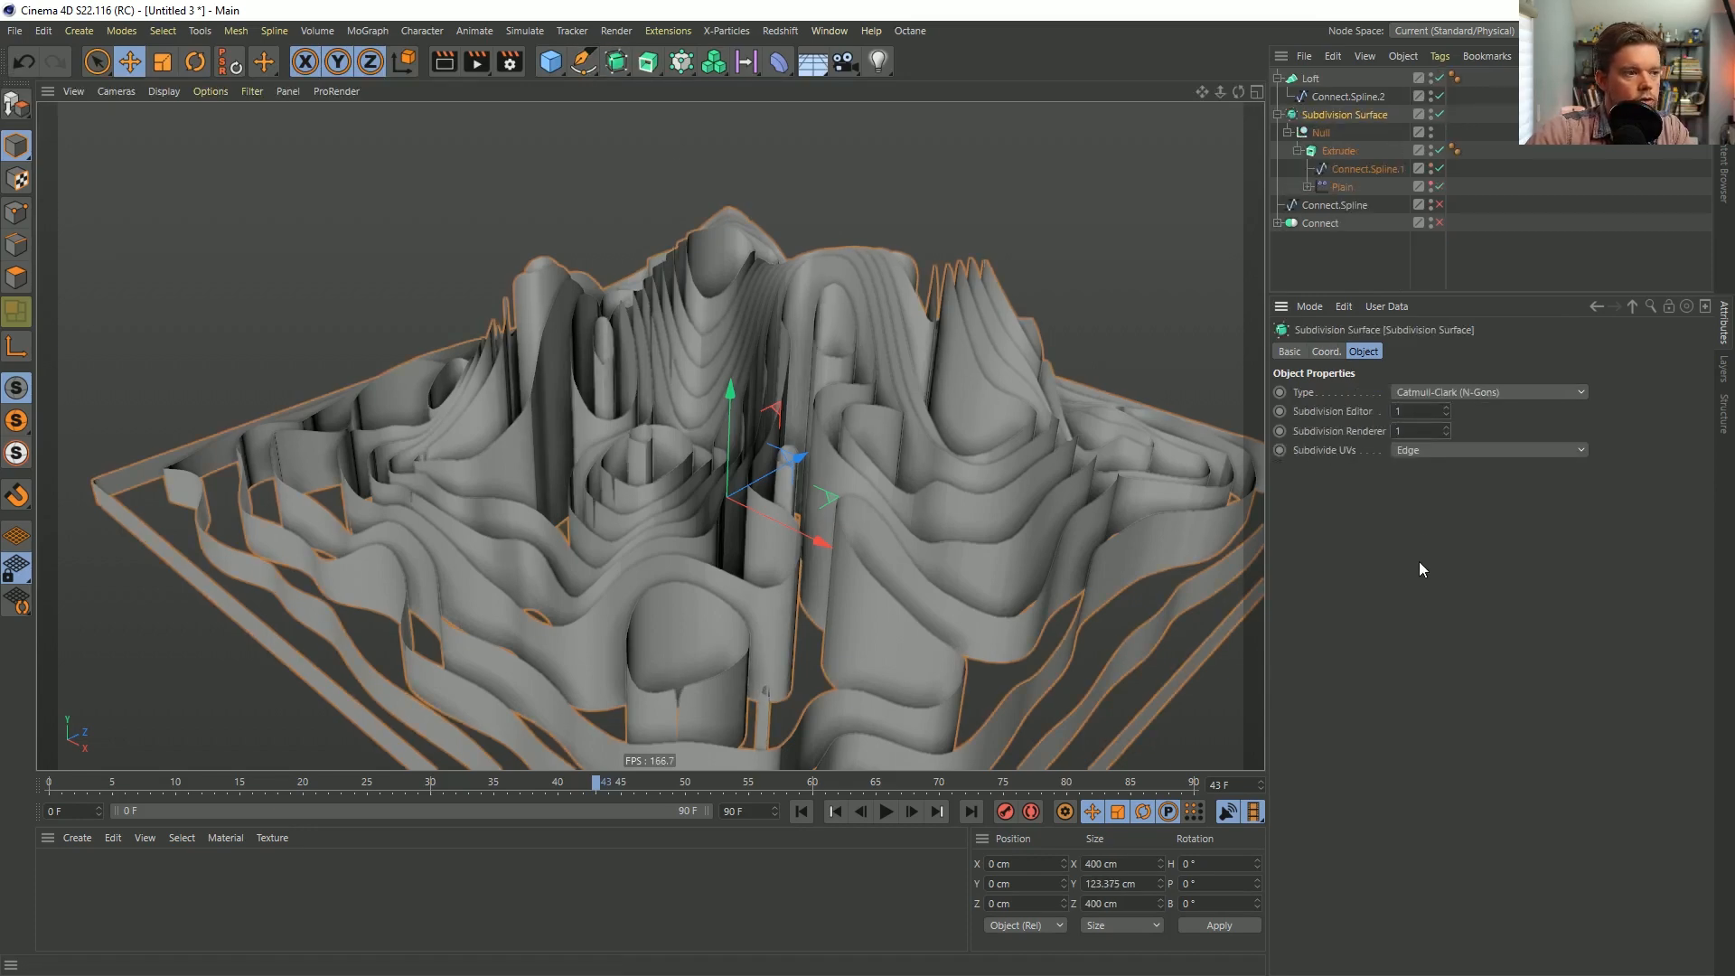
scroll(633, 504, up, 10)
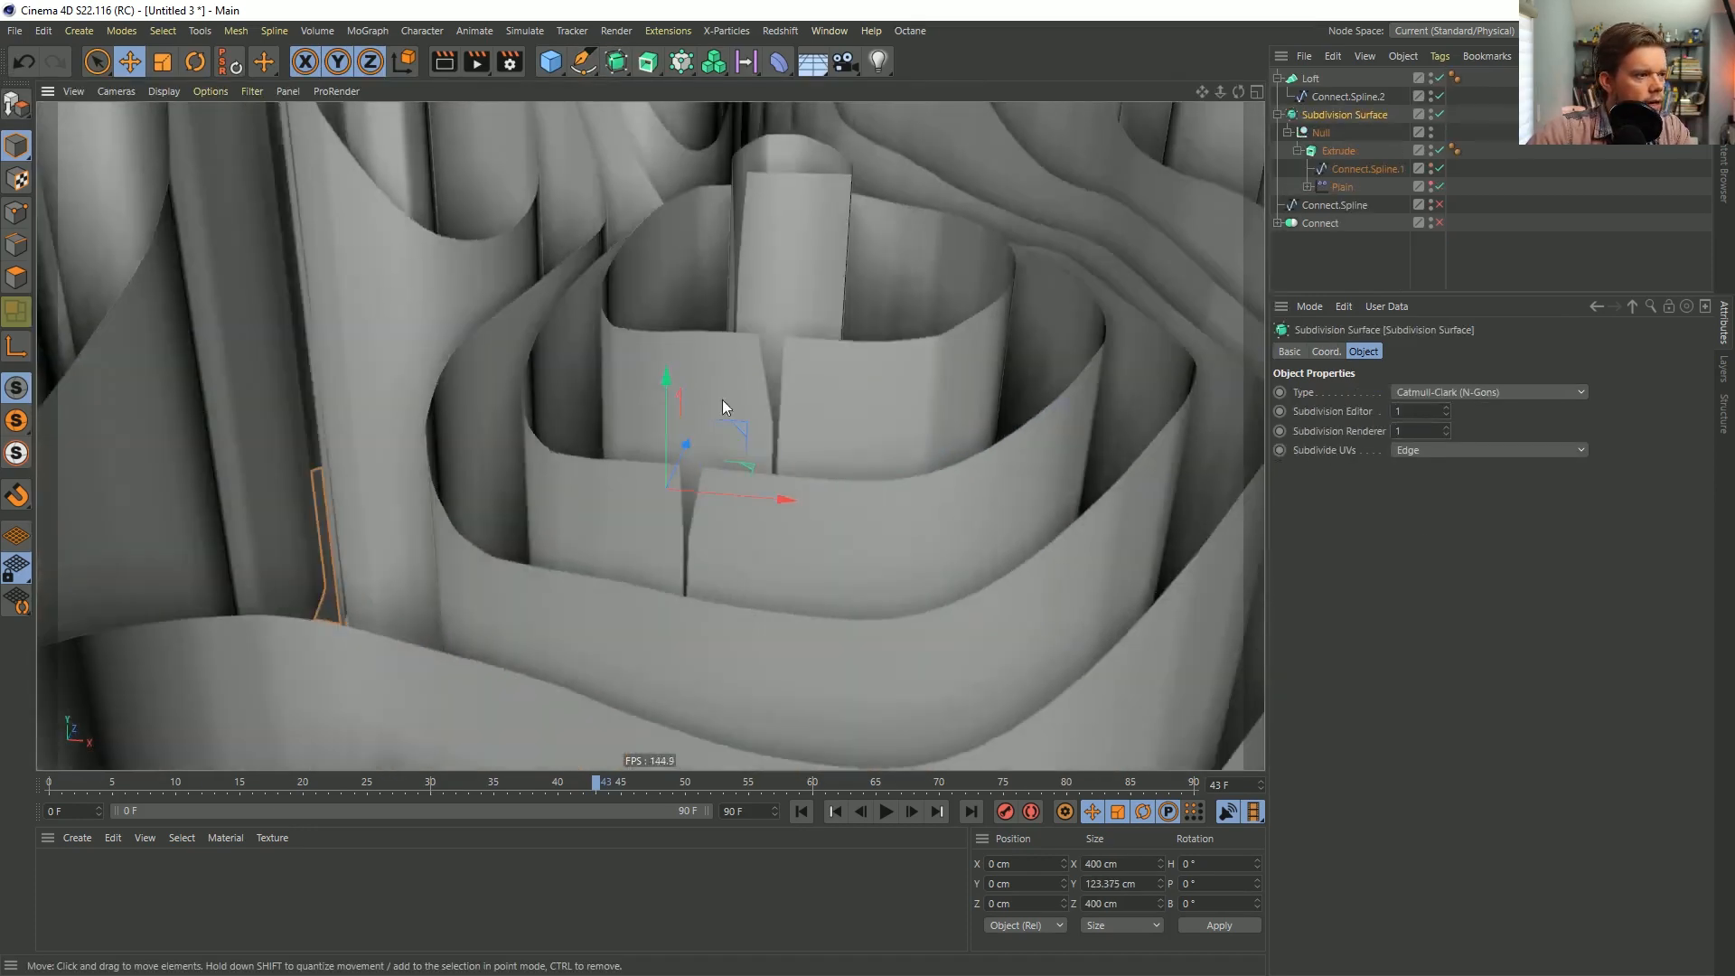
Display the viewport with Gouraud Shading (Lines) and examine the subdivided strips for splits from several angles.
key(n)
key(b)
alt+drag(790, 375, 740, 409)
alt+middle_drag(847, 647, 750, 404)
scroll(768, 429, down, 7)
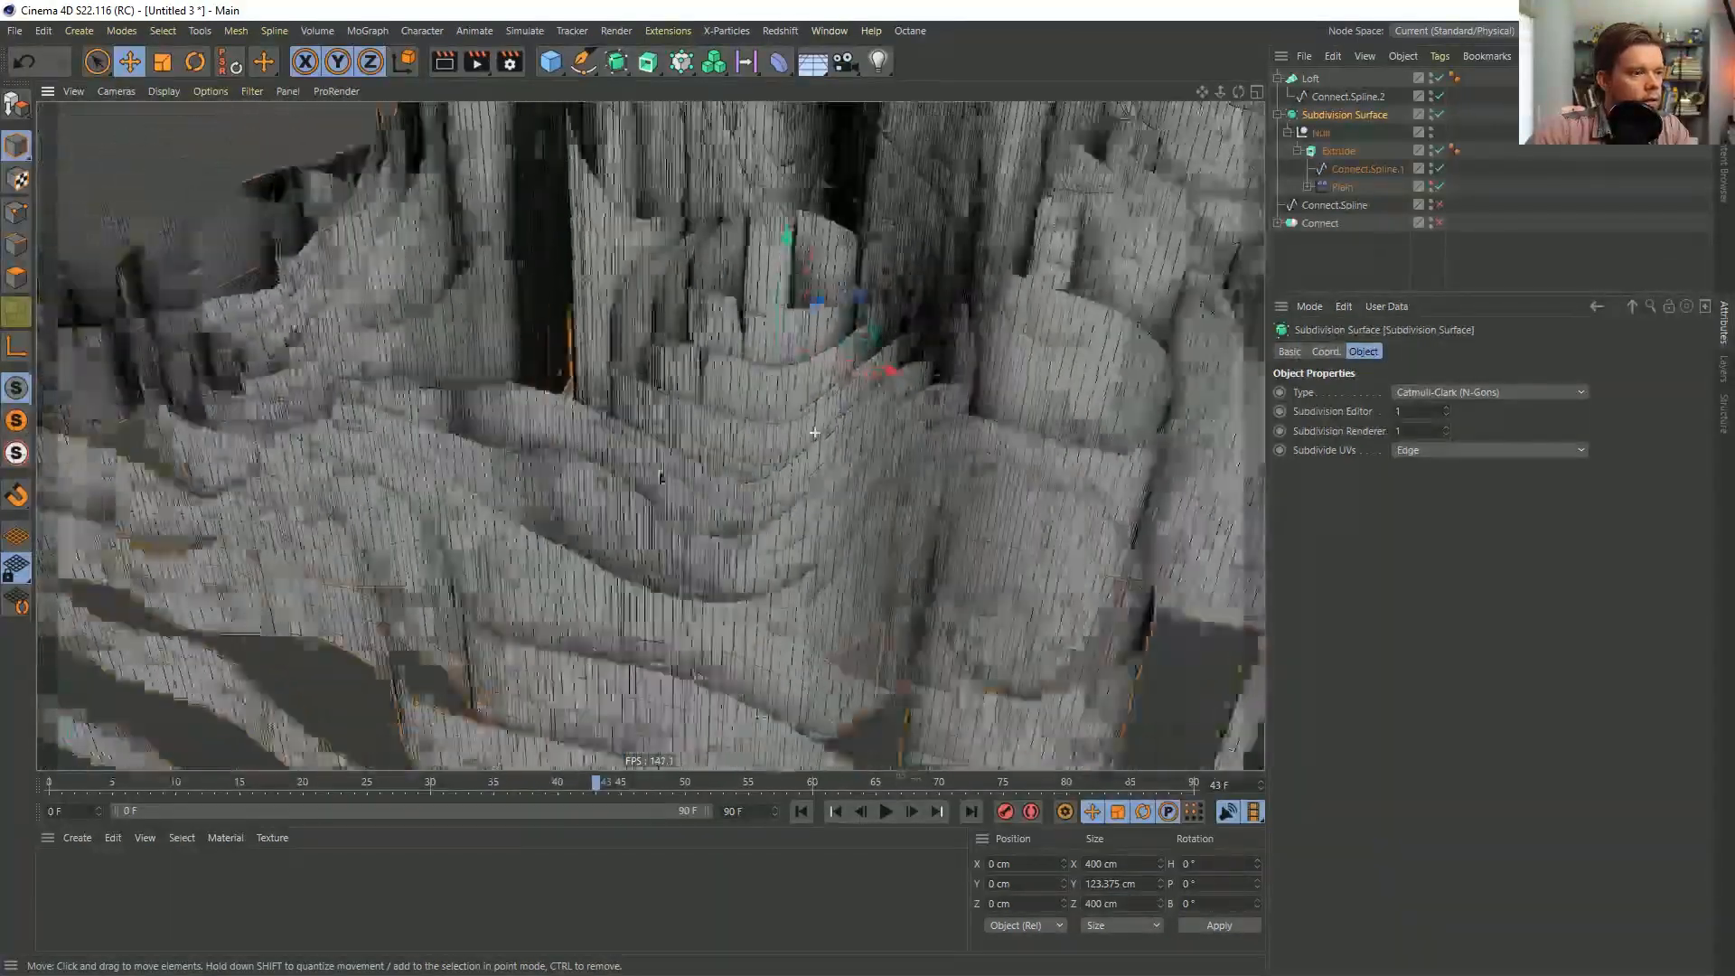
alt+middle_drag(871, 533, 760, 515)
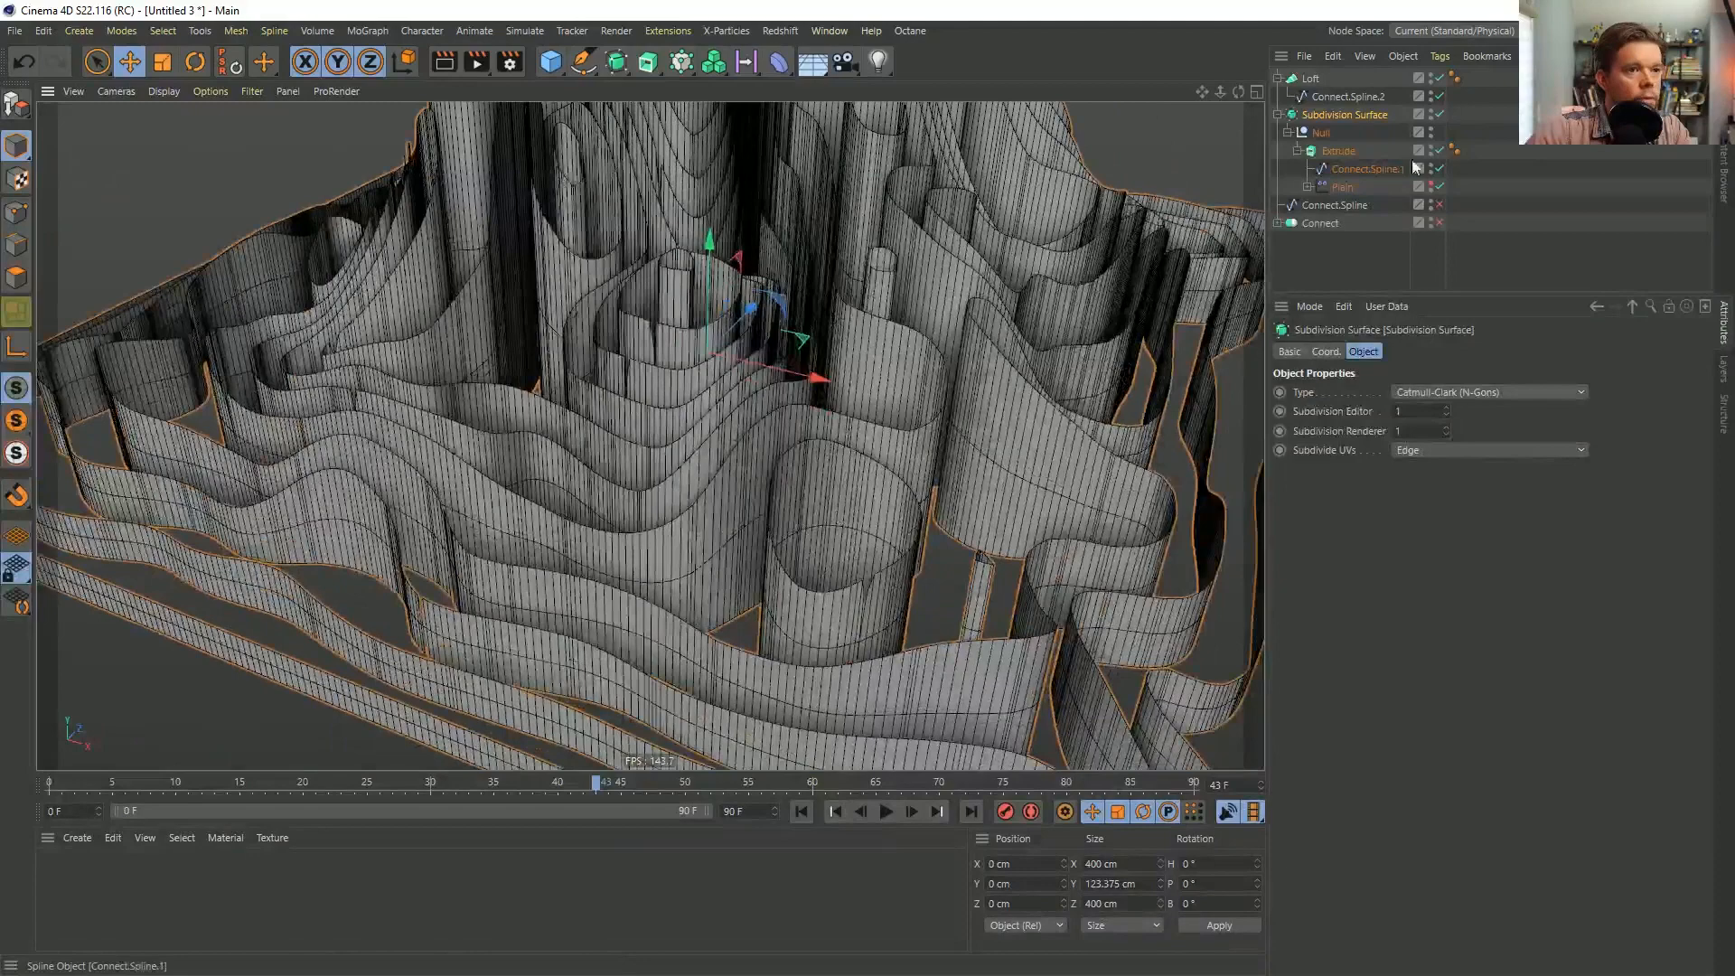
Wrap the Extrude in a Connect object and set its weld Tolerance to 1 cm.
click(1350, 152)
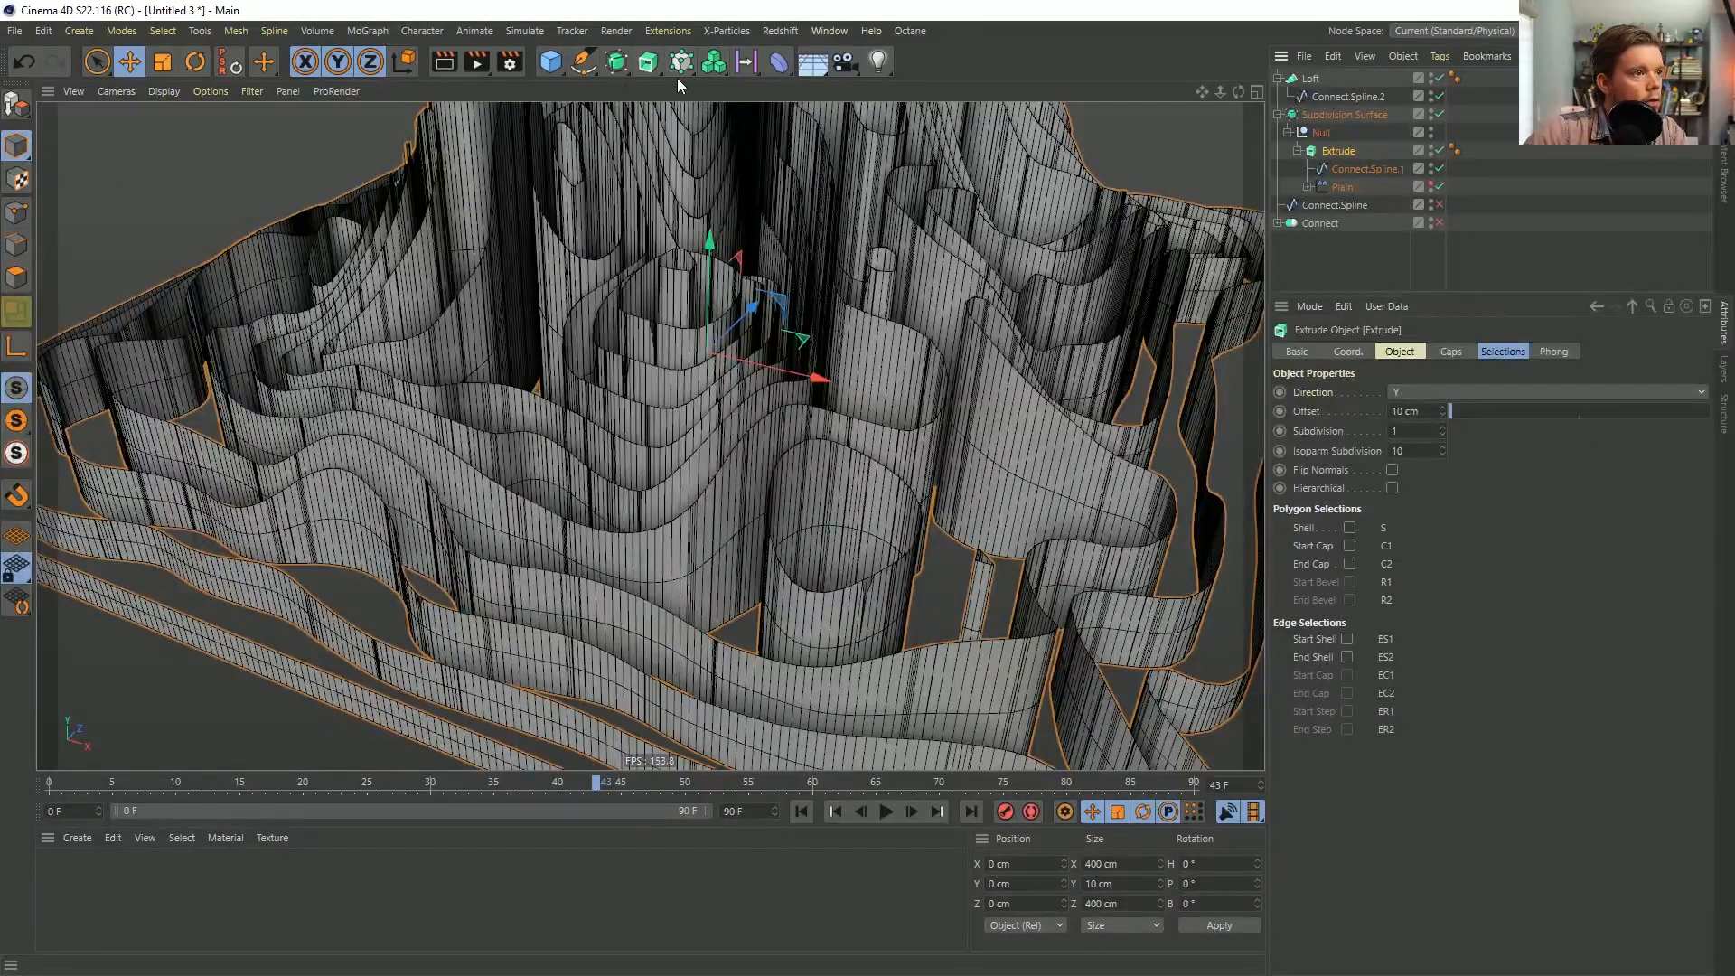
click(625, 62)
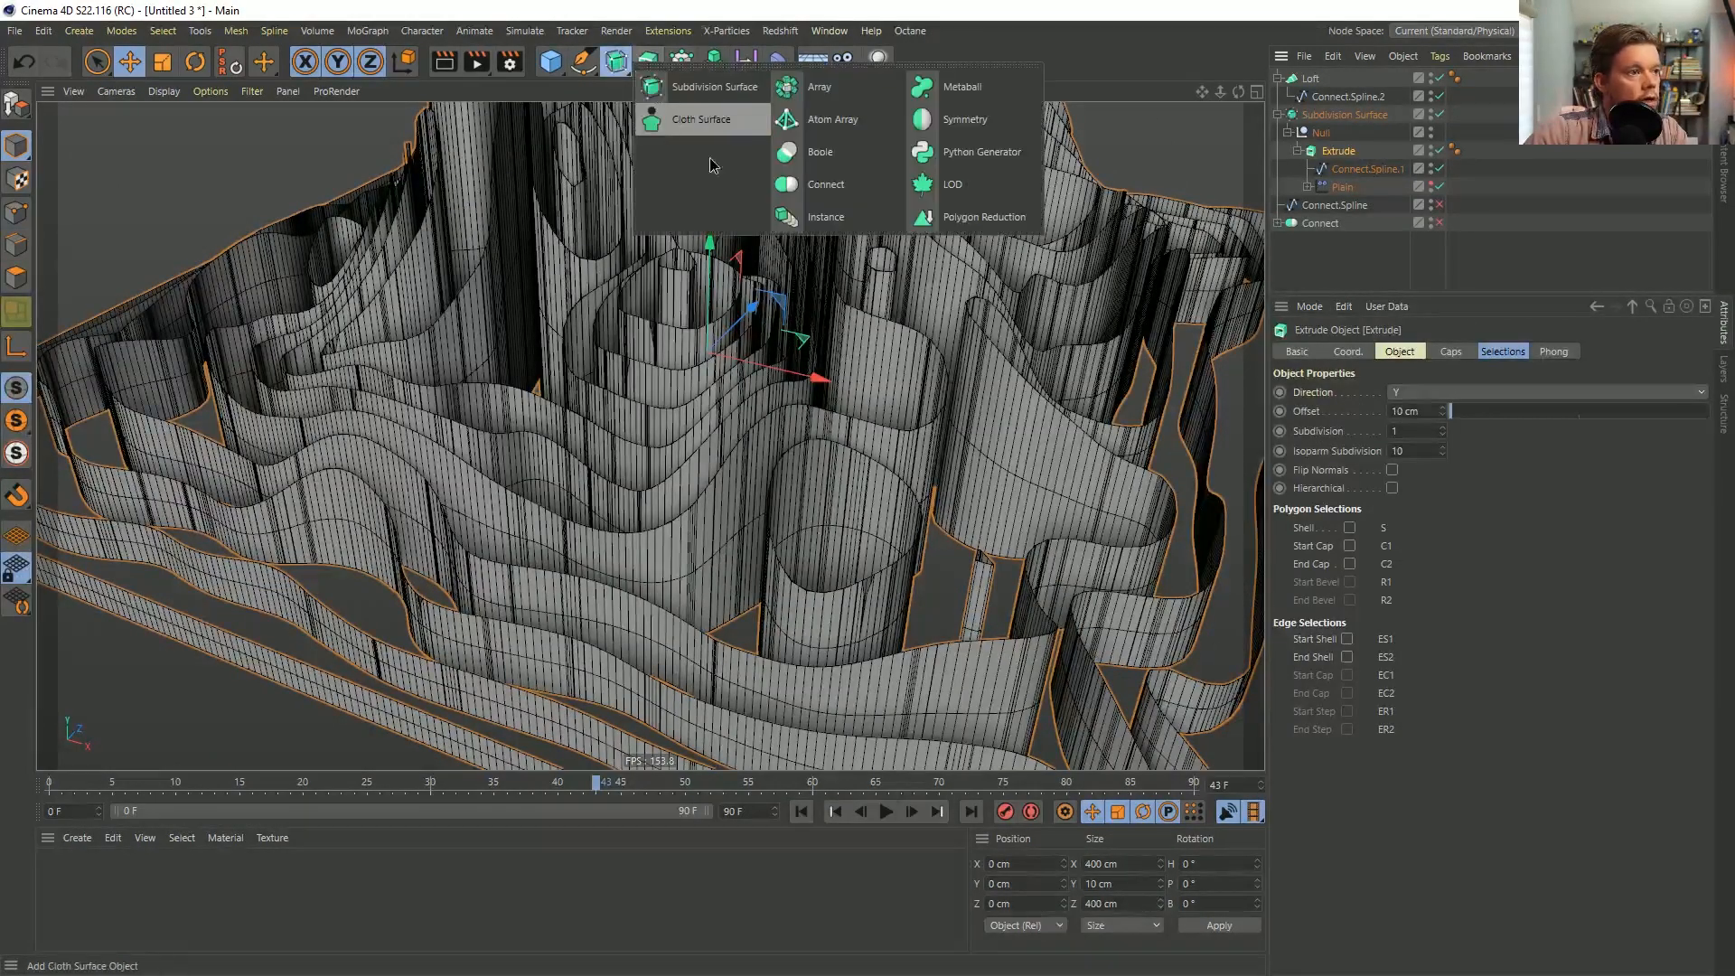
alt+click(863, 187)
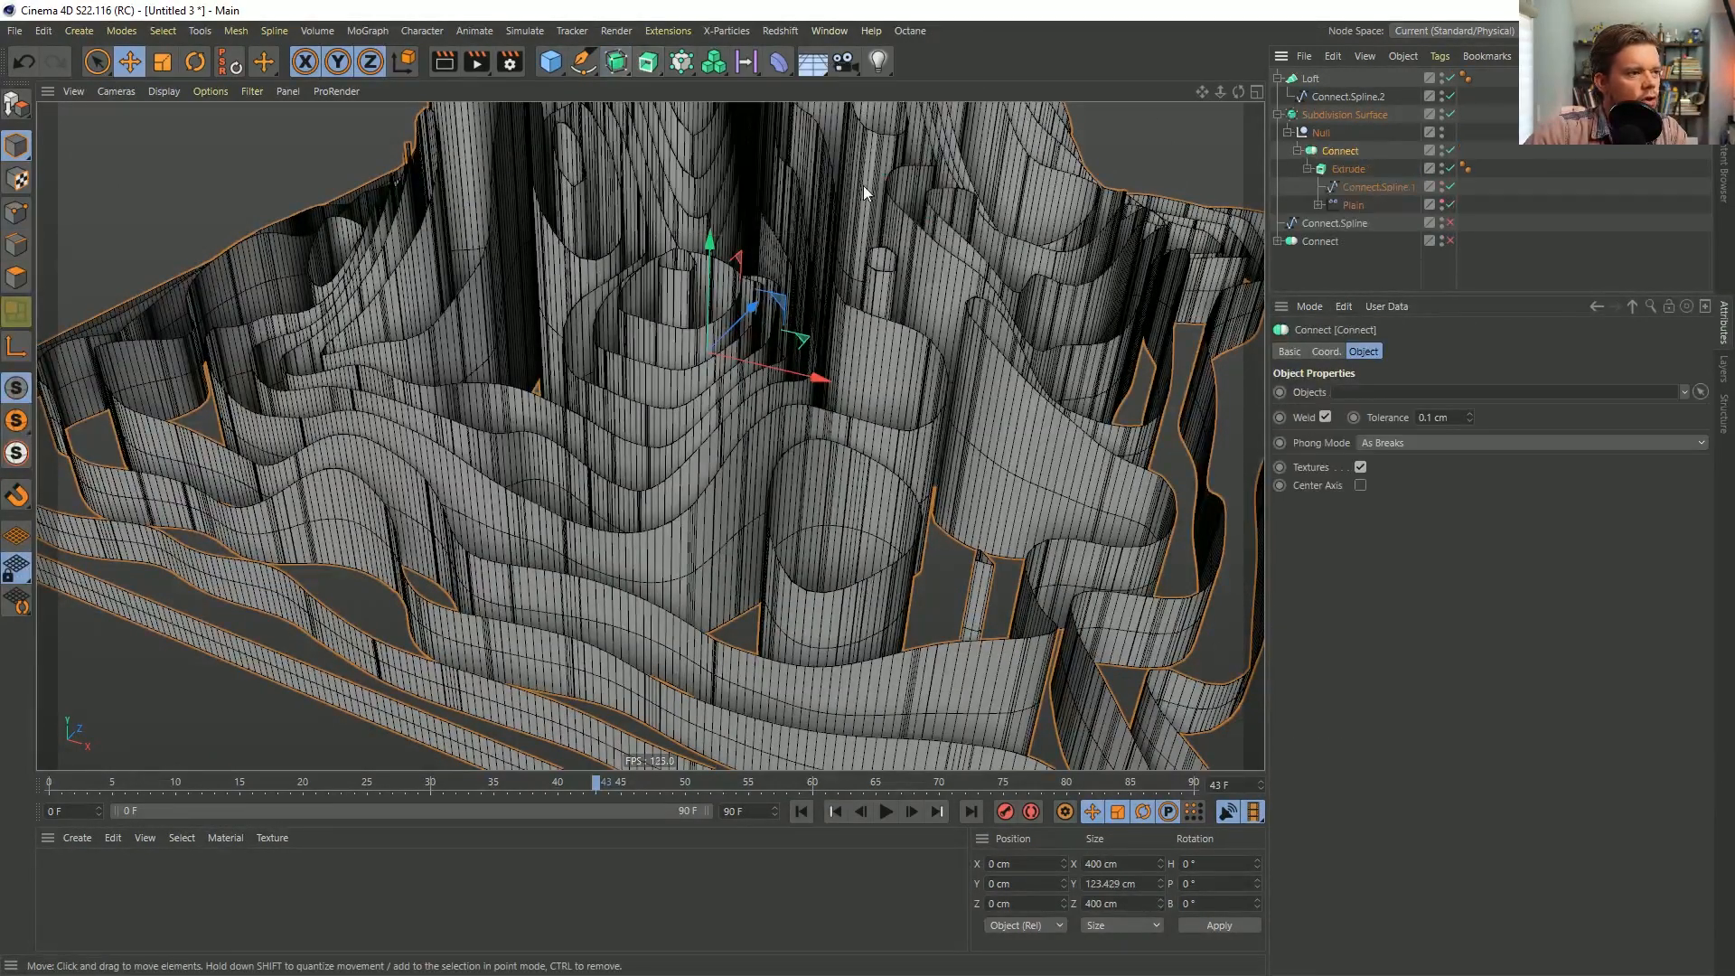
double_click(1437, 417)
text(1)
key(Return)
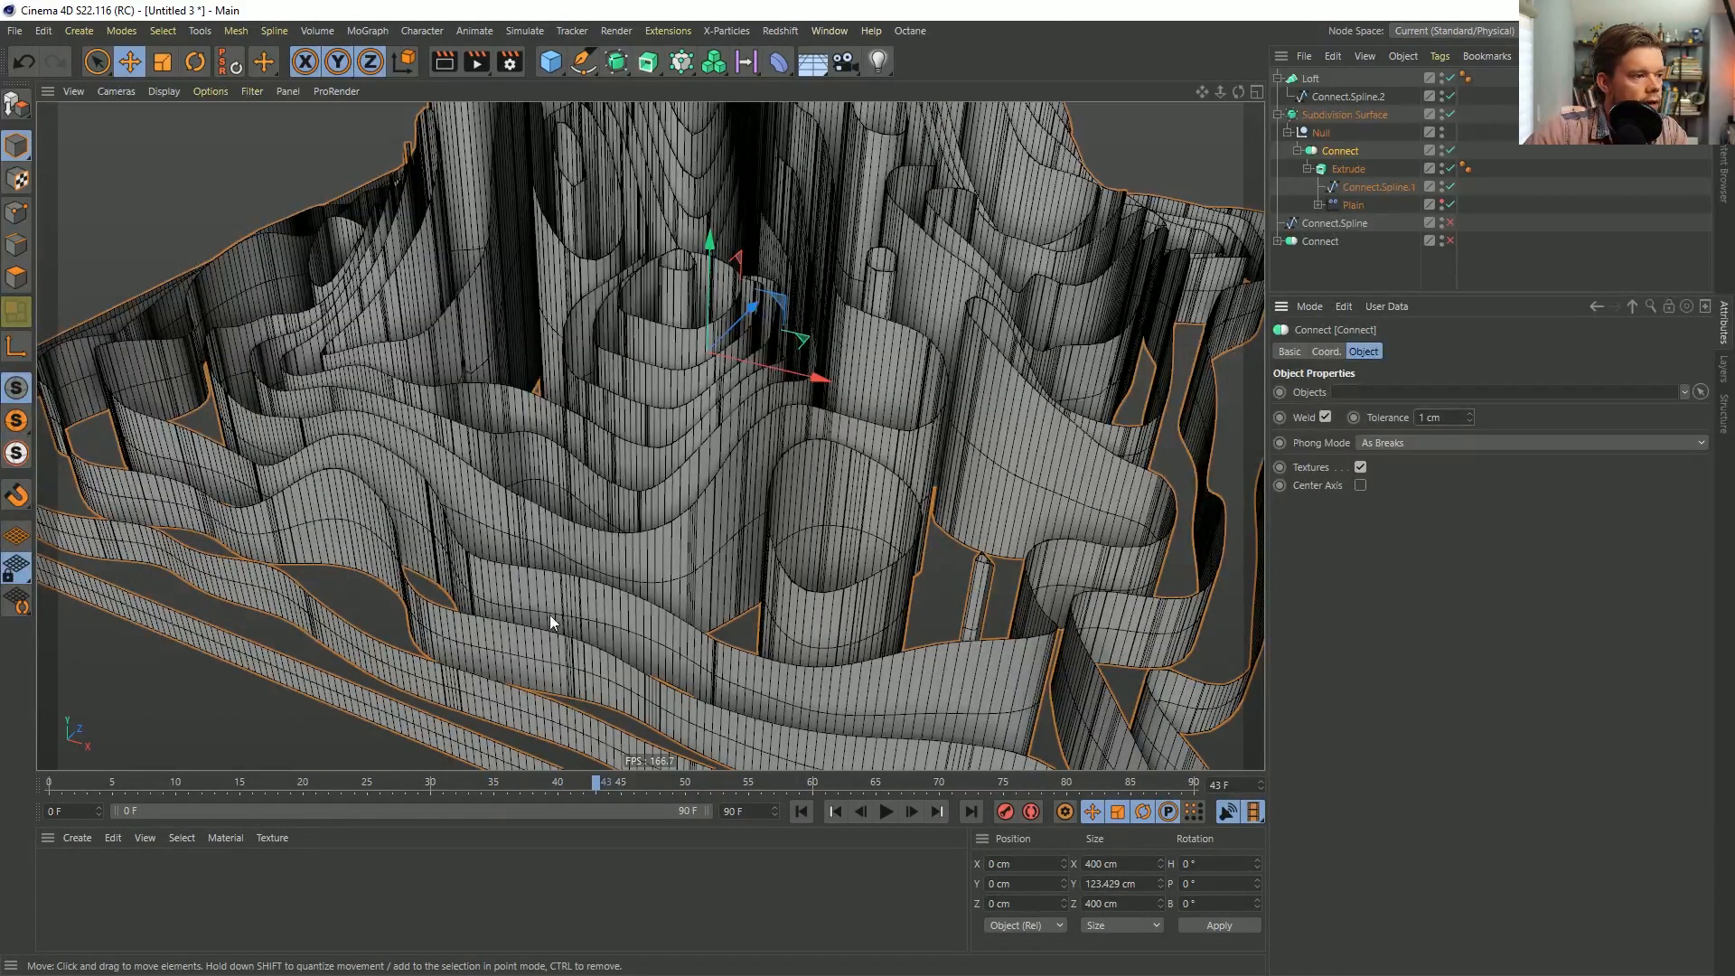
Try weld tolerances up to 4 cm on the Connect object and settle on 2 cm.
click(1468, 411)
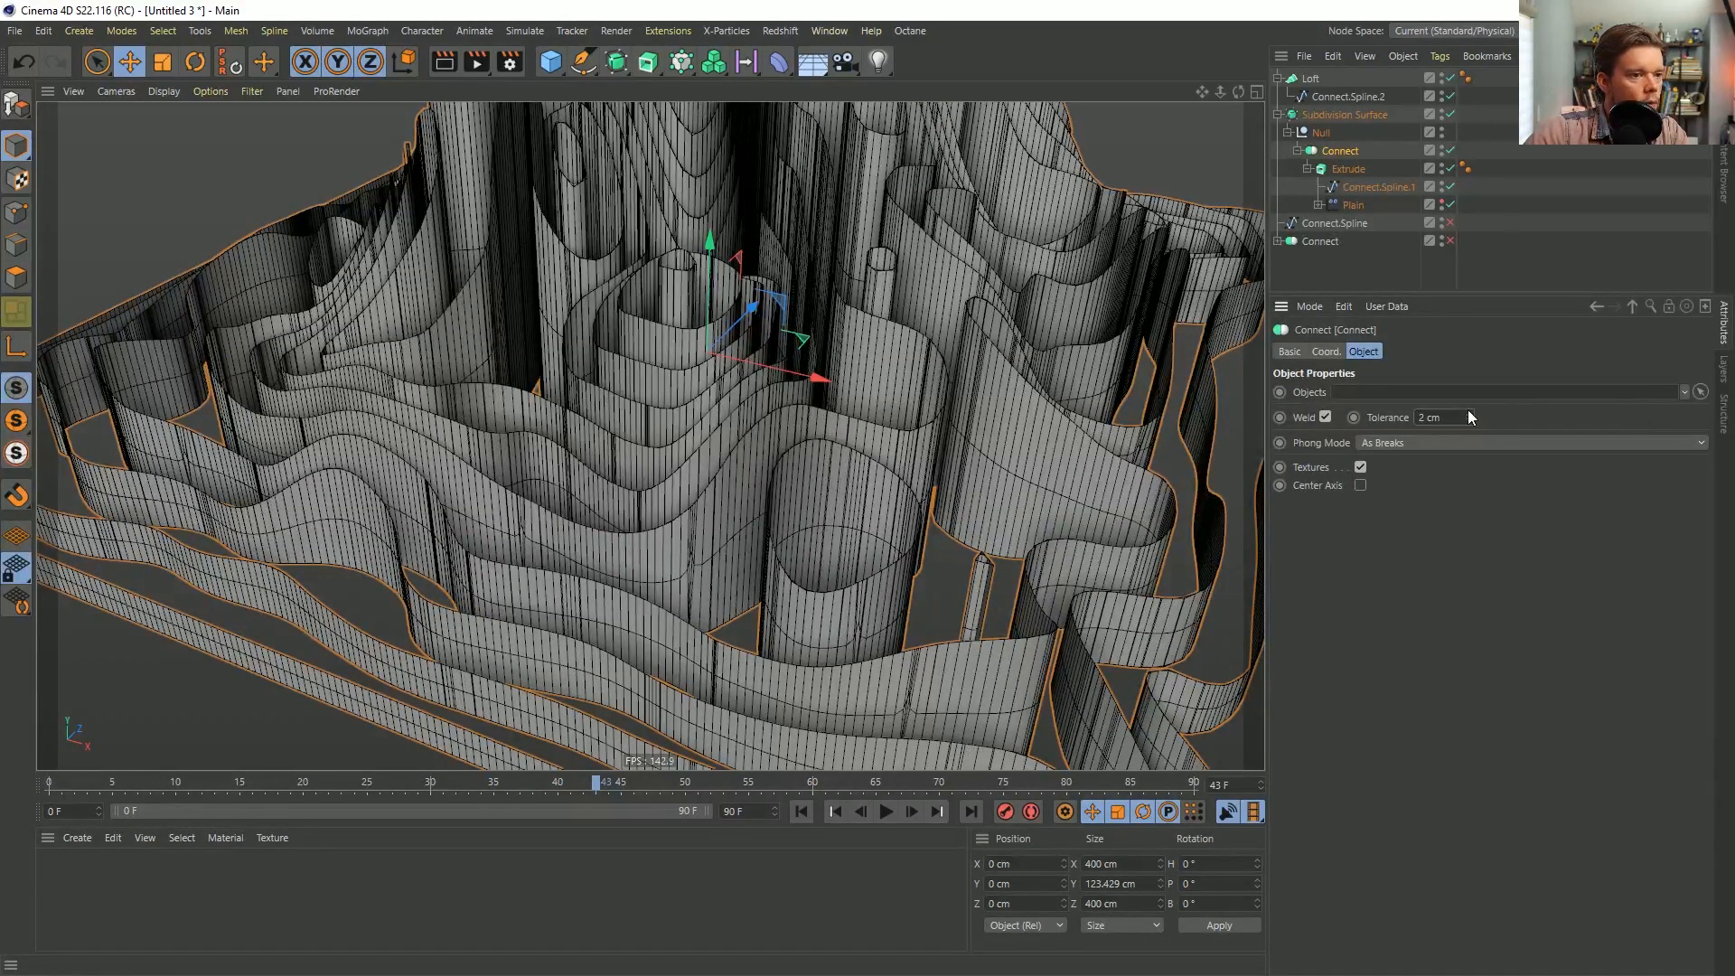
click(1469, 411)
click(1468, 411)
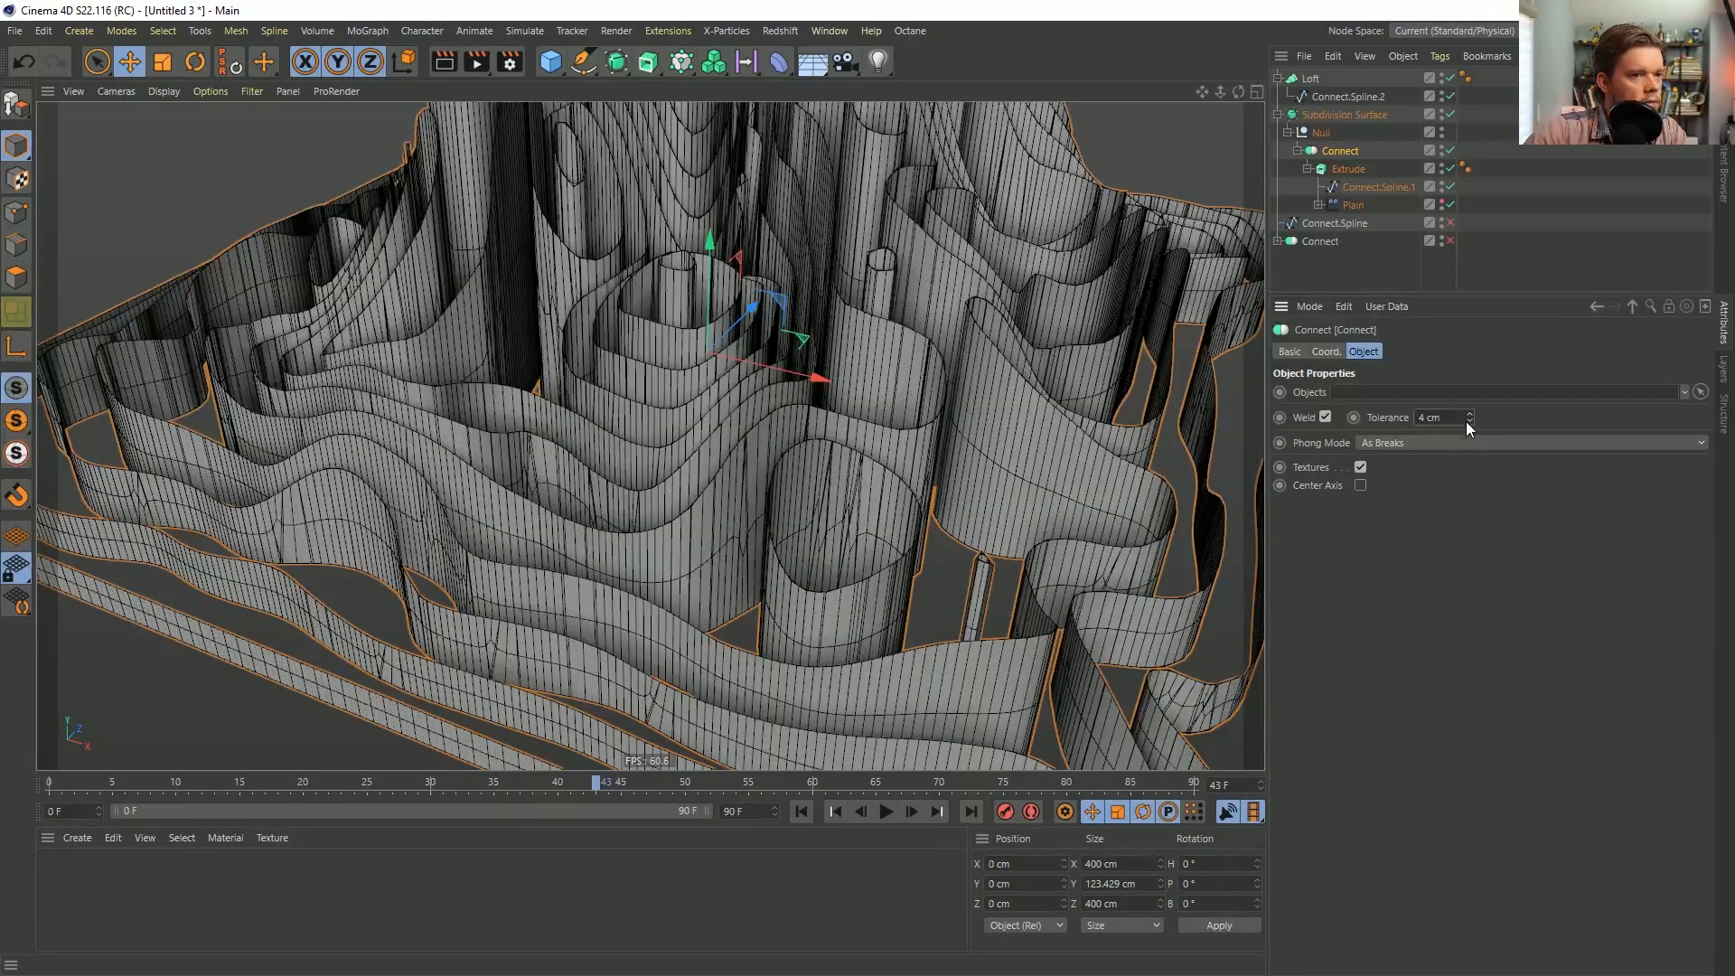
click(1466, 422)
click(1467, 421)
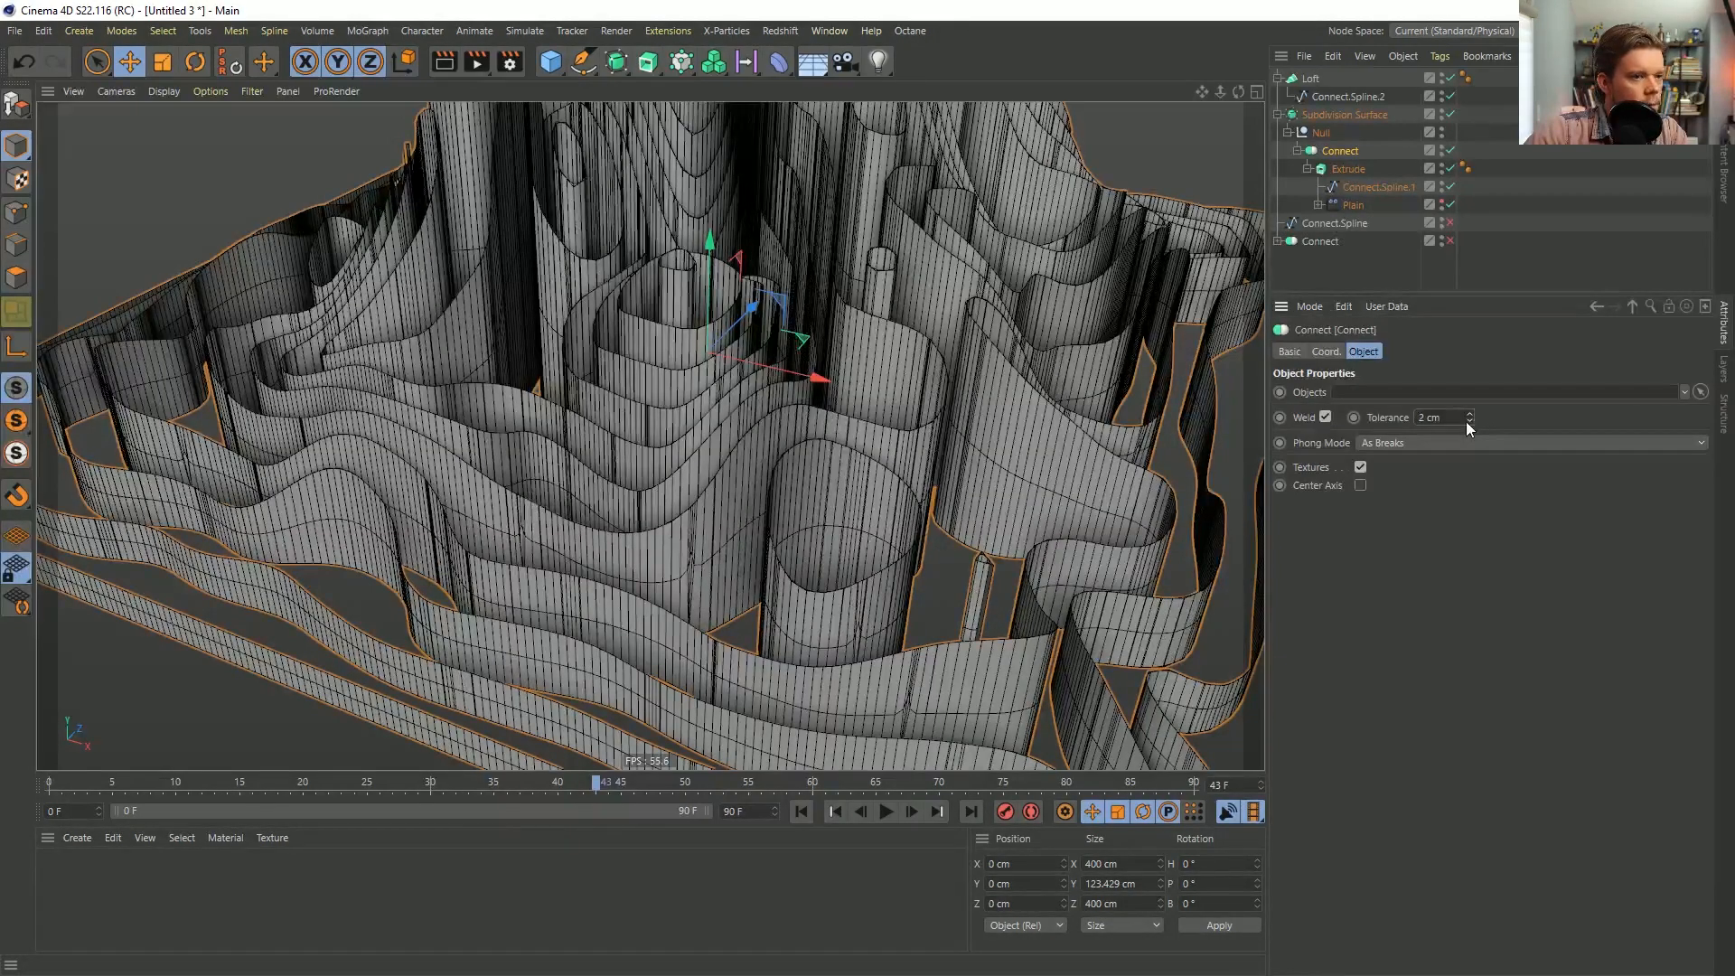
click(1466, 421)
click(1466, 414)
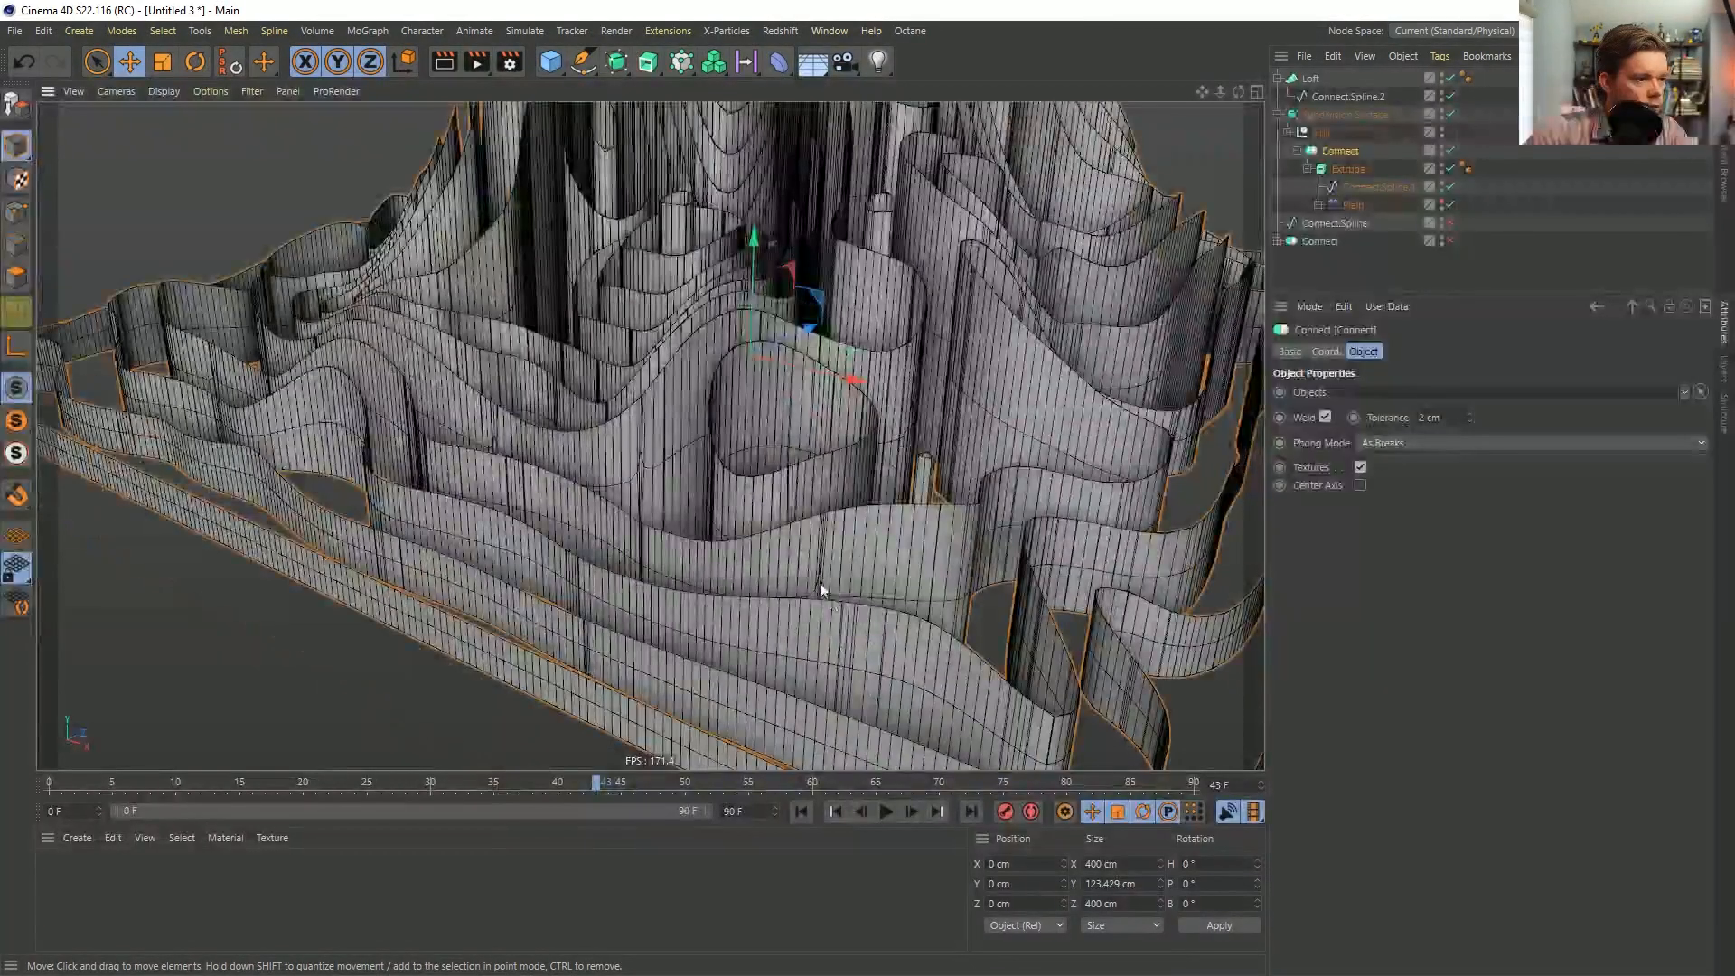
Disable the Subdivision Surface and examine the strips' polygon edges up close.
click(1450, 114)
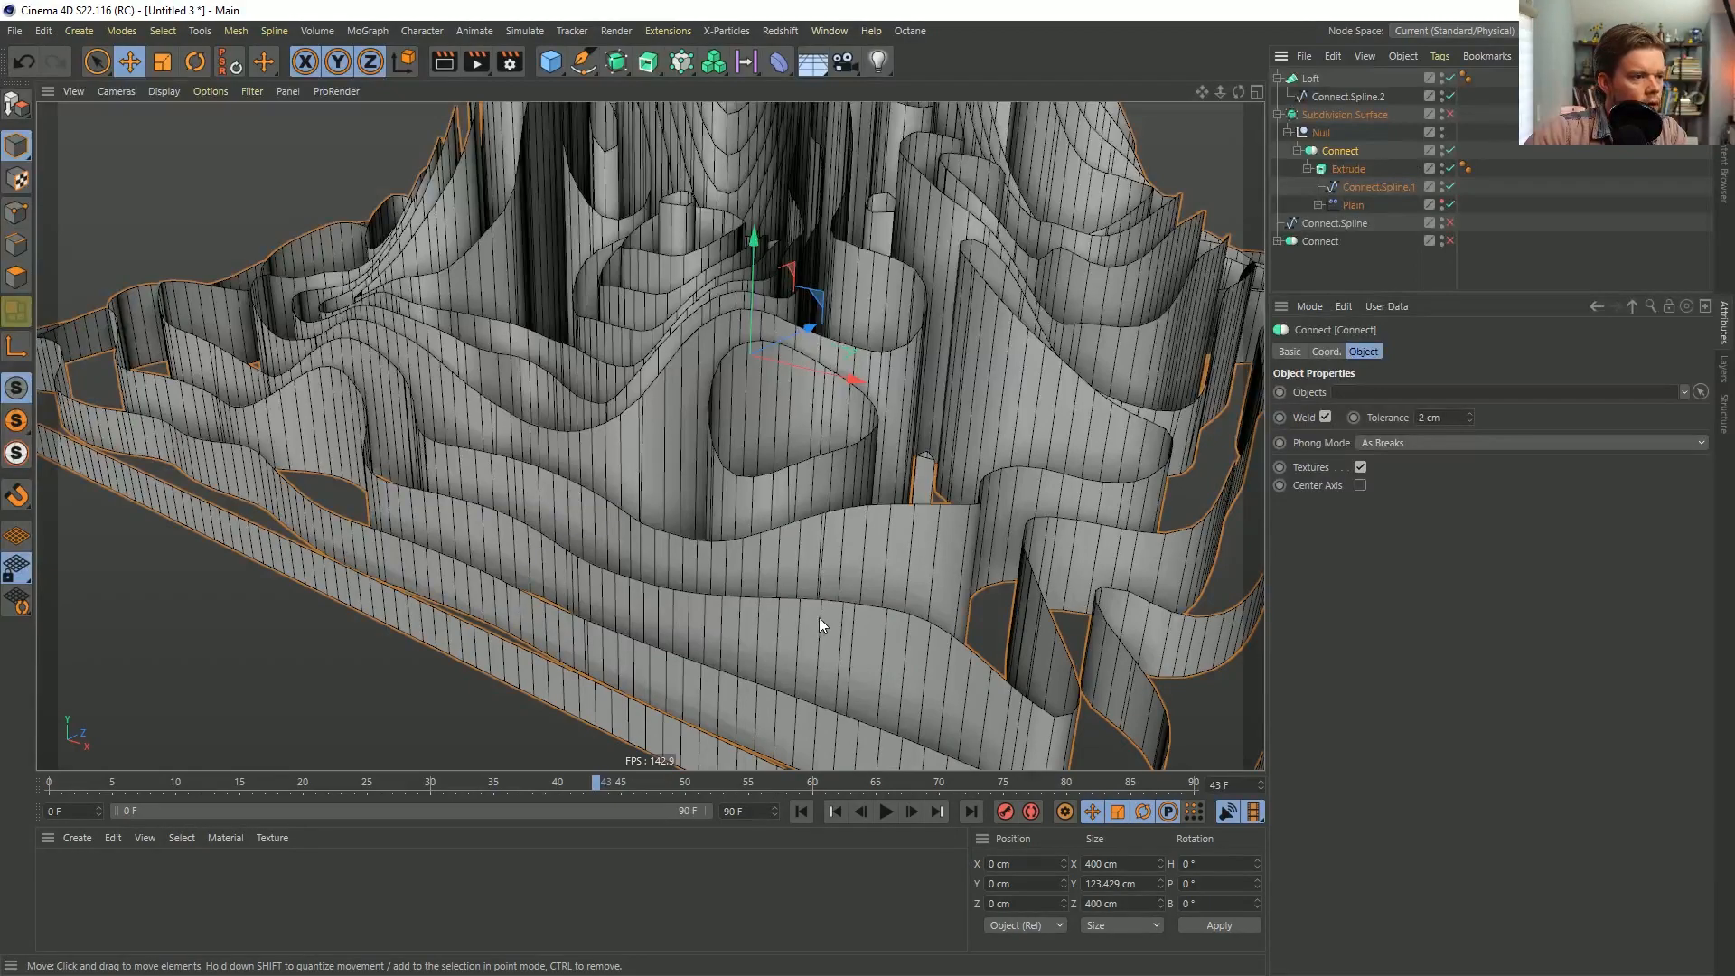
scroll(819, 617, up, 8)
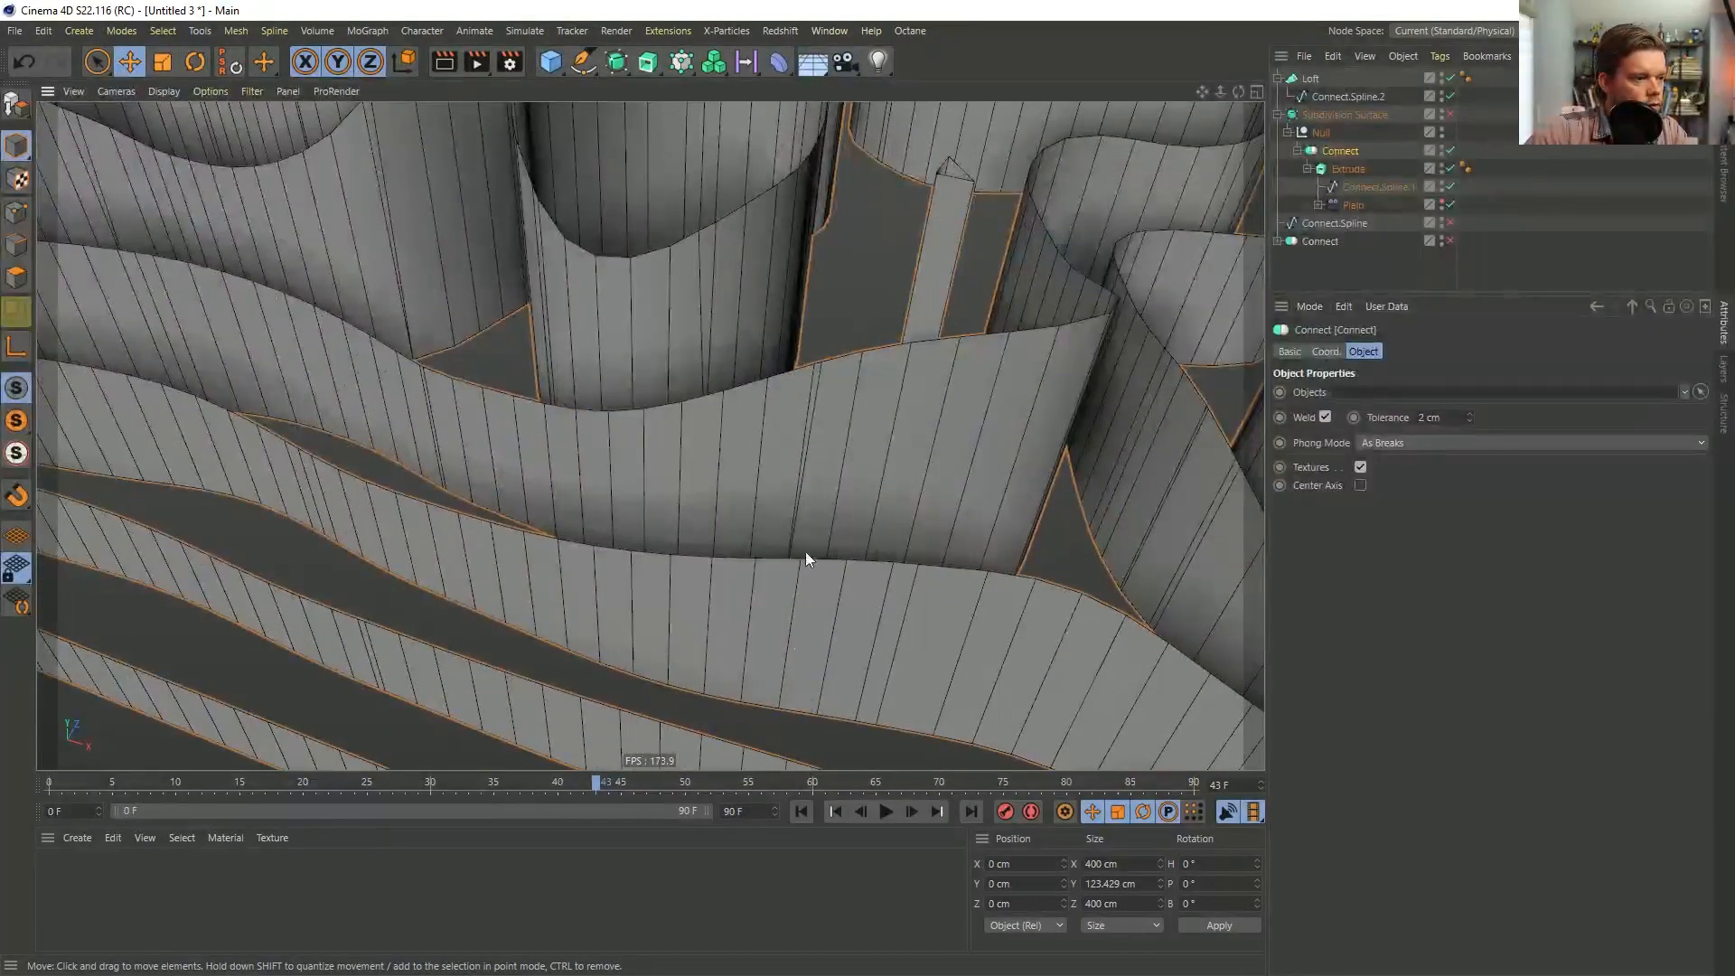
alt+drag(807, 557, 771, 573)
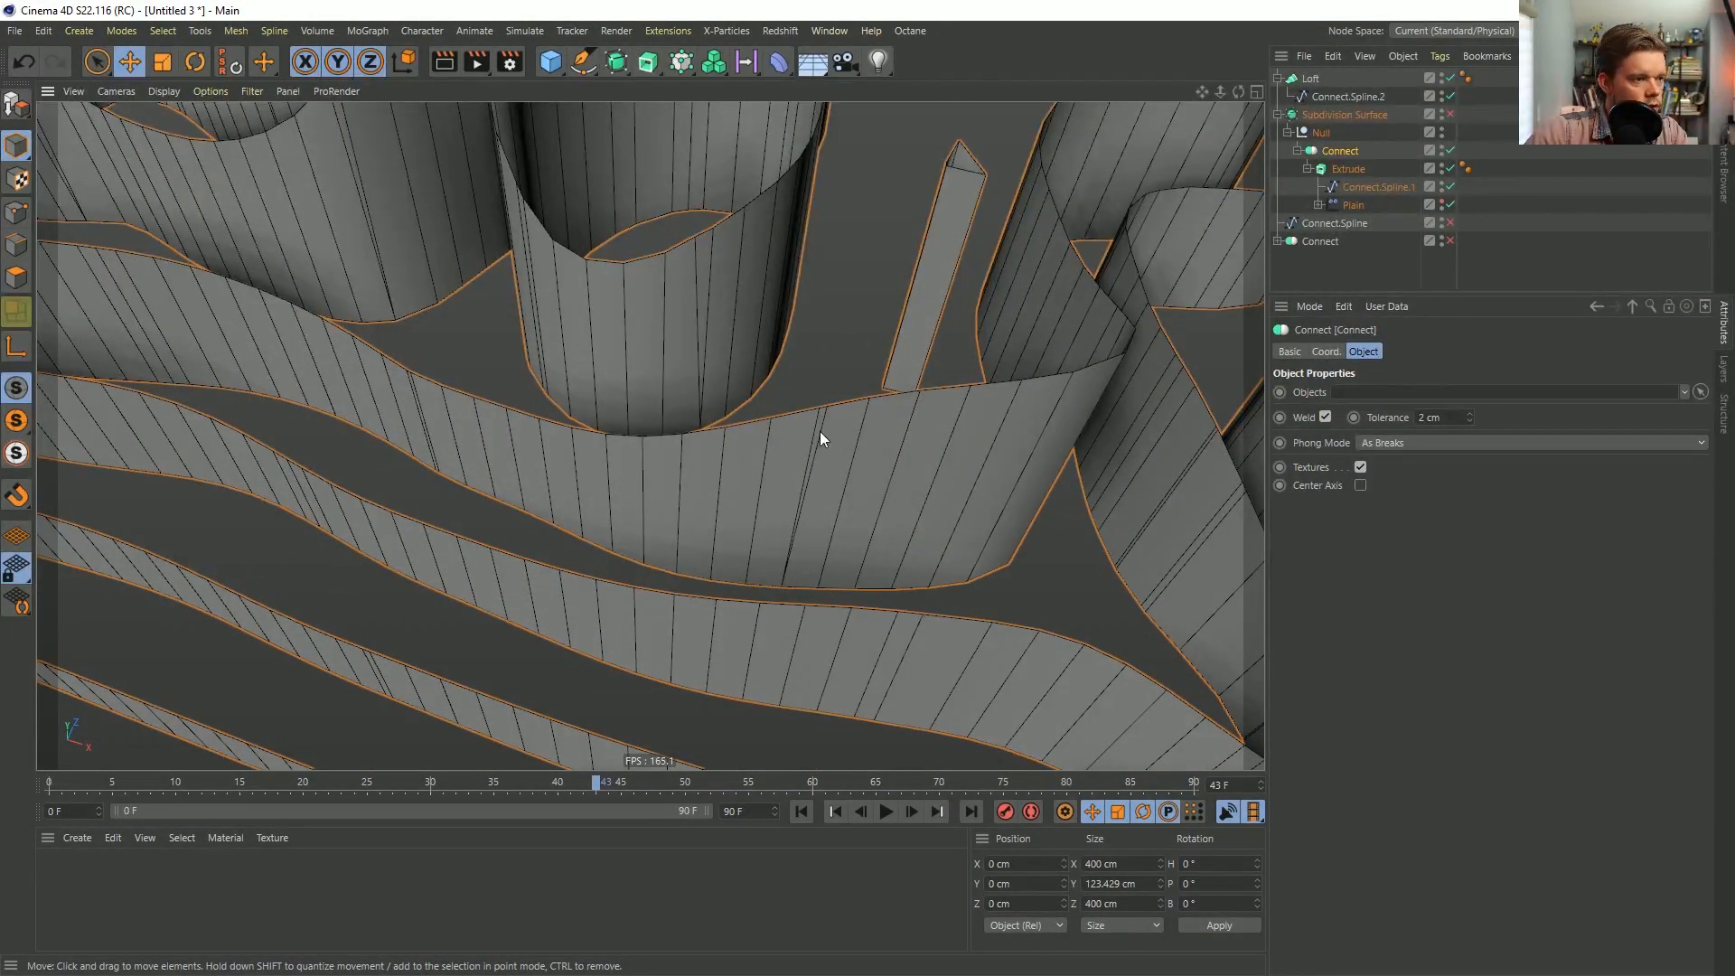
Toggle the Plain effector to compare the displaced and flat strips, leaving it disabled.
click(1449, 205)
click(1450, 208)
click(1450, 207)
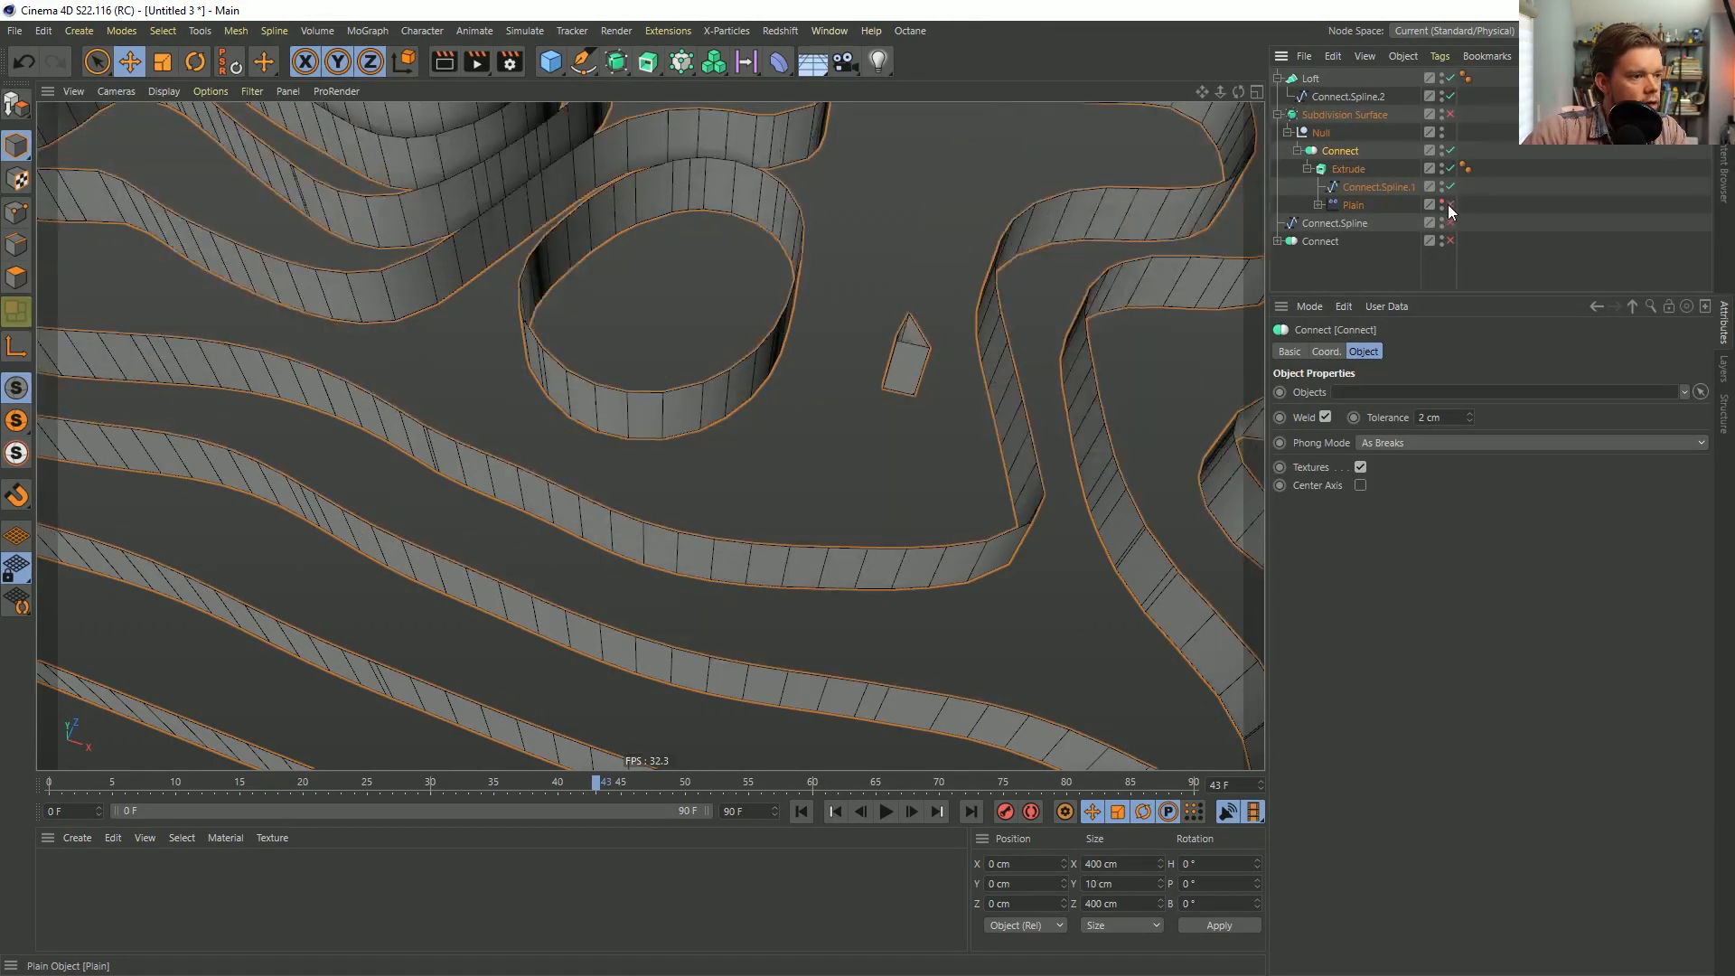
click(1449, 207)
click(1449, 207)
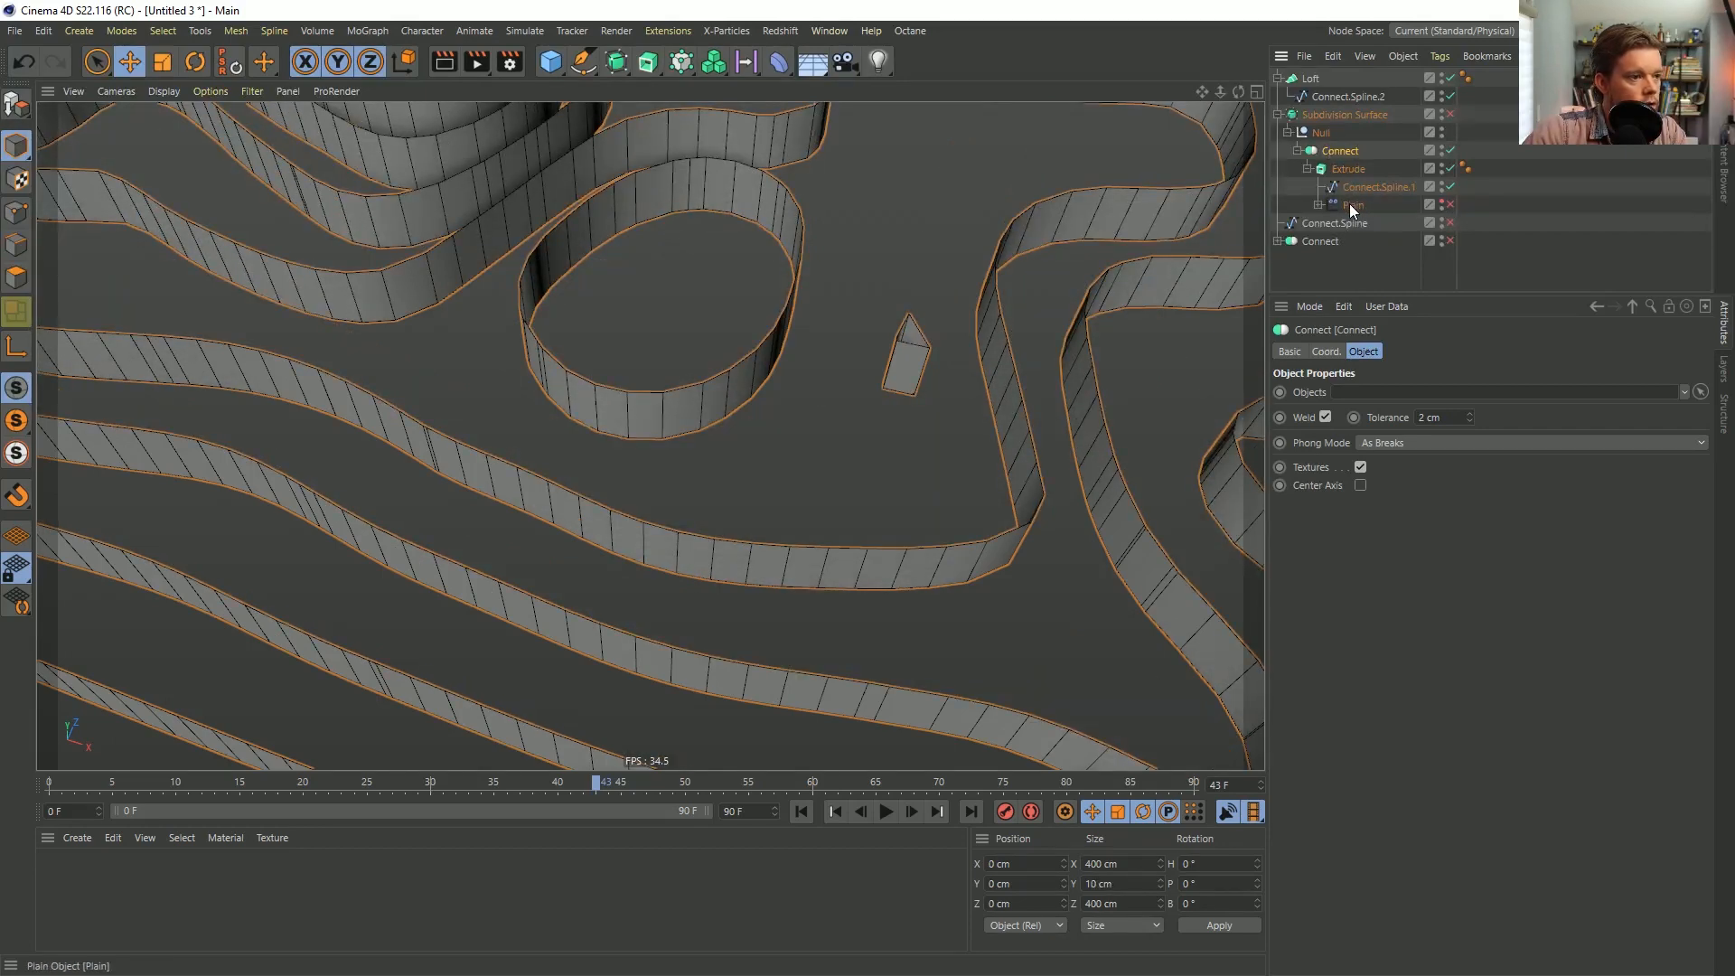
Move the Plain effector out of the Extrude to sit directly under the Connect object and enable it.
drag(1359, 210, 1353, 162)
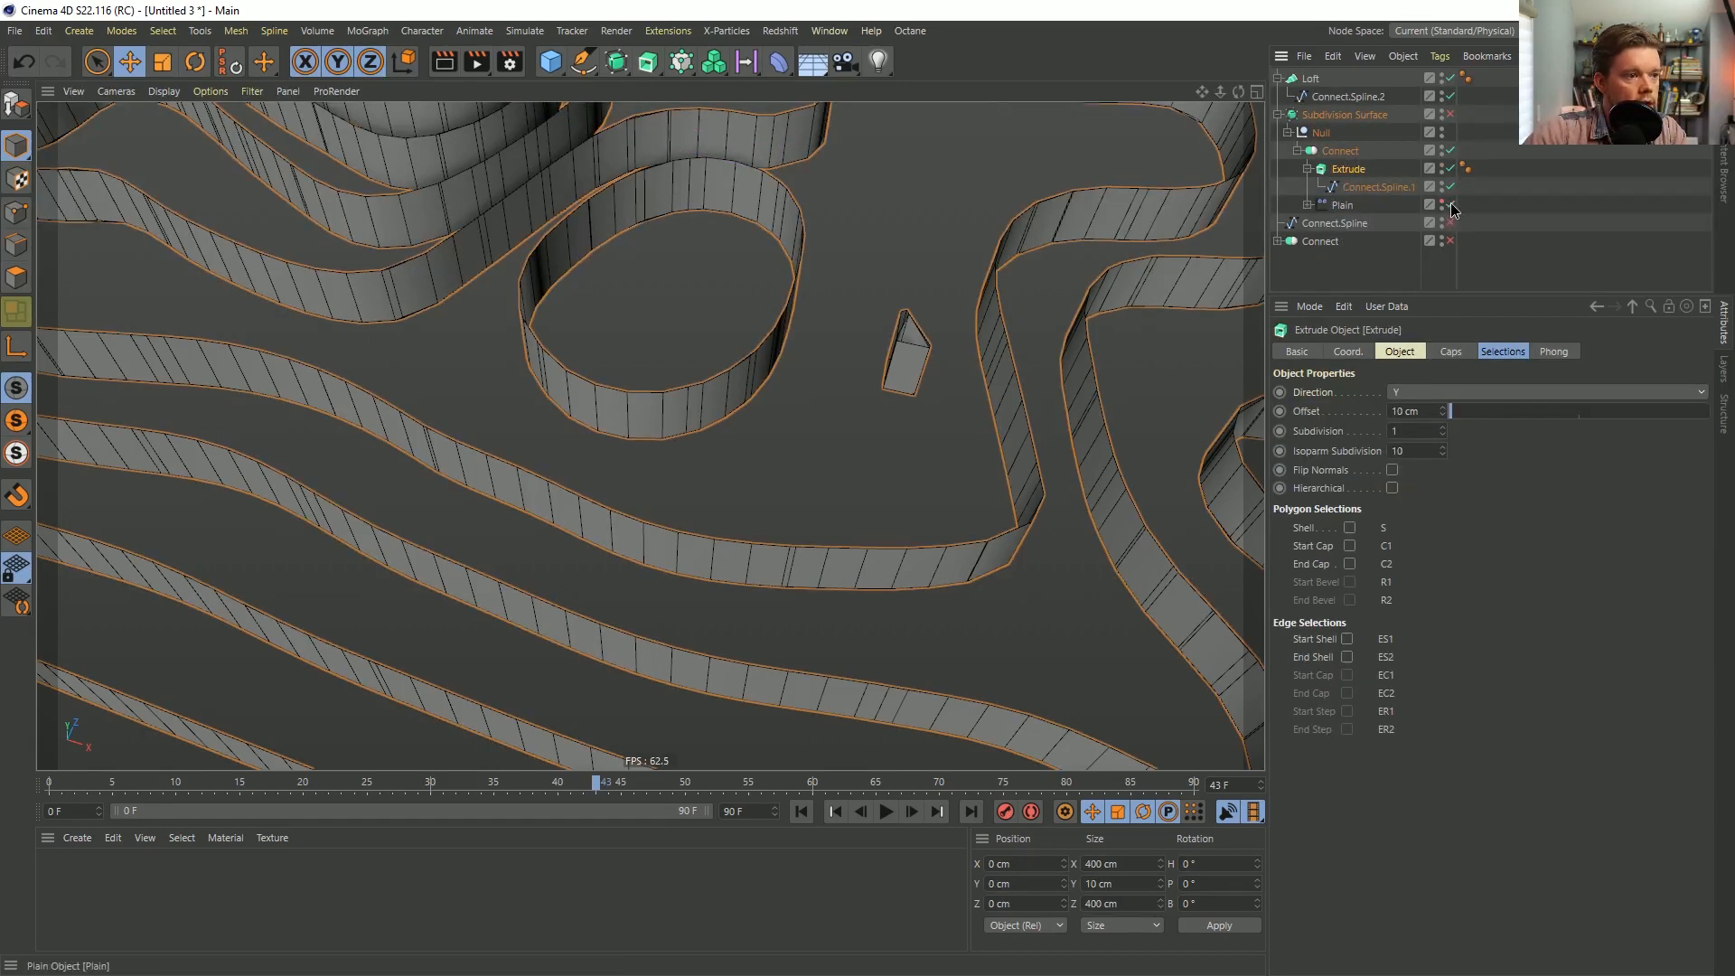
click(1451, 205)
alt+drag(832, 531, 800, 488)
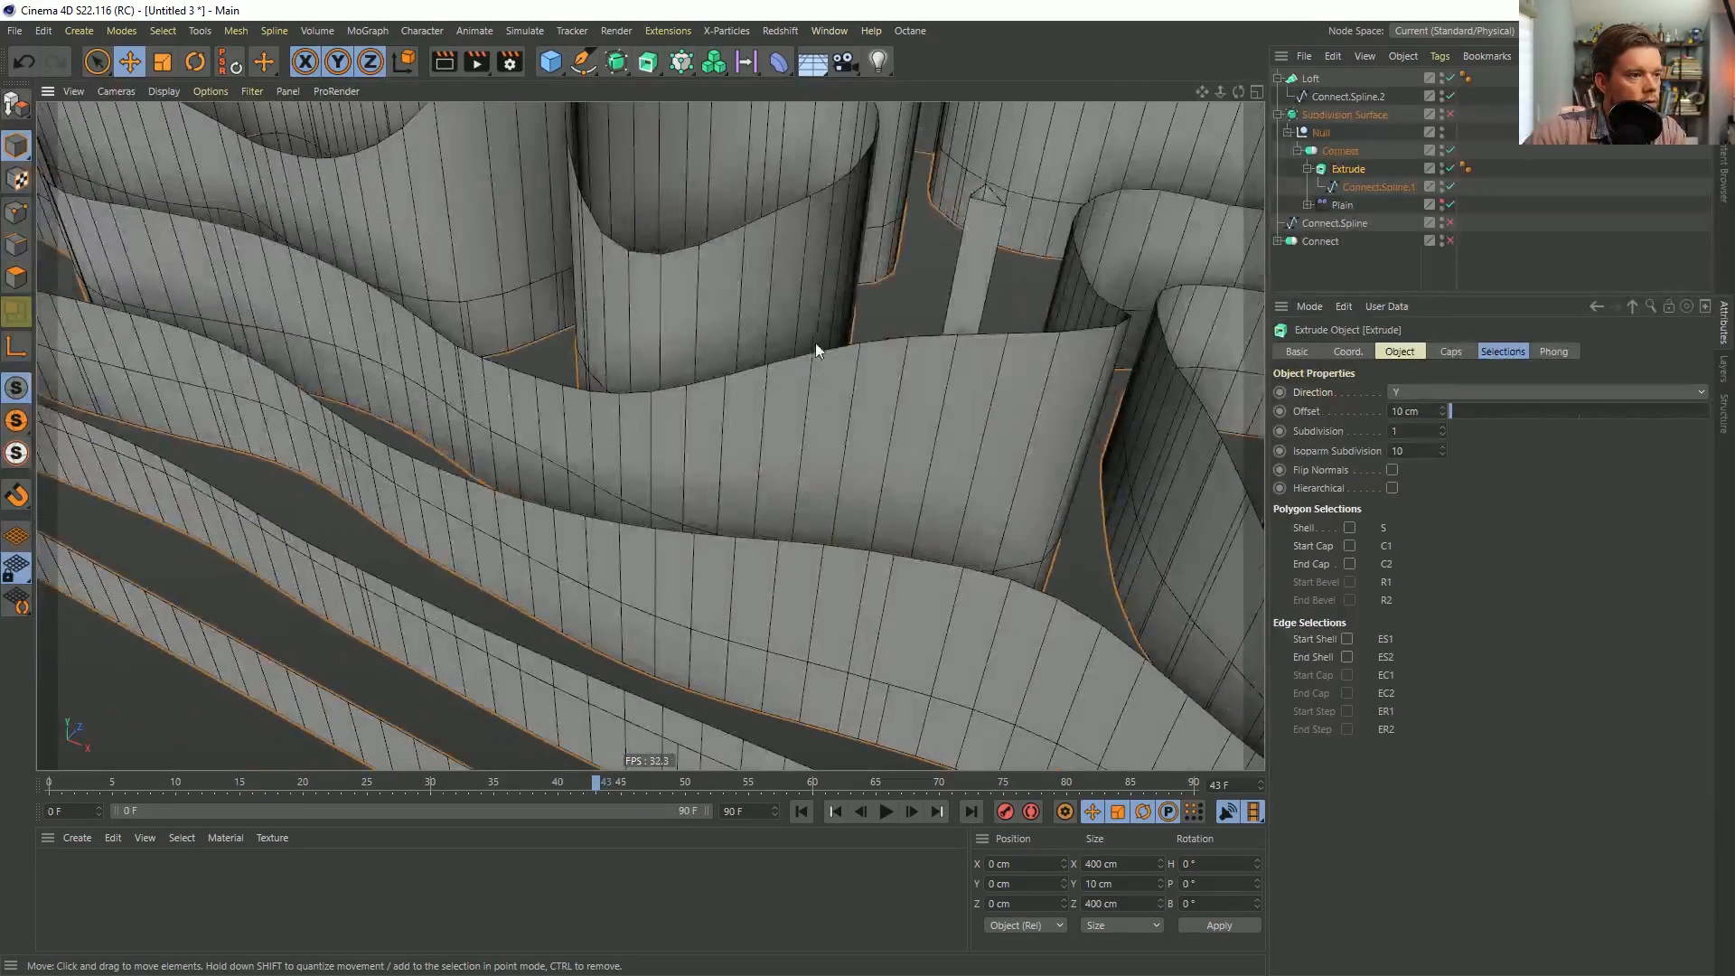
alt+drag(802, 369, 1066, 416)
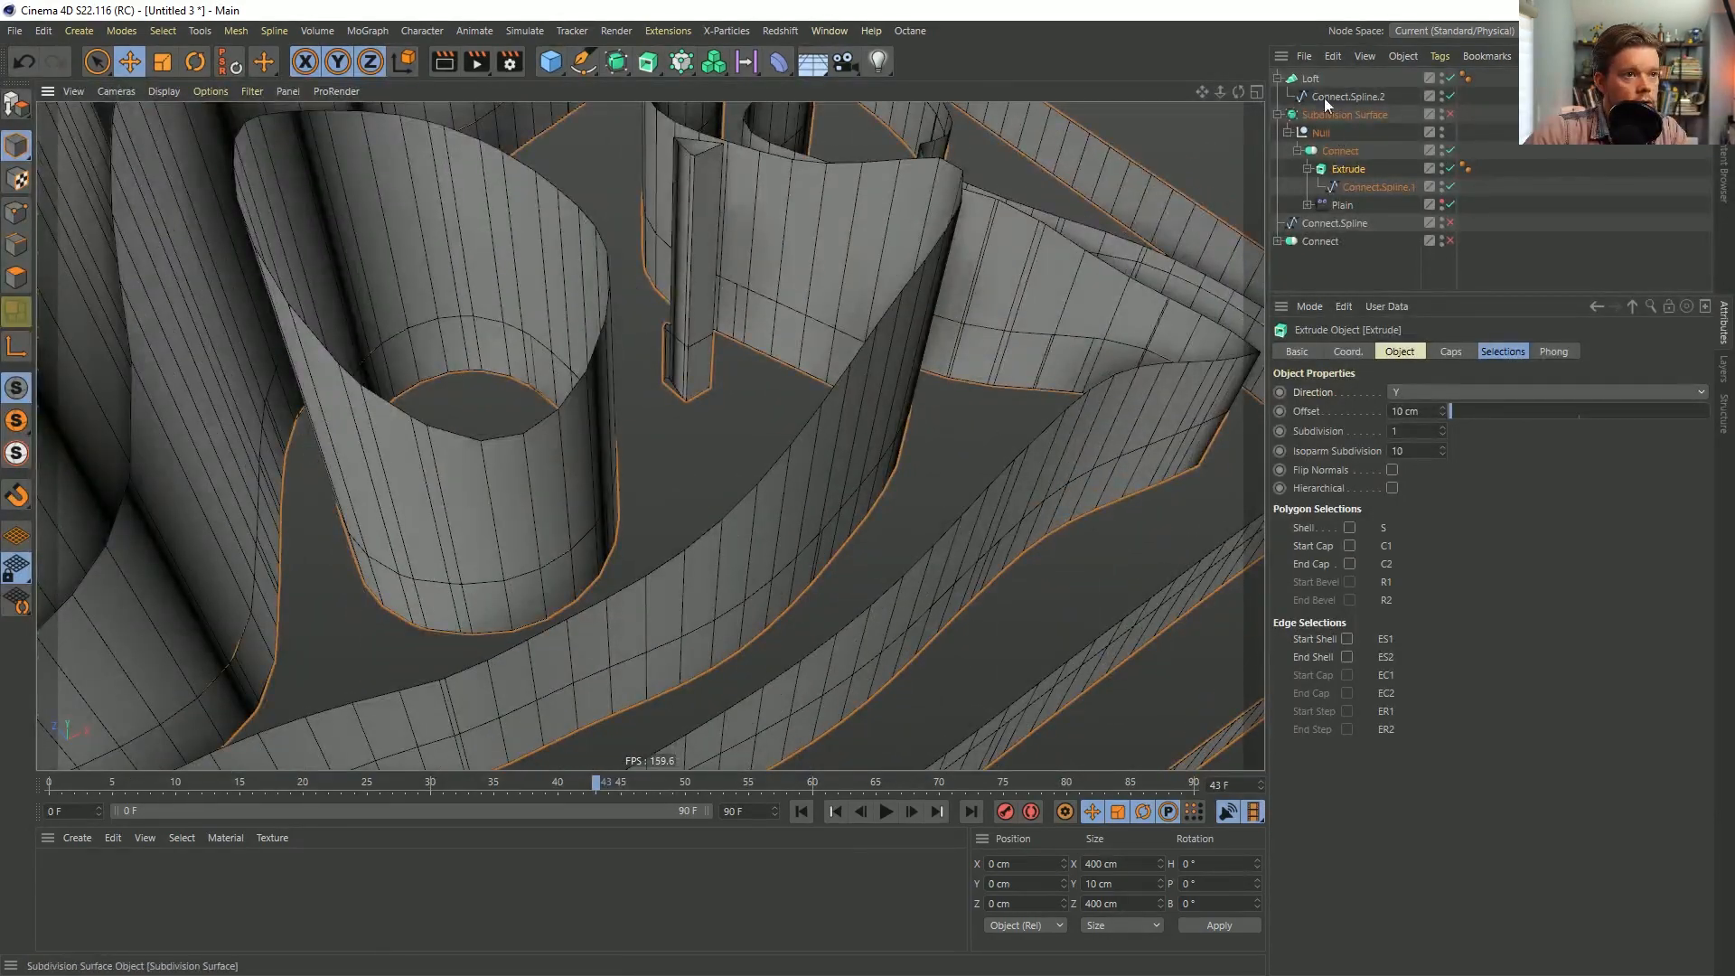
Disable the Loft and its spline, and toggle the Plain effector to compare the strips, leaving it disabled.
click(1451, 78)
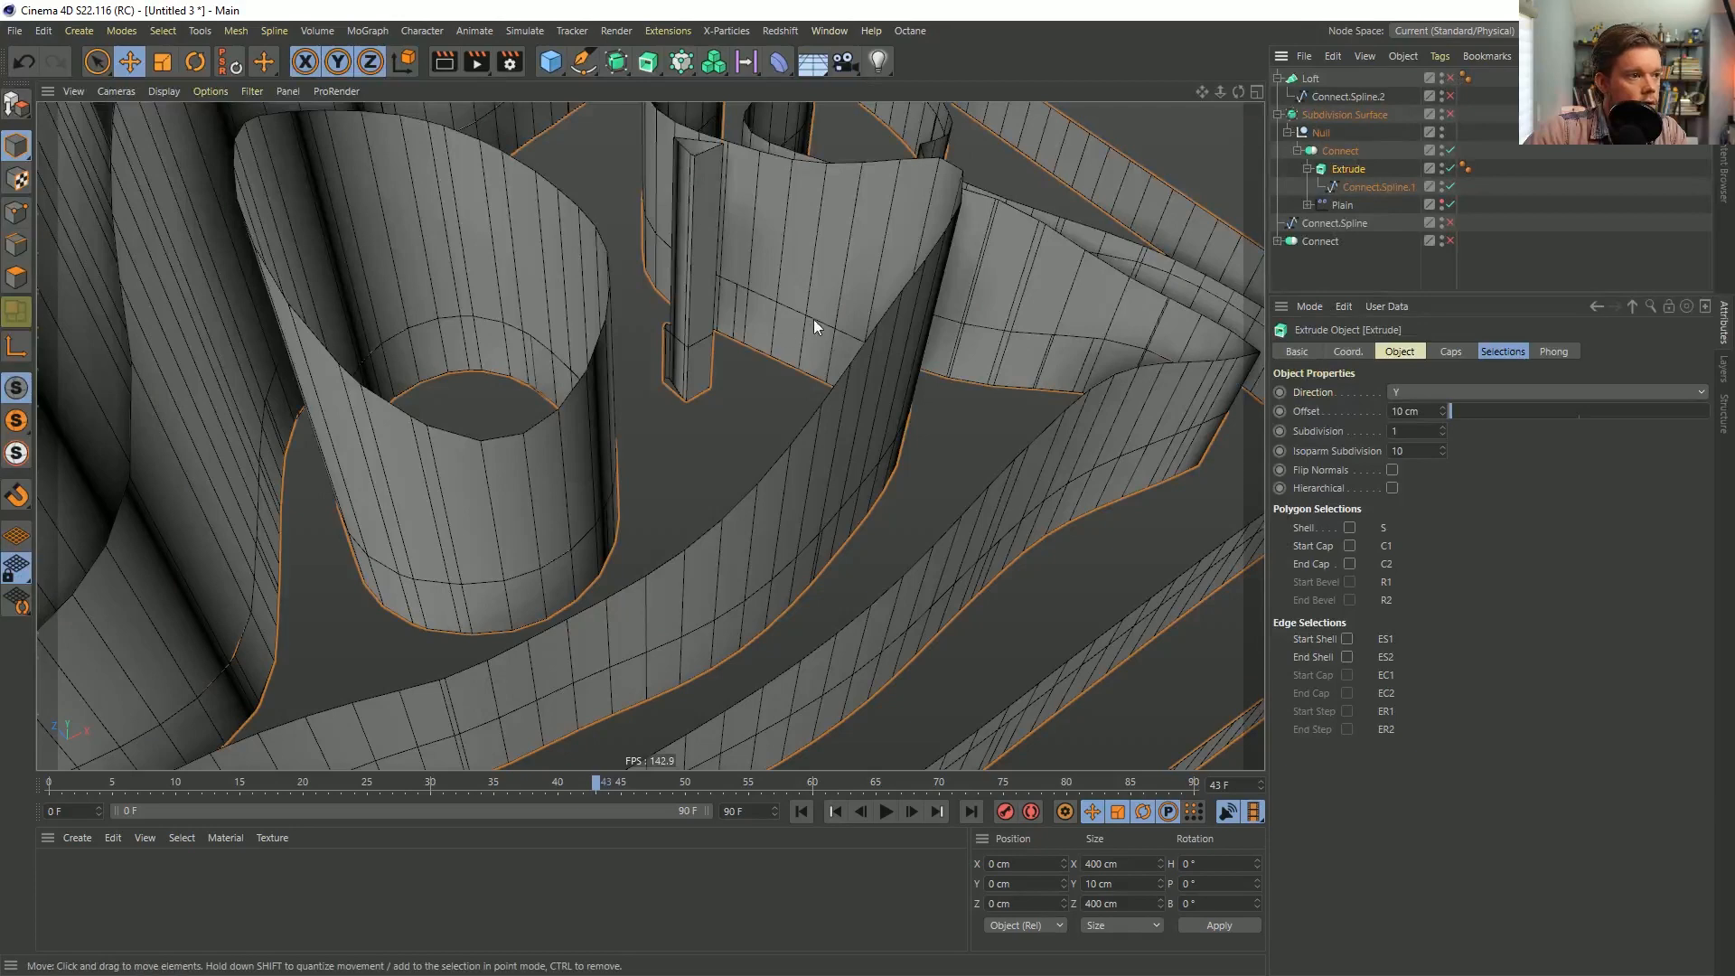
click(1449, 205)
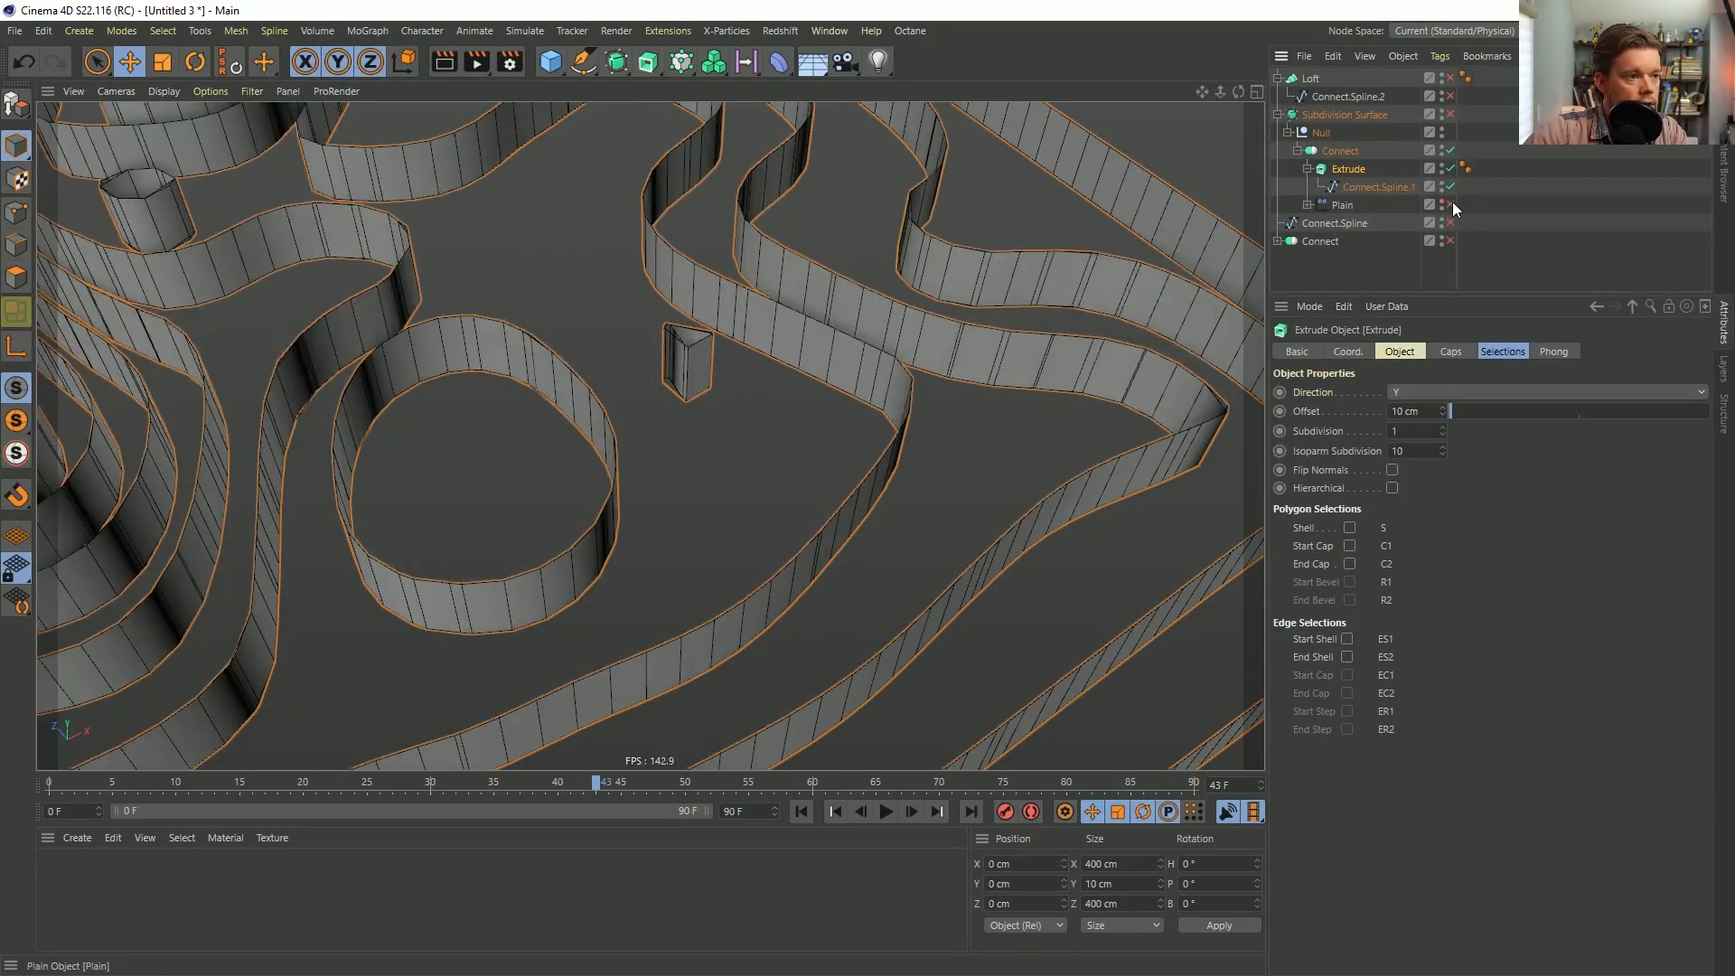
click(1450, 205)
click(1451, 205)
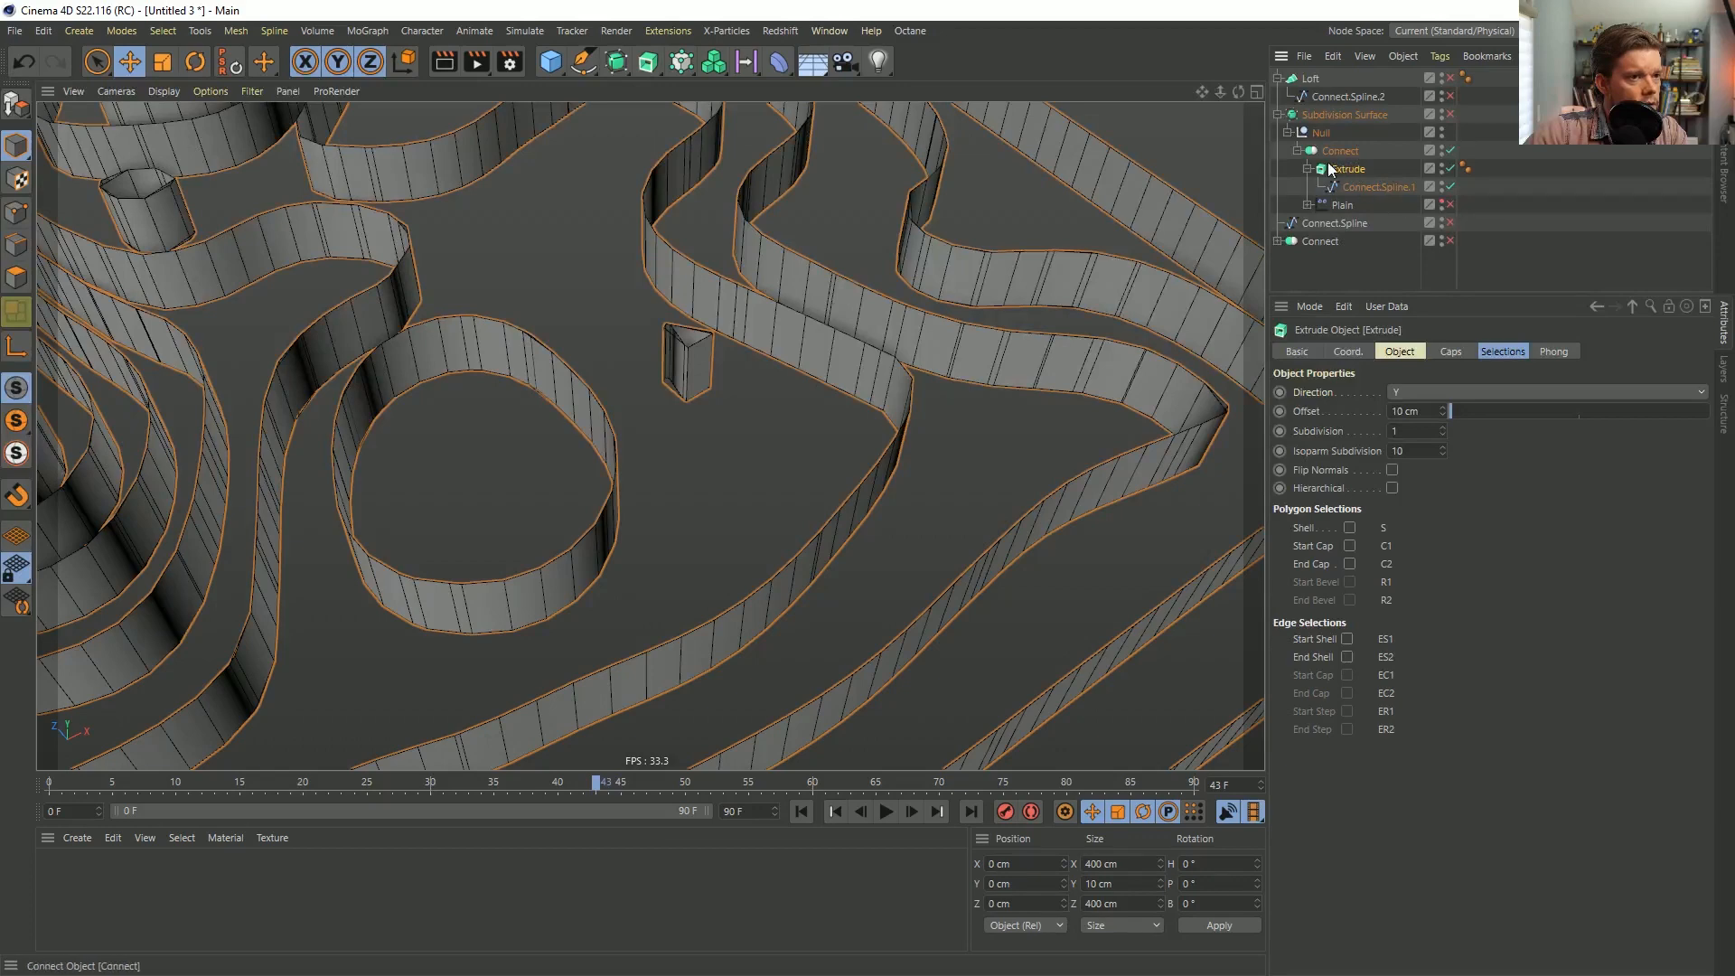
Move the Plain effector out of the Connect object to sit above it in the Null, and enable it.
click(1308, 169)
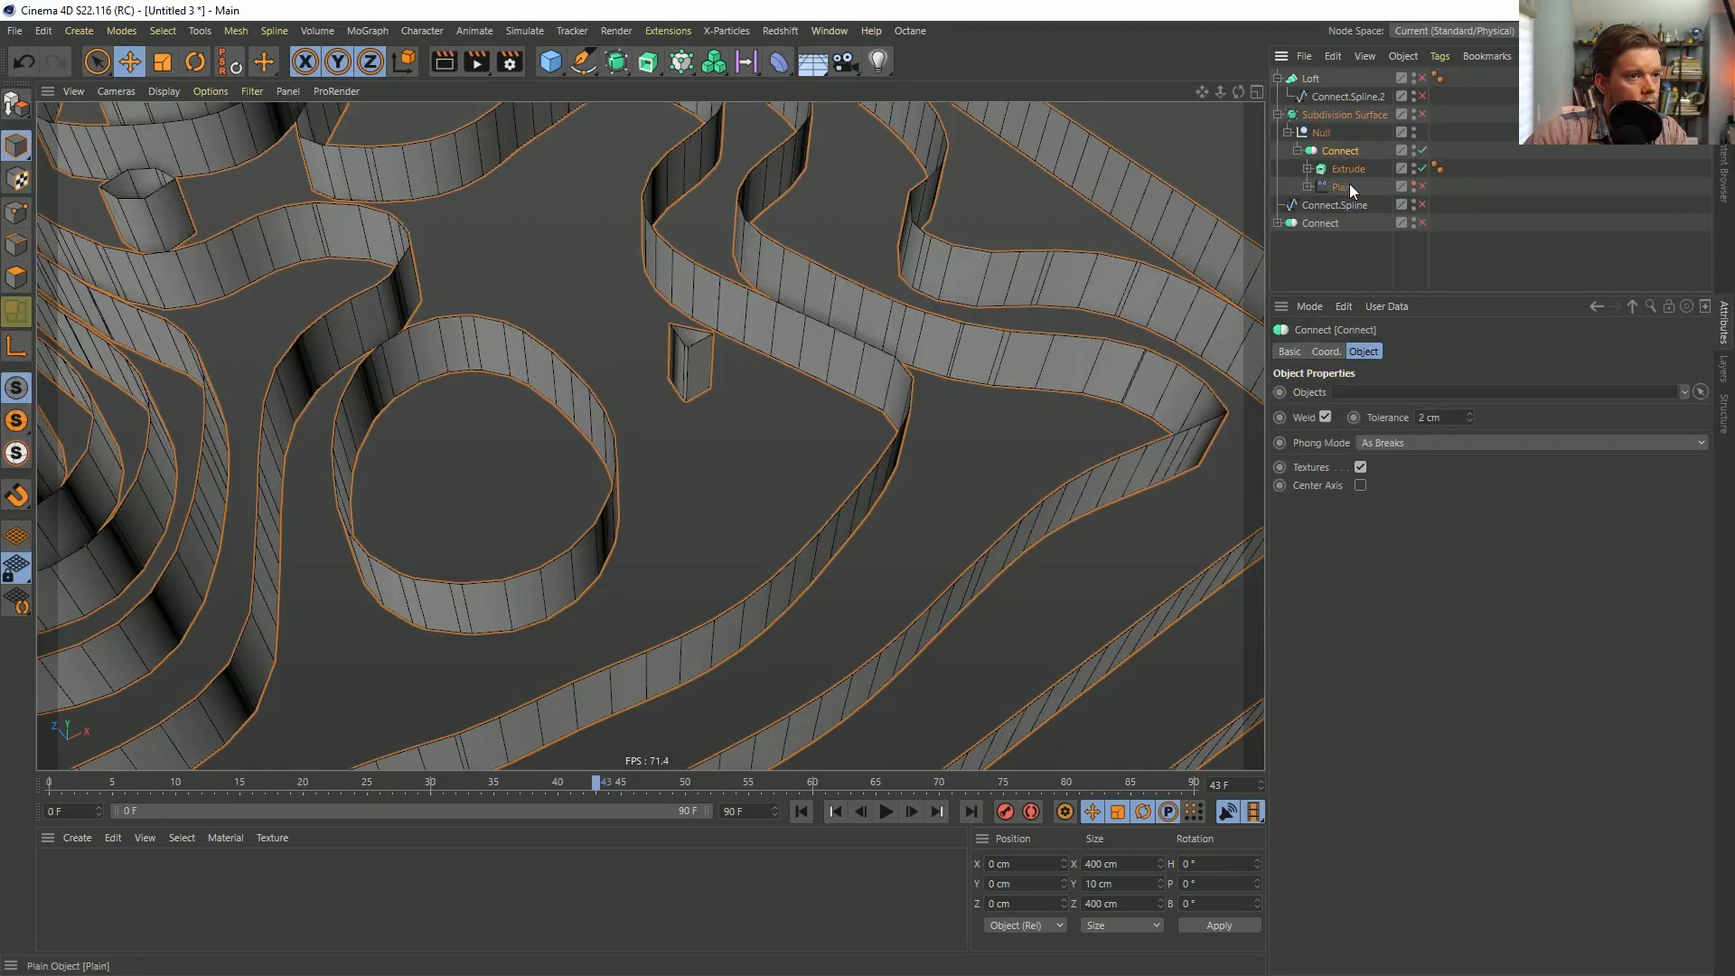
drag(1343, 188, 1344, 145)
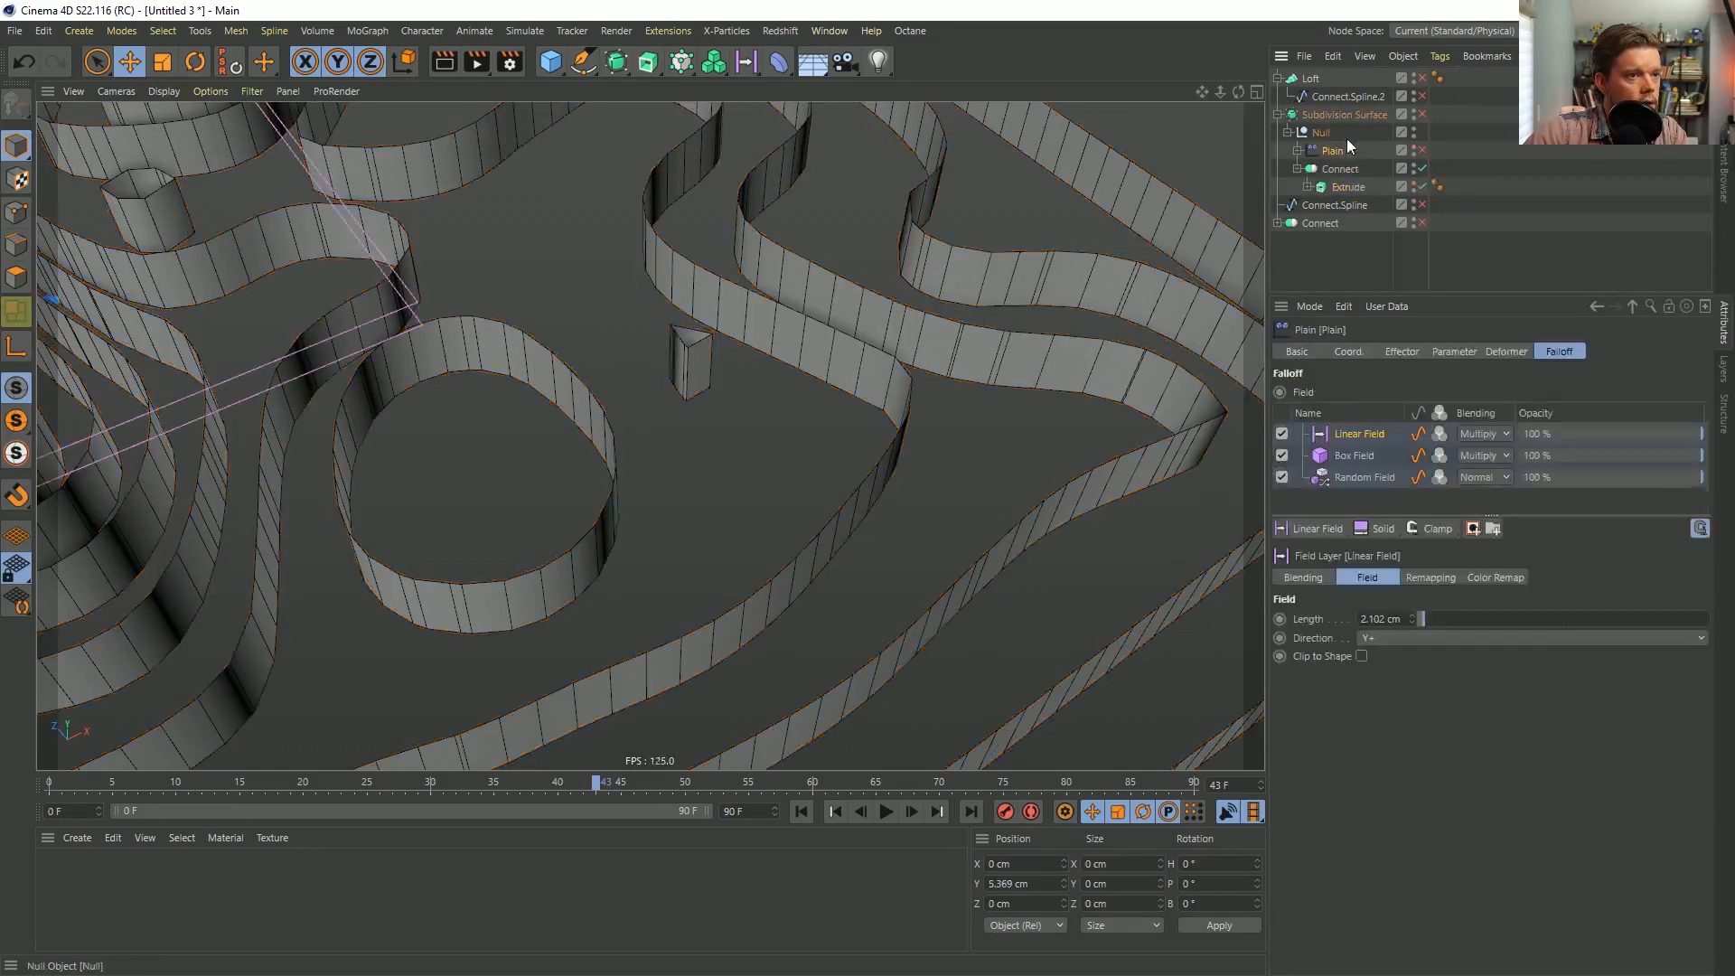
click(1424, 152)
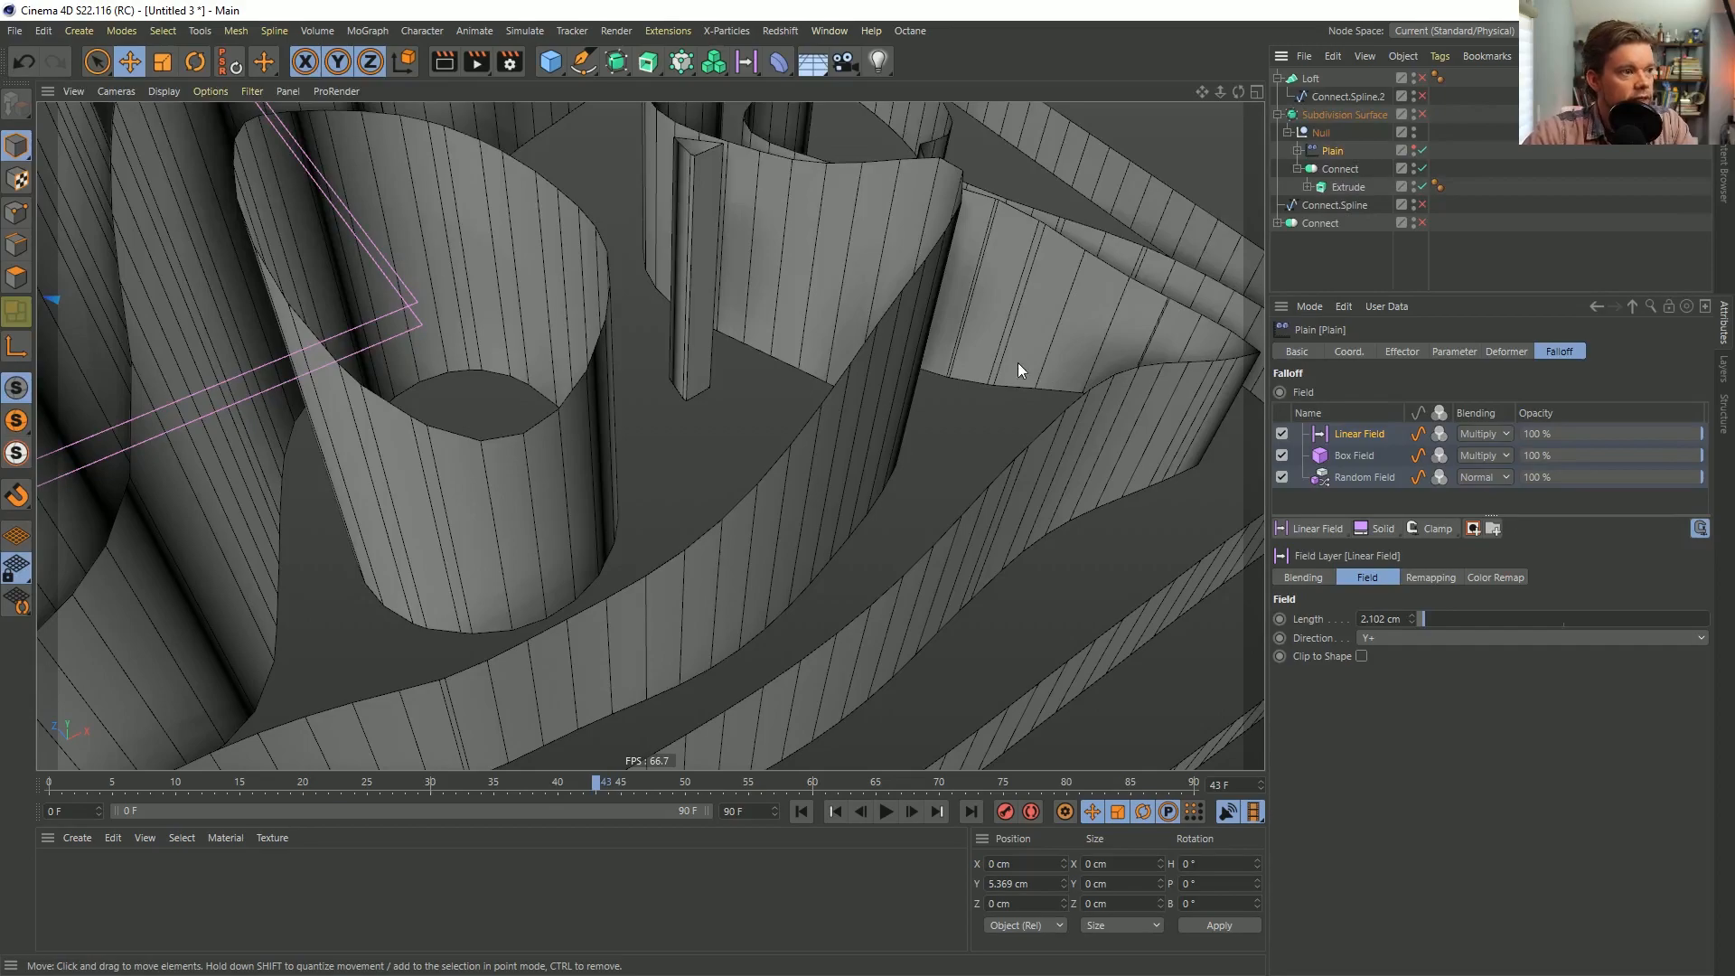
mouse_move(891, 435)
alt+mouse_down()
mouse_move(811, 397)
mouse_move(720, 447)
mouse_move(743, 414)
mouse_move(891, 380)
mouse_move(860, 418)
alt+mouse_up()
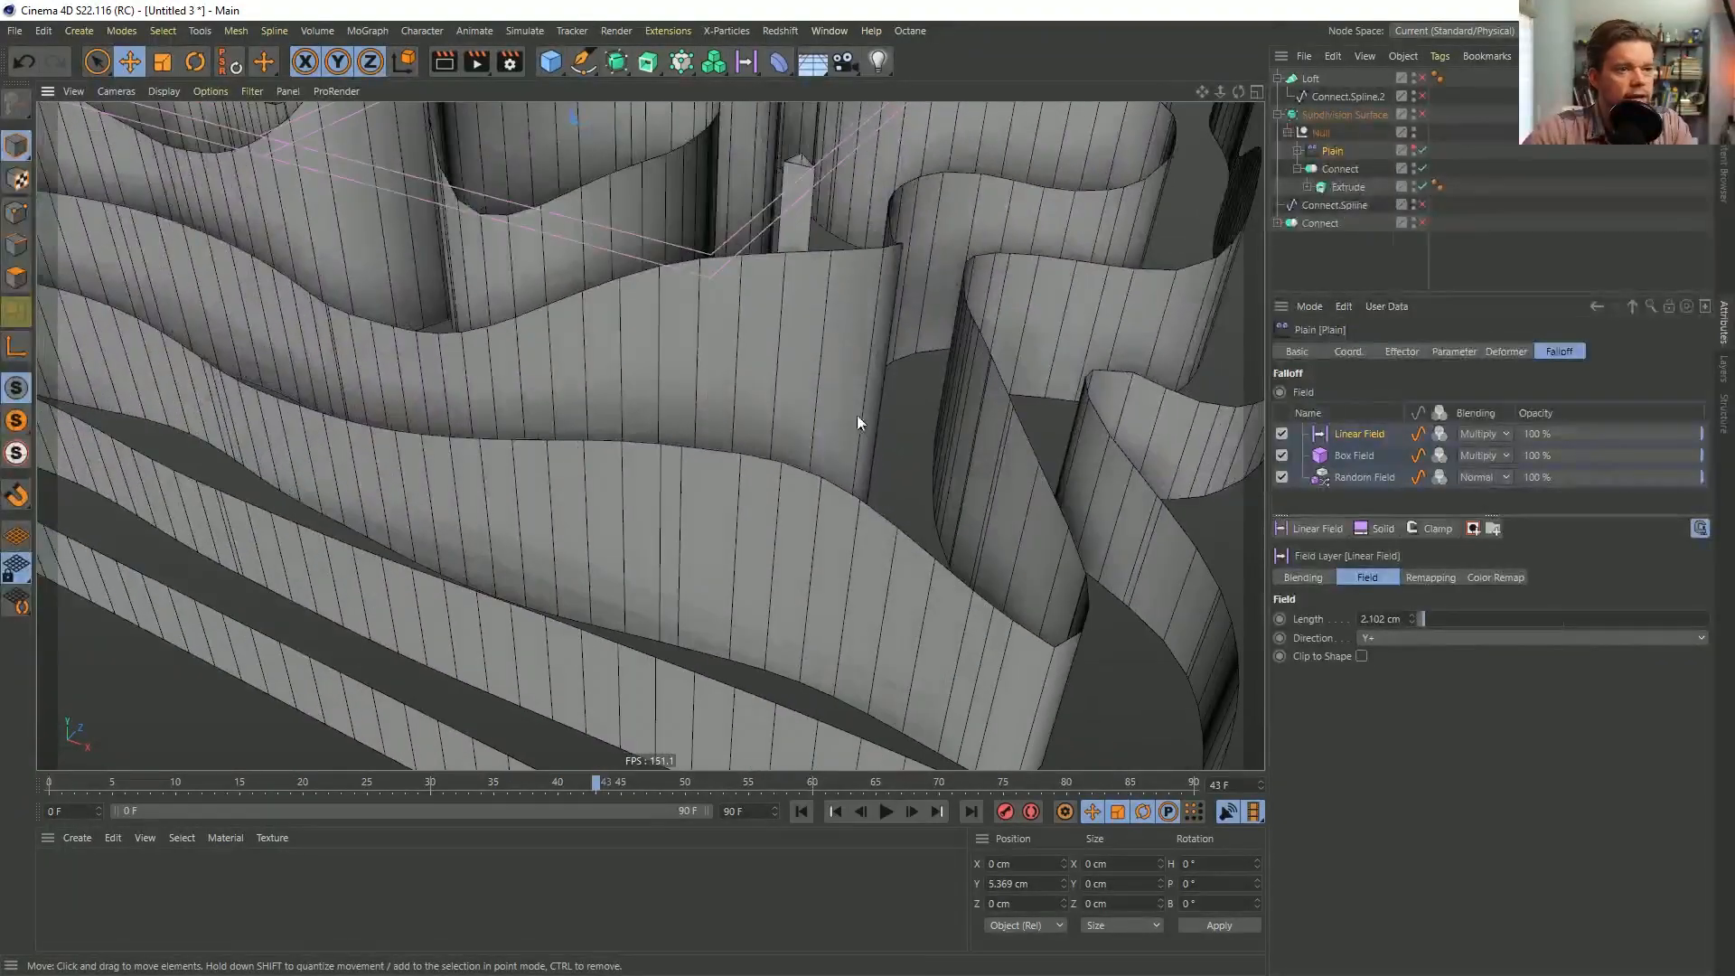
Try weld tolerances up to 6 cm on the Connect object and set its Tolerance to 0 cm.
click(1344, 170)
mouse_move(597, 454)
alt+mouse_down()
mouse_move(592, 514)
mouse_move(340, 305)
alt+mouse_up()
alt+drag(481, 502, 480, 497)
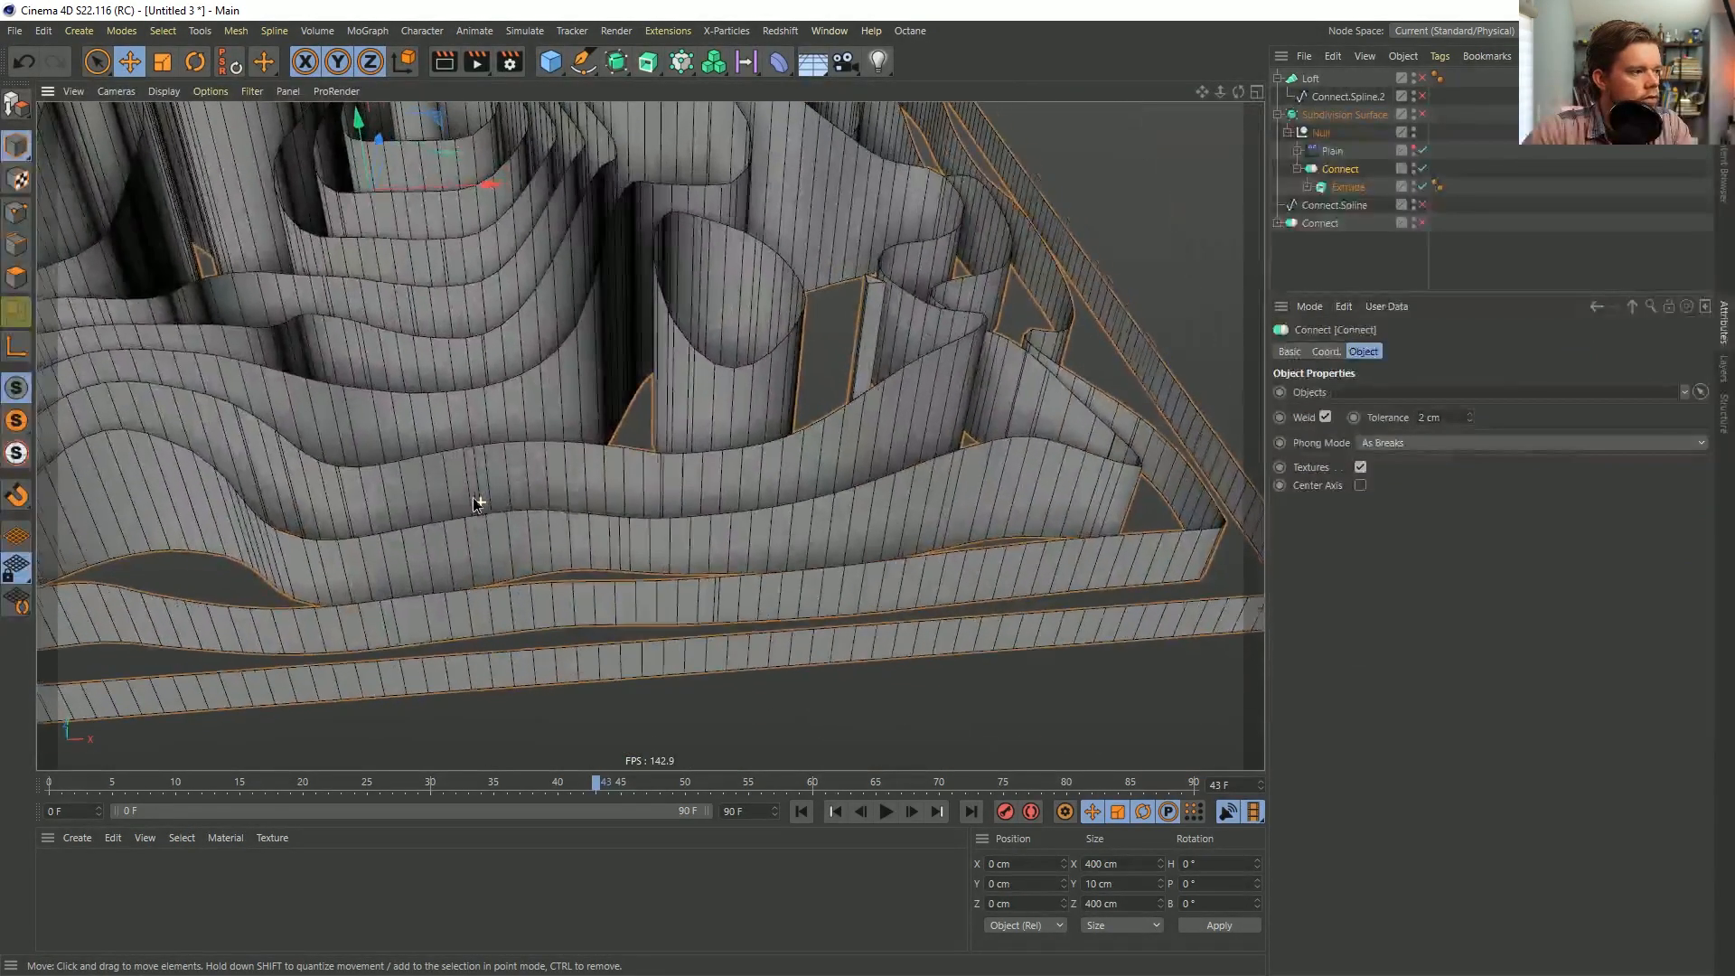
click(1470, 413)
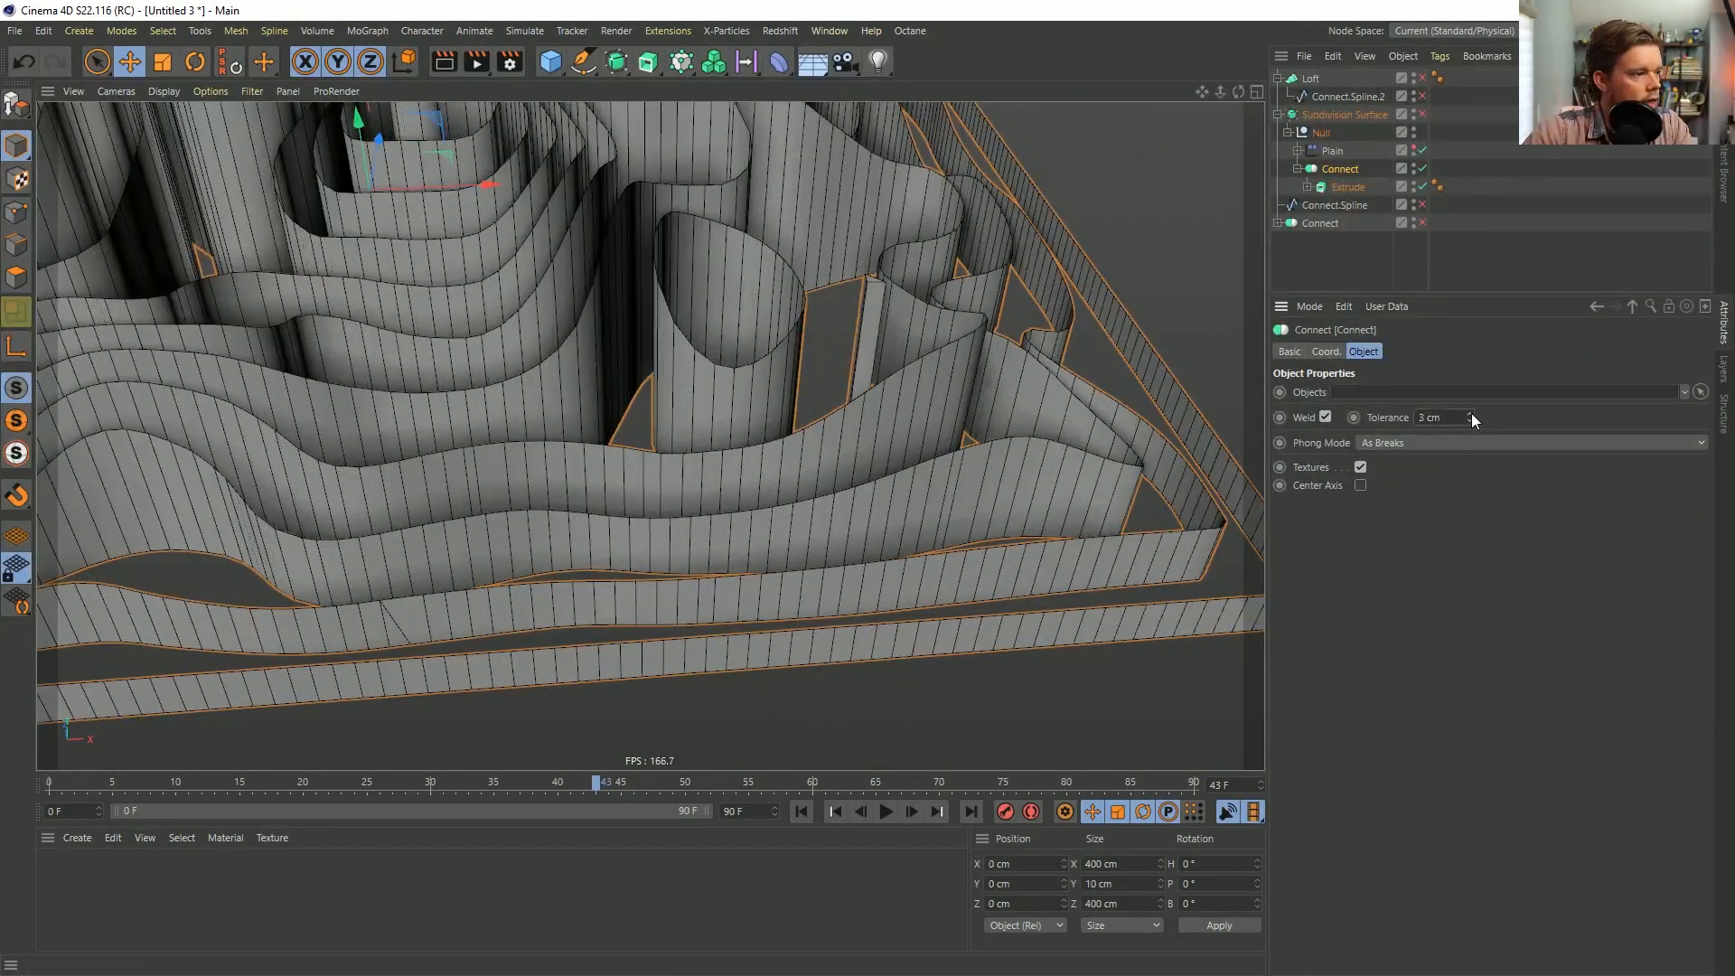
click(1470, 412)
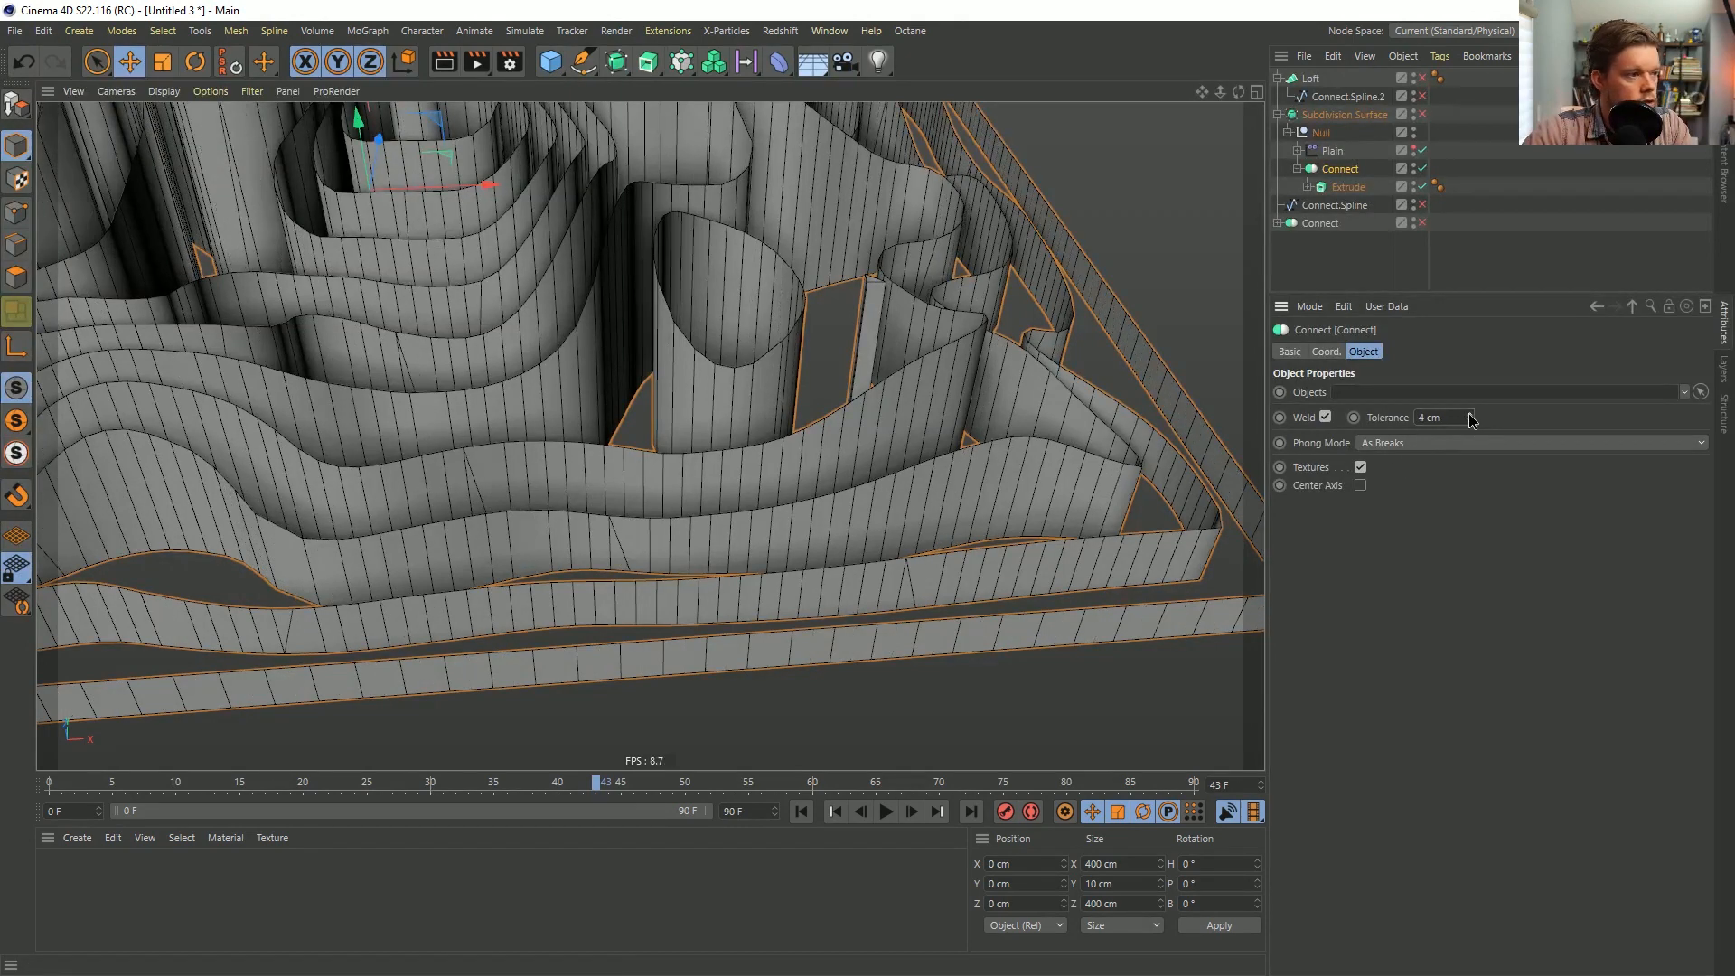
click(1469, 412)
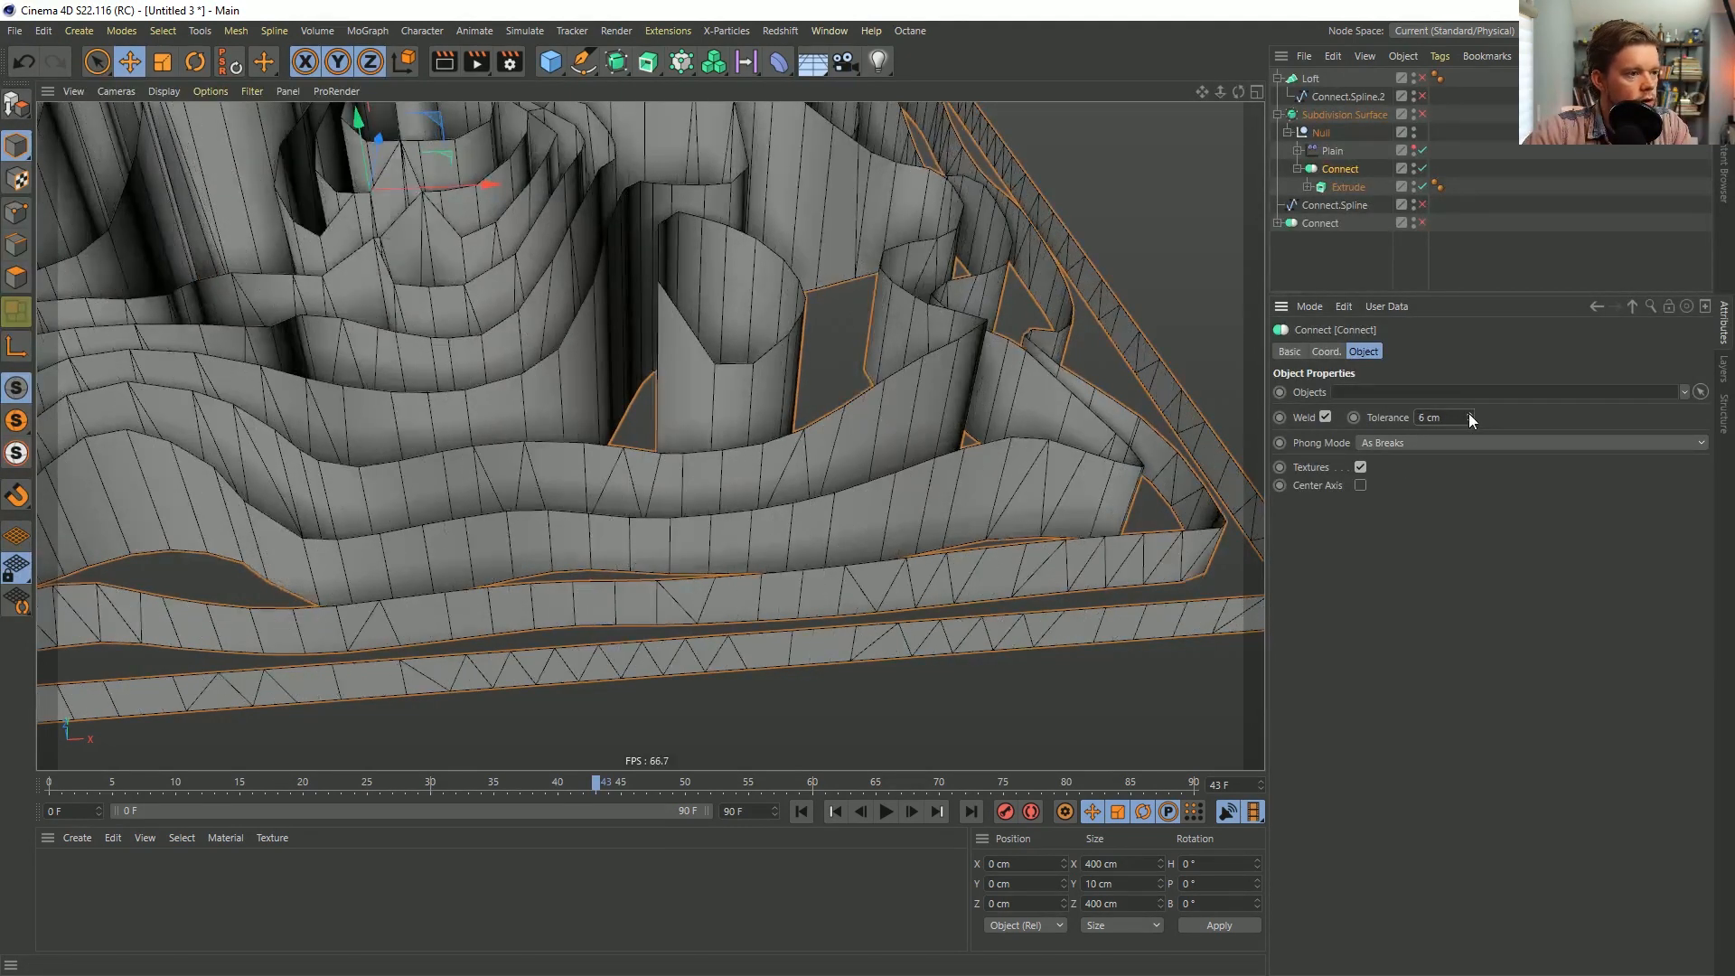
click(1471, 421)
click(1471, 420)
click(1471, 421)
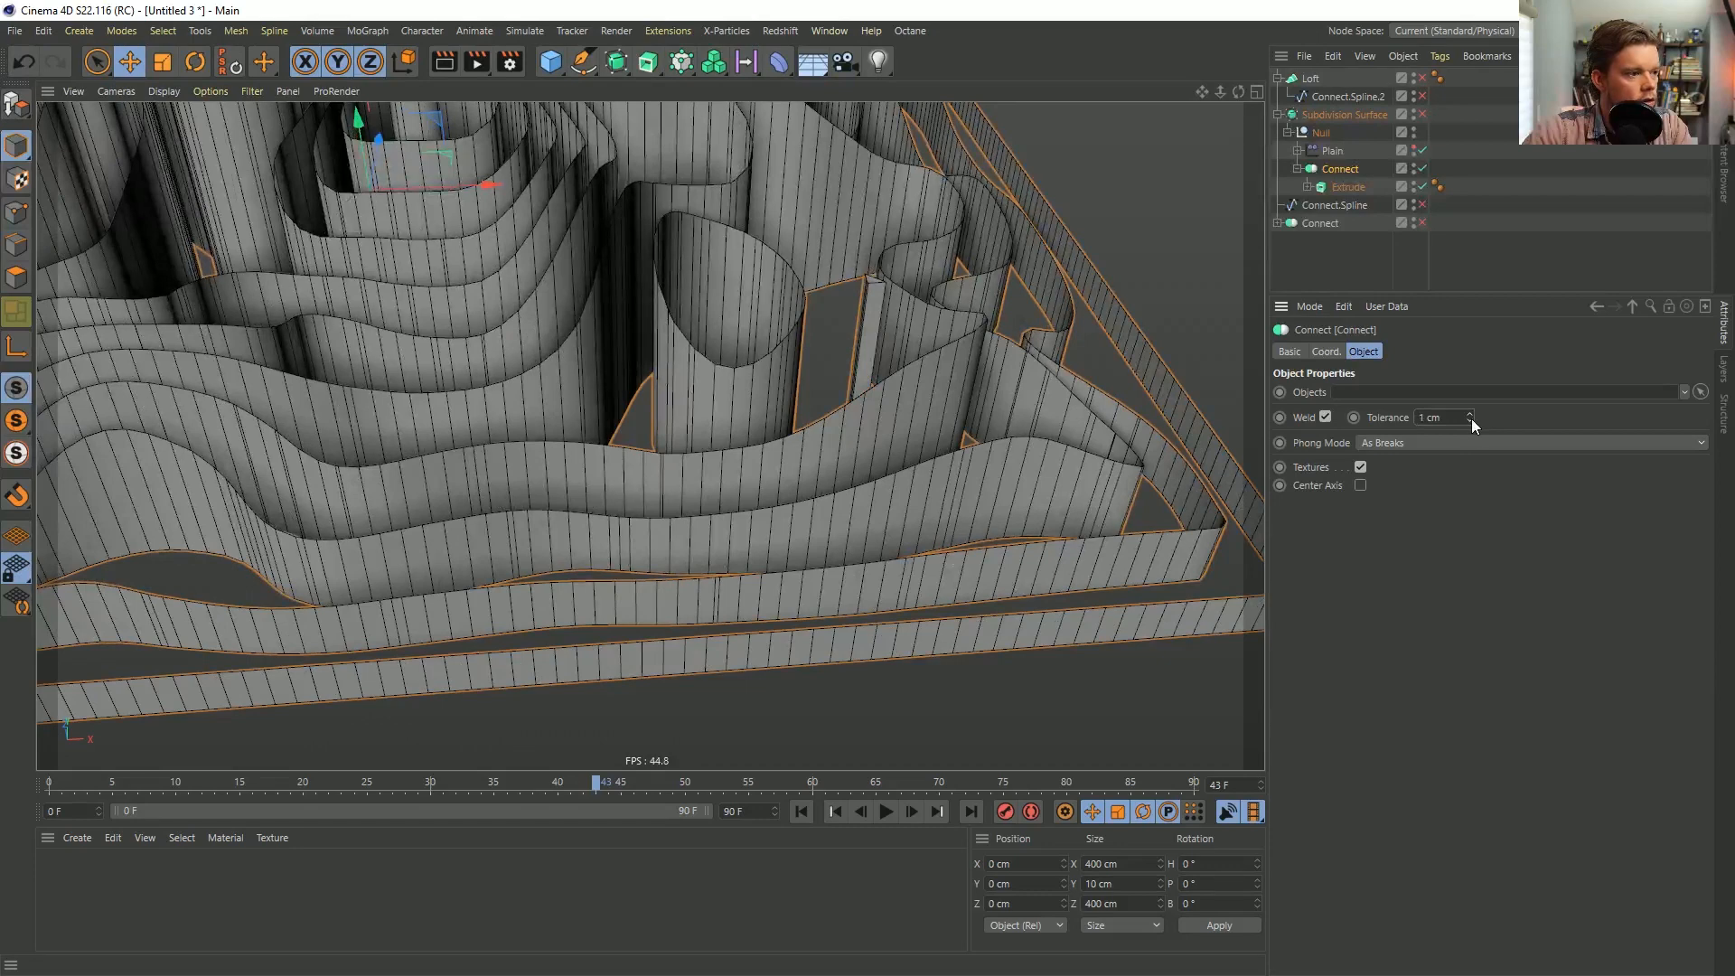
click(1471, 420)
click(1471, 421)
click(1348, 187)
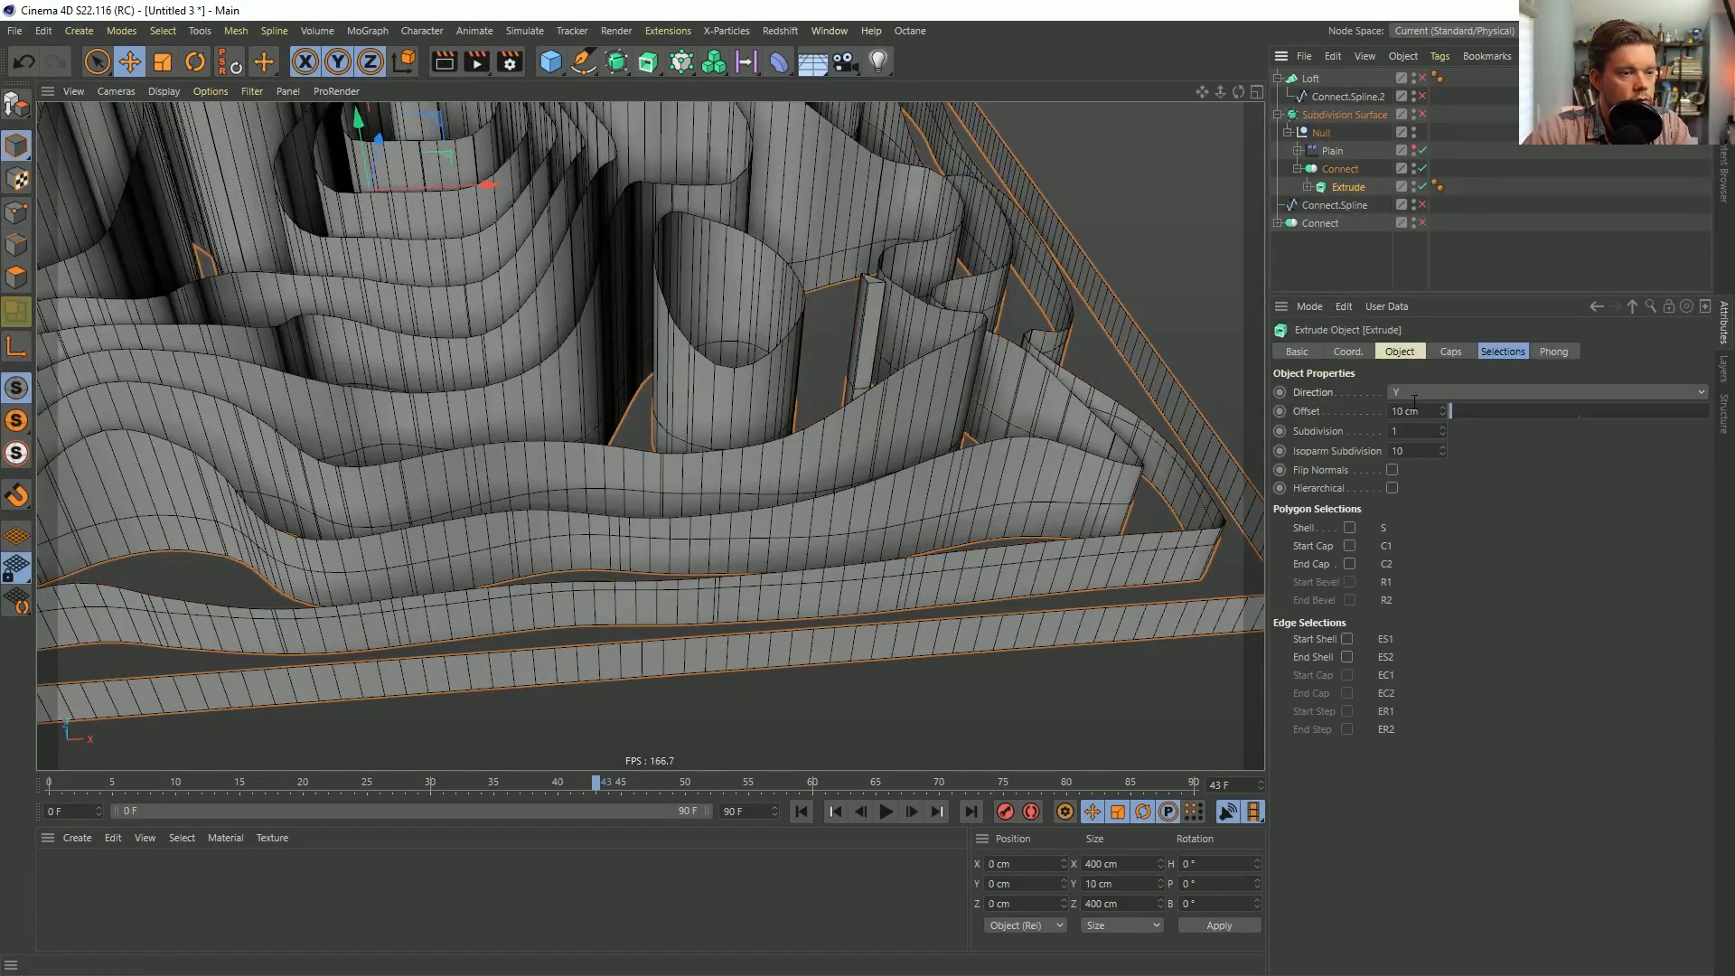
click(1325, 174)
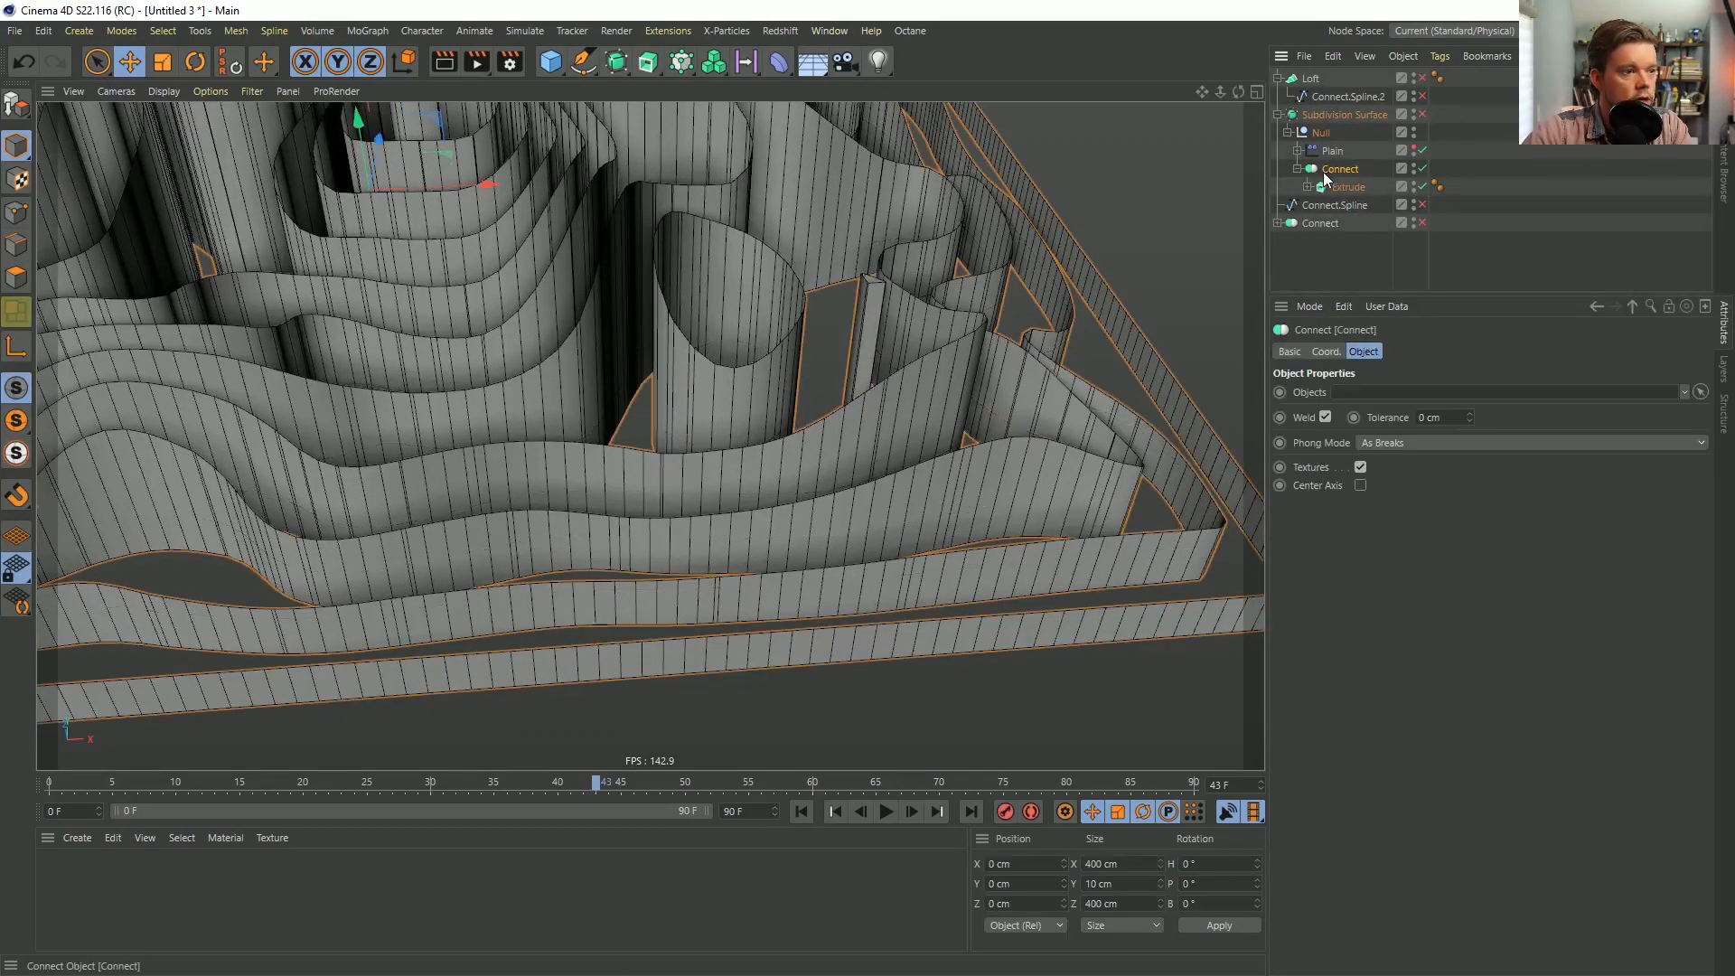
Enable the Subdivision Surface and deselect everything to inspect the smoothed strips.
alt+drag(967, 485, 783, 514)
scroll(744, 449, down, 3)
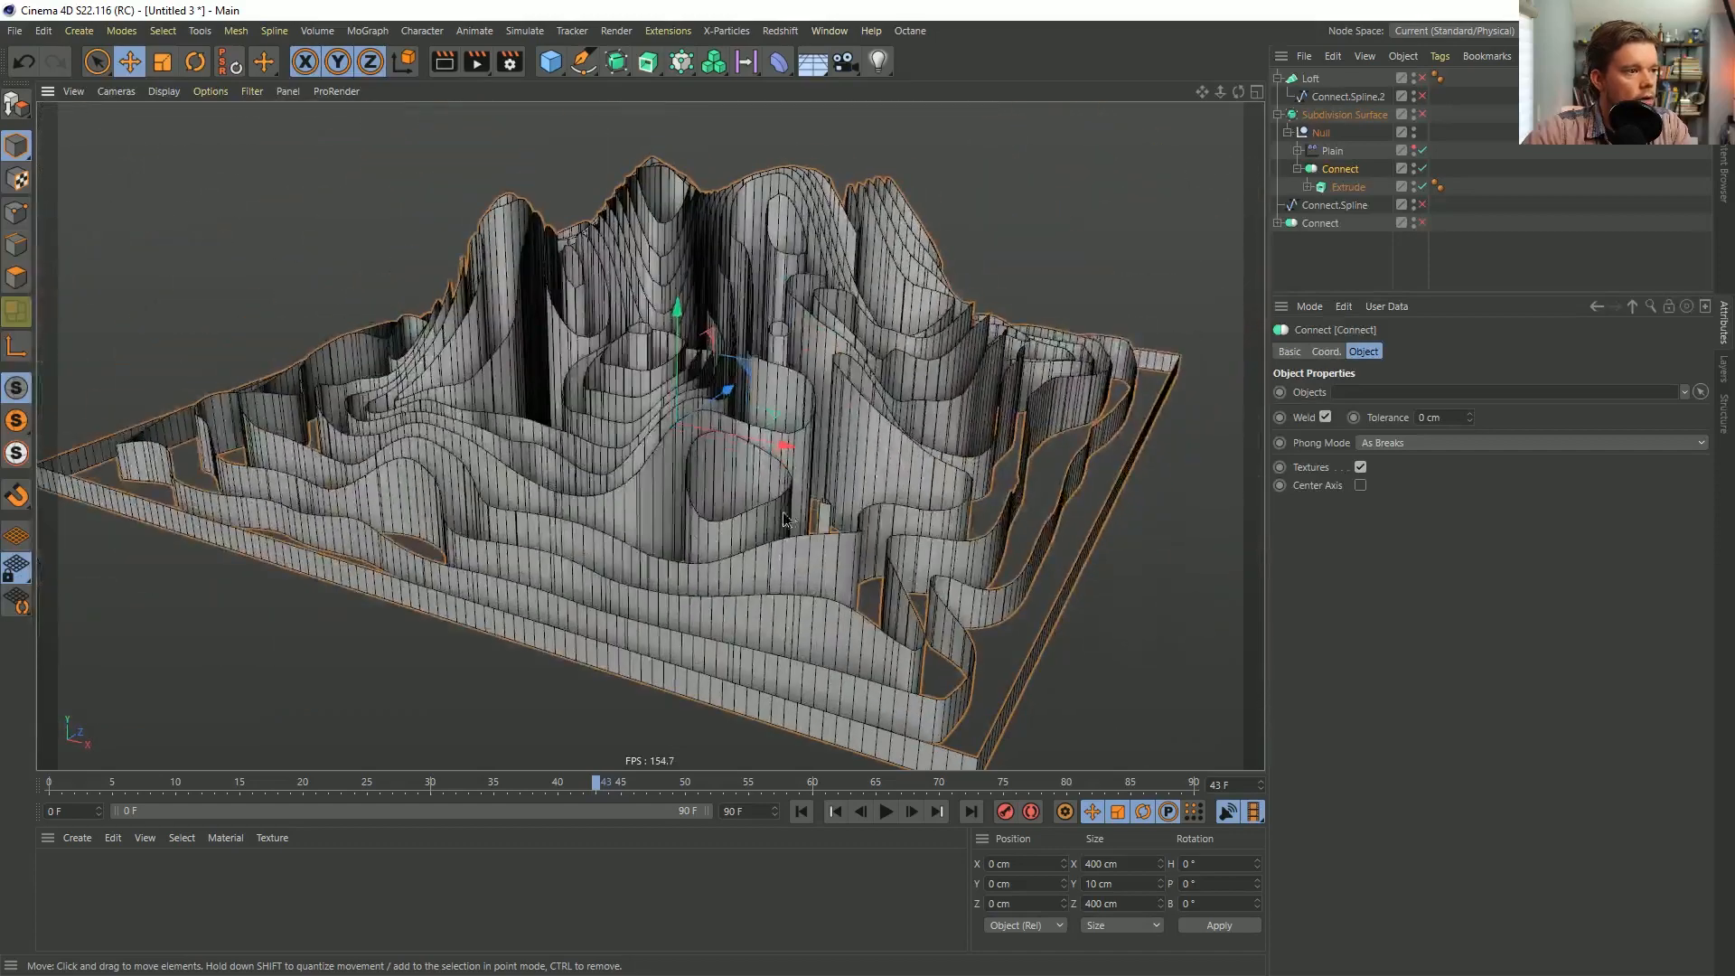
click(1421, 114)
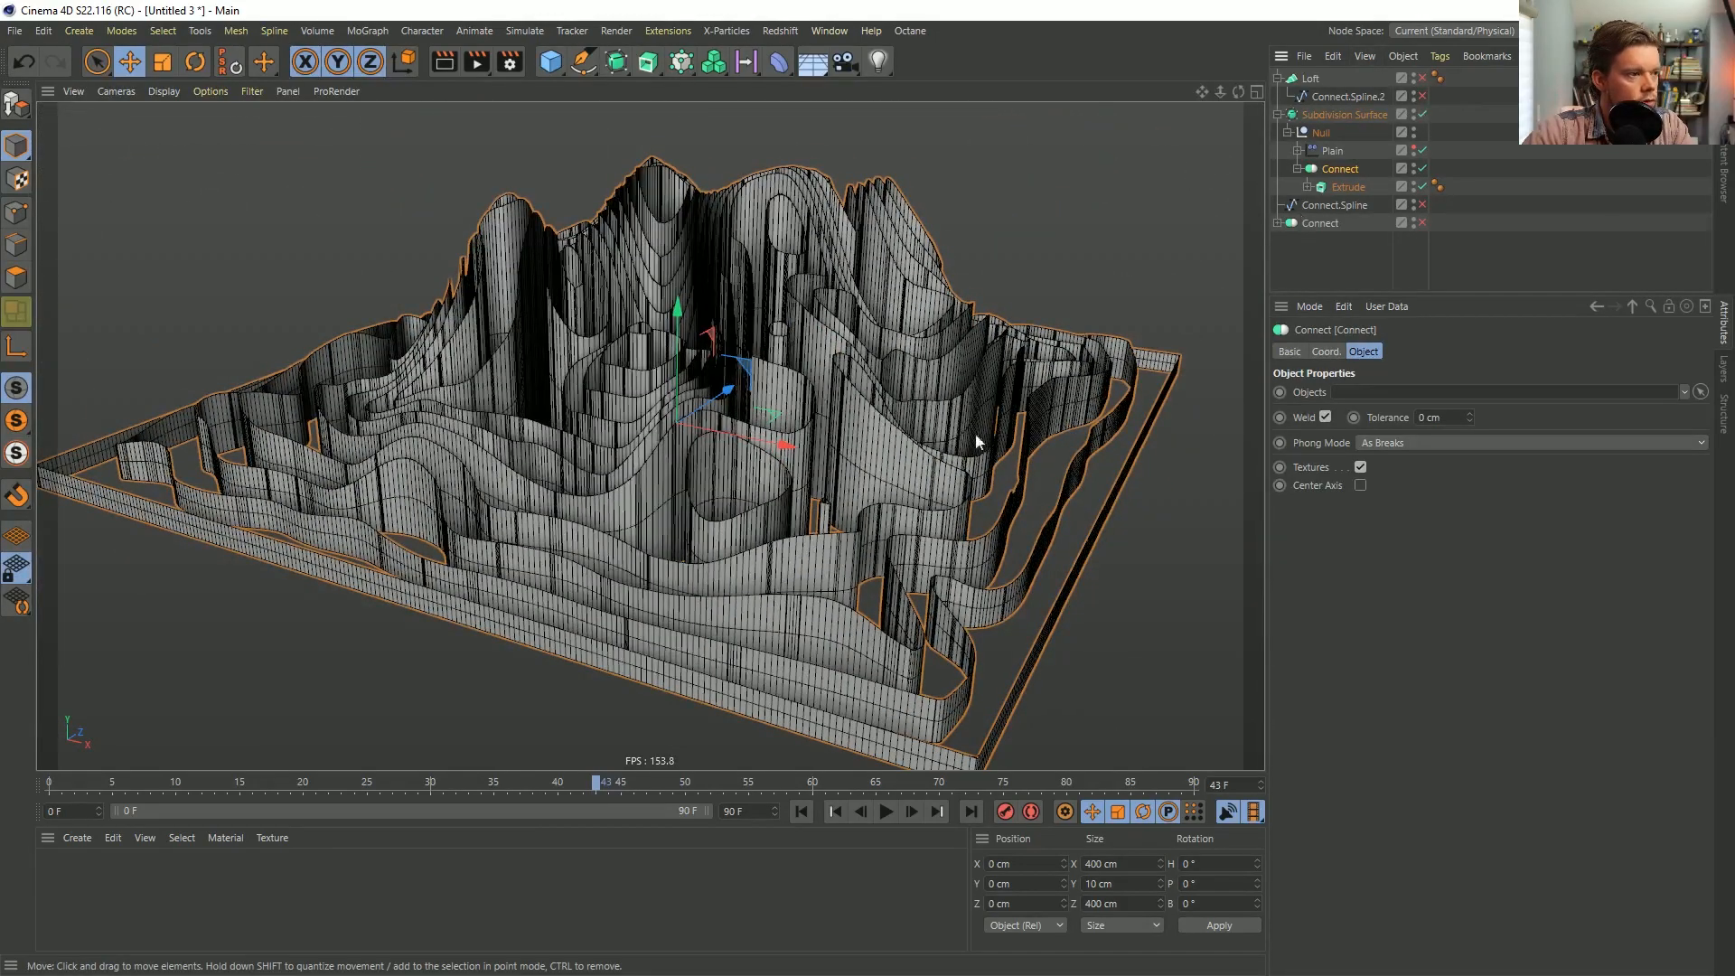
click(1346, 253)
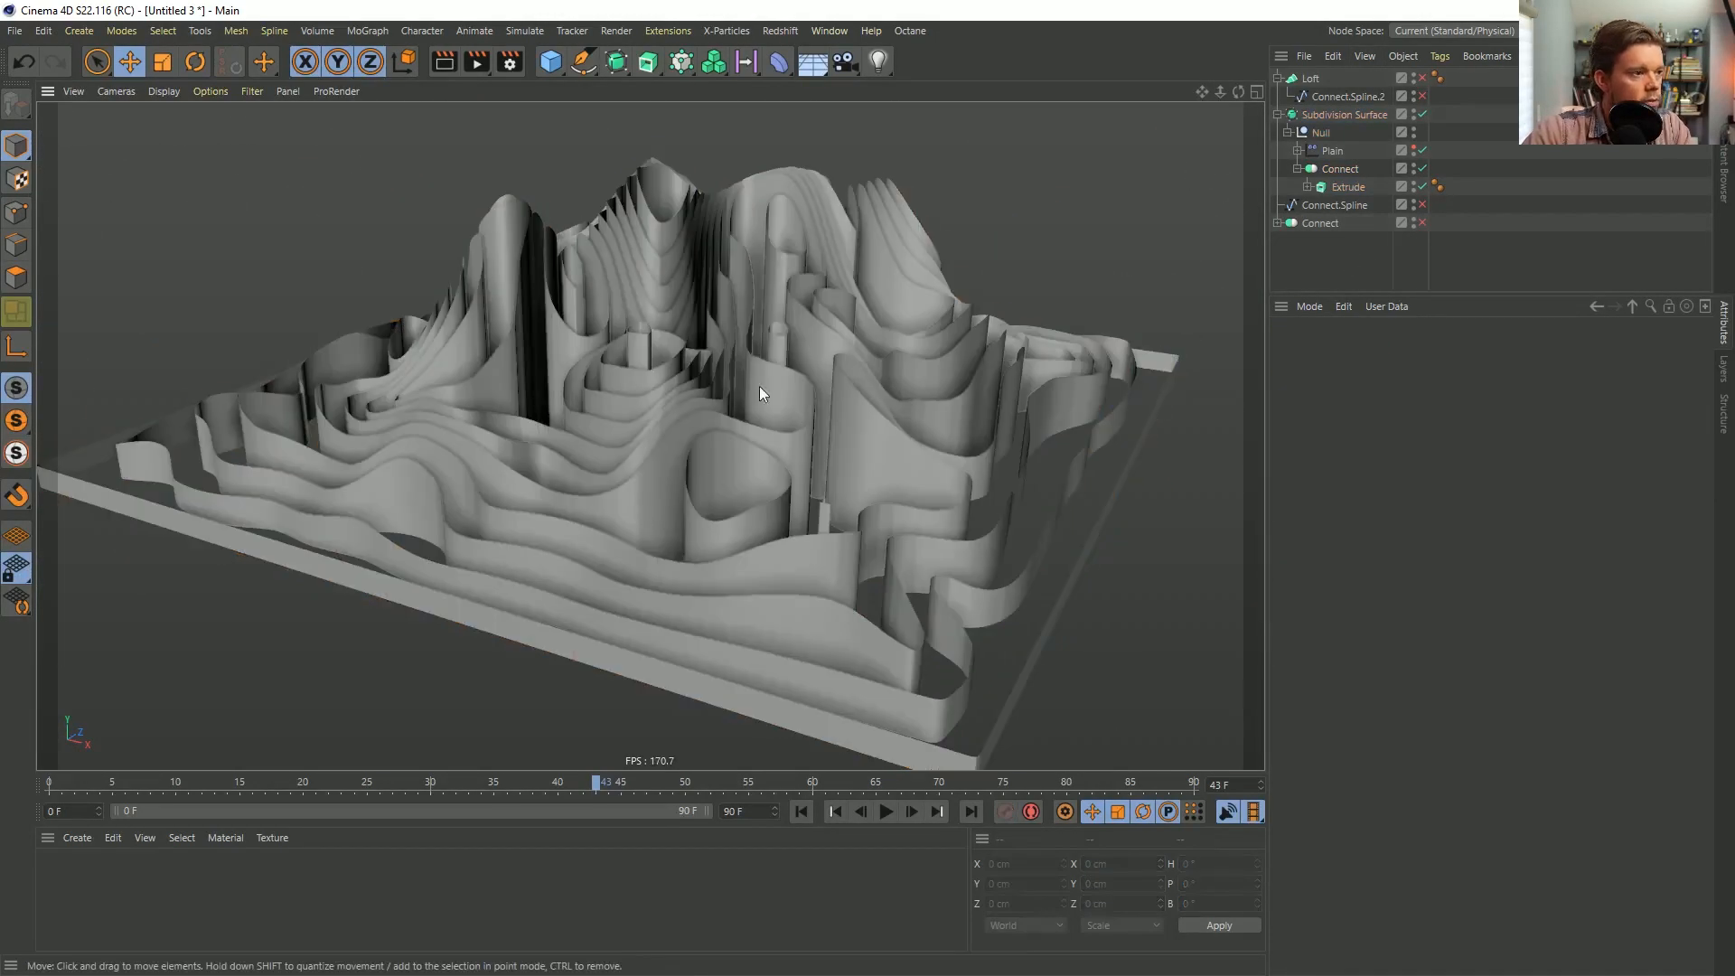
alt+drag(759, 387, 708, 332)
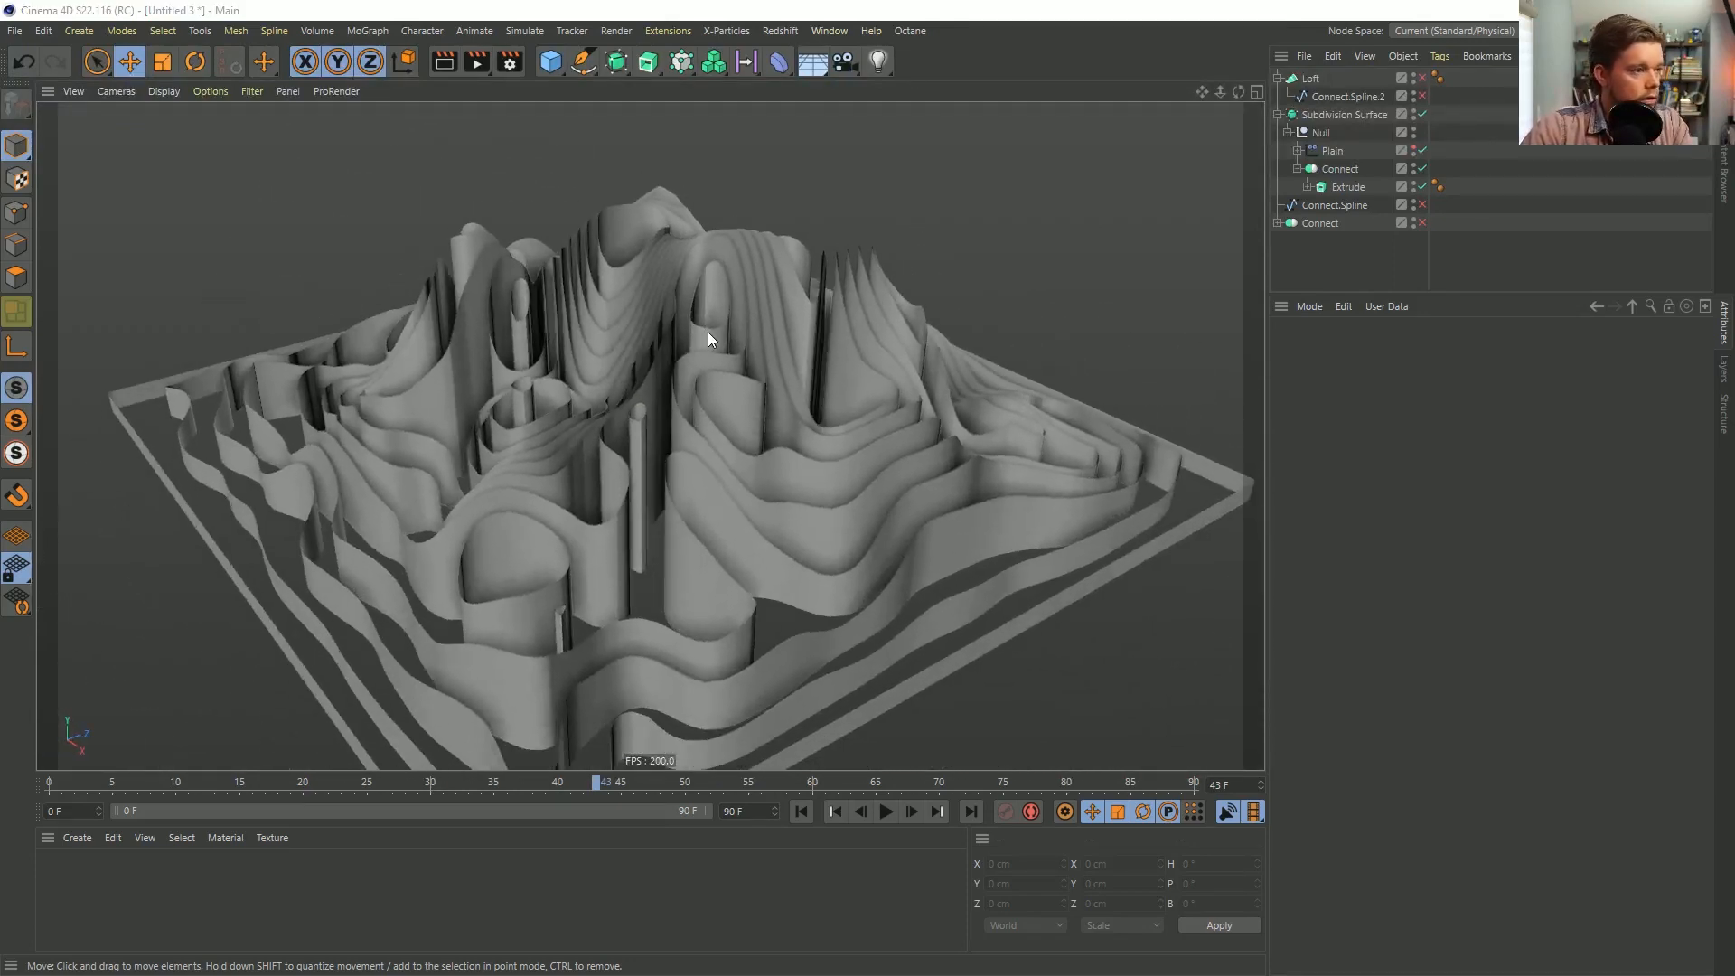
Save the scene as [1a]MountainLinesGLow.c4d in the SceneFiles folder of Episode 23.
key(ctrl+s)
scroll(136, 271, up, 8)
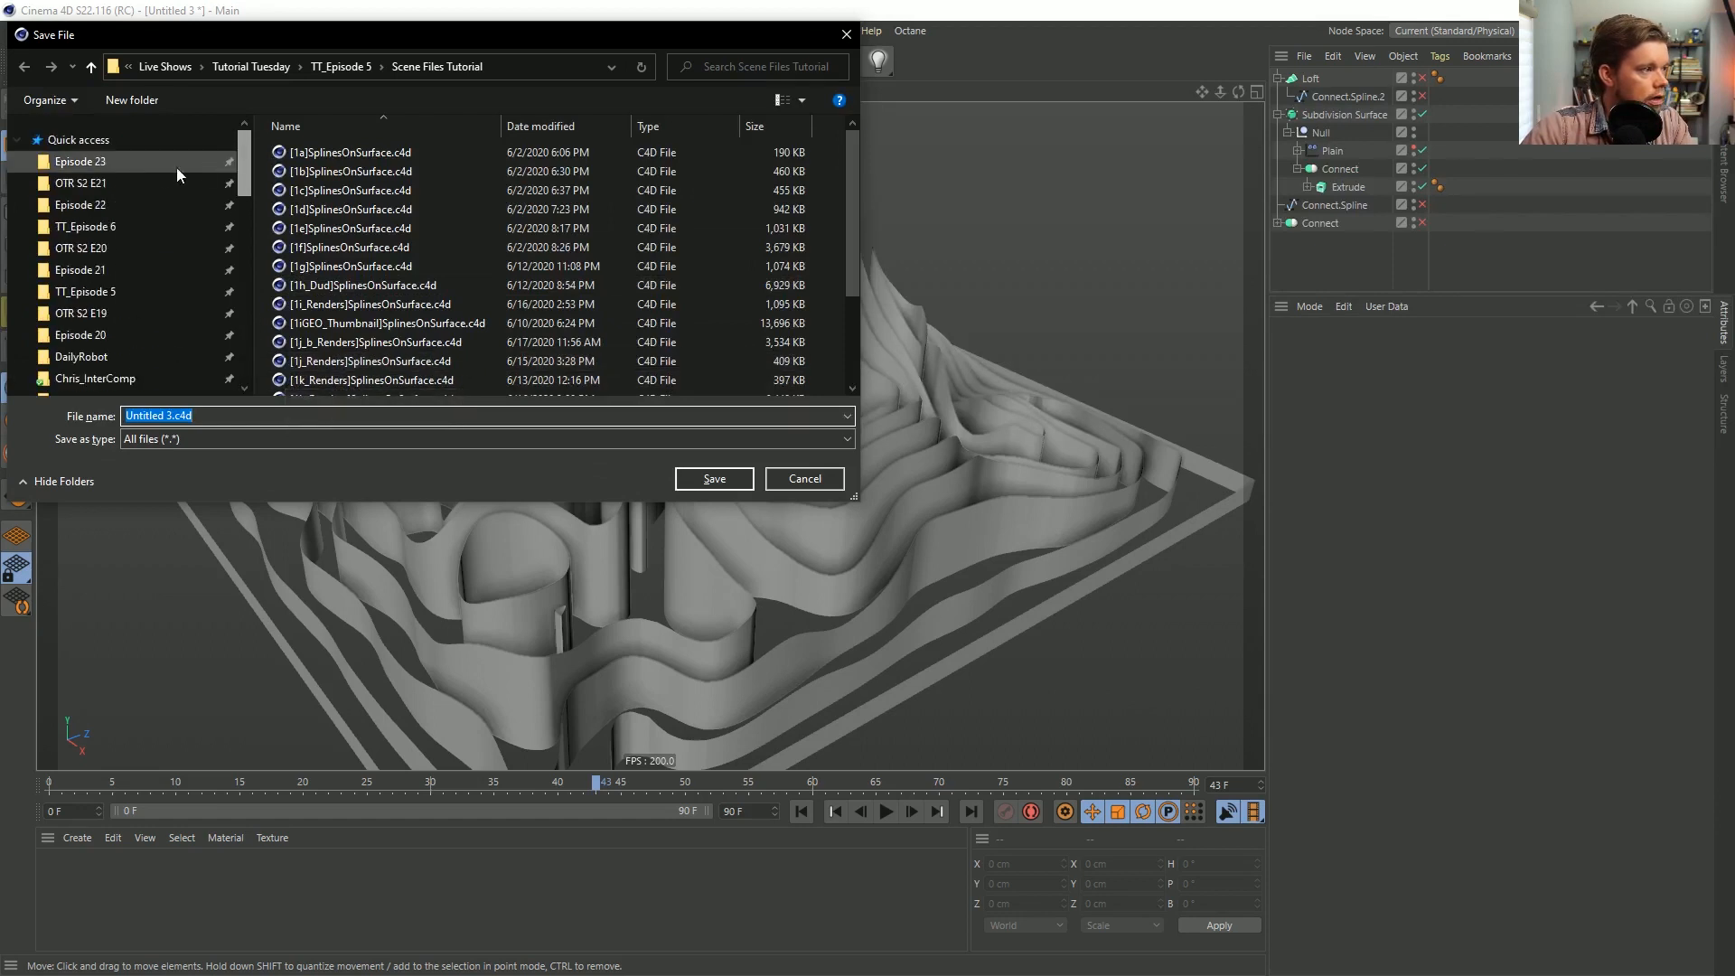
click(159, 170)
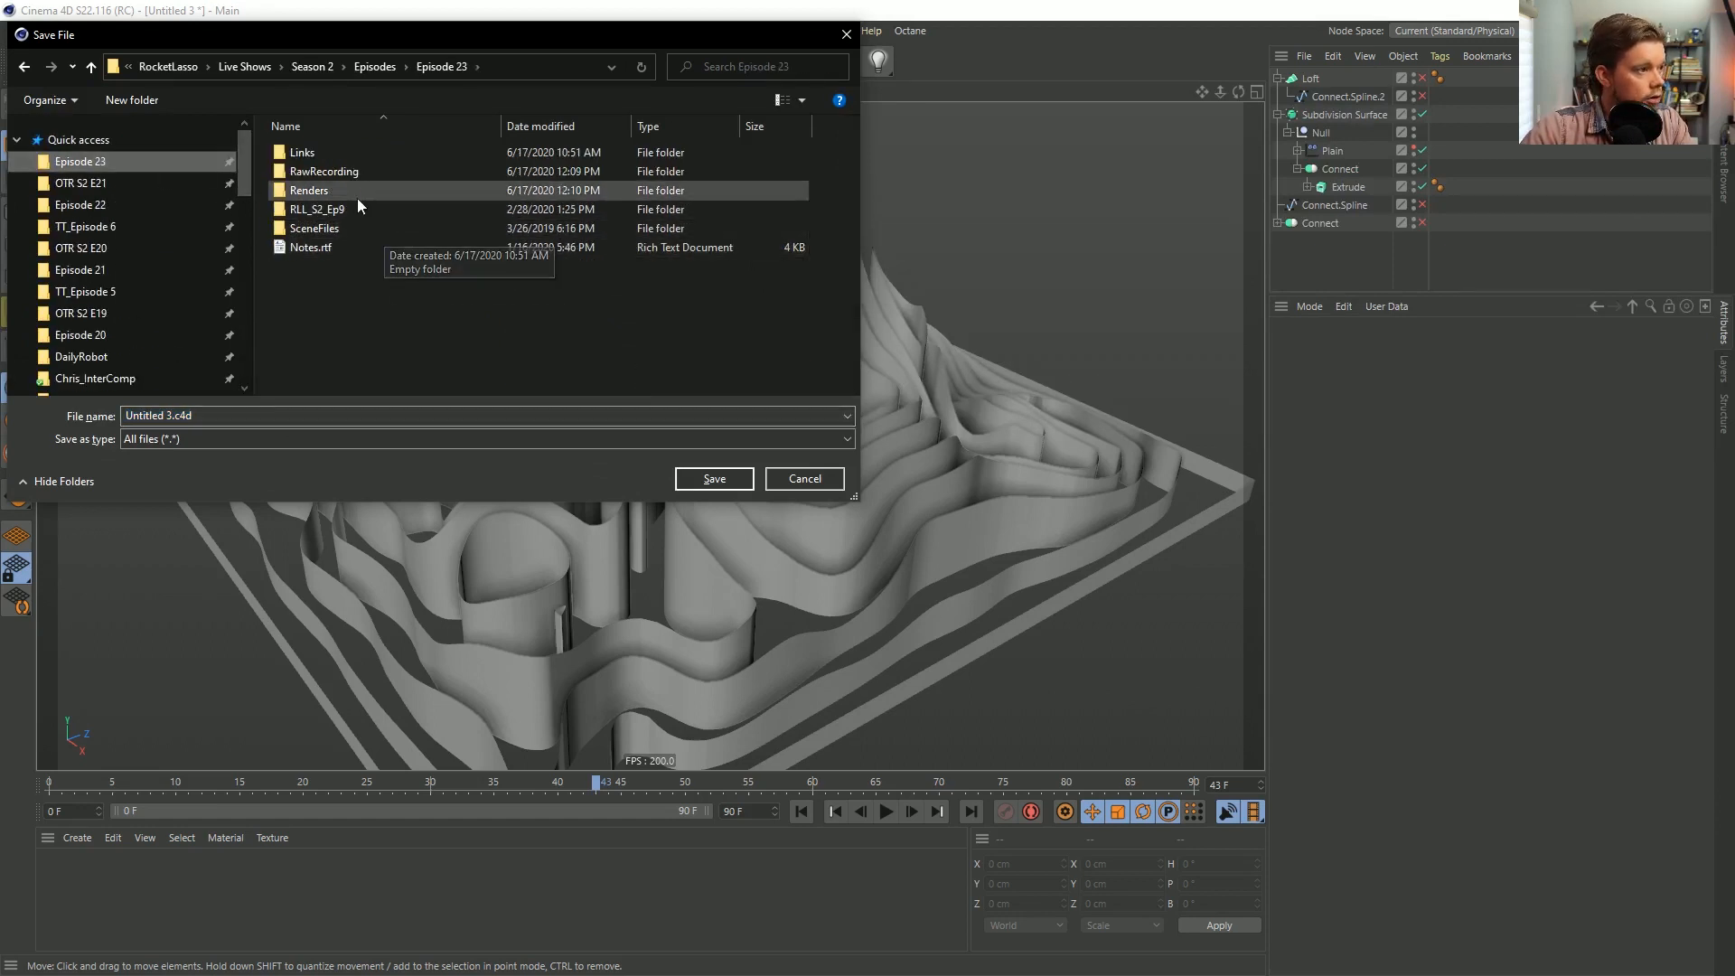
double_click(331, 231)
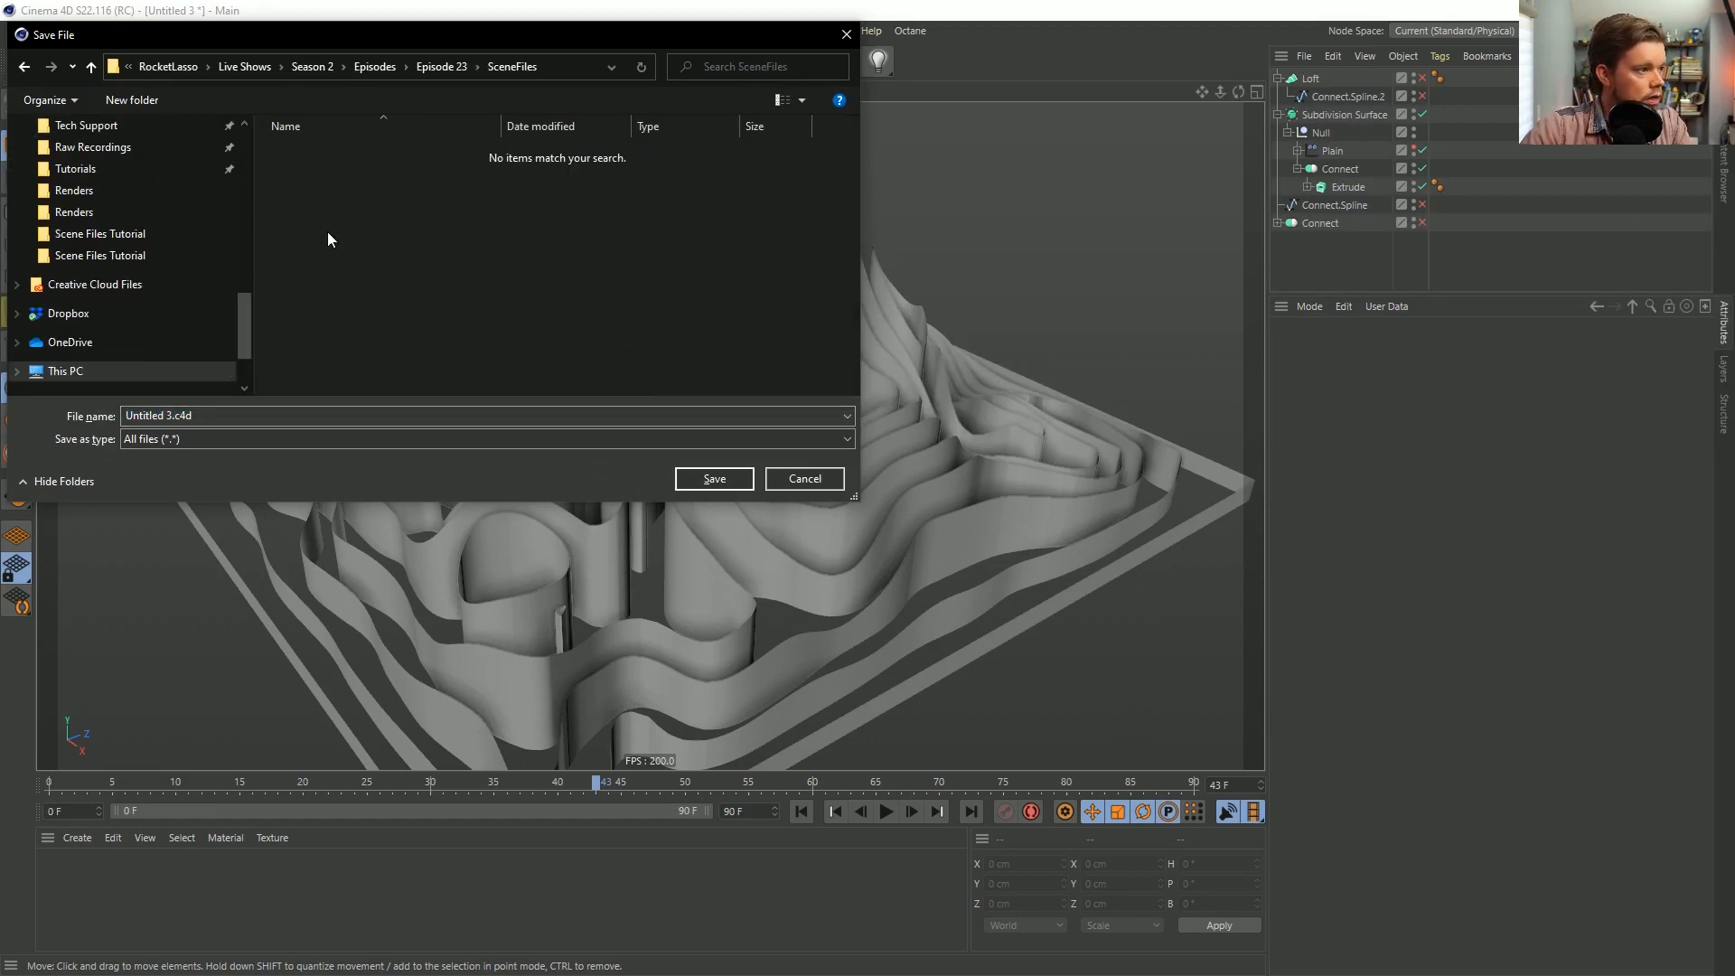
click(172, 416)
key(BackSpace)
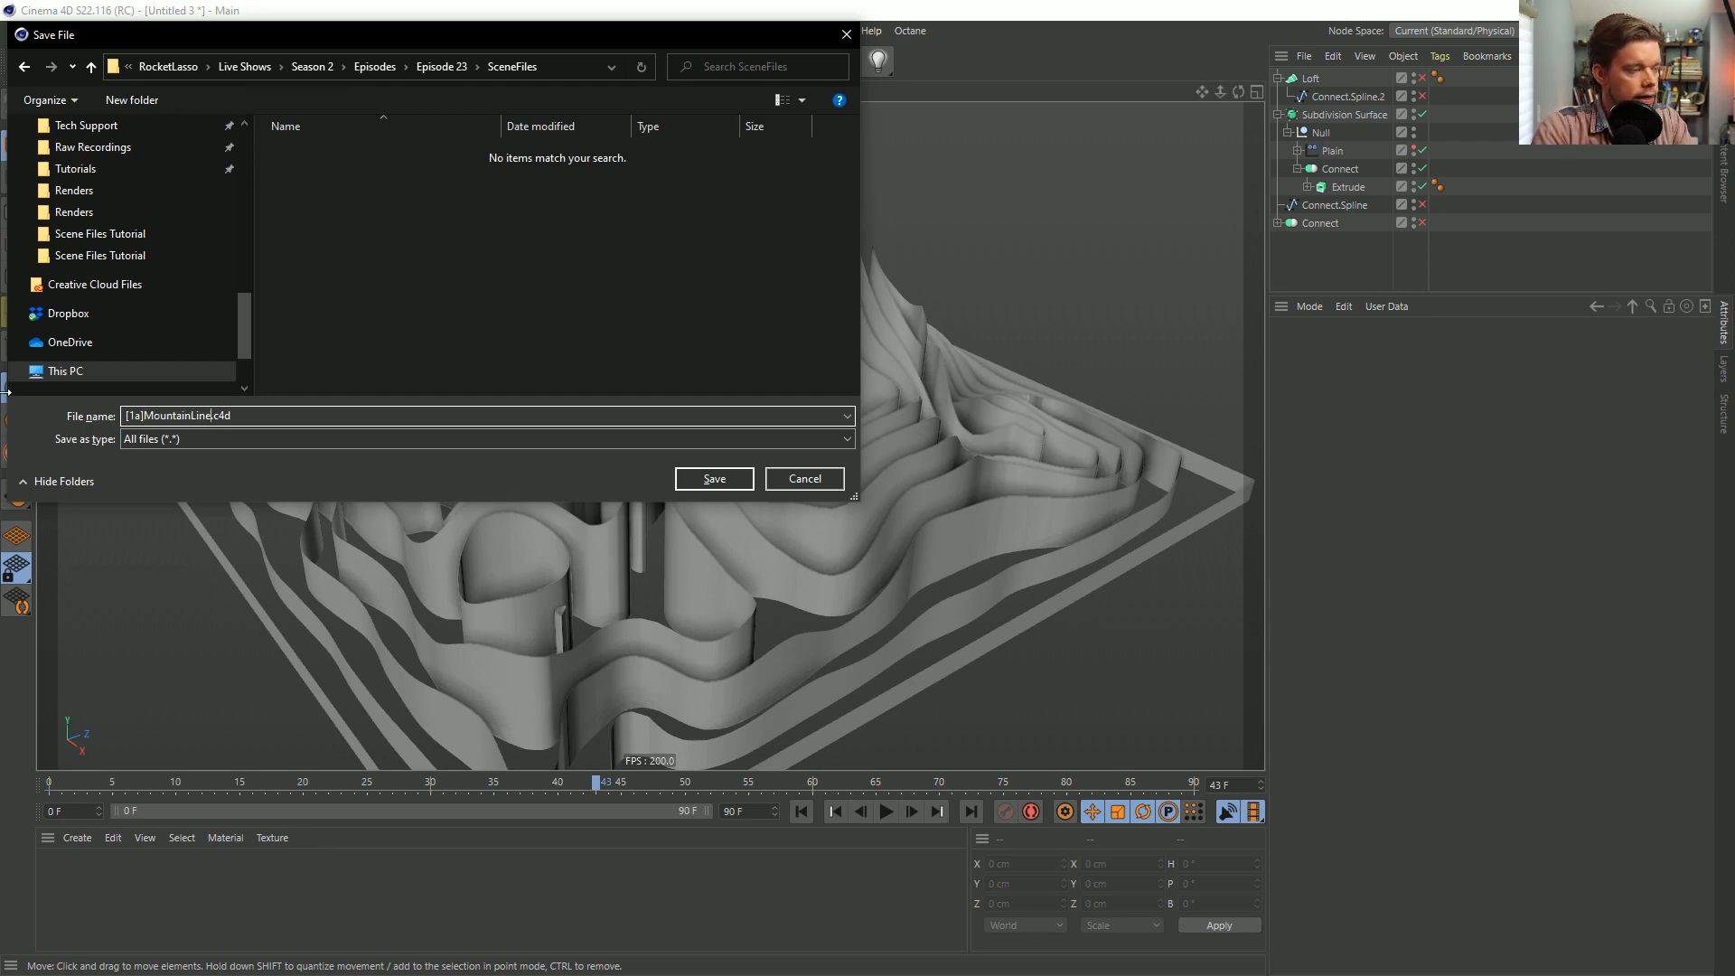
key(Return)
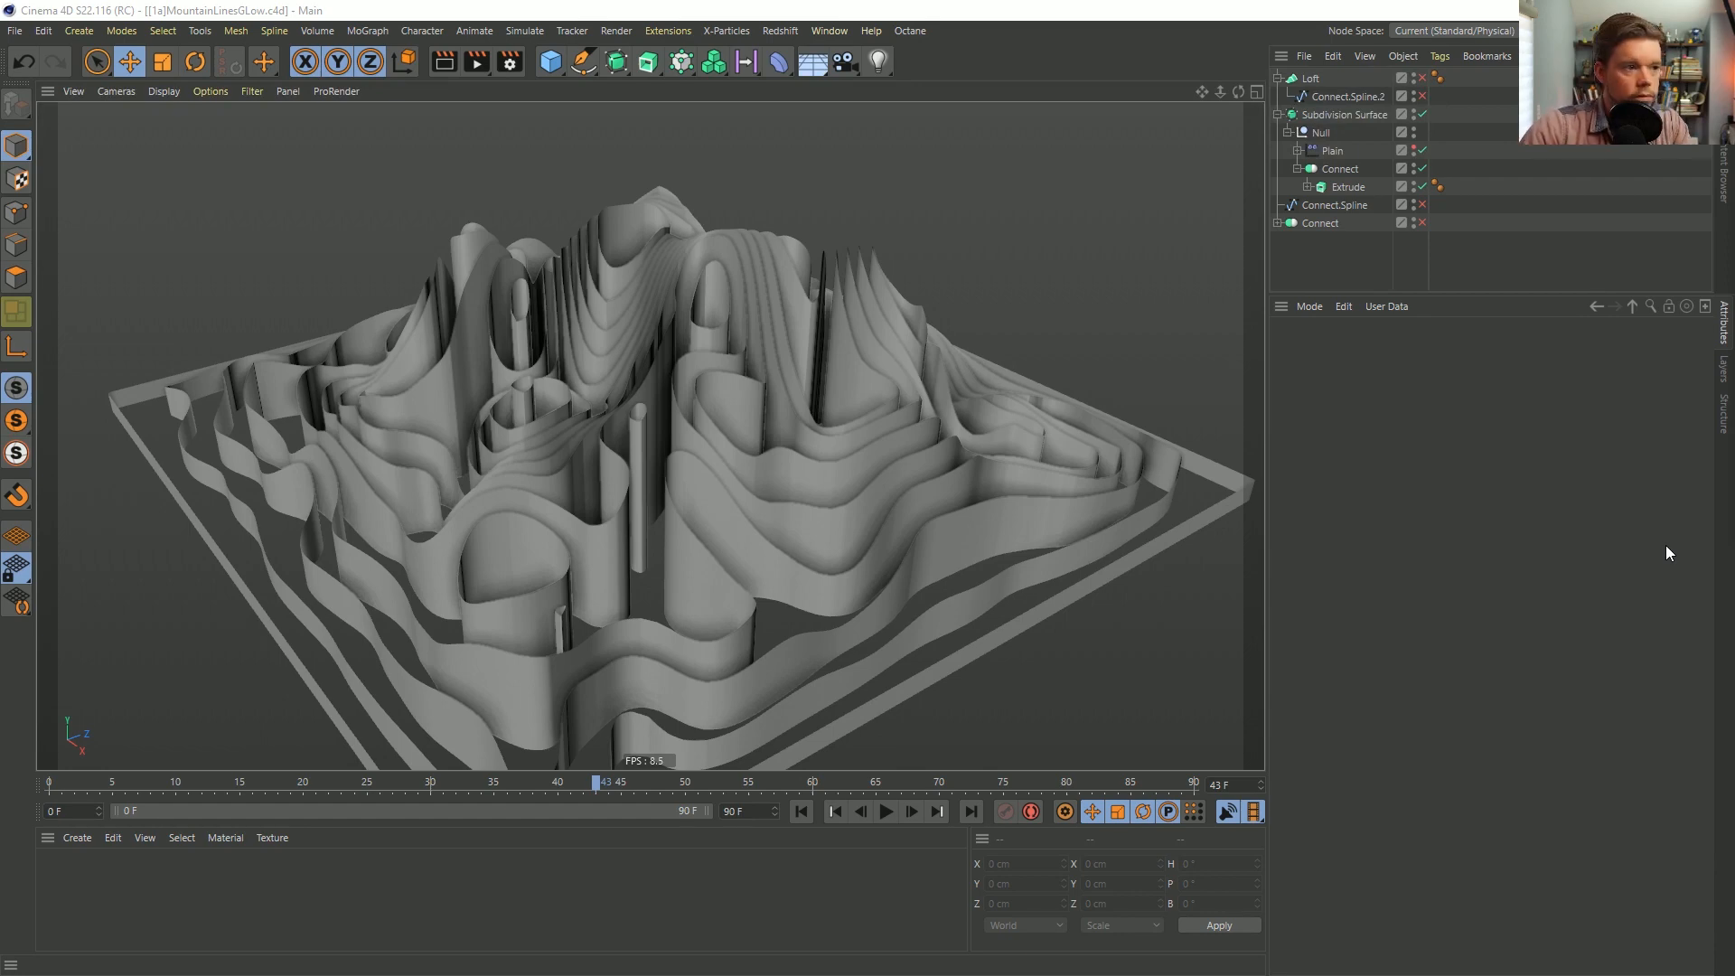
click(1023, 73)
Enable Connect.Spline.2, move it out of the Loft and delete the Loft.
alt+drag(716, 374, 665, 358)
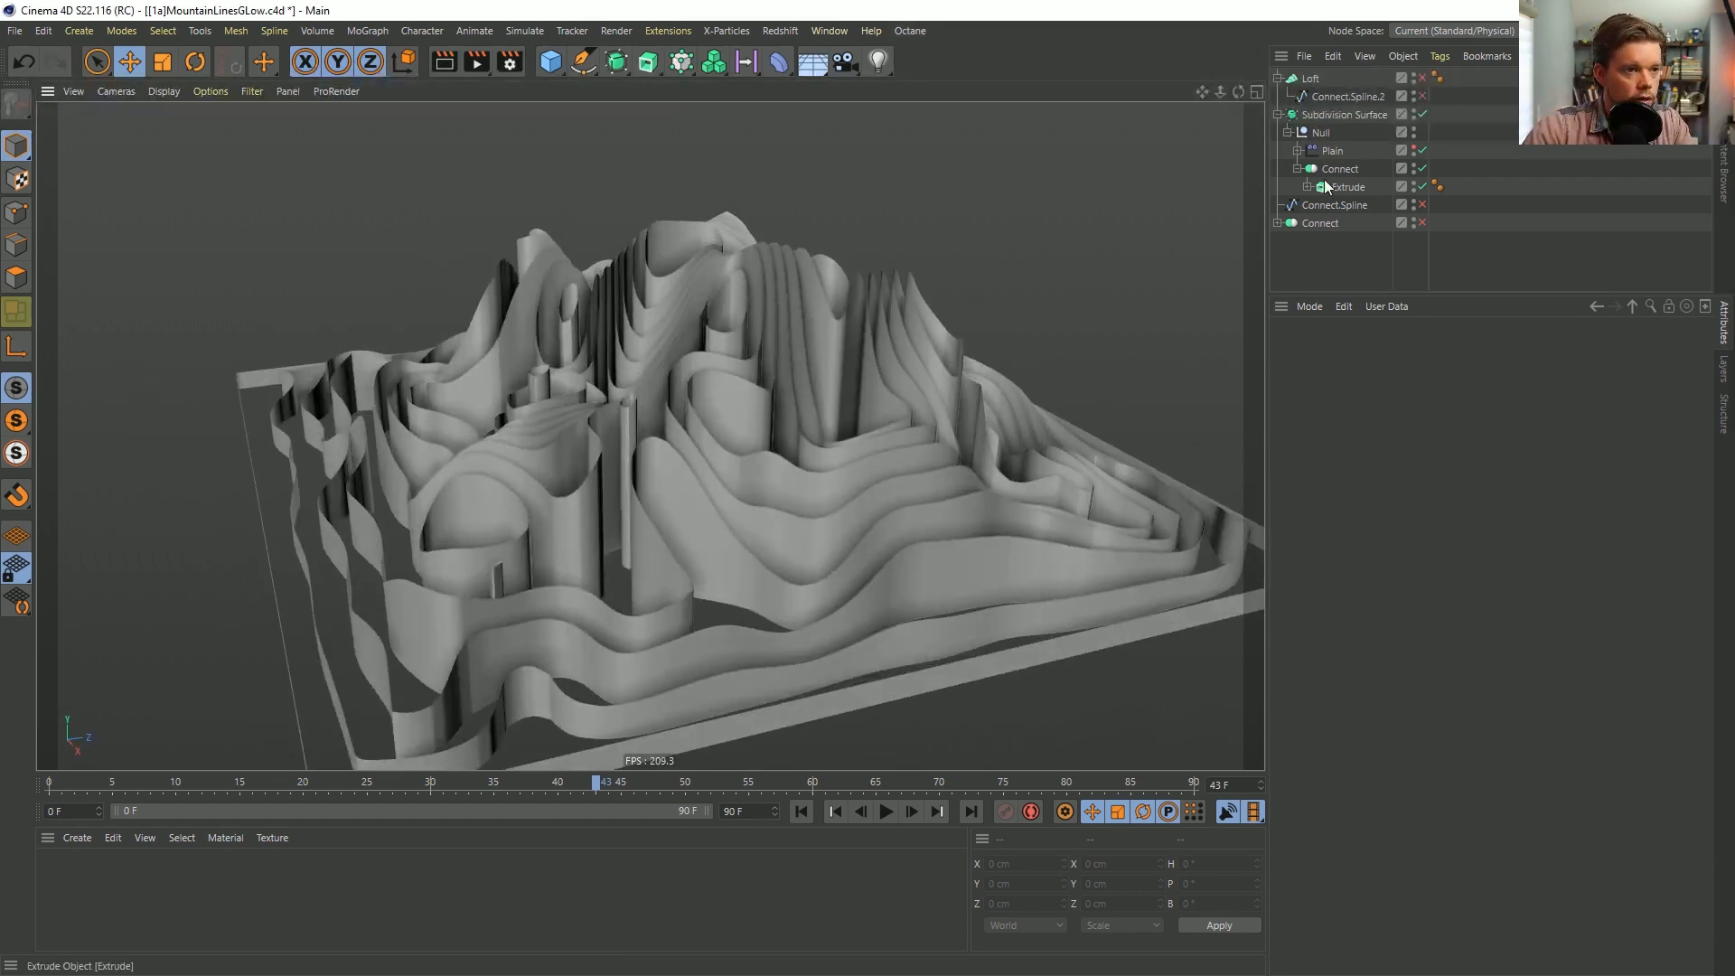
click(1346, 97)
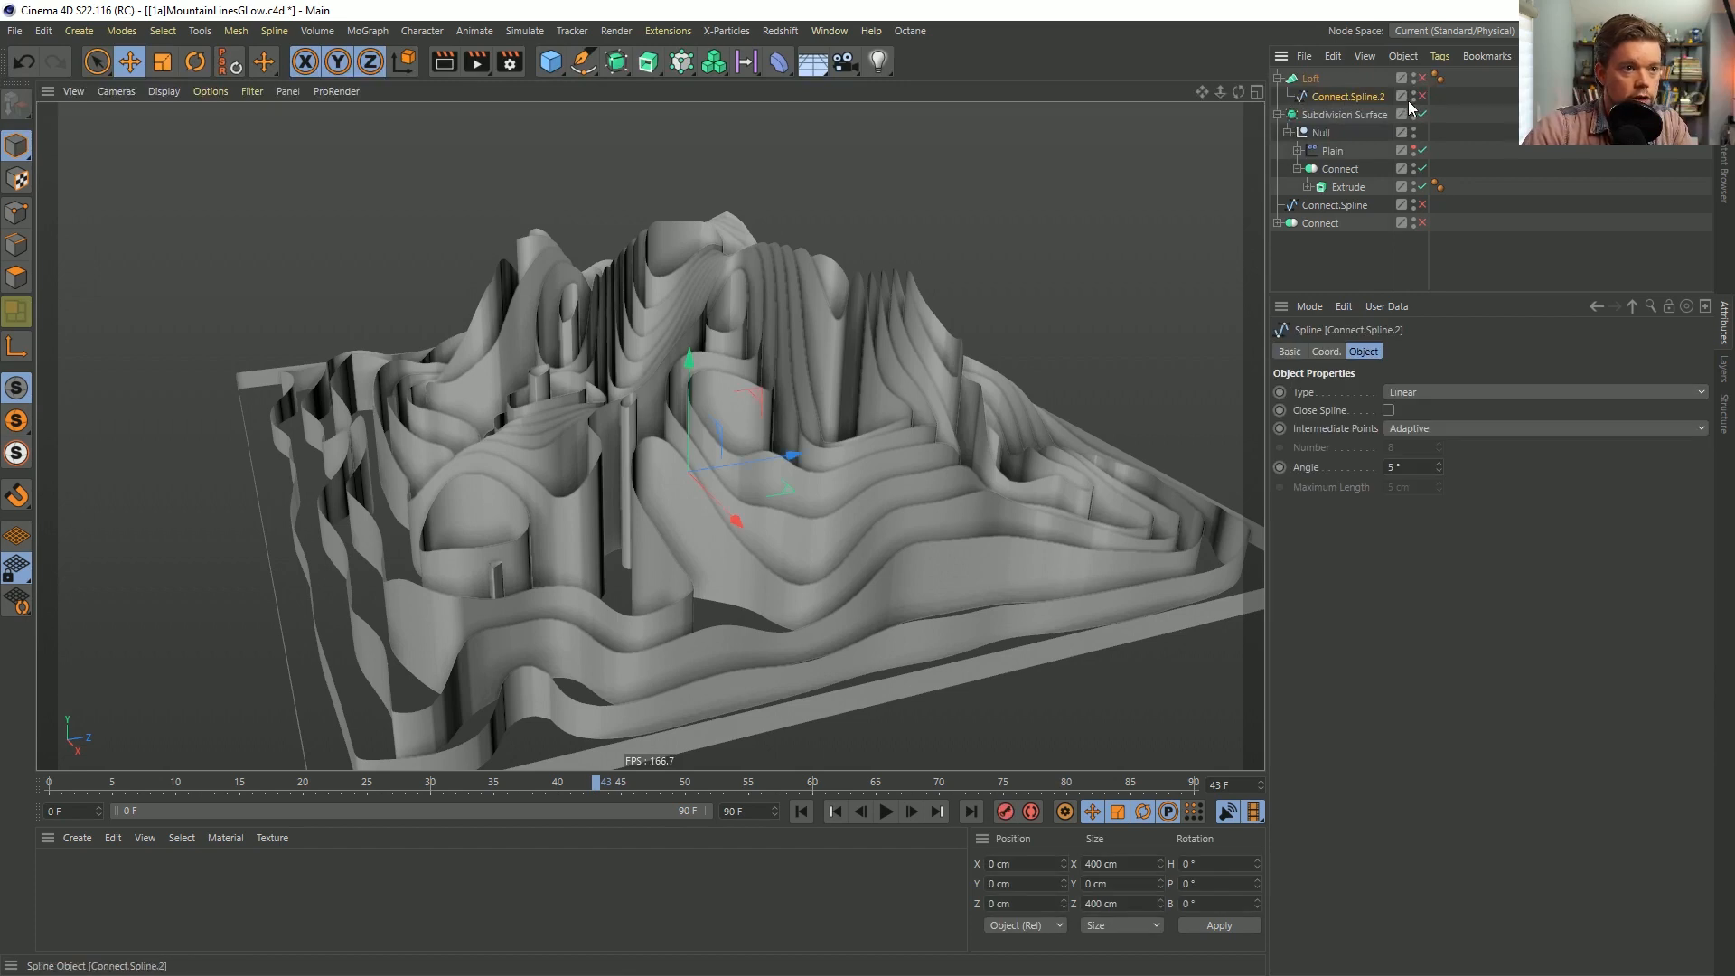
click(1421, 97)
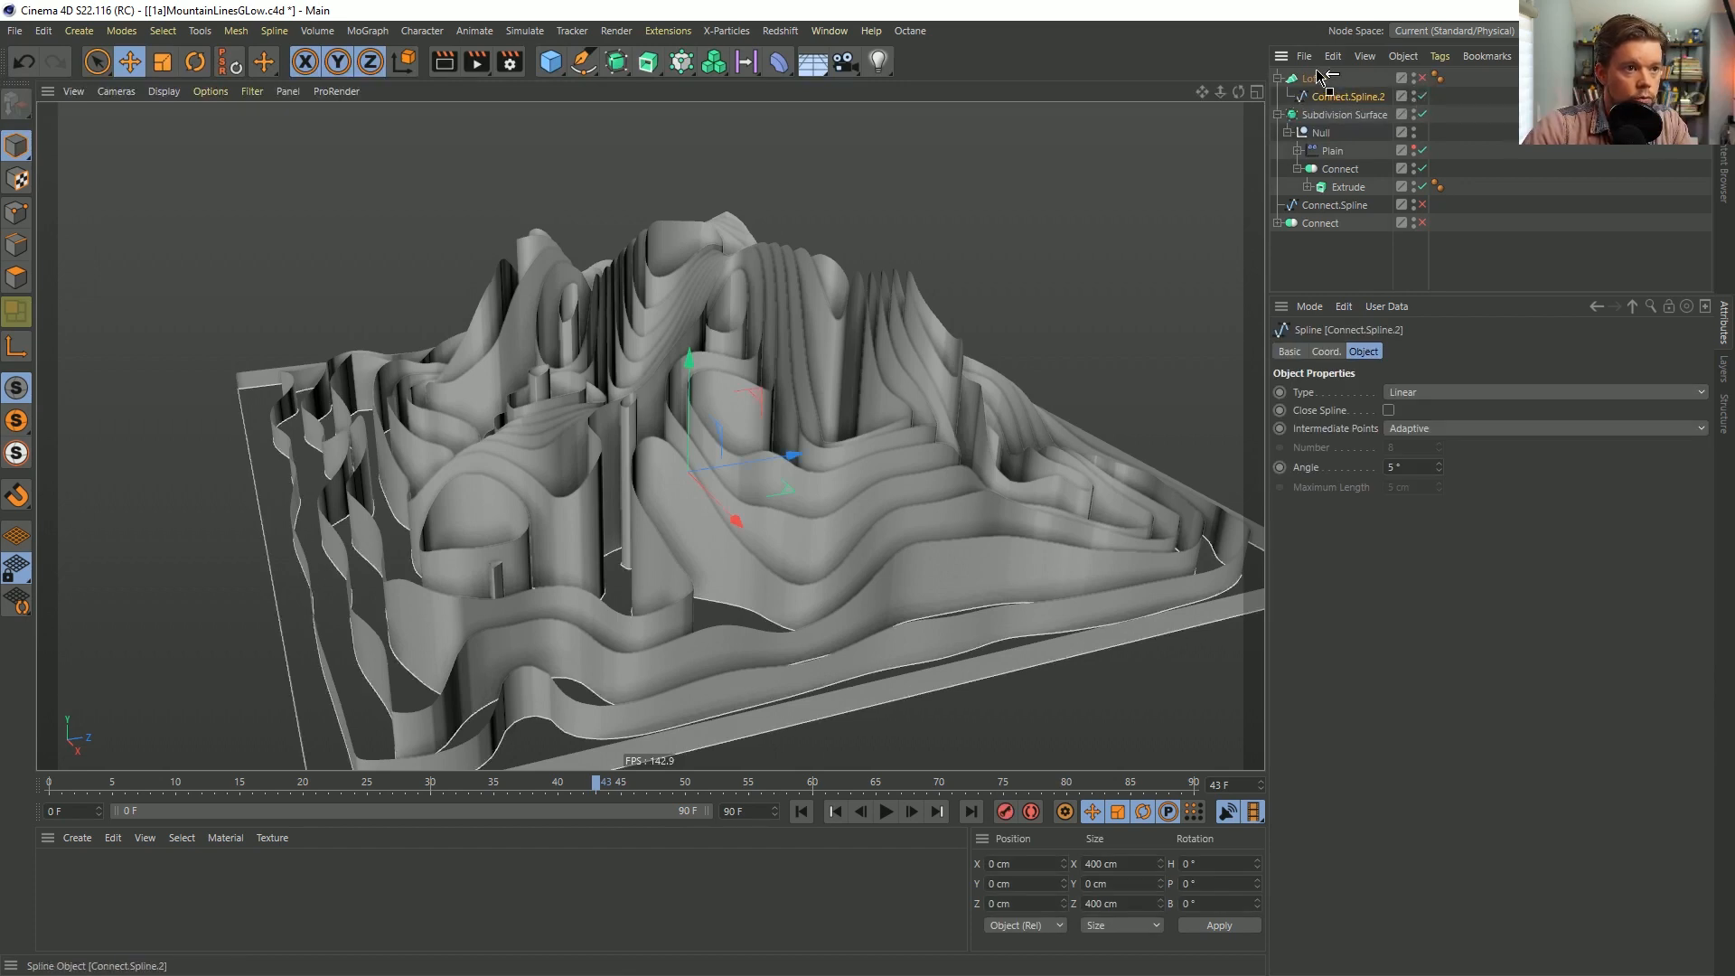
drag(1321, 76, 1321, 77)
click(1320, 97)
key(Delete)
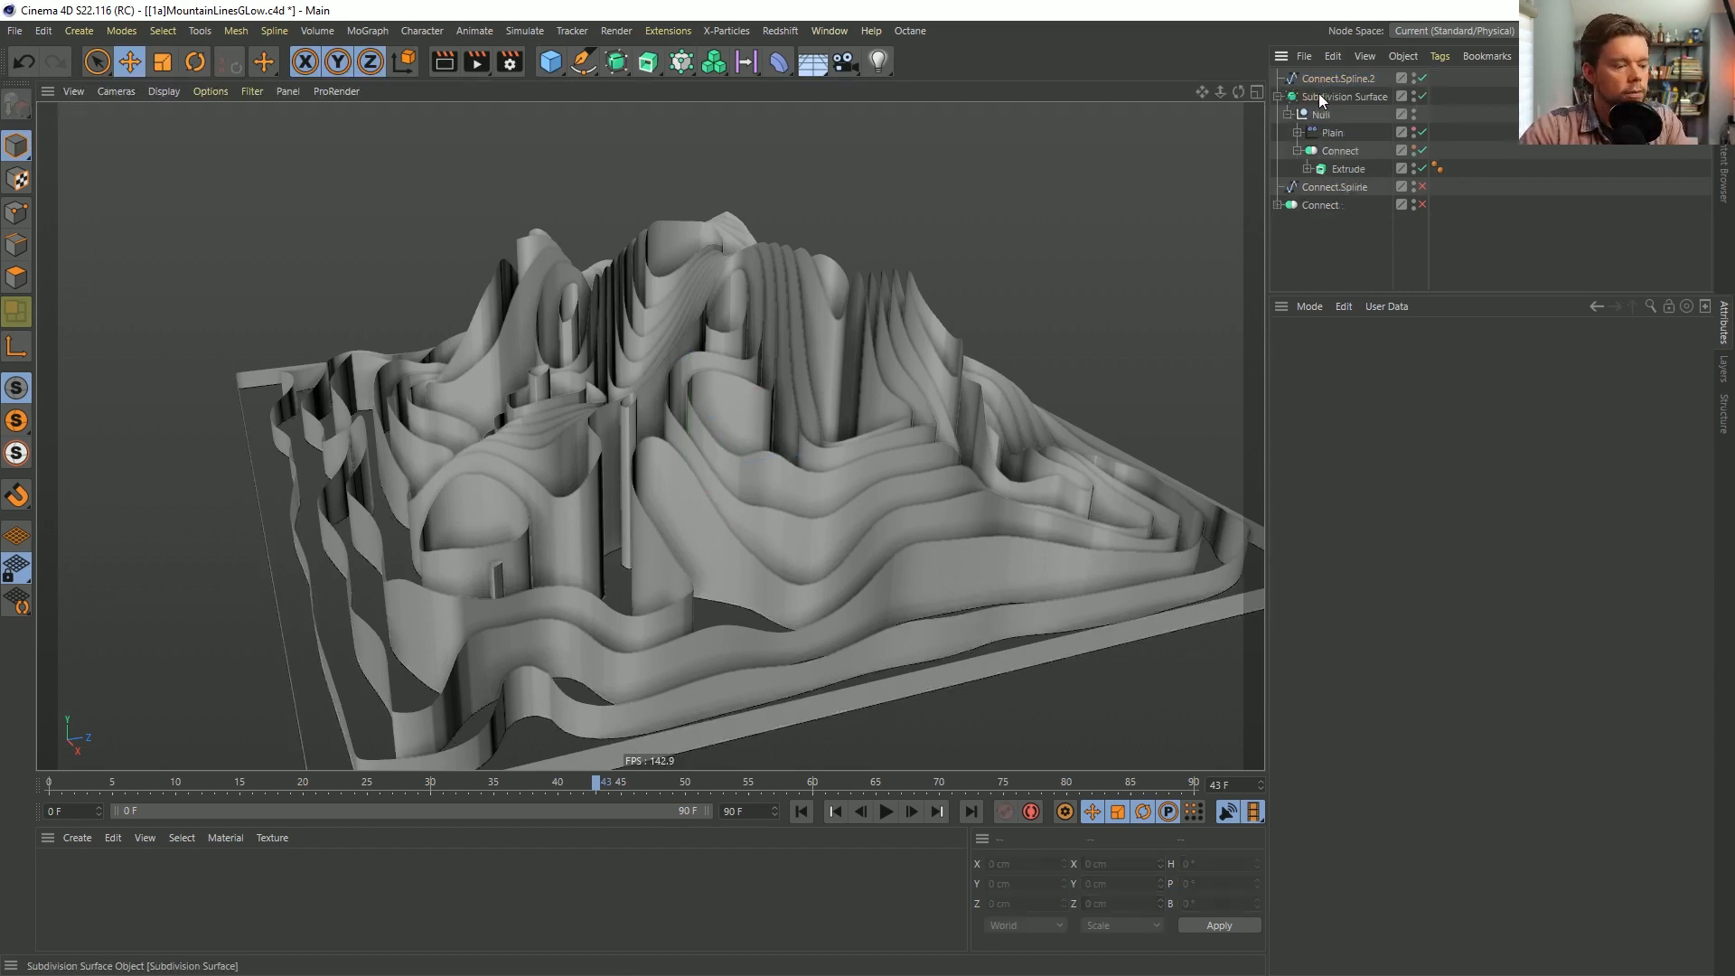
Switch to the browser, play the Instagram reference video to study its folded lines, and return to Cinema 4D.
key(alt+Tab)
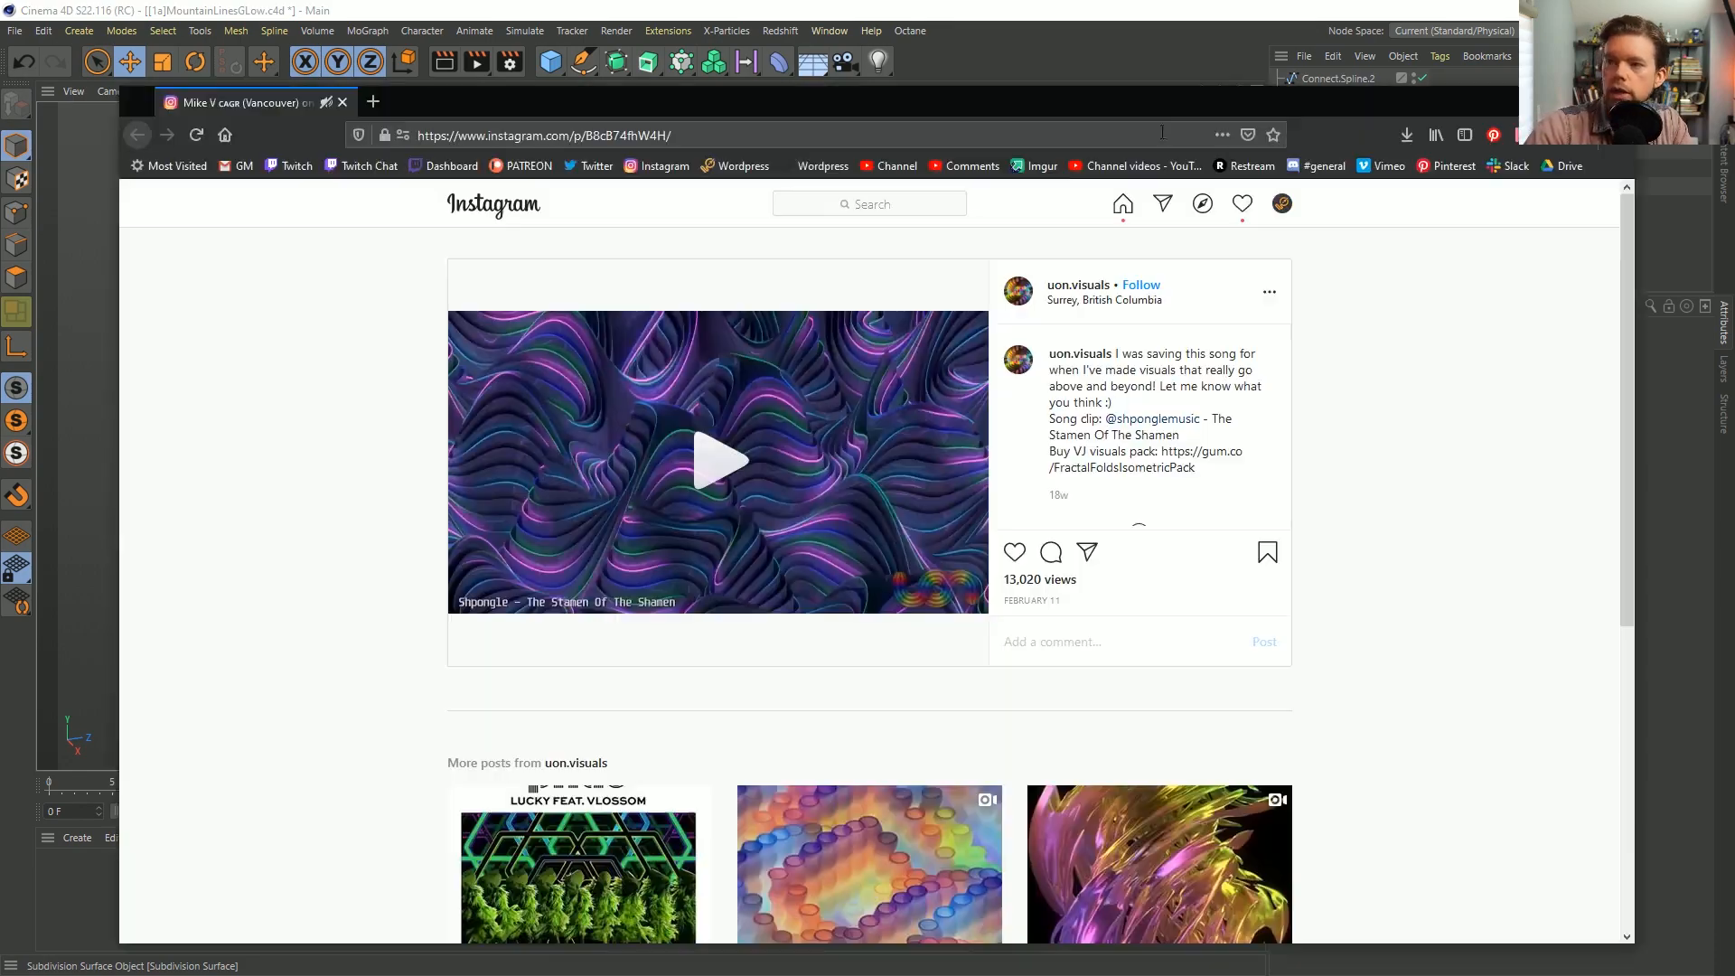
click(713, 467)
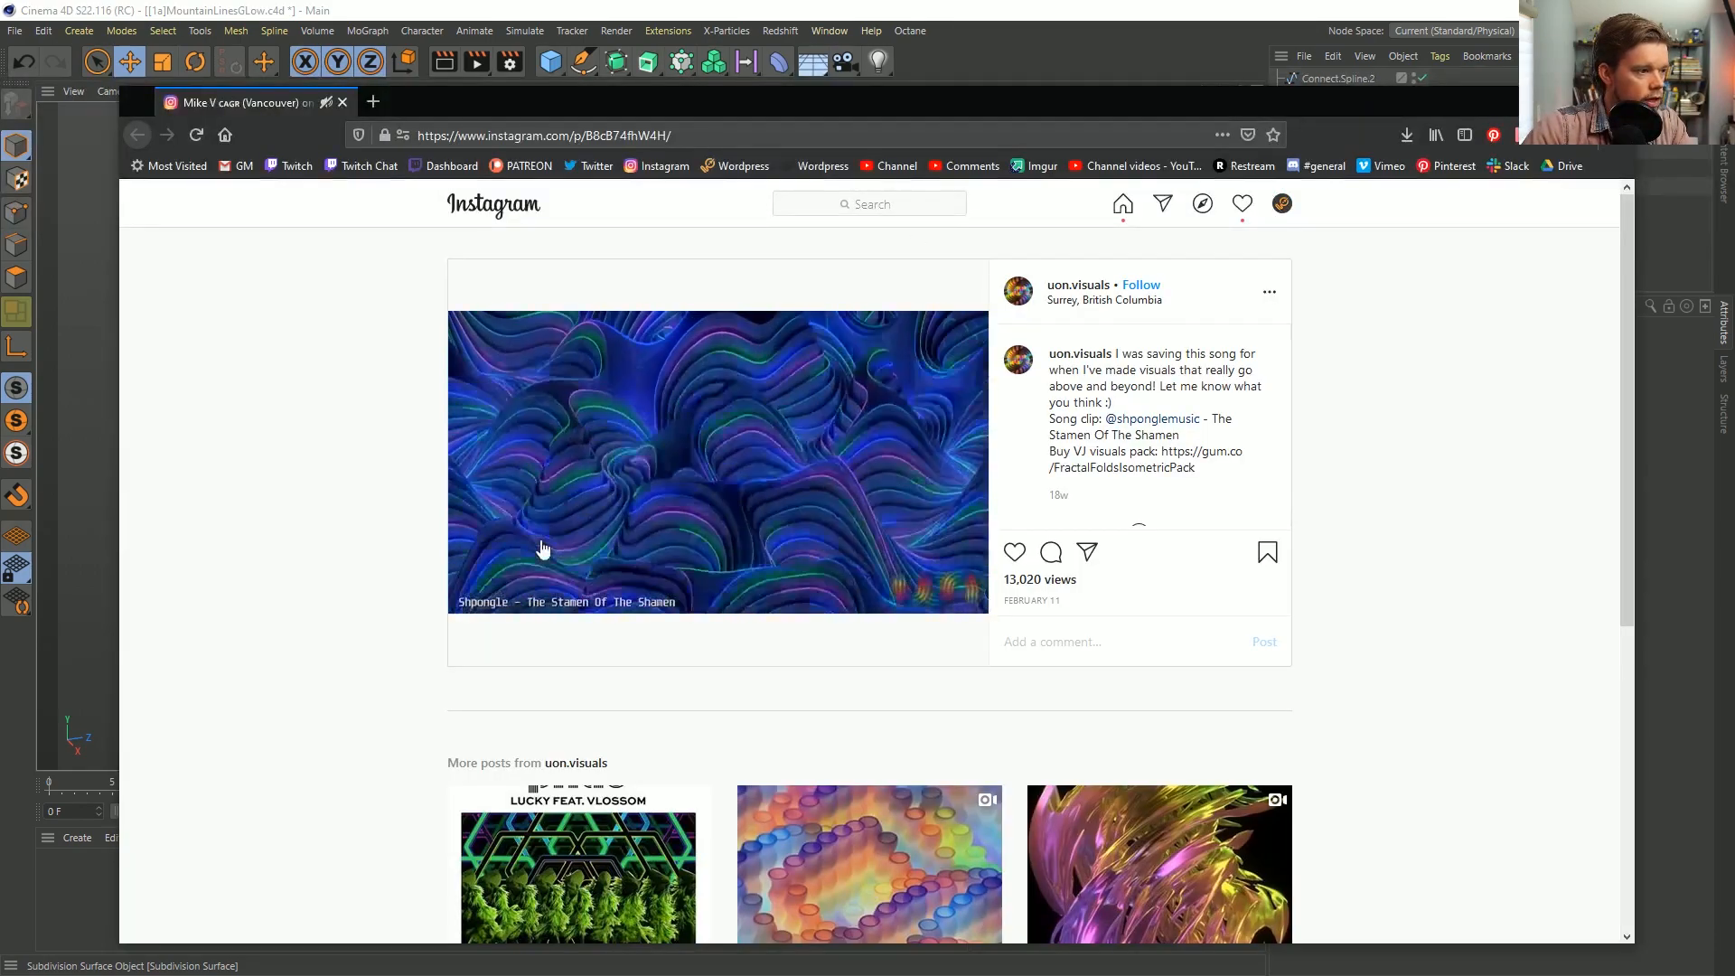
click(699, 488)
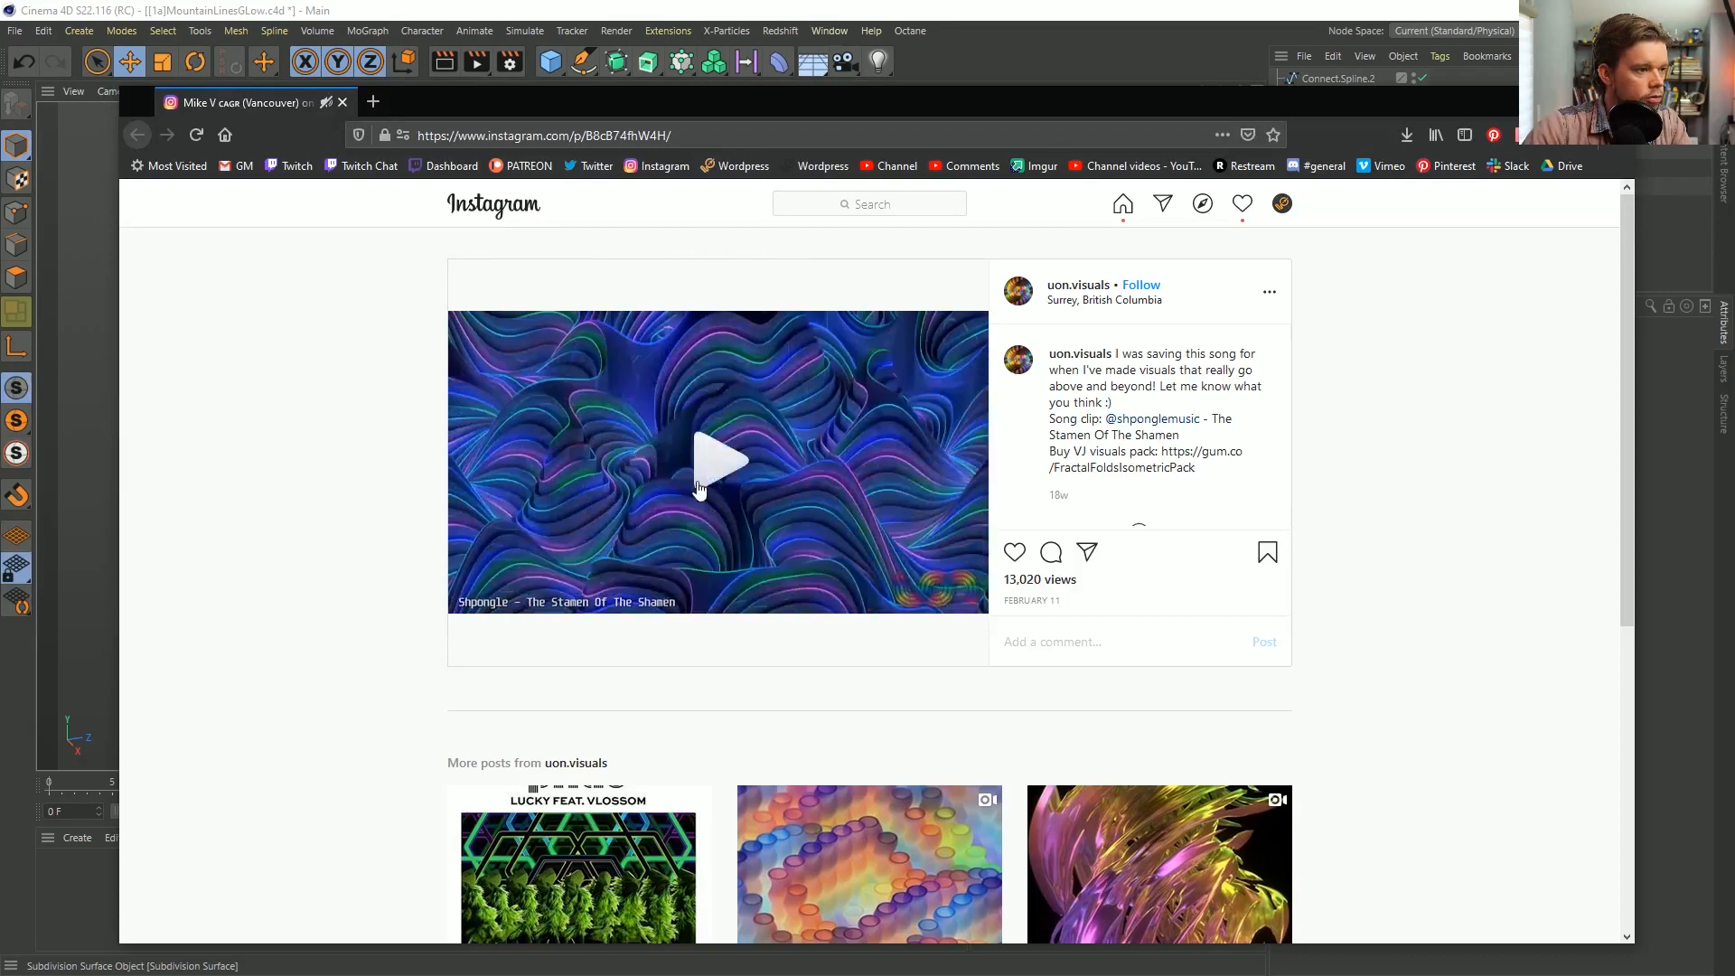
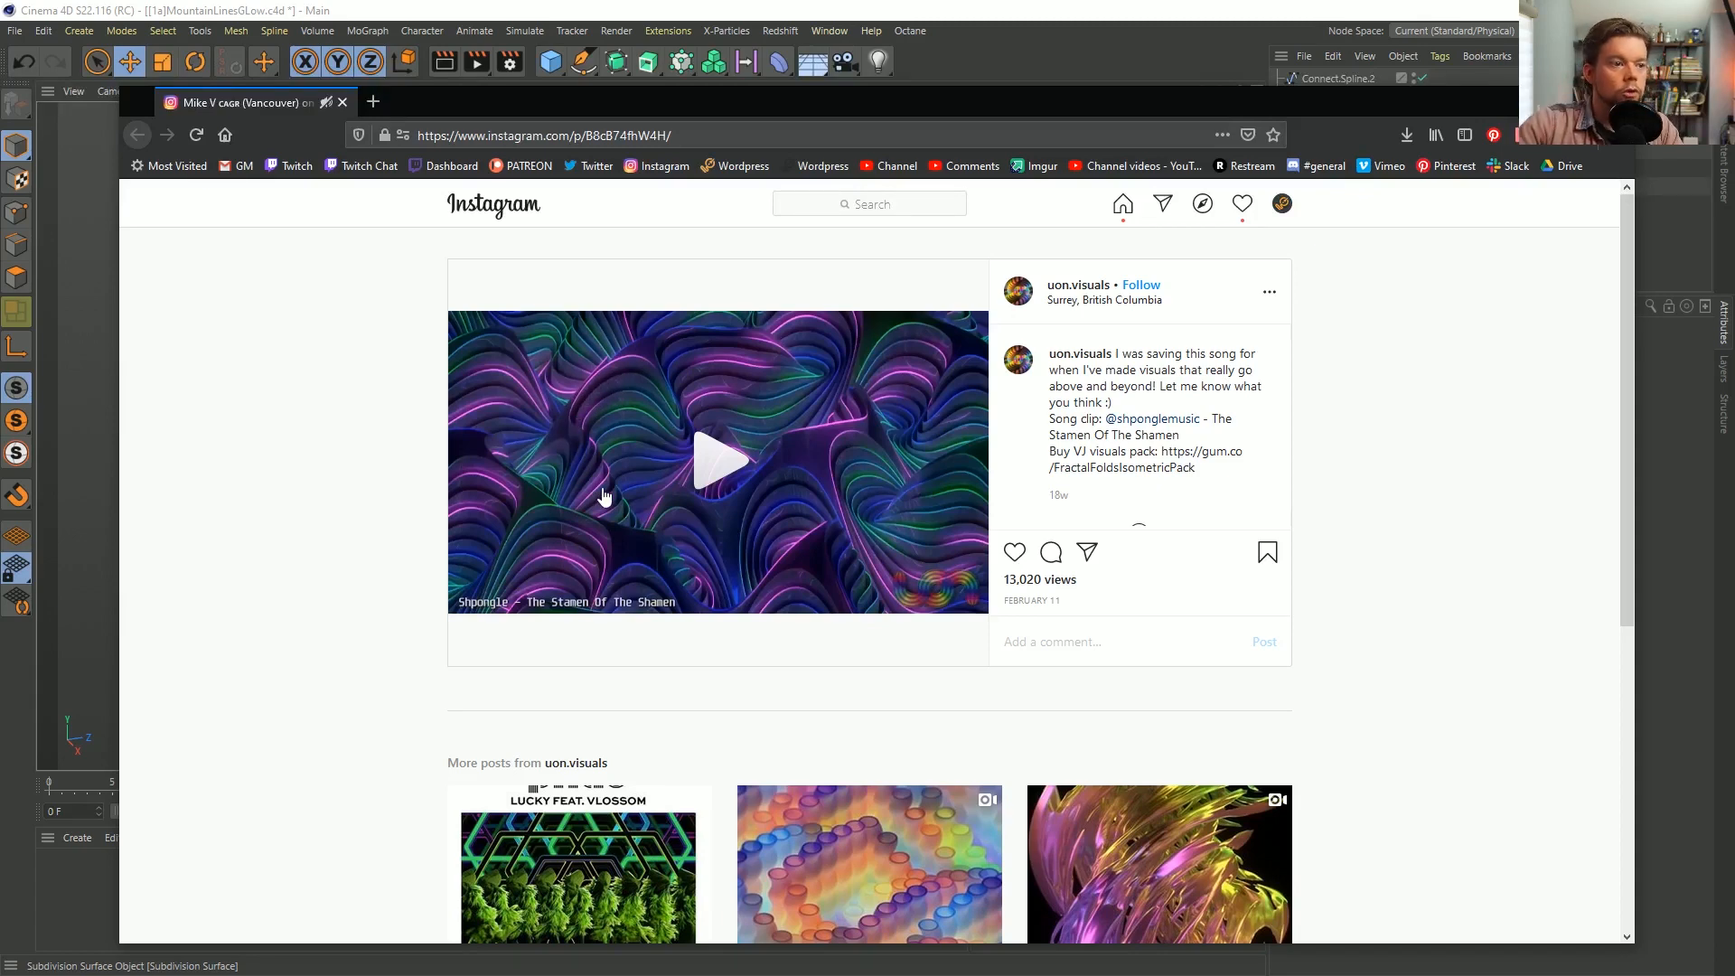
click(984, 11)
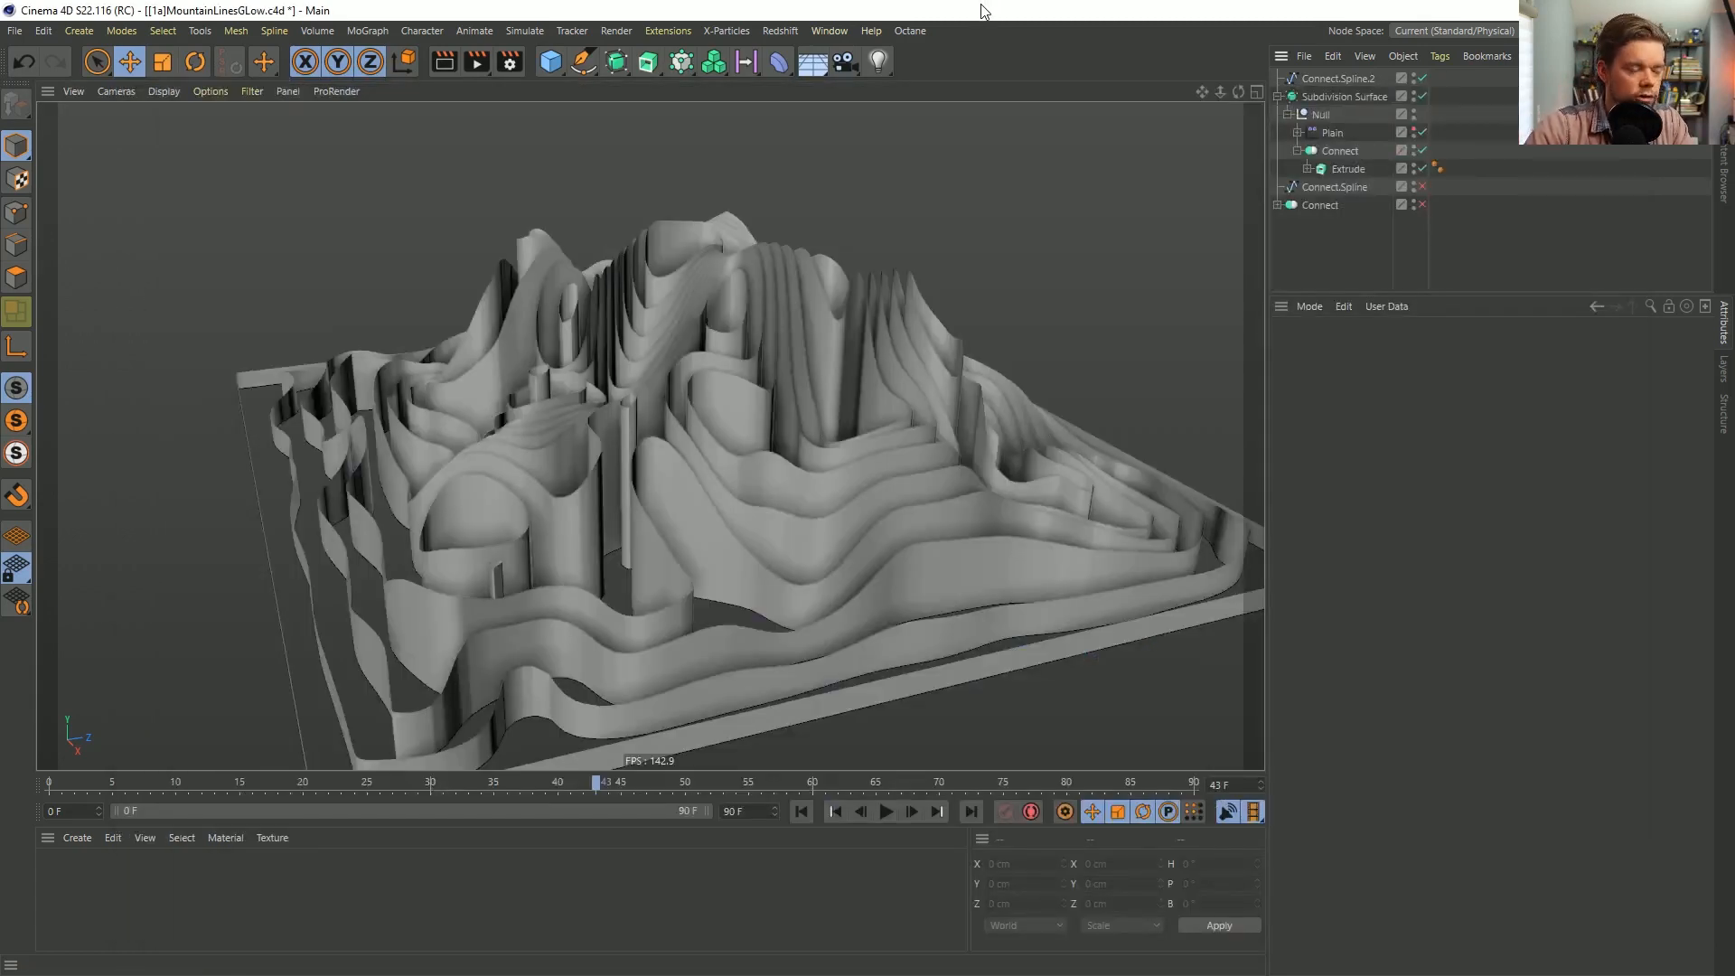
Copy the Plain effector with its fields from the Subdivision Surface's Null and place the copy under Connect.Spline.2.
alt+drag(745, 268, 957, 280)
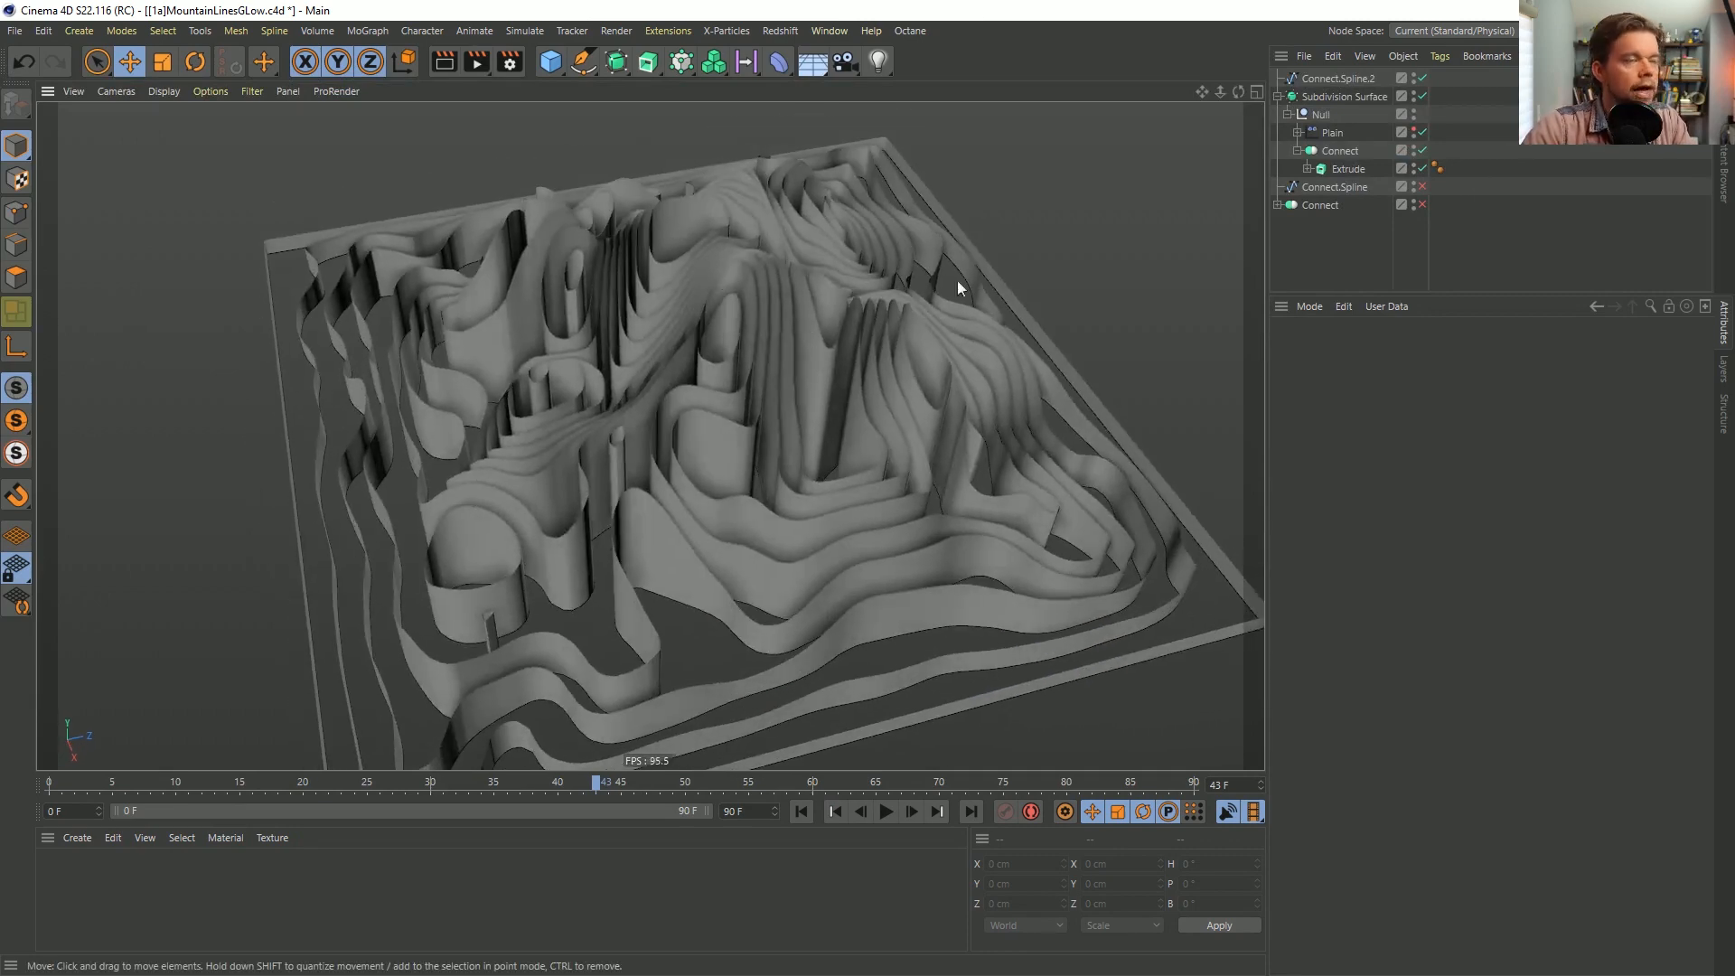
click(1347, 80)
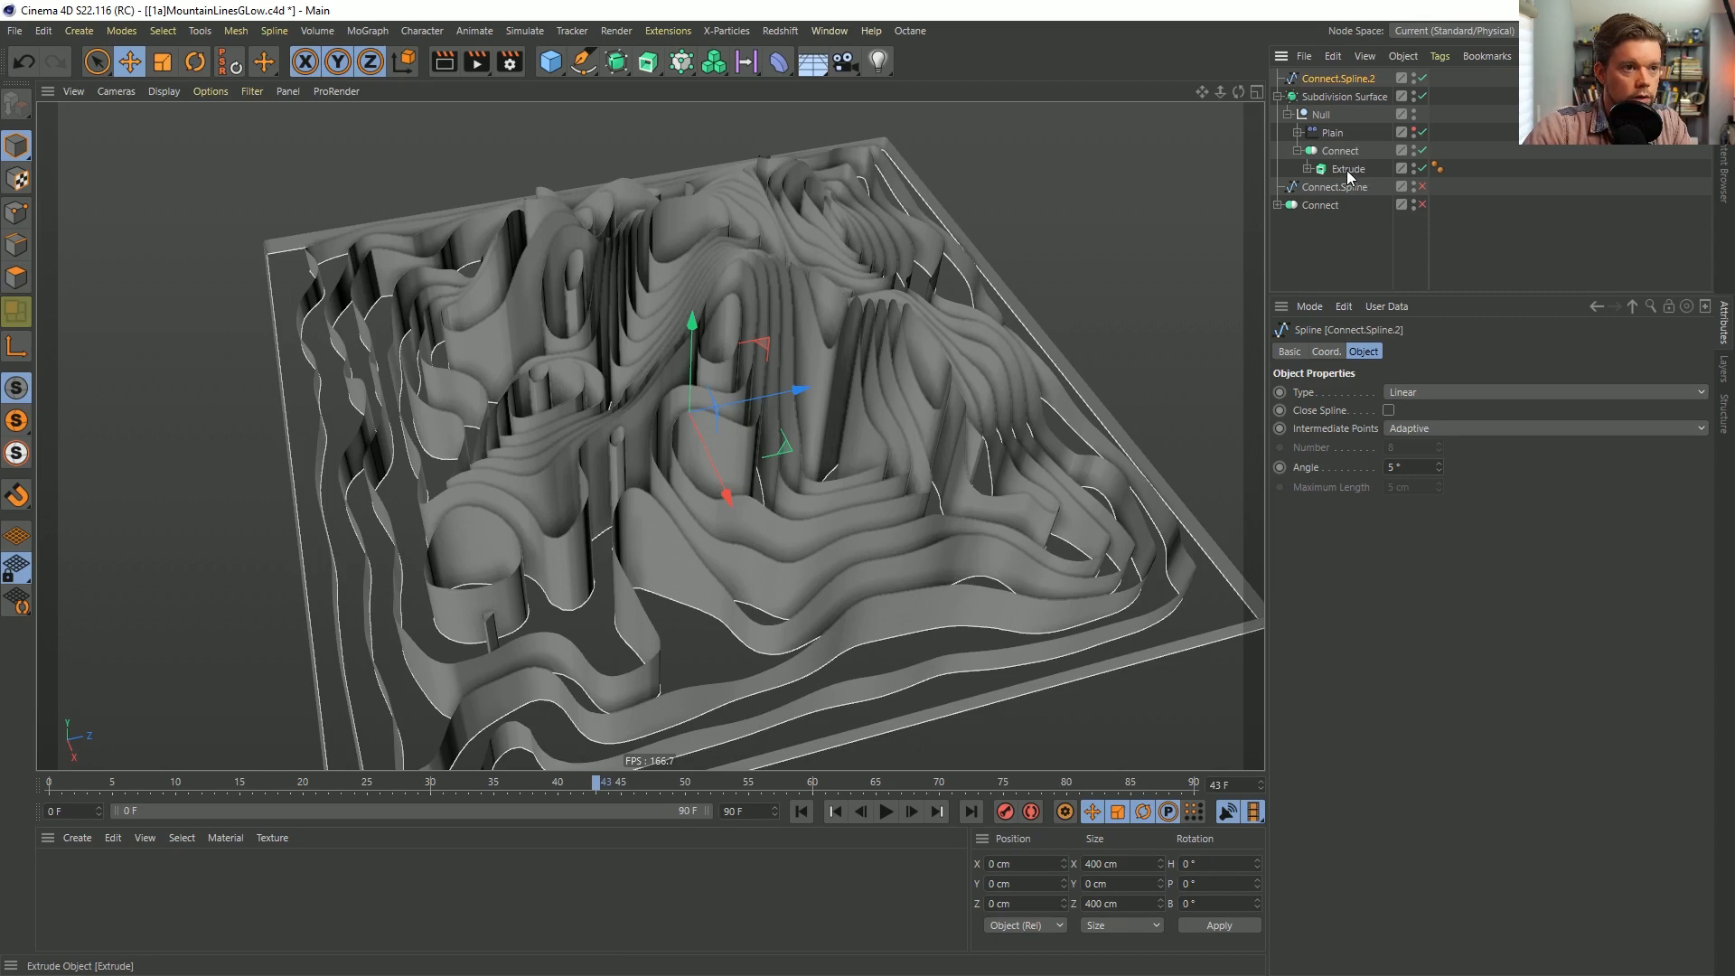
click(1326, 132)
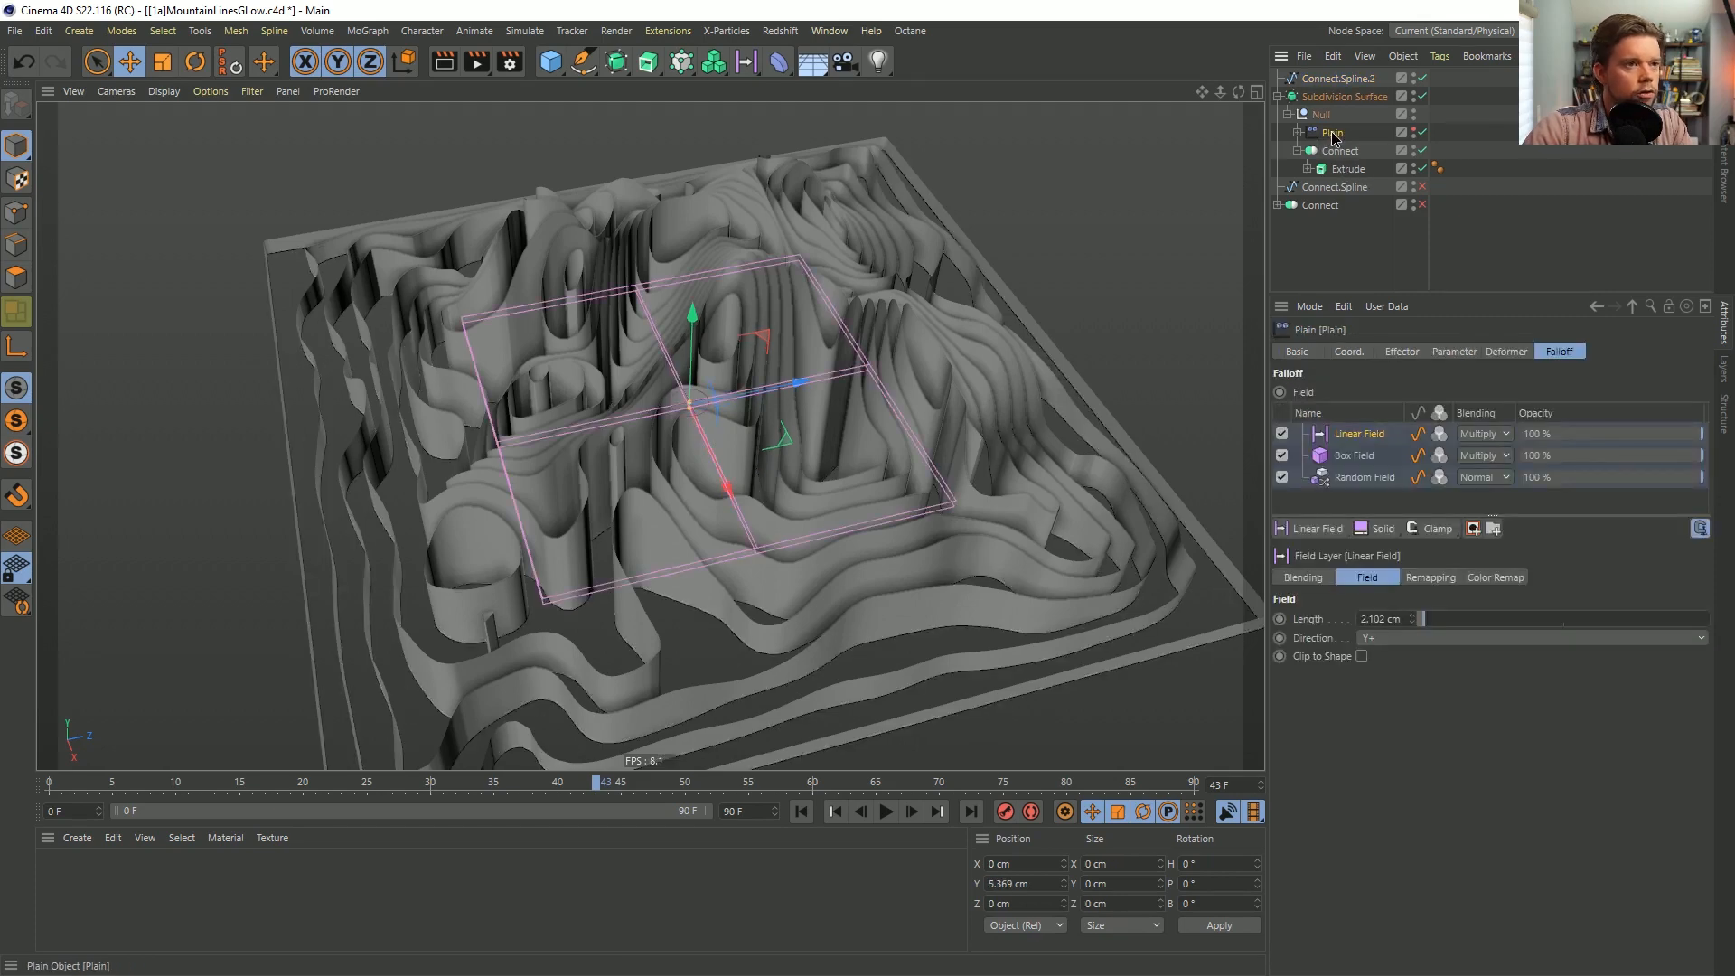
drag(1332, 136, 1339, 83)
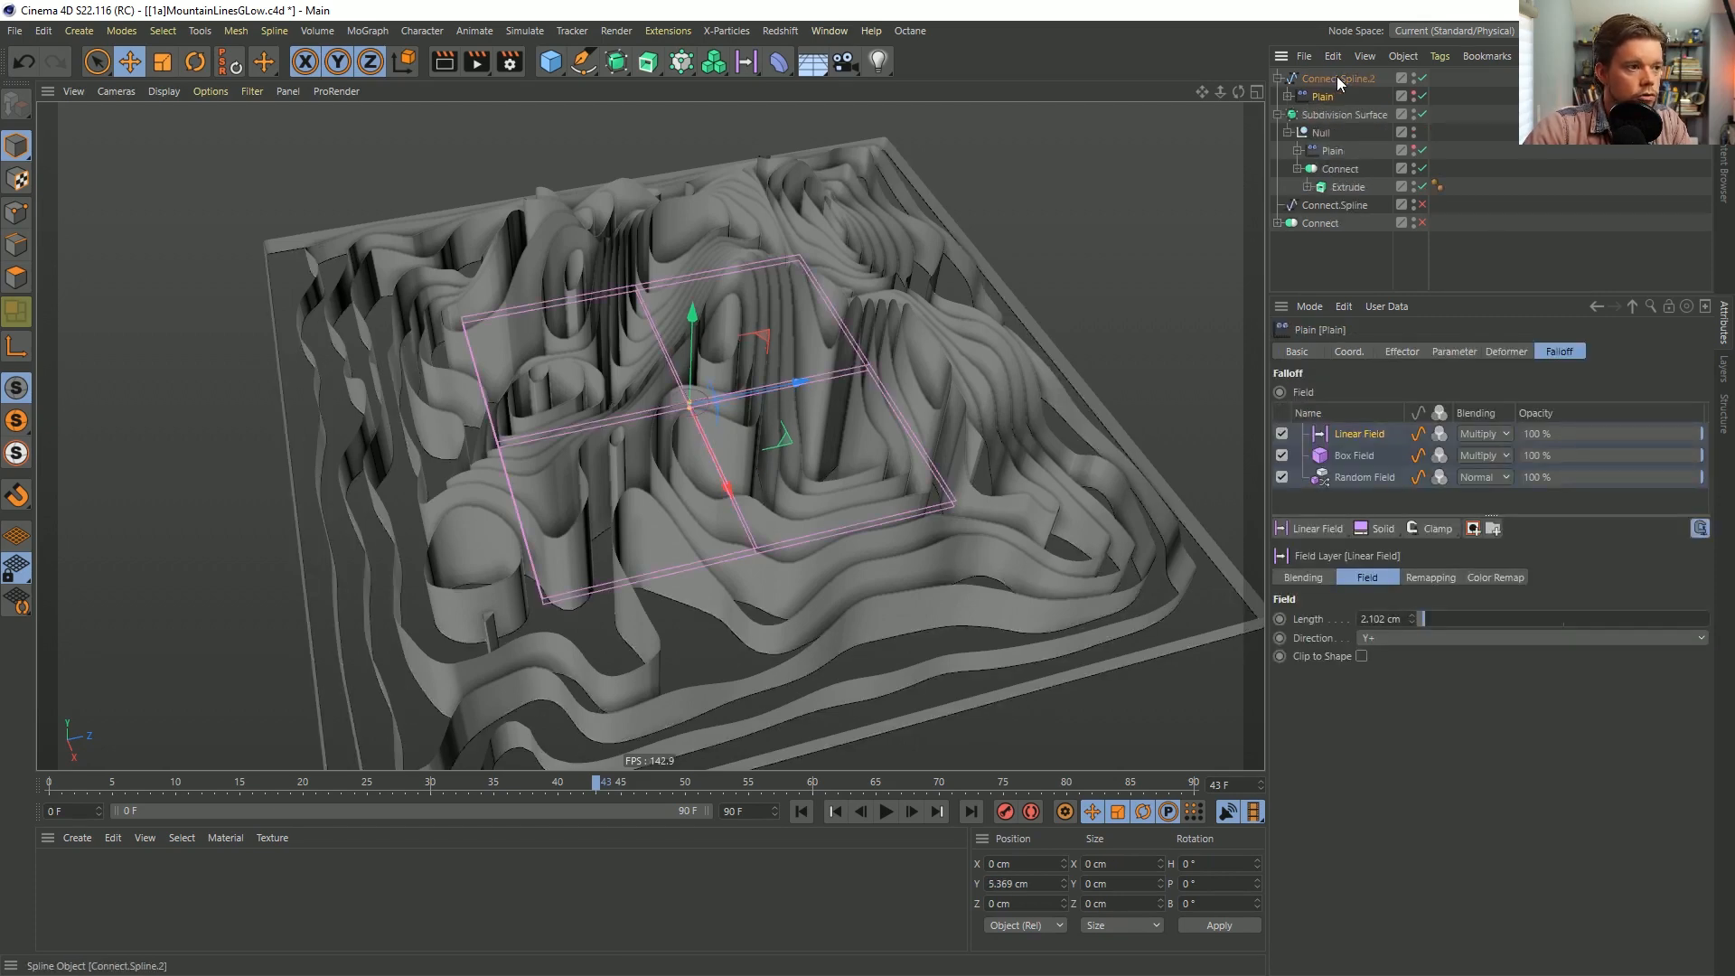
click(1338, 81)
Delete the Linear Field from the Plain effector copied under Connect.Spline.2.
alt+drag(713, 475, 1222, 229)
click(1289, 96)
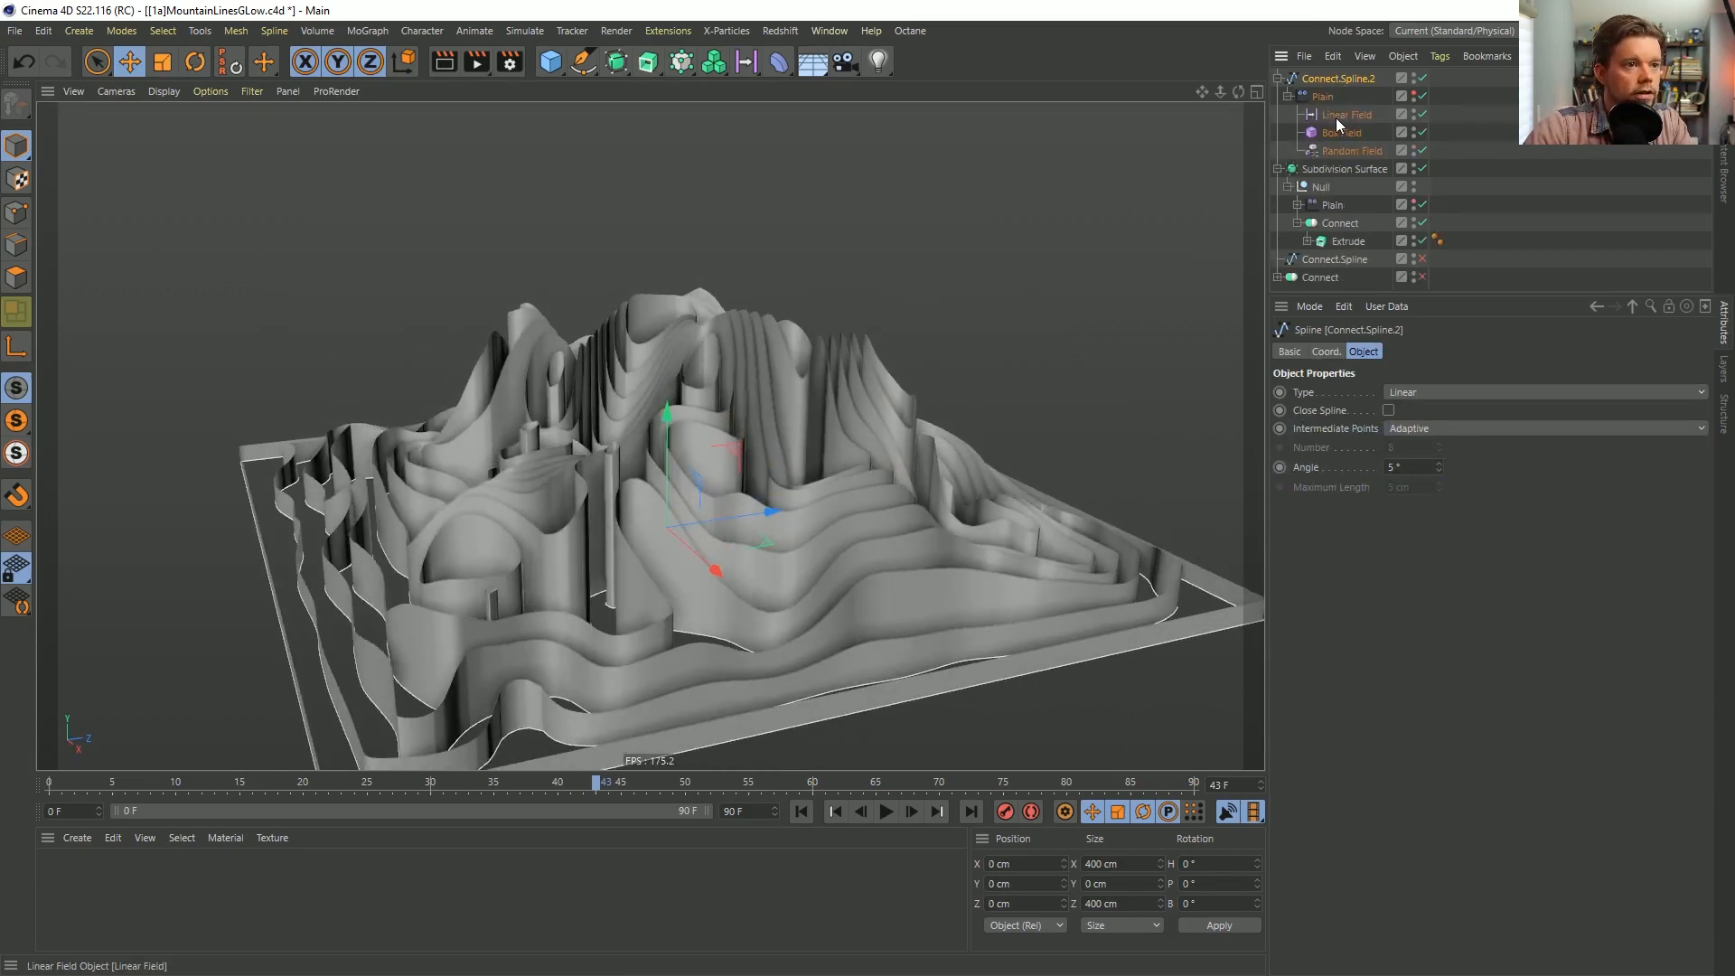
click(1336, 117)
key(Delete)
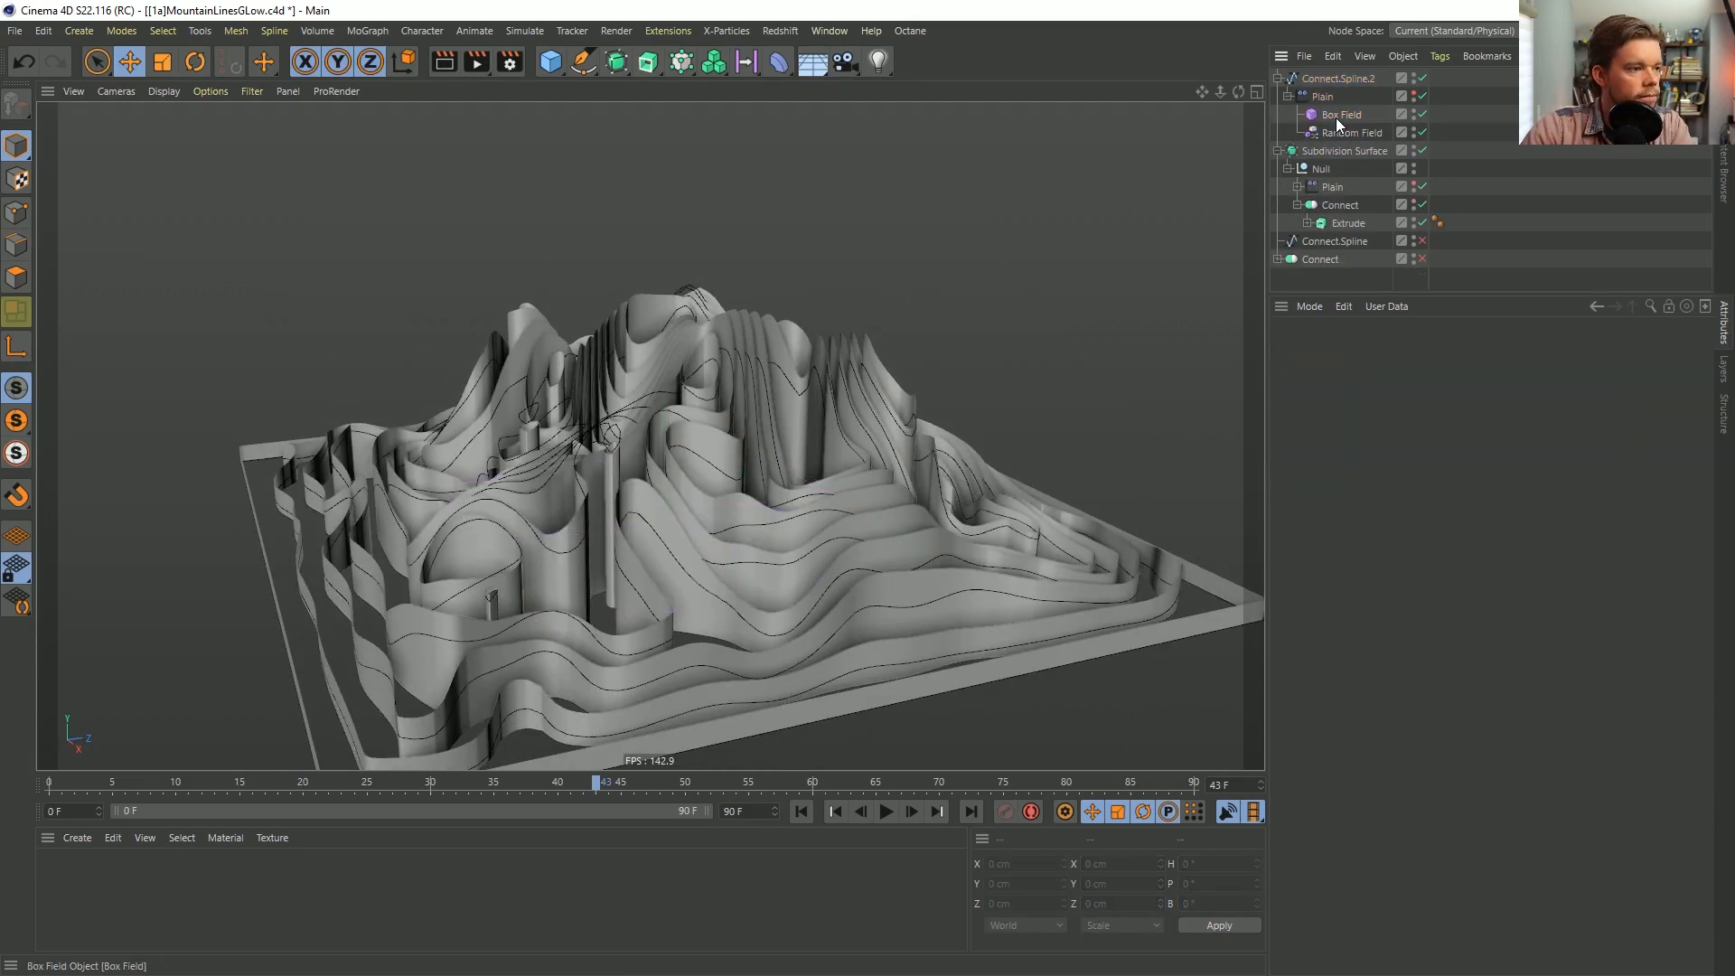
alt+drag(723, 565, 687, 528)
Group Connect.Spline.2 into a Null and place its Plain effector beside the spline inside that Null.
click(1324, 98)
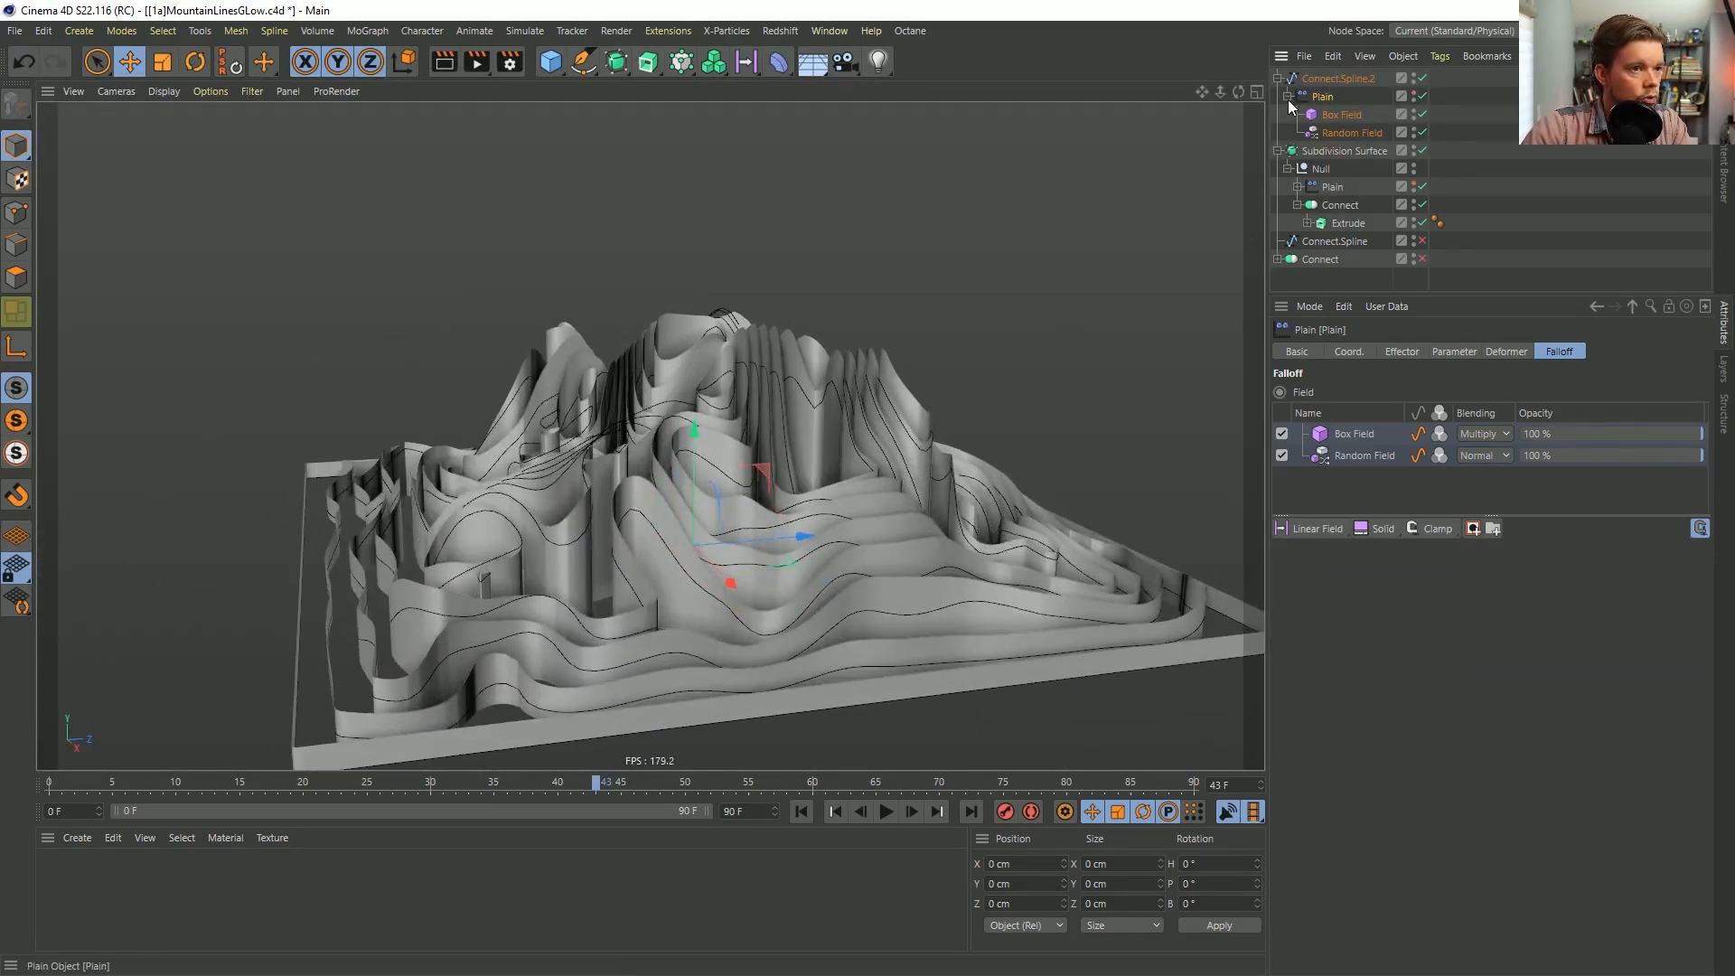
key(alt+g)
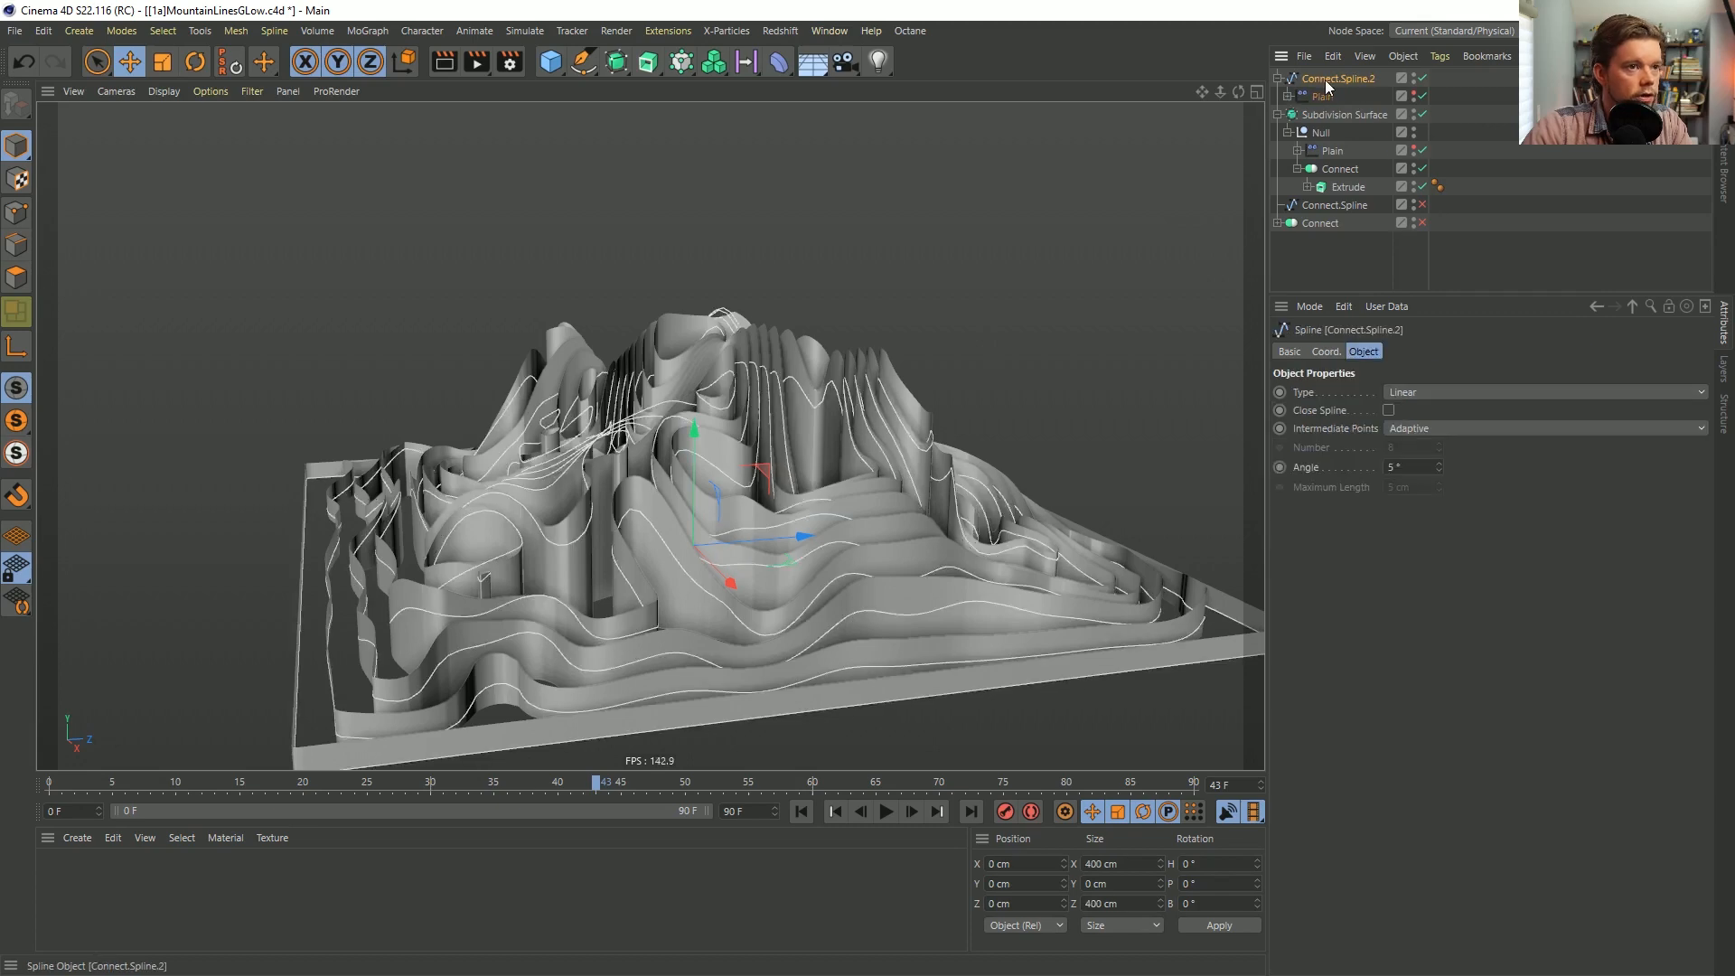
click(1277, 78)
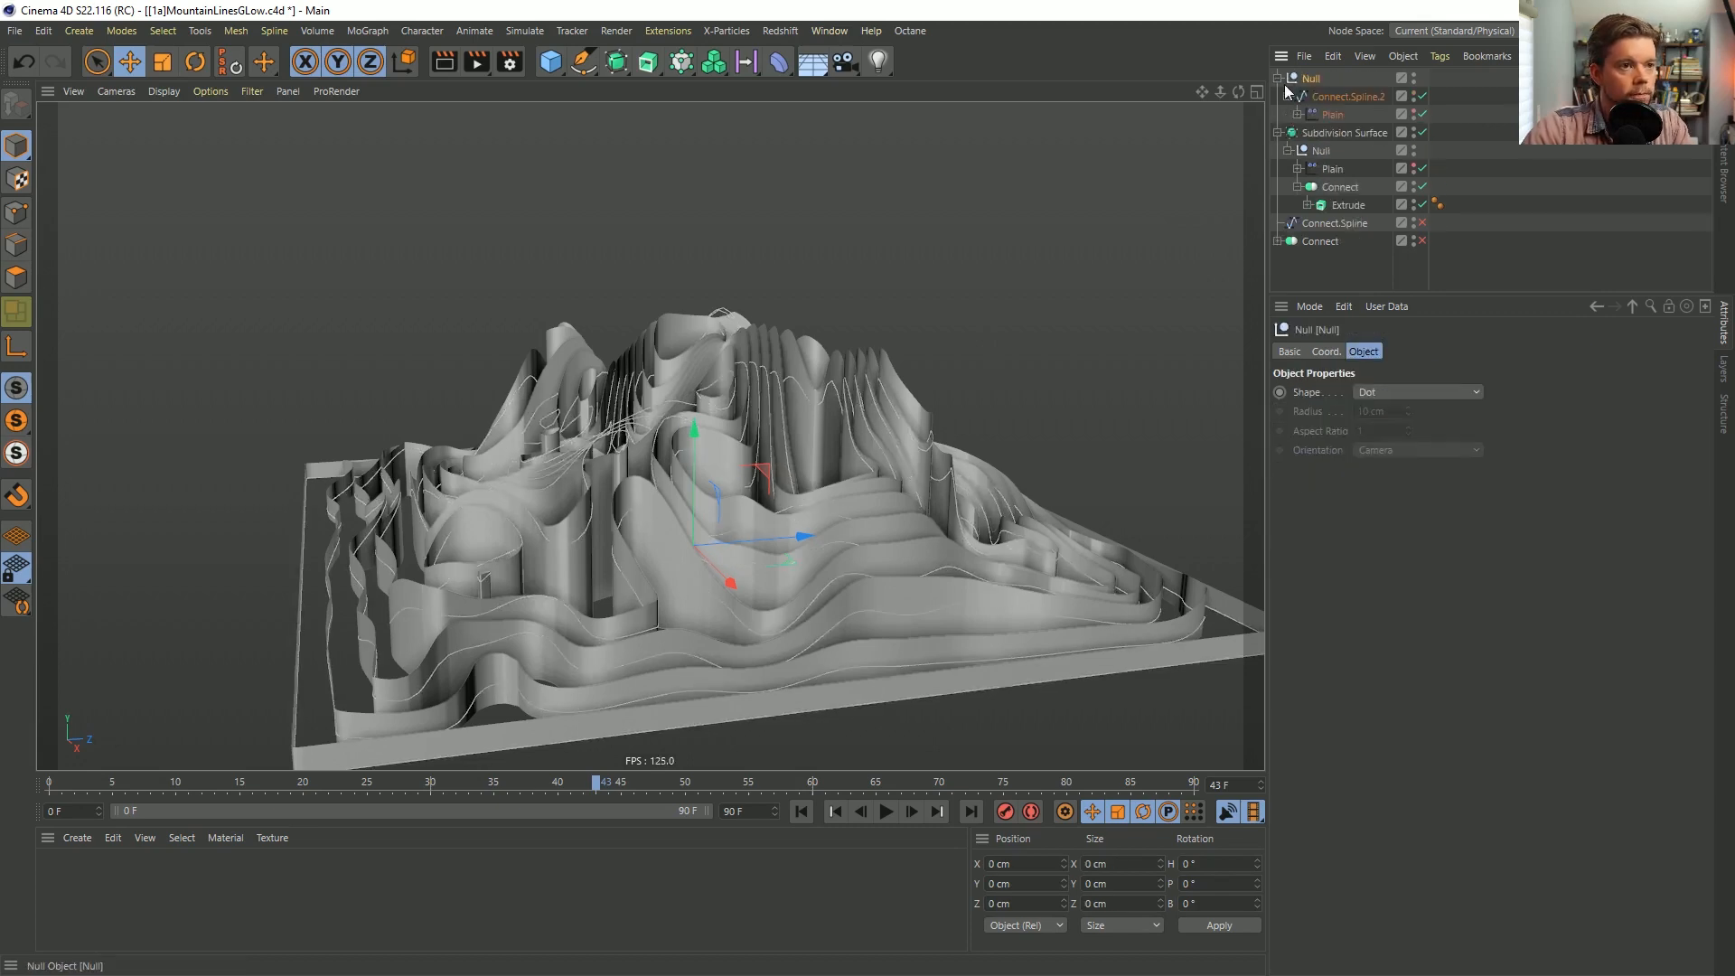
click(1339, 115)
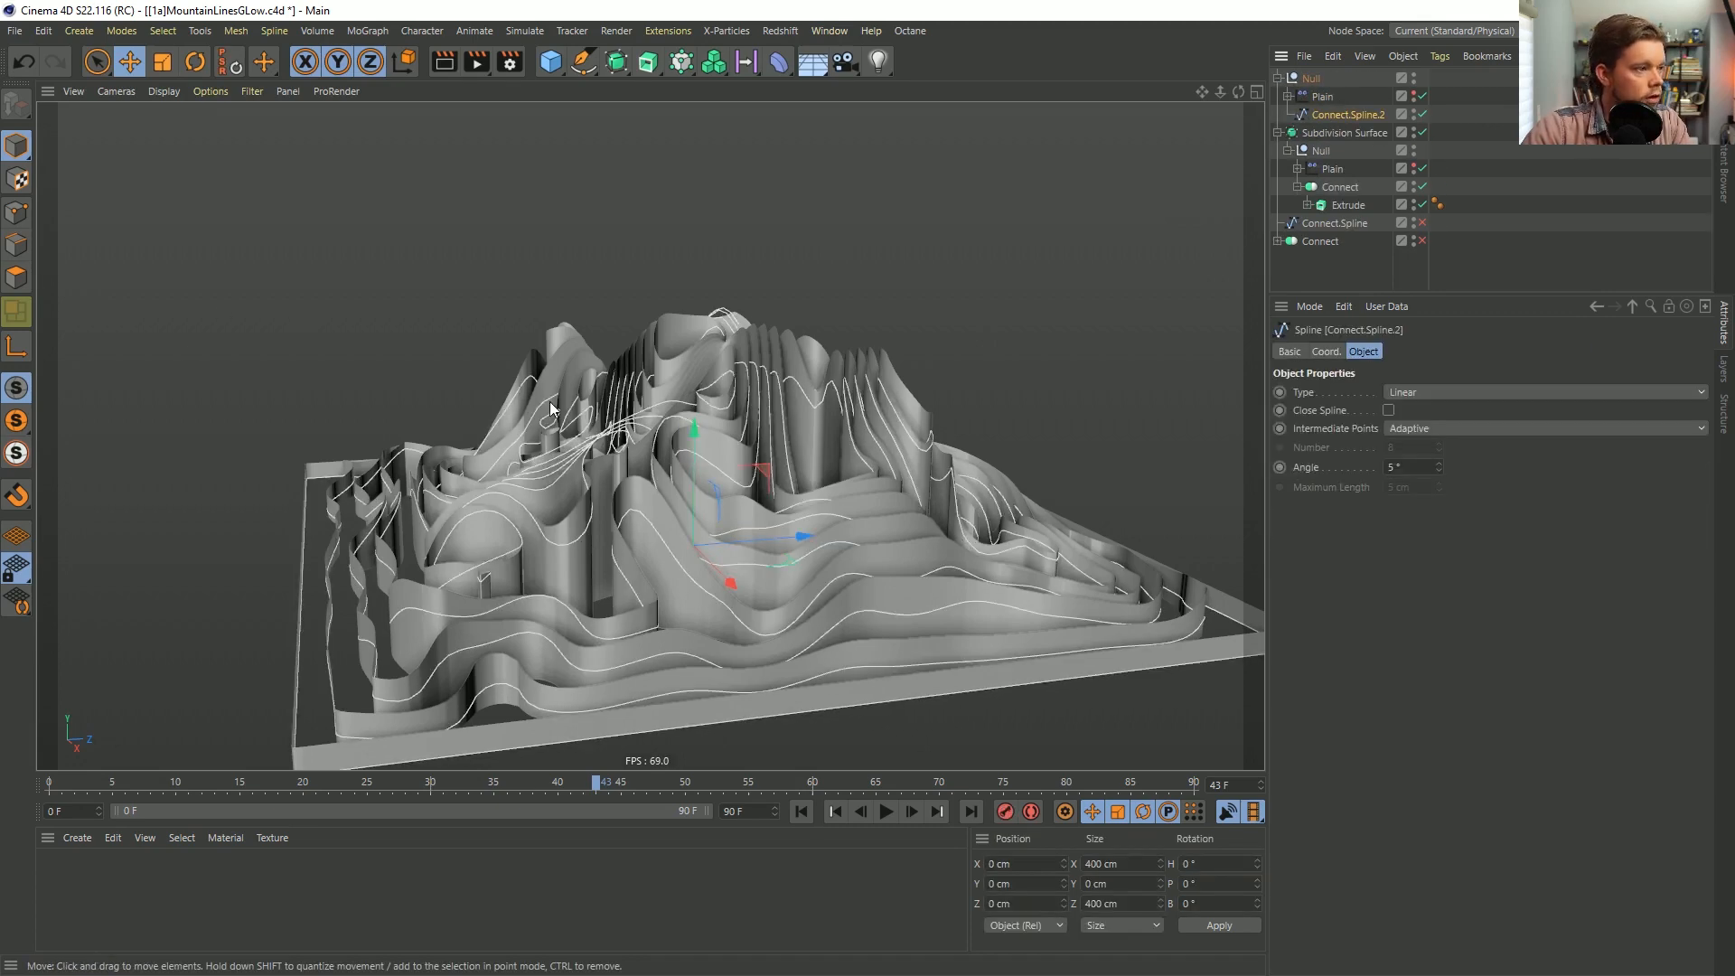
Raise Connect.Spline.2 to a Y position of 10 cm and nest the Plain effector back under it.
drag(698, 440, 692, 414)
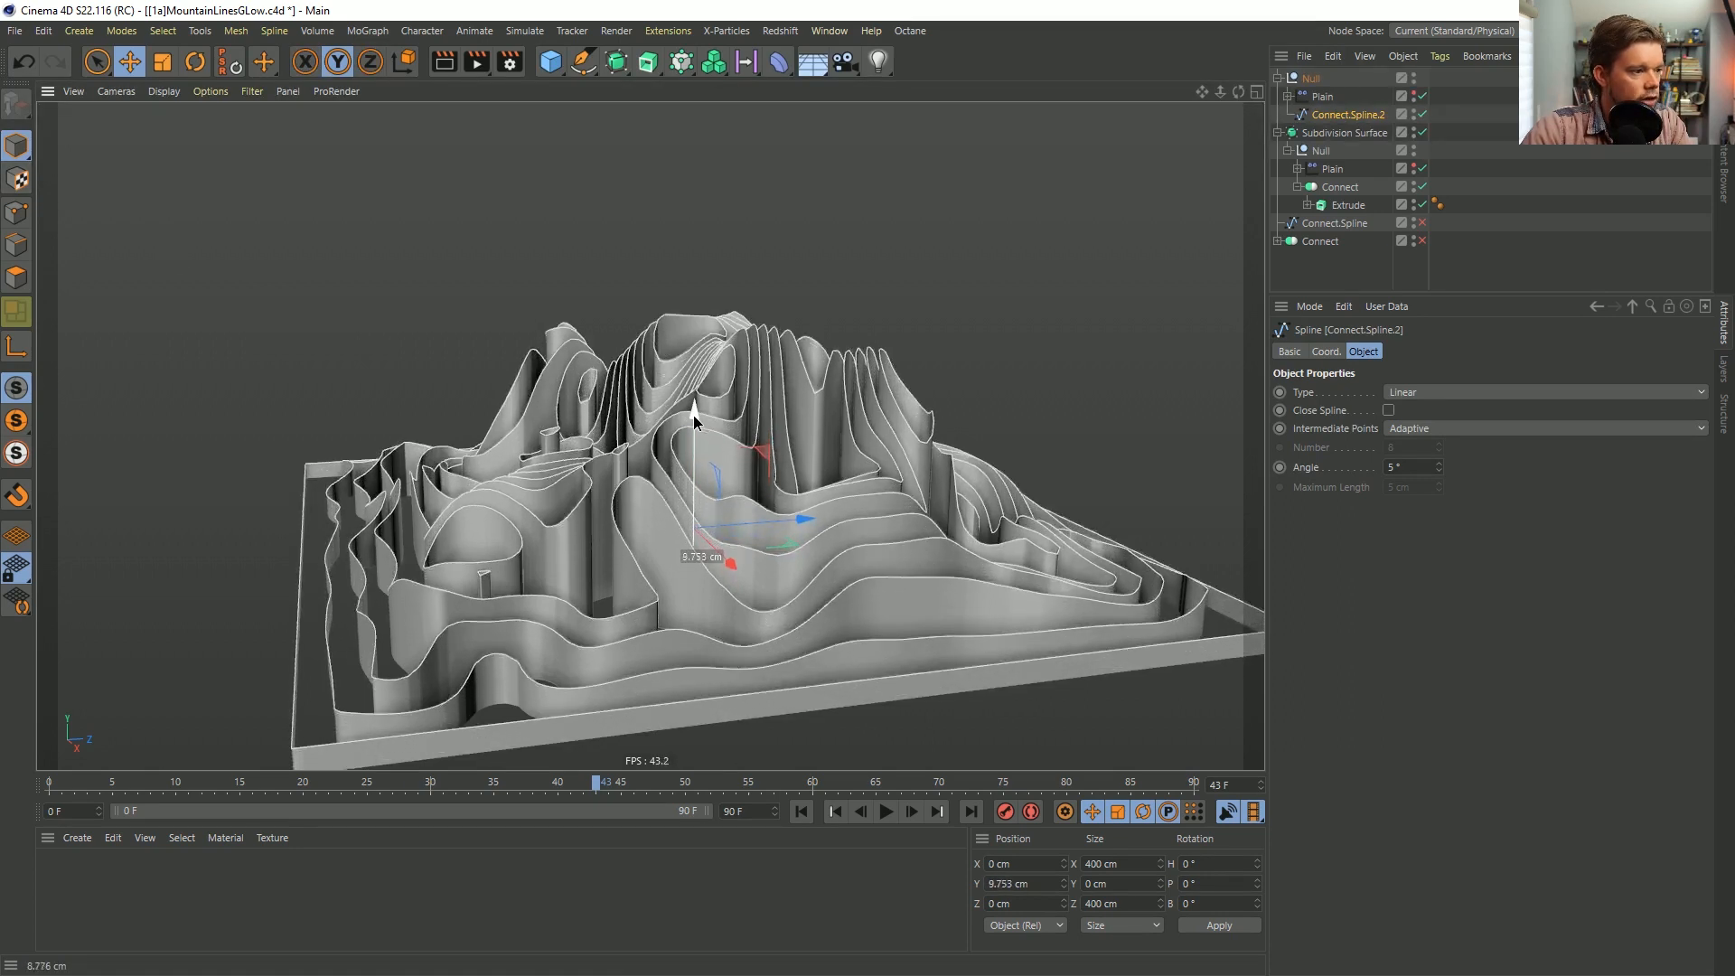
double_click(1021, 884)
text(10)
key(Return)
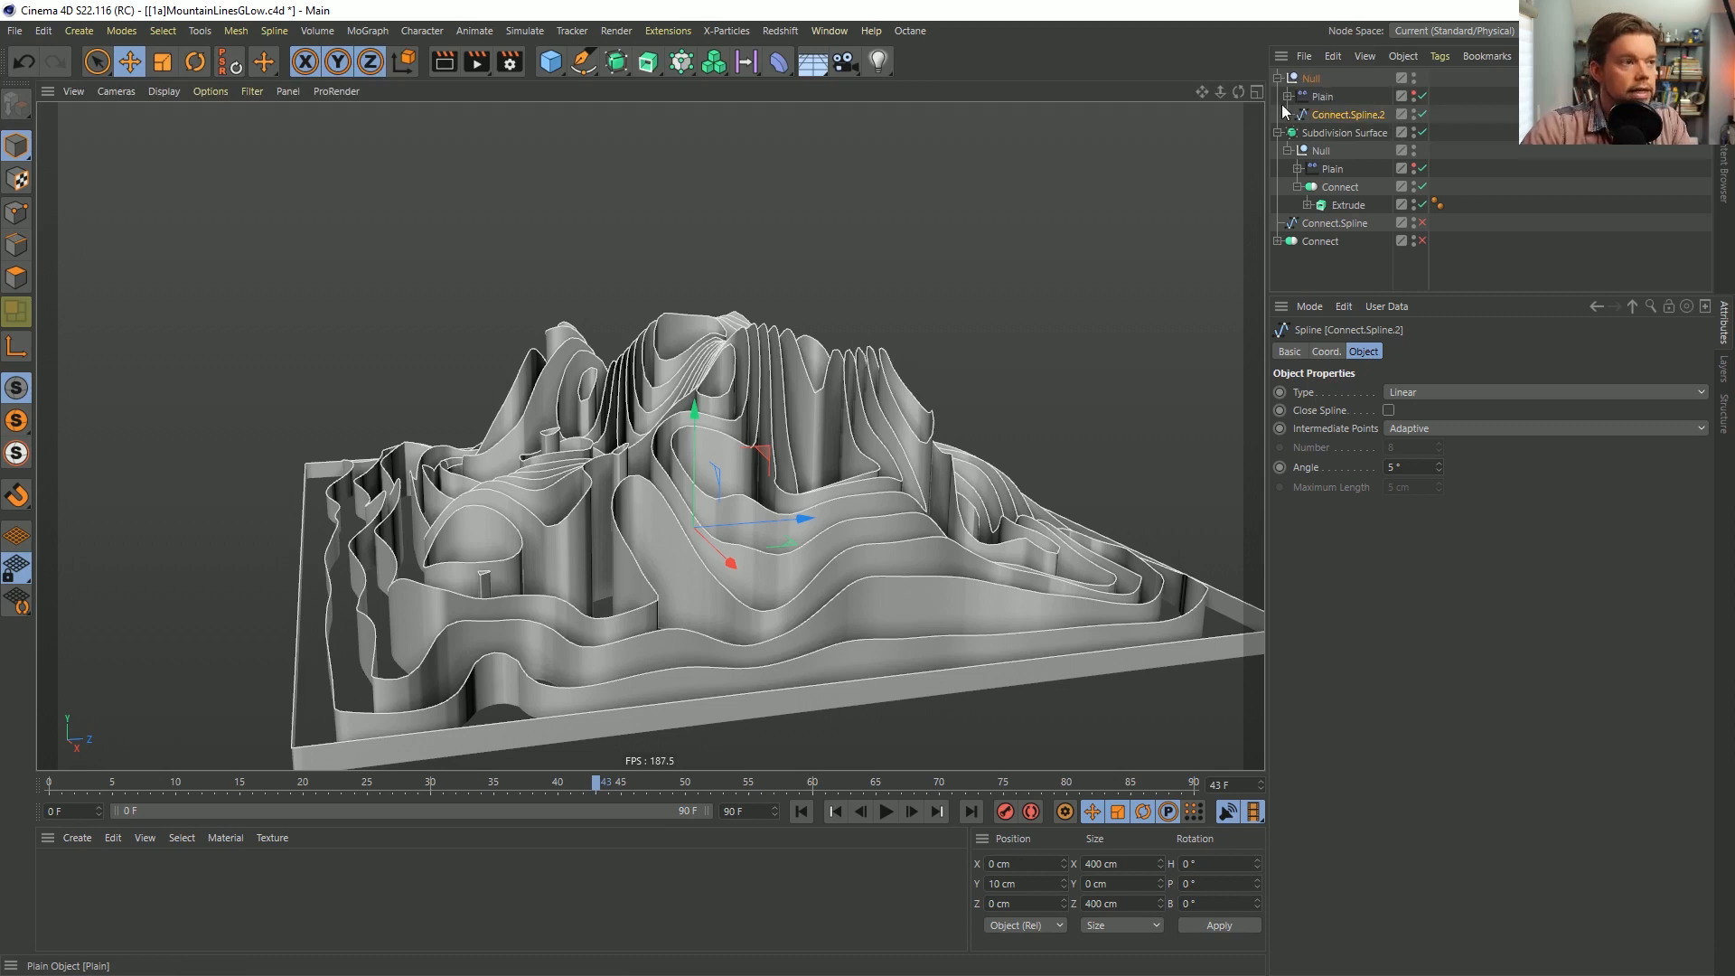
mouse_move(1321, 97)
mouse_down()
mouse_move(1333, 126)
mouse_move(1331, 112)
mouse_up()
click(1334, 96)
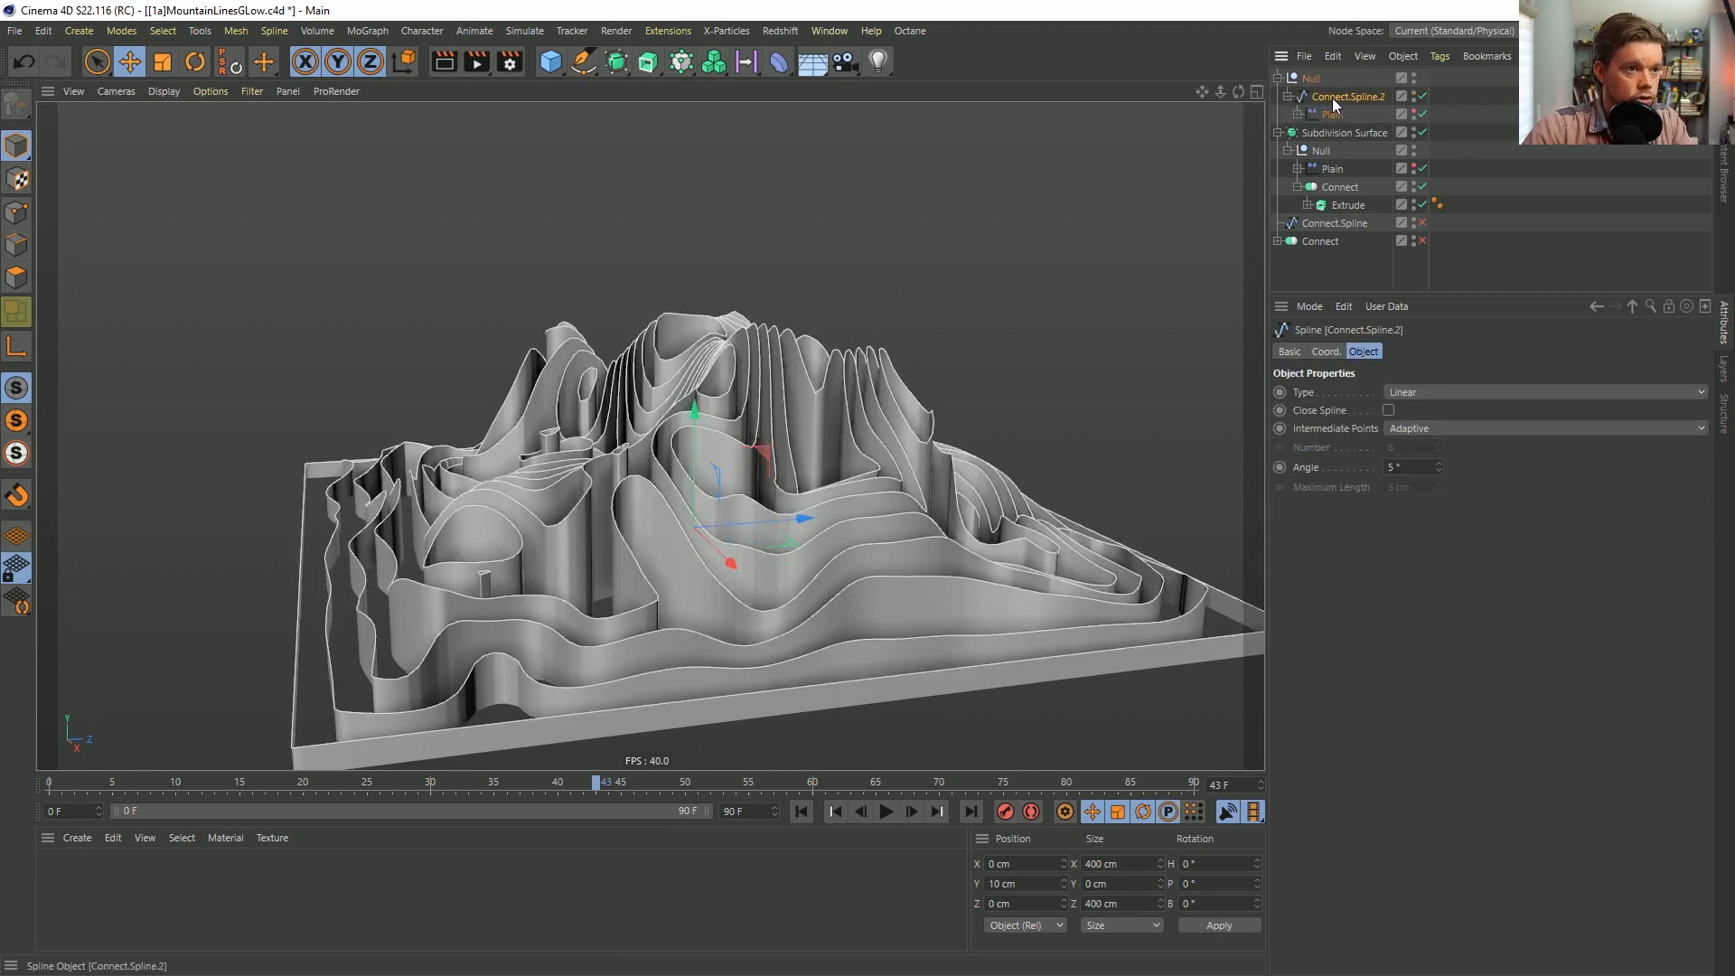
Sweep Connect.Spline.2 with an n-Side profile and set the profile's radius to 0.5 cm.
alt+drag(617, 62, 698, 185)
drag(618, 61, 794, 185)
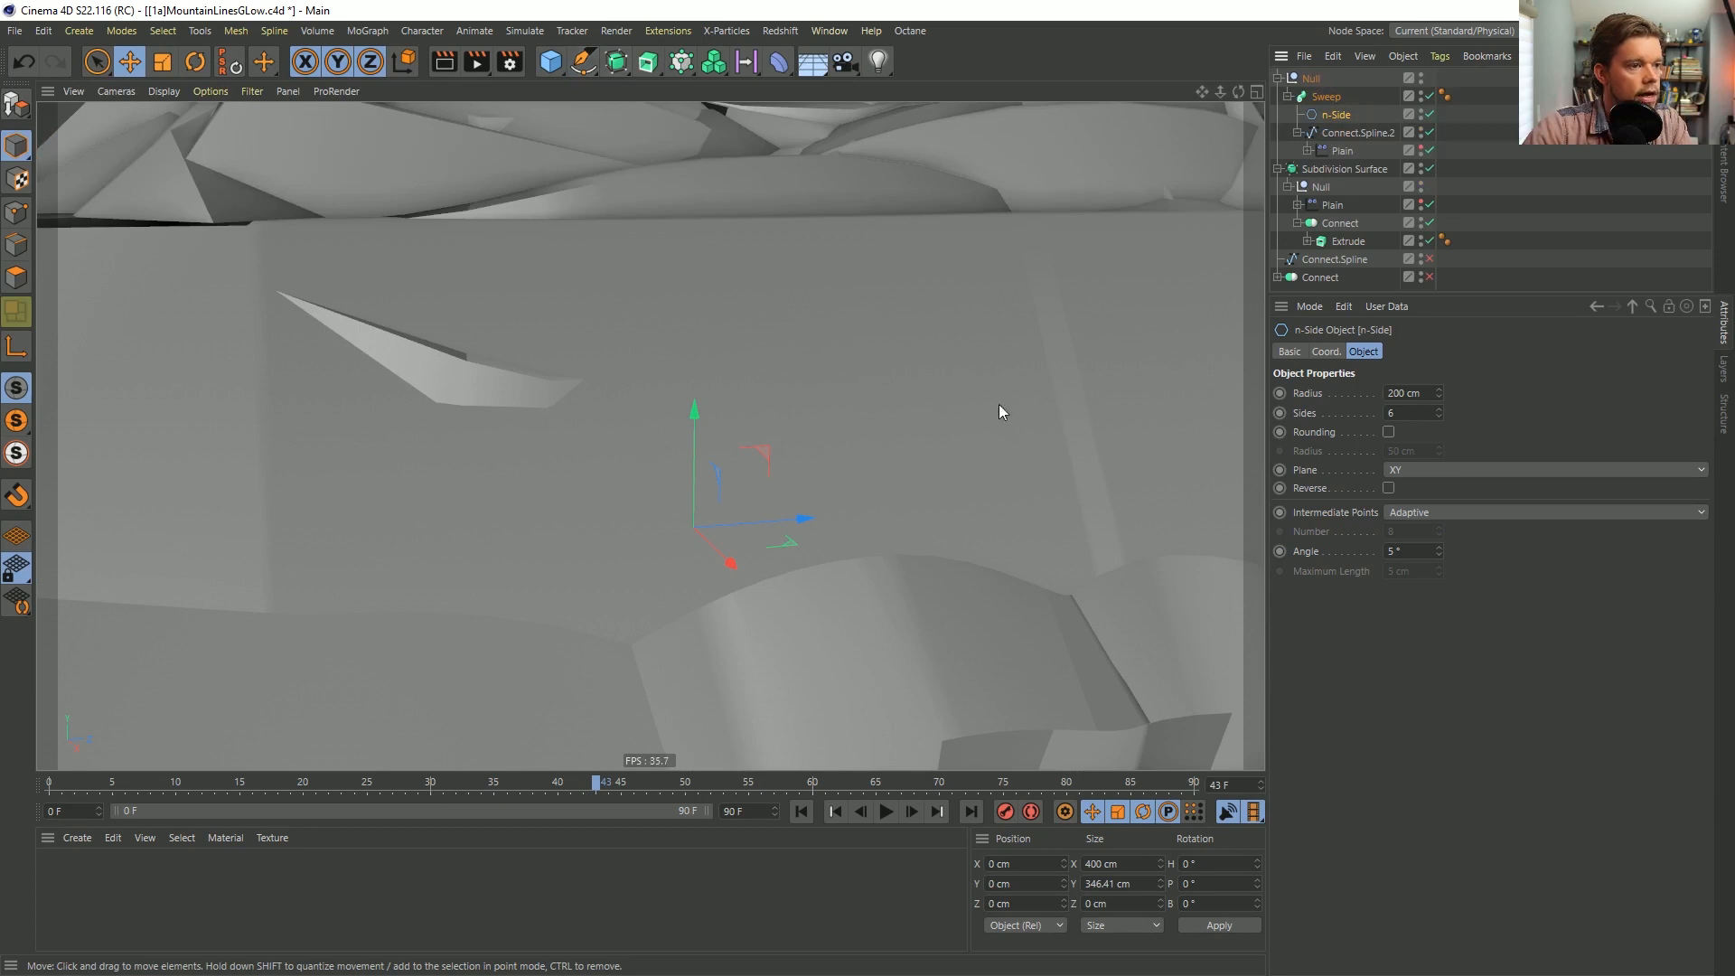
double_click(1410, 394)
text(2)
key(Return)
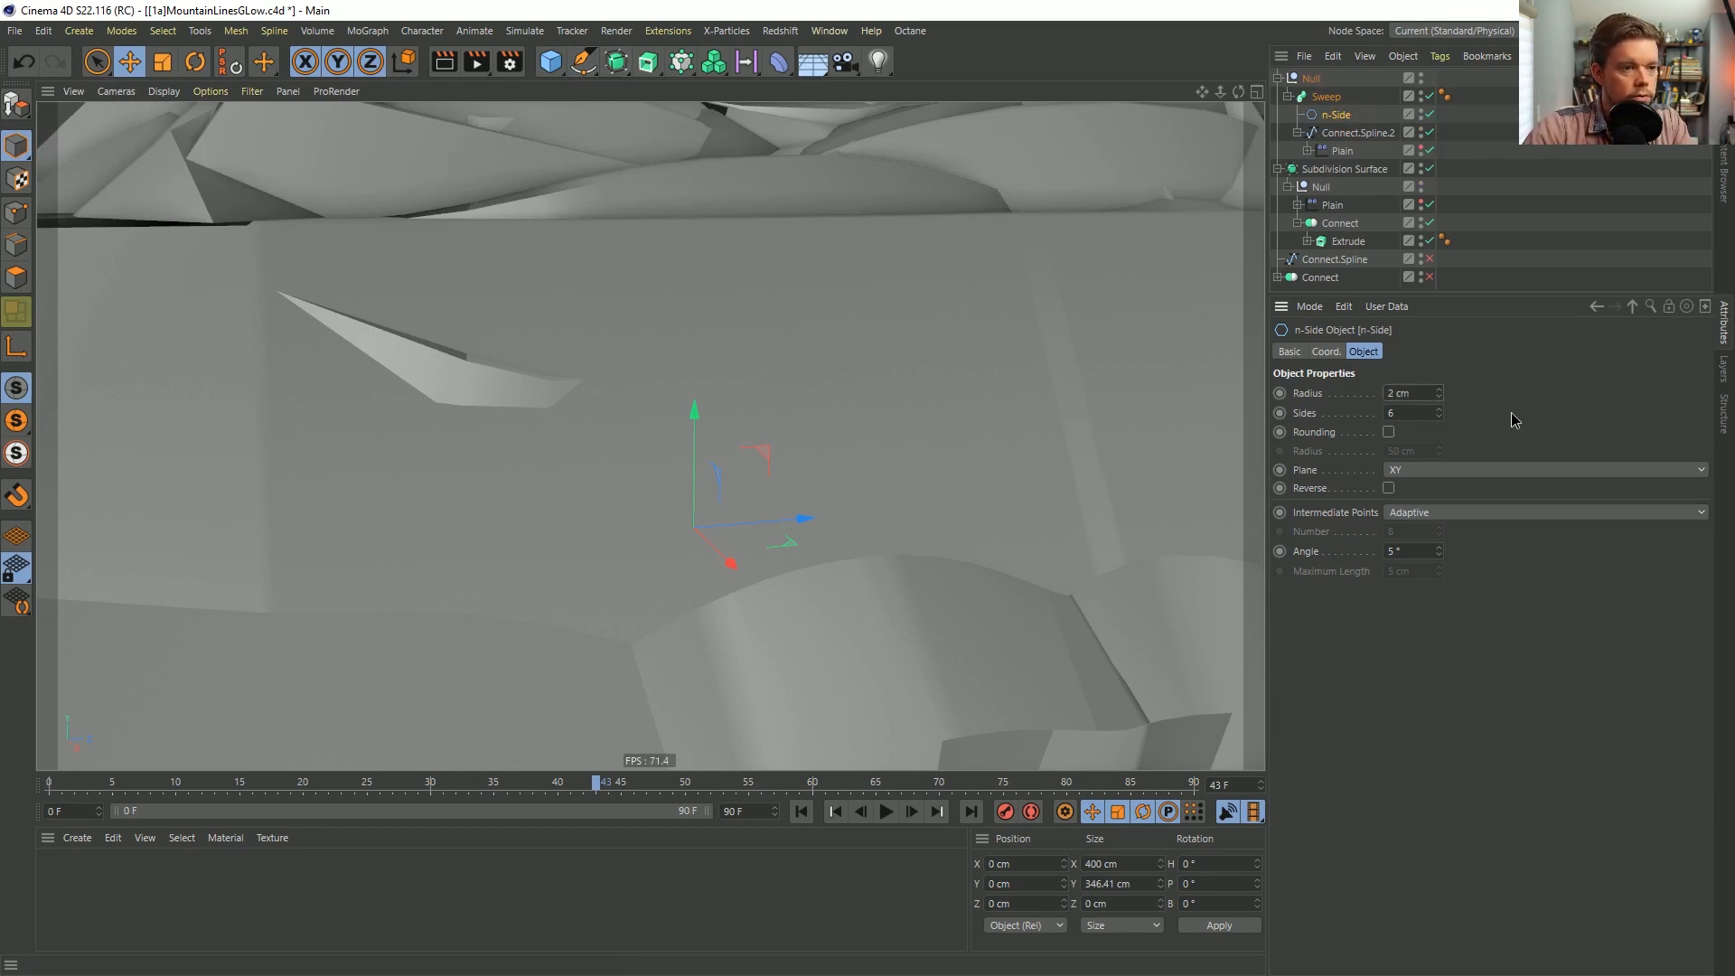
double_click(1423, 392)
text(0.5)
key(Return)
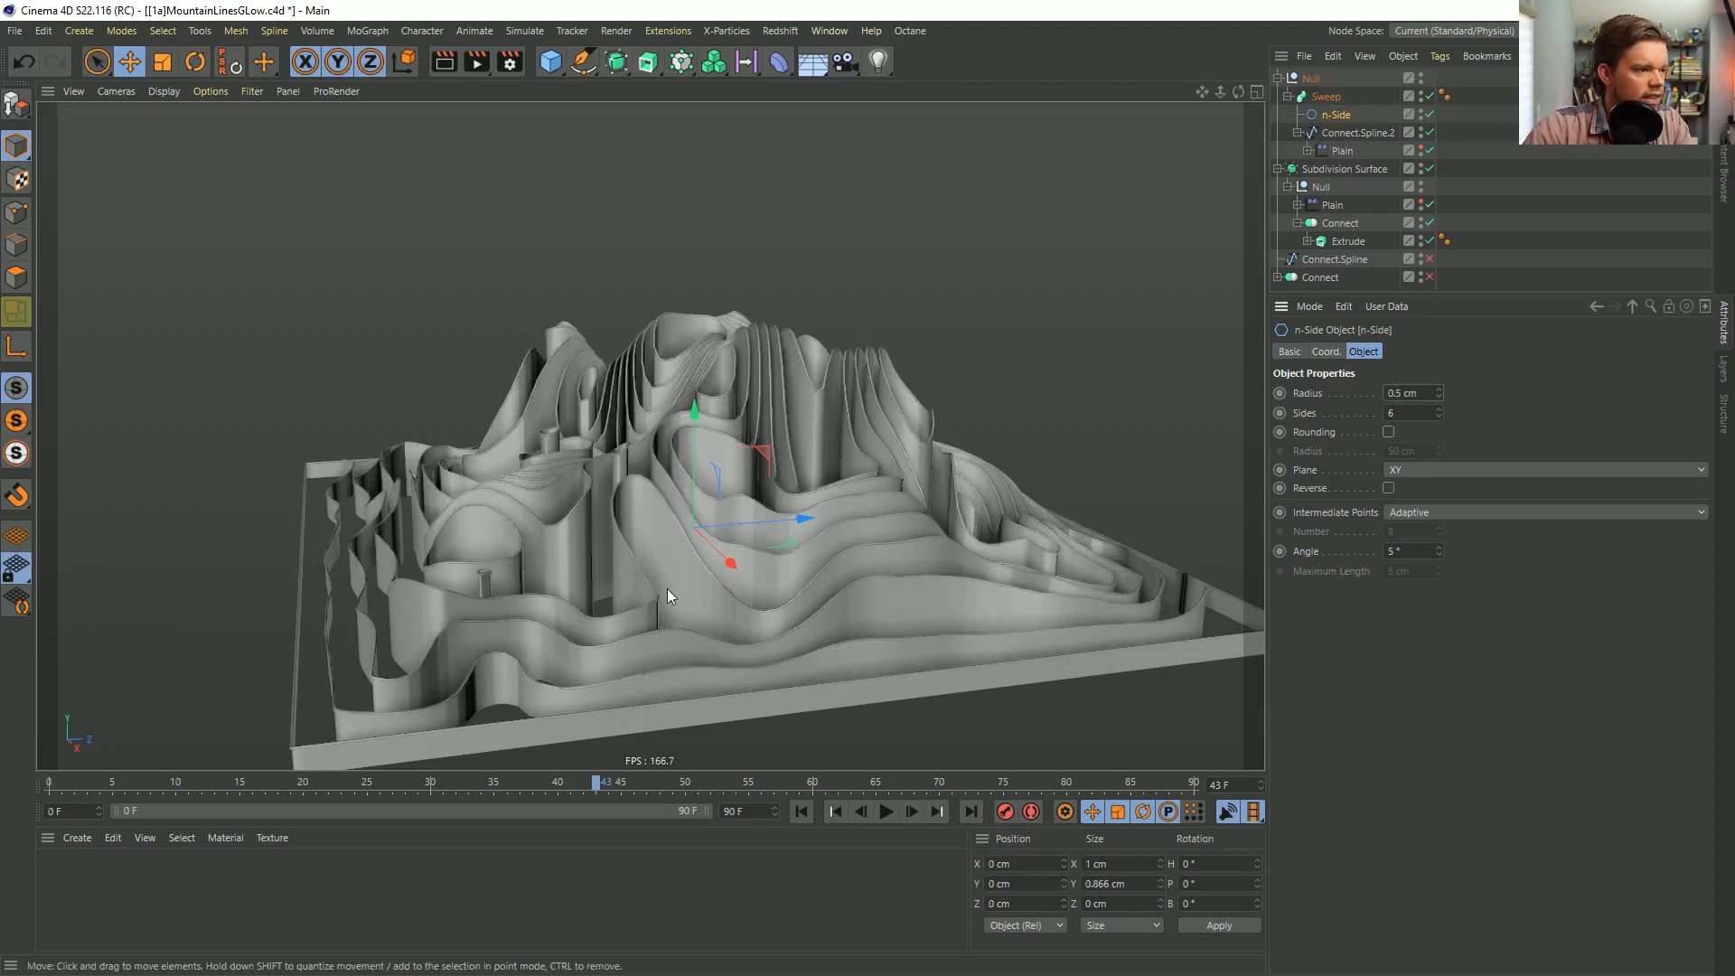
Examine the swept tubes along the strip edges up close with and without mesh lines, and play the animation to check that they follow.
scroll(667, 588, up, 5)
scroll(582, 670, down, 3)
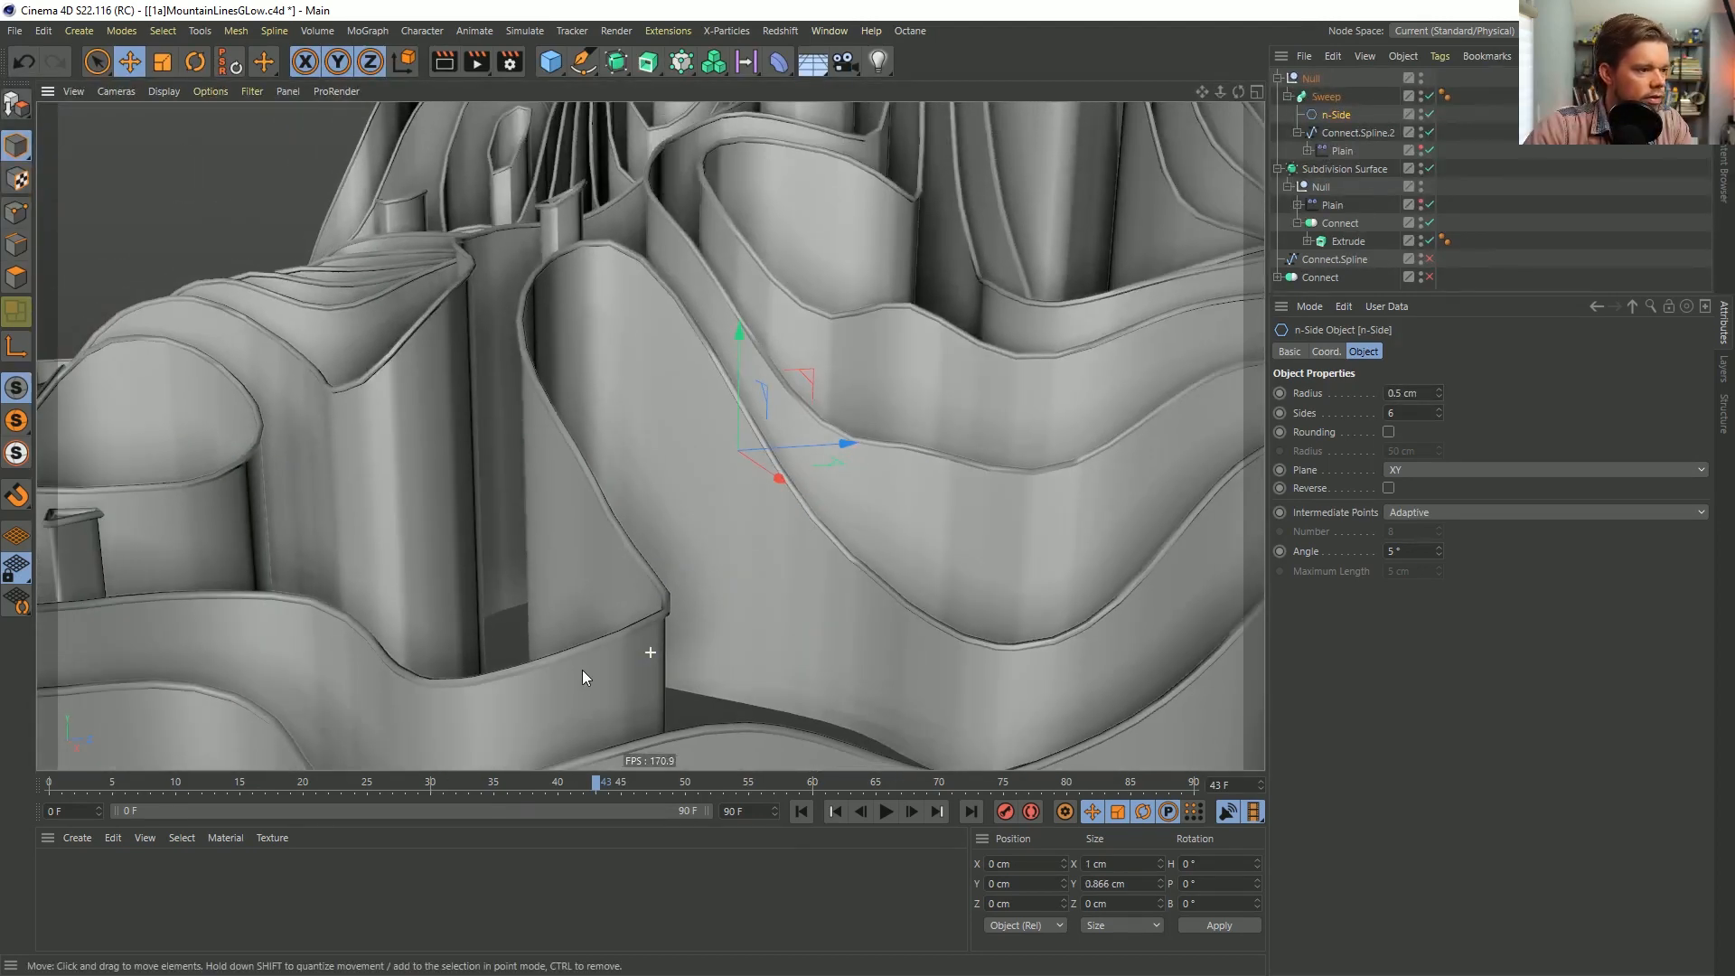
key(n)
key(b)
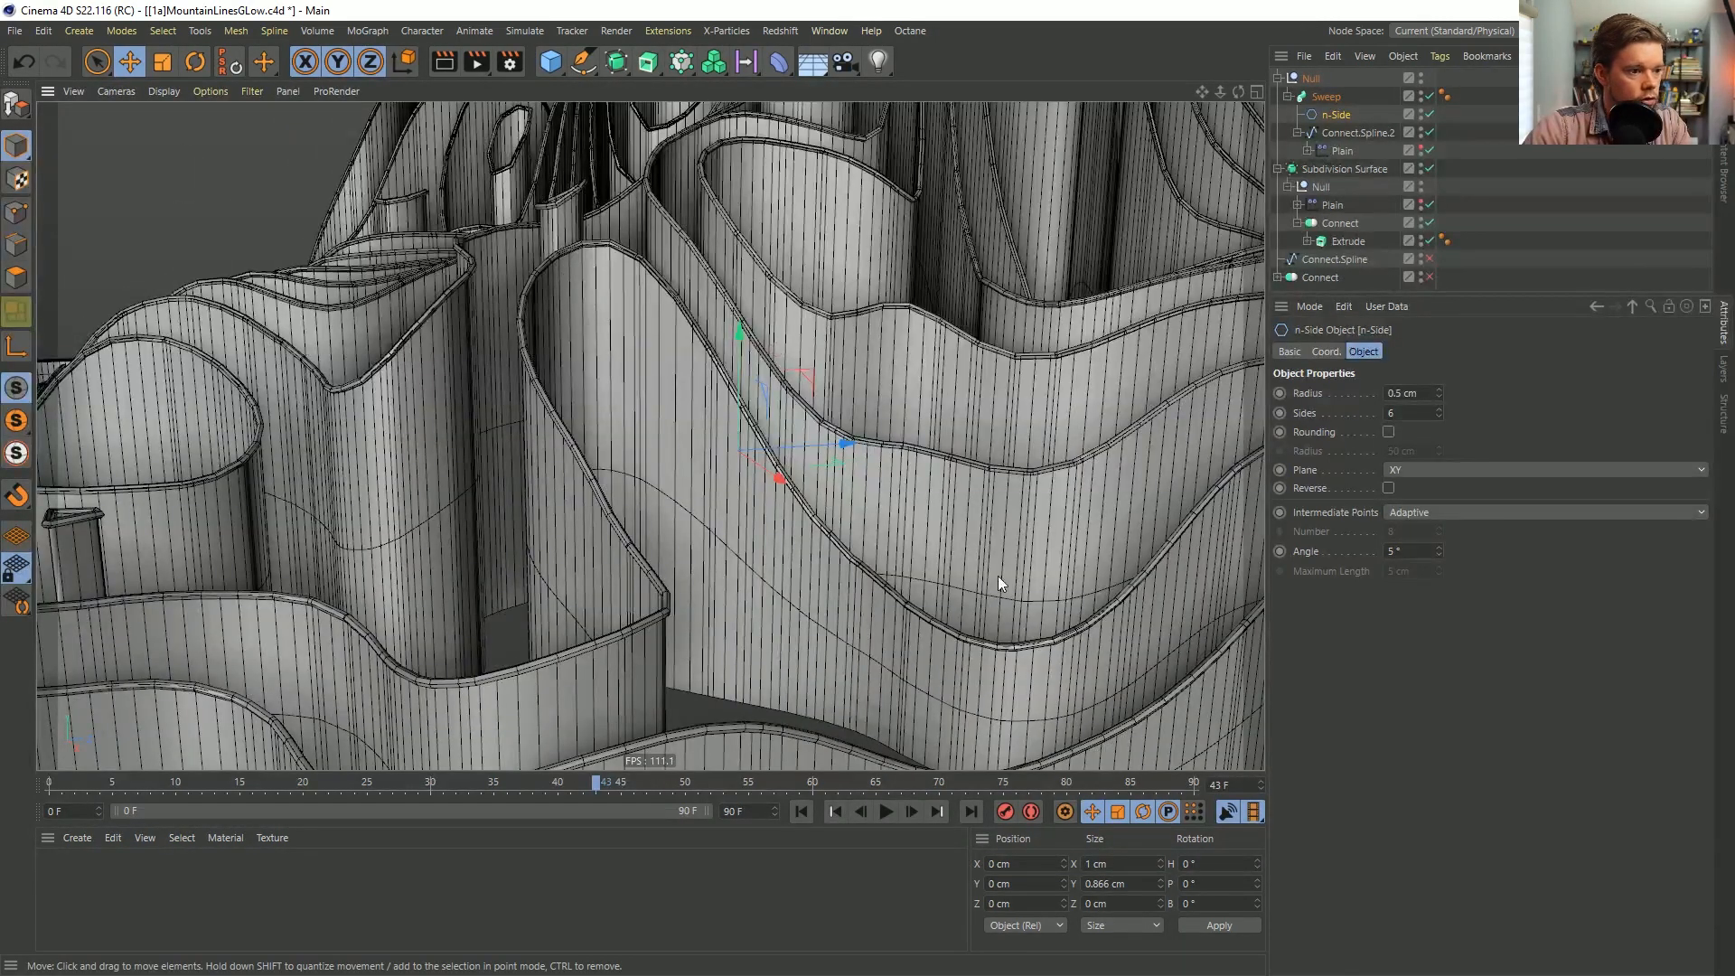
key(n)
key(a)
scroll(1049, 512, down, 8)
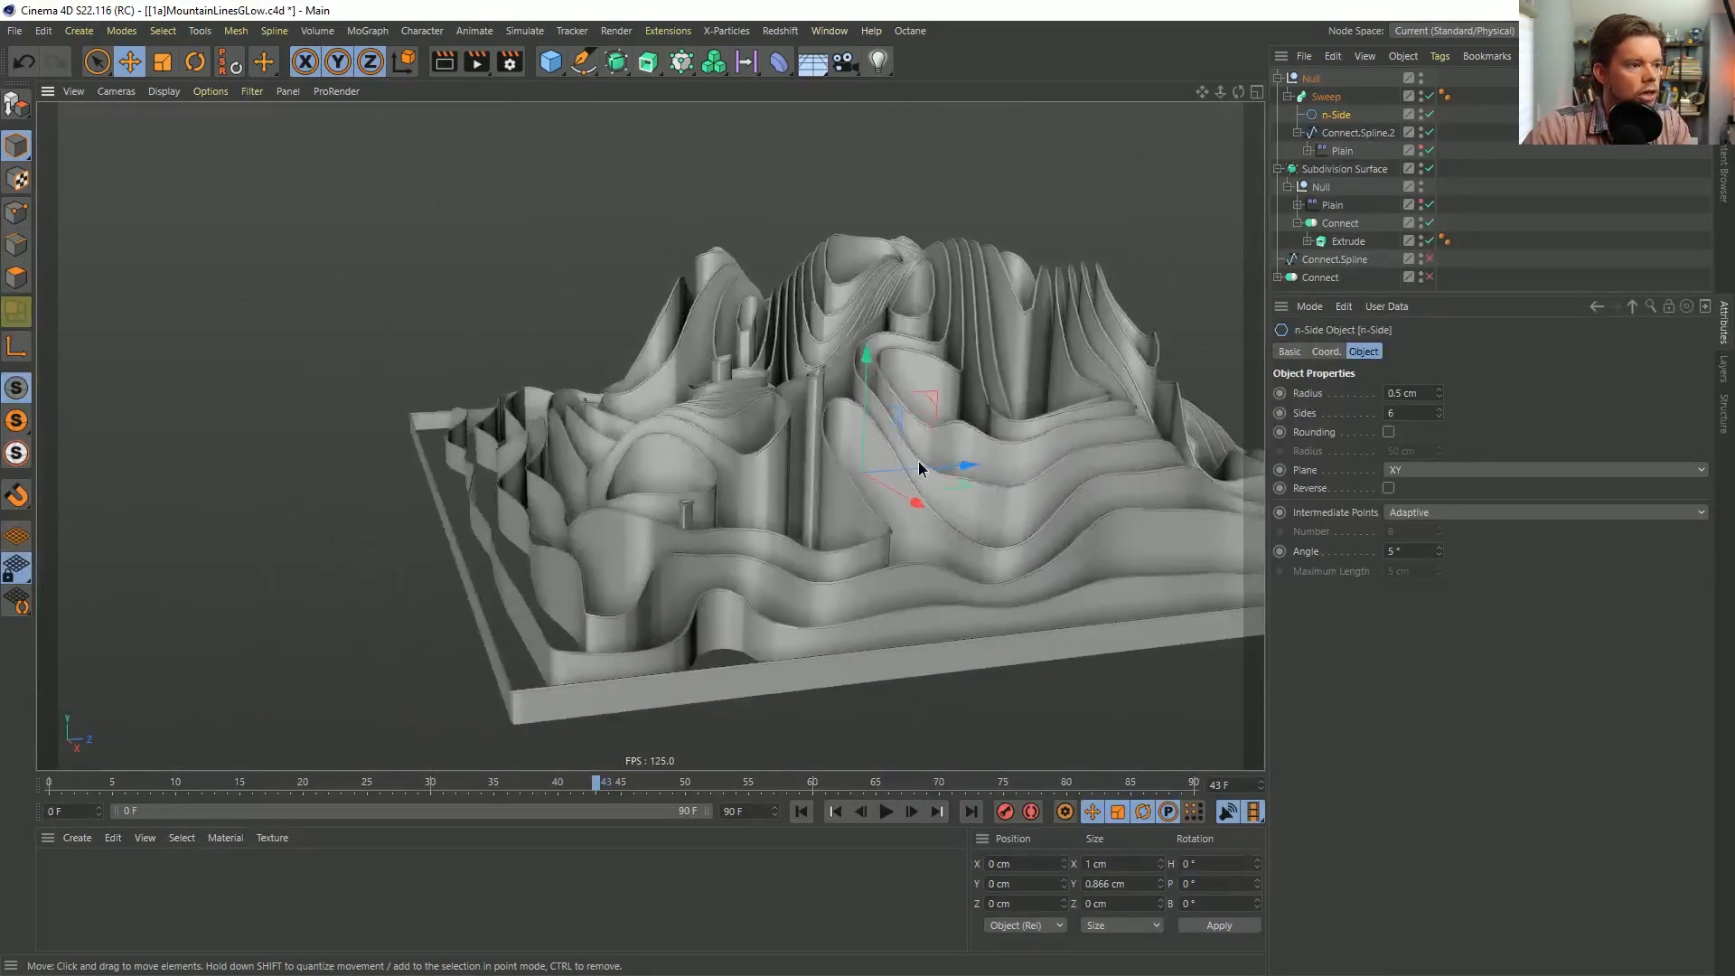
alt+drag(791, 415, 799, 426)
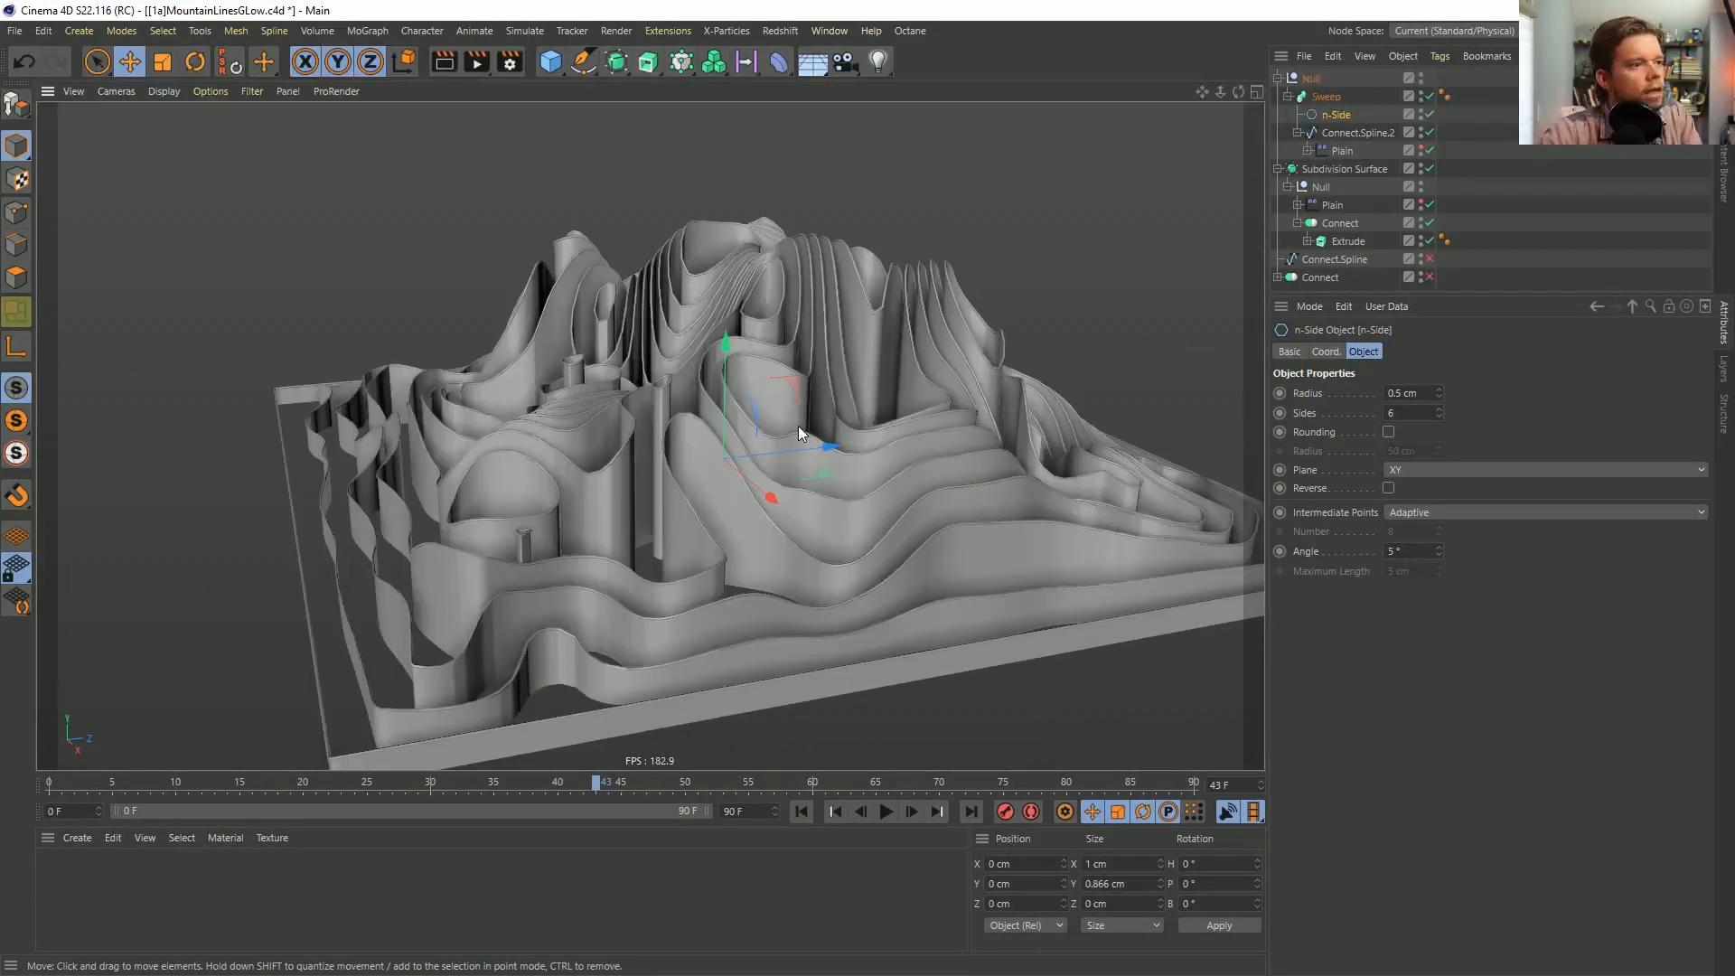
click(883, 811)
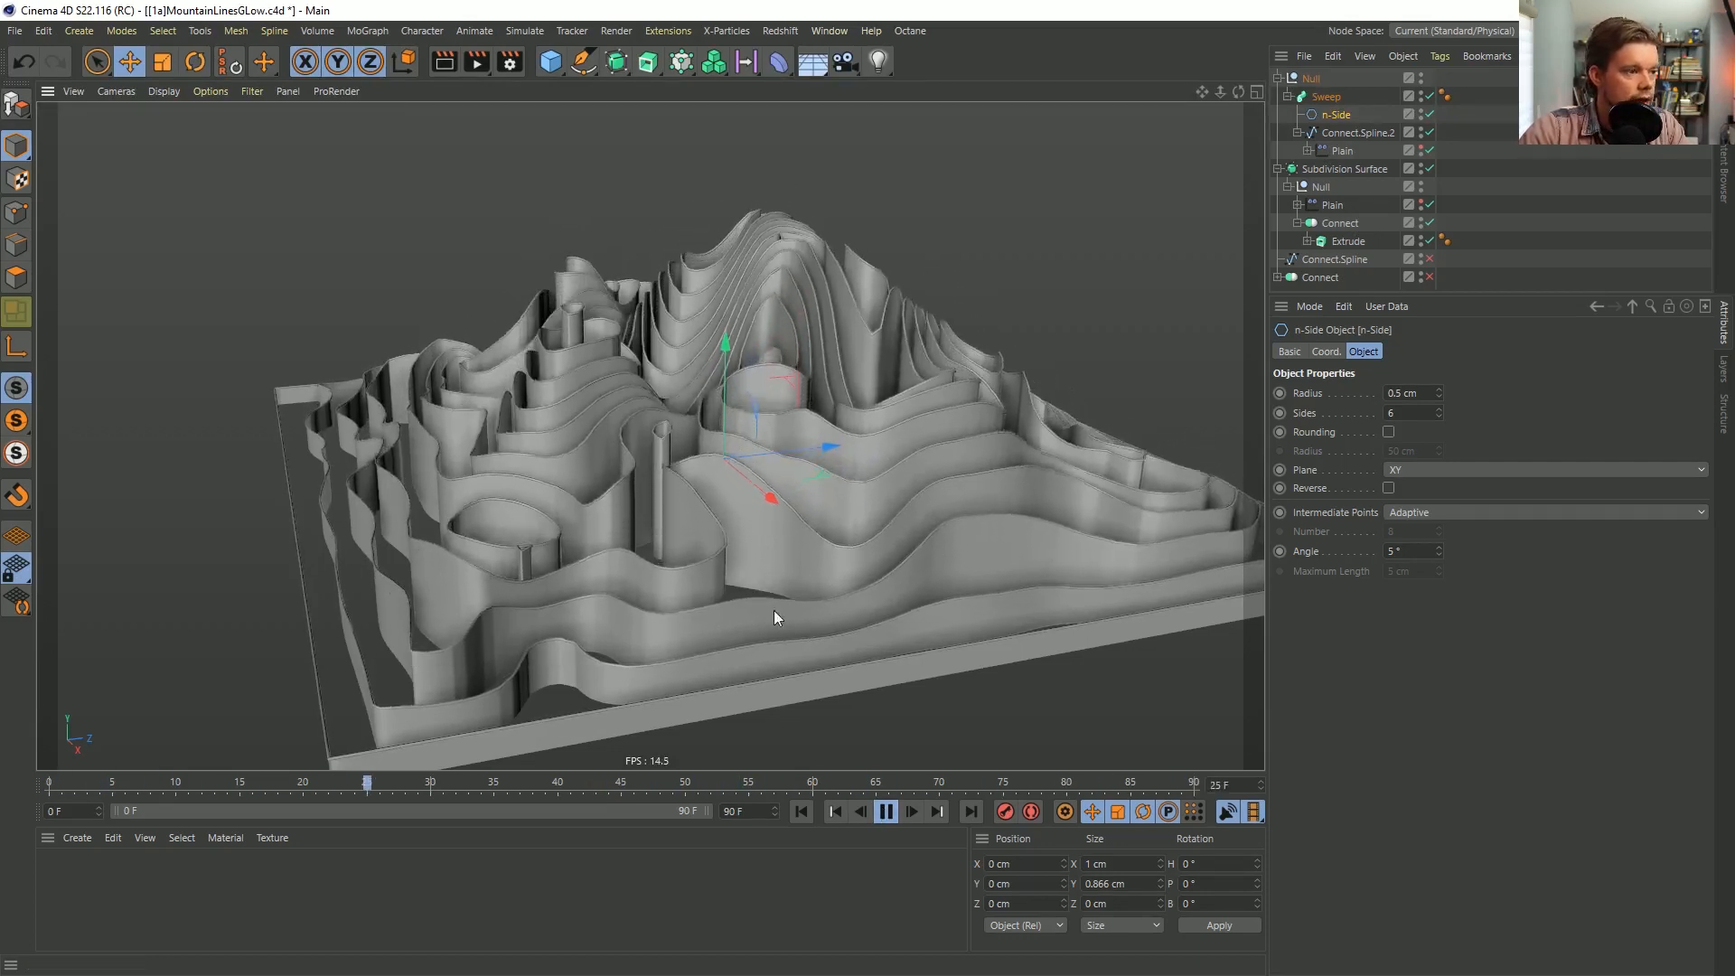
click(887, 811)
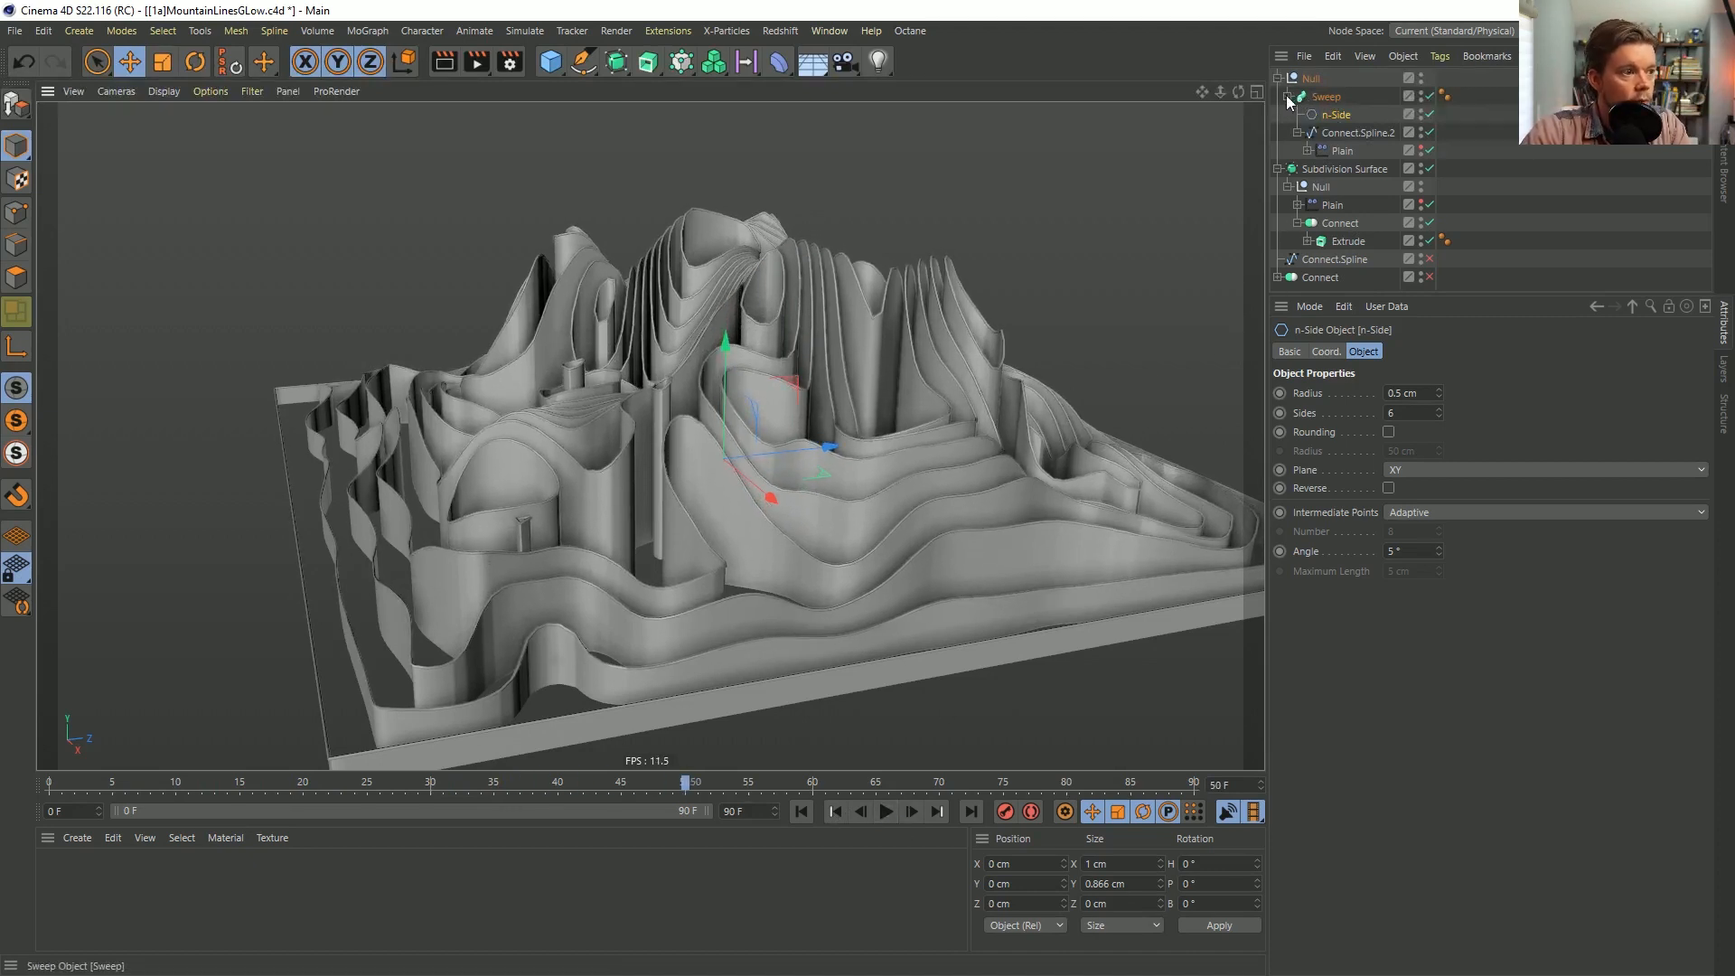
Select the Sweep and save the scene under the new name [1b]MountainLinesGLow.c4d.
click(1298, 132)
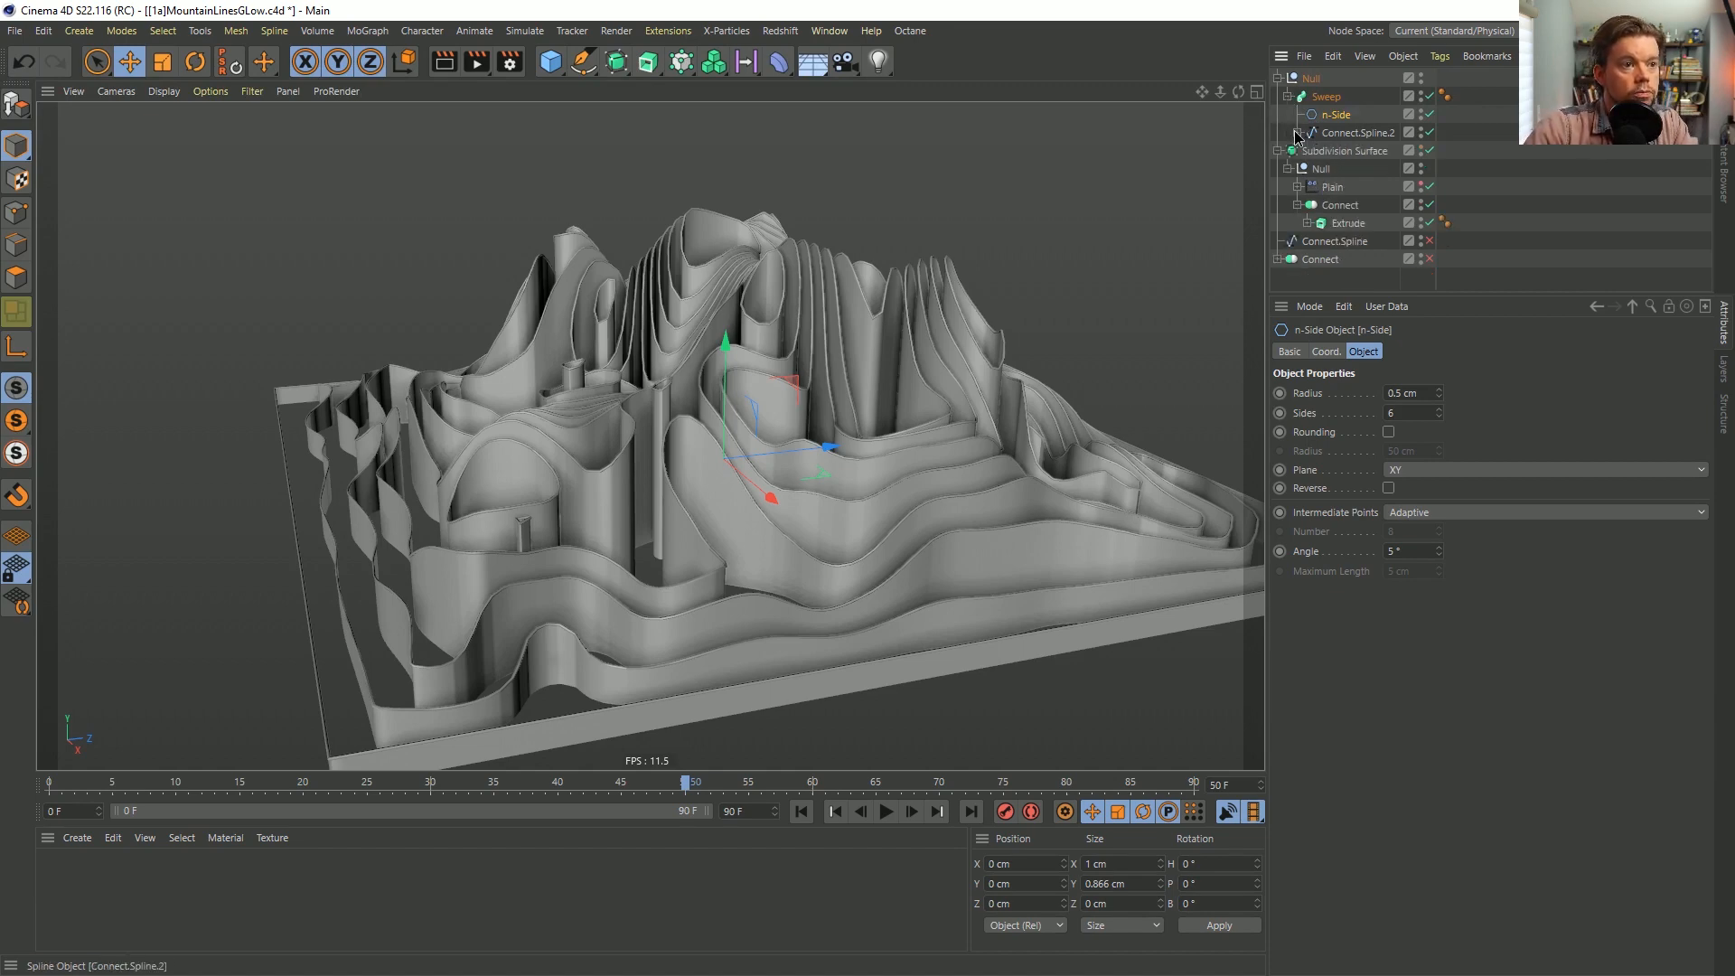
click(1323, 98)
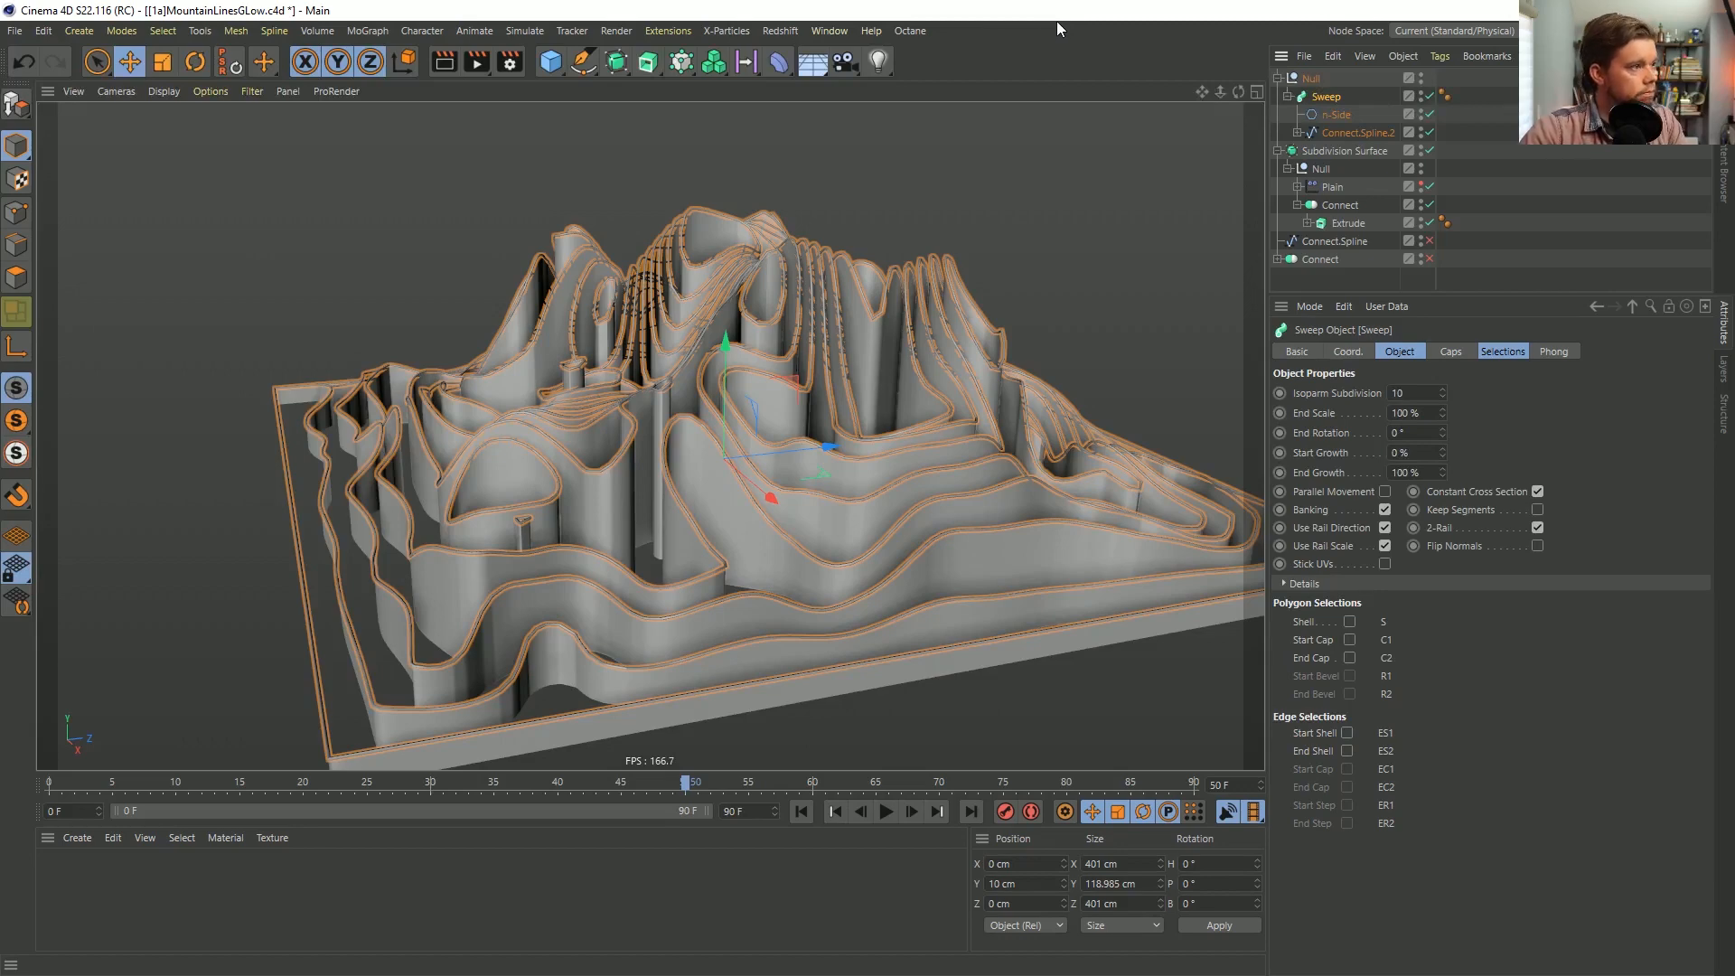
key(ctrl+shift+s)
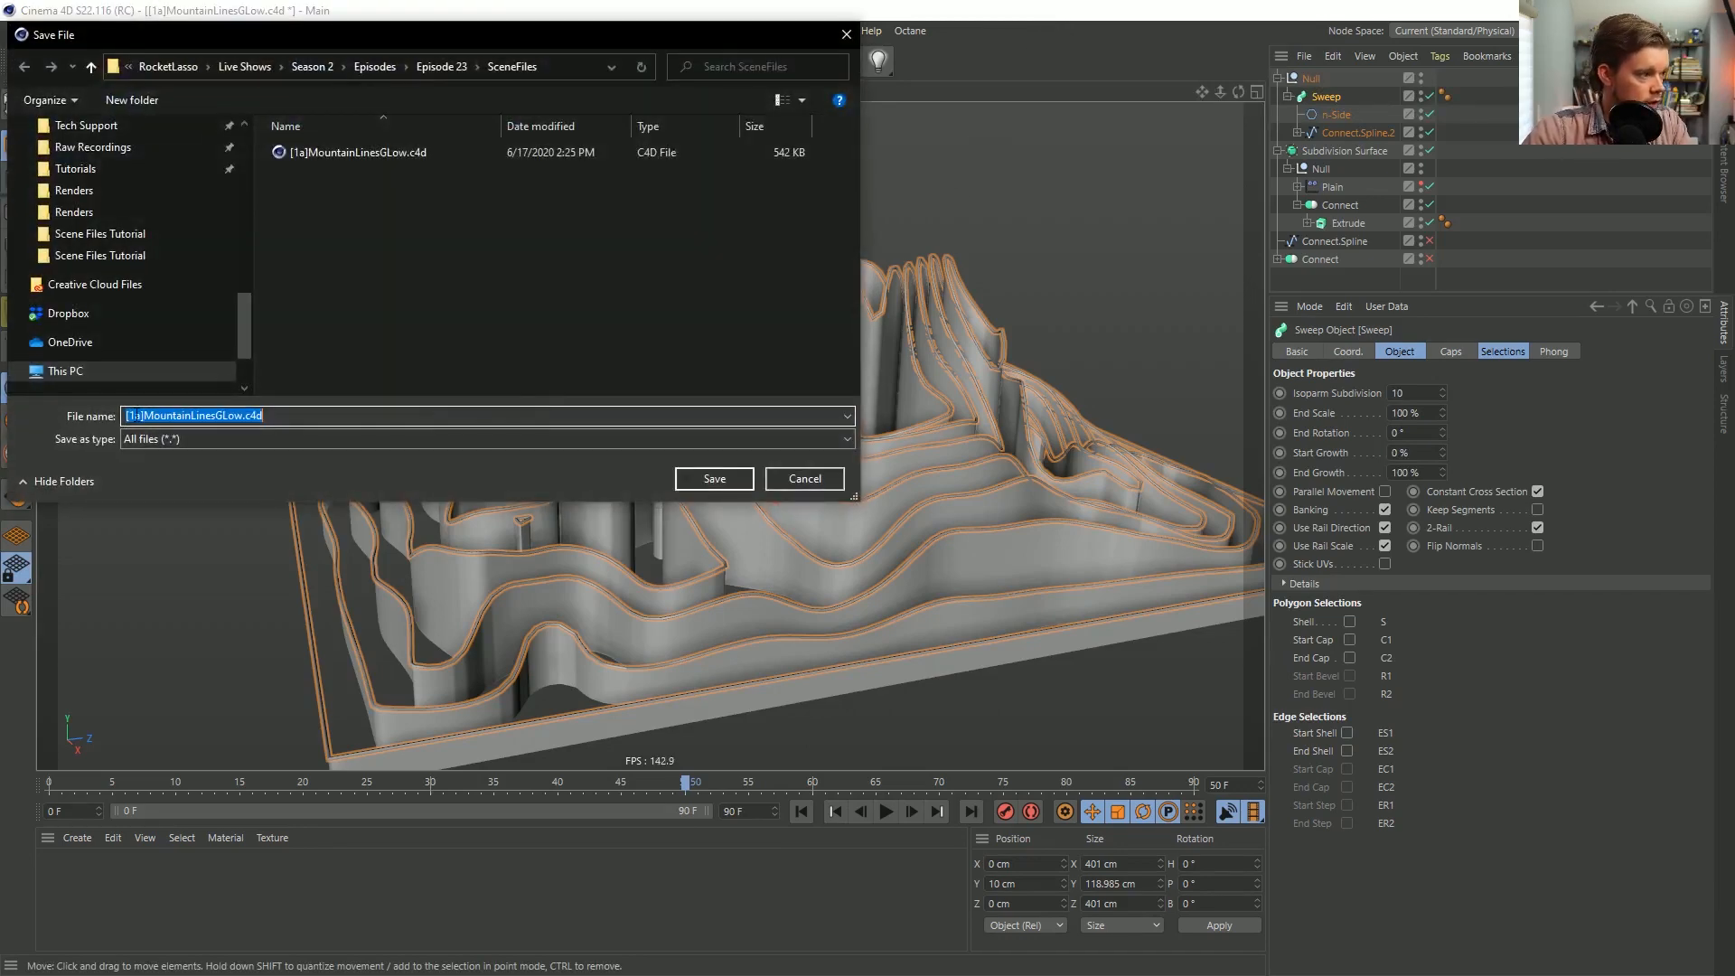
text(b)
key(Return)
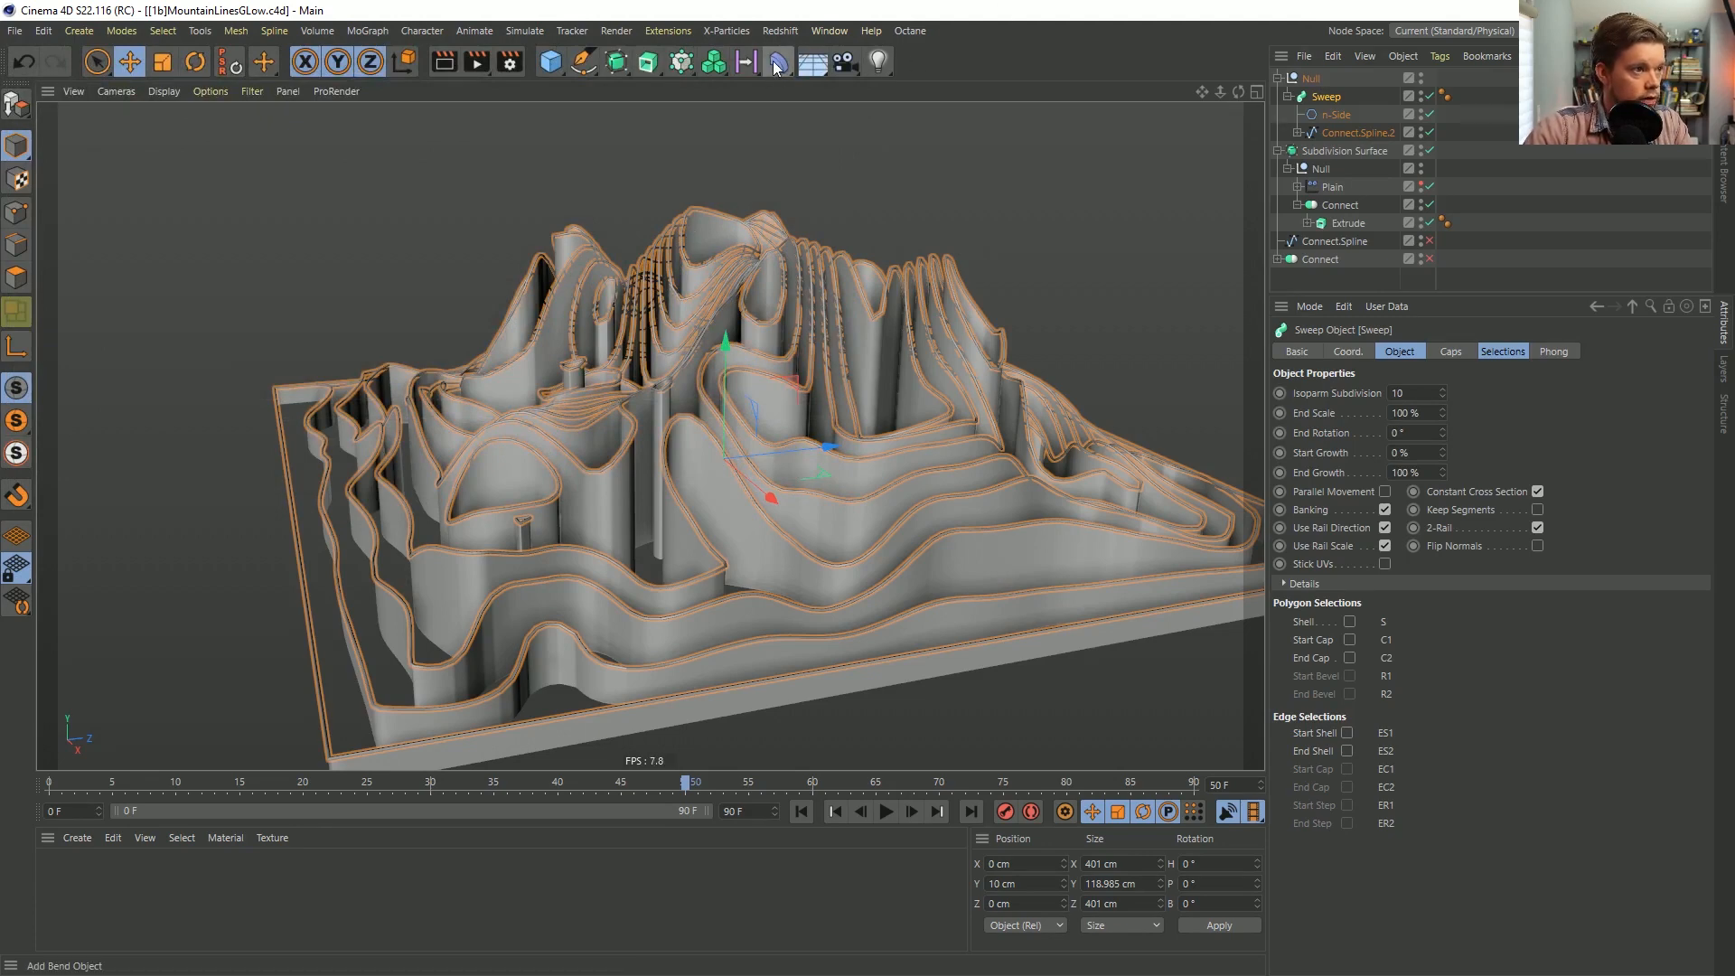
Add a new Plain effector inside the Sweep below Connect.Spline.2 and turn on its deformation.
click(684, 63)
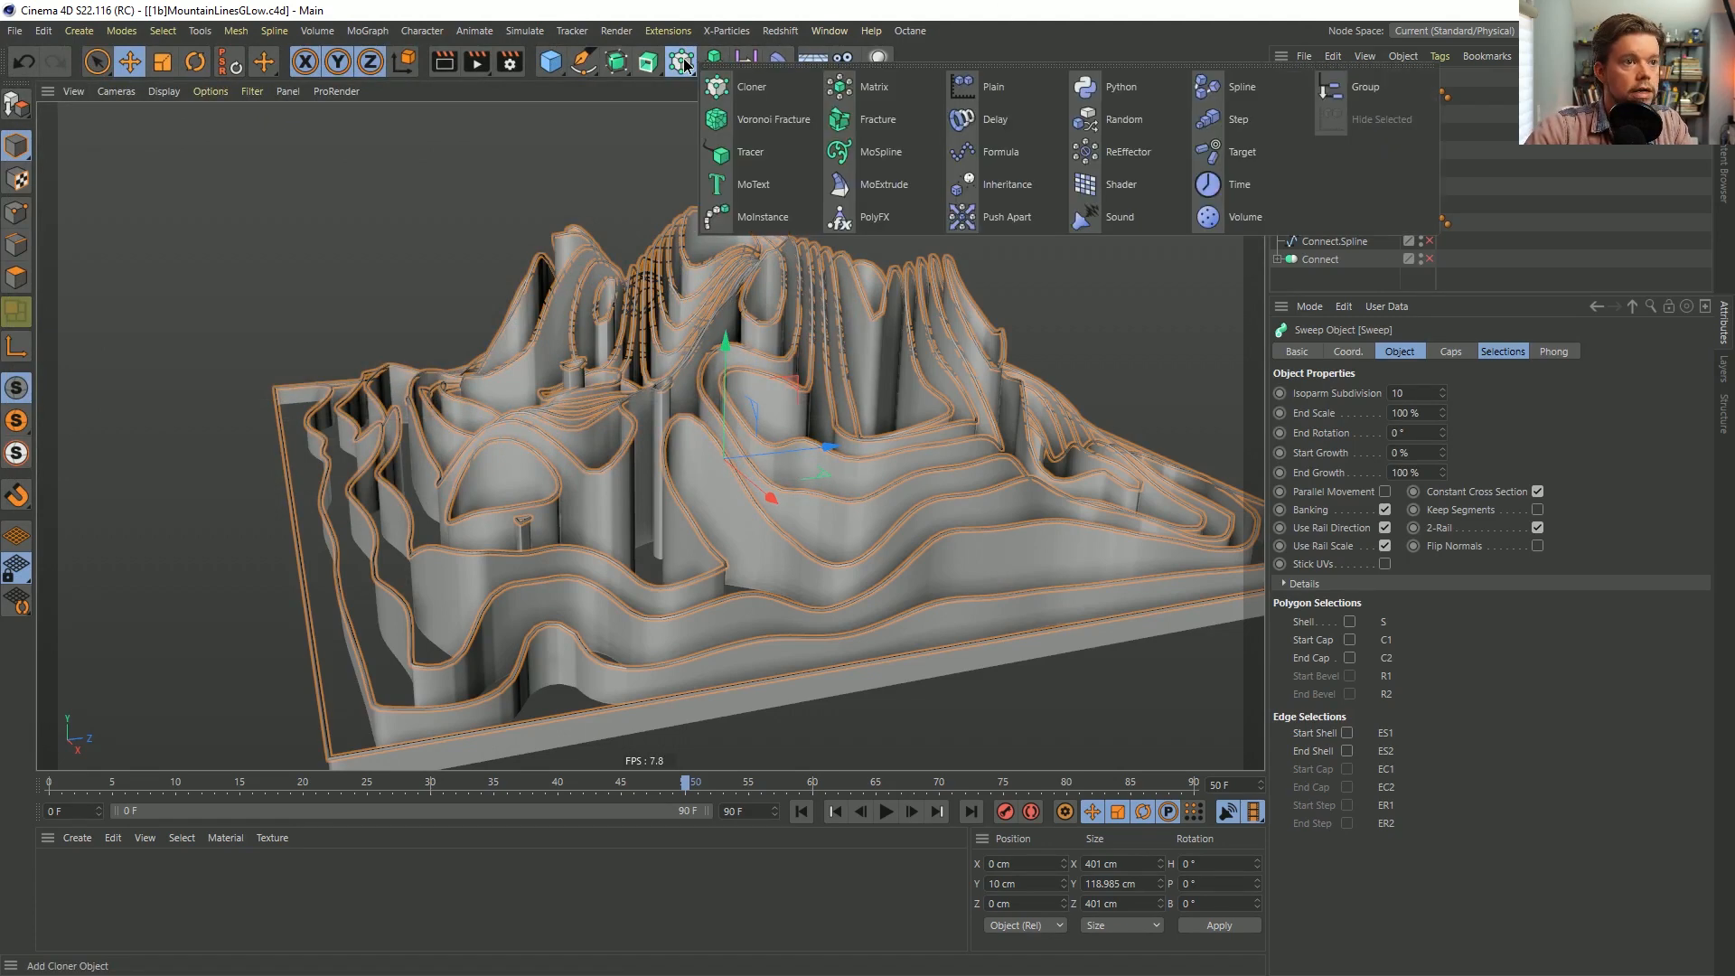
click(1001, 78)
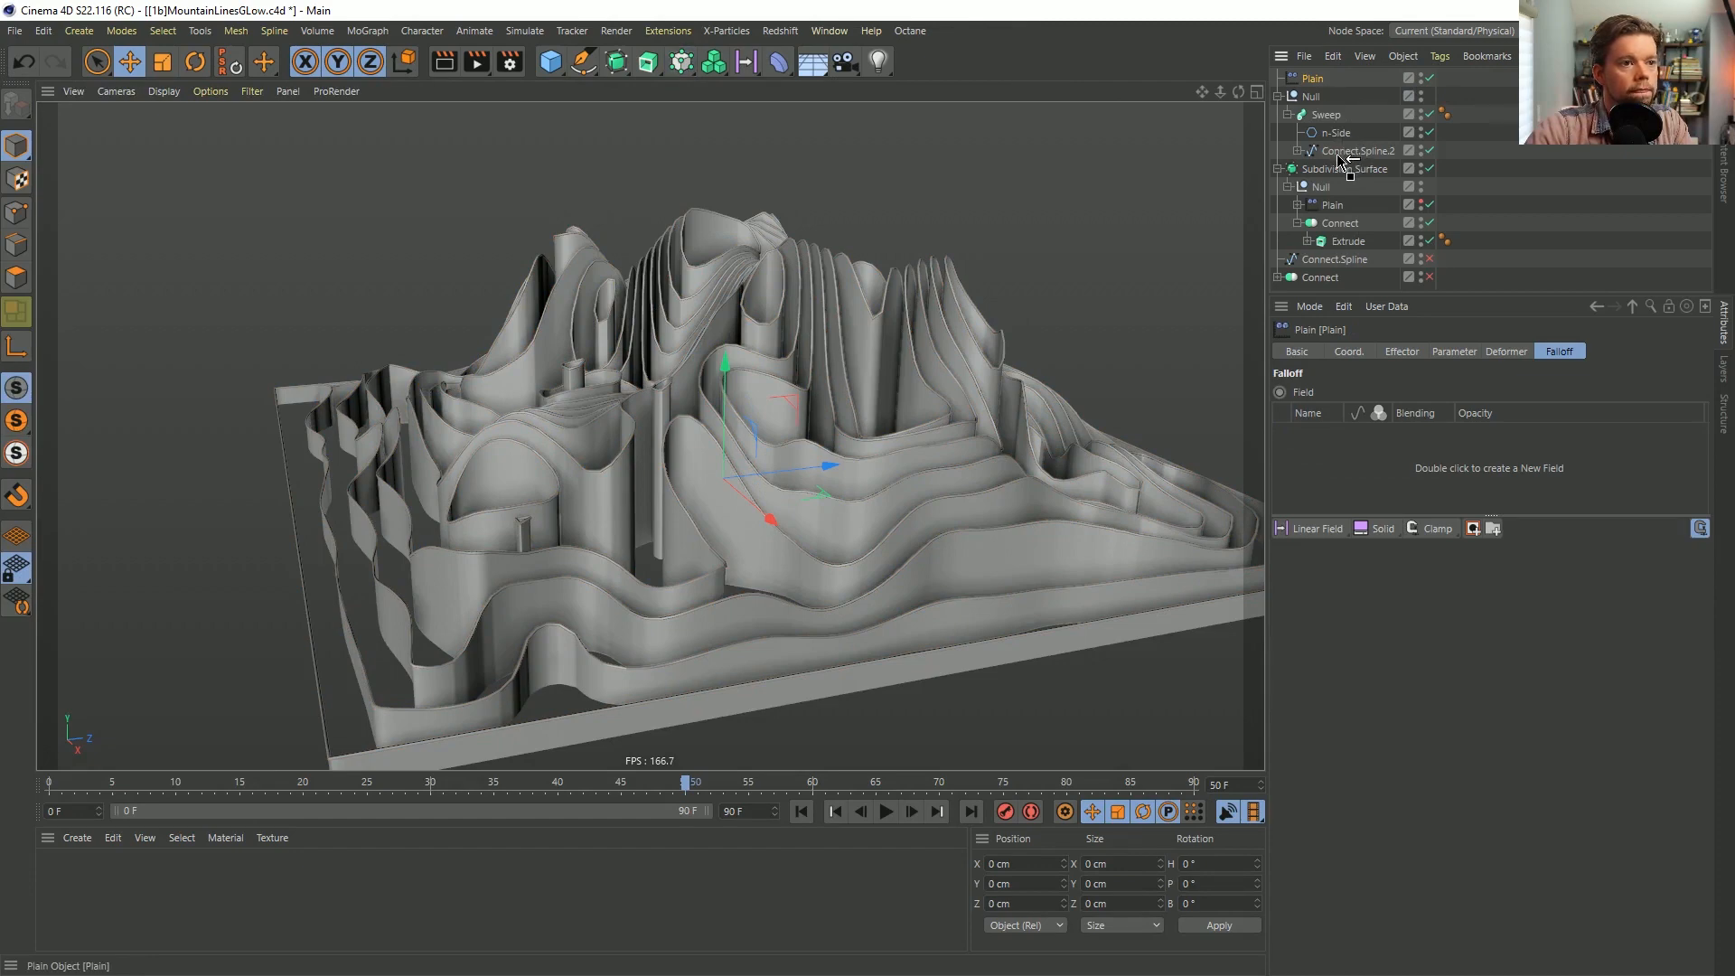
drag(1339, 156, 1342, 159)
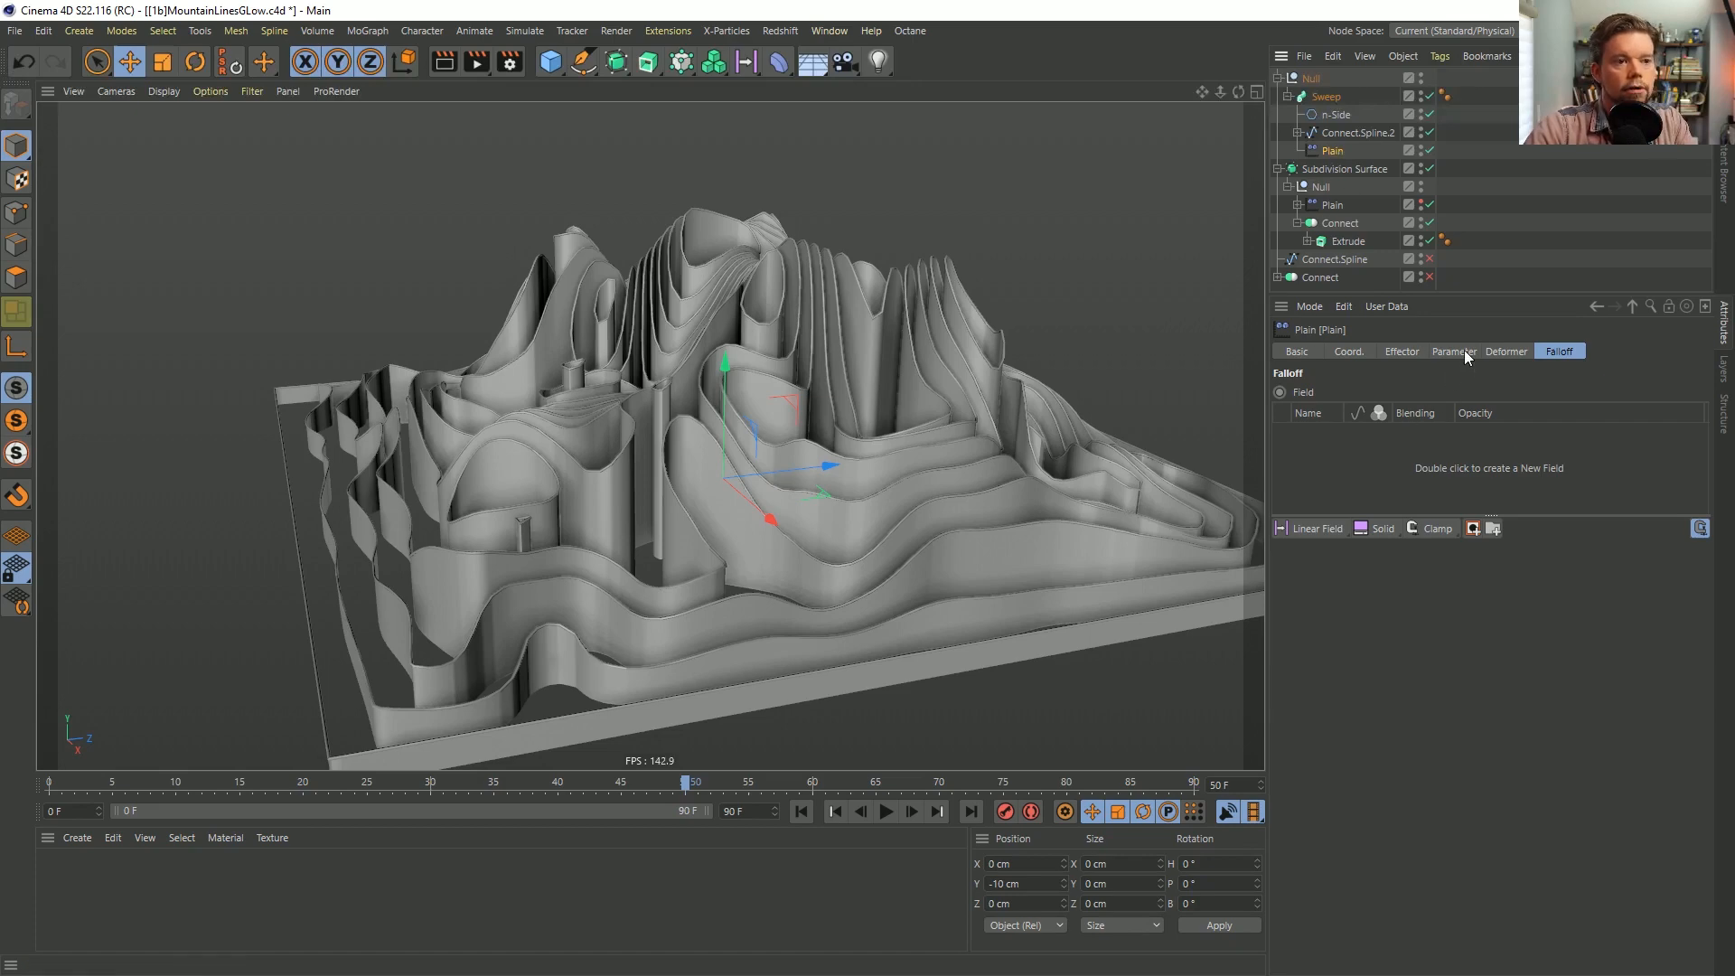
click(1402, 352)
click(1506, 352)
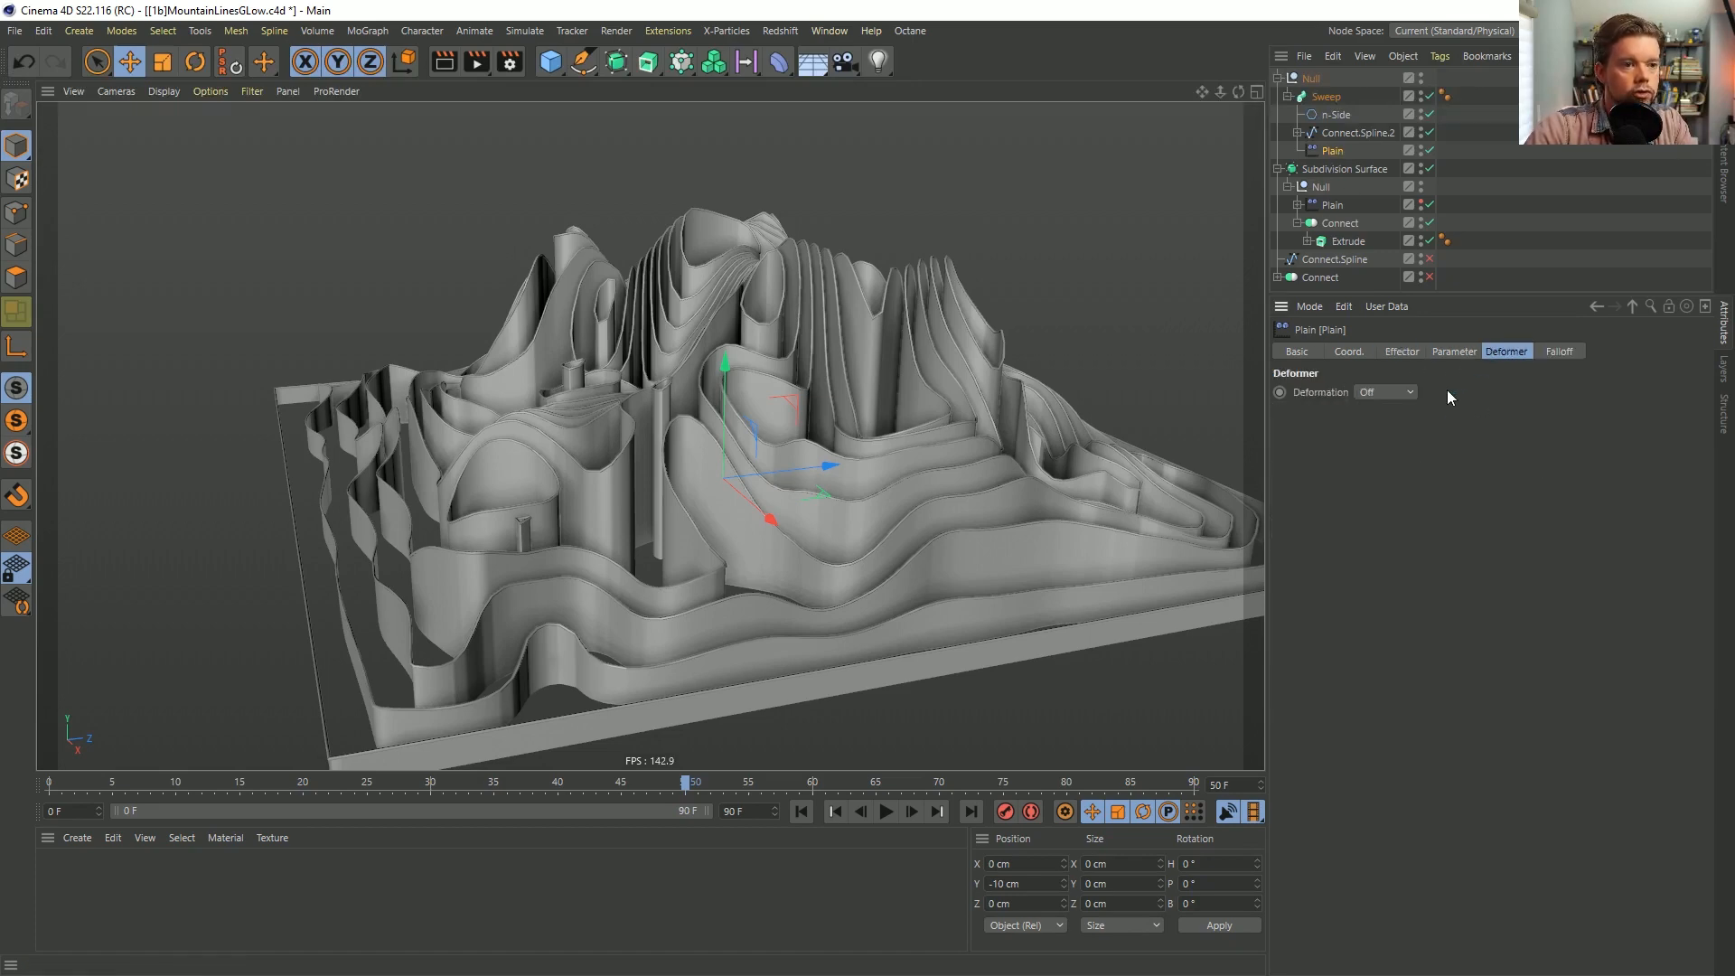
click(1385, 392)
click(1389, 449)
click(1396, 351)
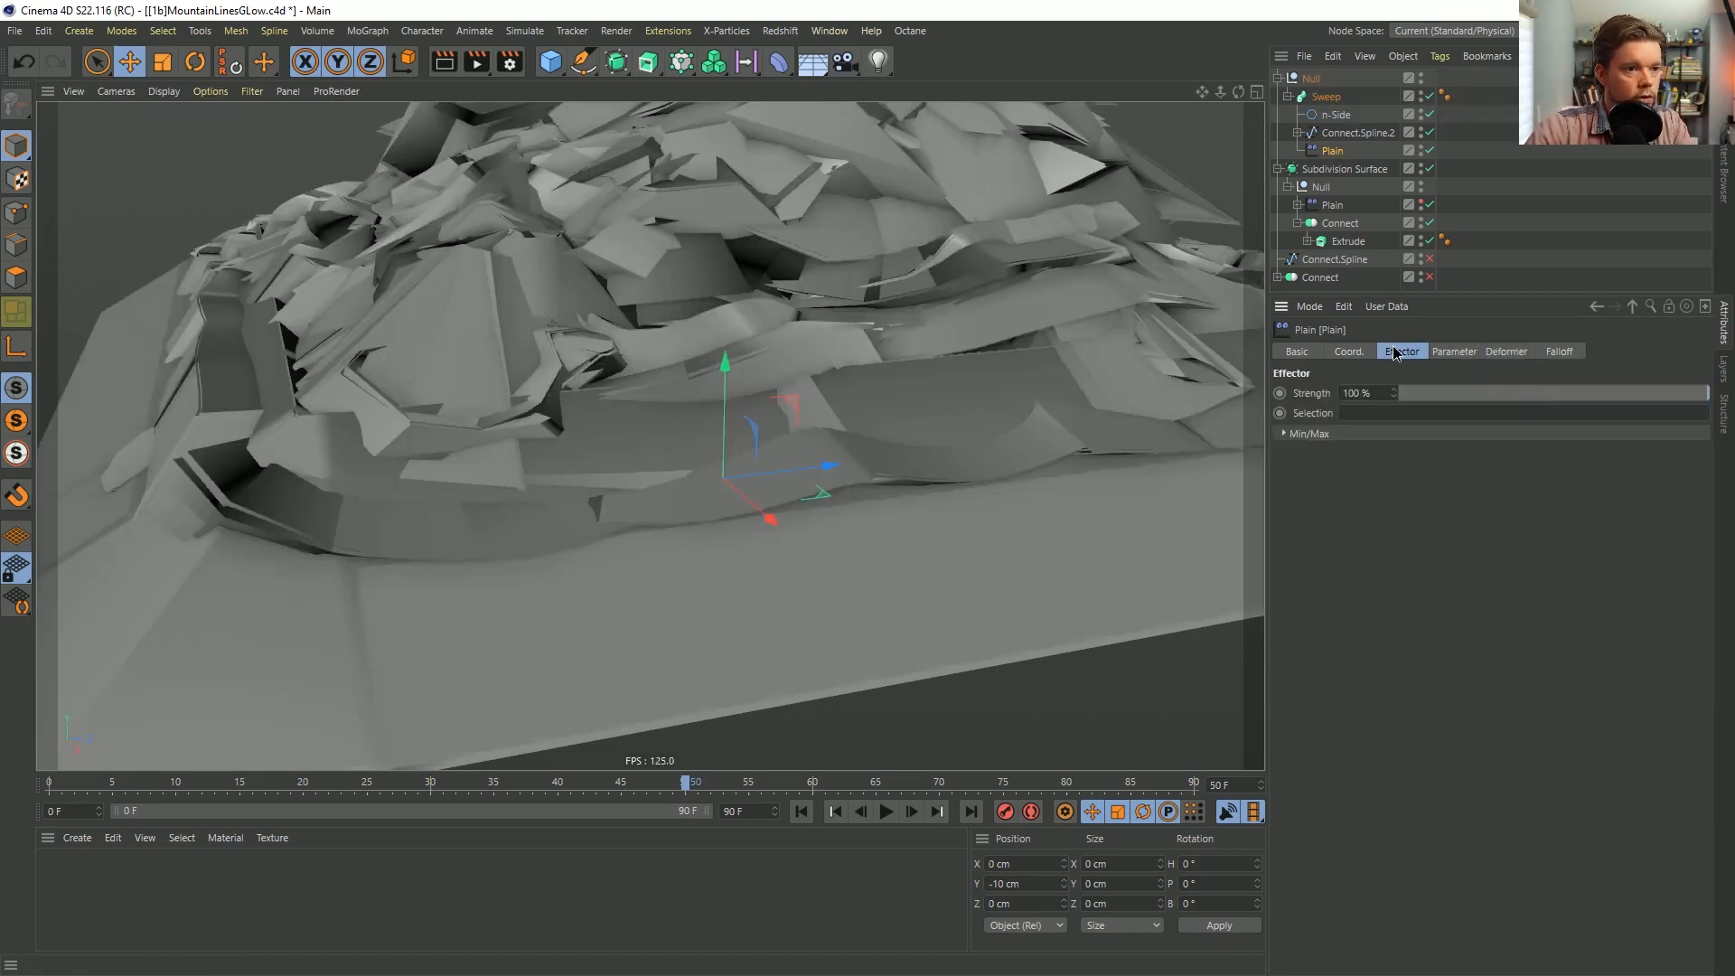
Set the Sweep's Plain effector position offset to 0 cm in Y and 1 cm in Z to thicken the tubes.
click(1446, 352)
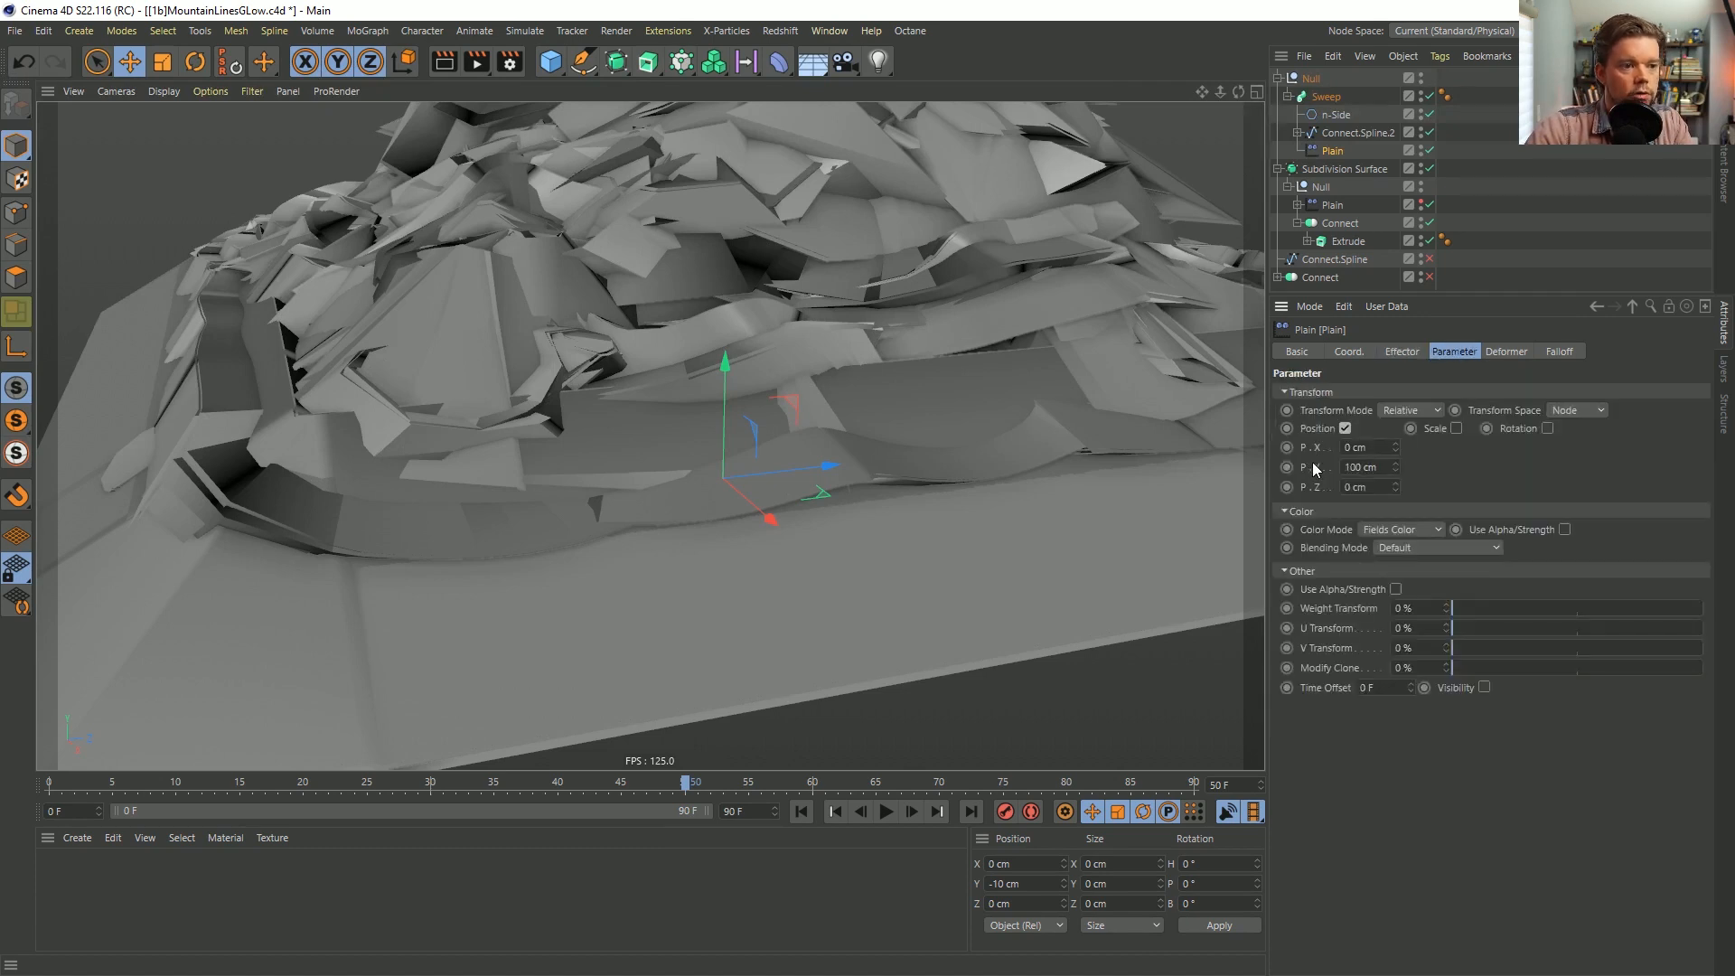
text(0)
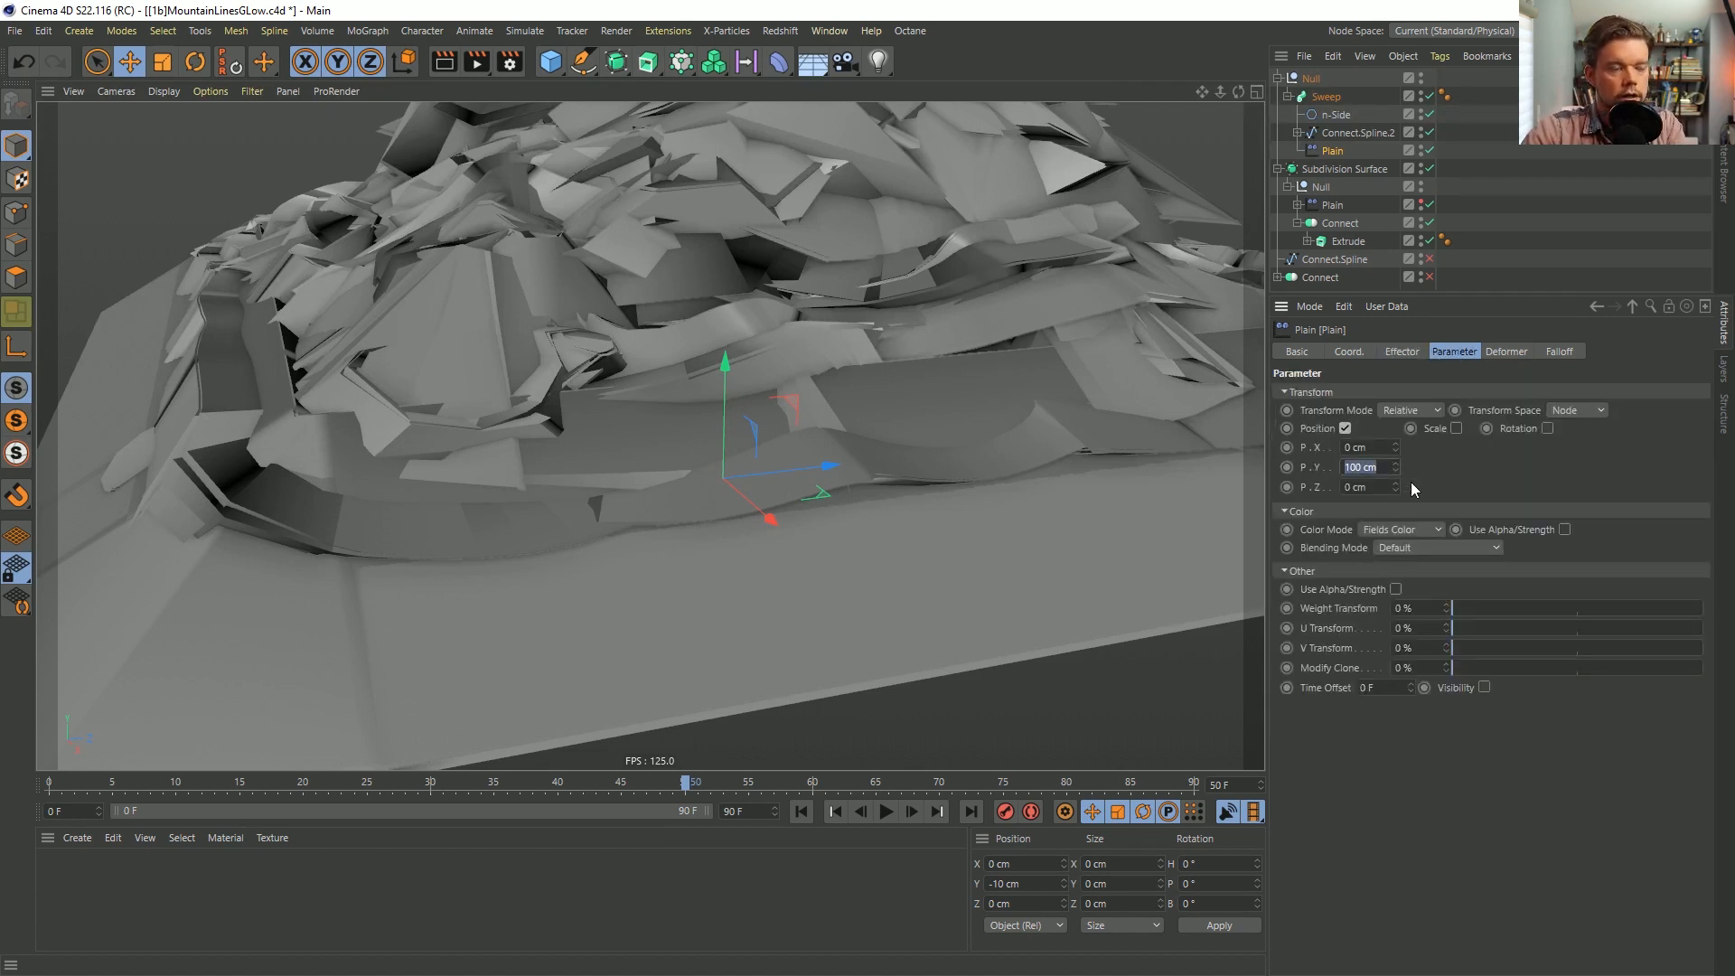
key(Return)
click(1348, 488)
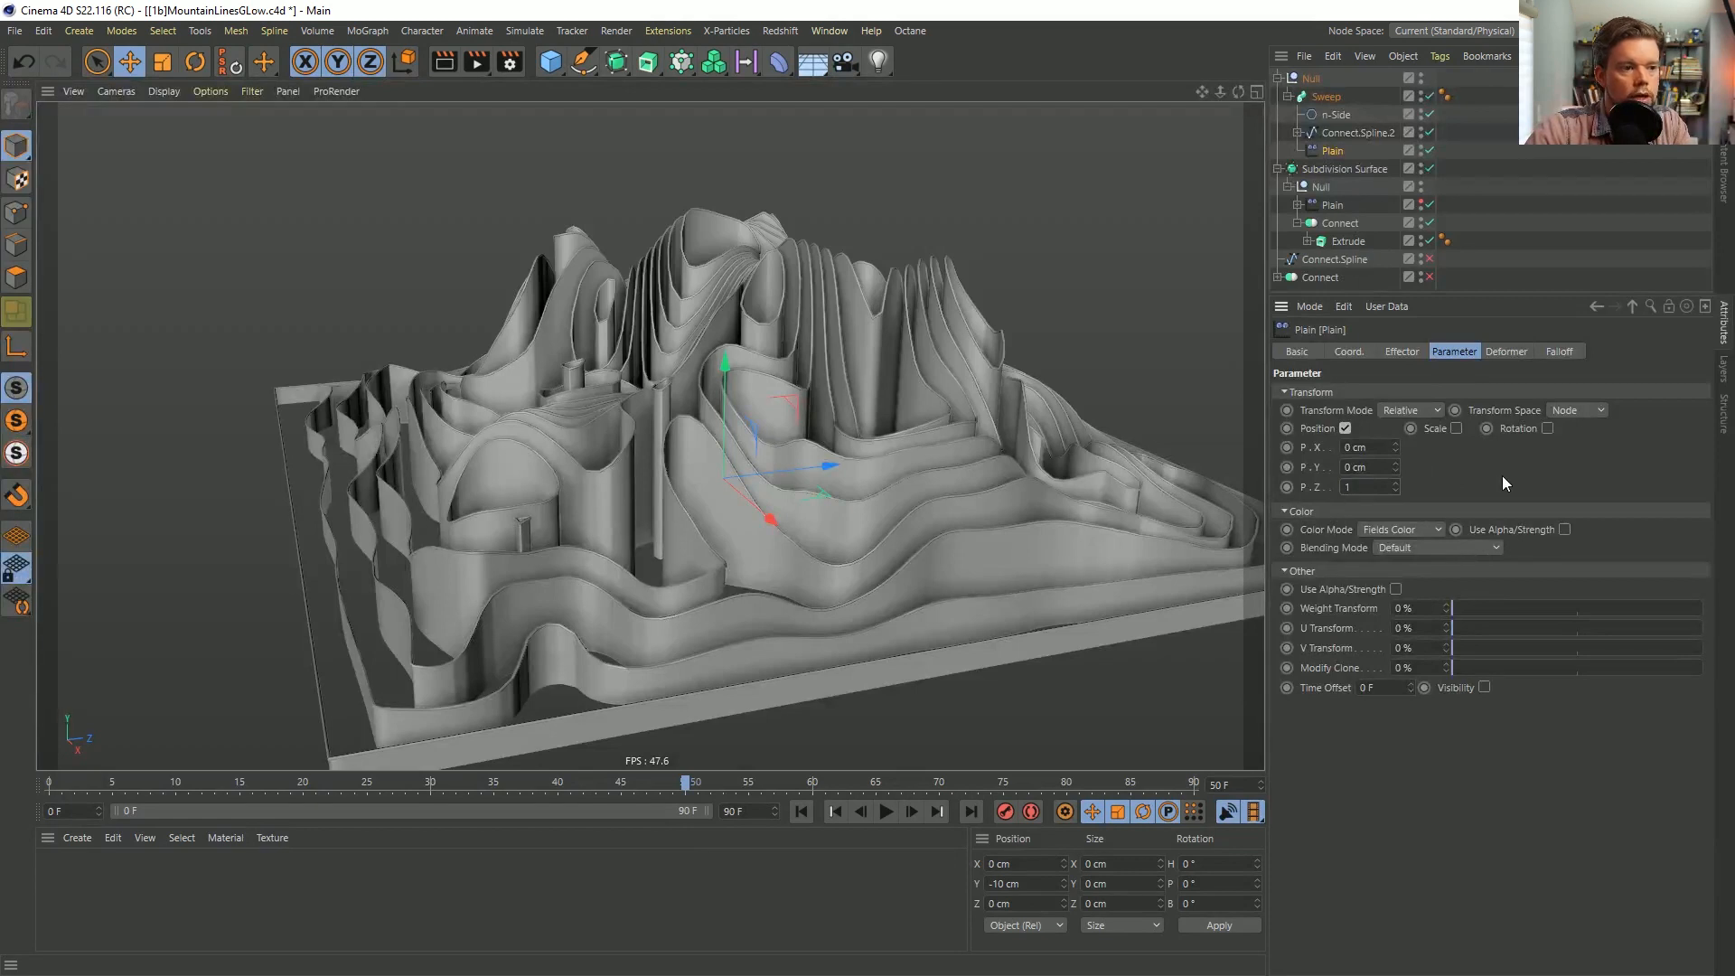
text(1)
key(Return)
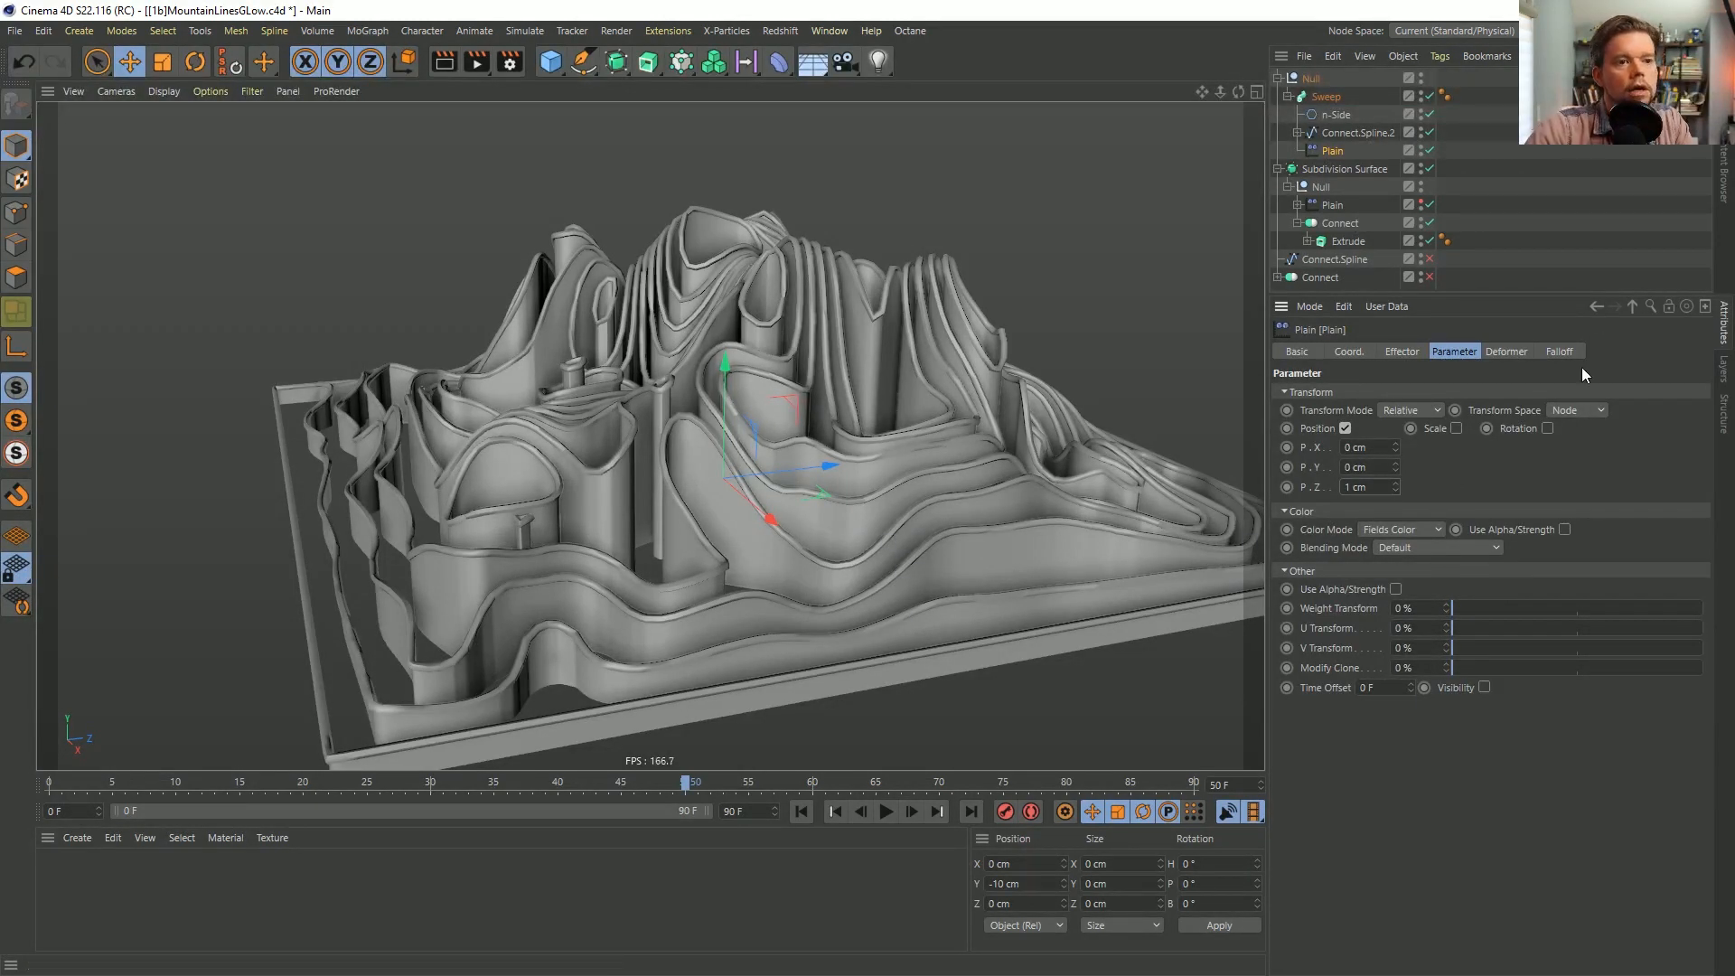
Add a Random Field to the falloff of the Sweep's Plain effector and set its noise scale to 310 %.
click(1561, 353)
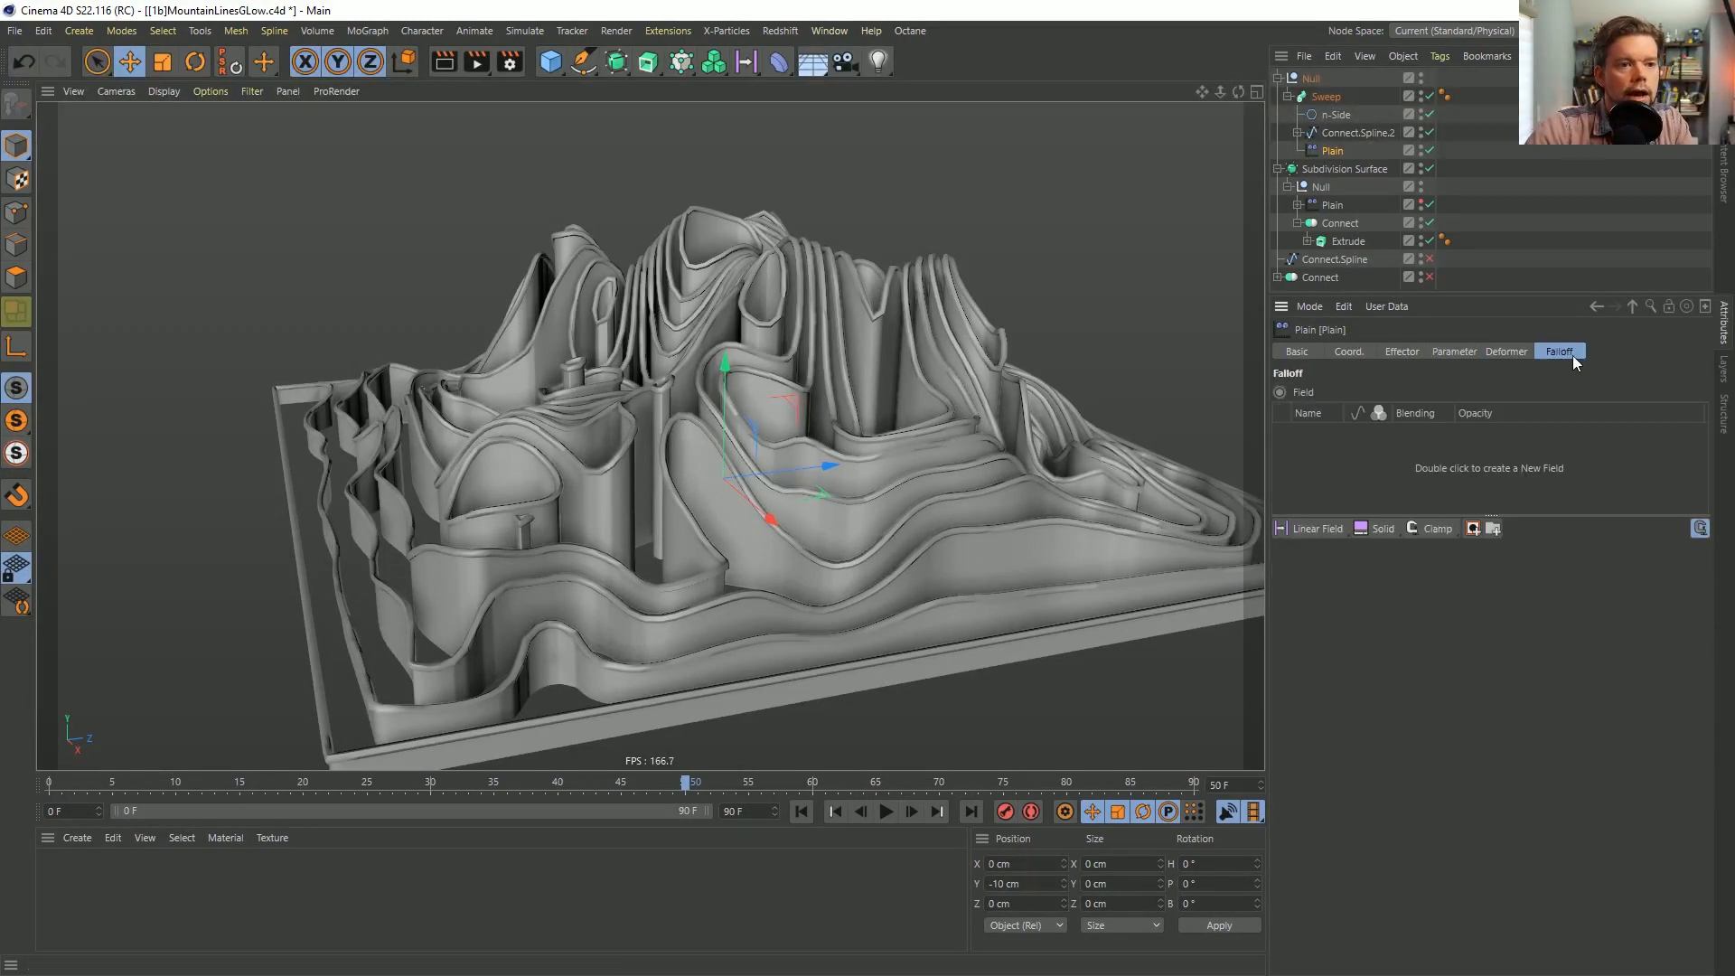
click(1321, 530)
click(1350, 709)
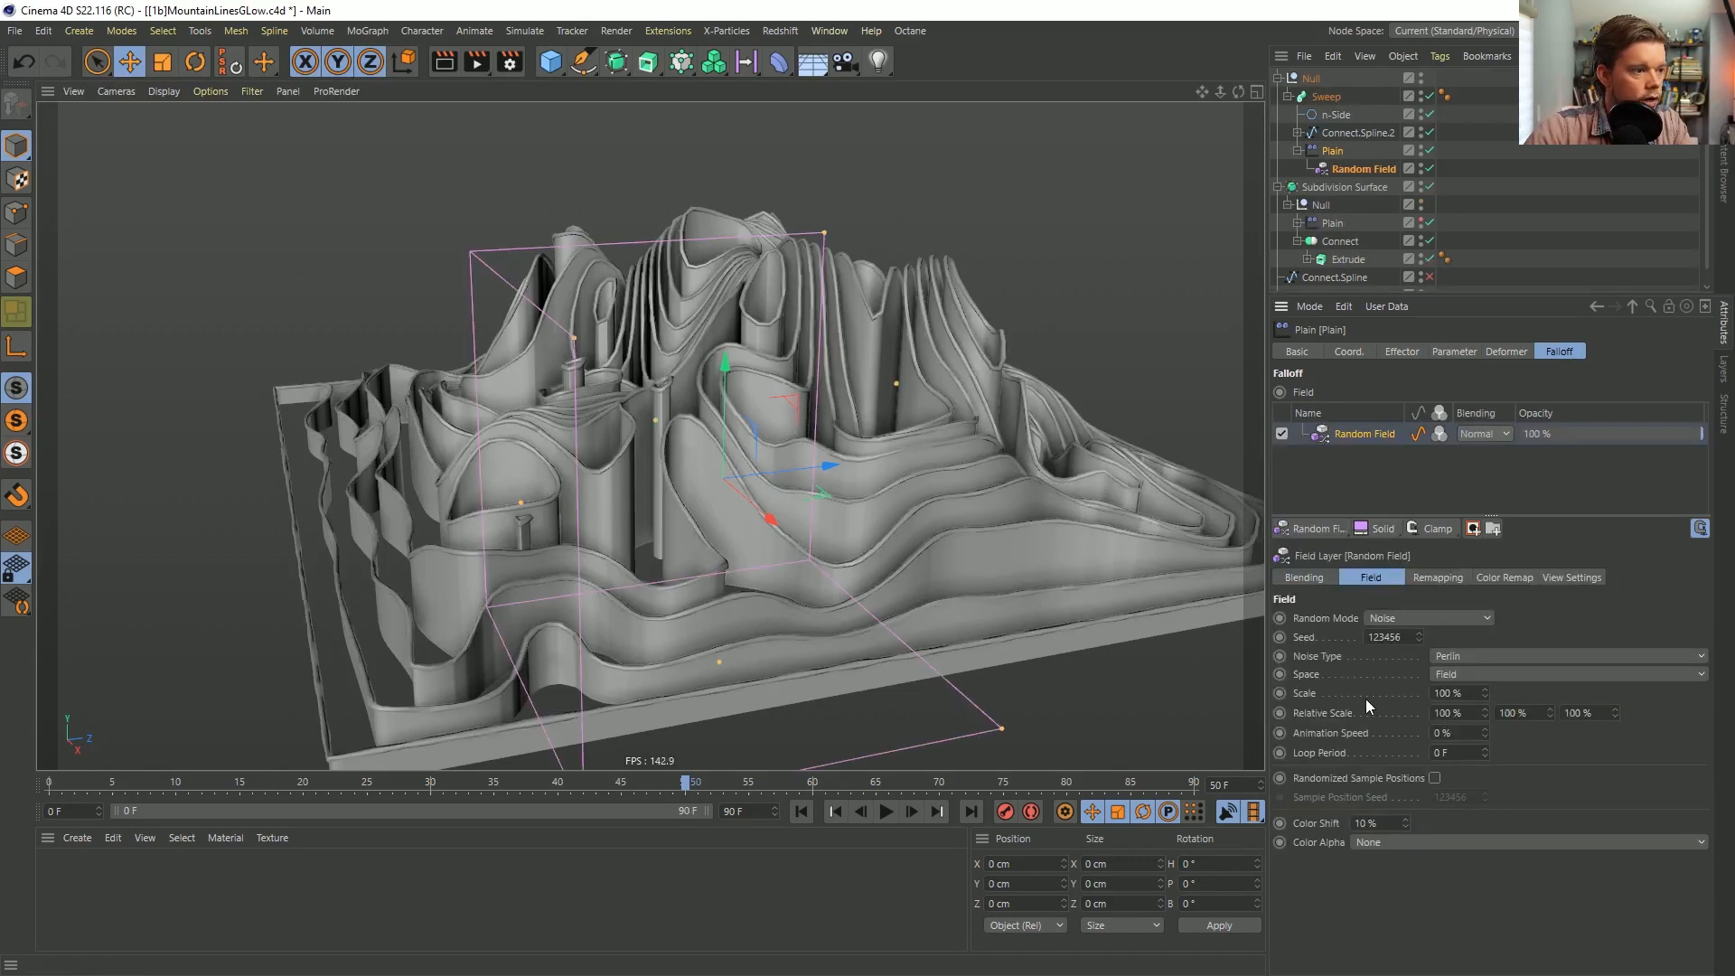
mouse_move(696, 388)
alt+mouse_down()
mouse_move(670, 405)
mouse_move(702, 419)
alt+mouse_up()
alt+right_drag(702, 419, 763, 399)
alt+drag(762, 399, 862, 463)
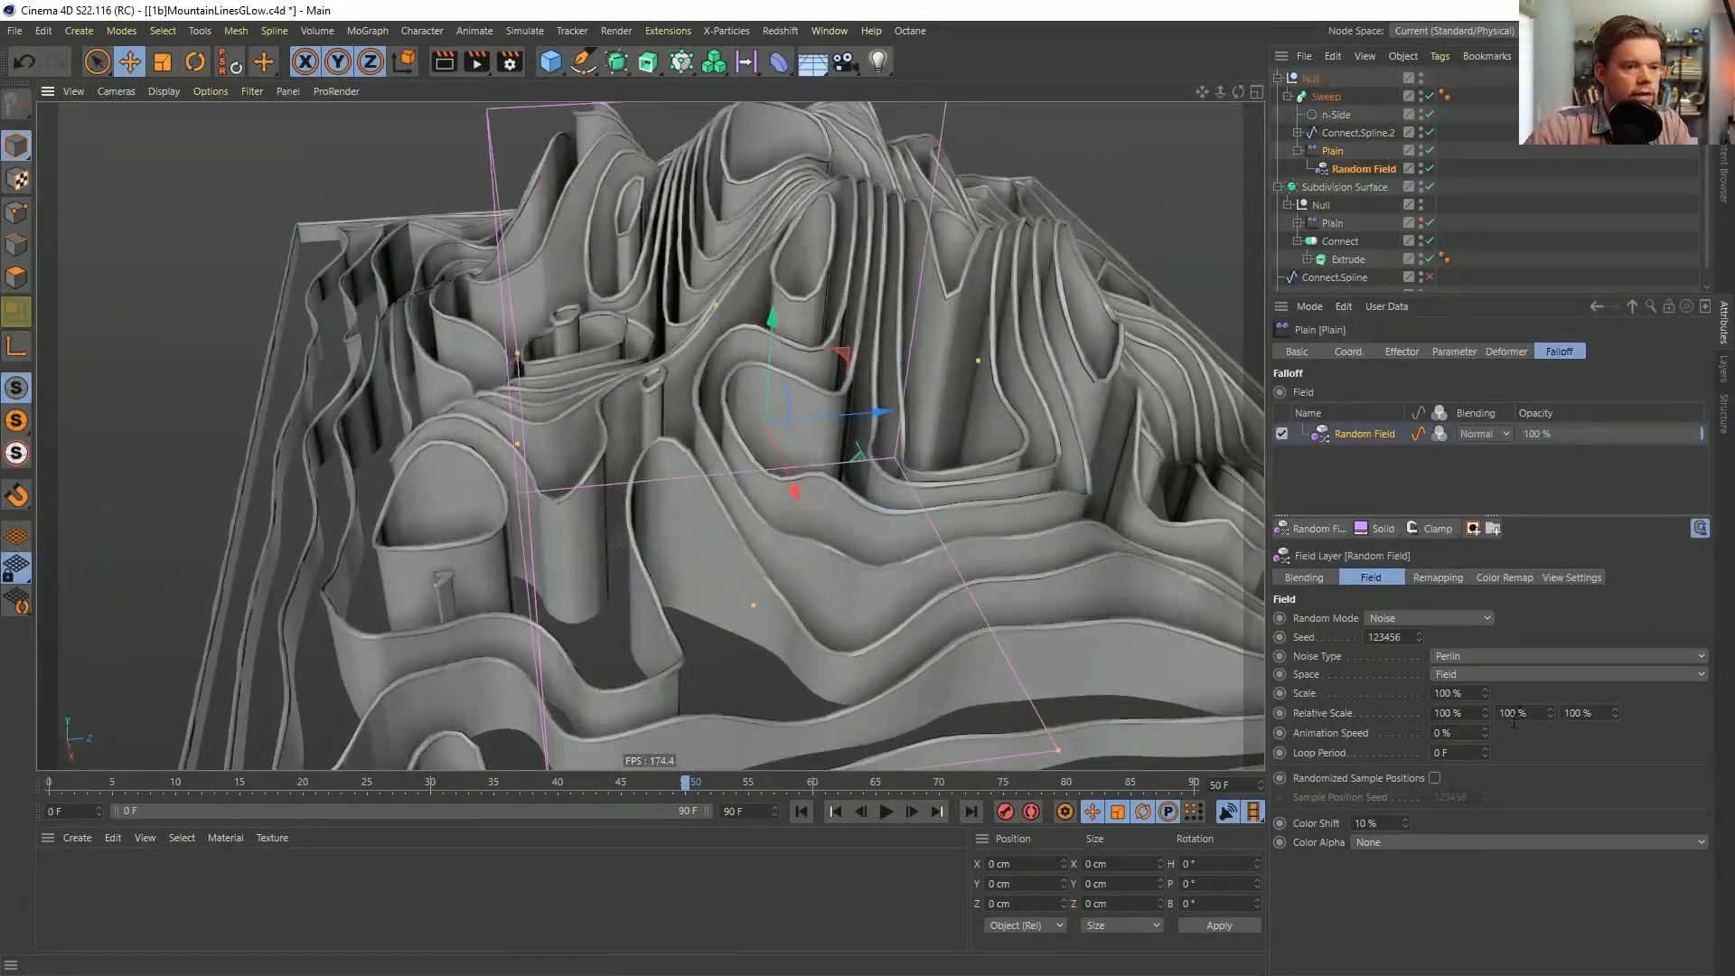
drag(1484, 693, 1555, 694)
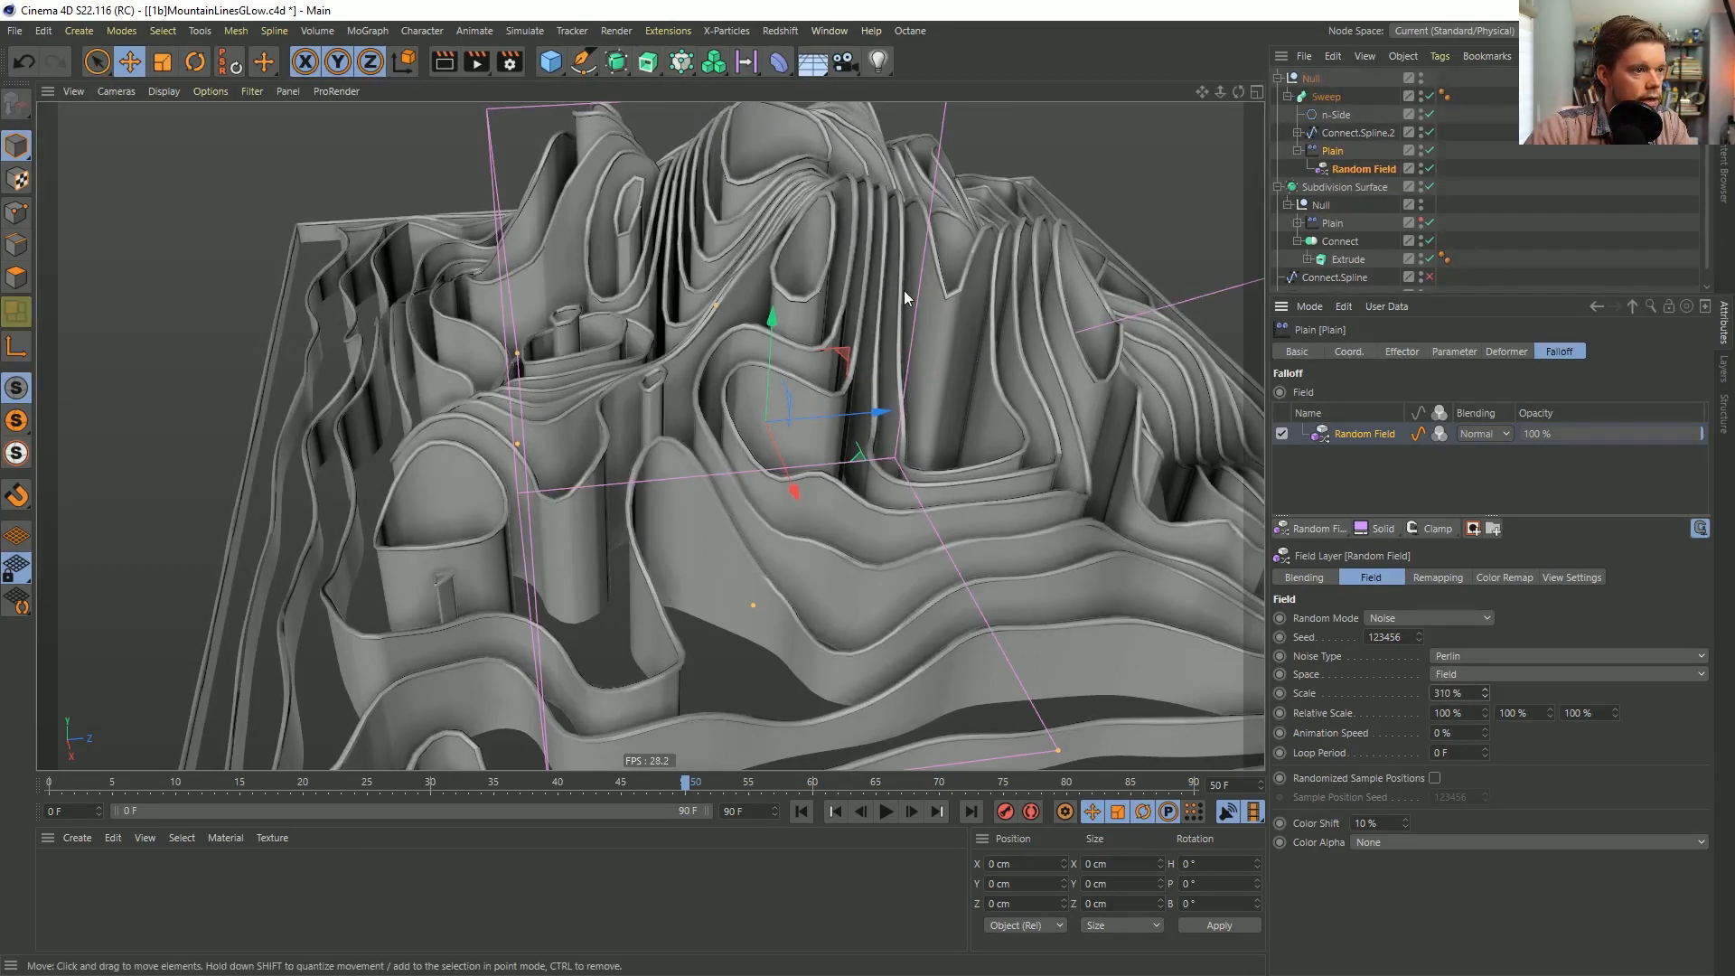
alt+drag(898, 529, 793, 255)
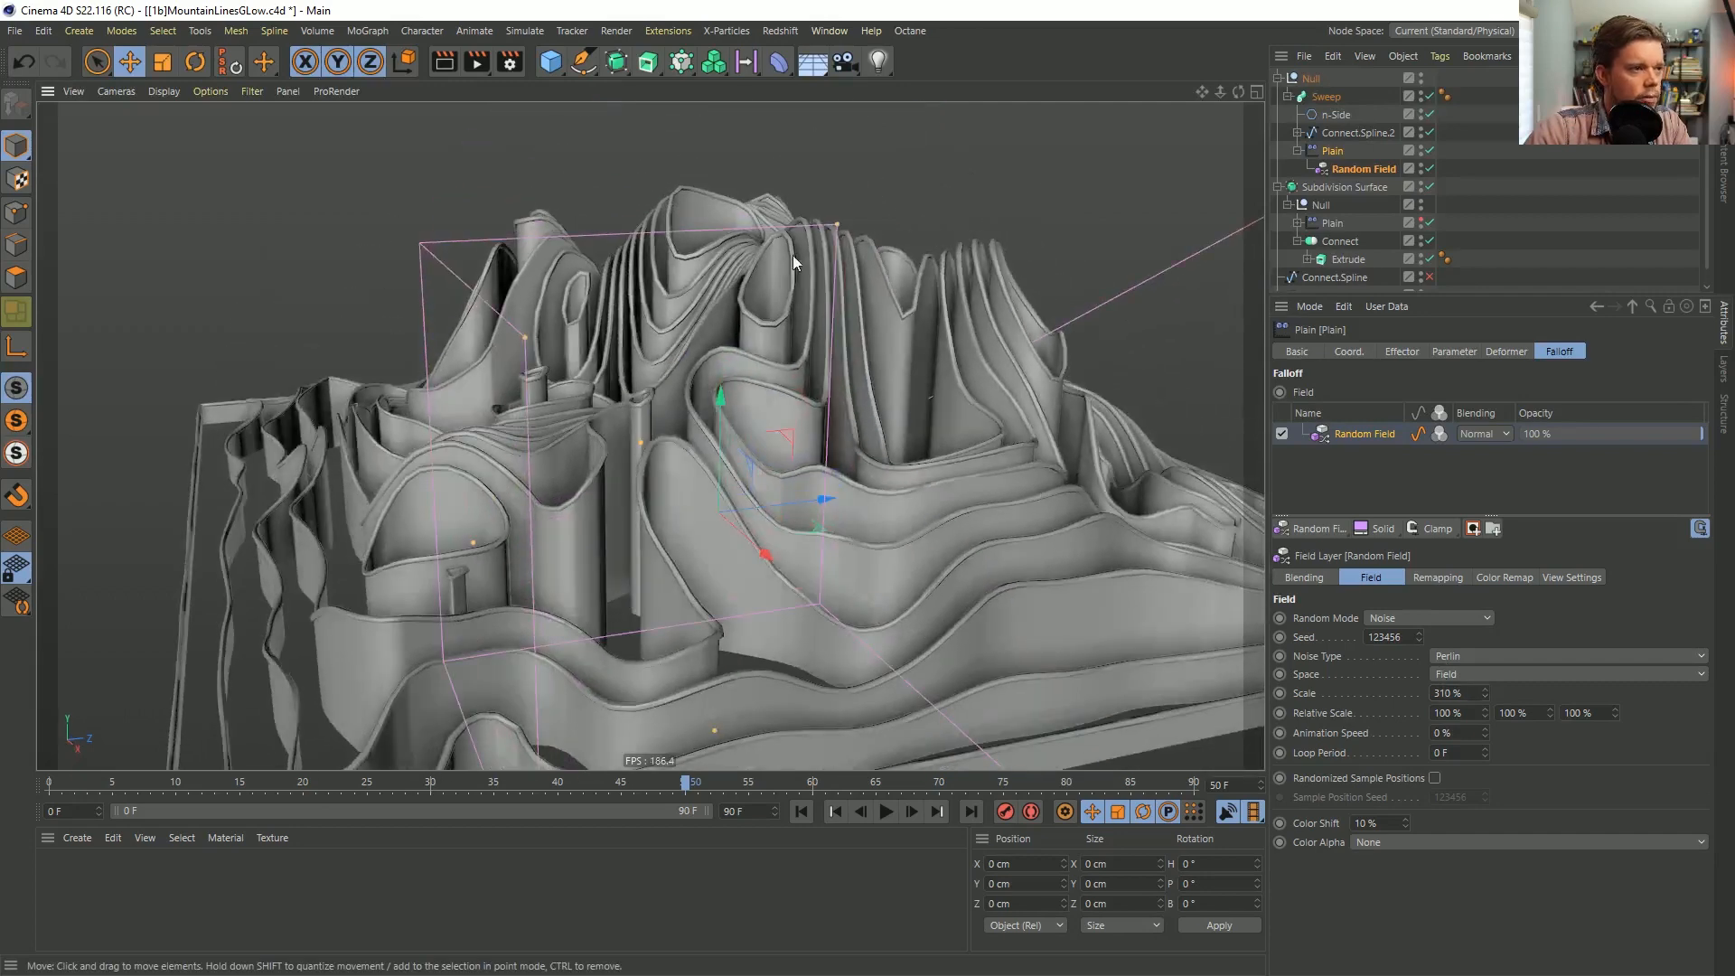
alt+drag(635, 413, 806, 458)
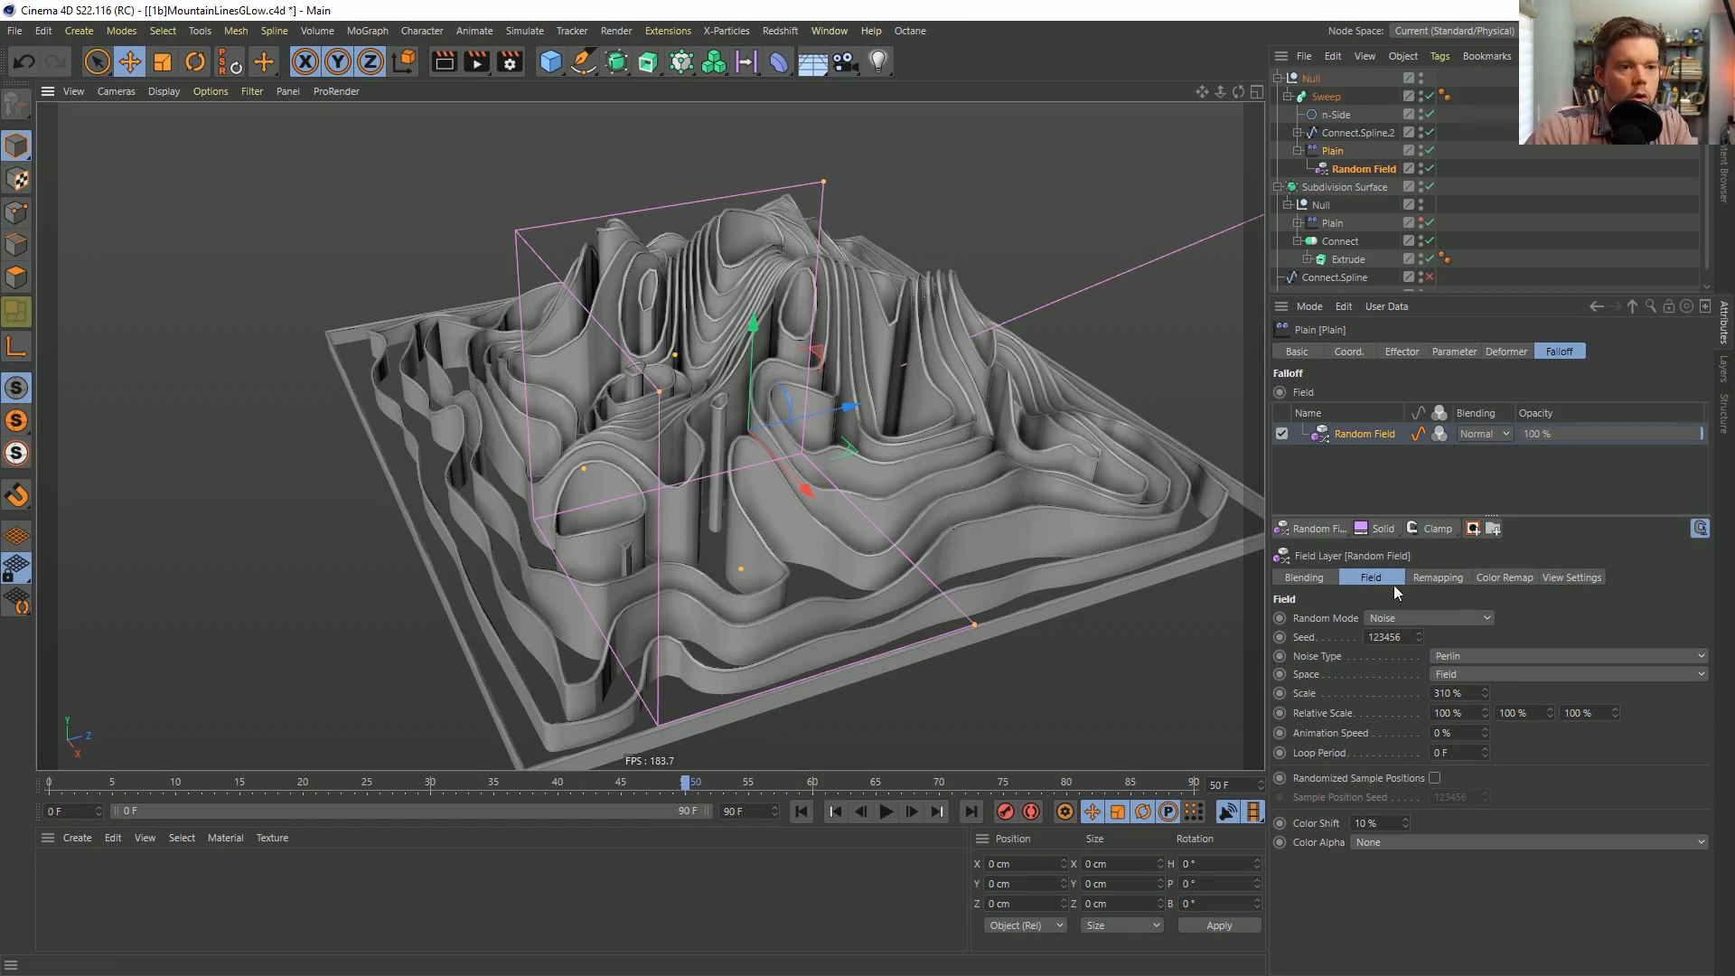
Add a Curve modifier layer above the Random Field and bend its straight line into a smooth S-shaped curve with nearly flat ends.
click(1438, 530)
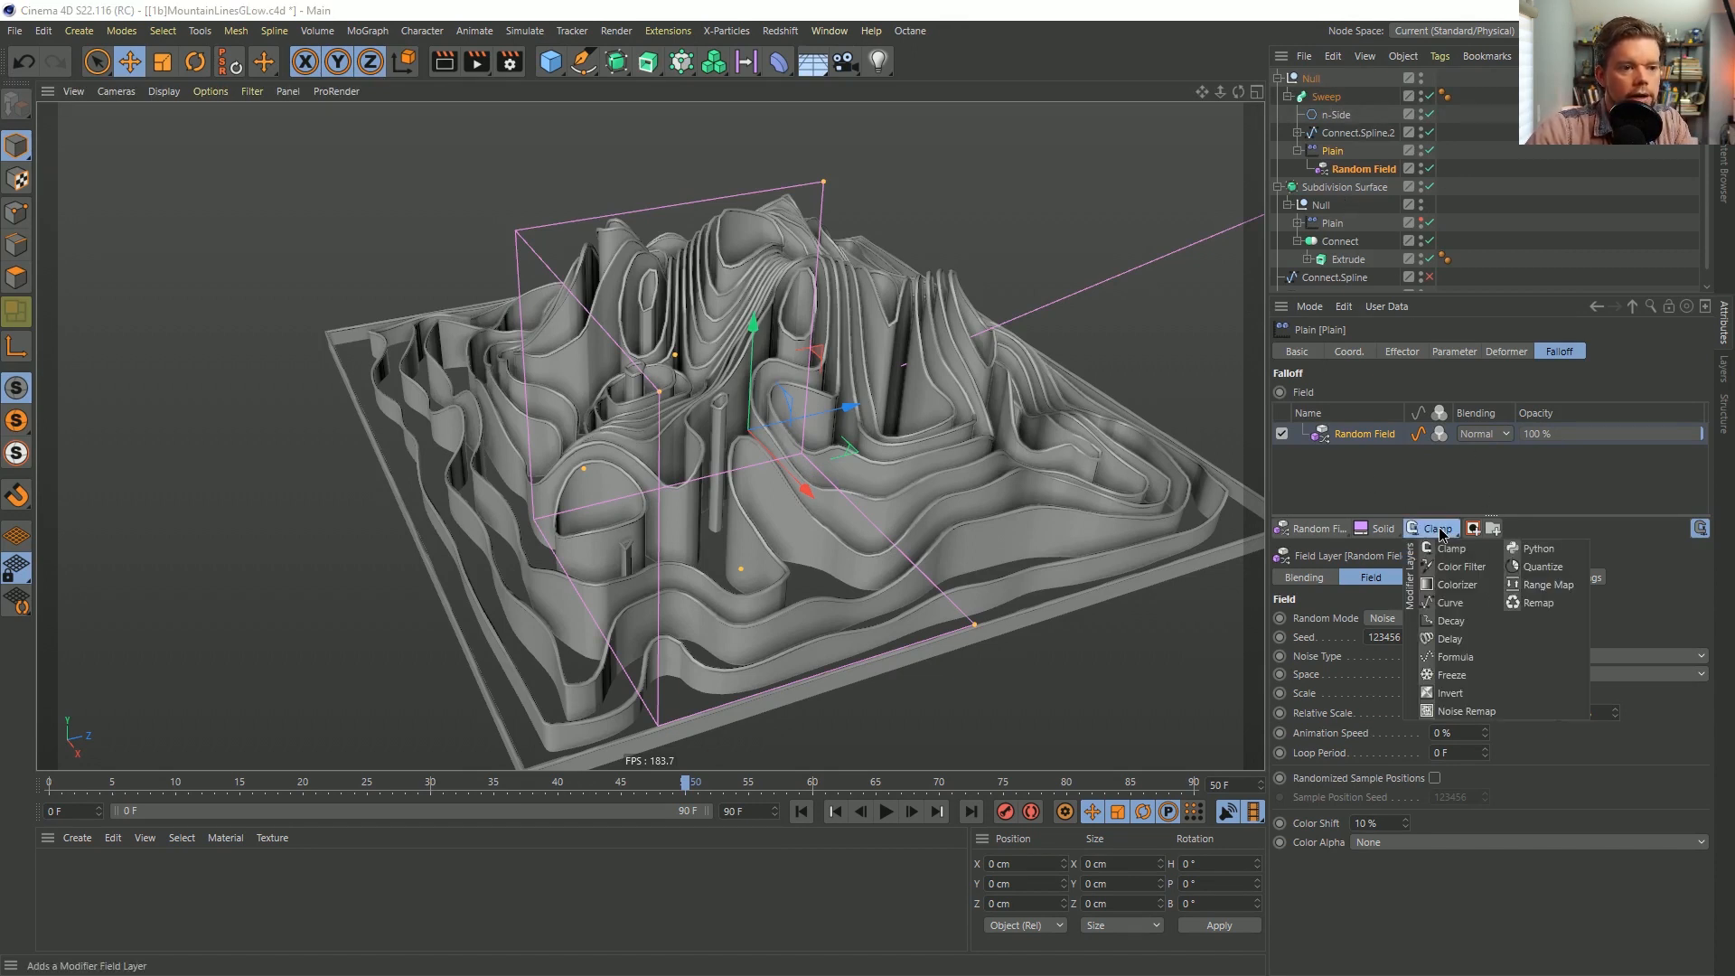
click(1457, 603)
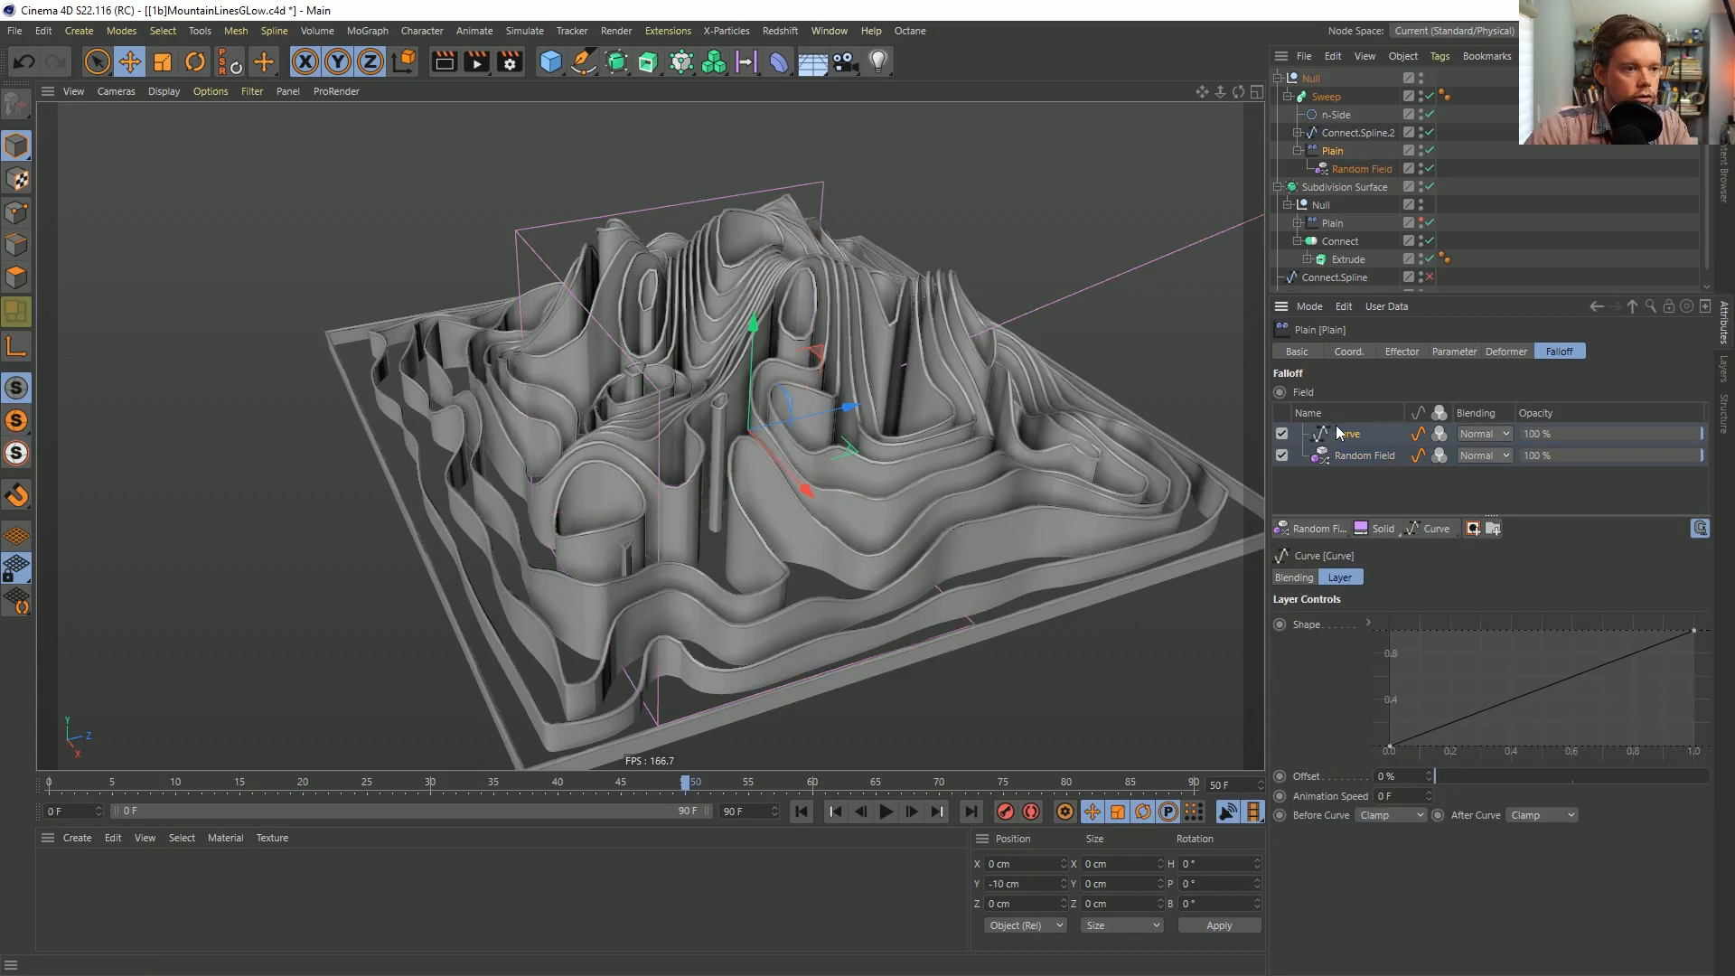
click(1390, 746)
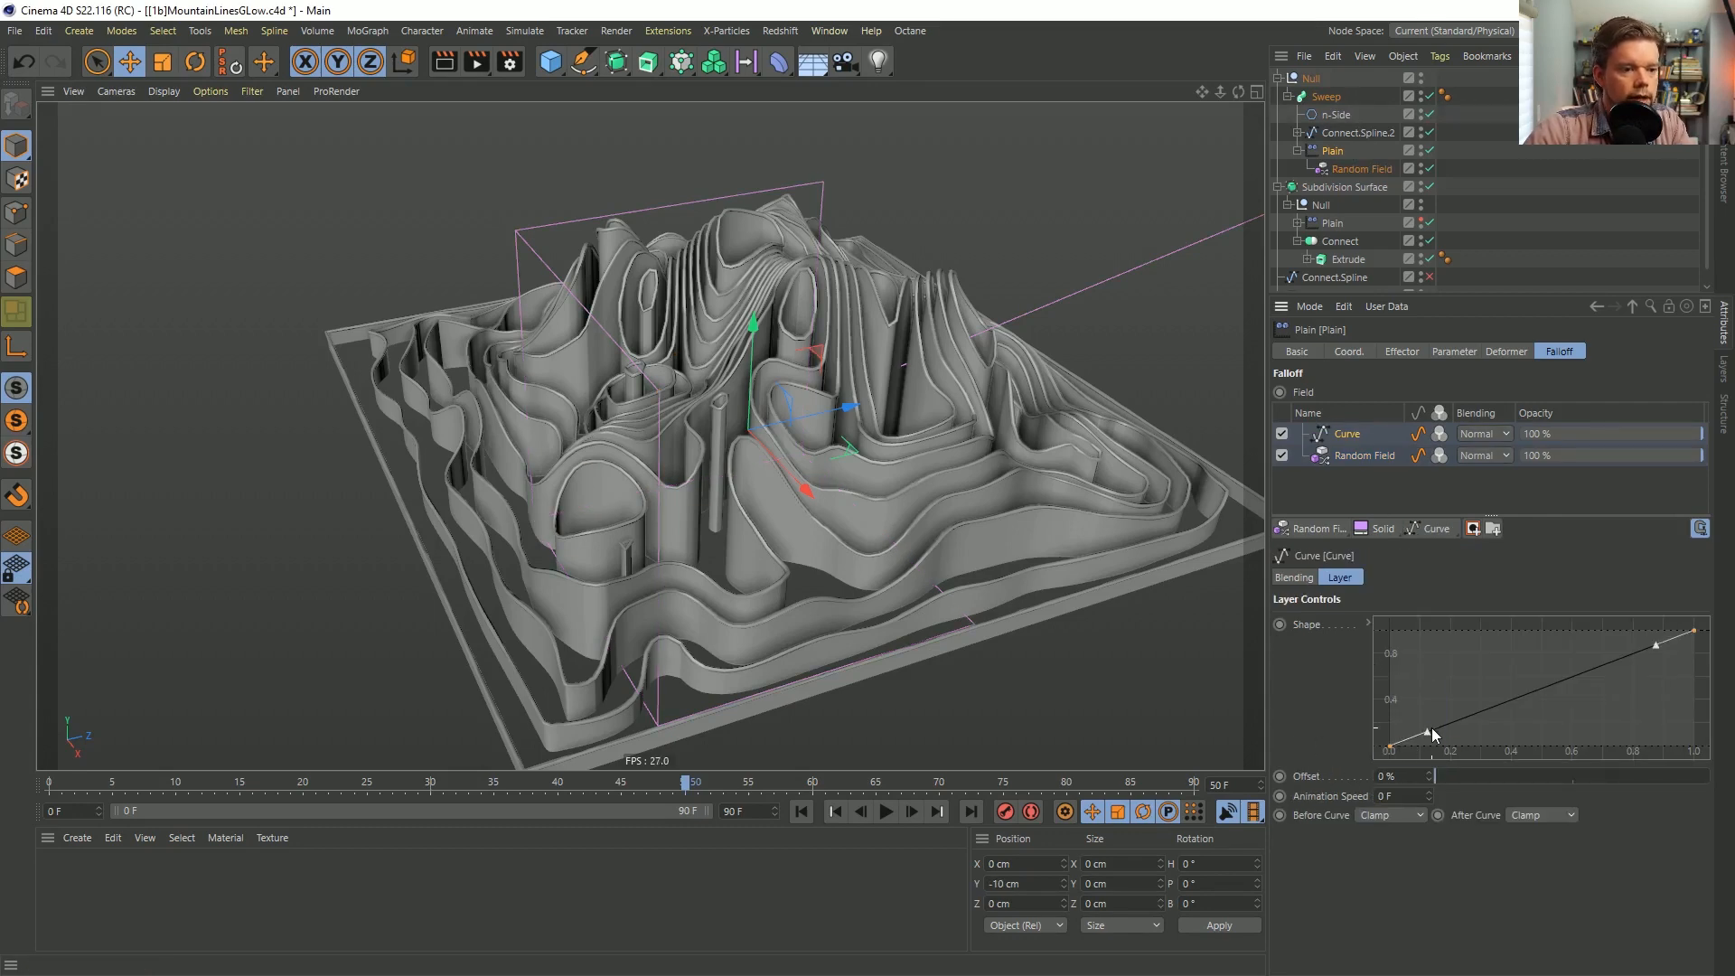
drag(1428, 733, 1451, 750)
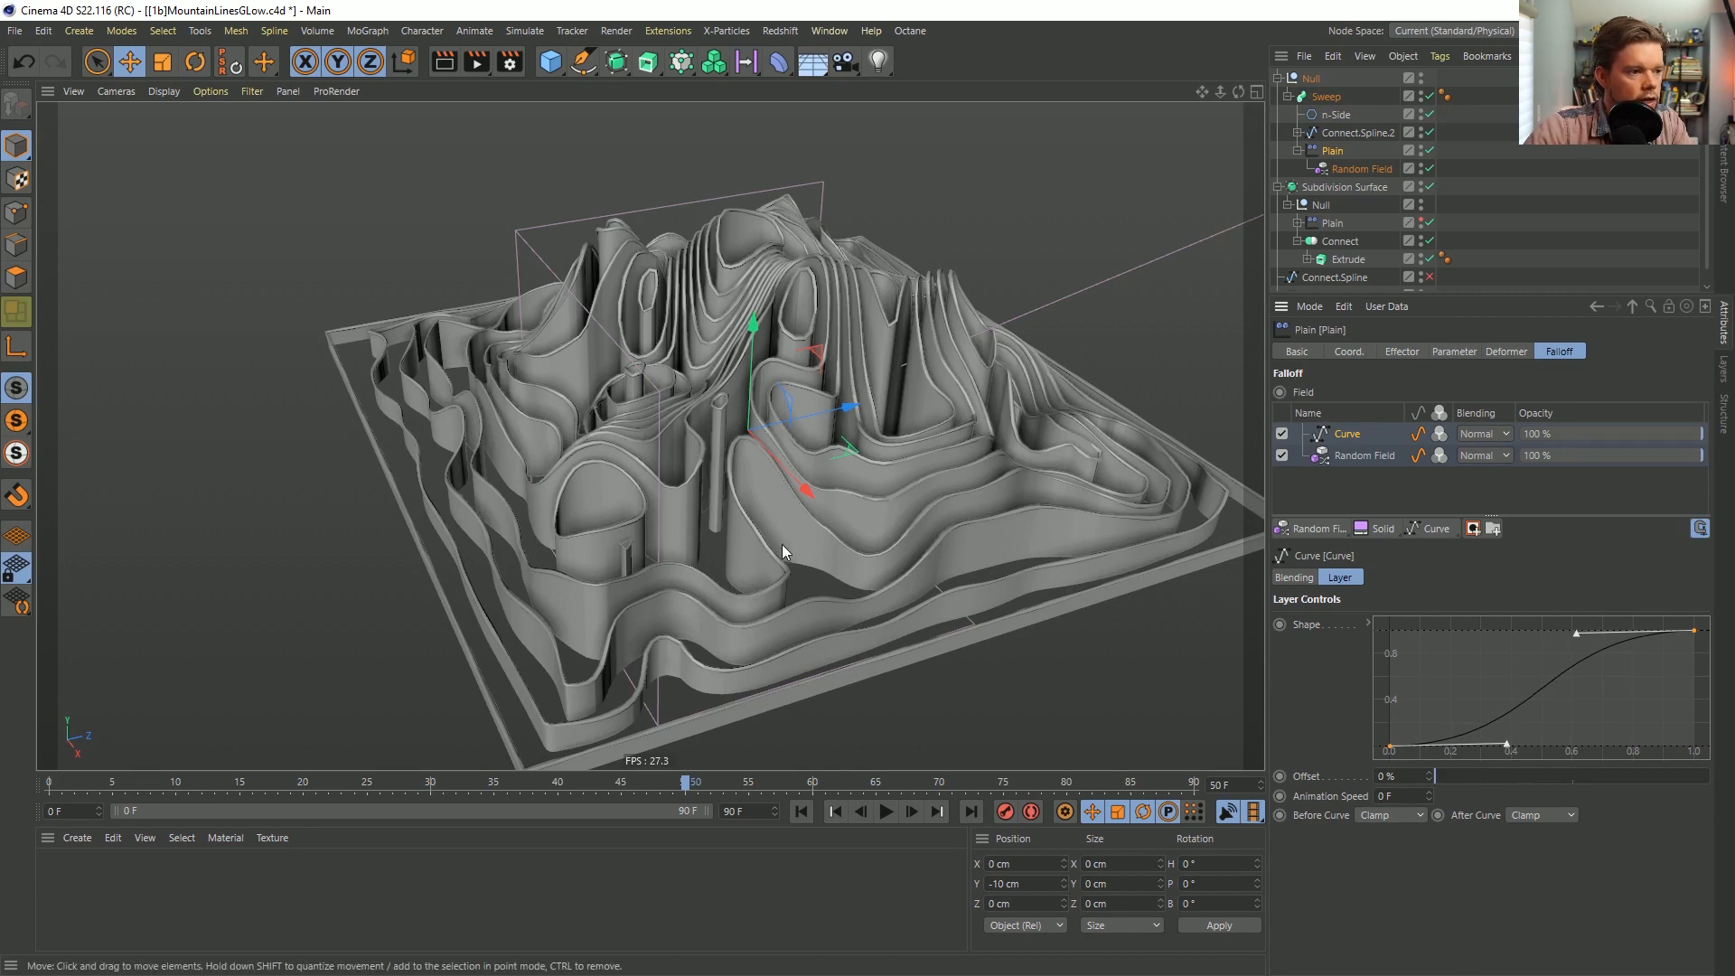
scroll(889, 493, up, 6)
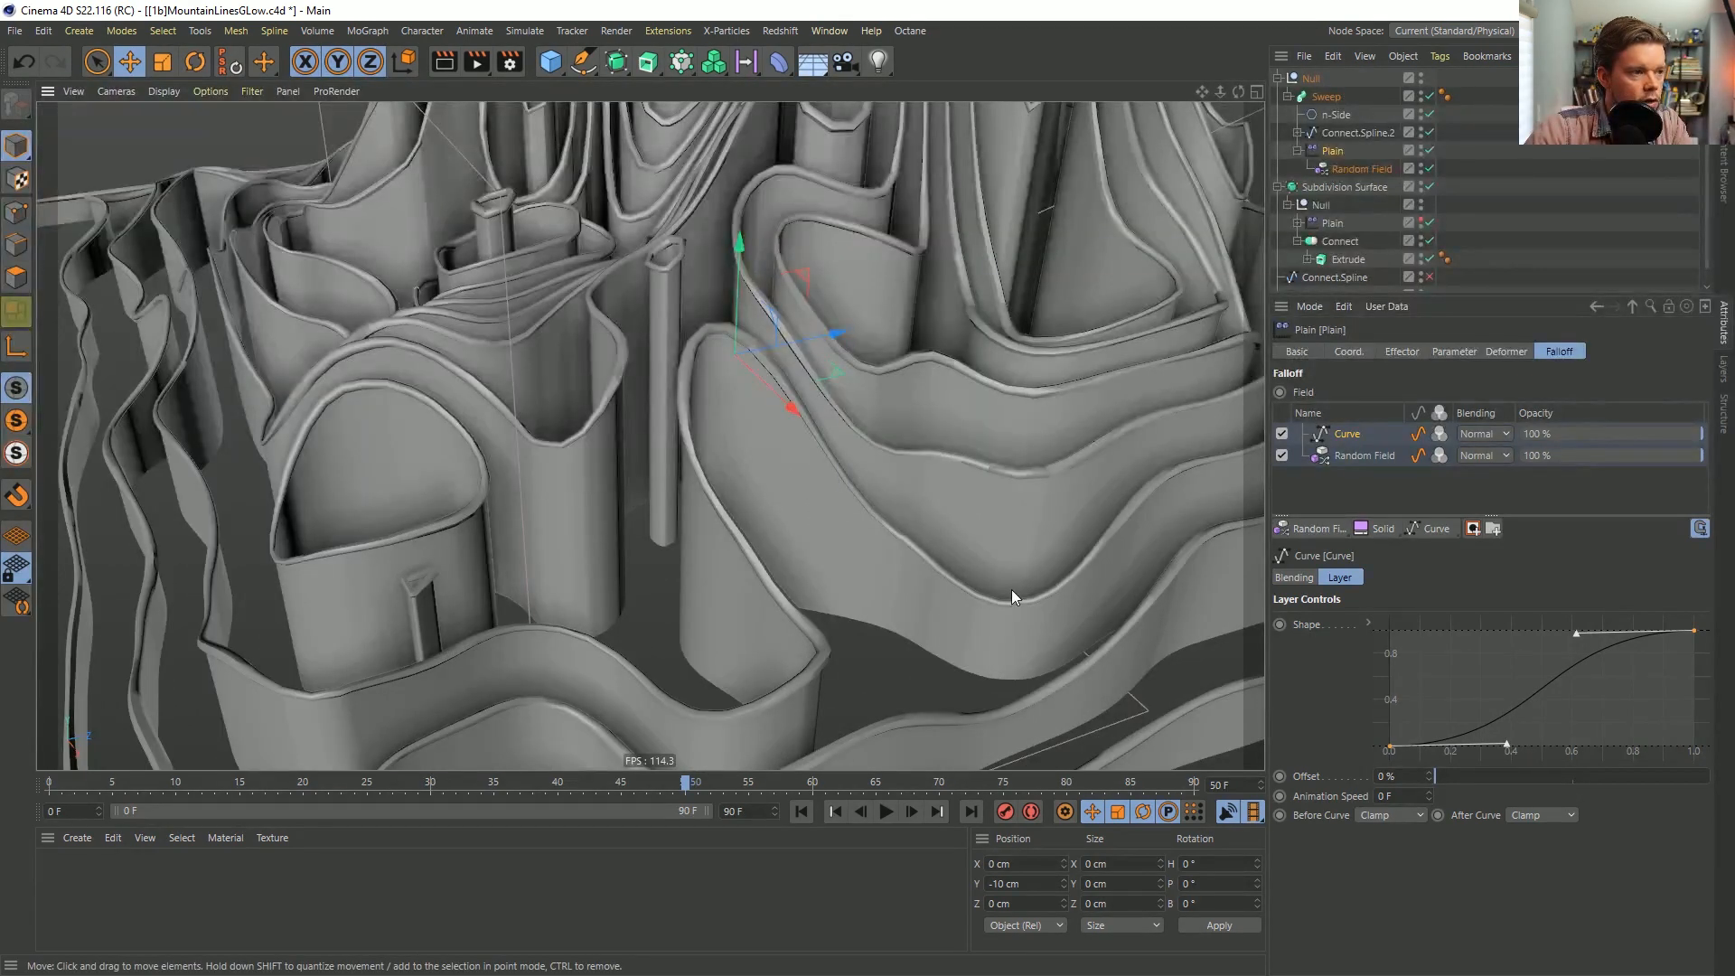
scroll(1012, 589, down, 6)
scroll(962, 602, up, 4)
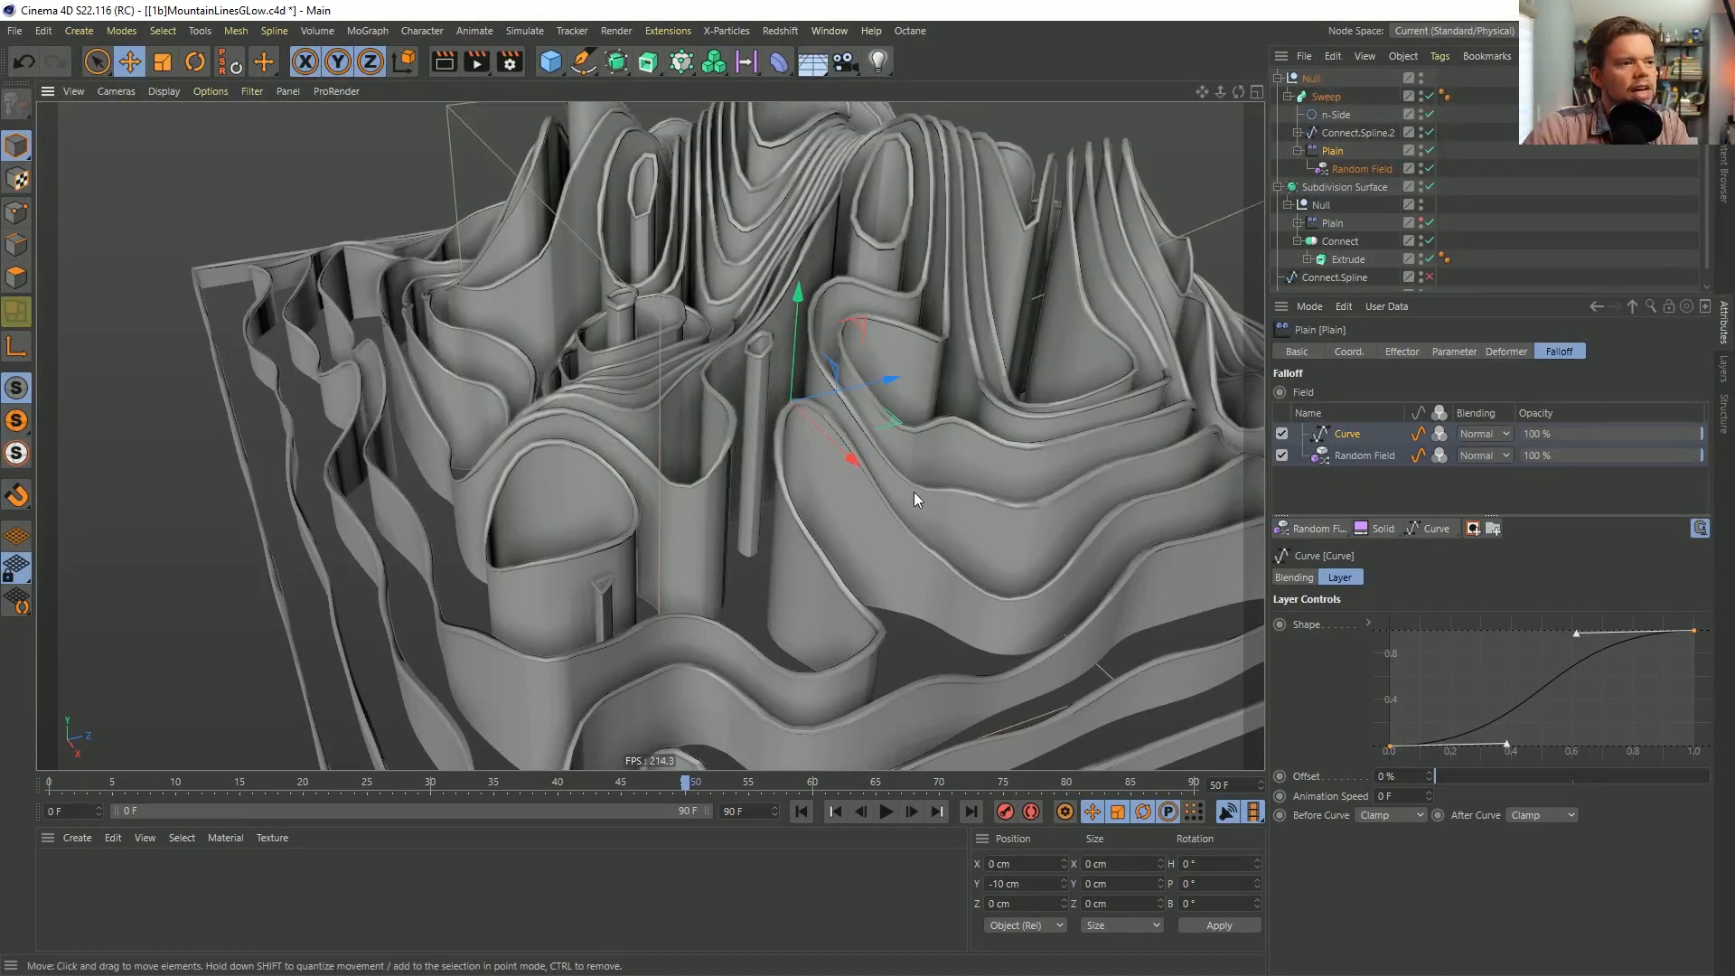
alt+middle_drag(1029, 495, 961, 458)
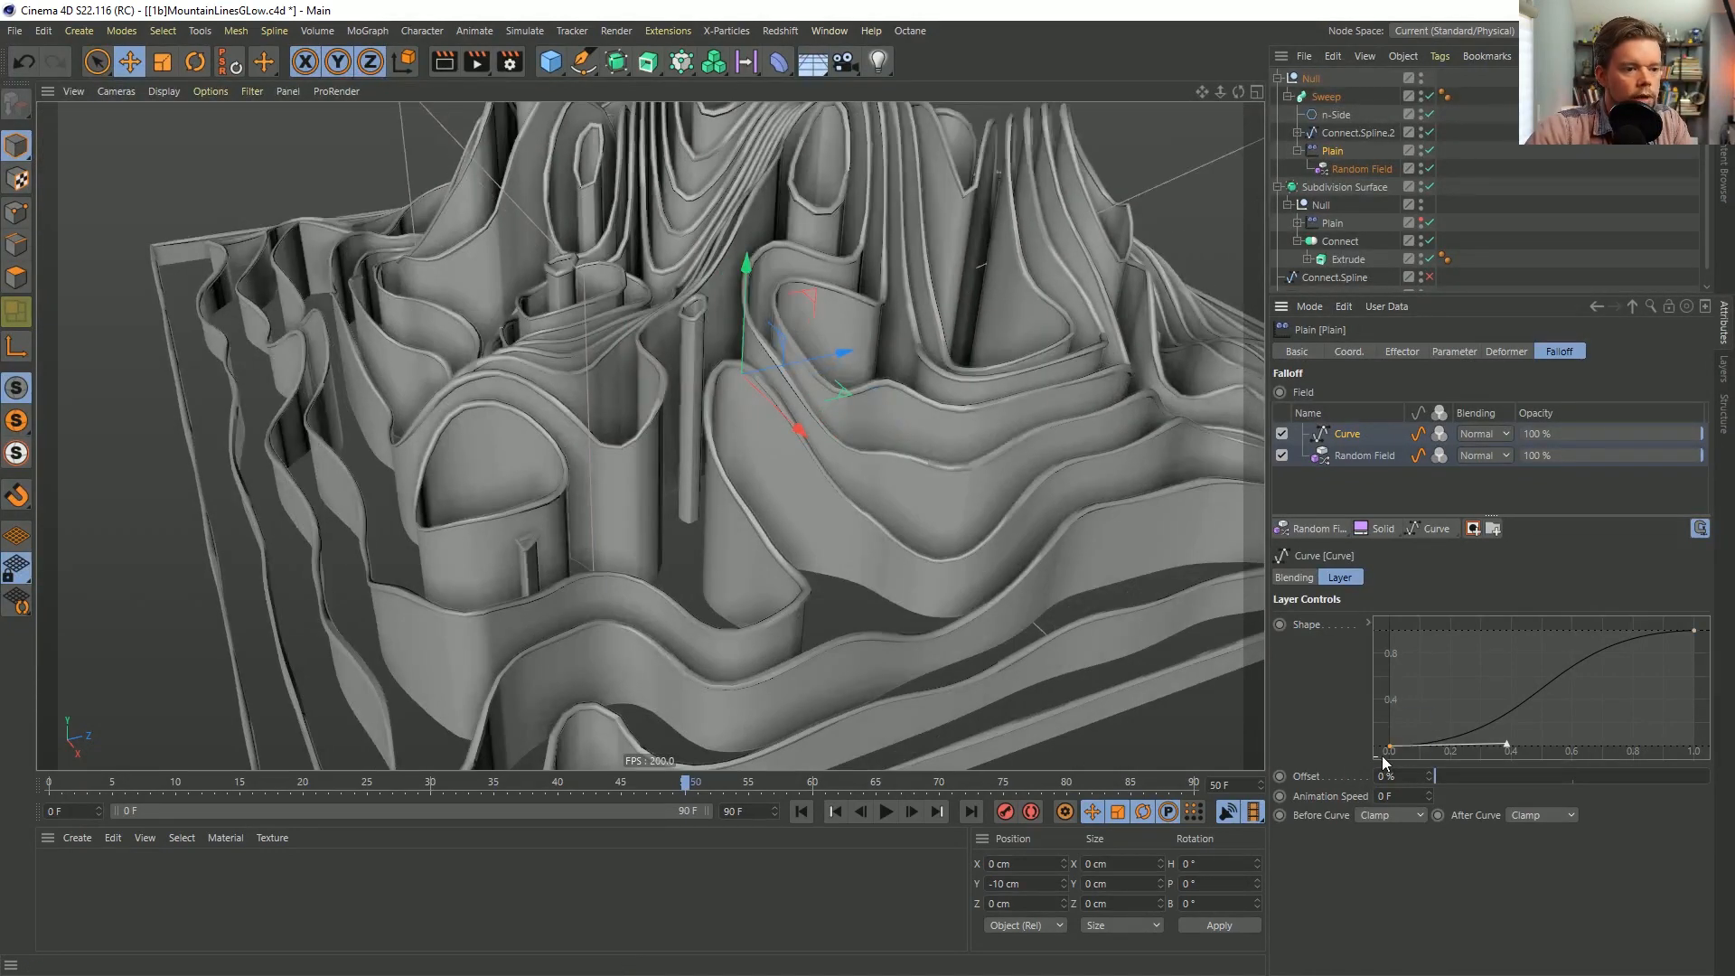
Move the falloff curve's start point along the bottom axis to about 0.45 so more of the tubes stay thin.
drag(1406, 756, 1480, 816)
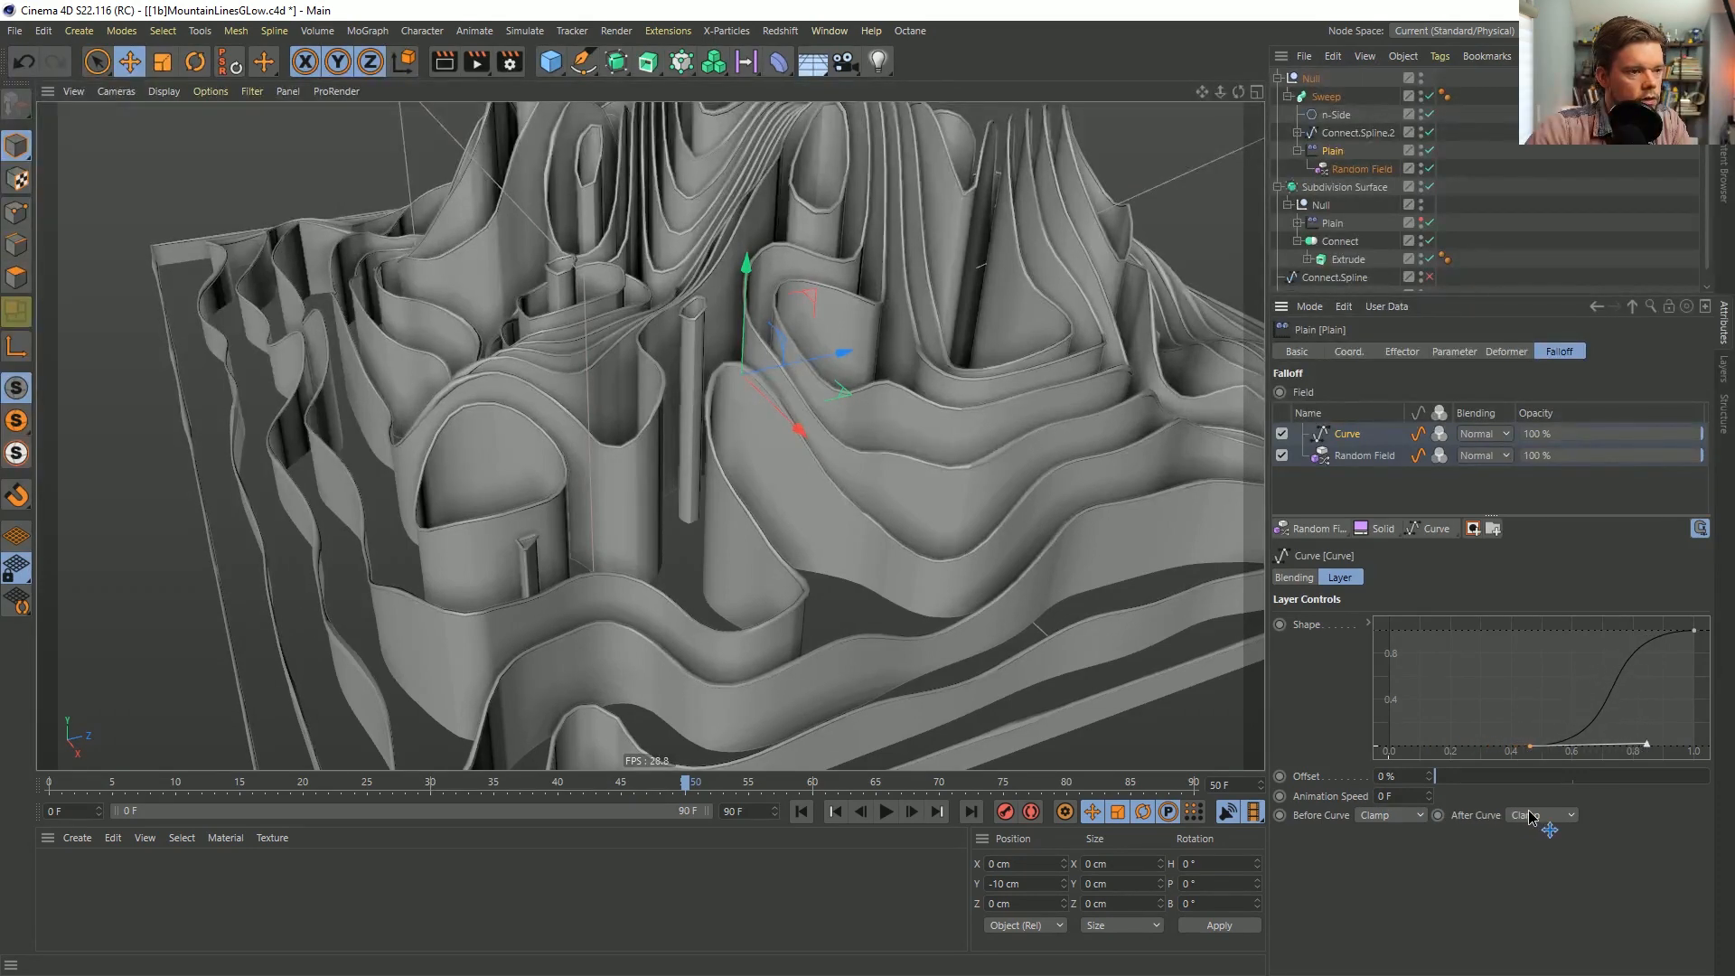
alt+right_drag(1063, 559, 894, 550)
alt+middle_drag(891, 545, 806, 507)
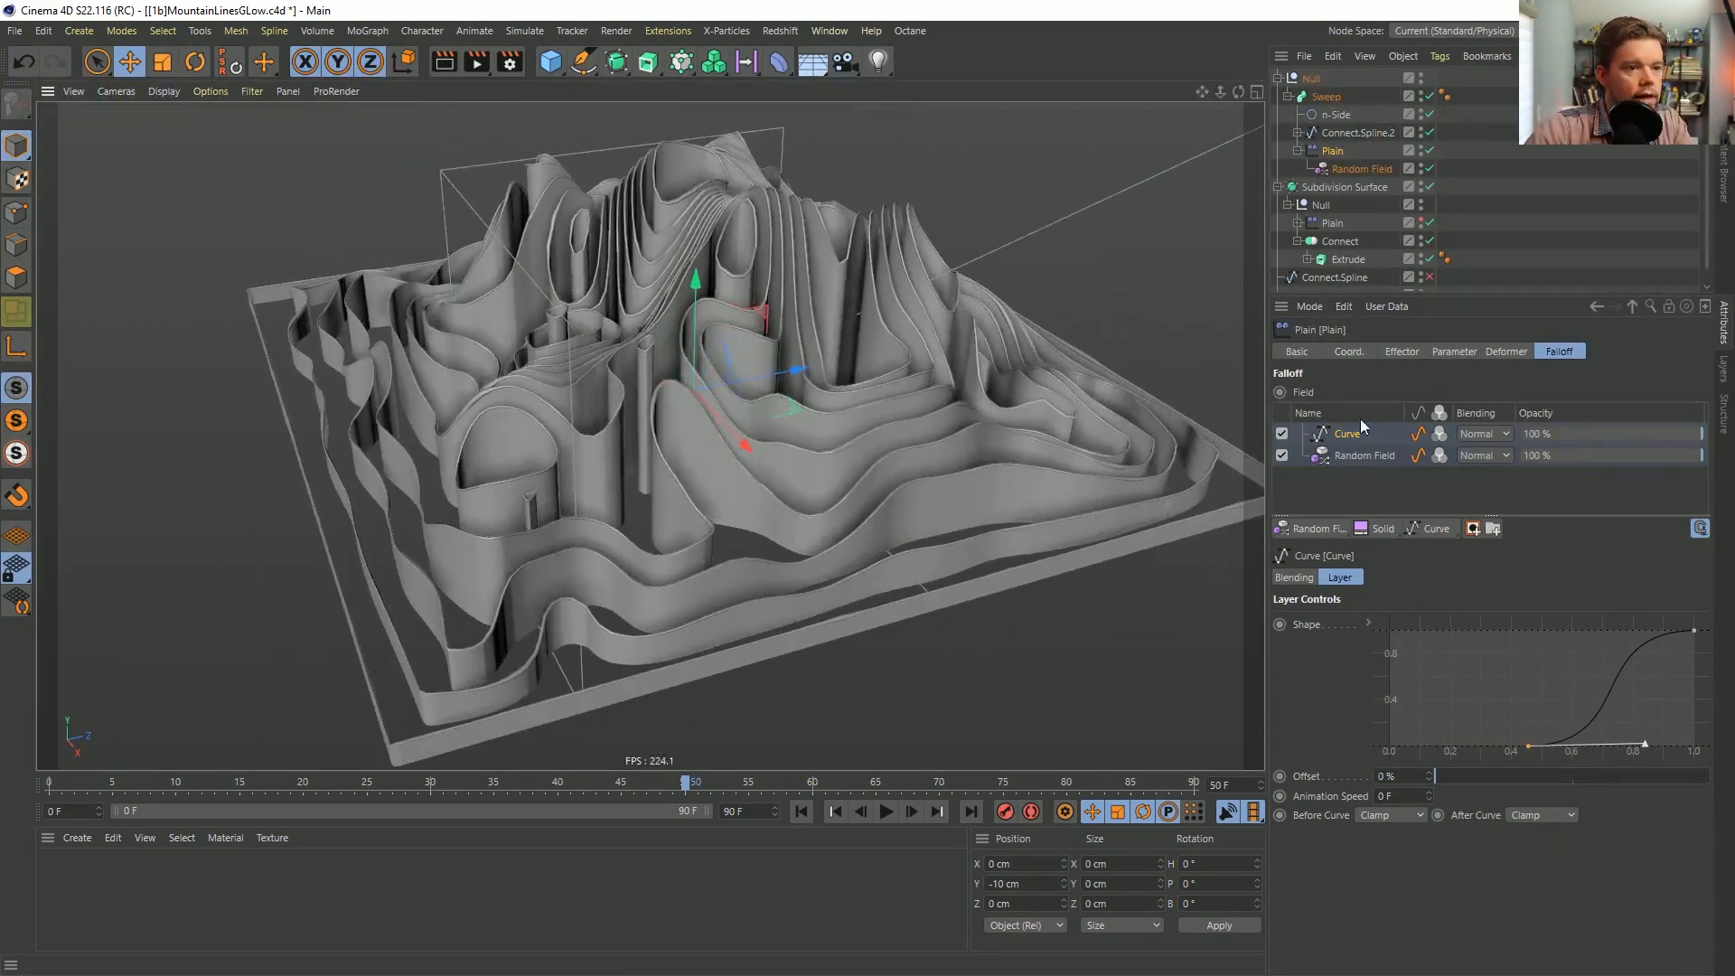
Set the Z position offset of the Sweep's Plain effector to 2 cm.
click(1402, 352)
click(1452, 352)
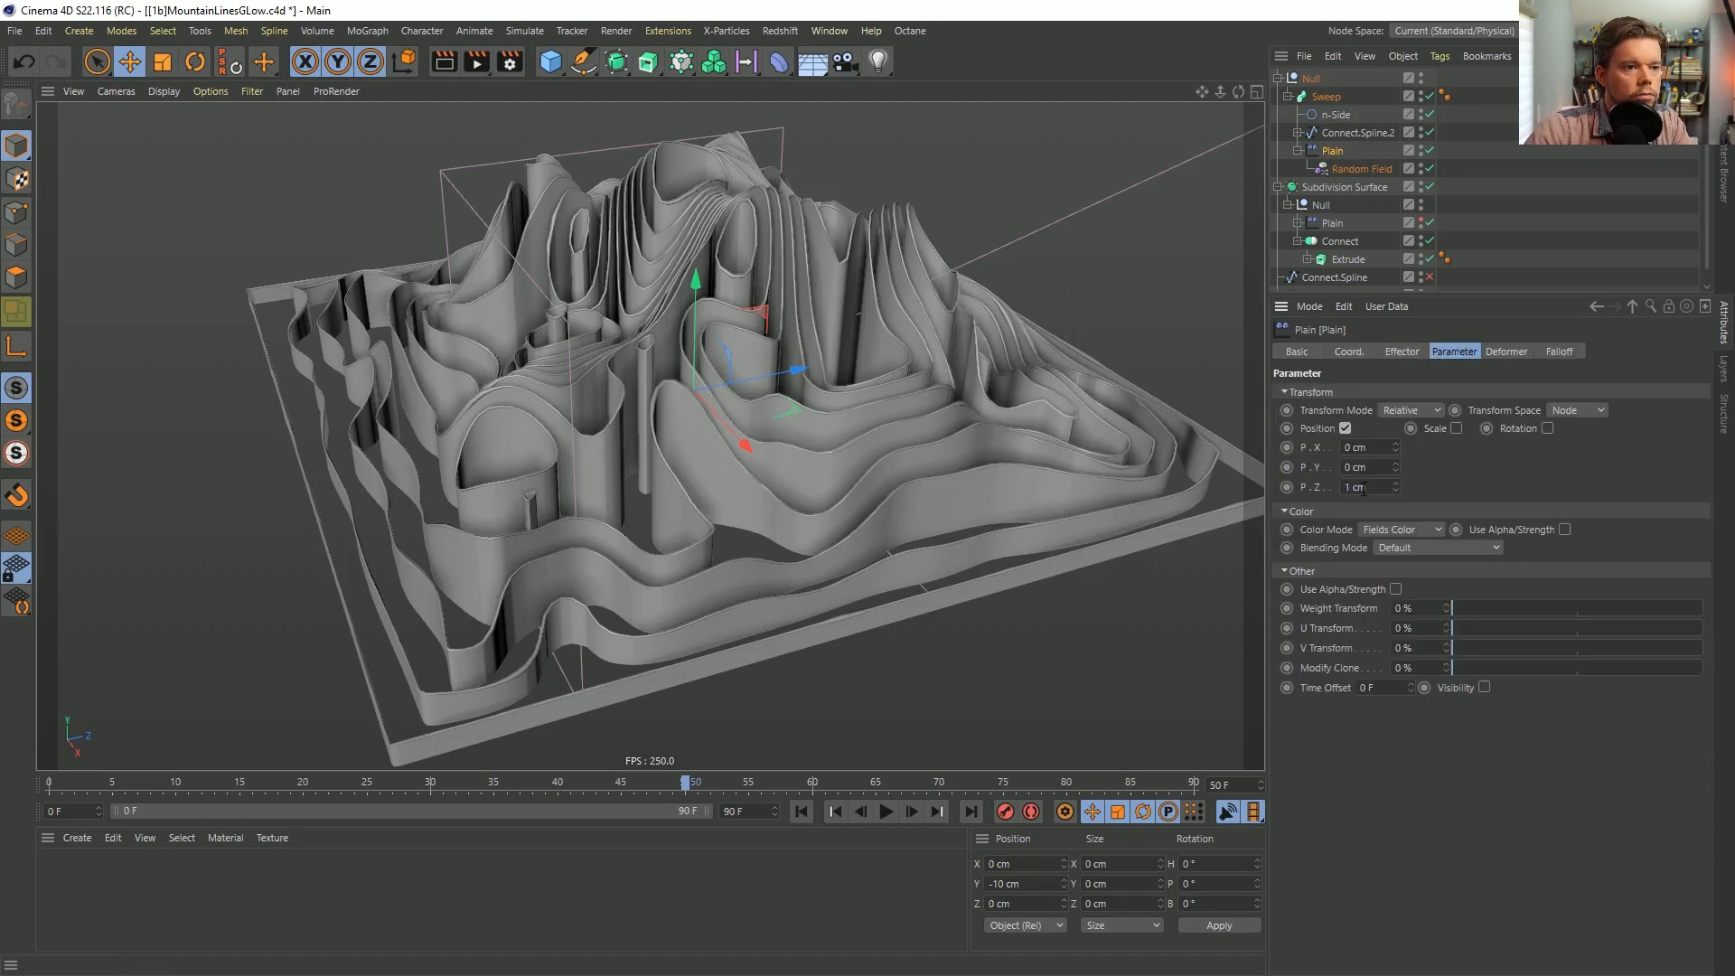
key(Return)
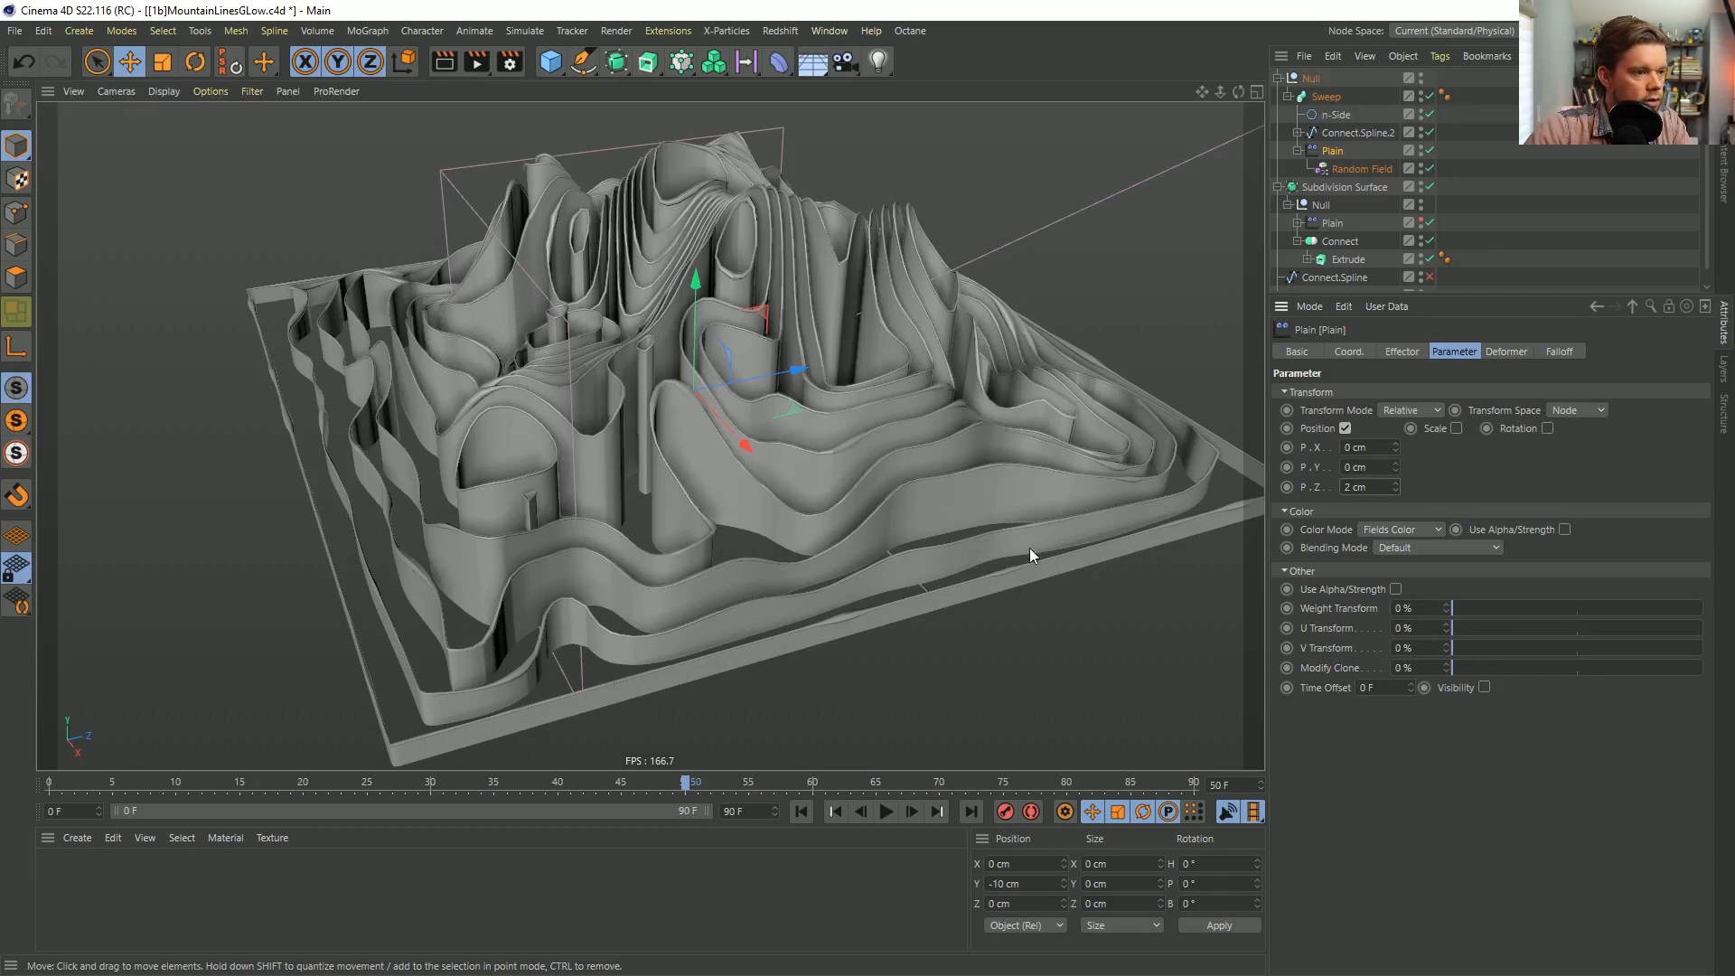
alt+drag(678, 226, 680, 285)
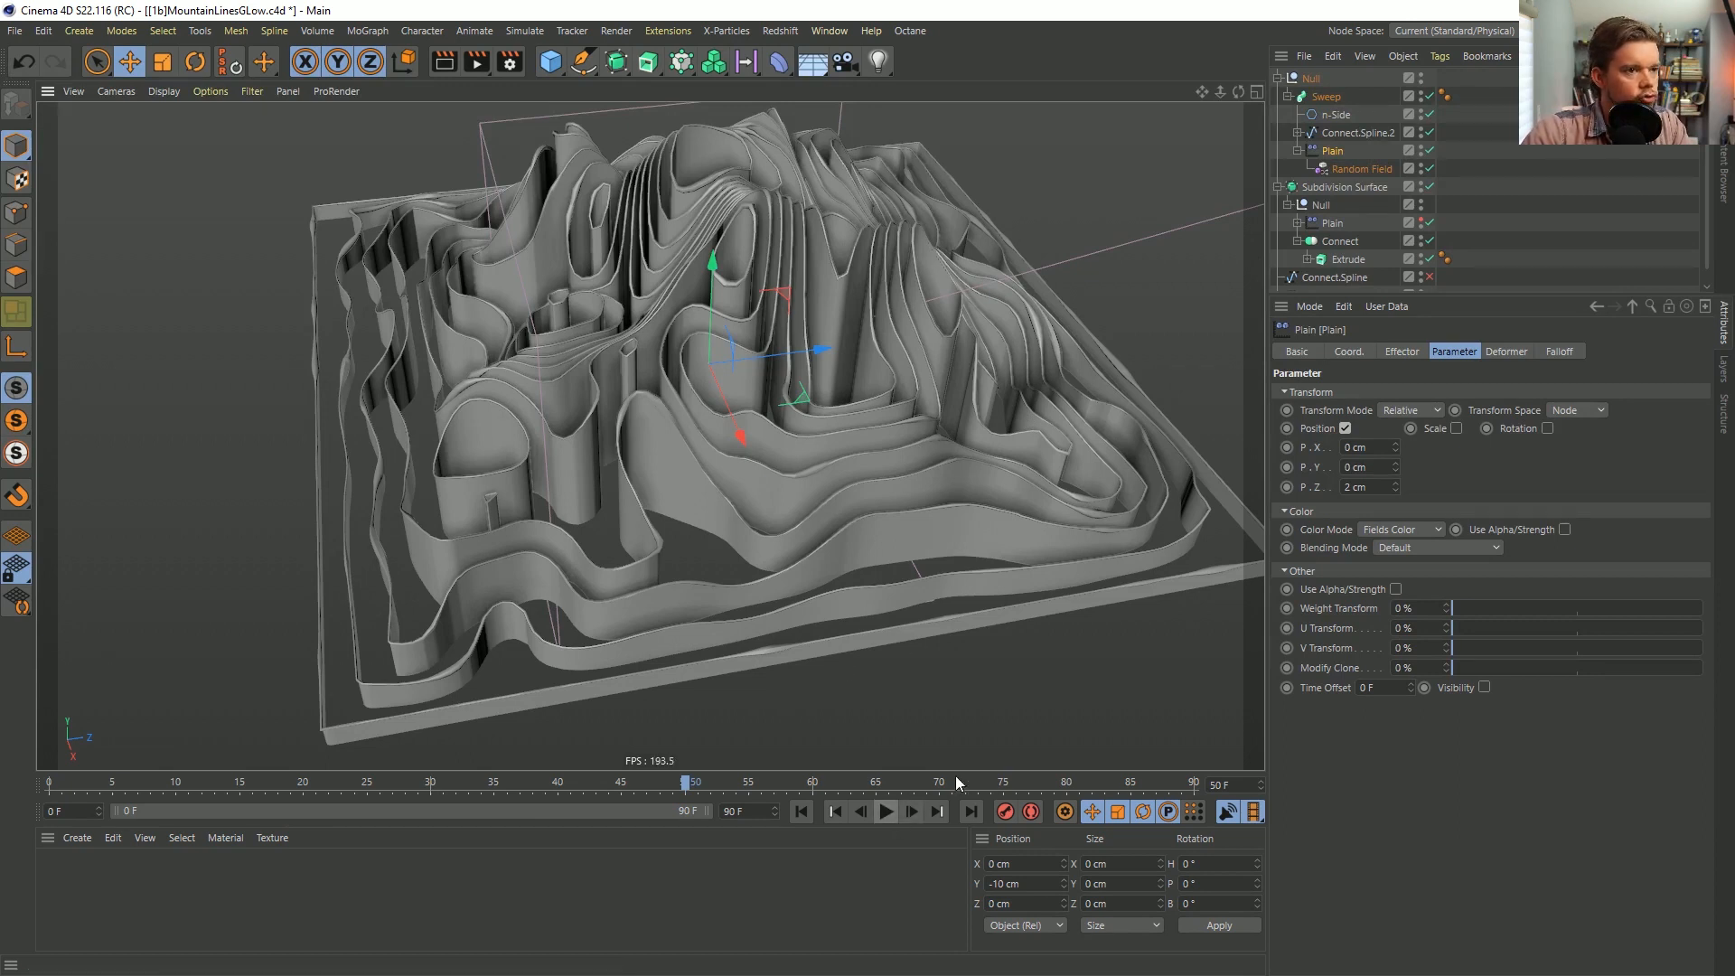
Set the Random Field's animation speed to 55 % and play the animation.
click(1350, 170)
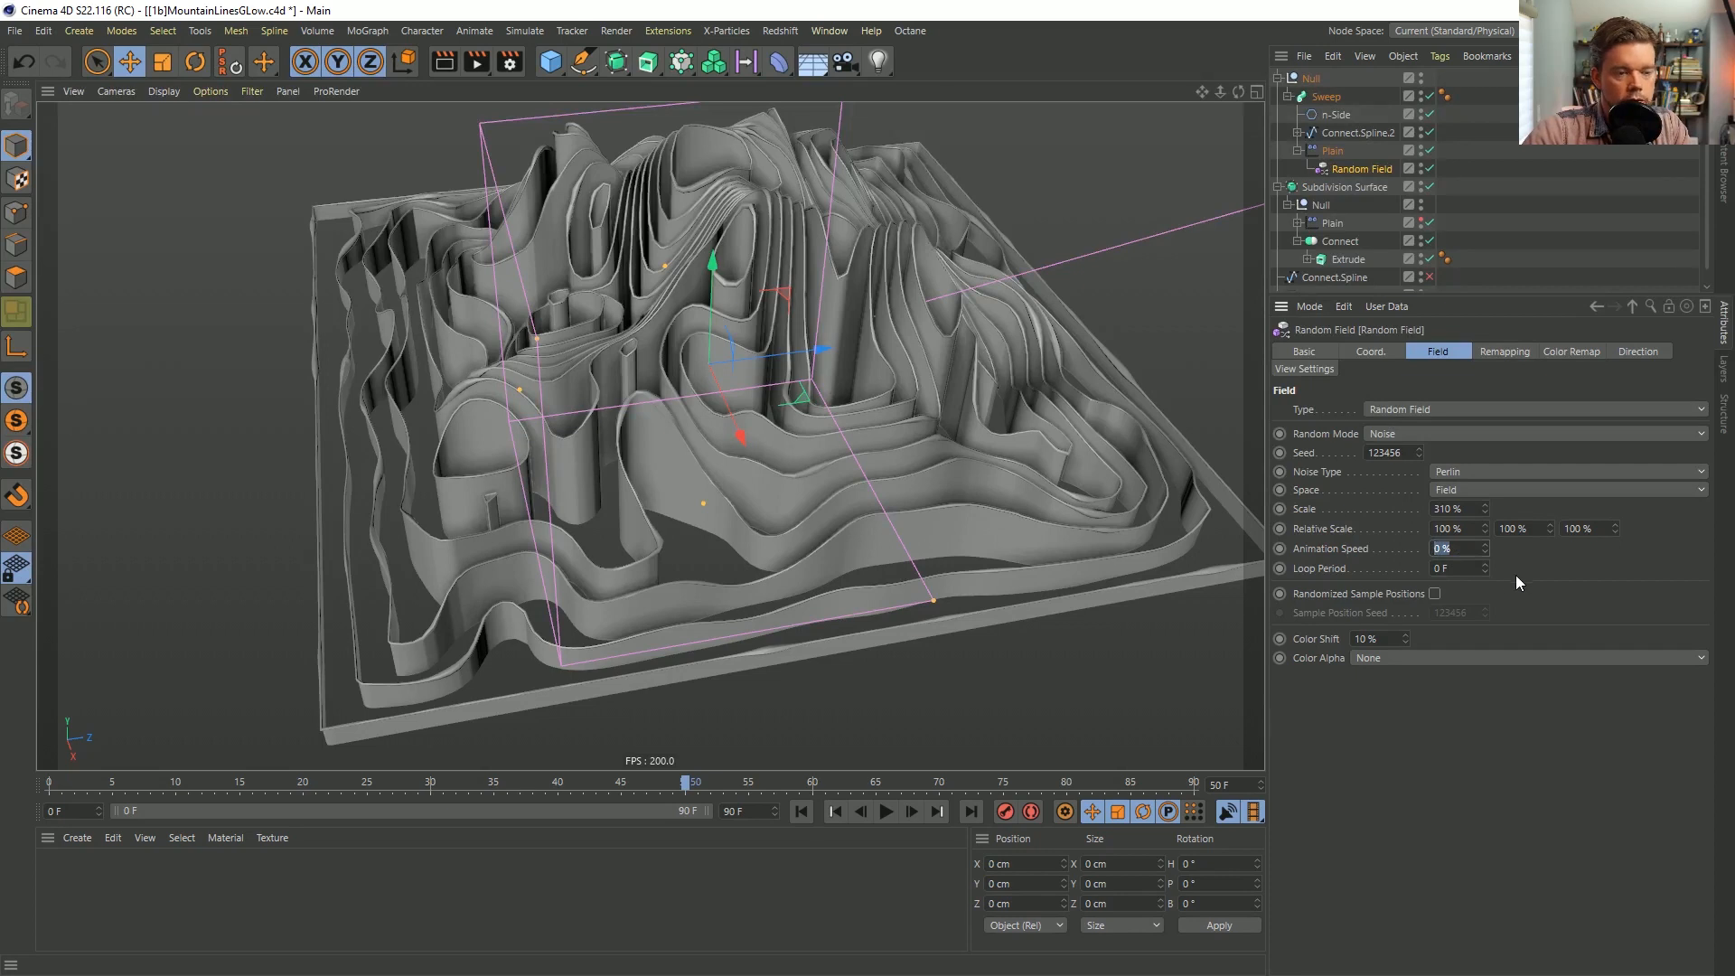
text(55)
key(Return)
click(887, 812)
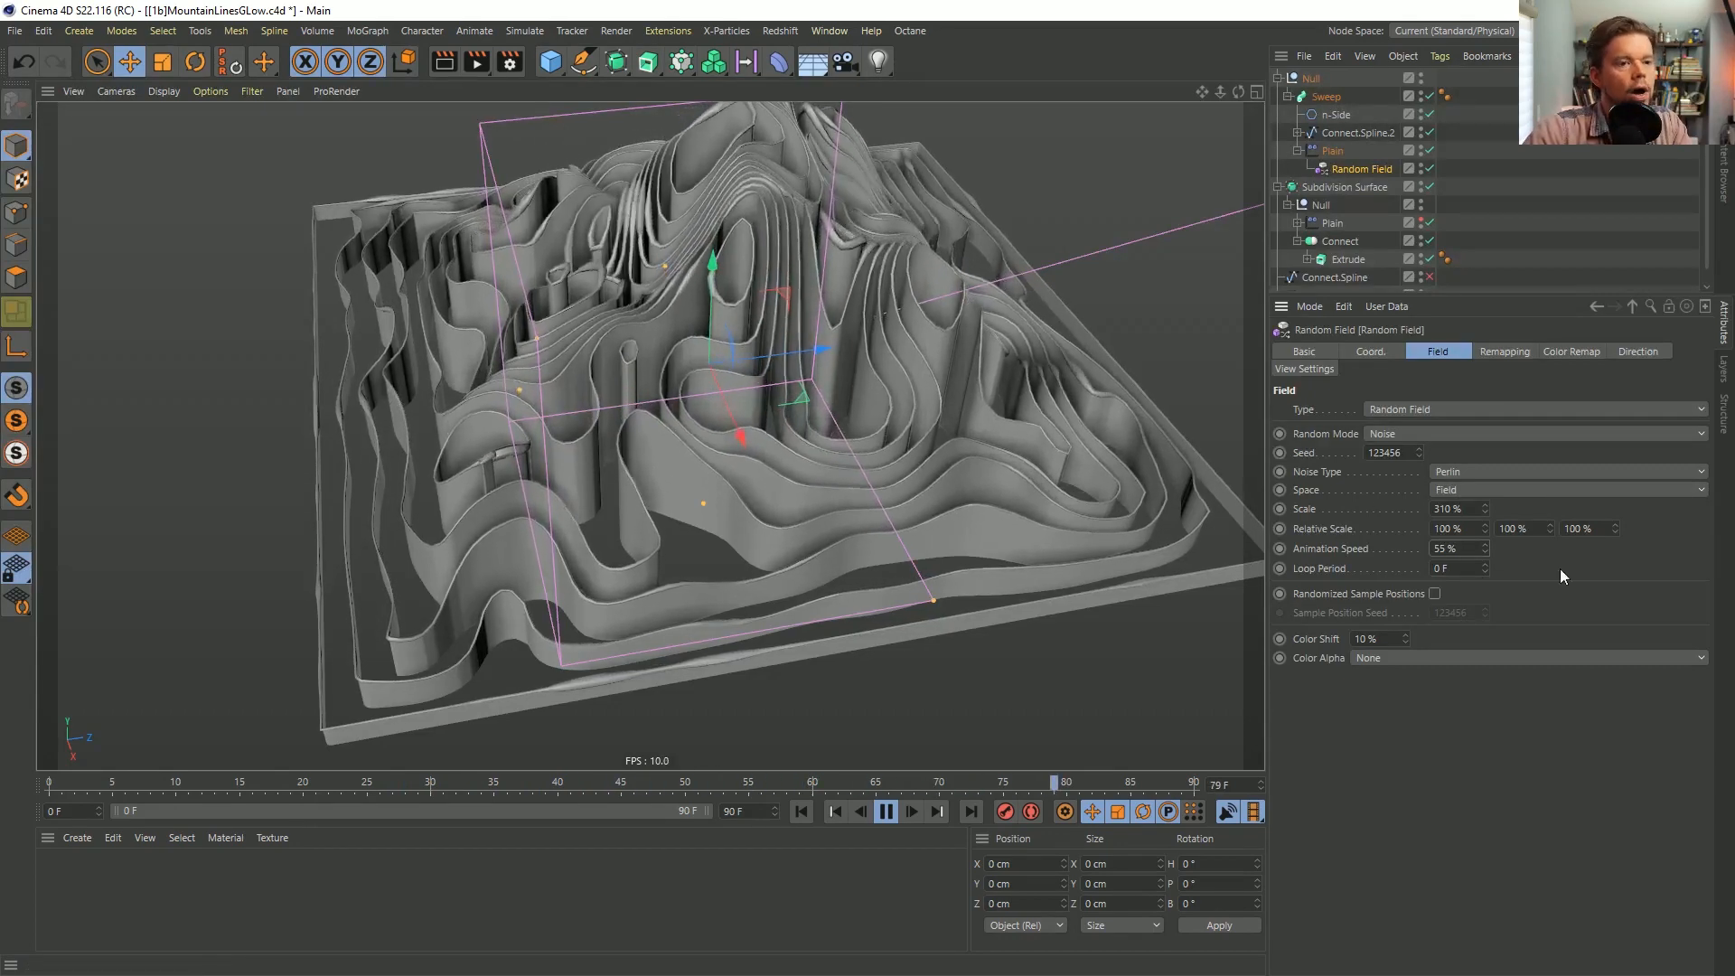
Set the Random Field's second relative scale value to 10000 % and its animation speed to 155 %.
click(1510, 528)
text(00)
key(Return)
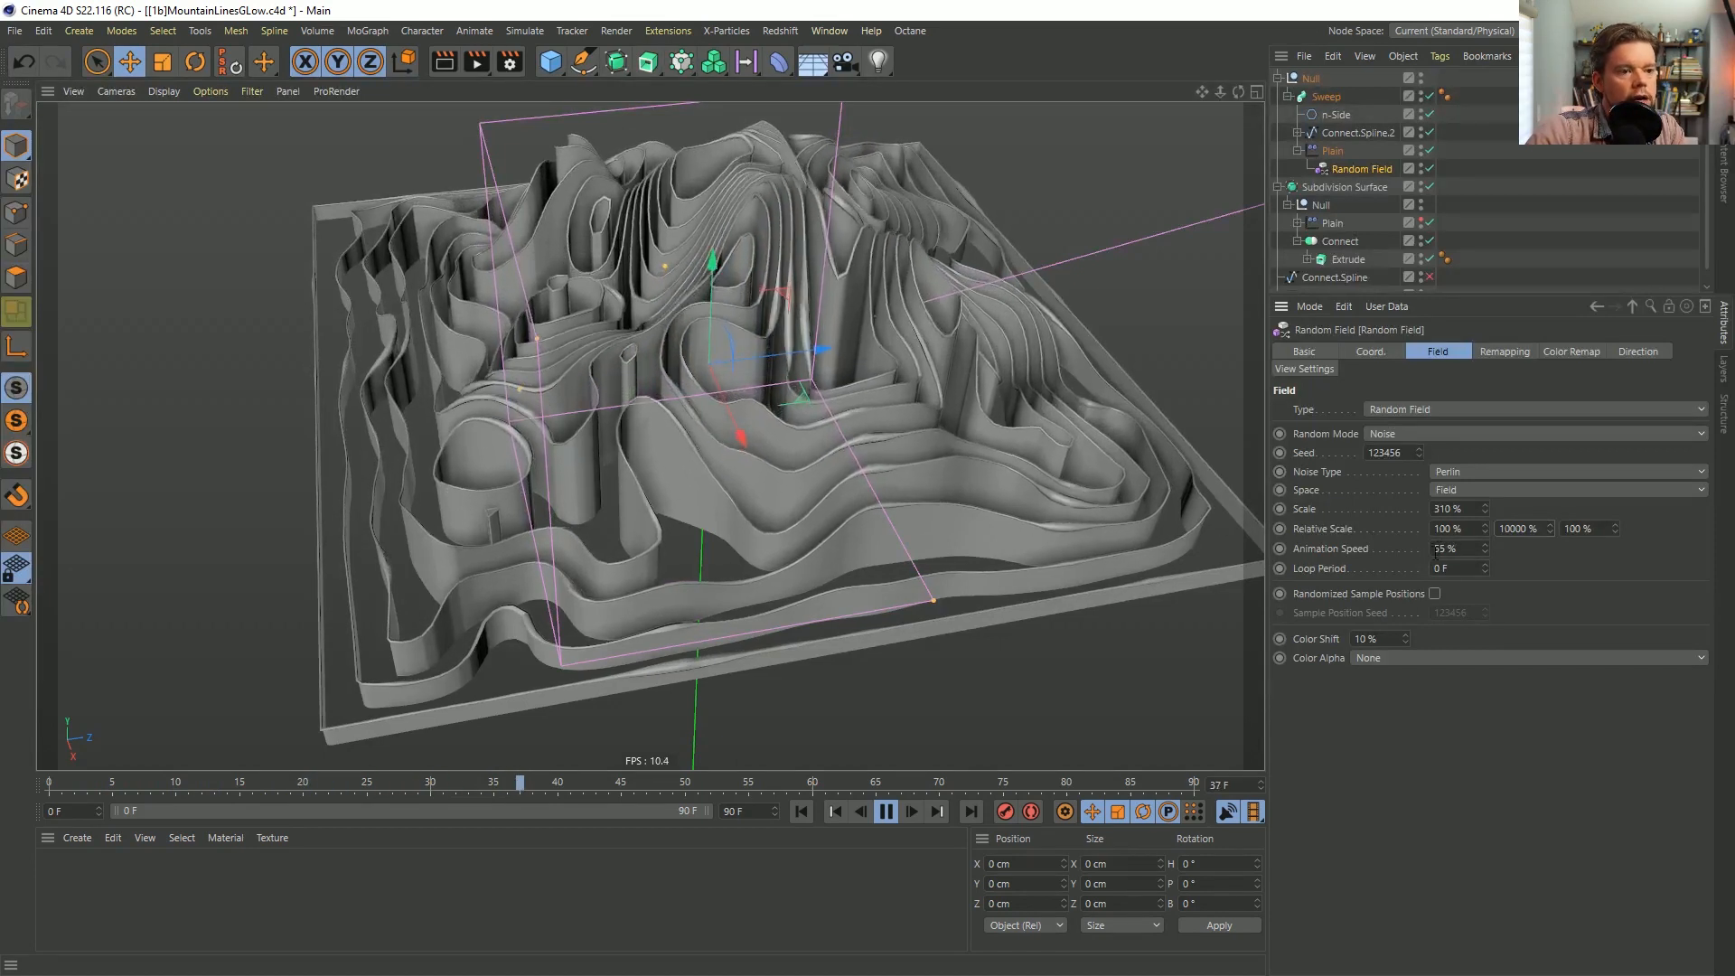
click(1434, 549)
text(1)
key(Return)
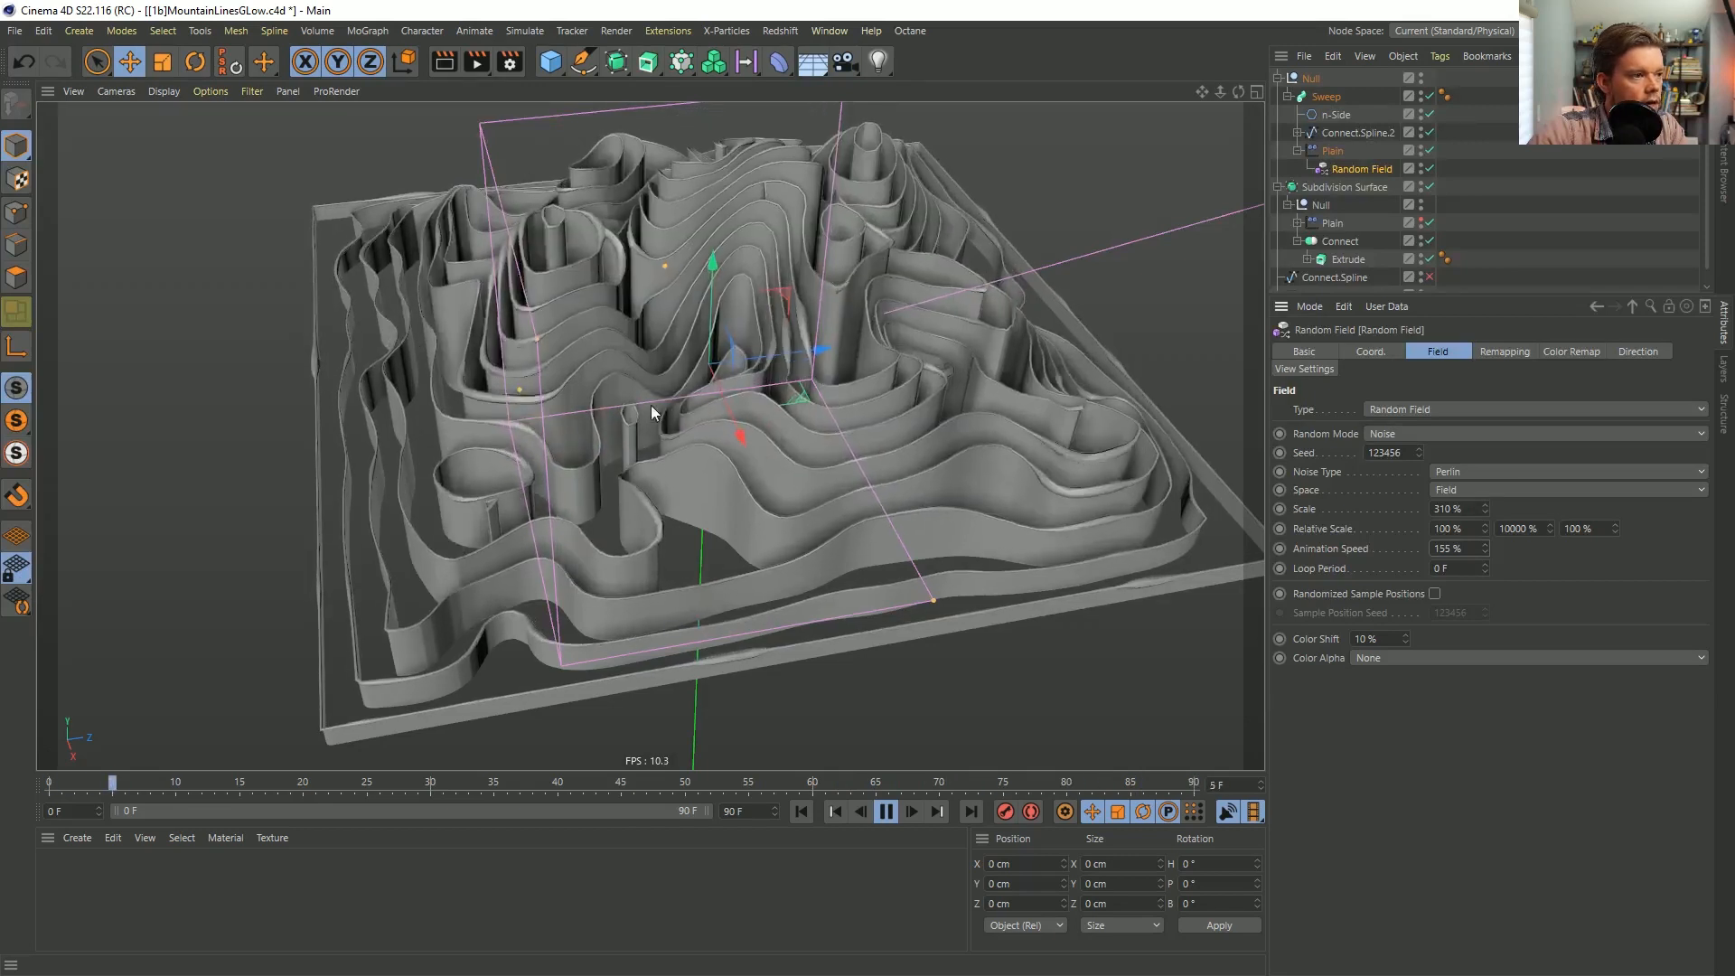
Set the Random Field's noise scale to 510 %.
drag(1440, 510, 1432, 510)
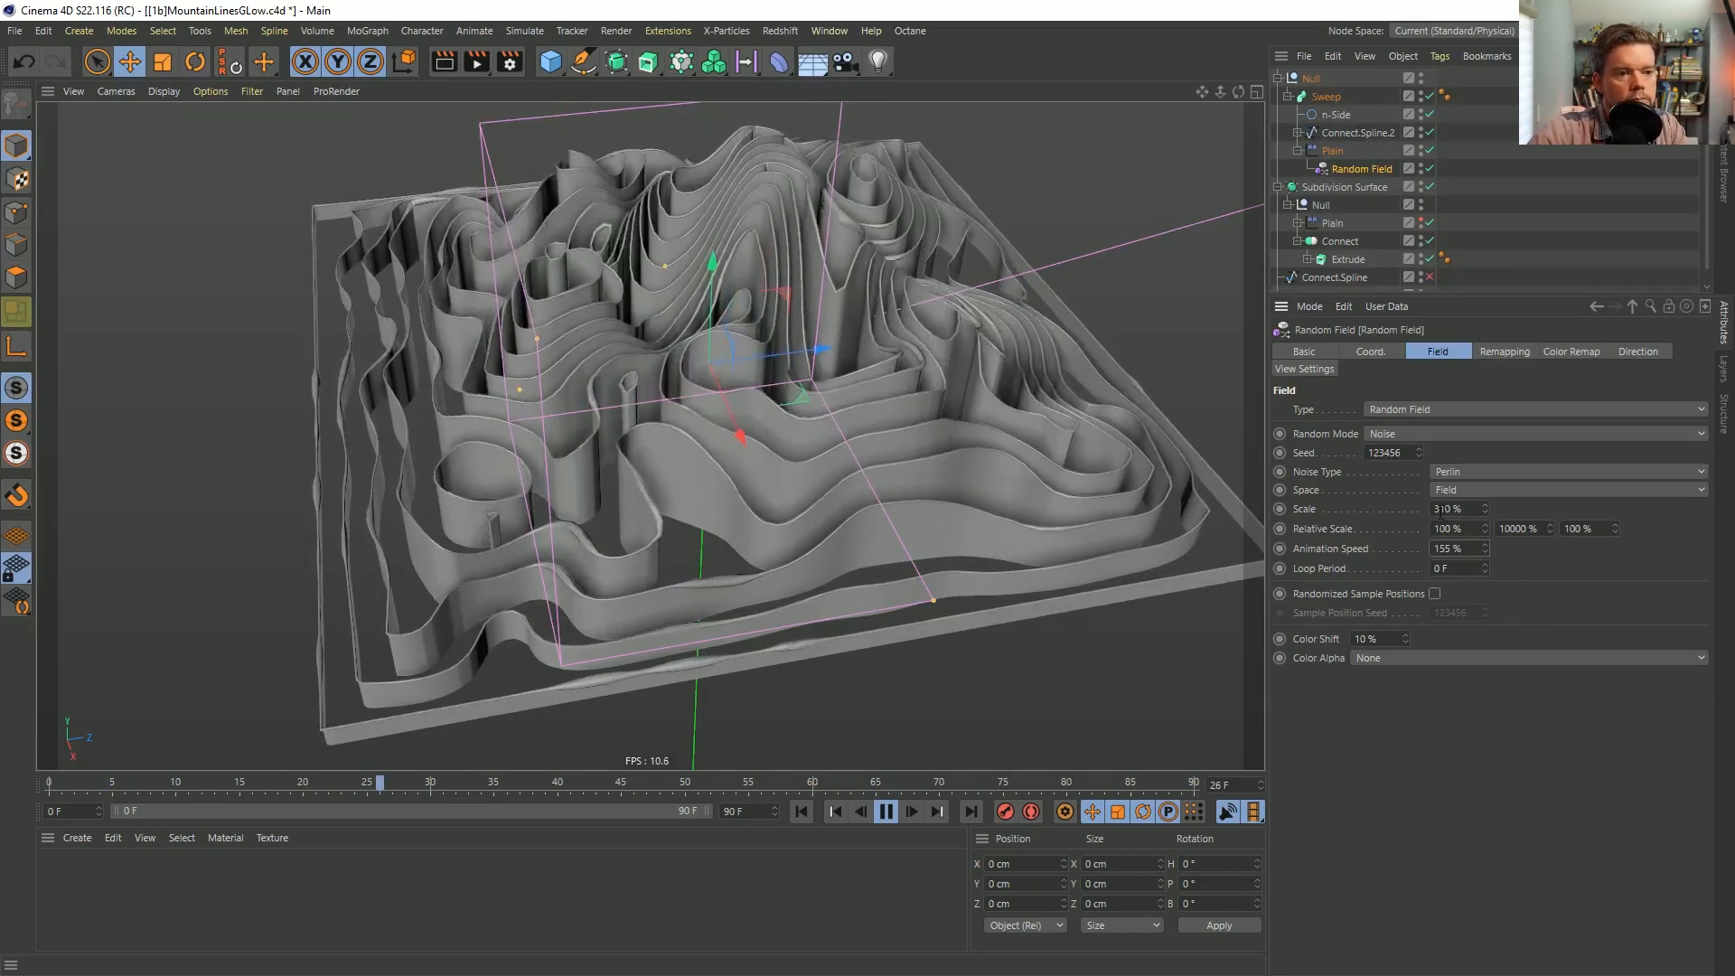
text(2)
key(Return)
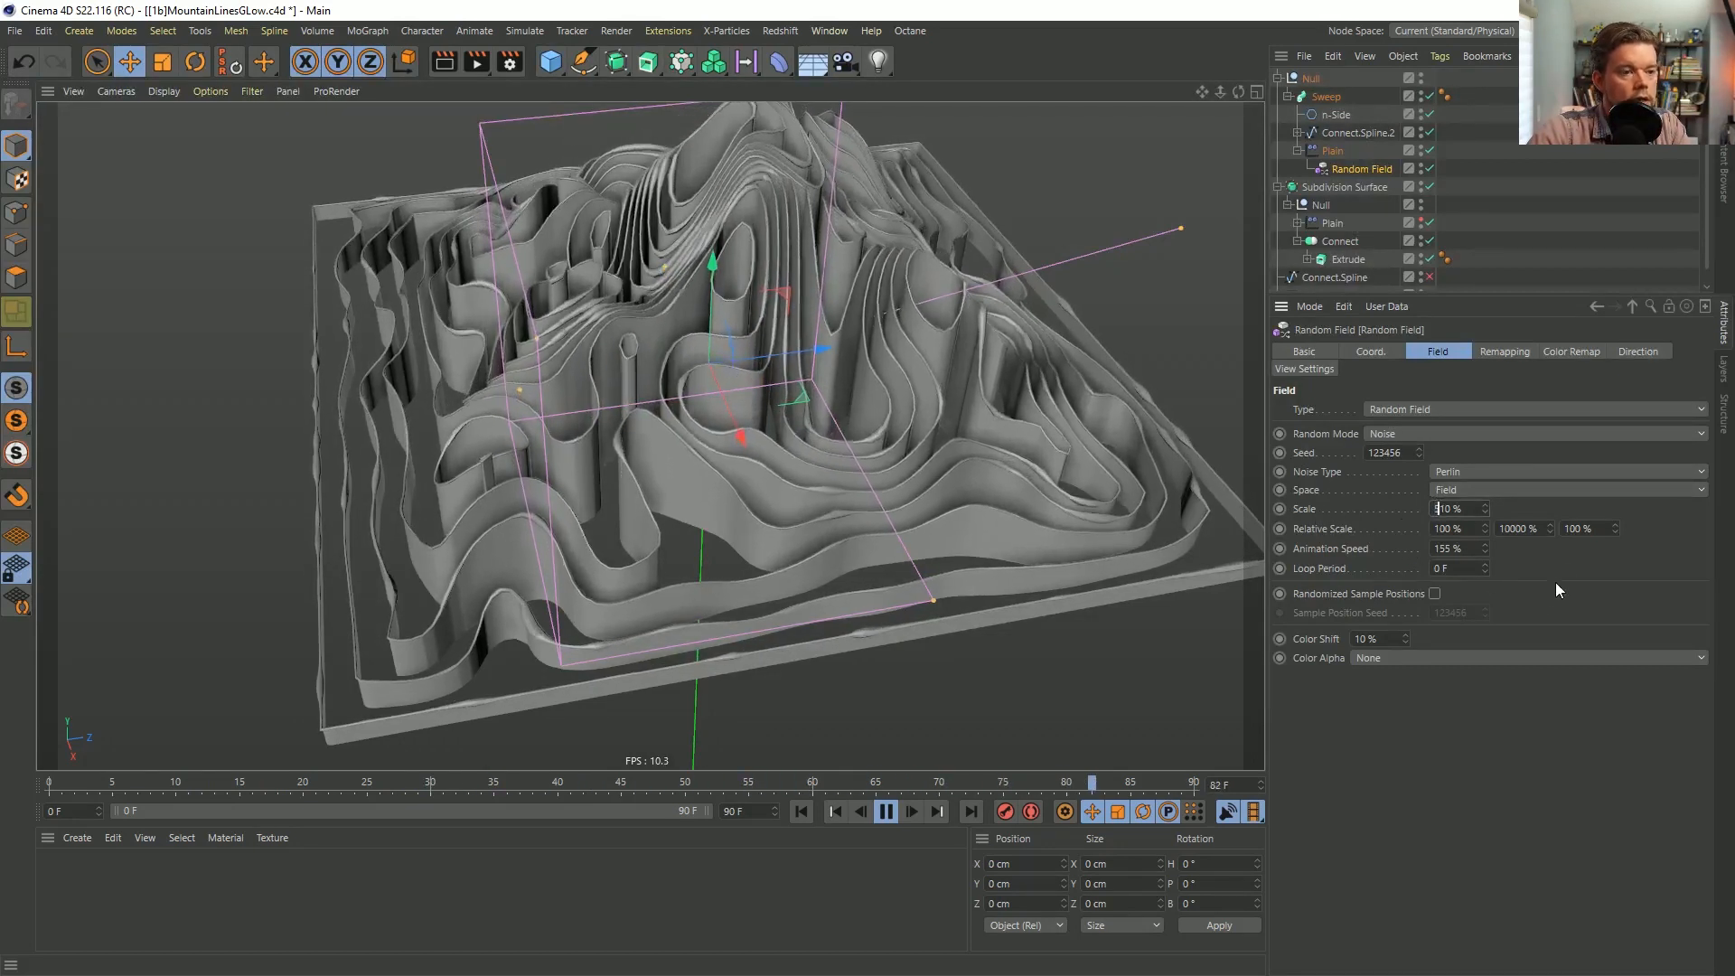
text(5)
key(Return)
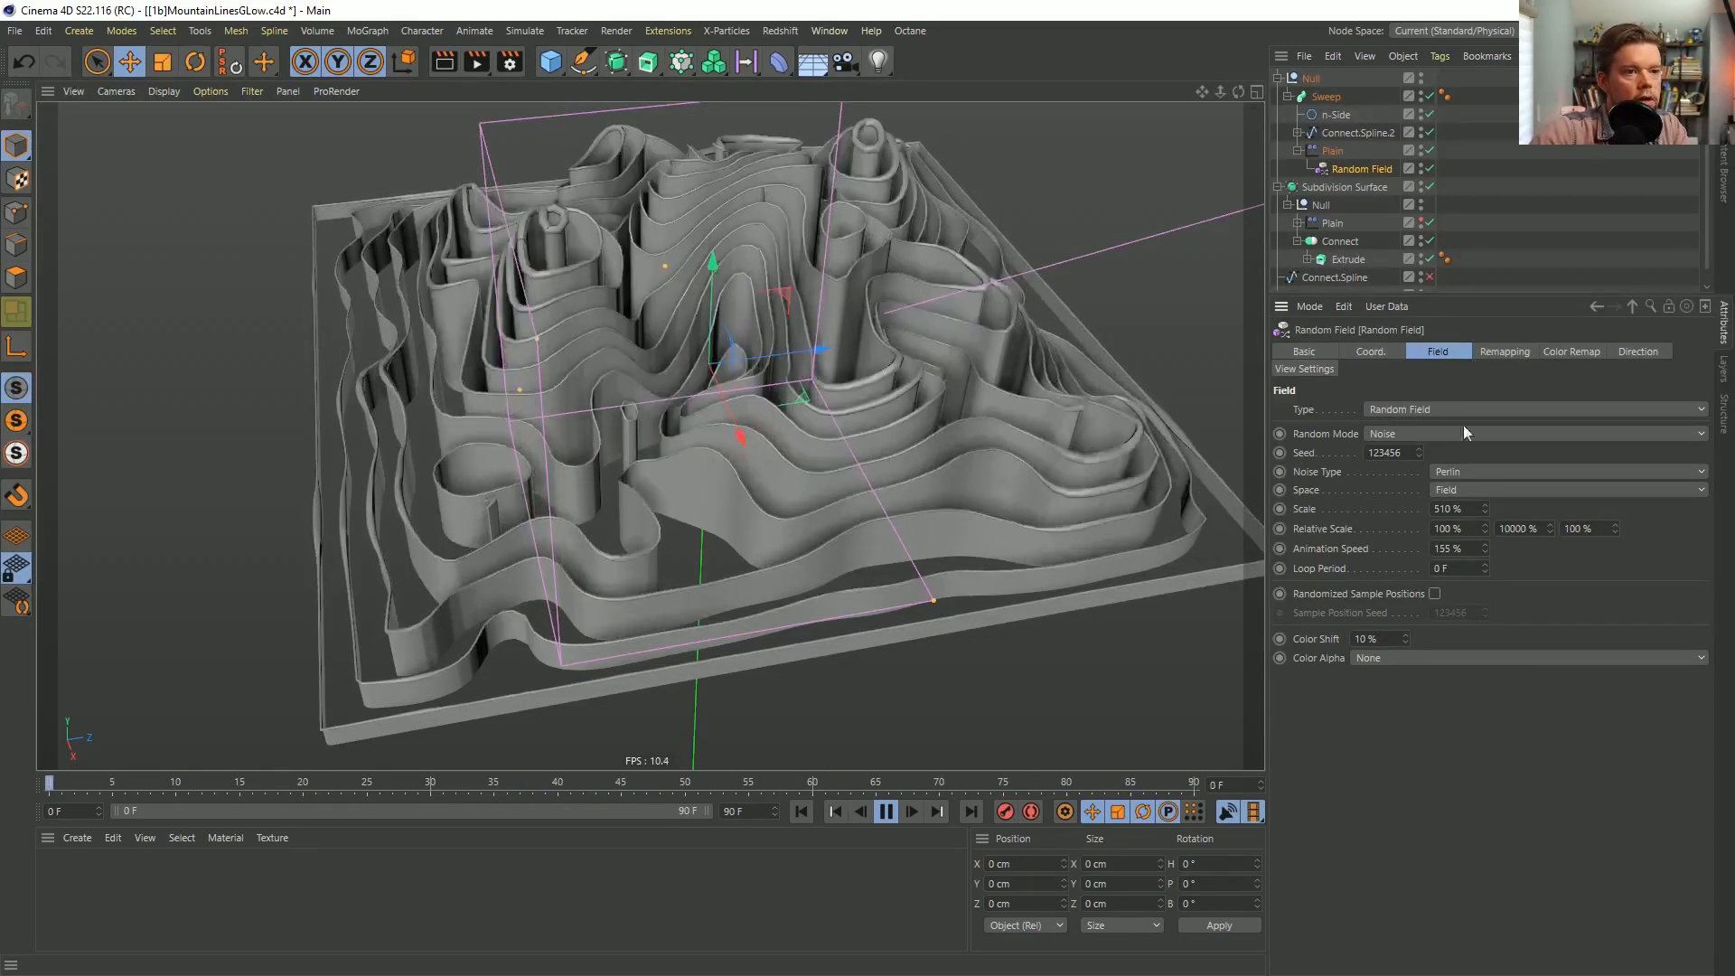
Reshape the falloff curve of the Sweep's Plain effector by moving its lower point to about 0.27 on the horizontal axis.
click(1332, 150)
click(1559, 350)
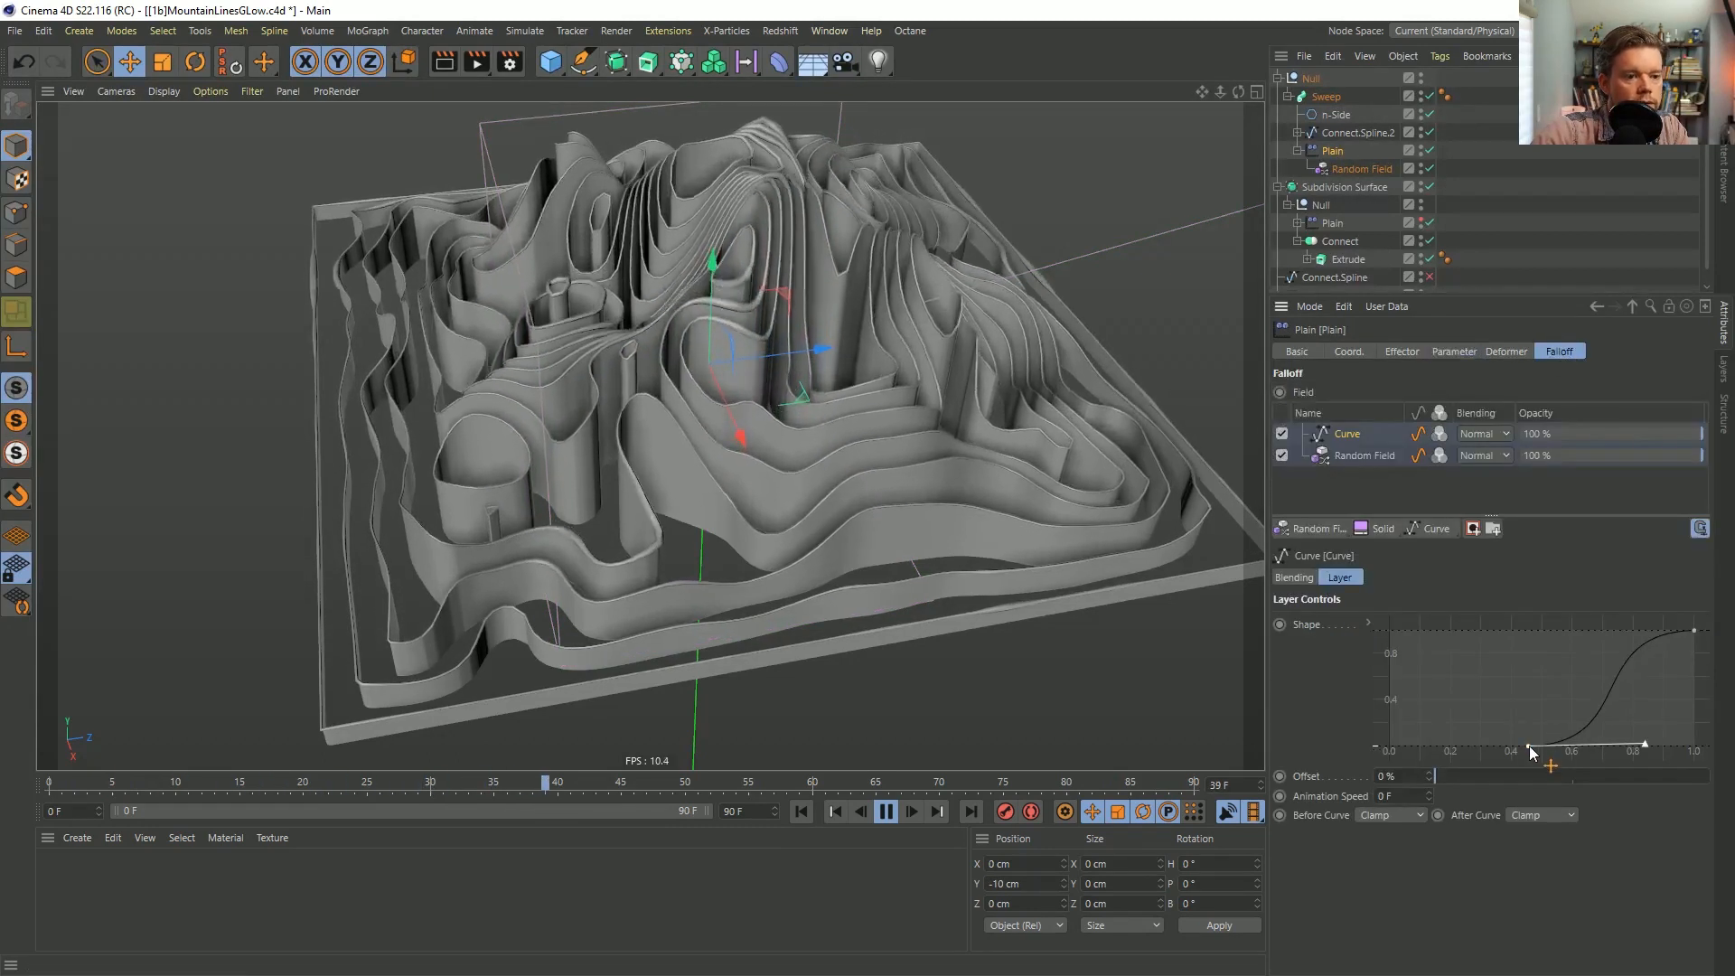
drag(1528, 743, 1472, 789)
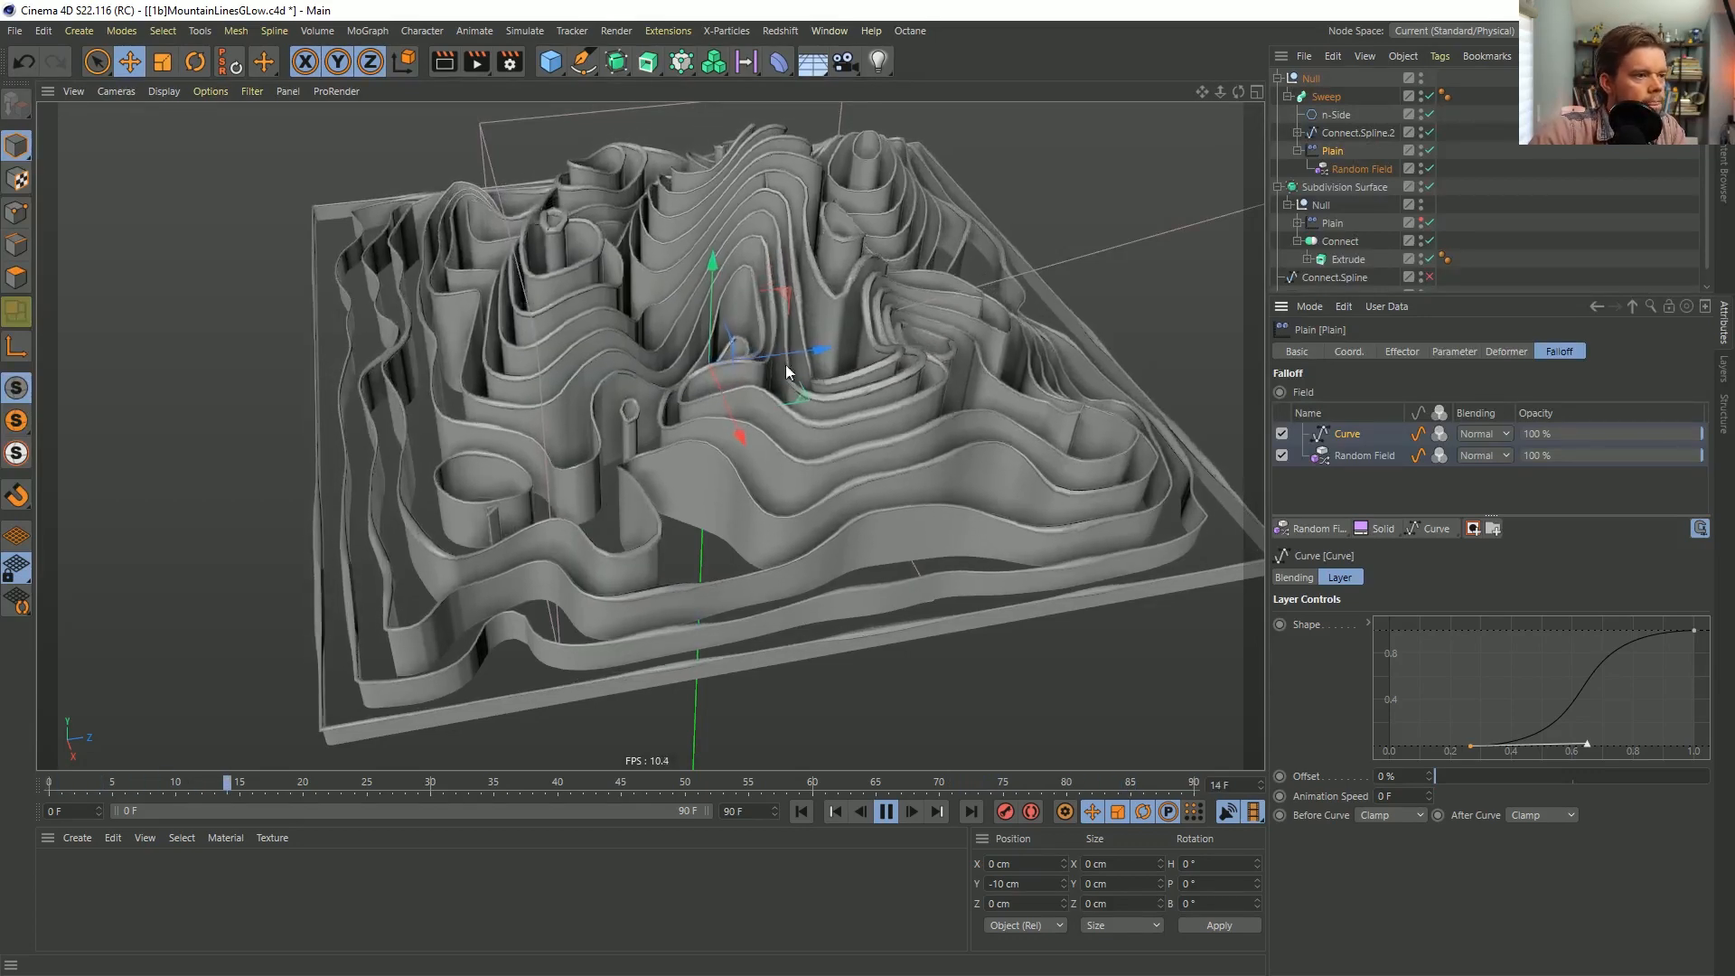
Set the n-Side profile spline of the Sweep to 12 sides.
click(1334, 114)
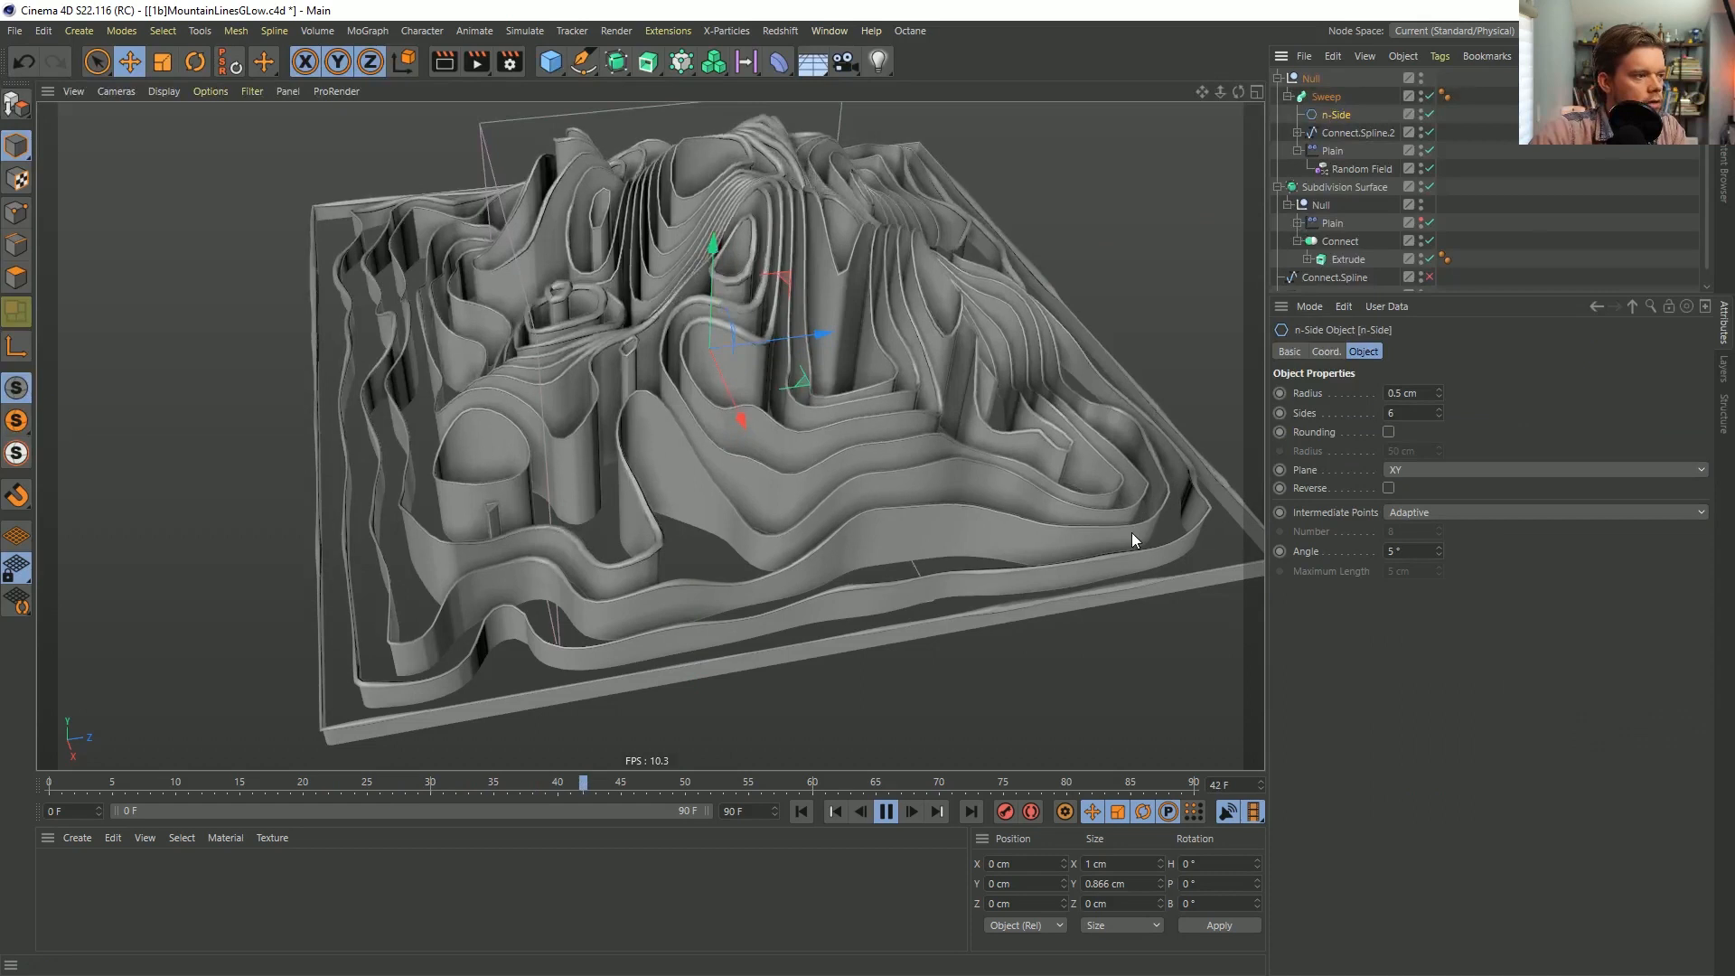
double_click(1406, 413)
text(12)
key(Return)
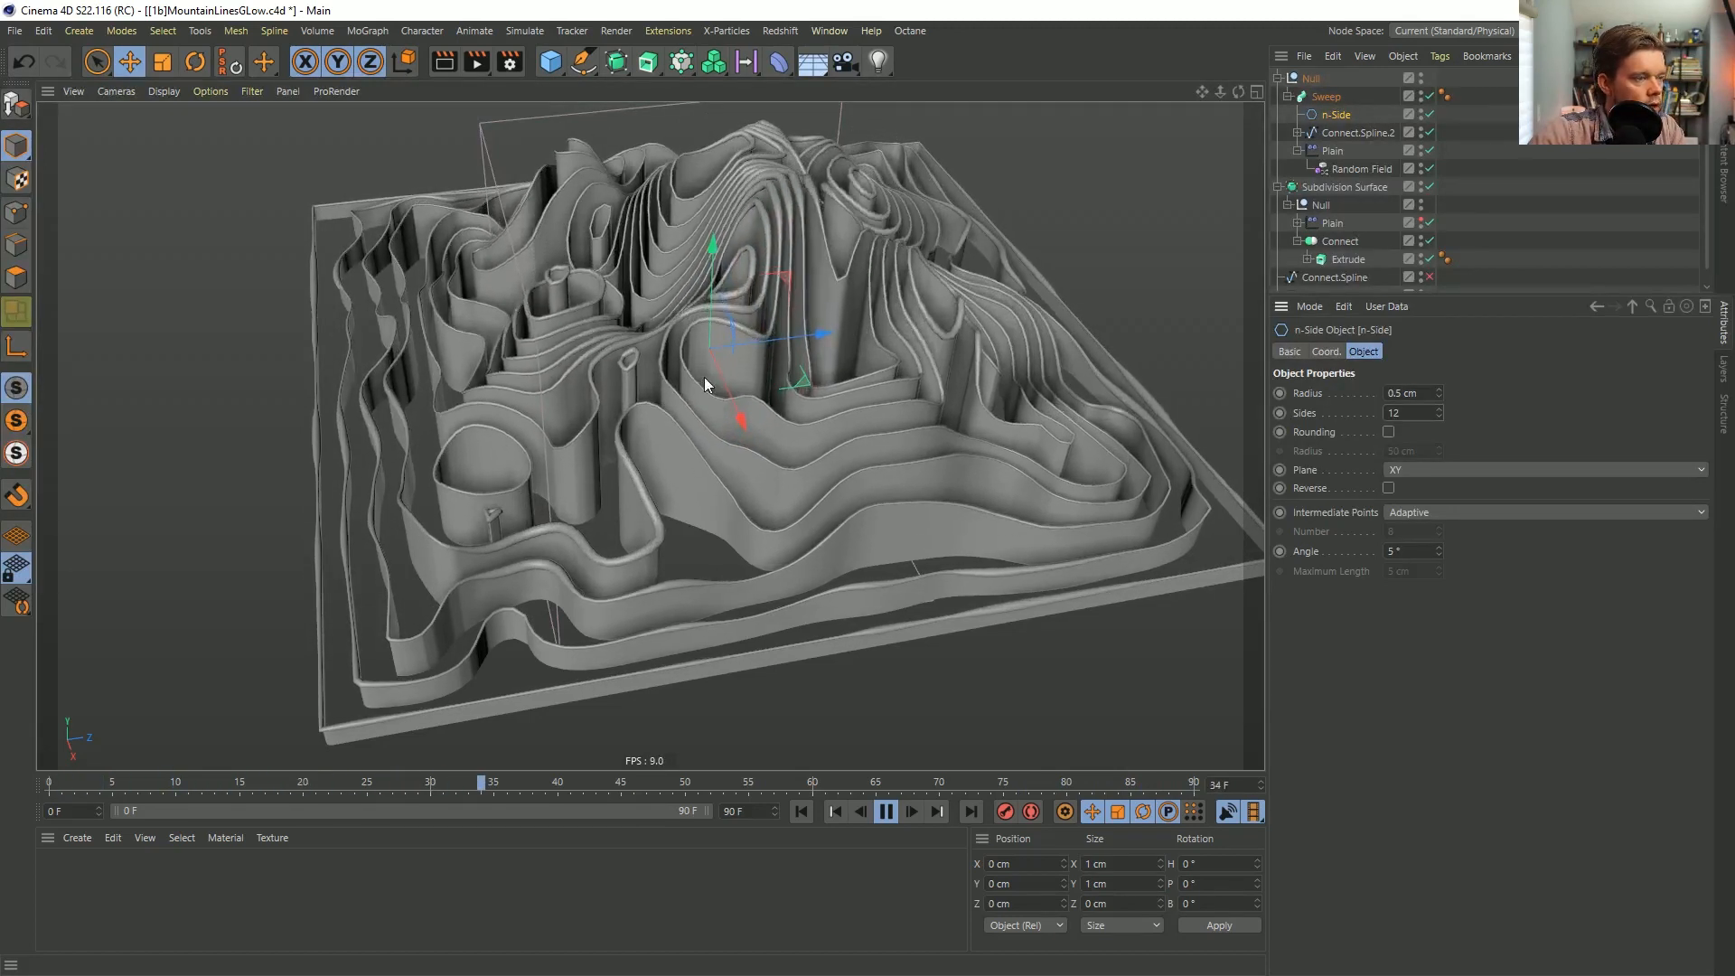
Stop the animation playback and save the project.
alt+drag(702, 386, 757, 475)
click(882, 814)
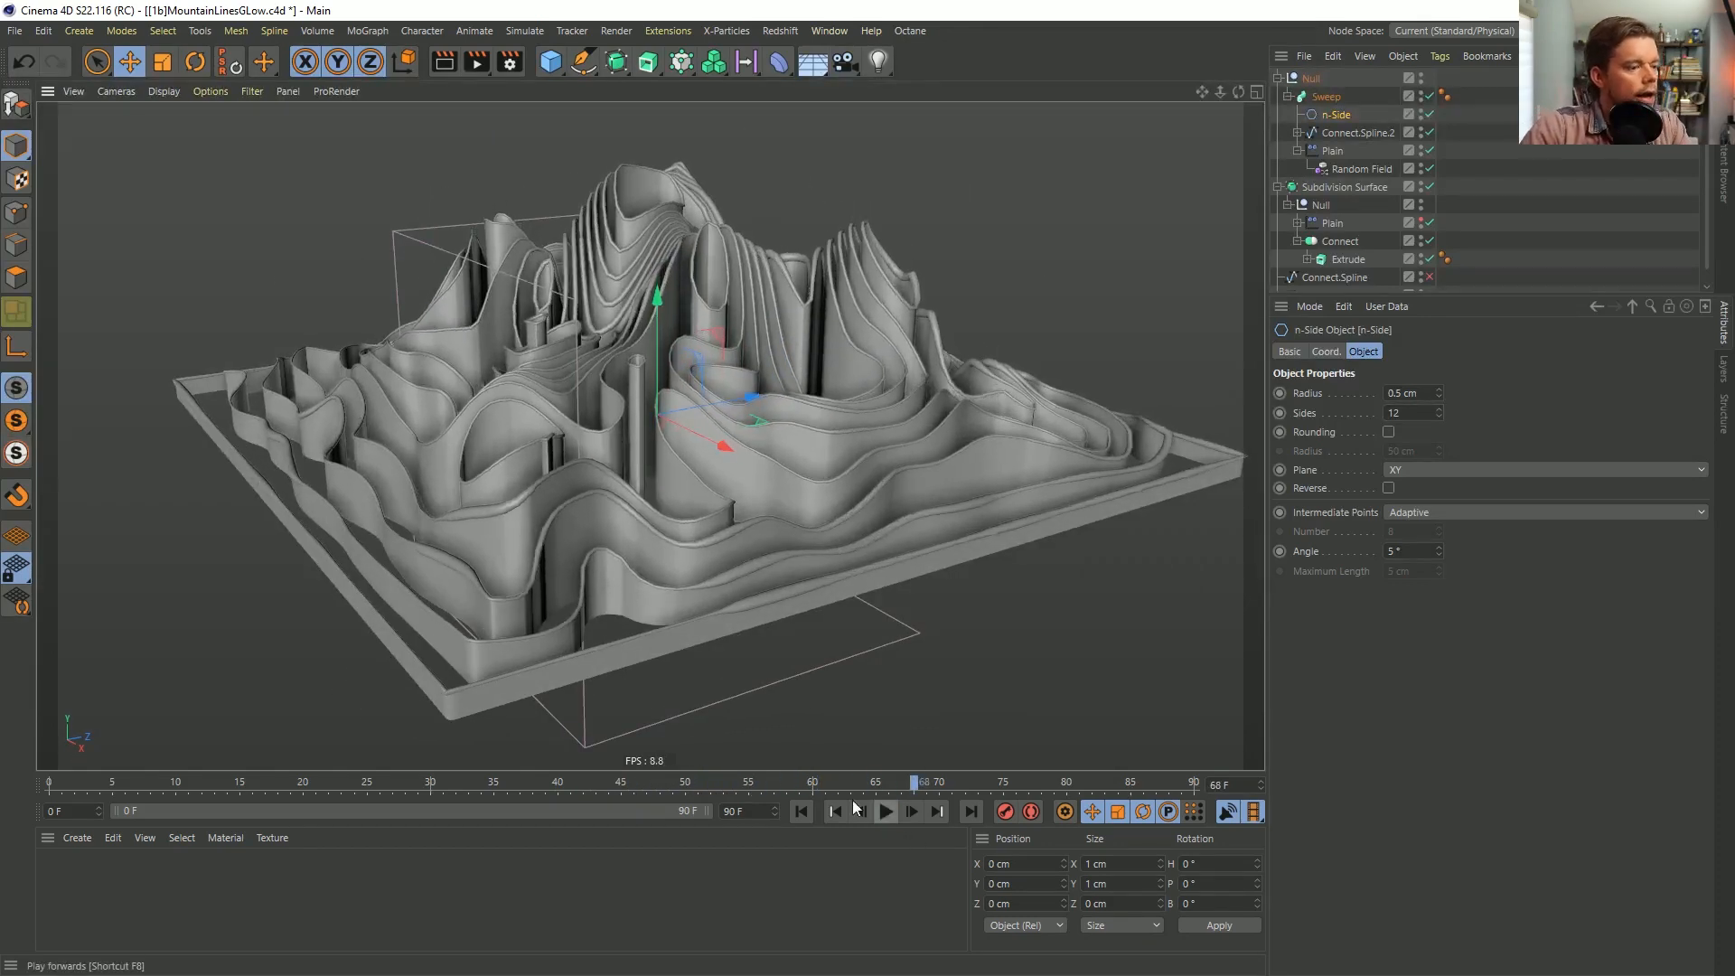
alt+drag(738, 285, 655, 411)
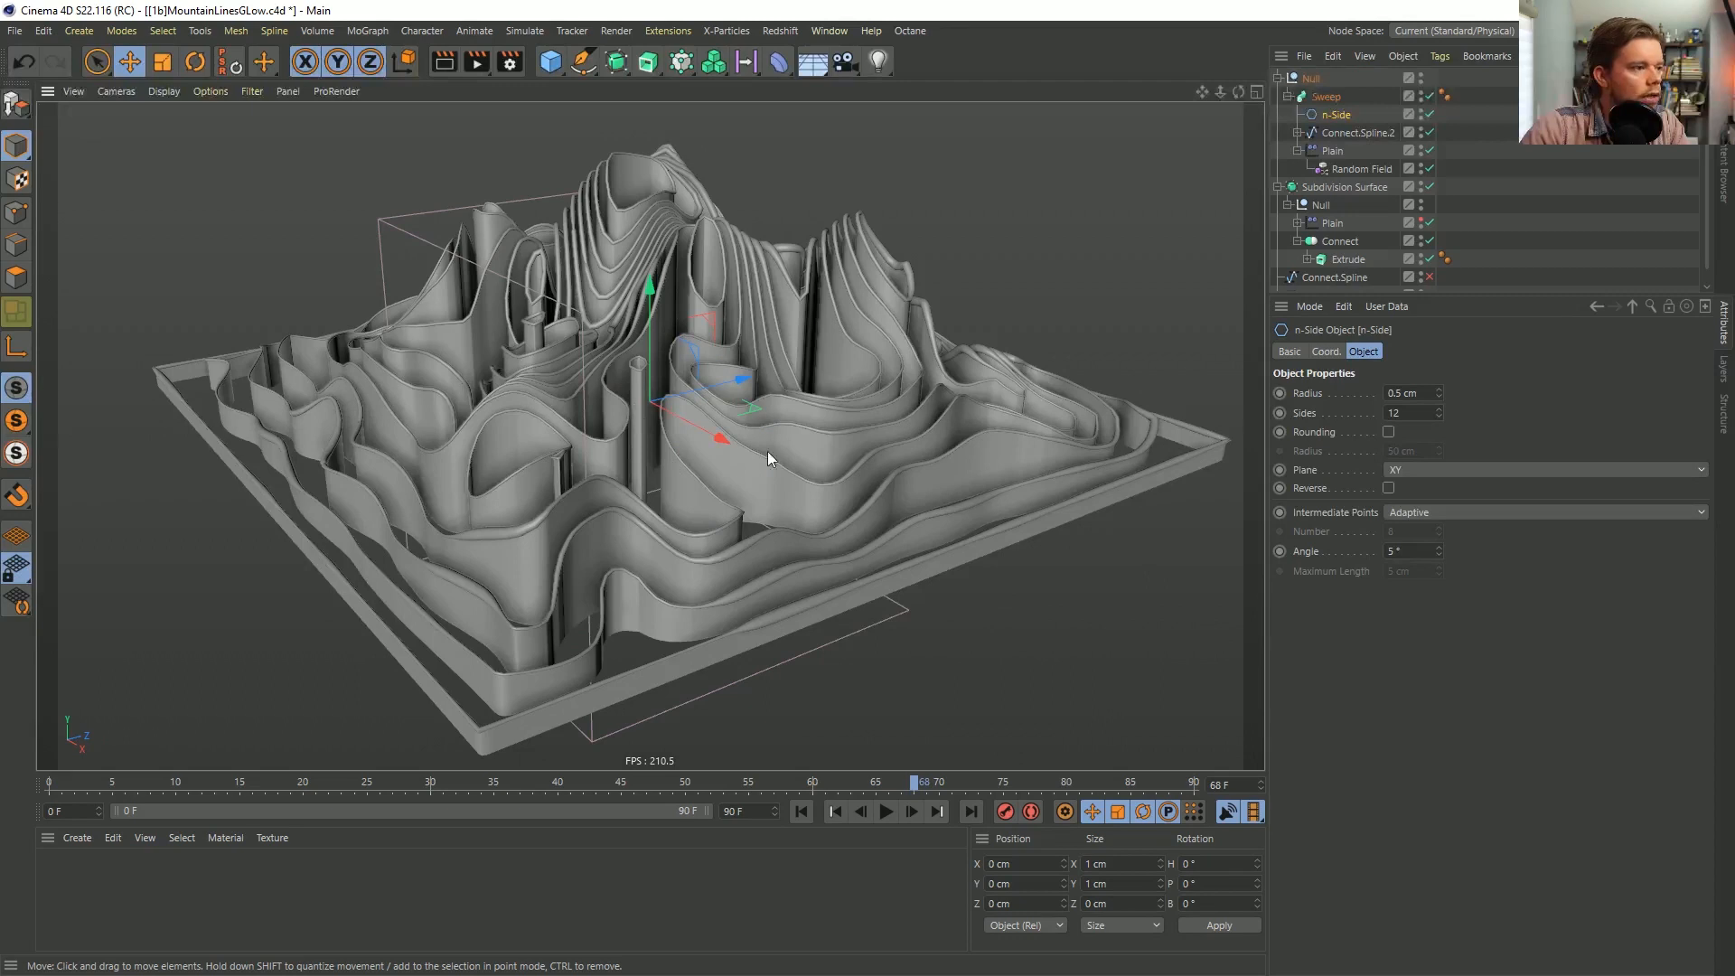
click(1354, 154)
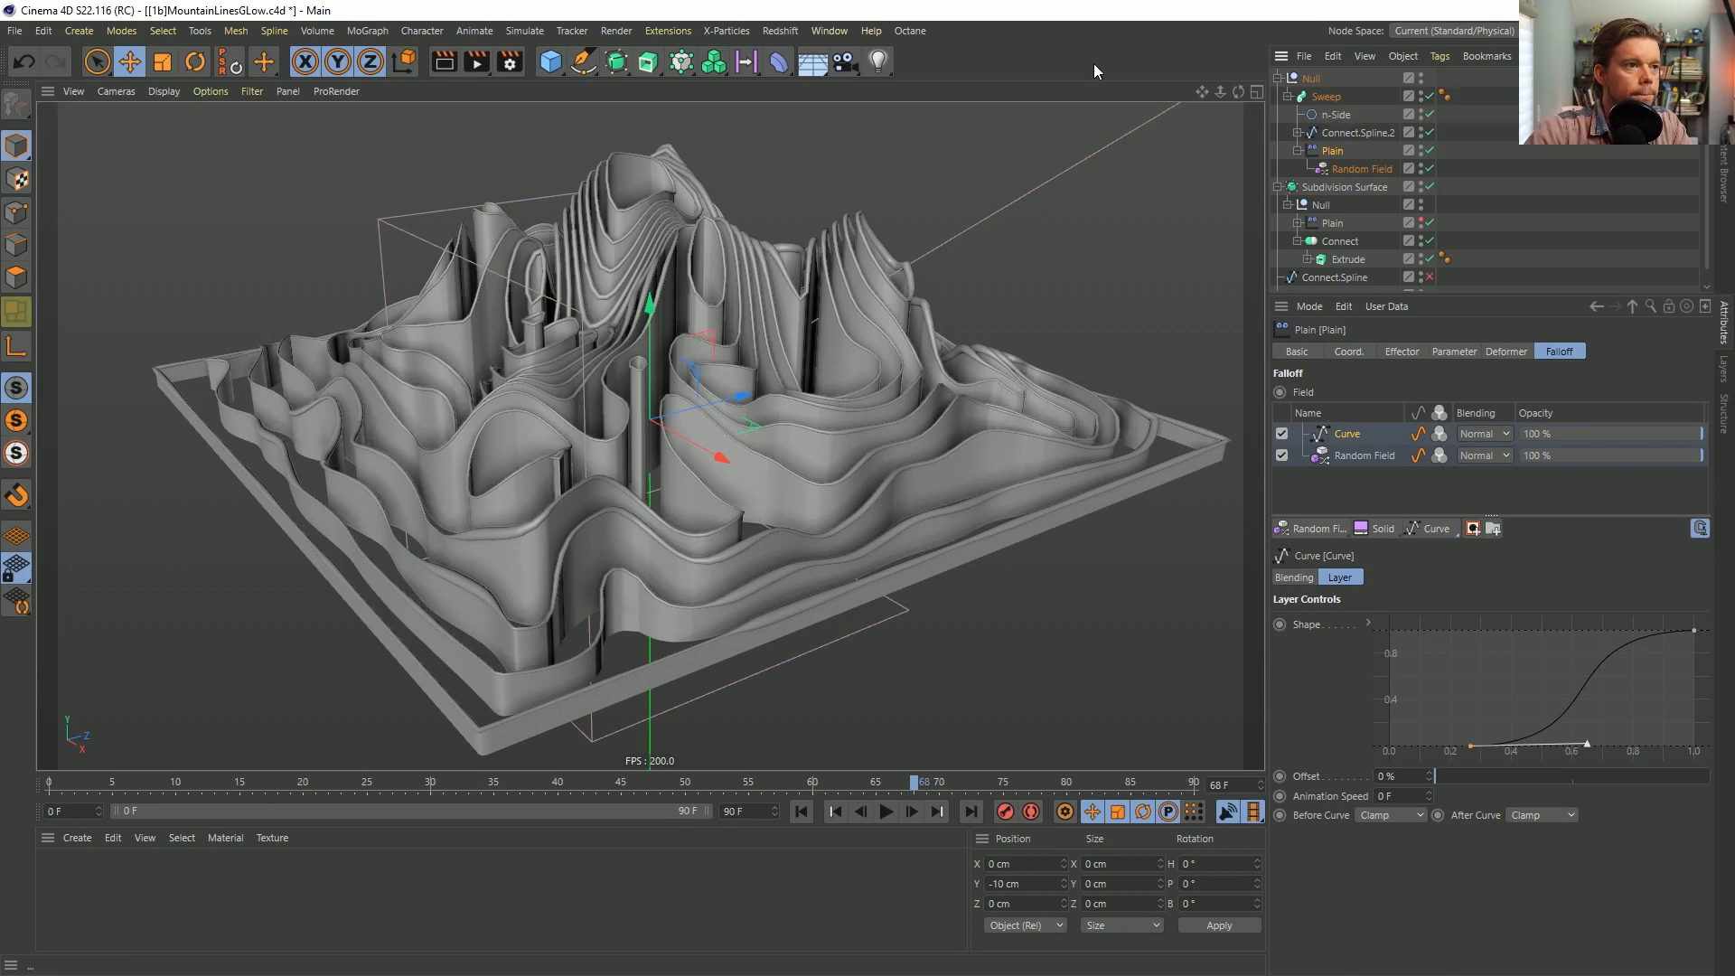
key(ctrl+s)
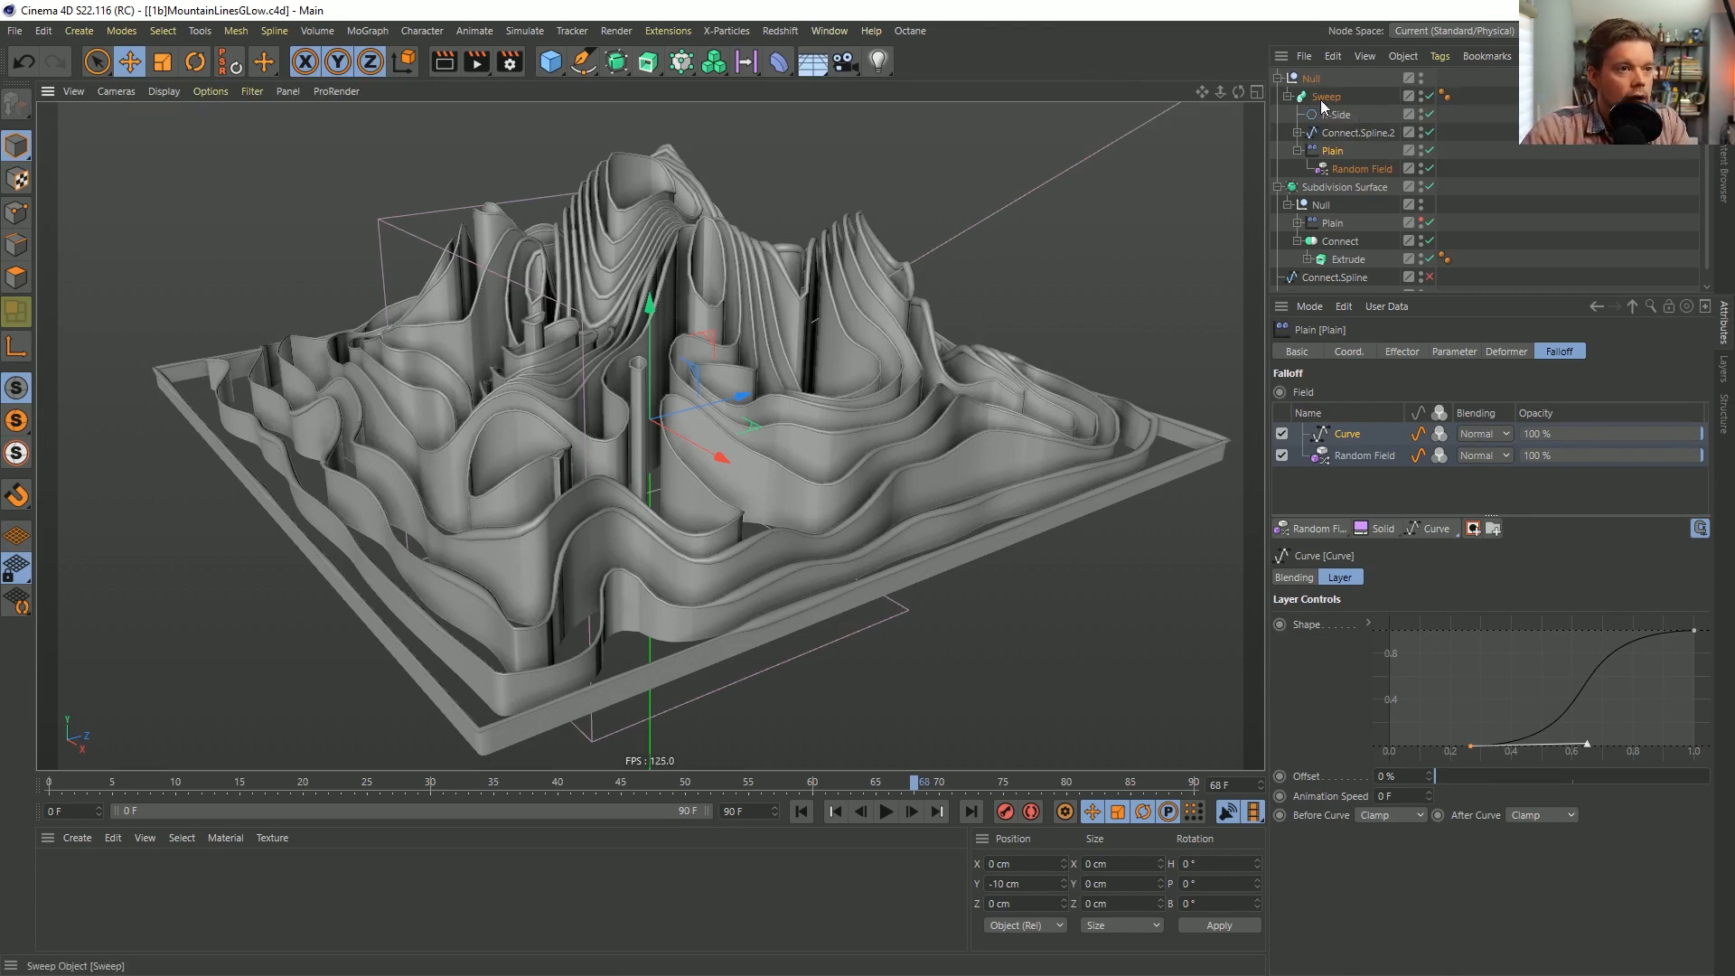
Try to add a Correction deformer and place it inside the Sweep object.
click(1298, 151)
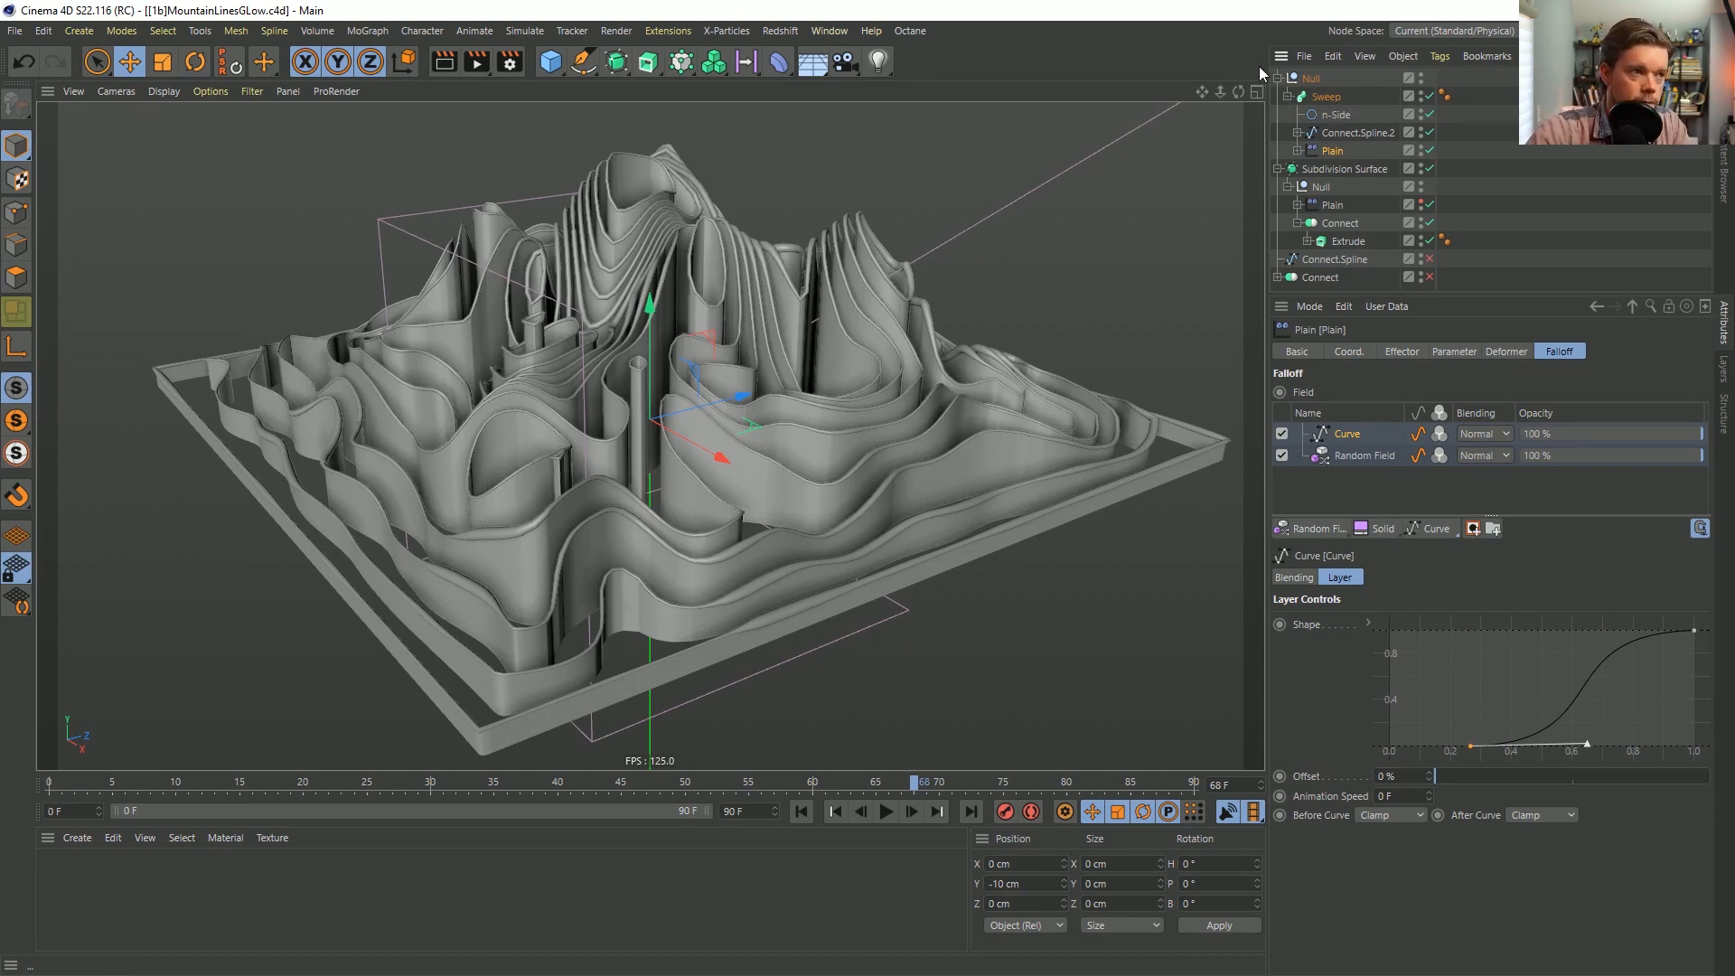
click(778, 62)
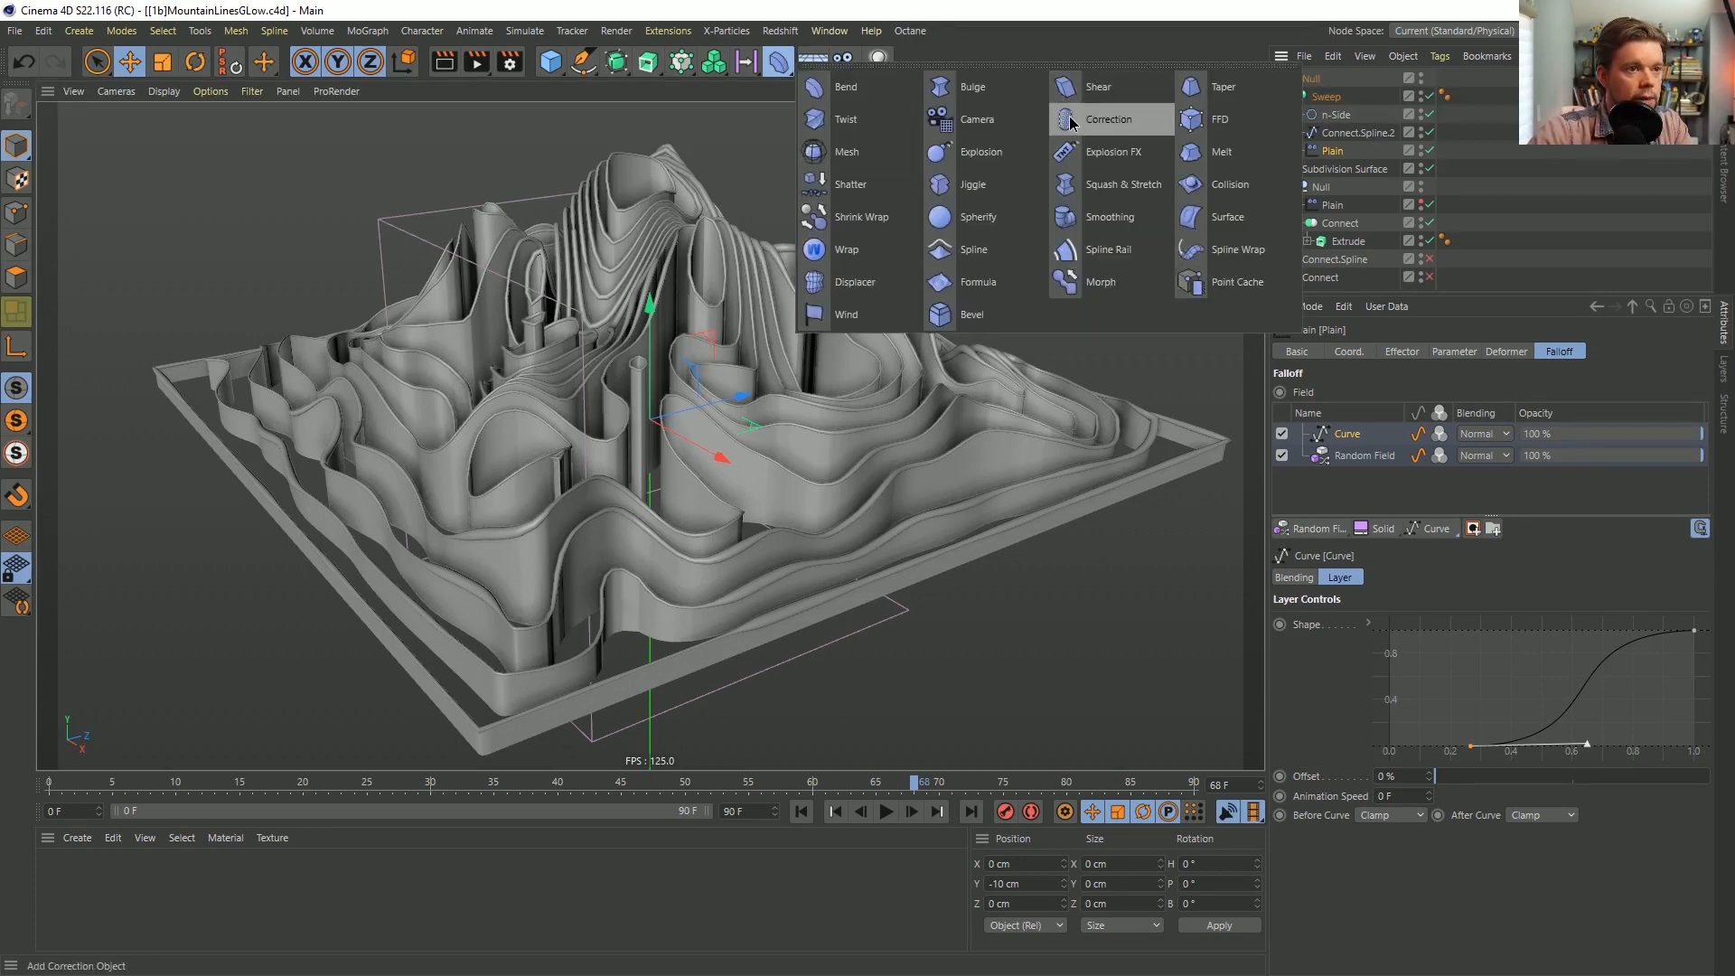
click(1109, 119)
drag(1325, 79, 1328, 97)
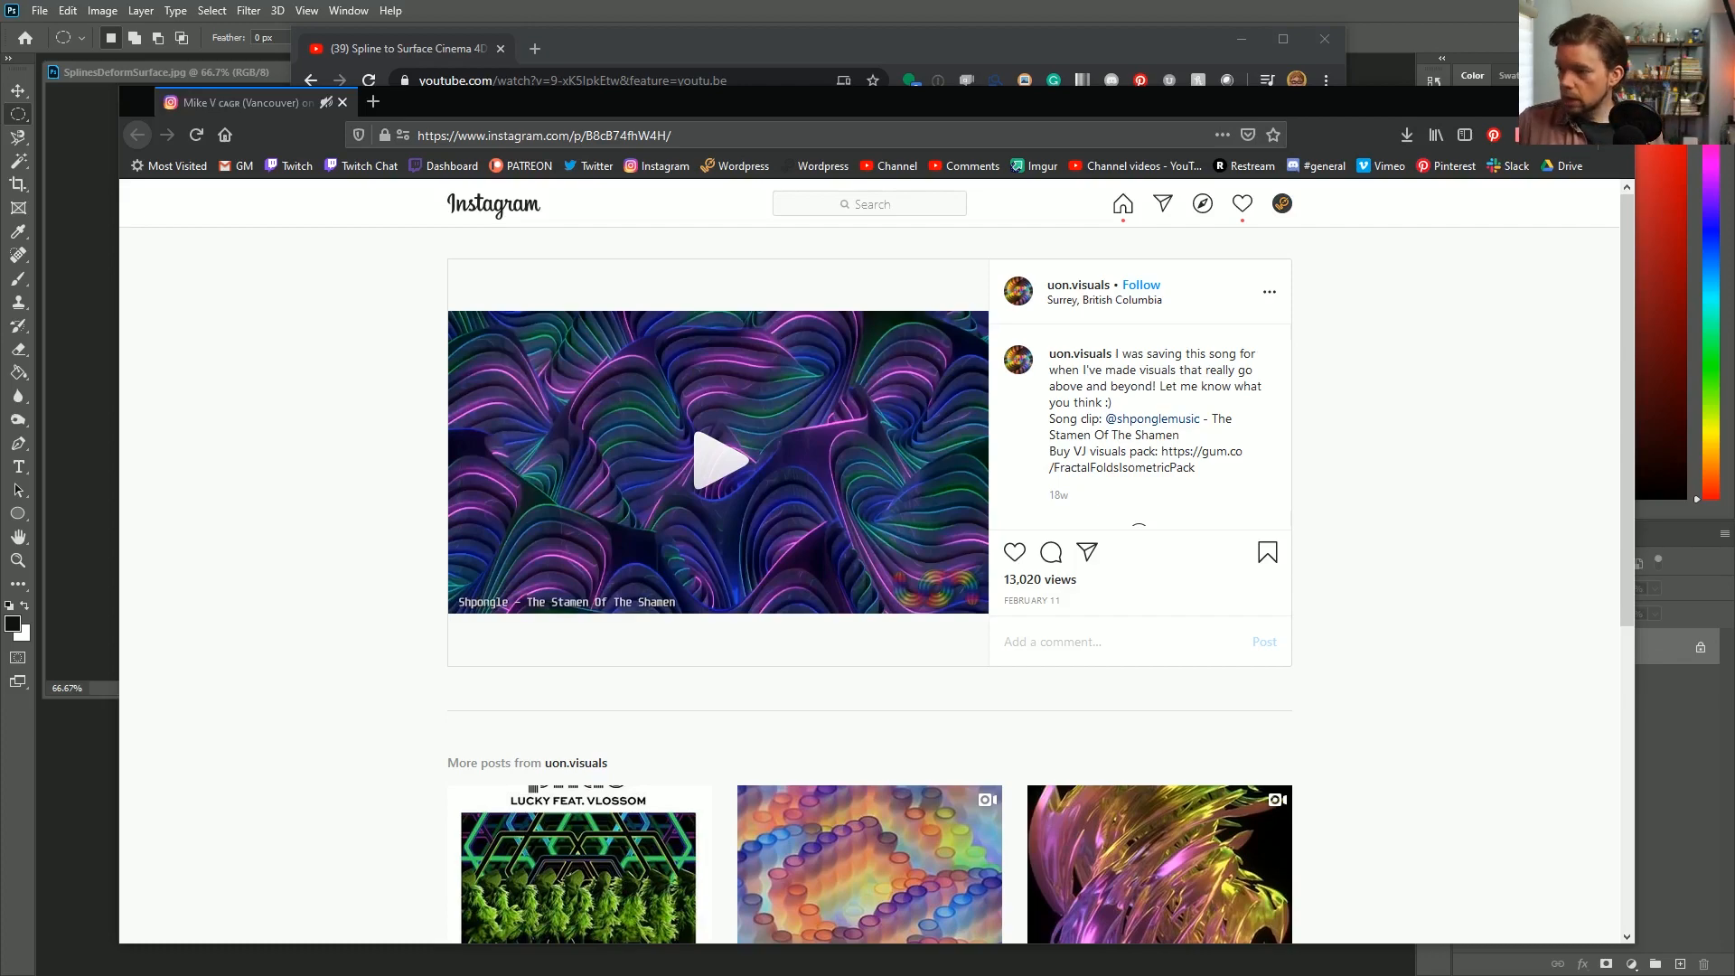
scroll(841, 637, down, 5)
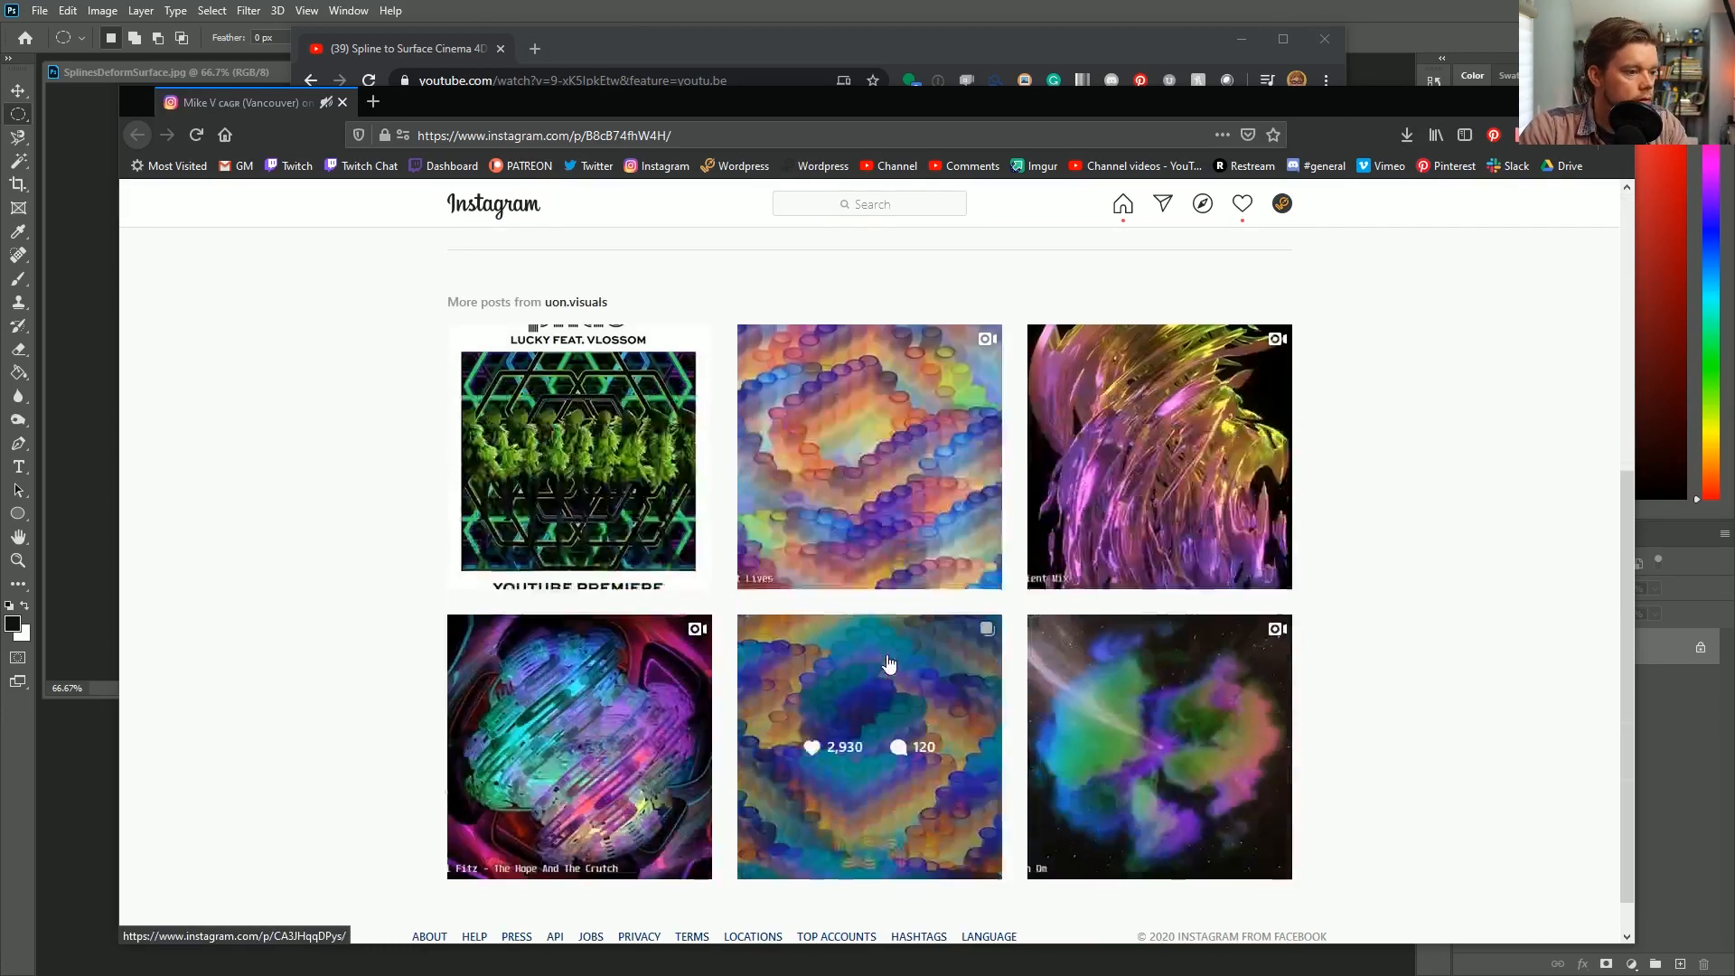
scroll(890, 664, down, 1)
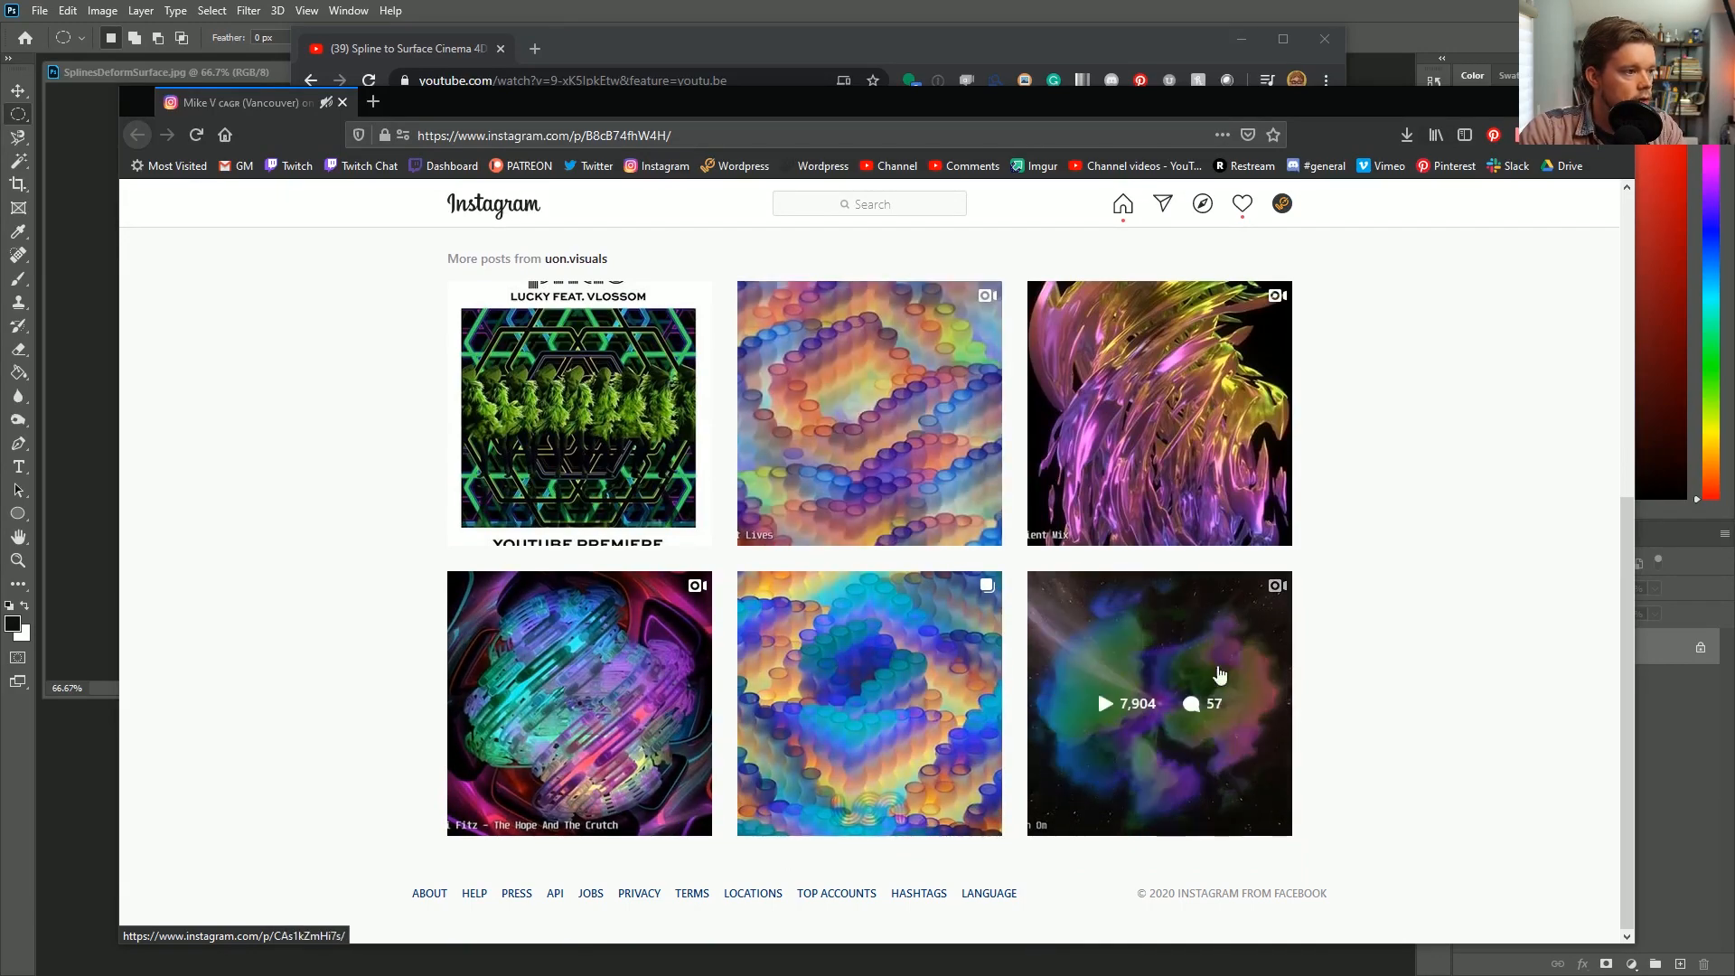
scroll(1387, 604, up, 5)
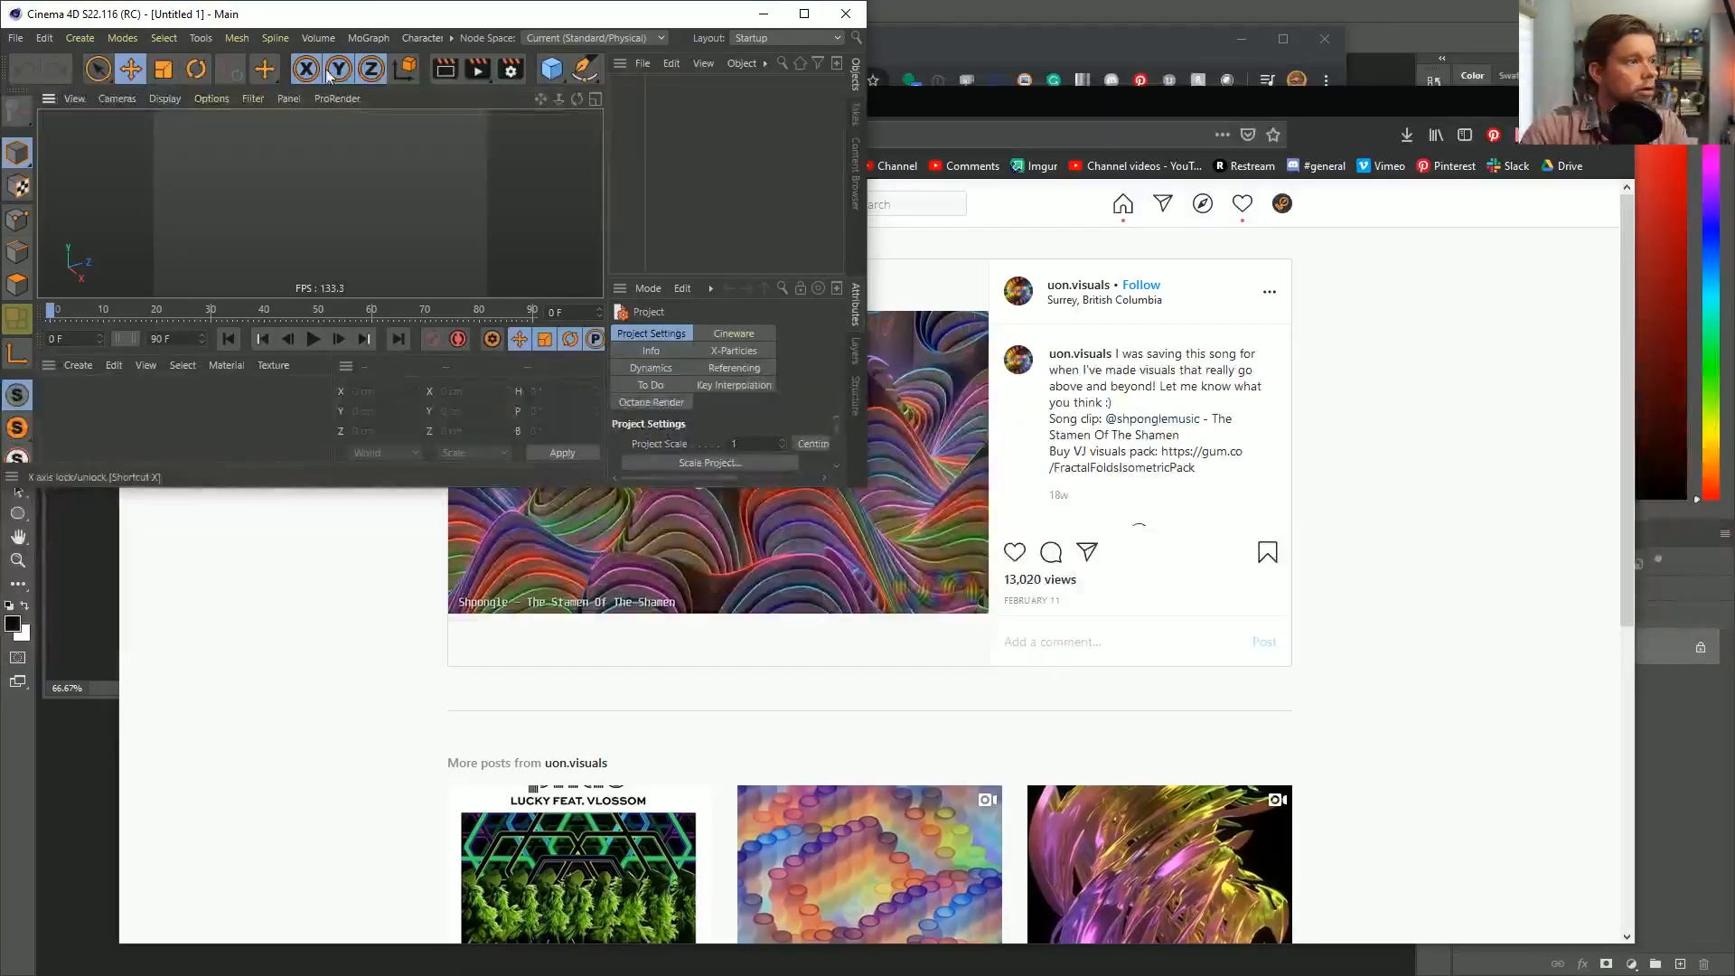
Maximize the Cinema 4D window and reopen the recent project [1b]MountainLinesGLow.c4d.
double_click(374, 13)
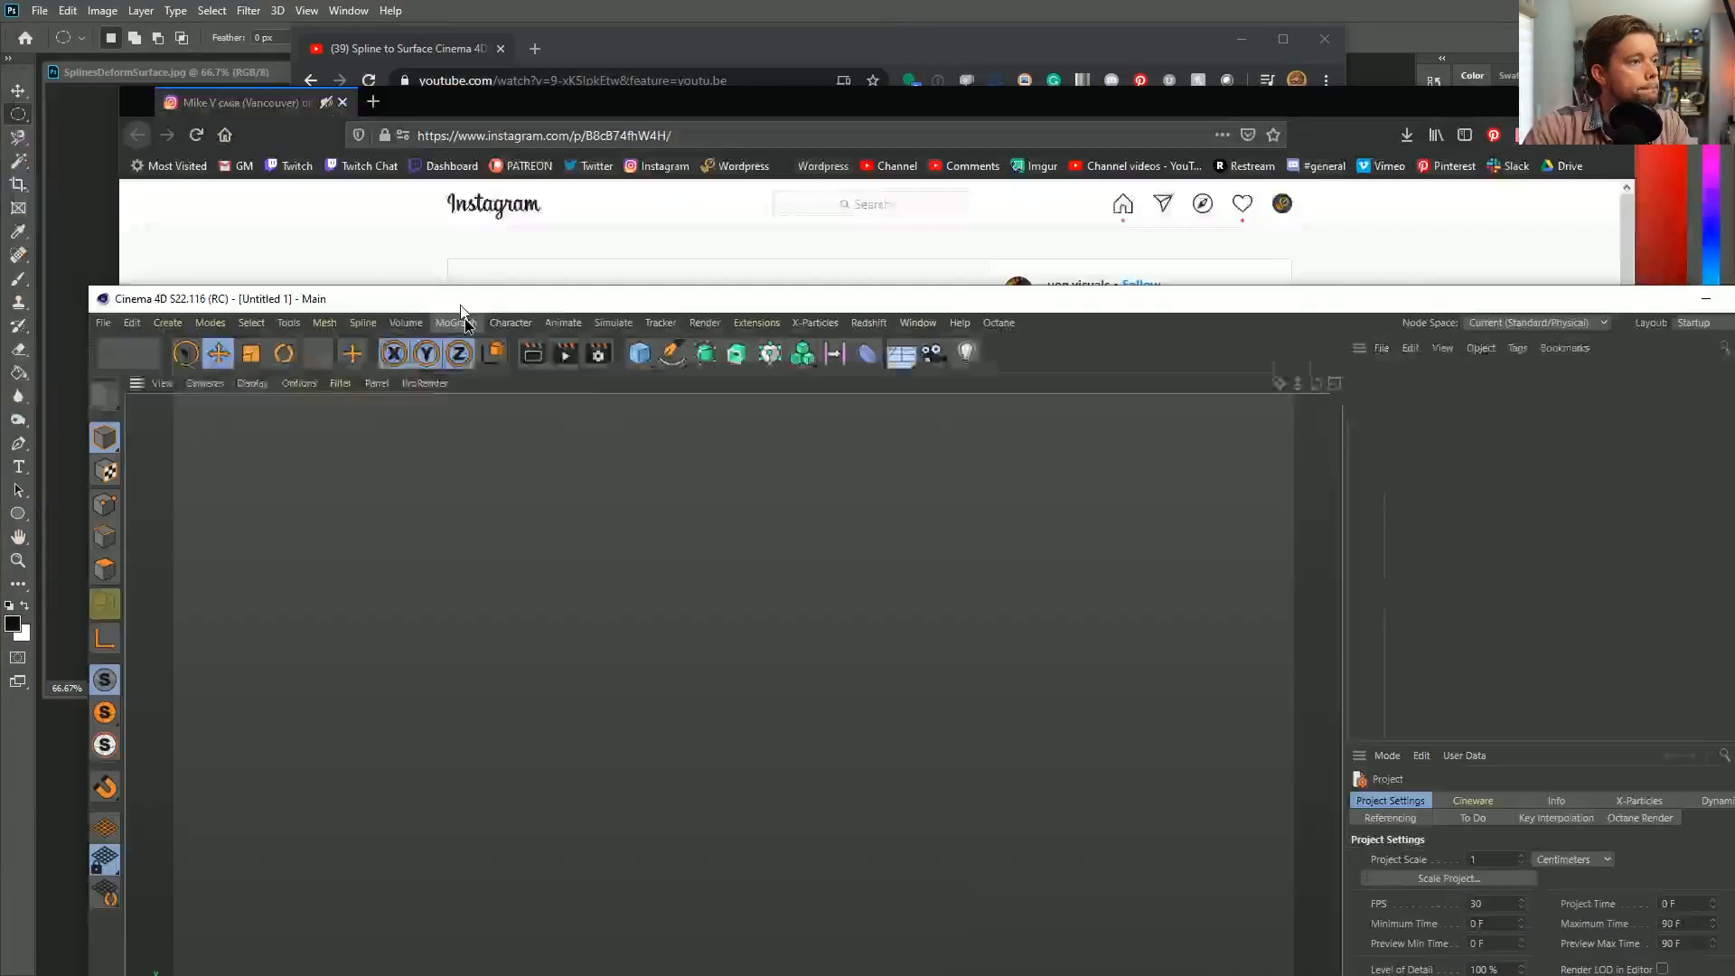
click(16, 34)
mouse_move(126, 408)
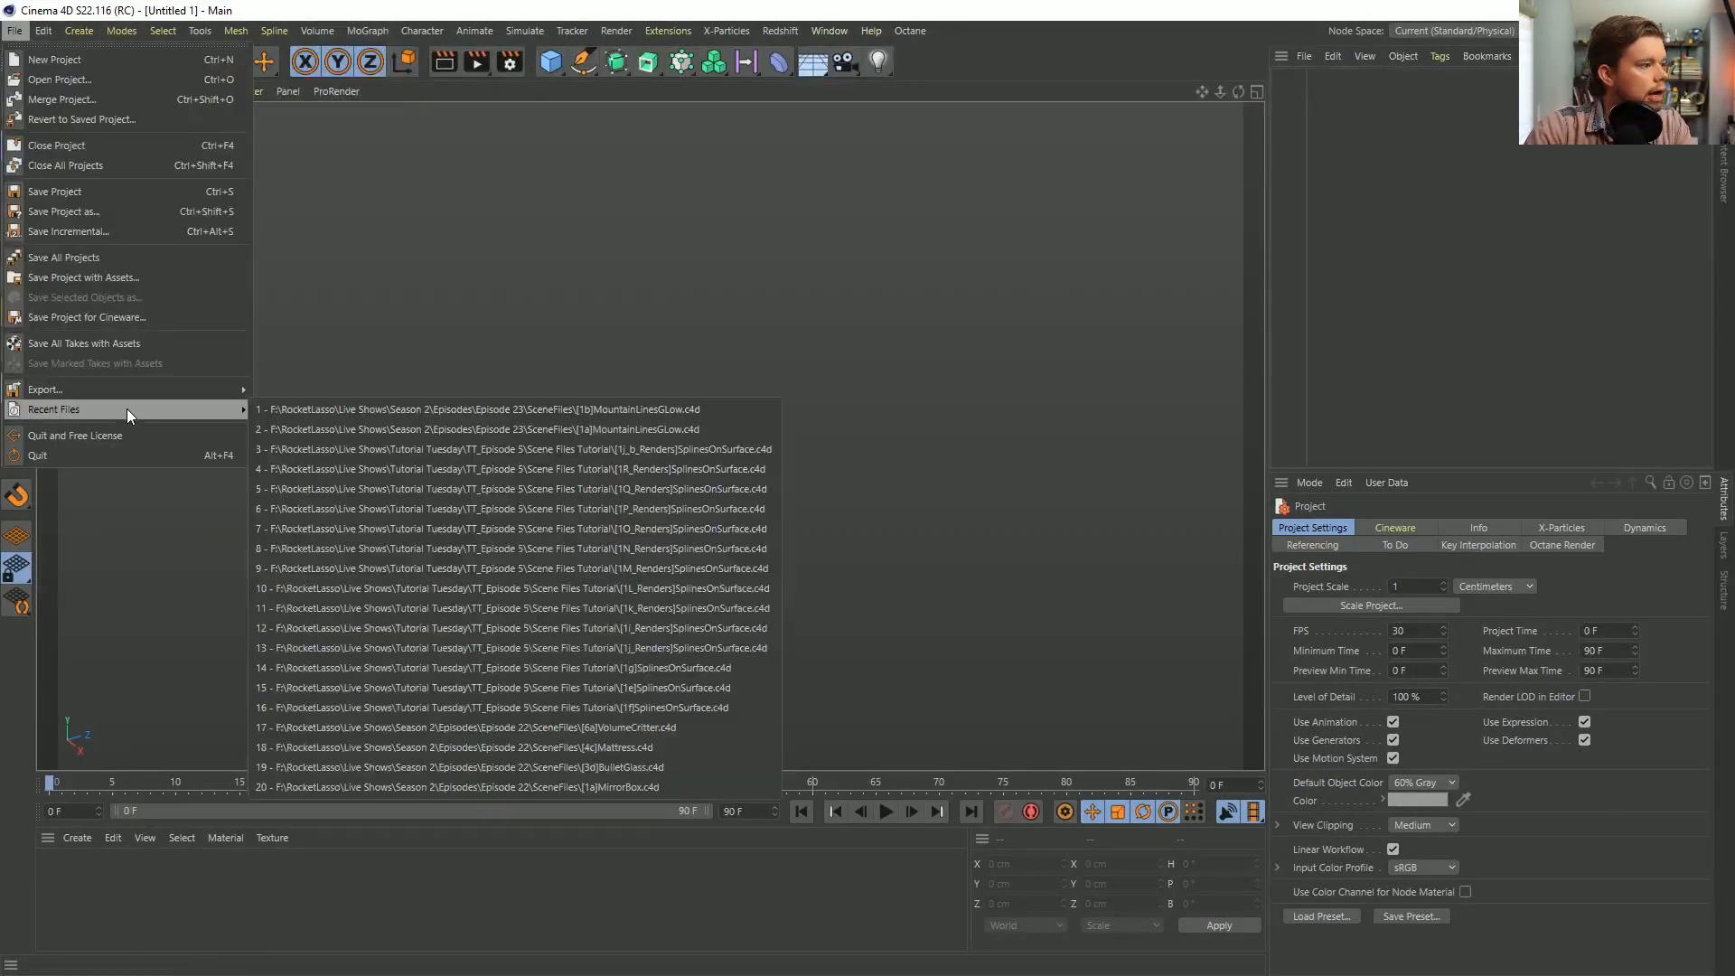
click(444, 412)
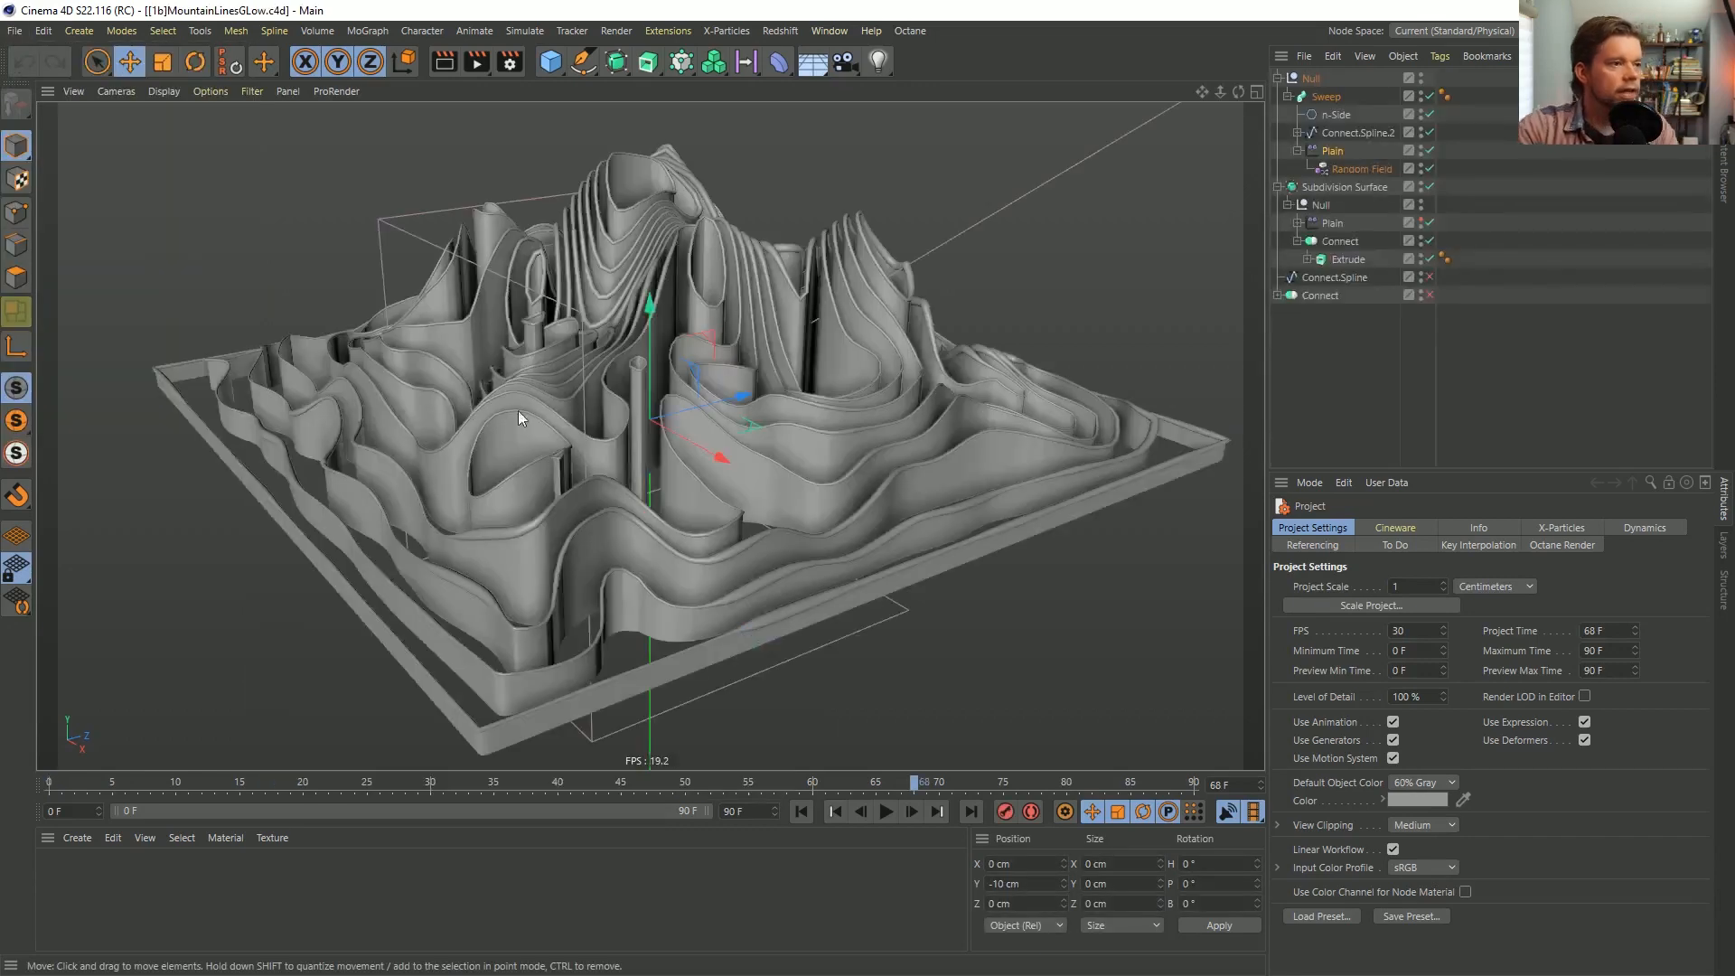
Duplicate the Sweep object within its null and disable the original Sweep.
click(1288, 95)
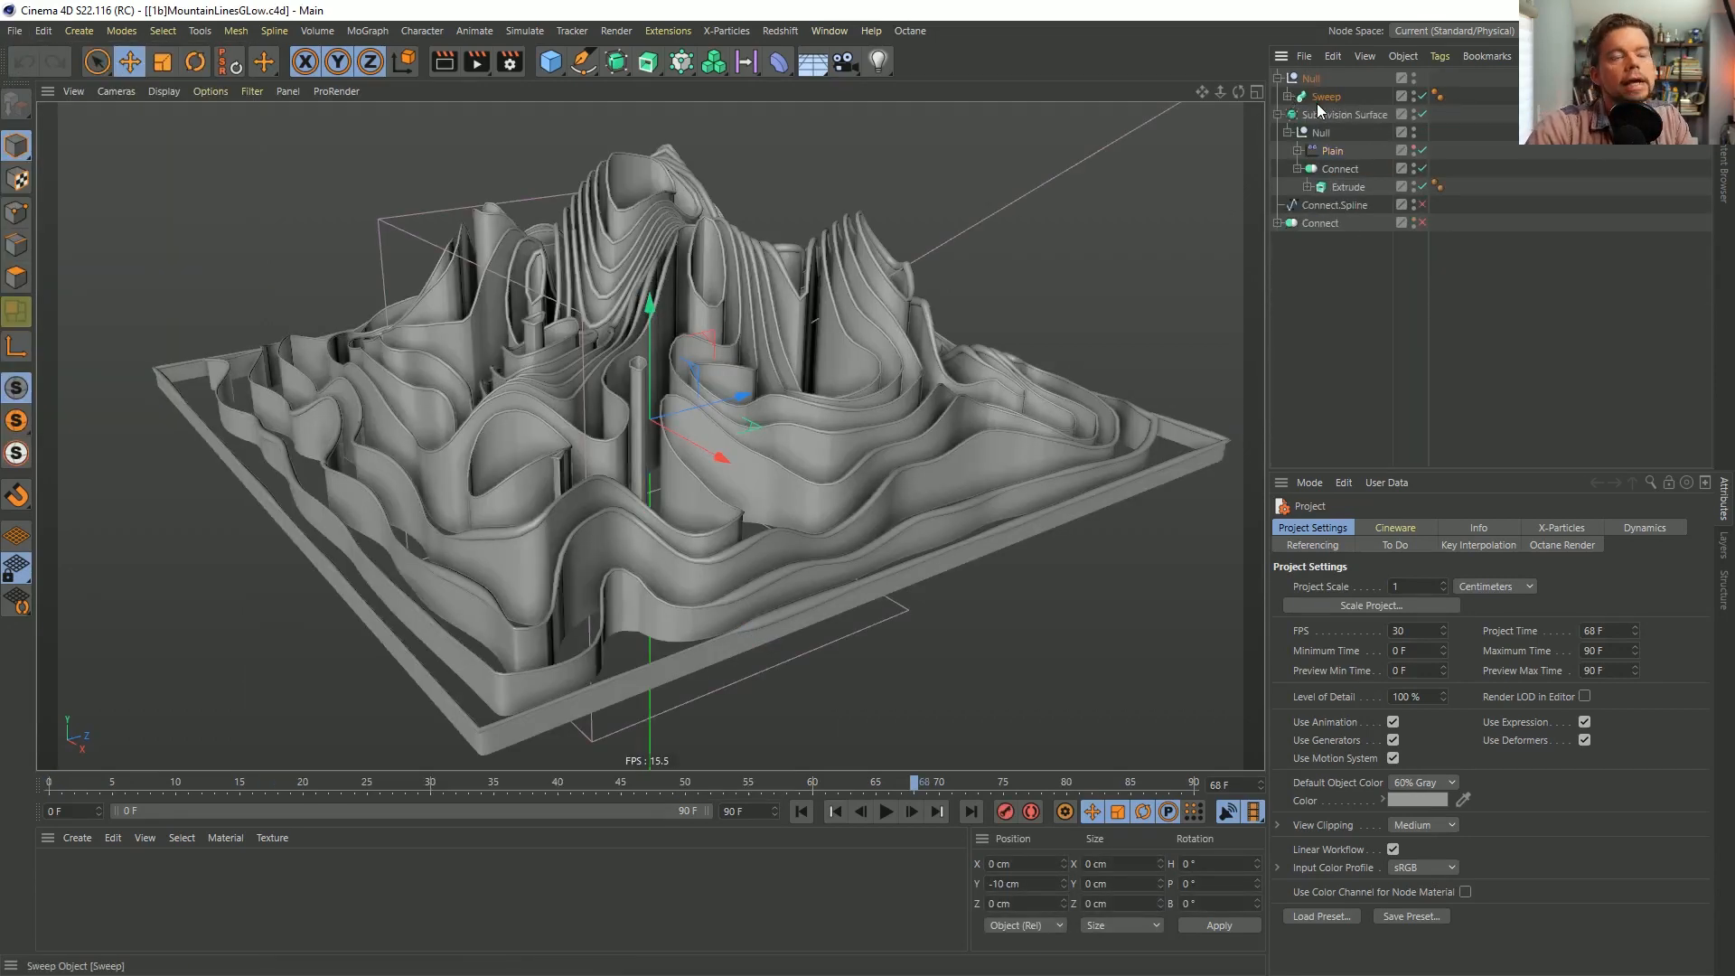
ctrl+drag(1322, 98, 1319, 88)
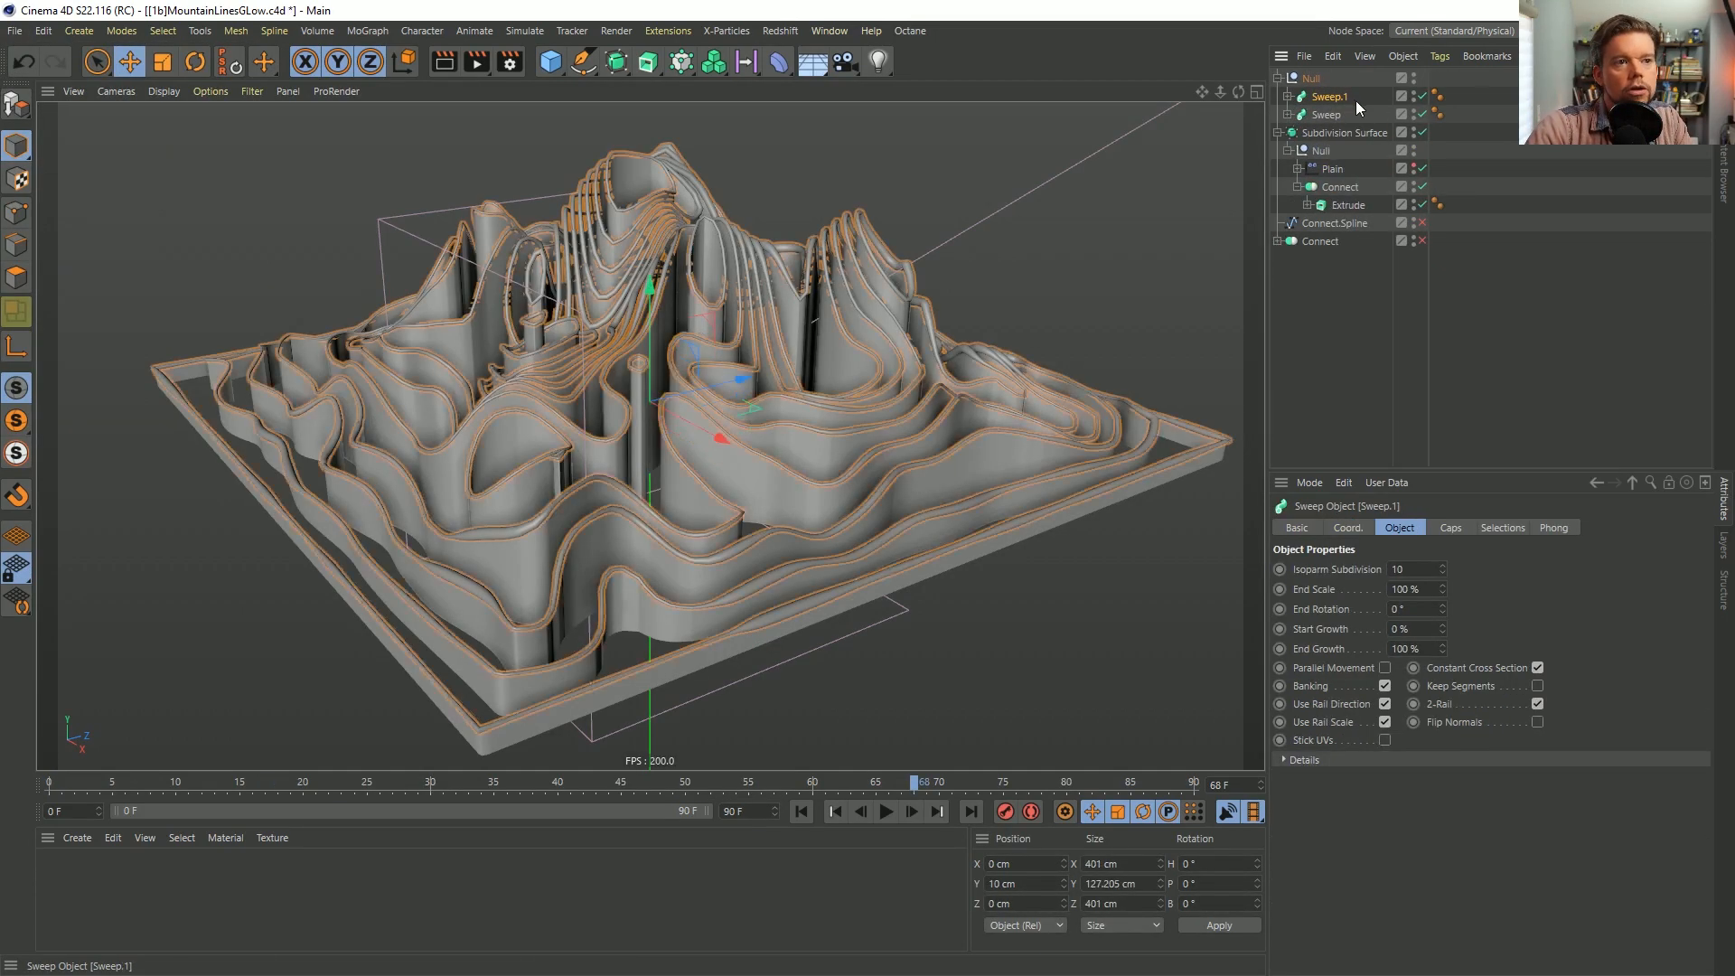
click(1422, 114)
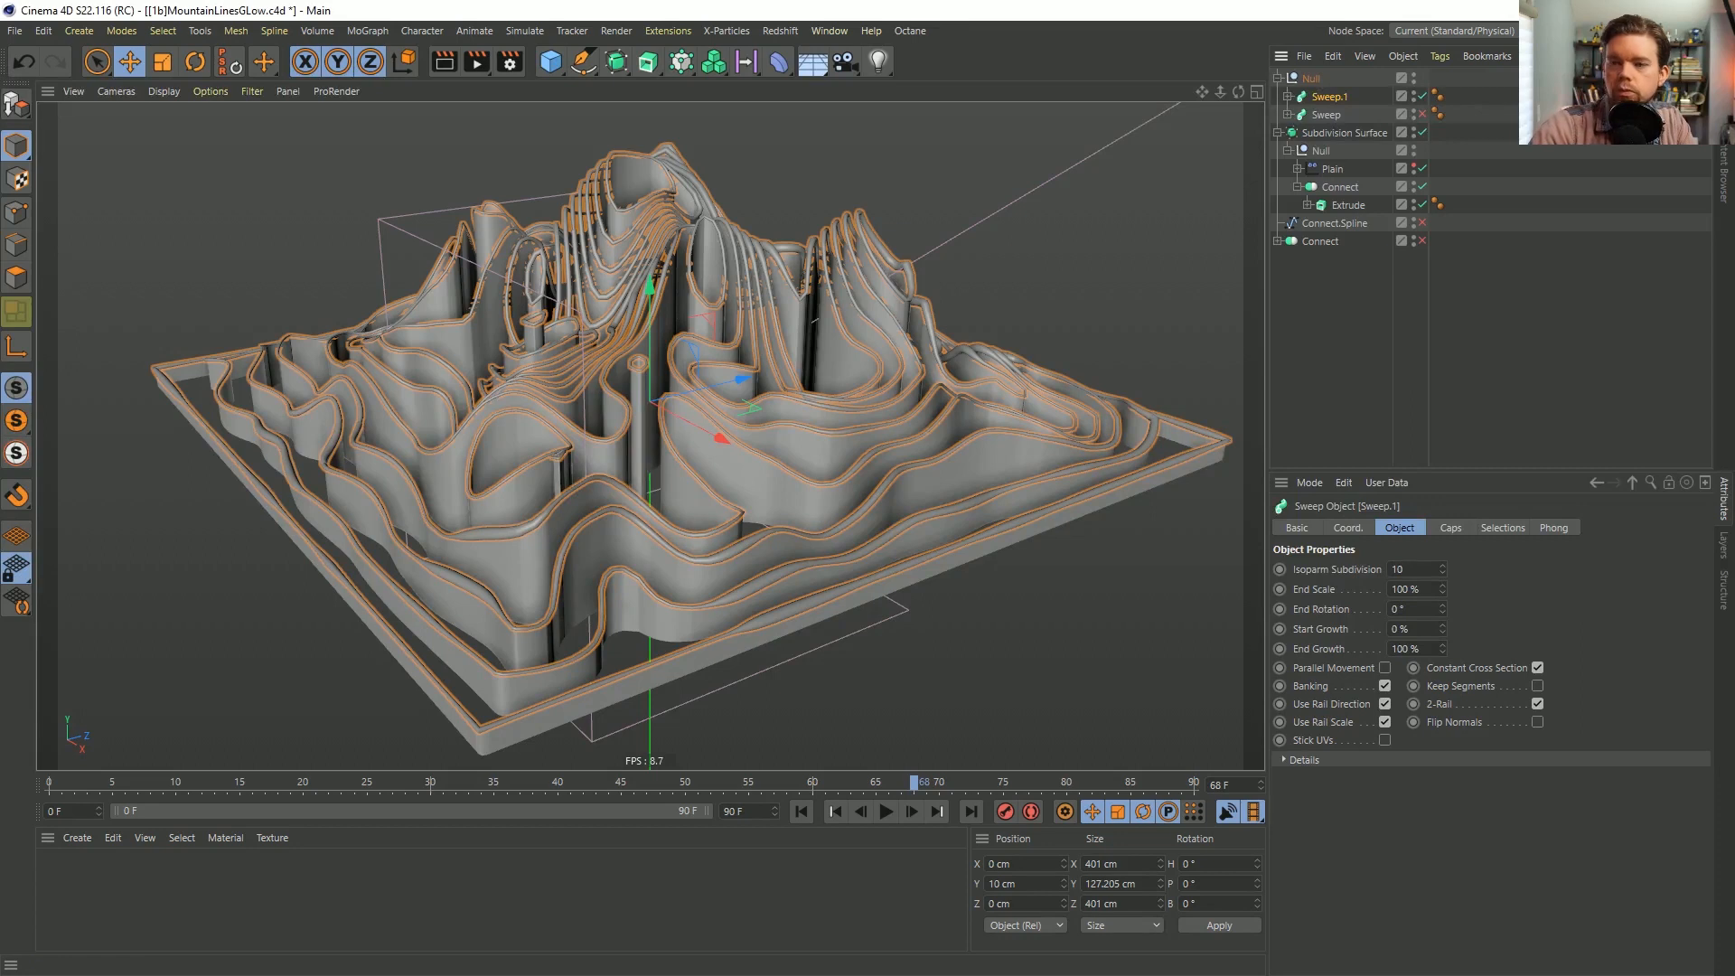
Make the duplicate Sweep editable and move the Plain effector out of its Connect.Spline.2 null, directly under the mesh.
click(1288, 97)
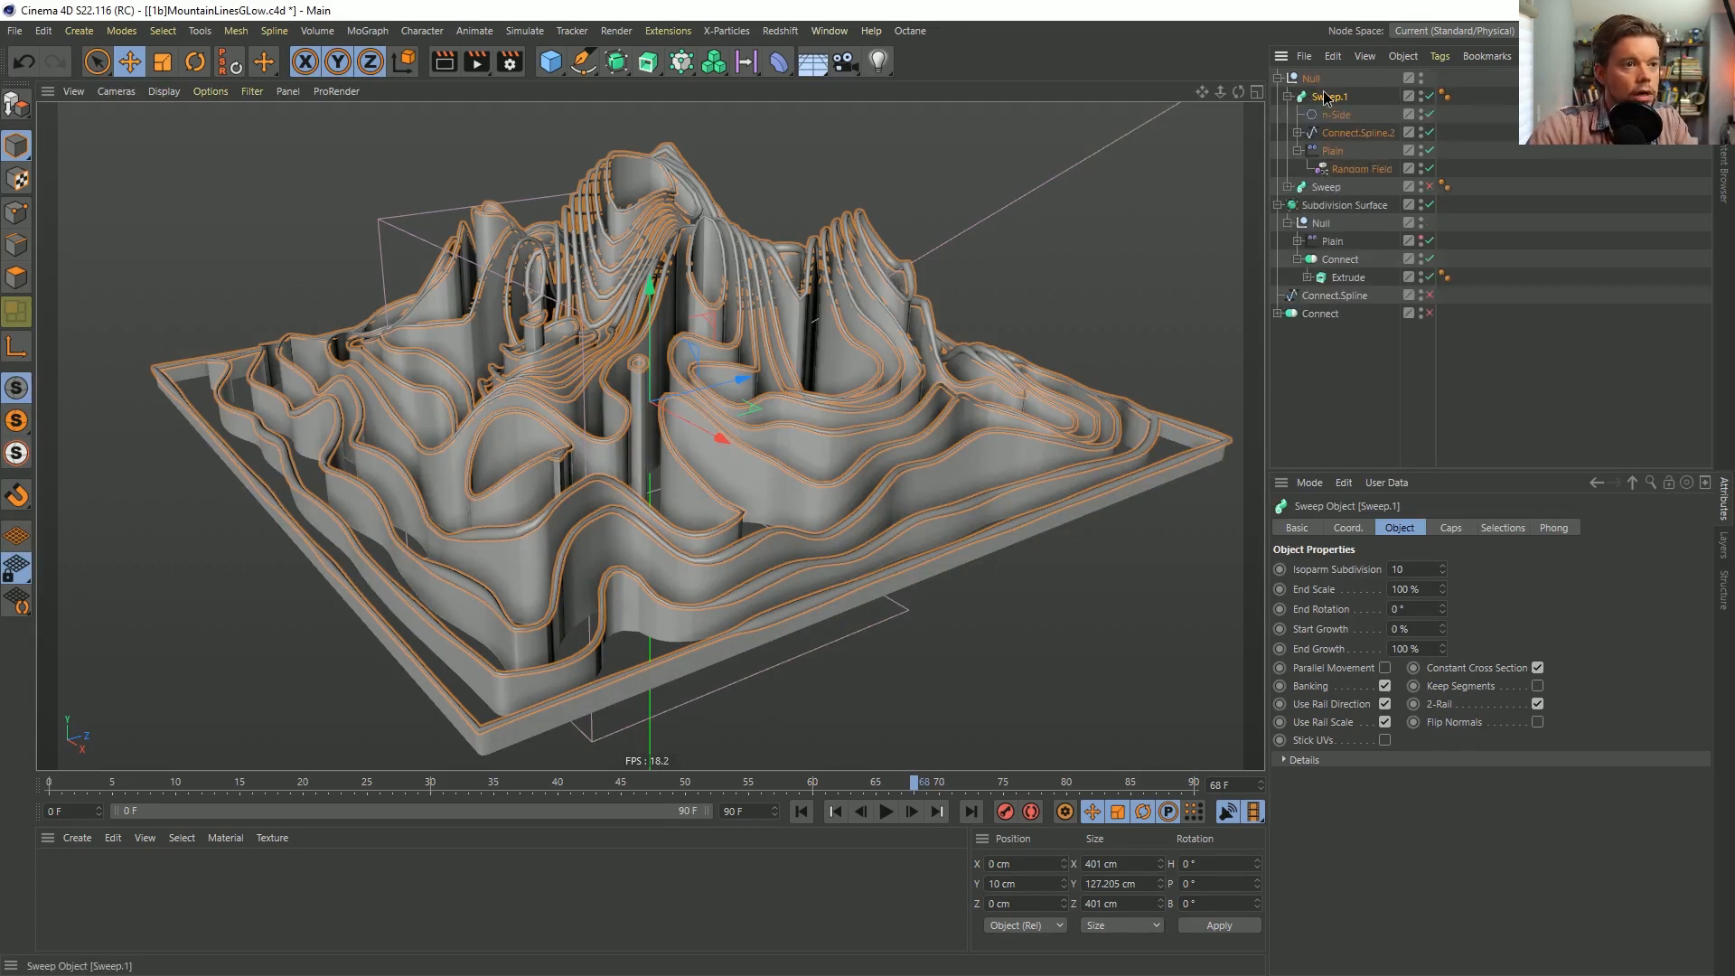
key(c)
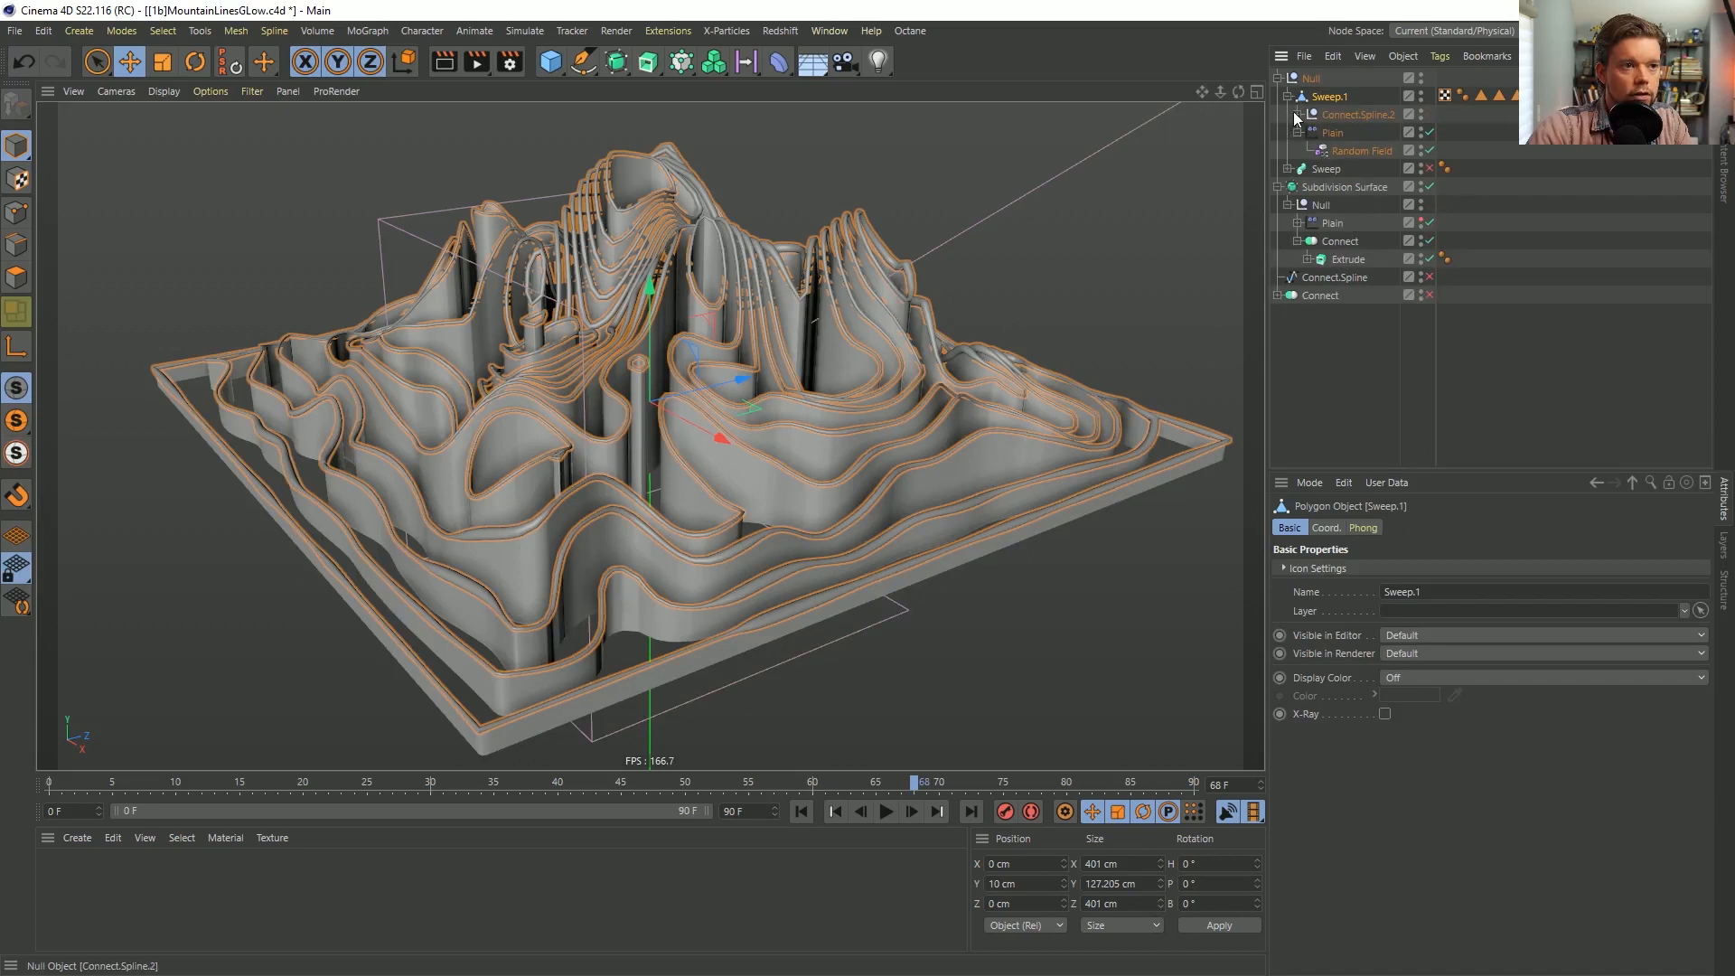
click(1297, 115)
click(1351, 114)
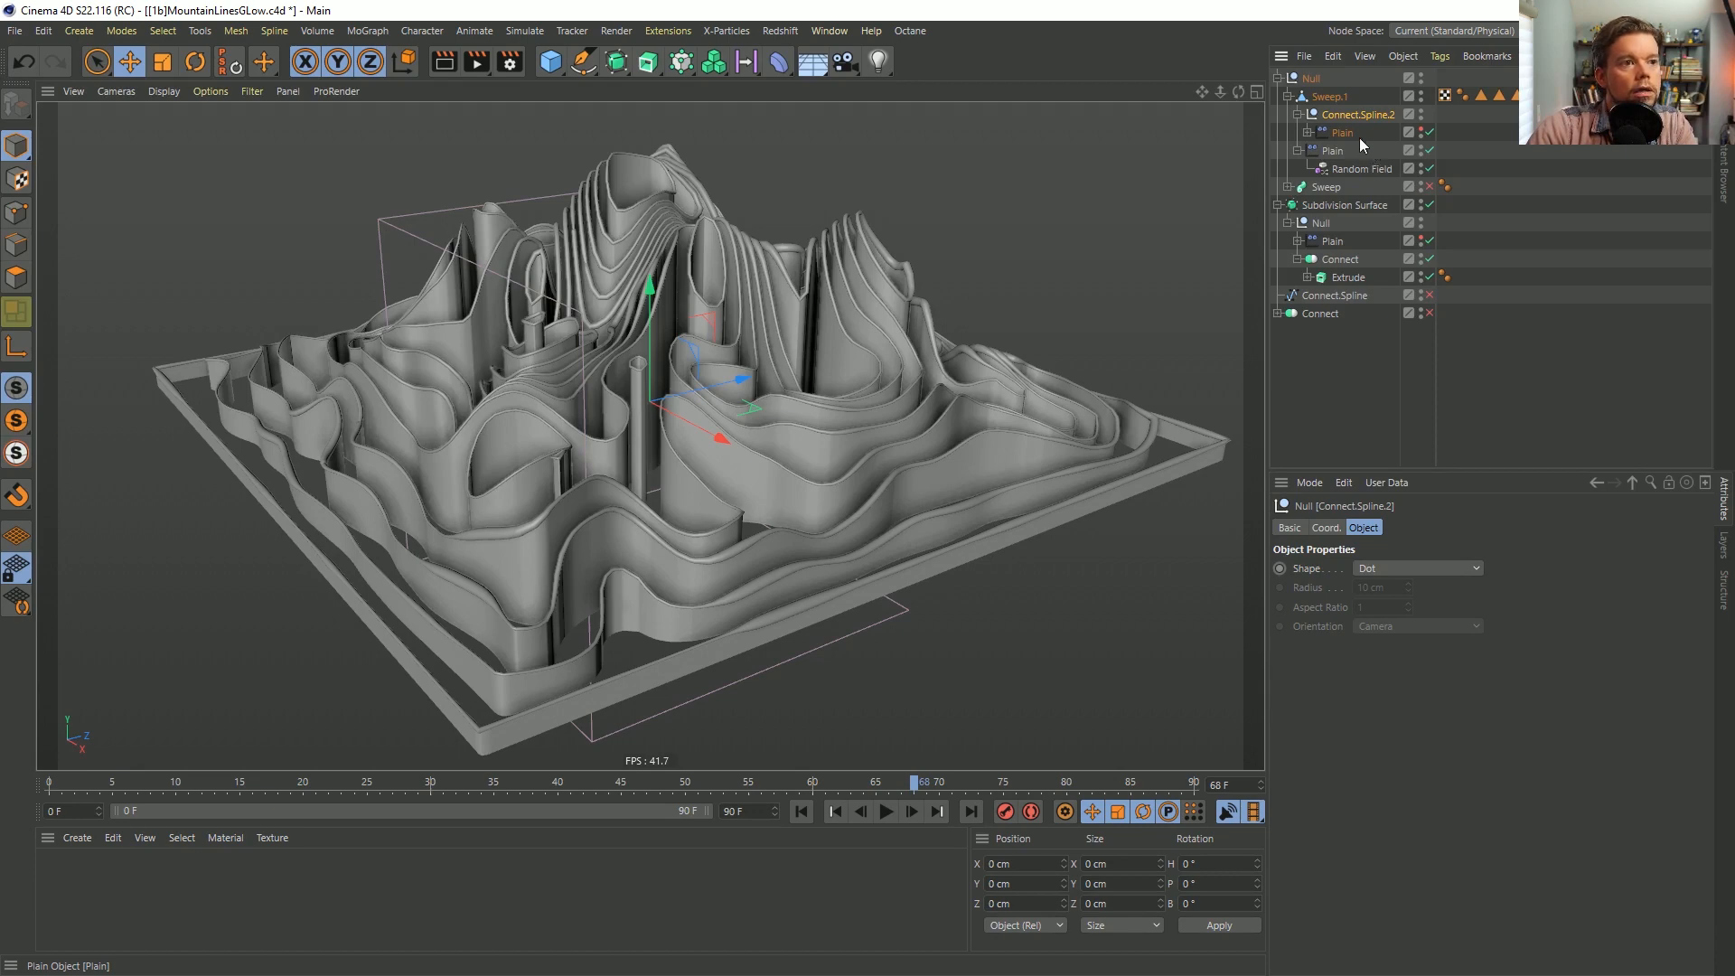
drag(1339, 133, 1356, 110)
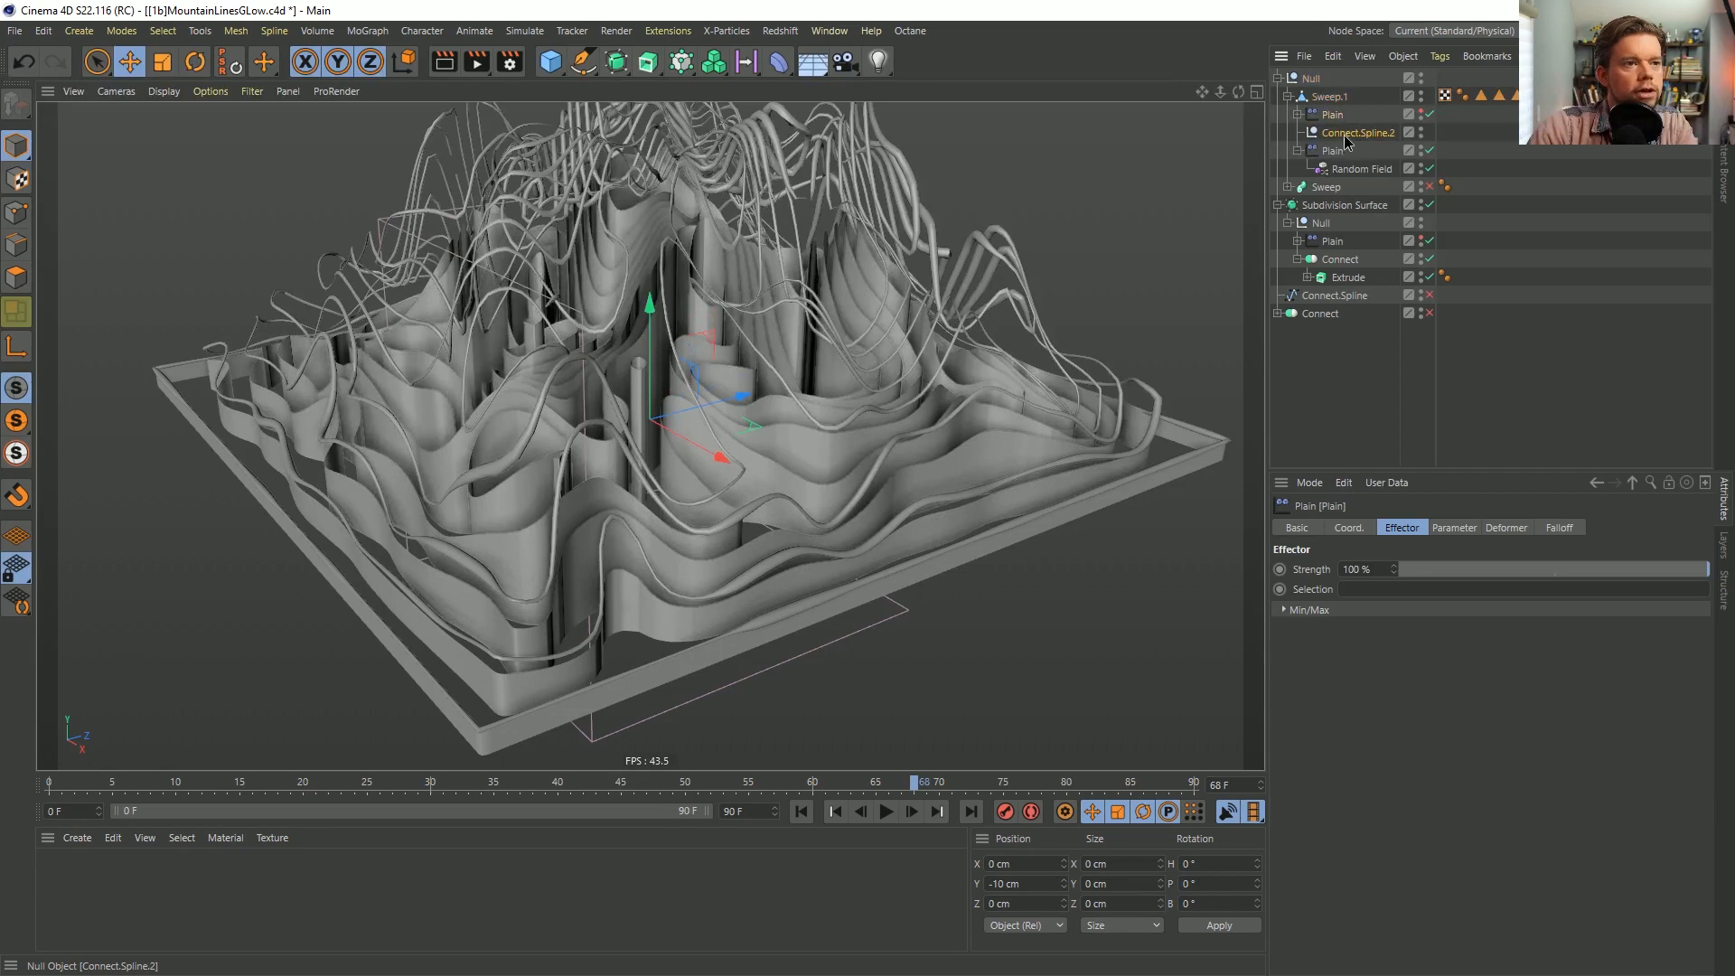
Delete the empty Connect.Spline.2 null and test the converted sweep mesh with both of its Plain effectors disabled.
key(Delete)
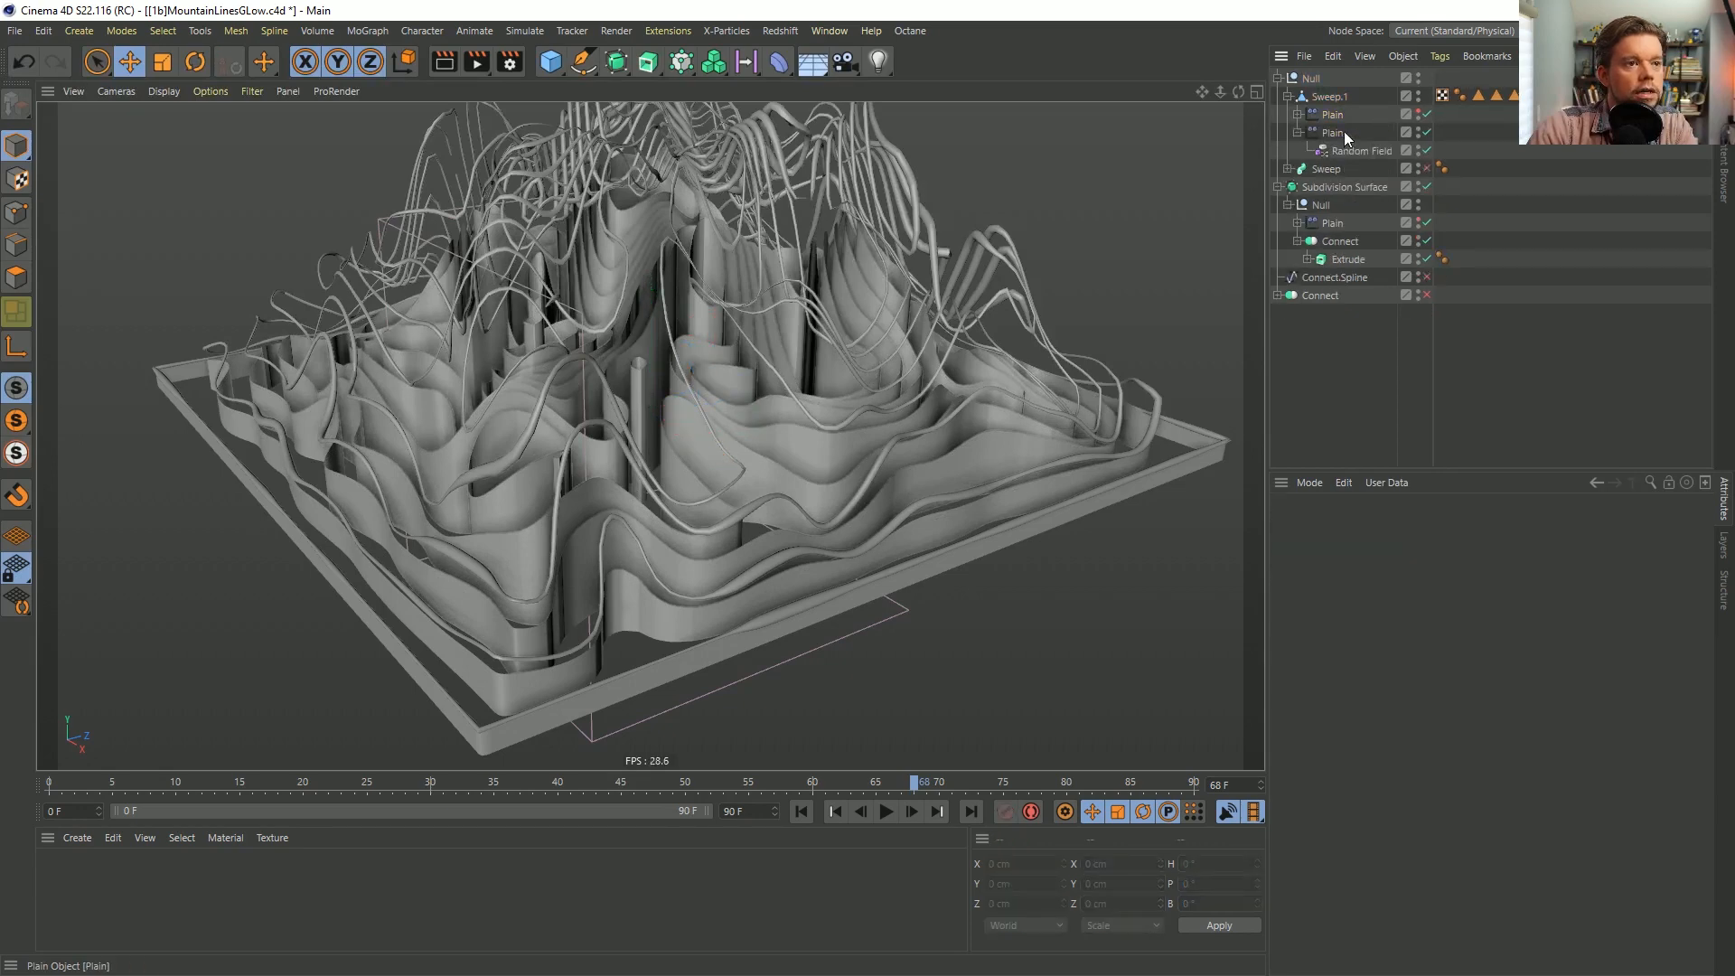
click(1428, 133)
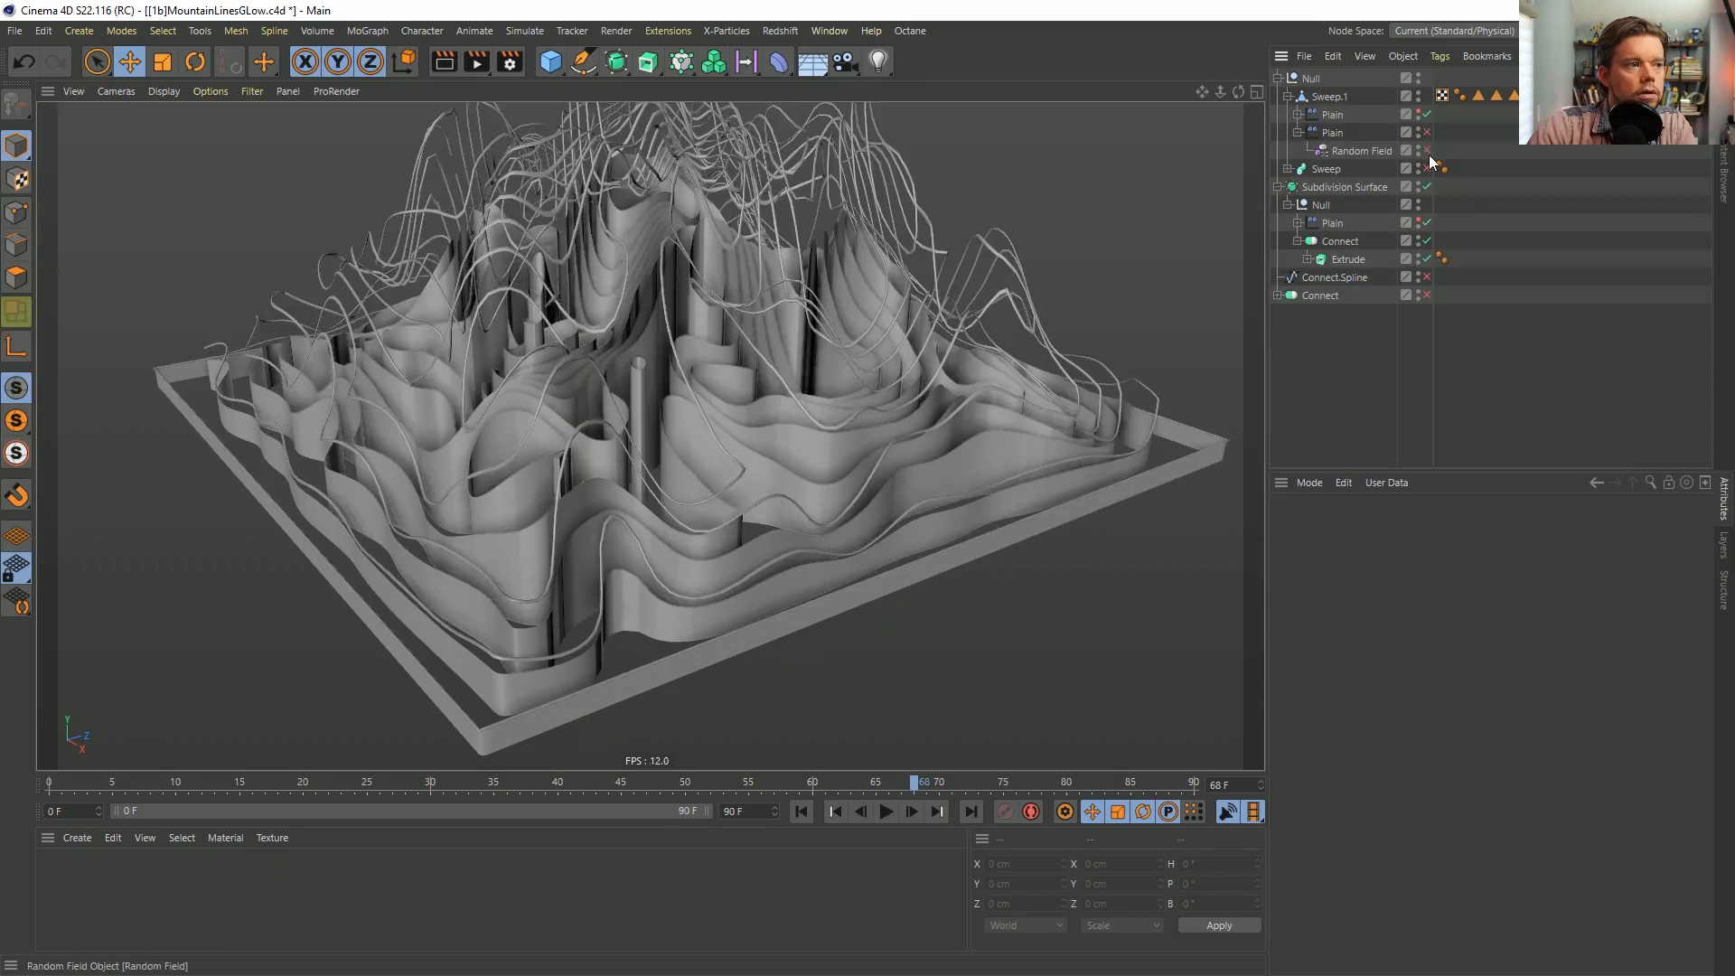
click(1428, 133)
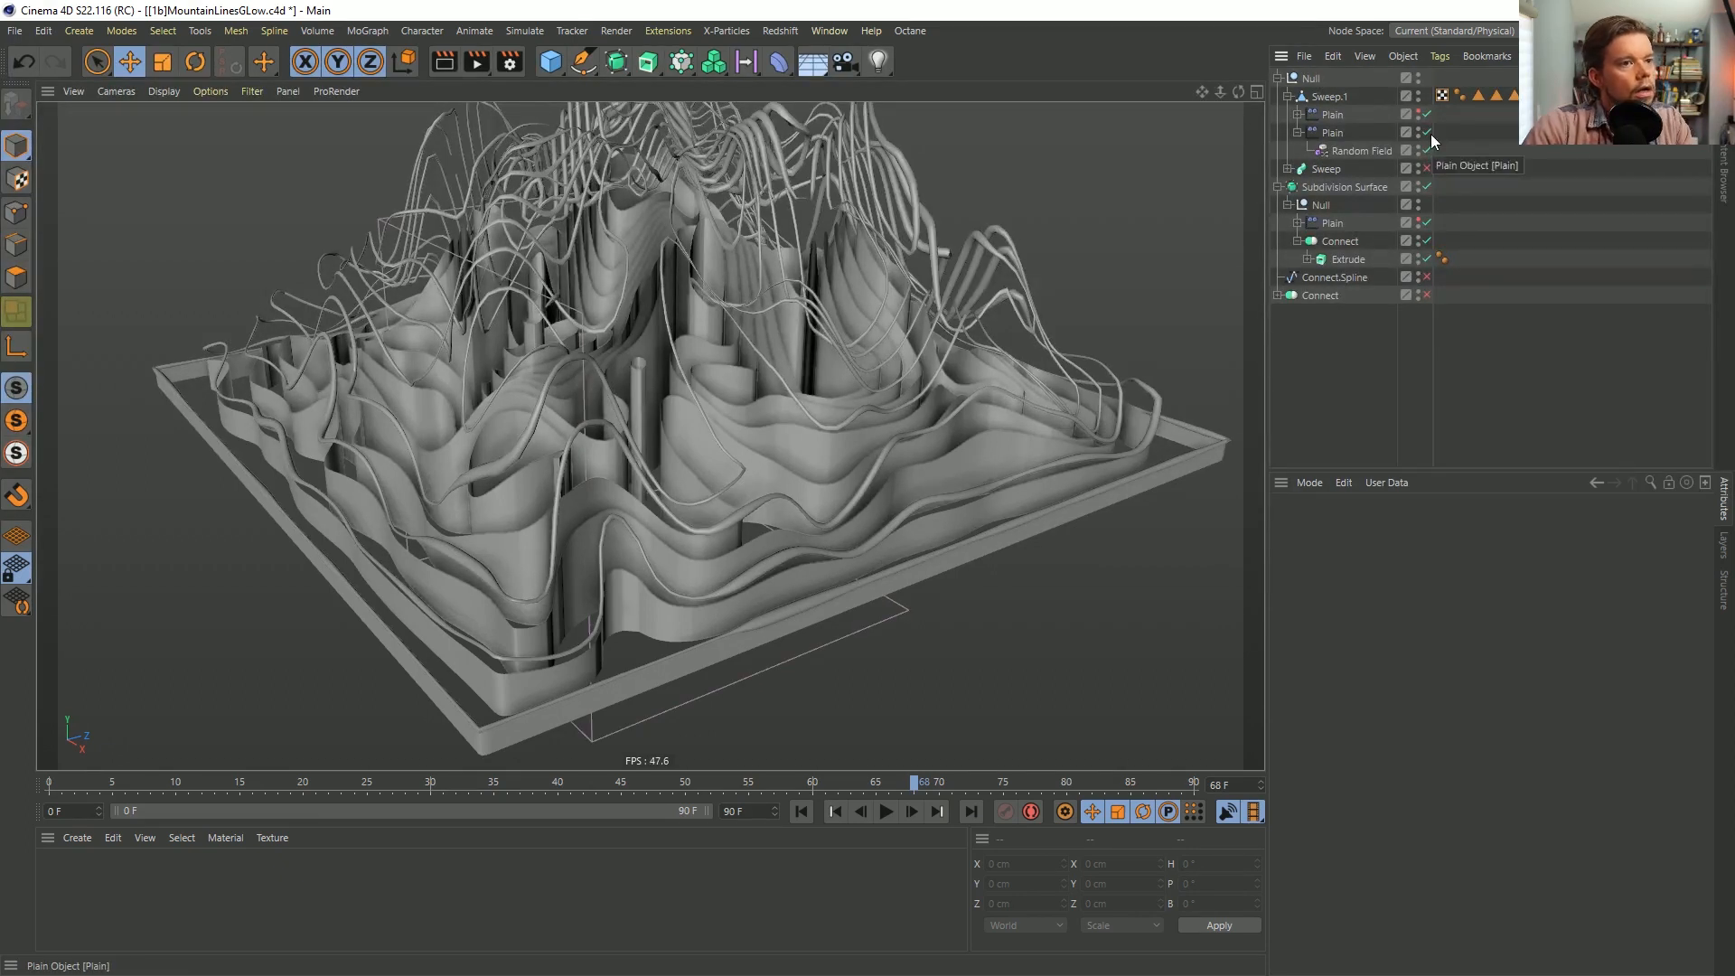
click(1428, 133)
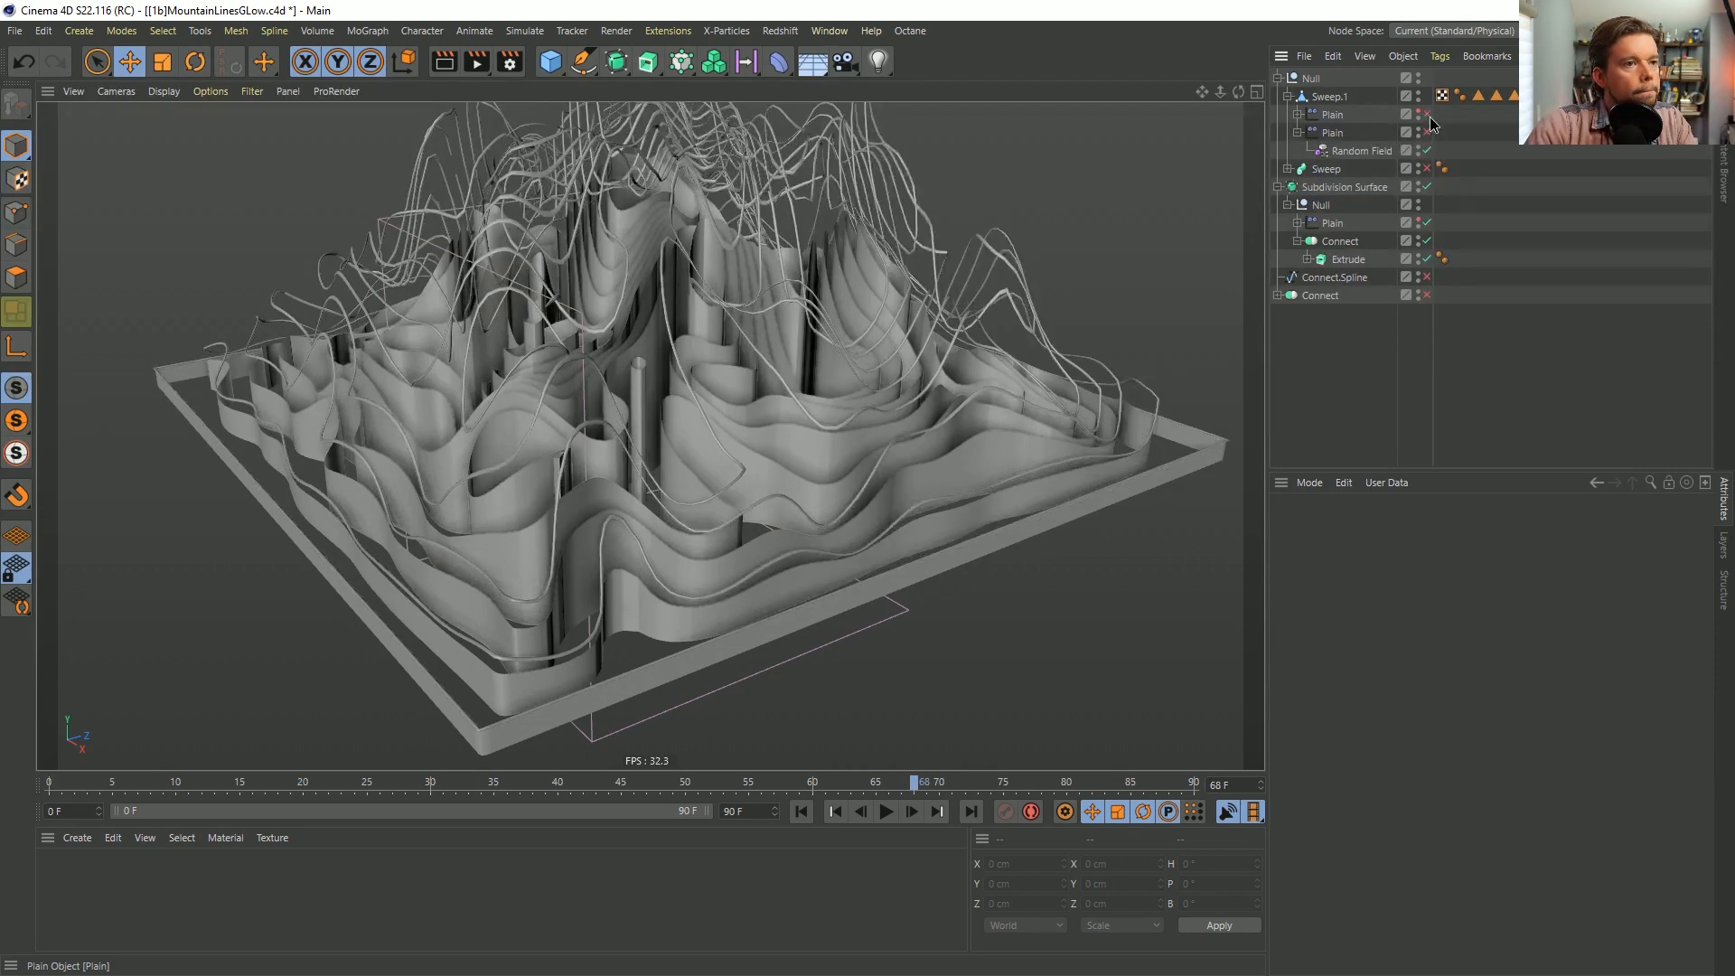
click(1430, 116)
click(1430, 117)
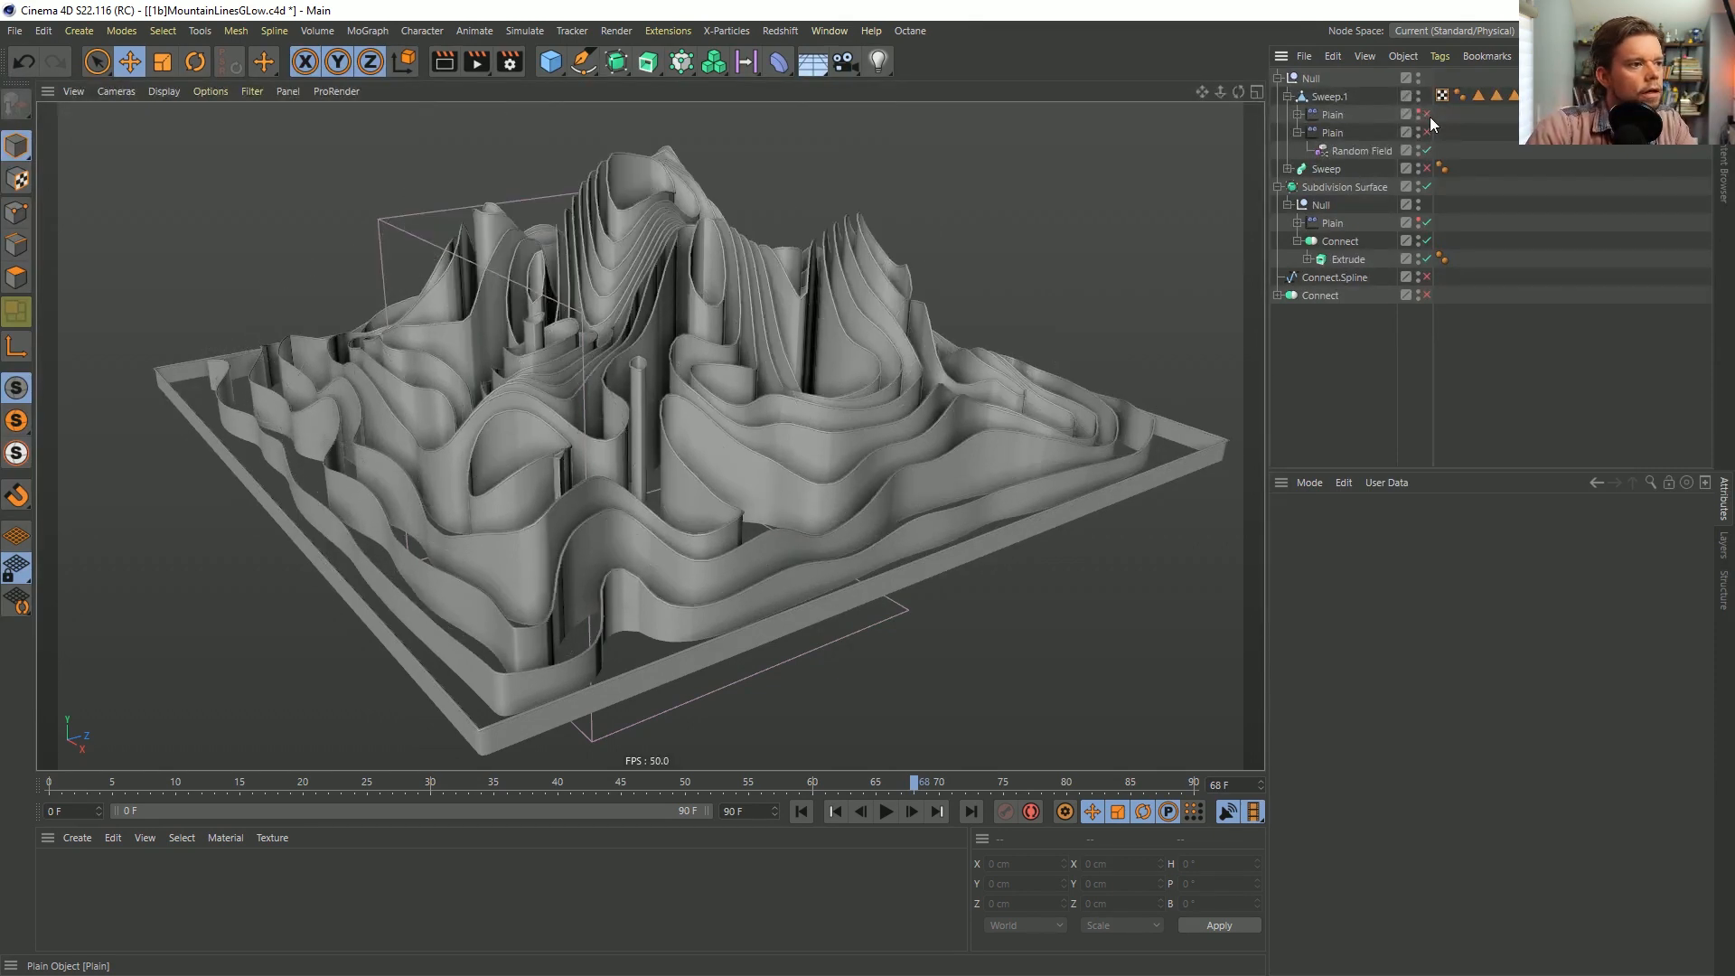
click(1428, 115)
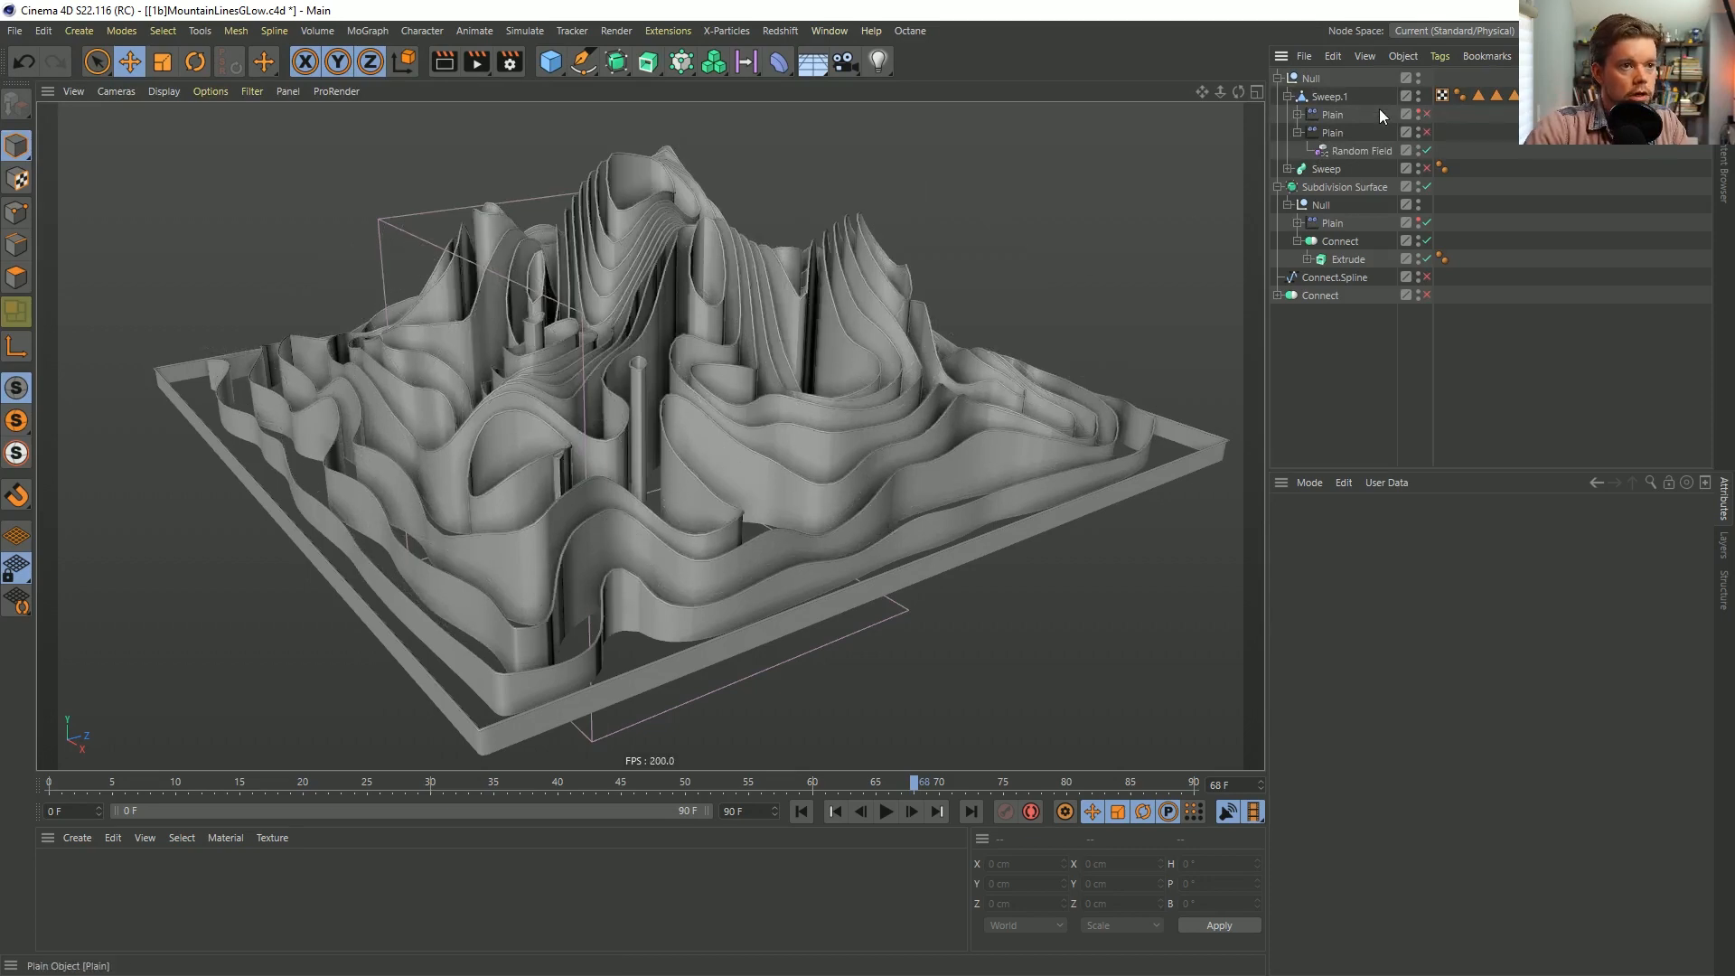
Undo the toggling of the Plain effectors and the deletion of the Connect.Spline.2 null.
key(ctrl+z)
key(ctrl+z)
key(ctrl+z)
key(ctrl+z)
key(ctrl+z)
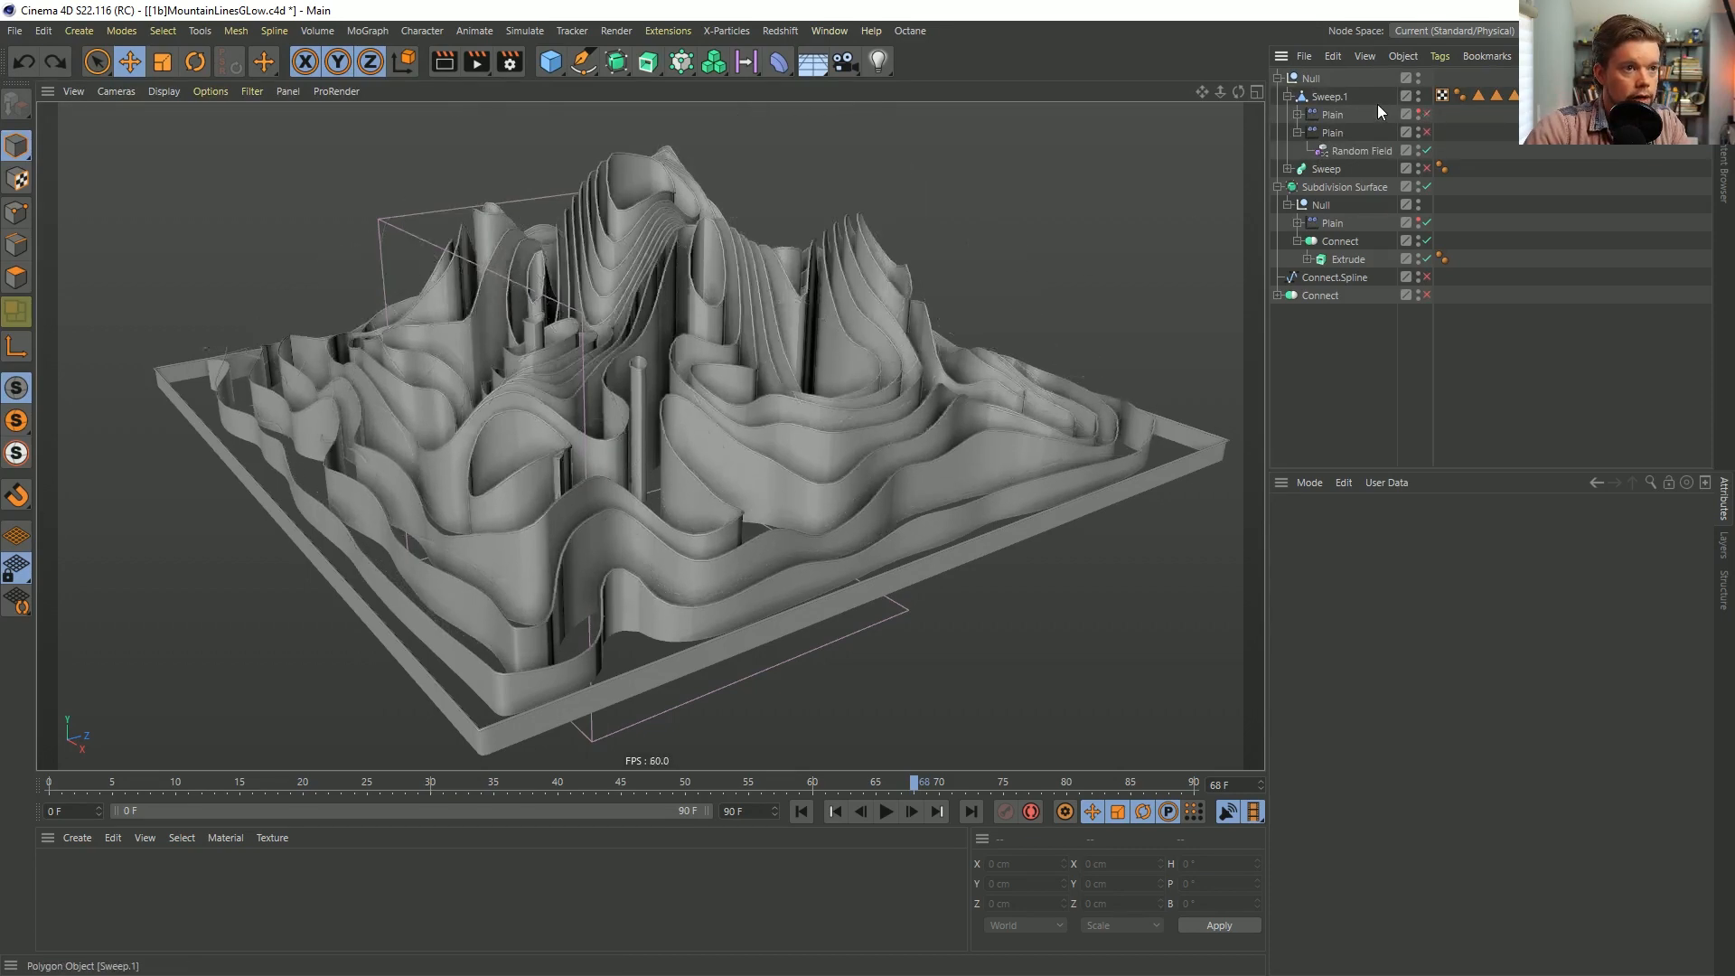
key(ctrl+z)
key(ctrl+z)
key(ctrl+z)
key(ctrl+z)
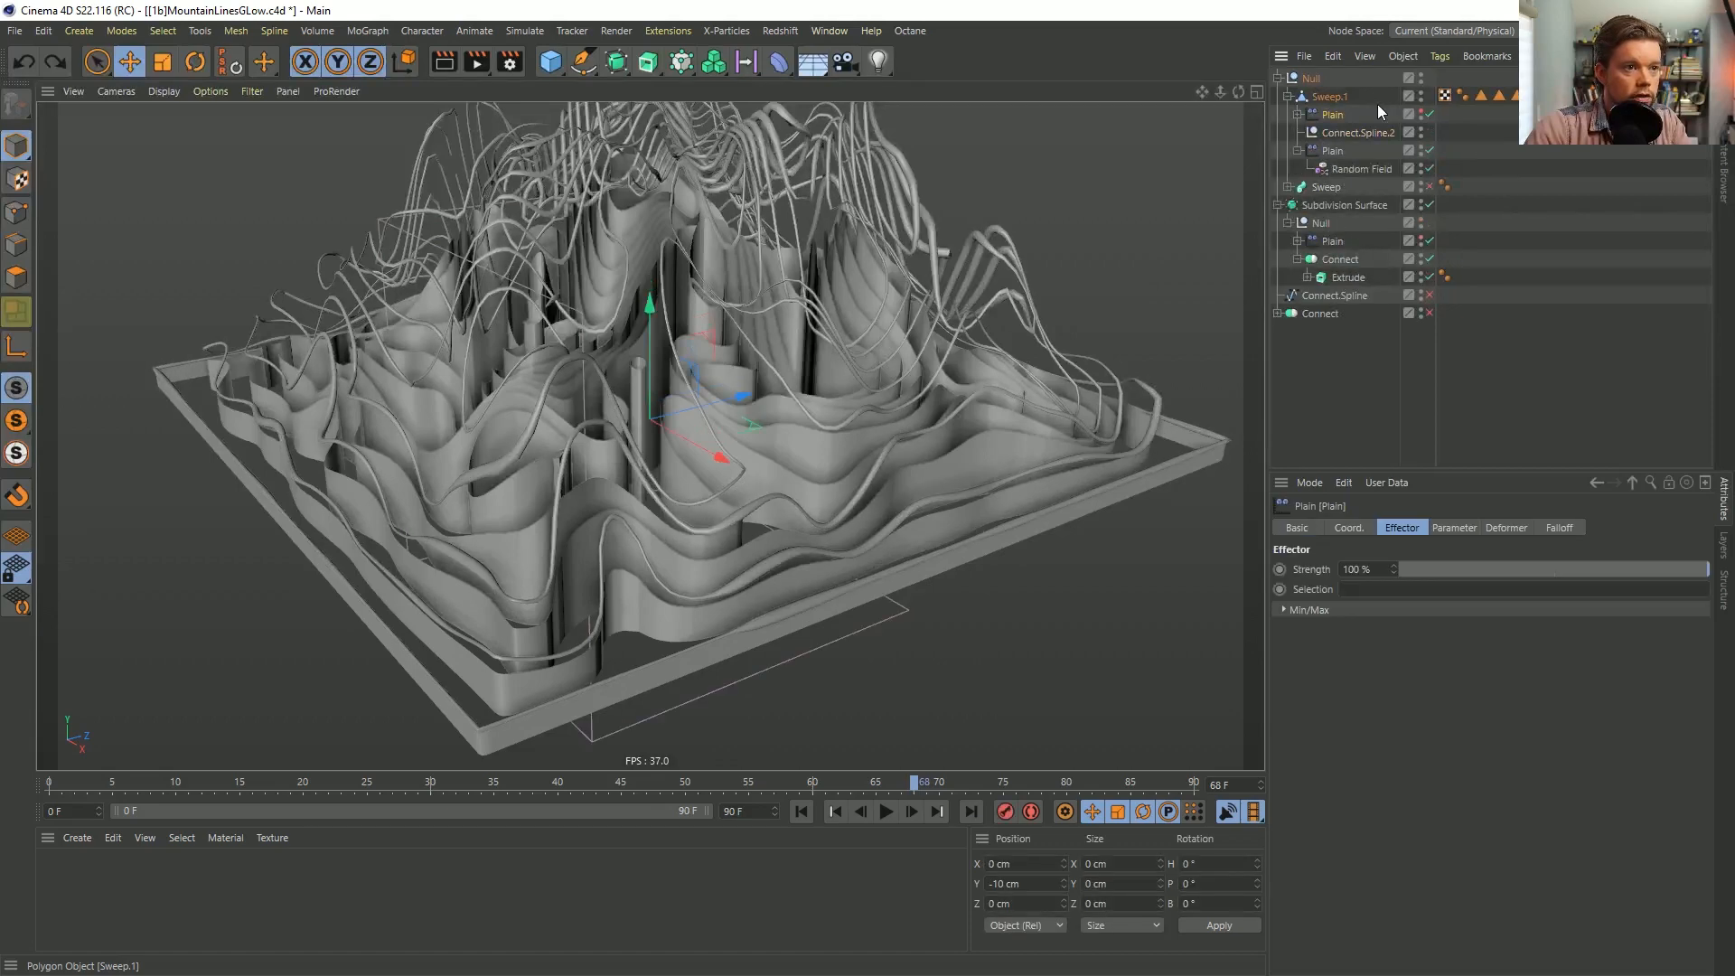
Undo the duplicate Sweep's conversion to a mesh and move the Plain effector from its Connect.Spline.2 directly under the top Null.
key(ctrl+z)
key(ctrl+z)
key(ctrl+z)
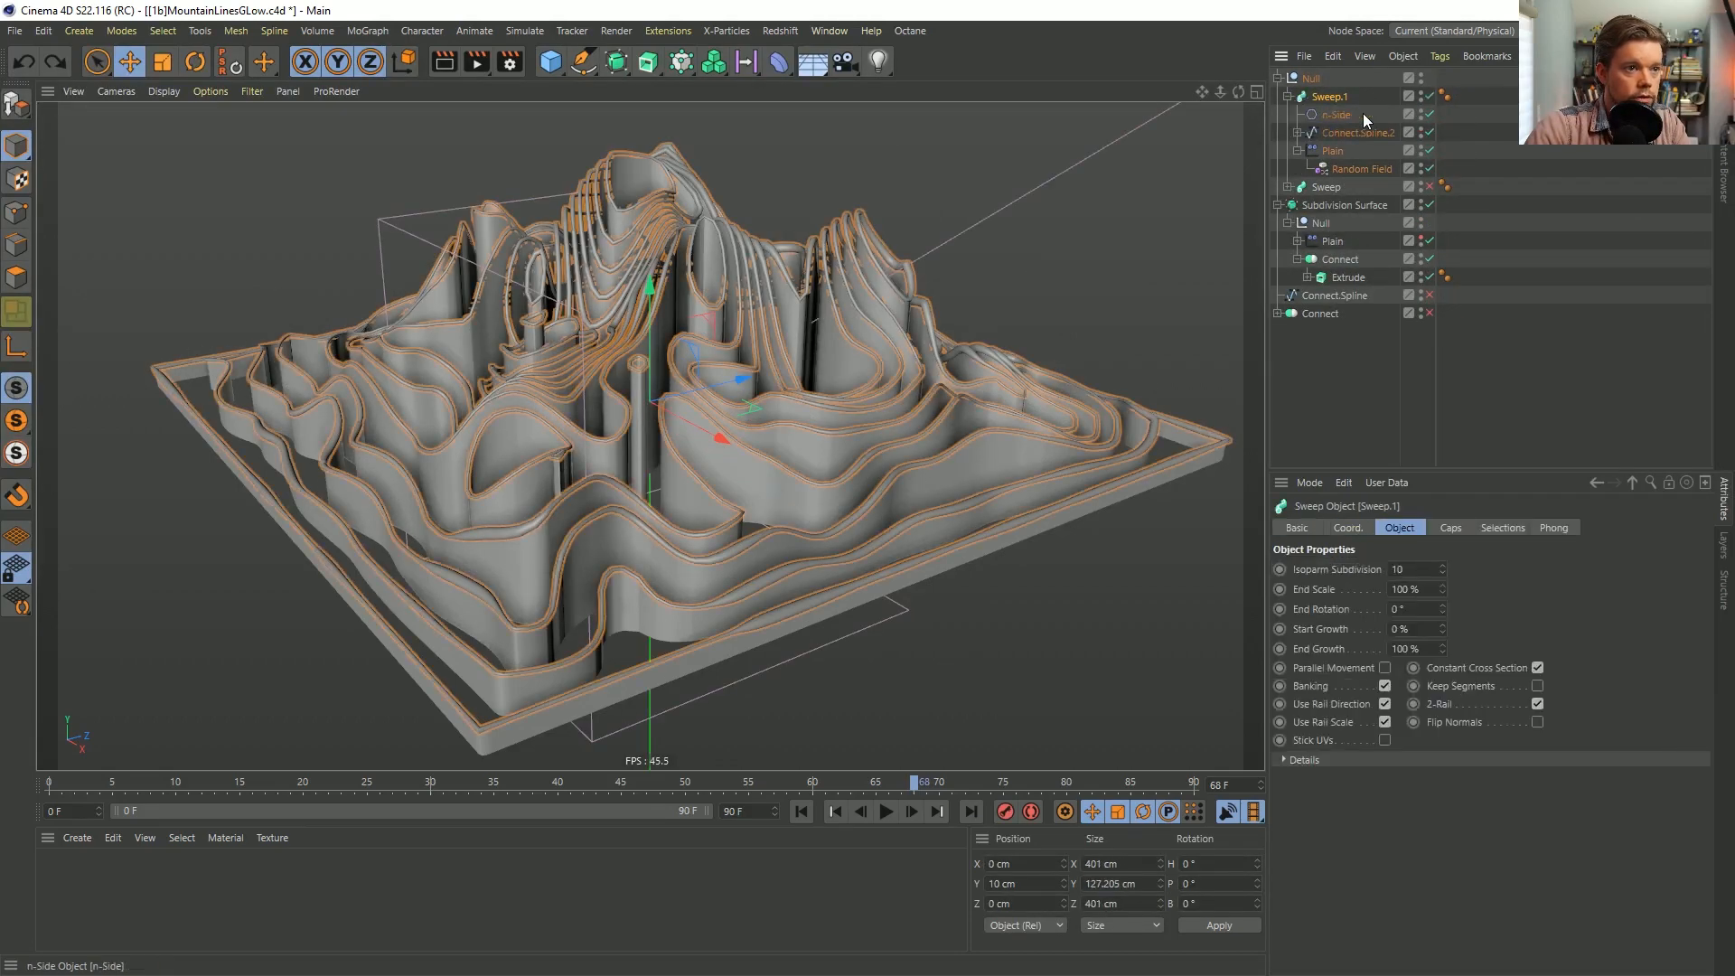
click(1298, 132)
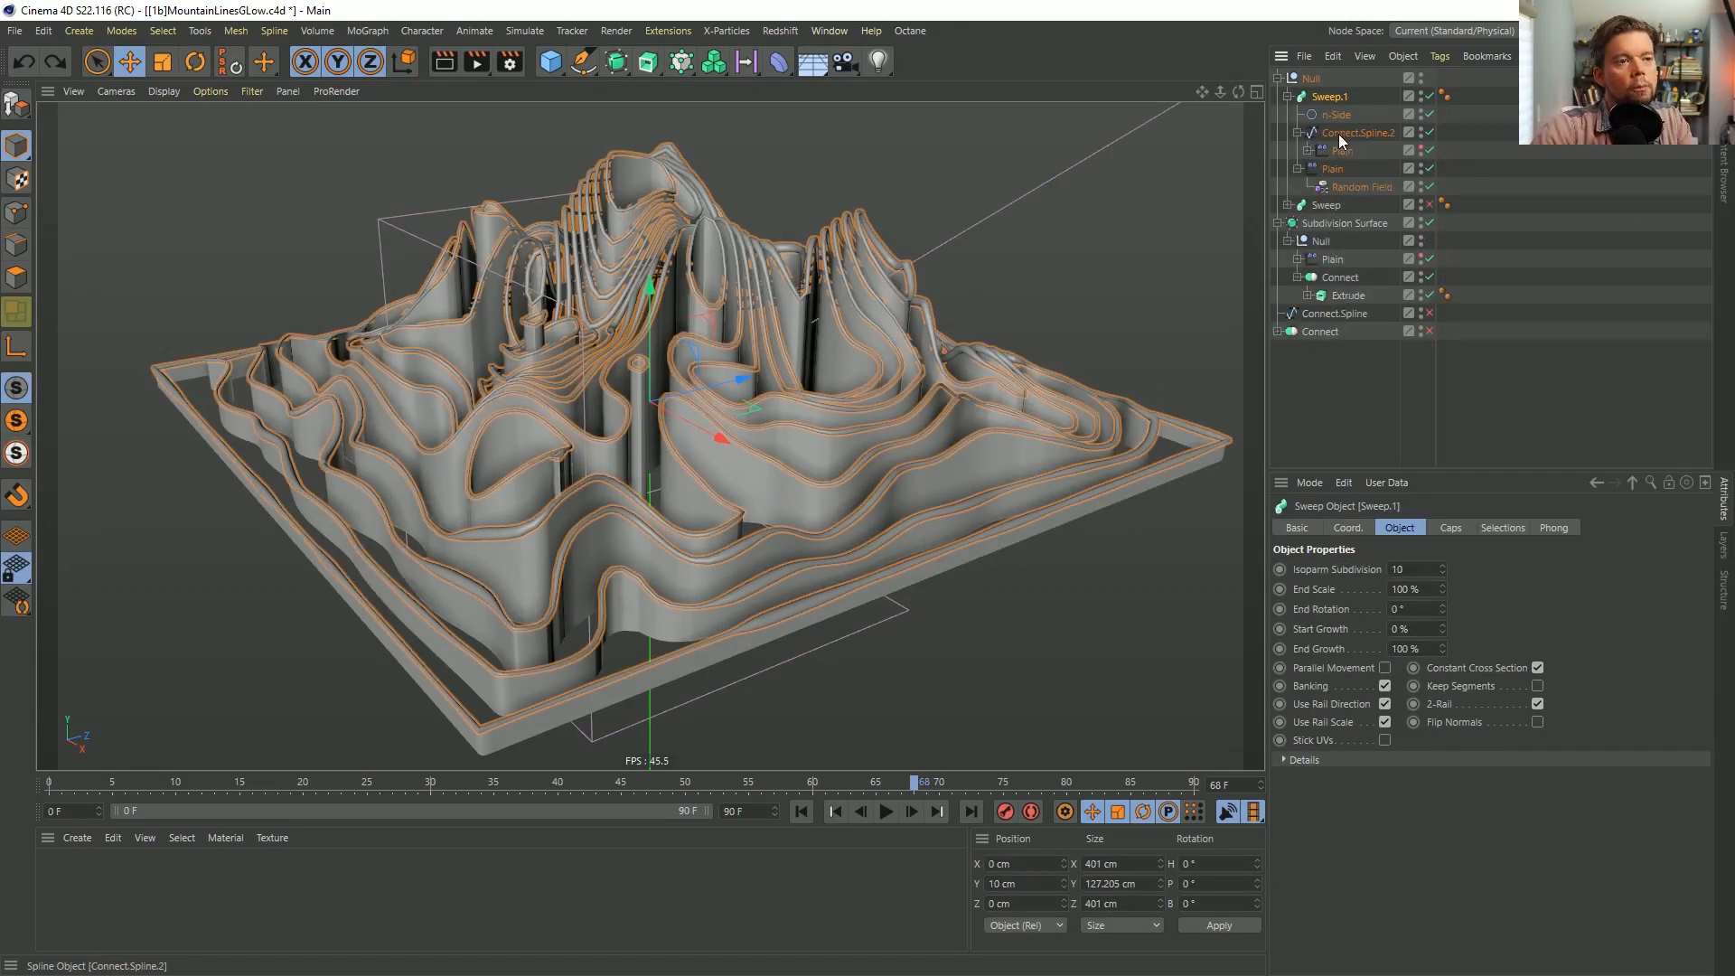
drag(1342, 151, 1328, 85)
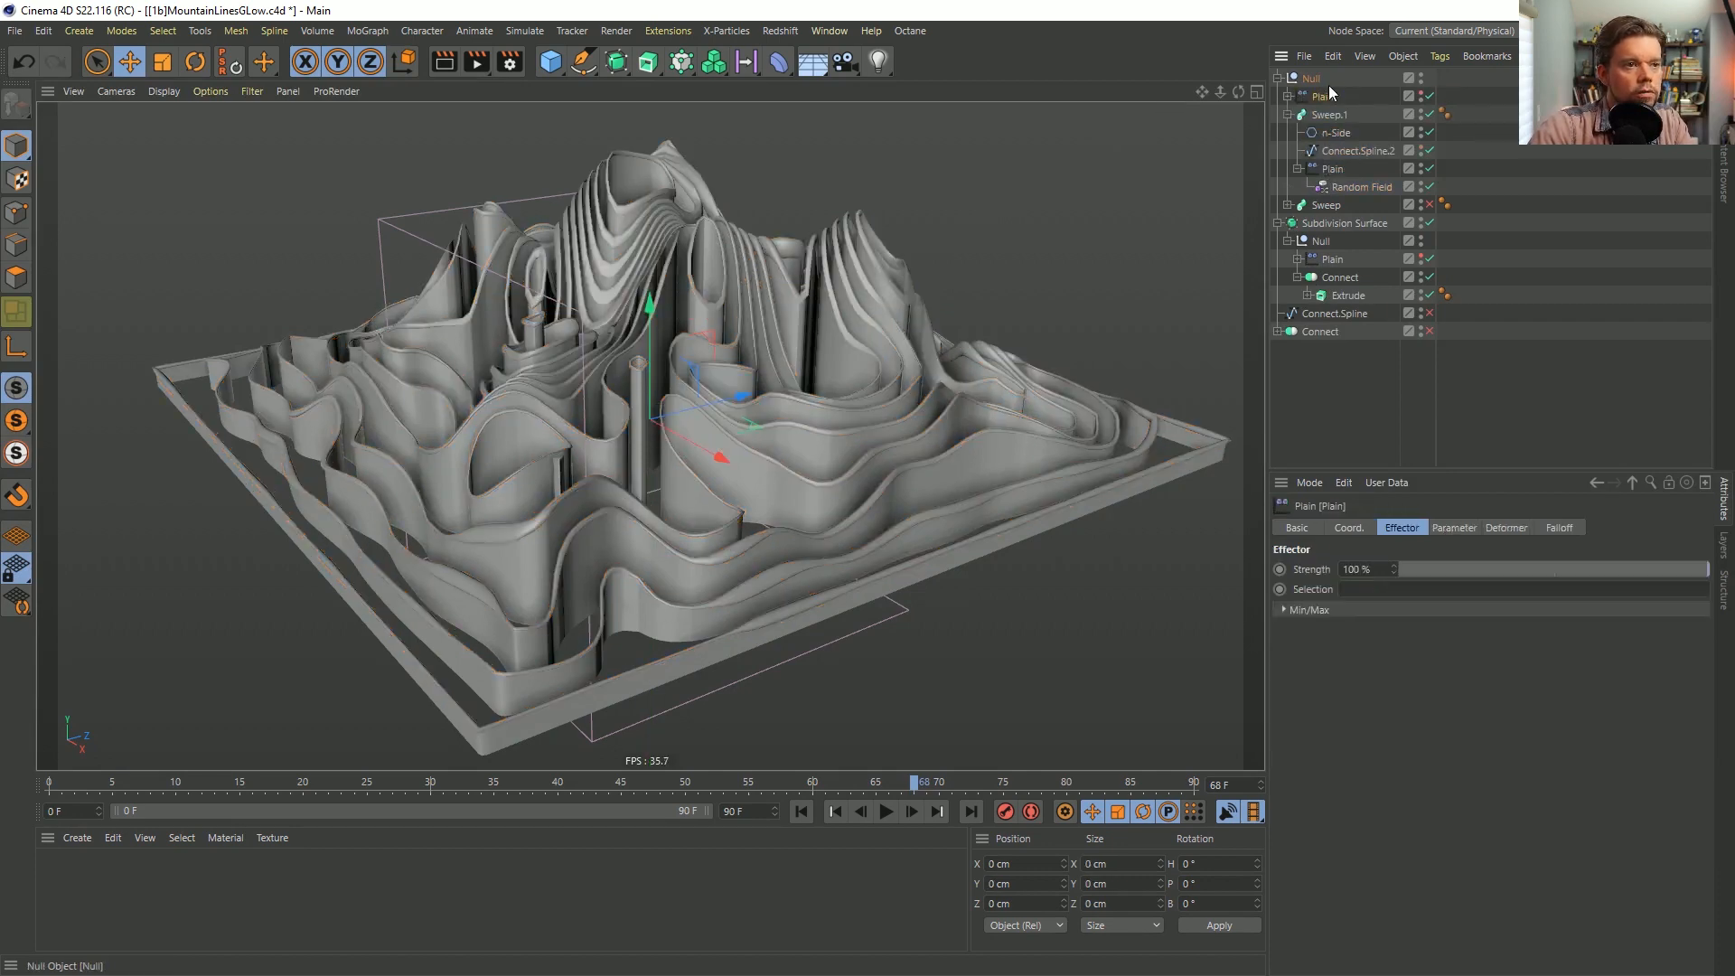
Try converting the duplicate Sweep to an editable mesh with its Random Field Plain effector still nested inside.
click(1343, 117)
key(c)
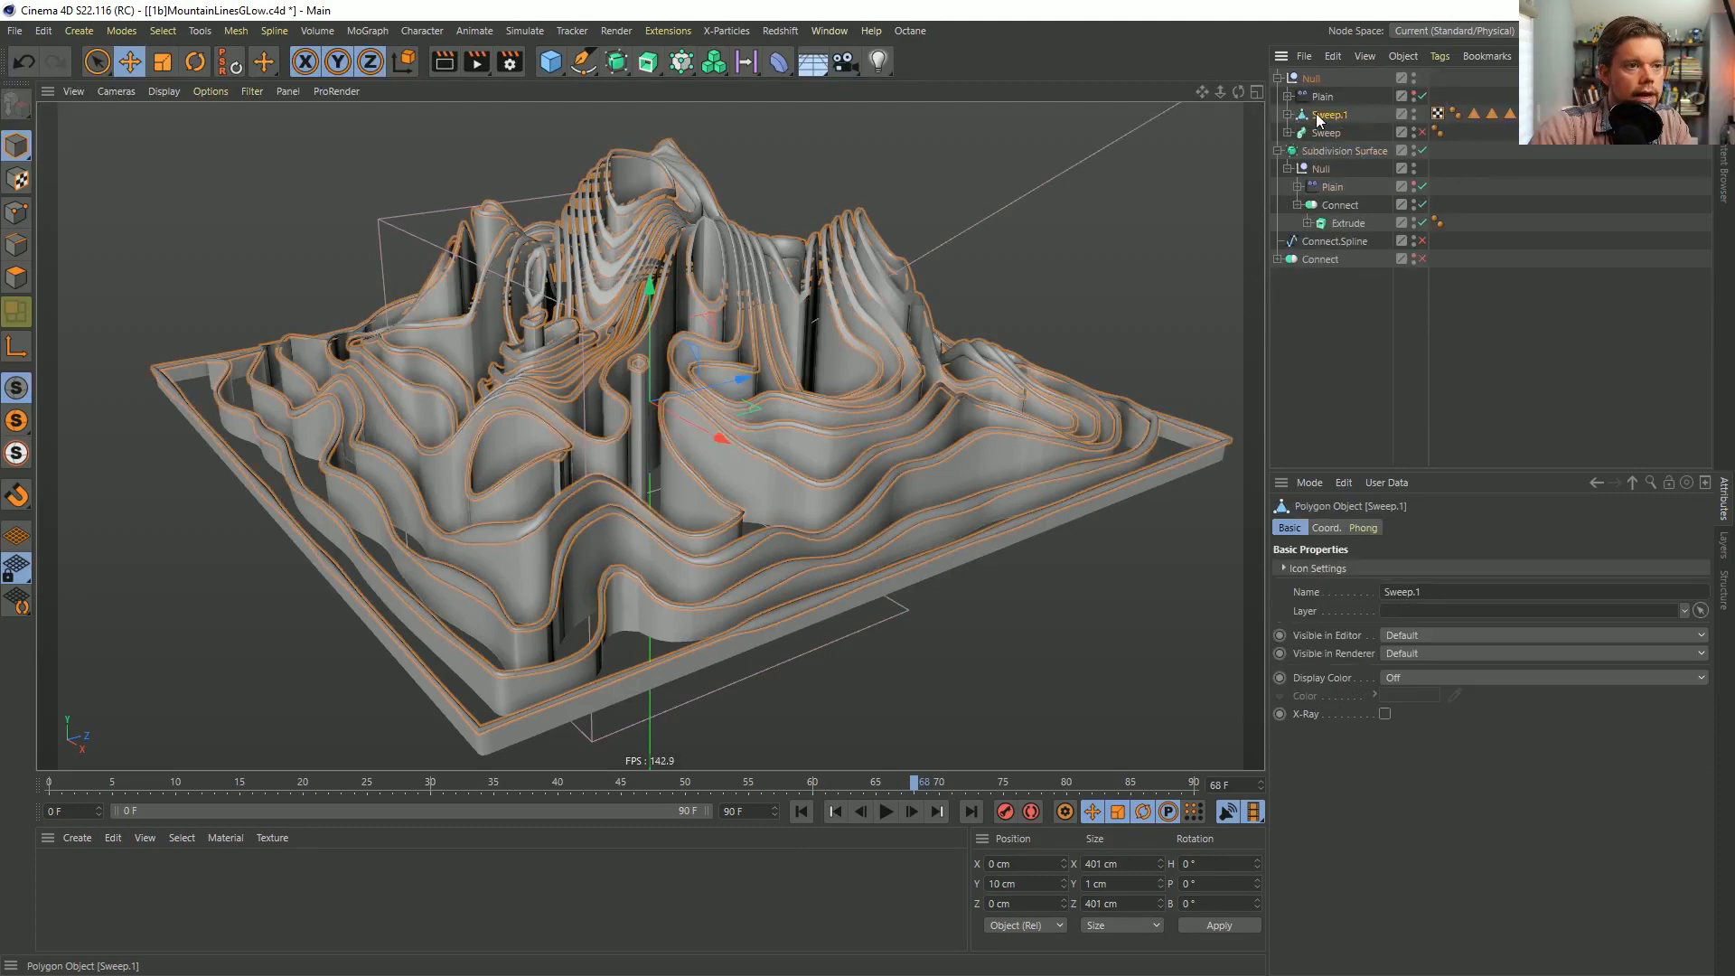
click(1289, 115)
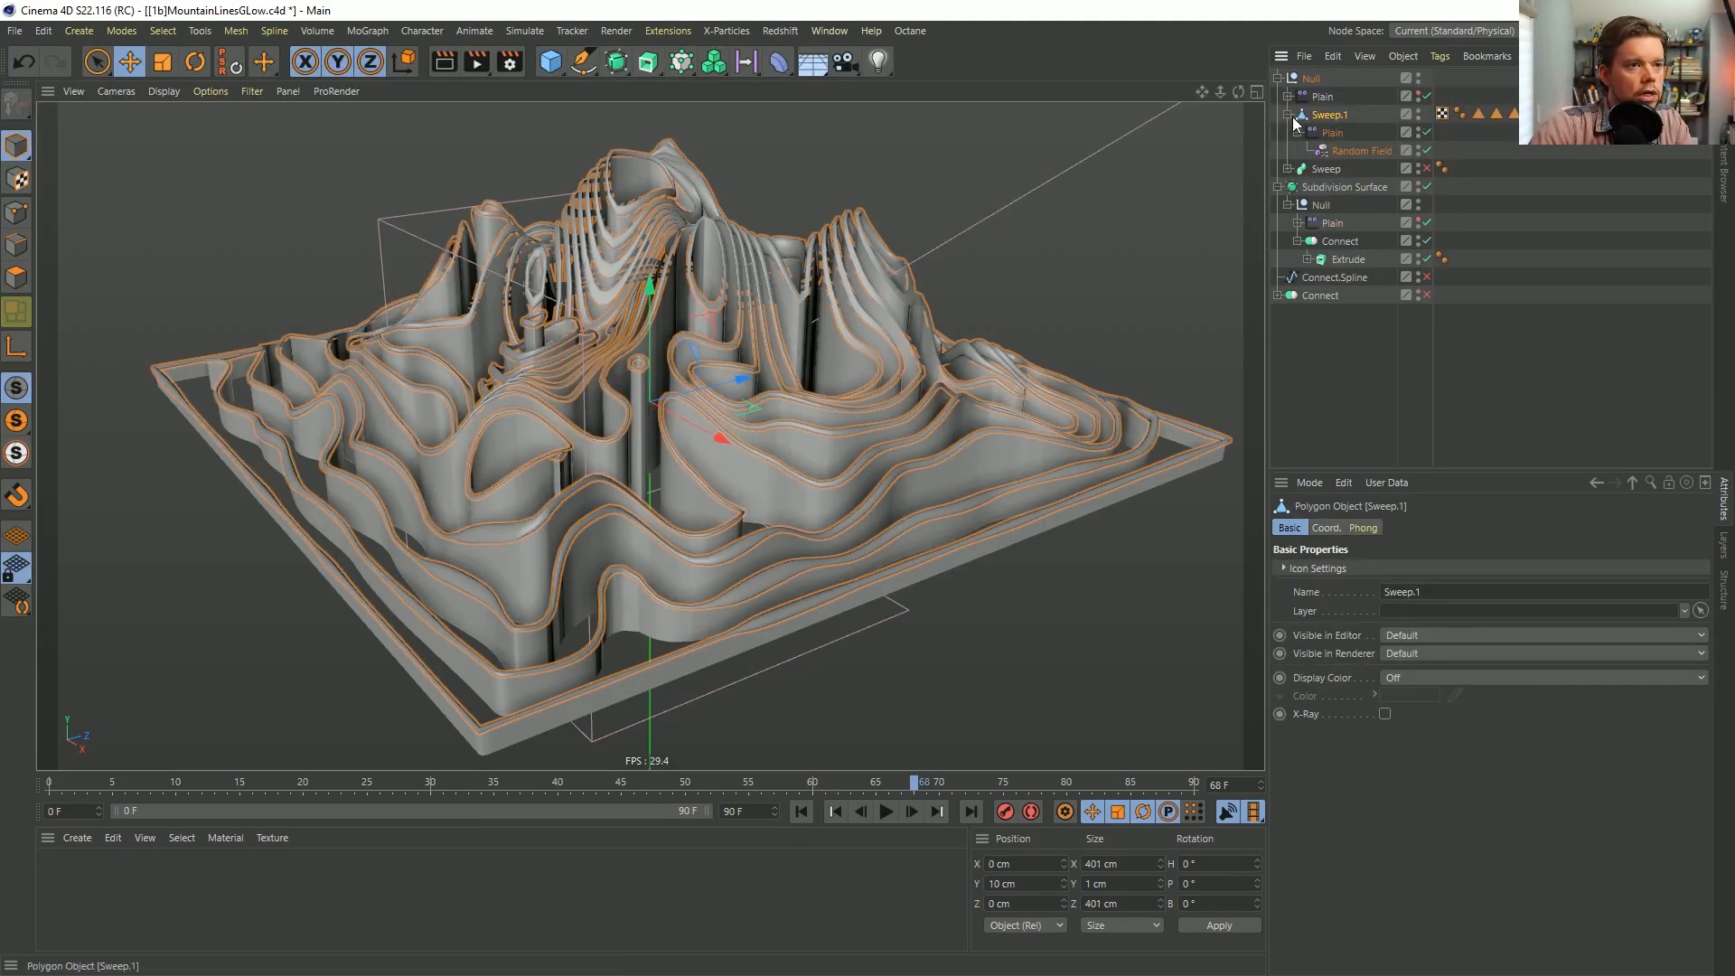
key(ctrl+z)
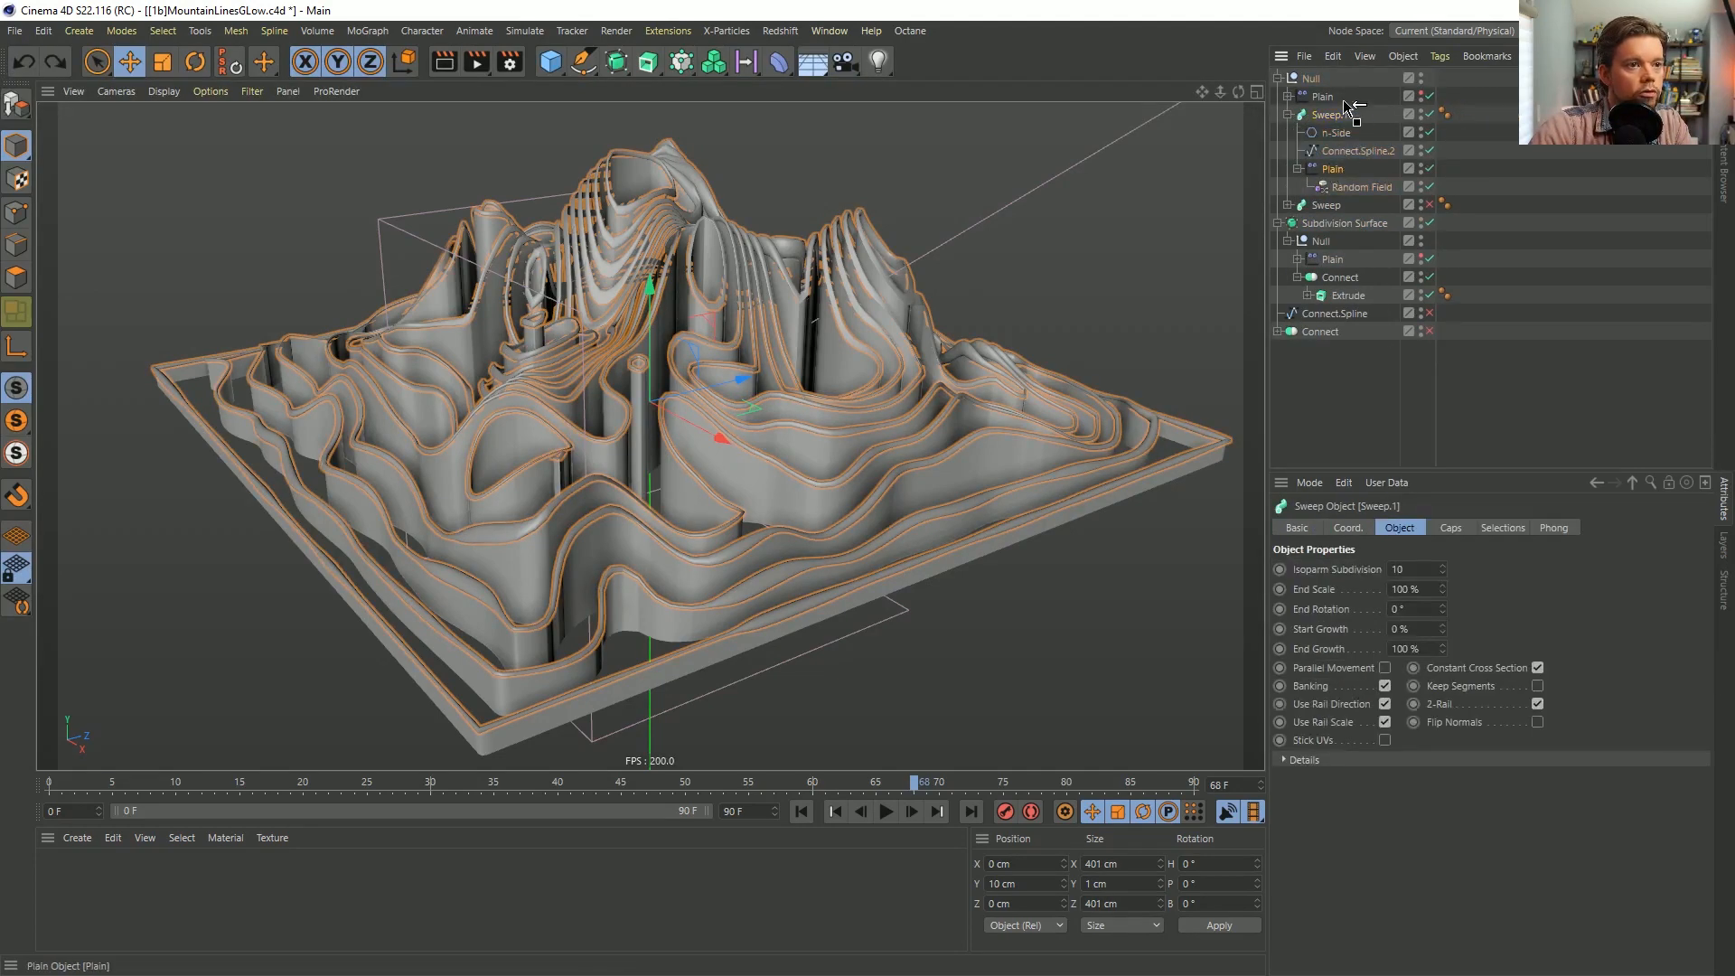
Move the Plain effector with the Random Field out of the duplicate Sweep into the Null, and expand the original Sweep.
drag(1343, 100, 1341, 102)
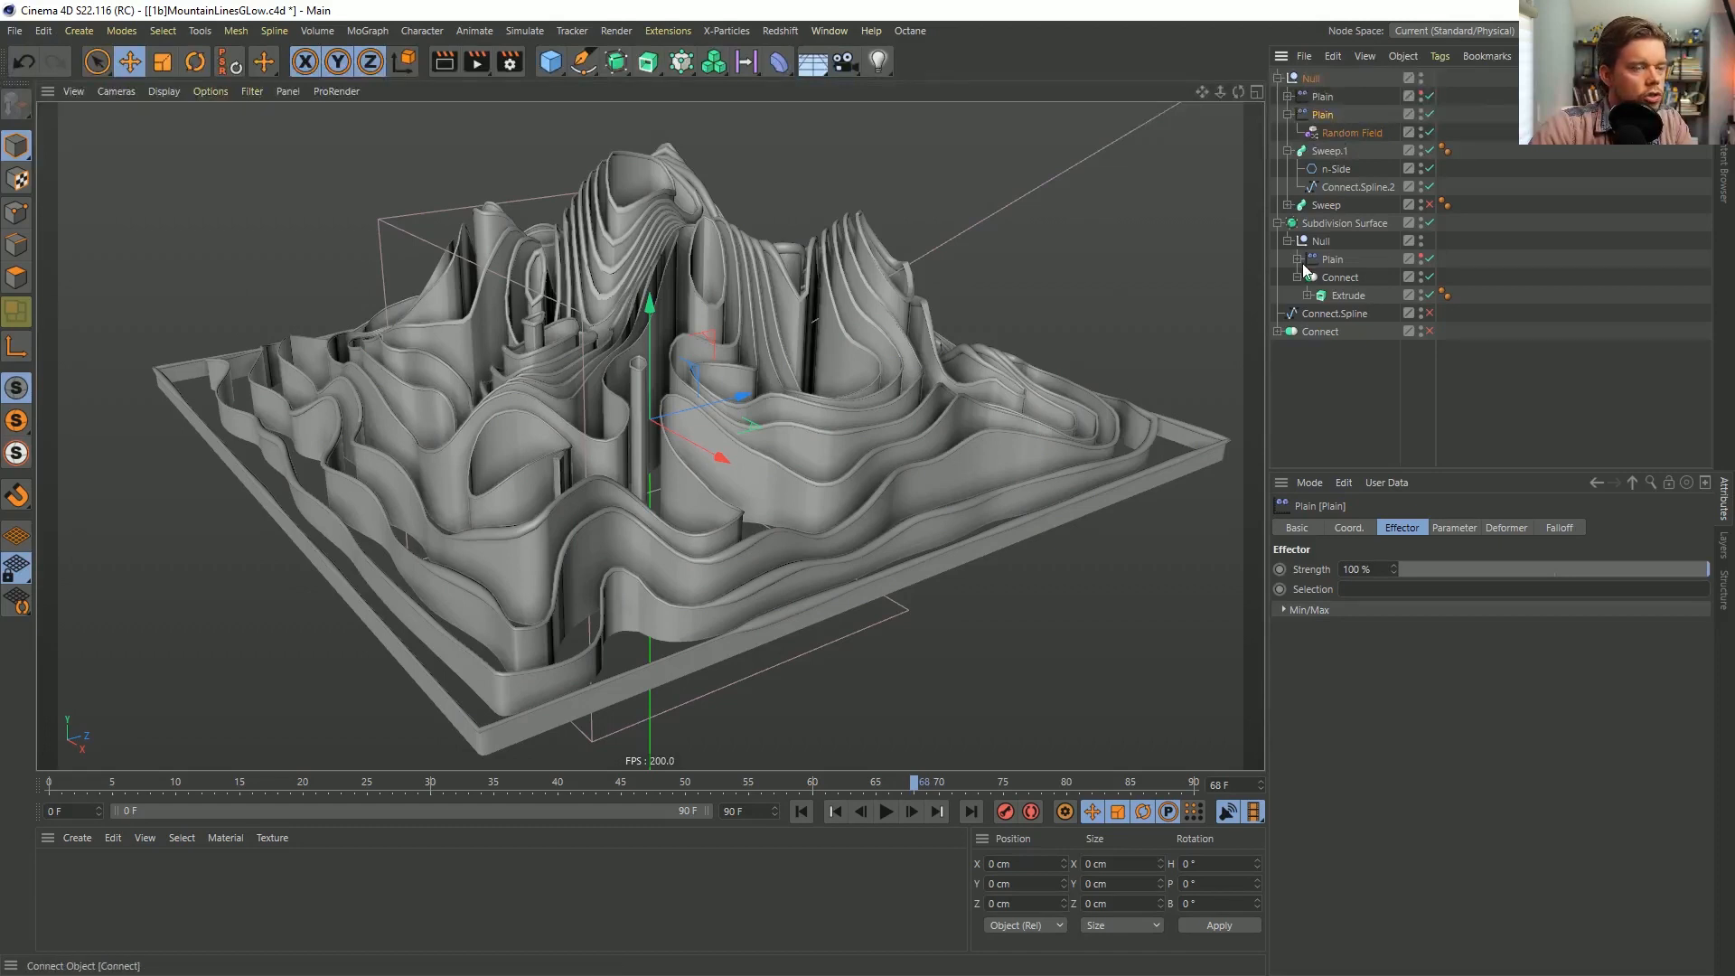
click(1346, 188)
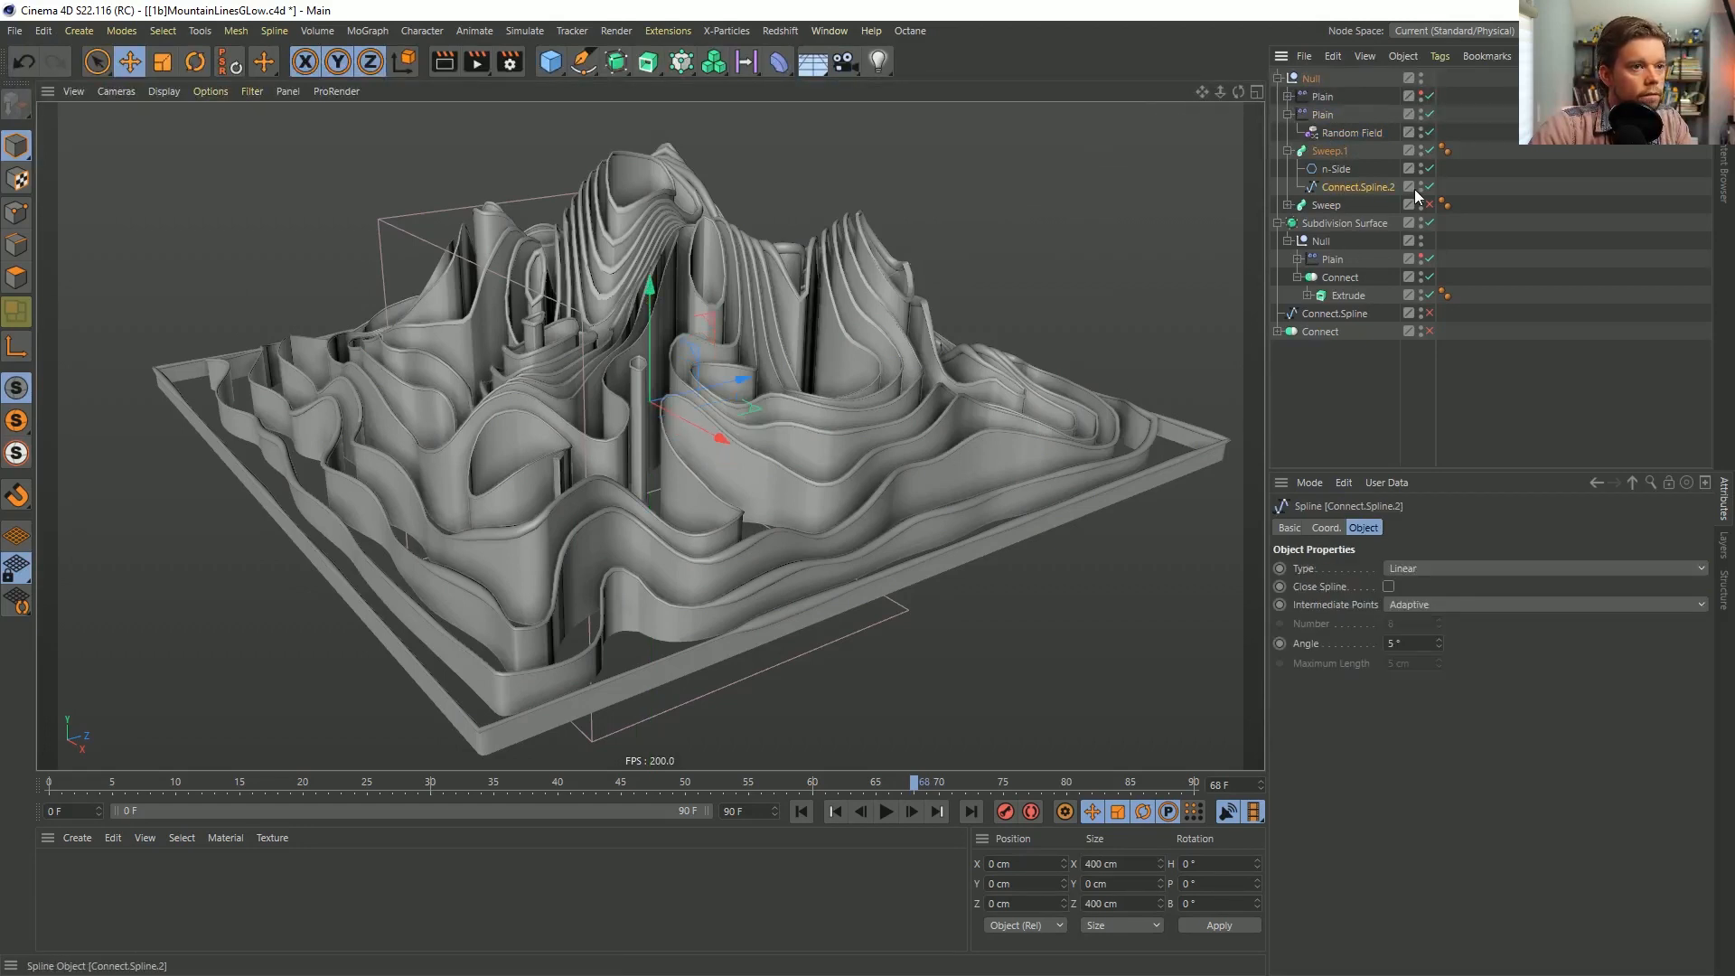
click(1288, 207)
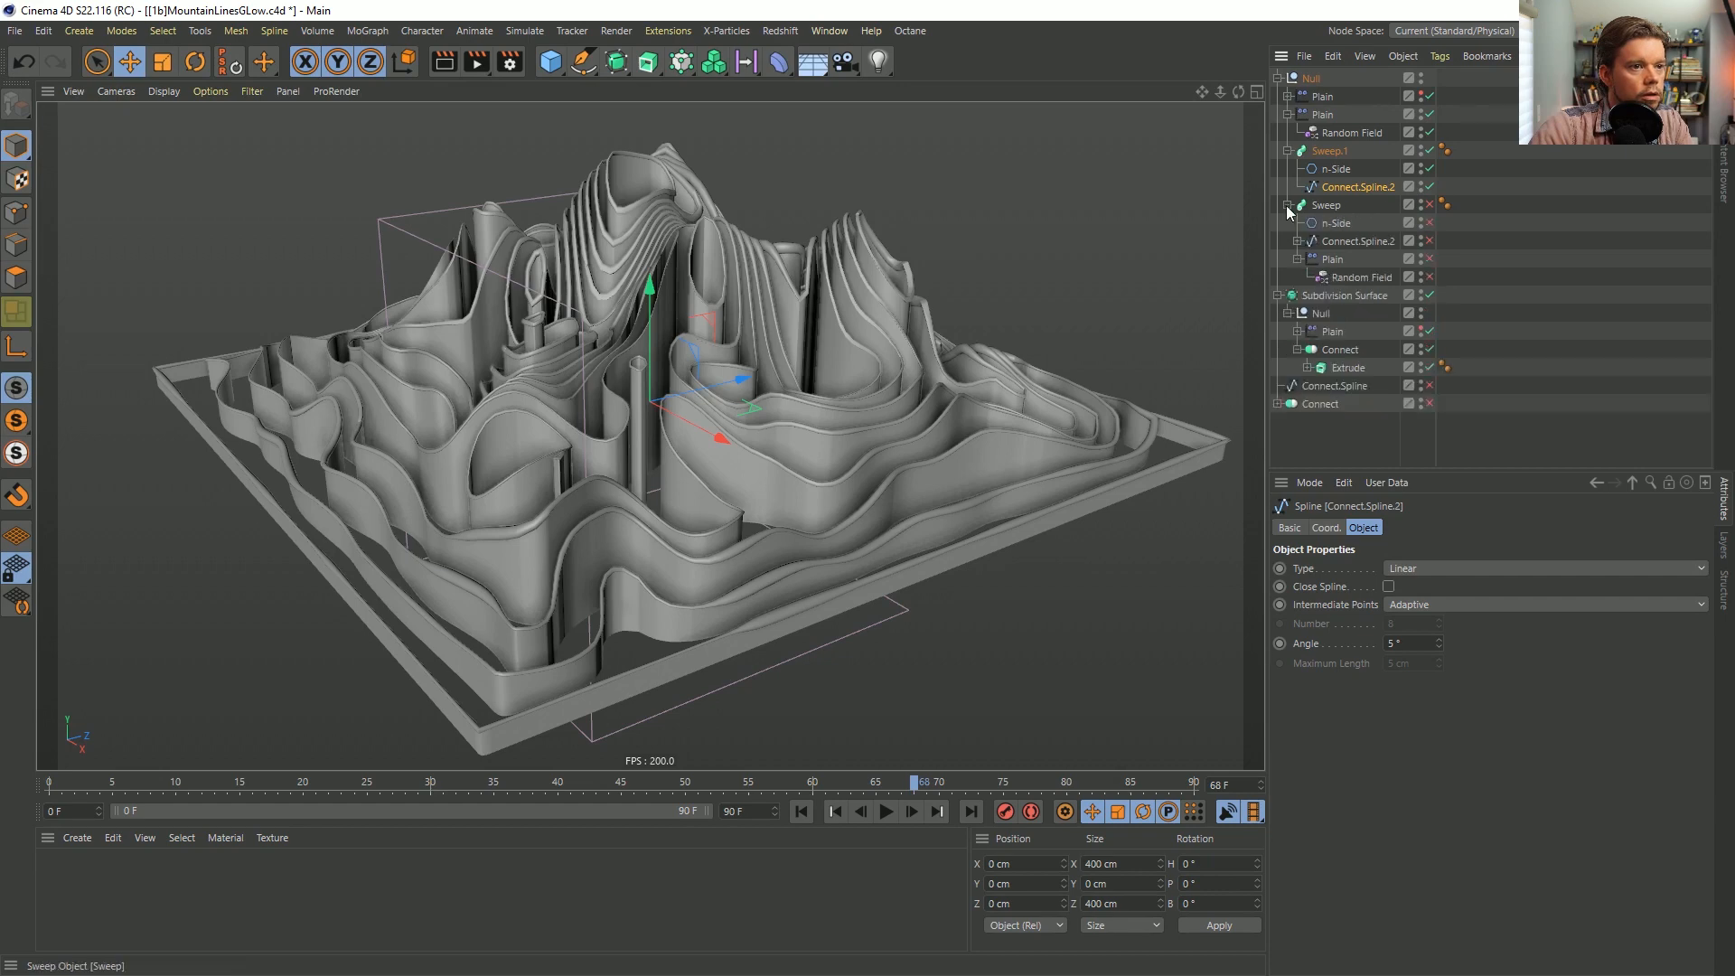
Check the duplicate Sweep by toggling it off and on, and inspect its Connect.Spline.2 in Points mode.
click(1330, 152)
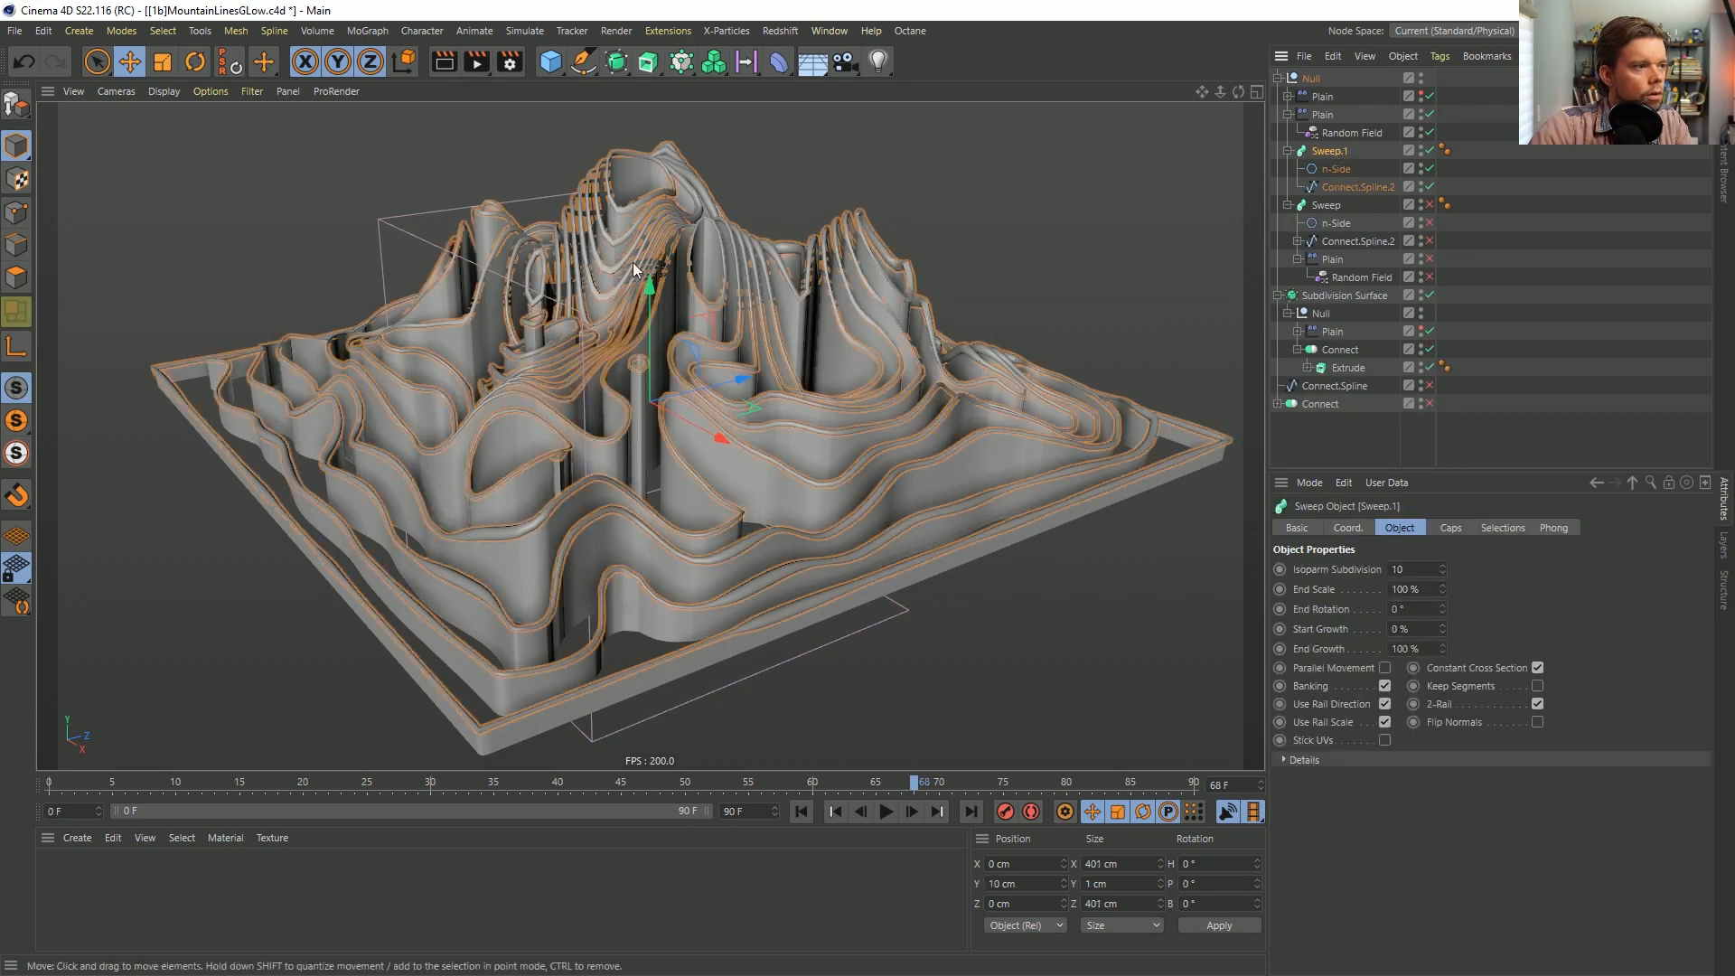
click(1433, 150)
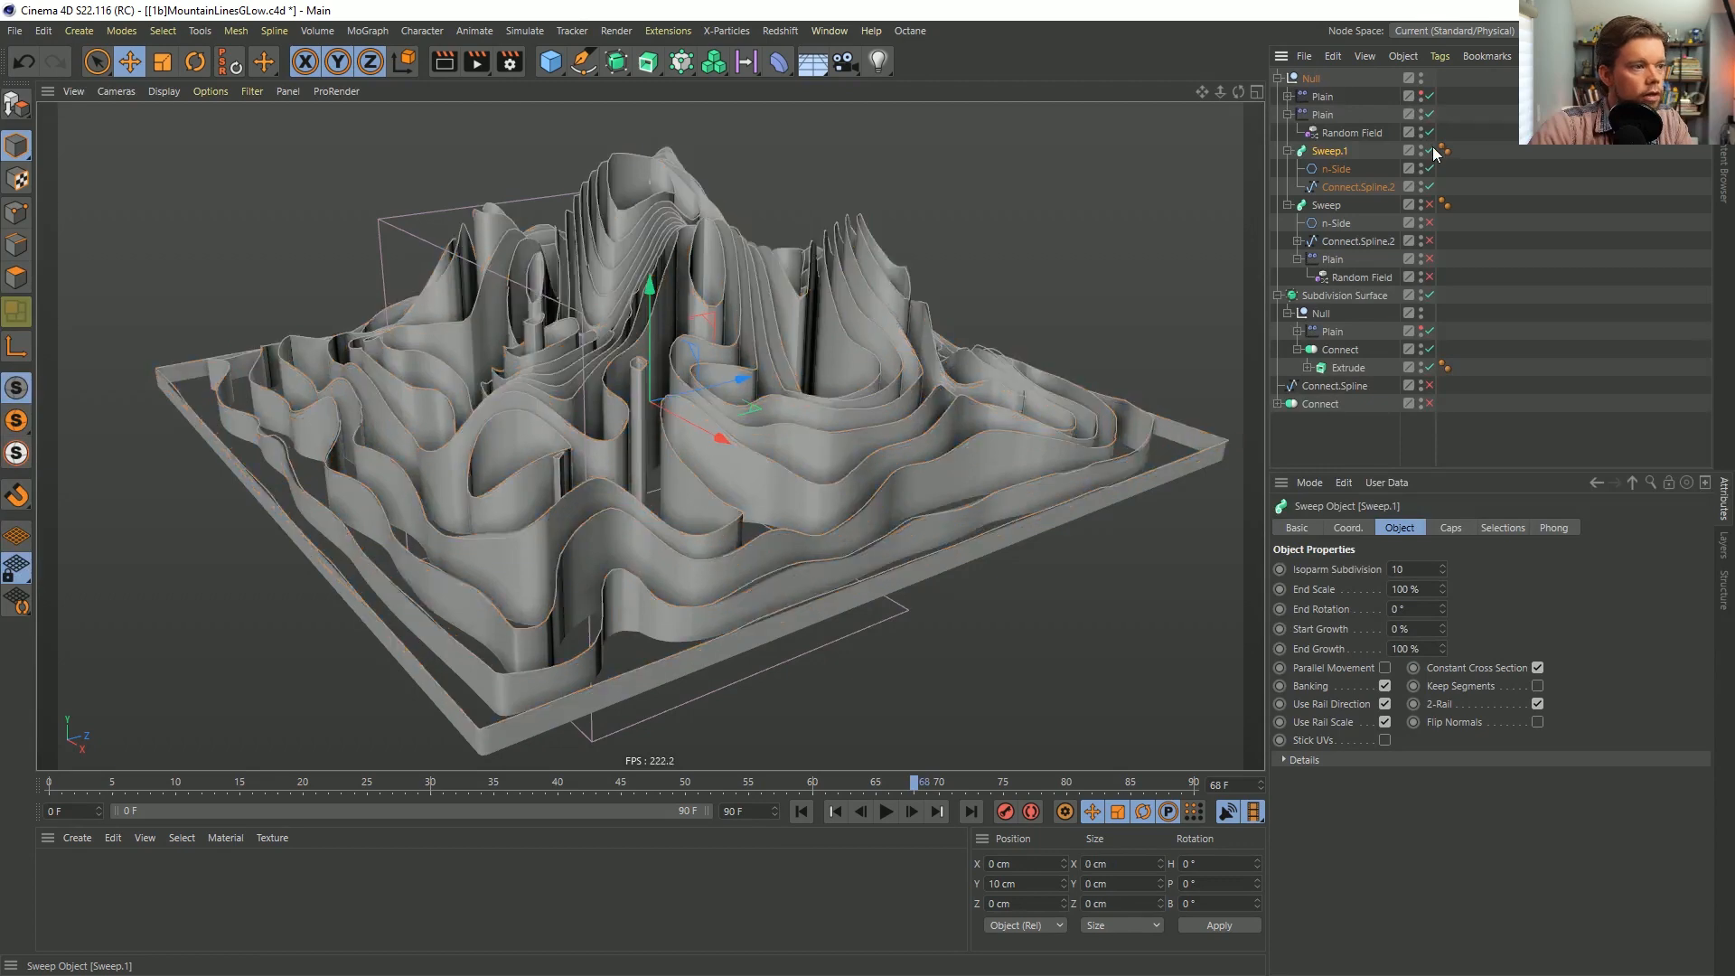
click(1433, 150)
click(1352, 187)
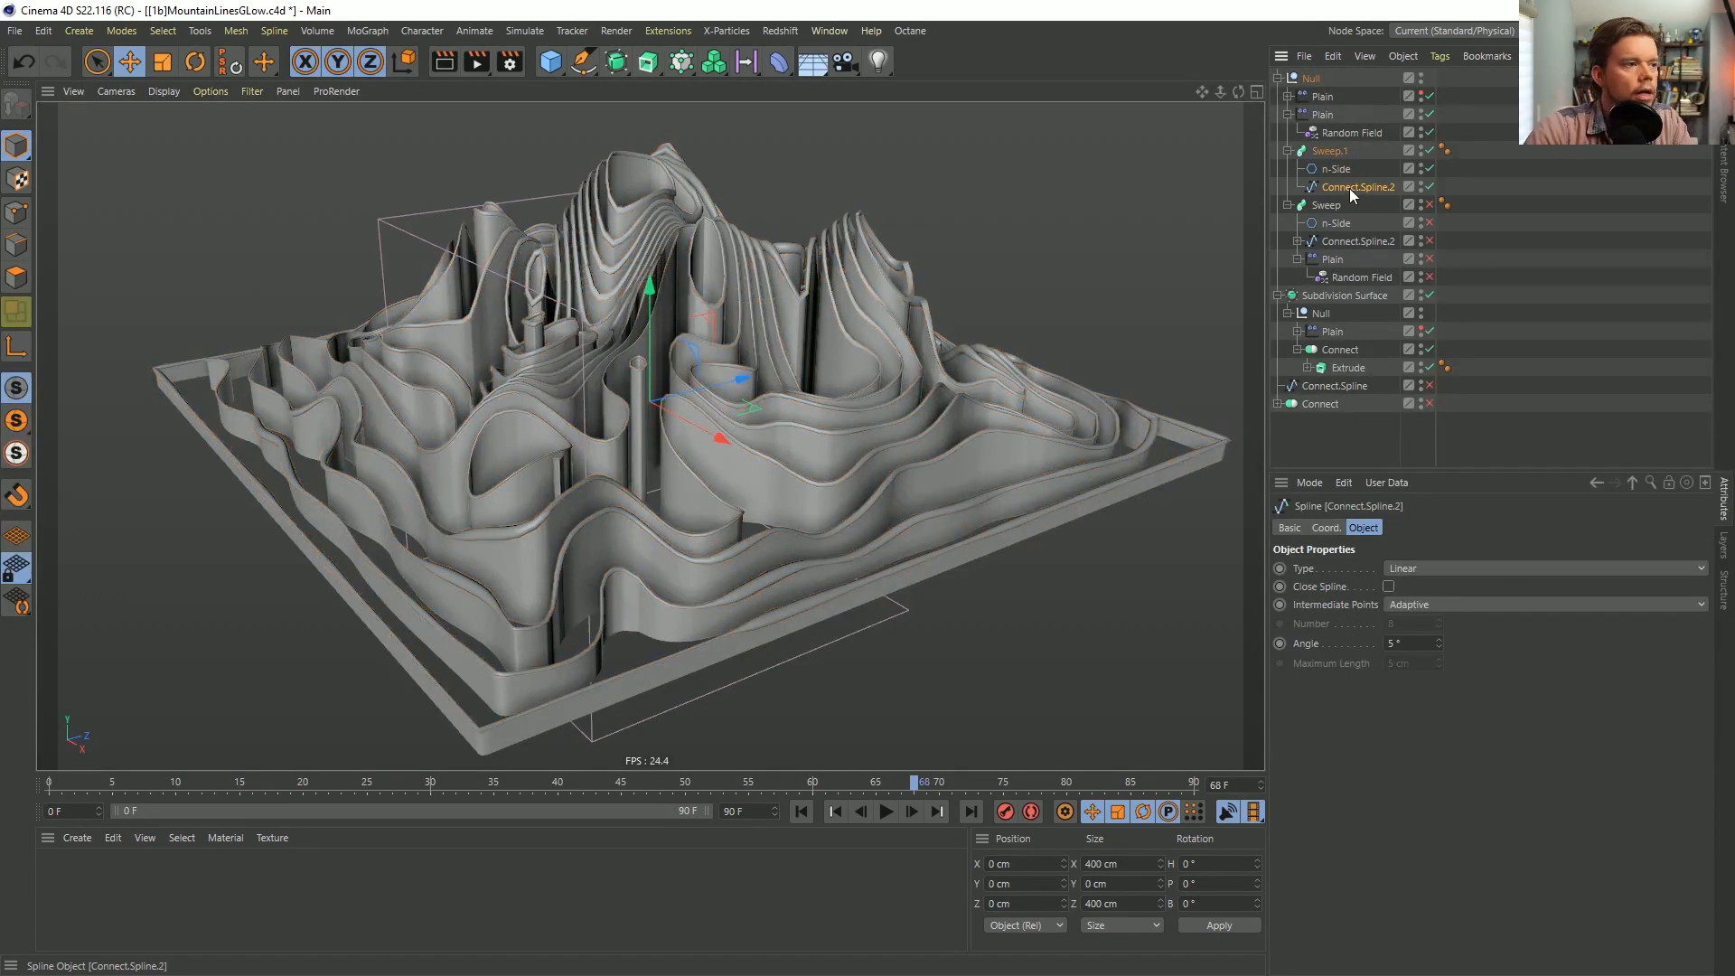
click(17, 212)
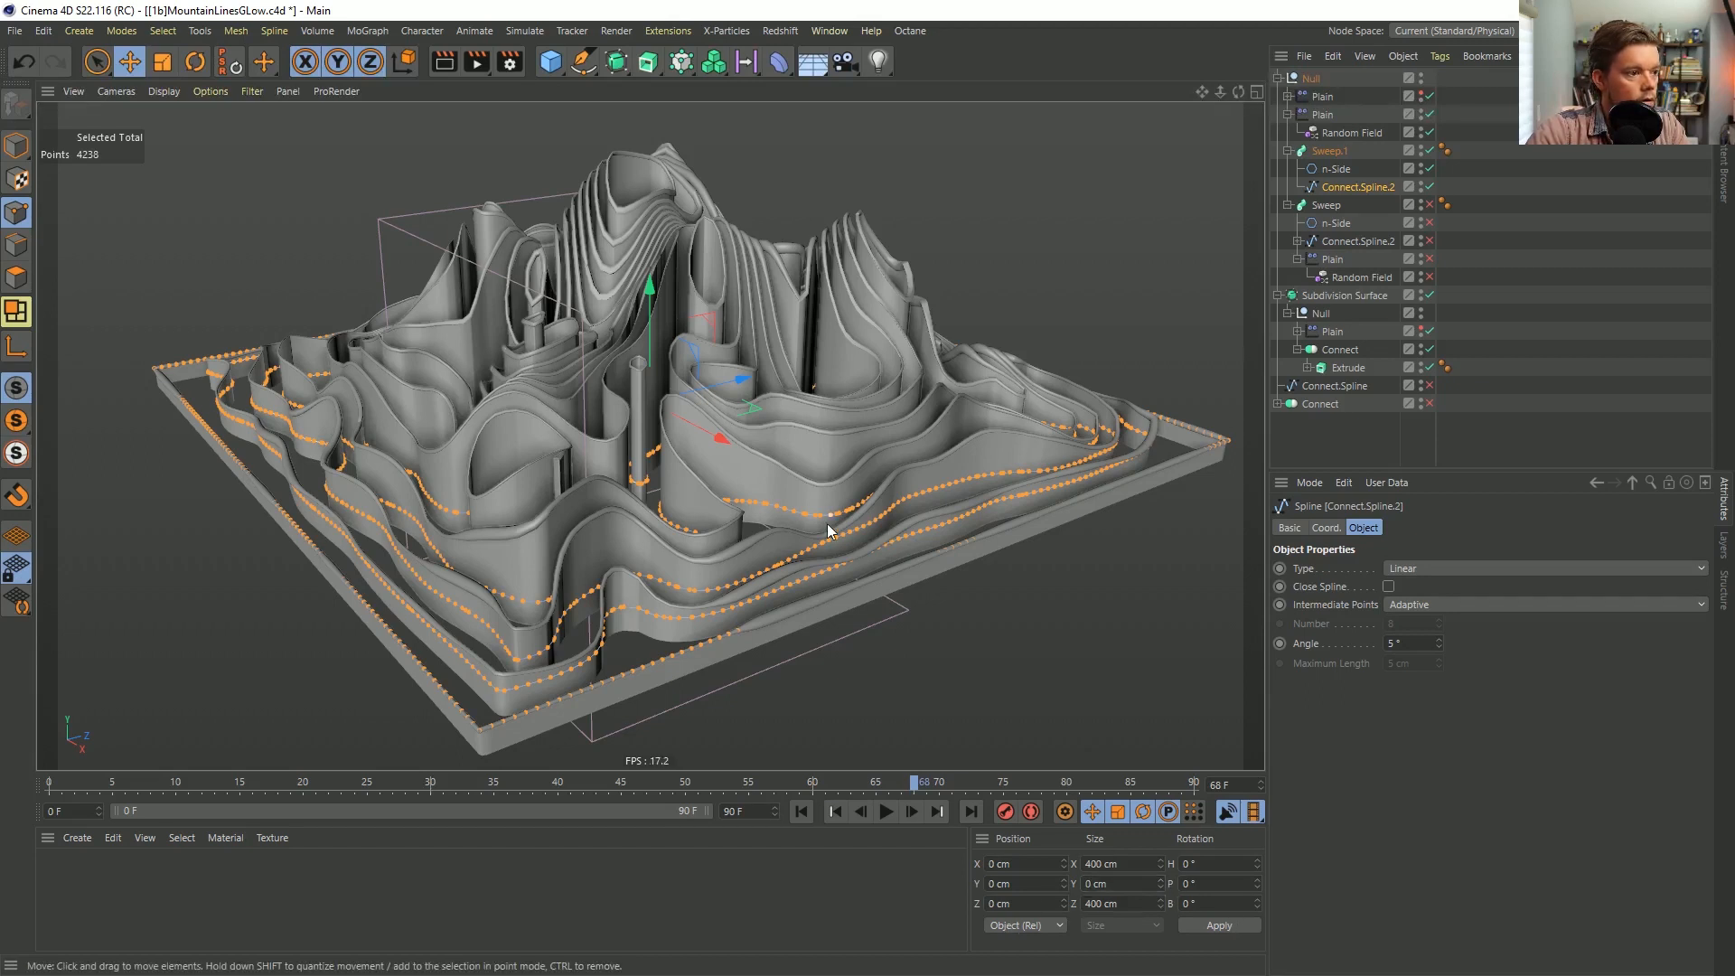
click(1422, 148)
click(1423, 150)
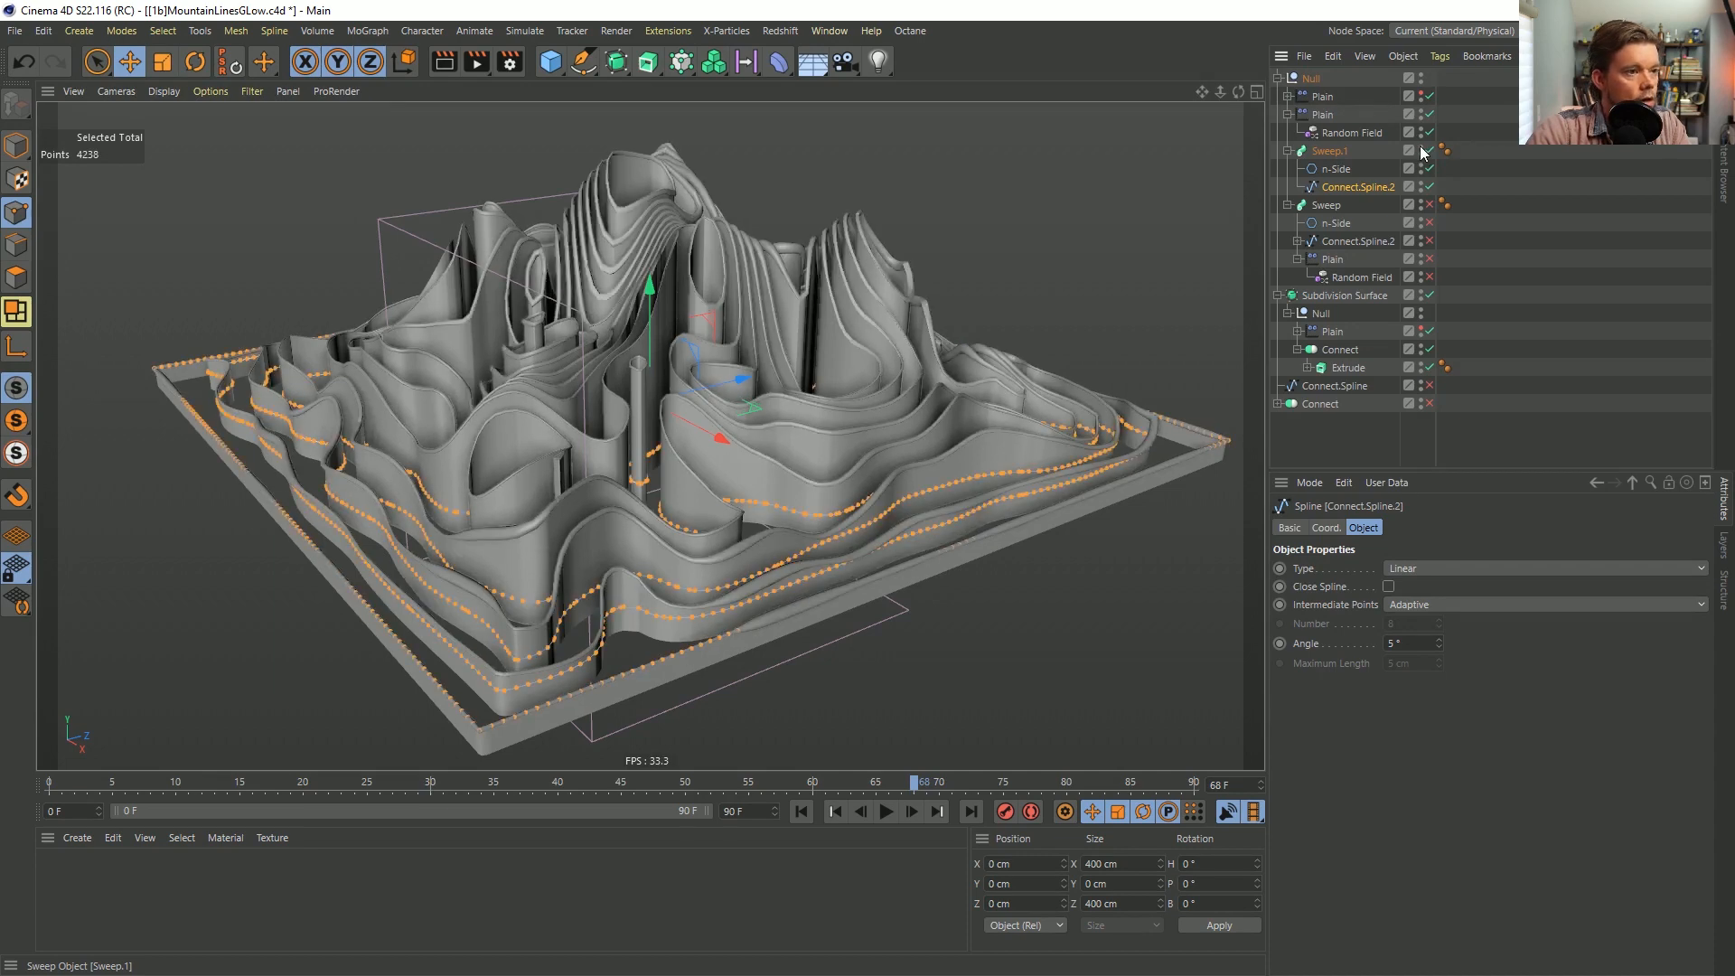
Disable both Plain effectors and the Random Field above the duplicate Sweep, and make that Sweep editable.
click(1337, 170)
click(1329, 153)
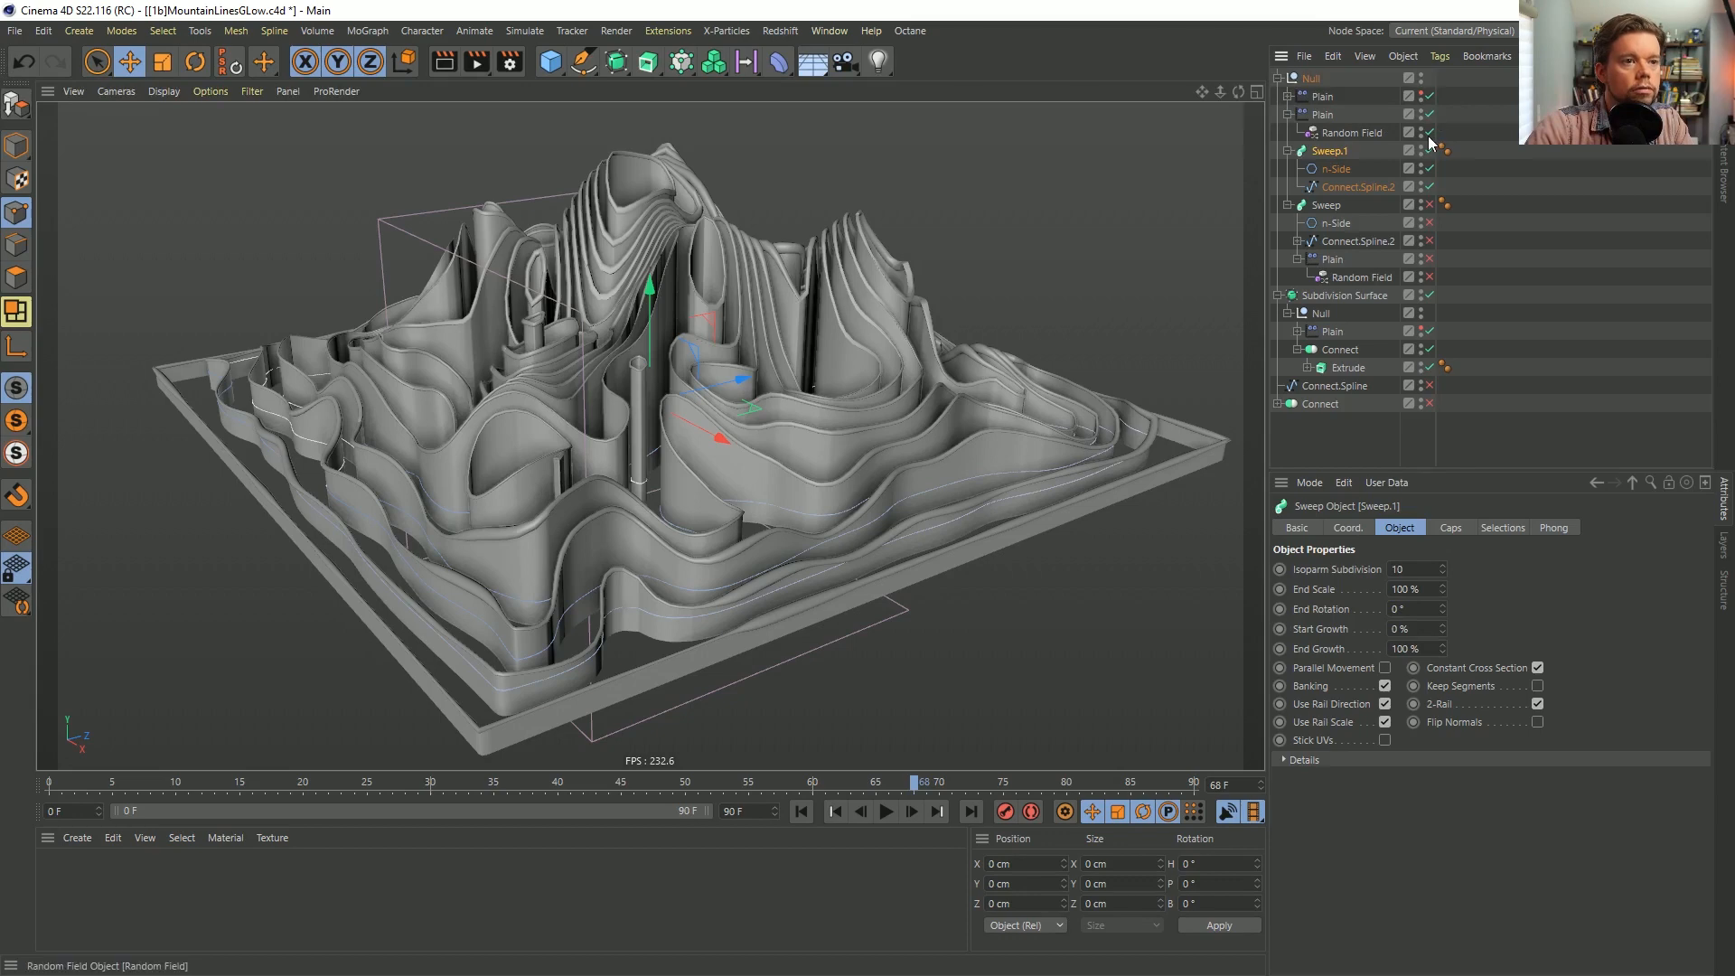
drag(1429, 134, 1430, 94)
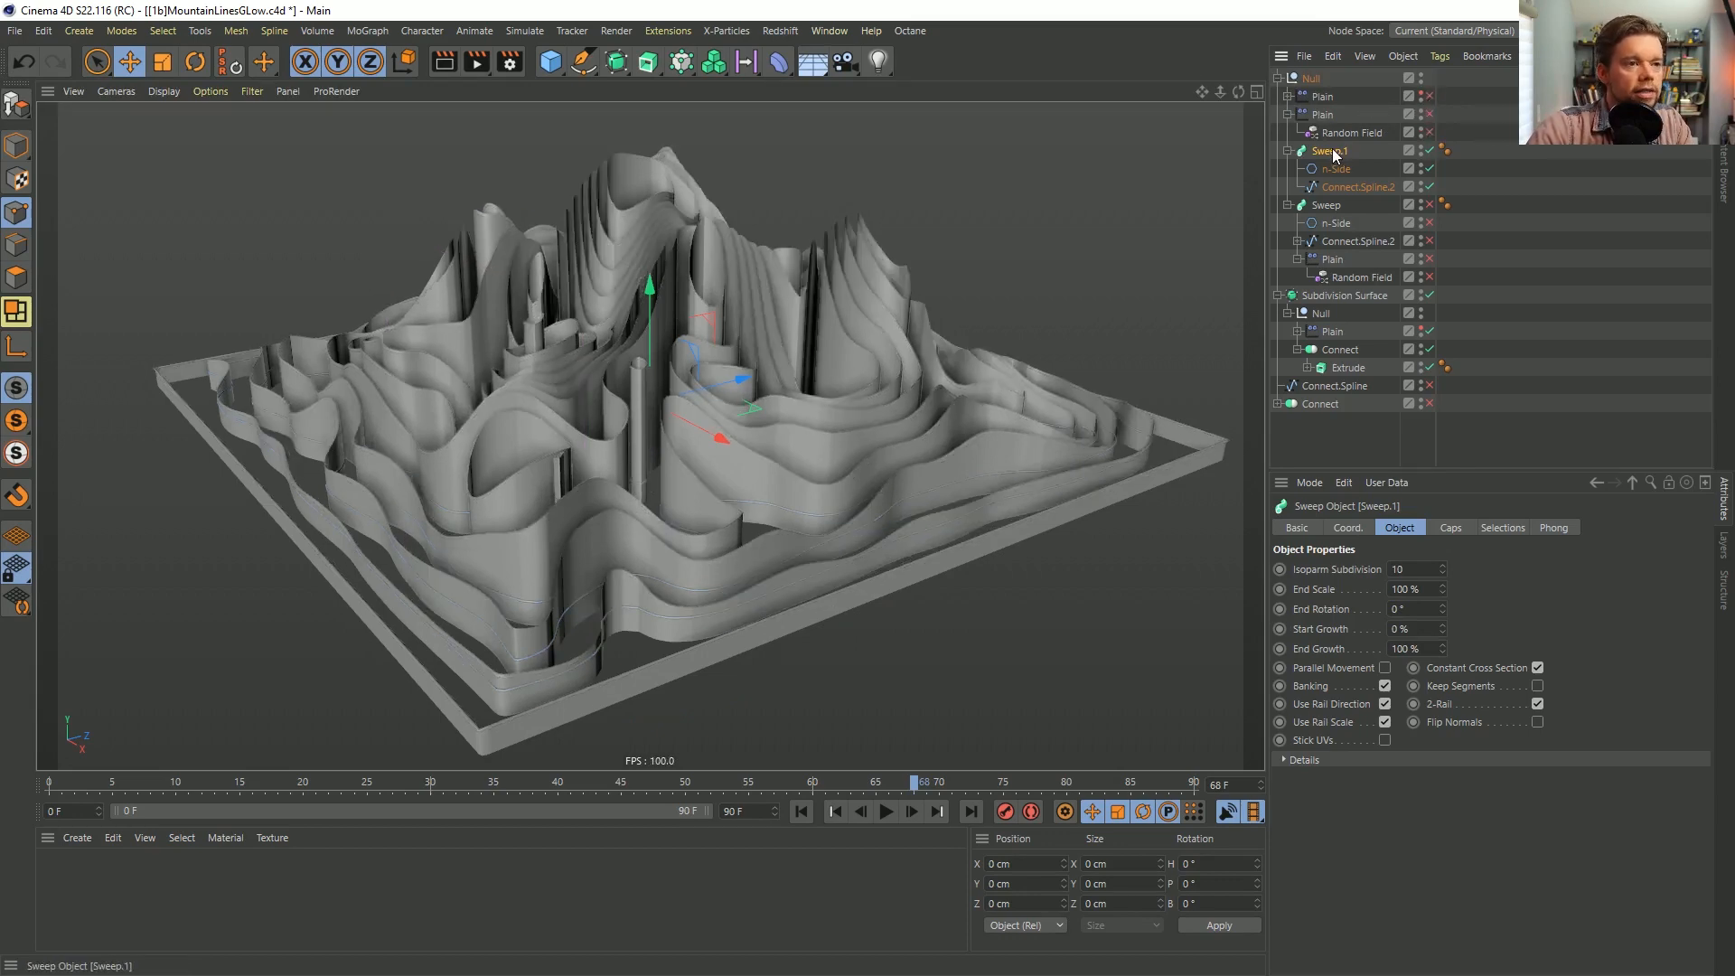
key(c)
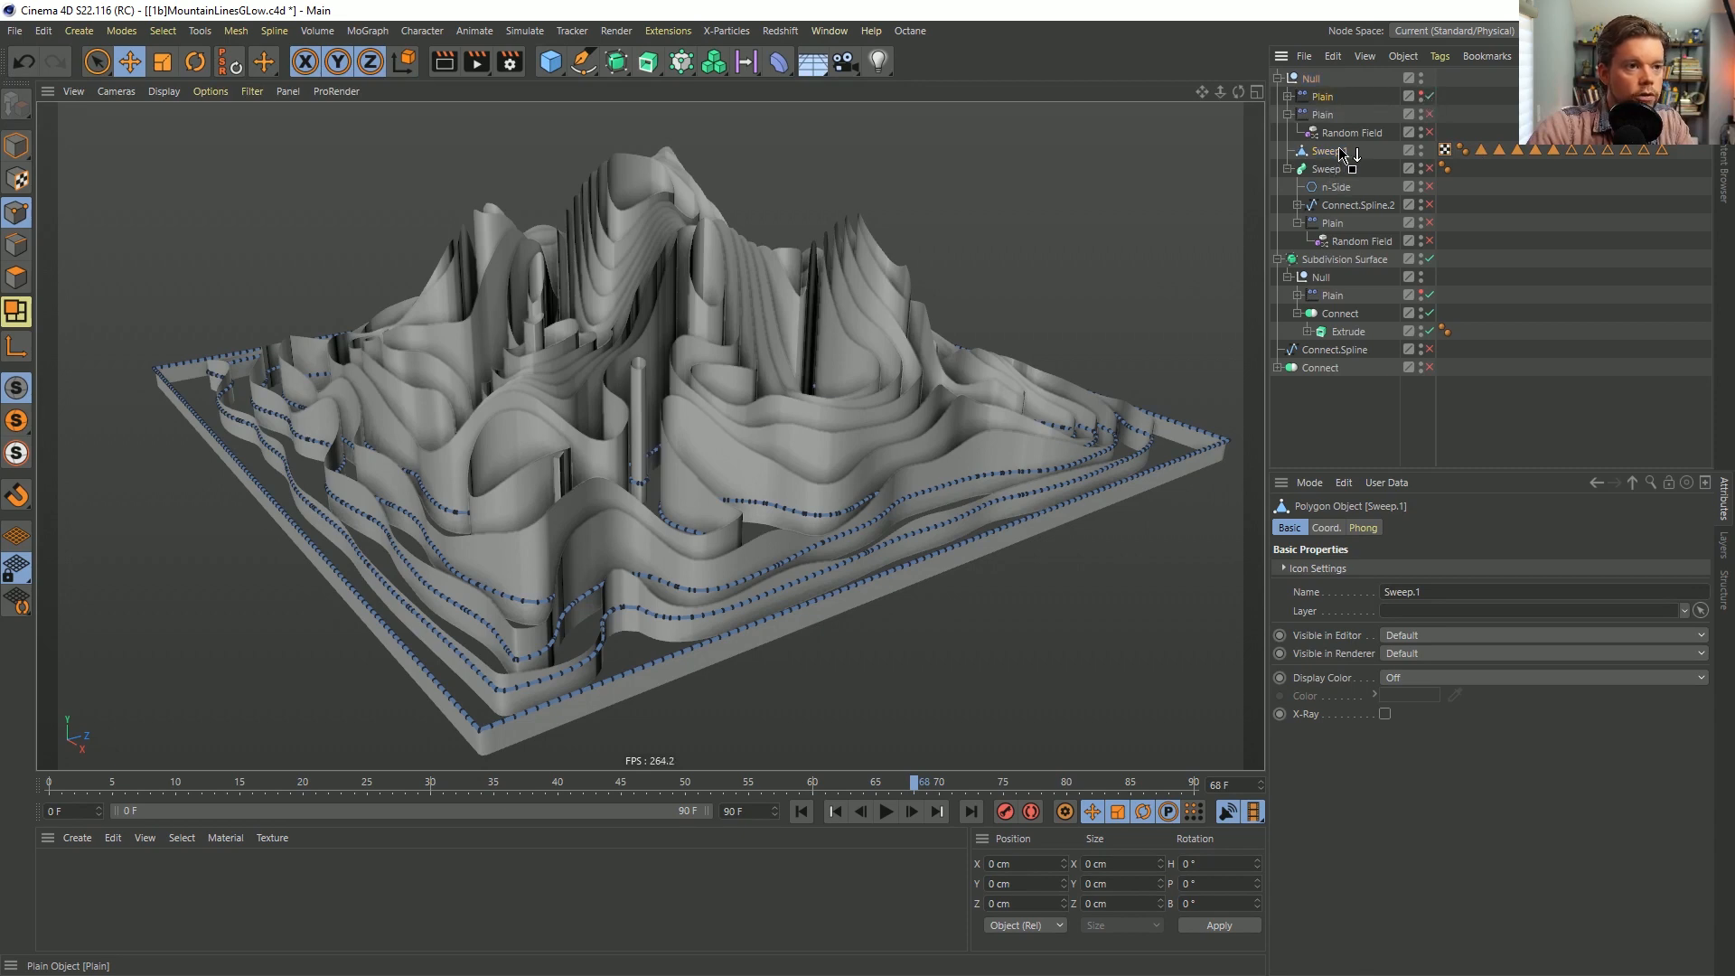
Nest both Plain effectors under the converted Sweep.1 mesh with them and the Random Field enabled, and deselect everything.
drag(1341, 155, 1342, 152)
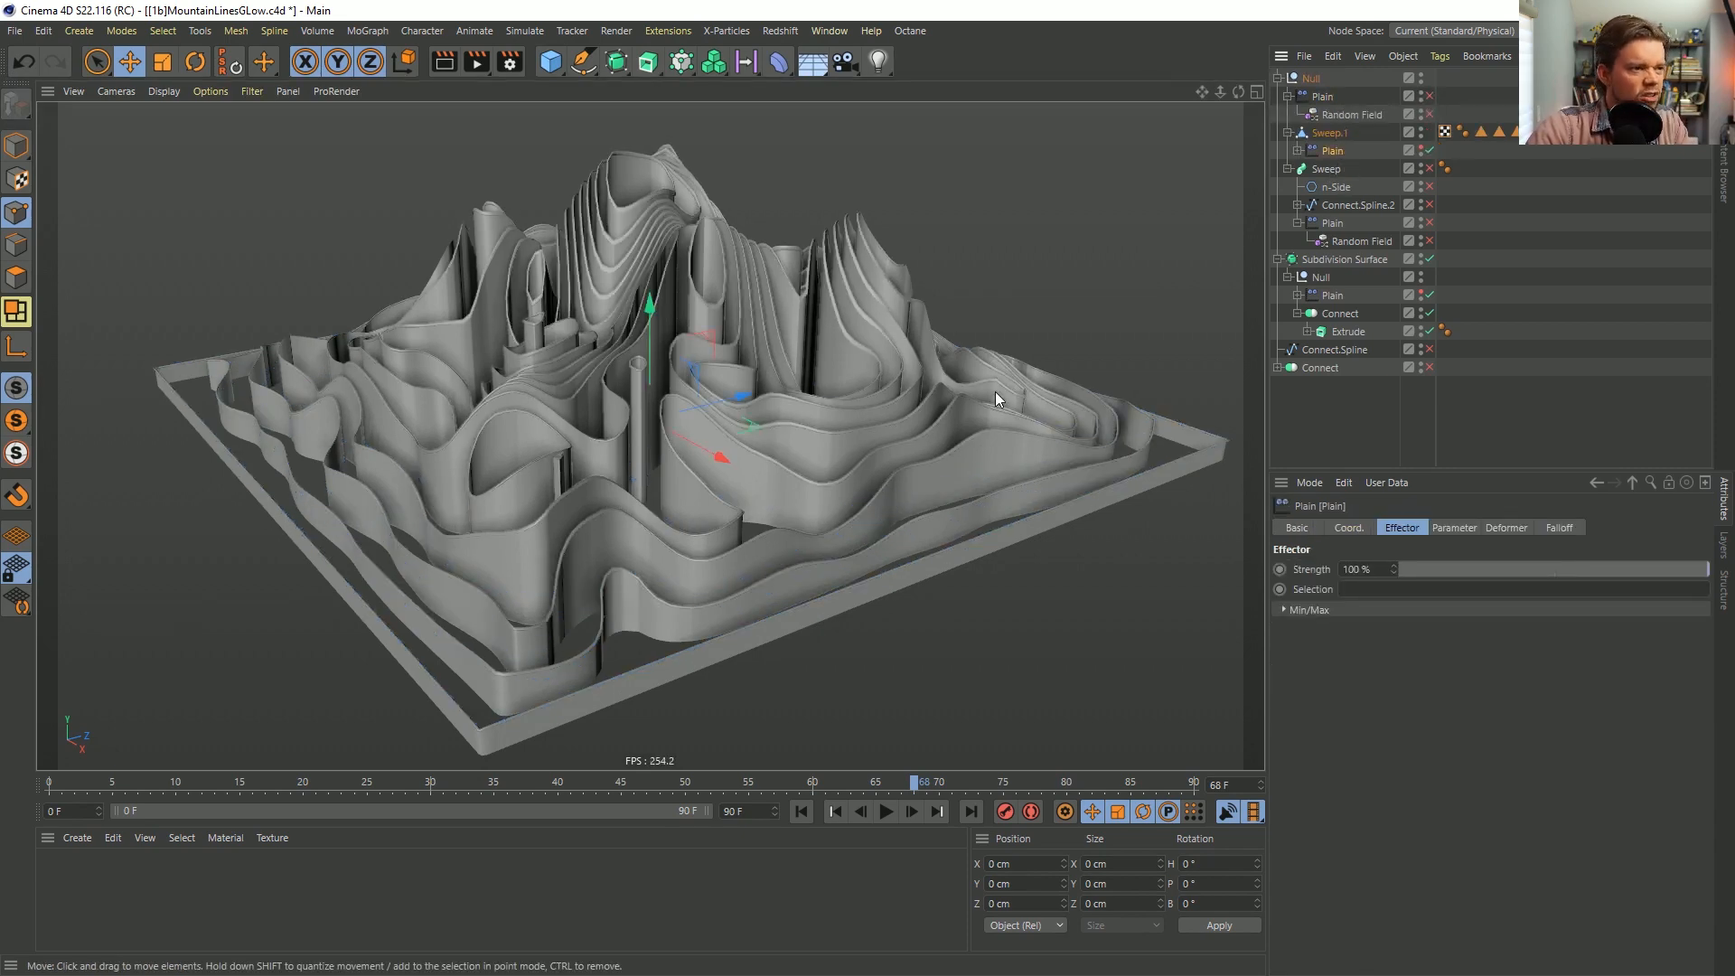
click(1322, 97)
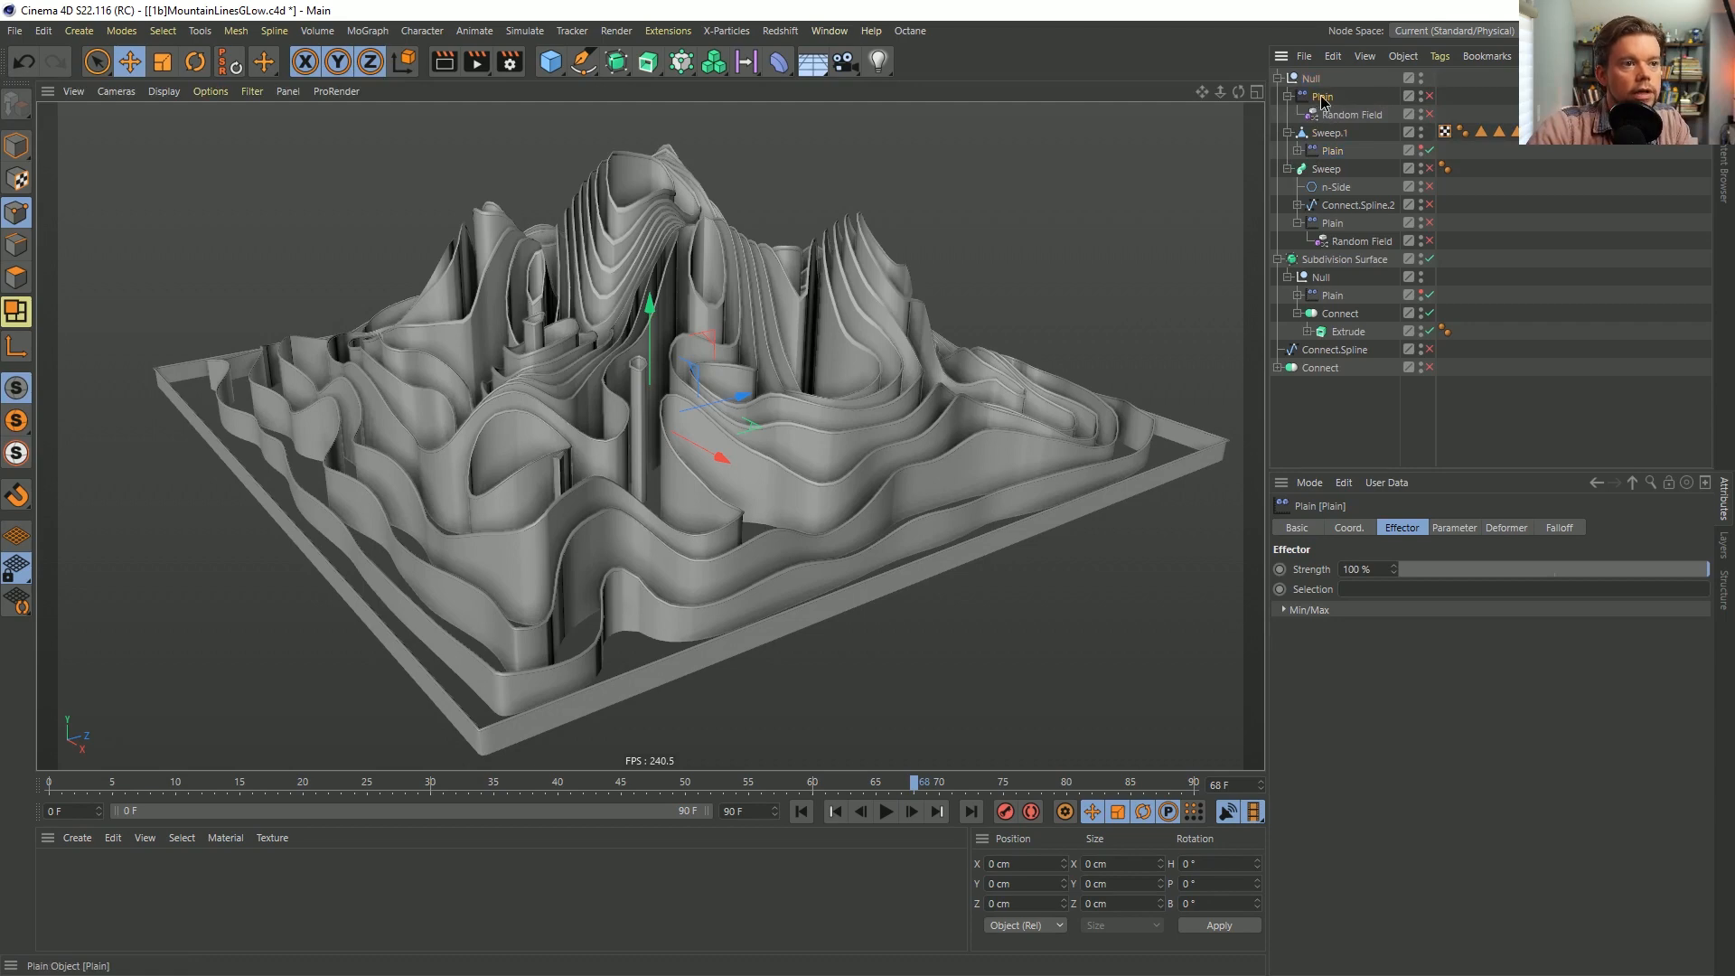
drag(1337, 160, 1431, 153)
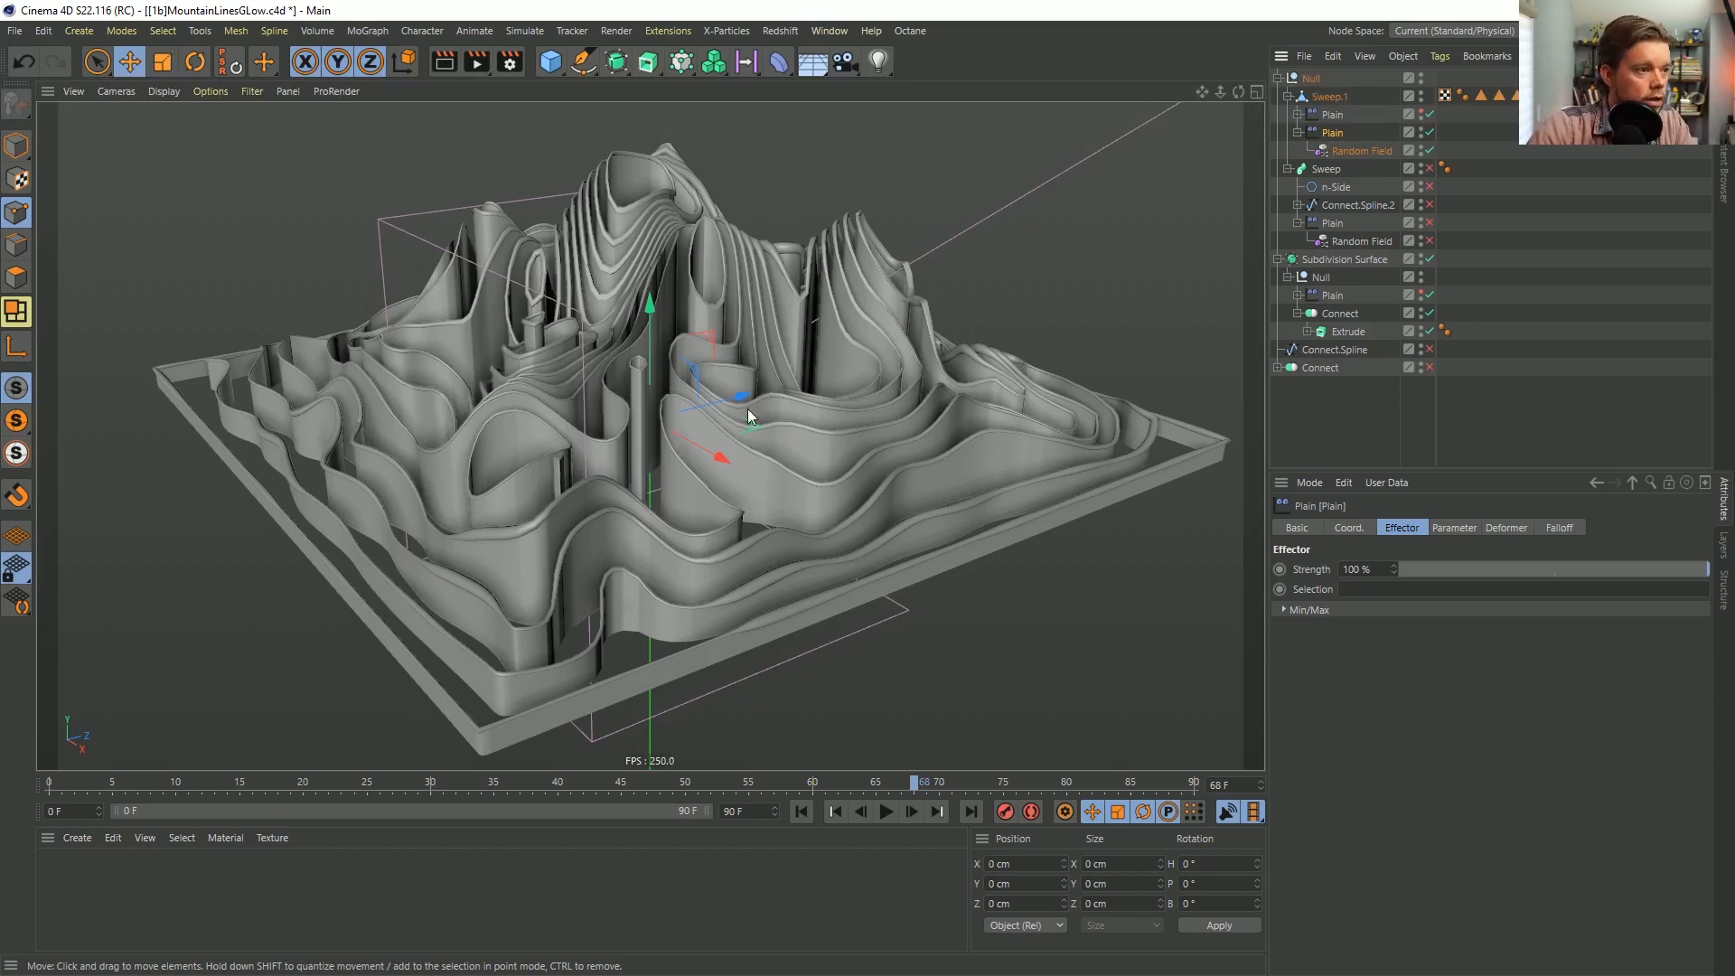
alt+drag(751, 415, 718, 399)
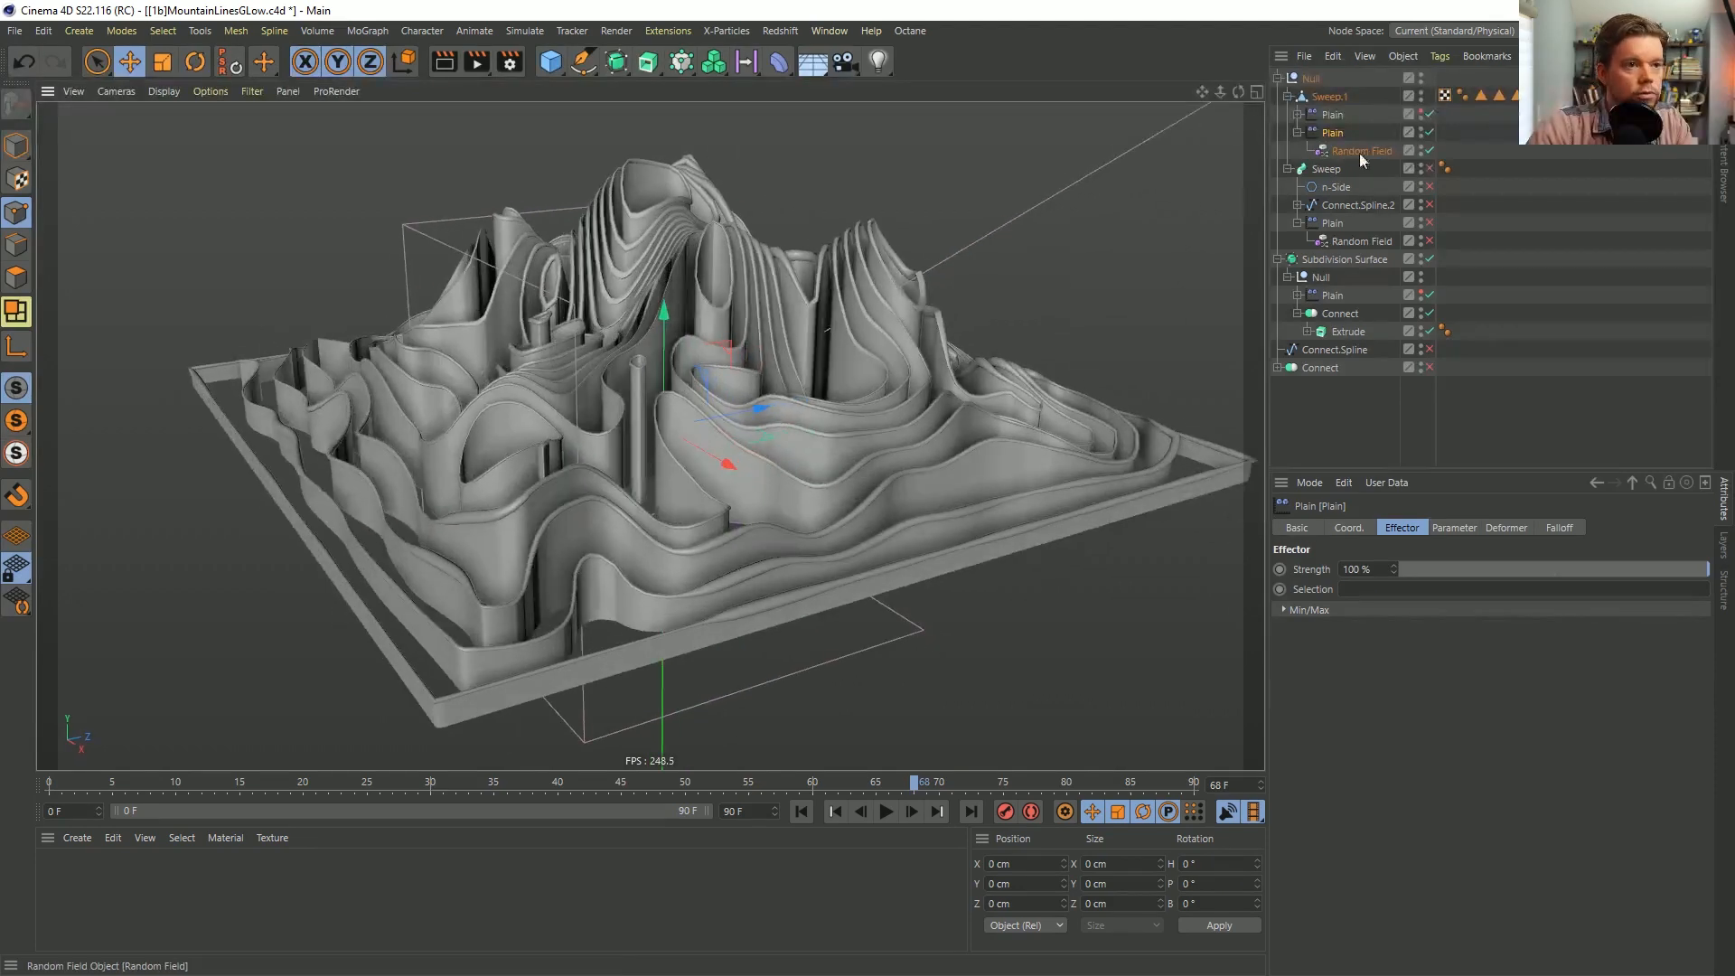
click(1447, 133)
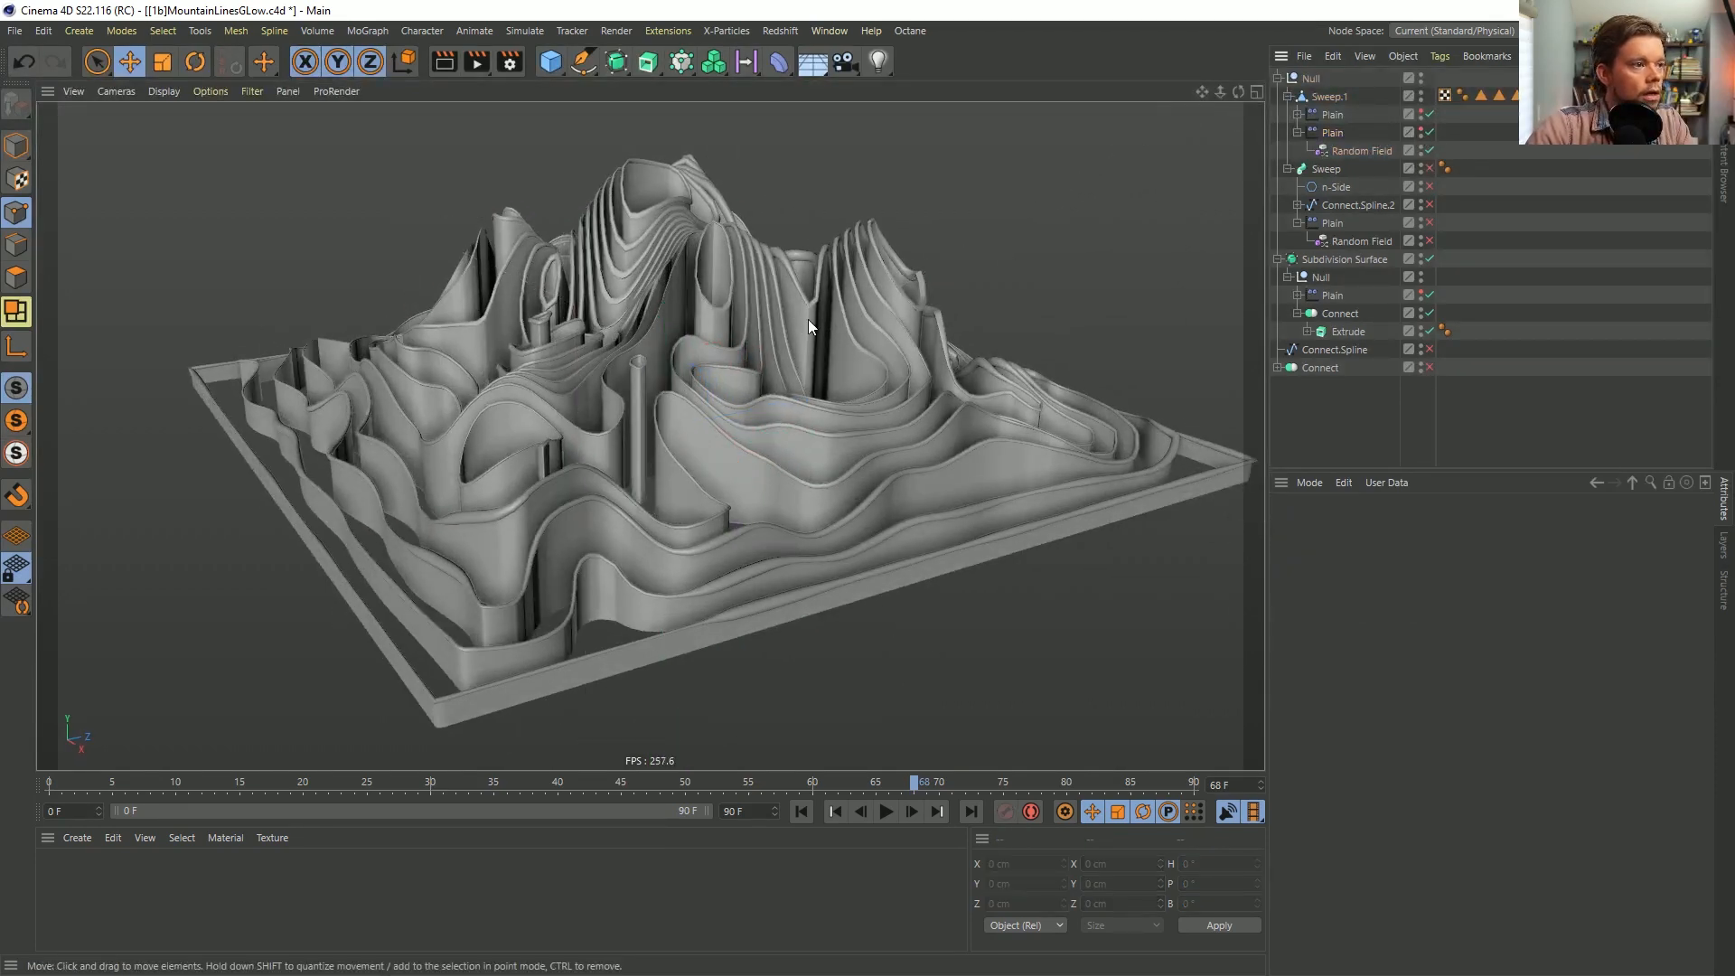
Save the scene as a new version named [1c]MountainLinesGLow.c4d.
key(ctrl+shift+s)
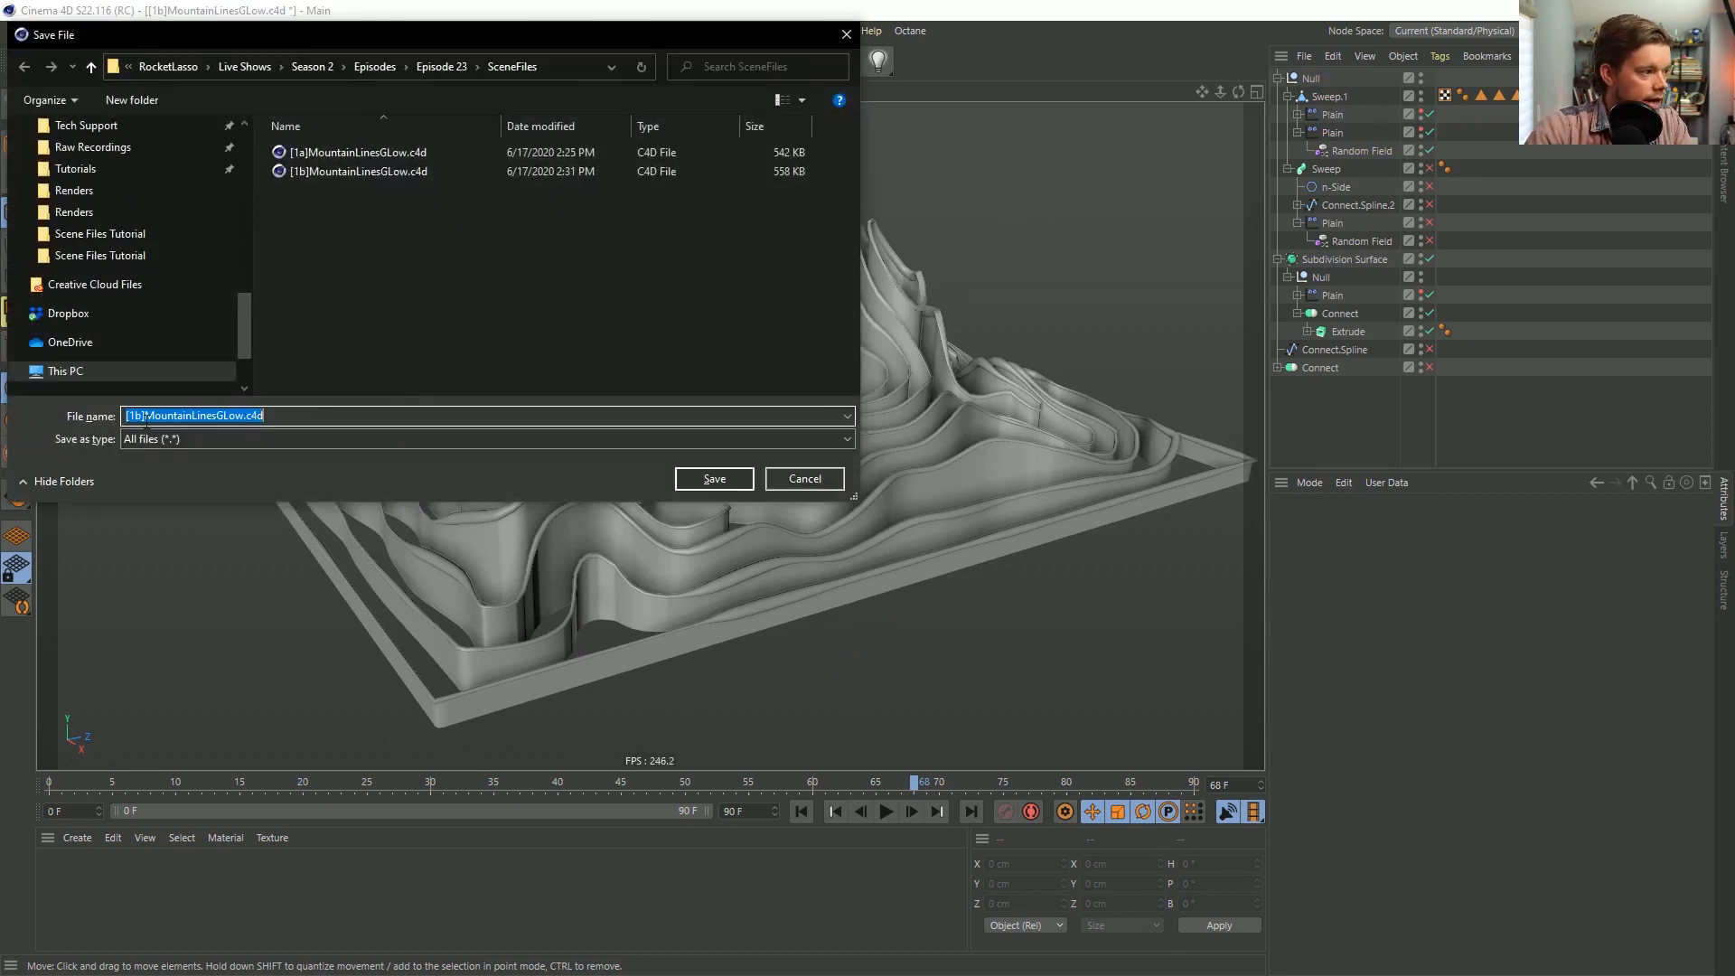
click(137, 417)
key(BackSpace)
text(c)
key(Return)
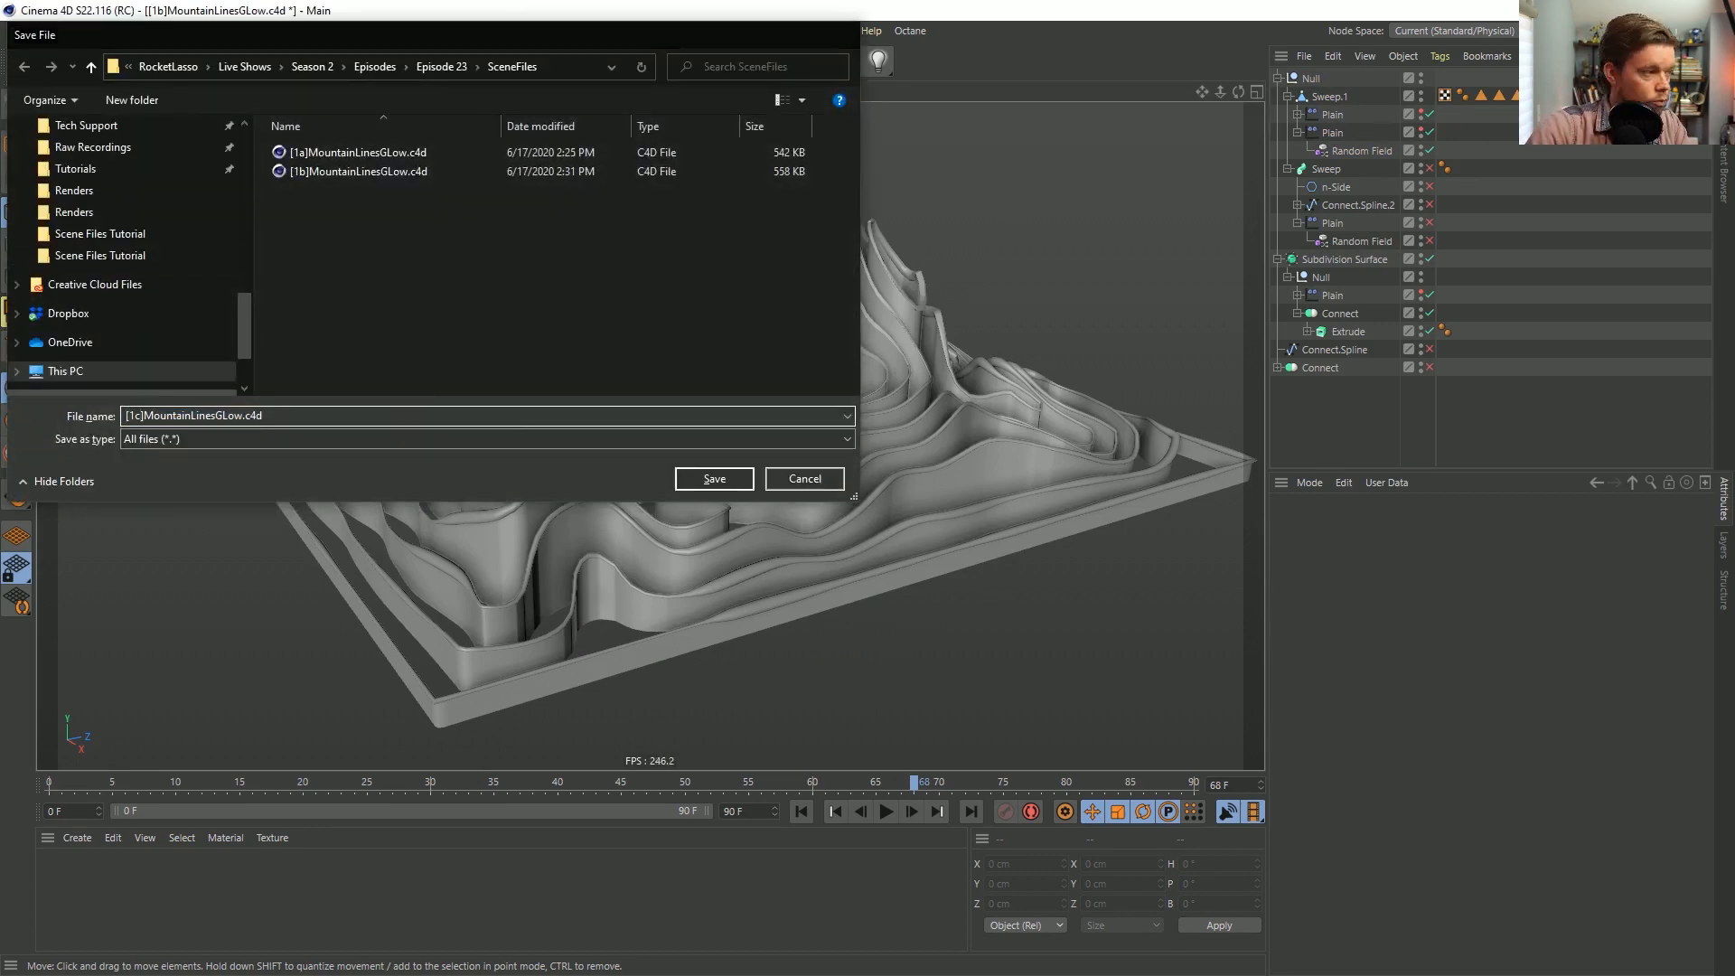
Add a Vertex Color tag to the Sweep.1 mesh.
right_click(1309, 98)
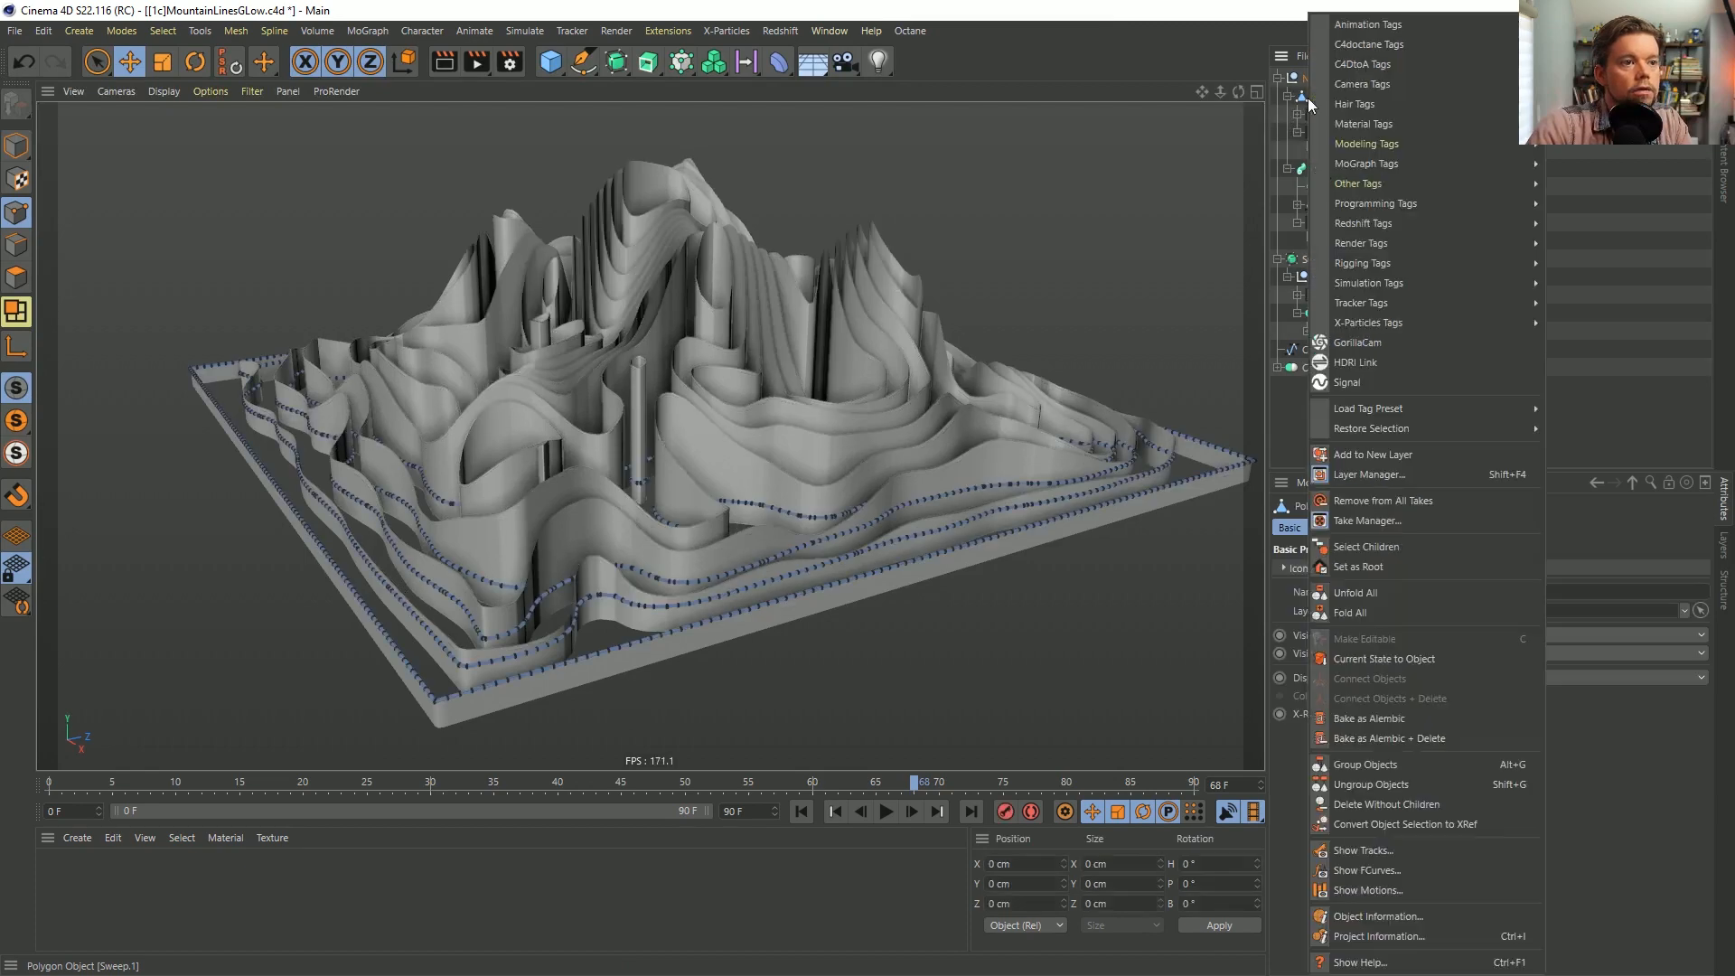
mouse_move(1330, 107)
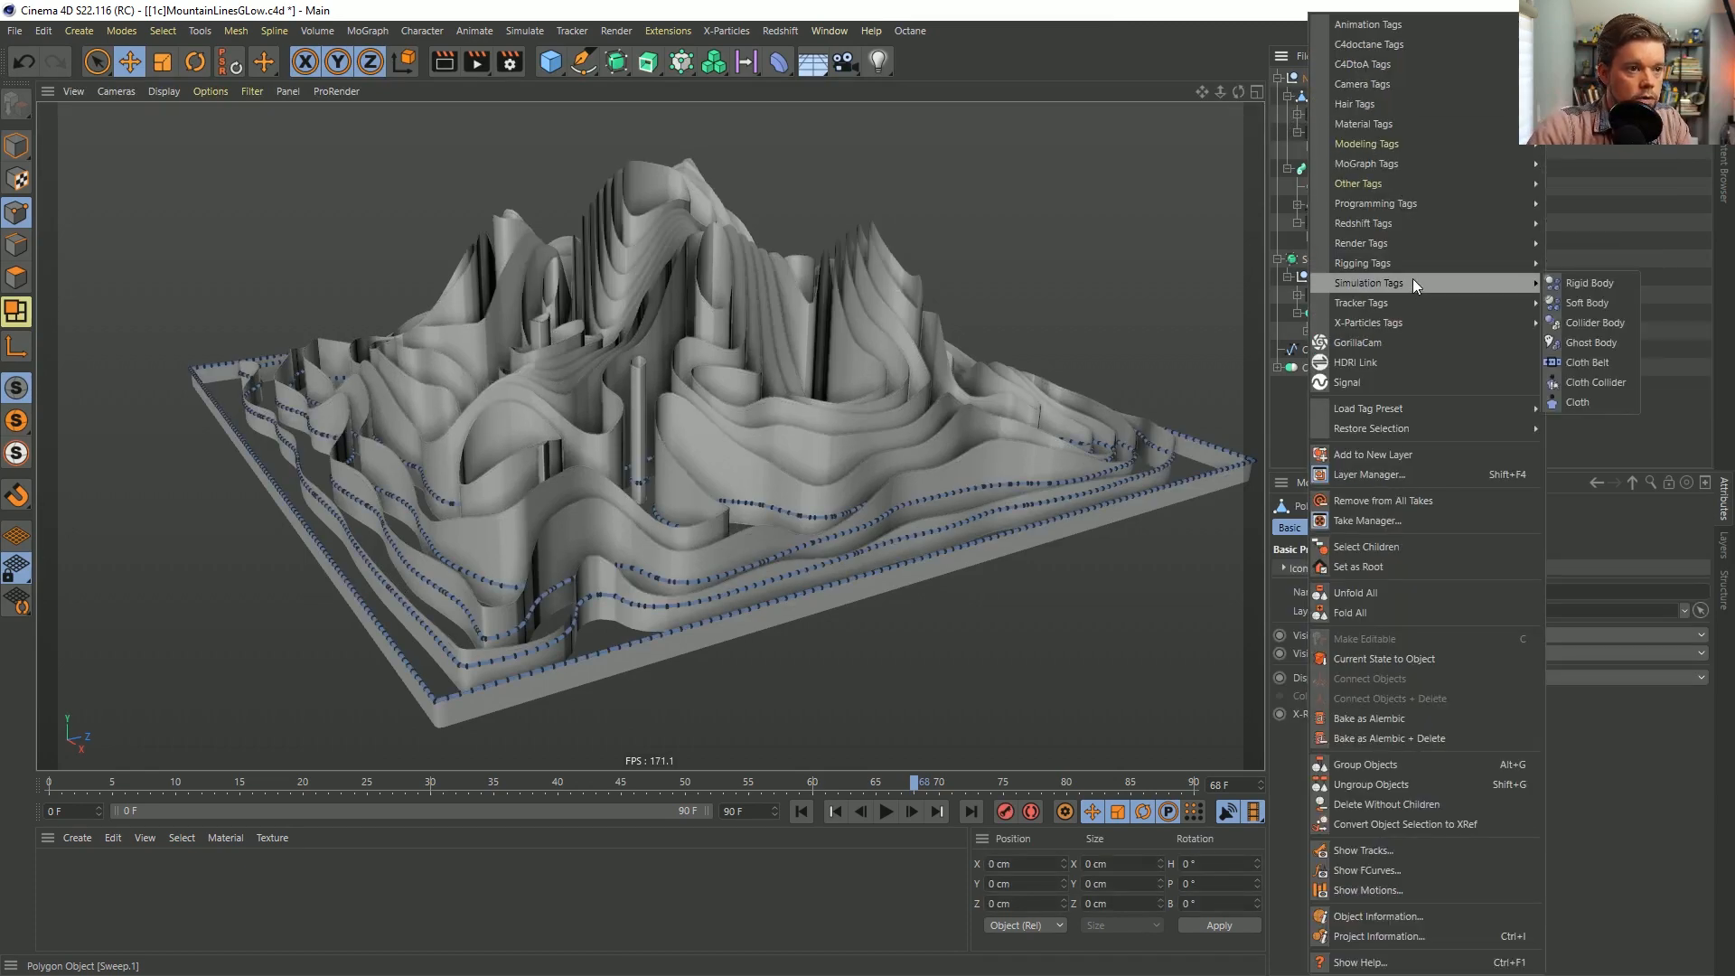
mouse_move(1396, 210)
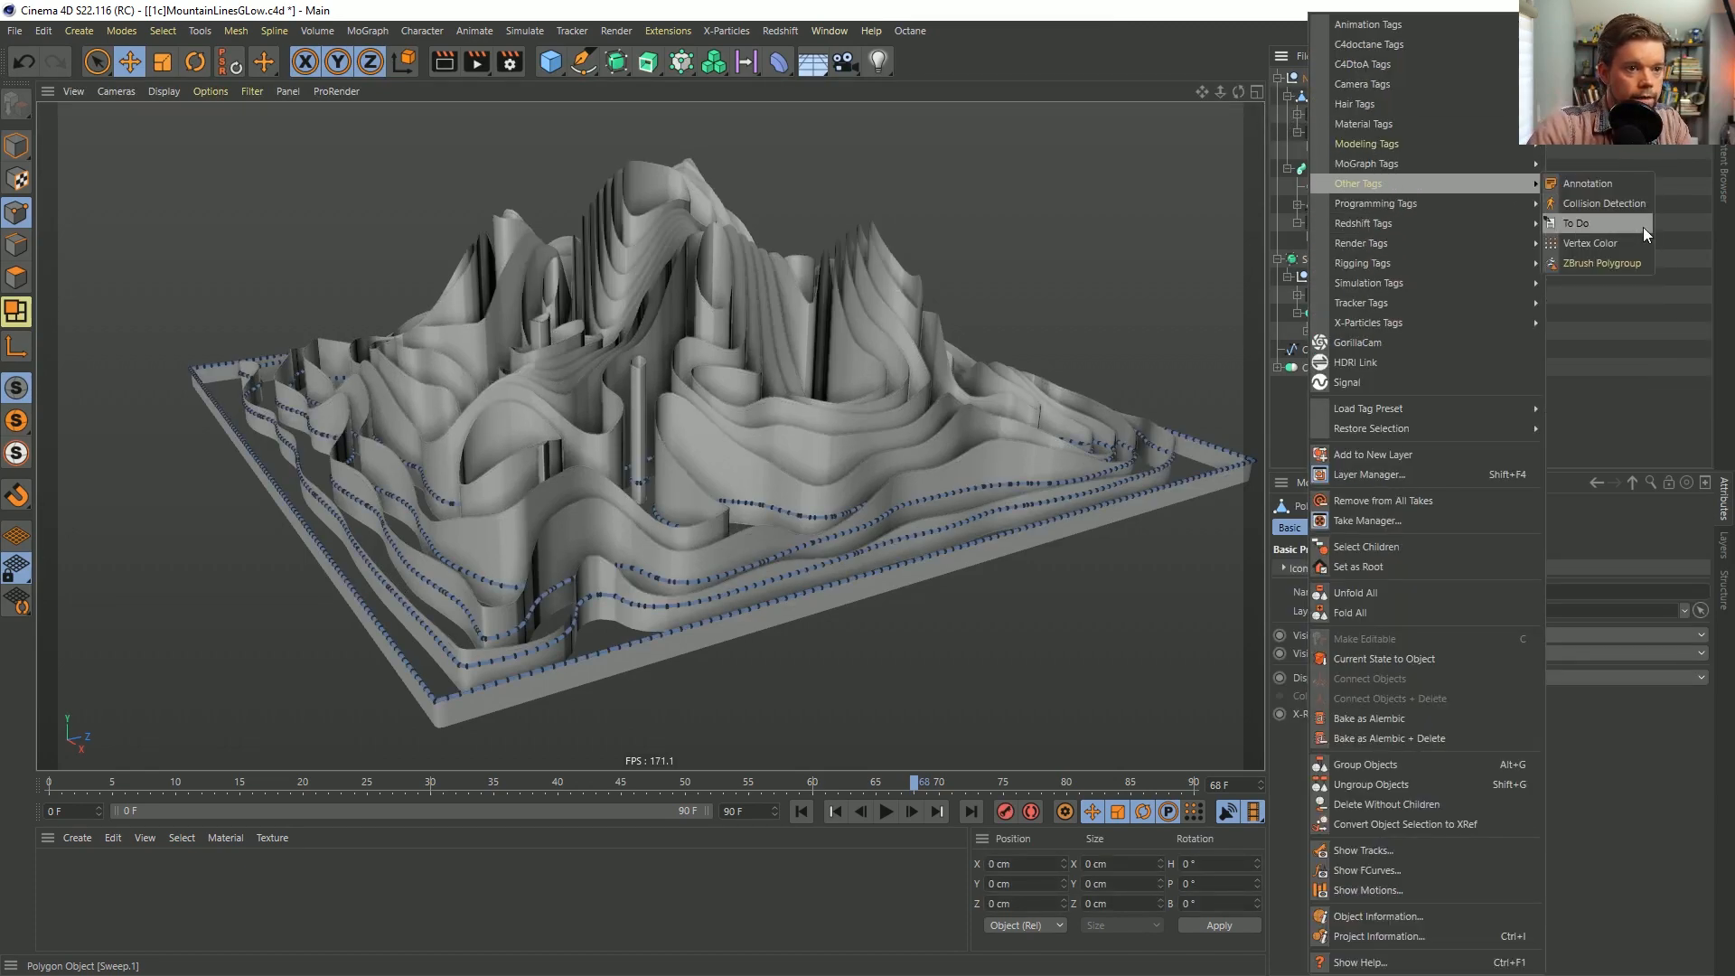
click(1590, 243)
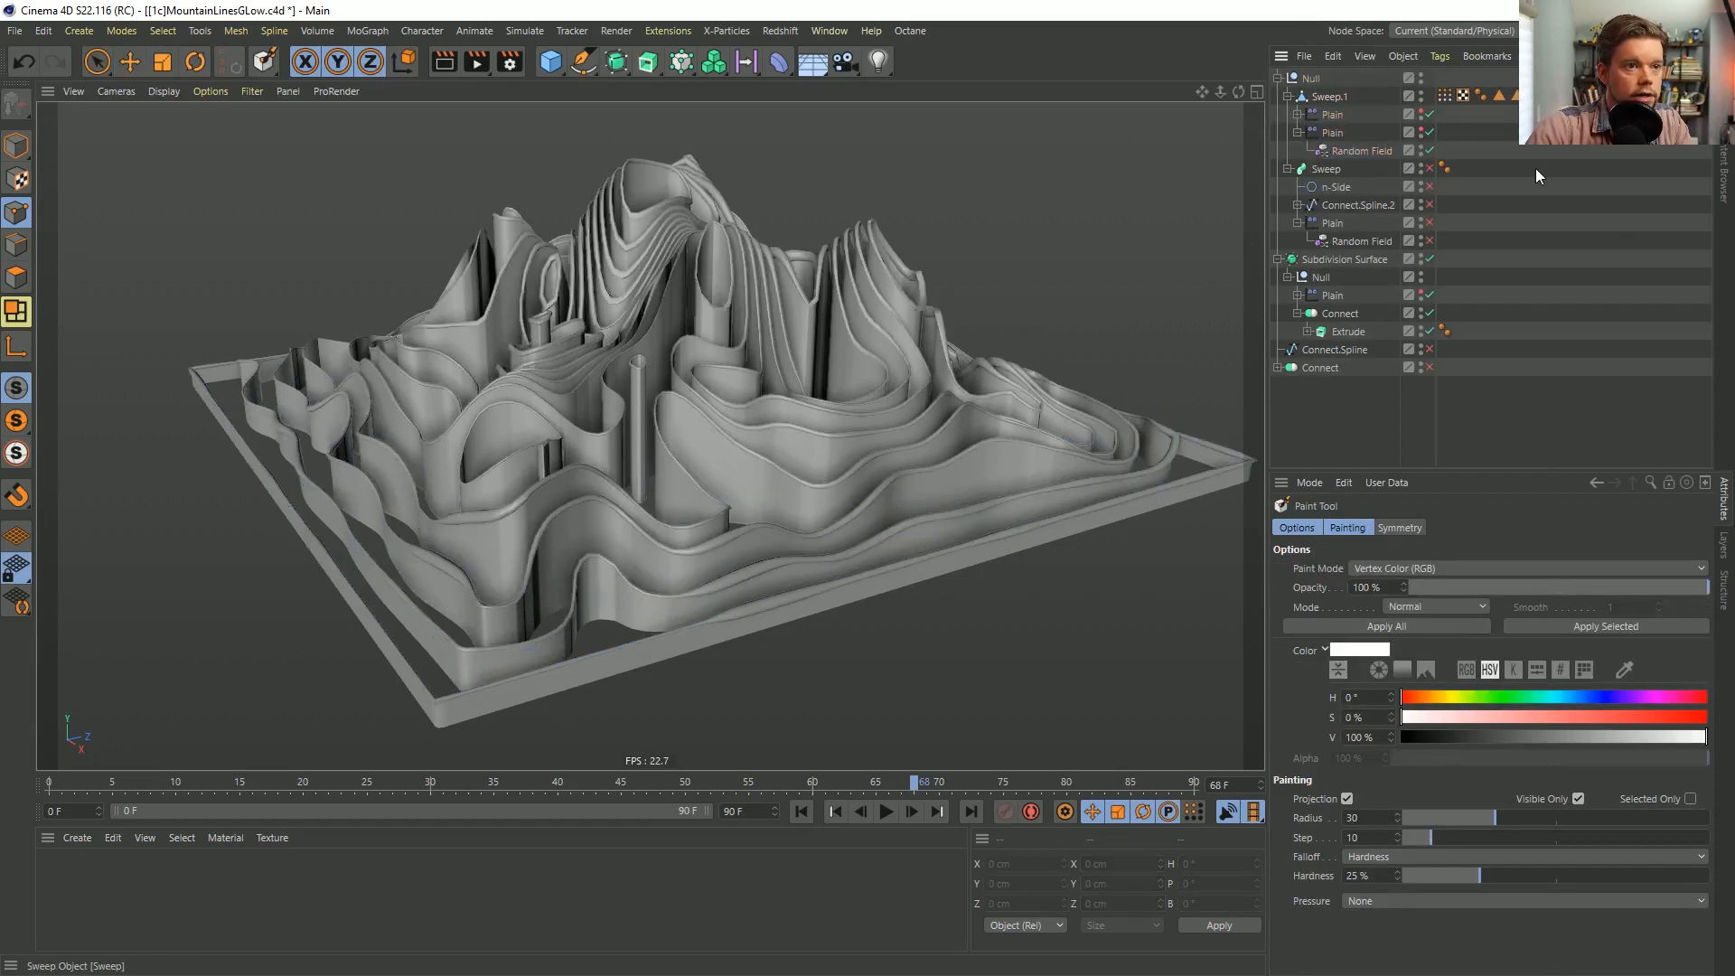
Enable Use Fields on the Vertex Color tag and add the second Plain effector's Random Field to its field list.
click(1445, 95)
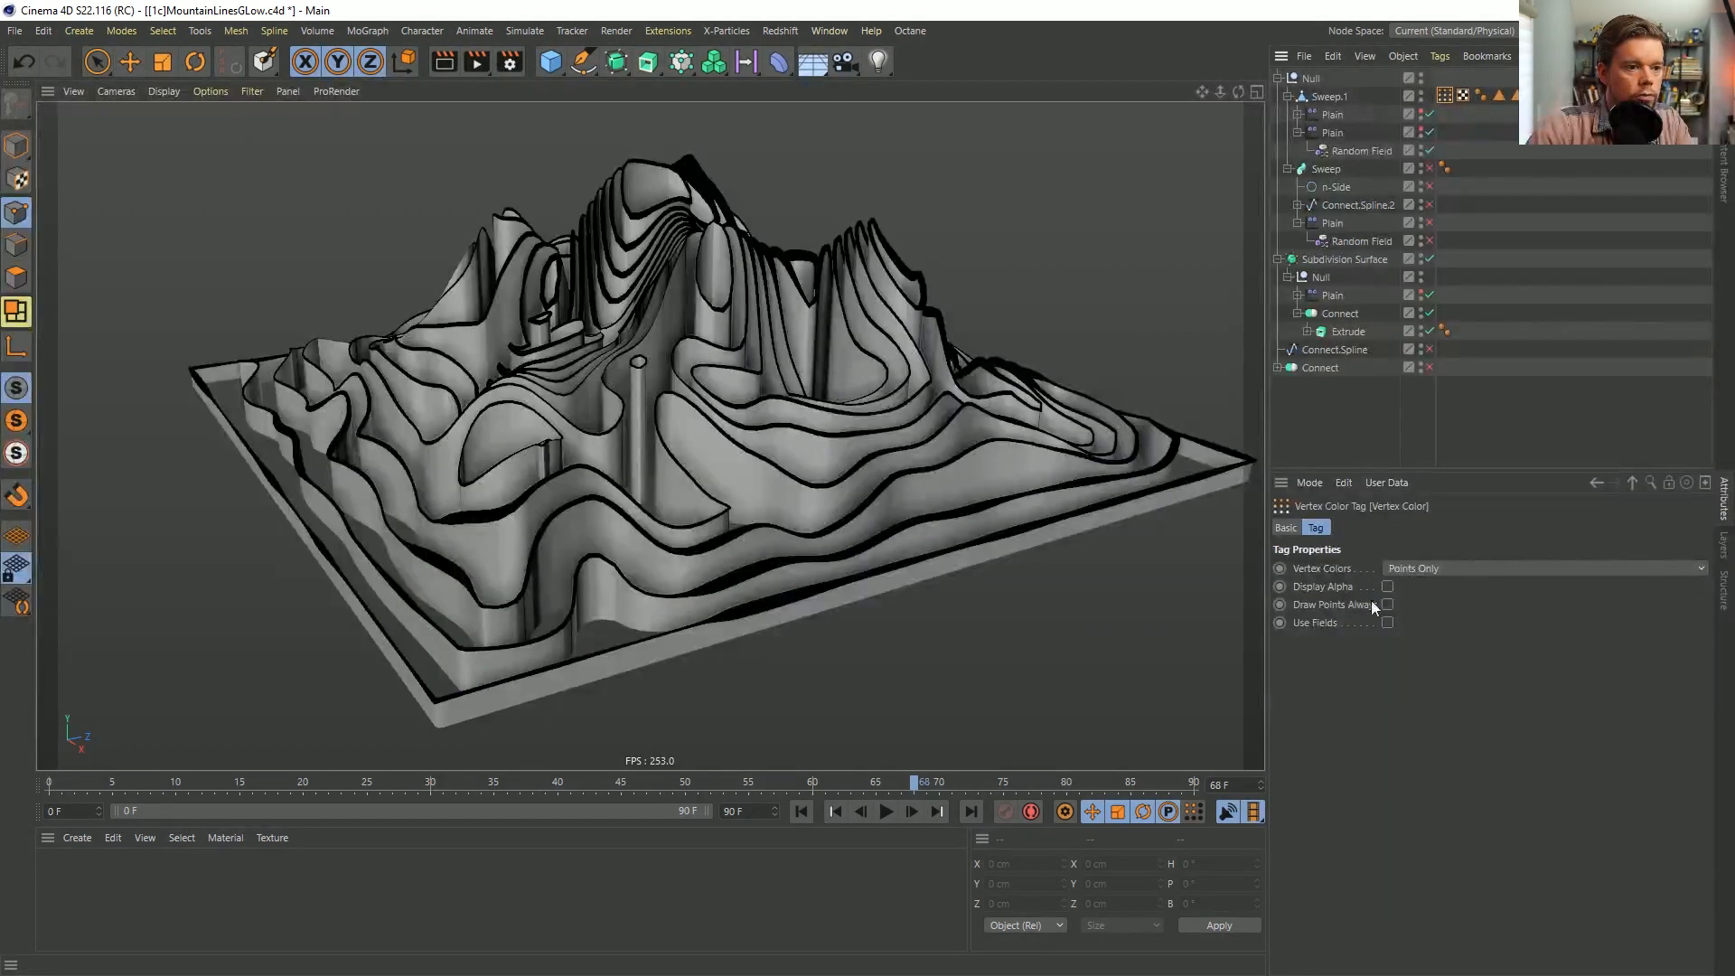
click(1387, 622)
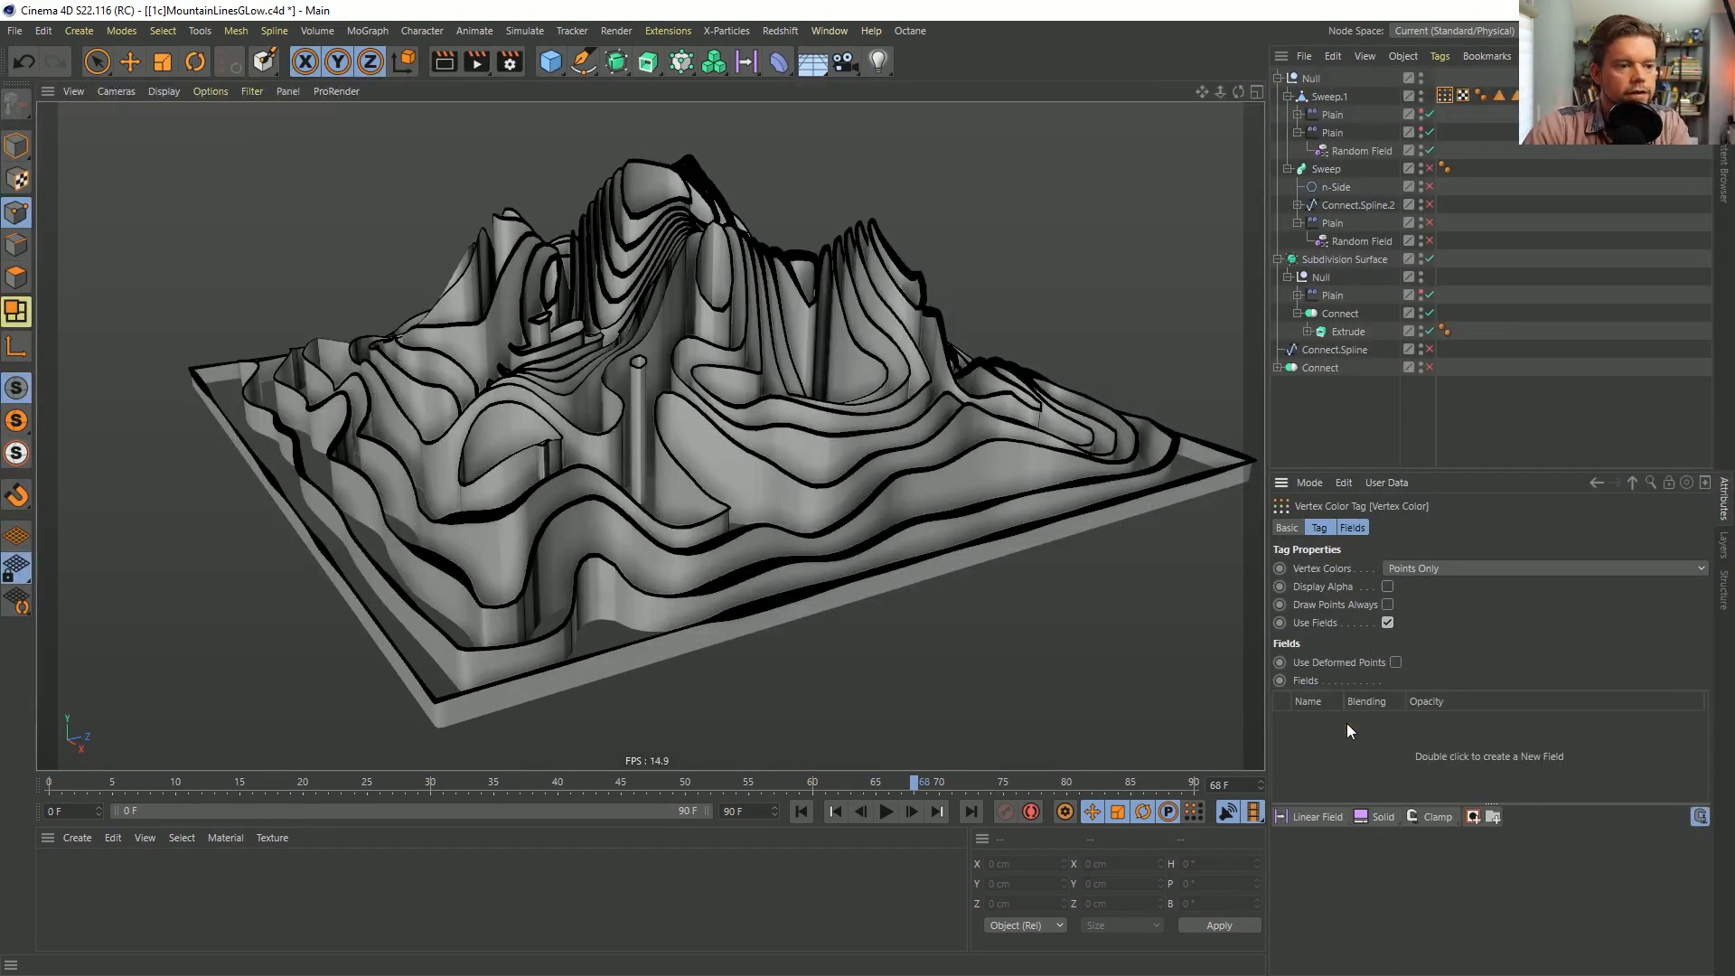
click(1298, 116)
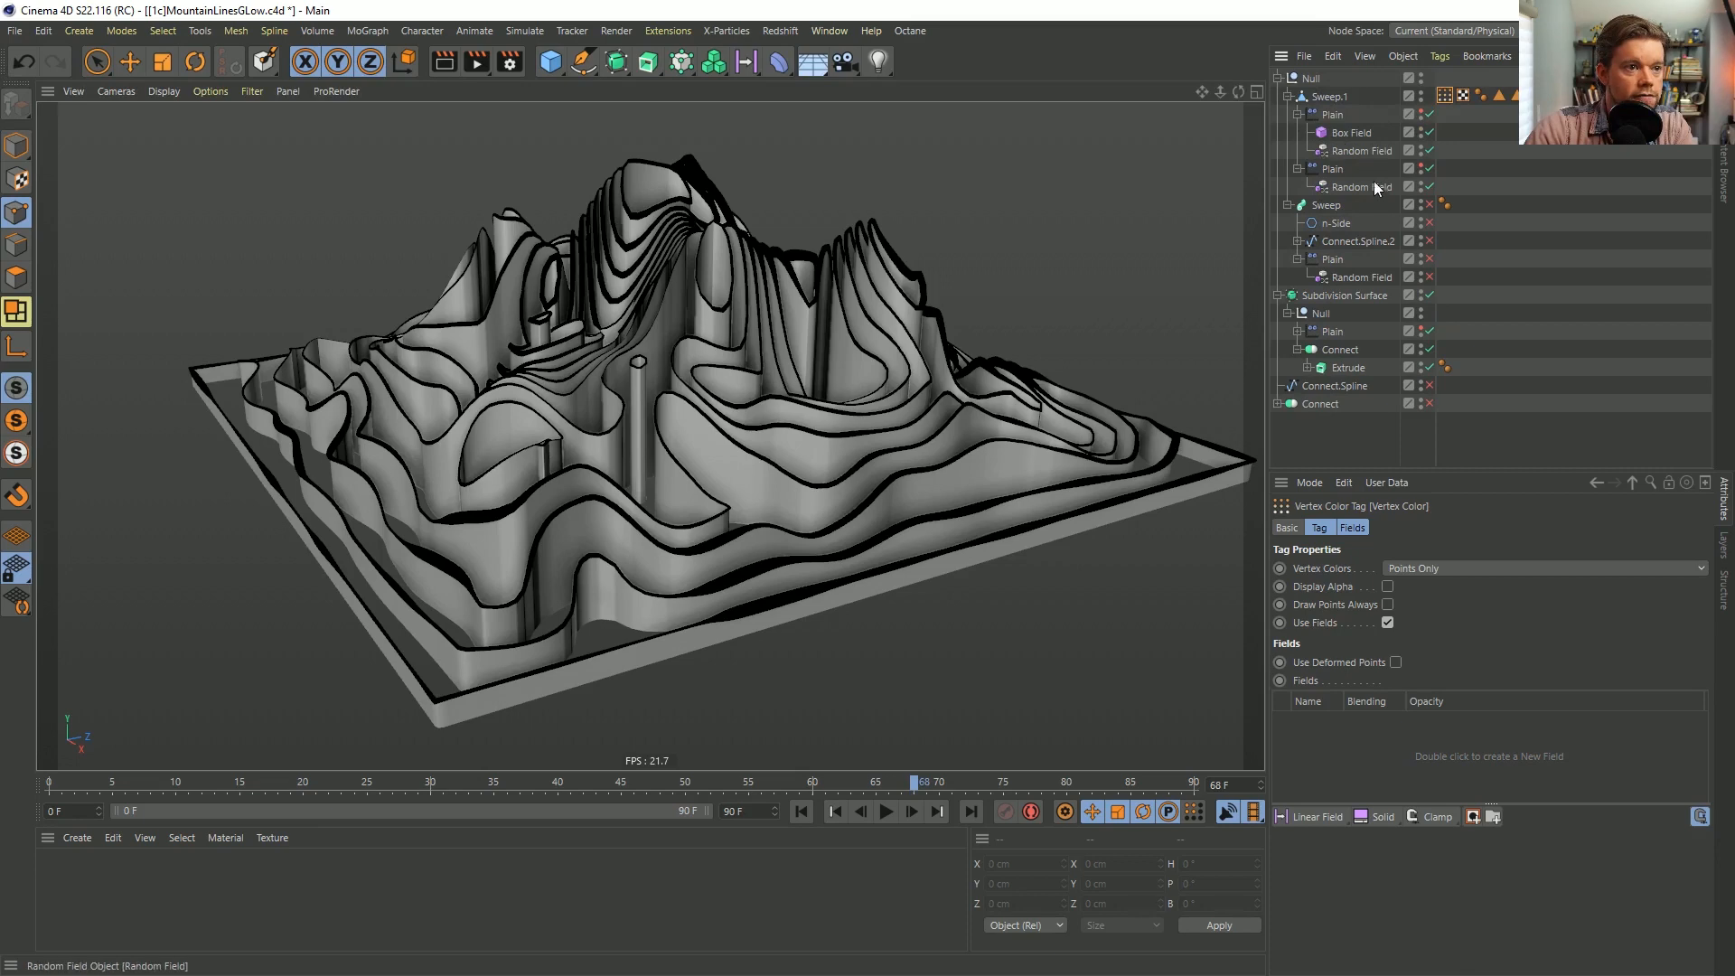
drag(1373, 198, 1352, 772)
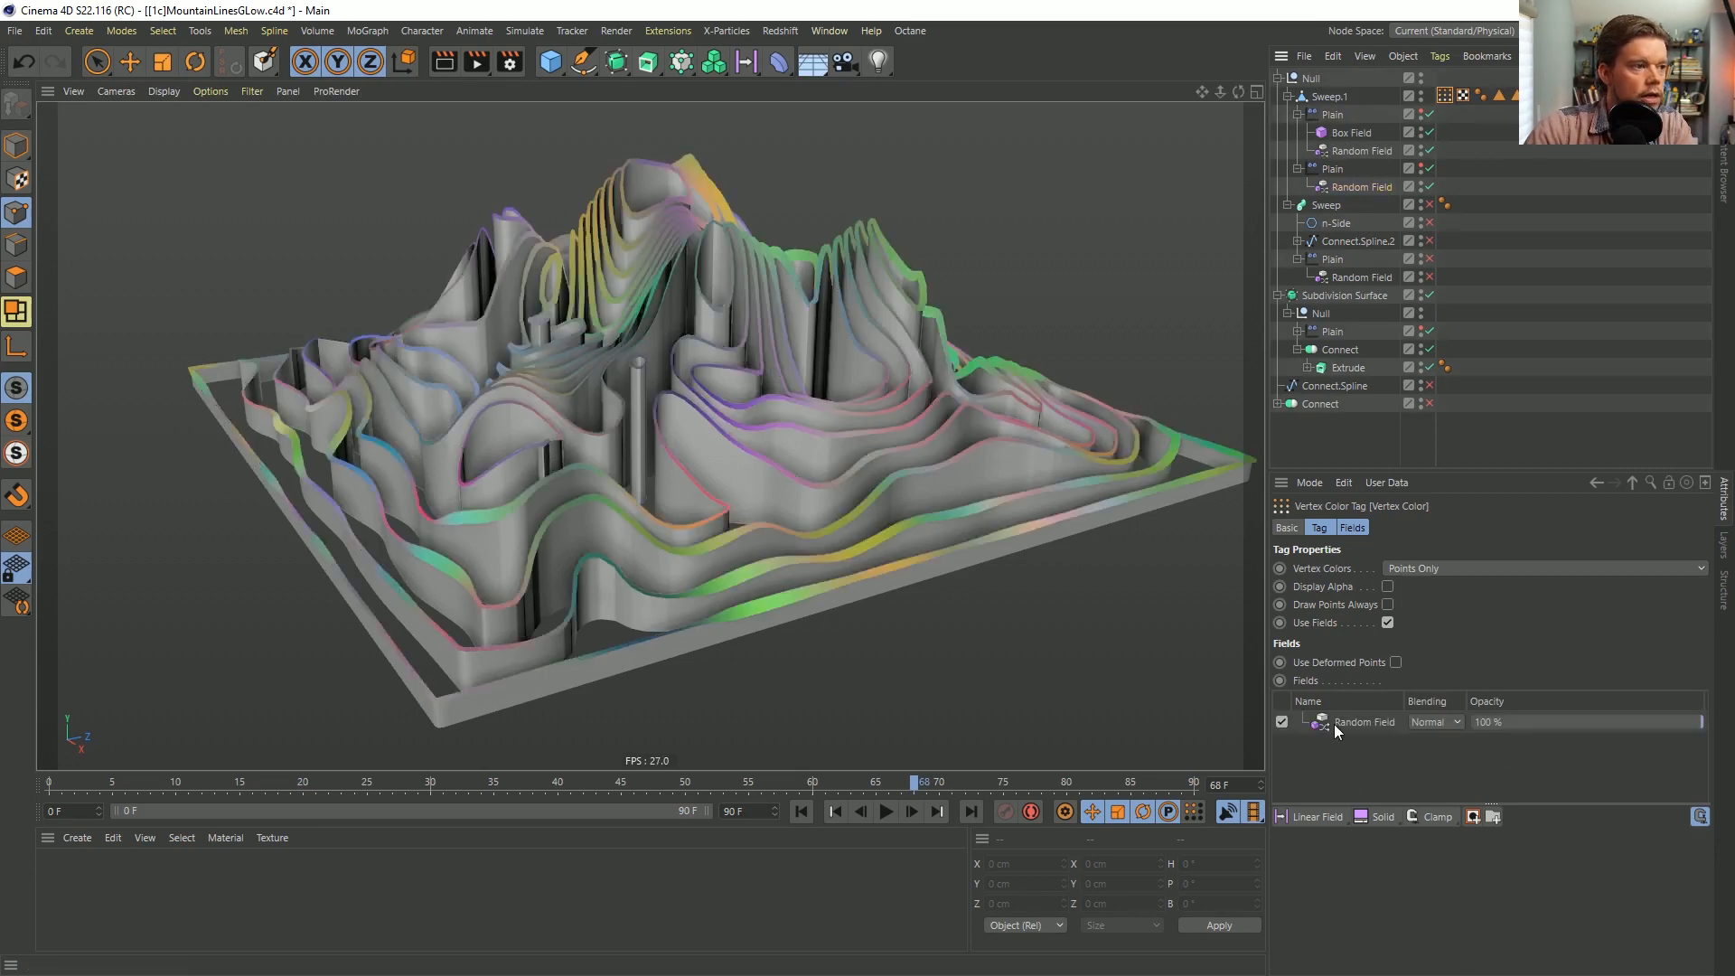
Set the color remap mode of the Random Field layer in the Sweep.1 Vertex Color tag to Gradient.
click(1518, 279)
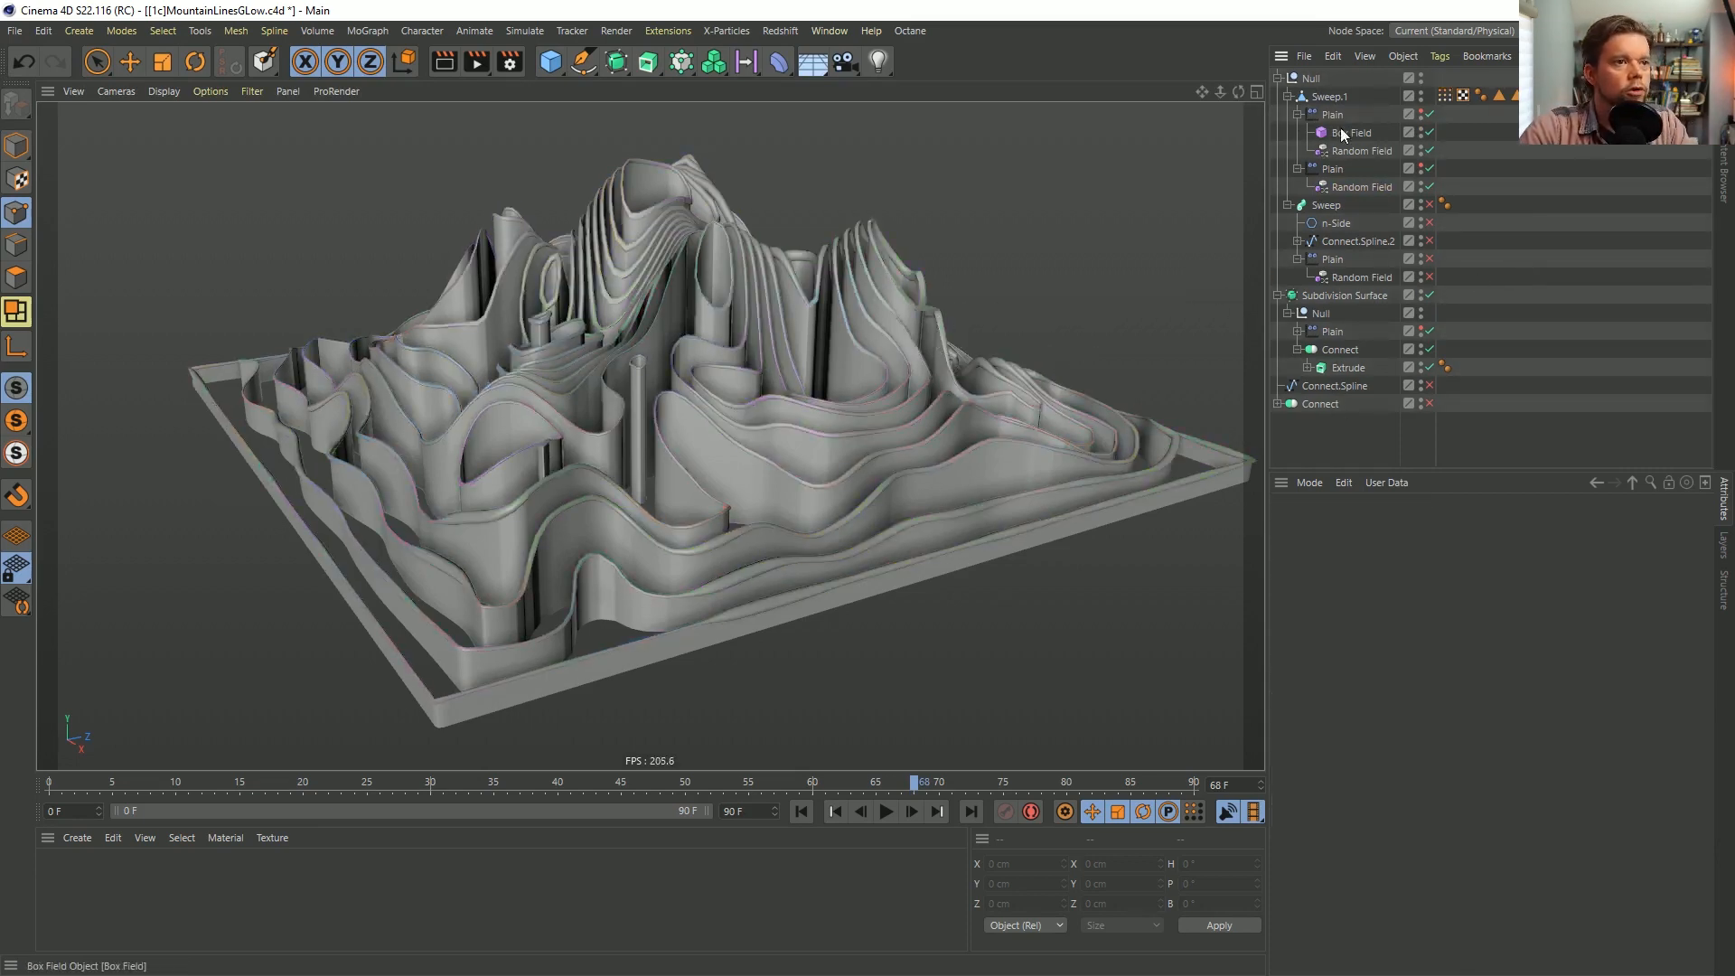
click(1445, 95)
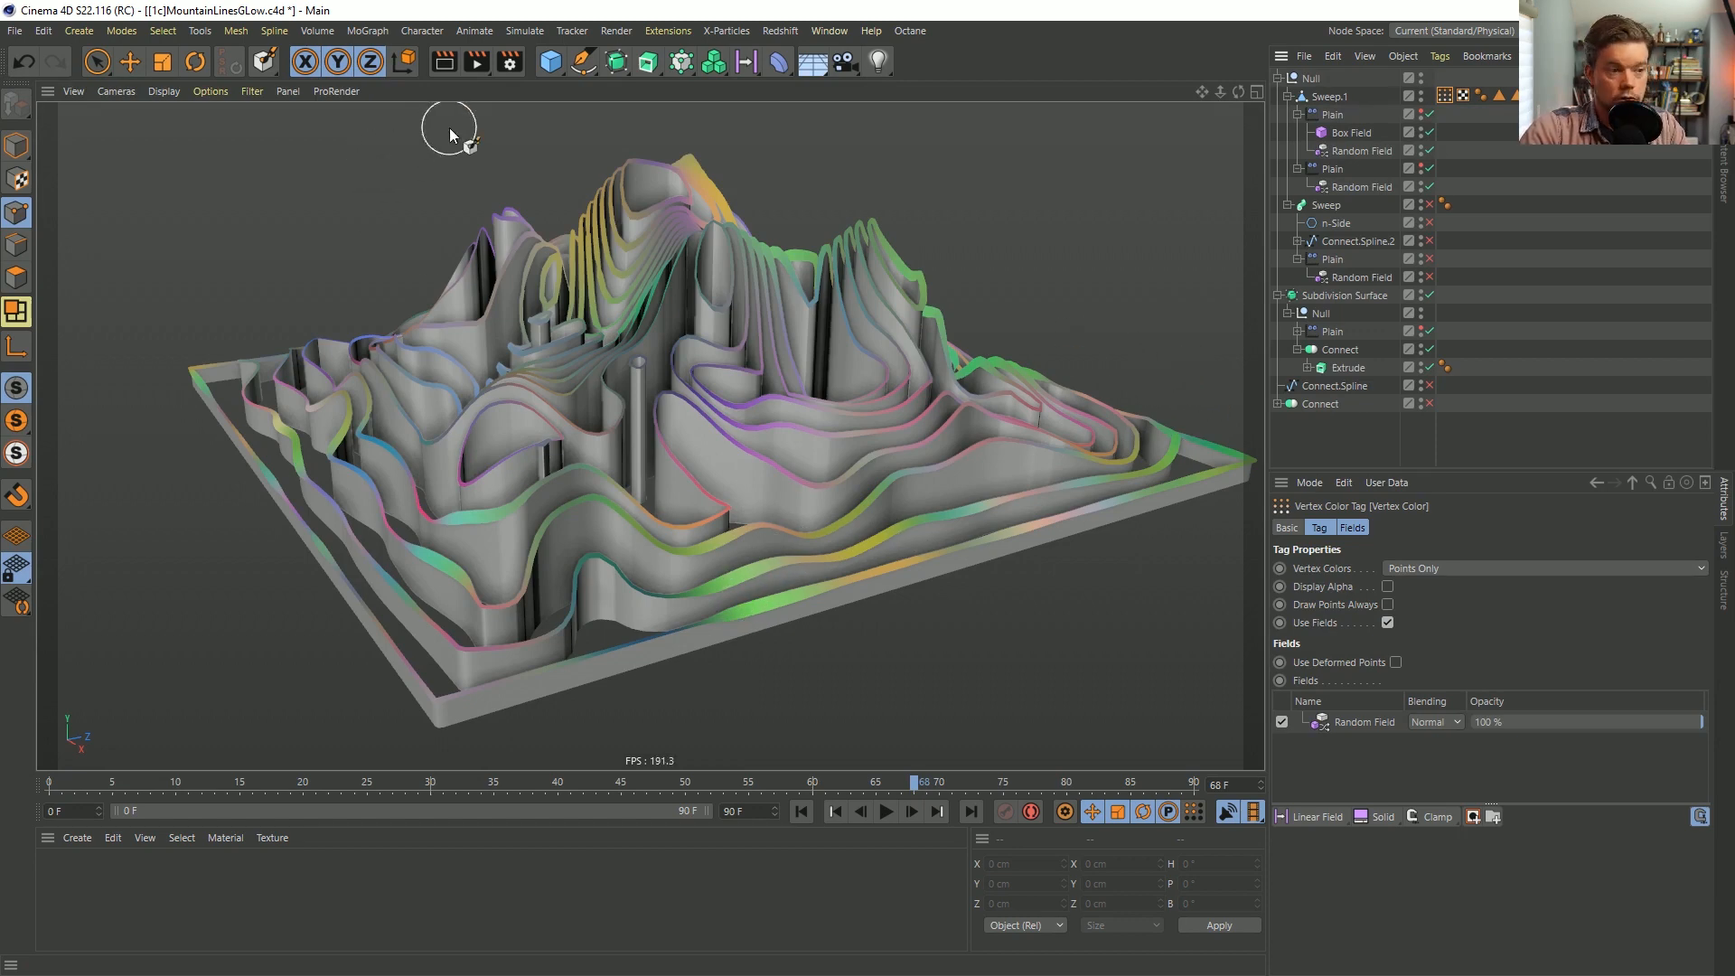
click(1360, 723)
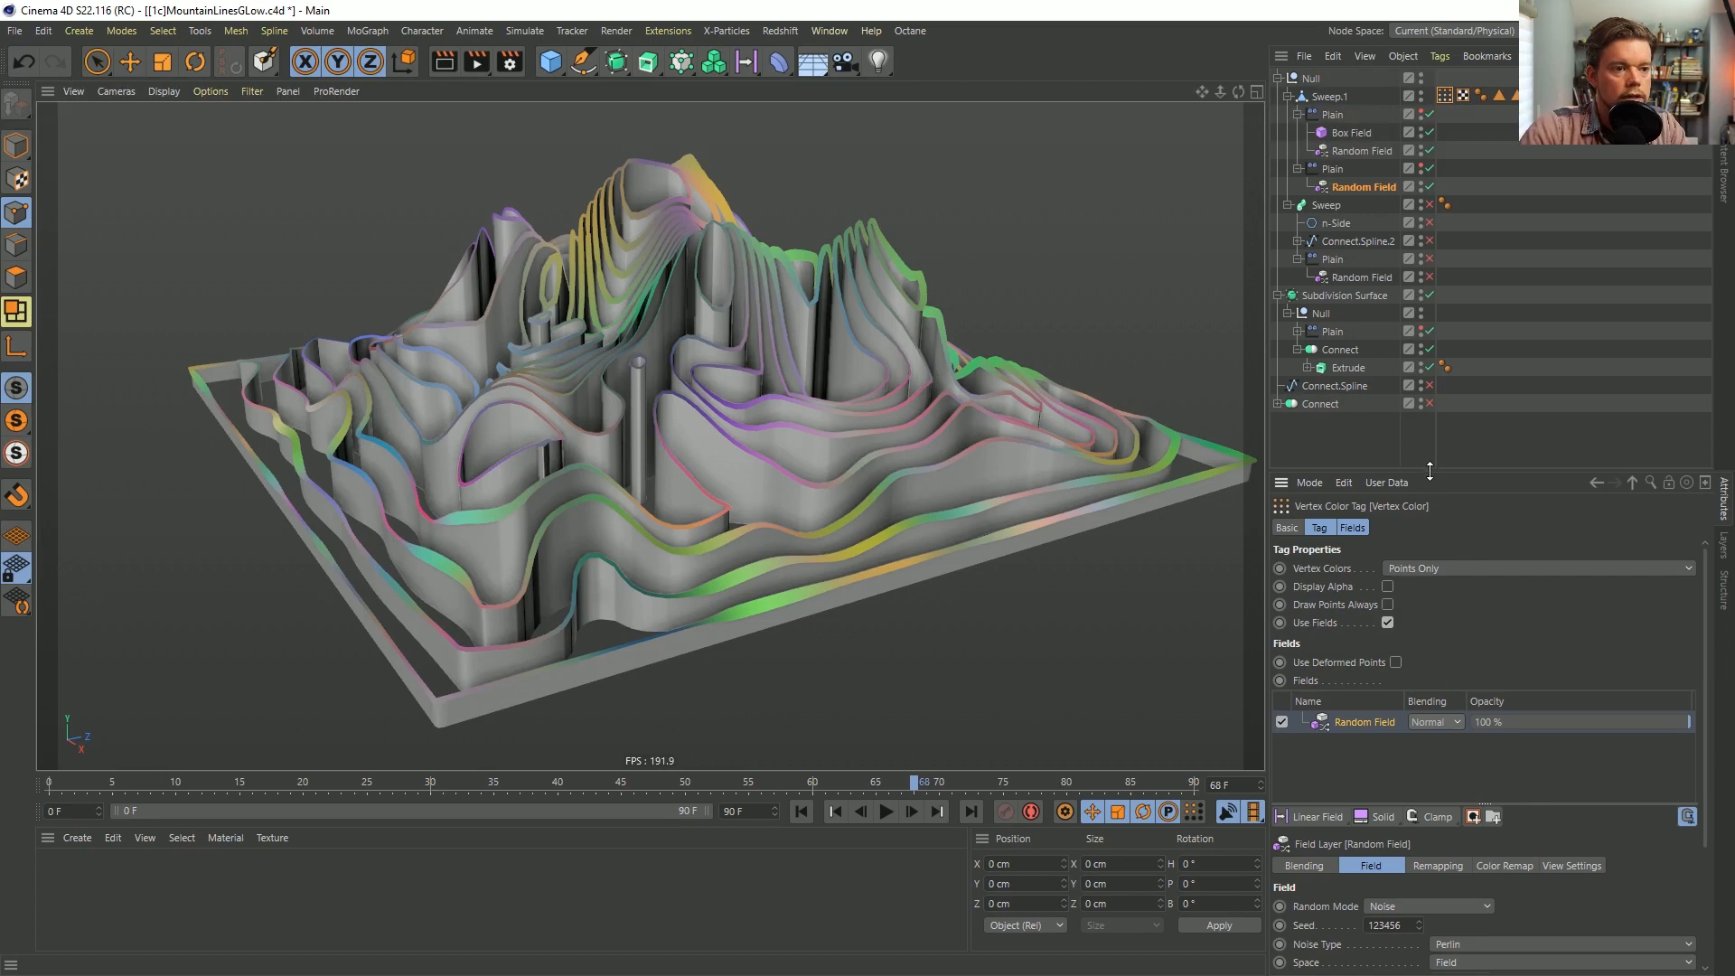
drag(1428, 469, 1426, 268)
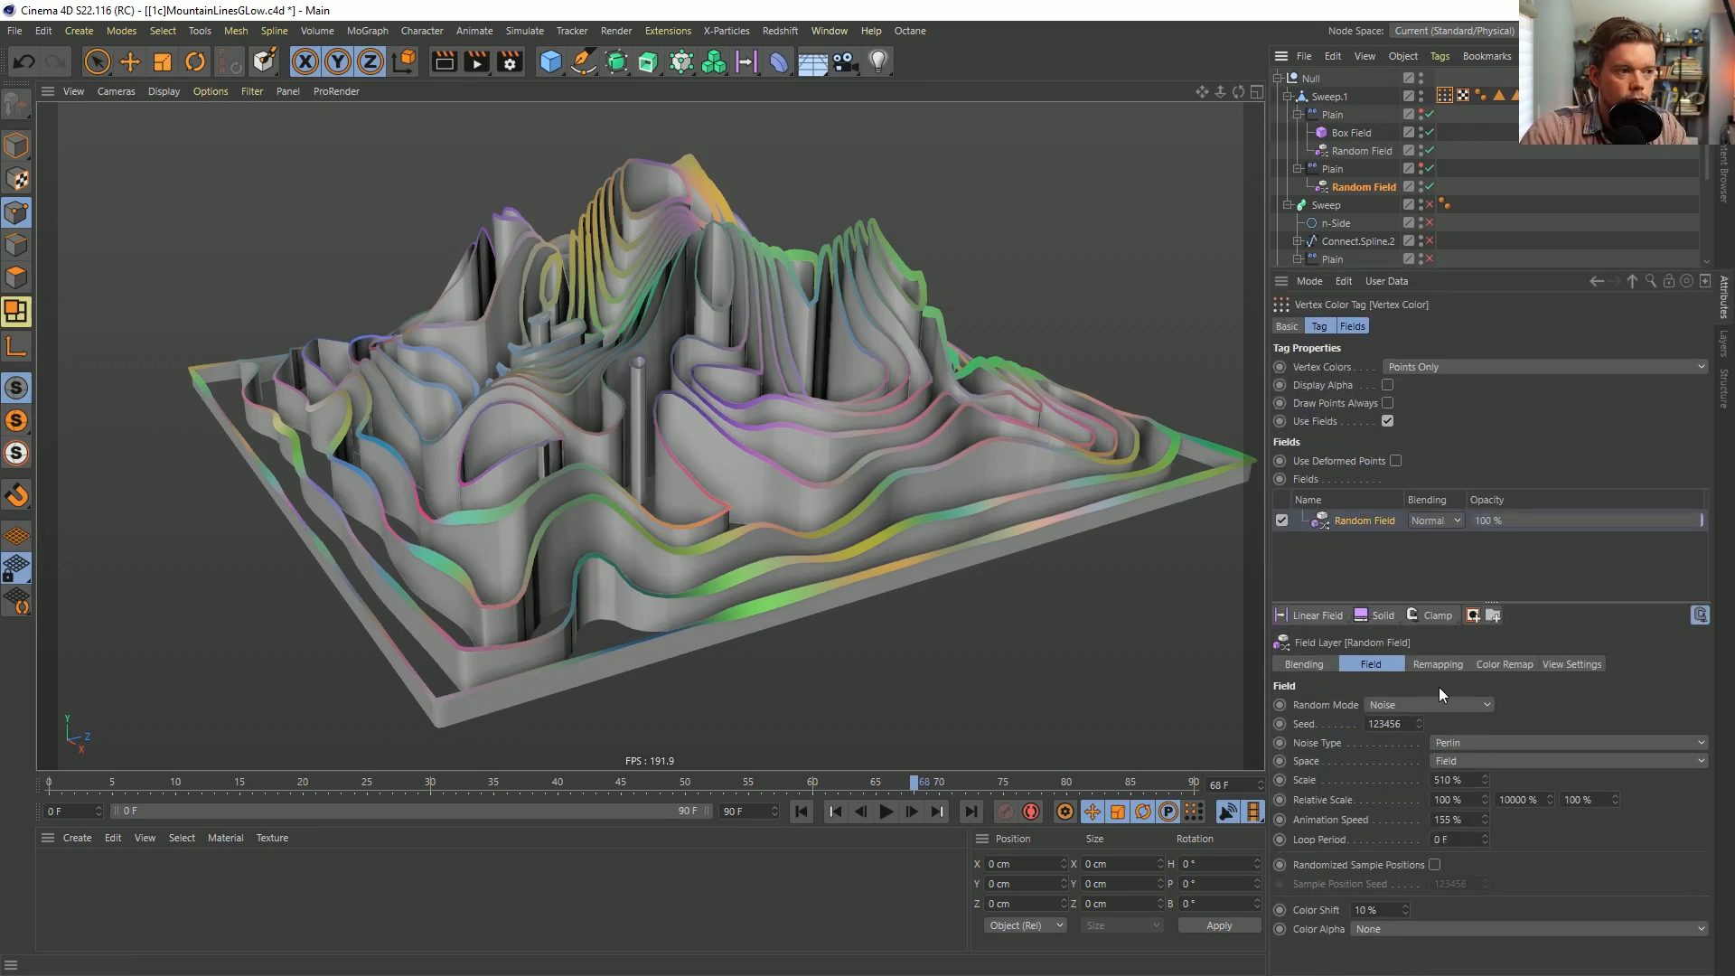
click(1505, 666)
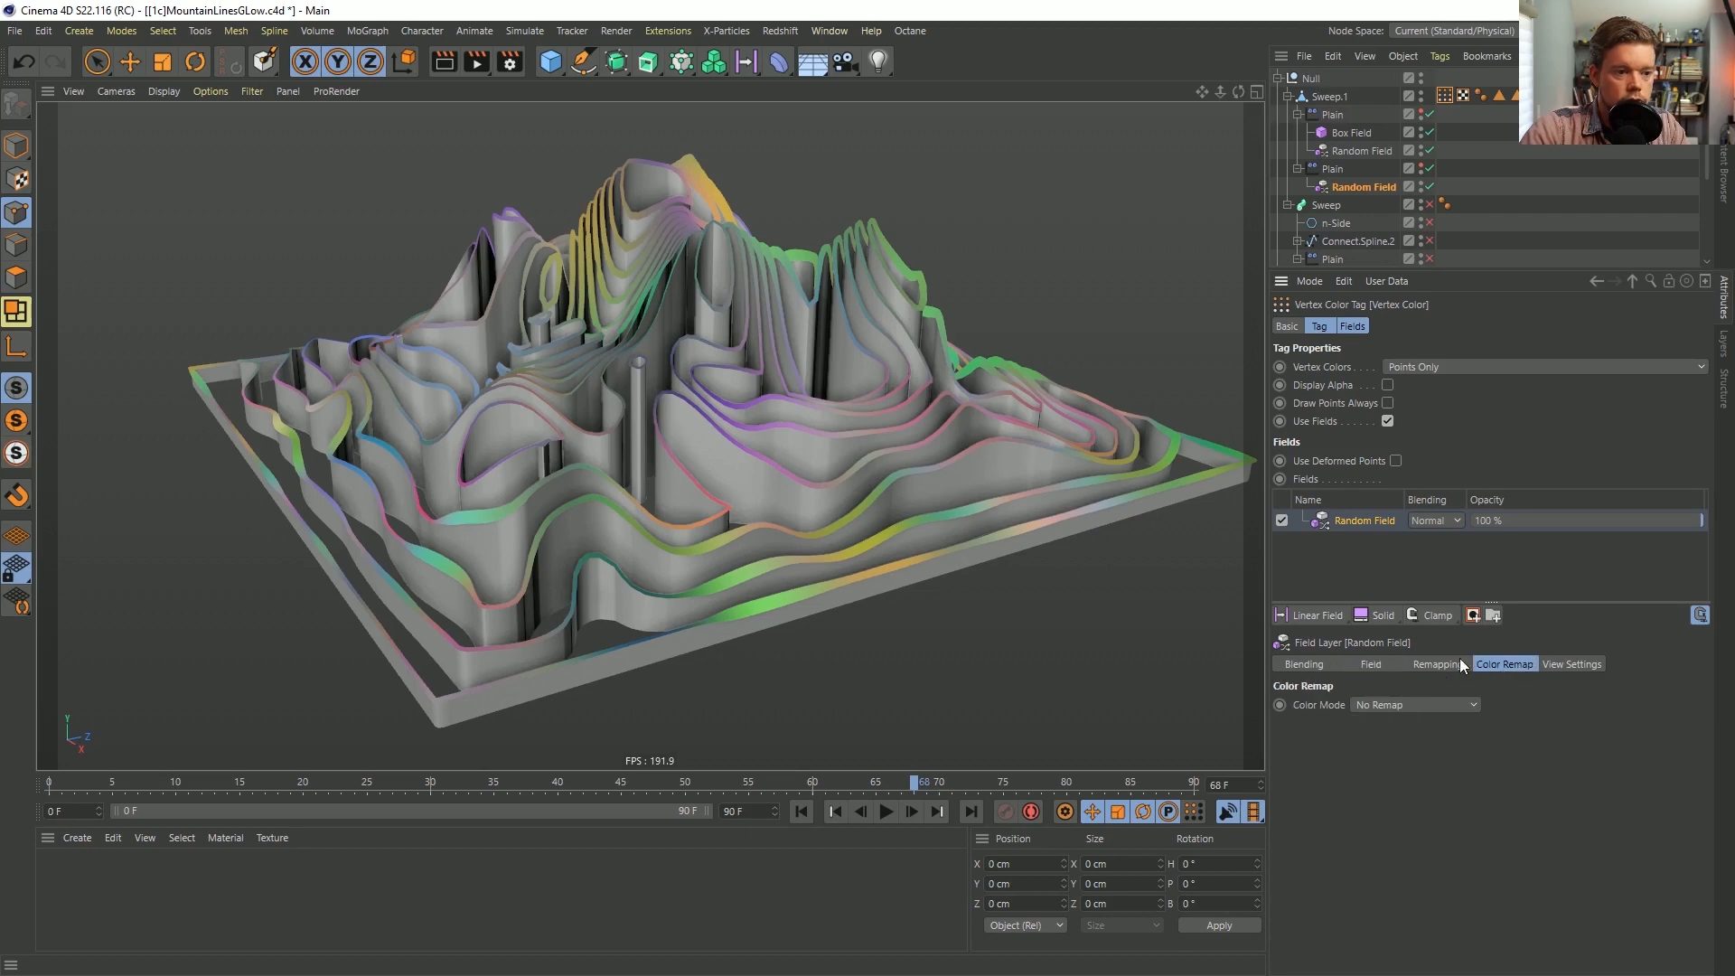
click(1410, 705)
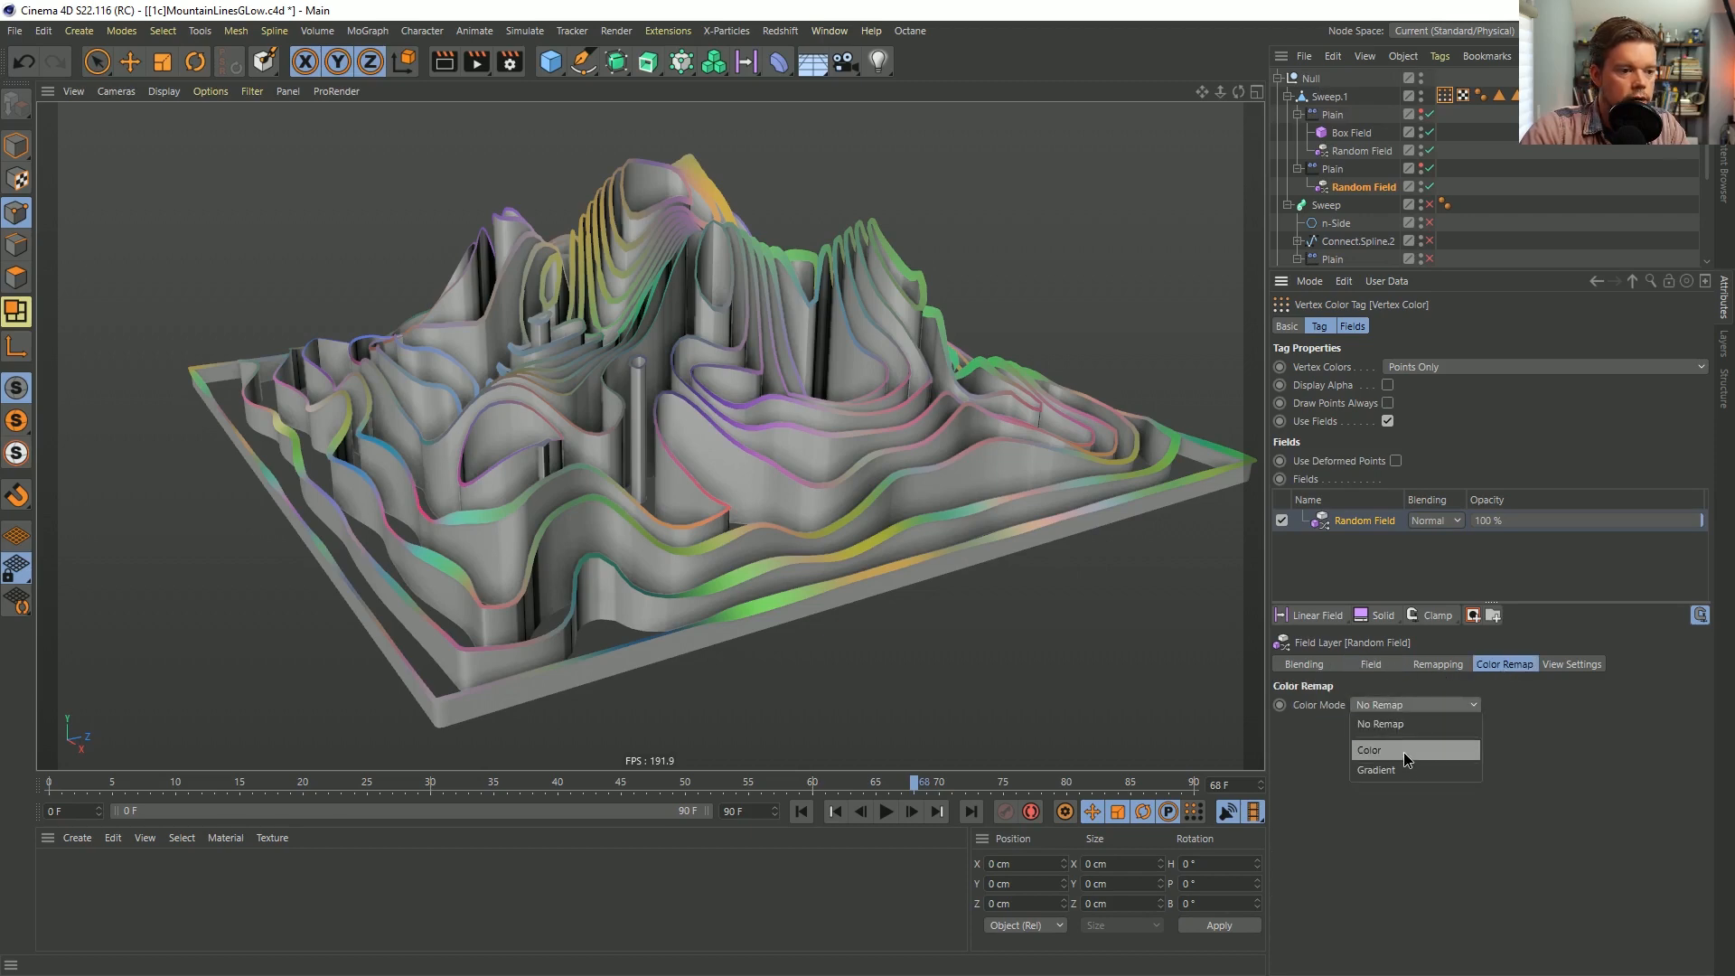
click(1402, 752)
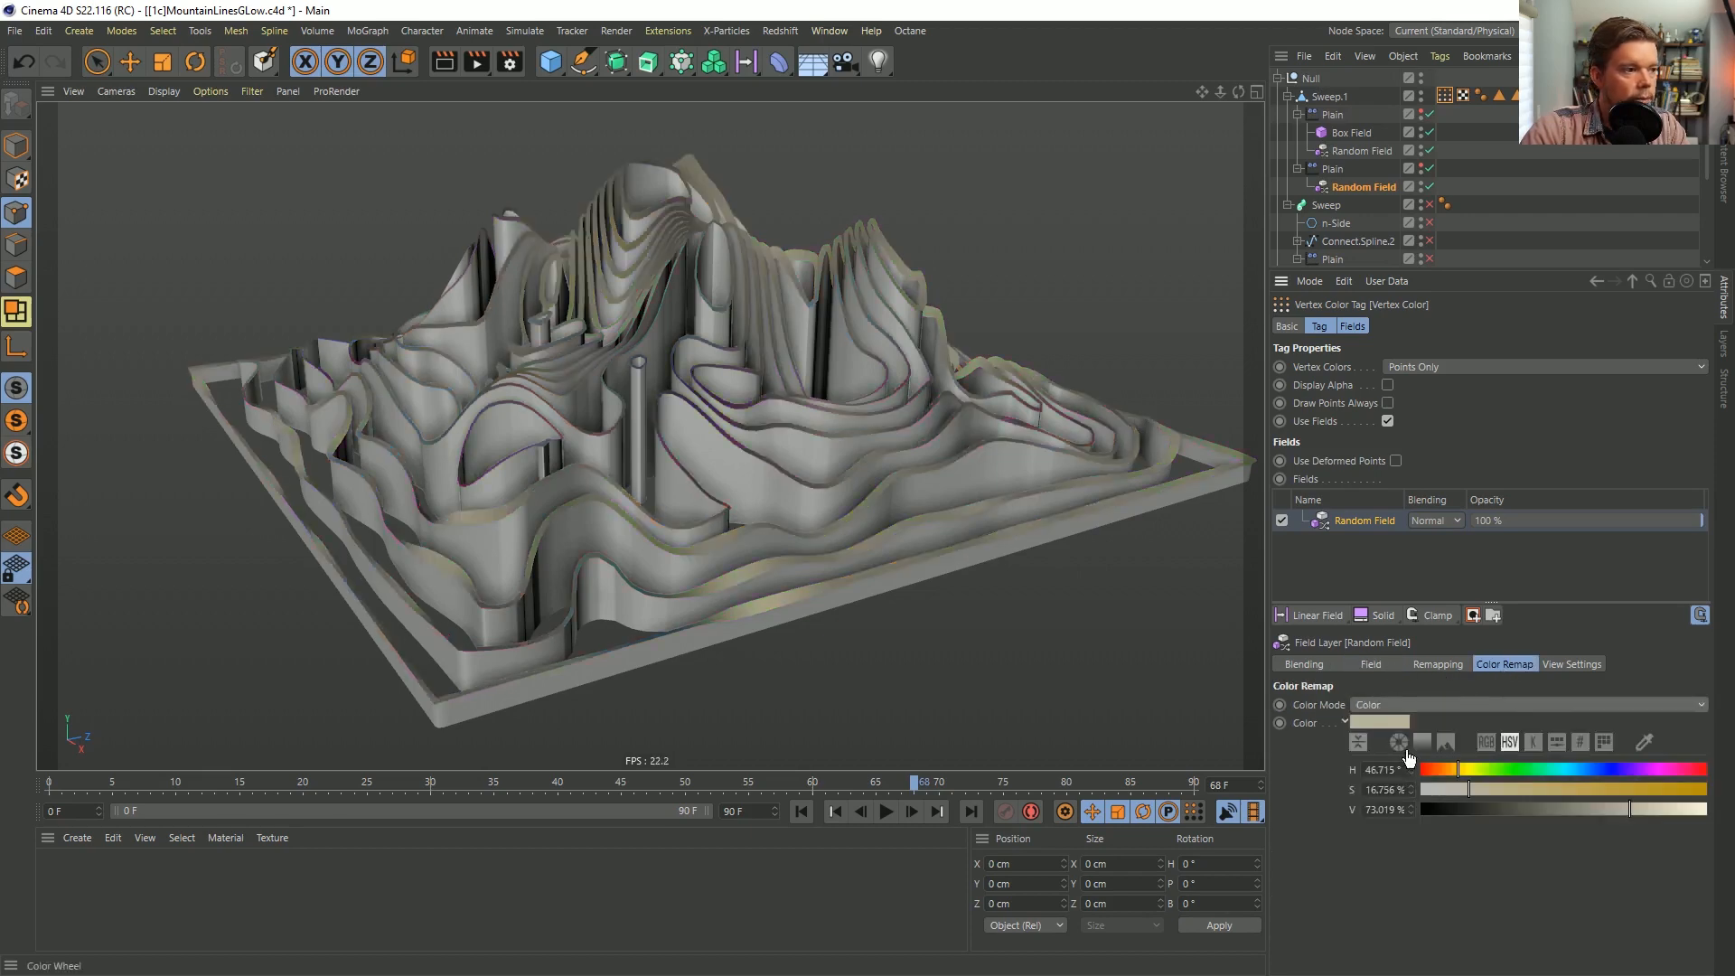
click(1488, 710)
click(1435, 773)
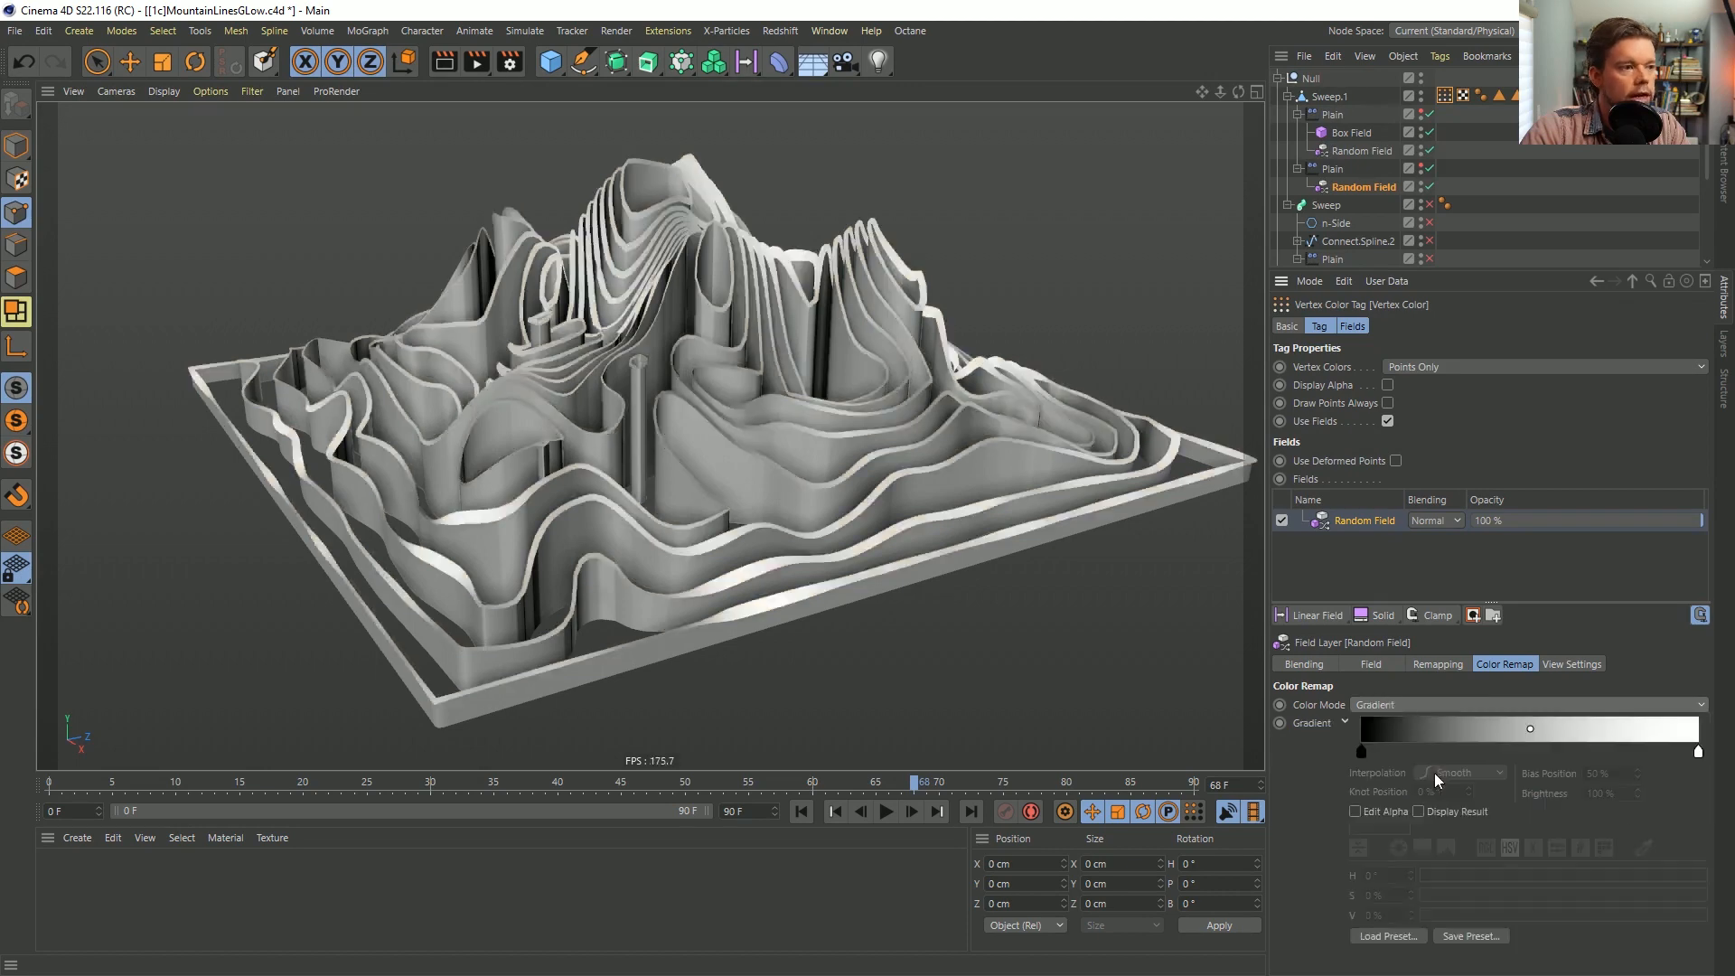
Change the black starting knot of the Random Field's color remap gradient to a bright saturated green.
double_click(1362, 752)
click(1335, 770)
click(1486, 789)
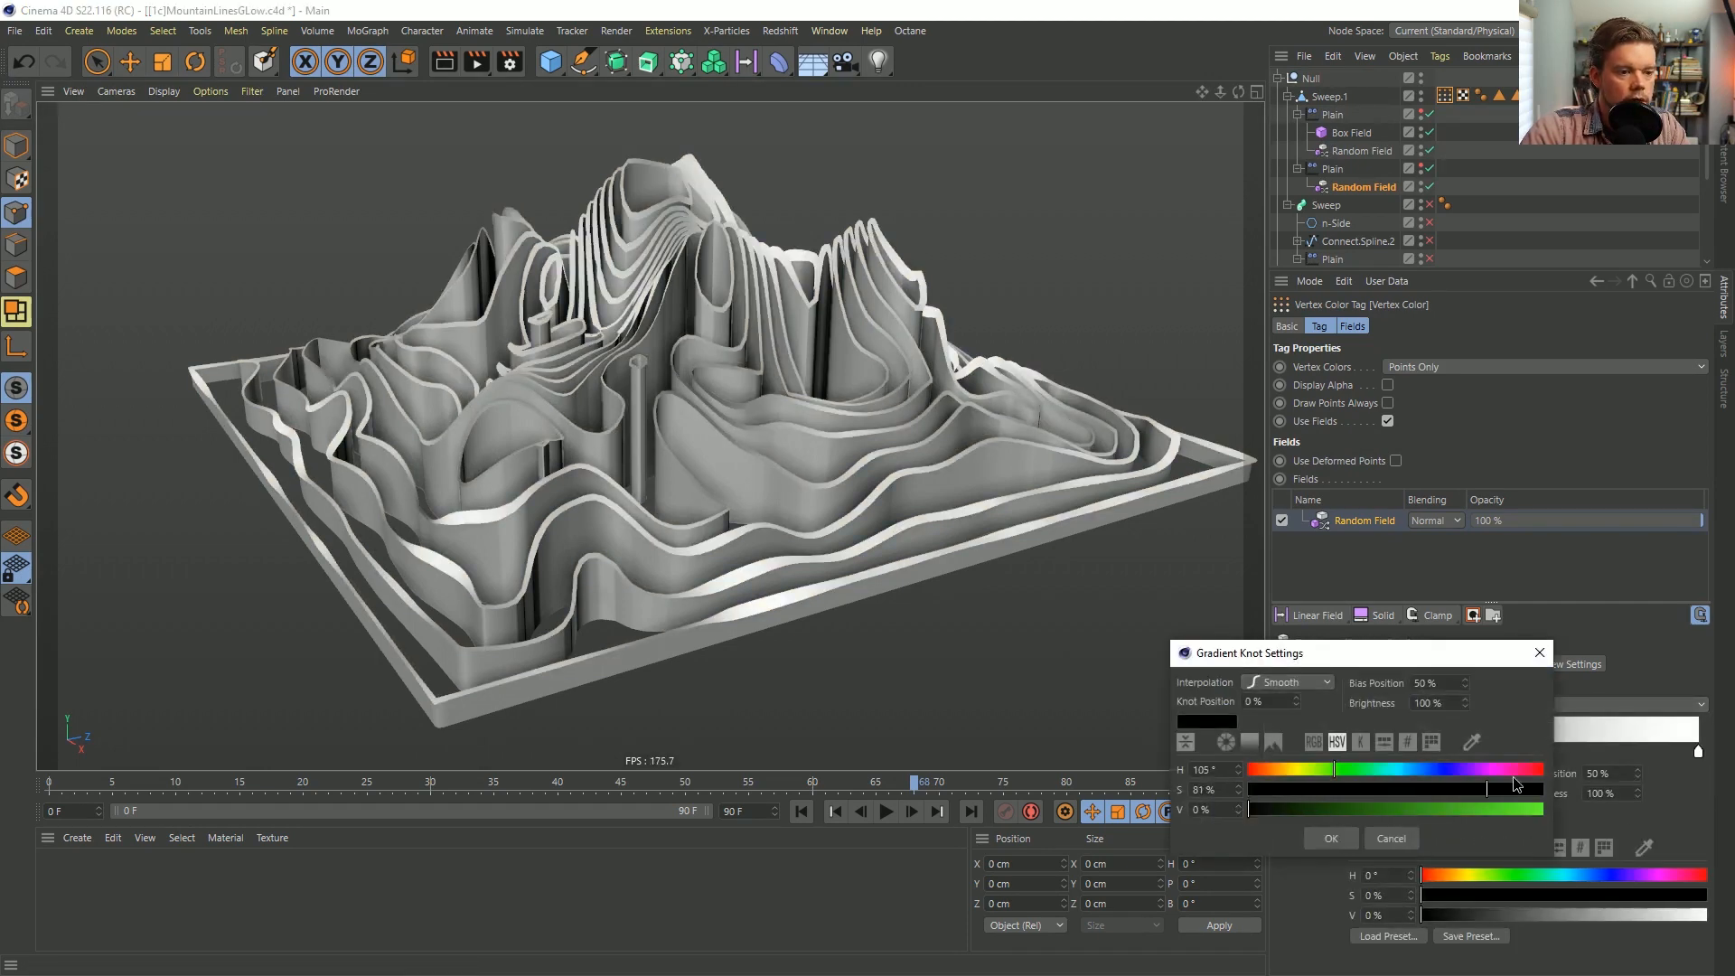
drag(1513, 779, 1559, 788)
drag(1527, 809, 1624, 817)
click(1328, 838)
Add a blue gradient knot at about 53% and replace the white end knot with a magenta knot at about 98%.
click(1538, 752)
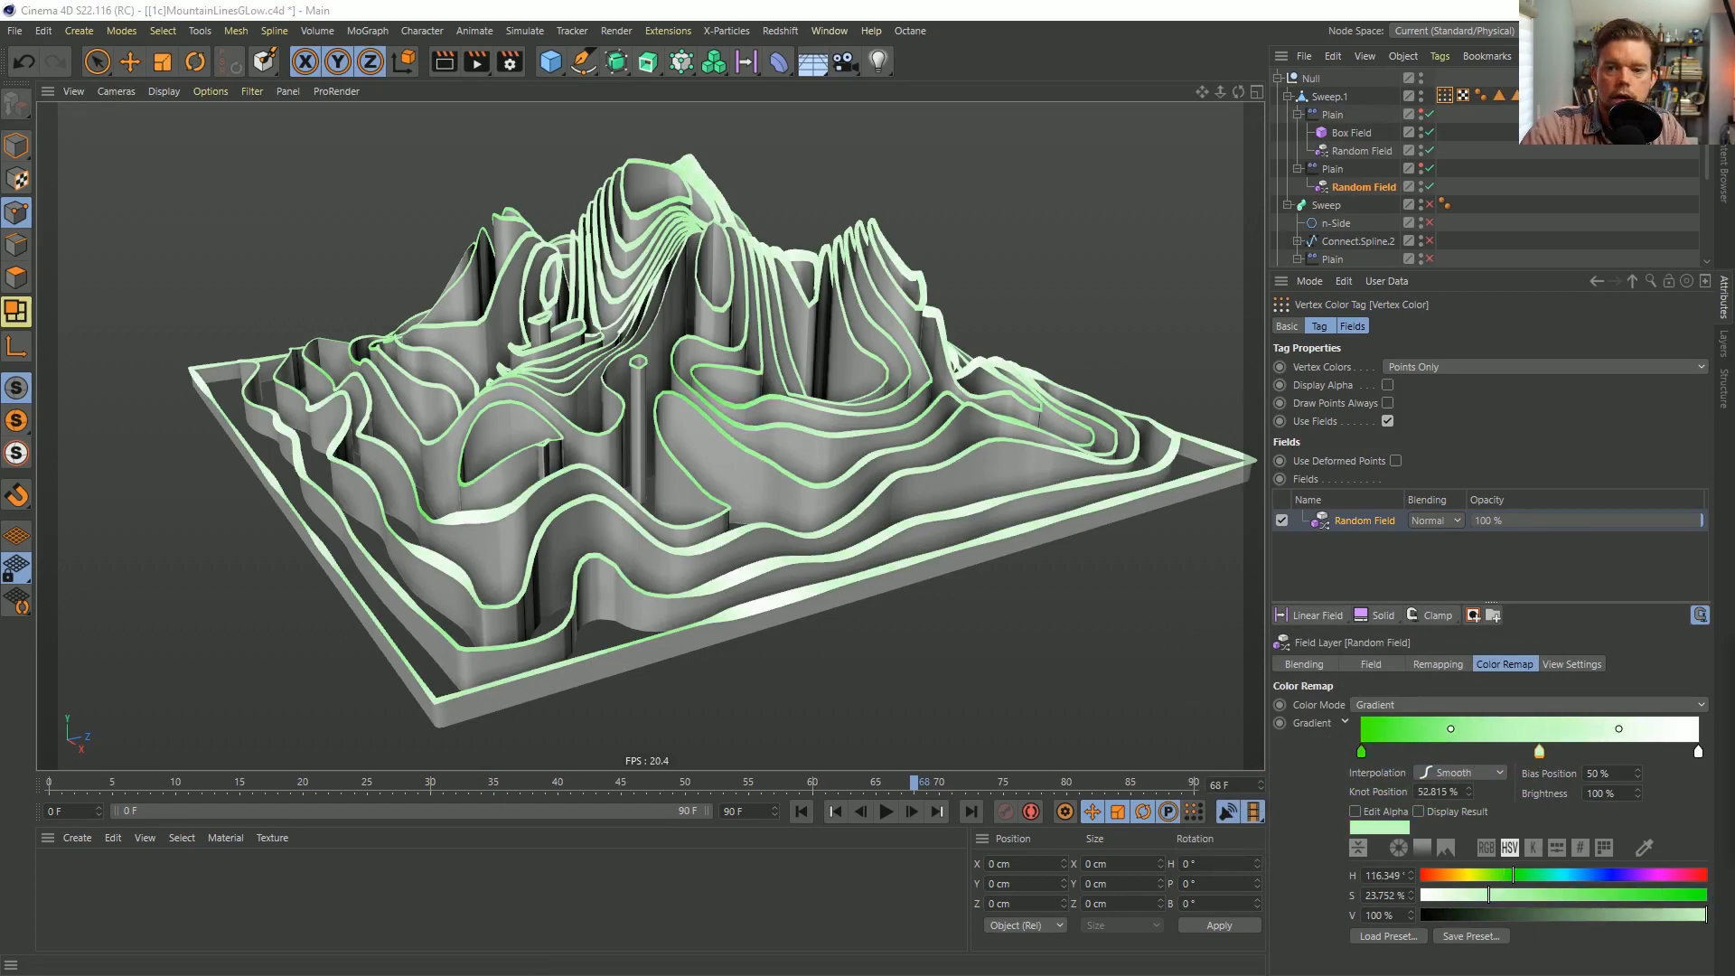
double_click(1539, 752)
drag(1654, 666, 800, 467)
drag(948, 585, 1135, 612)
click(869, 653)
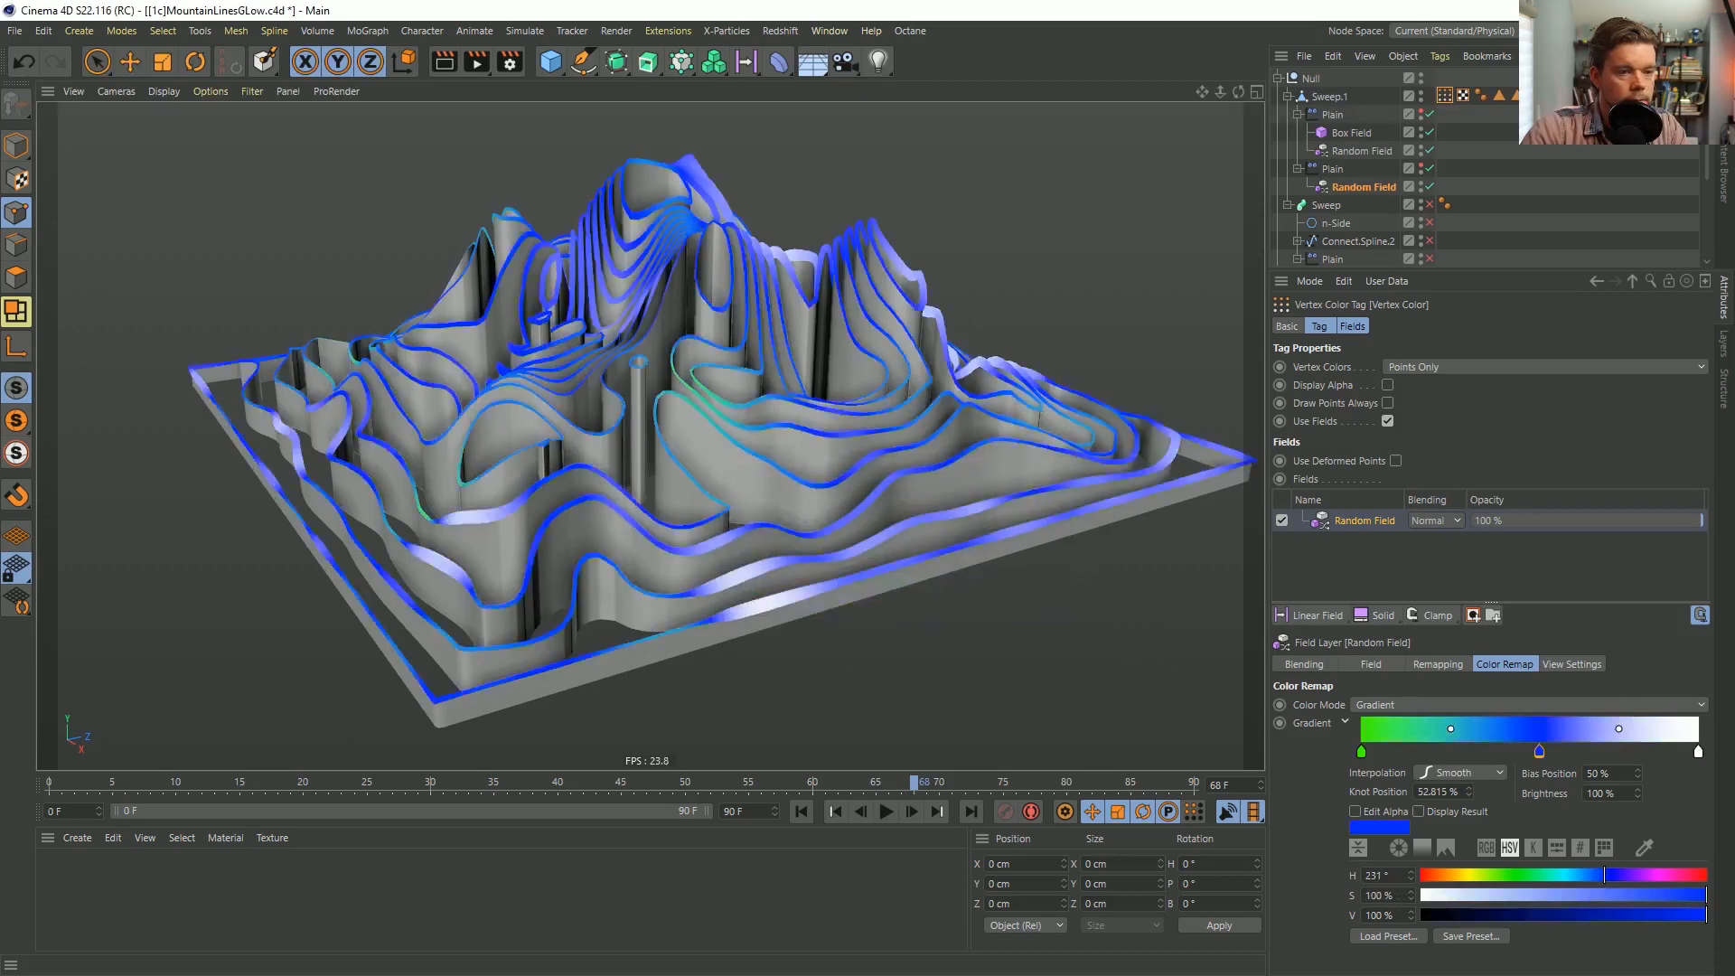
click(1691, 753)
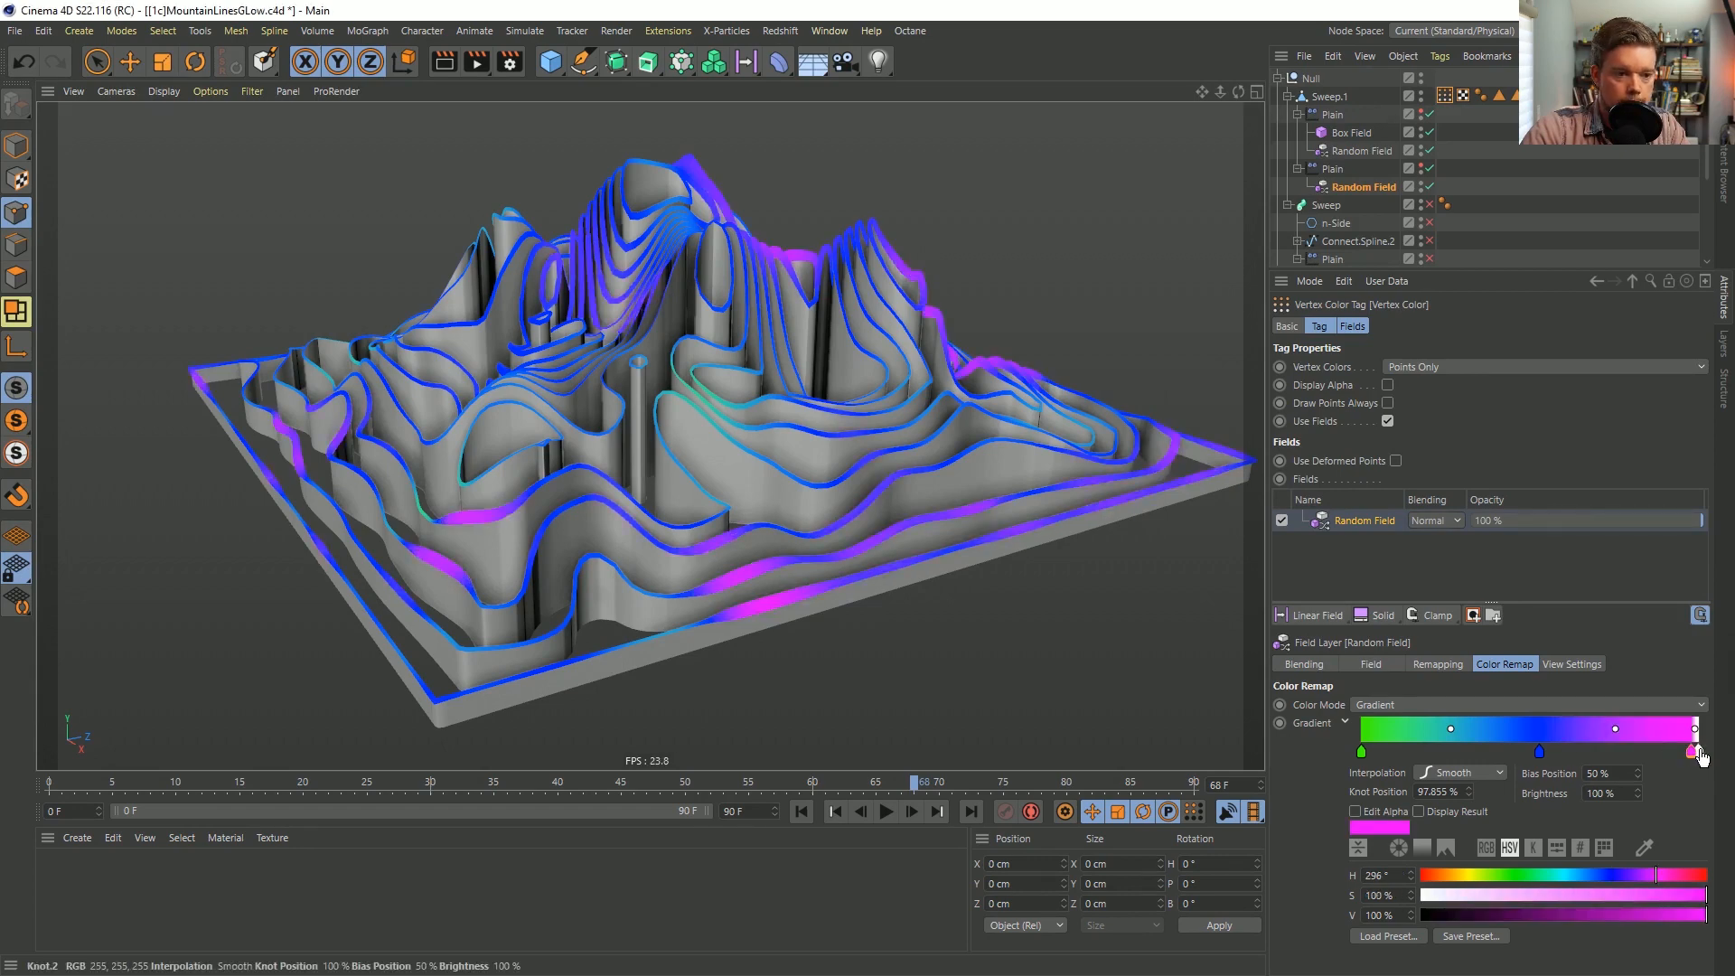
drag(1698, 753, 1693, 809)
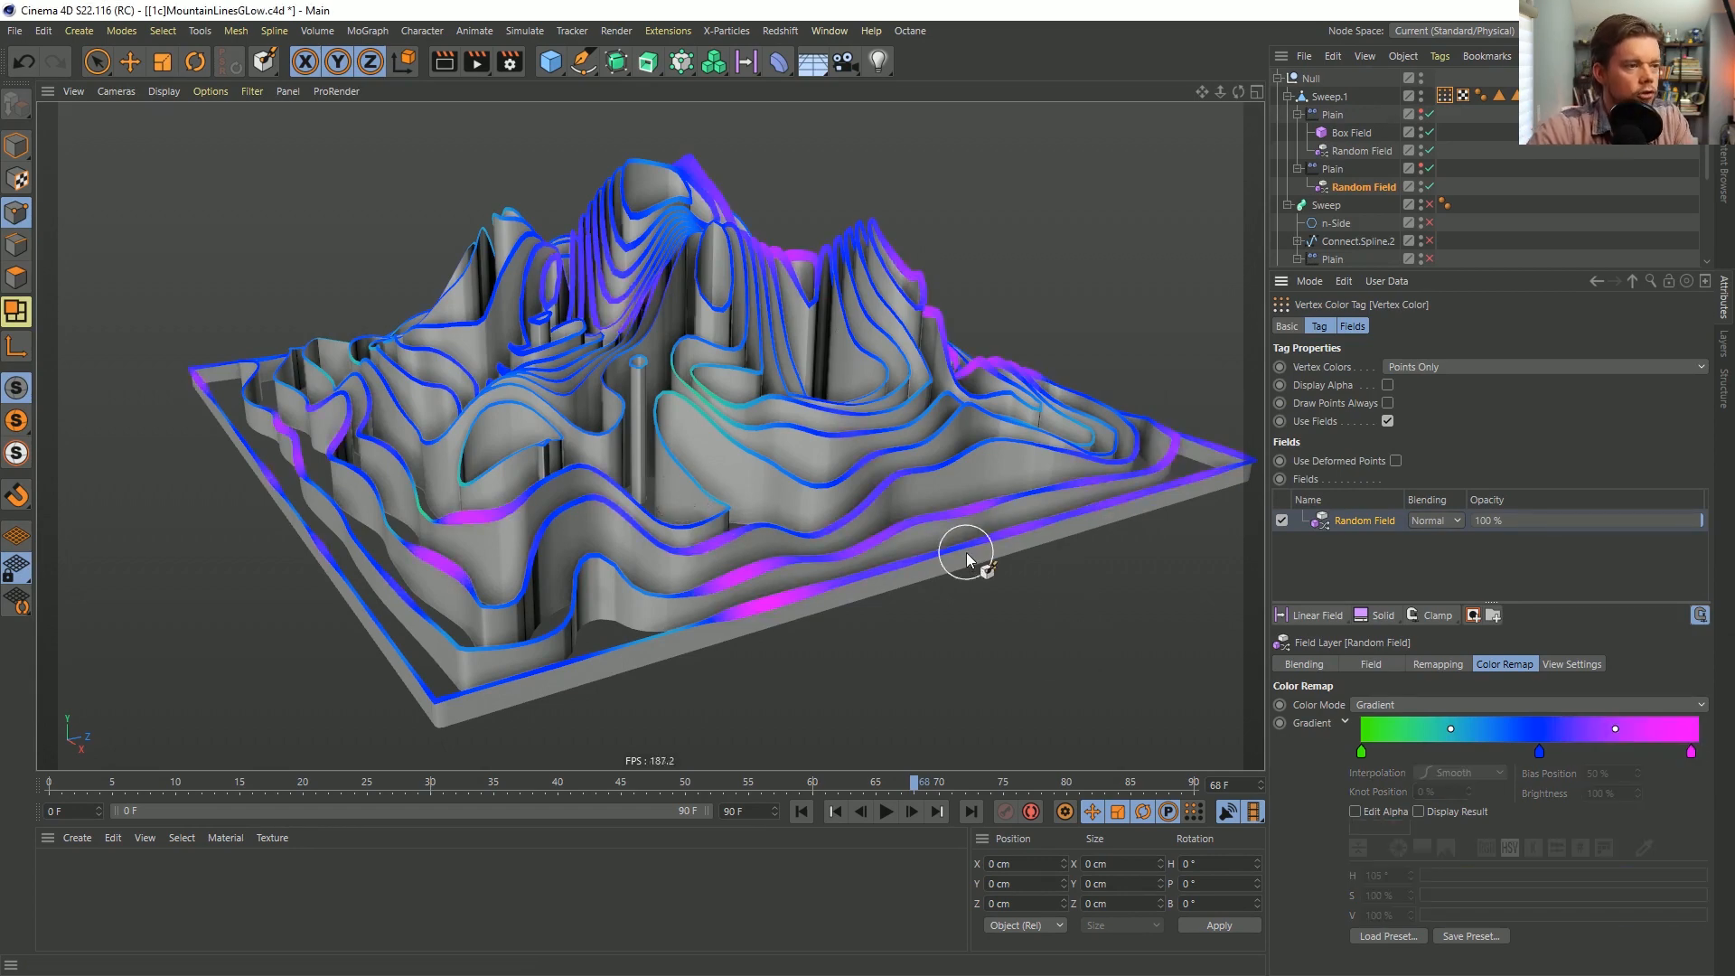
Play the animation to review the gradient colors on the moving lines, and deselect the Vertex Color tag.
click(886, 813)
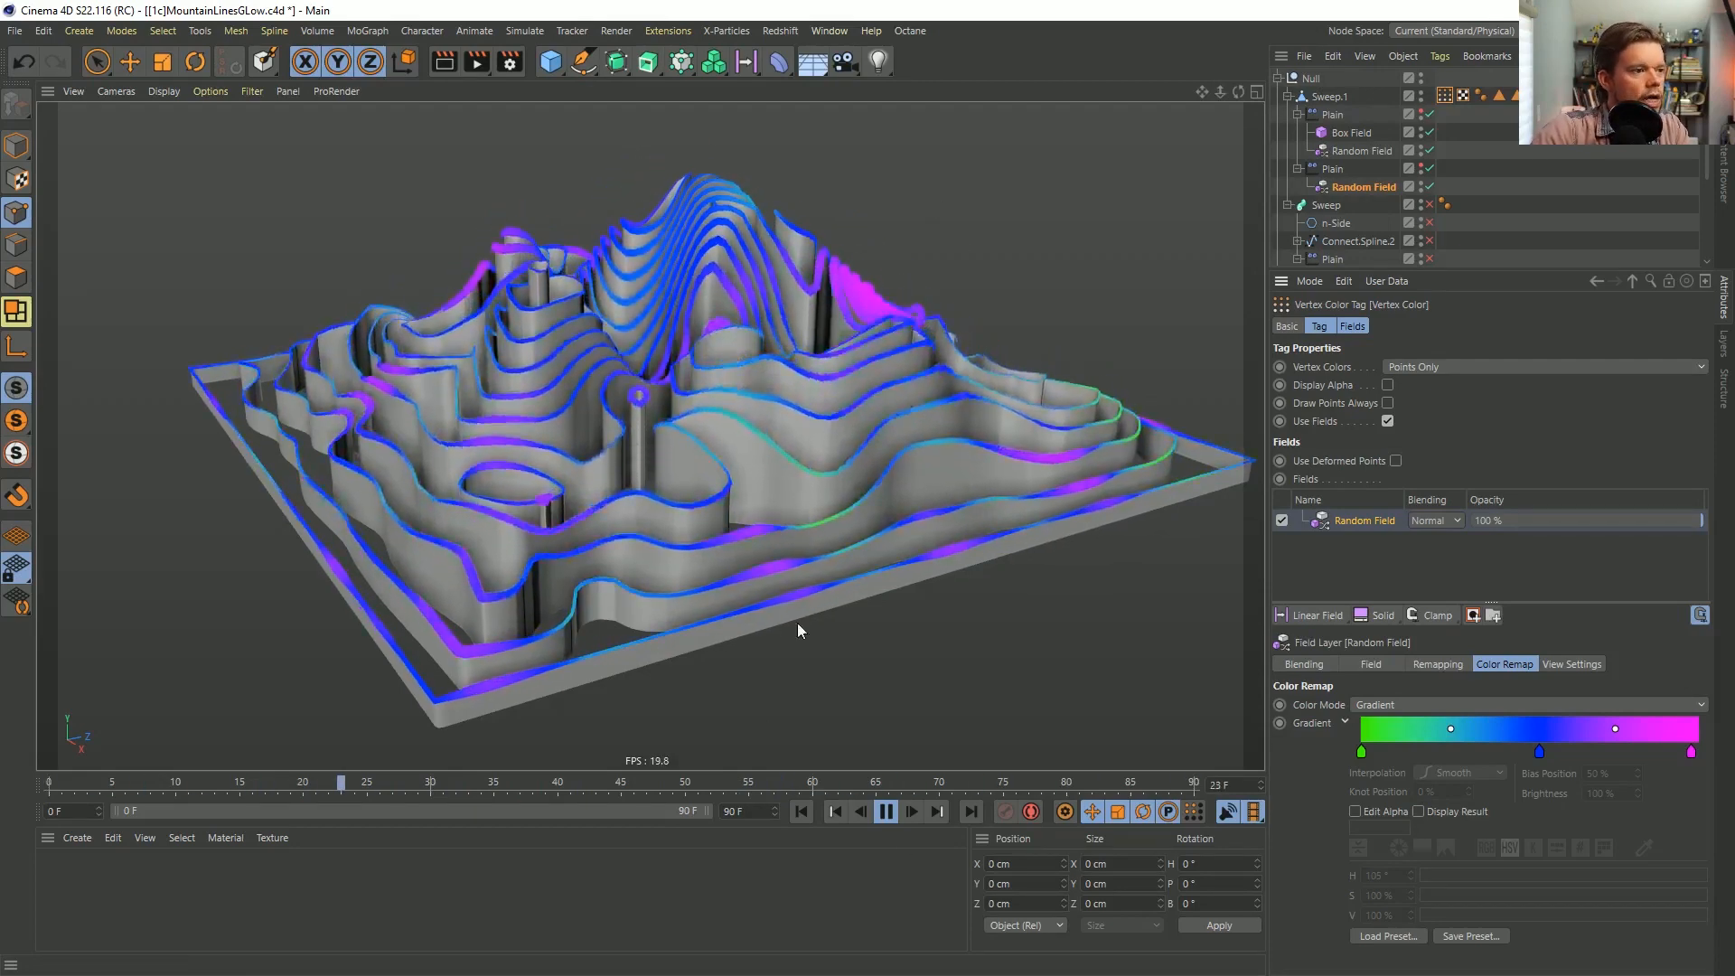
click(1564, 198)
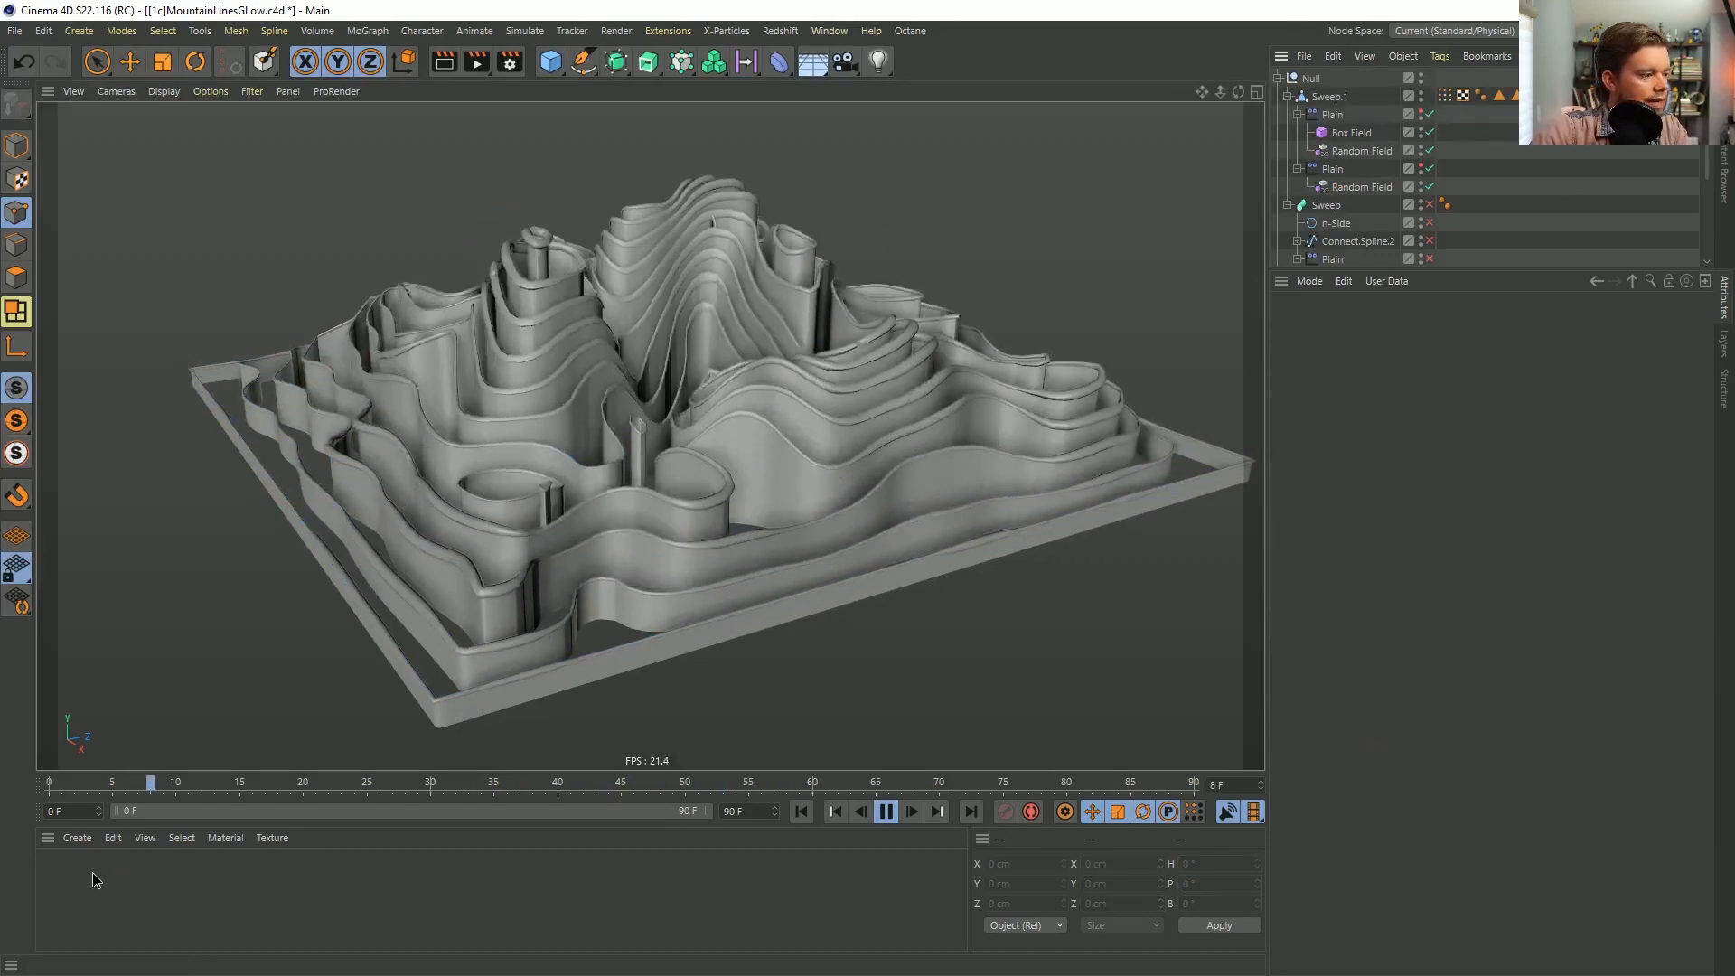
Create a new standard material with its Luminance channel enabled and its Color channel disabled.
double_click(93, 871)
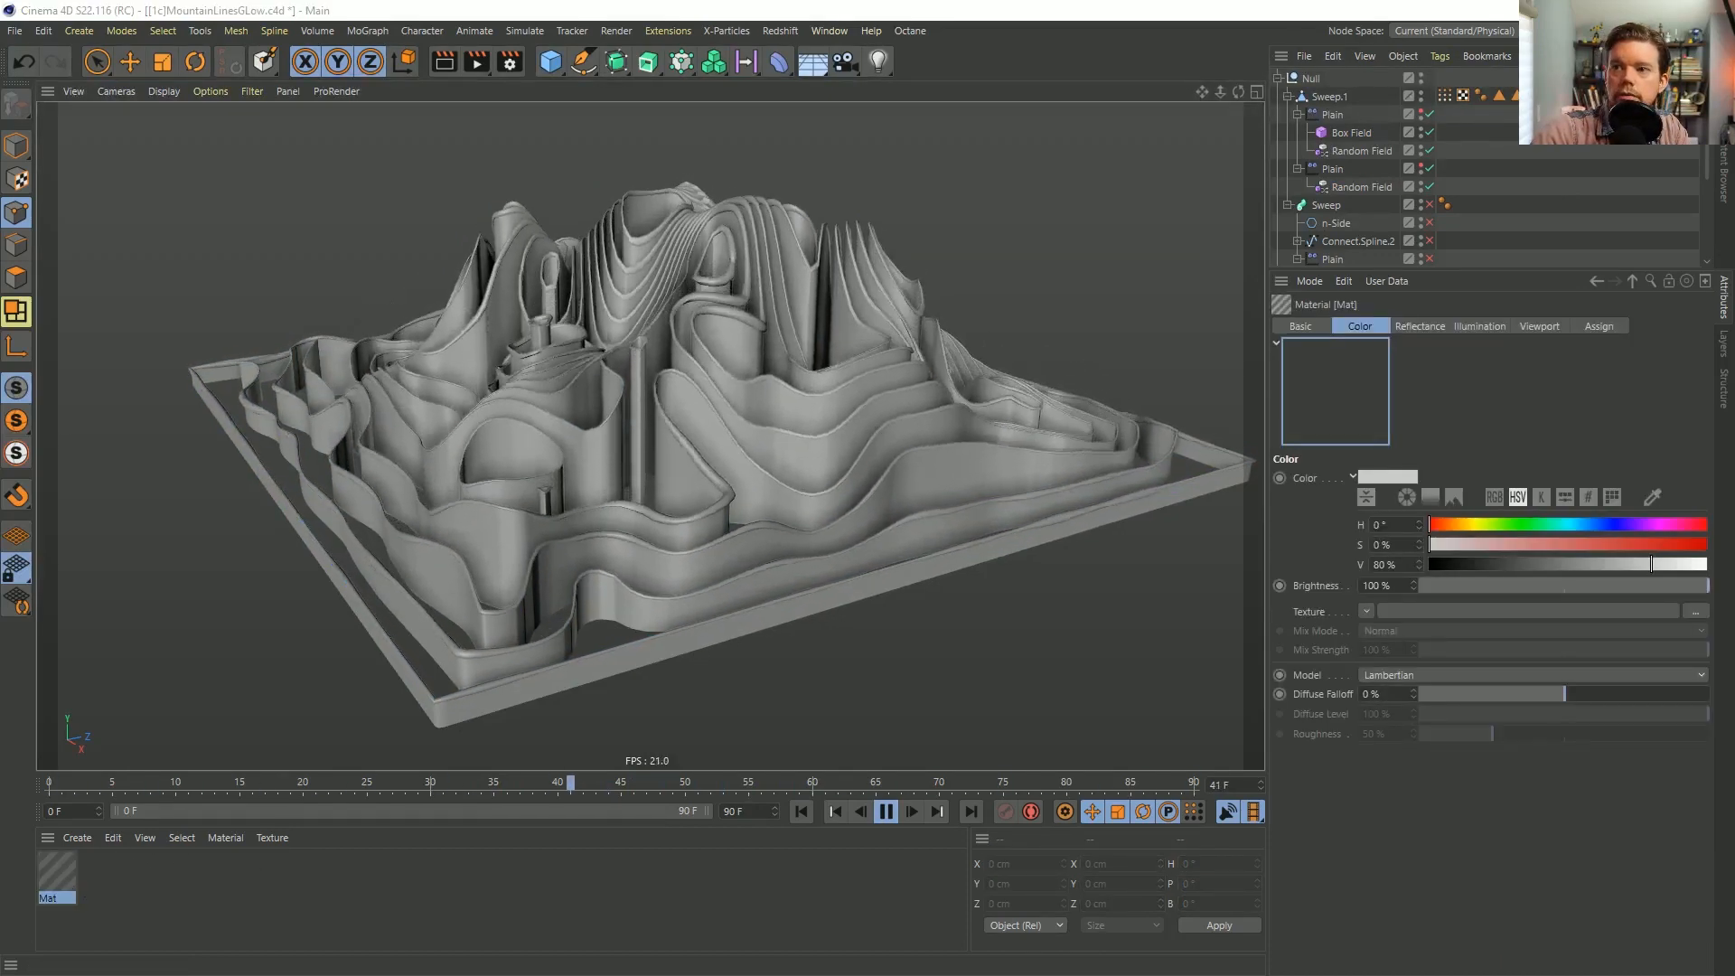
double_click(66, 871)
click(593, 534)
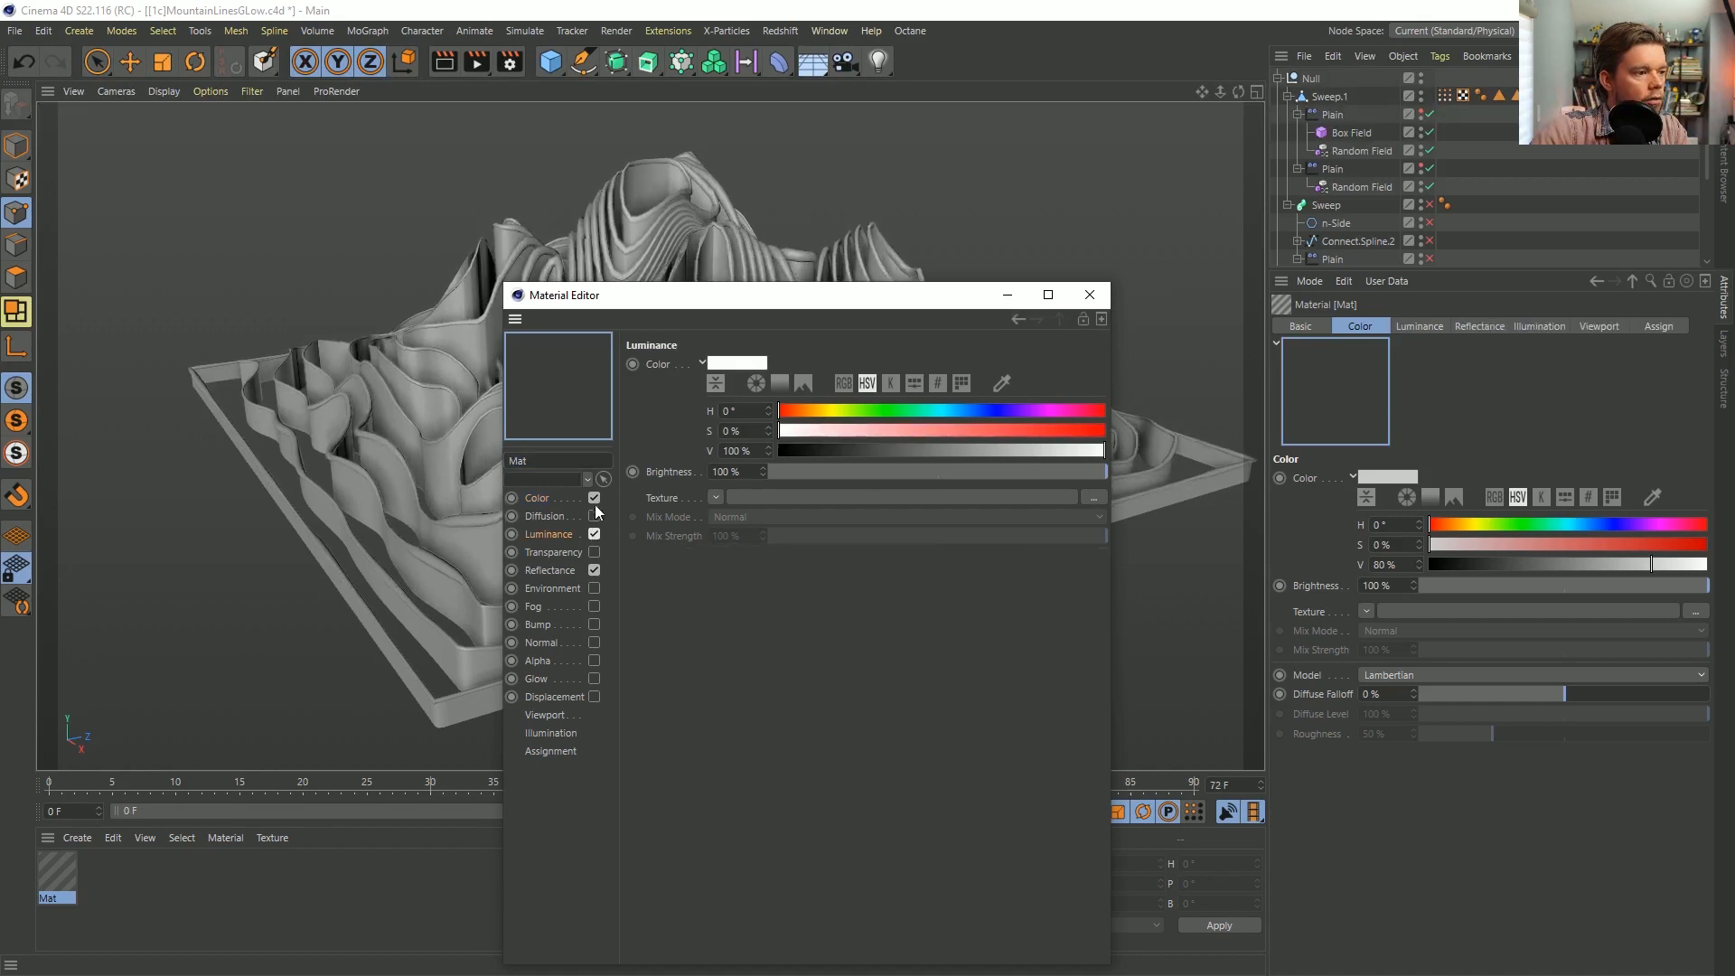
click(594, 498)
Load a Vertex Map shader into the material's Luminance texture and link it to the Sweep.1 Vertex Color tag.
click(715, 497)
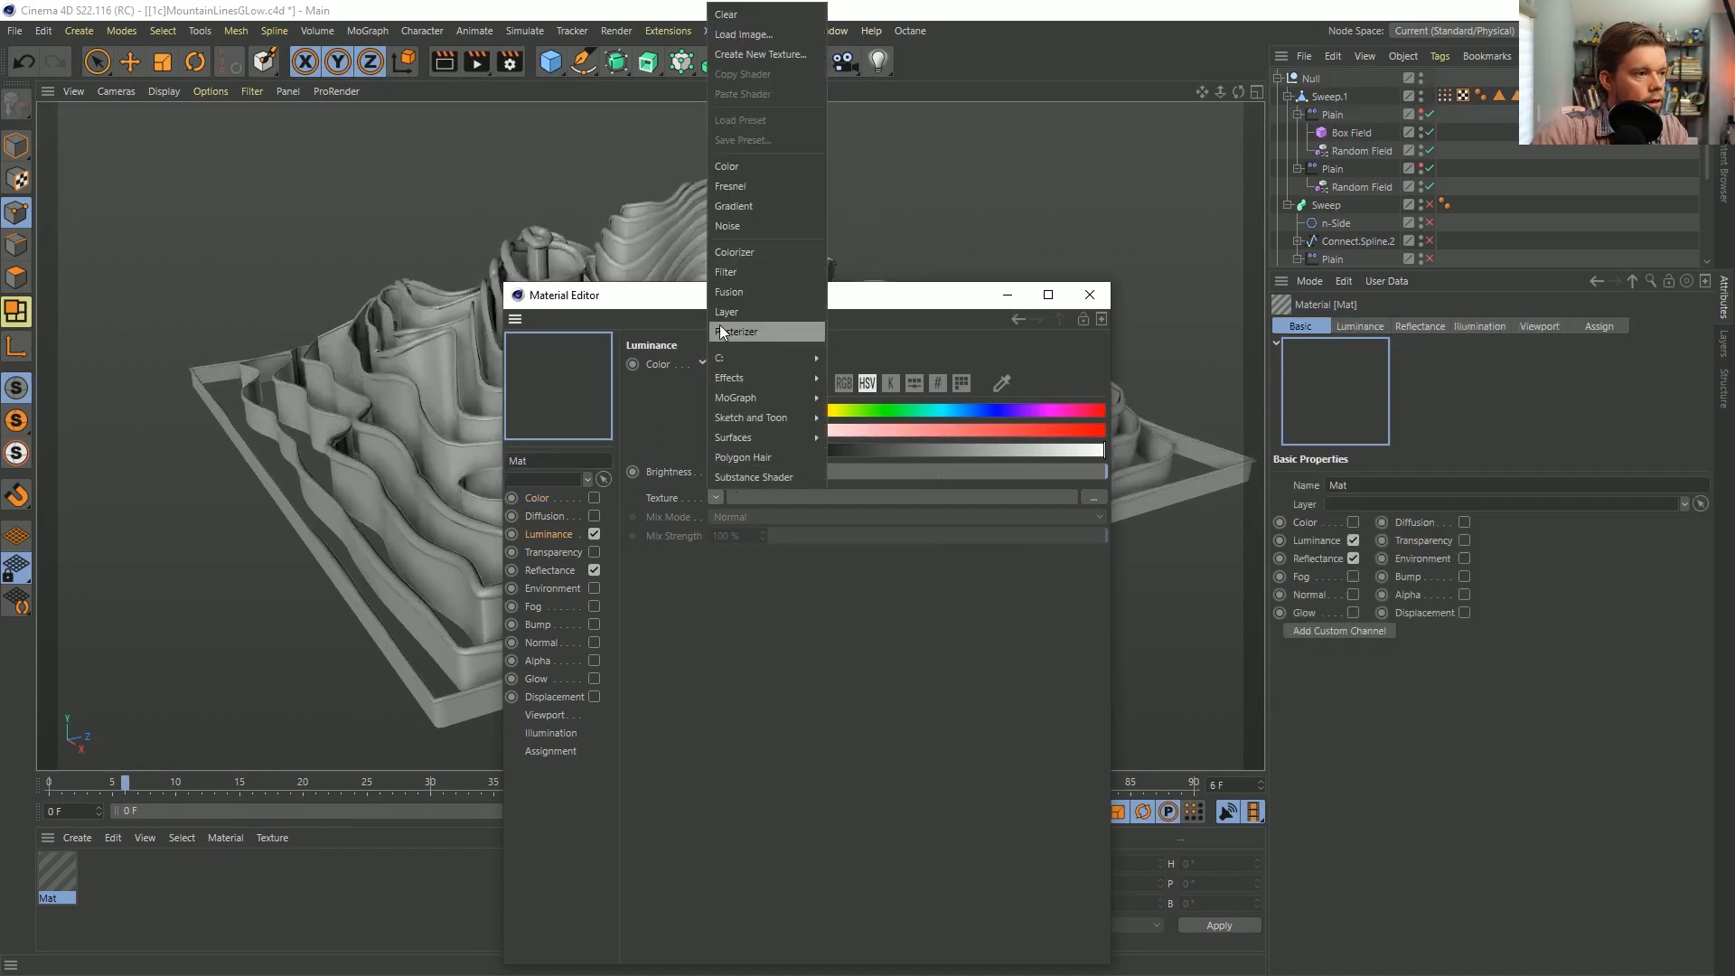
mouse_move(755, 376)
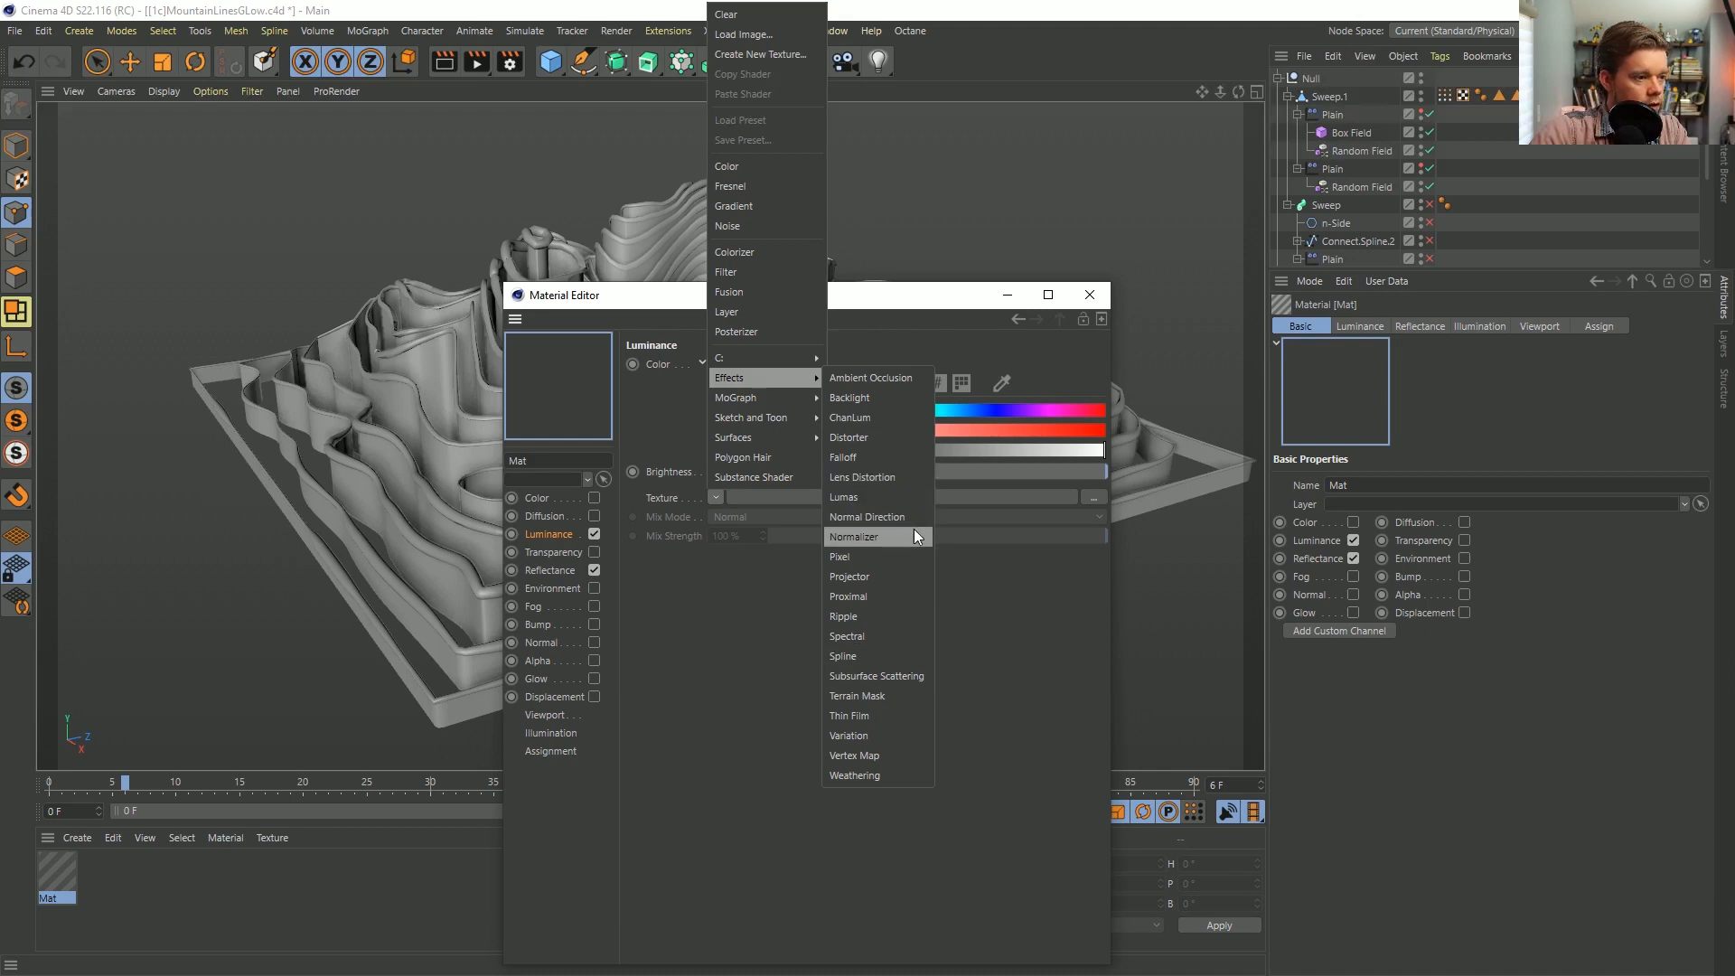
click(881, 756)
click(735, 531)
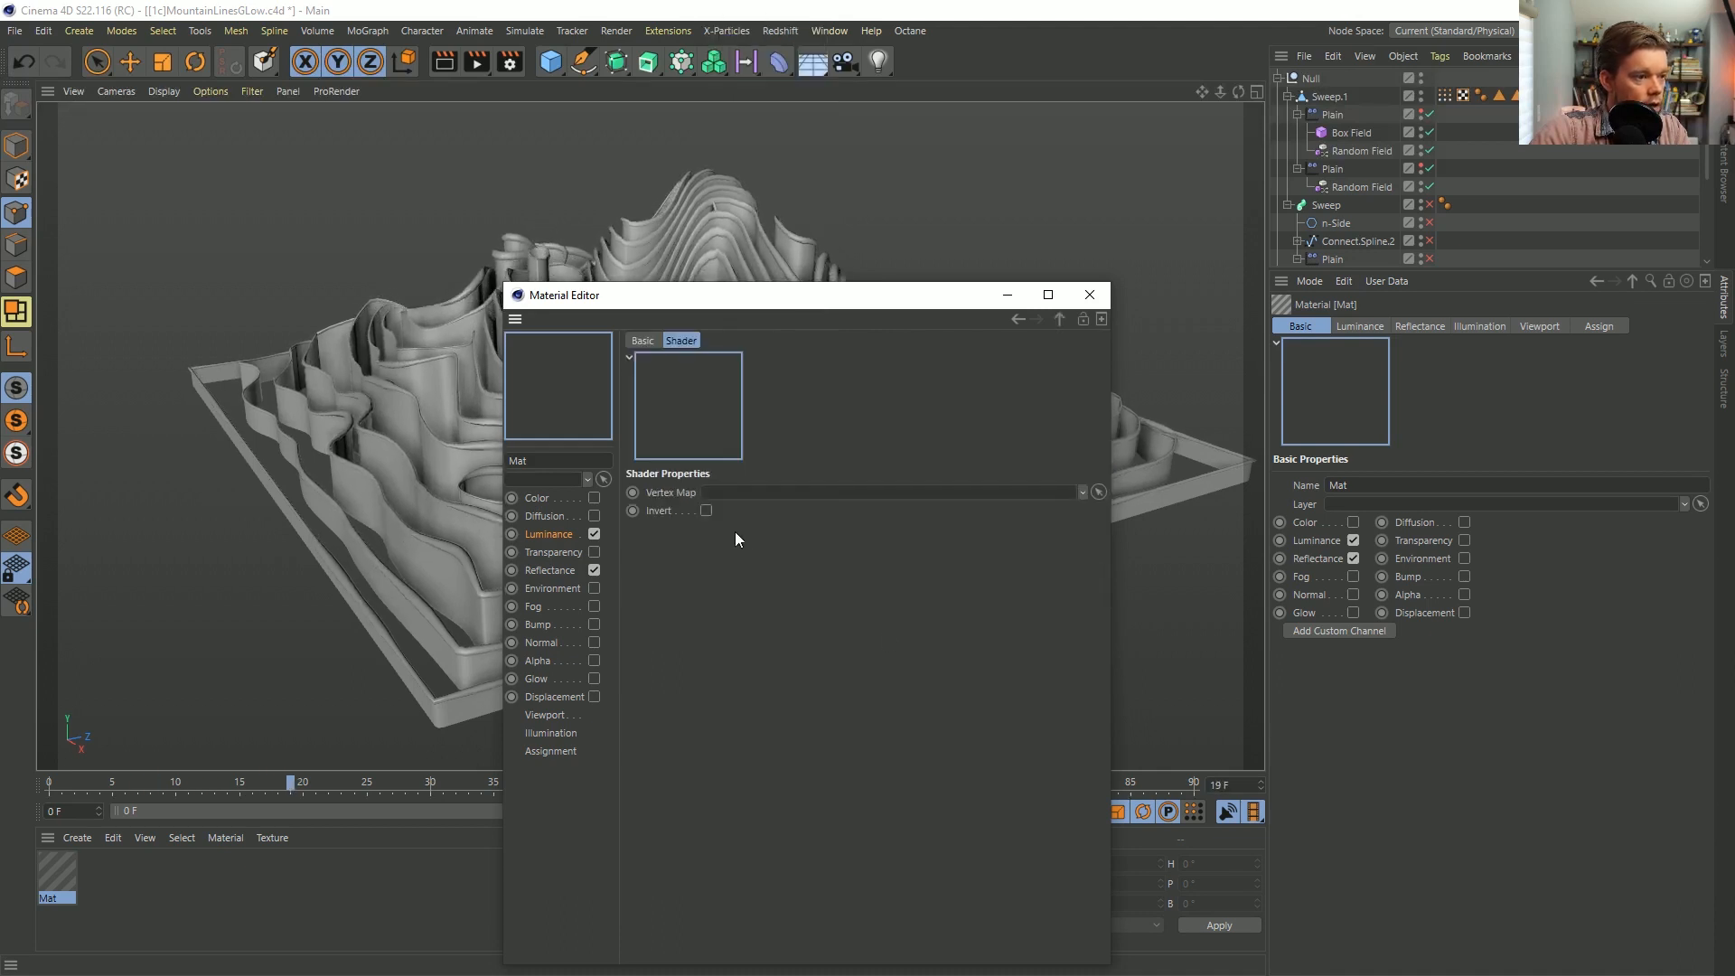
drag(1446, 96, 889, 495)
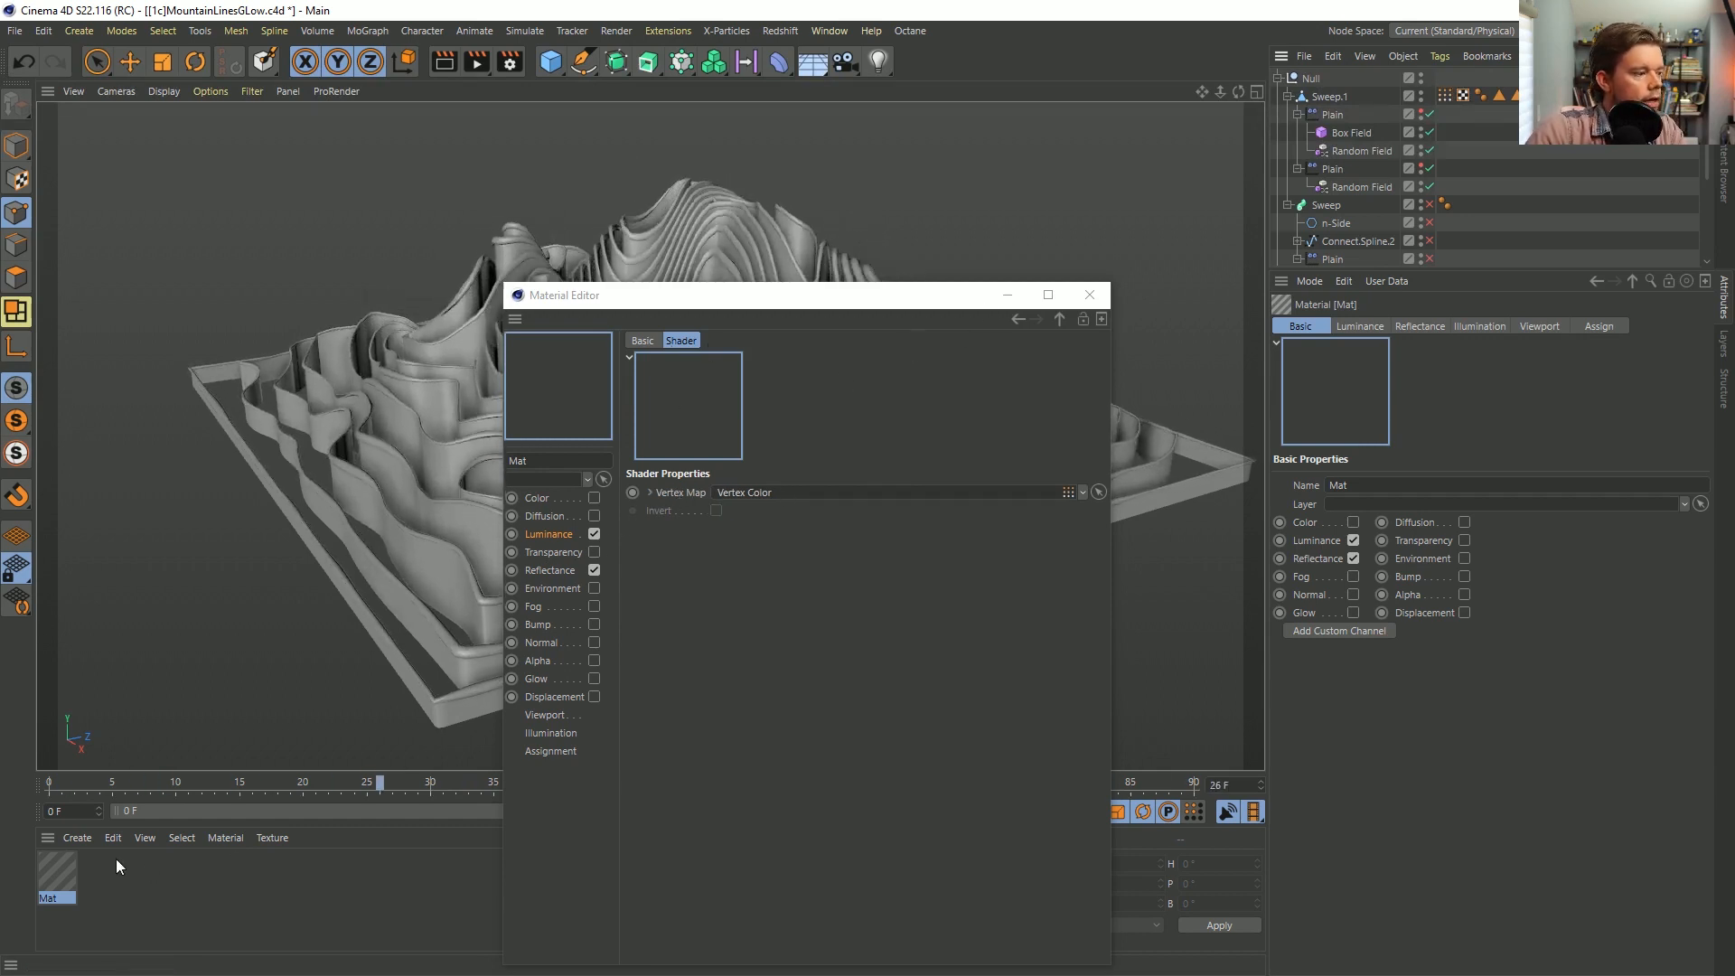
Apply the luminous material Mat to the Sweep.1 mesh and clear the selection.
drag(70, 866, 1238, 53)
drag(1329, 98, 1328, 98)
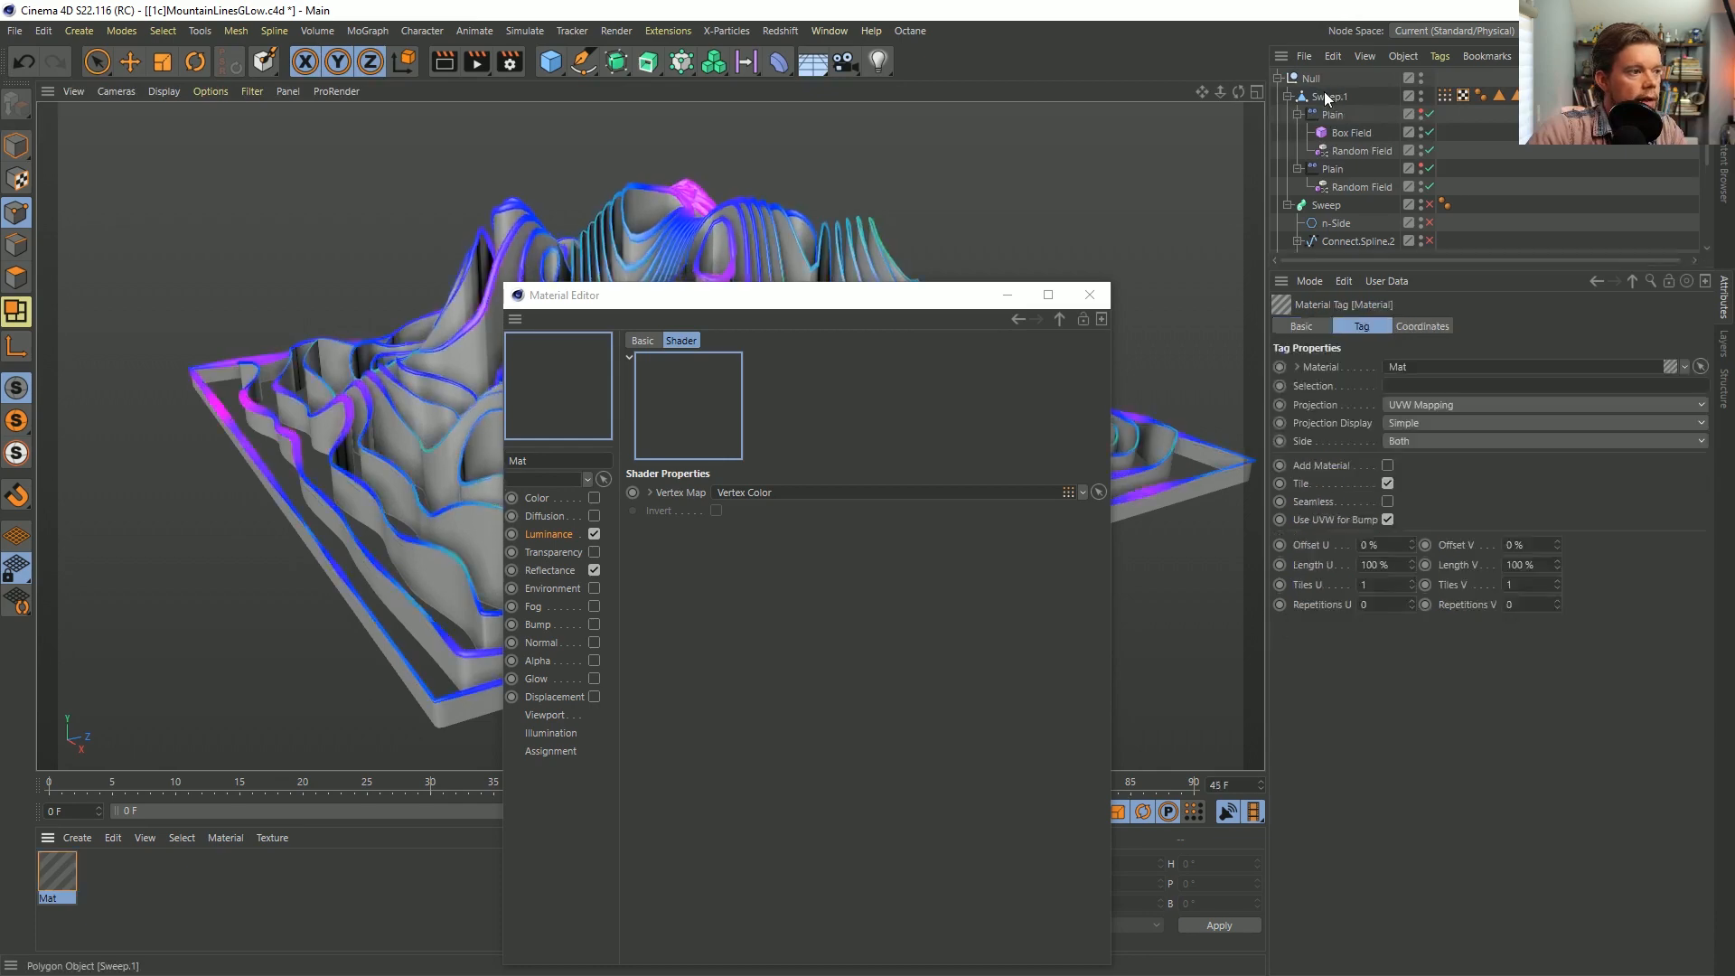
click(1527, 188)
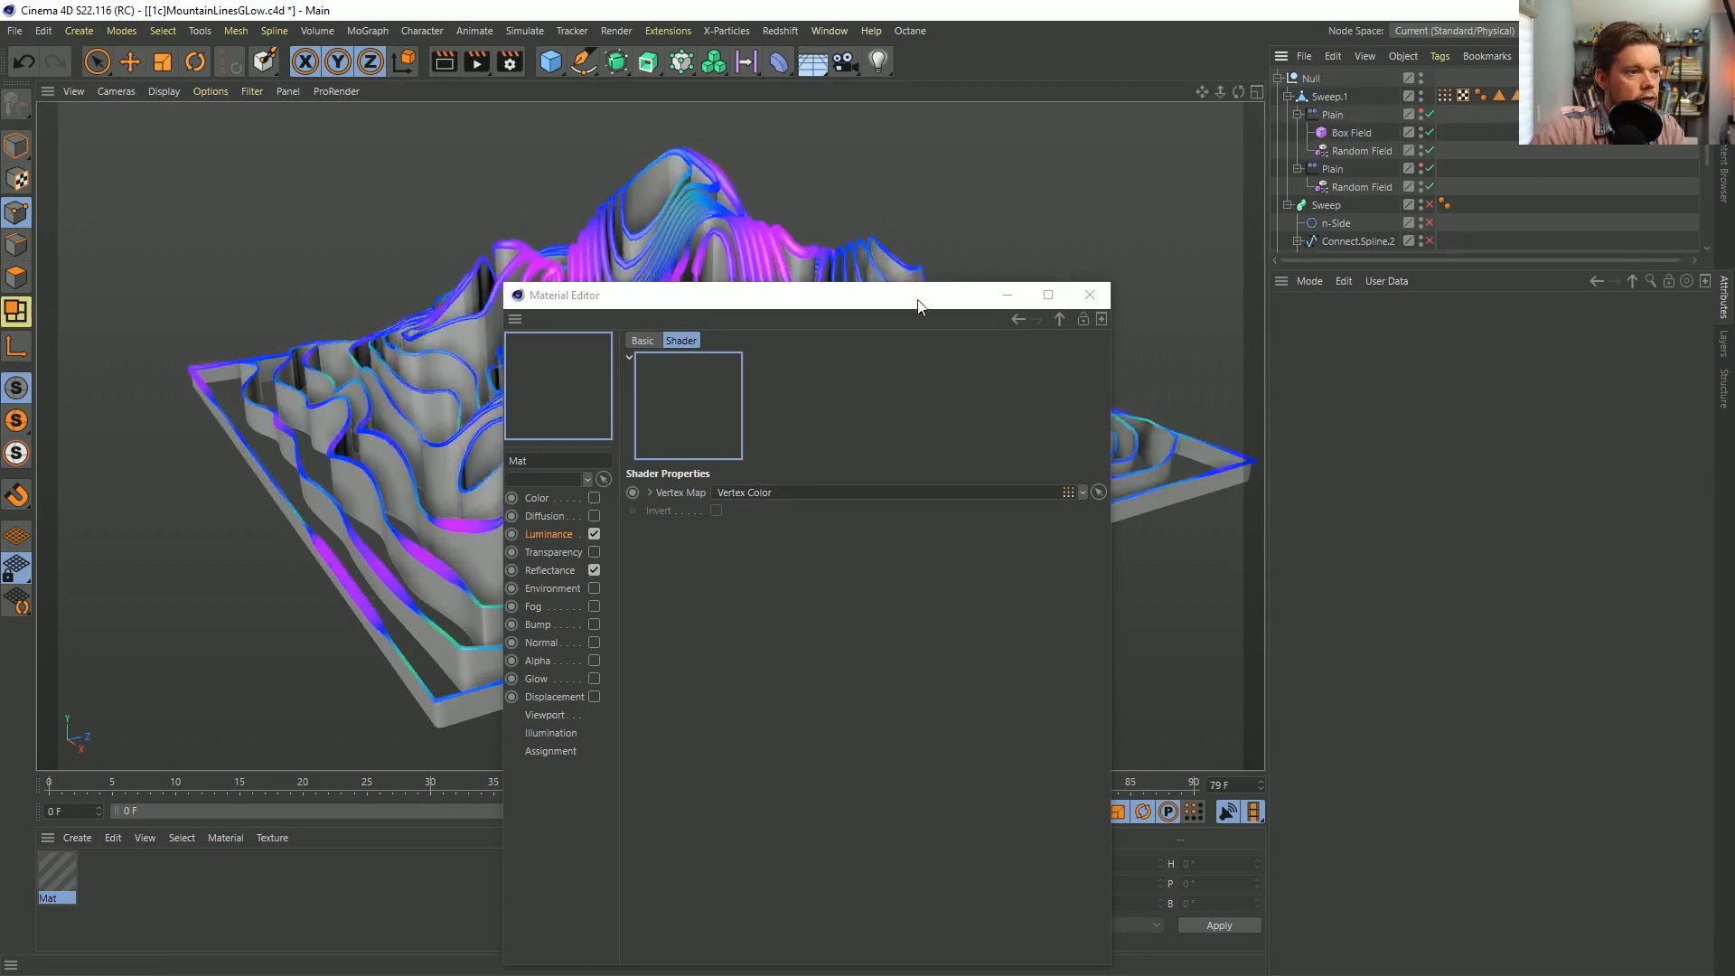
Set the Luminance channel's mix mode to Multiply and its brightness to 200% for Mat, and close the Material Editor.
drag(1010, 293, 1595, 211)
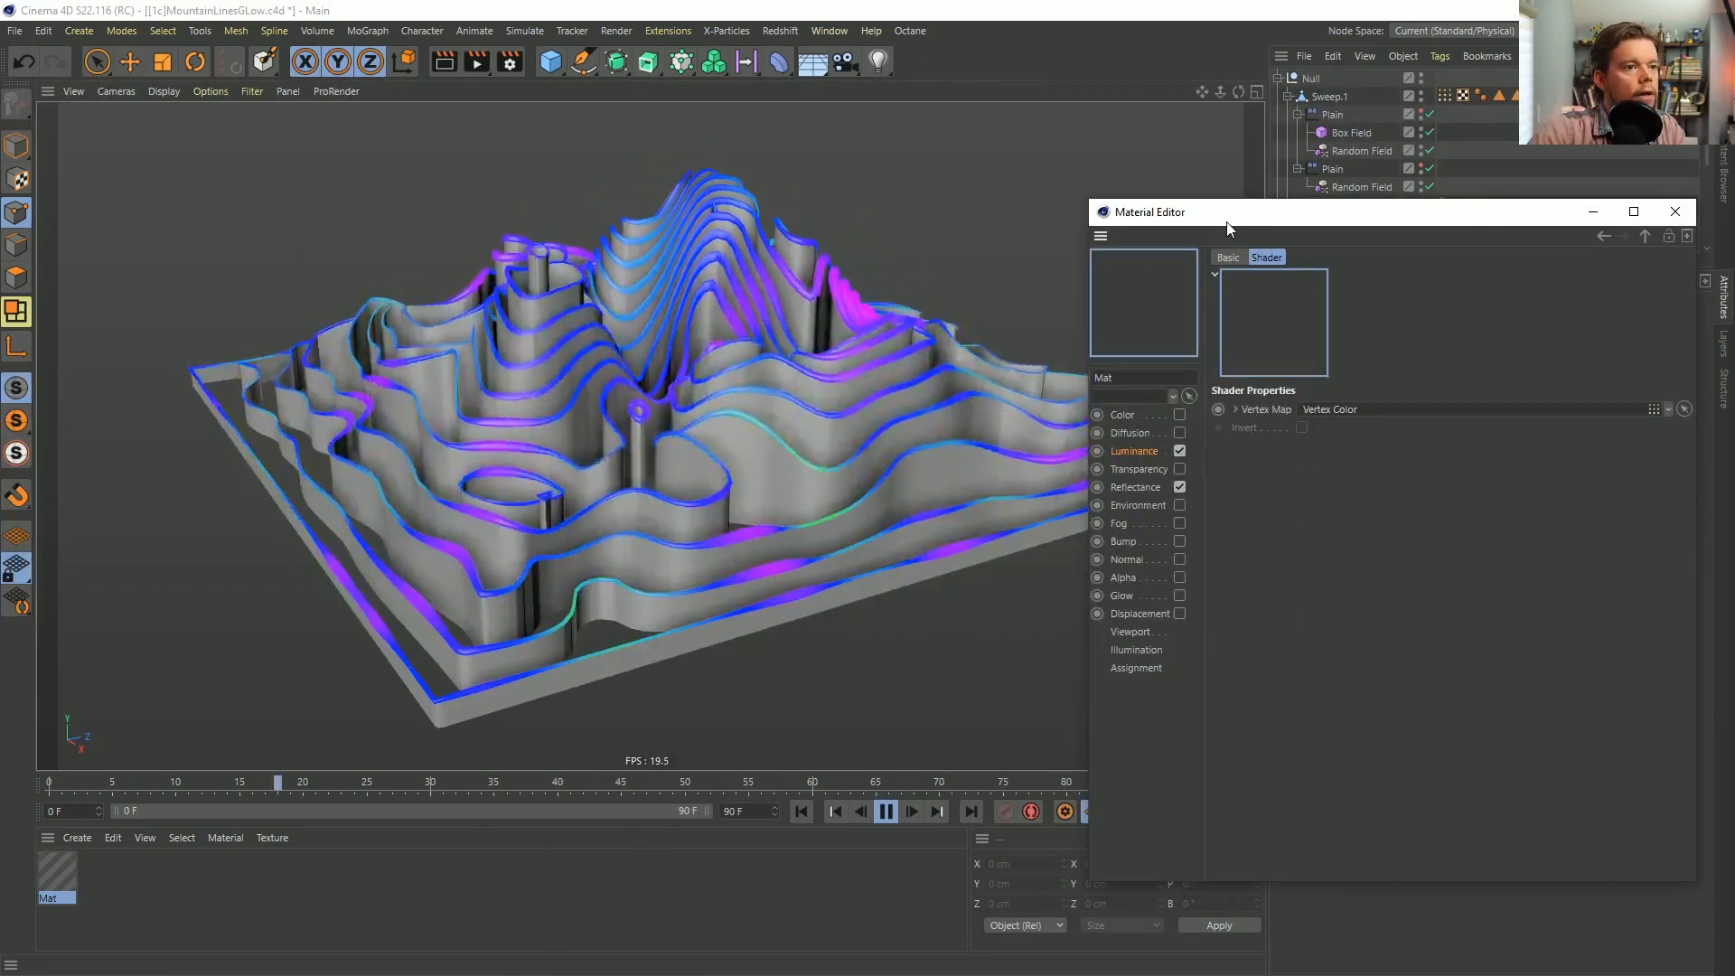
drag(1222, 211, 980, 175)
click(899, 415)
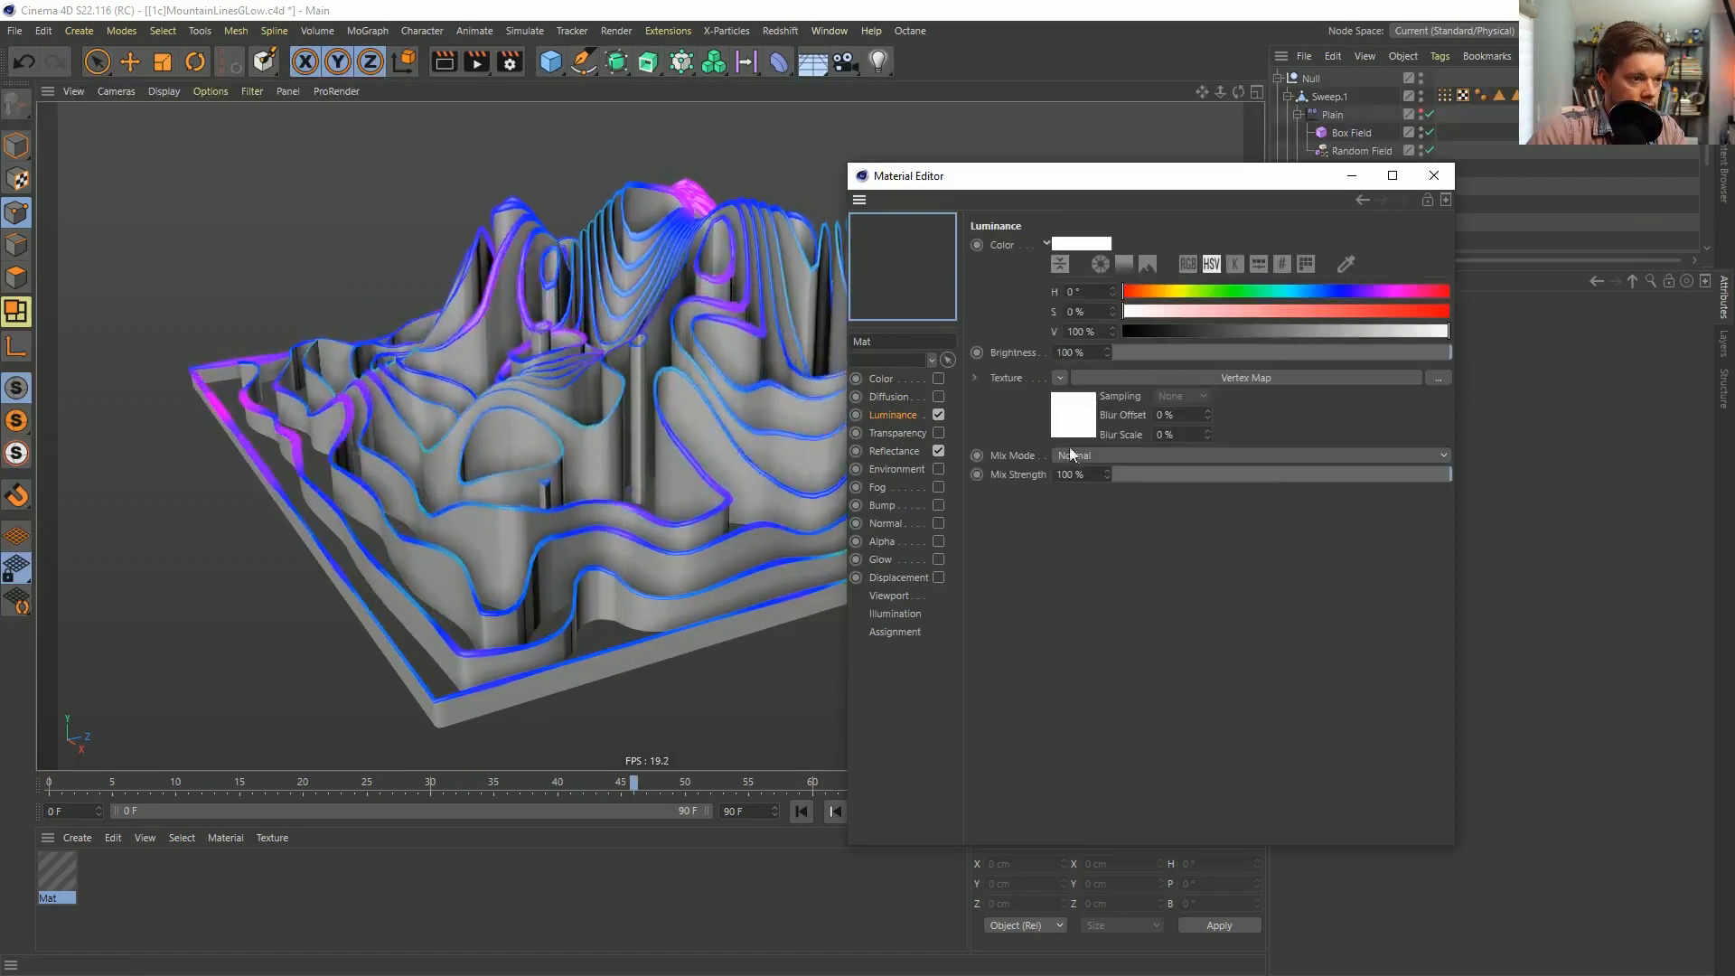
click(1075, 456)
click(1093, 533)
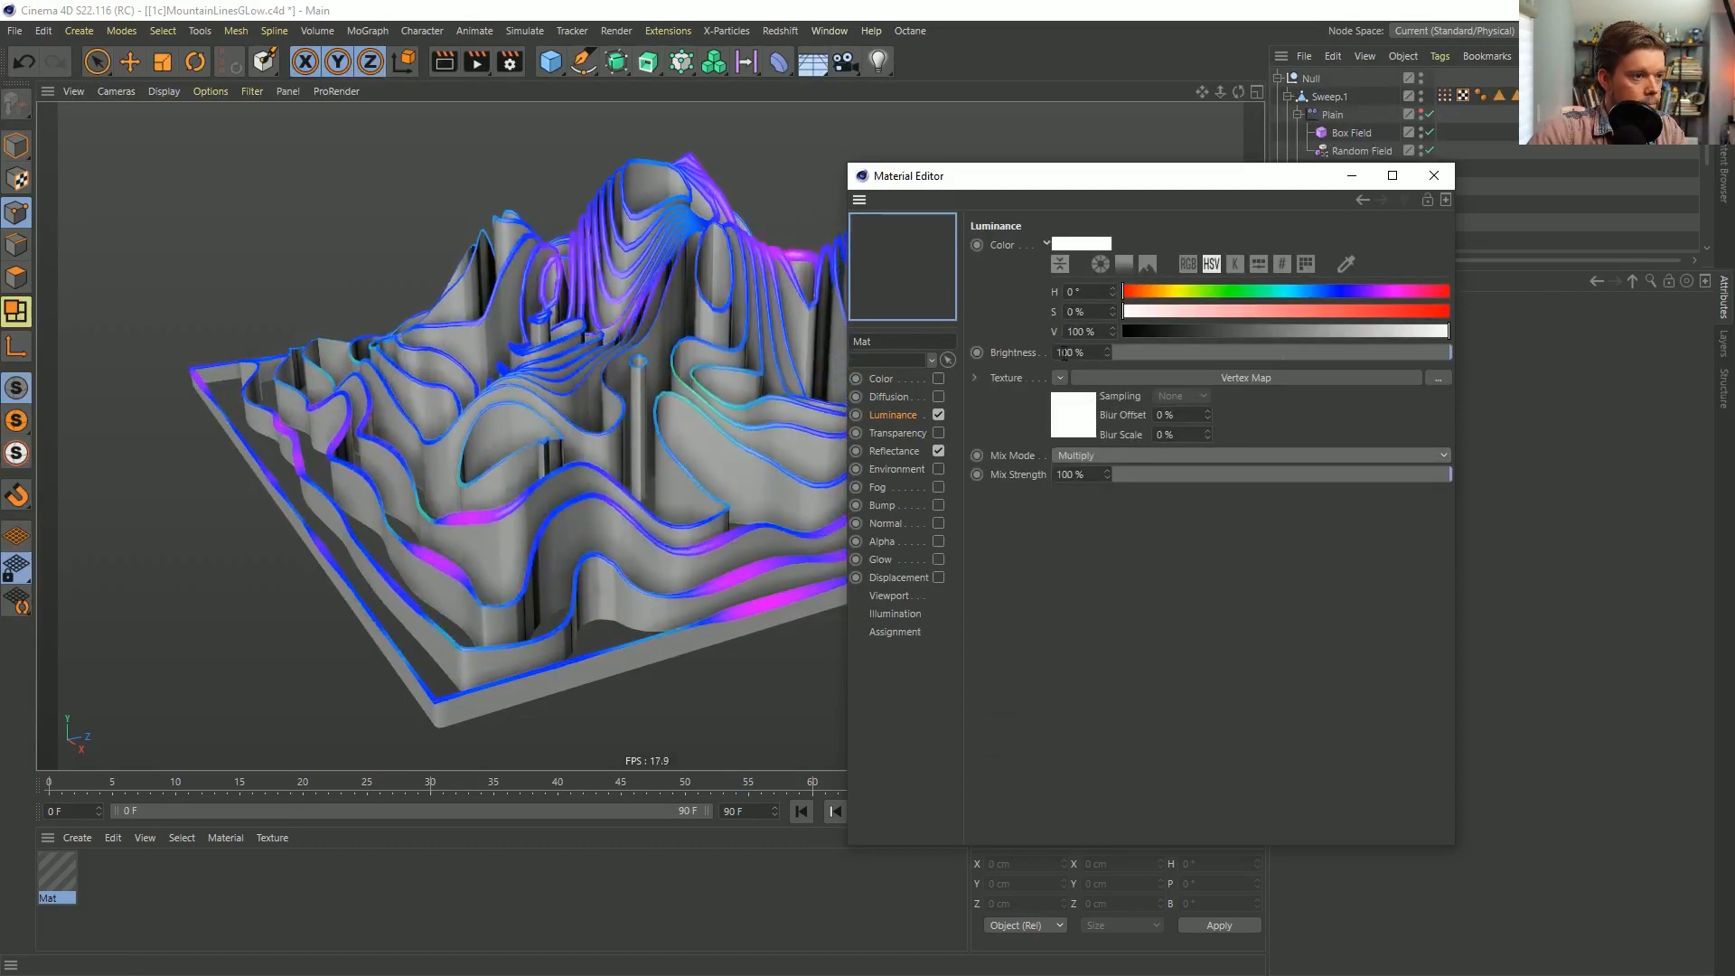
drag(1063, 352, 1055, 352)
text(2)
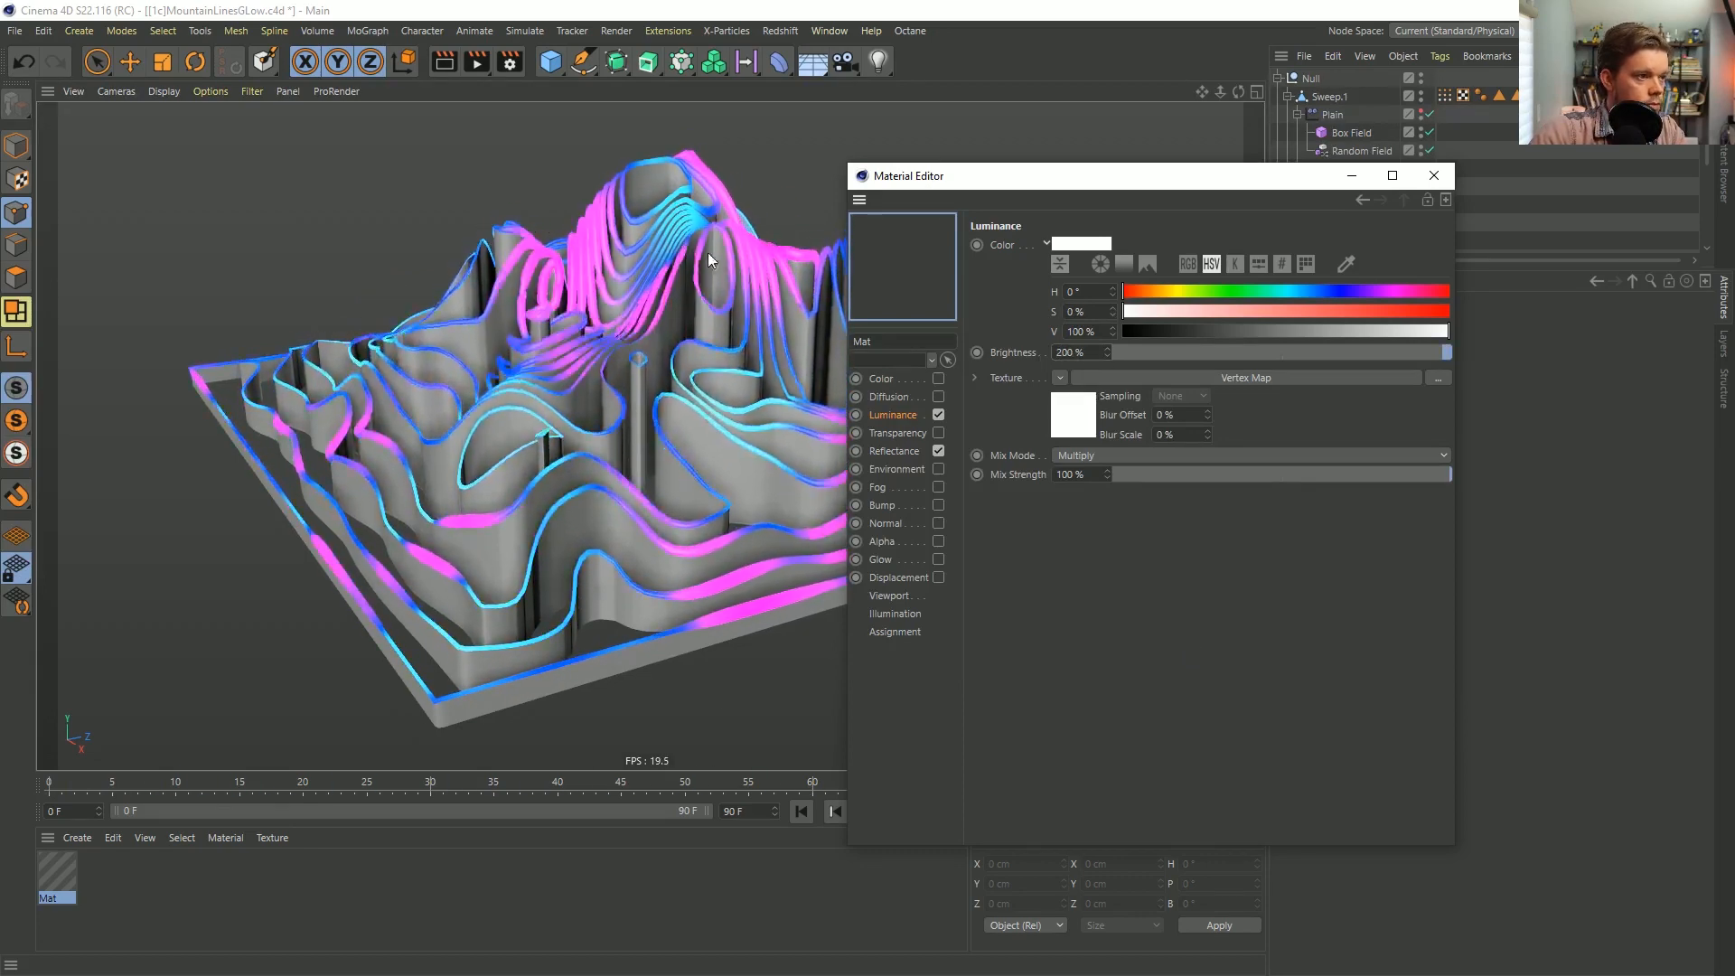
click(1435, 176)
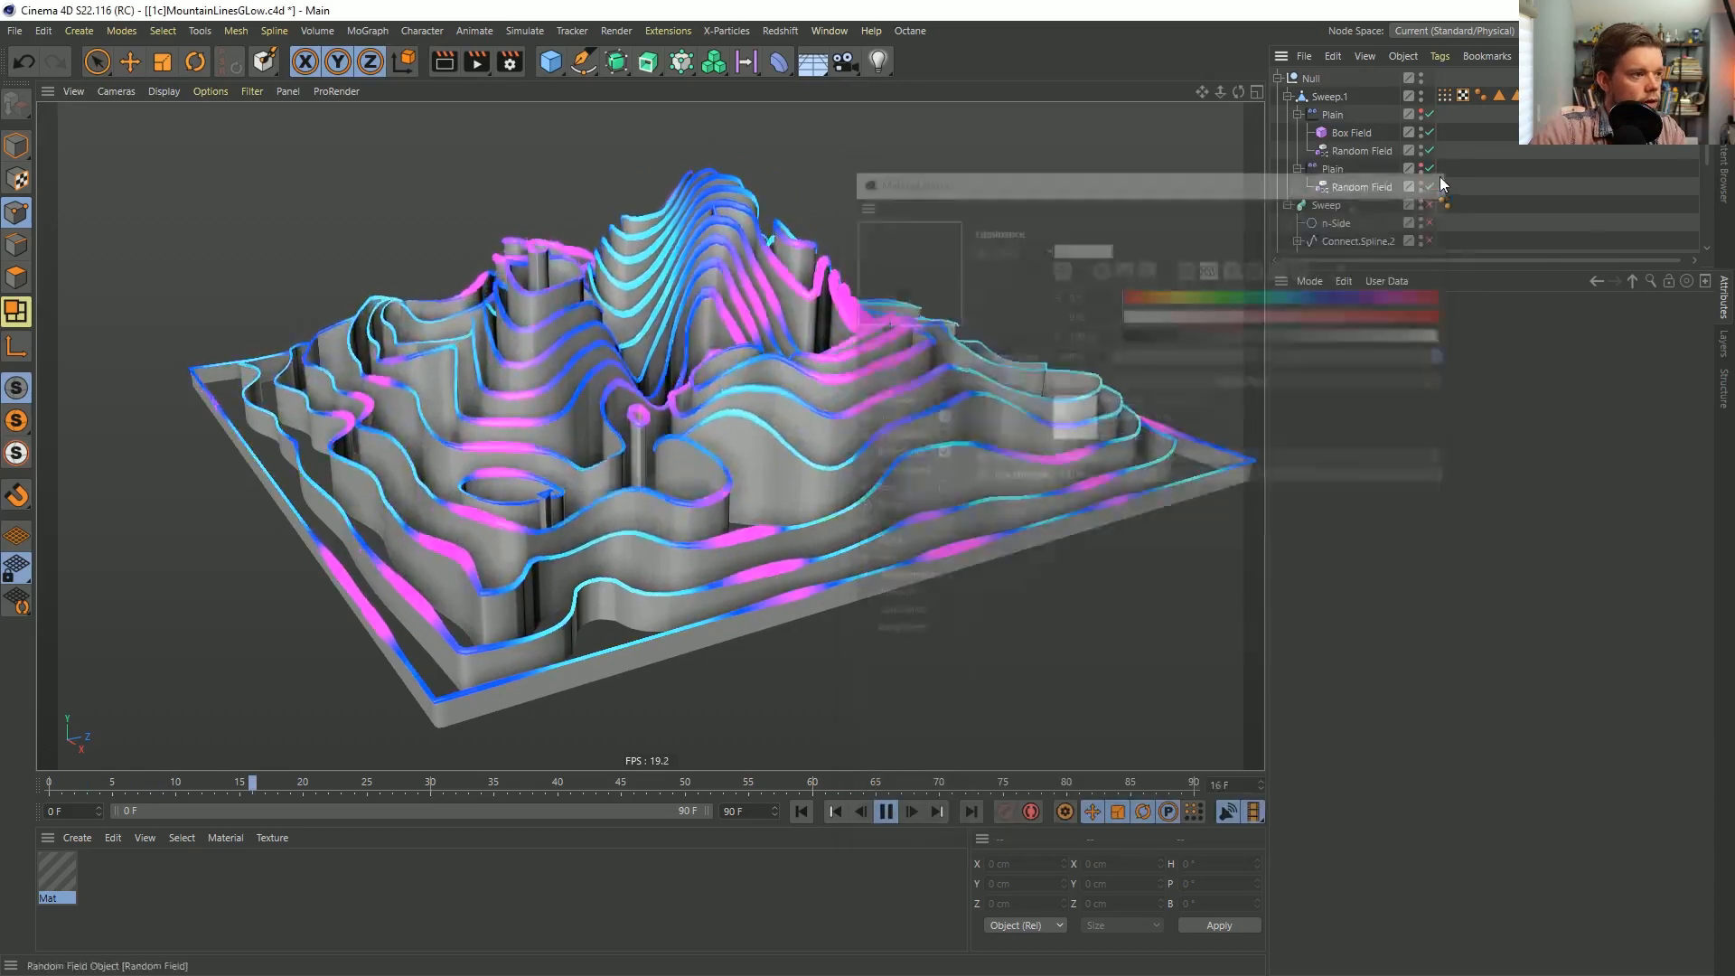
Create a second standard material, stop the playback, and apply the material to the Subdivision Surface object.
double_click(111, 886)
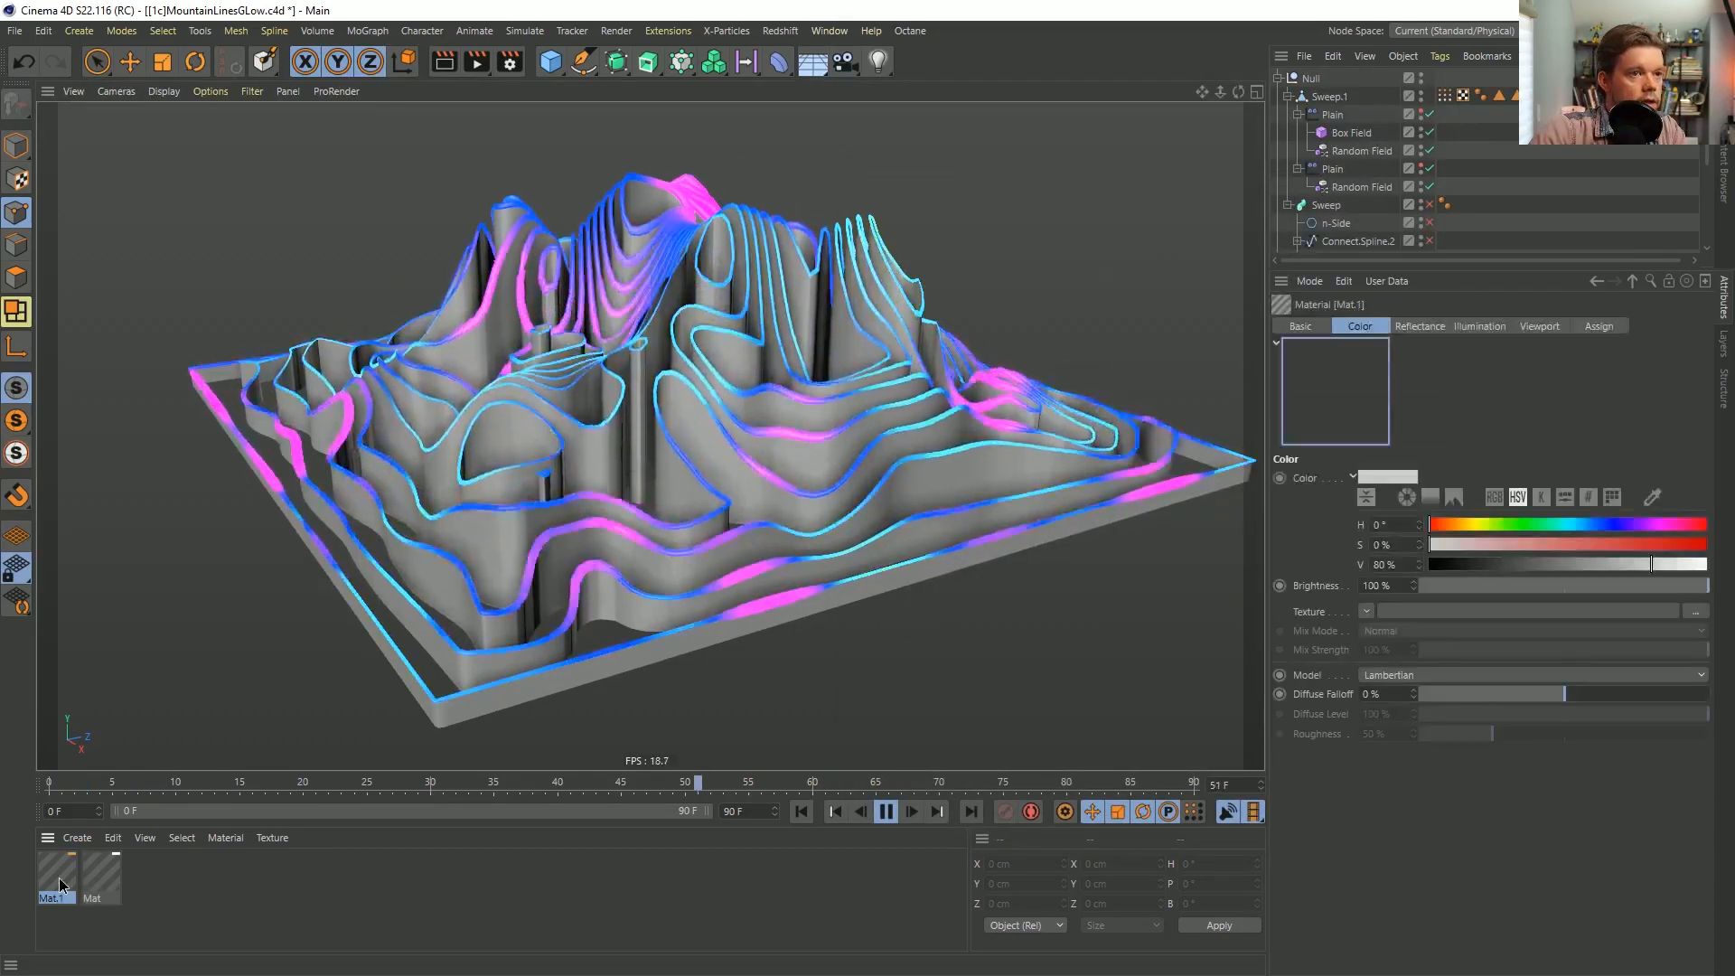
key(F8)
click(1288, 205)
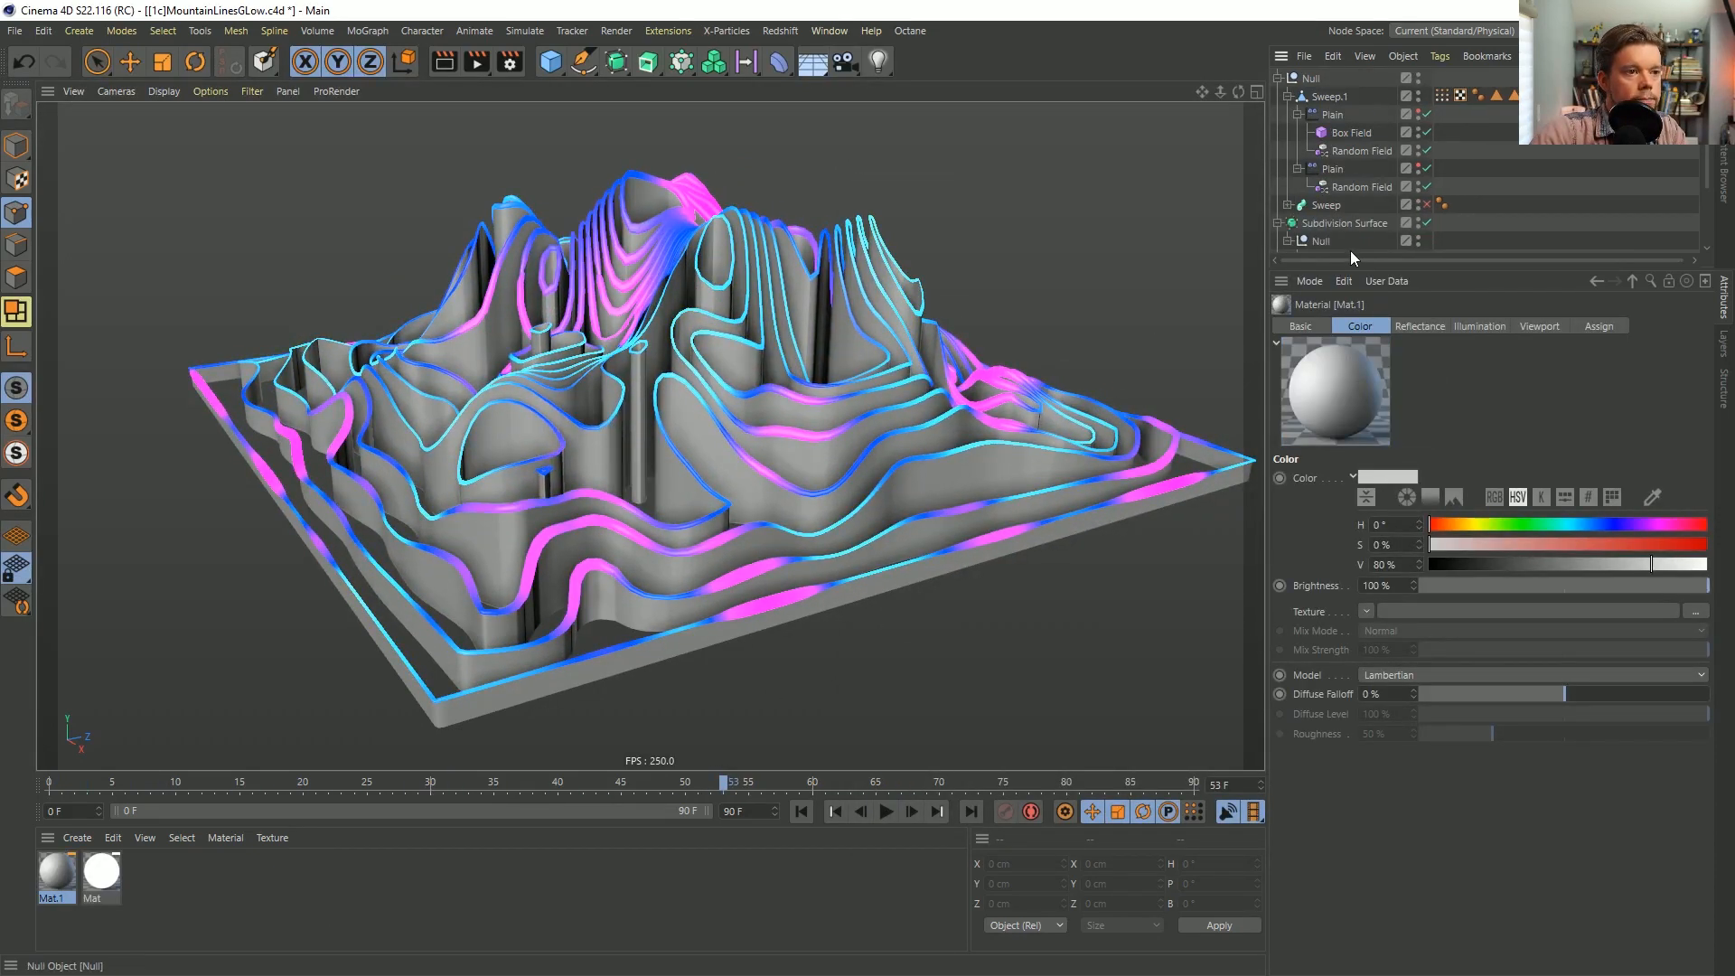
drag(1354, 269, 1359, 553)
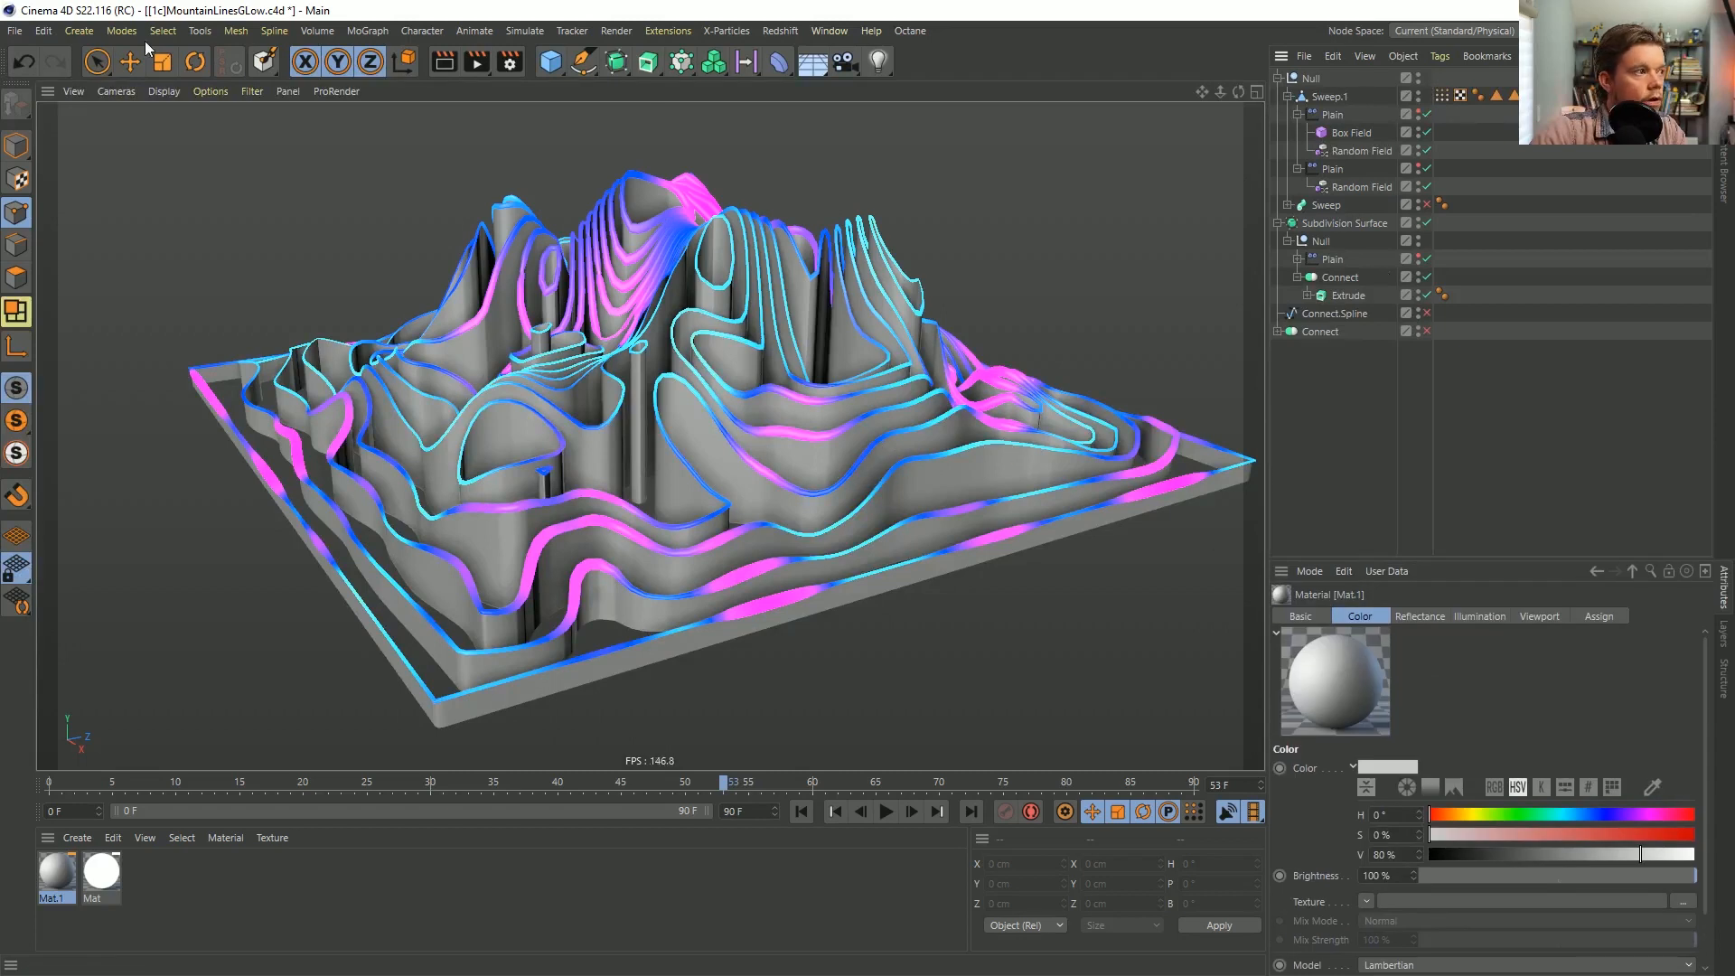
click(119, 63)
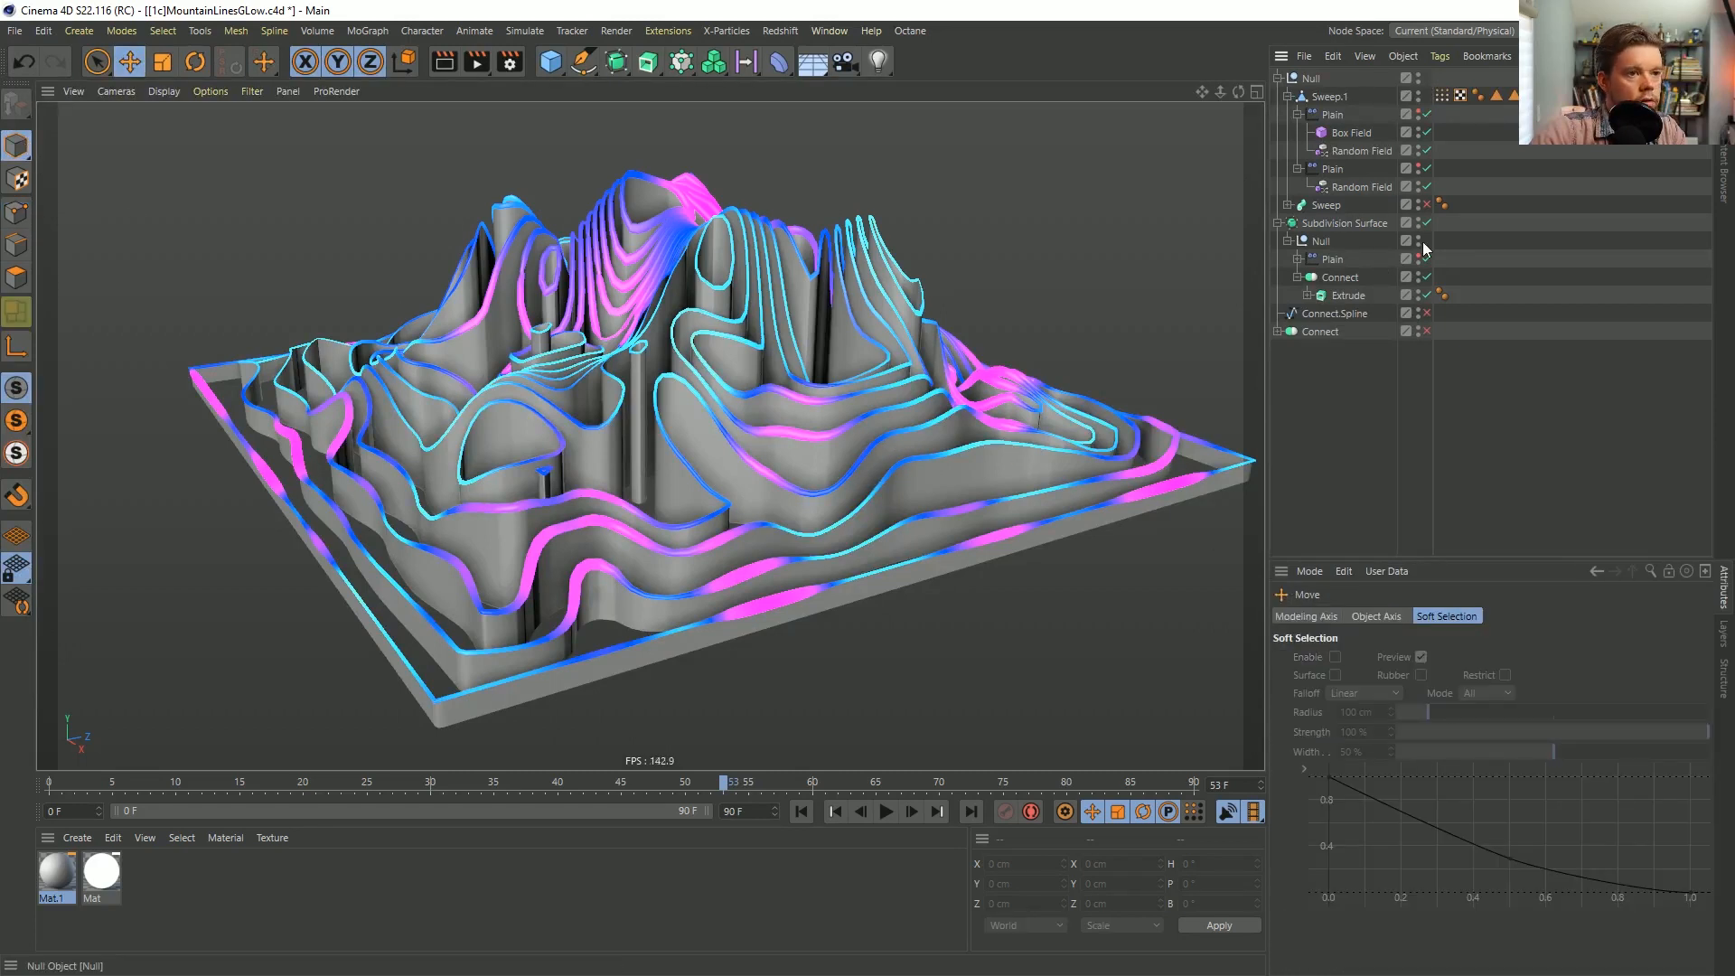
click(1344, 223)
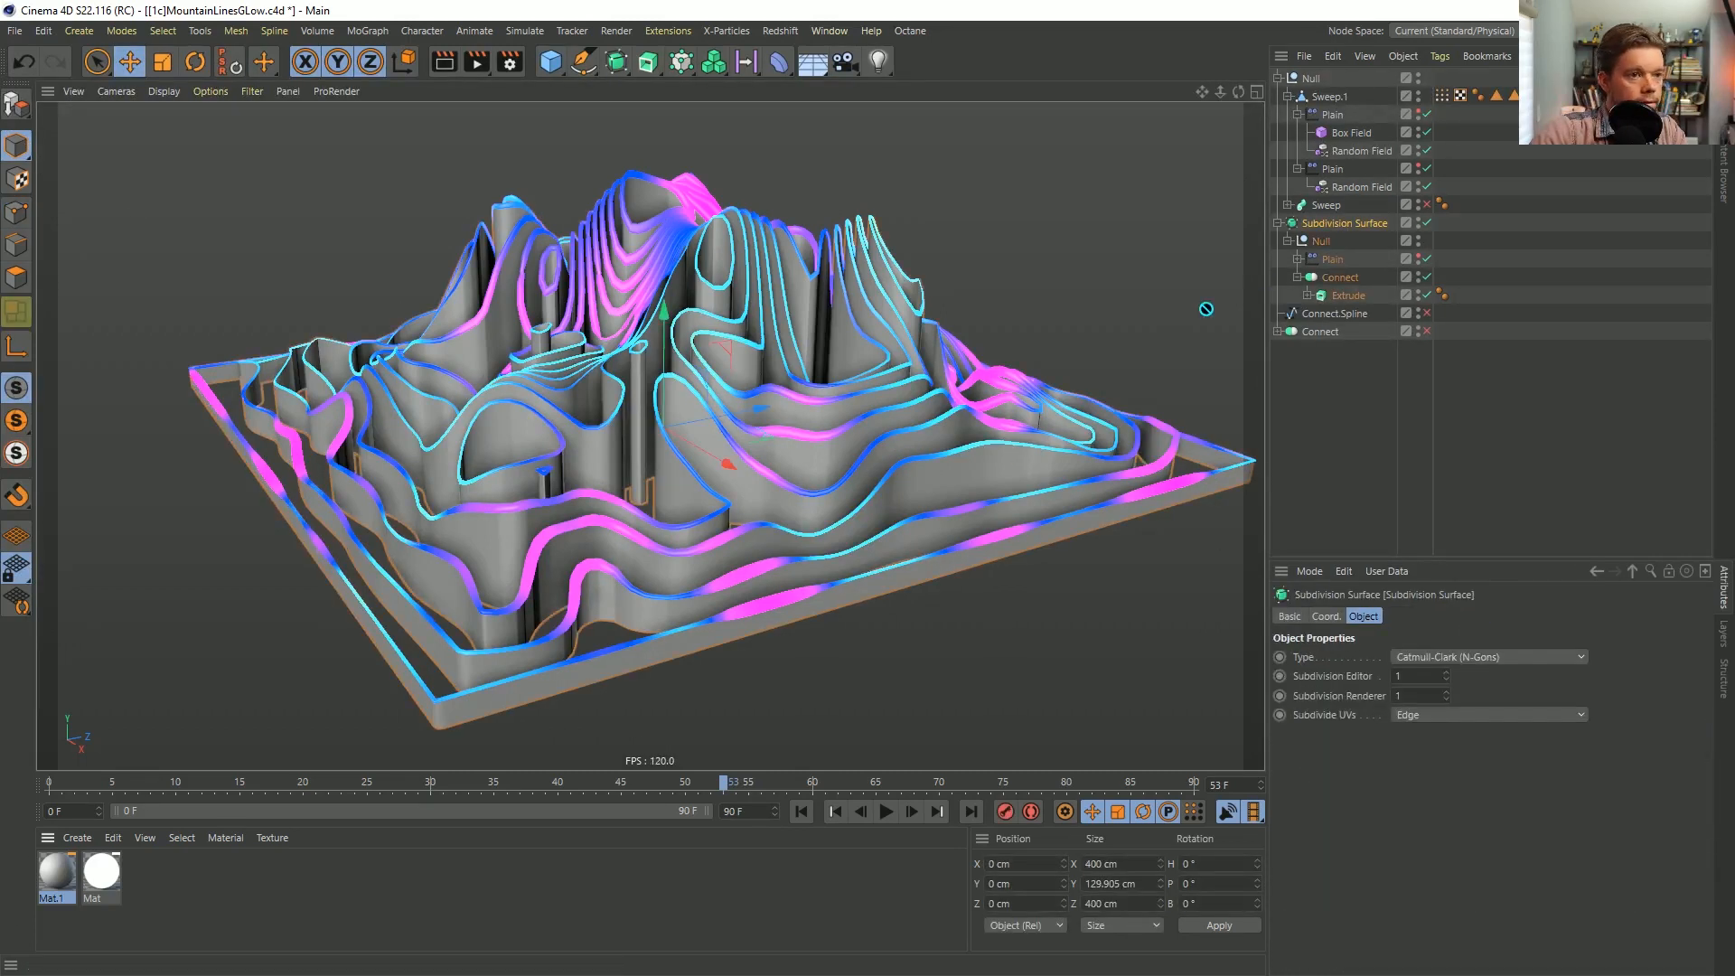
drag(57, 872, 1336, 228)
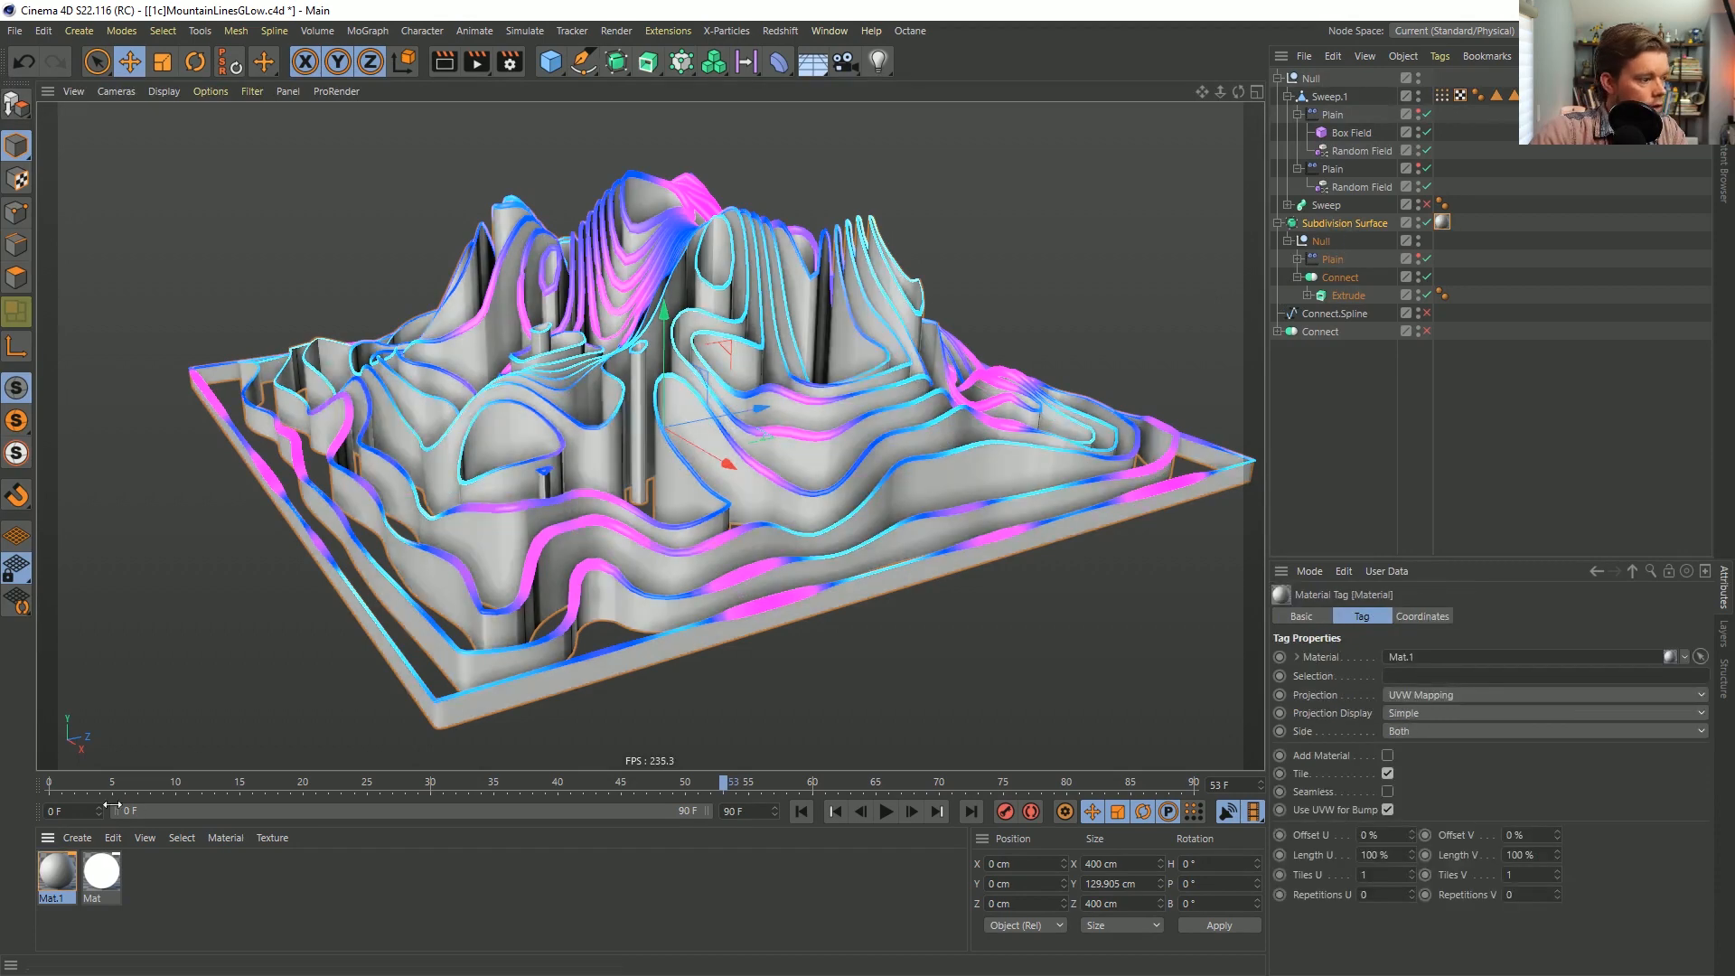
Enable the Luminance channel of Mat.1 and load a Gradient shader into its texture.
double_click(57, 872)
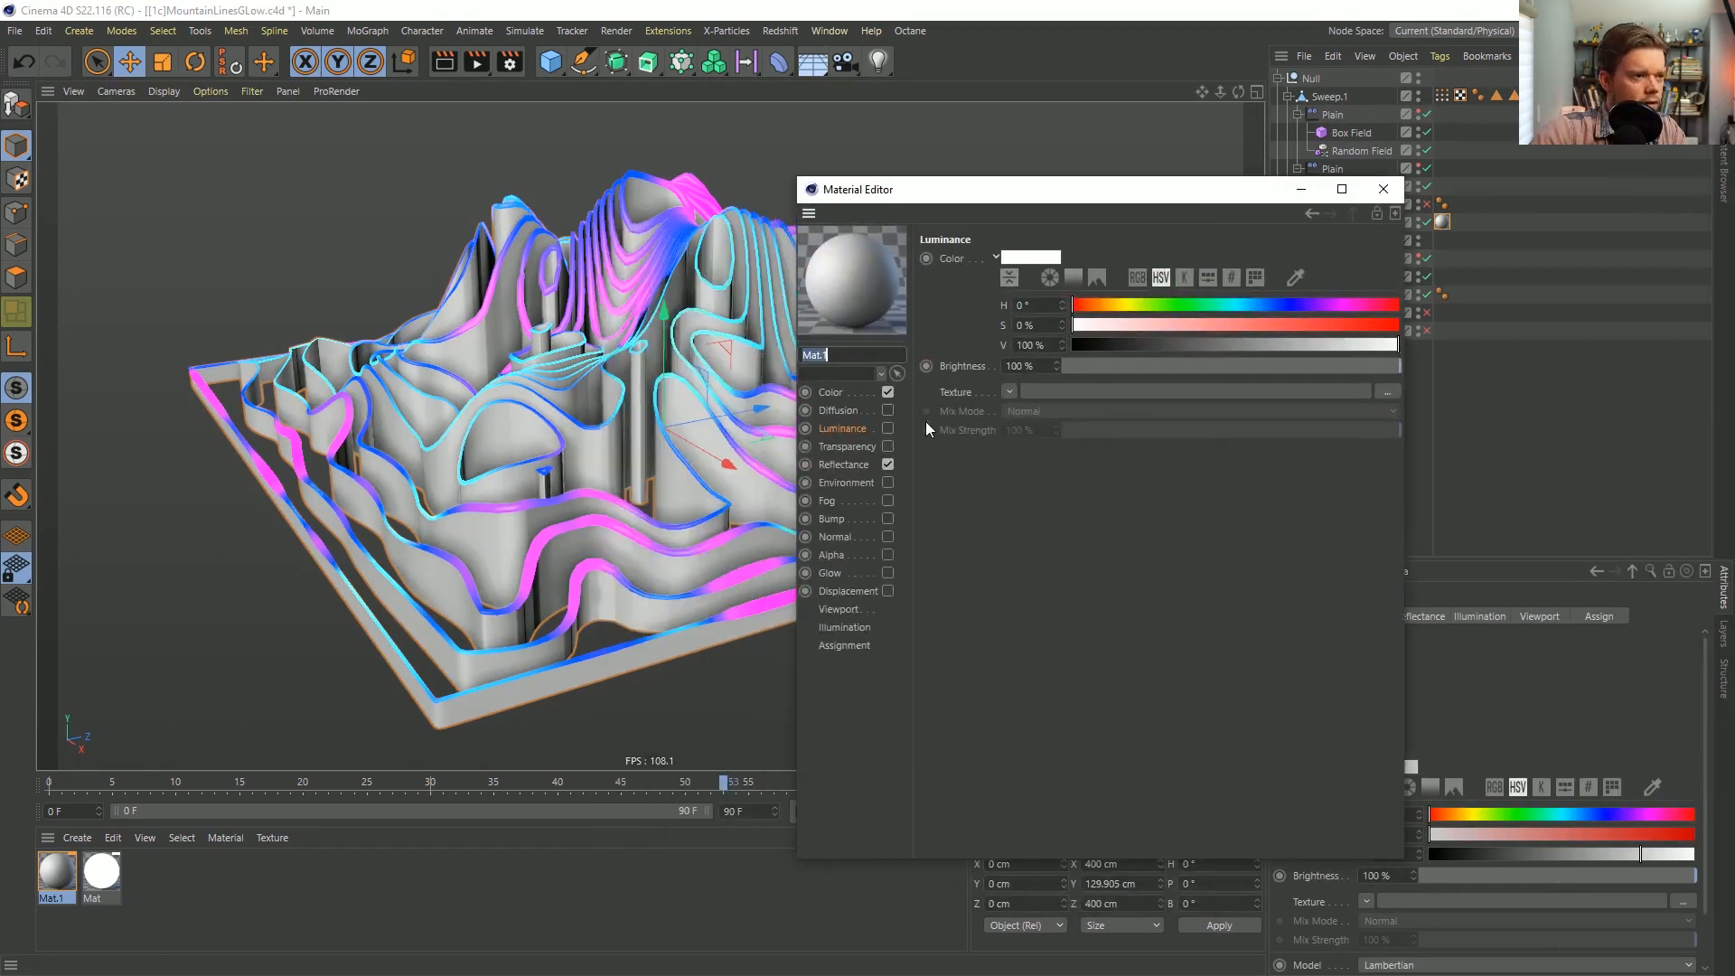
click(829, 392)
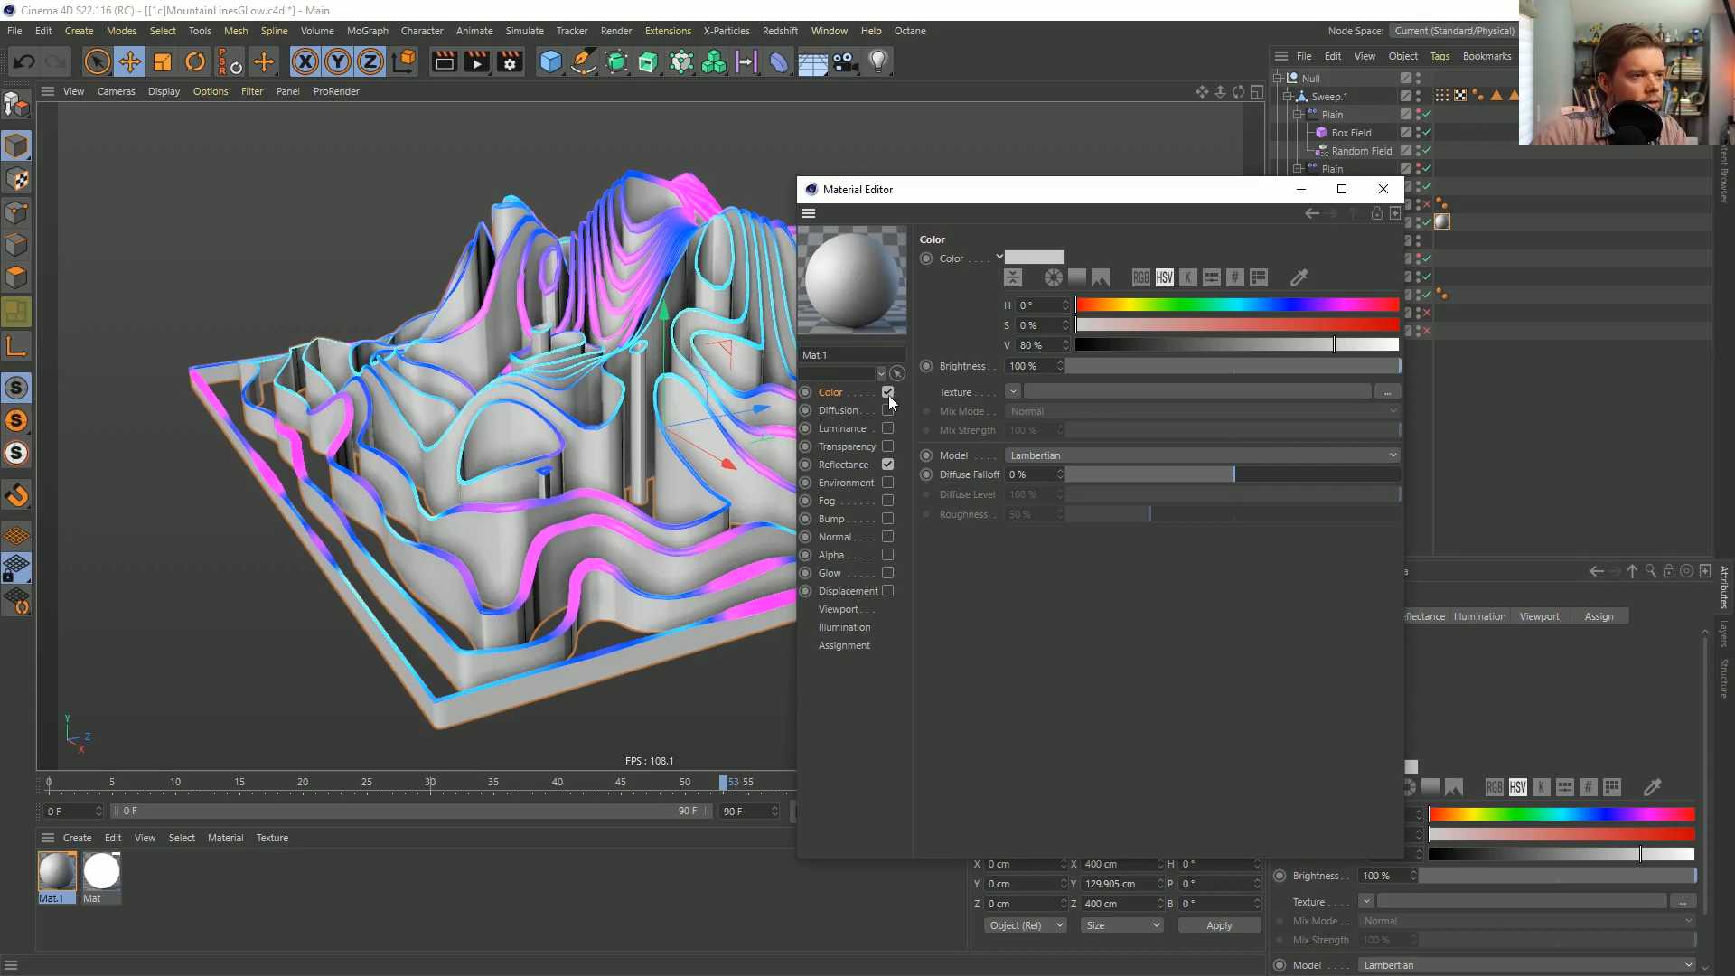
click(887, 429)
click(1012, 391)
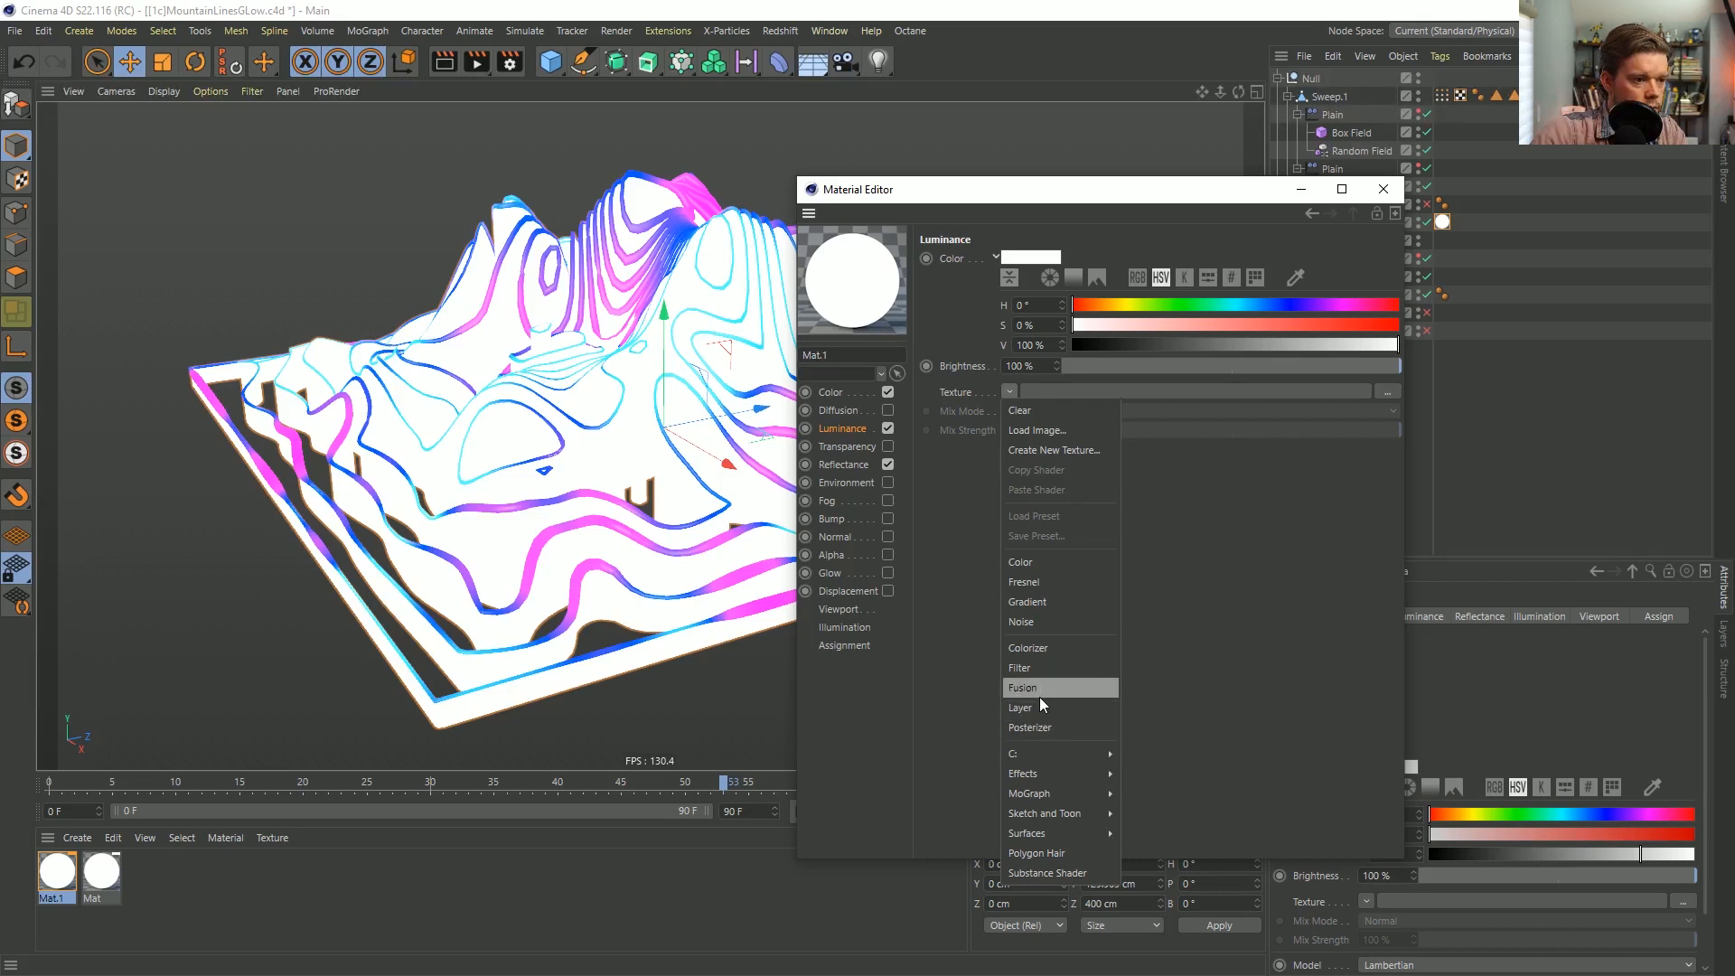
mouse_move(1052, 781)
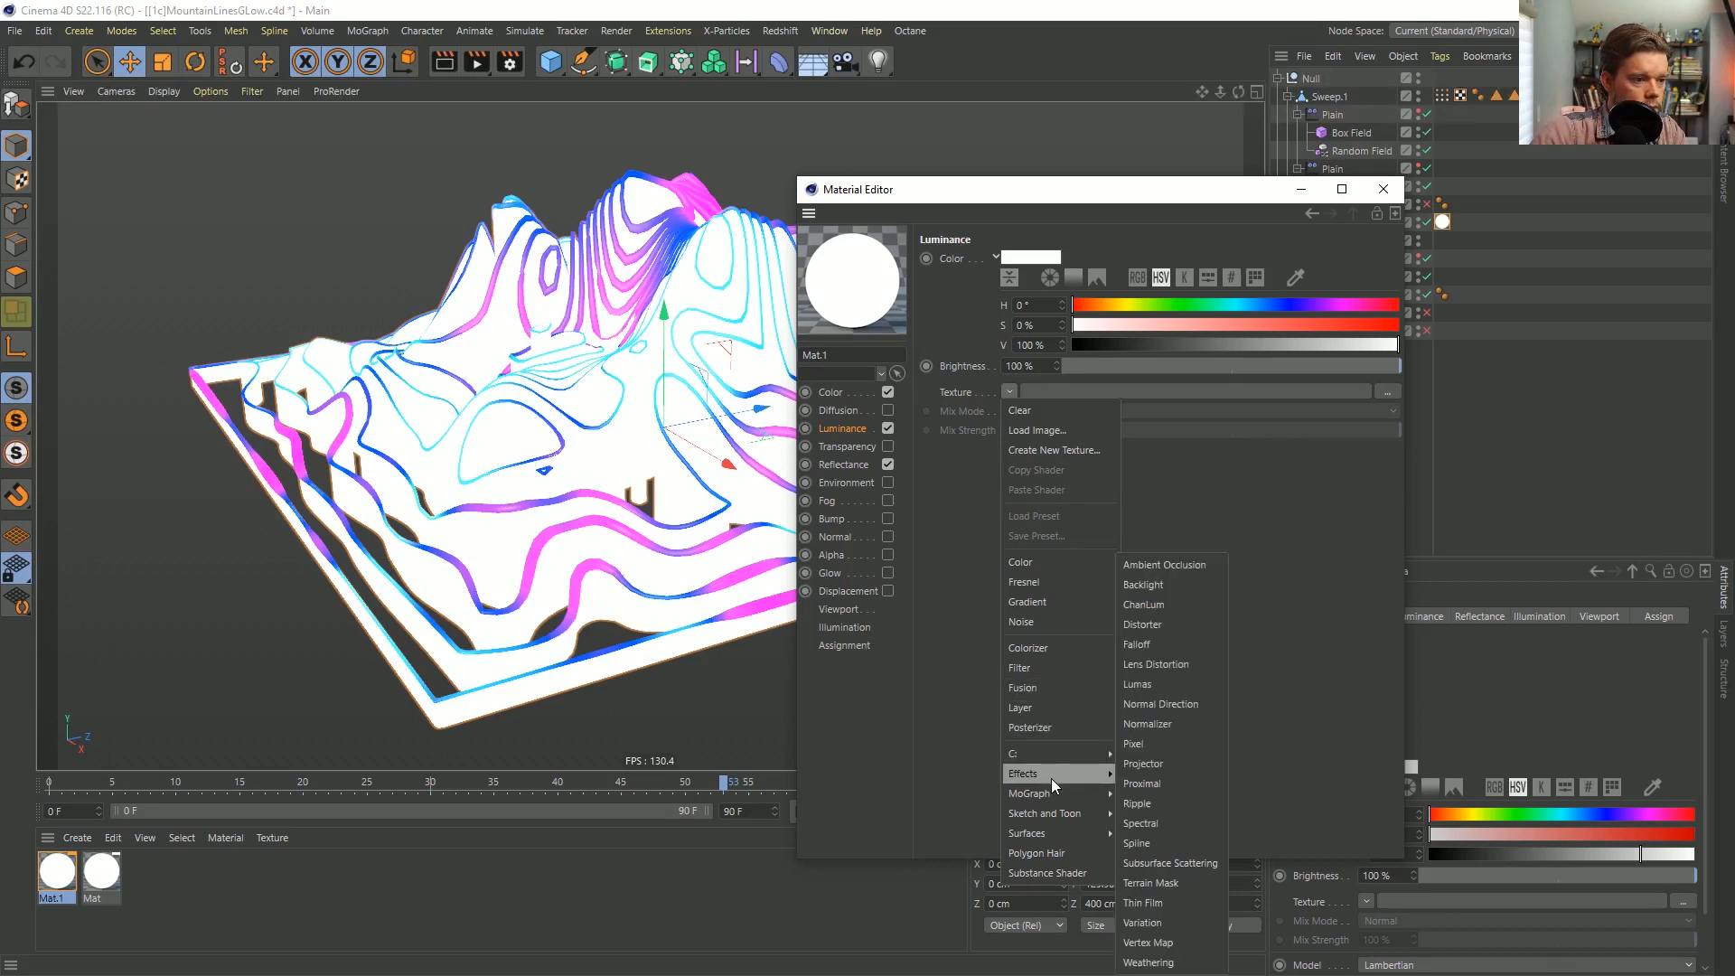
click(1030, 600)
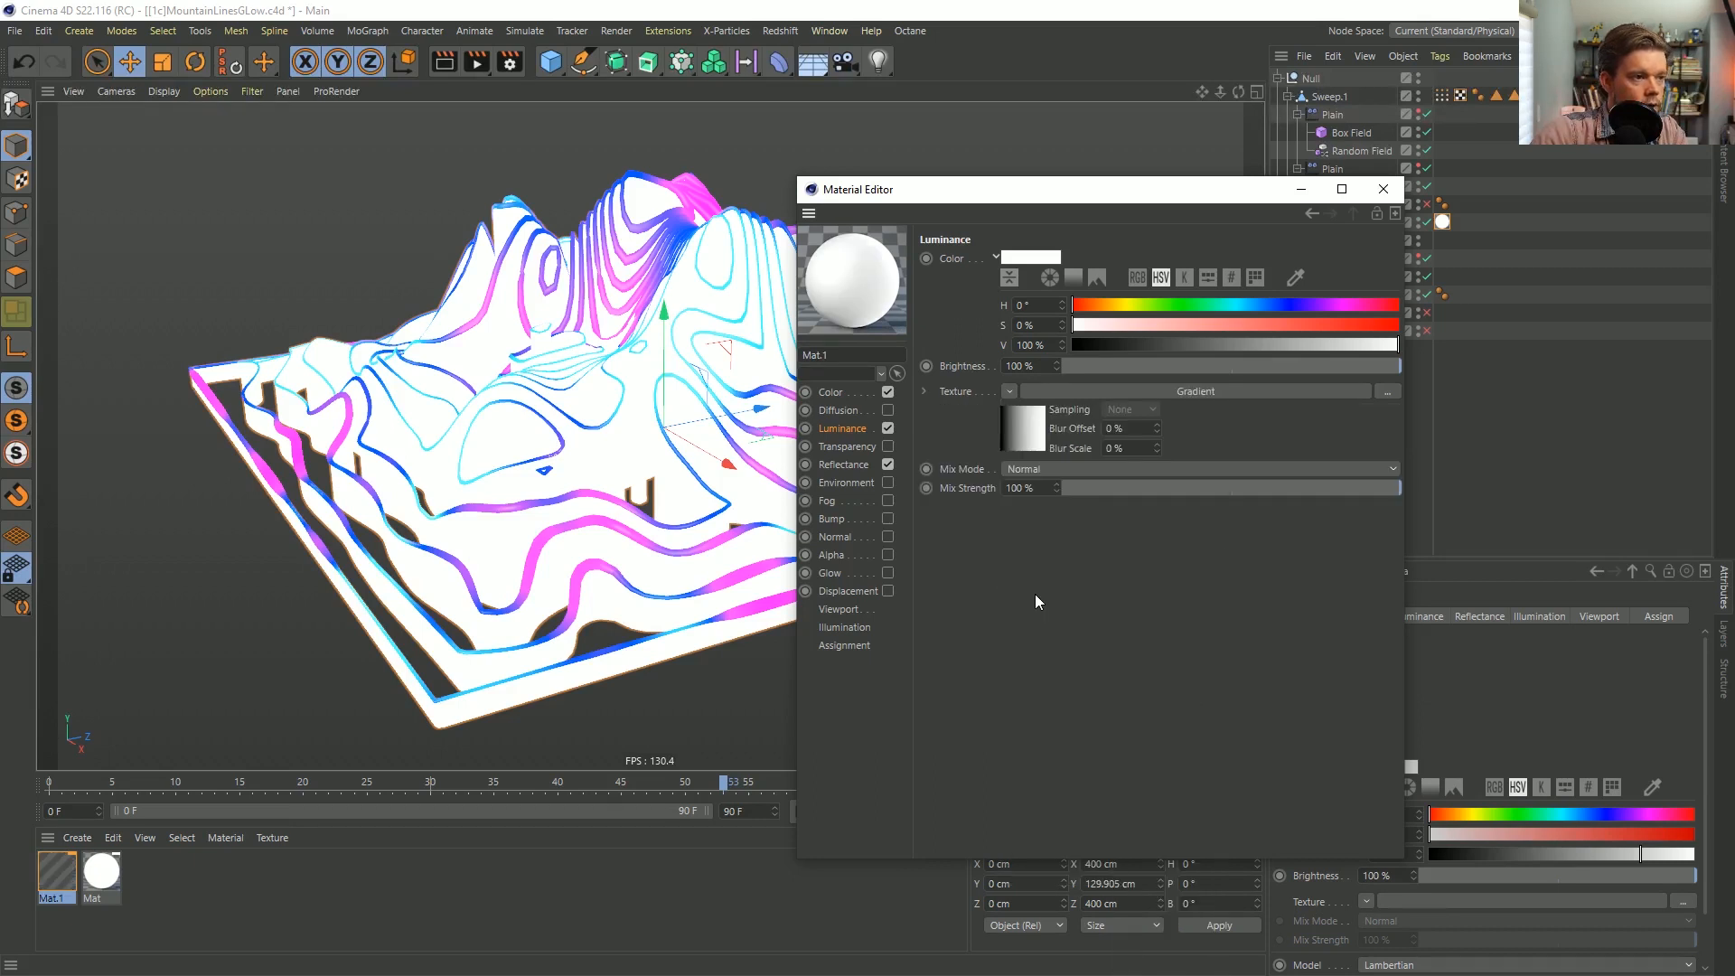
Set the luminance Gradient shader's type to 2D - V.
click(1038, 420)
click(1048, 436)
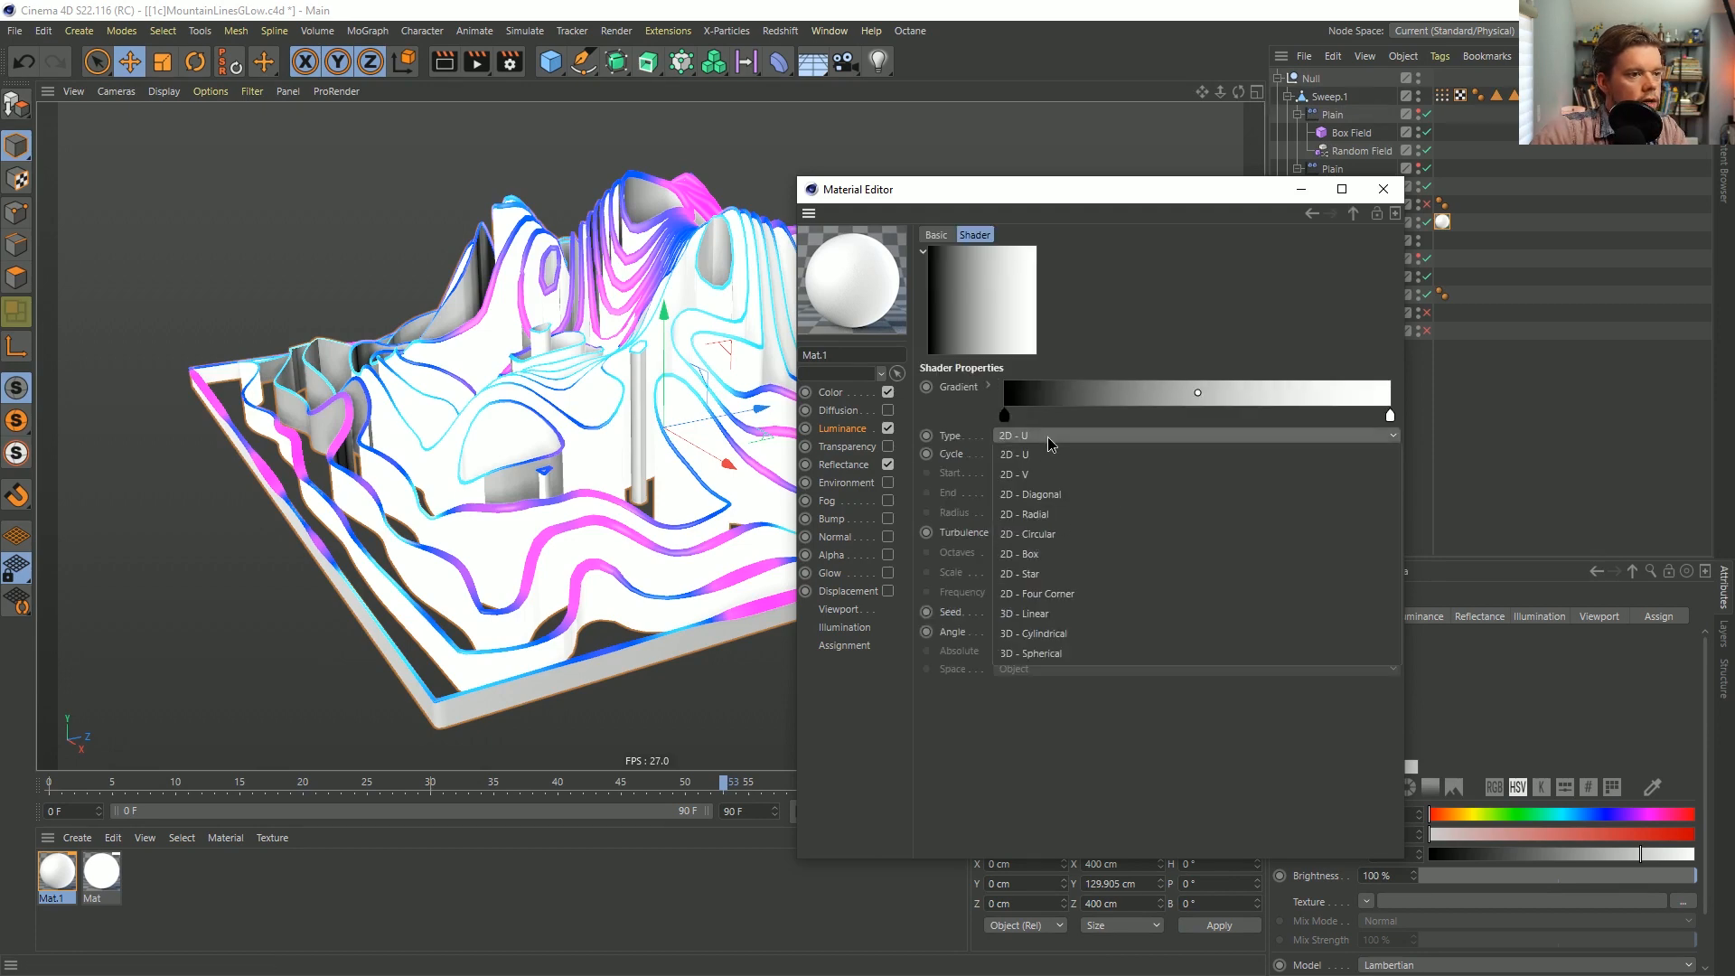
click(1049, 467)
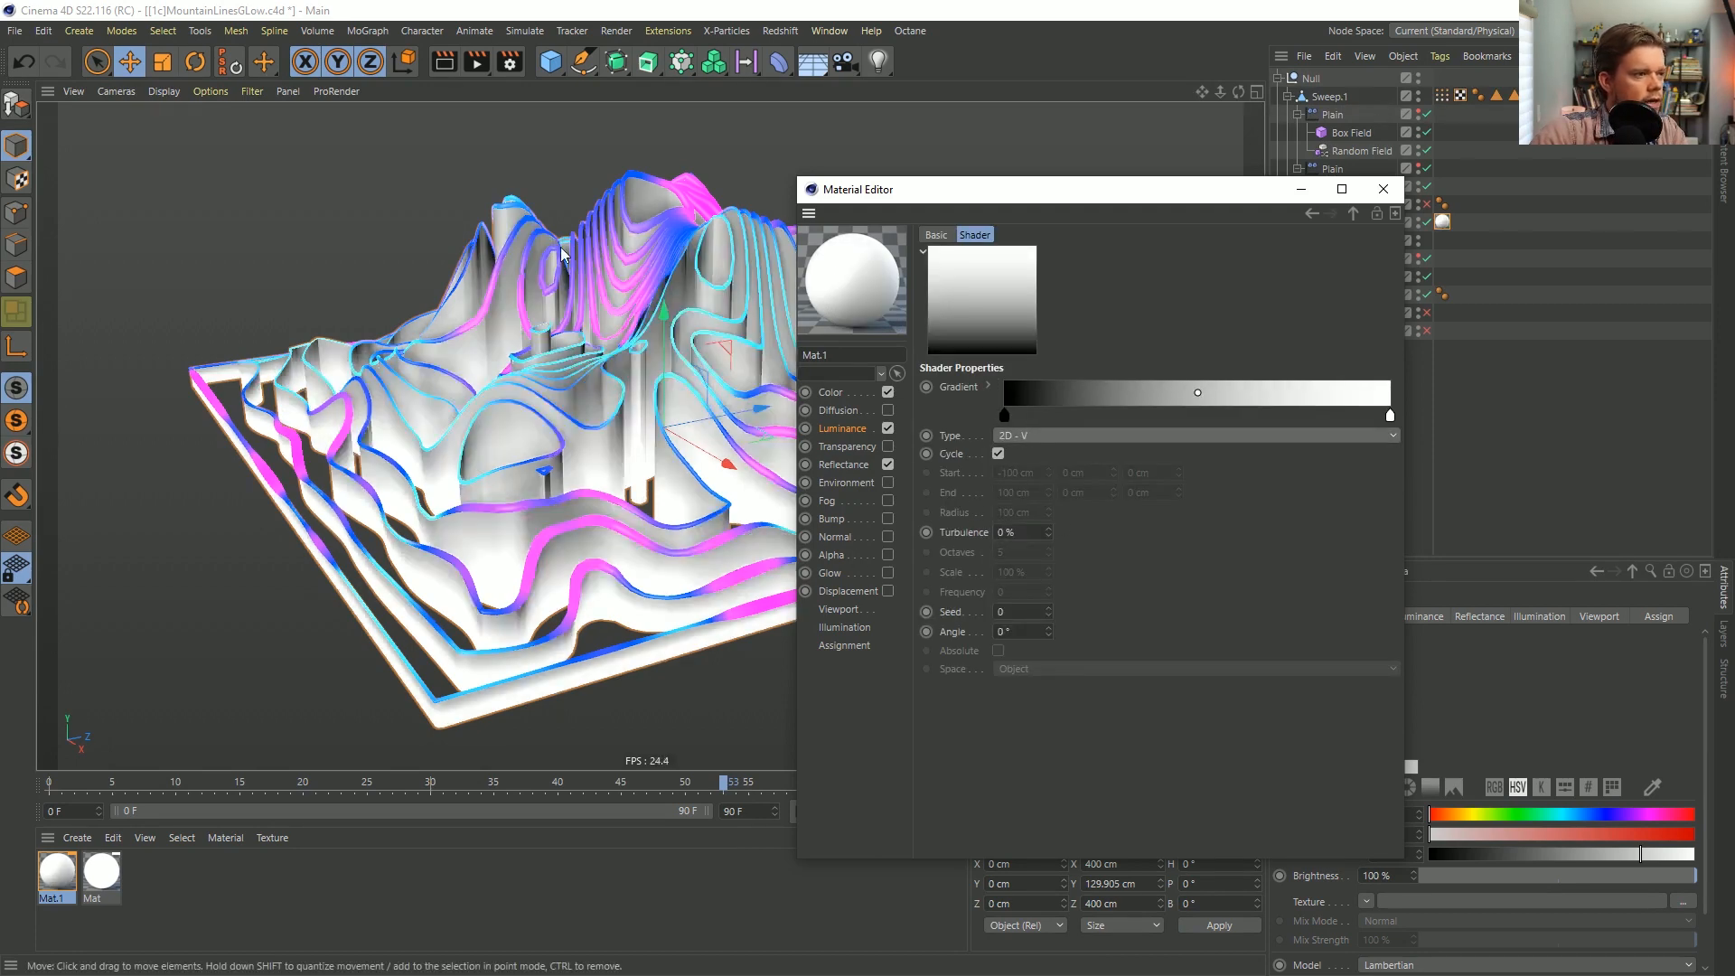
Try the gradient with its knots inverted and flip it back to black-to-white.
right_click(1063, 394)
click(1083, 402)
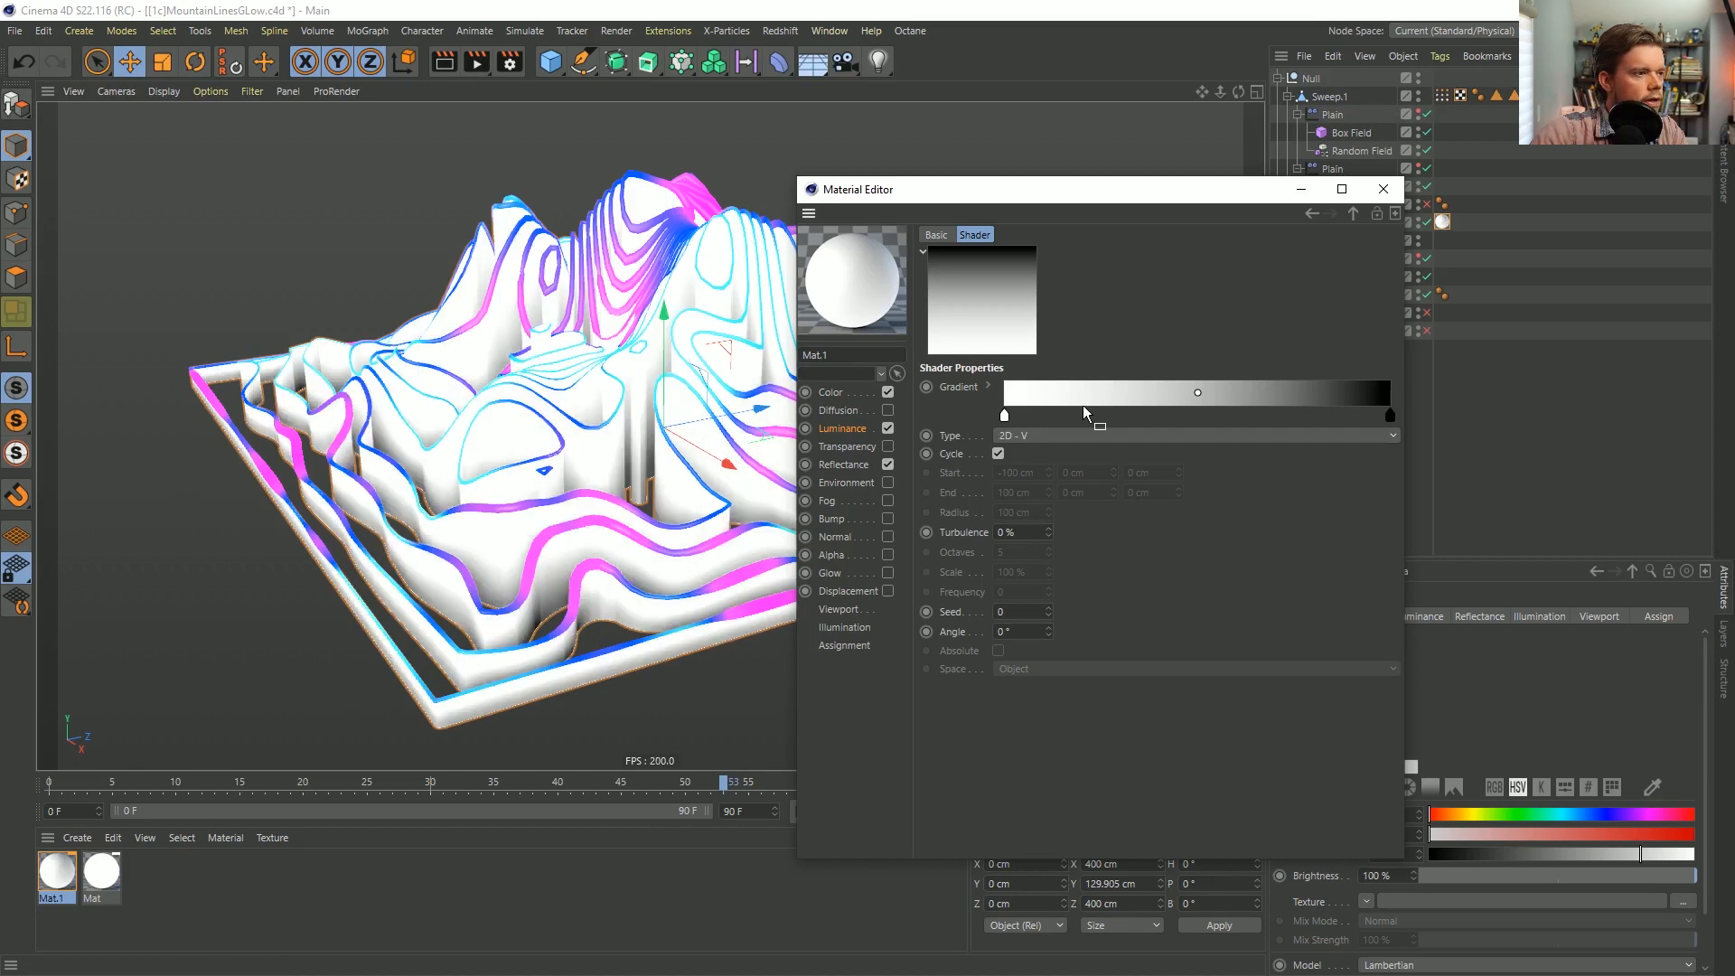
right_click(1106, 399)
click(1119, 409)
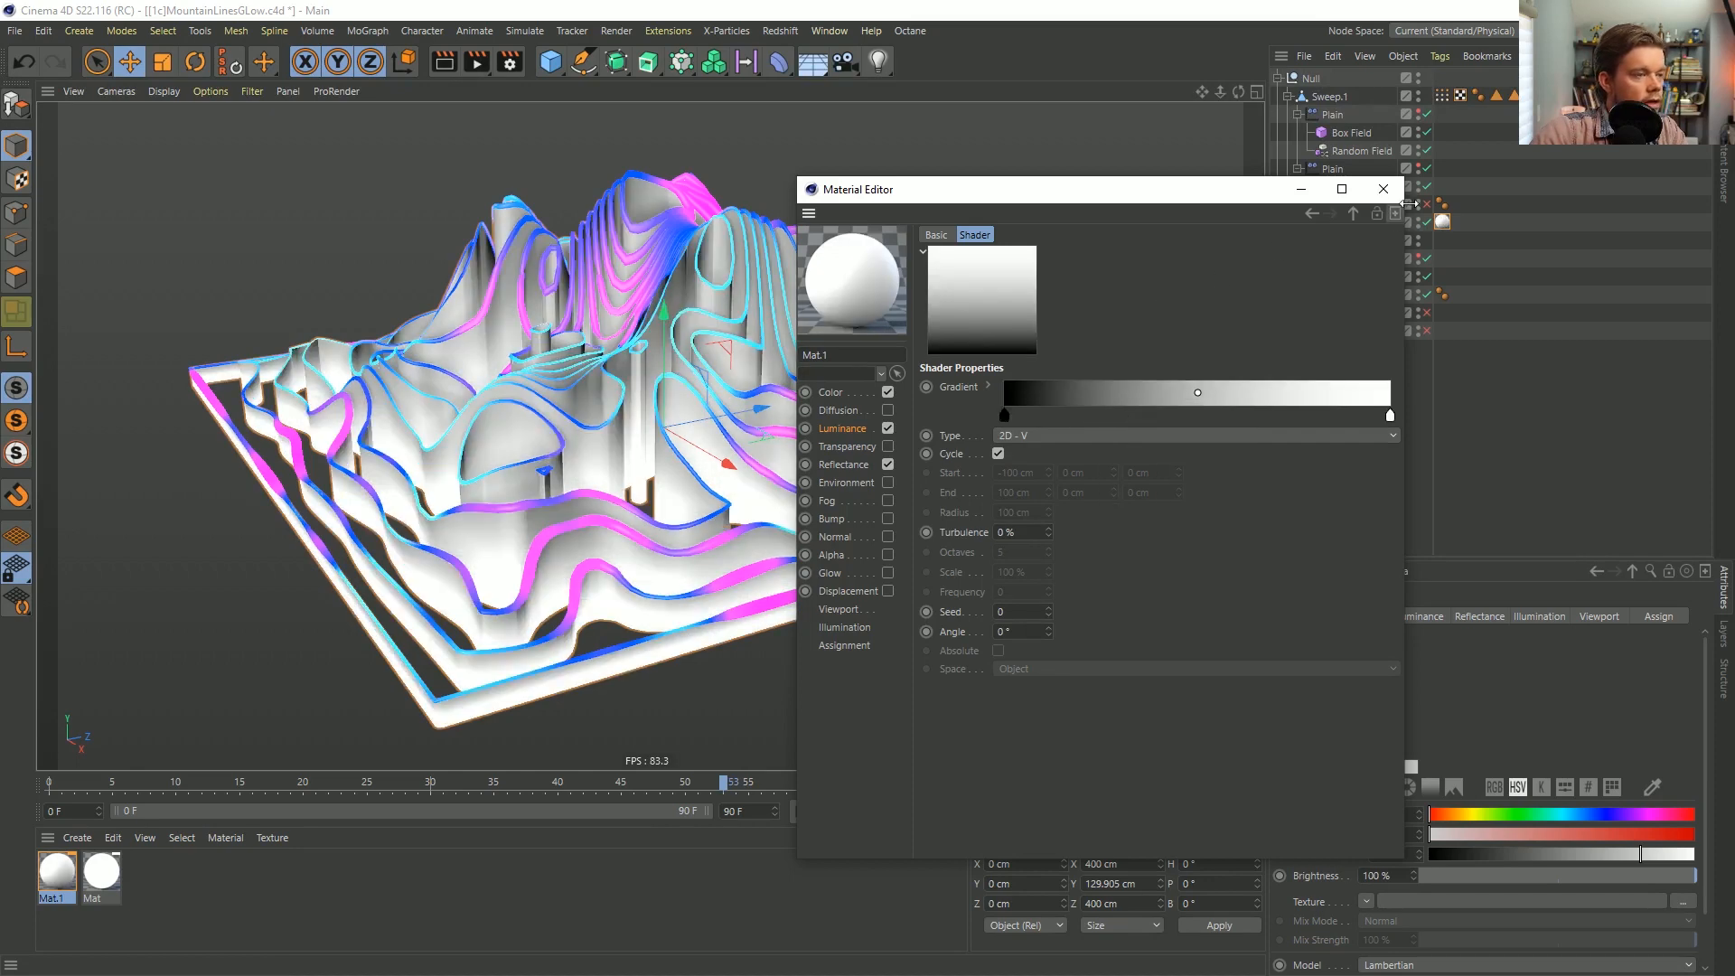
Recolor the gradient's white end knot green with hue 141°, saturation about 61% and value 100%, and disable the Color channel.
double_click(1392, 417)
click(1460, 453)
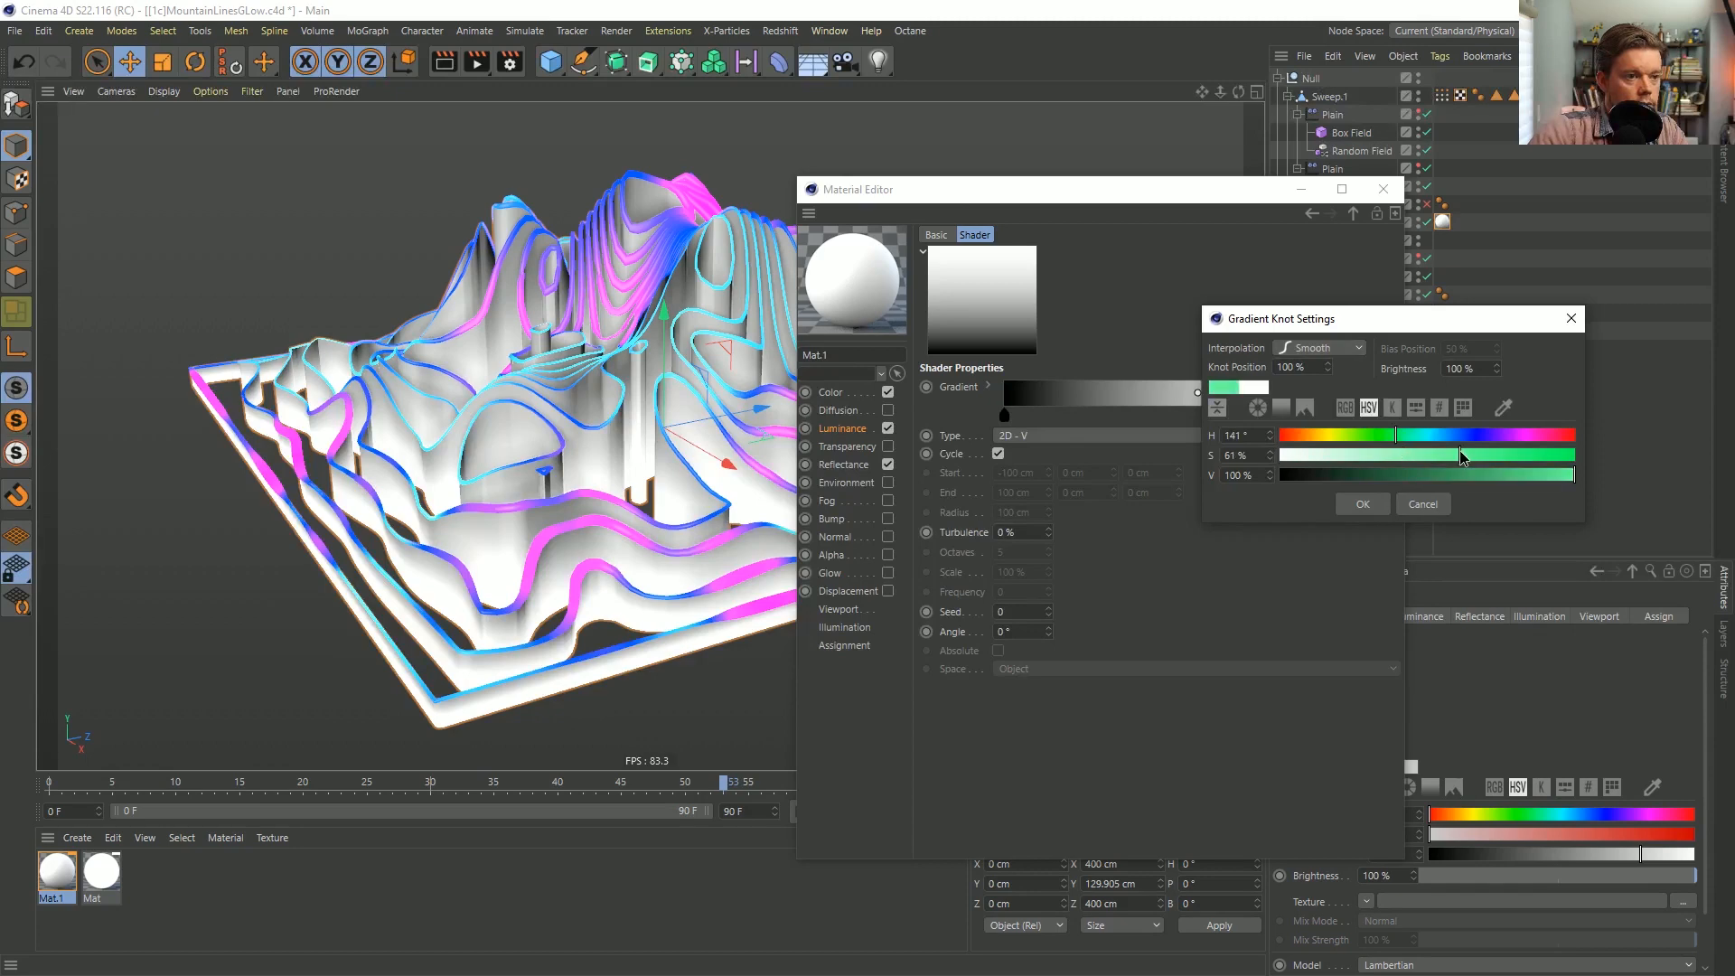
click(1363, 504)
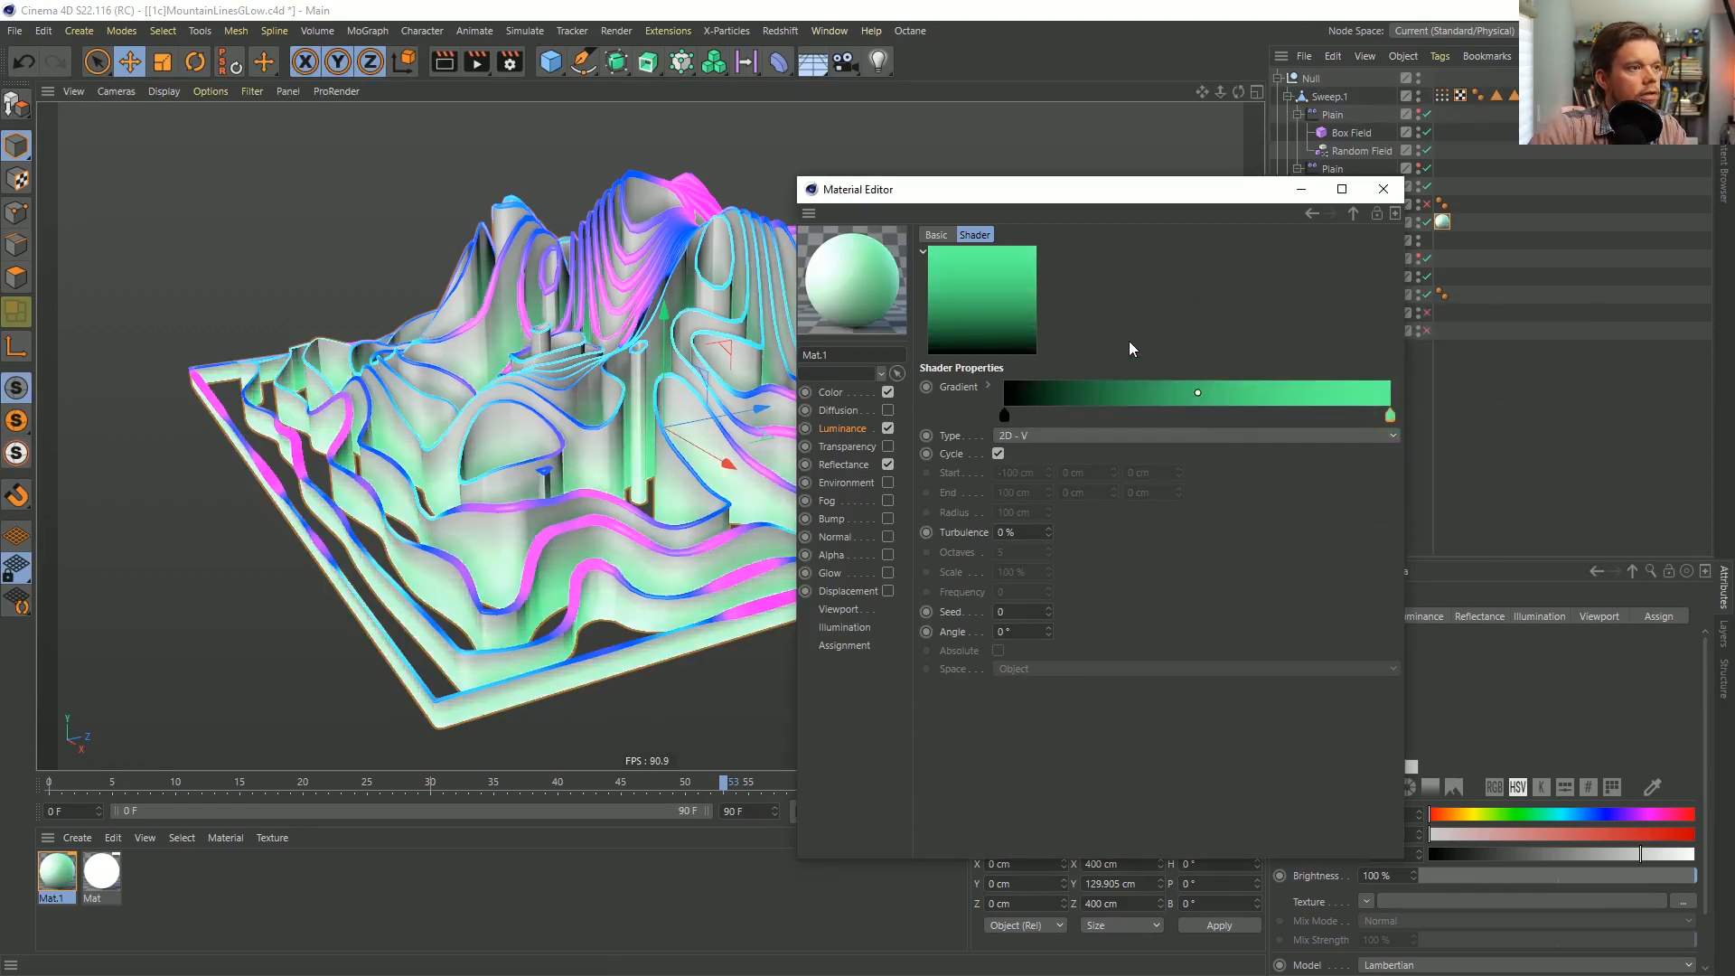
click(887, 393)
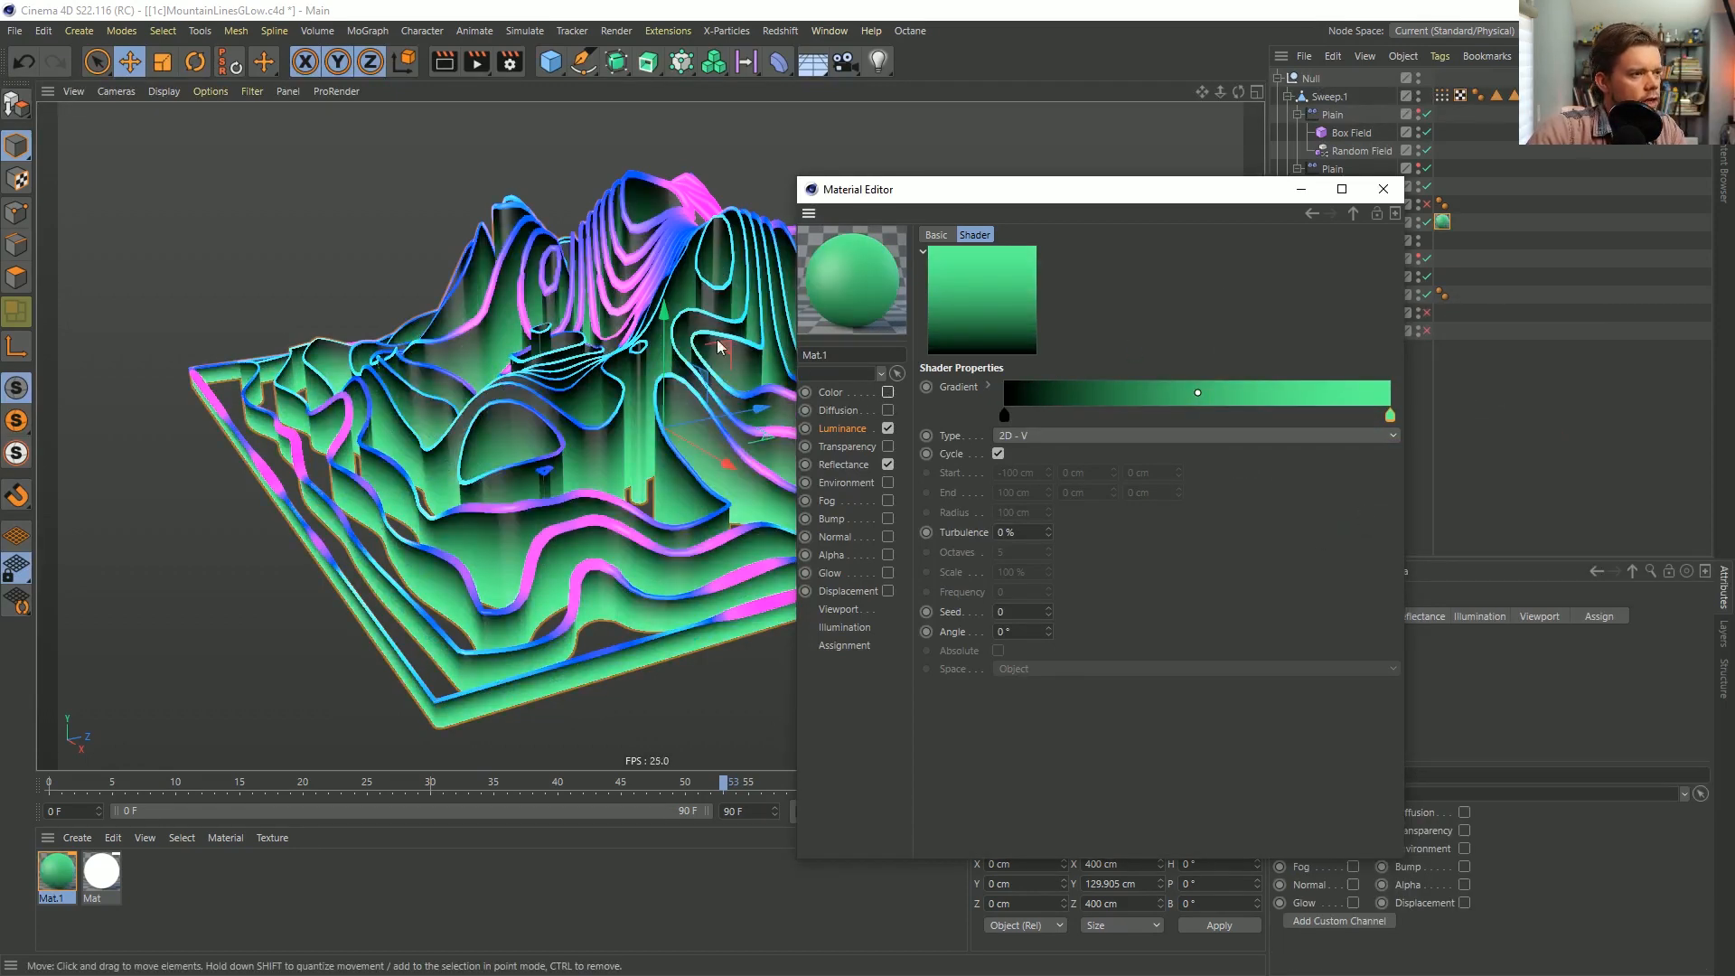
Recolor the gradient's black start knot dark teal with hue 185°, saturation 75% and value 28%.
double_click(1004, 415)
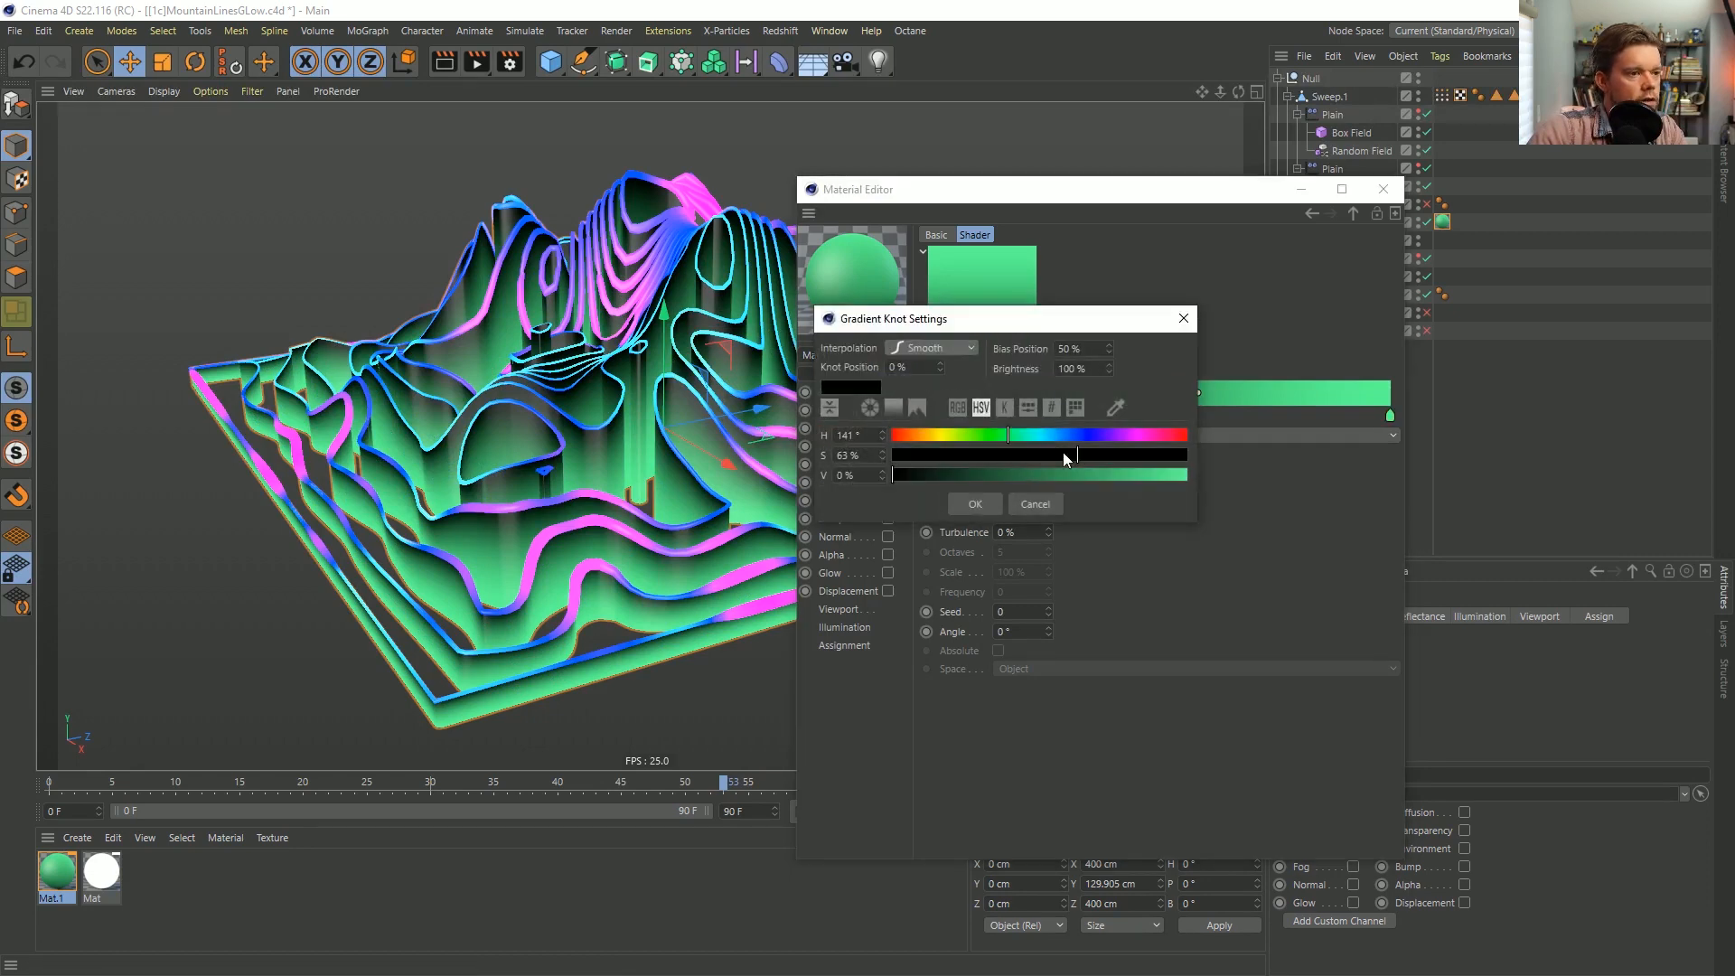
click(1044, 435)
click(1113, 455)
click(974, 474)
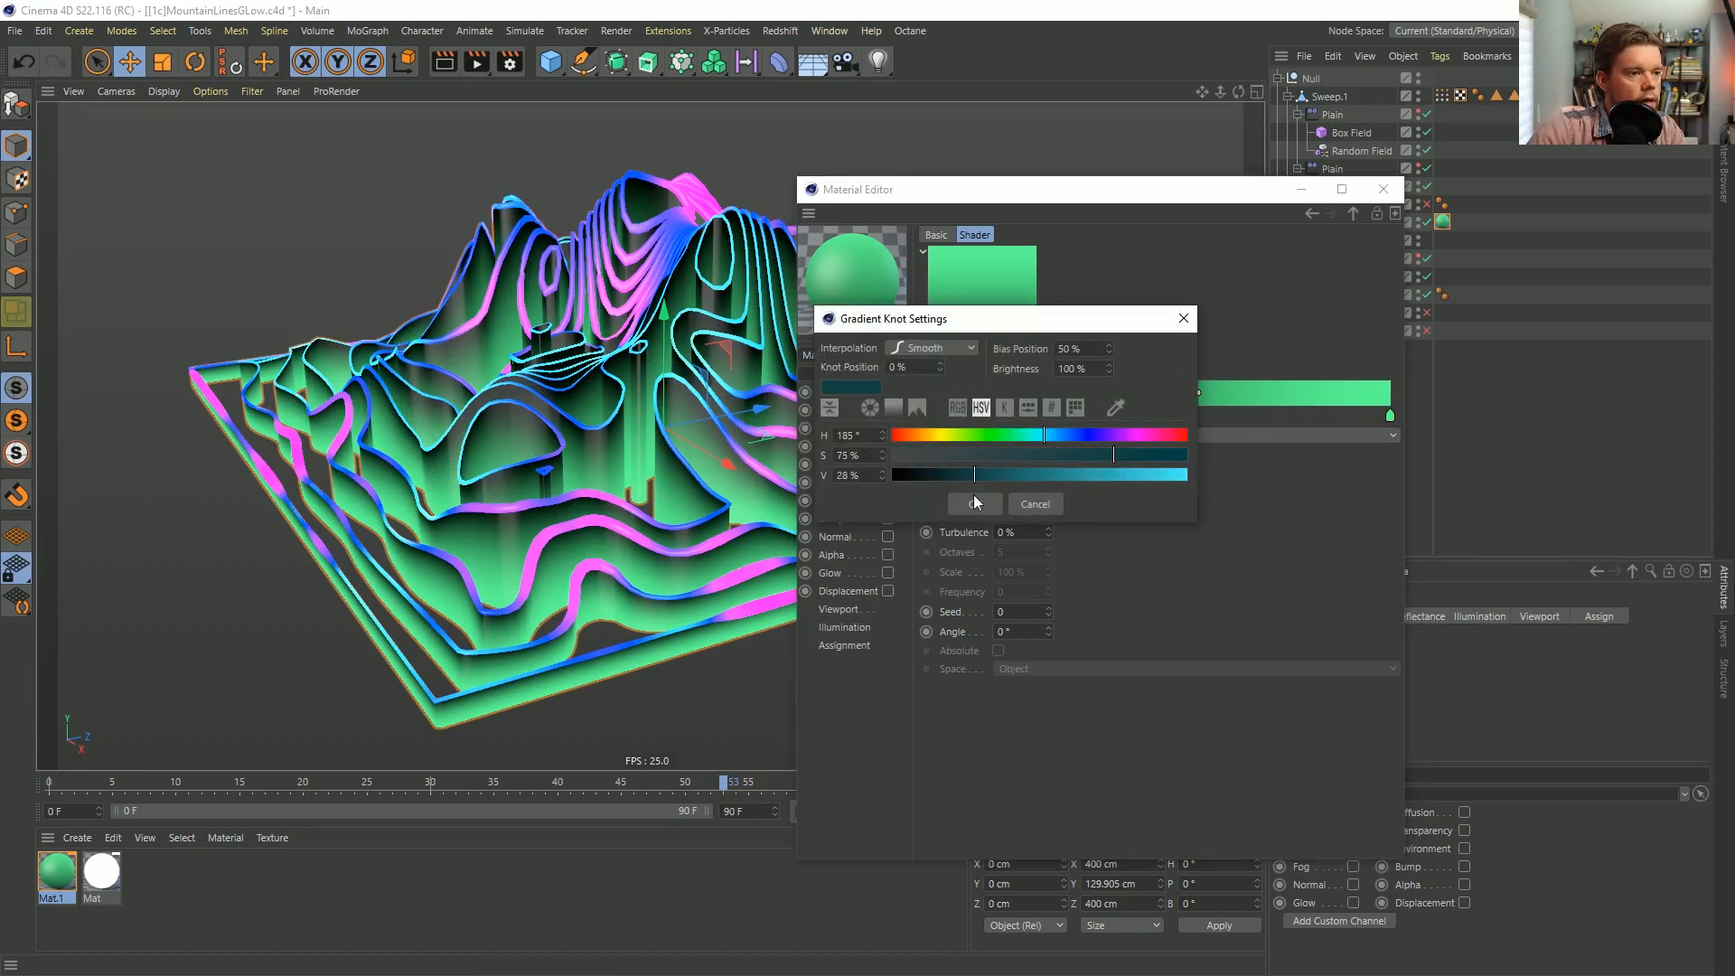
click(974, 499)
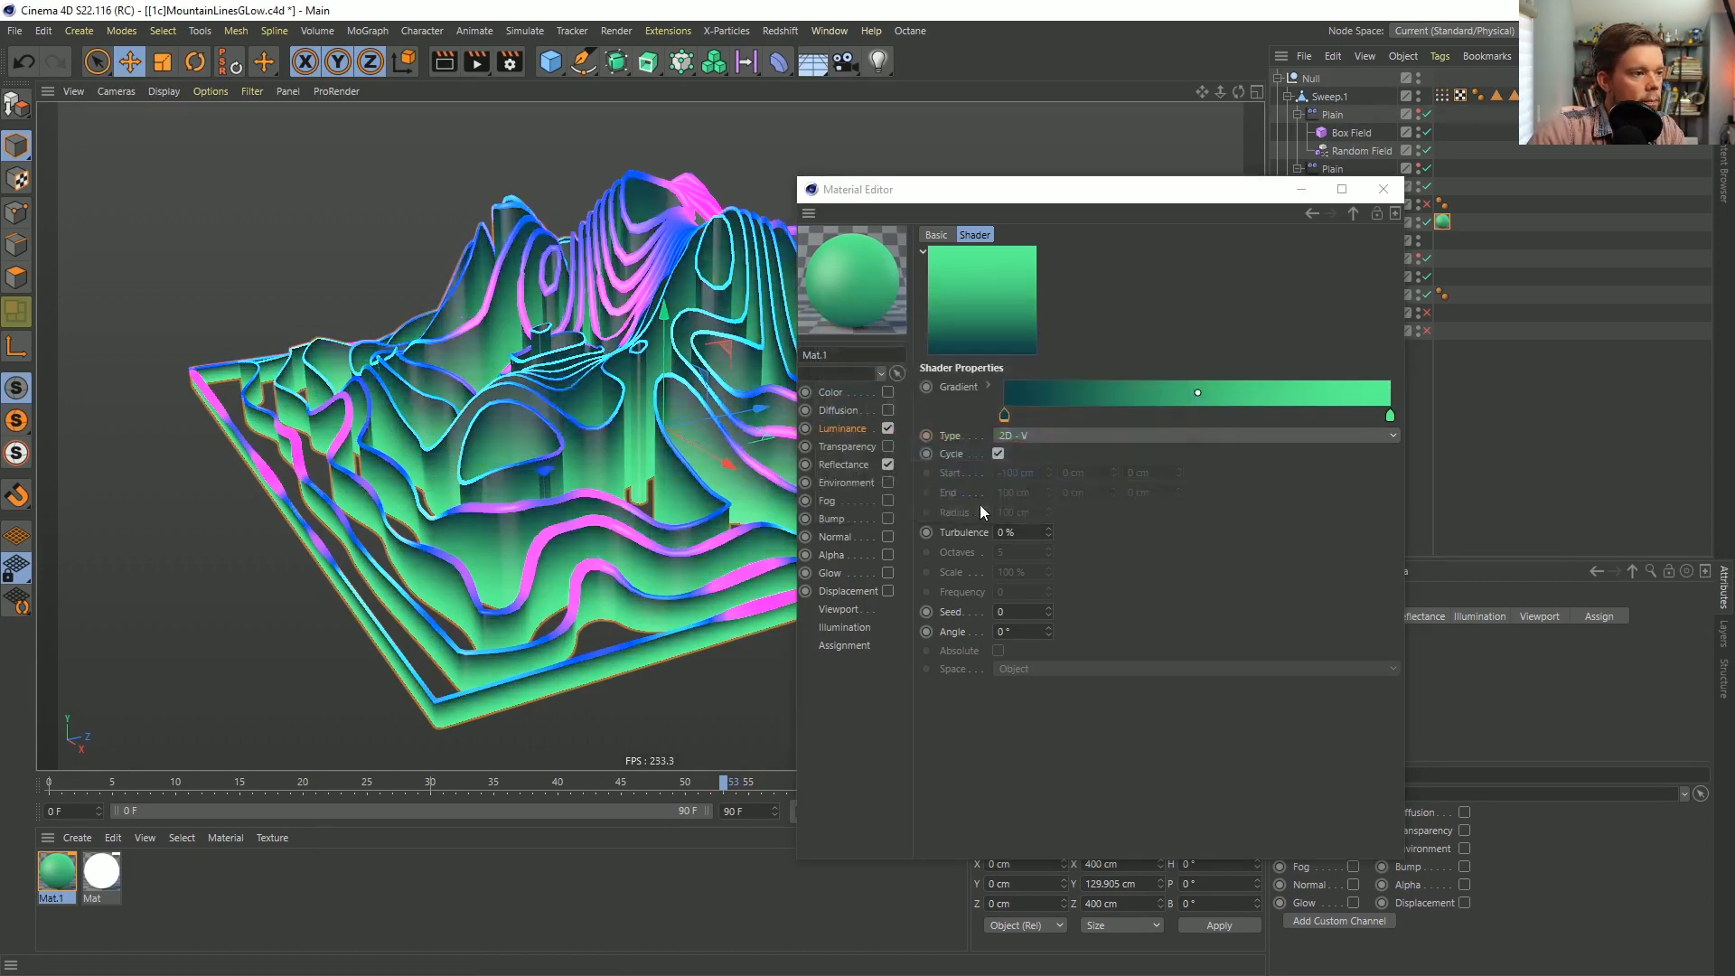
Disable the Reflectance channel of Mat.1, close the Material Editor and clear the object selection.
click(888, 464)
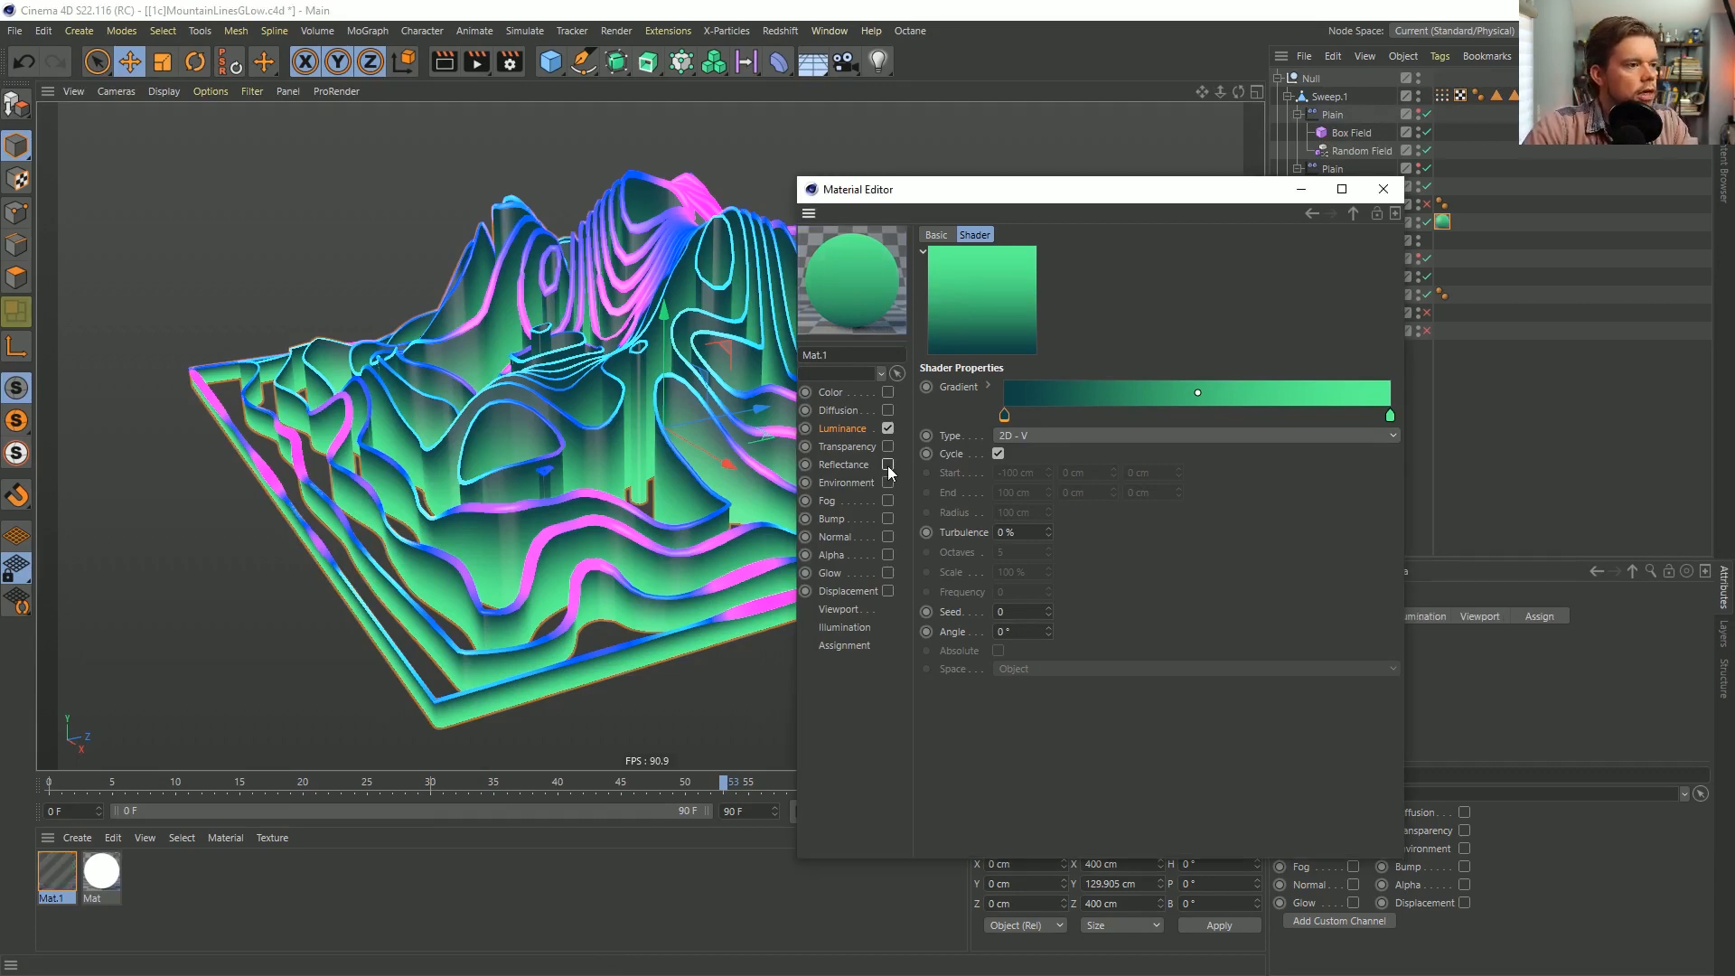
click(1383, 189)
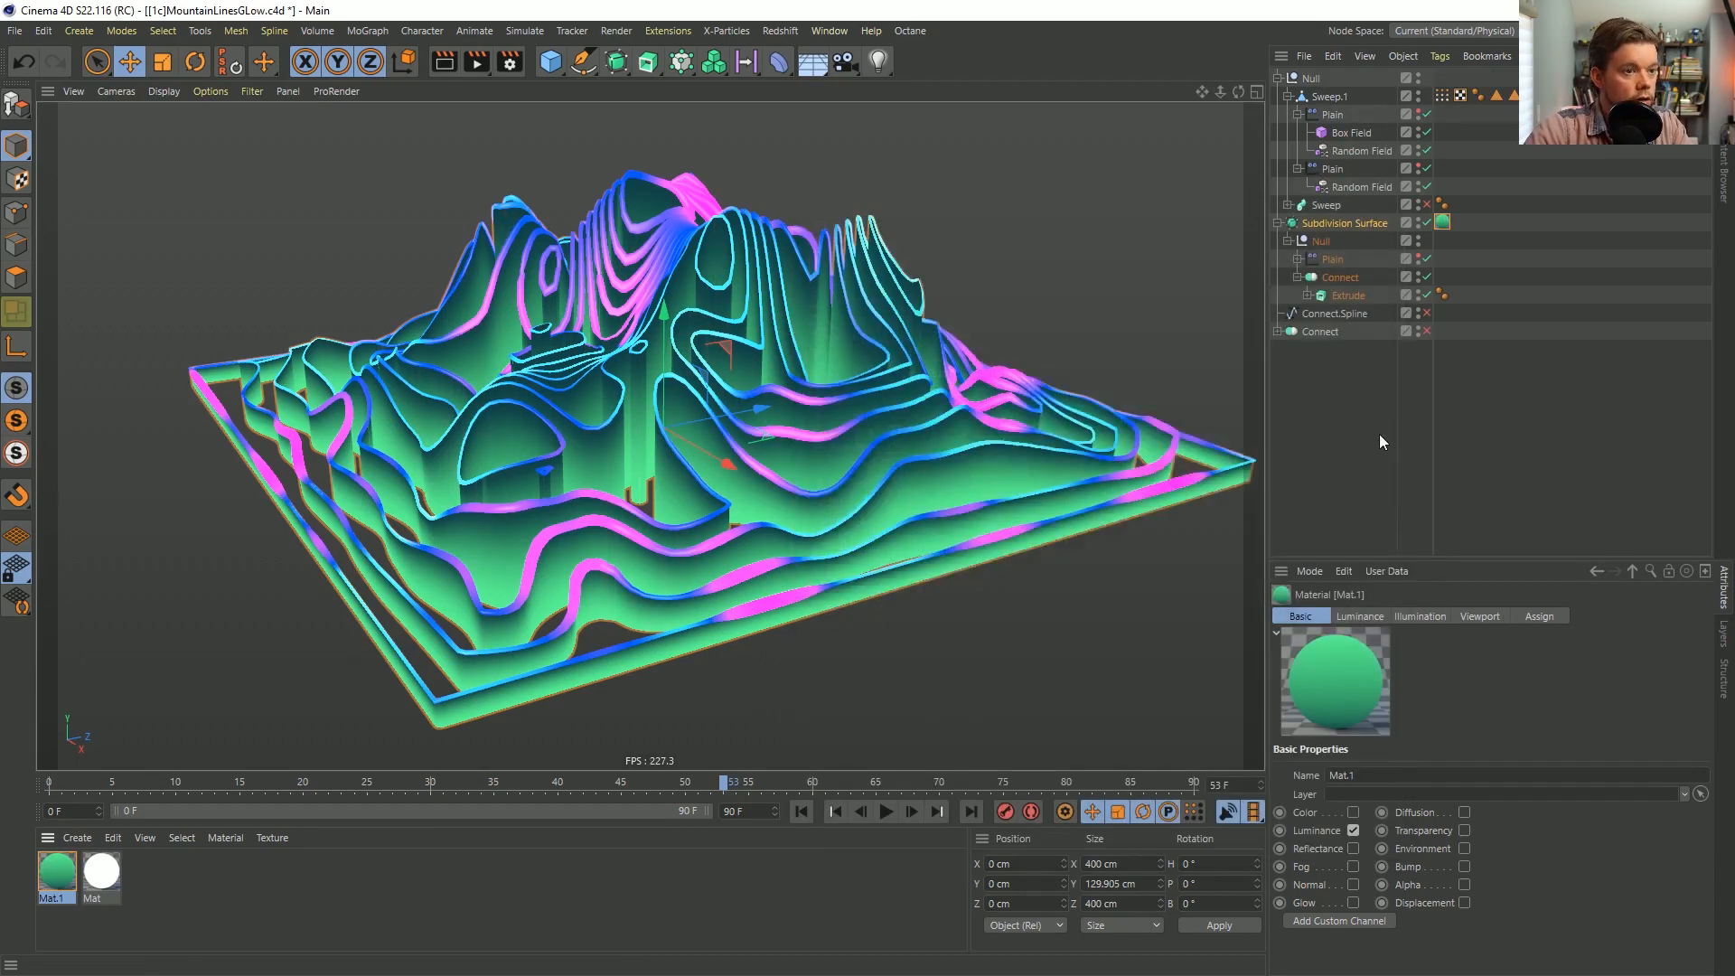
click(1379, 433)
Play the animation, examine the glowing mountain layers from above, below and the side, and return to the first frame.
alt+drag(643, 317, 706, 411)
click(887, 812)
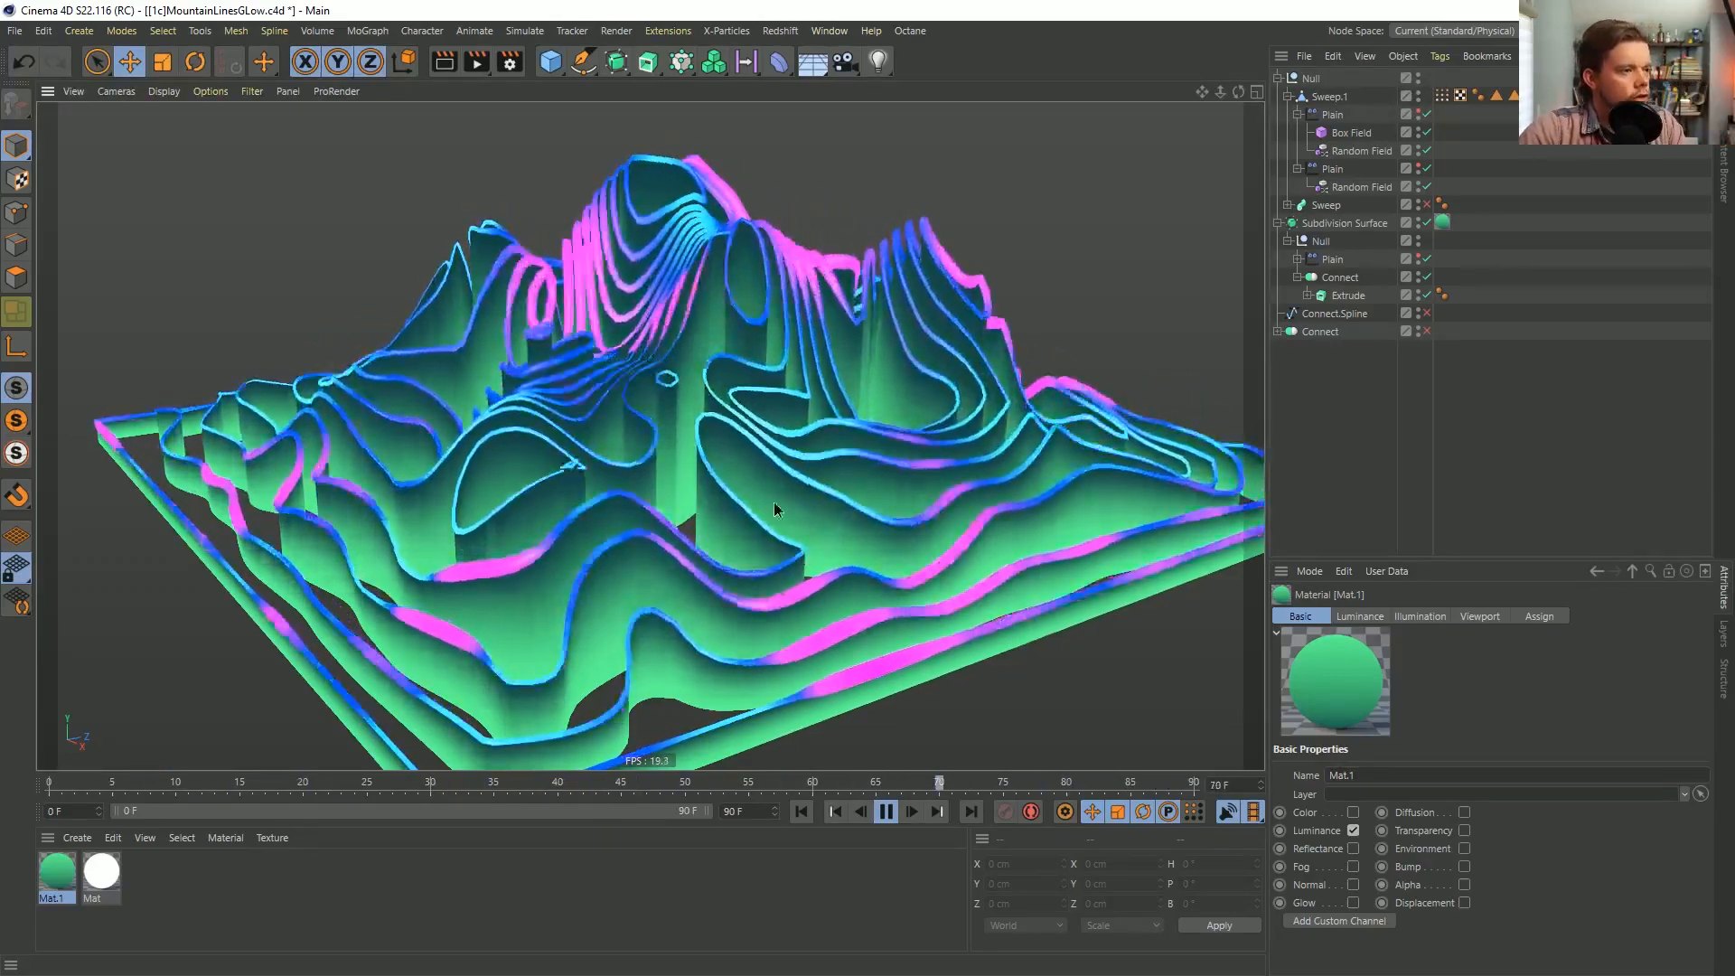
alt+drag(773, 509, 768, 551)
alt+drag(727, 421, 718, 340)
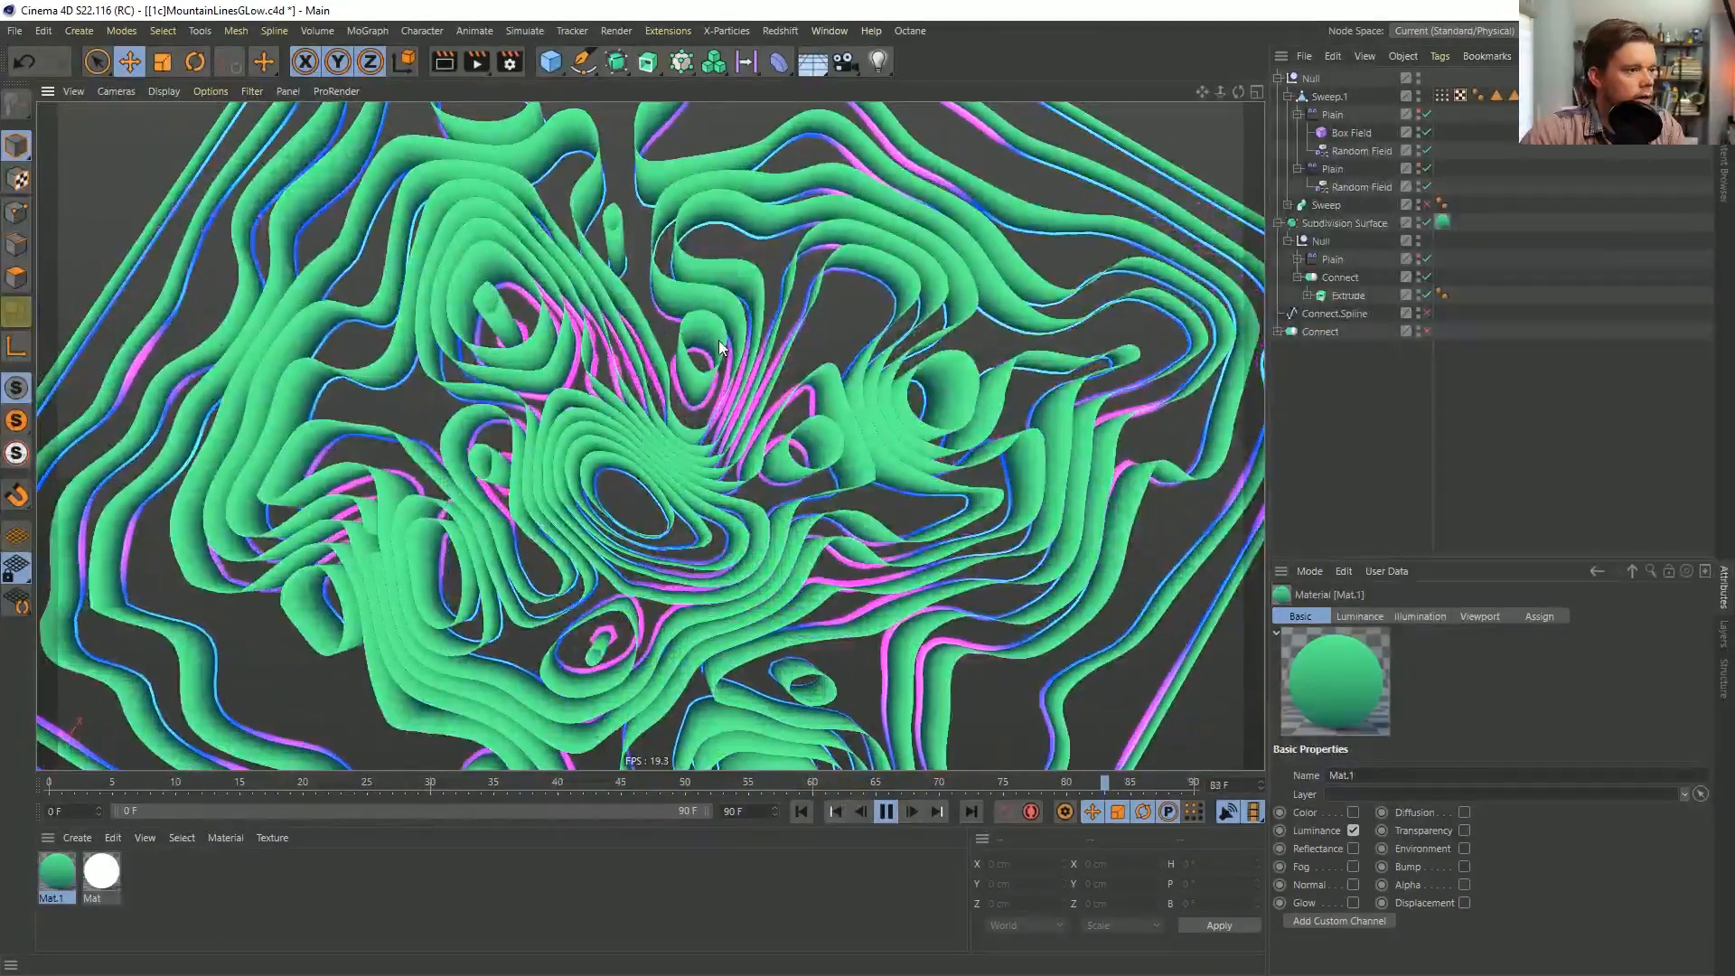
alt+drag(673, 705, 632, 506)
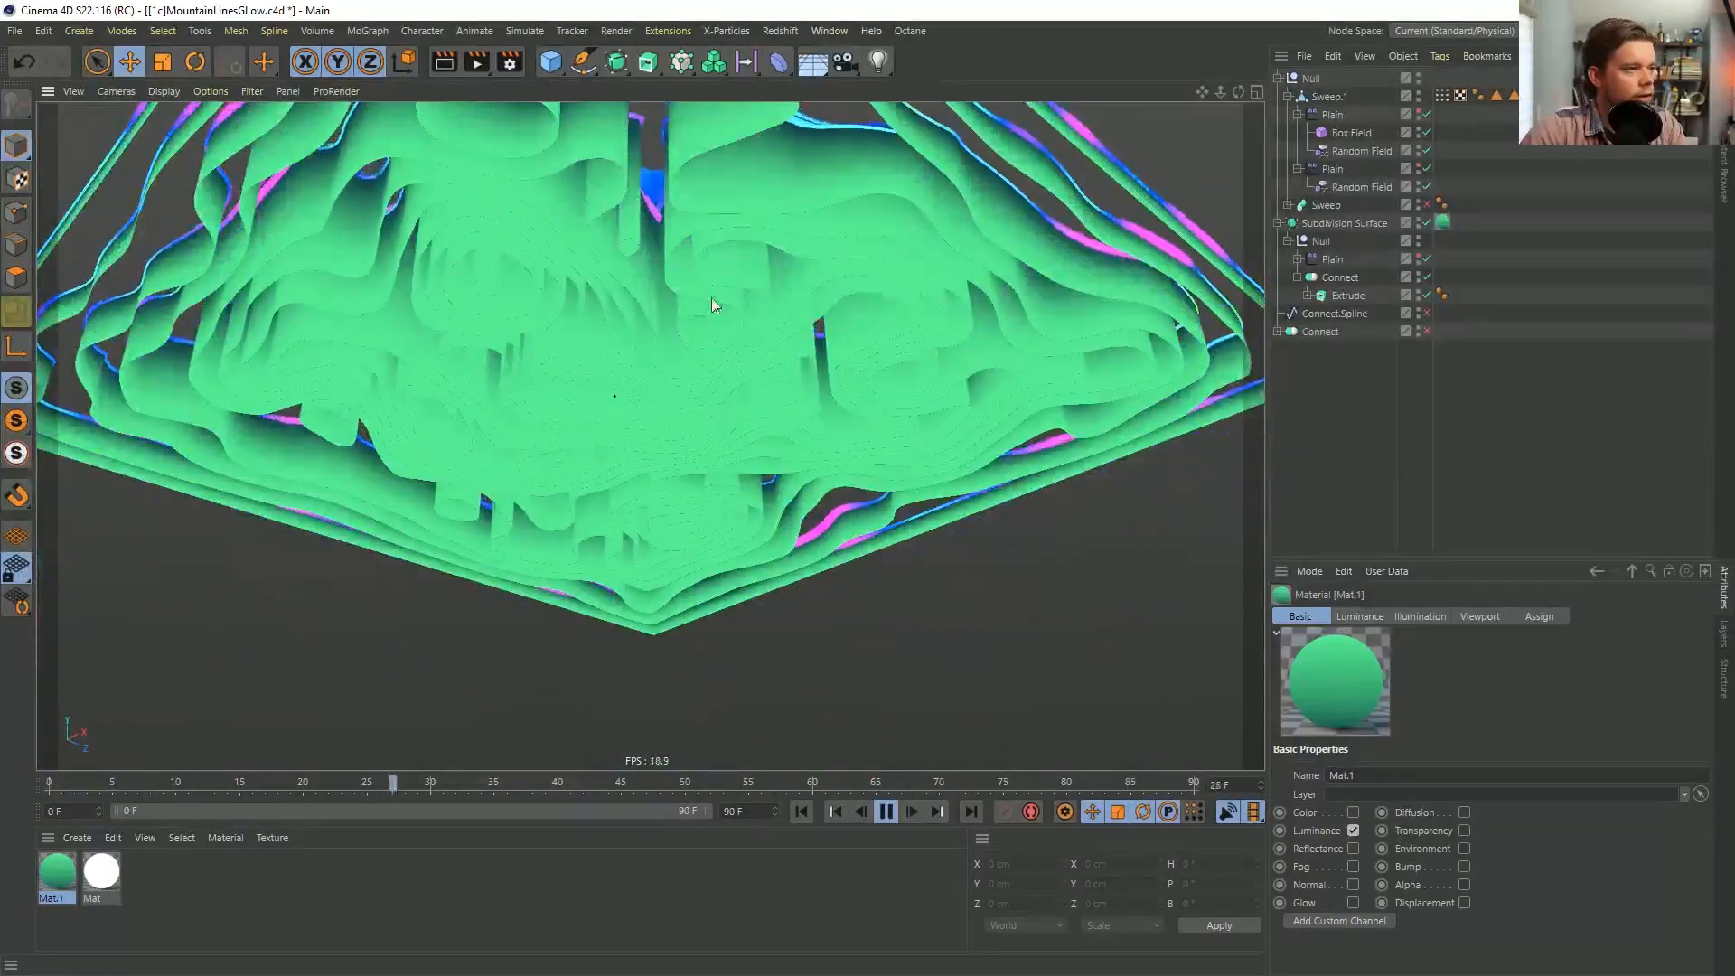
alt+drag(713, 305, 679, 338)
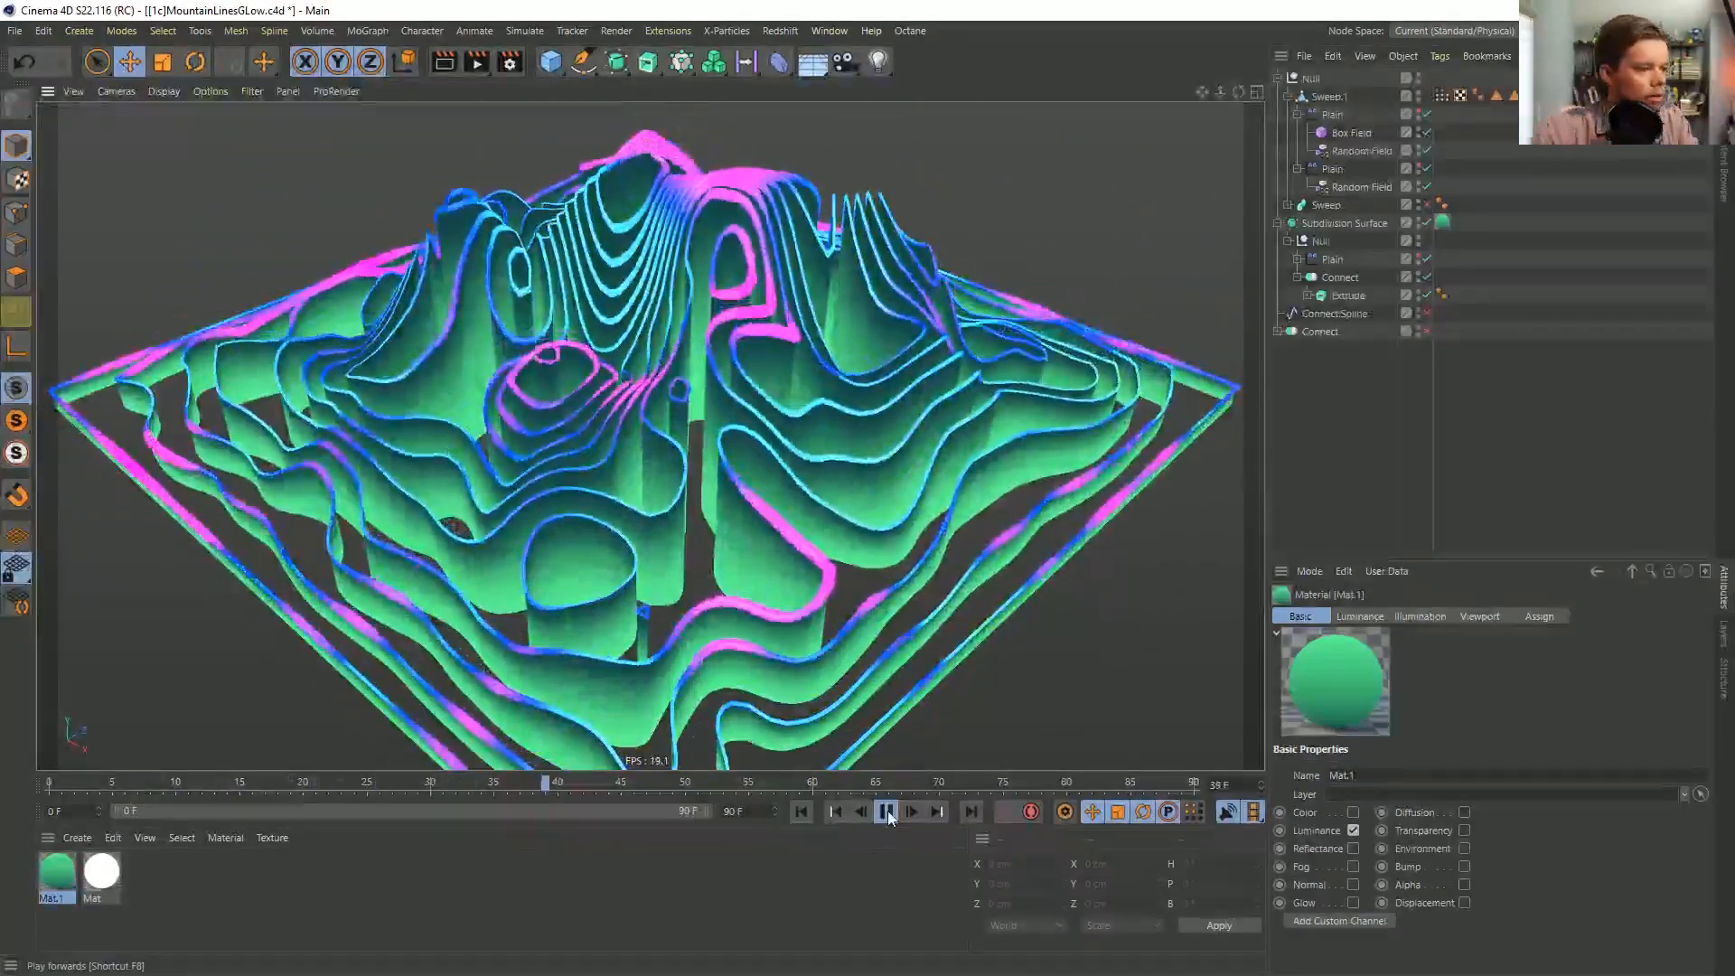
click(887, 811)
click(800, 811)
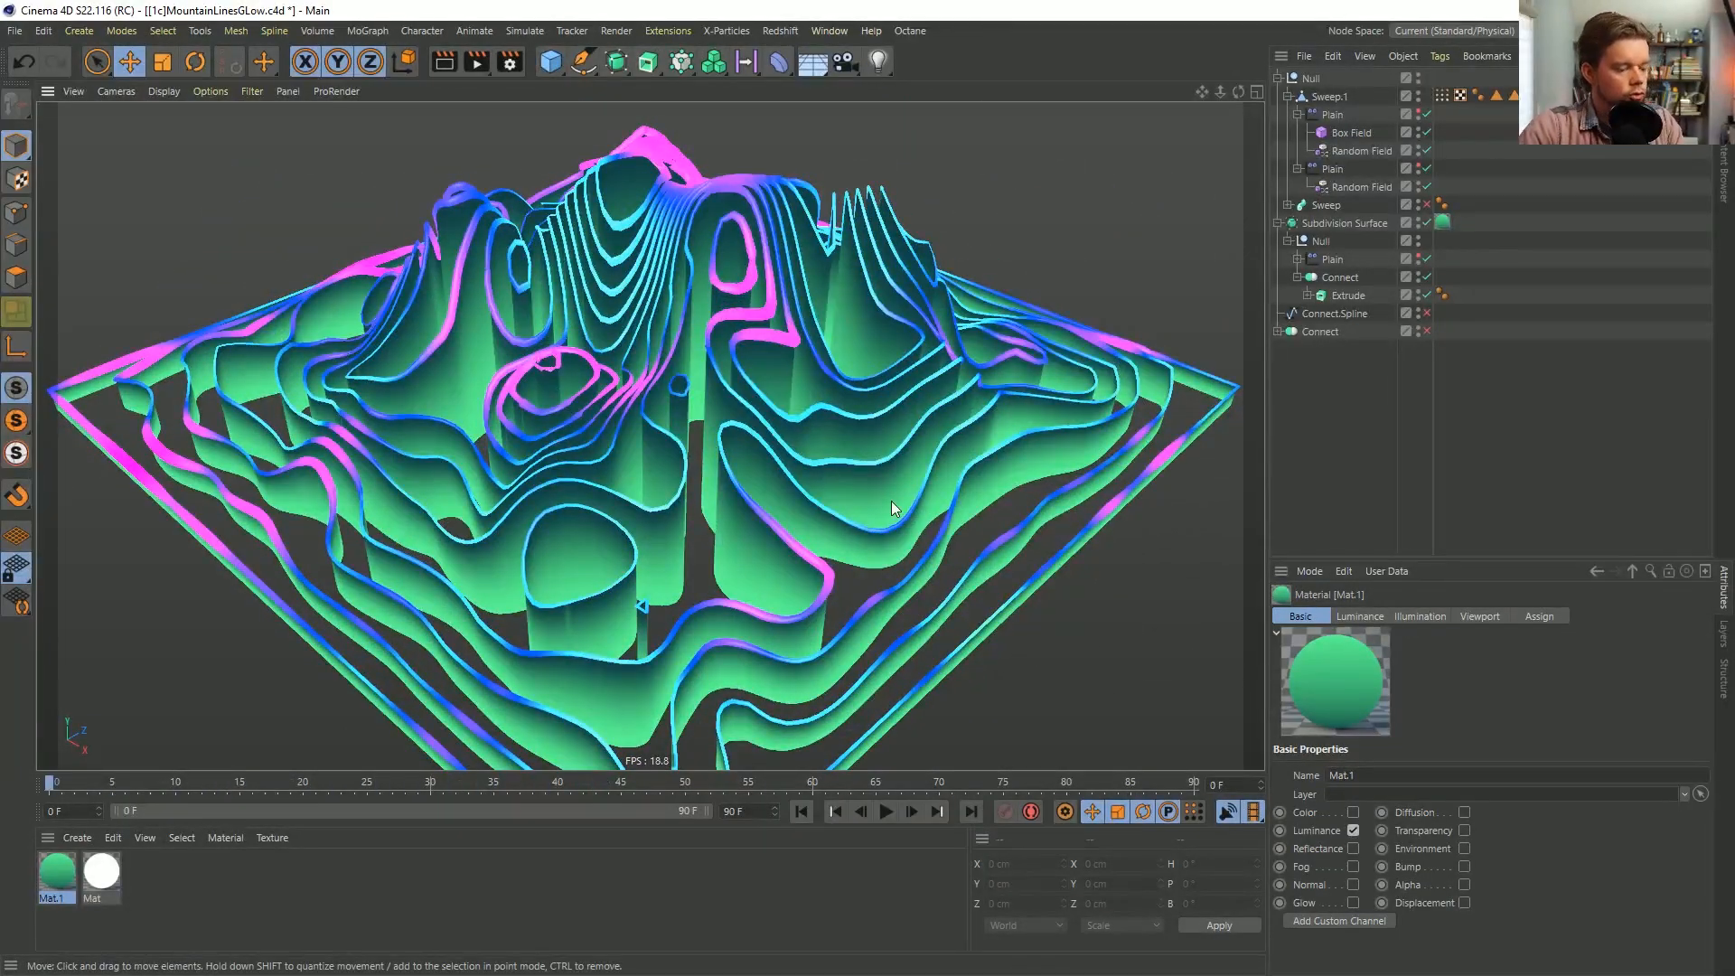
Save the scene as a new version named [1d]MountainLinesGLow.c4d.
key(ctrl+shift+s)
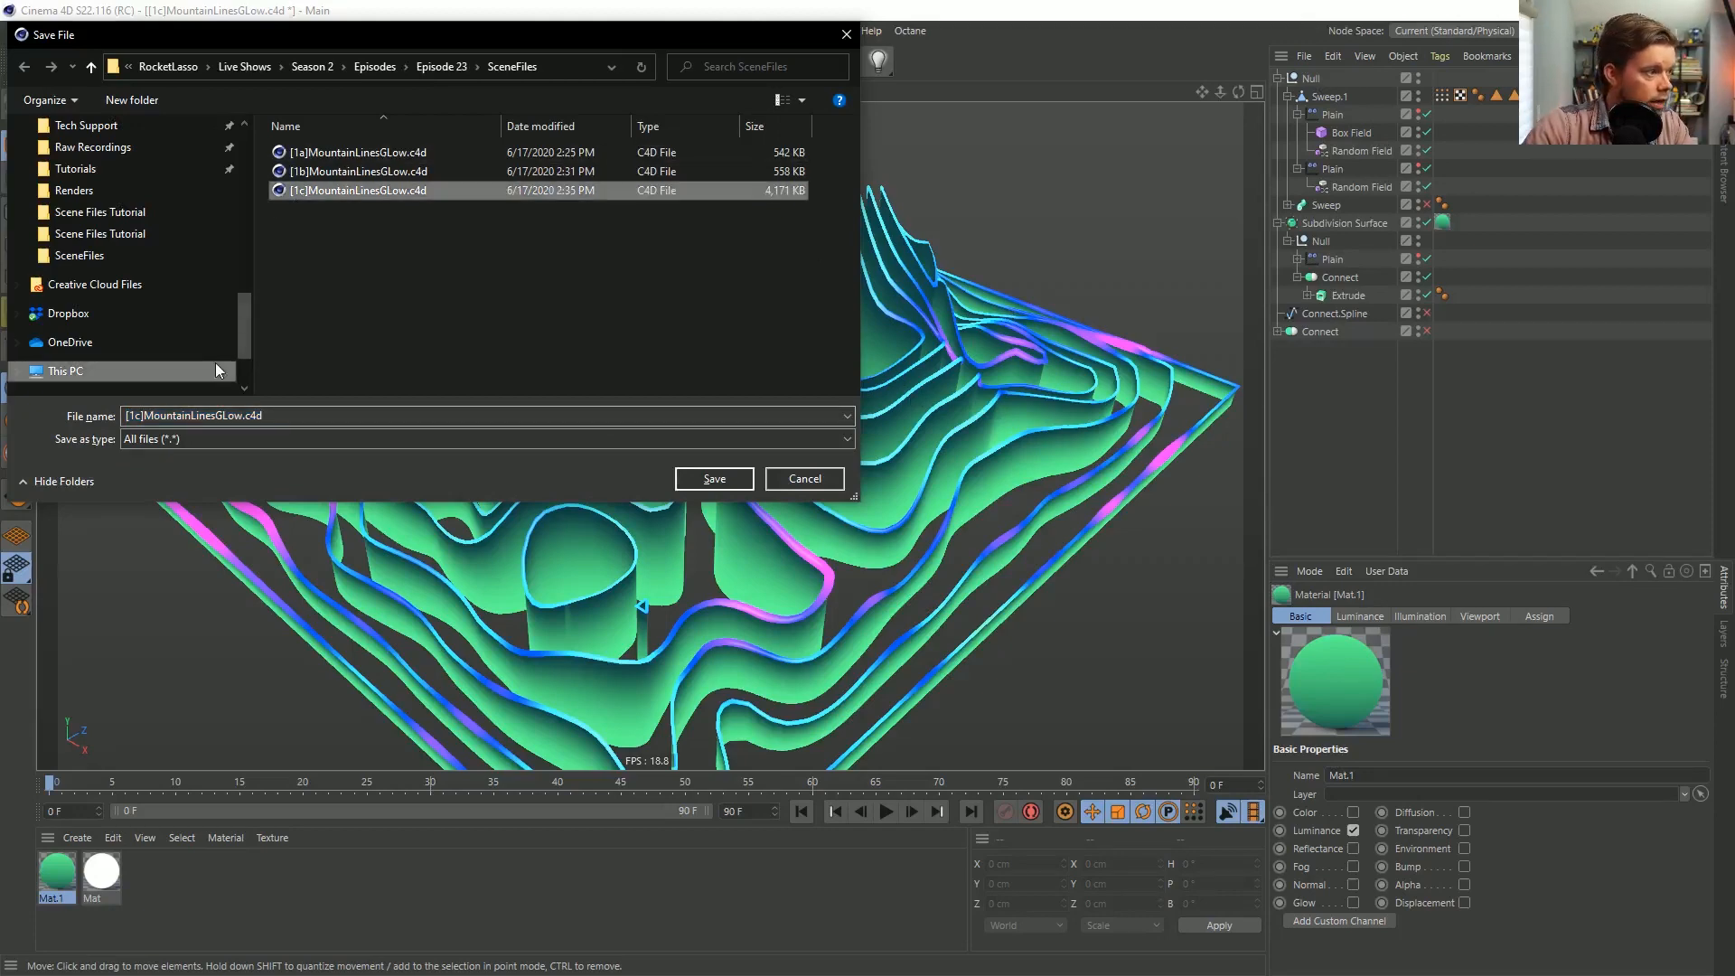
click(141, 418)
key(BackSpace)
text(d)
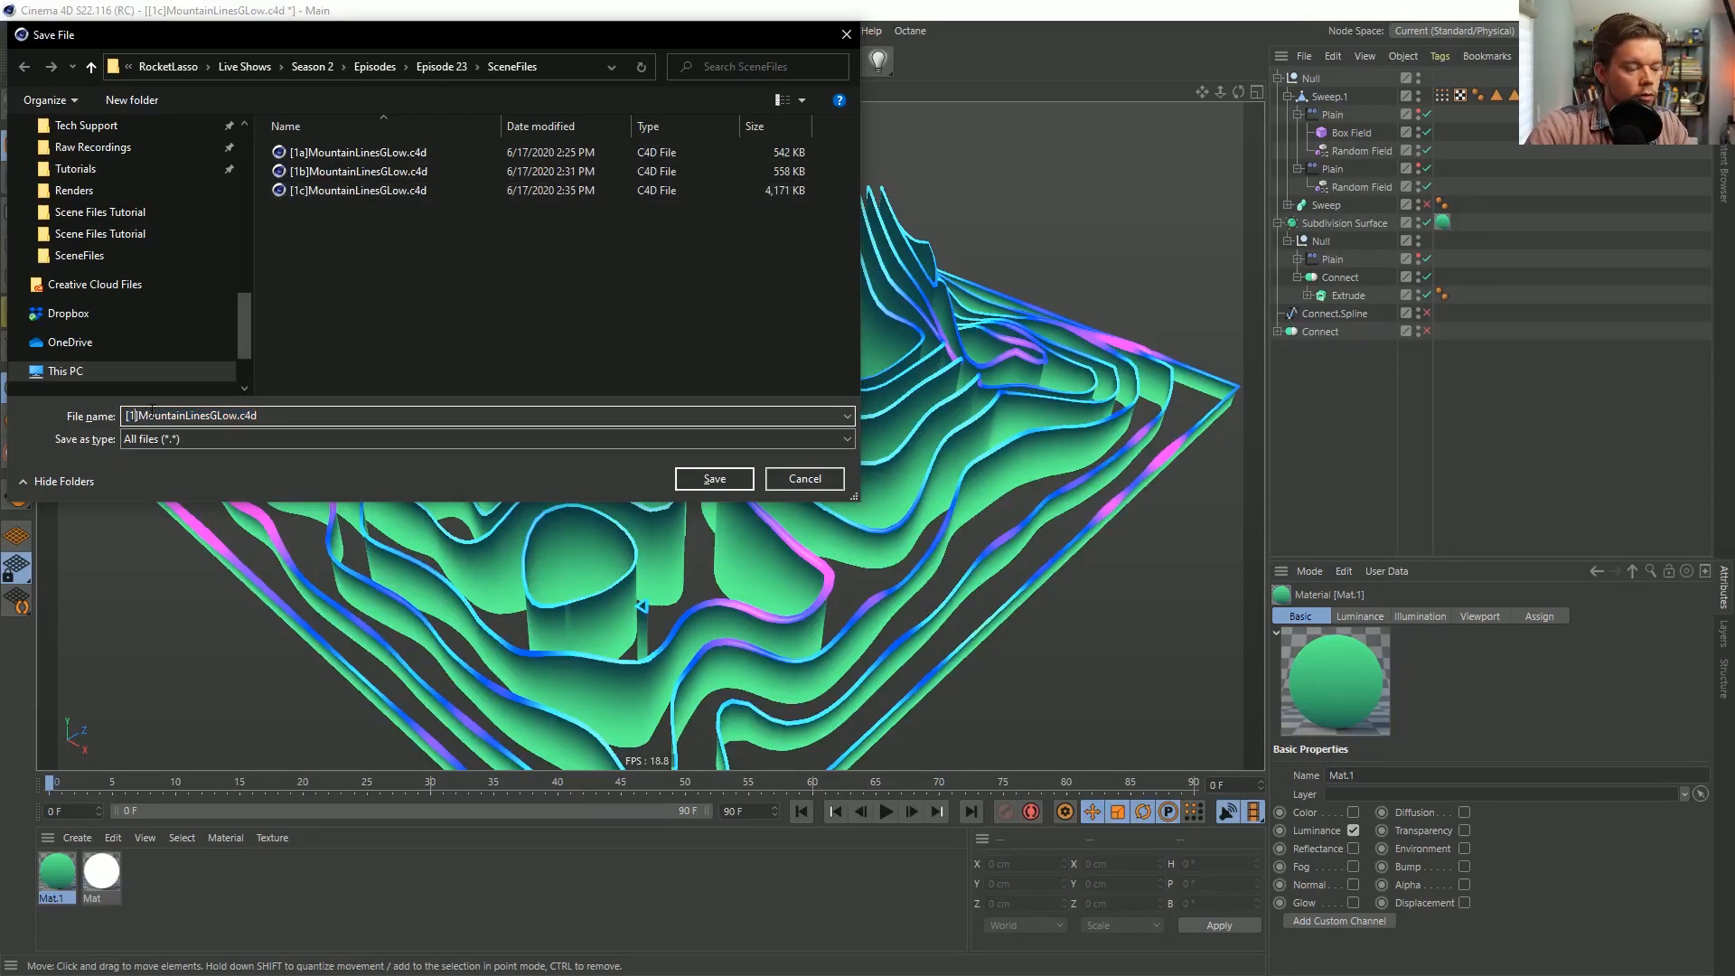
key(Return)
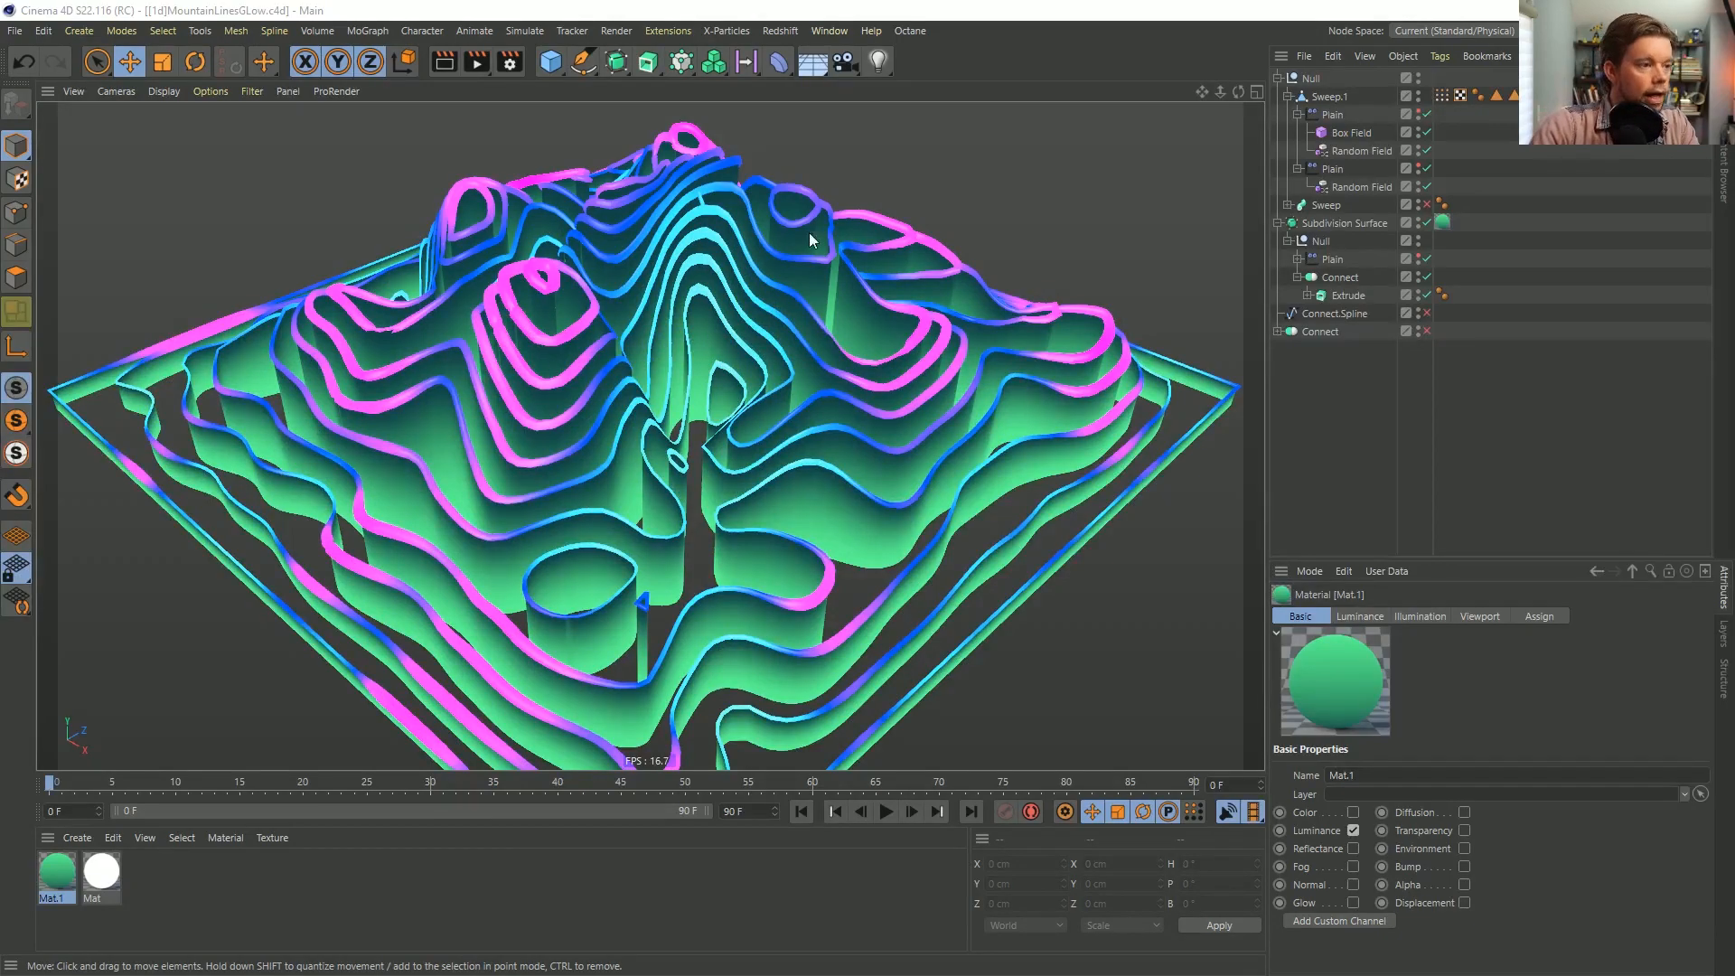
Examine the gradient-colored walls and glowing edges of the mountain from several angles and distances.
alt+drag(667, 351, 689, 394)
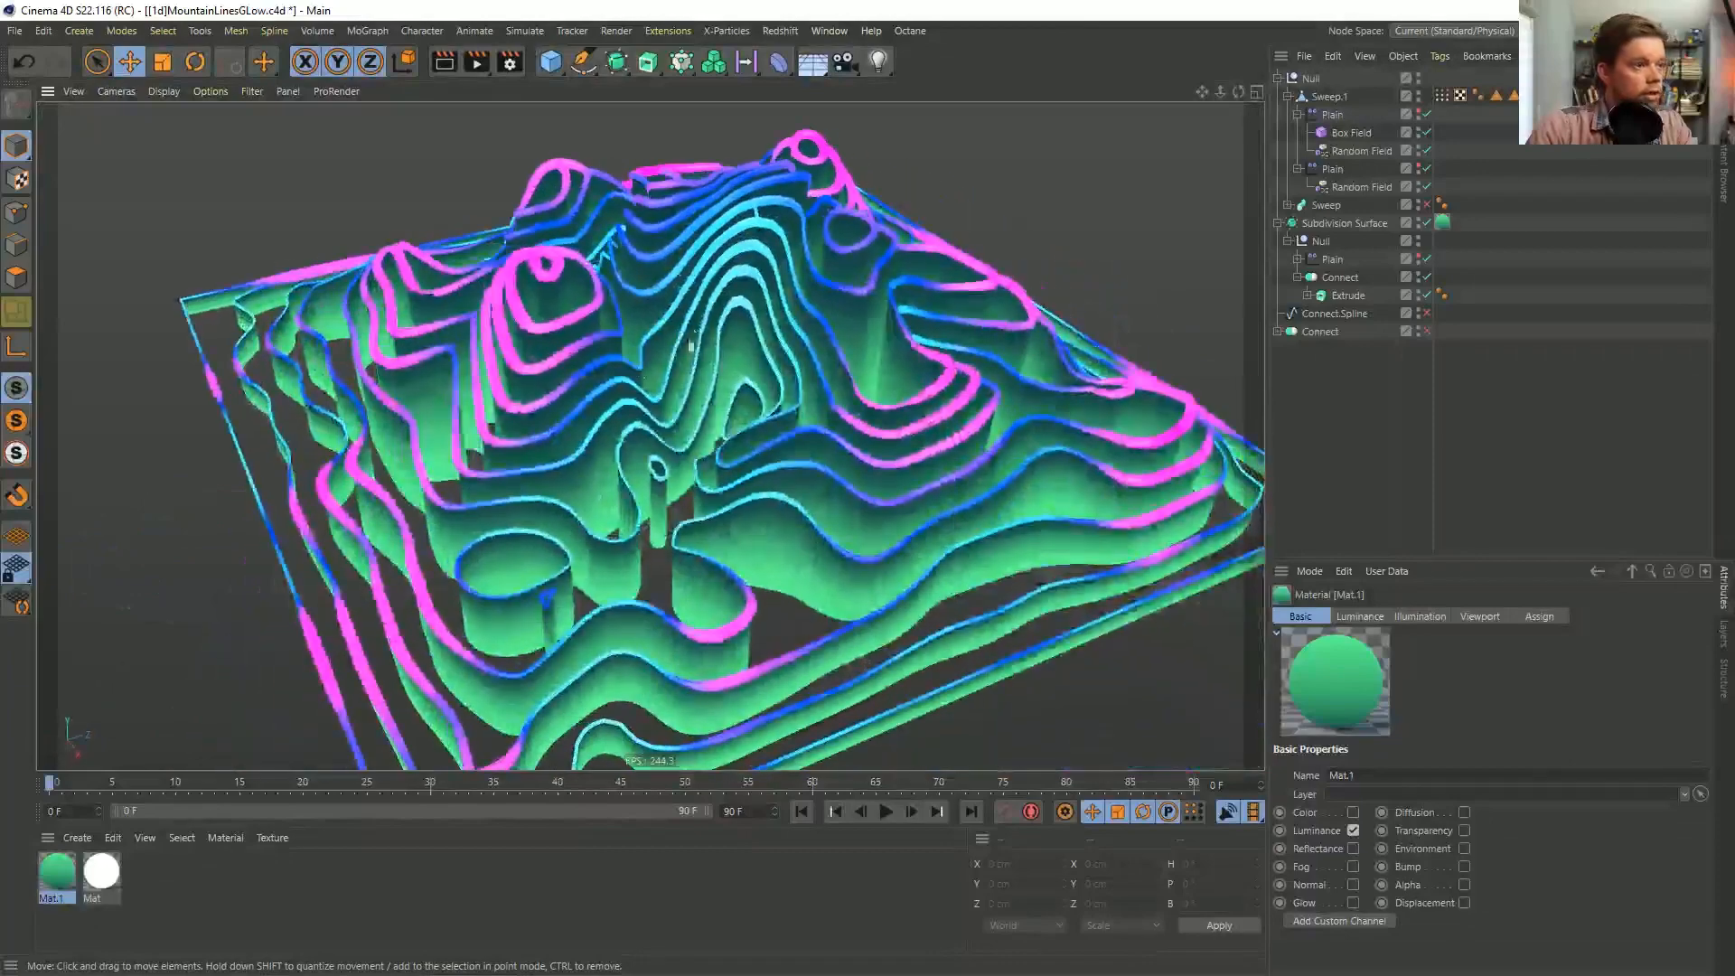
mouse_move(1220, 93)
mouse_down()
mouse_move(650, 436)
mouse_move(1166, 92)
mouse_move(1120, 93)
mouse_move(1464, 94)
mouse_move(1197, 92)
mouse_up()
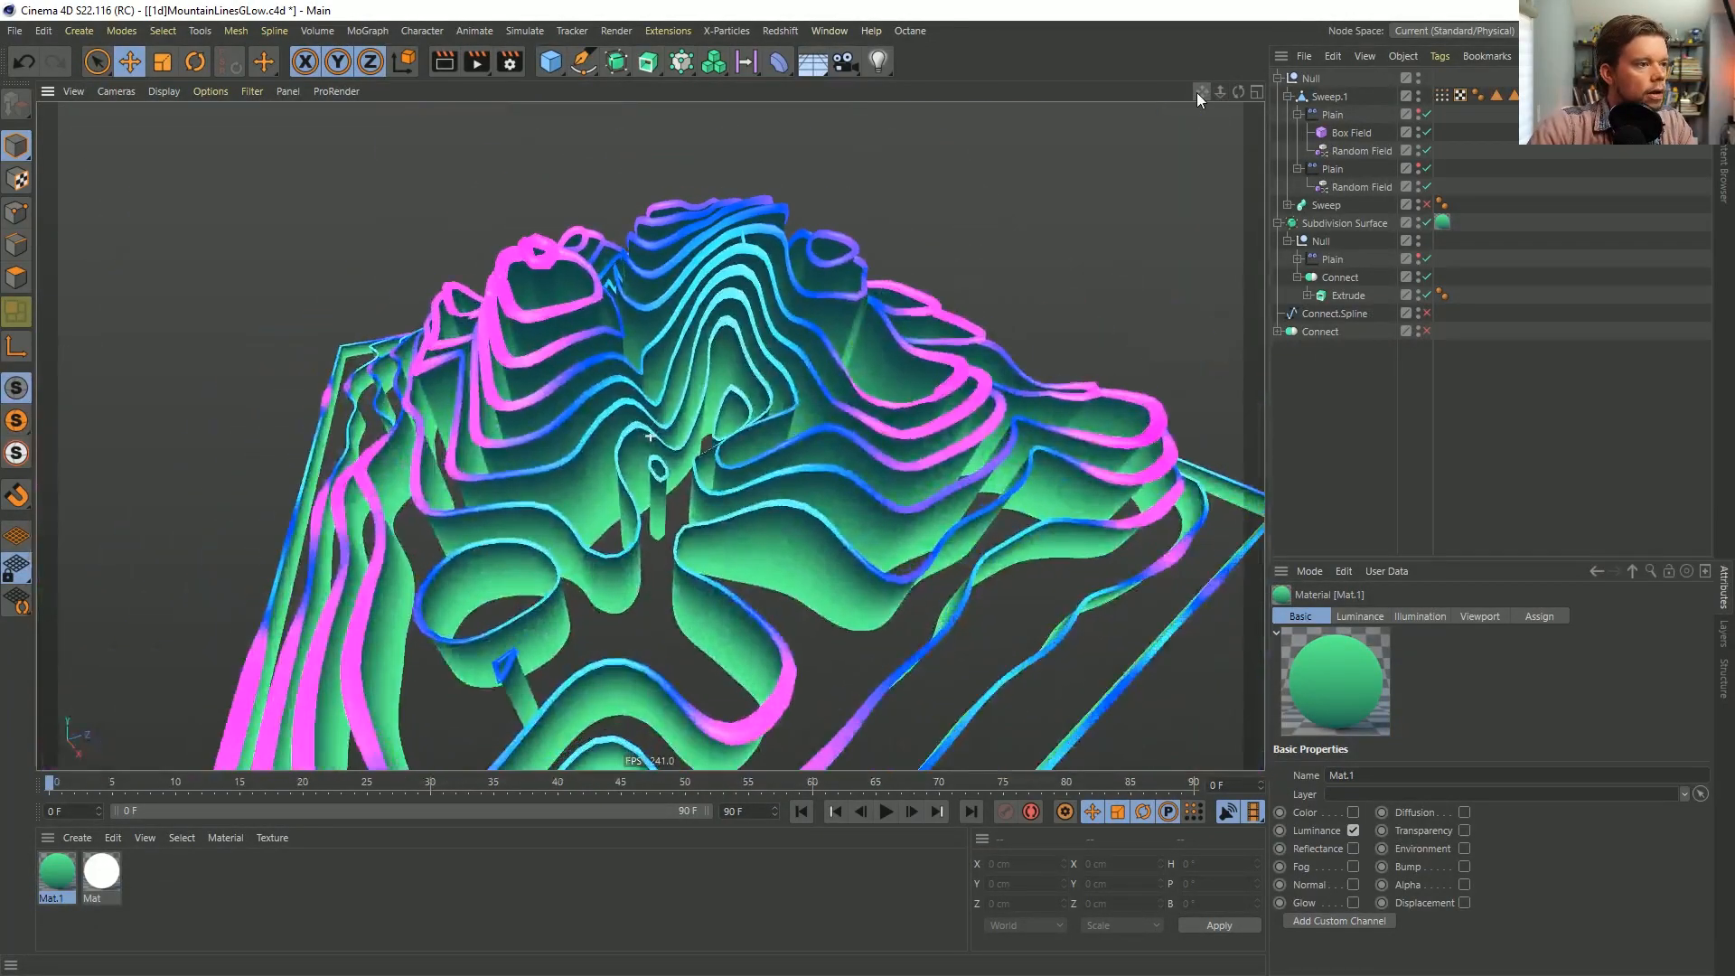
alt+drag(721, 370, 755, 574)
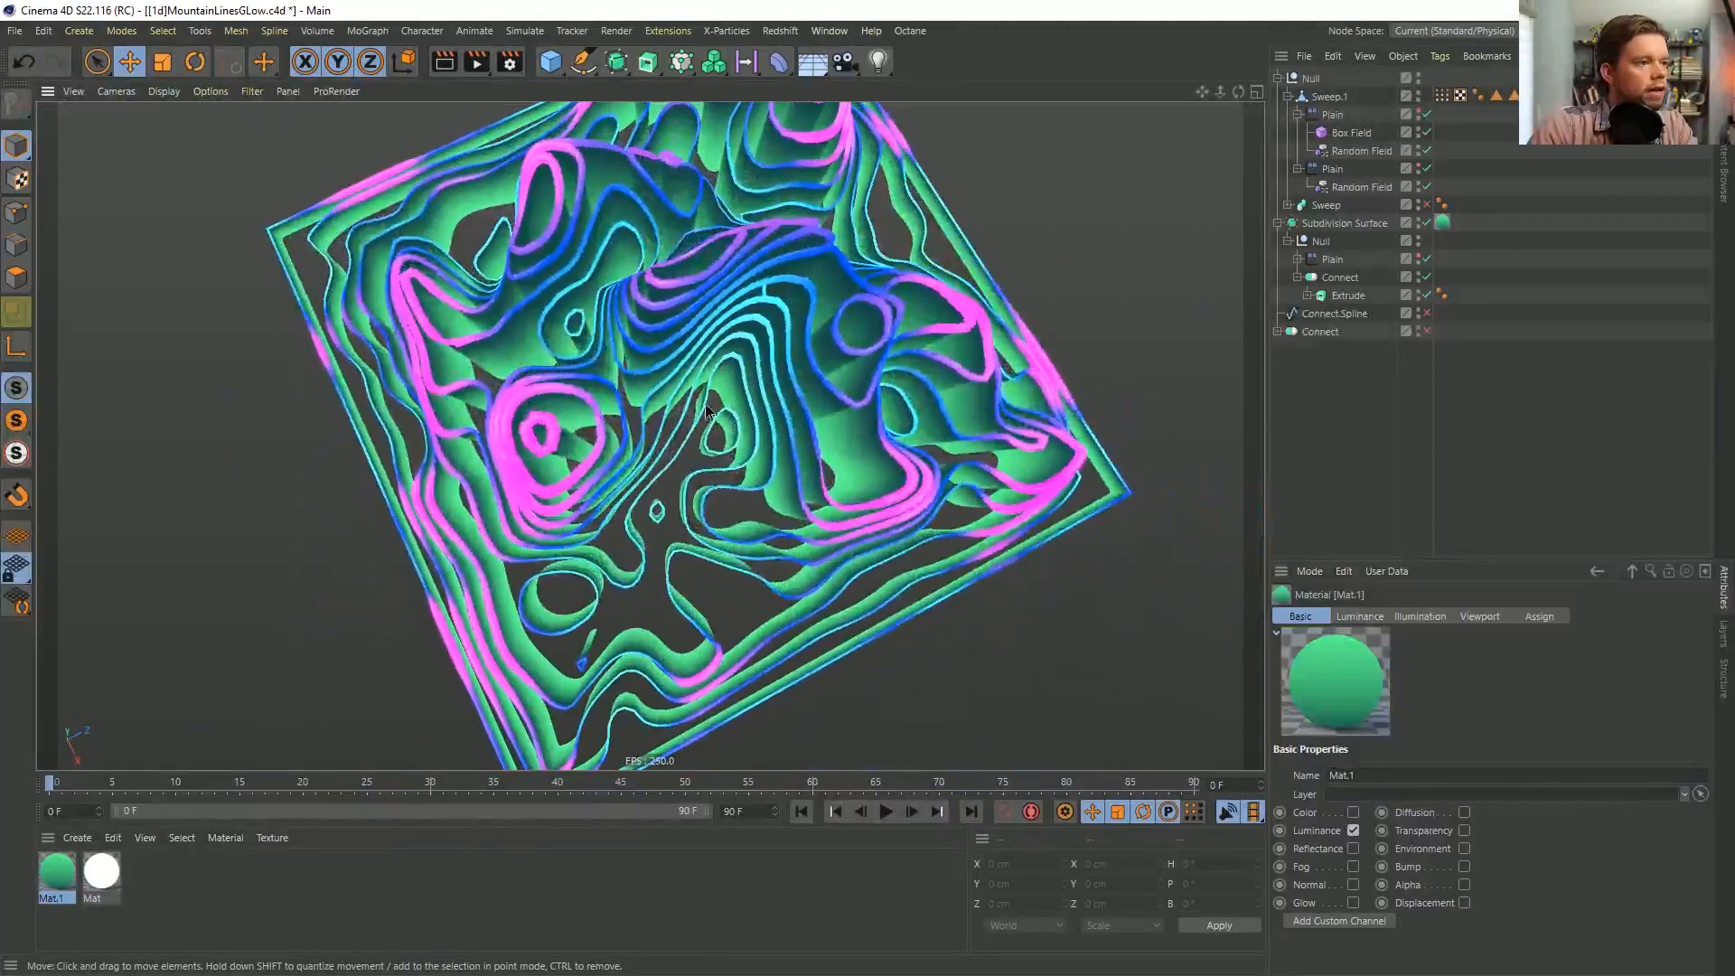
alt+right_drag(755, 542, 709, 397)
alt+drag(709, 394, 736, 289)
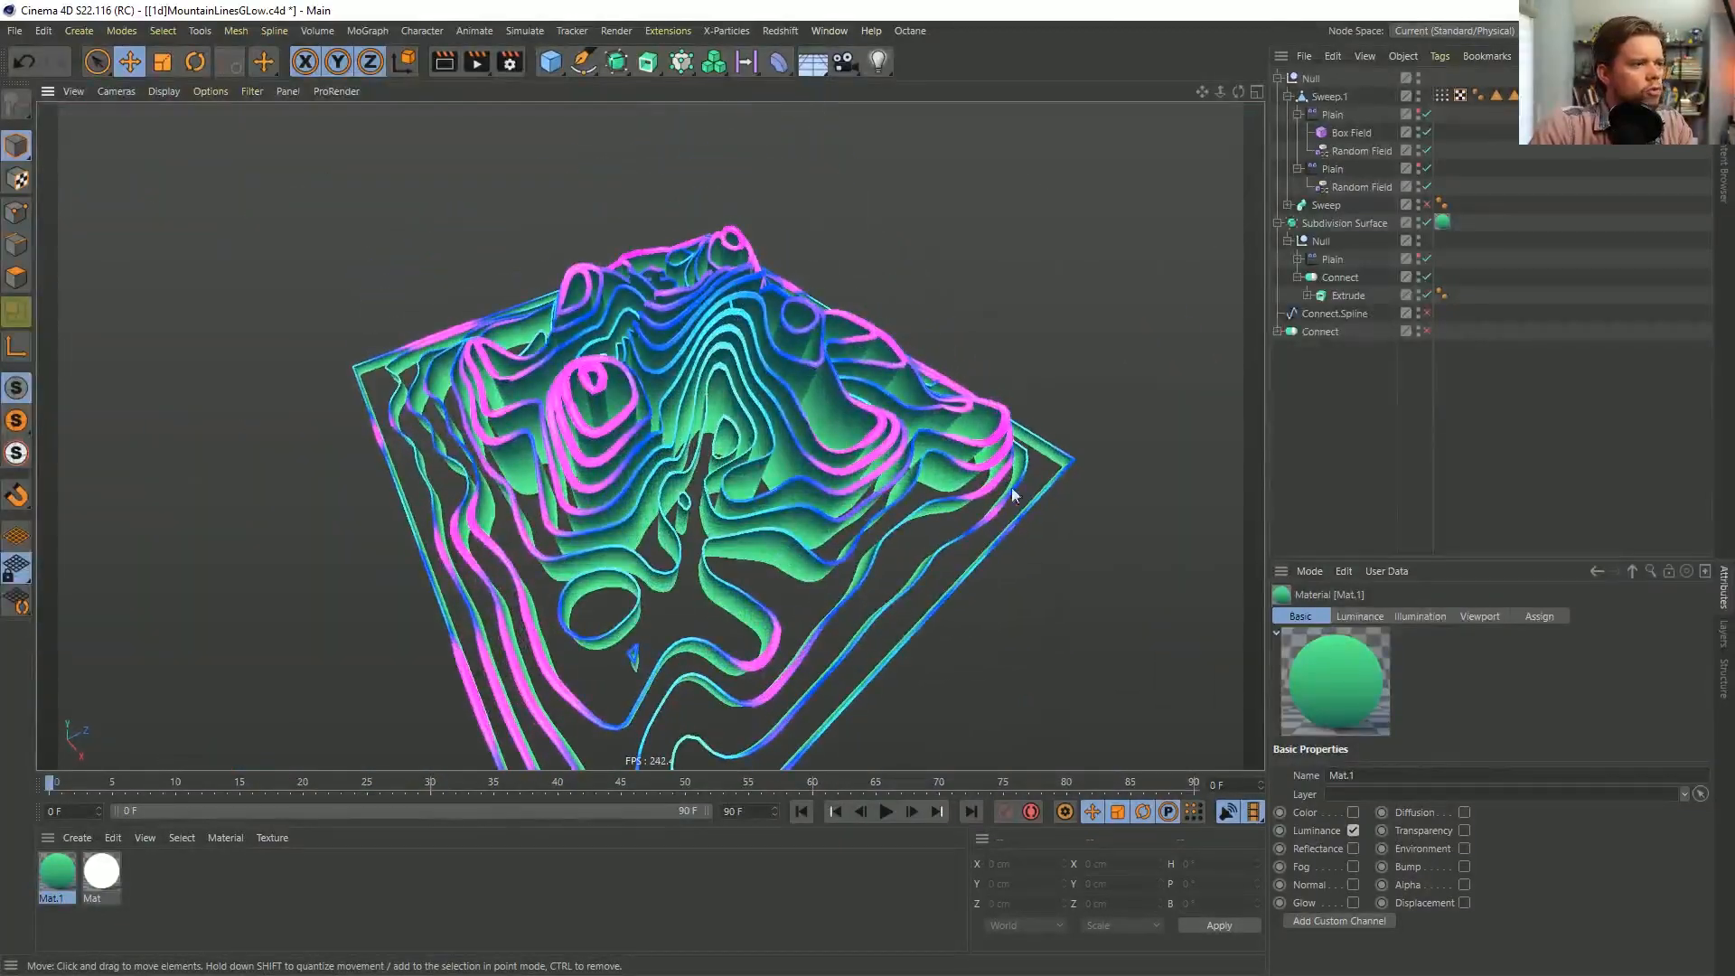
alt+drag(610, 438, 669, 322)
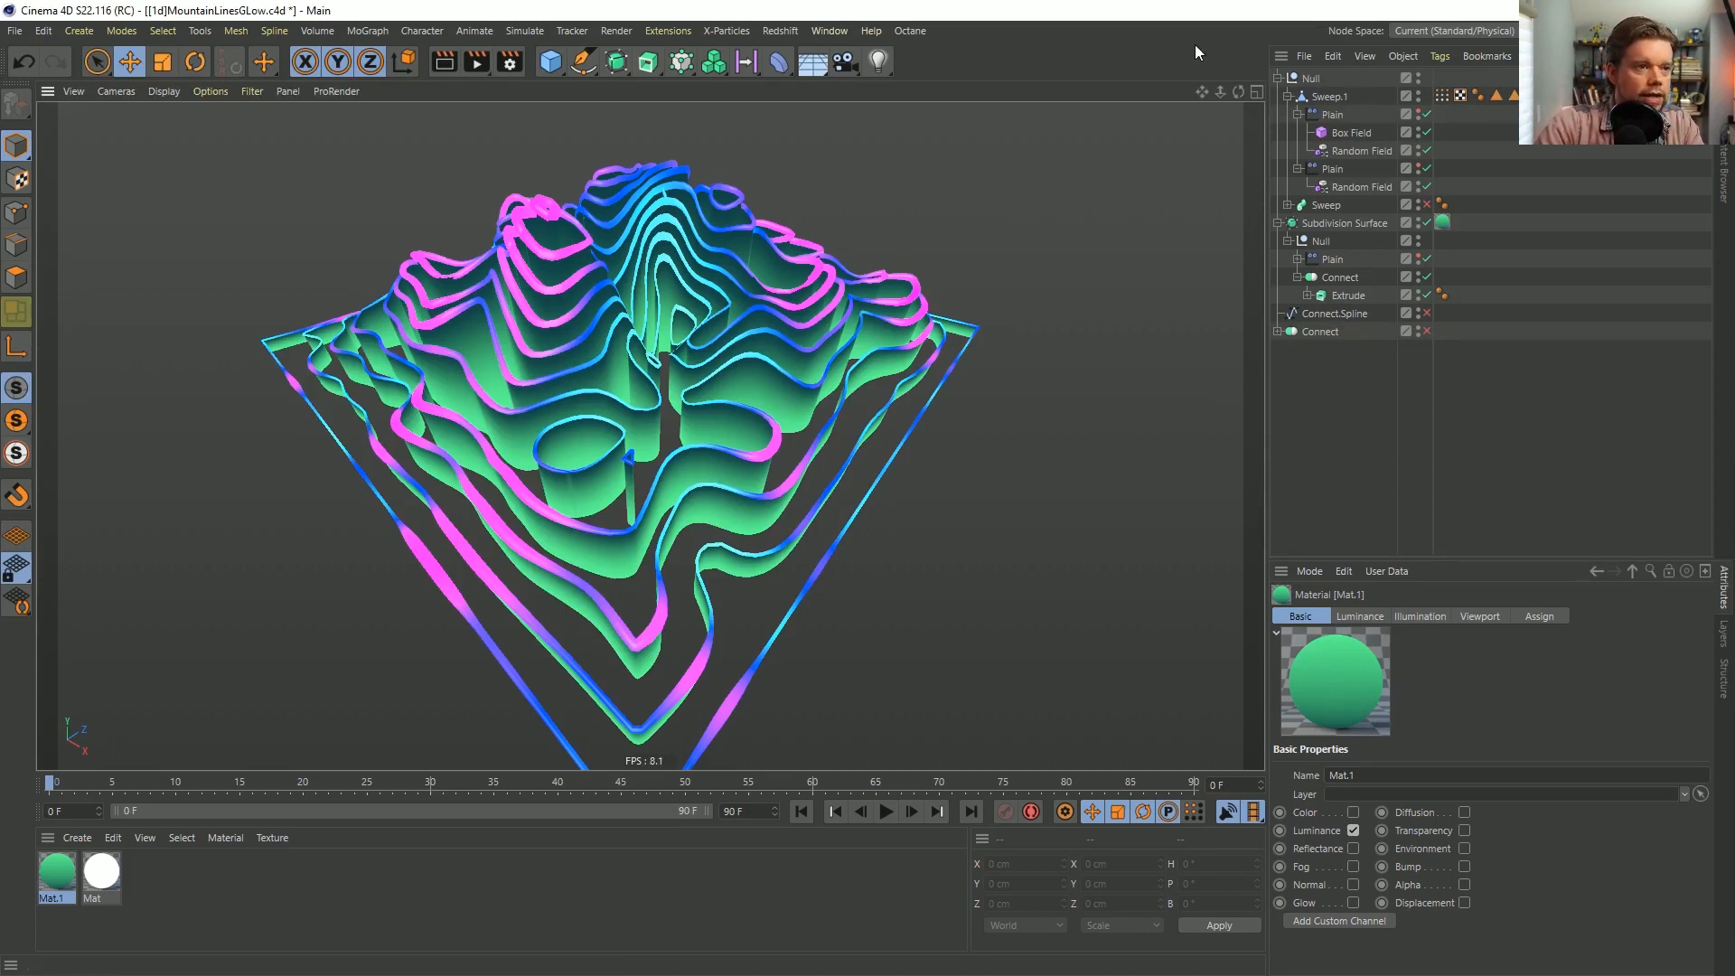
drag(1268, 193, 1362, 192)
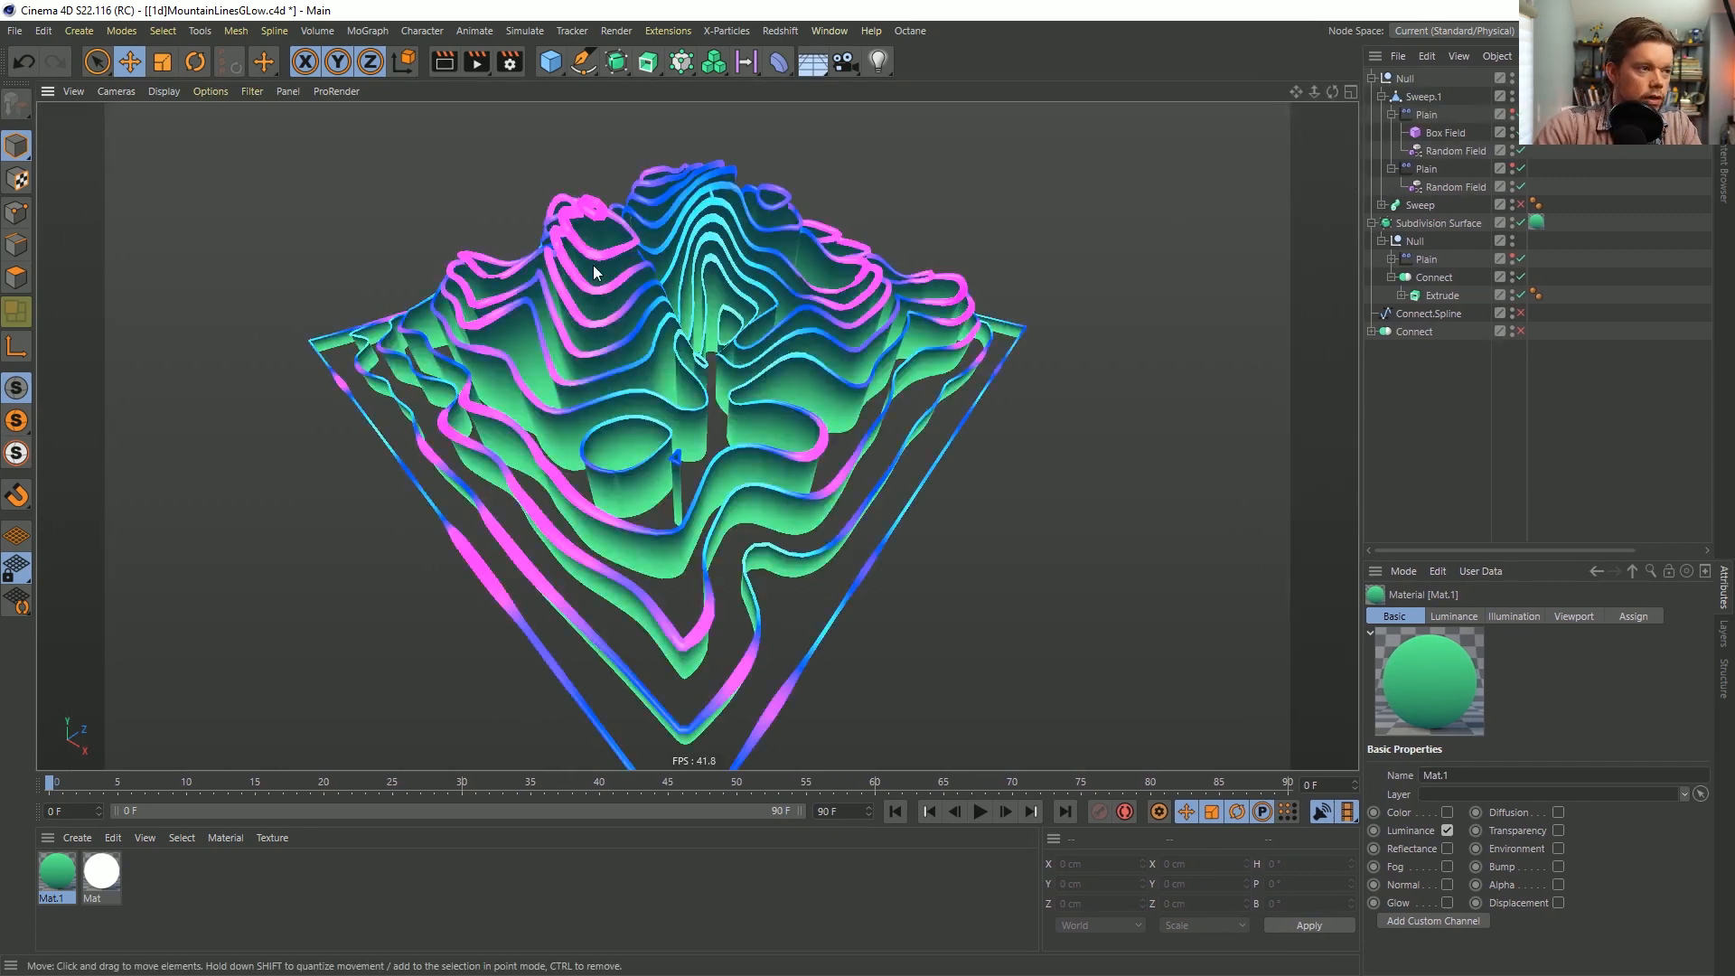
alt+drag(668, 262, 611, 271)
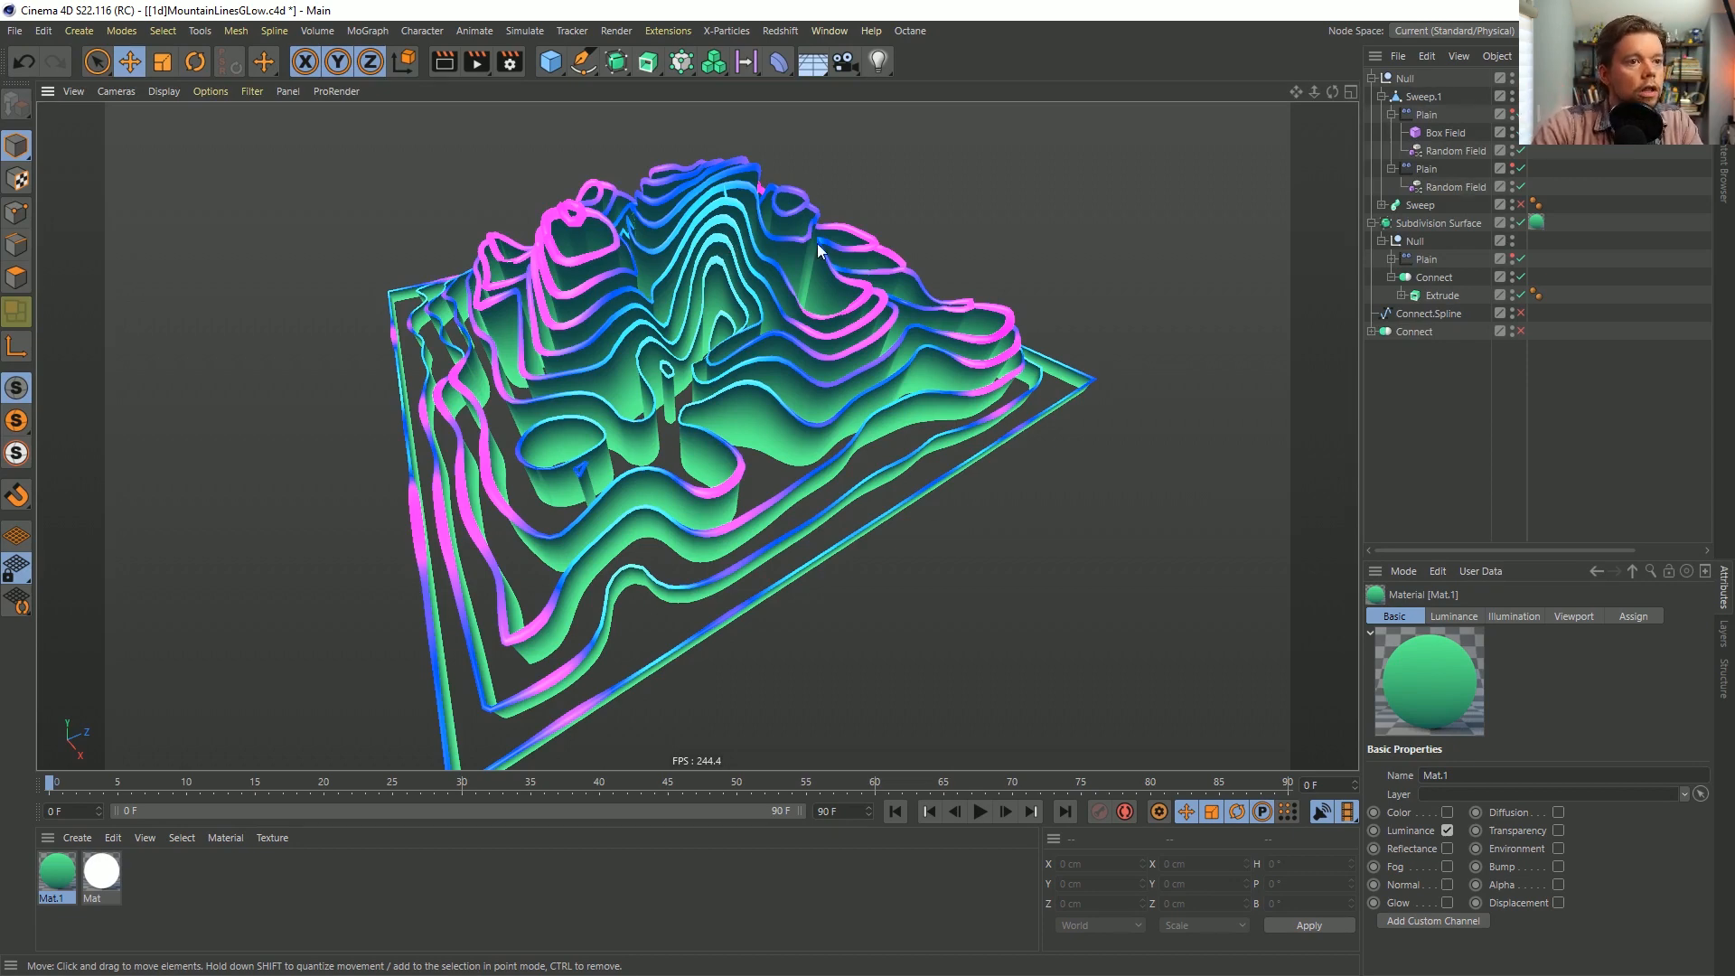
drag(1359, 200, 1268, 200)
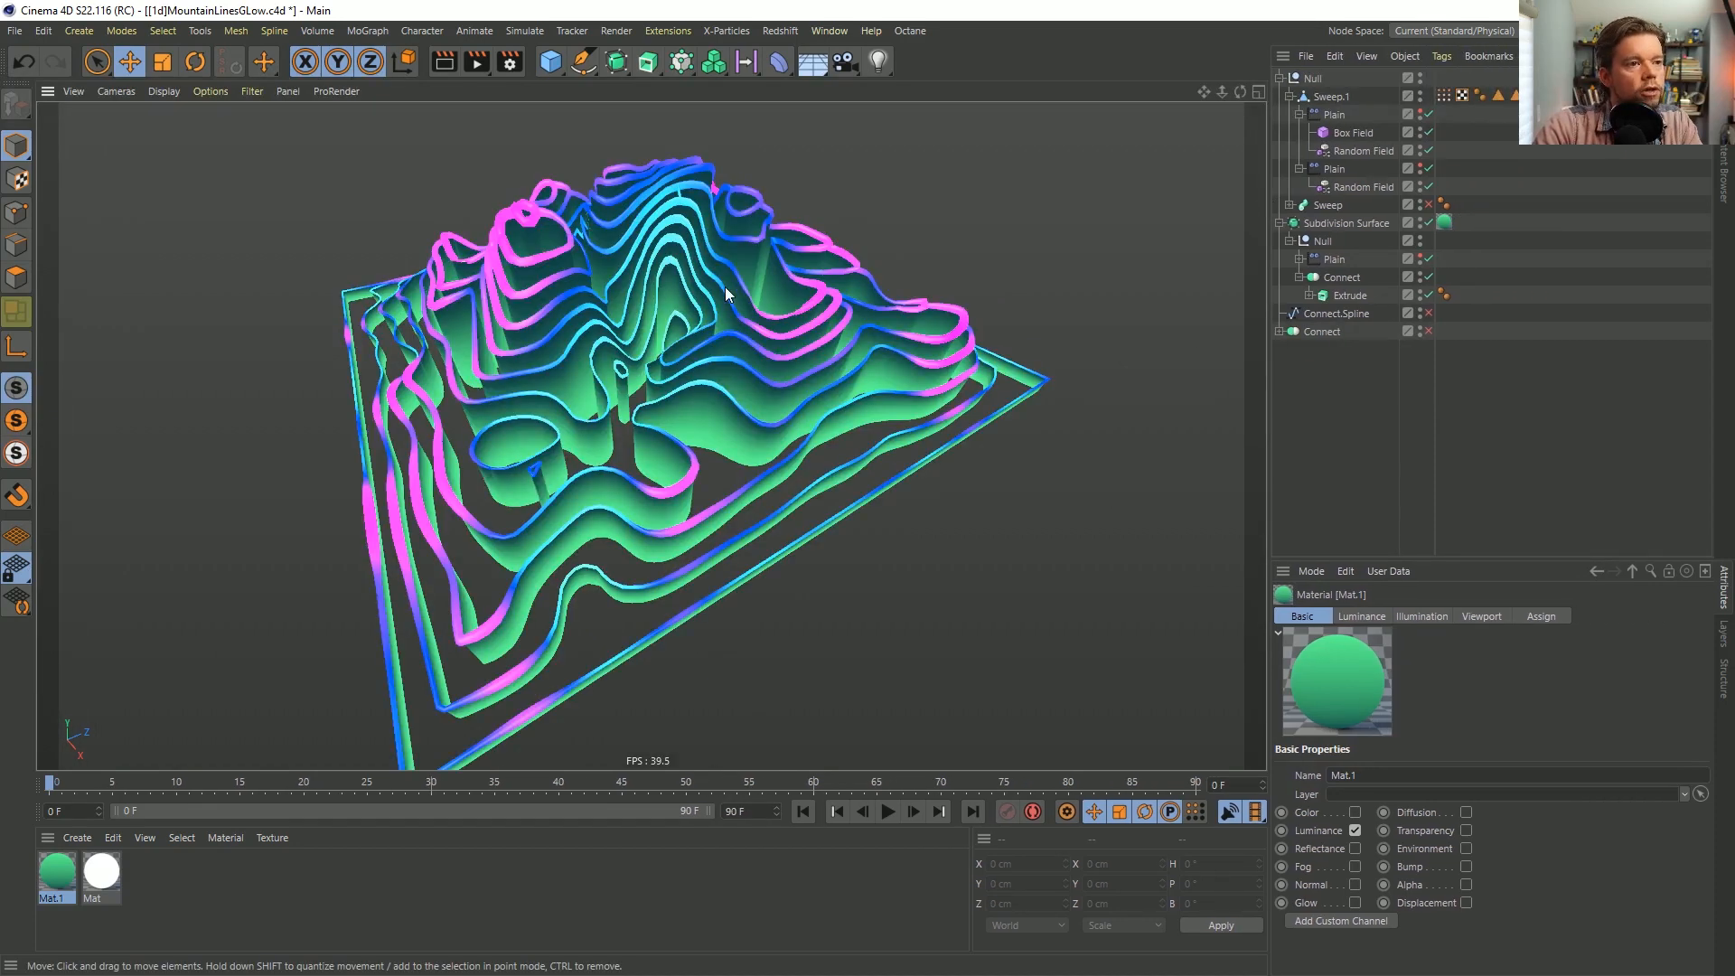
alt+drag(642, 286, 720, 373)
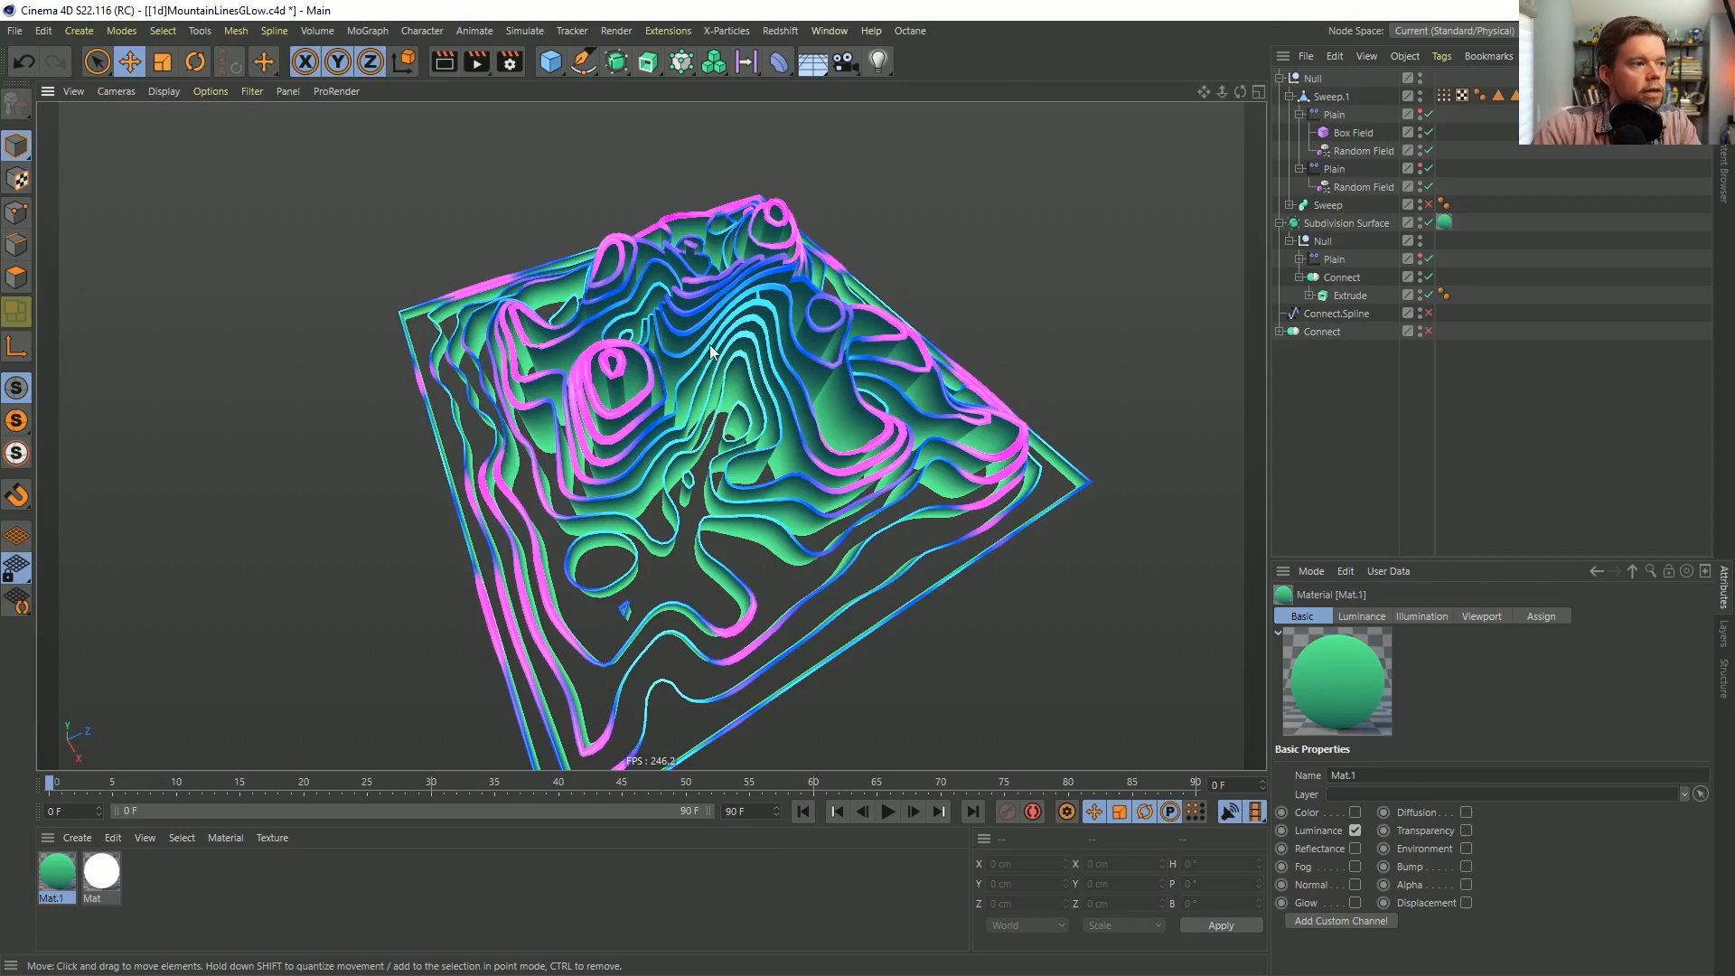
alt+drag(709, 345, 744, 263)
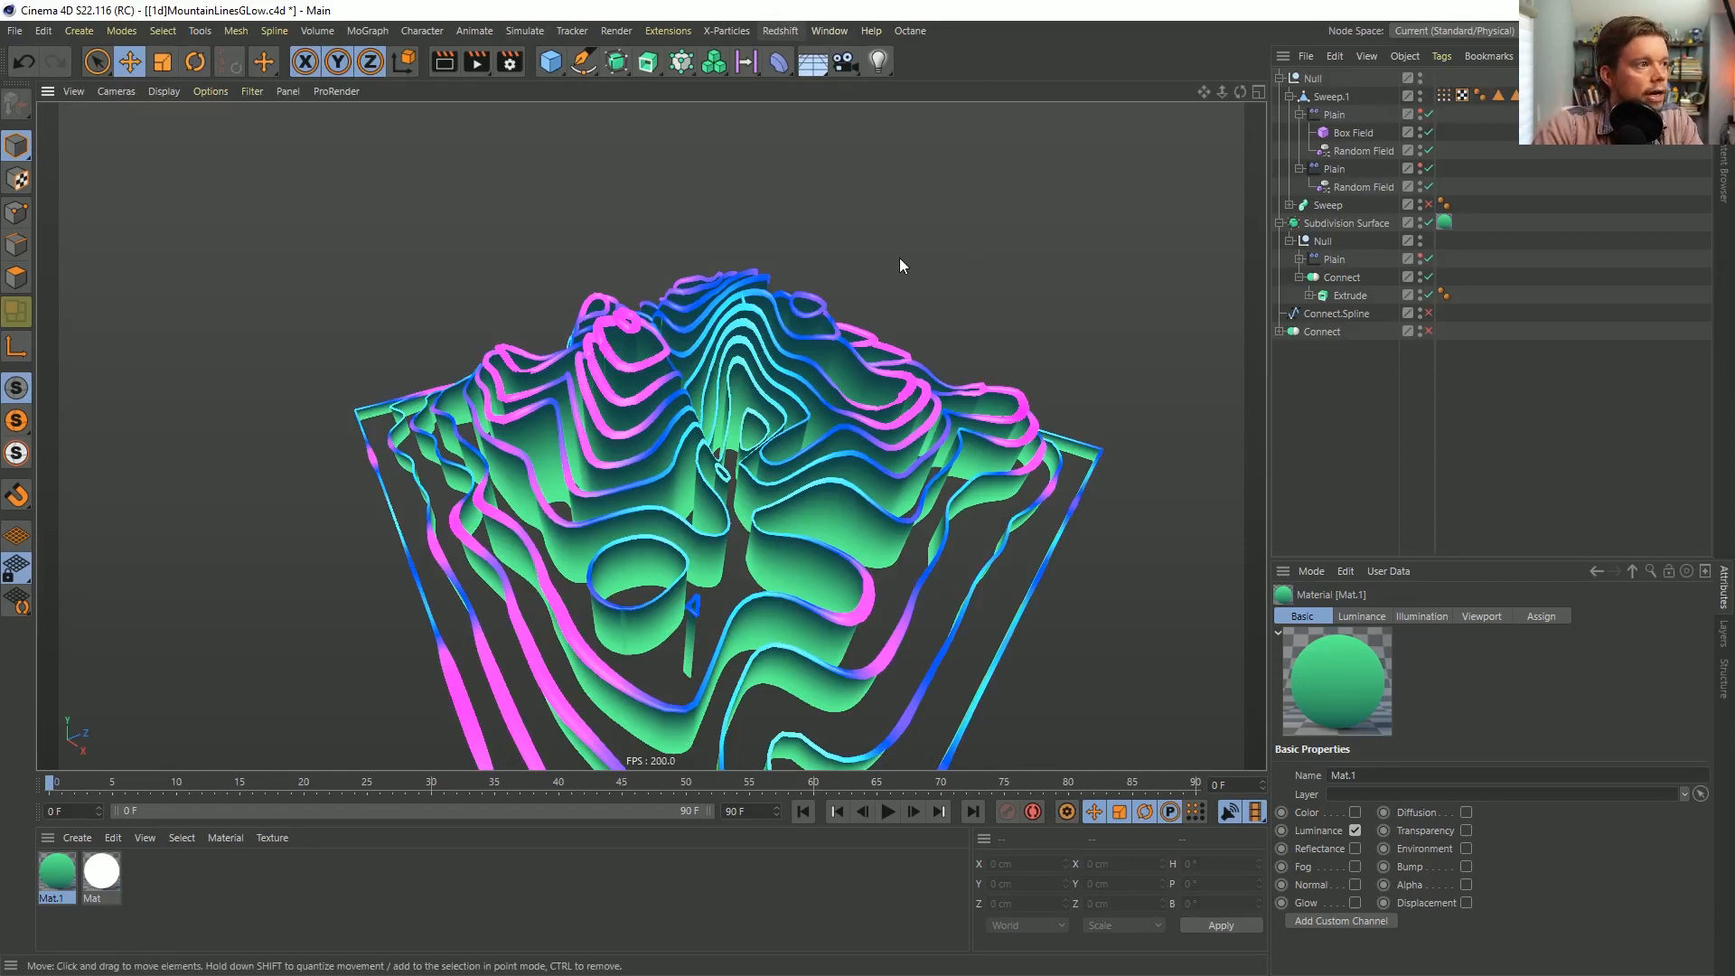
click(871, 32)
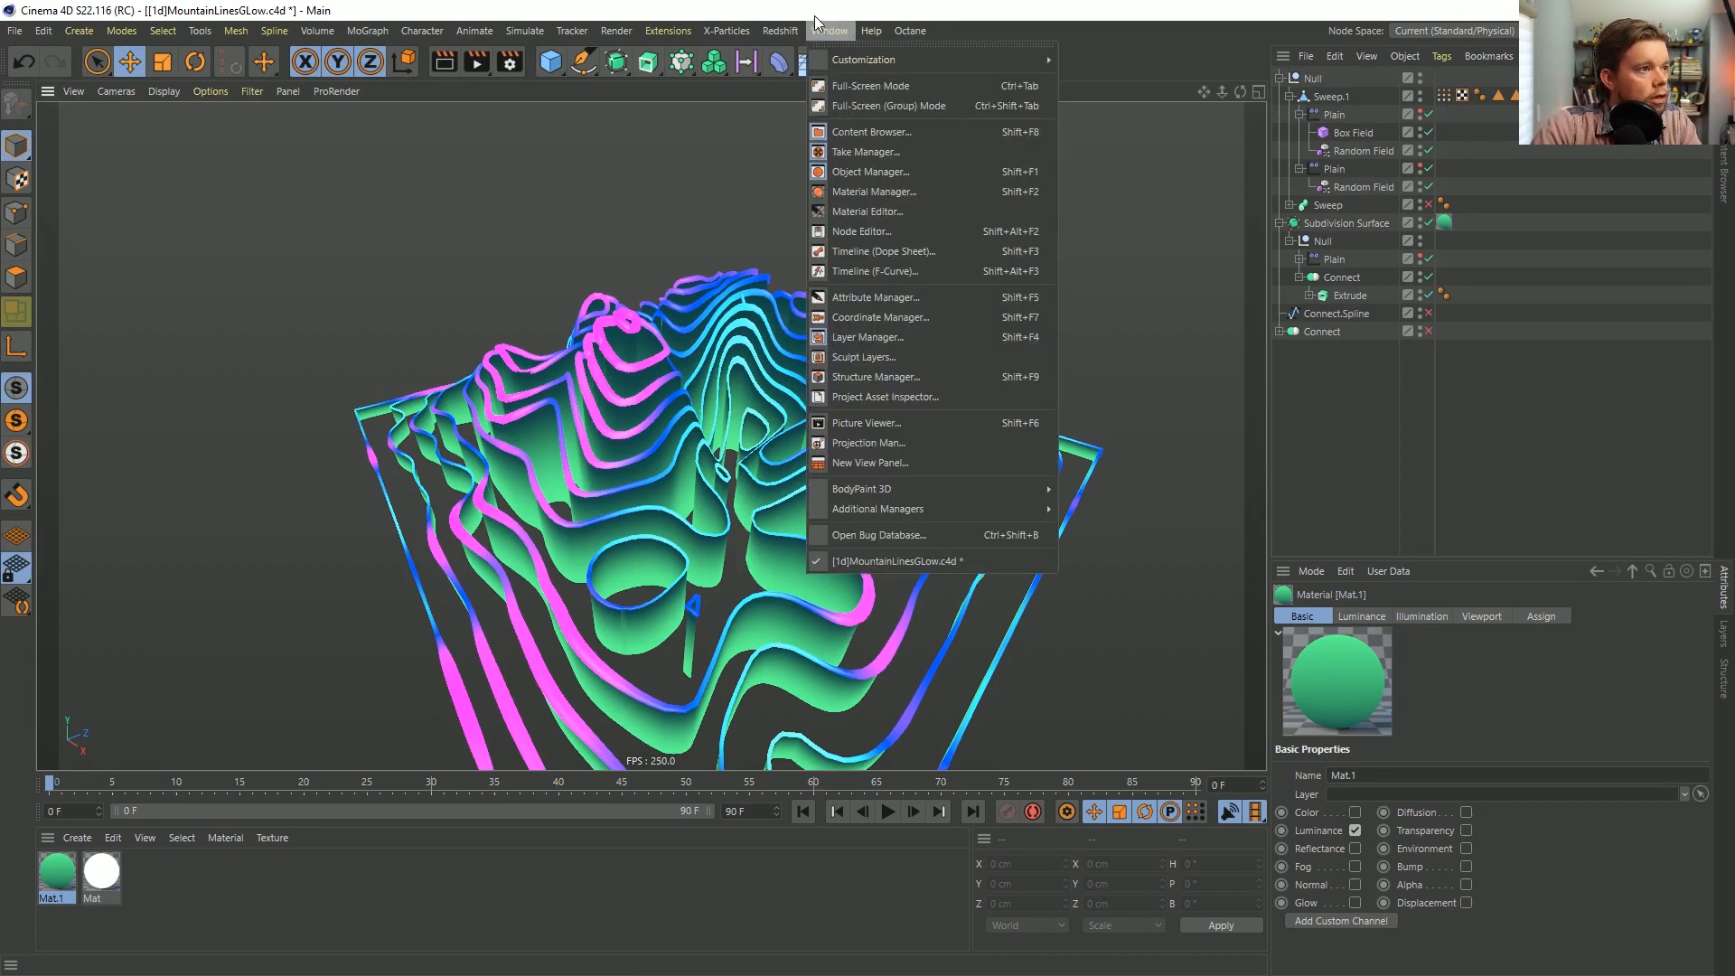
click(815, 16)
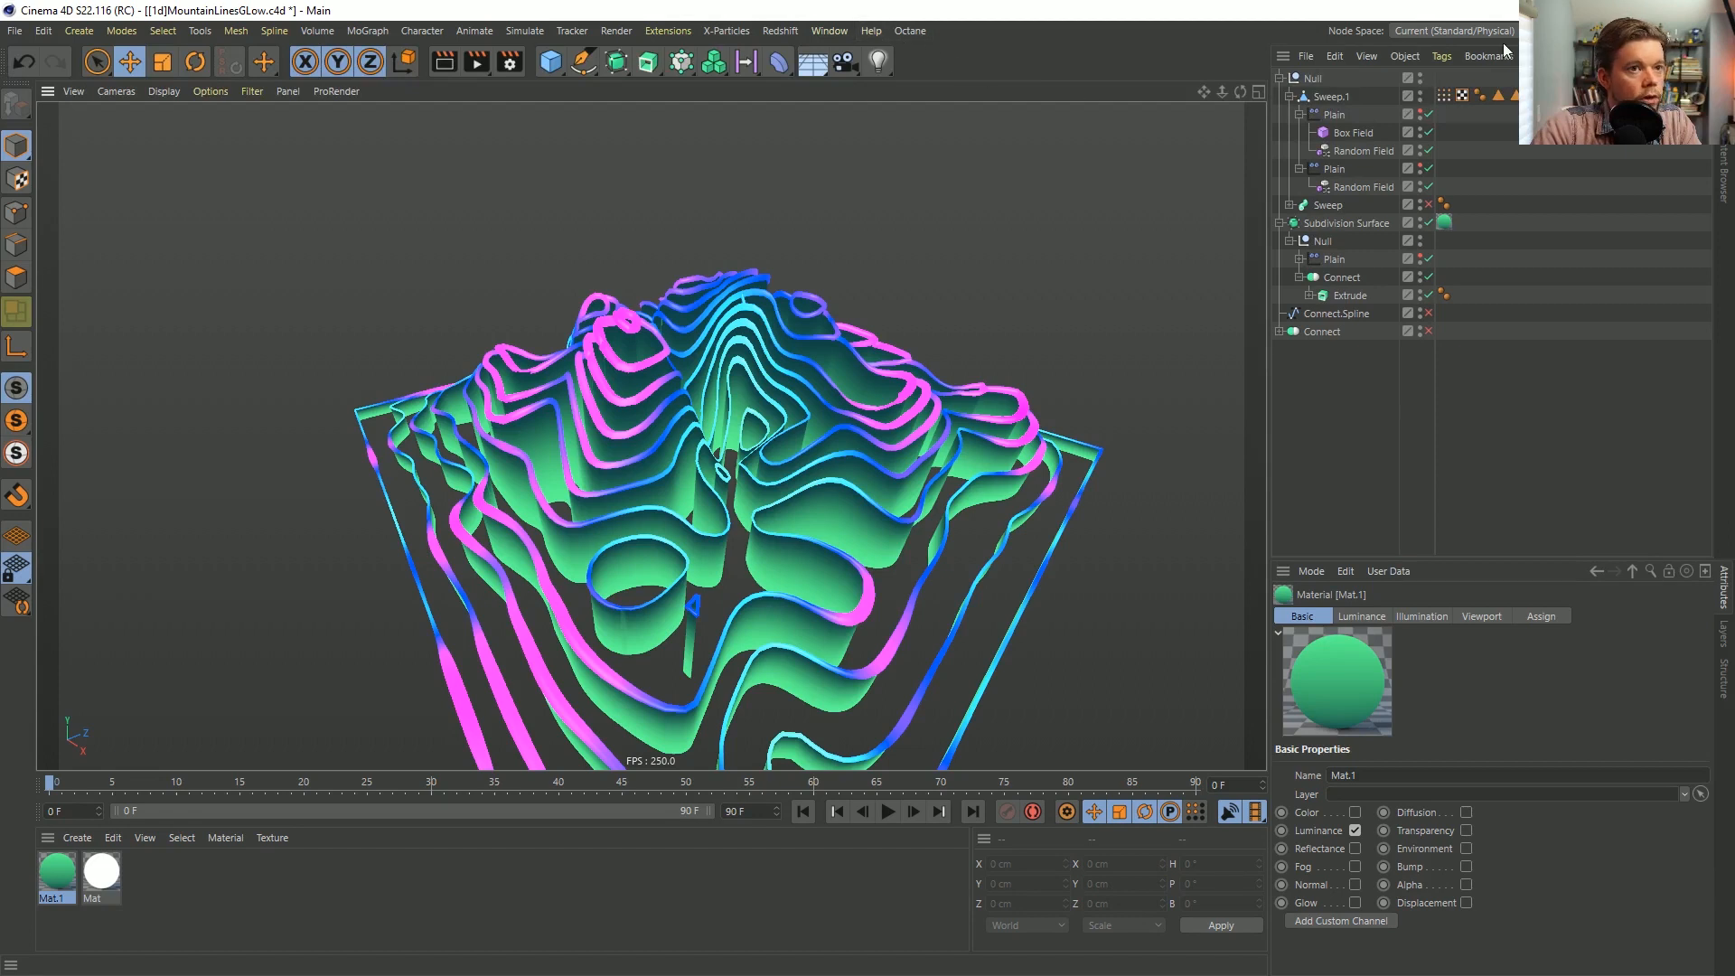
click(1654, 31)
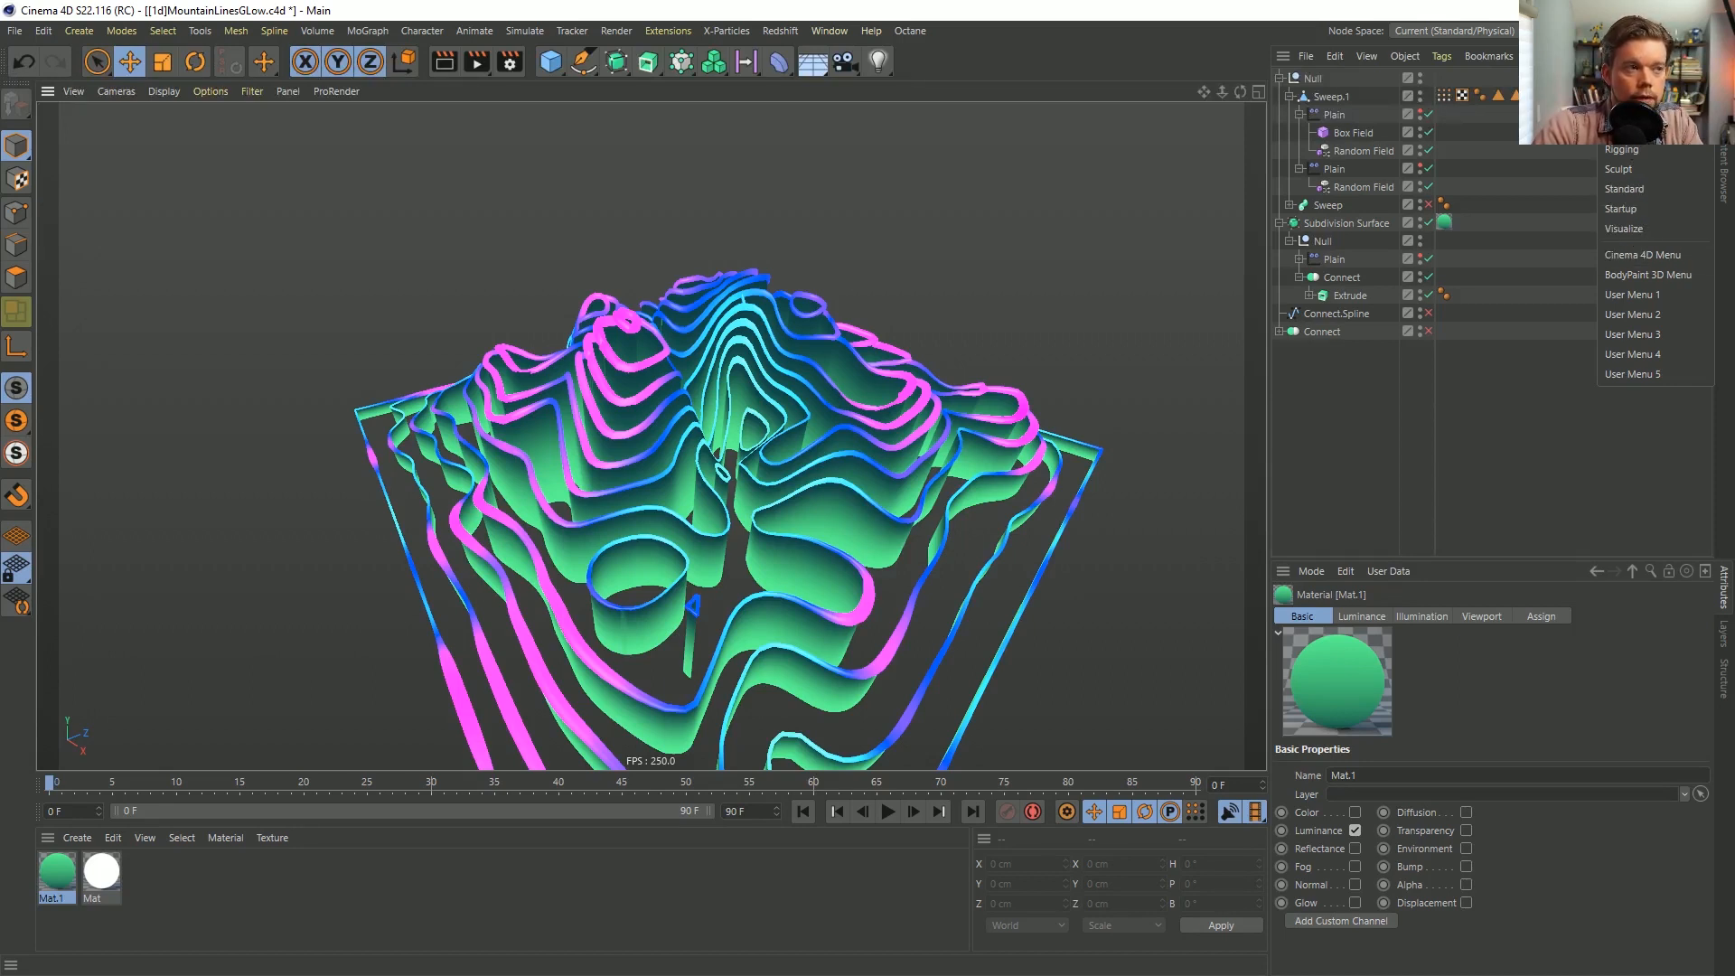
click(779, 30)
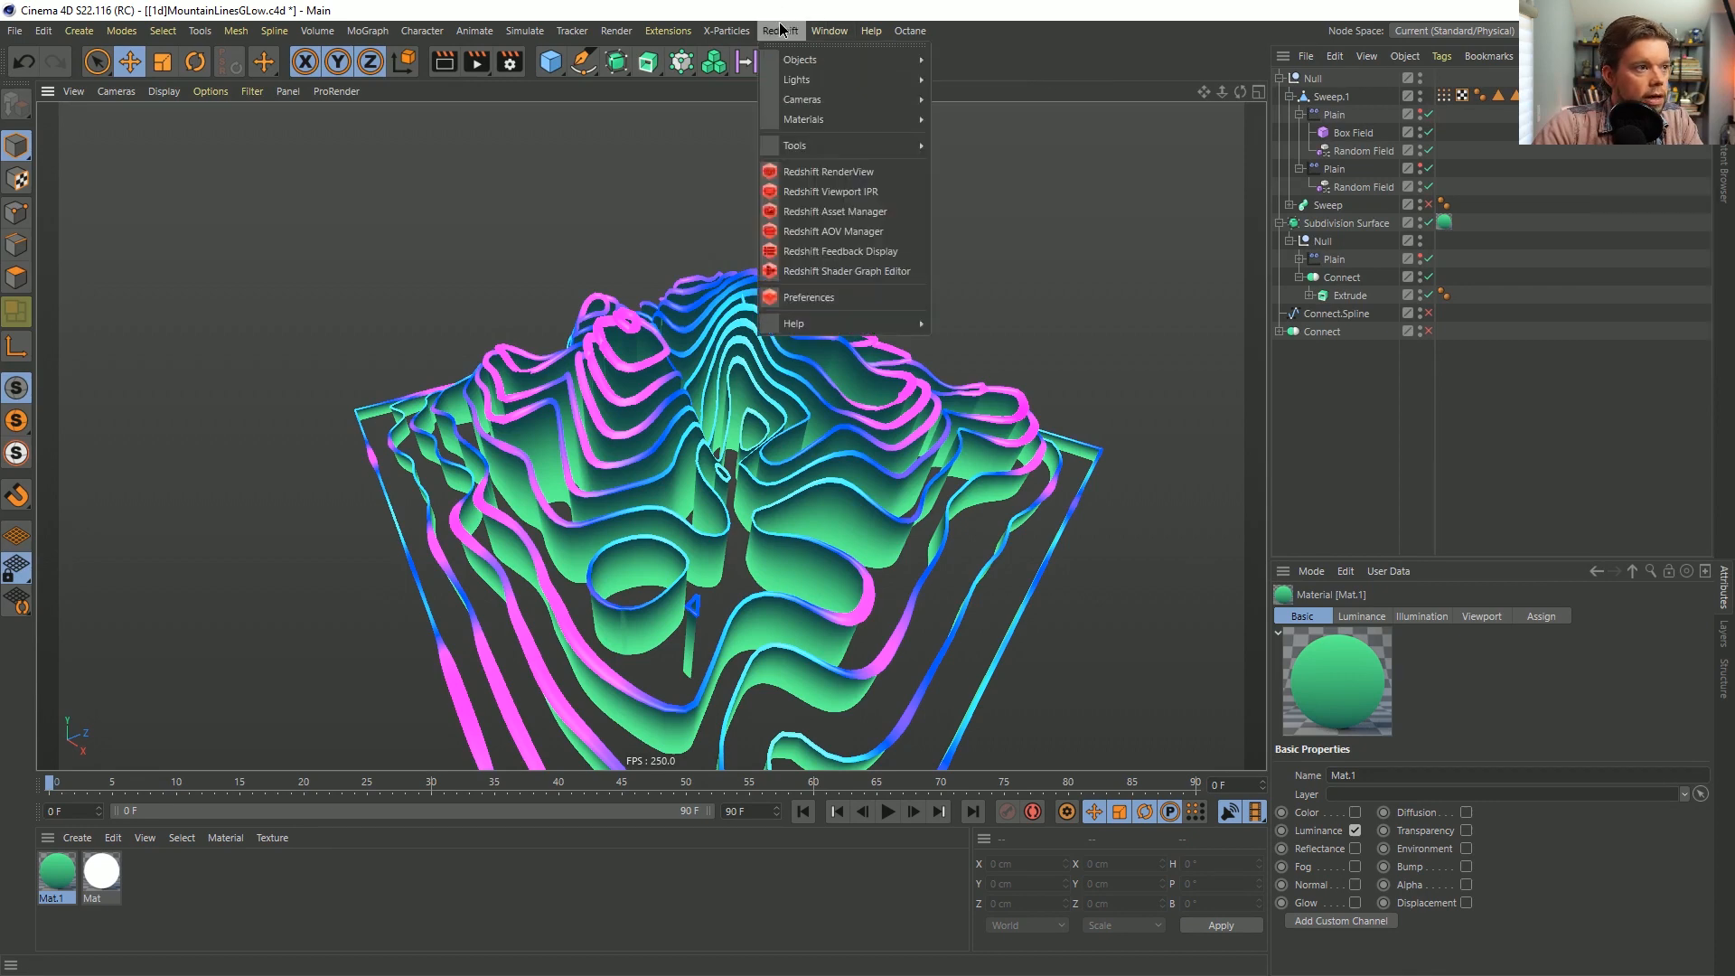
click(478, 9)
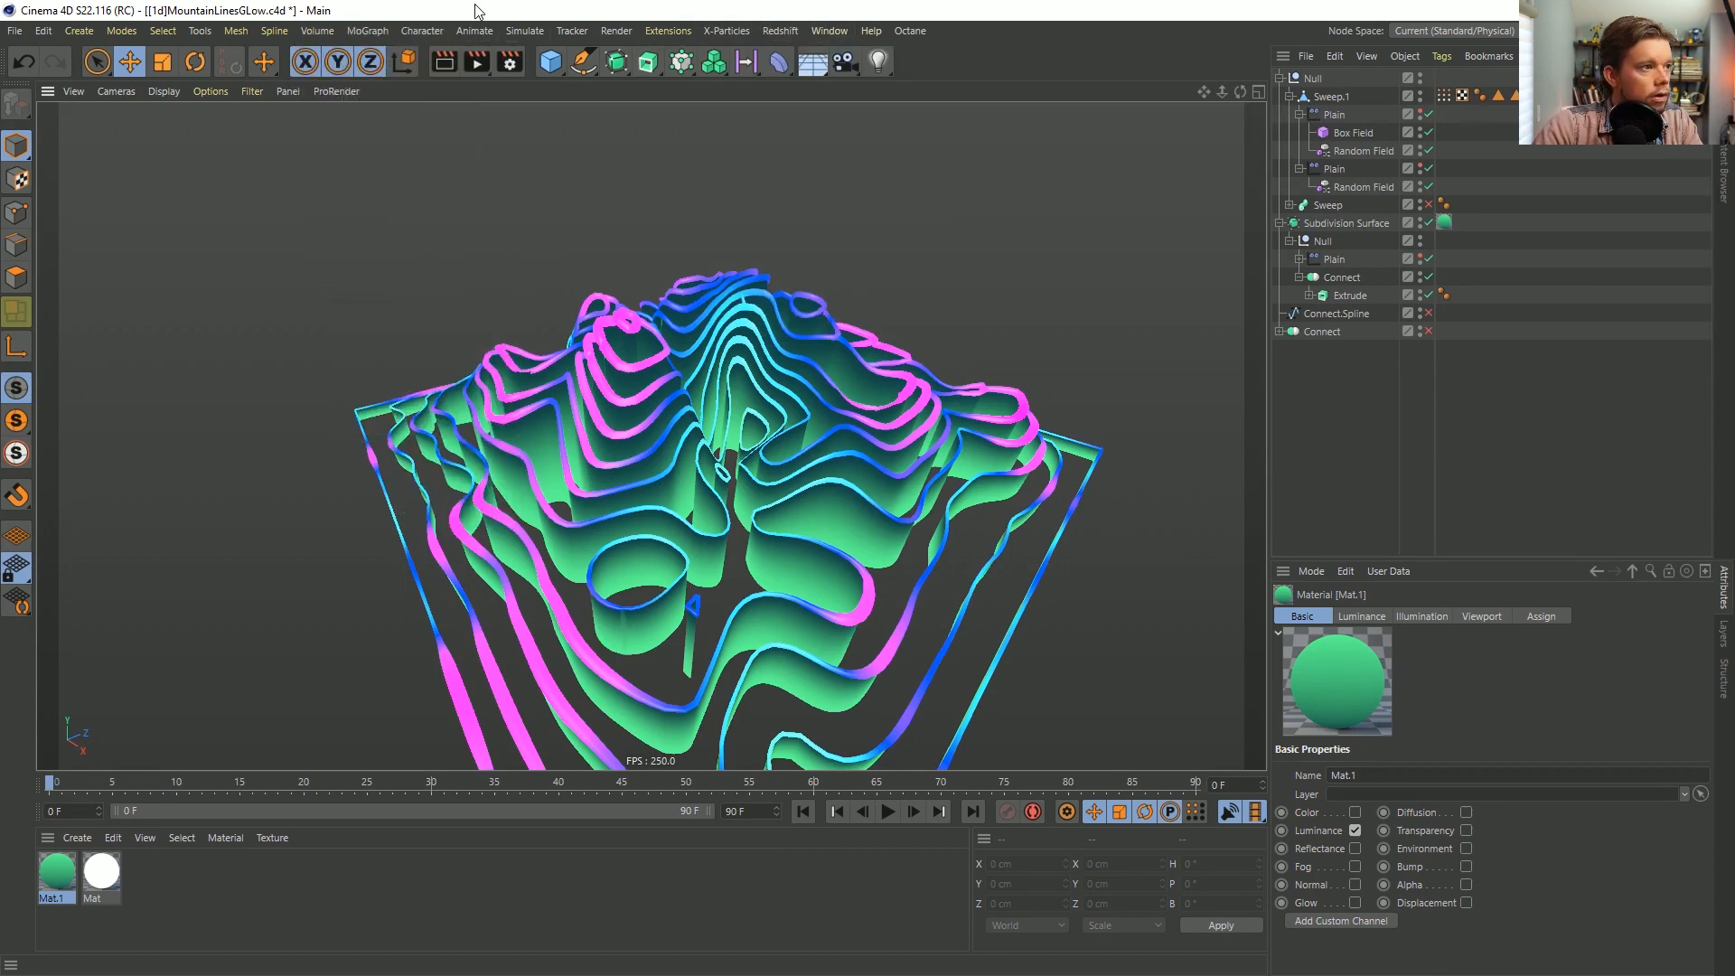
click(395, 31)
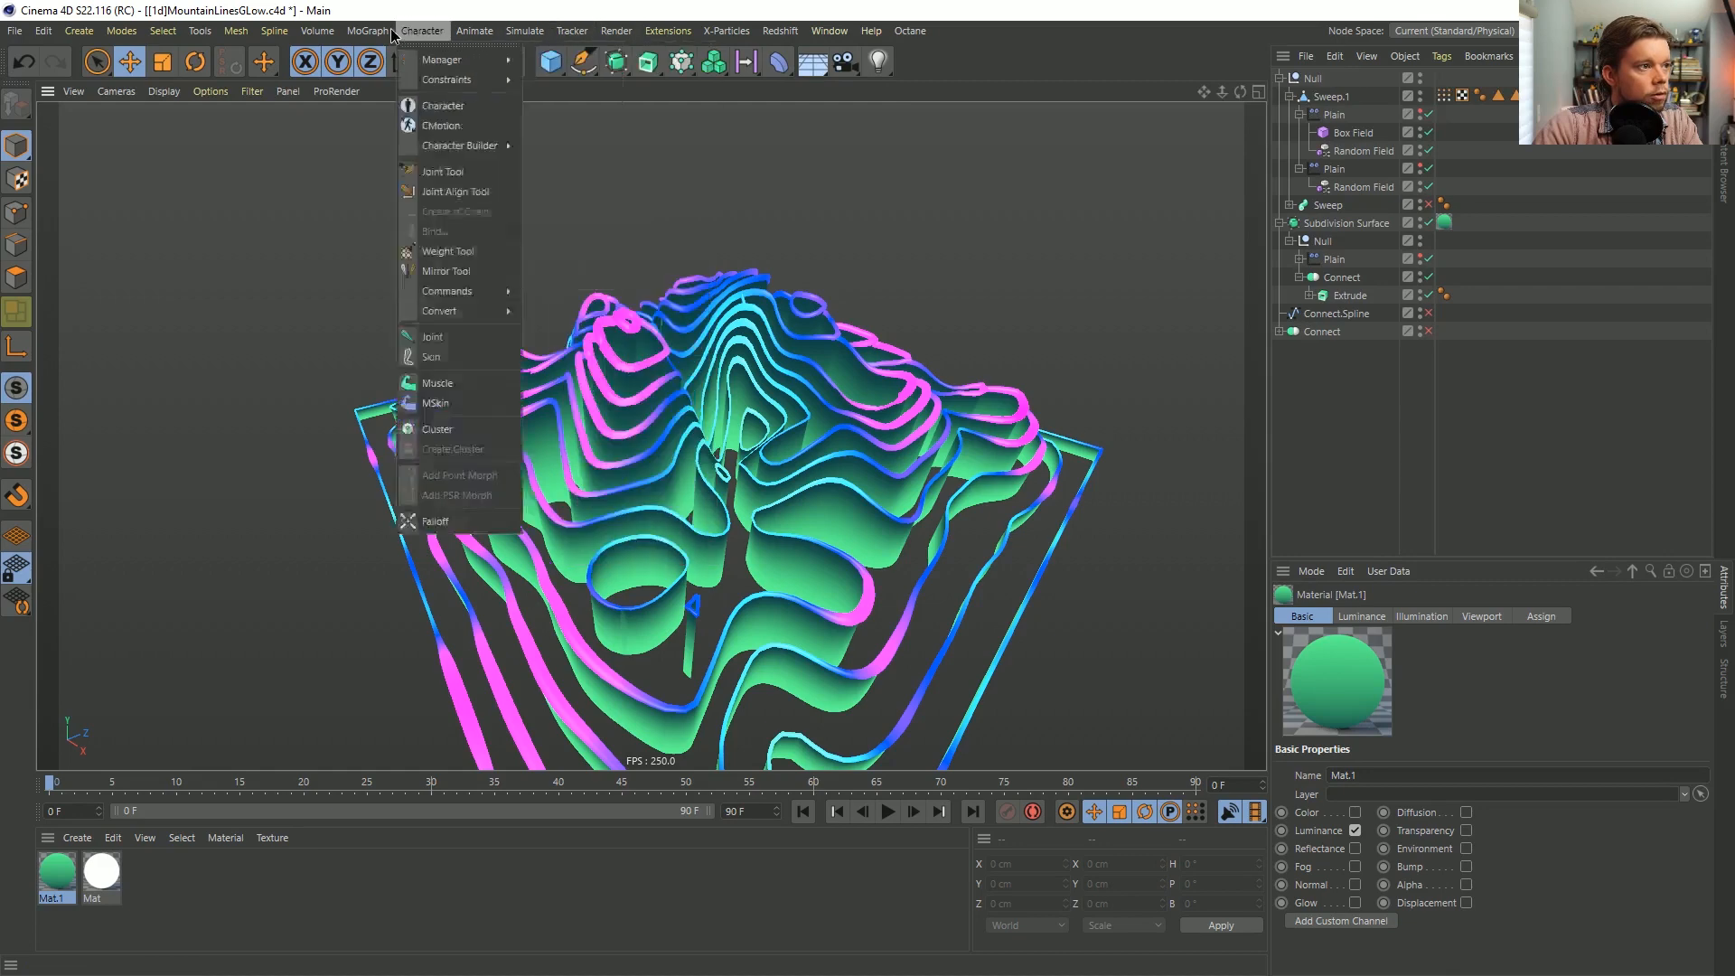
click(391, 32)
click(779, 30)
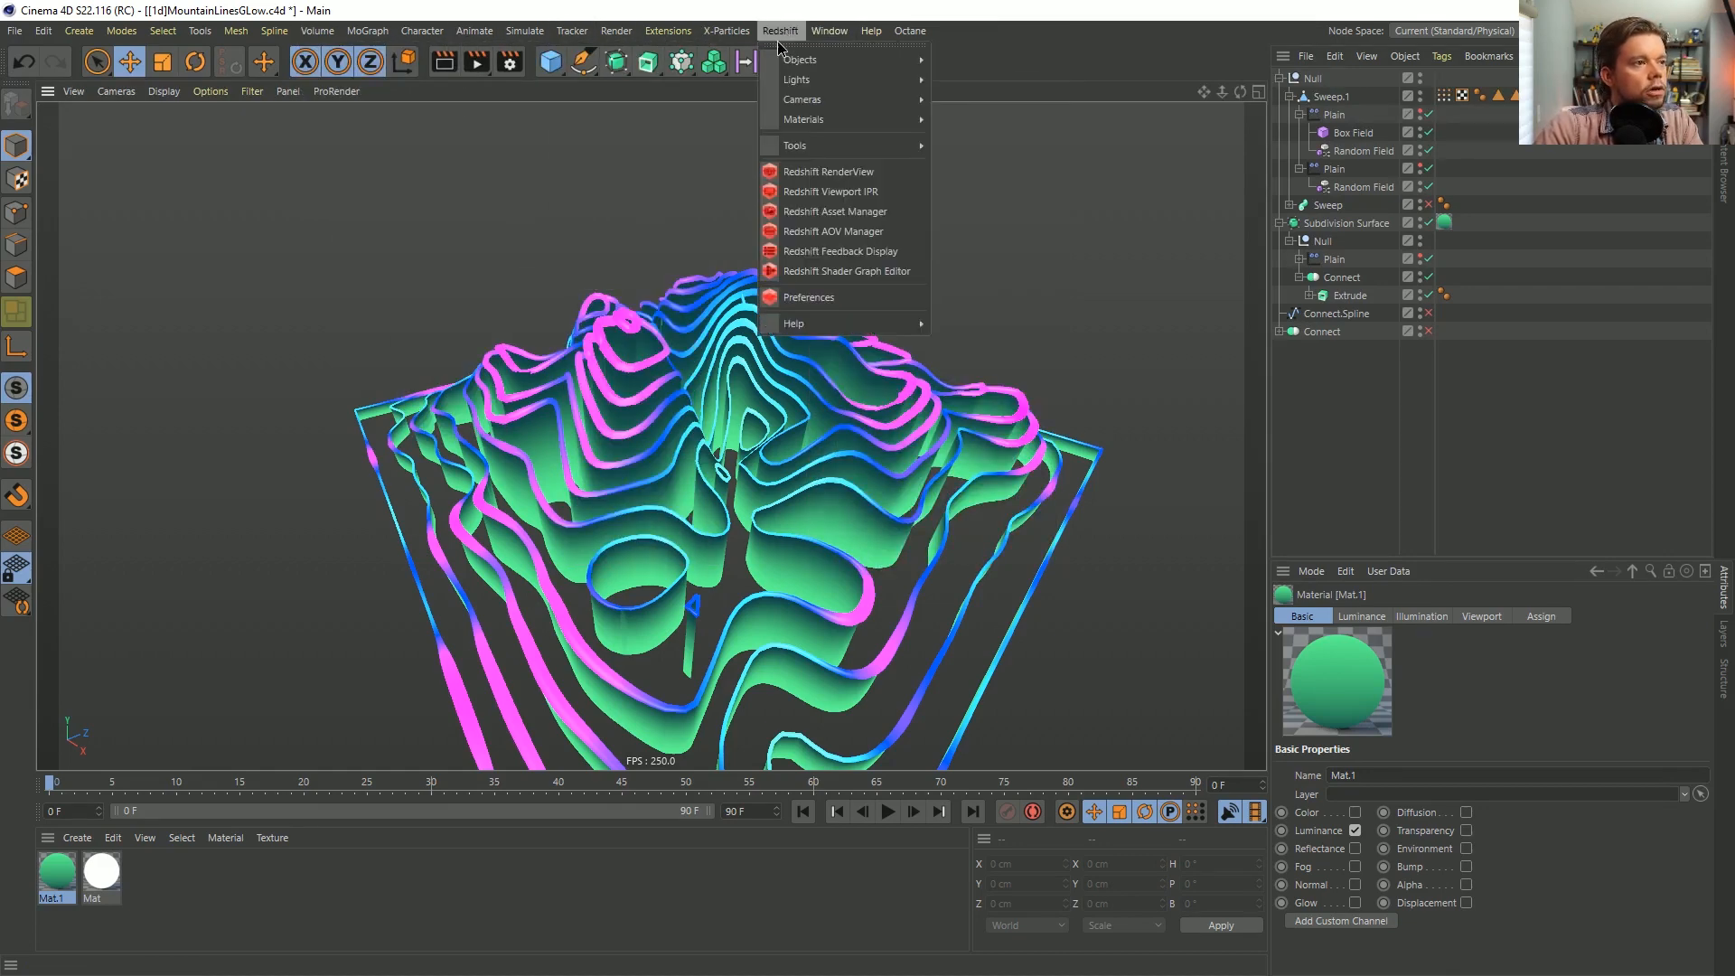
mouse_move(897, 33)
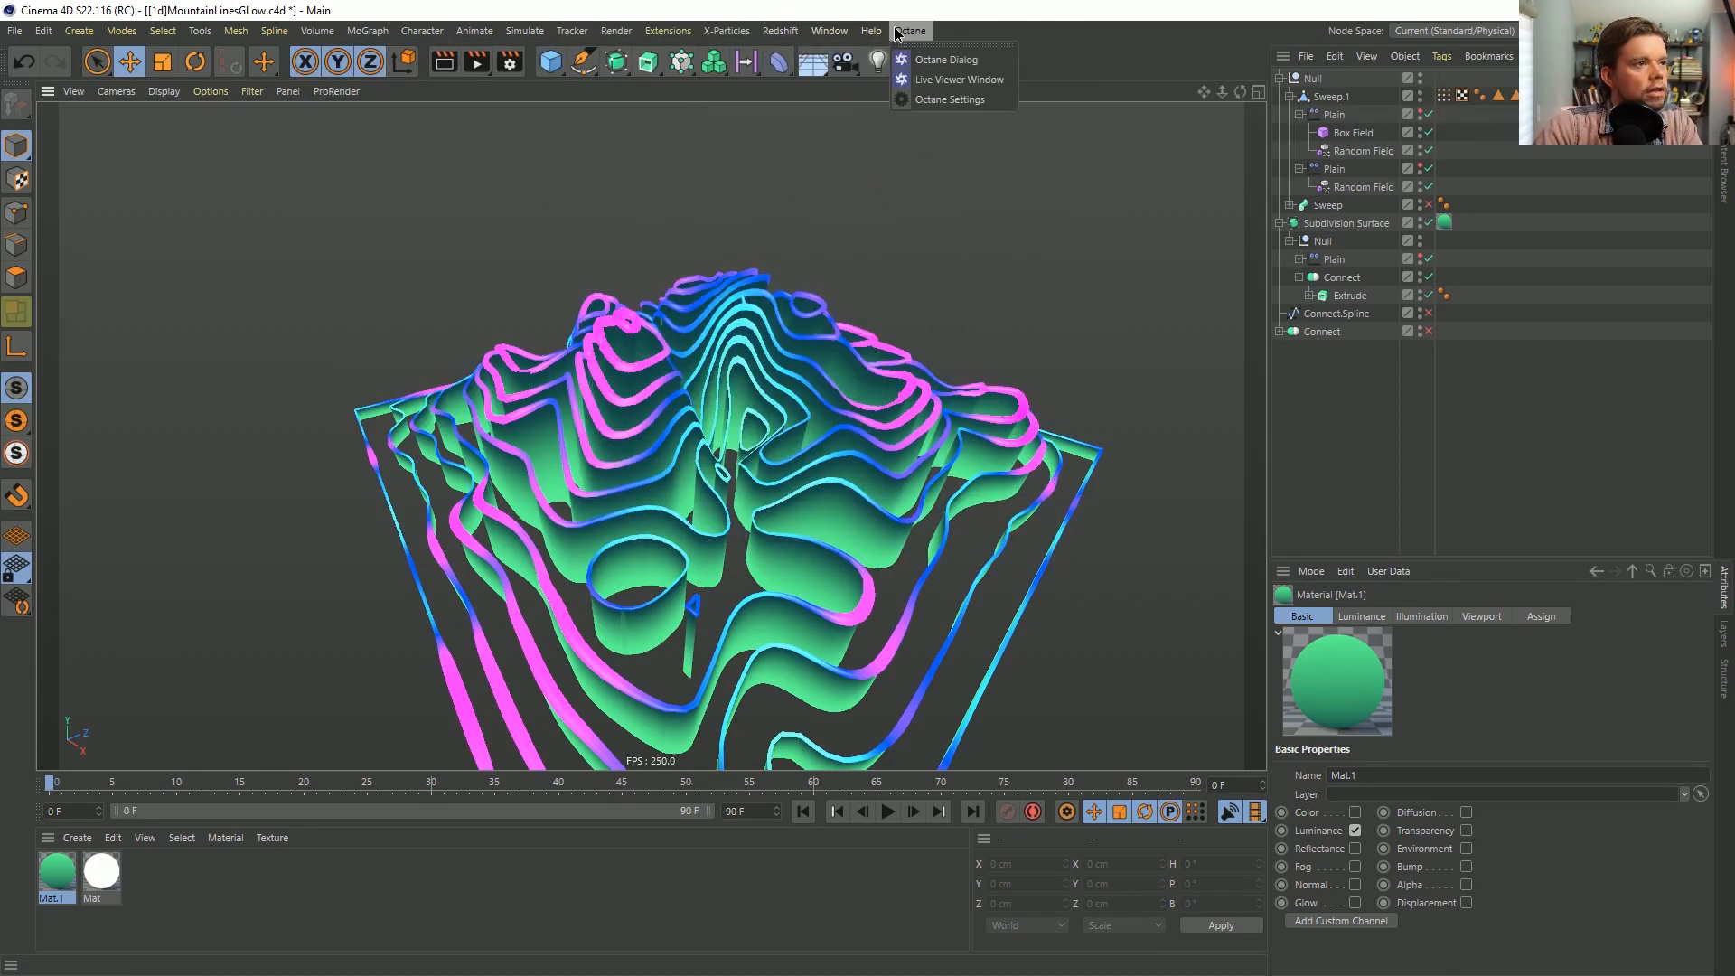
click(482, 33)
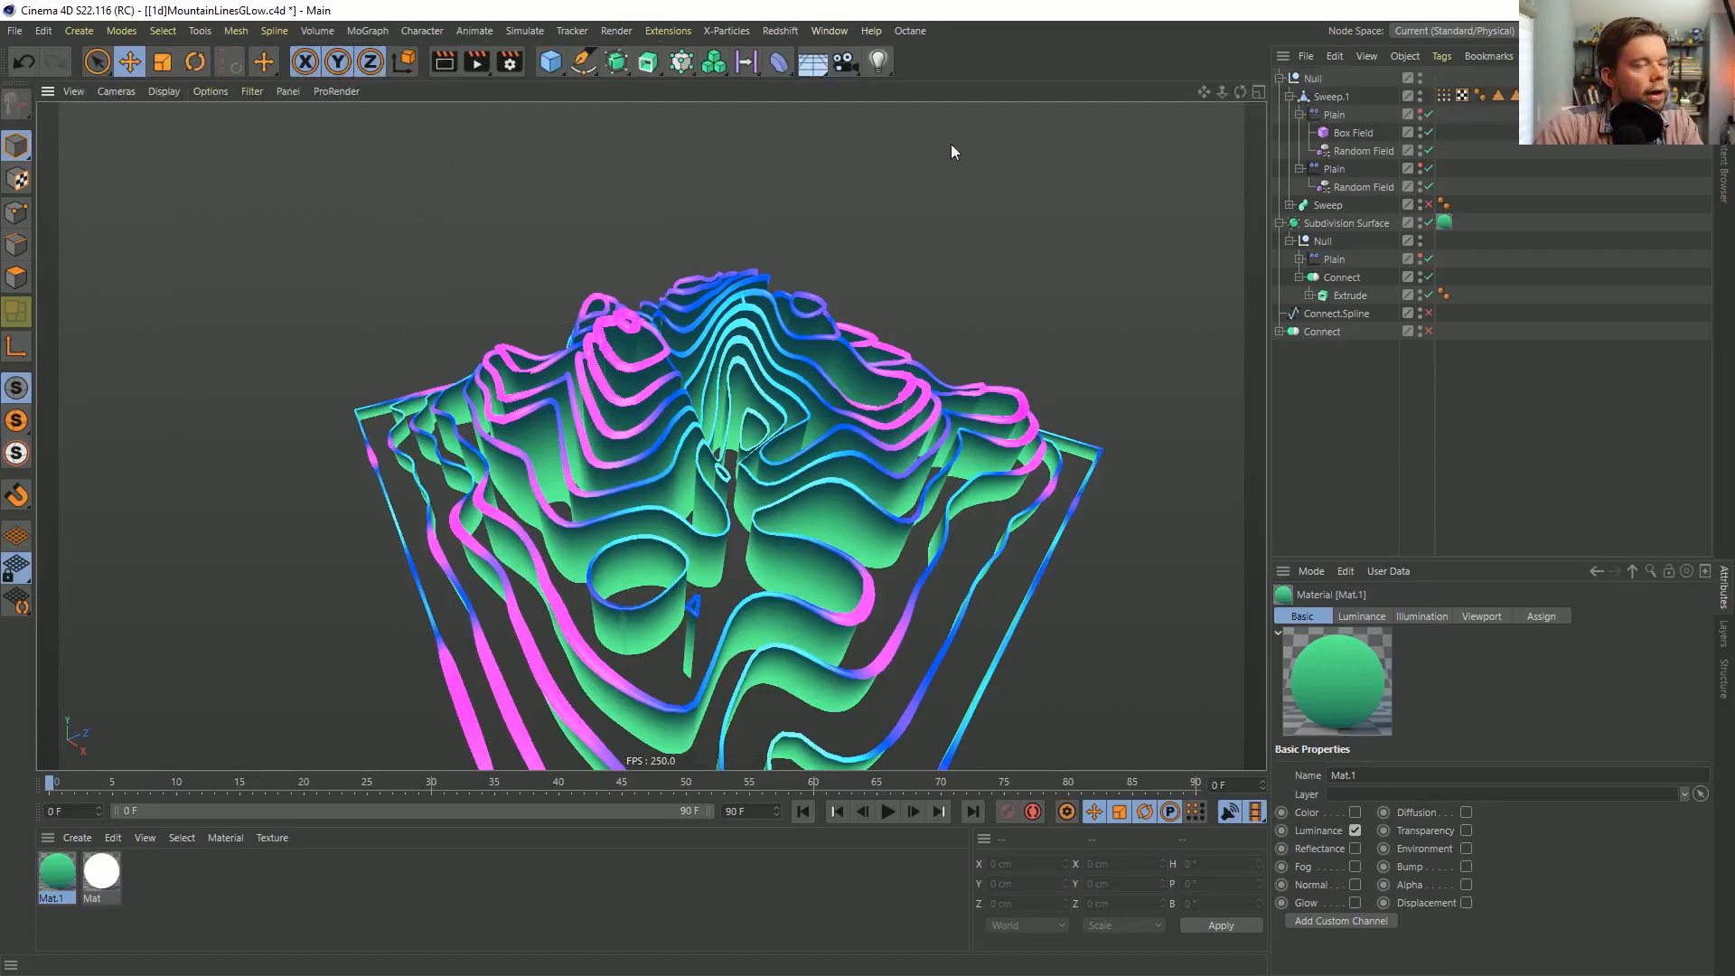
click(846, 32)
mouse_move(839, 63)
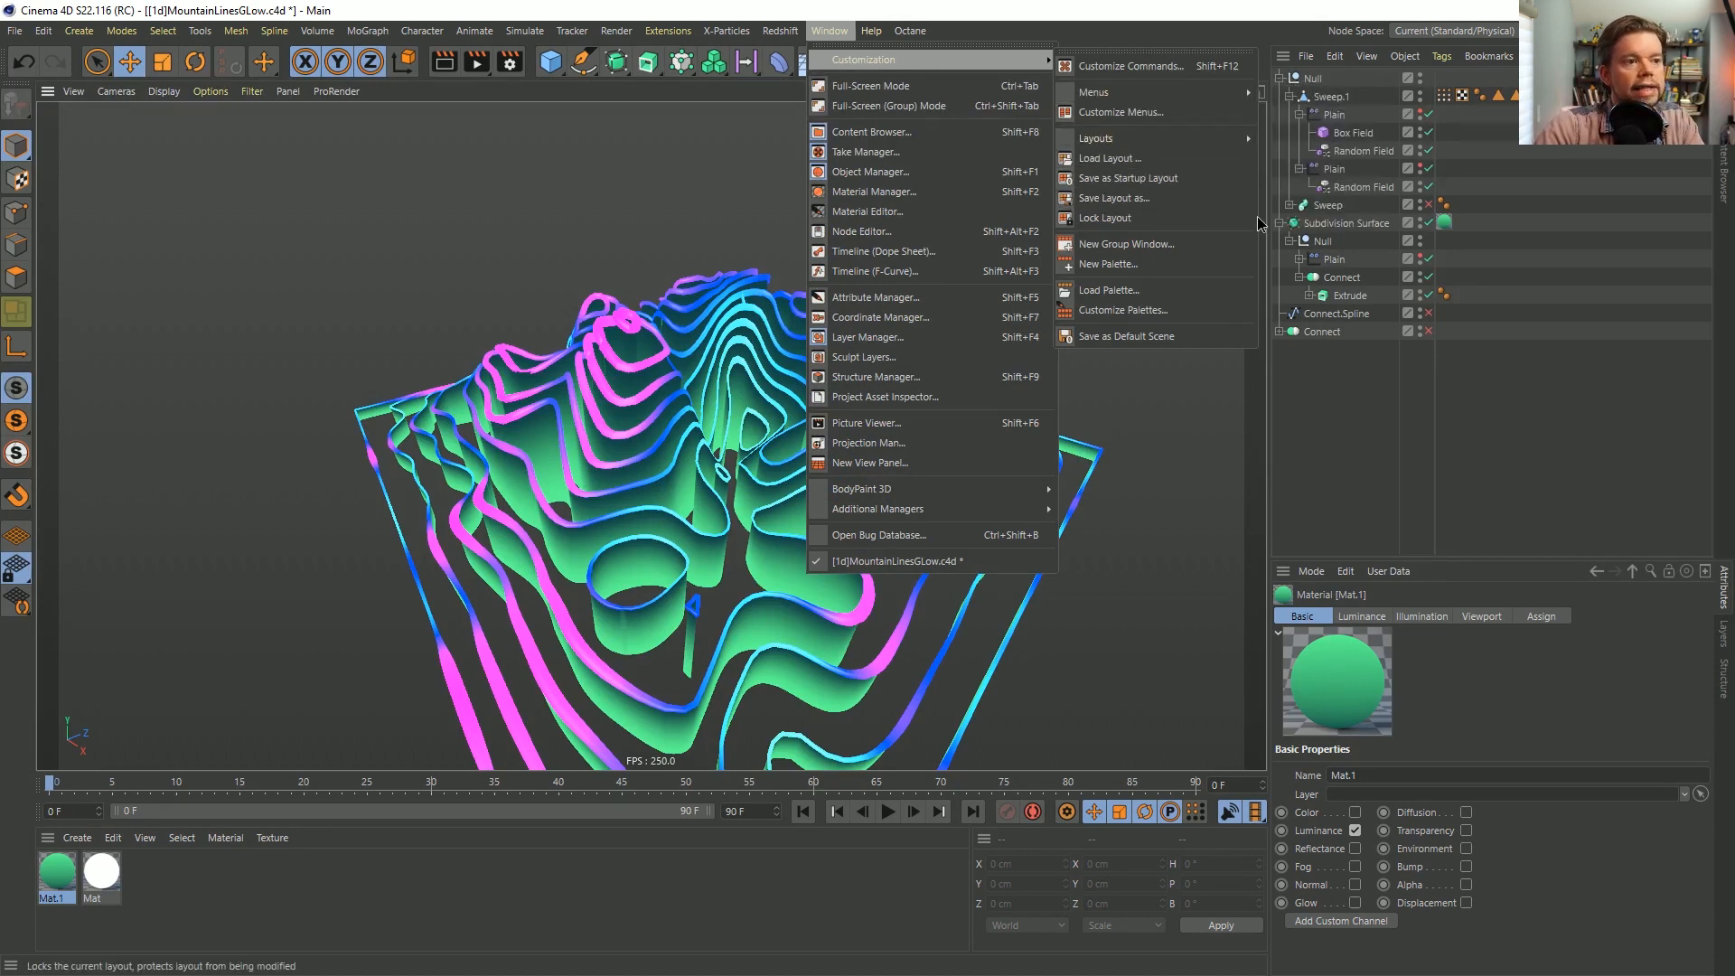
click(1485, 333)
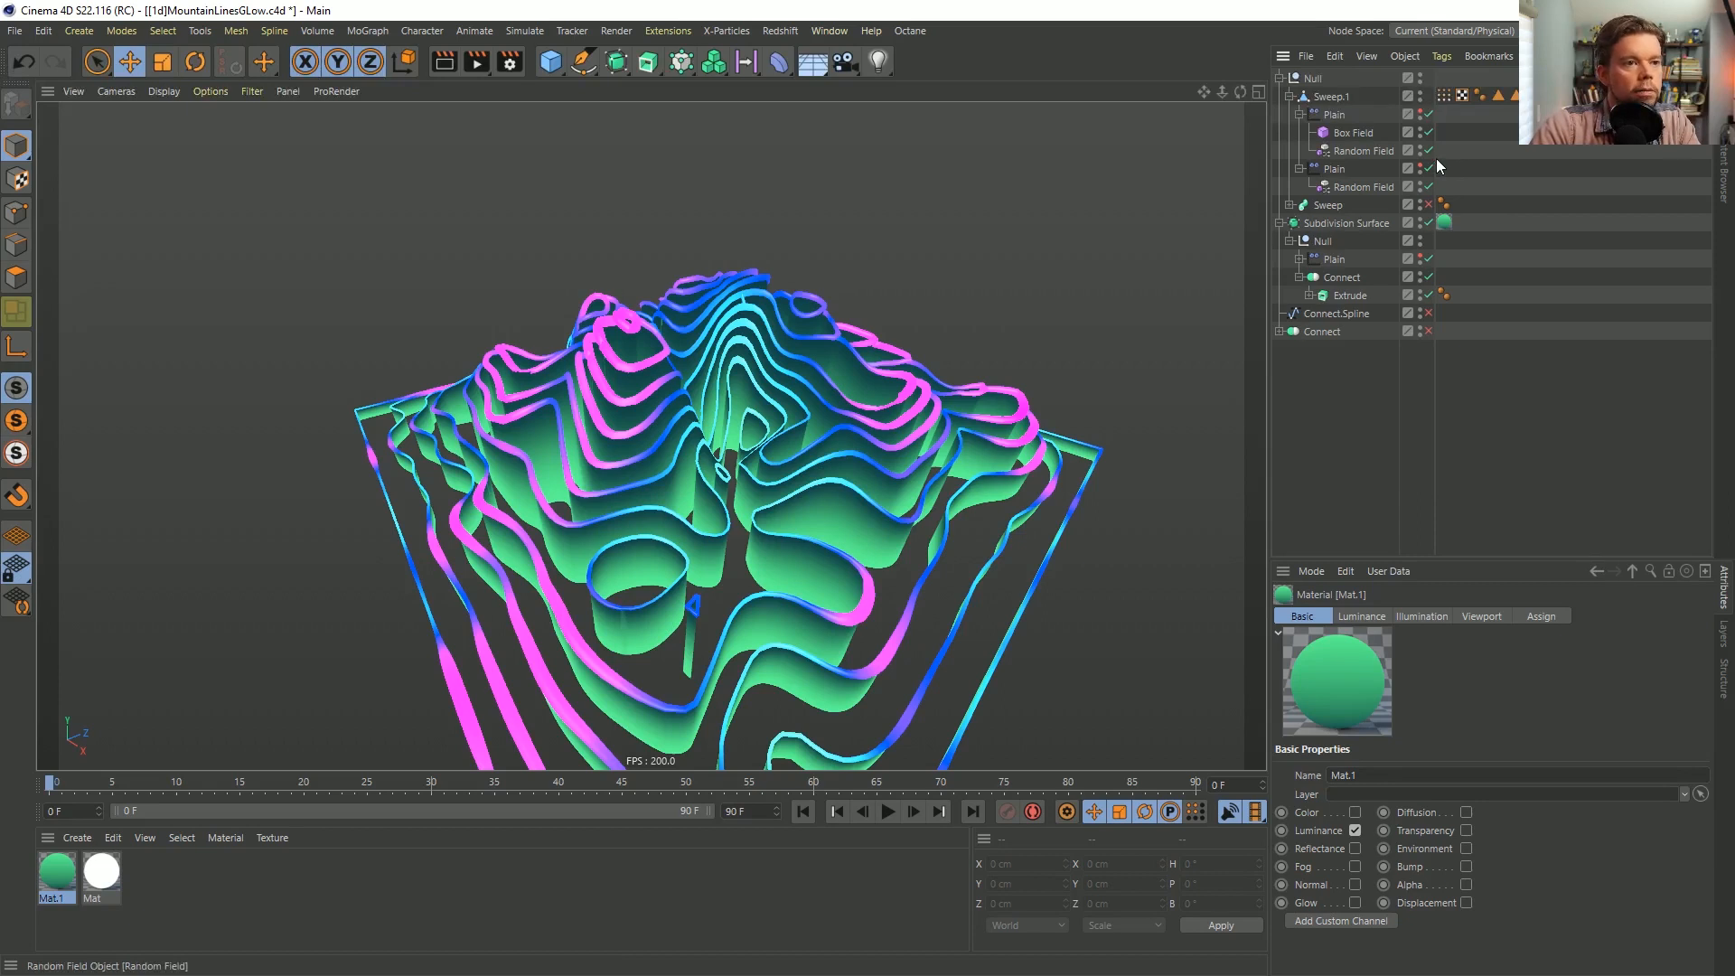
drag(1435, 158, 1462, 157)
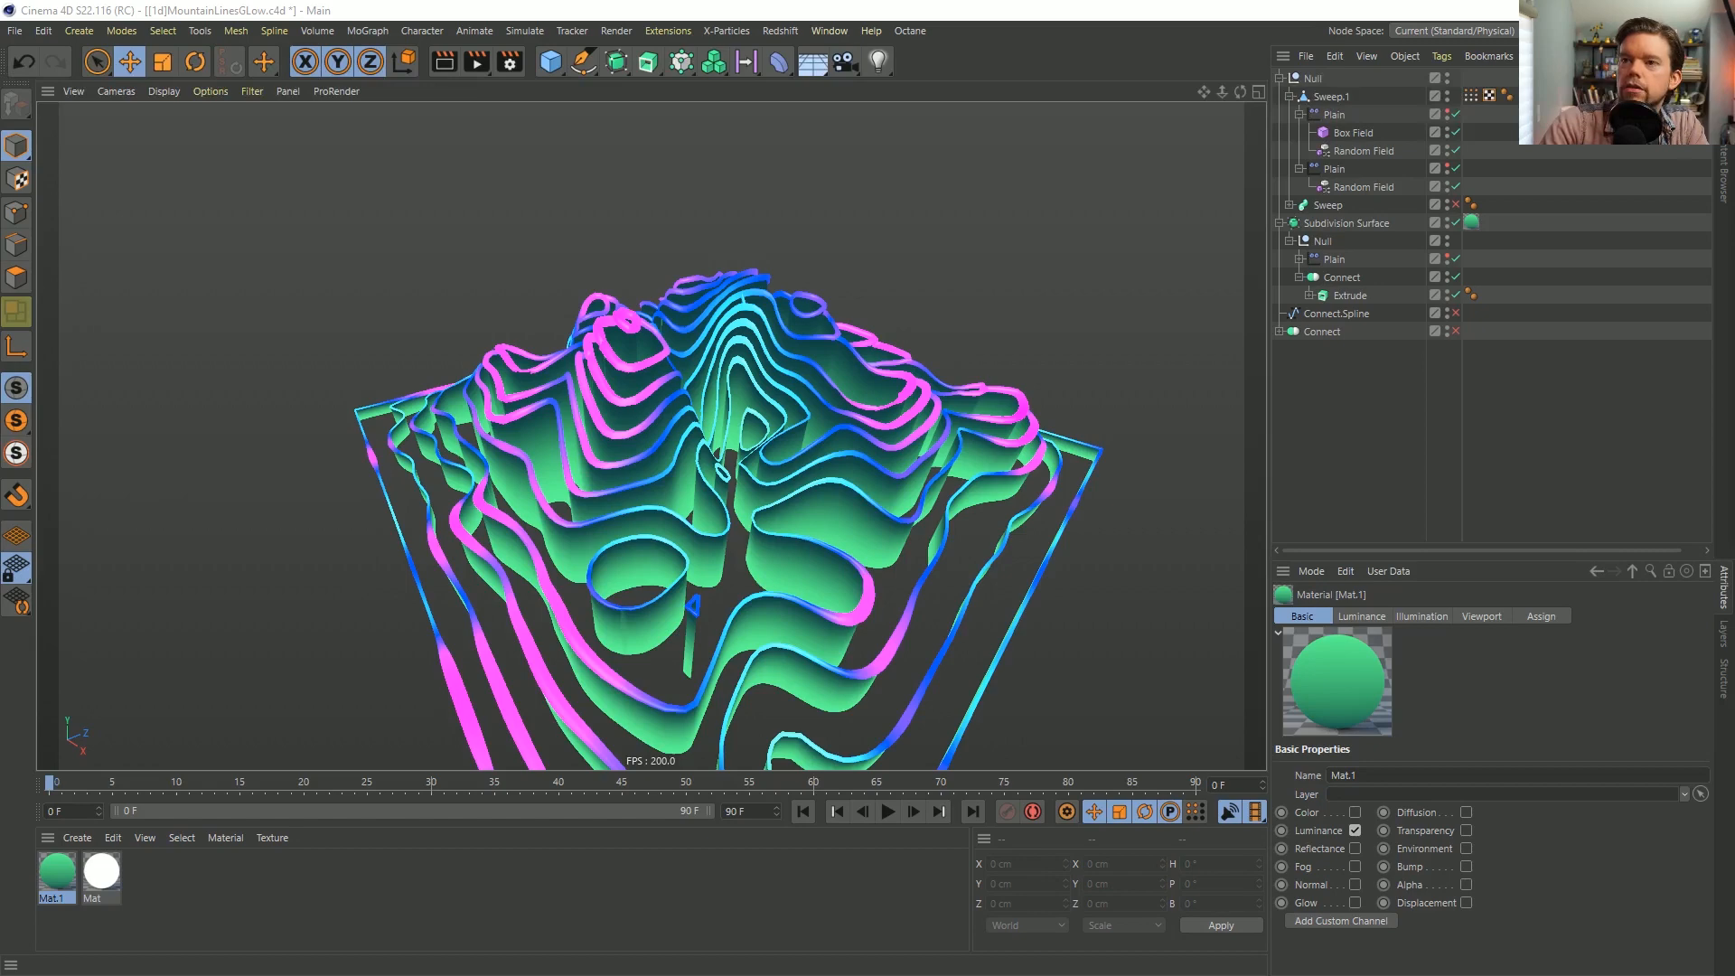
Switch to the browser, enlarge its window, study the tweet's Cycloid Curve video of rolling circles, and return to Cinema 4D.
drag(926, 159, 488, 165)
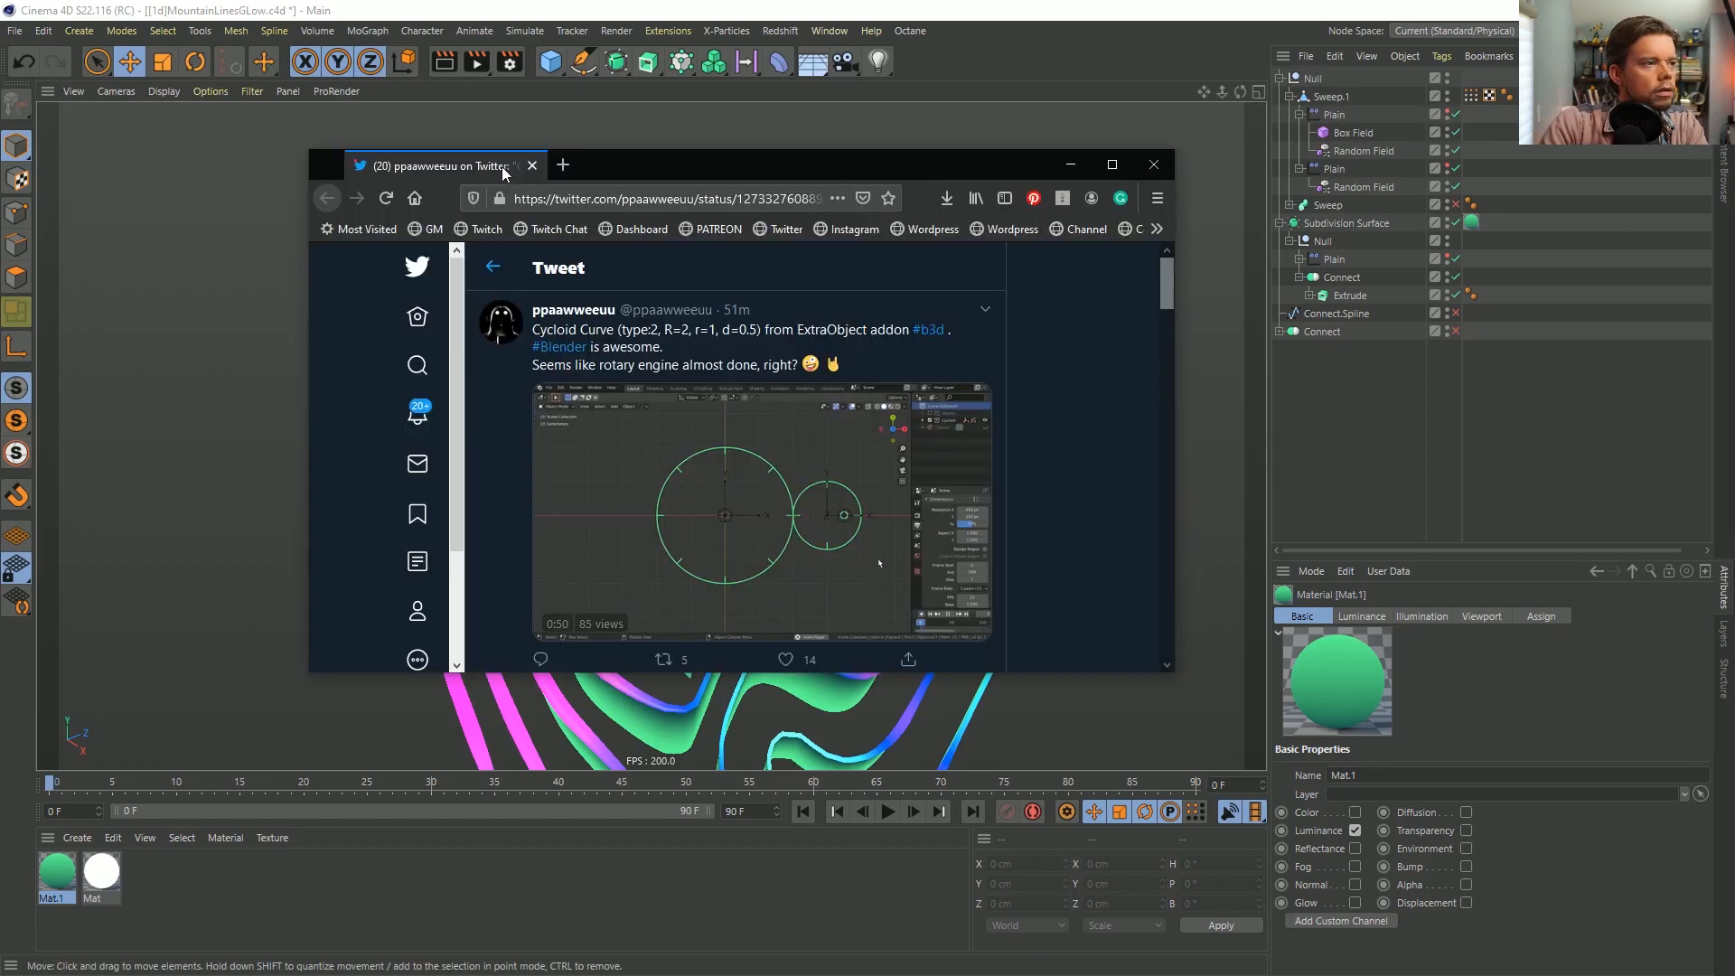
drag(784, 173, 610, 109)
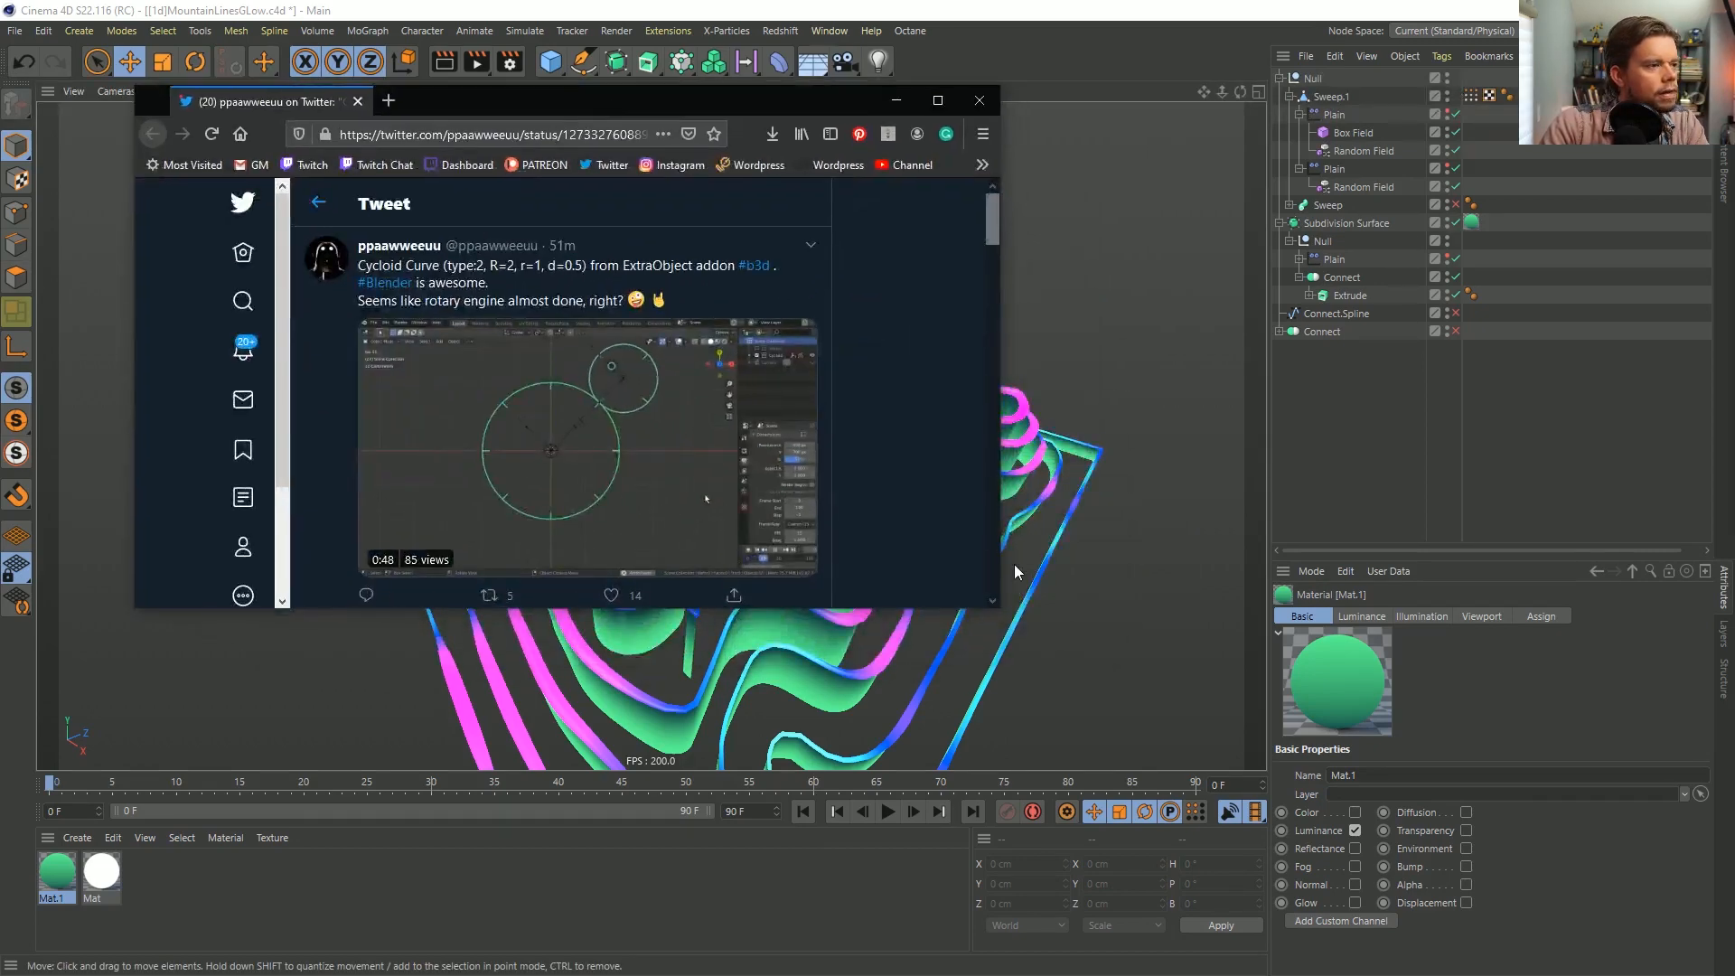
drag(1000, 600, 1504, 882)
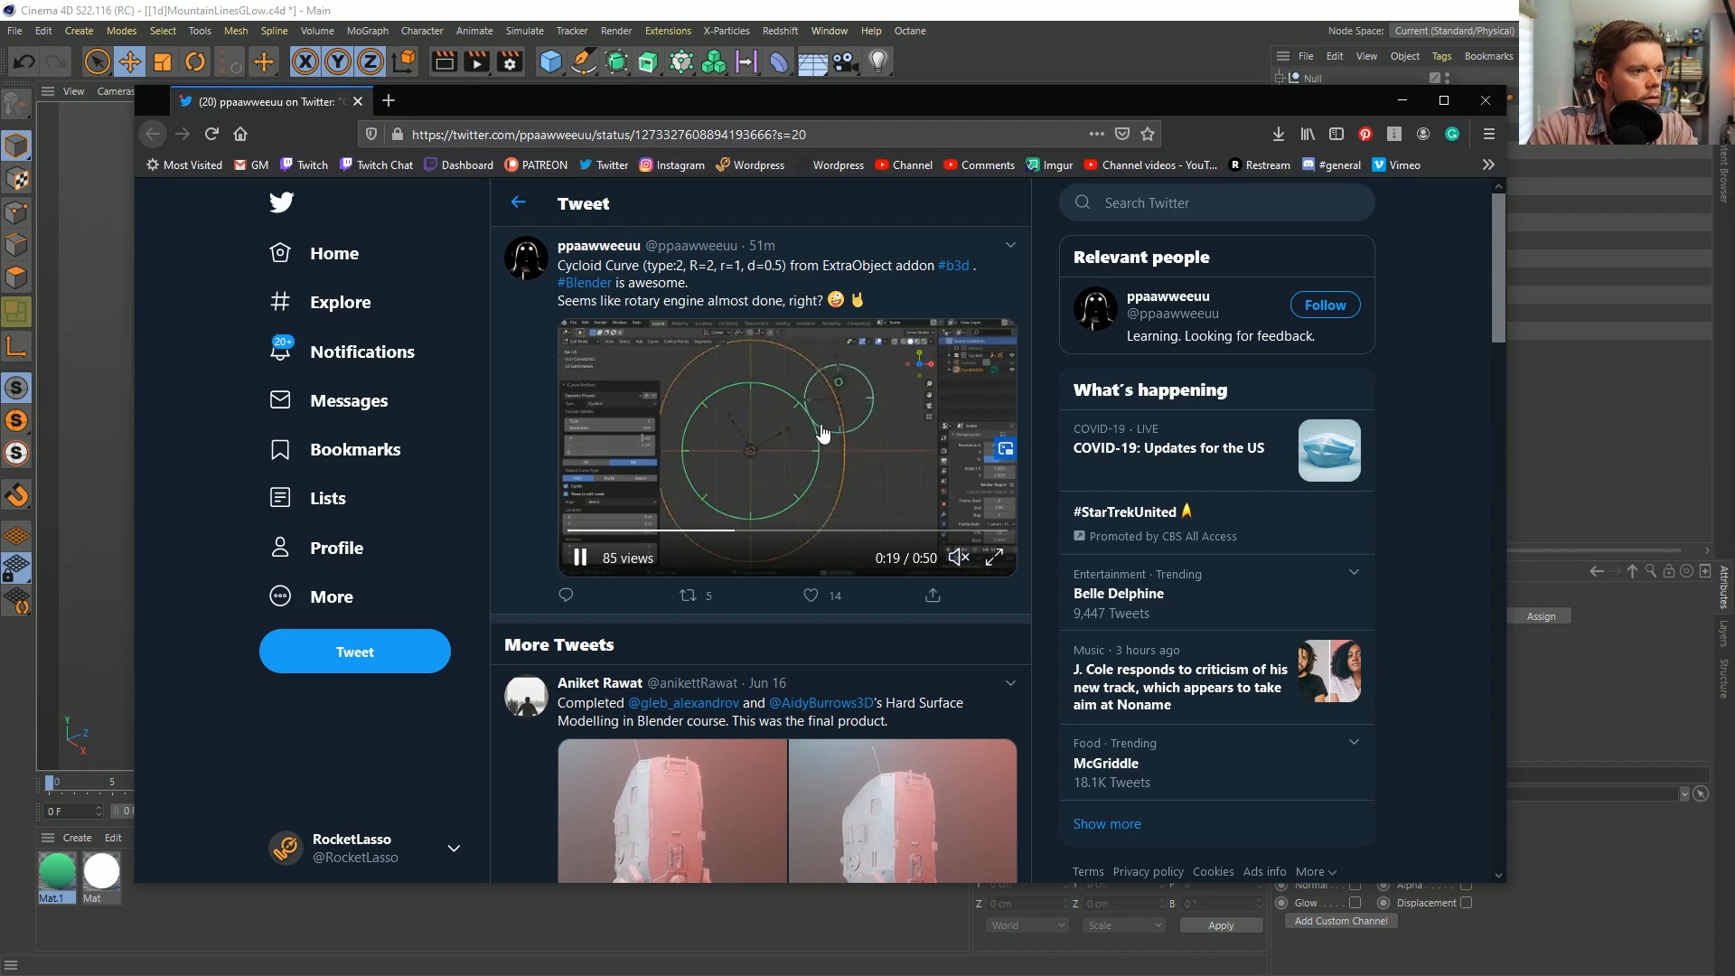
click(779, 531)
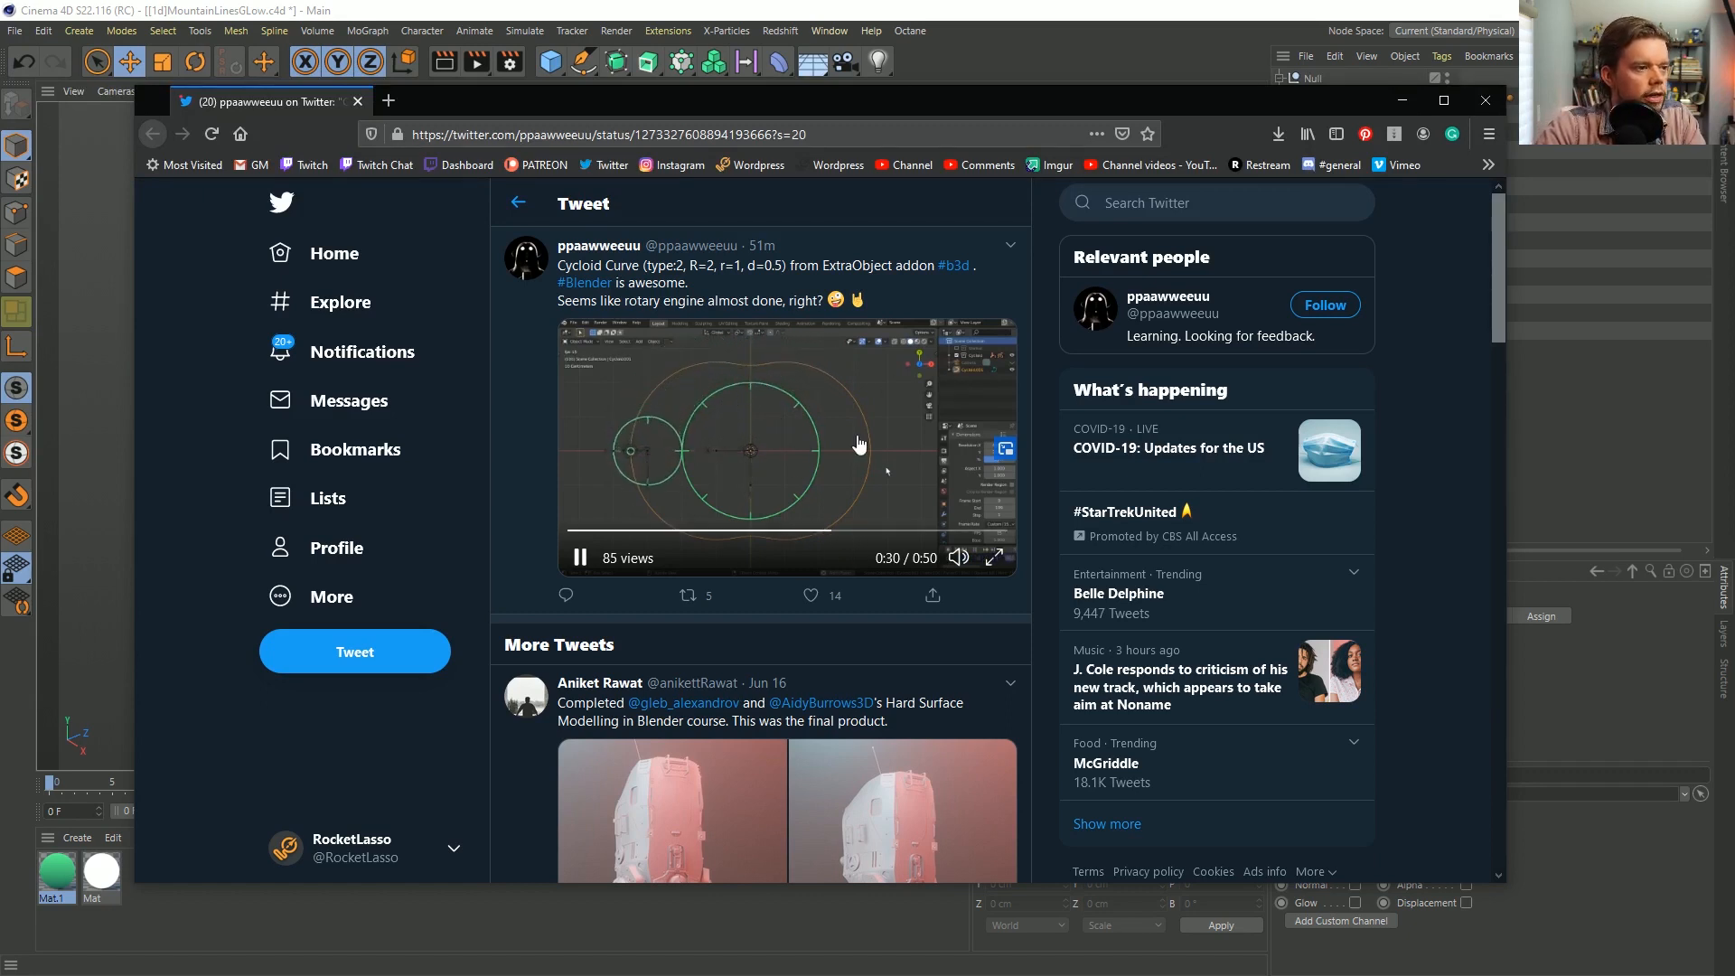
click(786, 412)
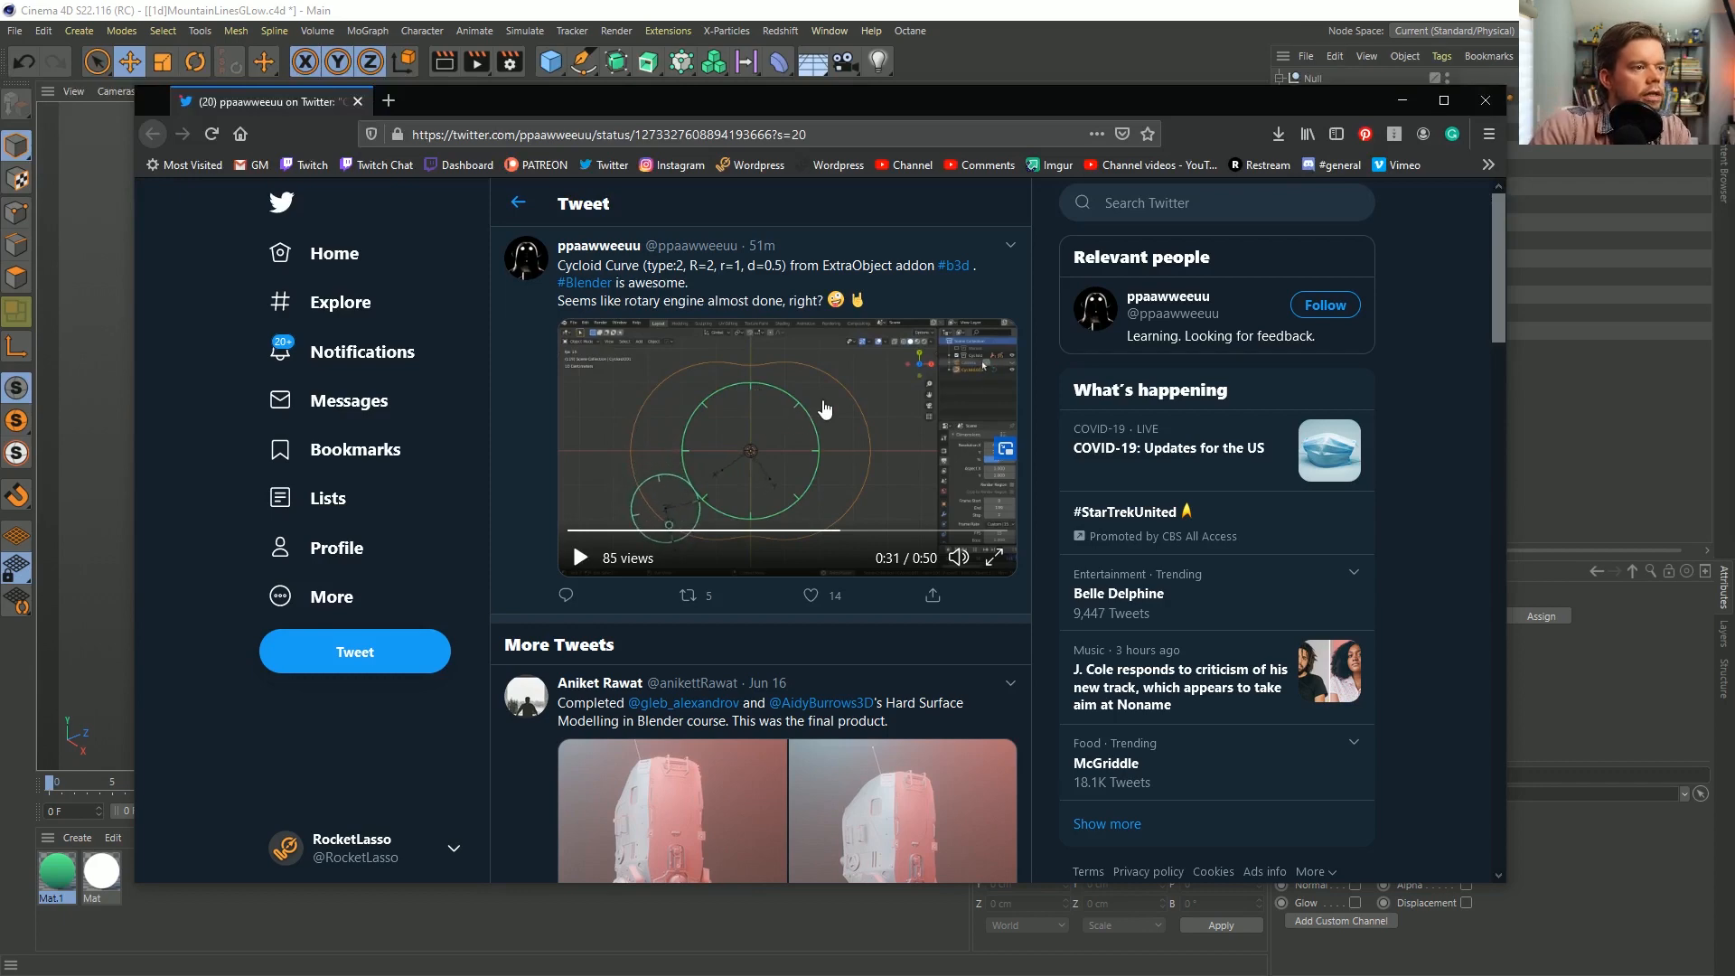
click(1053, 23)
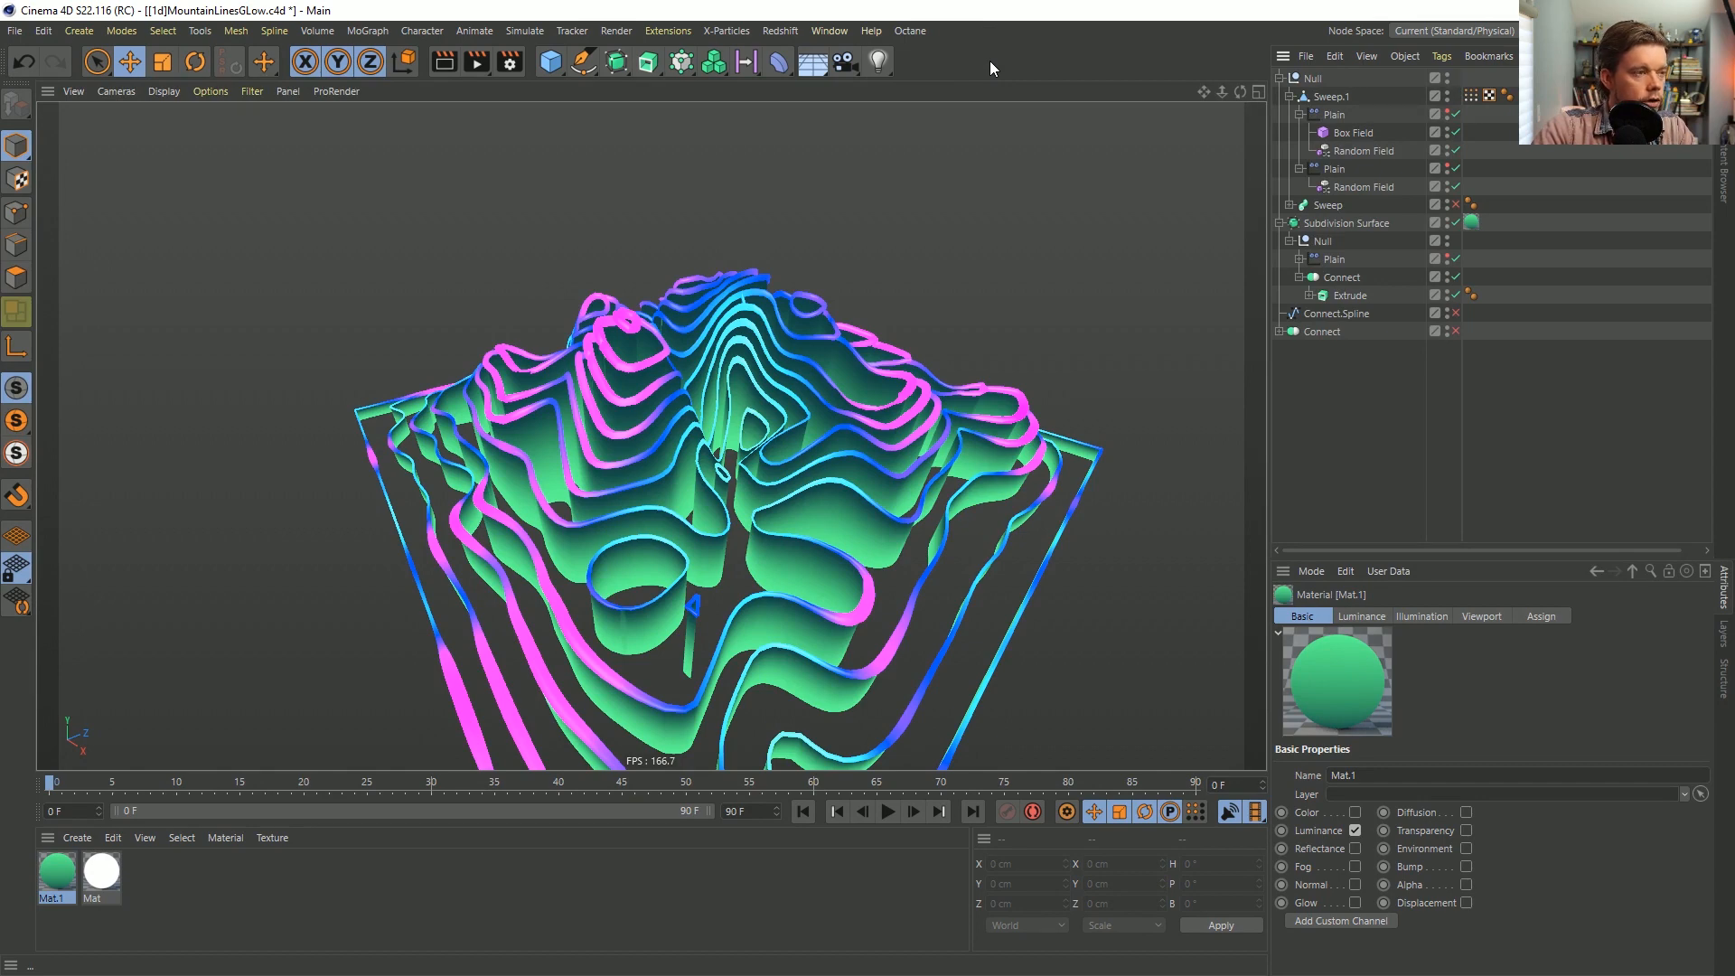
Start a new scene and add an n-Side spline with 64 sides.
key(ctrl+n)
click(584, 62)
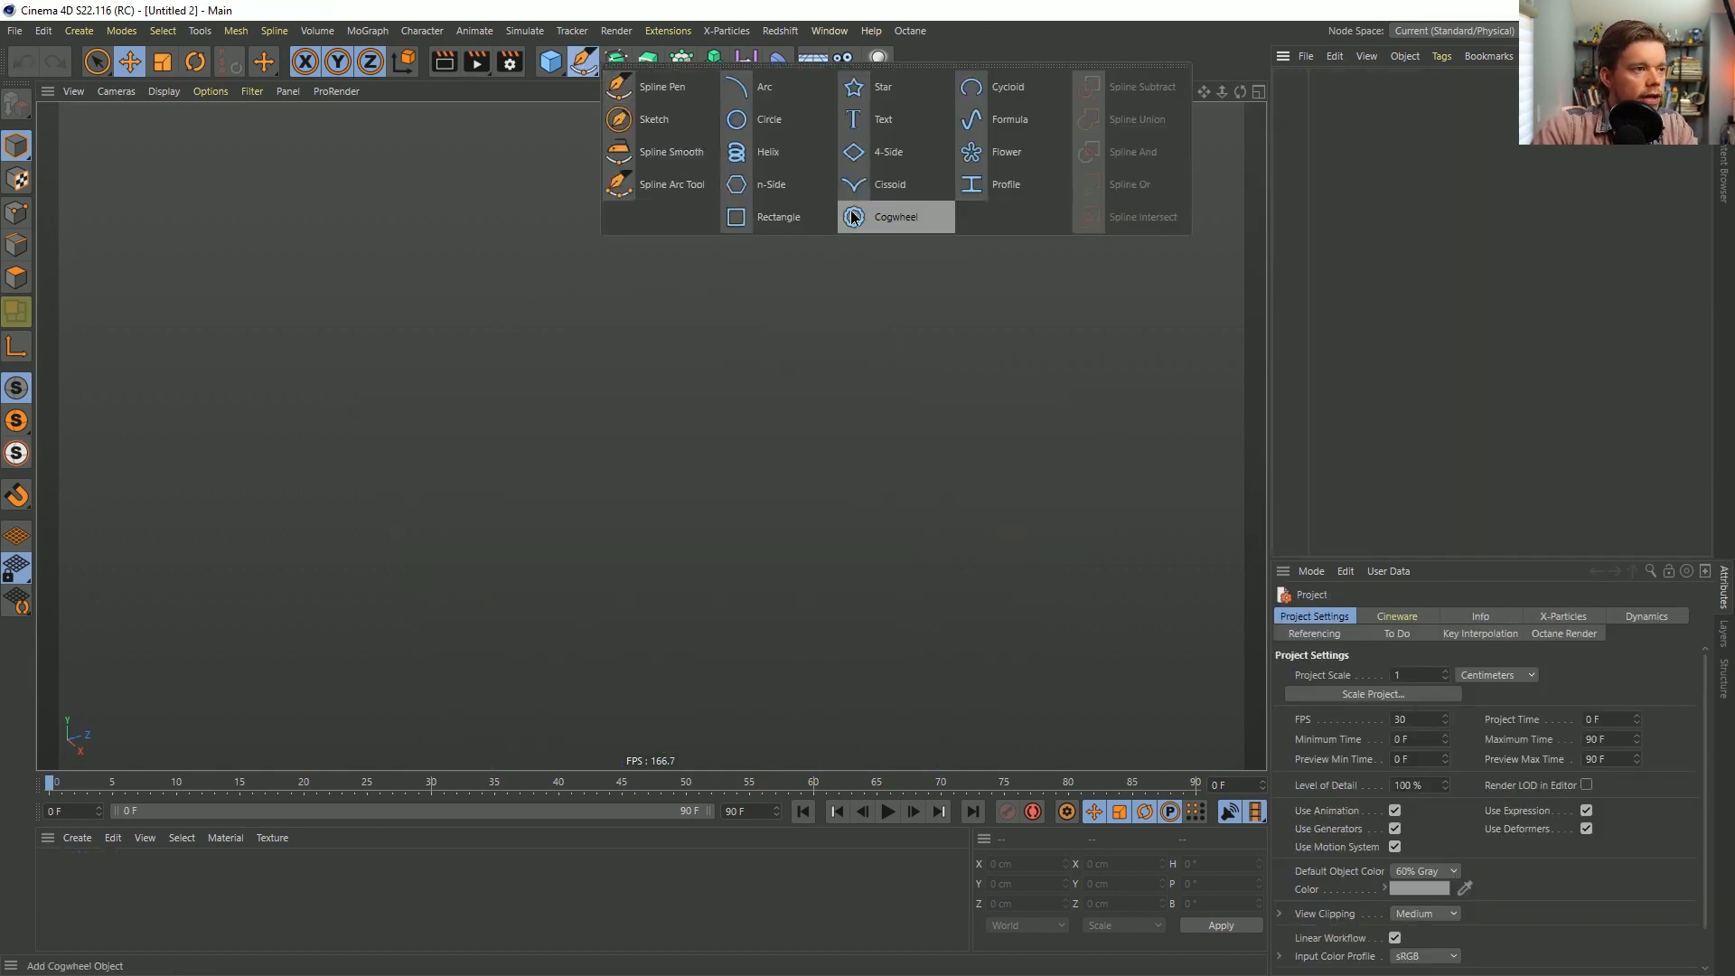
click(766, 185)
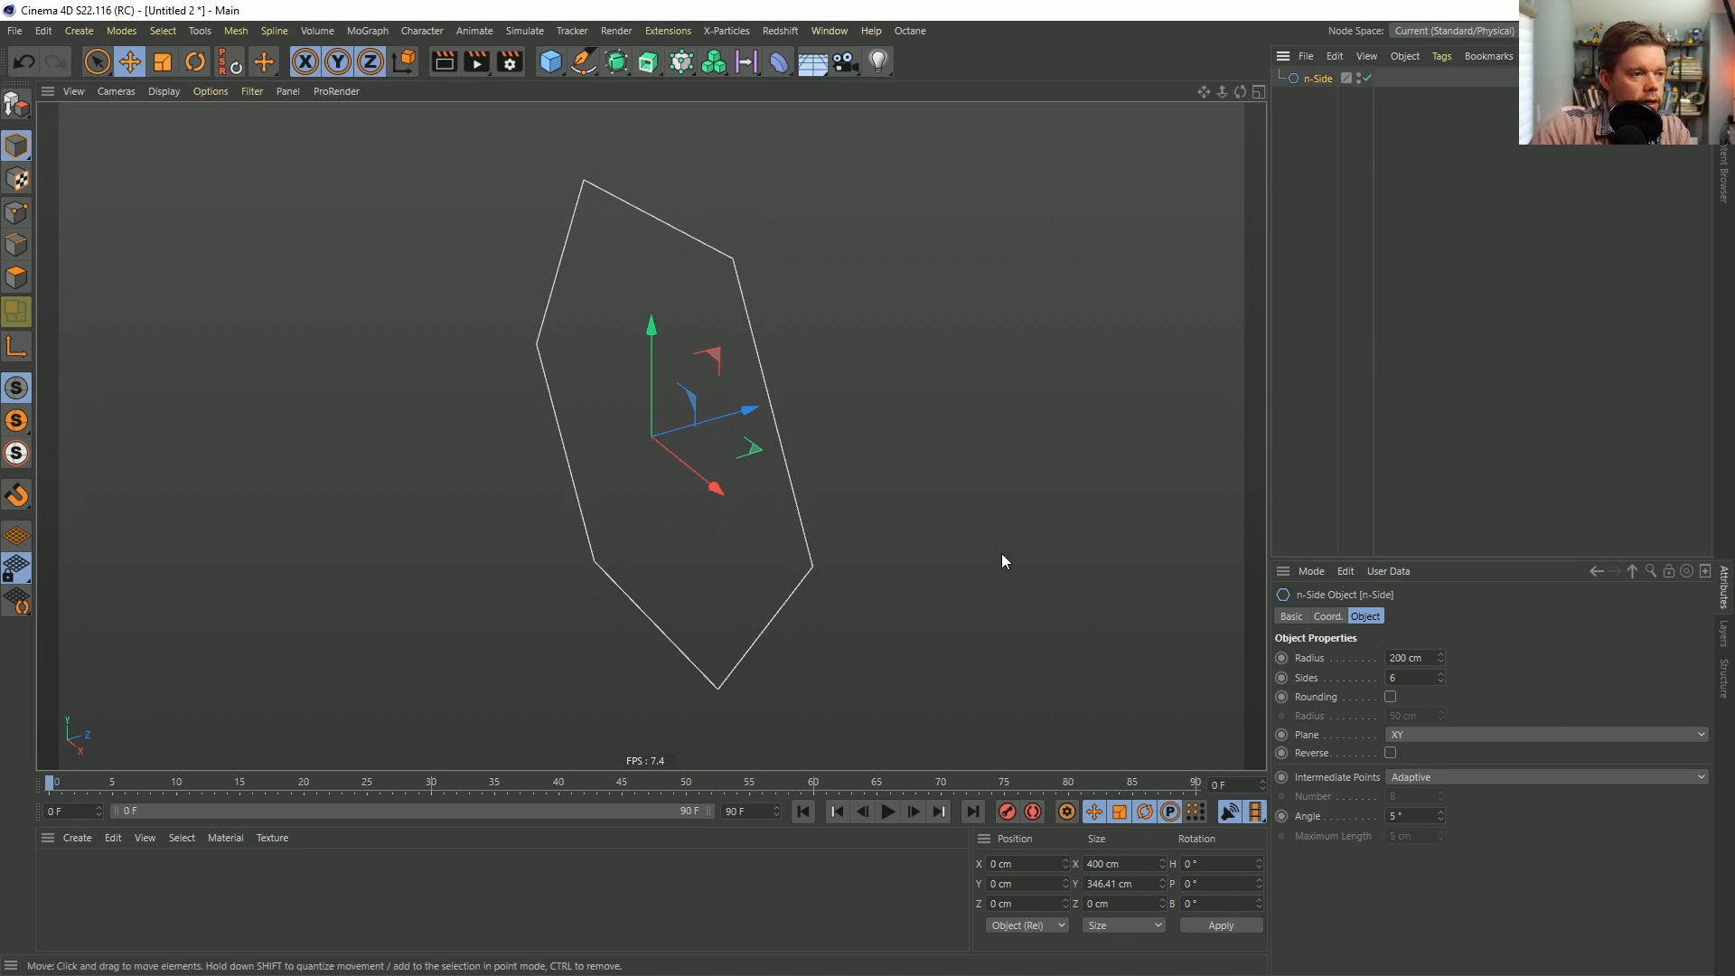
click(1408, 678)
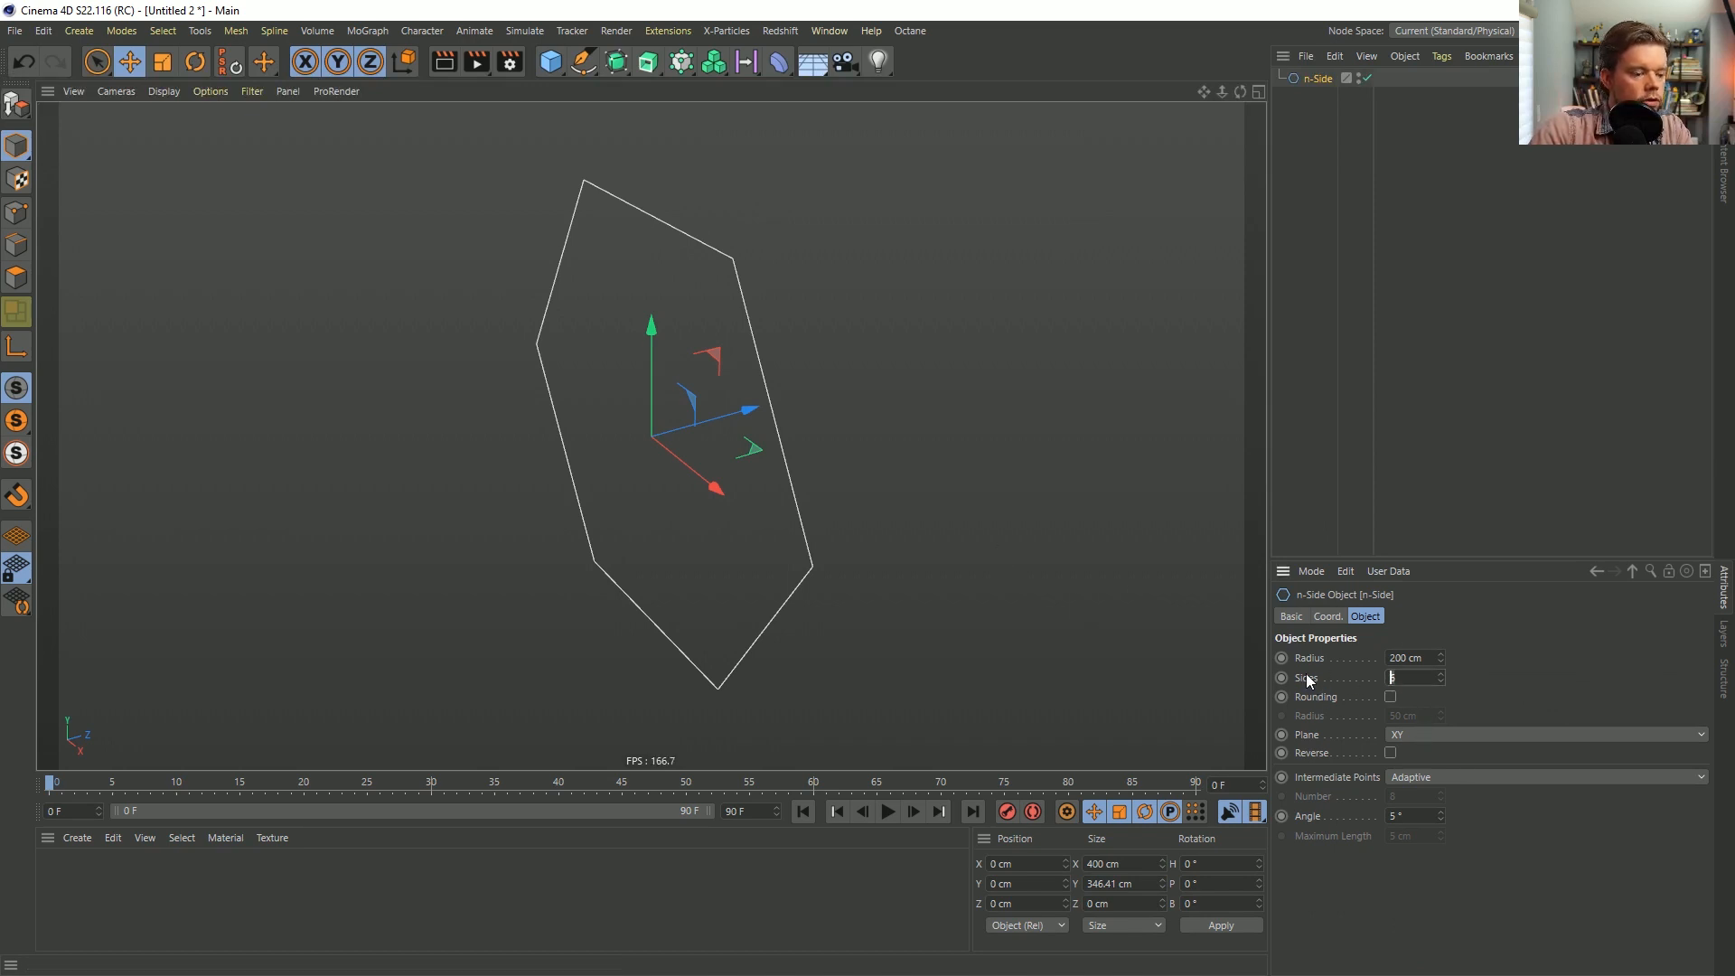
text(64)
key(Return)
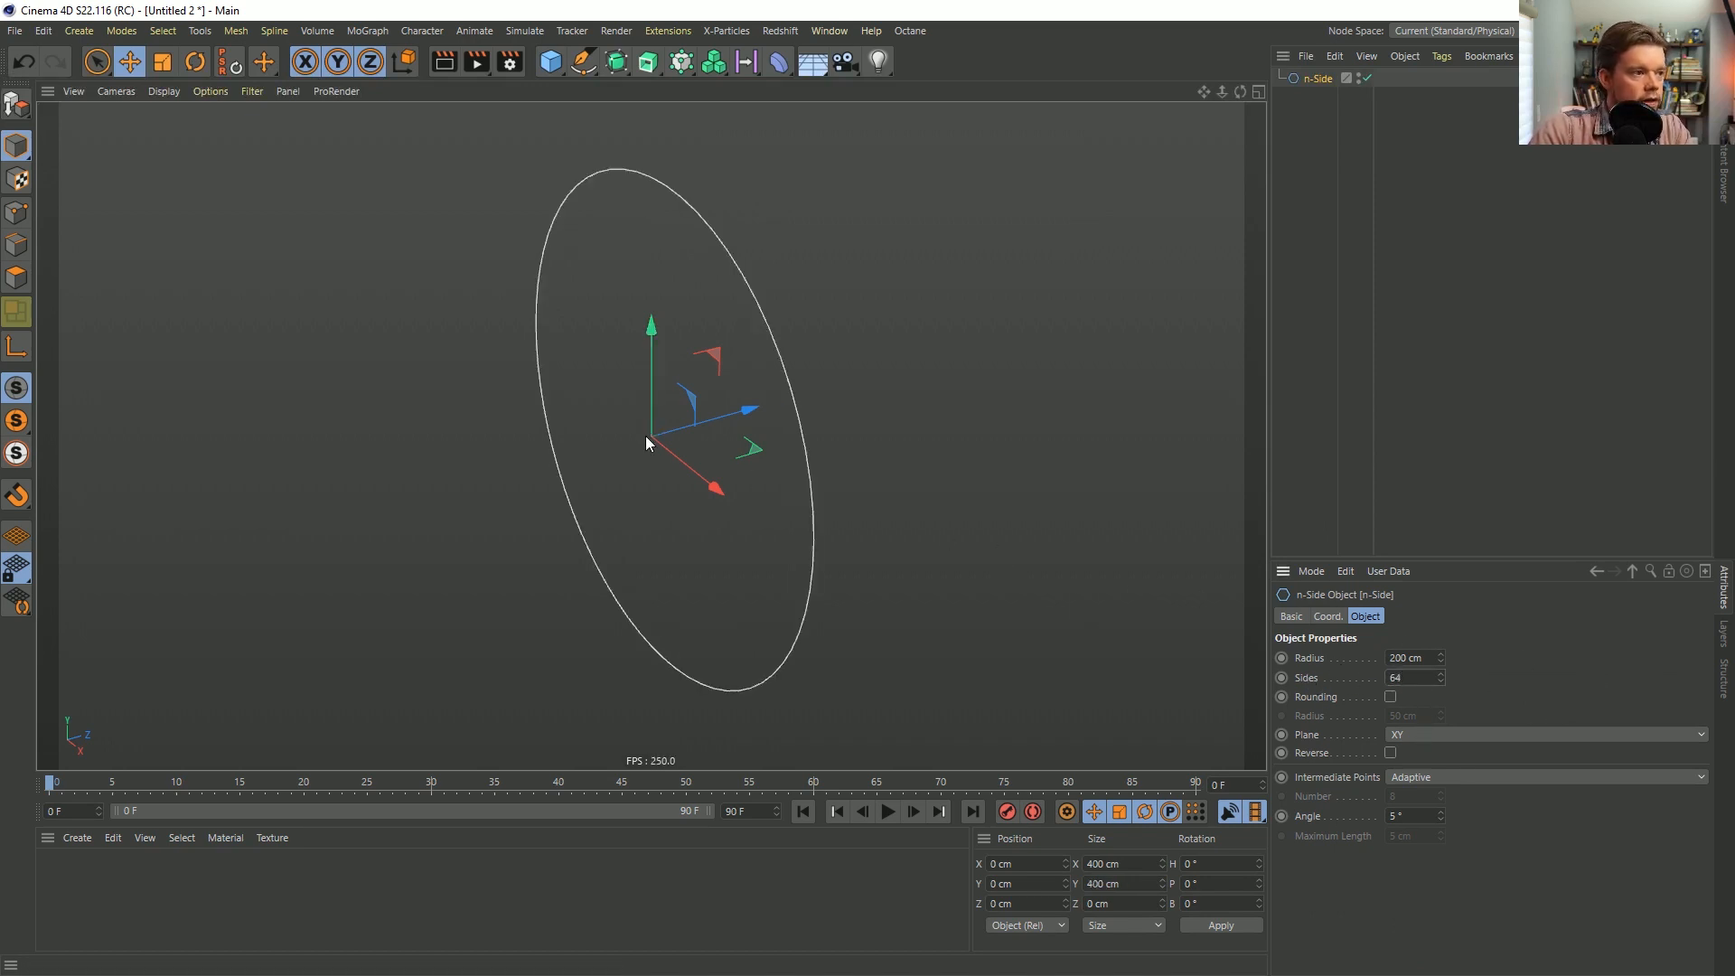
In the front view, add a Helix spline with start radius, start angle, end radius and end angle all set to 0.
alt+drag(645, 435, 622, 176)
drag(582, 63, 913, 308)
middle_click(995, 440)
middle_click(782, 537)
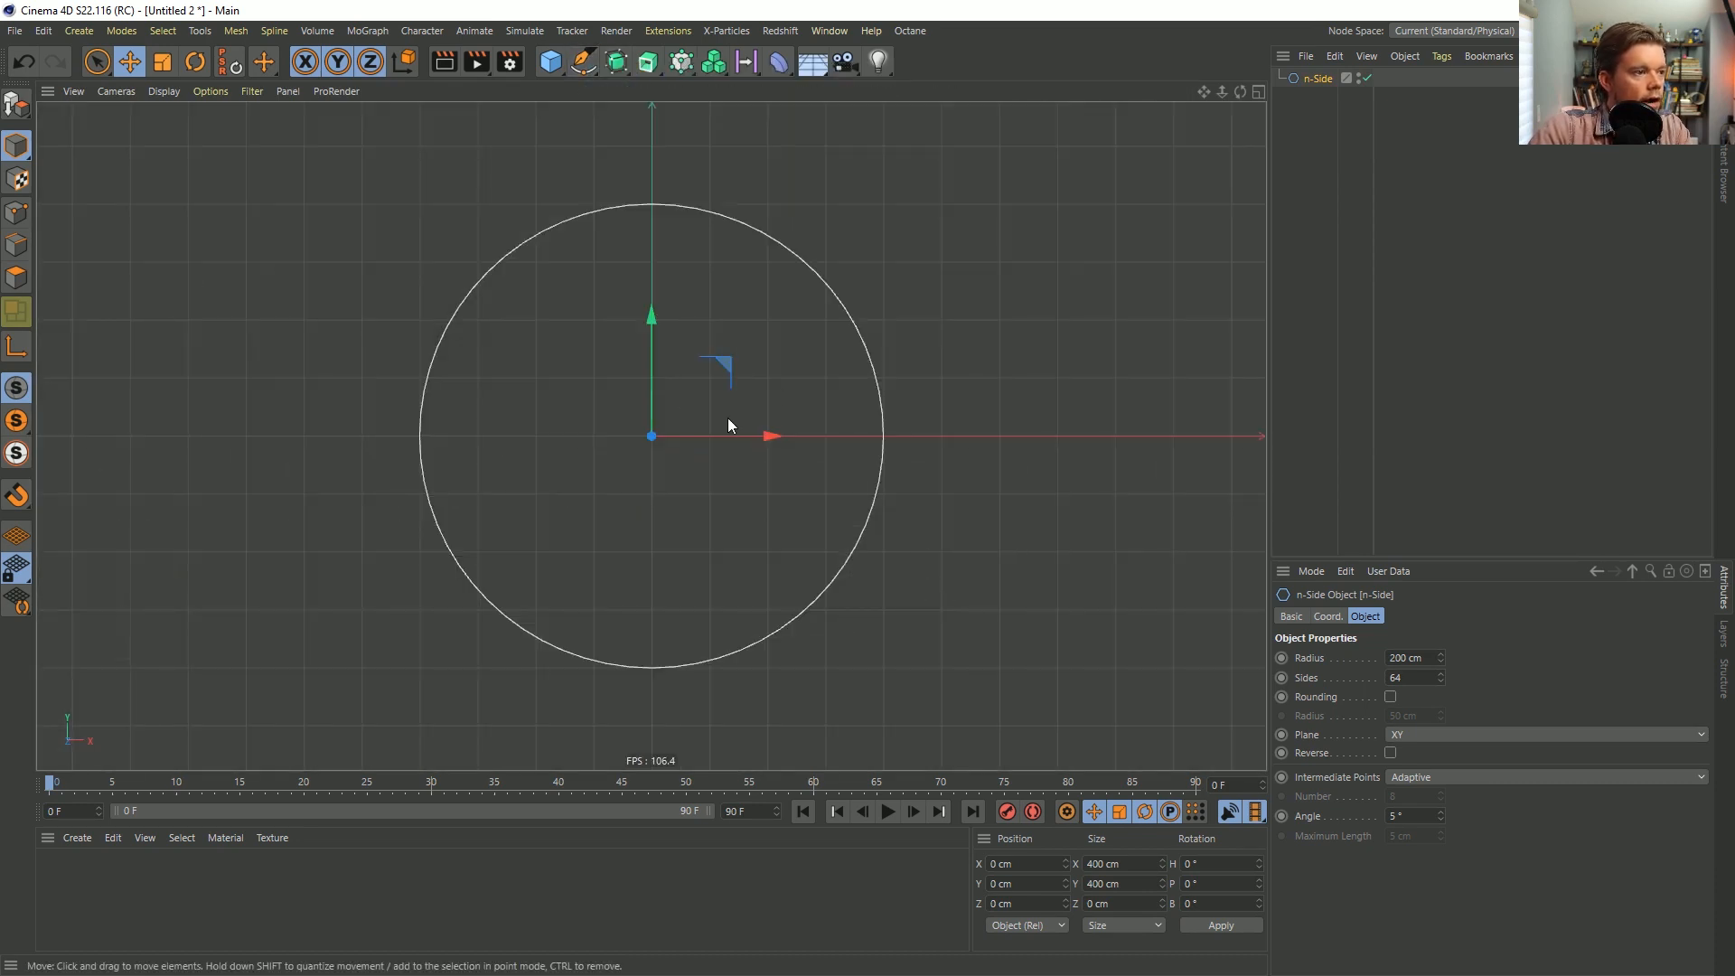
scroll(728, 425, down, 3)
scroll(670, 395, up, 3)
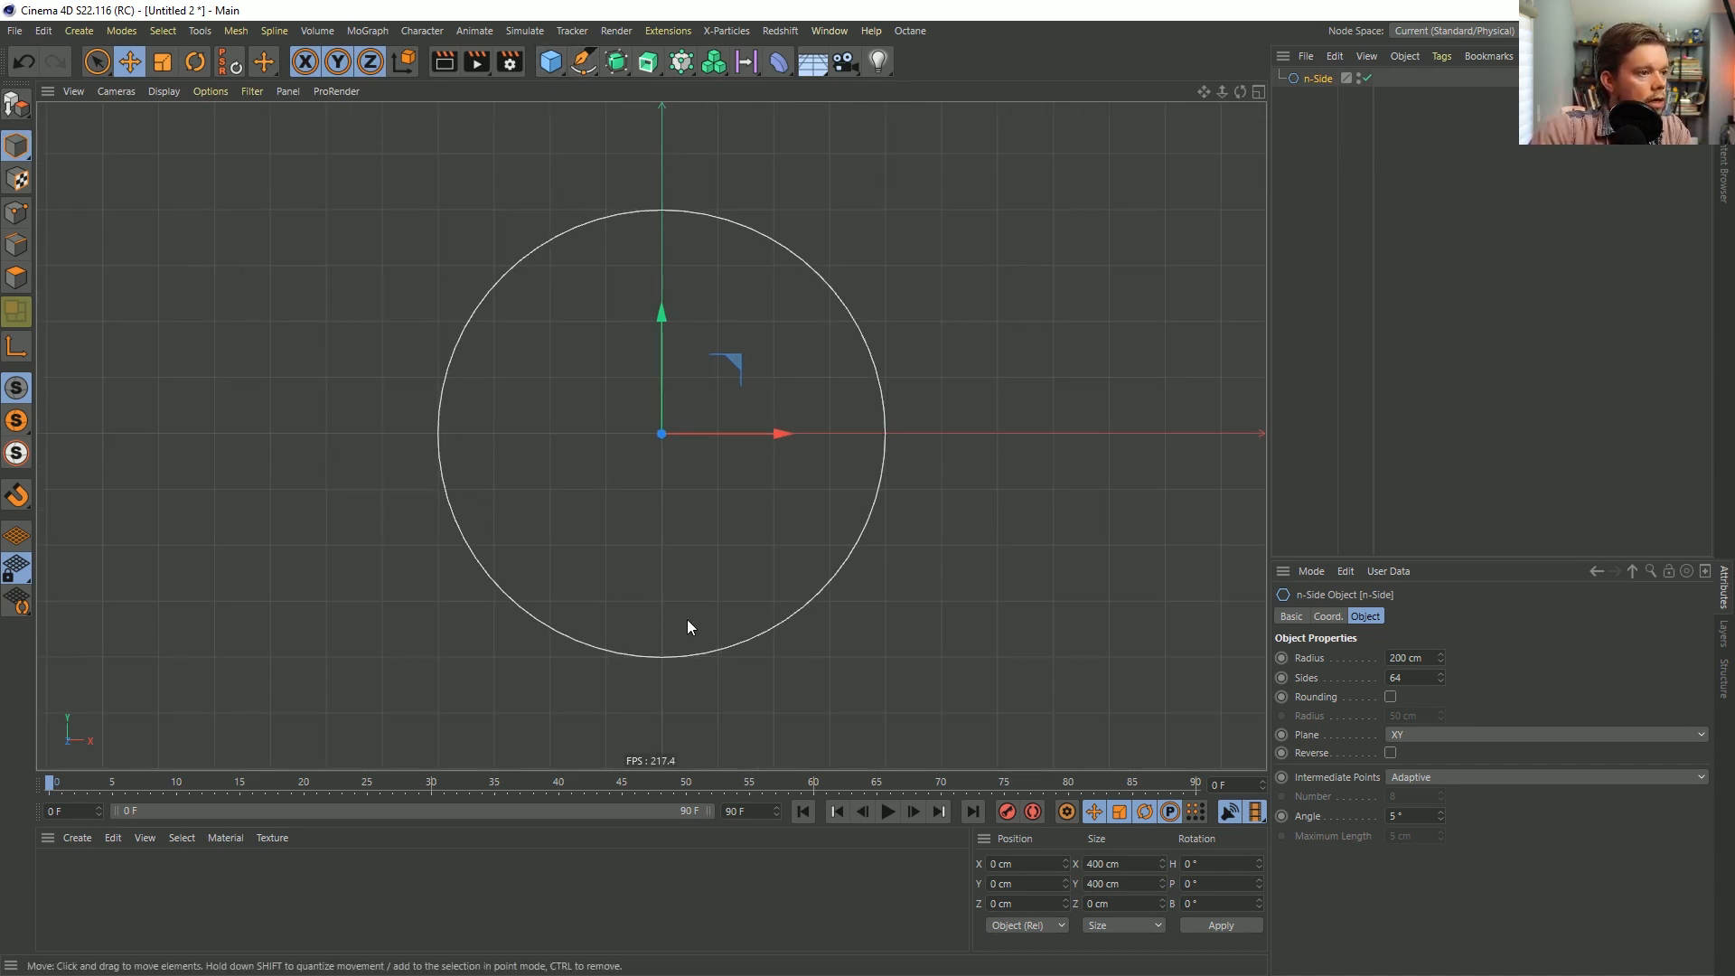
click(584, 61)
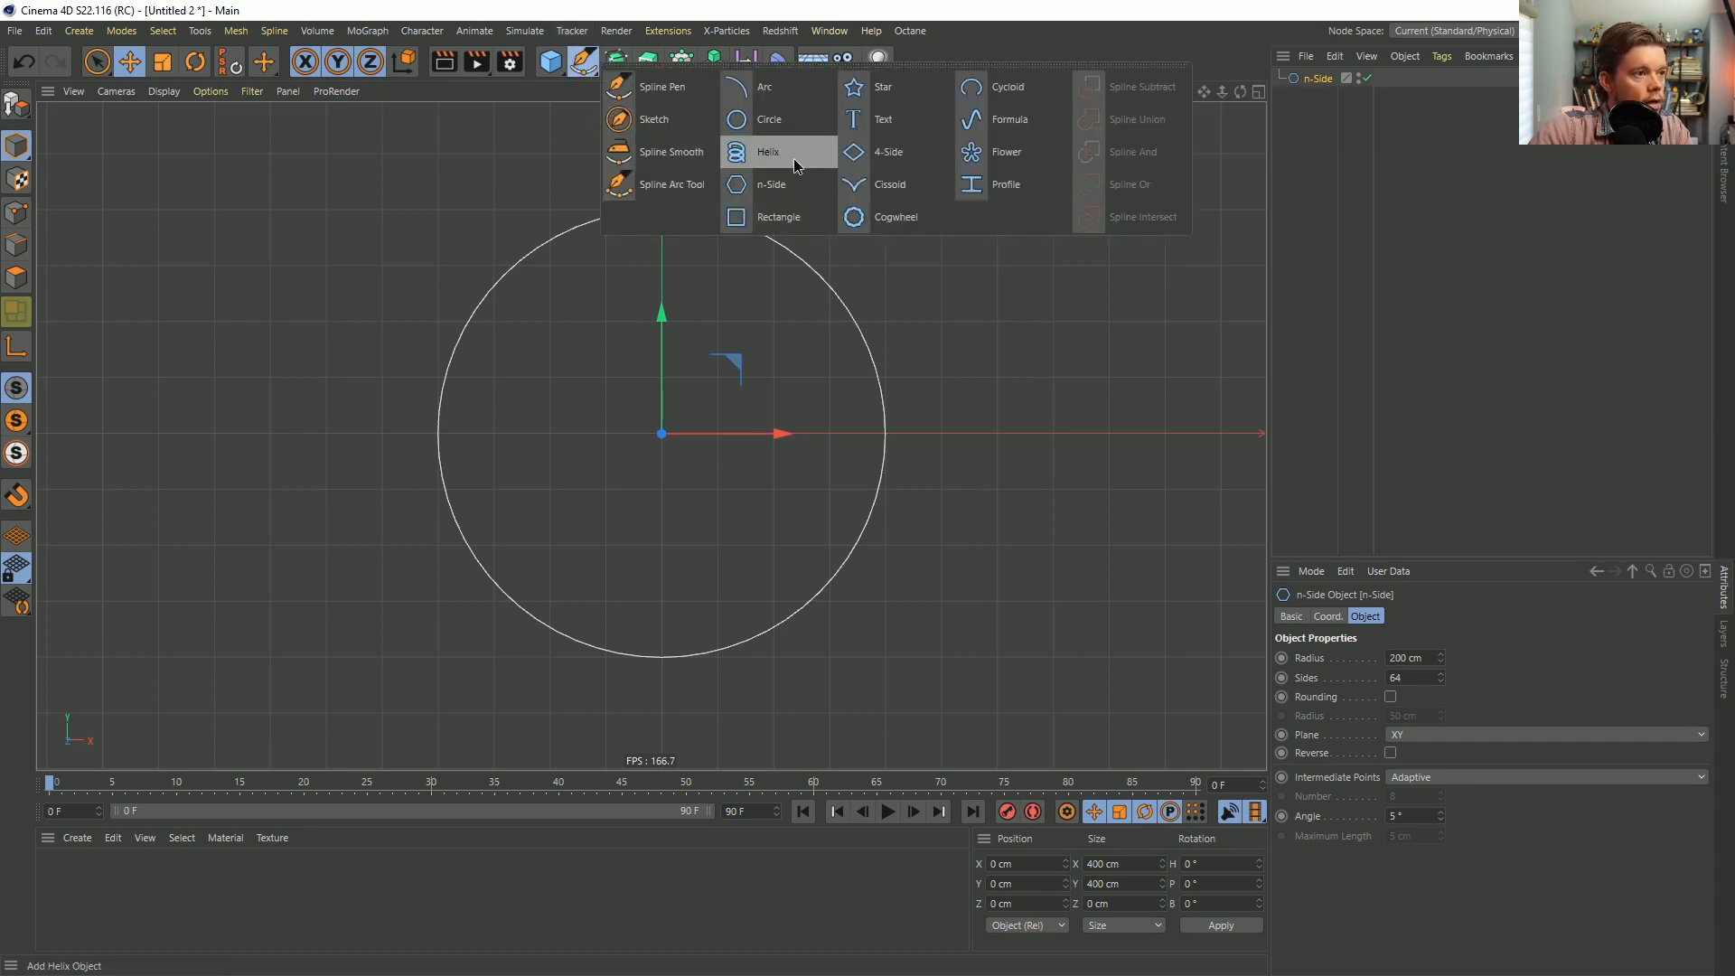
click(787, 153)
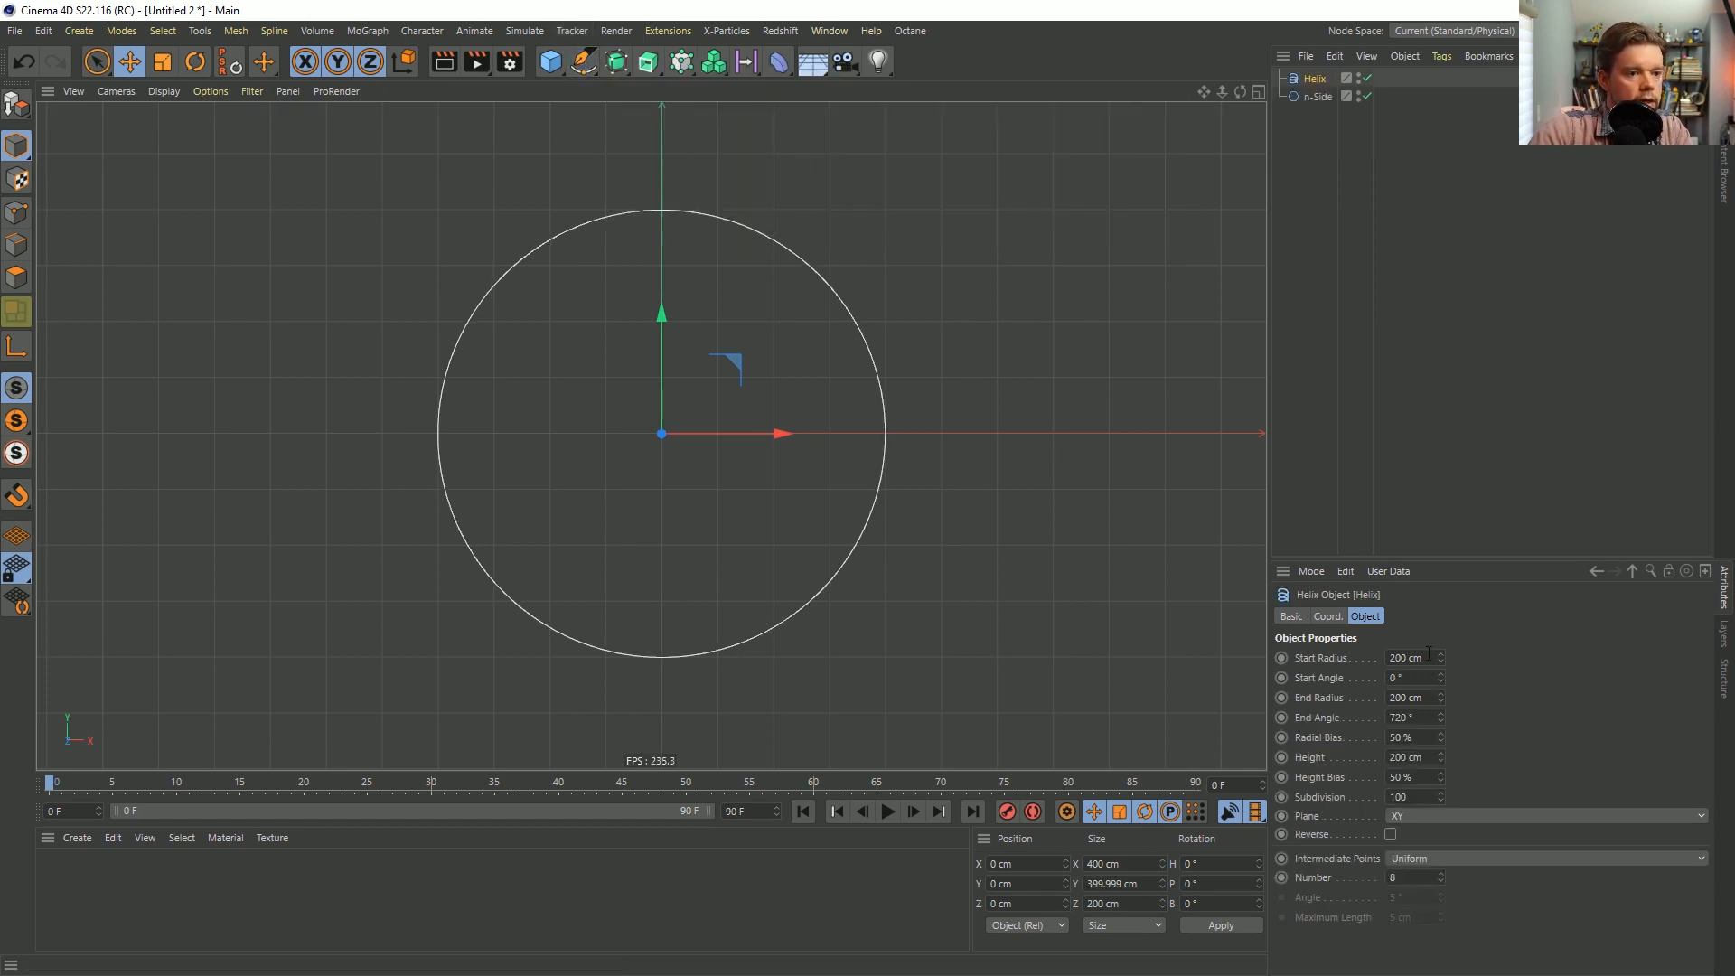
drag(1430, 655, 1492, 704)
text(00)
key(Return)
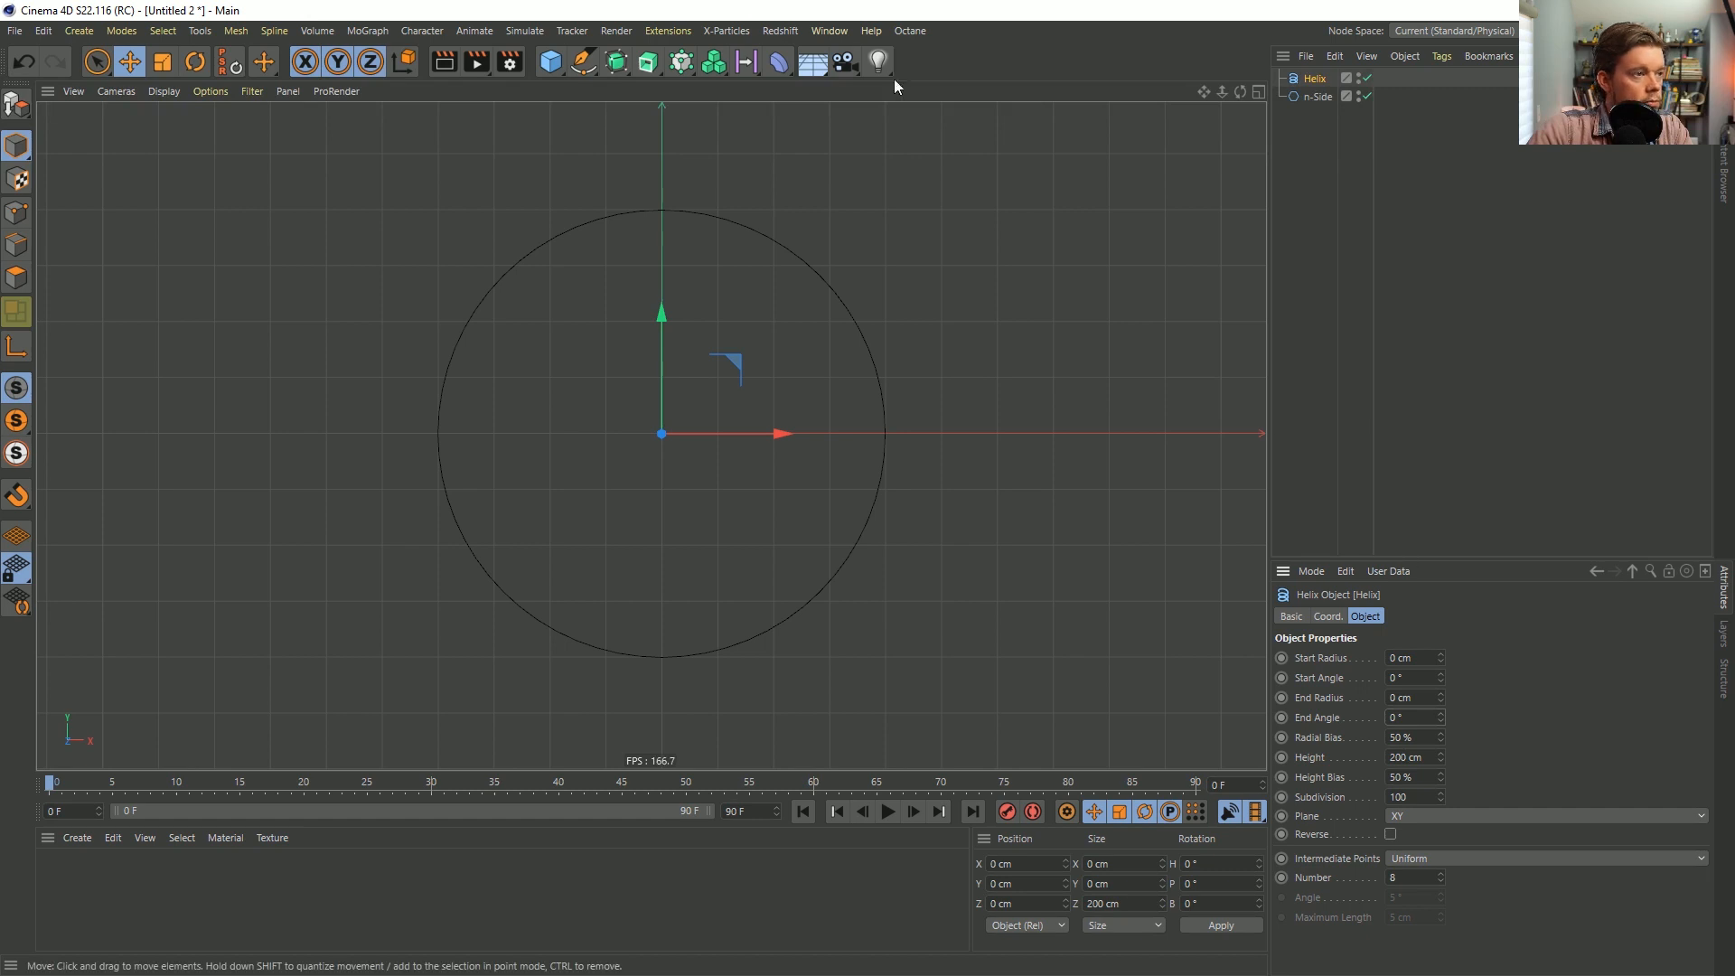
Put the Helix in a Cloner set to Object mode, using the n-Side spline as the object.
alt+click(681, 64)
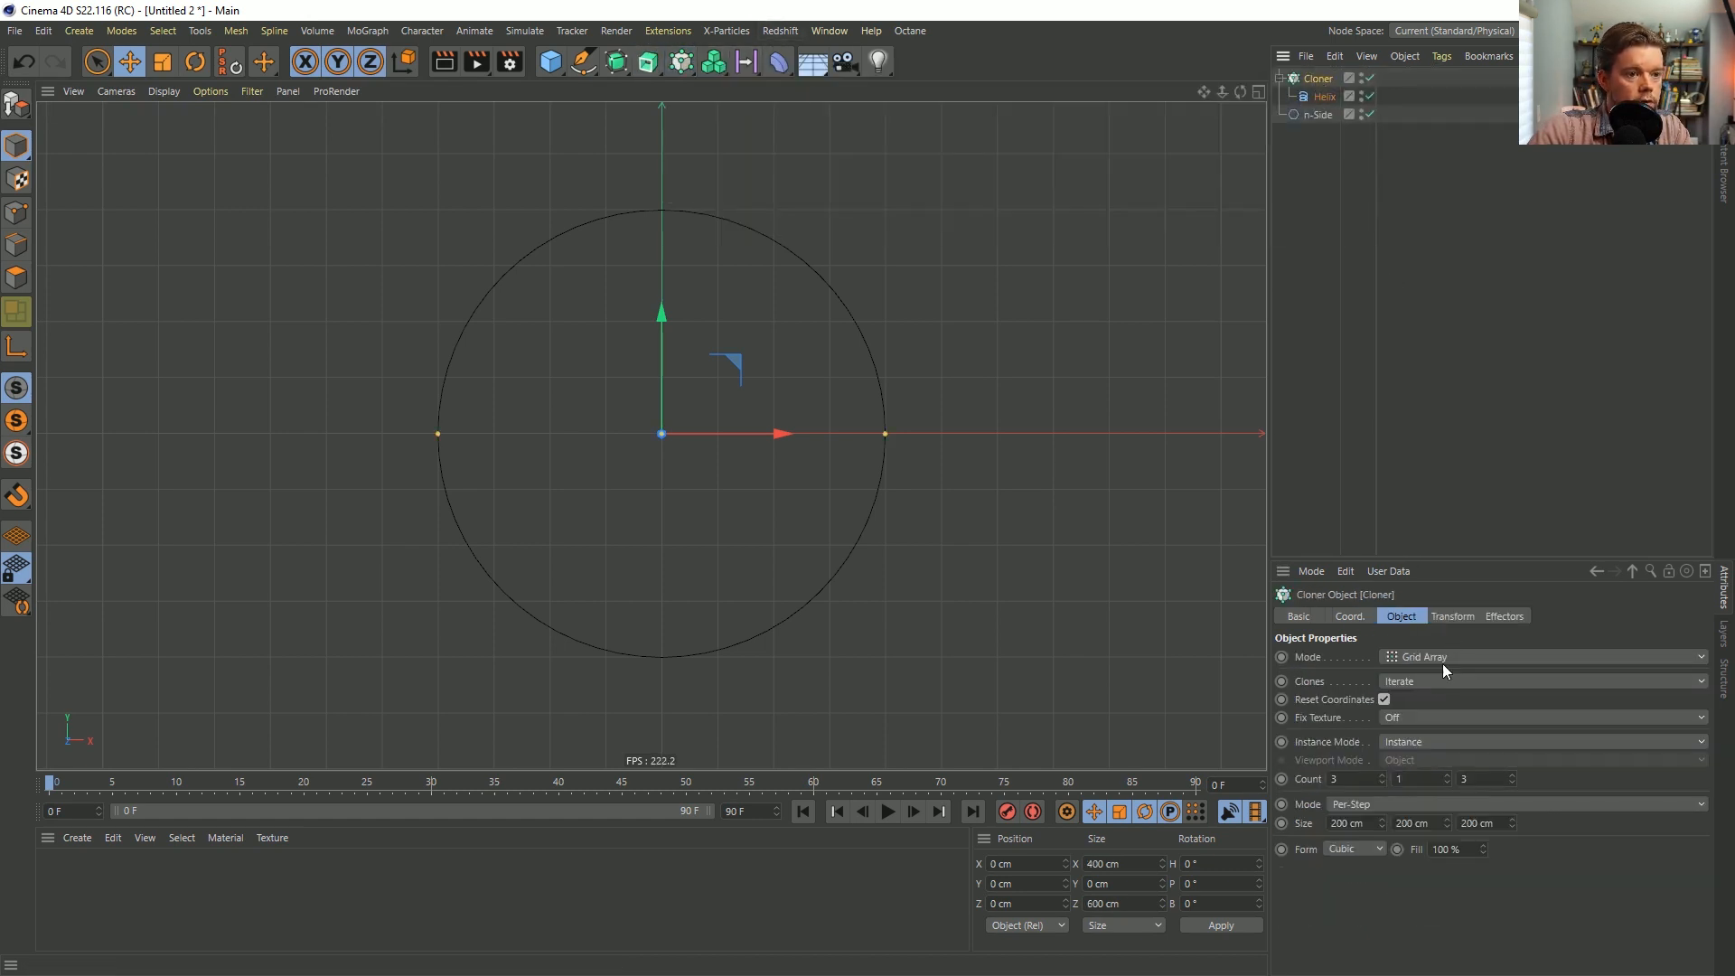
click(1415, 658)
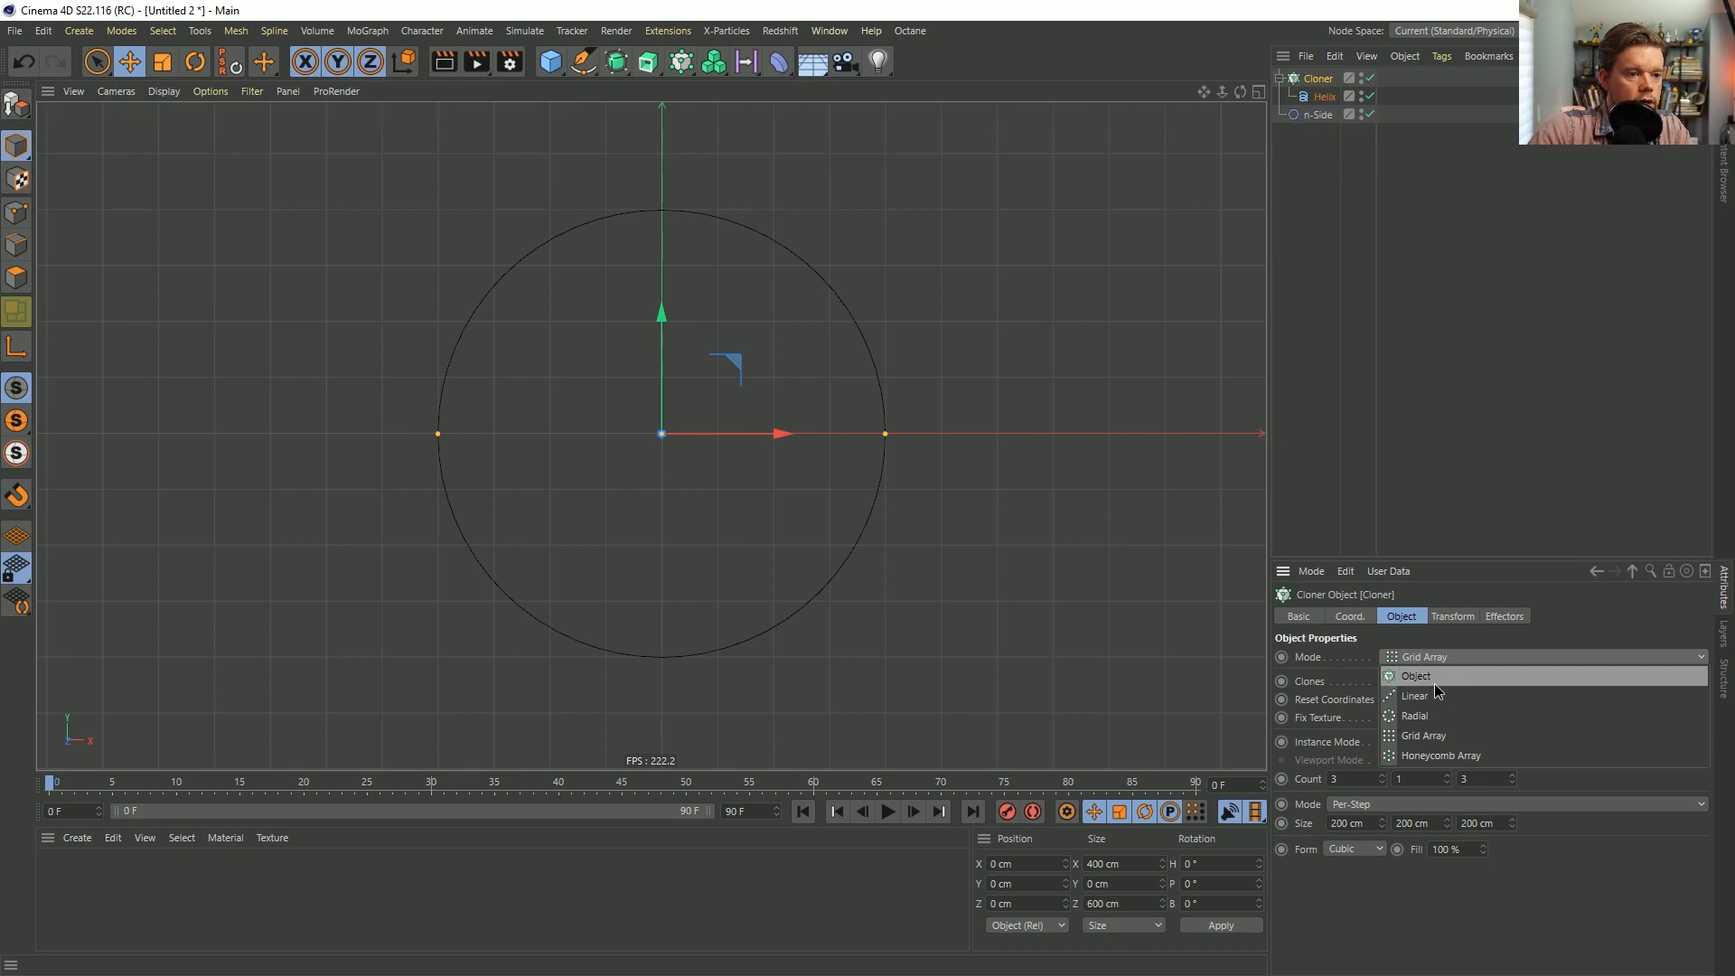
click(1435, 679)
drag(1317, 114, 1440, 779)
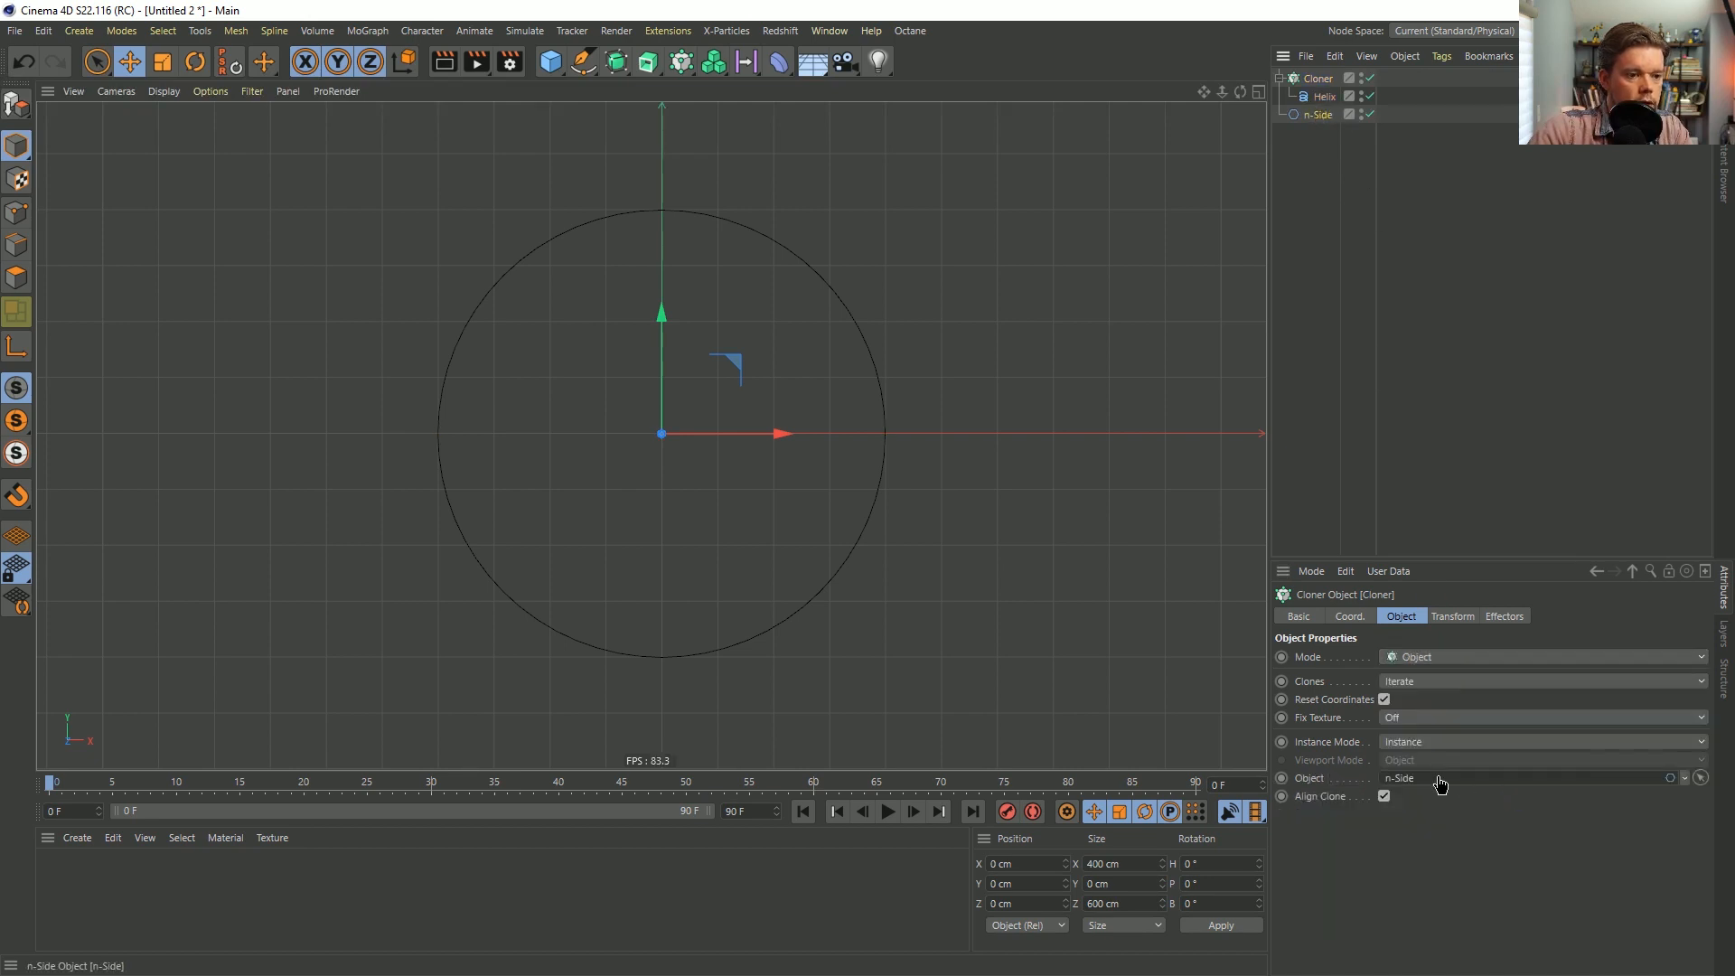
Set the Cloner's transform heading rotation (R.H) to 90° so the cloned lines point to the circle's center.
click(1468, 616)
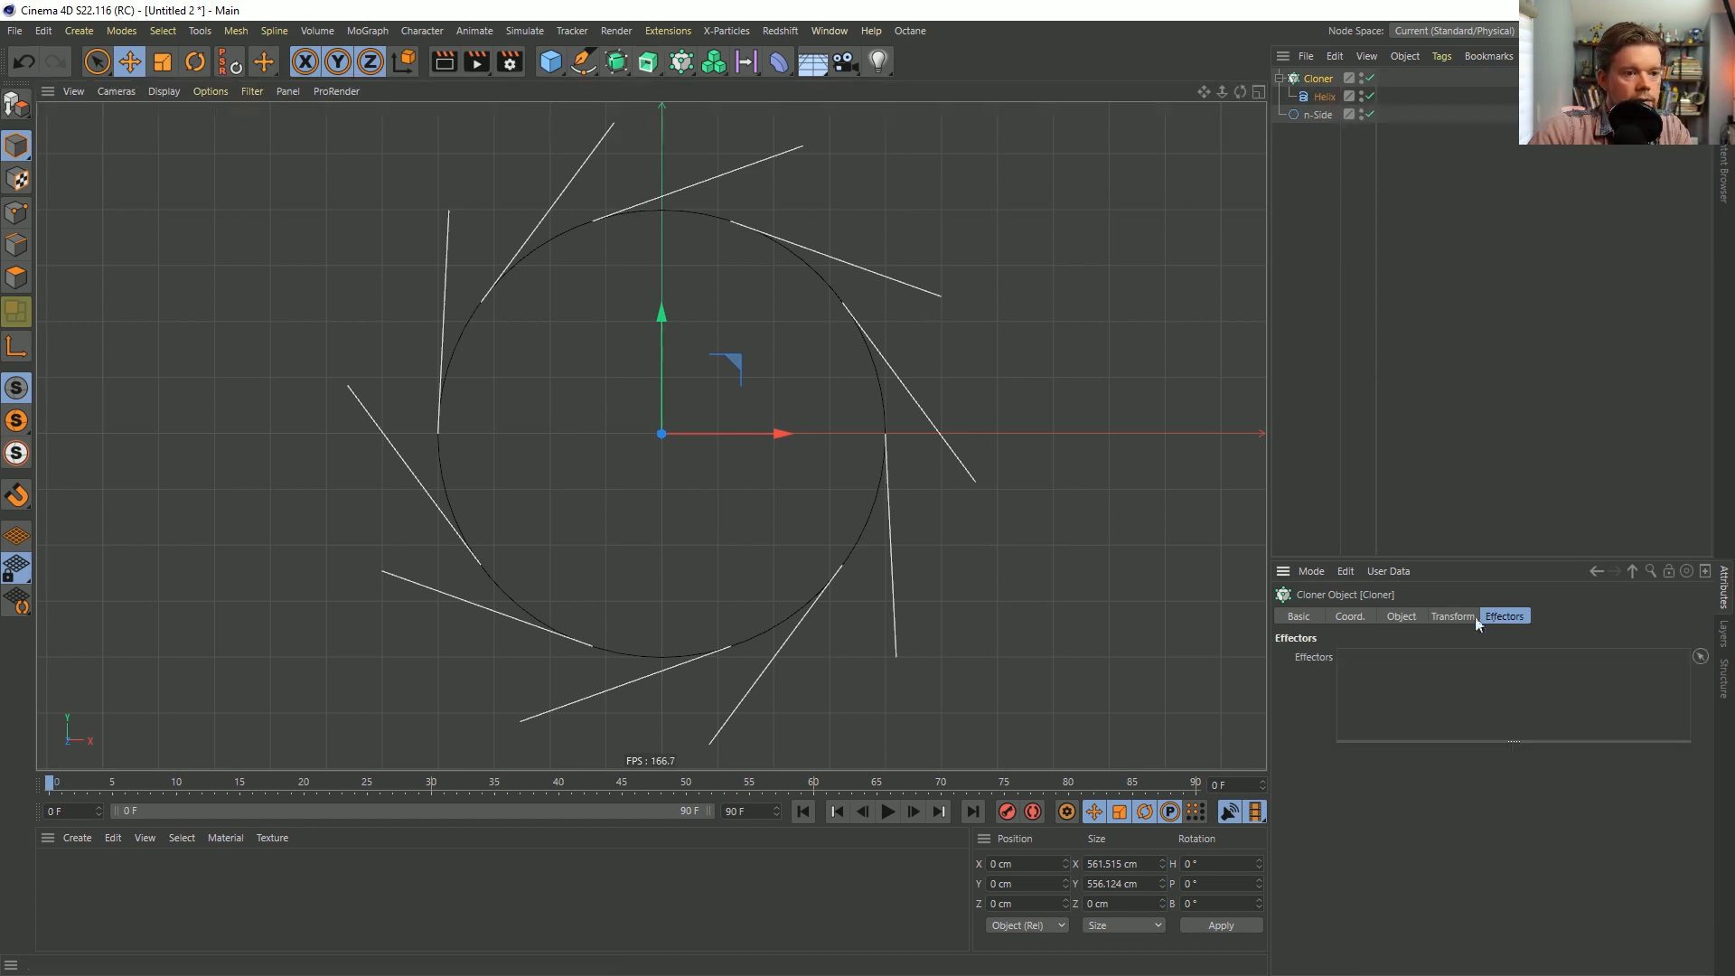
drag(1593, 679, 1592, 665)
click(1539, 686)
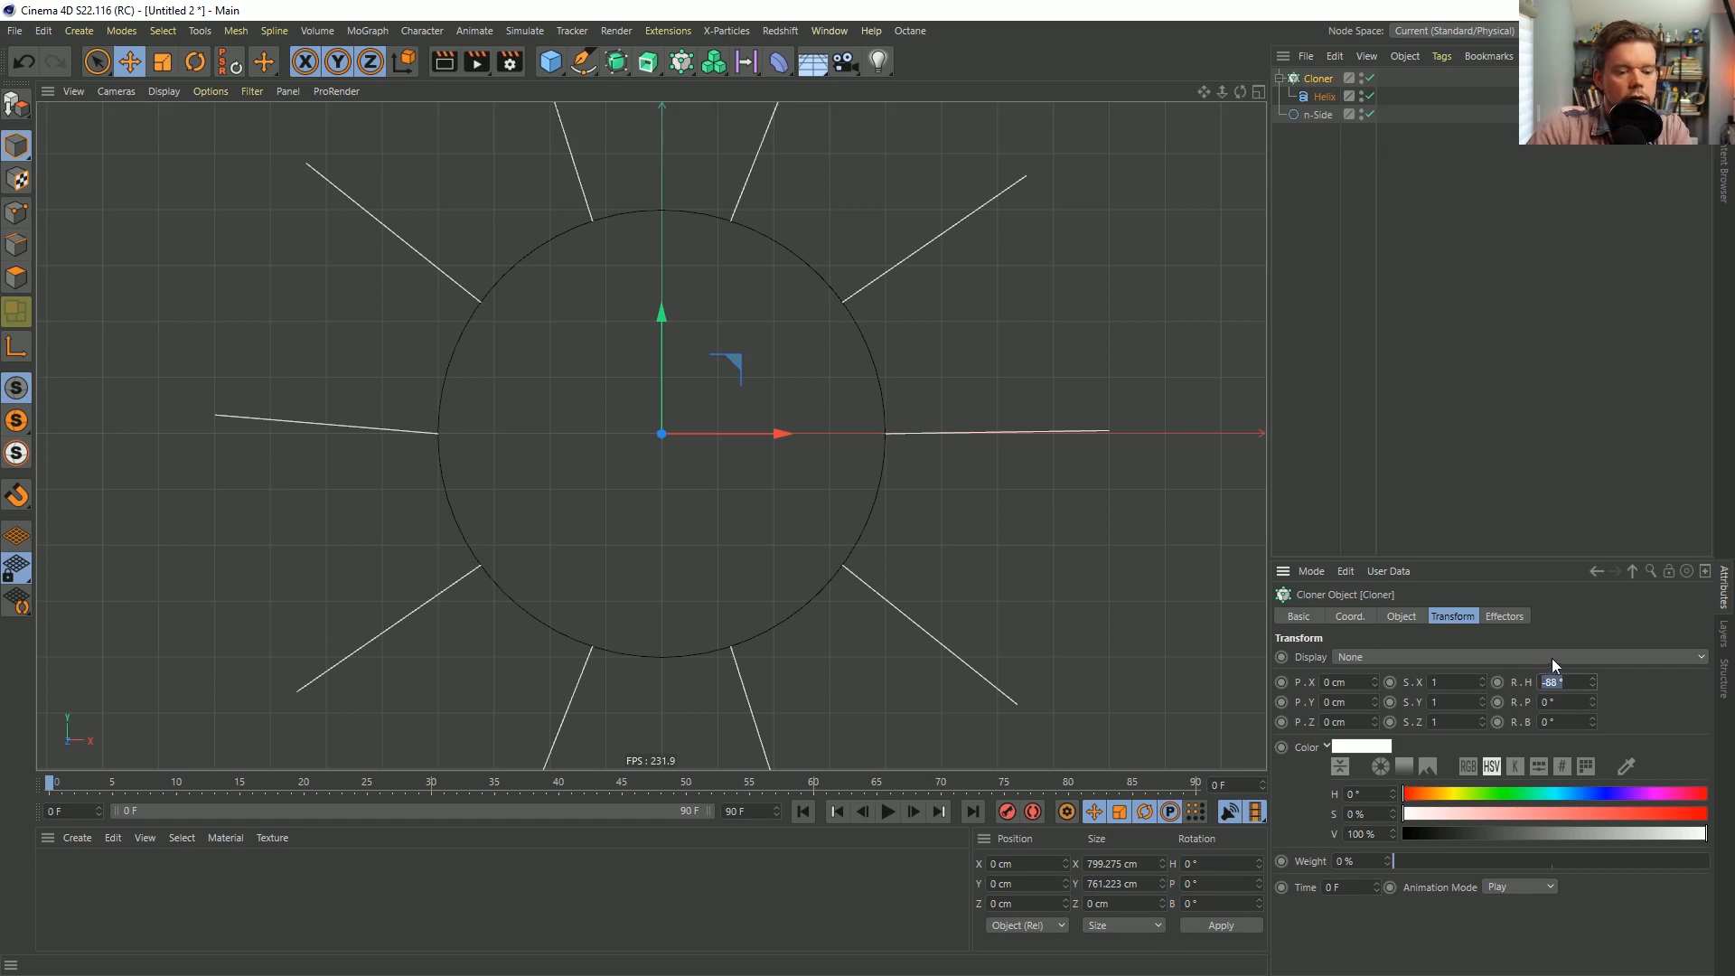
text(90)
key(Return)
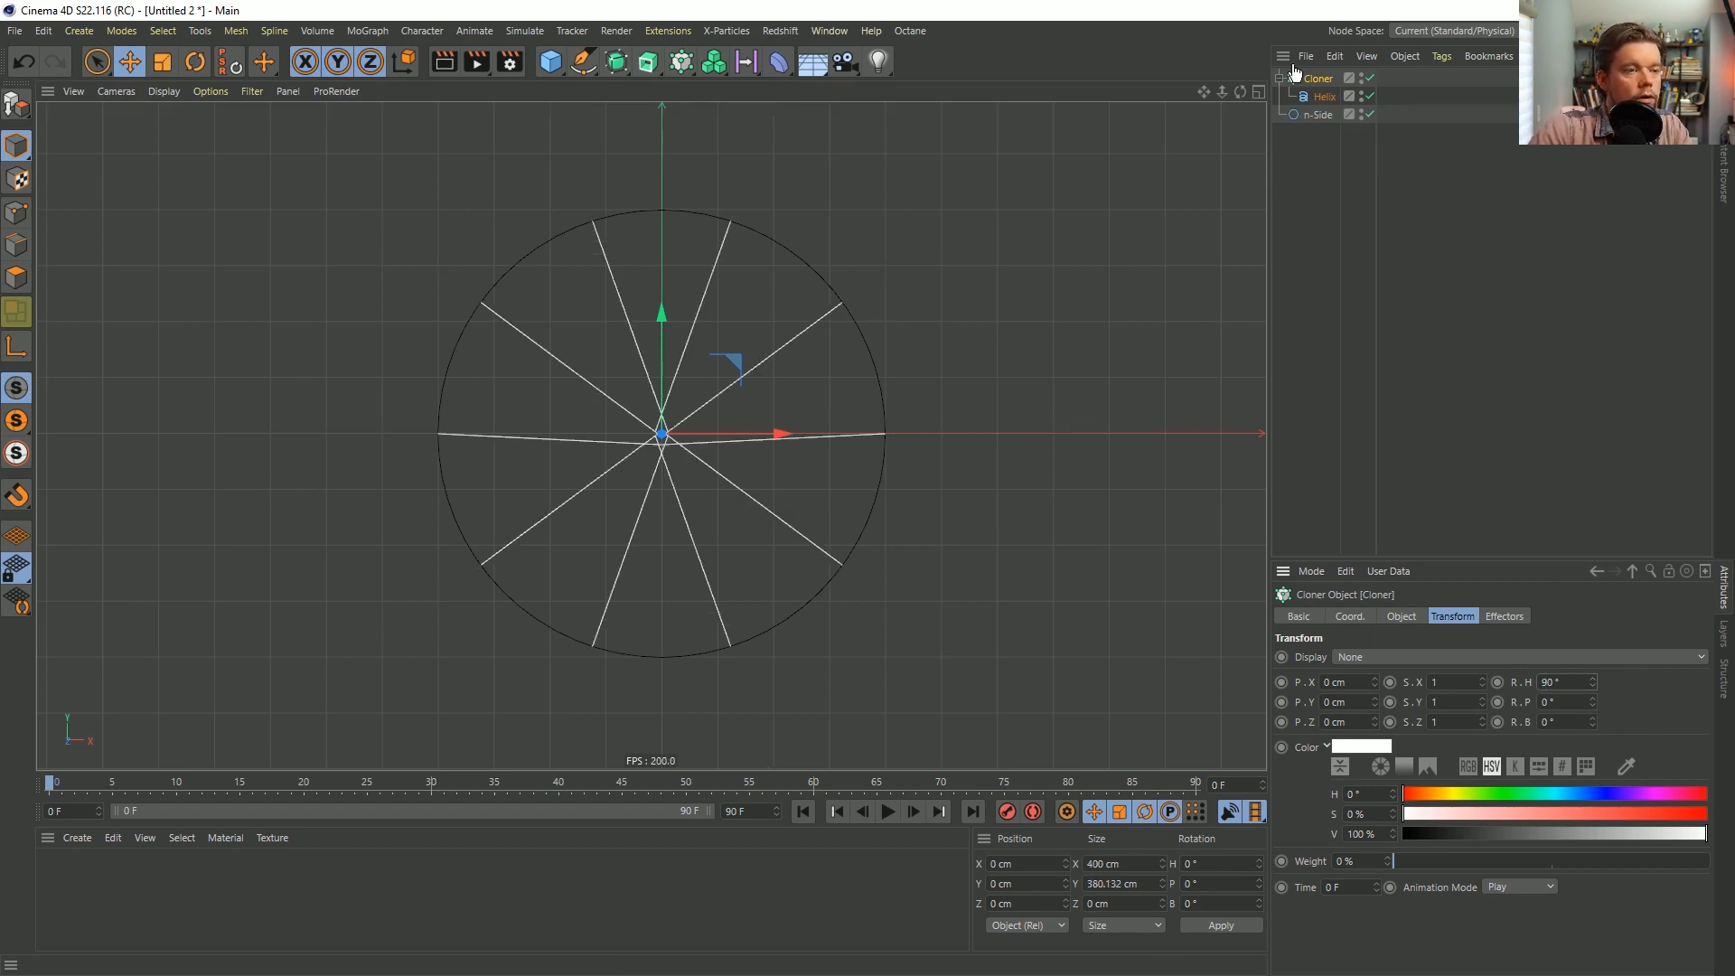
Scale the cloned lines down to short tick marks, about a fifth of their length, along the inside of the circle.
click(1319, 95)
key(t)
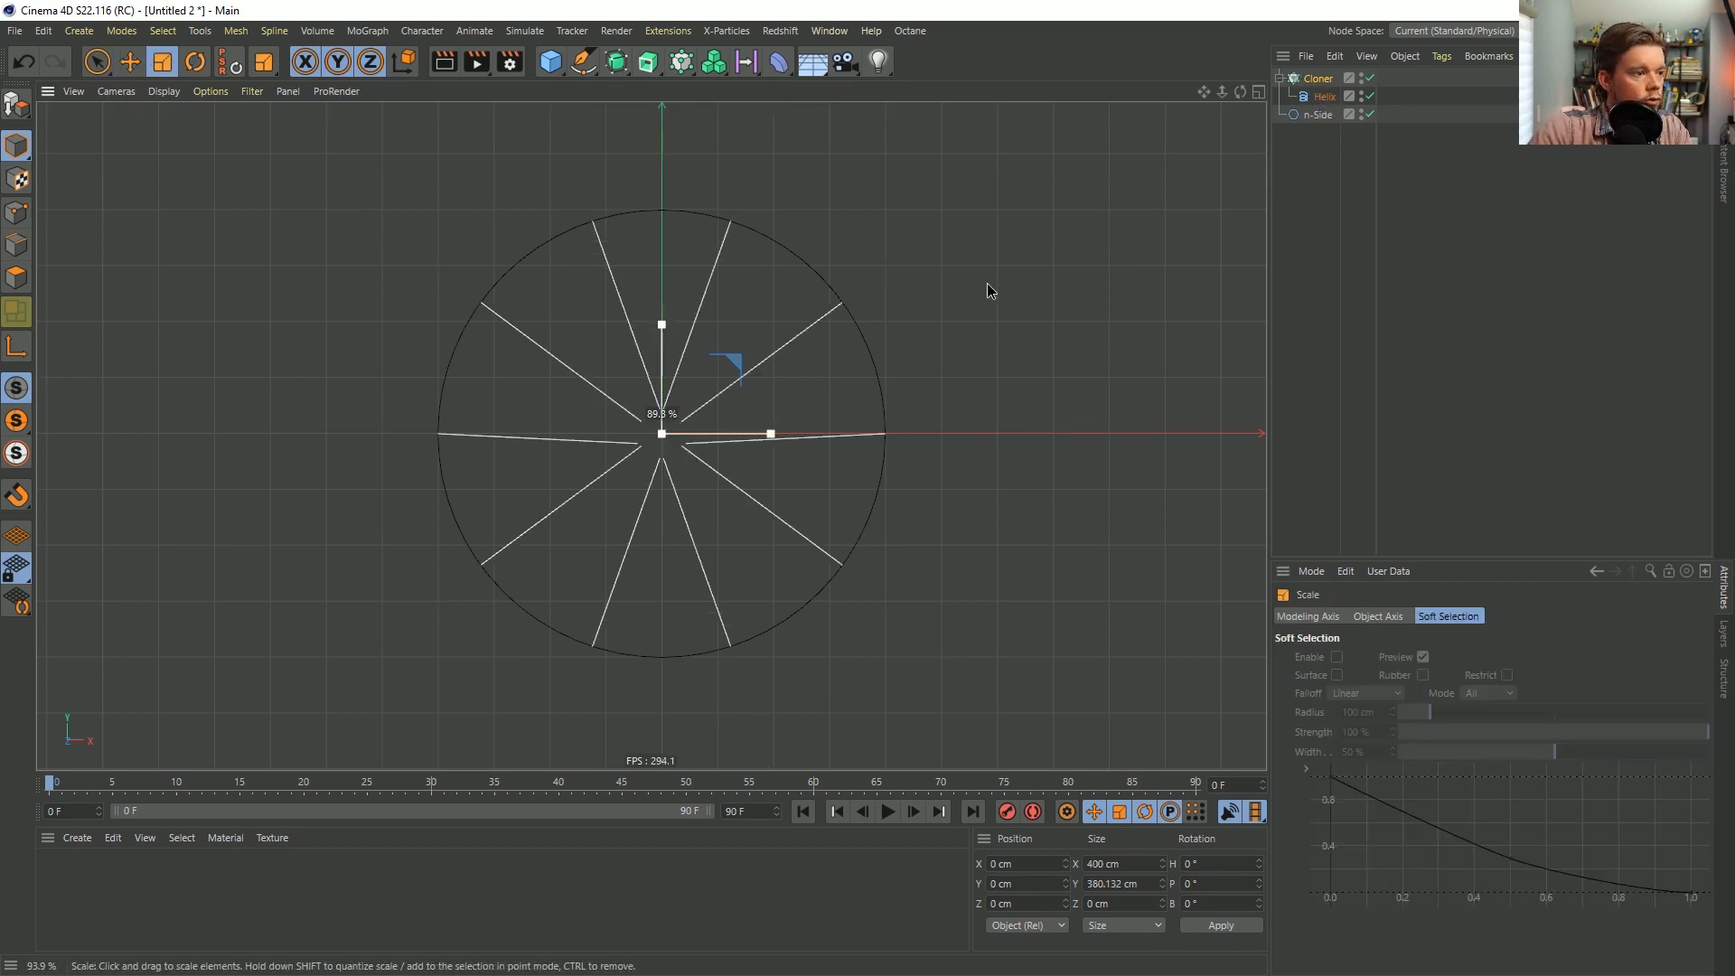
drag(859, 362, 644, 500)
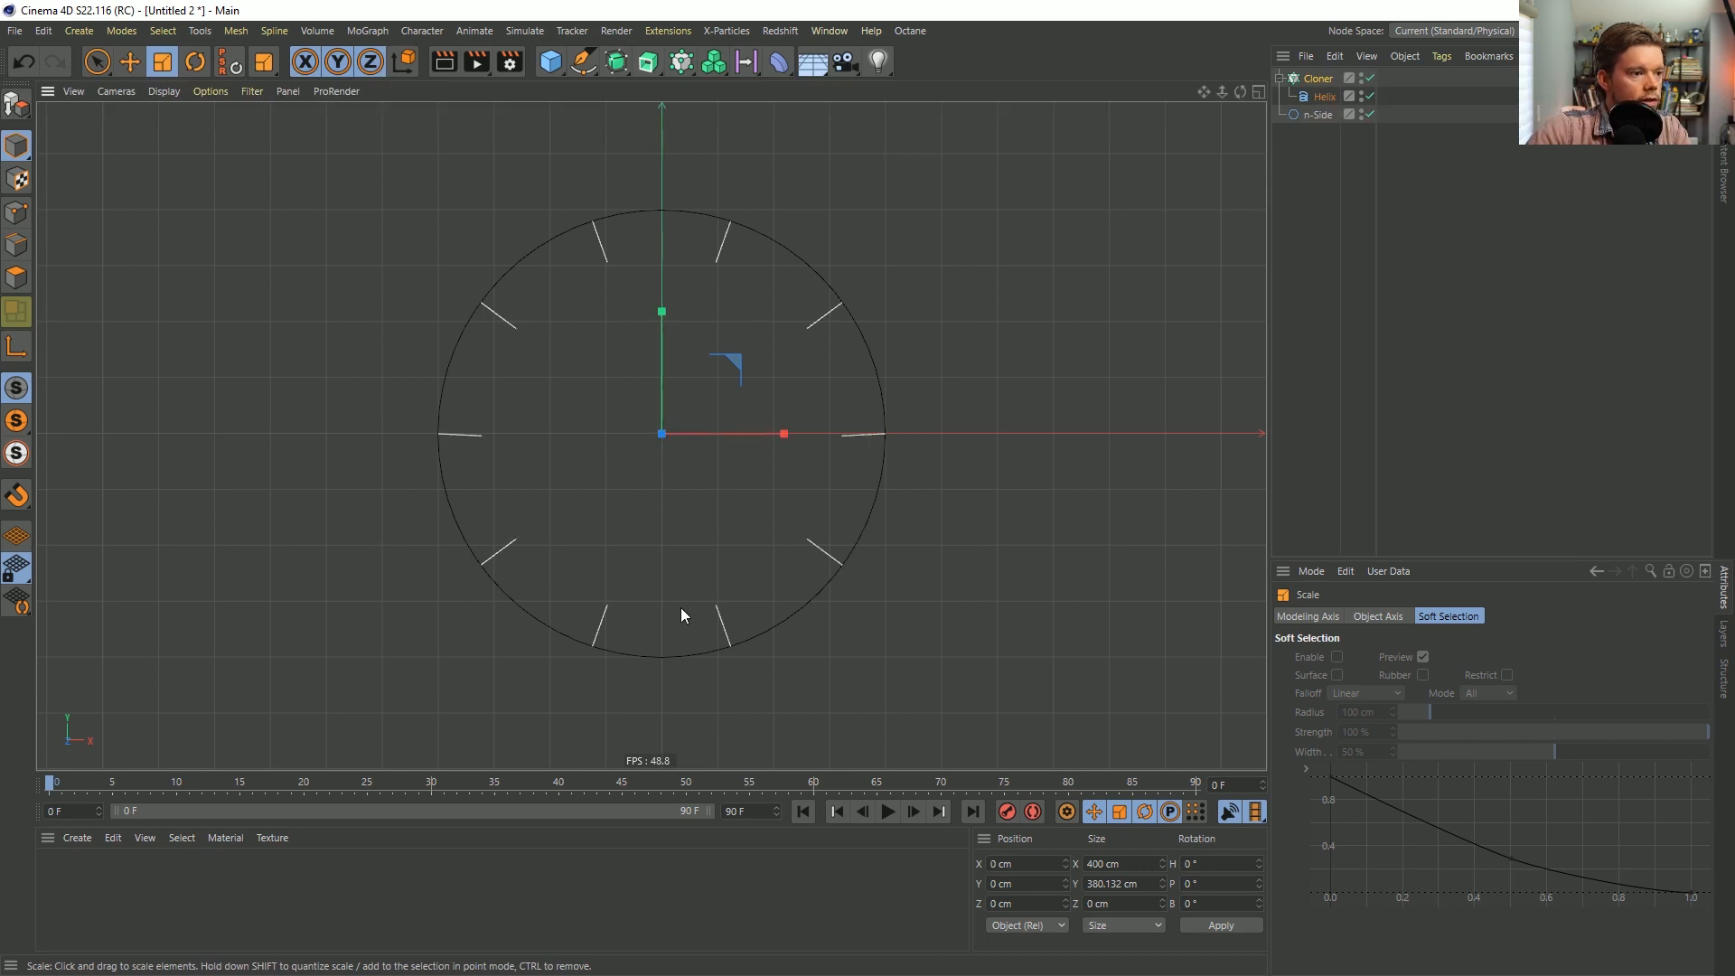
Lengthen the cloned lines to the circle's center and turn on the Cloner's Smooth Rotation so they meet precisely there.
click(1313, 80)
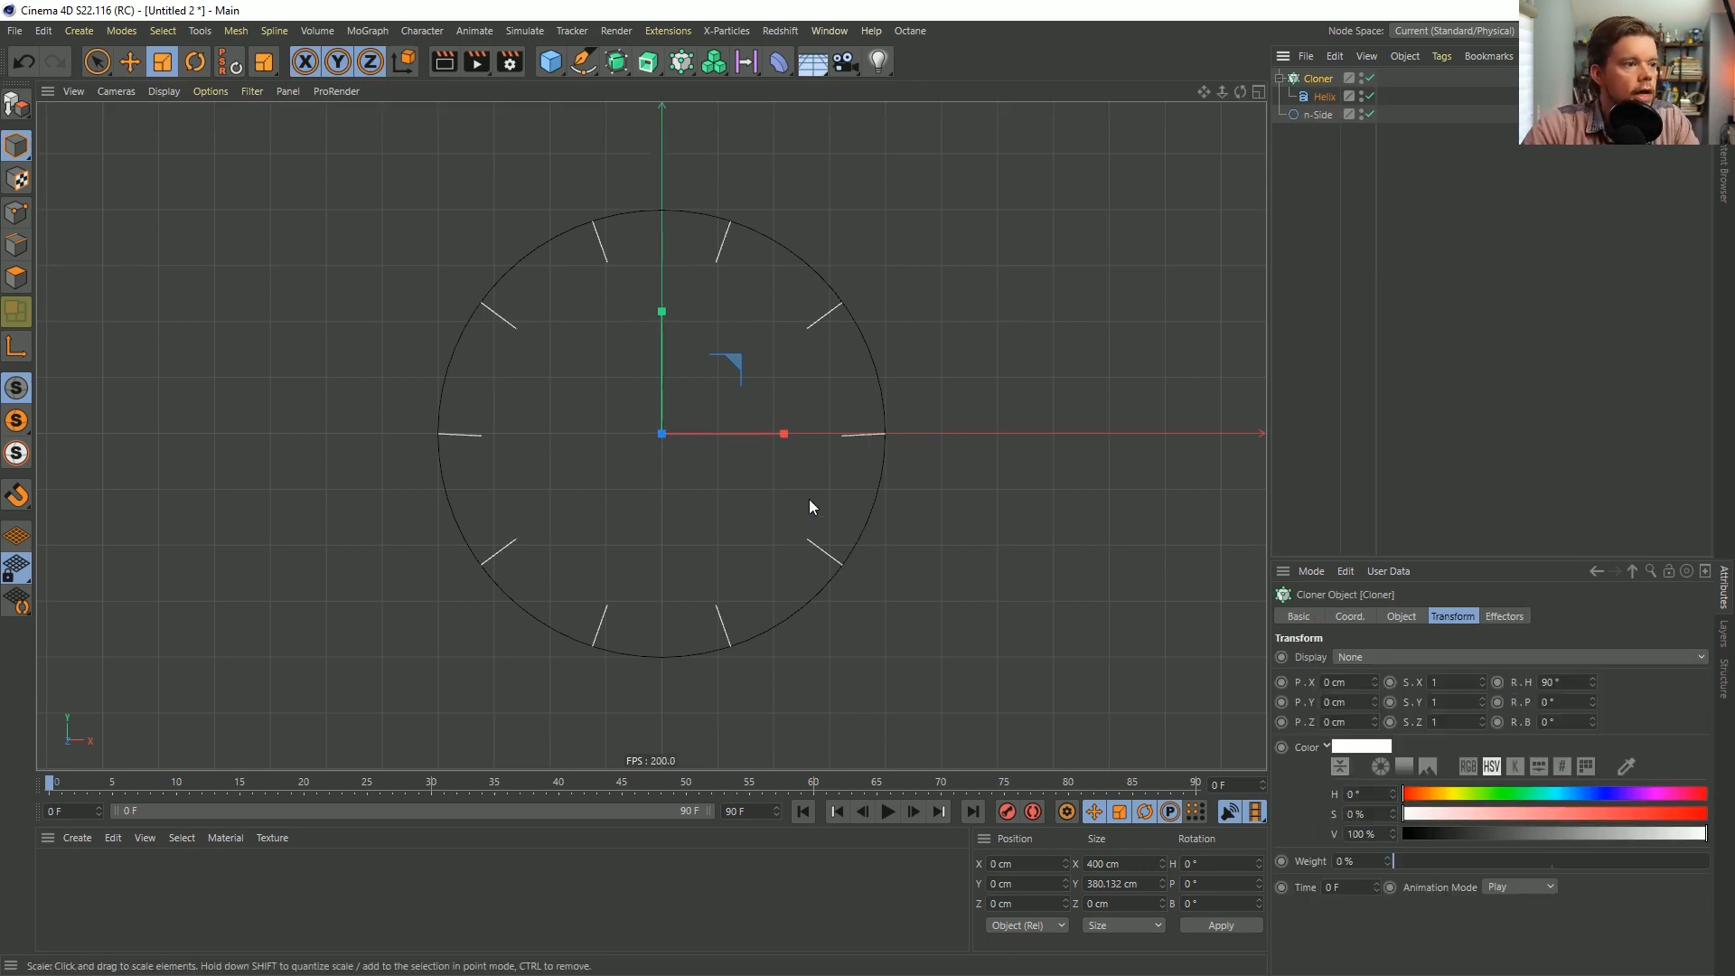
click(1402, 616)
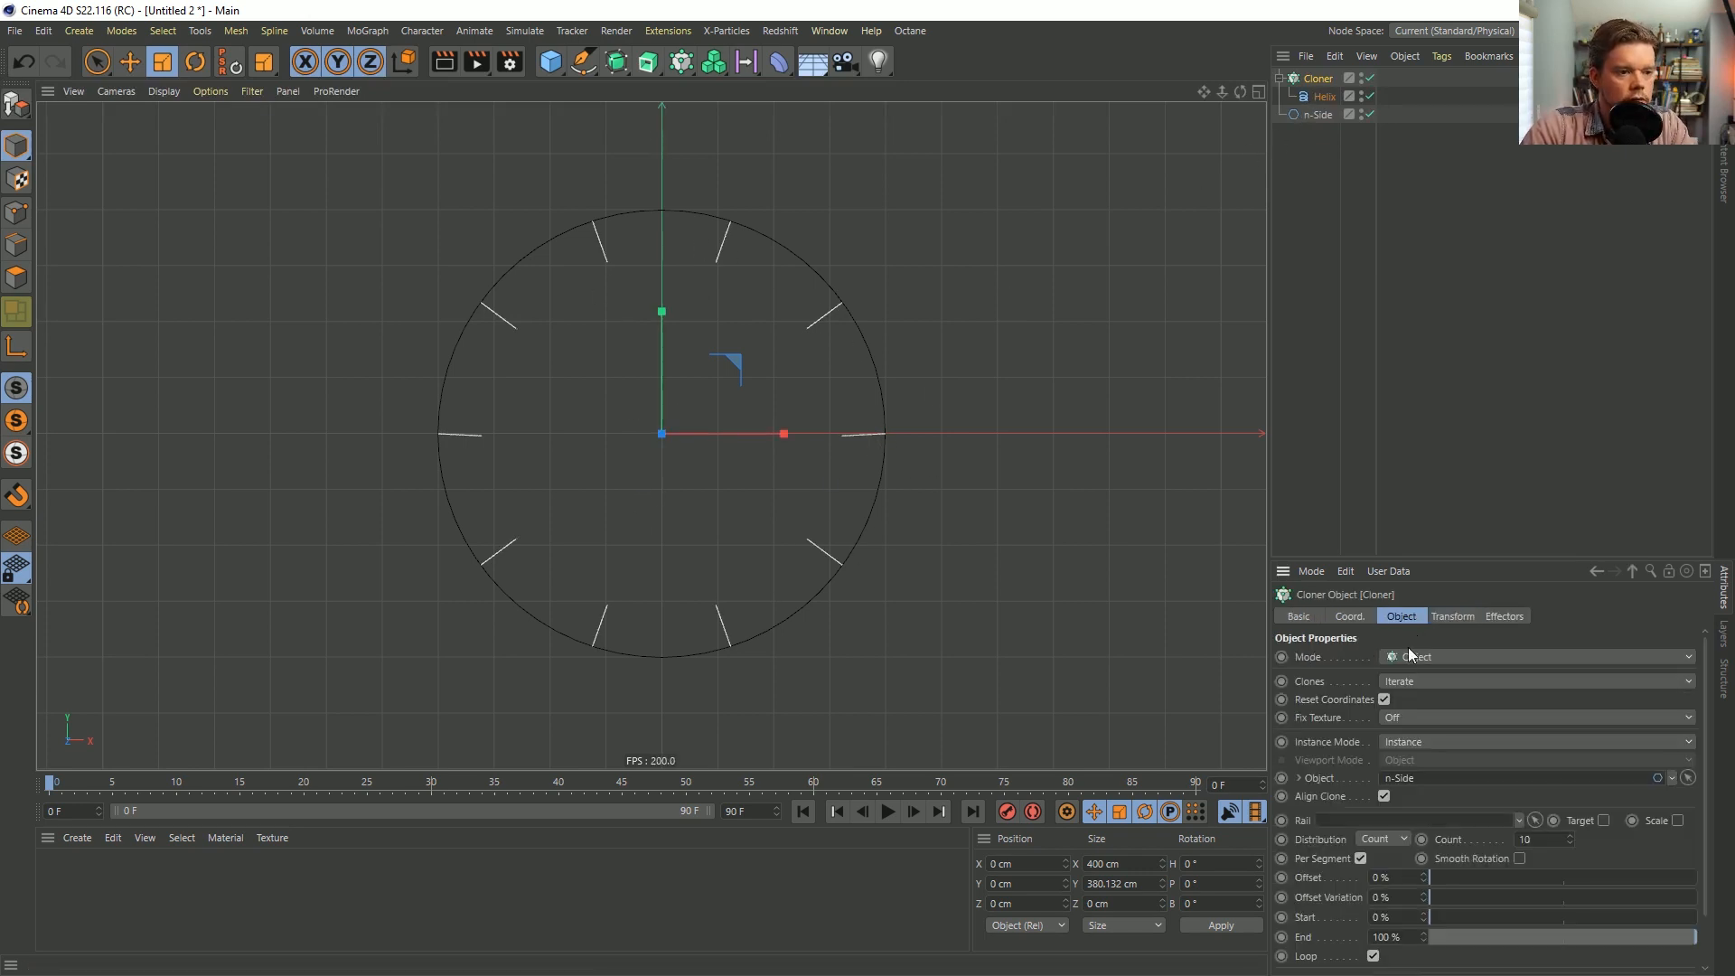
click(1519, 858)
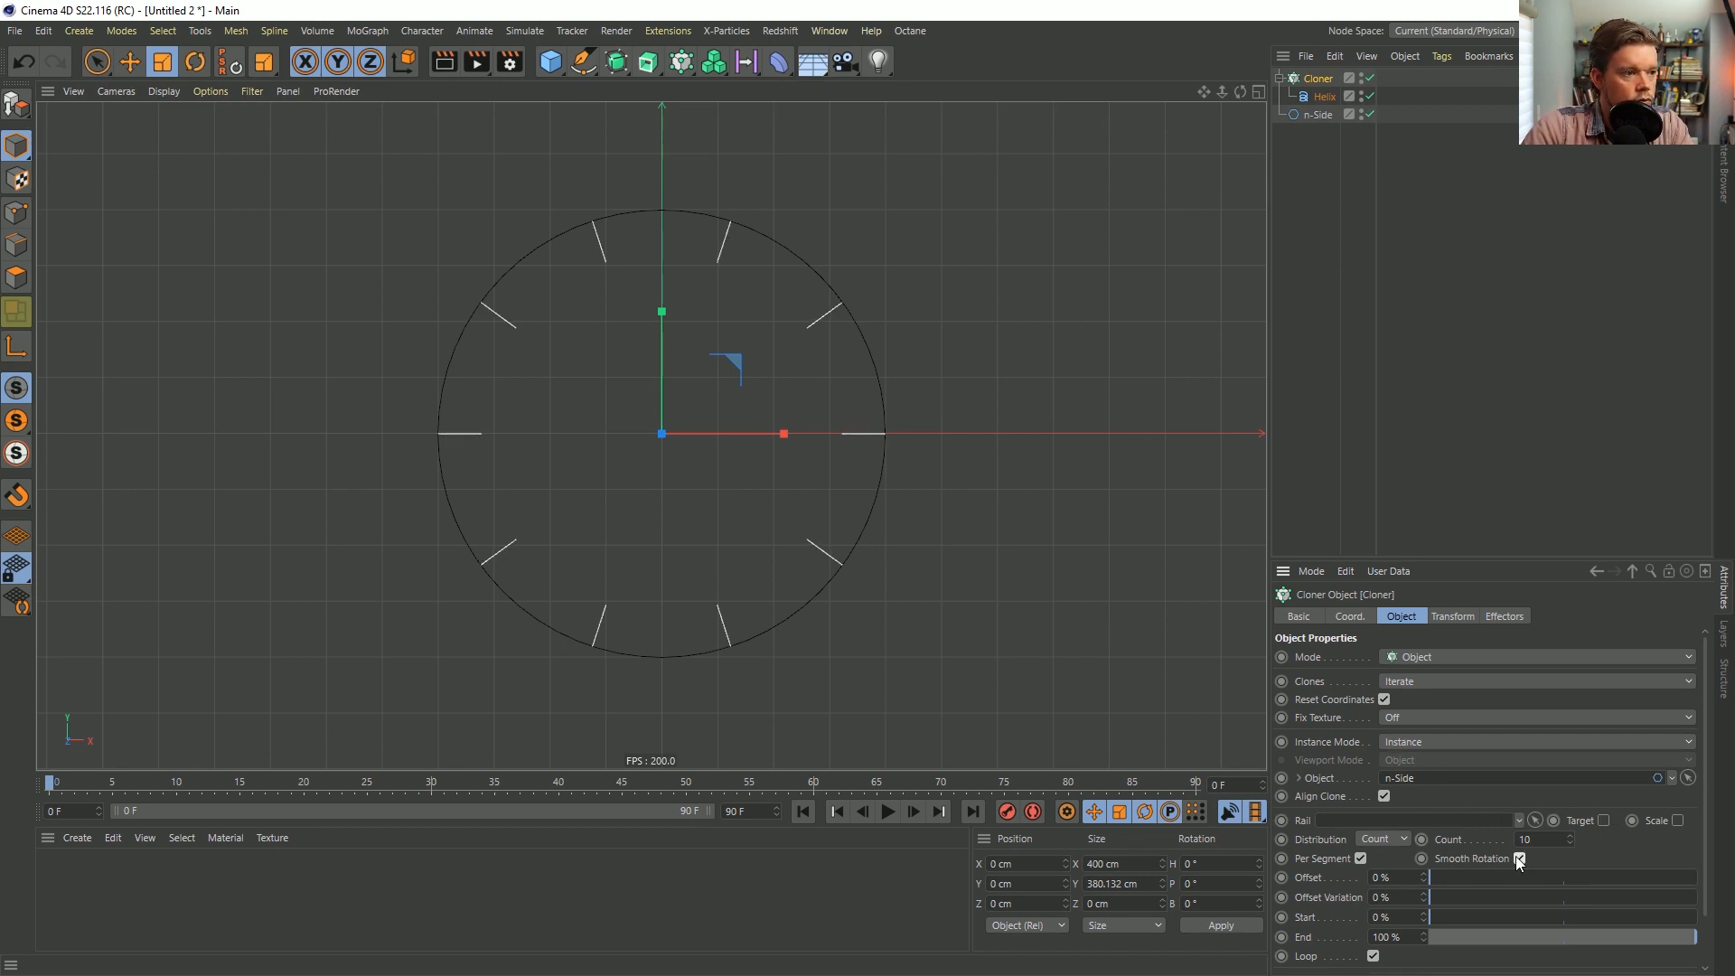
click(1519, 858)
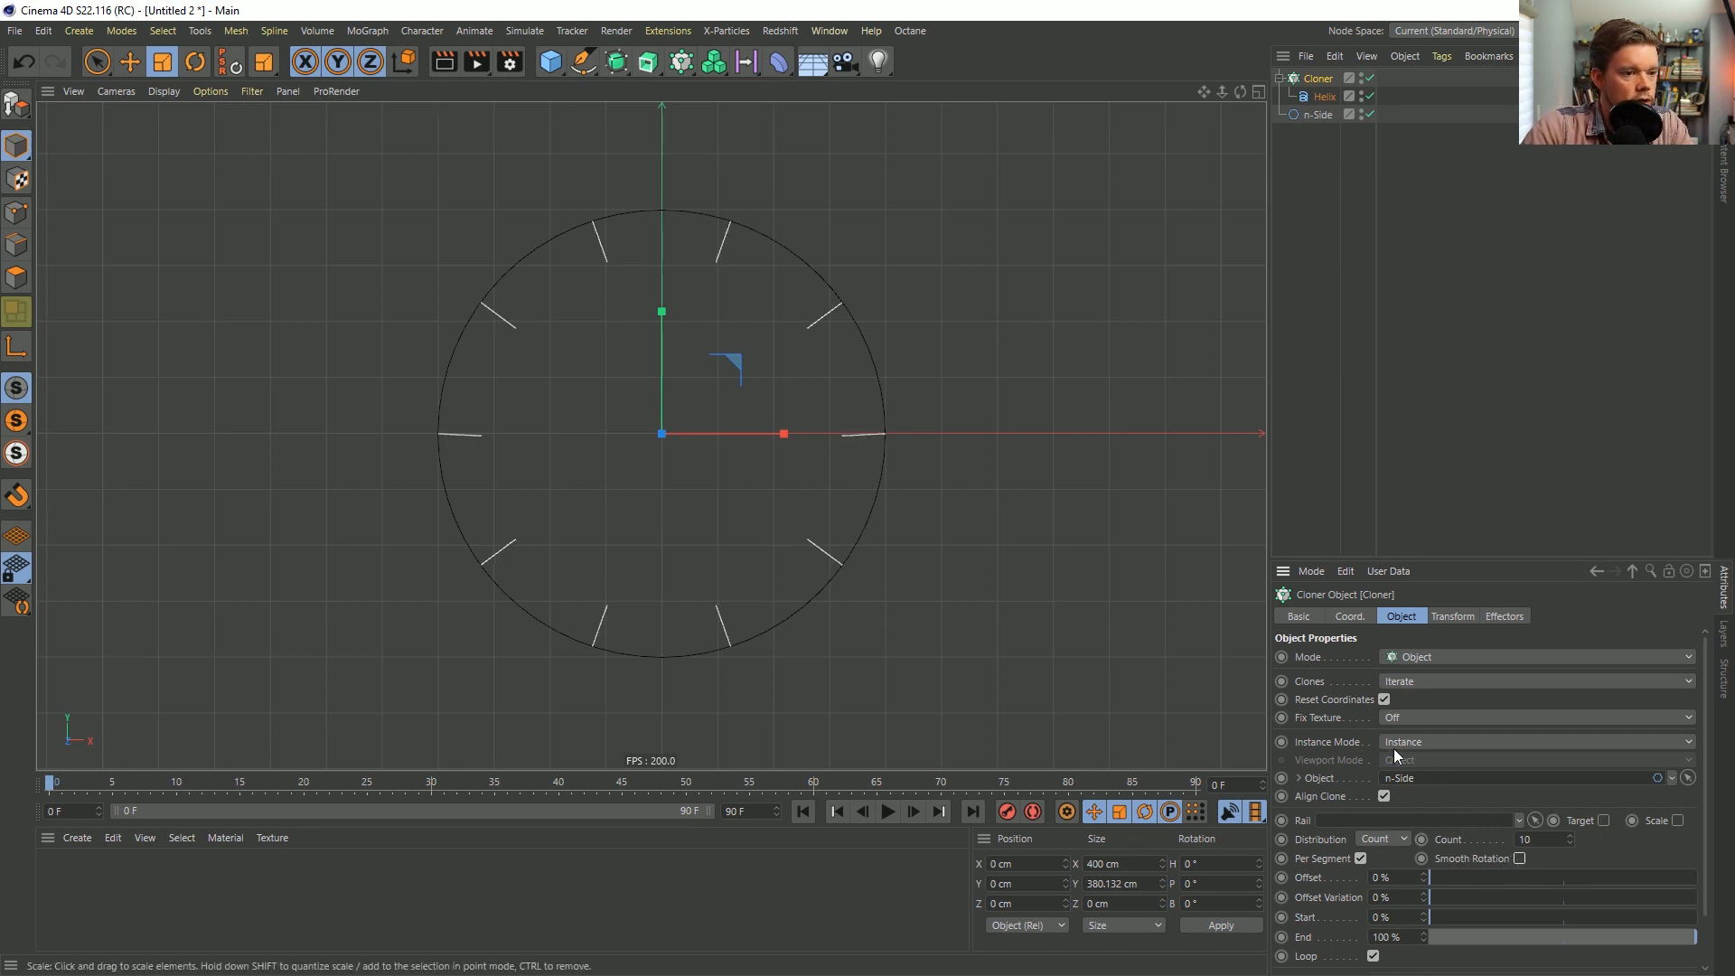
drag(931, 658, 1359, 650)
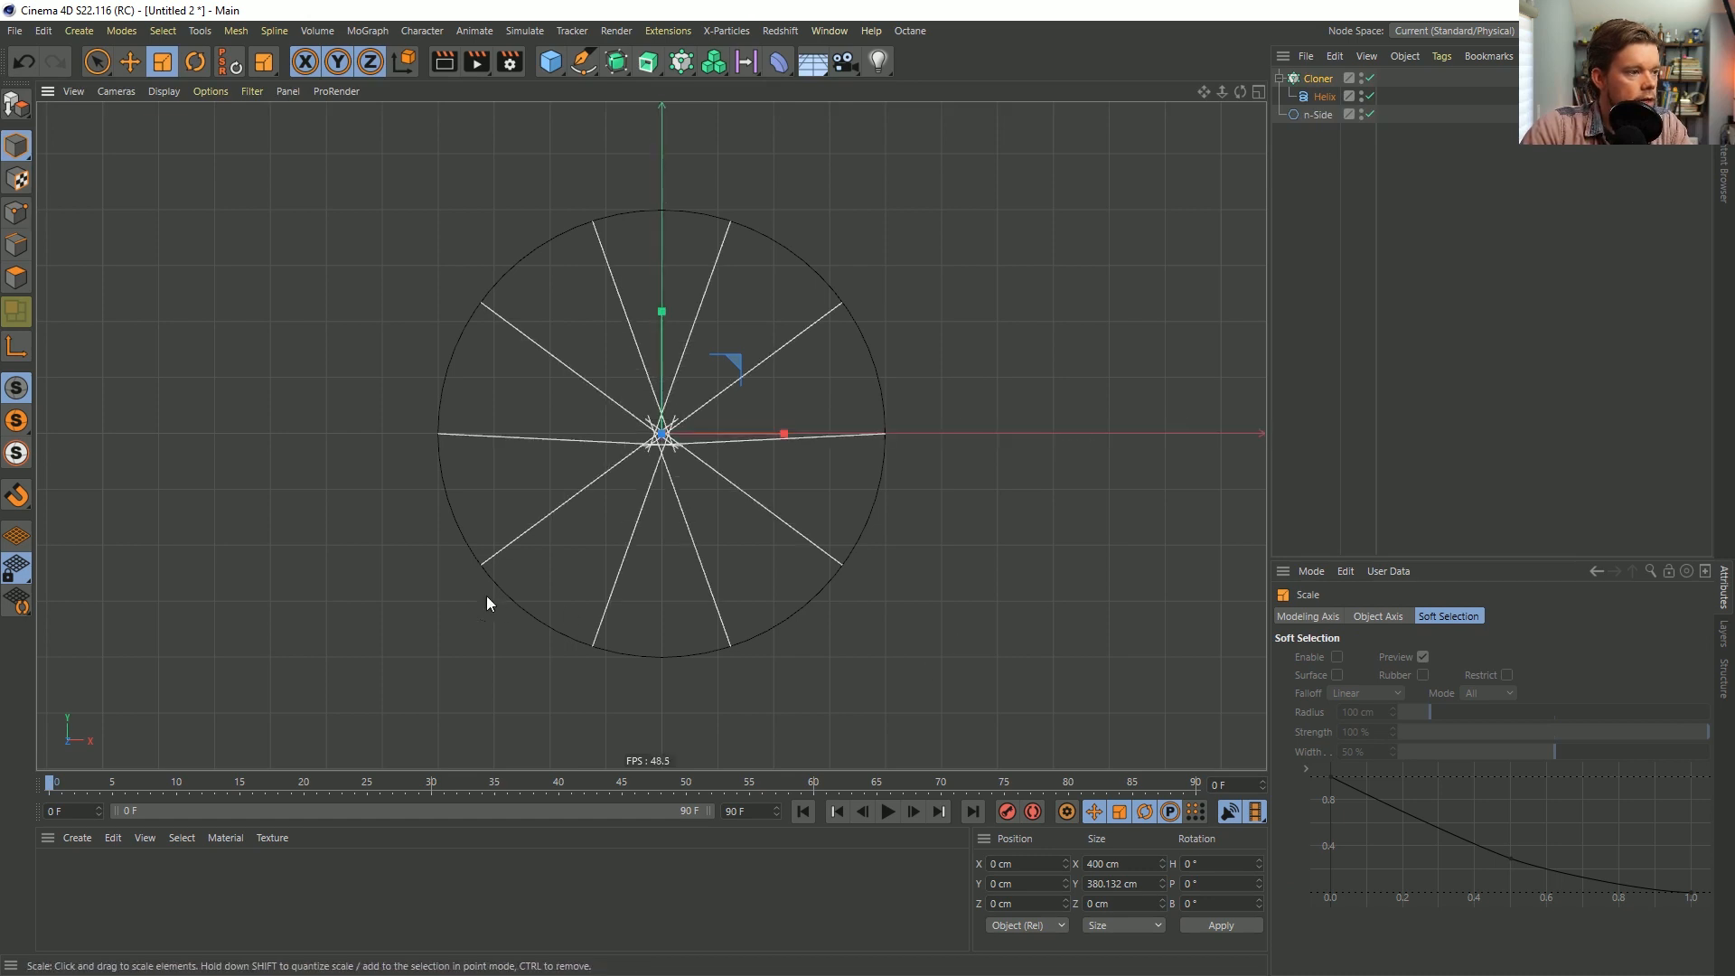
click(1324, 77)
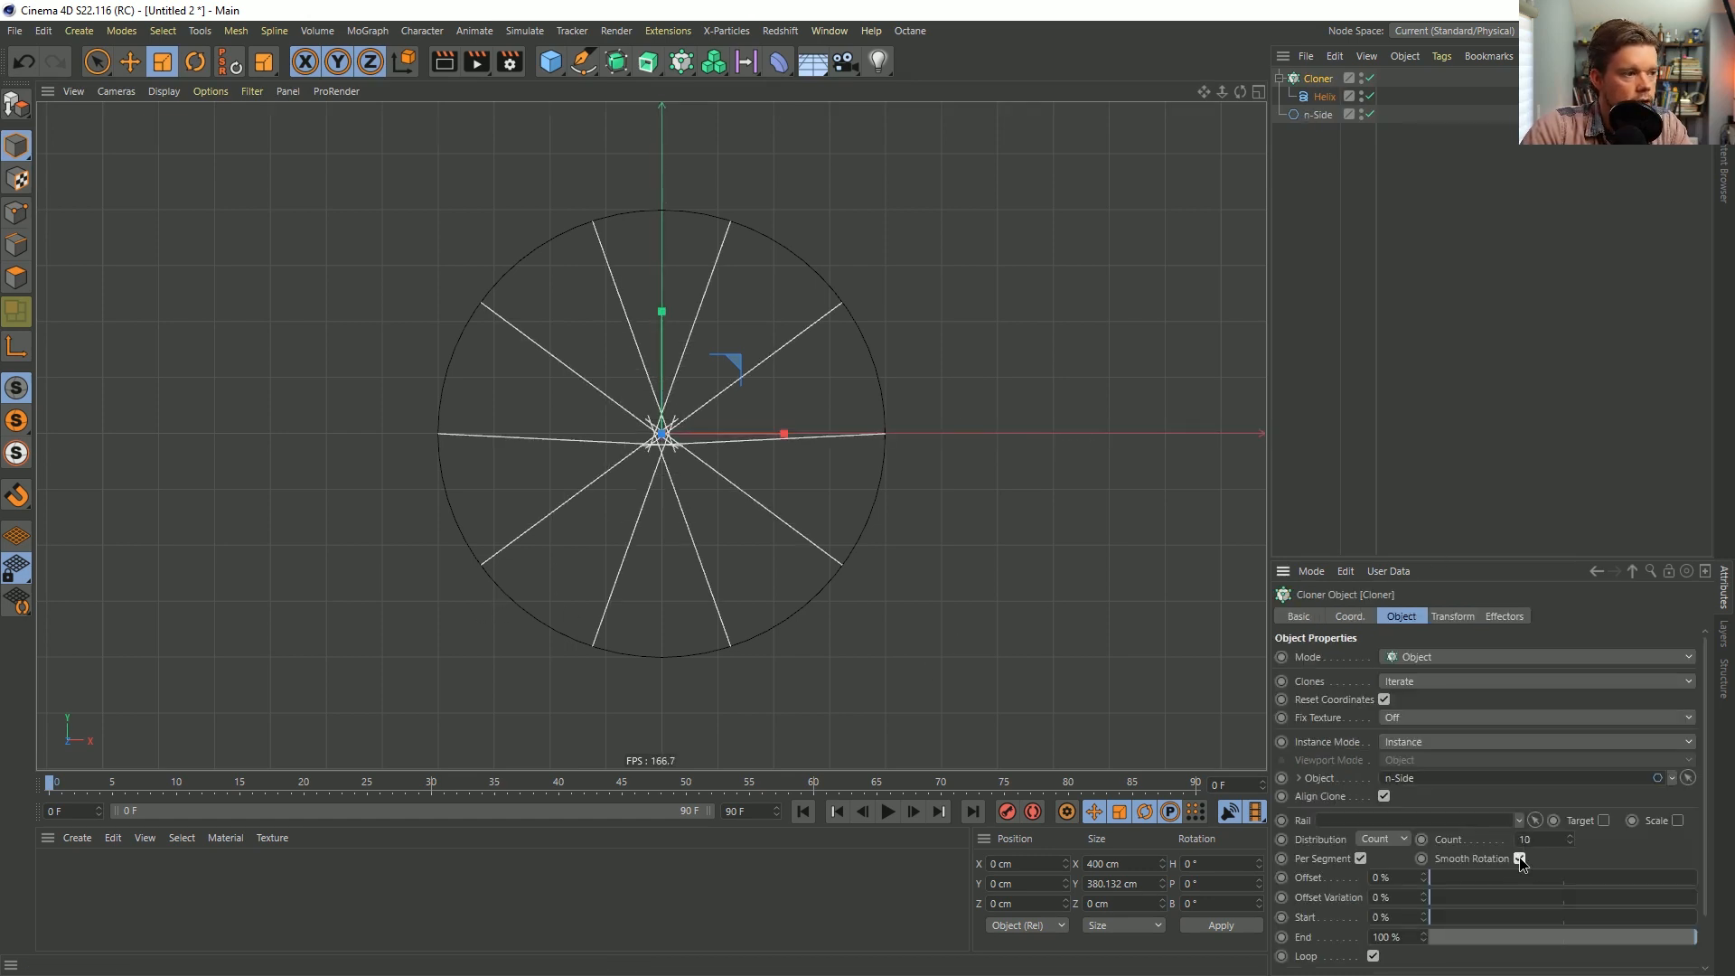
click(1520, 857)
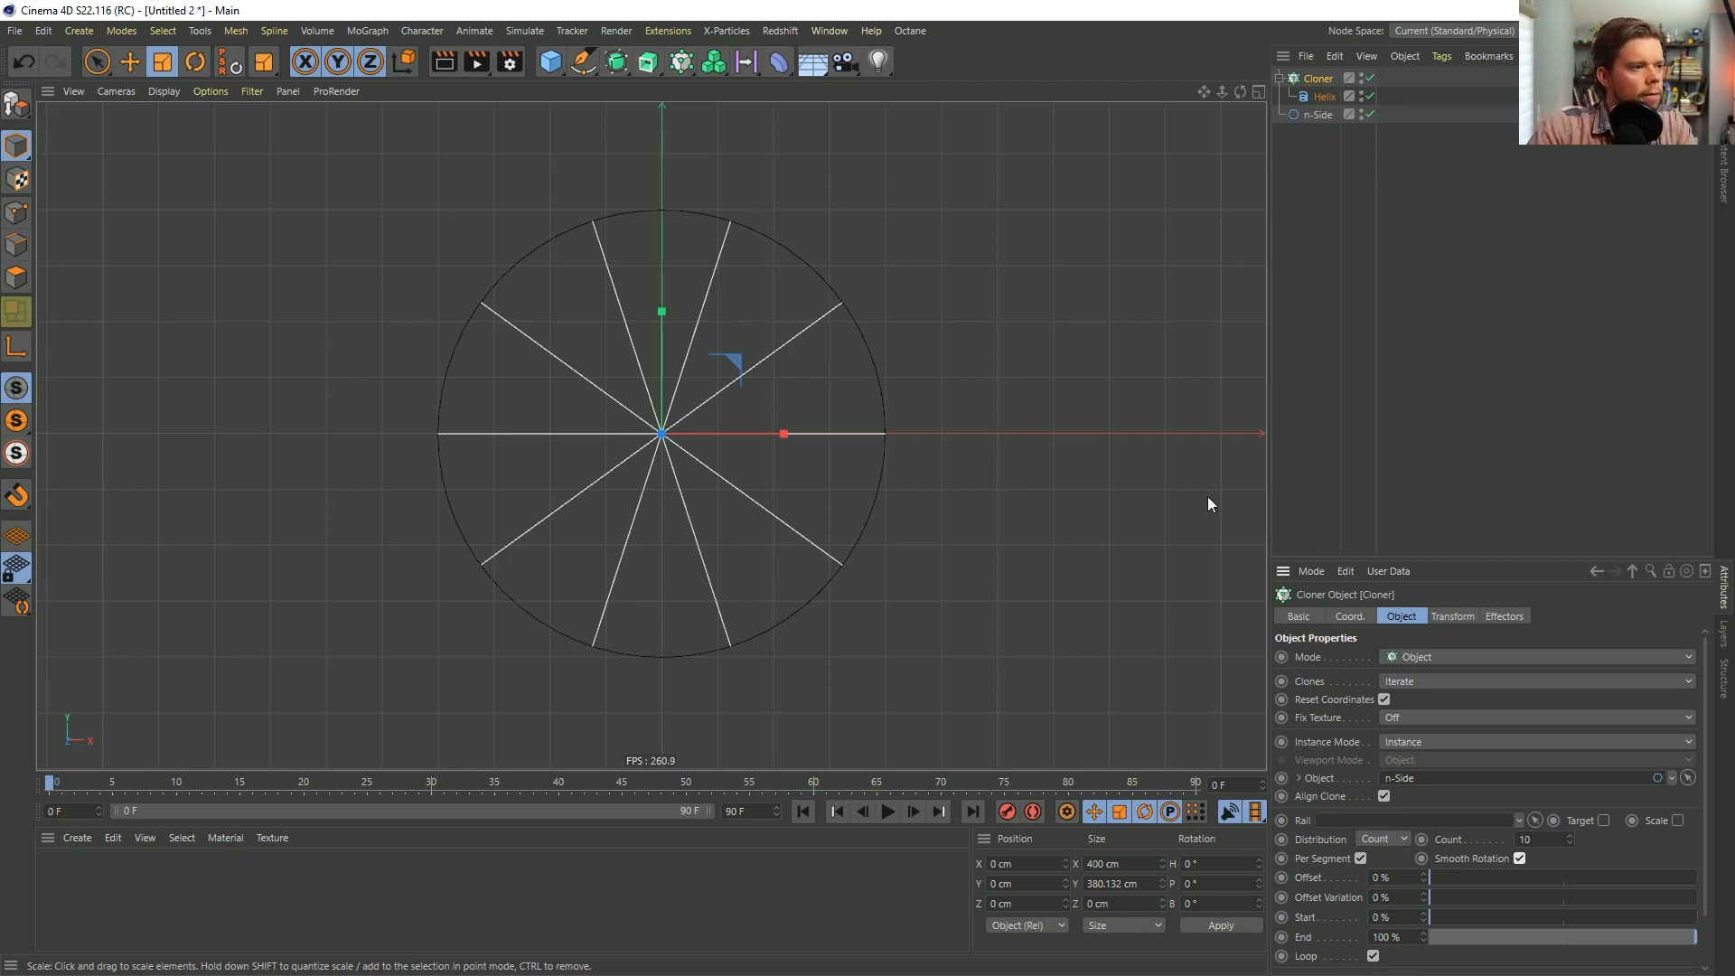
Scale the cloned lines back to short ticks, about a sixth of the circle's radius, and set the Cloner's count to 8.
mouse_move(1115, 306)
mouse_down()
mouse_move(833, 446)
mouse_move(552, 656)
mouse_up()
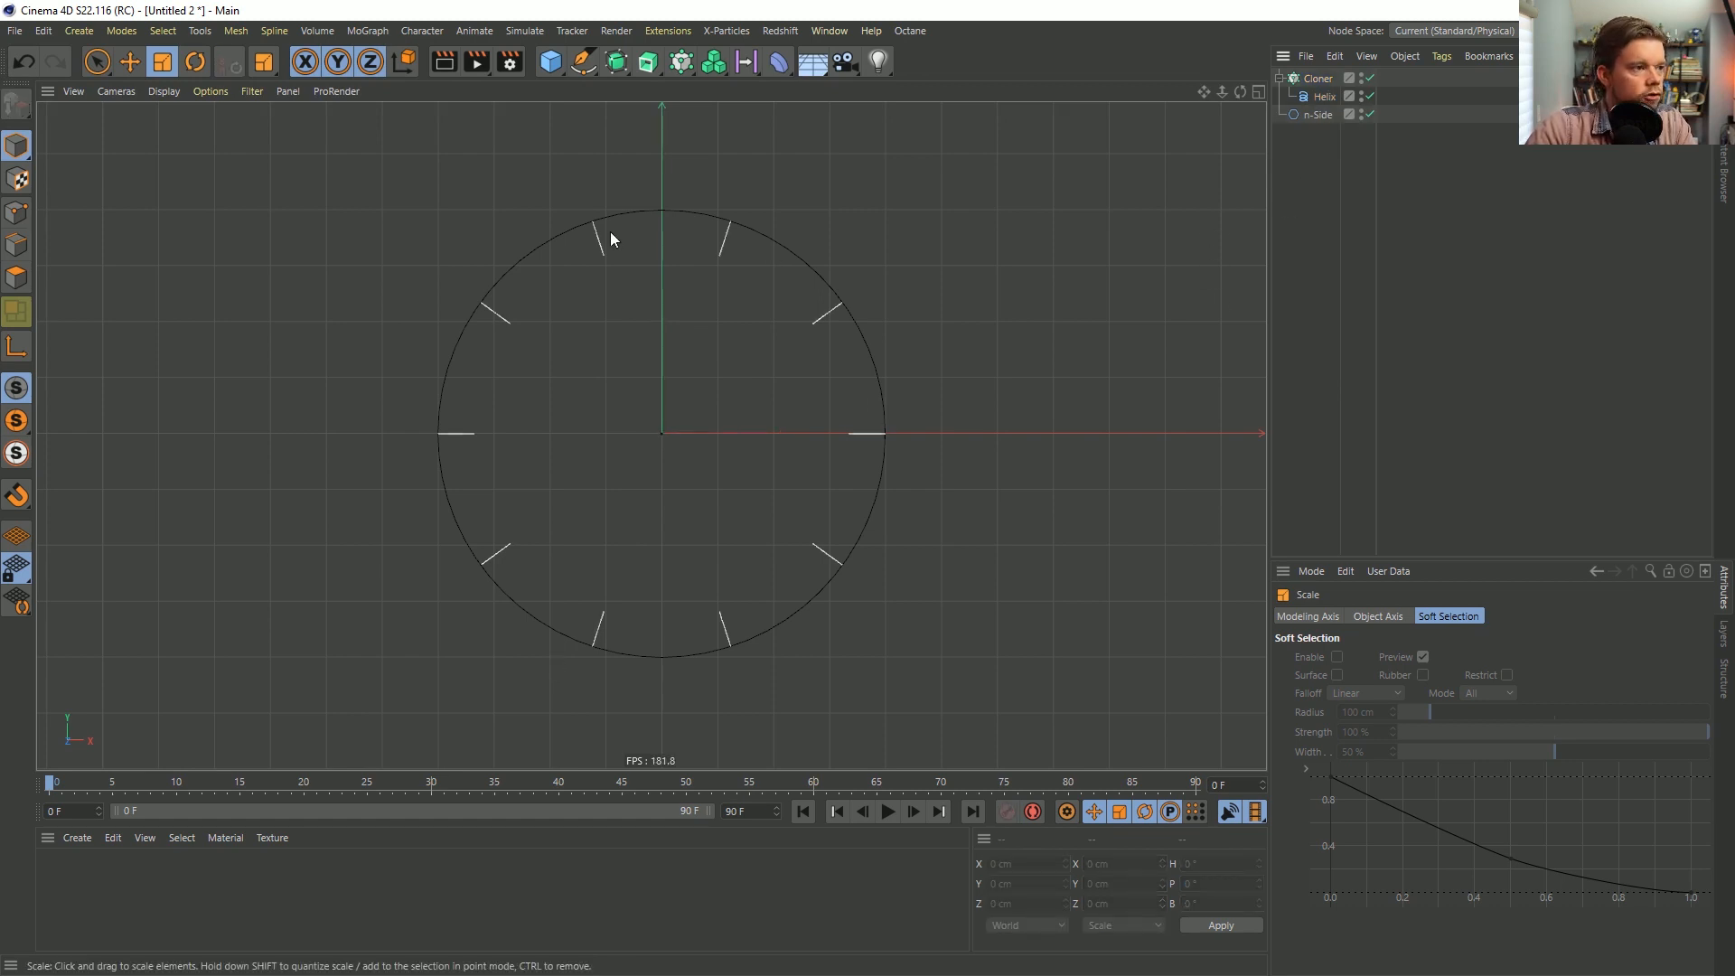
click(1319, 78)
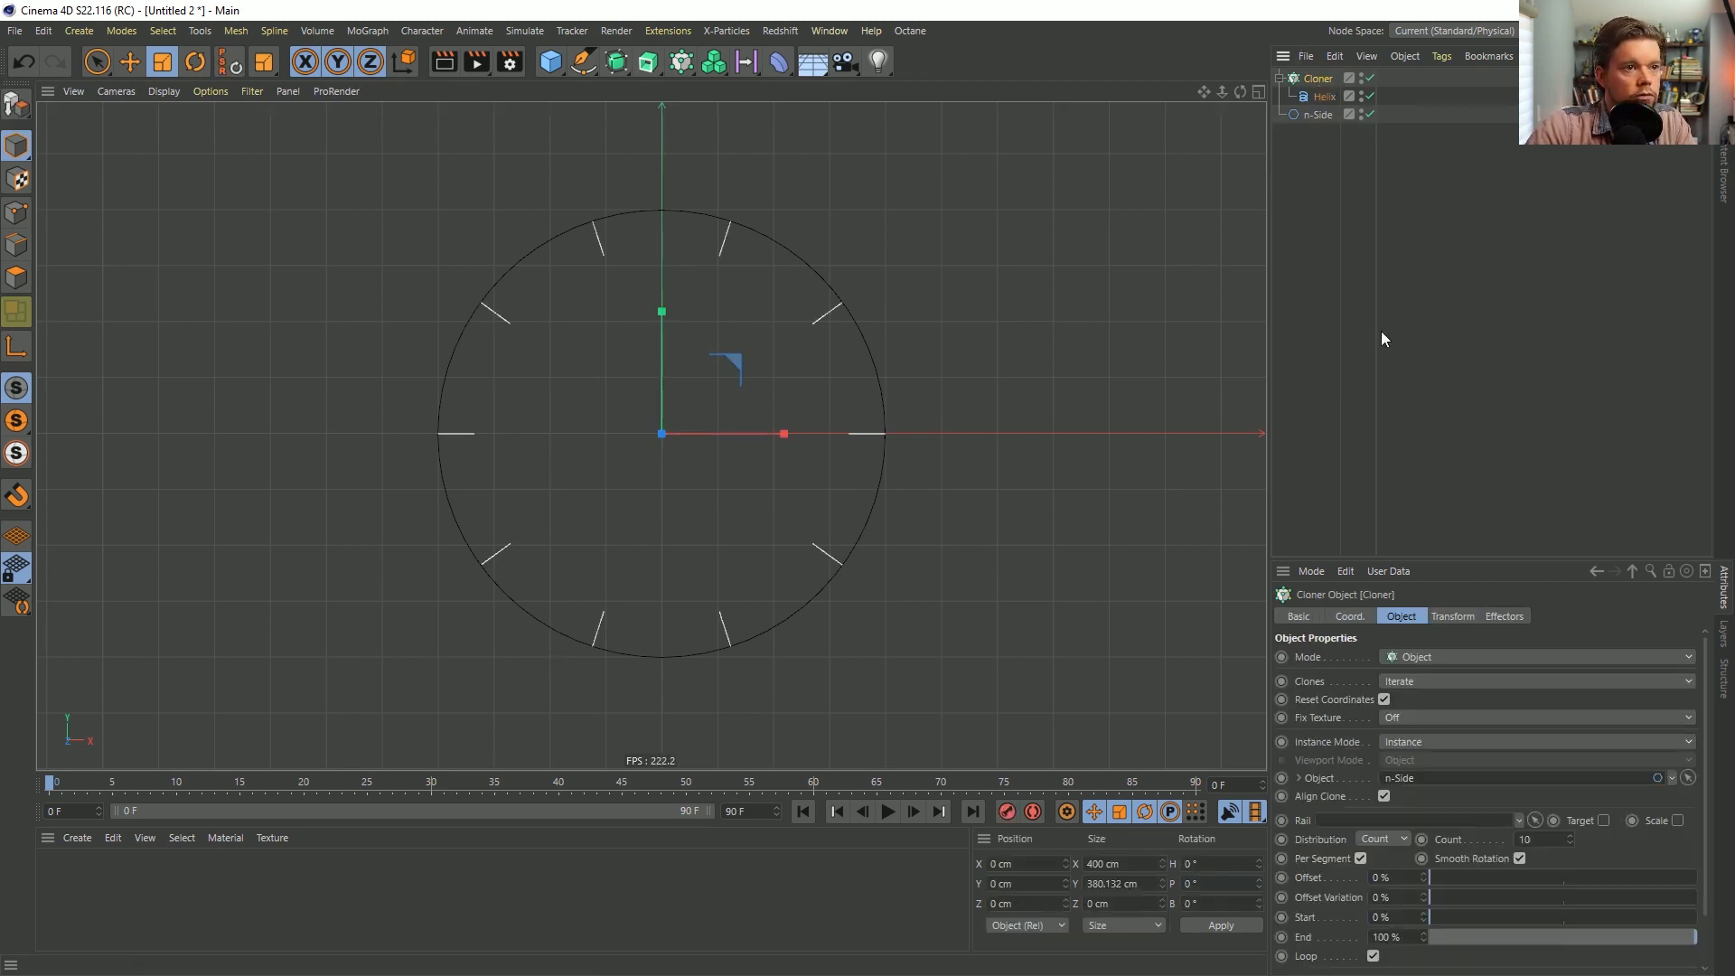
click(1569, 844)
click(1570, 843)
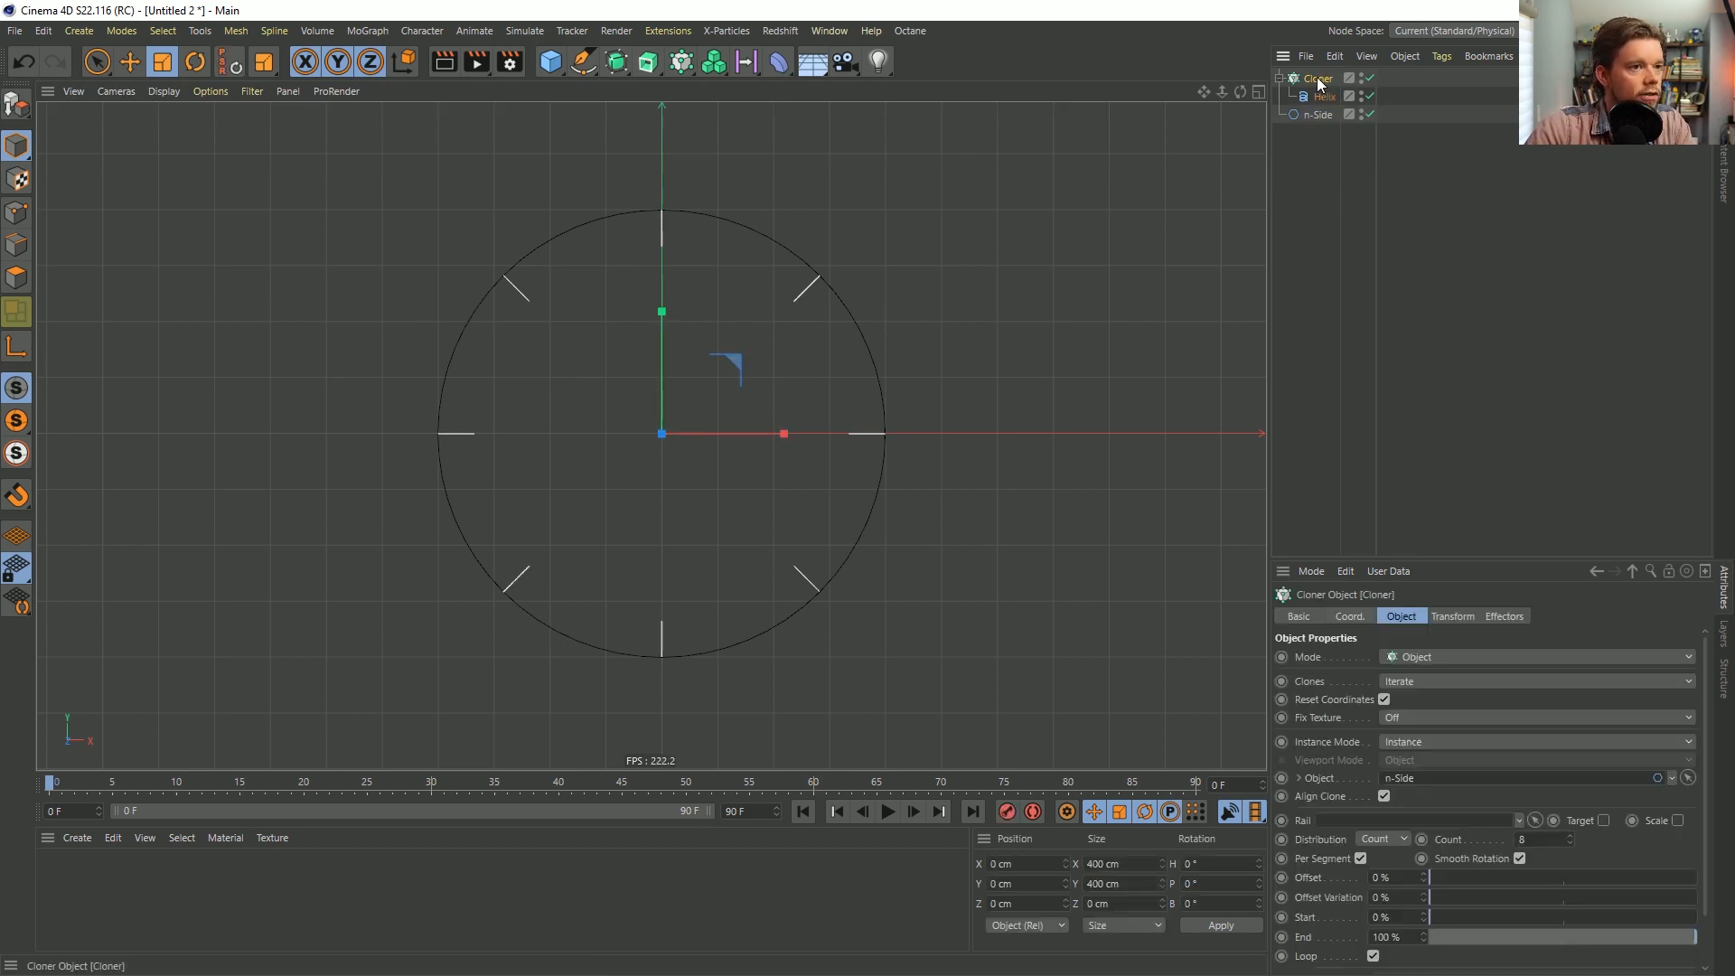
Make the Cloner a child of the n-Side spline and duplicate the whole n-Side hierarchy.
drag(1318, 80, 1318, 112)
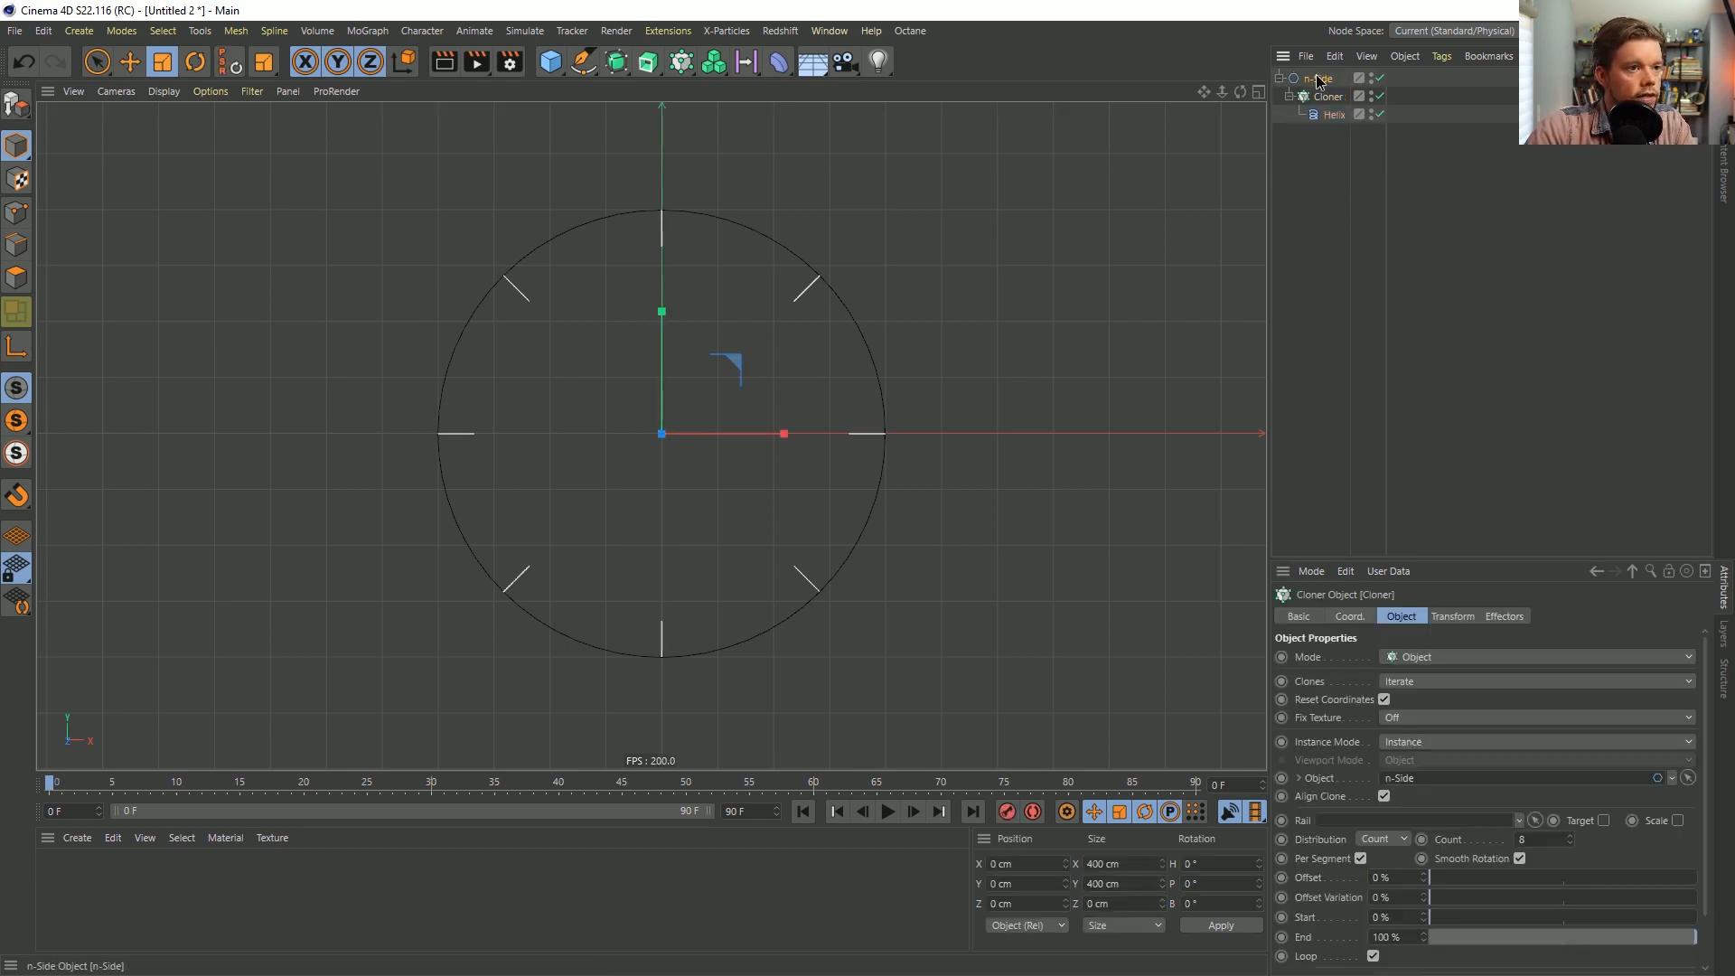
click(1312, 78)
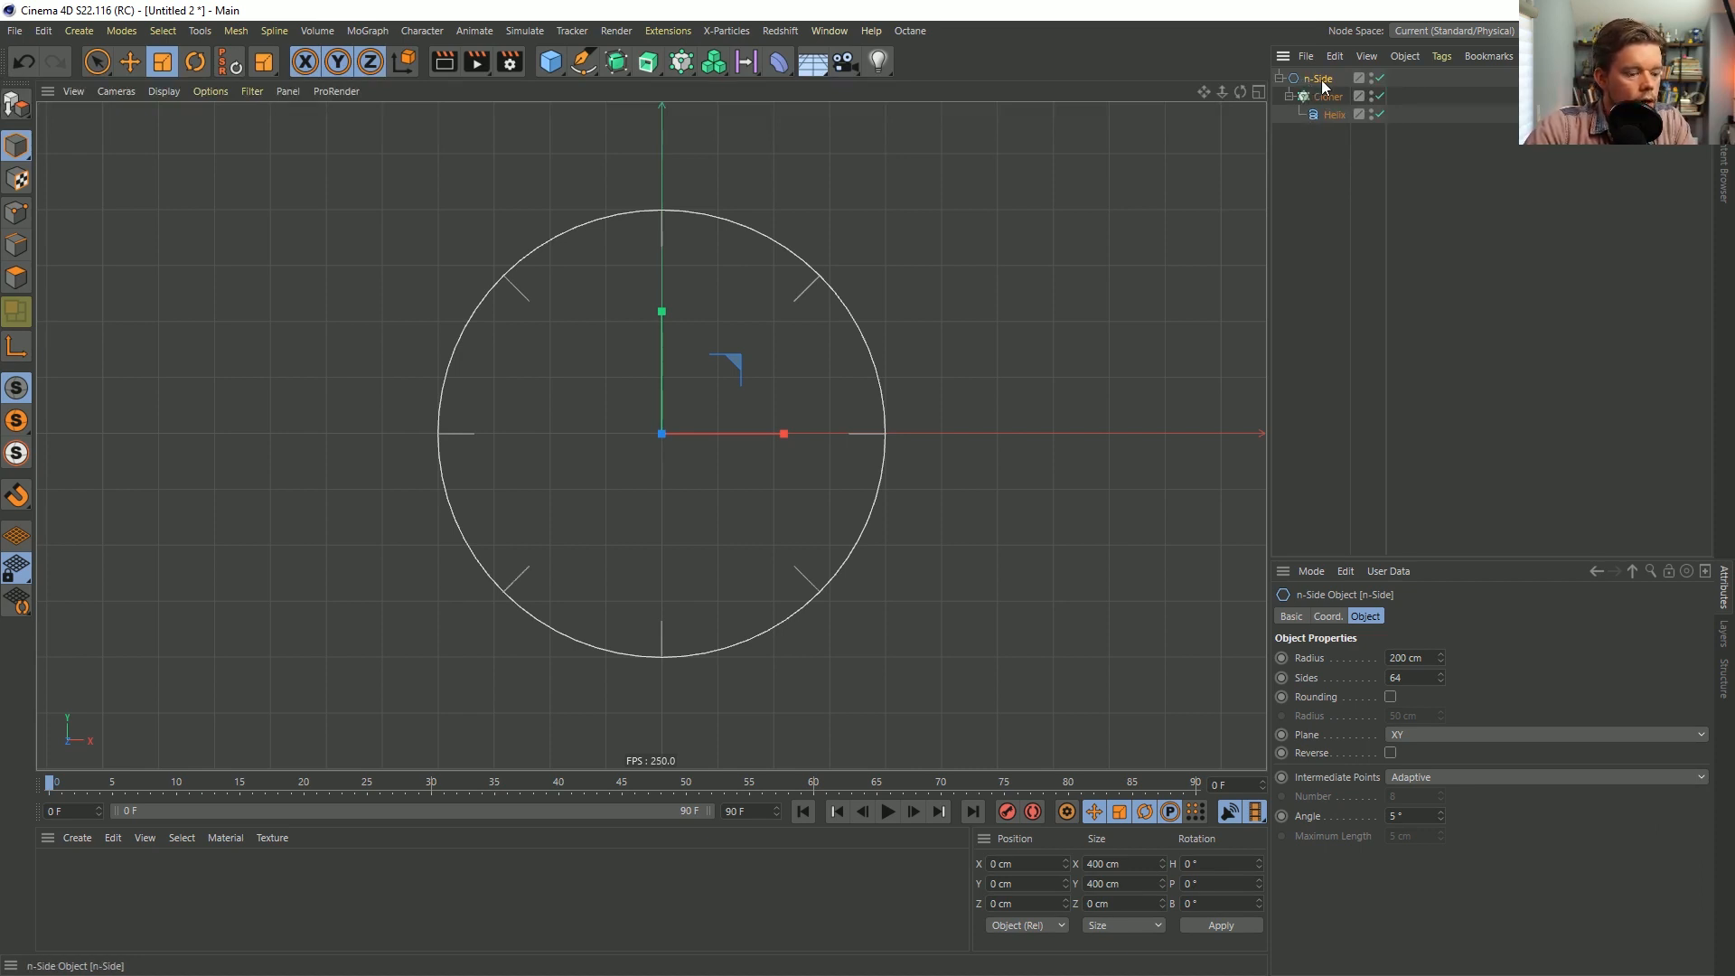
key(ctrl+c)
key(ctrl+v)
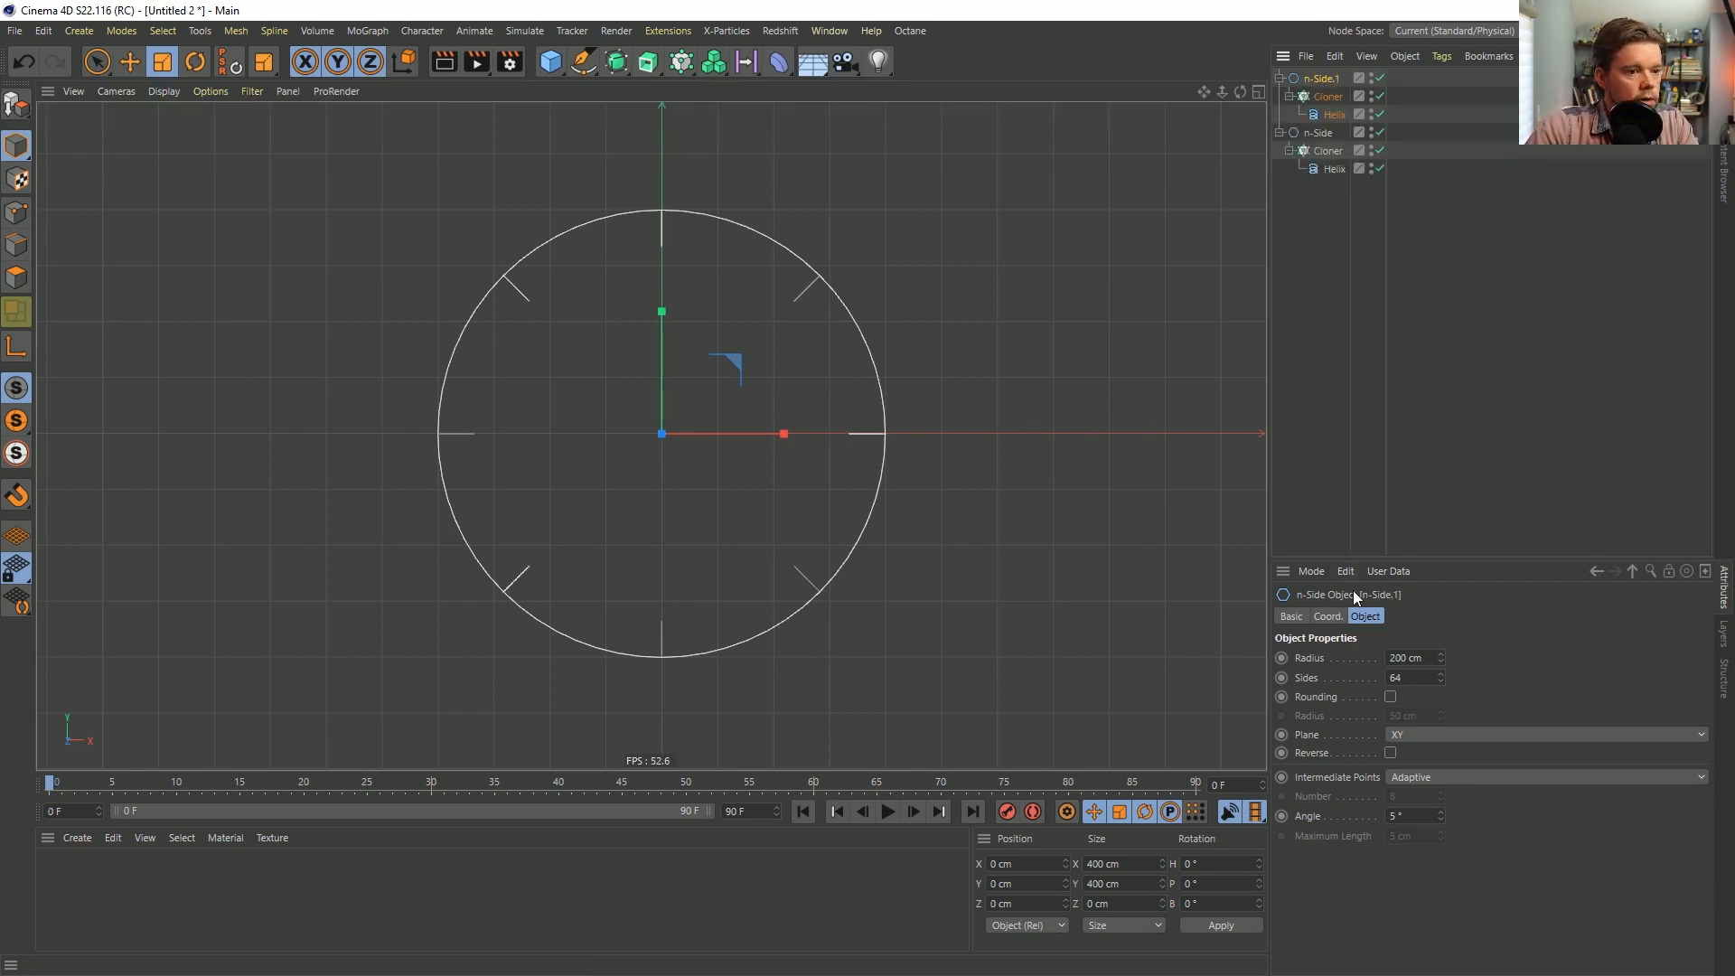
Set the duplicate n-Side's radius to 50 cm and shorten its tick marks to about a third of that radius.
double_click(1402, 658)
text(50)
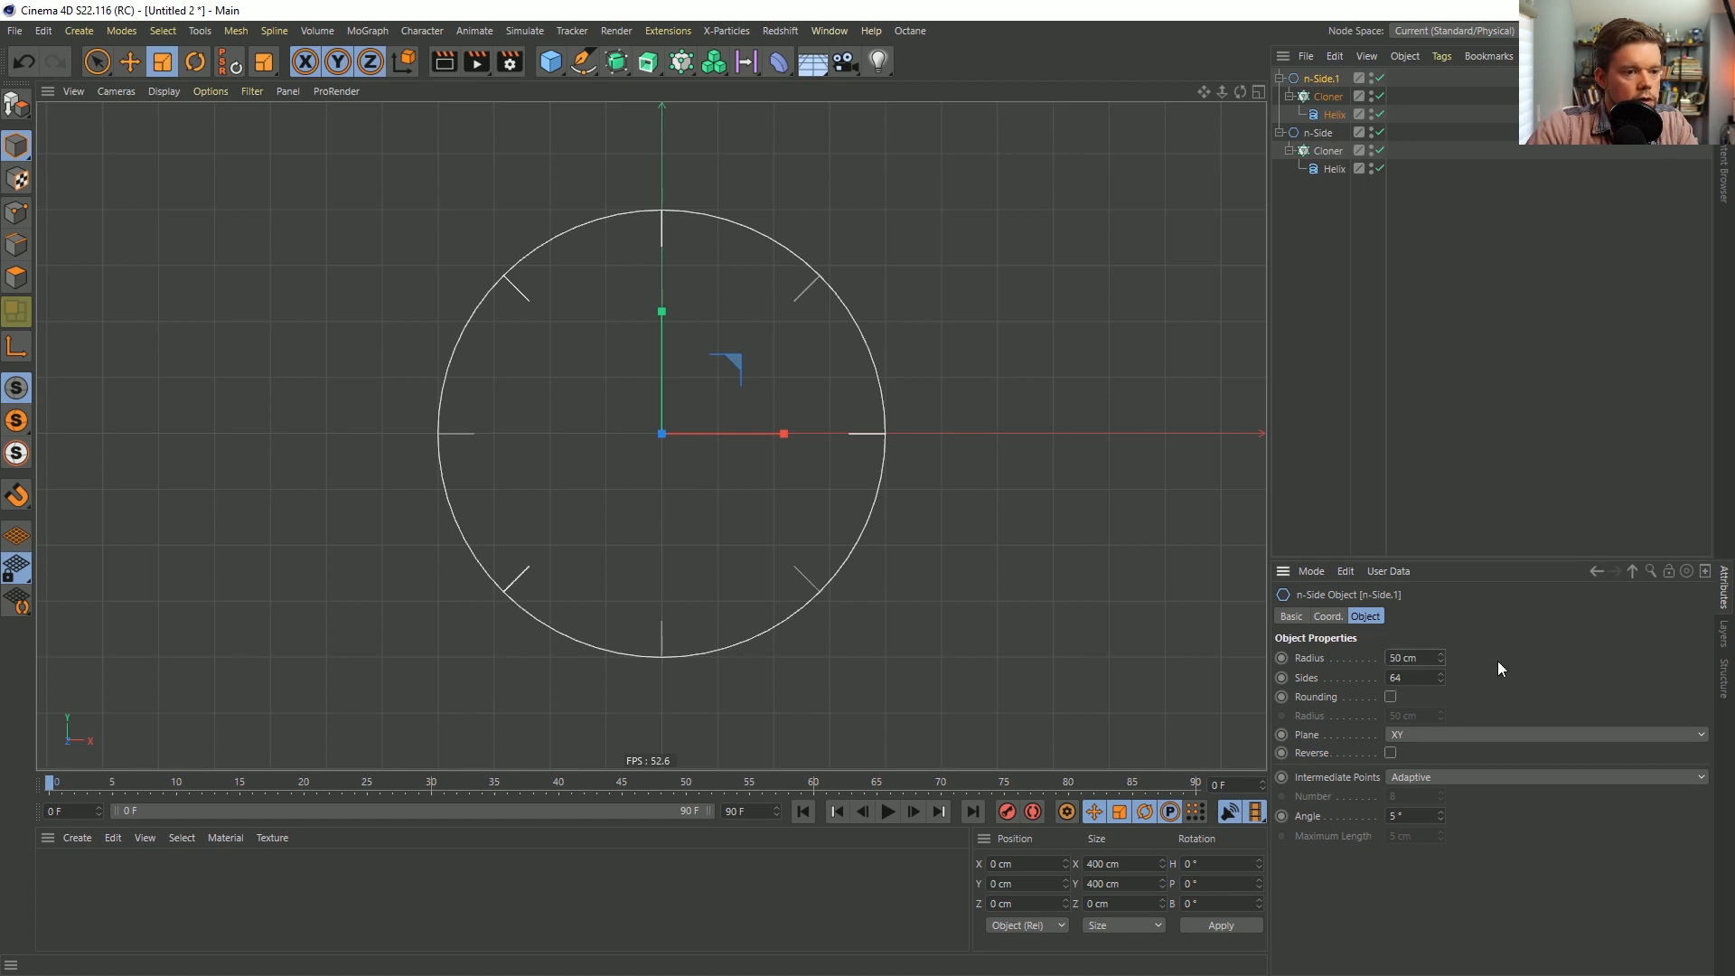
key(Return)
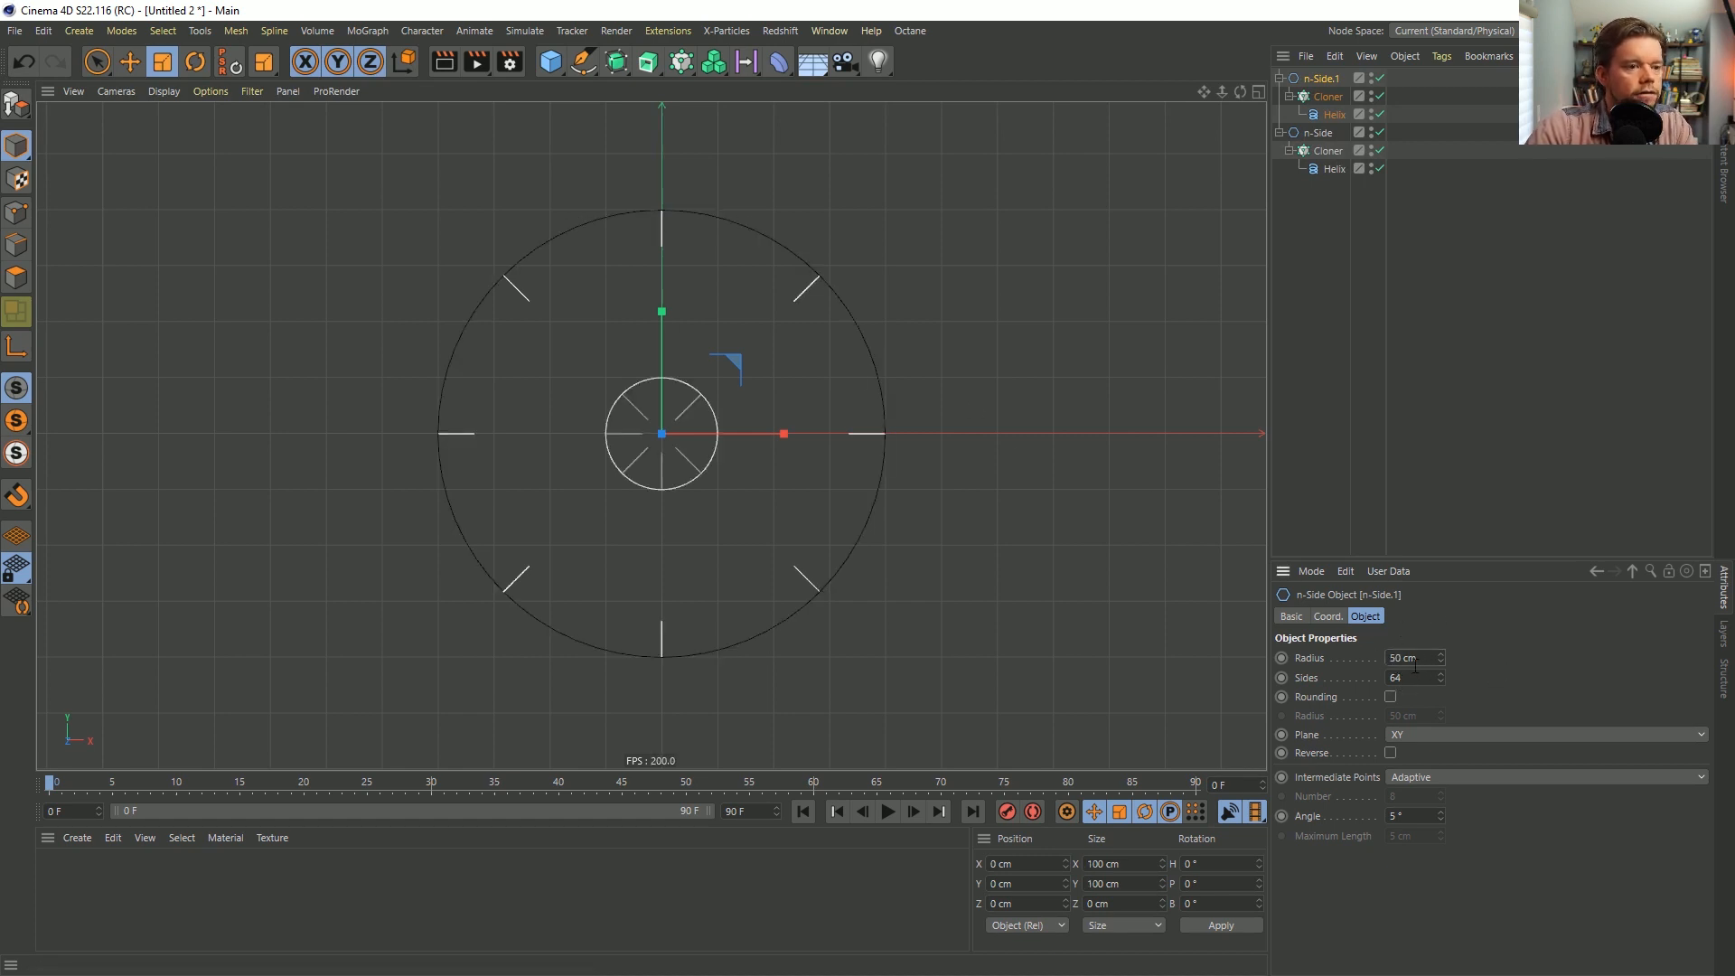
click(1327, 96)
drag(1084, 230, 814, 398)
click(1328, 258)
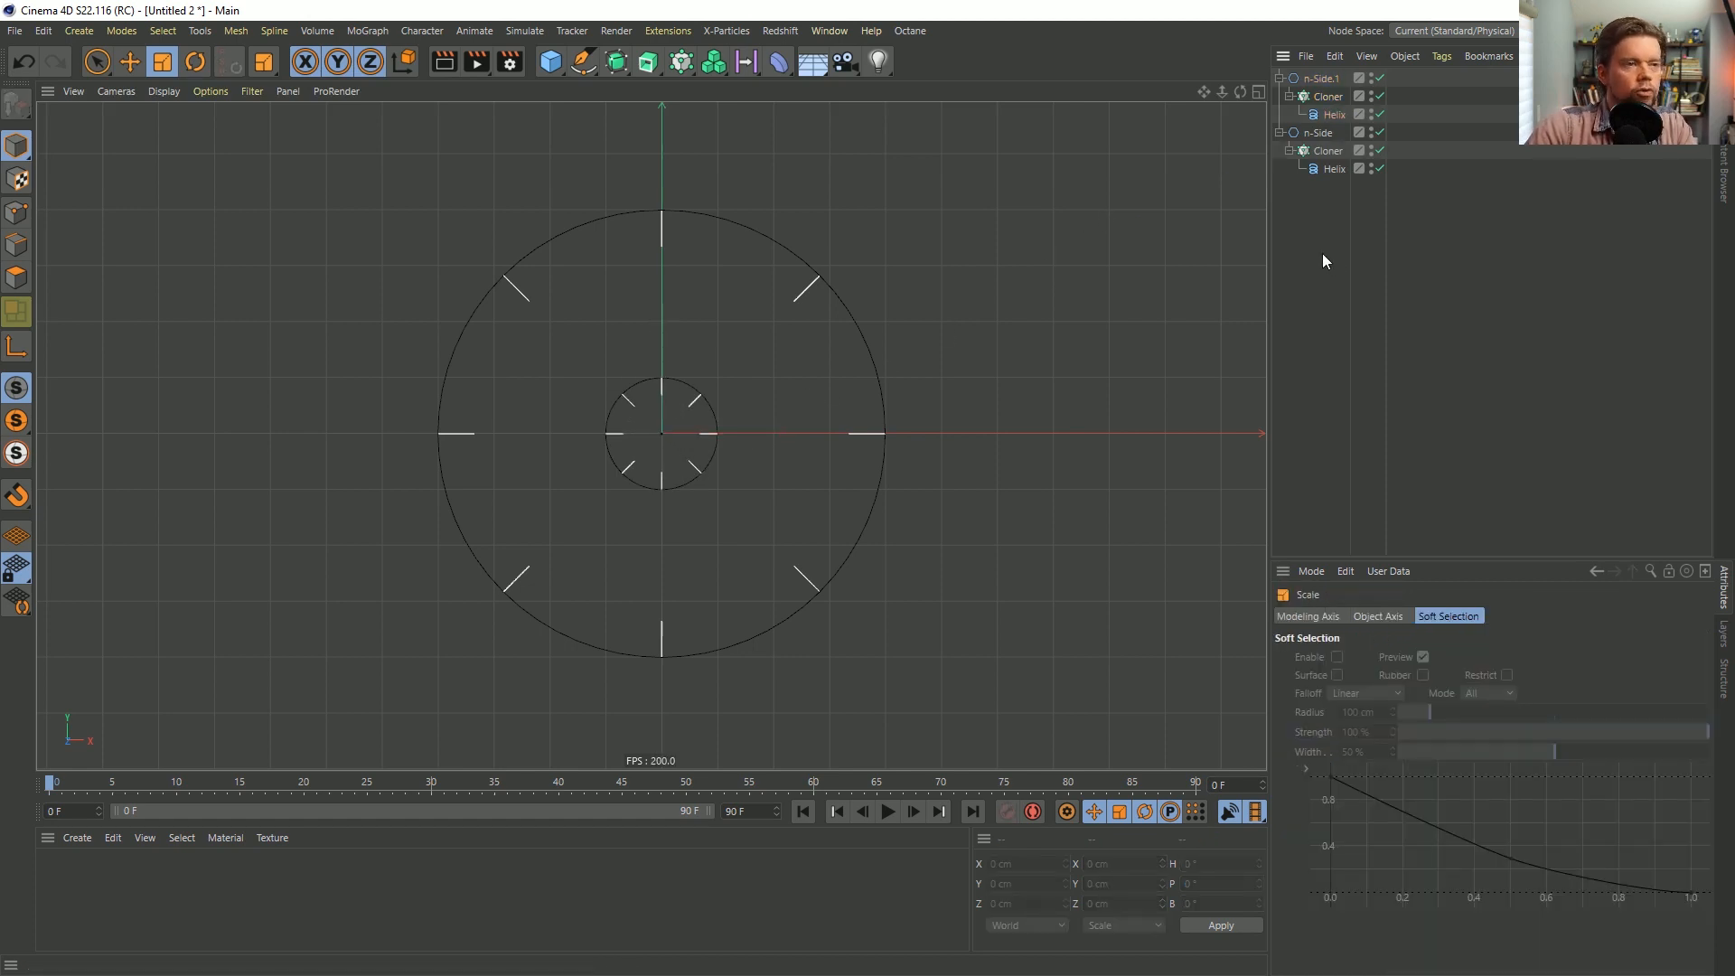
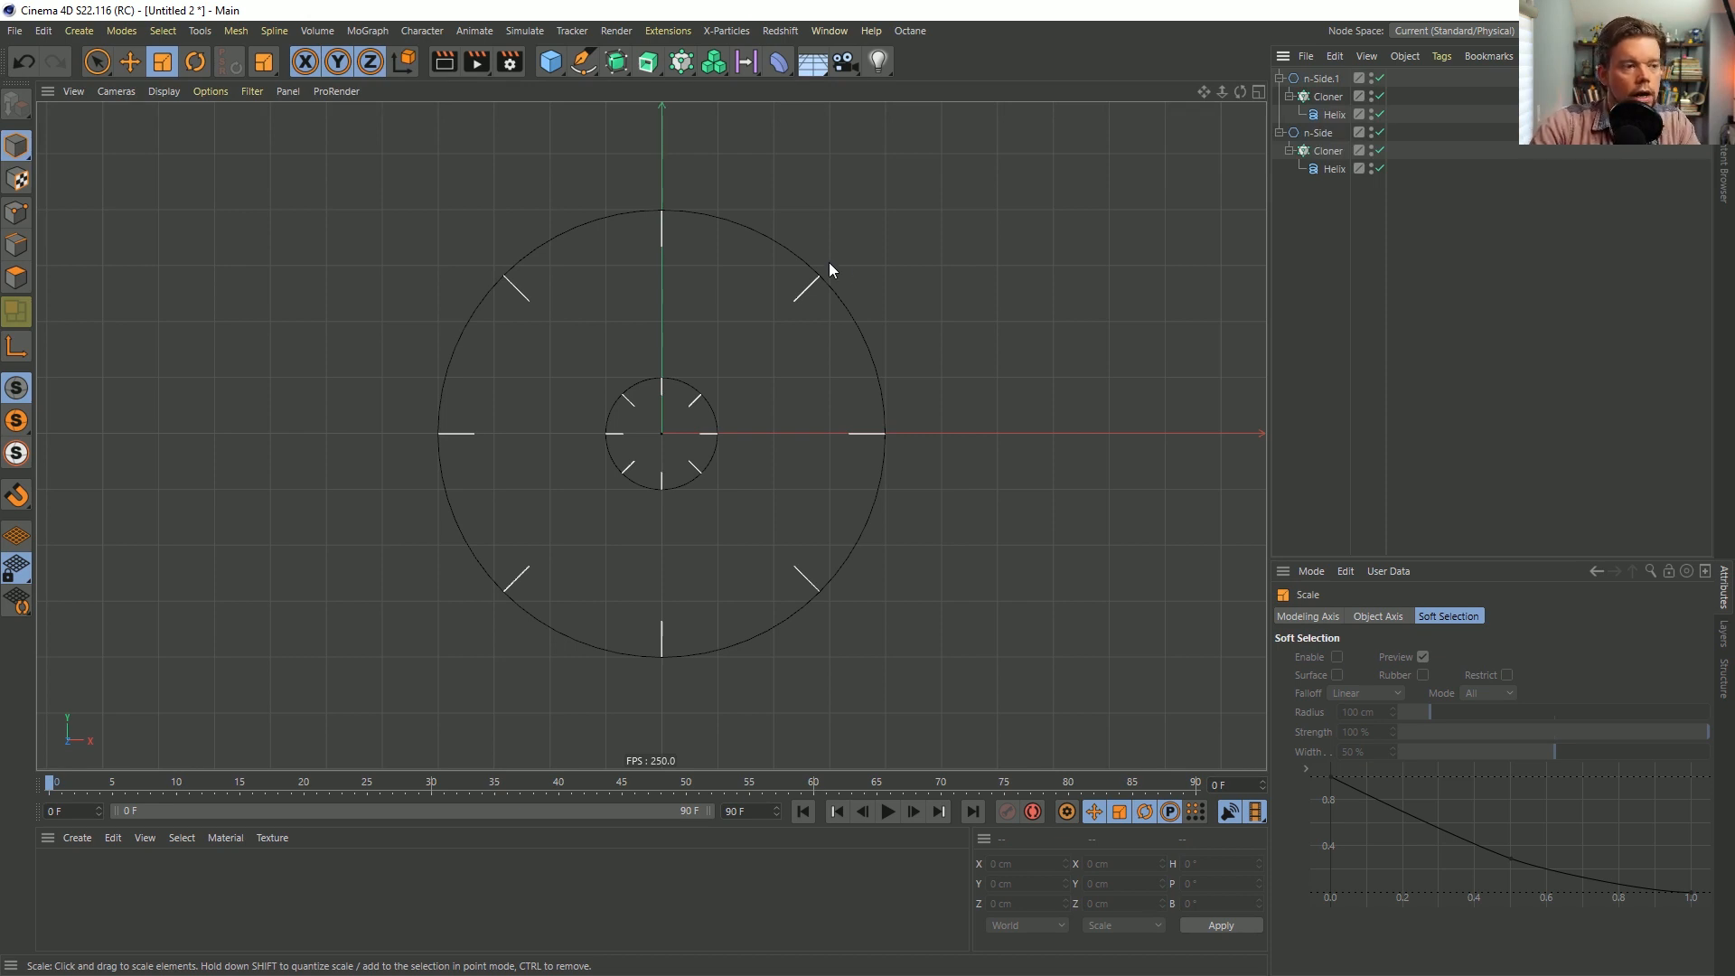
Move the small circle along X to 250 cm so it touches the large circle's outer edge.
click(1321, 79)
key(e)
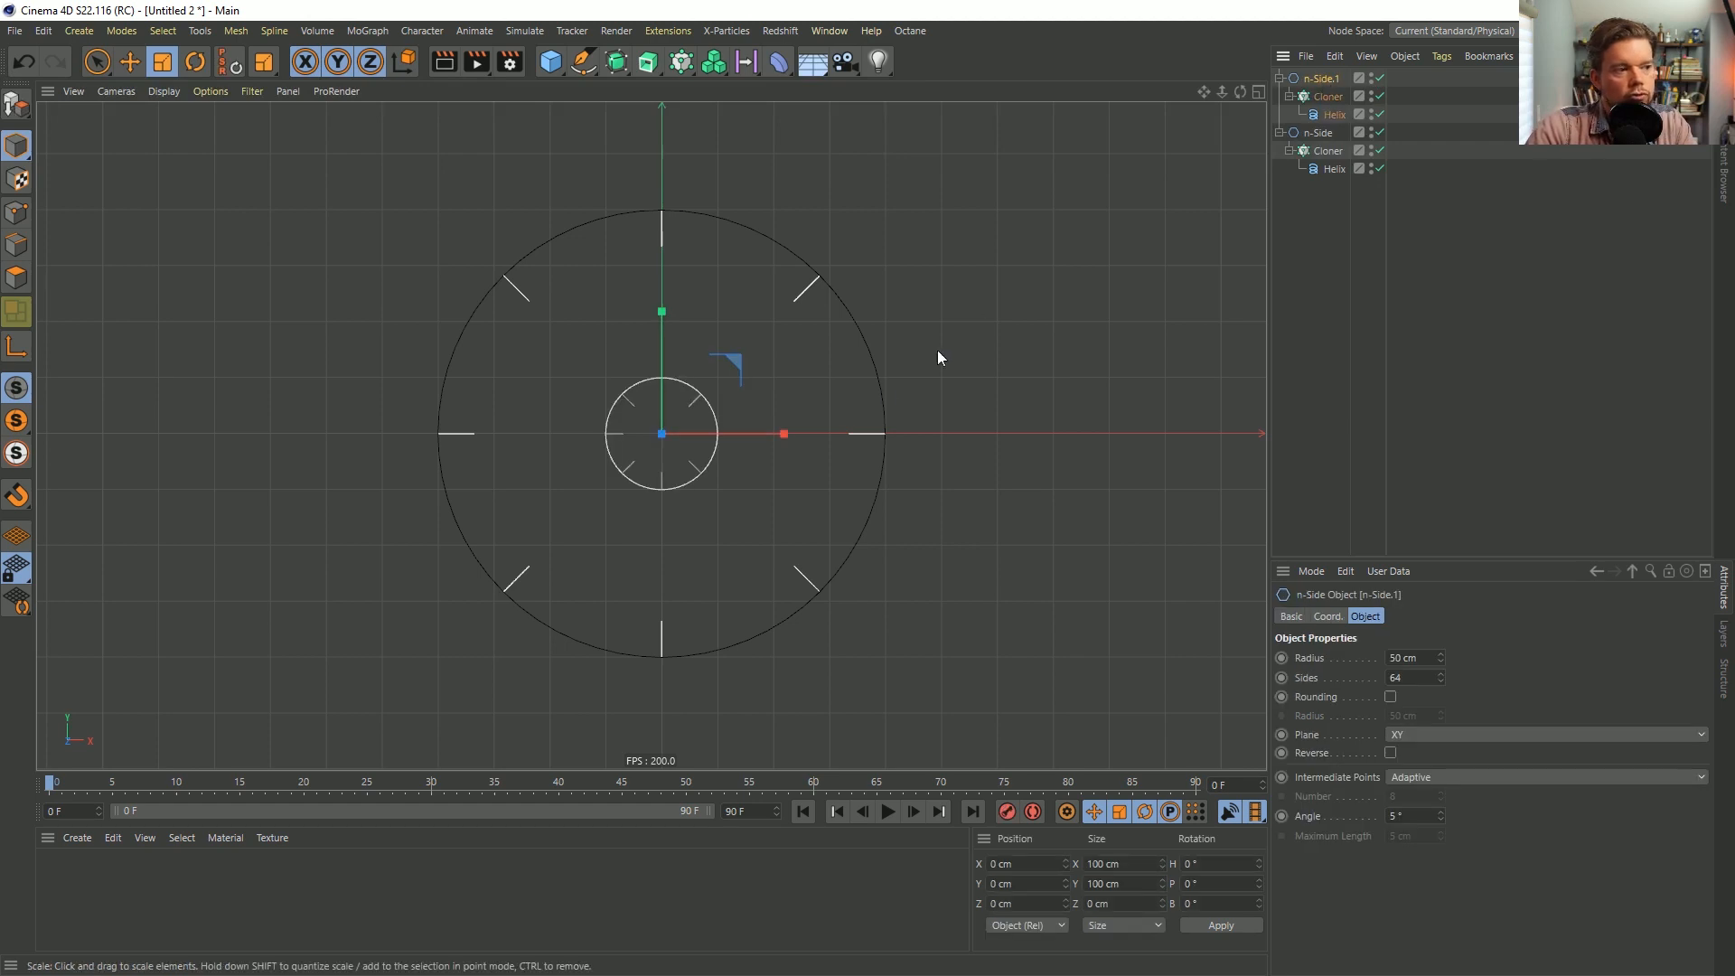
drag(781, 437, 1060, 436)
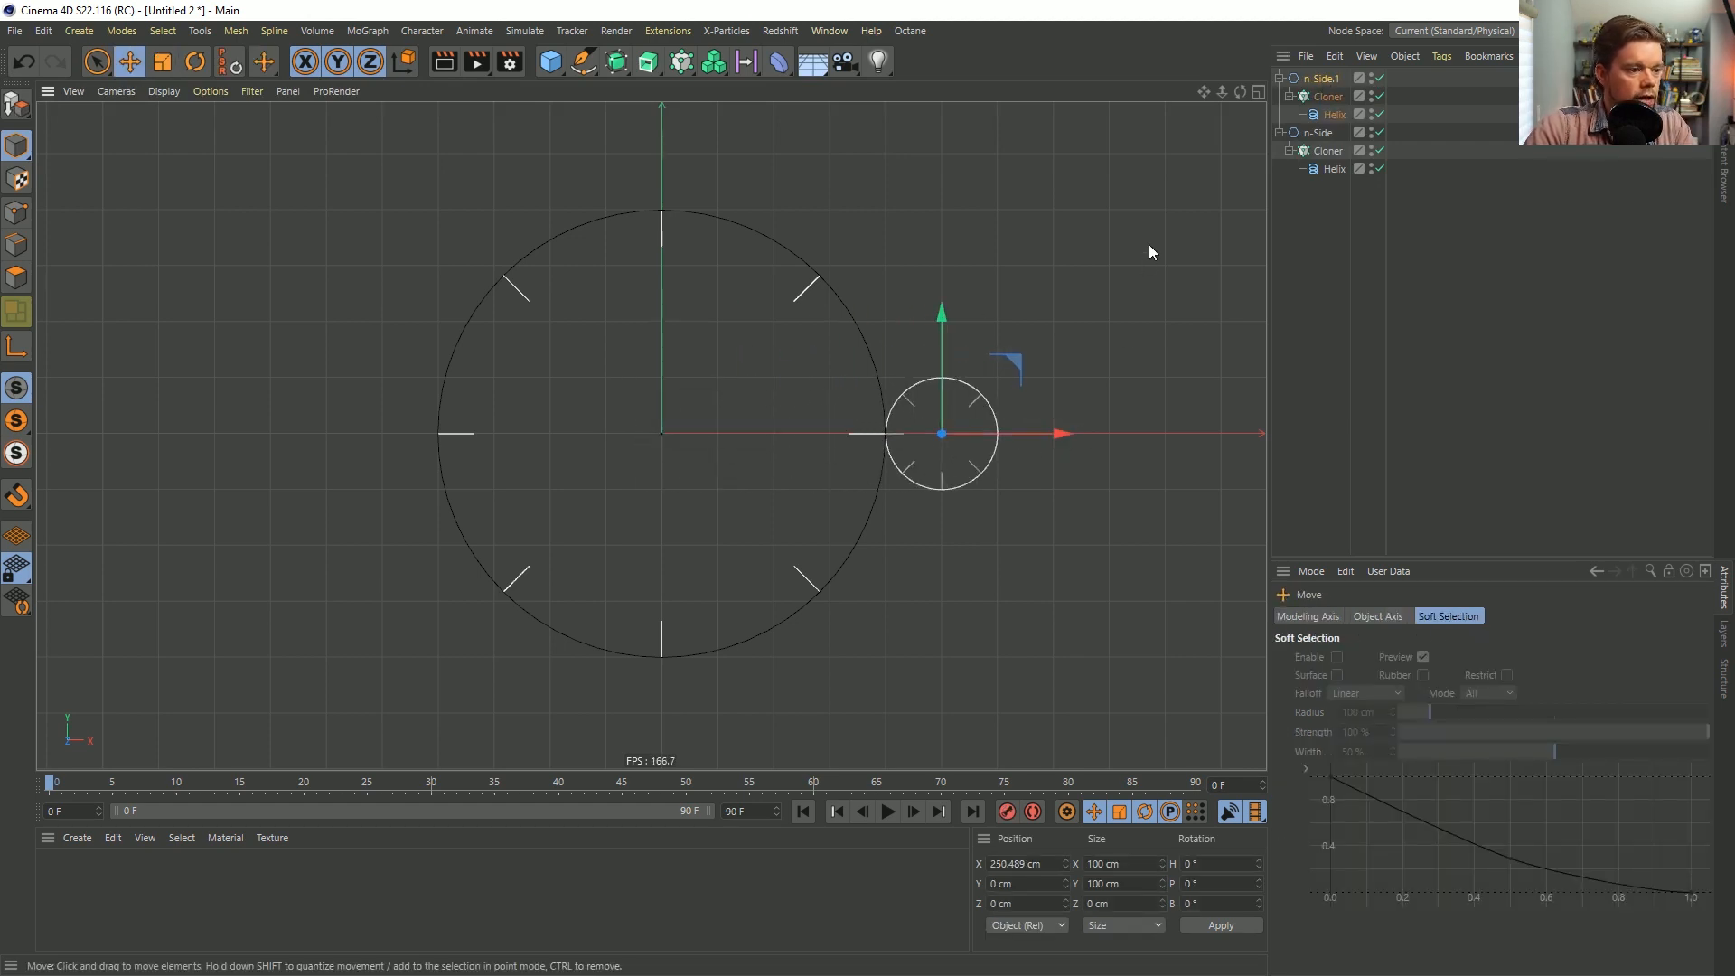
drag(1046, 865, 1012, 882)
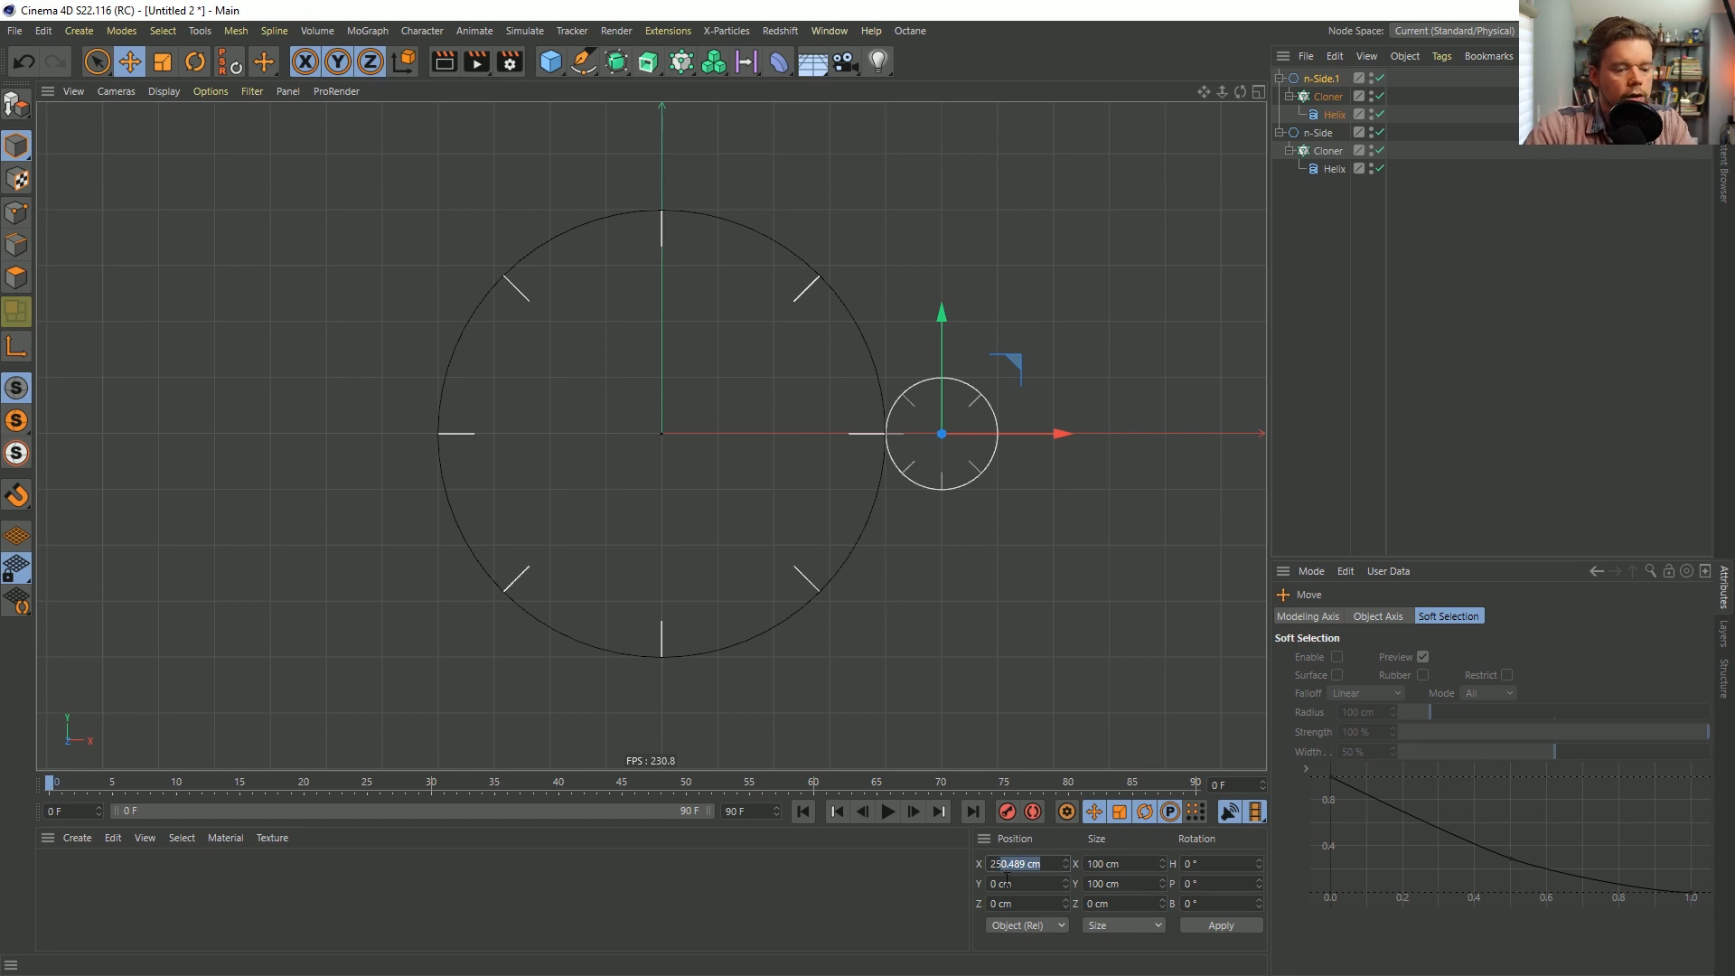
key(BackSpace)
key(Return)
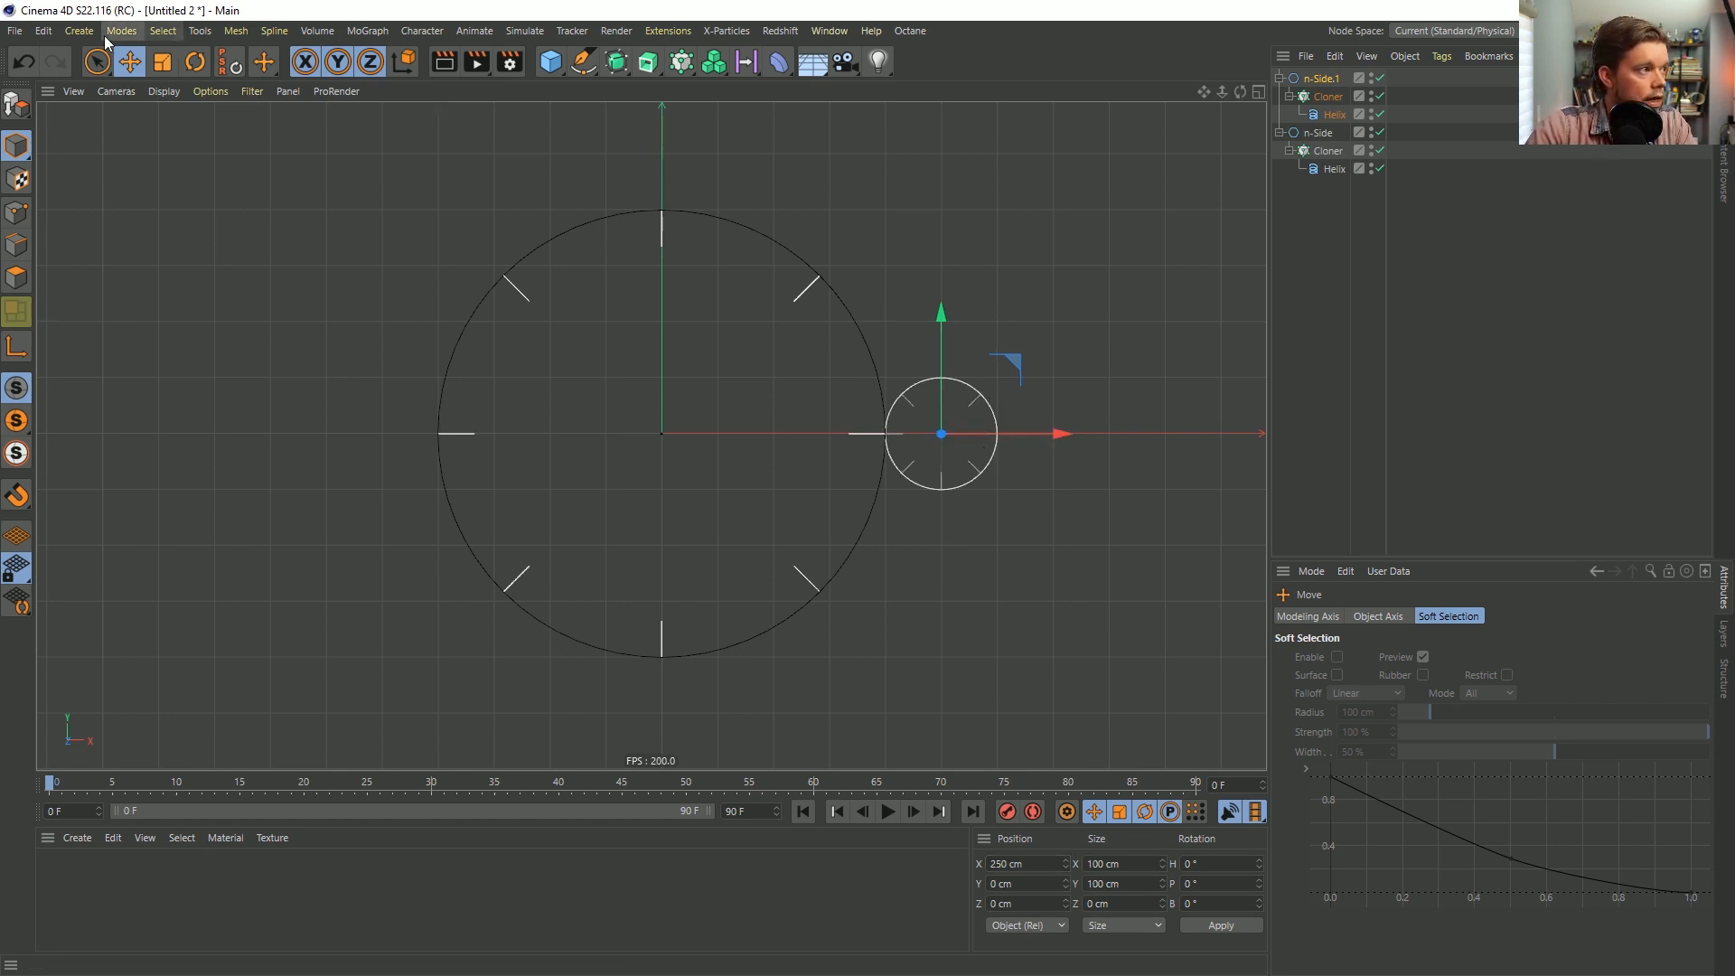
Add a Null at the origin, make the small circle its child and rename that circle Outer.
click(80, 30)
click(115, 63)
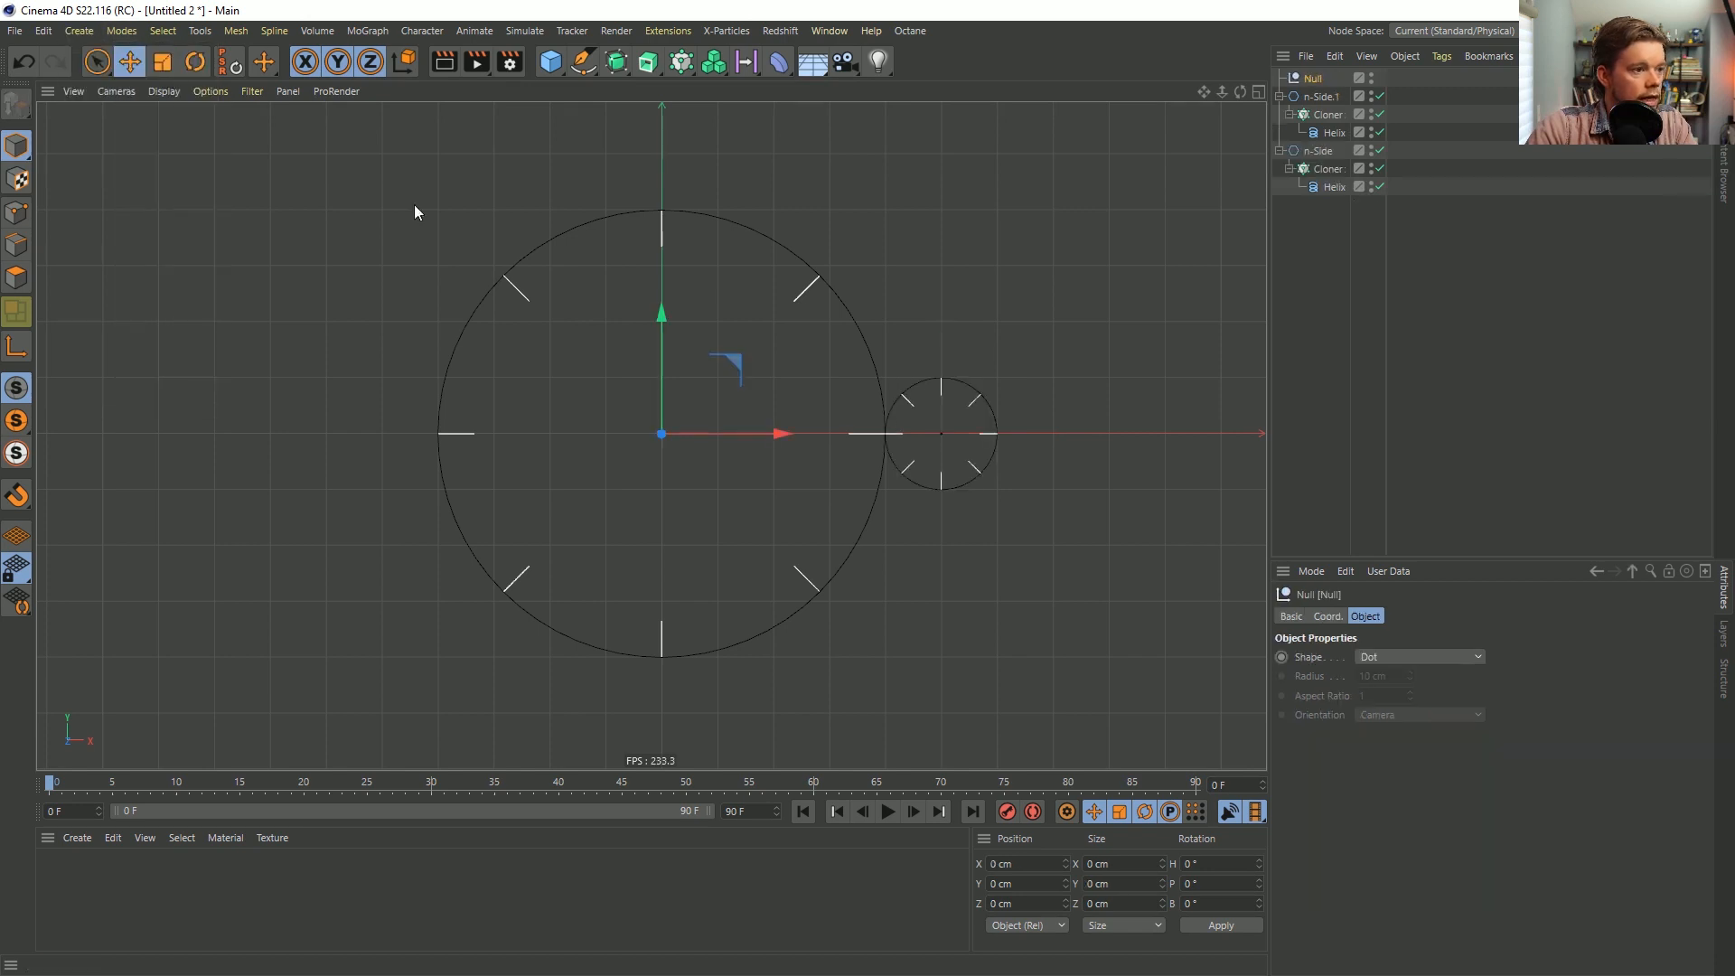
click(1326, 98)
double_click(1336, 96)
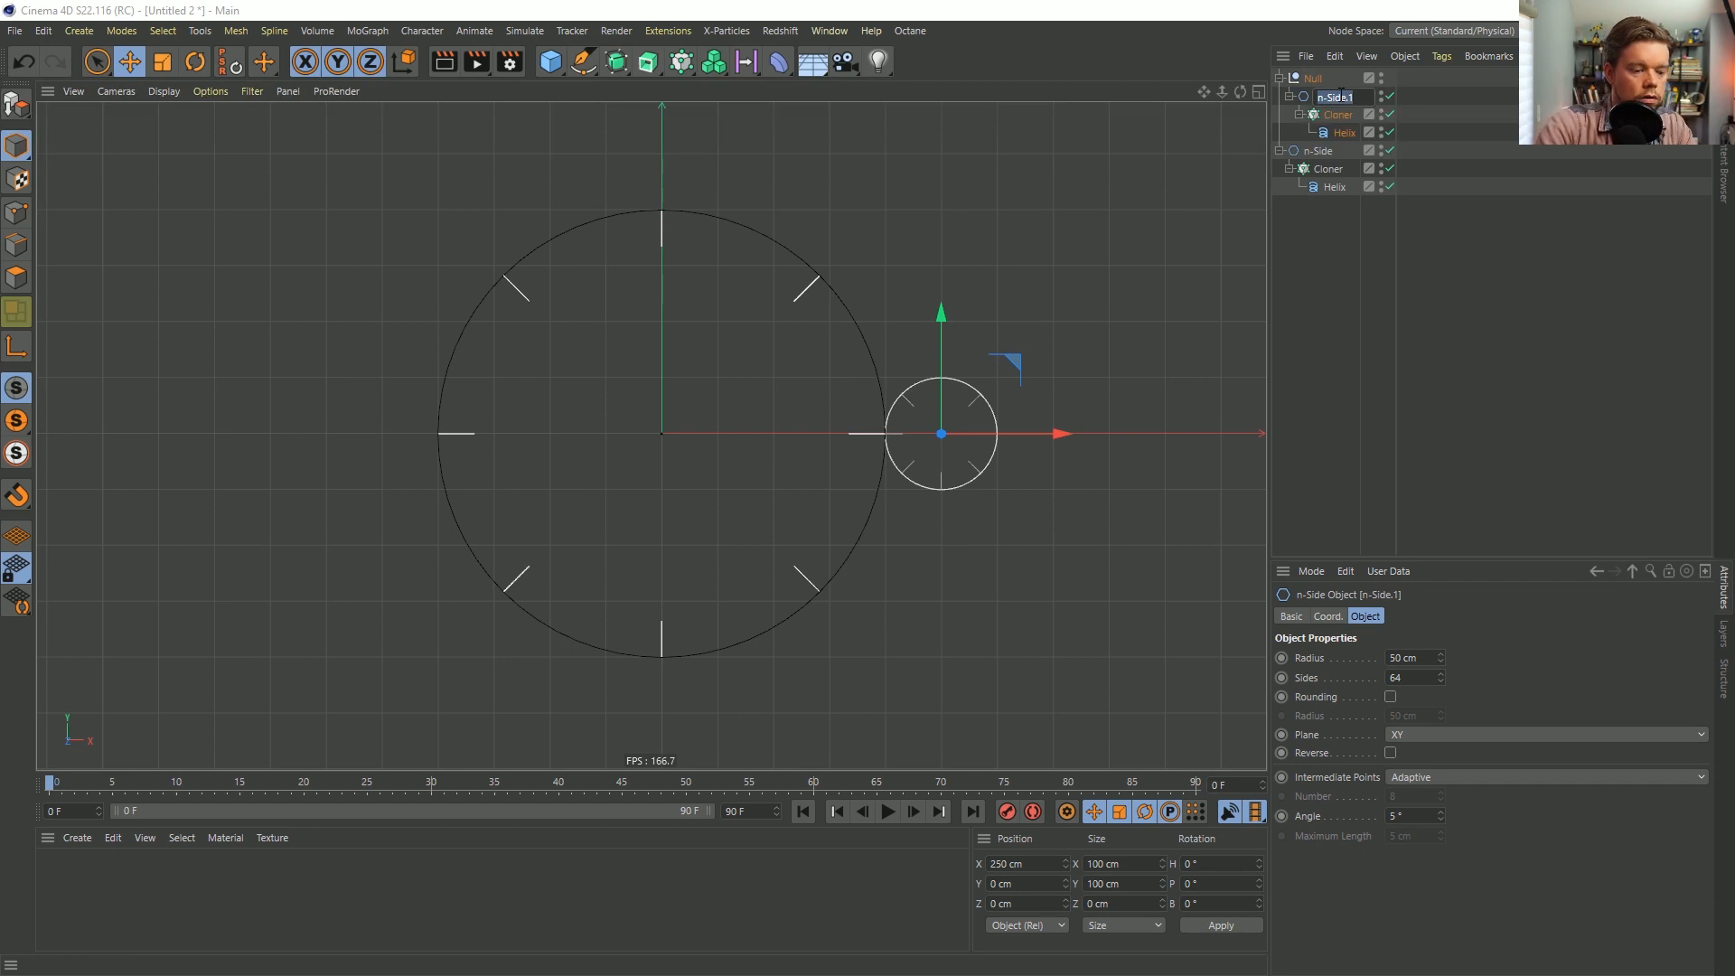
text(Ou)
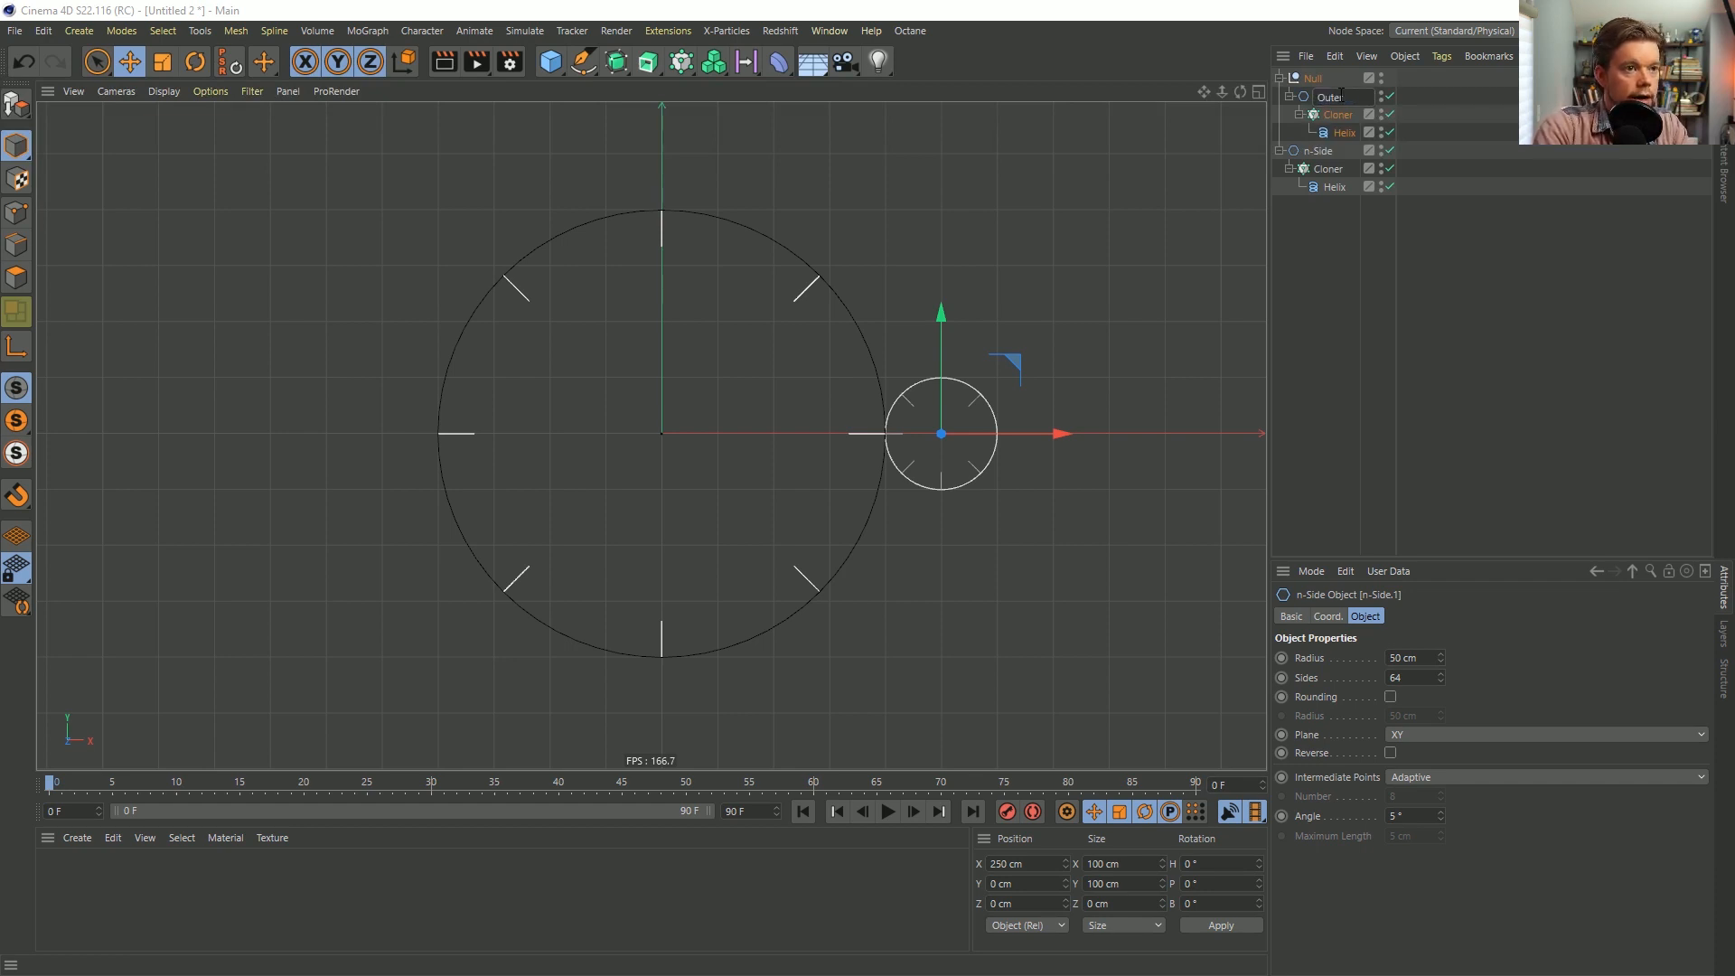
text(ter)
key(Return)
Try rotating the Null to swing the small circle around the large one, and undo the rotation.
click(1313, 78)
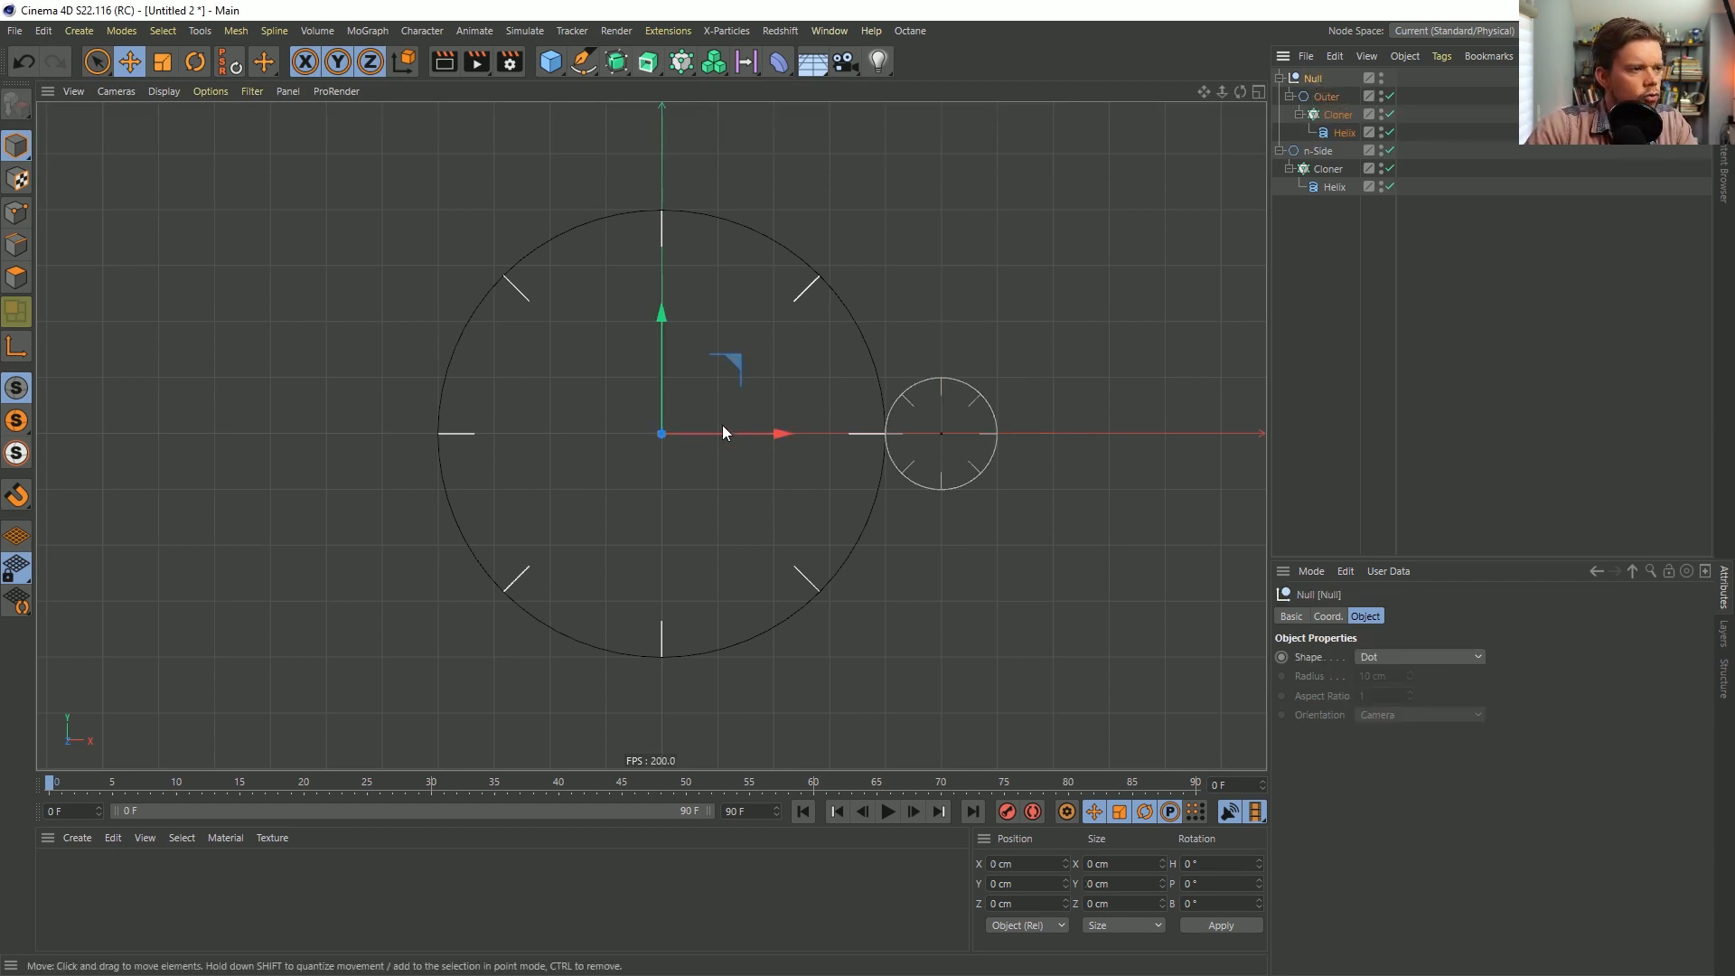
key(r)
drag(707, 376, 642, 403)
key(ctrl+z)
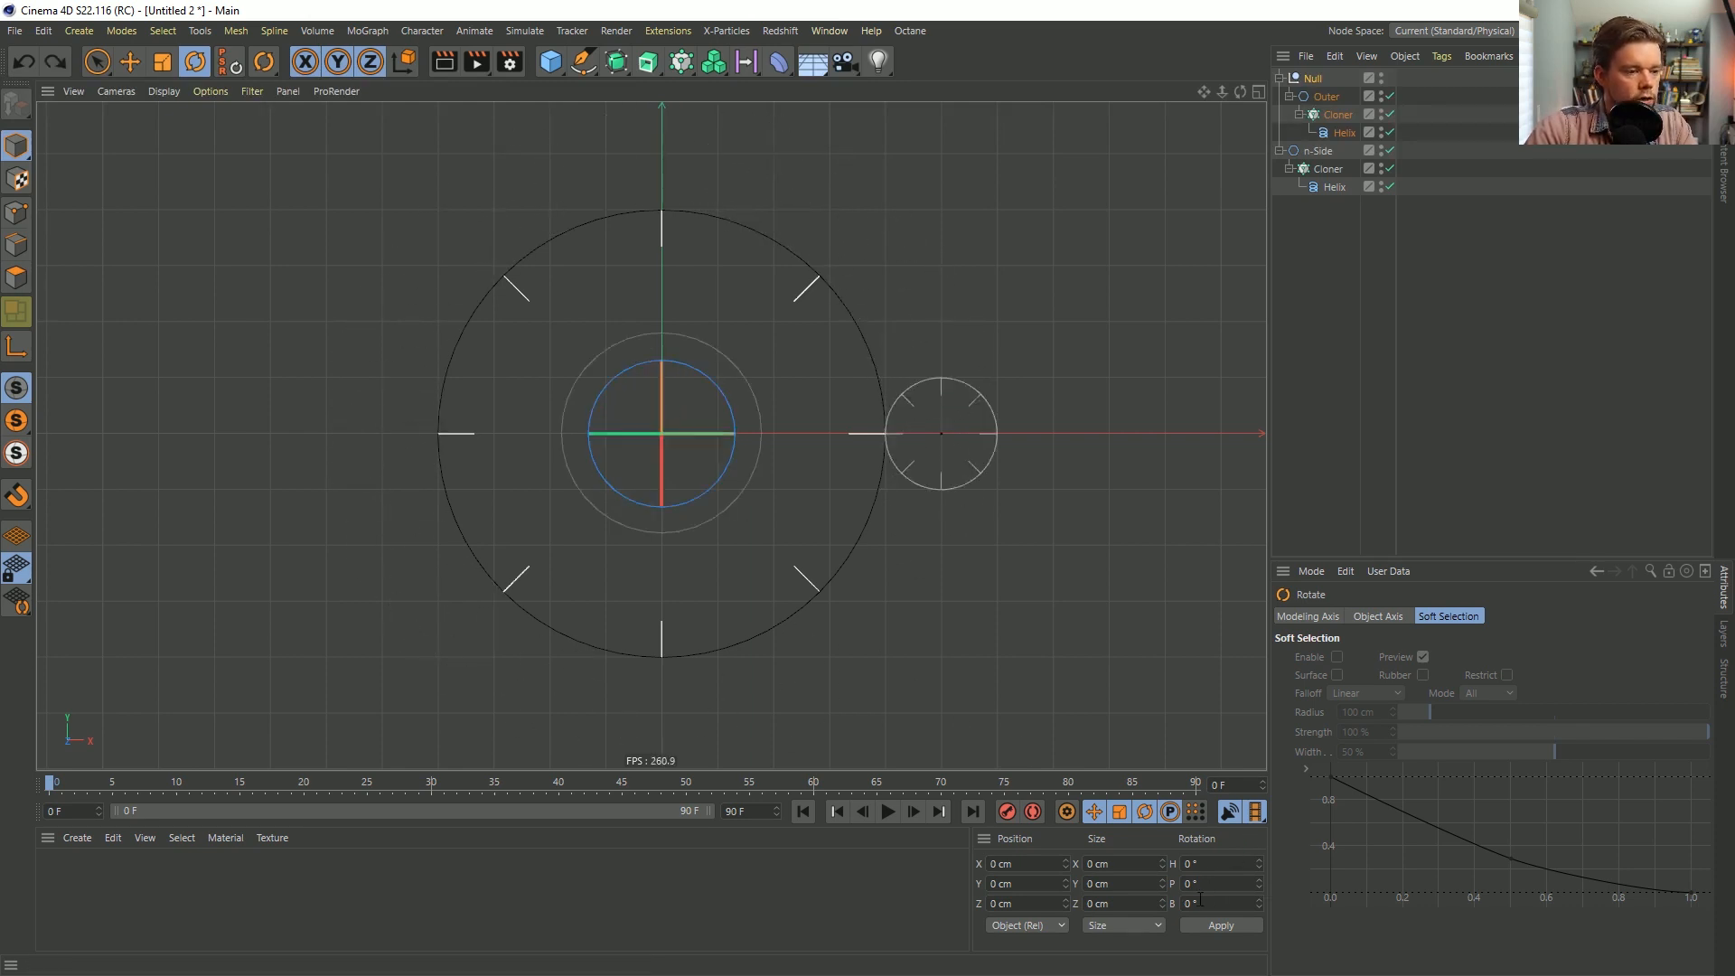
Keyframe the Null's bank rotation (R.B) at 0° on frame 0 and 360° on frame 90.
click(1311, 79)
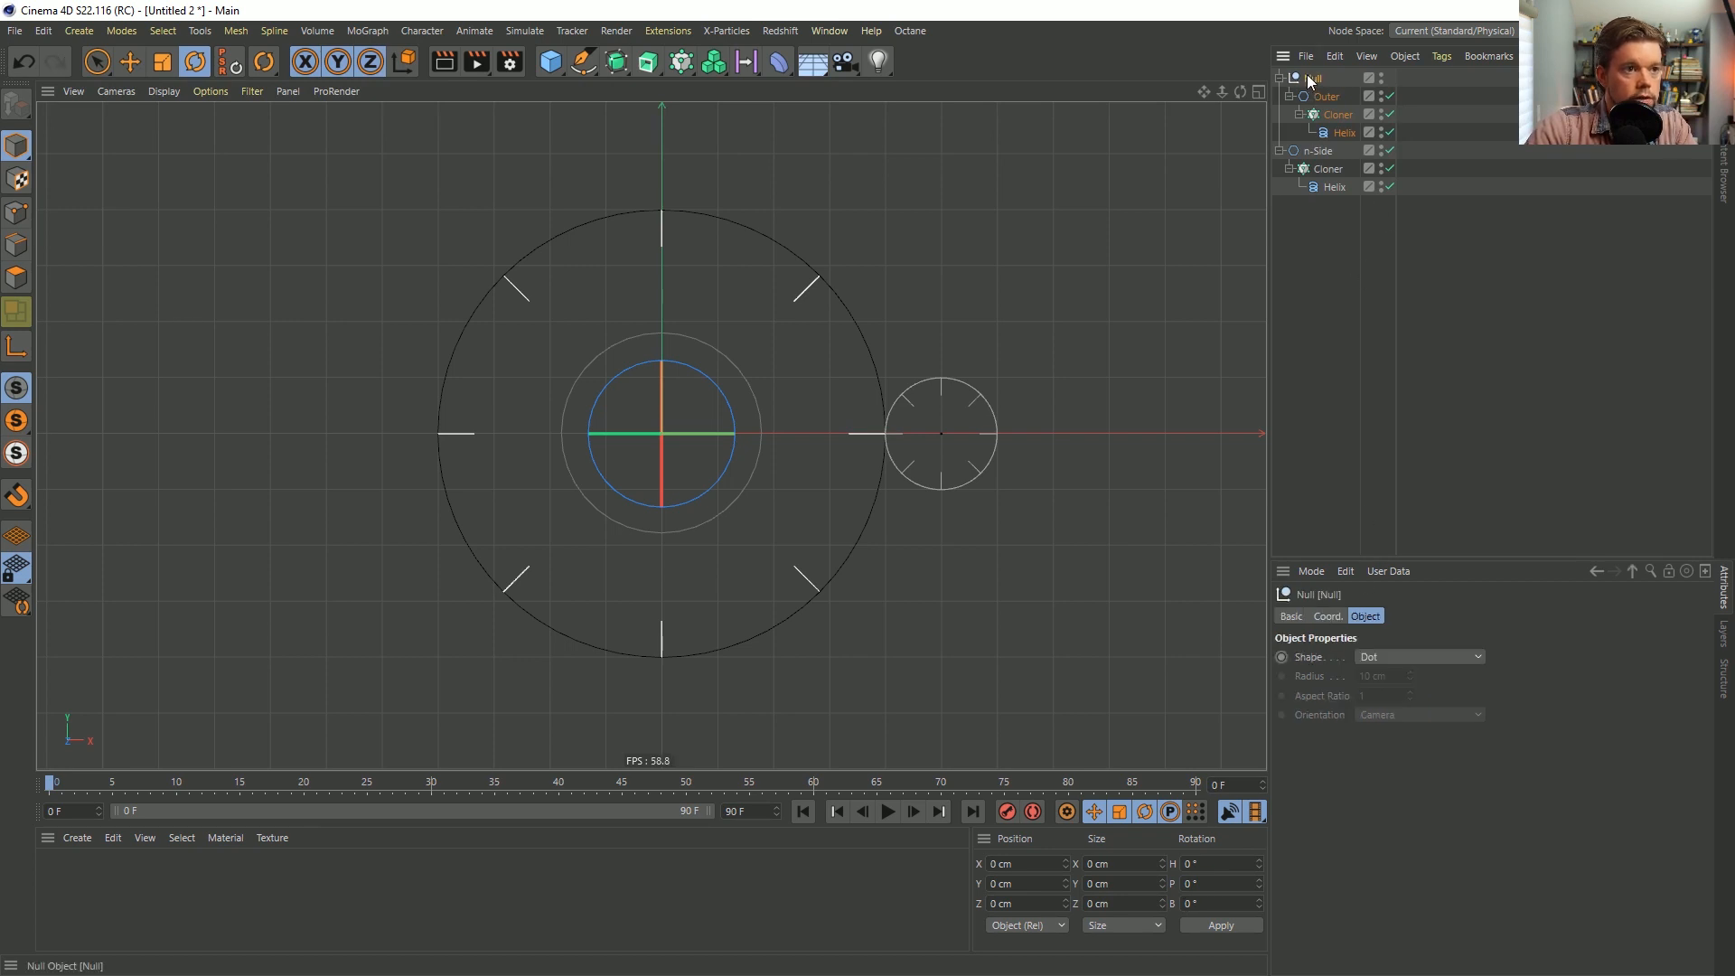
click(1328, 615)
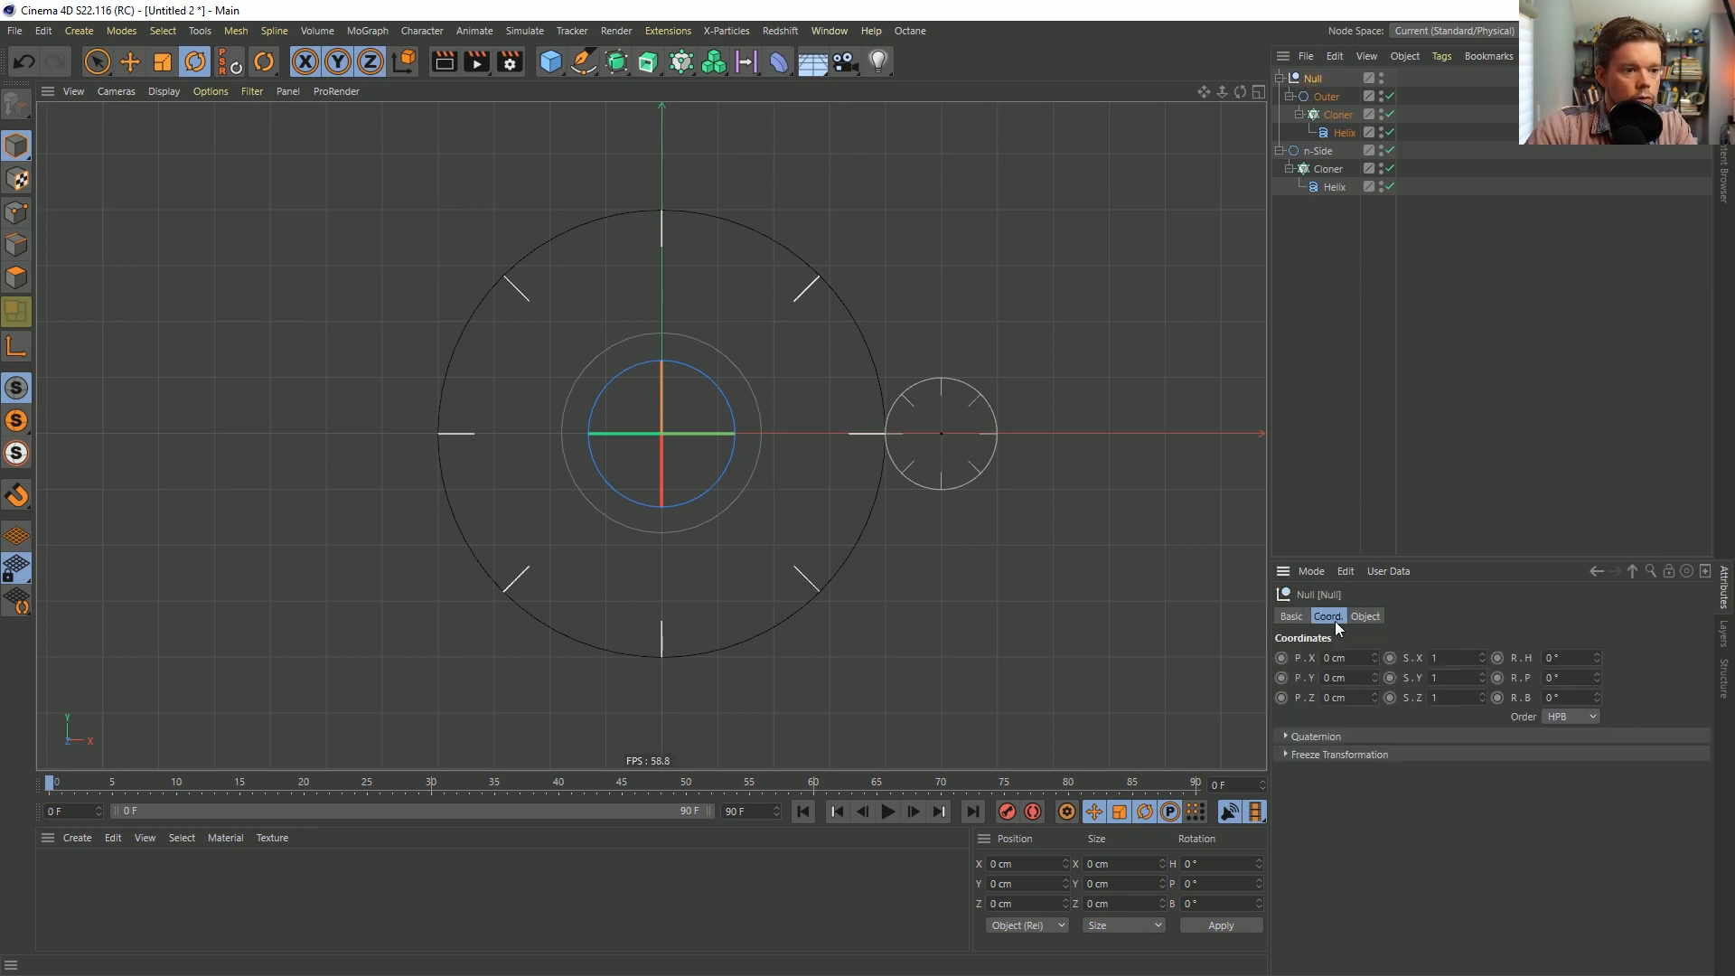
click(1497, 698)
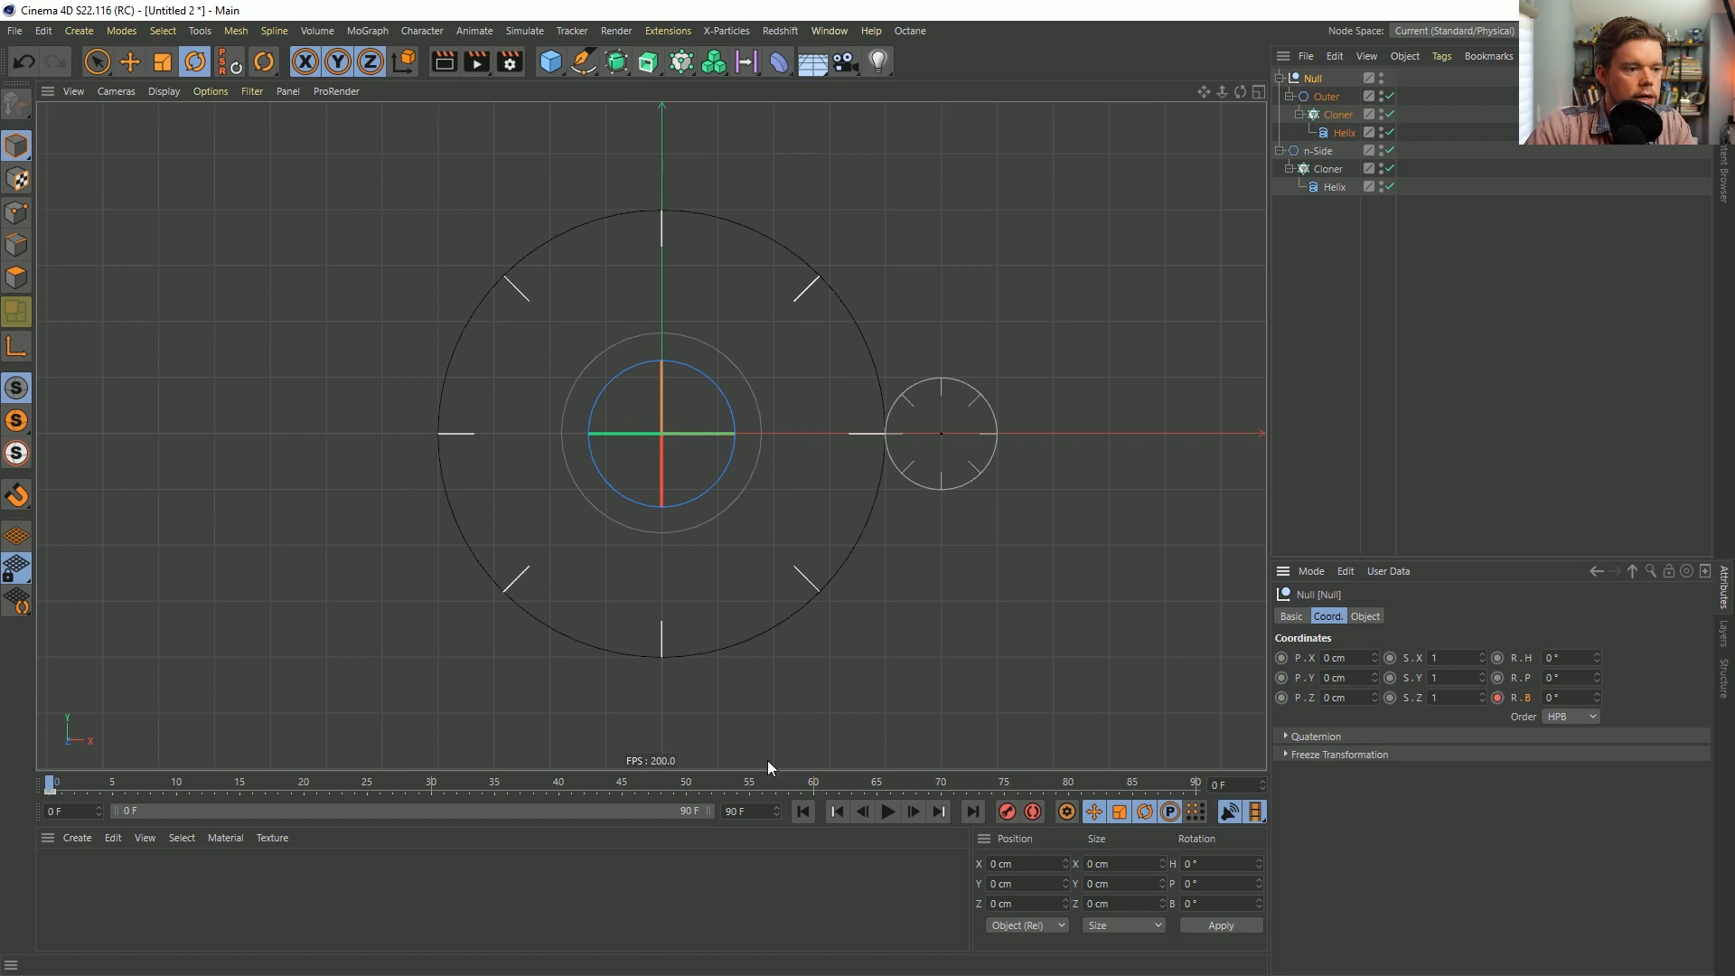
click(716, 785)
drag(717, 785, 1305, 815)
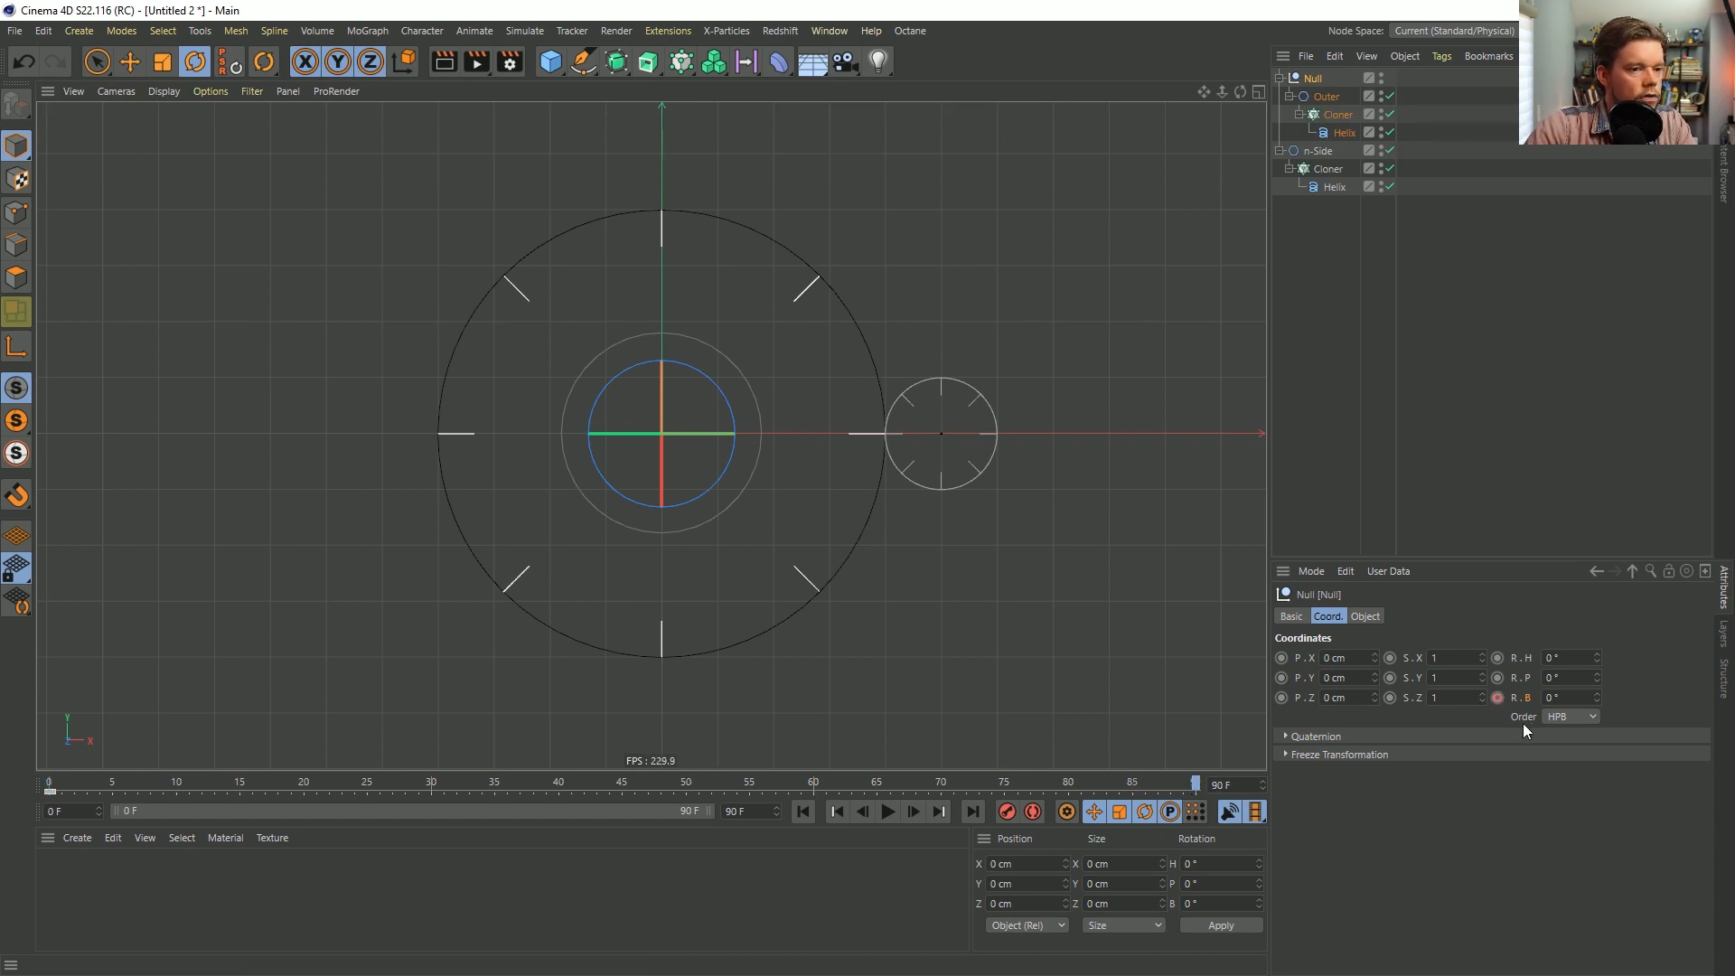
double_click(1571, 697)
text(360)
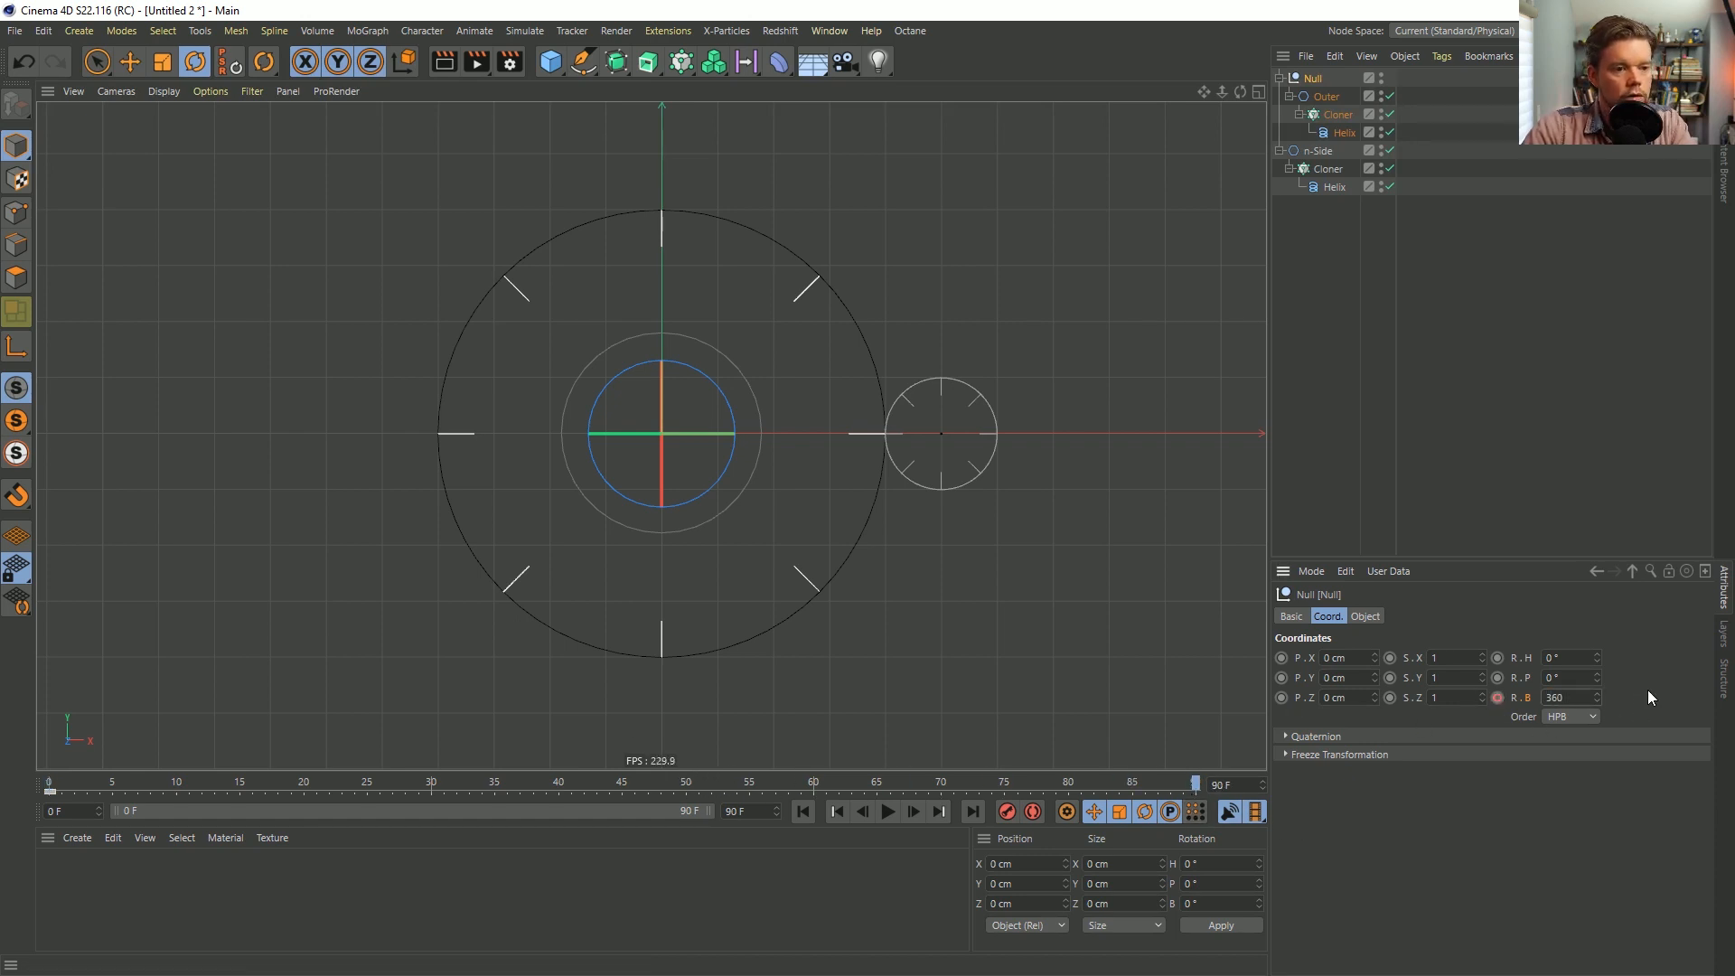
Play the animation to check the small circle's orbit around the large one, and return to frame 0.
click(888, 811)
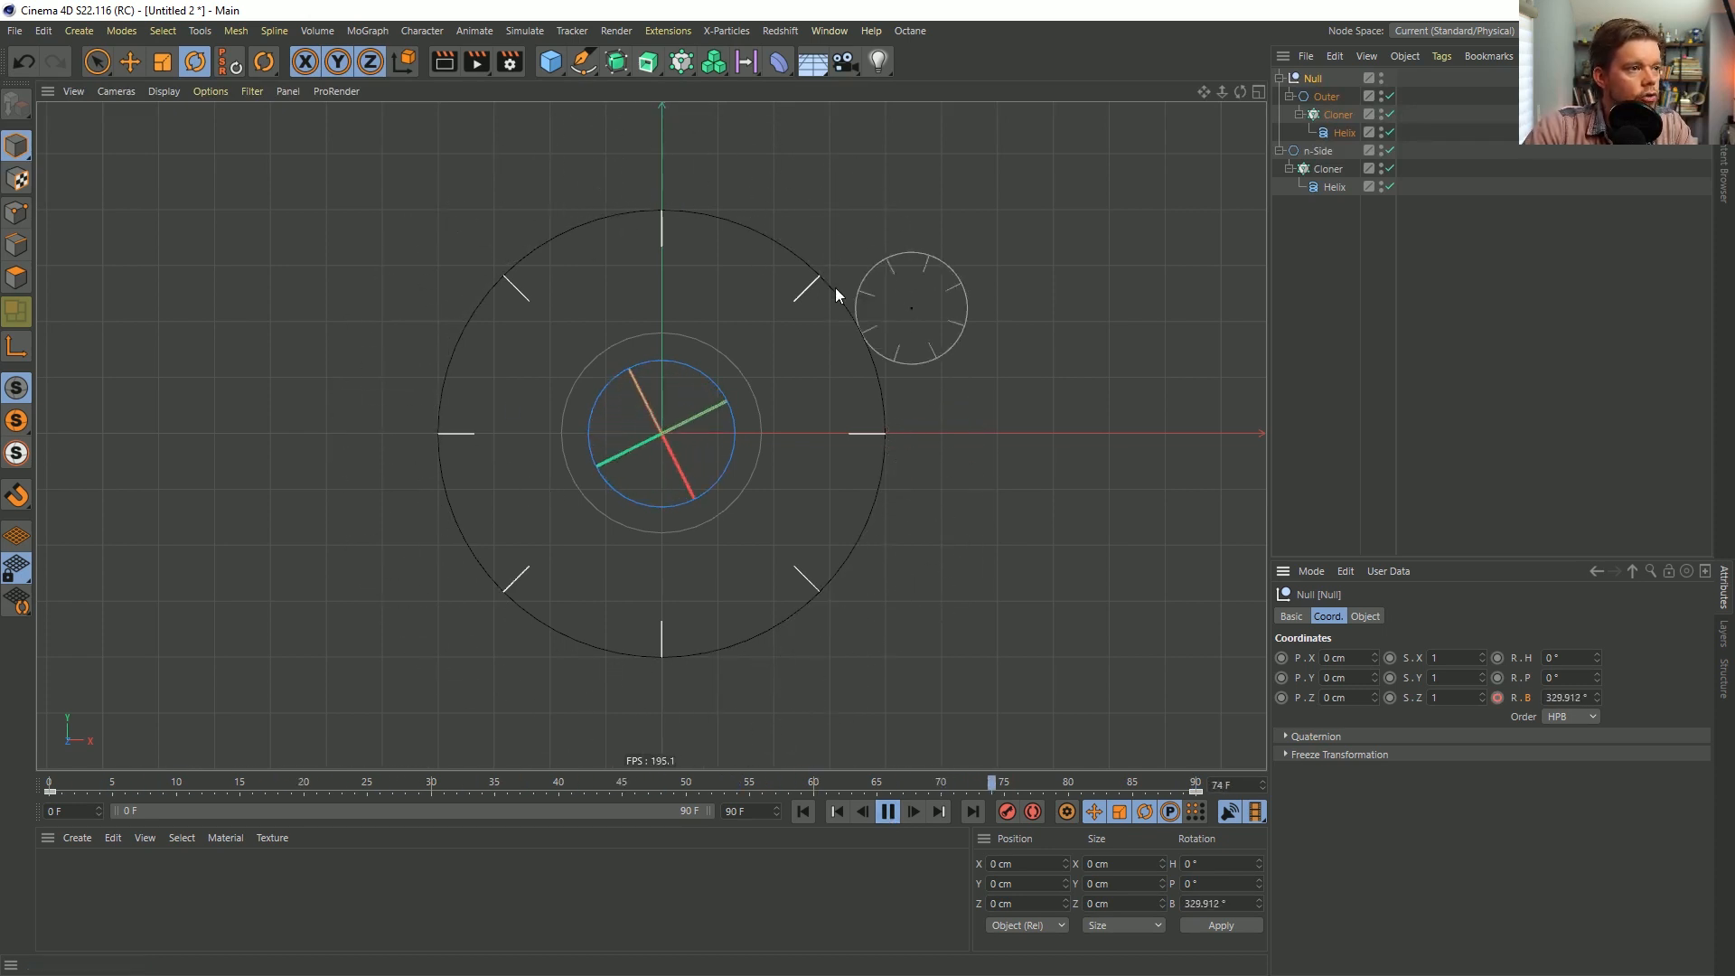
click(884, 814)
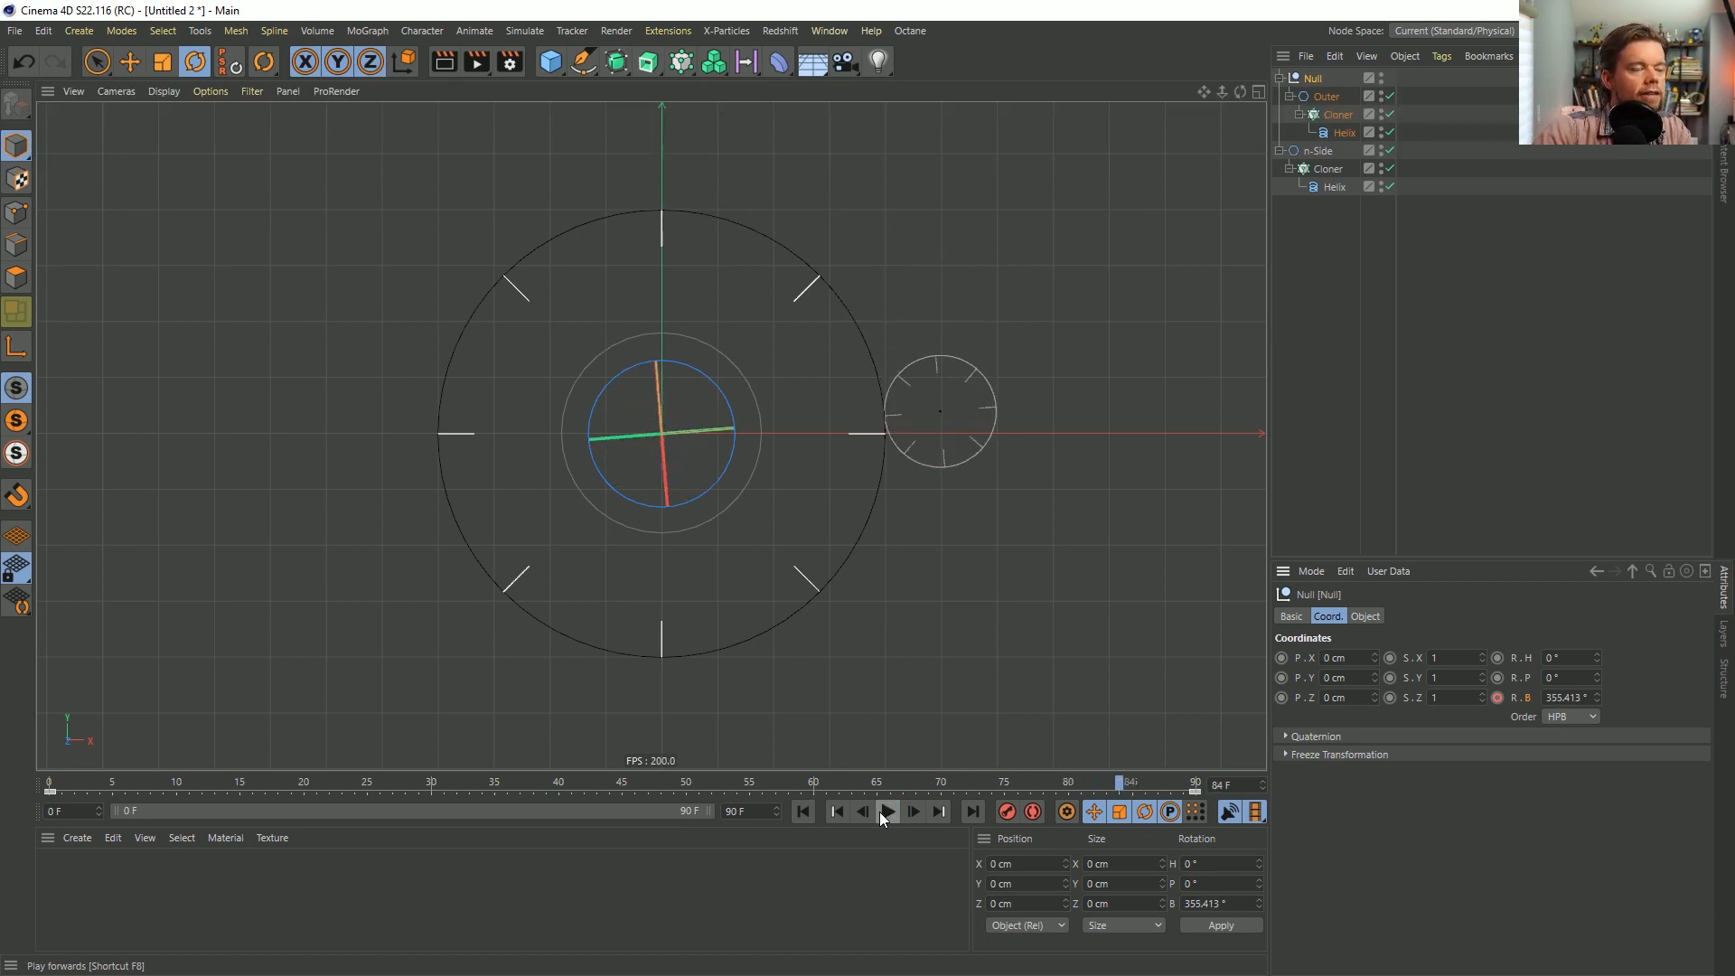
click(804, 812)
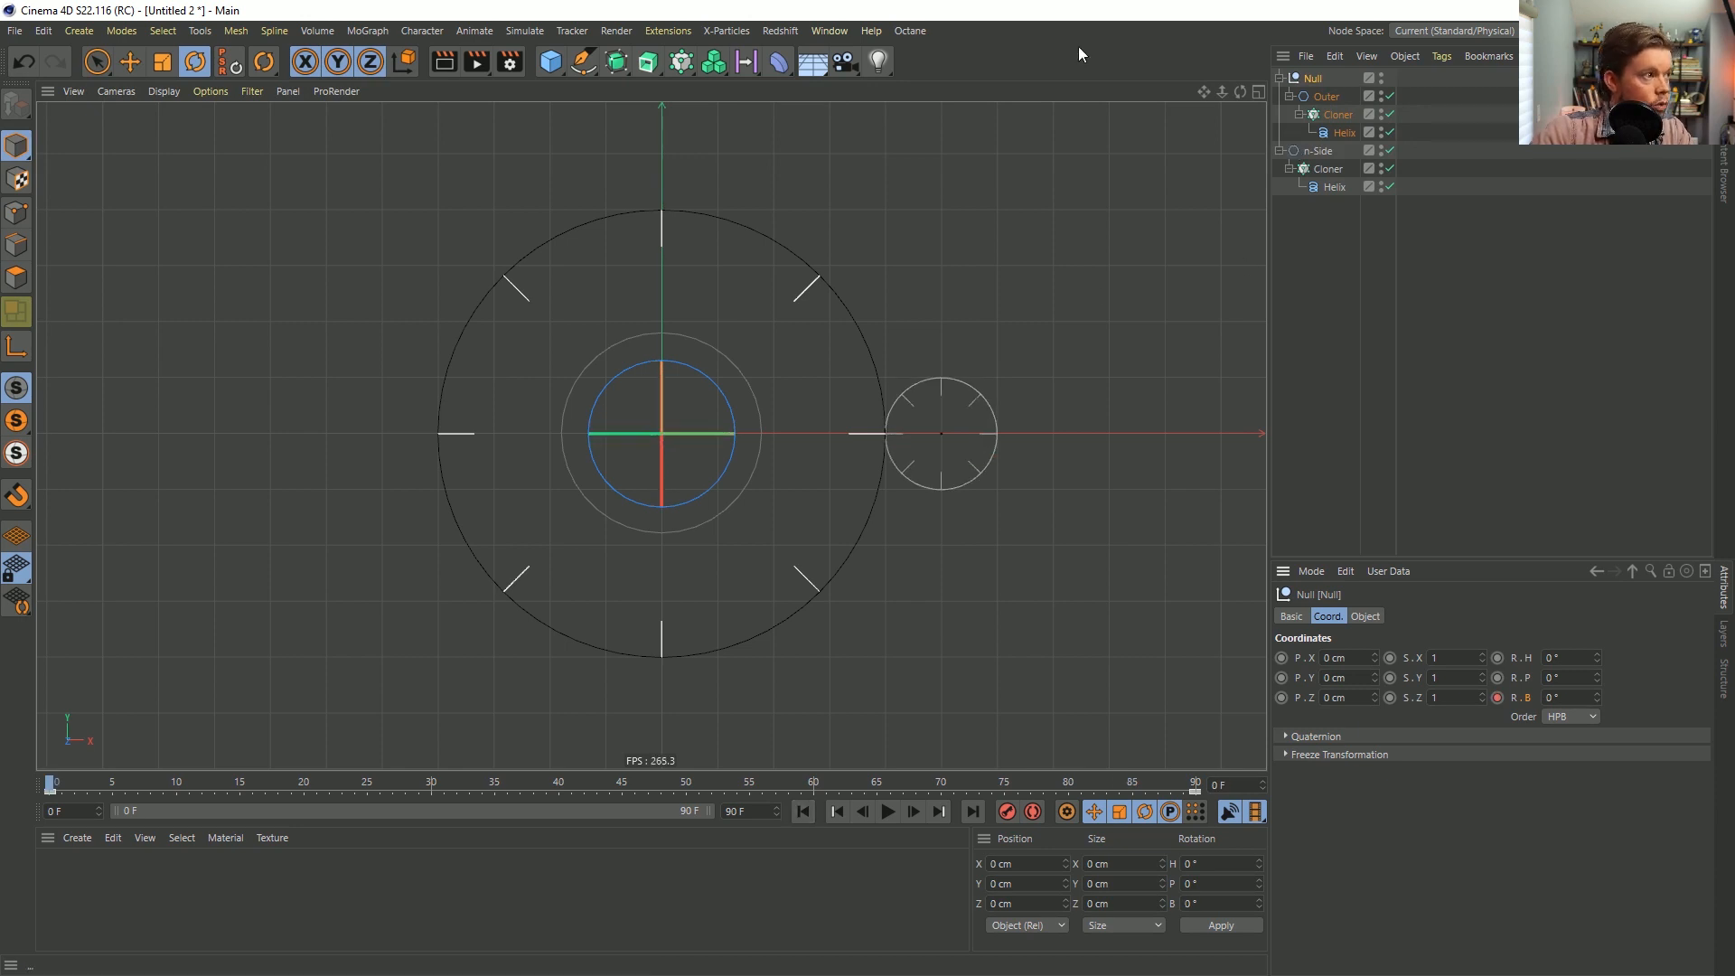
Save the scene as [2a]WheelOnWheelXPresso.c4d in the Episode 23 SceneFiles folder.
key(ctrl+s)
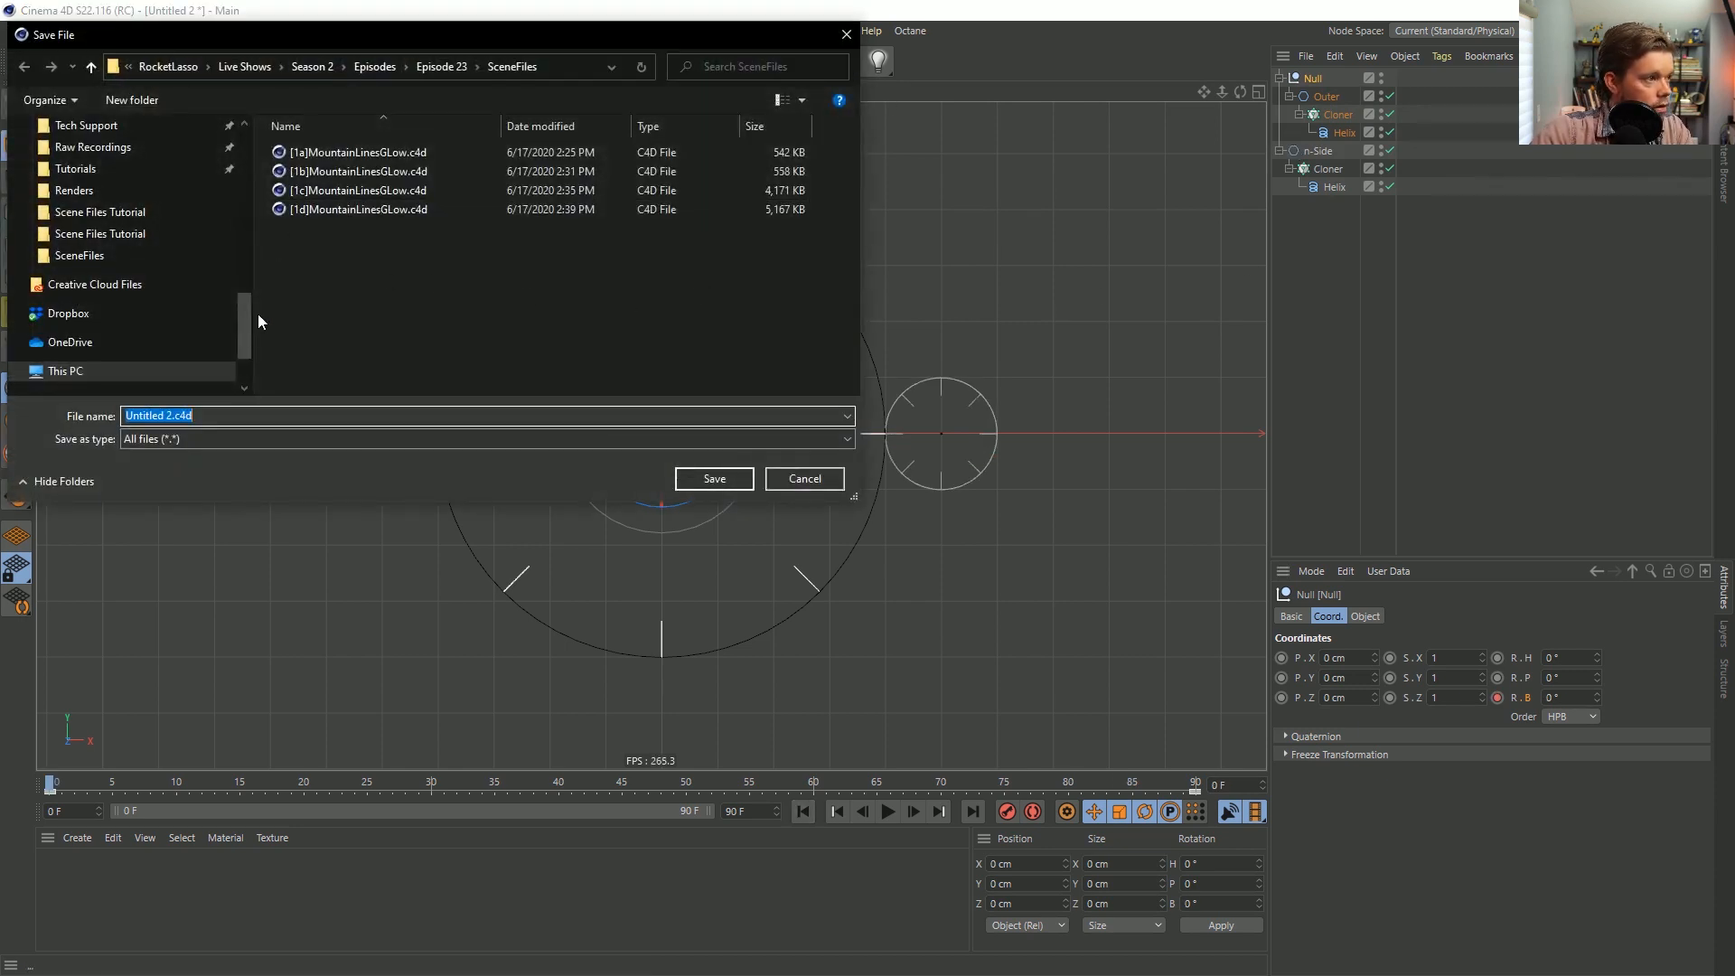
drag(173, 415, 7, 385)
text([1)
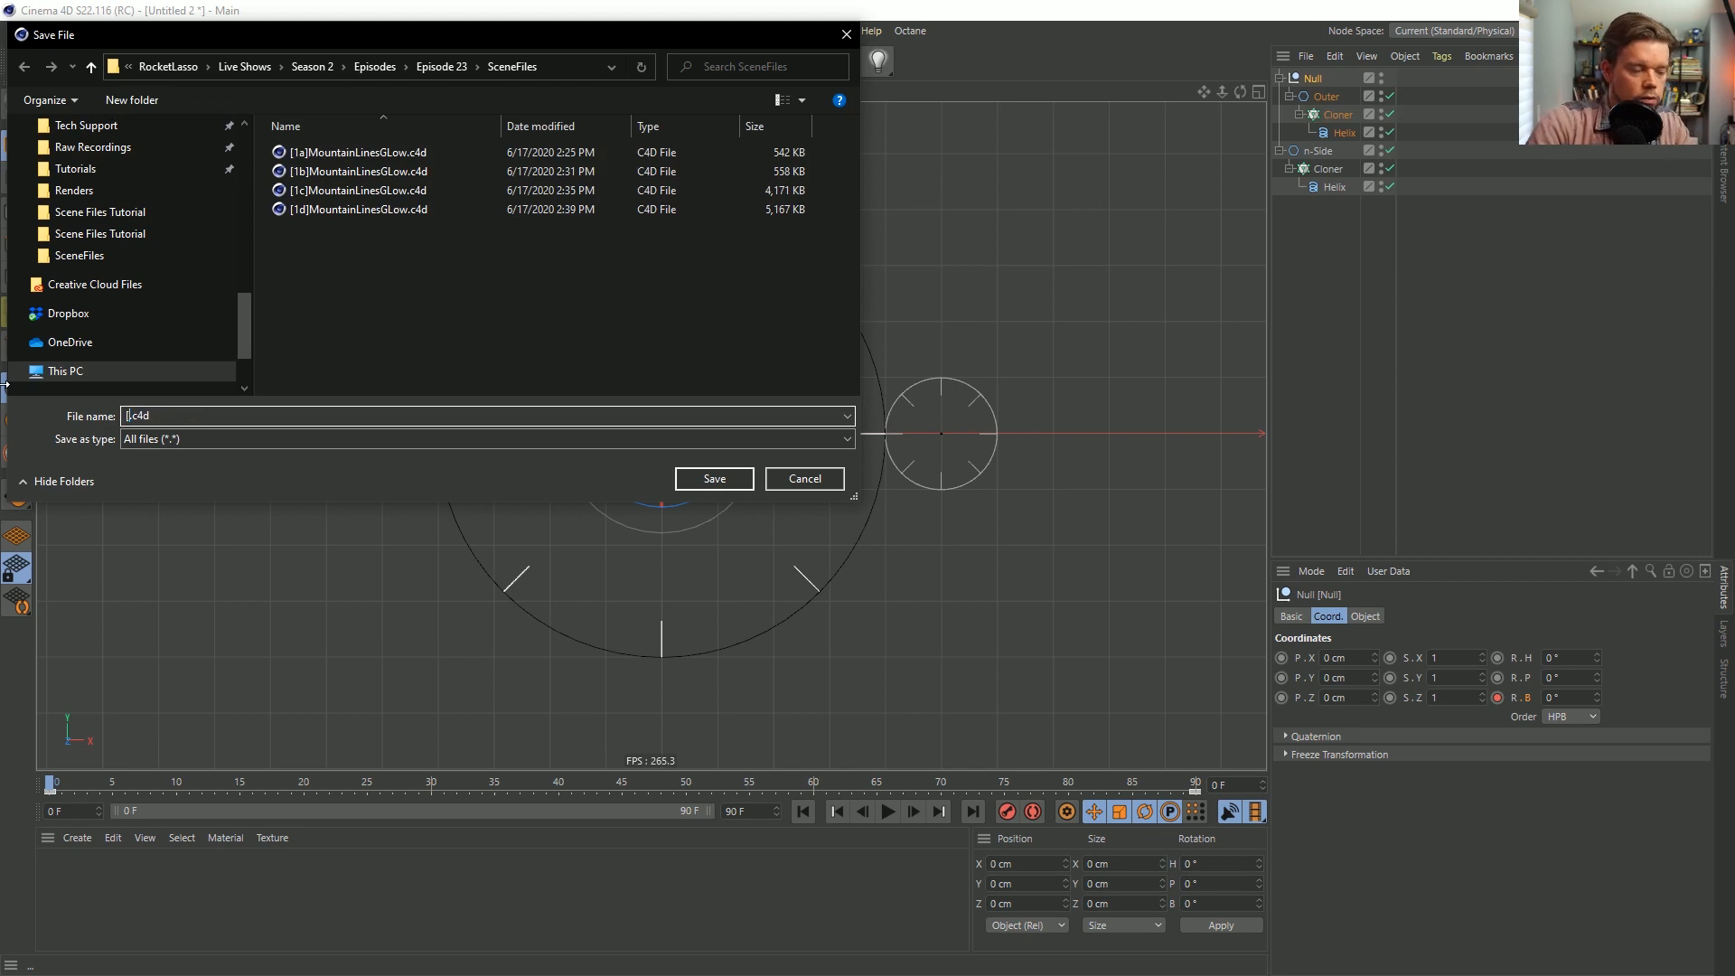
text(2a])
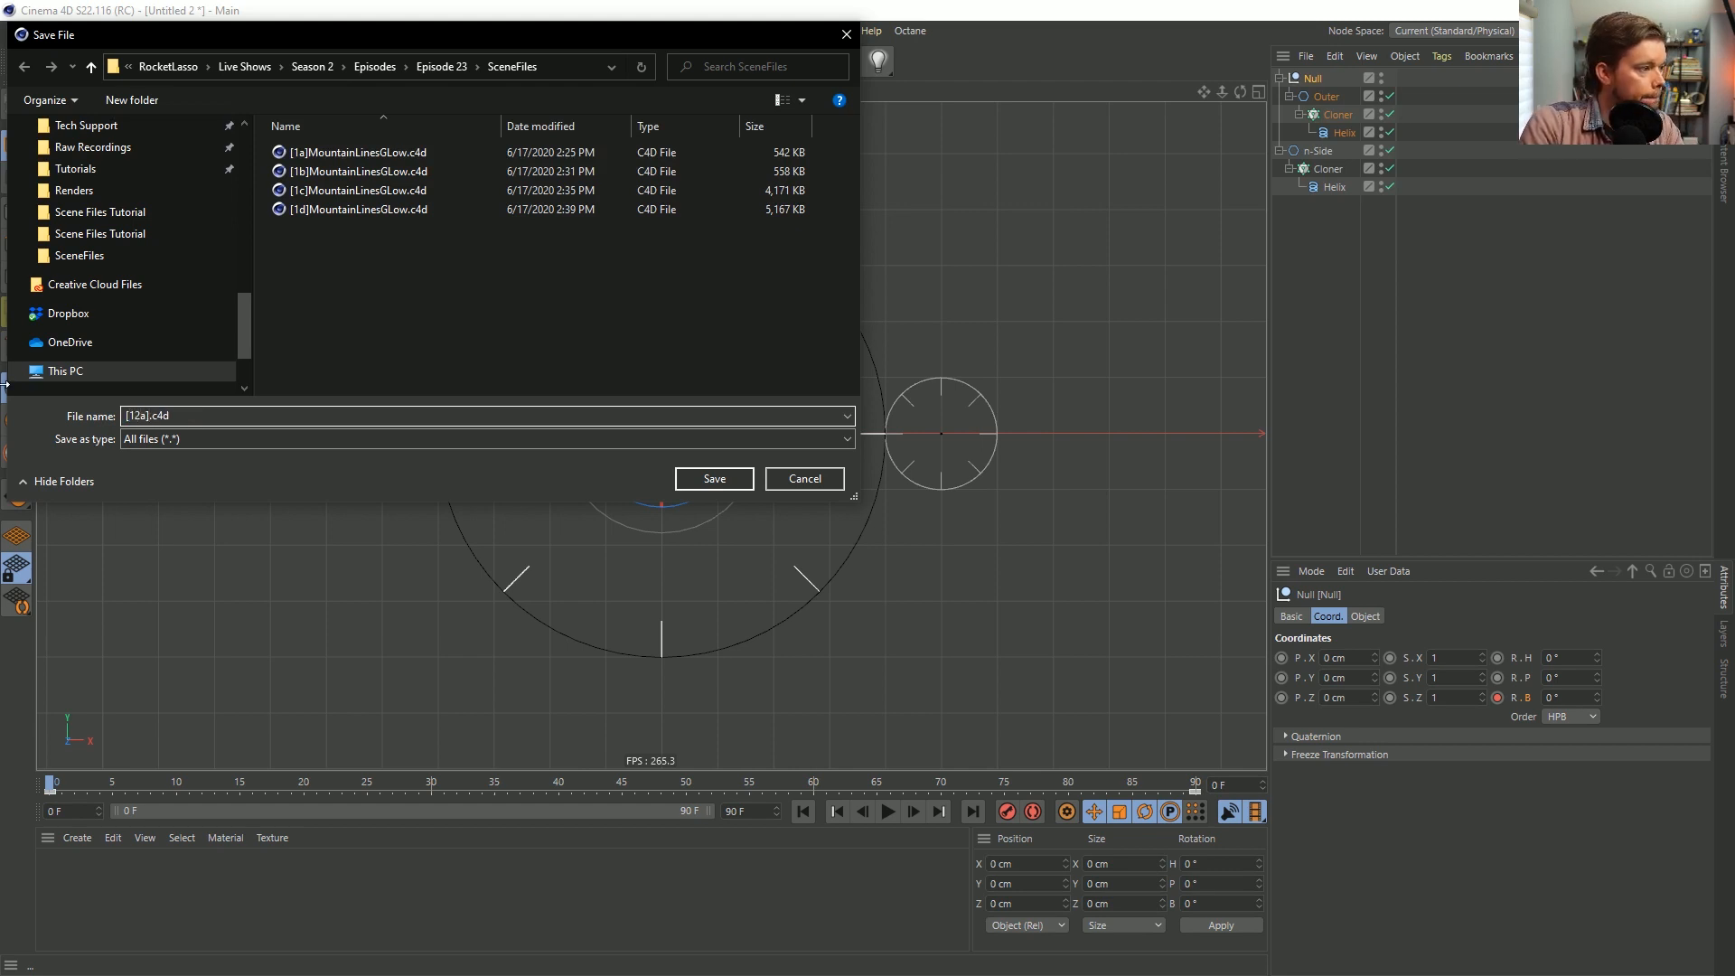
key(BackSpace)
key(BackSpace)
key(BackSpace)
key(BackSpace)
text(2a)
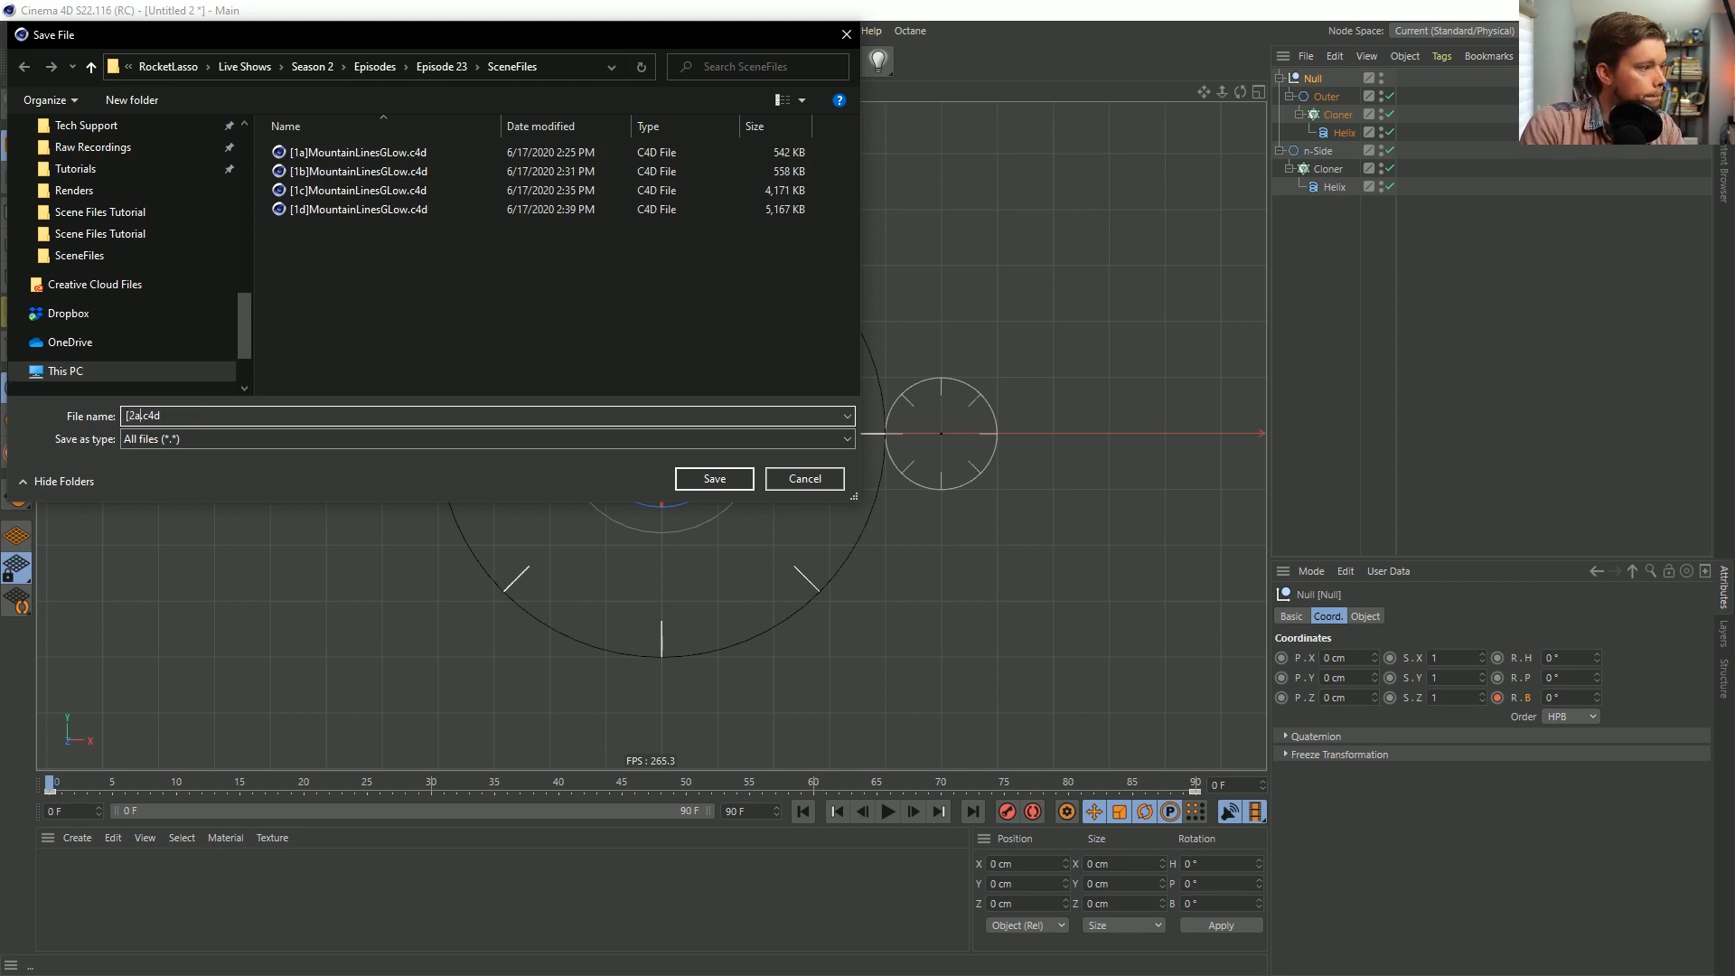
text(])
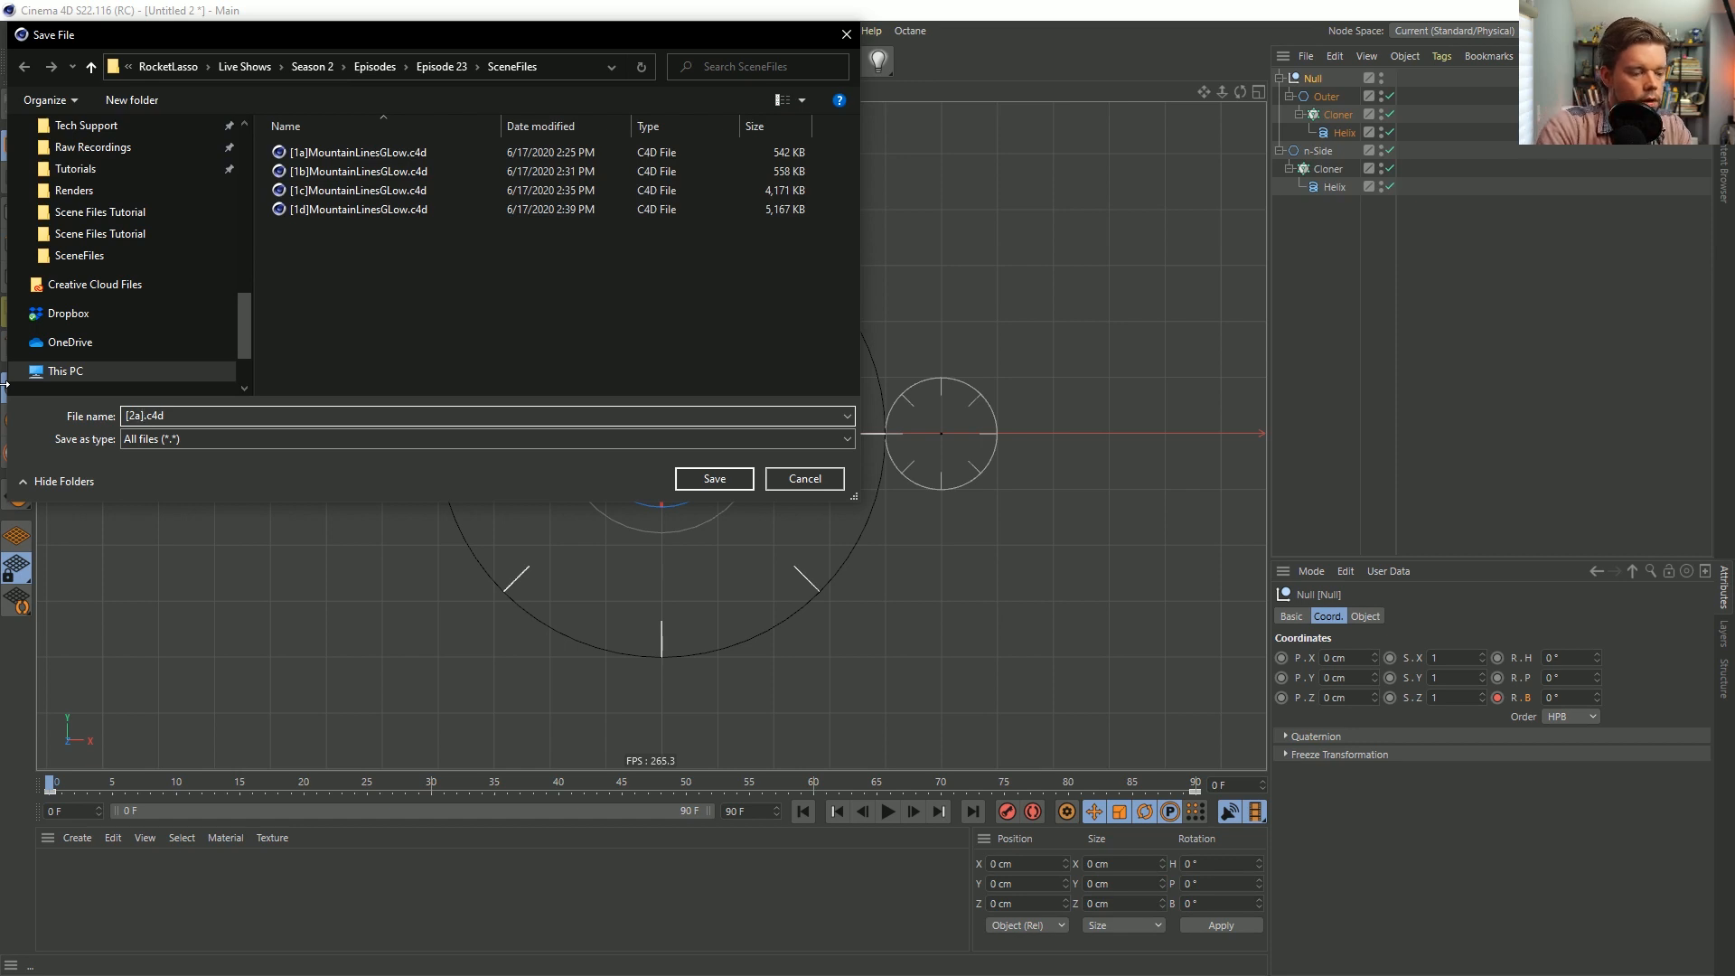
text(WheelOn)
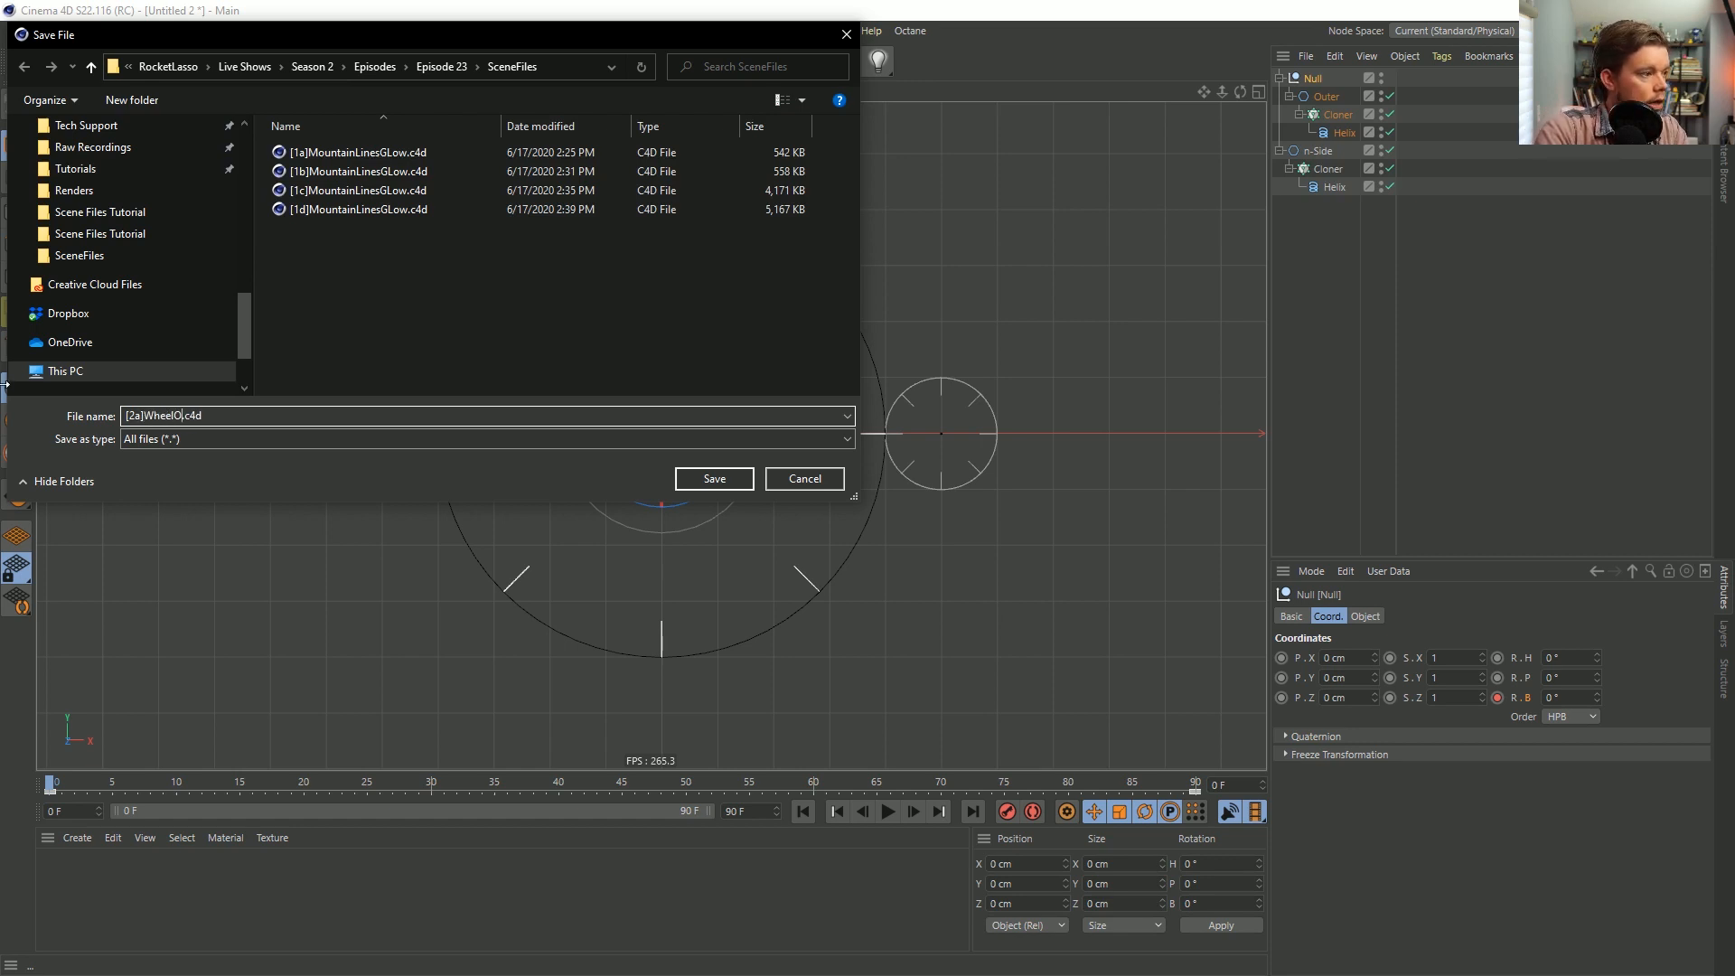
text(Wheel)
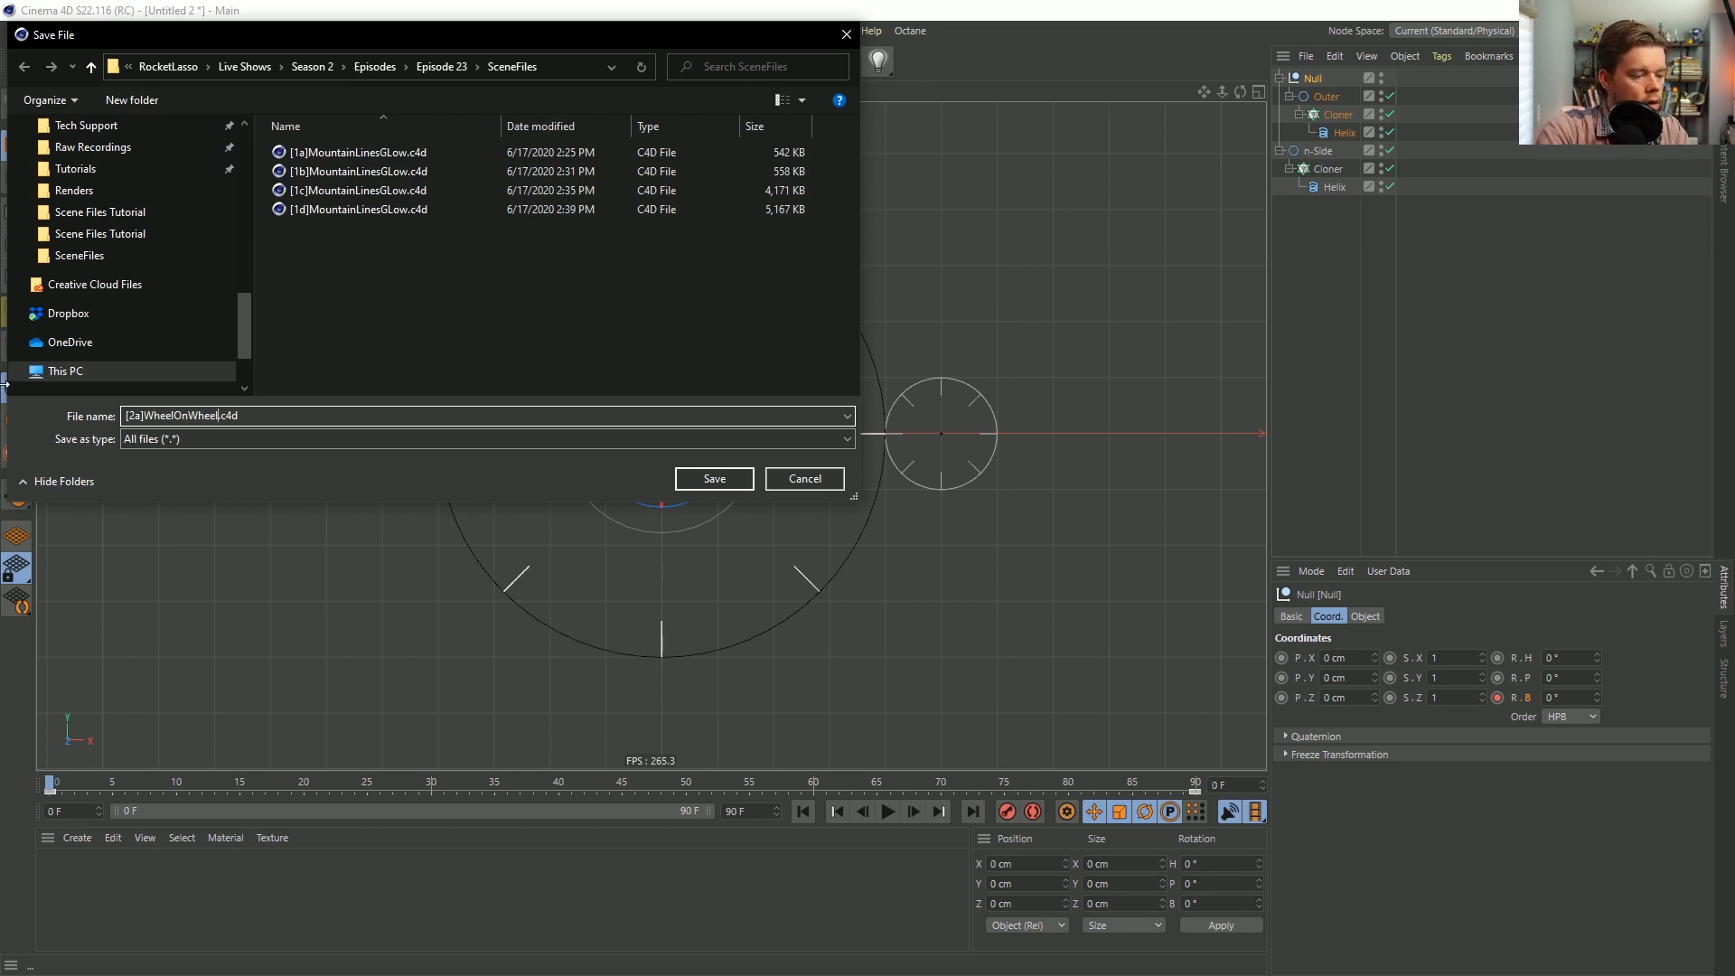
text(XPresso)
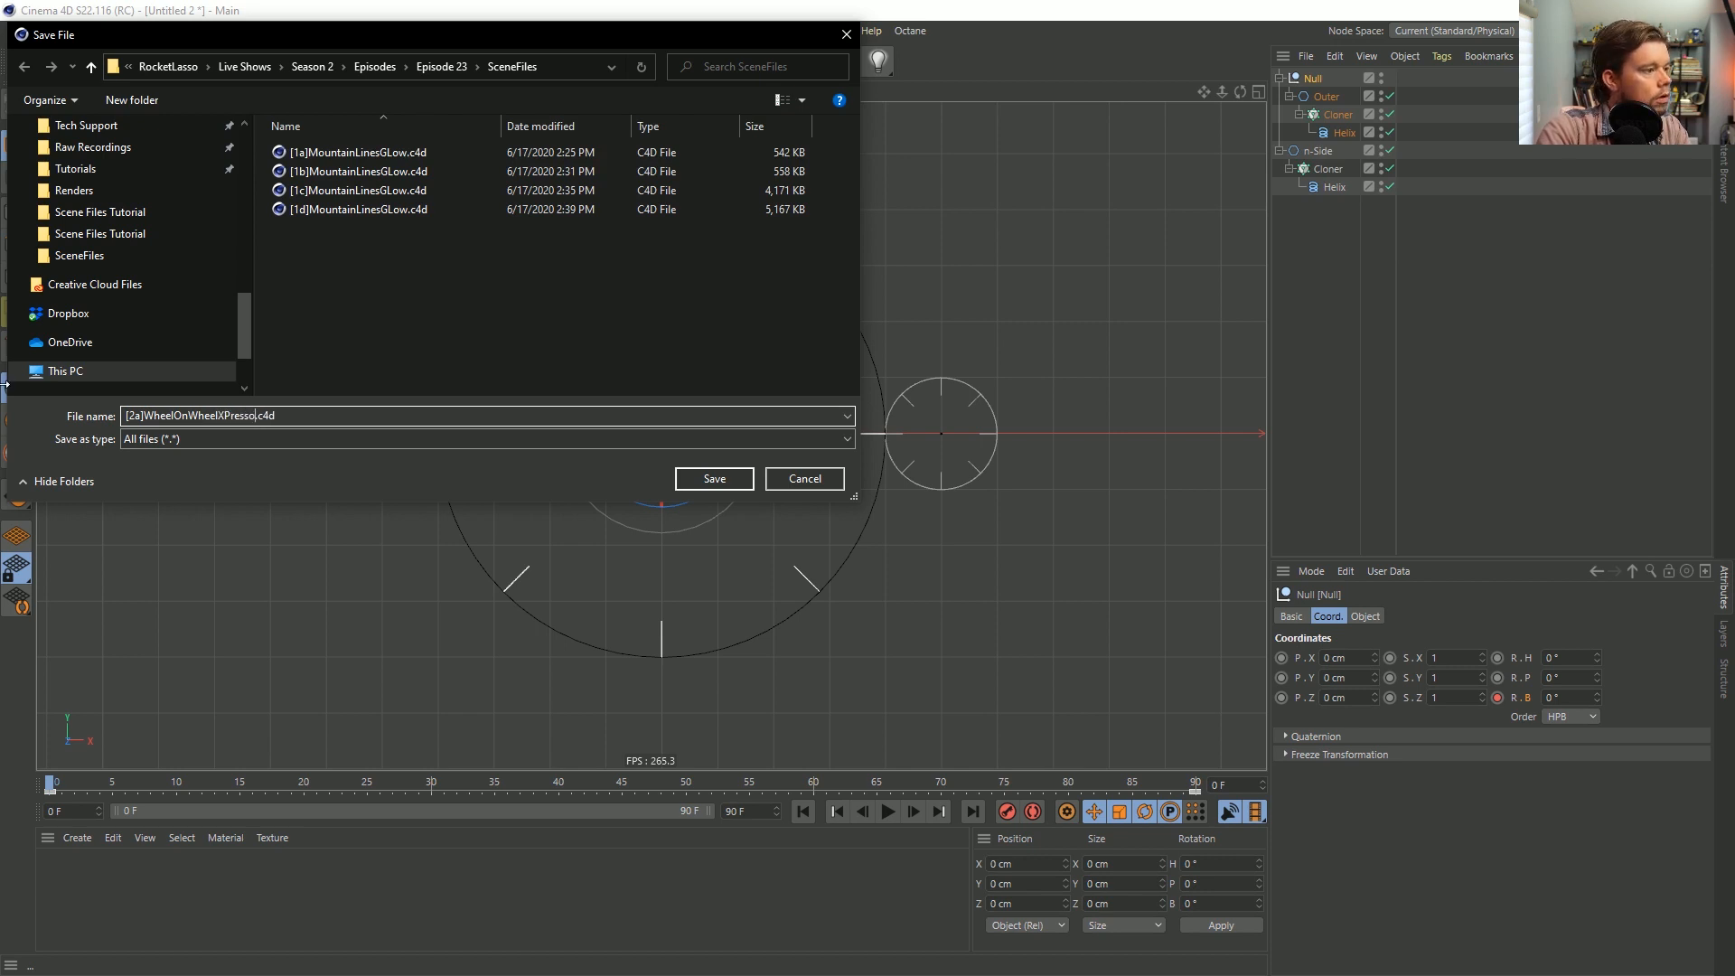
key(Return)
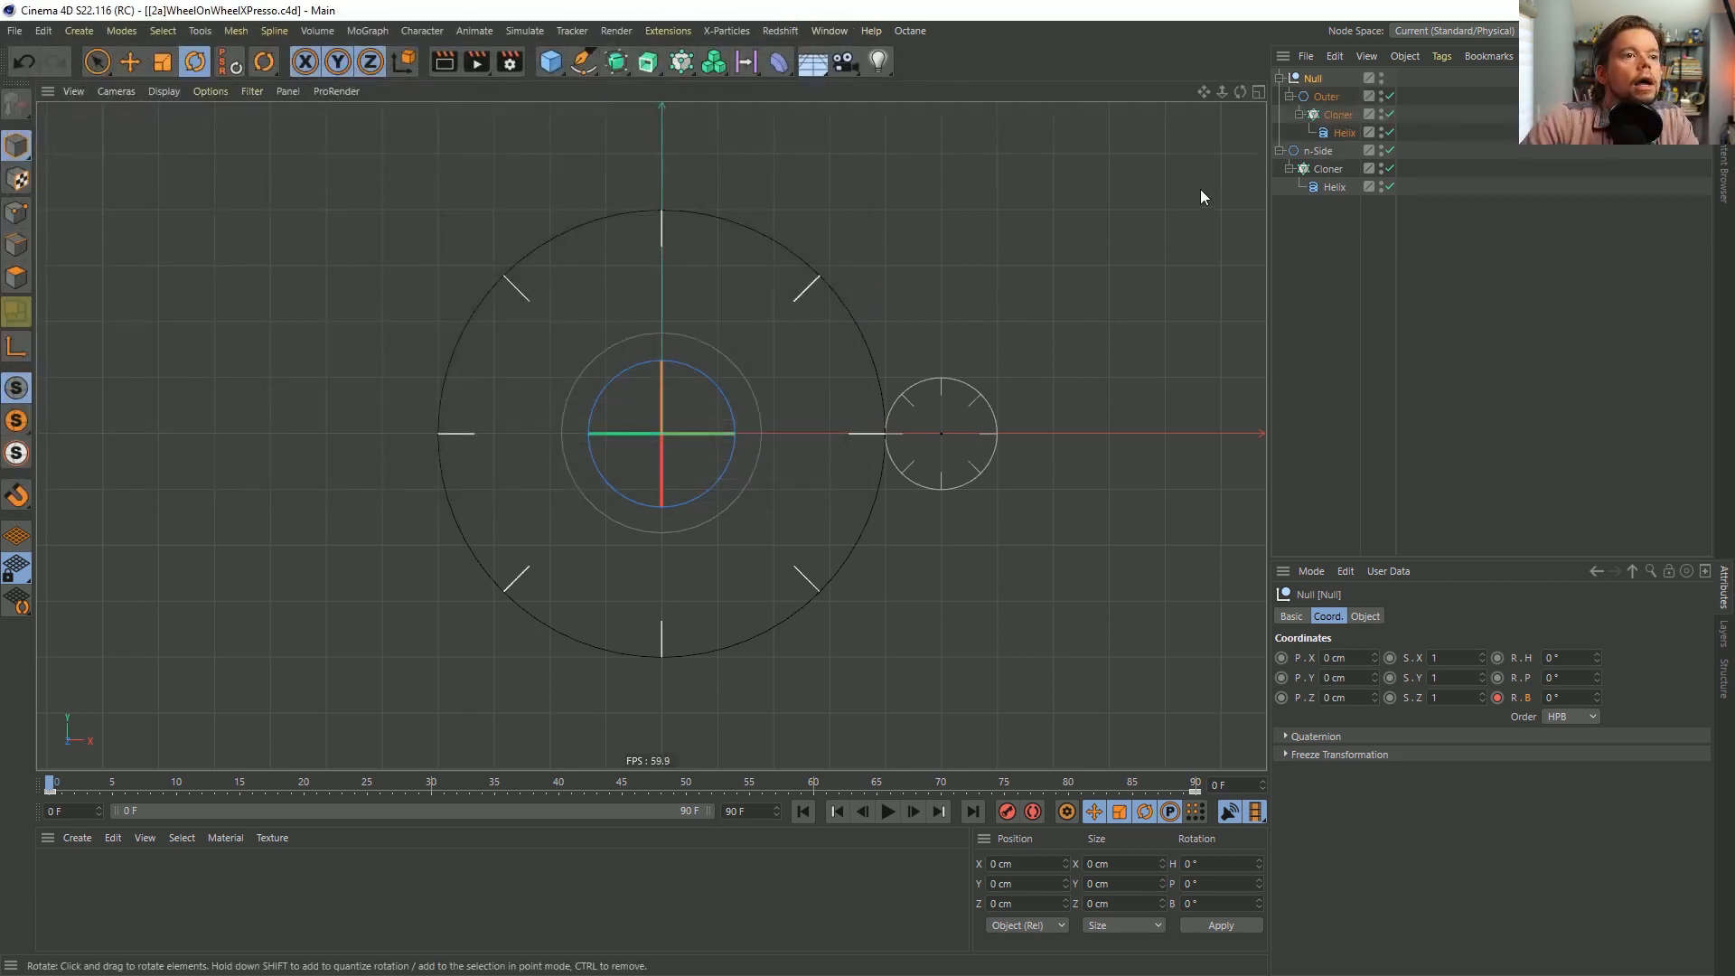
Add an XPresso tag to the Null and place its editor window clear of the object hierarchy.
right_click(1319, 74)
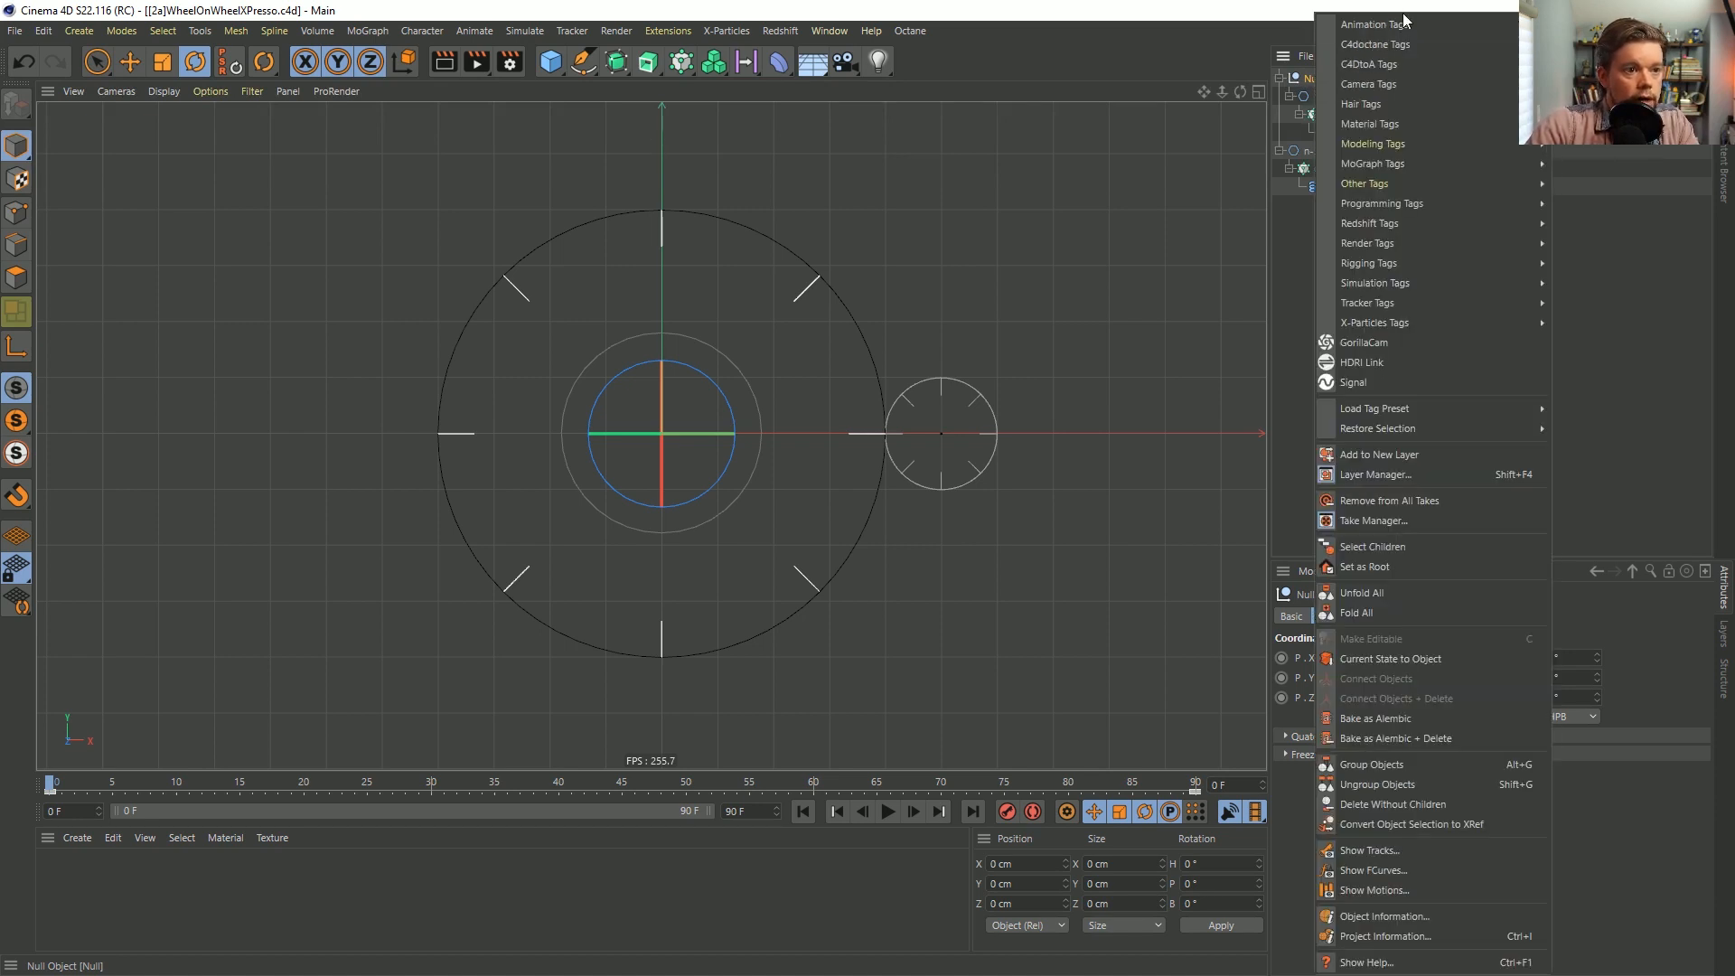
mouse_move(1415, 201)
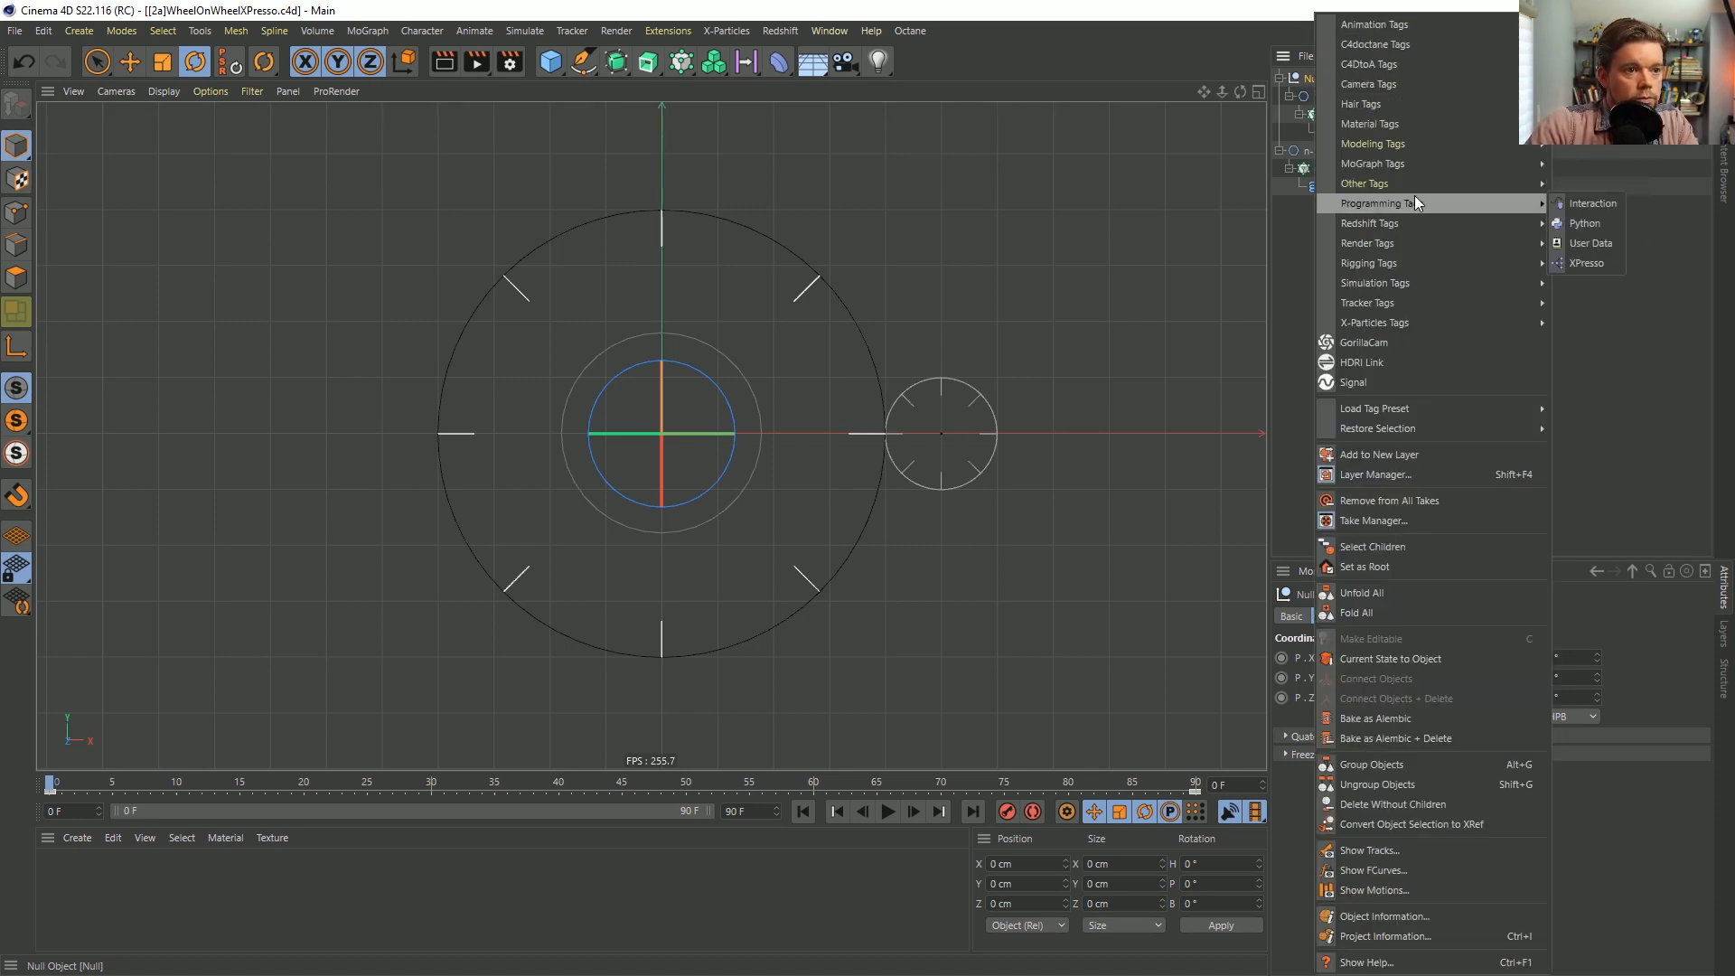
click(1586, 263)
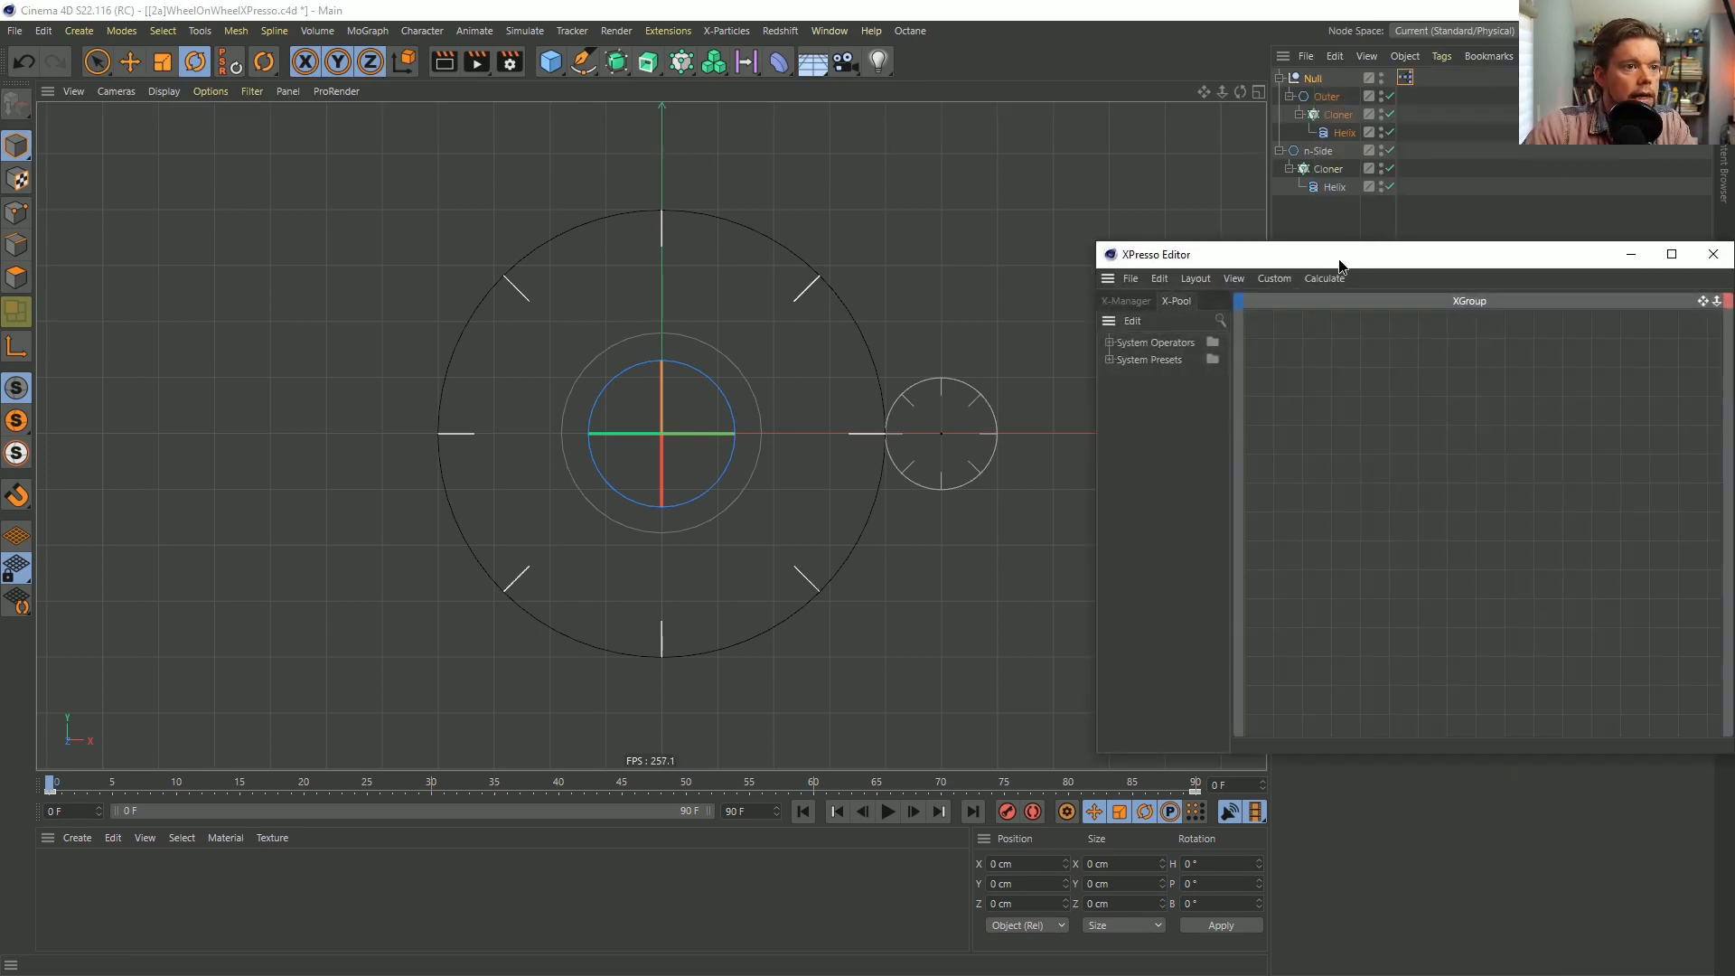
drag(1336, 253, 1323, 308)
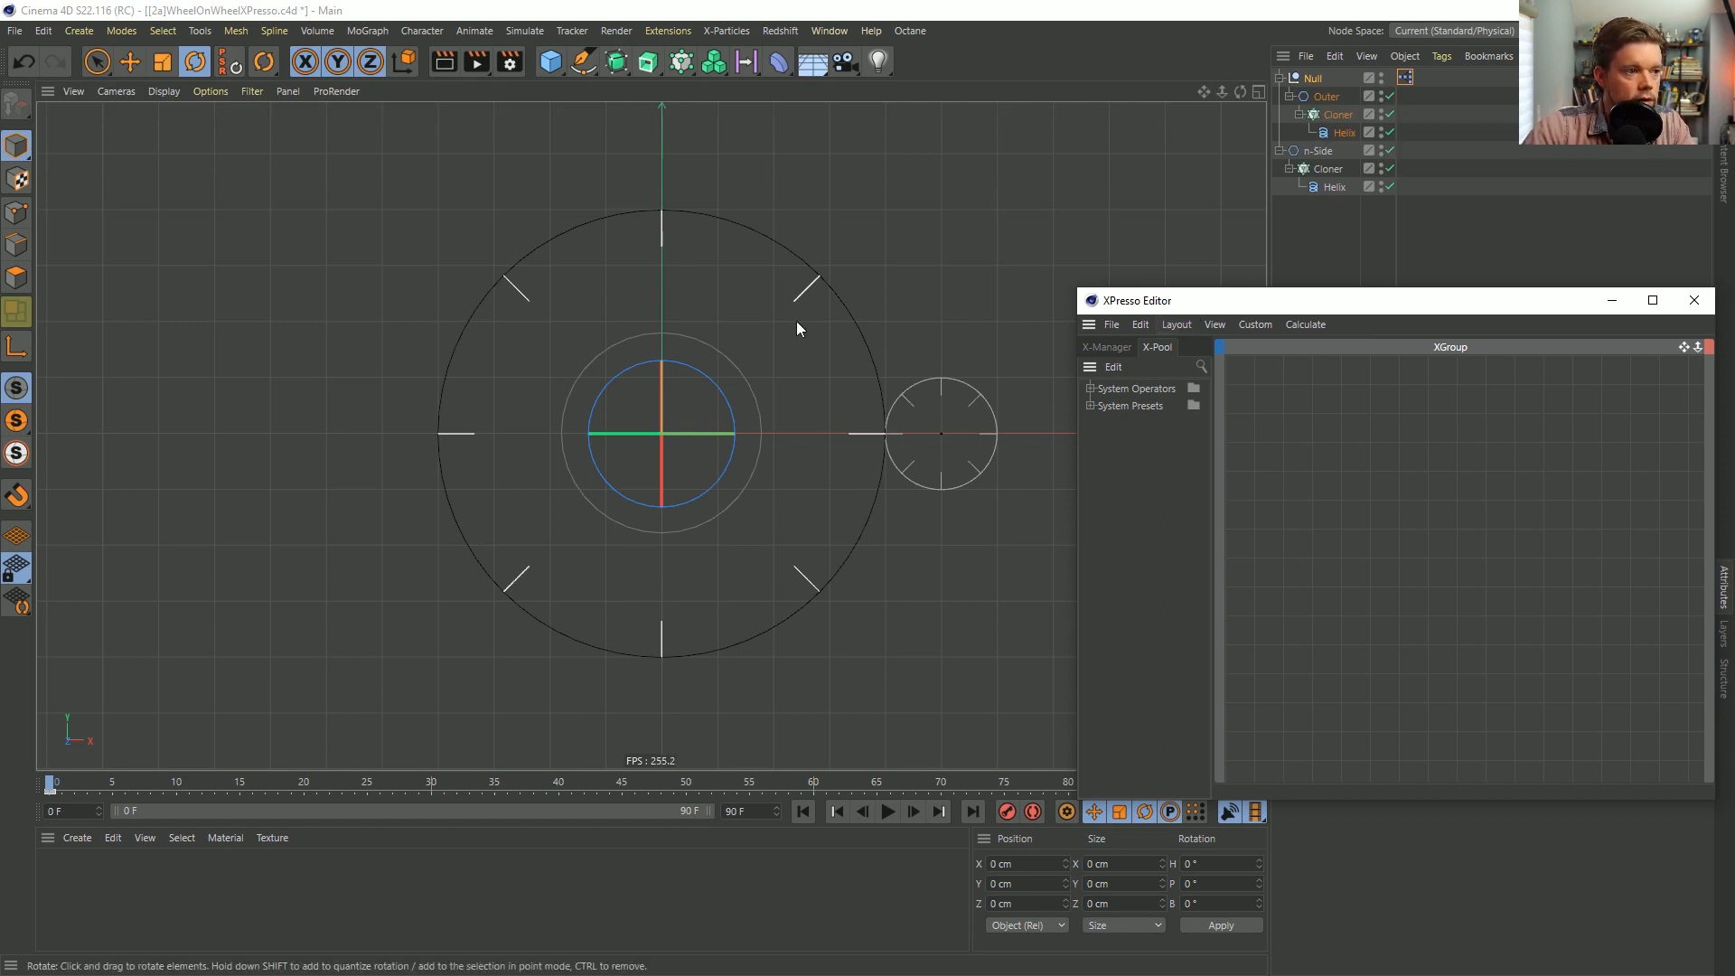
Add the Null to the XPresso graph as a node and rename the object Rot.
drag(1312, 79, 1335, 449)
double_click(1313, 78)
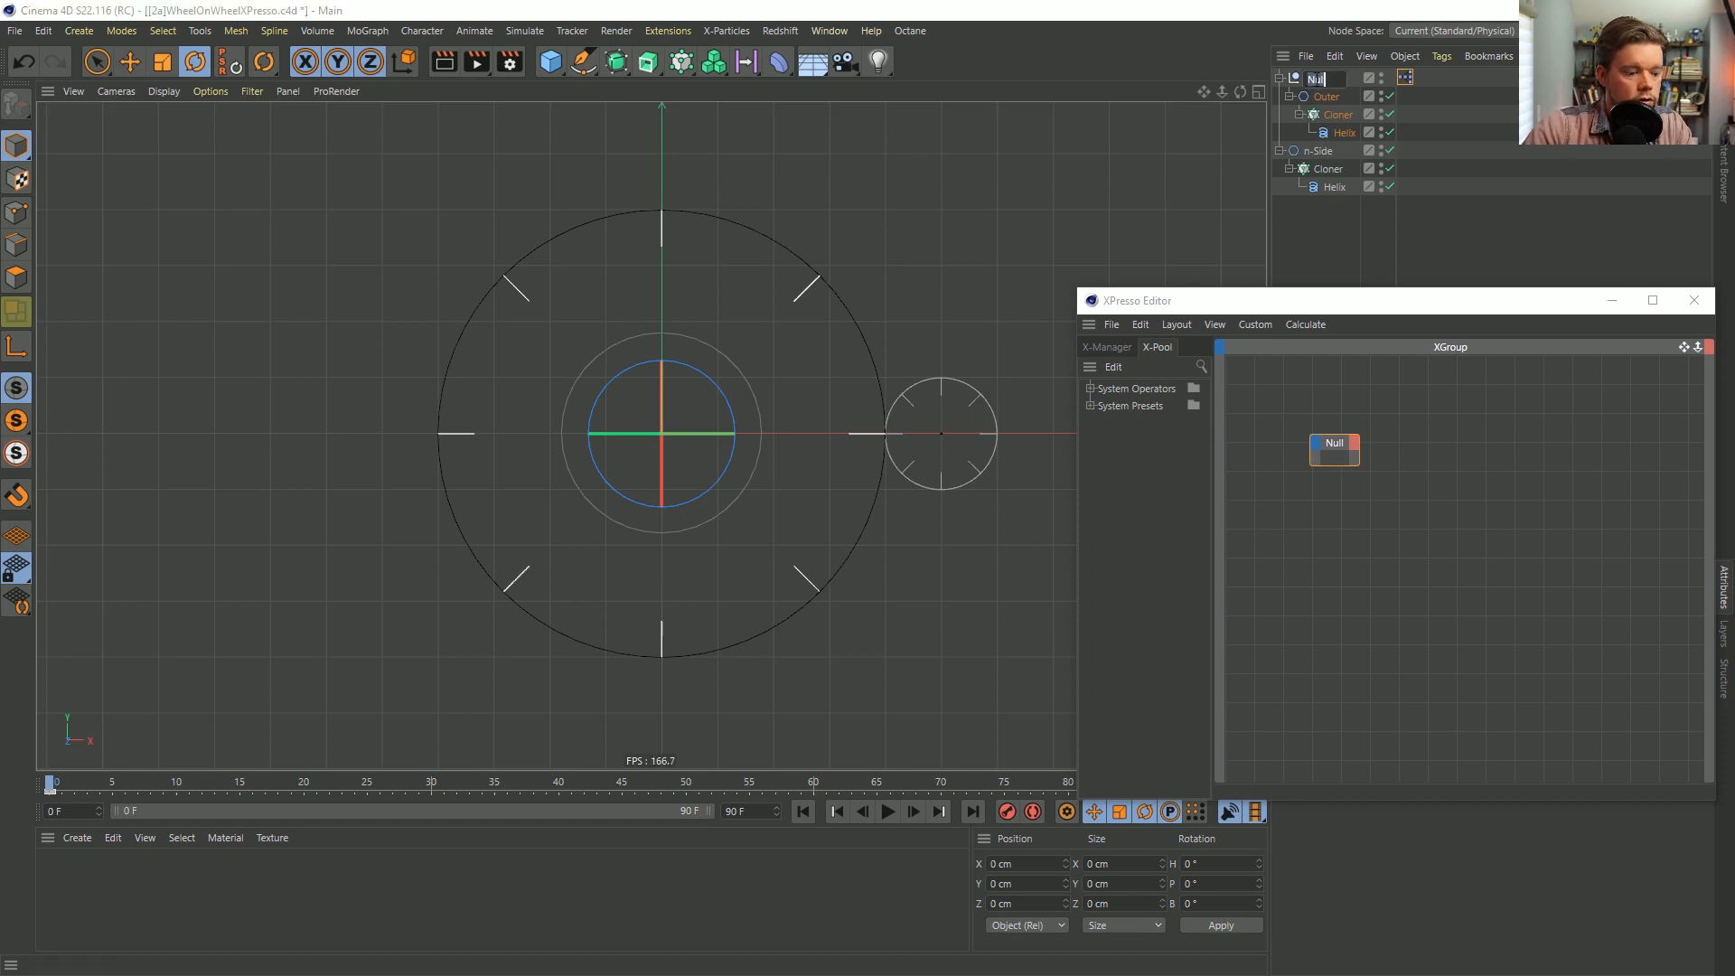
text(Rot)
key(Return)
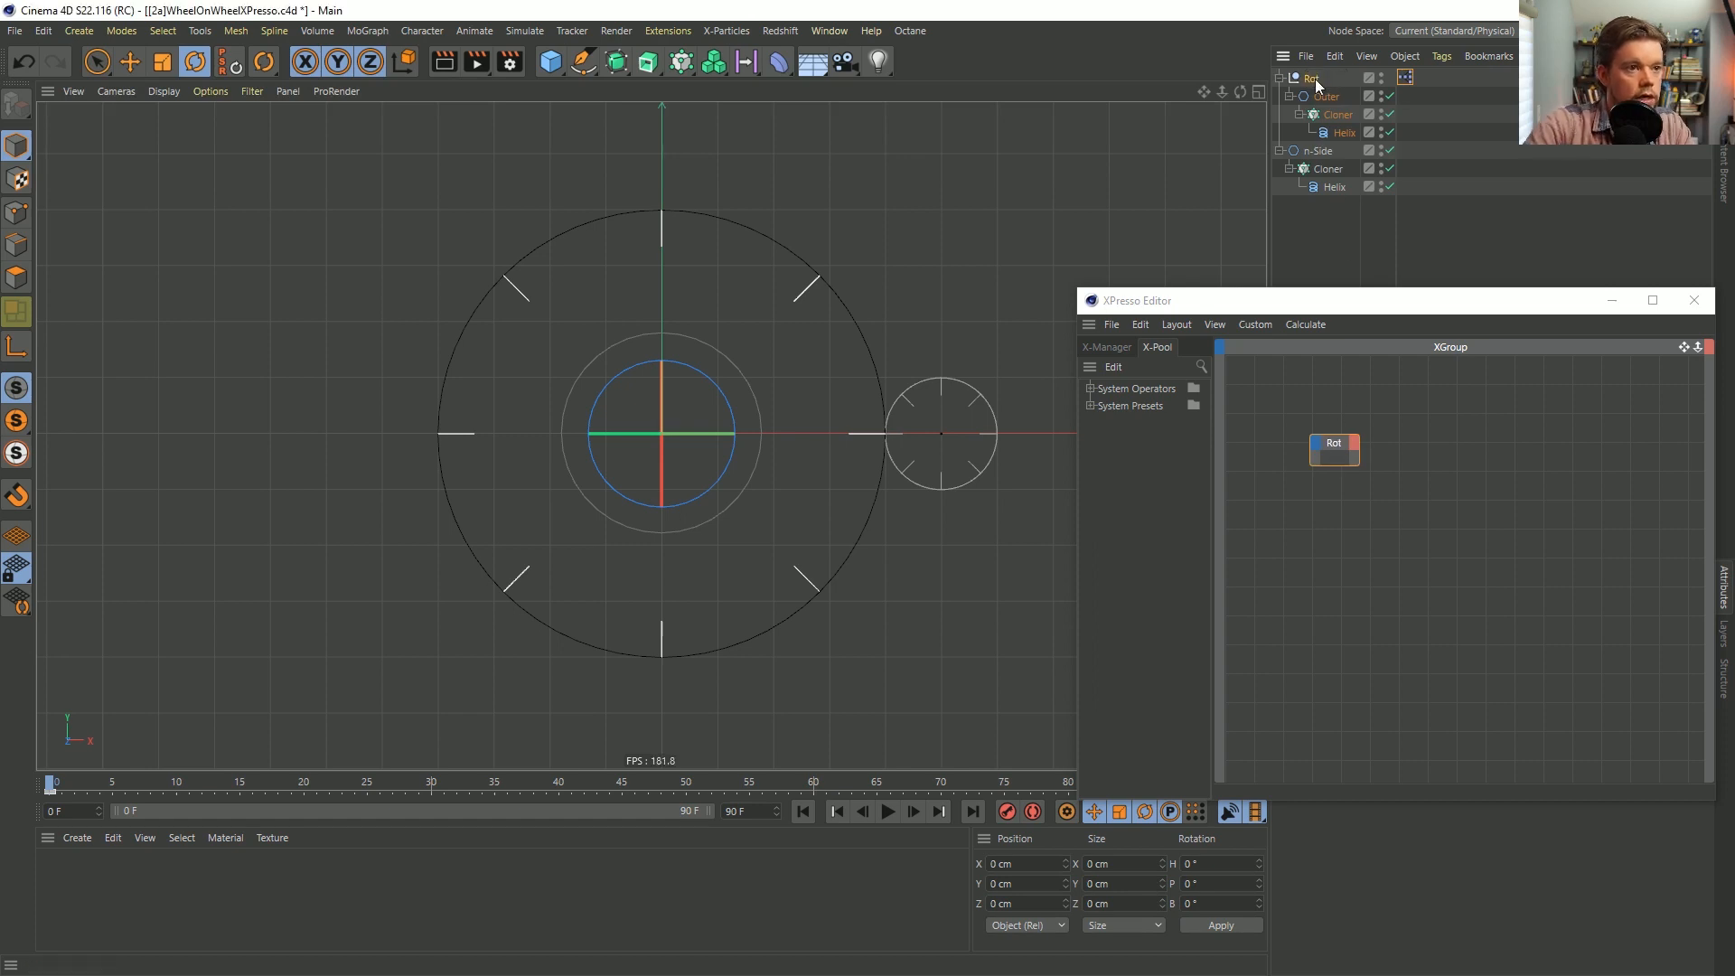
Give the Rot node a Rotation . B output and widen the node to show the port name.
click(1355, 445)
mouse_move(1433, 562)
mouse_move(1422, 477)
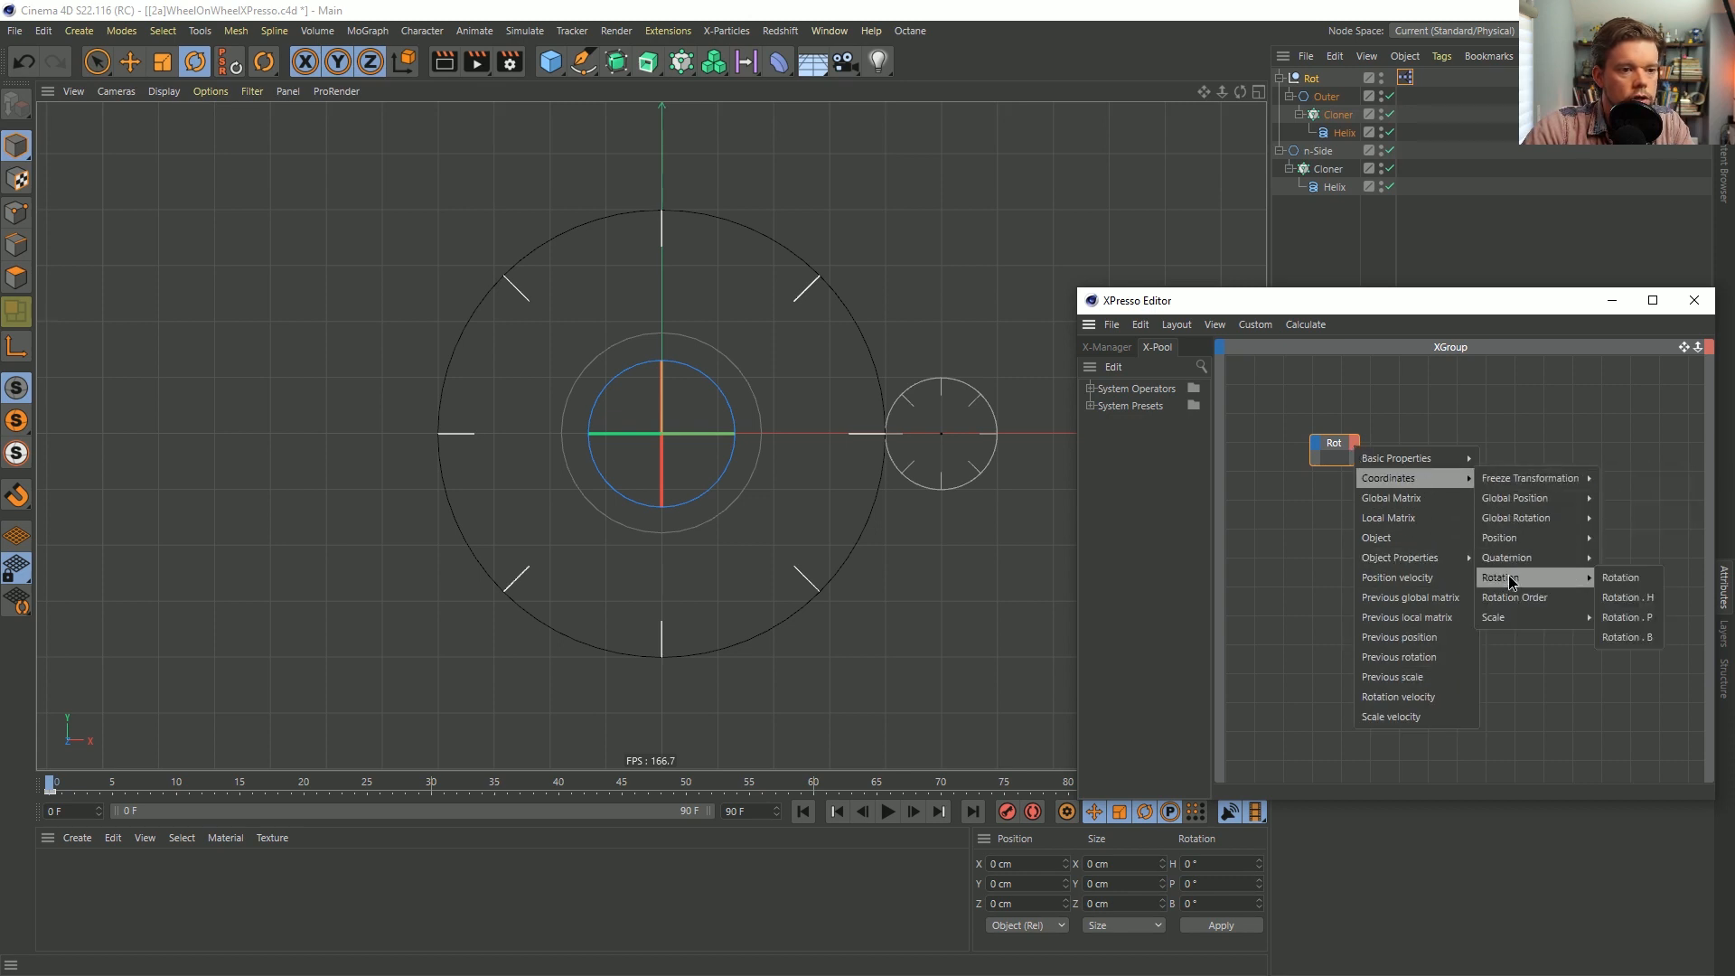
mouse_move(1575, 538)
mouse_move(1554, 579)
click(1632, 637)
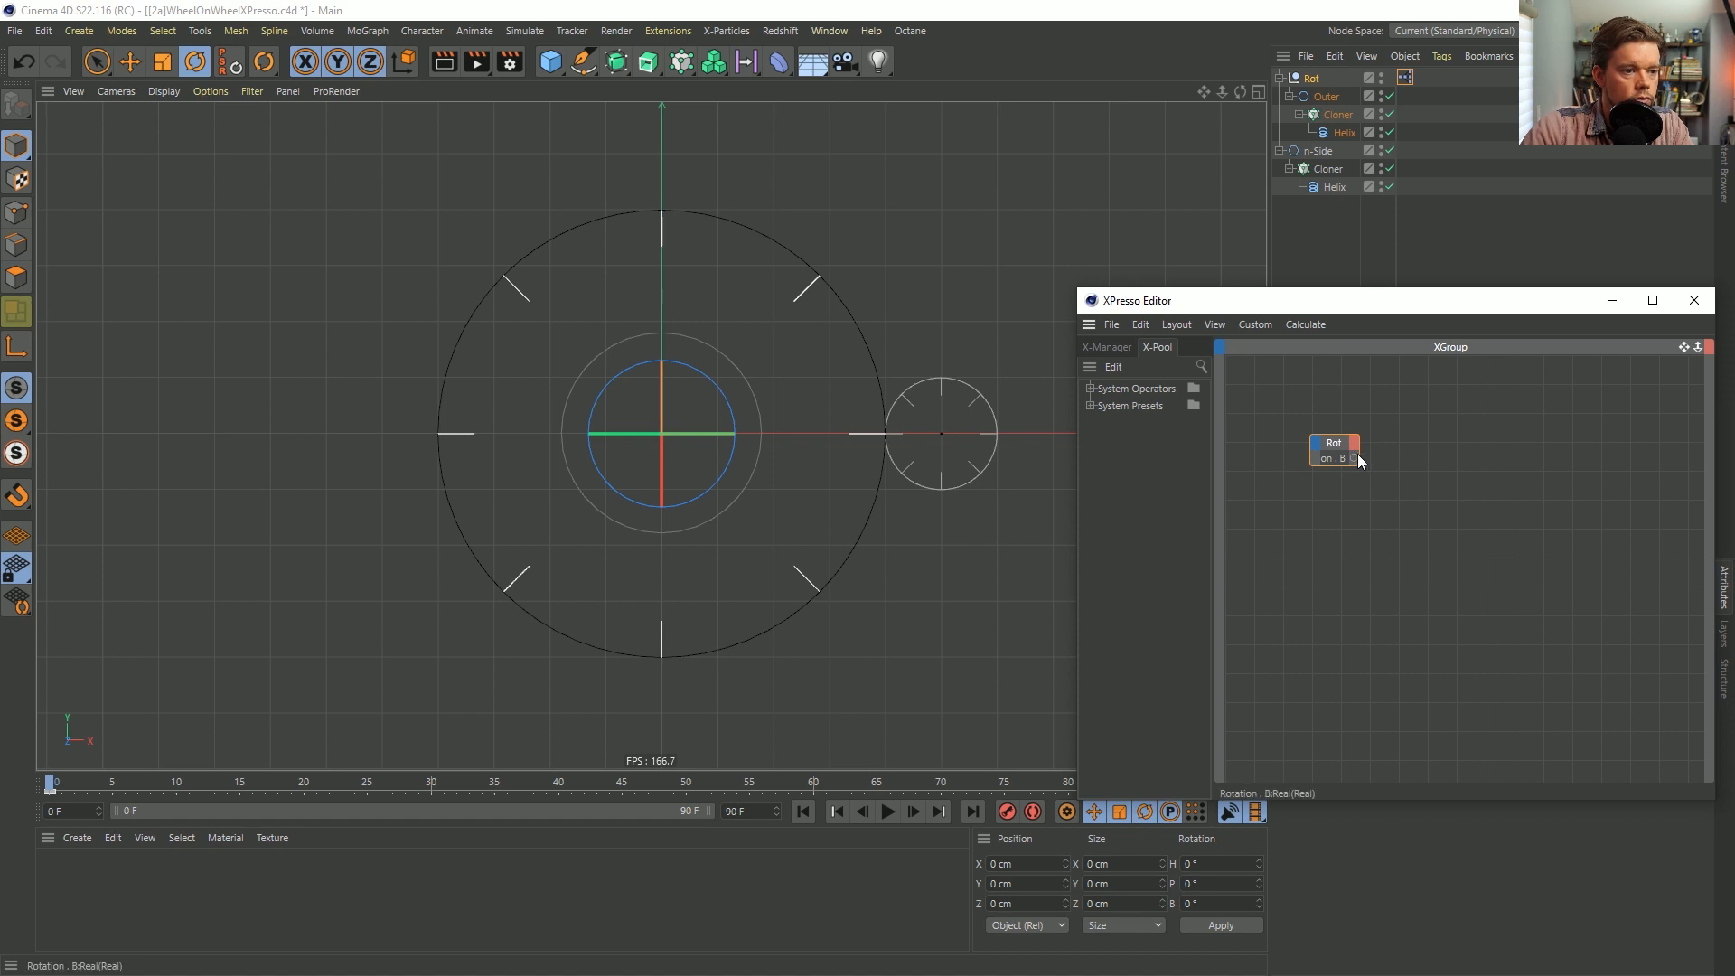
drag(1312, 451, 1266, 451)
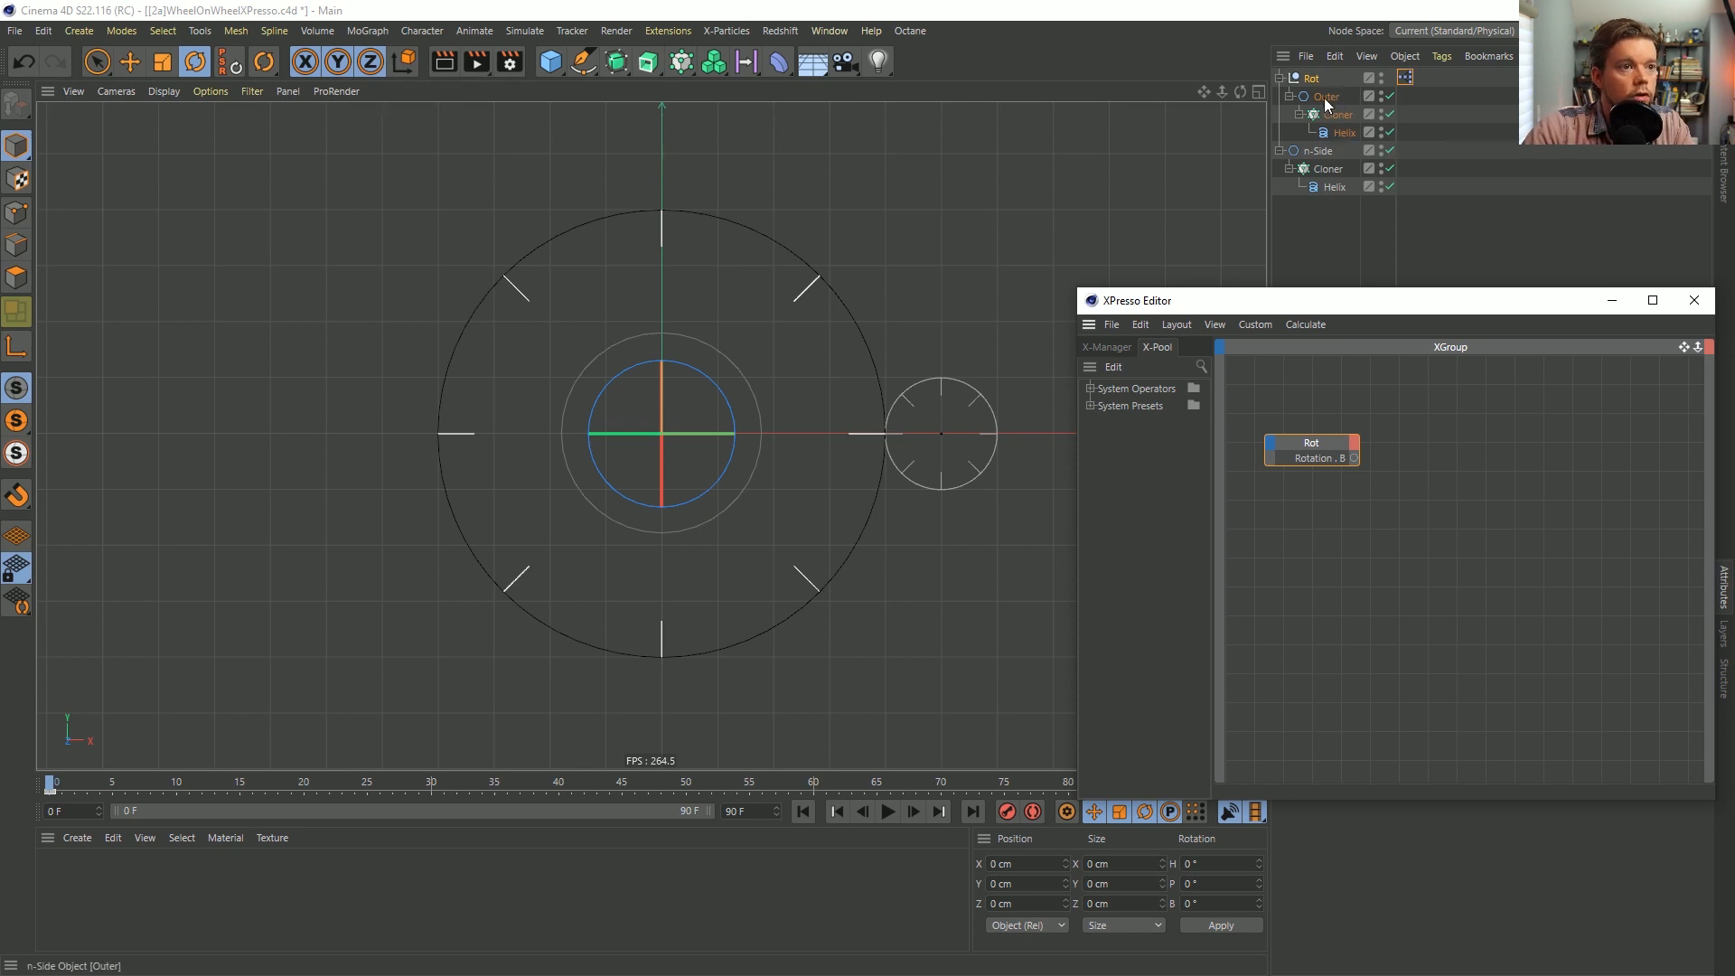
Add Outer as a node with a Rotation . B input, widen it and space it apart from the Rot node.
drag(1325, 97, 1538, 443)
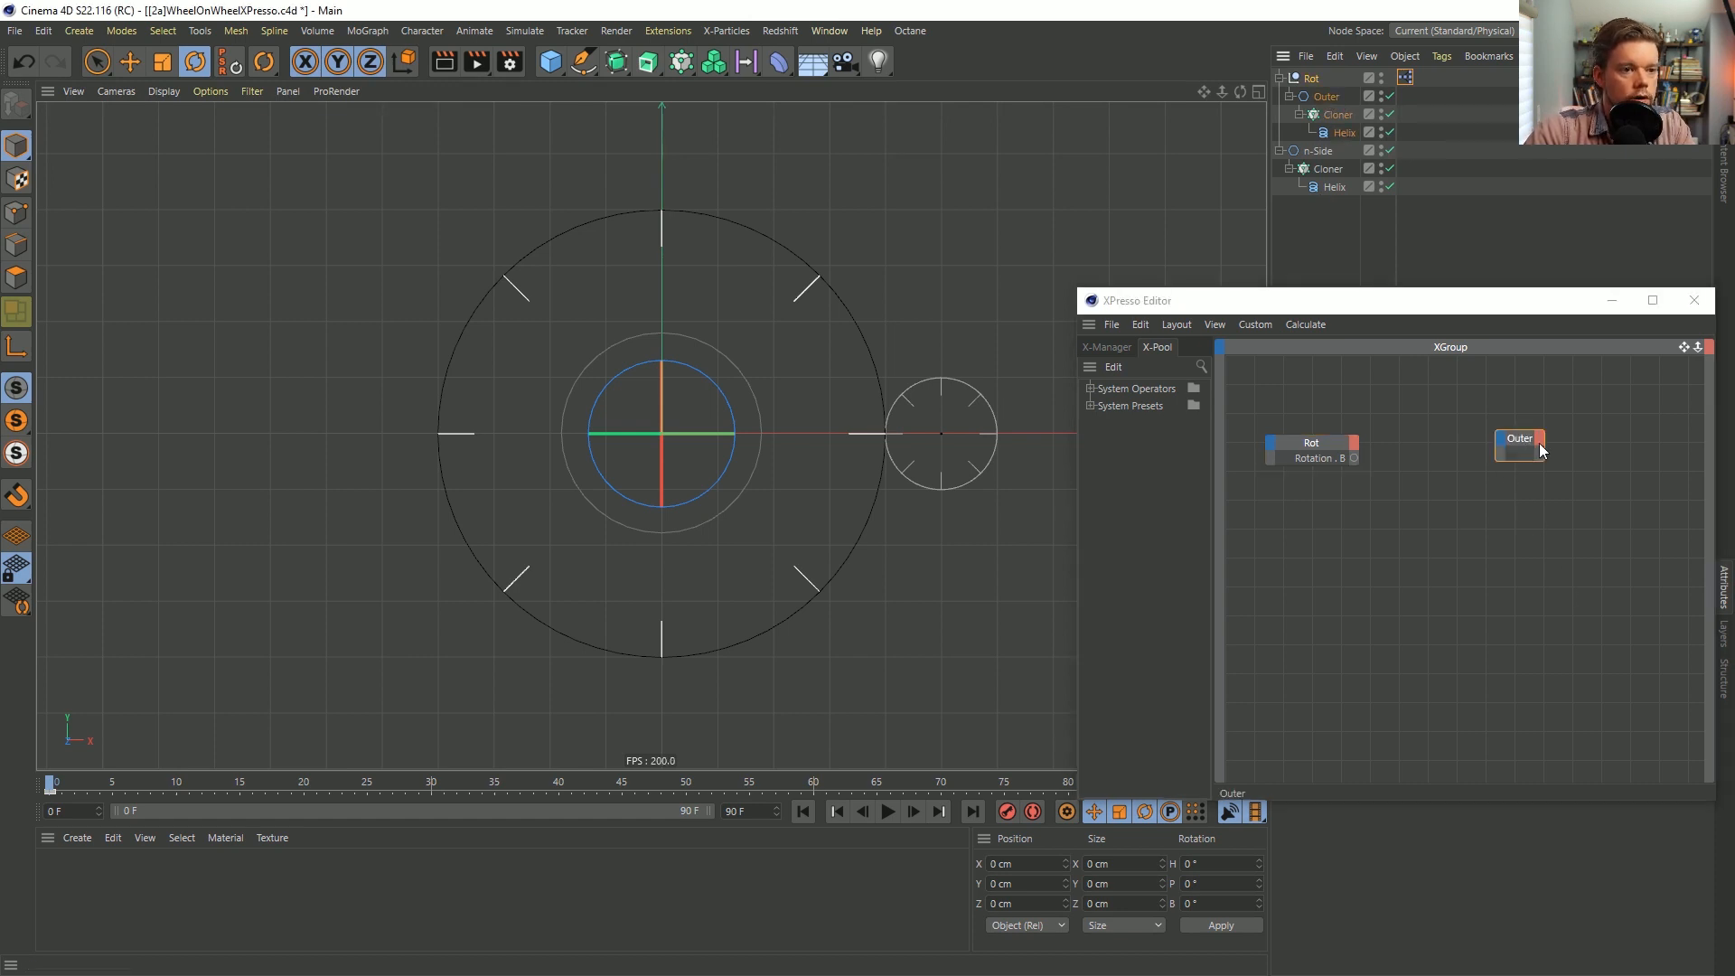
click(1500, 439)
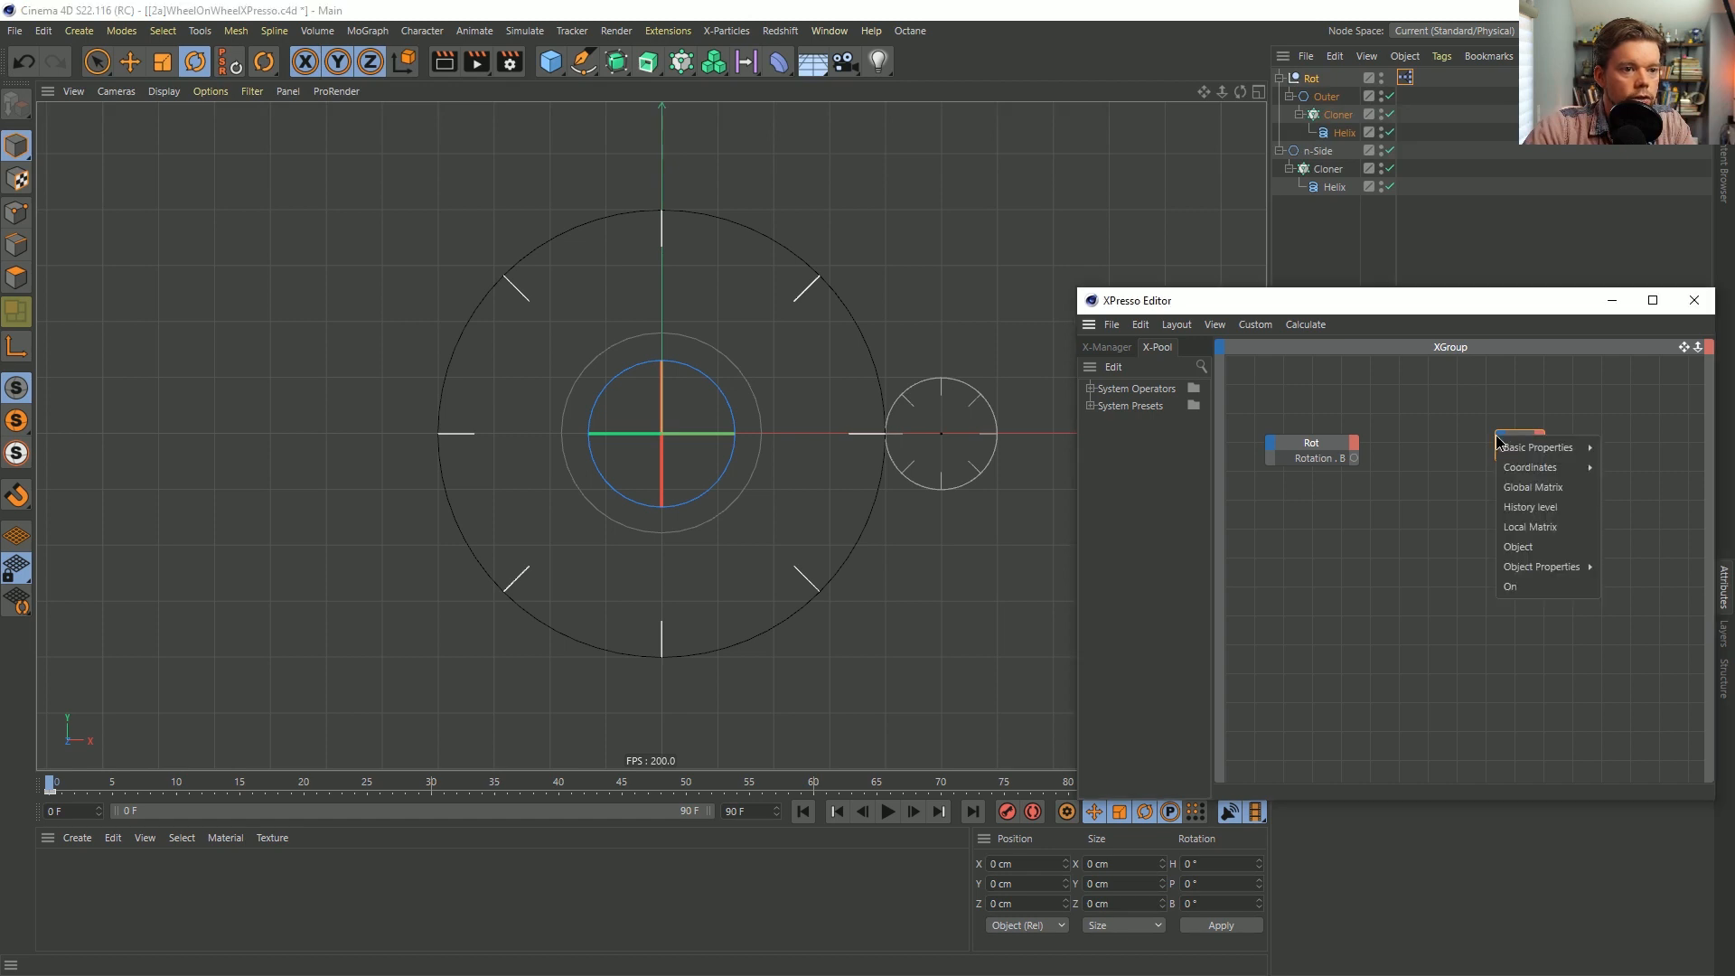
mouse_move(1539, 471)
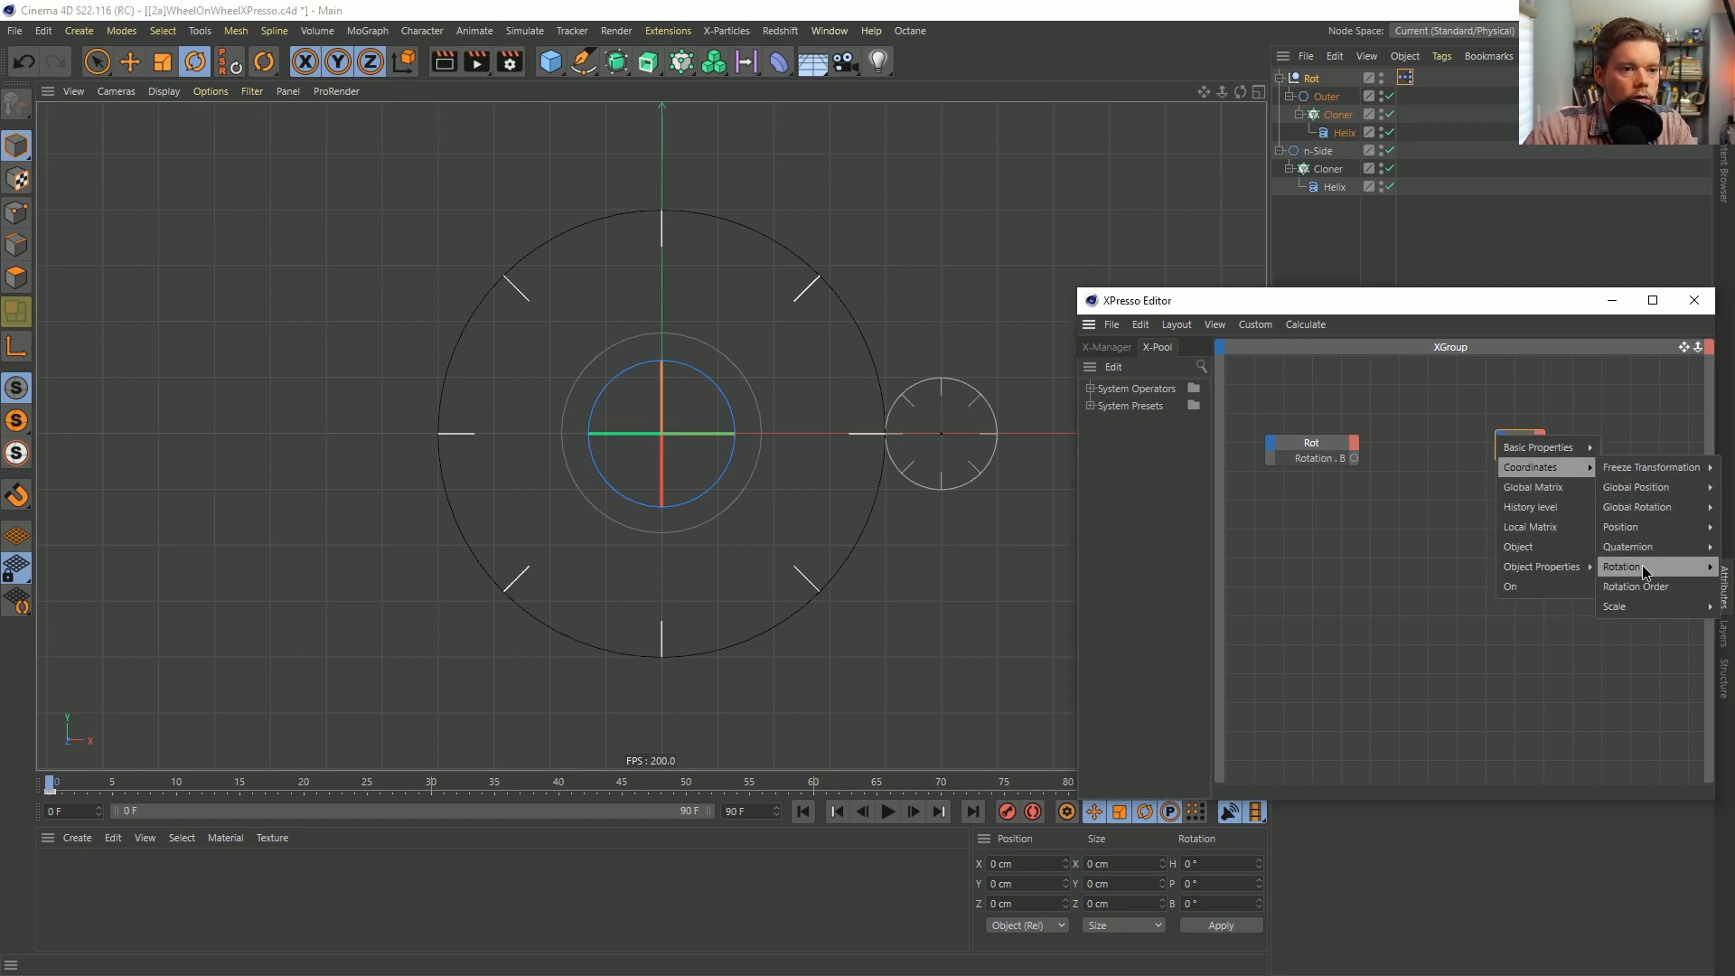
mouse_move(1642, 569)
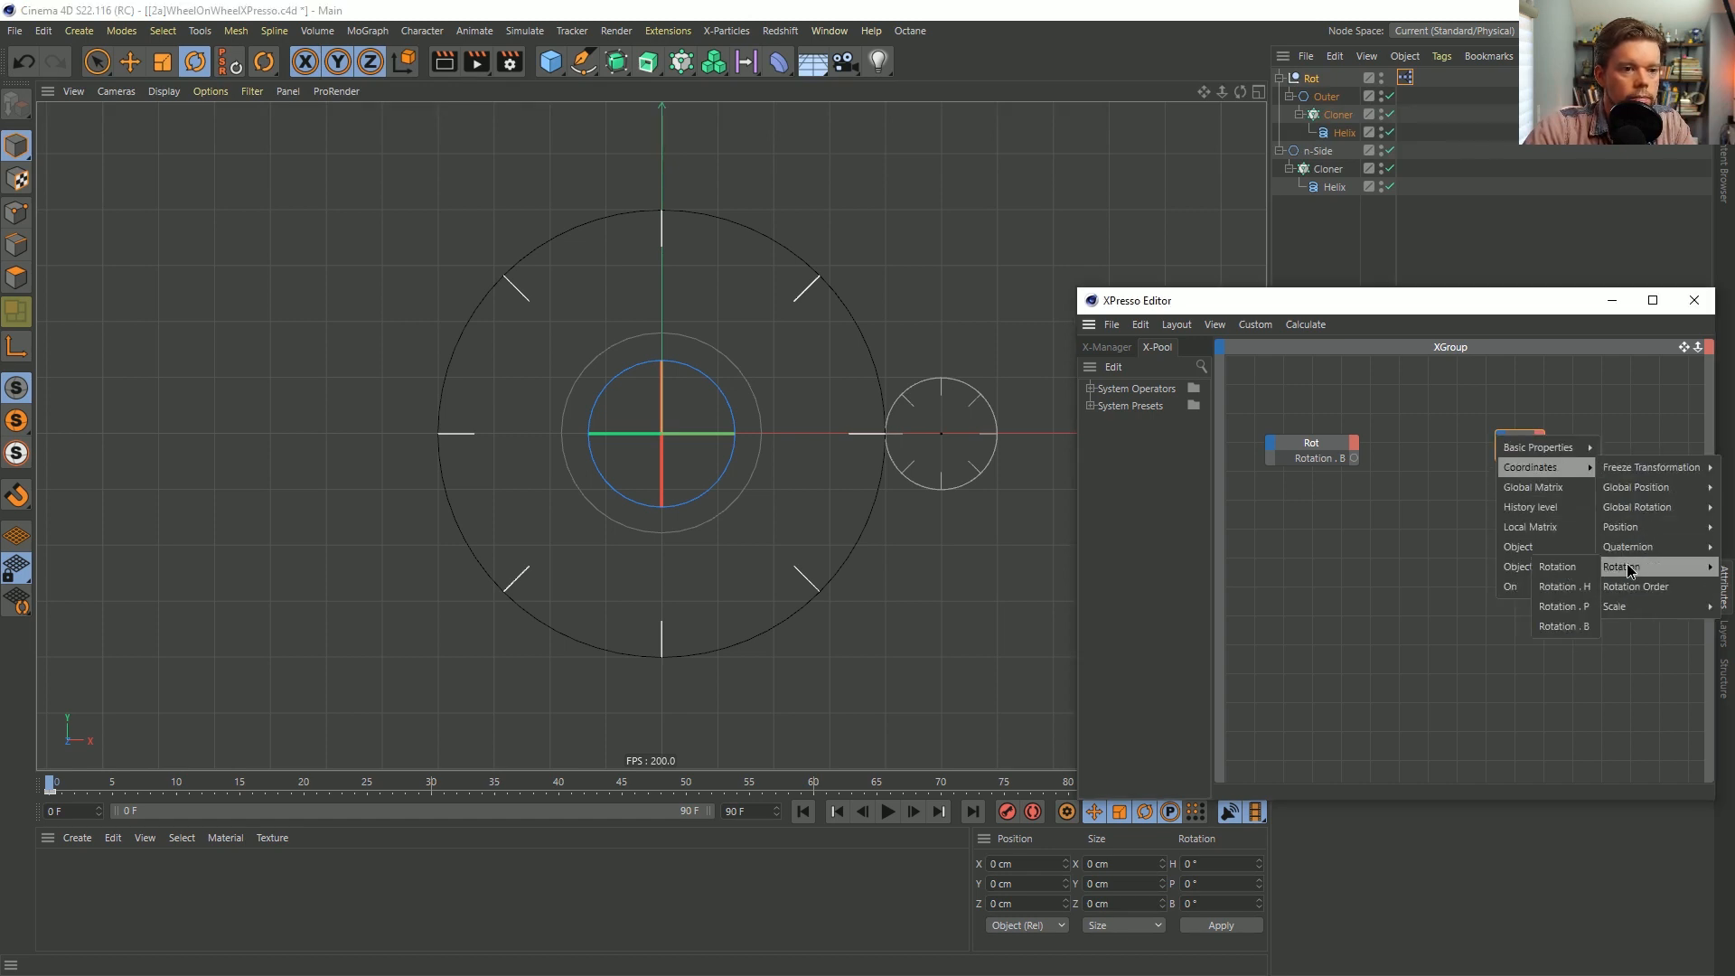
click(1576, 625)
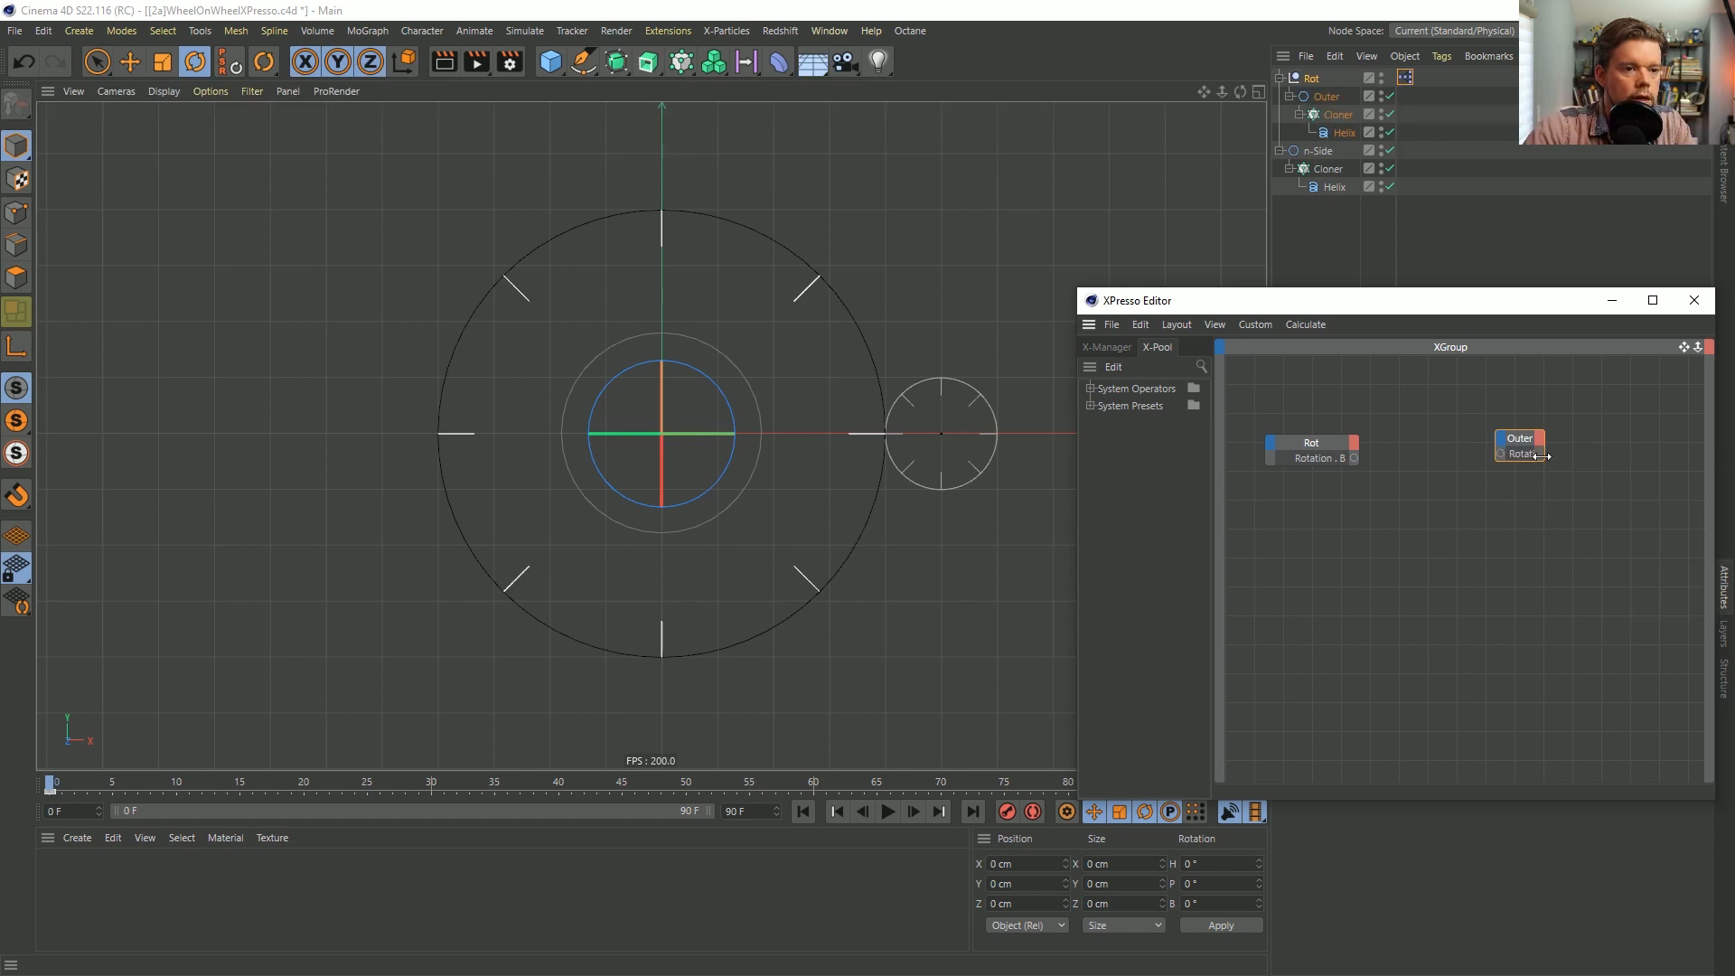
drag(1541, 456, 1643, 459)
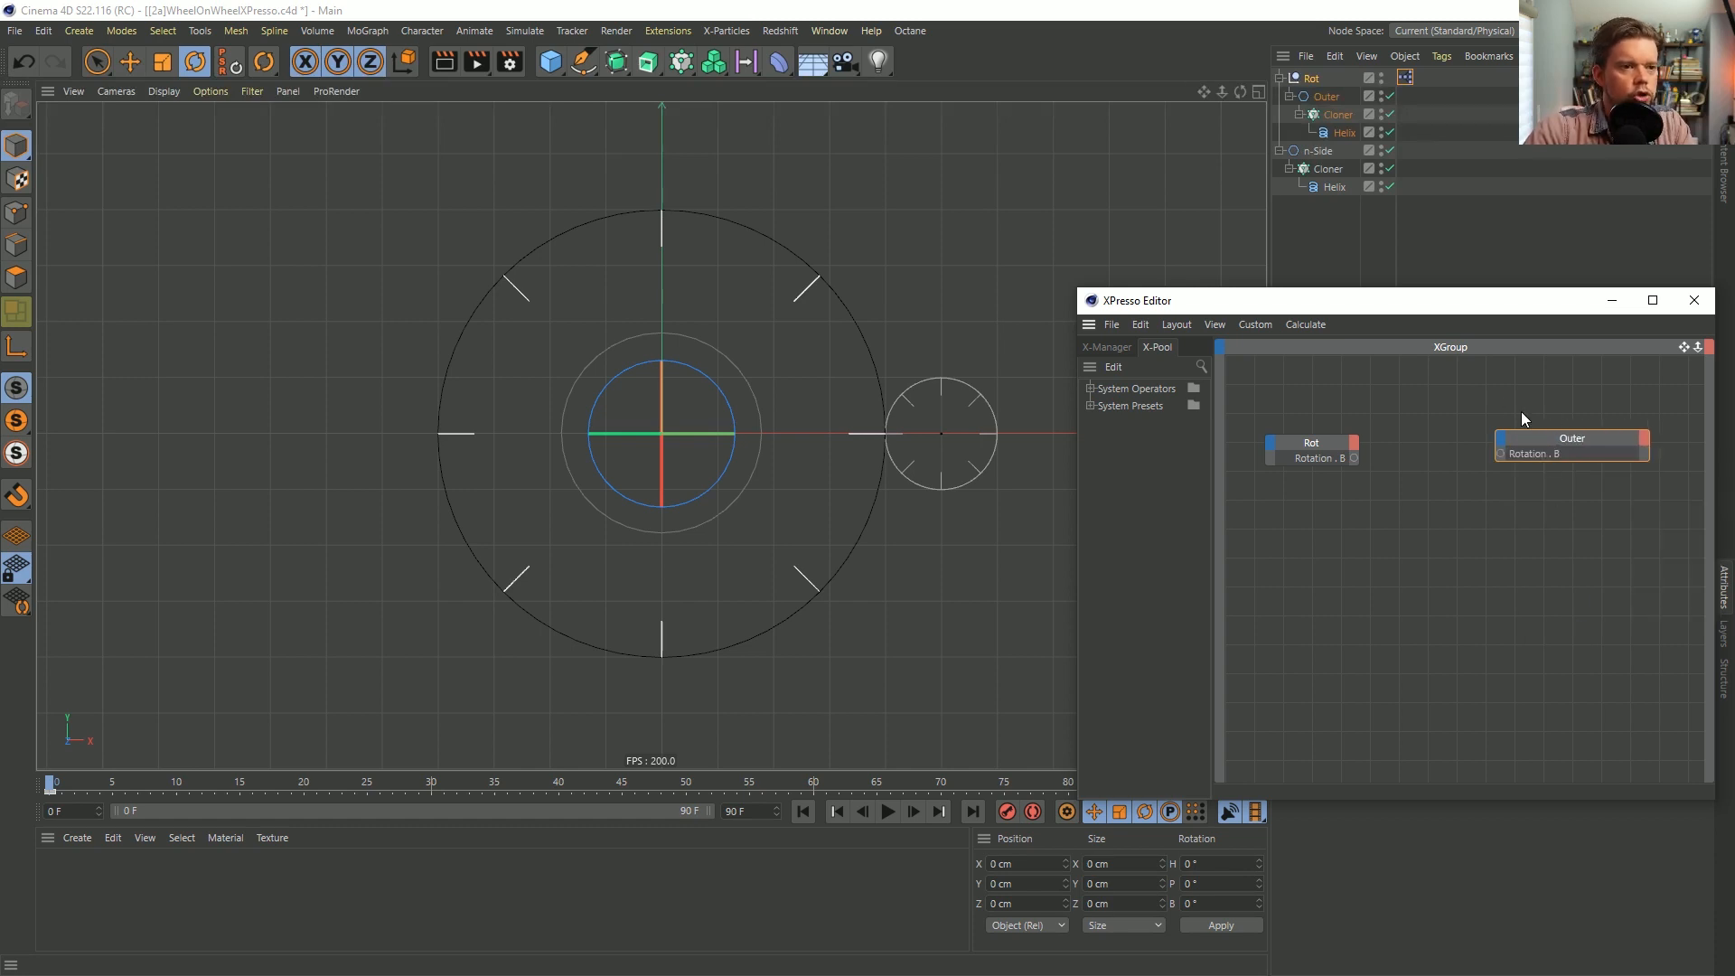
drag(1525, 446, 1563, 445)
drag(1339, 451, 1327, 444)
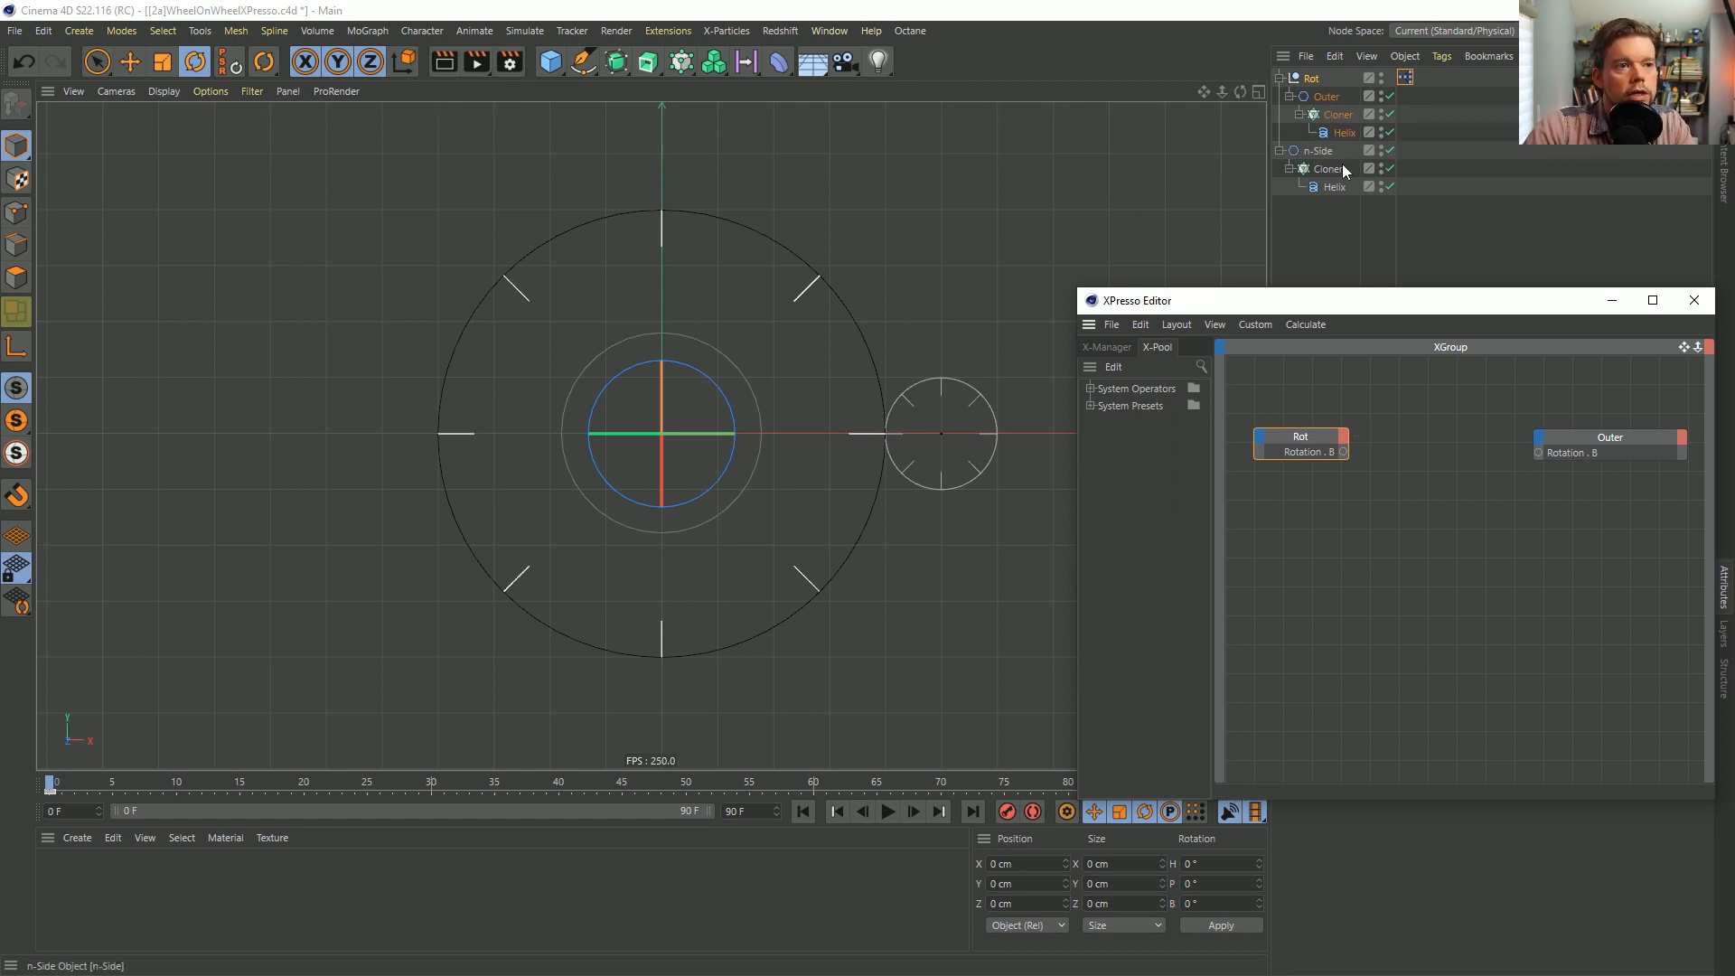
Rename the large circle Inner, and add Inner and a second Outer node below Rot in the XPresso graph.
double_click(1319, 151)
text(Inner)
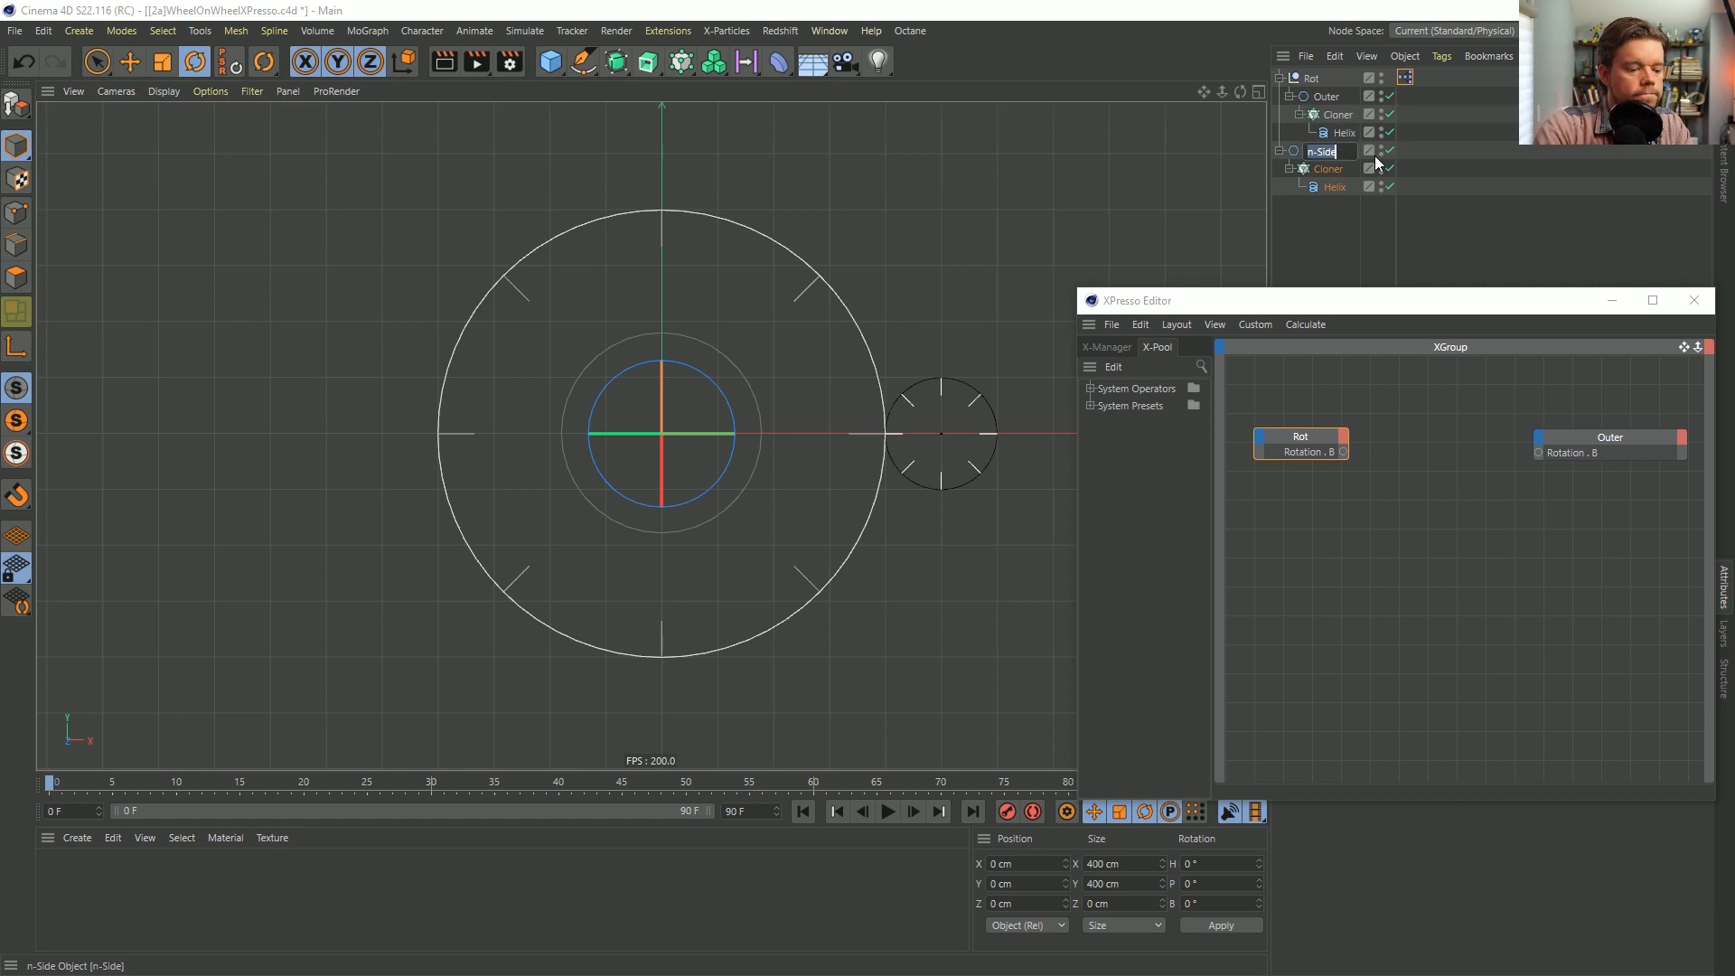
key(Return)
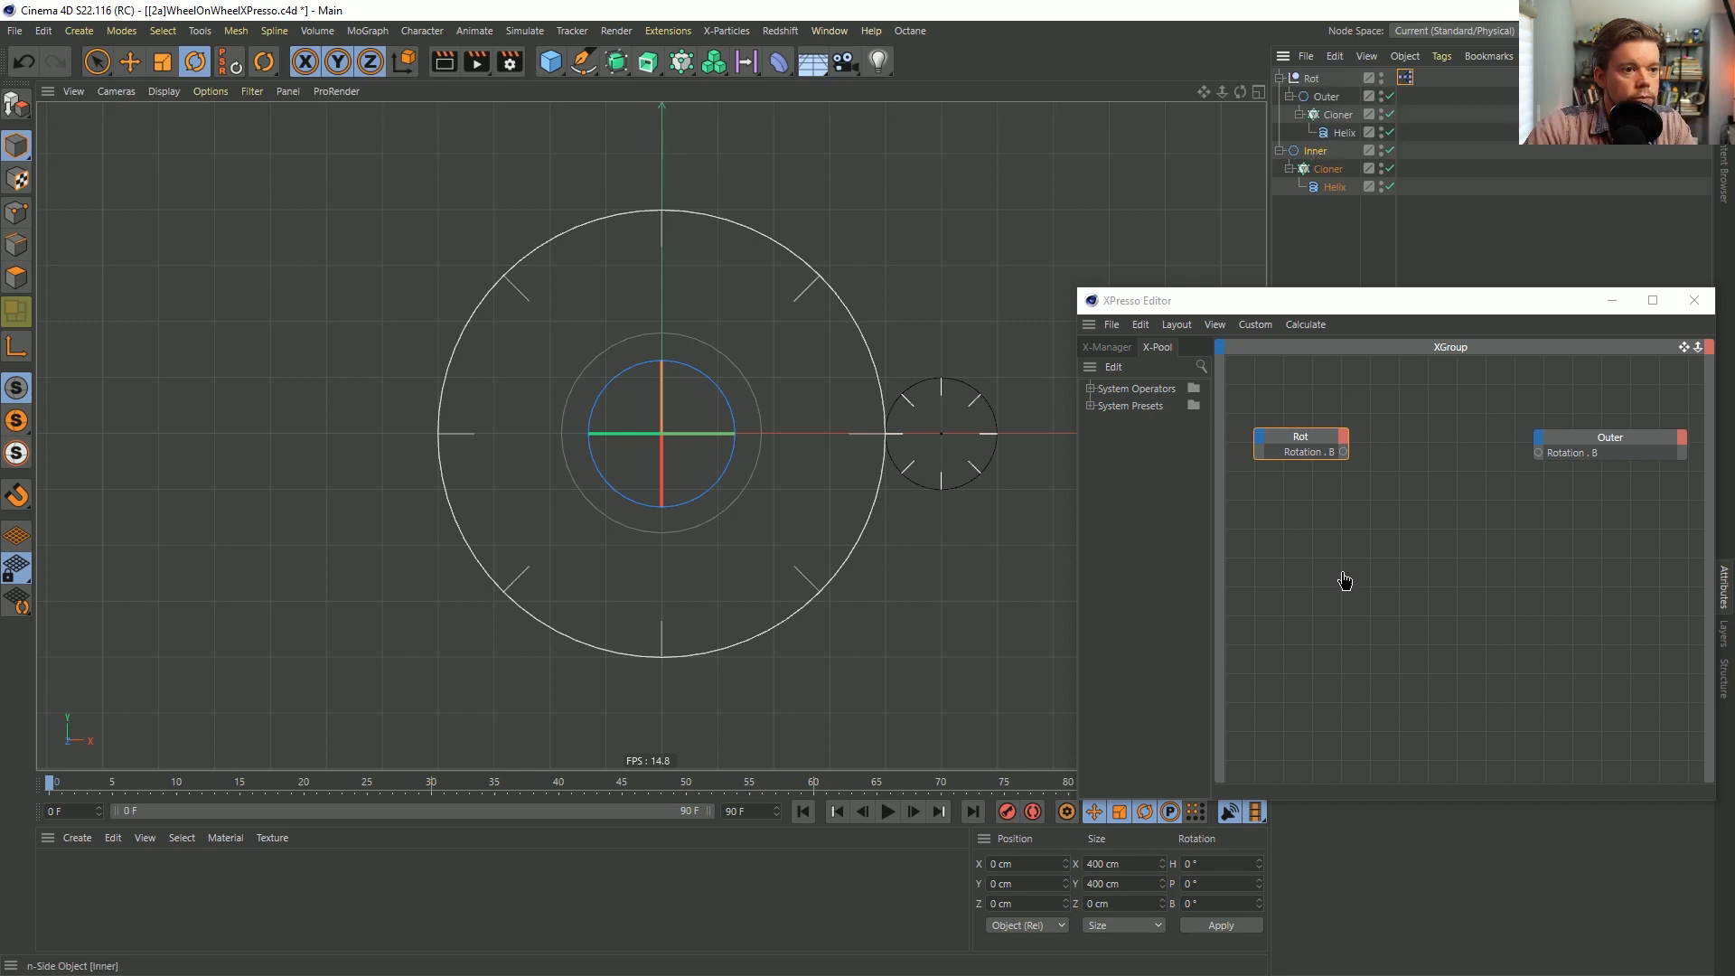
drag(1304, 527, 1304, 527)
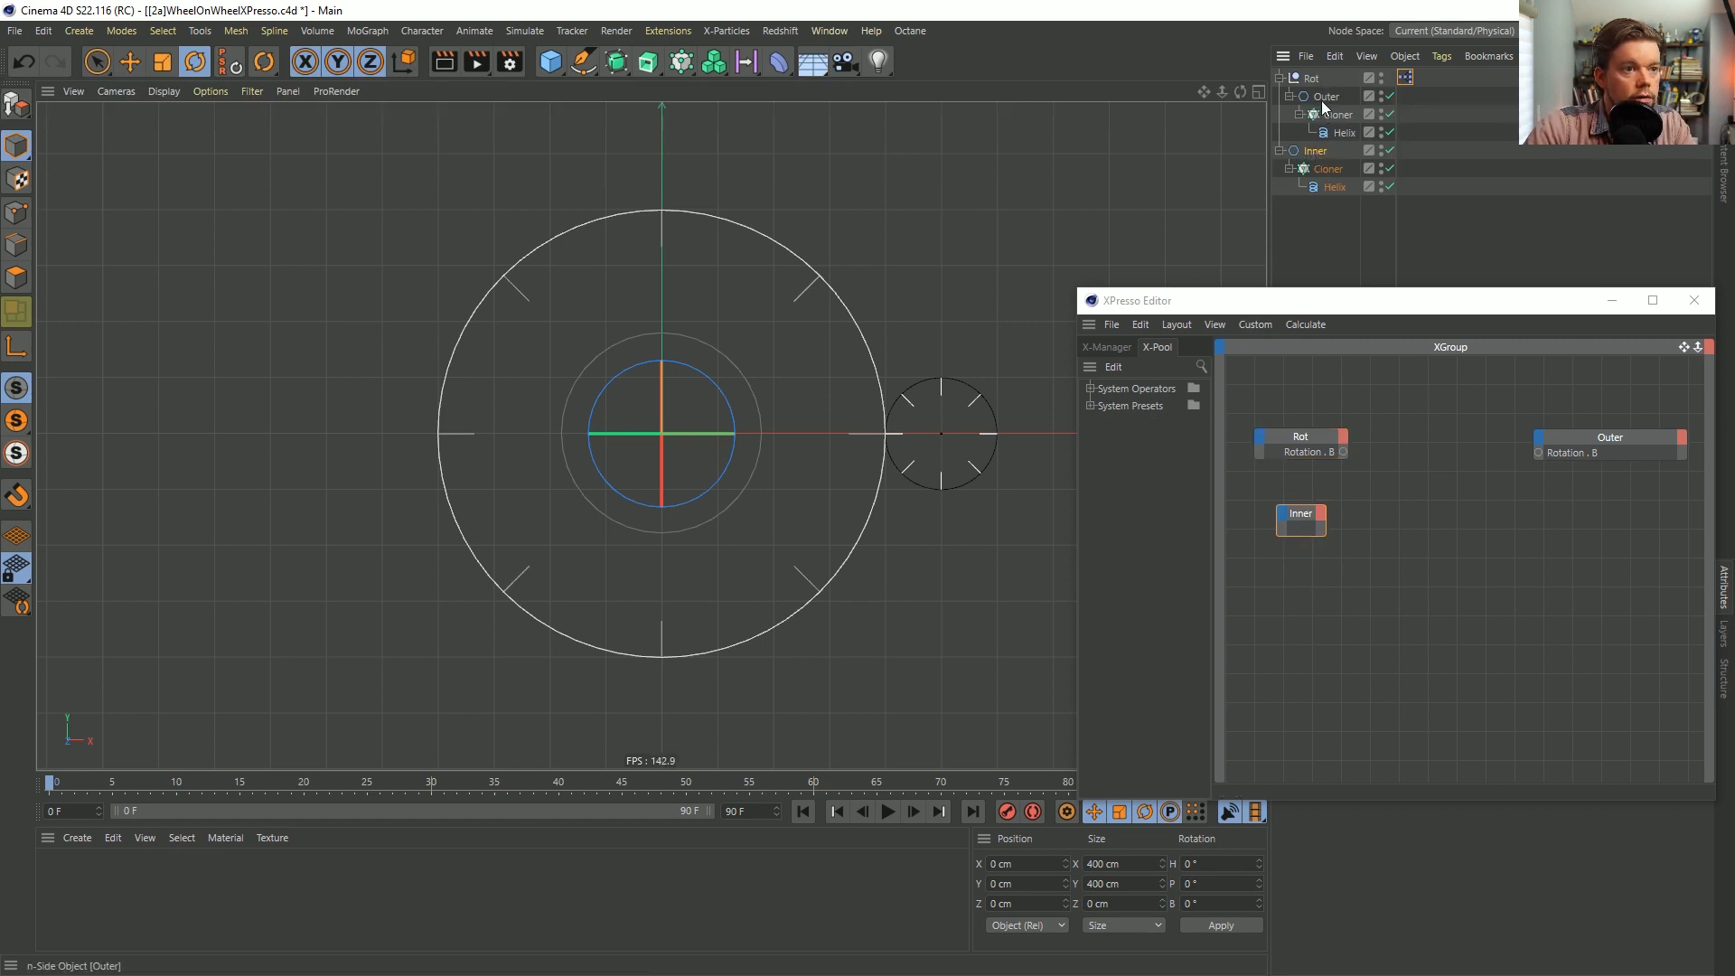
drag(1304, 603, 1305, 603)
Try a Radius output on the Inner node and on the second Outer node, and remove both ports.
click(1321, 513)
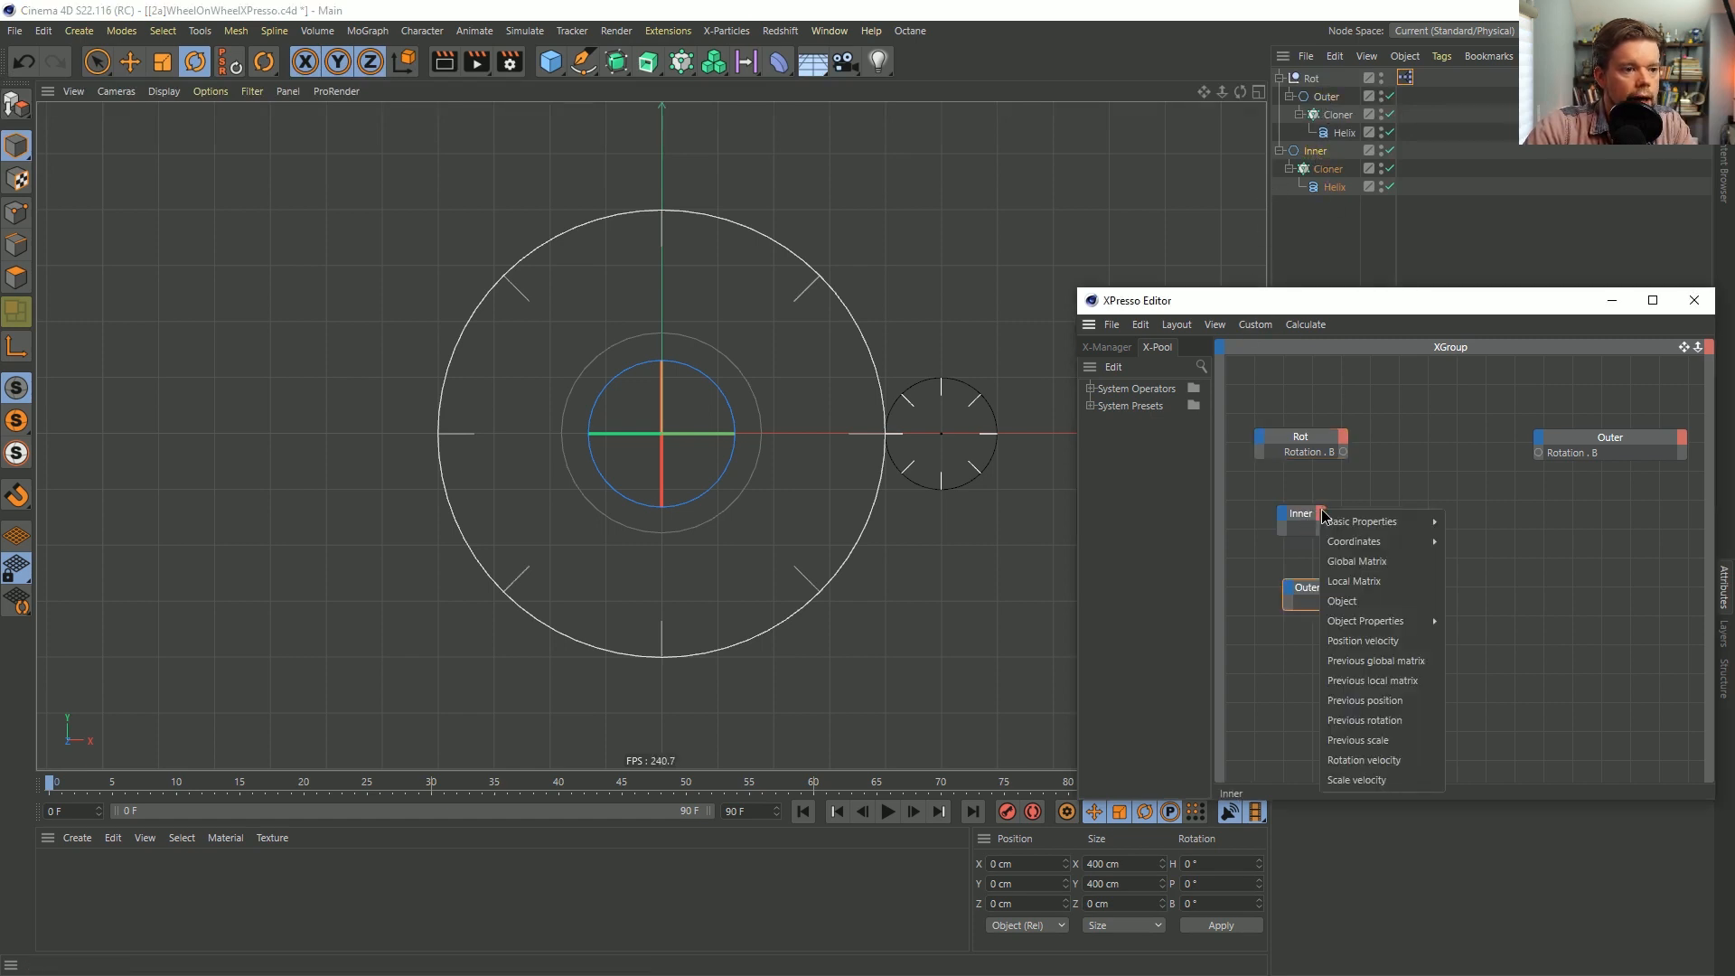
mouse_move(1366, 621)
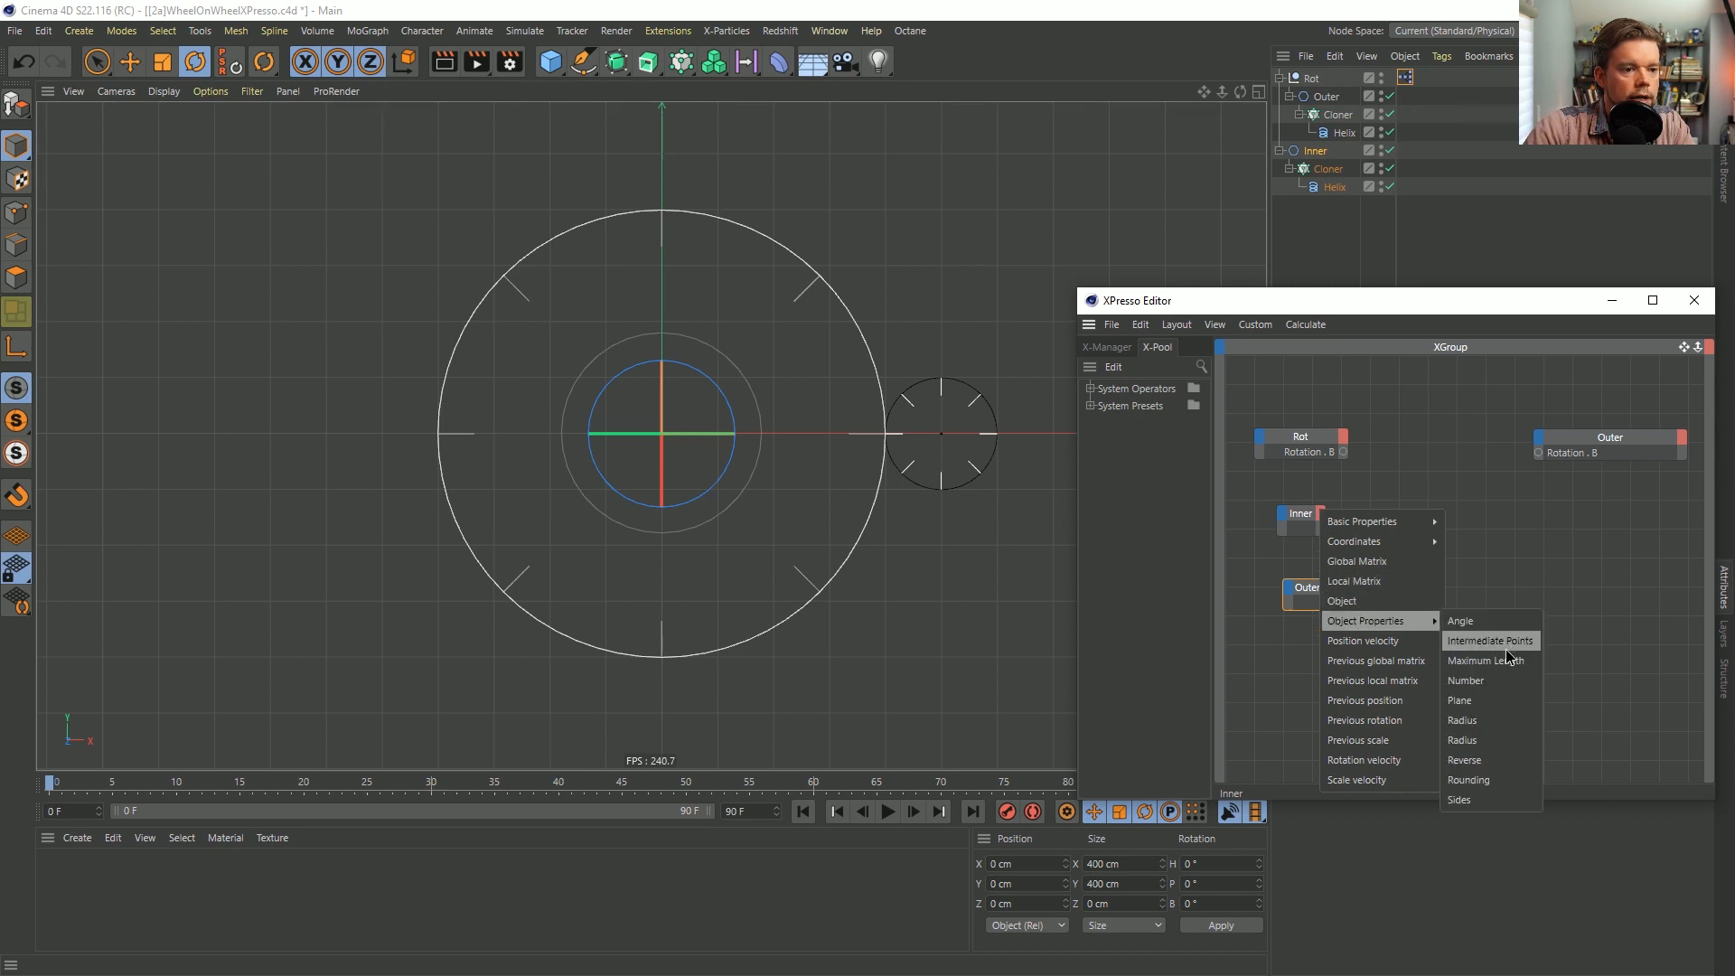
click(1511, 734)
click(1329, 589)
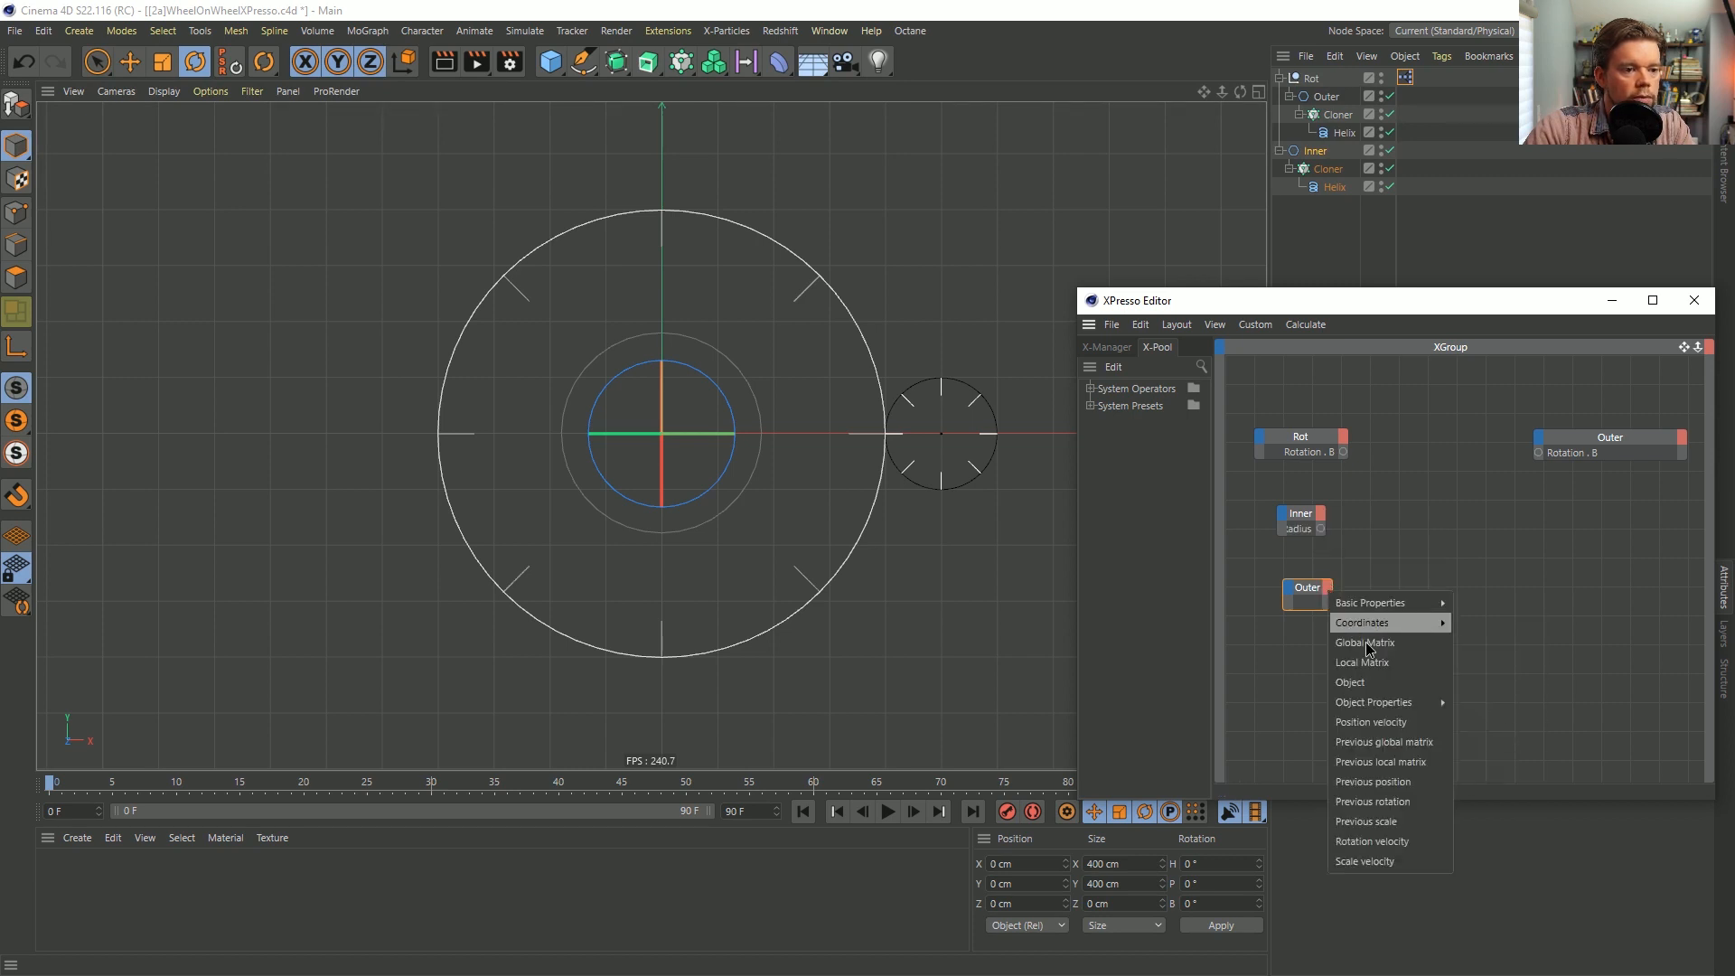
mouse_move(1384, 701)
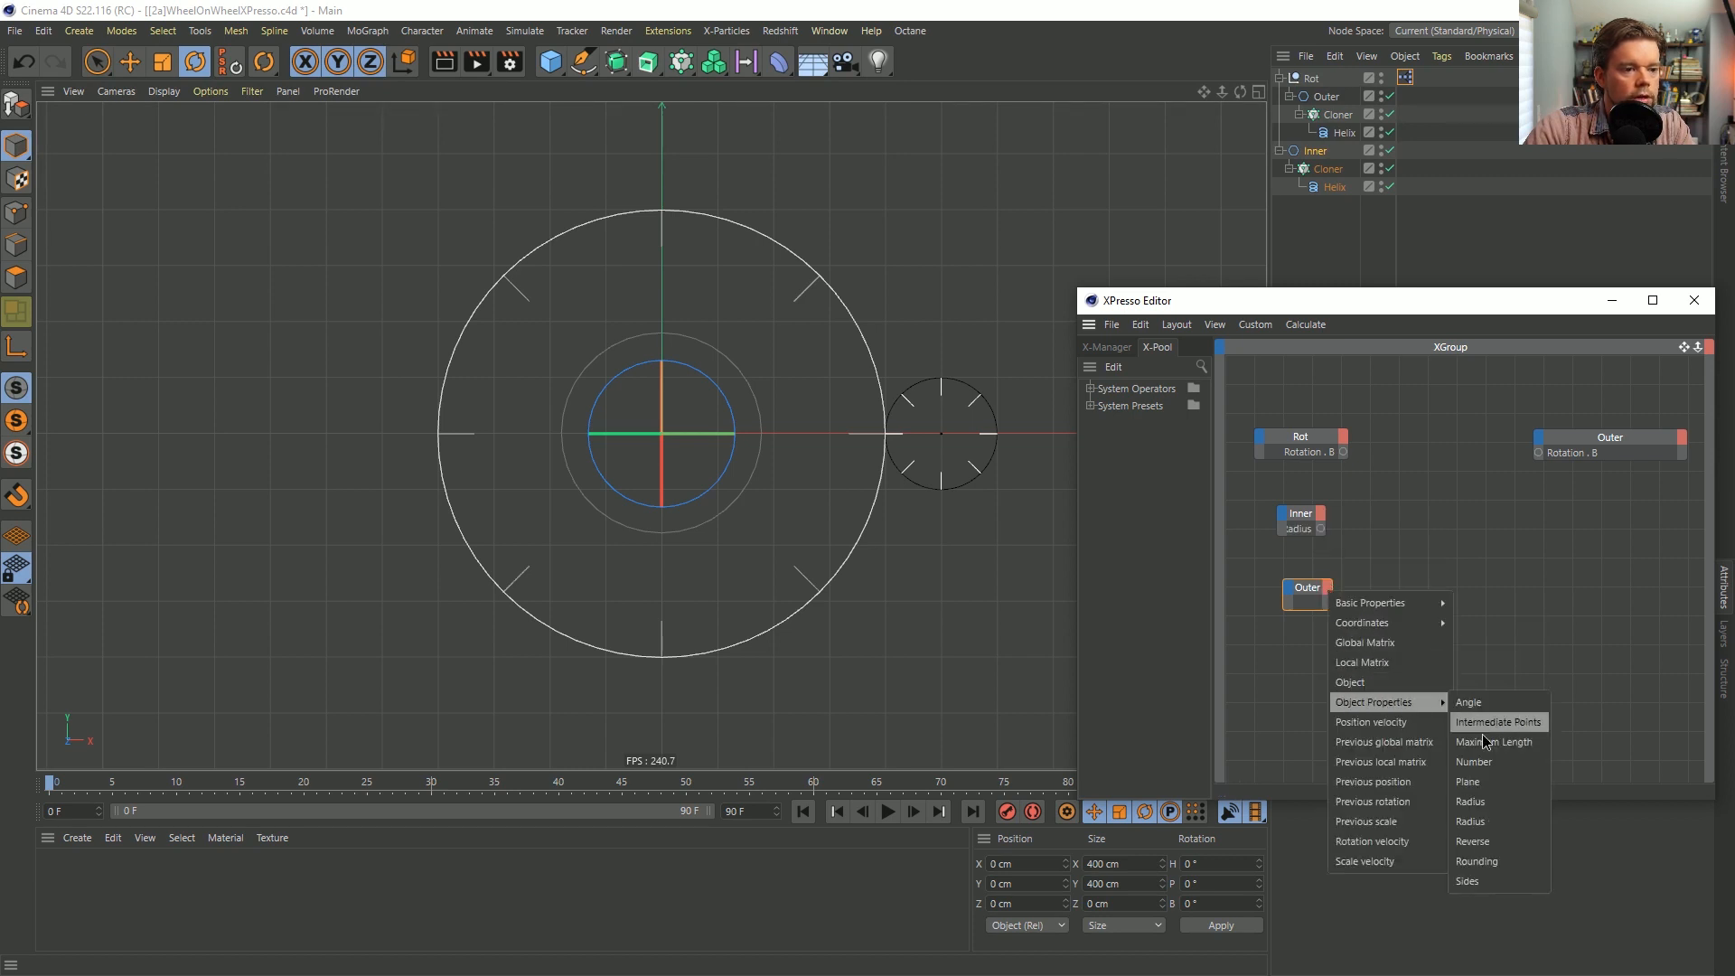
click(1508, 820)
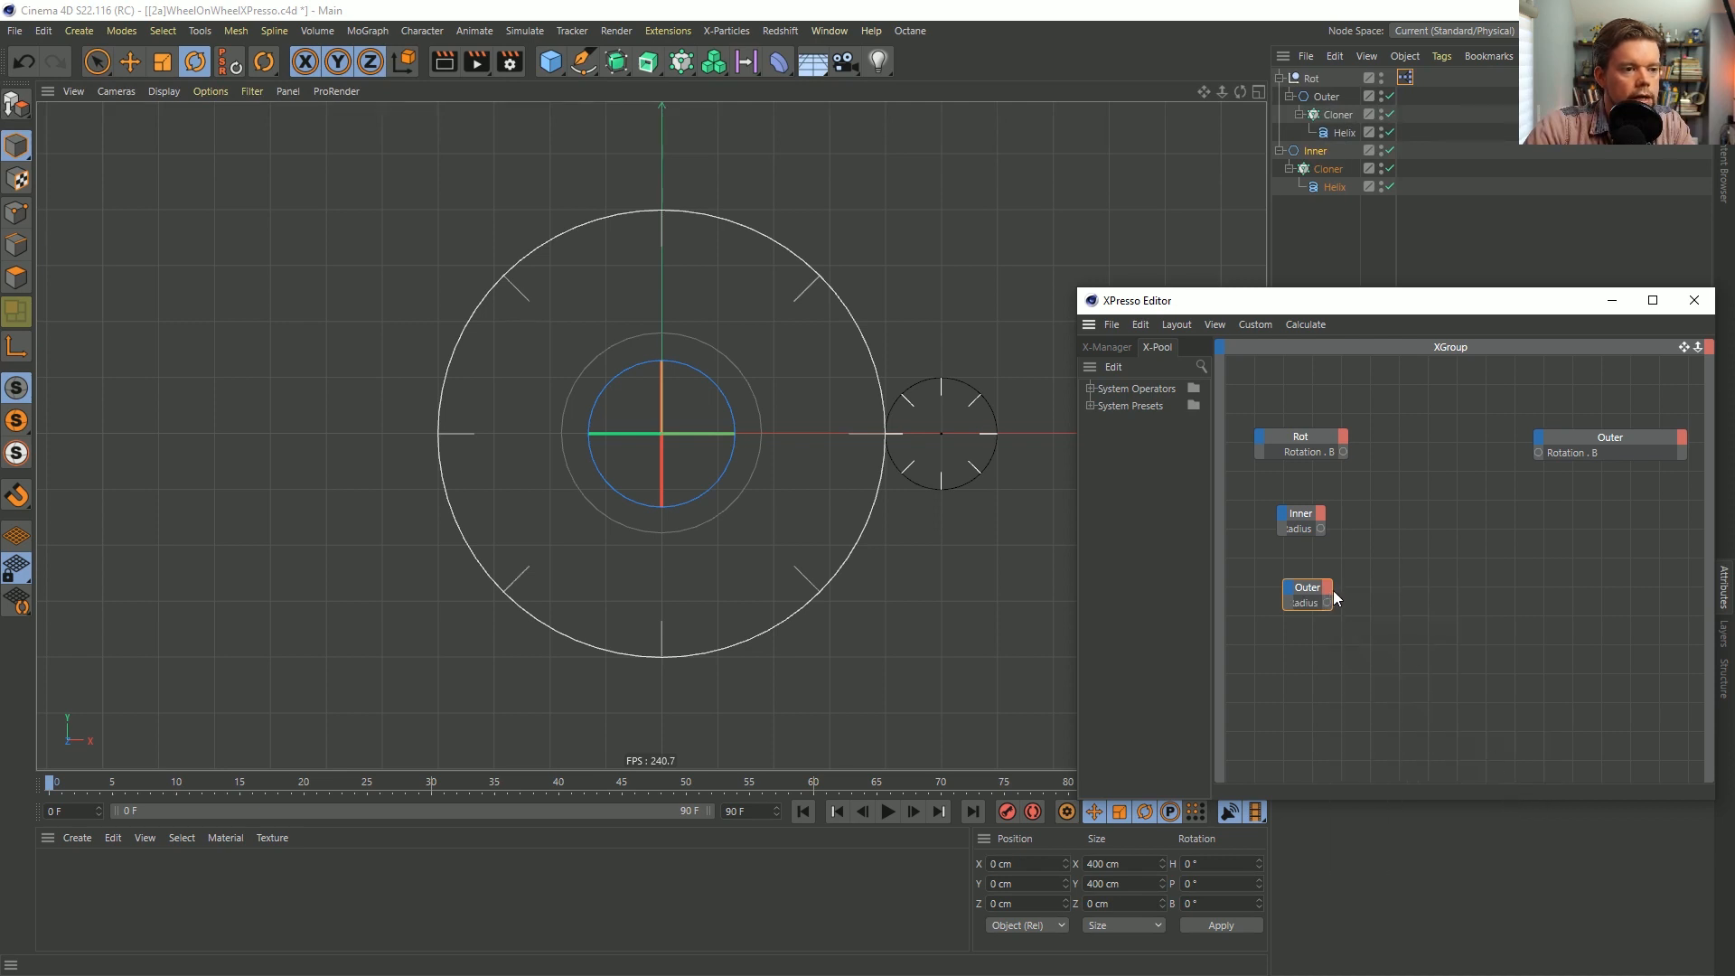
double_click(1320, 530)
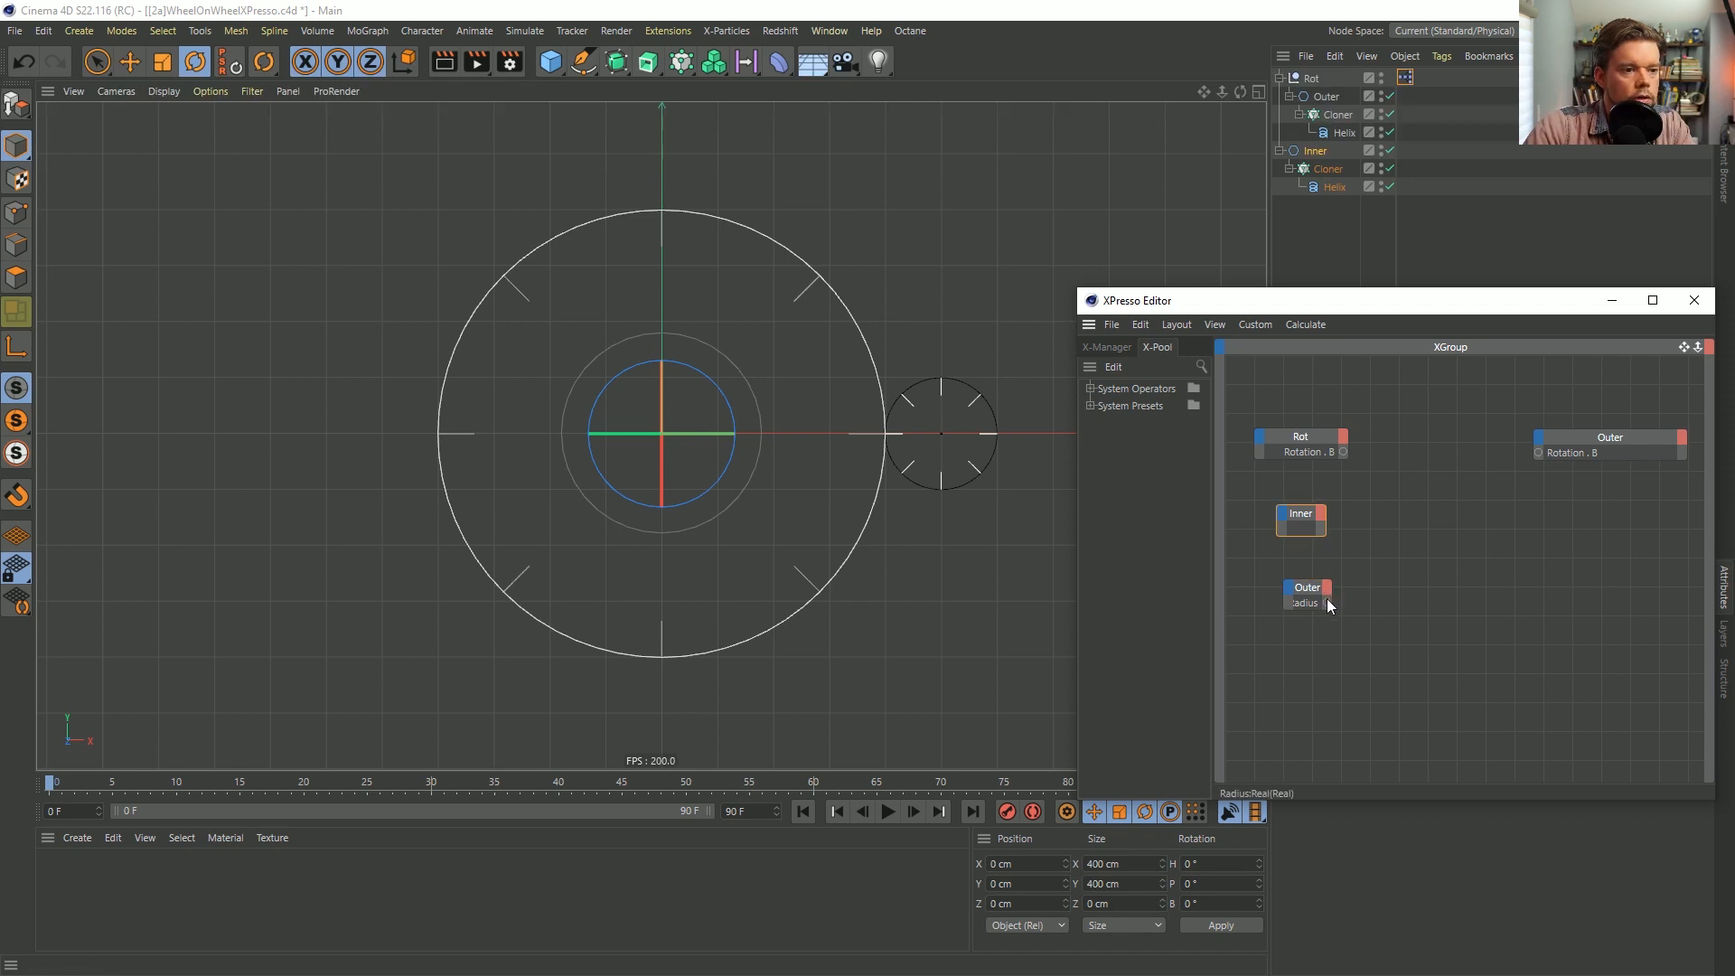
double_click(1332, 599)
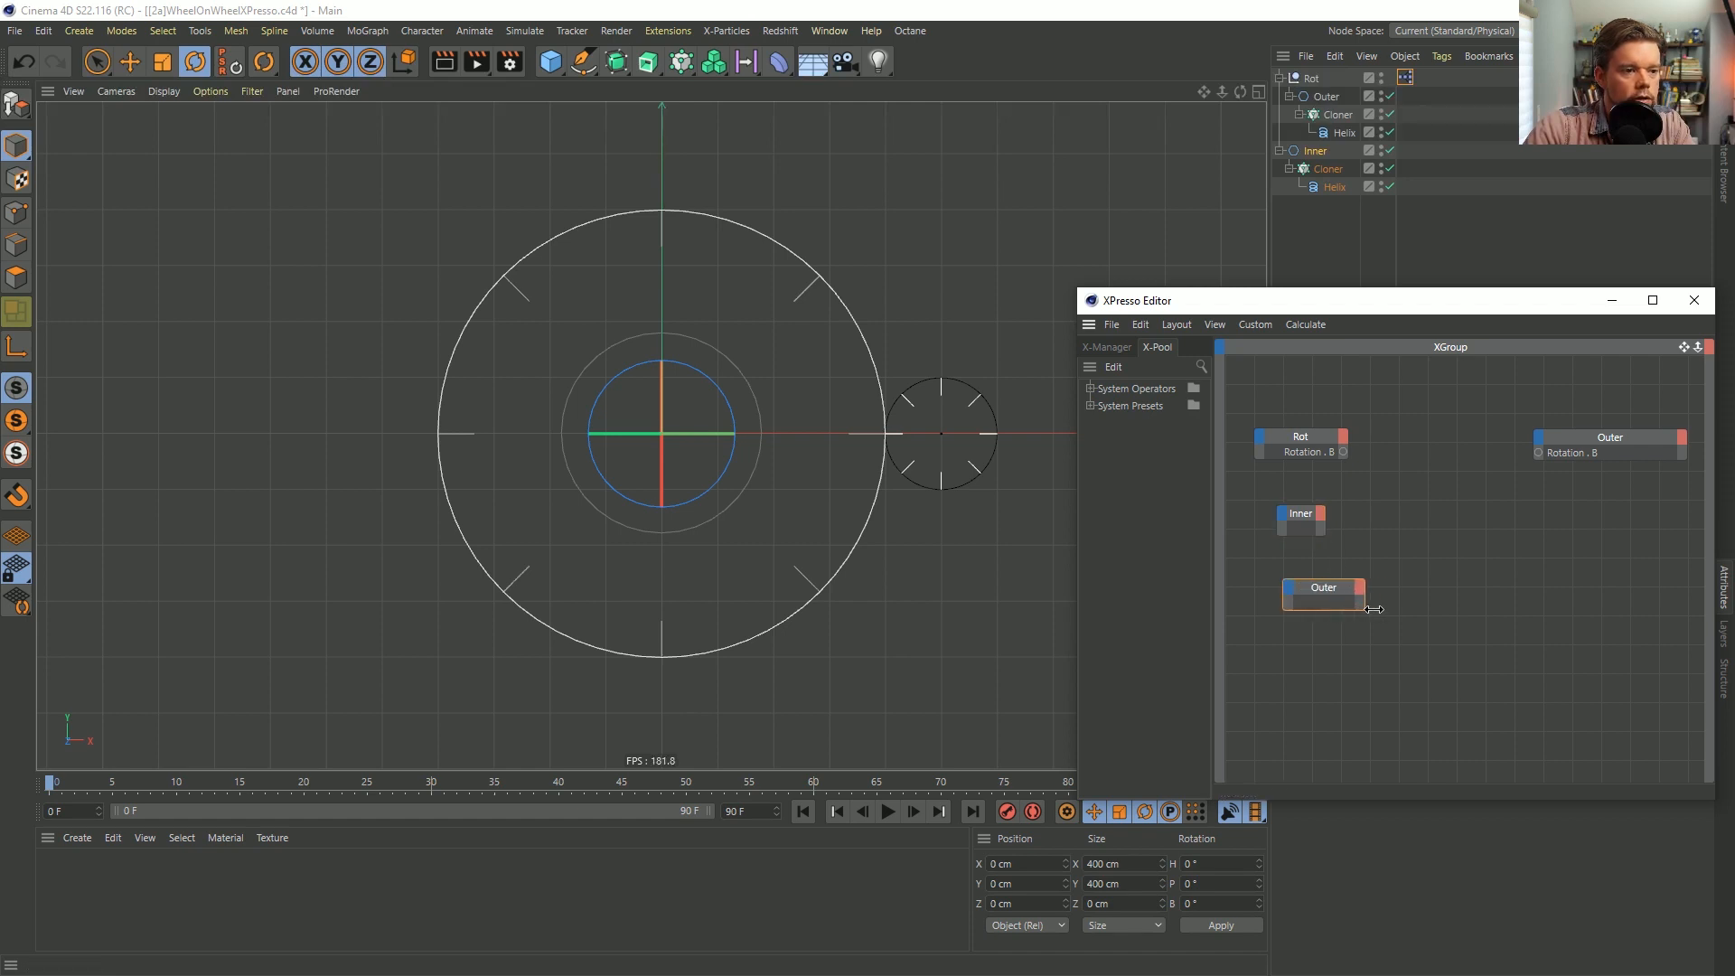
Widen the lower Outer node and the Inner node, and give Inner a Radius output.
drag(1373, 610, 1376, 609)
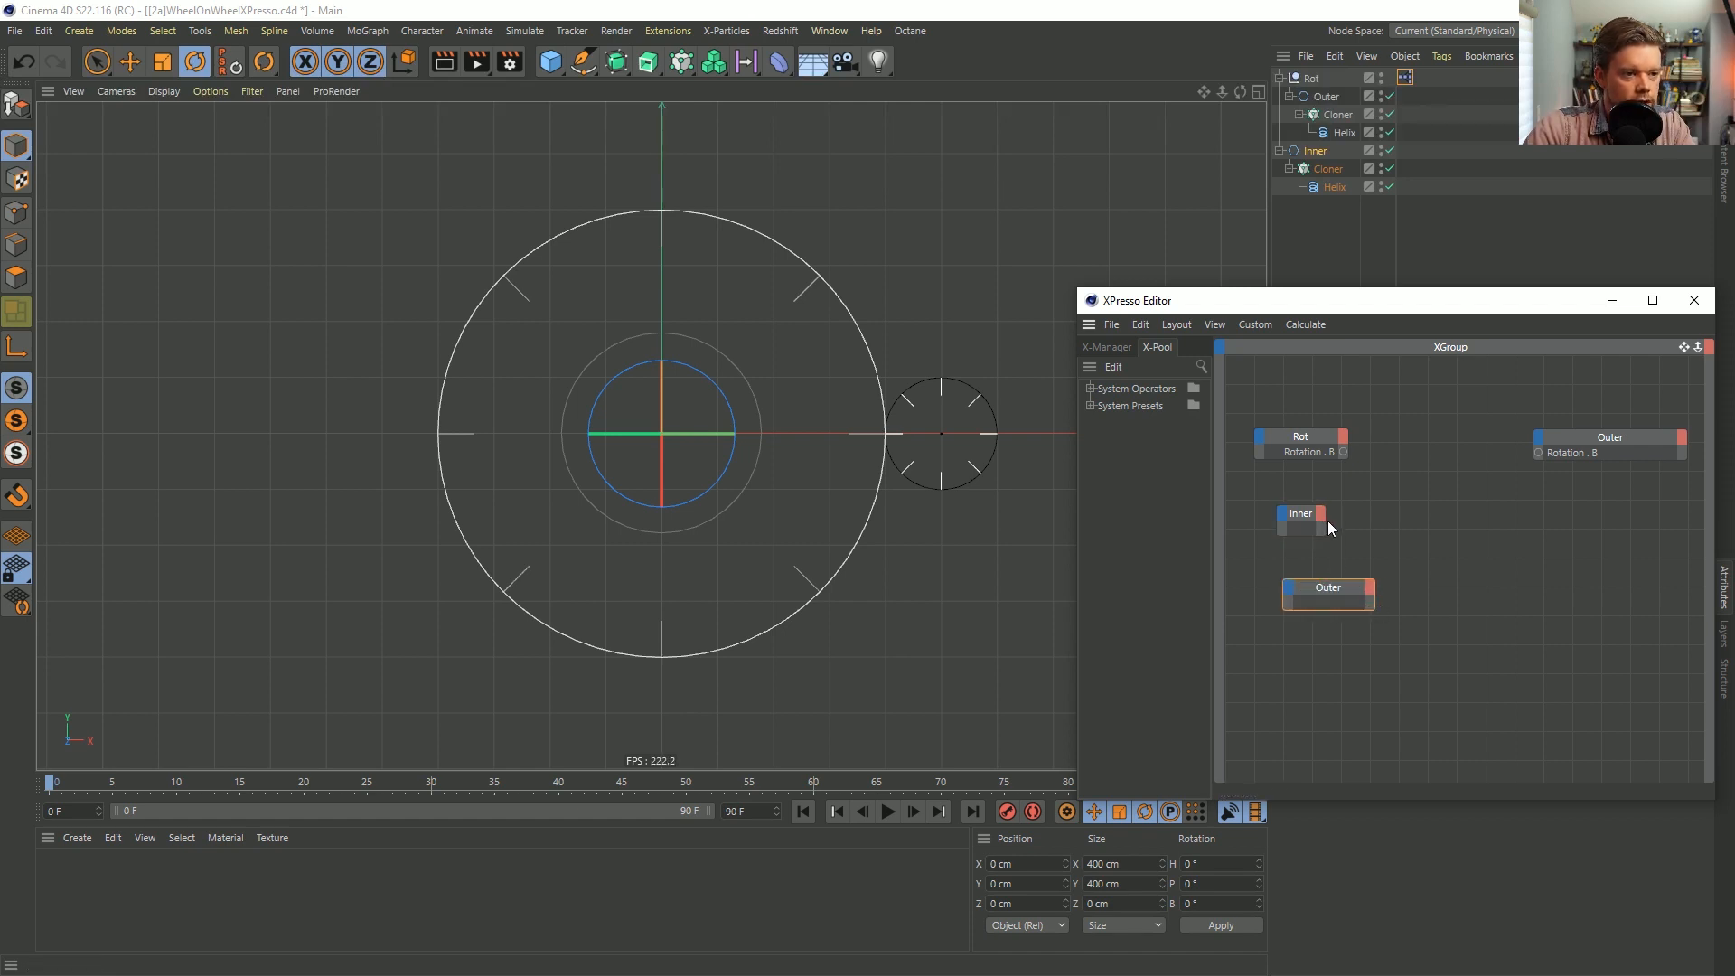
drag(1327, 522, 1386, 522)
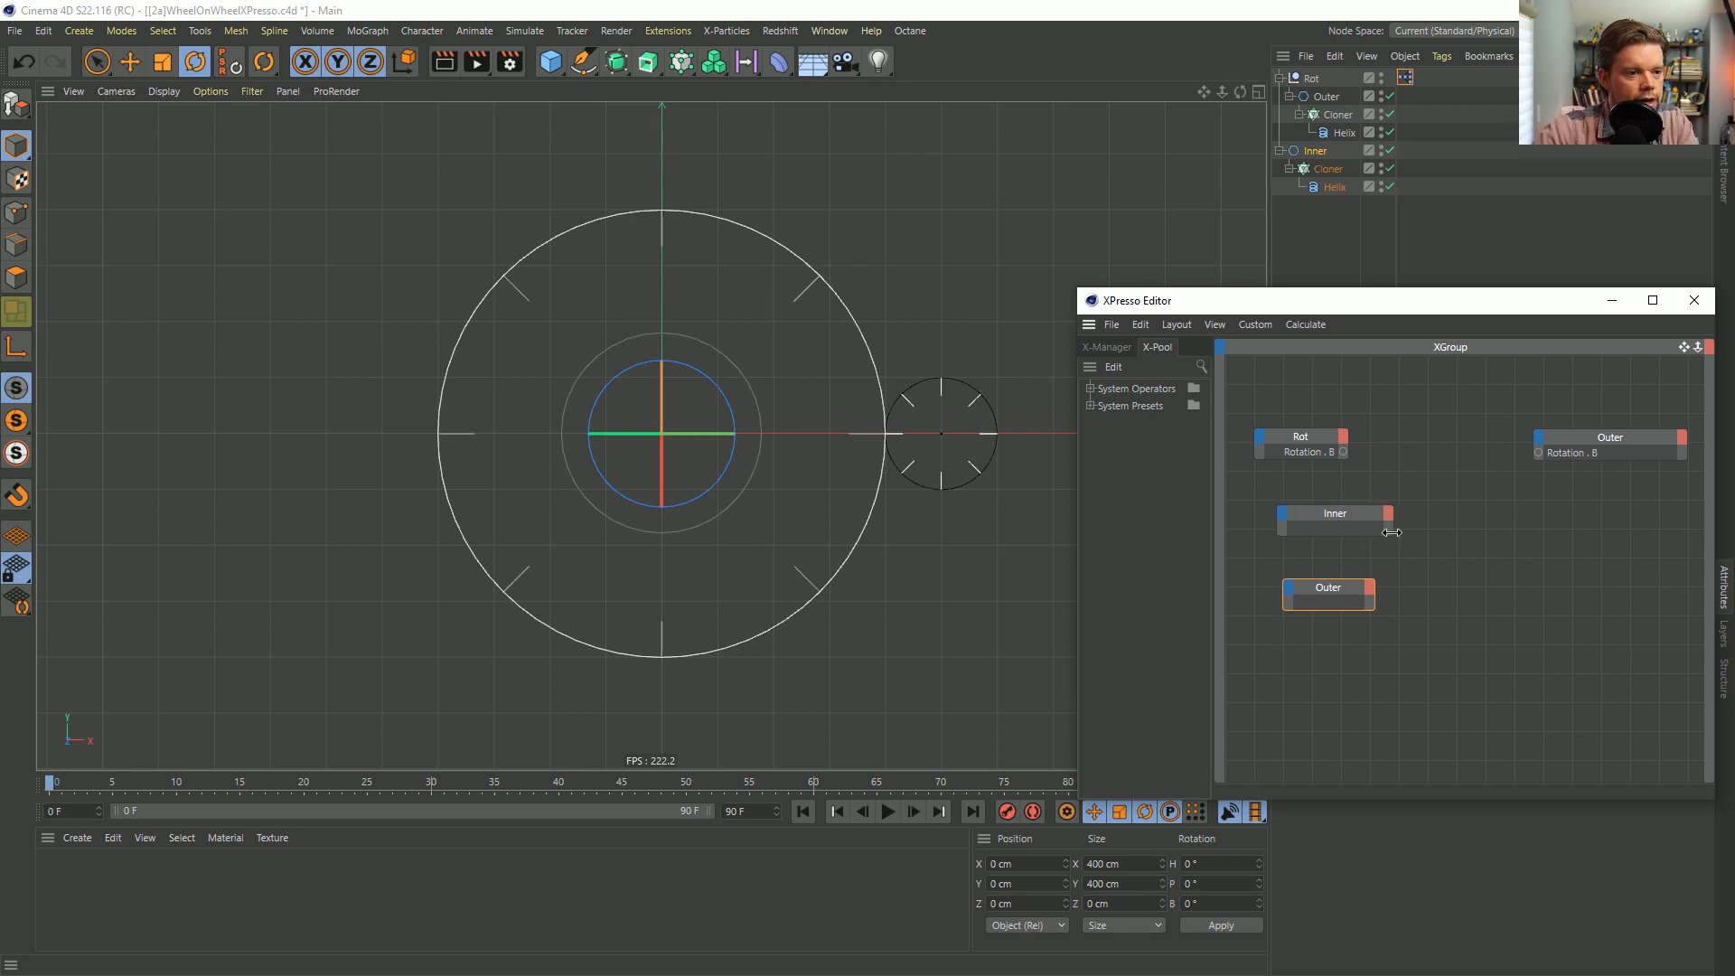
click(1320, 157)
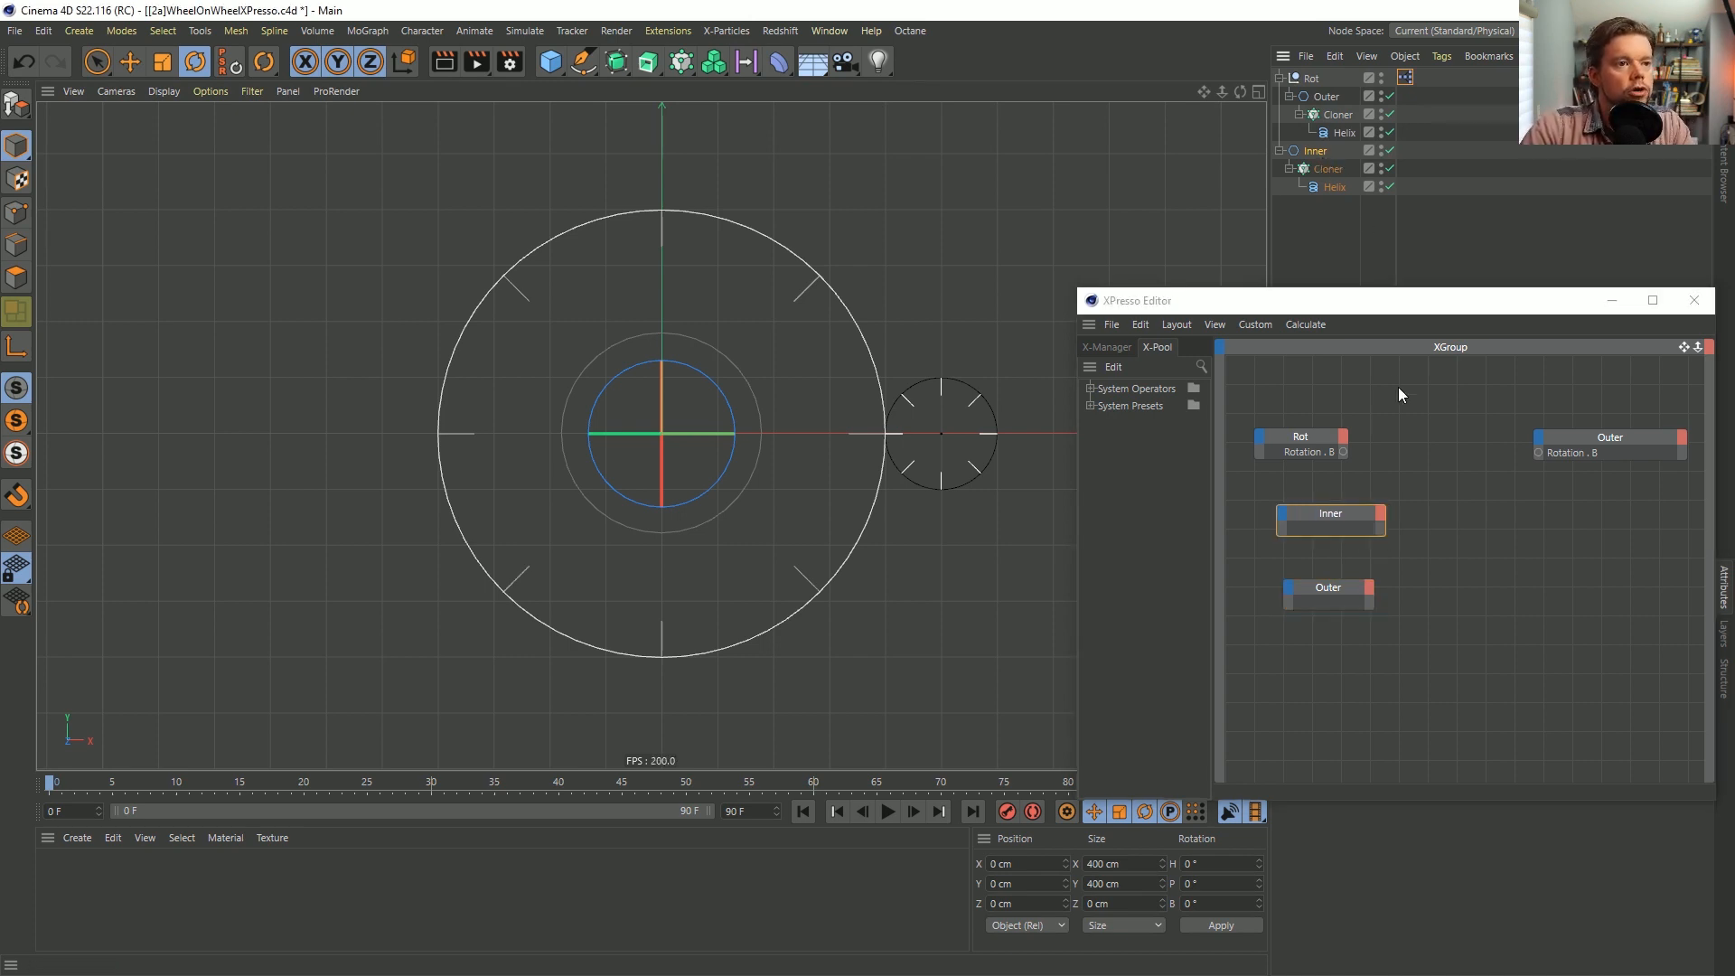
drag(1346, 292, 627, 227)
click(1365, 616)
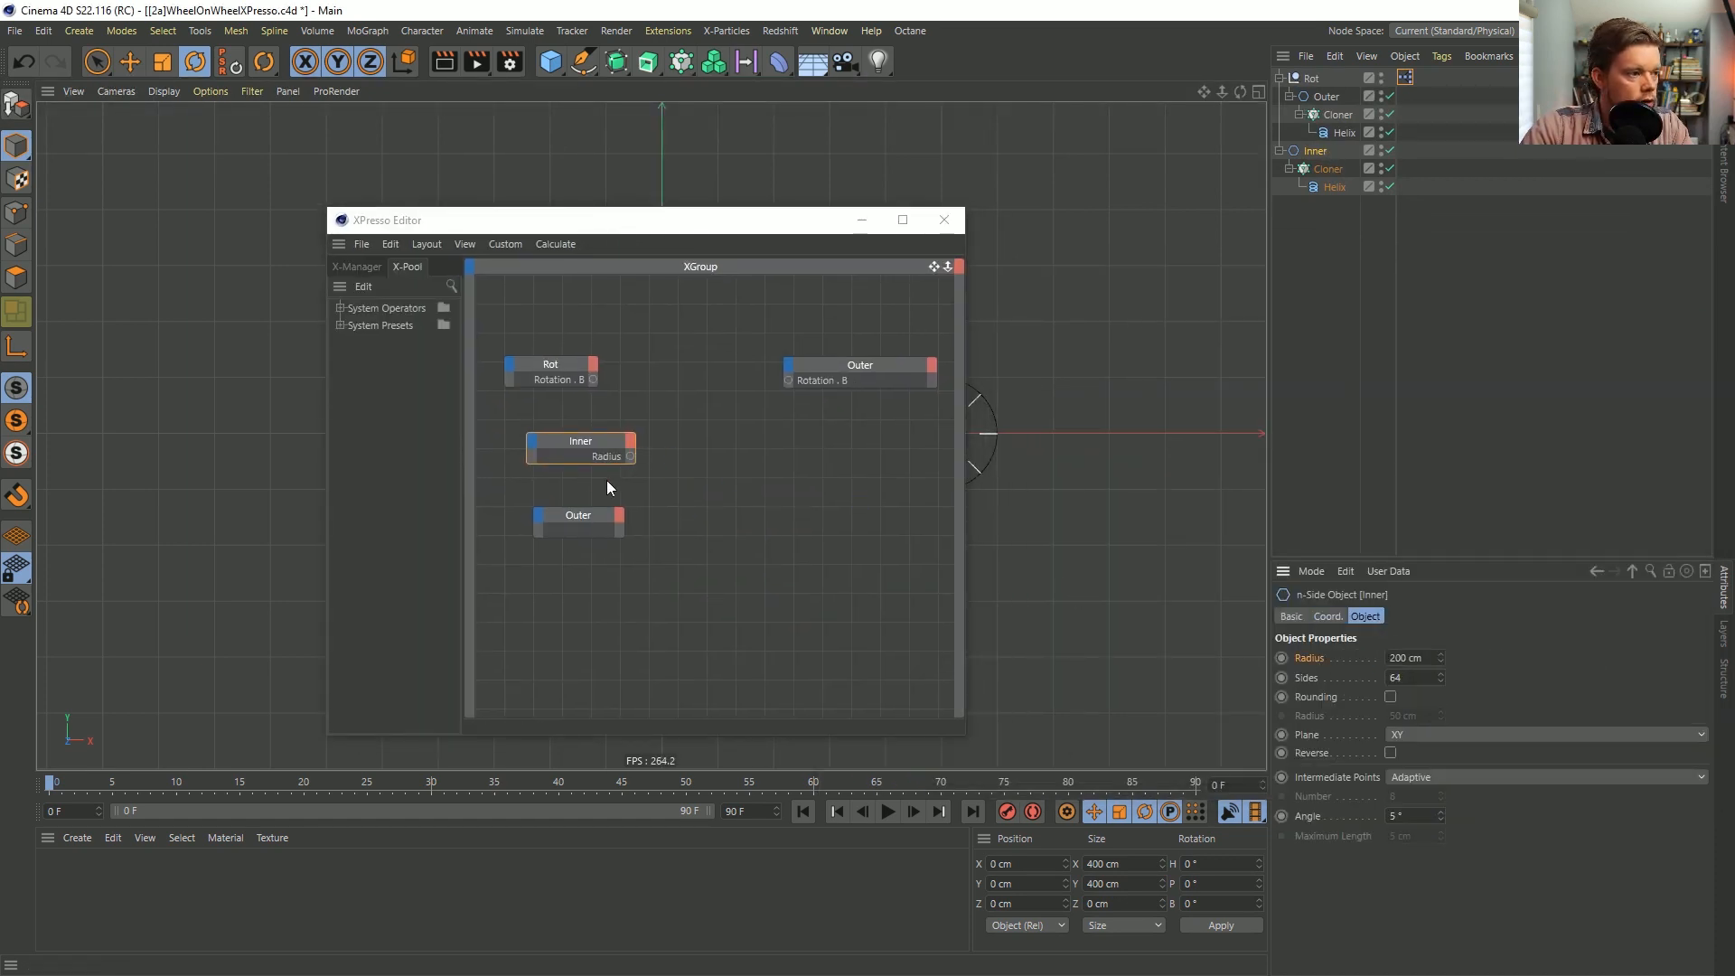
Give the lower Outer node a Radius output using the small circle's Radius property.
click(578, 528)
click(1316, 97)
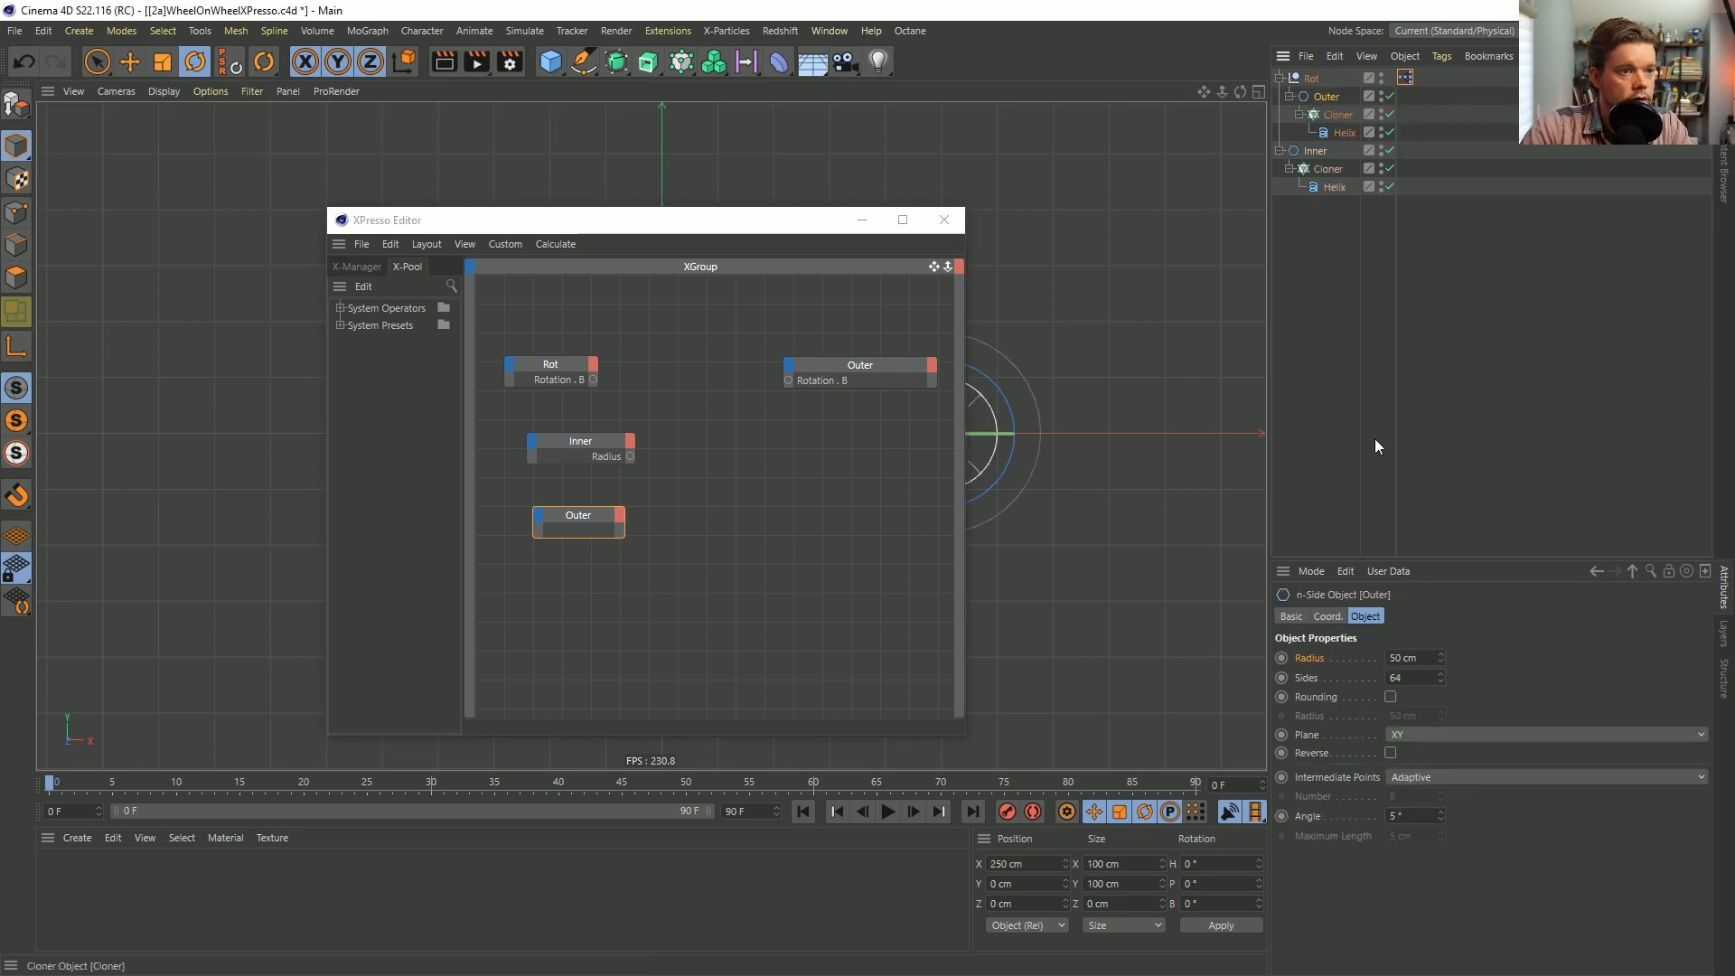
drag(613, 532, 615, 534)
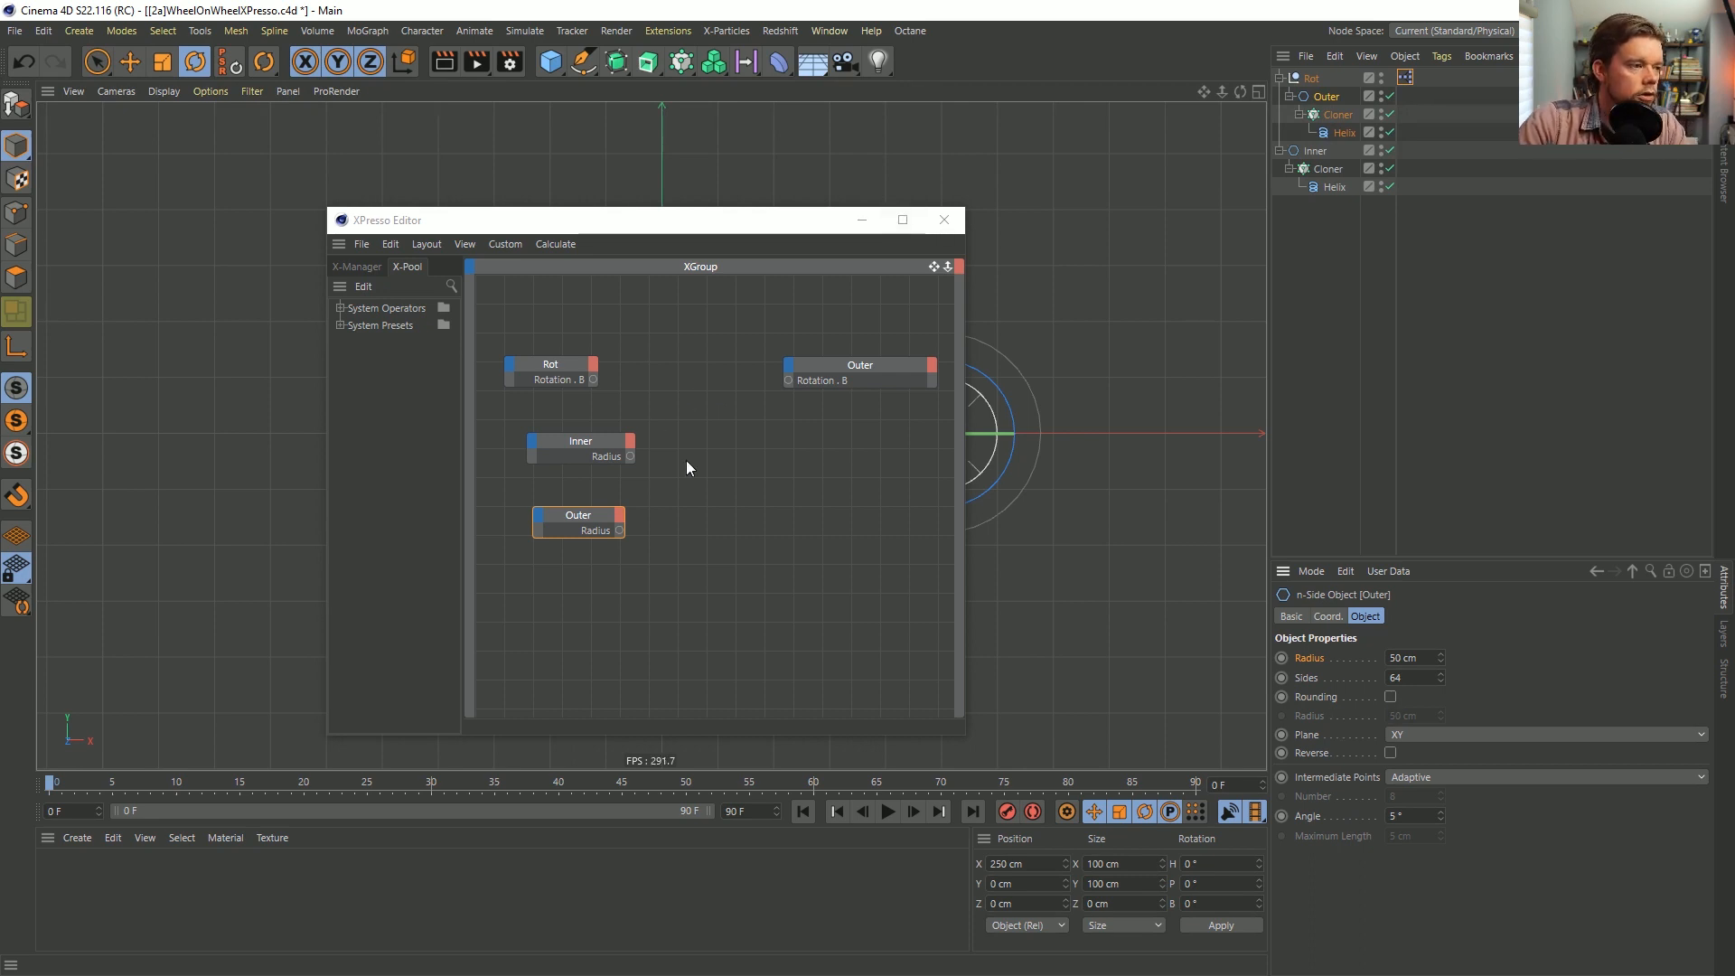
Connect Rot's Rotation . B output directly to the upper Outer node's Rotation . B input.
drag(821, 219, 1449, 368)
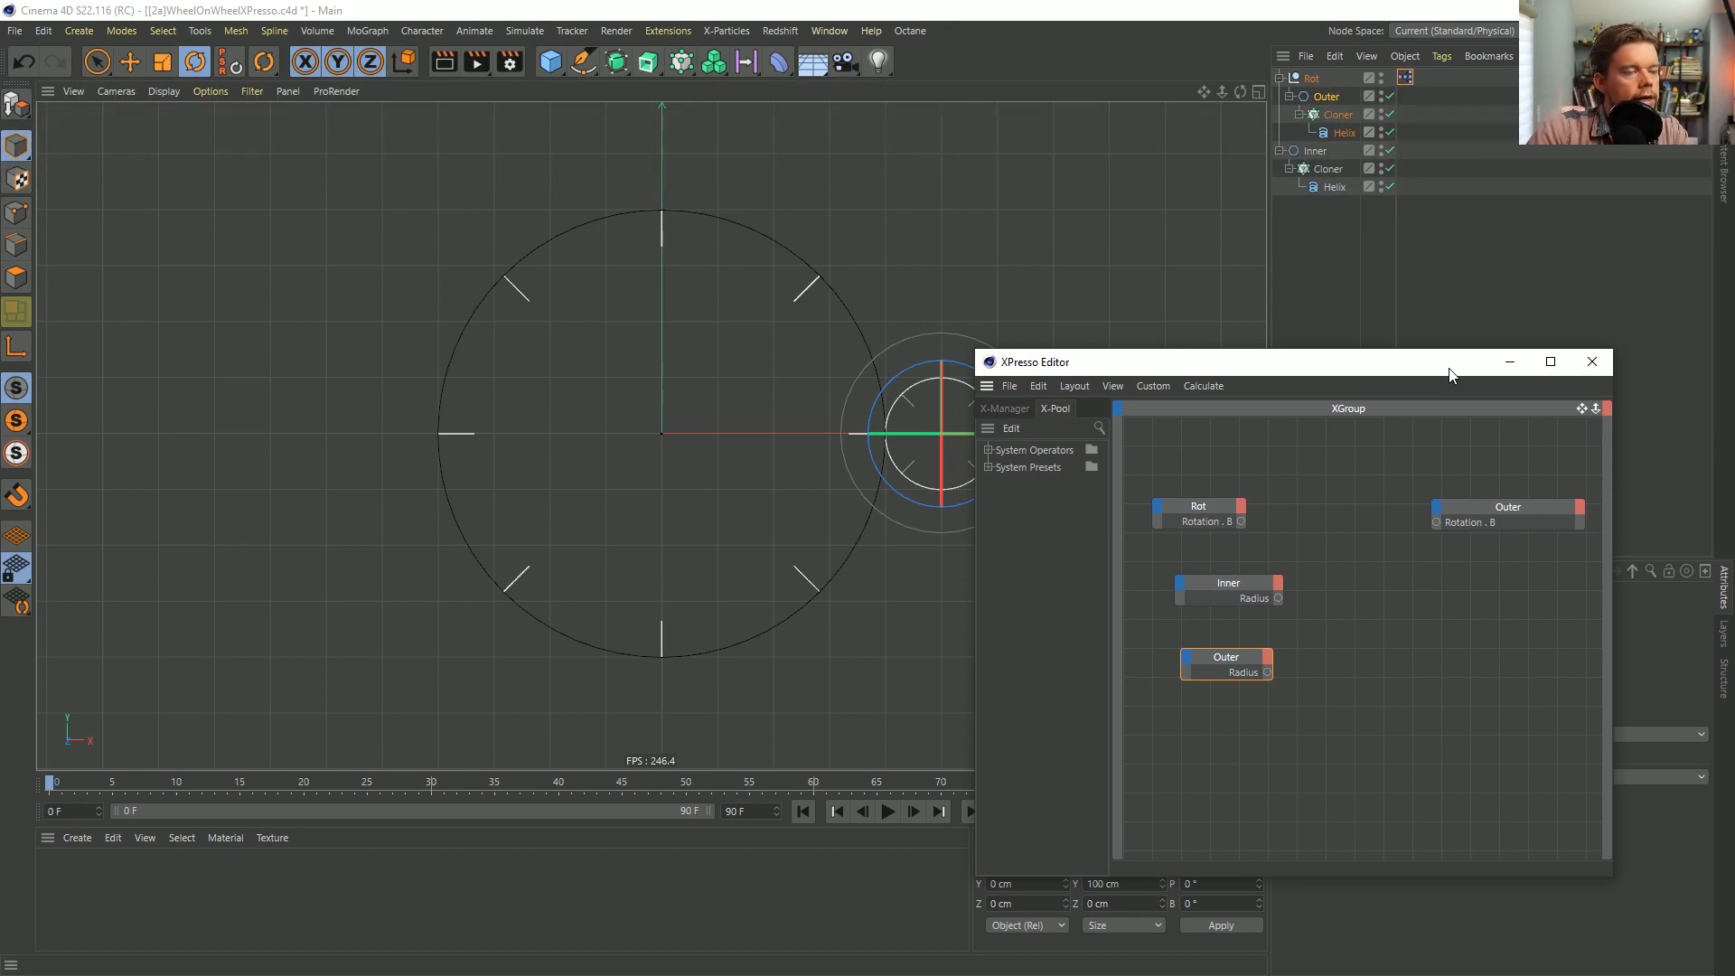
drag(1449, 373, 533, 334)
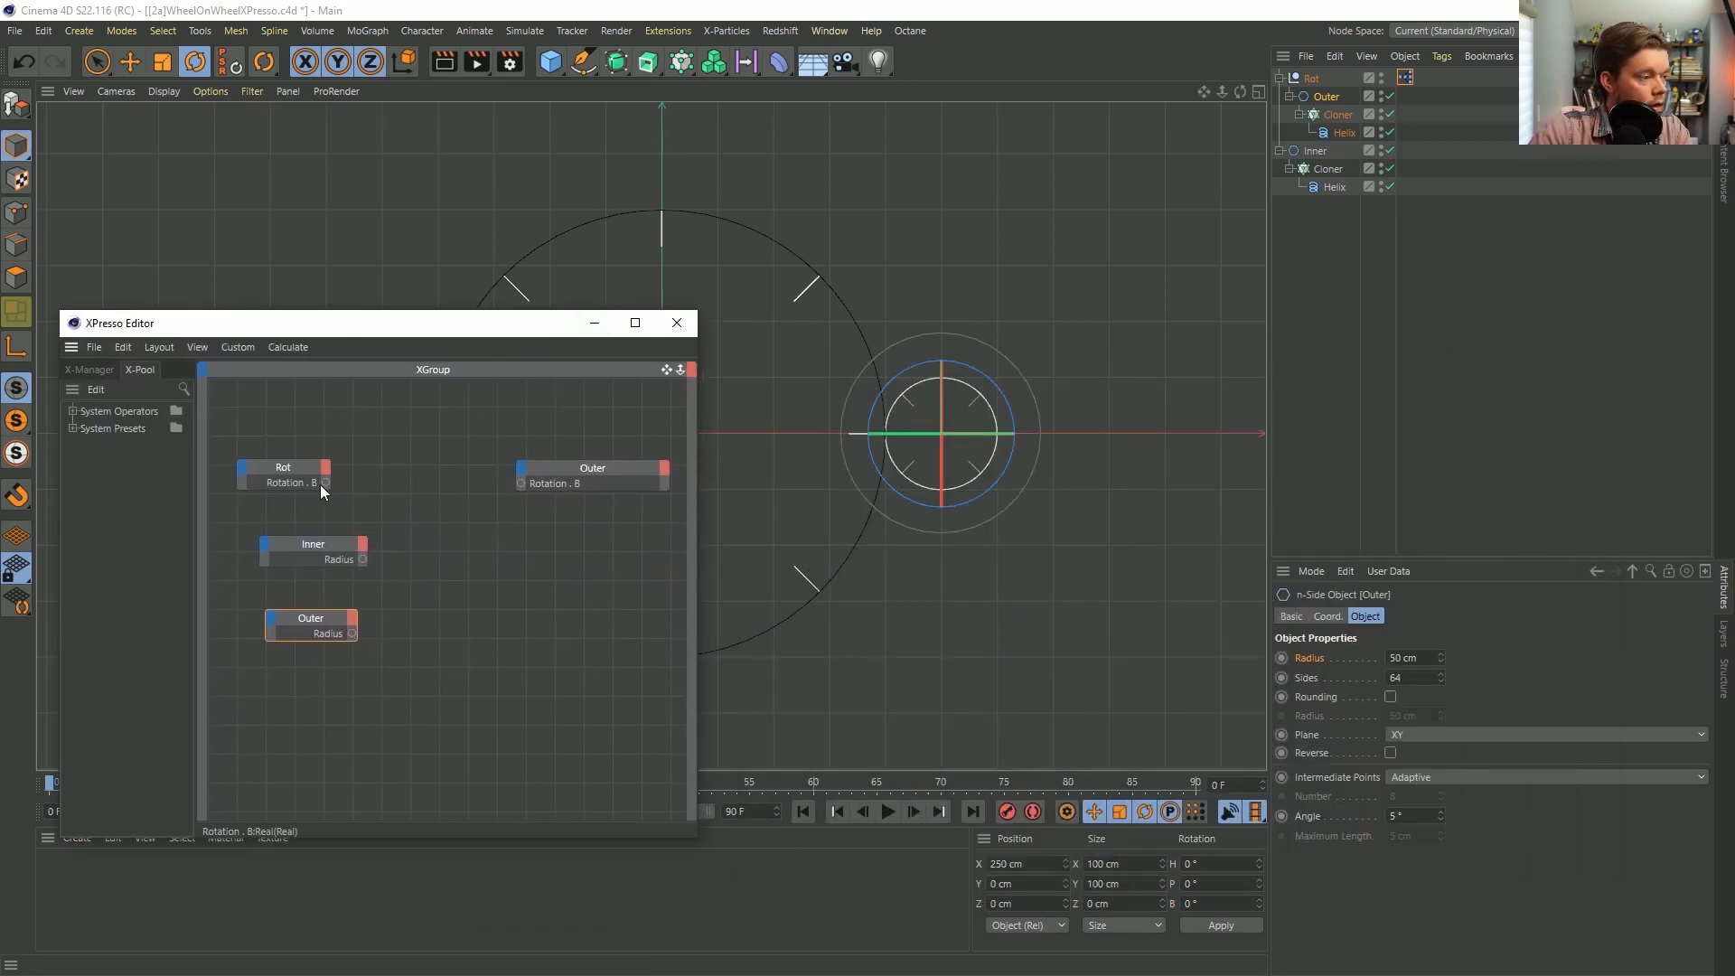
mouse_move(326, 483)
mouse_down()
mouse_move(436, 498)
mouse_move(521, 484)
mouse_move(314, 493)
mouse_up()
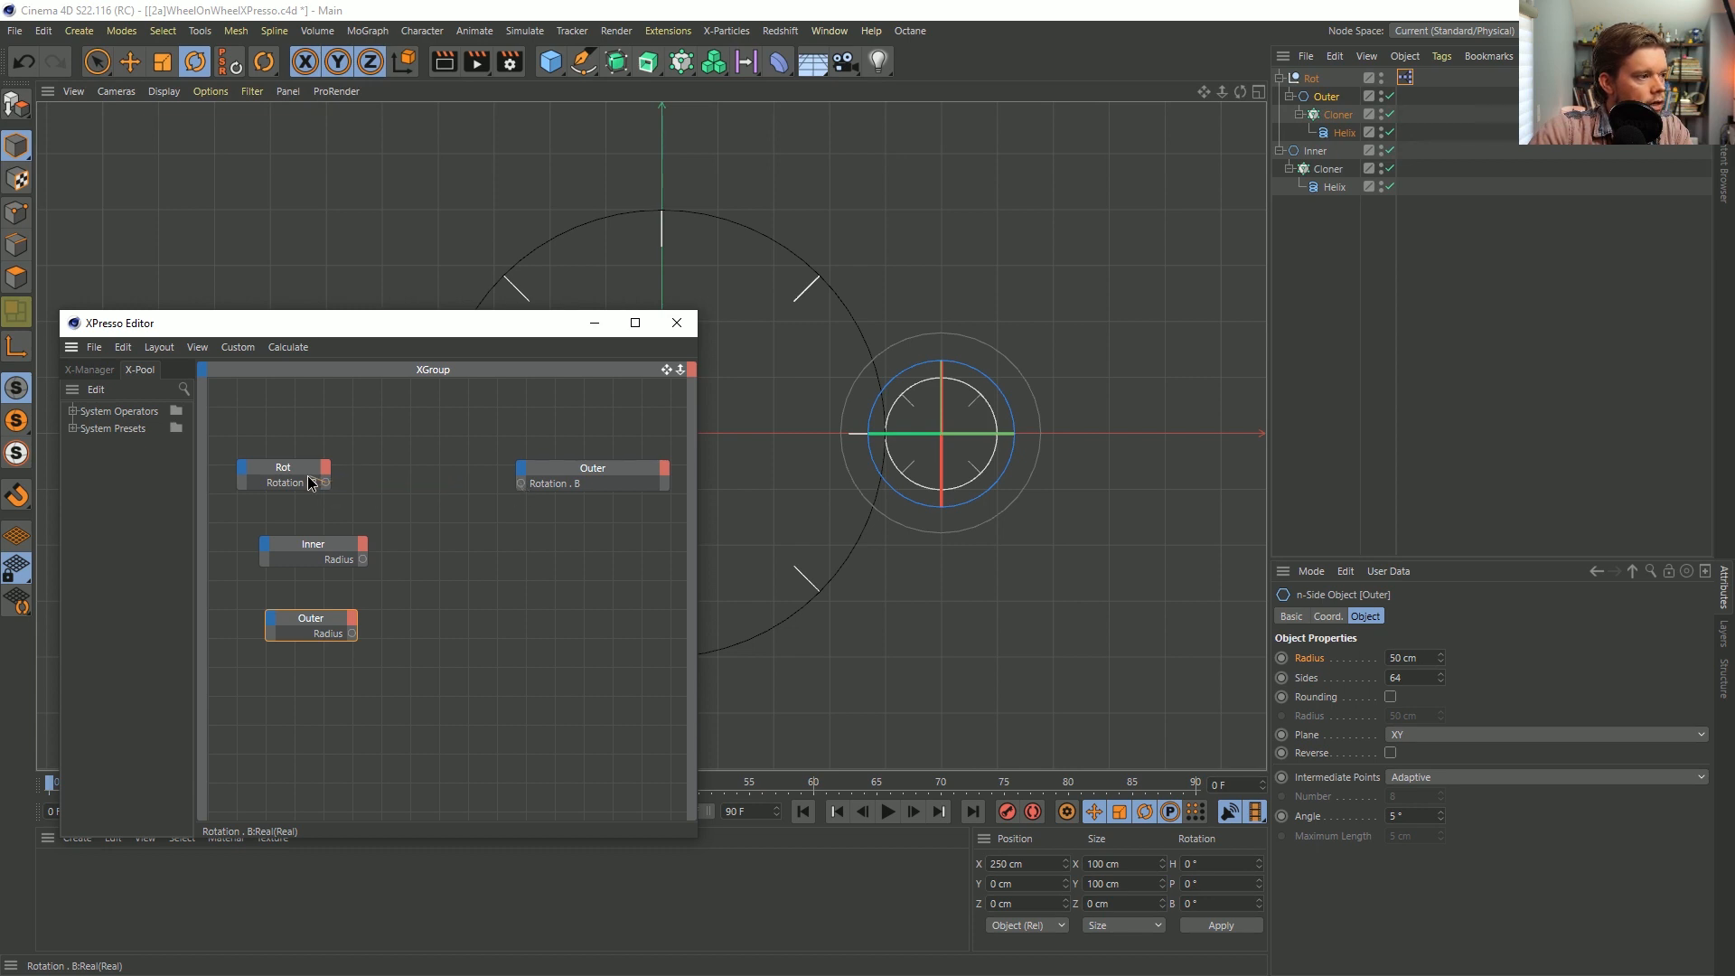
drag(488, 502, 492, 503)
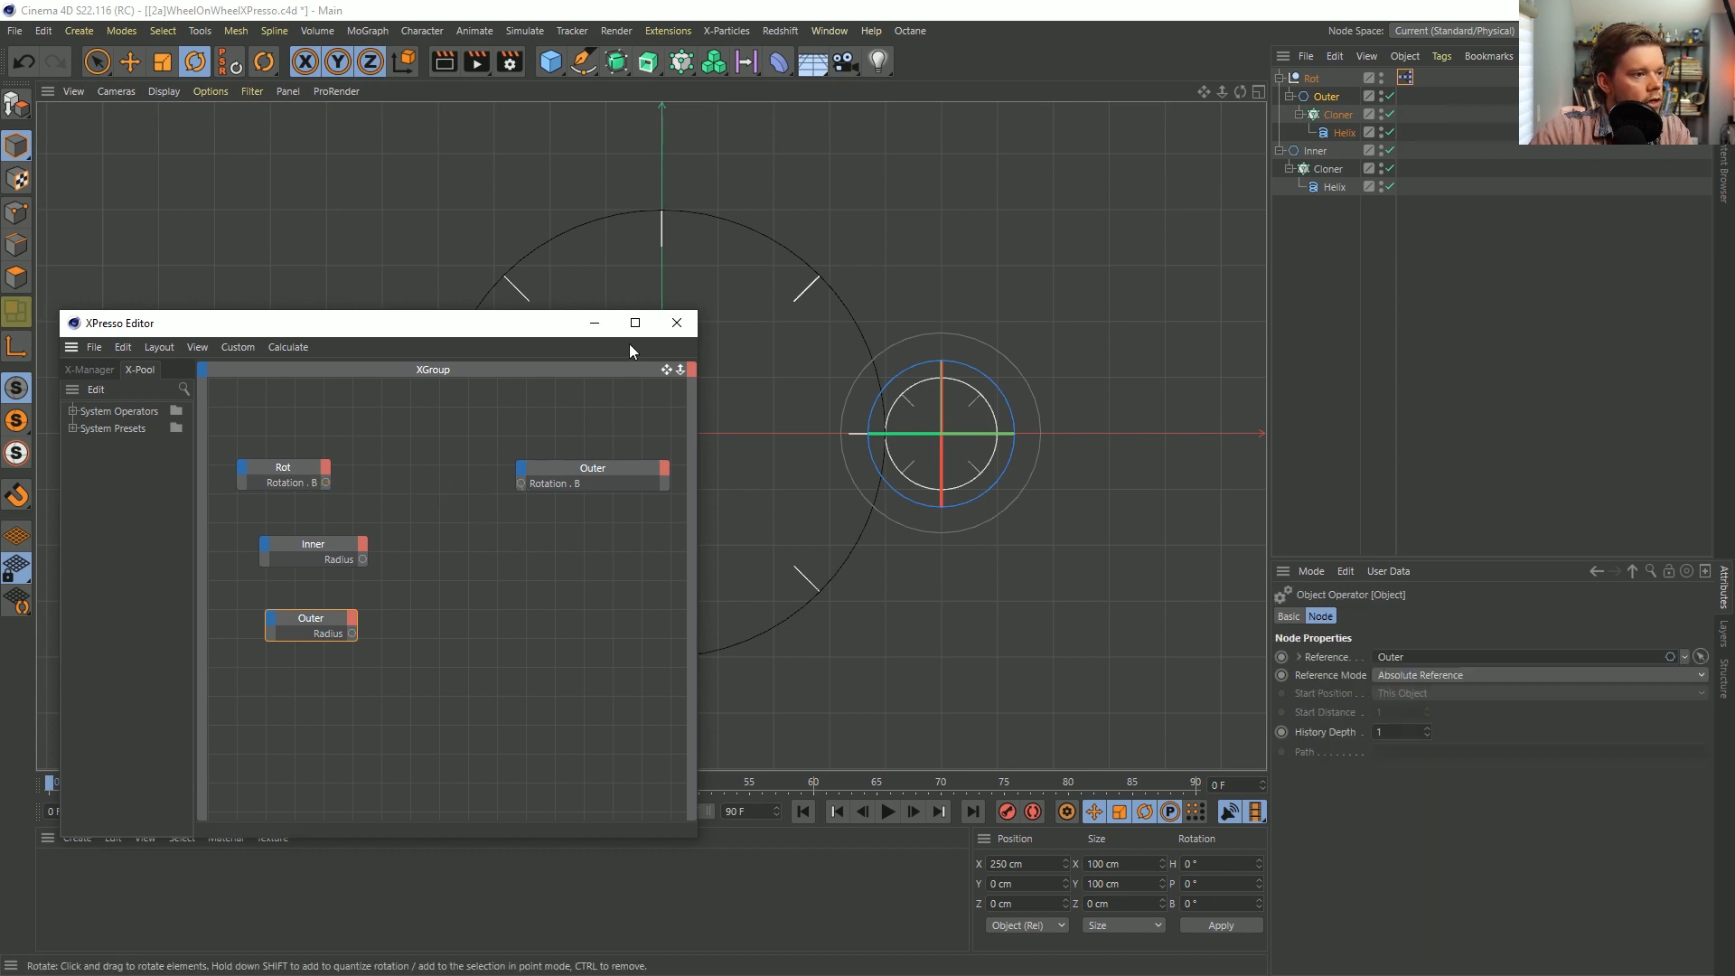
drag(324, 483, 521, 488)
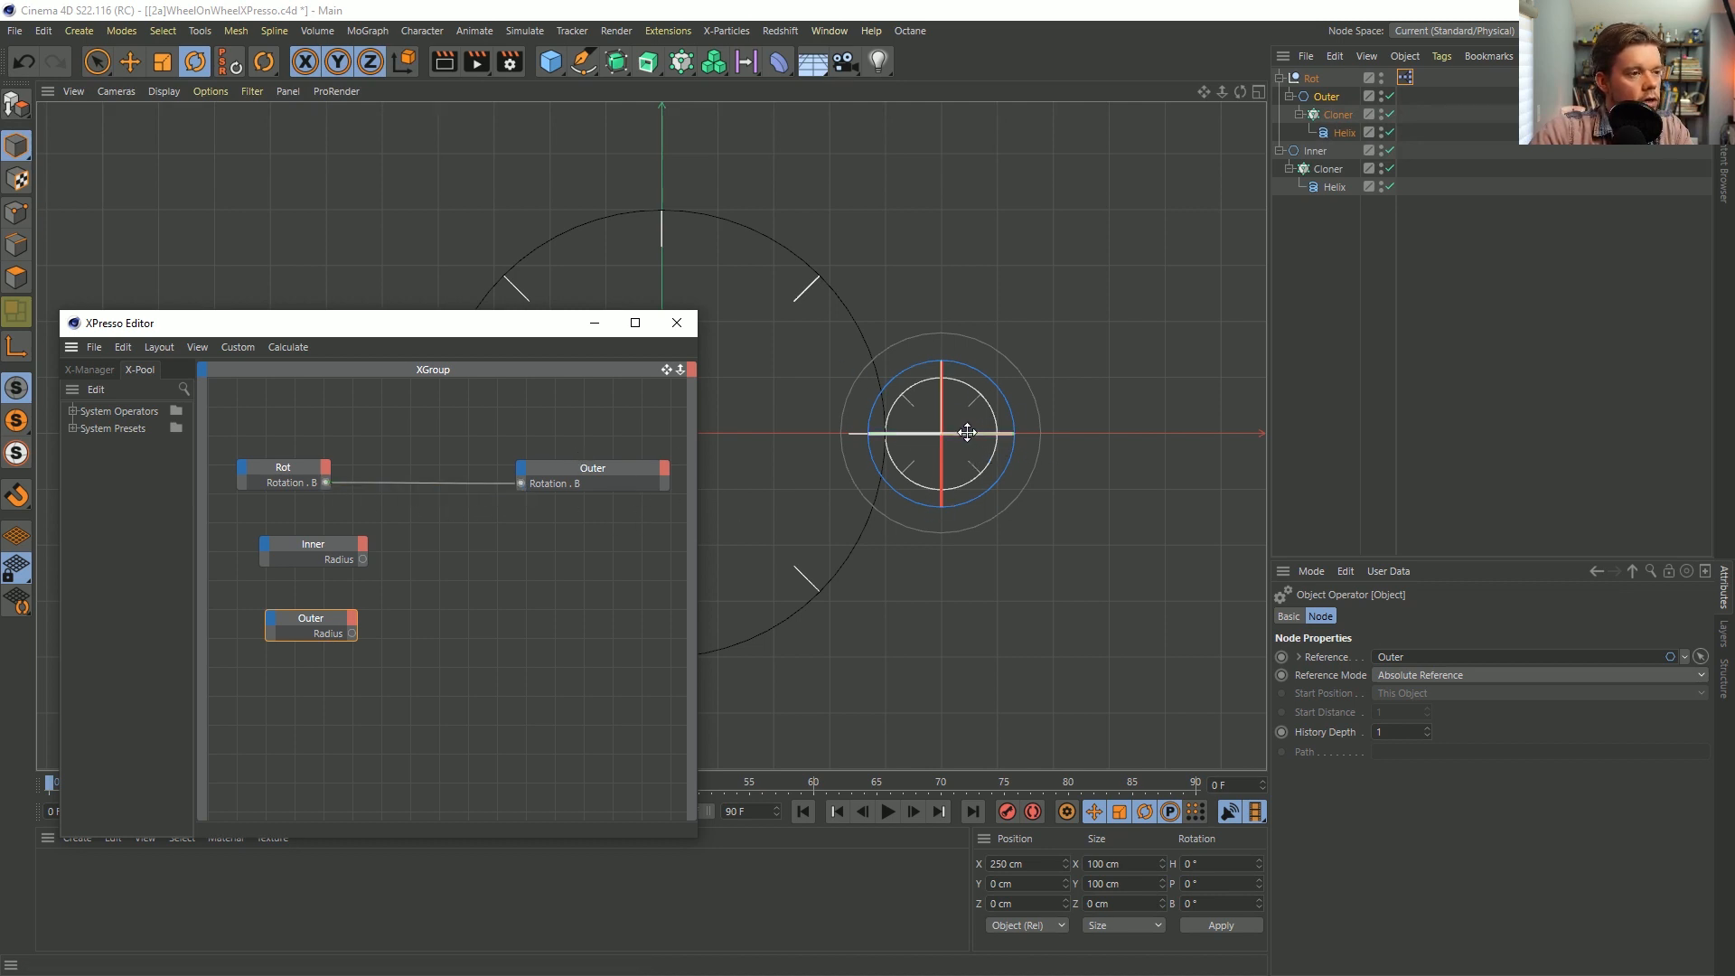
Play the animation with the whole viewport uncovered to check how the small circle spins as it orbits.
click(888, 812)
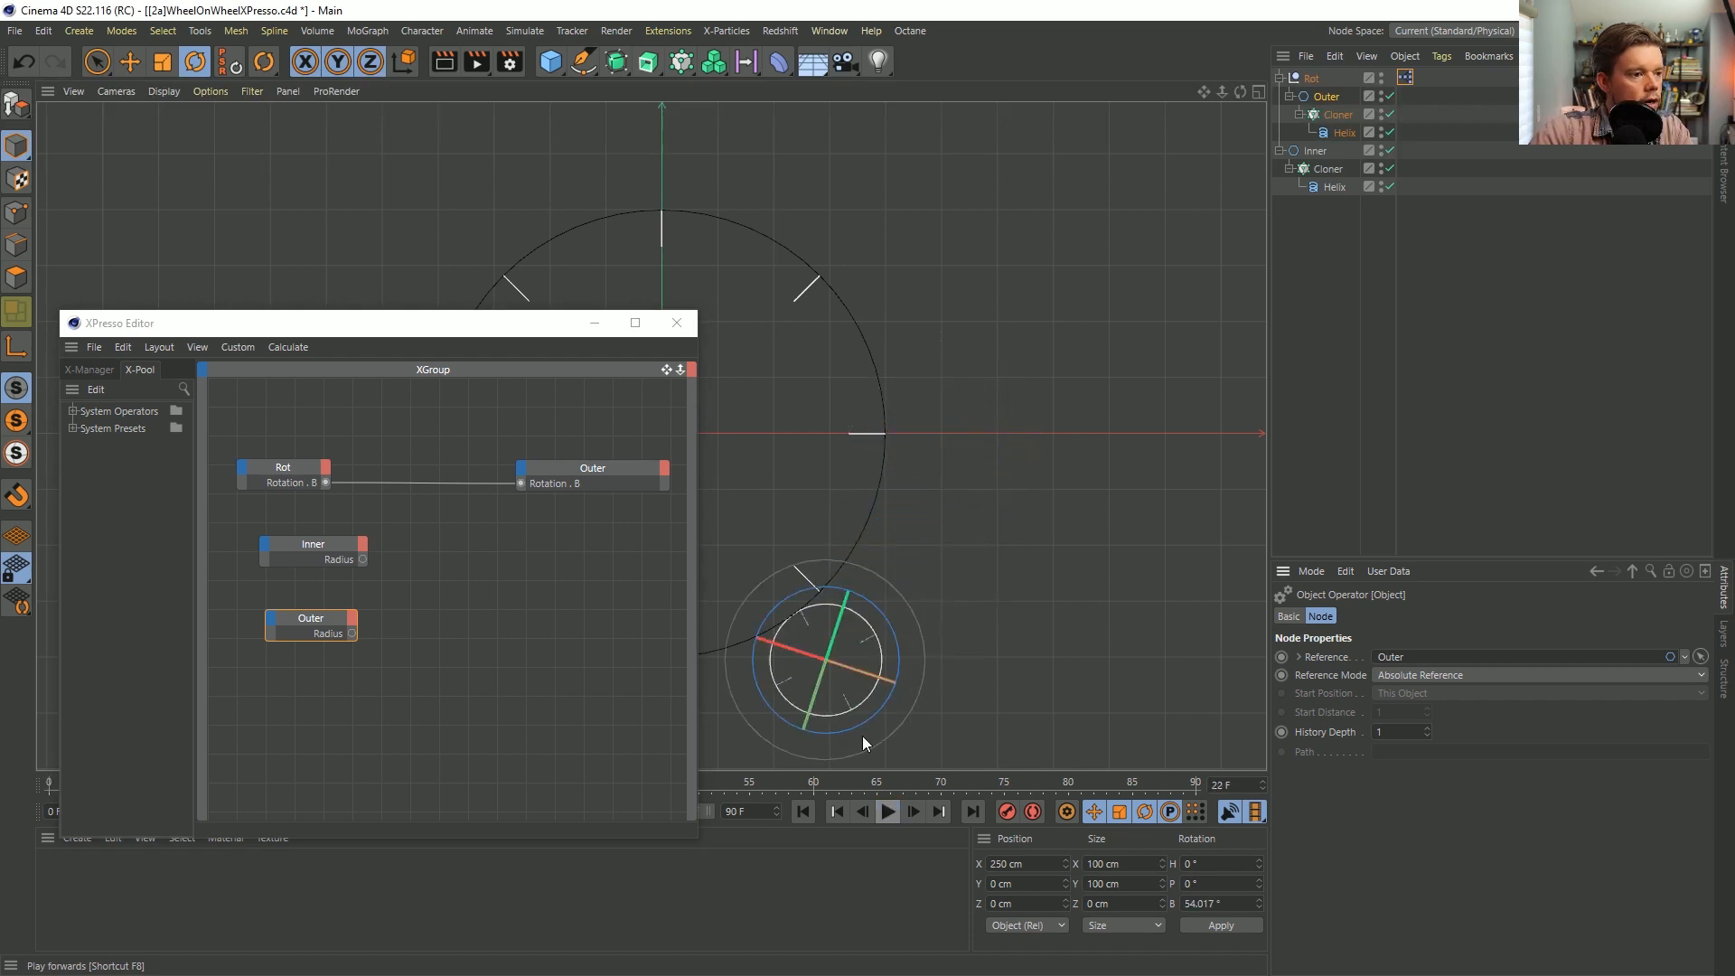
drag(469, 334, 587, 863)
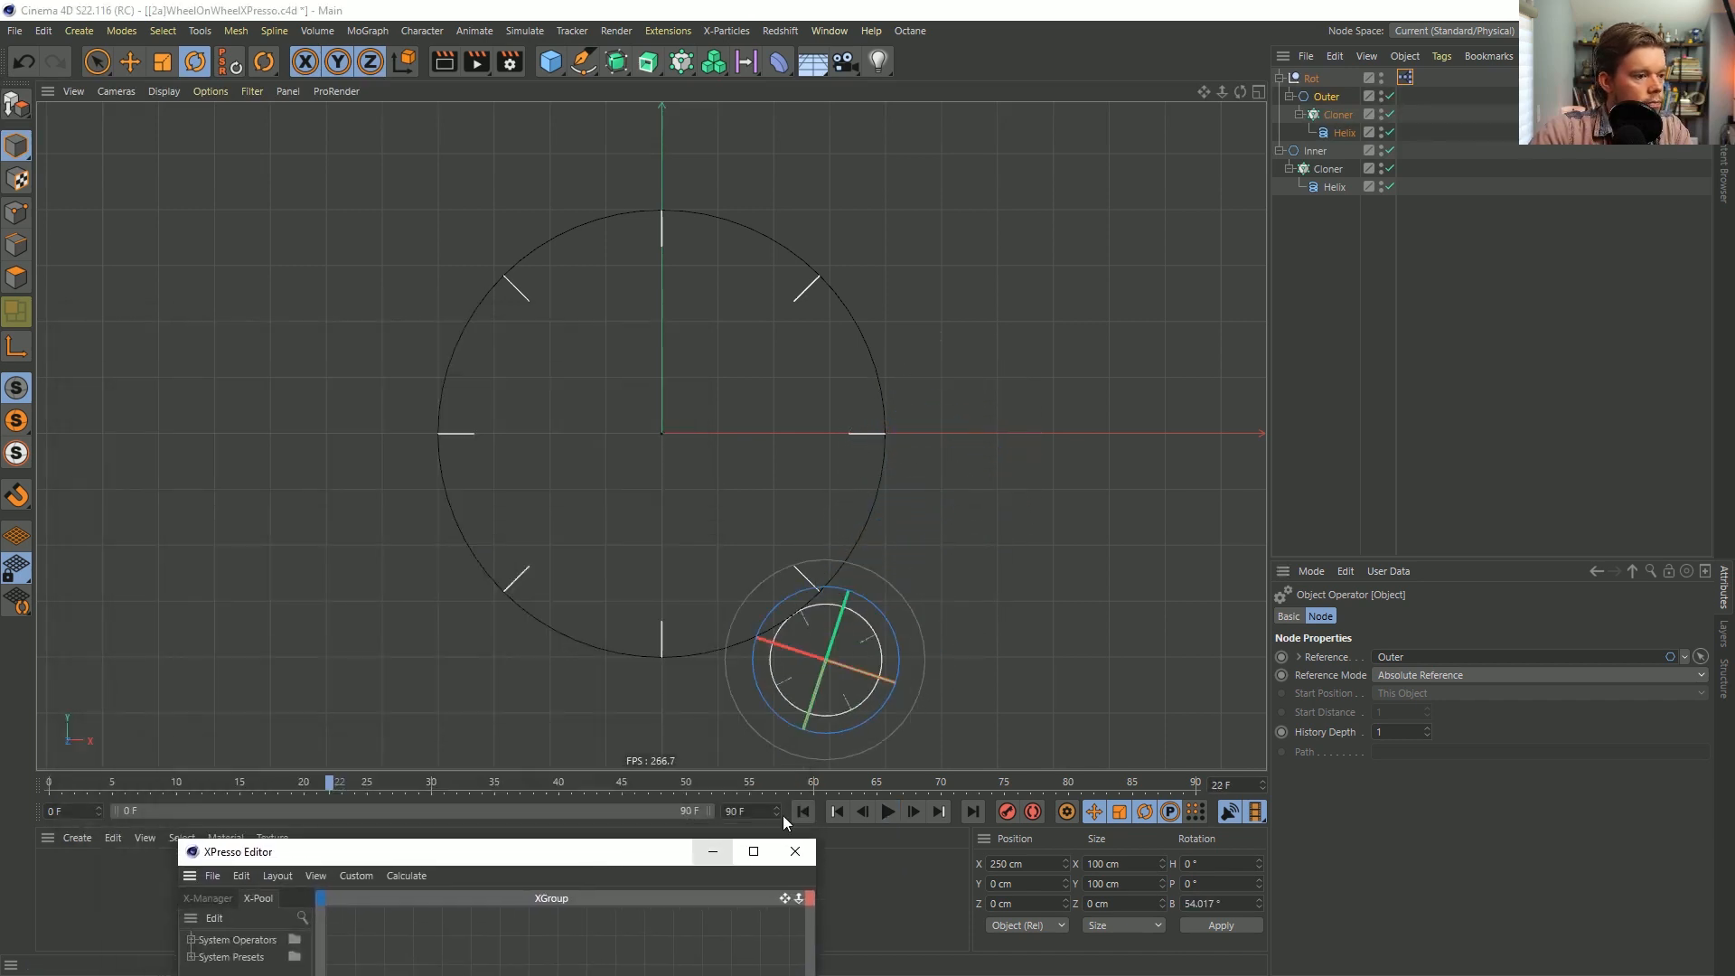
click(896, 812)
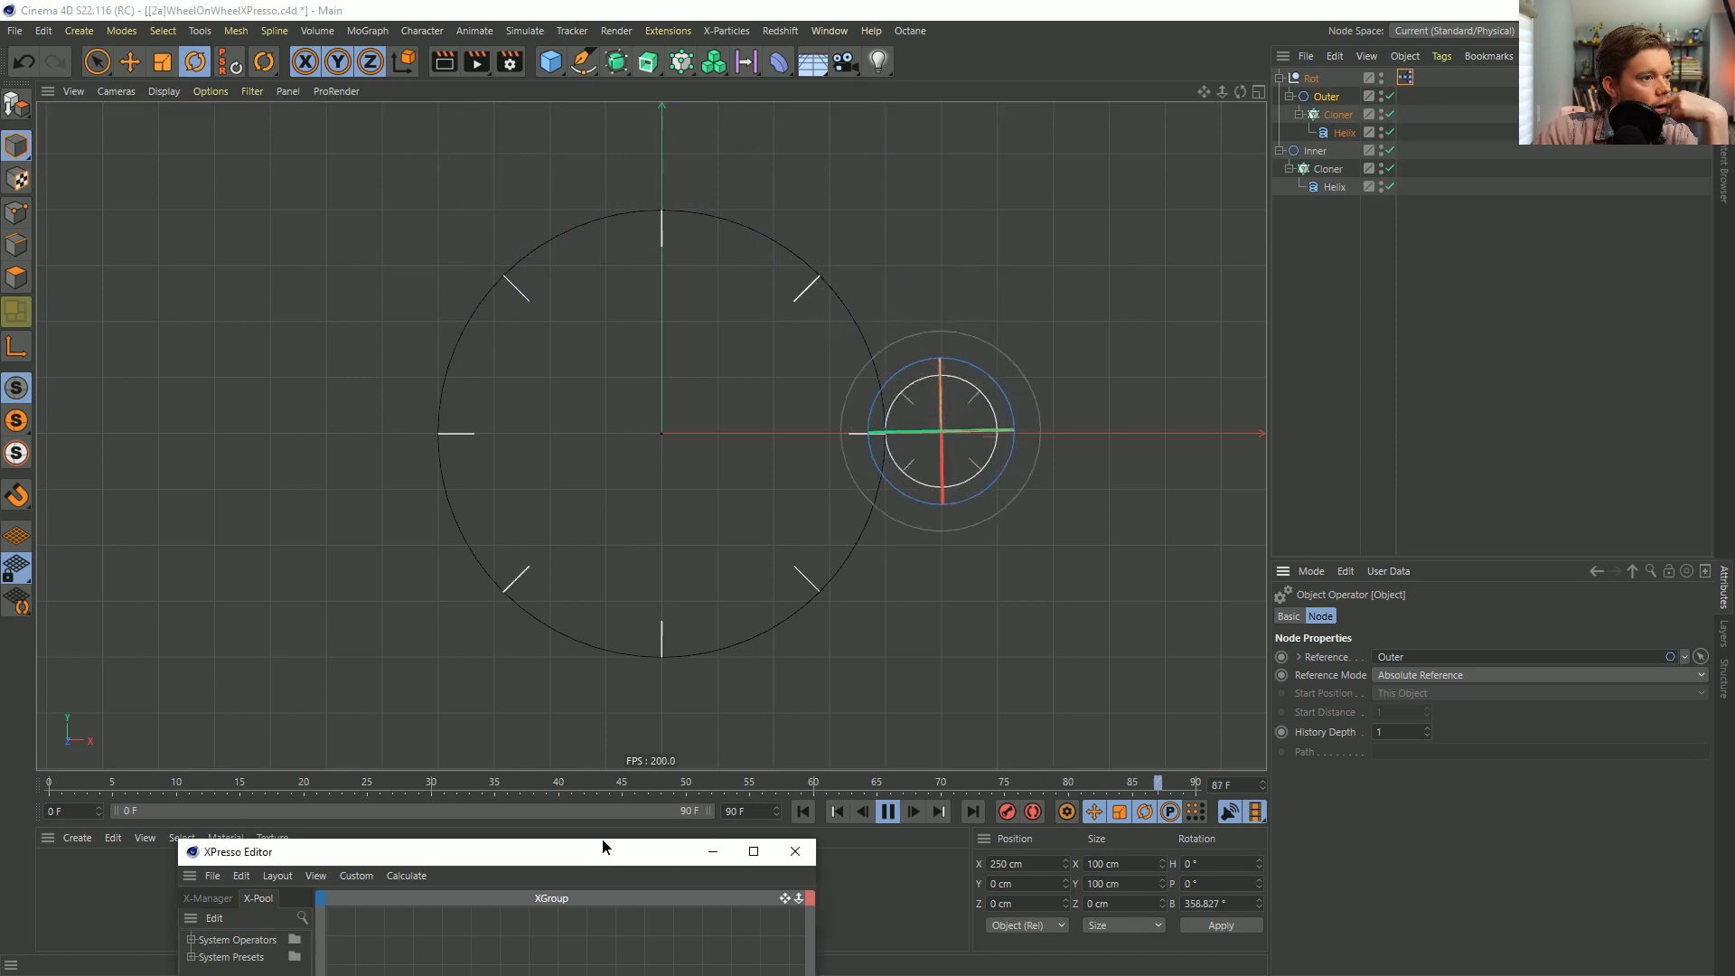
Search the node pool for math, and wire a Math:Add node between Rot's and Outer's Rotation . B ports.
drag(602, 854, 1356, 290)
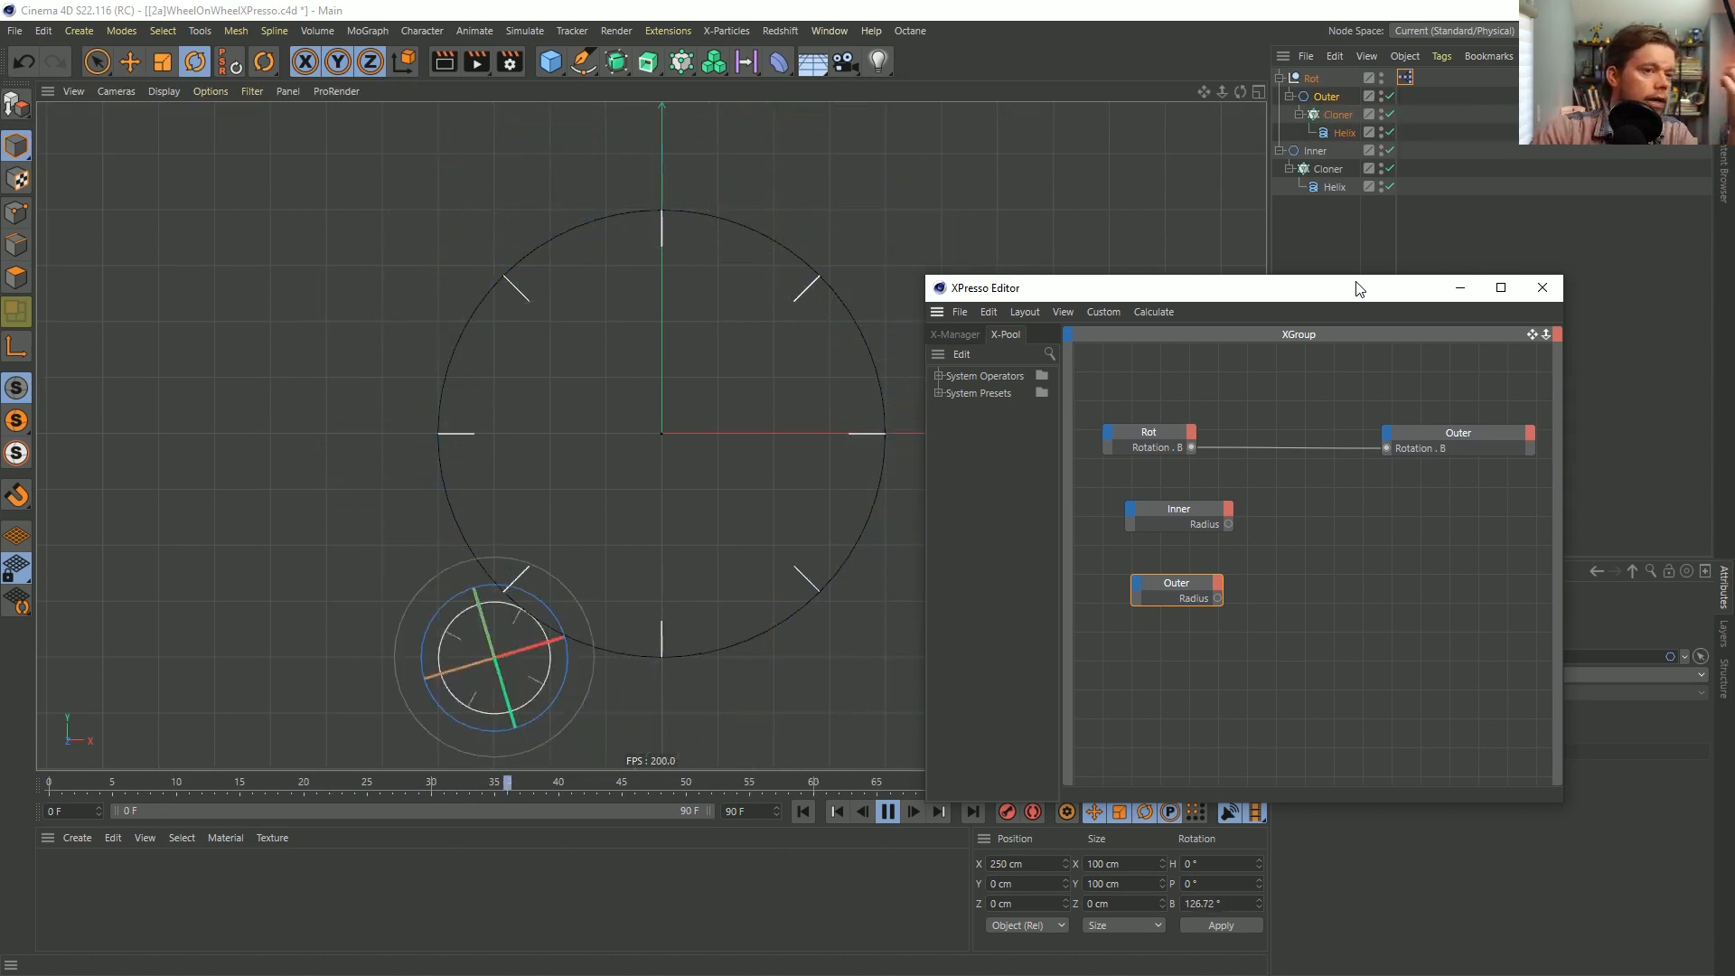
drag(1355, 289, 1425, 221)
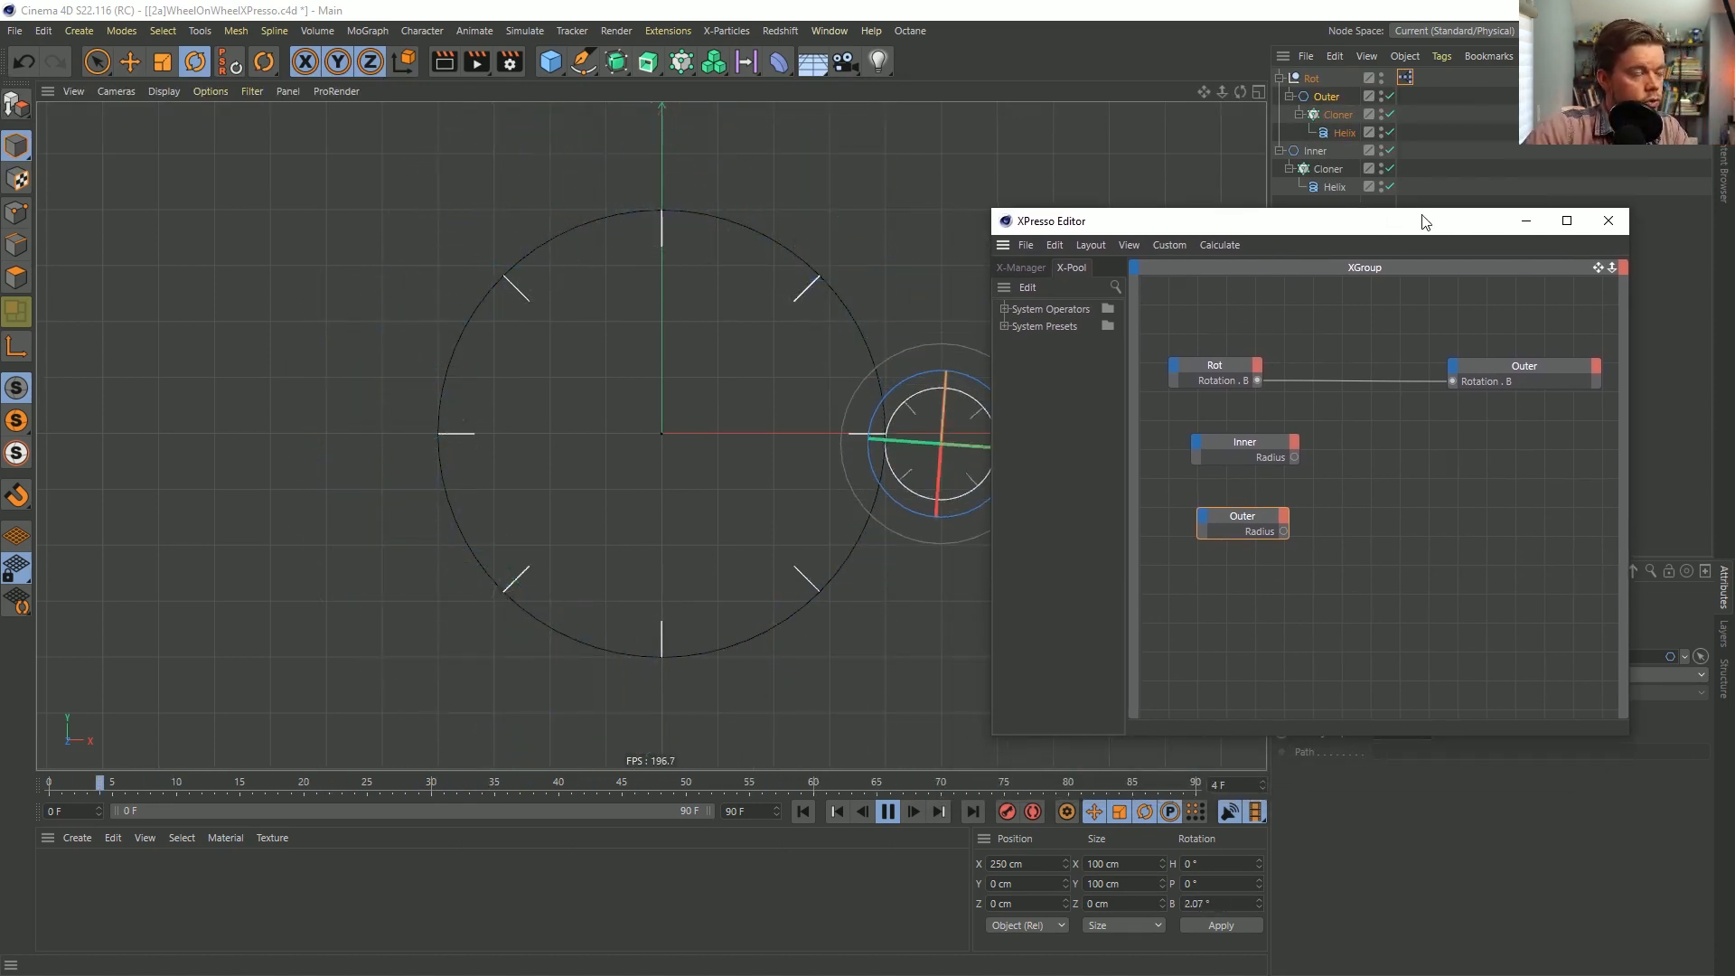
click(1115, 288)
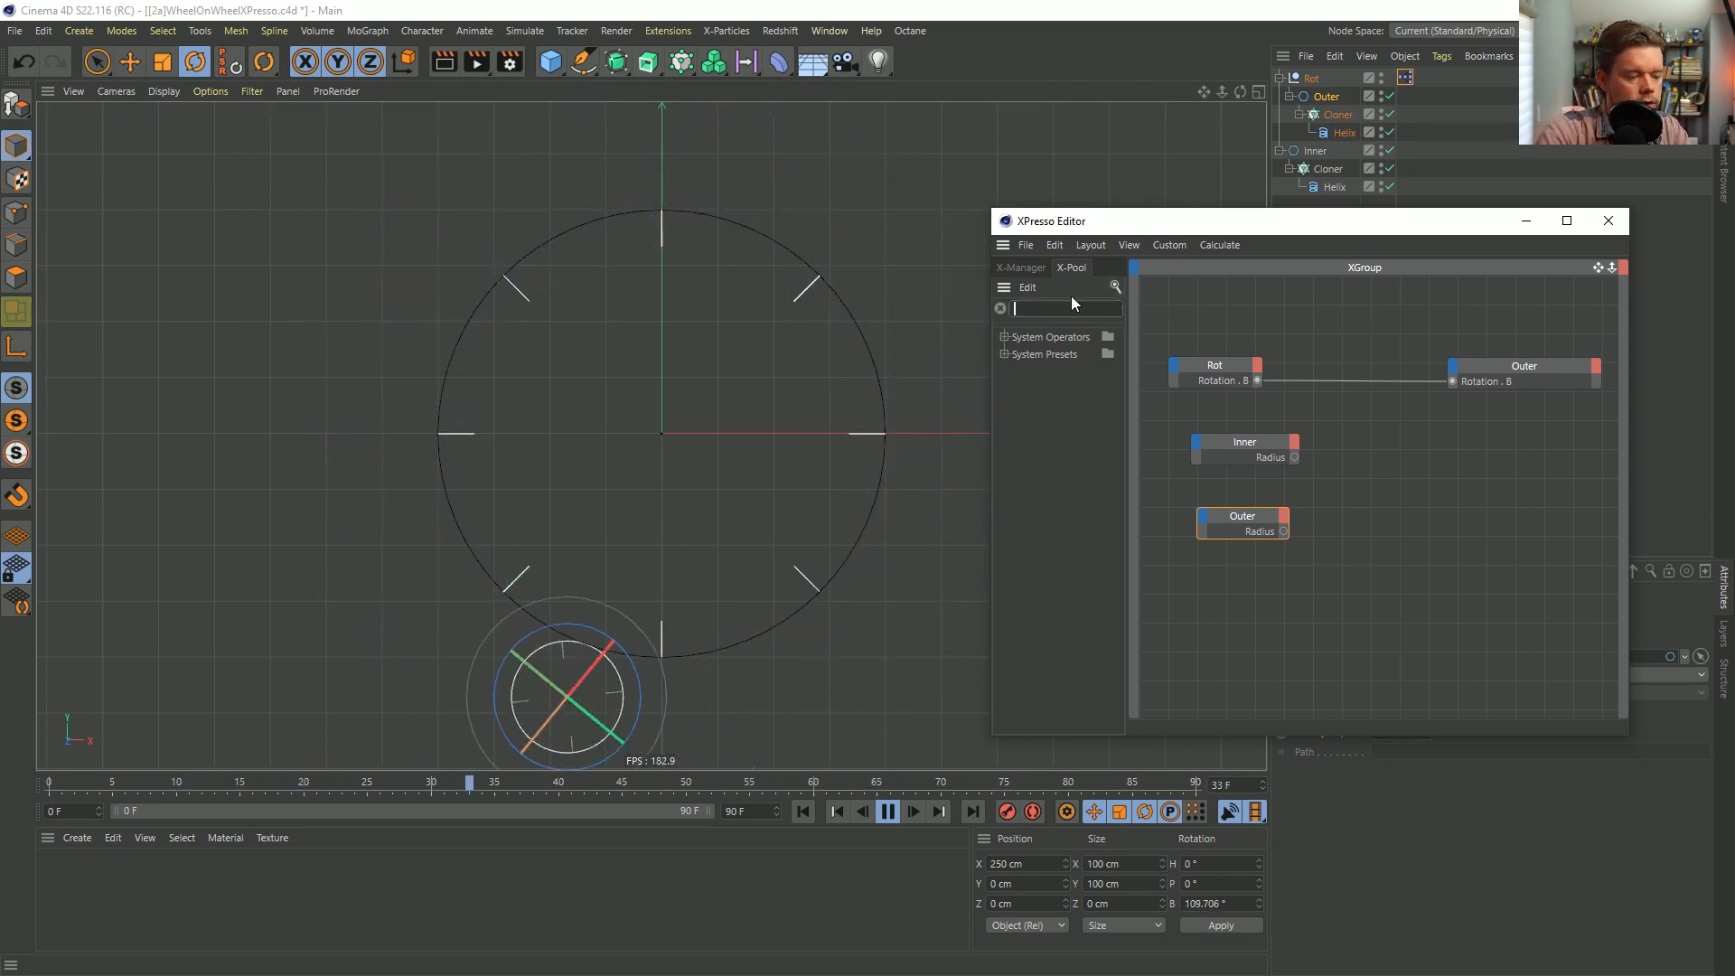
text(mul)
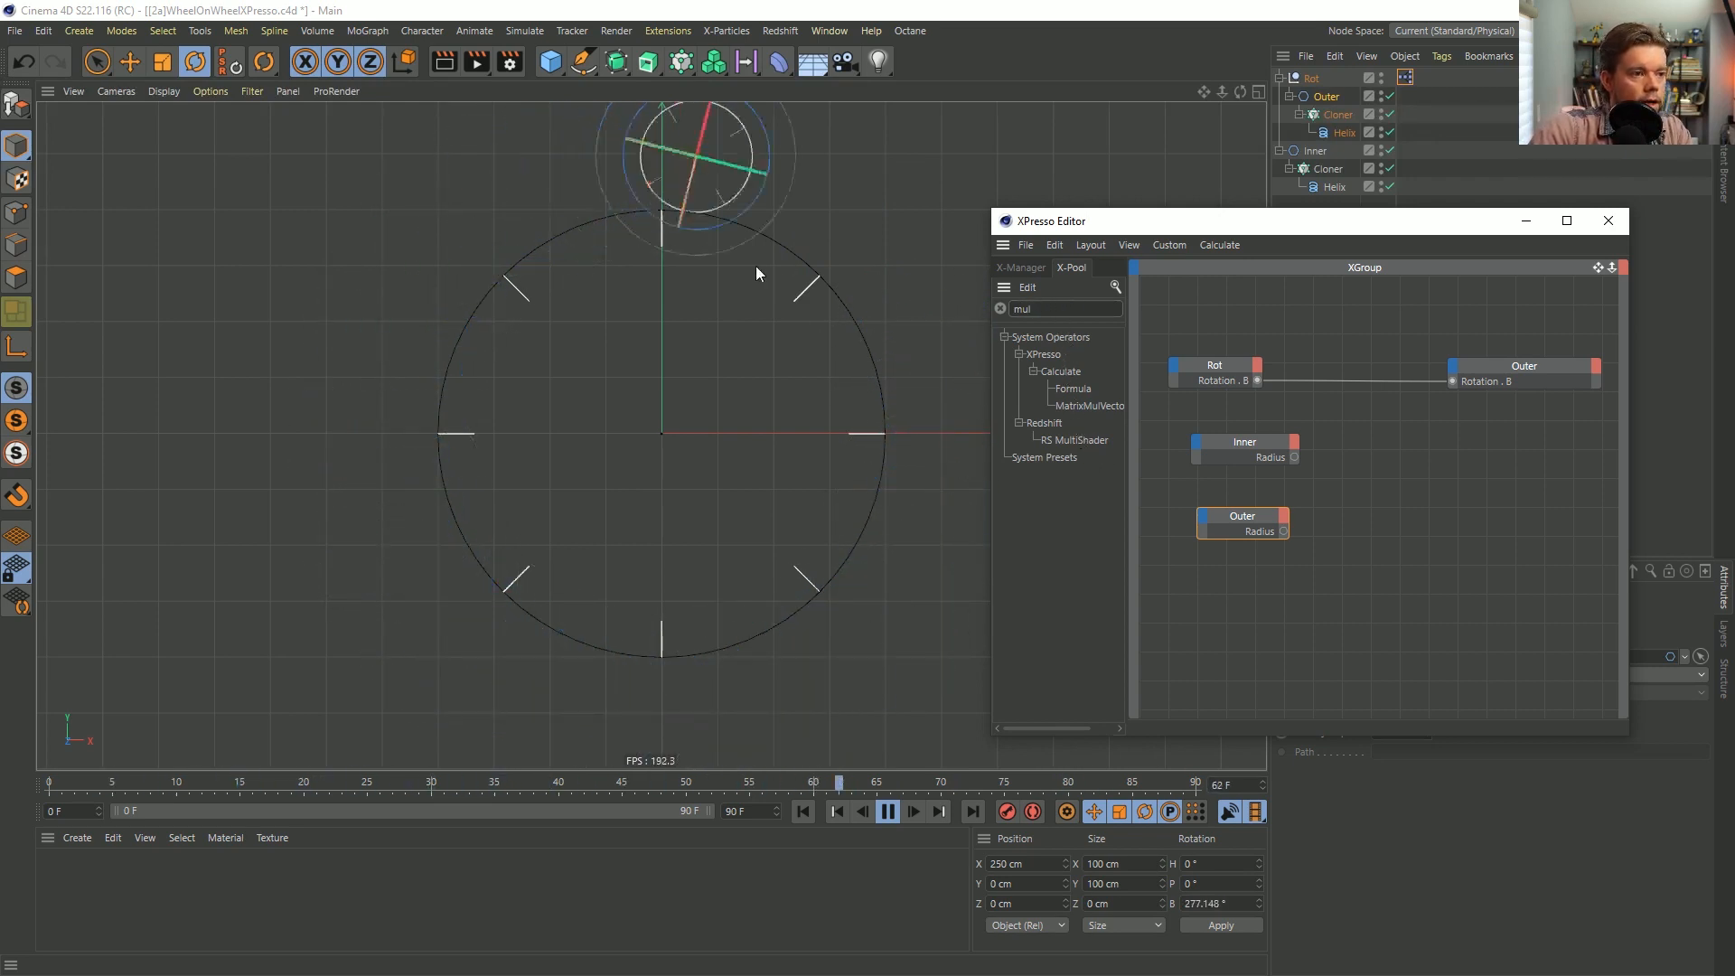
key(BackSpace)
key(BackSpace)
key(BackSpace)
text(math)
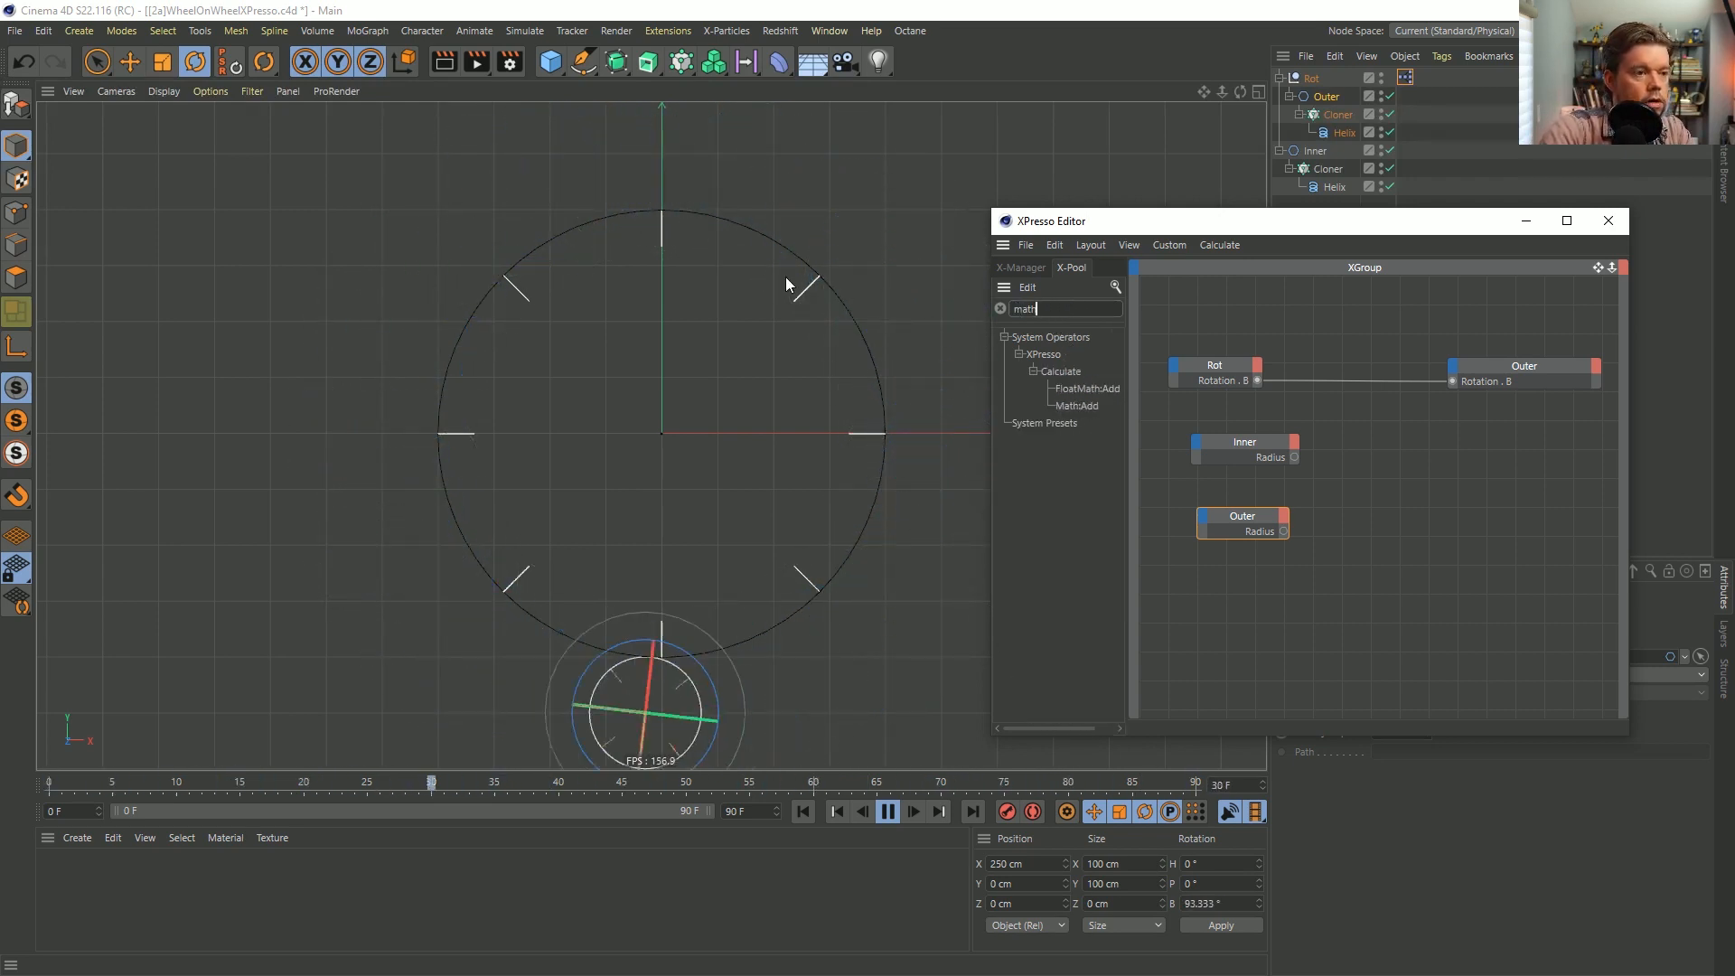
drag(1075, 404, 1363, 338)
drag(1257, 381, 1454, 381)
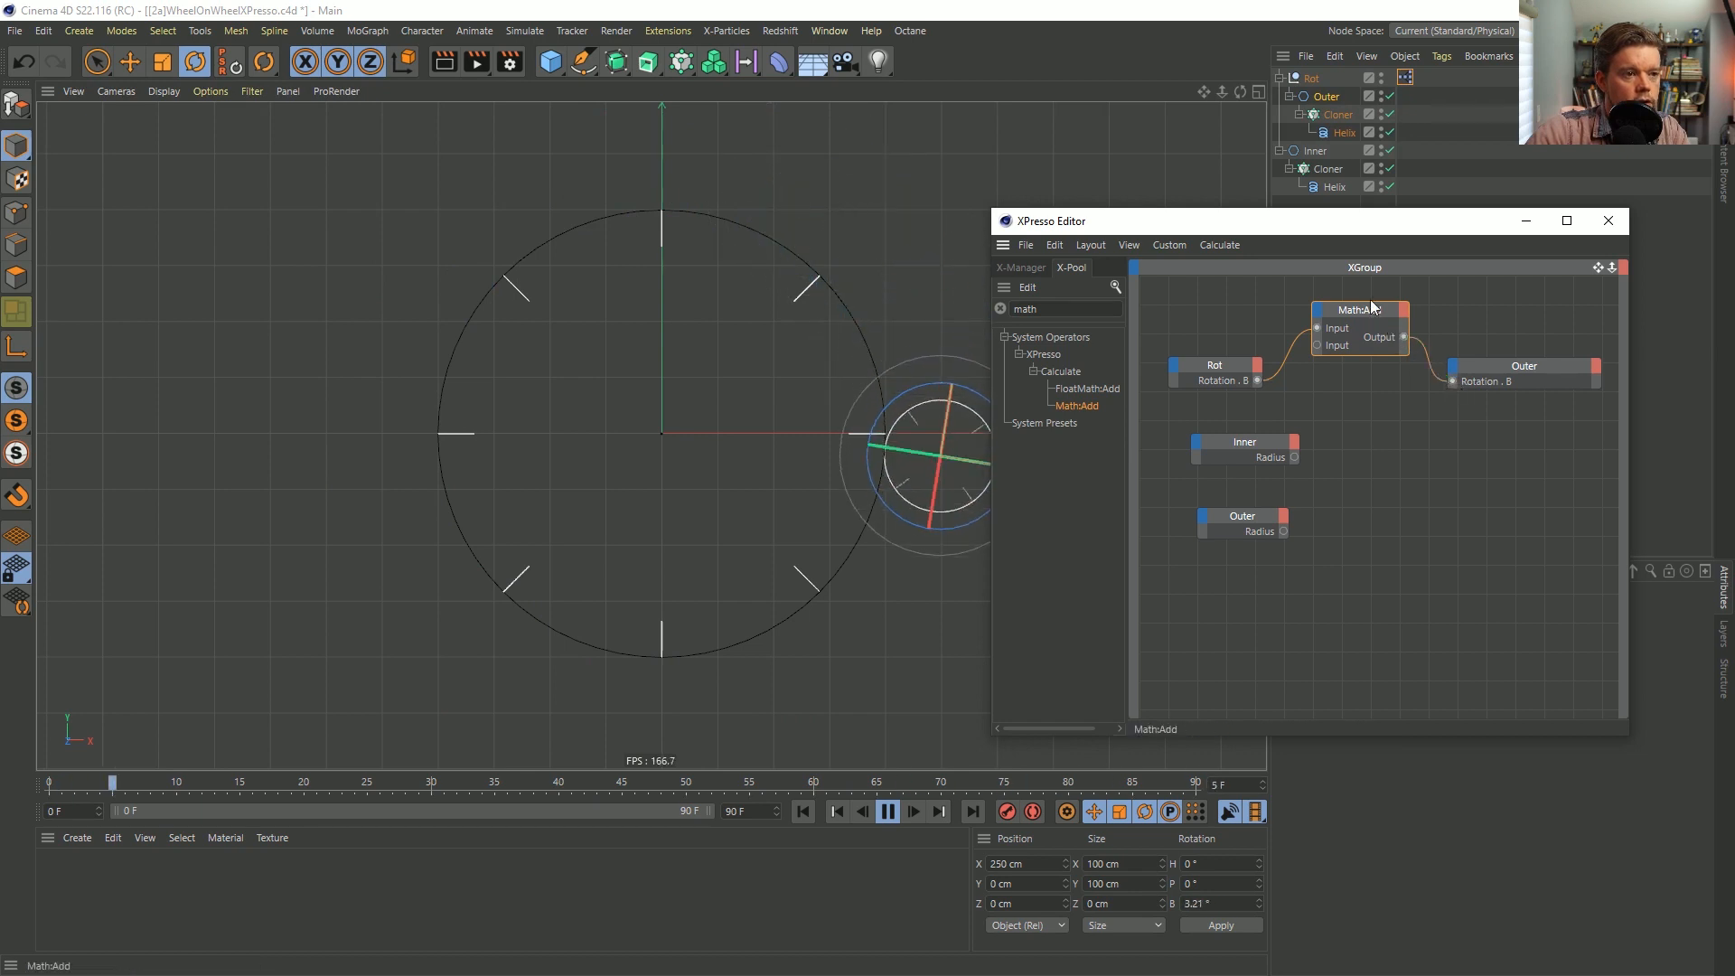
Change the Math node's function from Add to Multiply.
drag(1284, 223, 268, 361)
click(1391, 673)
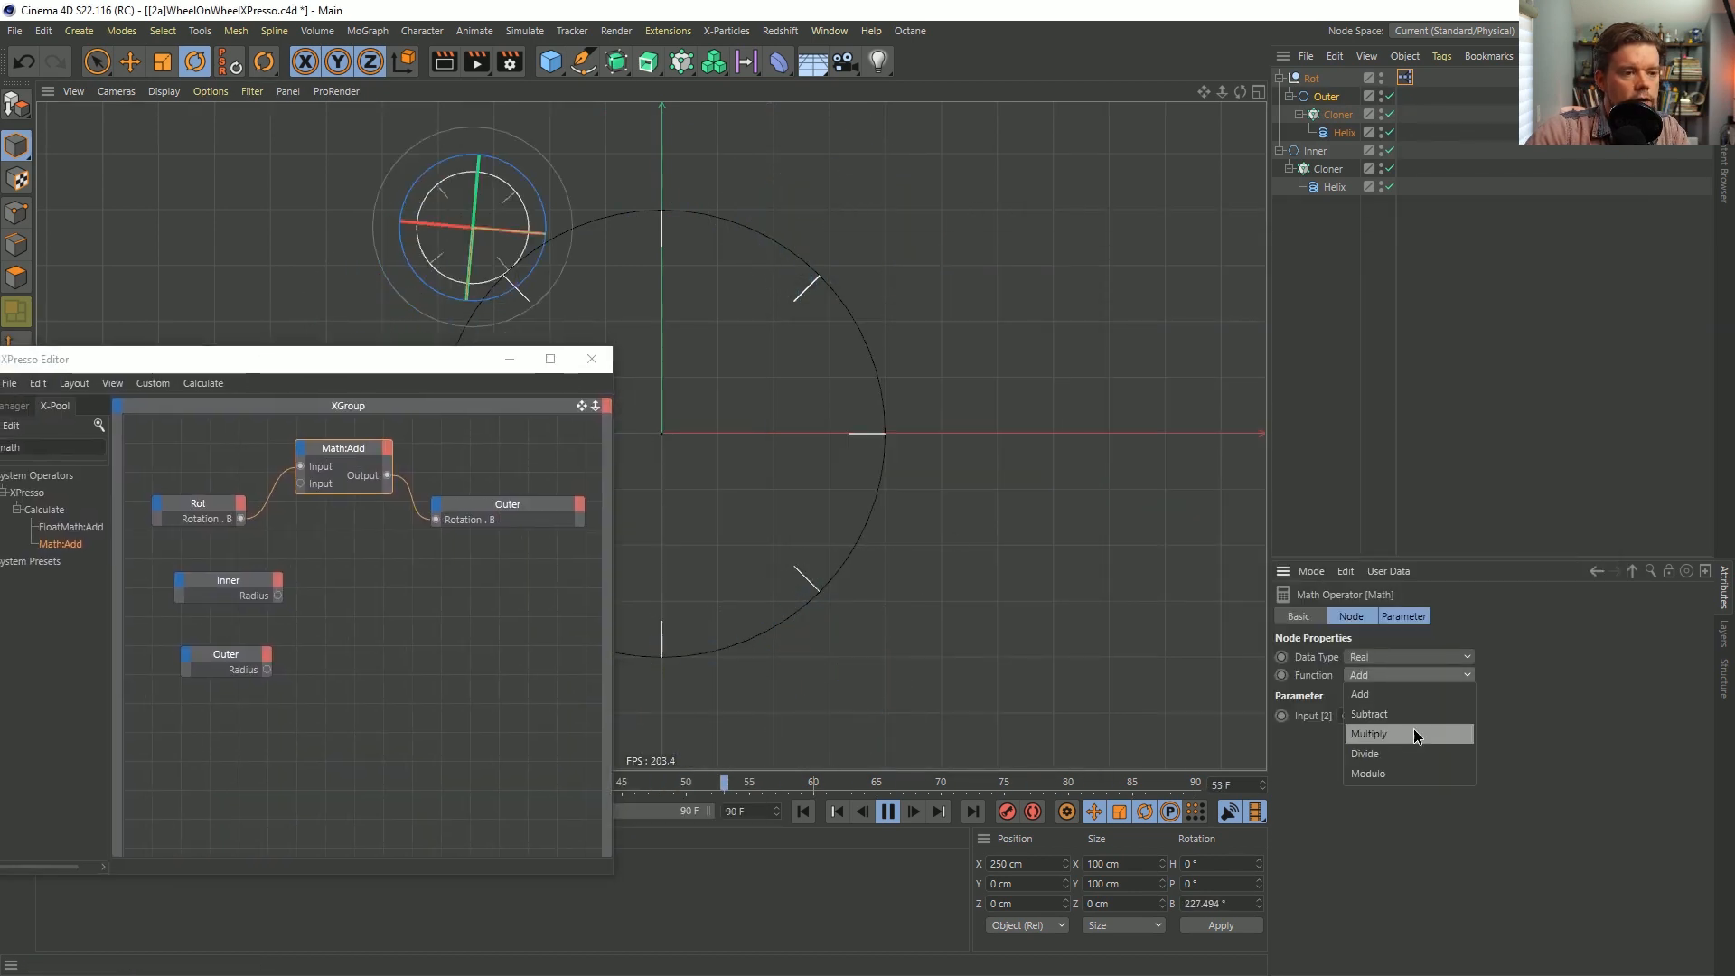
click(1413, 734)
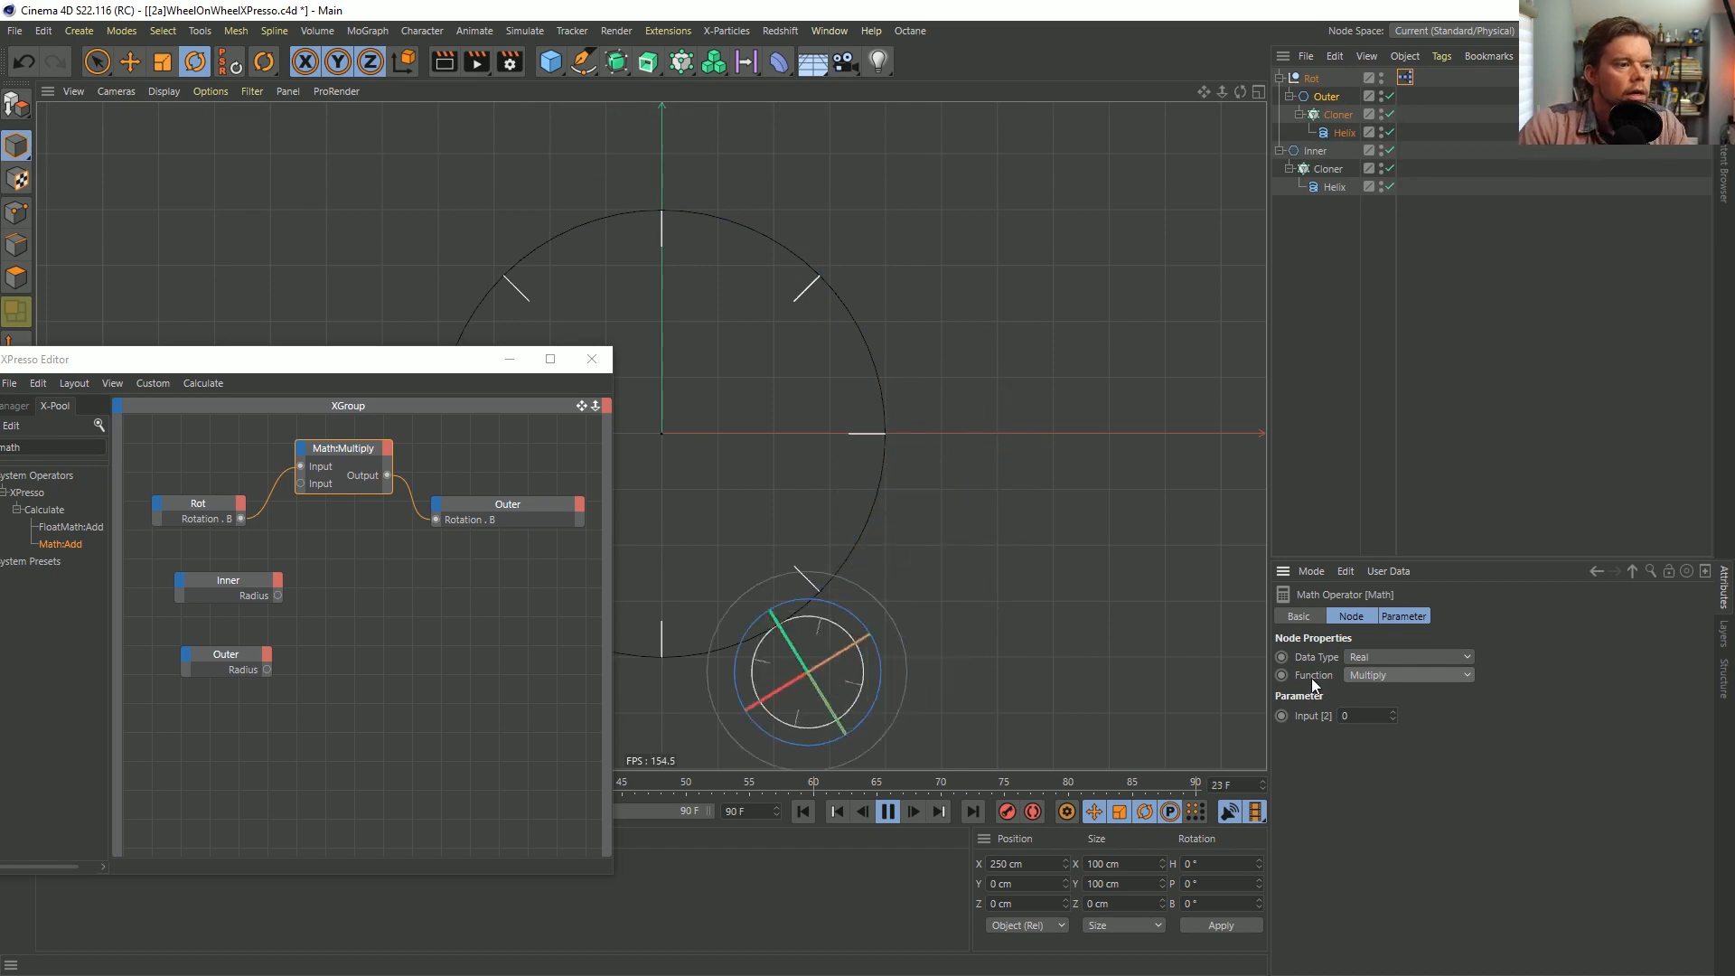
Try the Math:Multiply node's Input [2] at 1, and set it to 2 while watching the orbit.
drag(421, 372, 441, 607)
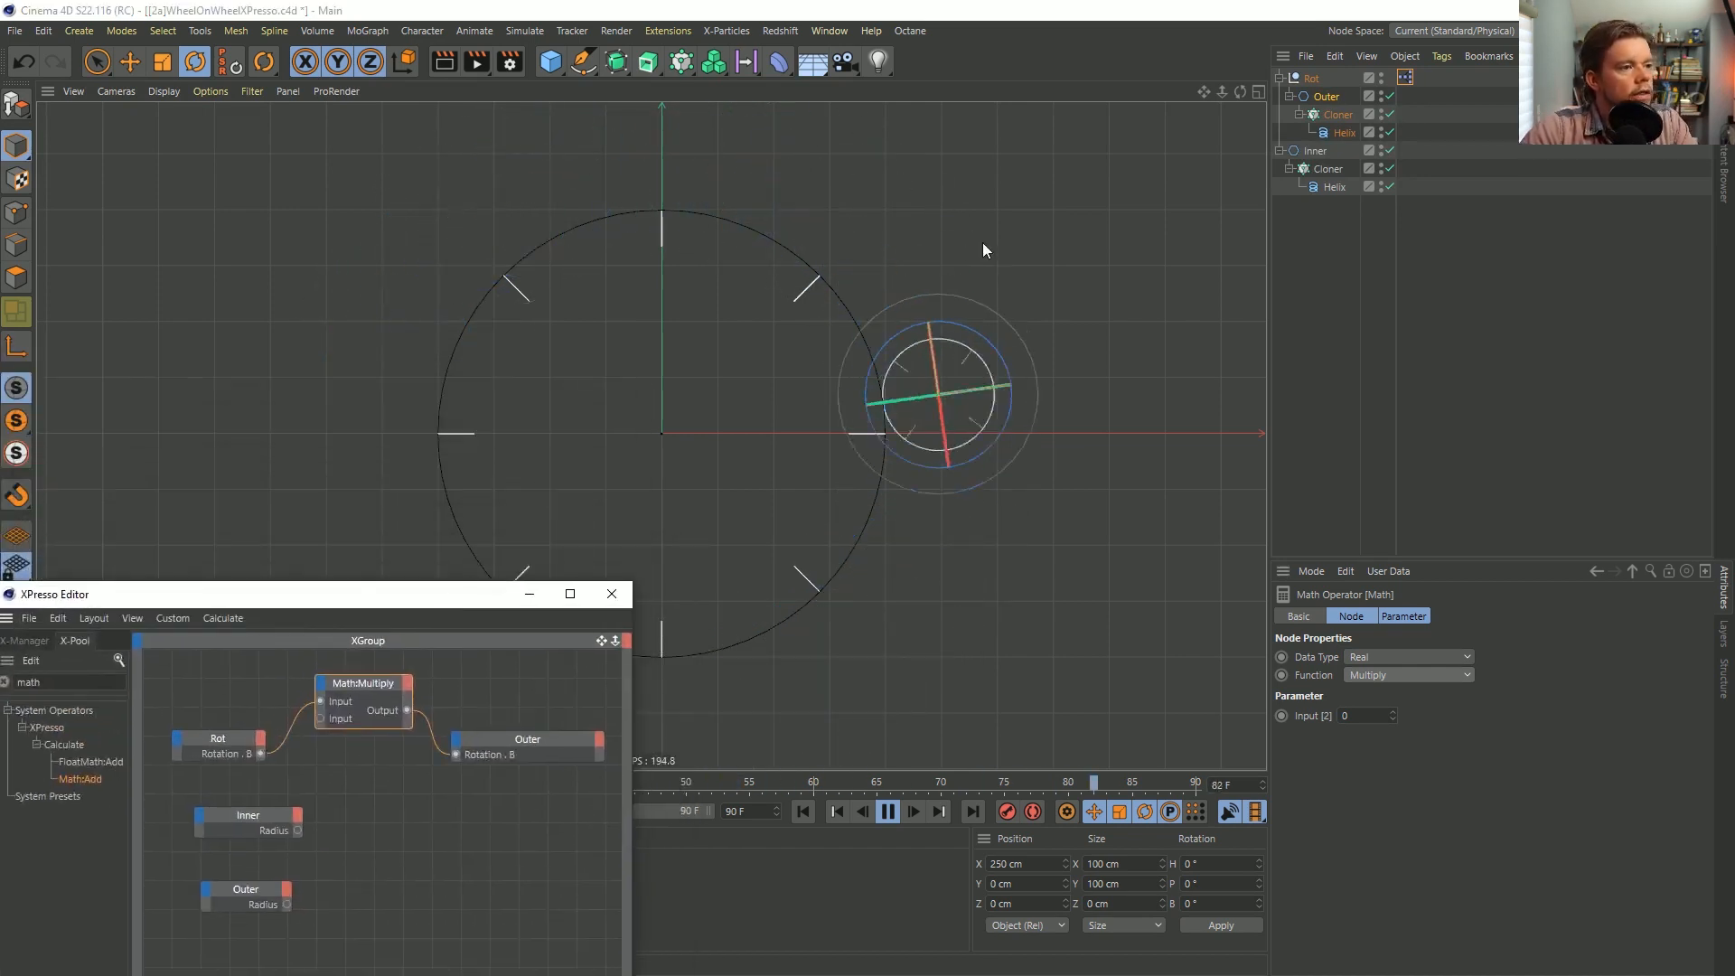
click(1393, 712)
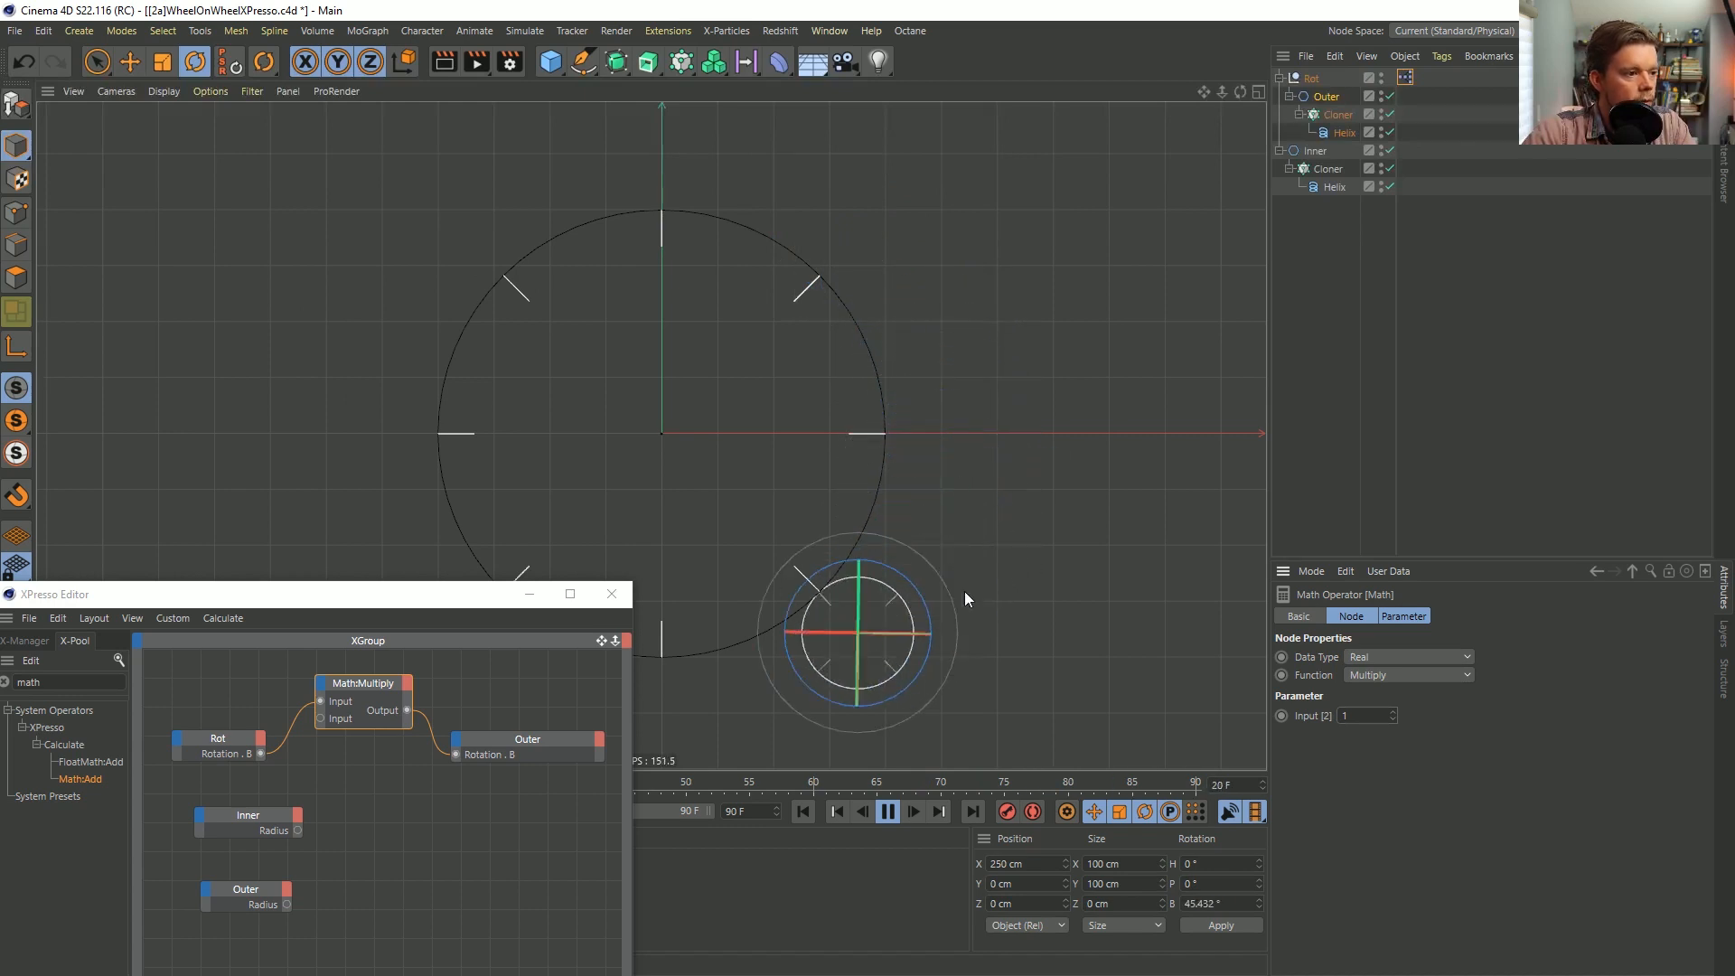
double_click(1363, 716)
text(2)
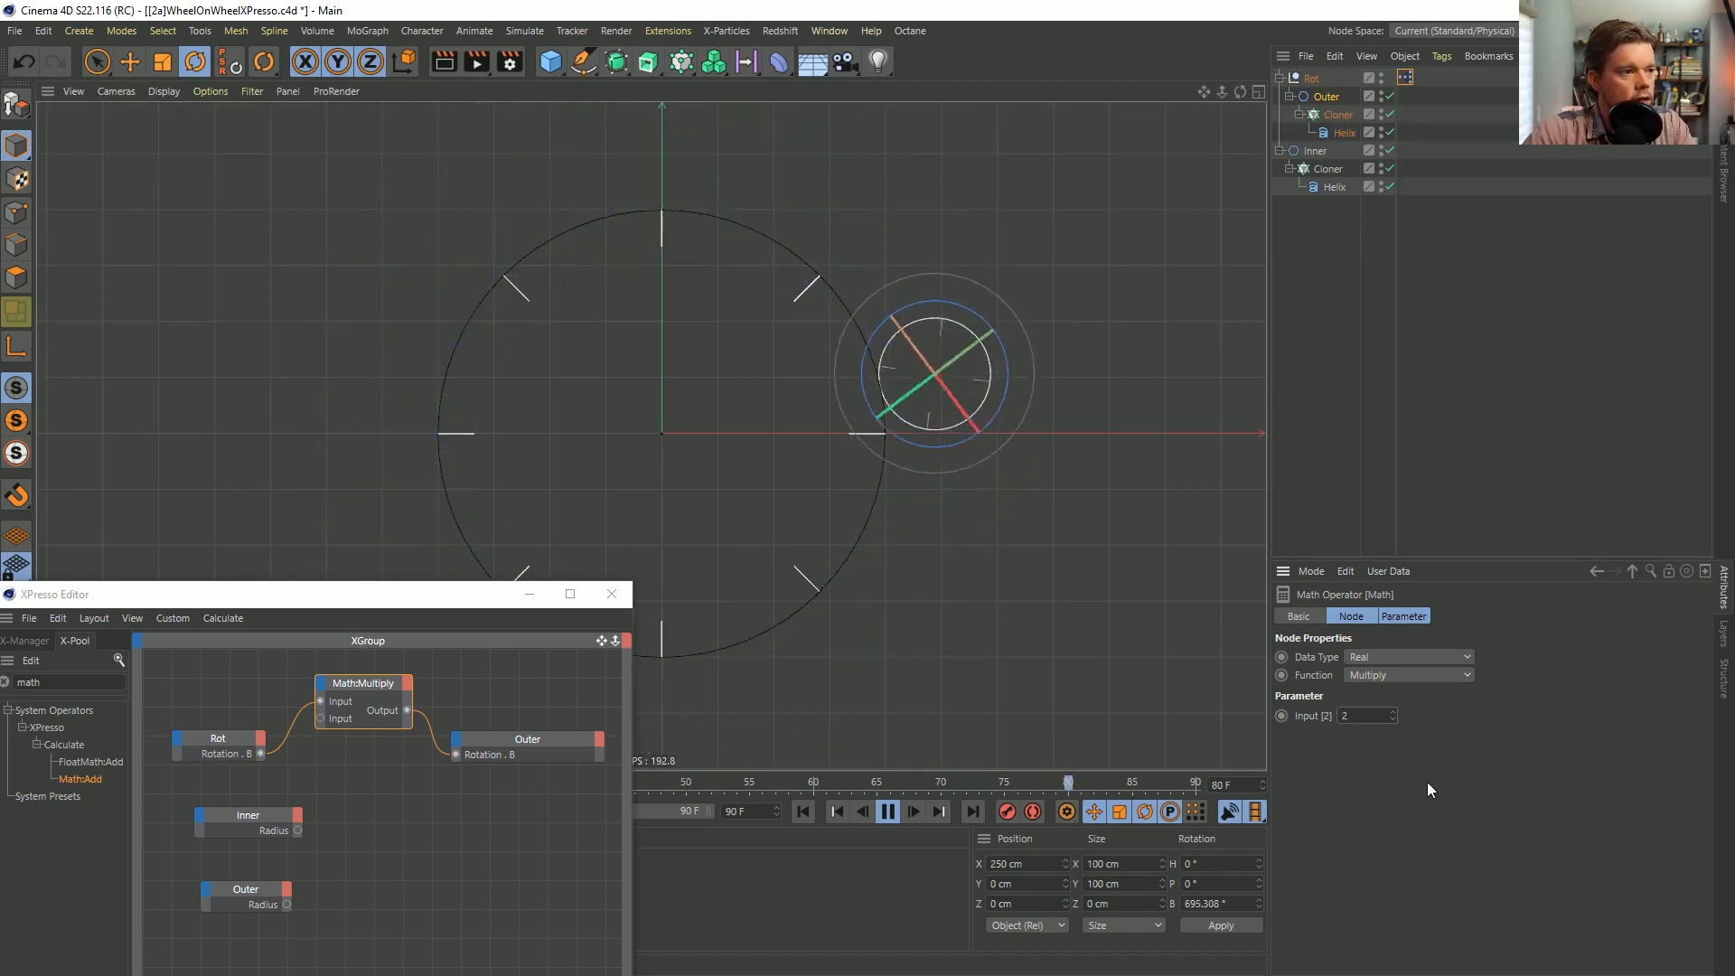
key(Return)
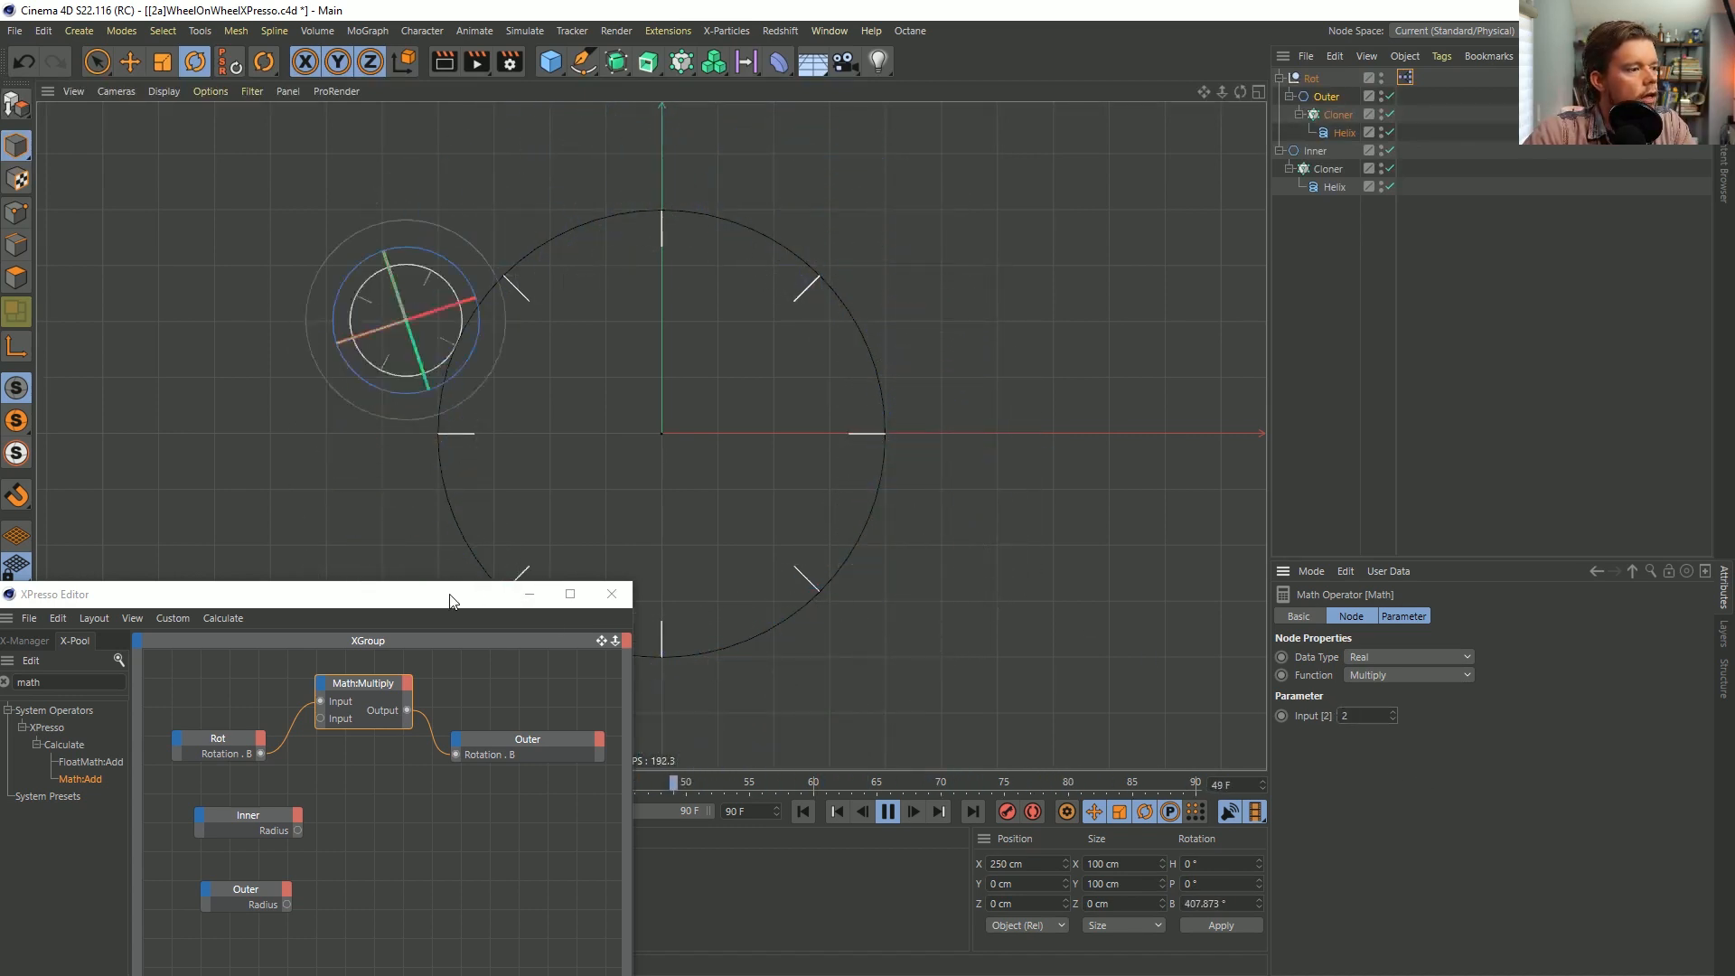
Stop playback and advance frame by frame to frame 79 to examine how the small circle's tick marks meet the large circle.
drag(448, 596, 494, 746)
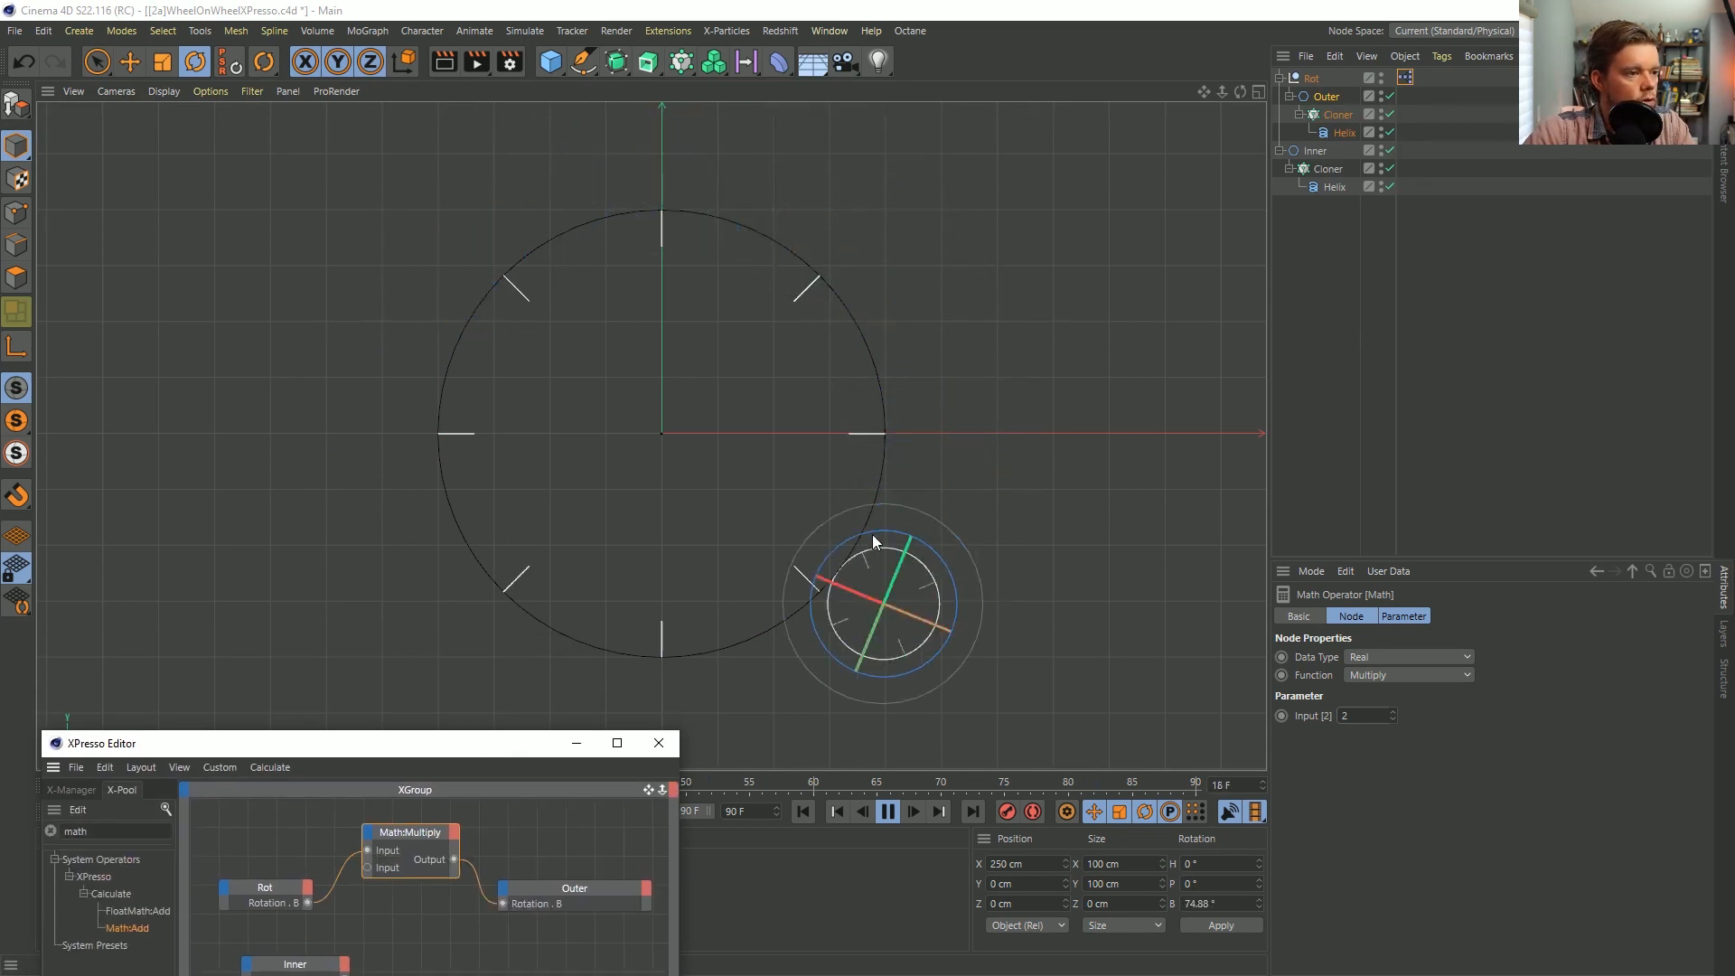
click(887, 810)
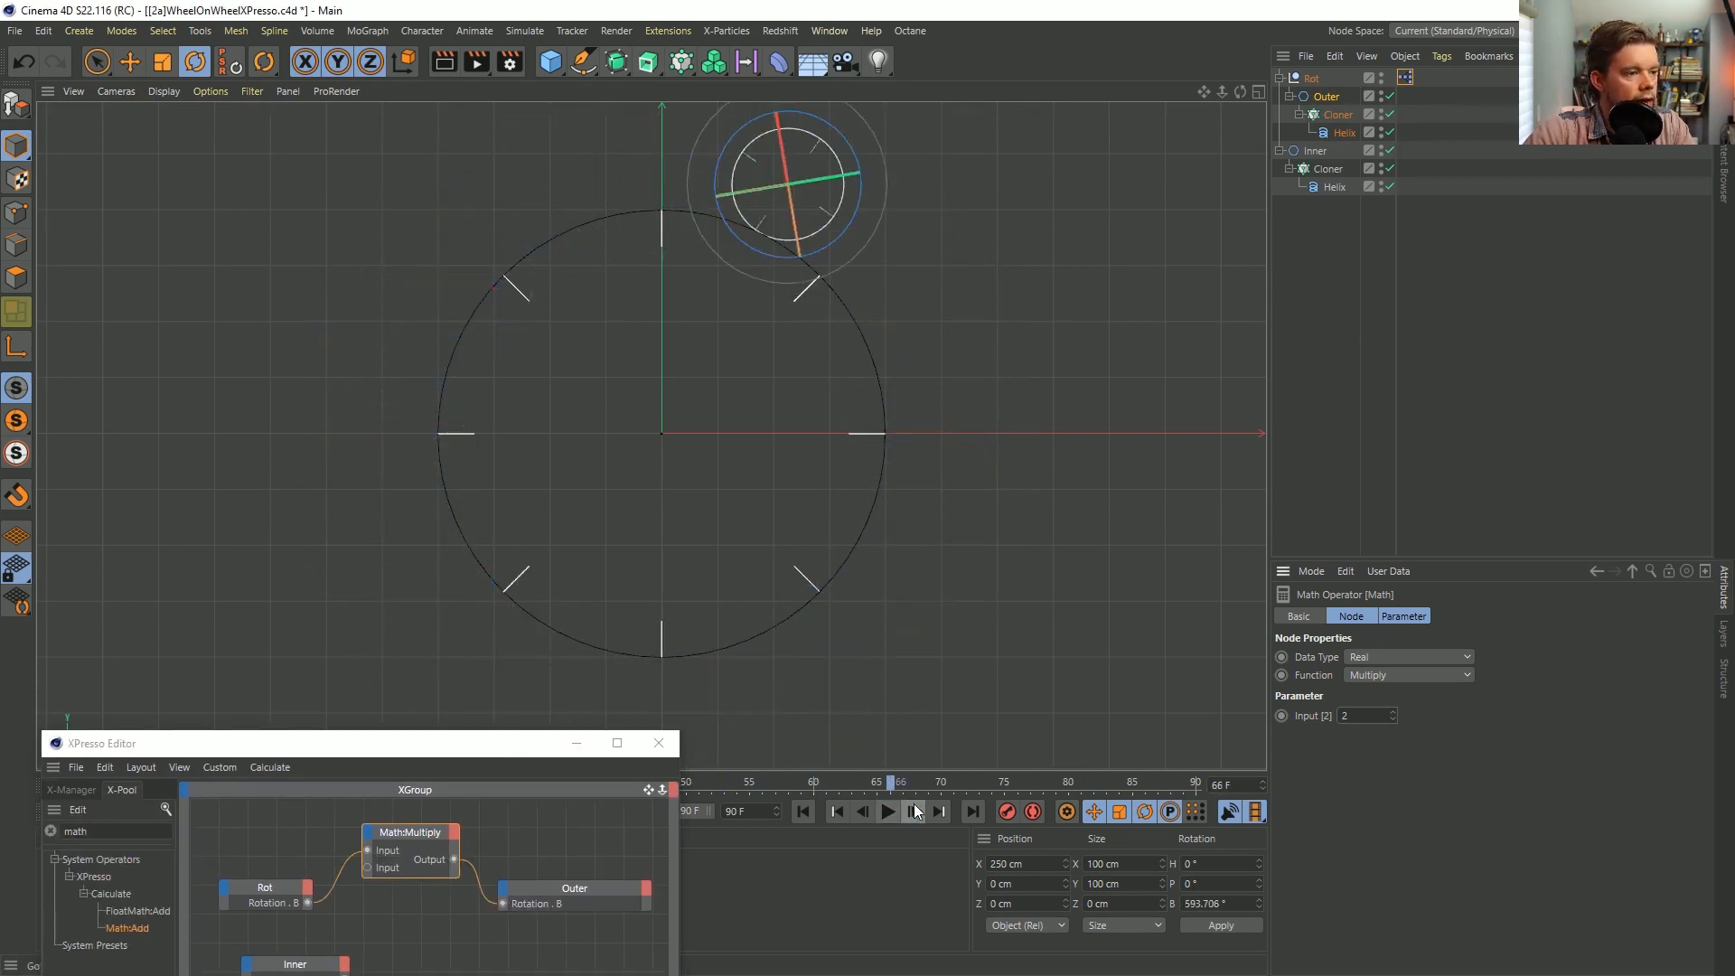
click(913, 812)
click(914, 812)
click(914, 812)
click(914, 811)
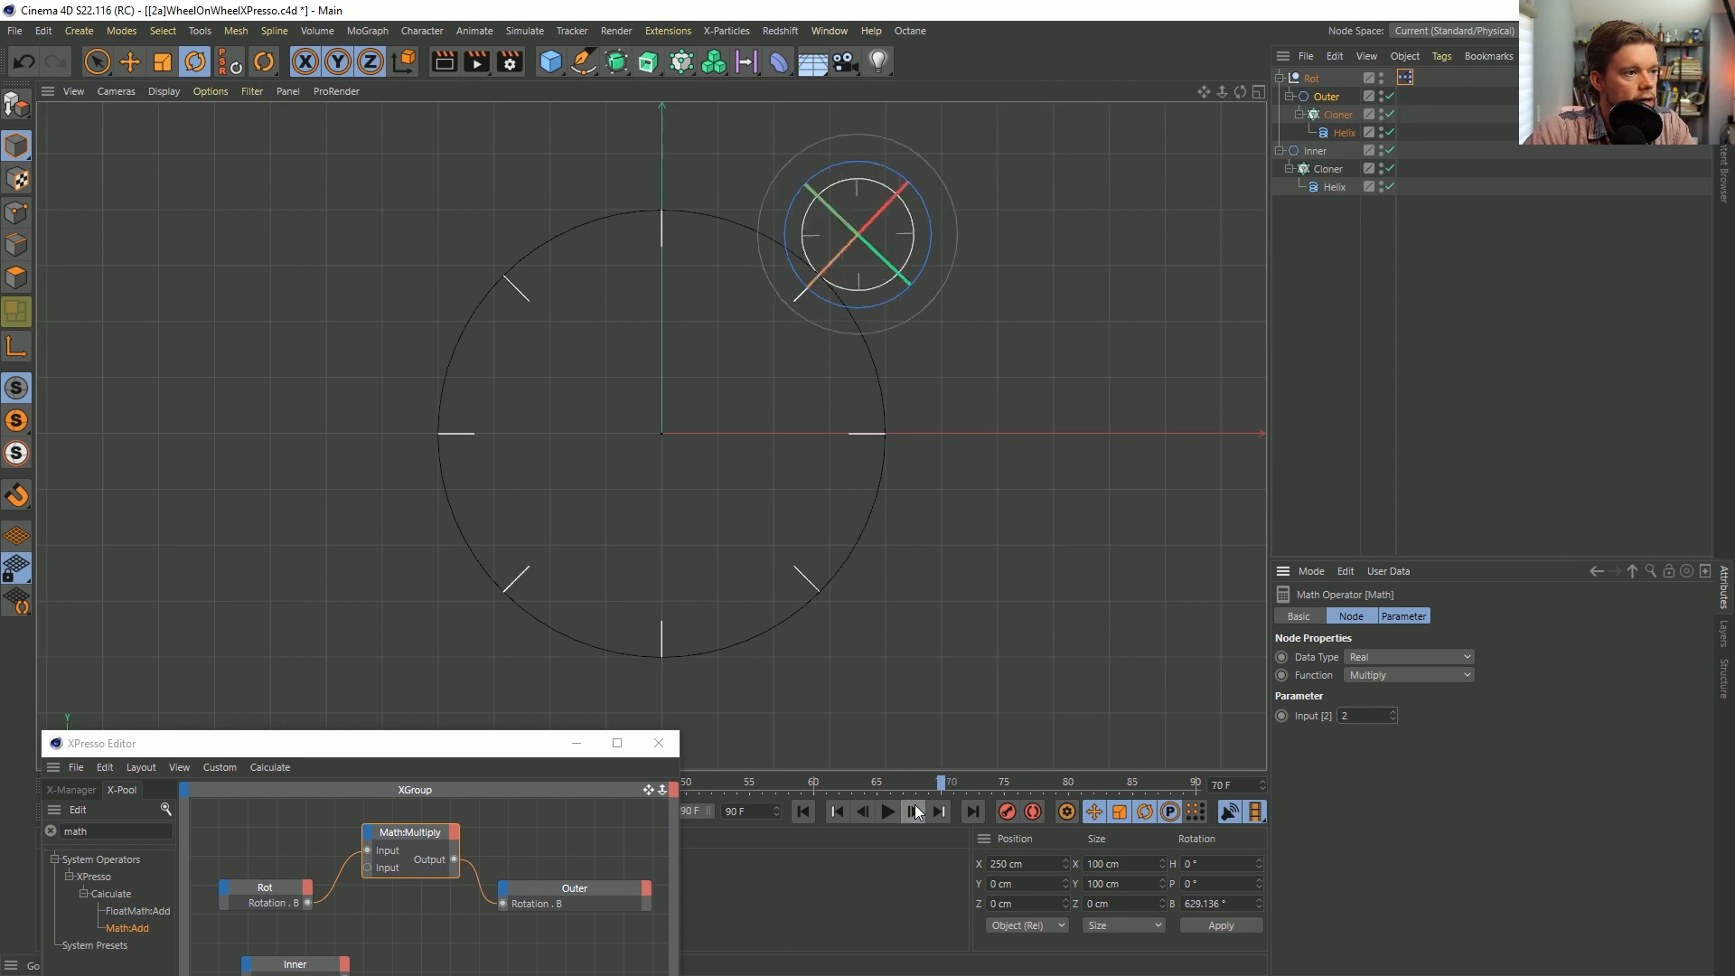
click(913, 811)
click(913, 812)
click(914, 812)
click(914, 812)
click(913, 812)
click(914, 811)
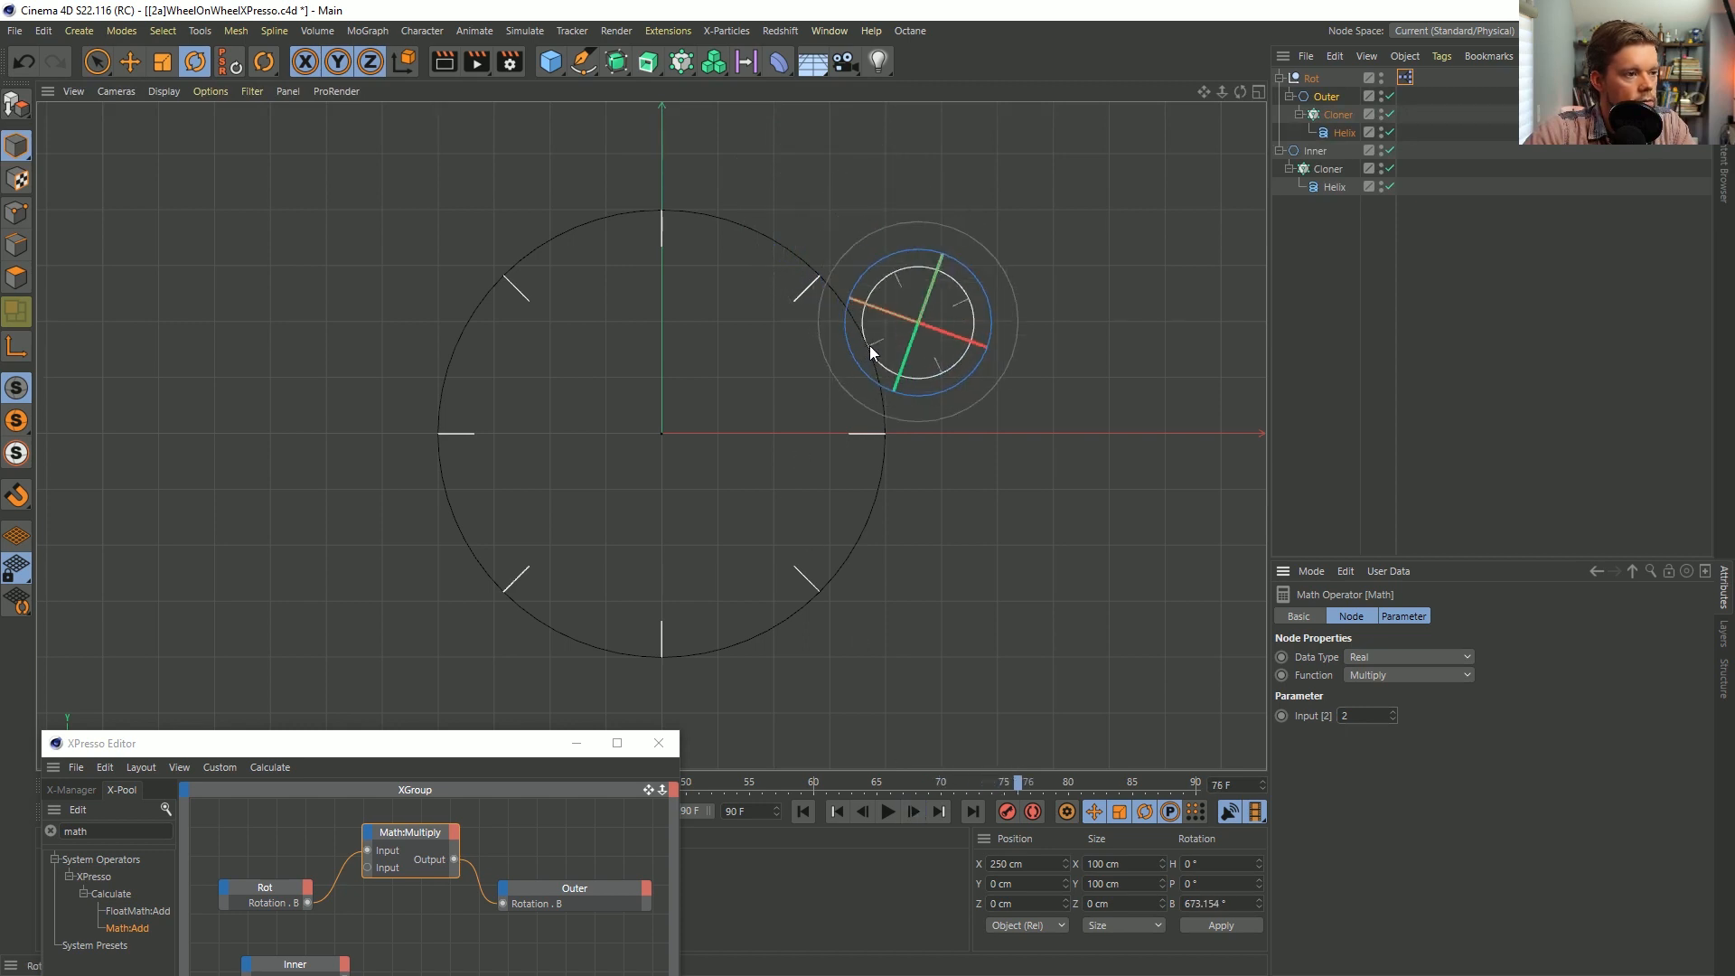
click(914, 811)
click(913, 811)
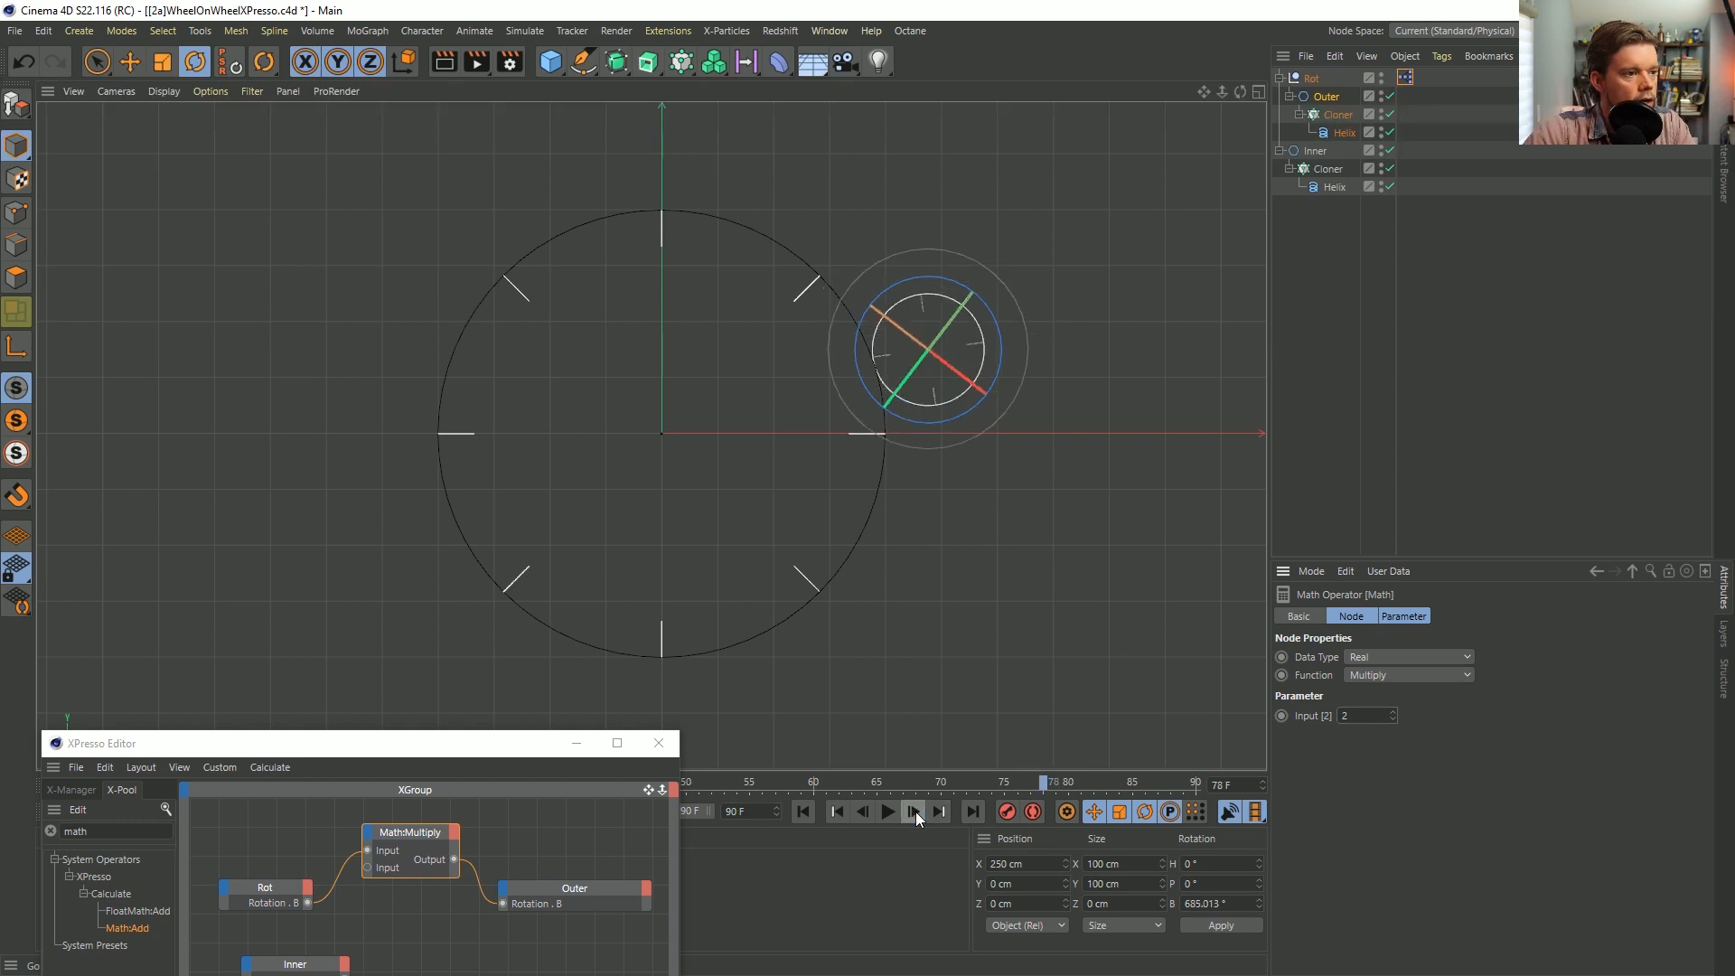
click(914, 811)
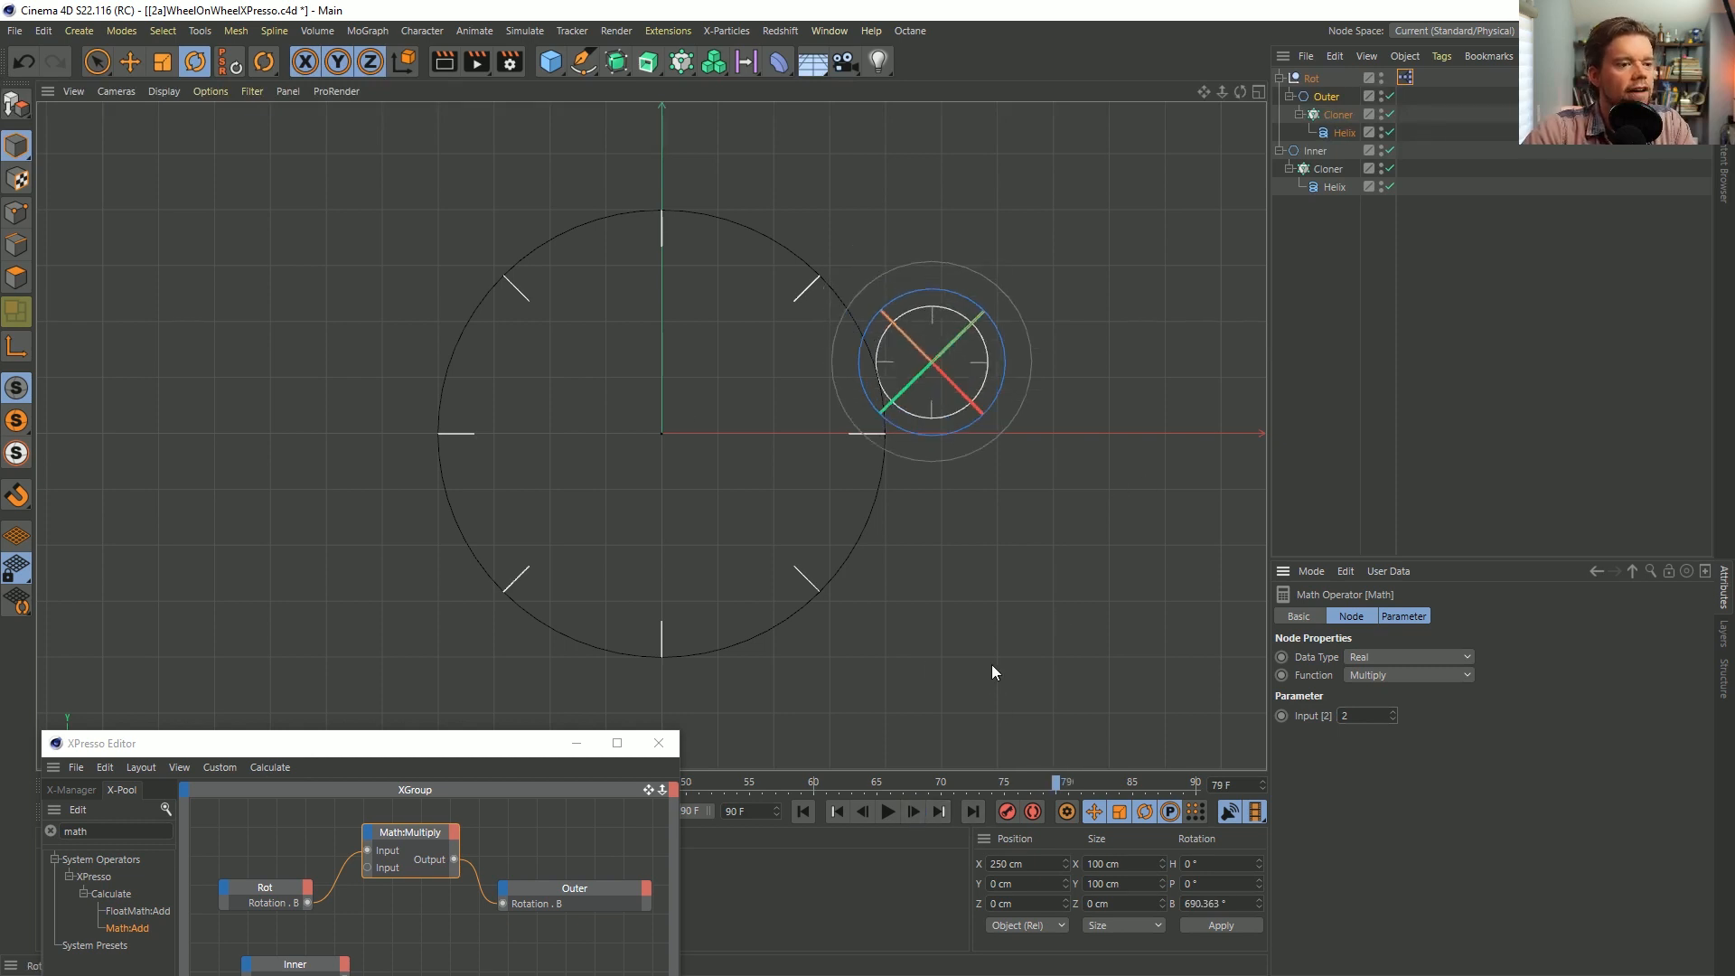
Set the Math:Multiply node's Input [2] to 2.5.
drag(437, 758, 486, 173)
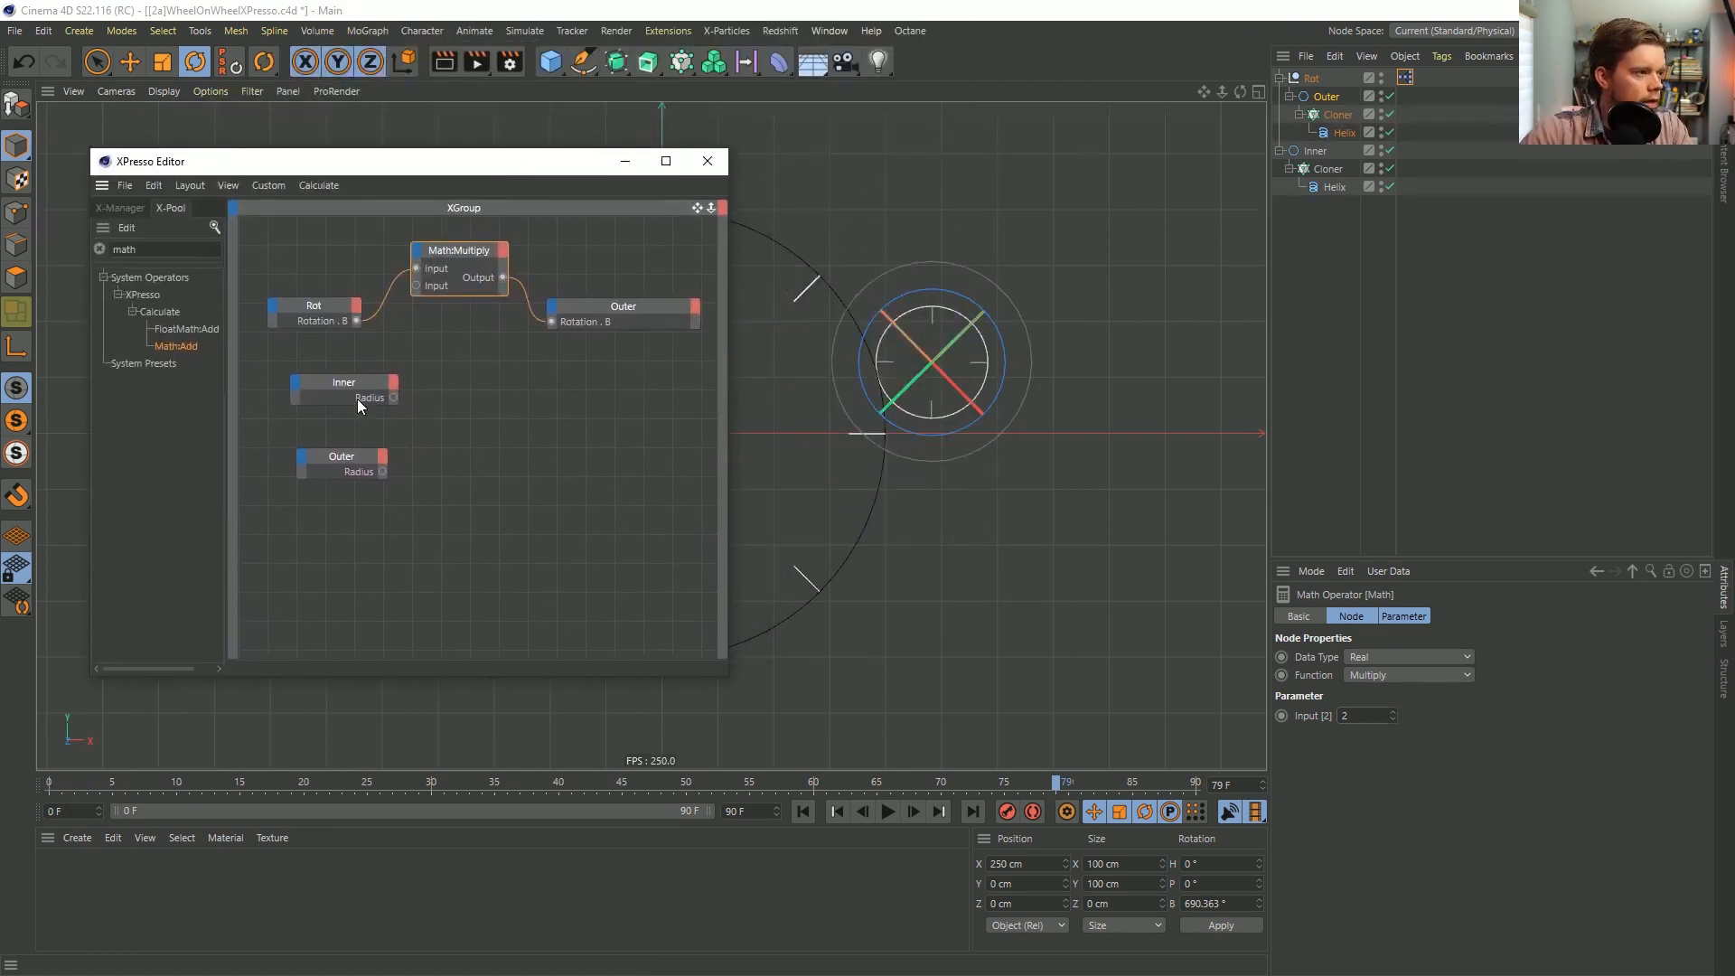
click(342, 461)
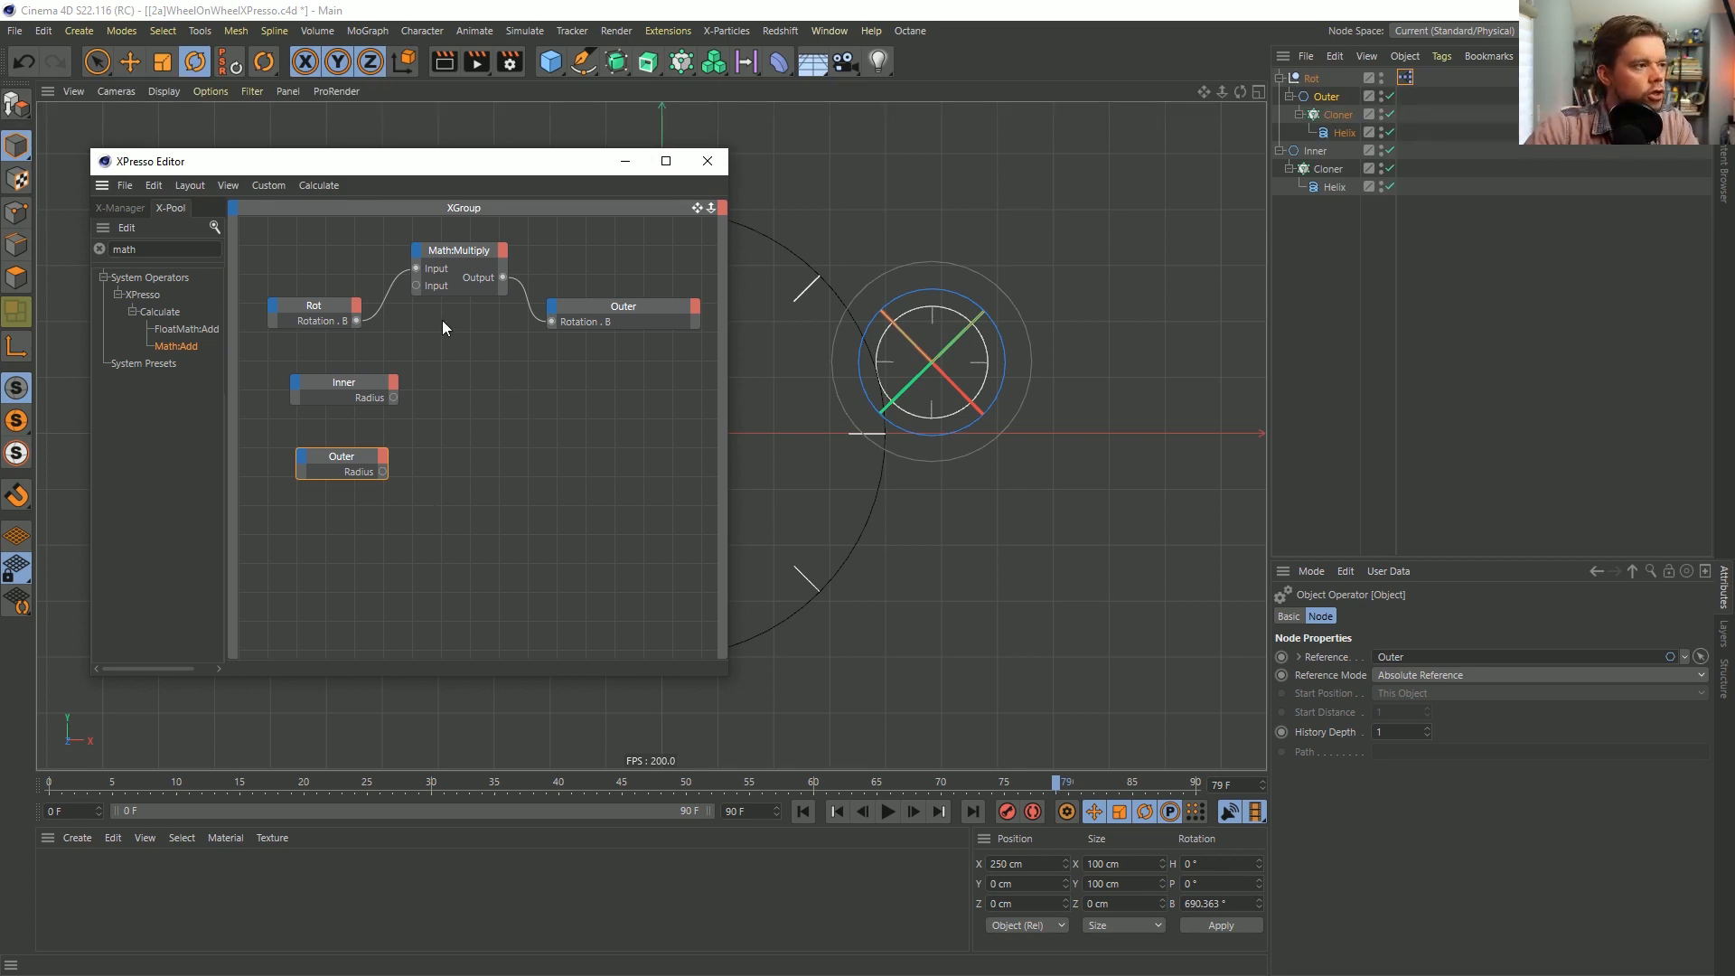
click(459, 278)
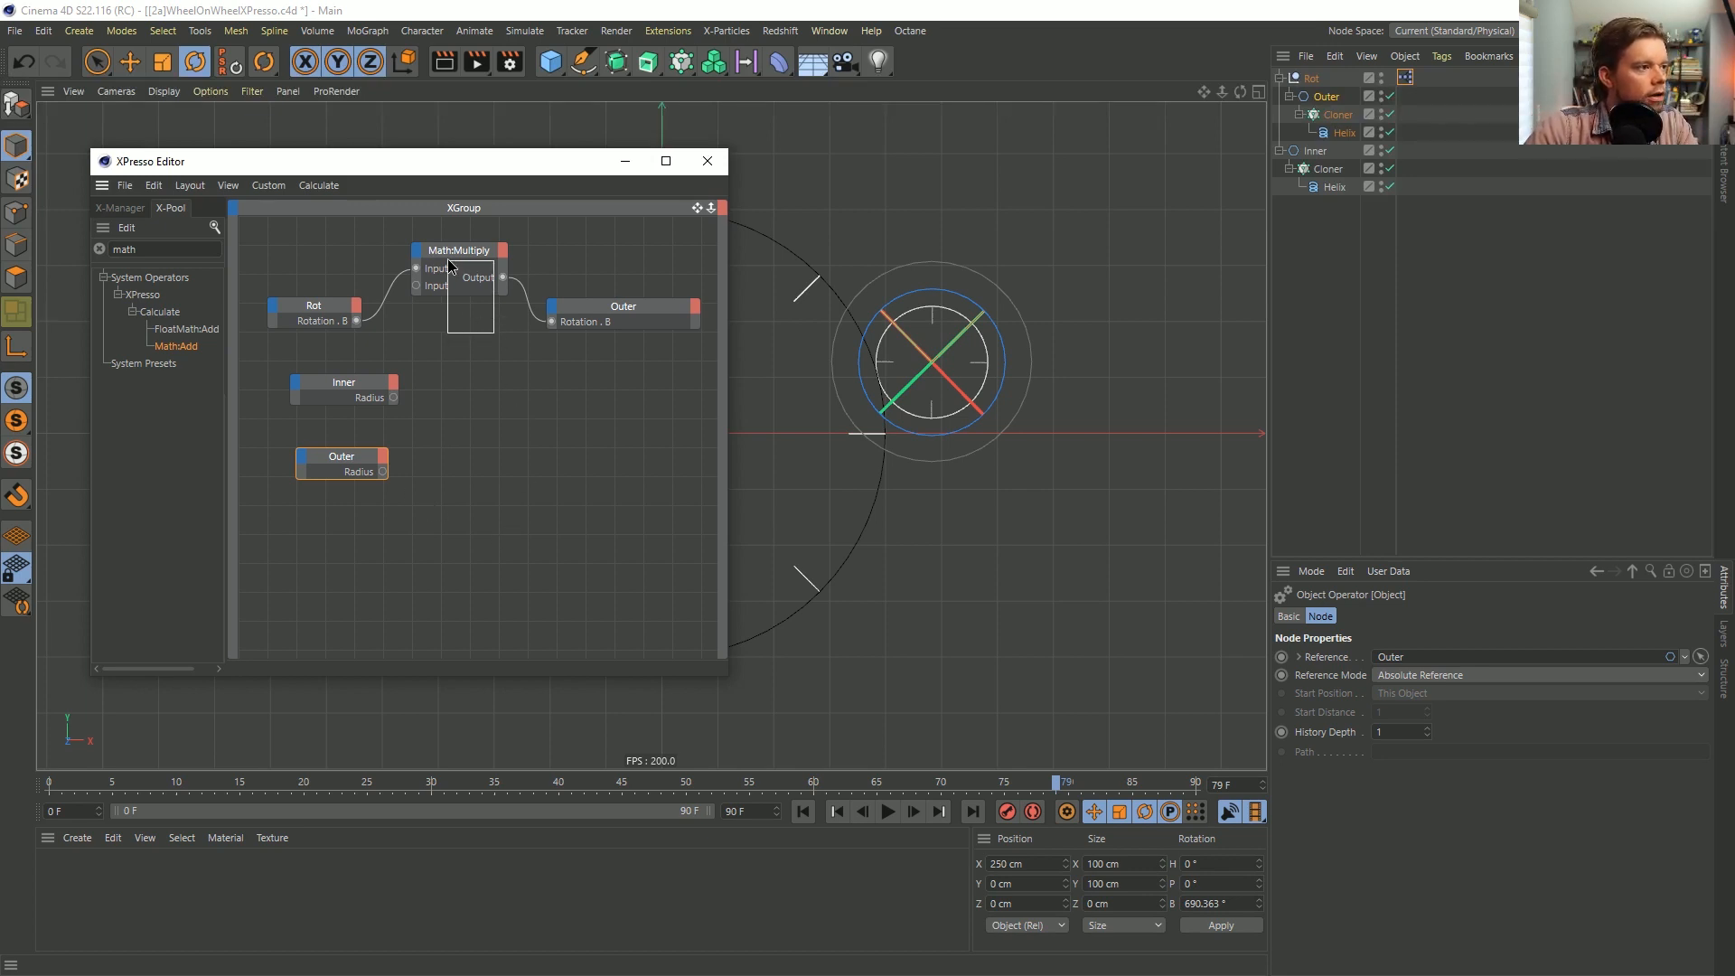
click(1390, 716)
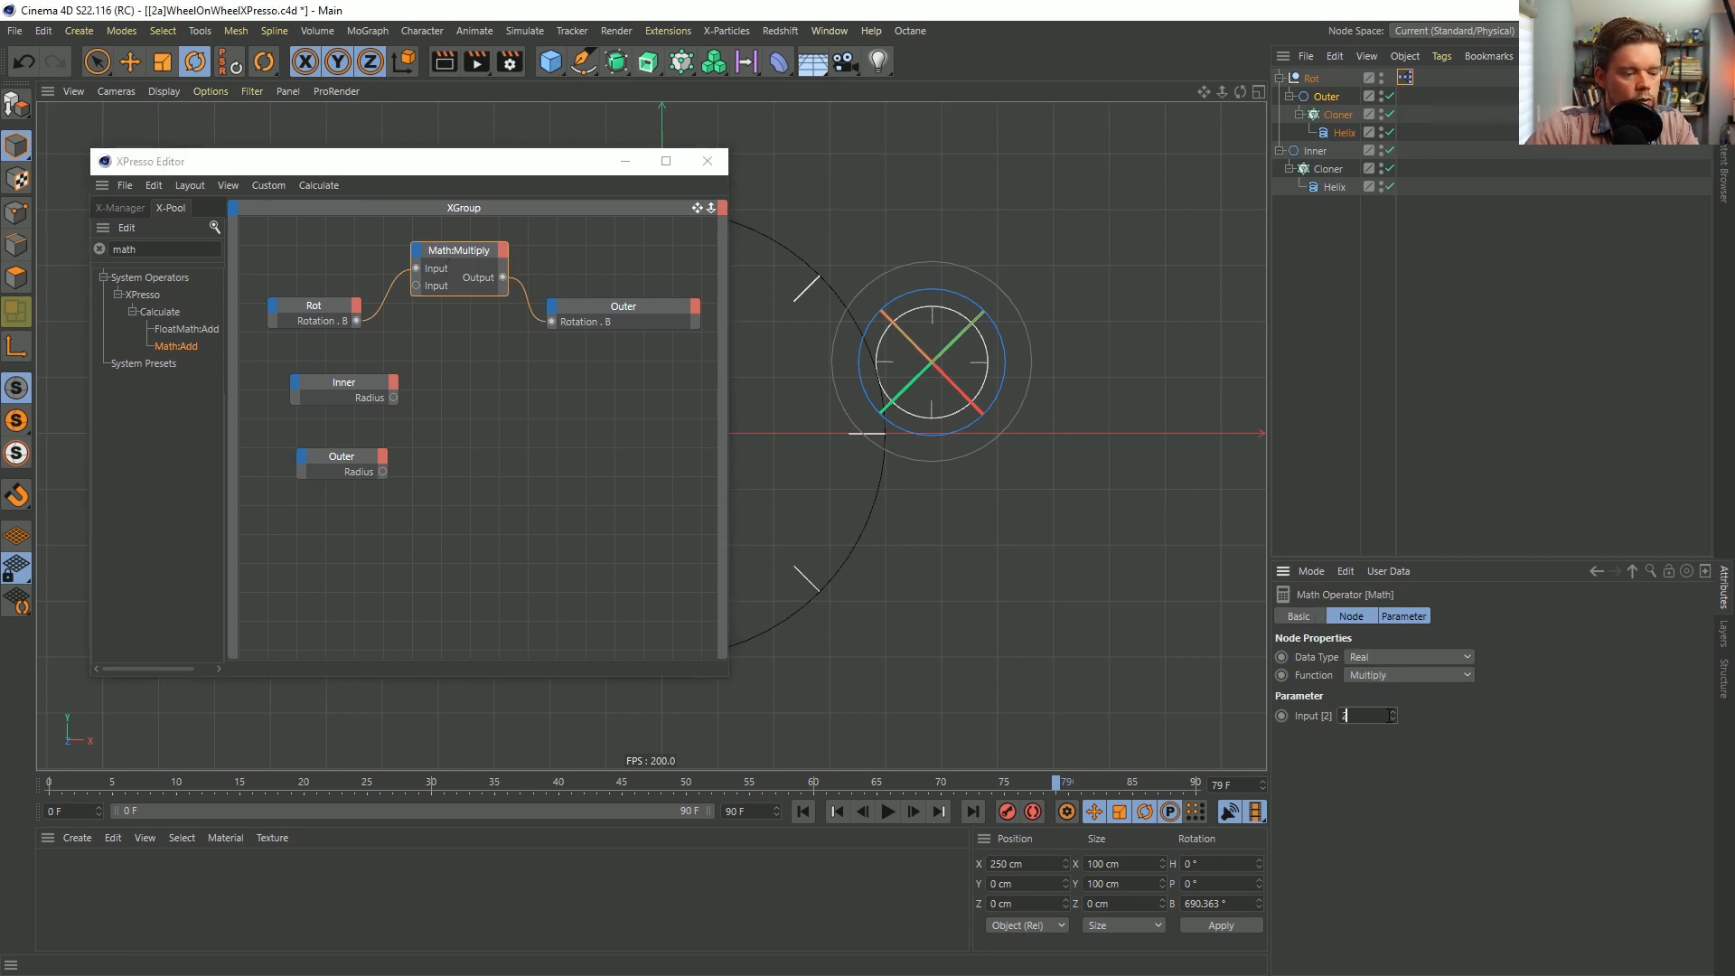
key(Return)
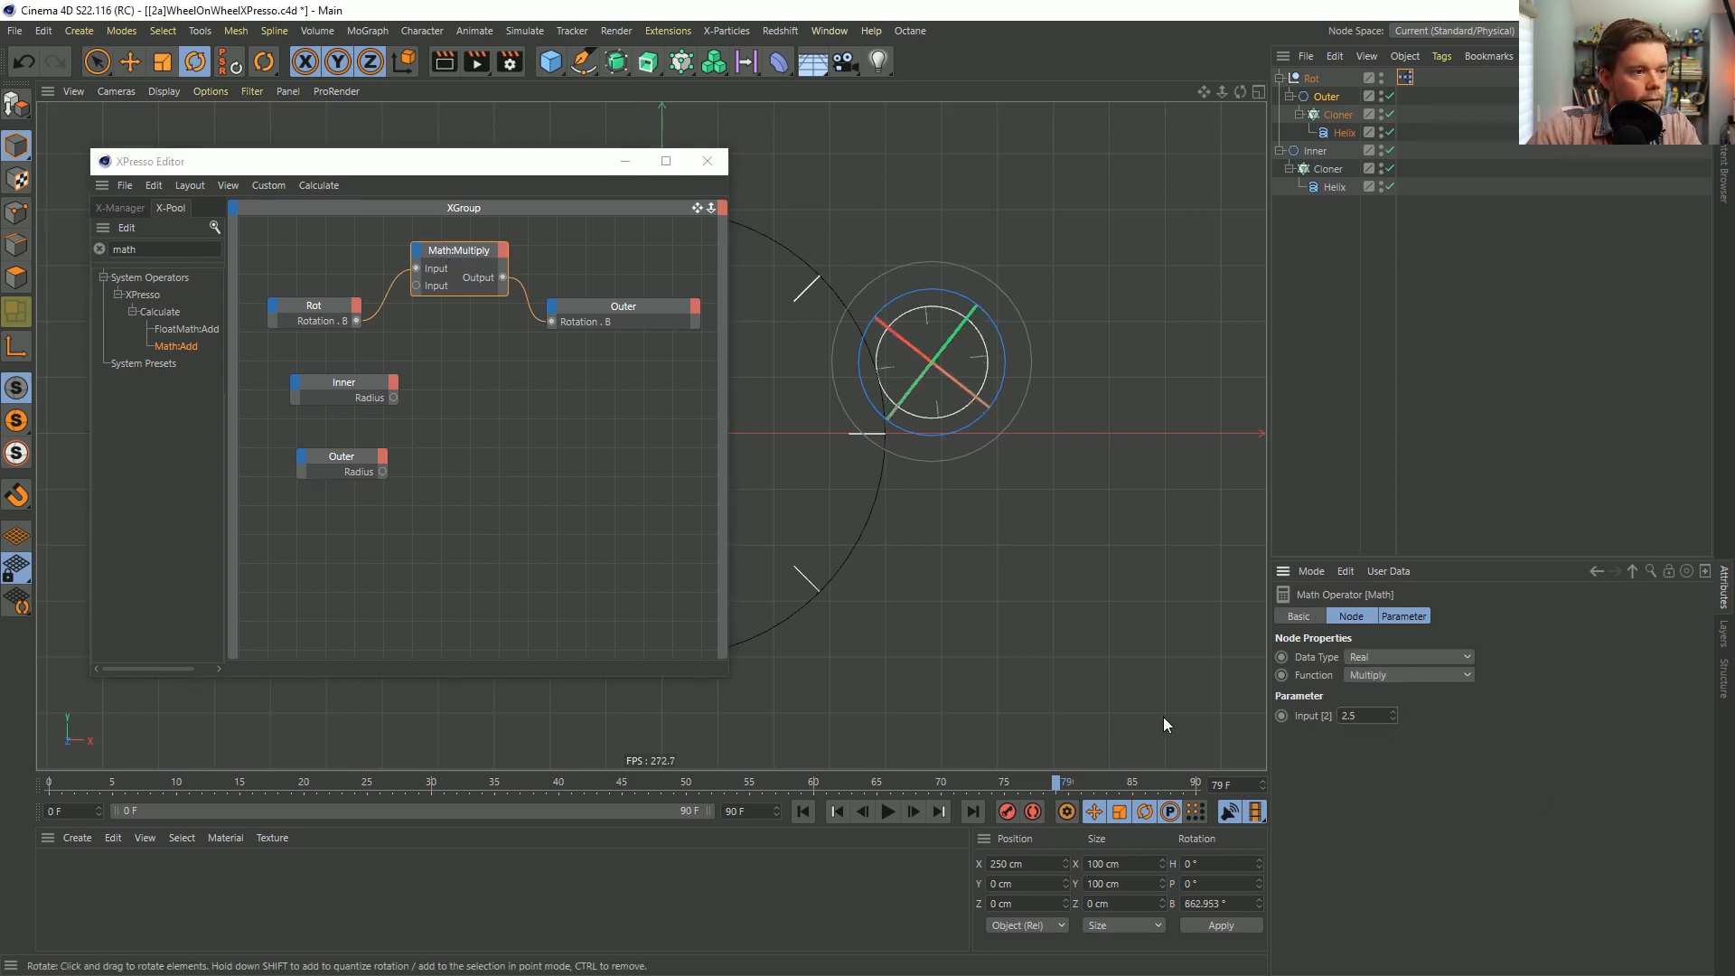
Play the animation and advance it frame by frame to frame 79 to examine how the two circles' tick marks meet.
click(883, 815)
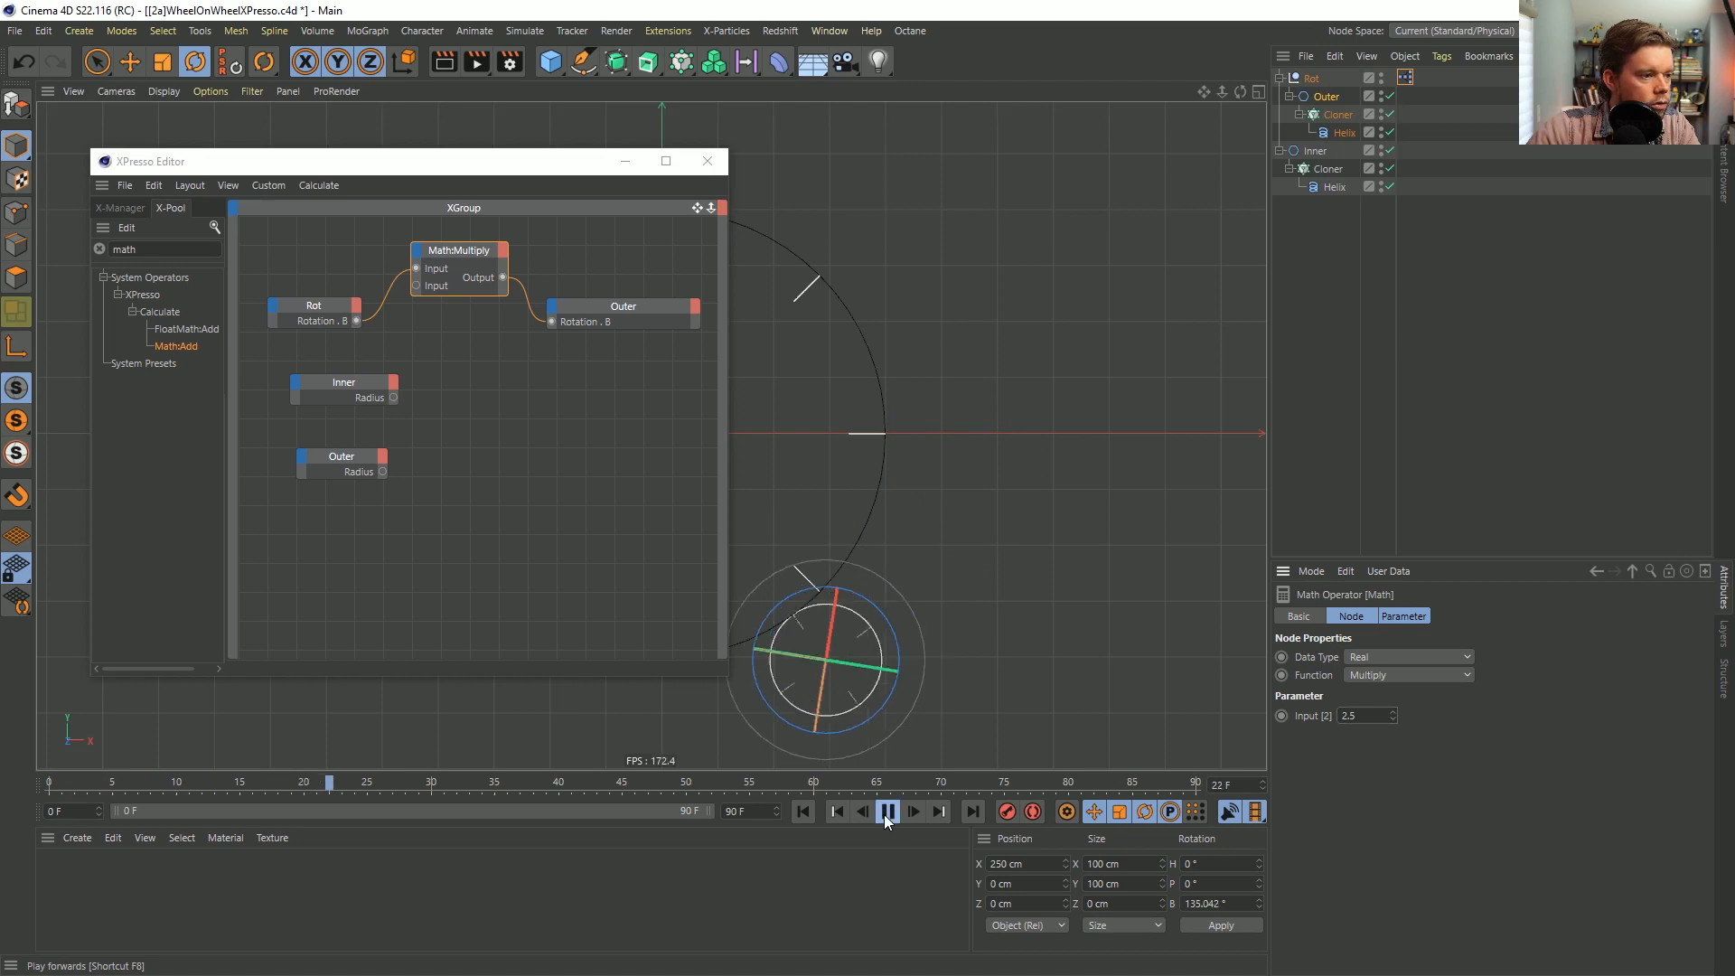
drag(494, 173, 558, 848)
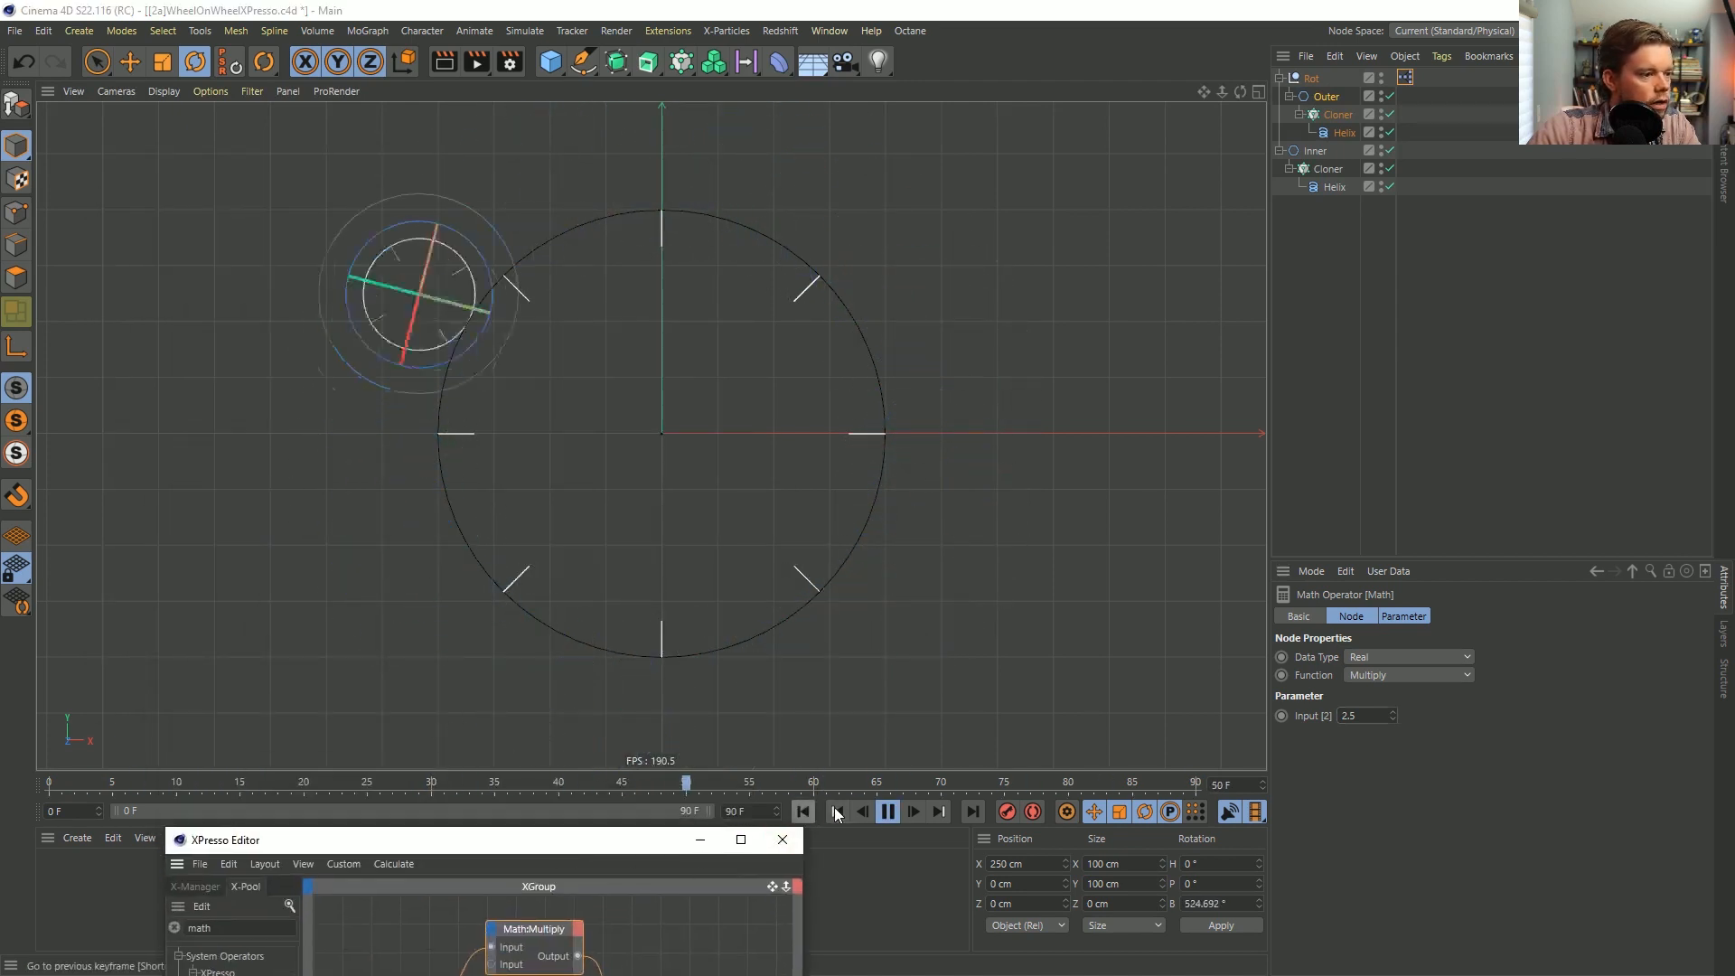
click(888, 815)
click(915, 819)
click(914, 818)
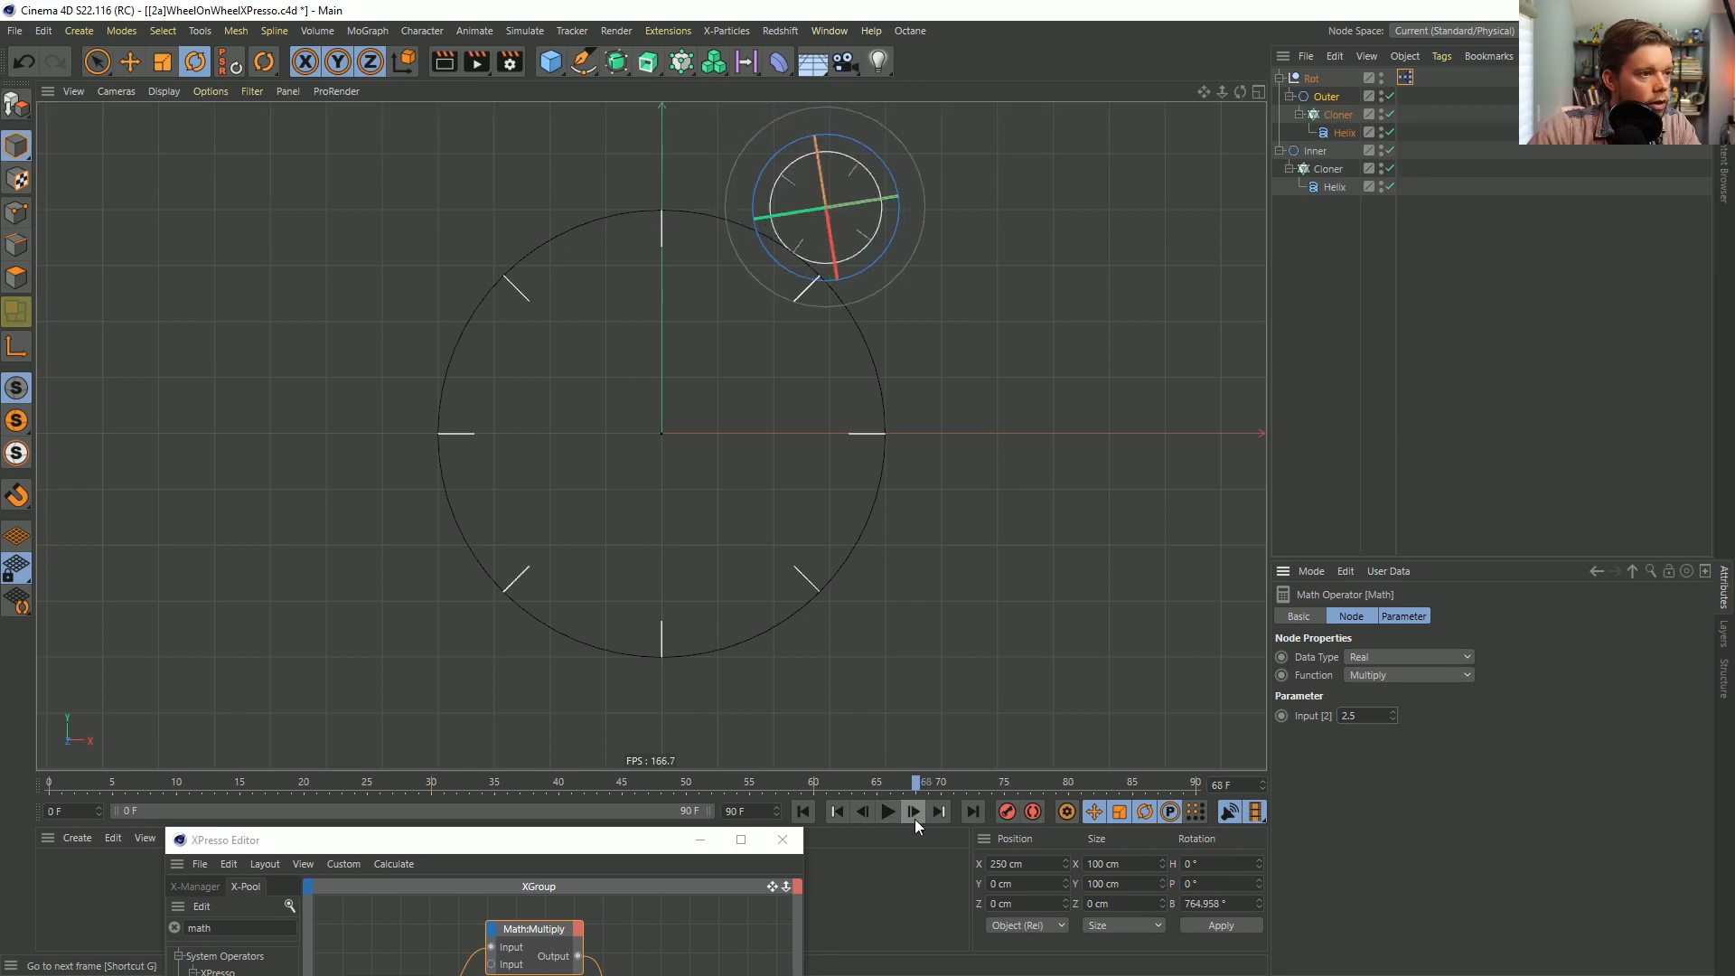
click(914, 819)
click(914, 819)
click(915, 819)
click(915, 818)
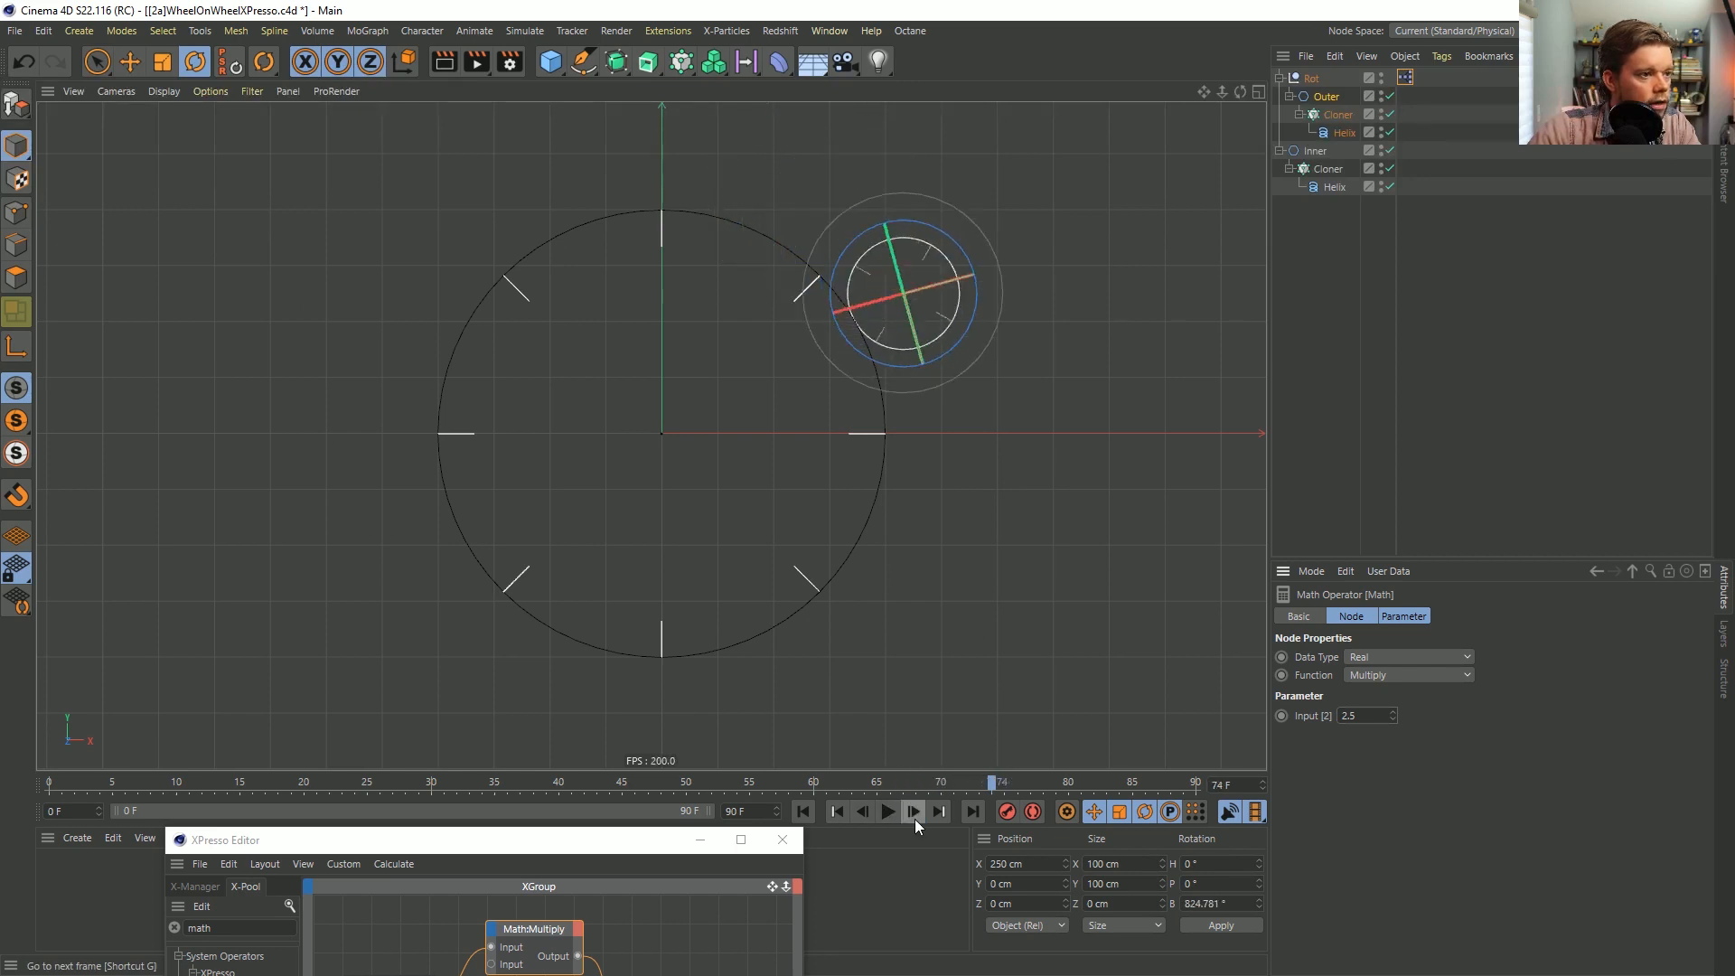
click(914, 819)
click(914, 819)
click(914, 819)
click(915, 819)
click(915, 819)
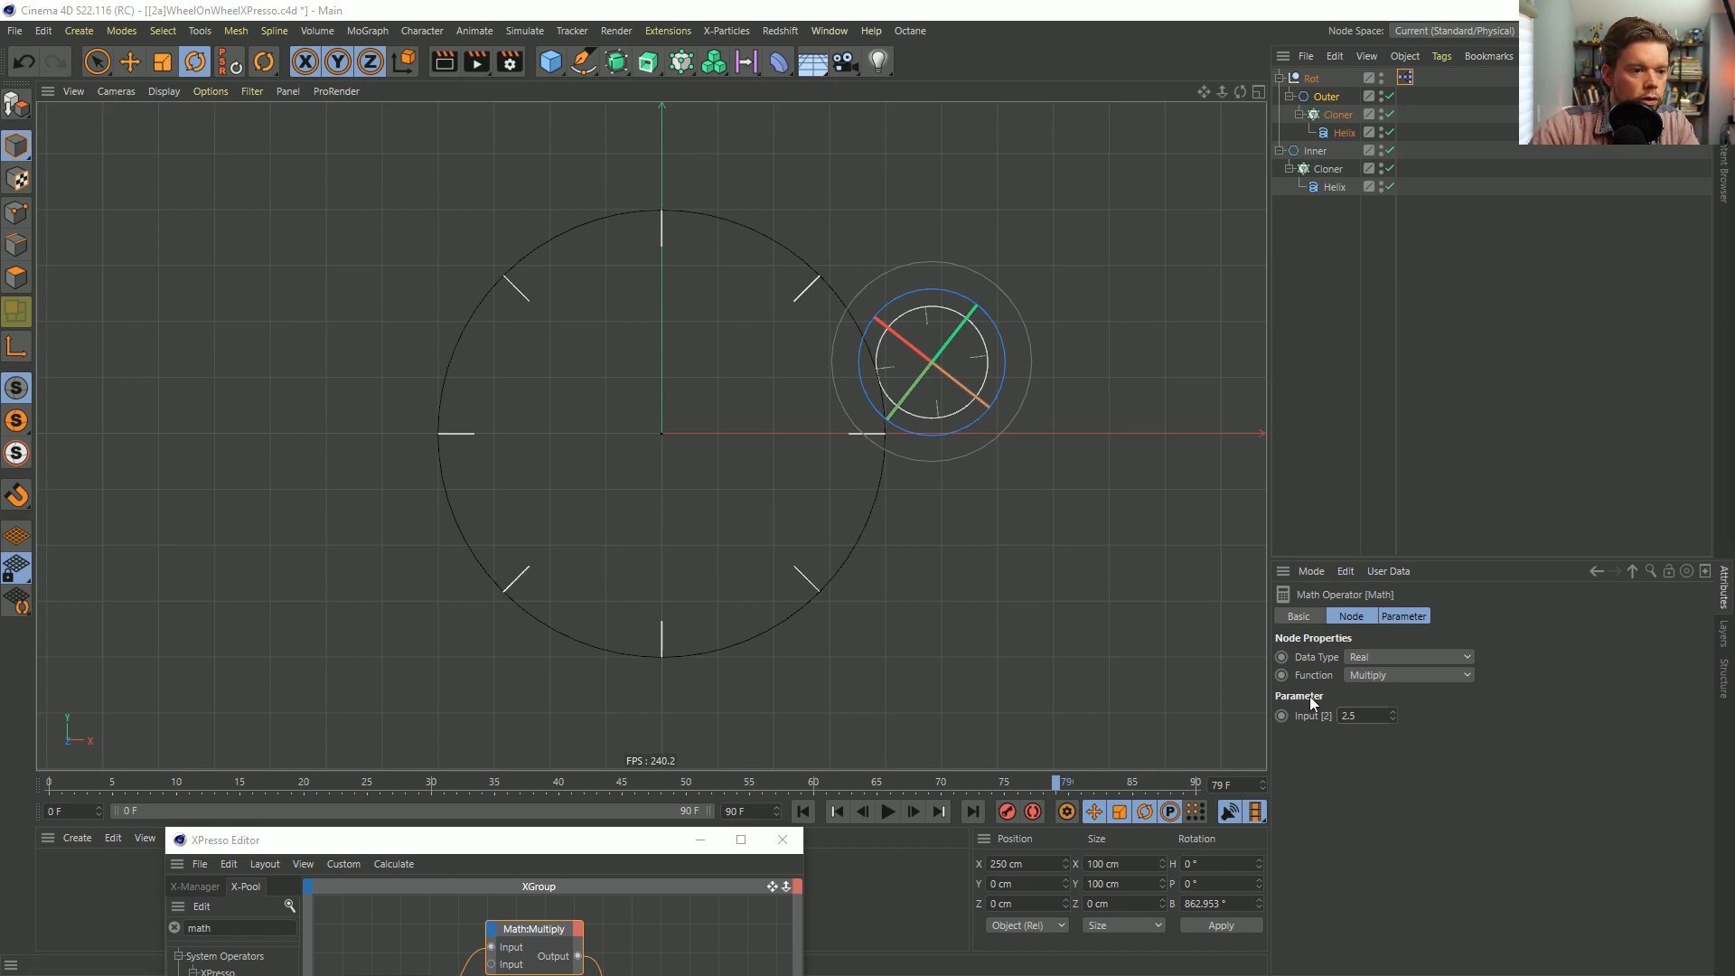
Set the Math:Multiply node's Input [2] to 4.
double_click(1353, 716)
text(4)
key(Return)
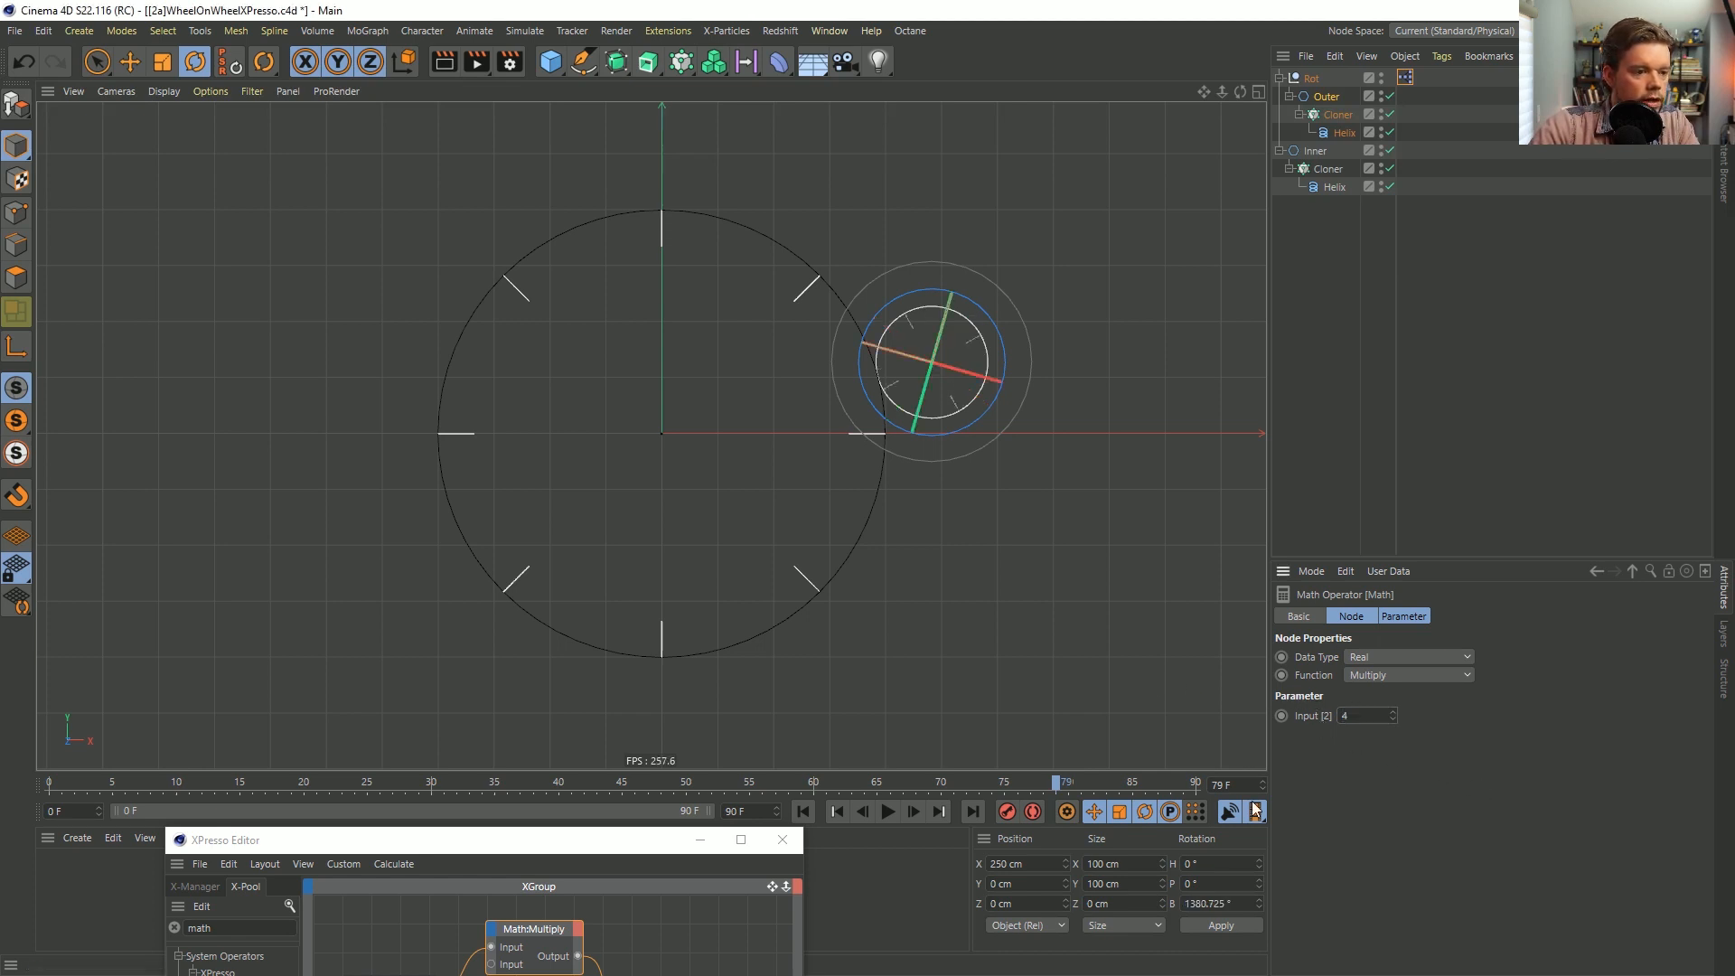
Play briefly and advance frame by frame to frame 52 to examine the small circle's spin against the large circle's ticks.
click(888, 811)
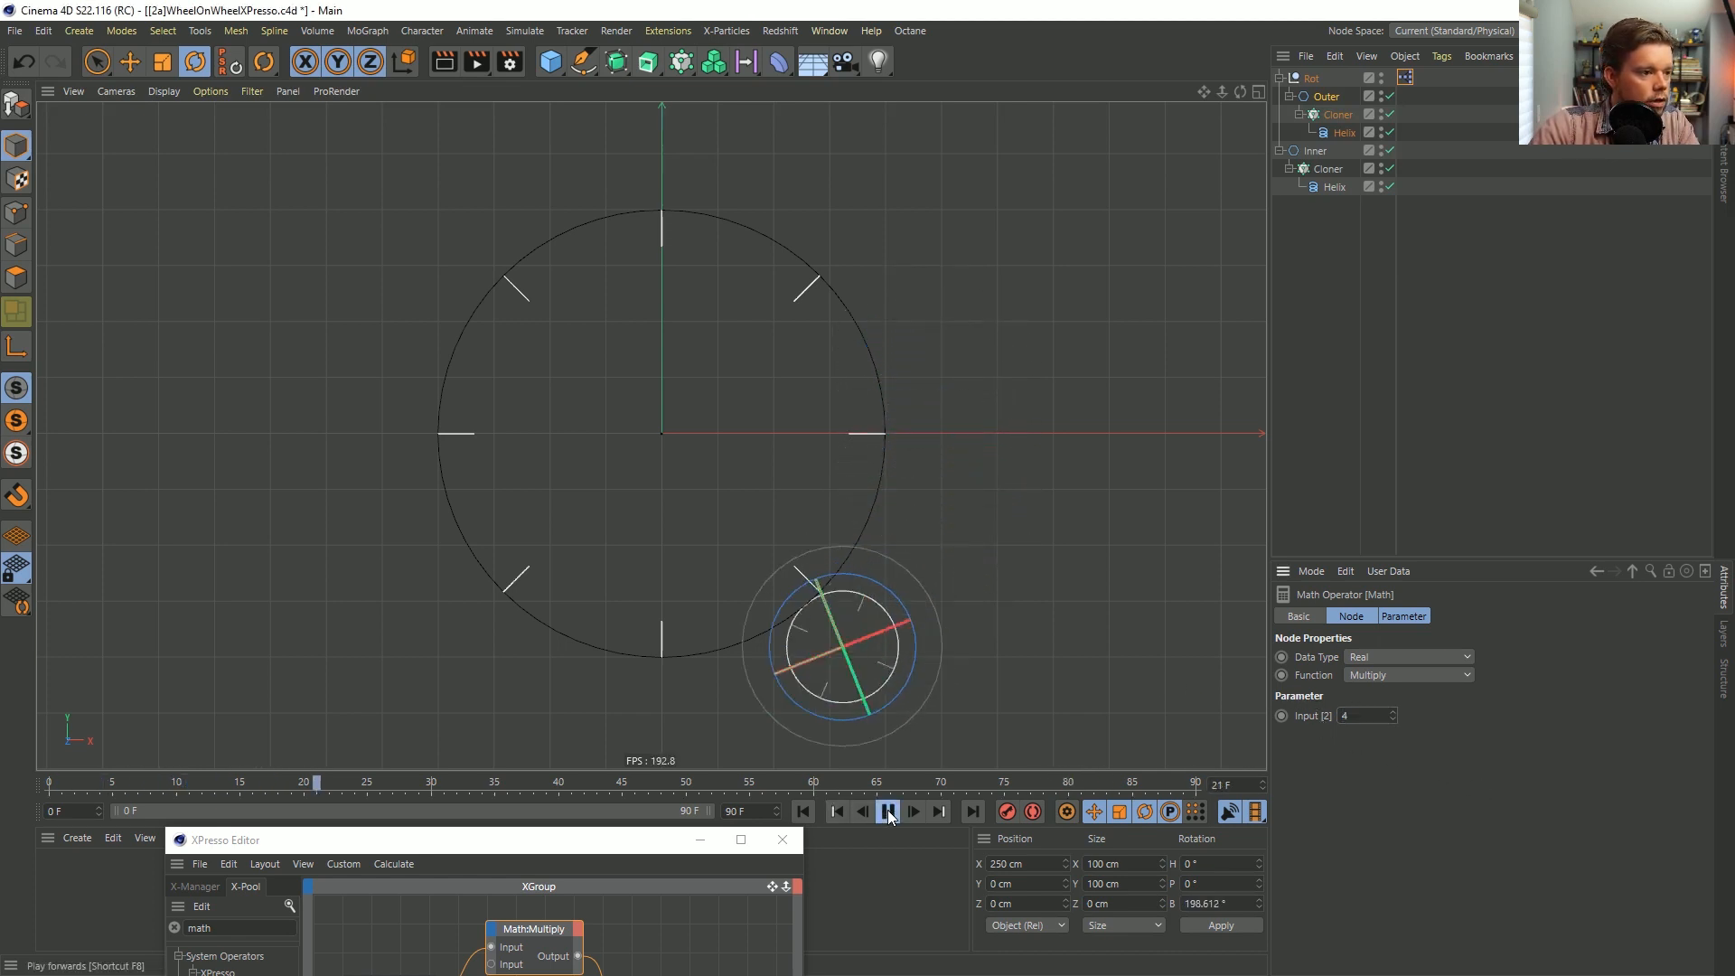
click(888, 812)
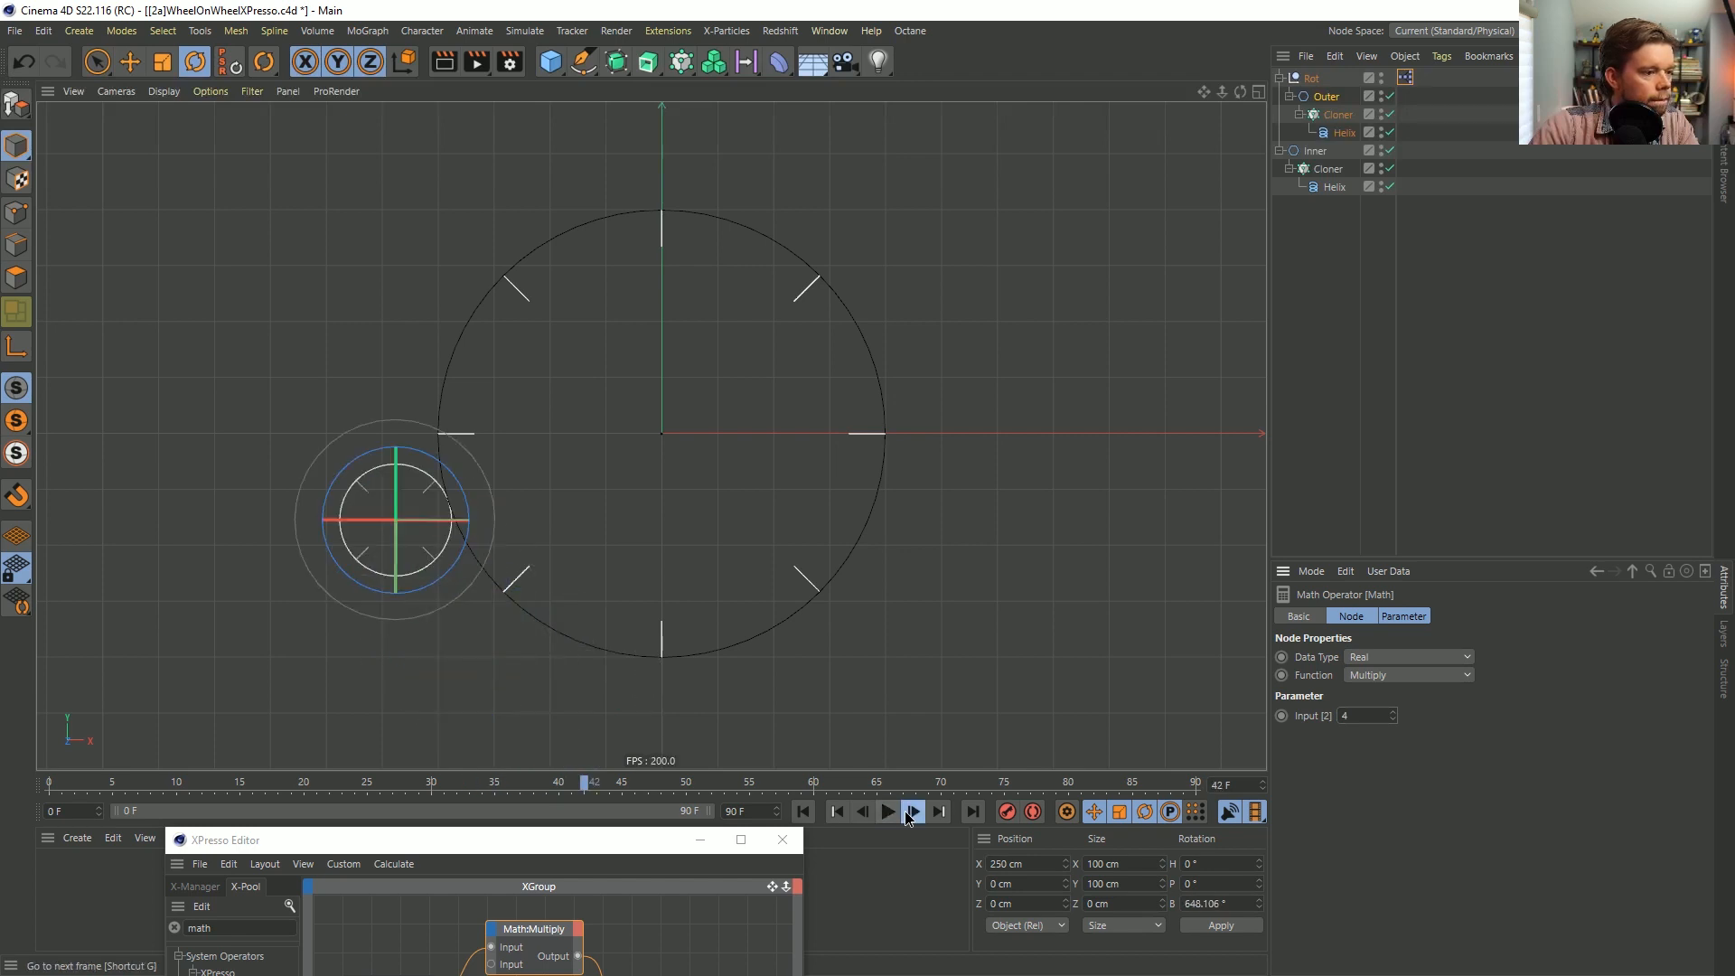
click(909, 813)
click(909, 813)
click(909, 812)
click(909, 812)
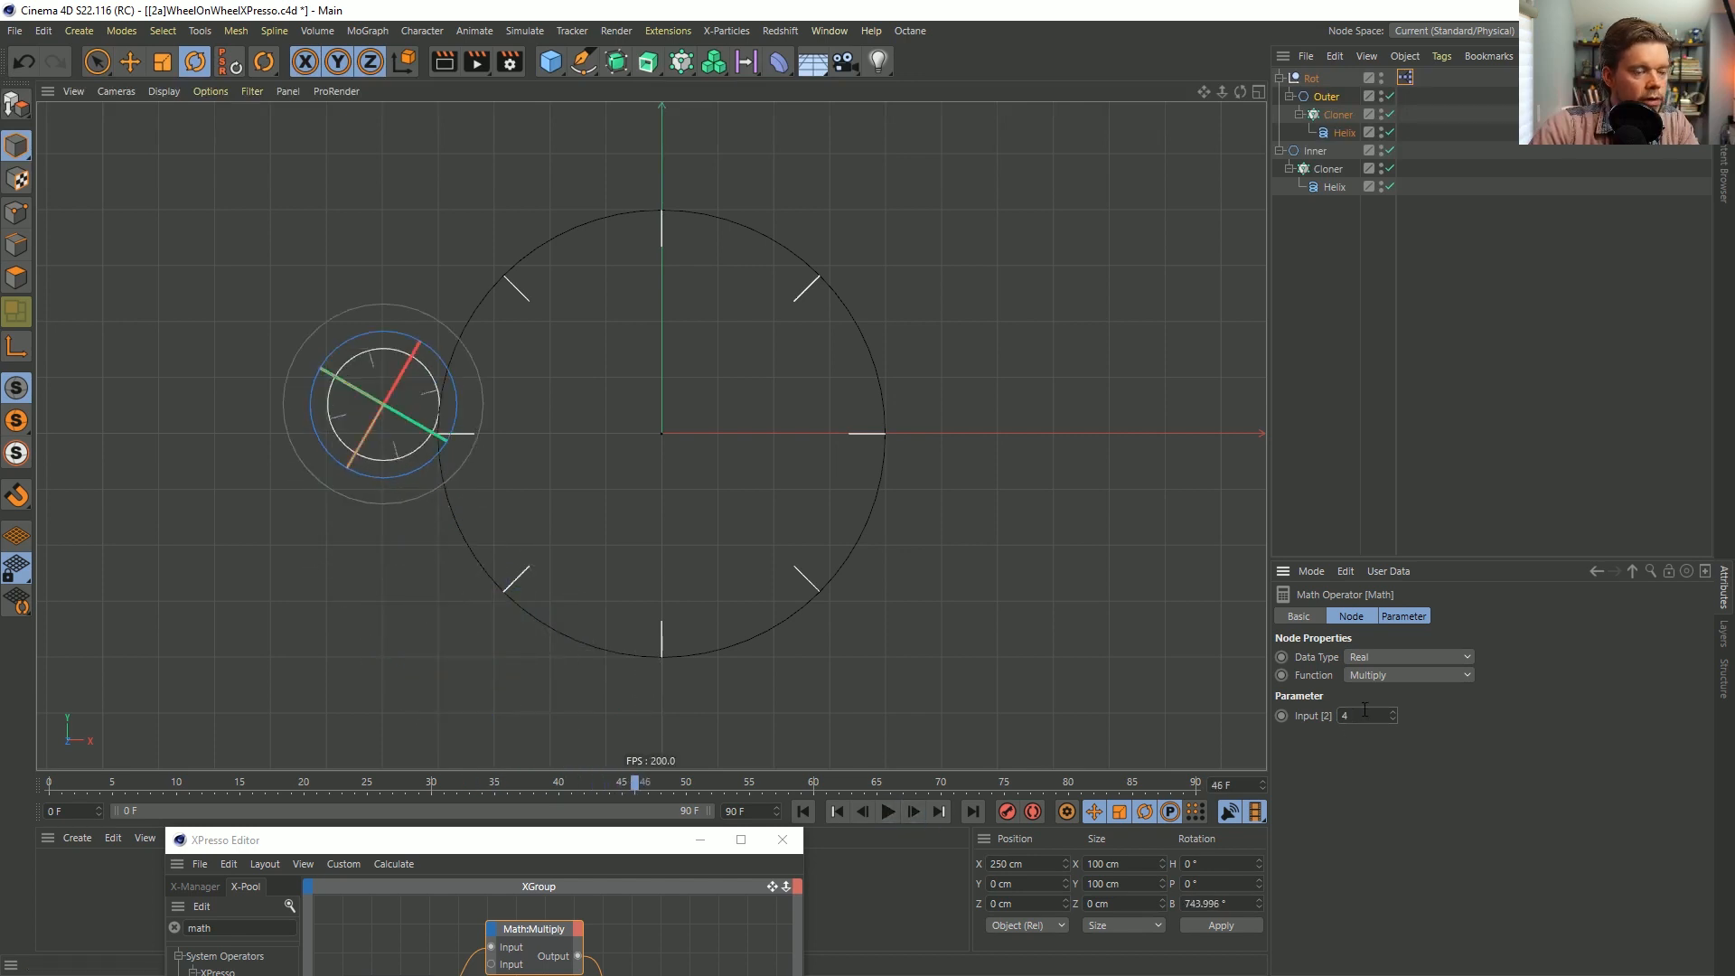
click(910, 811)
click(910, 812)
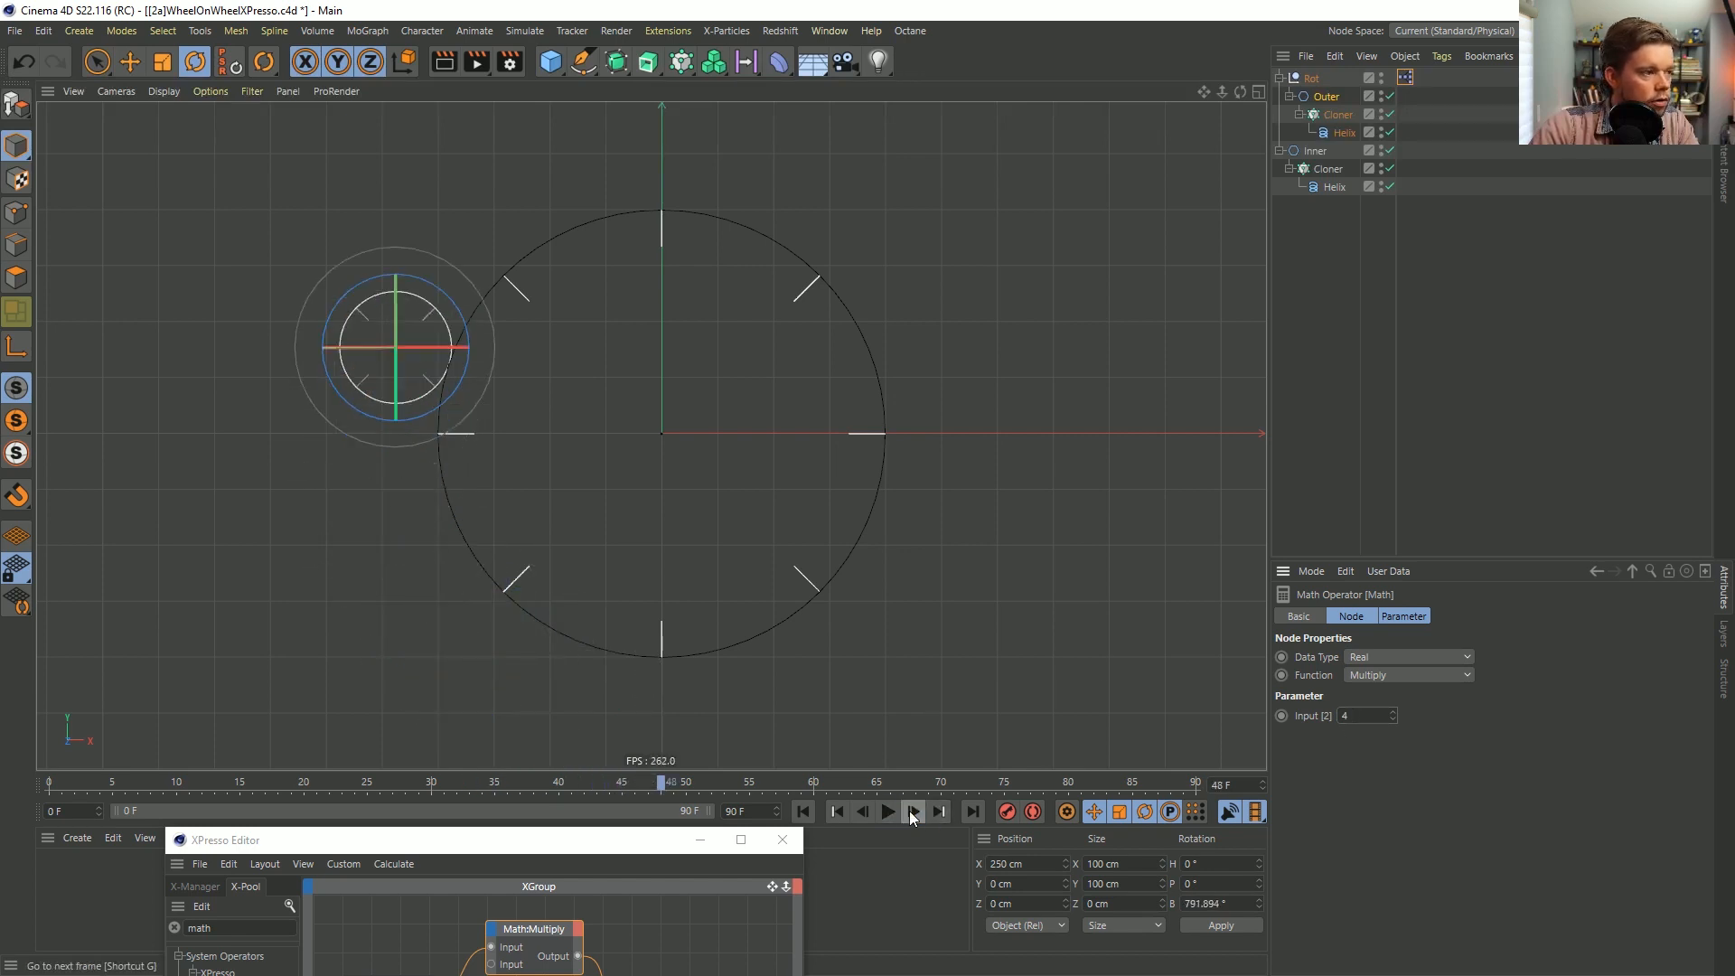
click(910, 811)
click(912, 812)
click(912, 812)
click(912, 812)
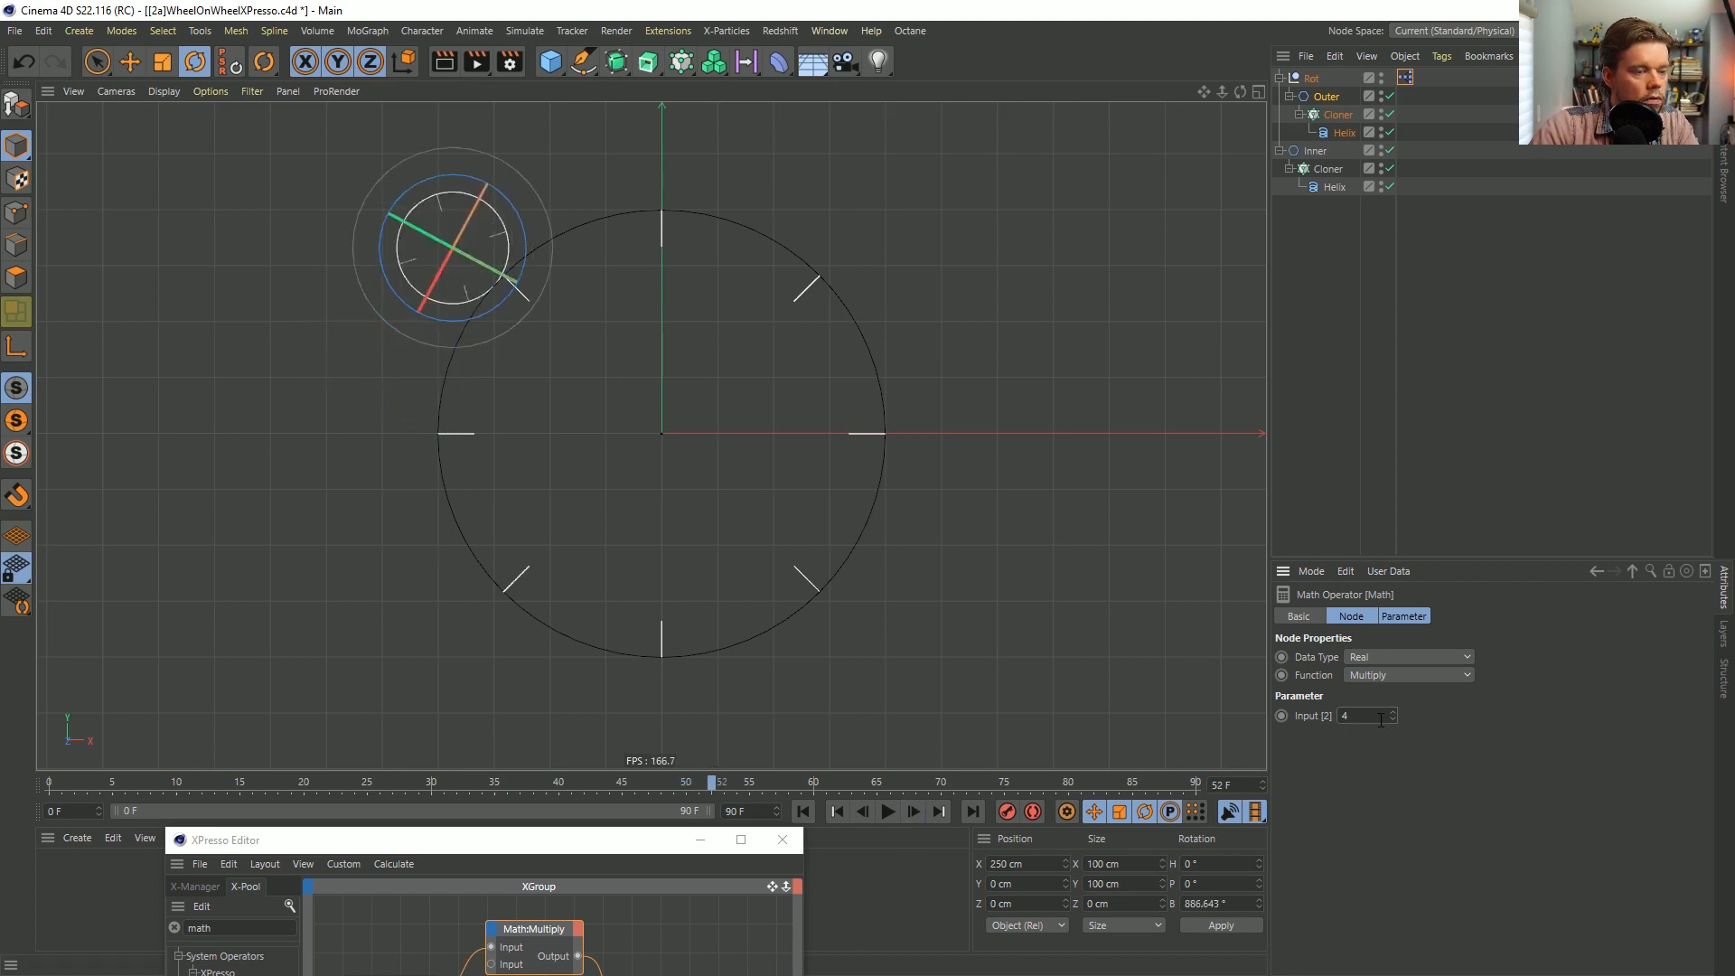
Set the Math:Multiply node's Input [2] to 3, and examine the tick alignment frame by frame and in playback.
key(Return)
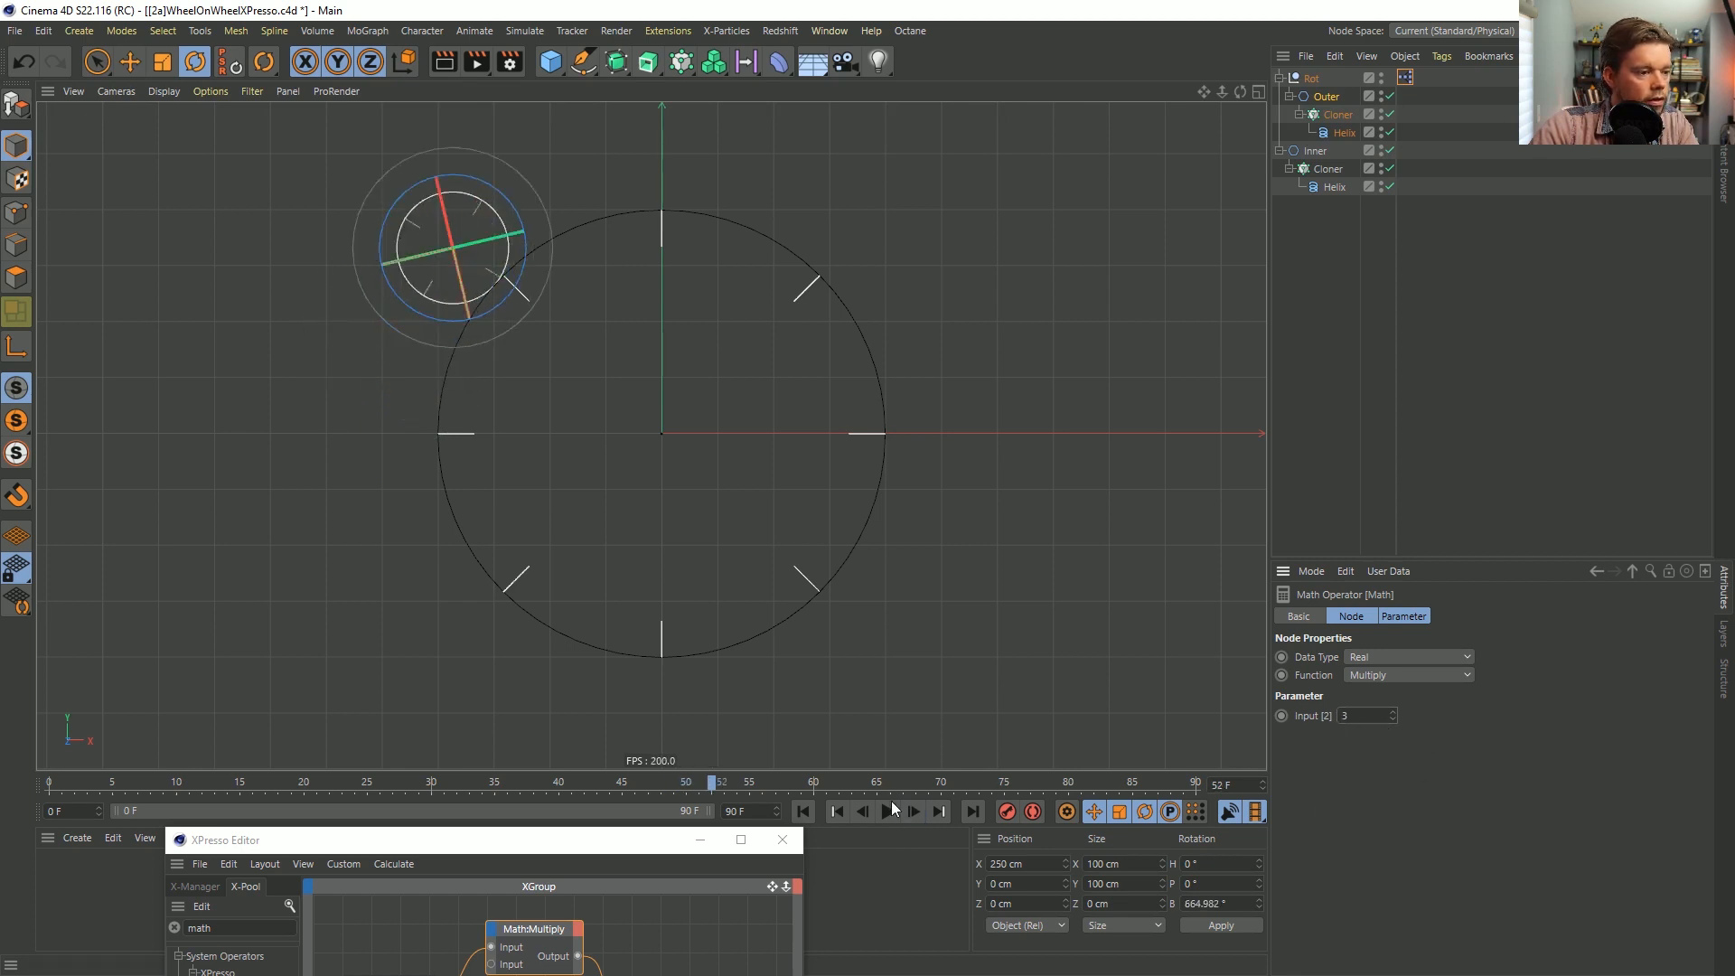
click(911, 812)
click(911, 812)
click(911, 812)
click(911, 811)
click(910, 812)
click(912, 812)
click(912, 811)
click(912, 812)
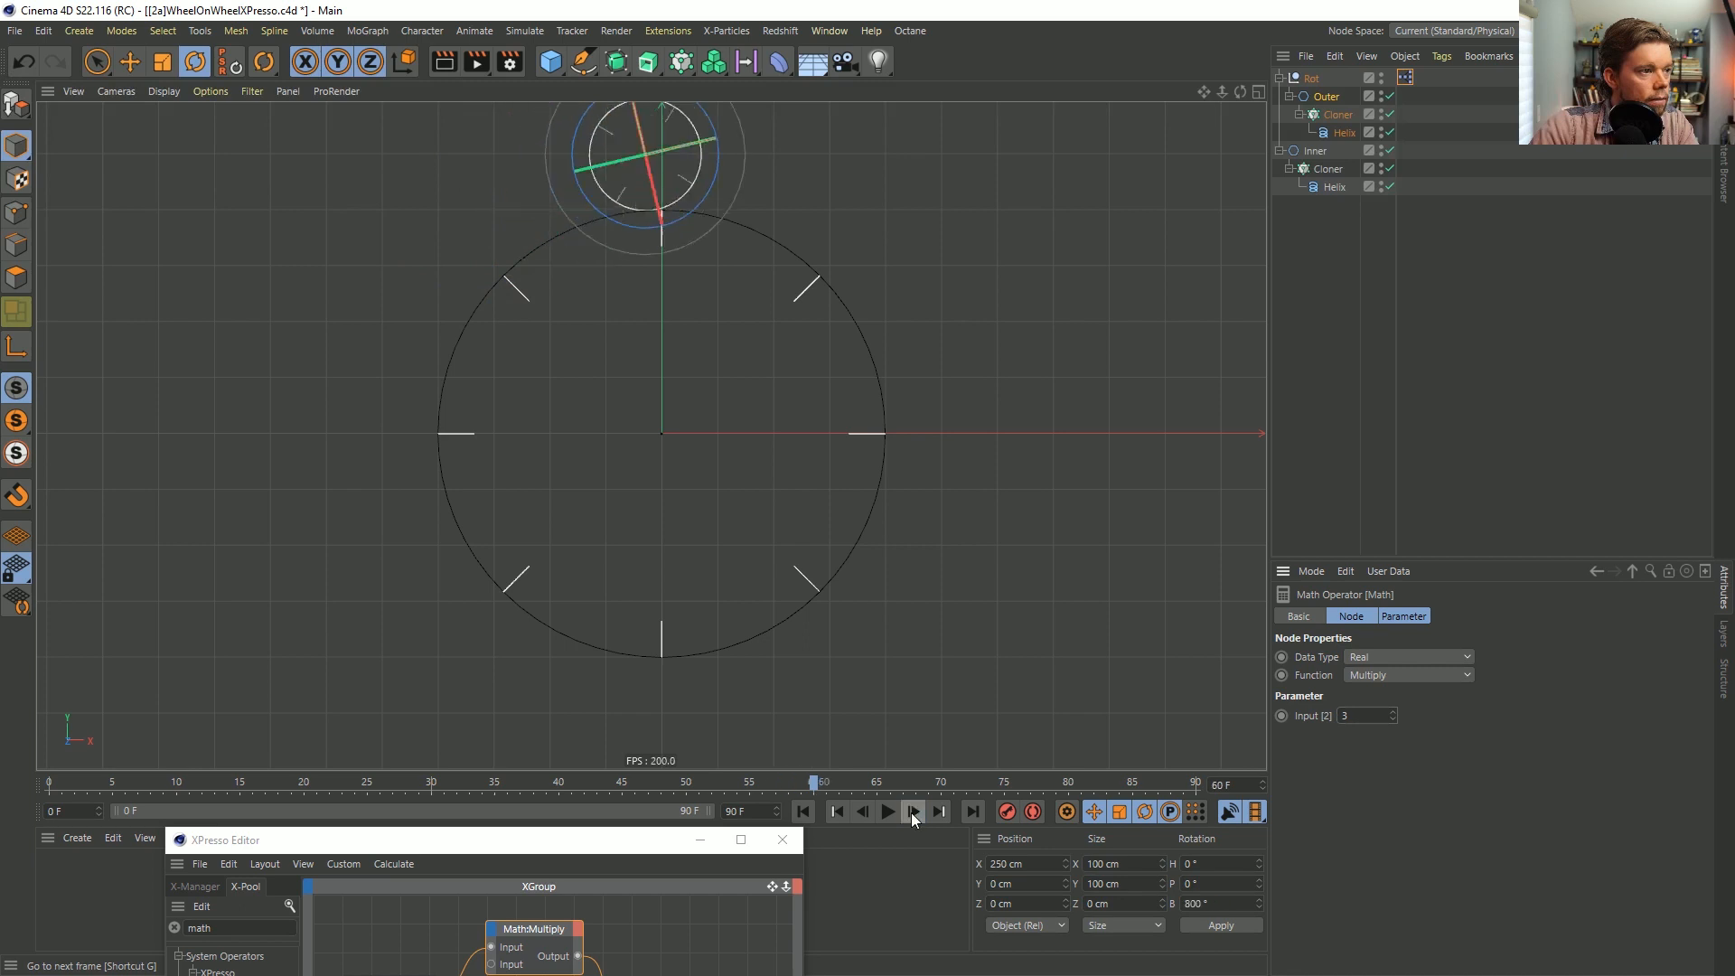
click(912, 811)
click(911, 812)
click(912, 811)
click(912, 811)
click(912, 812)
click(912, 812)
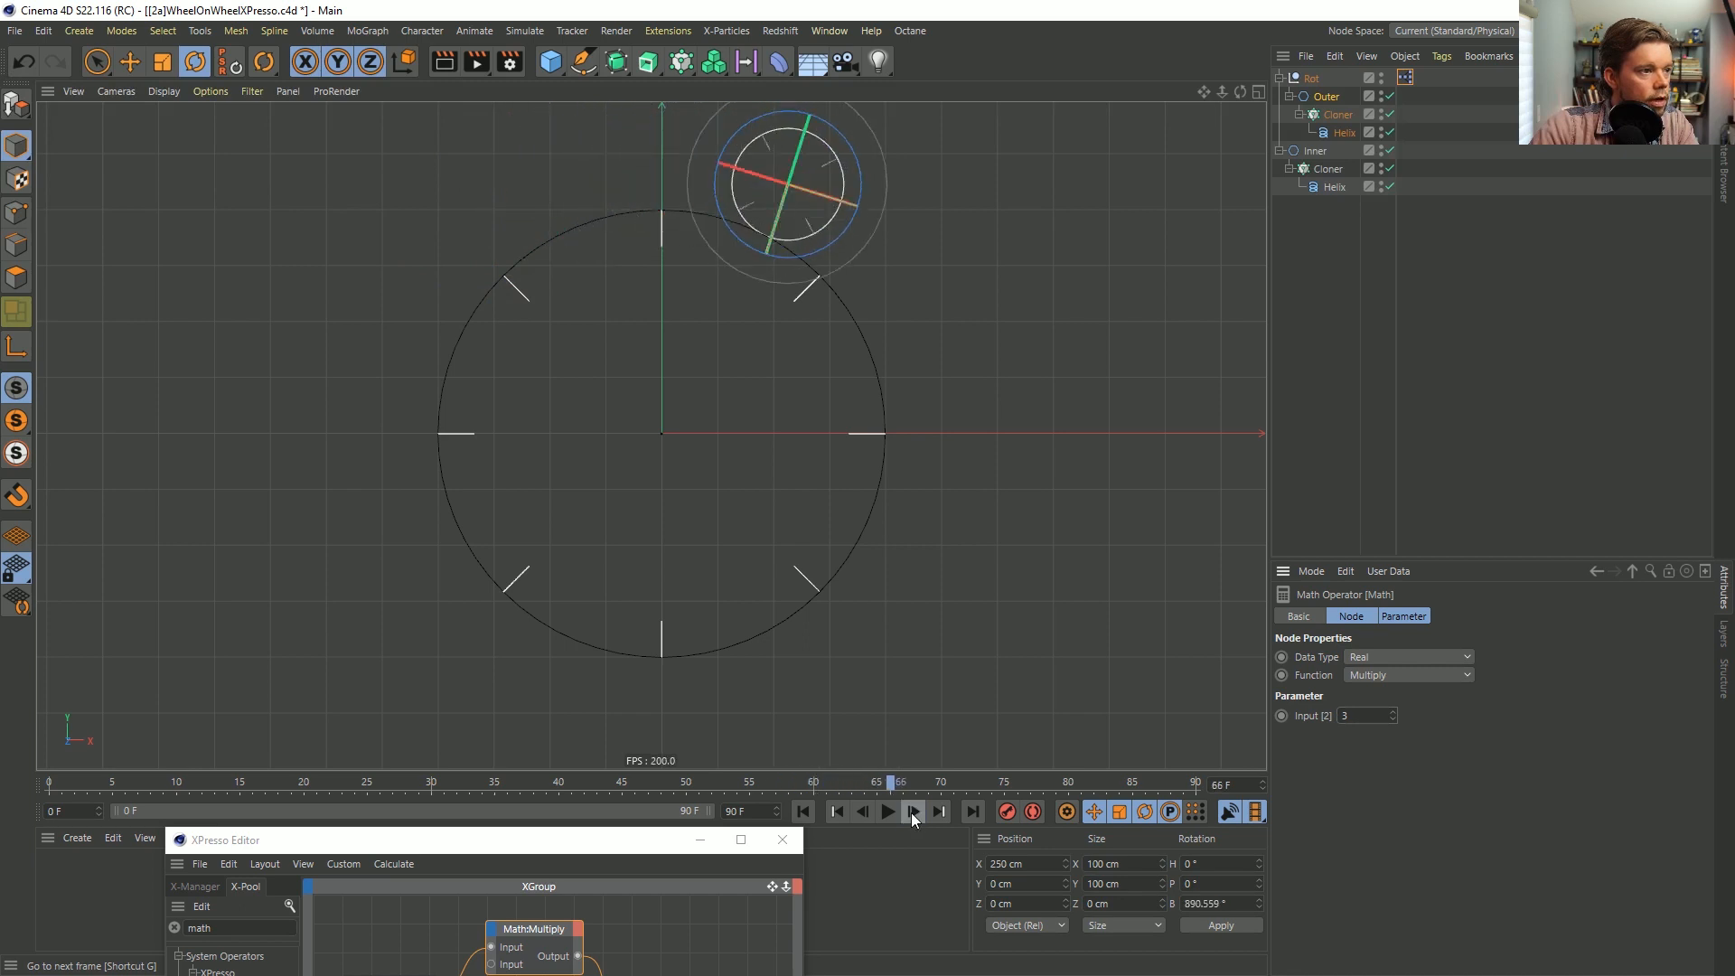
click(912, 812)
click(911, 812)
click(912, 812)
click(912, 812)
click(912, 812)
click(887, 811)
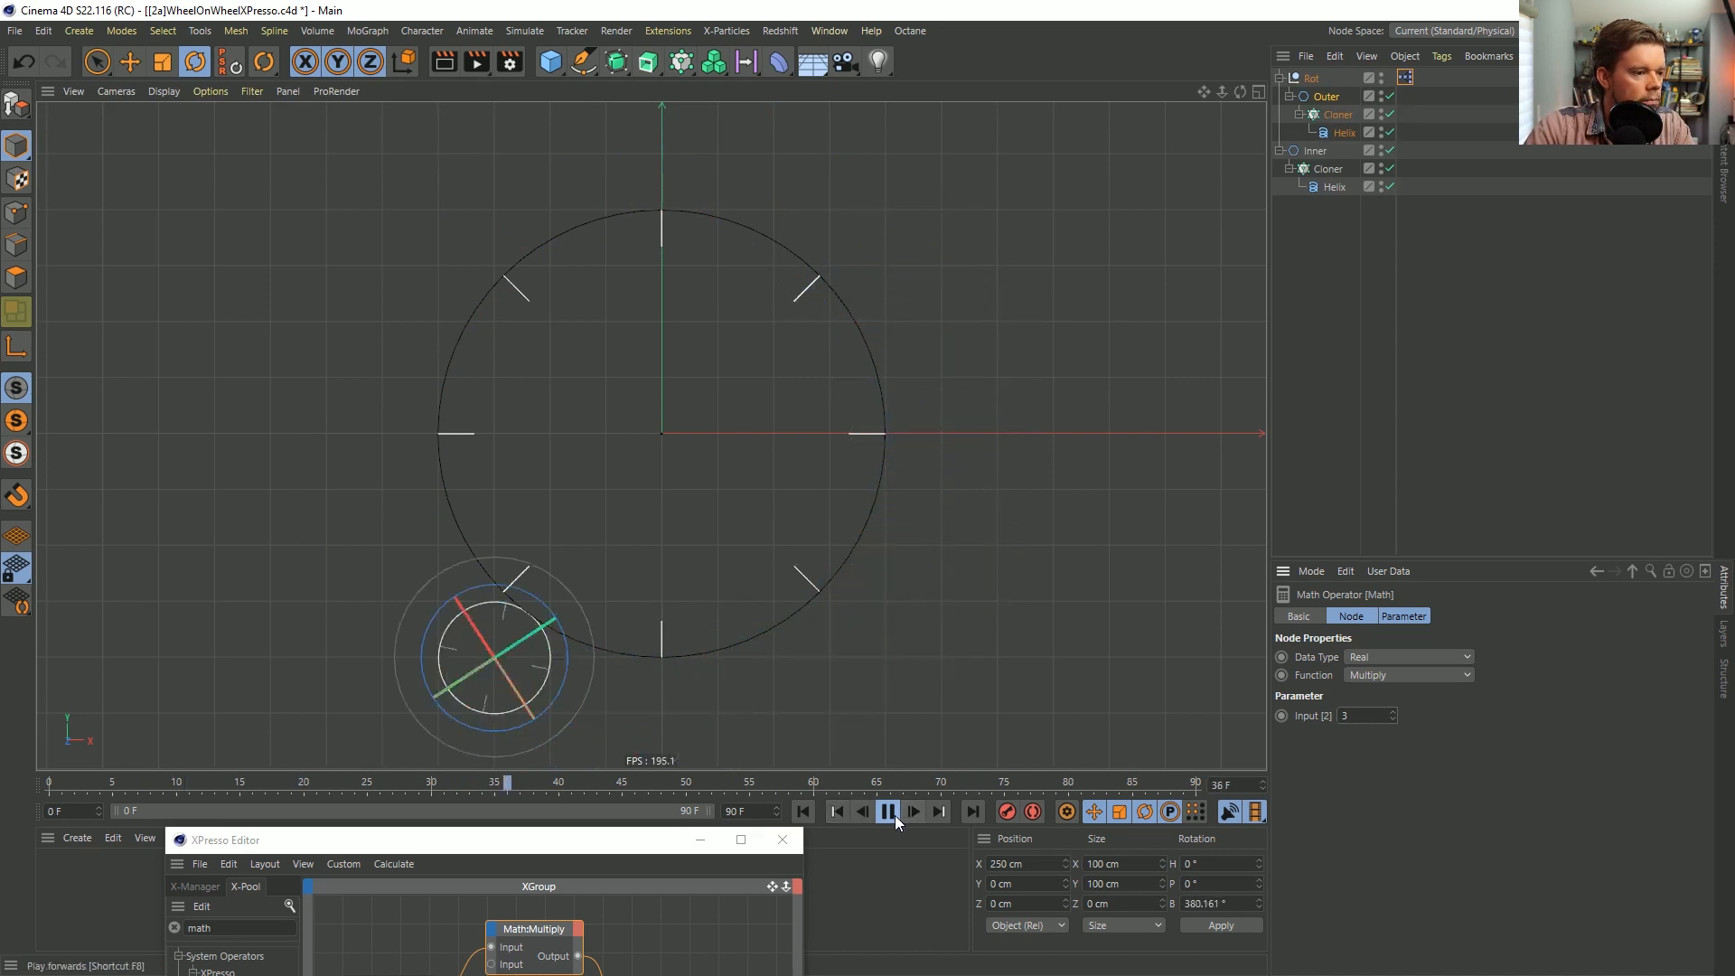
Close the XPresso Editor, and save the project with playback stopped at frame 0.
drag(497, 855, 659, 252)
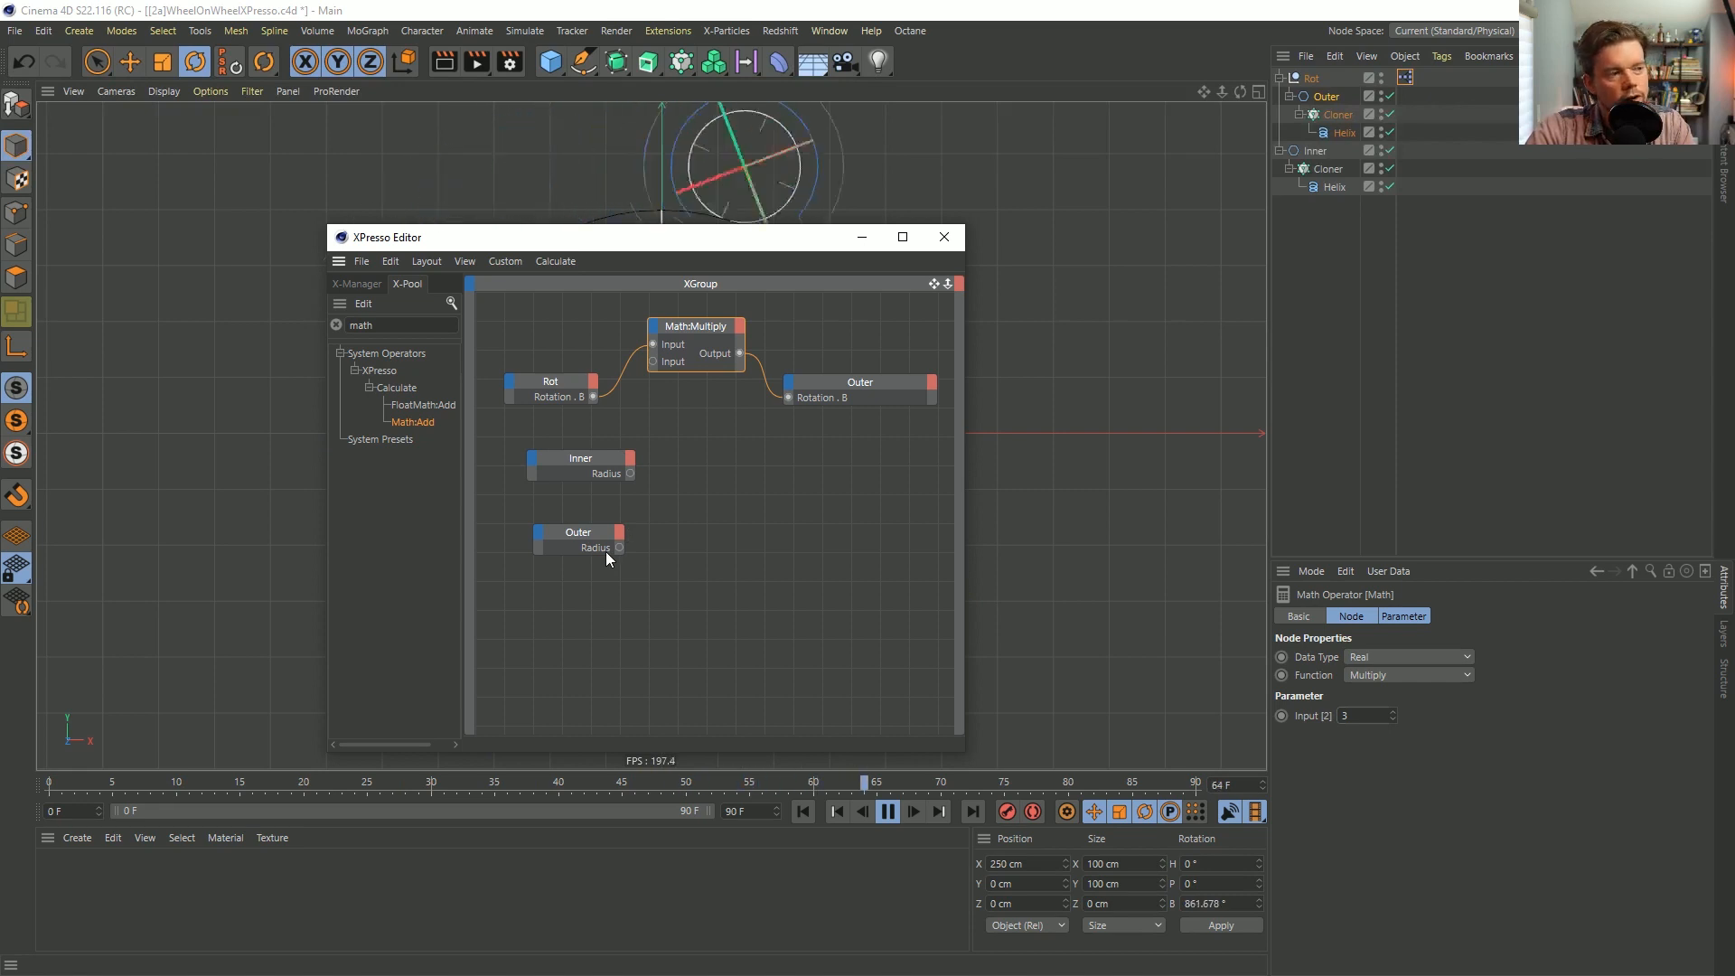
click(944, 236)
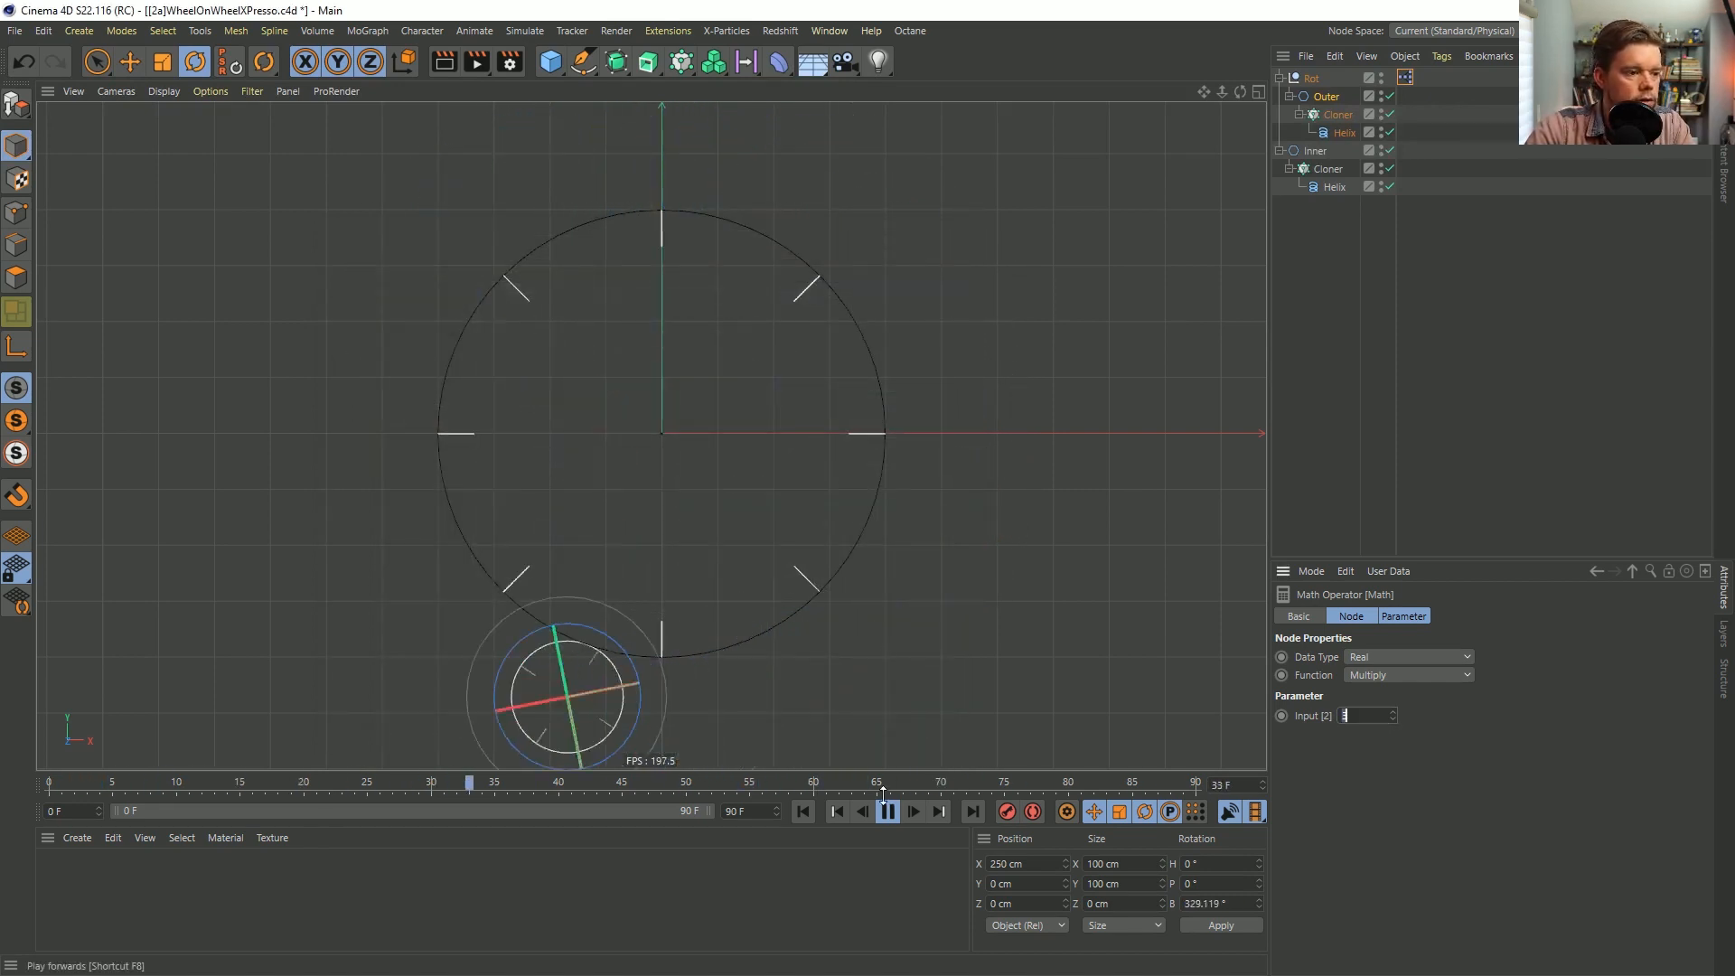
click(888, 811)
click(802, 810)
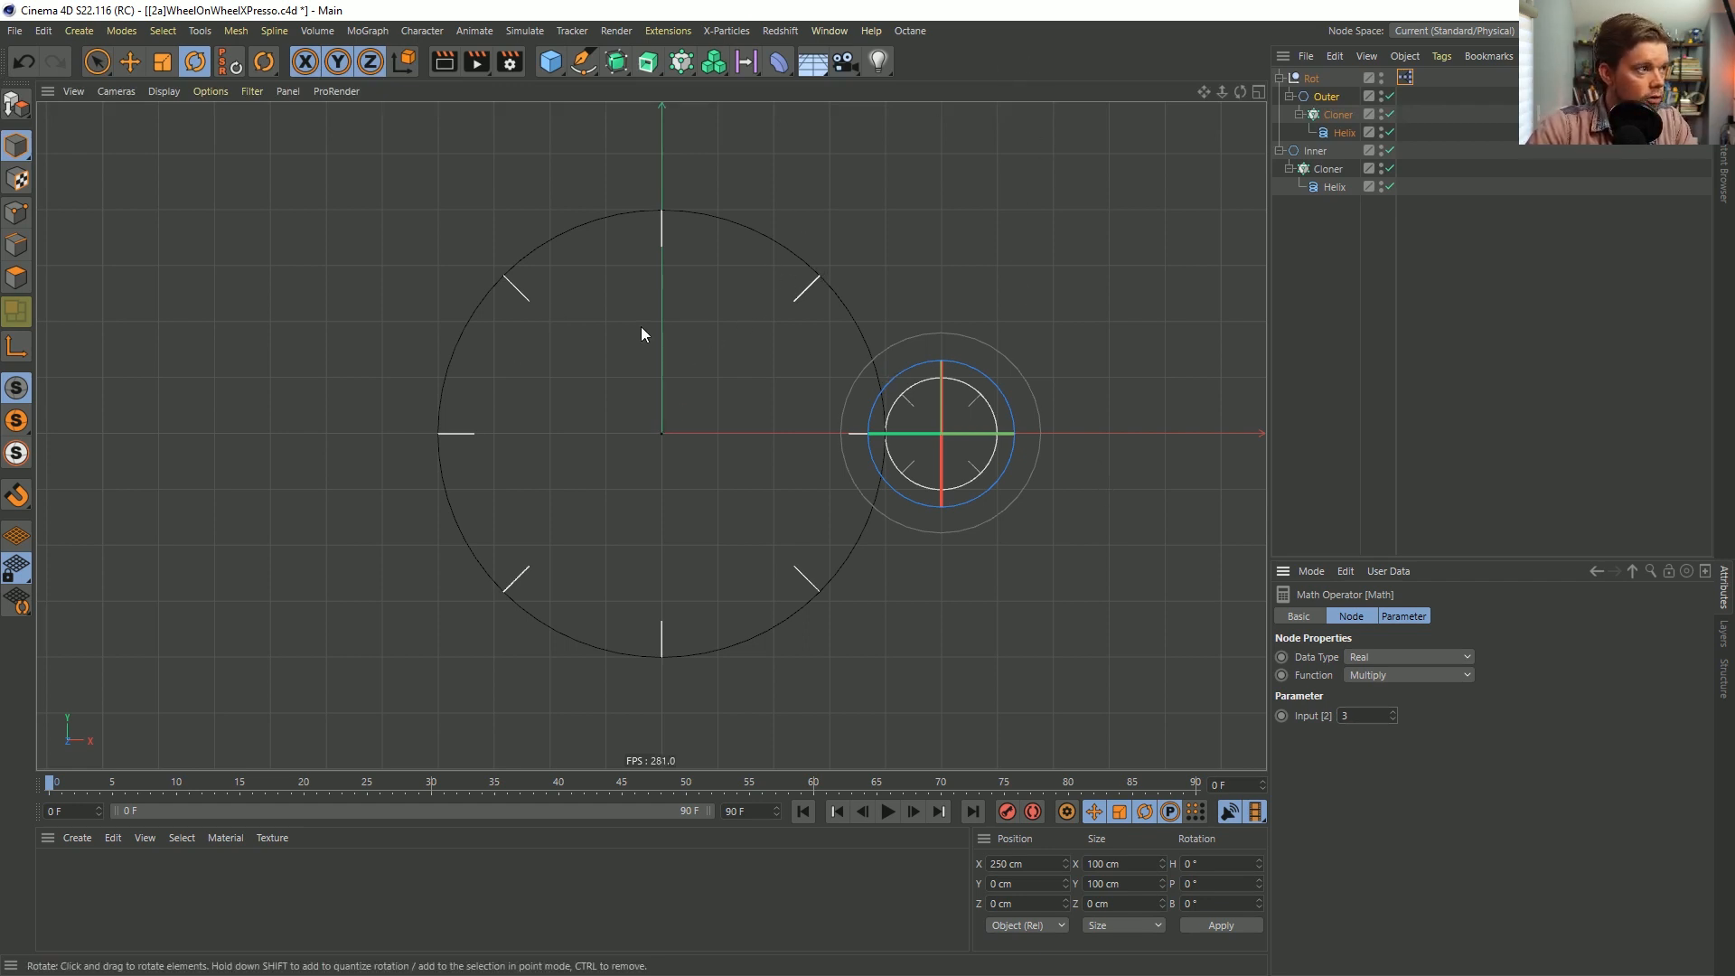
click(856, 210)
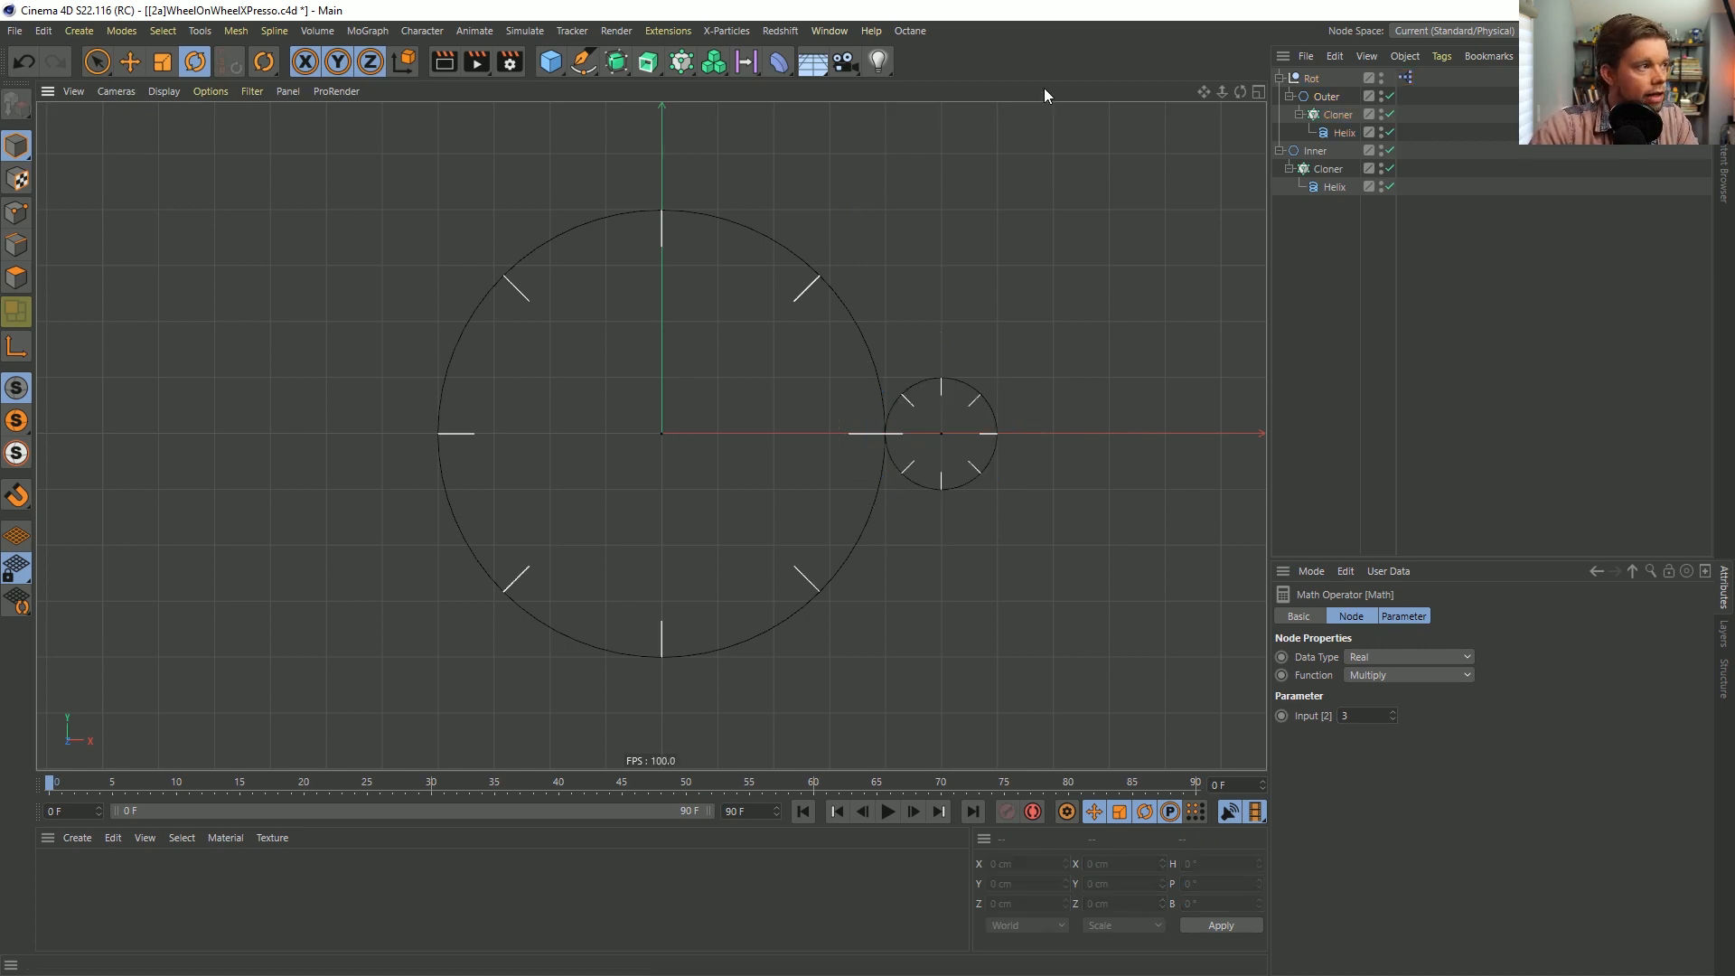
key(ctrl+s)
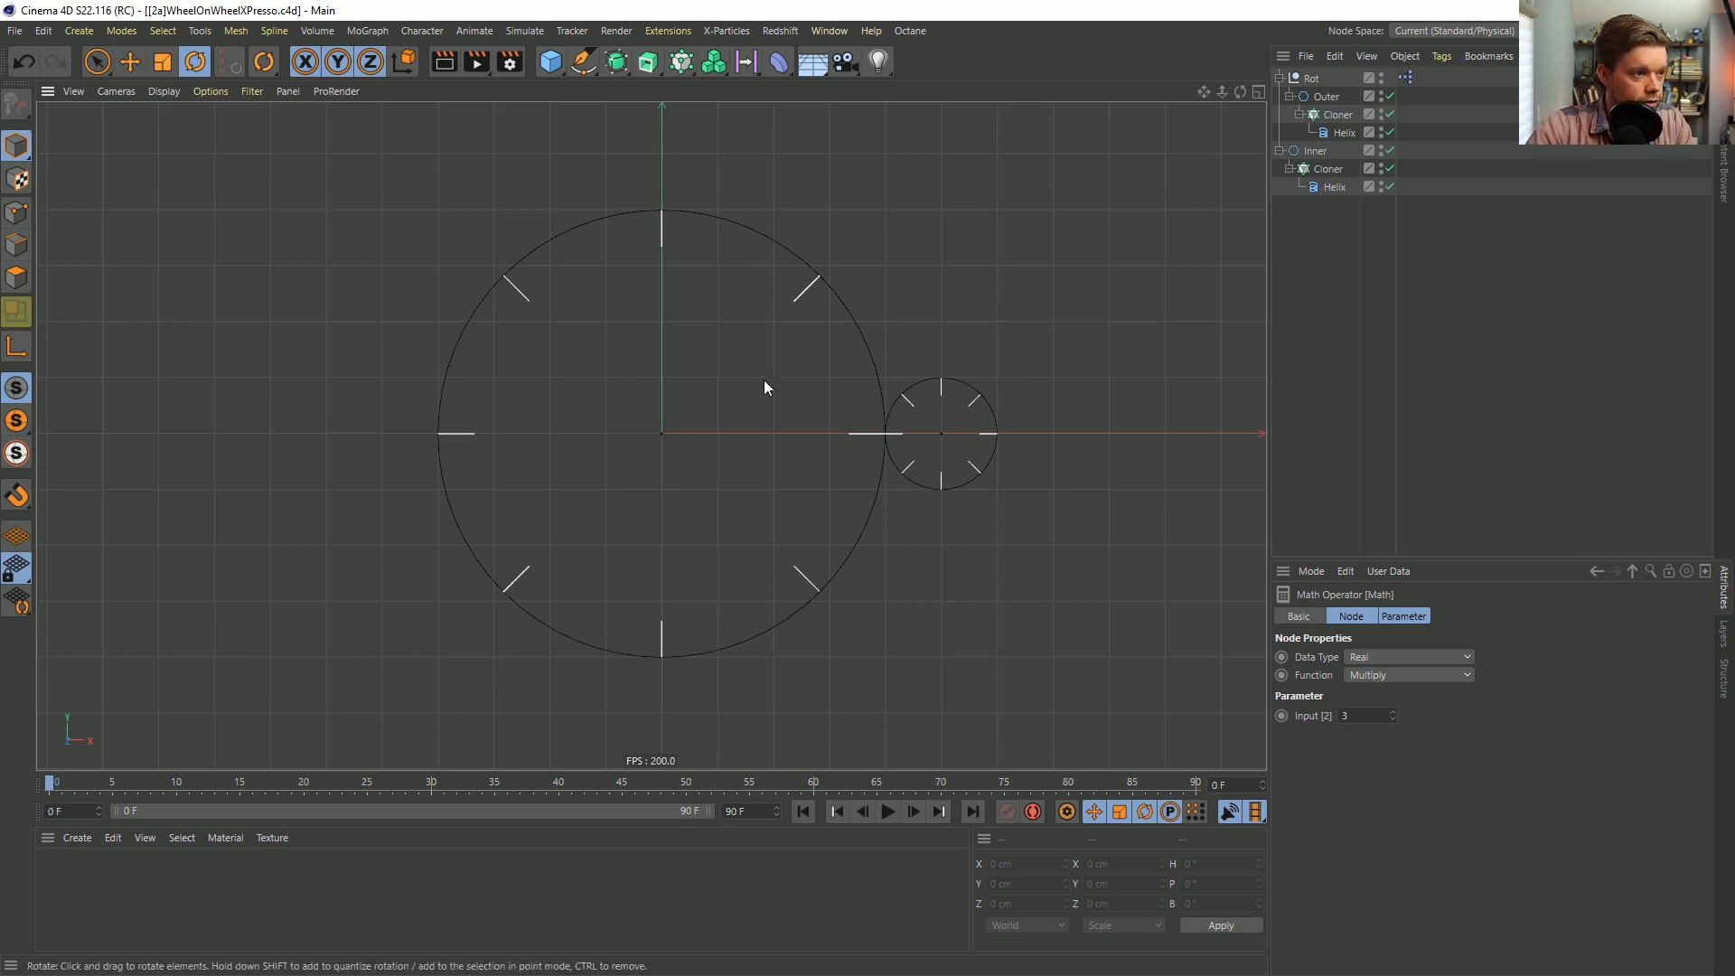
Create a new project and add a Cycloid spline to it.
key(ctrl+n)
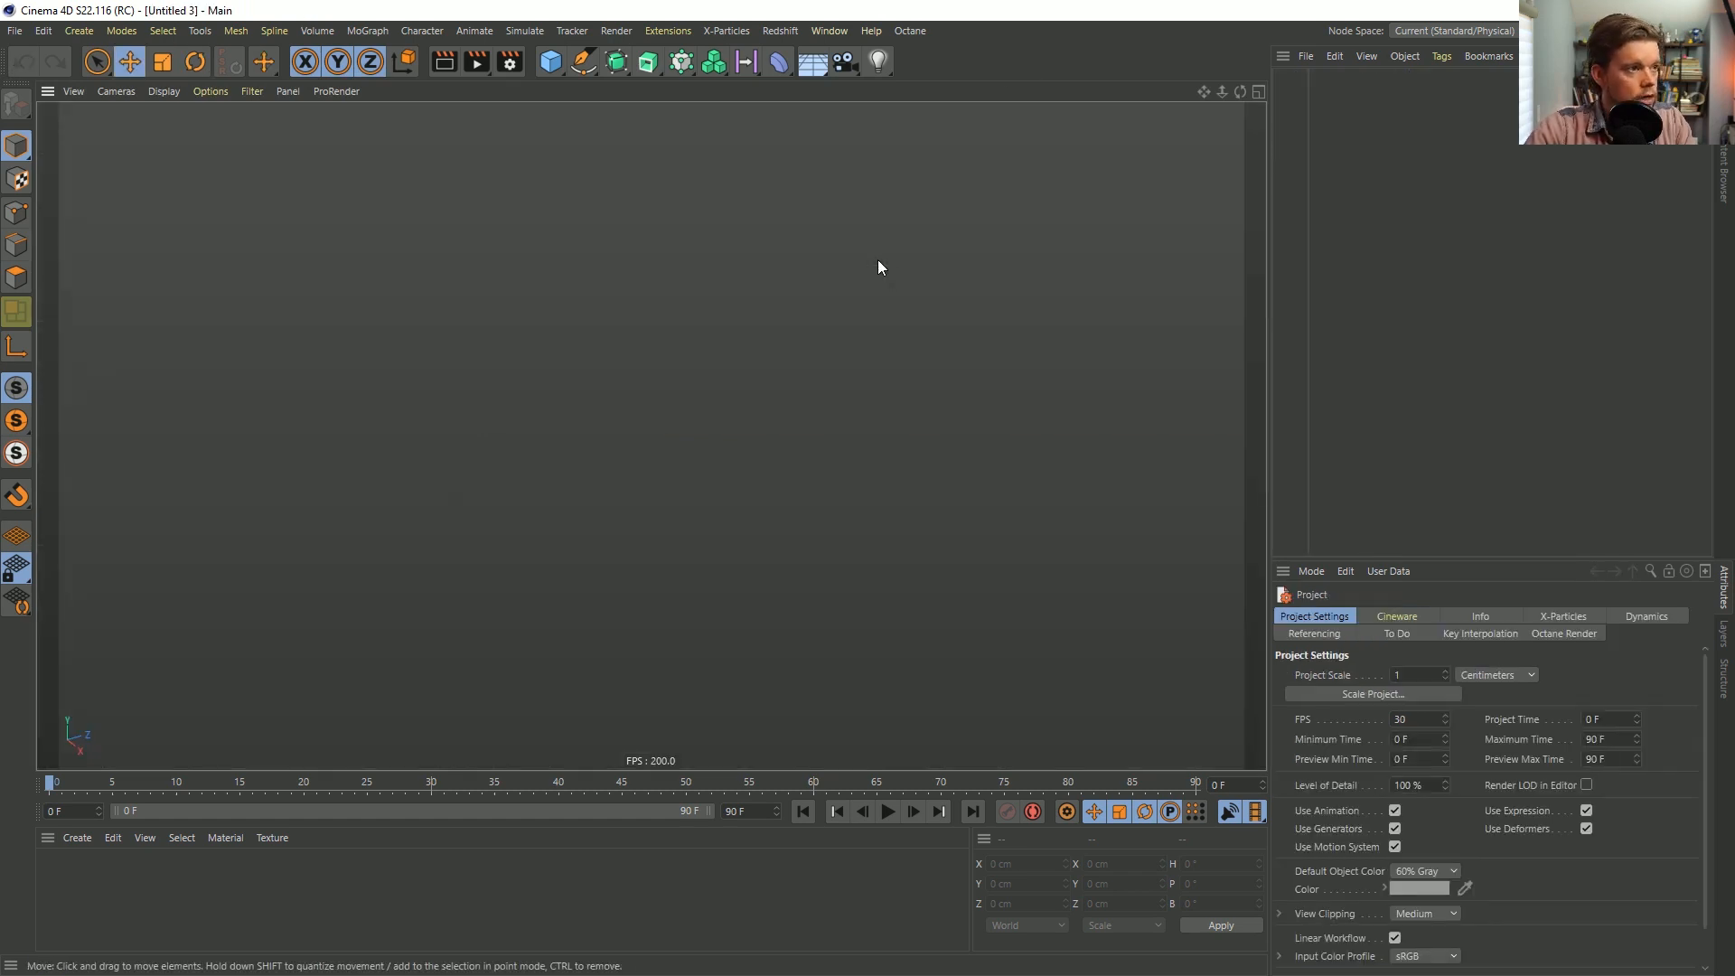
click(551, 61)
click(583, 62)
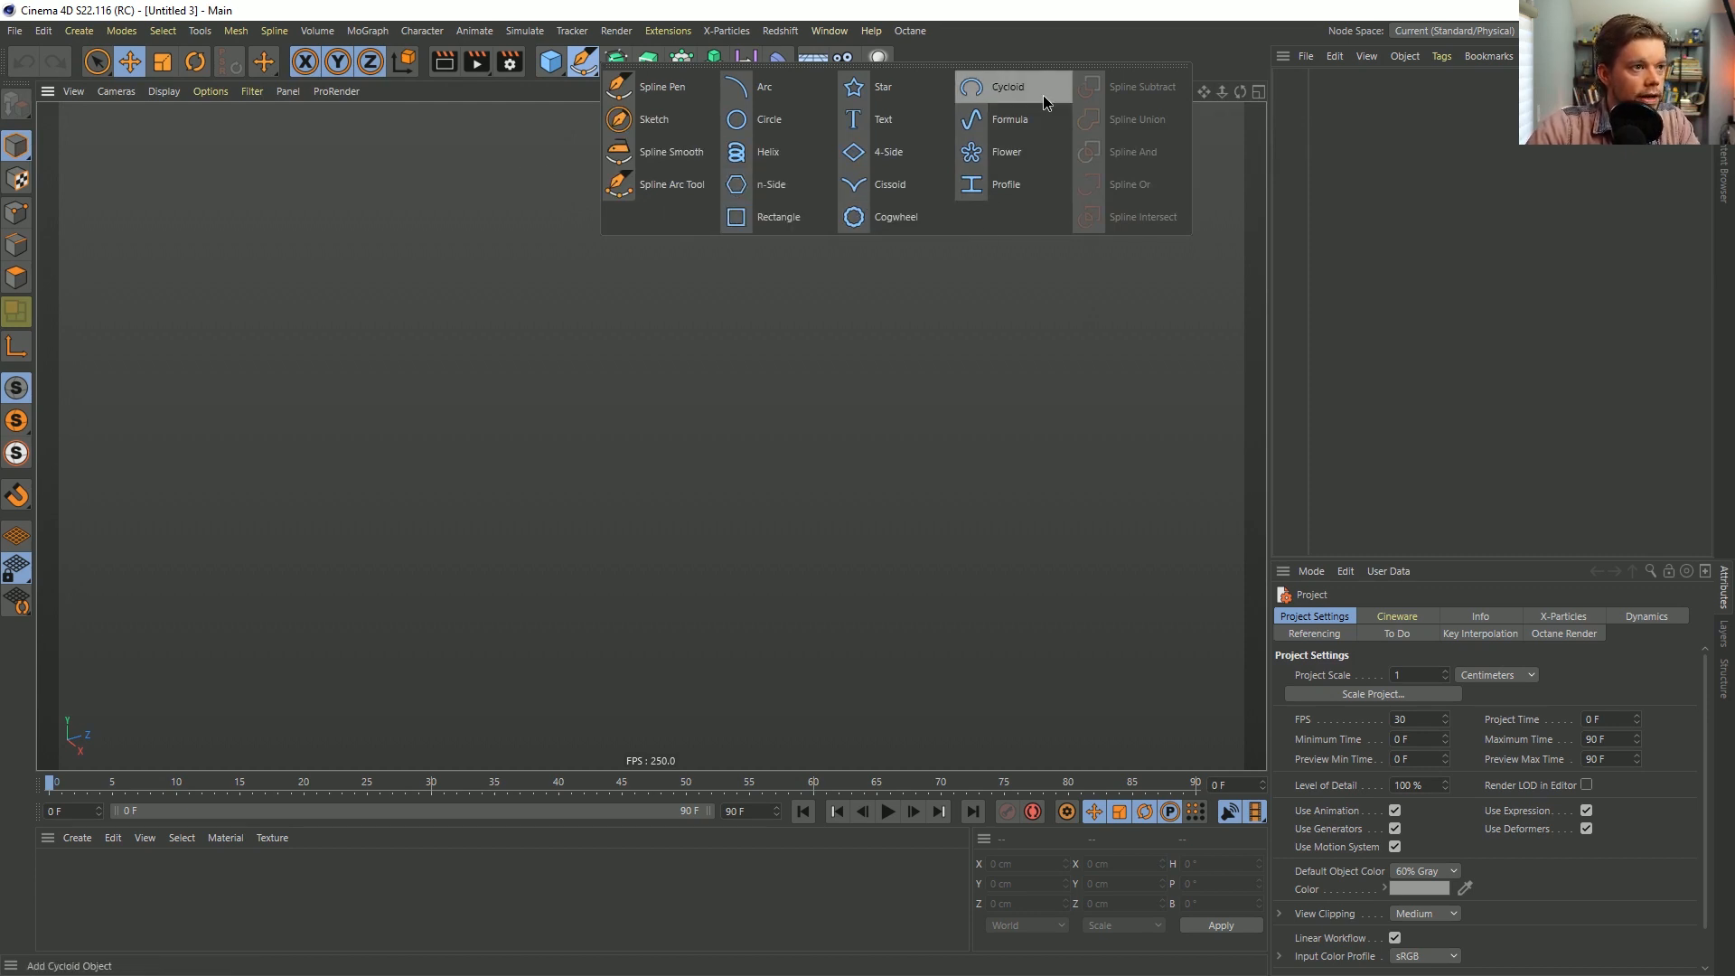
click(999, 94)
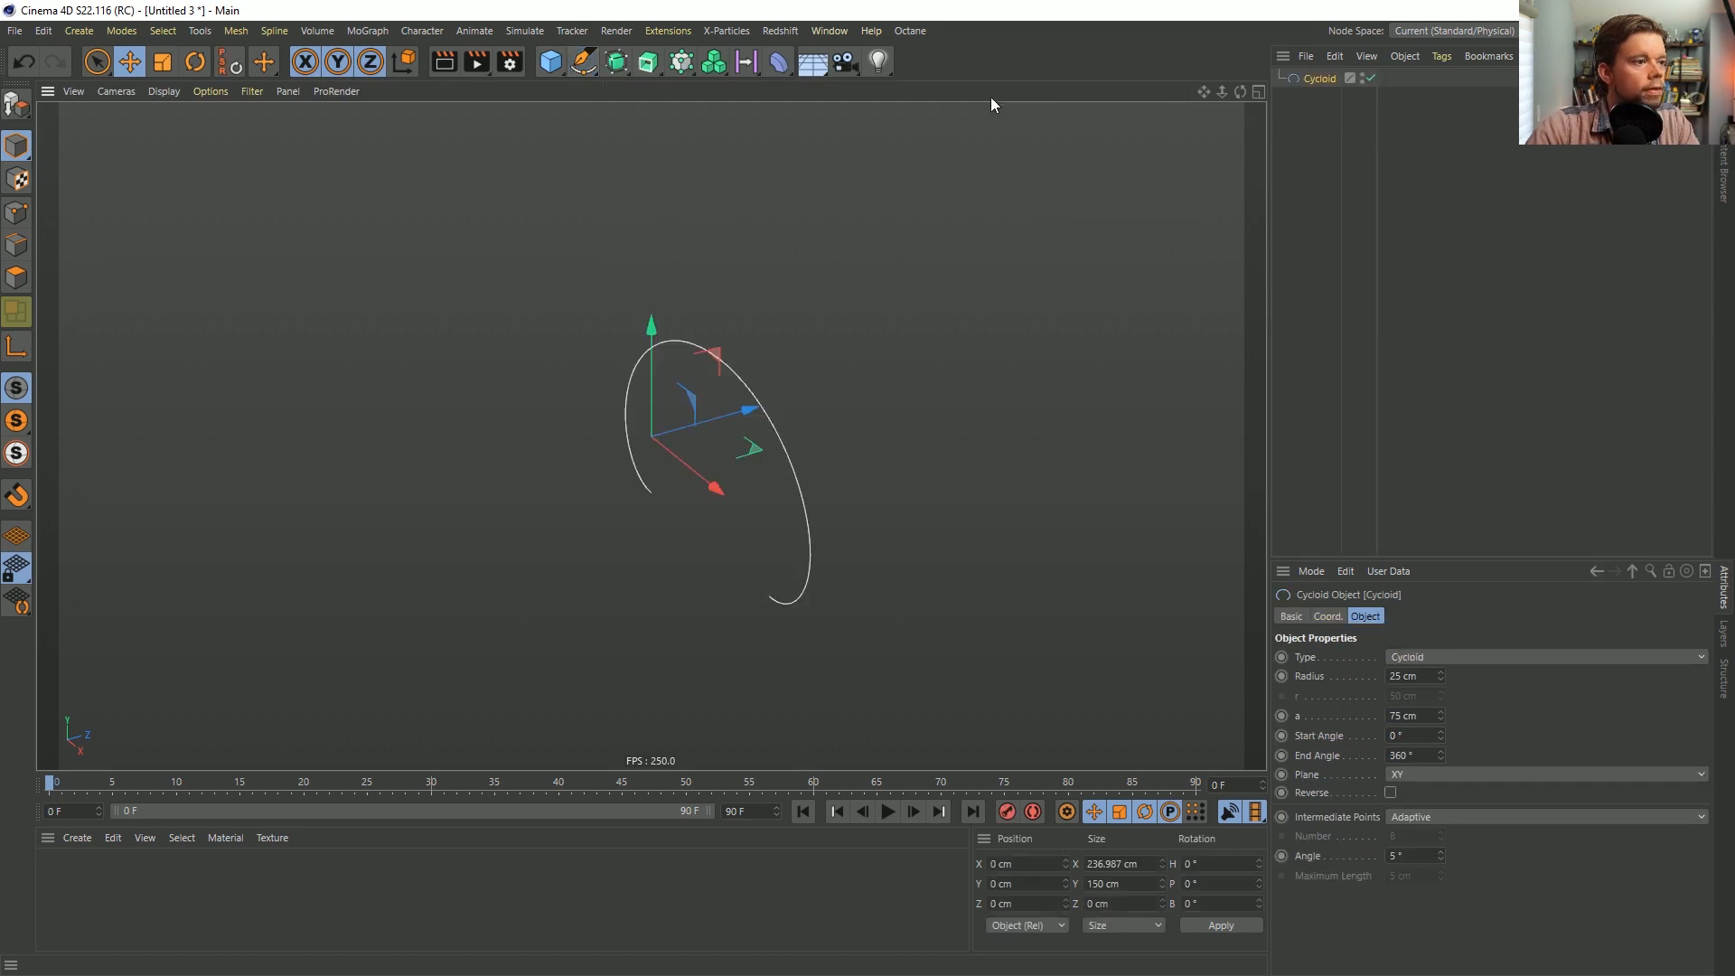
Increase the cycloid's End Angle to 560° while viewing the curve from the front.
alt+drag(835, 441, 860, 555)
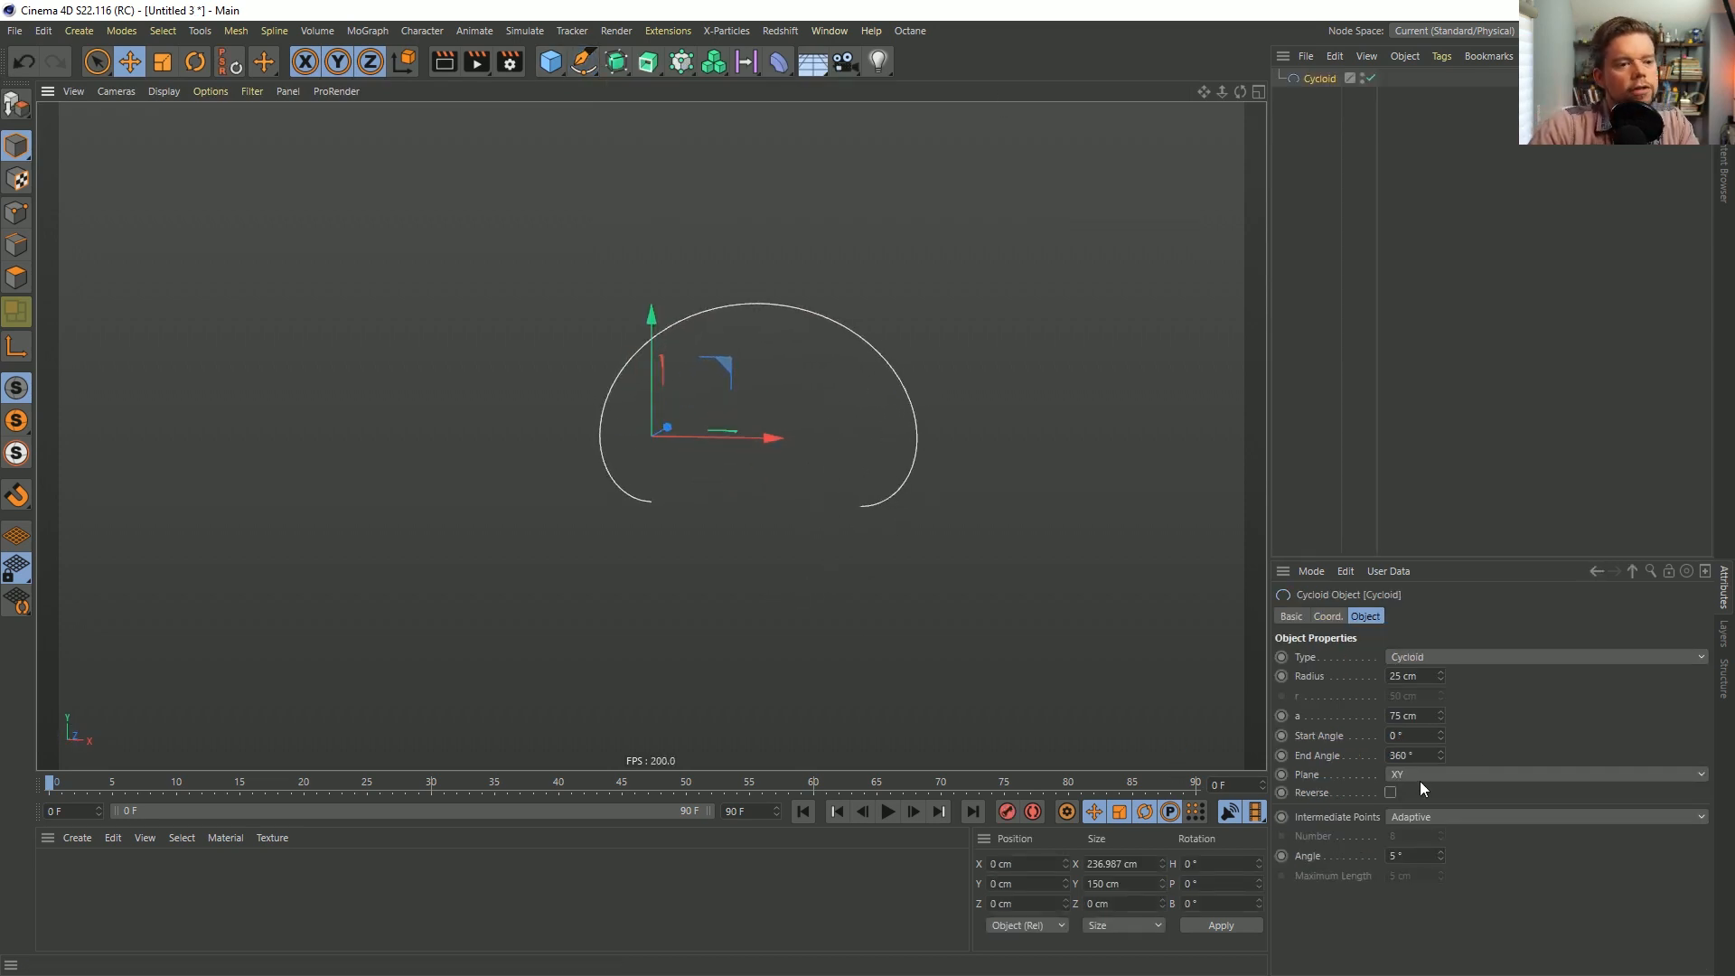
drag(1441, 756, 1441, 602)
alt+right_drag(922, 367, 816, 428)
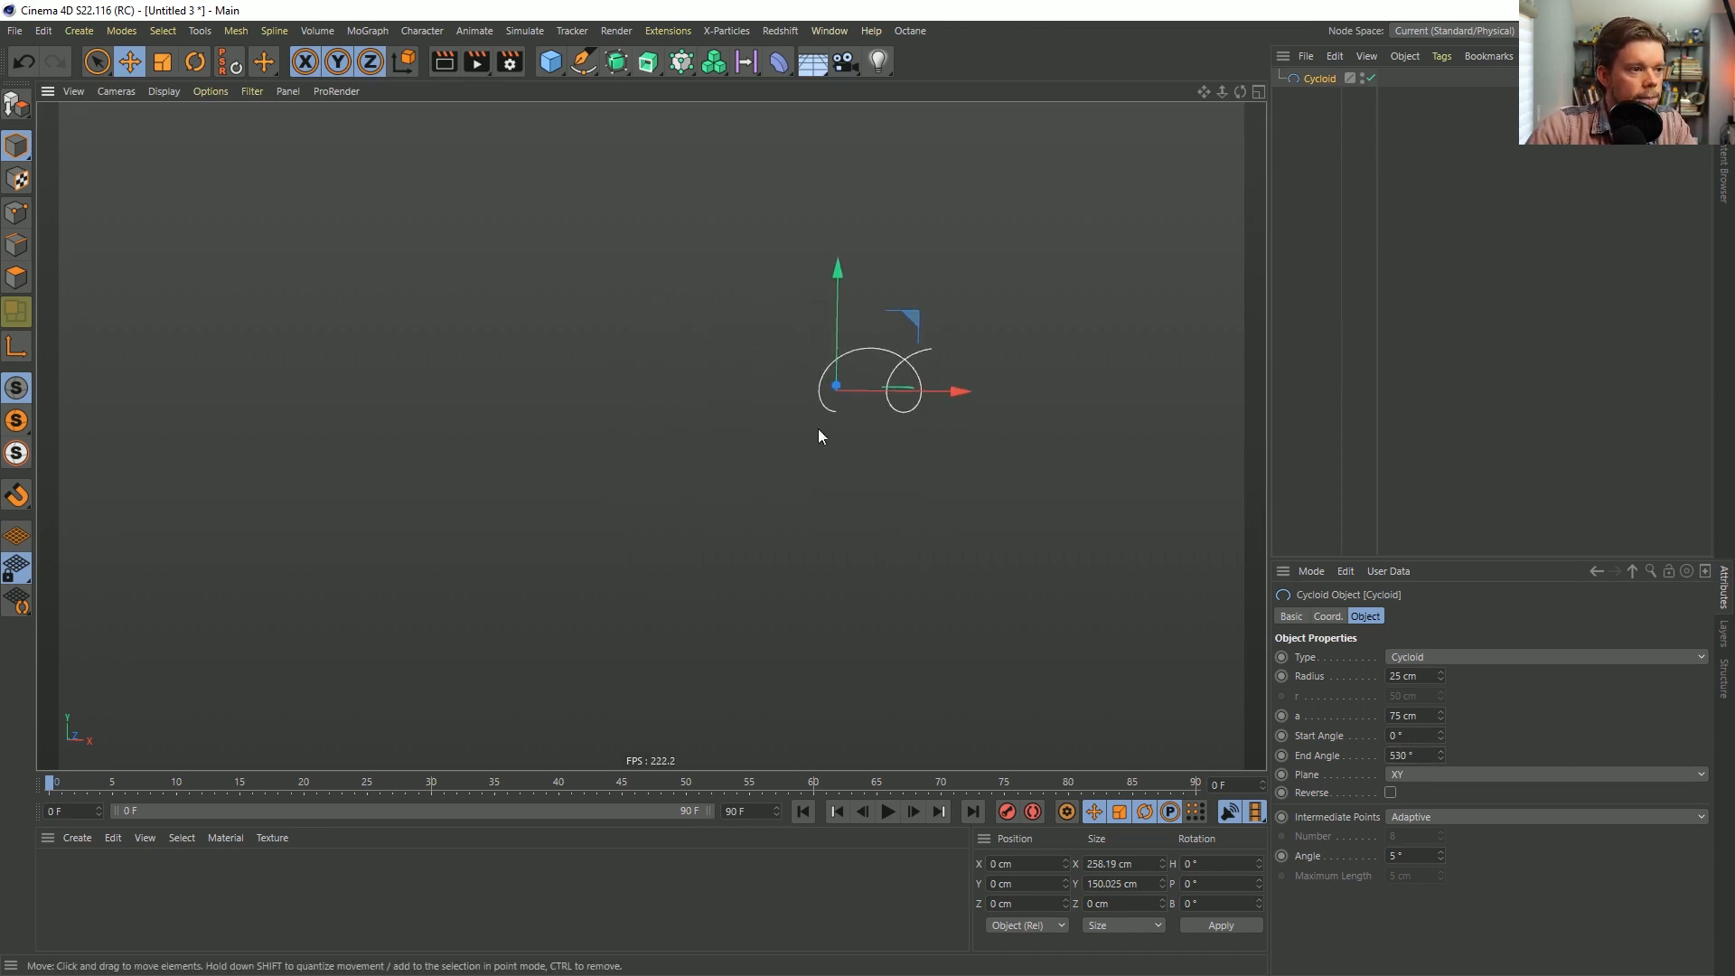
alt+middle_drag(817, 428, 602, 455)
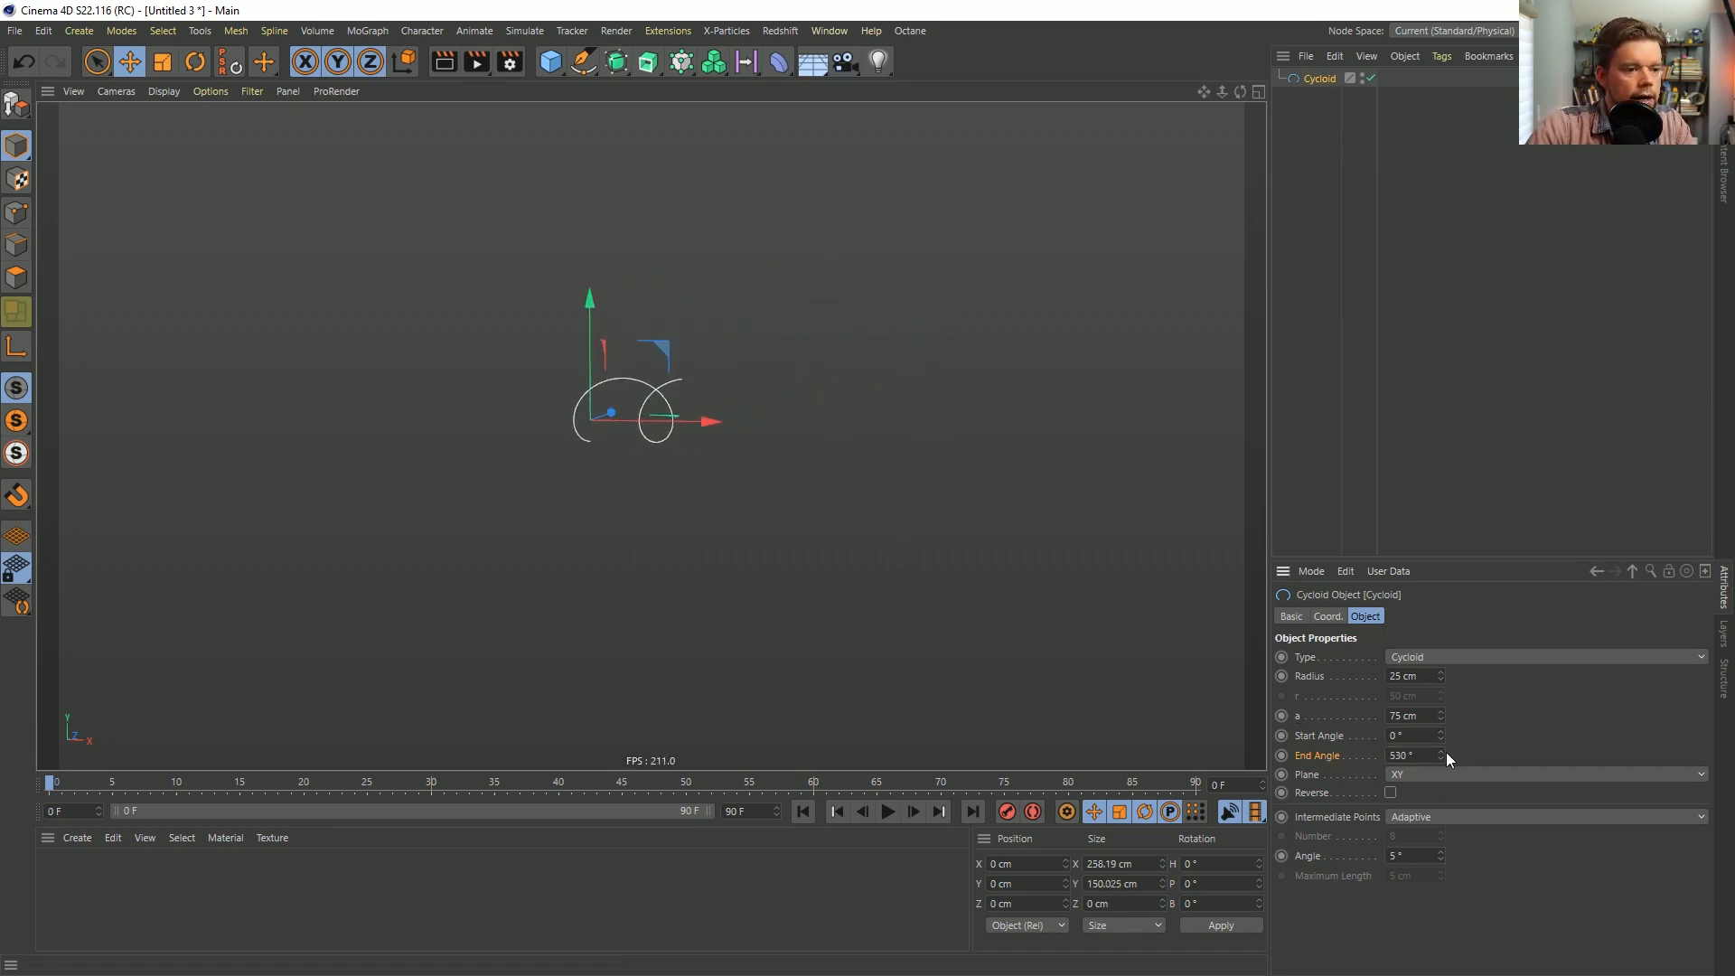
mouse_move(1441, 756)
mouse_down()
mouse_move(1442, 136)
mouse_move(1442, 831)
mouse_move(1441, 578)
mouse_move(1441, 754)
mouse_up()
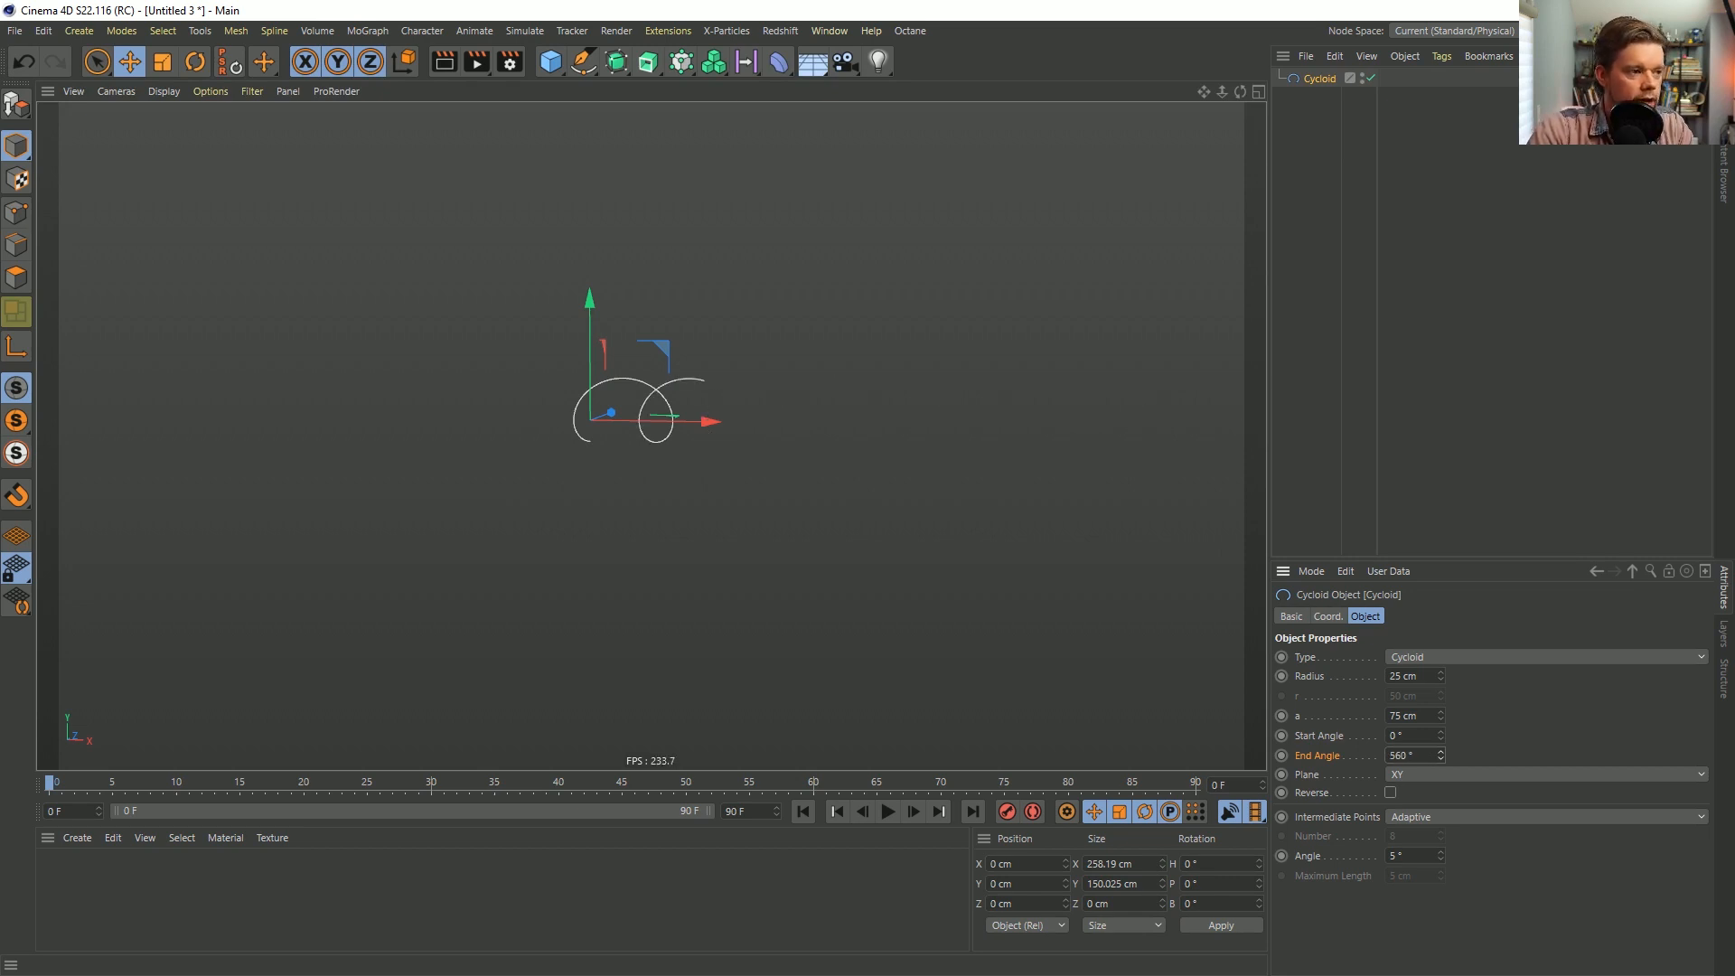
Change the cycloid's type to Epicycloid, with a Radius of 554 cm and an End Angle of 358°.
click(1408, 658)
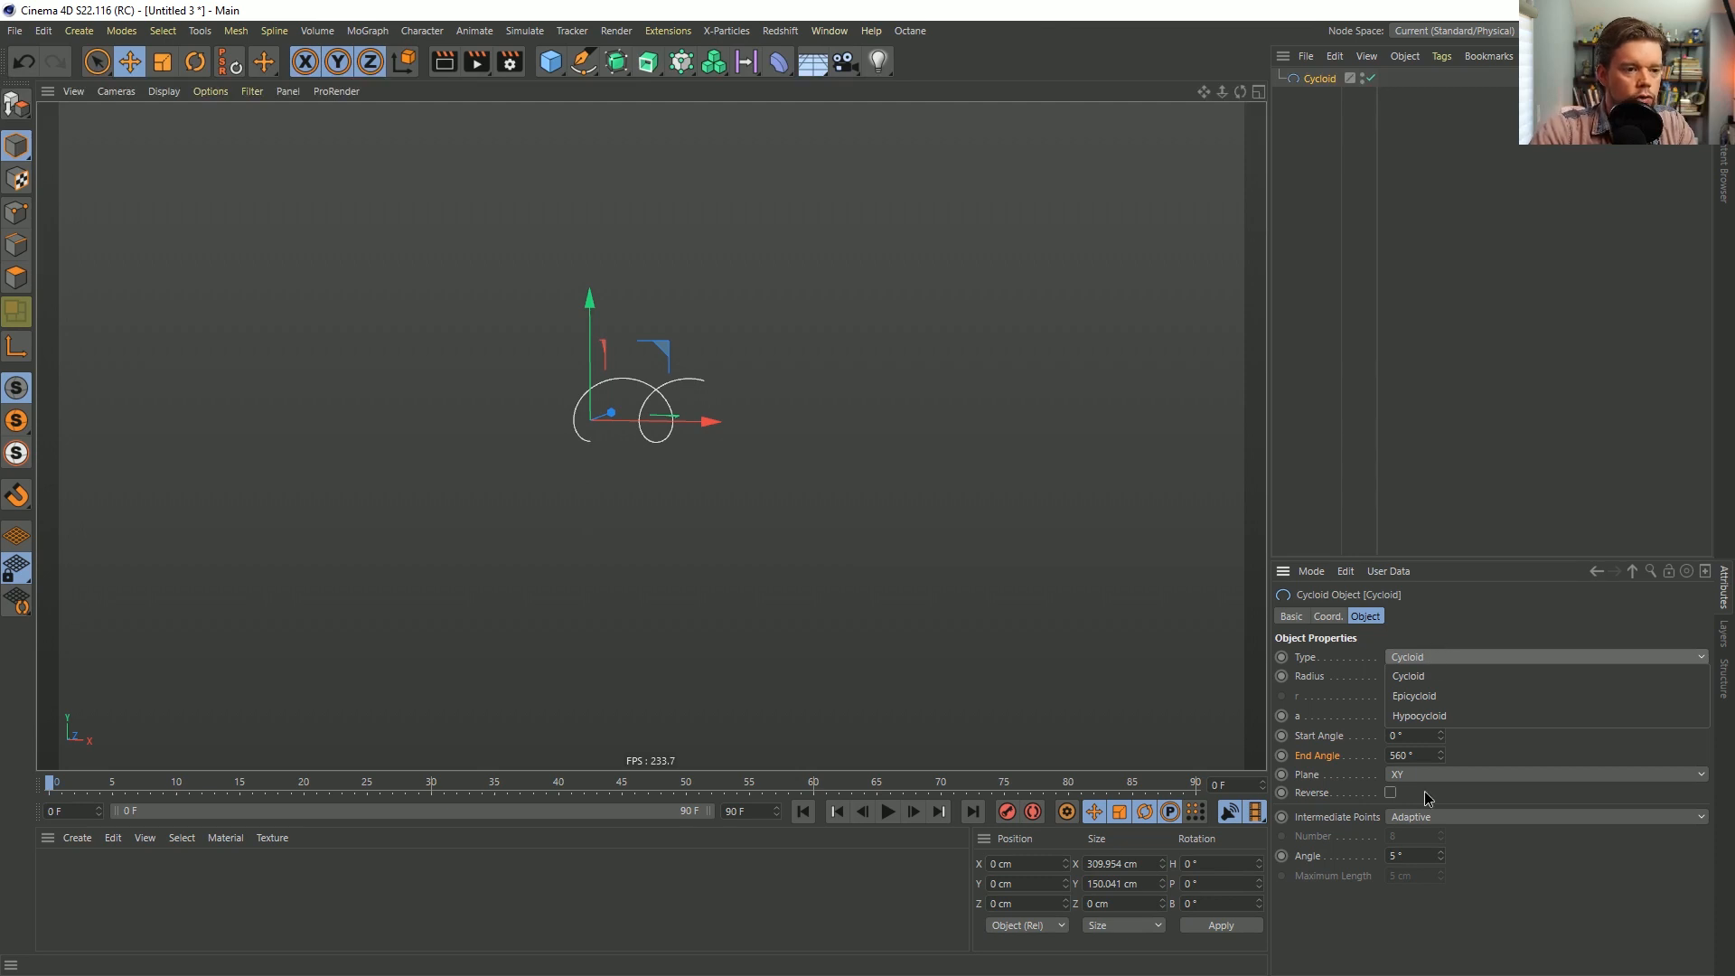
click(1481, 696)
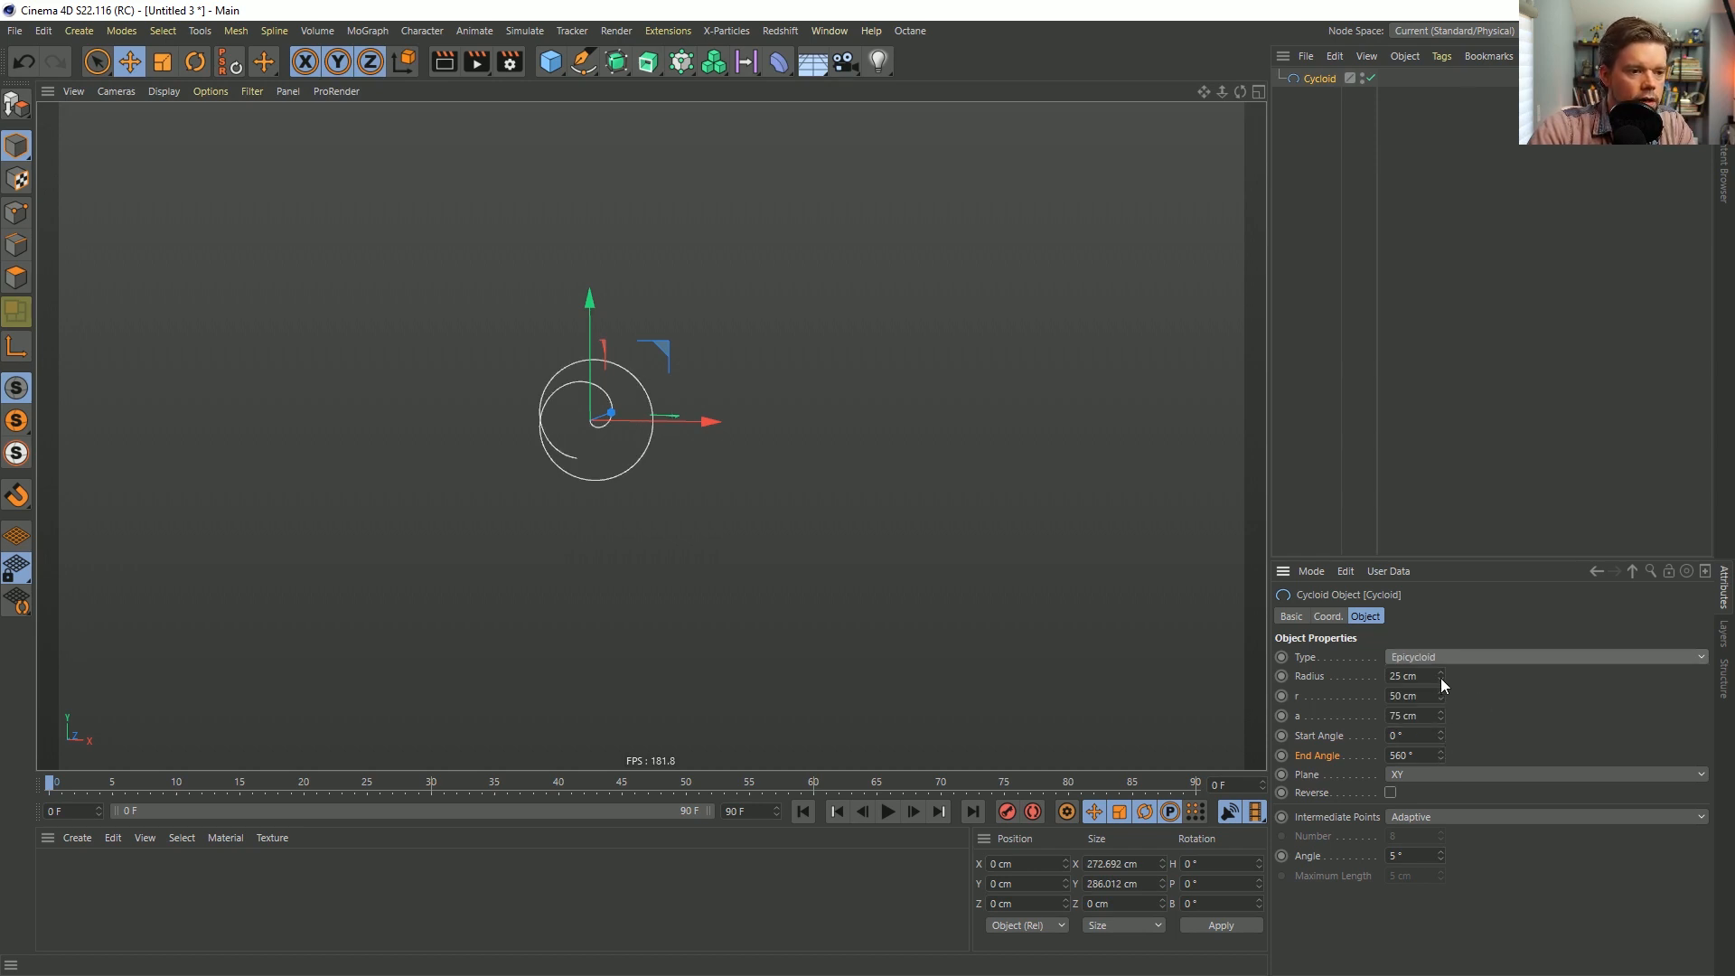
drag(1440, 677, 1446, 831)
drag(1440, 755, 1441, 669)
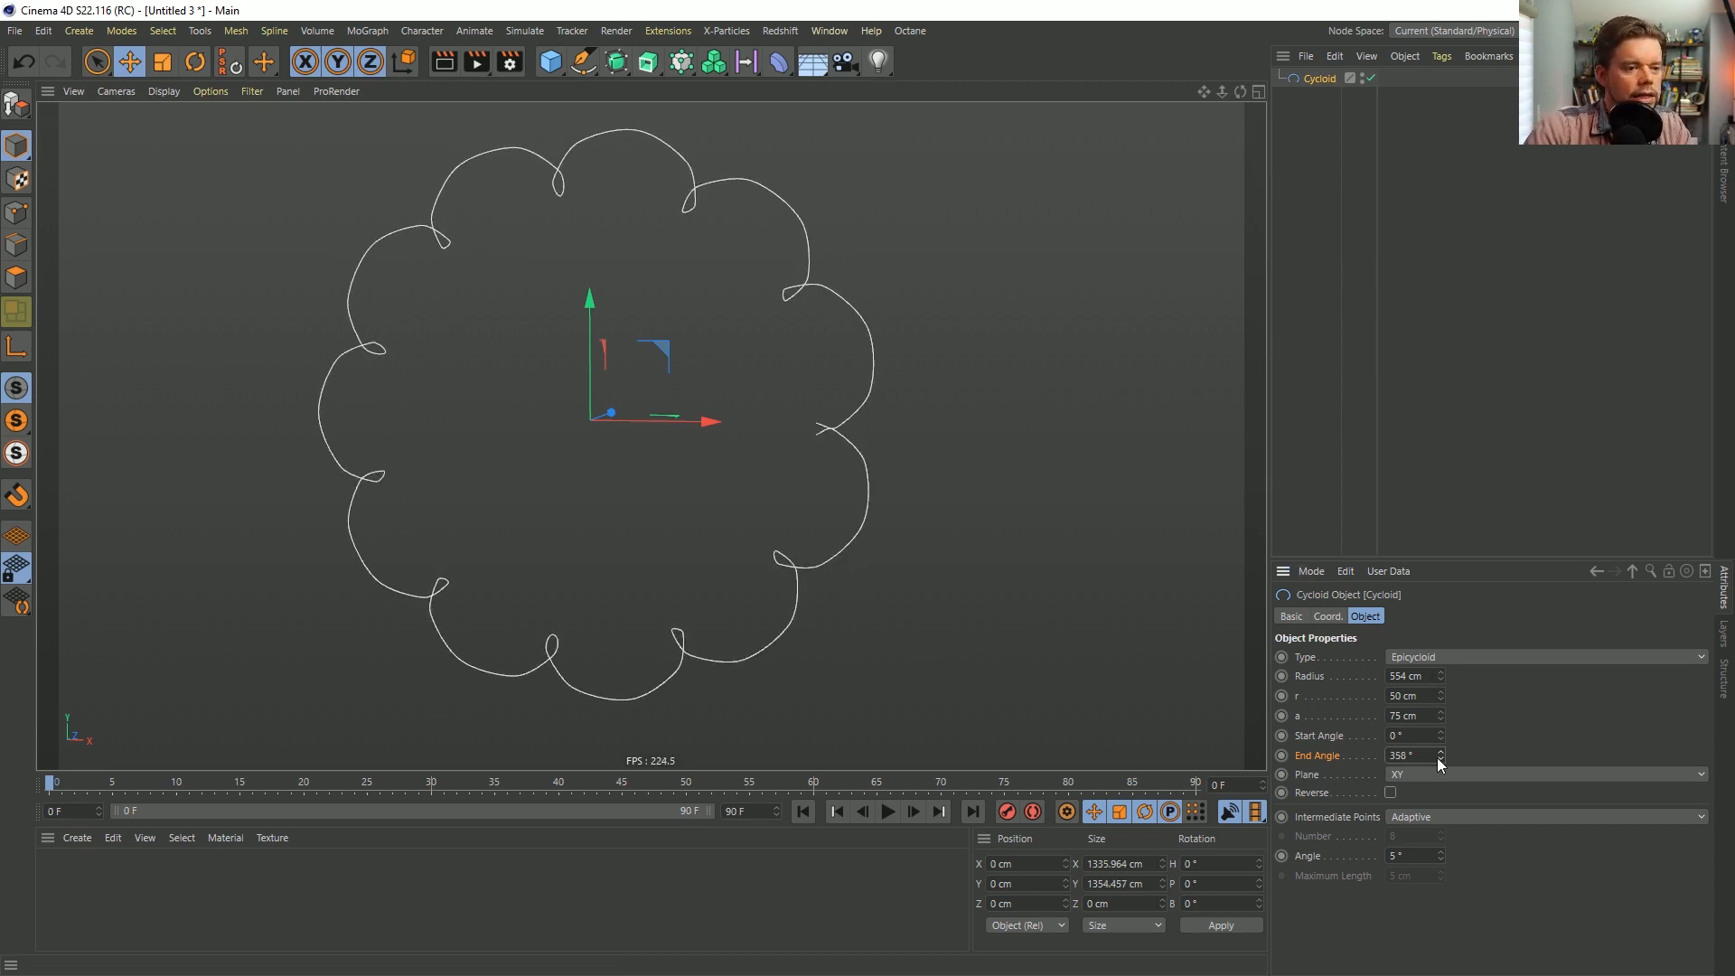
Adjust the epicycloid to Radius 549 cm, a 136 cm and End Angle 287°, with an intermediate-point Angle of 21°.
drag(1446, 679, 1441, 686)
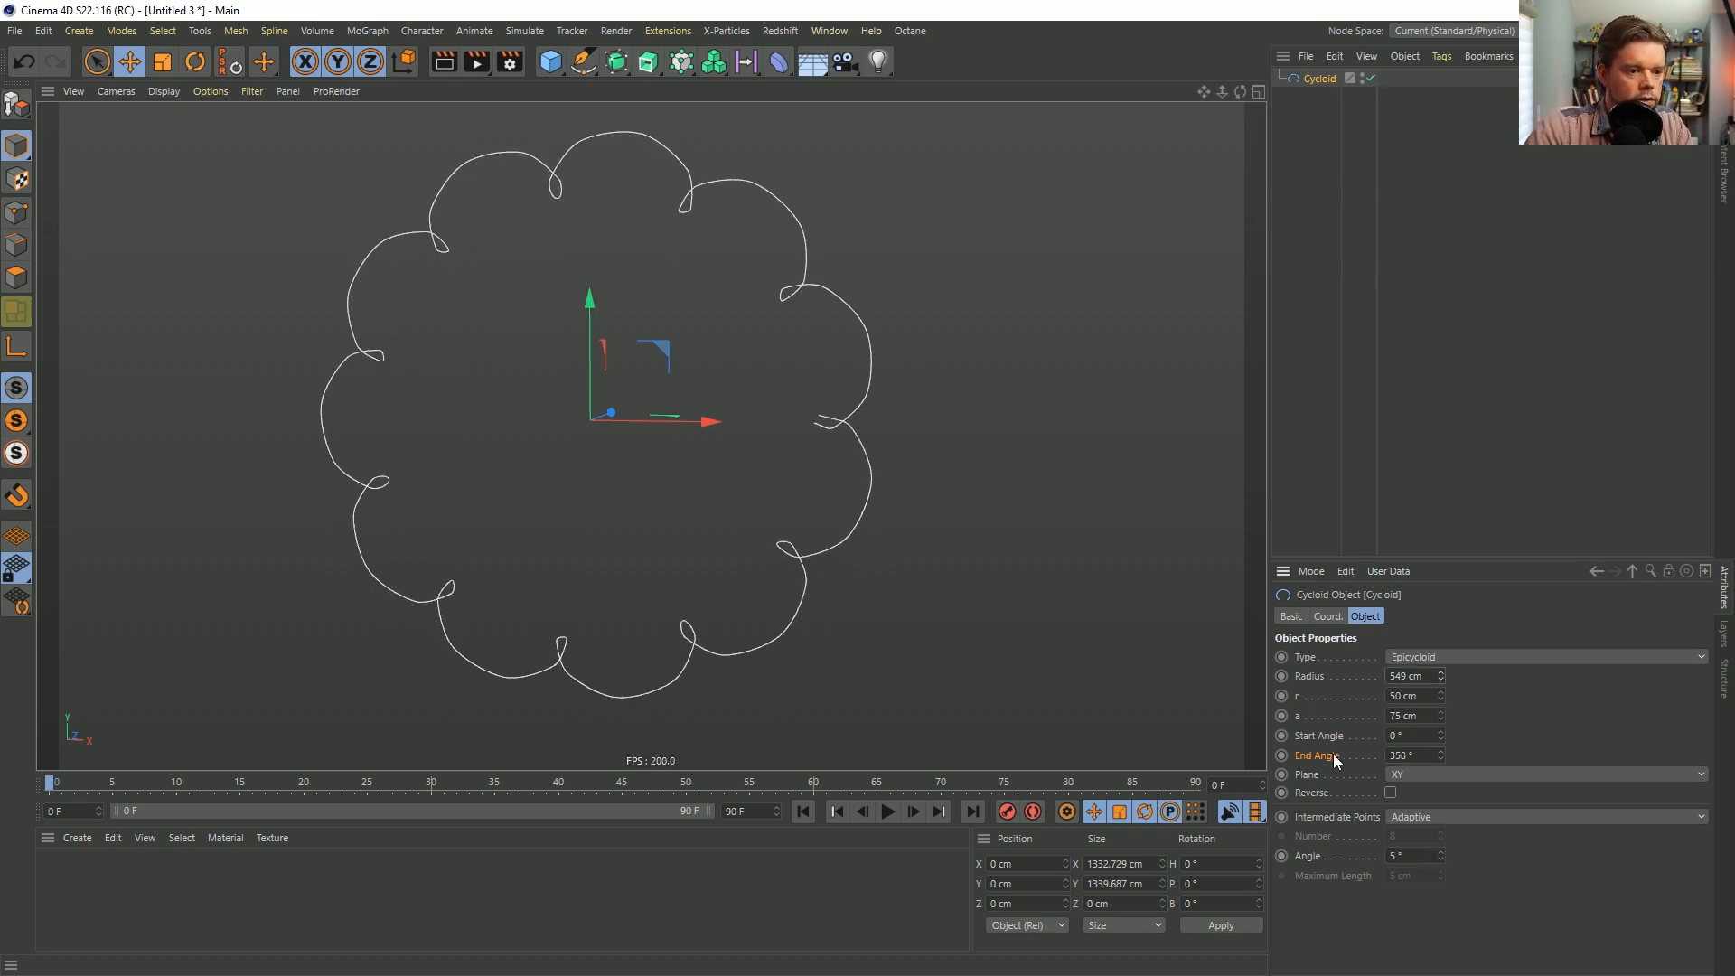
double_click(1419, 854)
text(1)
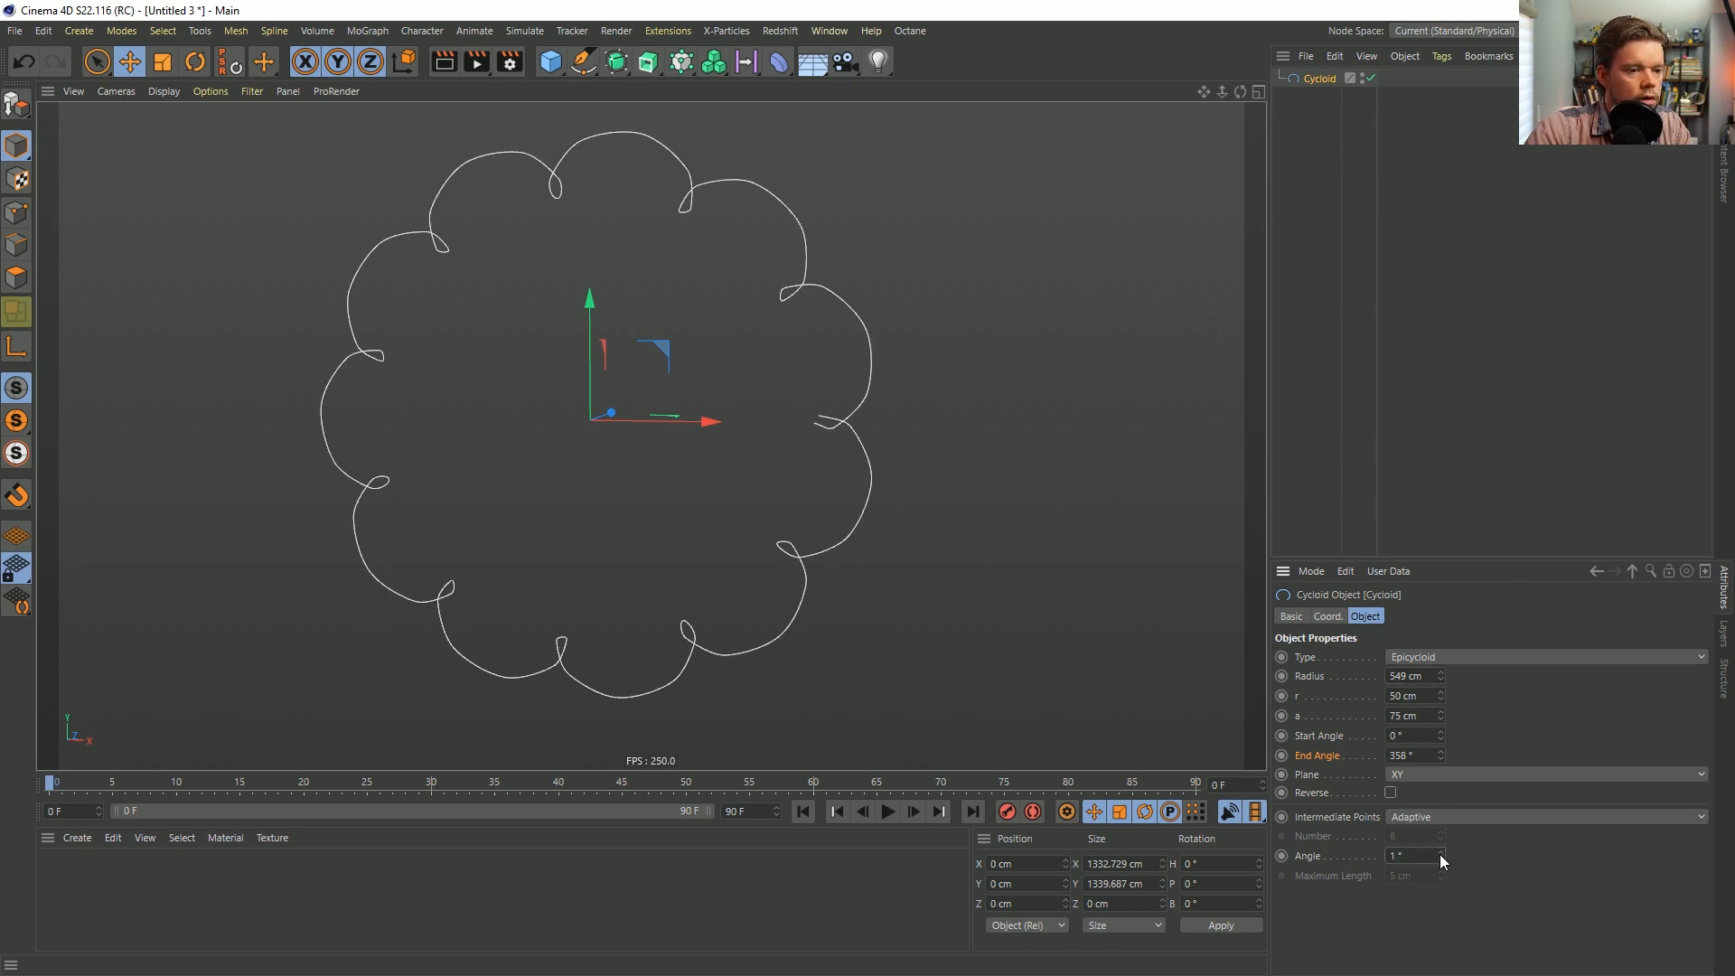
drag(1441, 856, 1412, 657)
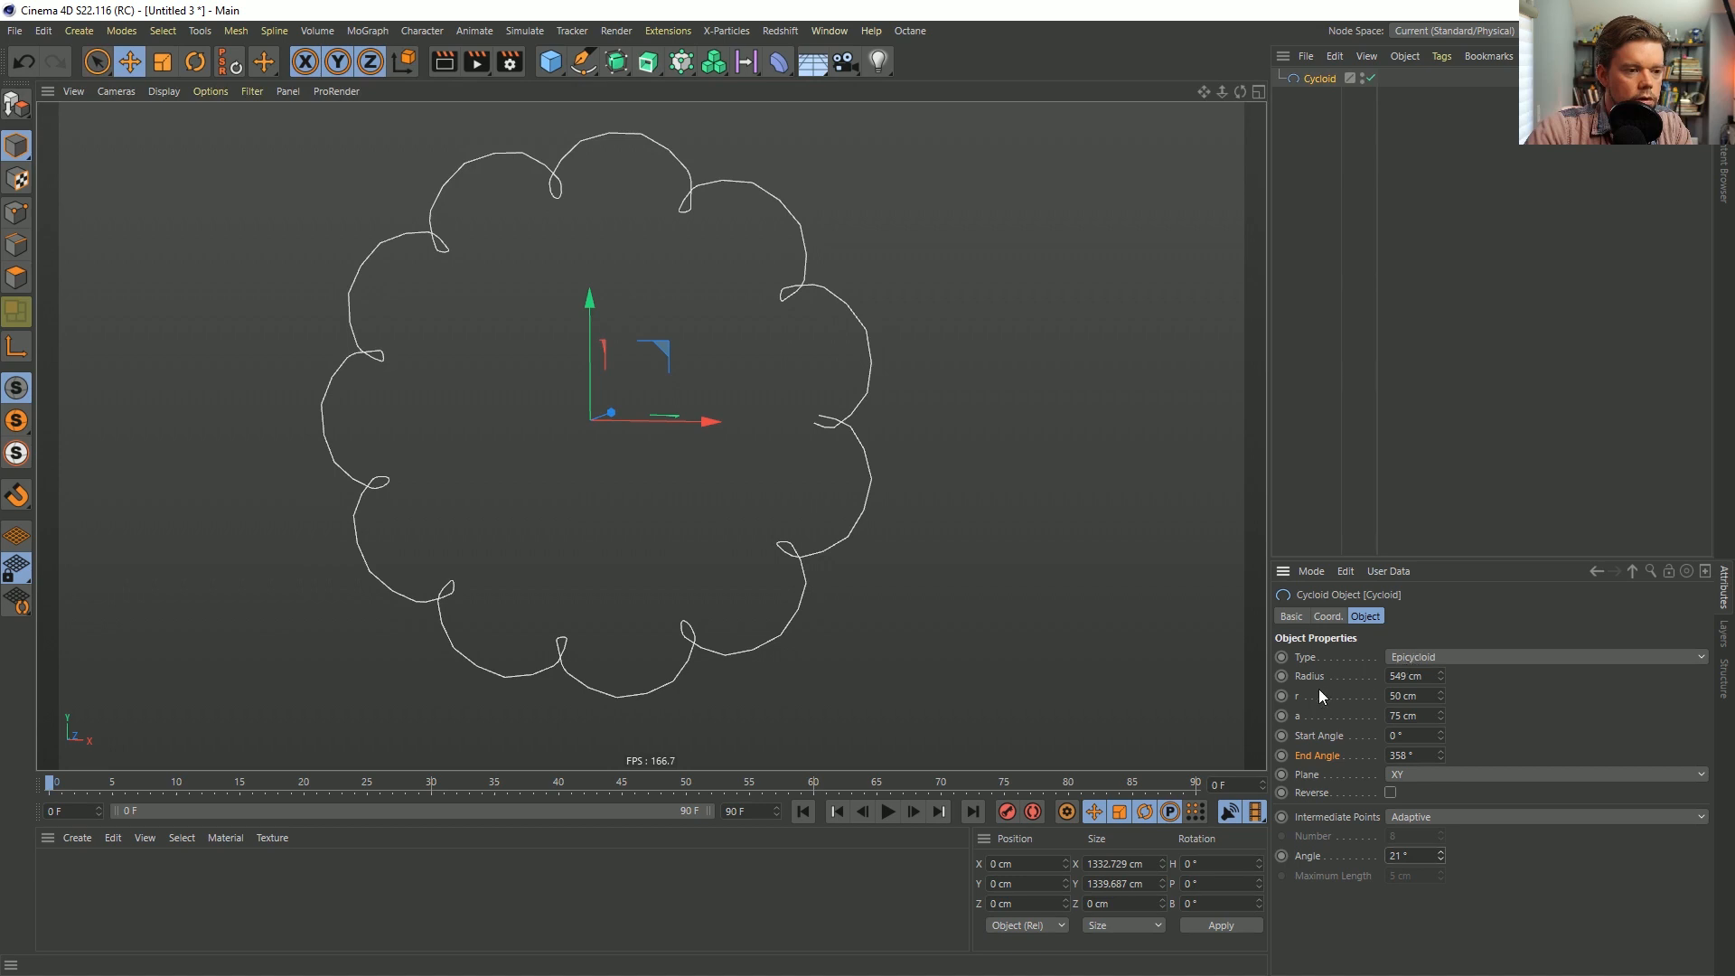
drag(1440, 716, 1443, 630)
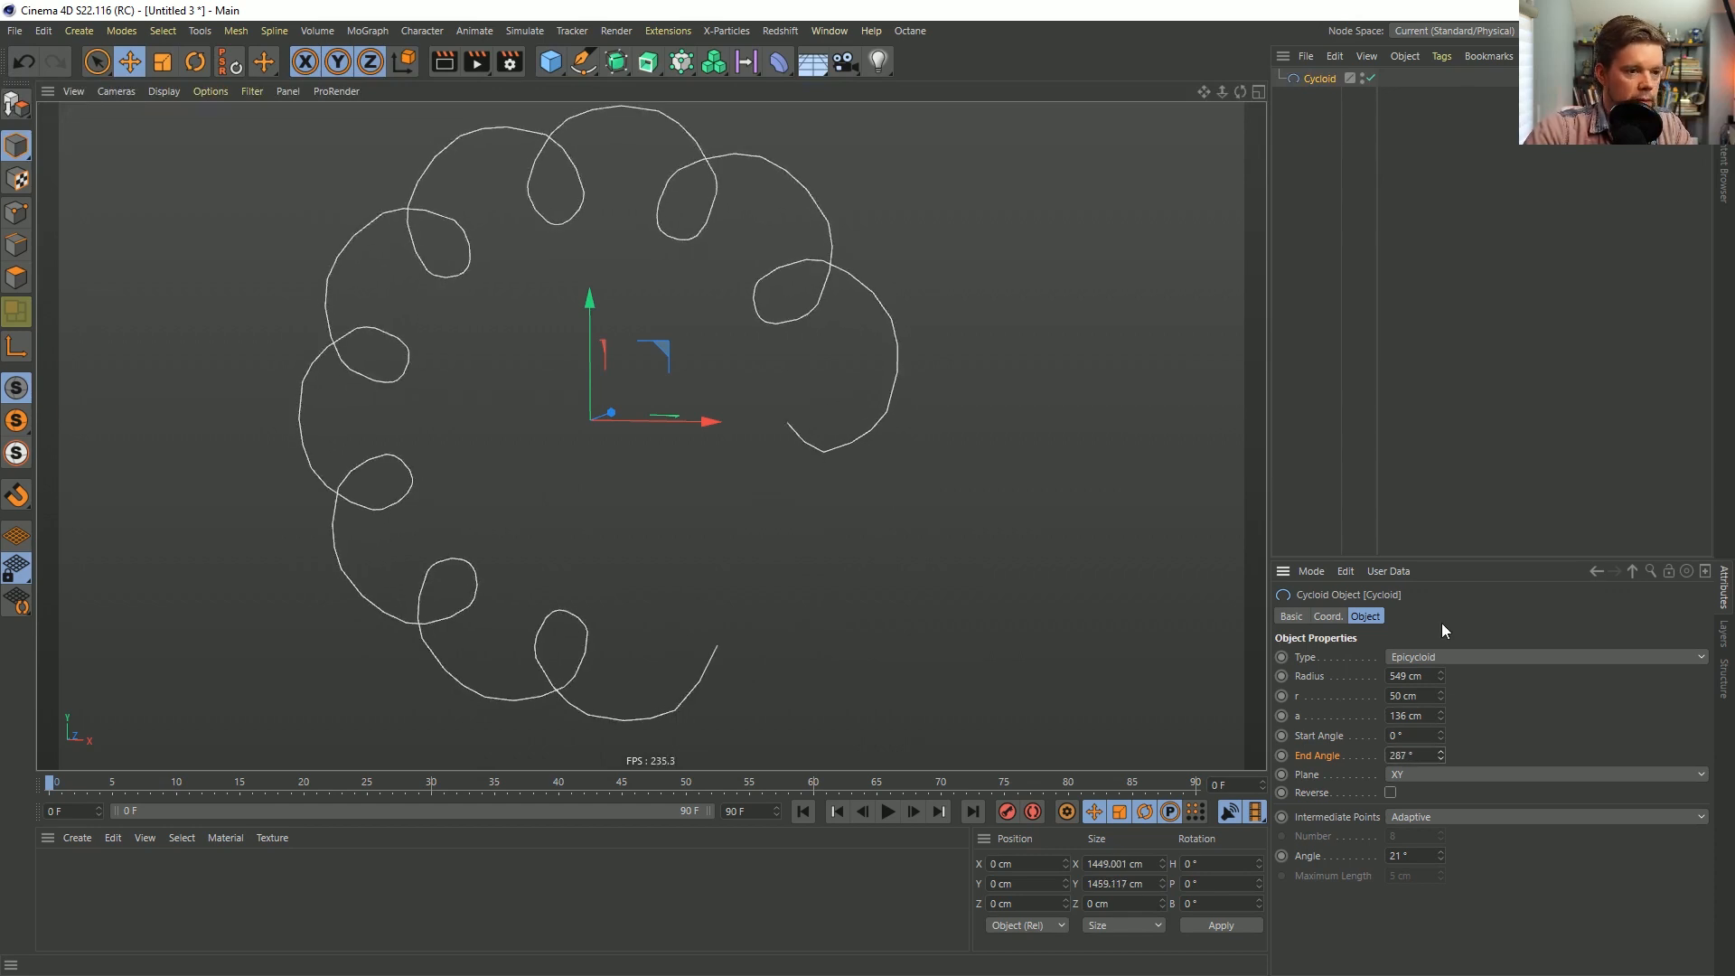
Switch the spline's type to Cycloid and extend its End Angle to 615°.
click(1430, 657)
click(1426, 676)
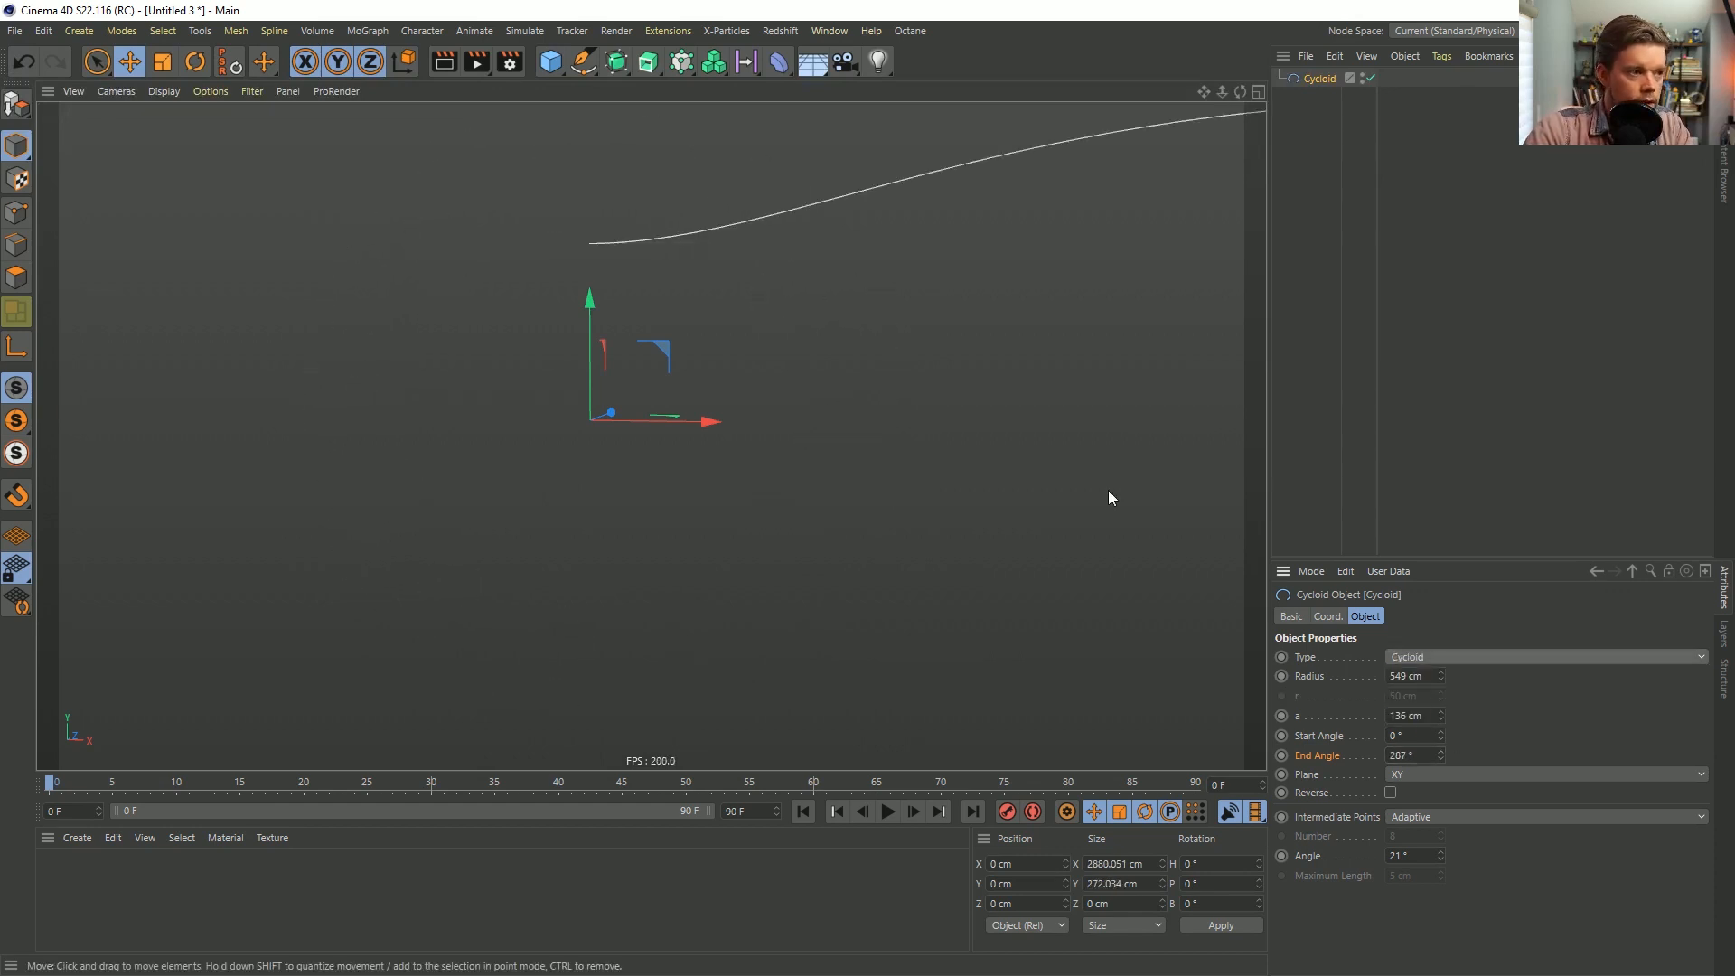
alt+right_drag(950, 250, 552, 289)
alt+middle_drag(996, 268, 813, 295)
alt+right_drag(755, 287, 710, 302)
alt+middle_drag(709, 307, 679, 337)
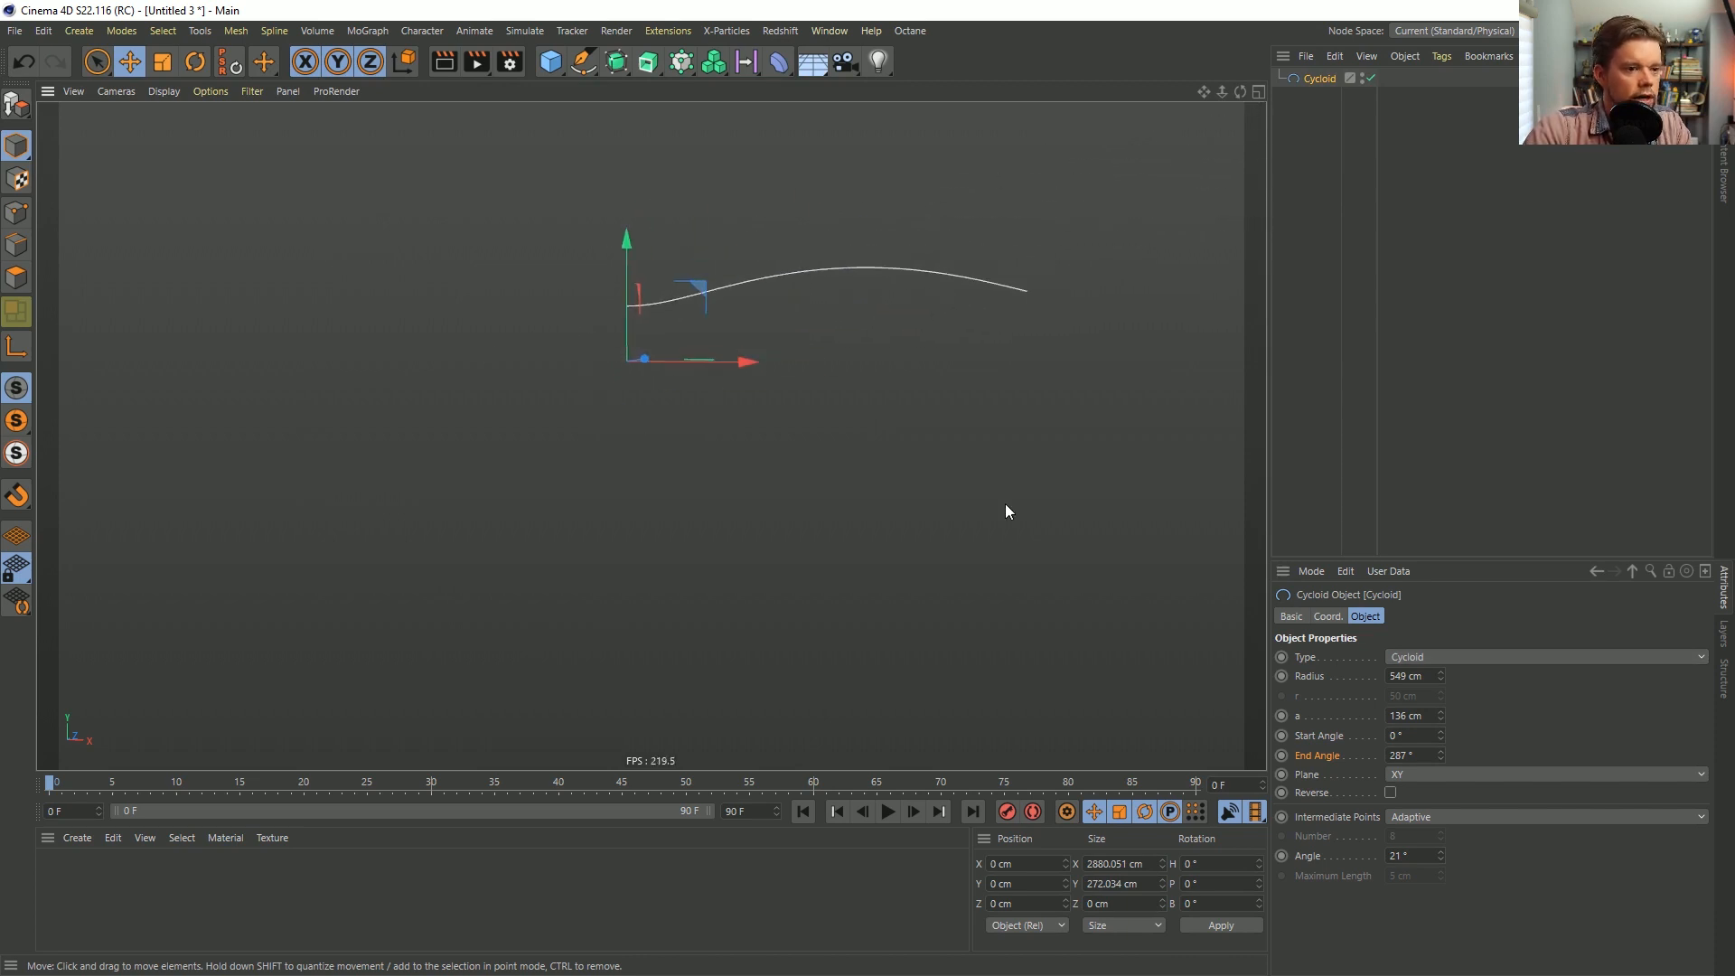
drag(1440, 752, 1440, 506)
alt+right_drag(971, 255, 141, 488)
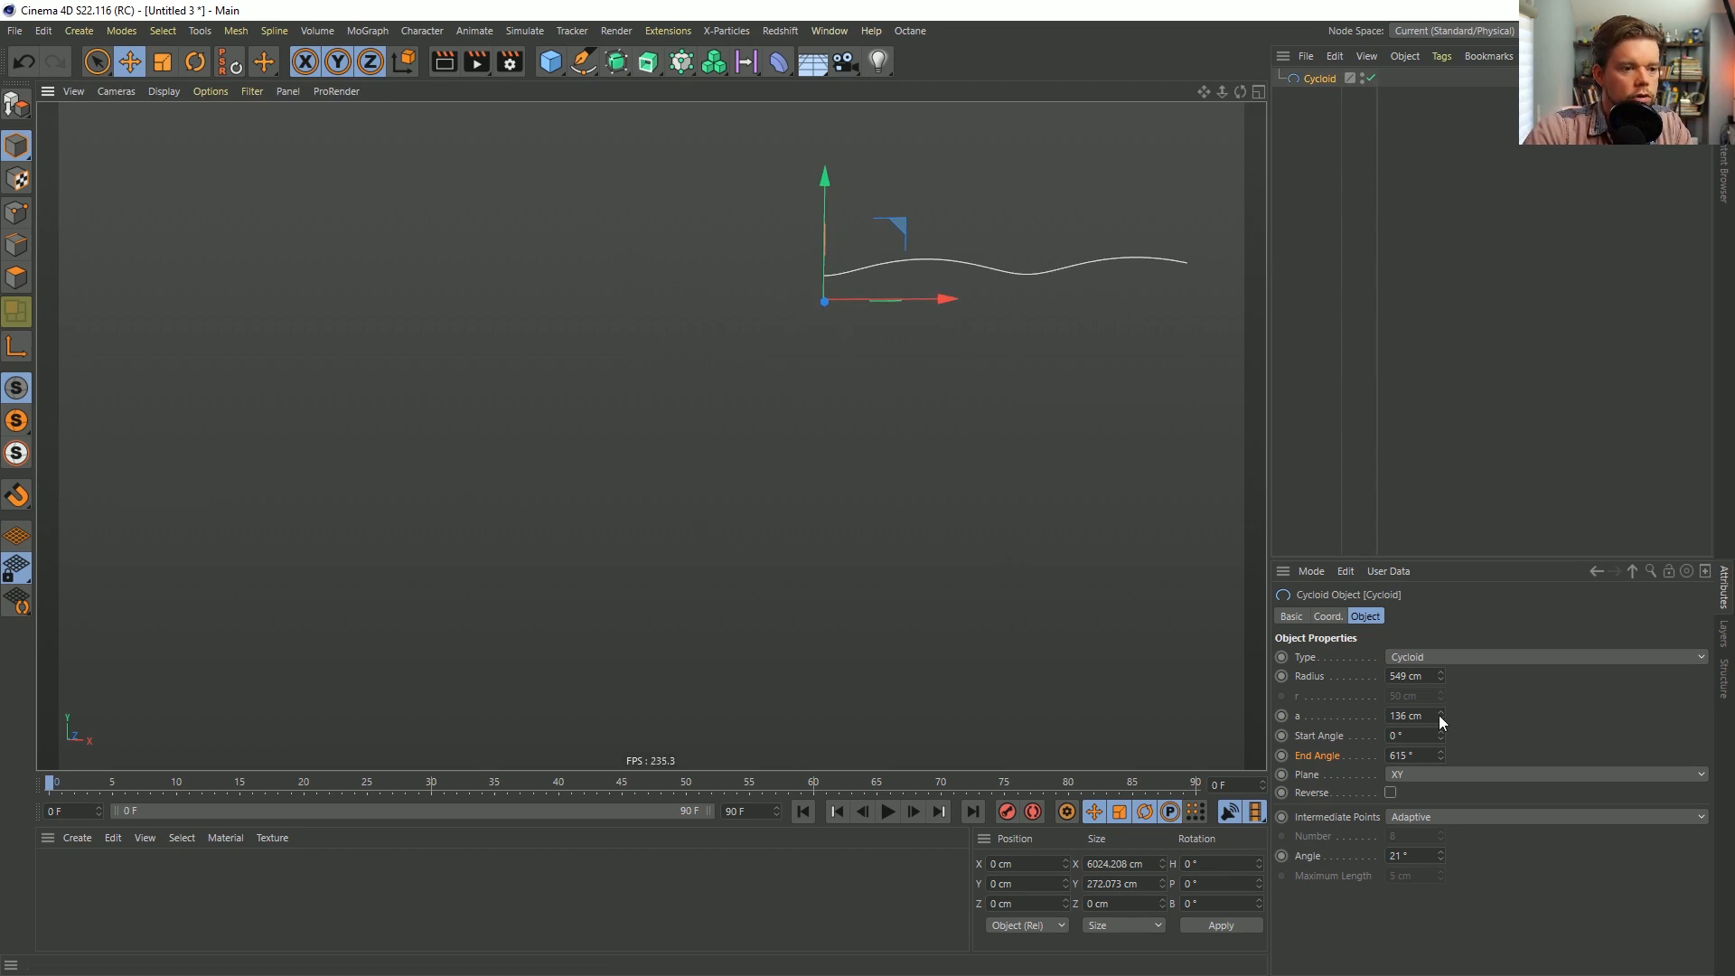
Match the cycloid's Radius to its a value at 136 cm, and extend the End Angle to 1869°.
drag(1444, 675, 1444, 723)
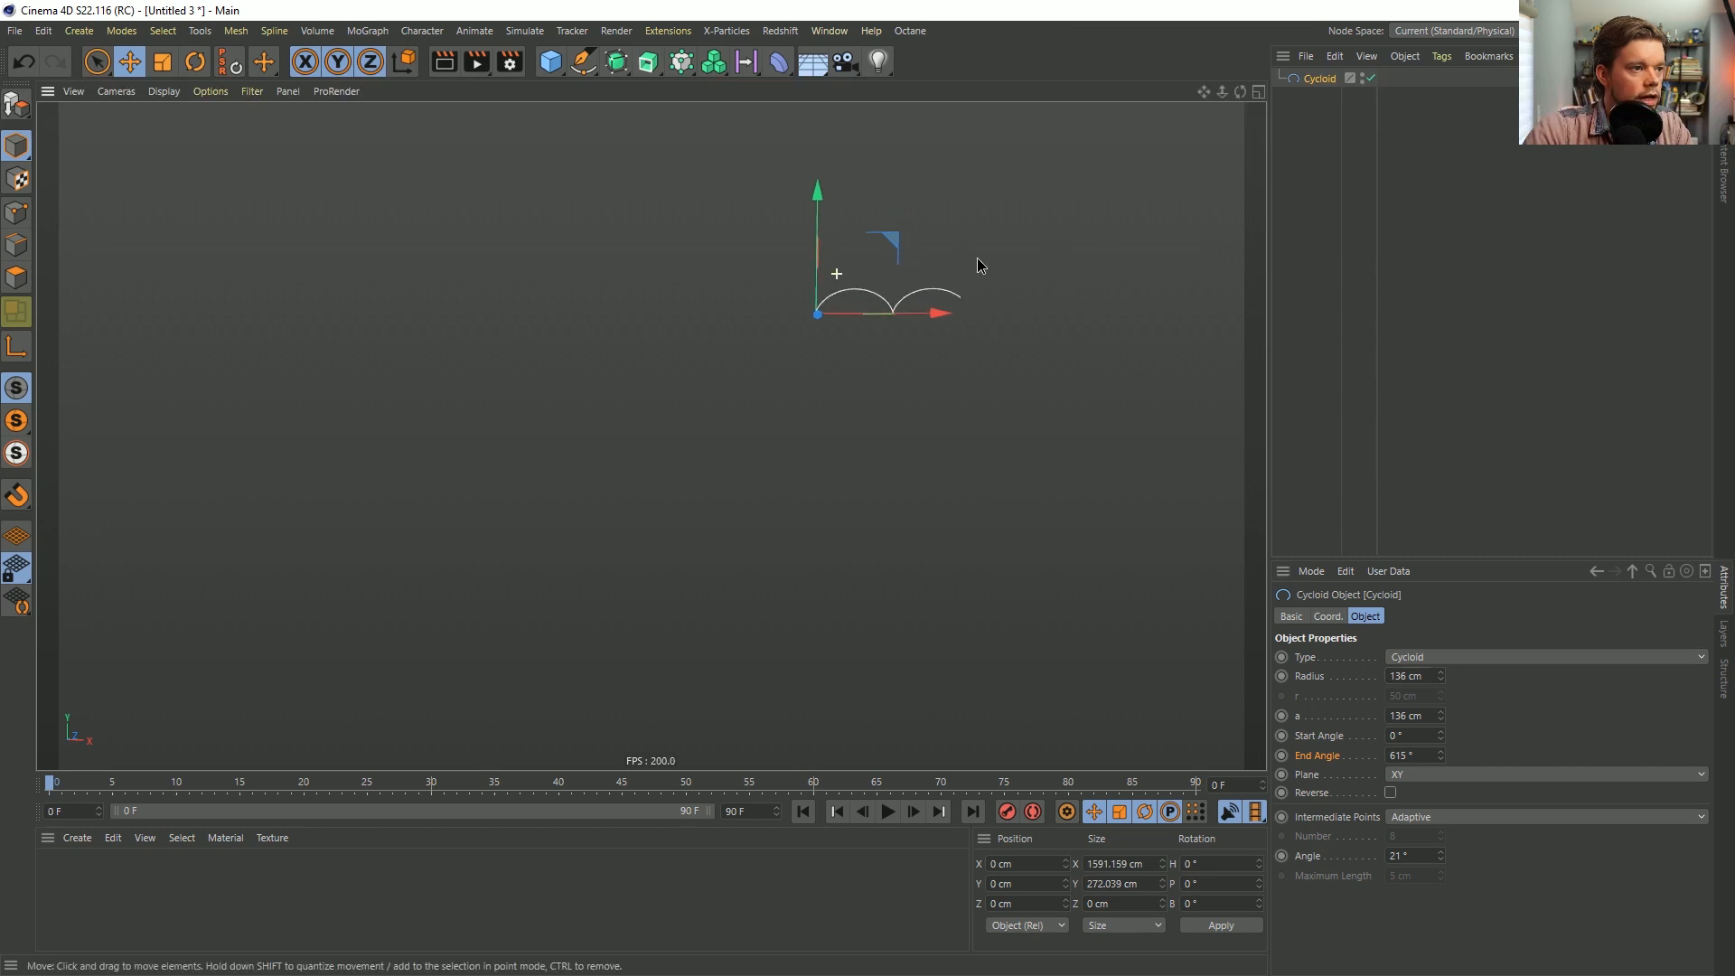
scroll(836, 273, up, 5)
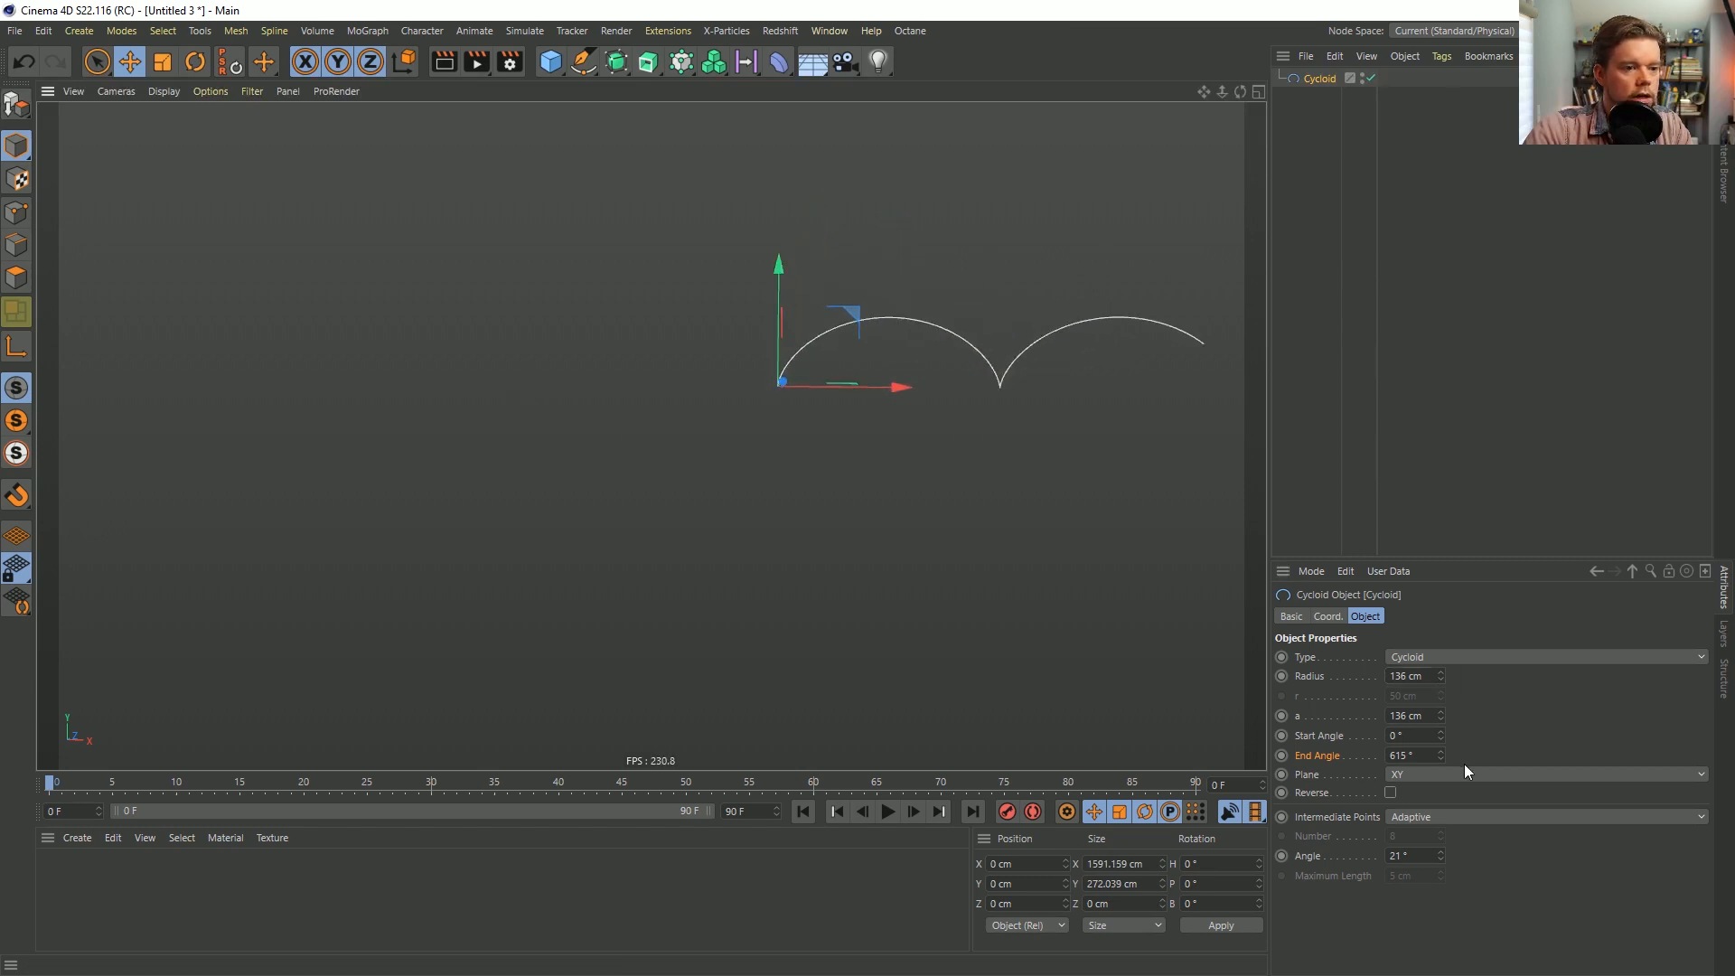
drag(1440, 753, 1441, 723)
scroll(1076, 394, down, 4)
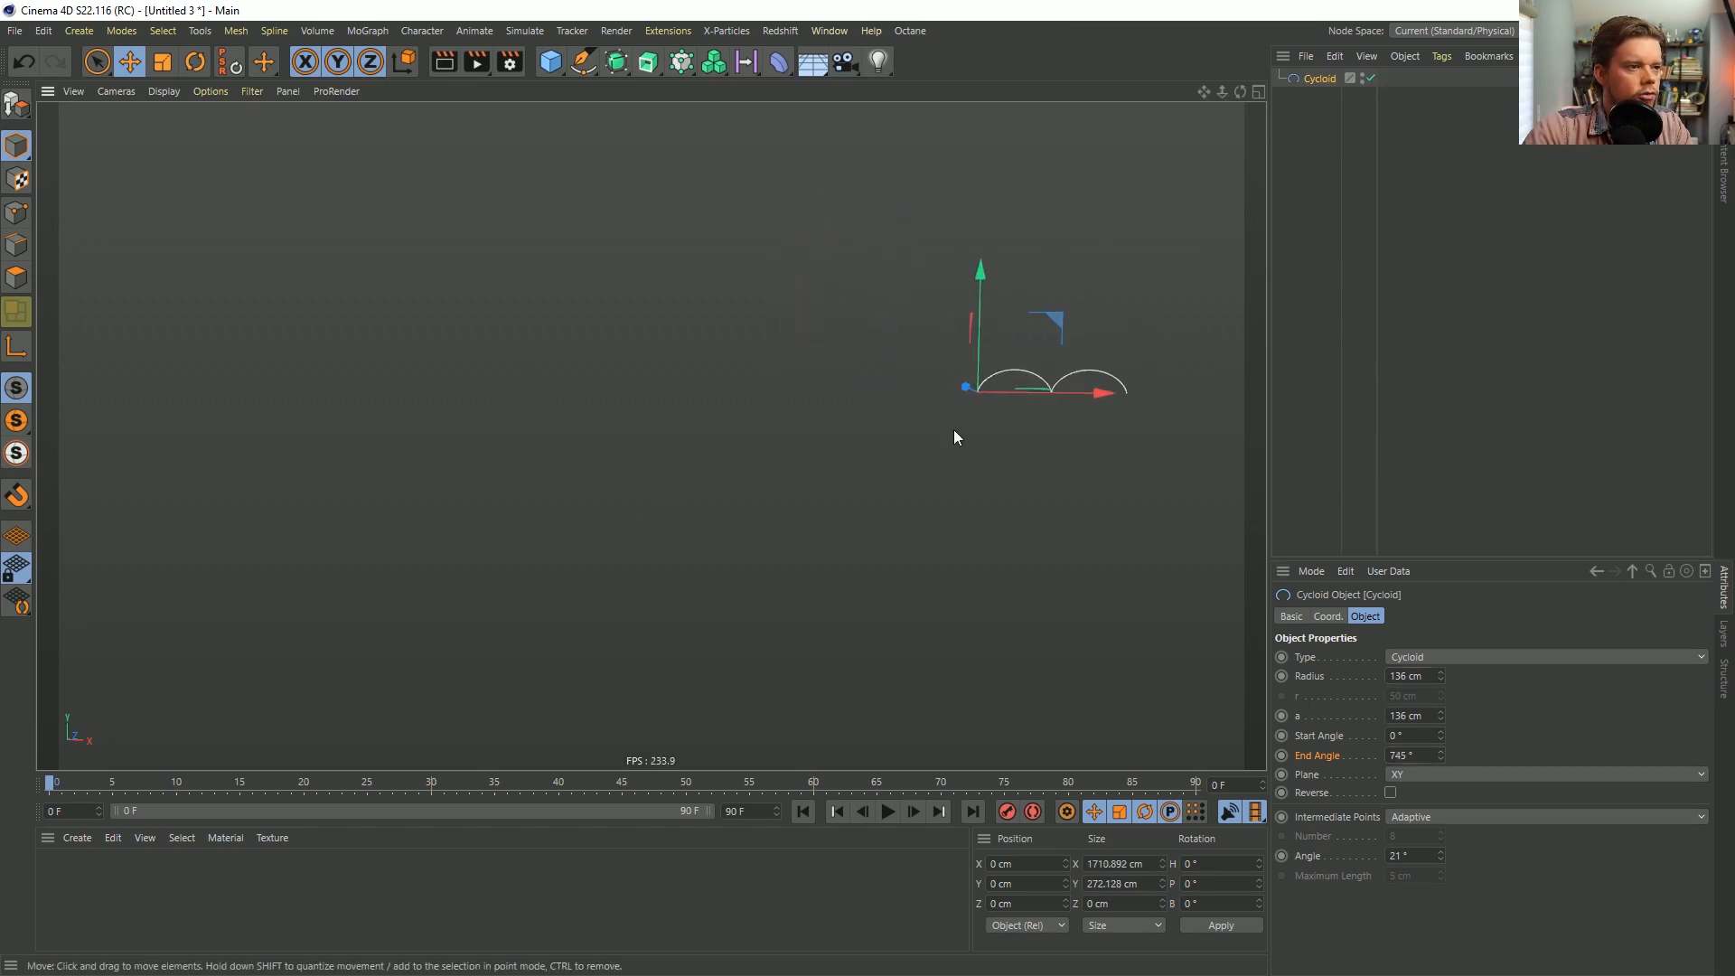
scroll(243, 444, down, 2)
alt+middle_drag(242, 444, 93, 465)
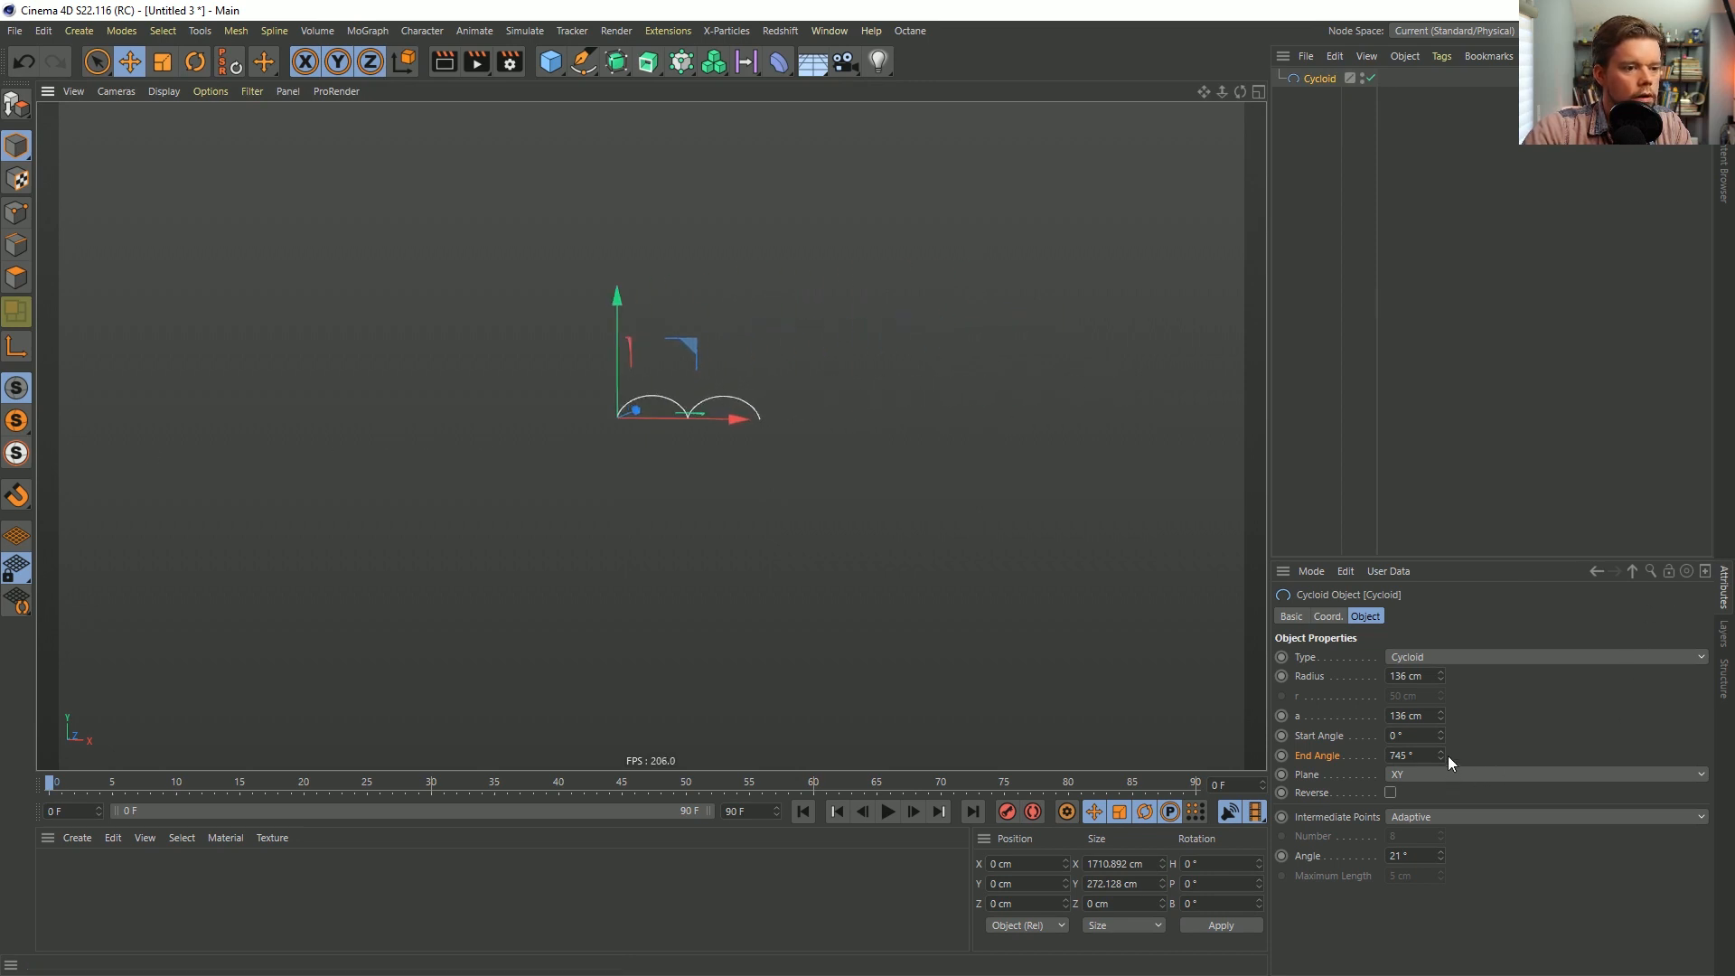
mouse_move(1441, 756)
mouse_down()
mouse_move(1441, 687)
mouse_move(1440, 750)
mouse_up()
drag(1440, 755, 1440, 666)
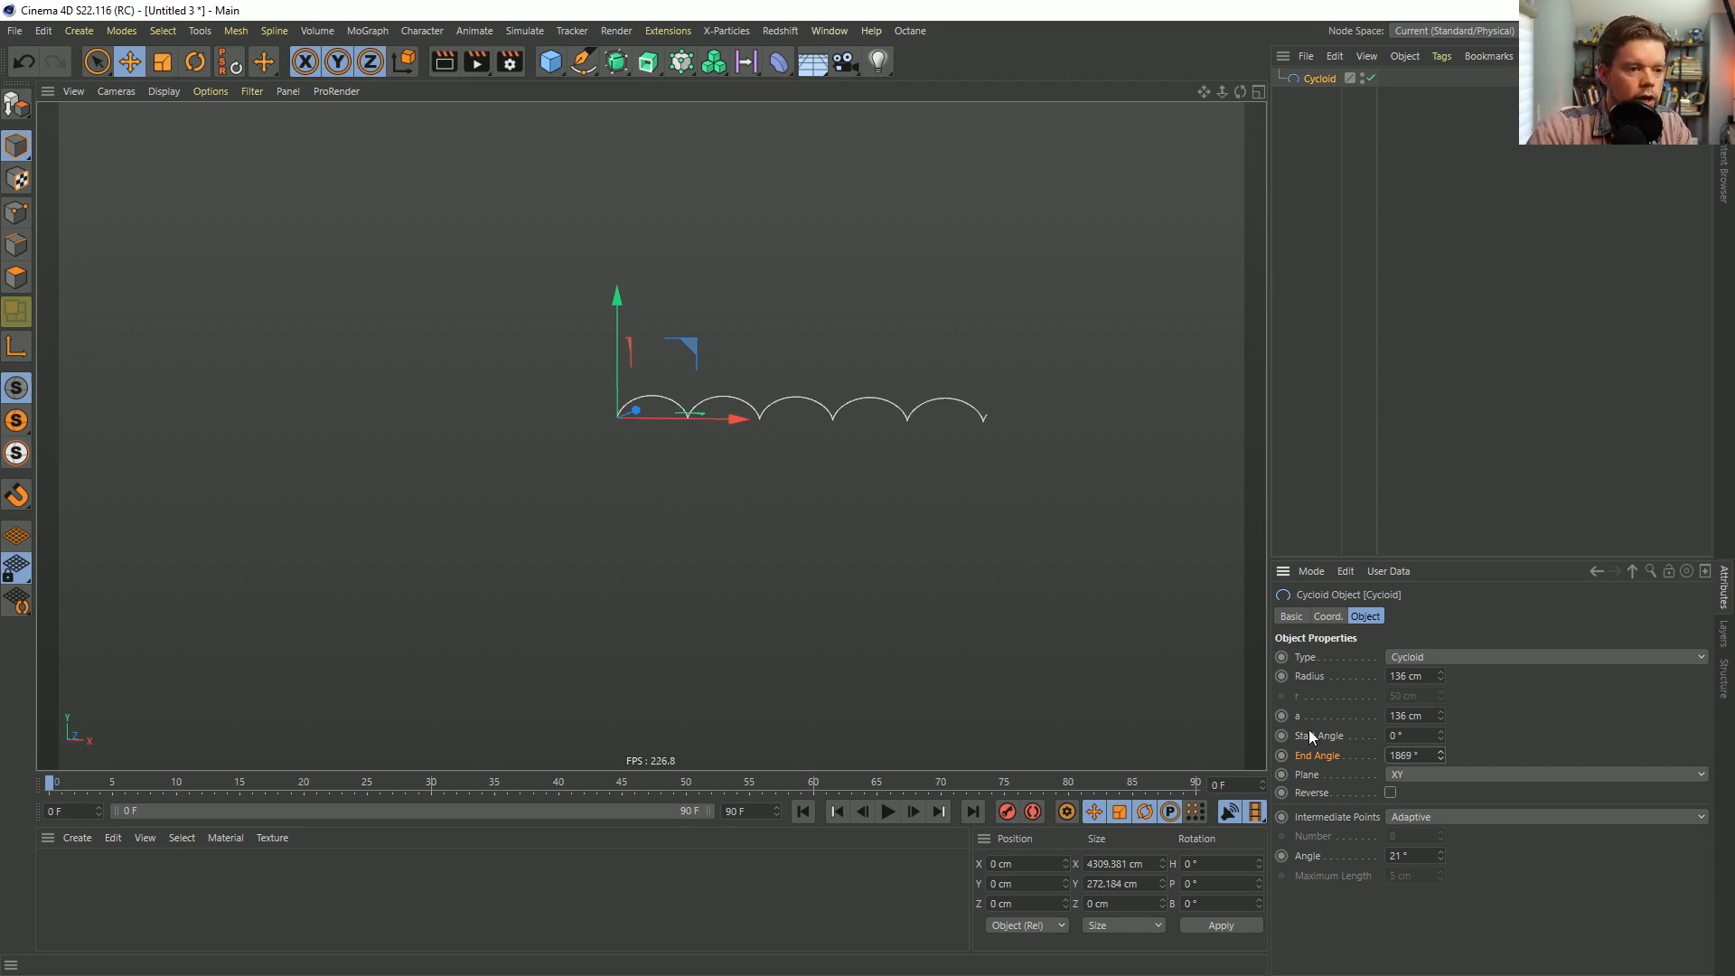
Vary the cycloid's a value from 0 cm up to 1918 cm, and reduce the End Angle to 830°.
drag(1440, 716, 1441, 796)
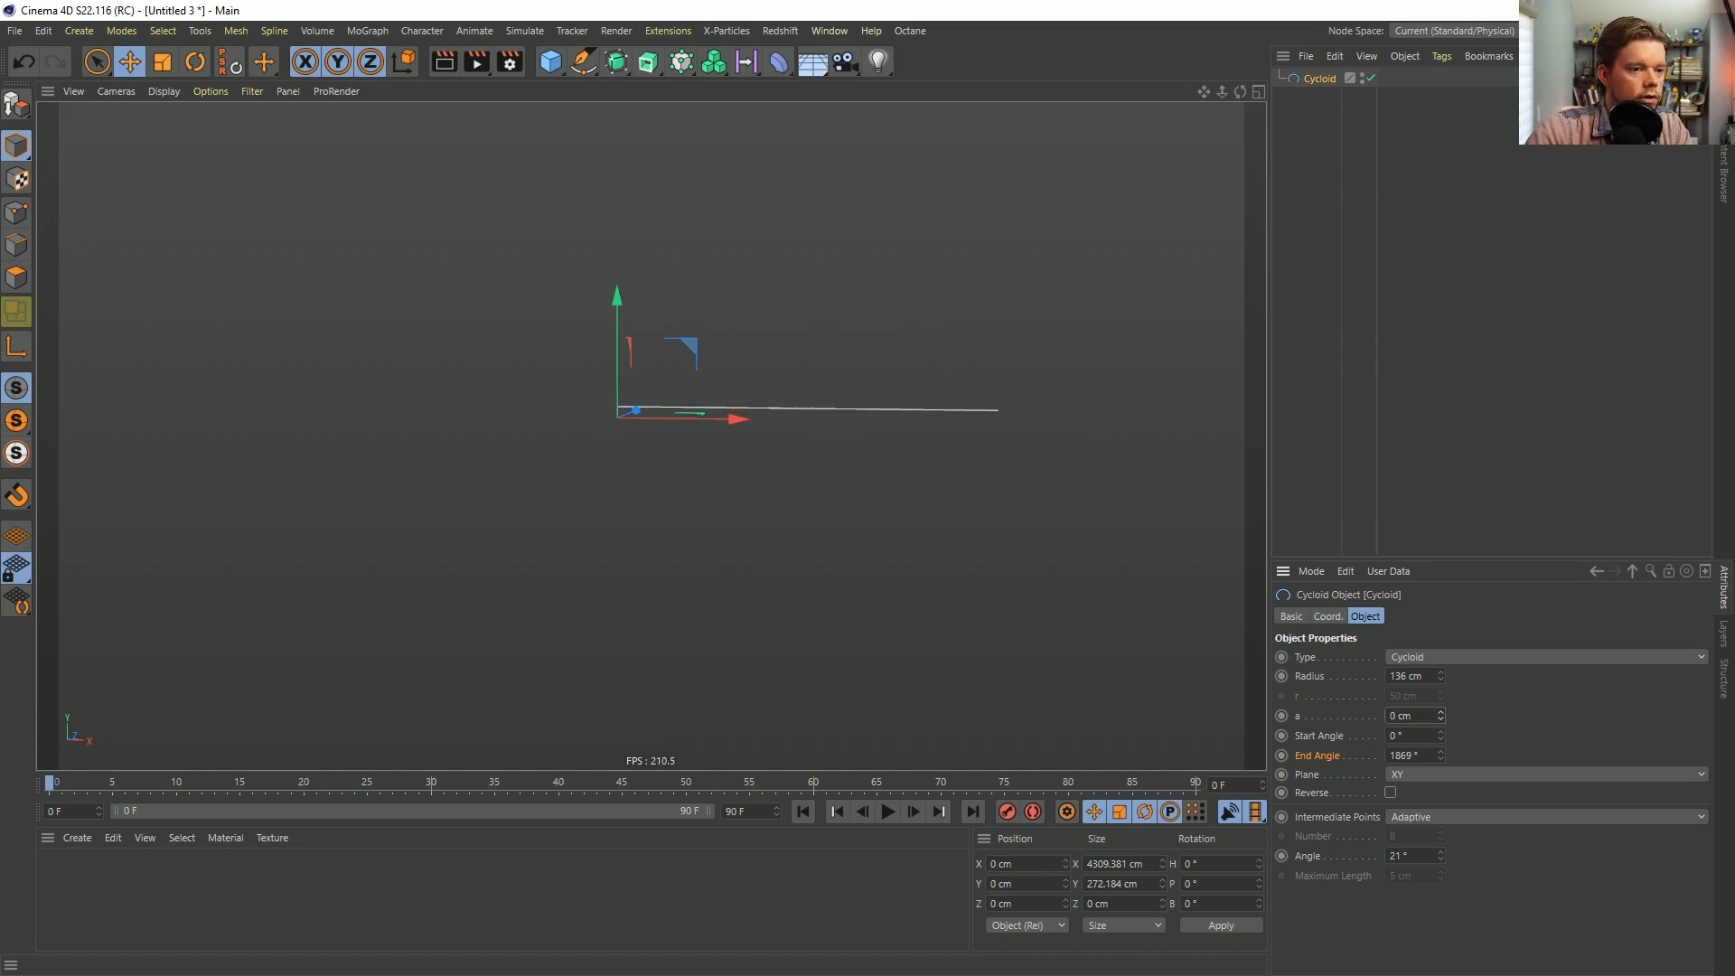
mouse_move(1441, 716)
mouse_down()
mouse_move(1440, 587)
mouse_move(1441, 691)
mouse_up()
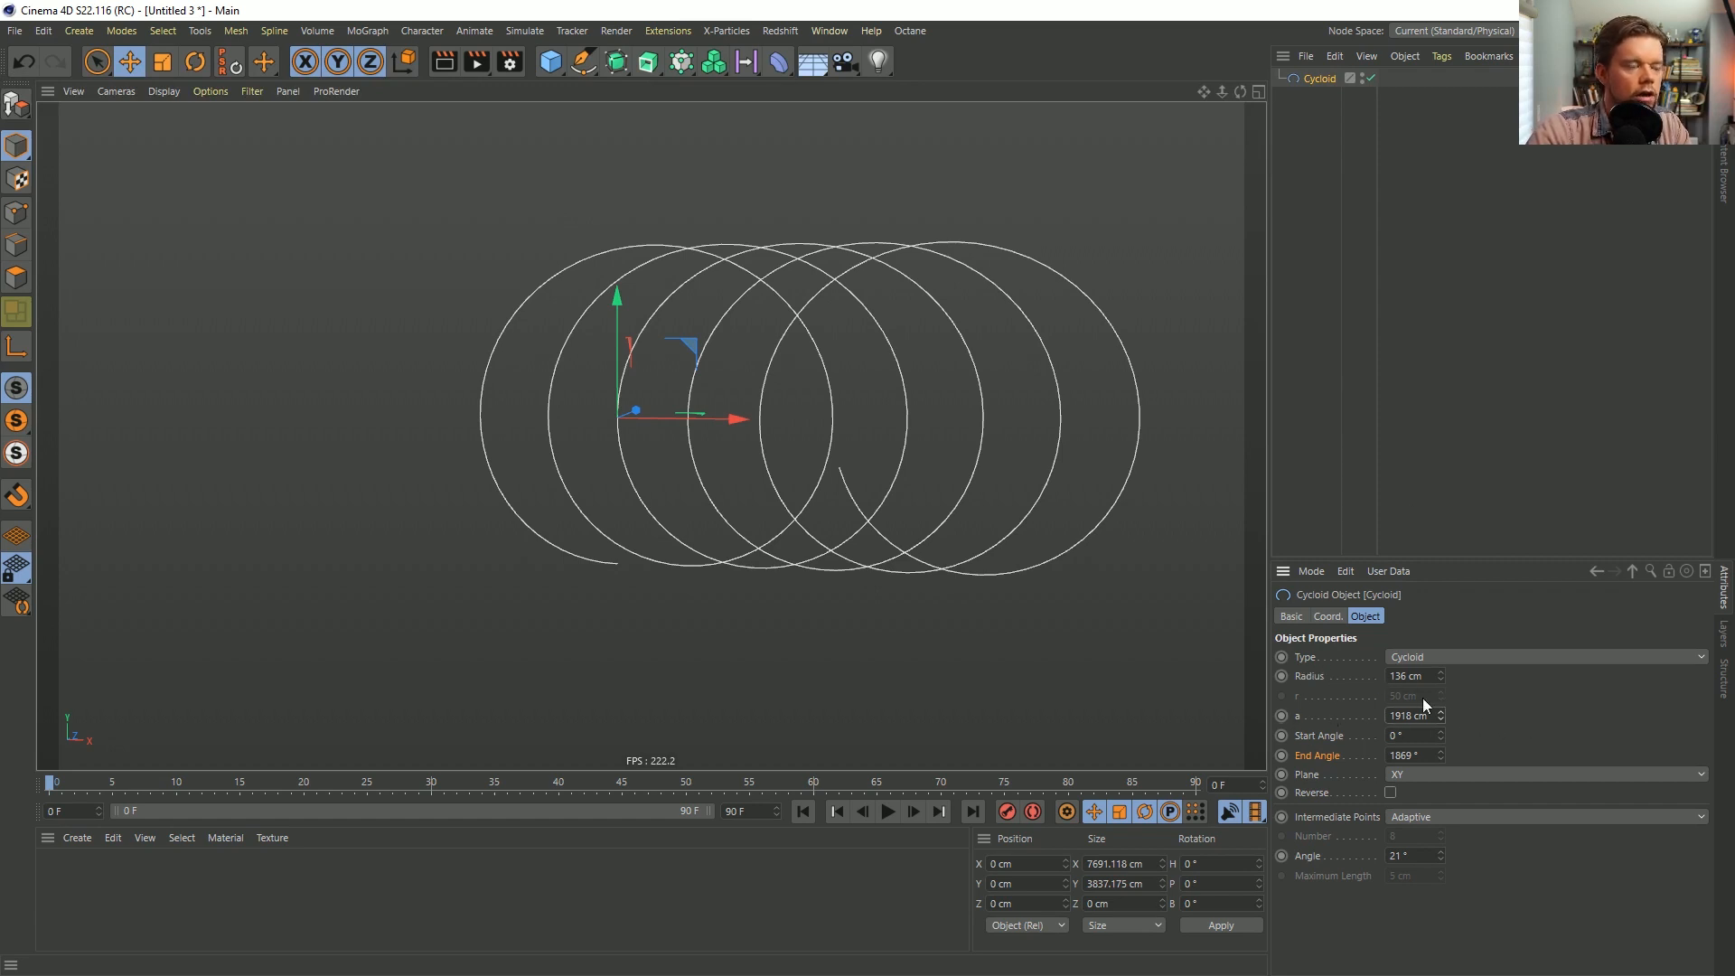
drag(1444, 755, 1444, 737)
Switch the spline to Epicycloid with r at 994 cm, a at 1868 cm and an End Angle of 5061°.
click(1411, 657)
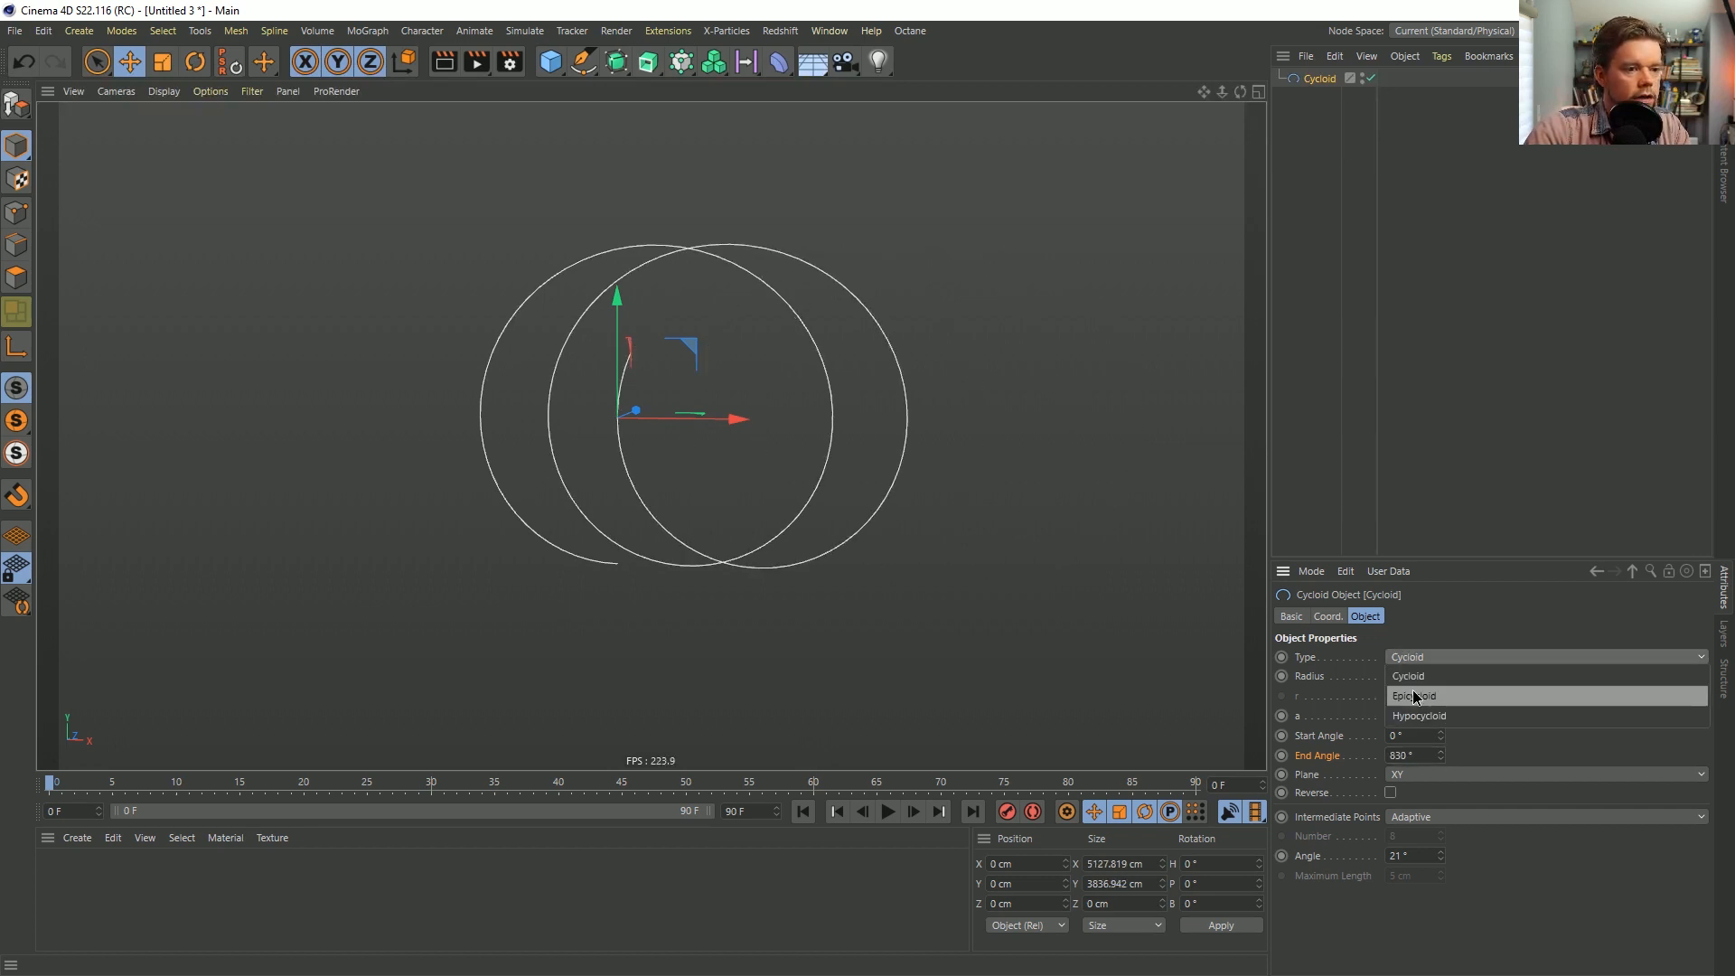
click(1415, 697)
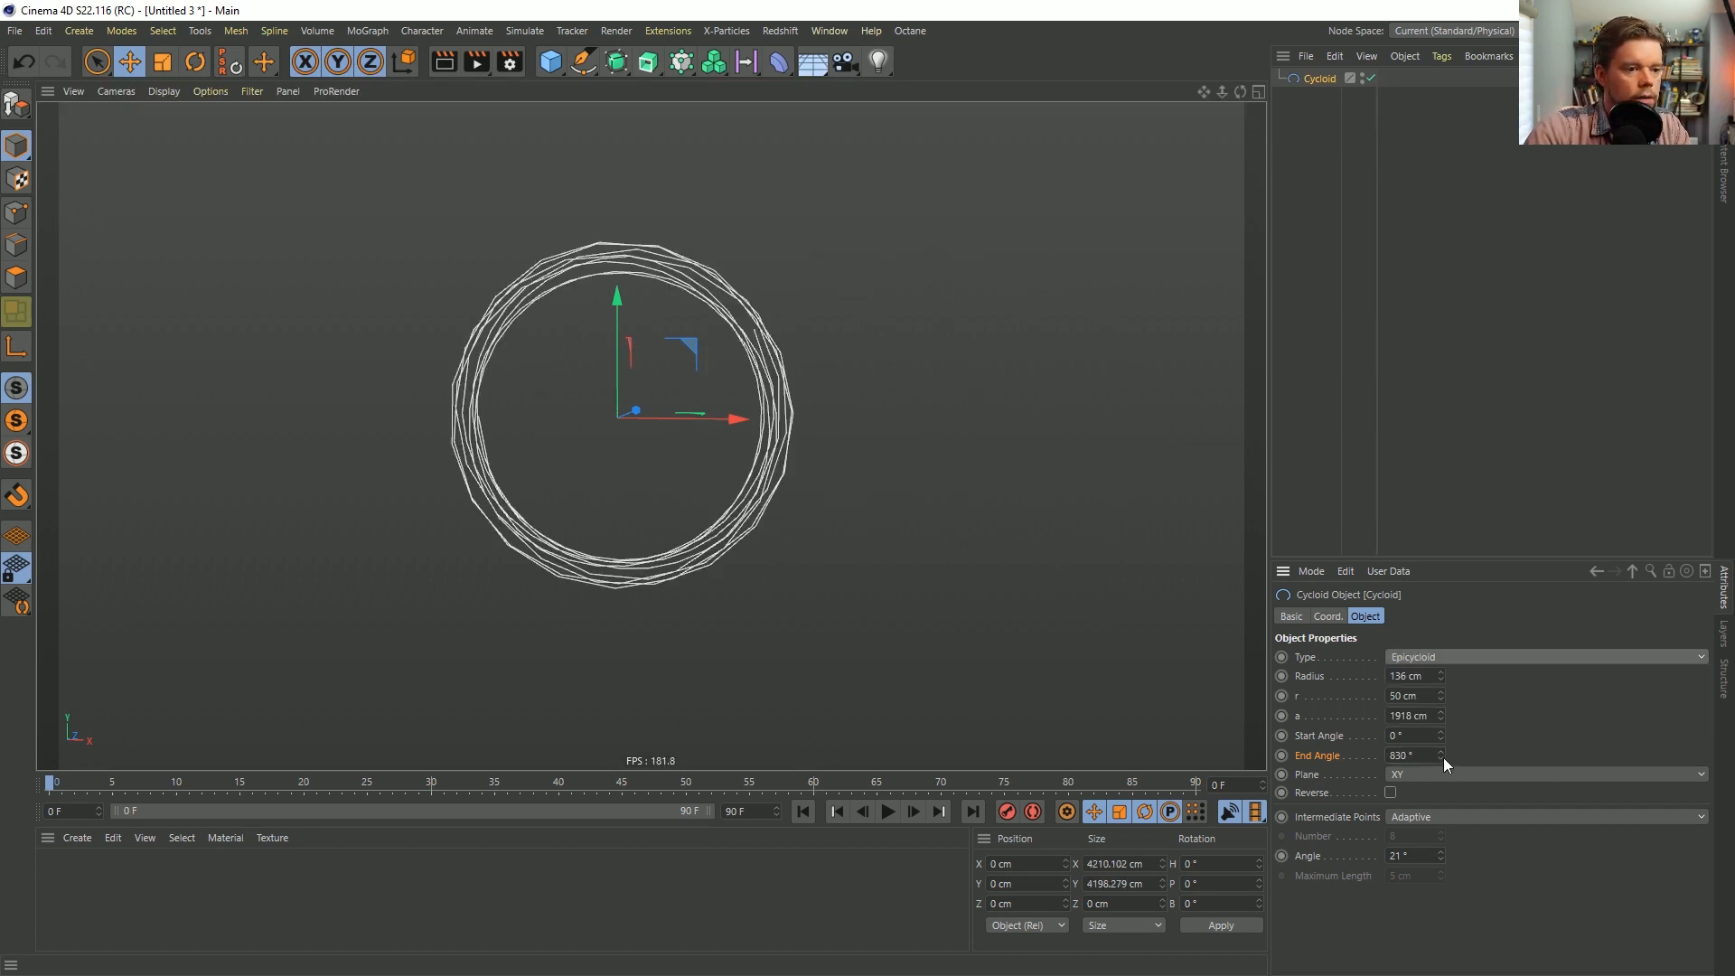
mouse_move(1444, 755)
mouse_down()
mouse_move(1444, 701)
mouse_move(1441, 760)
mouse_up()
key(ctrl+z)
drag(1440, 696, 1441, 547)
key(ctrl+z)
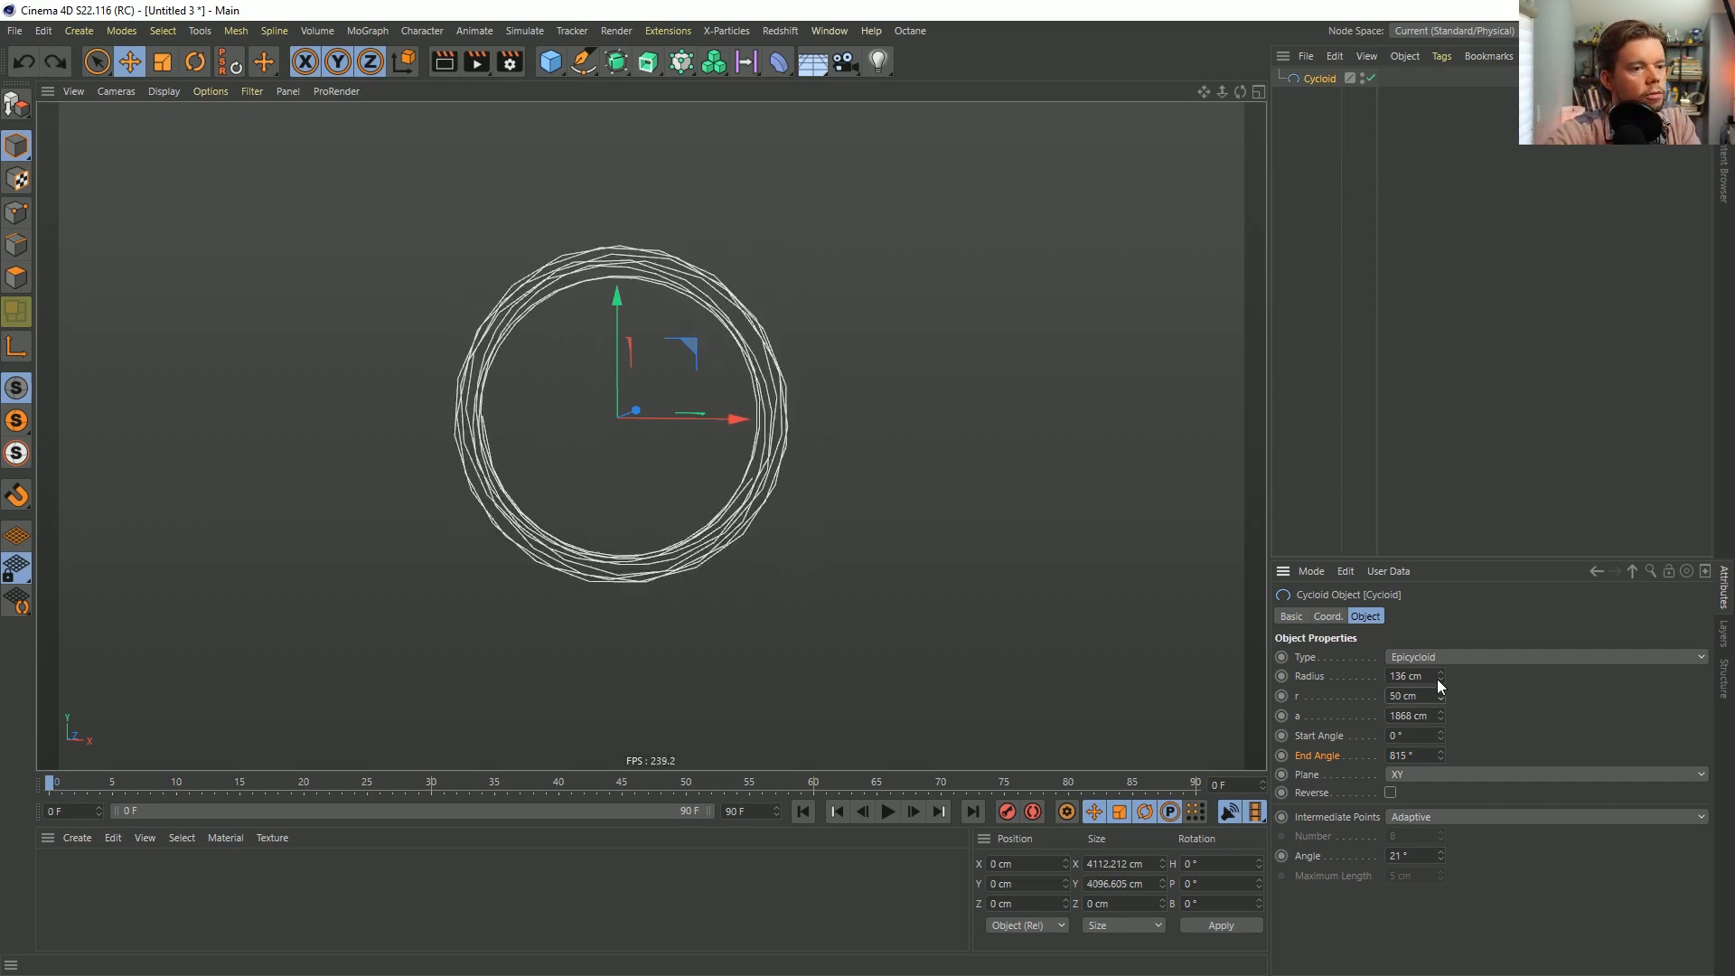
drag(1440, 695, 1441, 9)
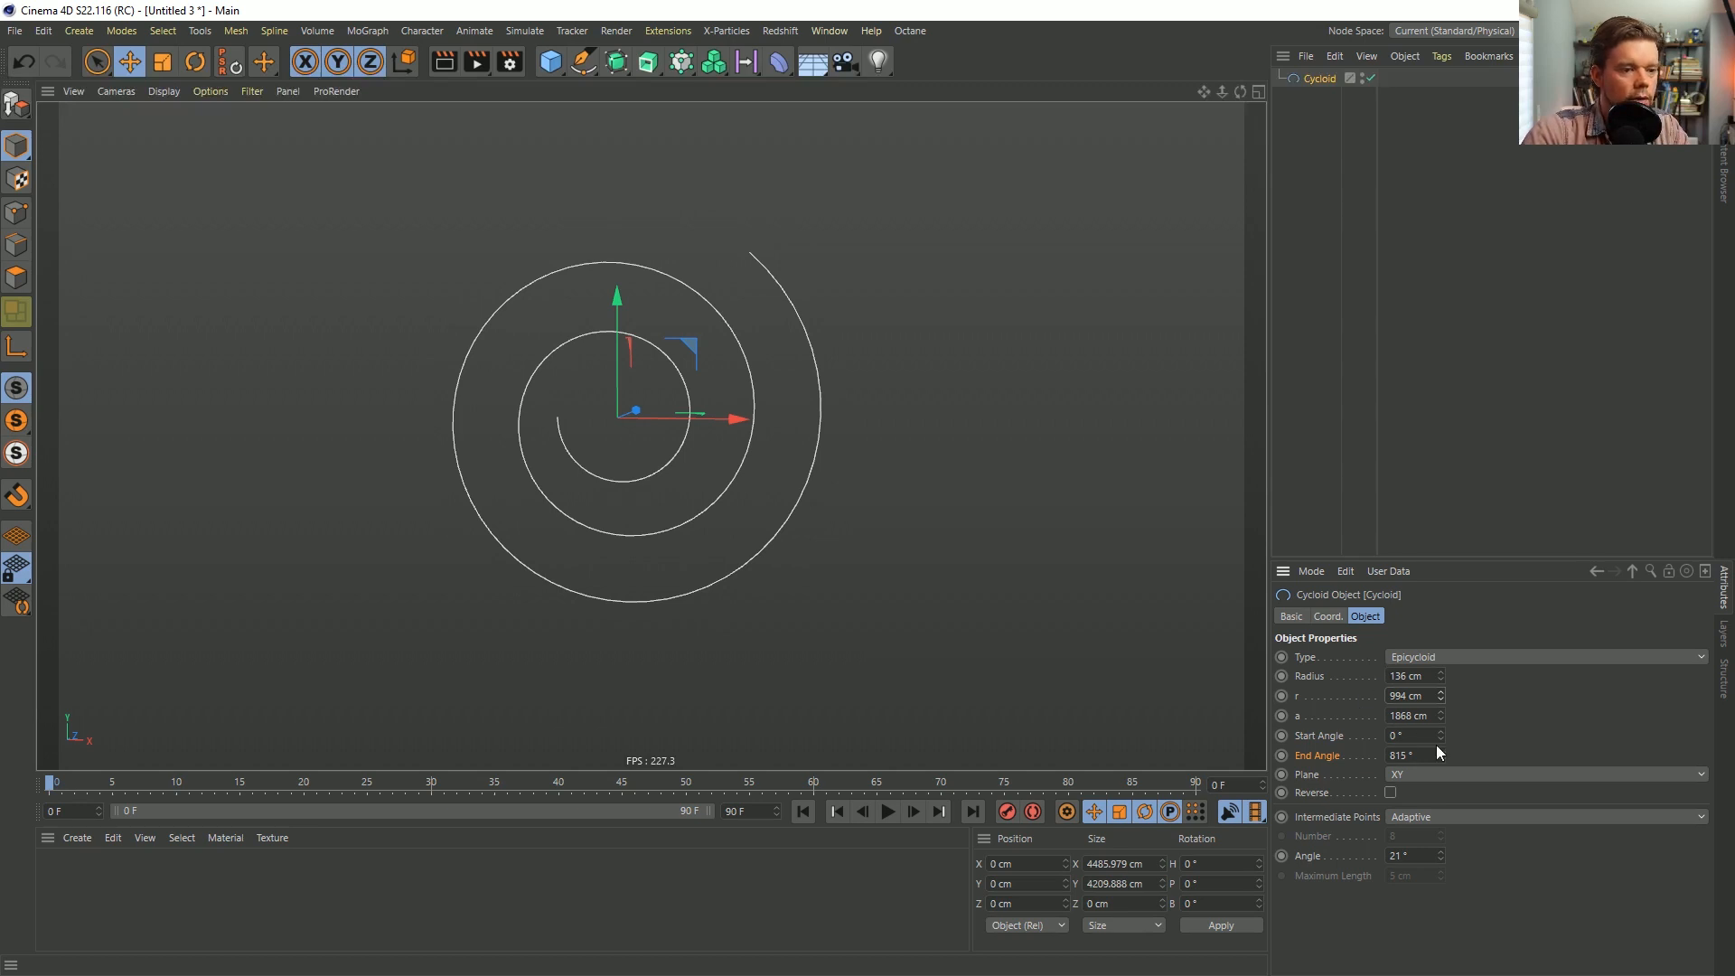
mouse_move(1439, 751)
mouse_down()
mouse_move(1438, 398)
mouse_move(1442, 757)
mouse_up()
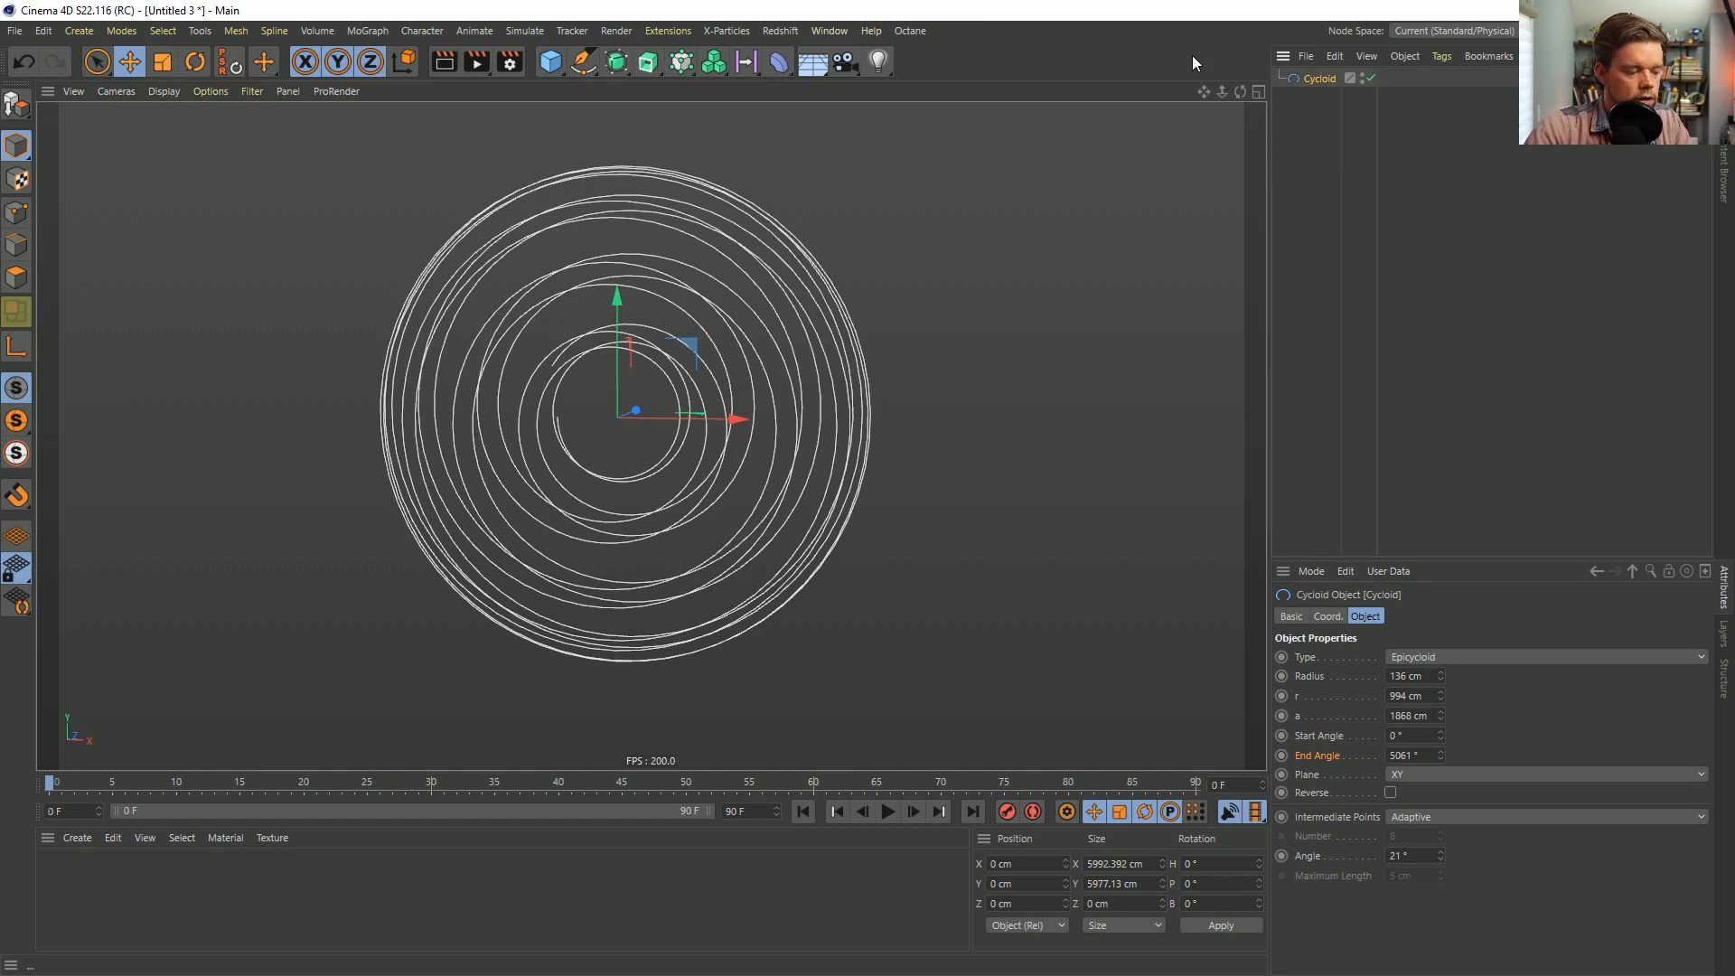
Delete the Cycloid spline from the scene and widen the object list's name column.
key(Delete)
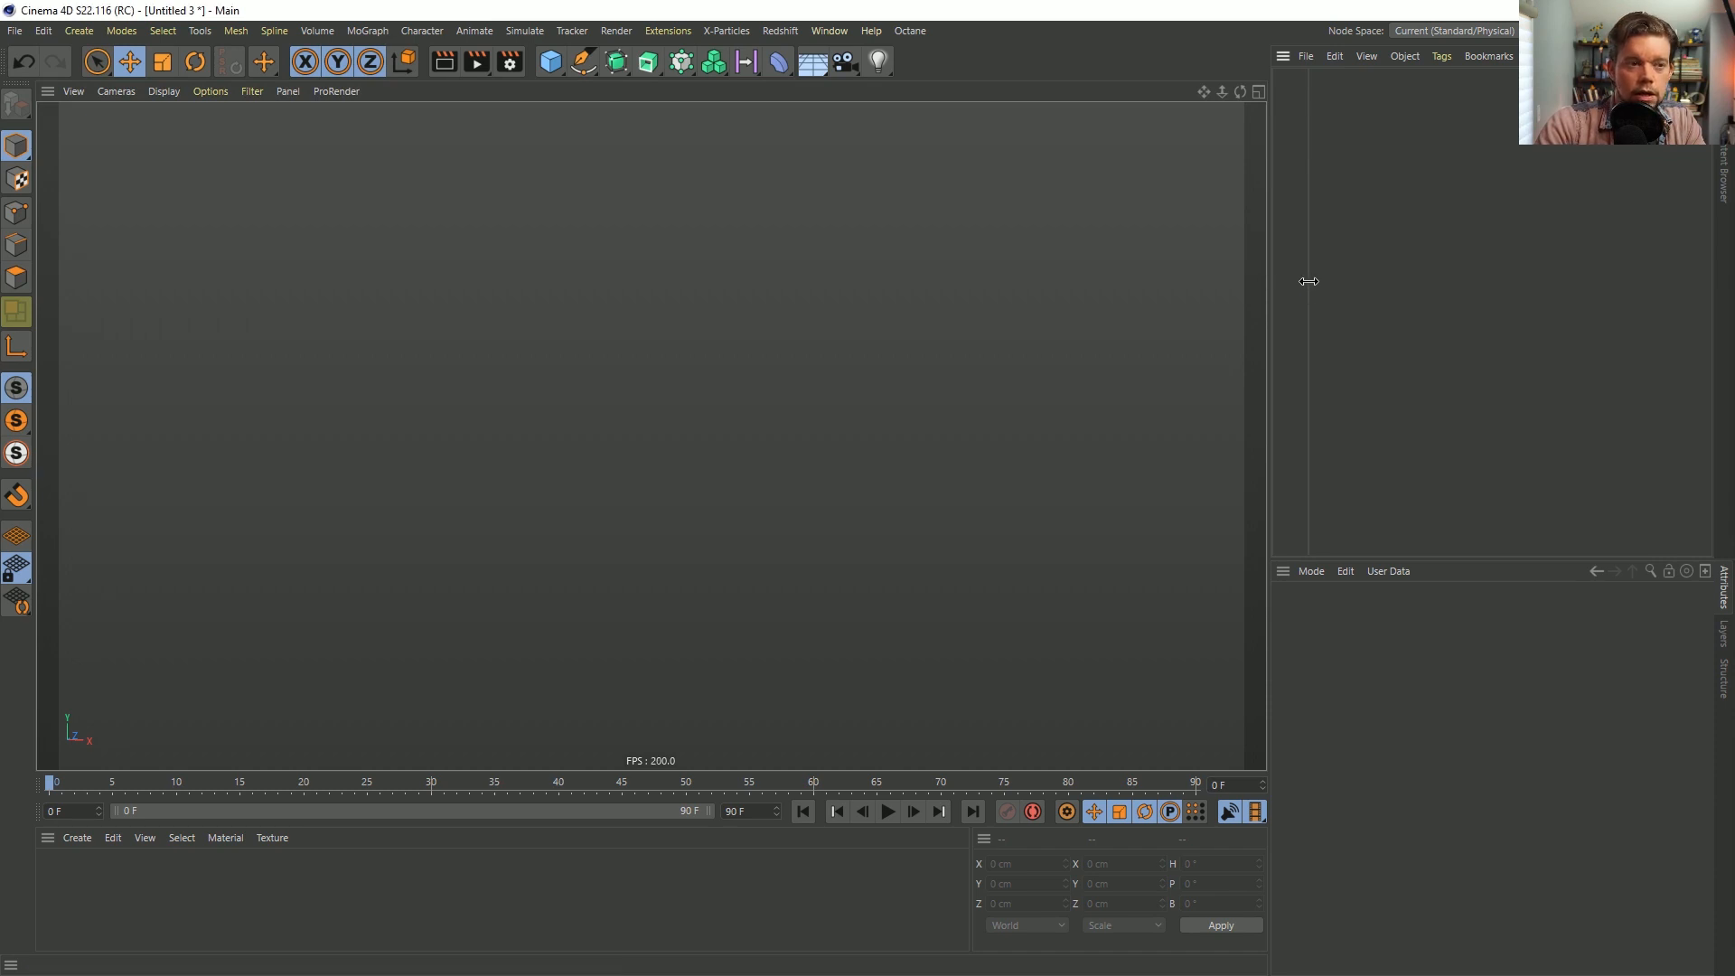
drag(1307, 281, 1350, 273)
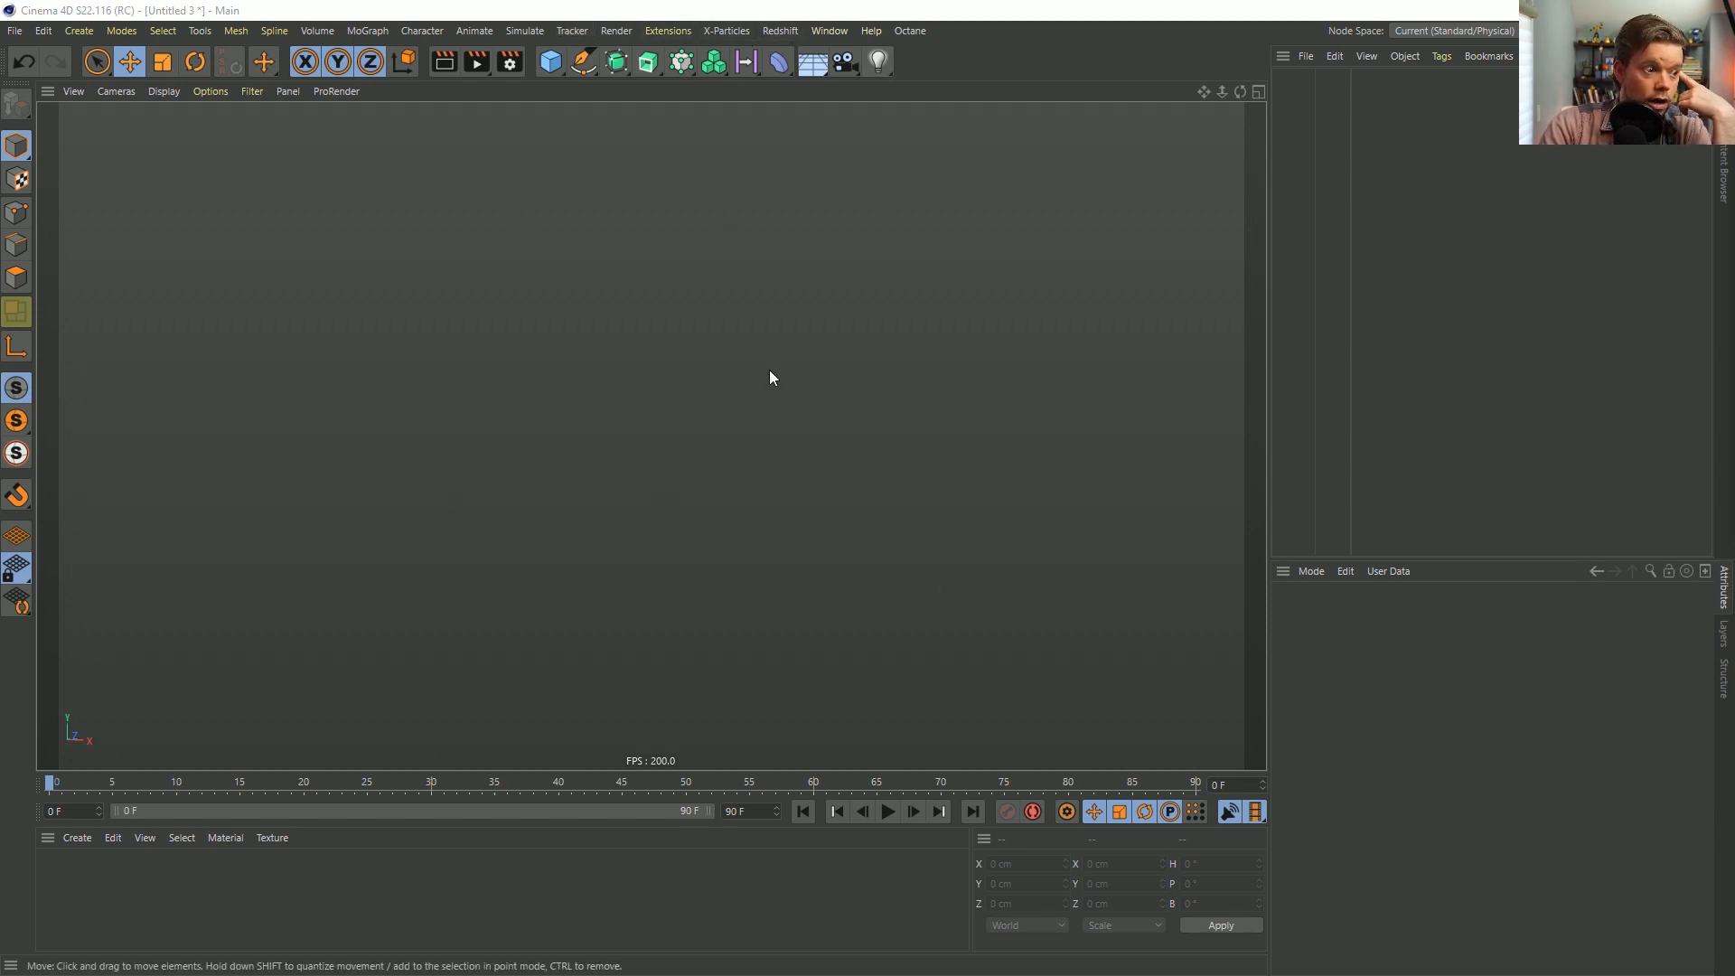
click(584, 61)
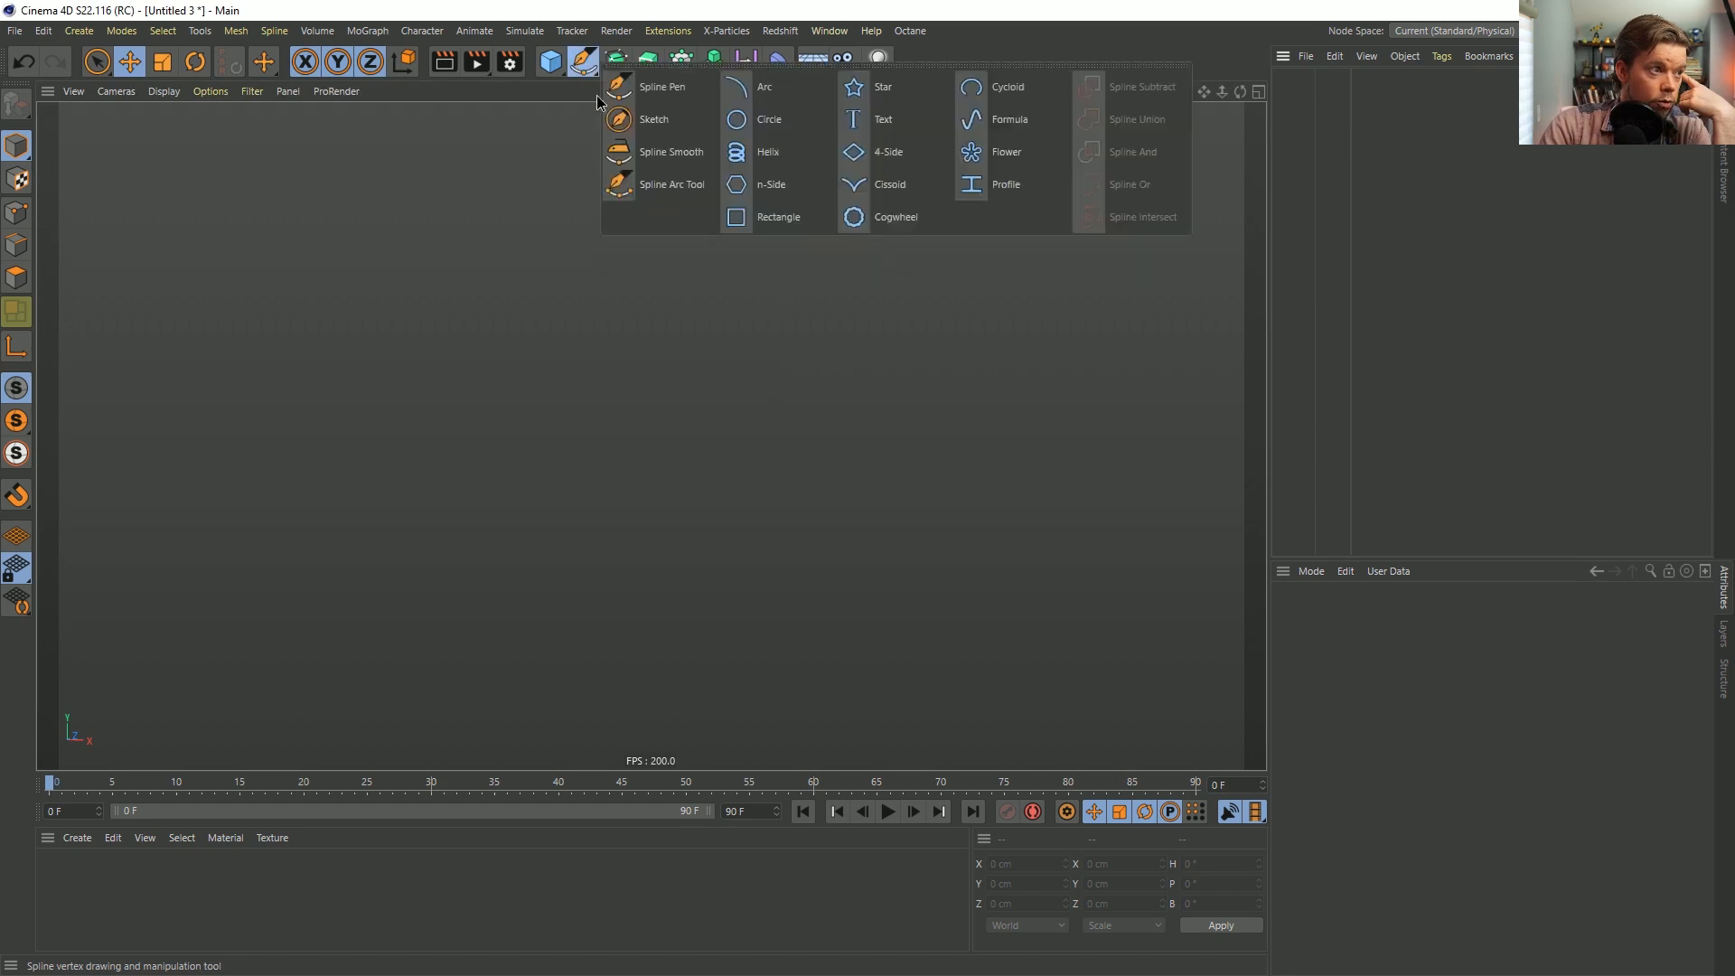
click(690, 85)
drag(382, 270, 366, 447)
key(ctrl+z)
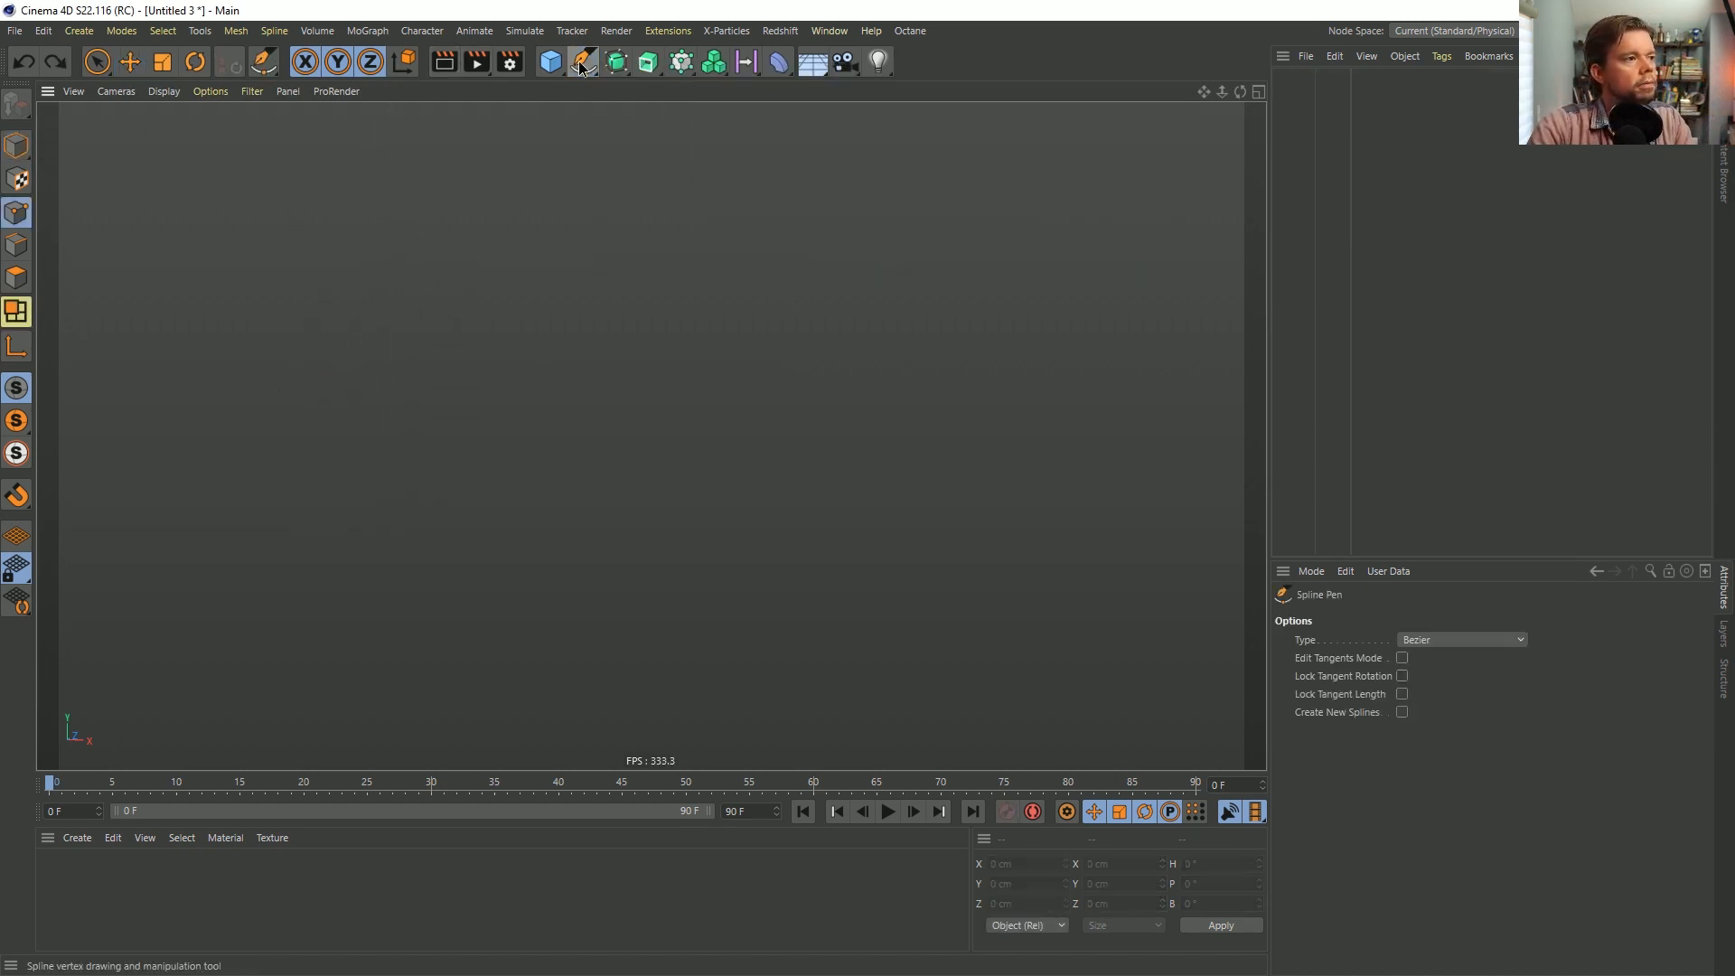
In the front view, draw the upper wavy stretch of a Bezier spline with the Spline Pen, using smooth curved points from left to right.
click(584, 61)
click(646, 92)
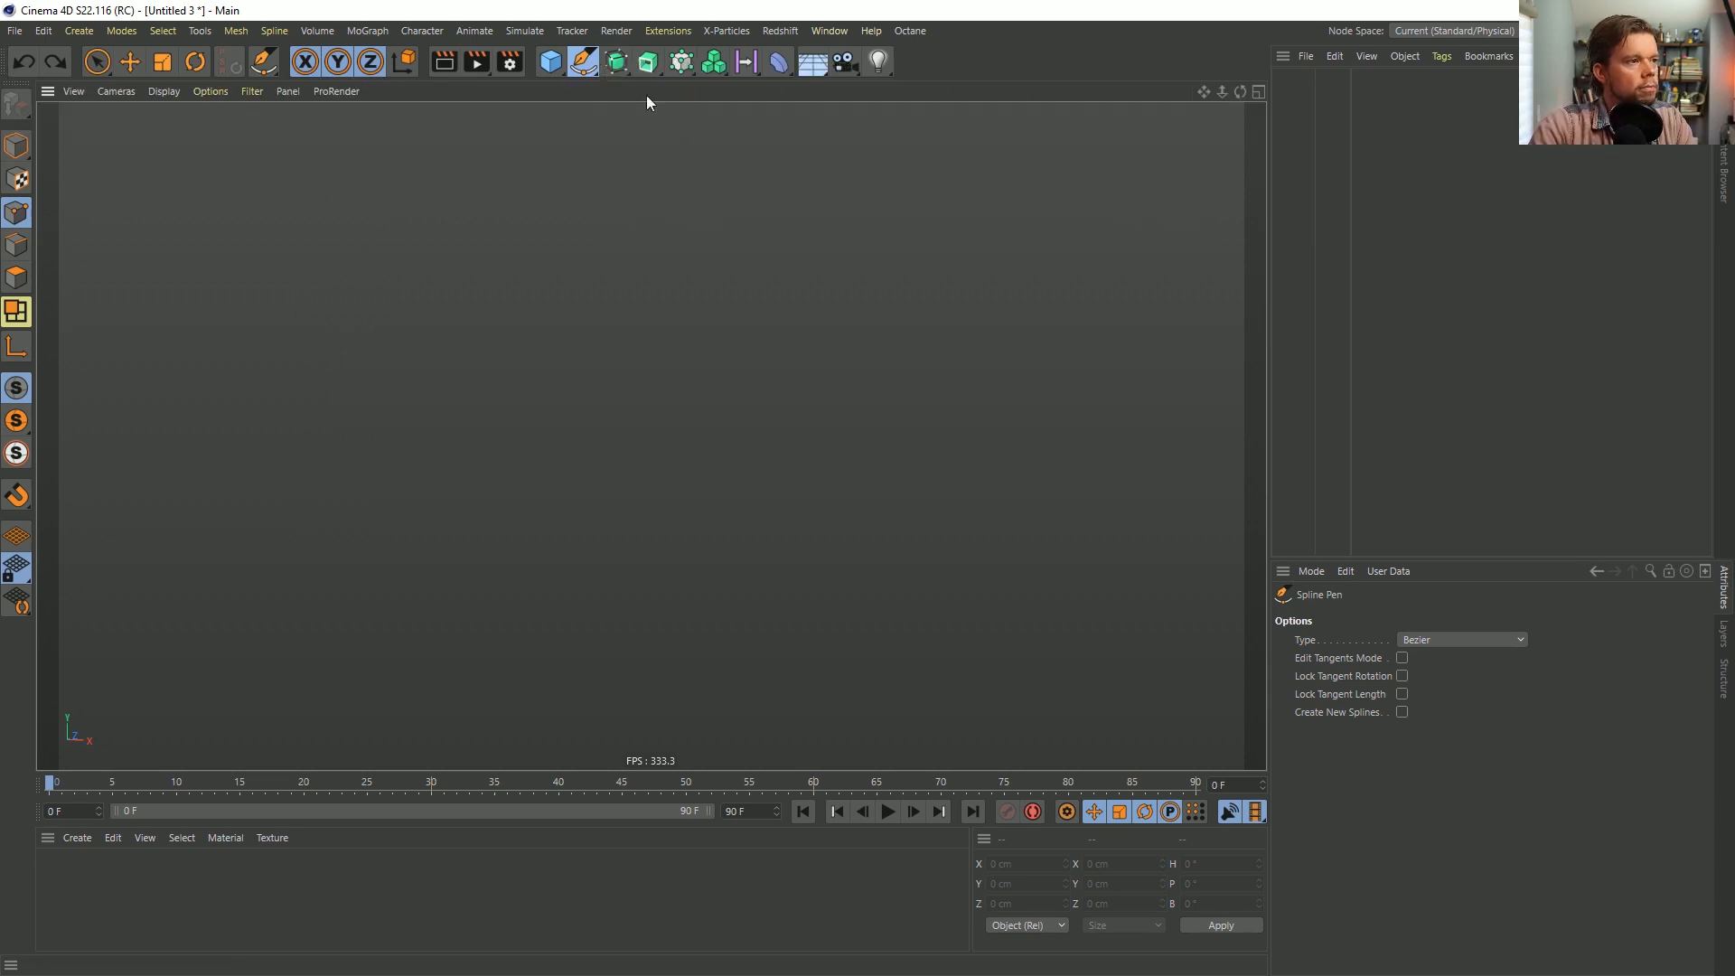
middle_click(741, 298)
middle_click(895, 551)
drag(438, 217, 379, 280)
mouse_move(462, 491)
mouse_down()
mouse_move(618, 497)
mouse_move(573, 512)
mouse_up()
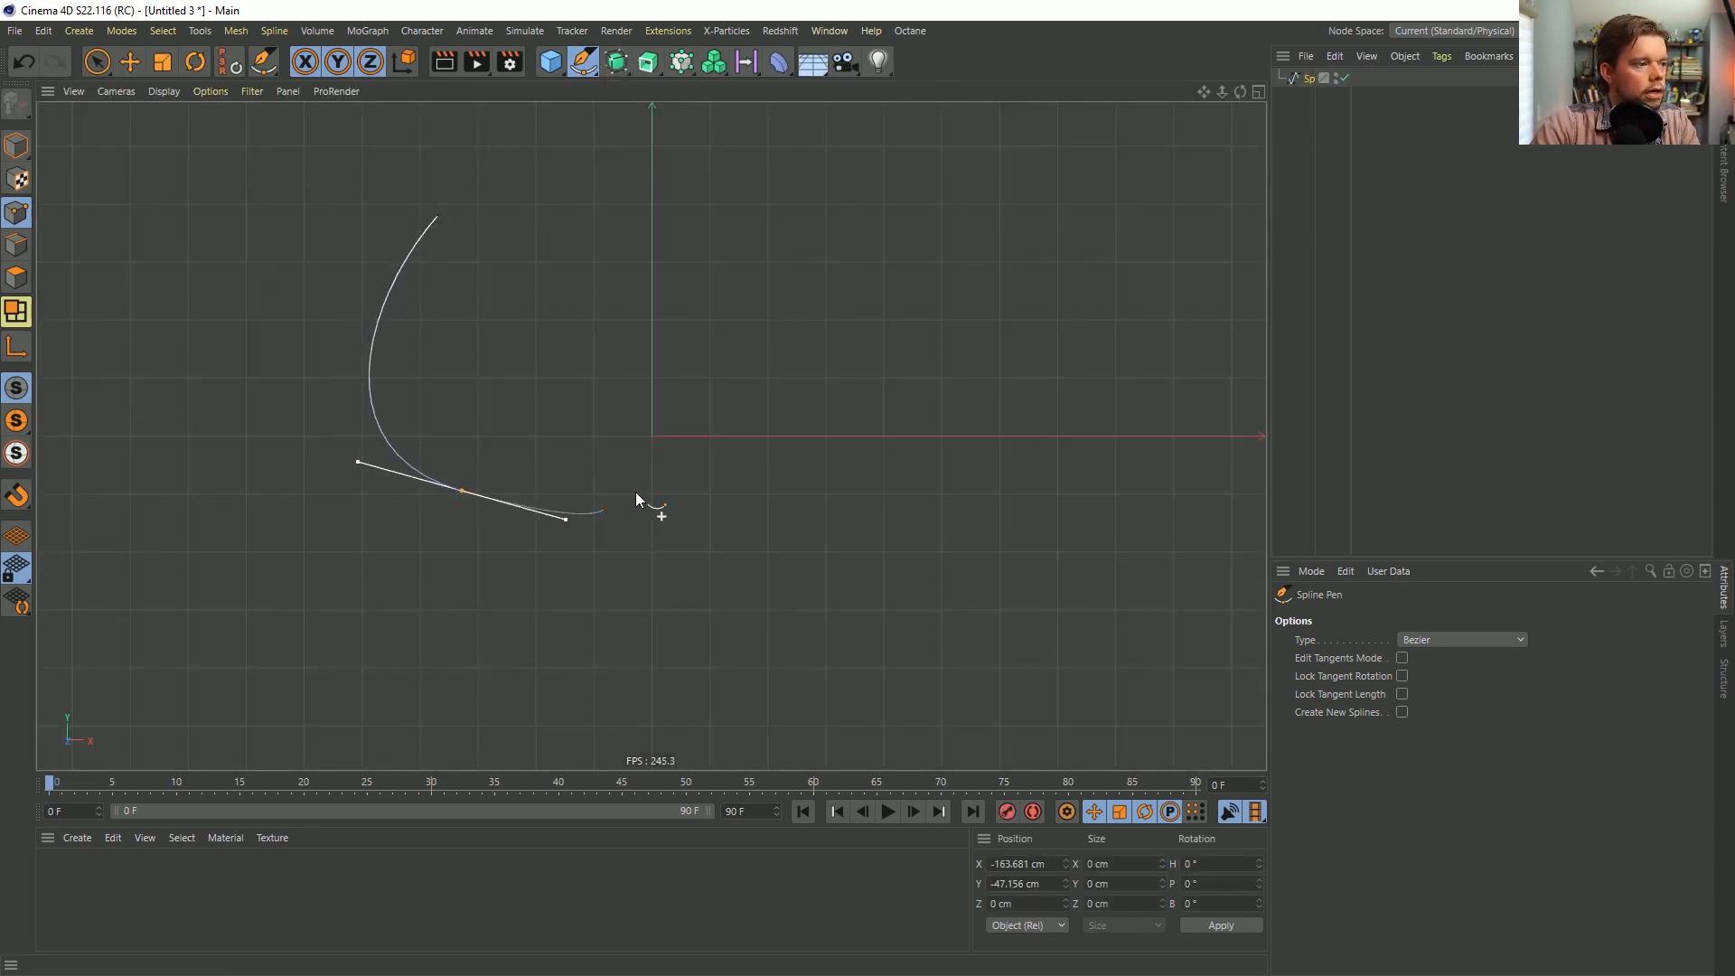
drag(600, 335, 554, 253)
drag(806, 268, 828, 380)
drag(1017, 382, 1021, 276)
drag(1118, 273, 1184, 328)
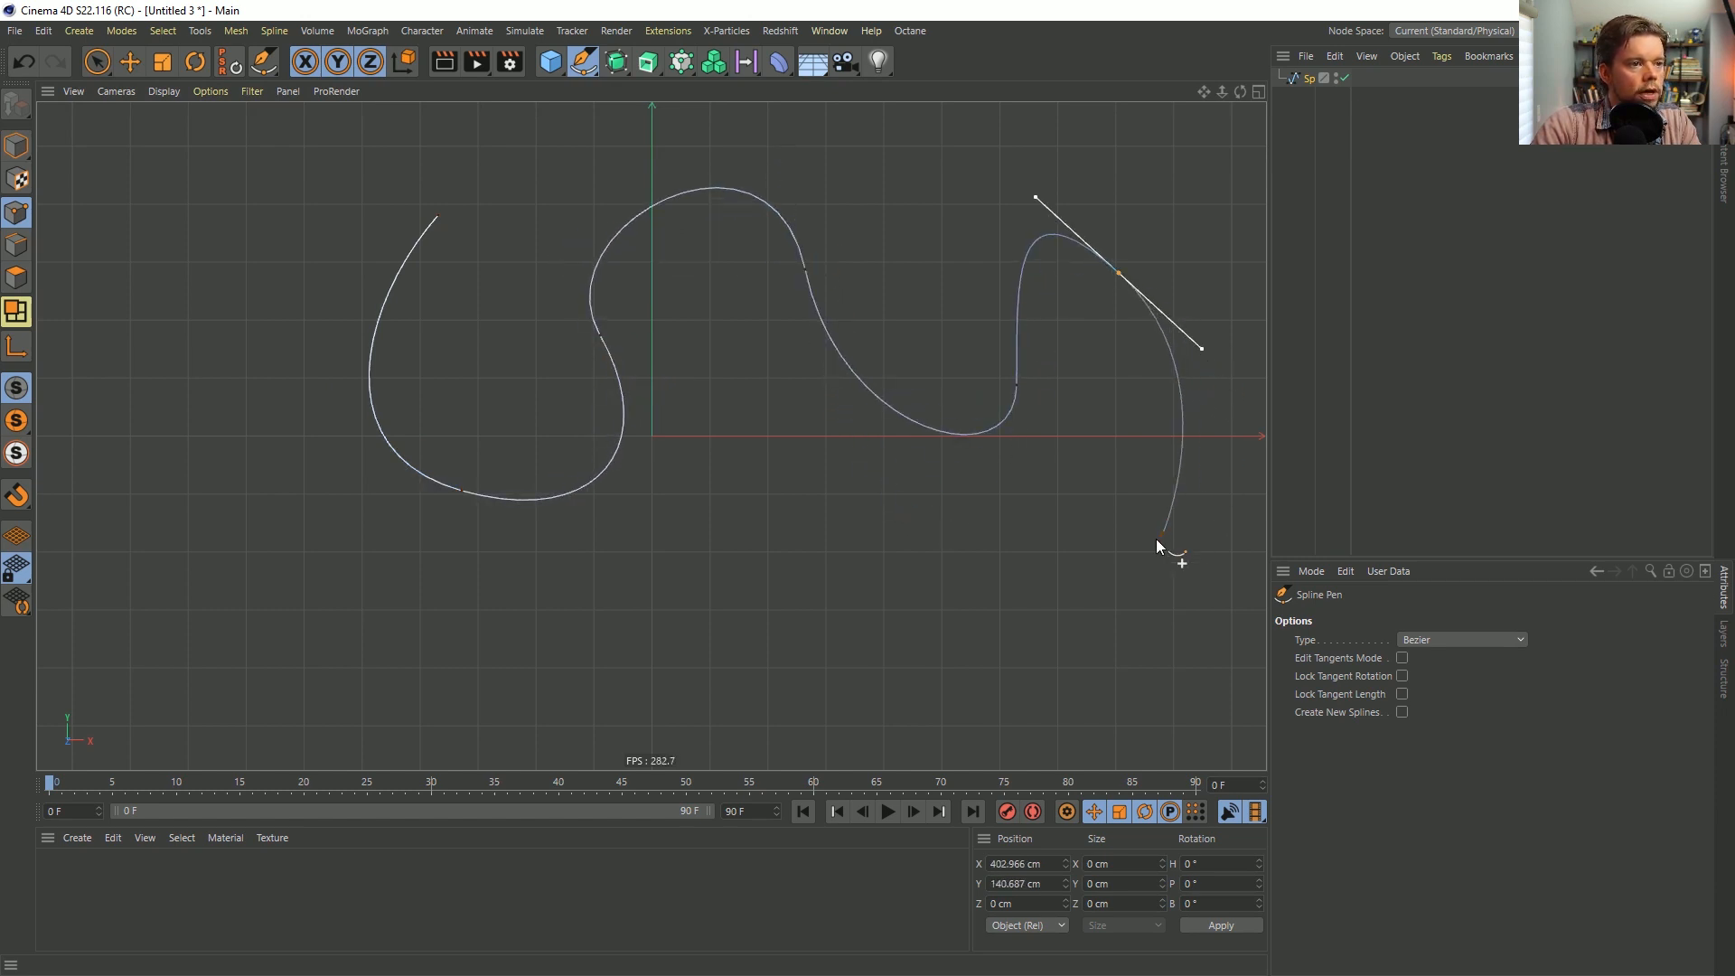
Continue the spline back along the underside and up the left side, and close it at its starting point.
drag(1085, 572, 854, 553)
drag(776, 494, 697, 500)
drag(478, 635, 343, 608)
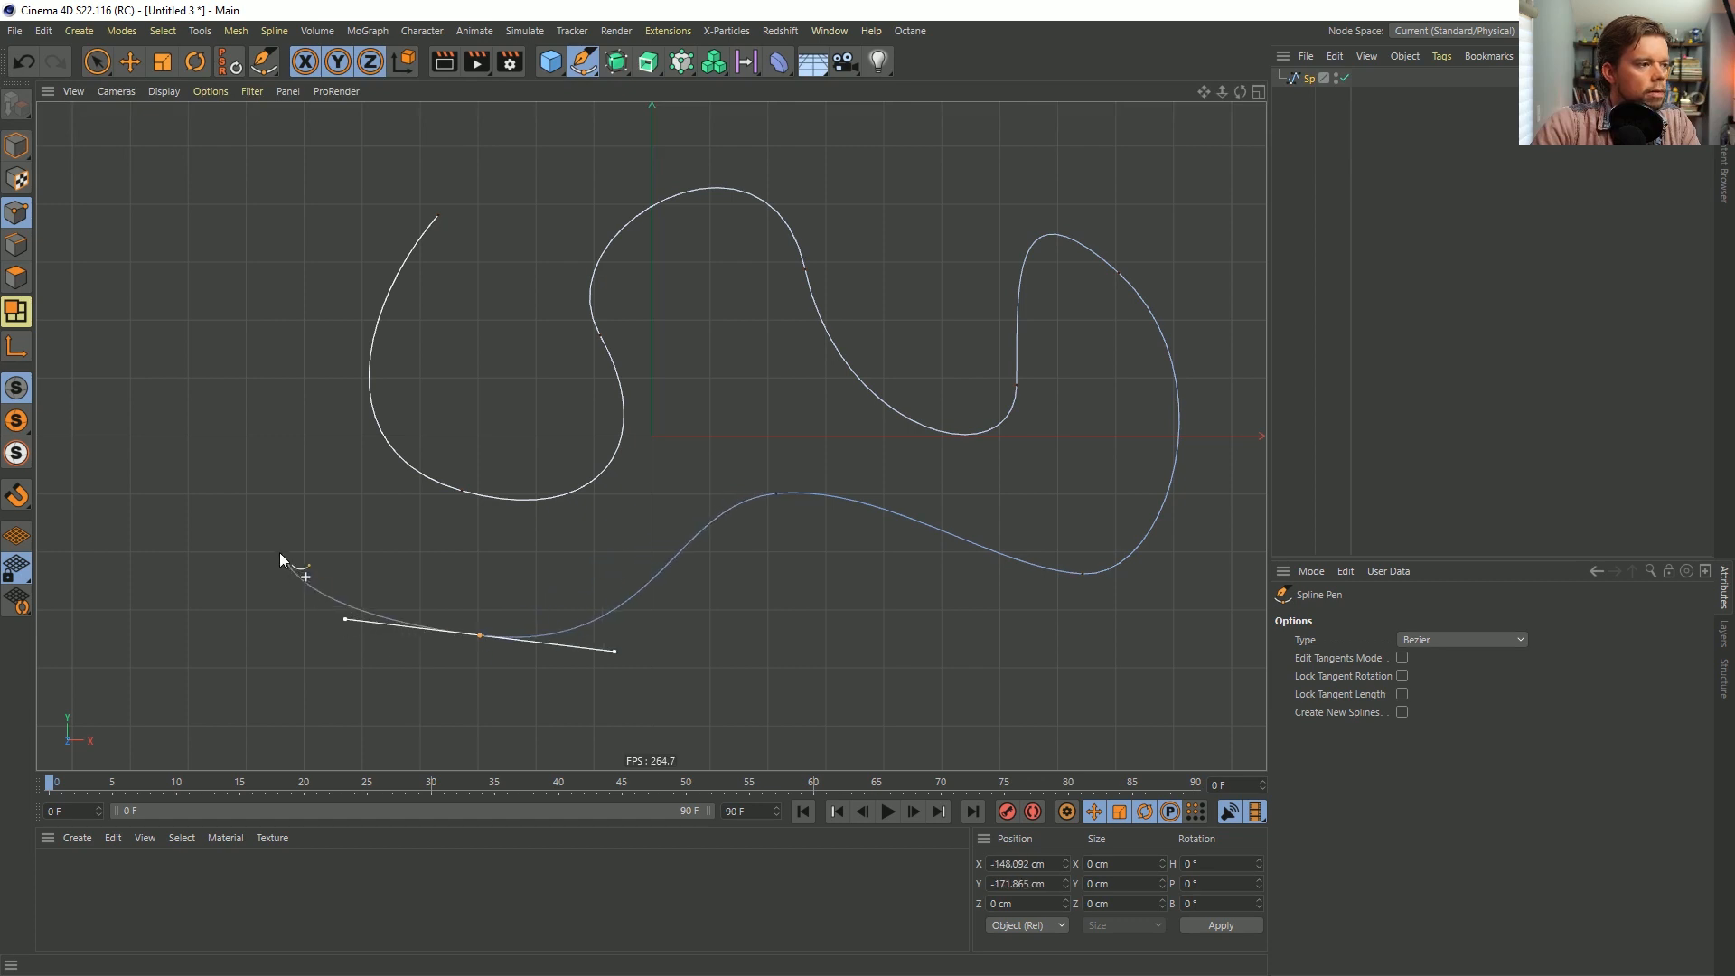
drag(222, 359, 263, 240)
drag(357, 127, 443, 159)
click(439, 215)
Reshape the closed spline by bending its left inner segment outward, raising the upper middle hump and tilting the tangent on the hump's right side.
drag(420, 355, 366, 357)
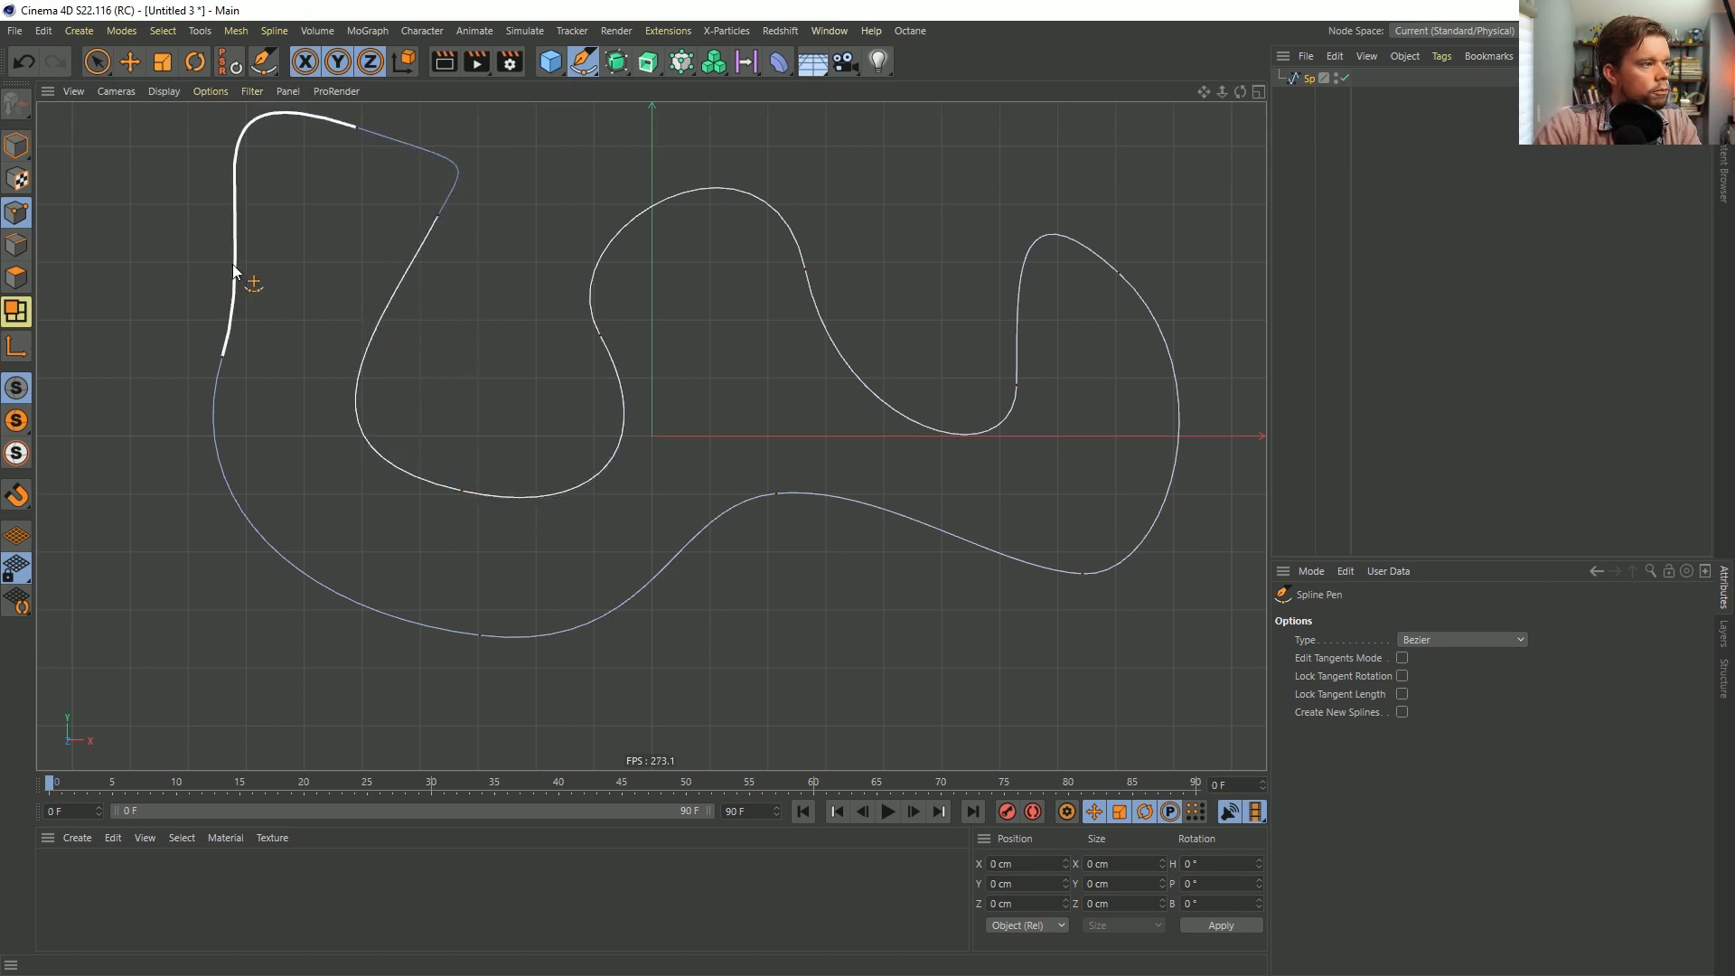
drag(735, 184, 694, 134)
click(804, 270)
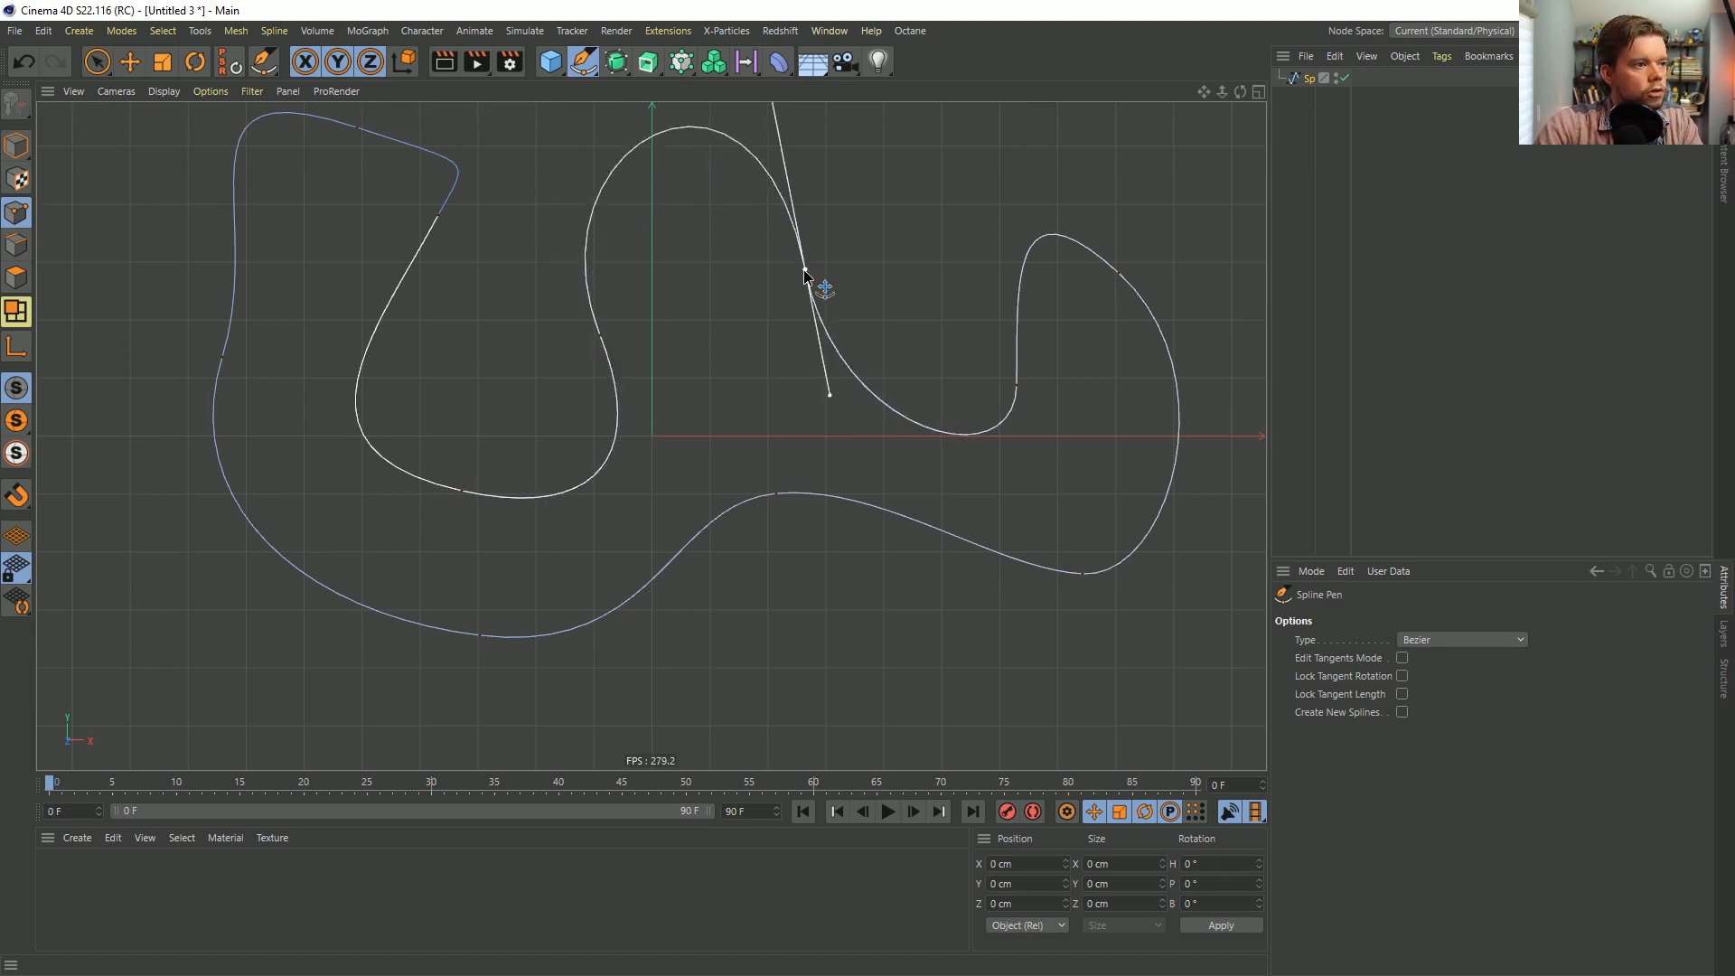
drag(827, 397, 729, 369)
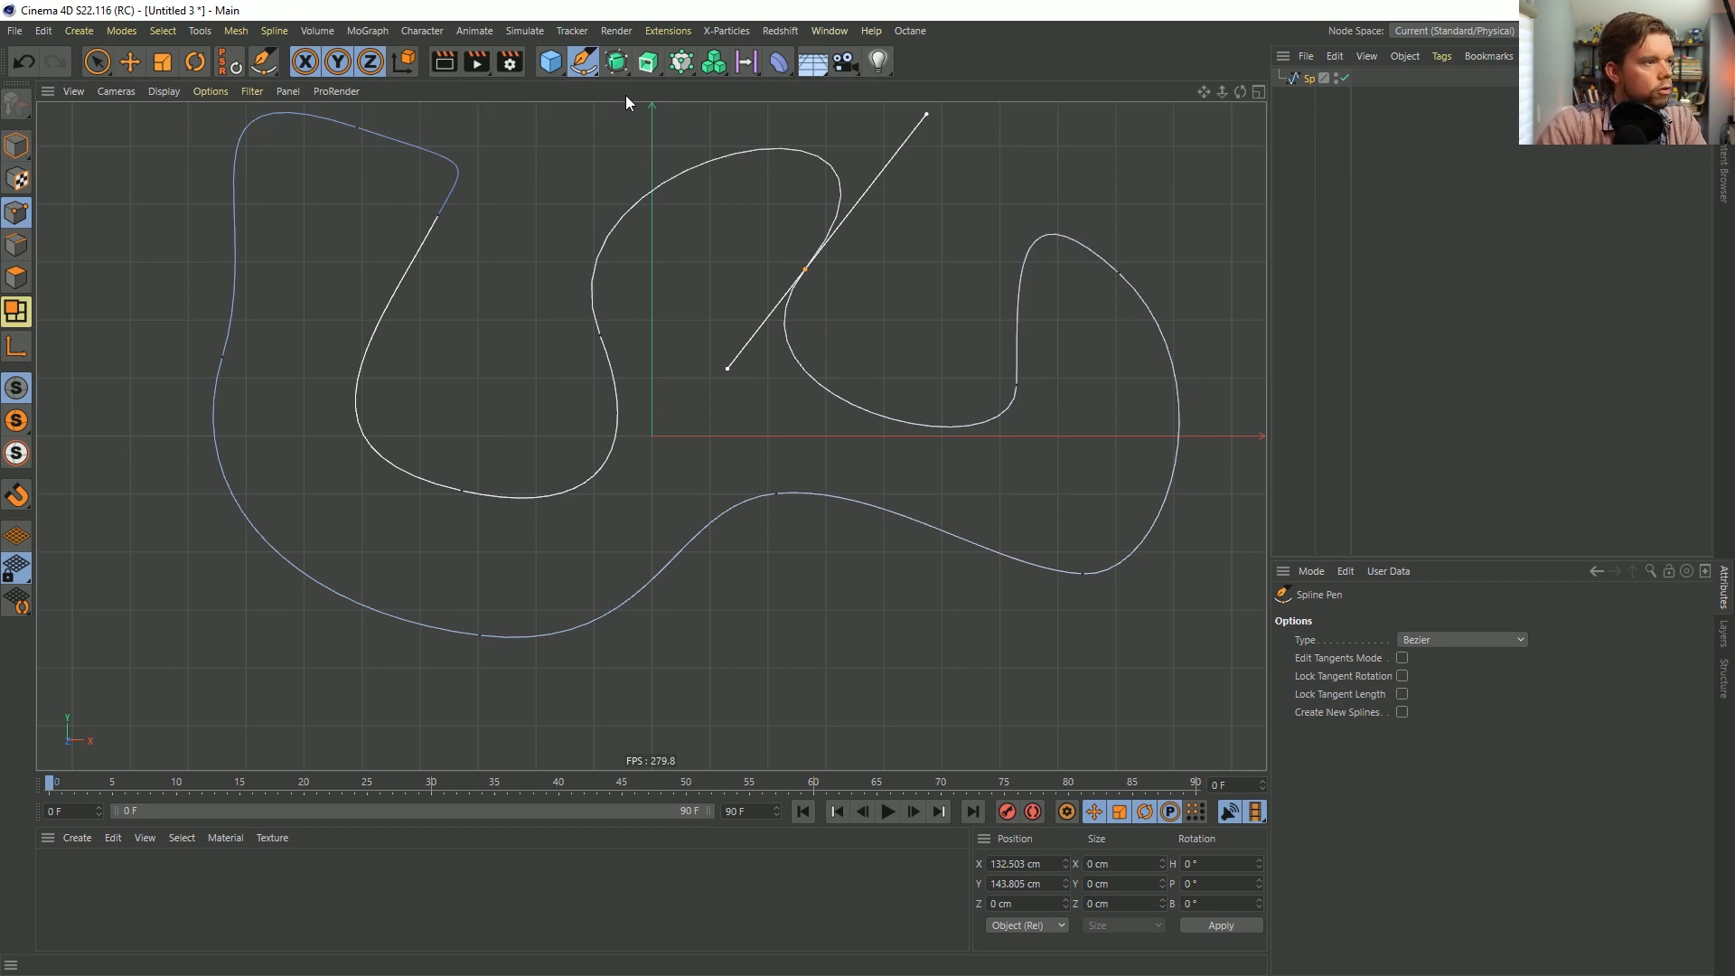
click(585, 63)
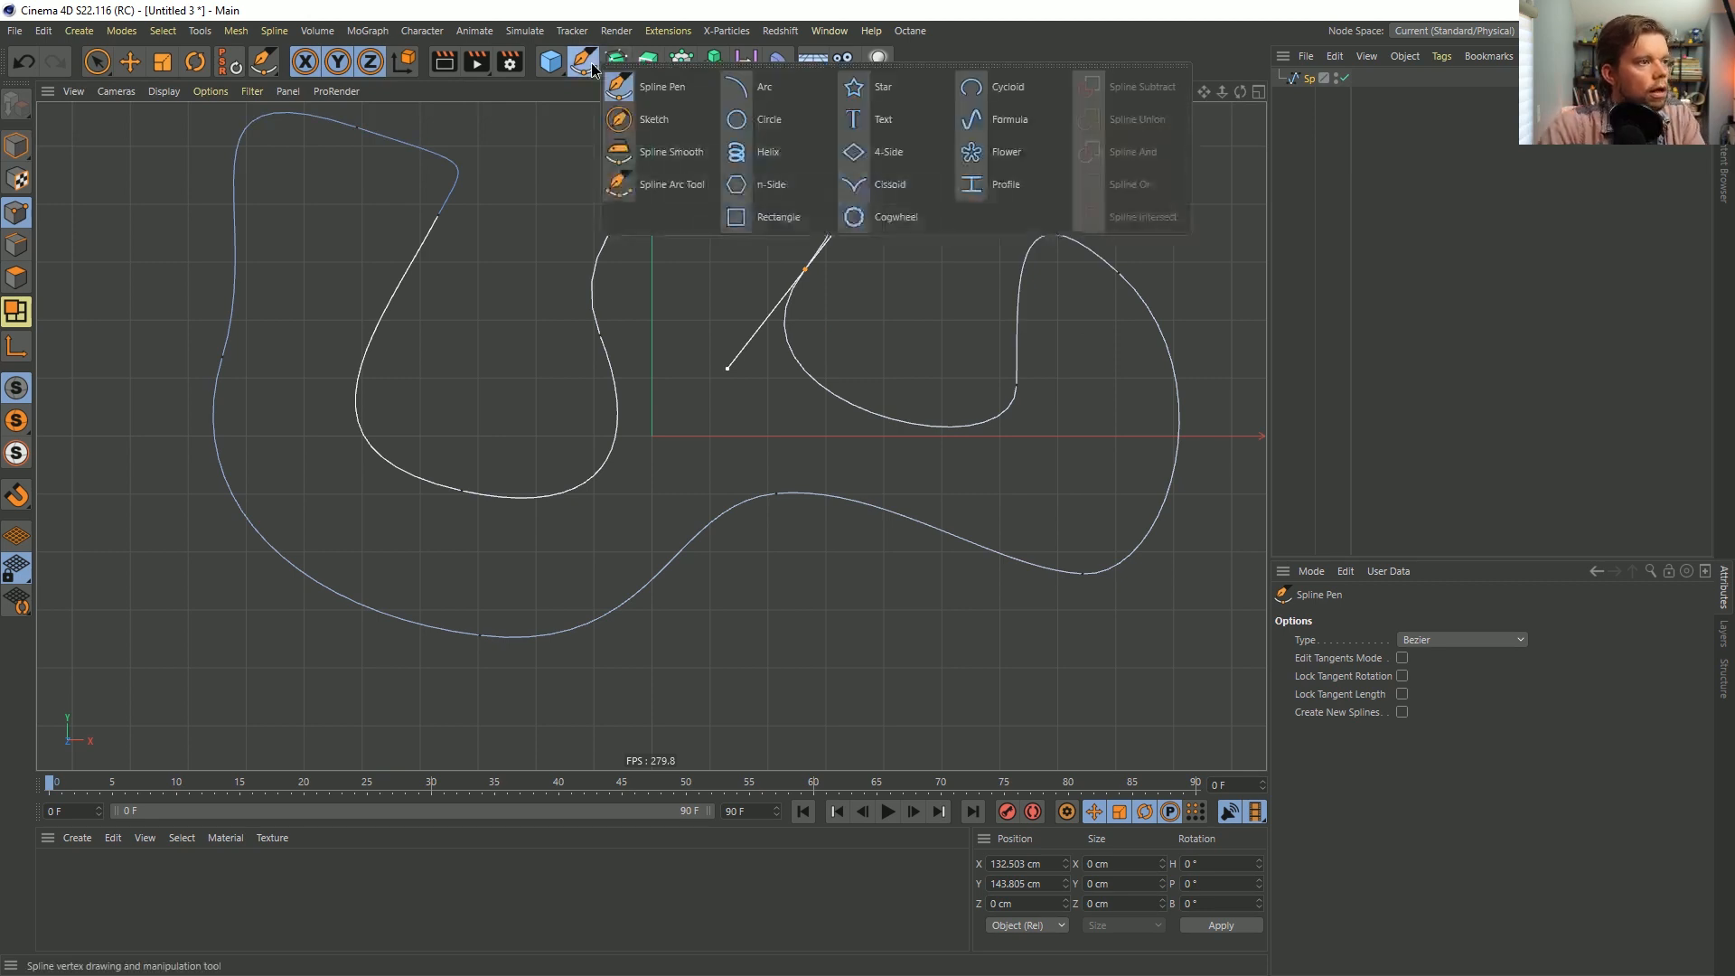
click(653, 119)
mouse_move(529, 302)
mouse_down()
mouse_move(716, 126)
mouse_move(864, 280)
mouse_move(1159, 193)
mouse_move(1102, 148)
mouse_move(1218, 411)
mouse_move(720, 730)
mouse_move(378, 745)
mouse_move(166, 555)
mouse_up()
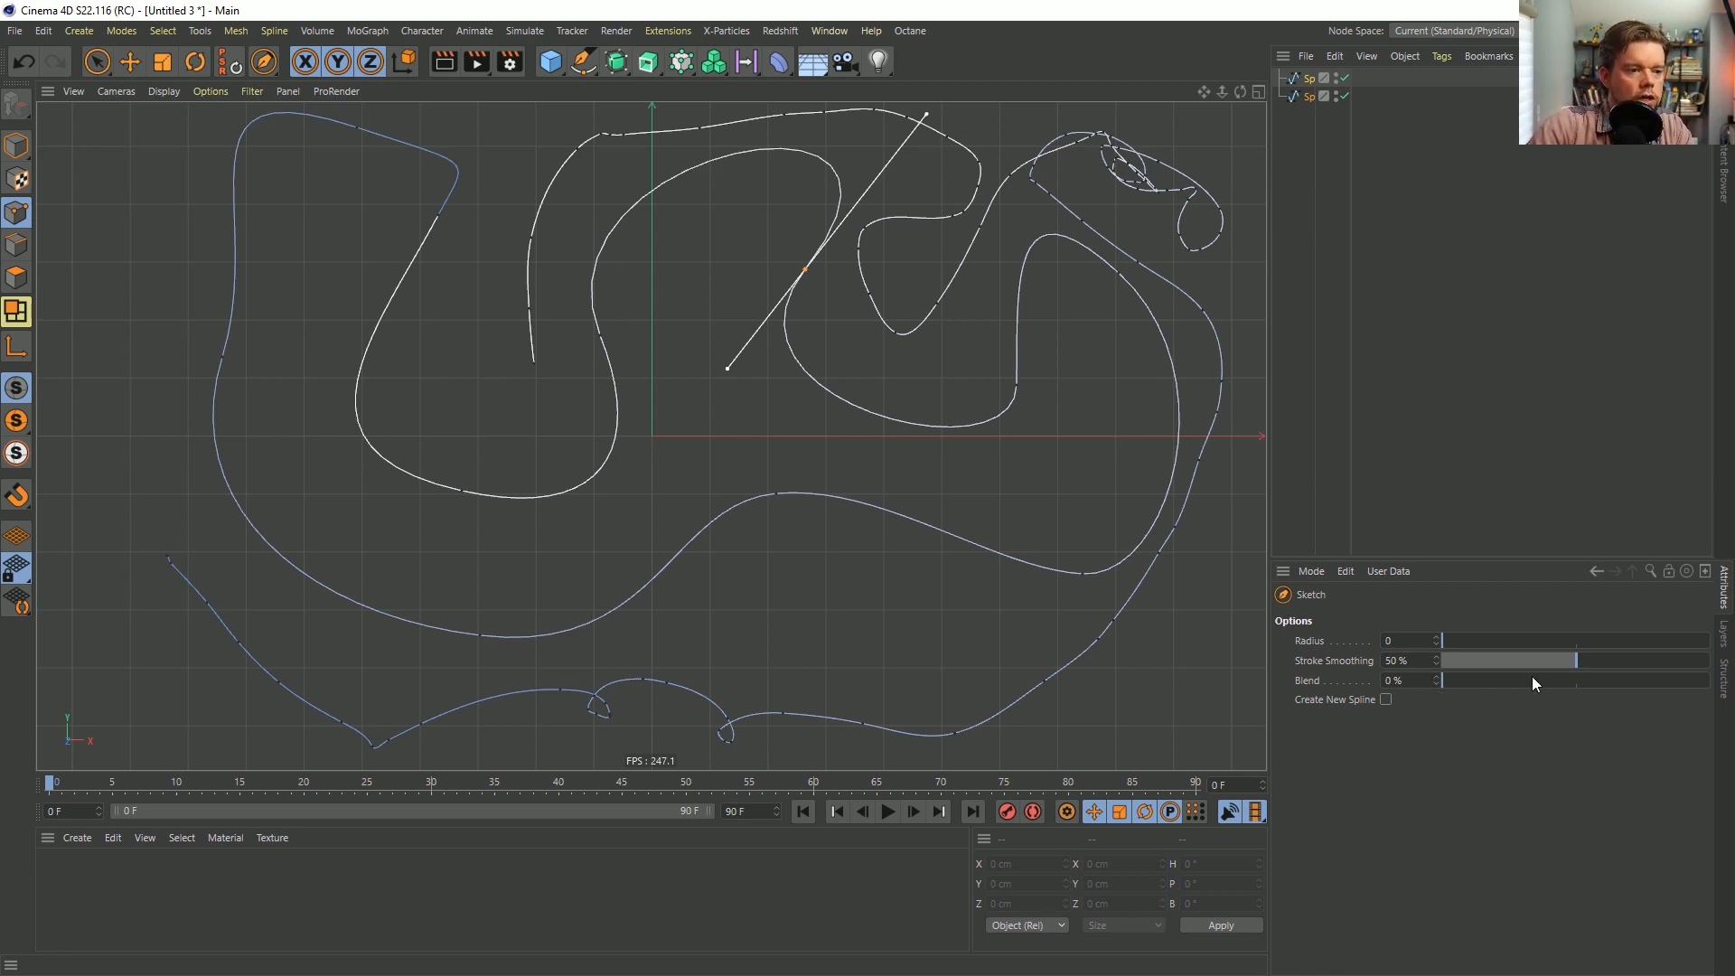
key(ctrl+z)
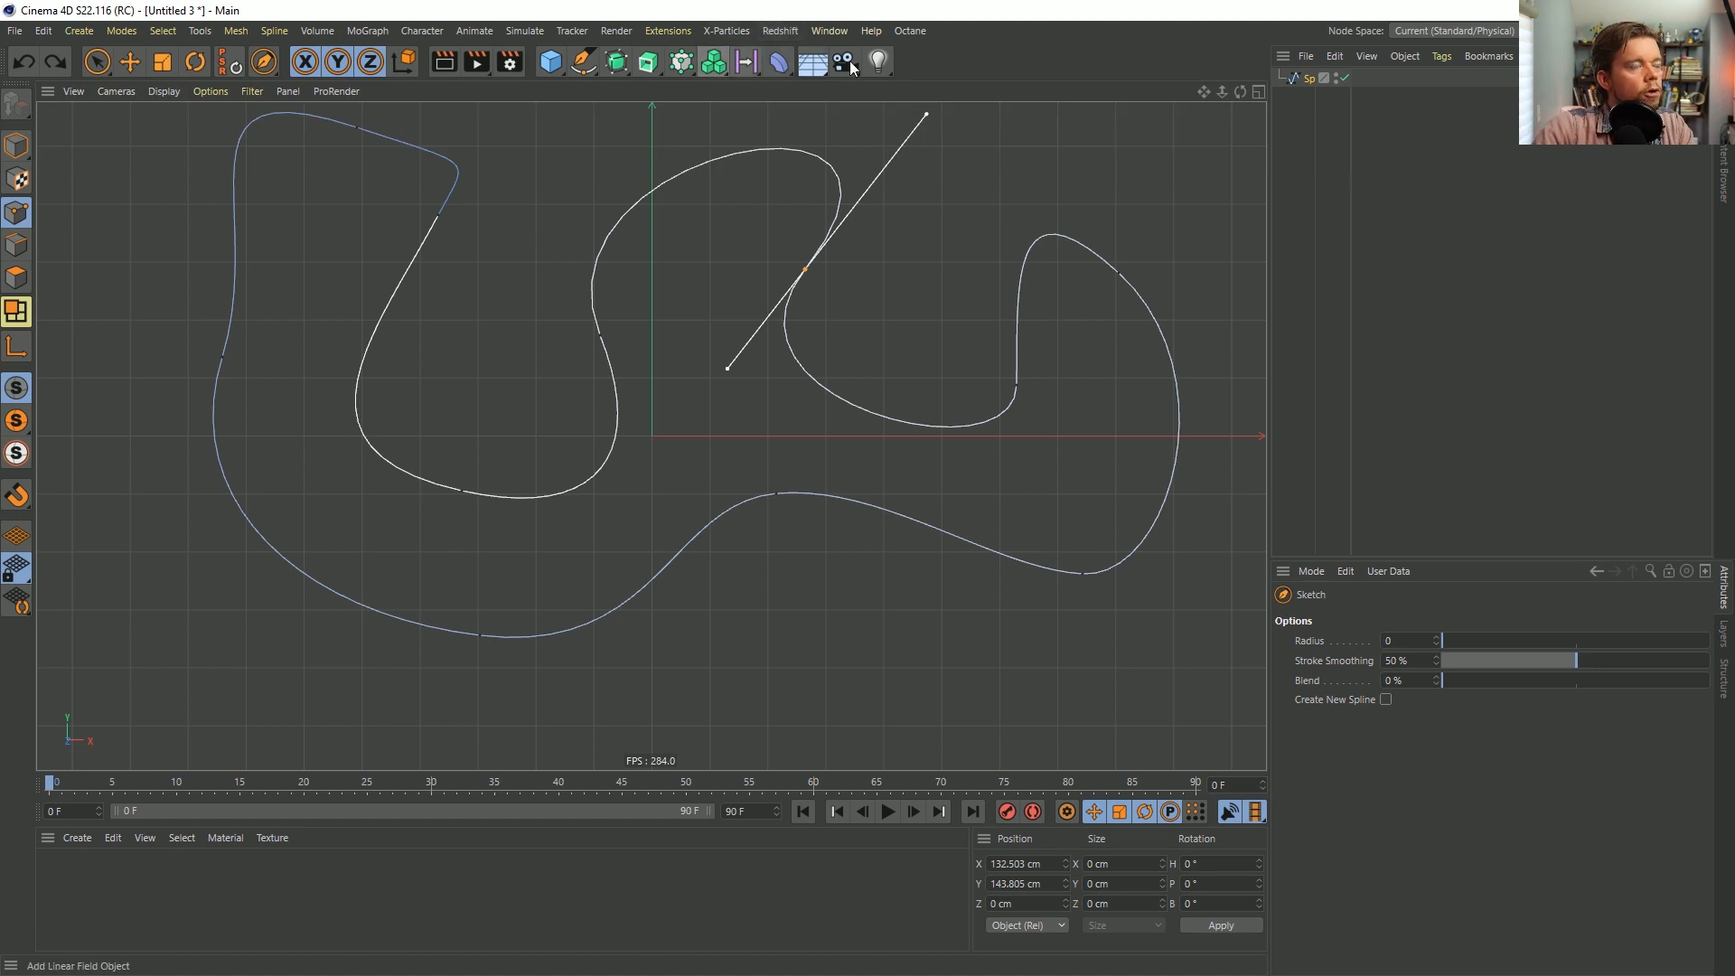
Select the existing closed Bezier spline and delete it from the scene.
click(1308, 80)
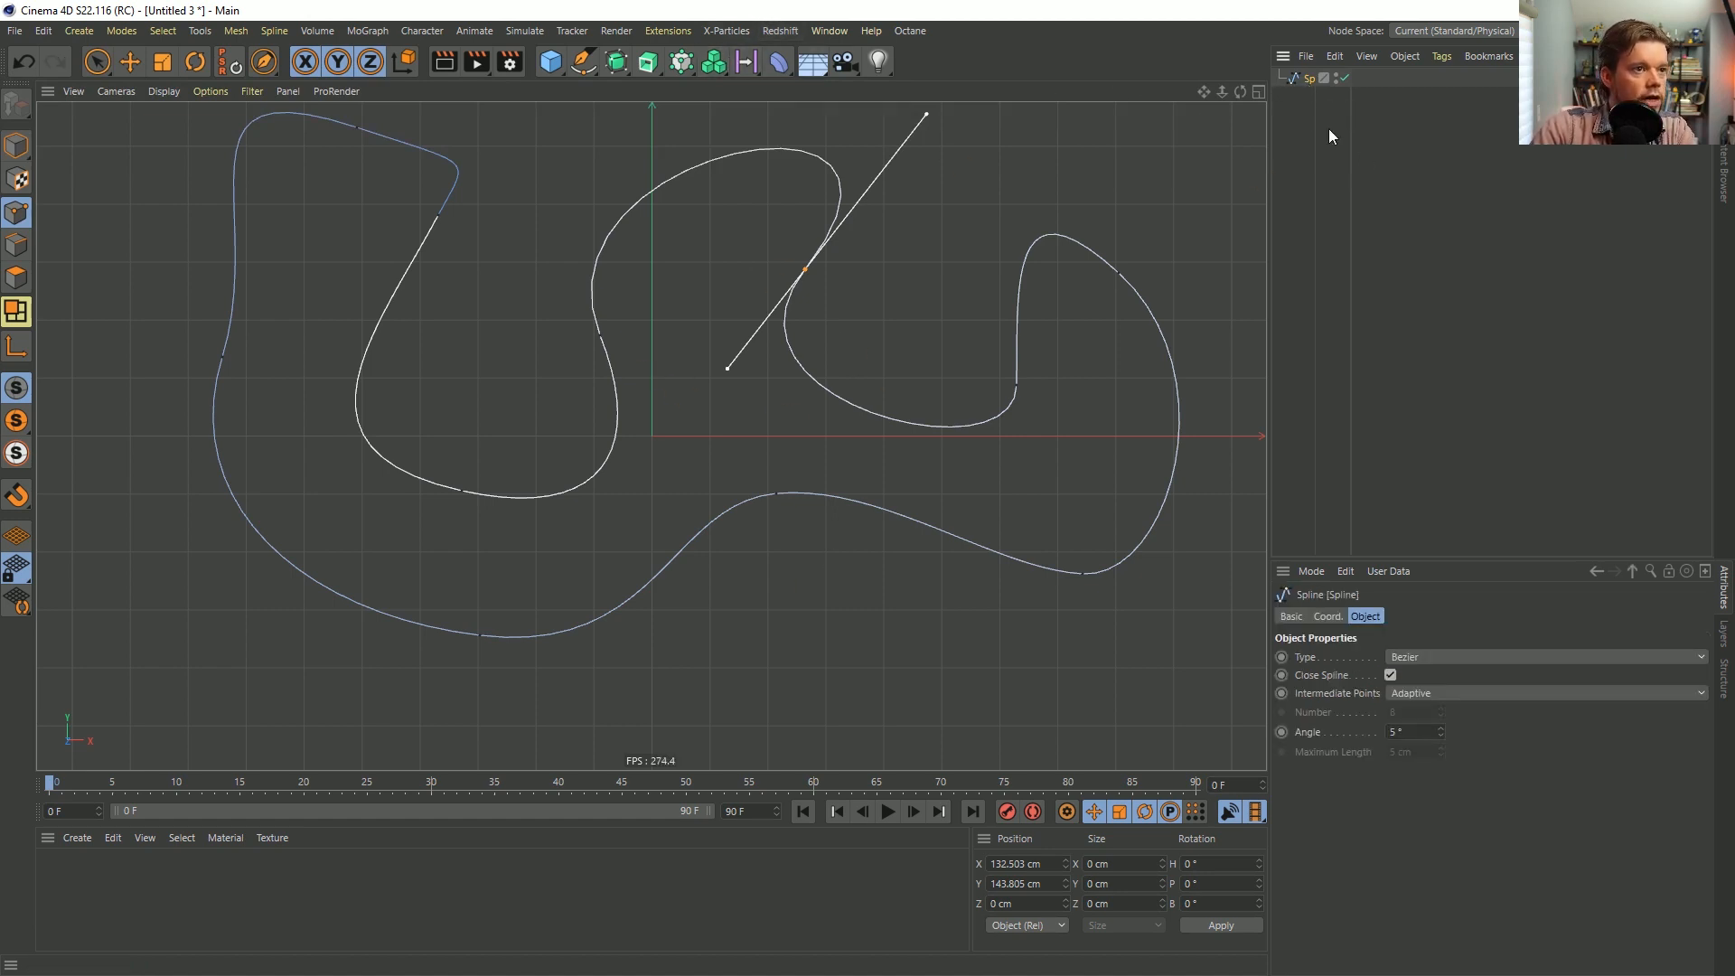
click(1306, 94)
drag(1350, 117, 1396, 110)
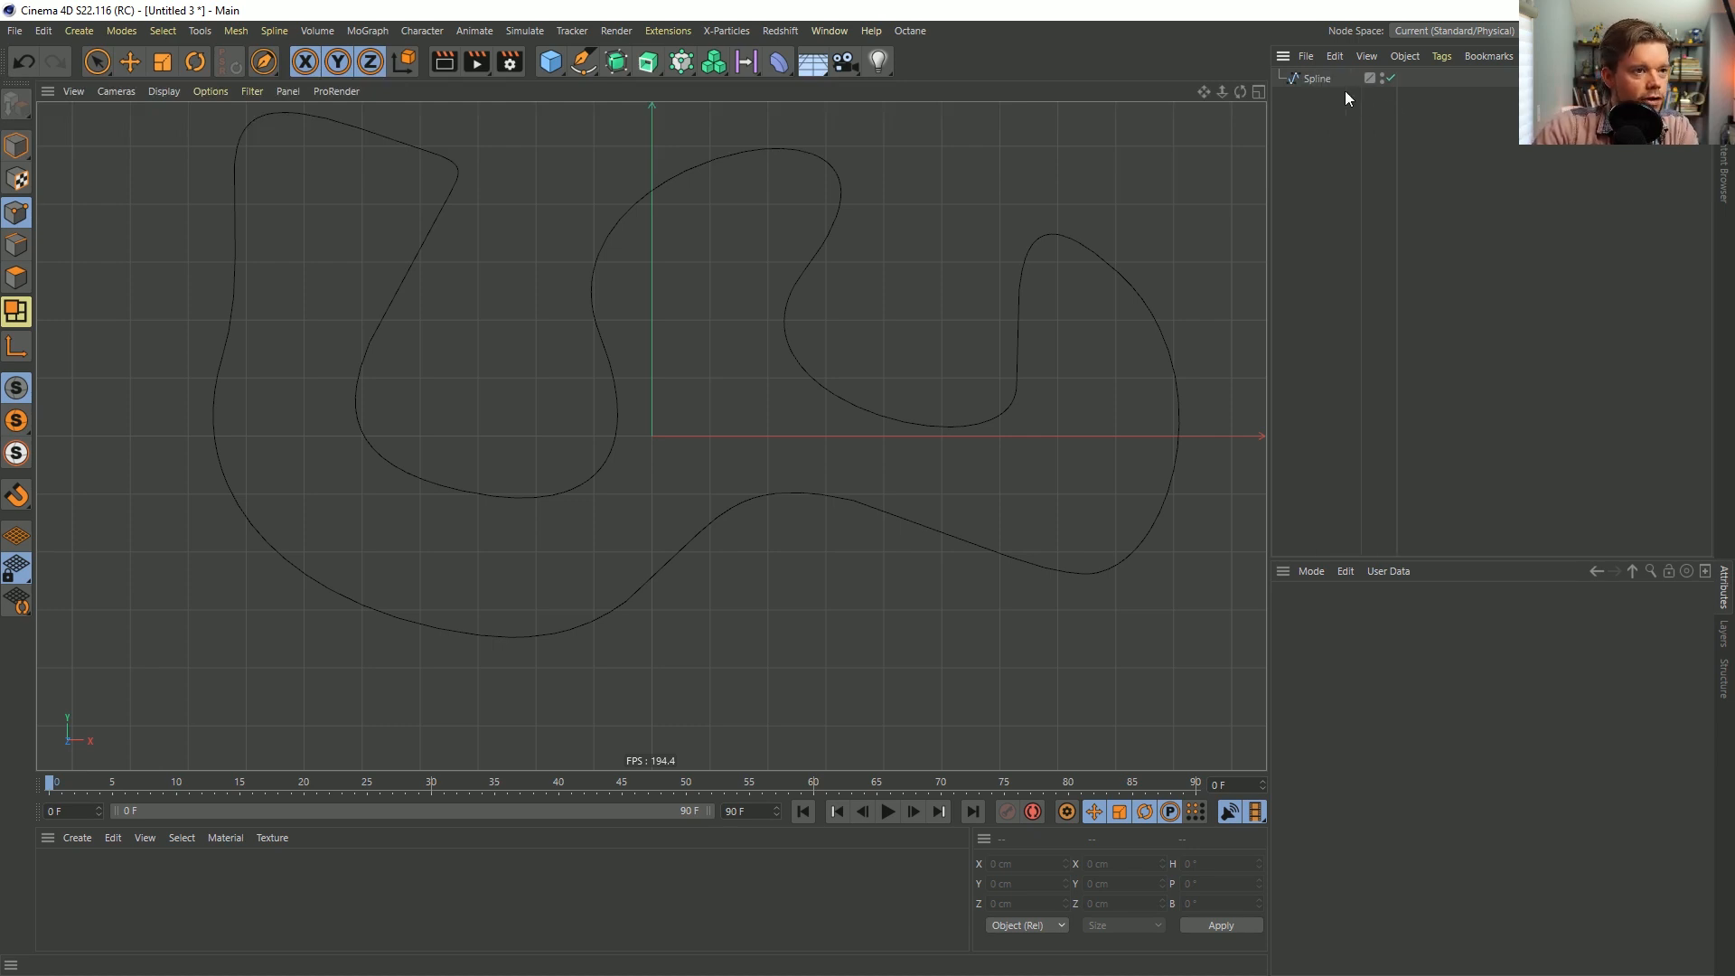
click(1319, 80)
key(Delete)
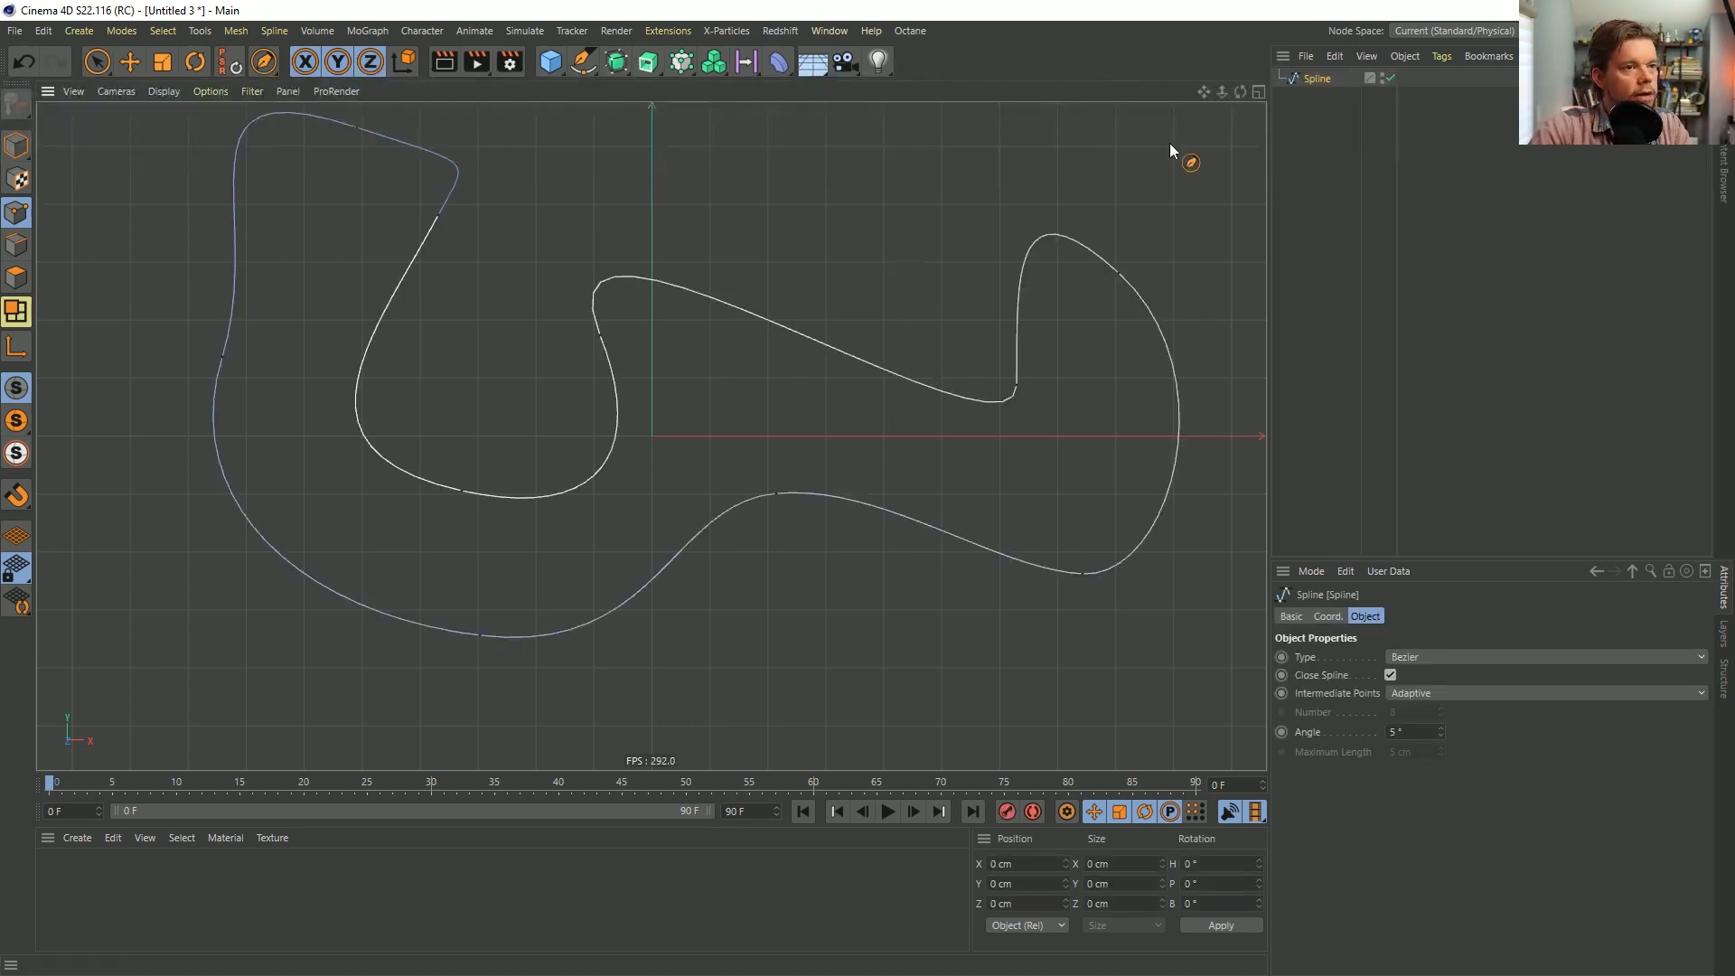
key(Delete)
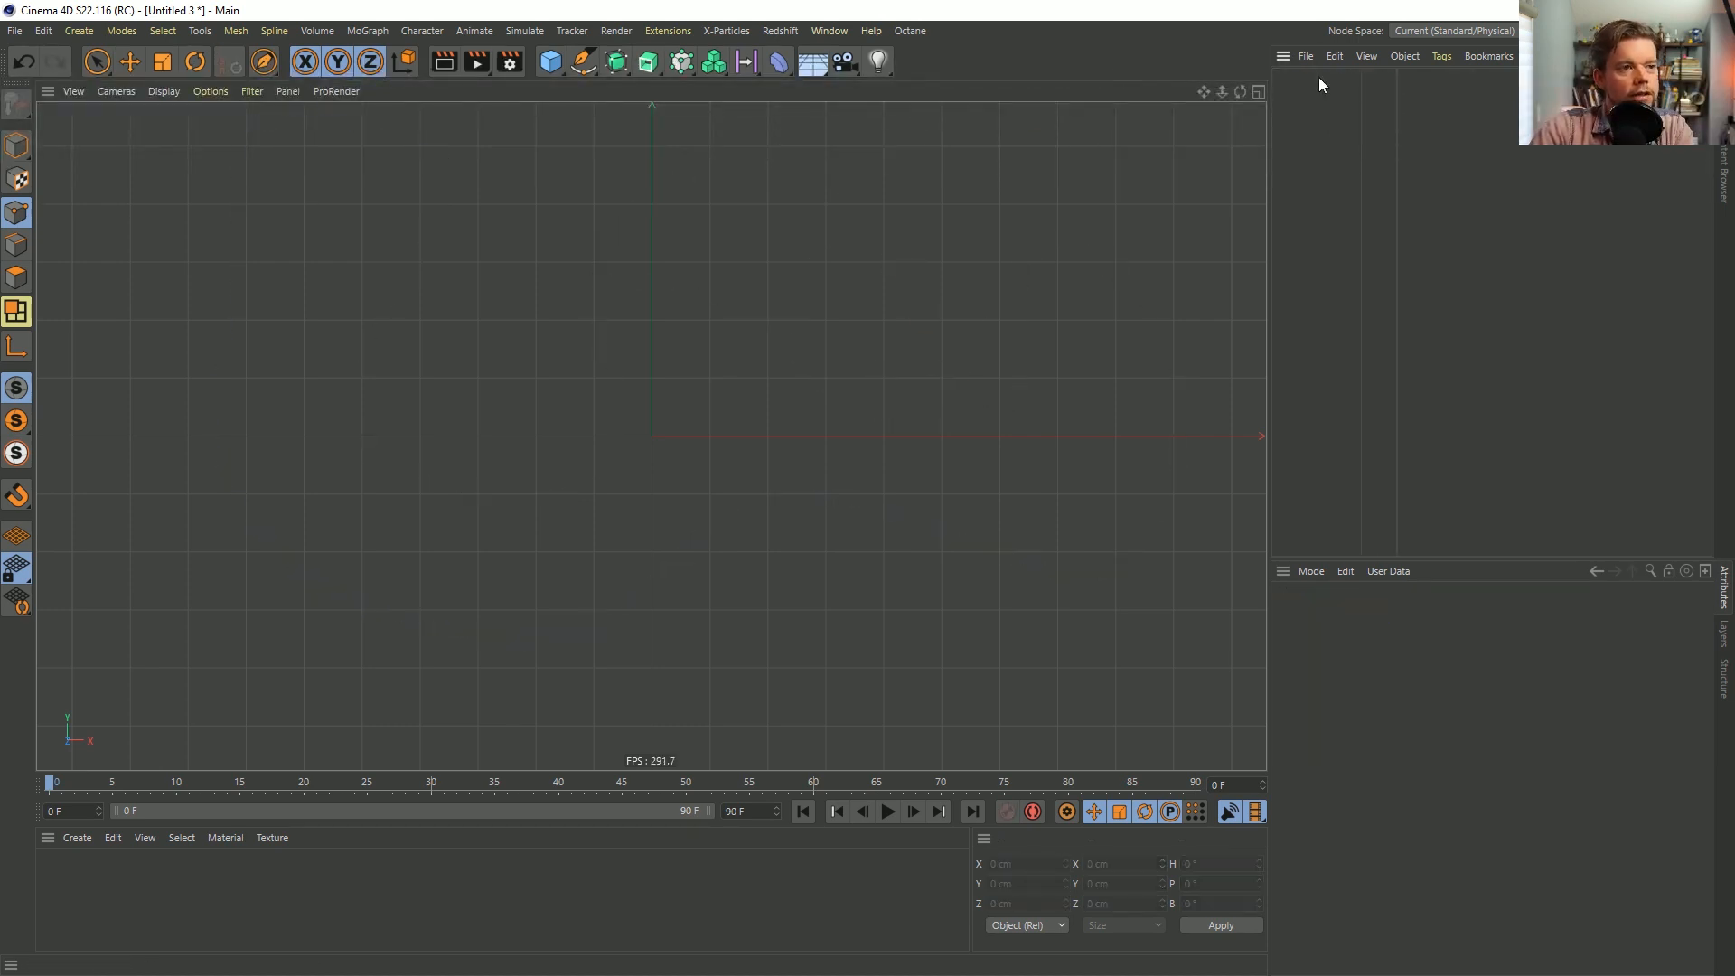
Add a rectangle spline and a MoGraph Cloner, and make the rectangle a child of the Cloner.
click(585, 65)
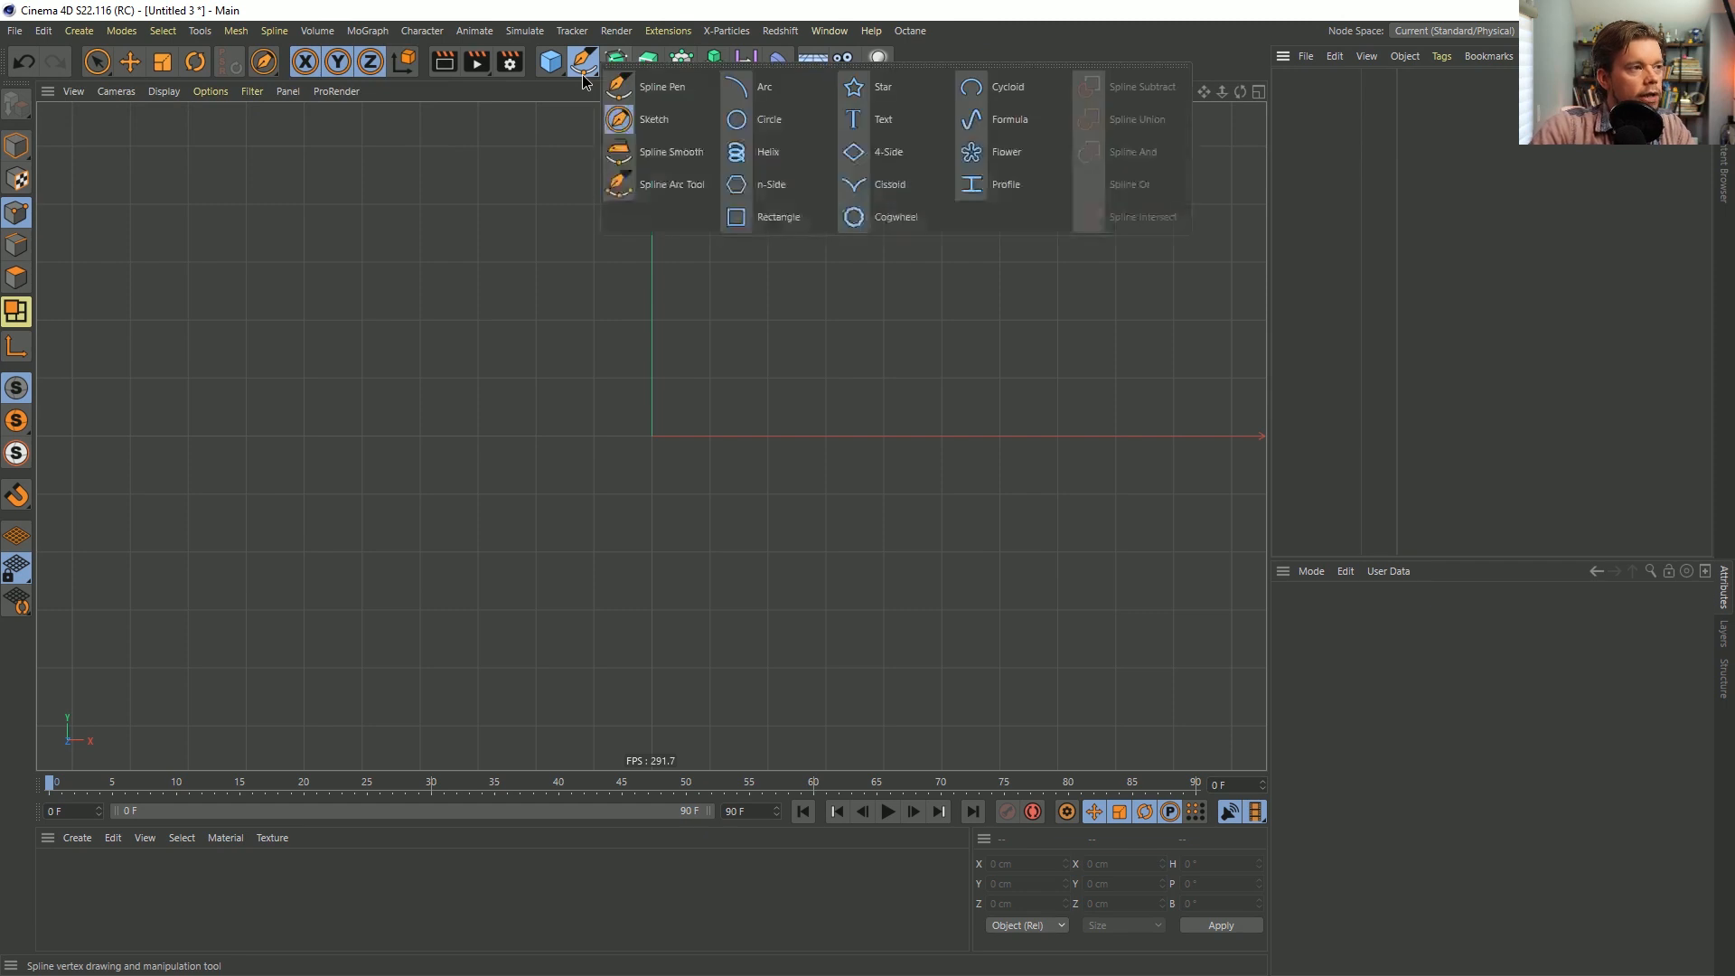
click(810, 208)
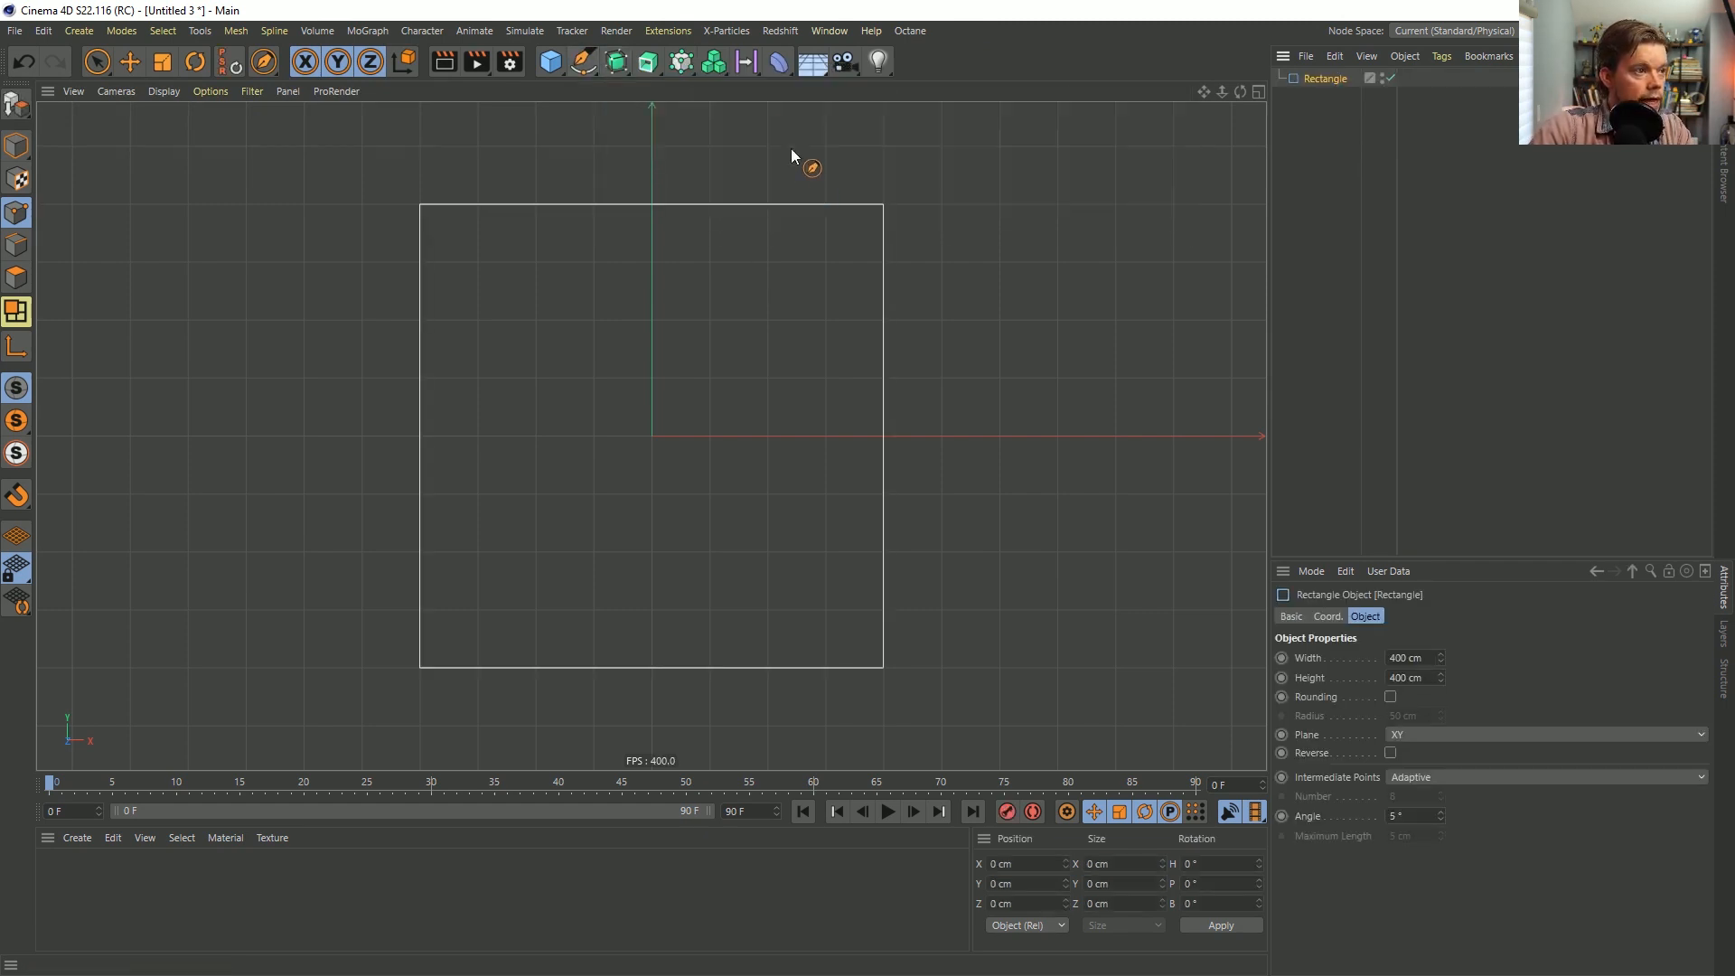
click(686, 65)
click(747, 90)
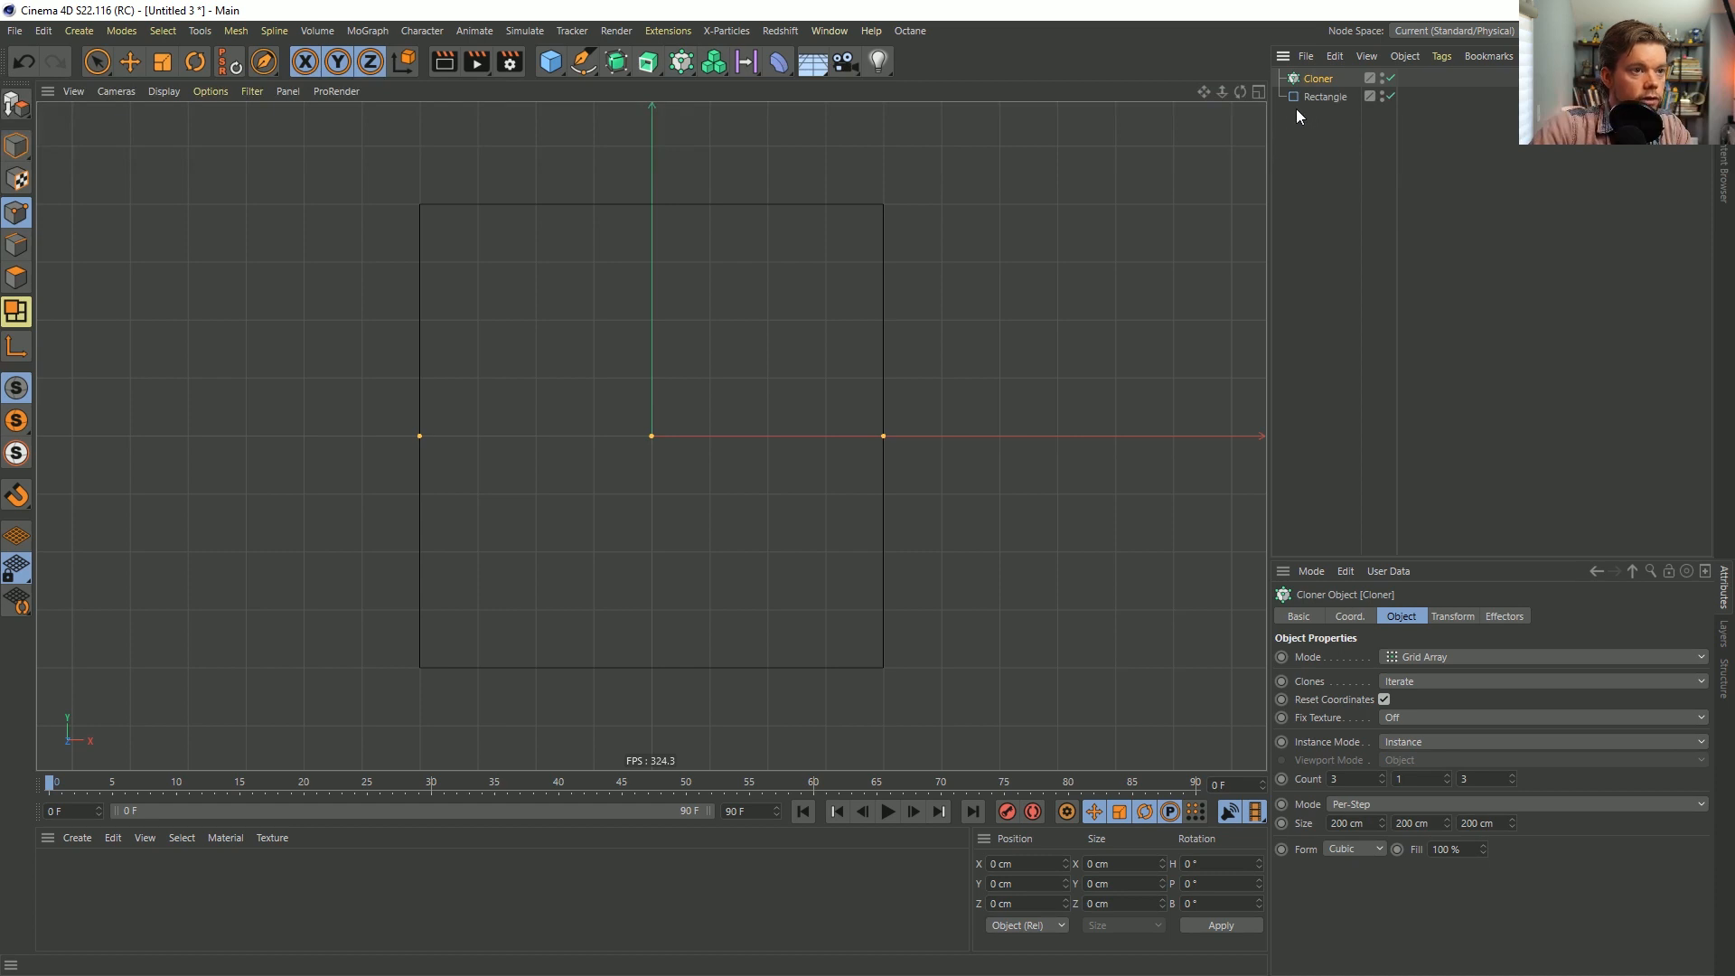
drag(1324, 97, 1321, 82)
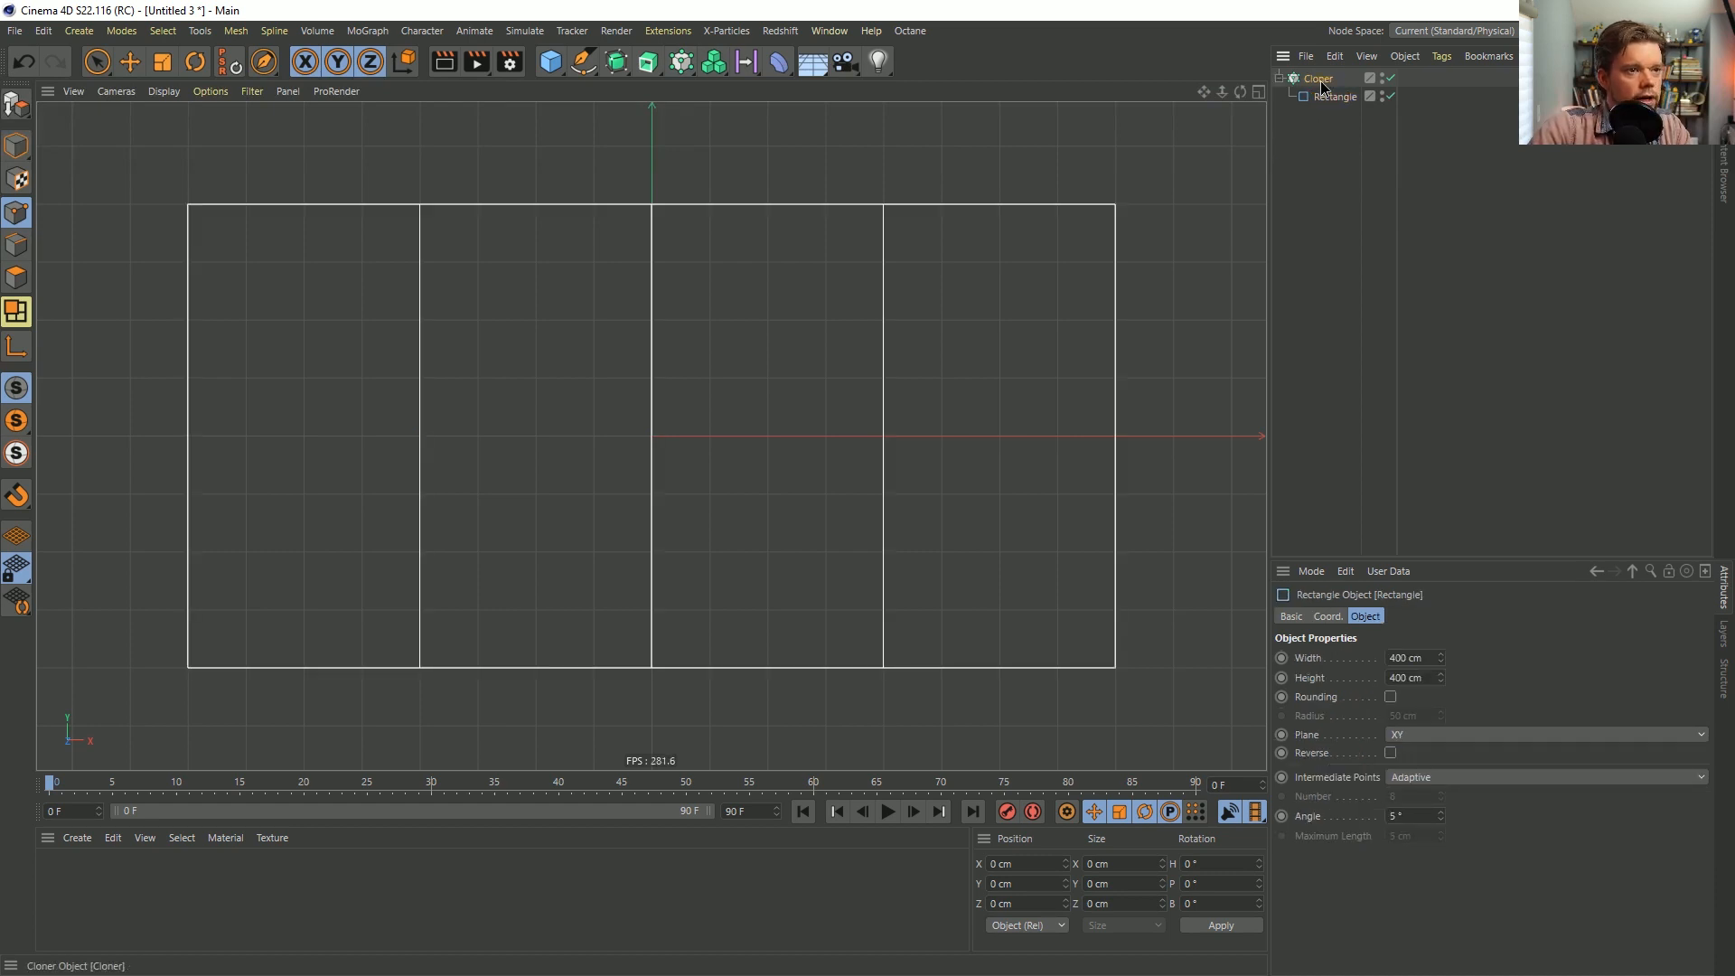
Scale the cloned rectangle down to about 103 cm in width and height.
click(1336, 97)
key(t)
mouse_move(813, 506)
mouse_down()
mouse_move(539, 496)
mouse_move(478, 516)
mouse_up()
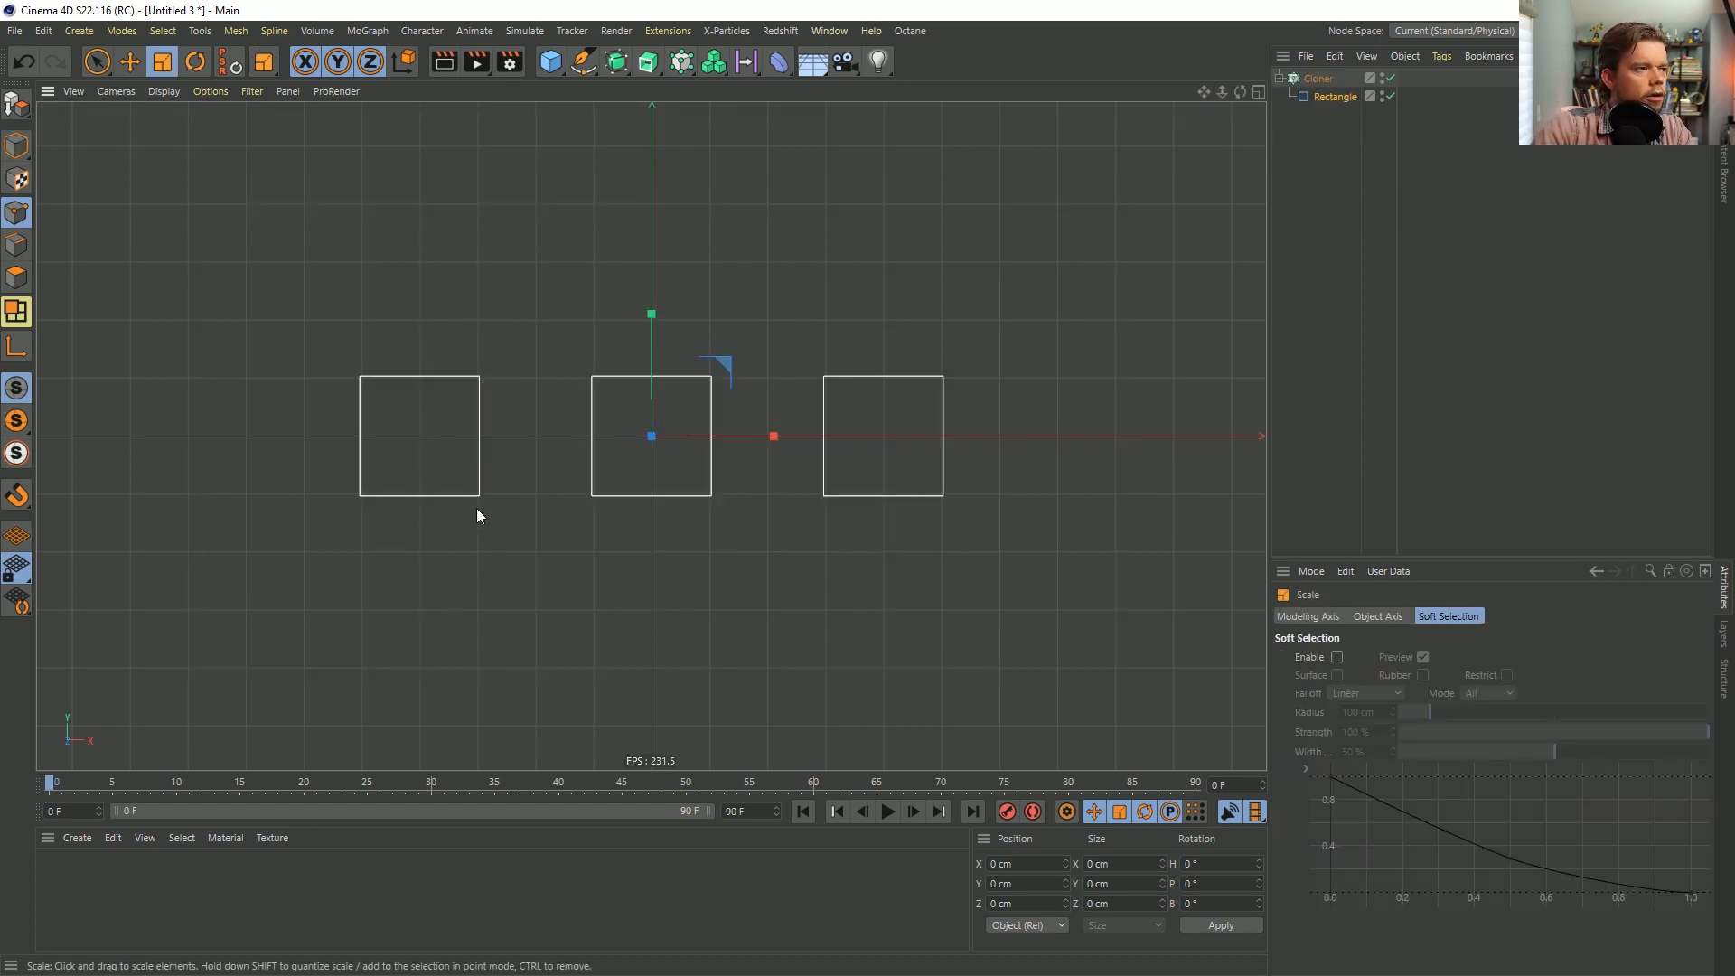
Add a helix and shape it into a flat spiral with a 1535 cm end radius, 0 cm height and nearly three turns.
alt+right_drag(969, 322, 779, 409)
alt+middle_drag(997, 297, 818, 332)
alt+right_drag(778, 373, 829, 347)
click(585, 62)
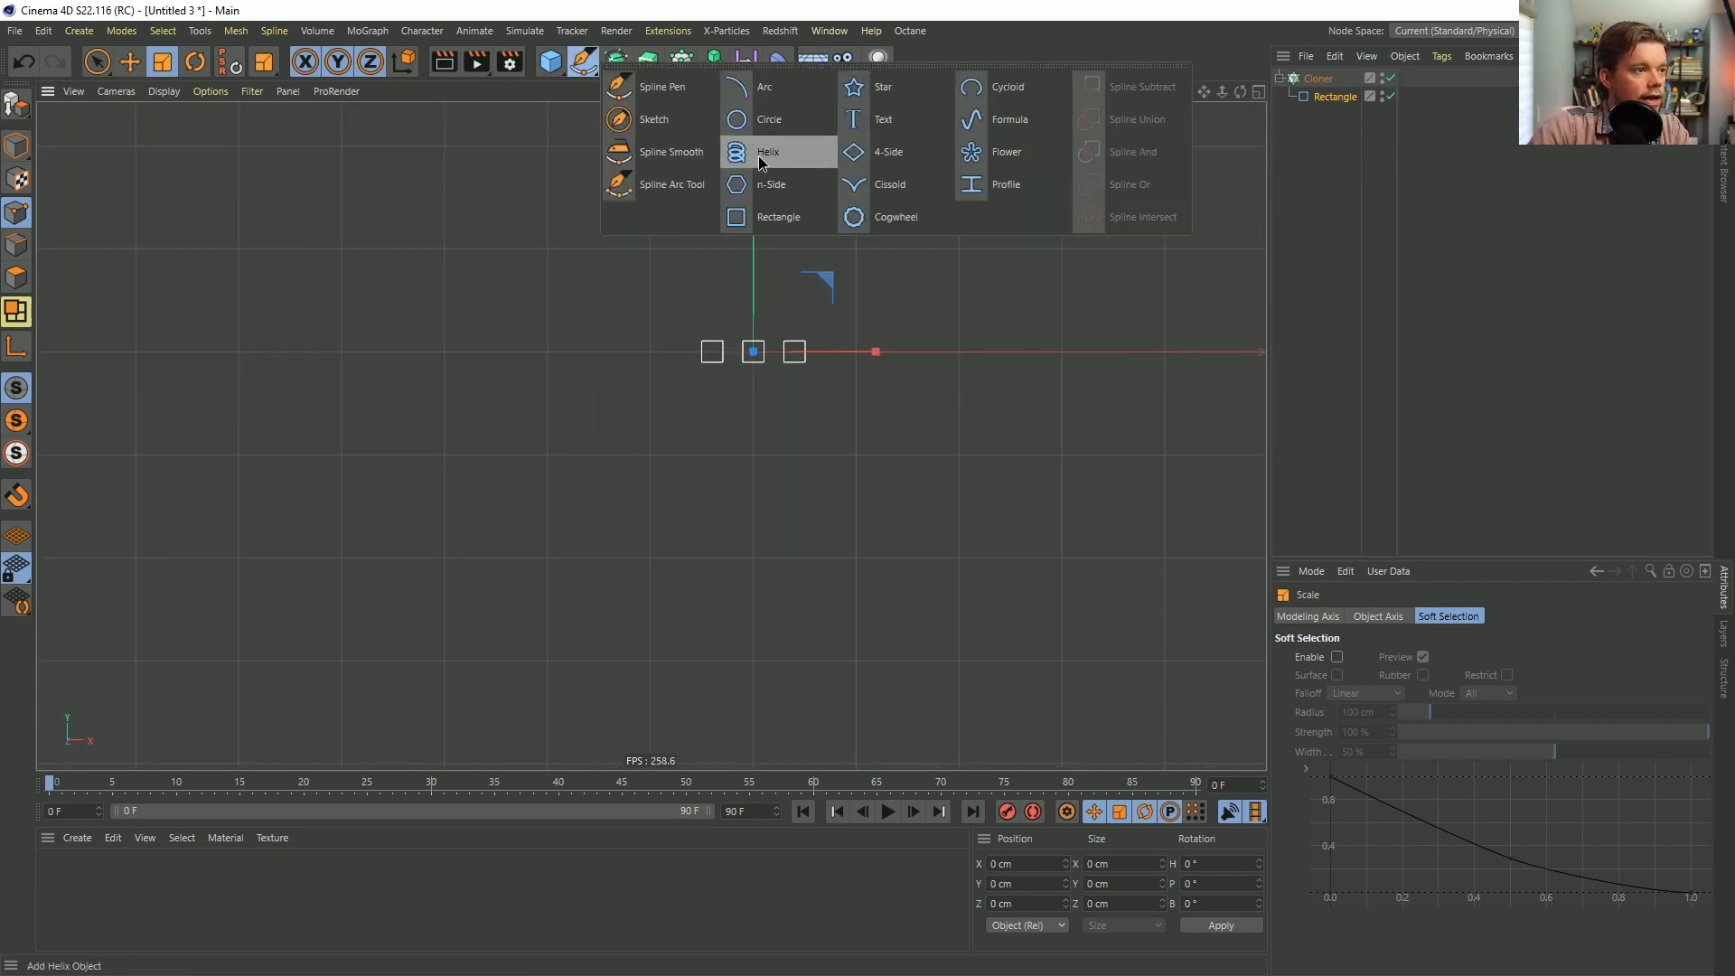
click(807, 157)
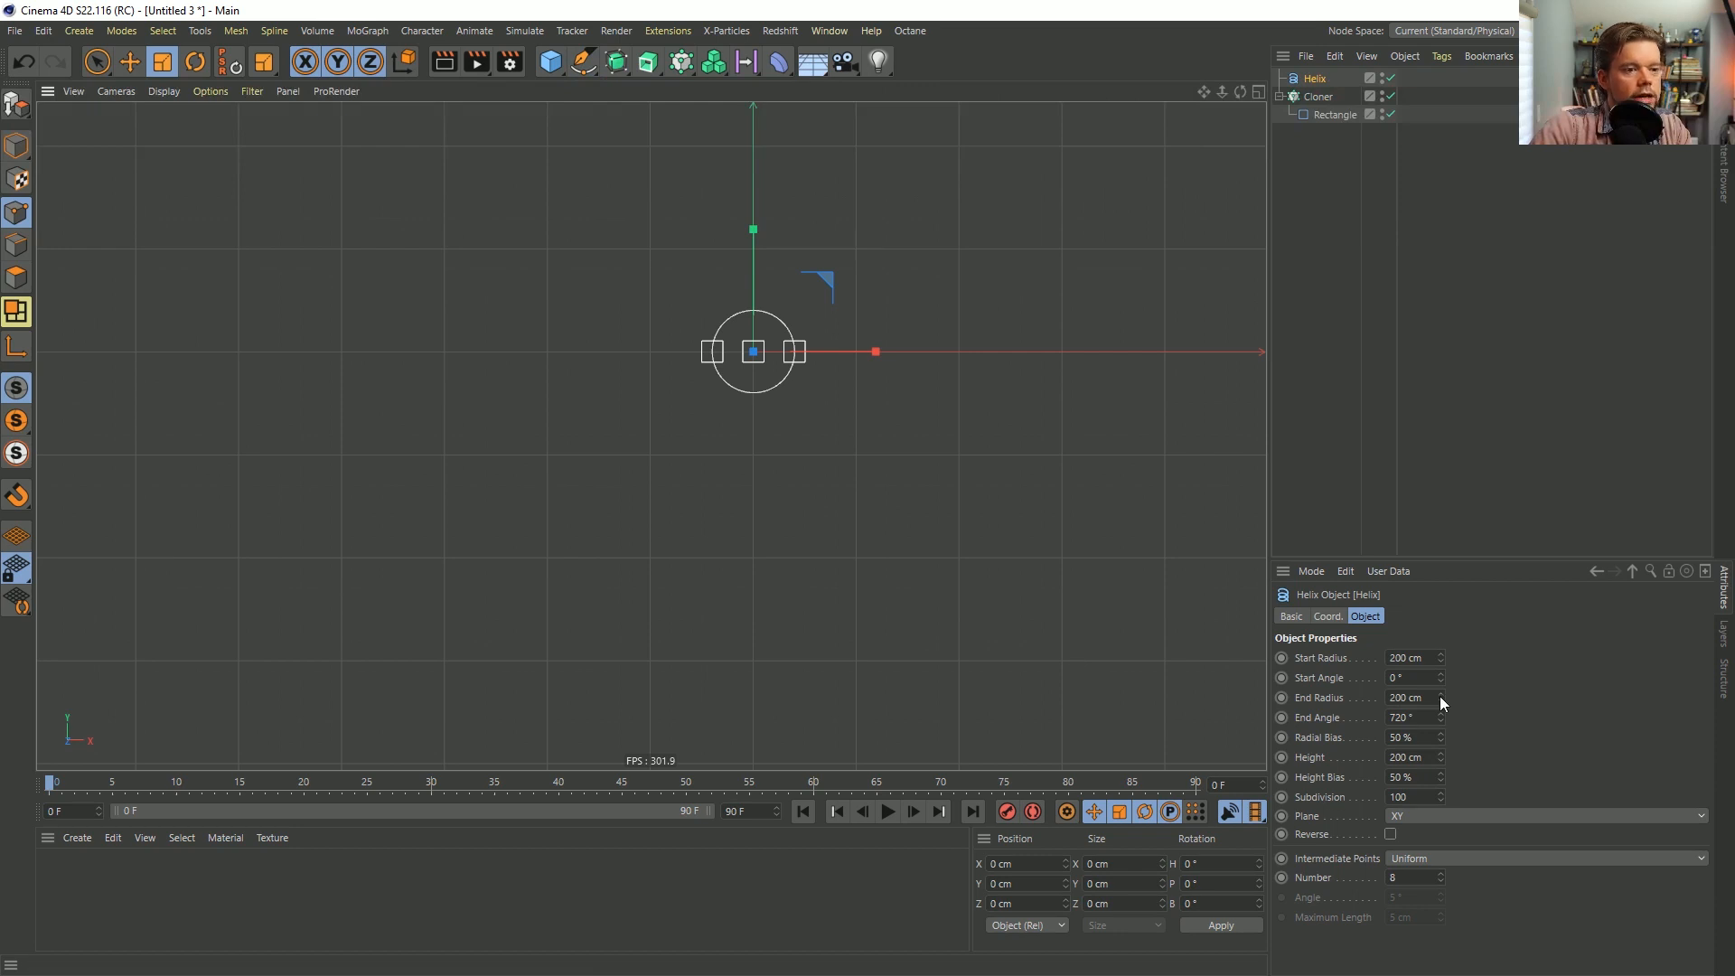
drag(1439, 691, 1440, 704)
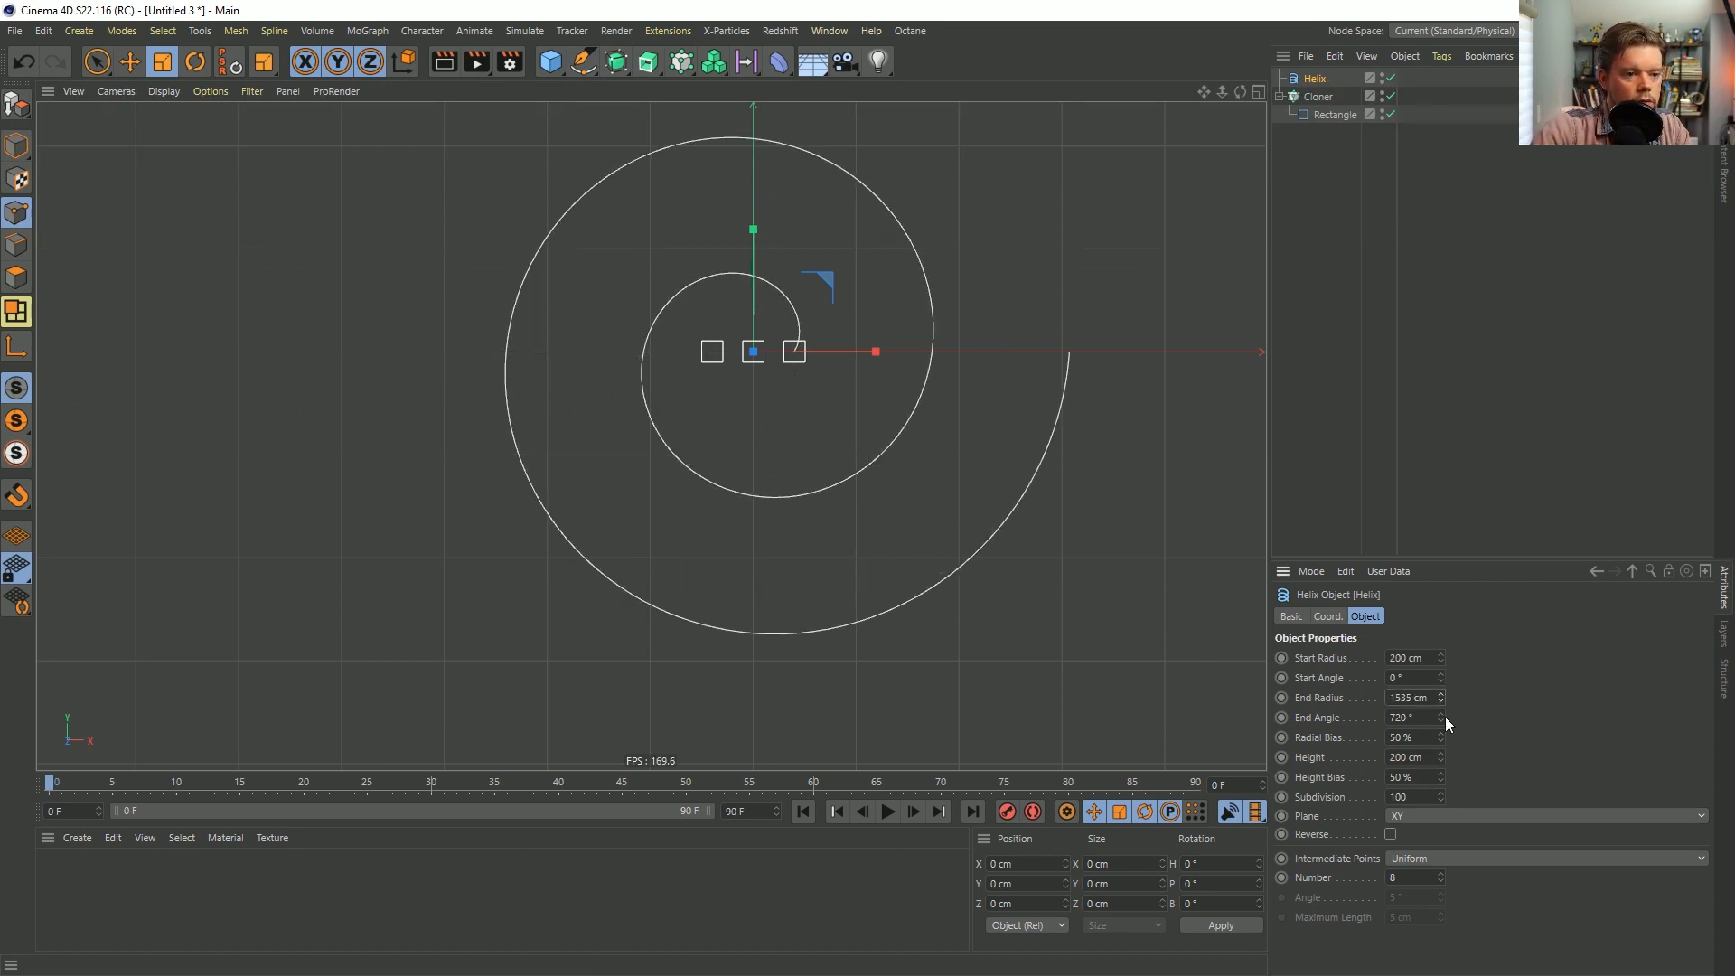
right_click(1442, 756)
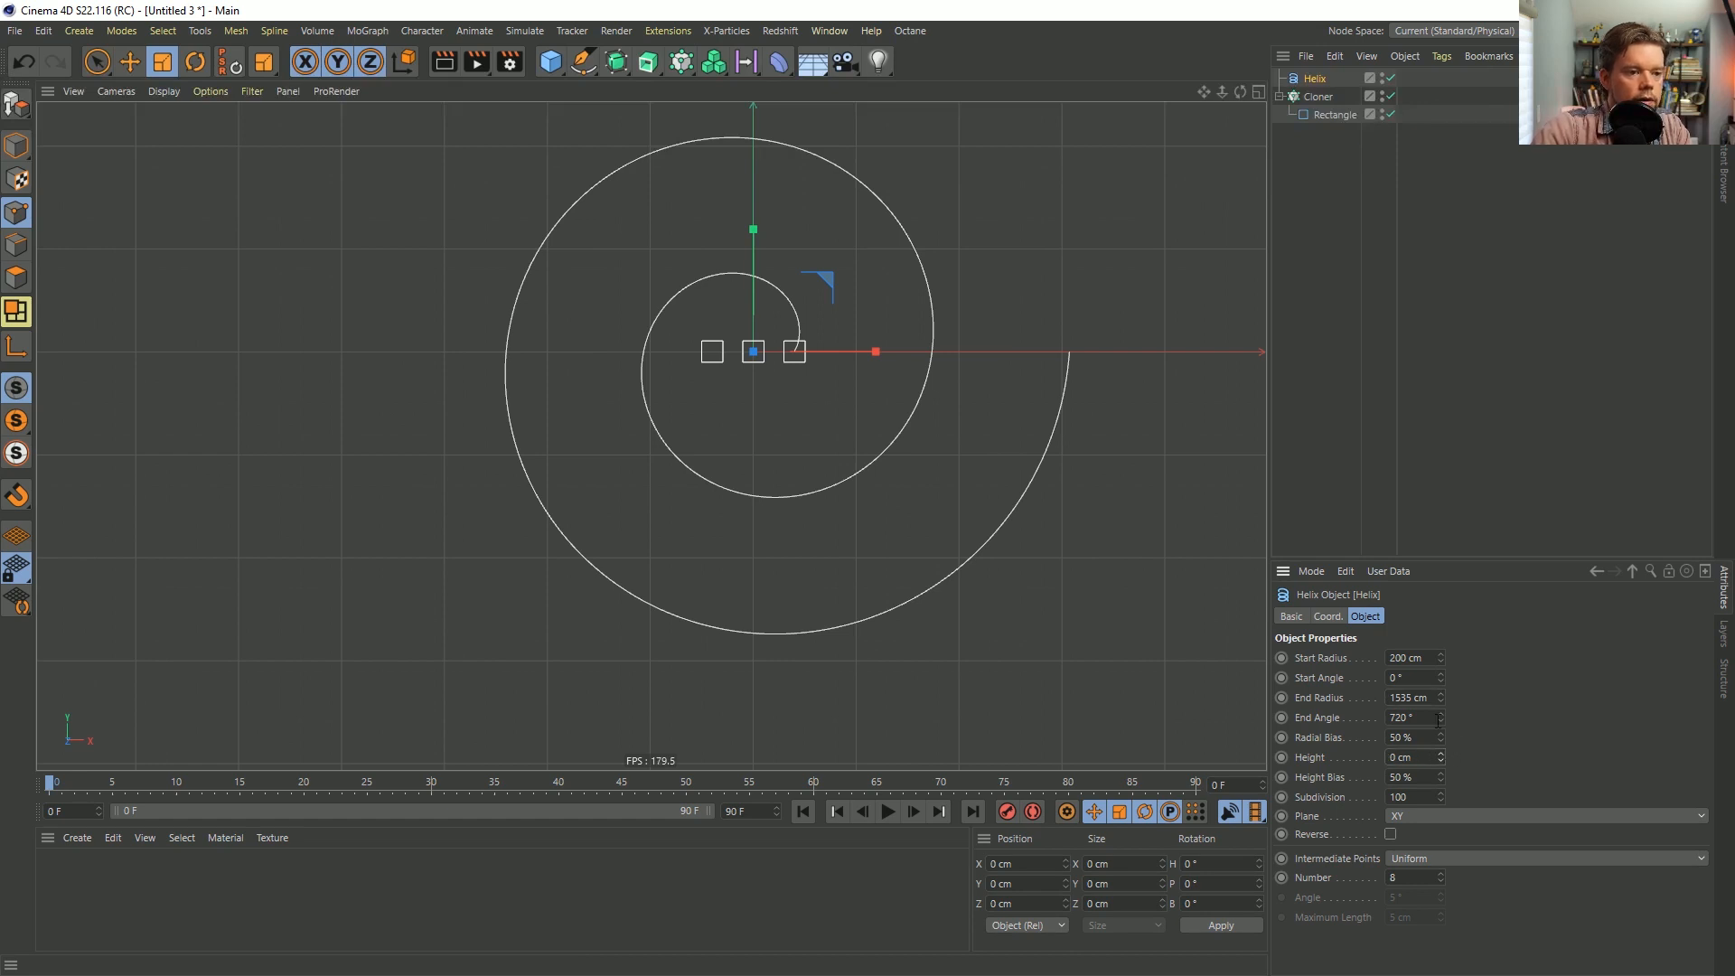
drag(1441, 719, 1443, 696)
Set the Cloner's mode to Object and assign the helix as the object to clone onto.
click(1319, 97)
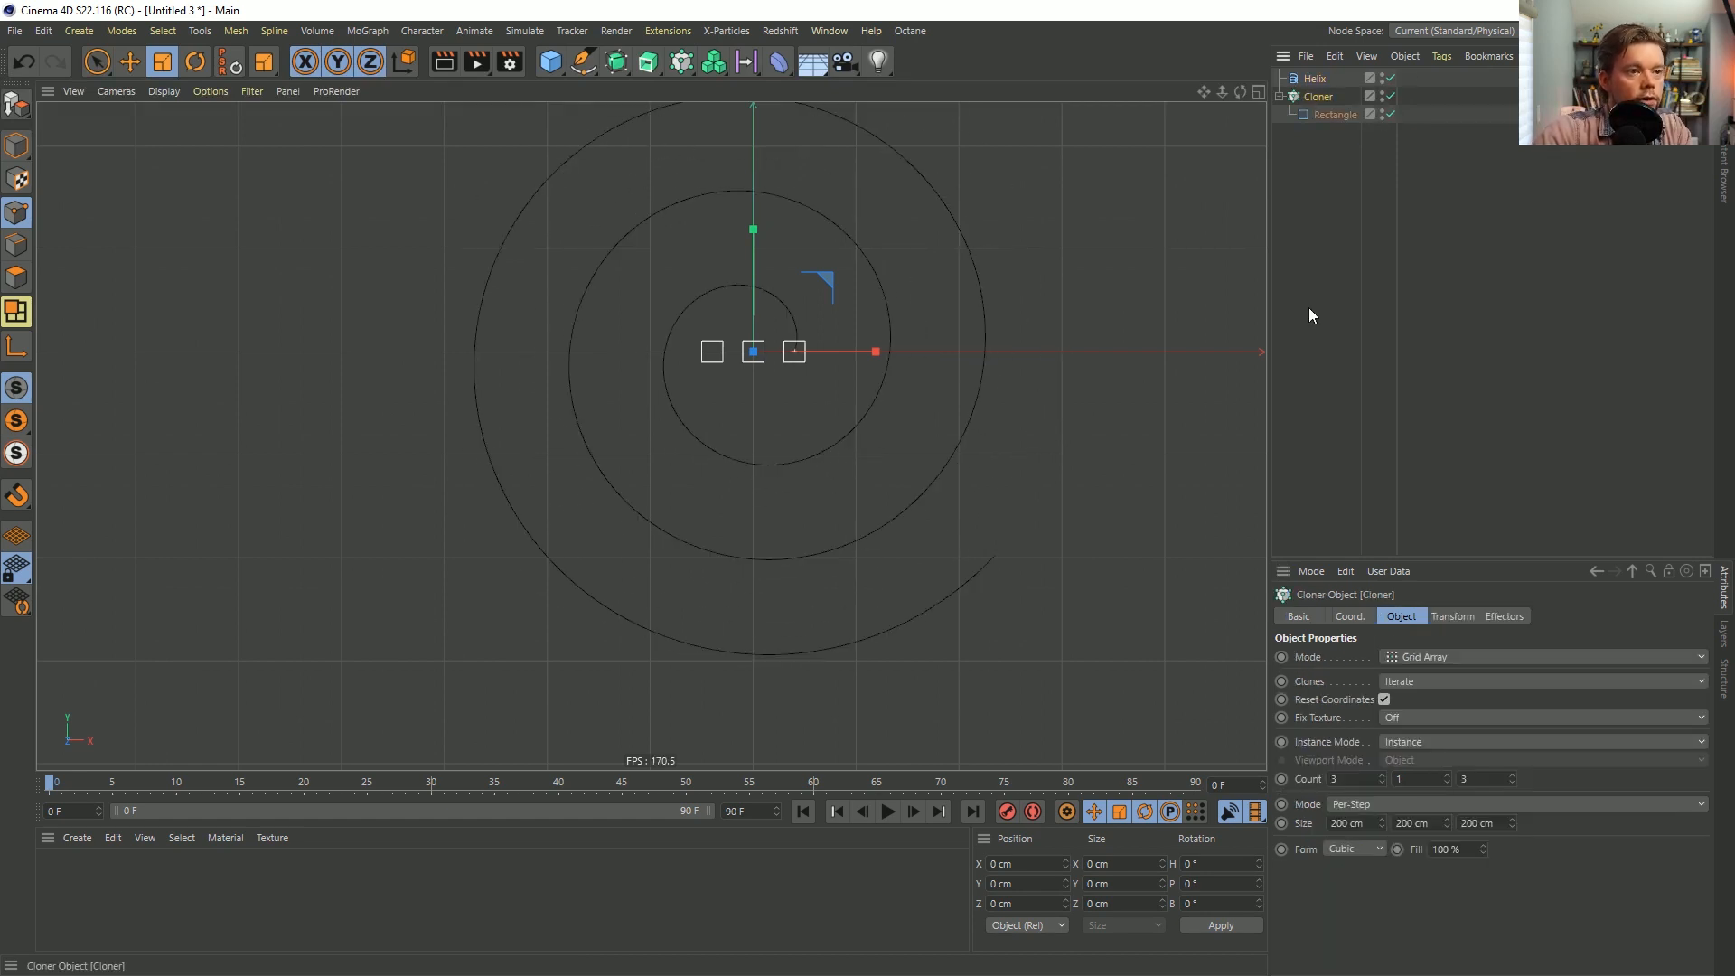
click(1424, 657)
click(1424, 676)
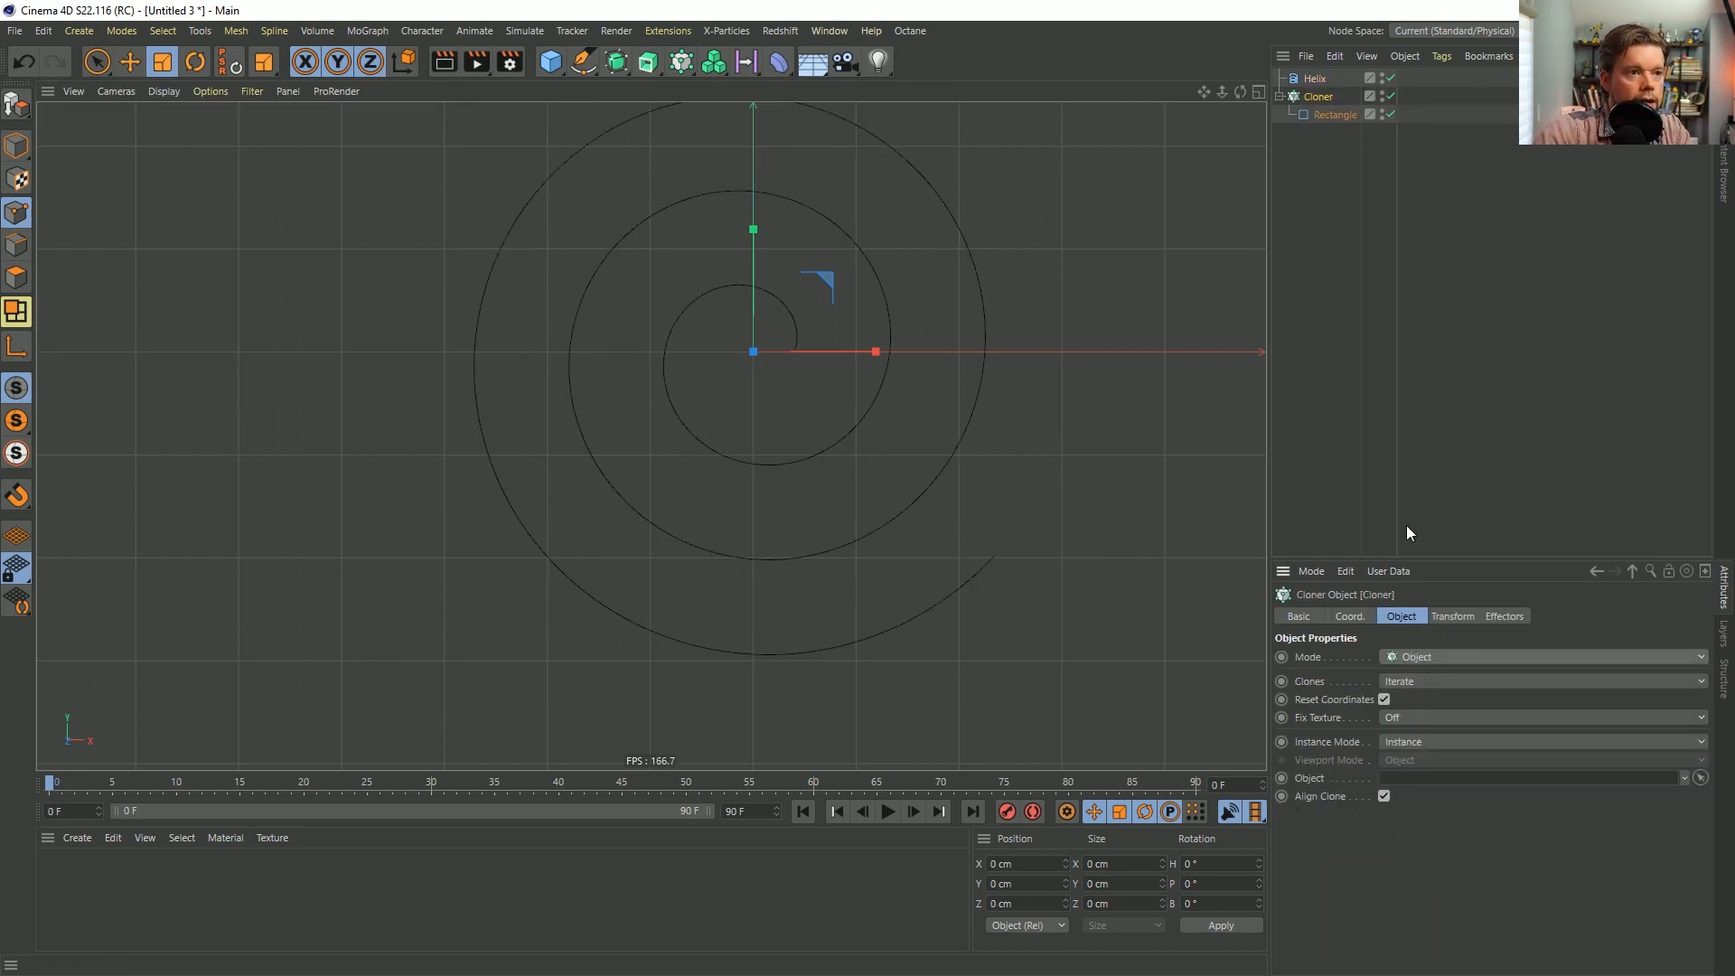
drag(1324, 82, 1401, 779)
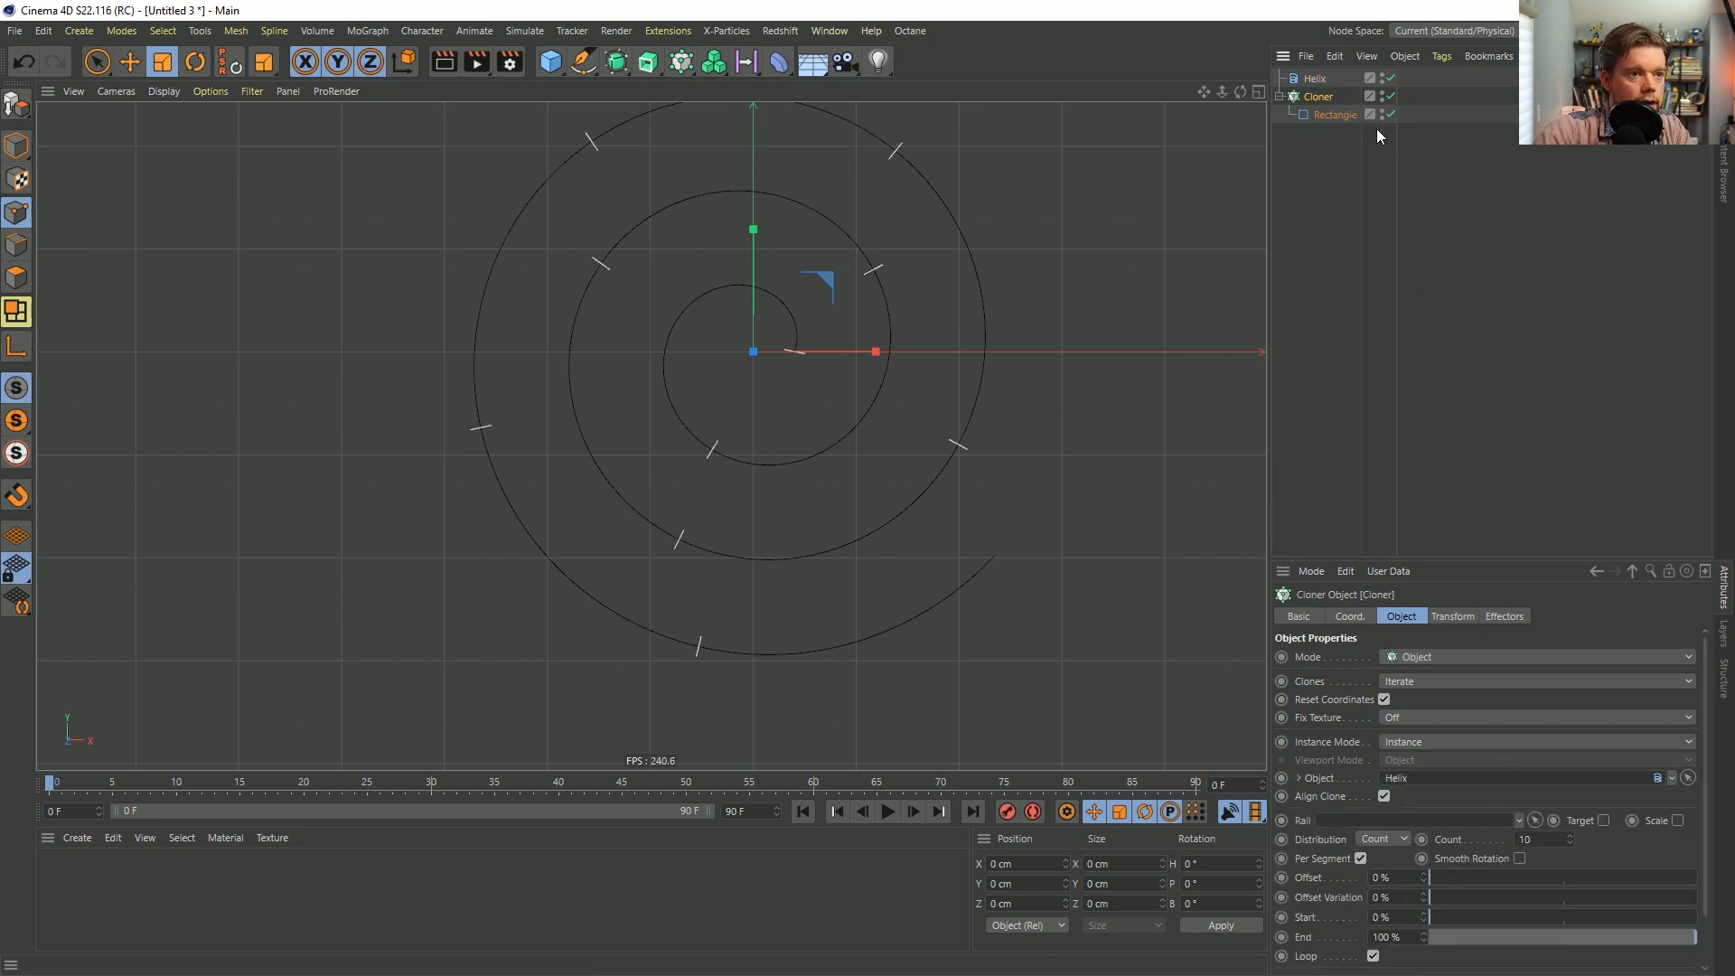
Set the rectangle's plane to XZ and raise the Cloner's count to 111.
click(1337, 115)
scroll(1412, 735, down, 2)
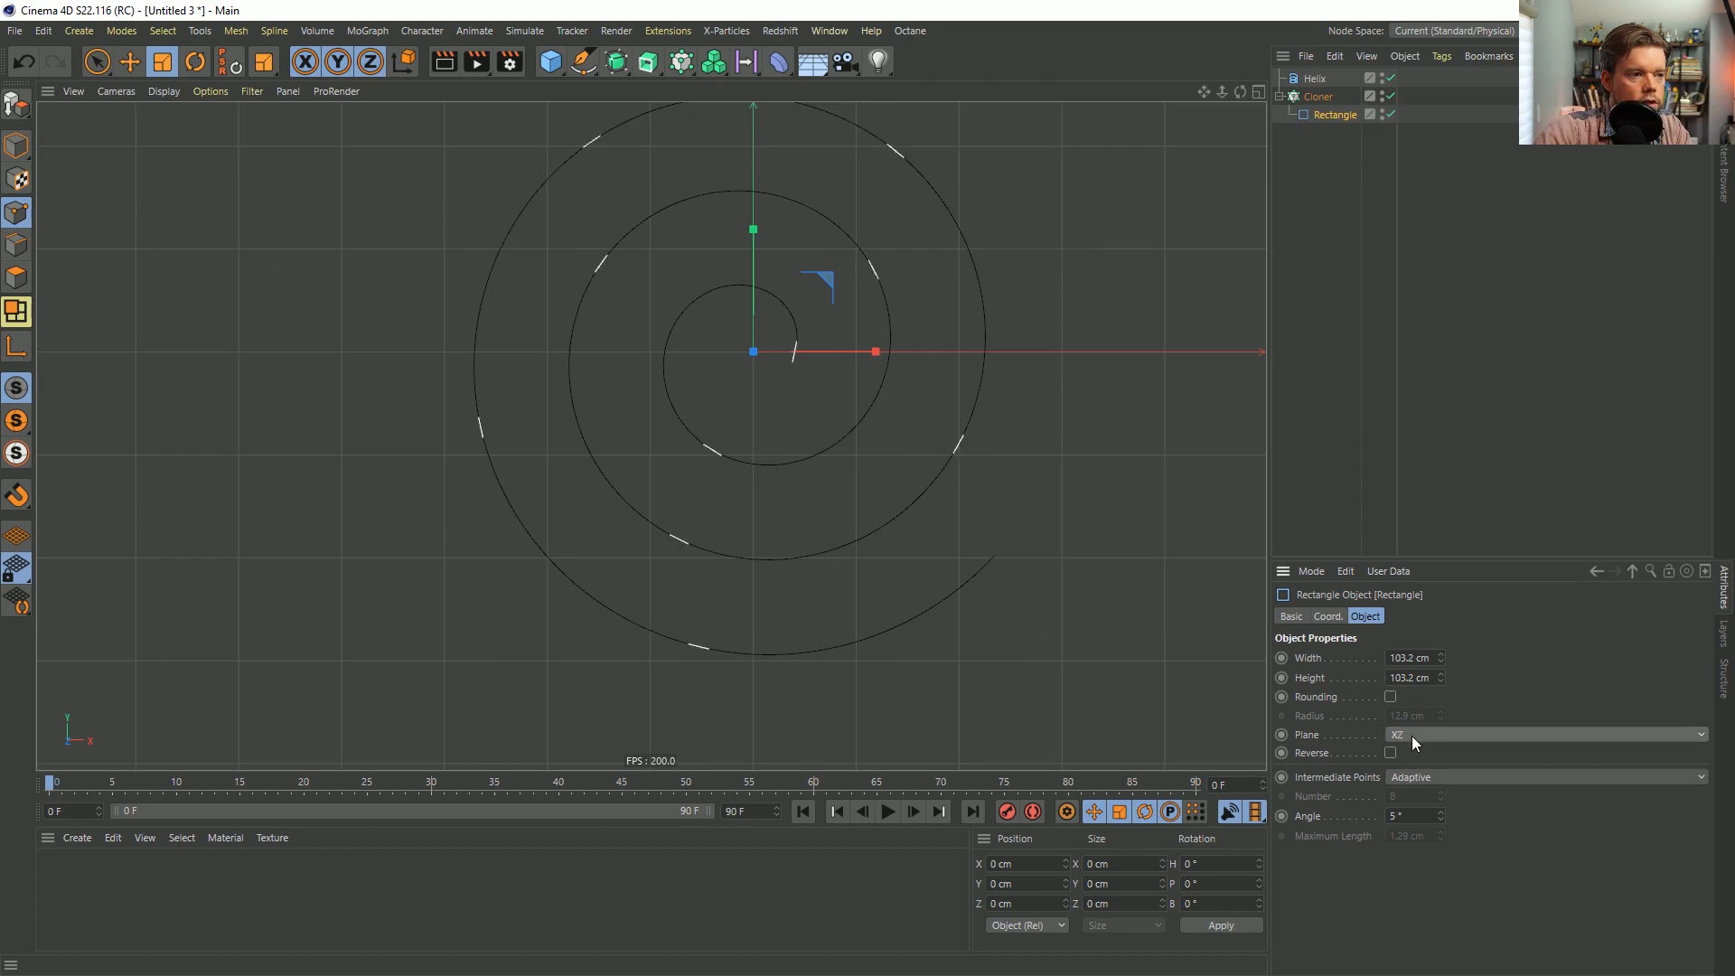
click(1324, 97)
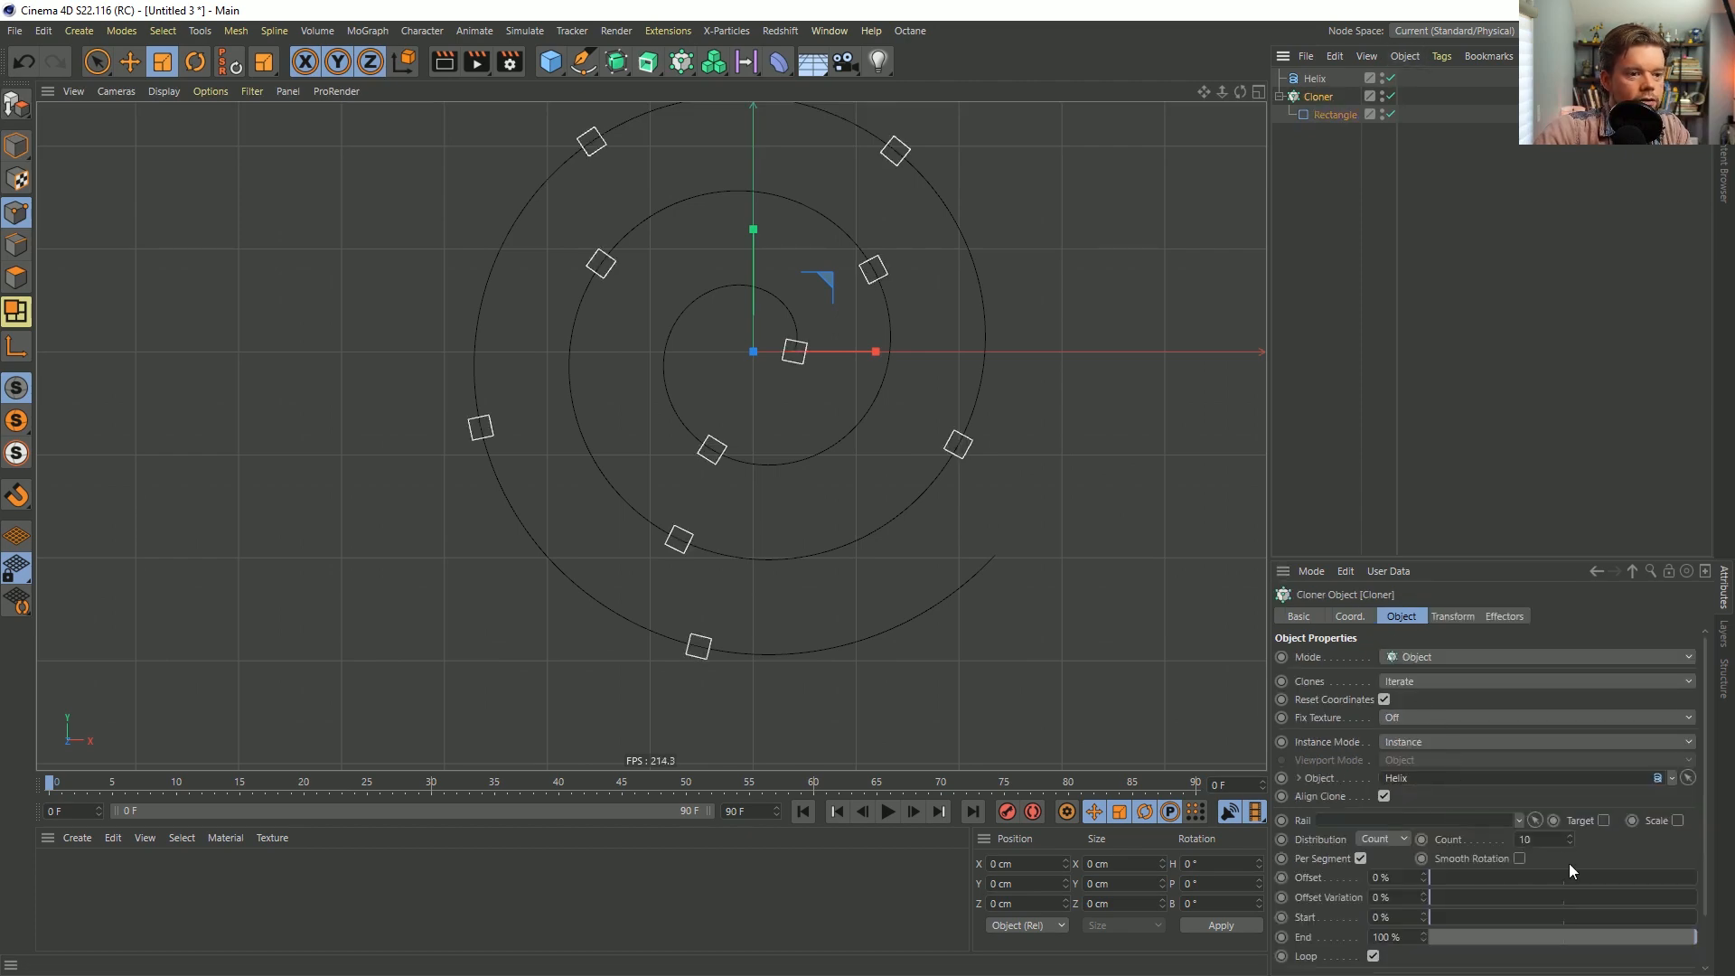
drag(1570, 839, 1570, 748)
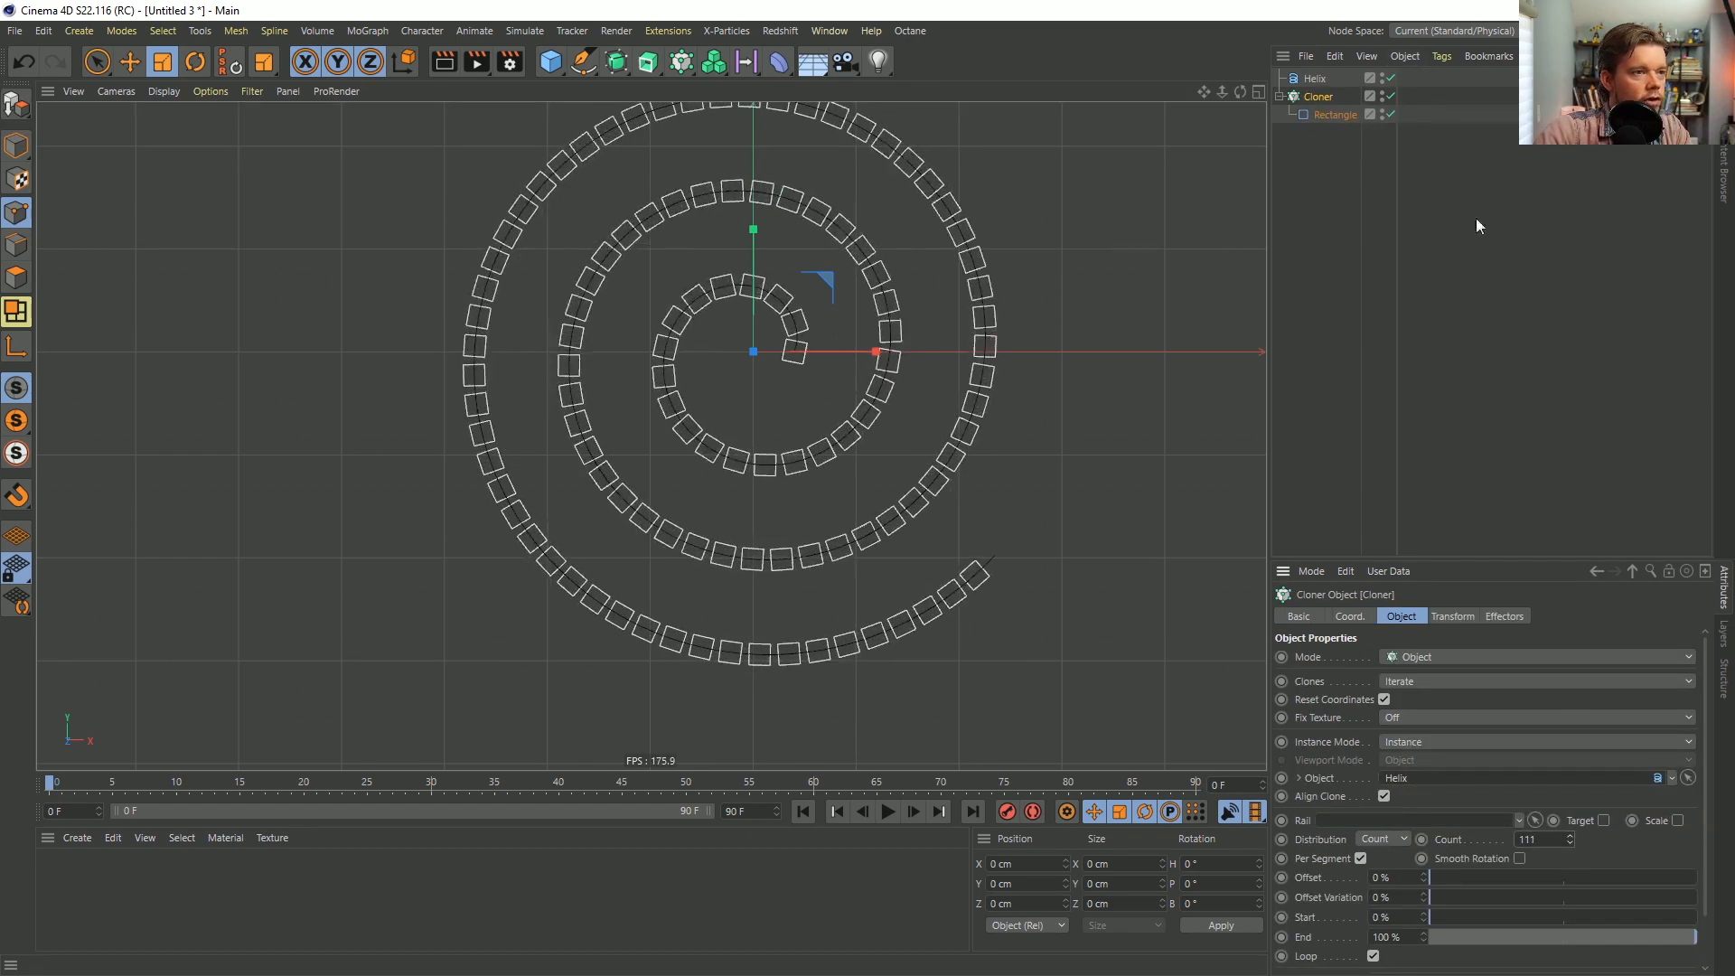
Hide the helix in the viewport and disable Align Clone on the Cloner.
click(1341, 181)
click(1324, 97)
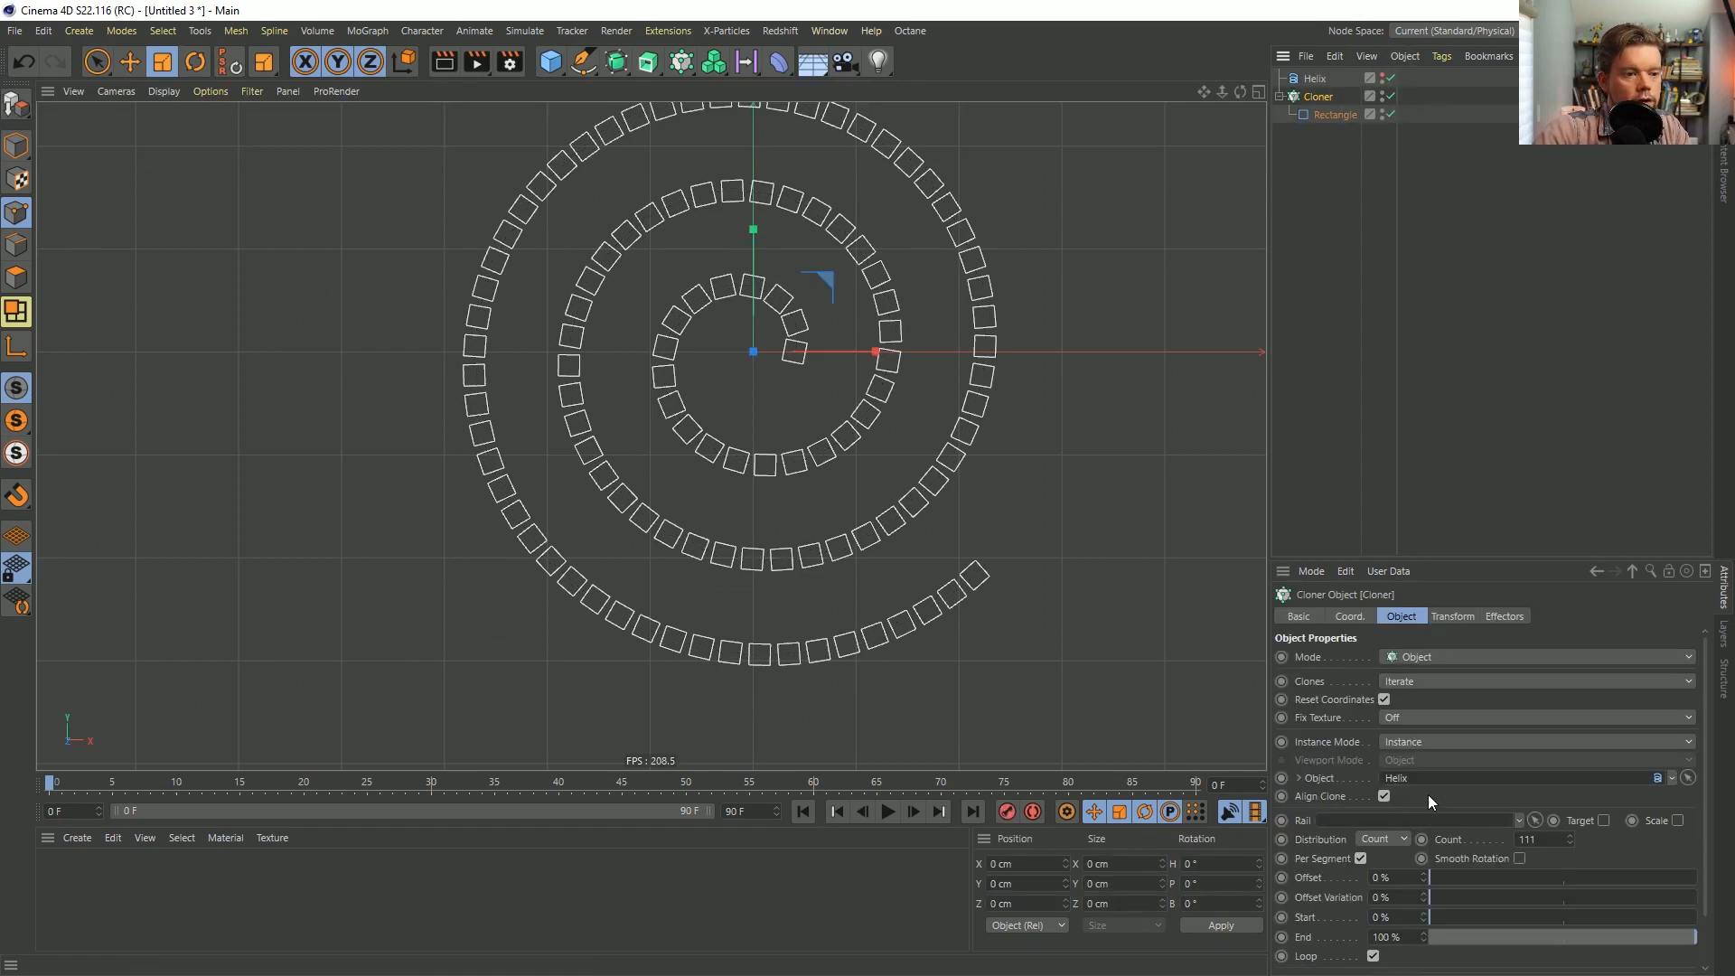
click(1384, 795)
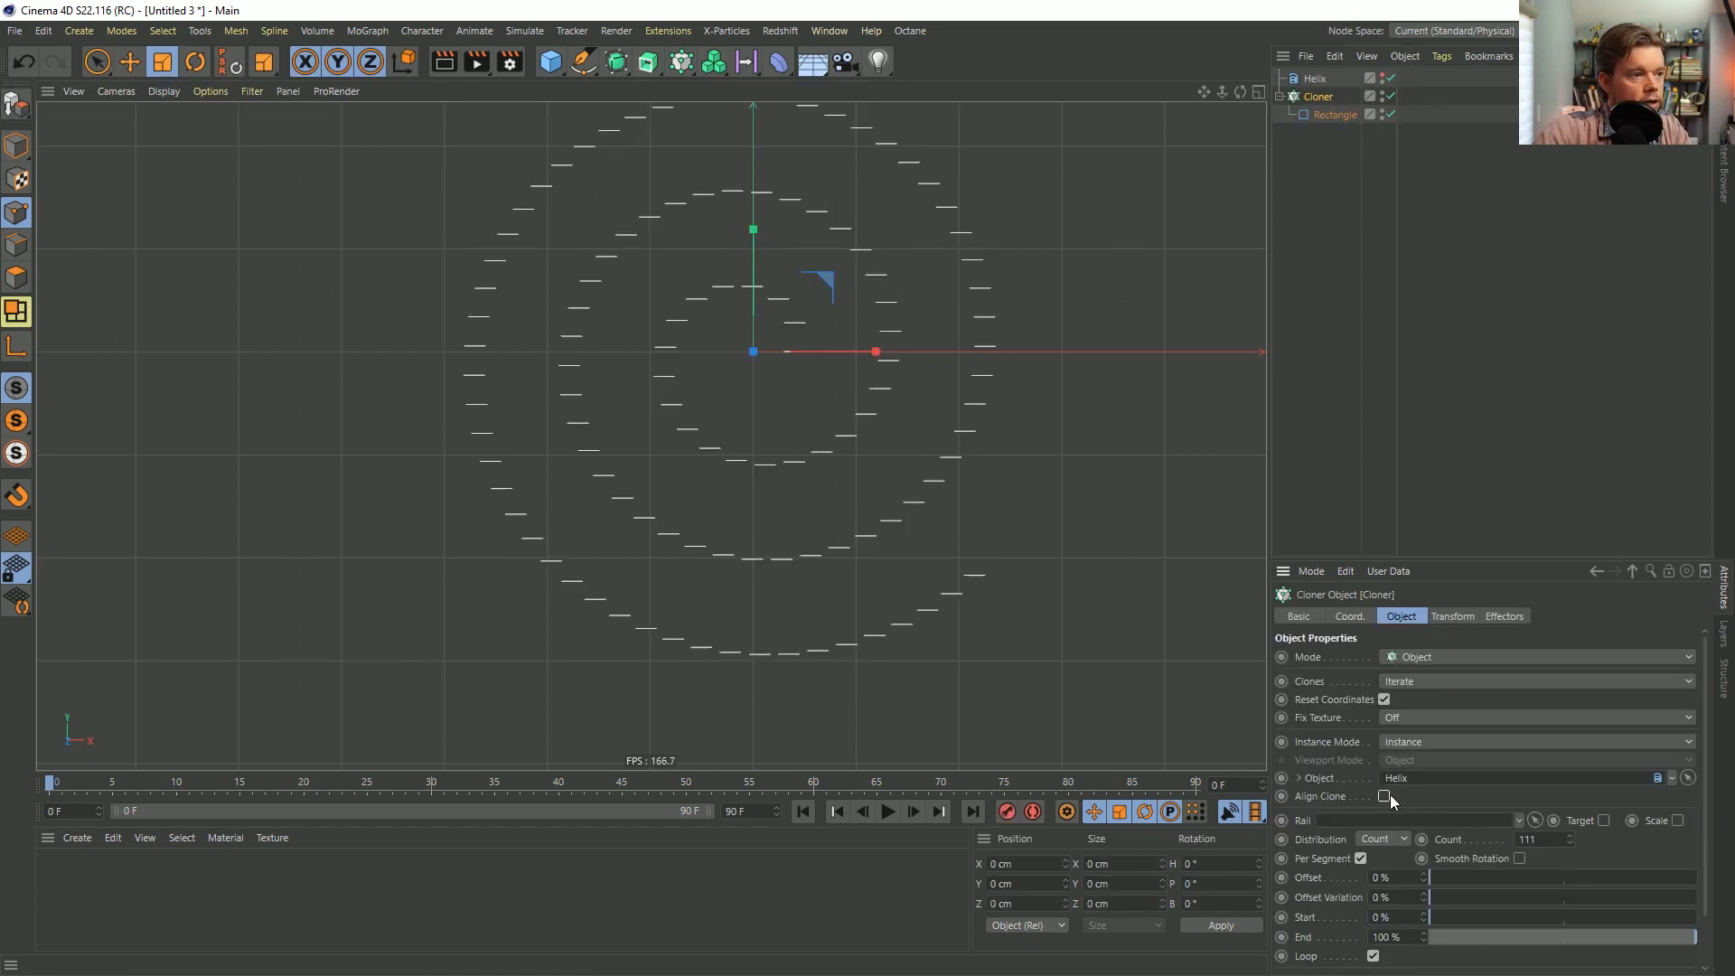
Set the rectangle's plane back to XY and scale it down to about 65 cm in width and height.
click(1316, 116)
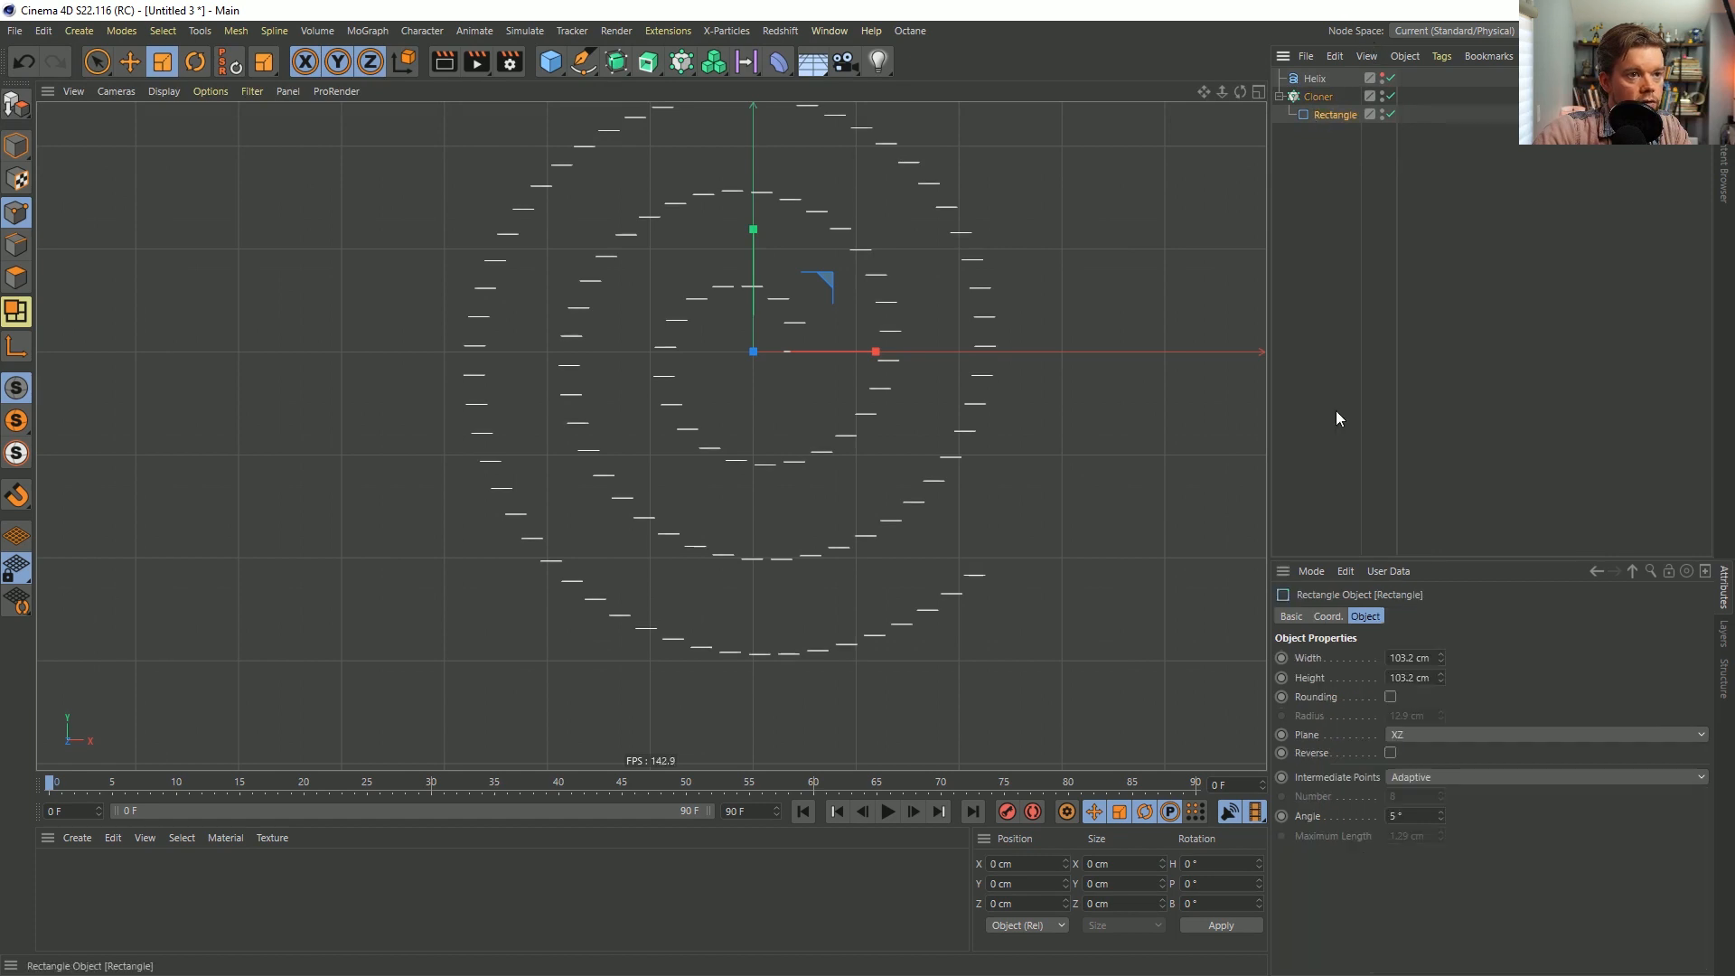
click(1412, 731)
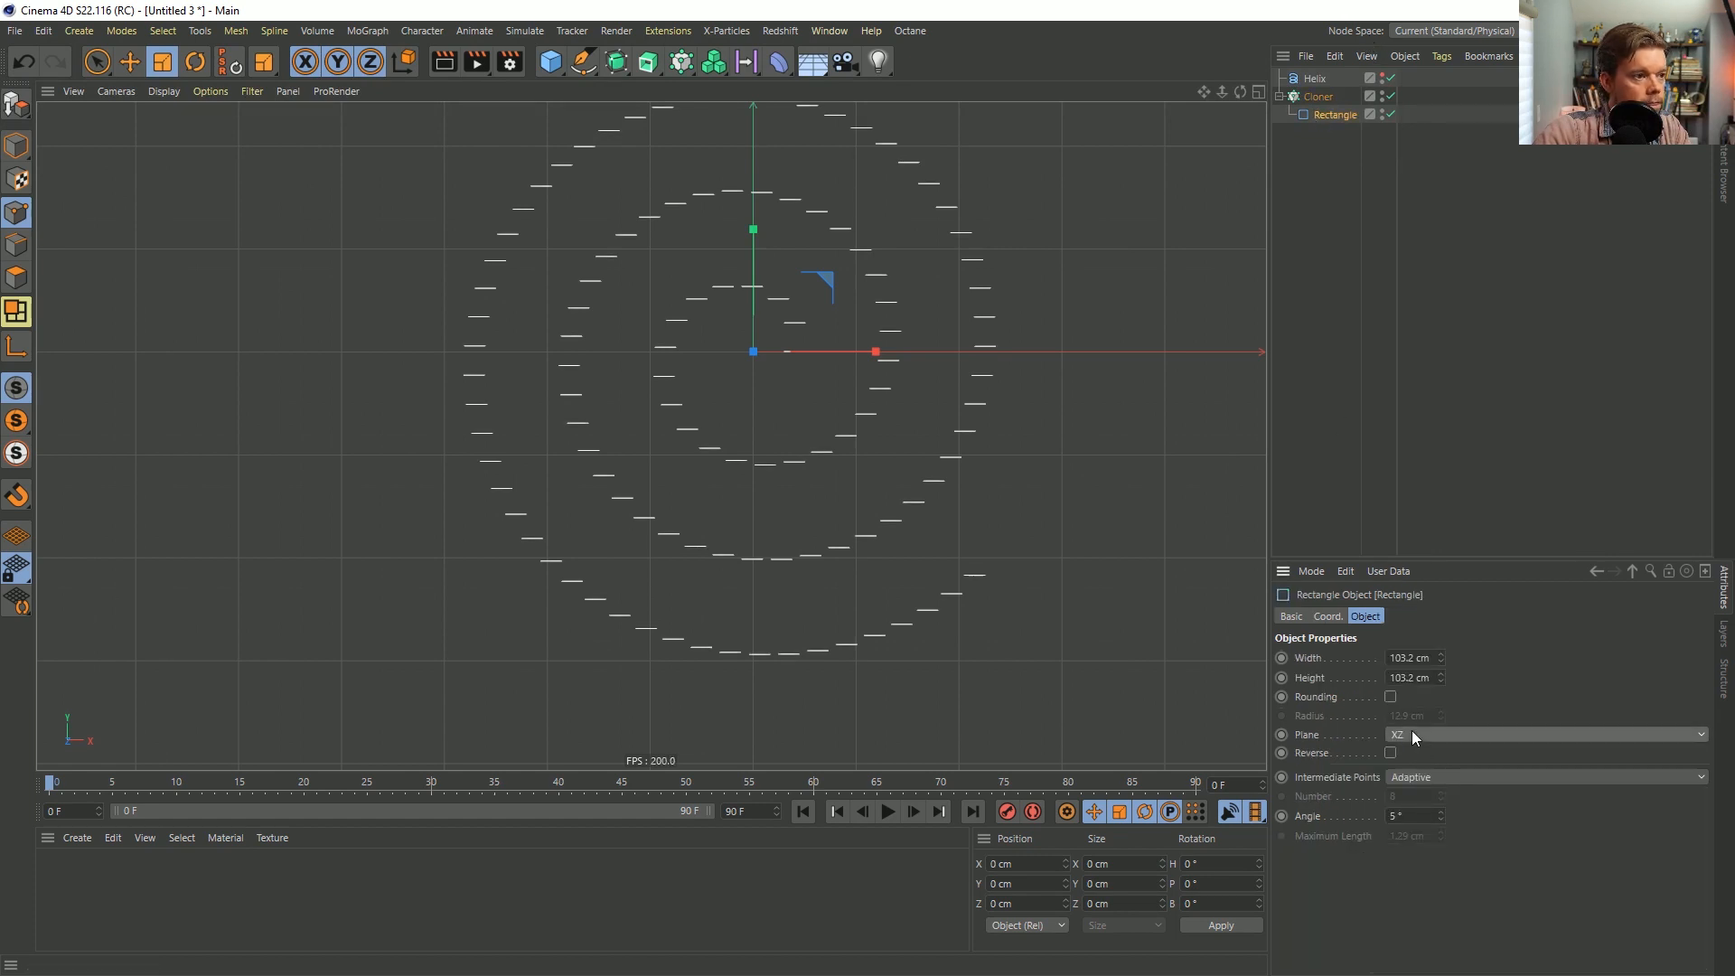
click(1411, 731)
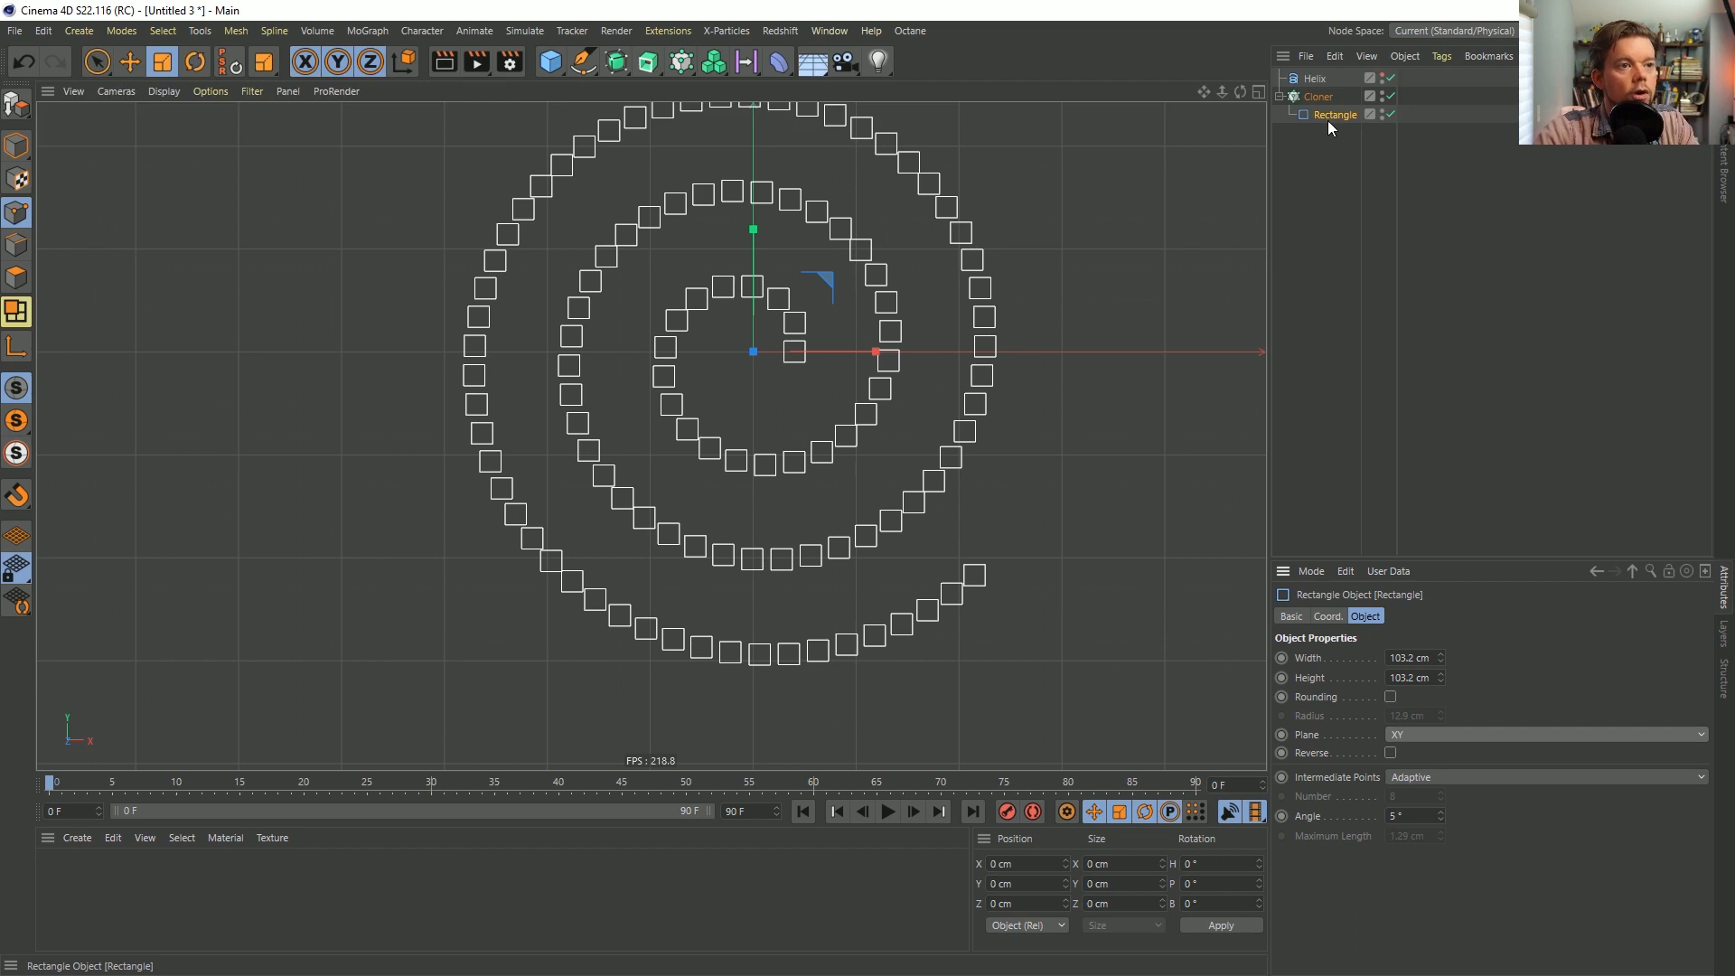
drag(1150, 268, 918, 453)
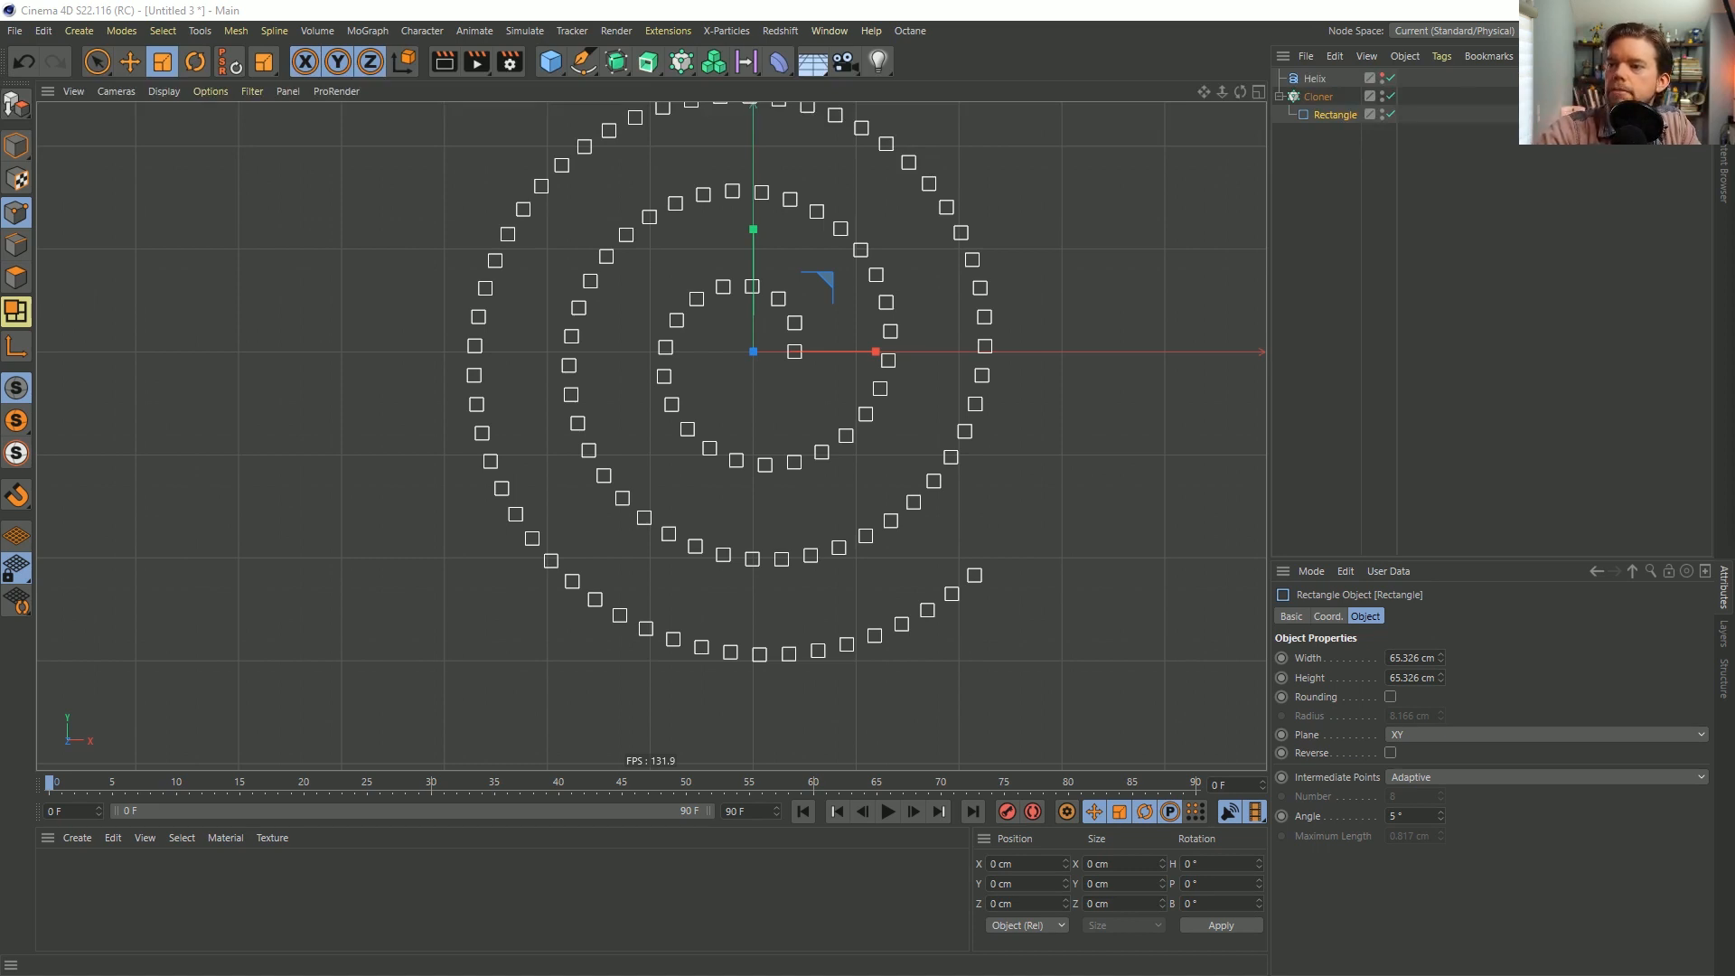
Switch to the browser showing the Sherlock Holmes forest scene on YouTube, enlarging and repositioning its window.
drag(601, 122, 418, 147)
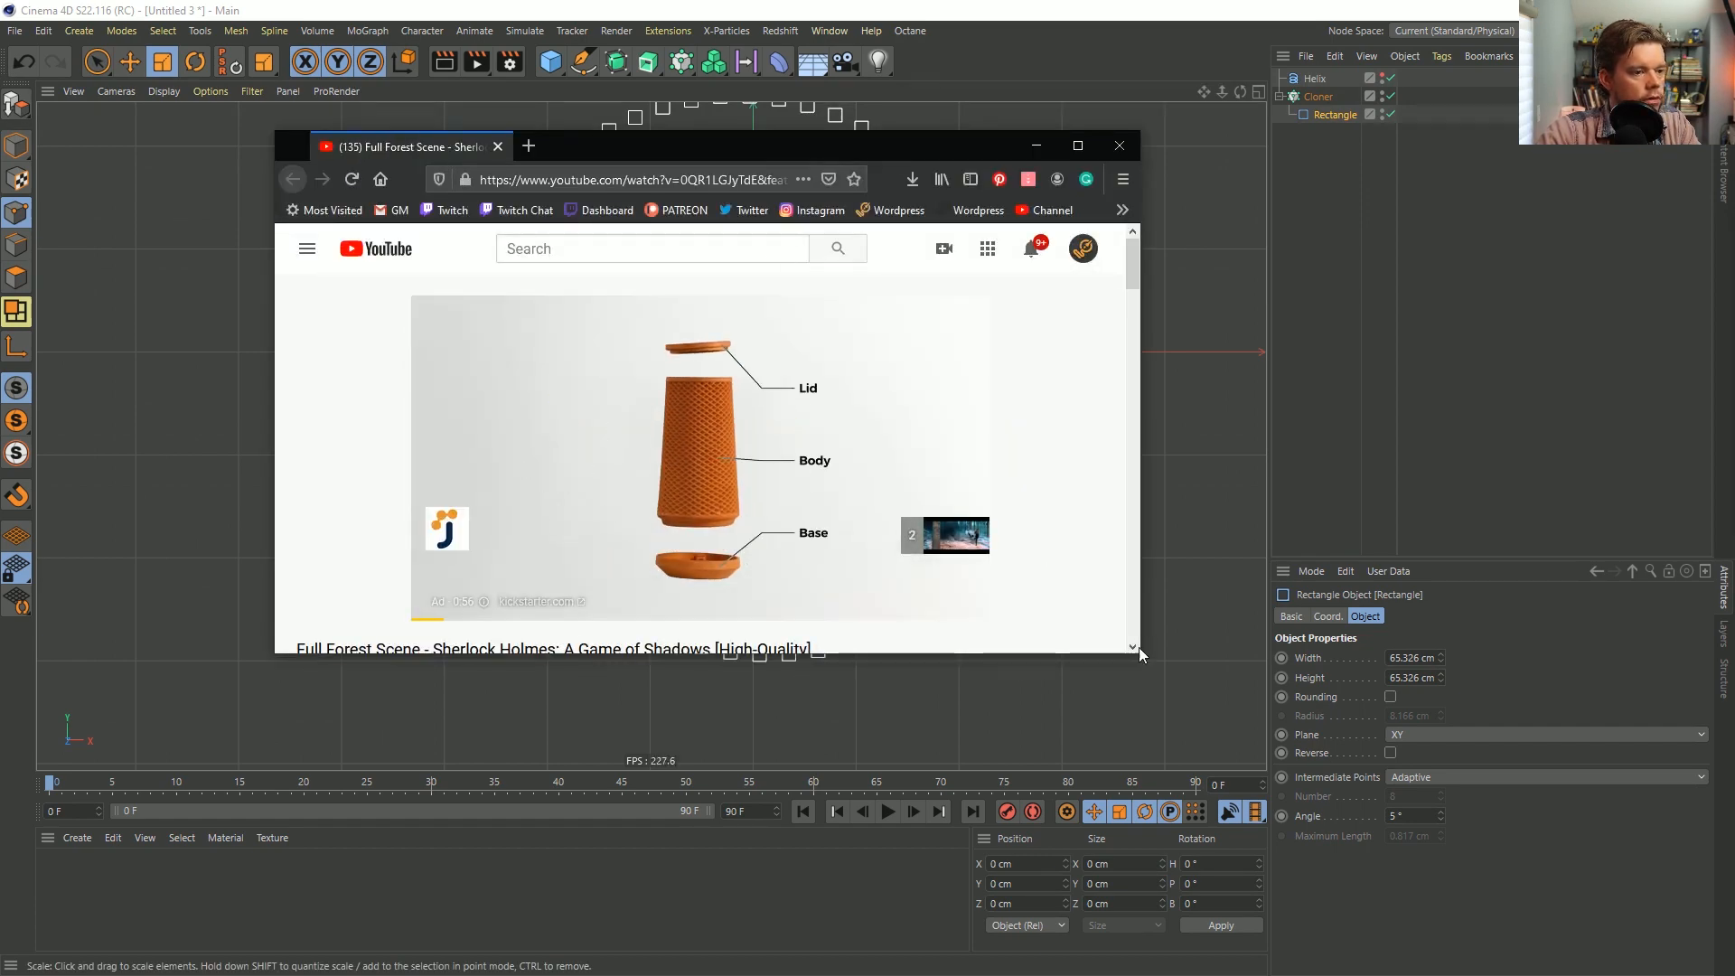
drag(1140, 652, 1604, 958)
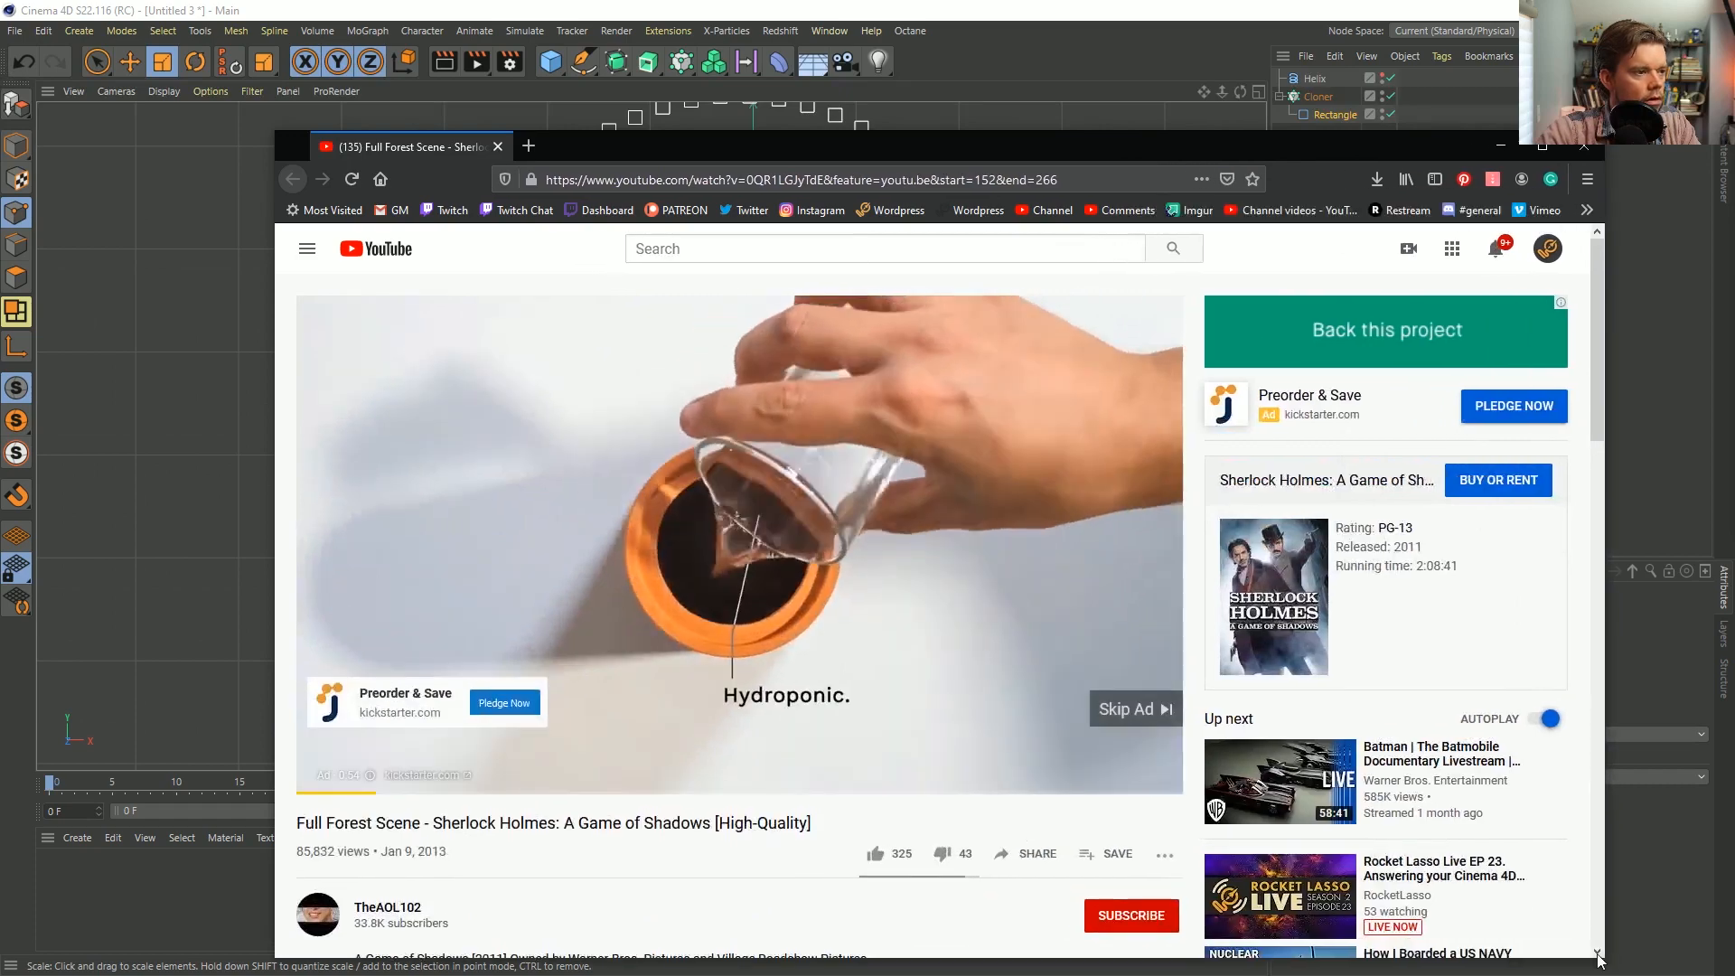
drag(1200, 150, 1033, 21)
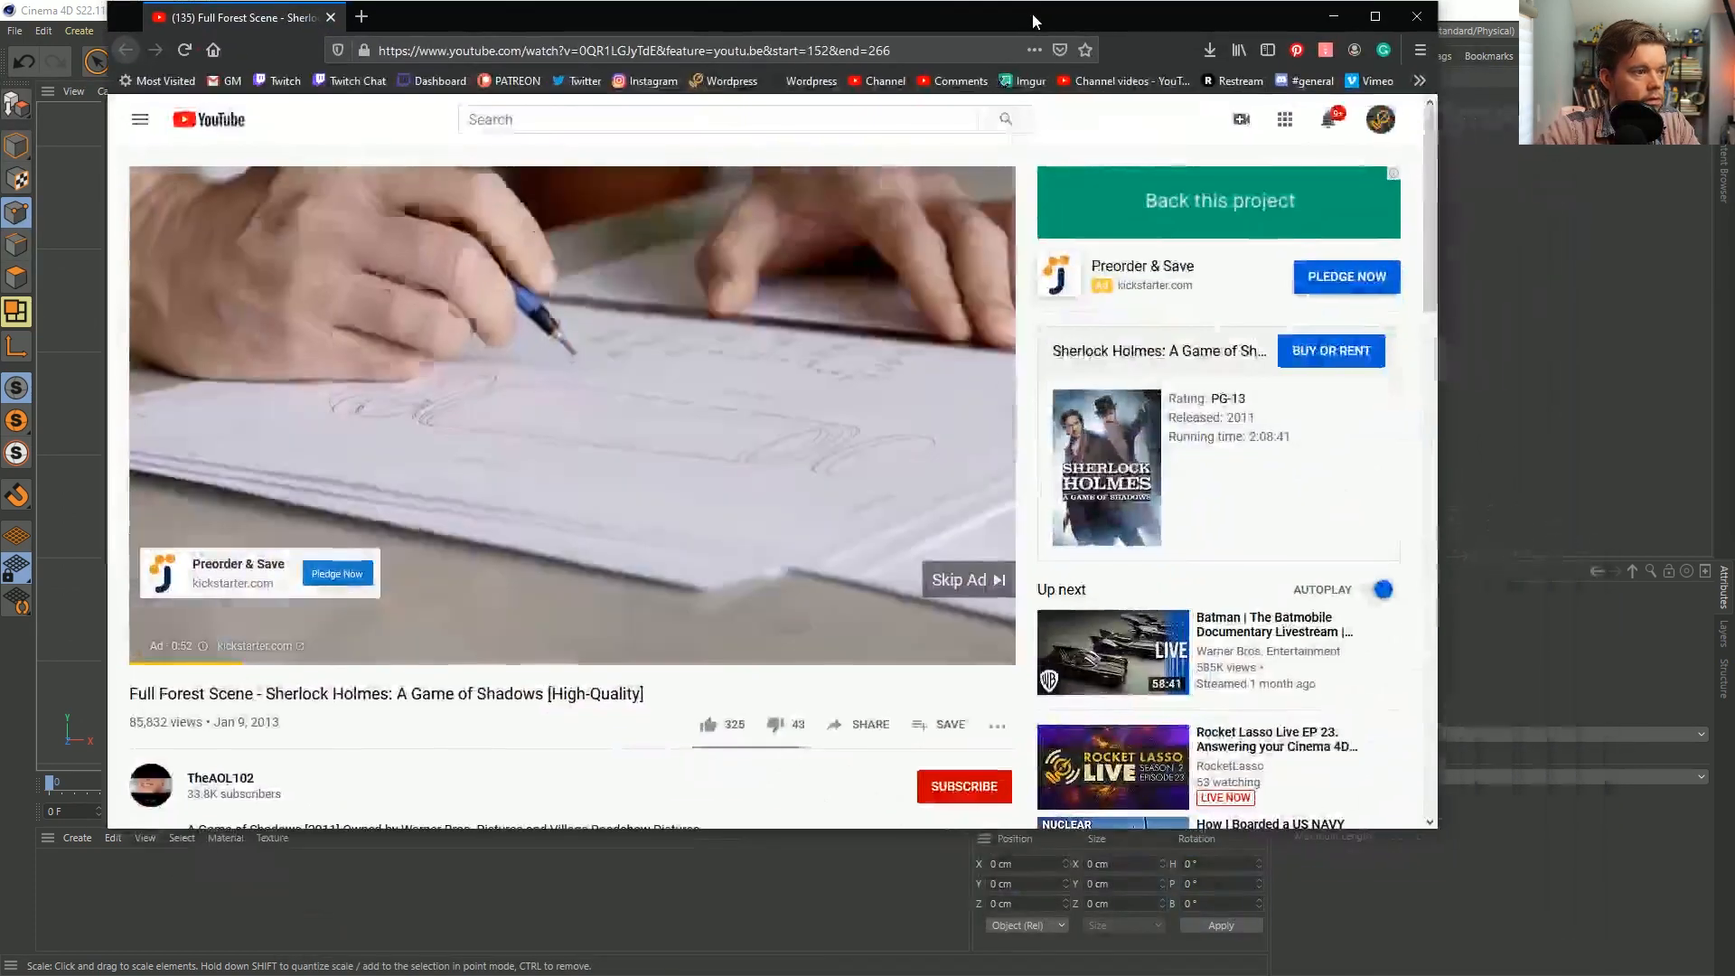
Skip the ad and replay the forest scene video from 2:32.
click(966, 582)
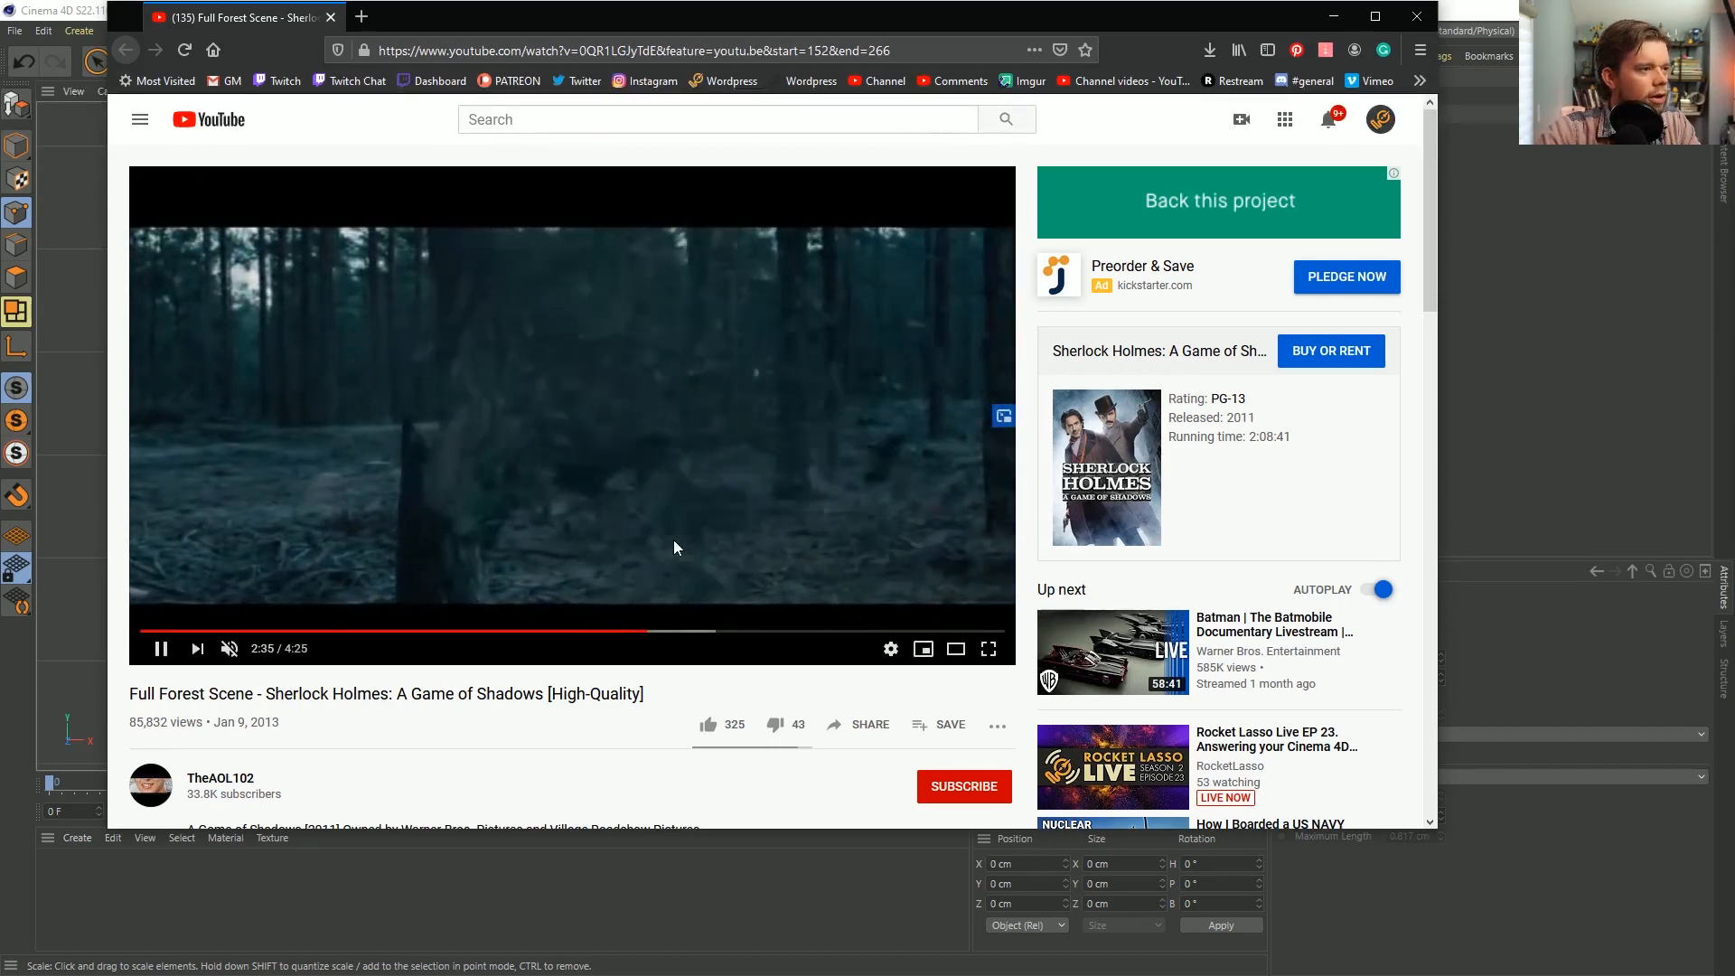
click(717, 546)
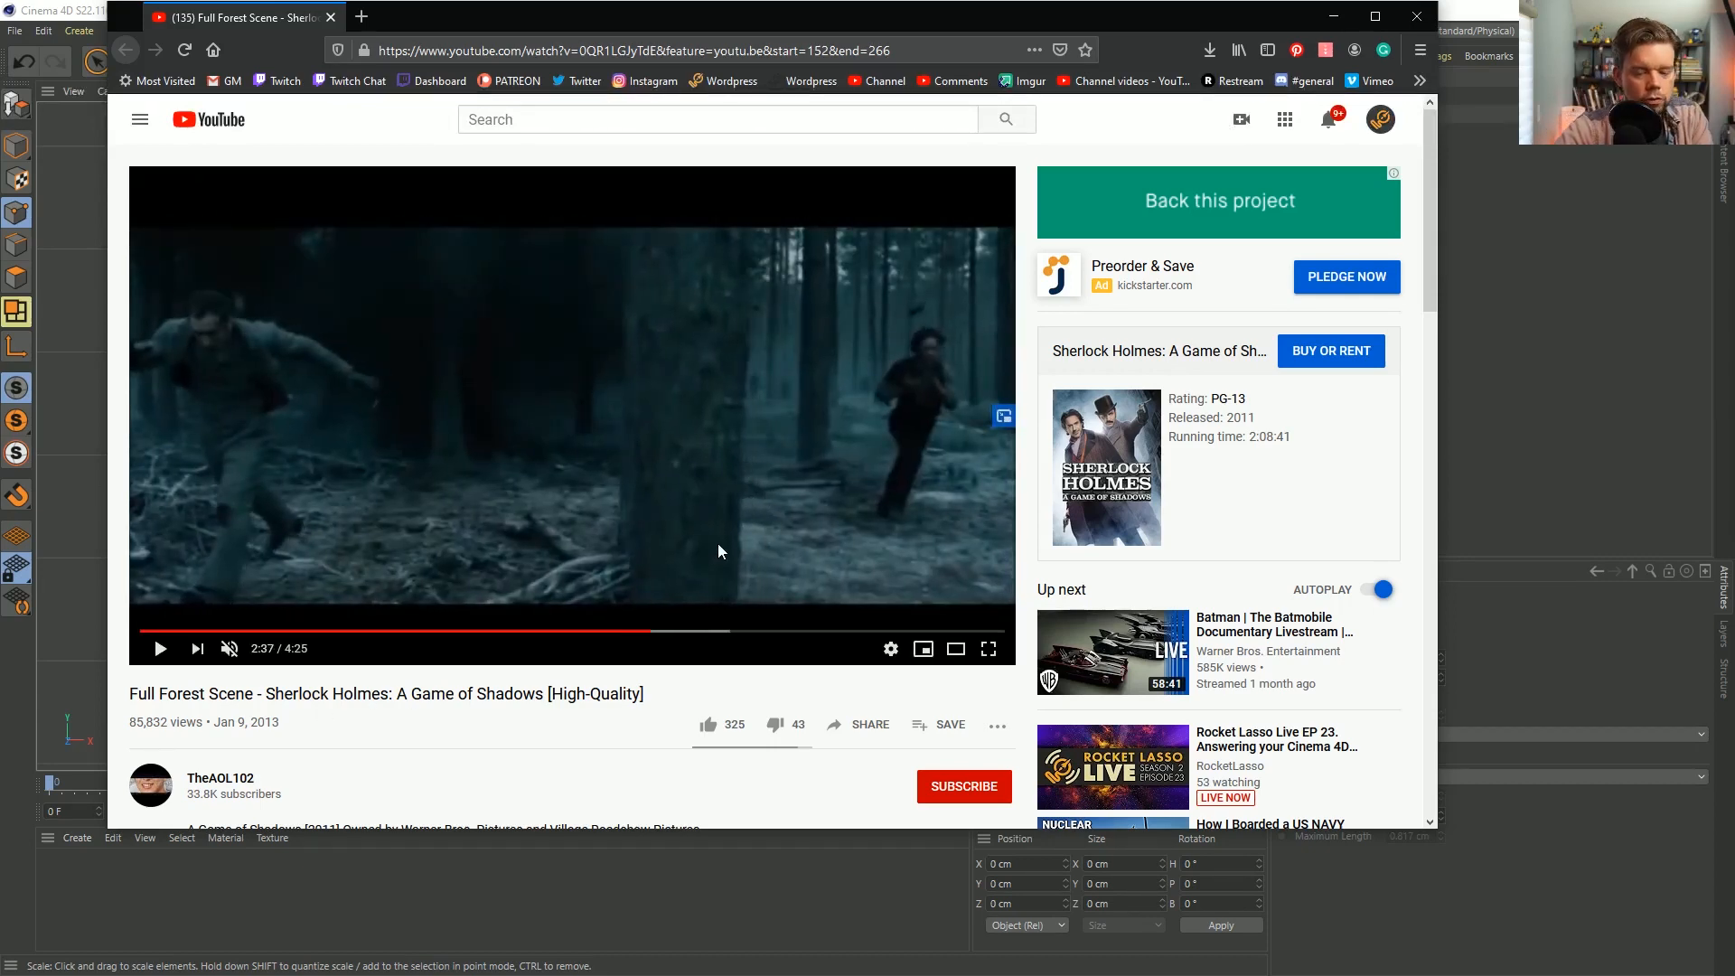
key(Left)
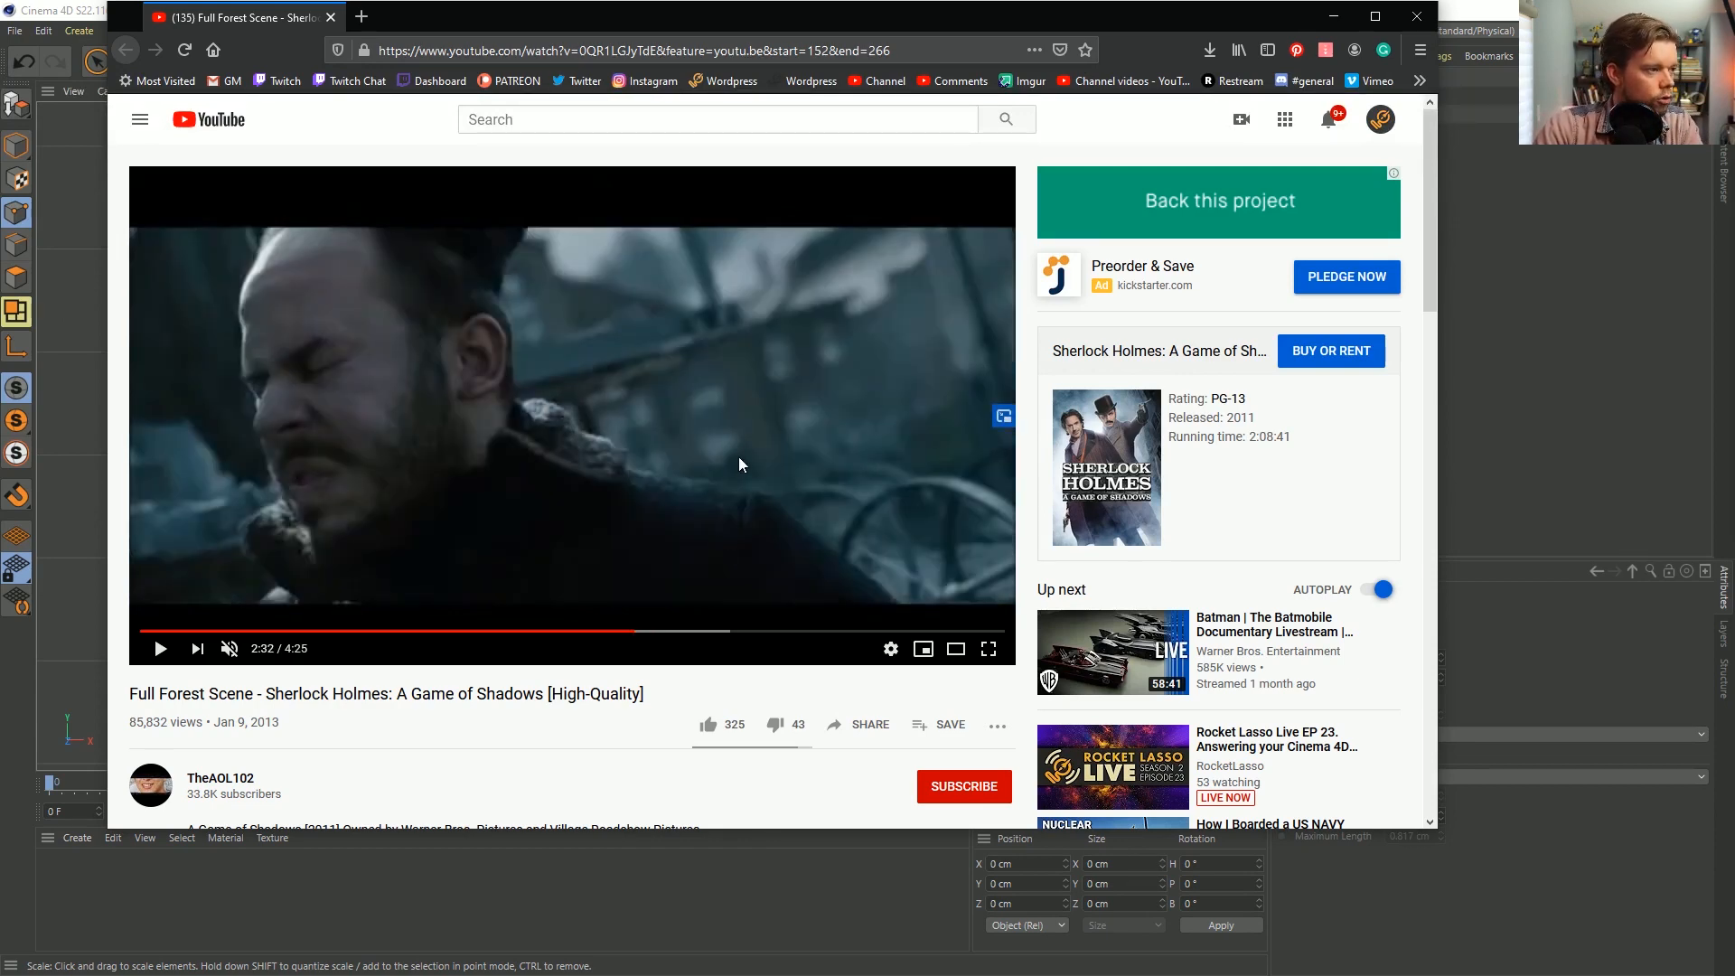
click(739, 458)
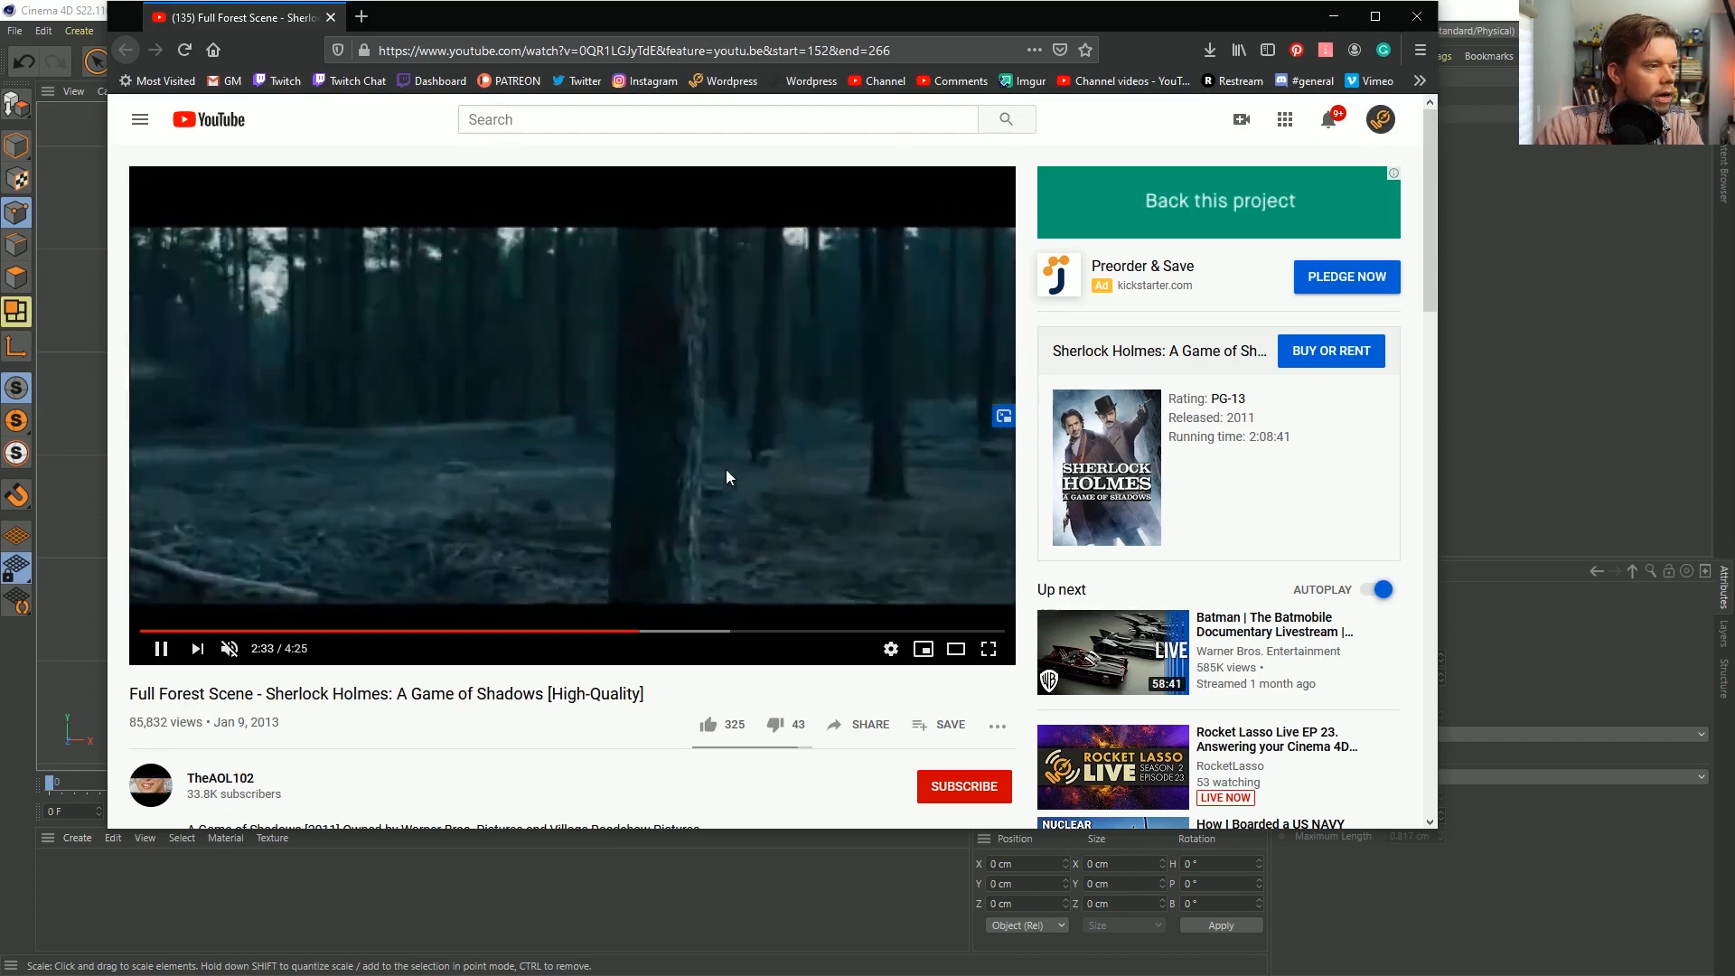
Watch the forest scene's exploding tree in full screen, pausing it and rewinding to 2:31.
click(724, 469)
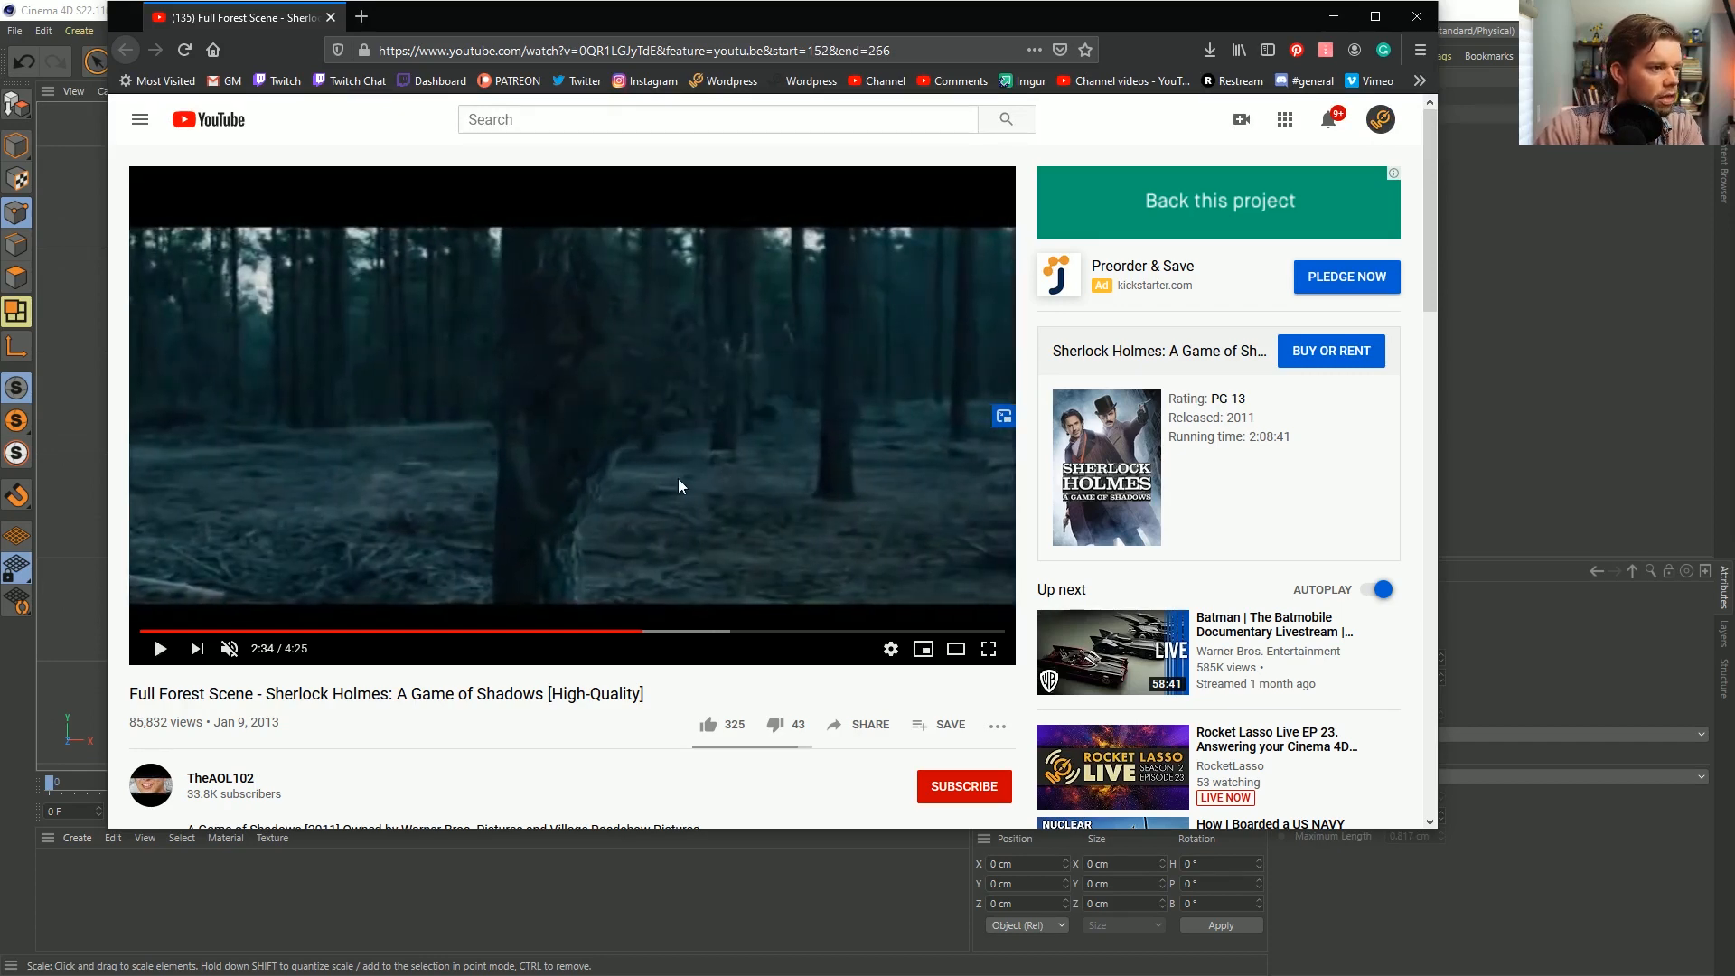
double_click(701, 492)
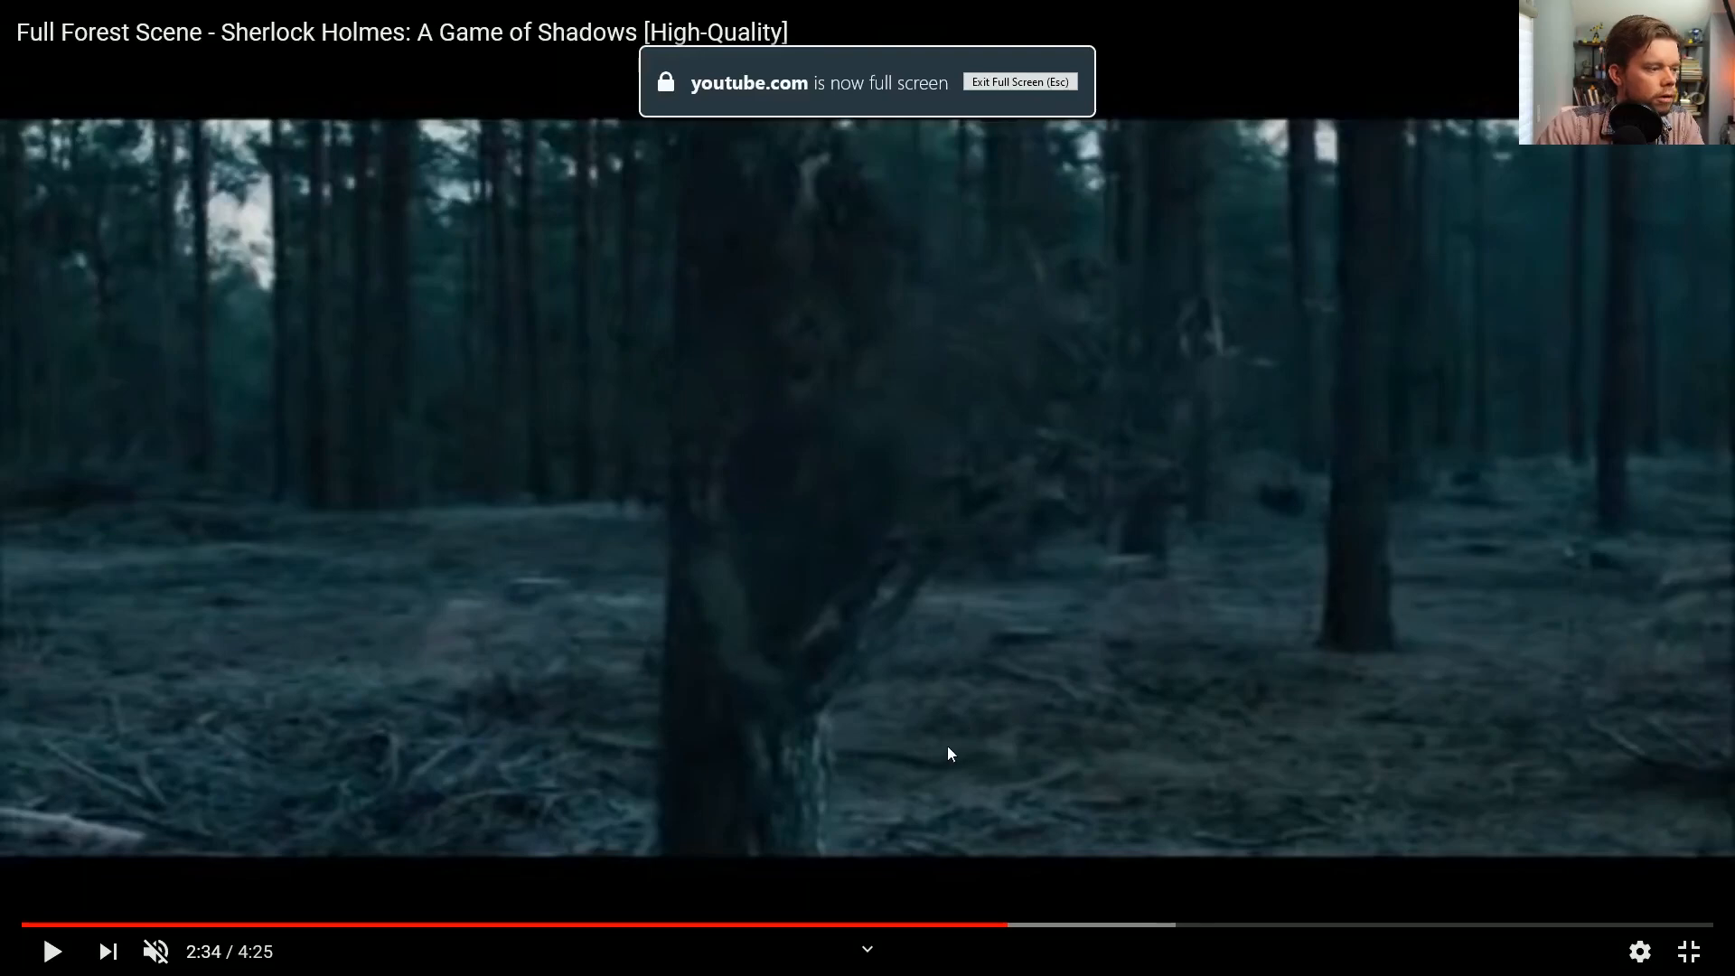
click(952, 589)
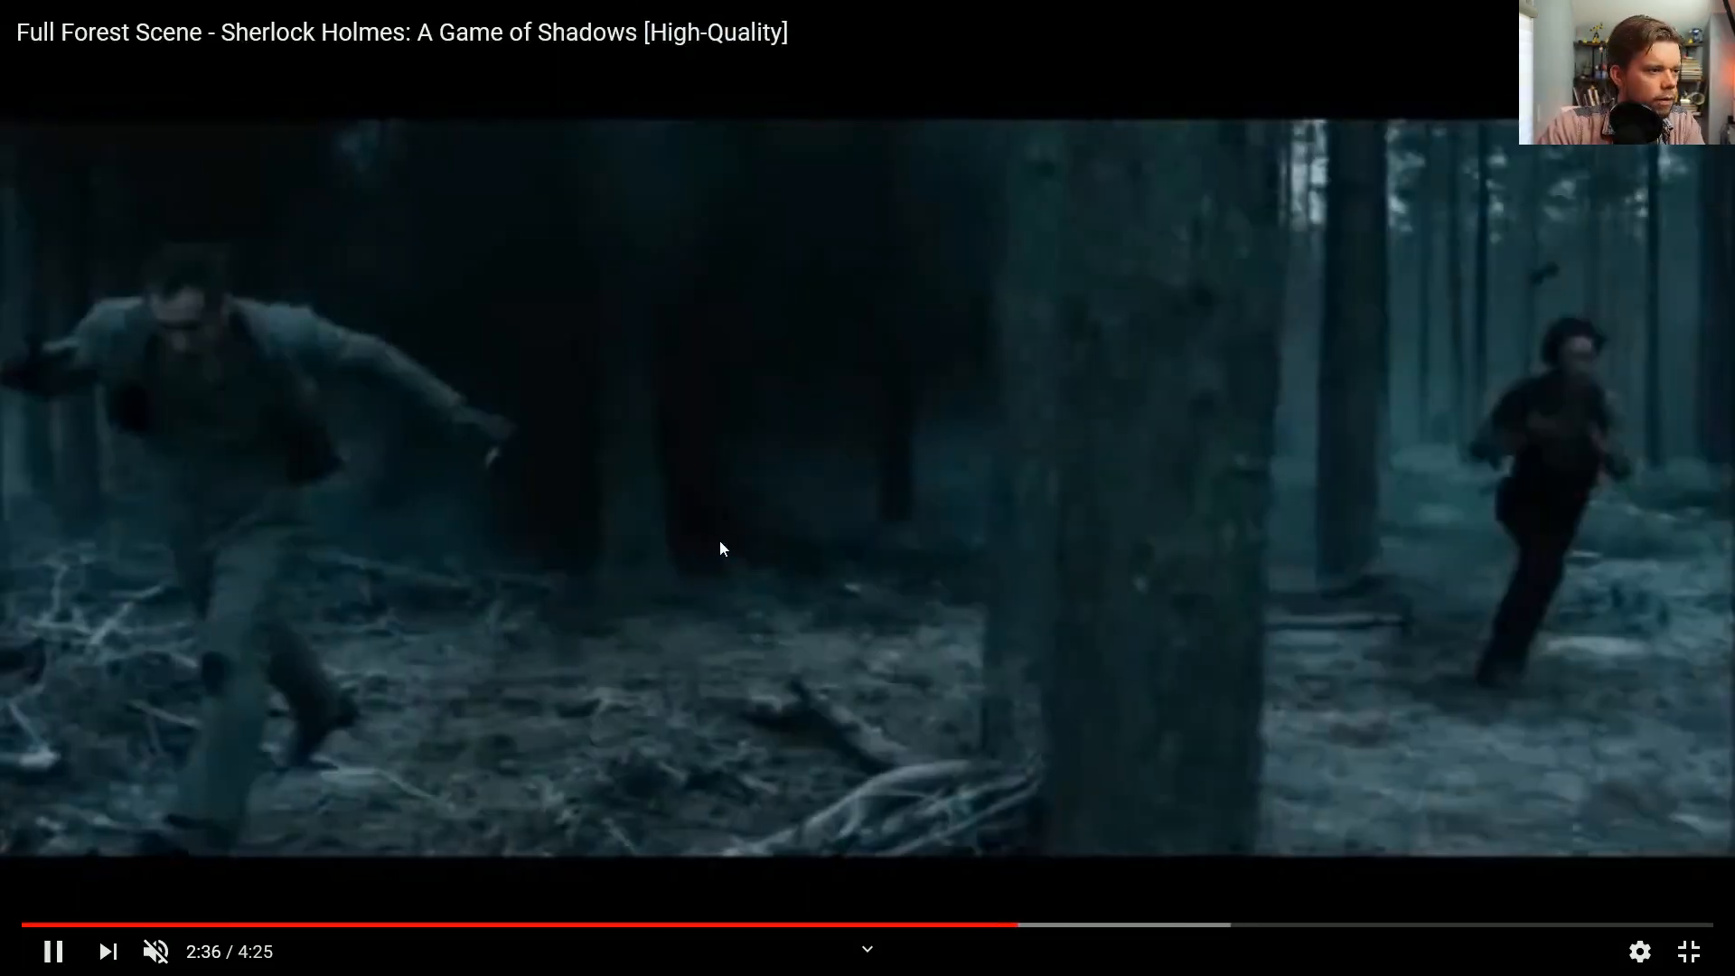
click(719, 539)
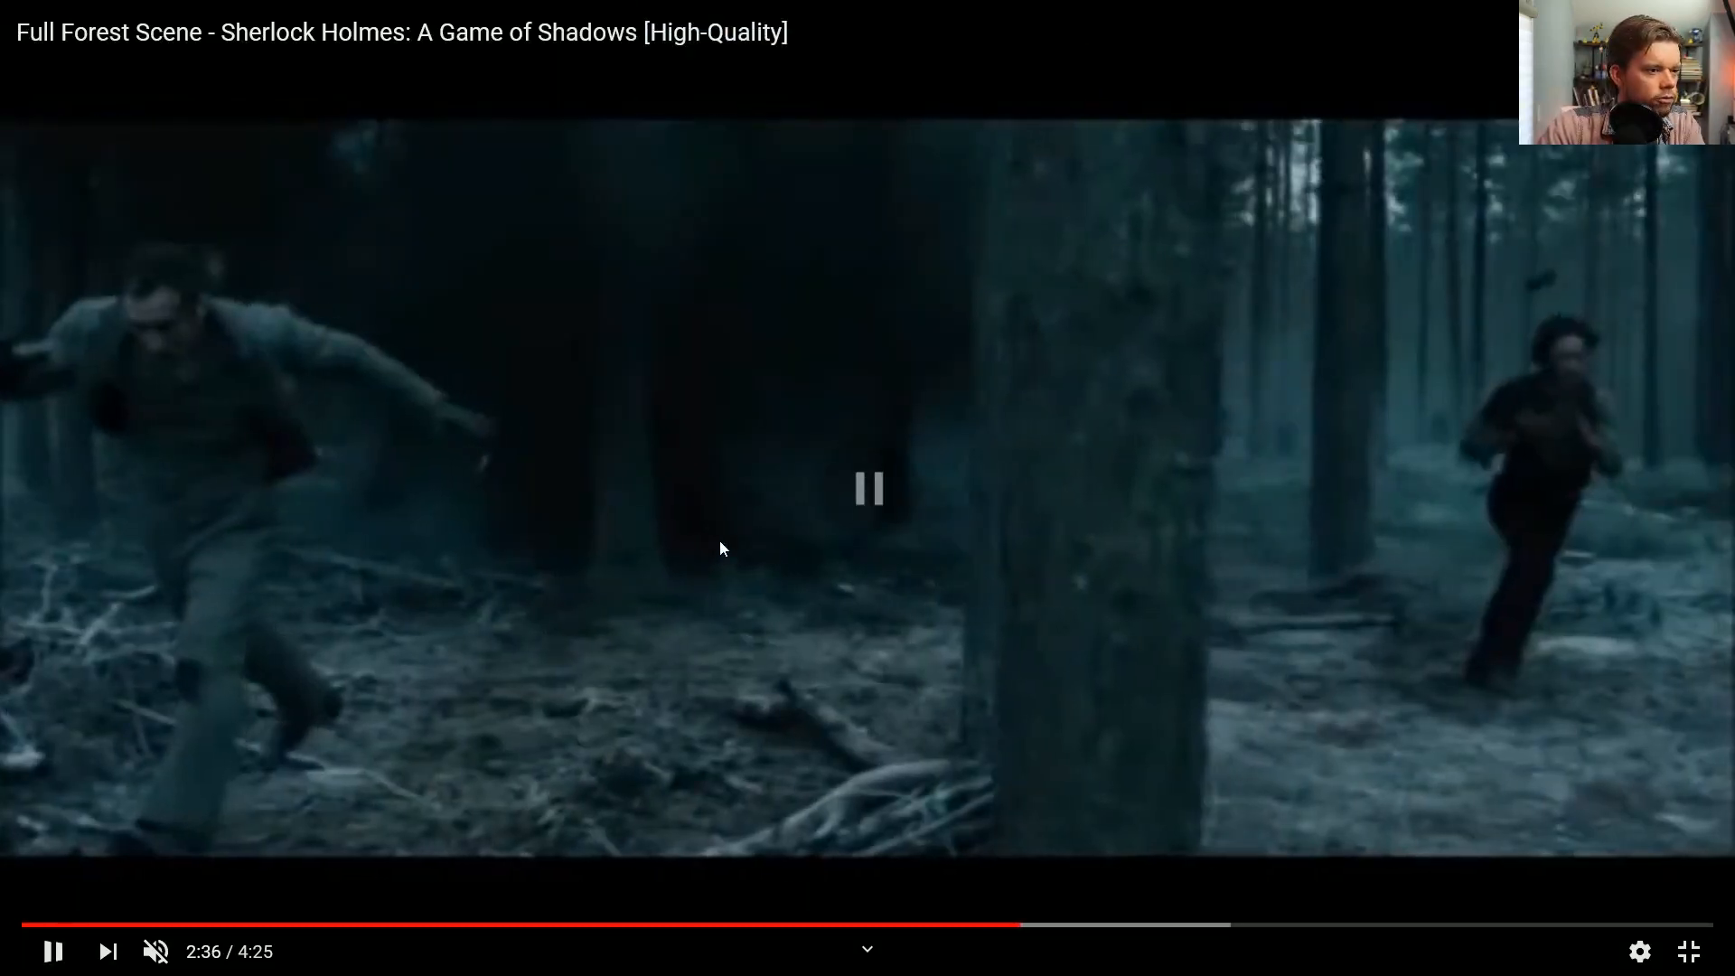
key(Left)
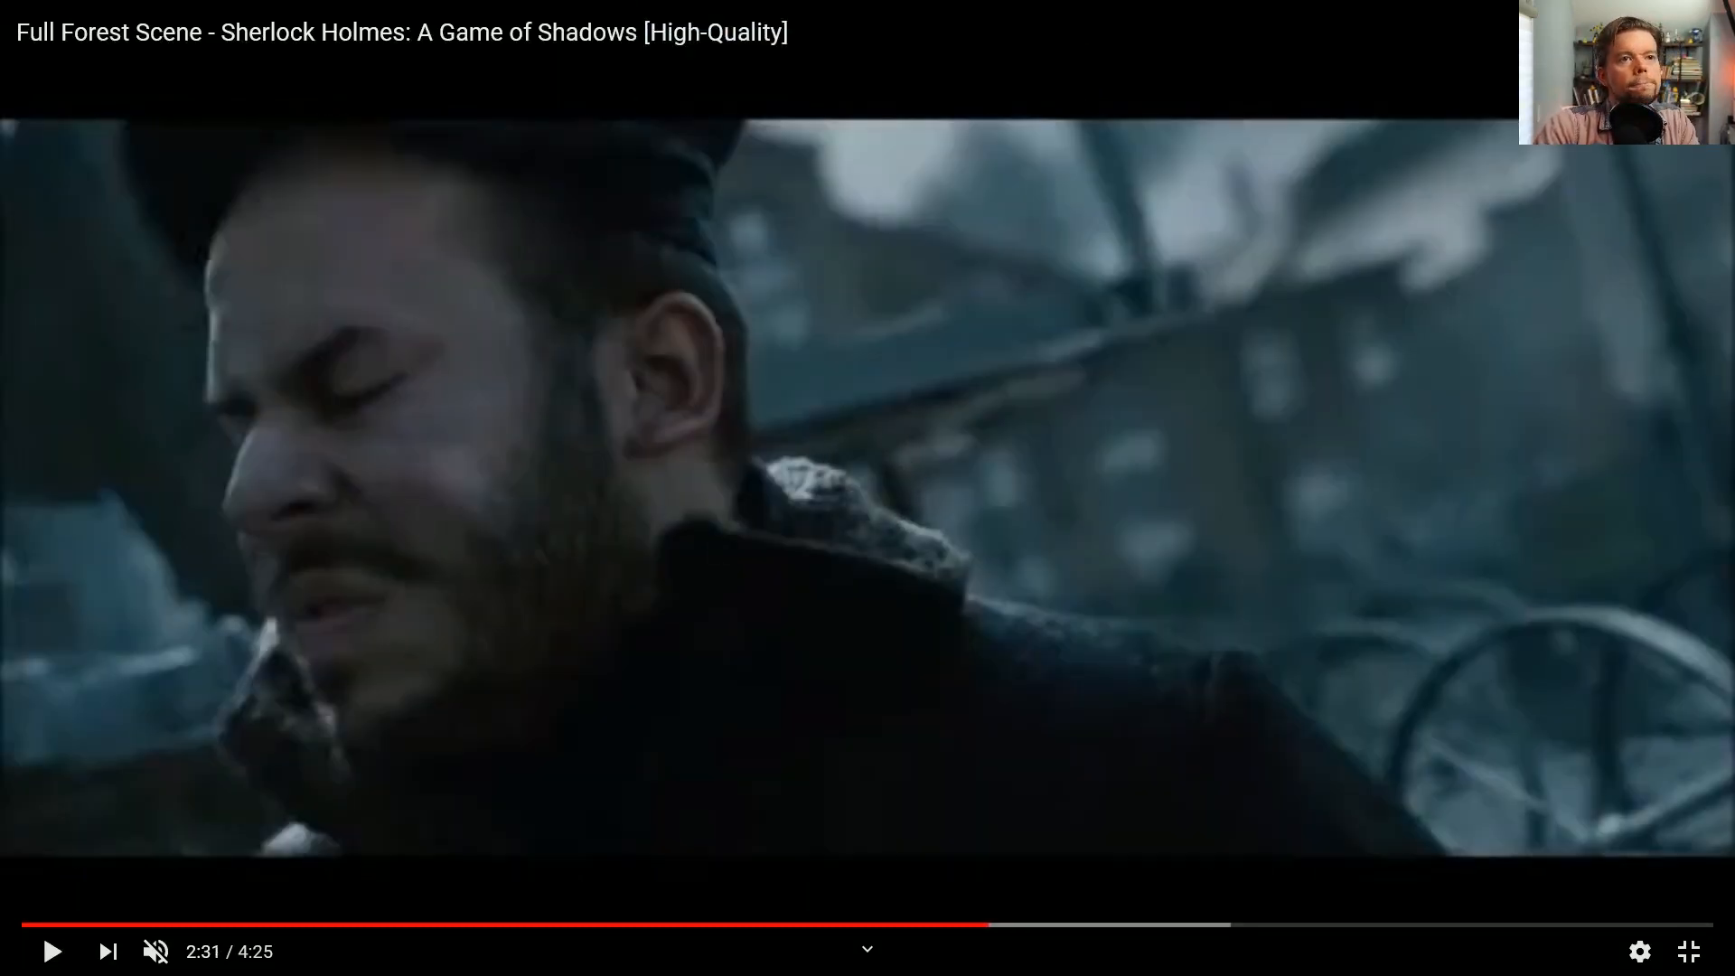
Leave full screen, close the browser window and start a new empty project in Cinema 4D.
key(Escape)
click(1415, 21)
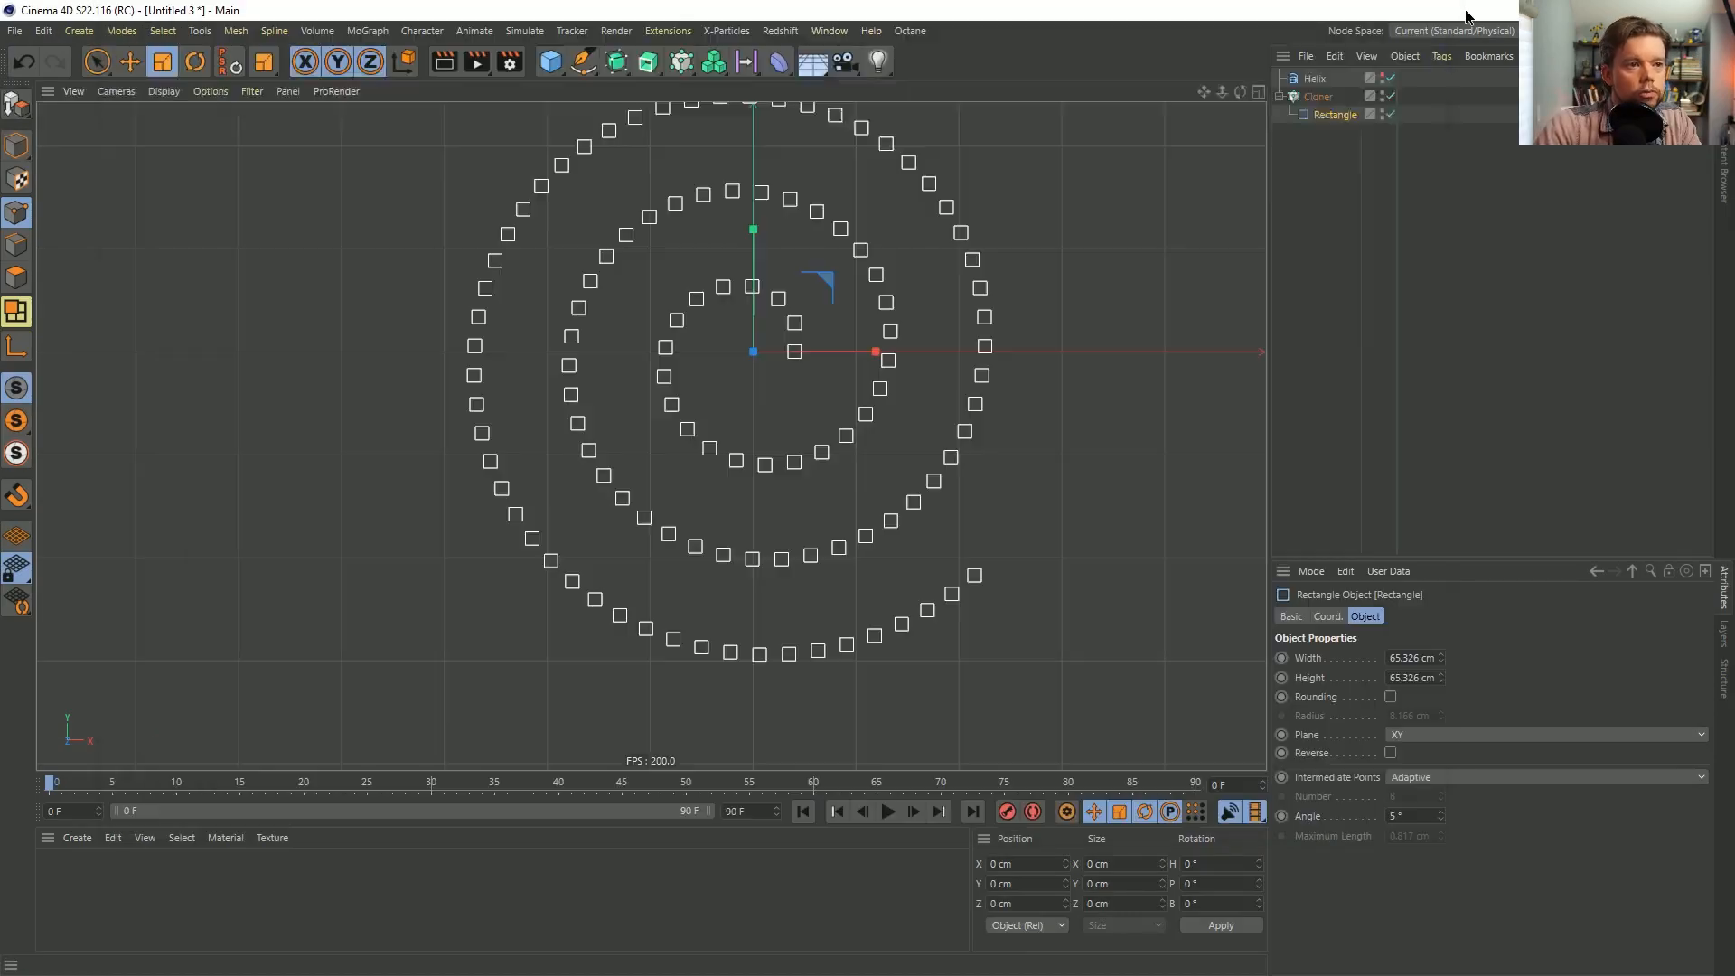
key(ctrl+n)
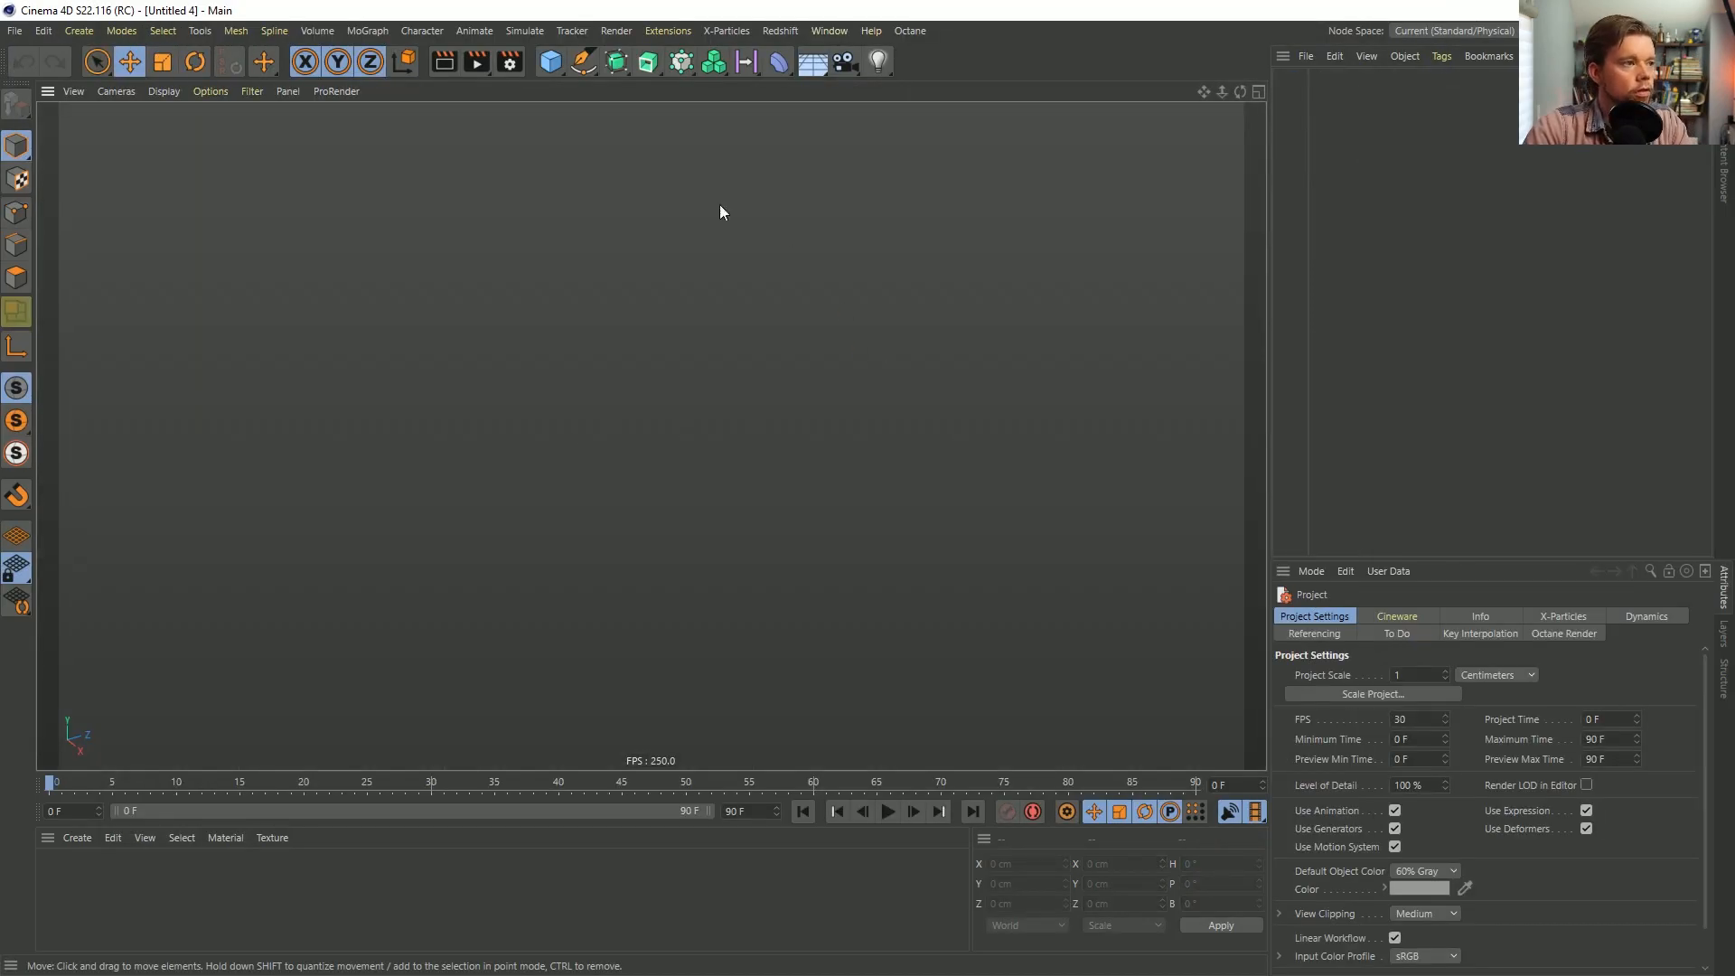
Add a cylinder and stretch its height to about 1084 cm.
click(542, 62)
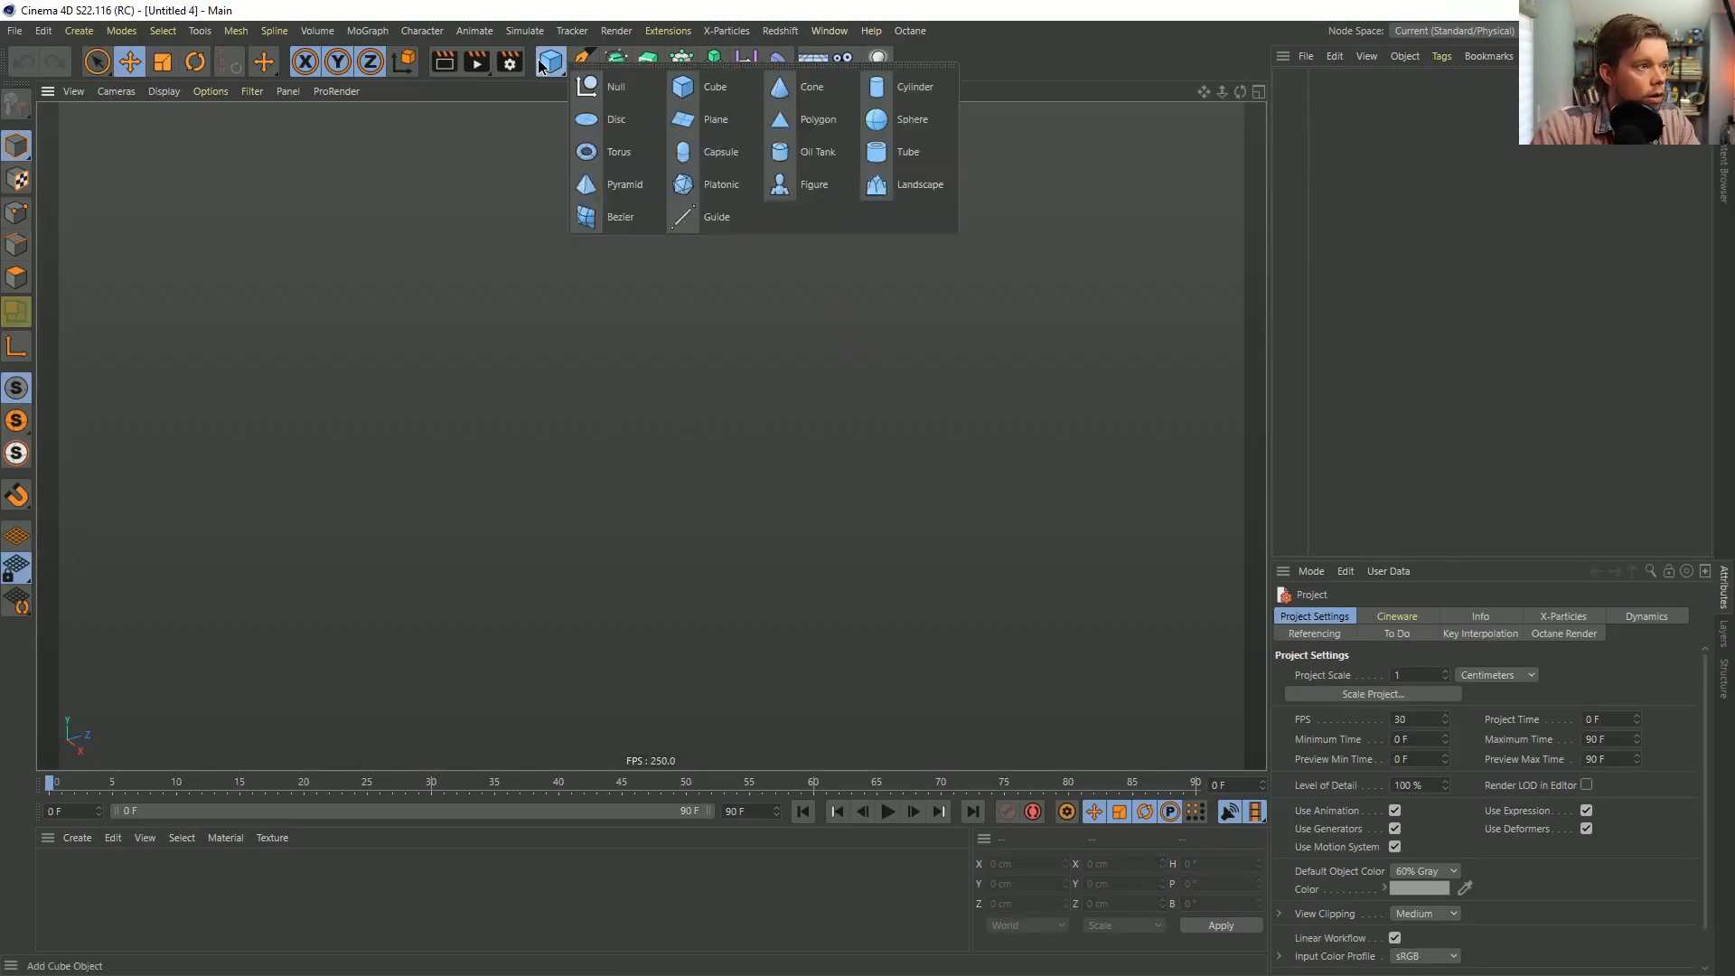
click(874, 86)
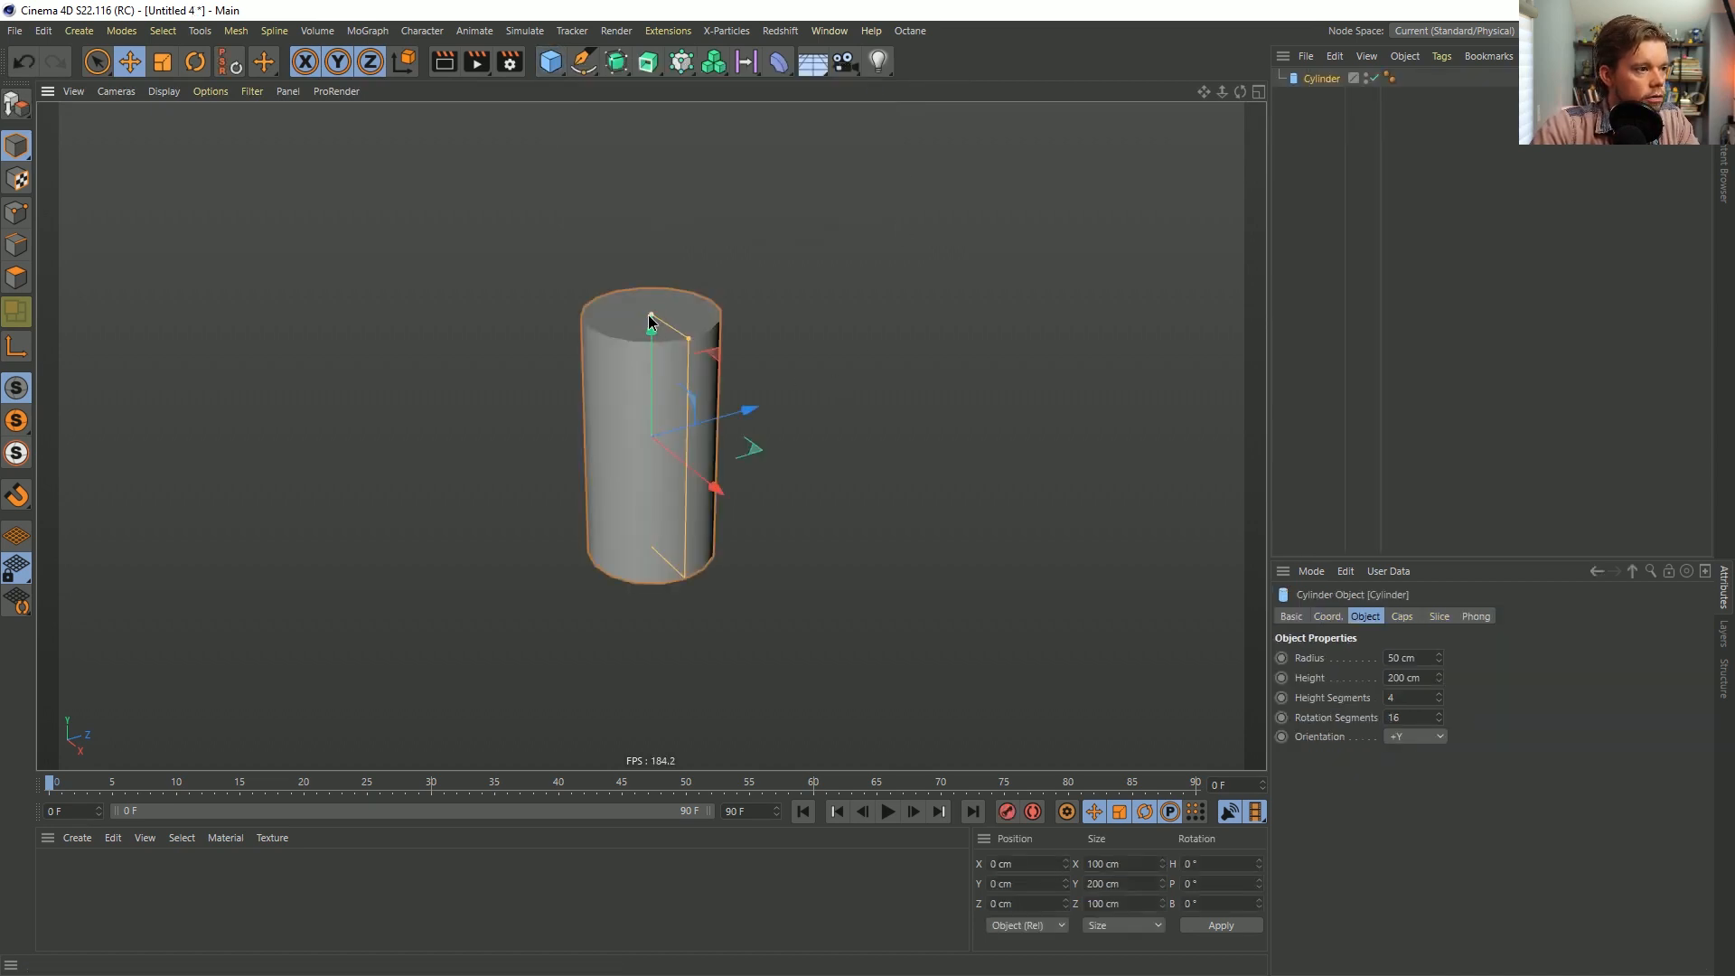
drag(653, 315, 651, 88)
alt+right_drag(720, 480, 540, 517)
alt+drag(694, 442, 800, 410)
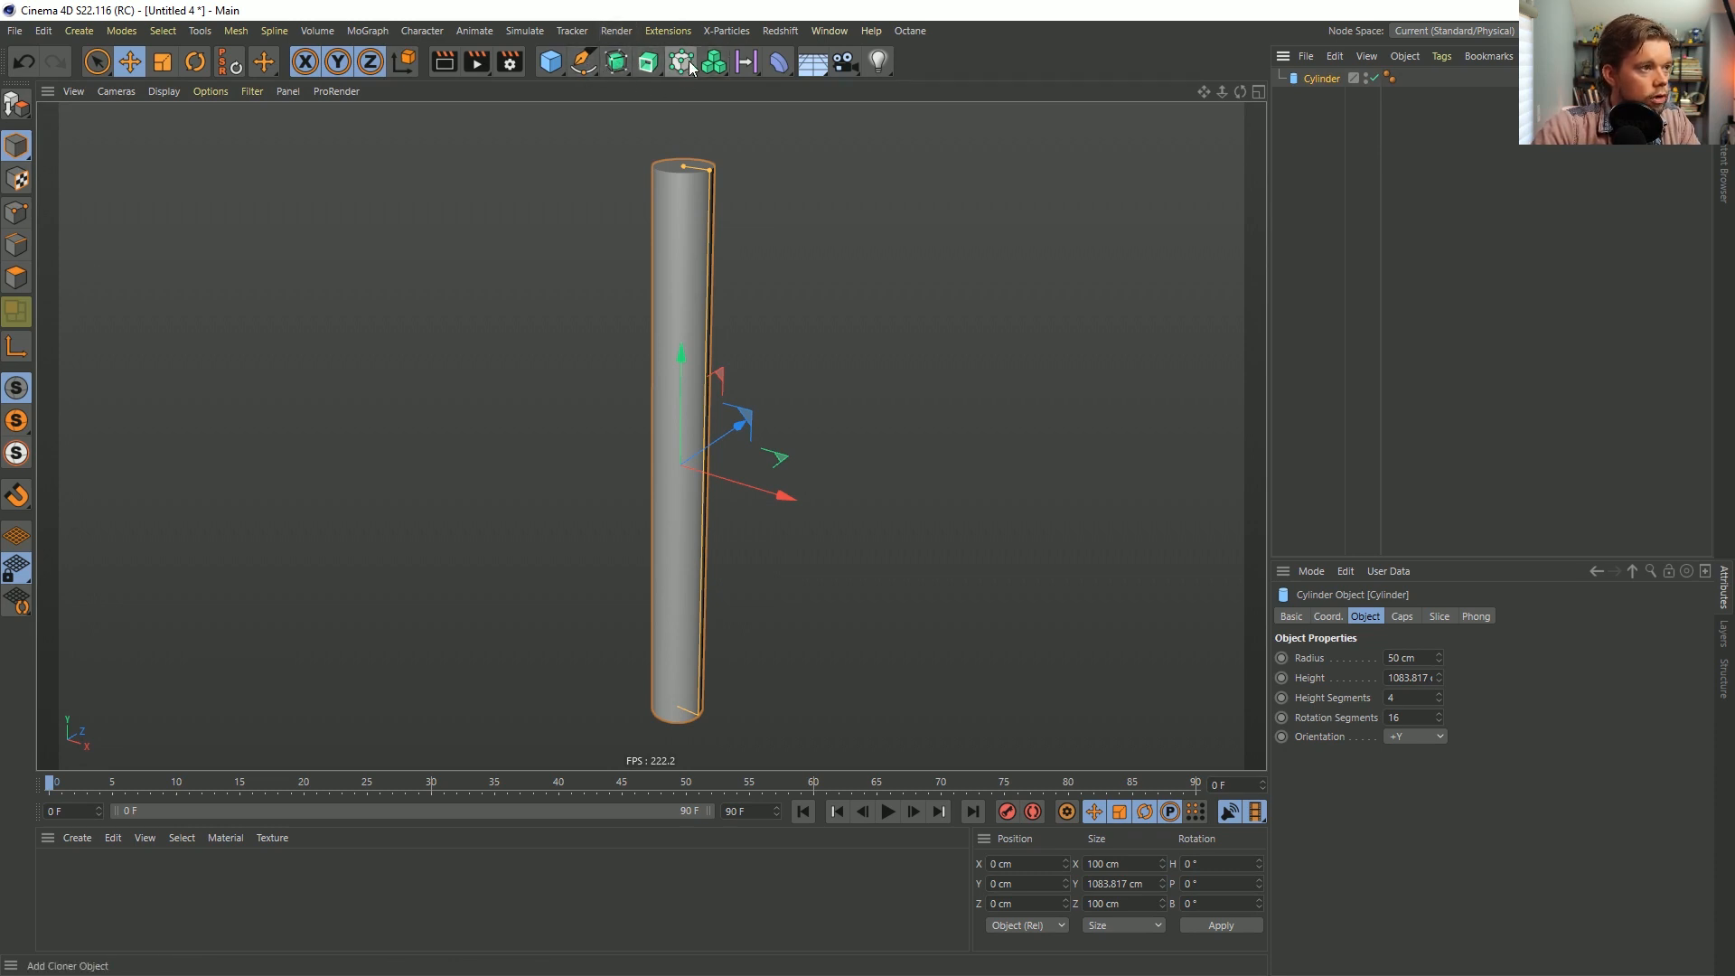
Add a Voronoi Fracture with the cylinder as its child and delete its default point distribution source.
drag(694, 70, 777, 123)
drag(1317, 97, 1336, 83)
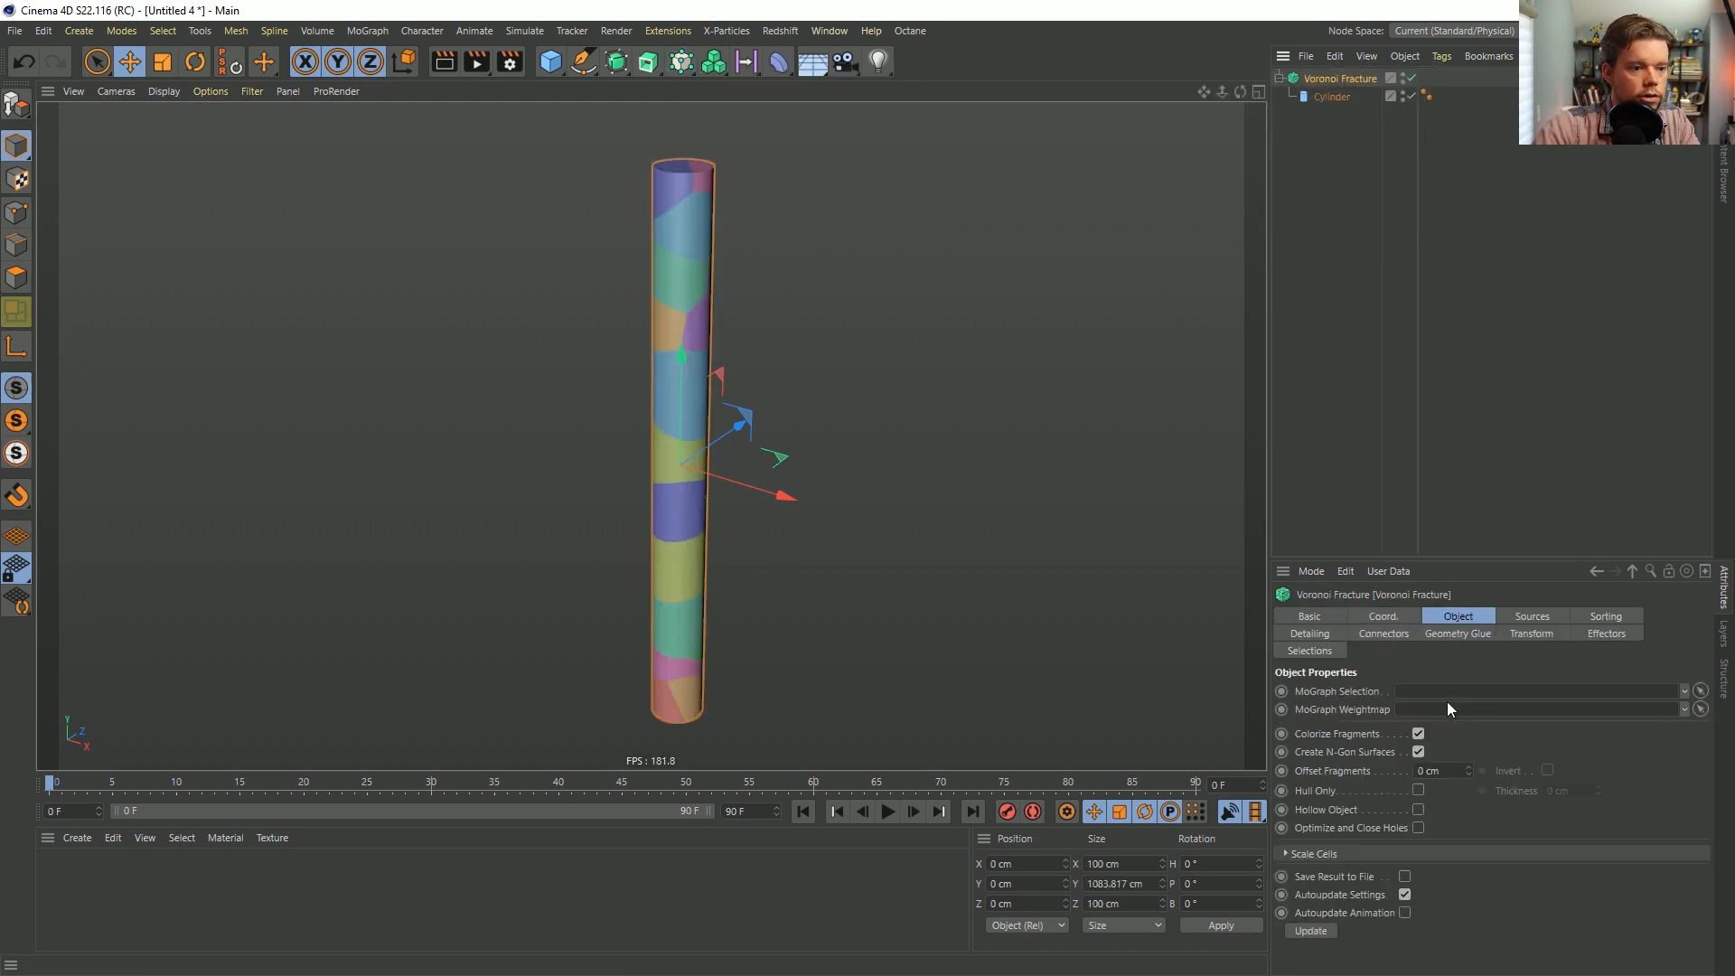
click(1533, 633)
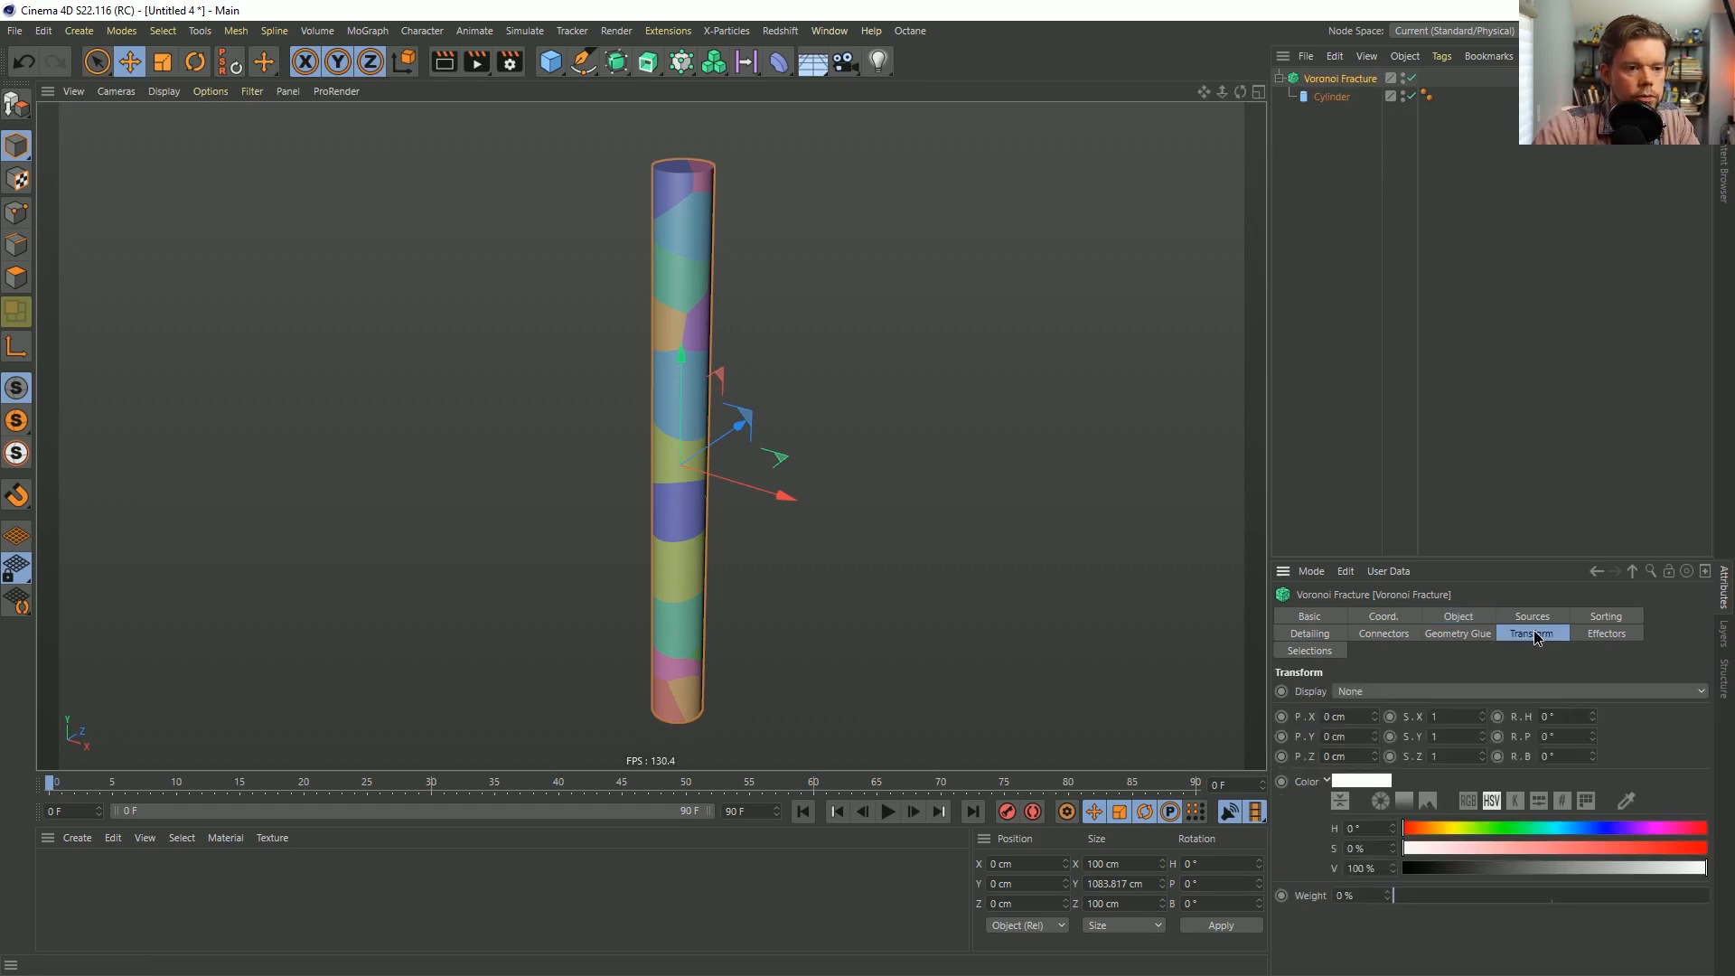
click(1532, 616)
click(1424, 739)
key(Delete)
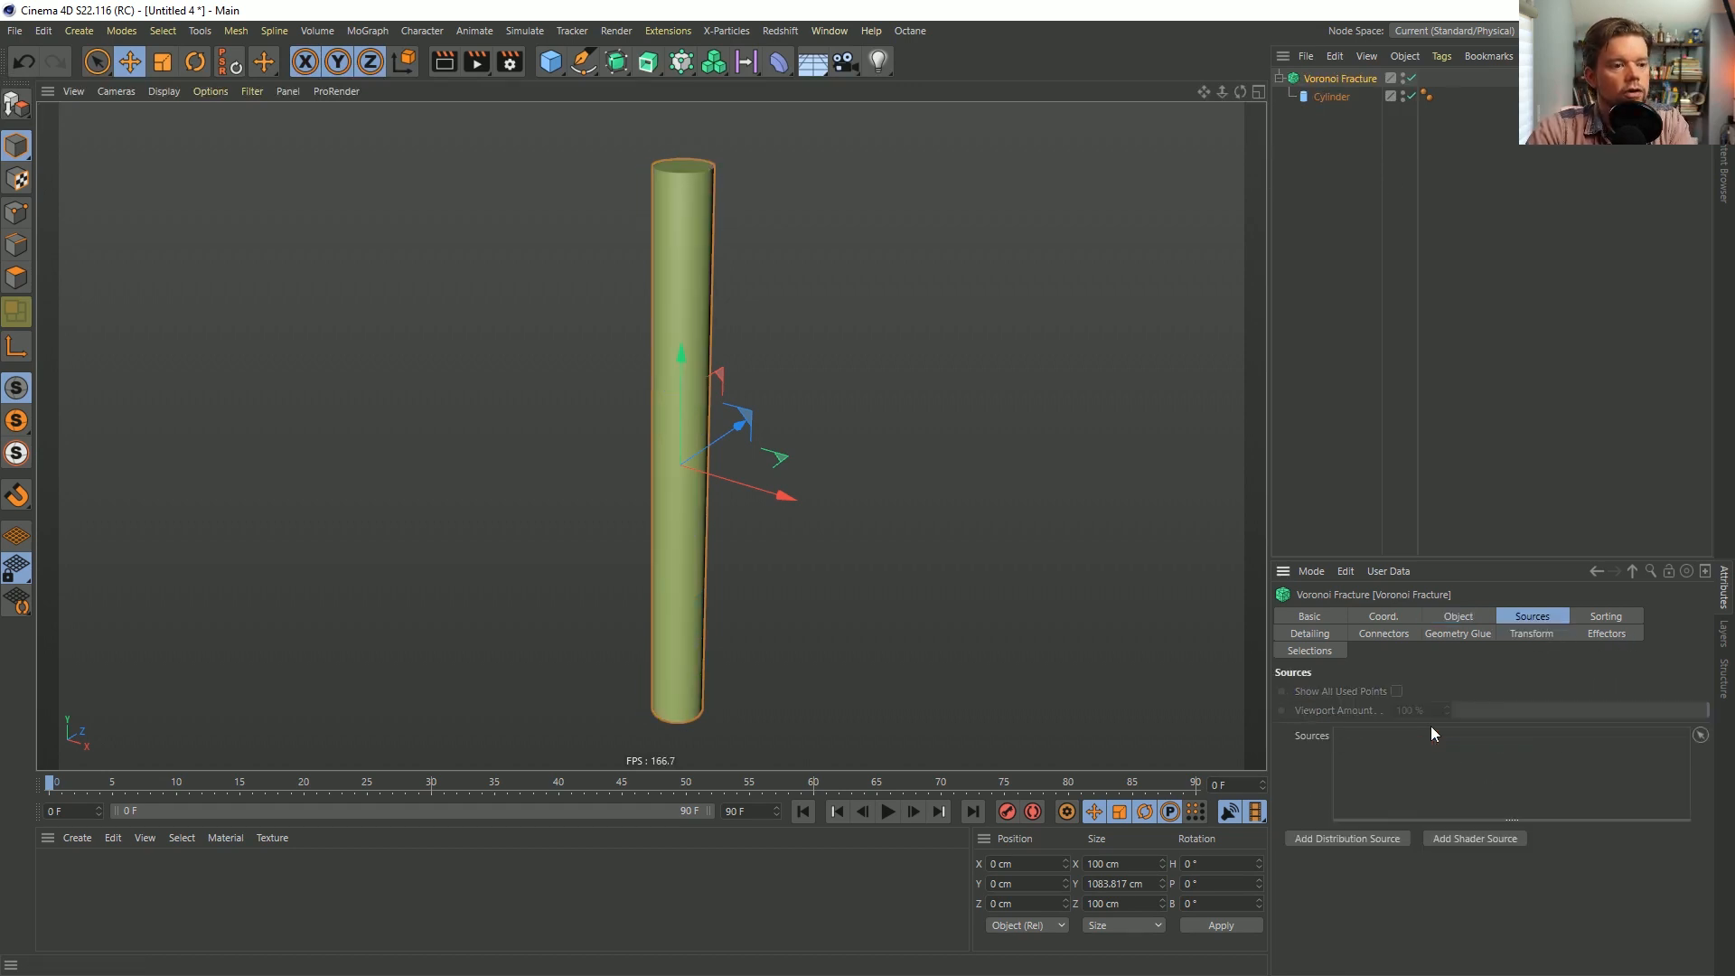
Add a Matrix object in Grid Array mode and scale it down to about 95 cm in X and Z around the cylinder.
click(681, 62)
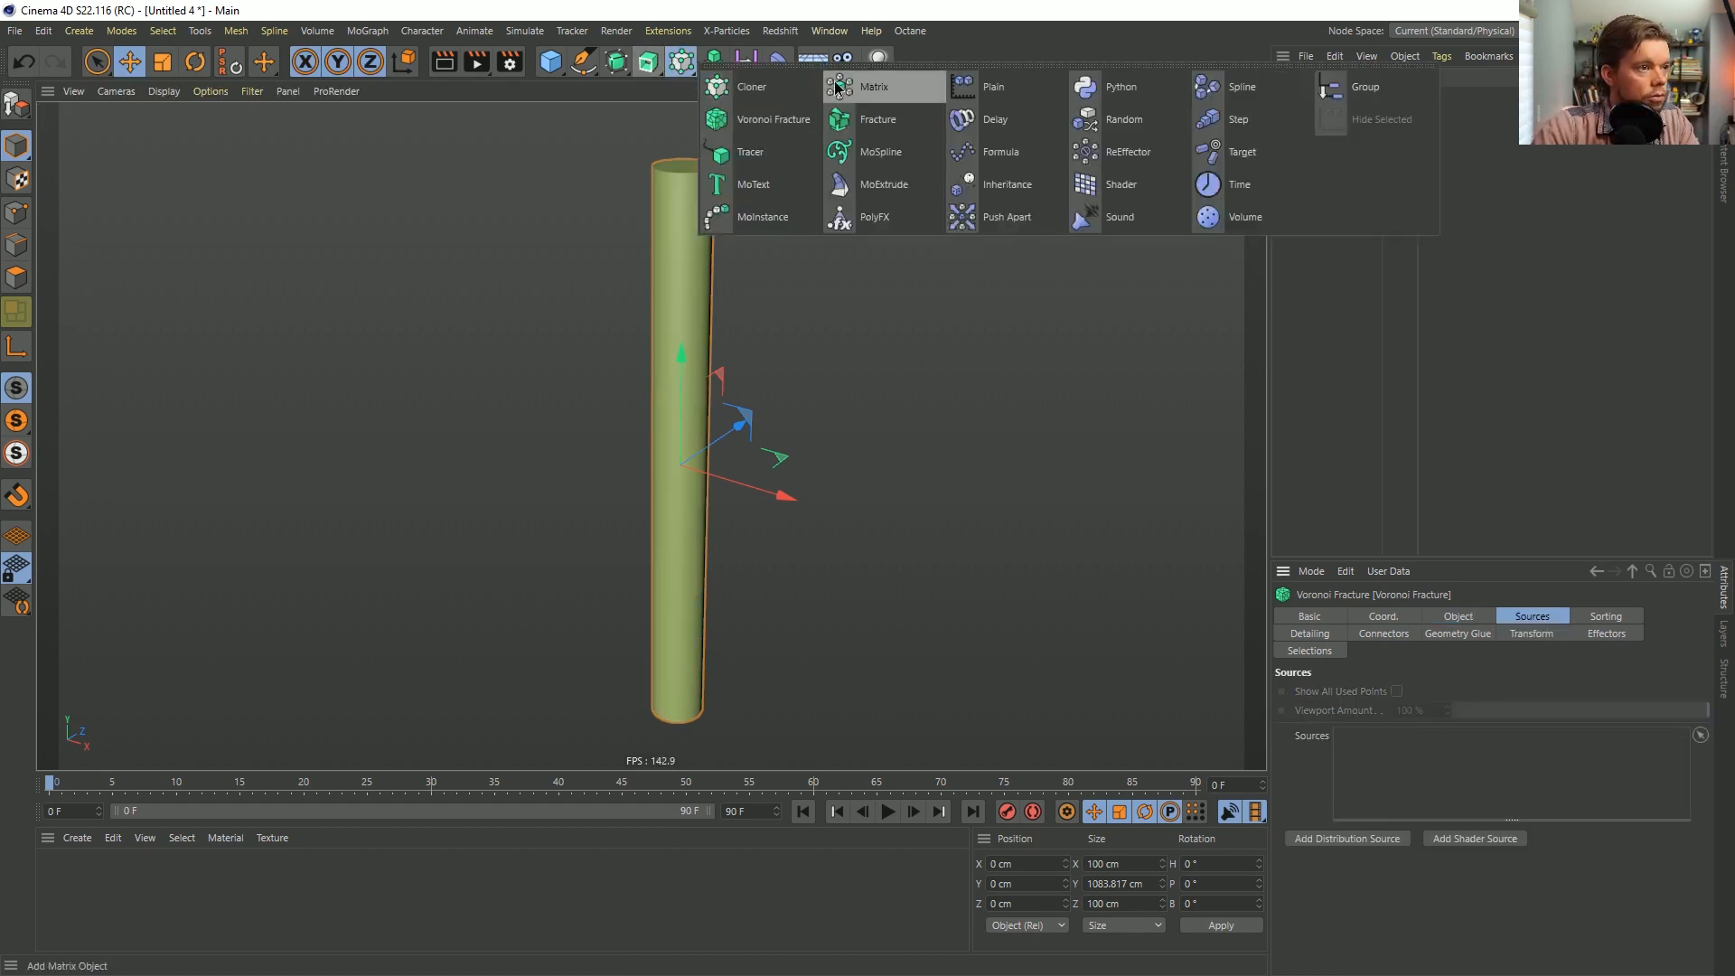
click(891, 91)
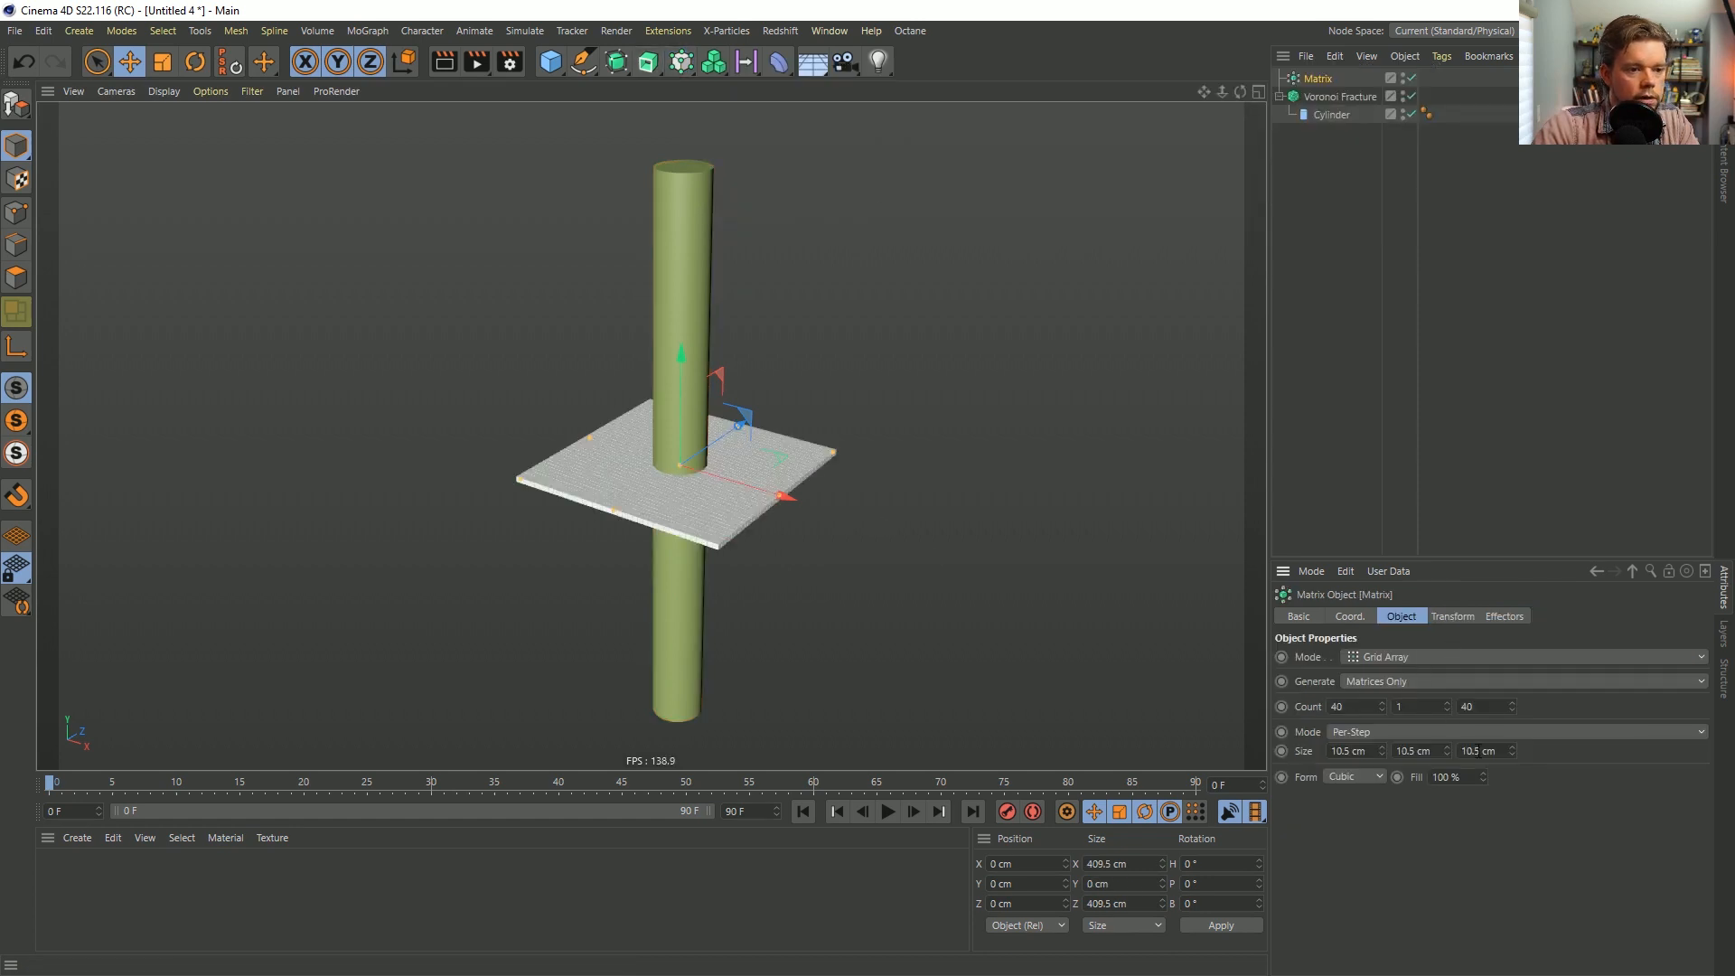
click(1405, 657)
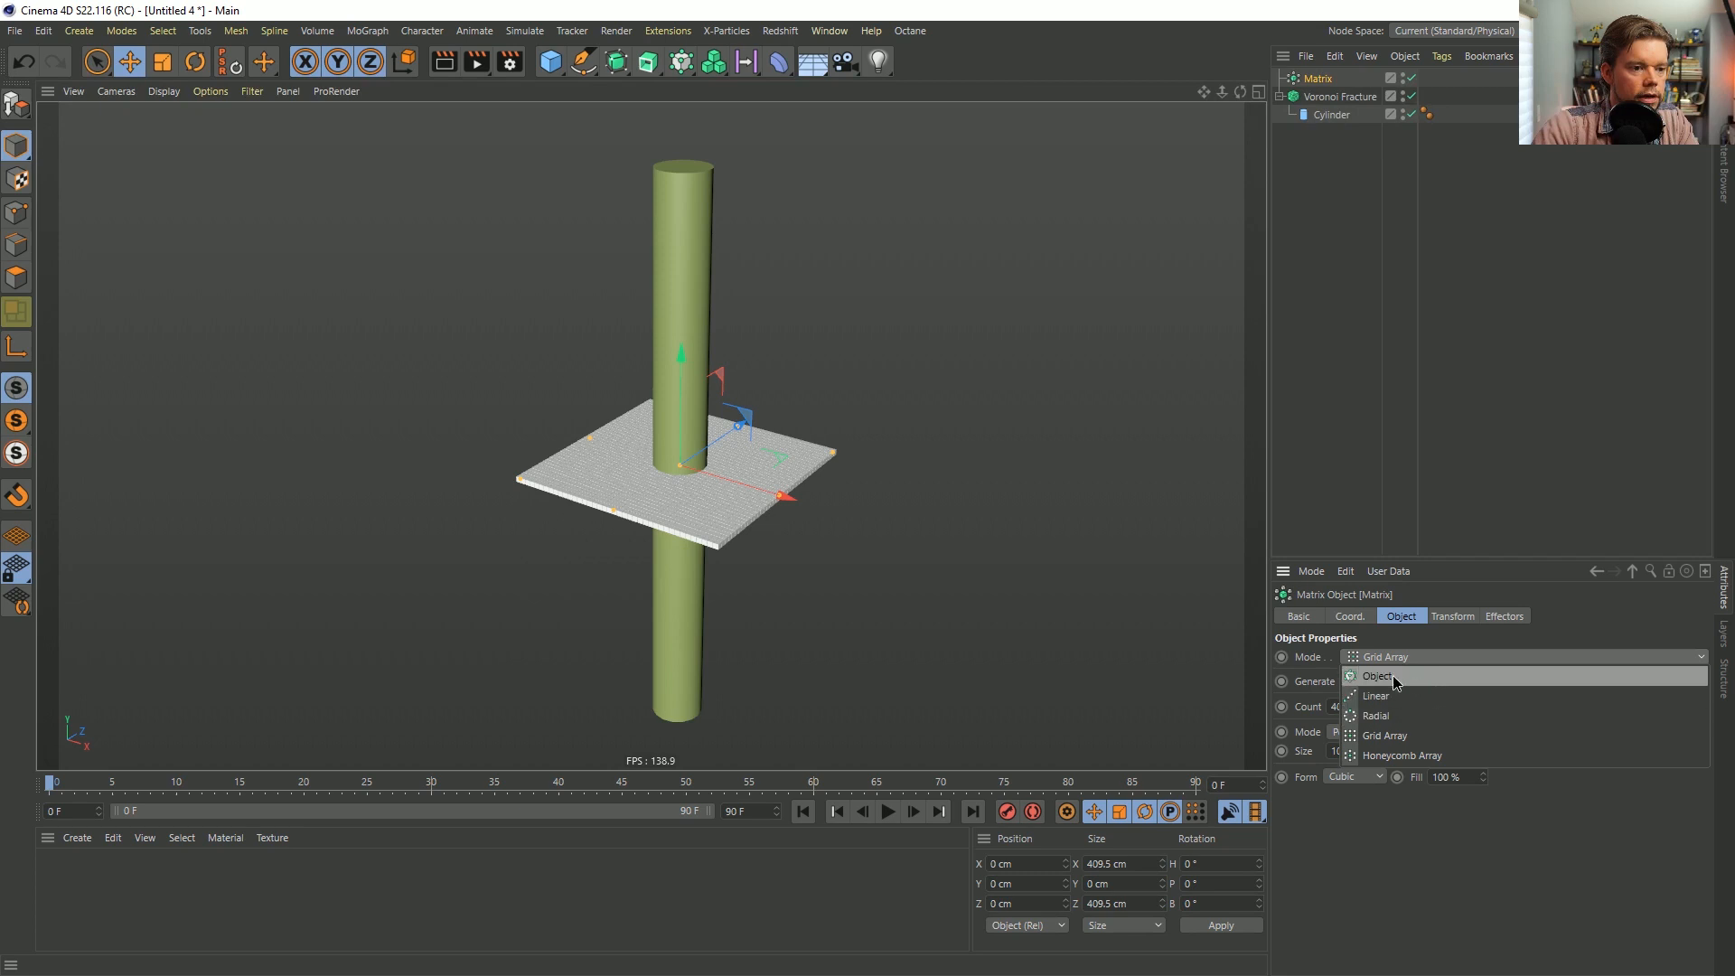
click(1375, 839)
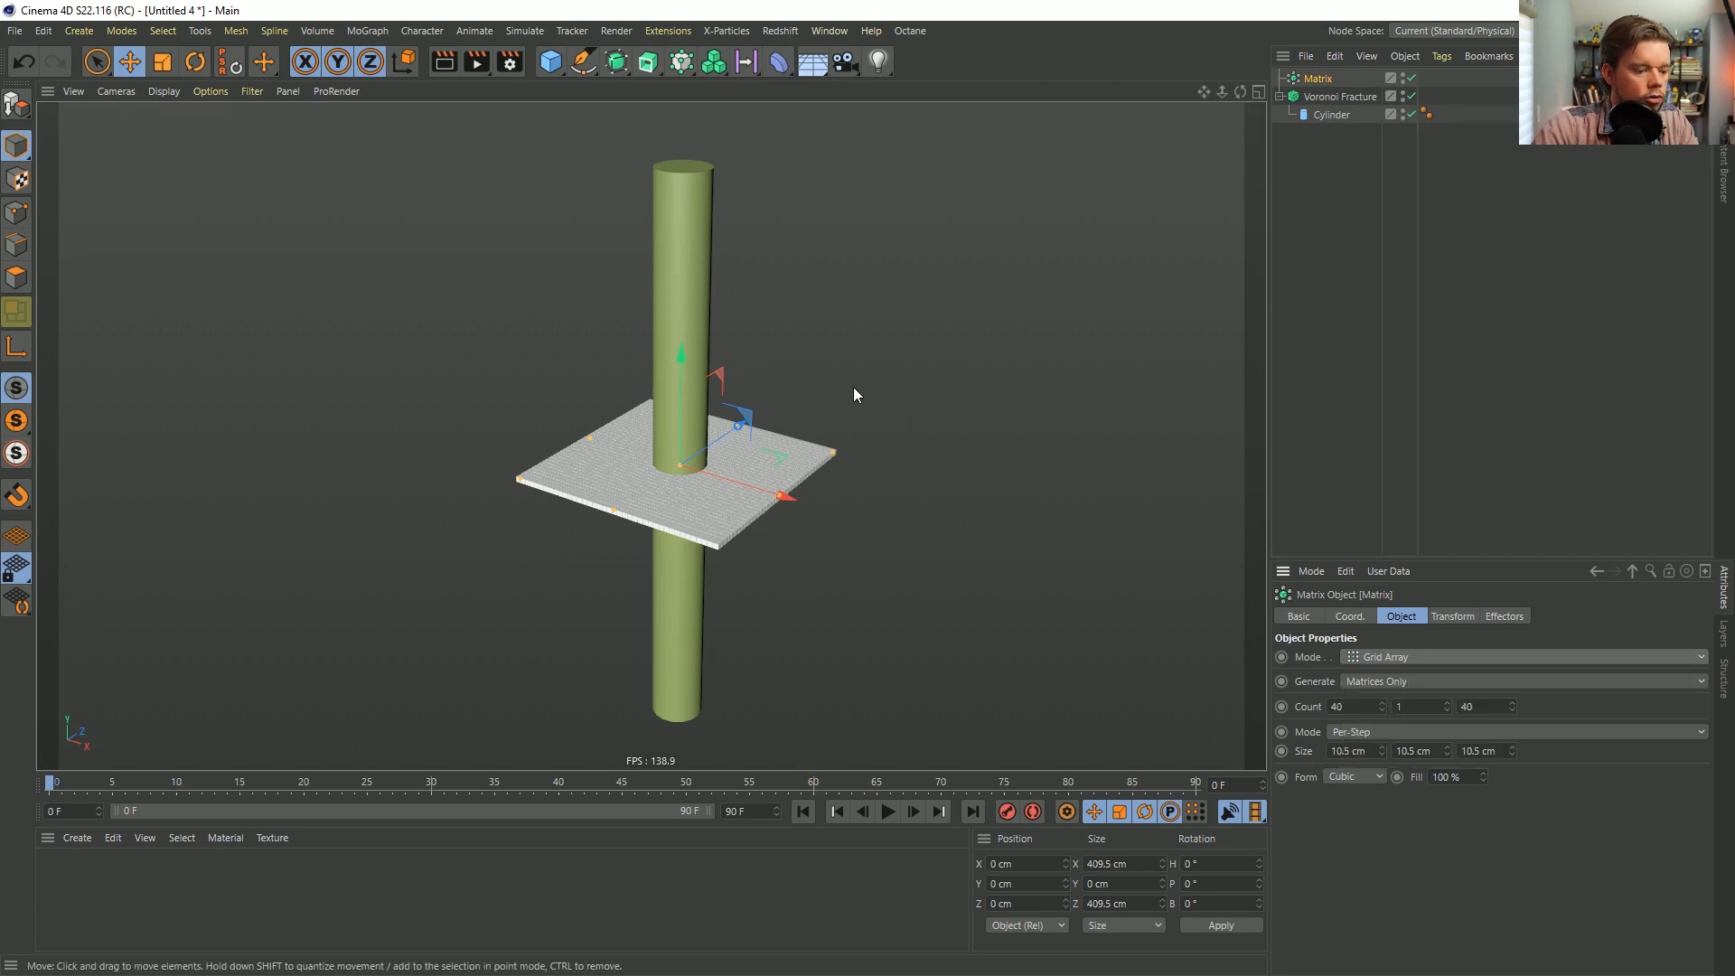
key(t)
drag(853, 387, 577, 621)
alt+right_drag(660, 476, 943, 401)
alt+drag(908, 417, 860, 385)
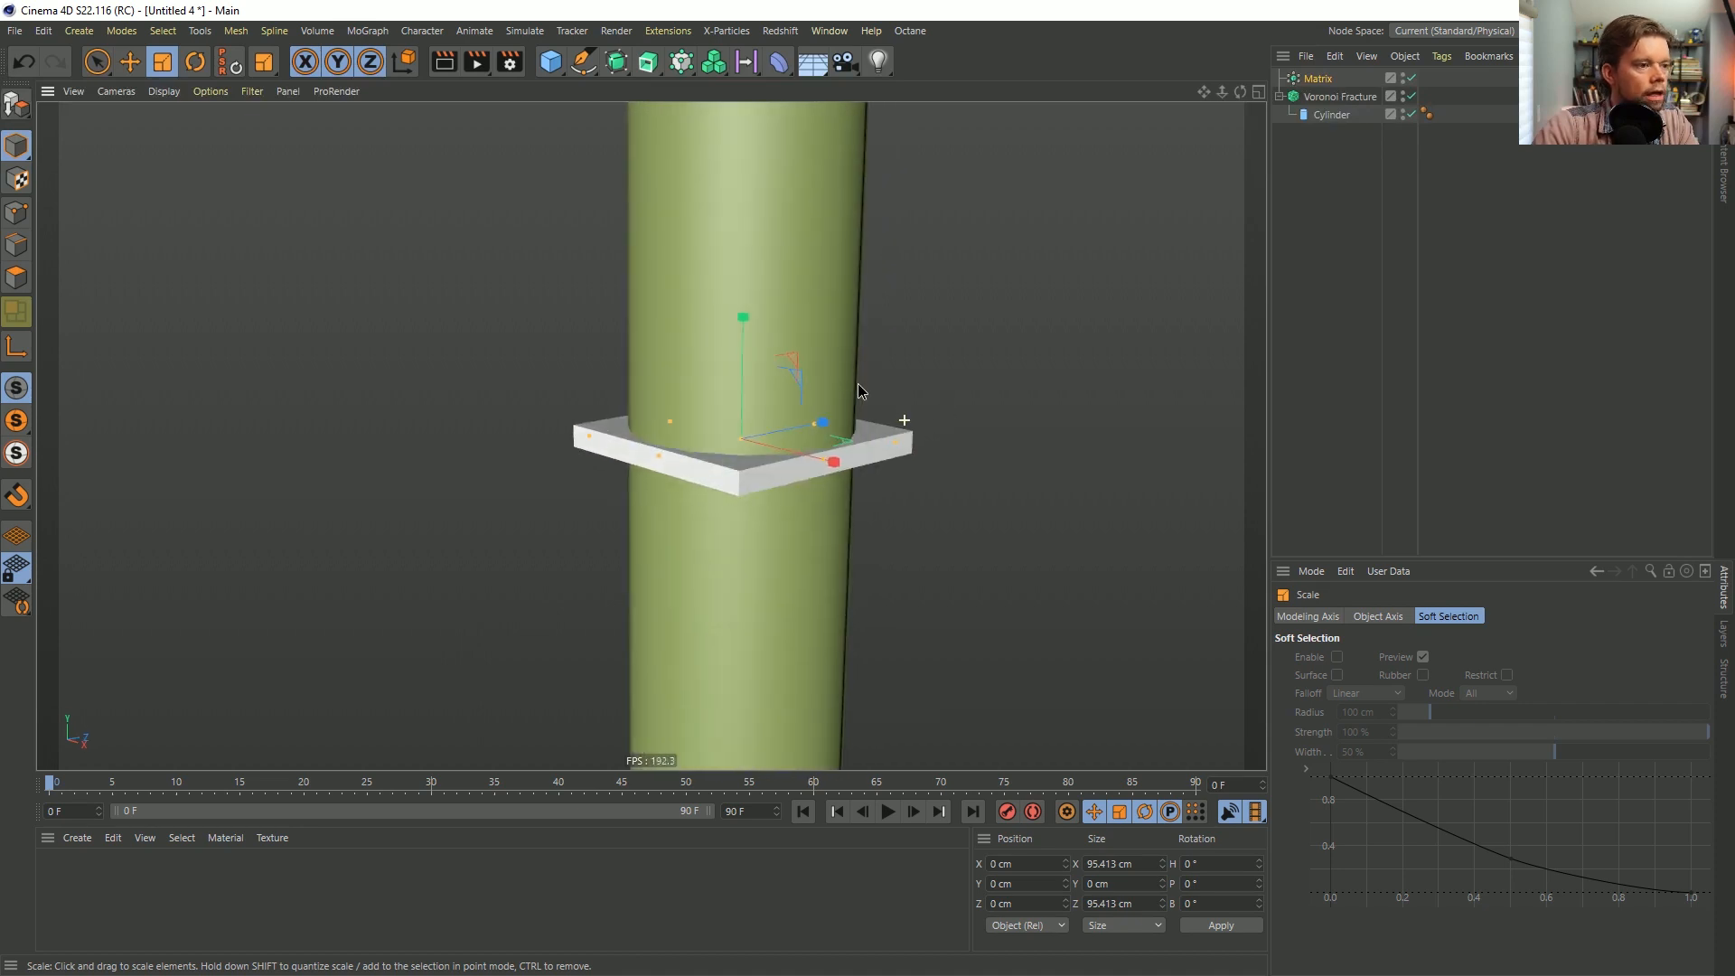
alt+right_drag(859, 385, 807, 394)
Add the Matrix as a source of the Voronoi Fracture and inspect the splinters along the cylinder.
click(1340, 96)
drag(1318, 79, 1434, 752)
alt+right_drag(770, 441, 719, 377)
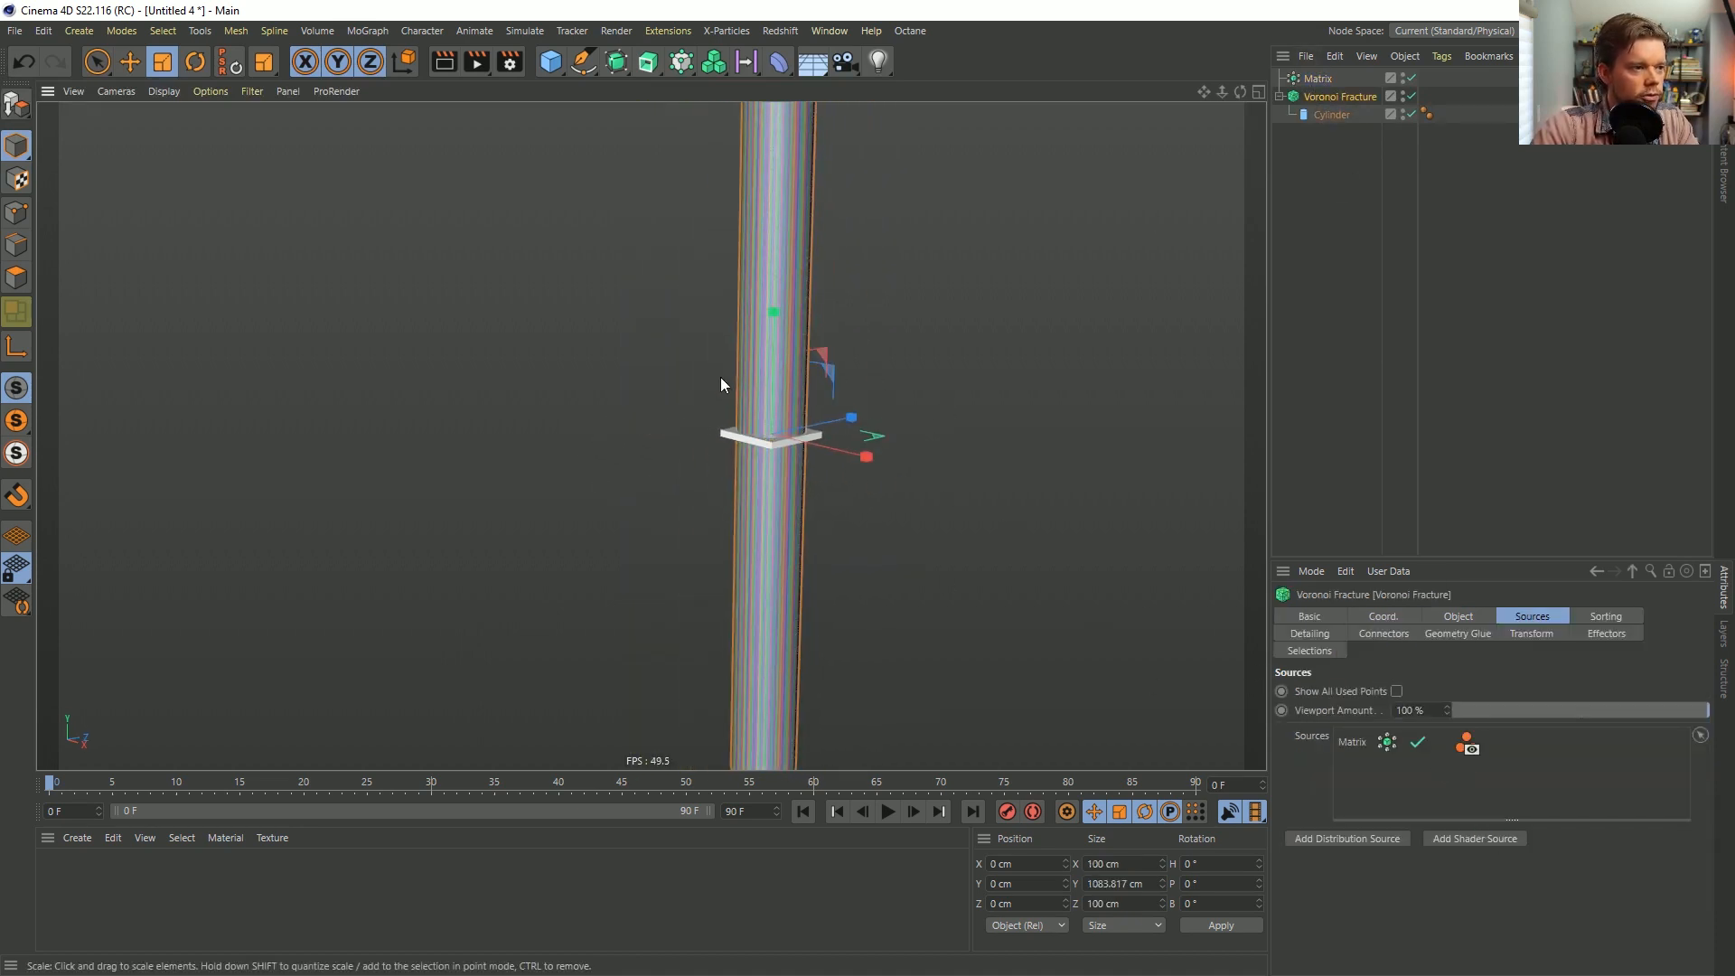
alt+middle_drag(719, 376, 633, 561)
alt+drag(650, 434, 654, 529)
alt+right_drag(700, 393, 750, 344)
alt+drag(693, 592, 710, 560)
alt+middle_drag(703, 630, 718, 506)
alt+right_drag(729, 496, 692, 513)
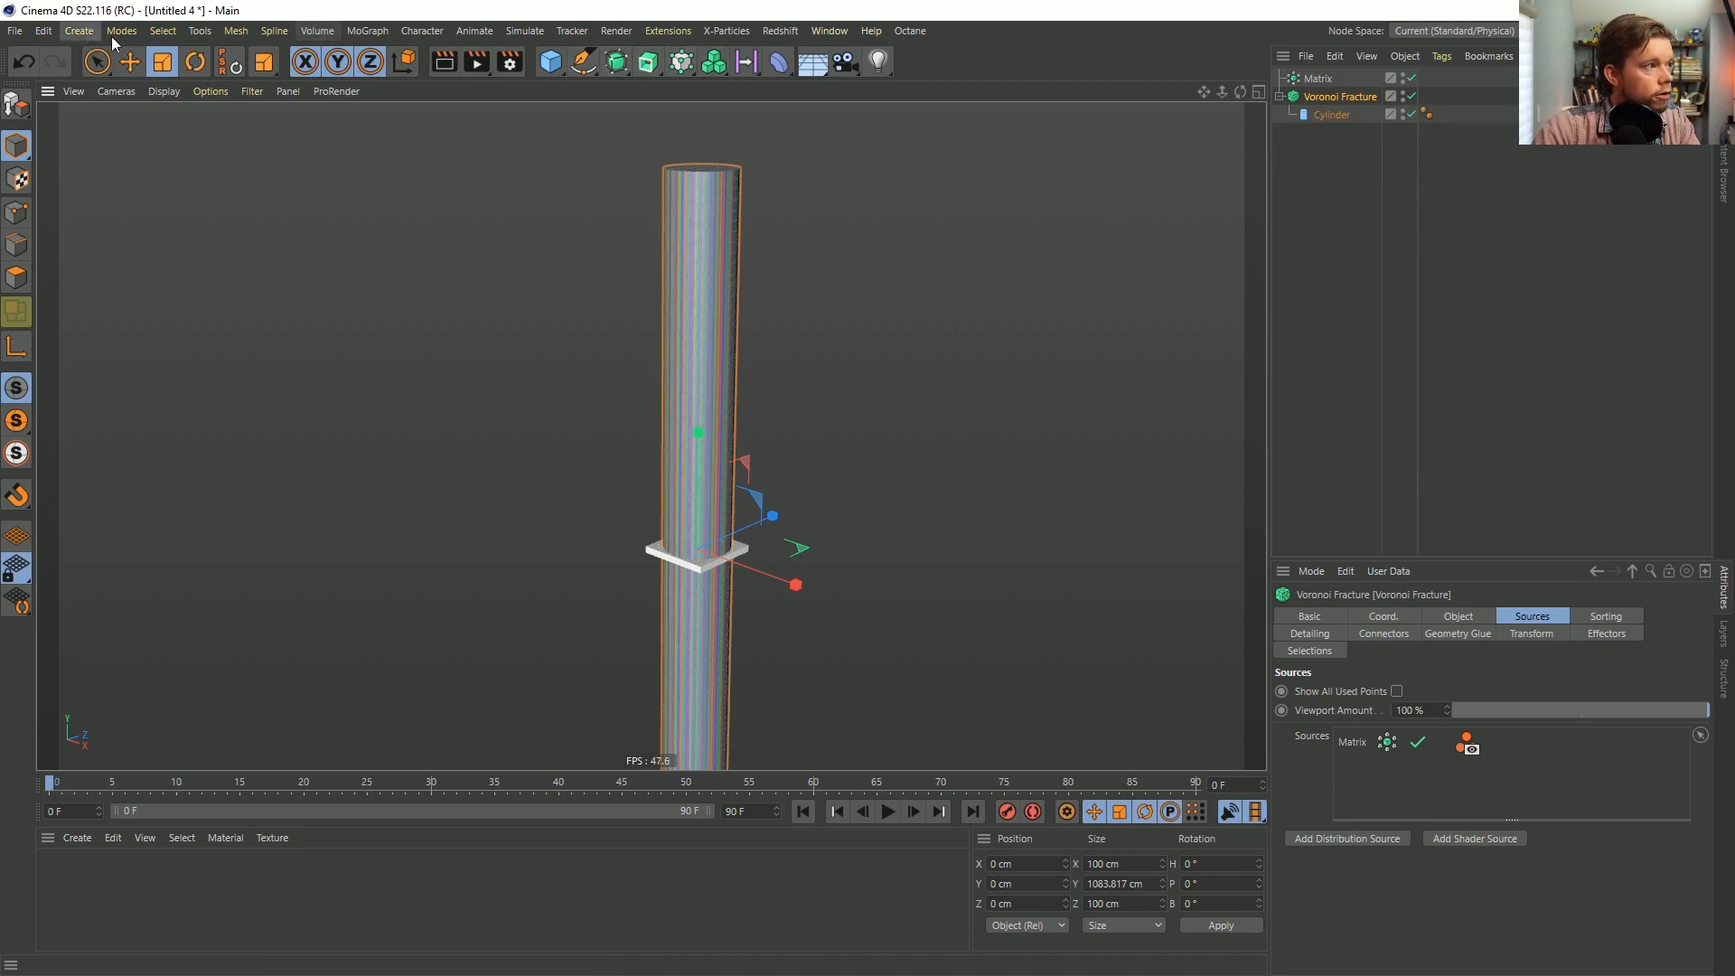
Create a null object and add it to the Voronoi Fracture's sources.
click(79, 31)
click(122, 62)
click(1329, 115)
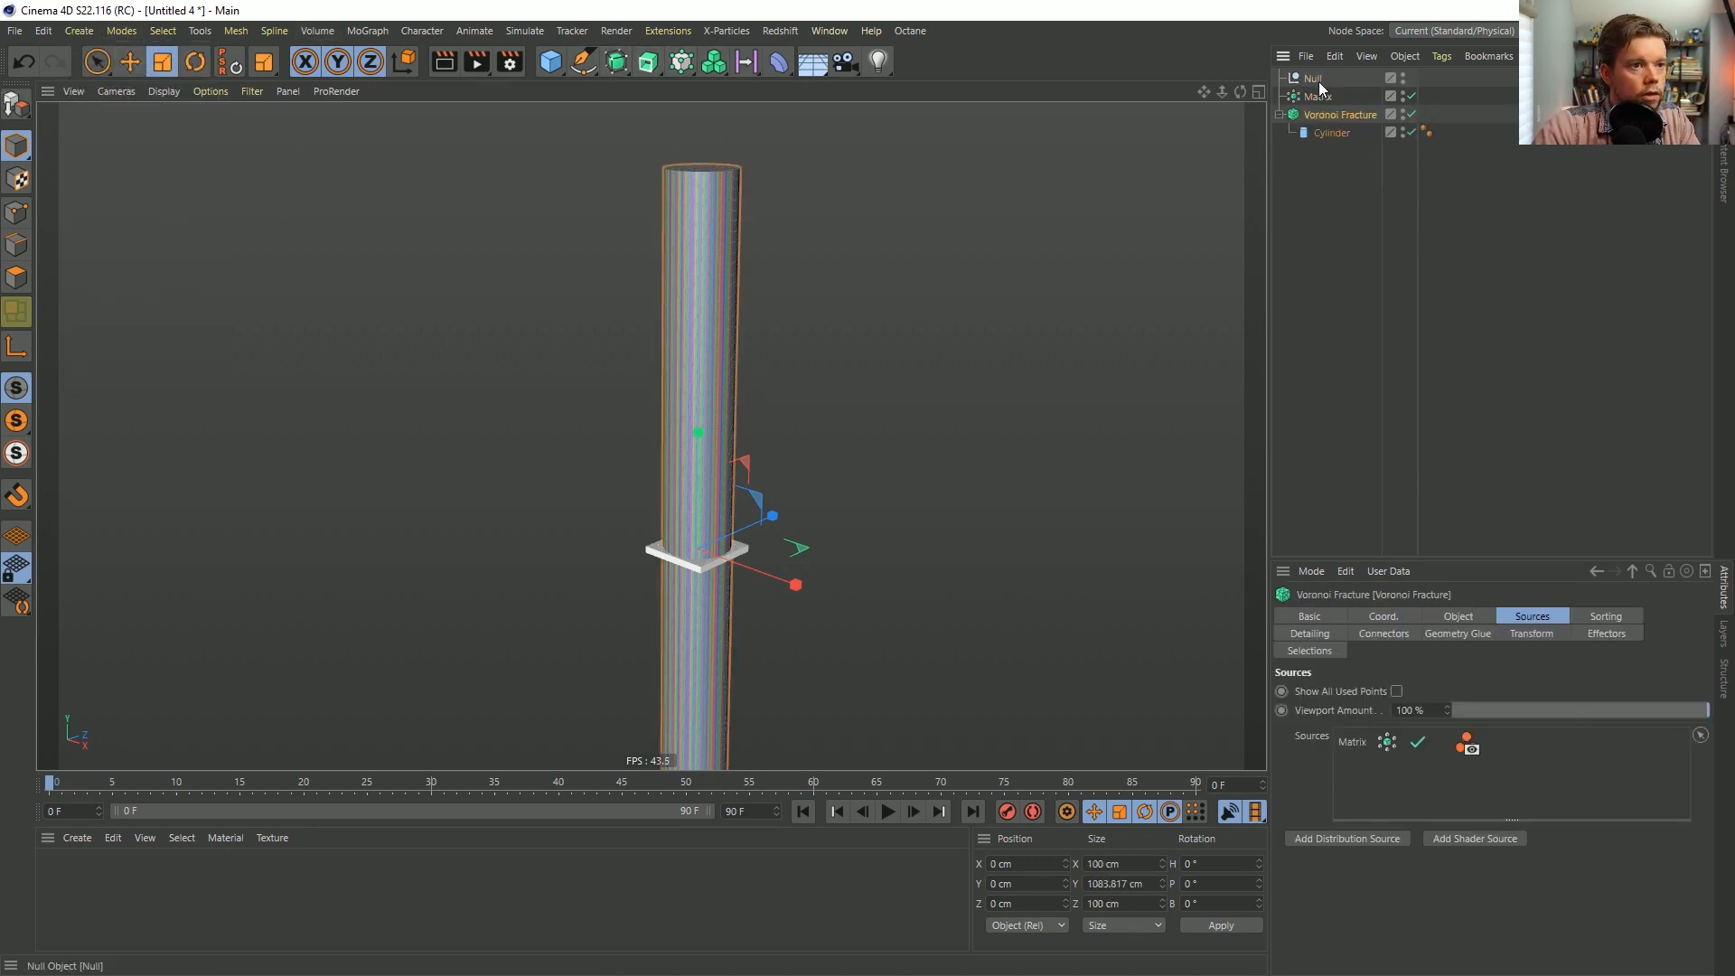
drag(1374, 714, 1360, 747)
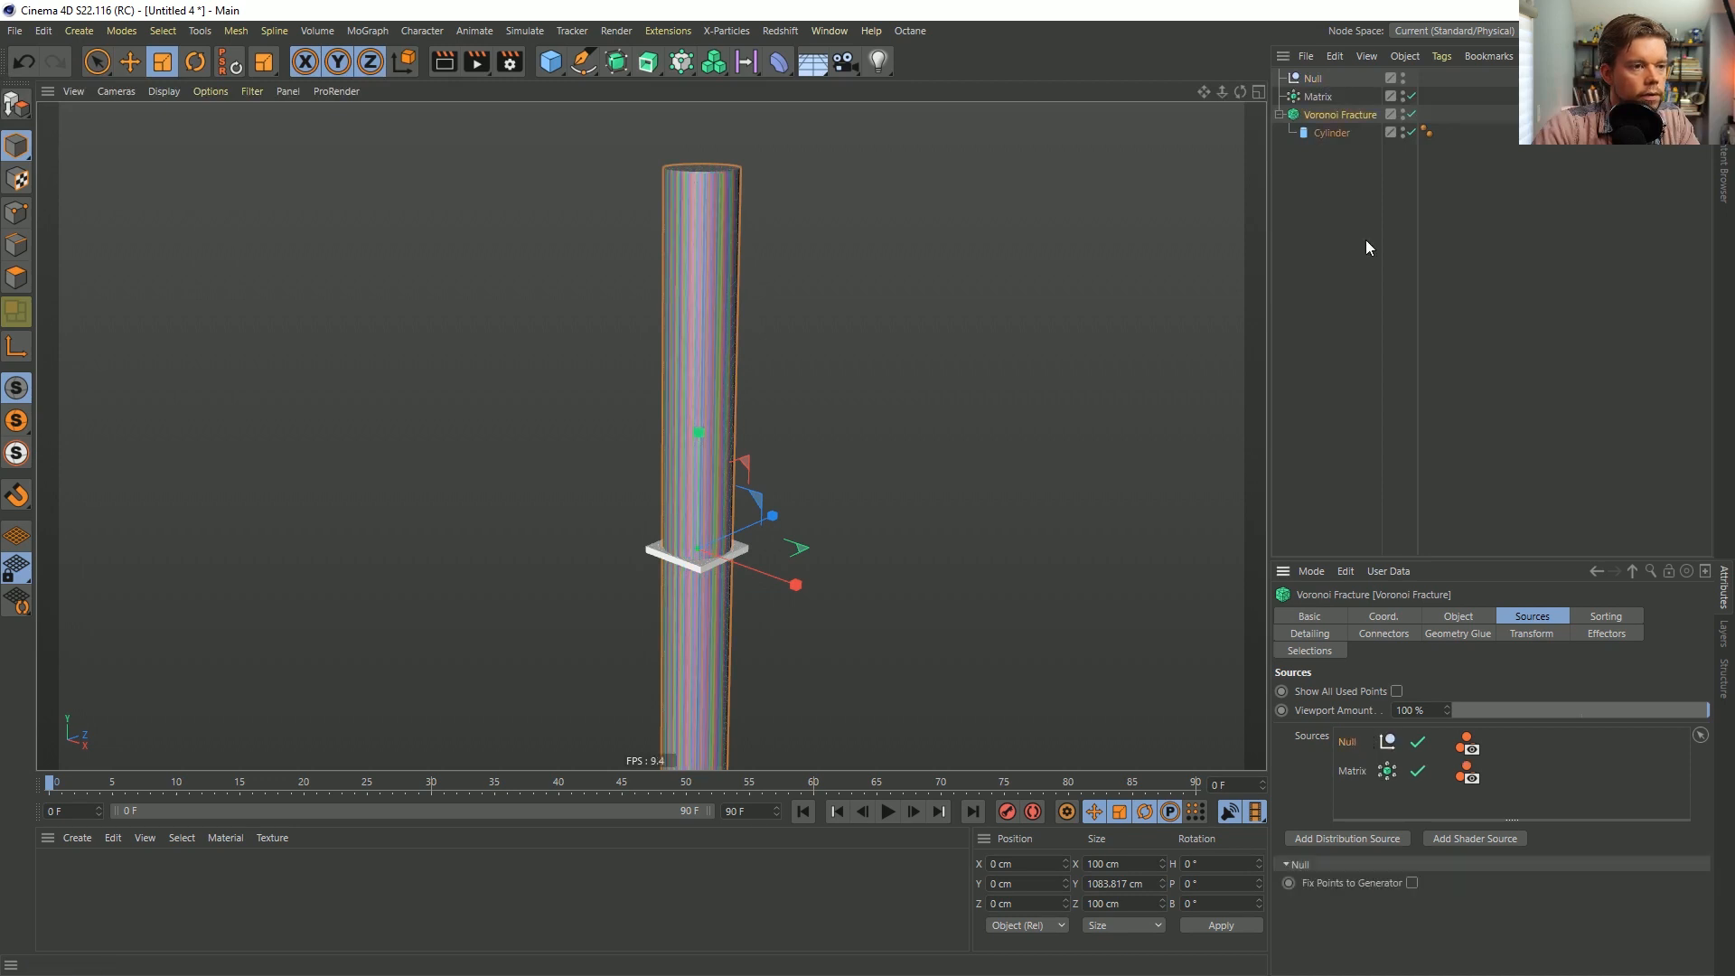
Move the null up along the cylinder to about 172 cm in Y.
key(e)
drag(696, 446, 723, 387)
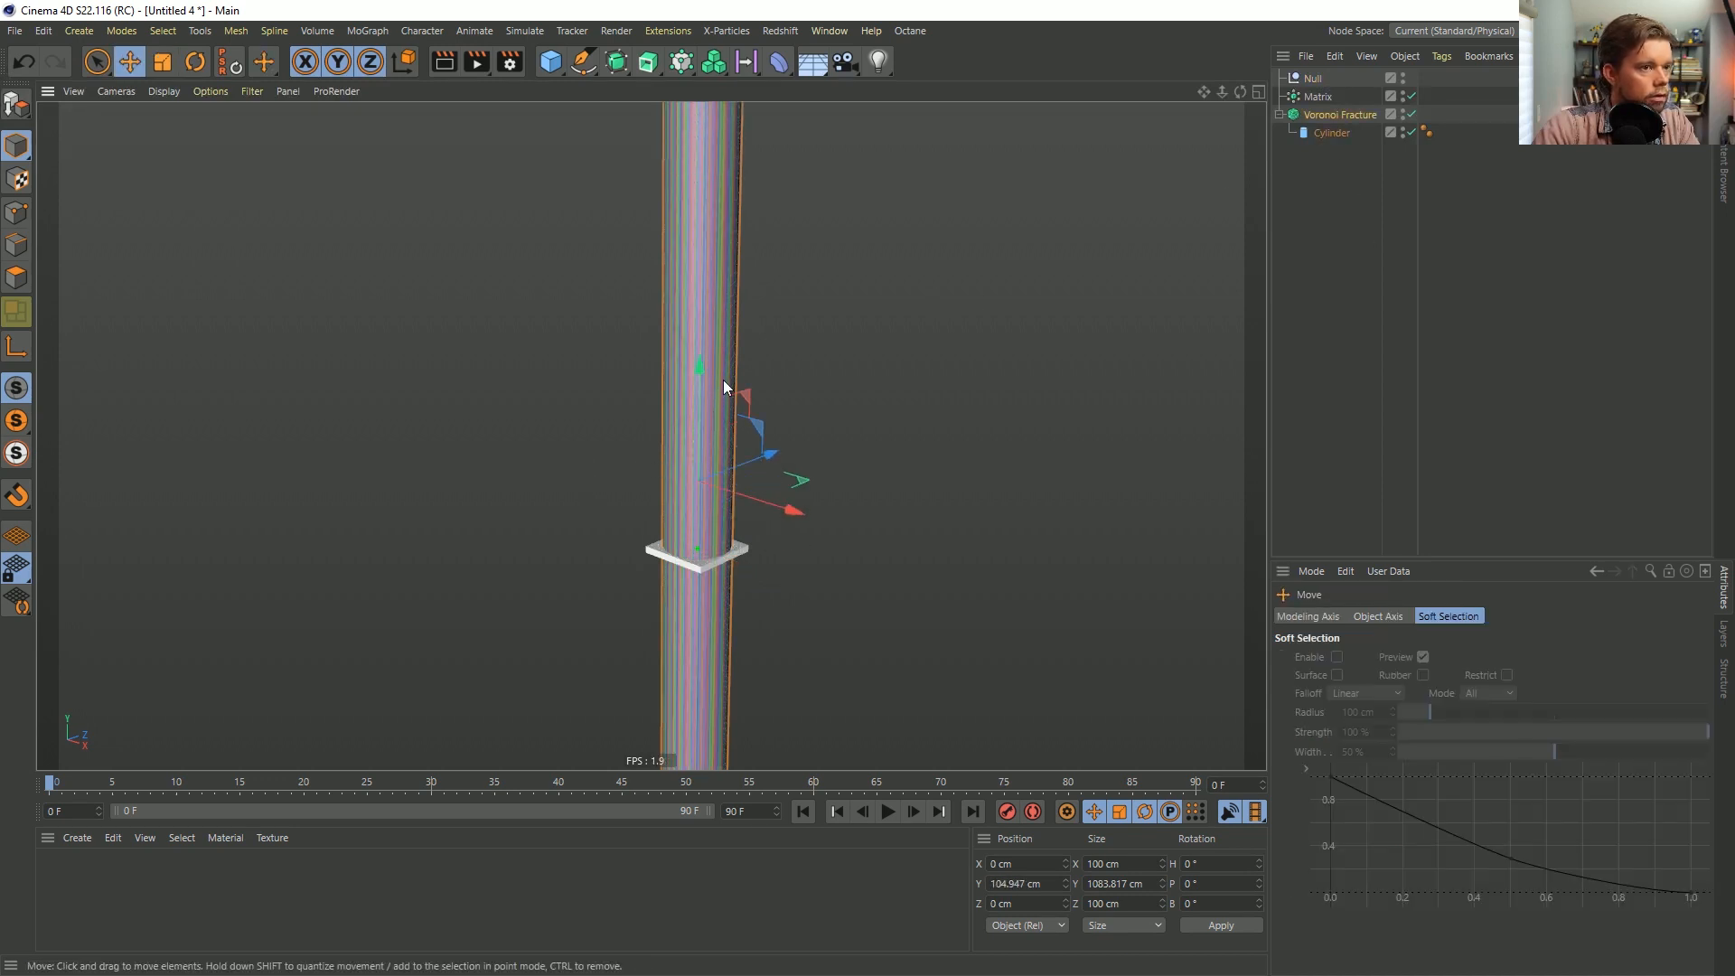
click(1320, 77)
drag(708, 447, 721, 304)
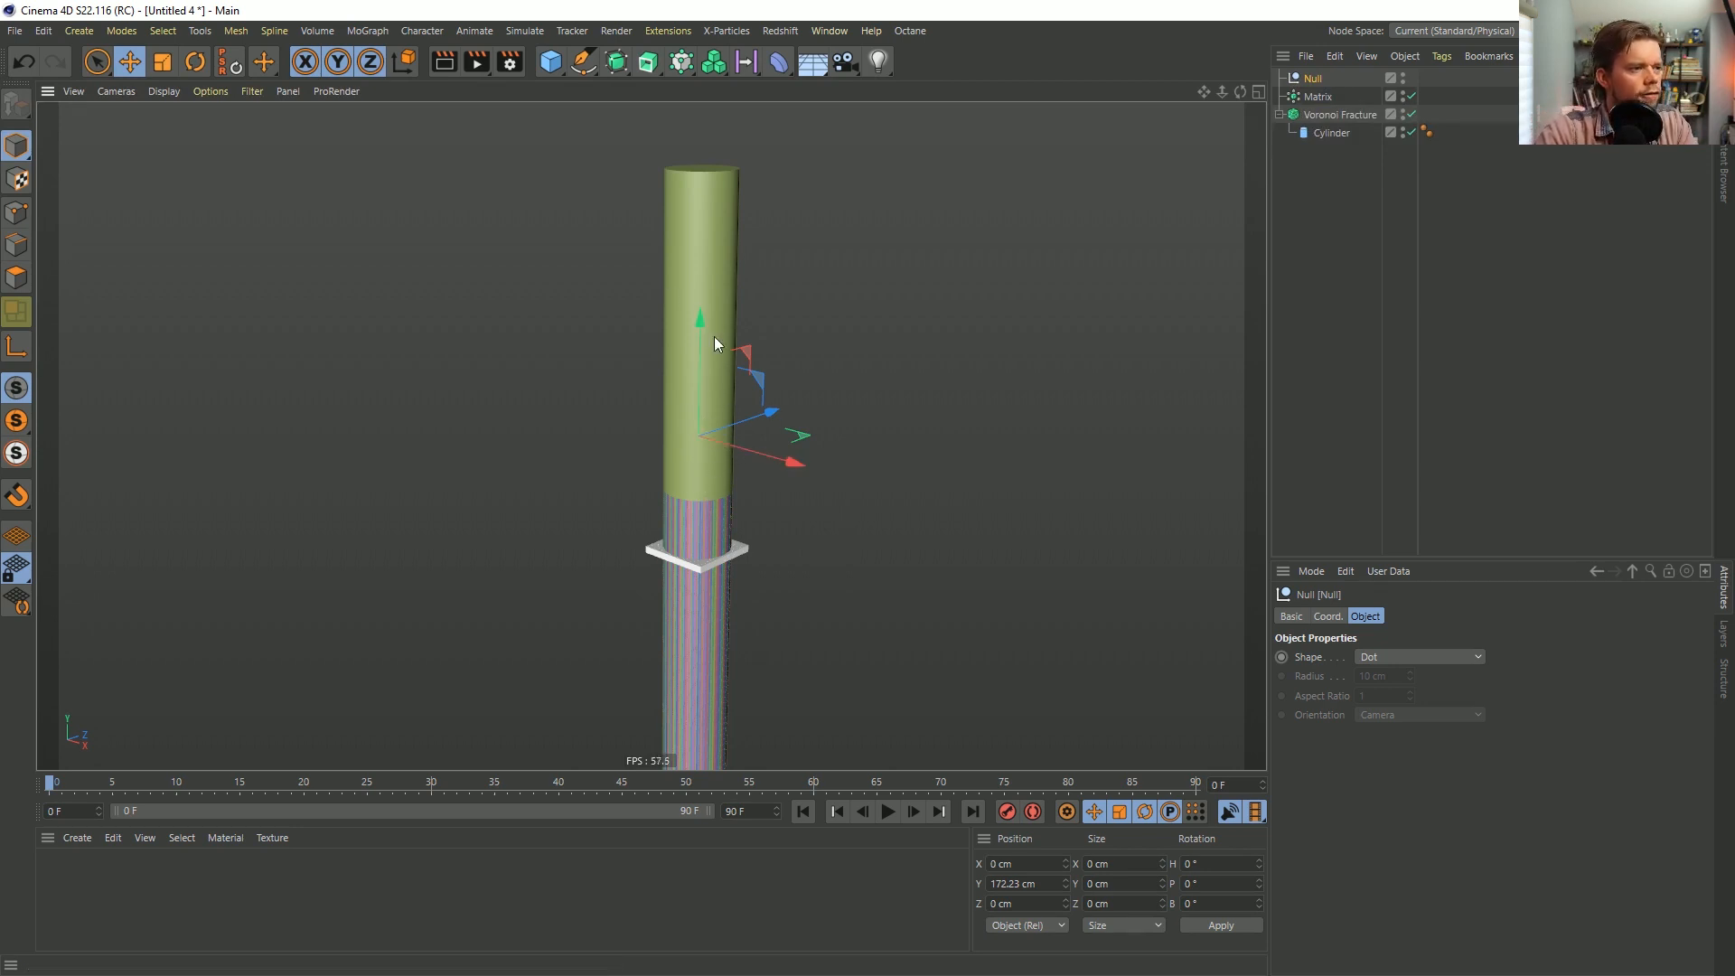
alt+drag(751, 507, 723, 355)
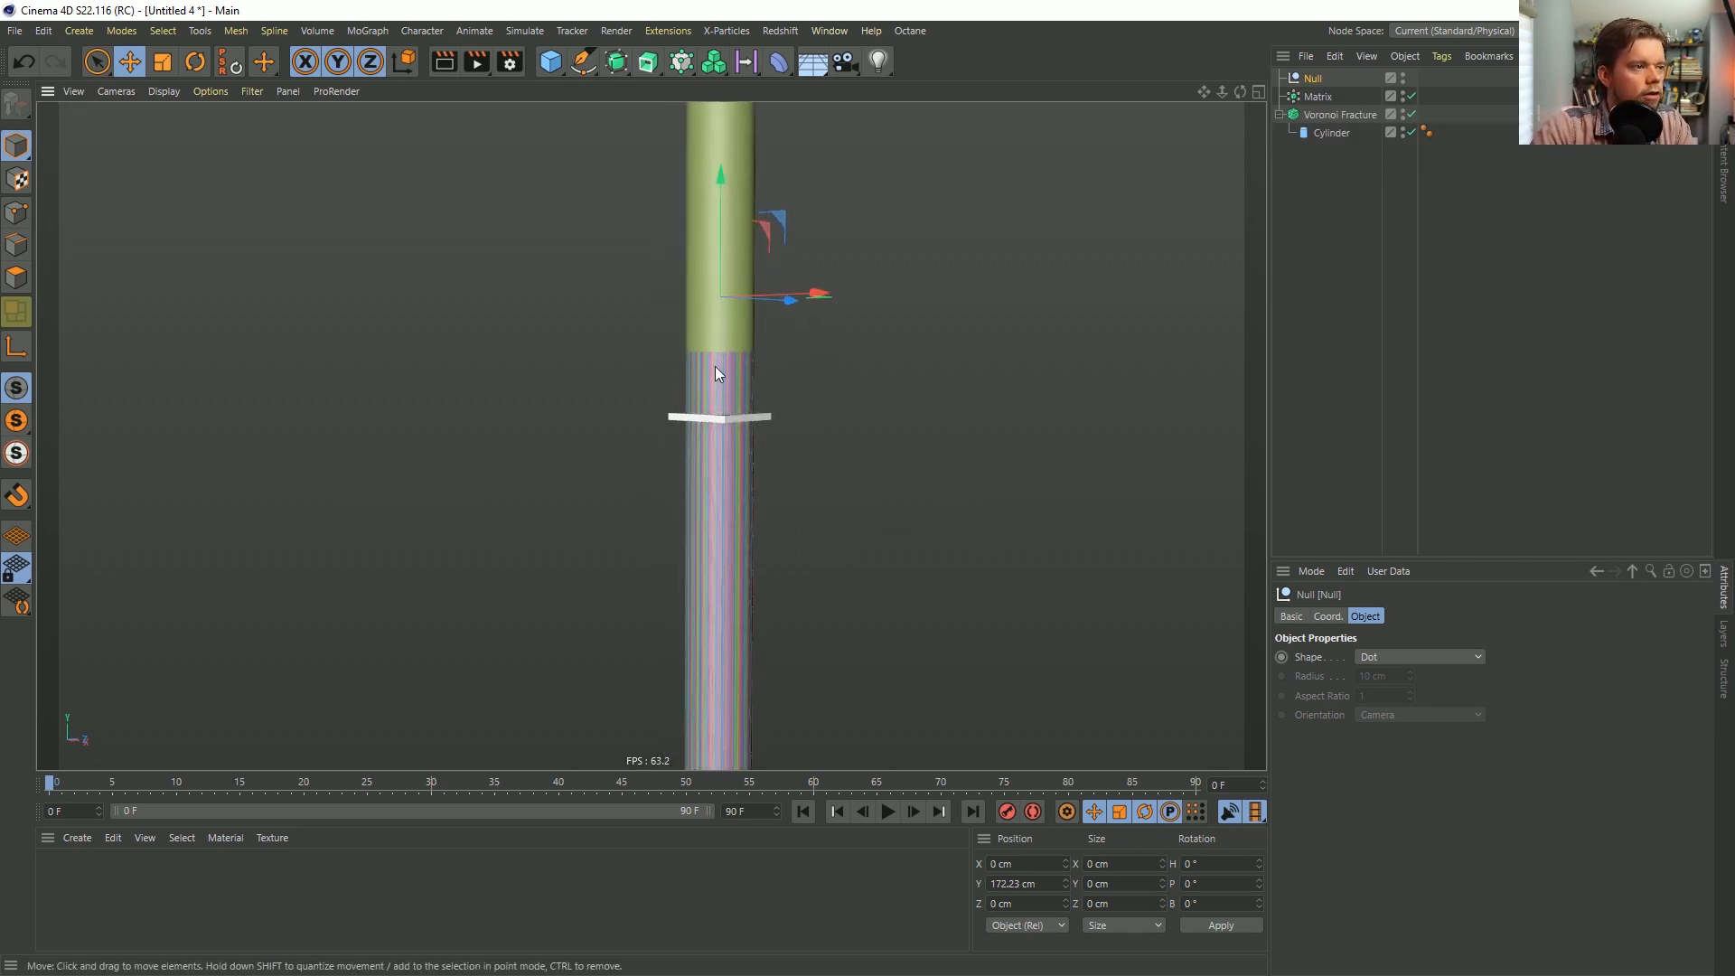
Duplicate the null, move the copy down to about -110 cm in Y and add it to the Voronoi Fracture's sources.
ctrl+drag(1309, 80, 1310, 88)
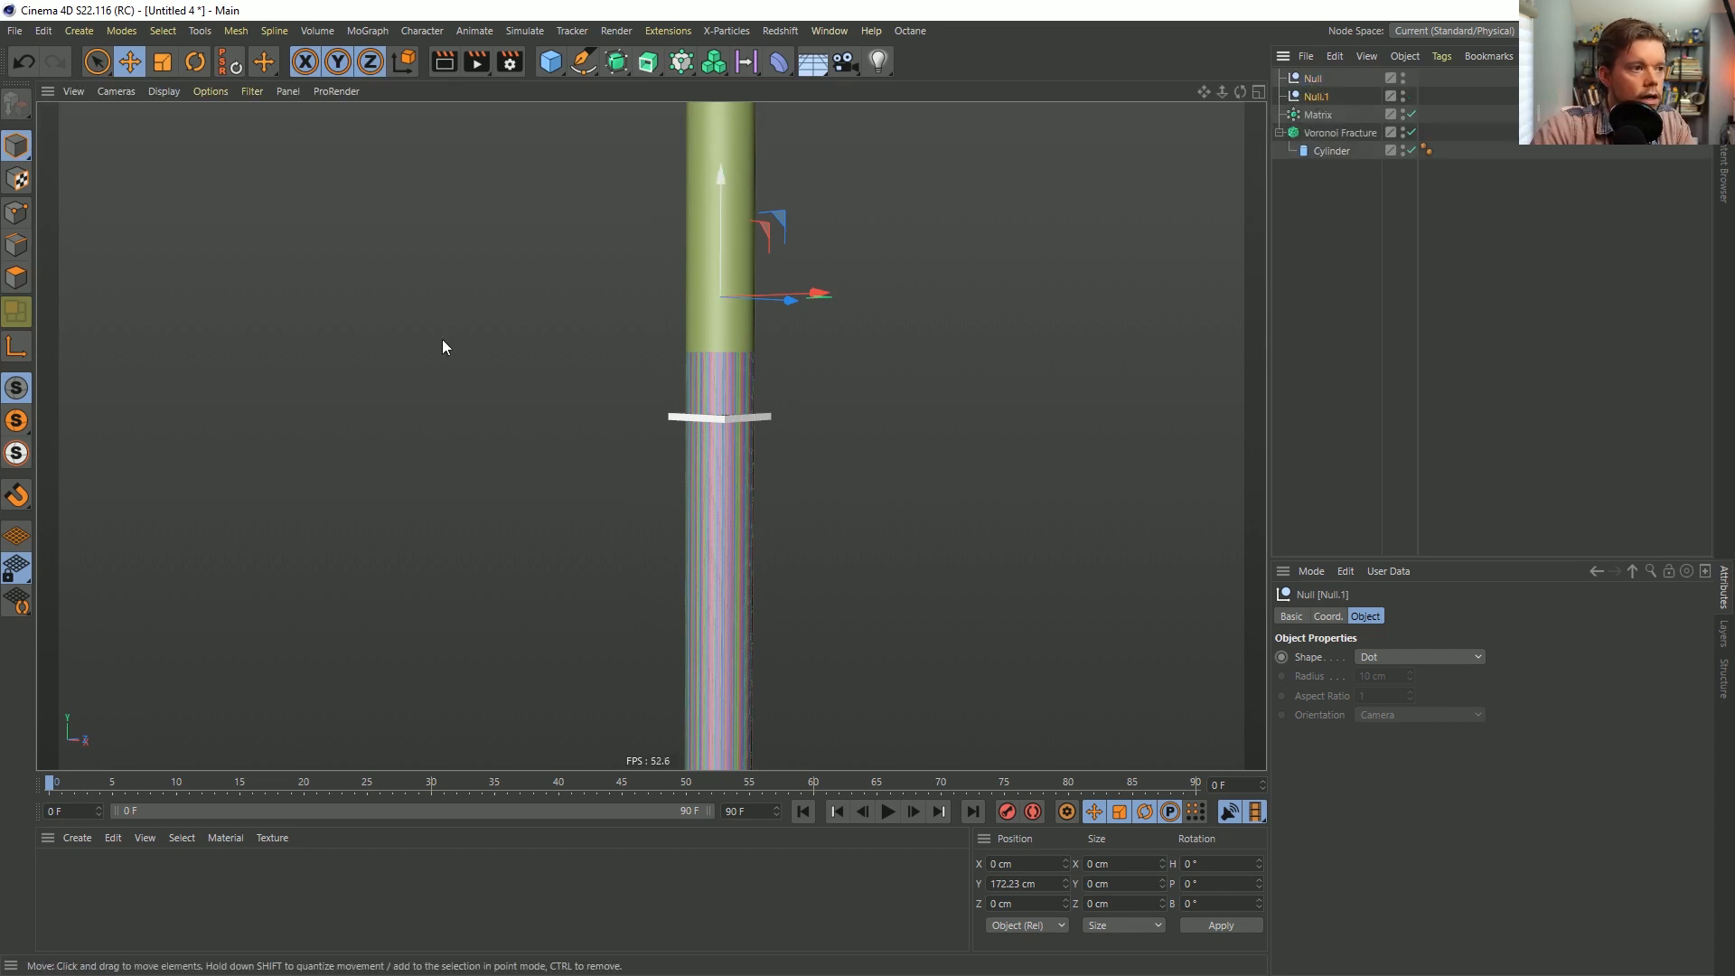
drag(722, 195, 707, 390)
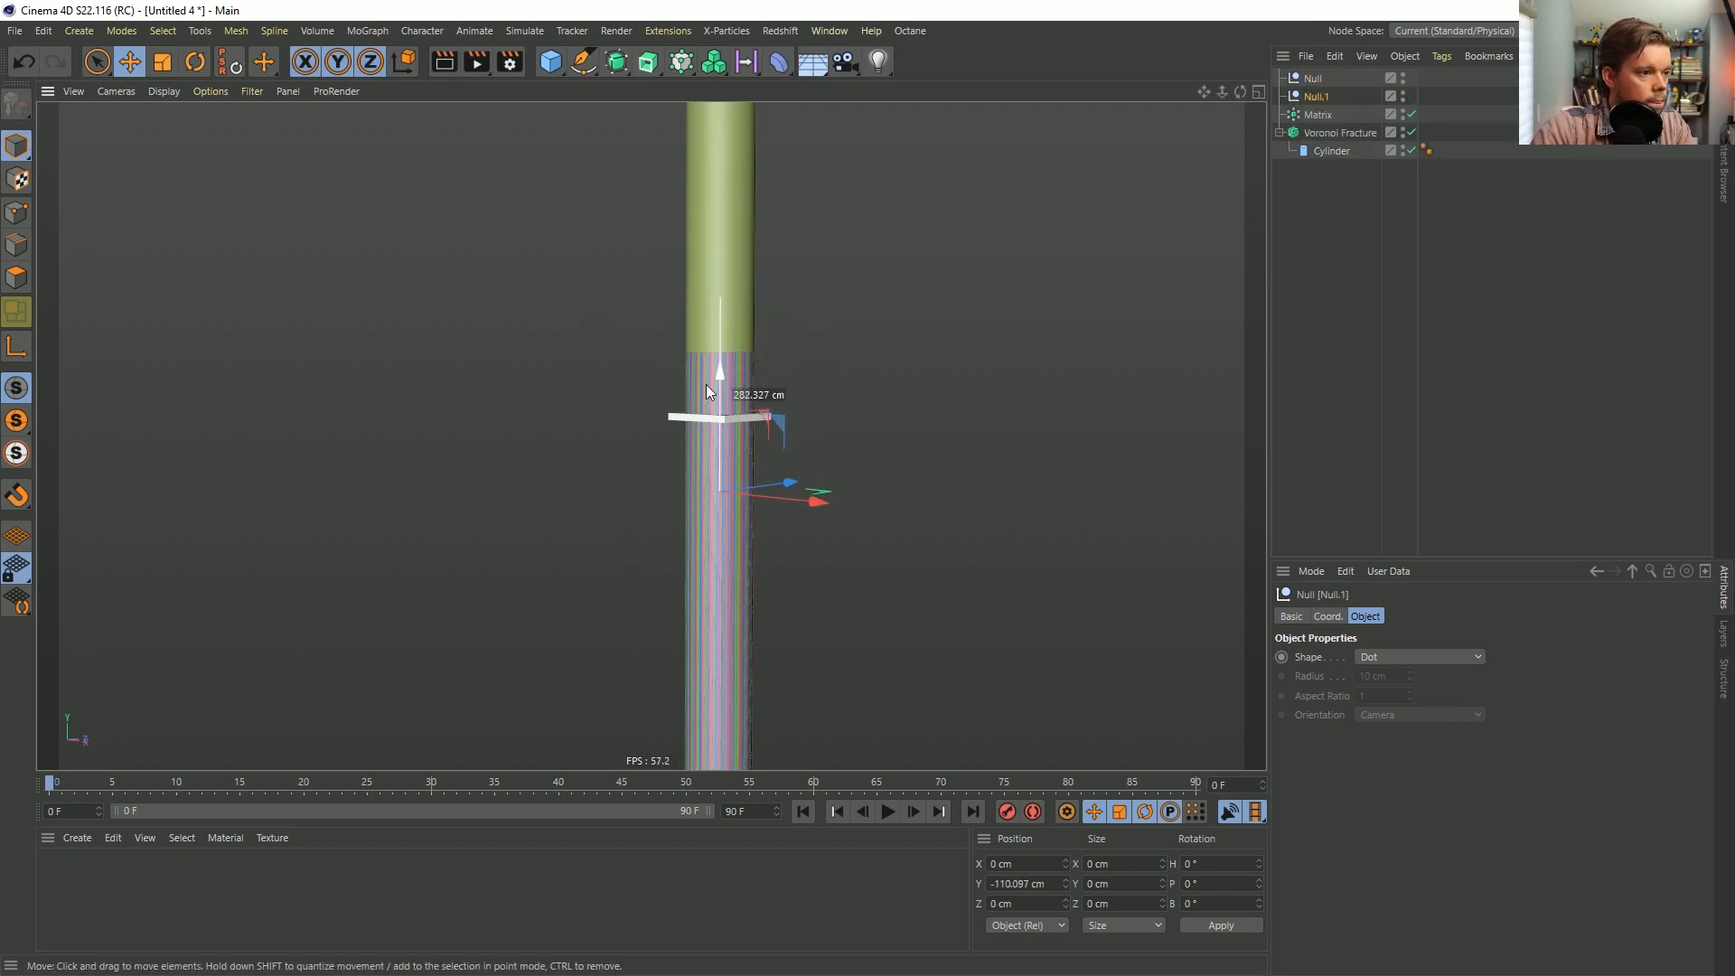
click(1316, 134)
drag(1317, 97, 1392, 796)
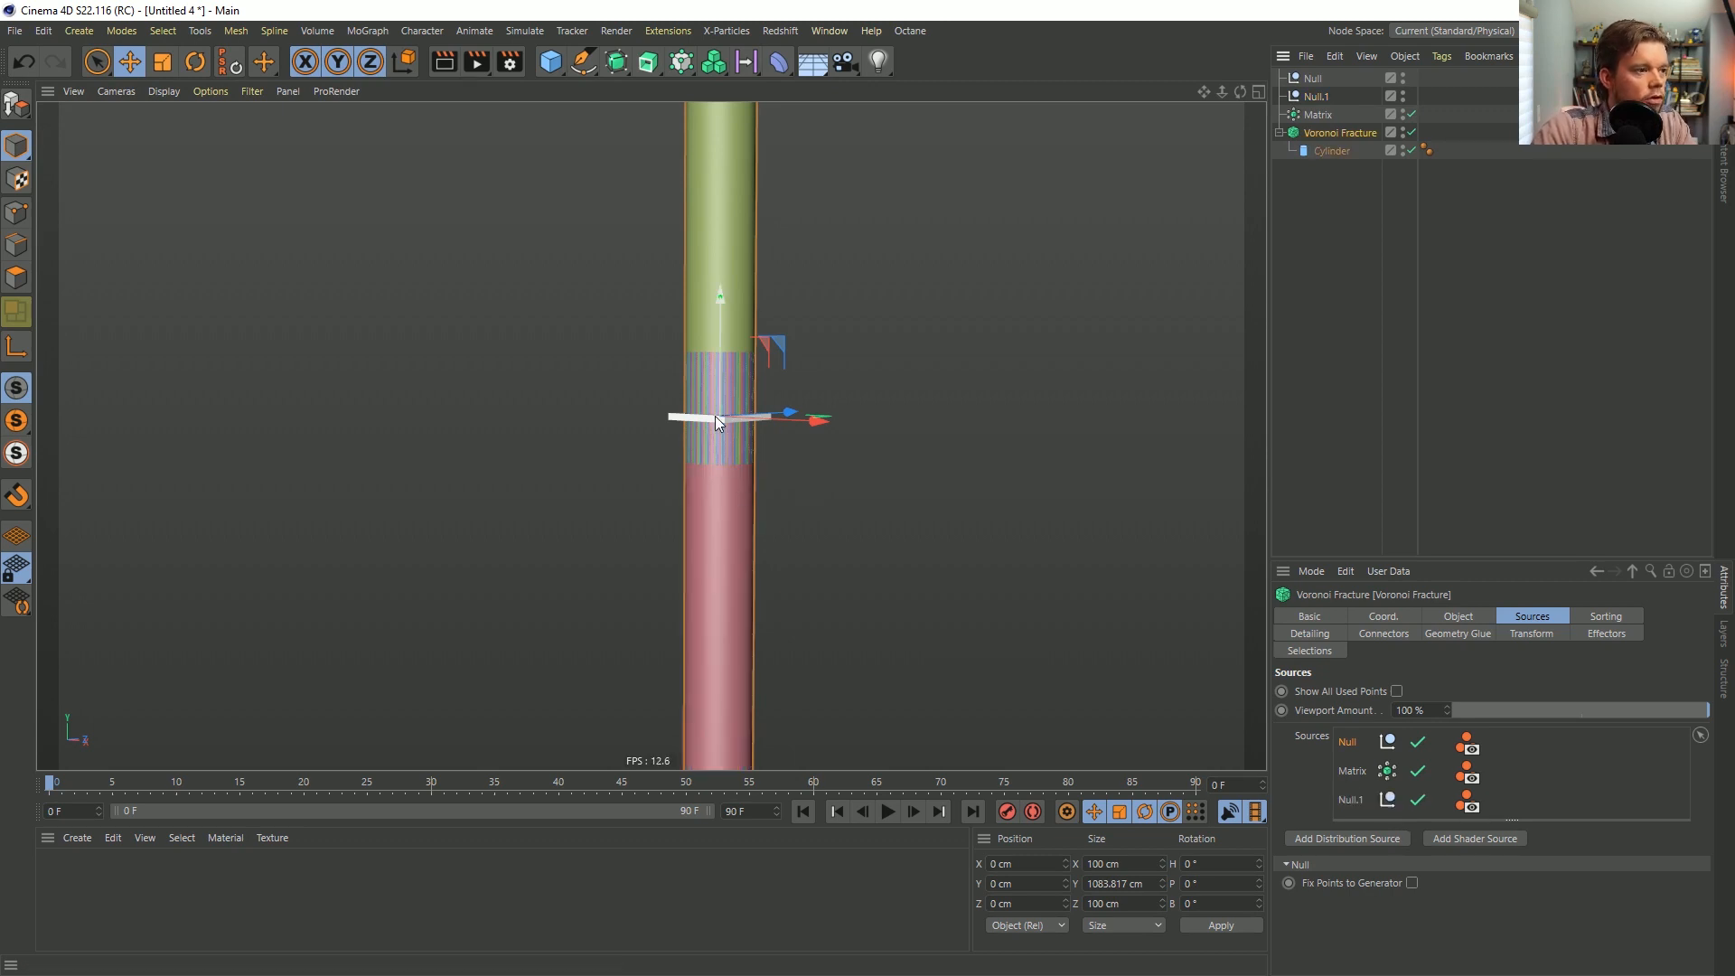
Switch the Matrix grid's size mode to Endpoint and set its count to 22 in both X and Z.
alt+drag(714, 416, 688, 343)
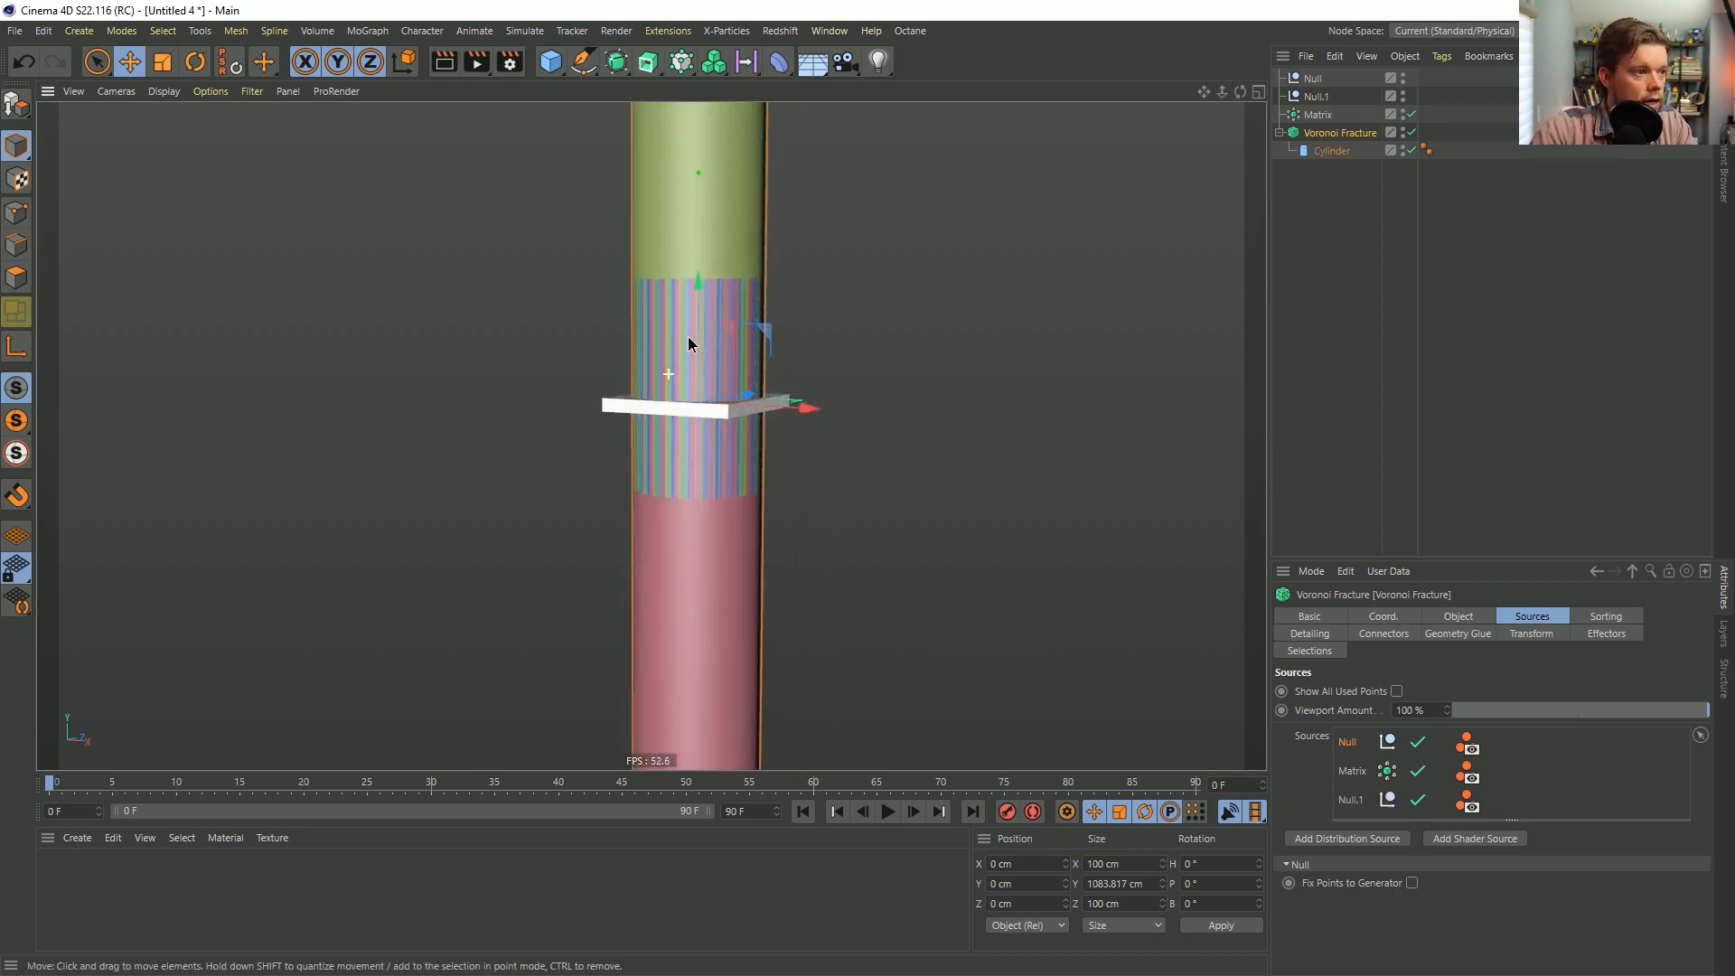
click(1317, 115)
alt+middle_drag(723, 414, 723, 463)
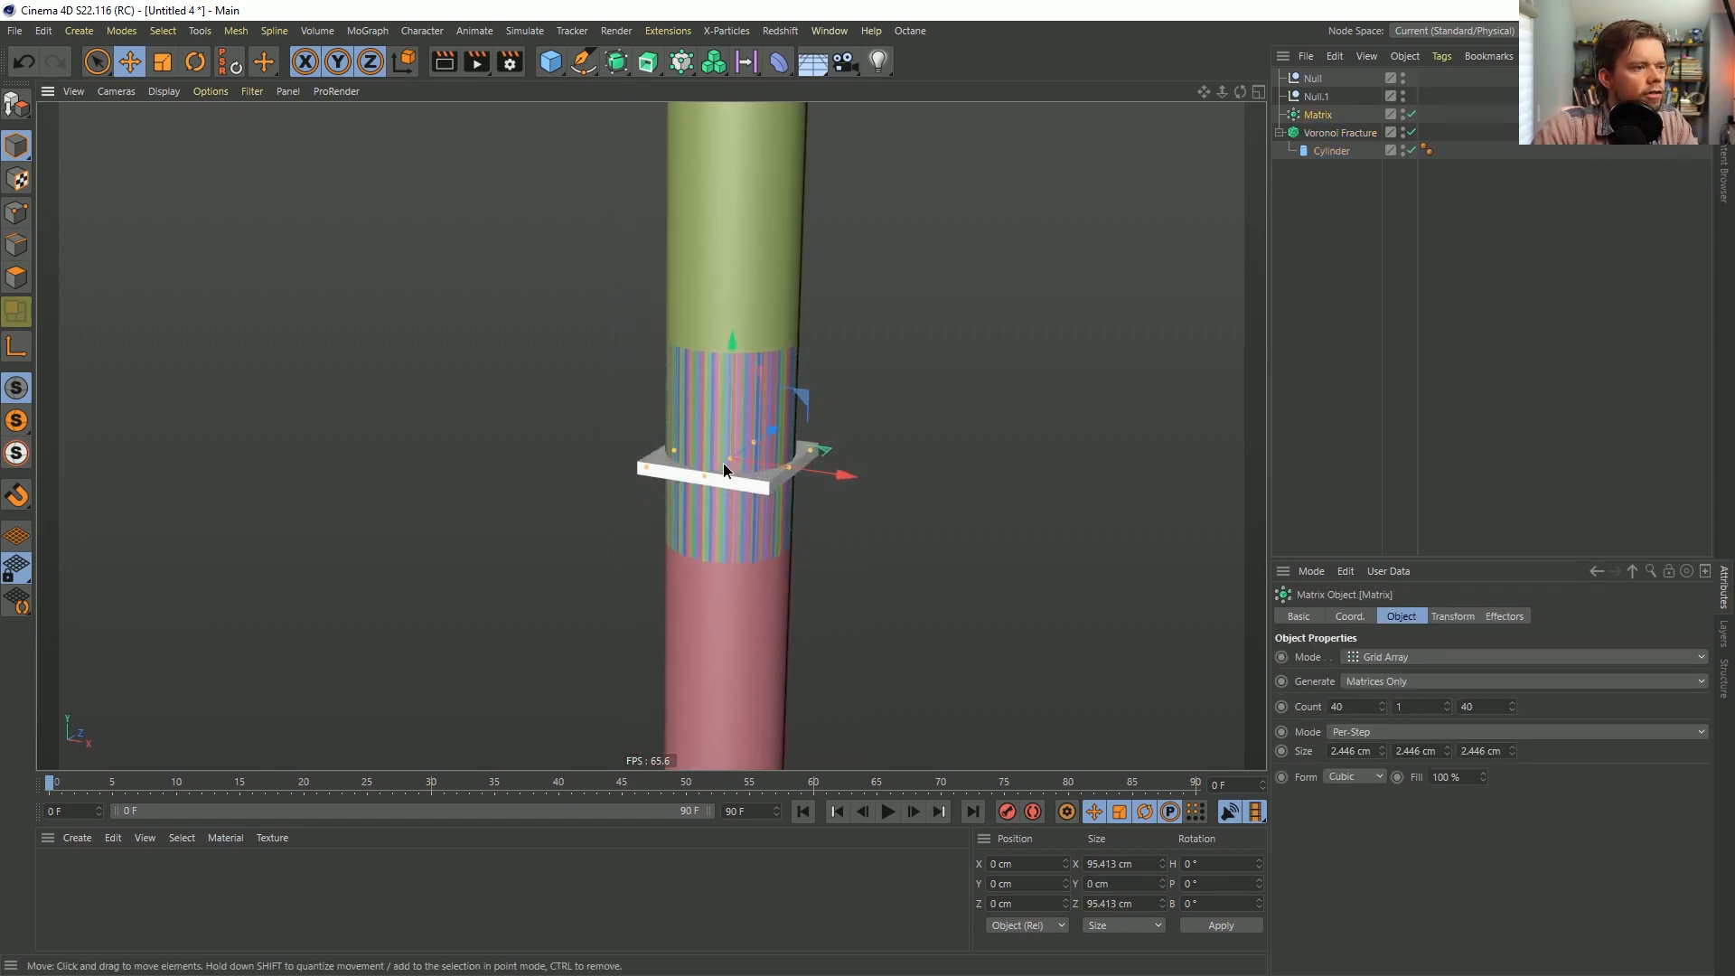
alt+drag(722, 463, 708, 450)
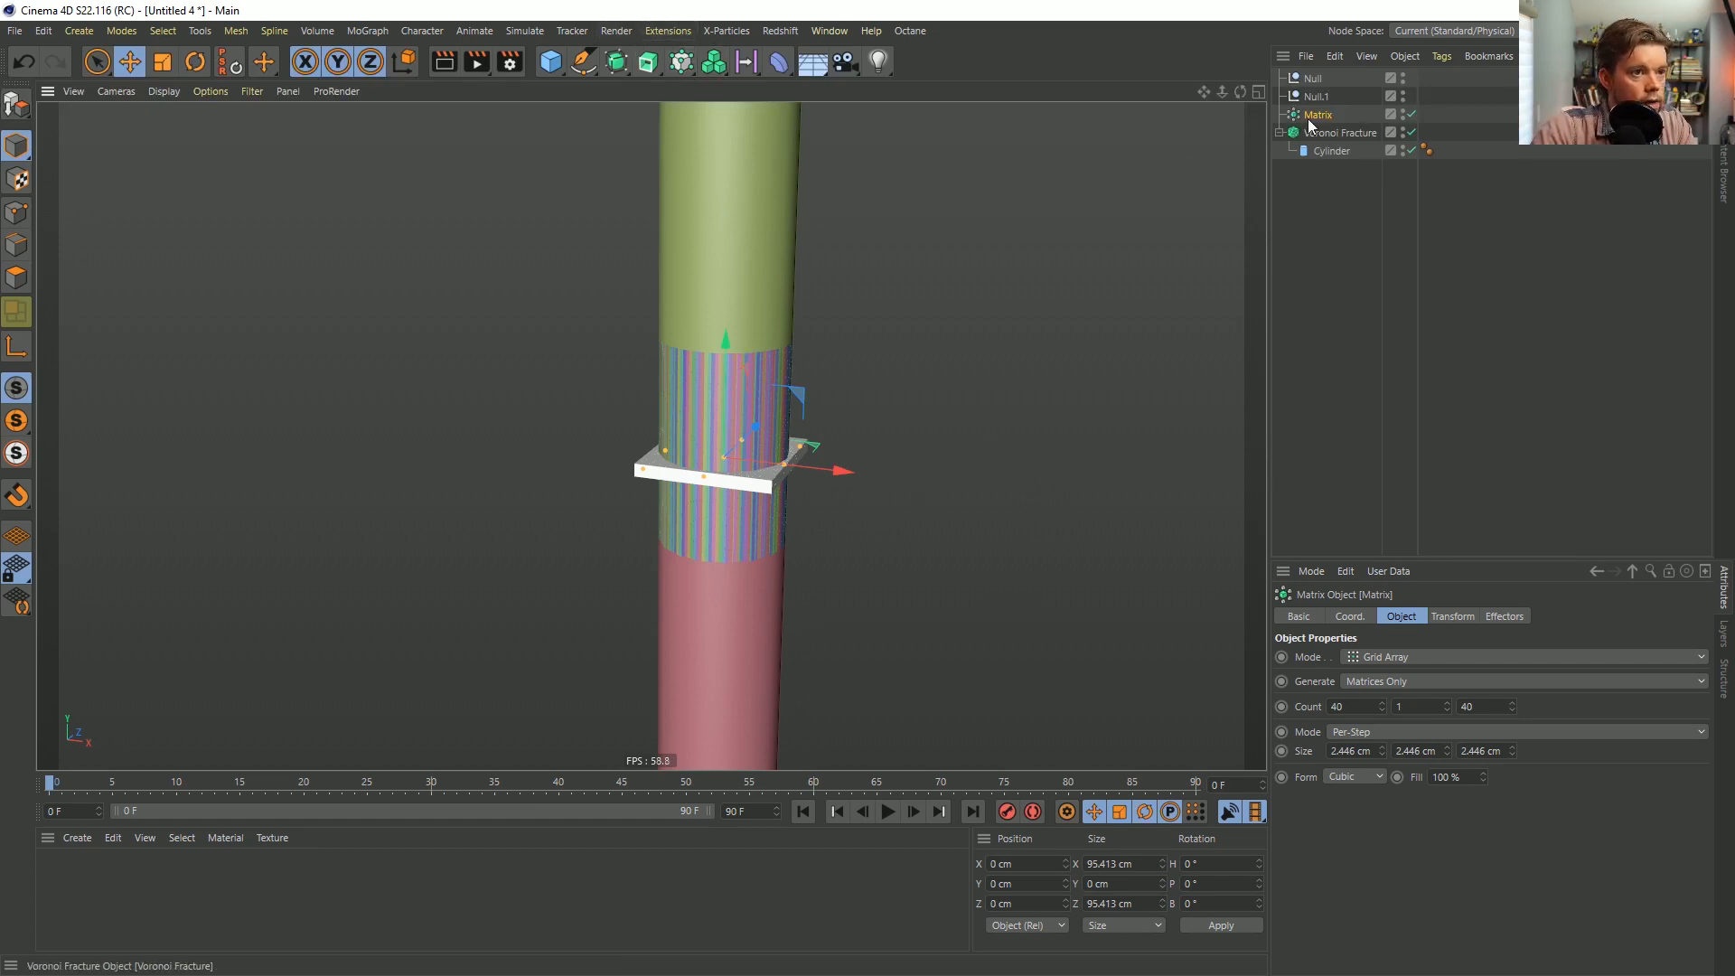
click(1403, 732)
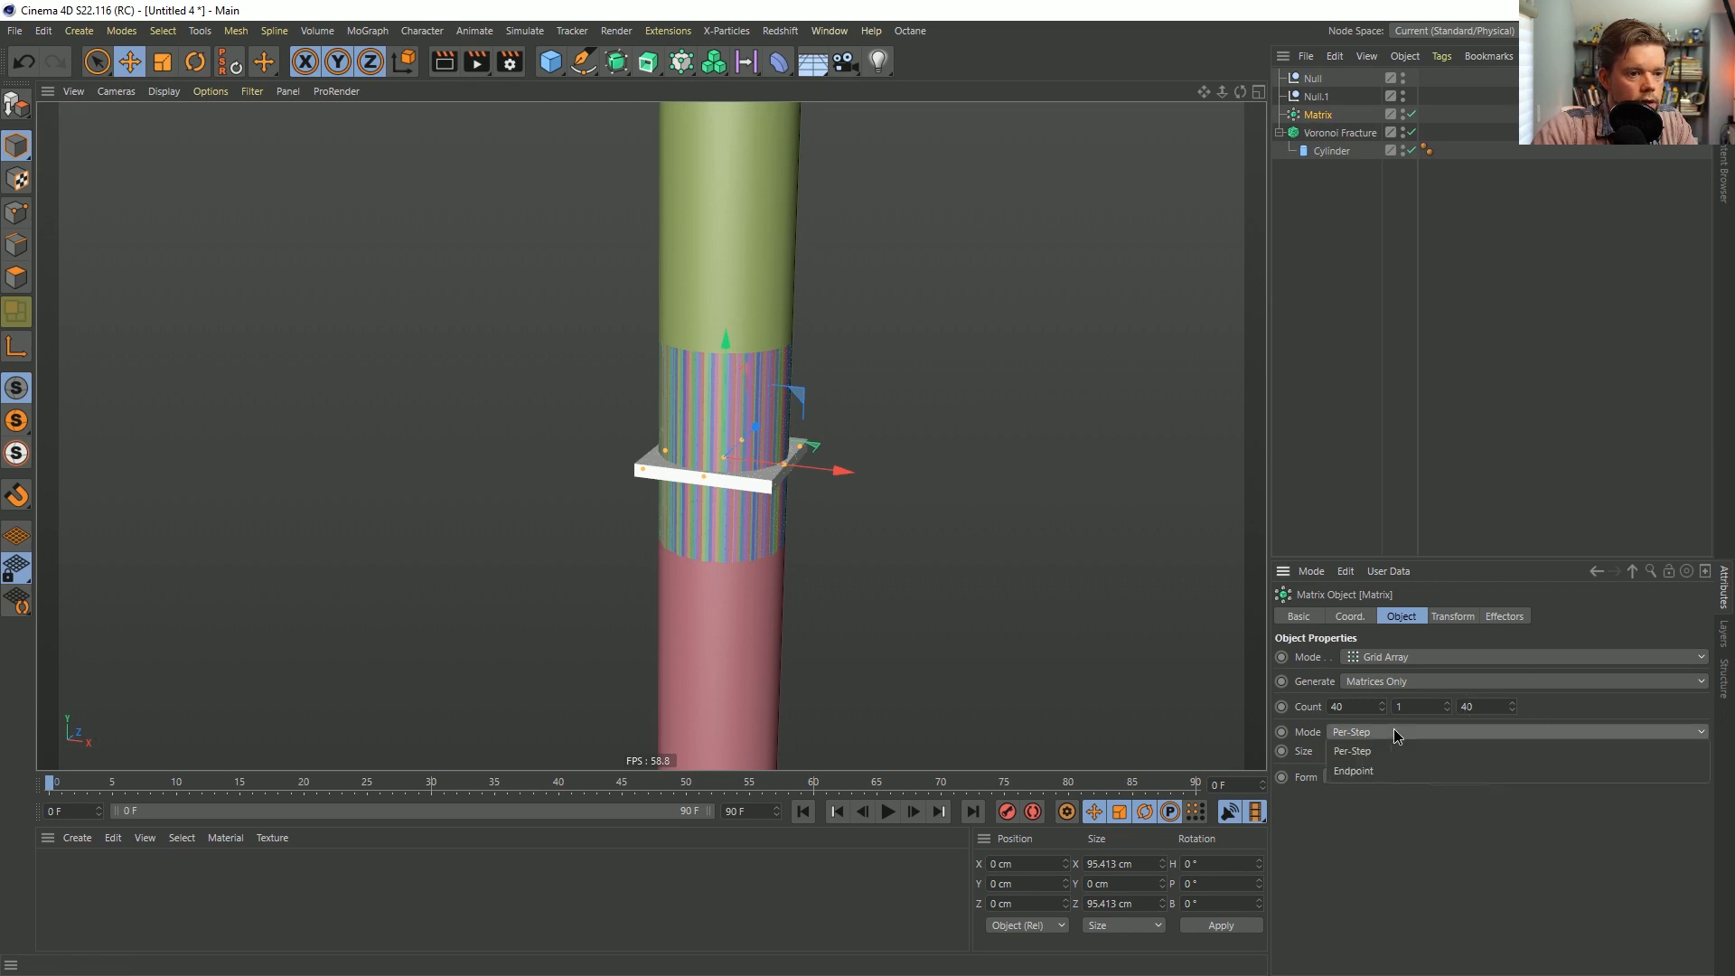
click(1401, 766)
text(22)
drag(1347, 708, 1329, 709)
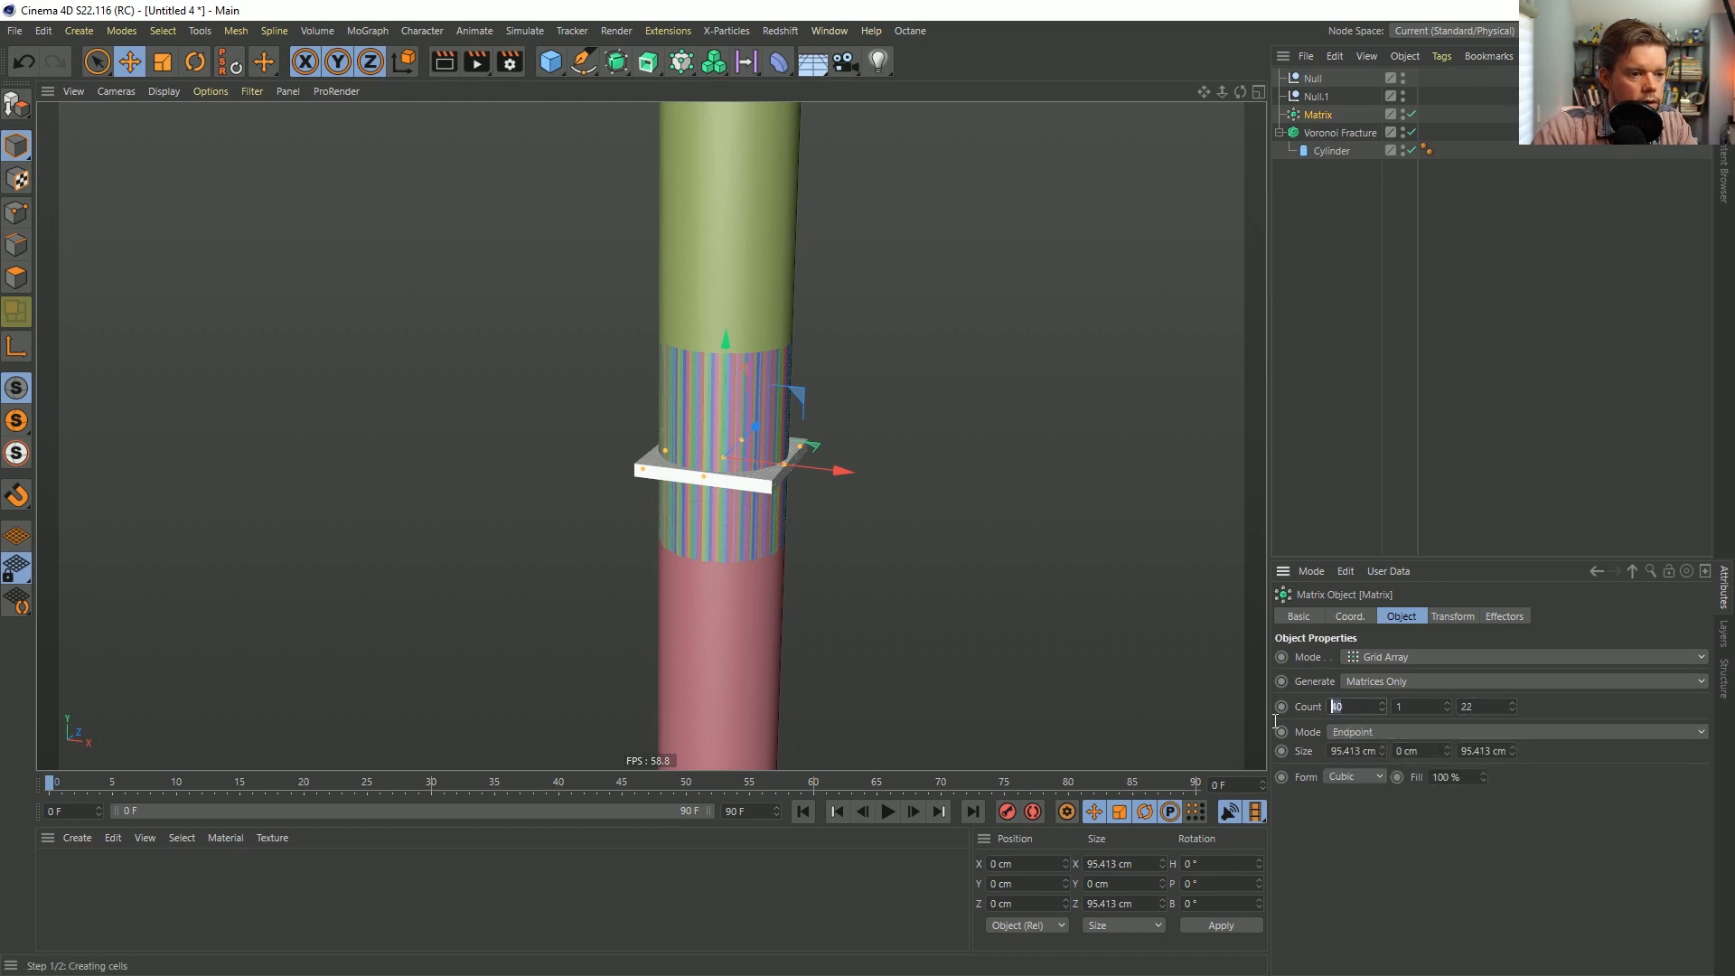
text(22)
key(Return)
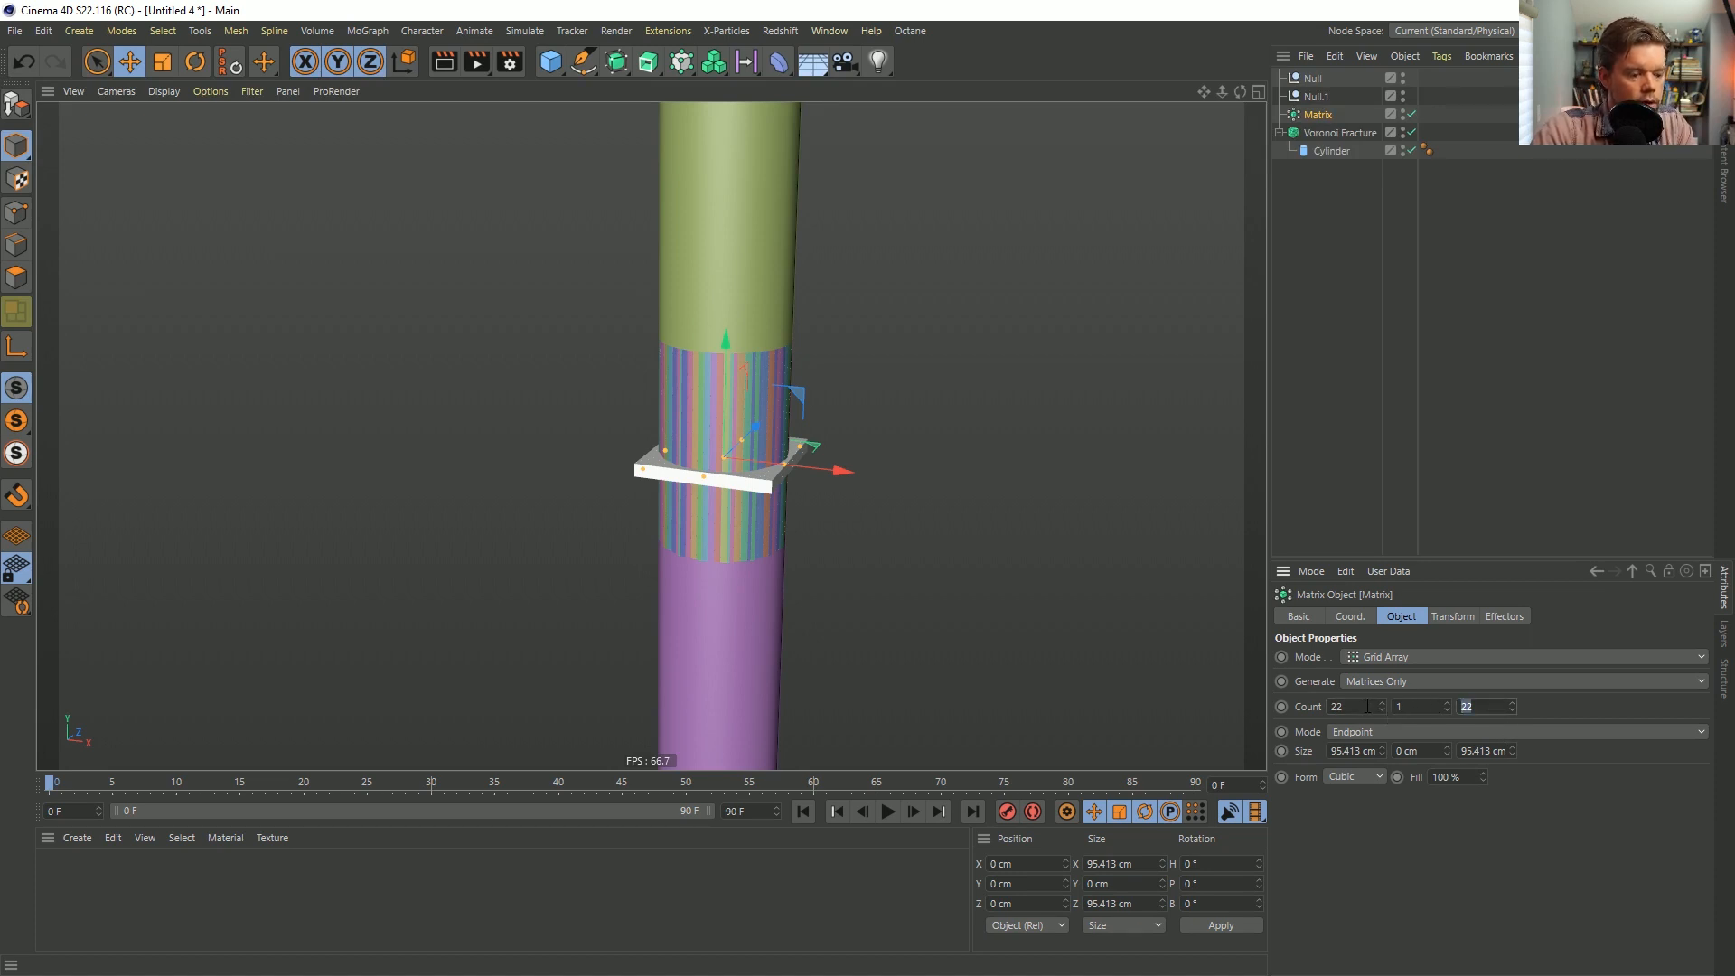
Set the Matrix grid's count to 12 in both X and Z.
double_click(1491, 707)
text(12)
double_click(1347, 708)
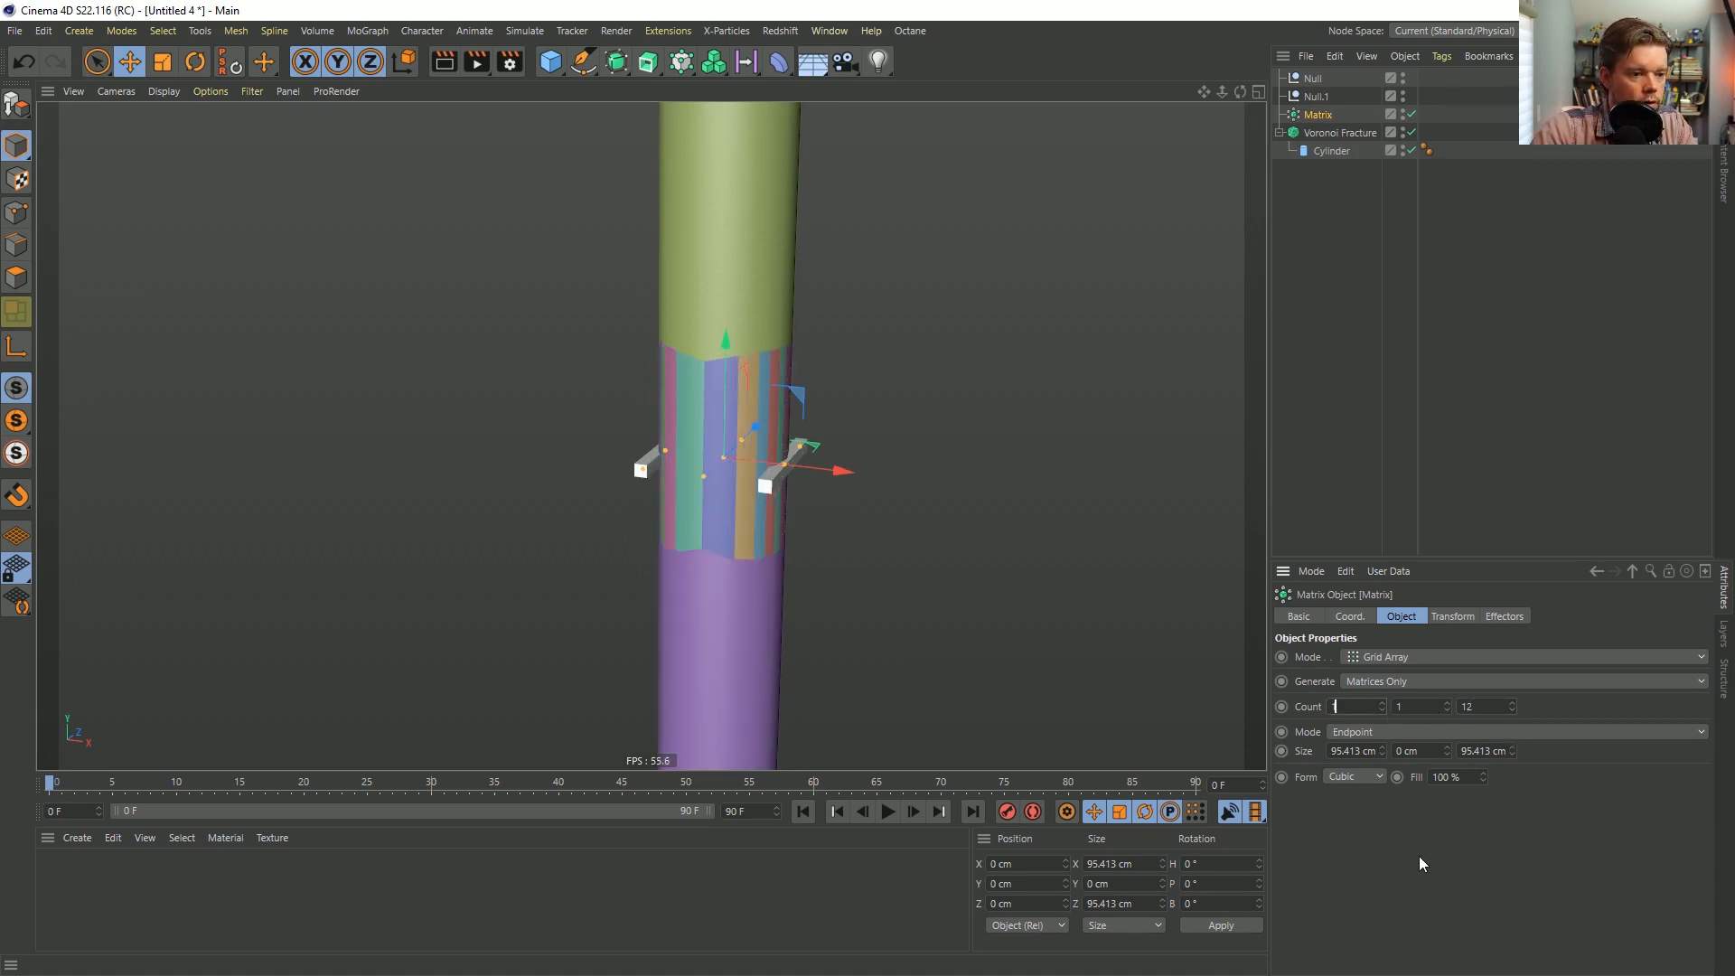
text(12)
key(Return)
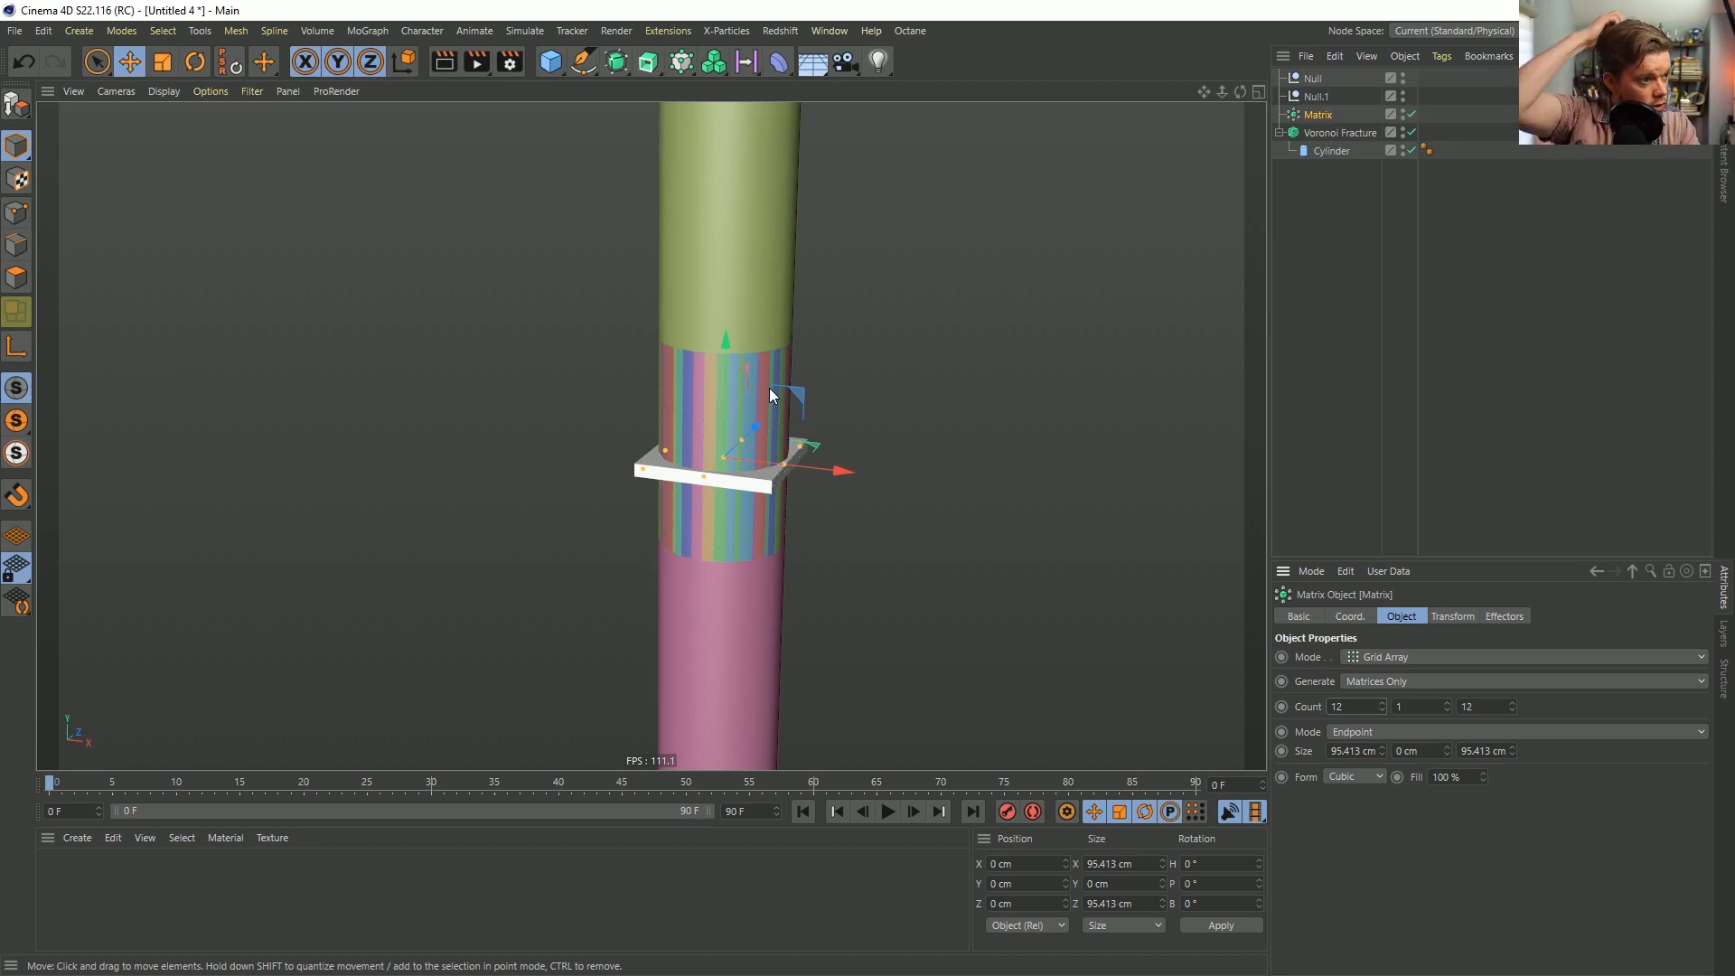
Display the viewport with Gouraud shading and lines, and add a Random effector to the Matrix.
key(n)
key(b)
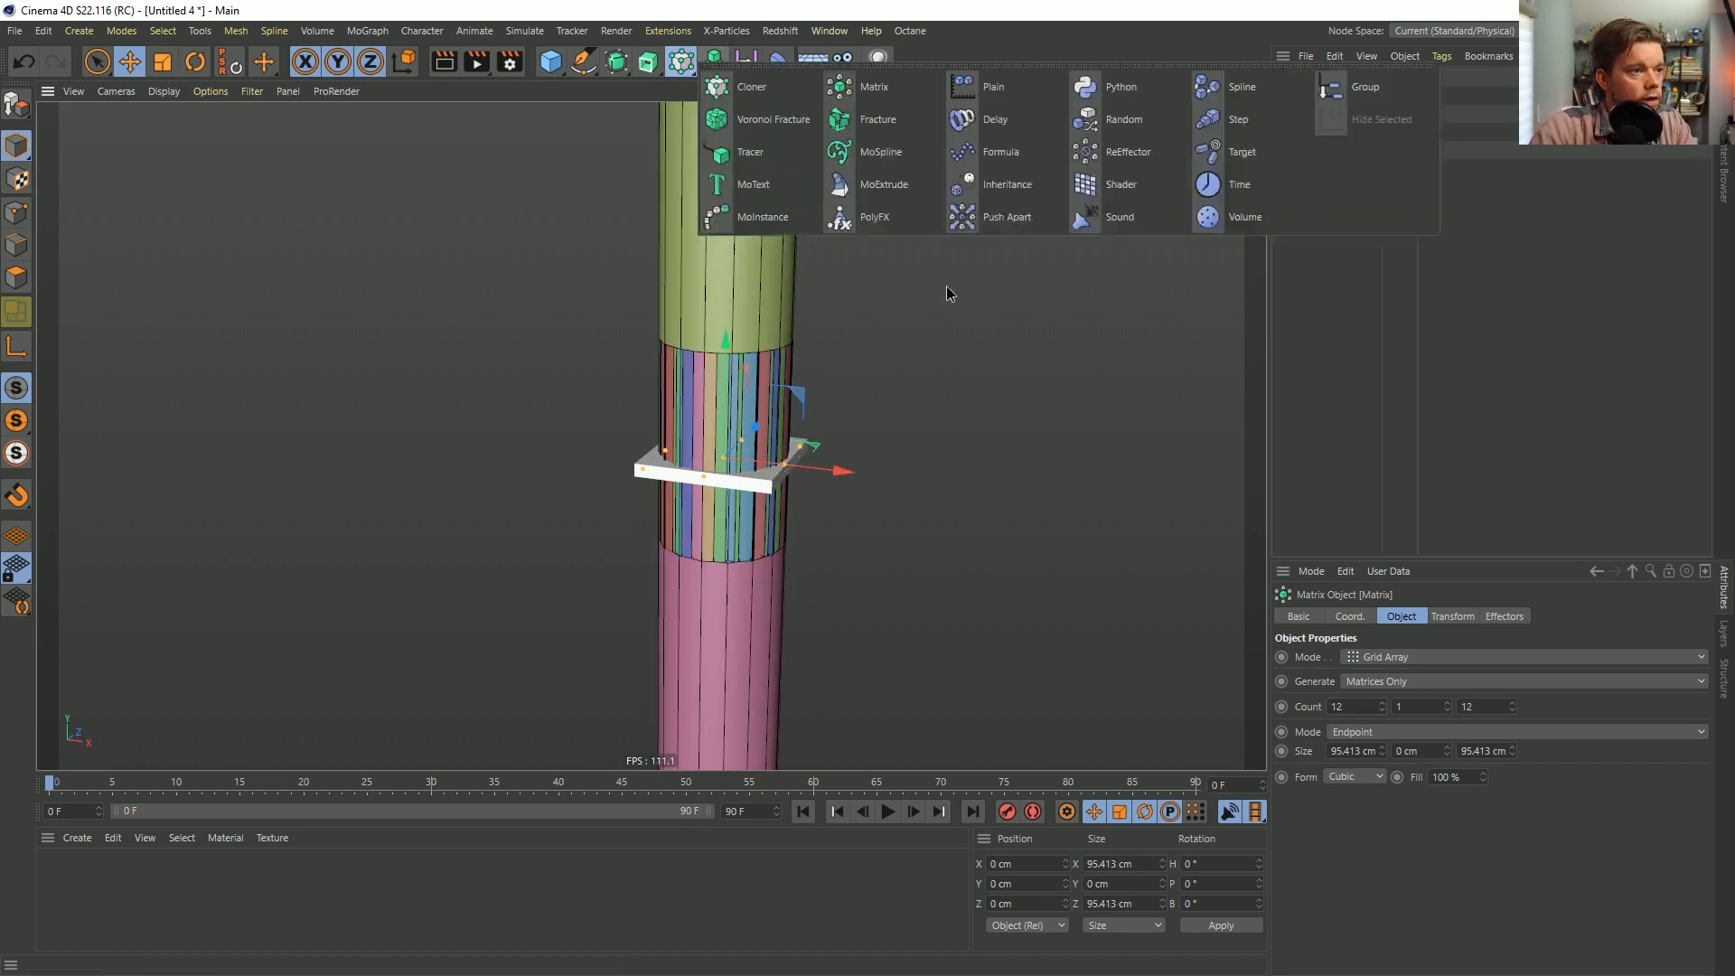
click(685, 61)
click(1075, 120)
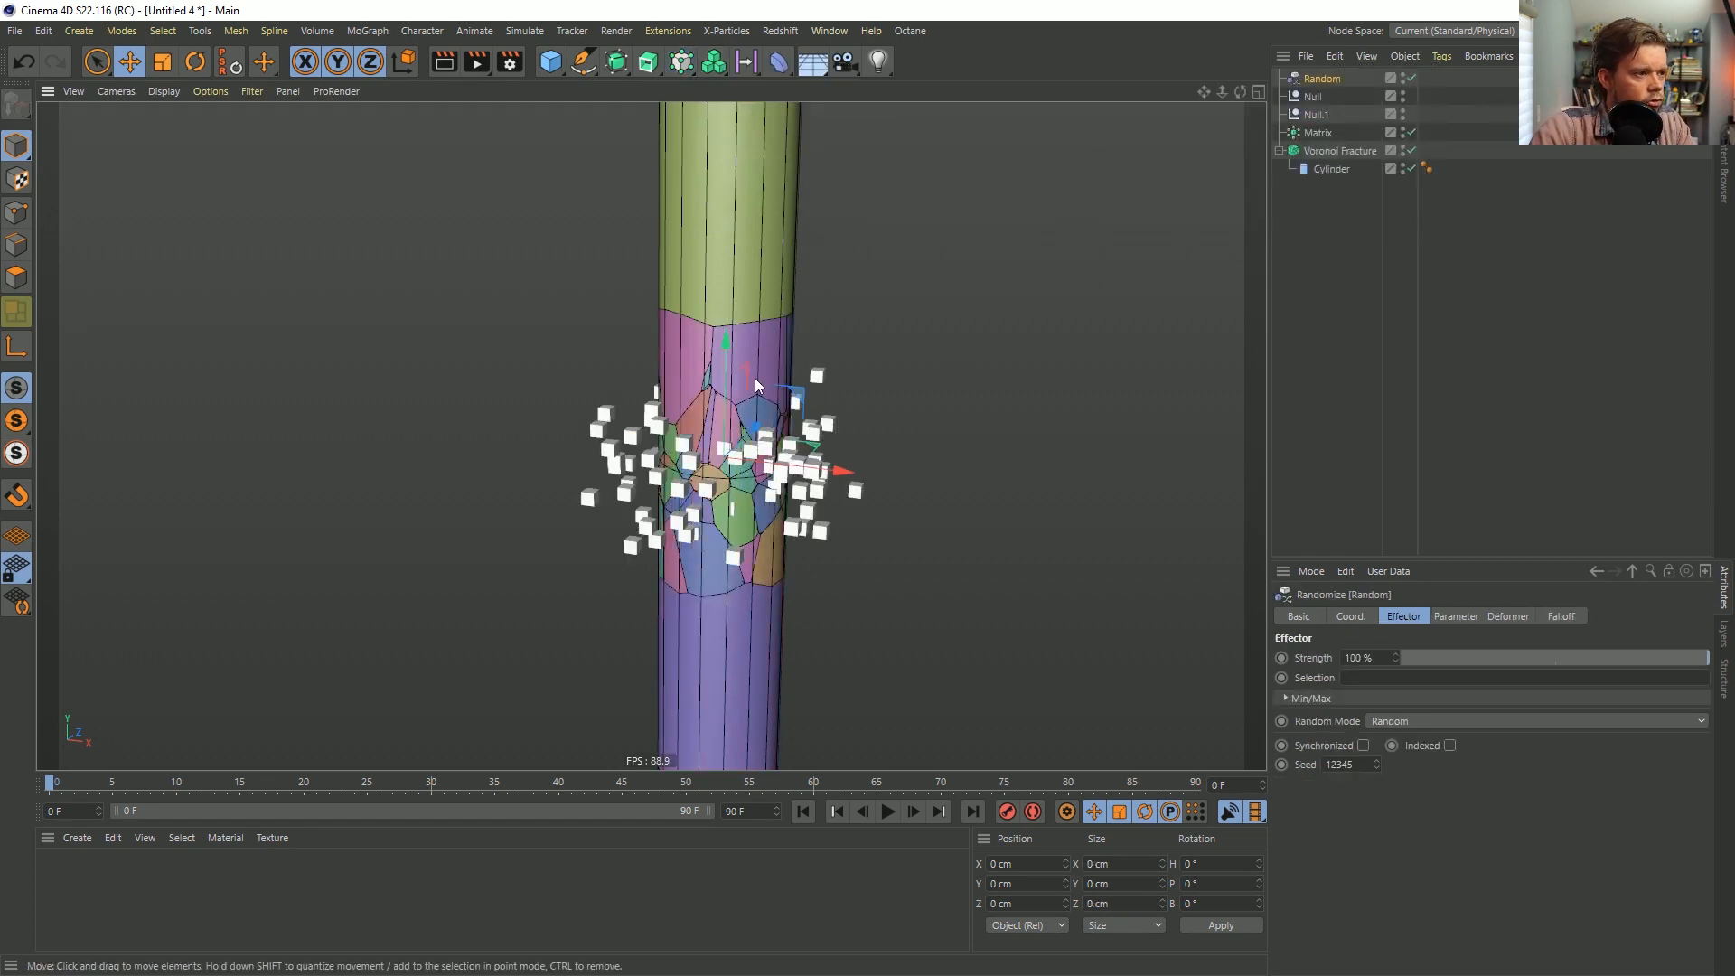
Set the Random effector's position offset to 5 cm in X, Y and Z and inspect the fracture pattern.
click(1456, 616)
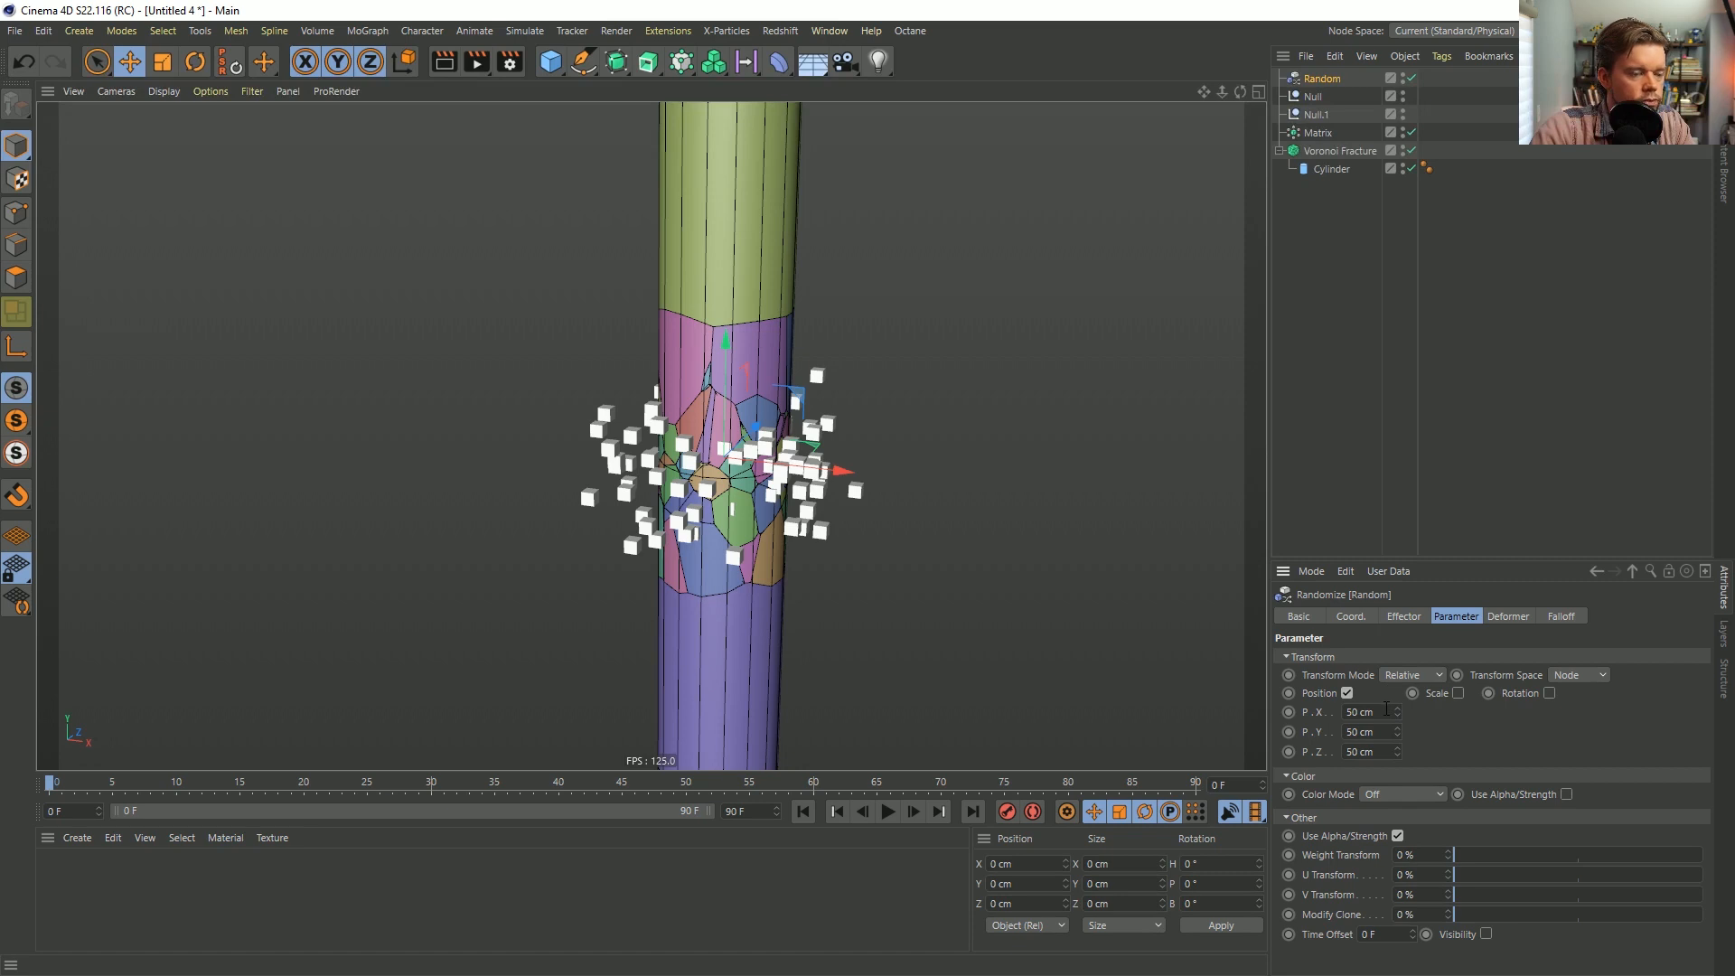
click(1387, 709)
text(5)
key(Tab)
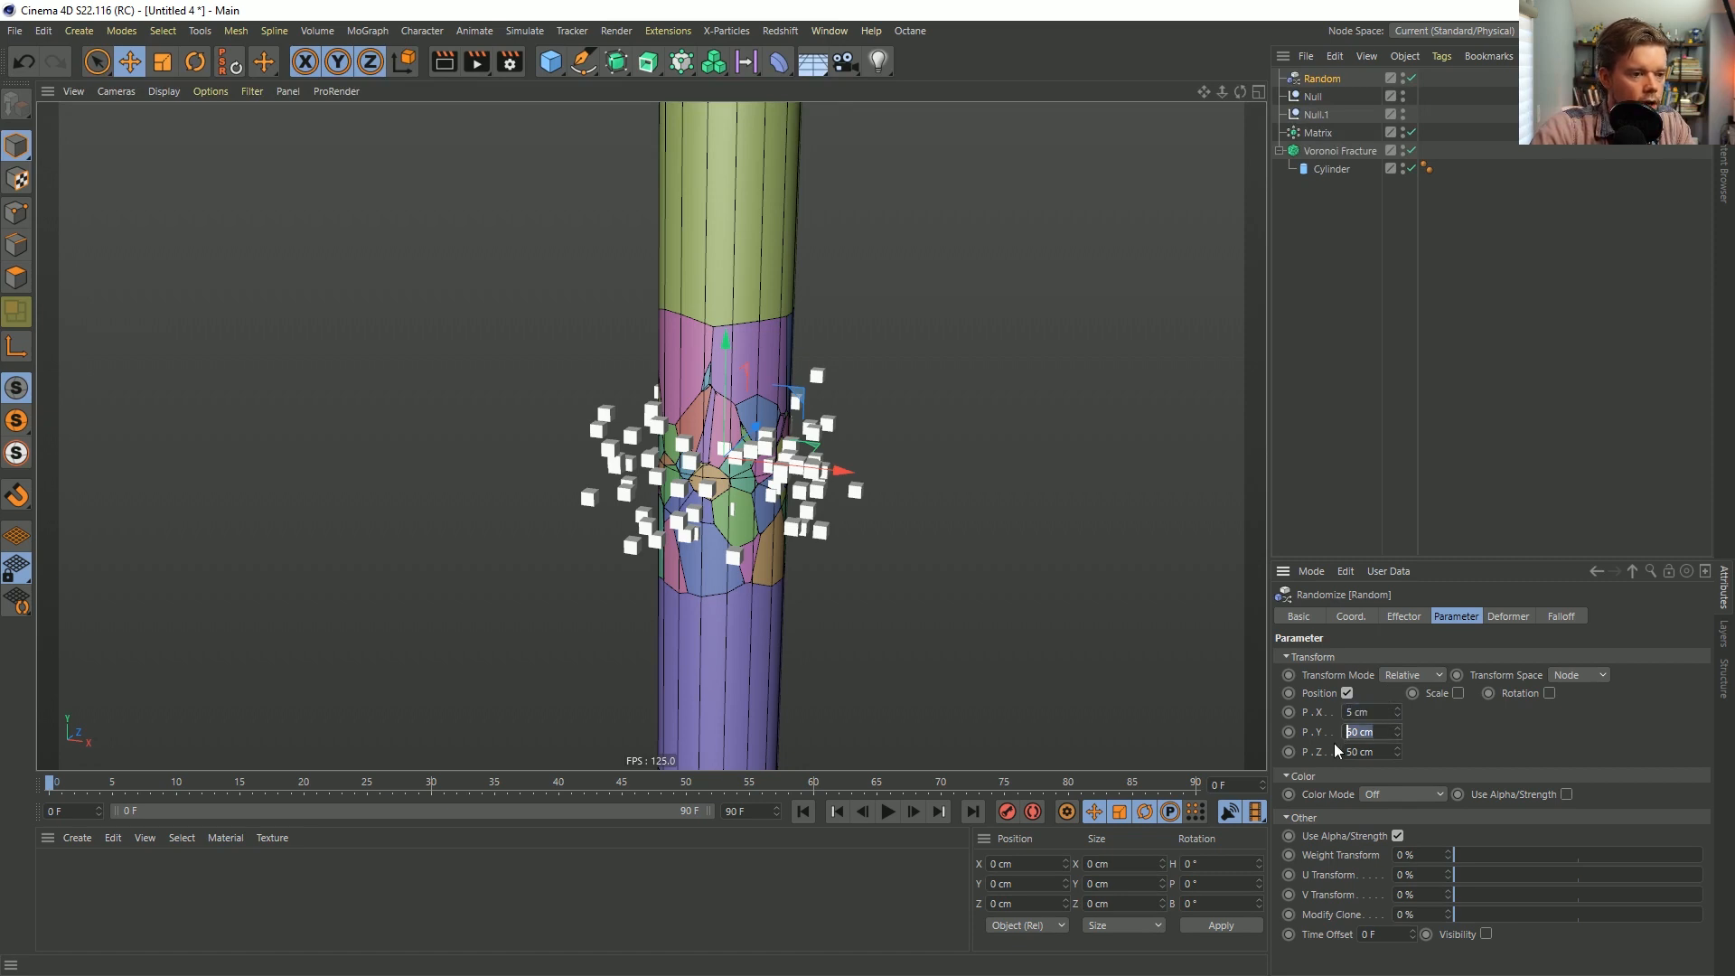
text(5)
key(Tab)
text(5)
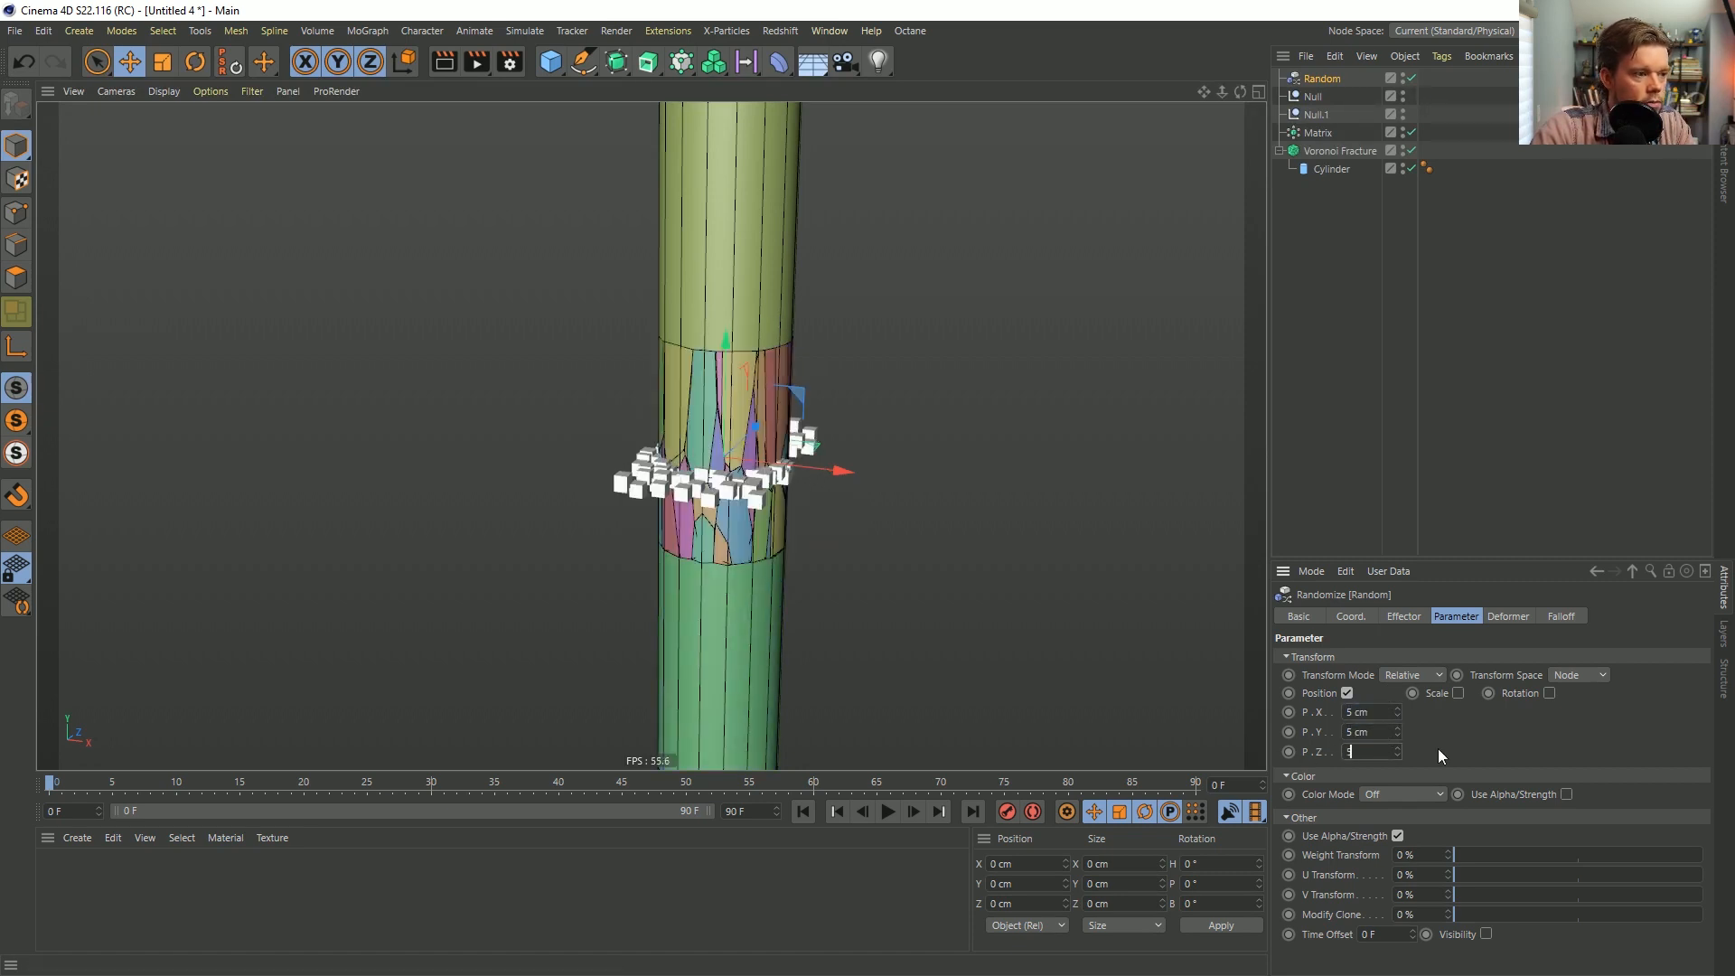
key(Return)
alt+right_drag(715, 503, 794, 468)
alt+drag(784, 468, 737, 455)
alt+drag(756, 356, 833, 488)
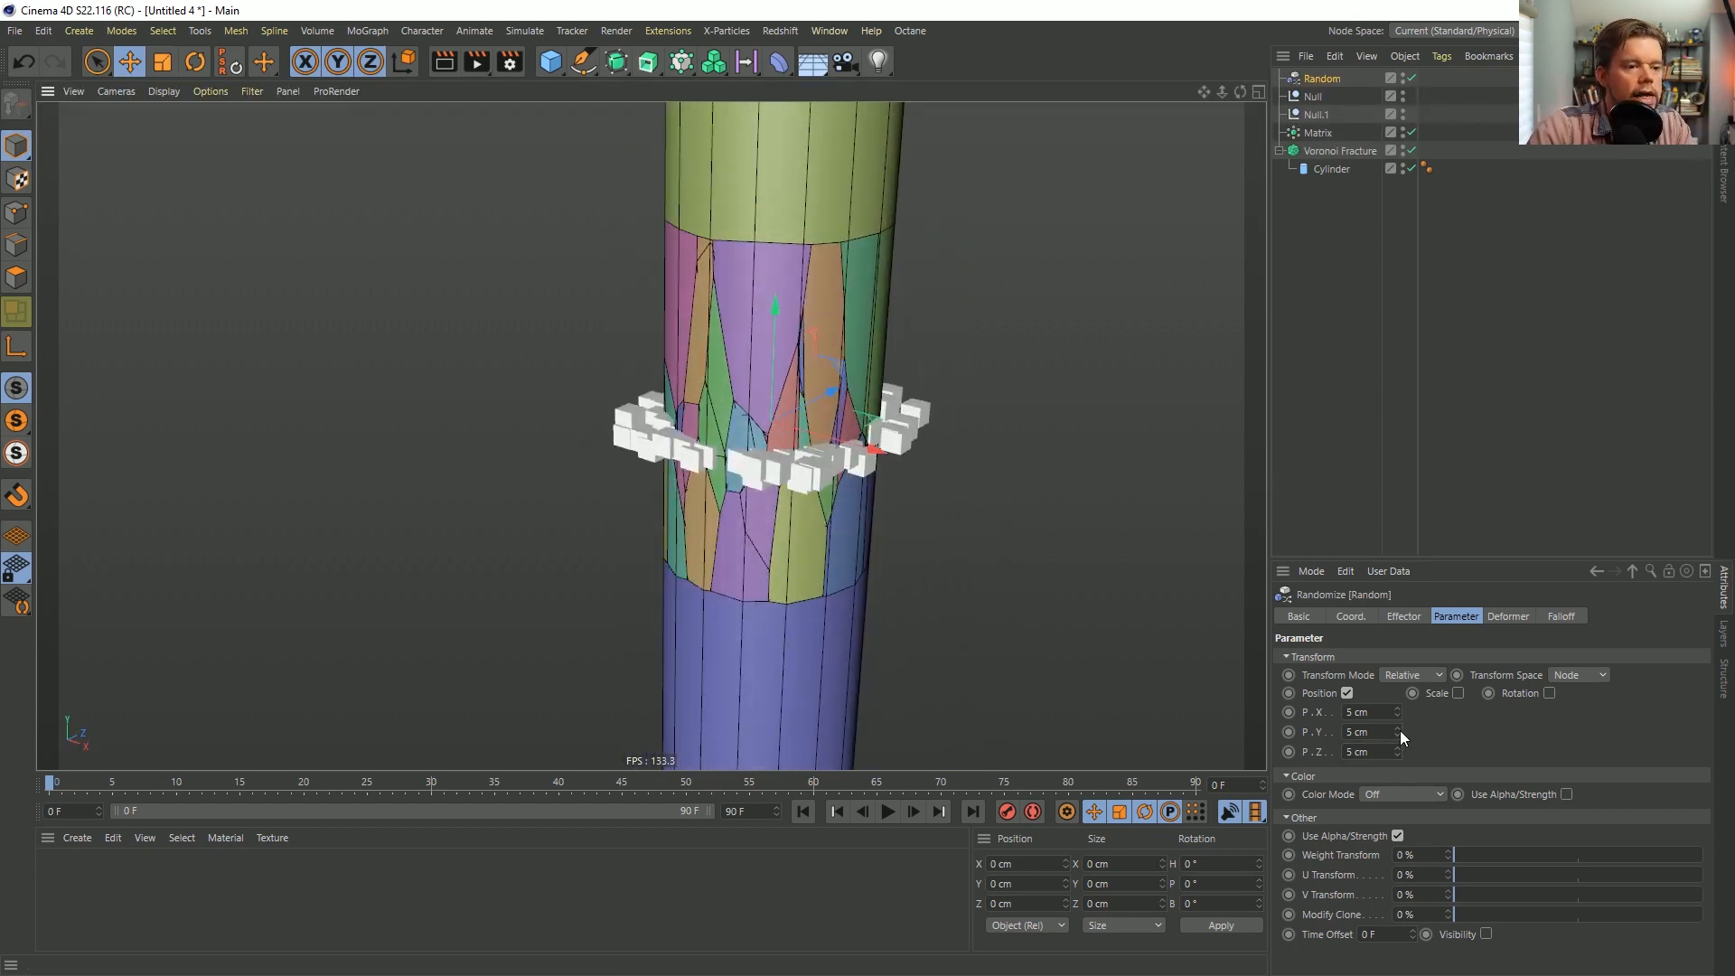
Increase the Random effector's Y position offset to 15 cm.
drag(1379, 733, 1317, 720)
text(15)
key(Return)
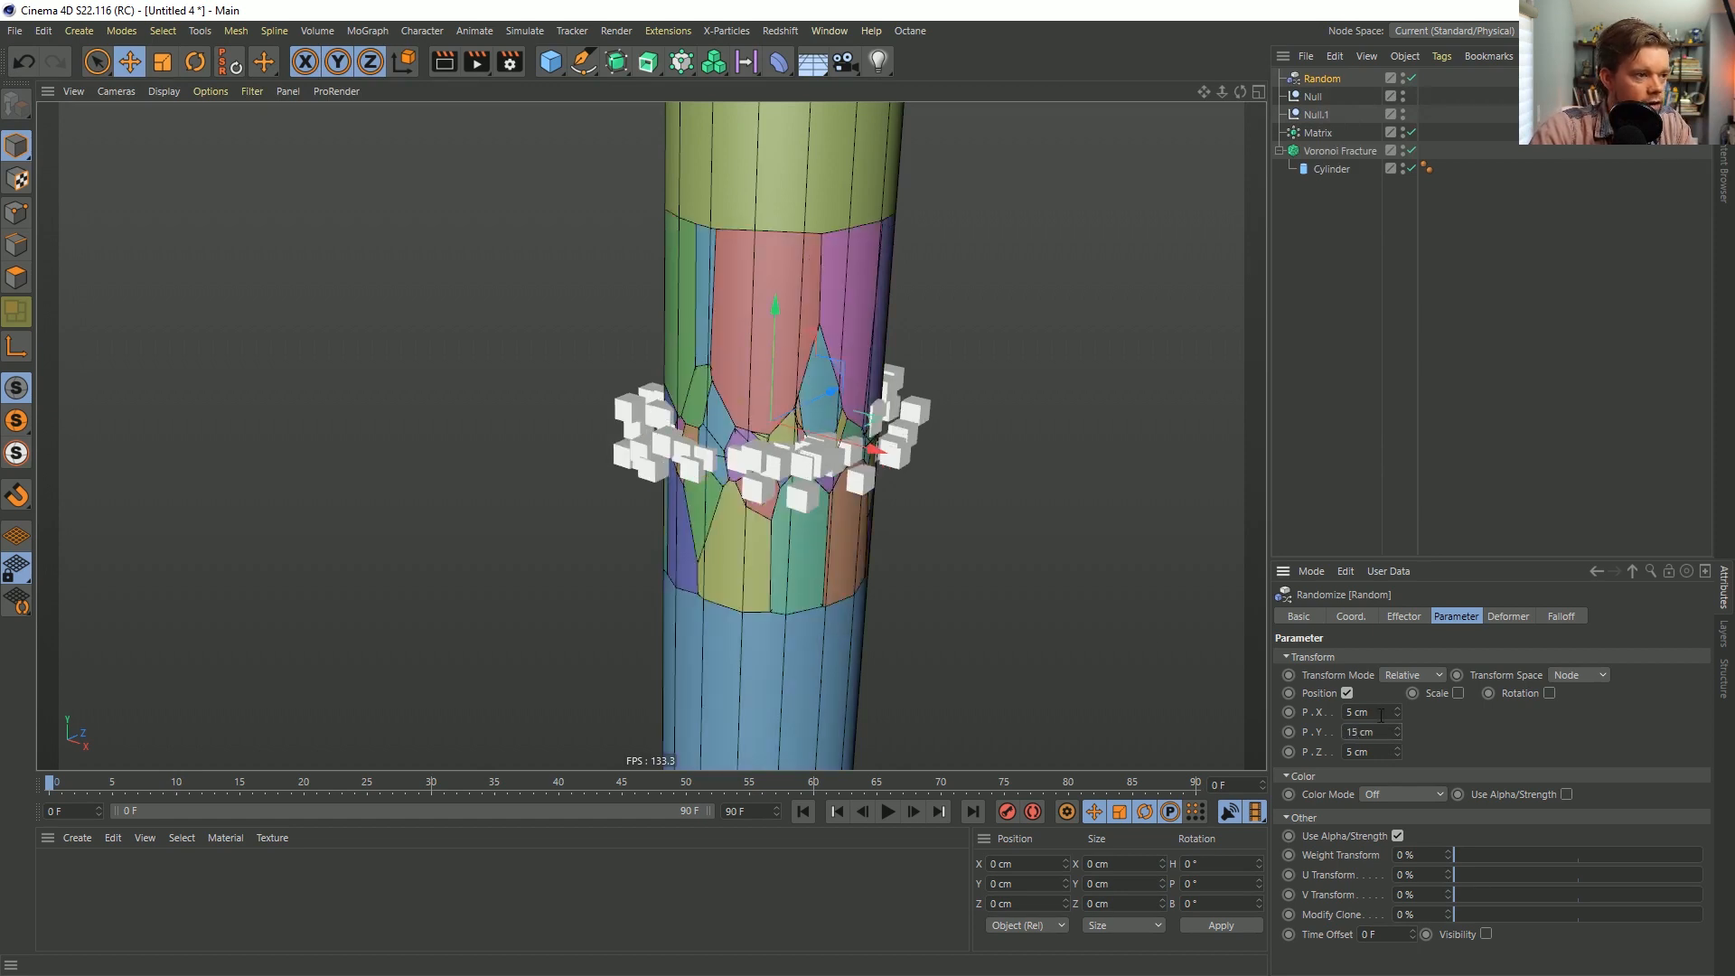
mouse_move(787, 449)
alt+mouse_down()
mouse_move(713, 379)
mouse_move(783, 443)
mouse_move(807, 421)
alt+mouse_up()
alt+right_drag(821, 415, 760, 488)
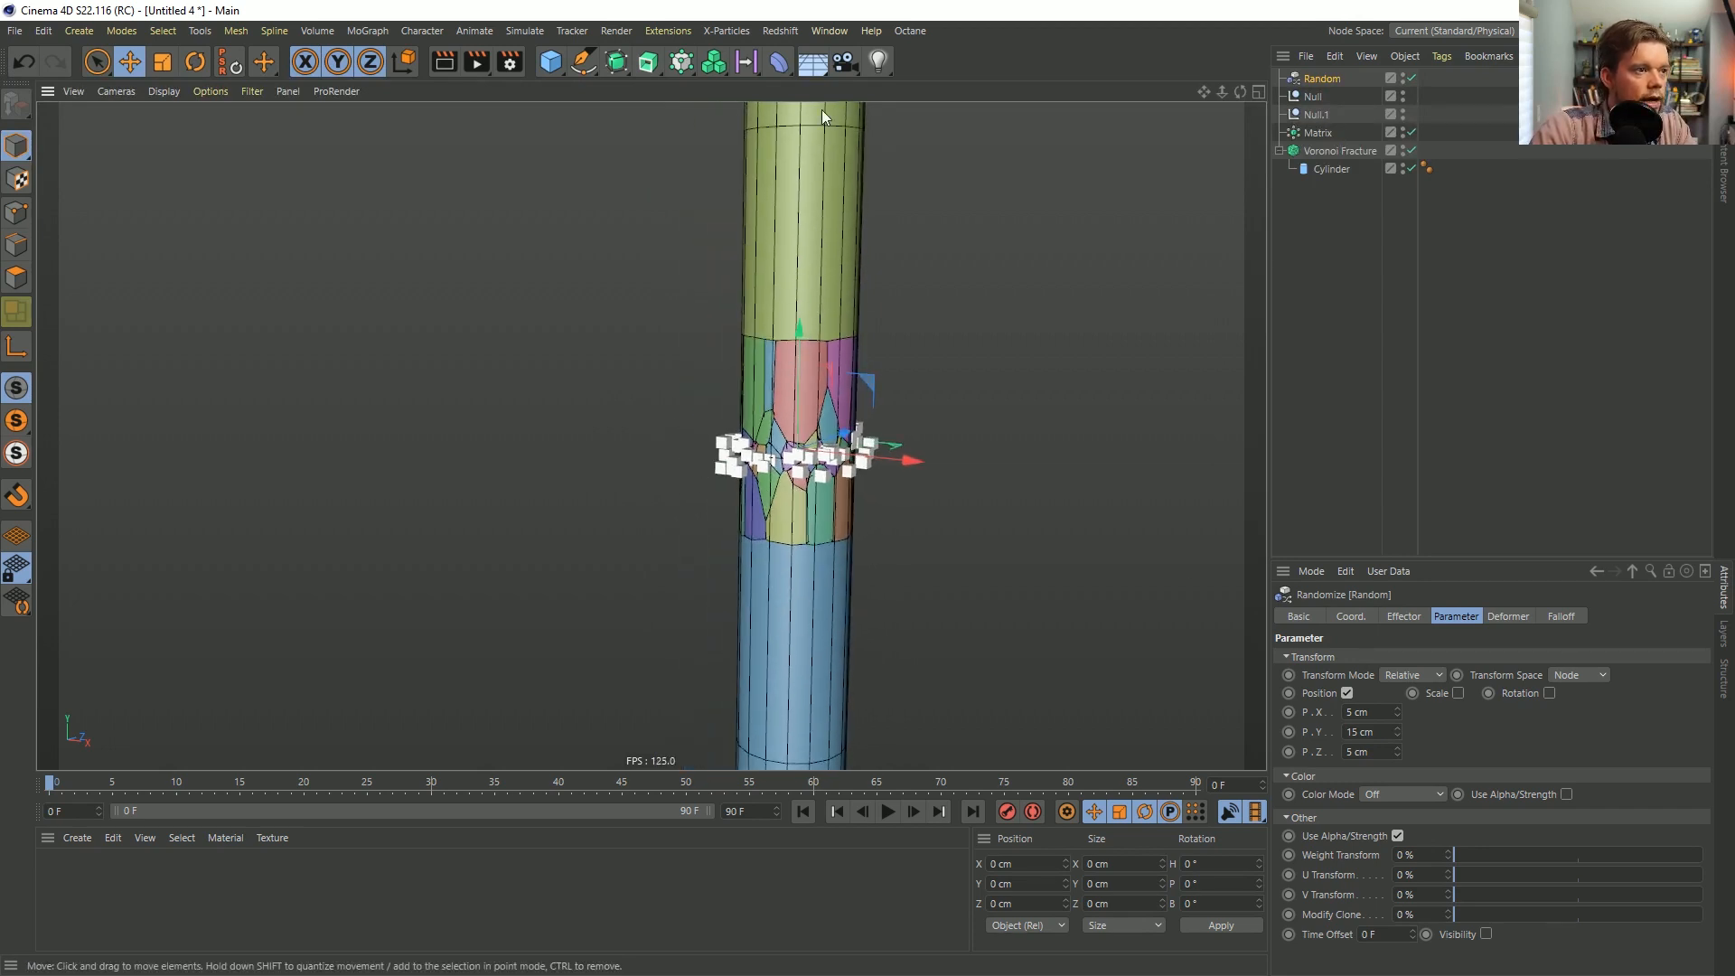
click(1413, 615)
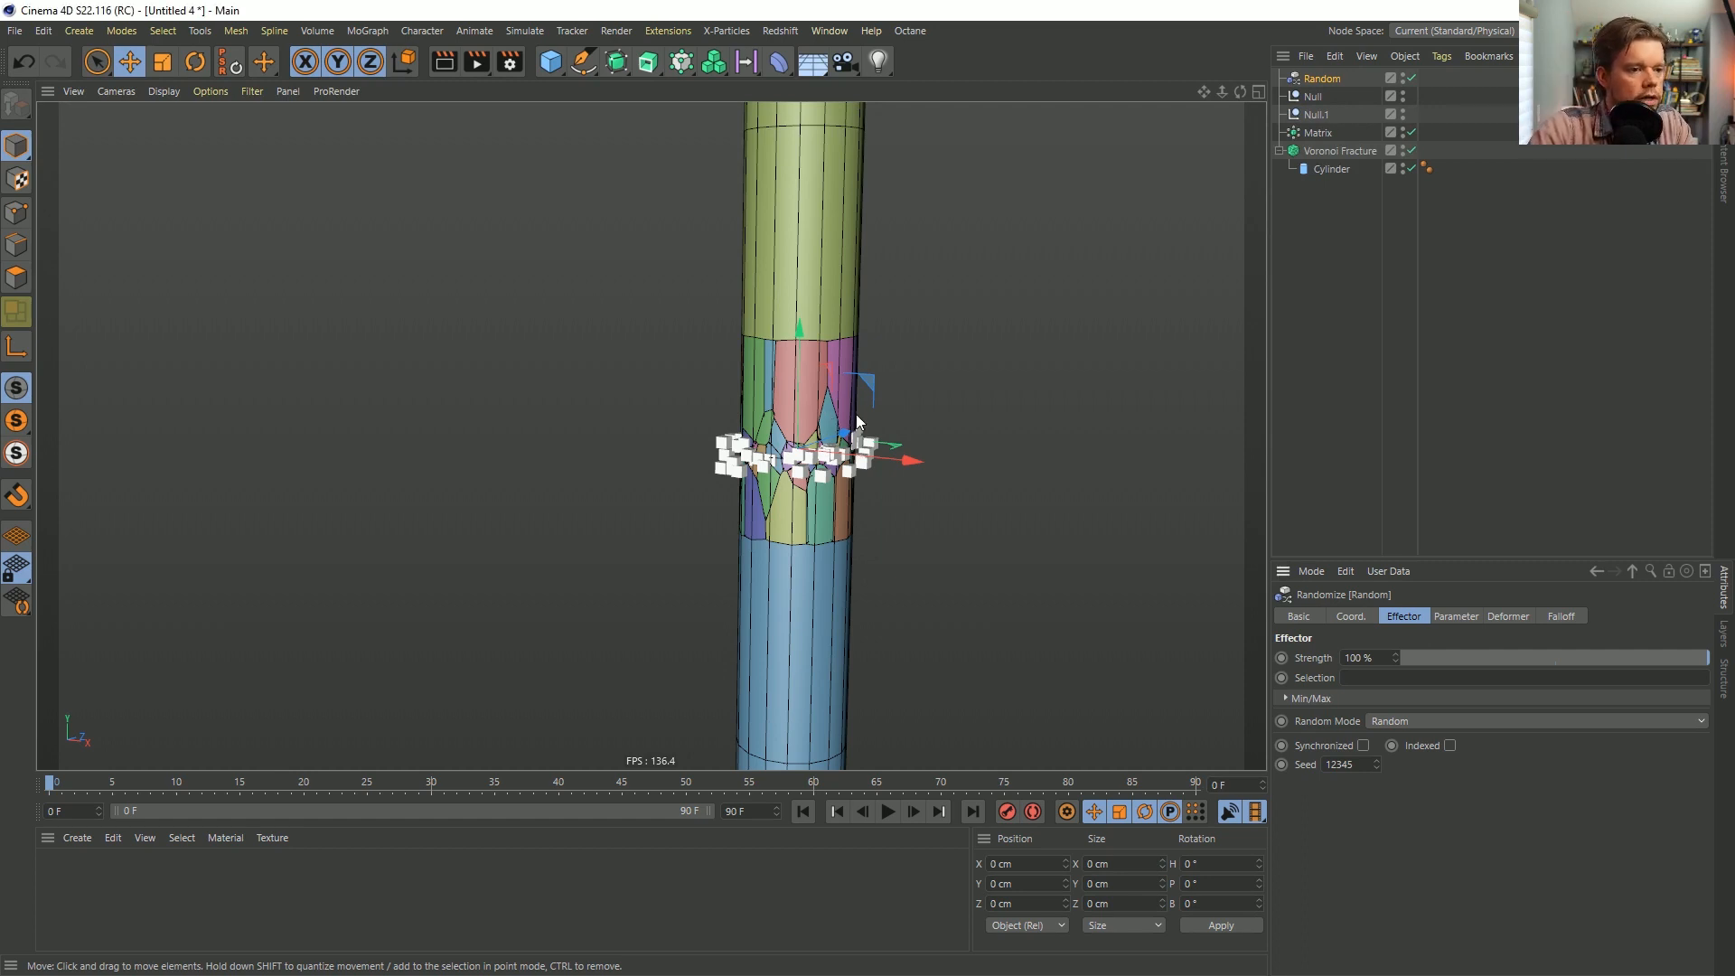
Stretch the Voronoi Fracture's cells vertically by setting their Y scale to 3.
click(1340, 151)
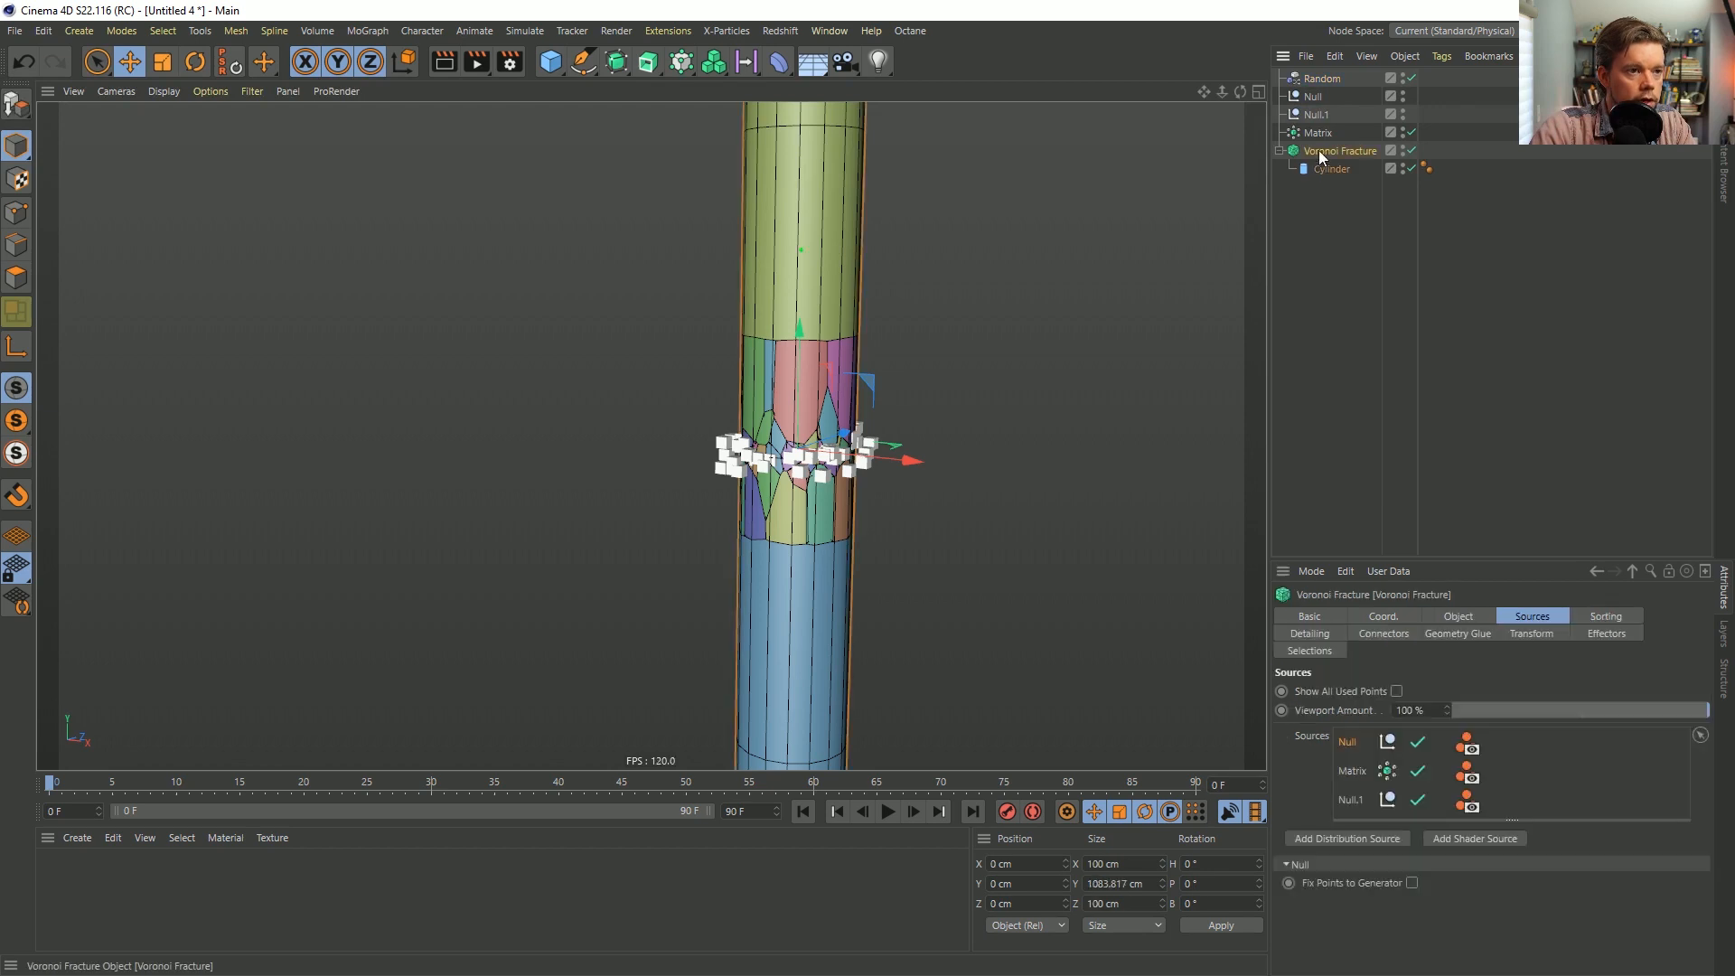
click(1461, 617)
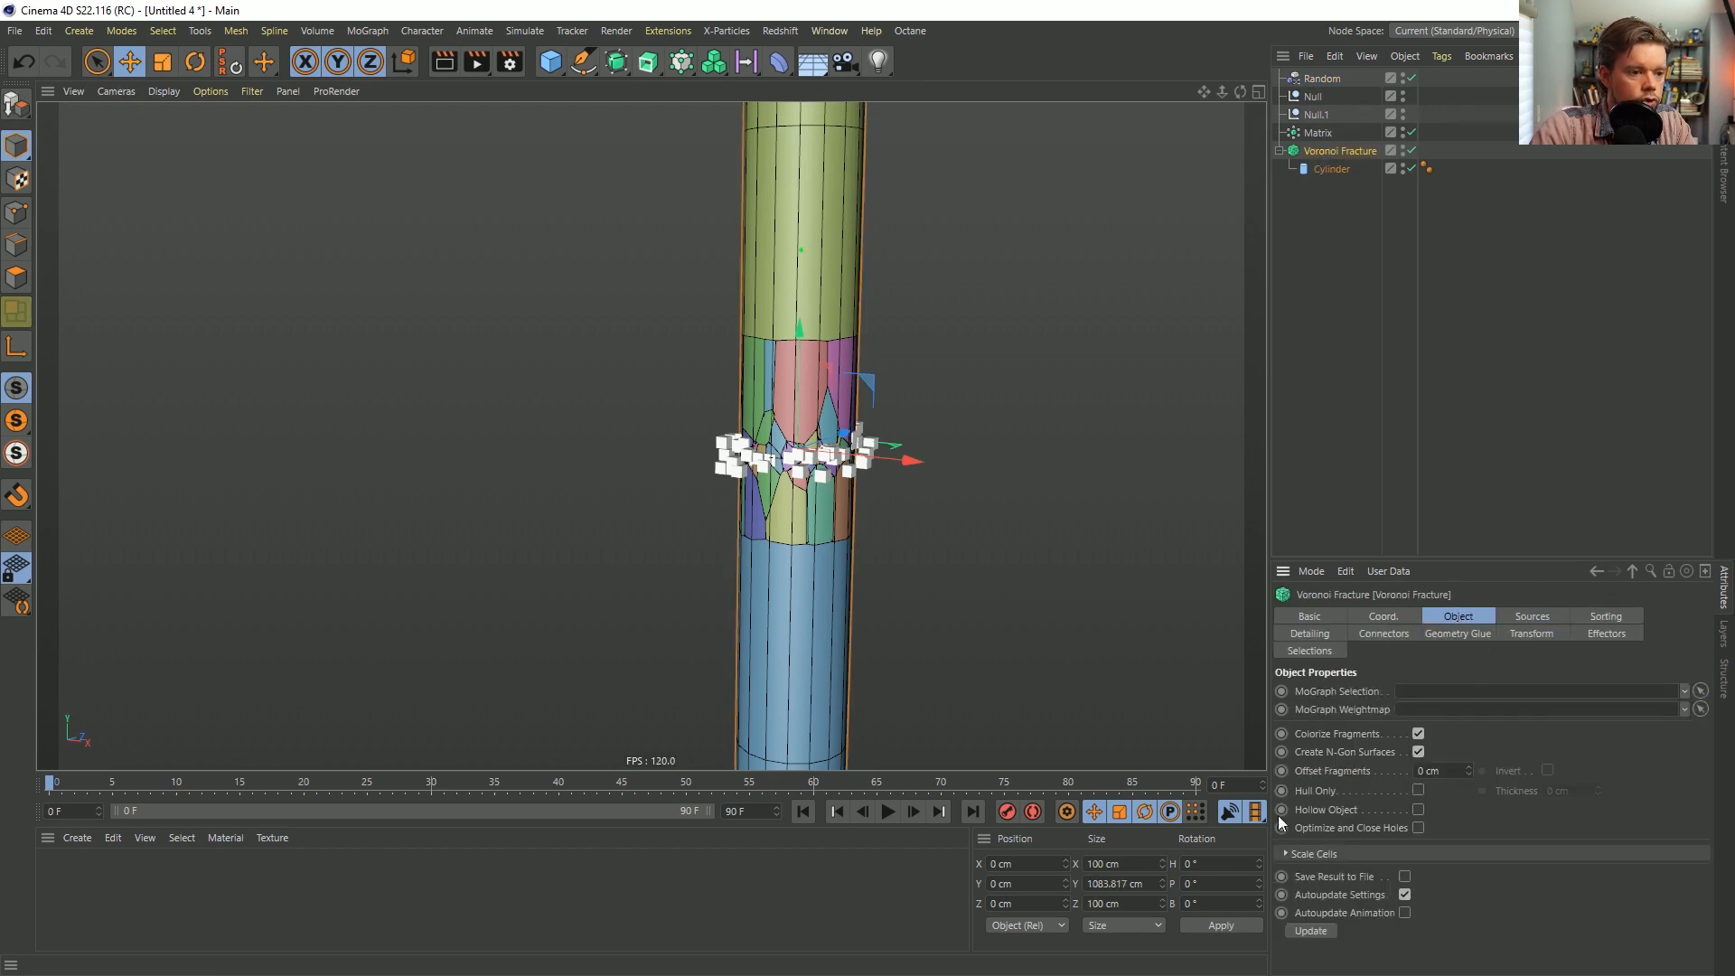
click(1323, 856)
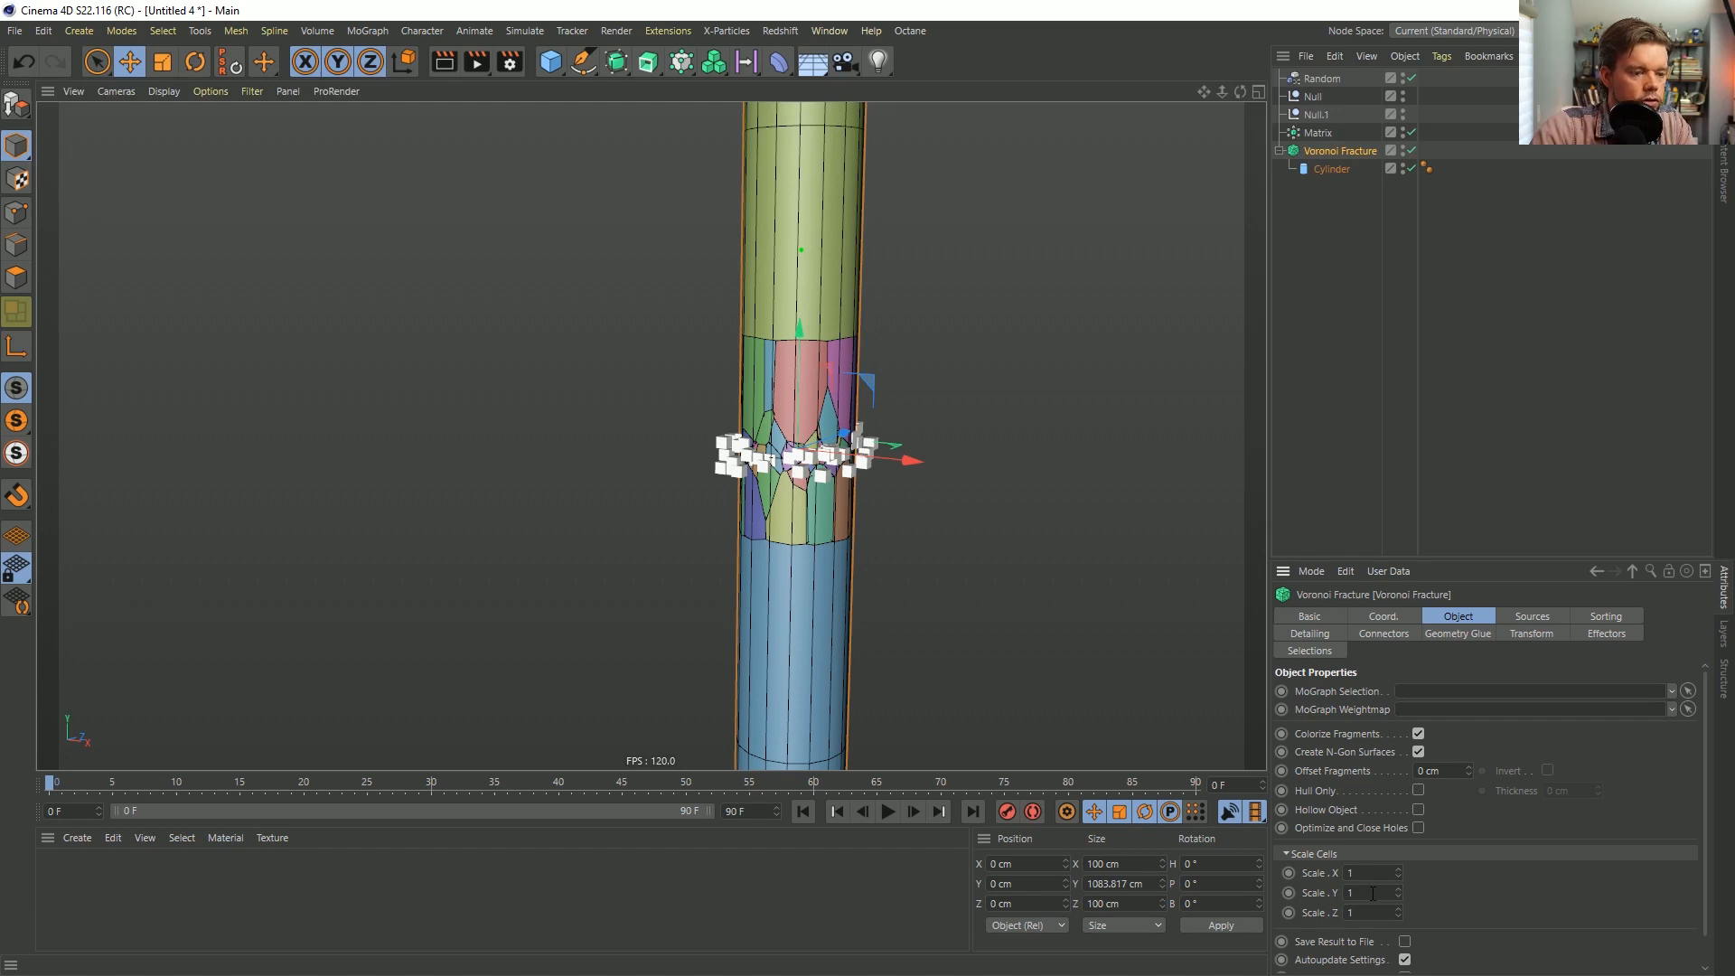
text(5)
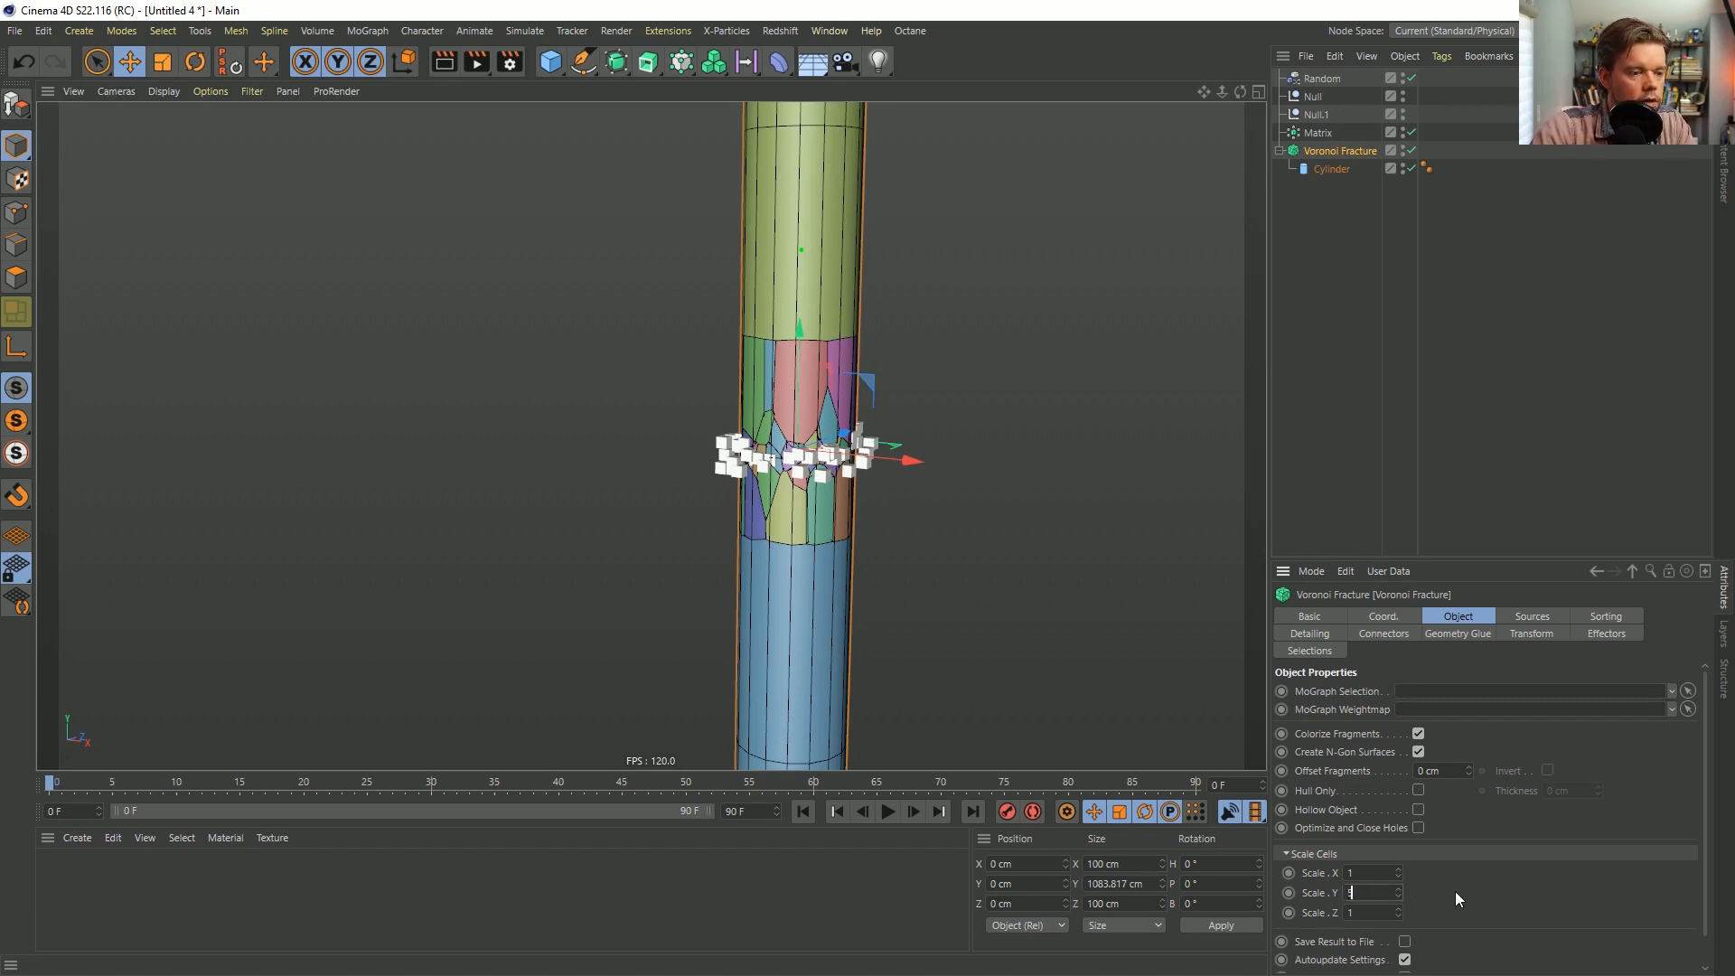
key(Return)
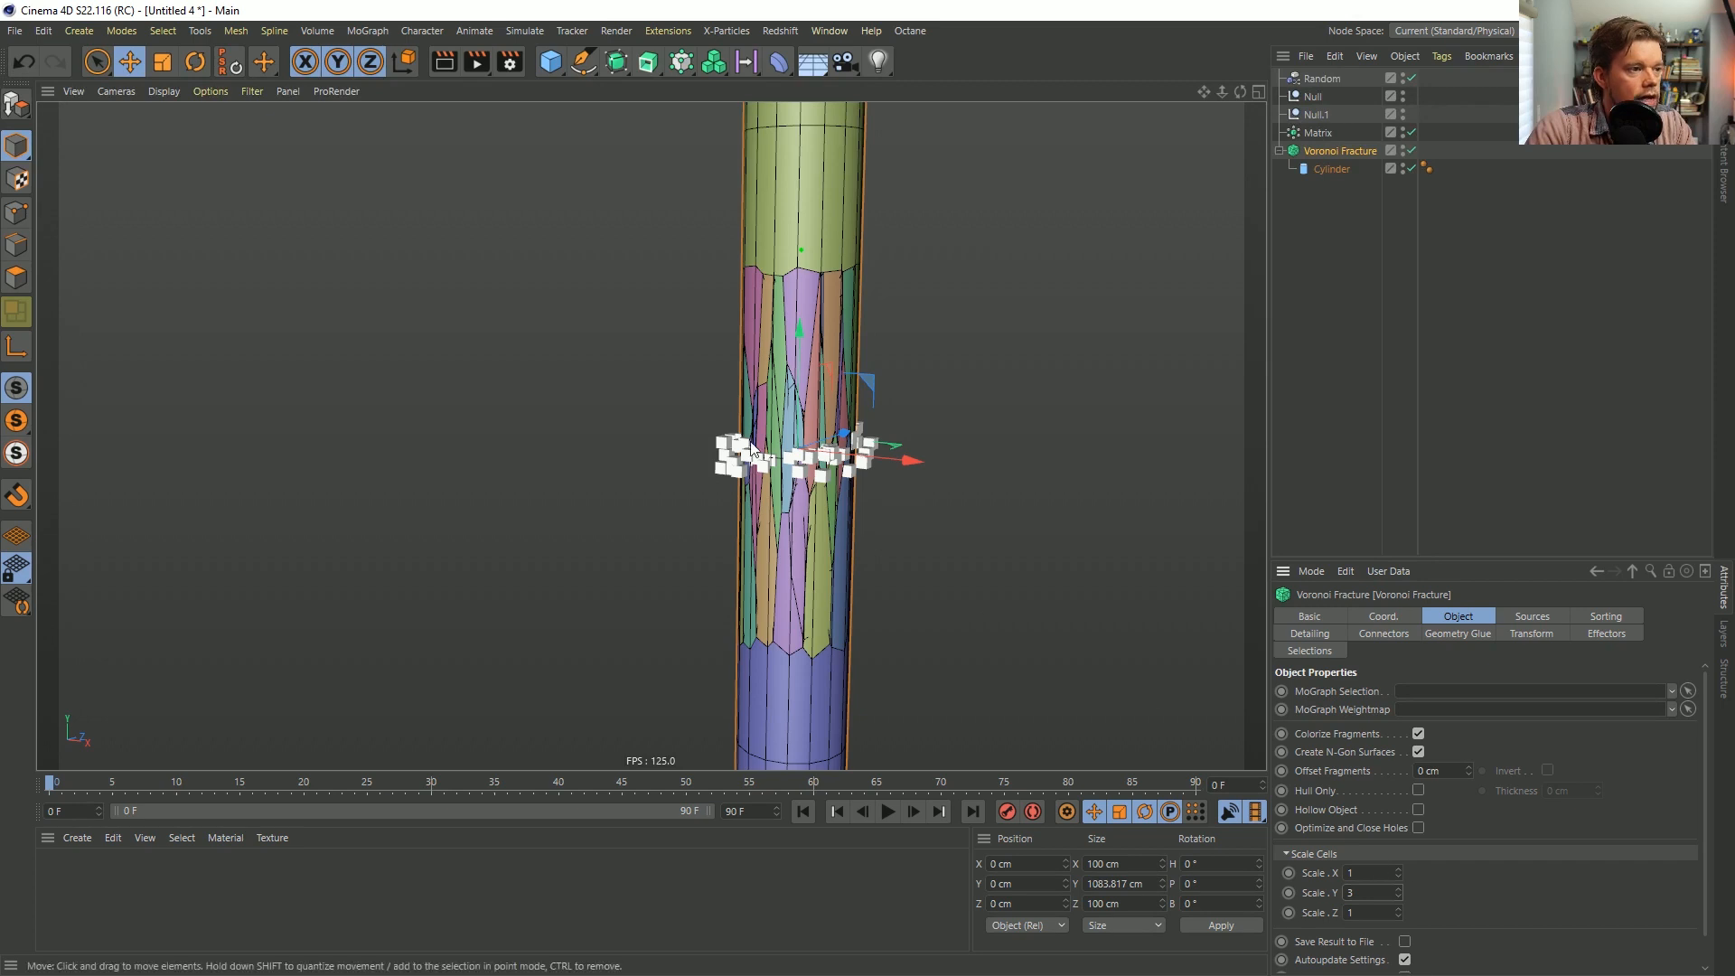
shift+click(768, 471)
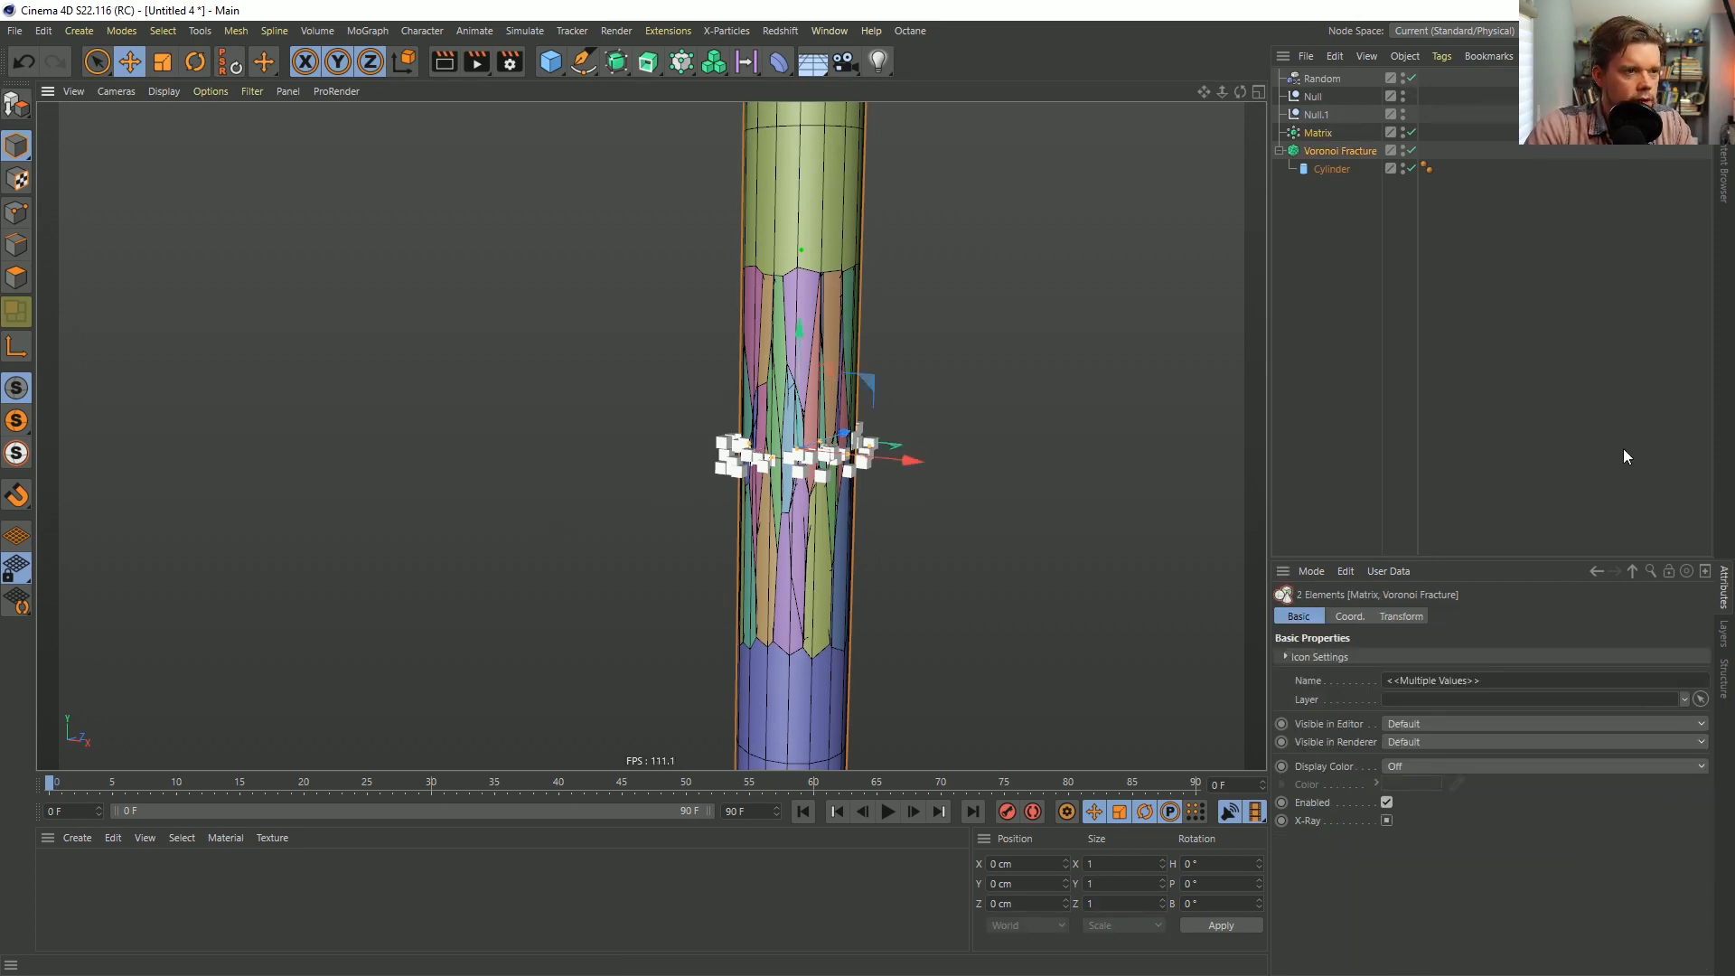
click(1336, 150)
mouse_move(770, 437)
alt+right_down()
mouse_move(750, 442)
mouse_move(775, 420)
alt+right_up()
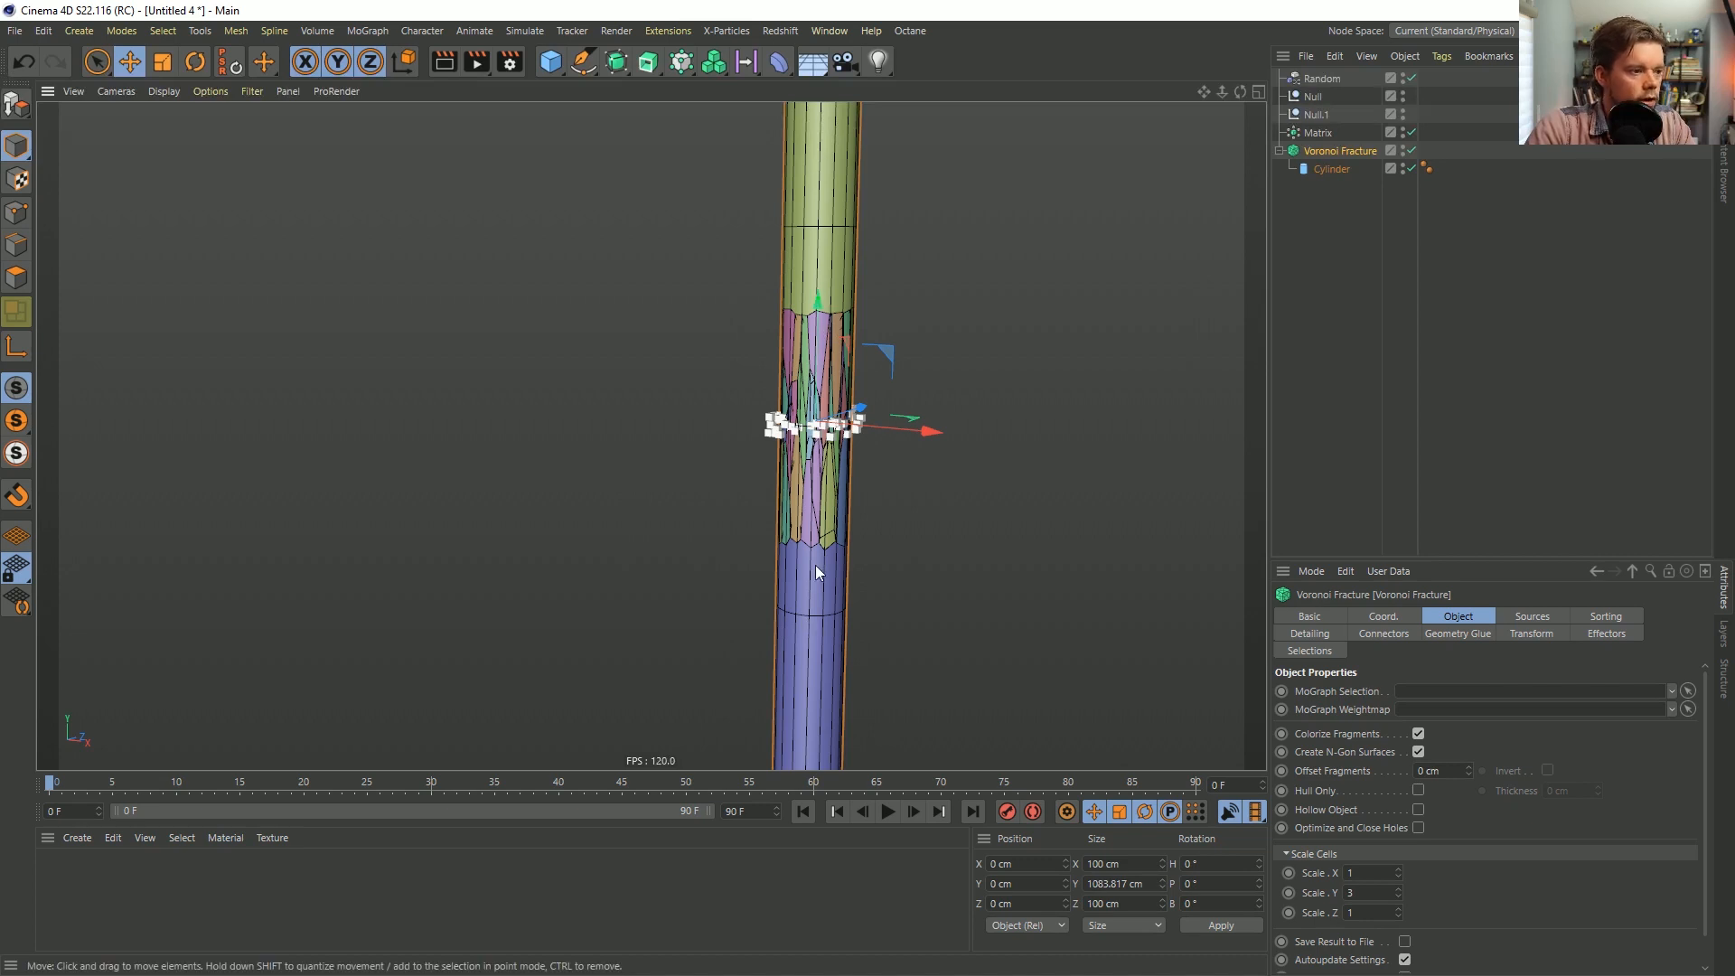
Move the lower null down to about -131 cm in Y and hide the Matrix in the viewport.
click(1315, 116)
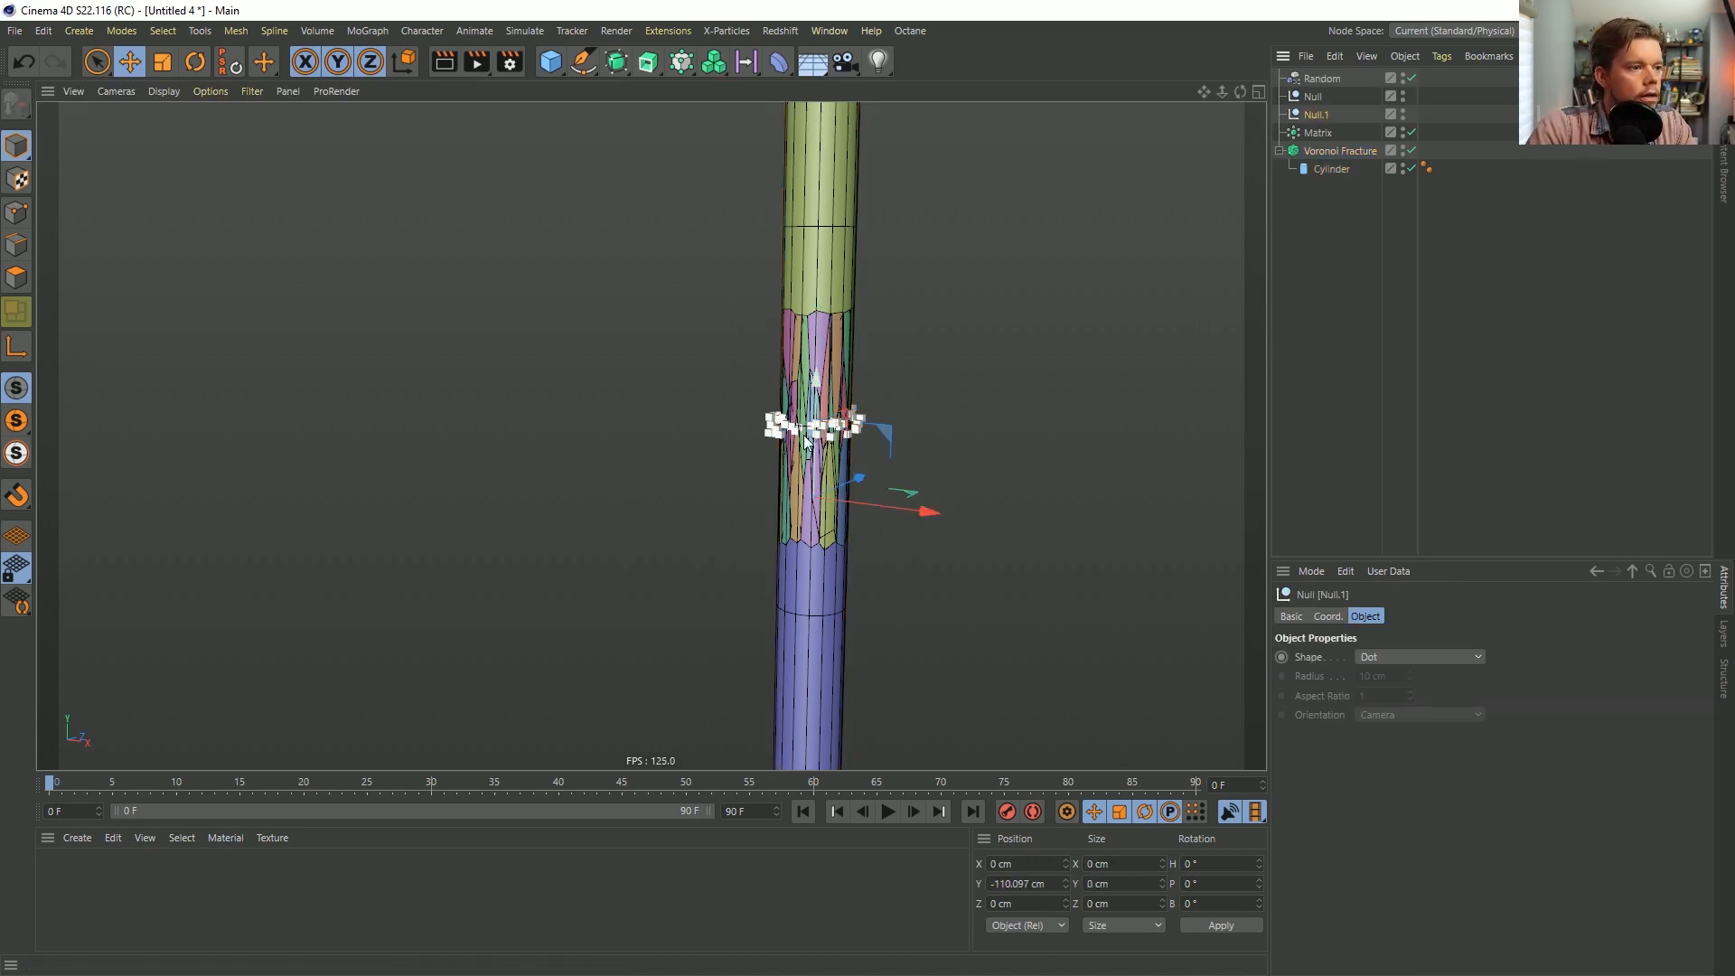
mouse_move(814, 416)
mouse_down()
mouse_move(814, 391)
mouse_move(800, 551)
mouse_move(824, 344)
mouse_move(833, 479)
mouse_move(836, 432)
mouse_up()
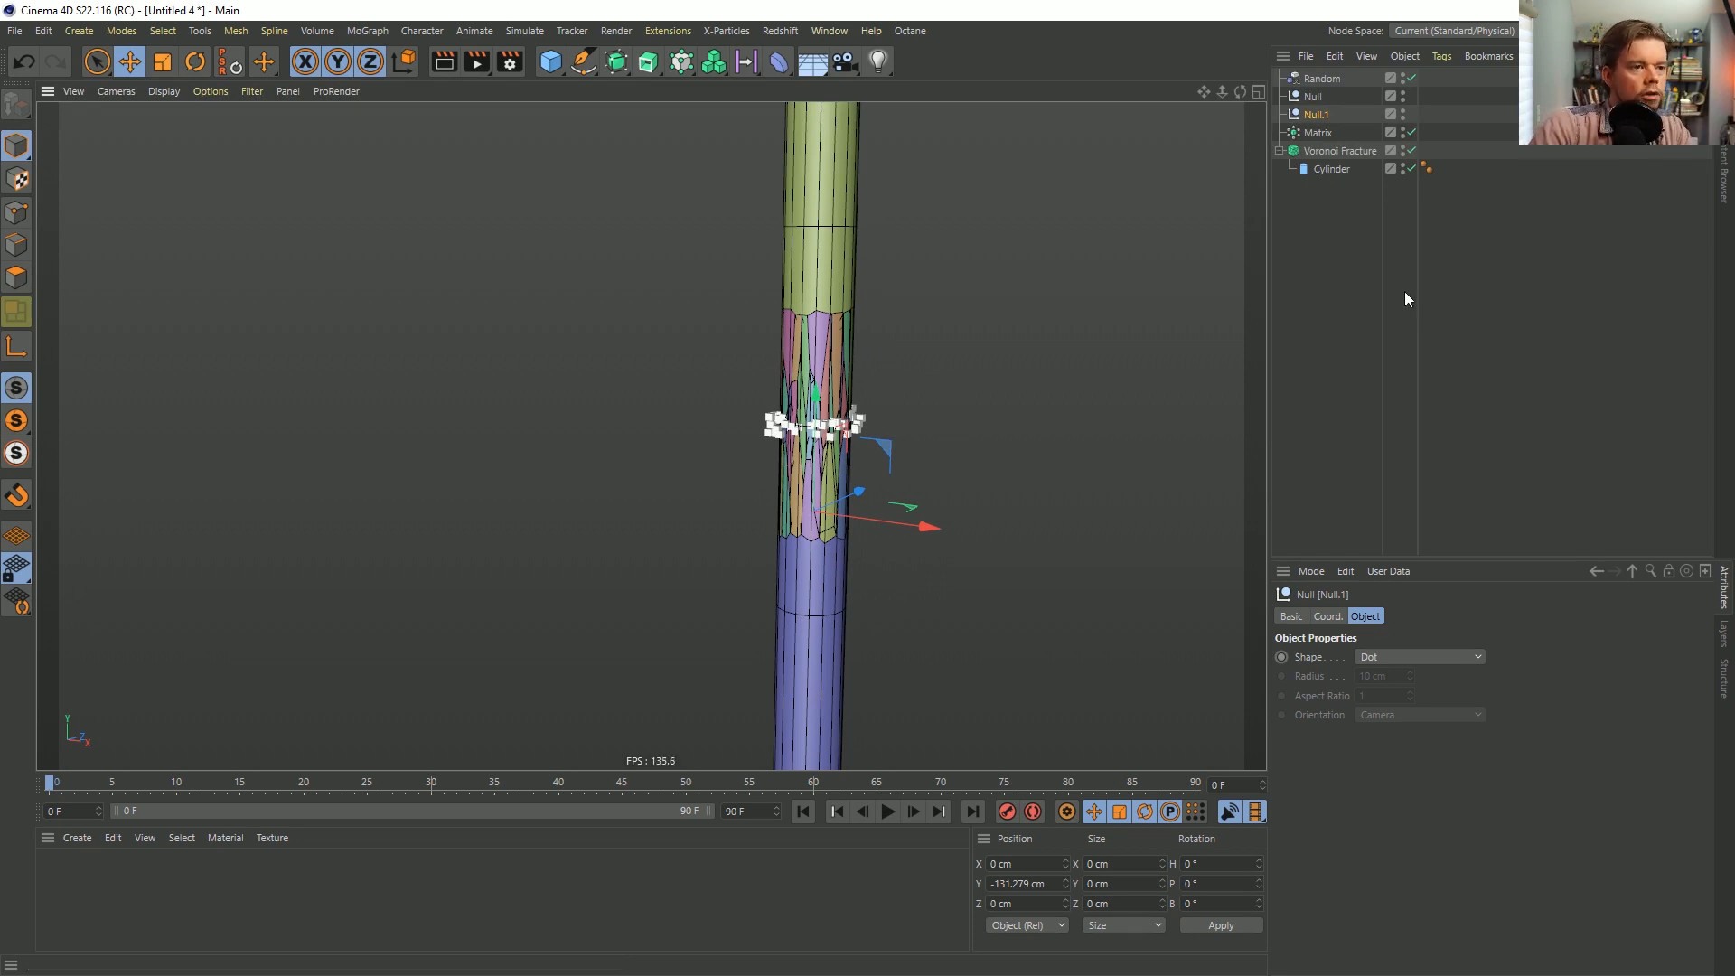
click(1381, 271)
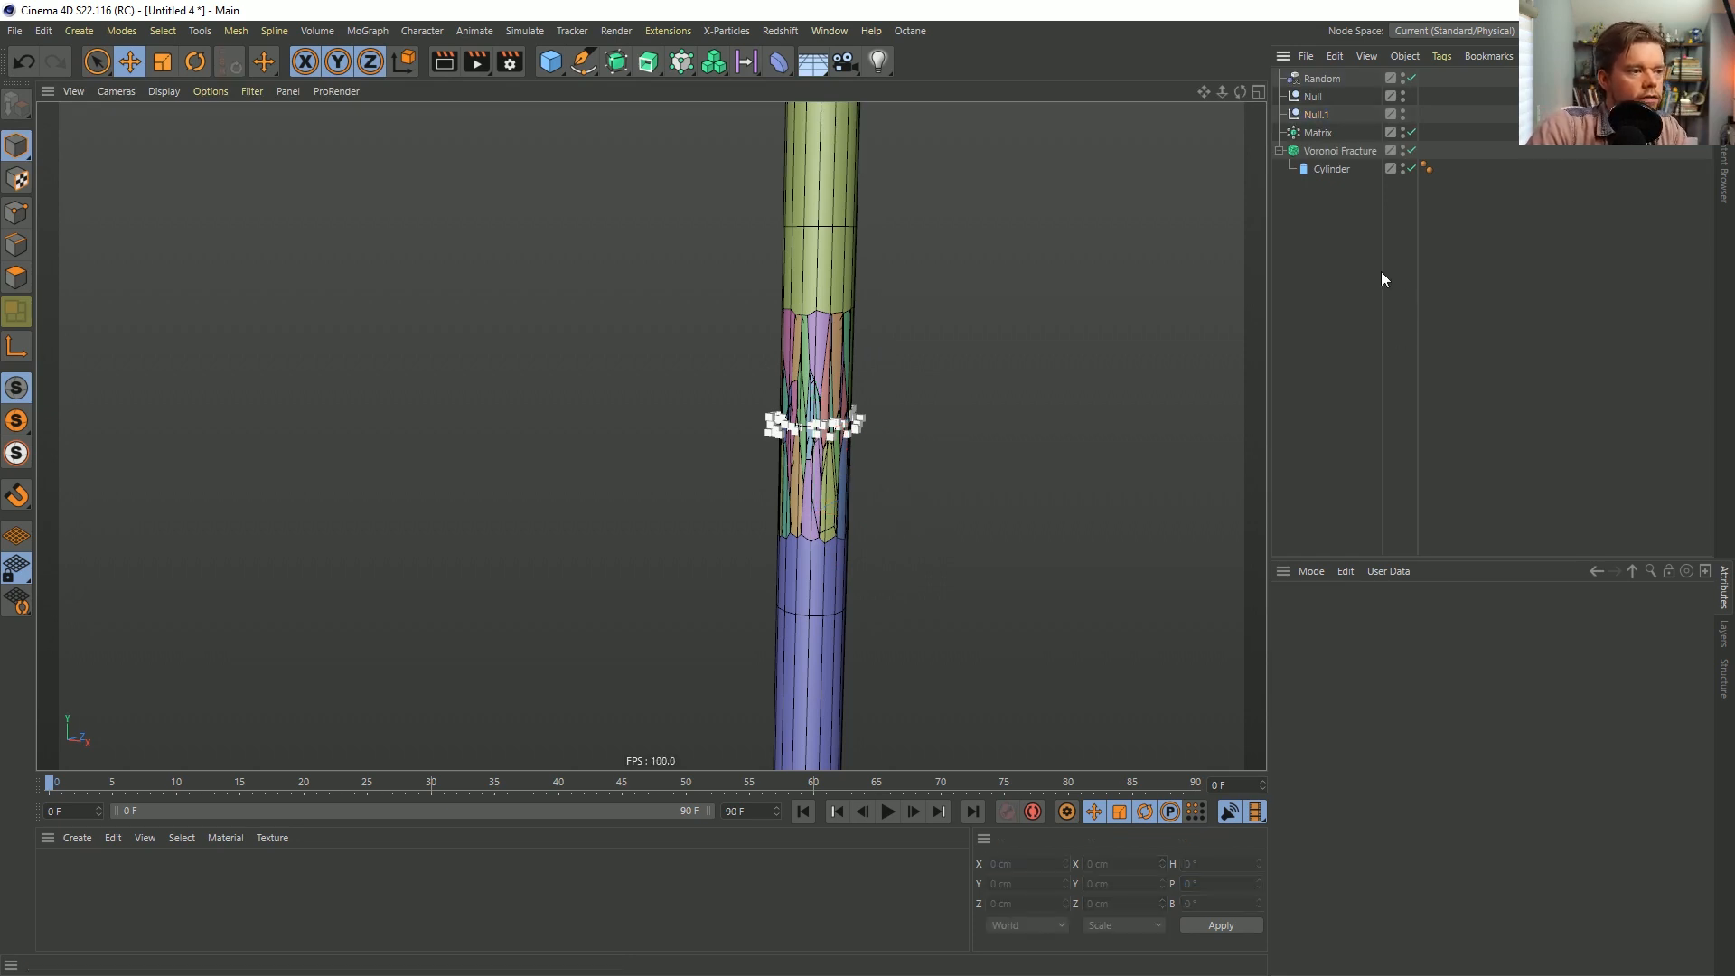
double_click(1403, 129)
Switch the viewport to Gouraud shading without lines and turn off the Voronoi Fracture's Colorize Fragments option.
click(1373, 150)
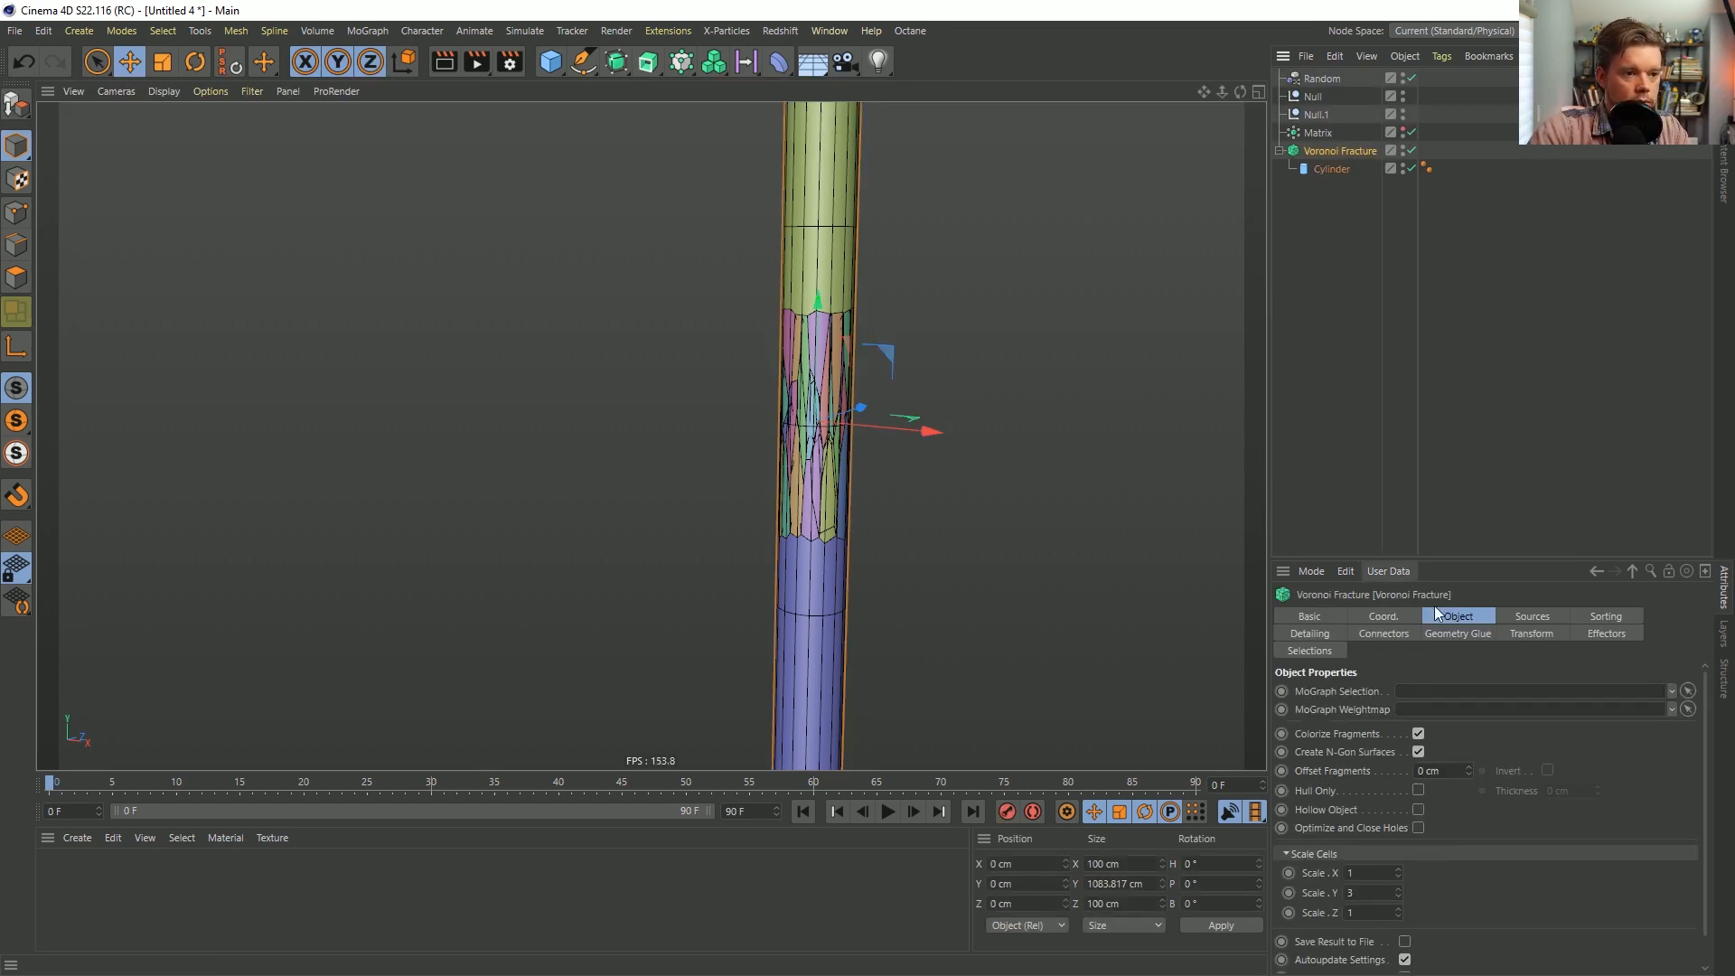
key(n)
key(a)
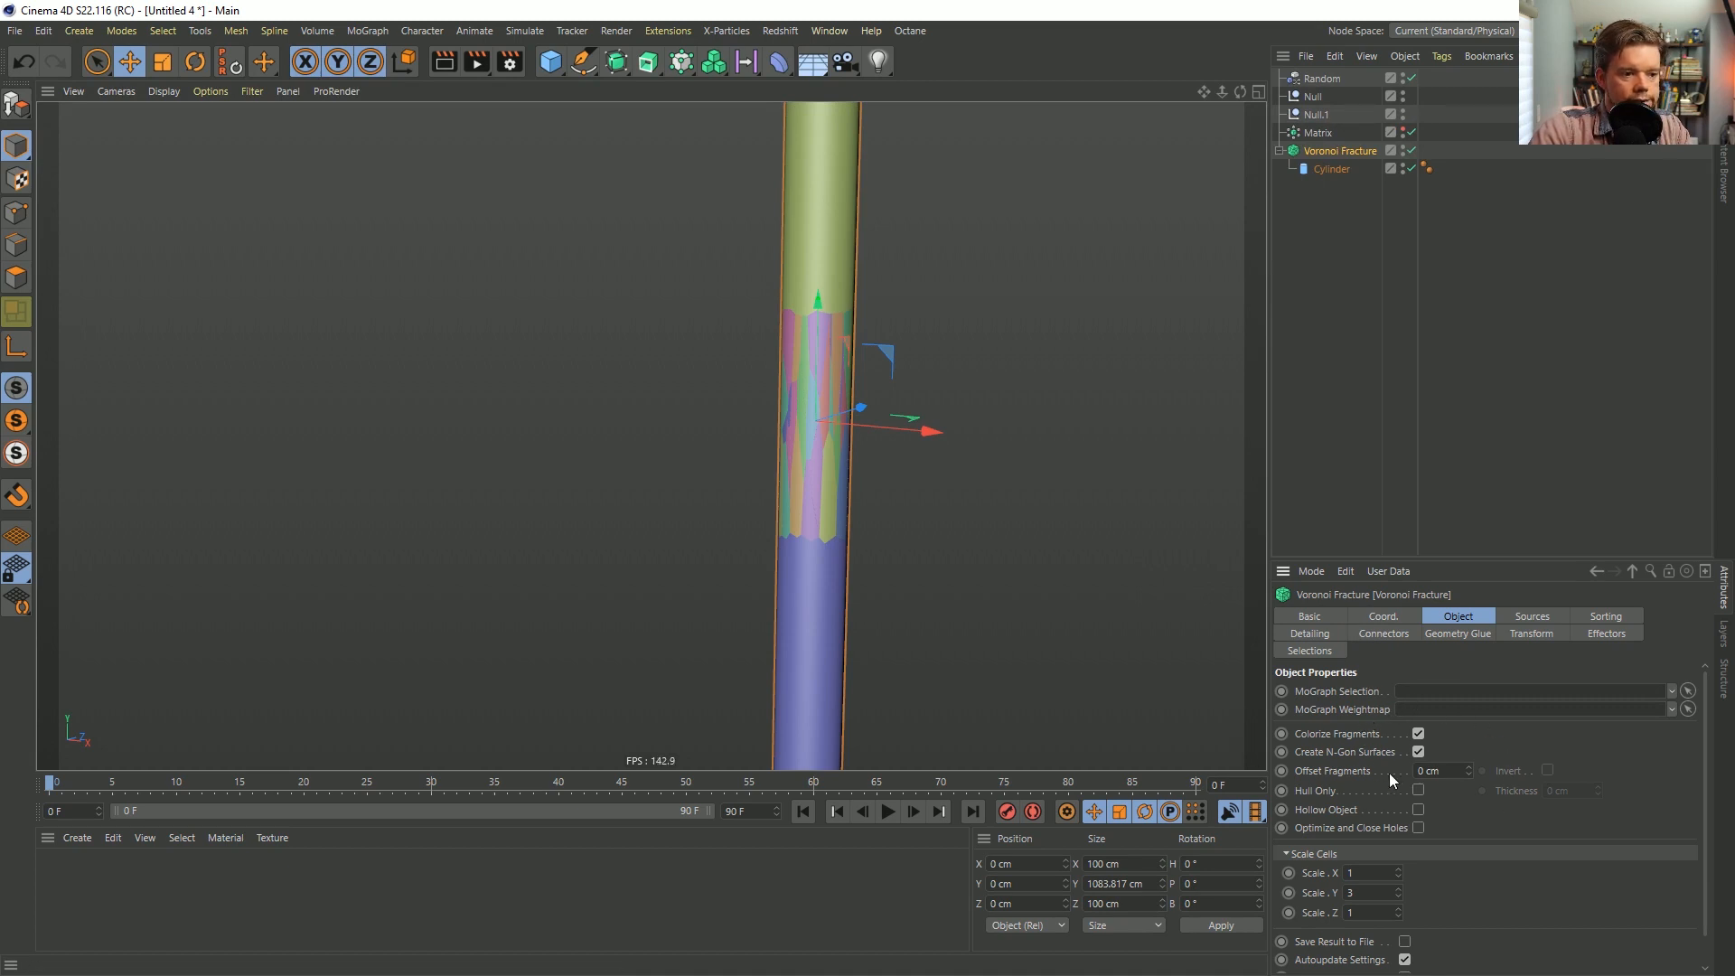
click(1418, 733)
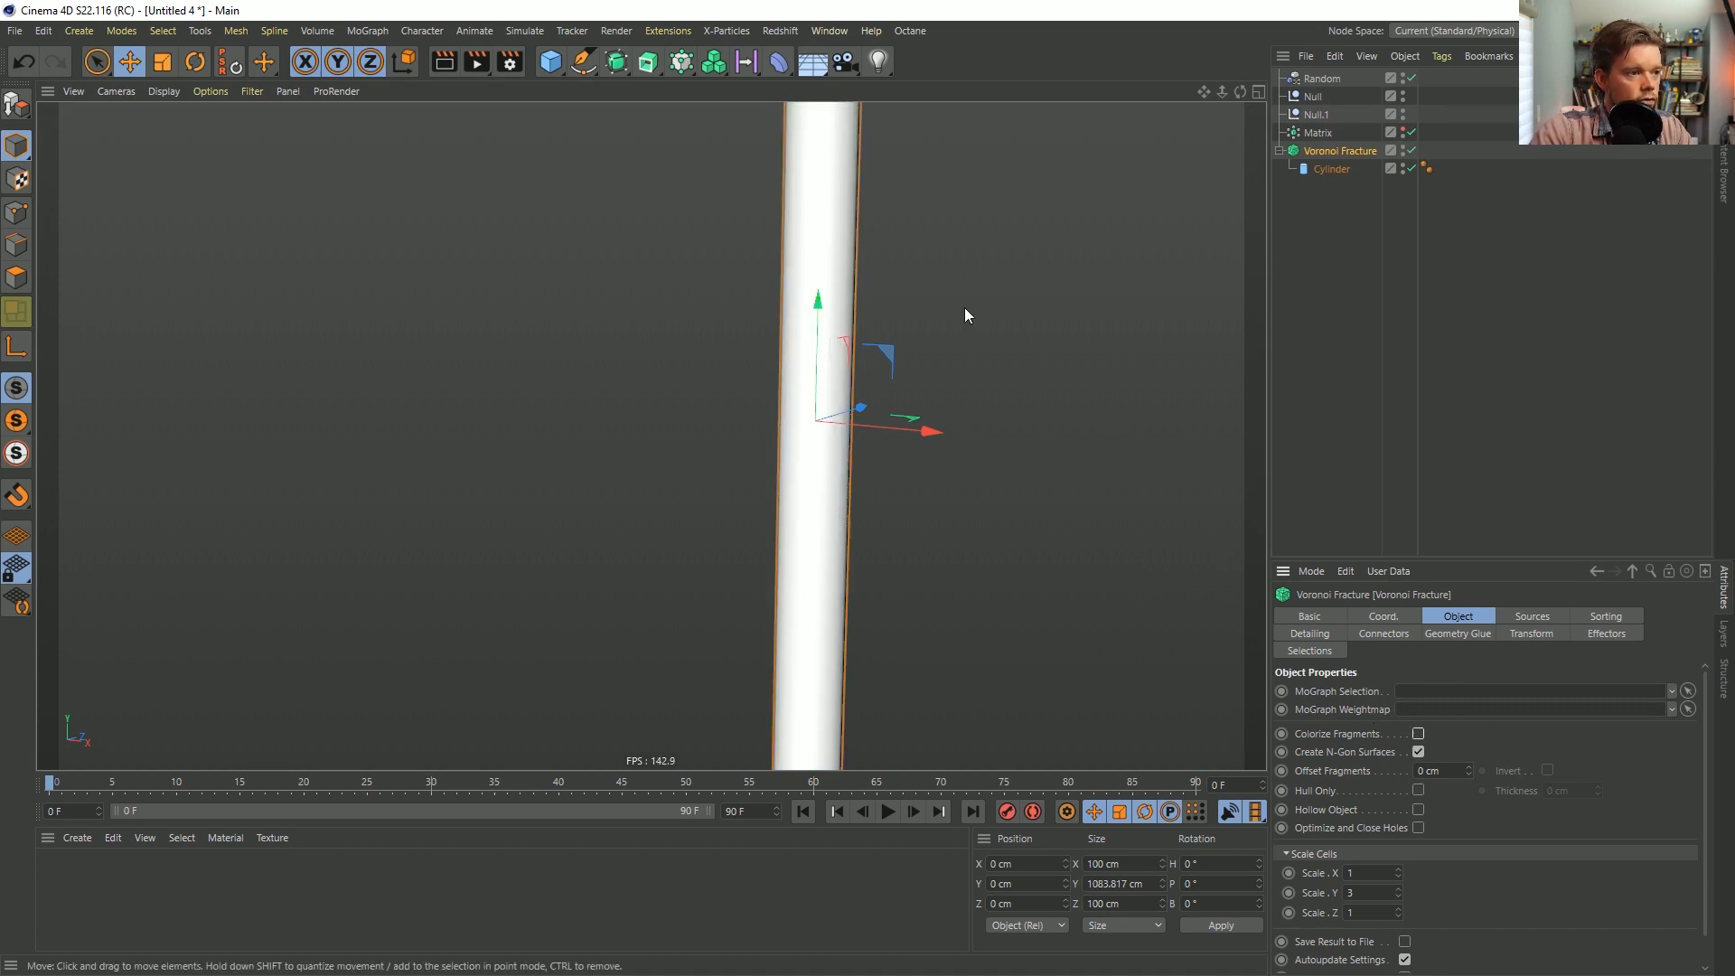
Save the scene in the SceneFiles folder as [3a]TreeShatter.c4d.
key(ctrl+s)
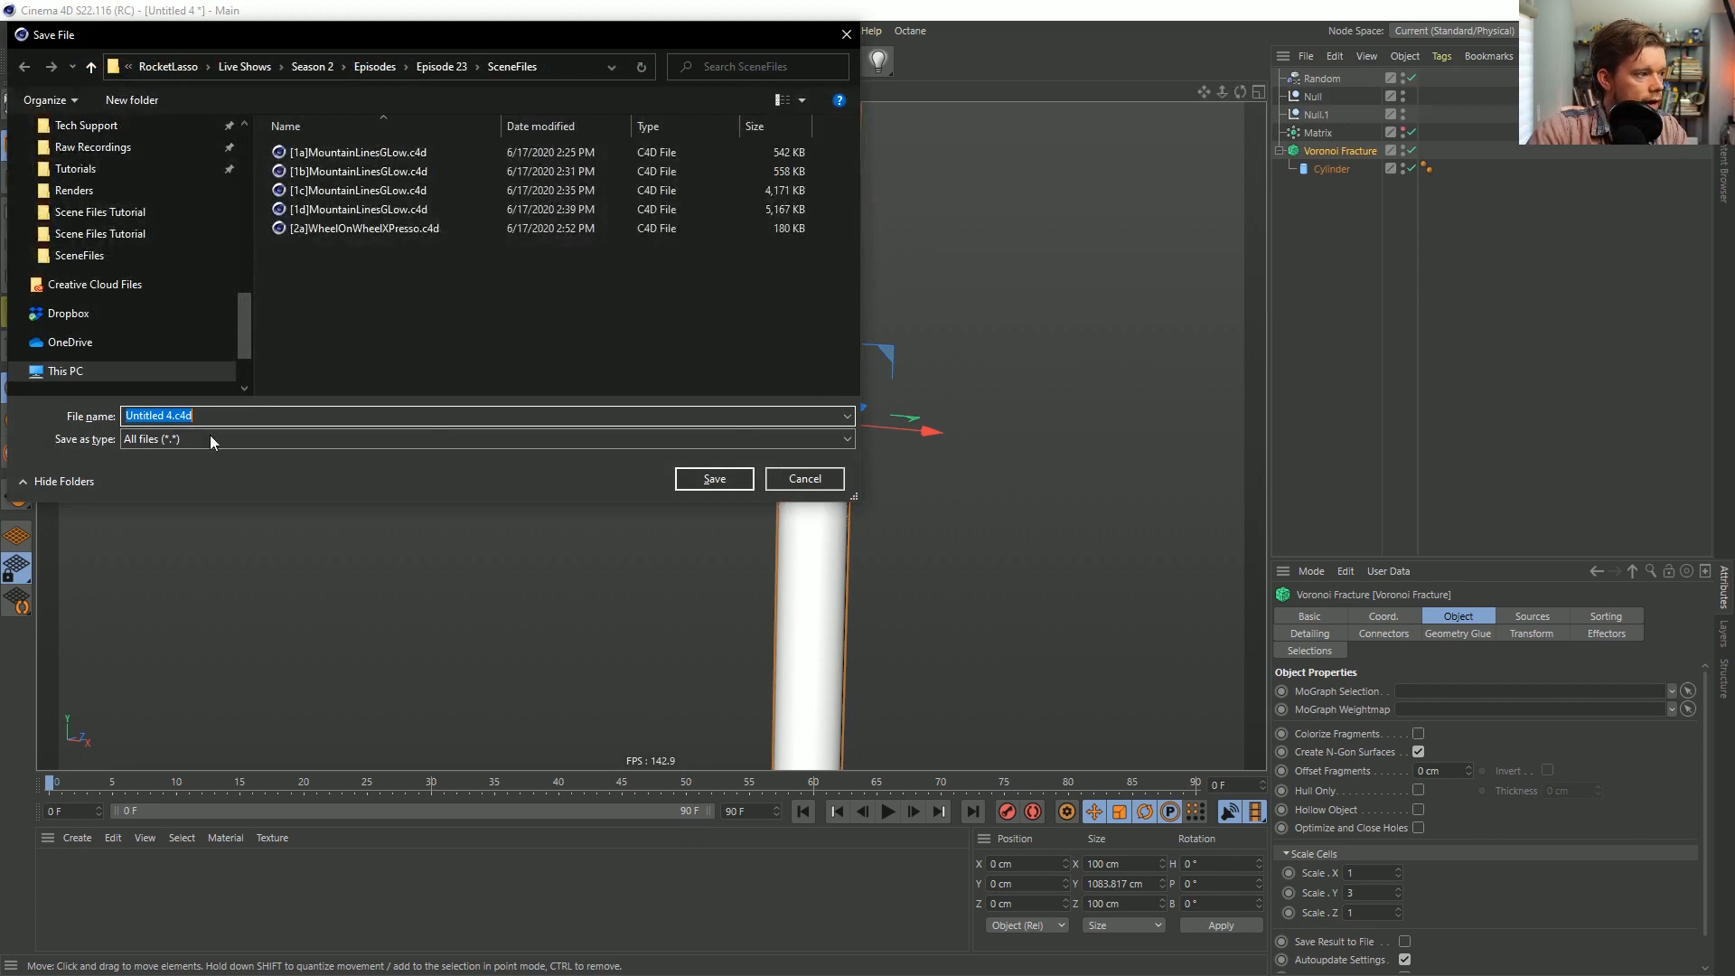
click(210, 442)
click(211, 439)
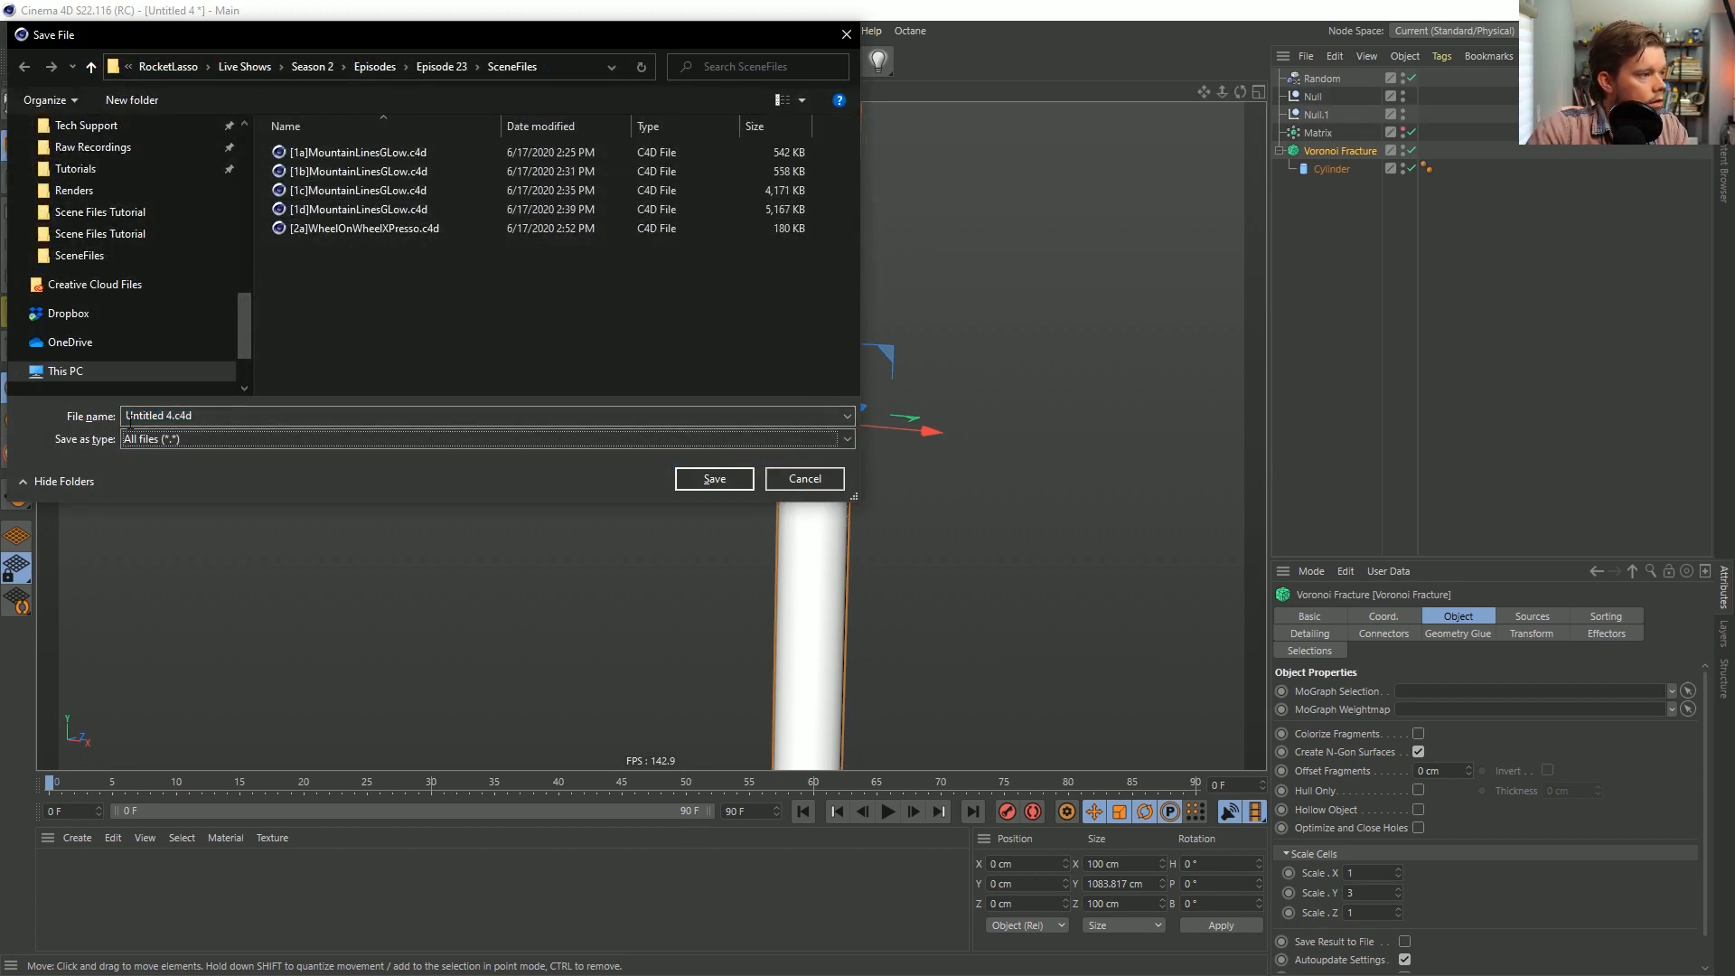
click(170, 416)
drag(170, 416, 7, 347)
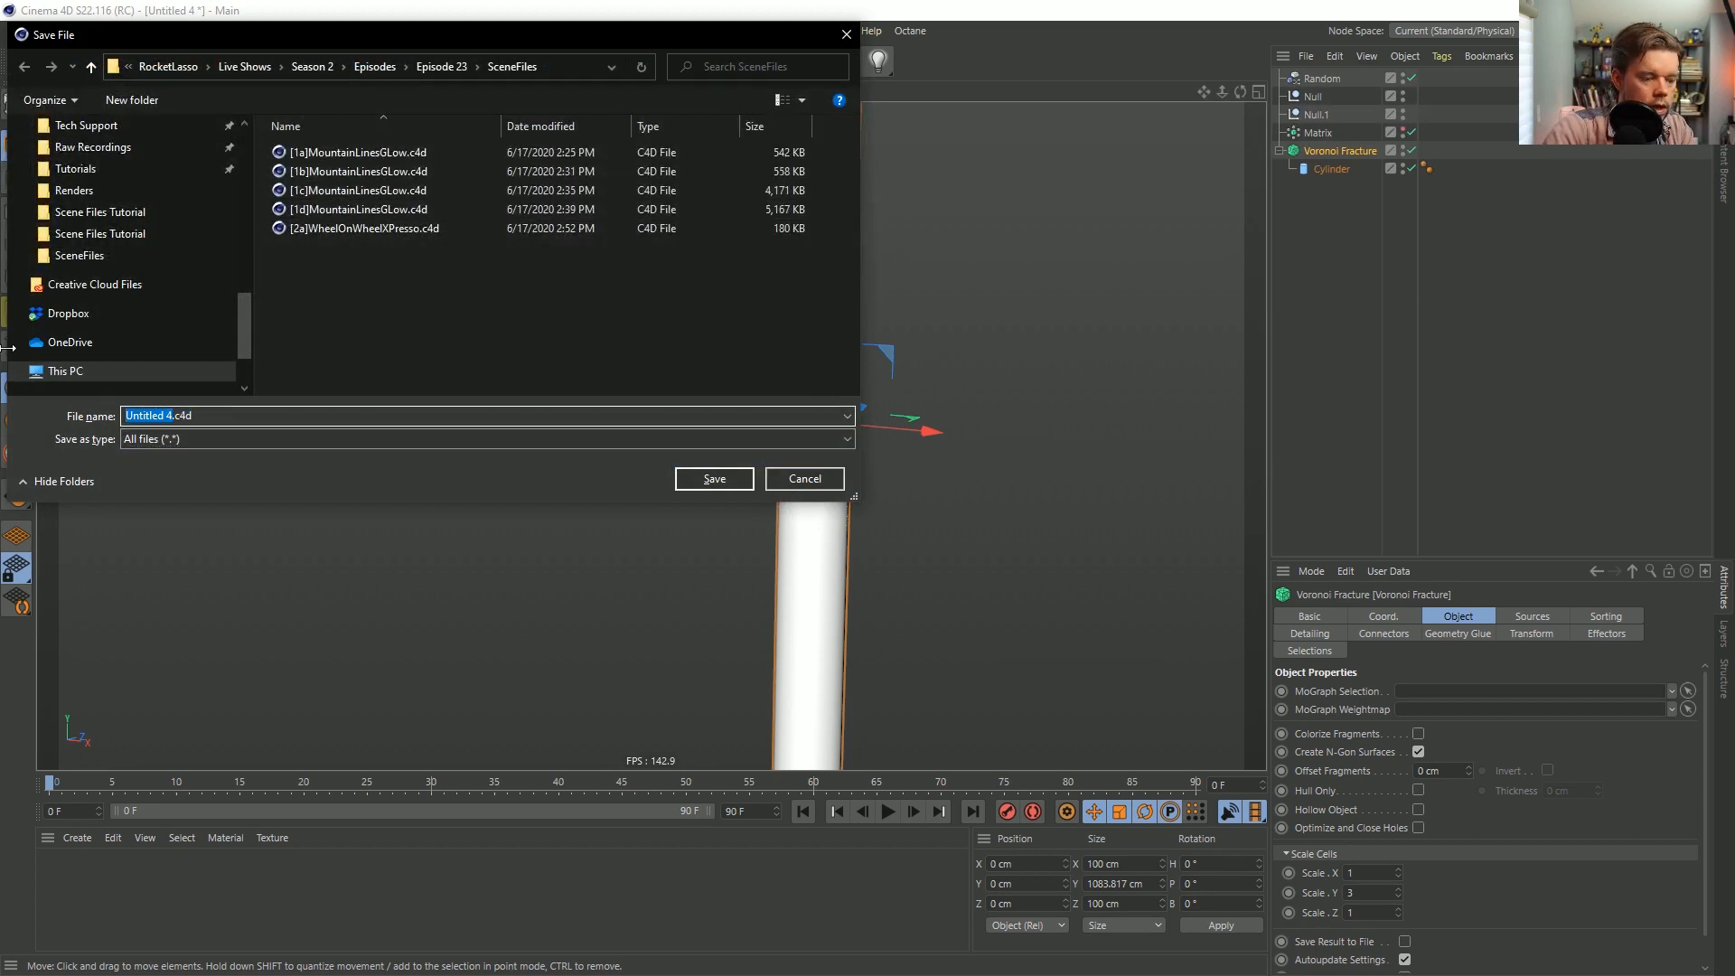
text([3a])
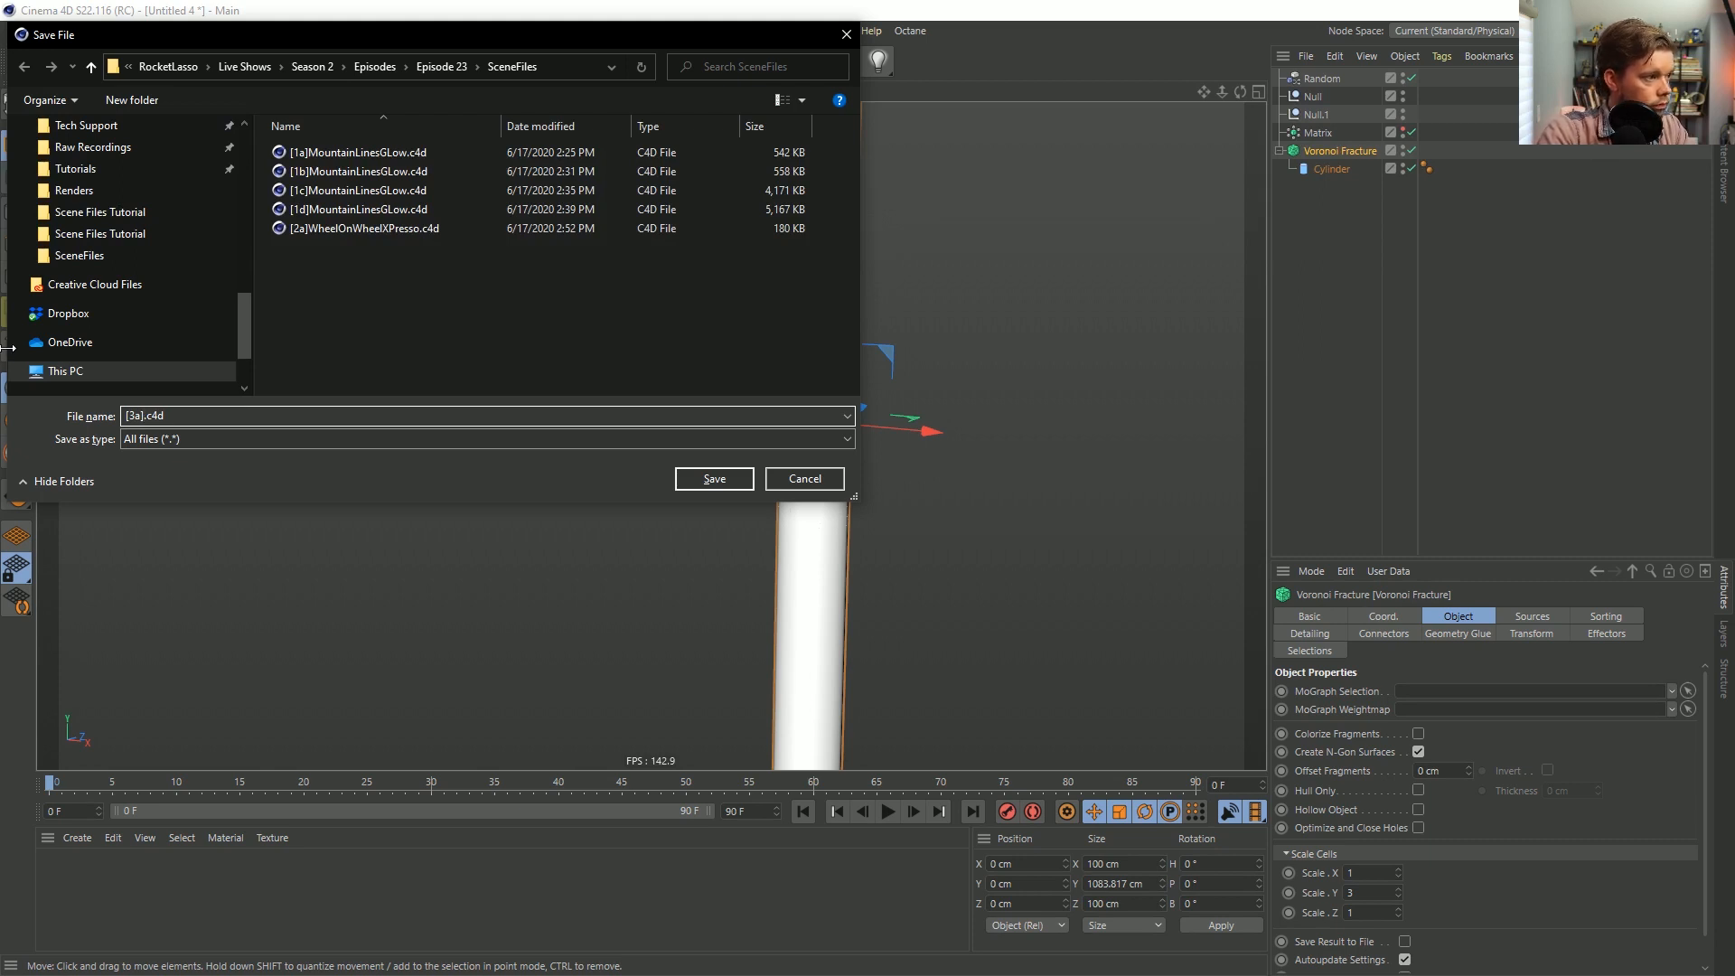
text(TreeShatter)
key(Return)
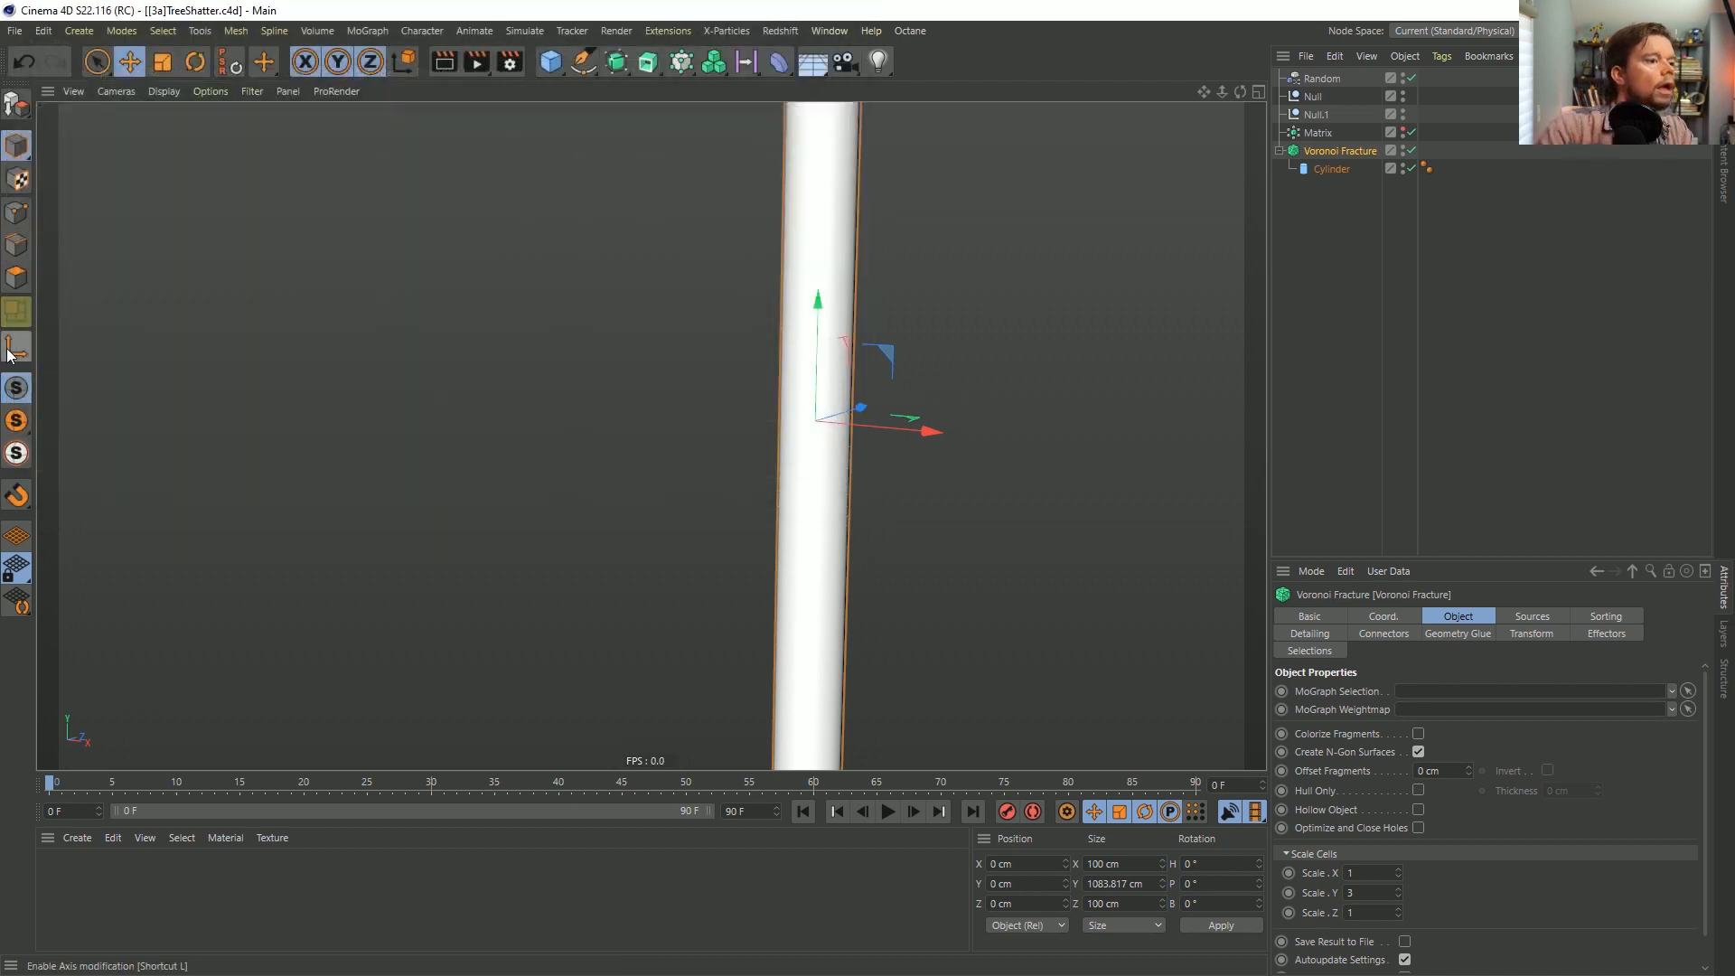
click(551, 60)
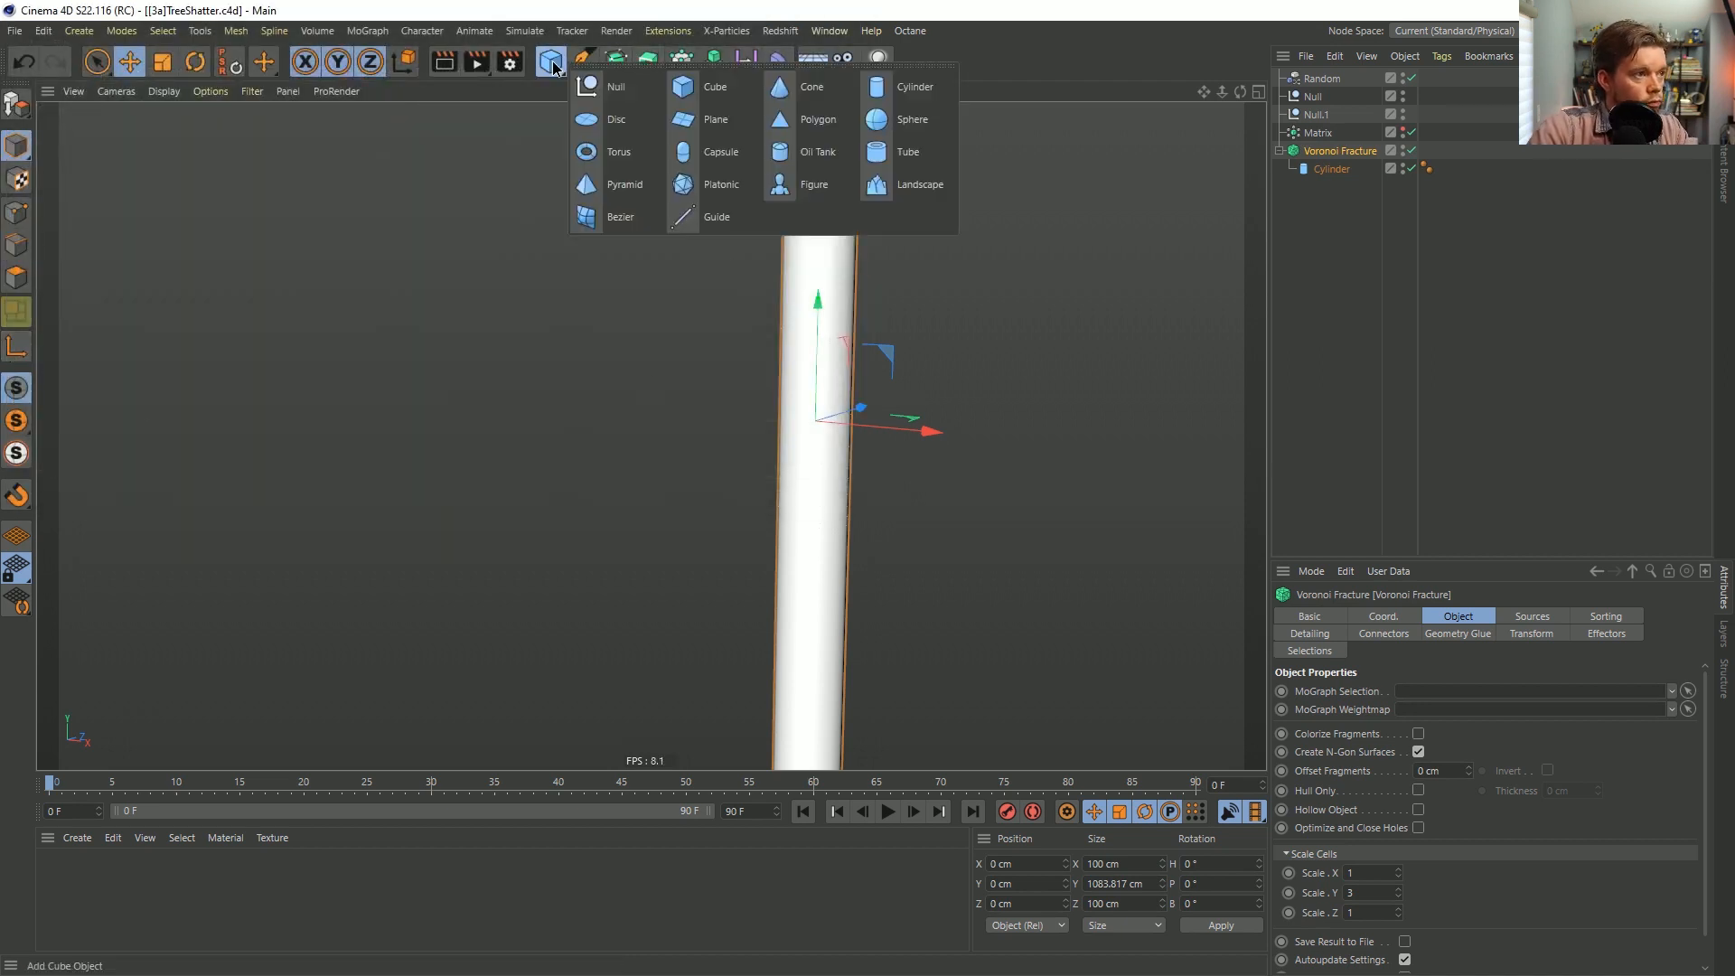
click(1079, 78)
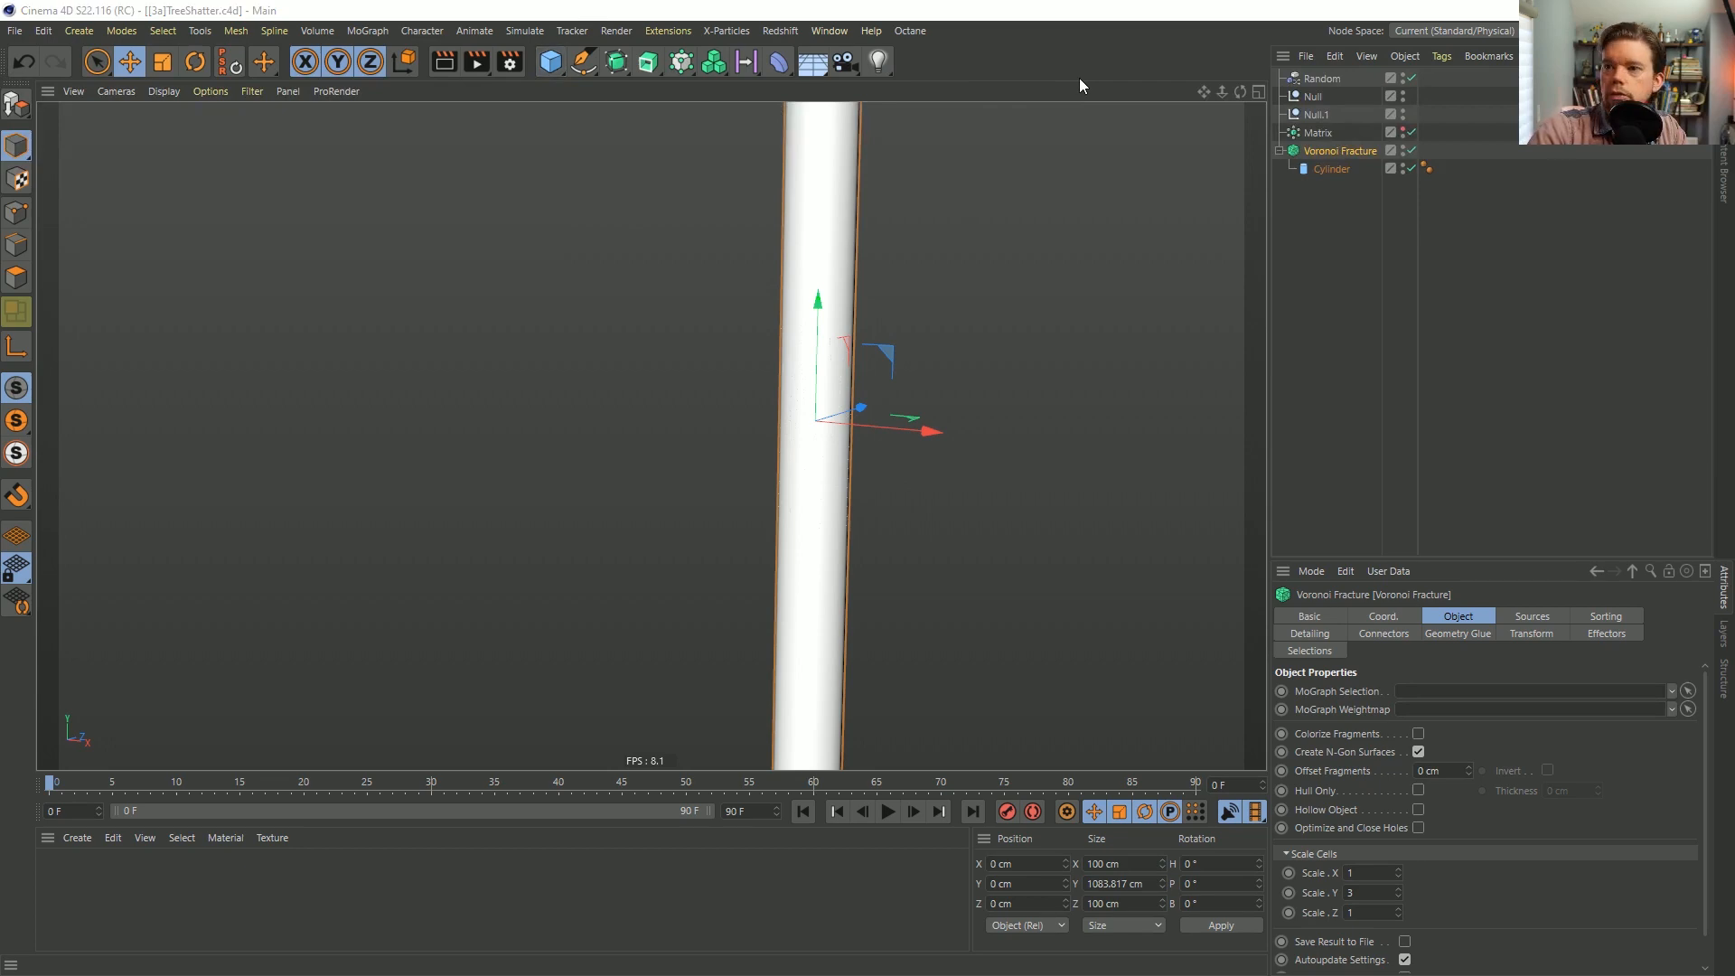
Switch to the browser, play the Sherlock Holmes forest scene up to the tree shot at 2:34, and return to Cinema 4D.
key(alt+Tab)
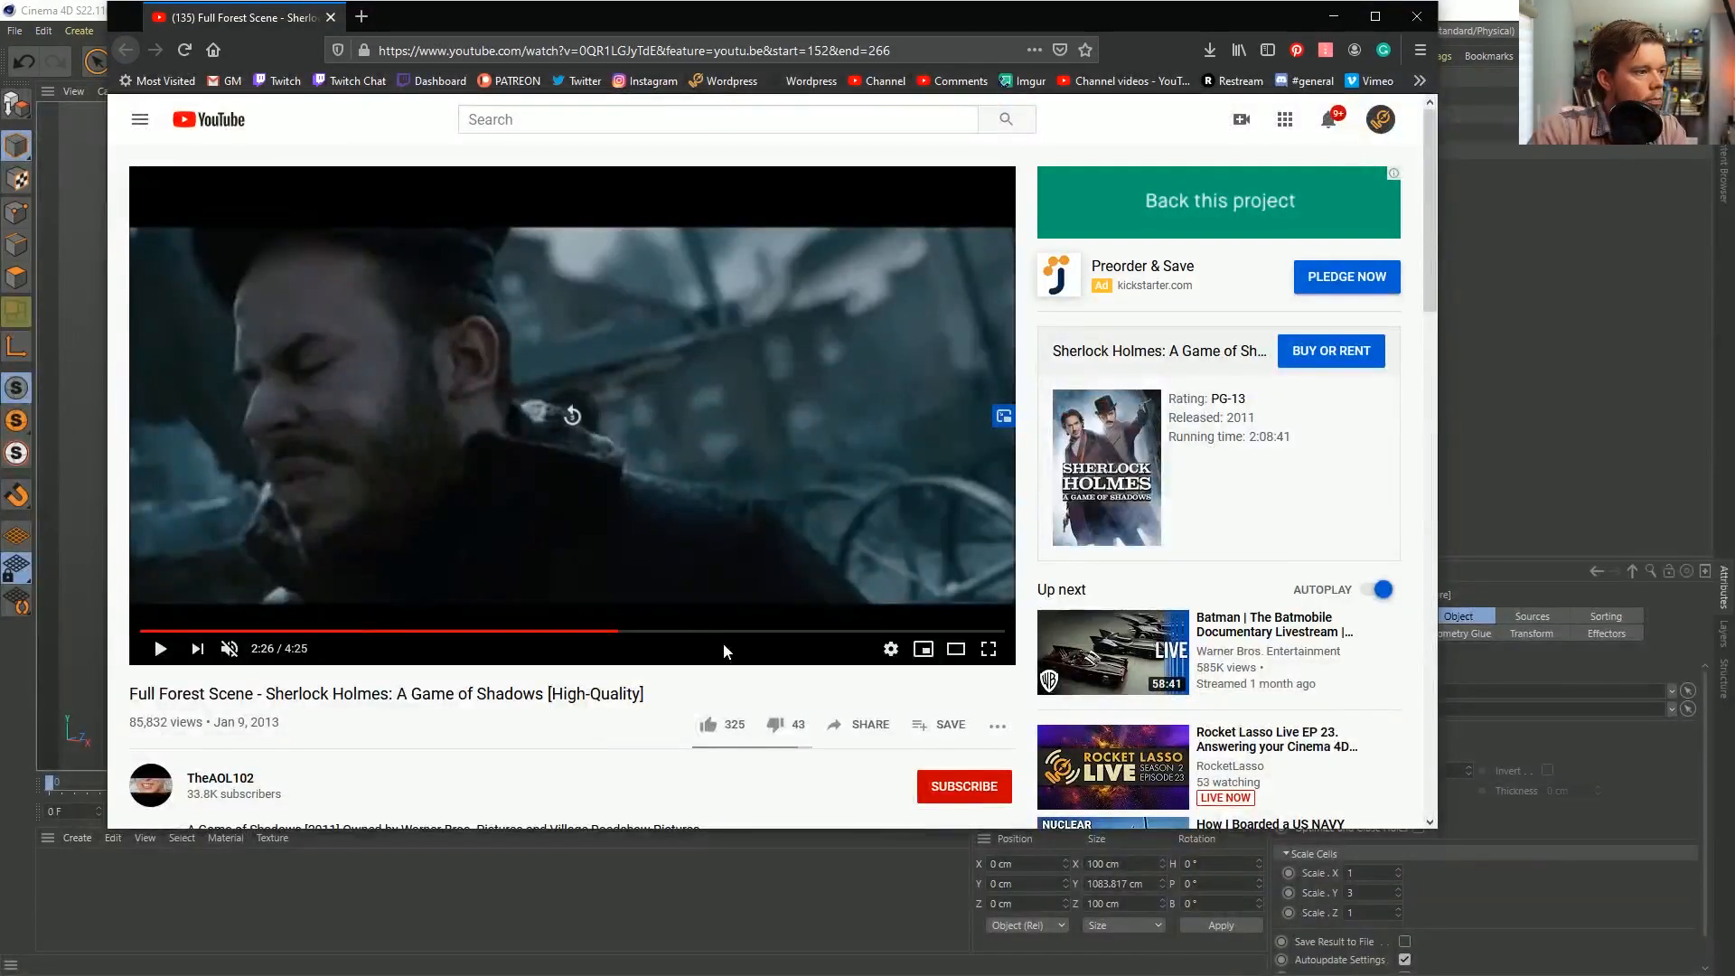
key(Left)
key(space)
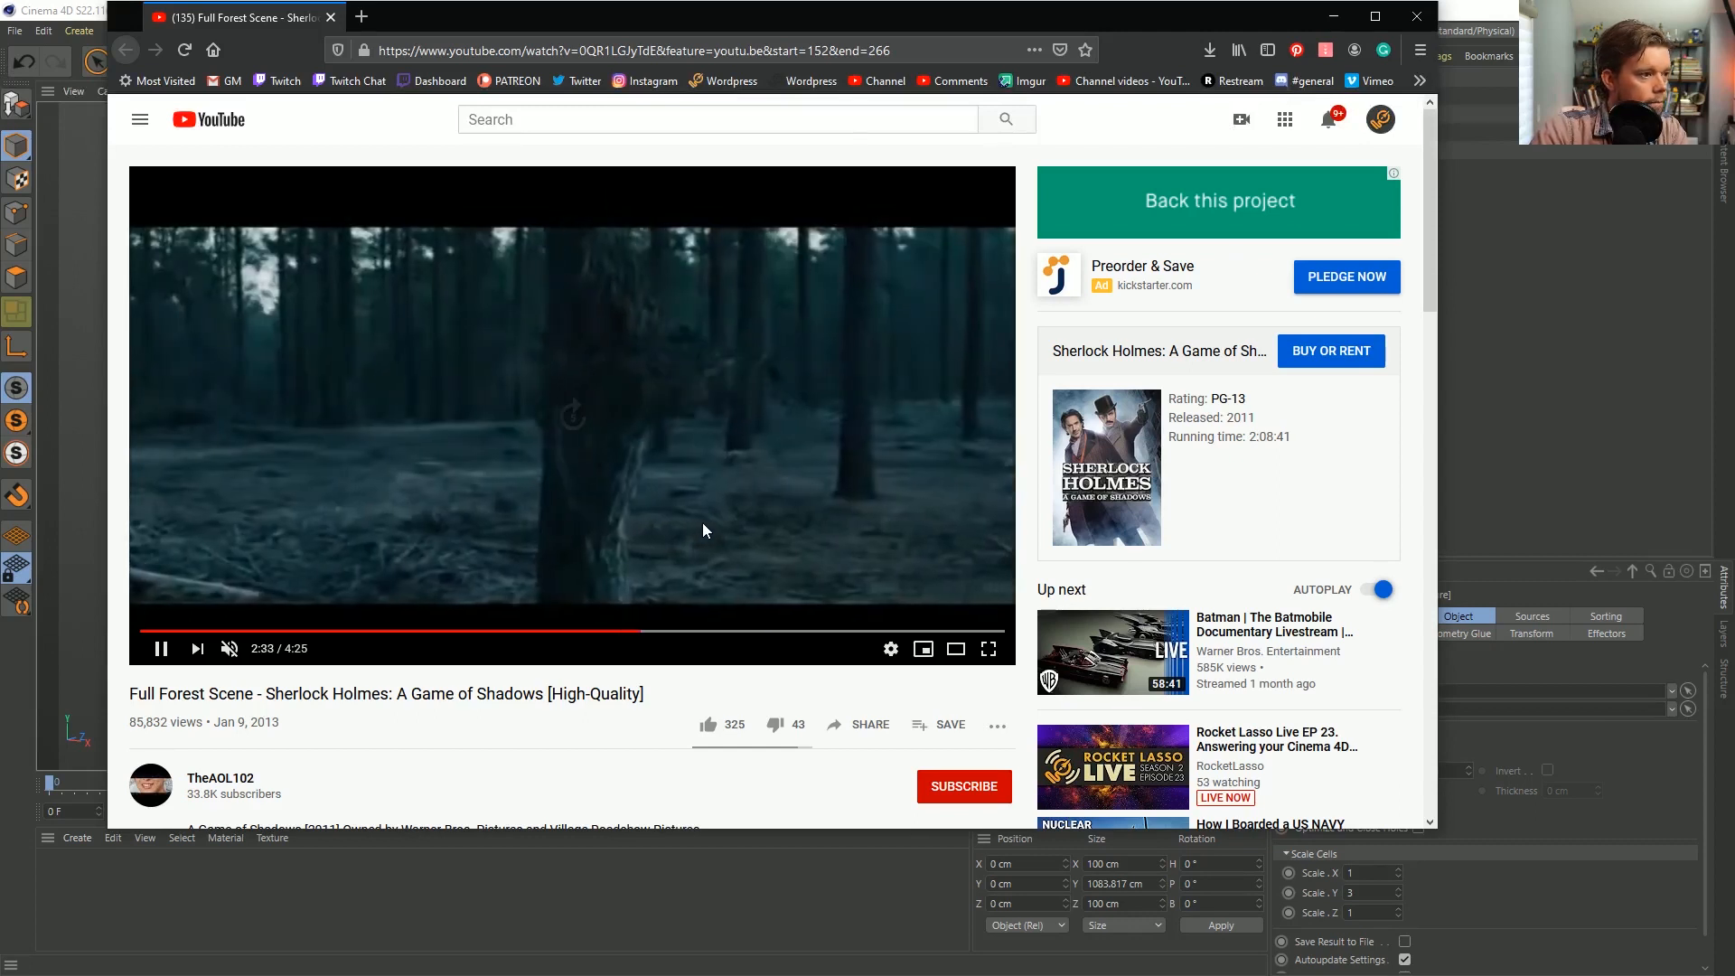
click(565, 452)
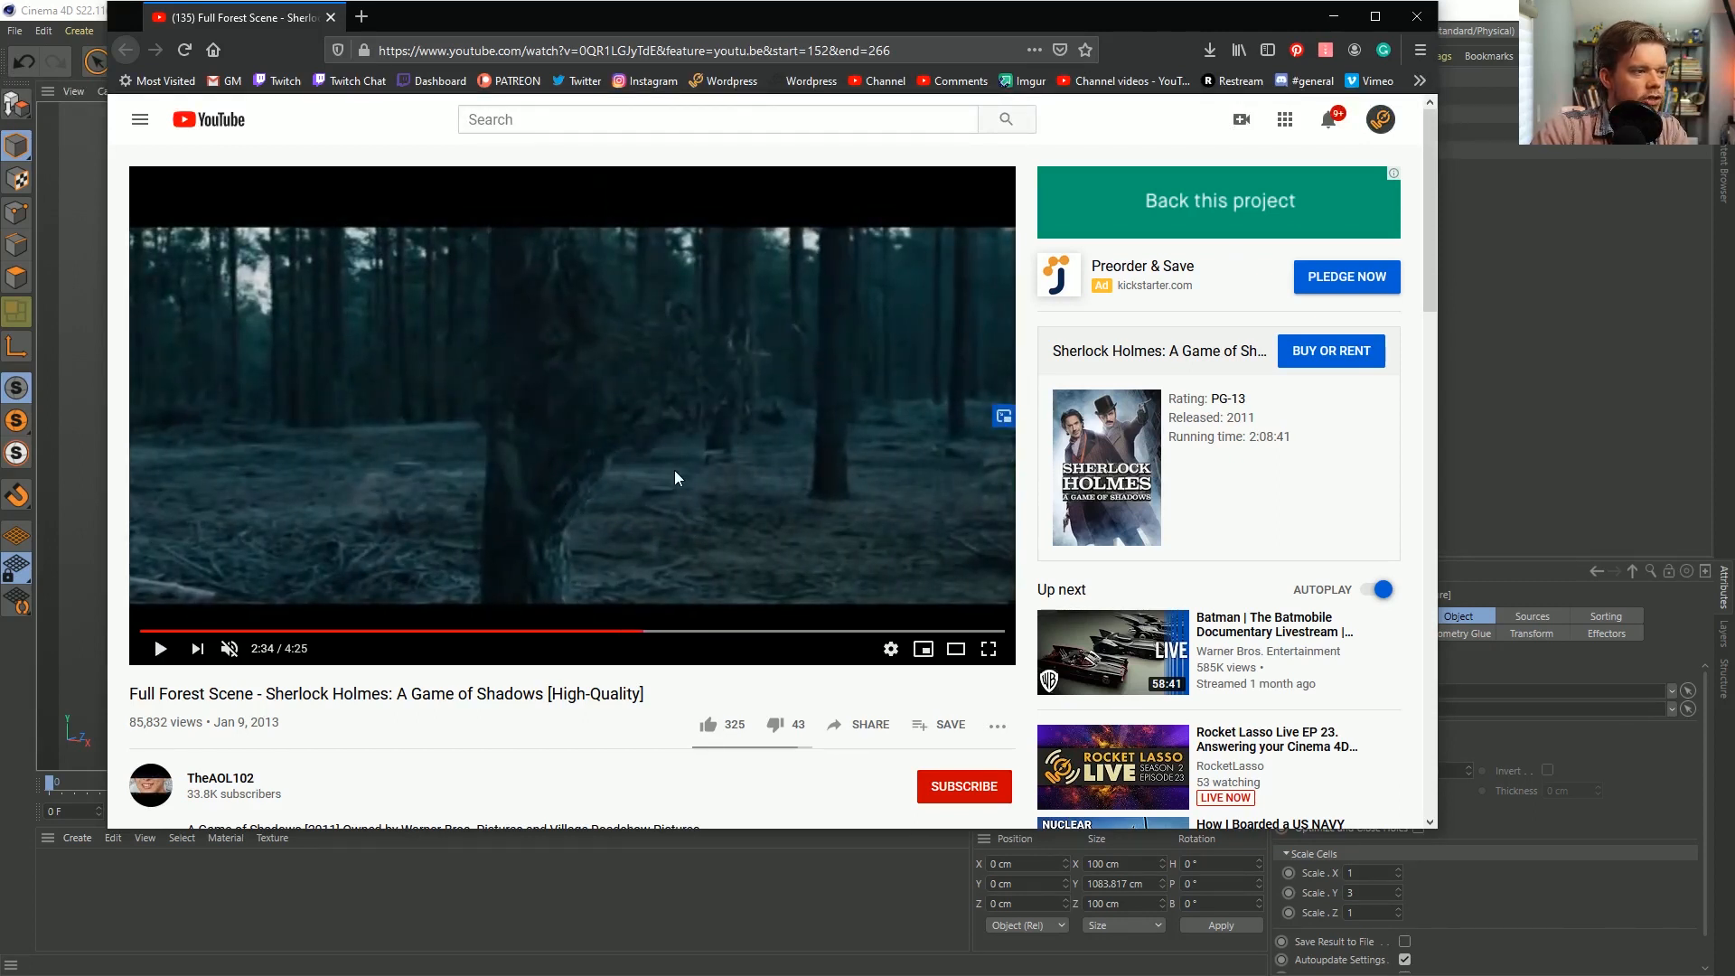
click(1449, 11)
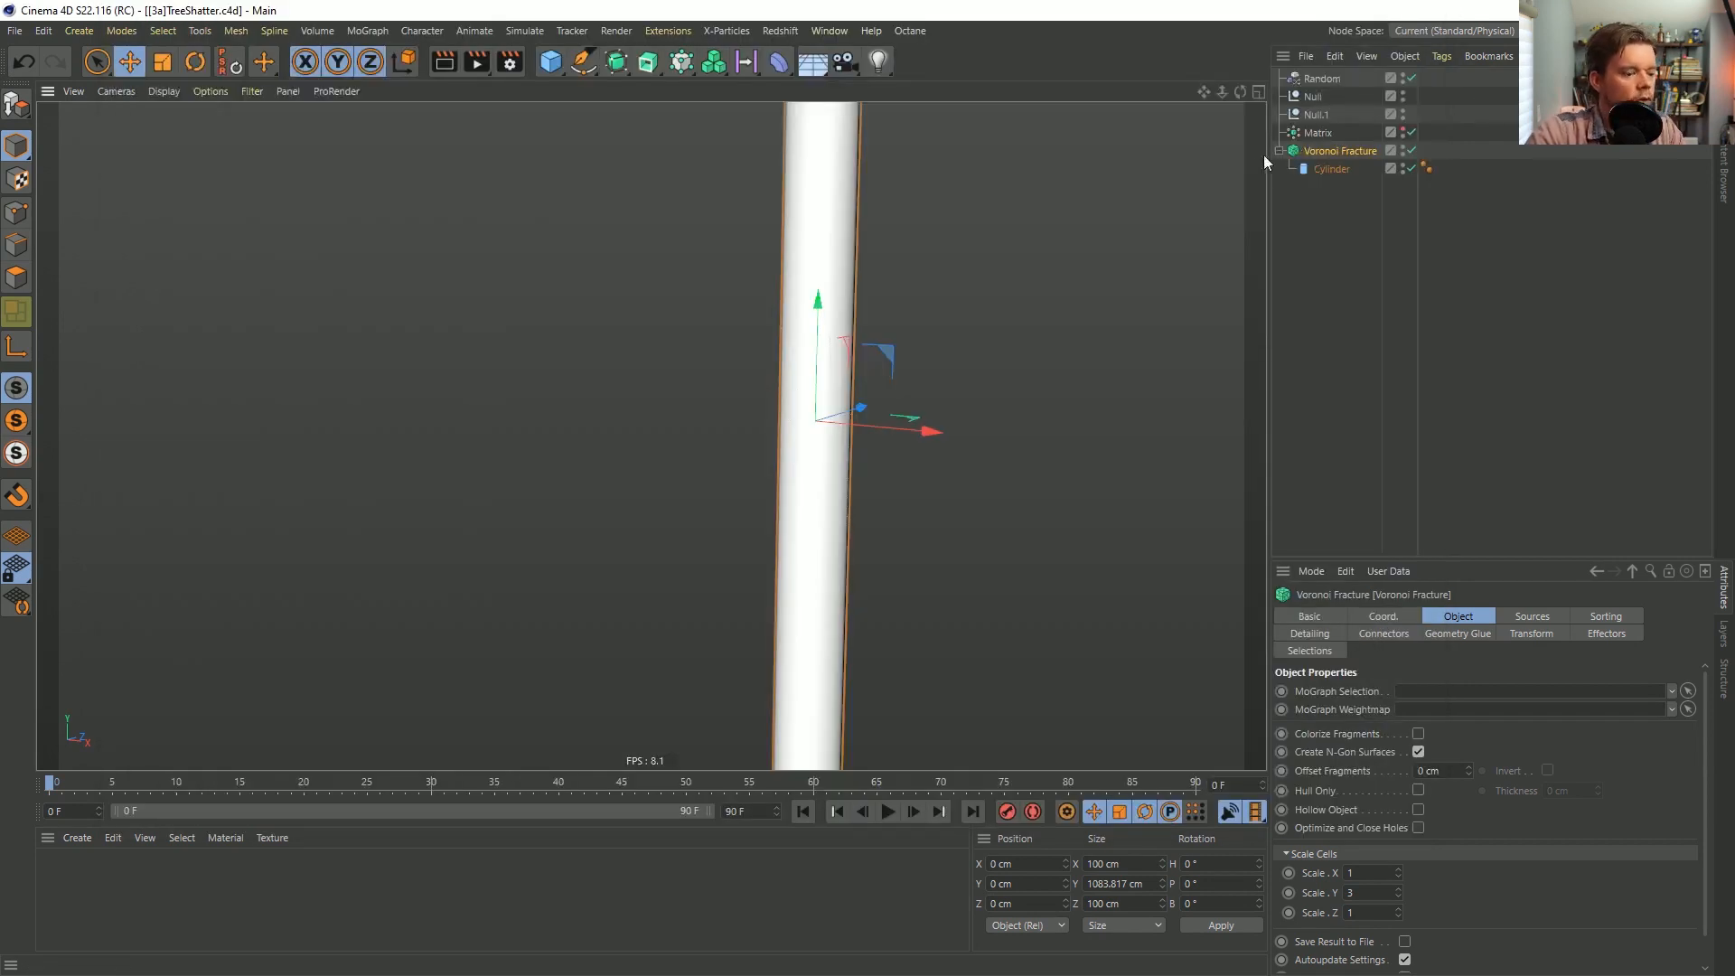
Set the gravity in the project's dynamics settings to 0 cm.
key(ctrl+d)
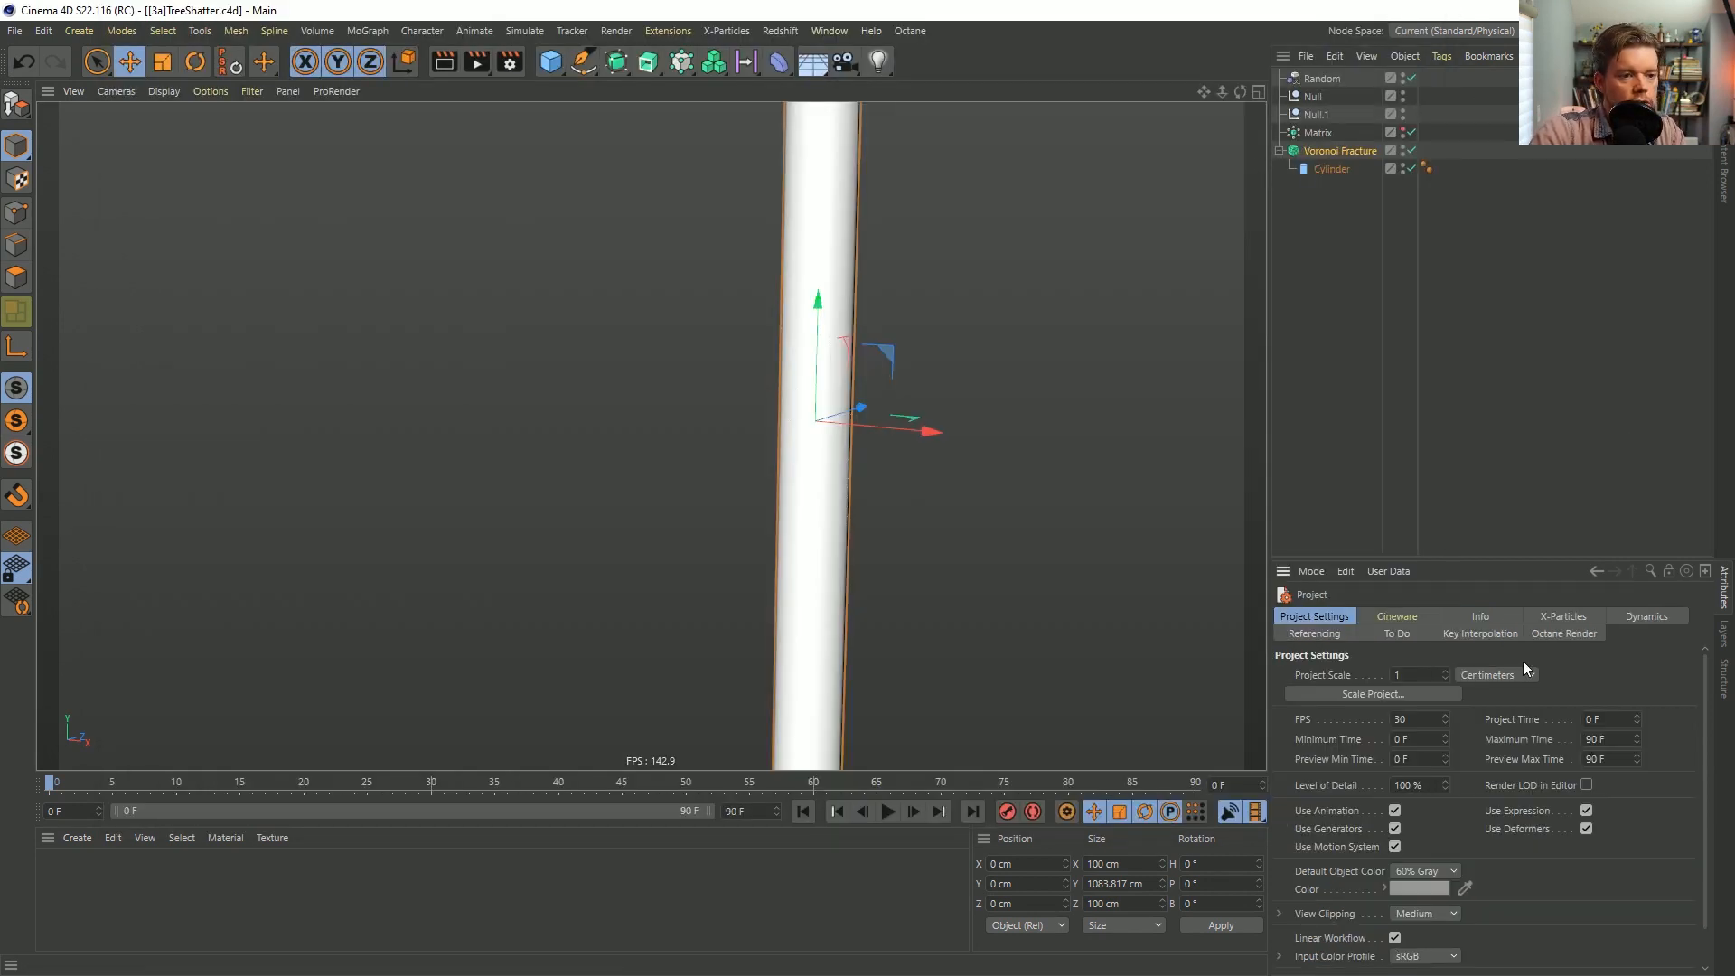
click(1643, 618)
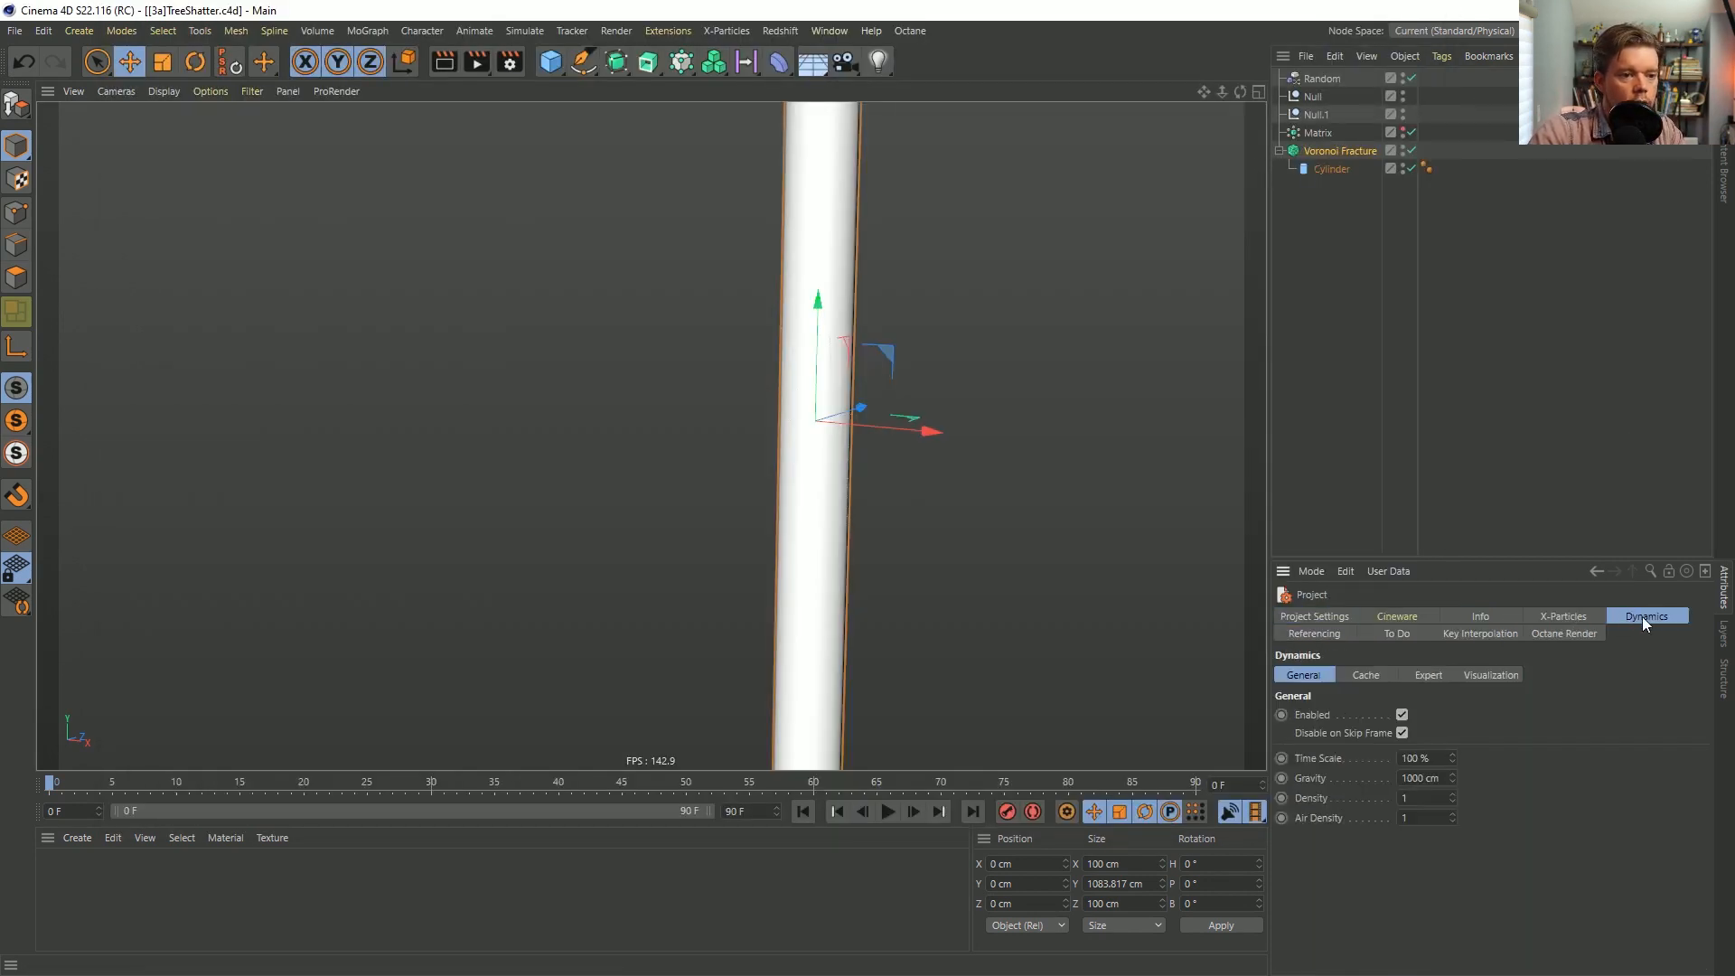
double_click(1420, 778)
text(0)
key(Return)
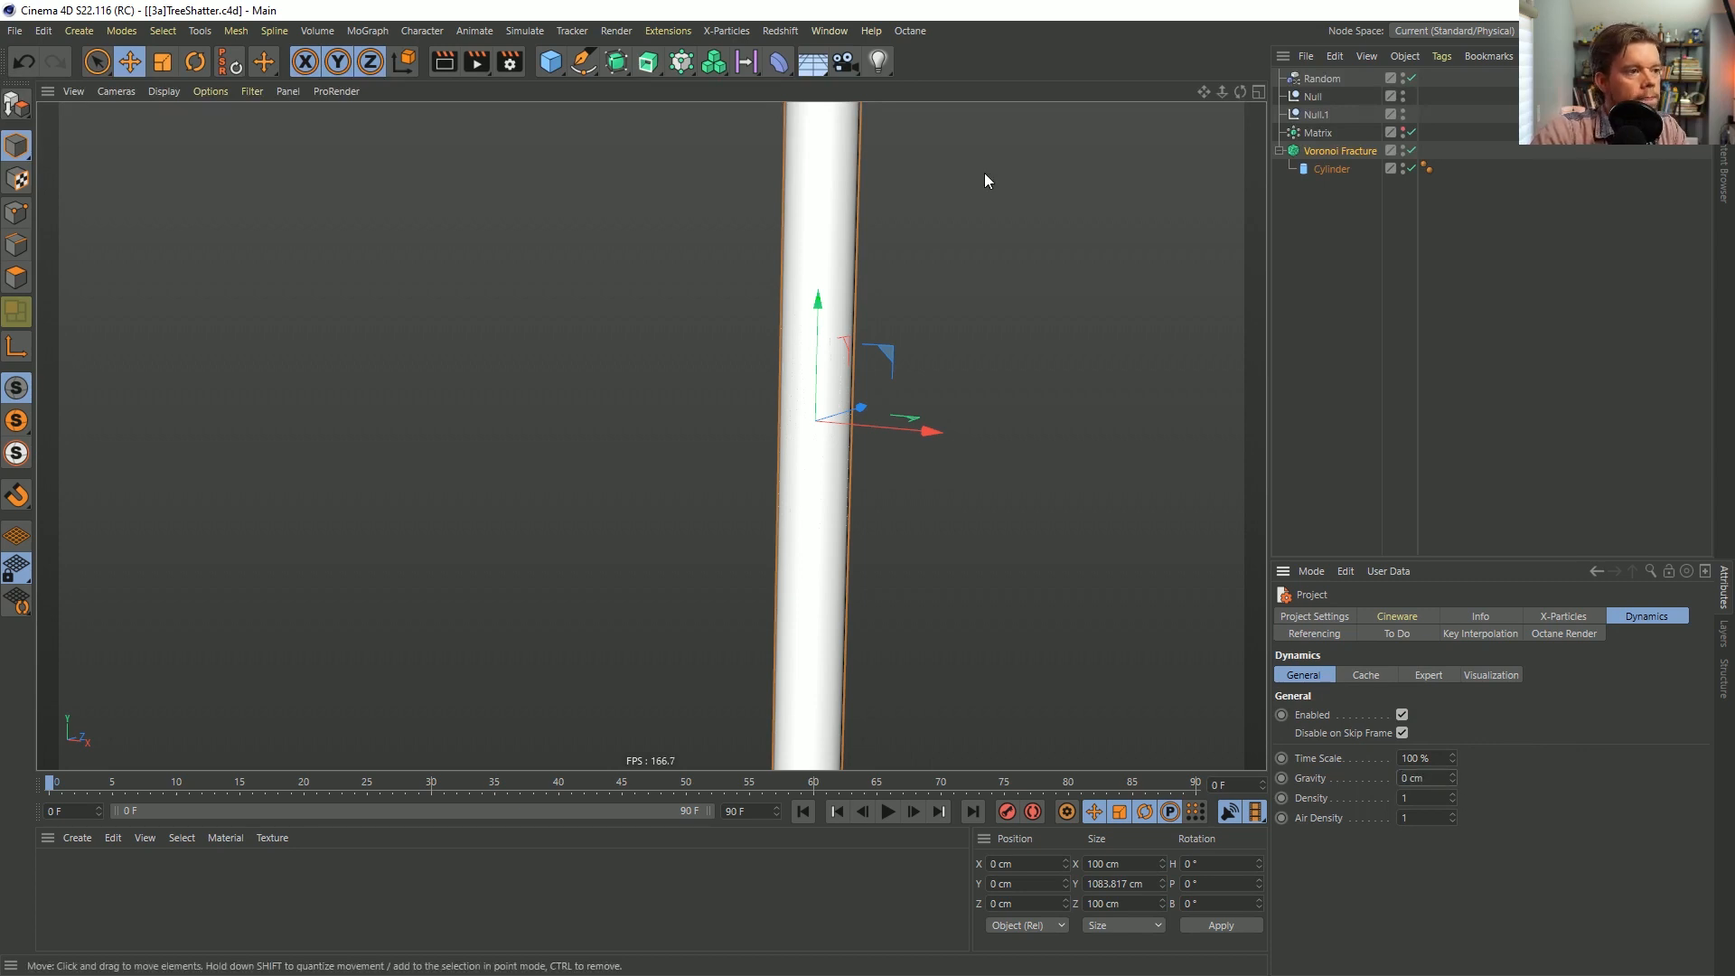
click(550, 62)
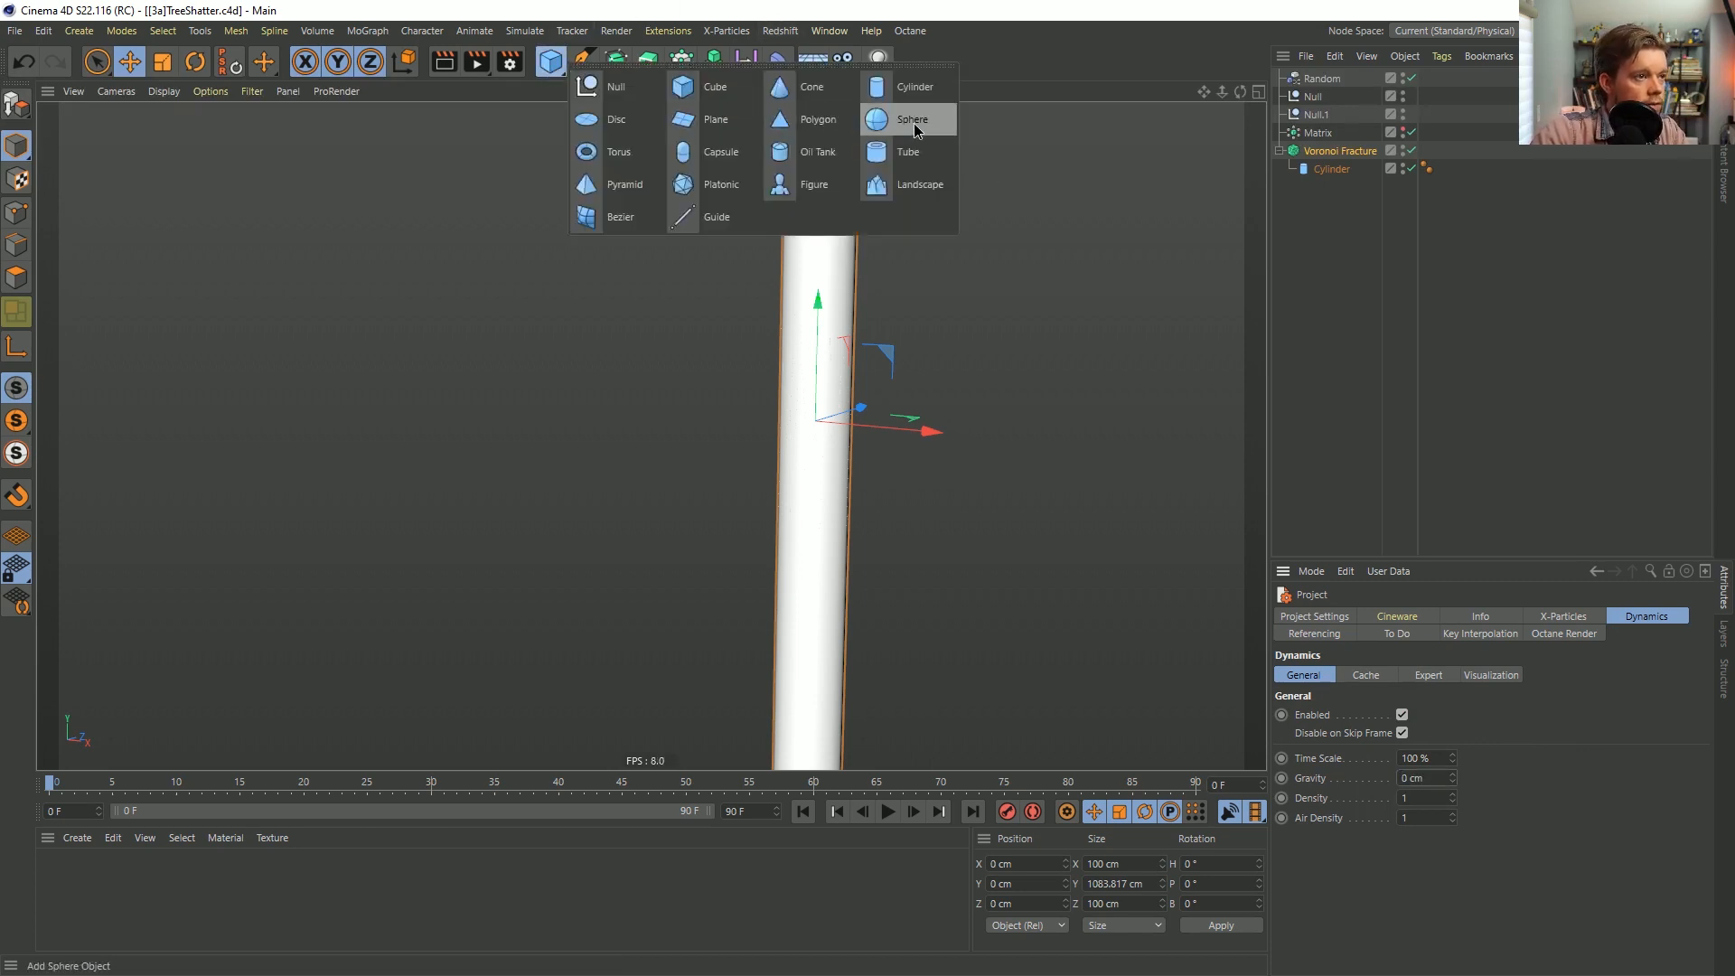
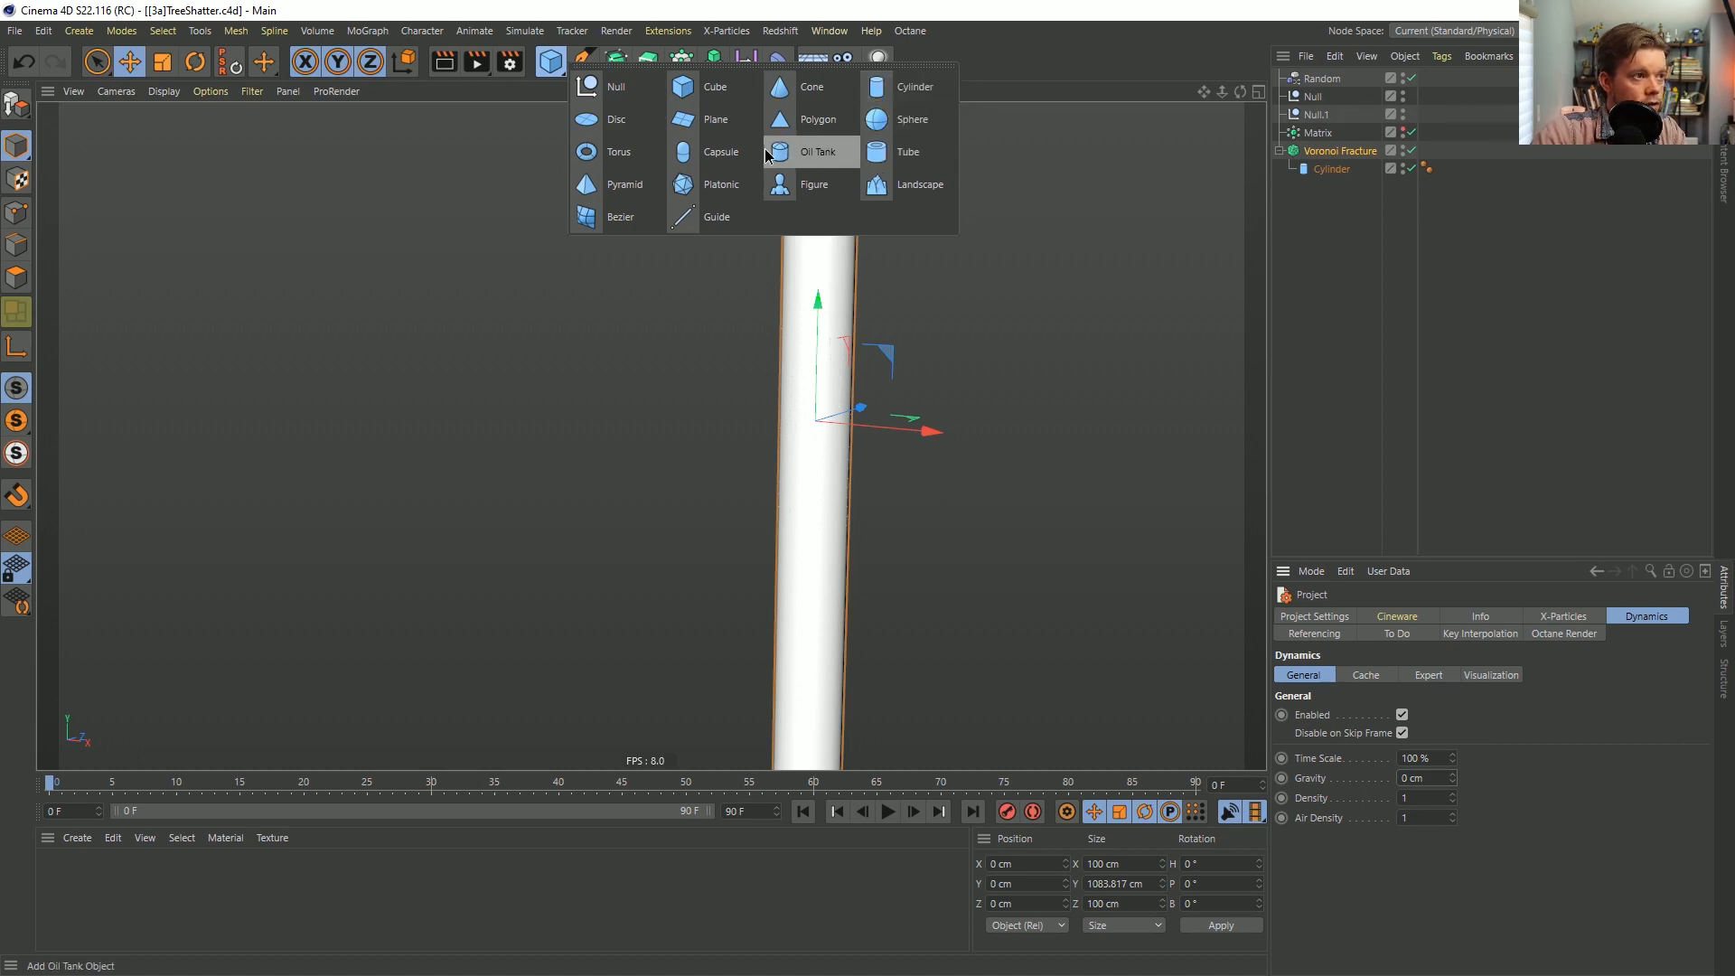
click(734, 153)
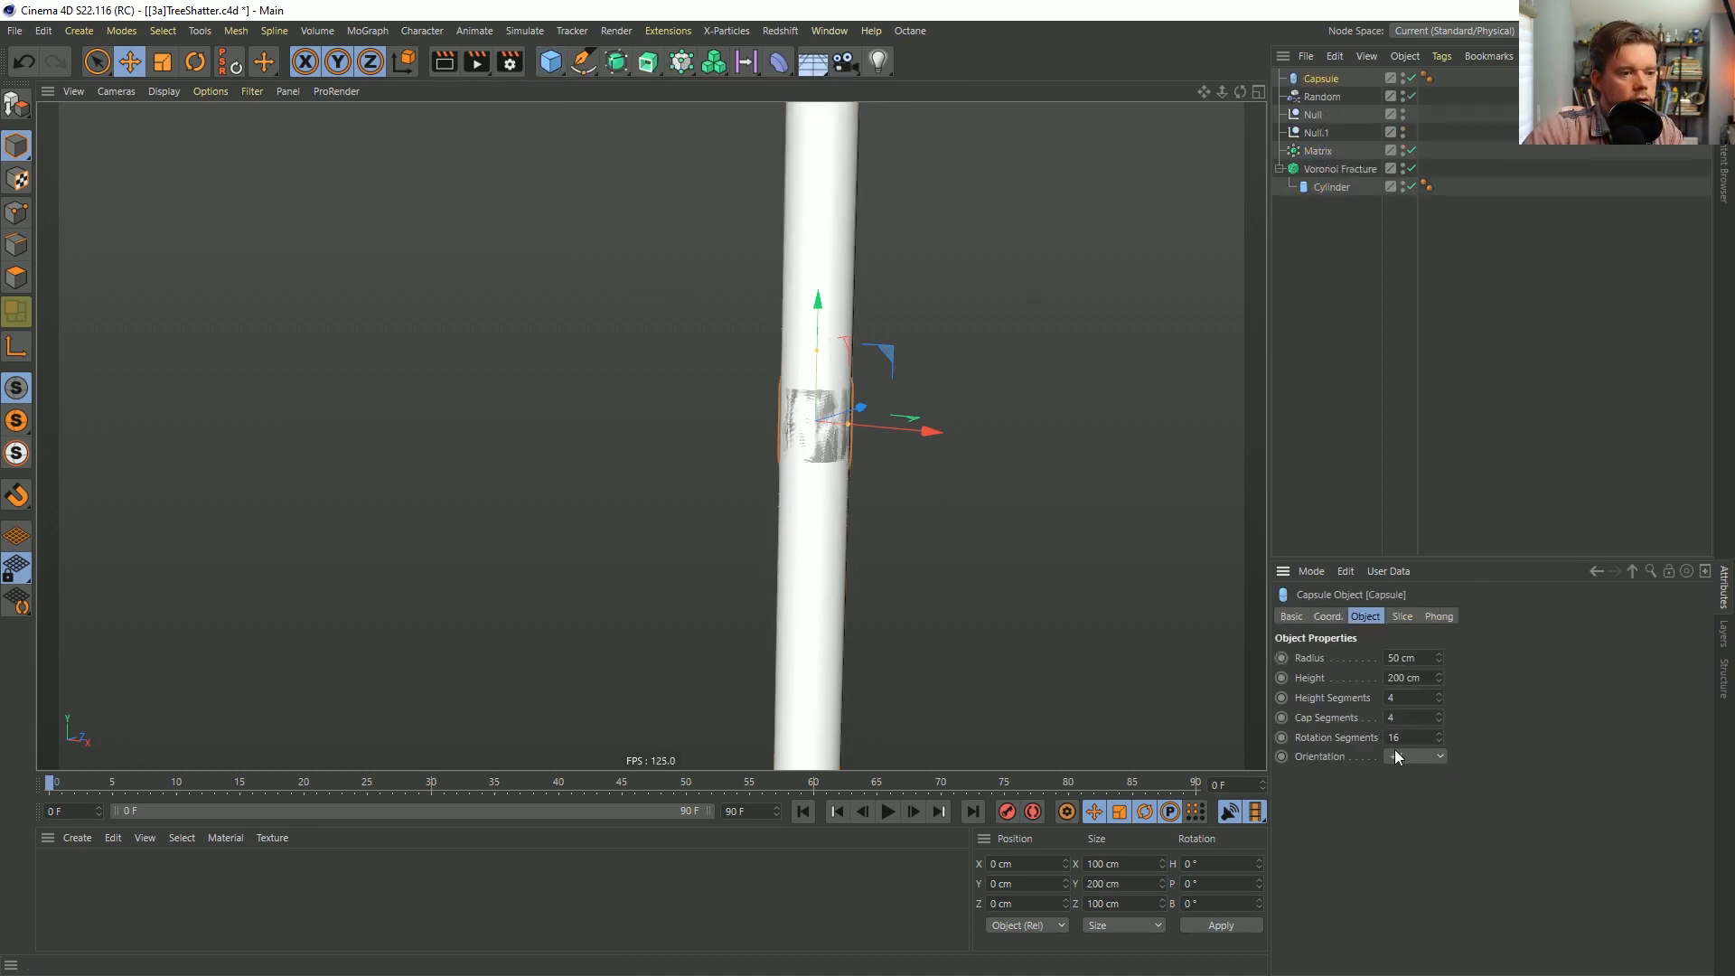
scroll(1395, 751, down, 3)
alt+drag(967, 403, 663, 461)
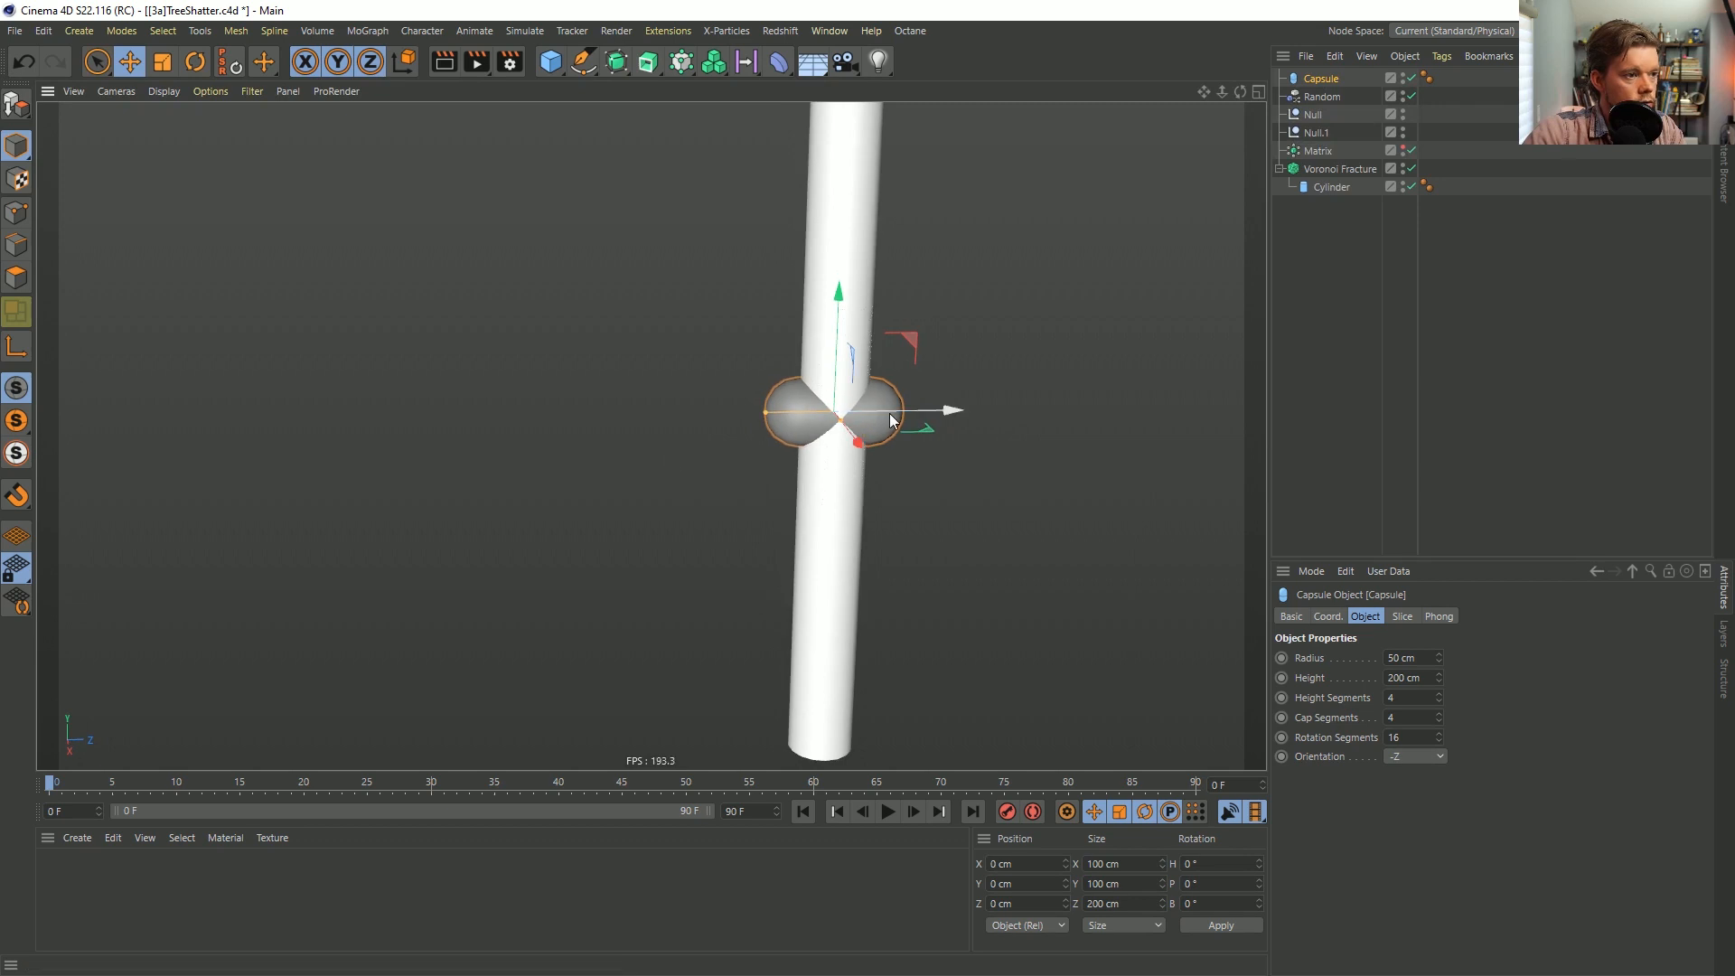
drag(978, 408, 631, 396)
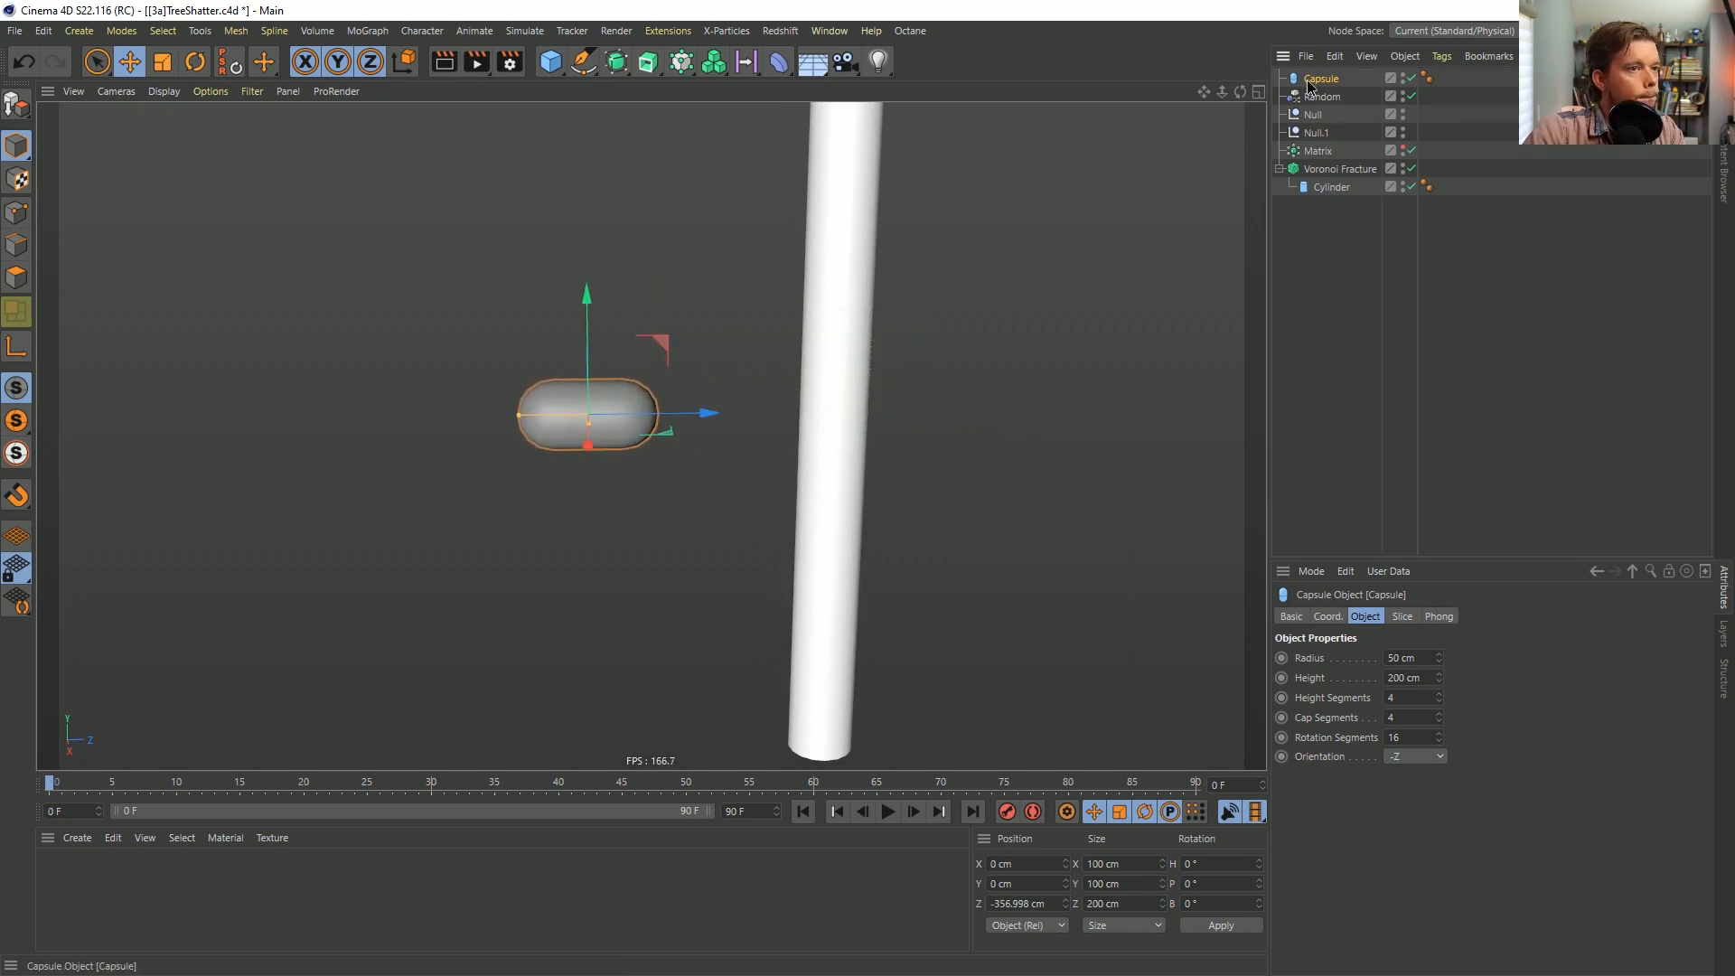
key(Delete)
Add a sphere, scale it down to about 29 cm across and move it to about -279 cm in Z beside the trunk.
click(563, 67)
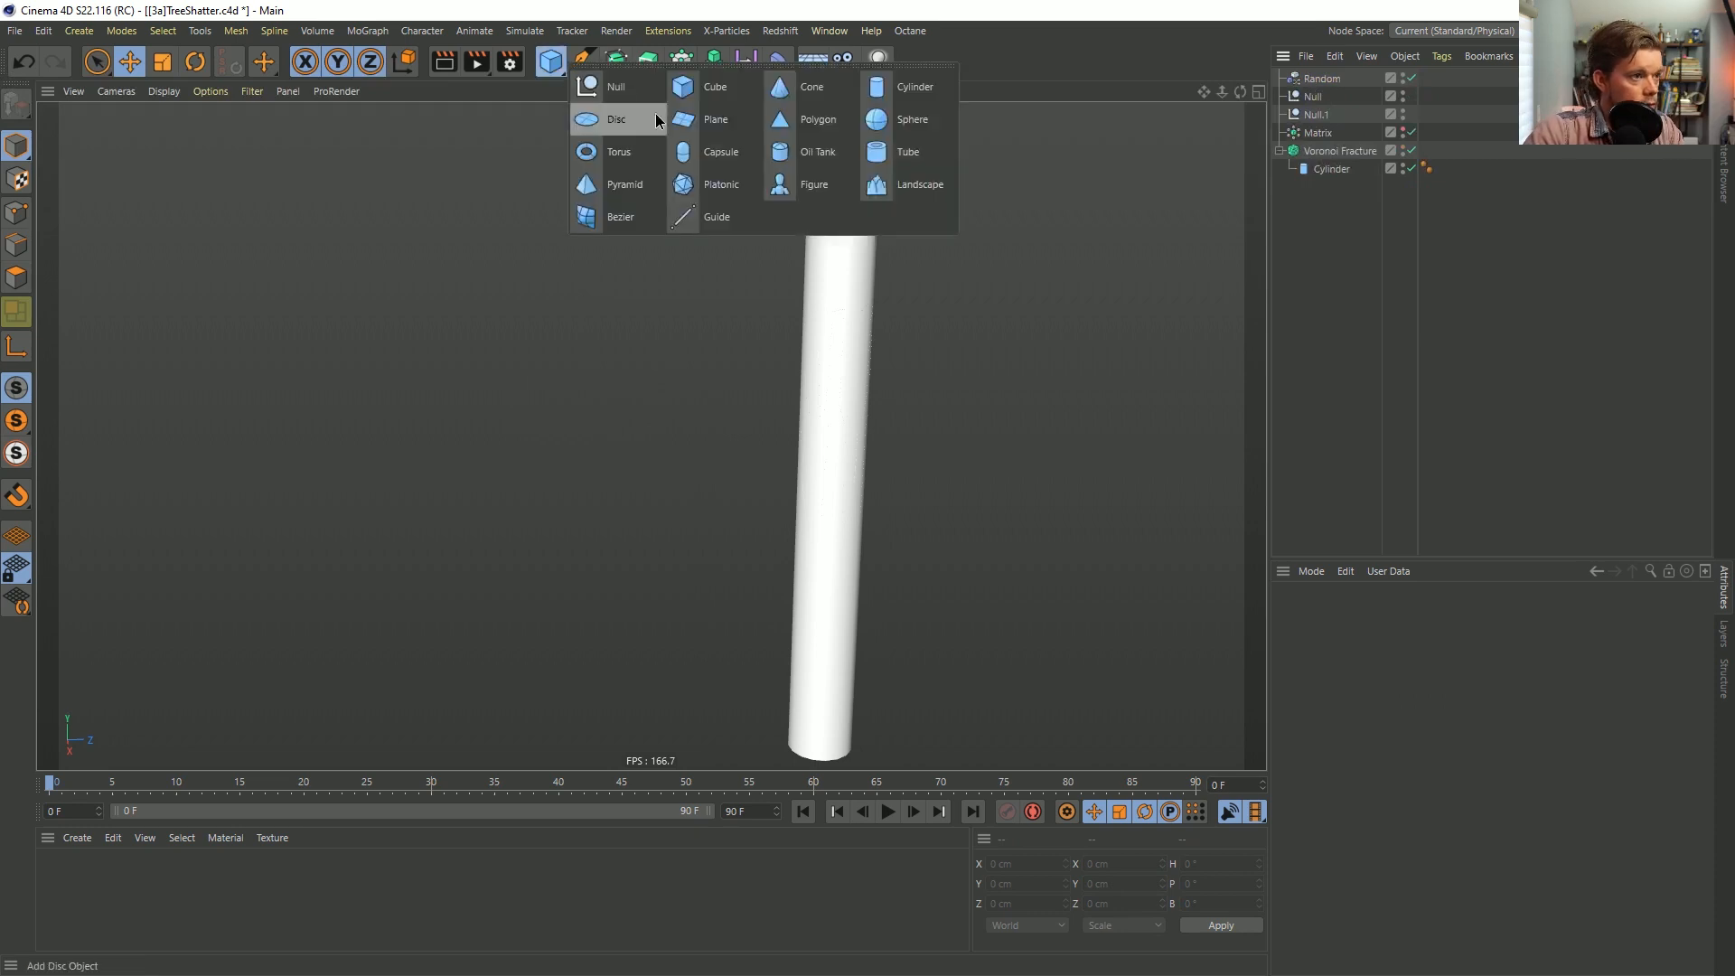
click(912, 119)
key(t)
drag(940, 378, 653, 567)
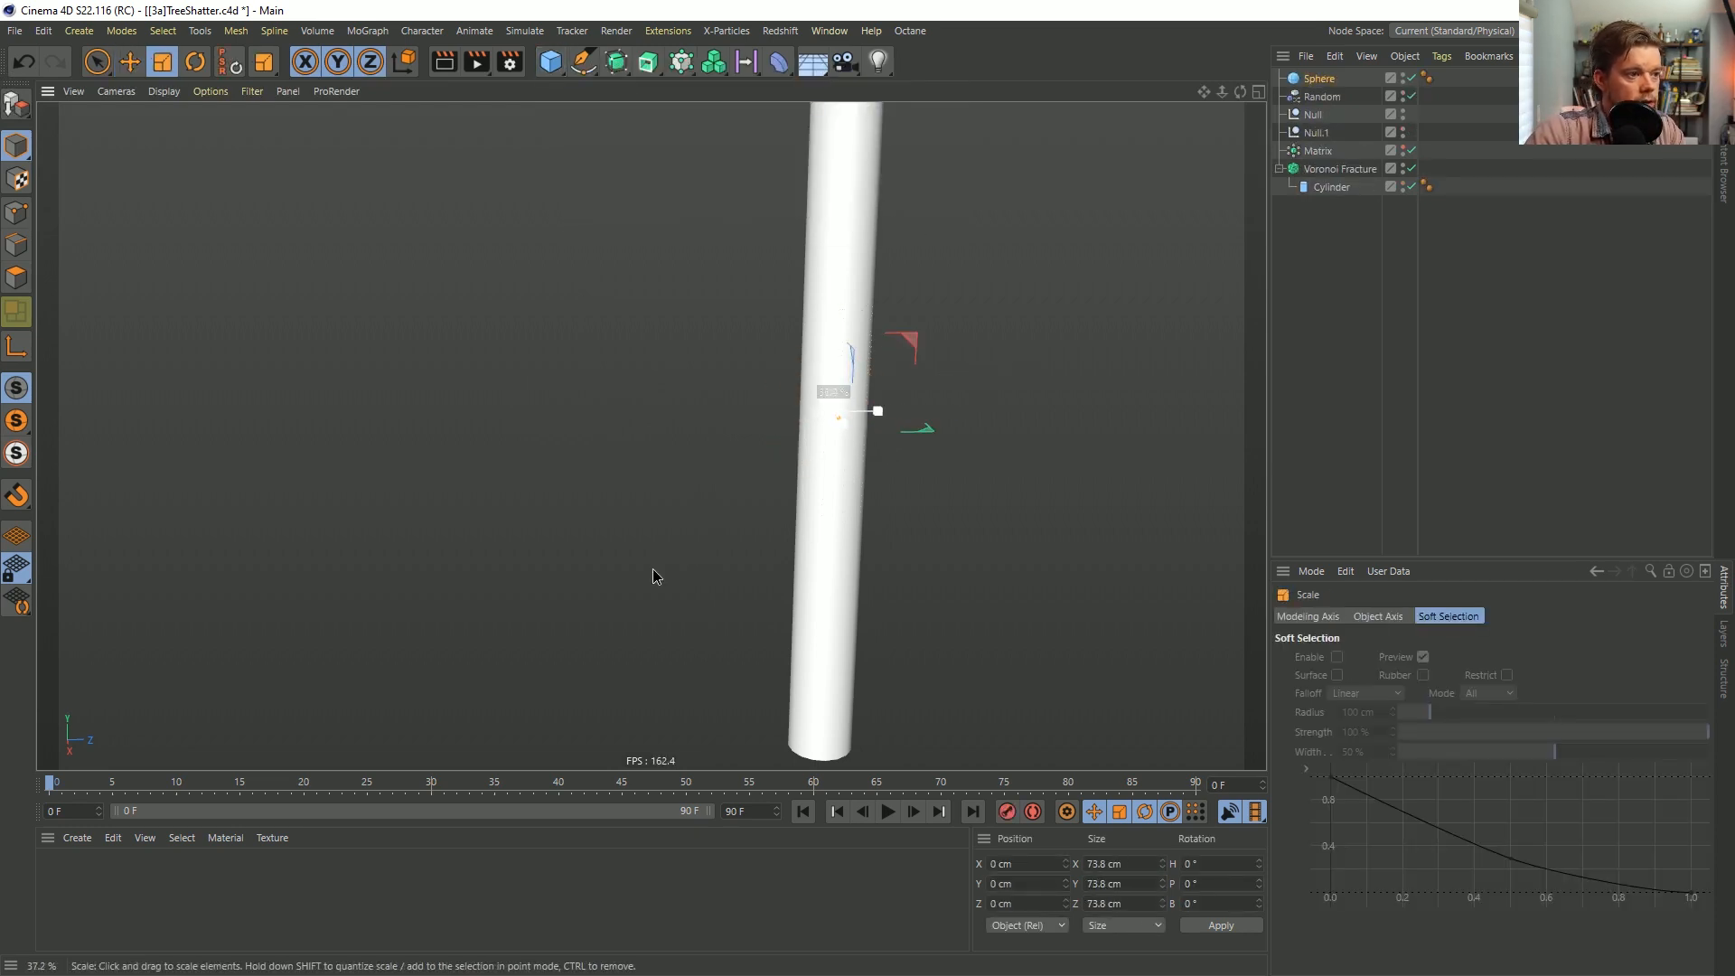
key(e)
drag(928, 423, 630, 488)
key(t)
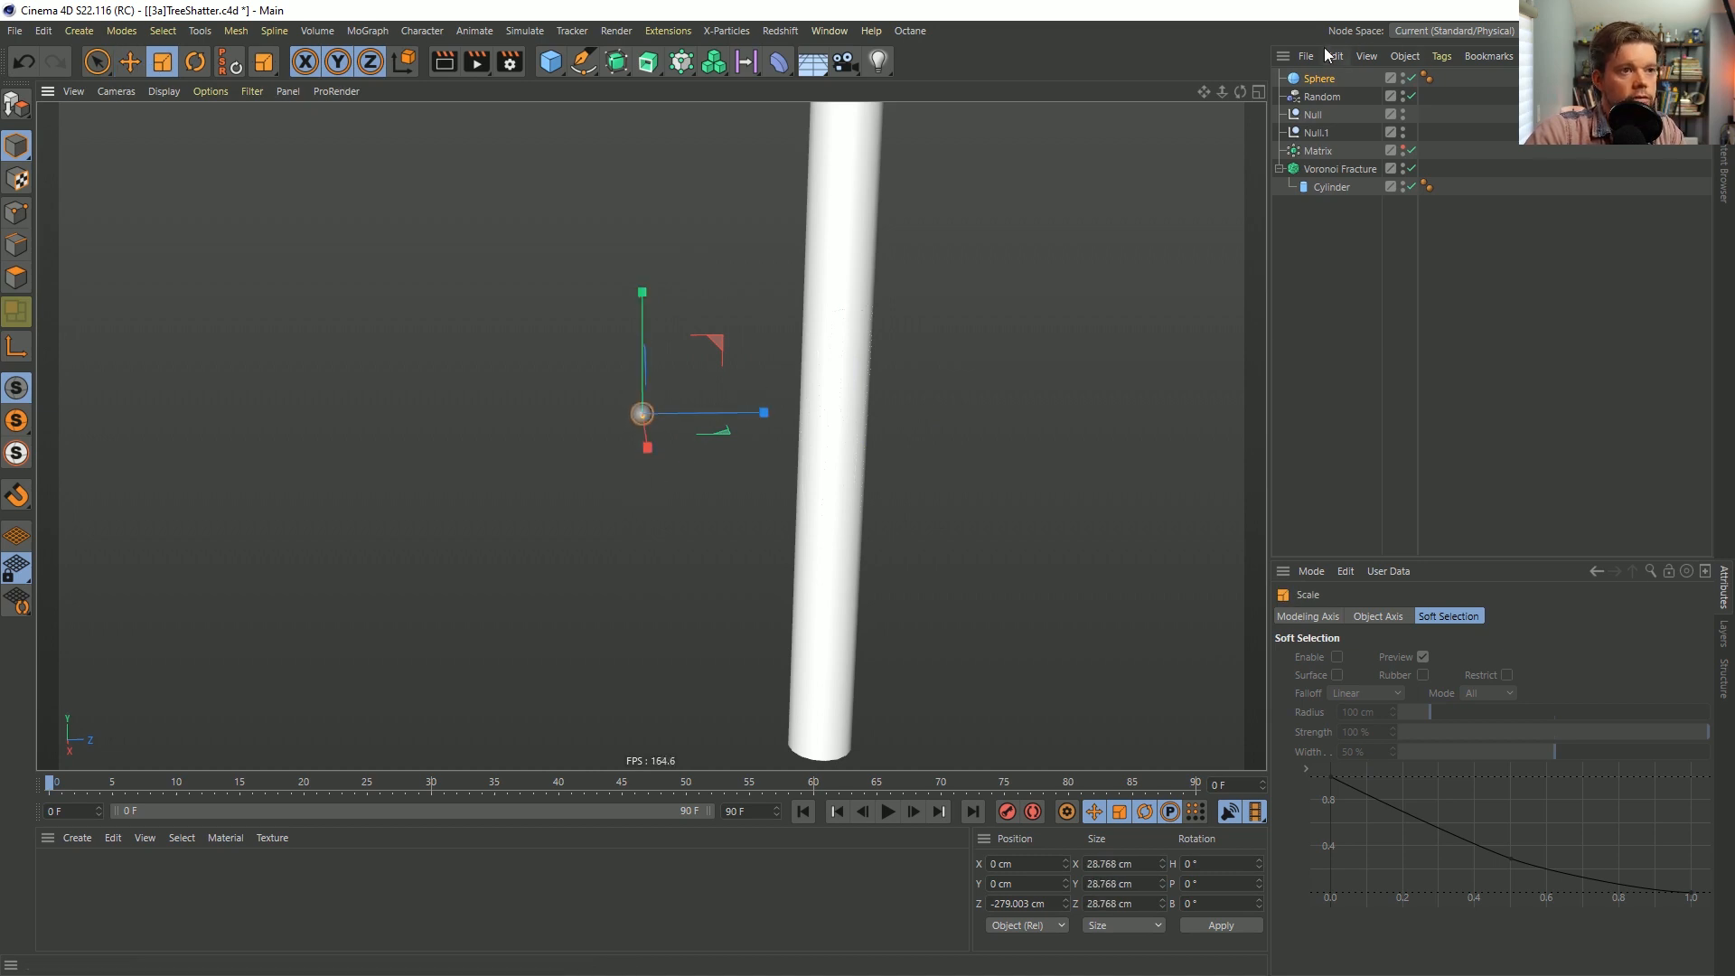
Give the sphere a Rigid Body tag with a custom initial linear velocity of 999 cm in Z.
right_click(1319, 78)
mouse_move(1386, 262)
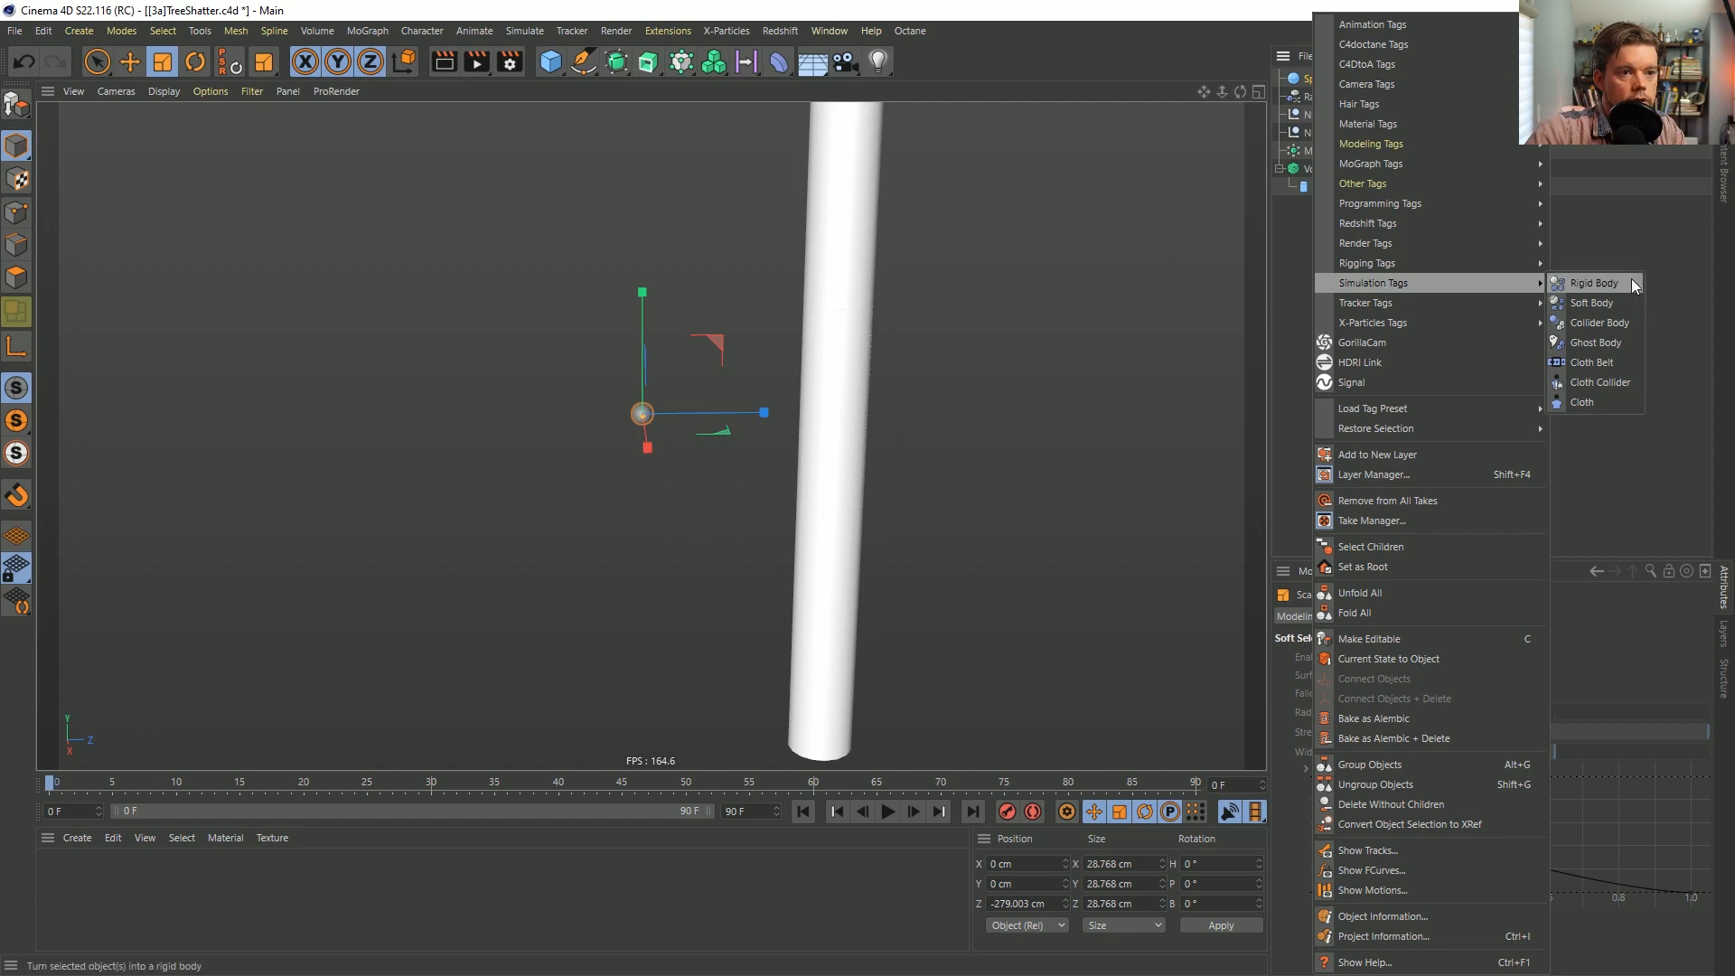
click(1608, 280)
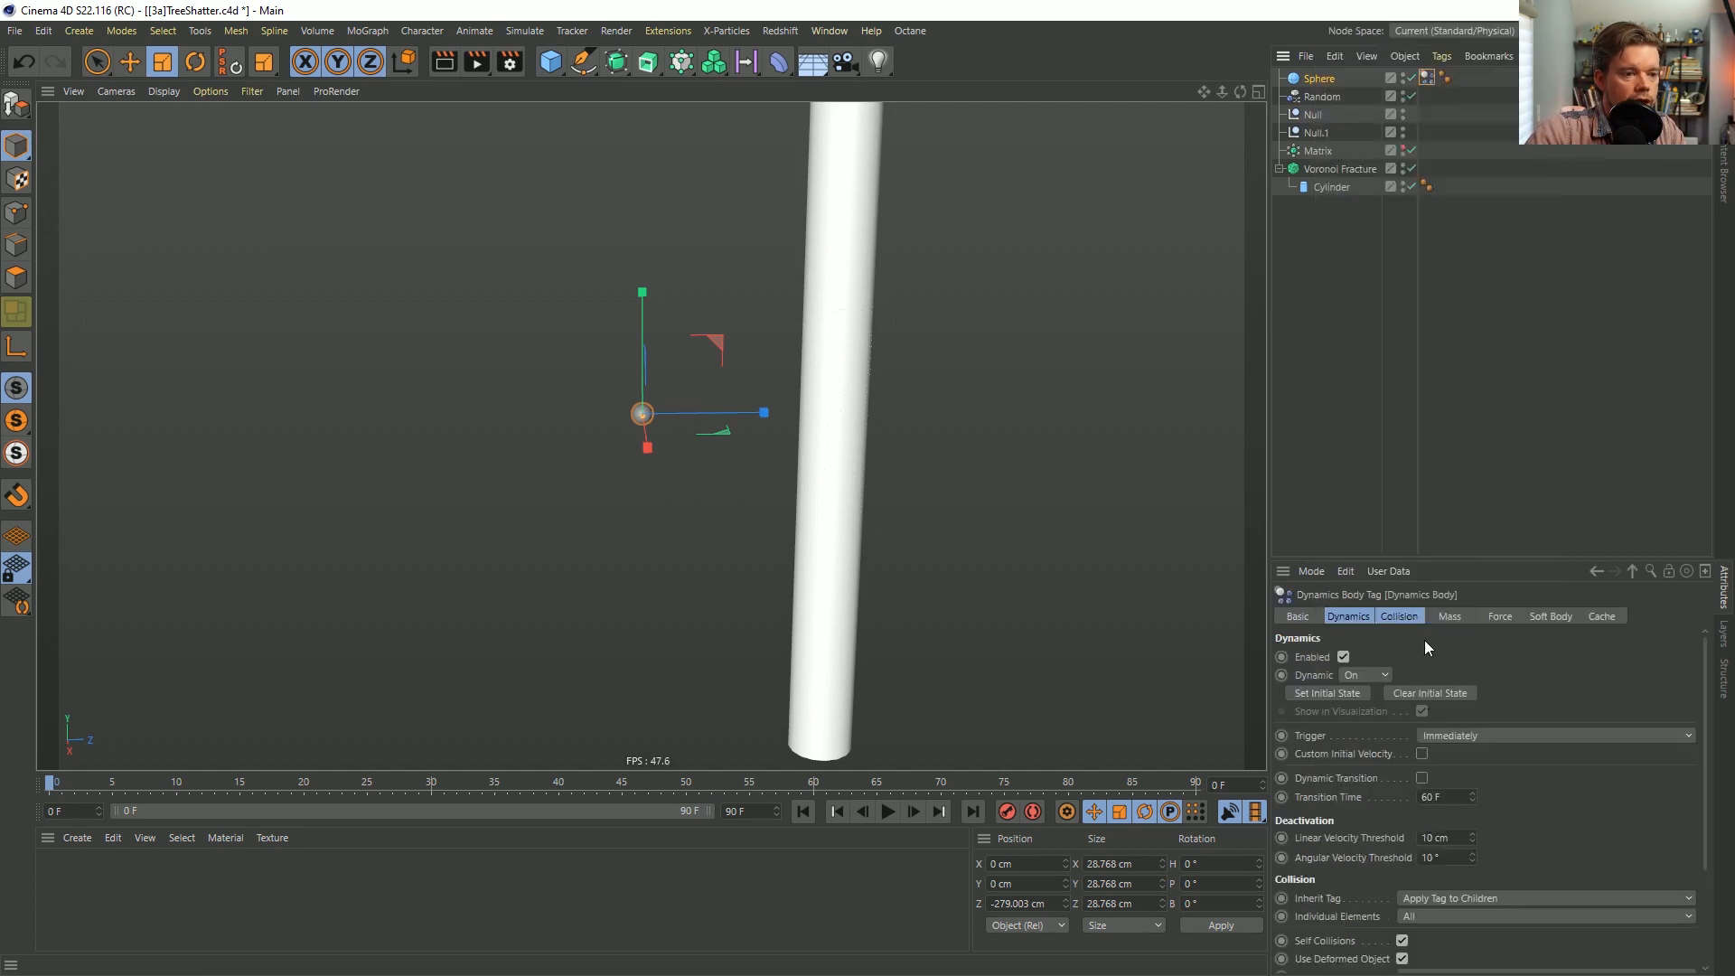
click(1425, 753)
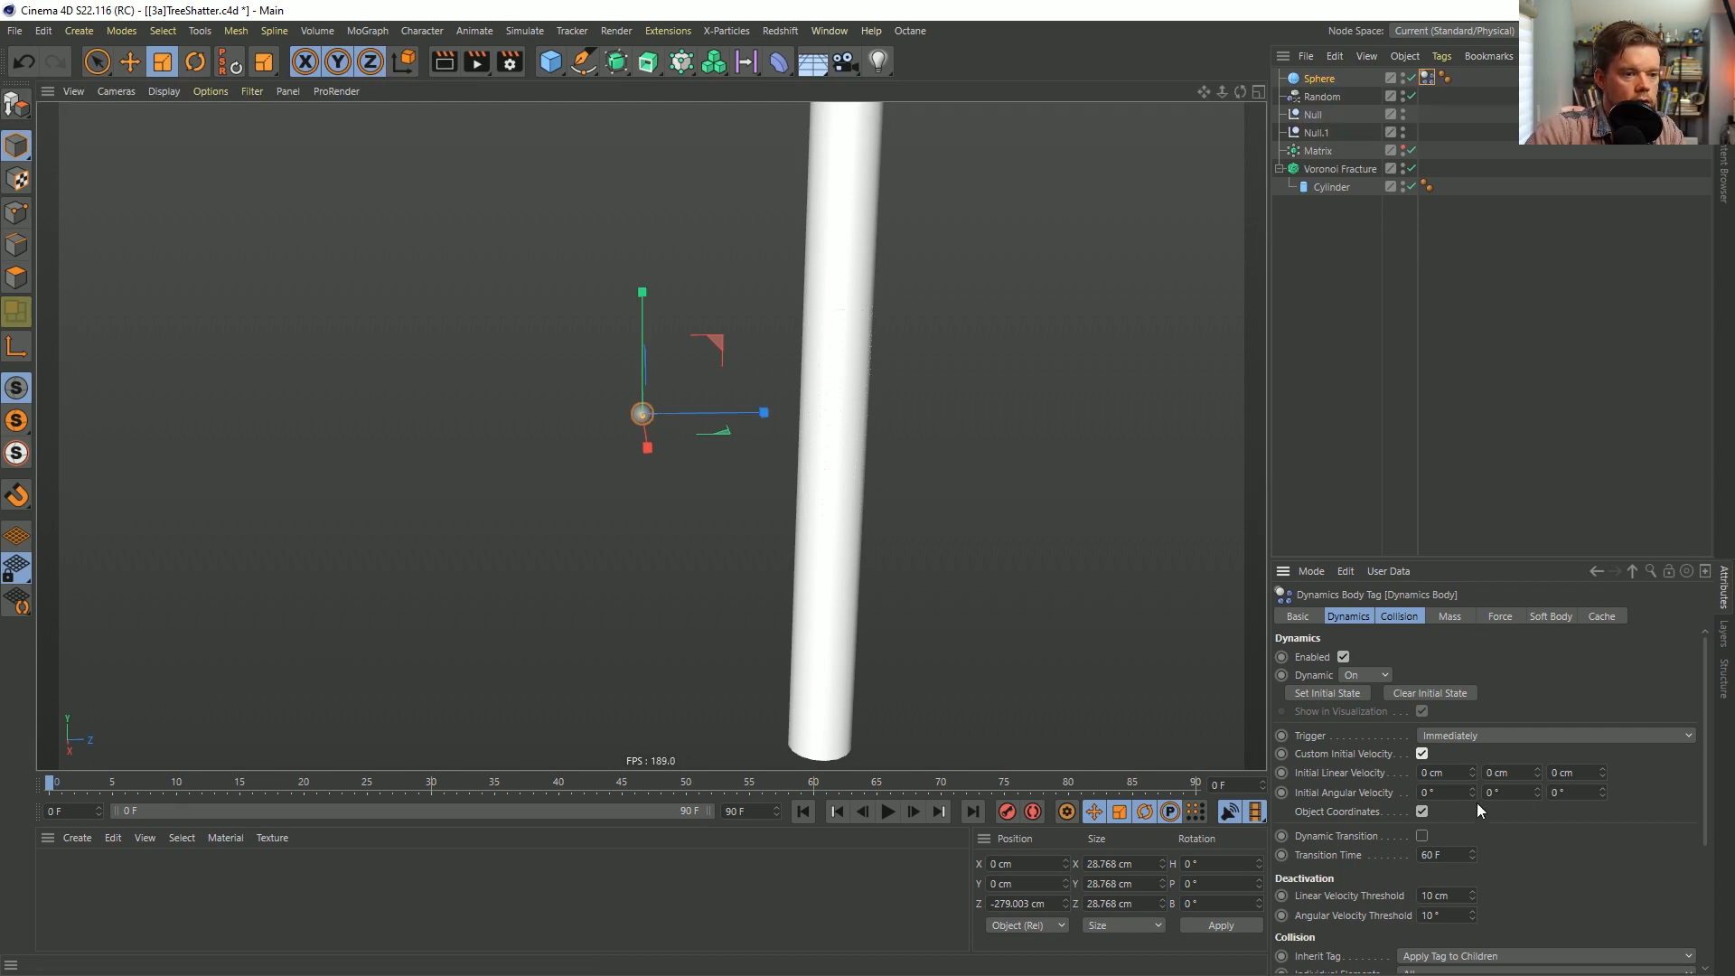
click(1577, 772)
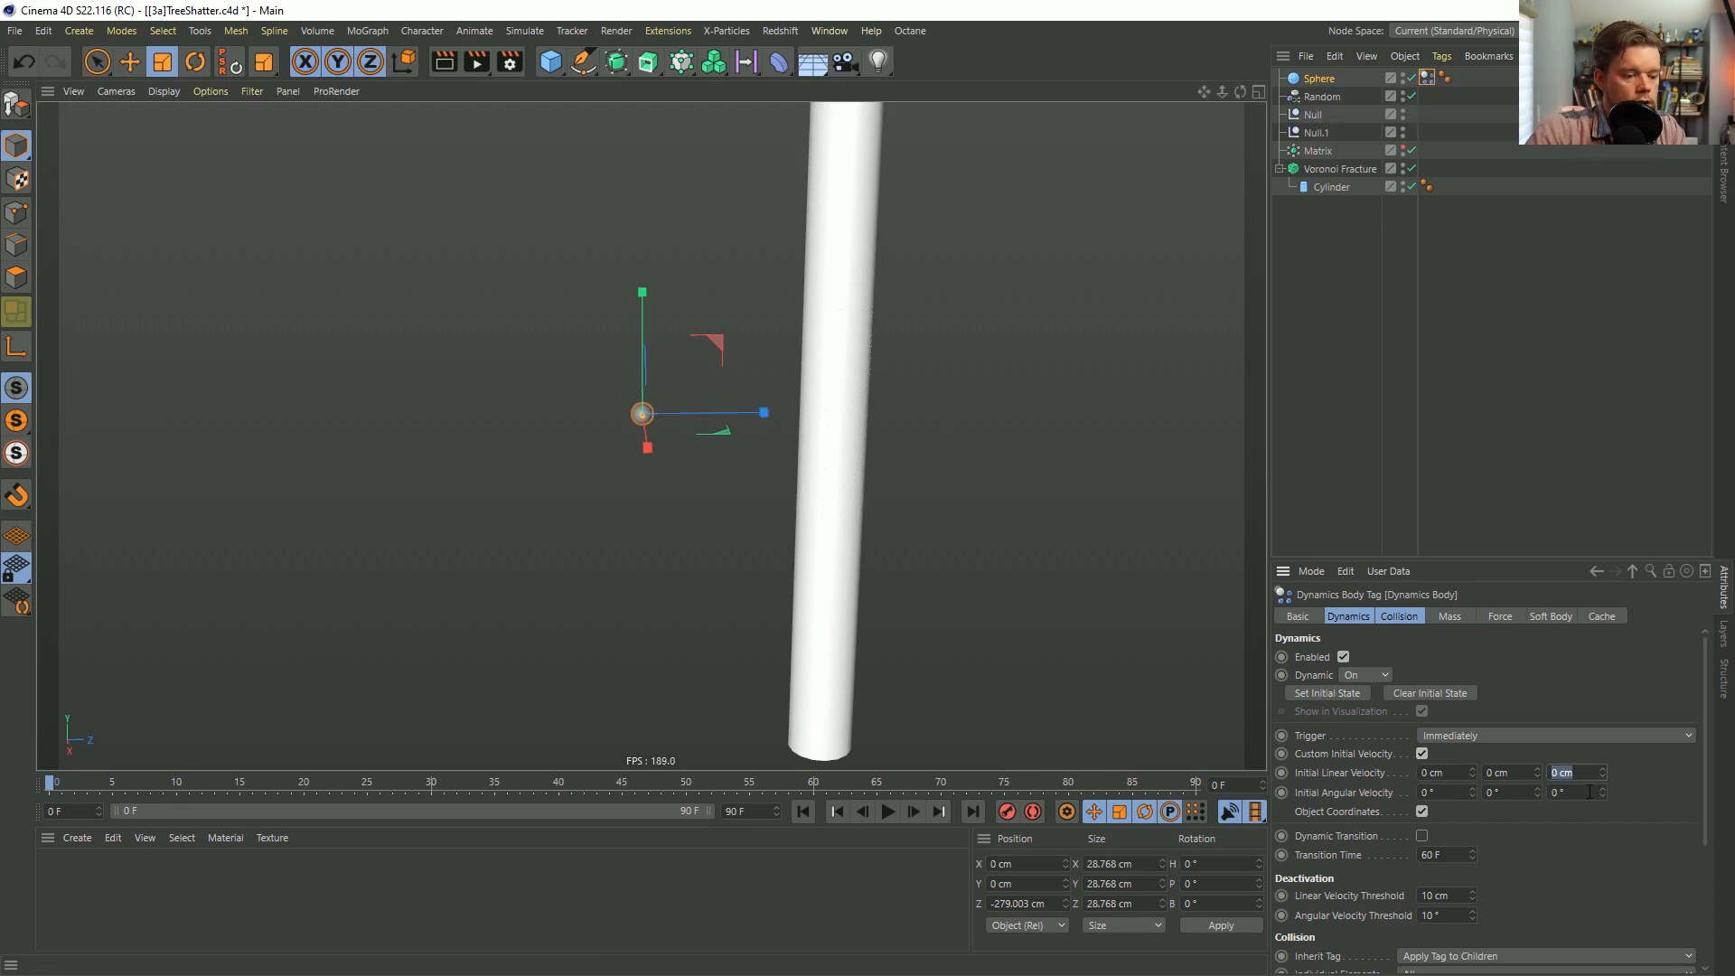
text(999)
key(Return)
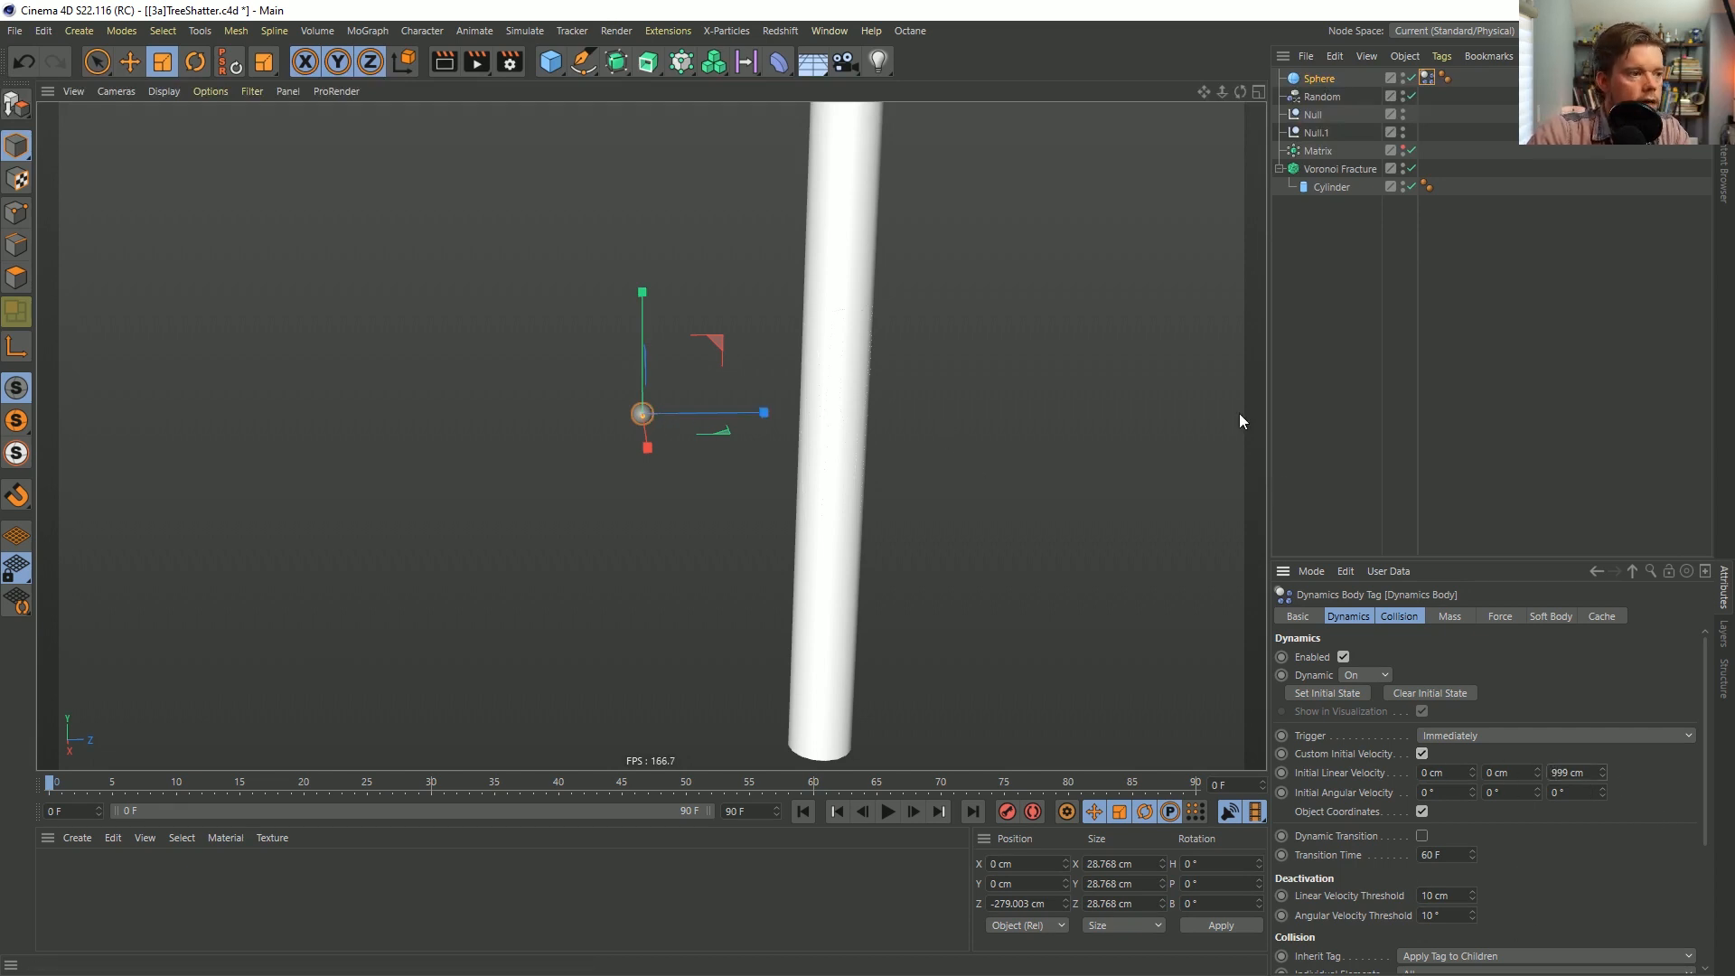
Preview the sphere's flight, raise its initial Z velocity to 2999 cm and return to the first frame.
click(887, 811)
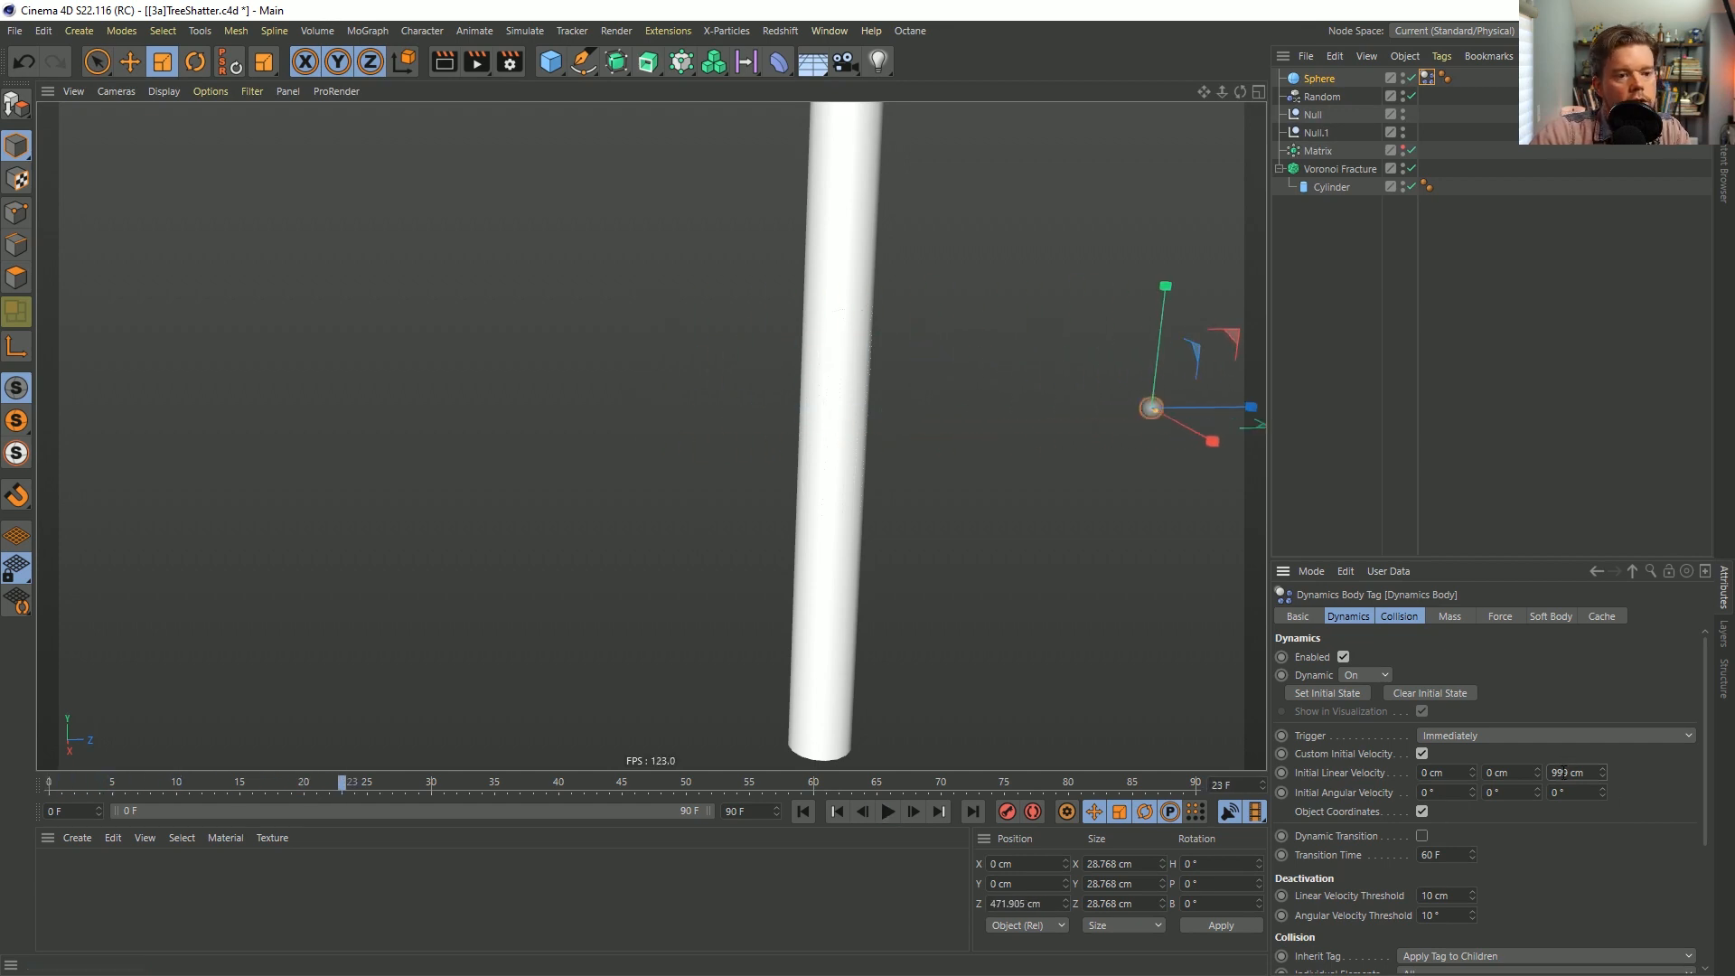
text(2)
key(Return)
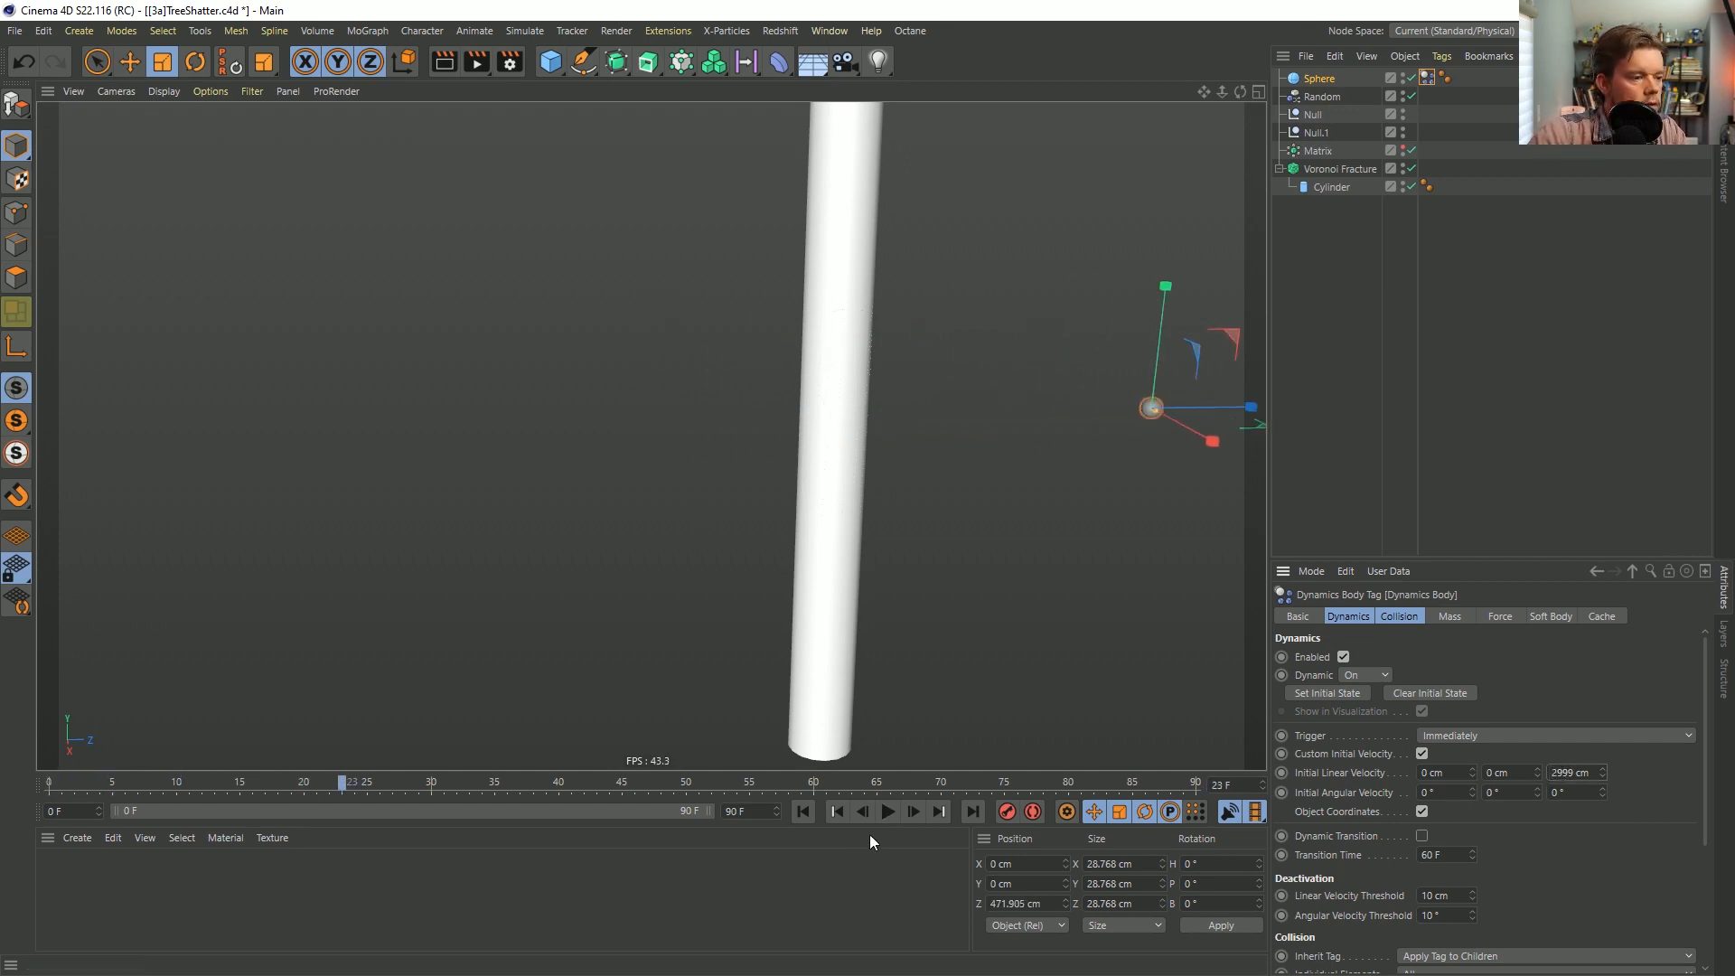
click(803, 810)
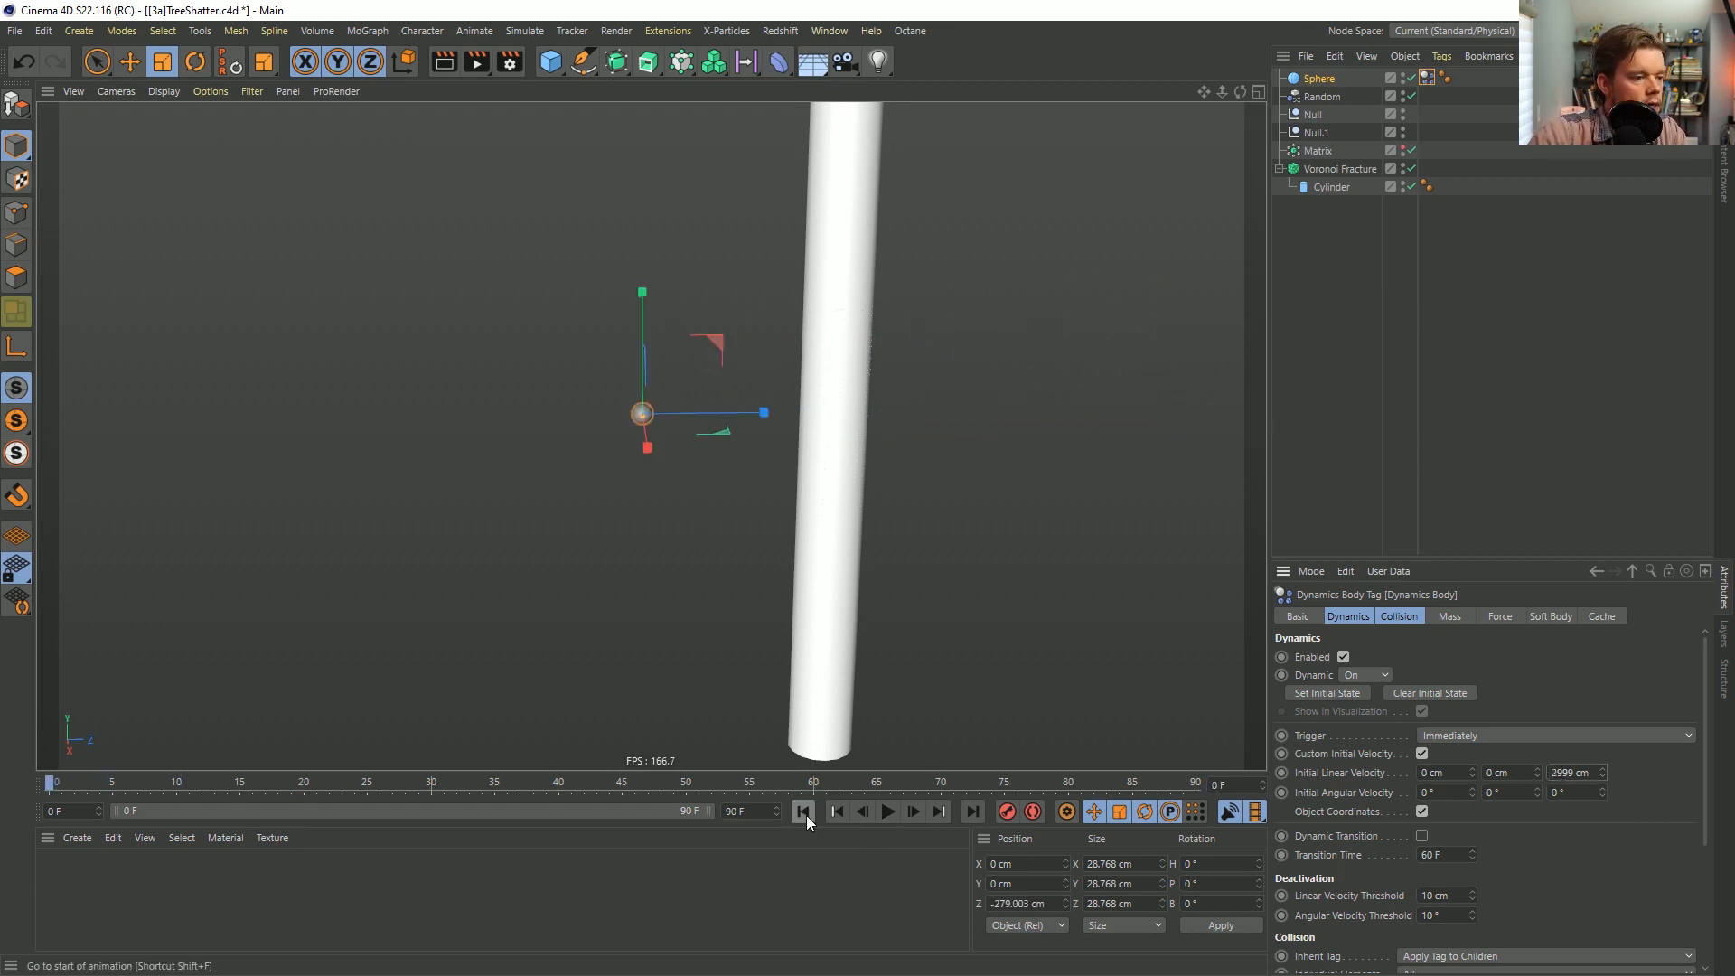
Add a Rigid Body tag to the Voronoi Fracture, play the impact simulation twice and rewind to the start.
right_click(1347, 170)
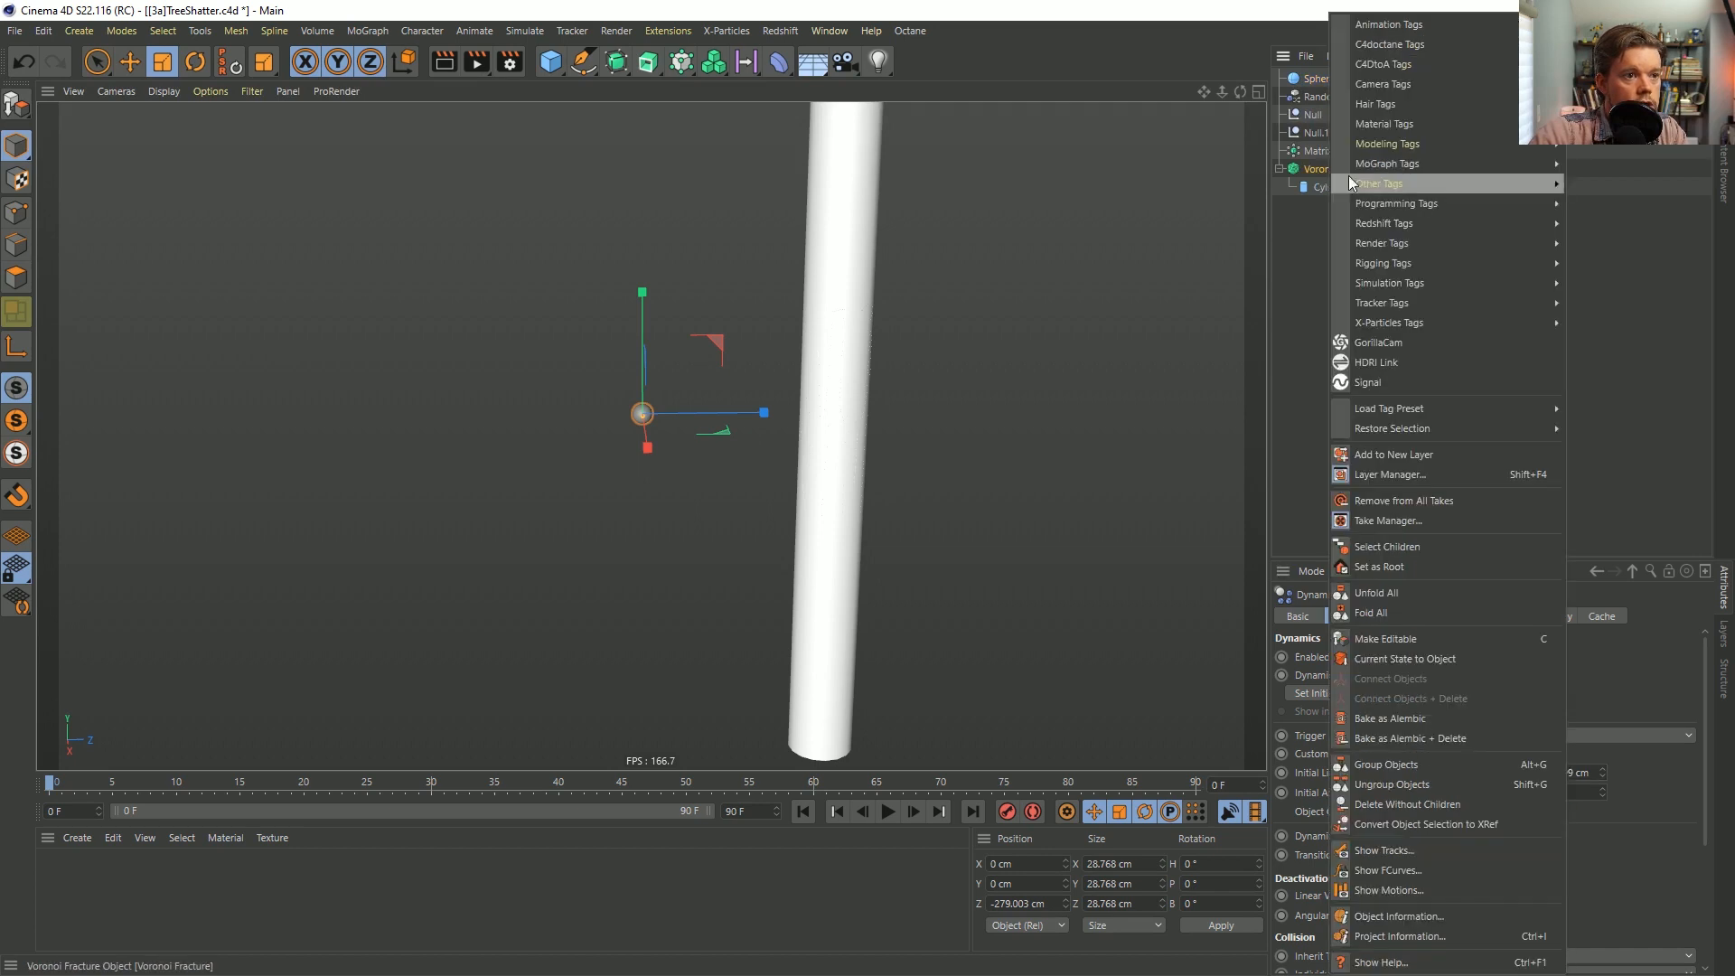
mouse_move(1424, 263)
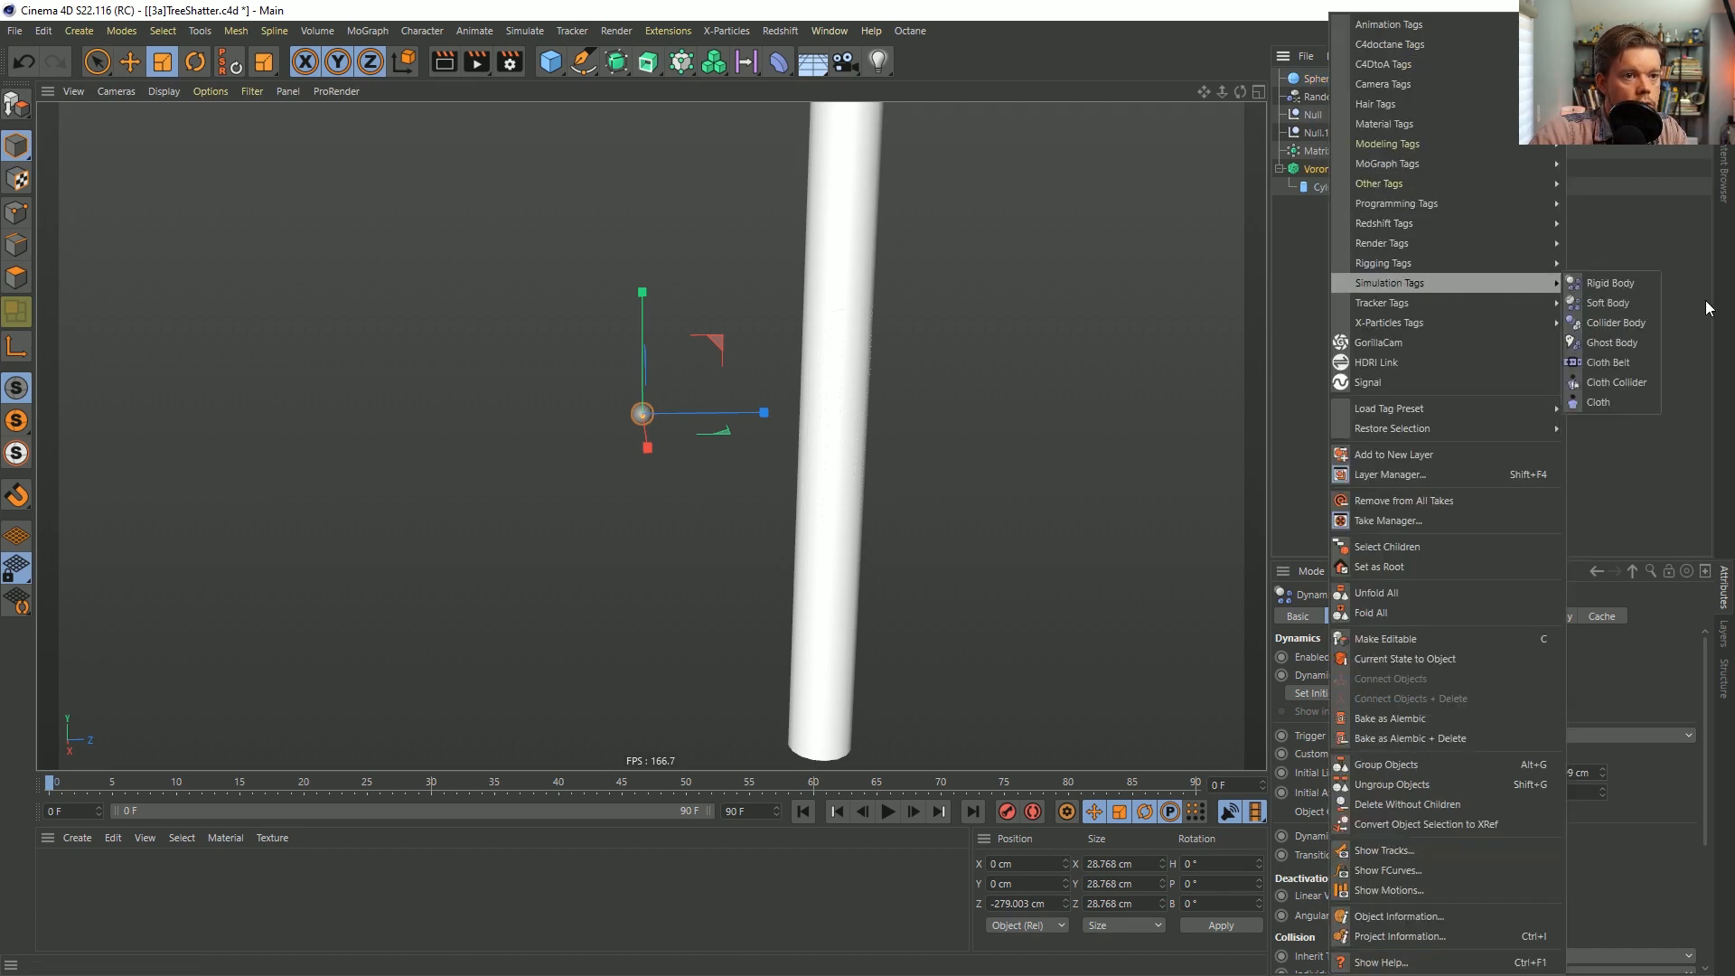
click(1624, 285)
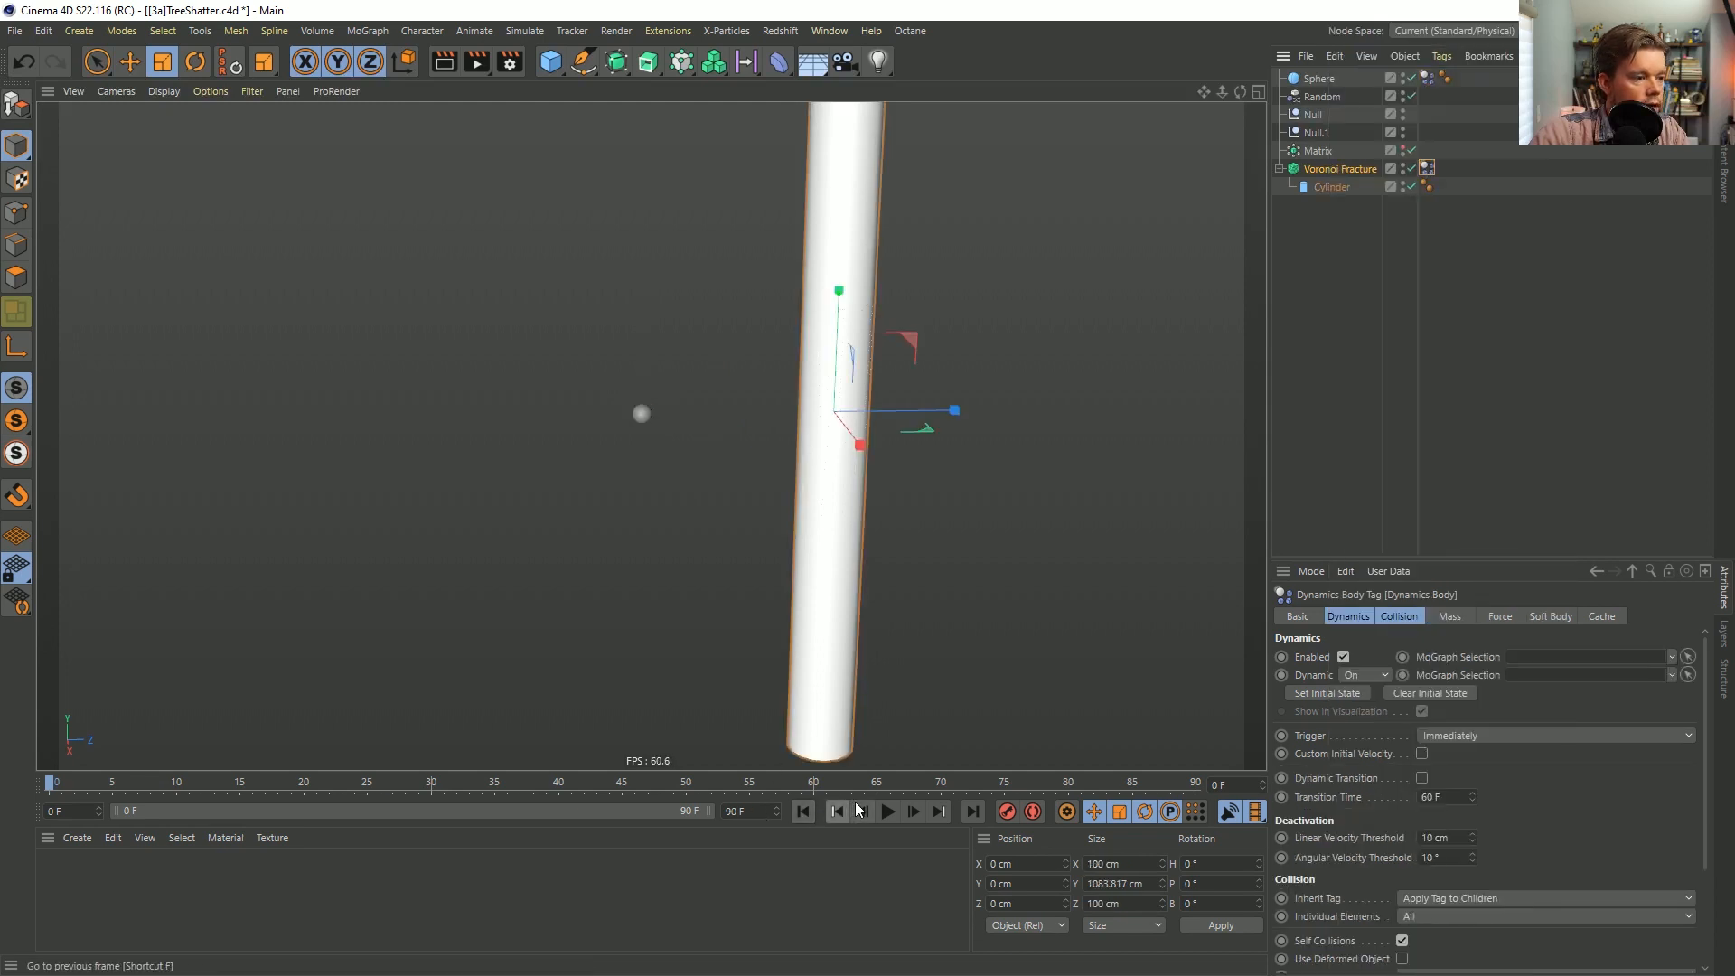
click(888, 812)
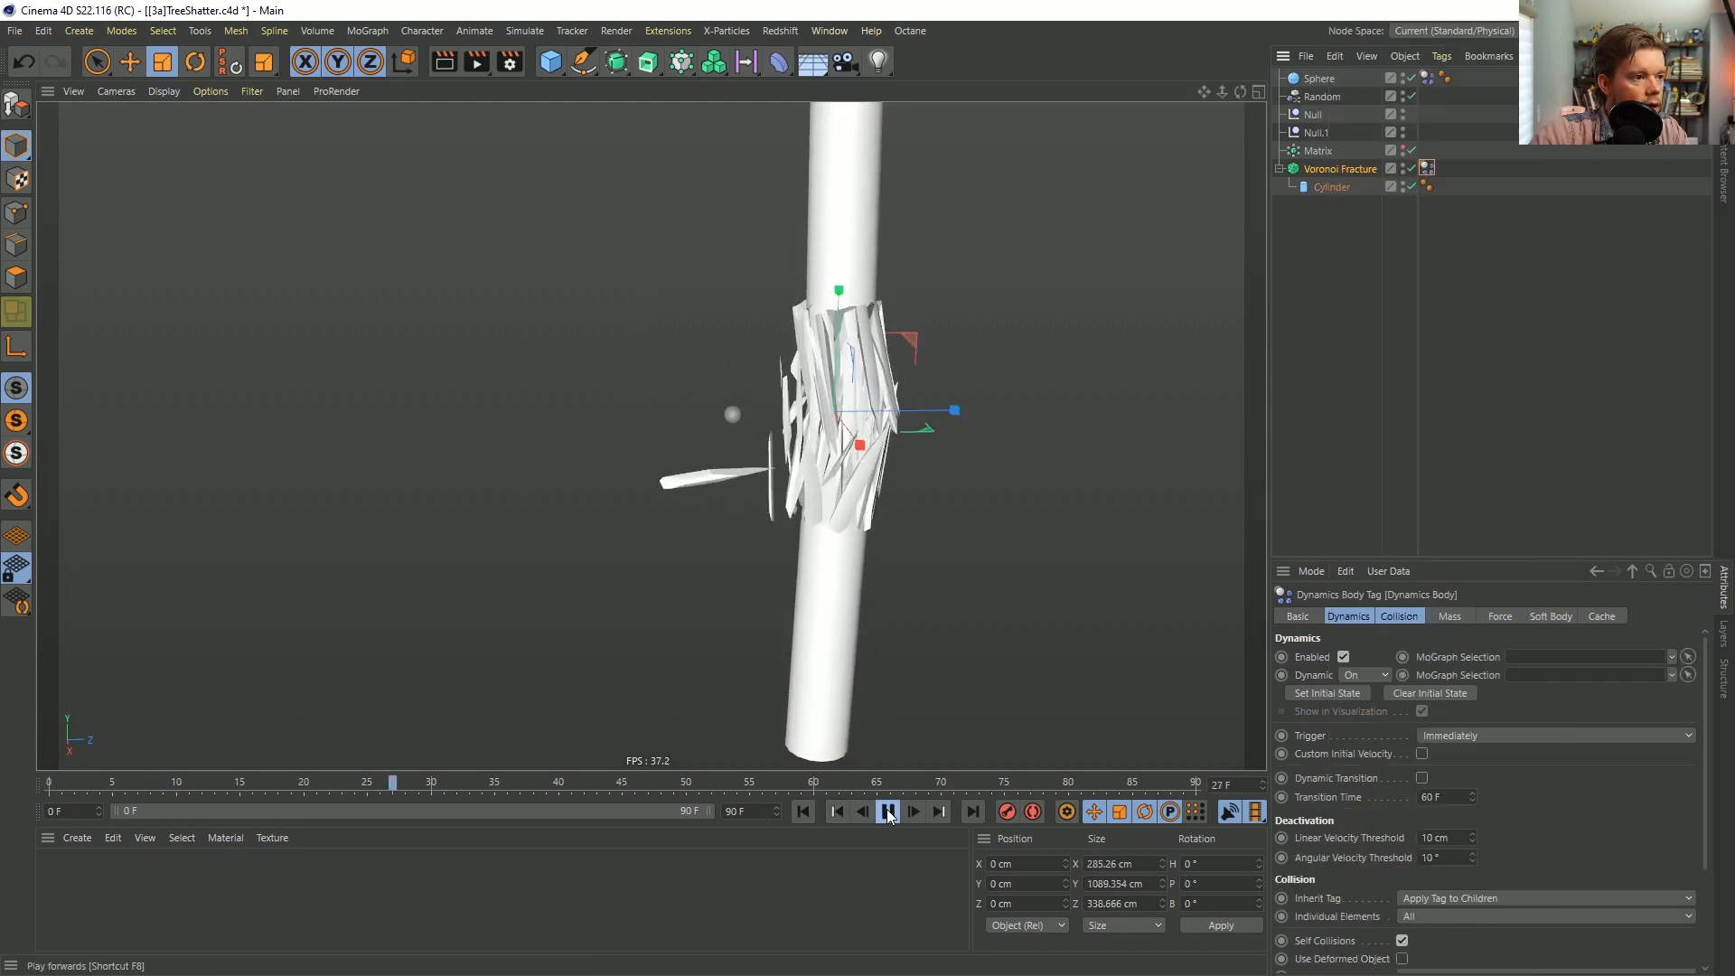
click(888, 811)
click(803, 812)
click(886, 811)
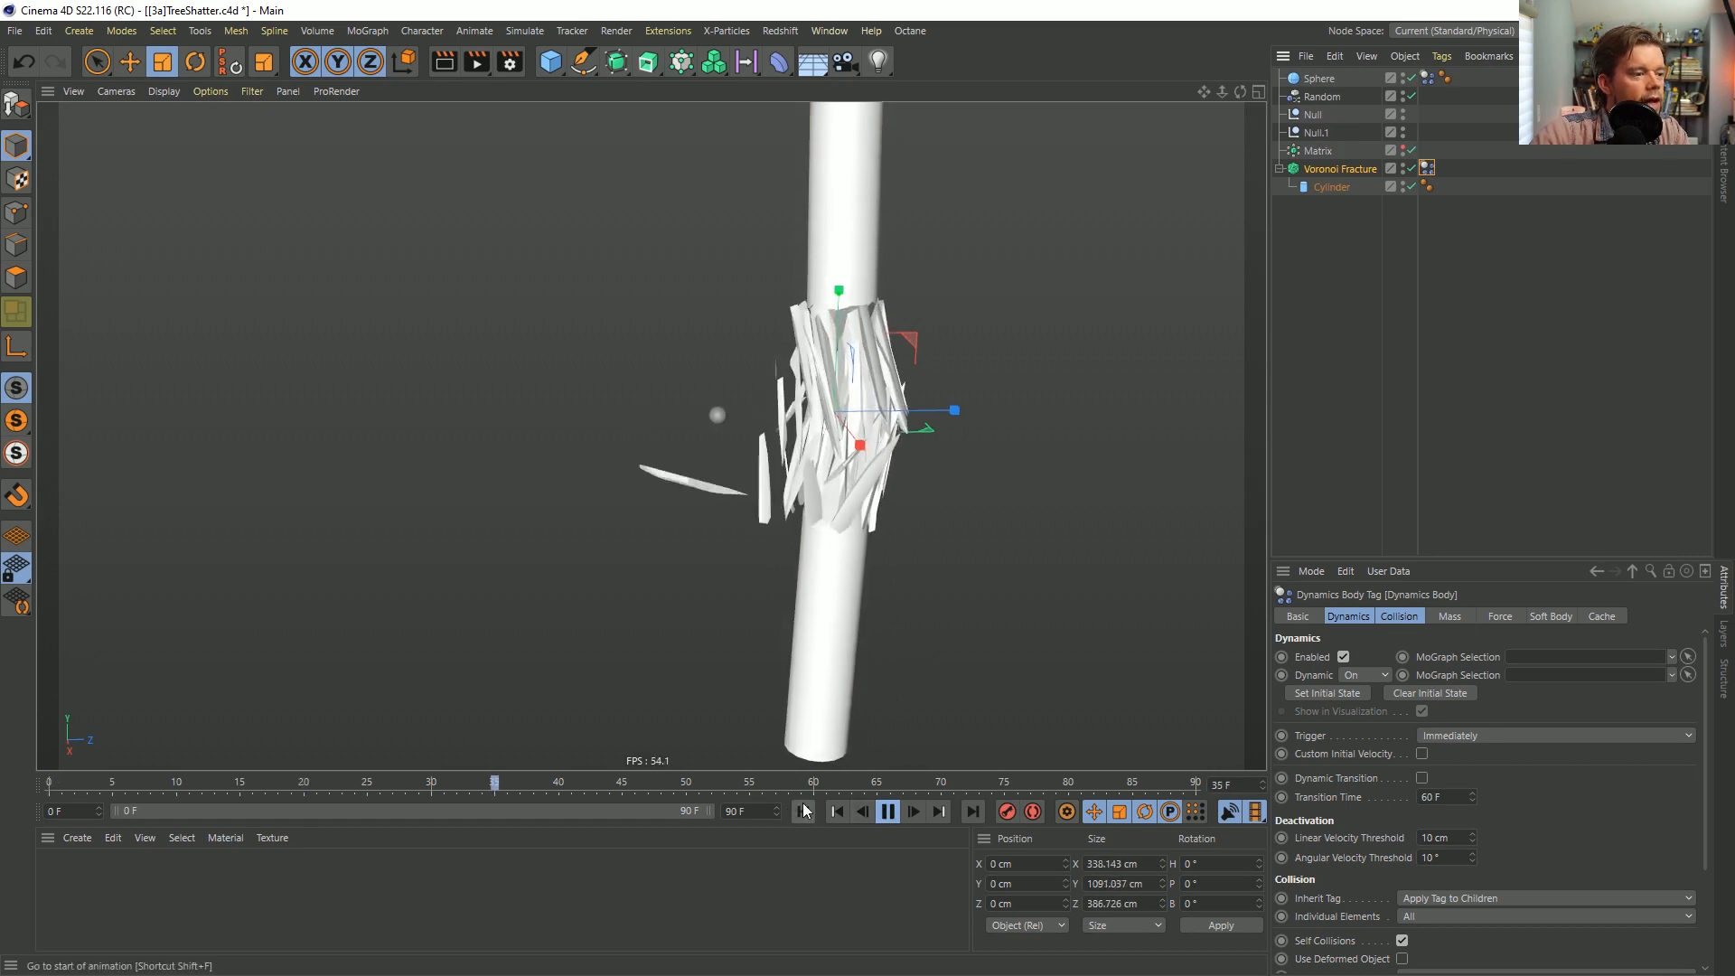
click(887, 811)
click(803, 812)
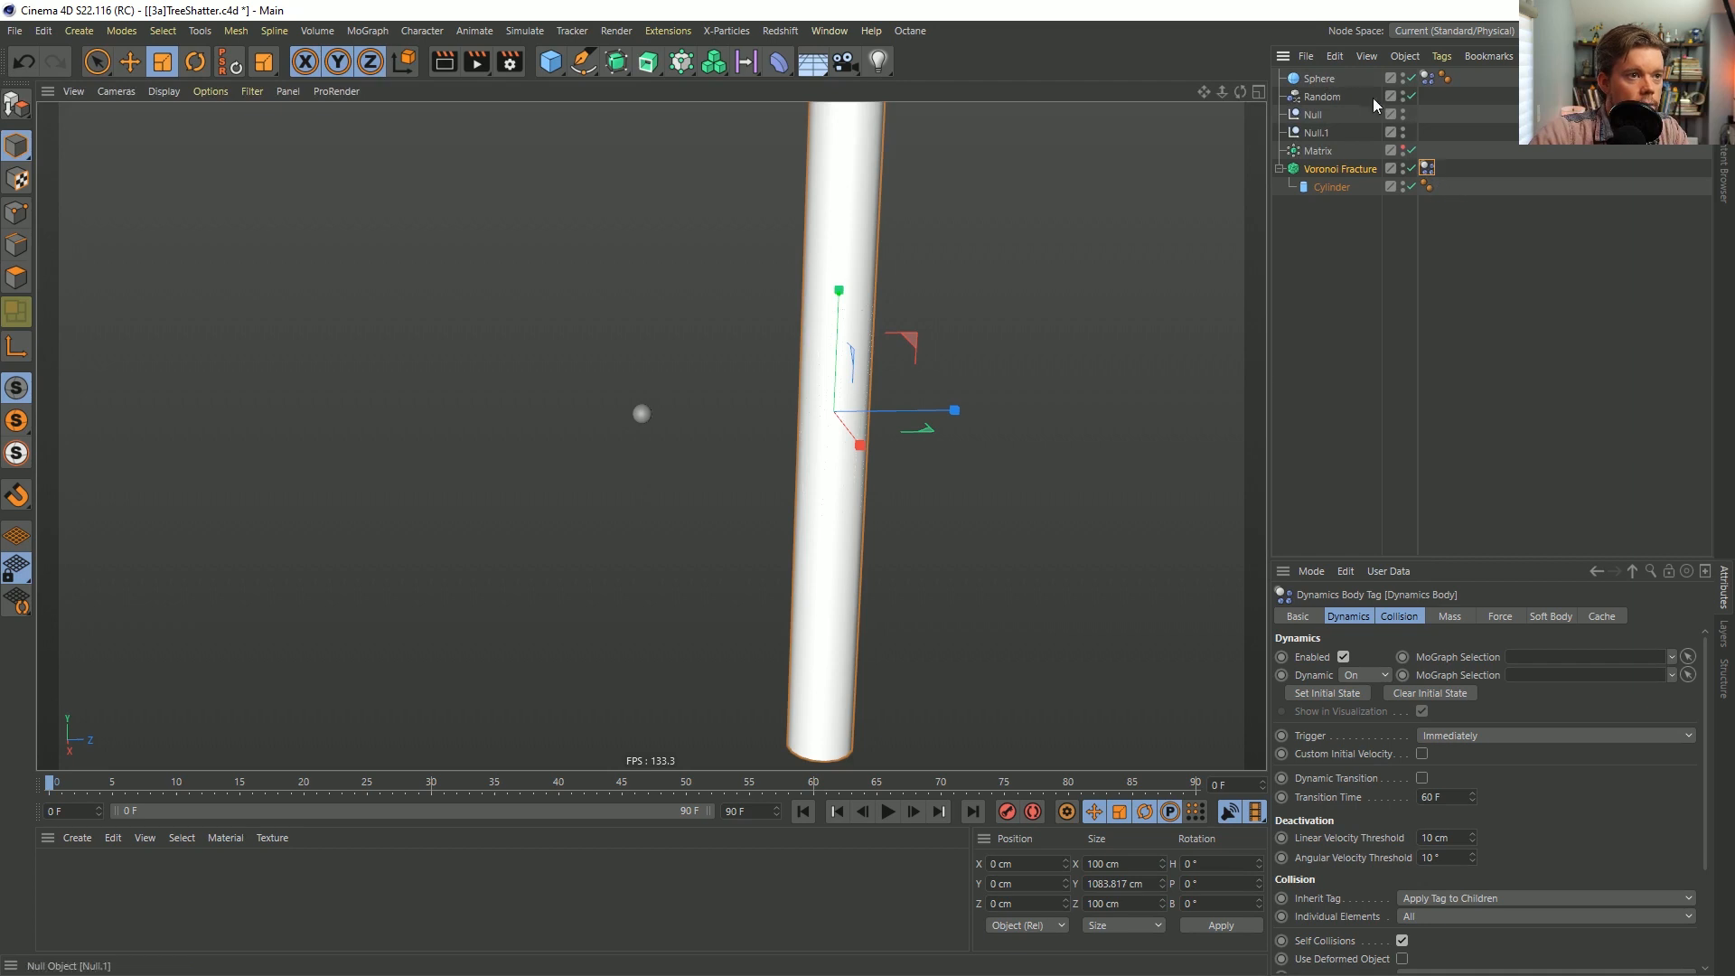
Switch the mass of the sphere's dynamics tag to Custom Density and set the density to 11.
click(1299, 82)
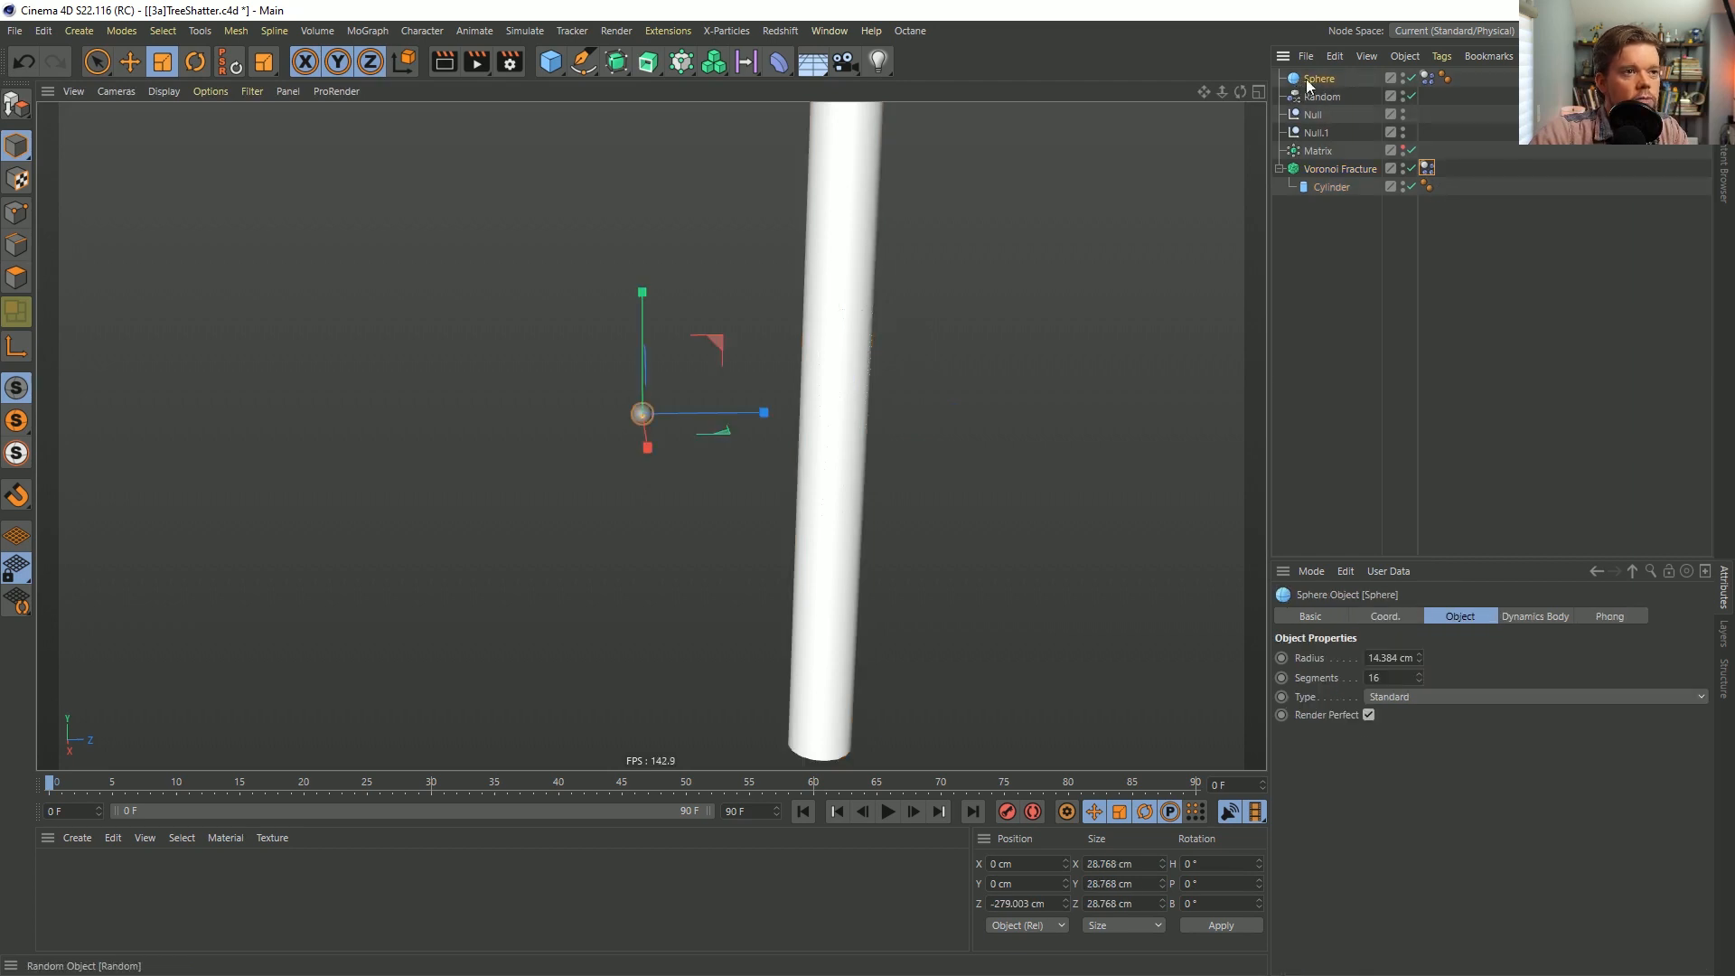
click(1427, 77)
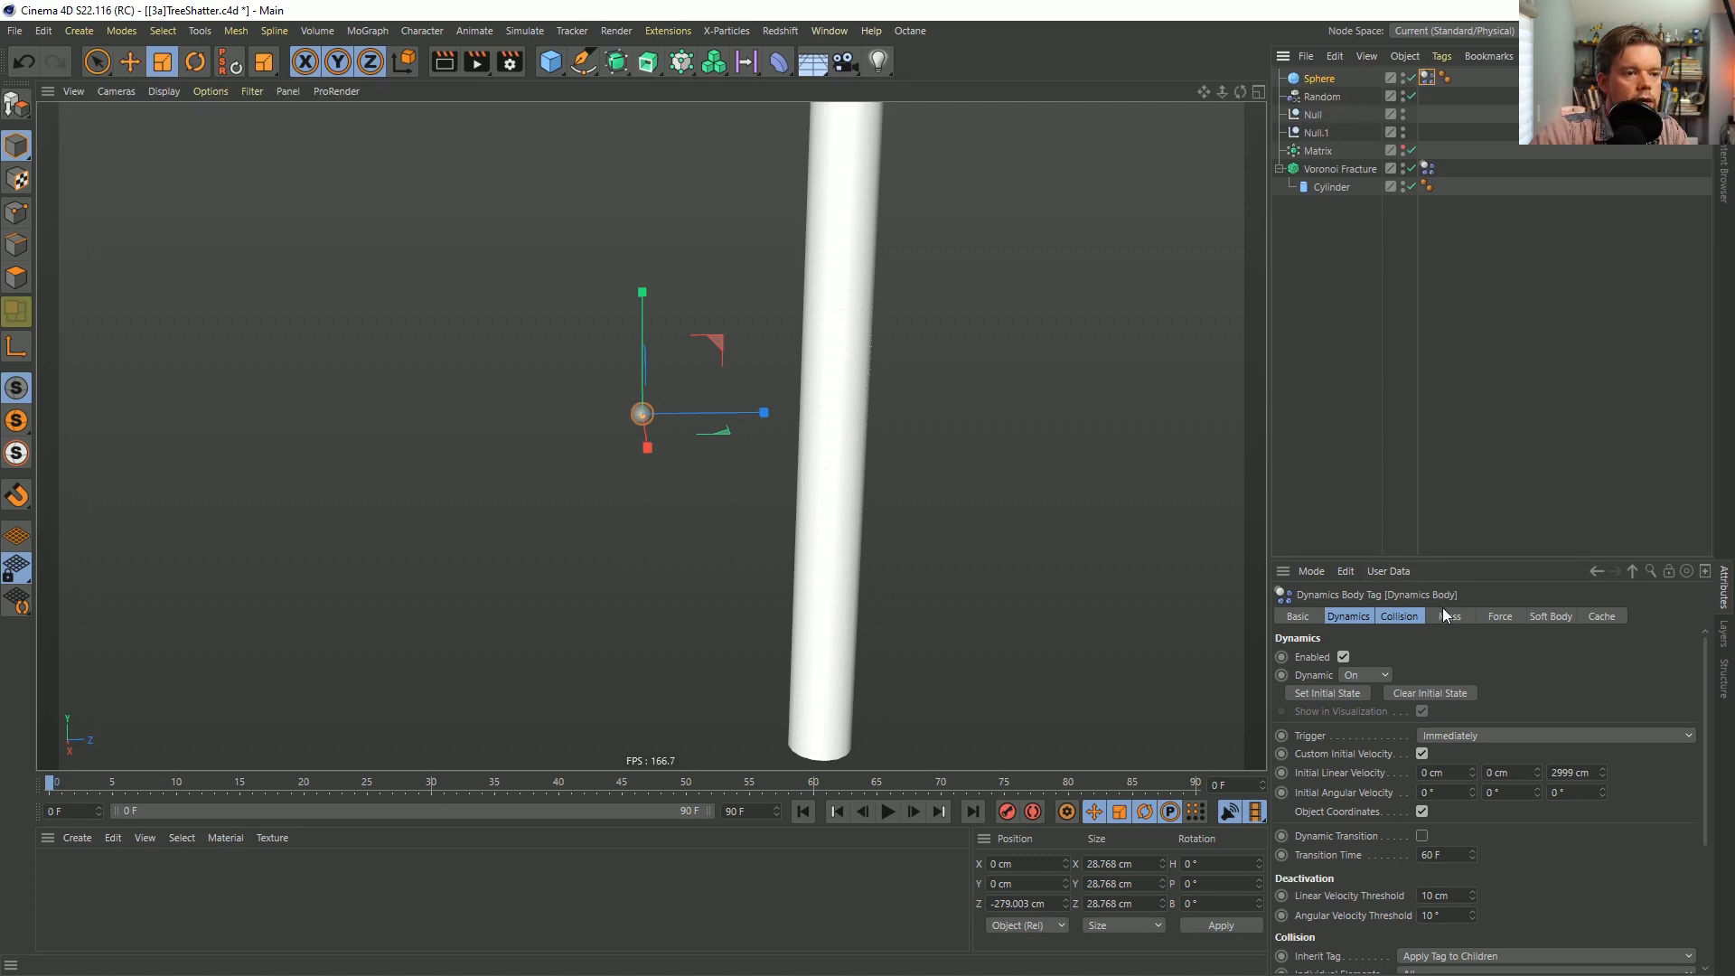
click(1443, 616)
click(1423, 655)
click(1421, 691)
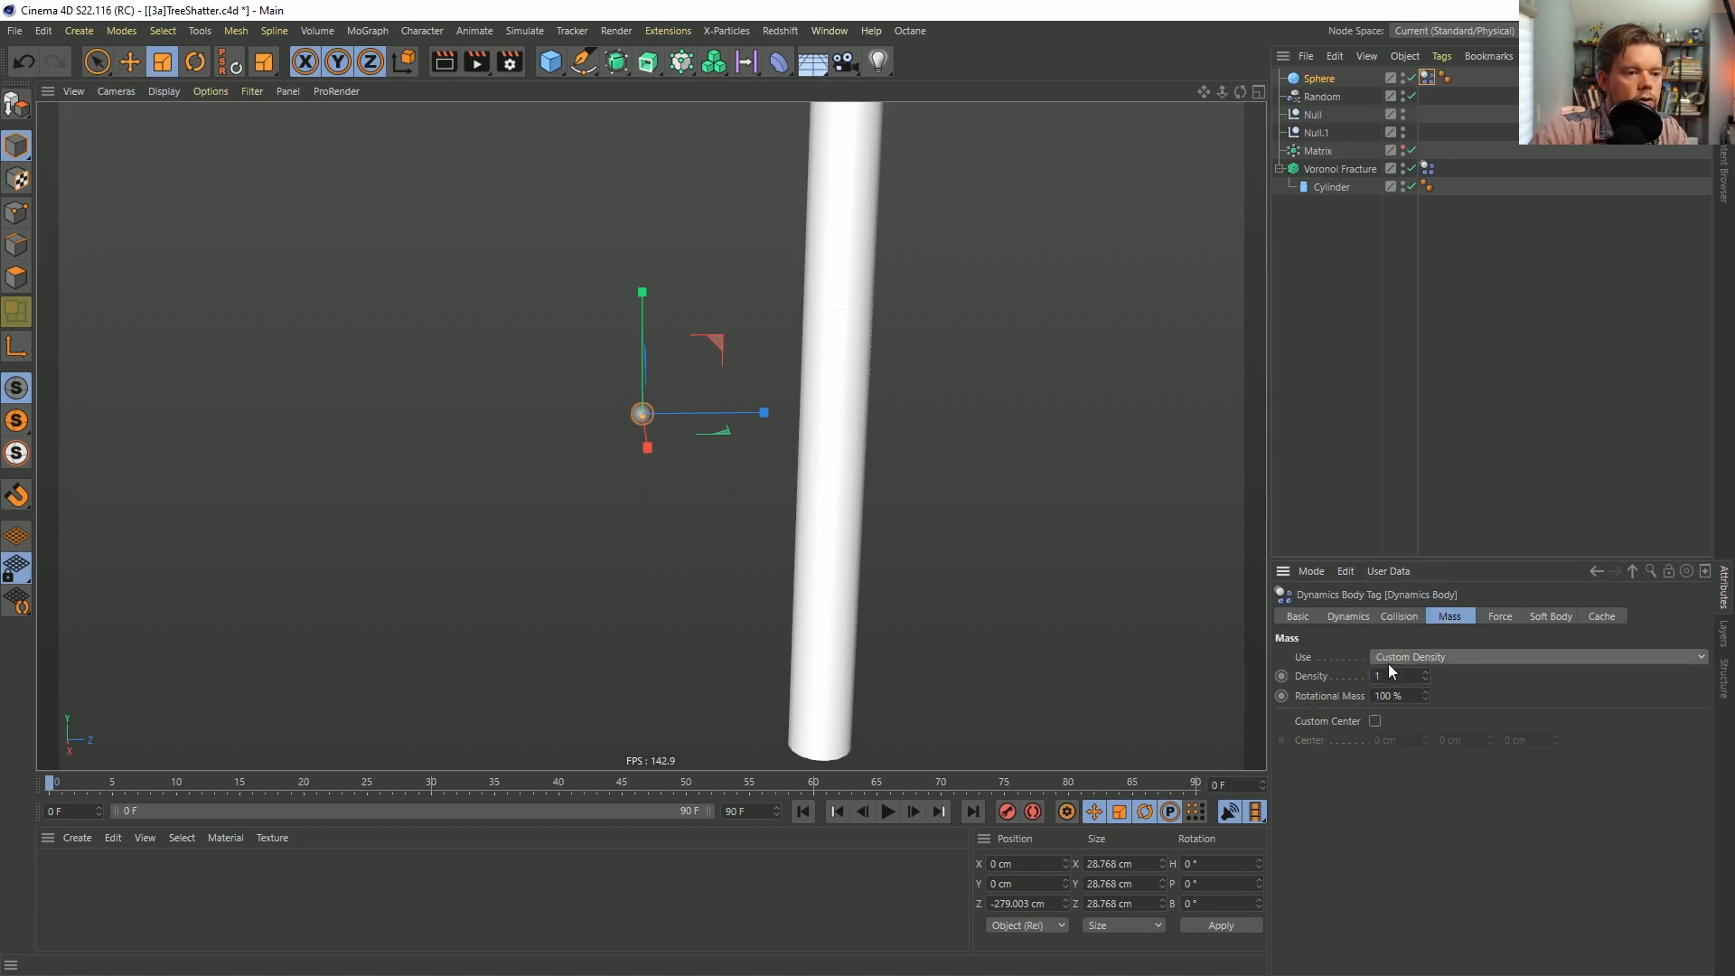
double_click(1383, 676)
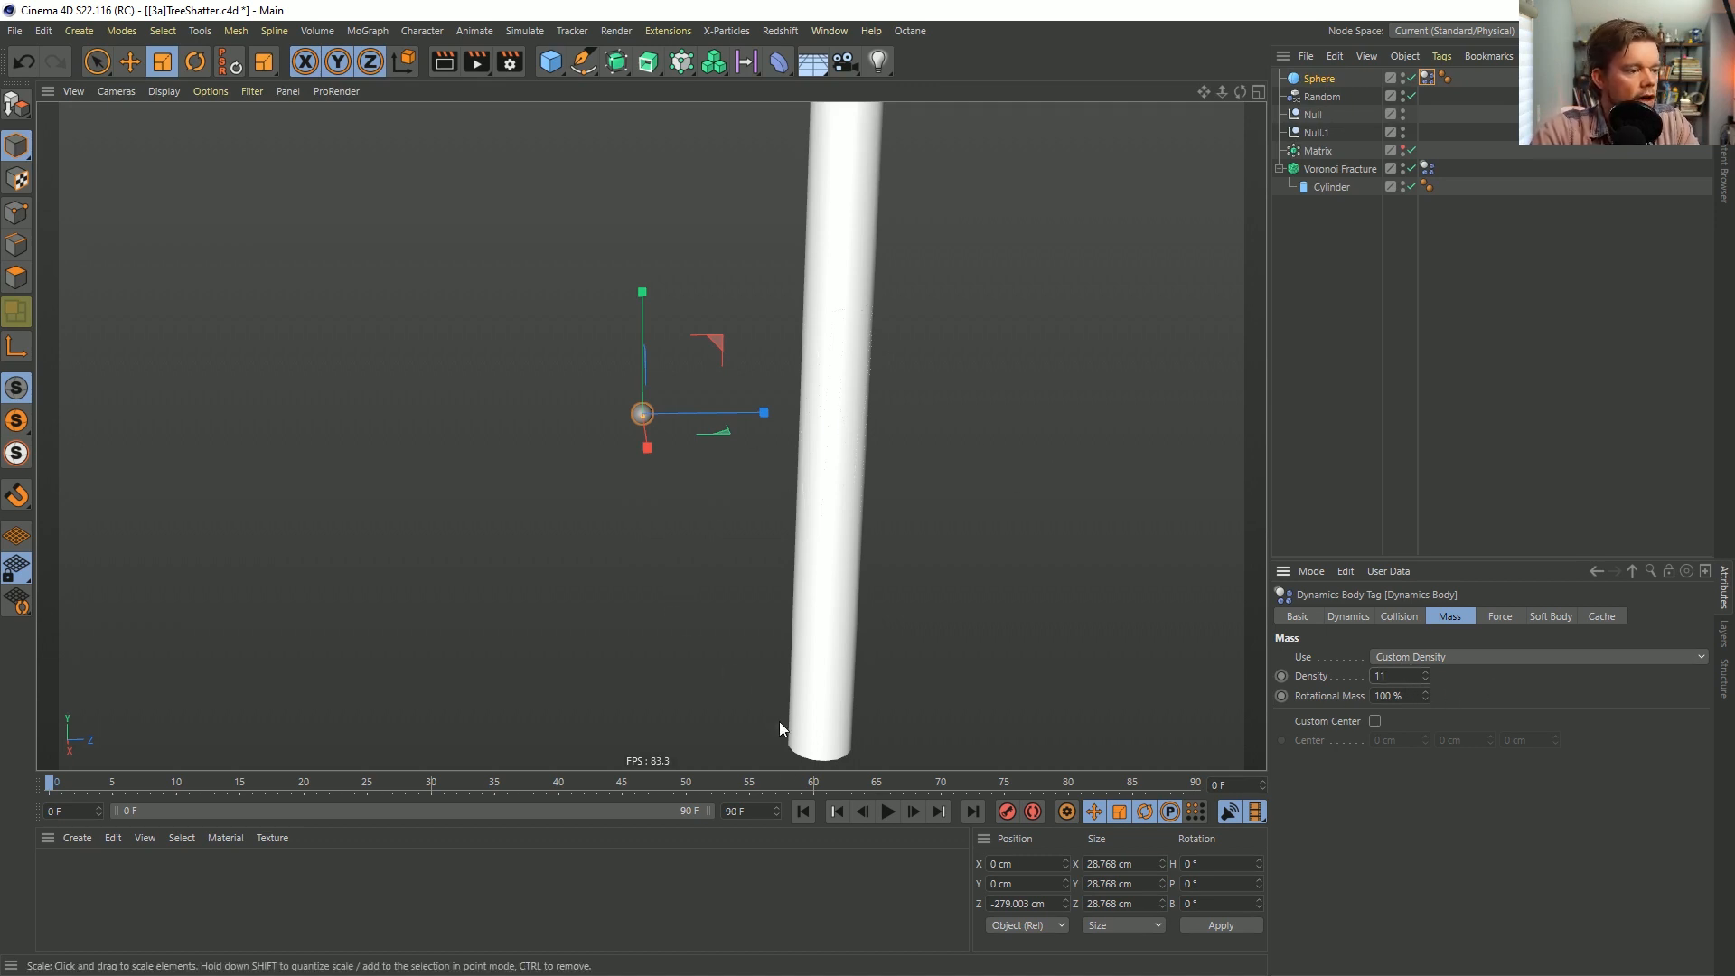
Replay the simulation from the start to check how the heavier sphere breaks the trunk apart.
click(888, 812)
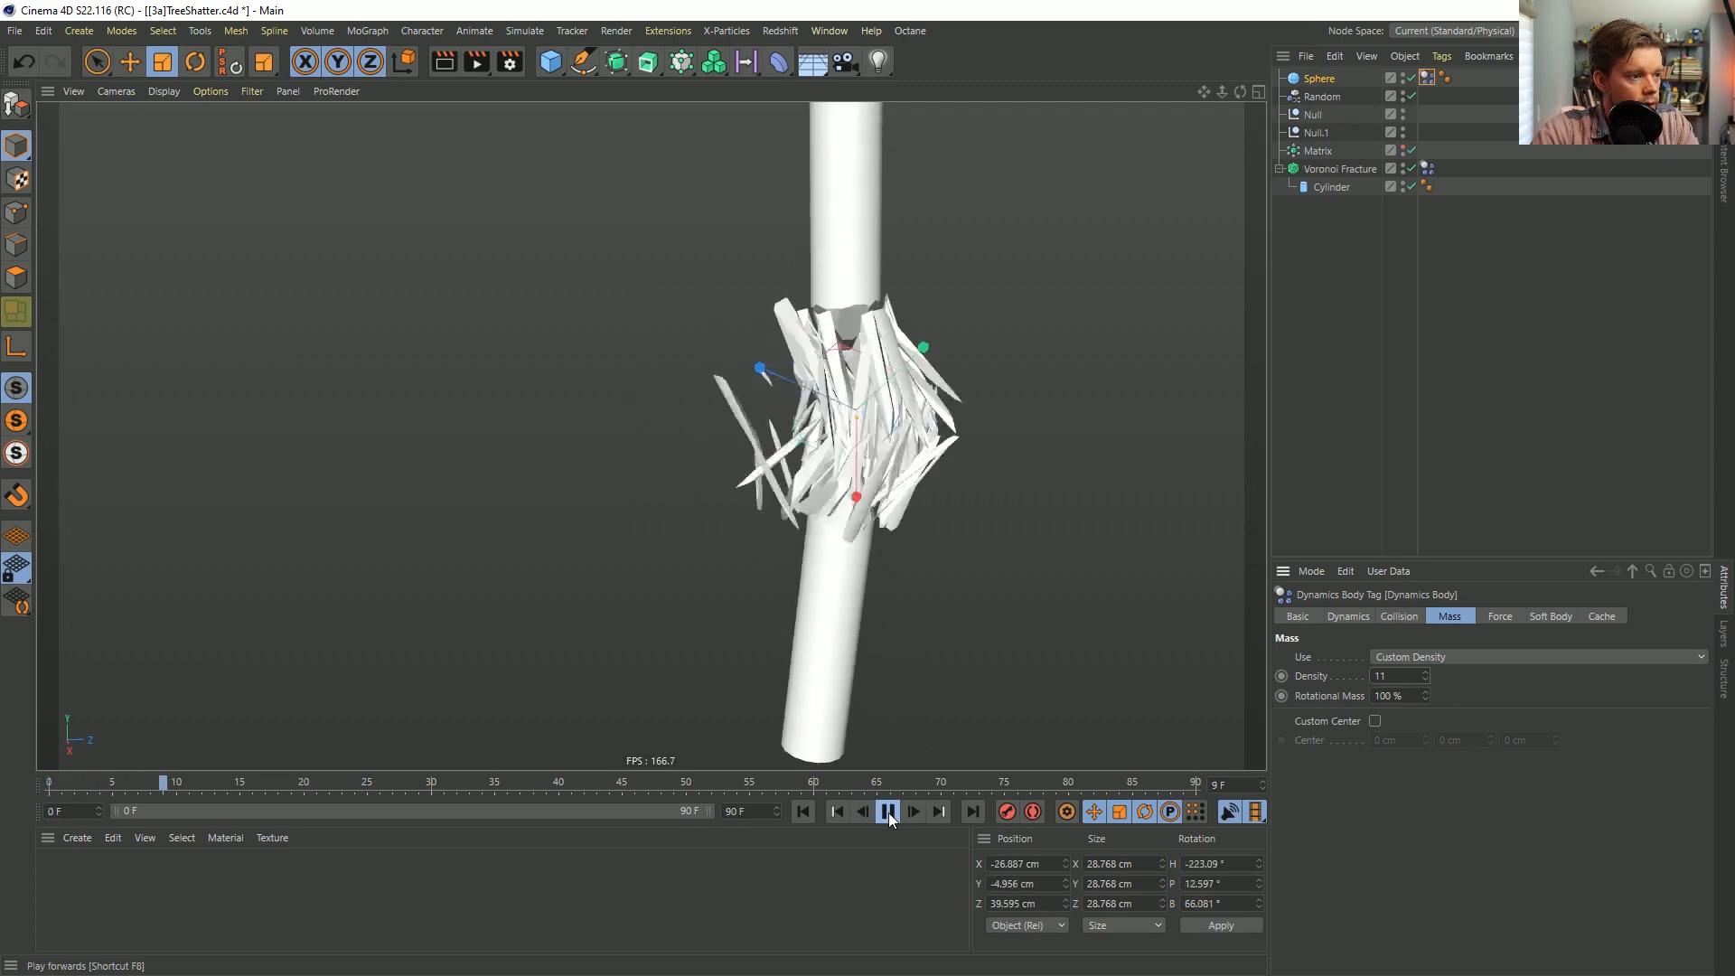
click(887, 811)
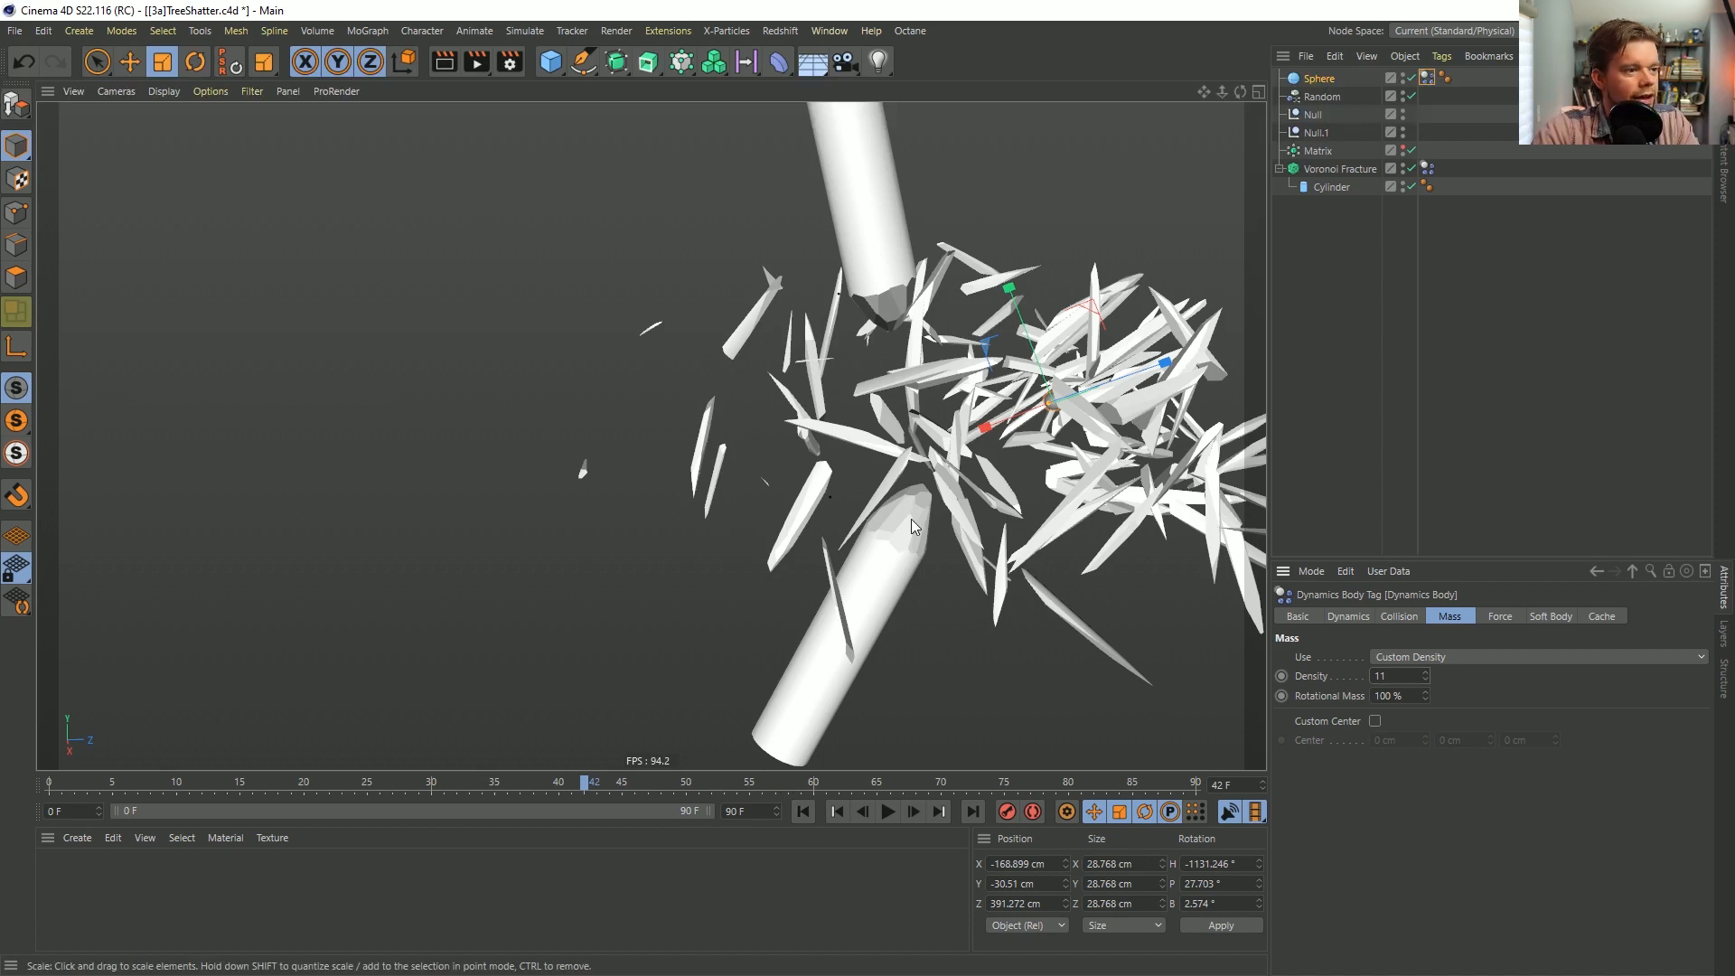
click(808, 812)
click(889, 812)
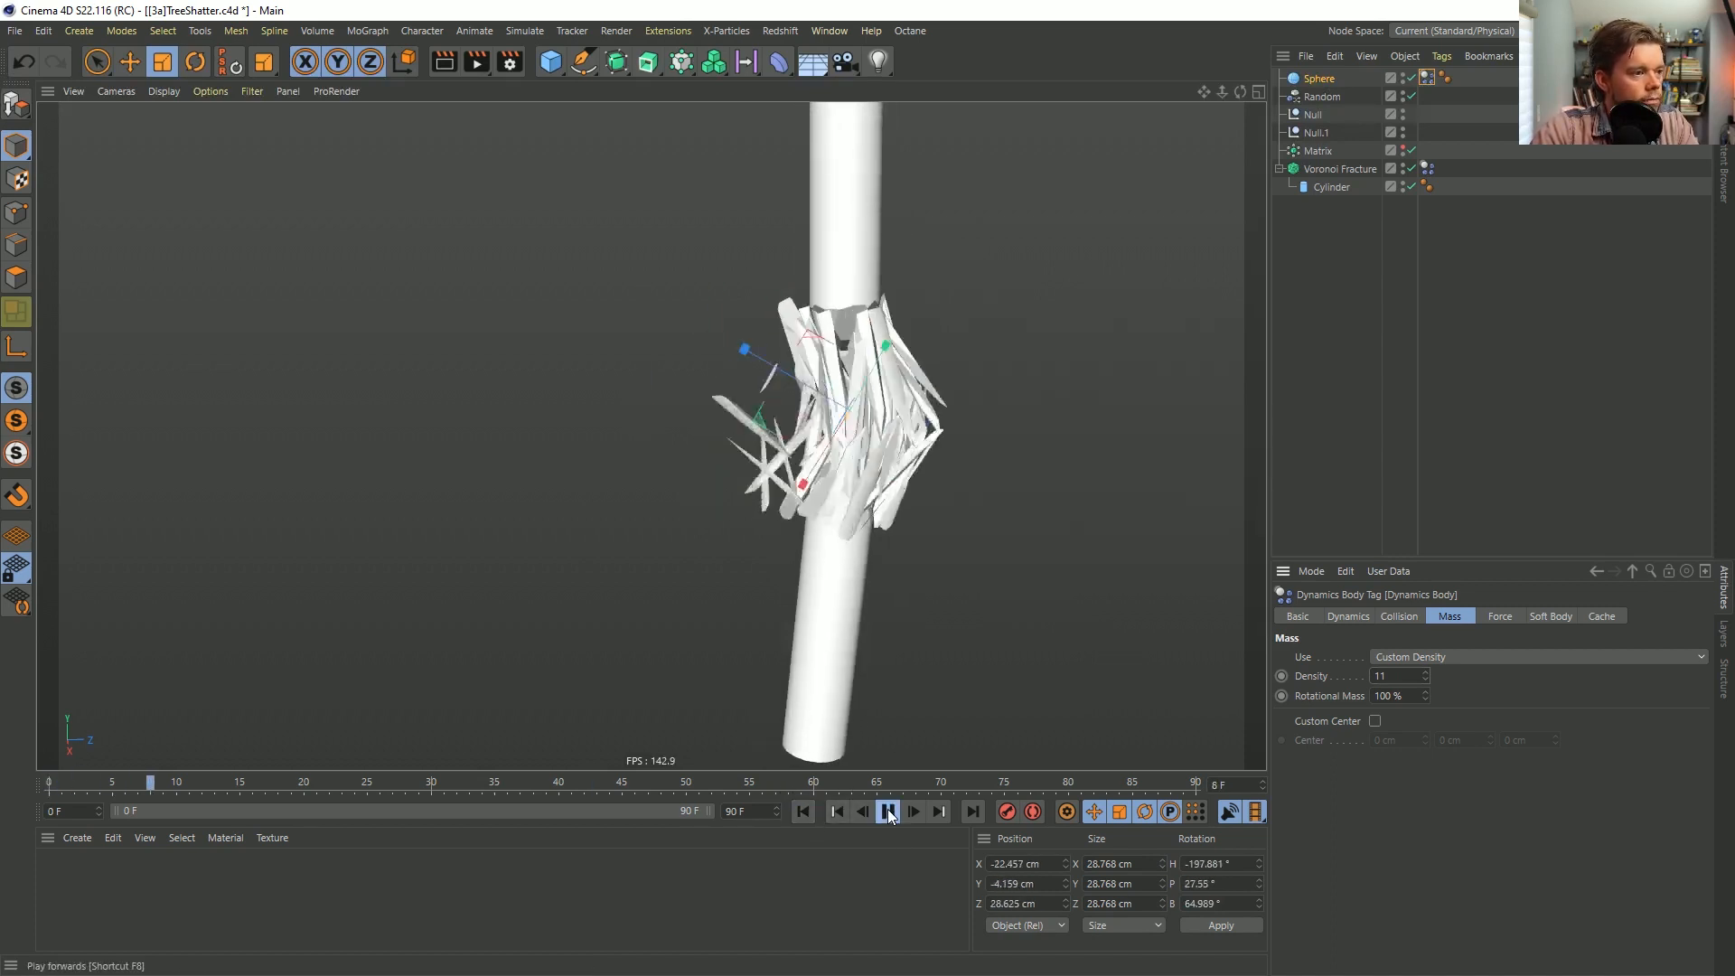
click(888, 812)
click(812, 812)
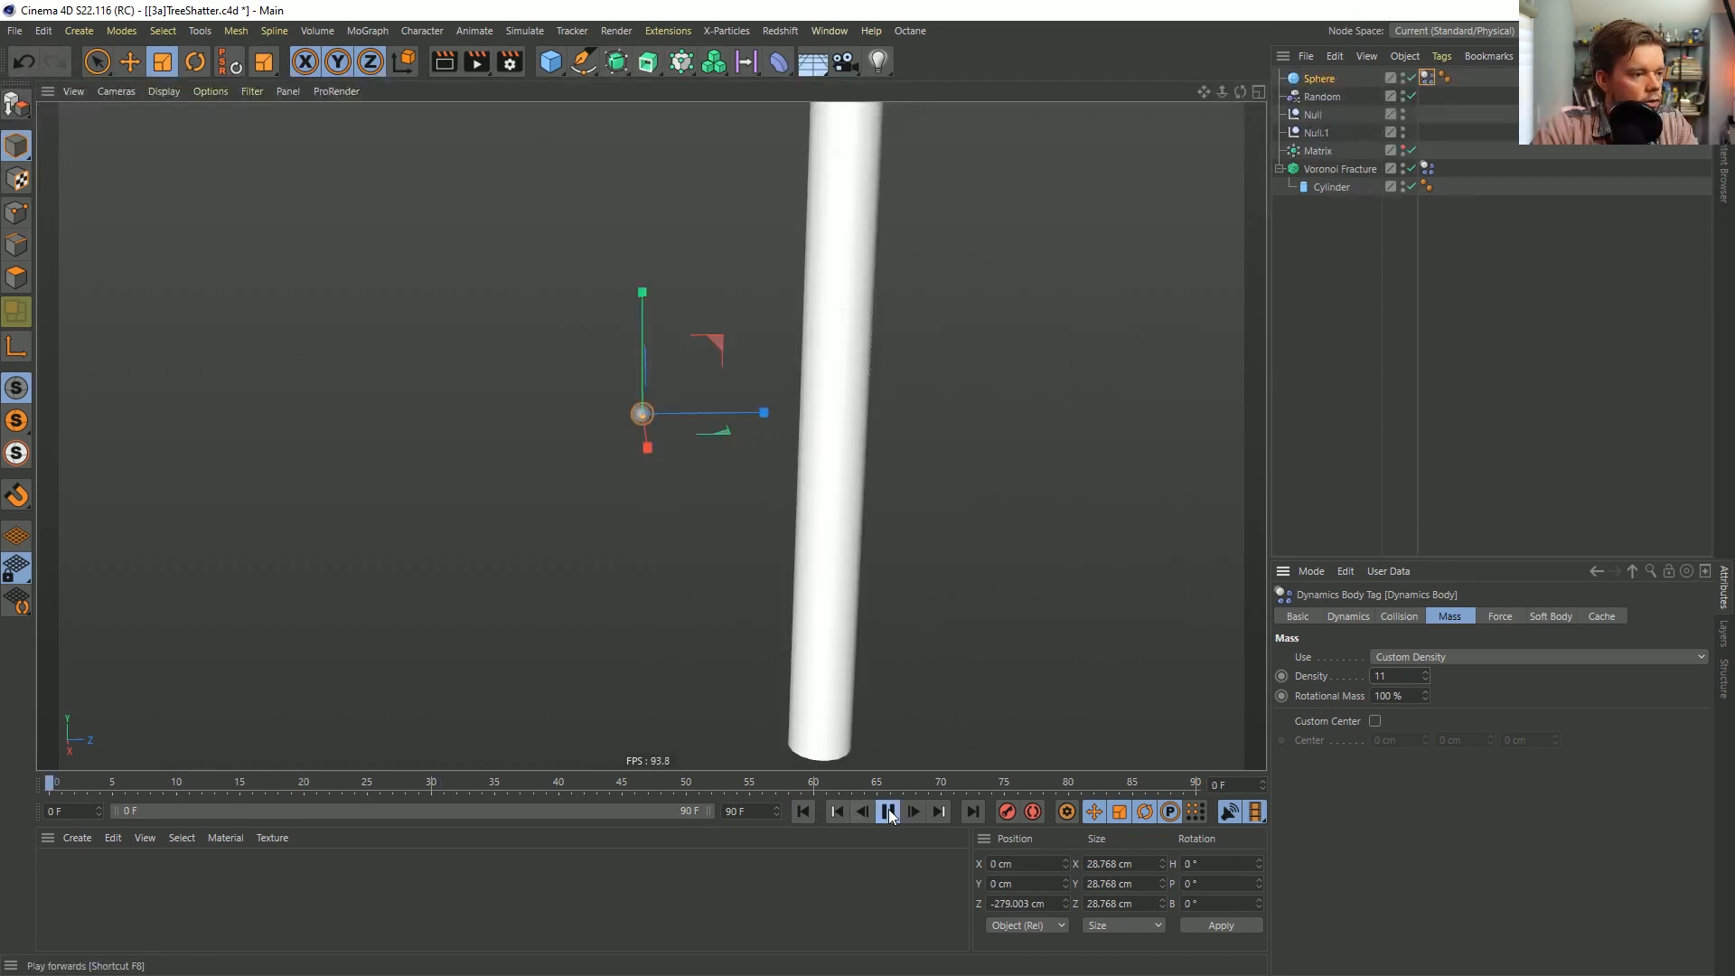
Set the sphere's custom density to 111 and replay the simulation from the first frame.
click(805, 812)
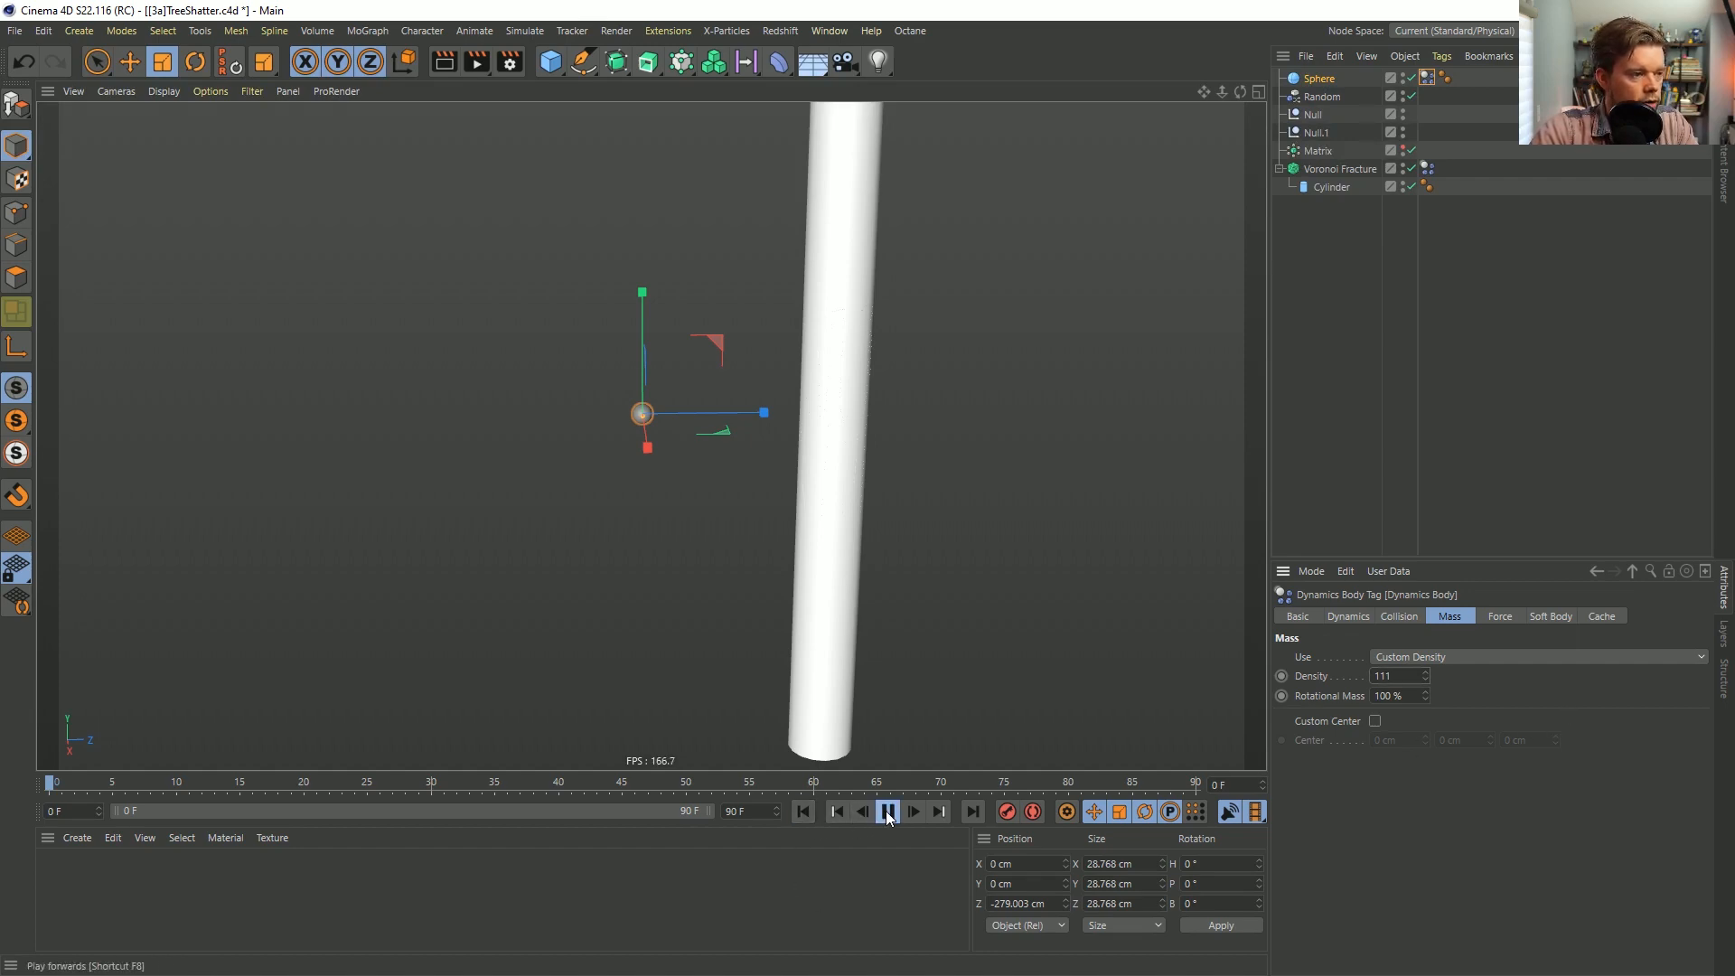
click(804, 812)
click(888, 814)
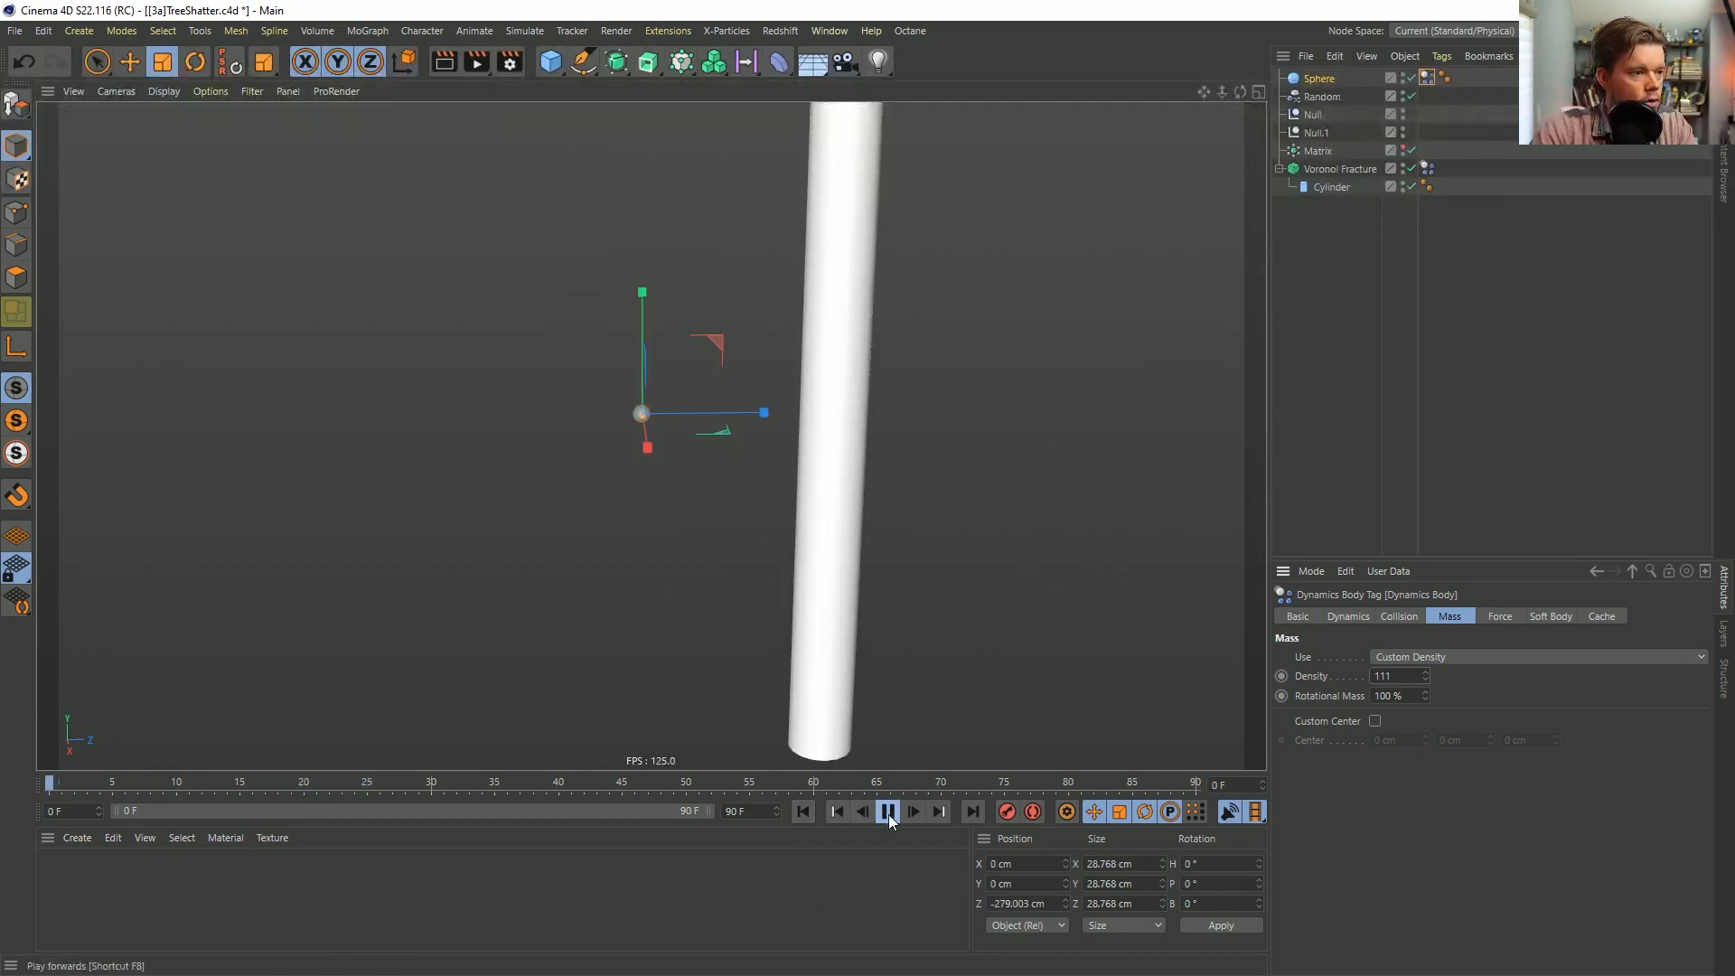
Stop the running simulation, examine the scattered trunk fragments up close, and rewind to the first frame.
click(889, 815)
alt+right_drag(874, 438, 808, 452)
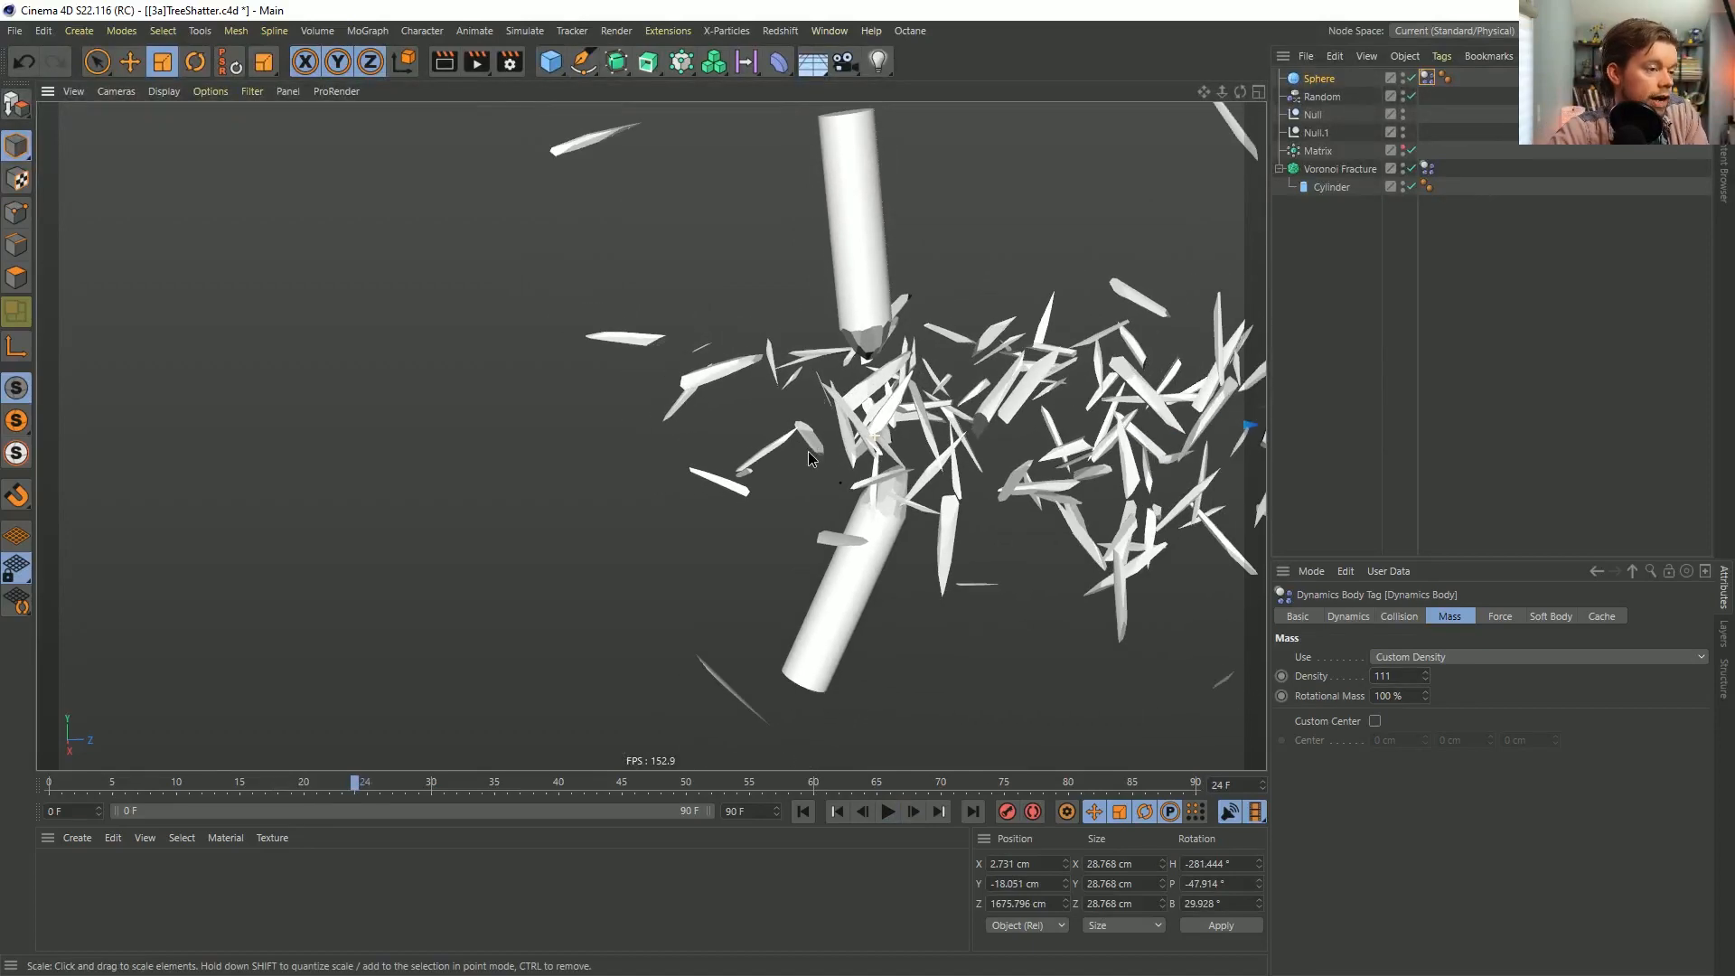
alt+middle_drag(808, 452, 632, 440)
alt+drag(763, 444, 764, 411)
alt+right_drag(724, 419, 858, 408)
click(804, 813)
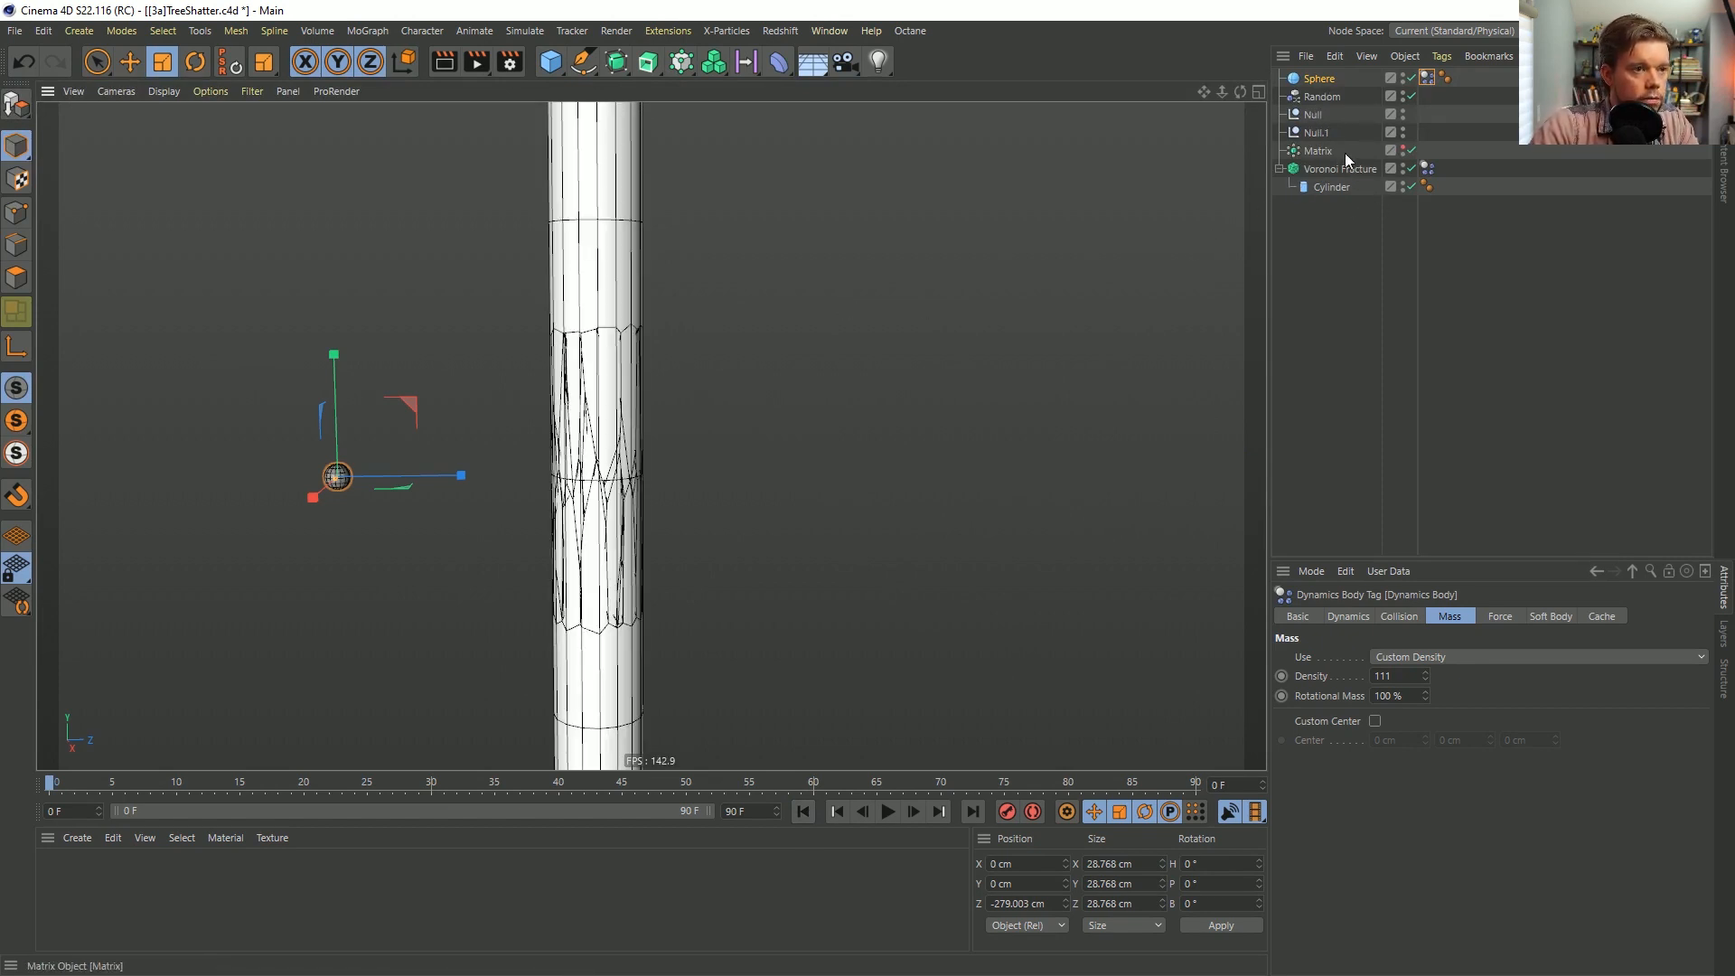
Set the Matrix object's grid count to 24 × 1 × 24.
click(1321, 151)
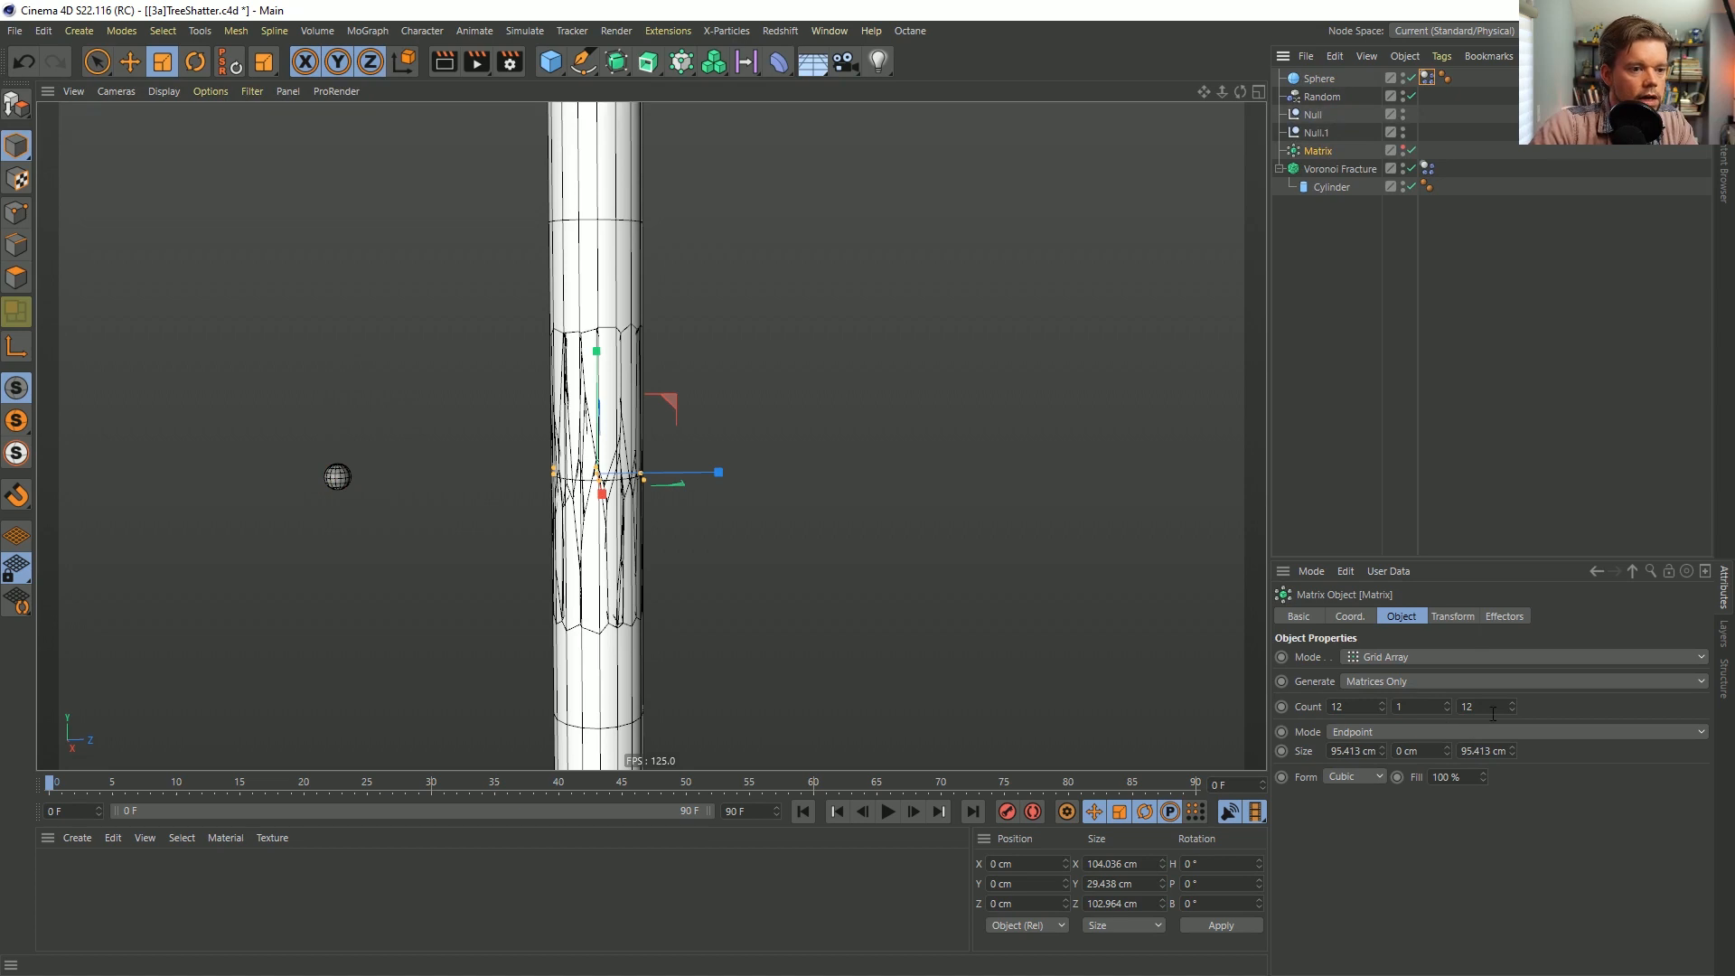
text(24)
key(Return)
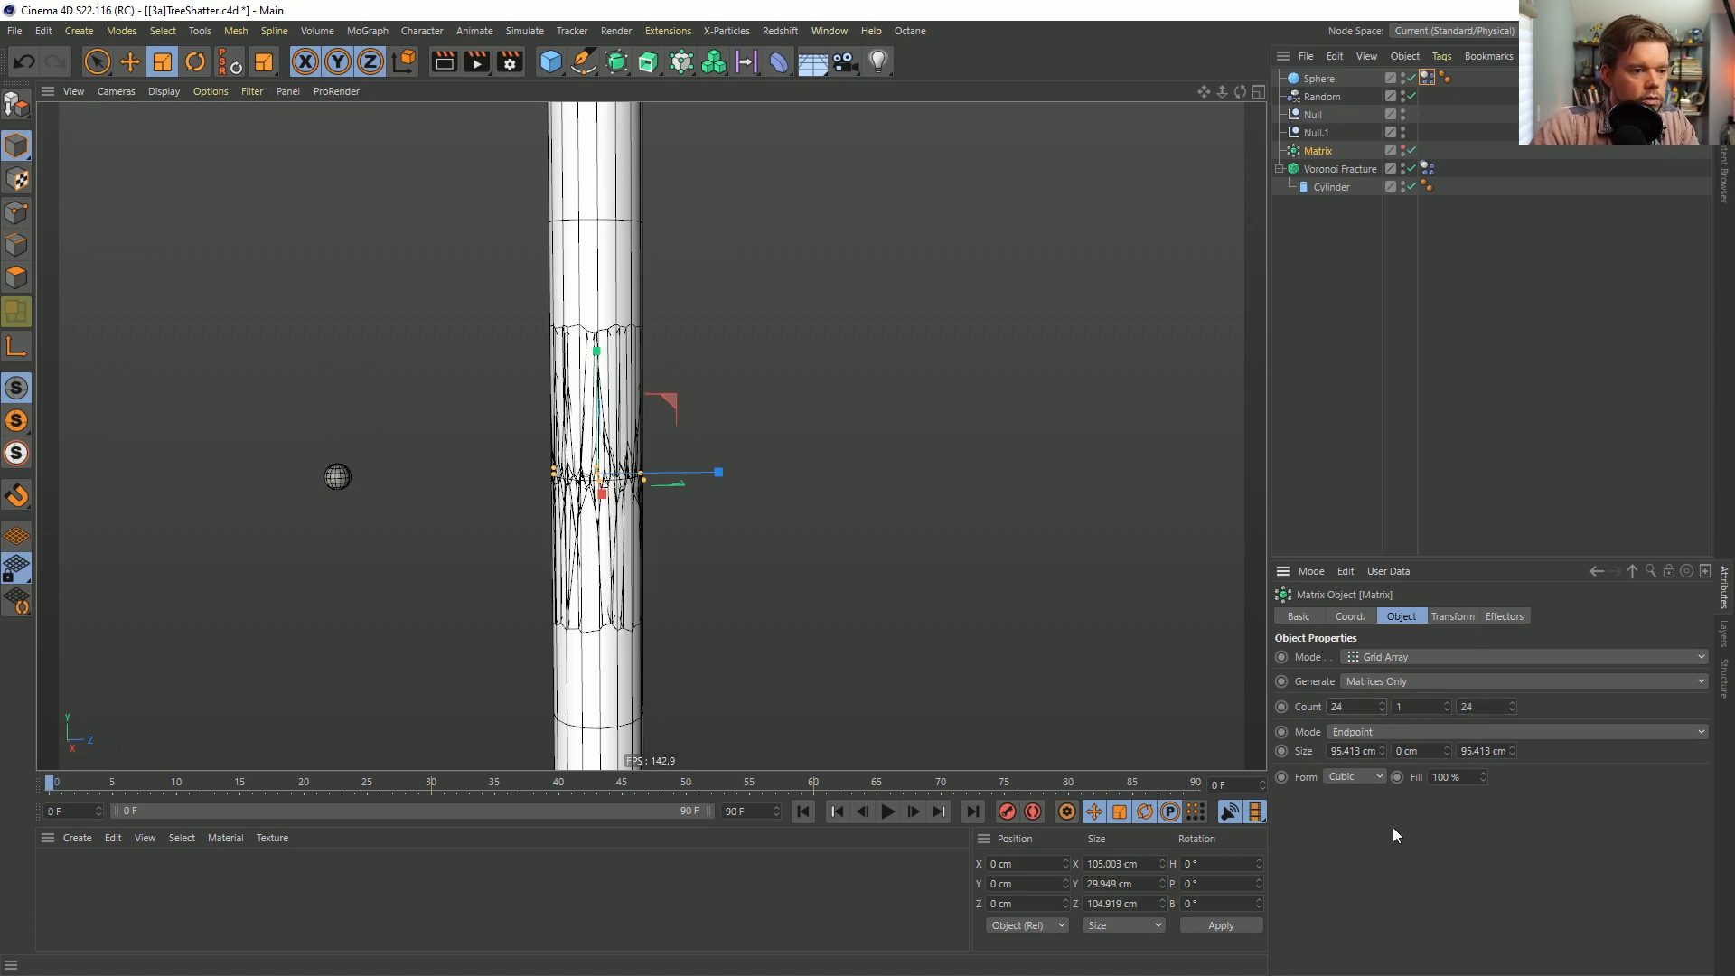
Set the Random effector's Y position variation to 35 cm, and then raise it to 55 cm.
click(1321, 97)
click(1449, 615)
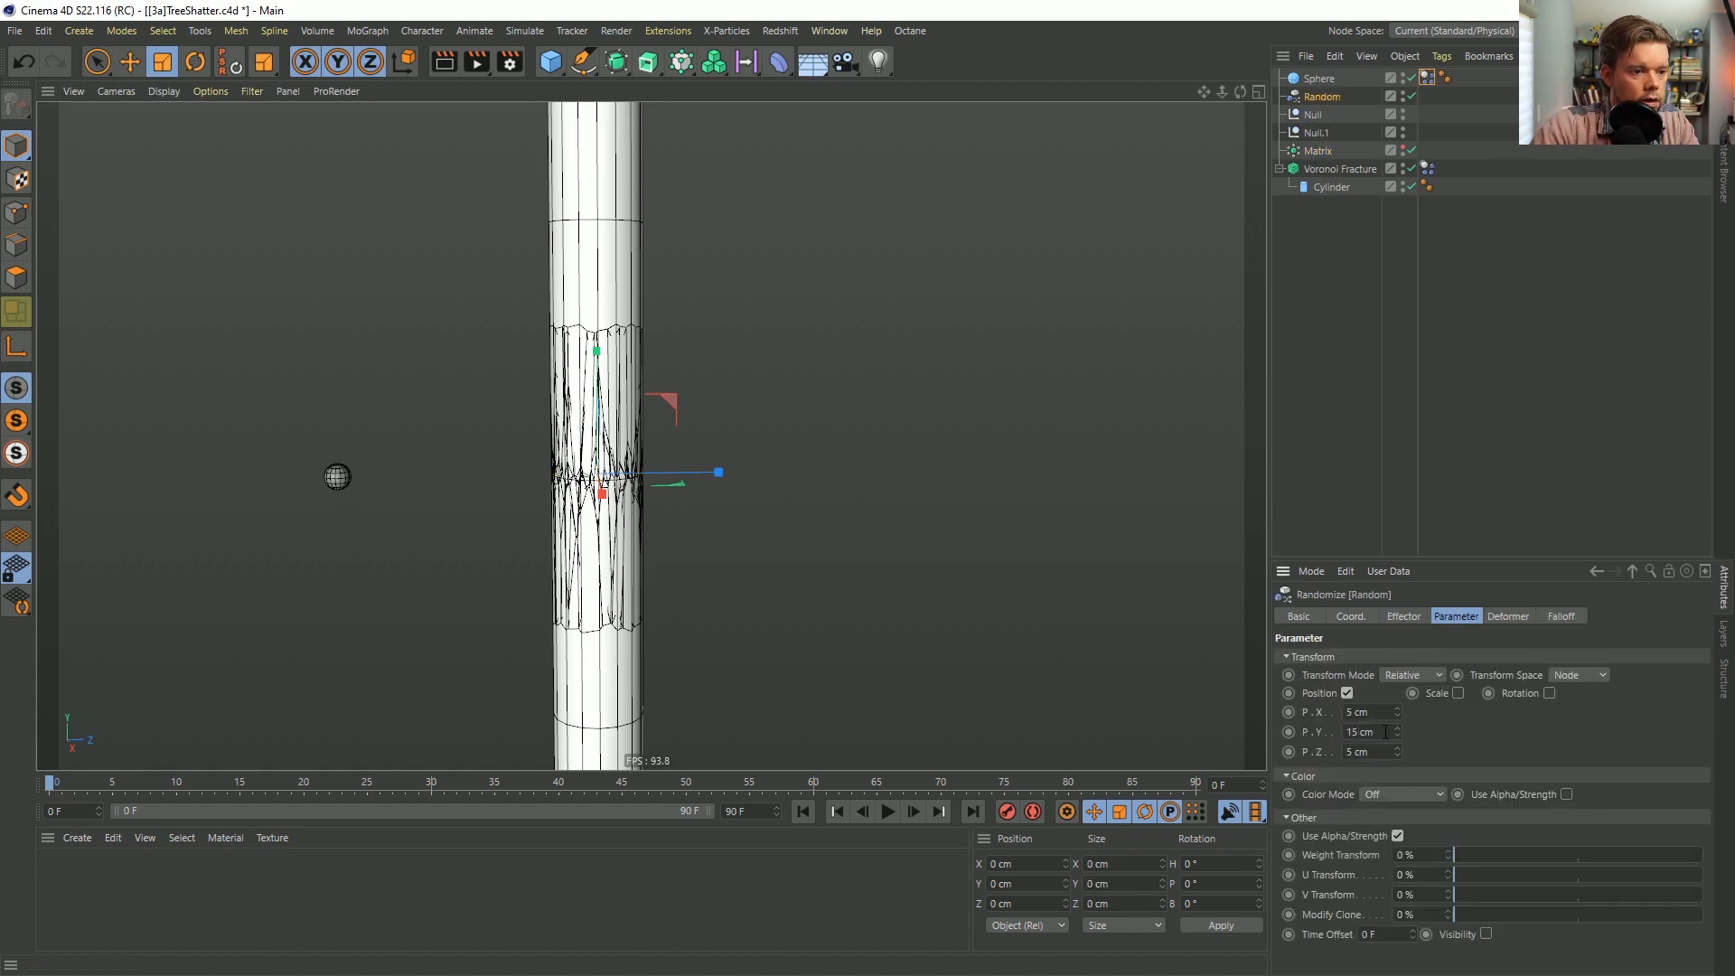
text(35)
key(Return)
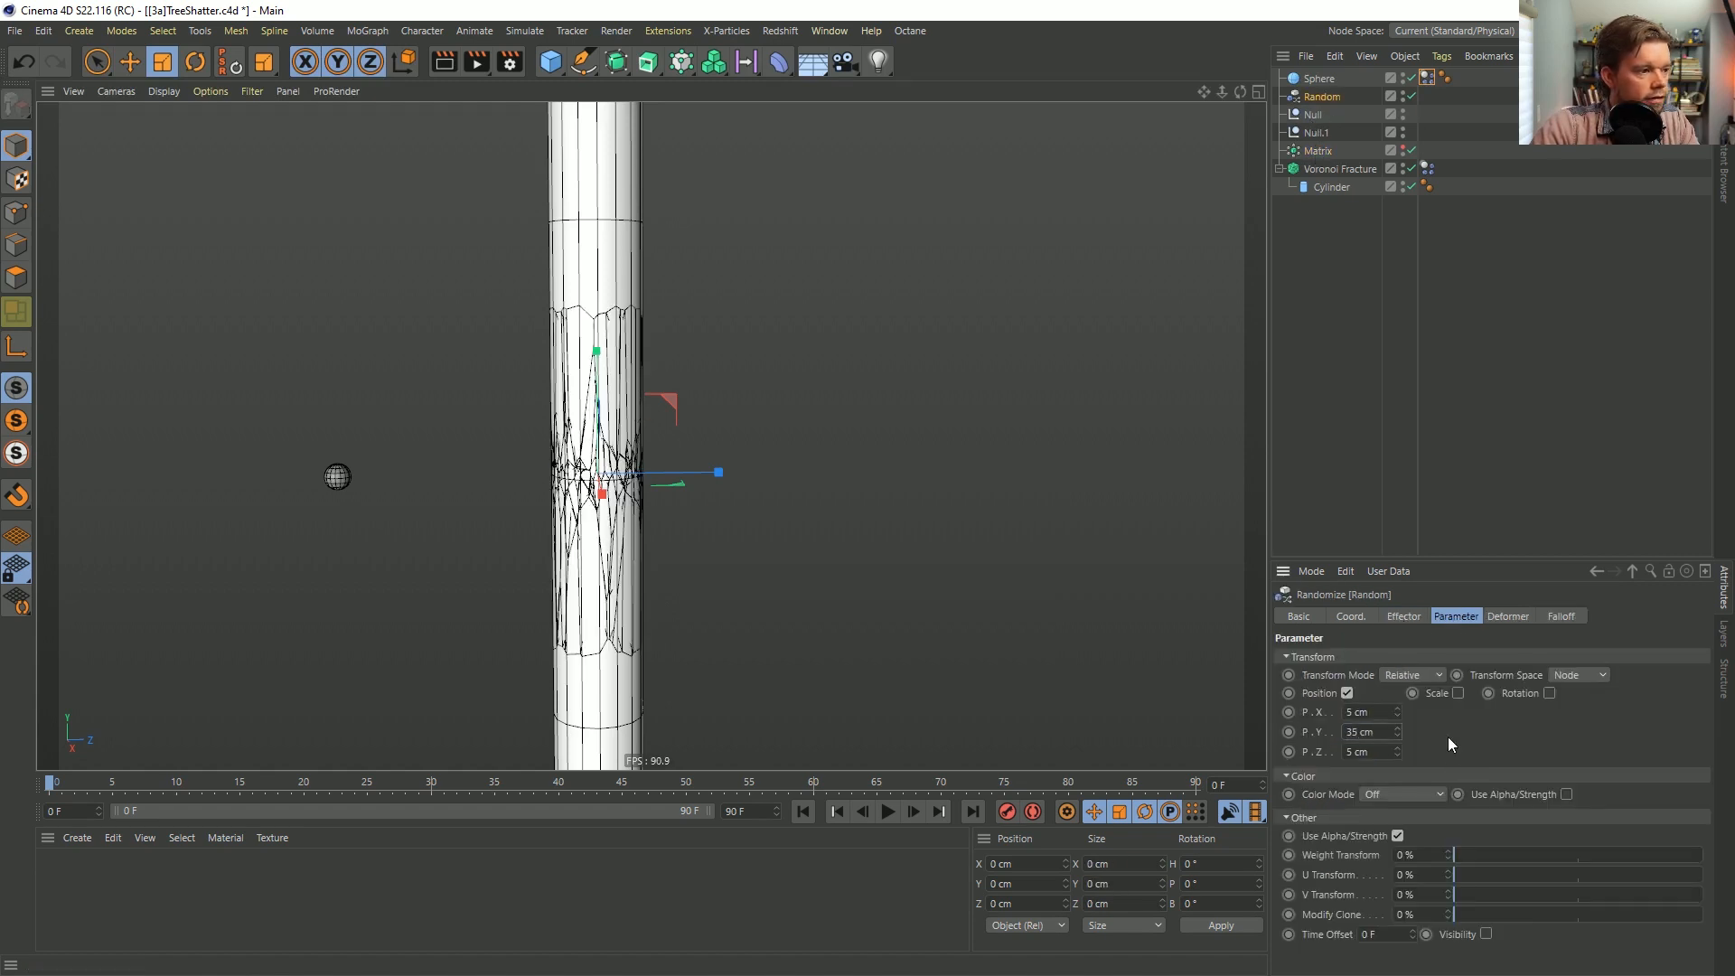
drag(1390, 733, 1295, 752)
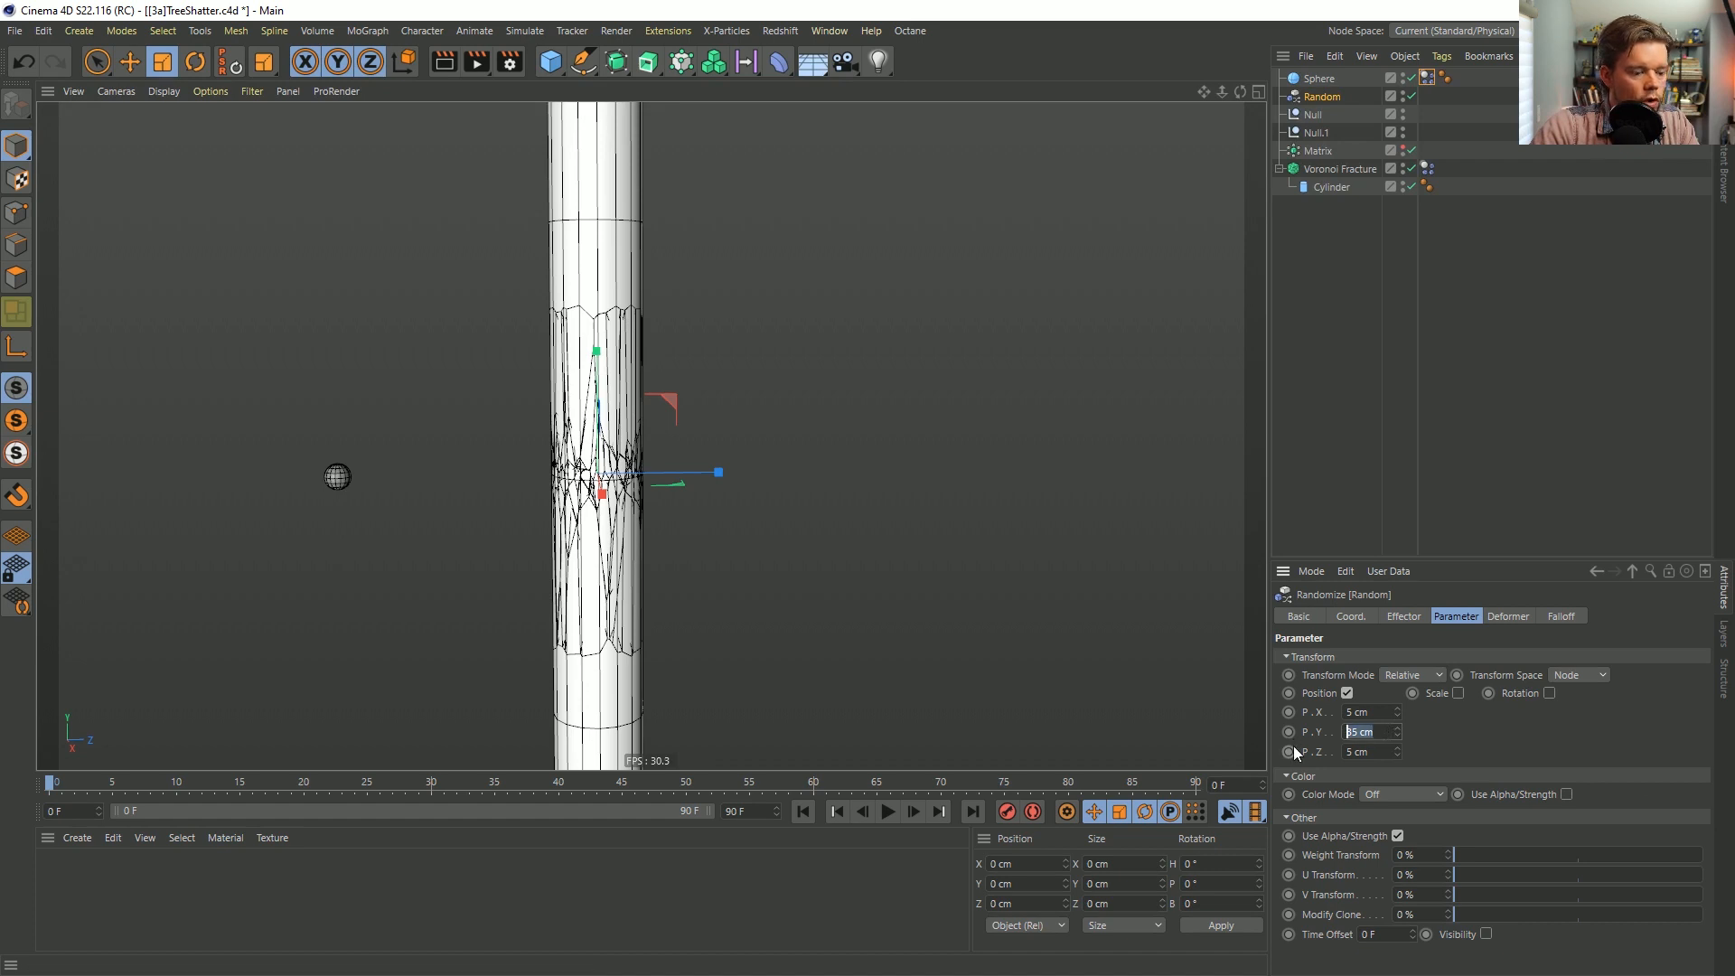
text(55)
key(Return)
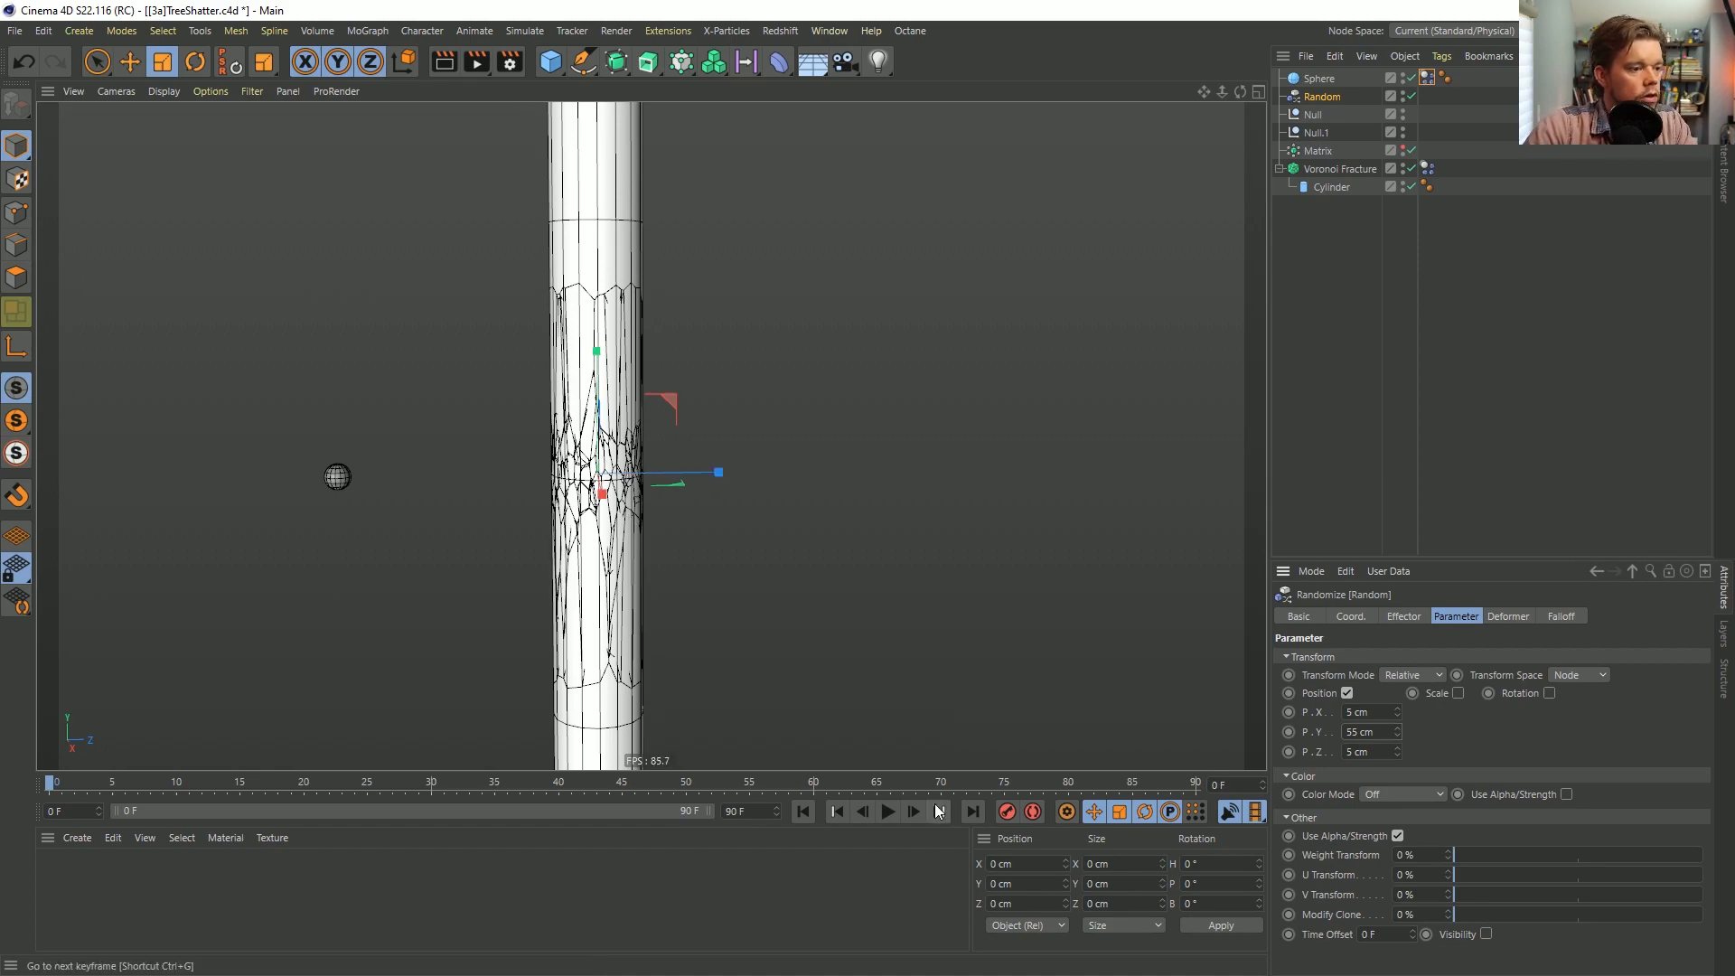
Play the impact simulation twice to check the denser splintering, rewinding to the first frame after each run.
click(887, 812)
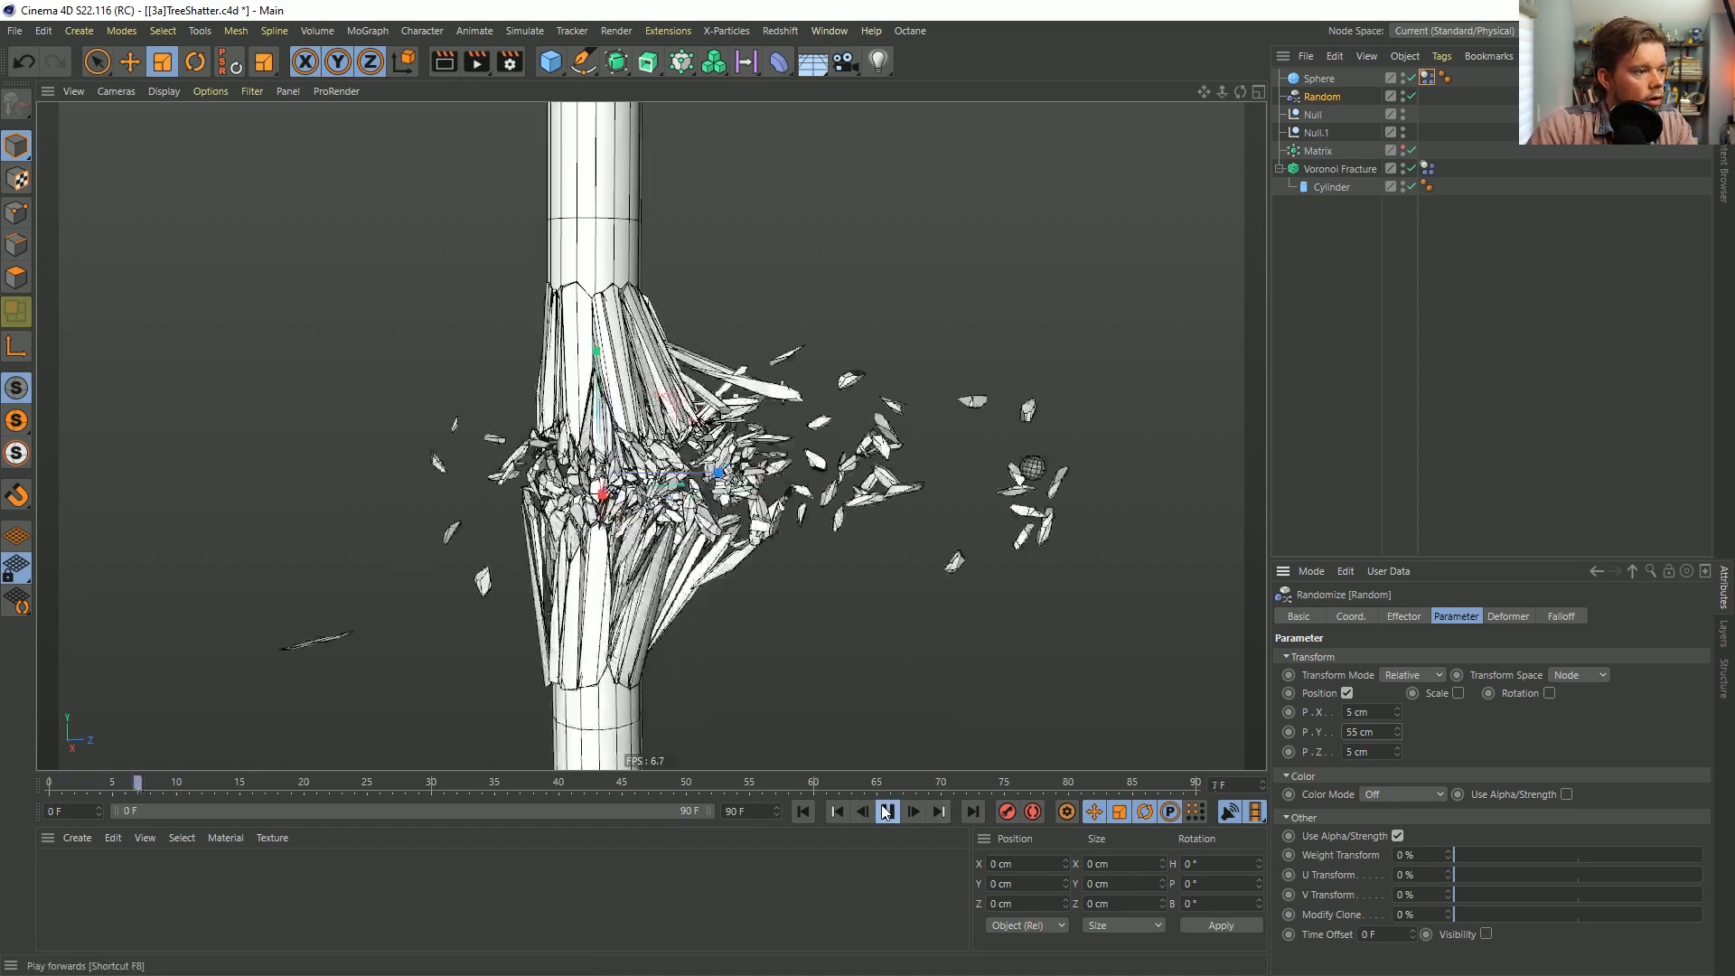
click(888, 812)
scroll(709, 449, down, 1)
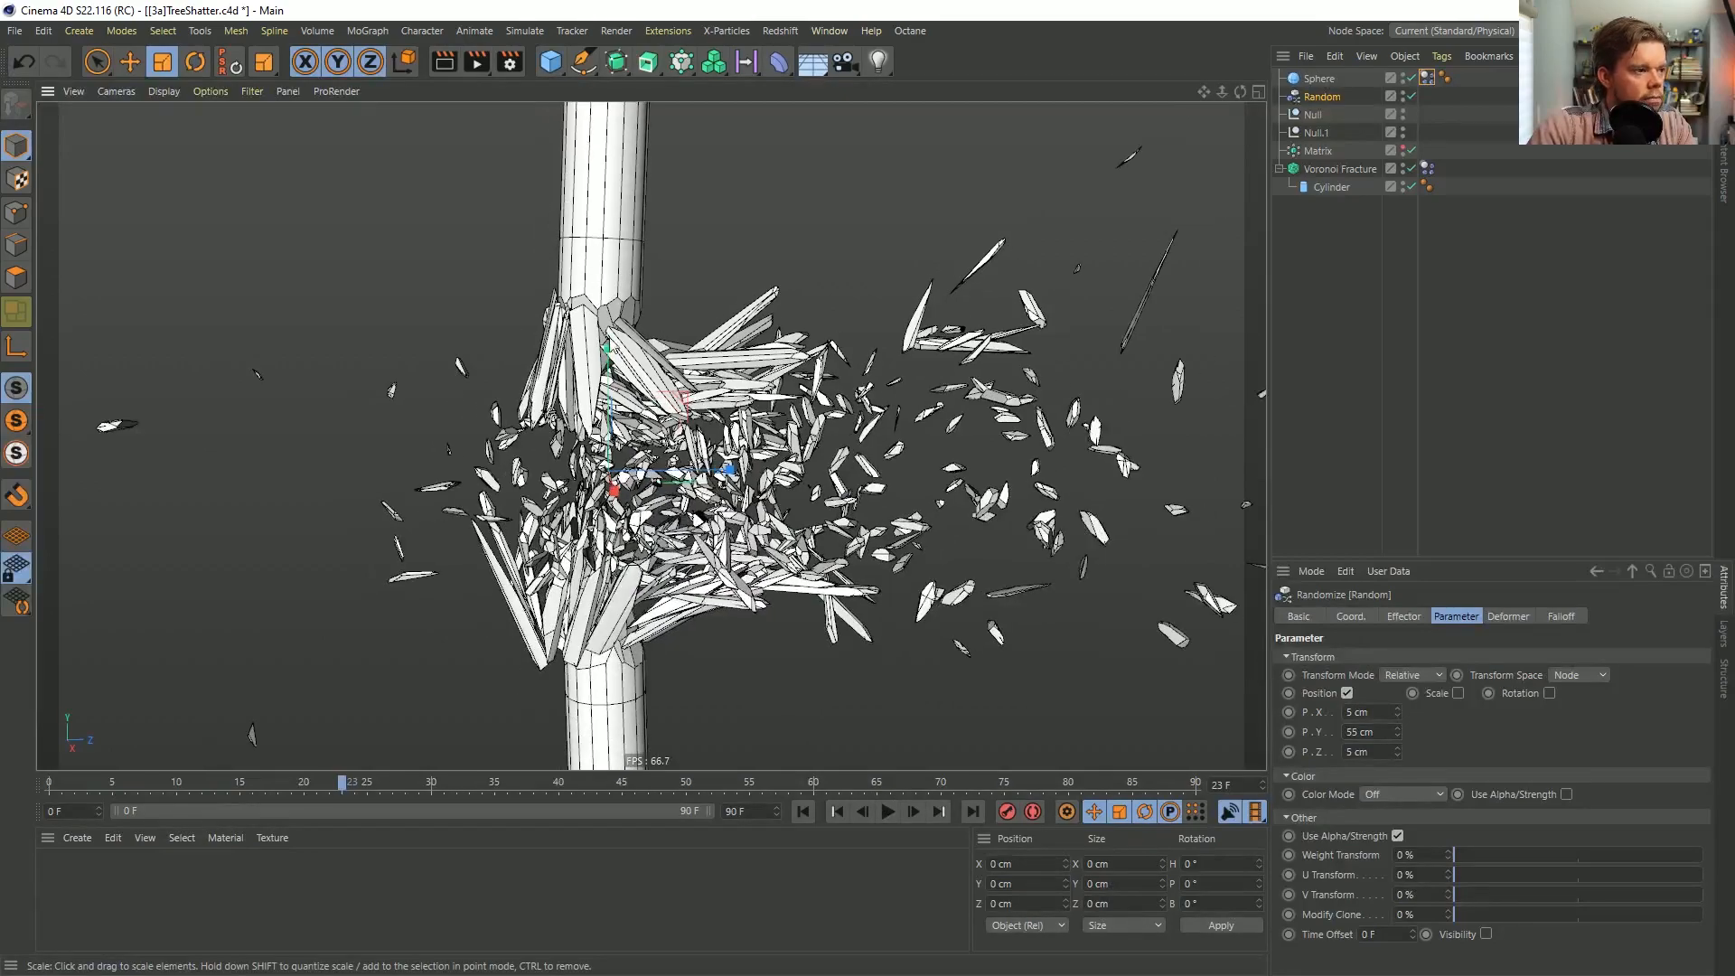
alt+drag(657, 484, 638, 535)
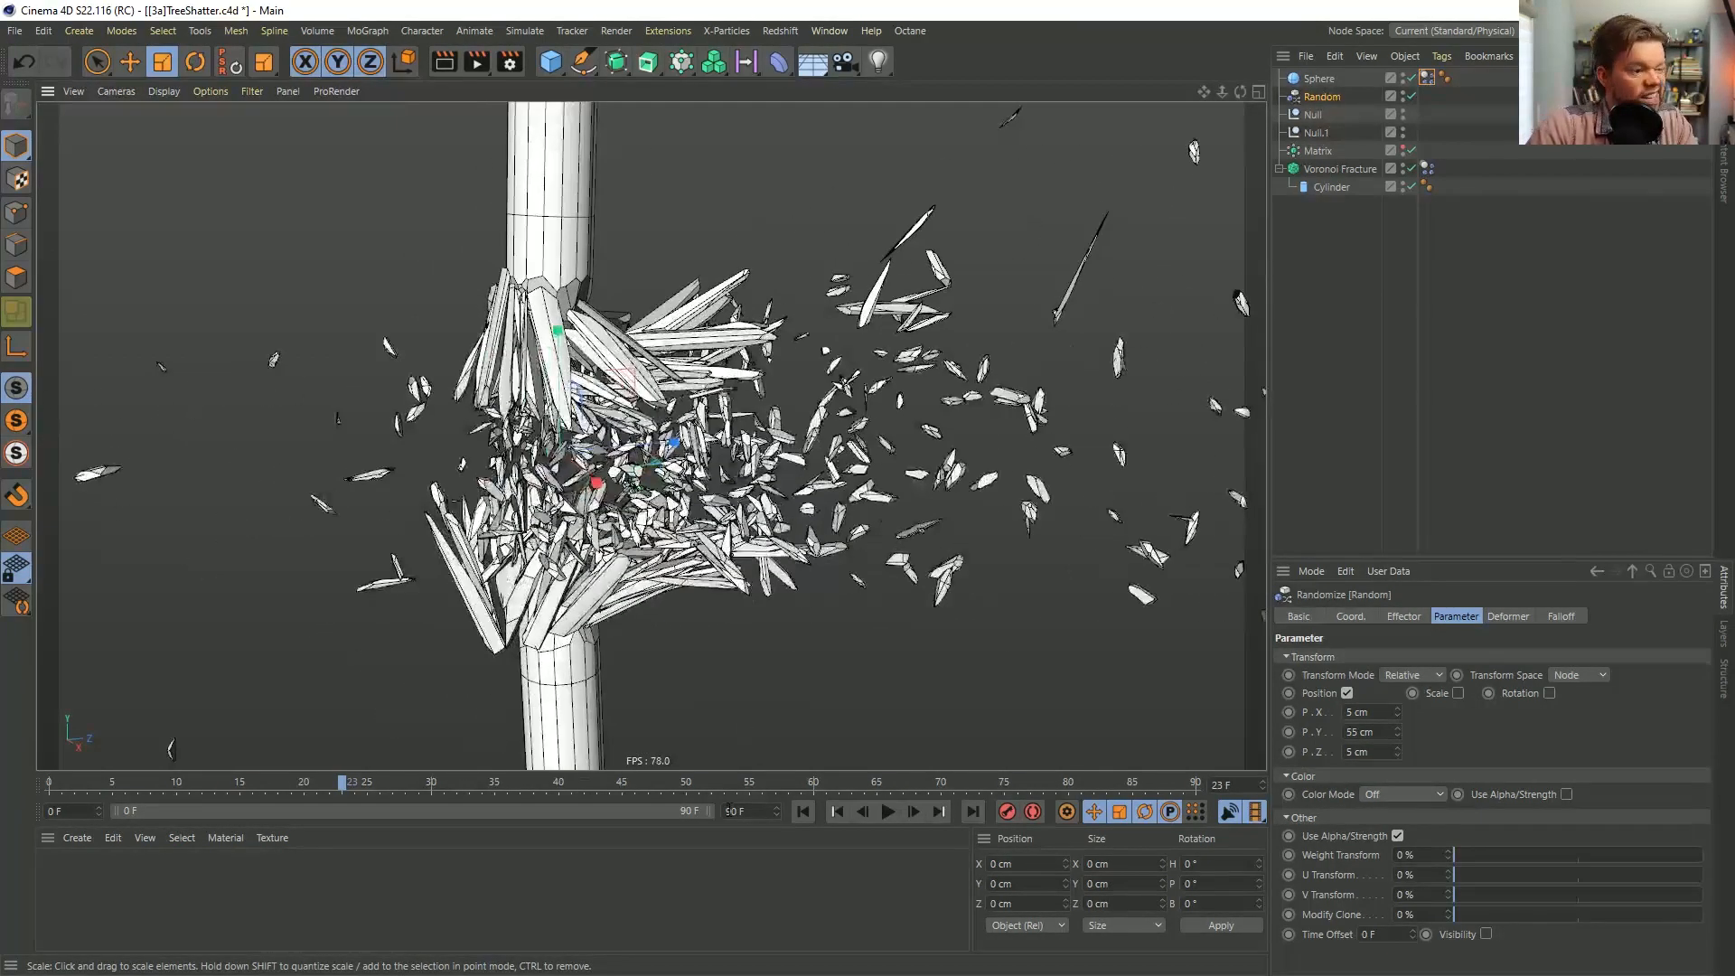
click(802, 811)
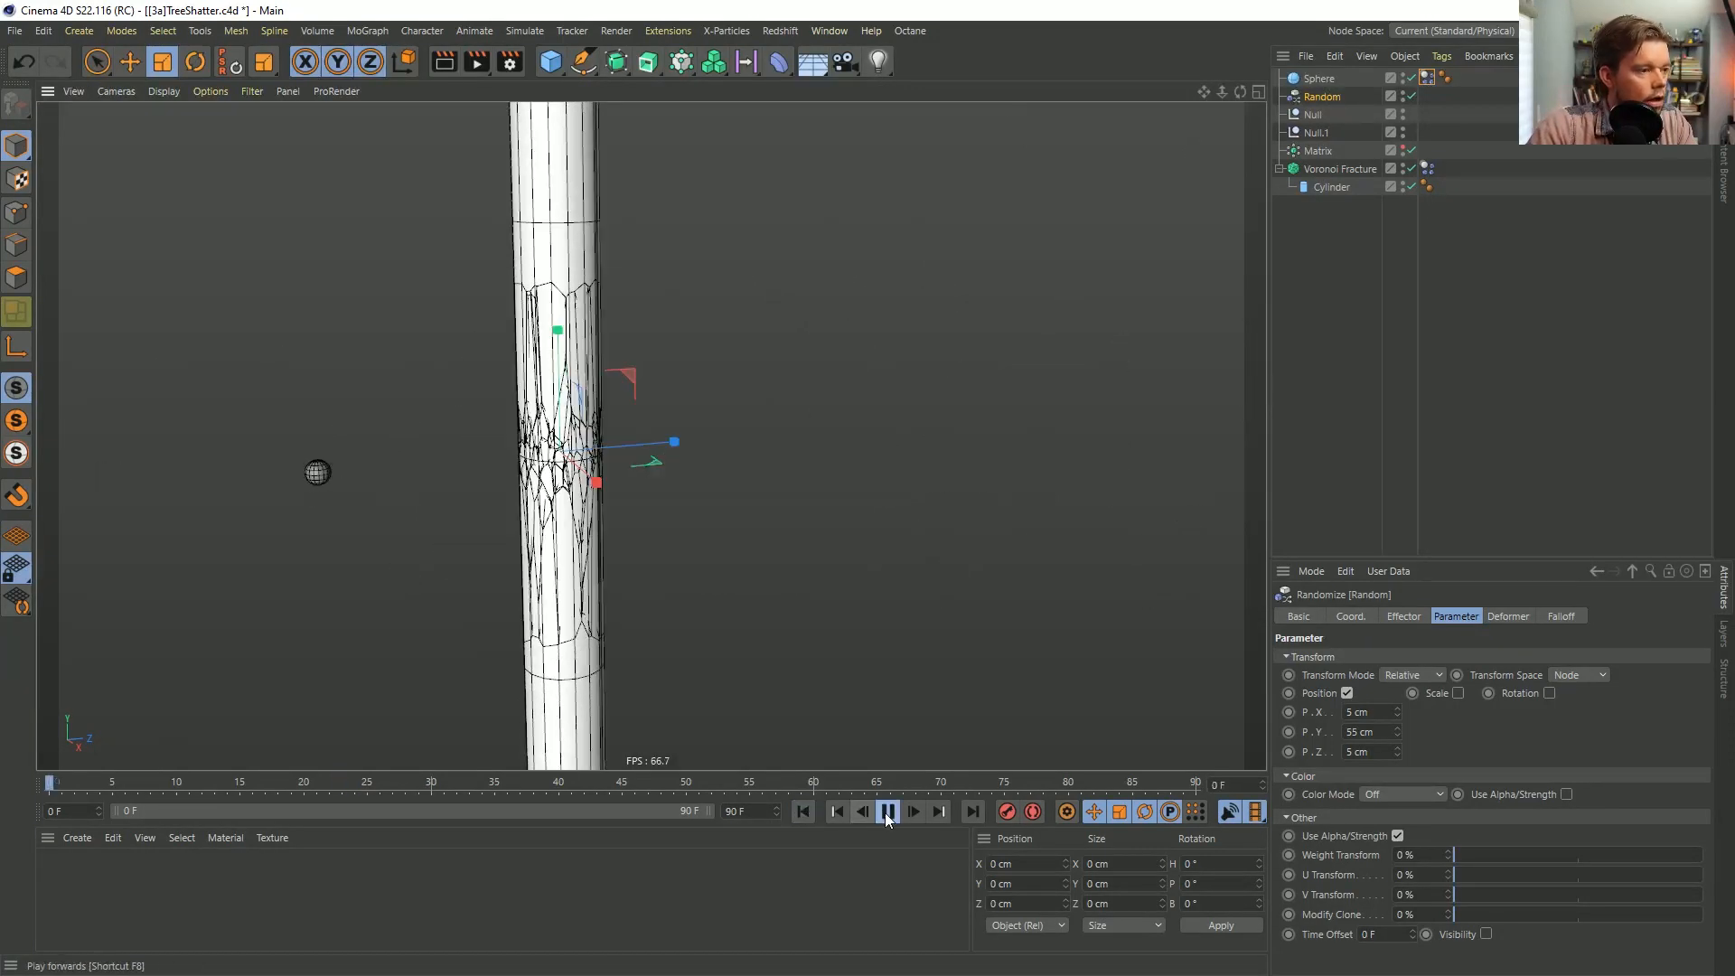
click(887, 811)
click(887, 812)
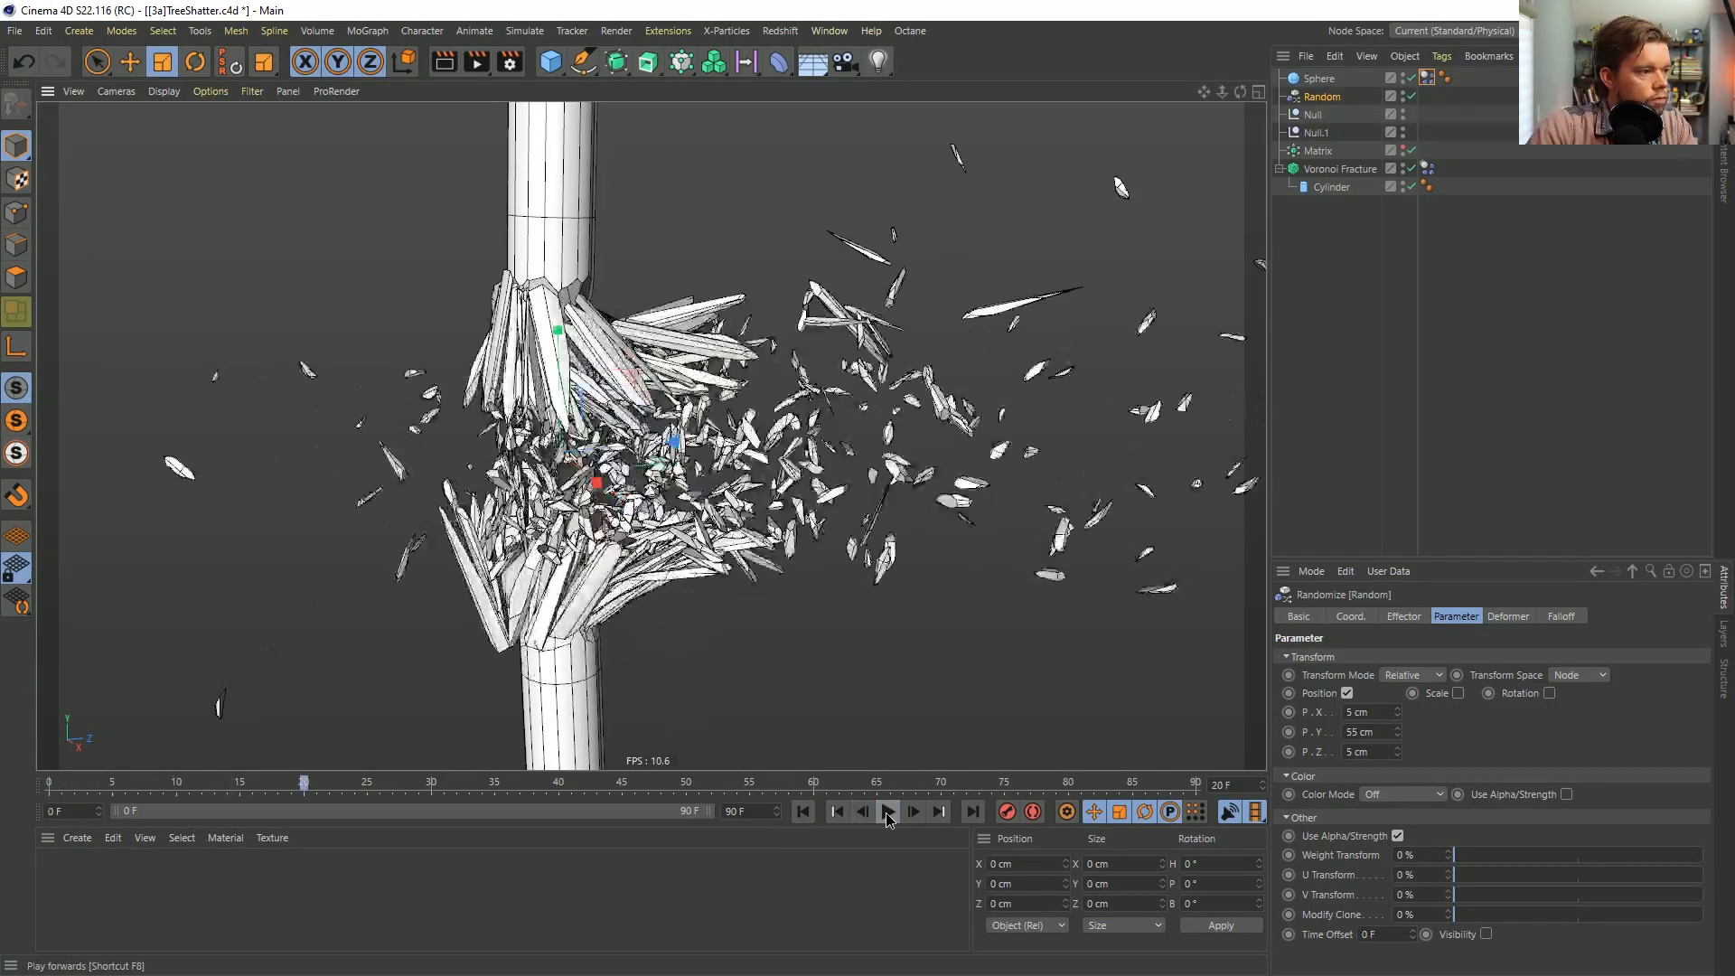
click(803, 810)
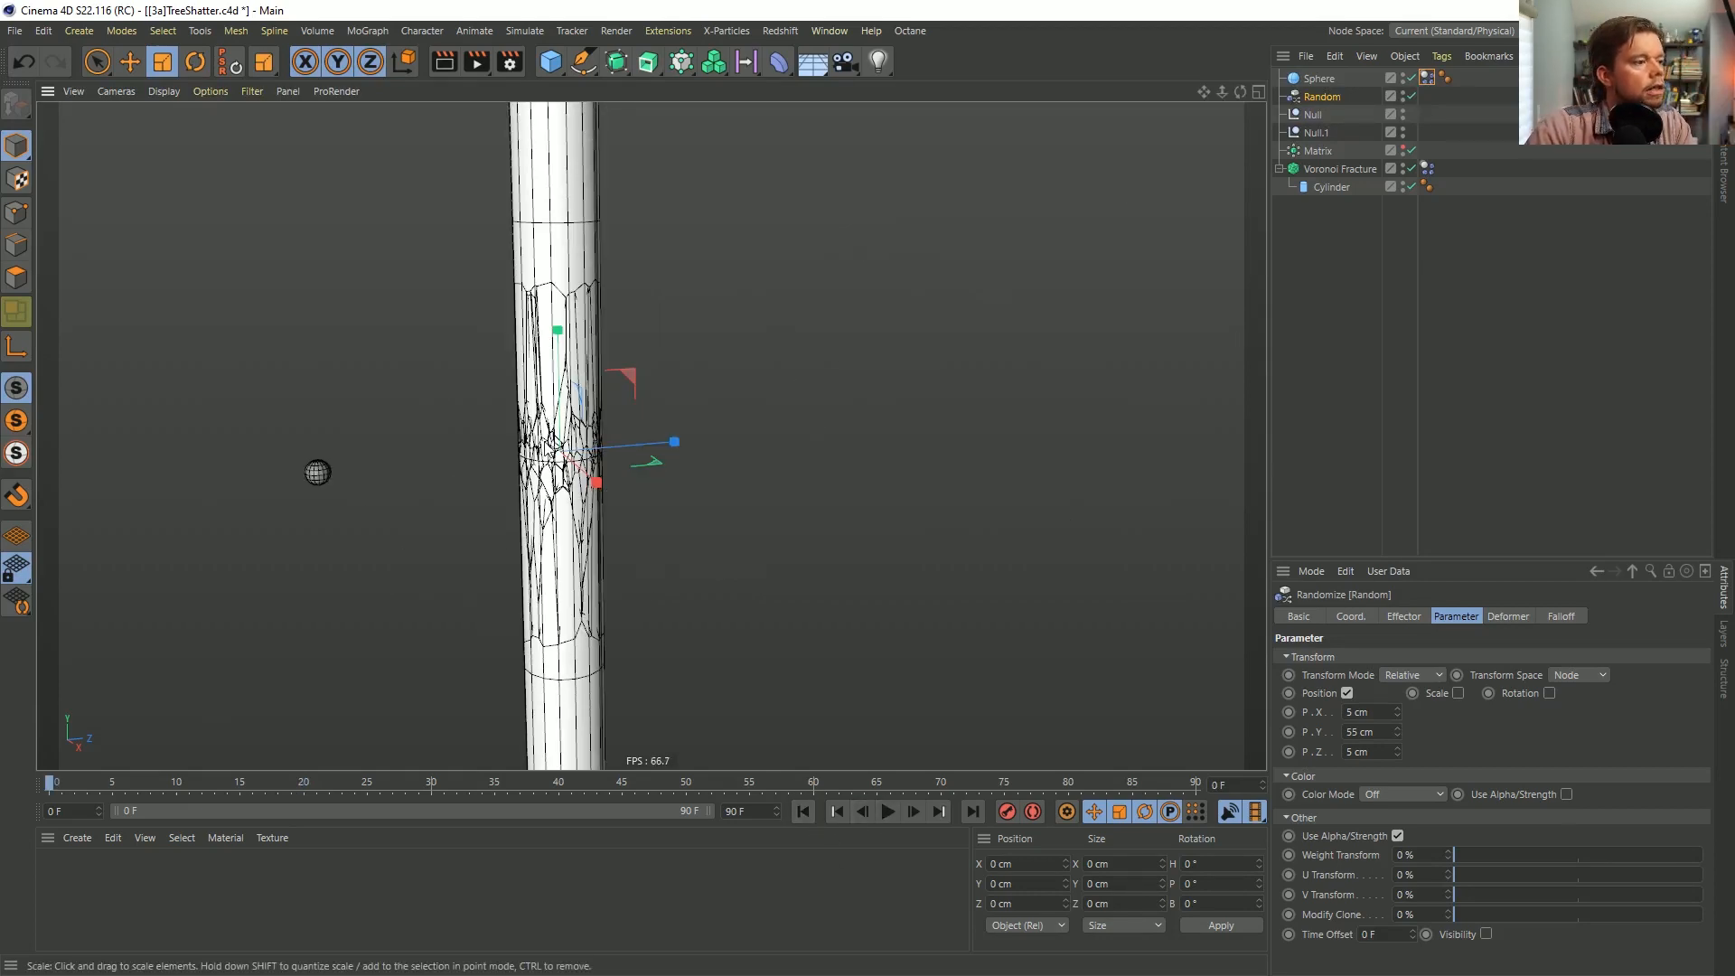
Scale the Random effector down slightly, to position variations of 4.865 cm in X and Z and 53.515 cm in Y.
alt+drag(867, 425, 662, 453)
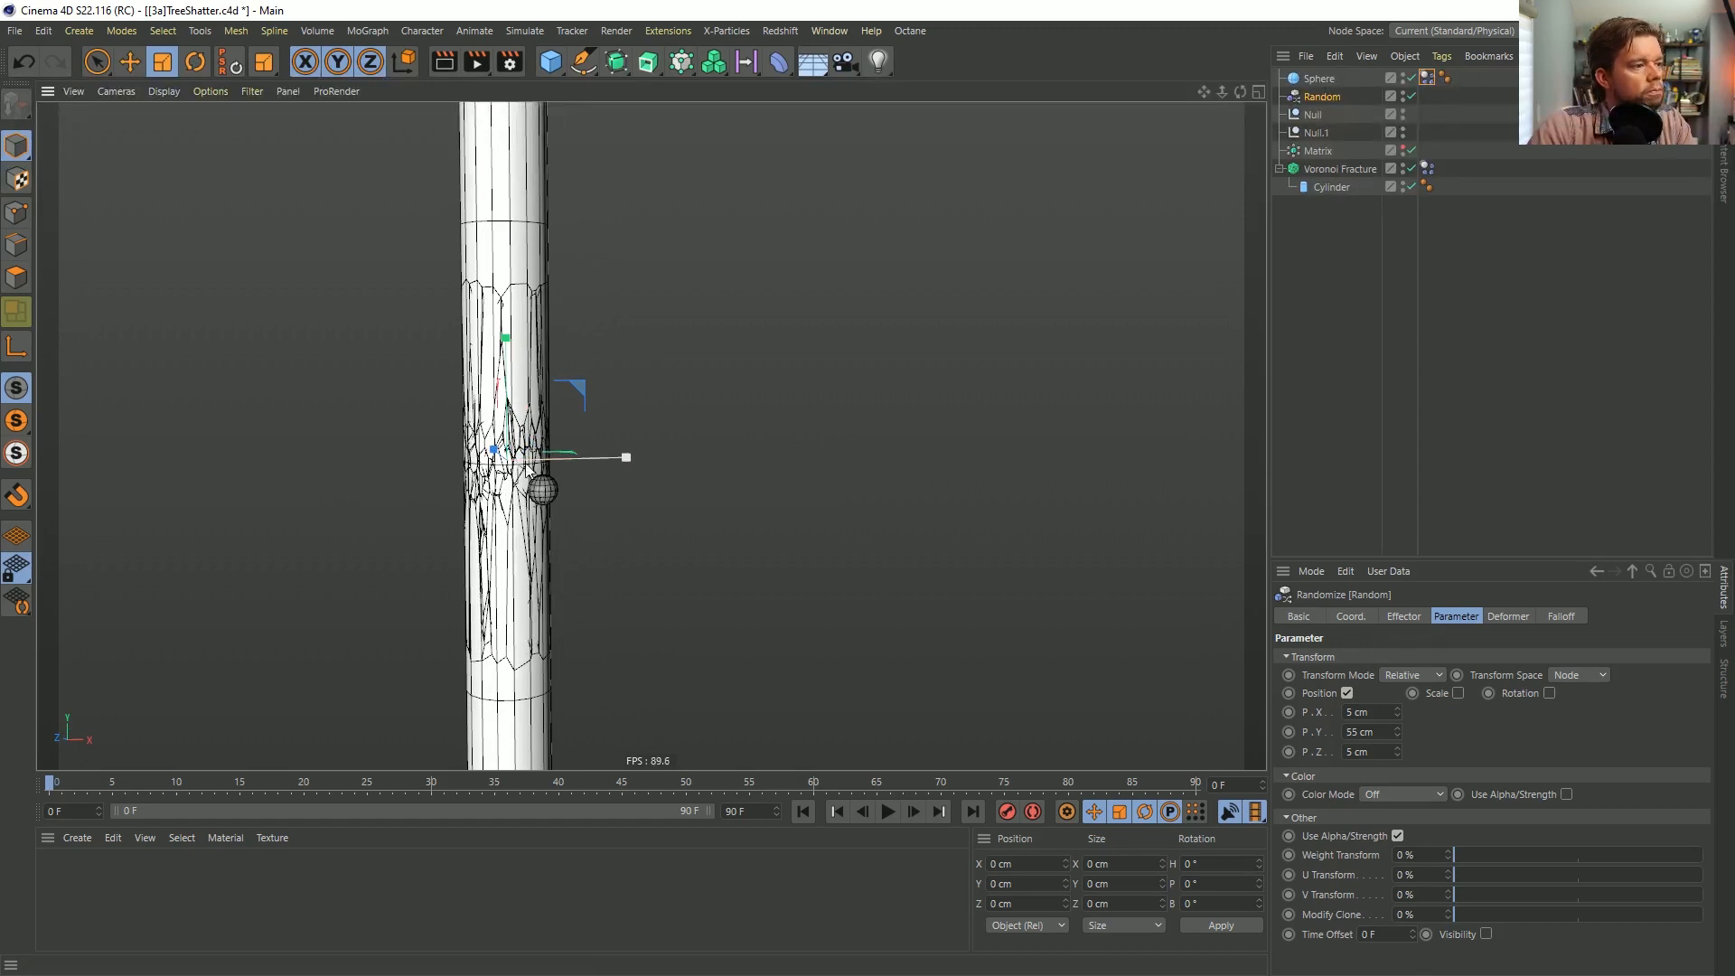
drag(532, 466, 484, 513)
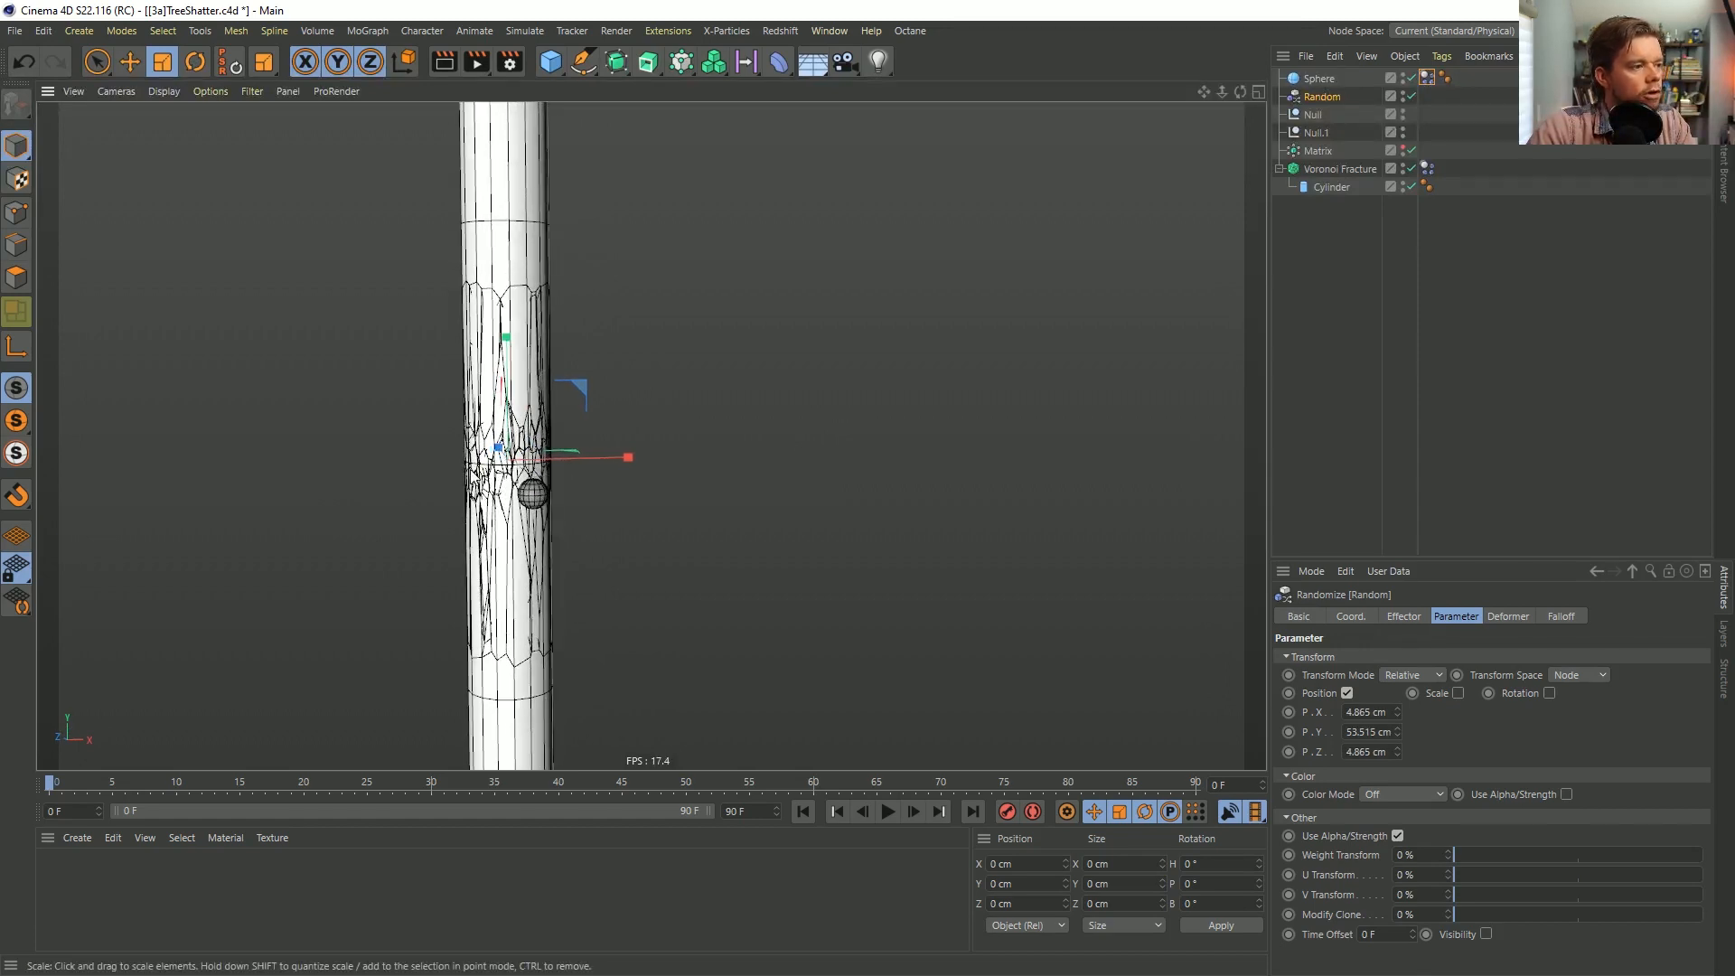
Add a MoGraph Selection tag to the Voronoi Fracture object.
click(1355, 168)
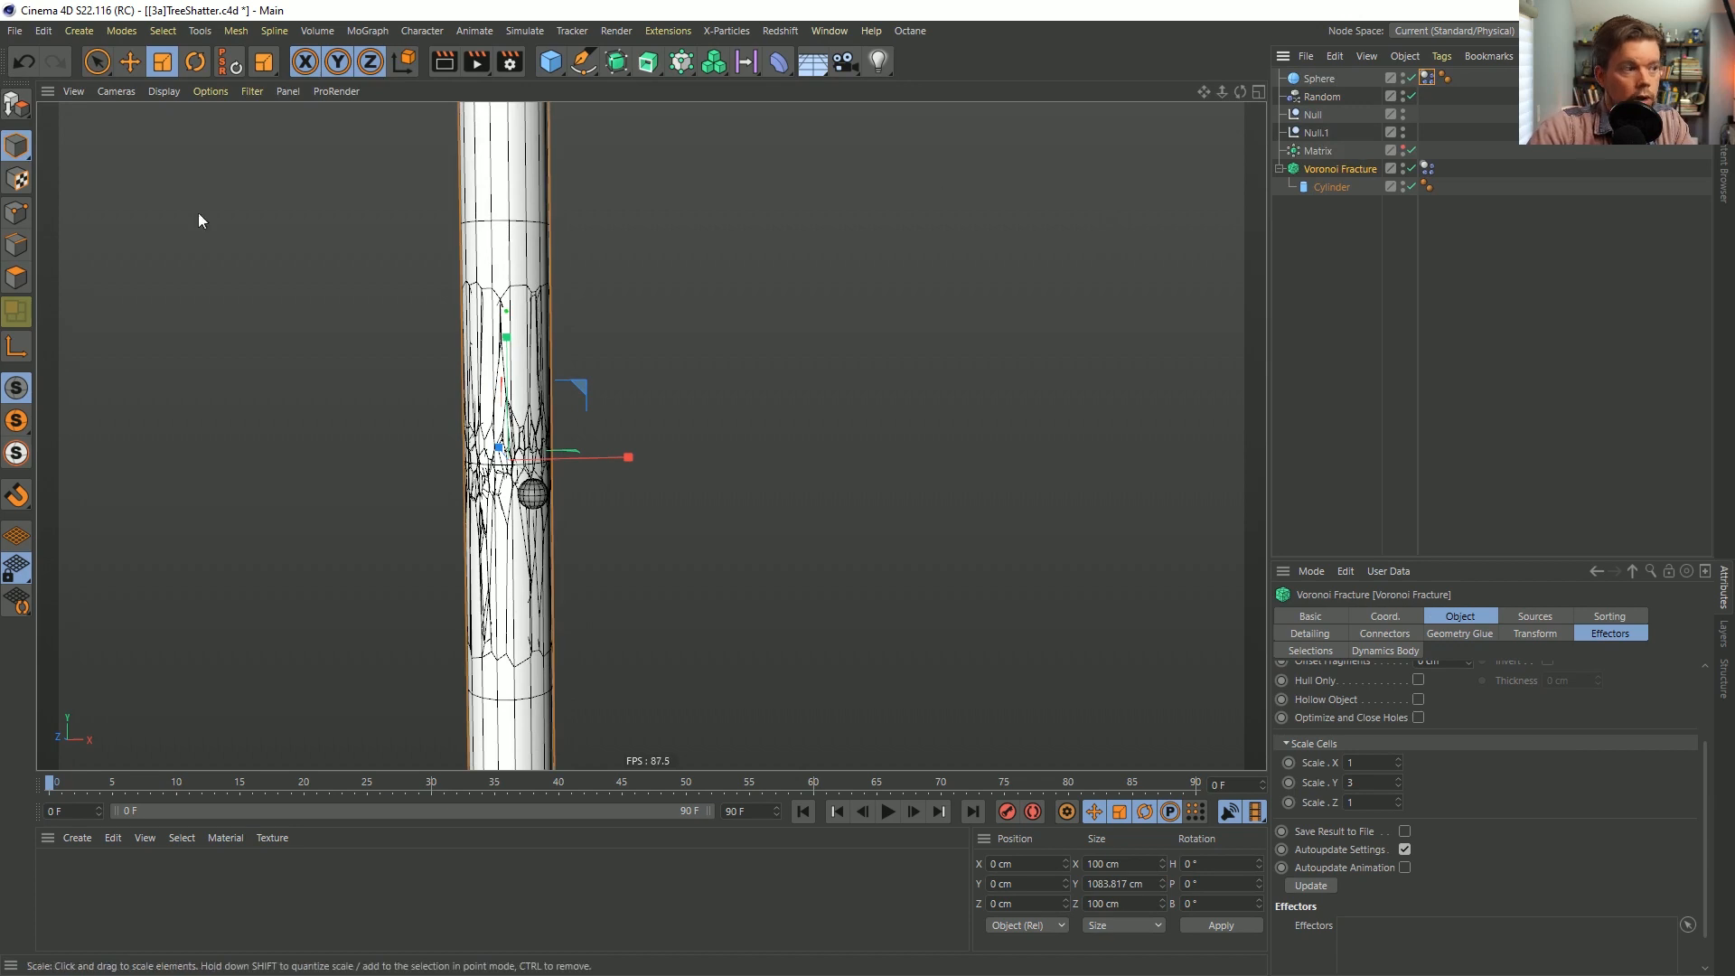
click(1428, 169)
right_click(1357, 168)
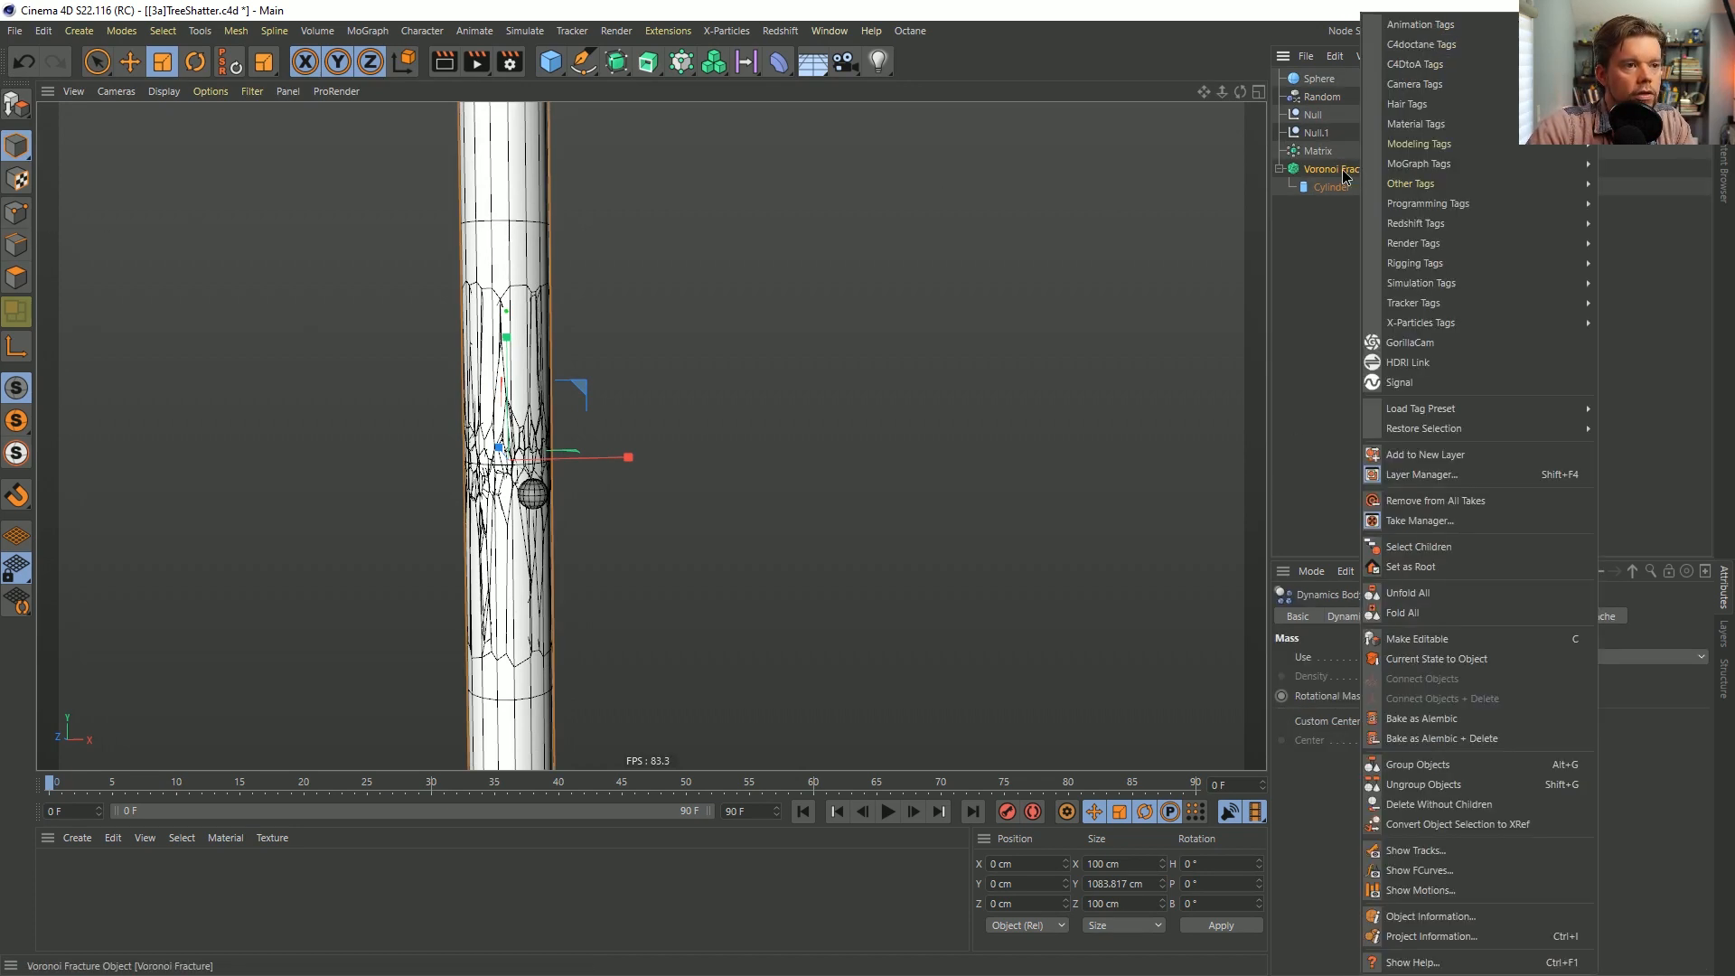
right_click(1327, 166)
mouse_move(1415, 304)
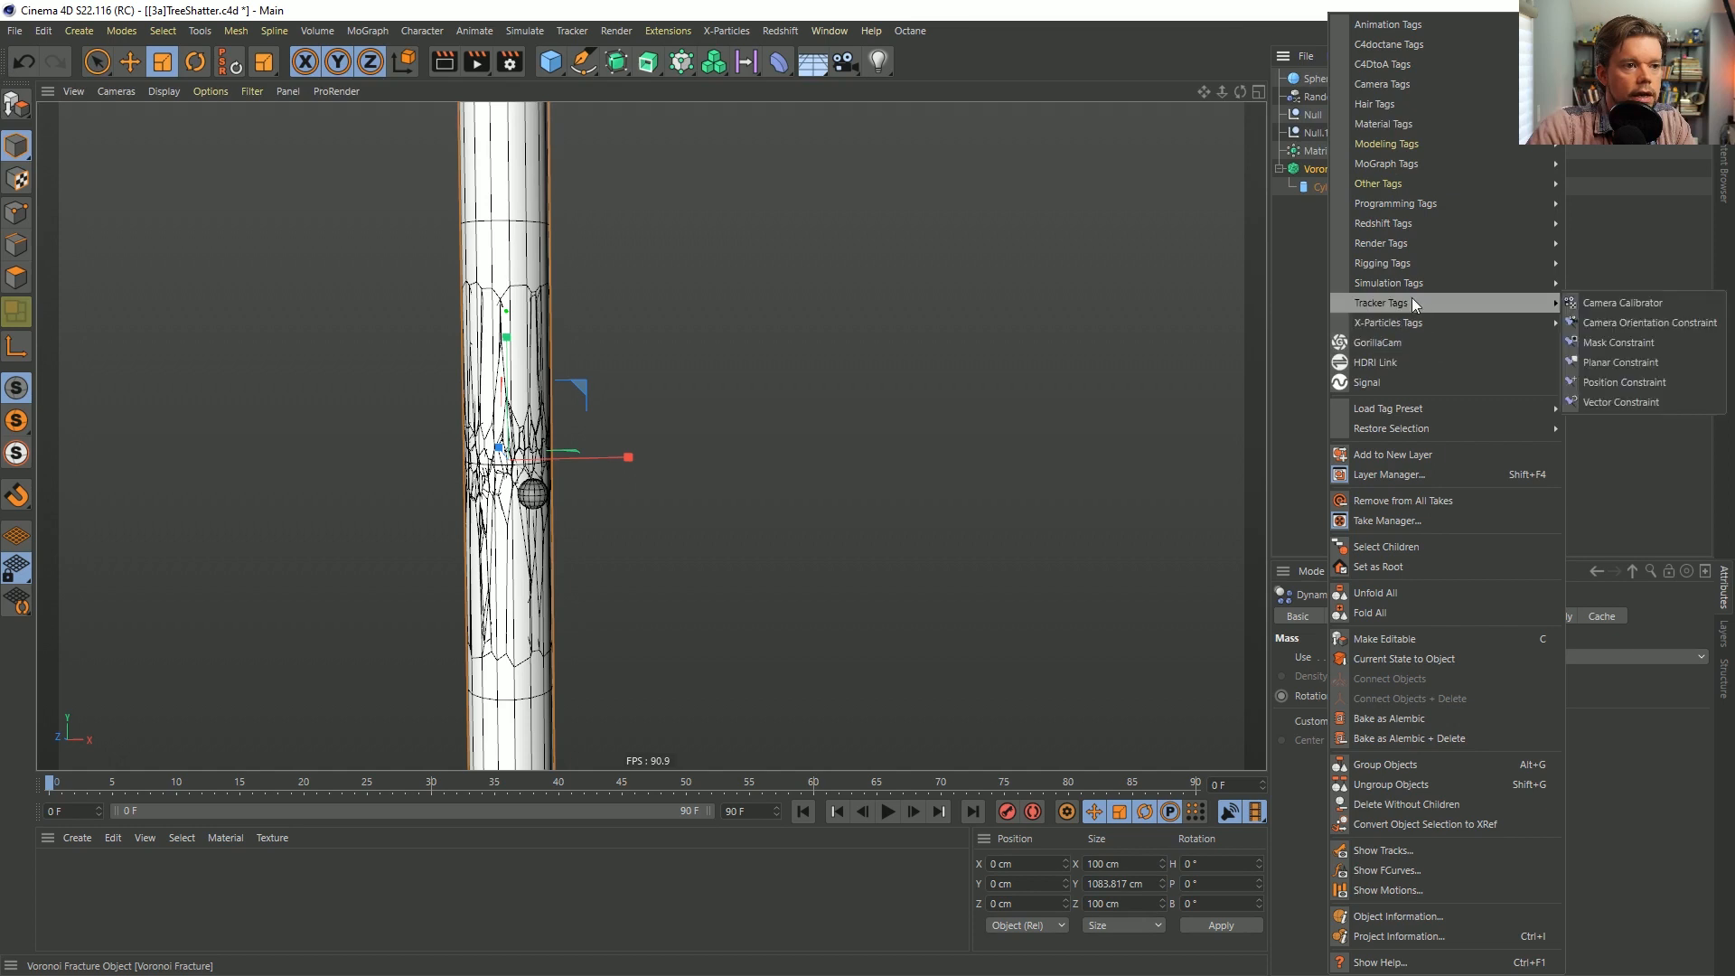
mouse_move(1404, 167)
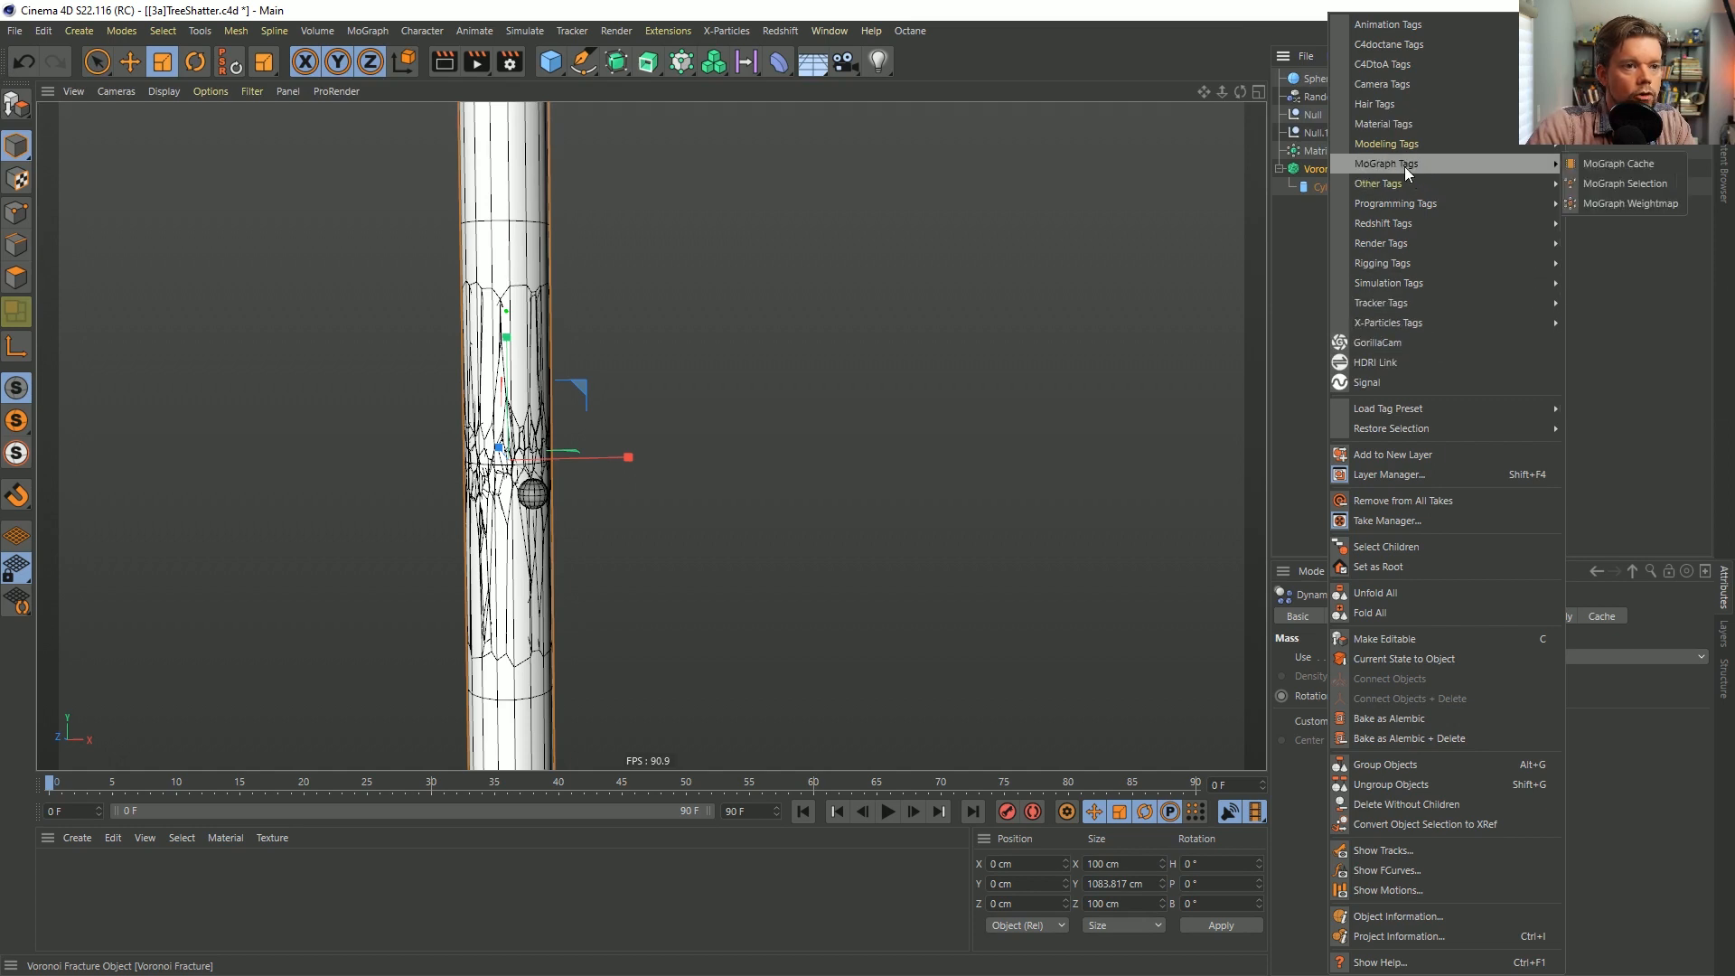
click(1622, 184)
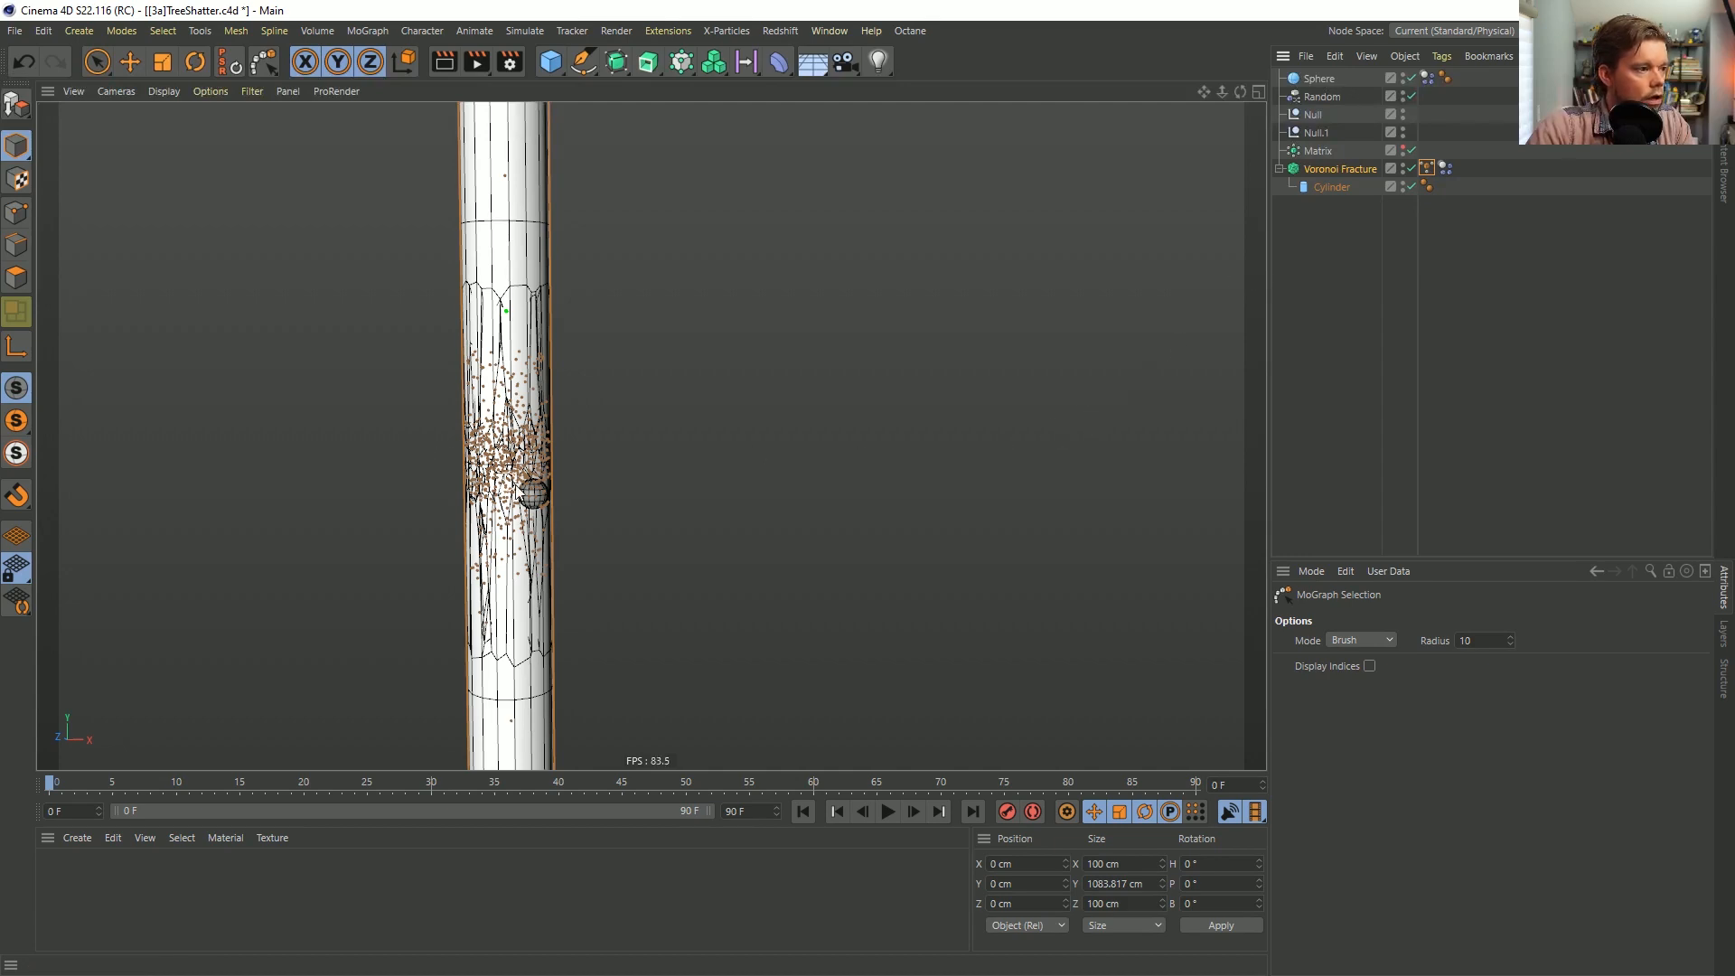
Enable Use Fields on the MoGraph Selection tag and replace its Freeze layer with a Linear Field.
scroll(511, 483, up, 2)
scroll(542, 465, up, 3)
alt+drag(528, 450, 506, 463)
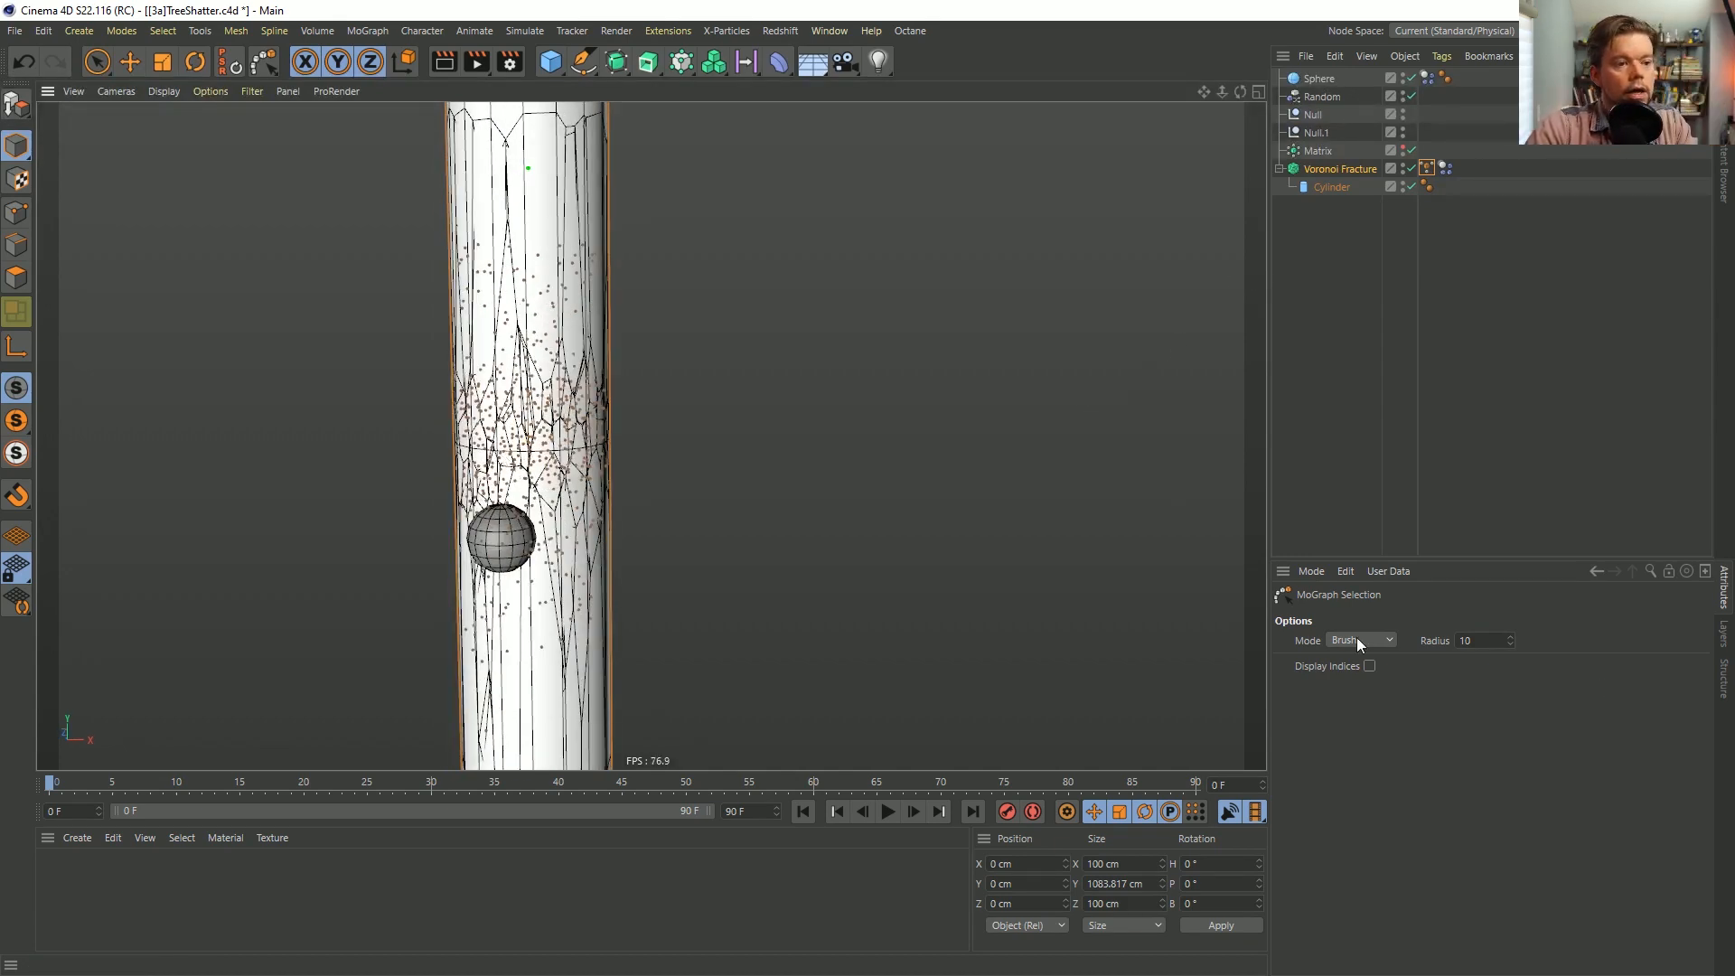
click(1428, 169)
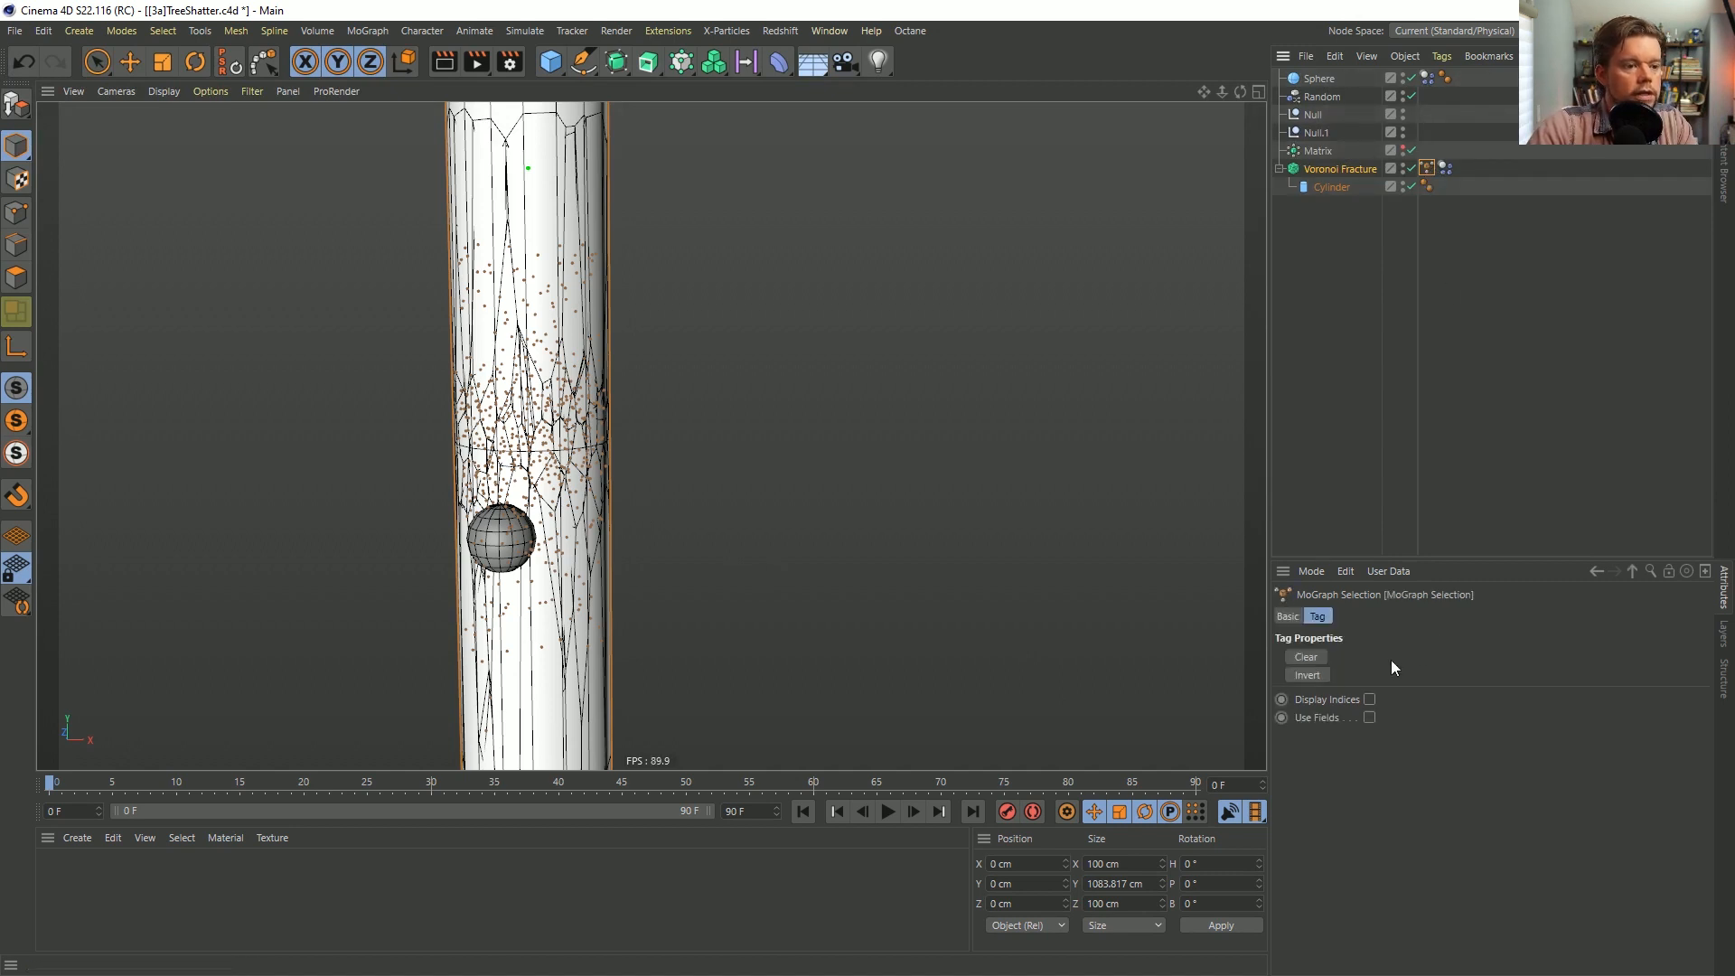
click(1370, 717)
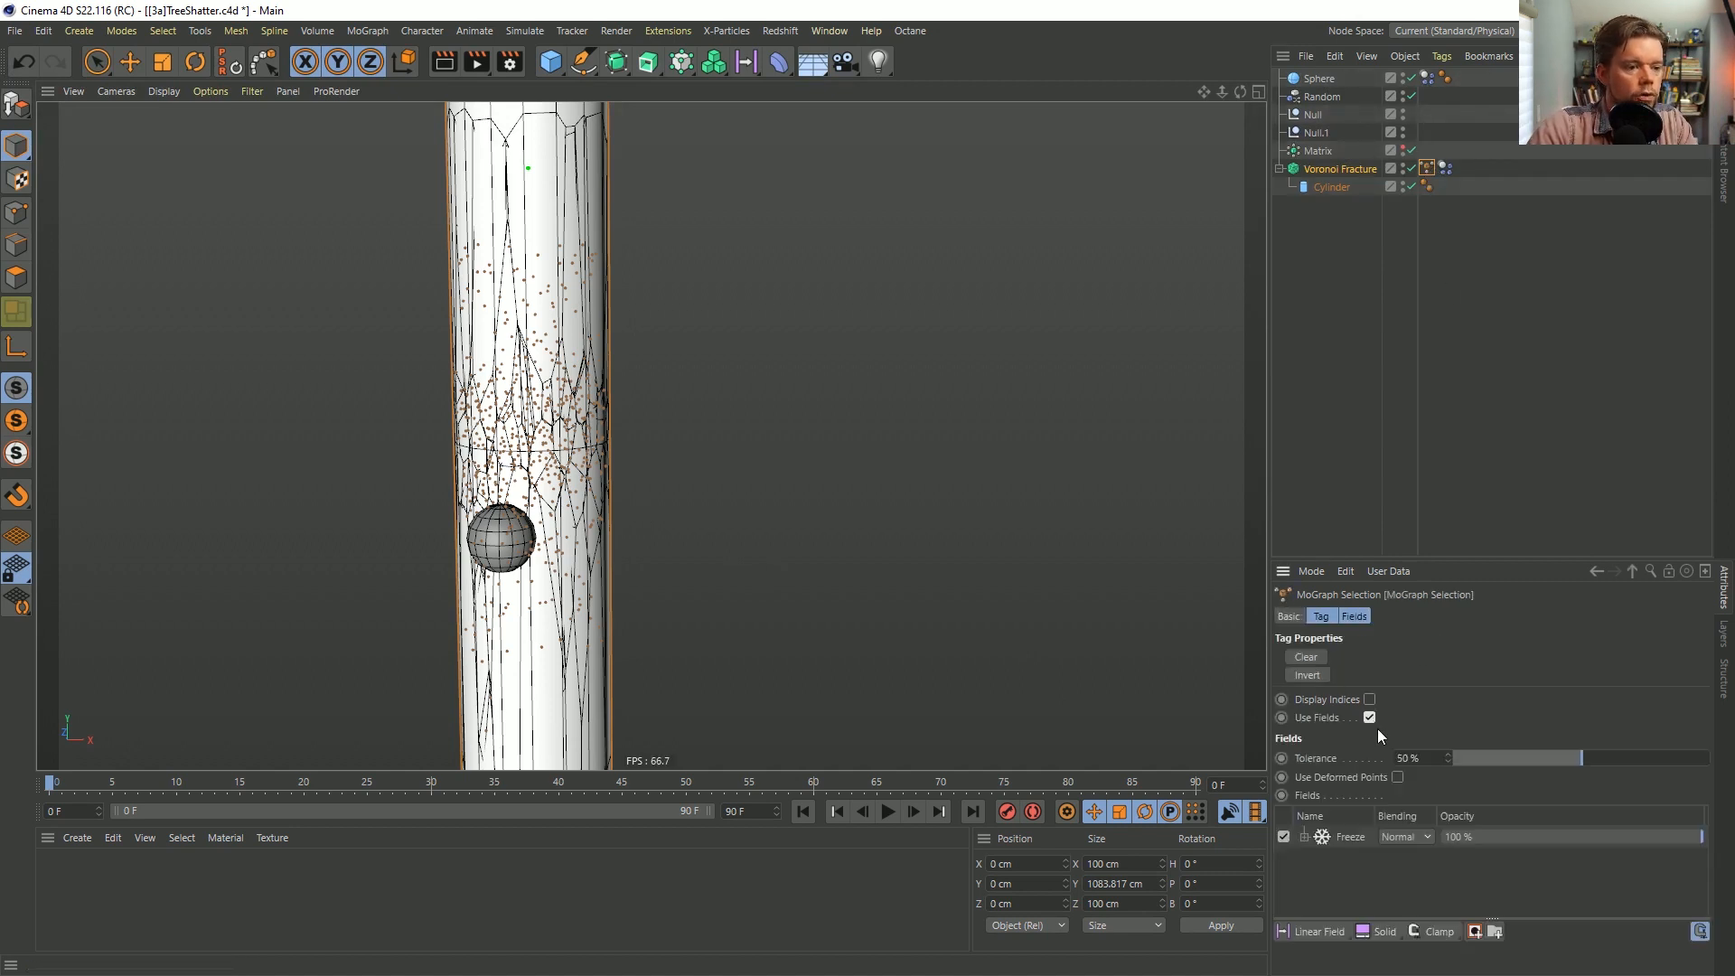
click(1349, 838)
key(Delete)
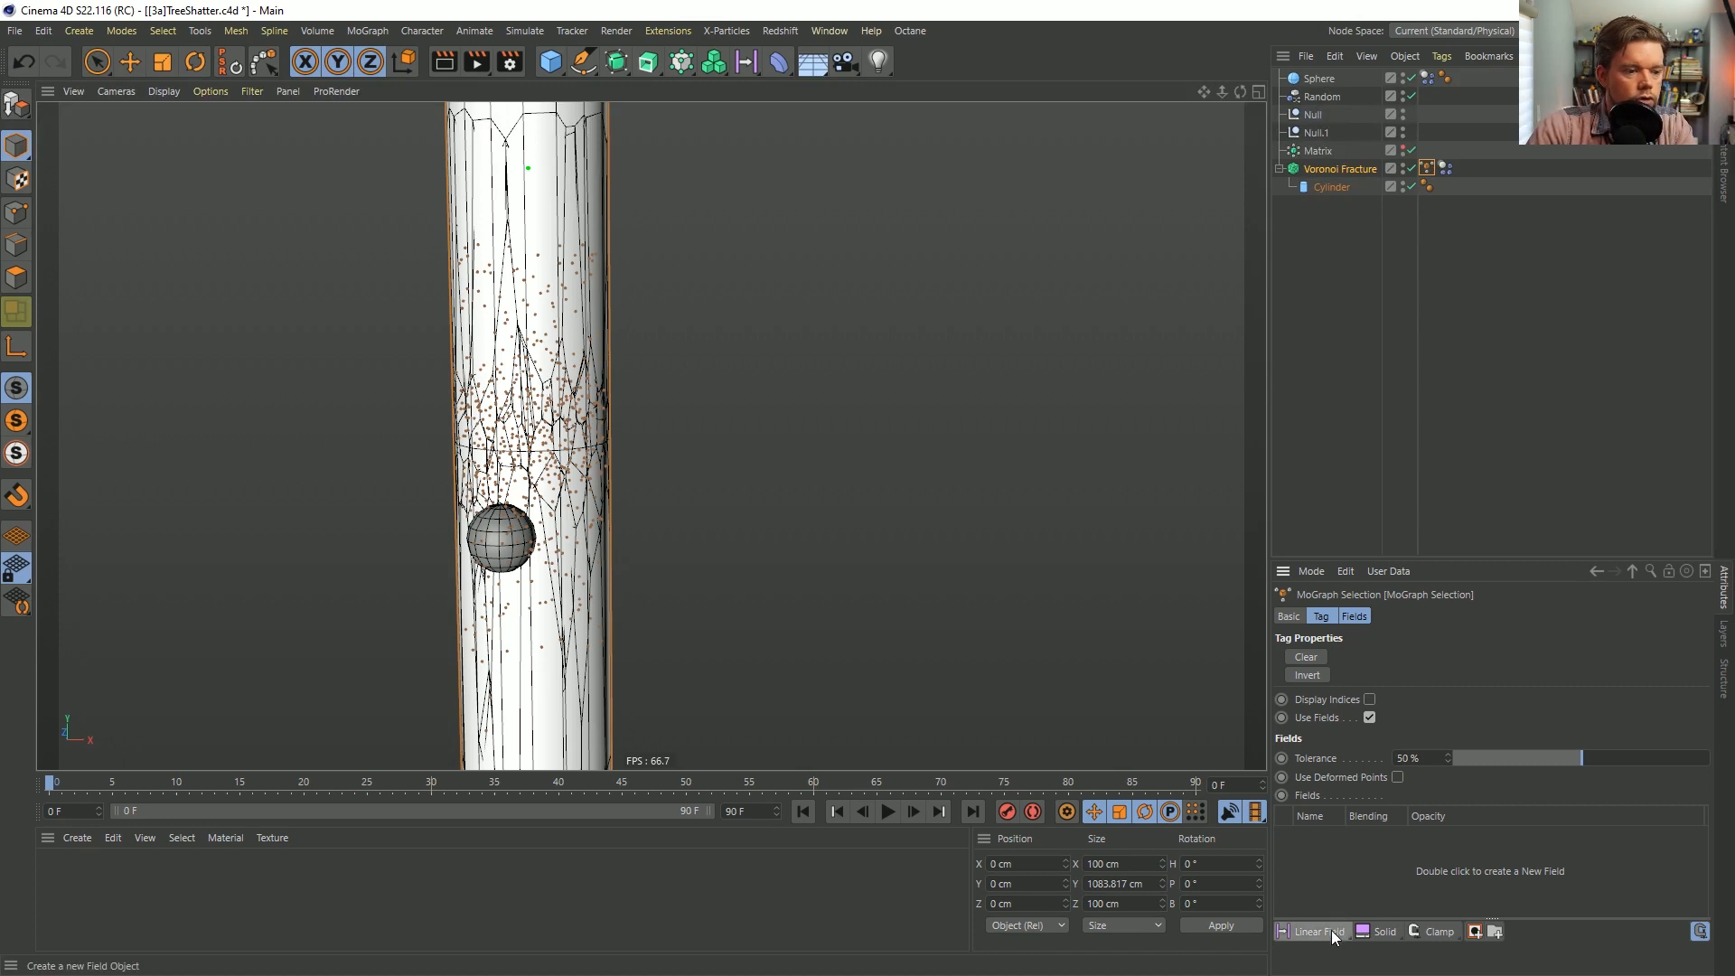
click(1331, 930)
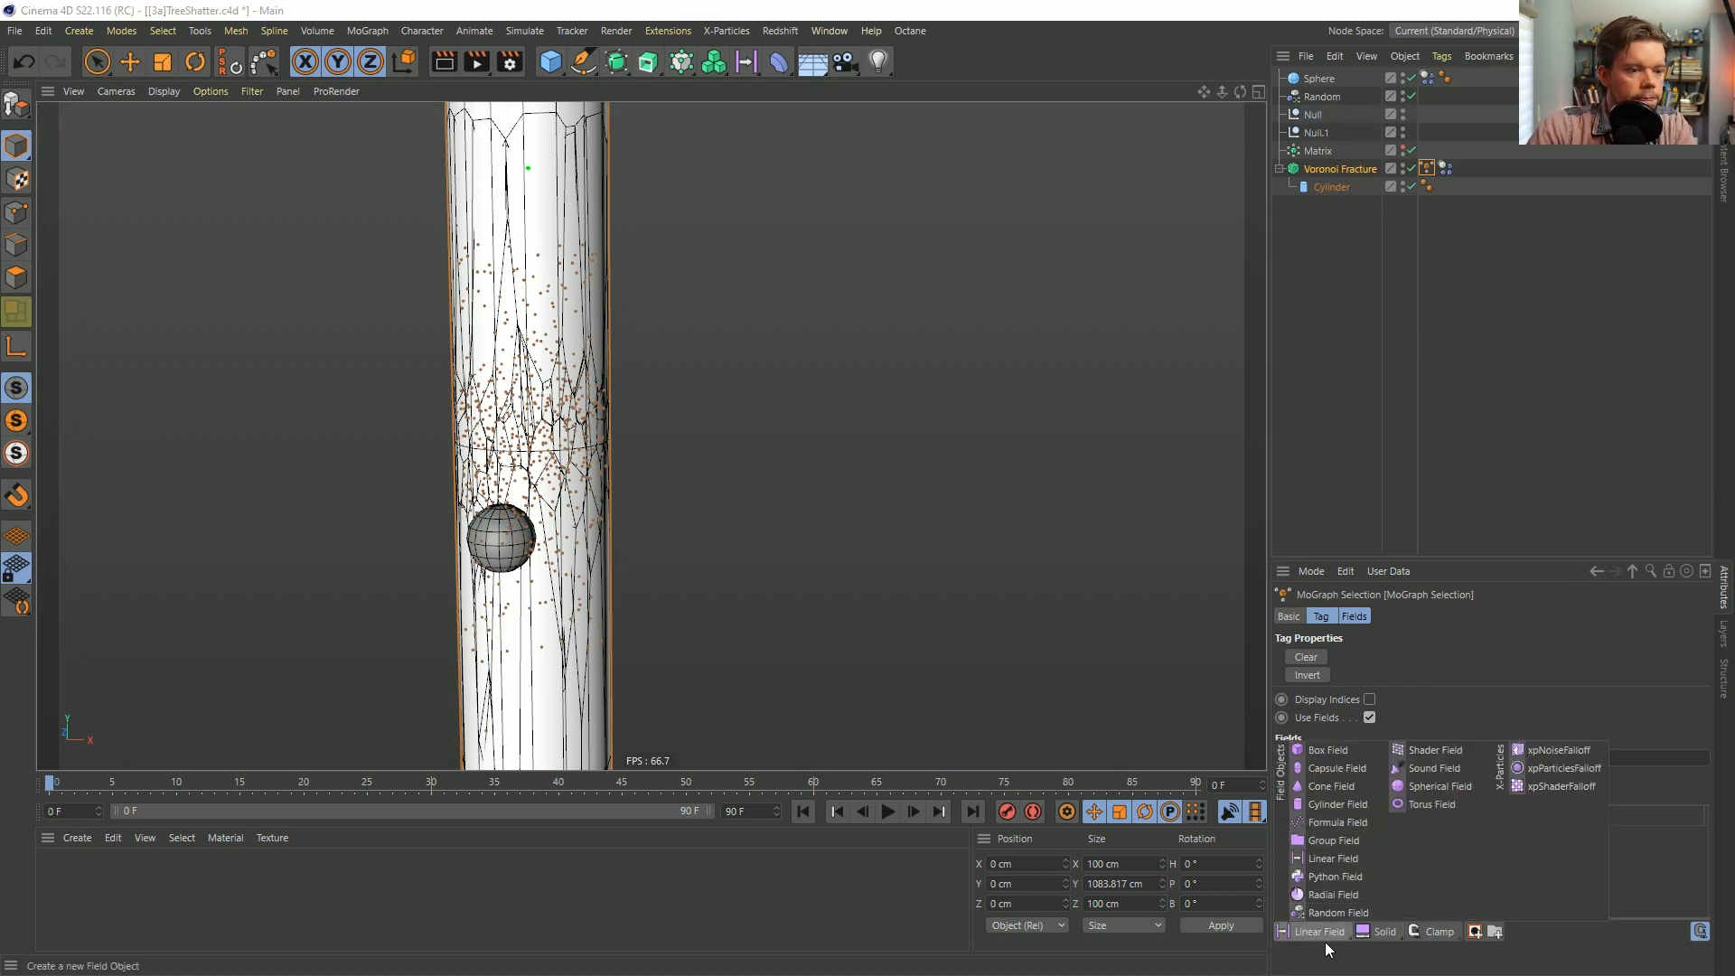
click(1322, 932)
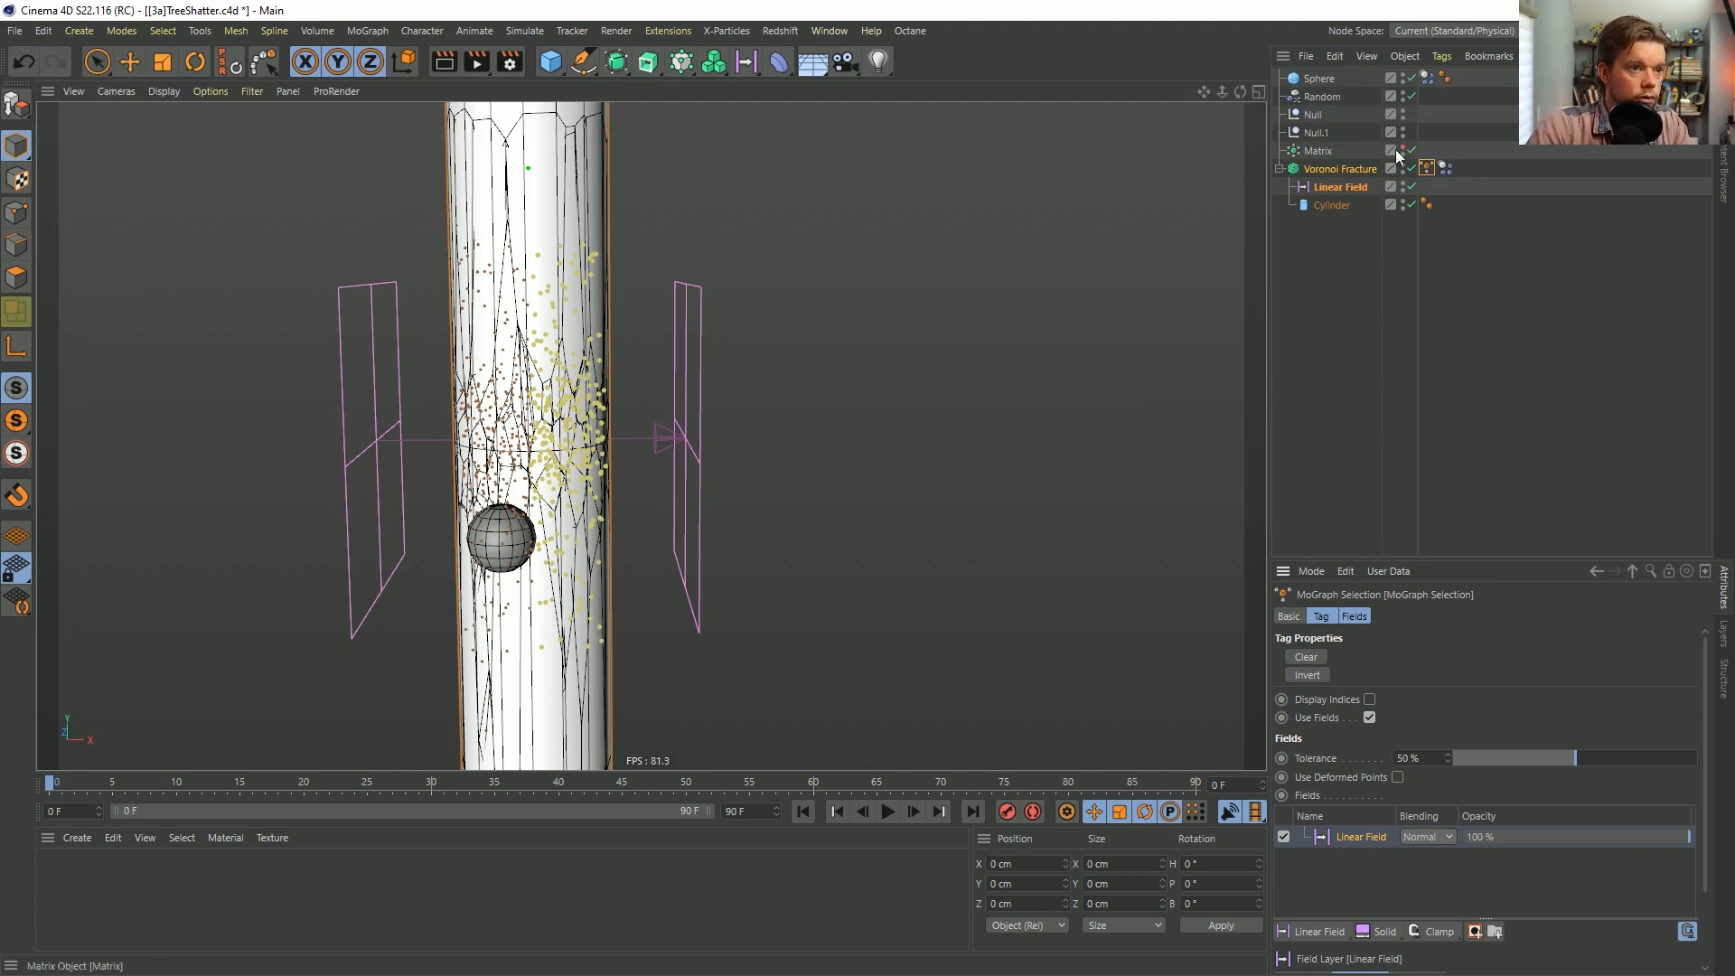
Set the Linear Field's length to 0.001 cm to give the fragment selection a hard edge.
click(1338, 188)
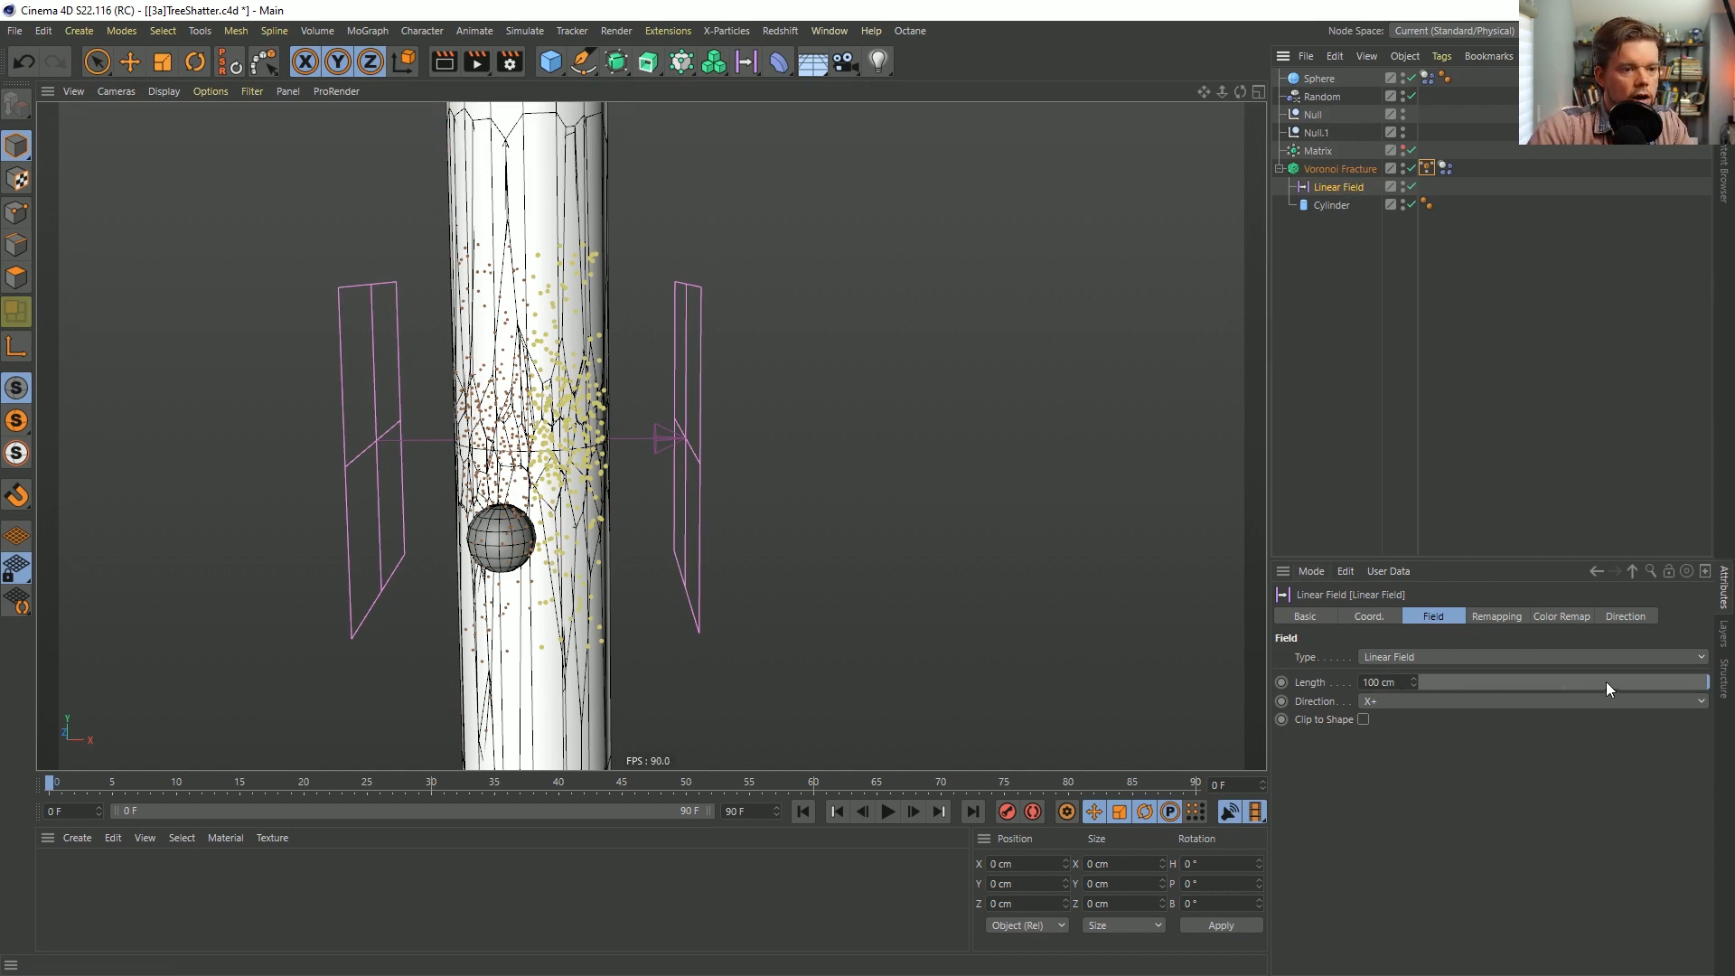
drag(1606, 685, 1380, 701)
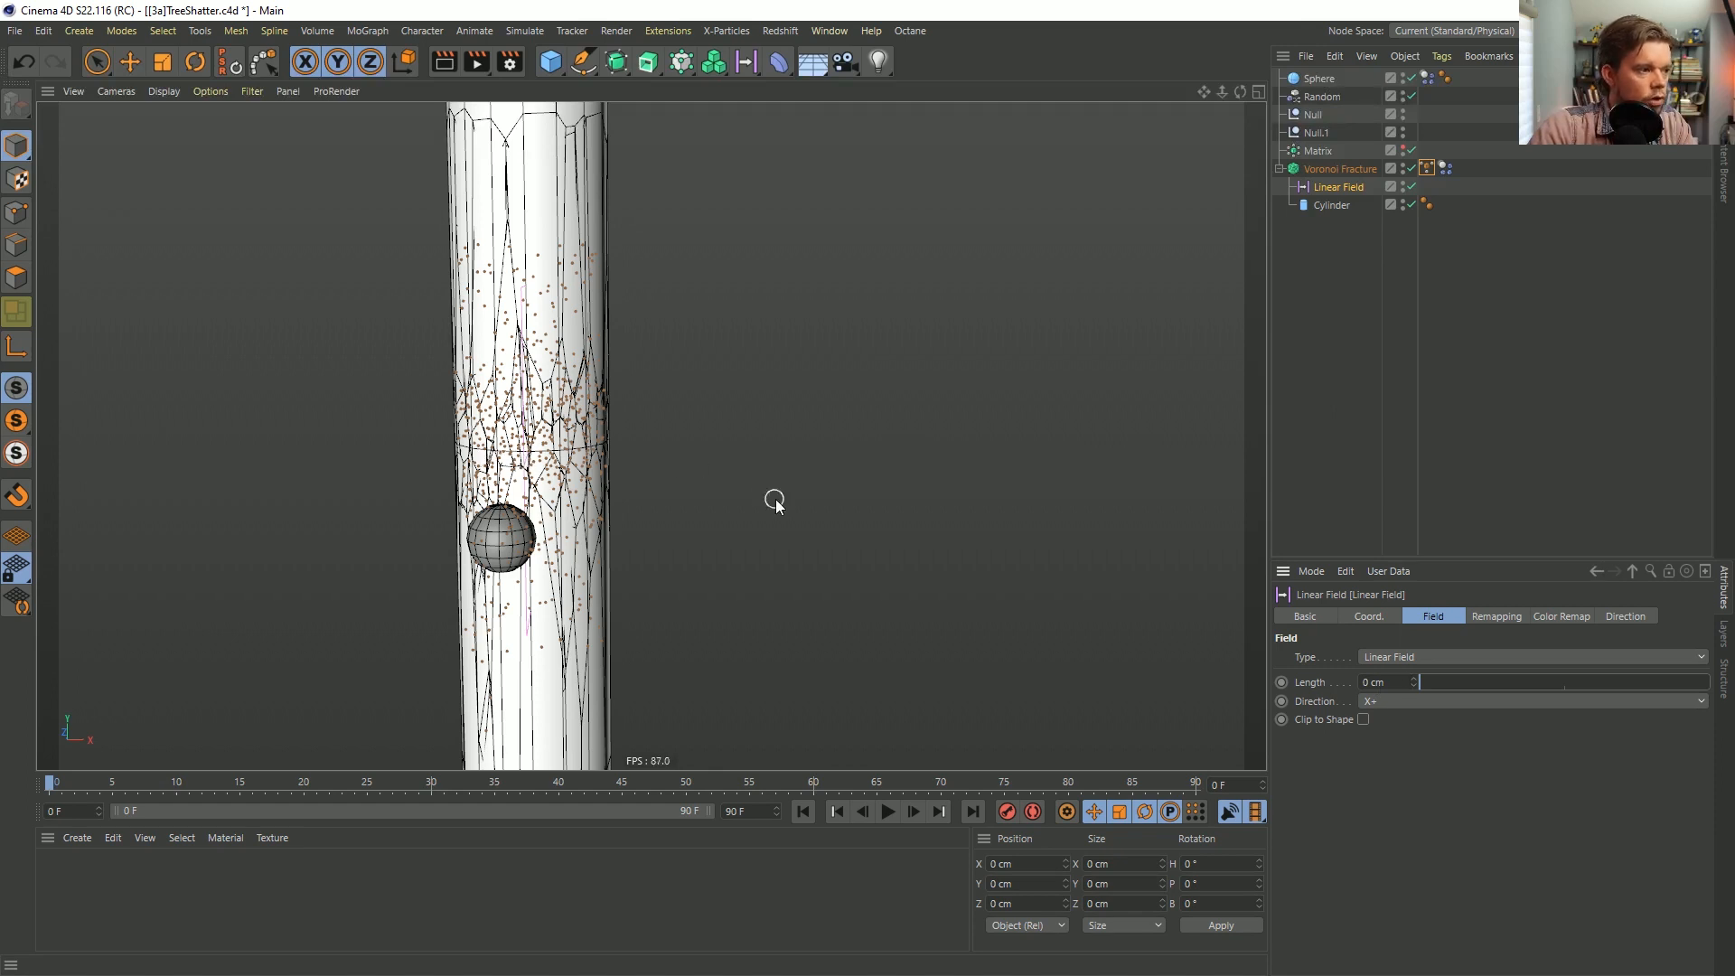
click(1416, 680)
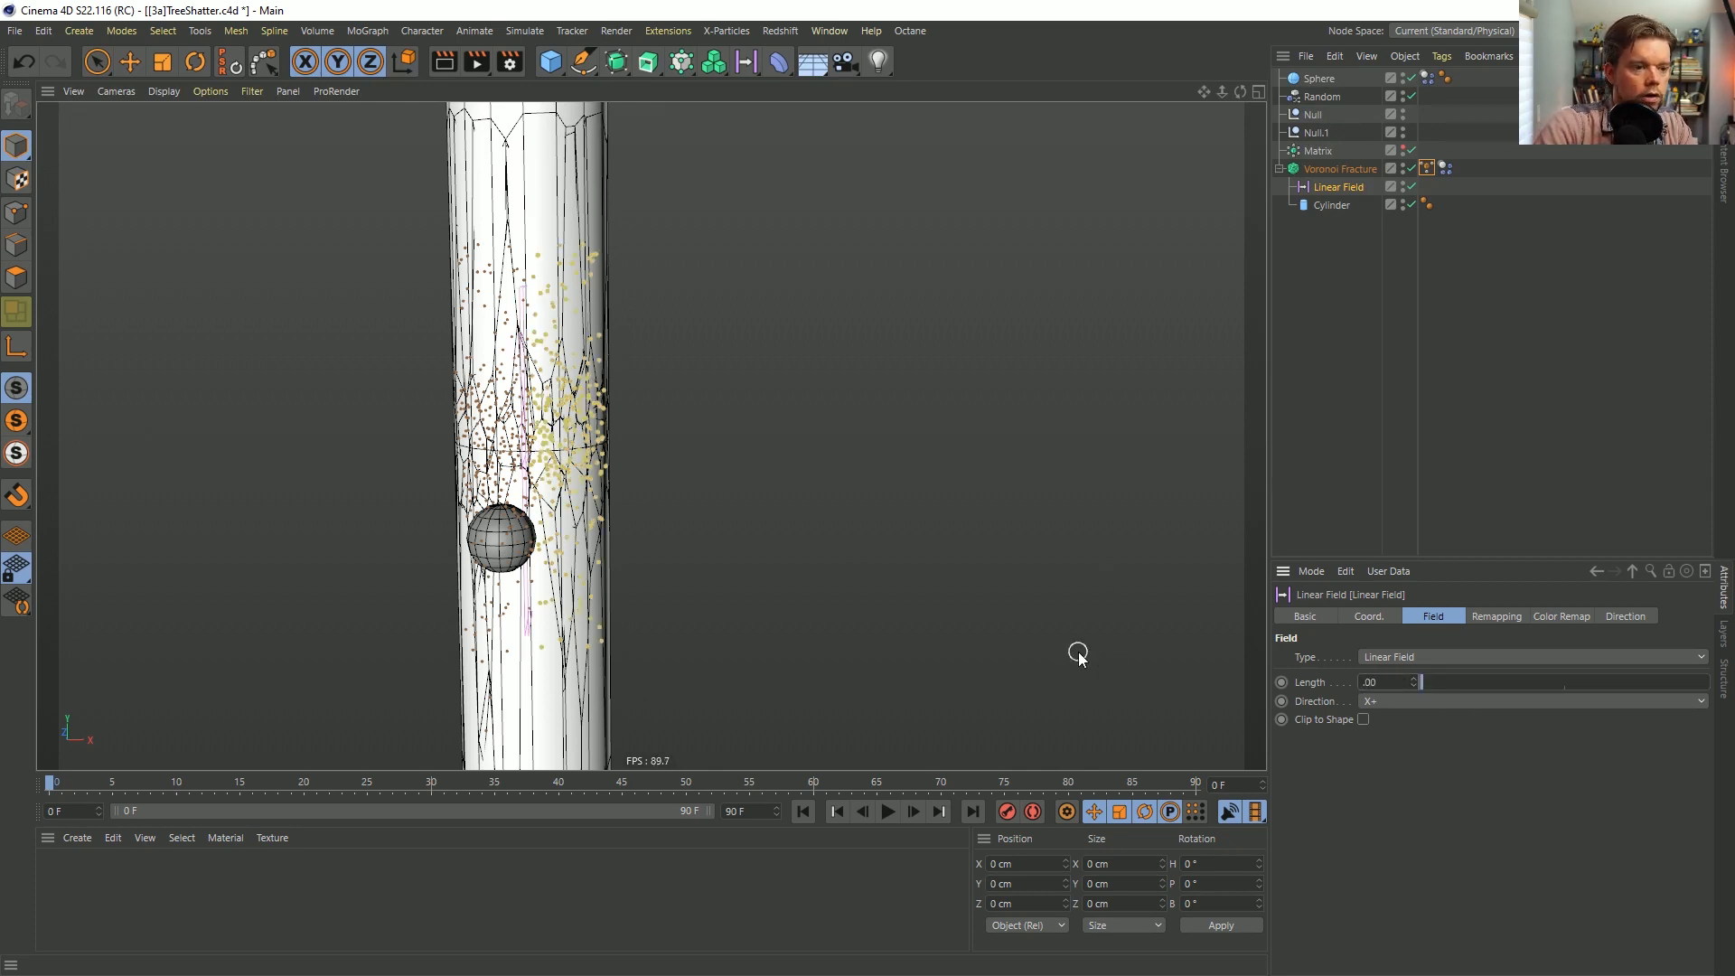
key(Return)
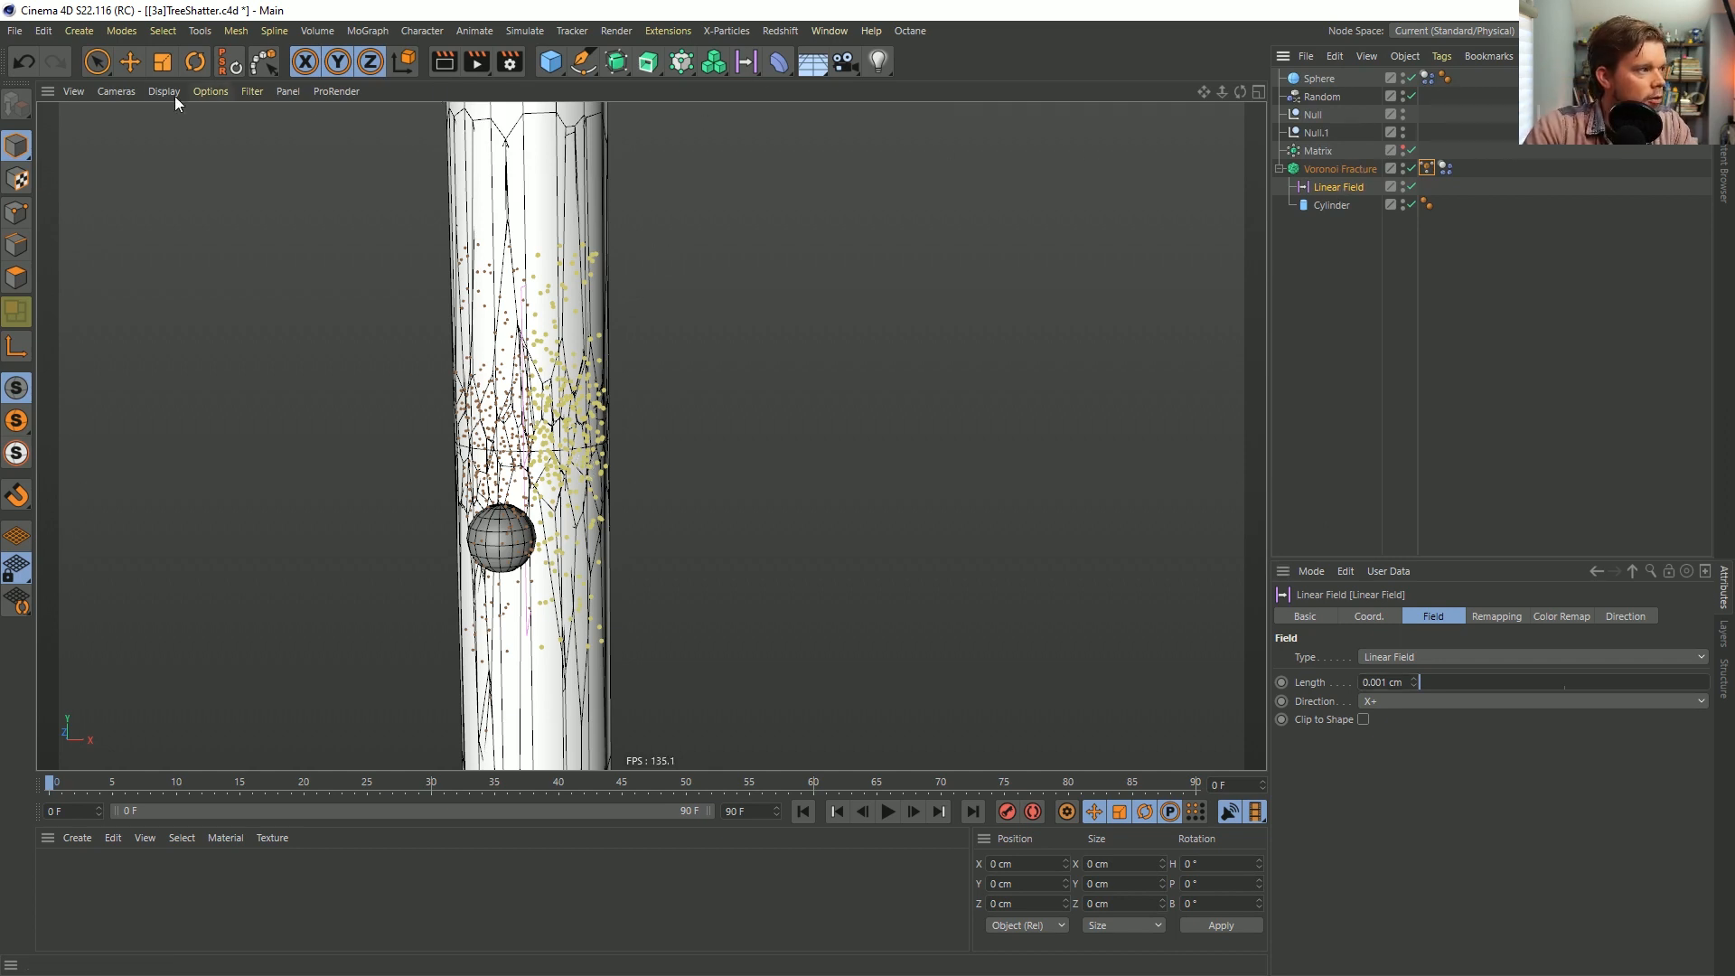
Move the Linear Field along the X axis to about -24 cm so most of the fragments are selected.
click(129, 61)
drag(652, 443, 614, 447)
alt+drag(466, 443, 443, 488)
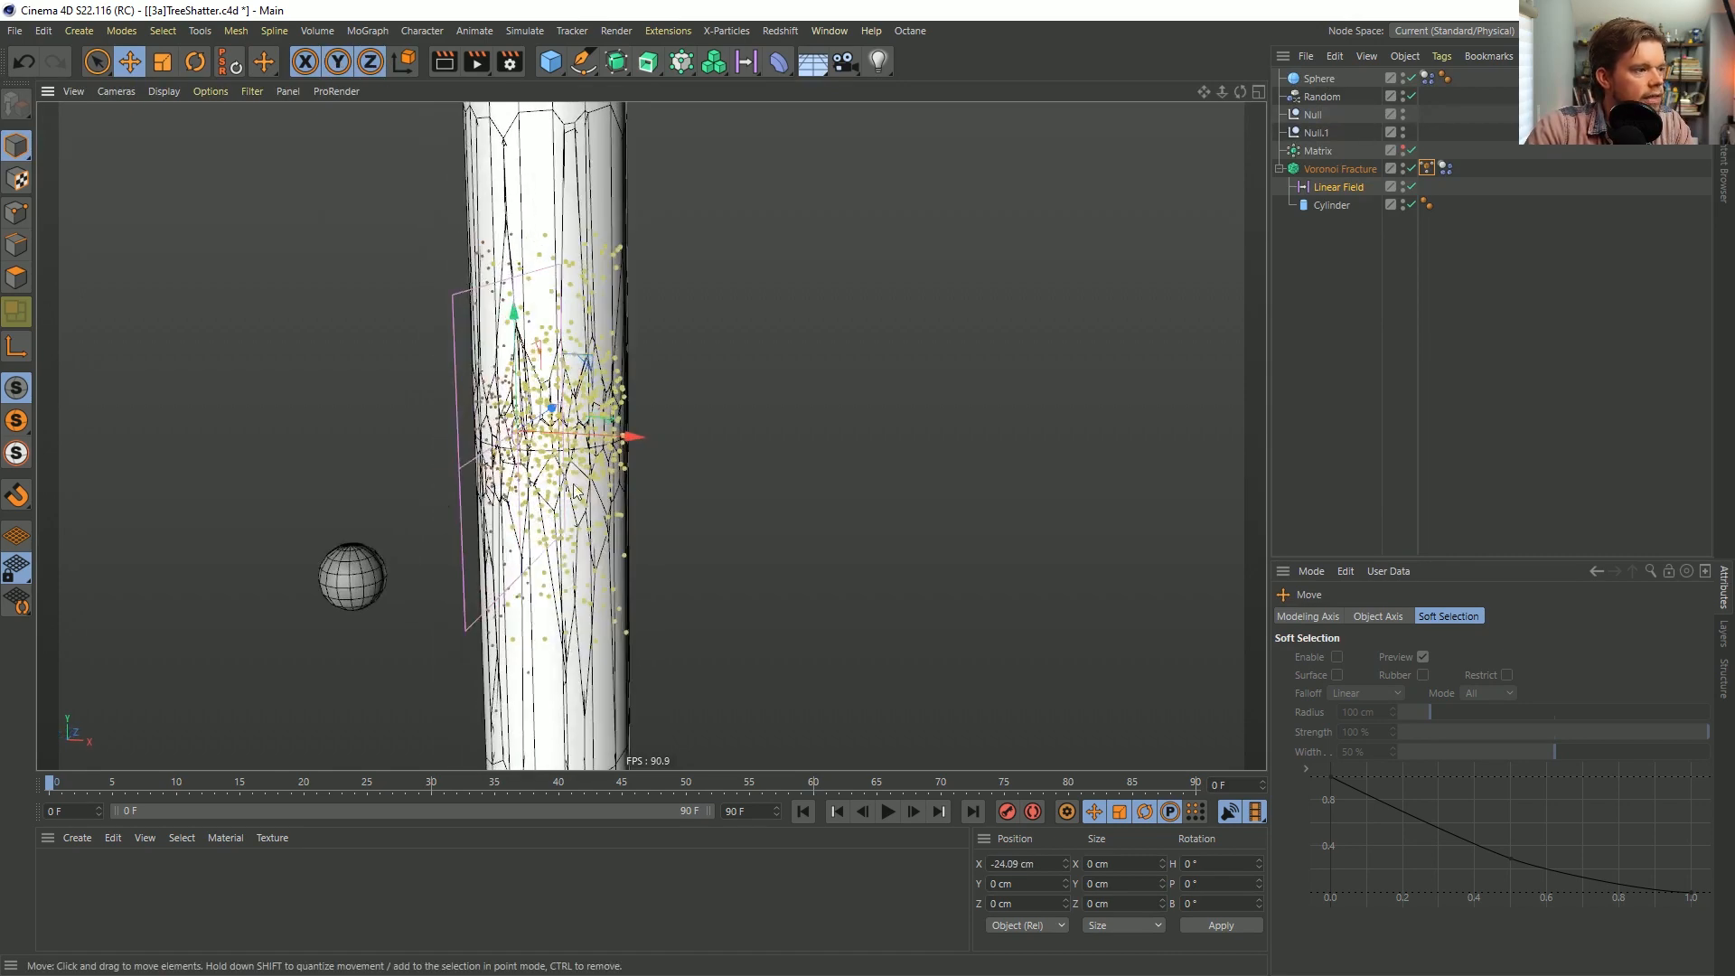
alt+right_drag(573, 483, 488, 510)
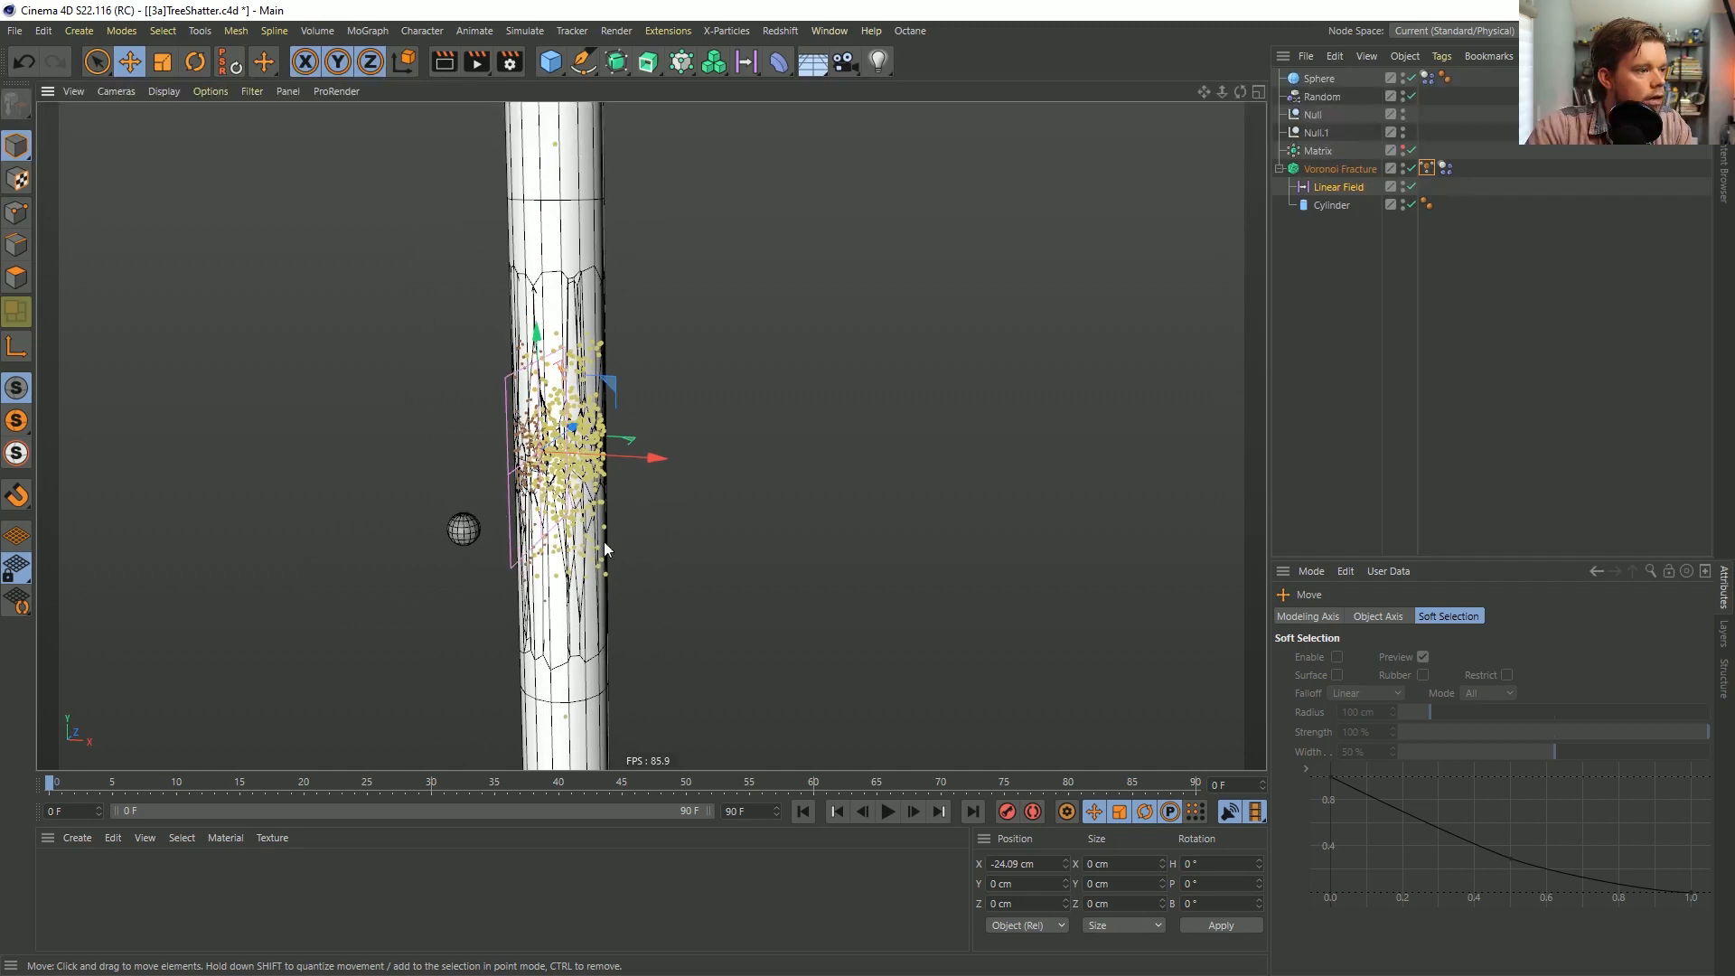
Move the sphere along the X axis to about 26 cm, toward the selected side of the trunk.
click(1318, 79)
drag(571, 548, 607, 545)
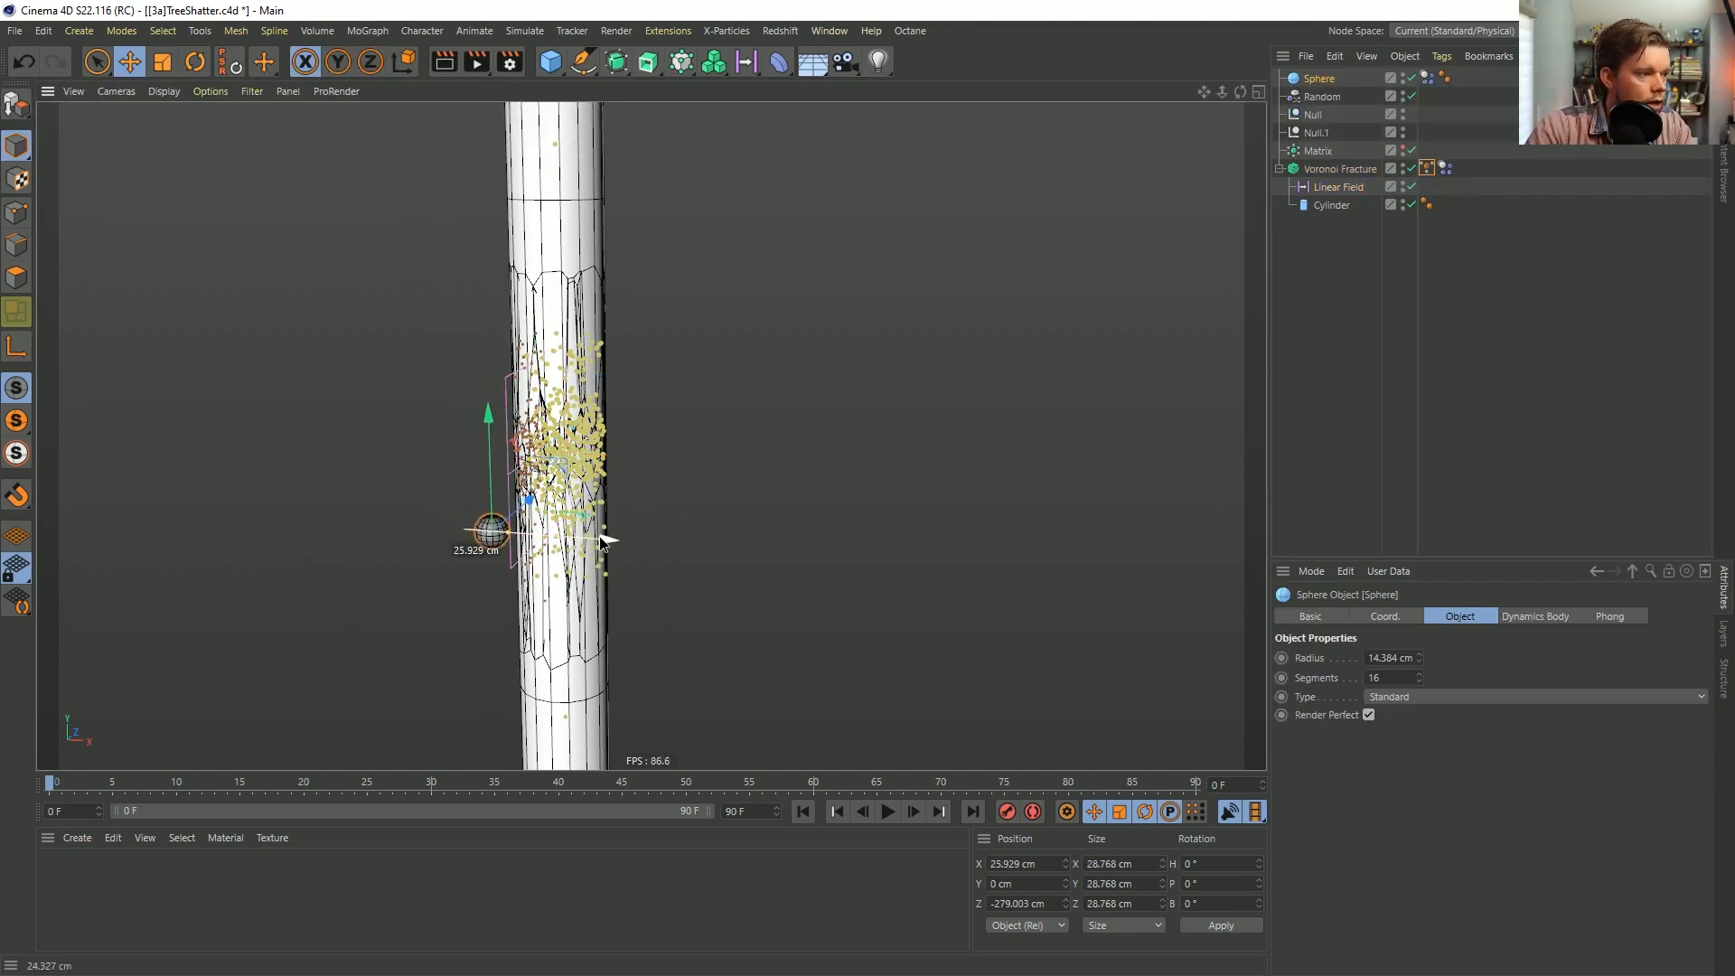
alt+drag(639, 444, 447, 440)
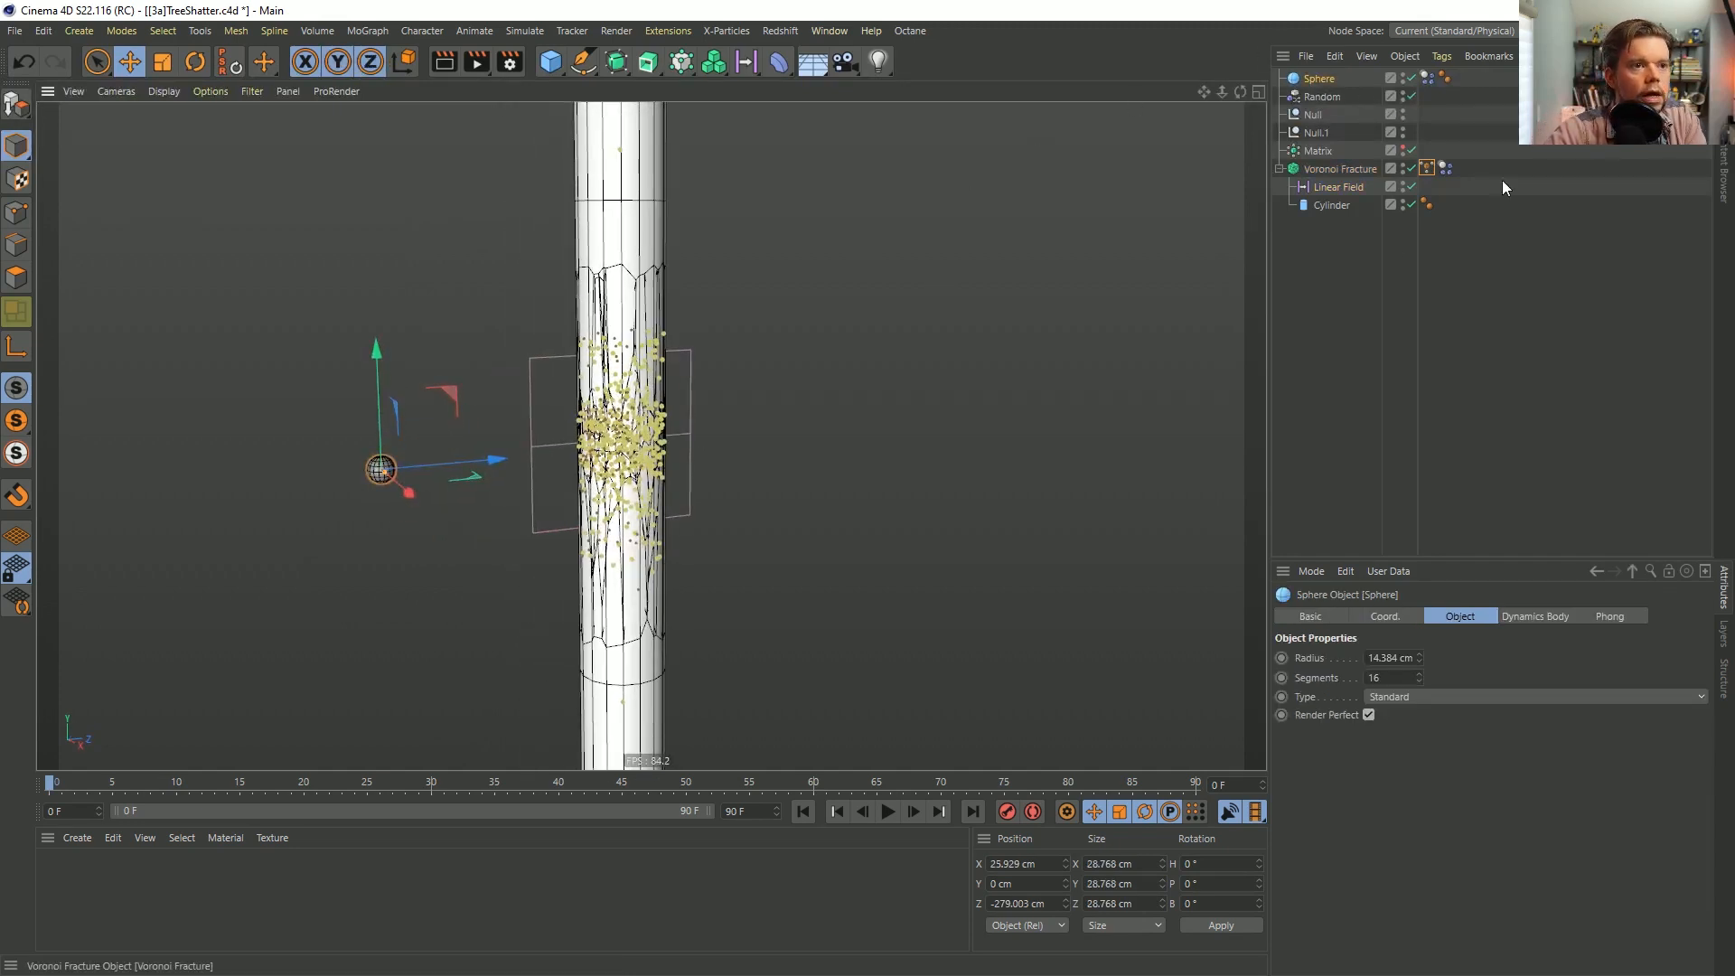
Assign the MoGraph Selection to the Dynamic setting of the Voronoi Fracture's Dynamics Body tag.
click(1446, 170)
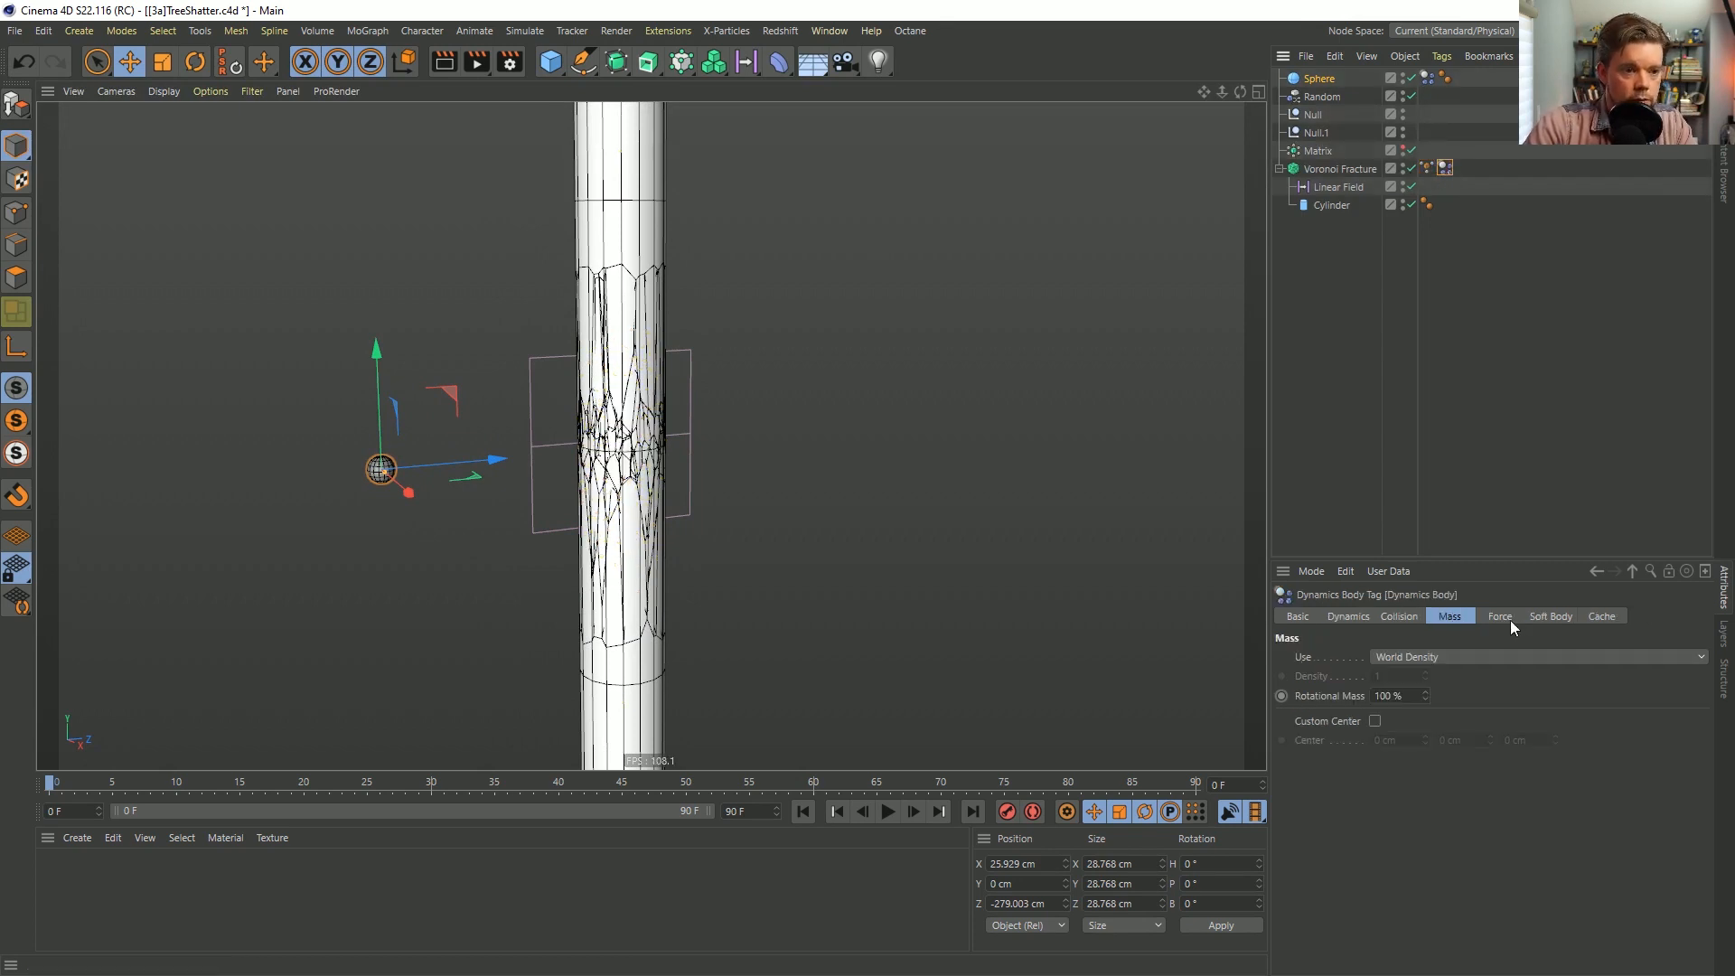
click(1367, 618)
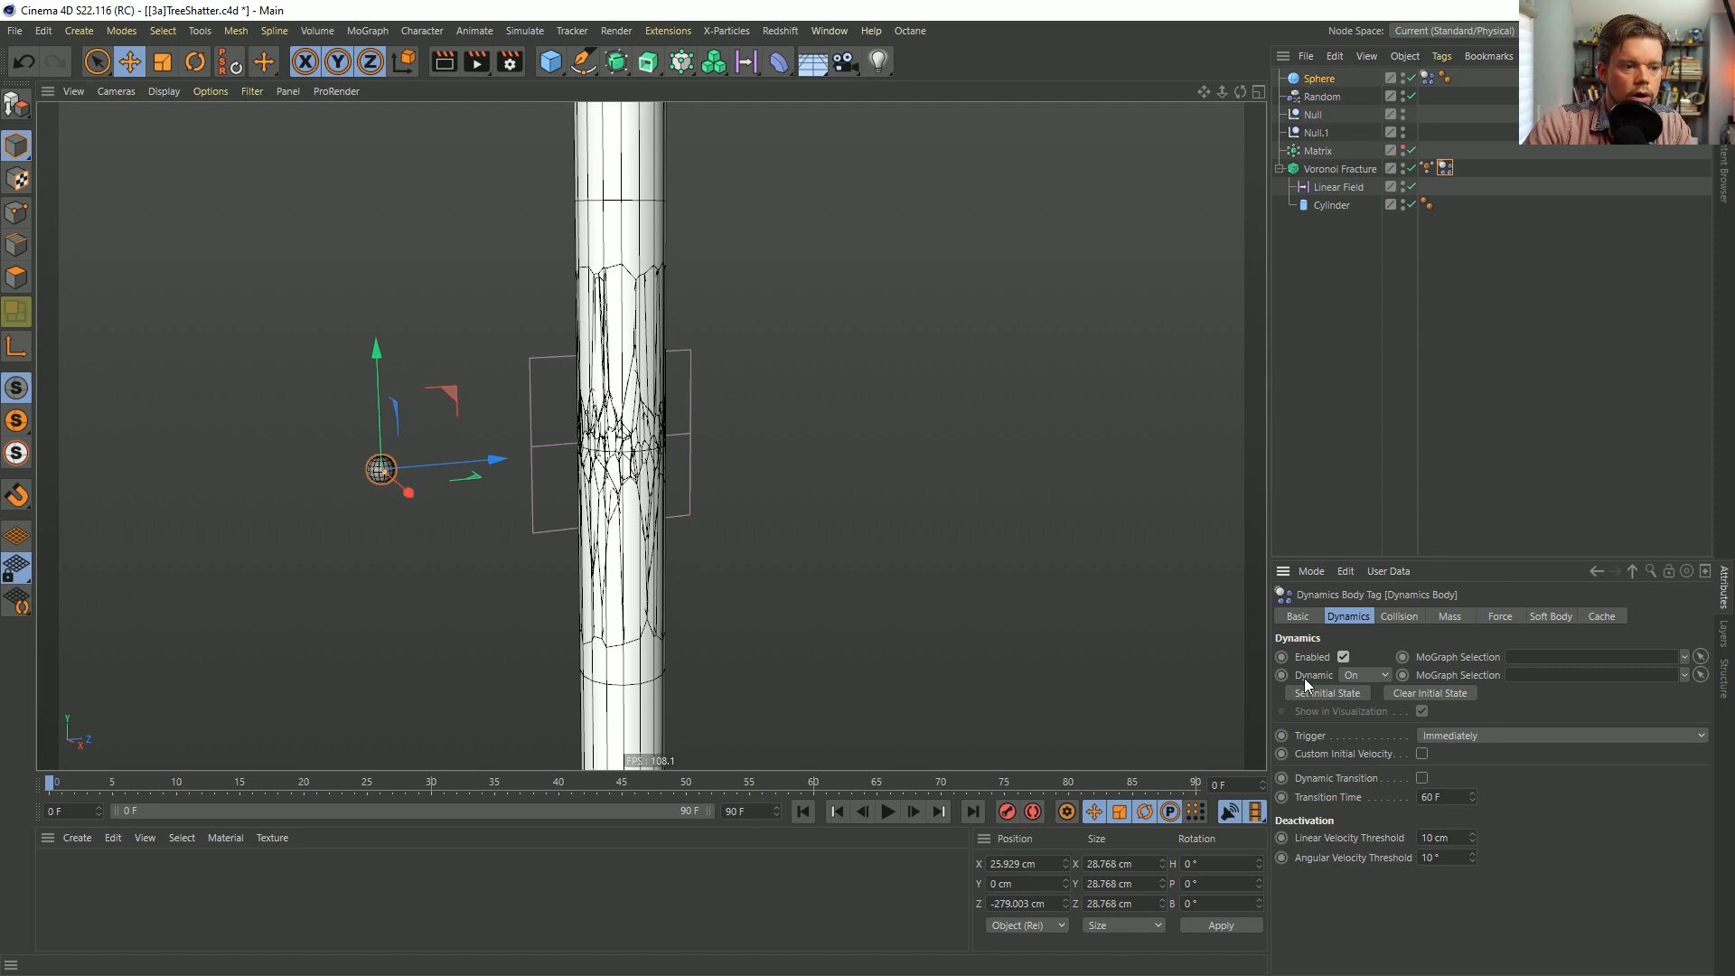
drag(1427, 169, 1531, 672)
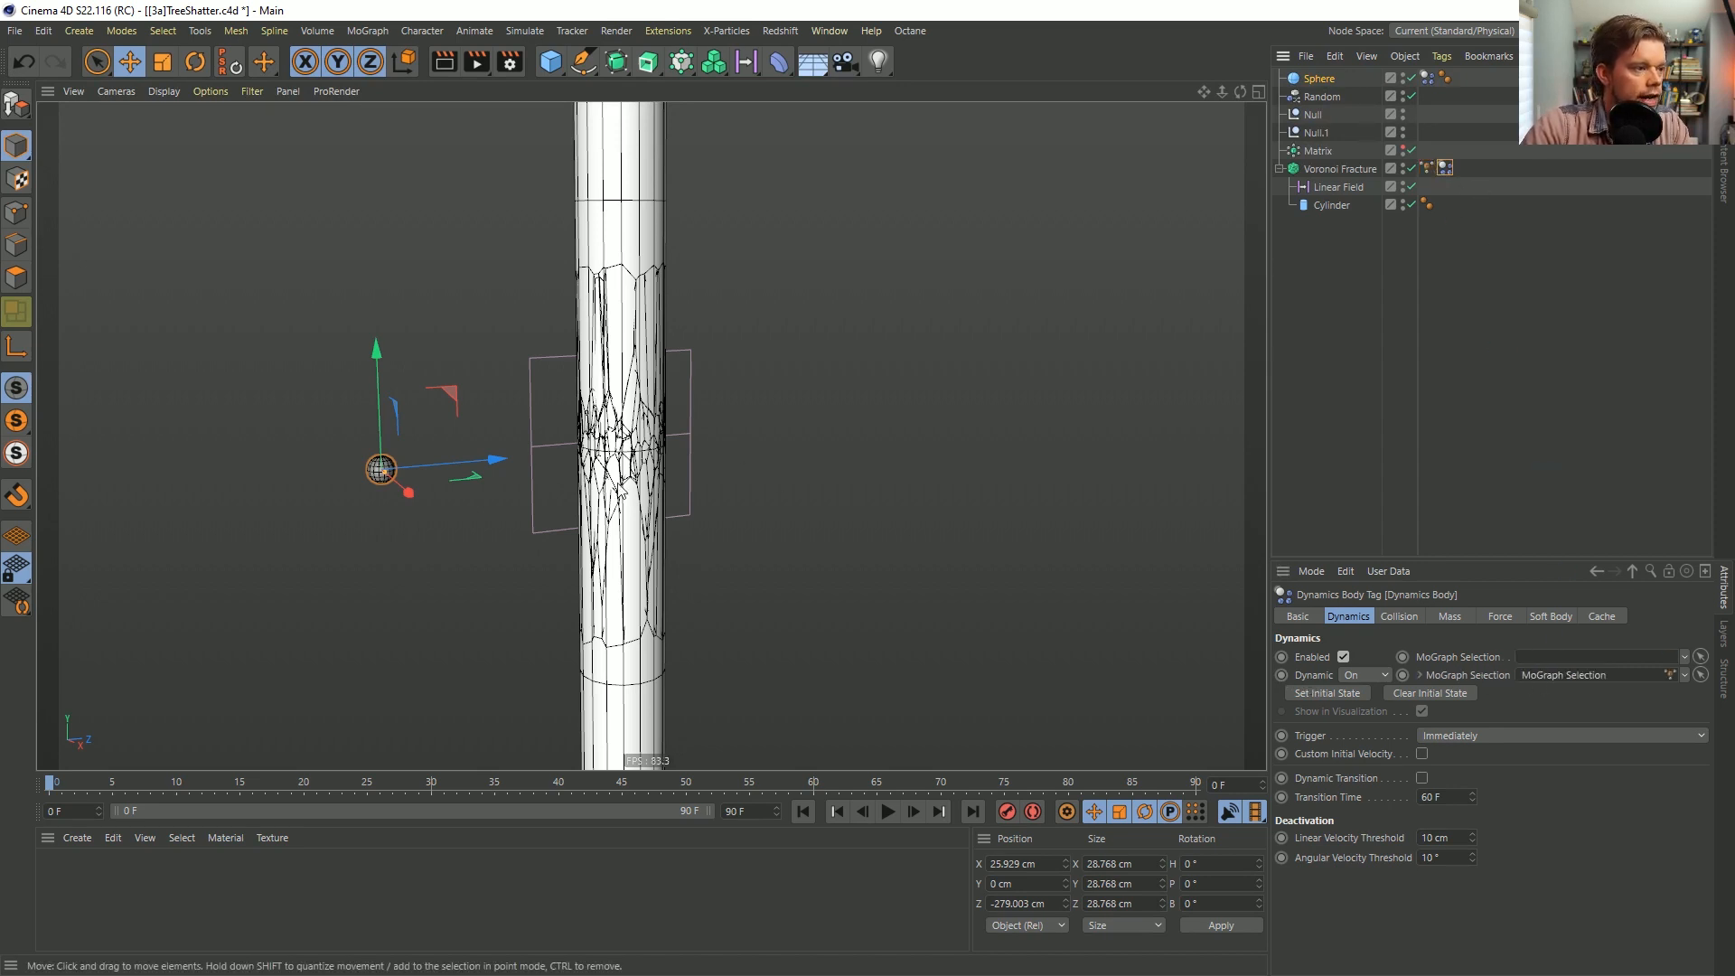
Switch the viewport to Gouraud Shading without lines and play the simulation to check which fragments break off the trunk.
alt+drag(645, 454, 581, 430)
key(n)
key(a)
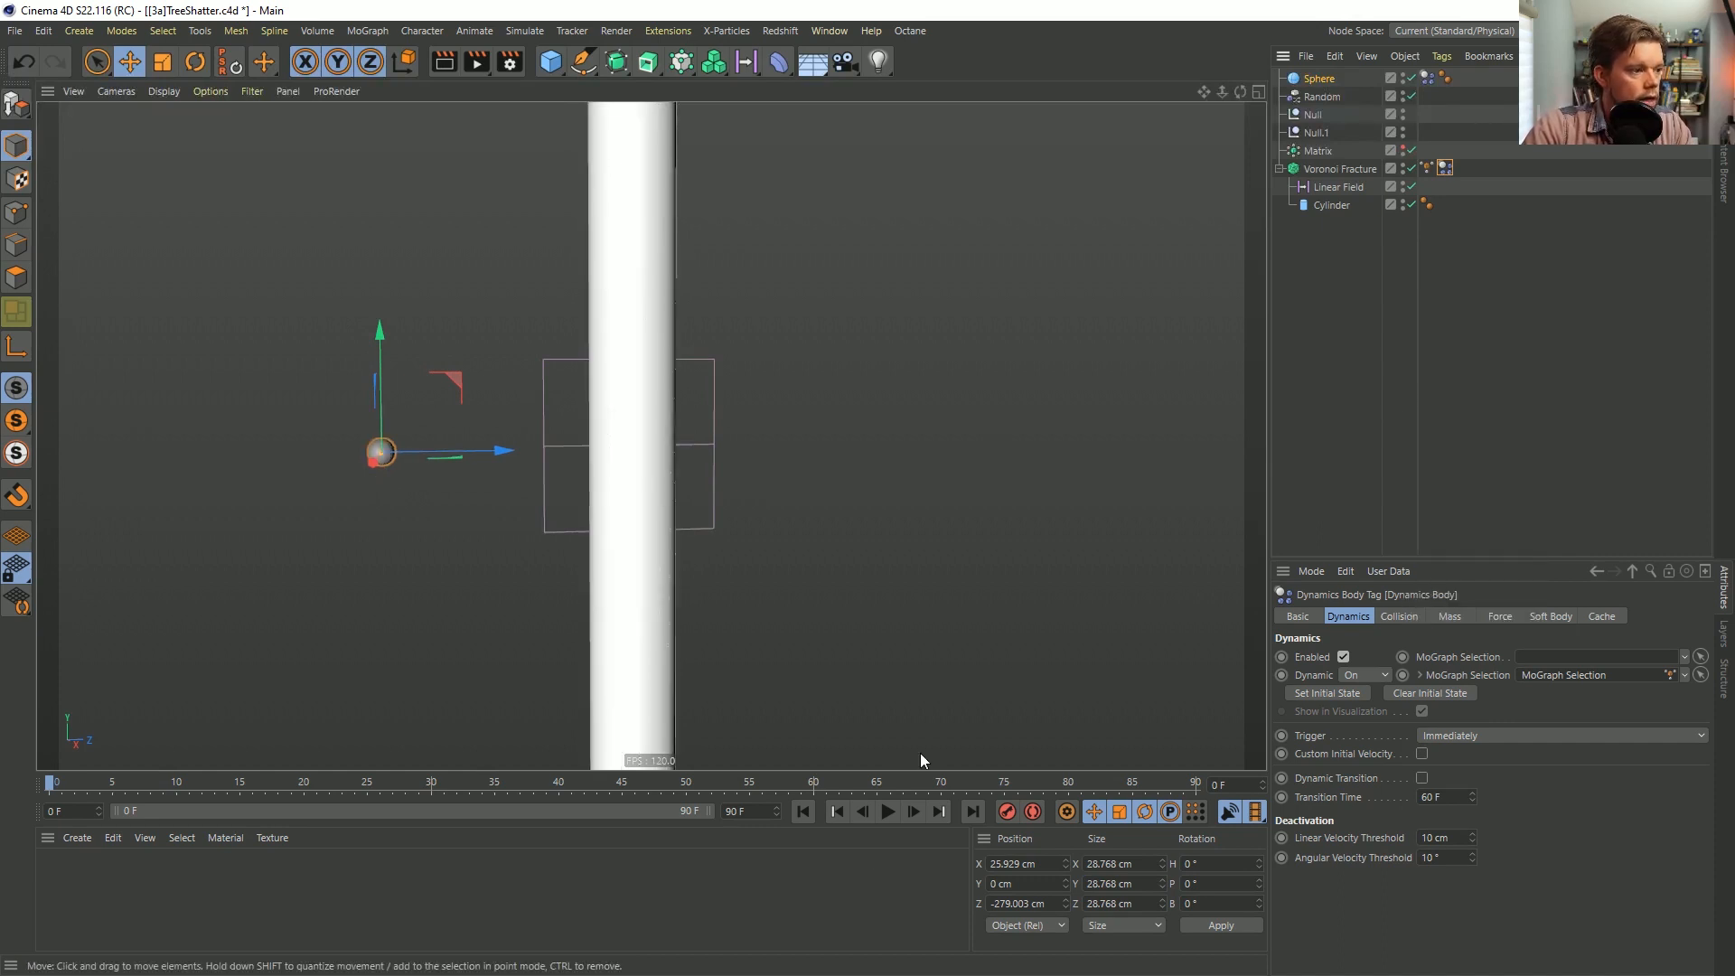
click(163, 91)
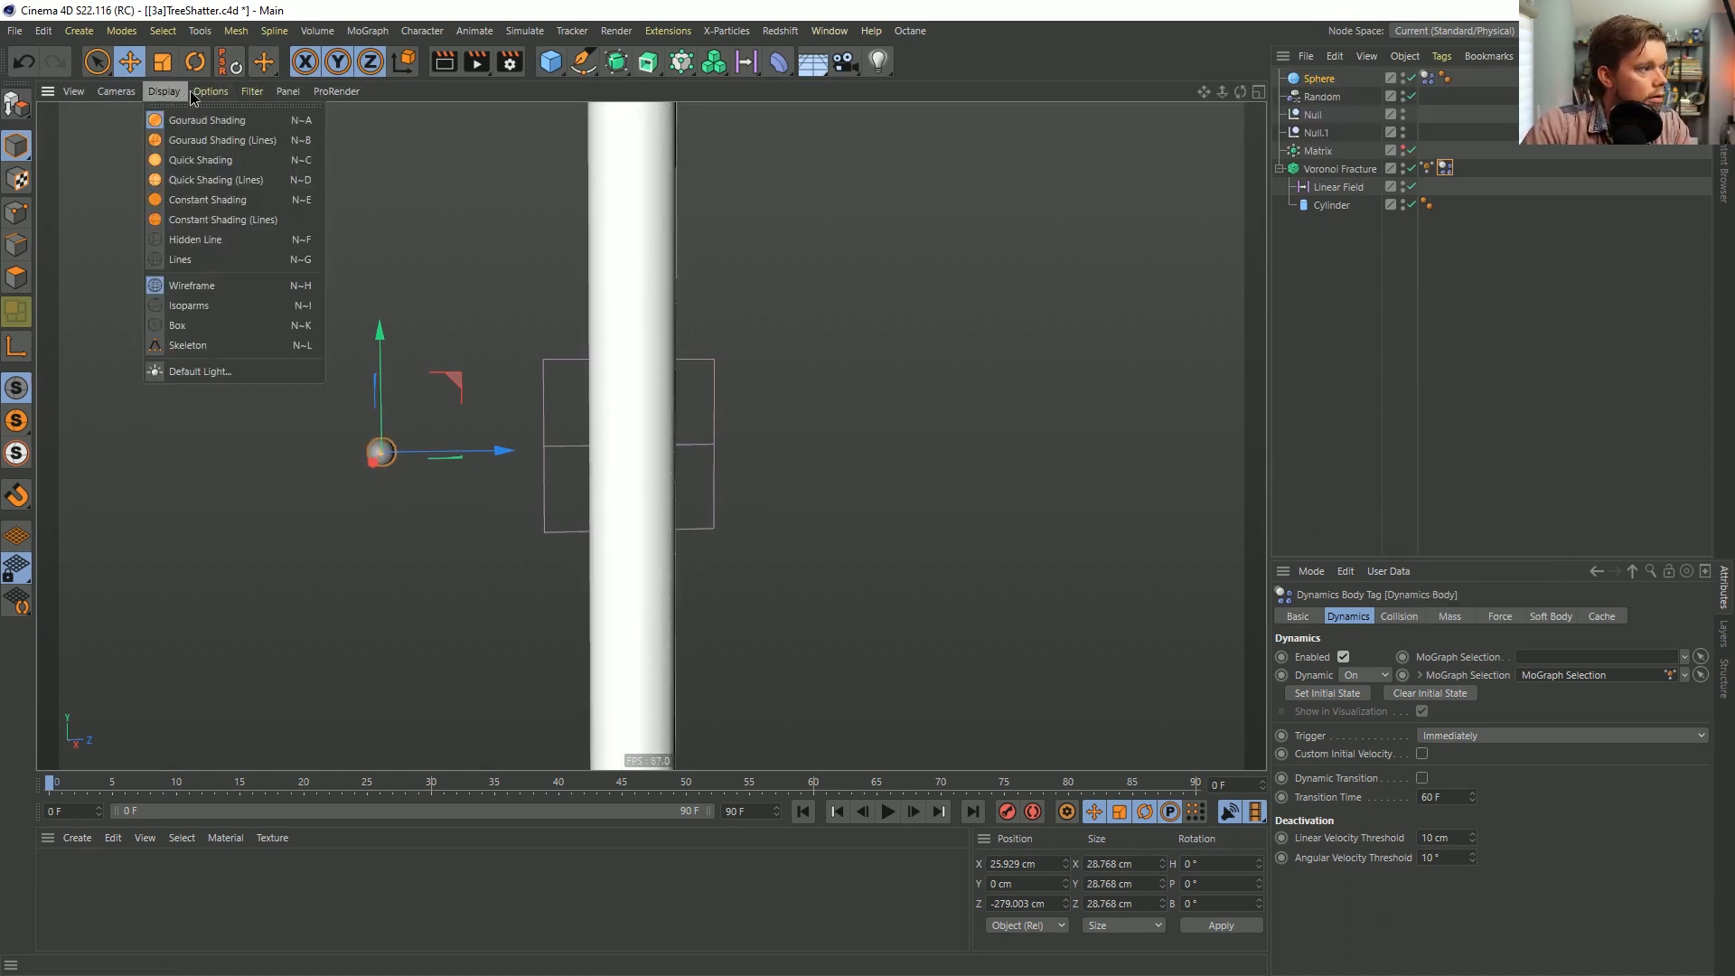
click(260, 312)
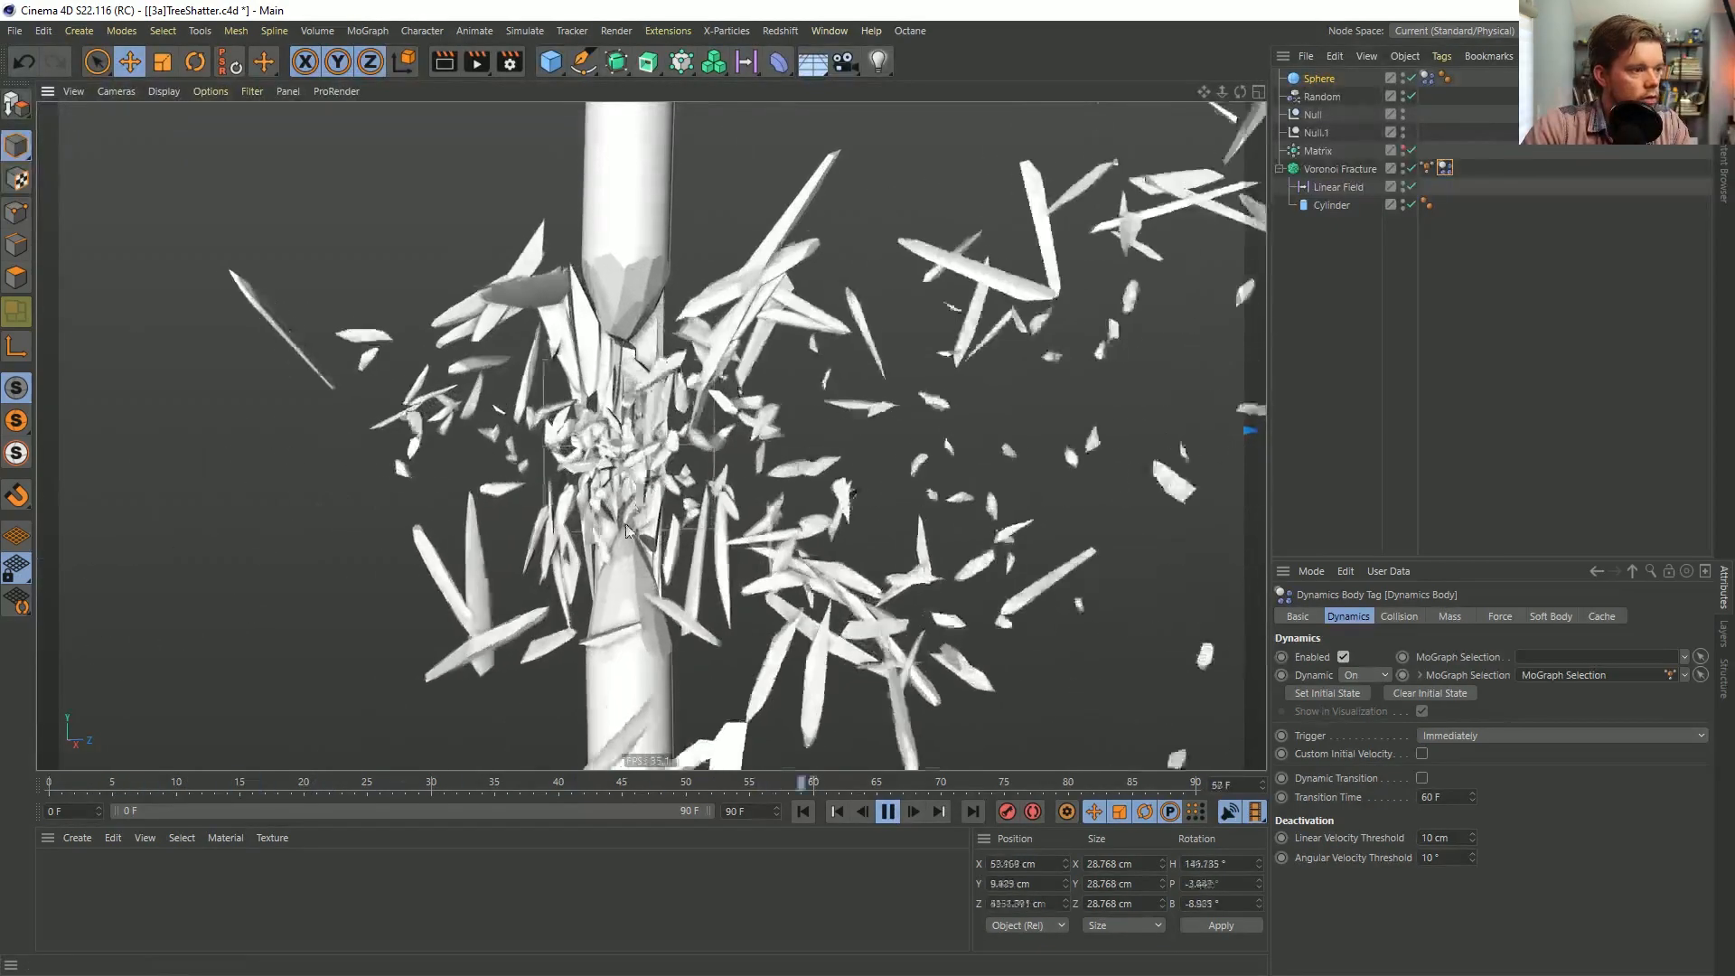
click(892, 813)
alt+drag(661, 529, 920, 453)
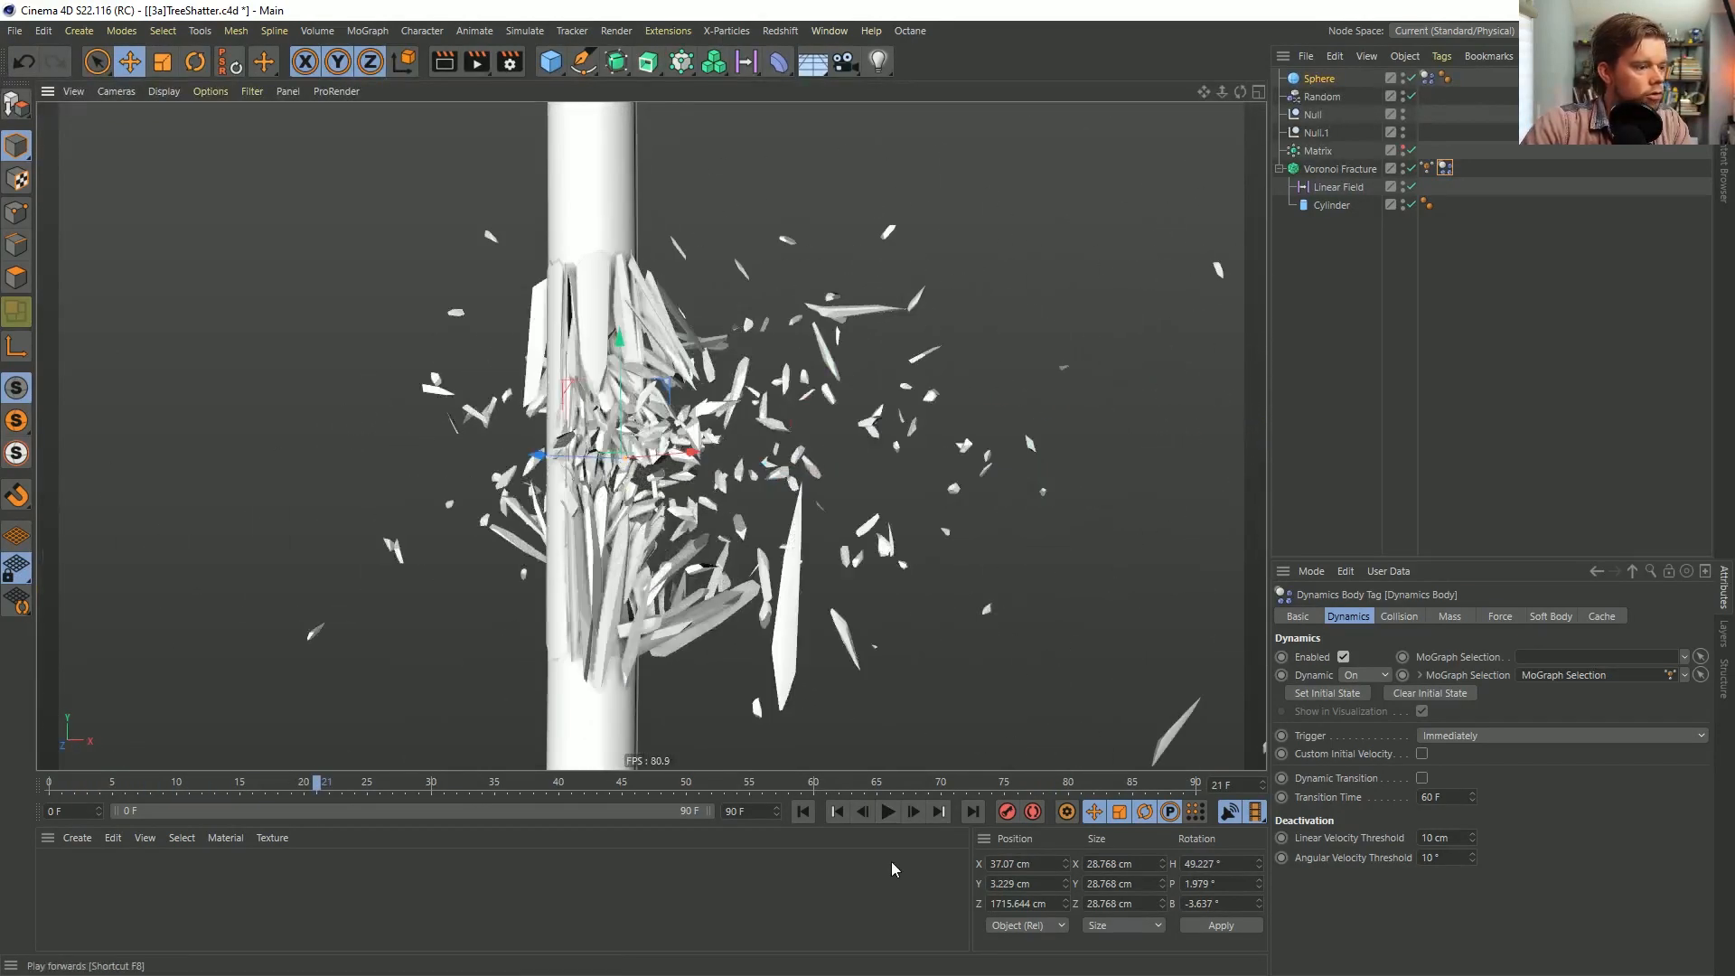
Extend the project length and the preview range to 188 frames.
double_click(734, 811)
text(188)
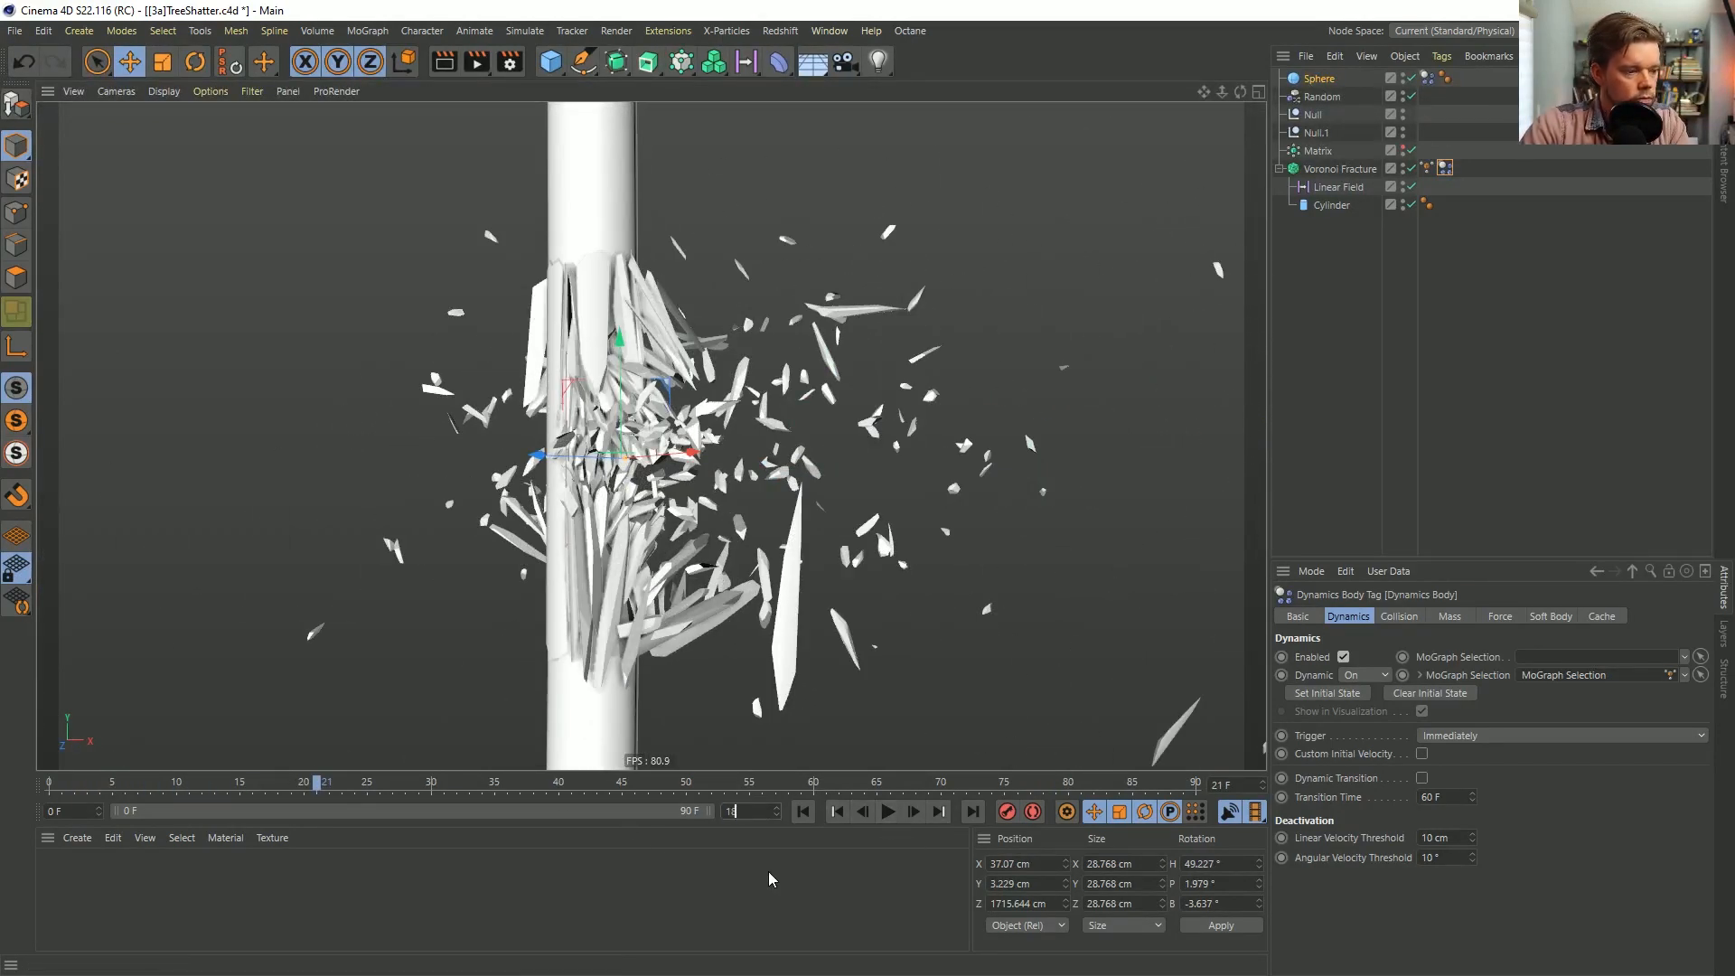
key(Return)
drag(412, 809, 712, 810)
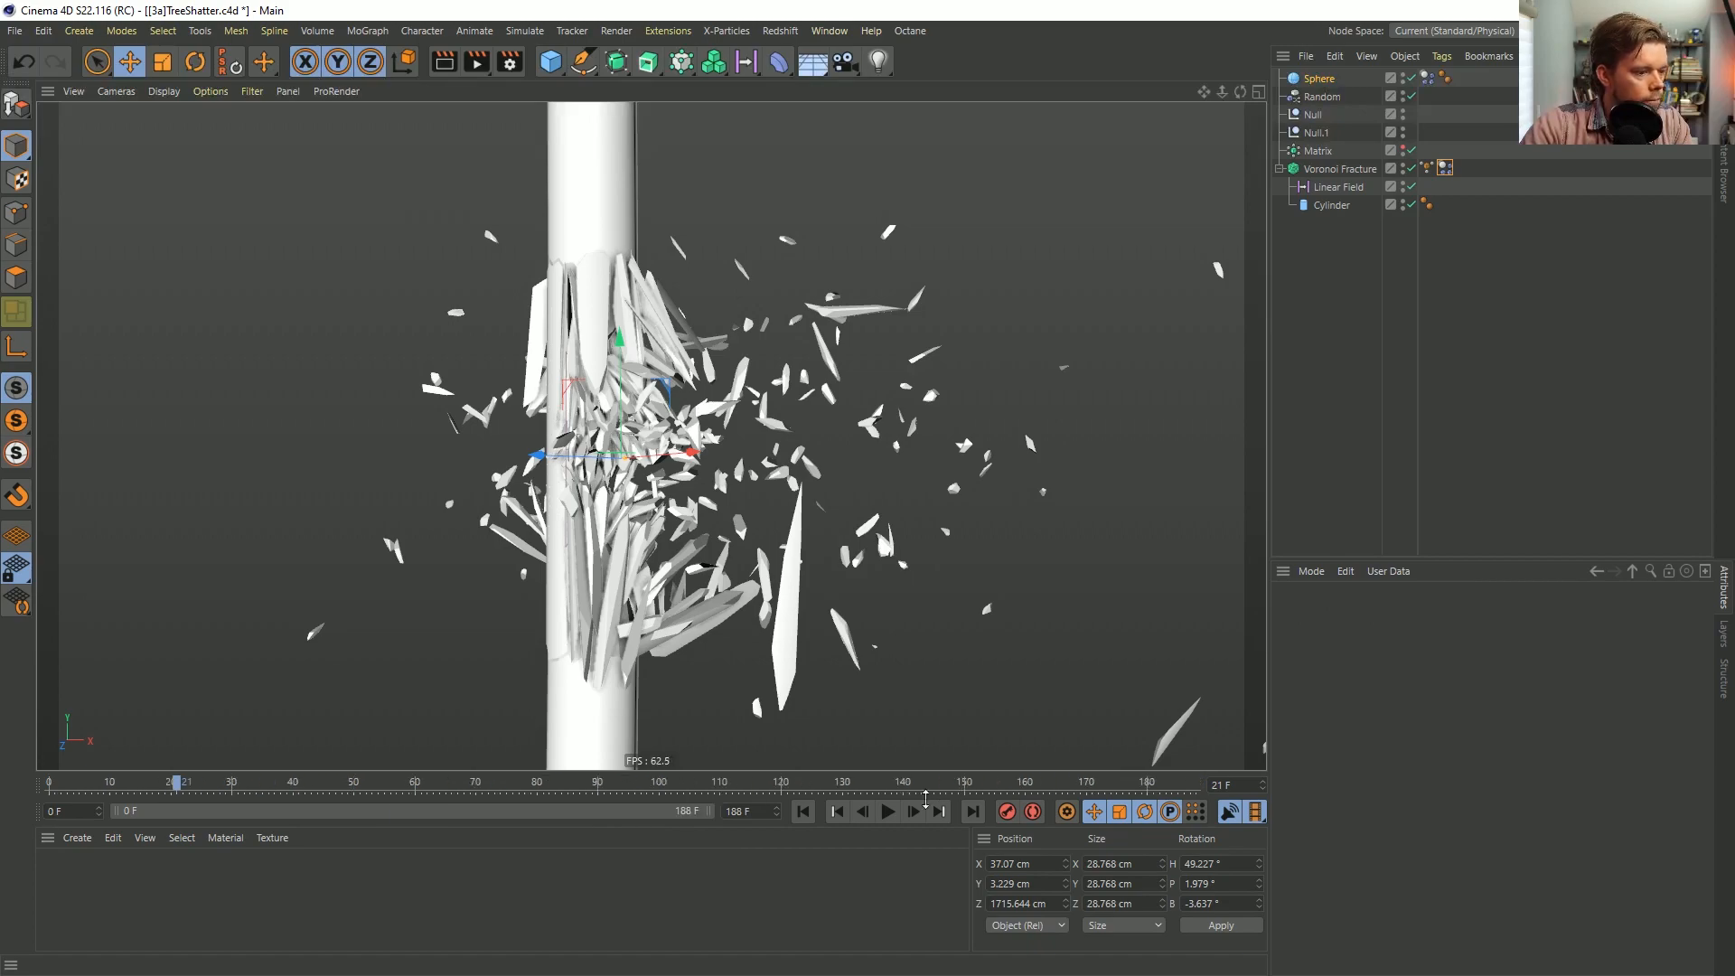
Play the simulation over the longer range, examine the splintering from several angles and return to the first frame.
click(888, 811)
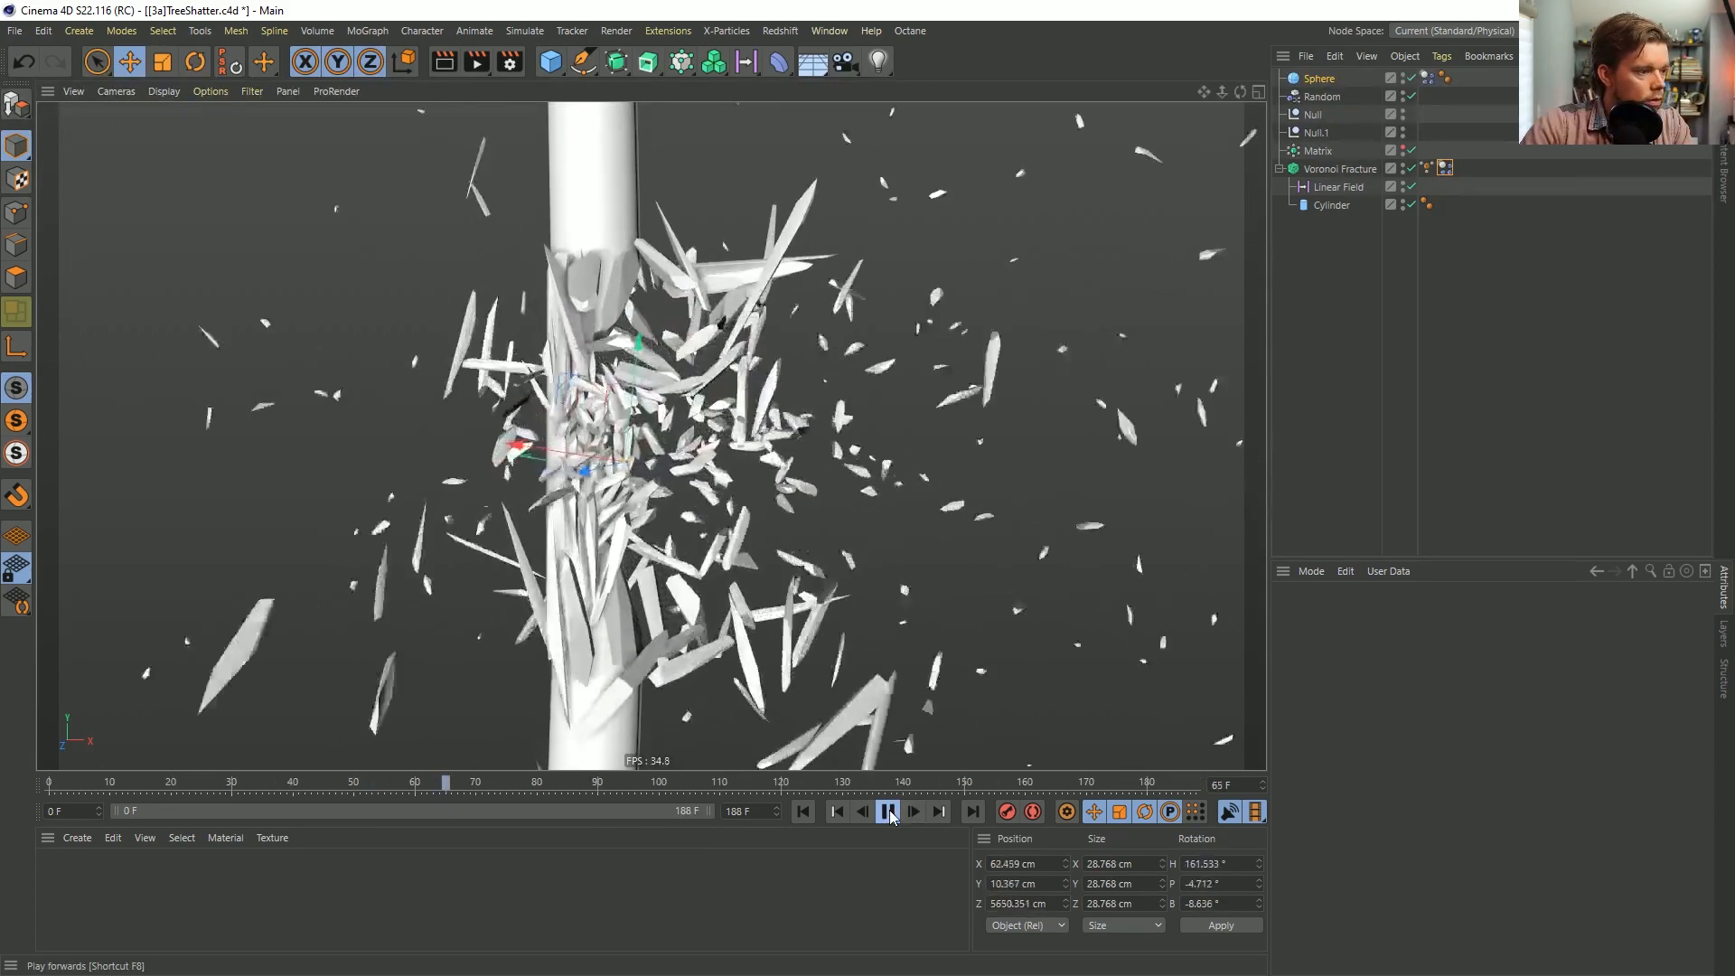
click(889, 813)
alt+drag(800, 464, 689, 445)
alt+drag(509, 414, 726, 290)
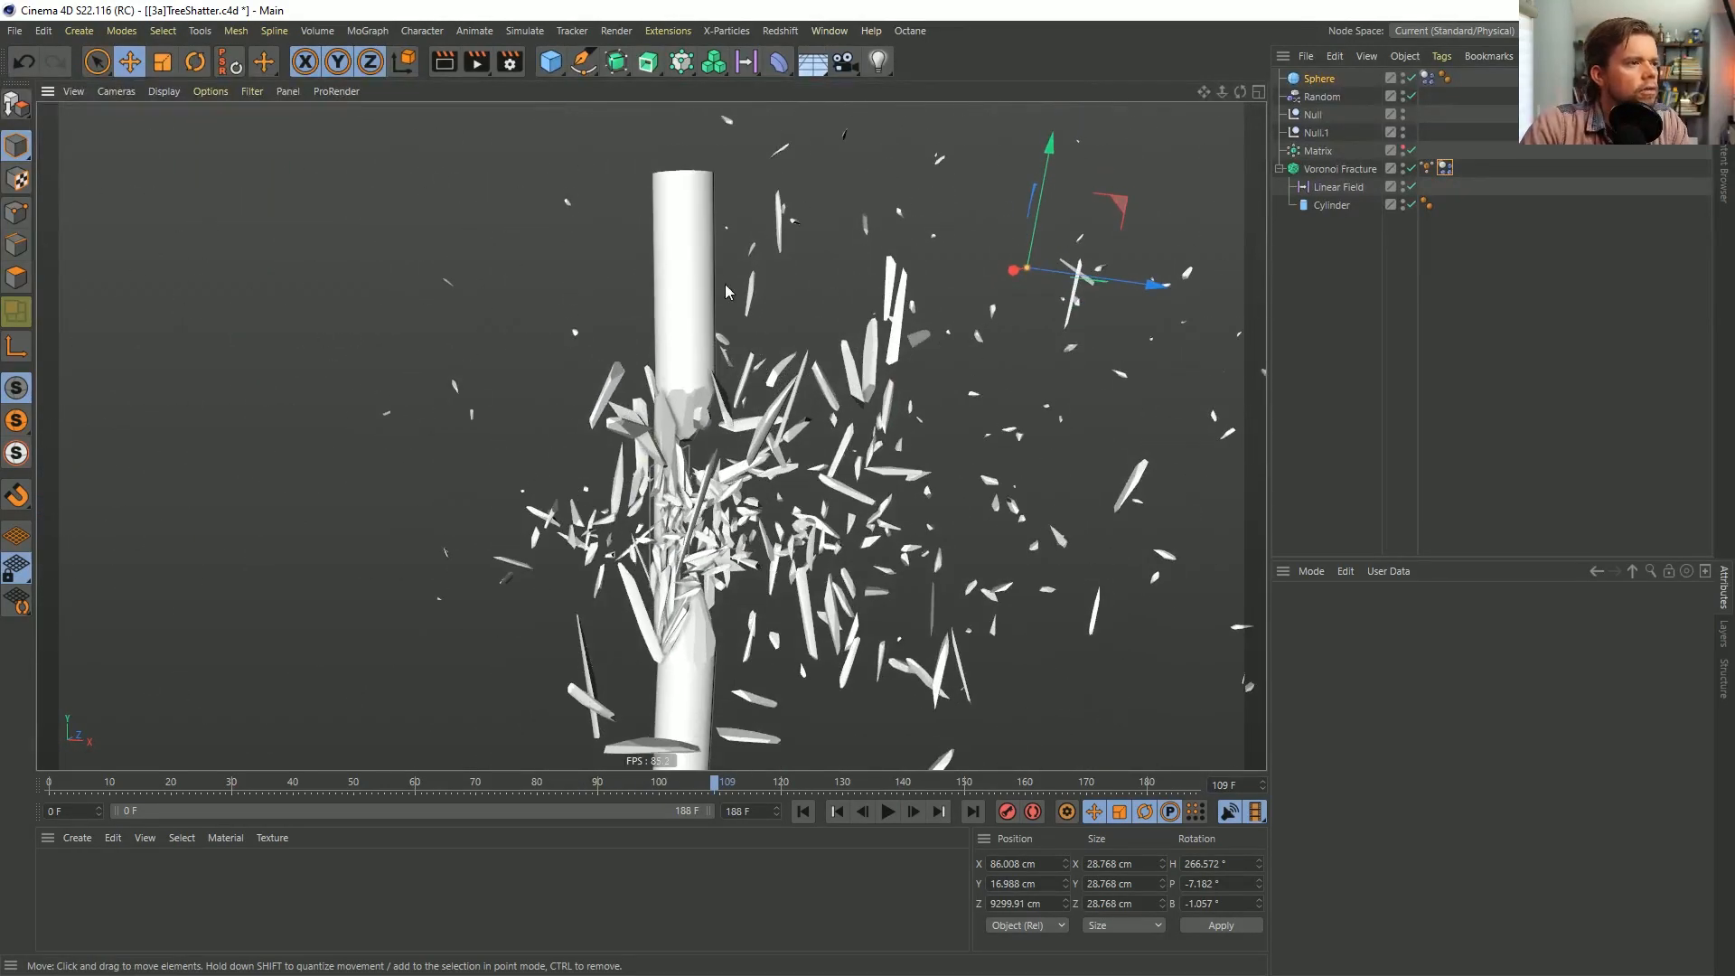
alt+drag(712, 668, 750, 687)
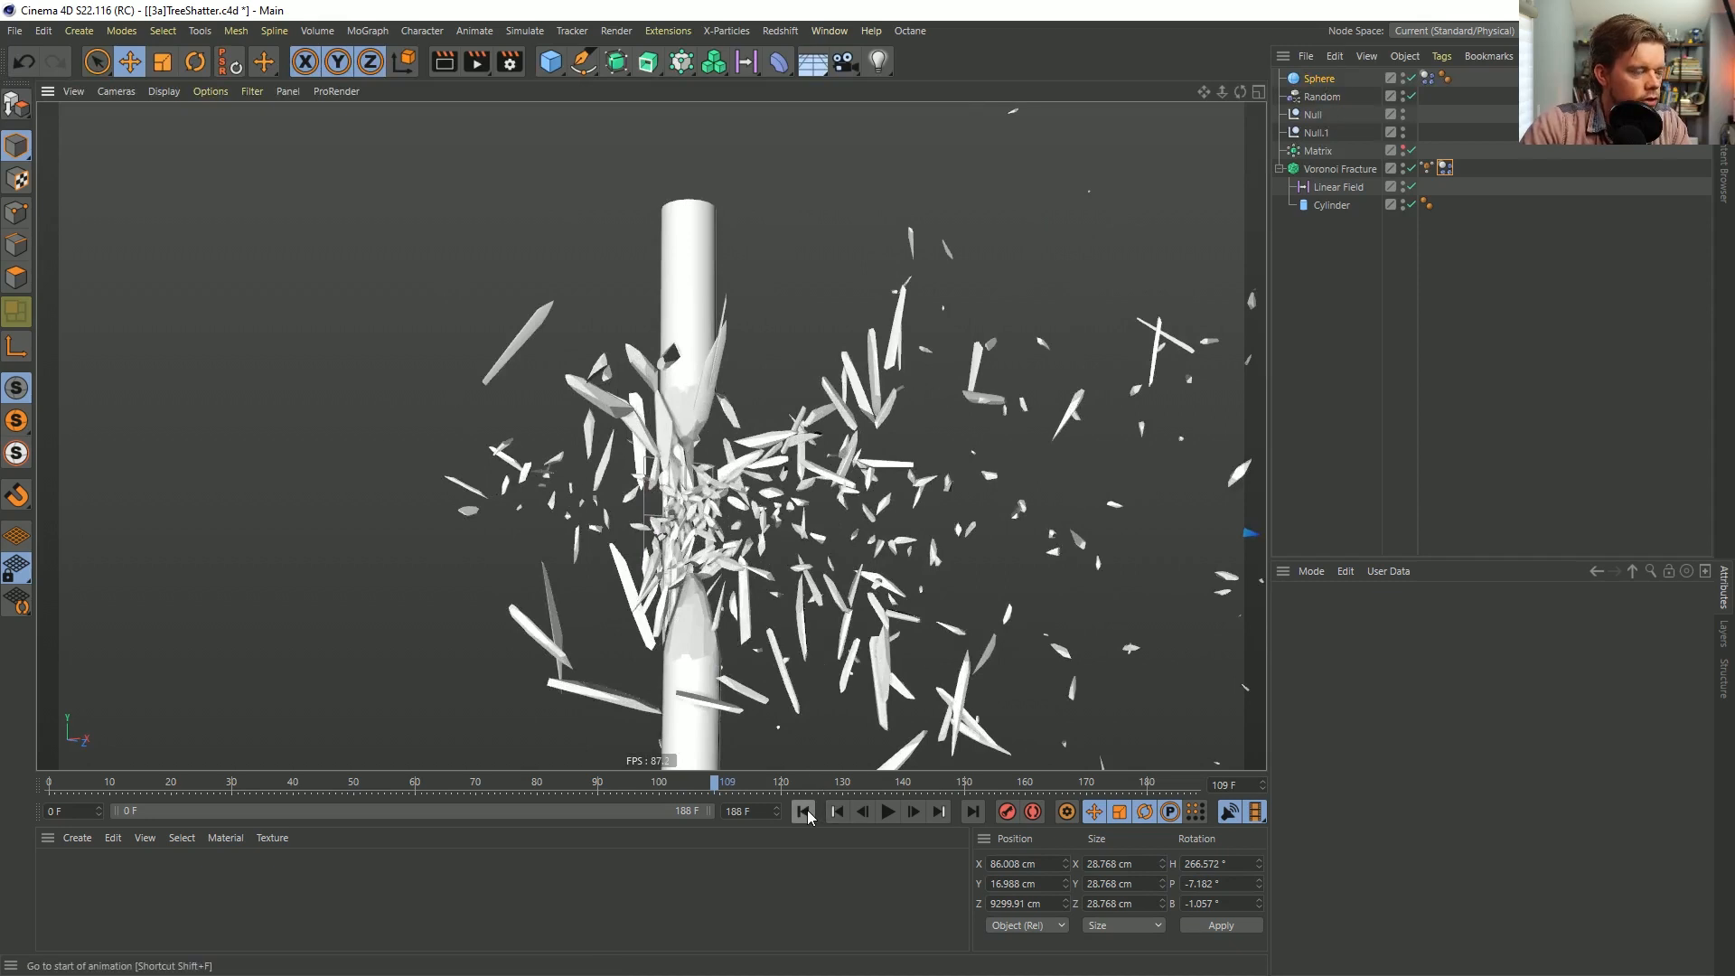
click(804, 816)
Change the type of the Linear Field driving the MoGraph Selection to Box Field.
alt+drag(694, 592, 764, 543)
scroll(746, 502, up, 4)
click(1340, 169)
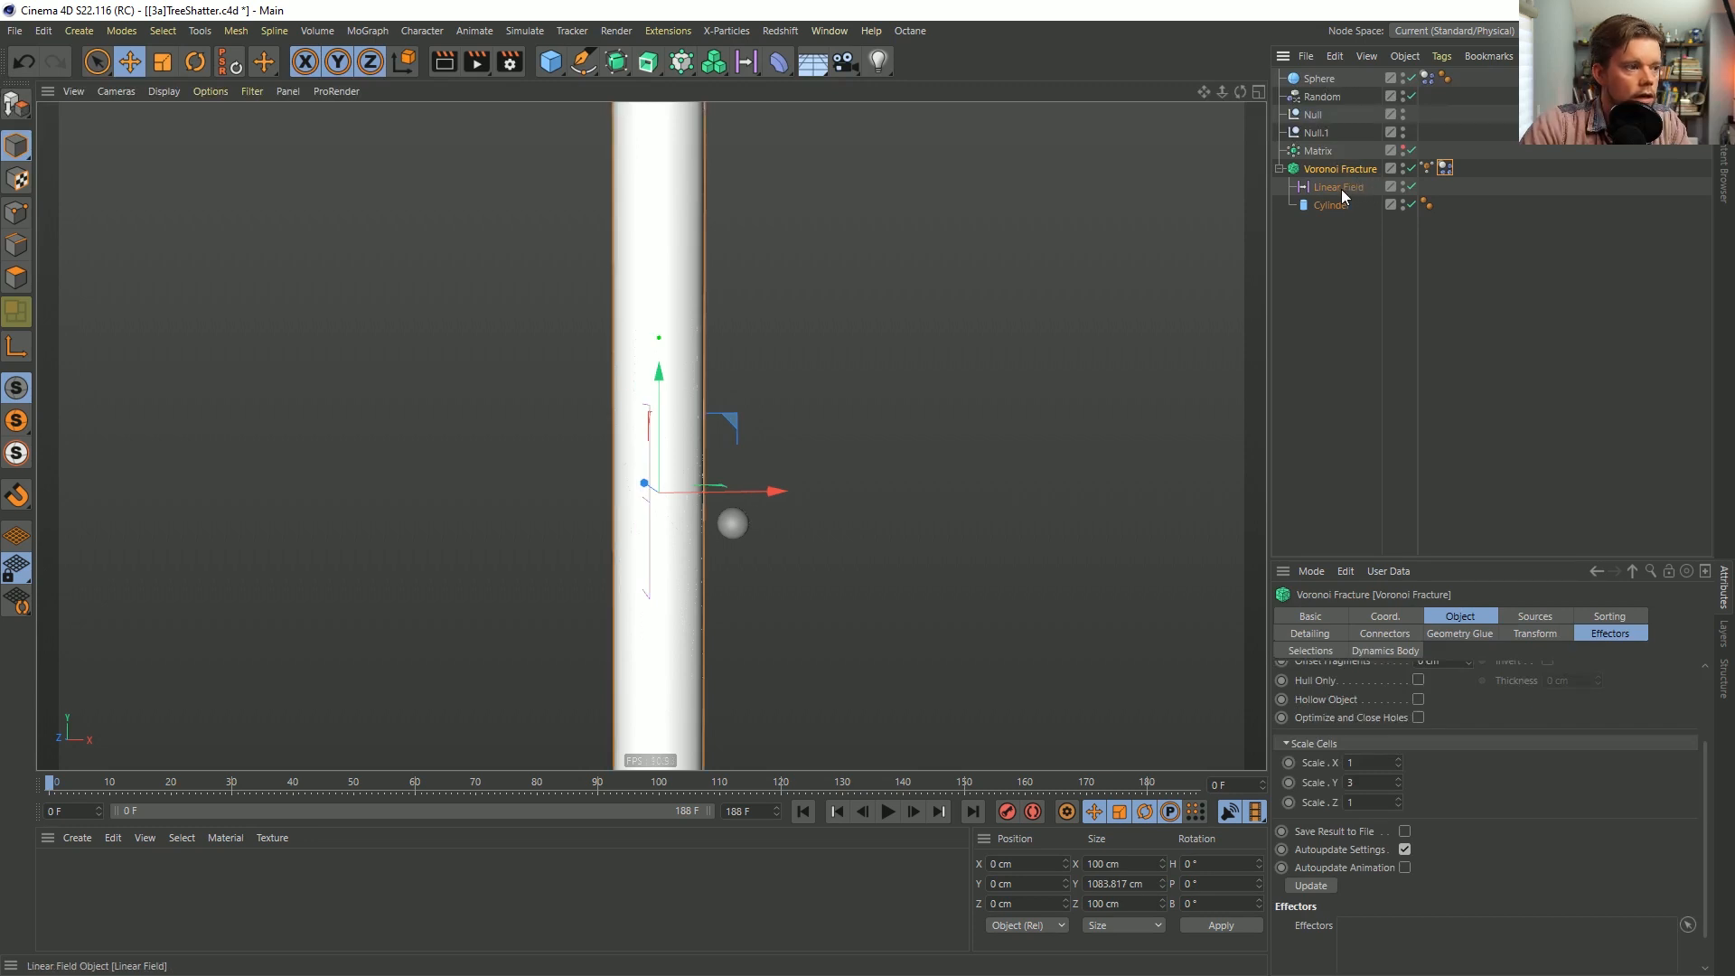
click(1427, 168)
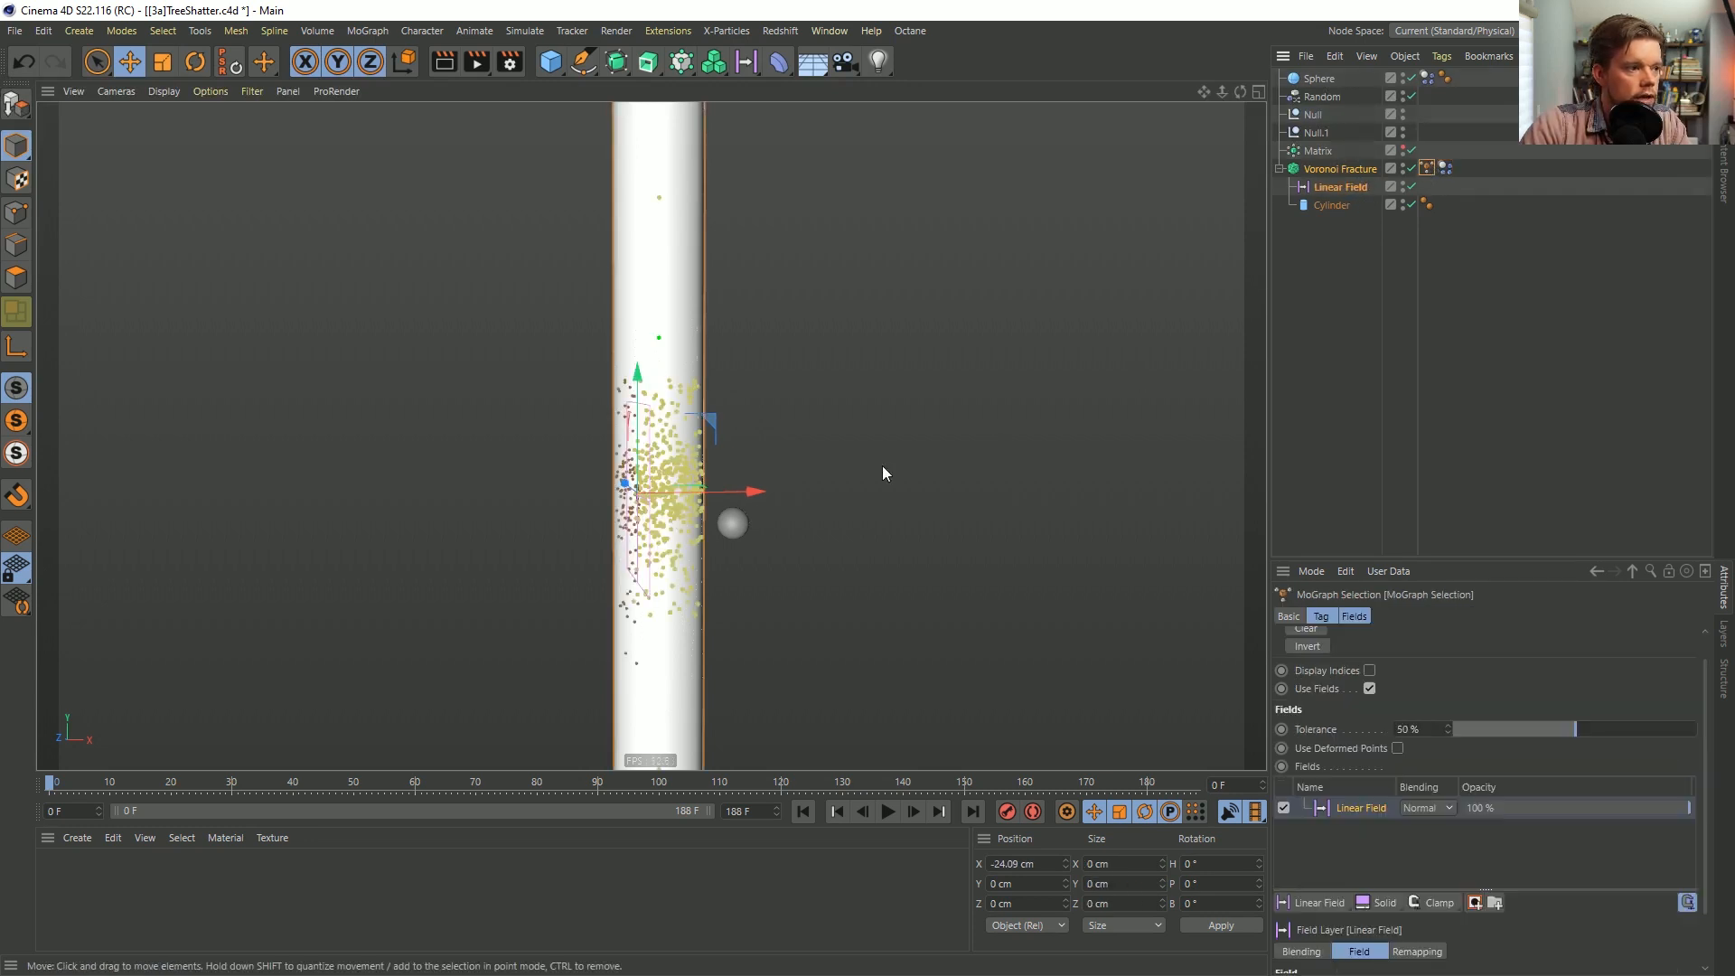
alt+drag(882, 466, 785, 503)
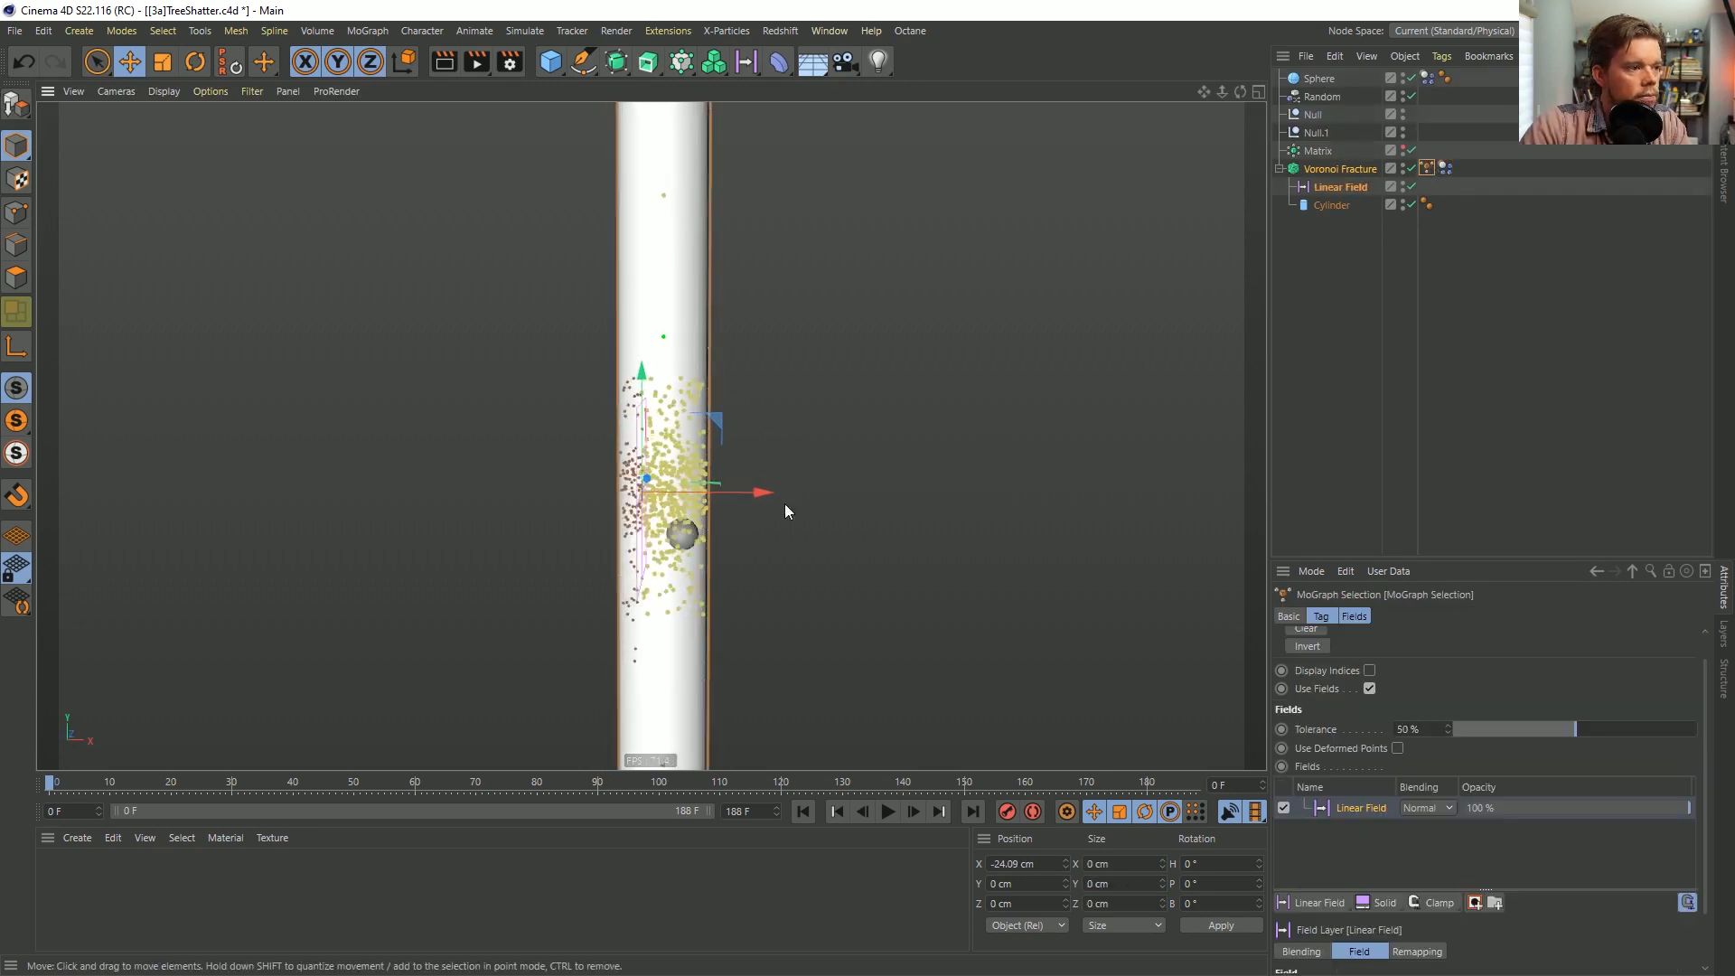
click(1352, 184)
click(1419, 657)
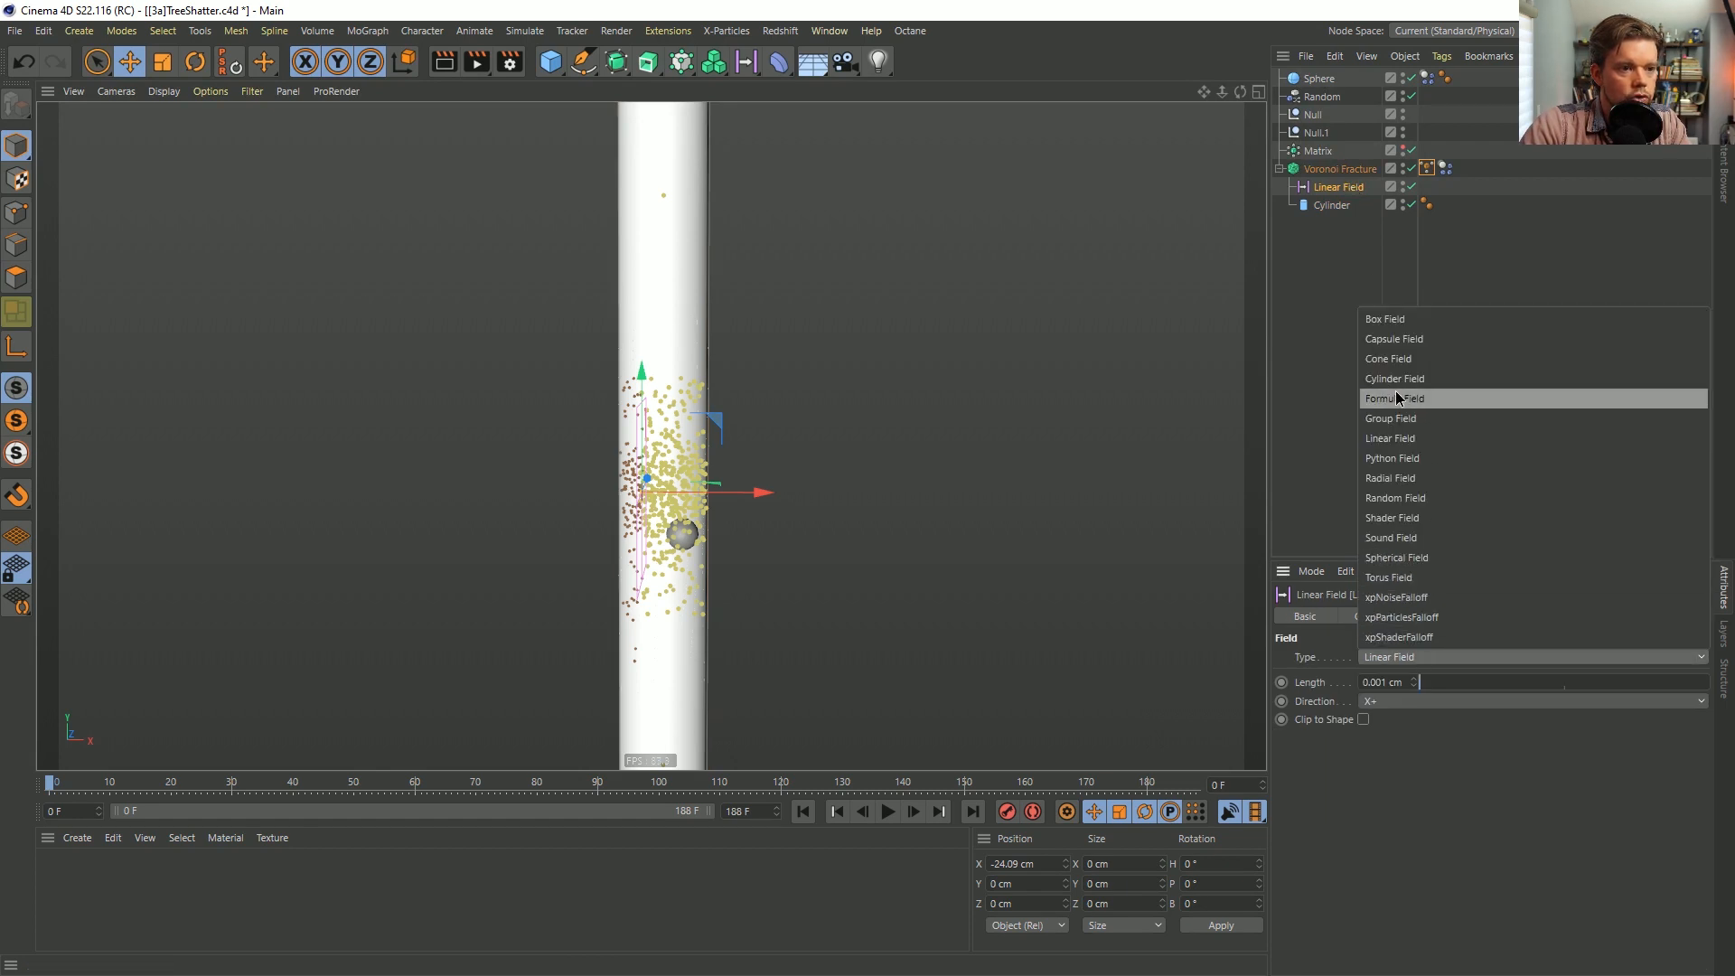
click(1392, 321)
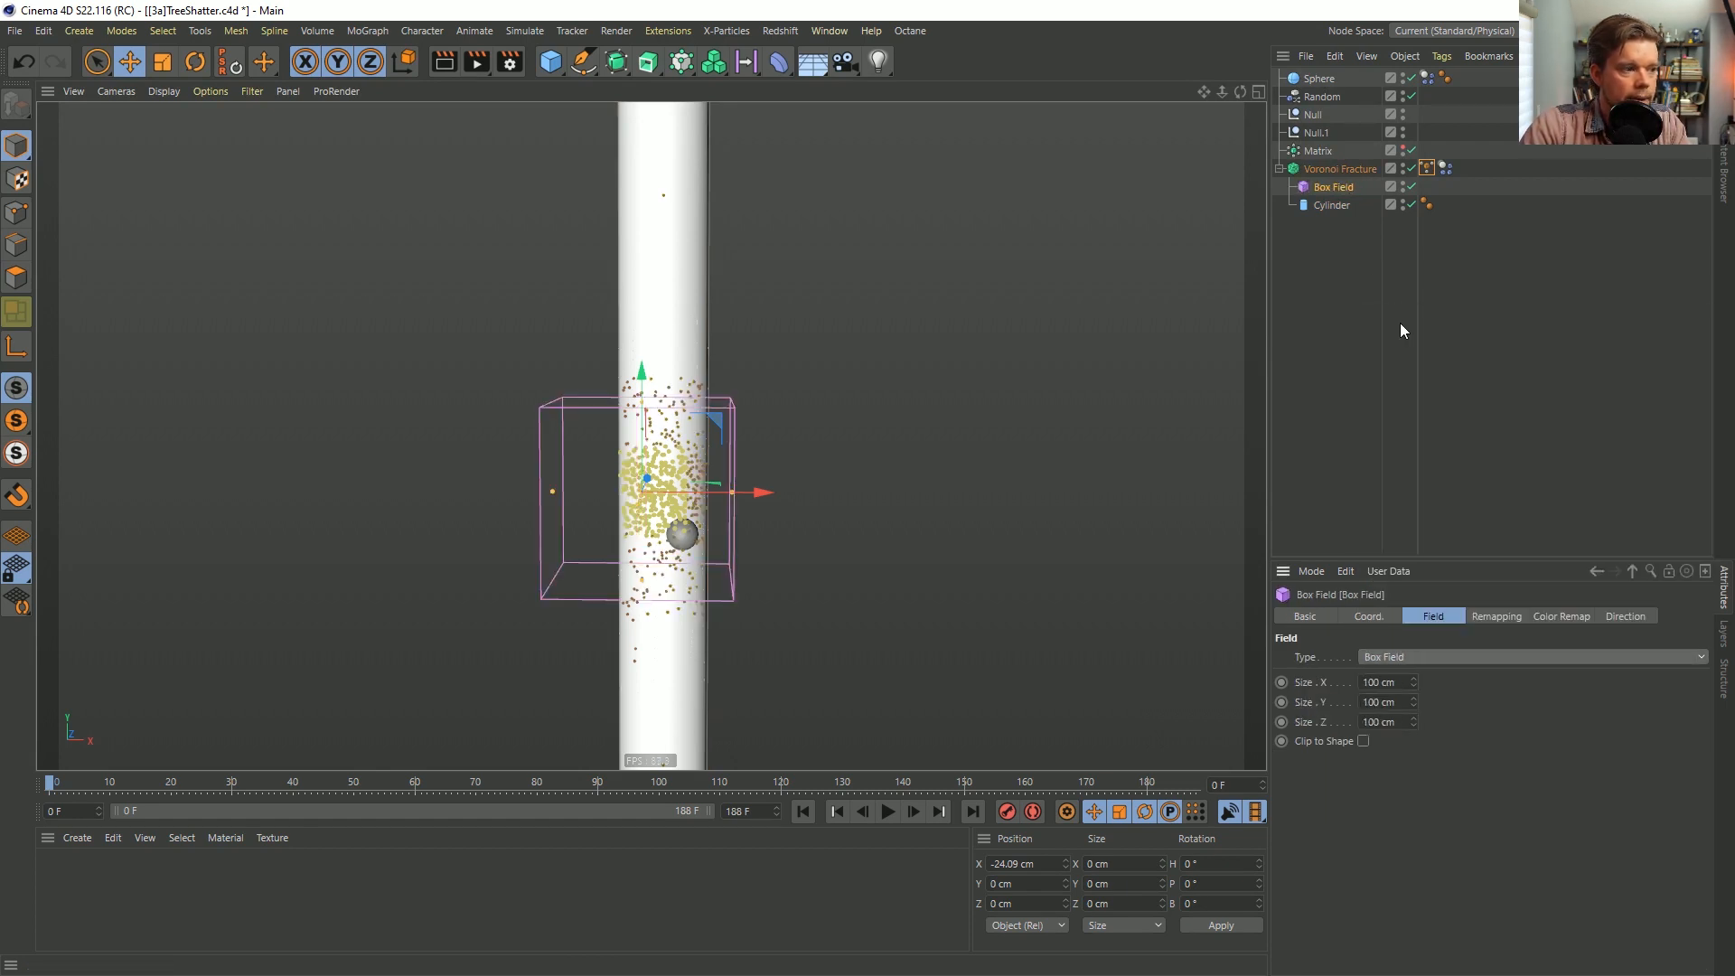
Move the Box Field along X to about 40 cm and stretch its Y size to about 271 cm.
drag(763, 495, 812, 494)
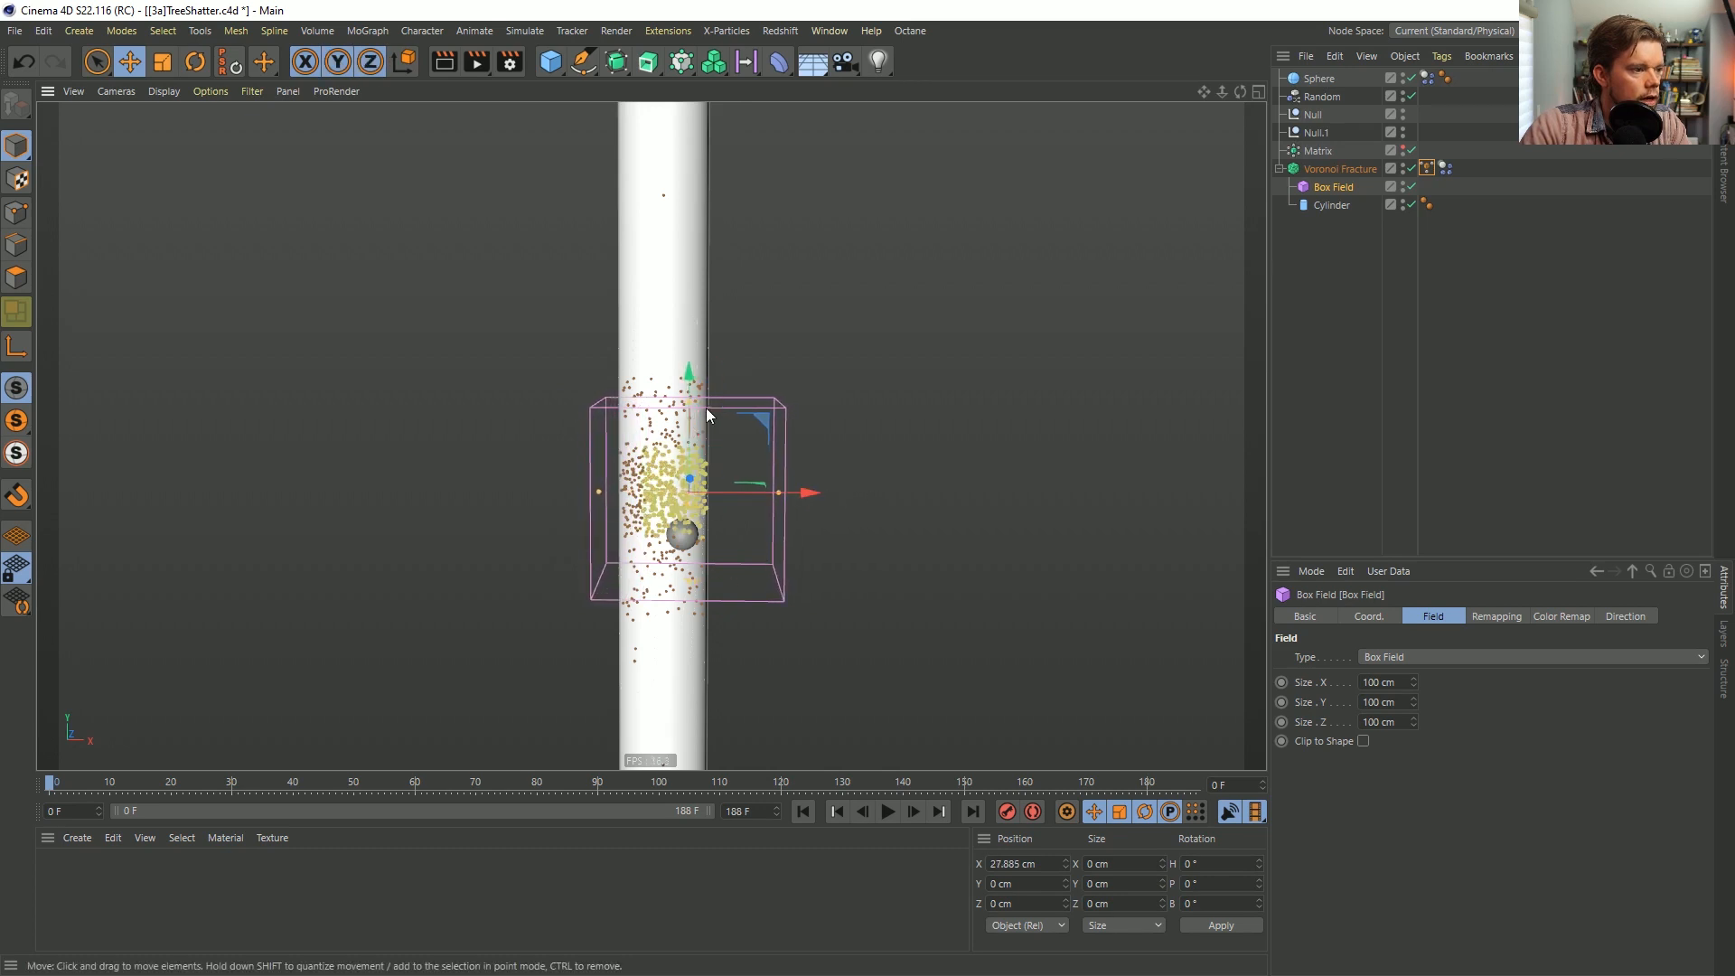
drag(690, 399, 718, 246)
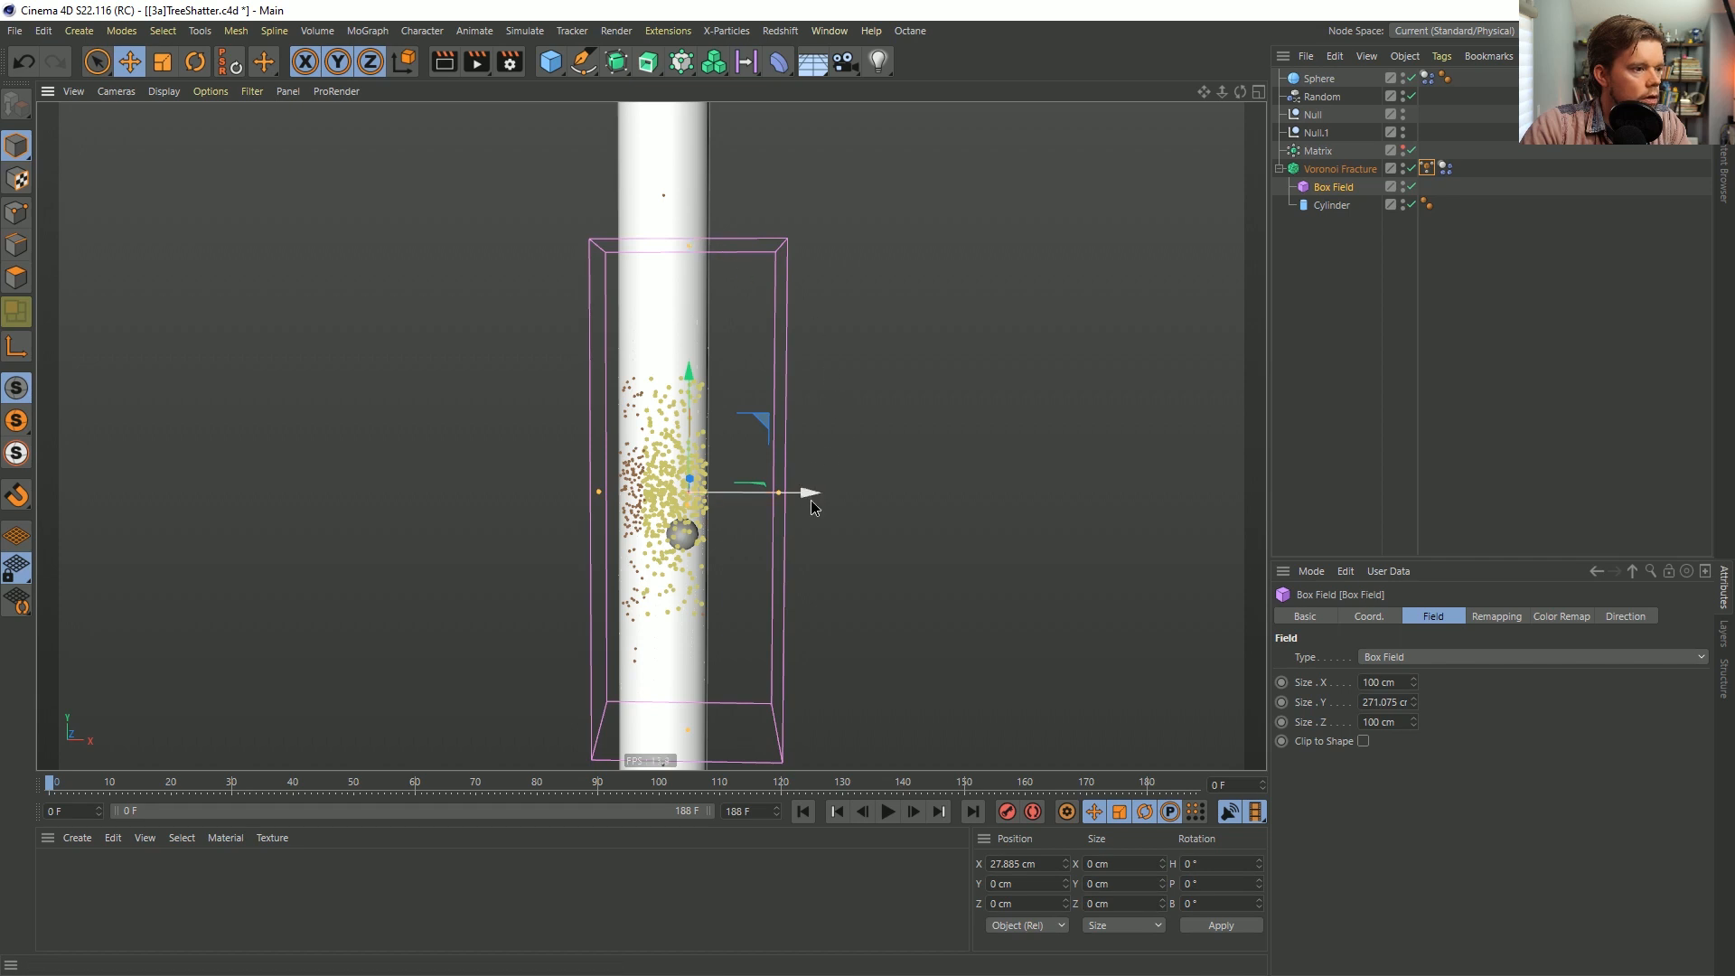
drag(811, 496, 820, 497)
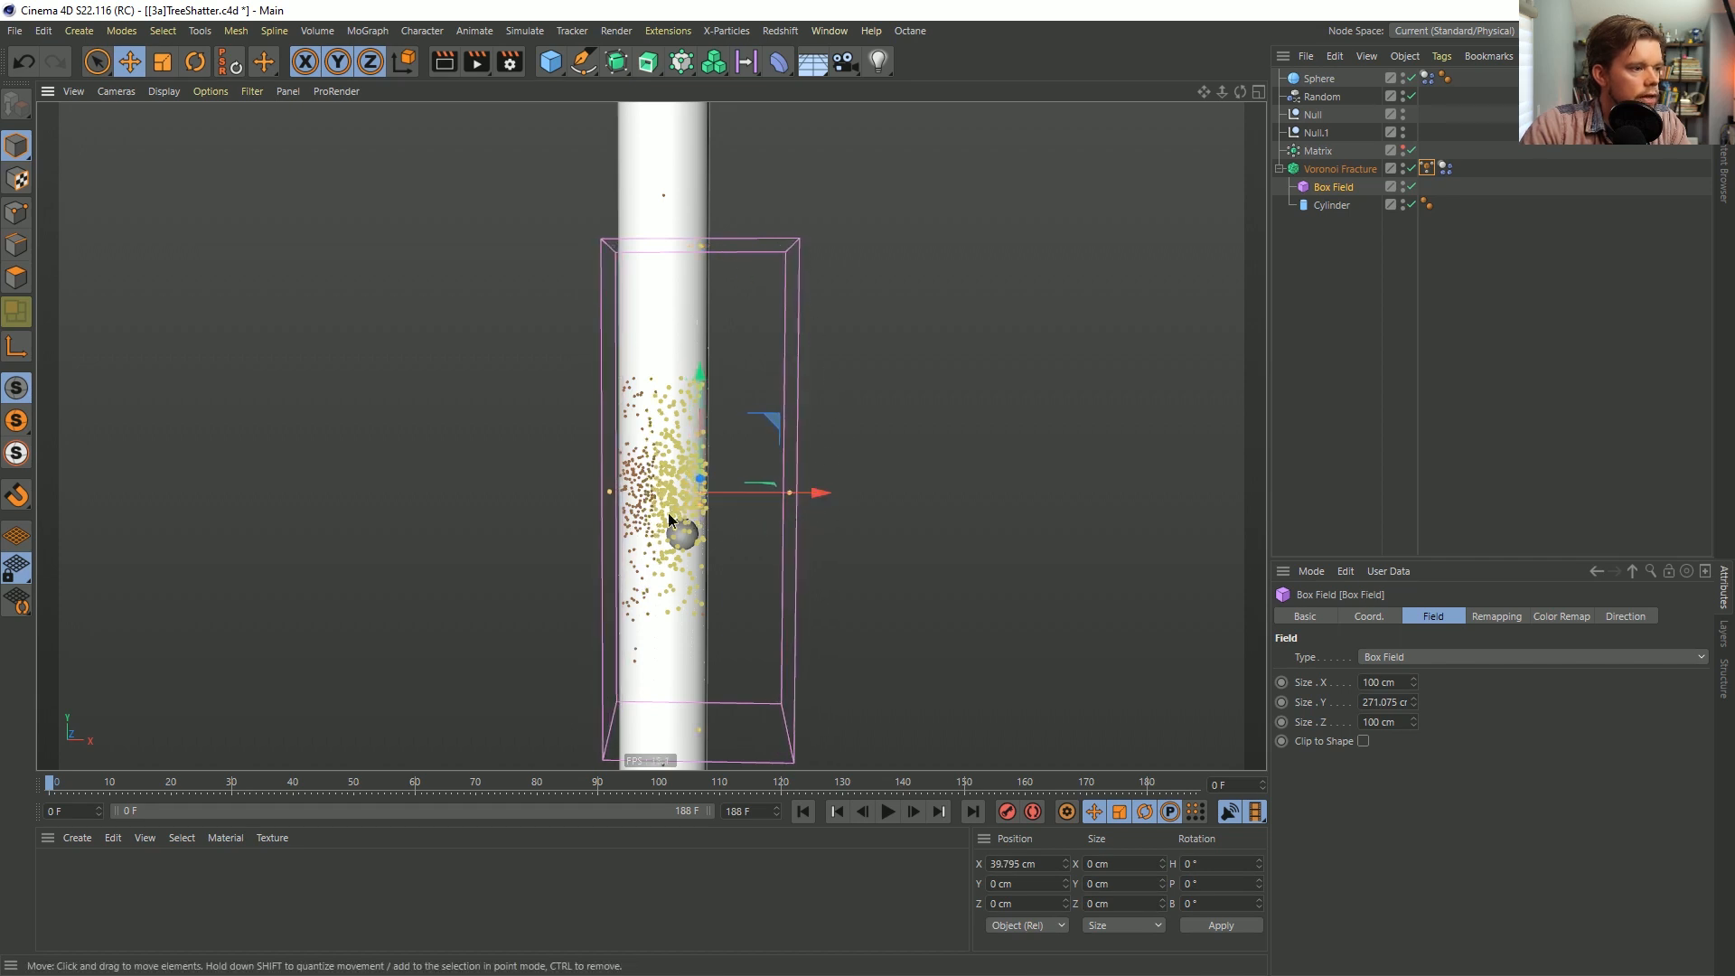
Play the simulation with the Box Field selection, viewing the impact side-on, and return to the first frame.
alt+drag(673, 513, 461, 524)
click(1066, 463)
alt+drag(1066, 464, 724, 441)
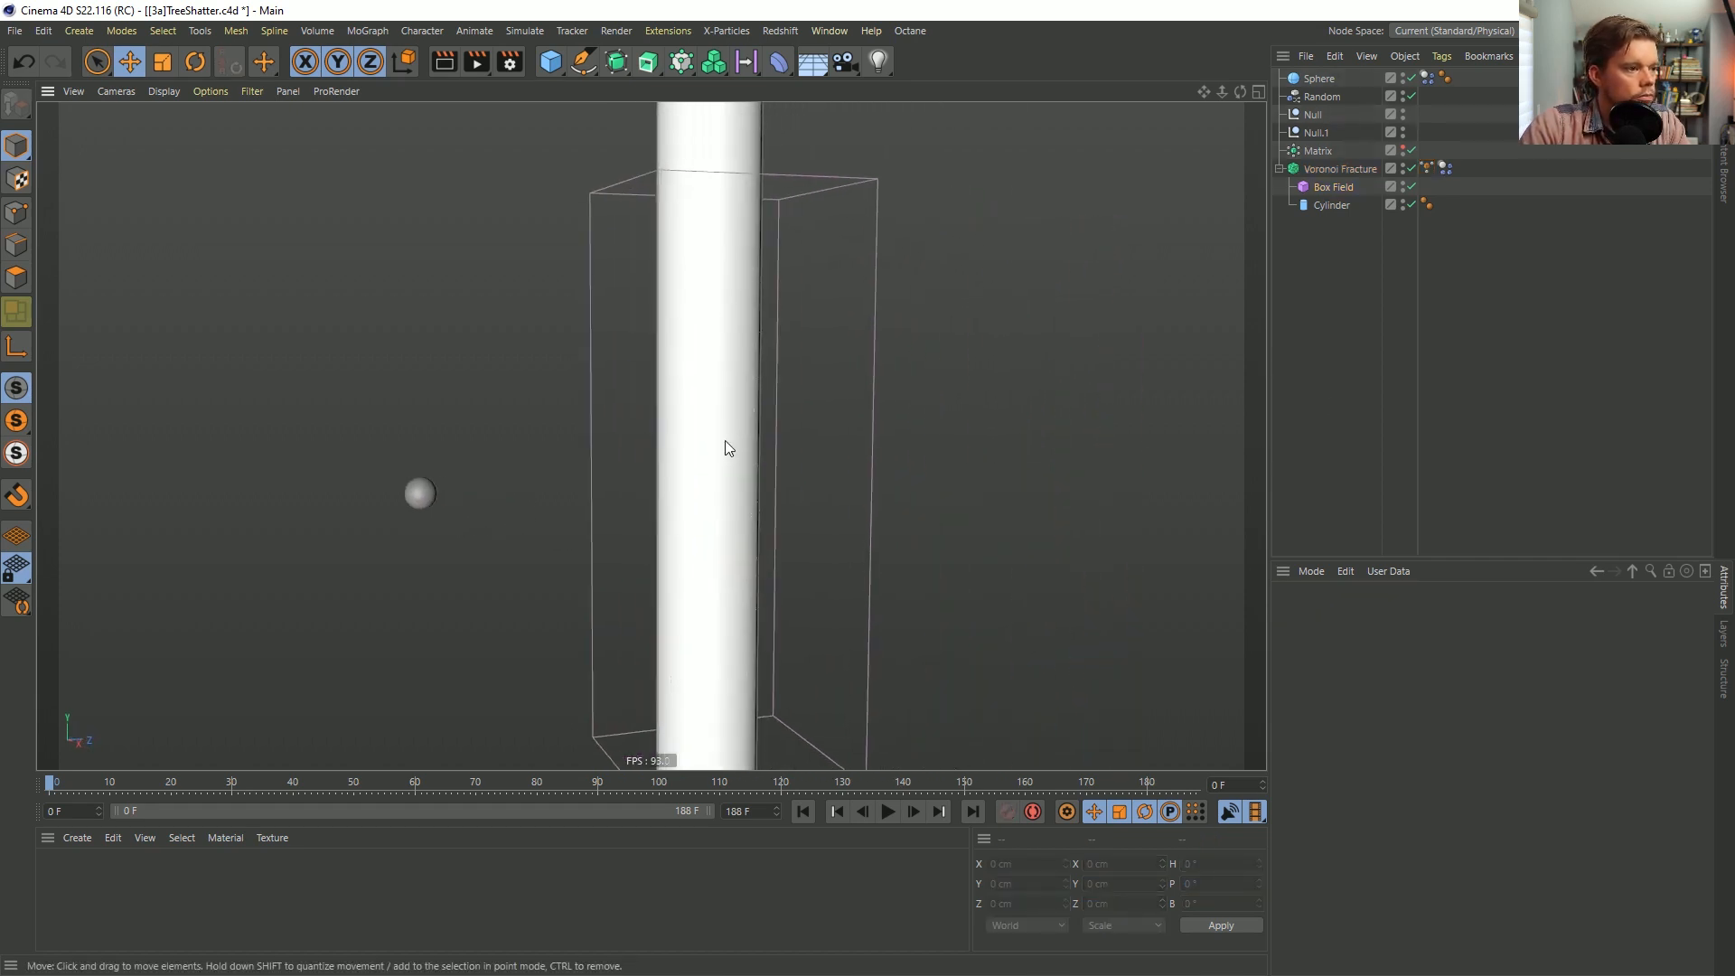
click(886, 812)
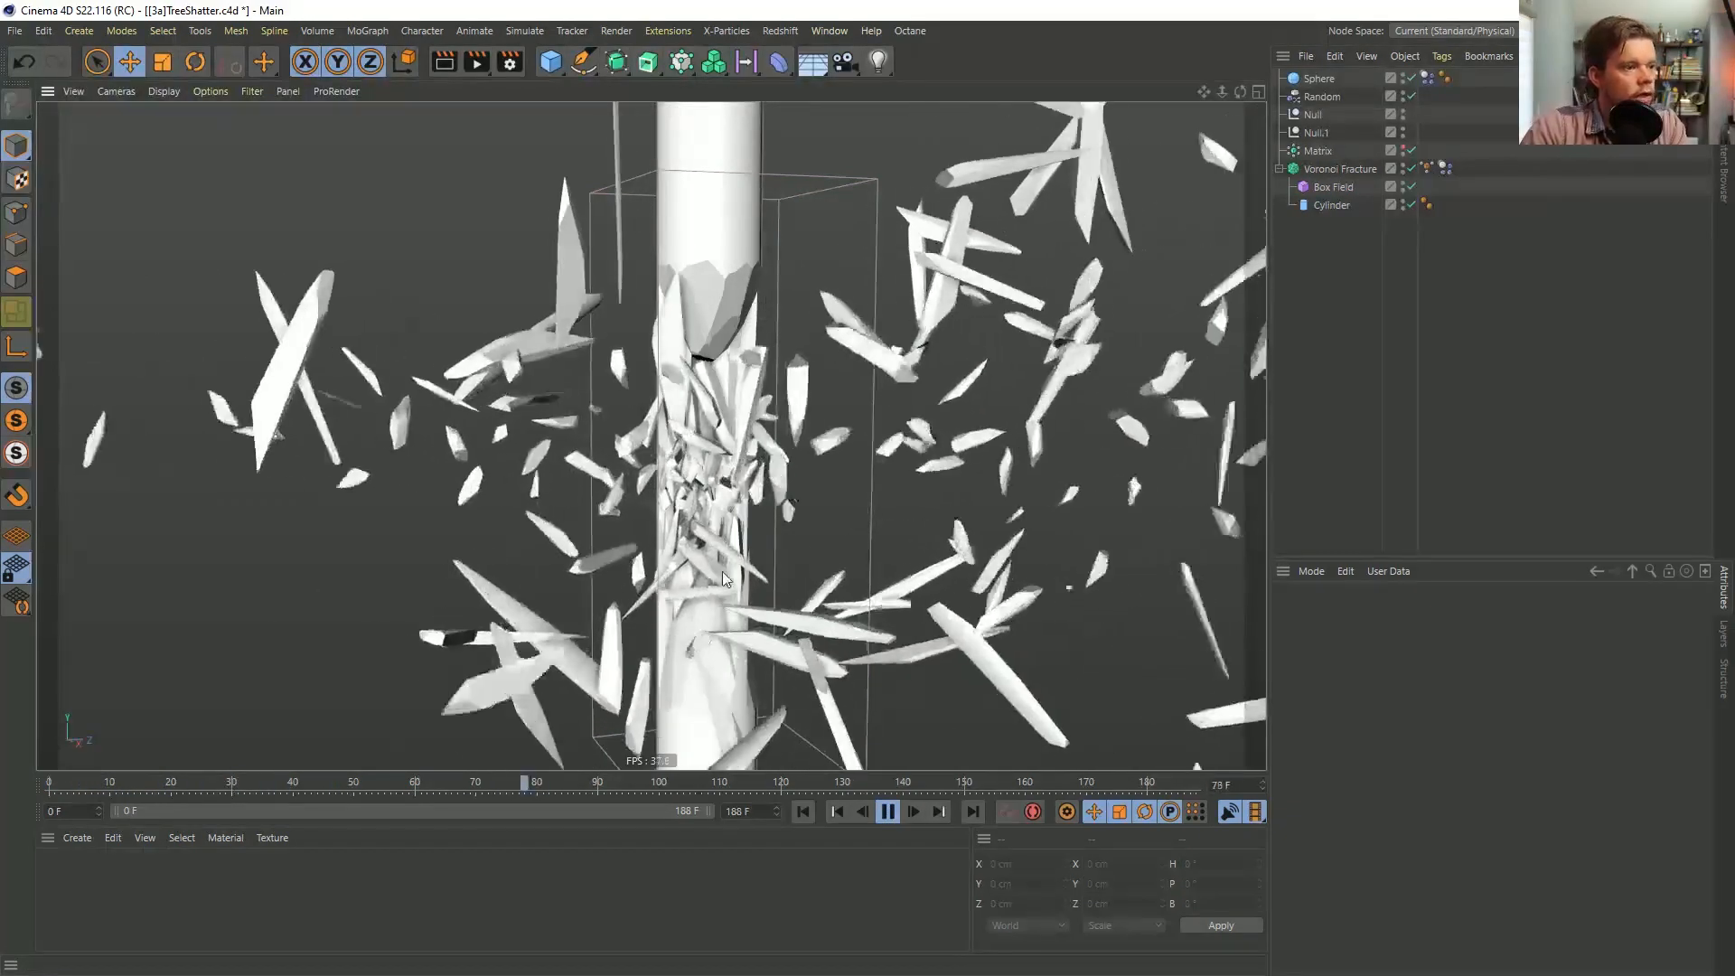
click(800, 812)
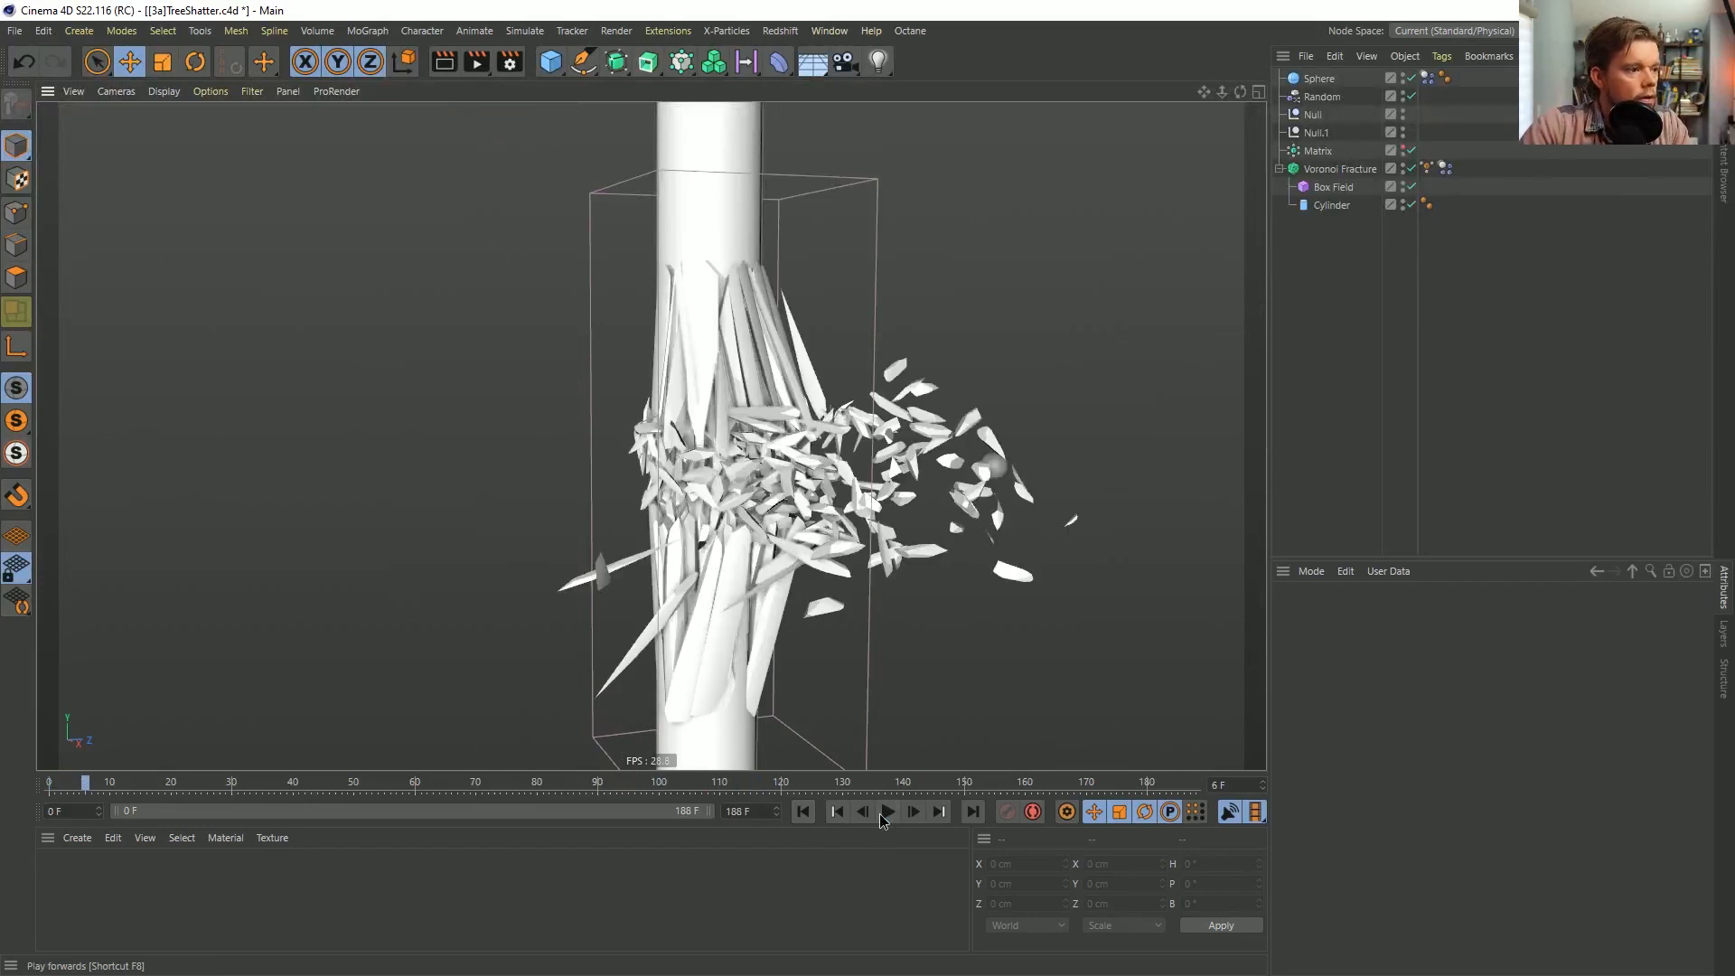
click(804, 814)
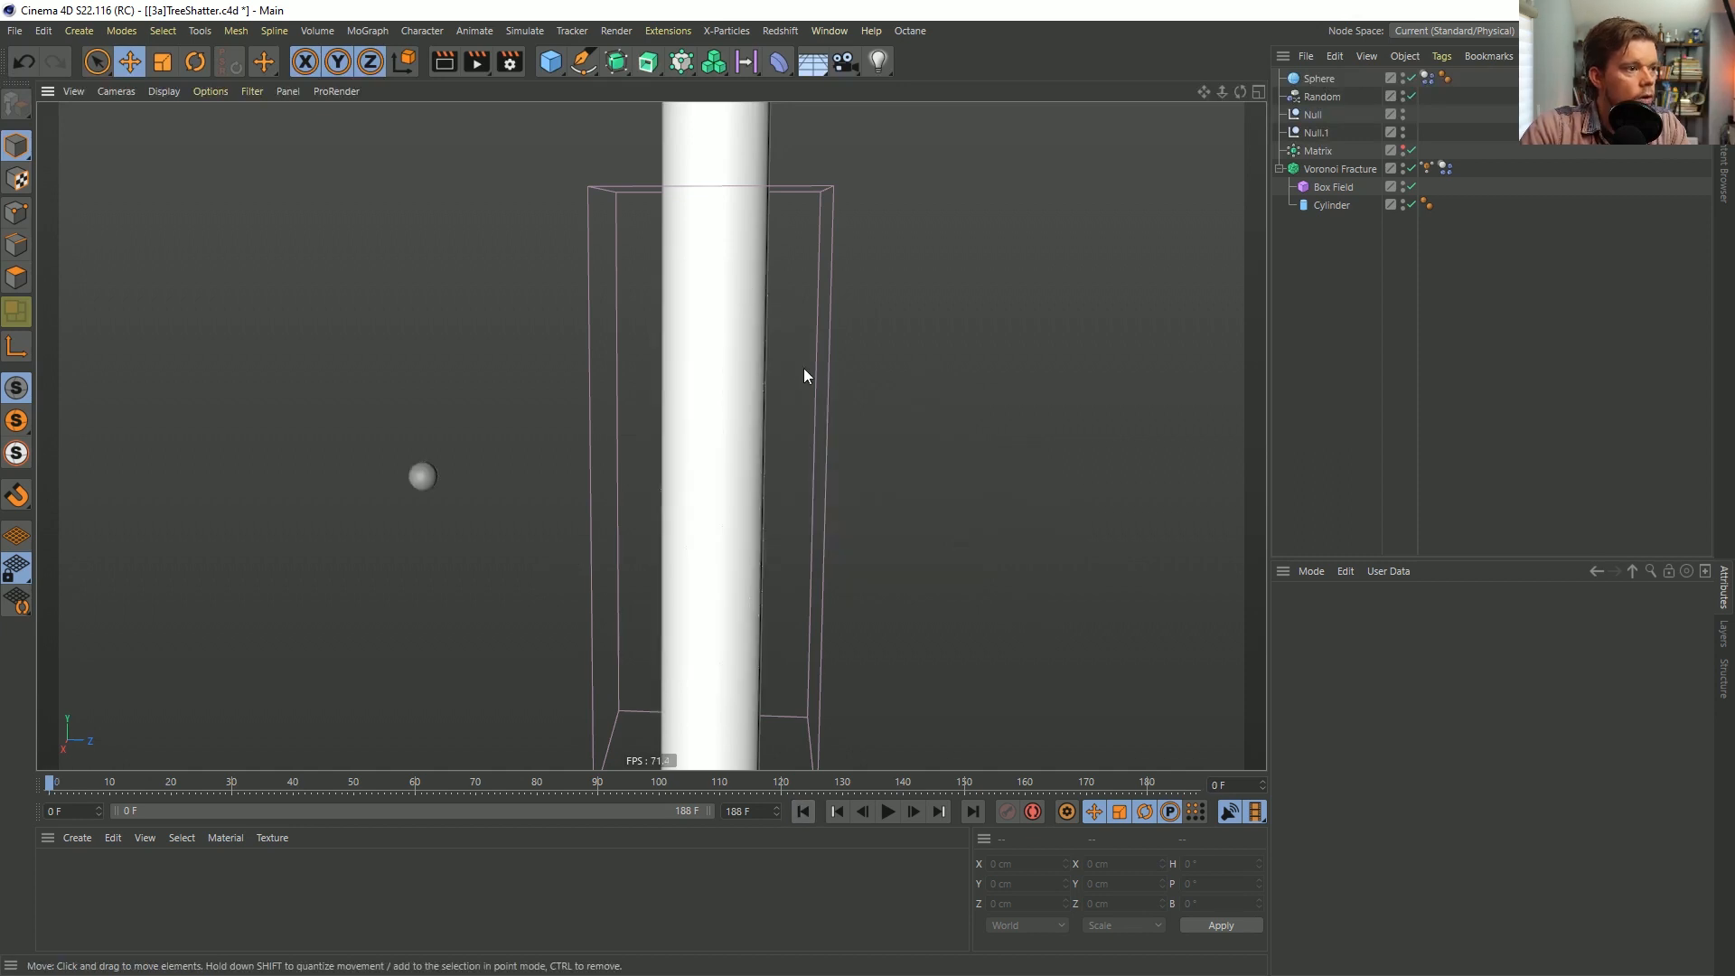
Display the trunk in Gouraud Shading (Lines) and examine the fracture lines along its height.
alt+drag(801, 376, 772, 351)
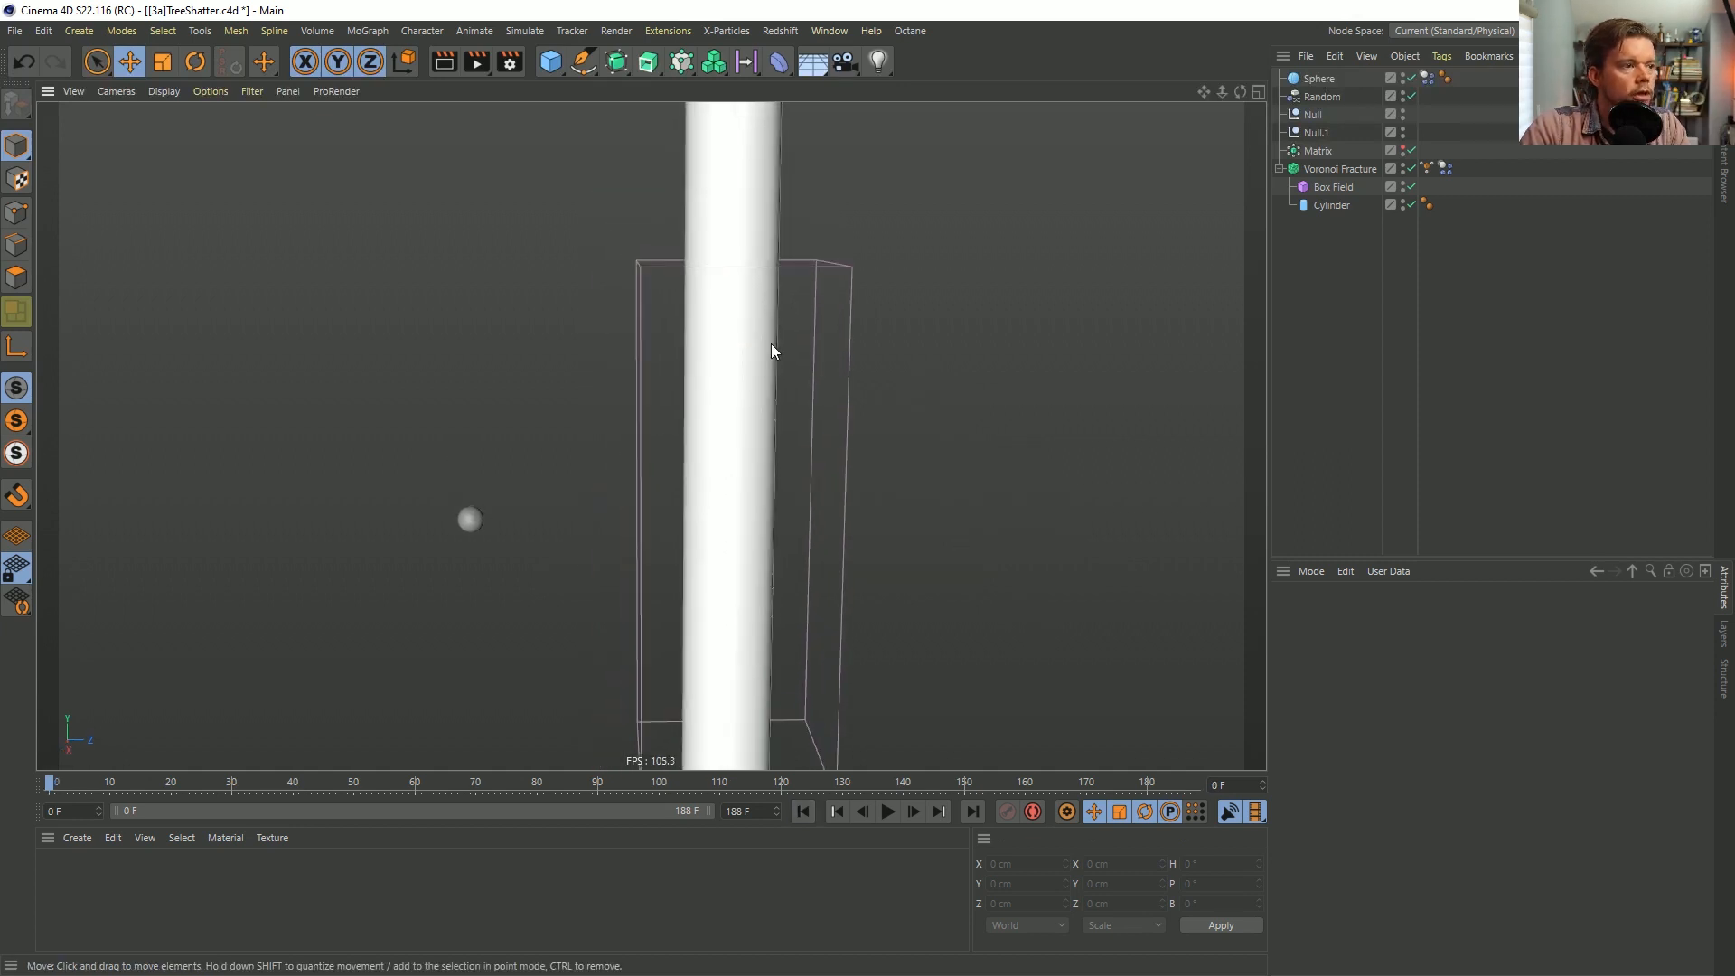
click(1314, 116)
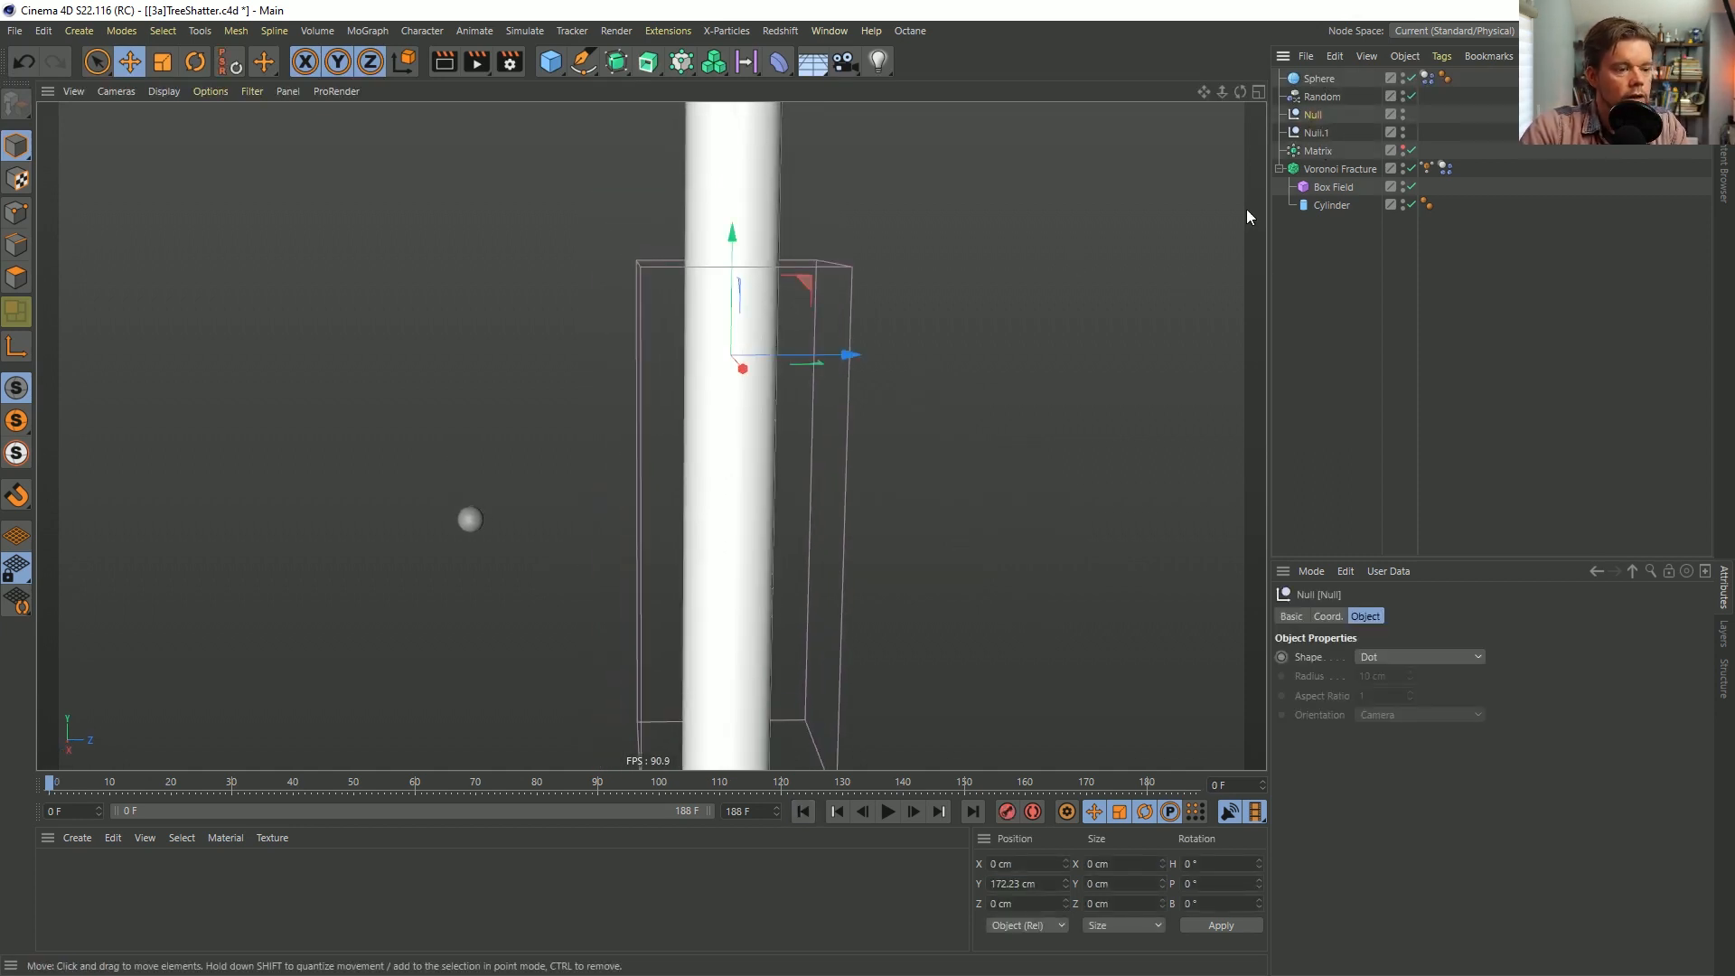
key(n)
key(b)
alt+middle_drag(757, 207, 755, 425)
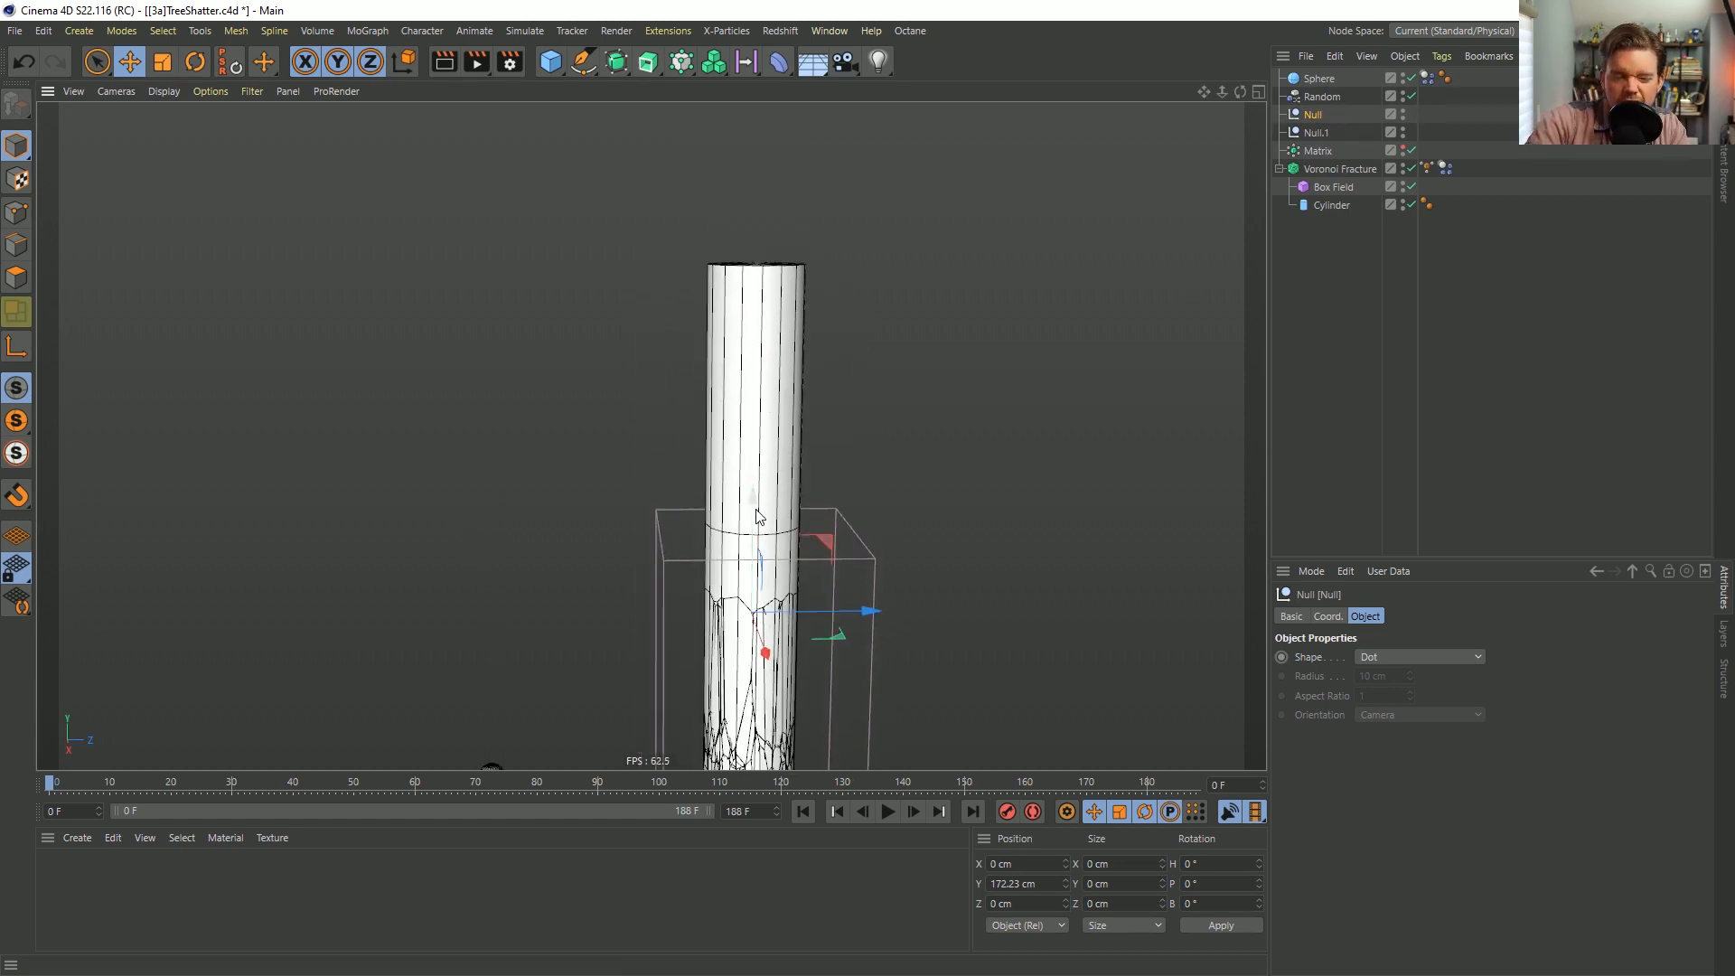
alt+middle_drag(757, 517, 745, 440)
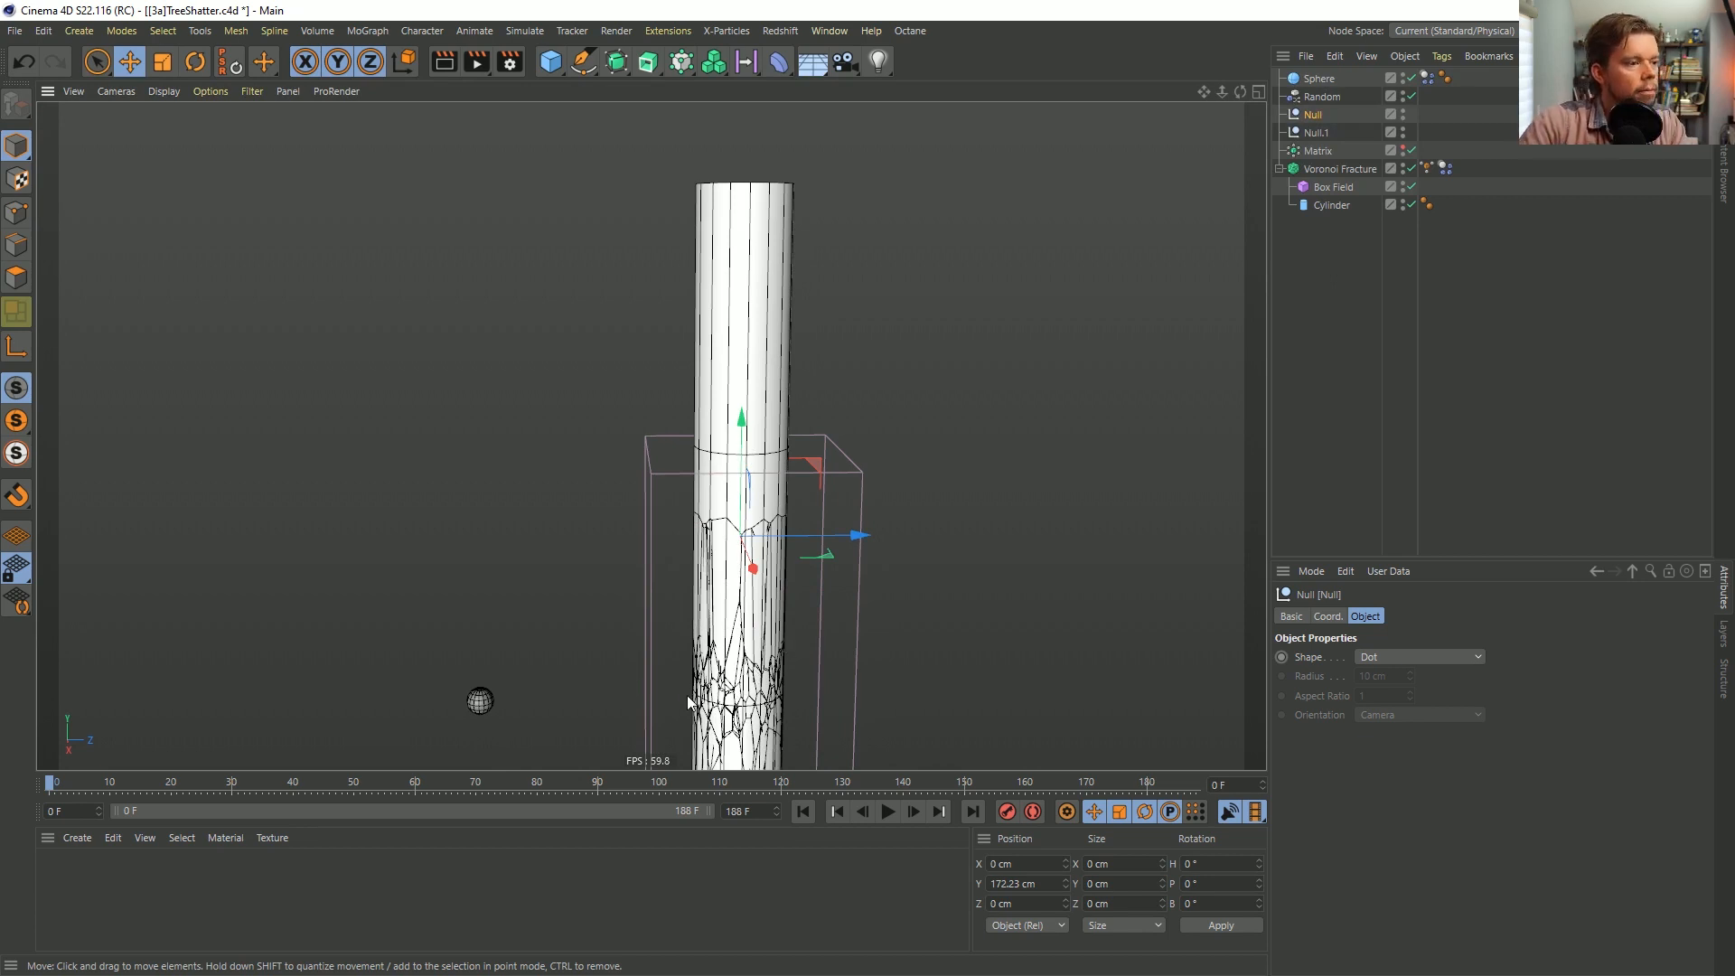
alt+middle_drag(694, 697, 673, 276)
alt+middle_drag(685, 342, 702, 473)
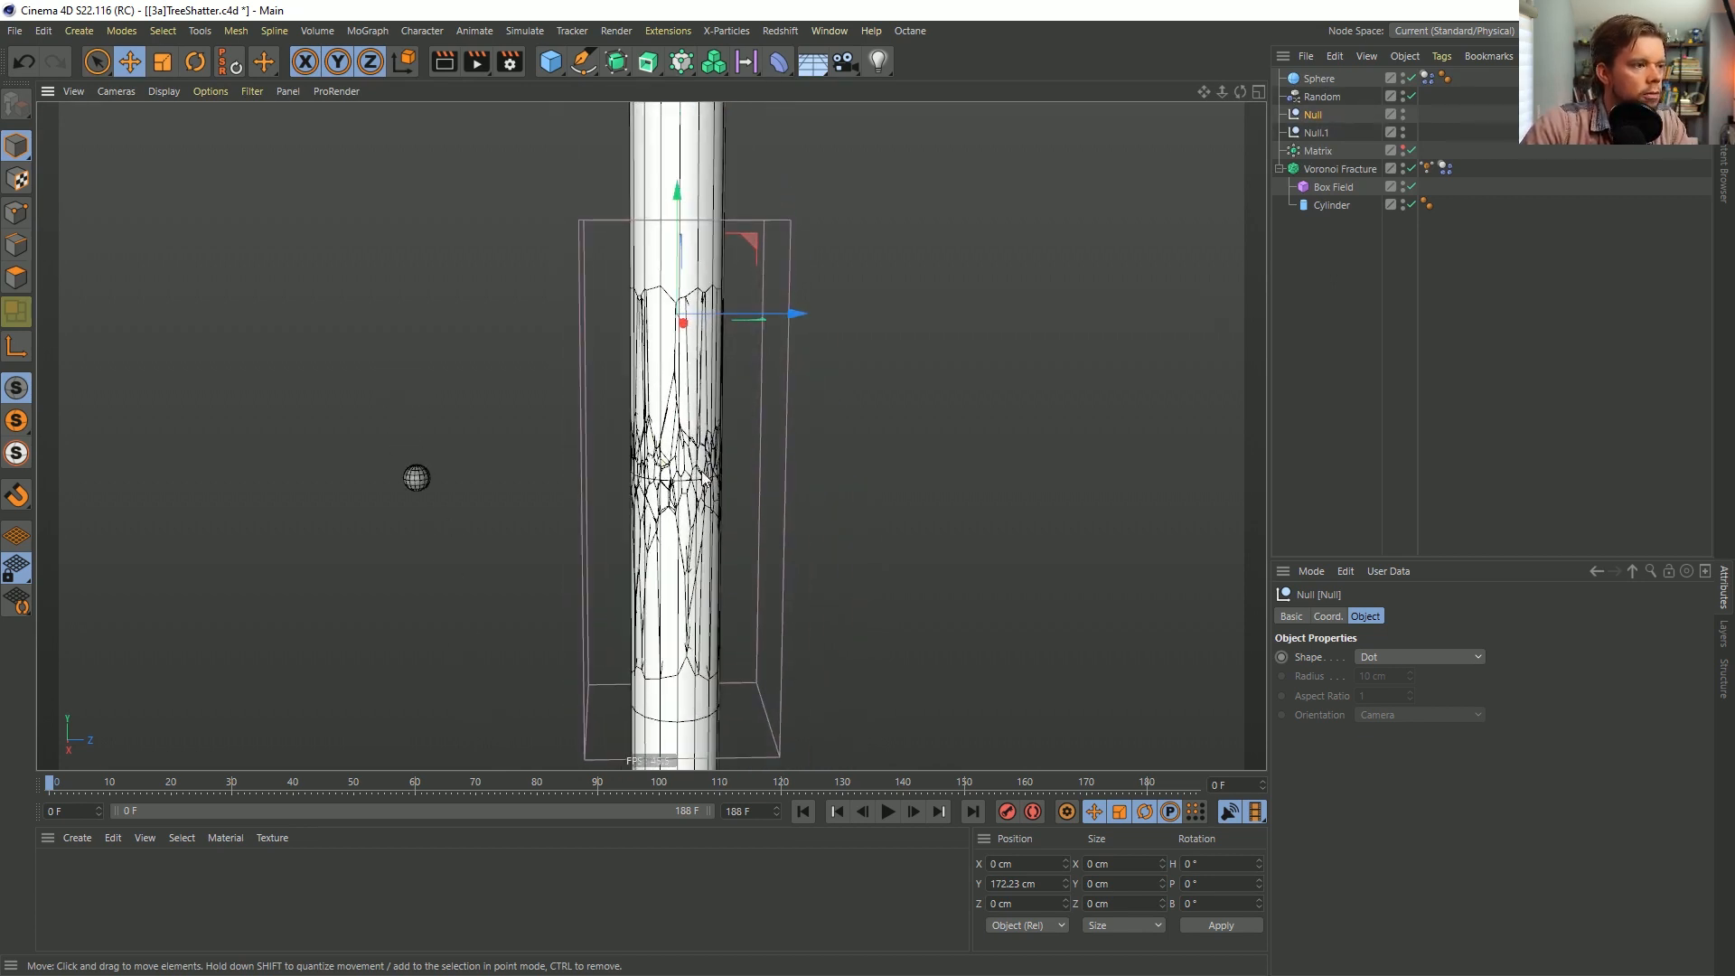
scroll(714, 445, up, 2)
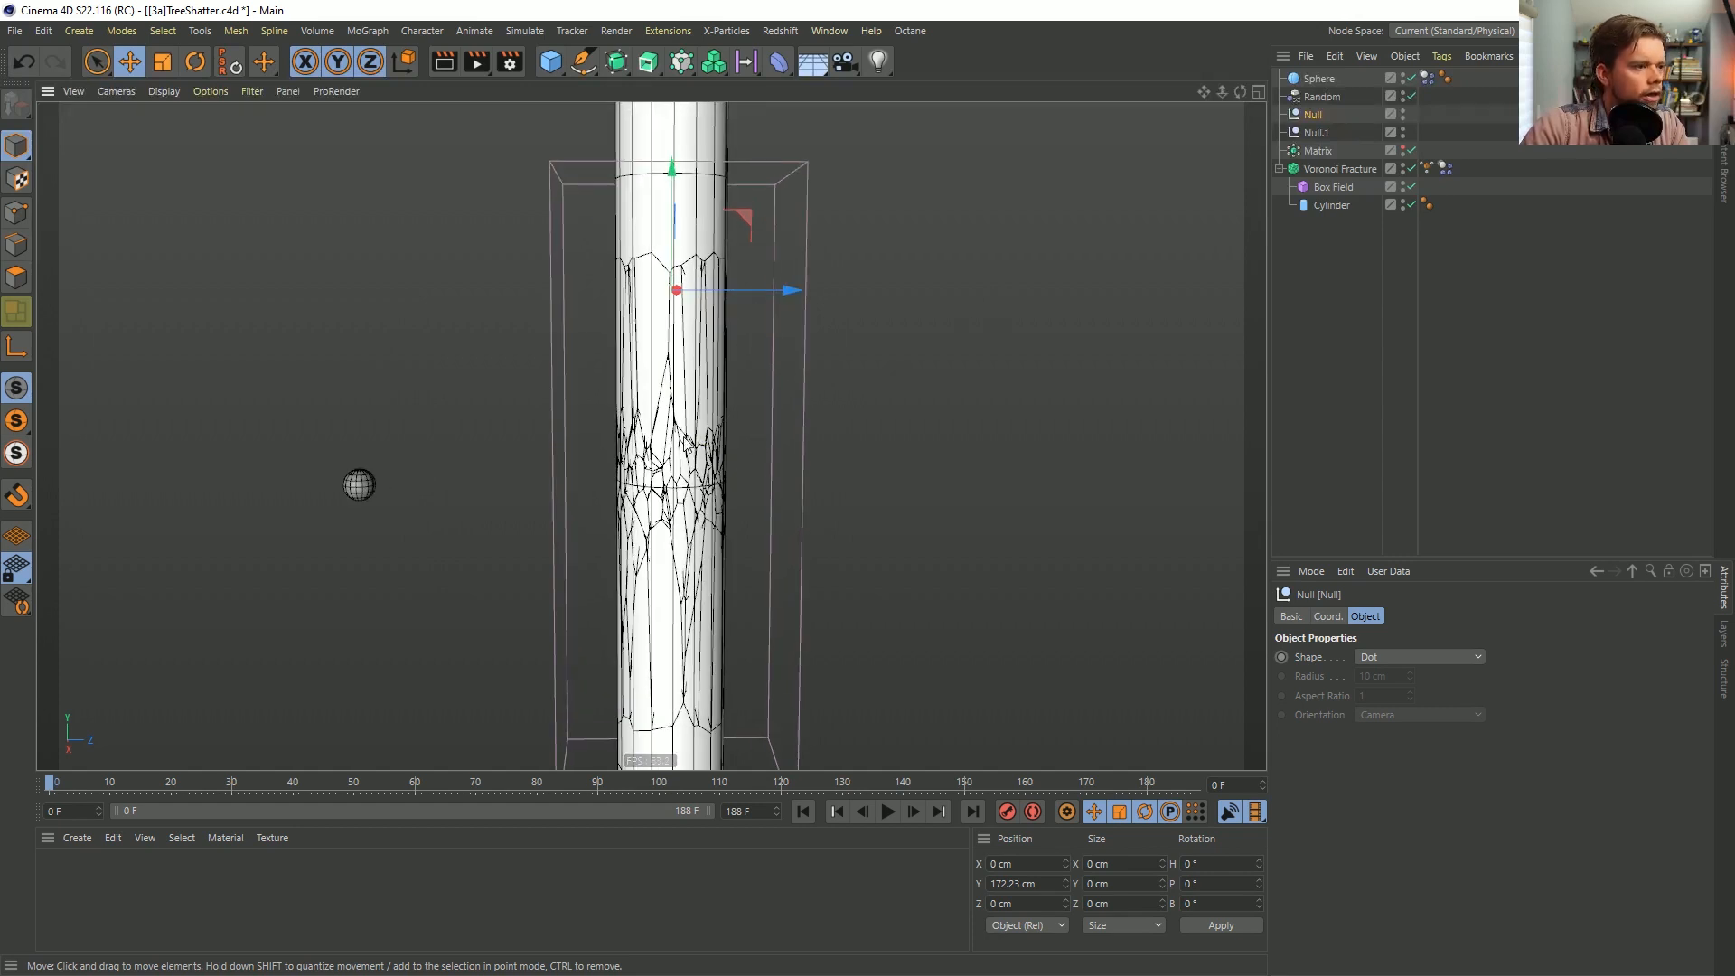
Set the Matrix grid count to 55 × 1 × 55 to fracture the trunk into more fragments.
click(1317, 150)
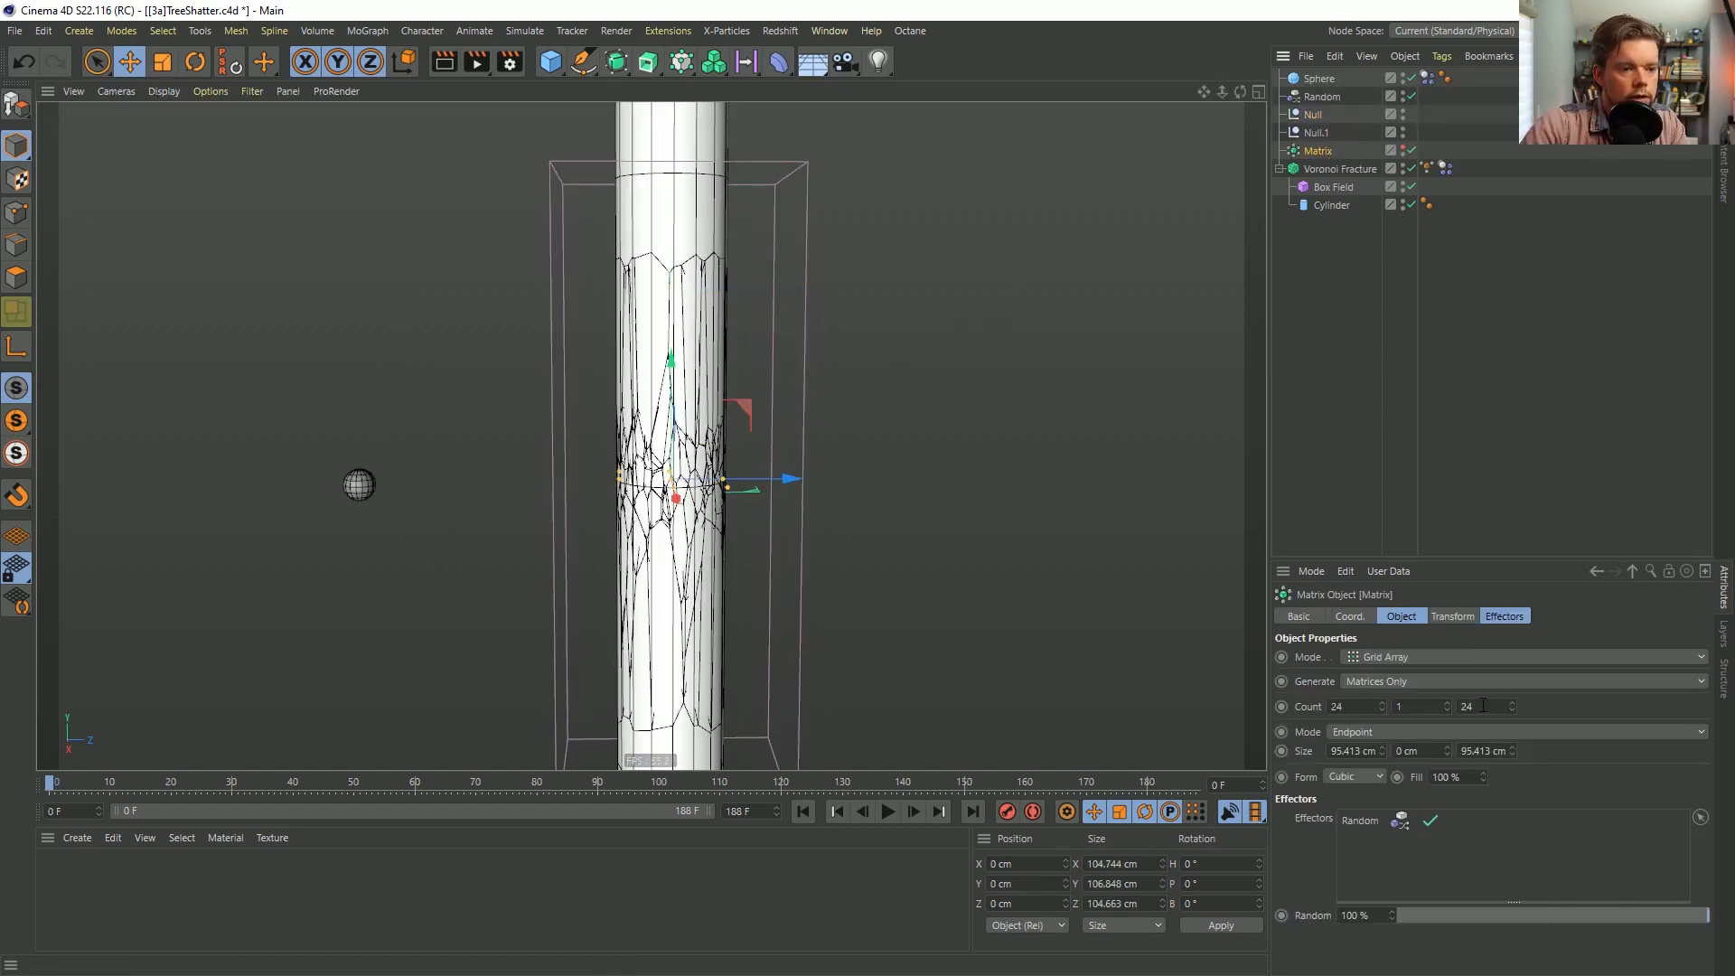
click(1483, 705)
text(55)
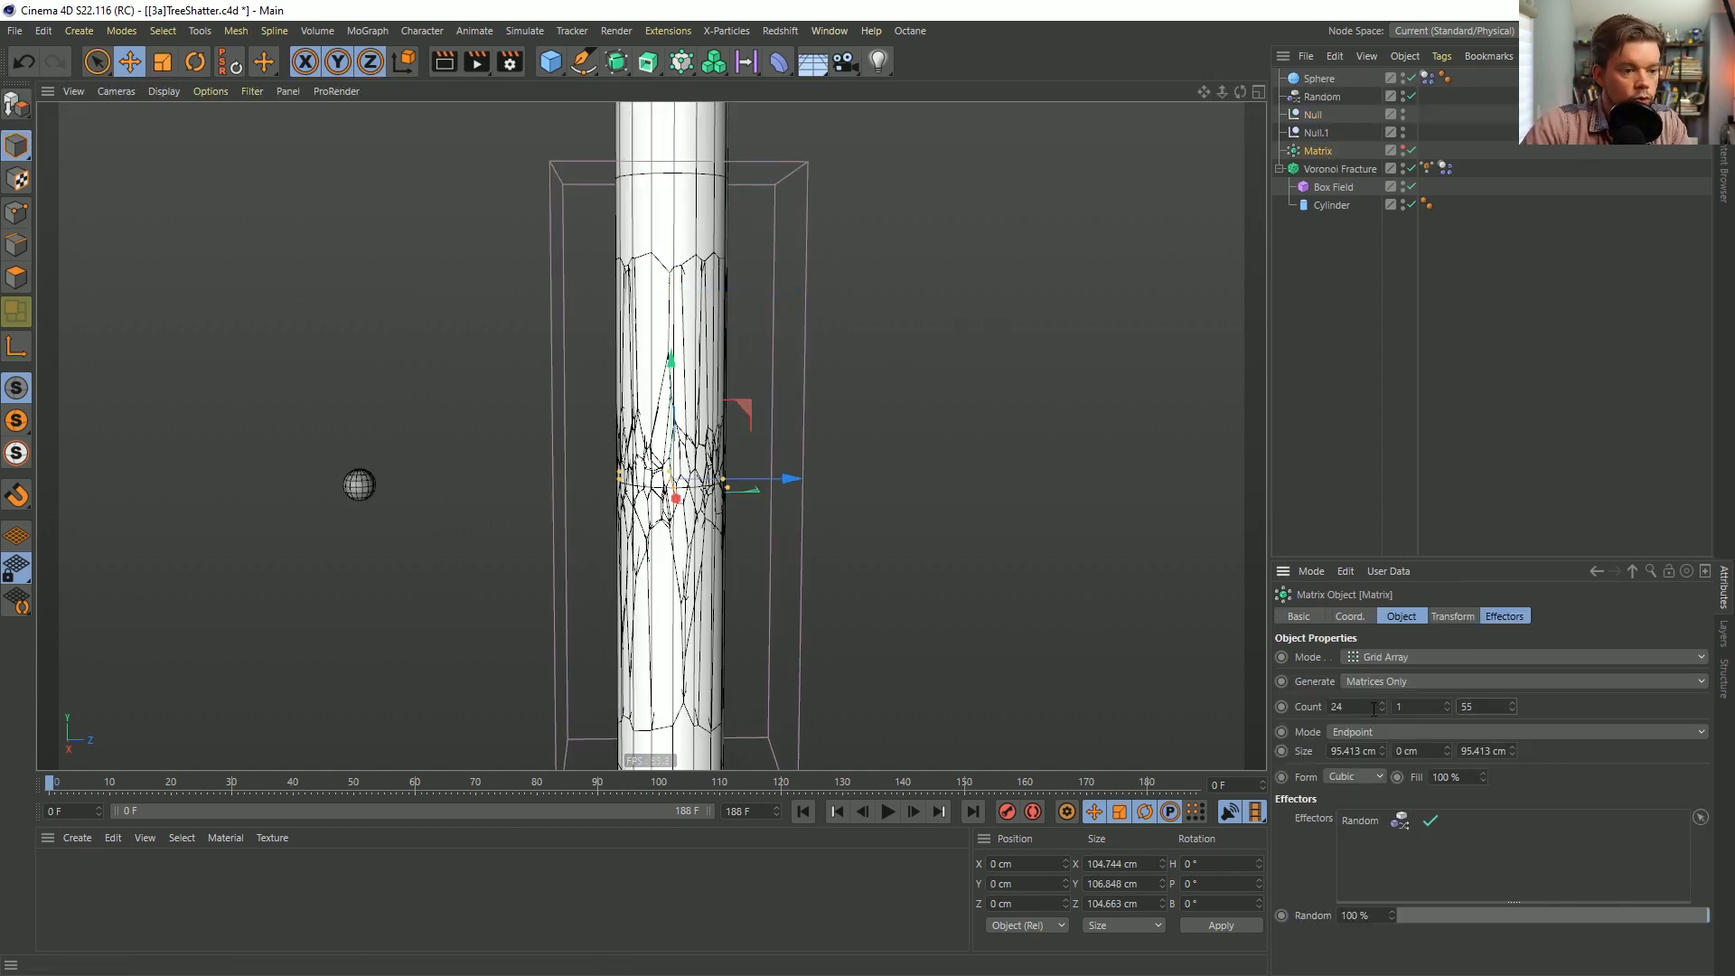
click(1373, 707)
text(55)
click(1480, 403)
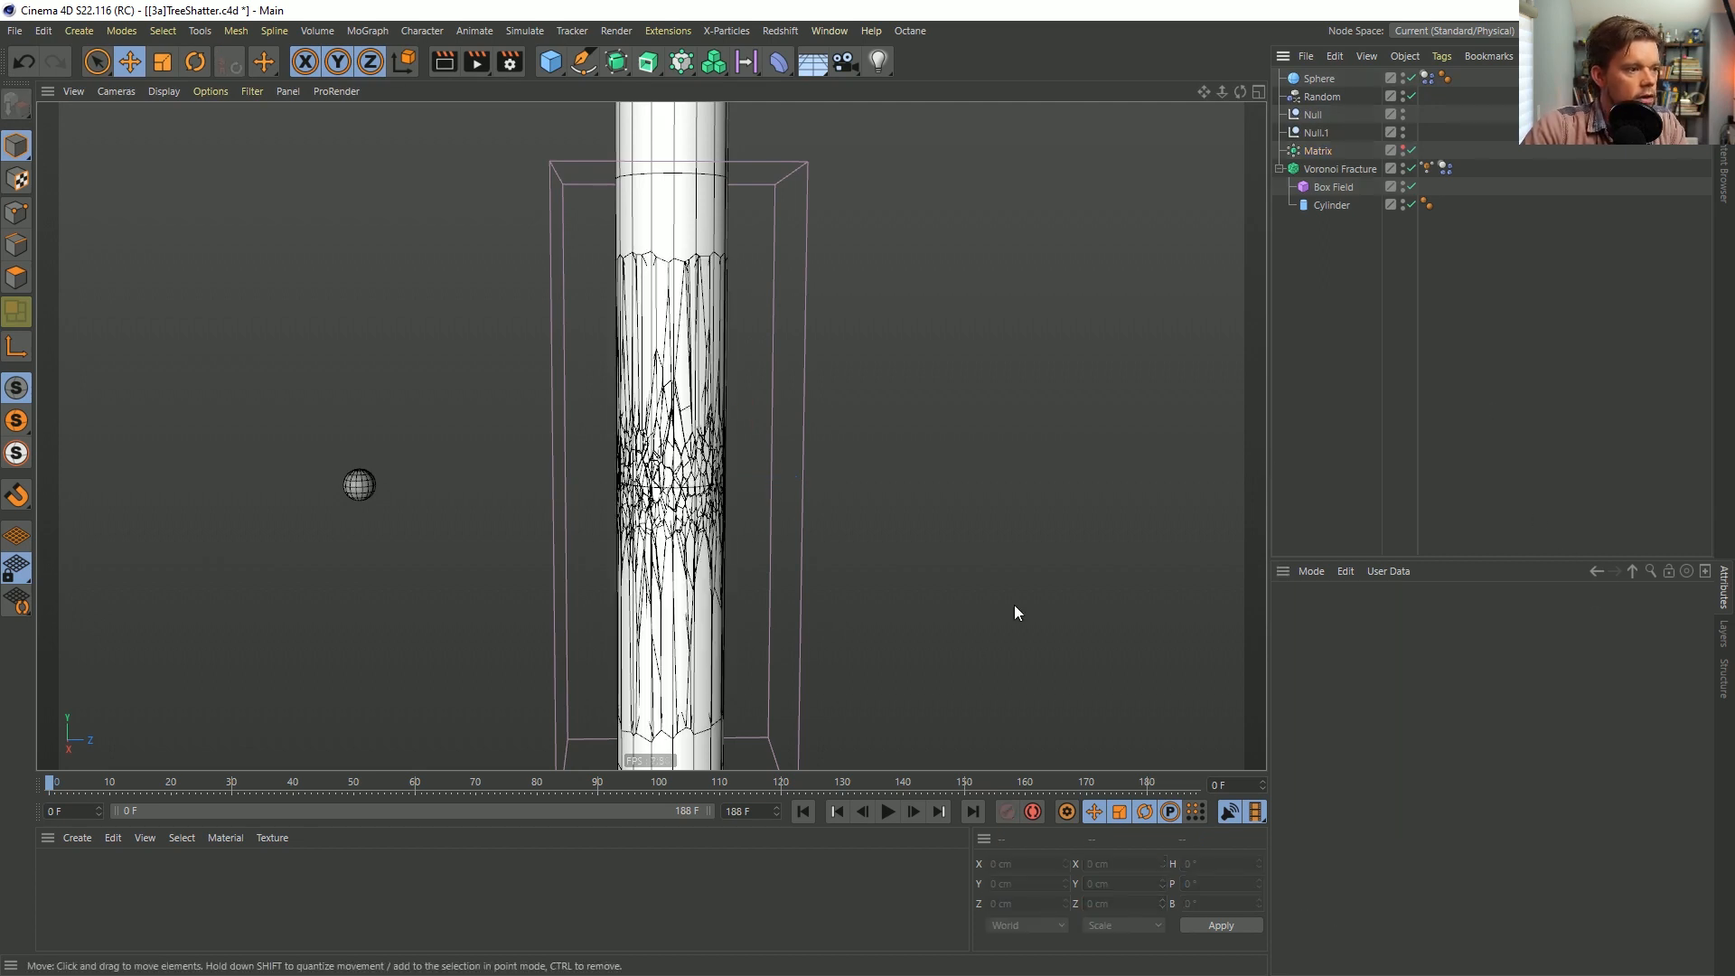
Play the simulation with the denser fracture and pause it at about frame 15.
click(886, 811)
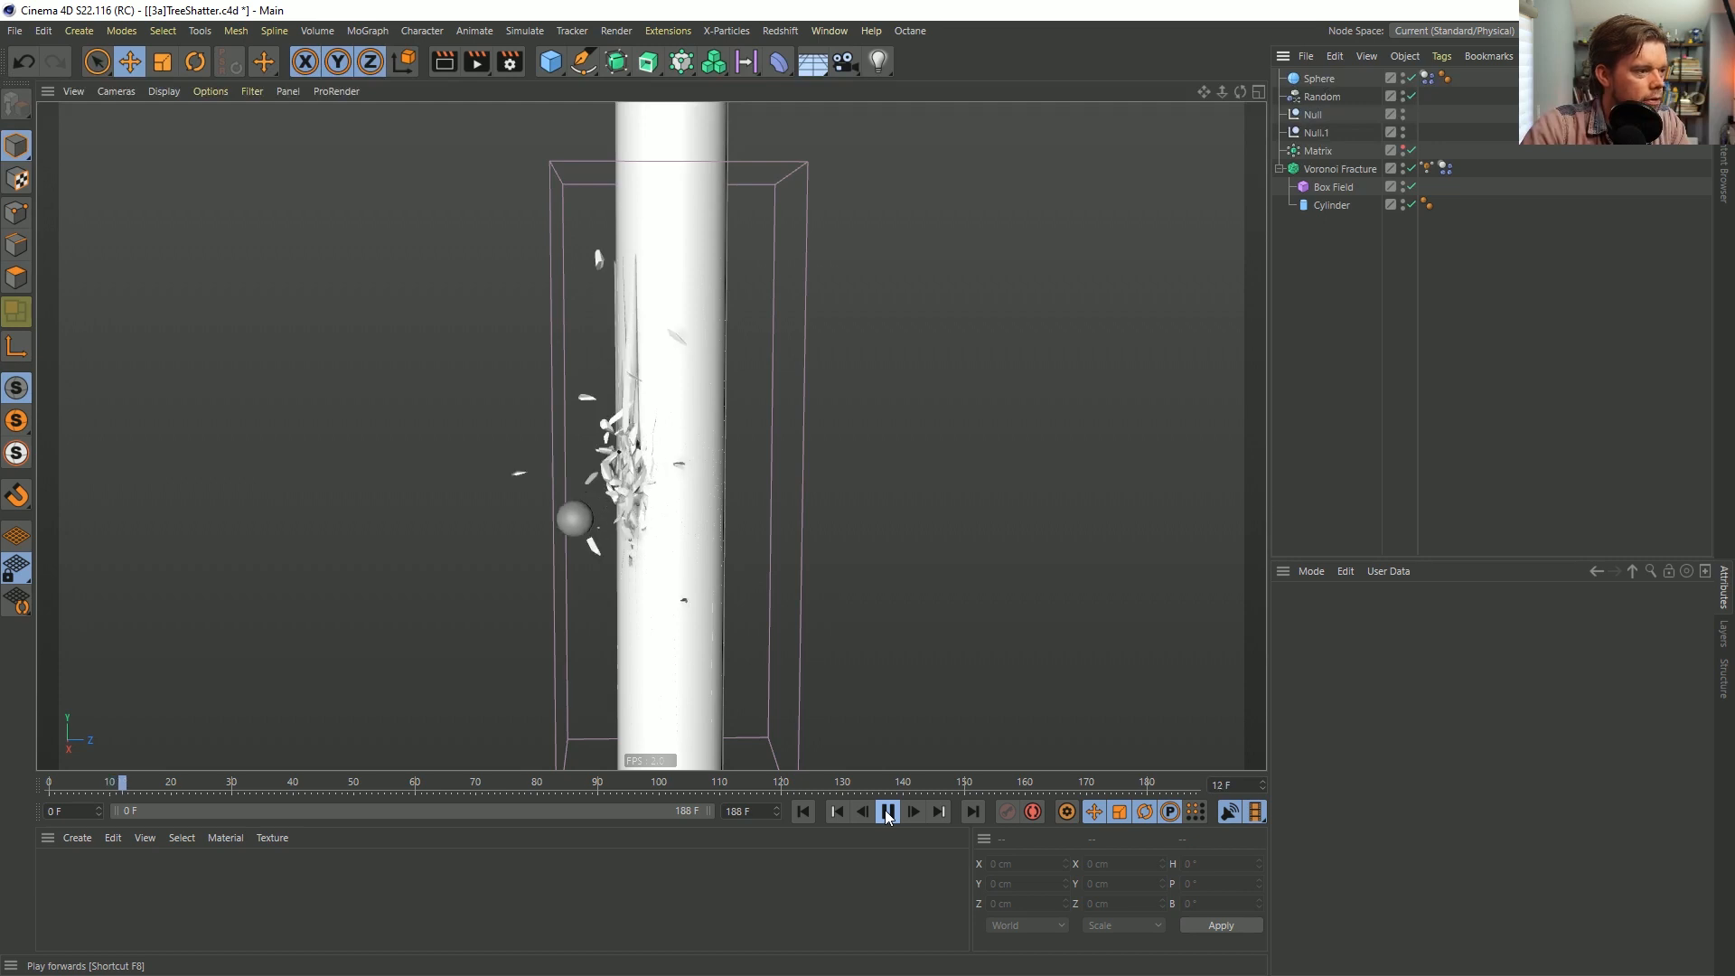
click(886, 813)
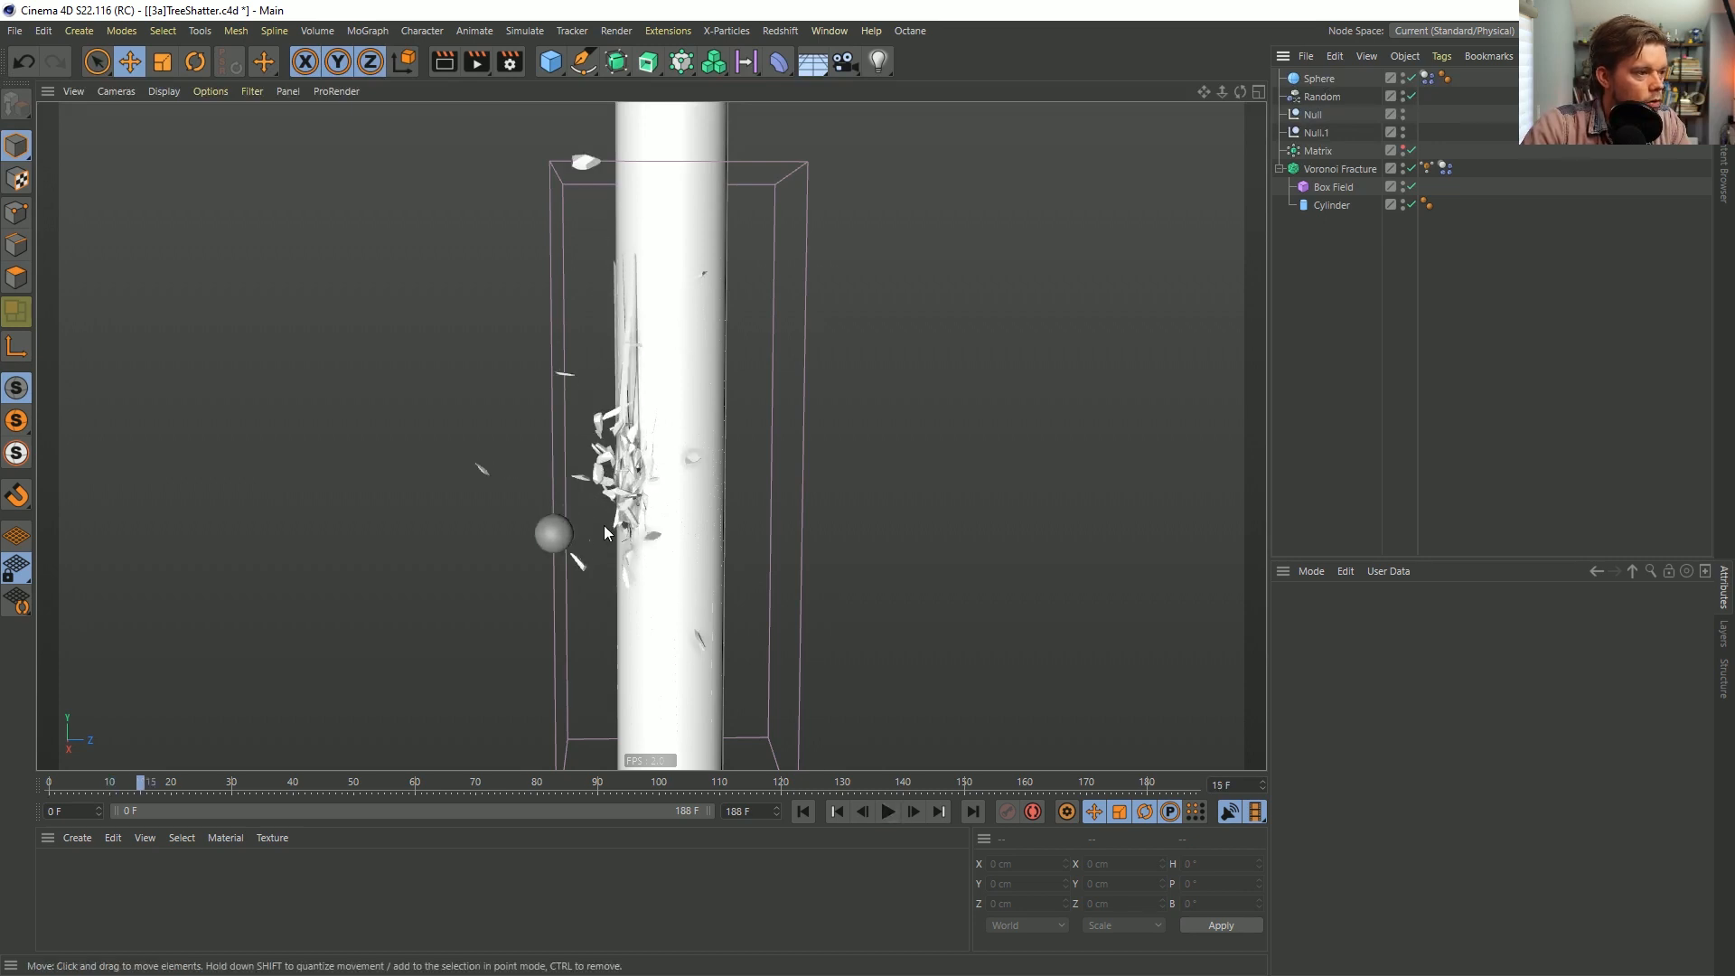
Set the sphere's custom density to 1111 in the mass settings of its Dynamics Body tag.
click(803, 811)
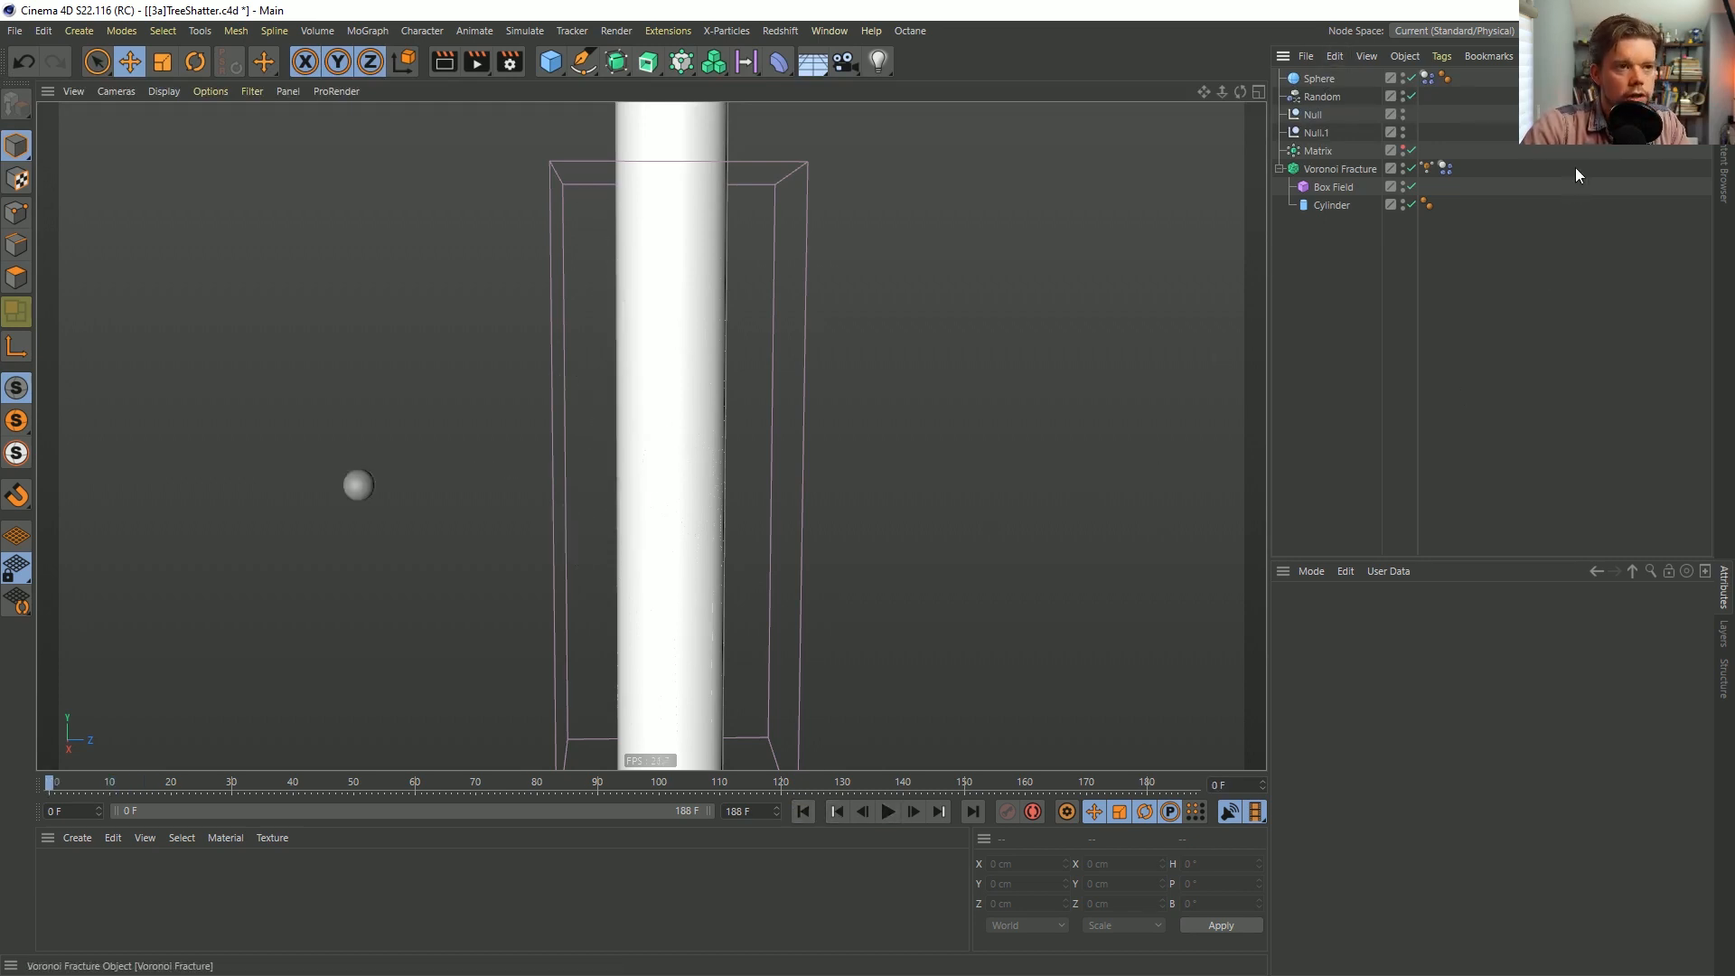
click(1321, 78)
click(1426, 79)
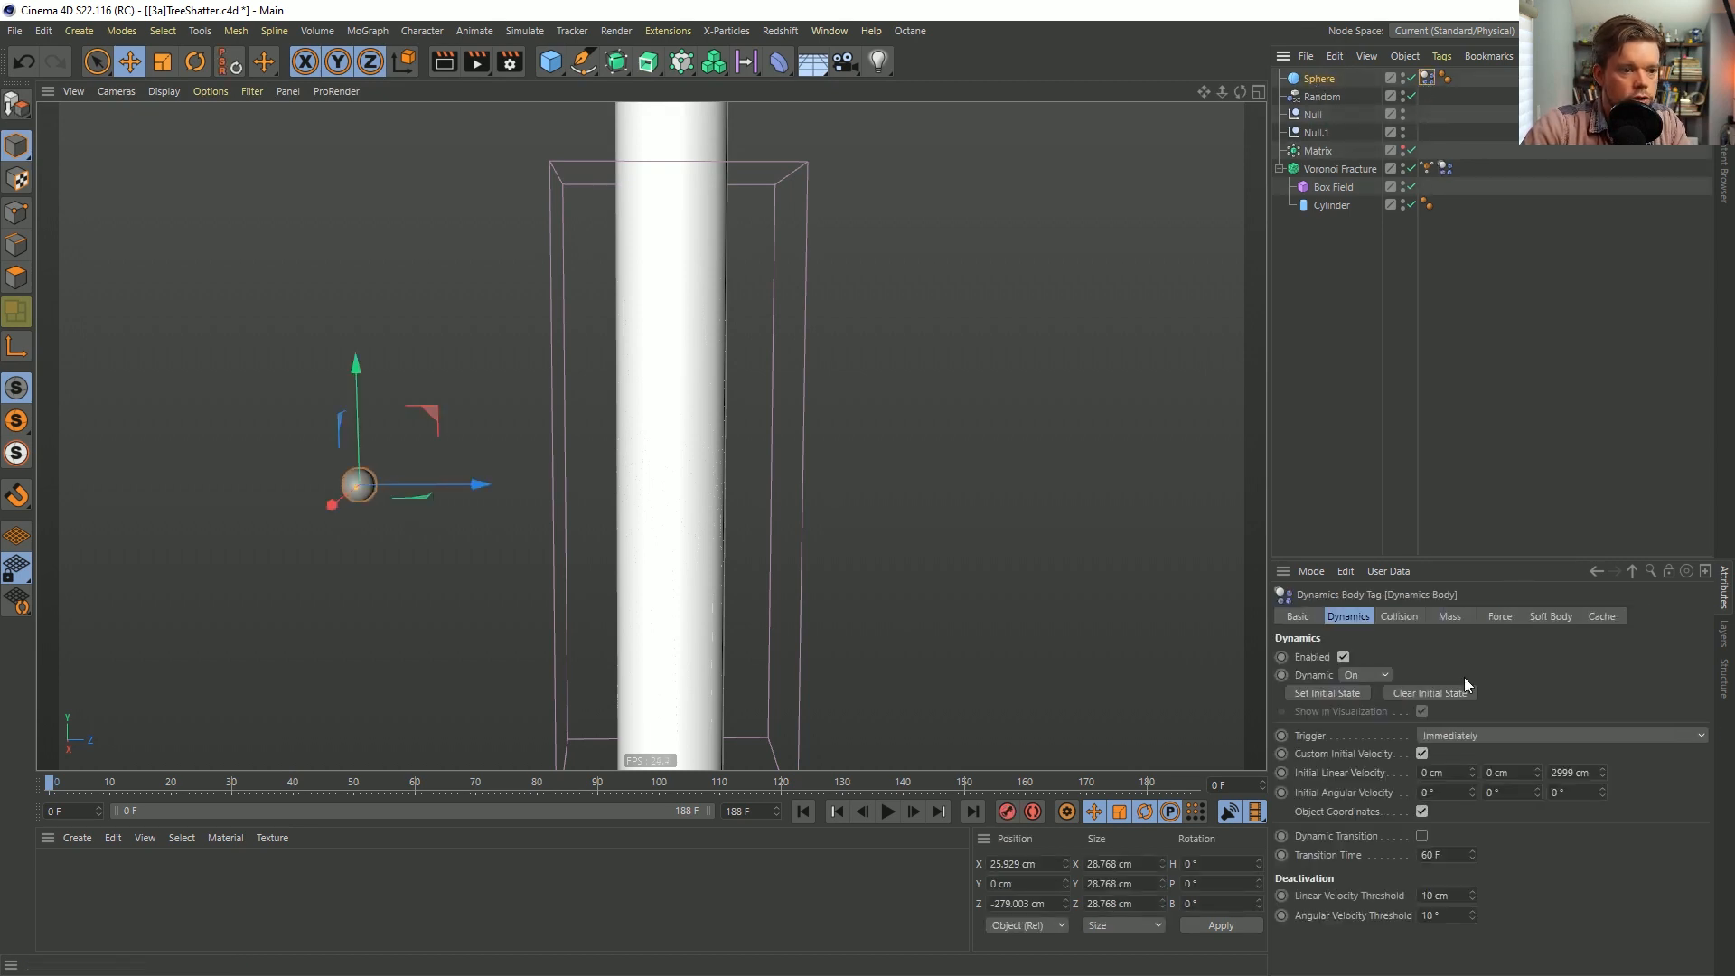
click(1399, 616)
click(1450, 616)
click(1400, 676)
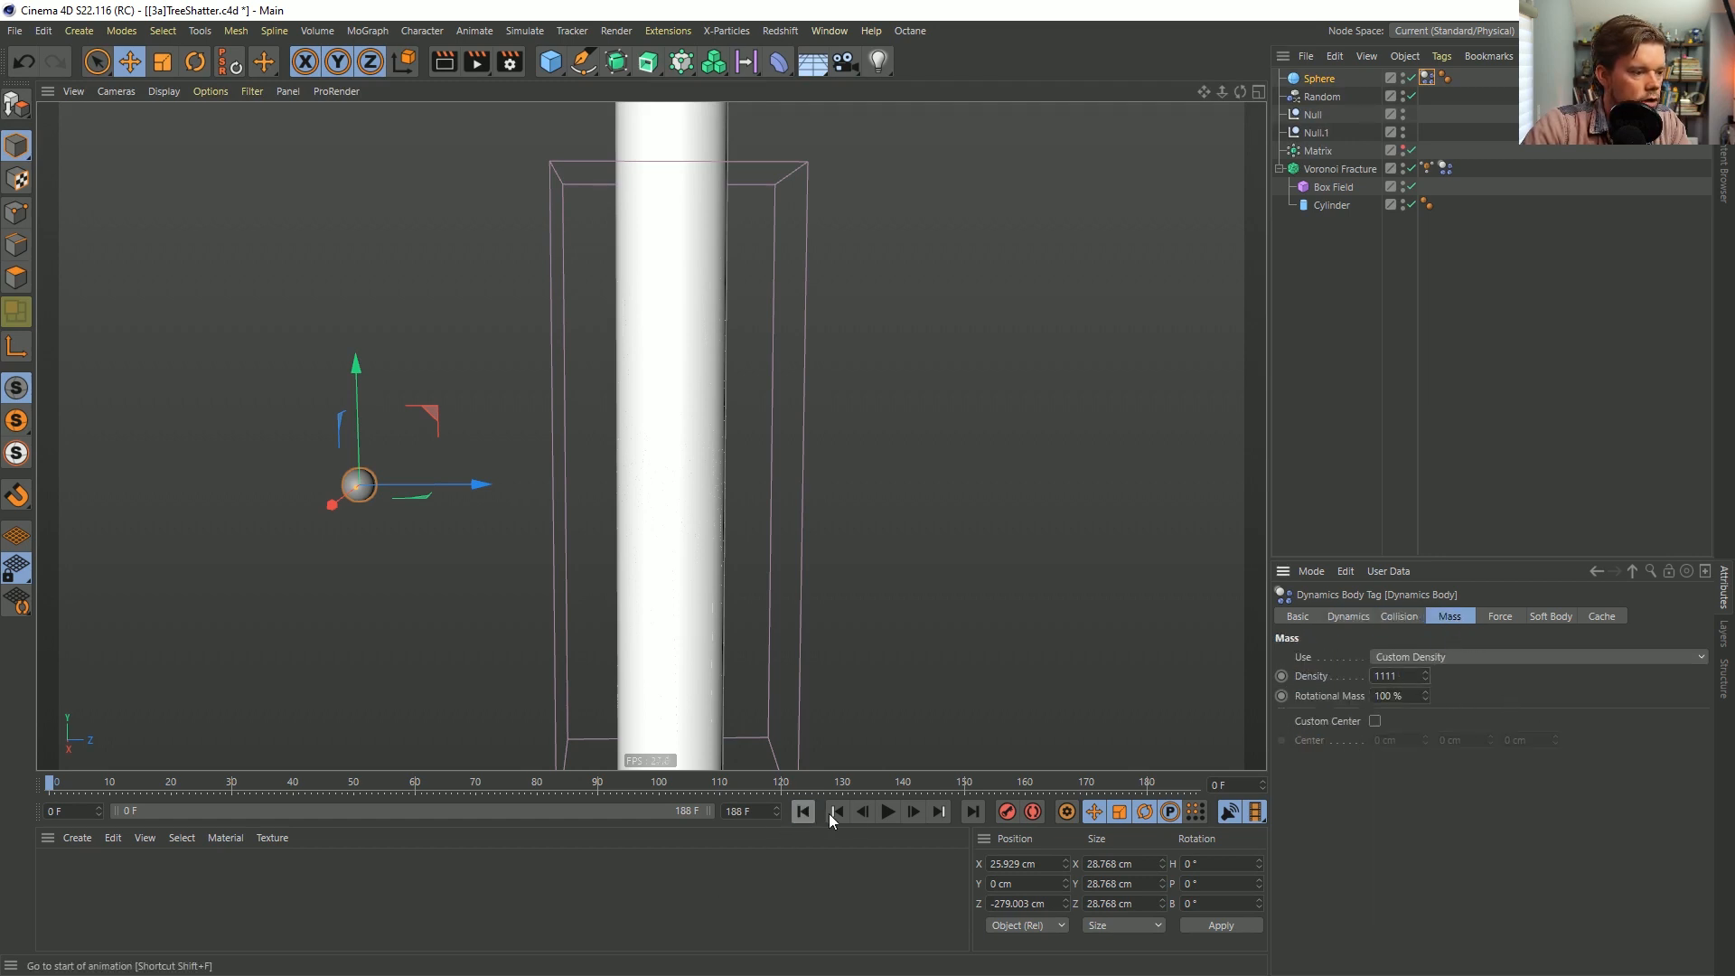
Play the simulation with the sphere's new density, pause it at about frame 11, and return to the first frame.
click(888, 811)
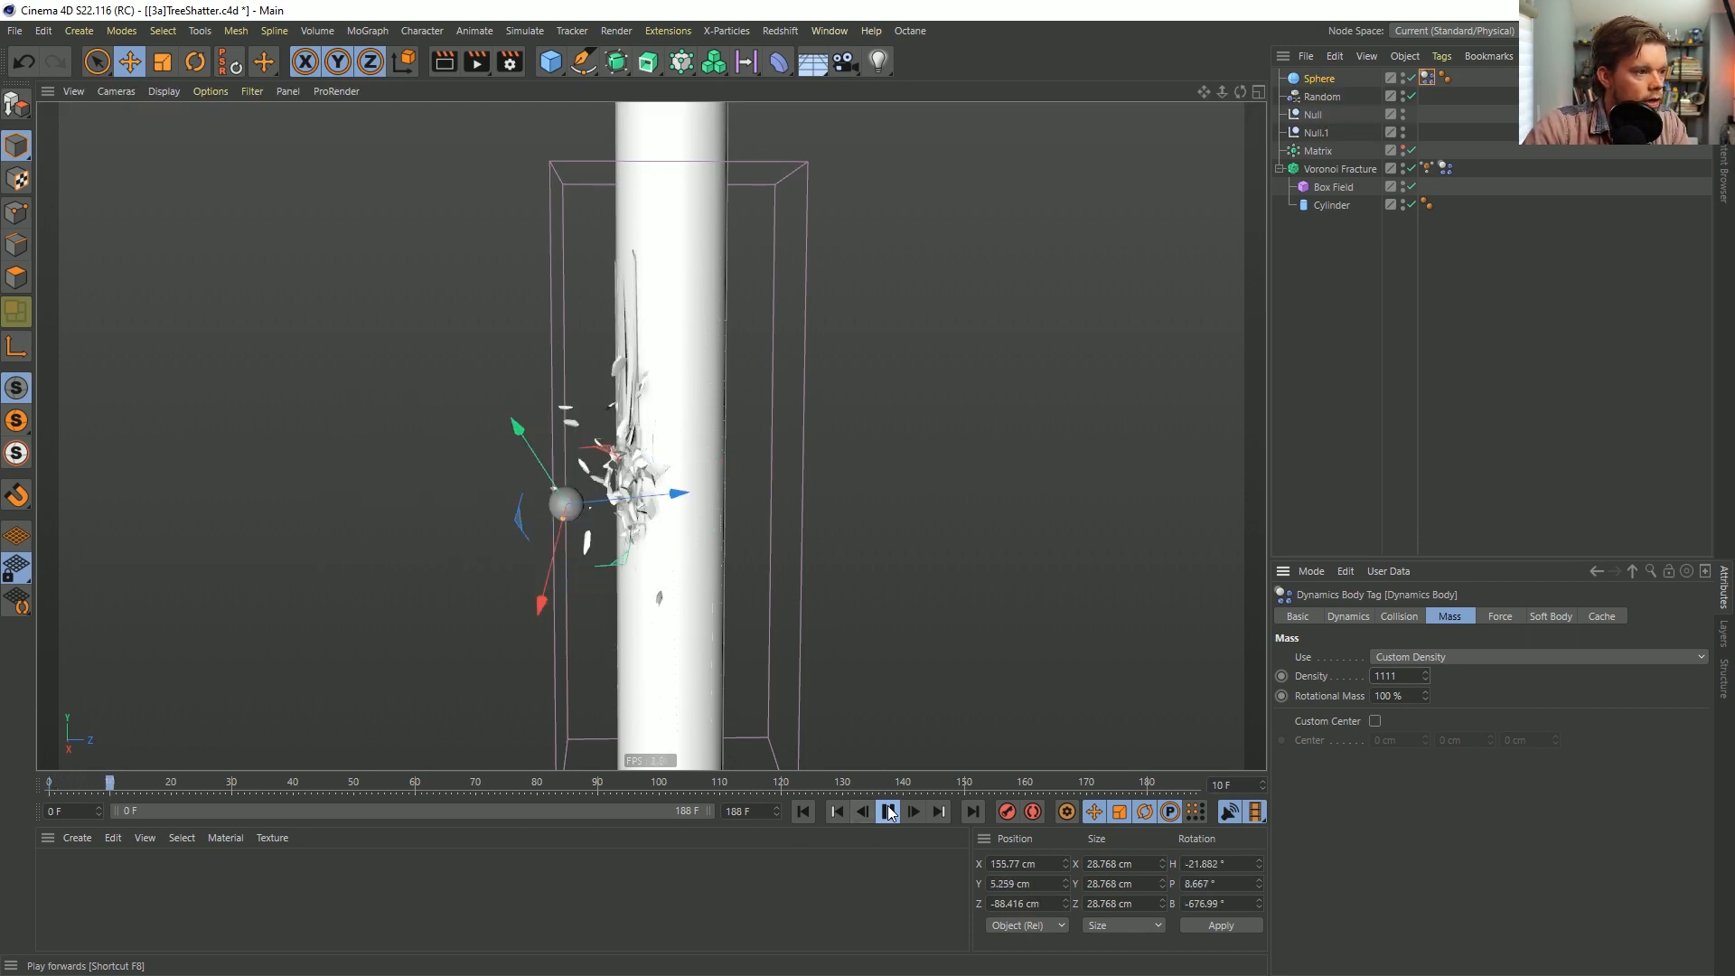
click(889, 811)
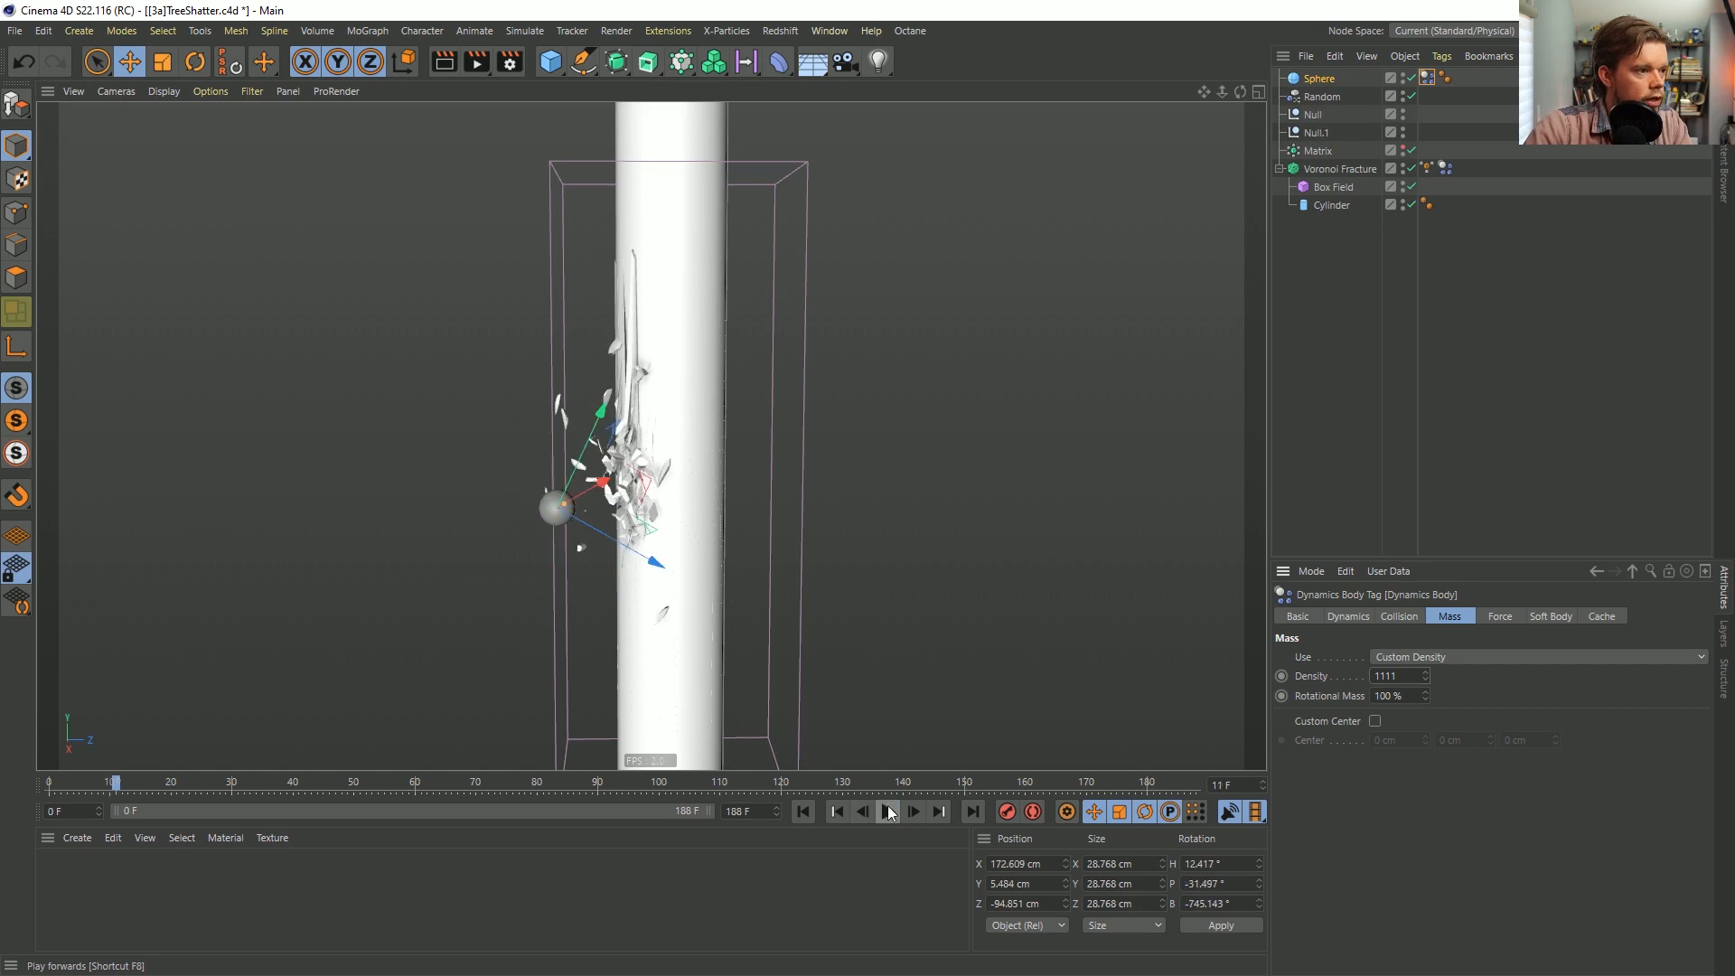
click(803, 811)
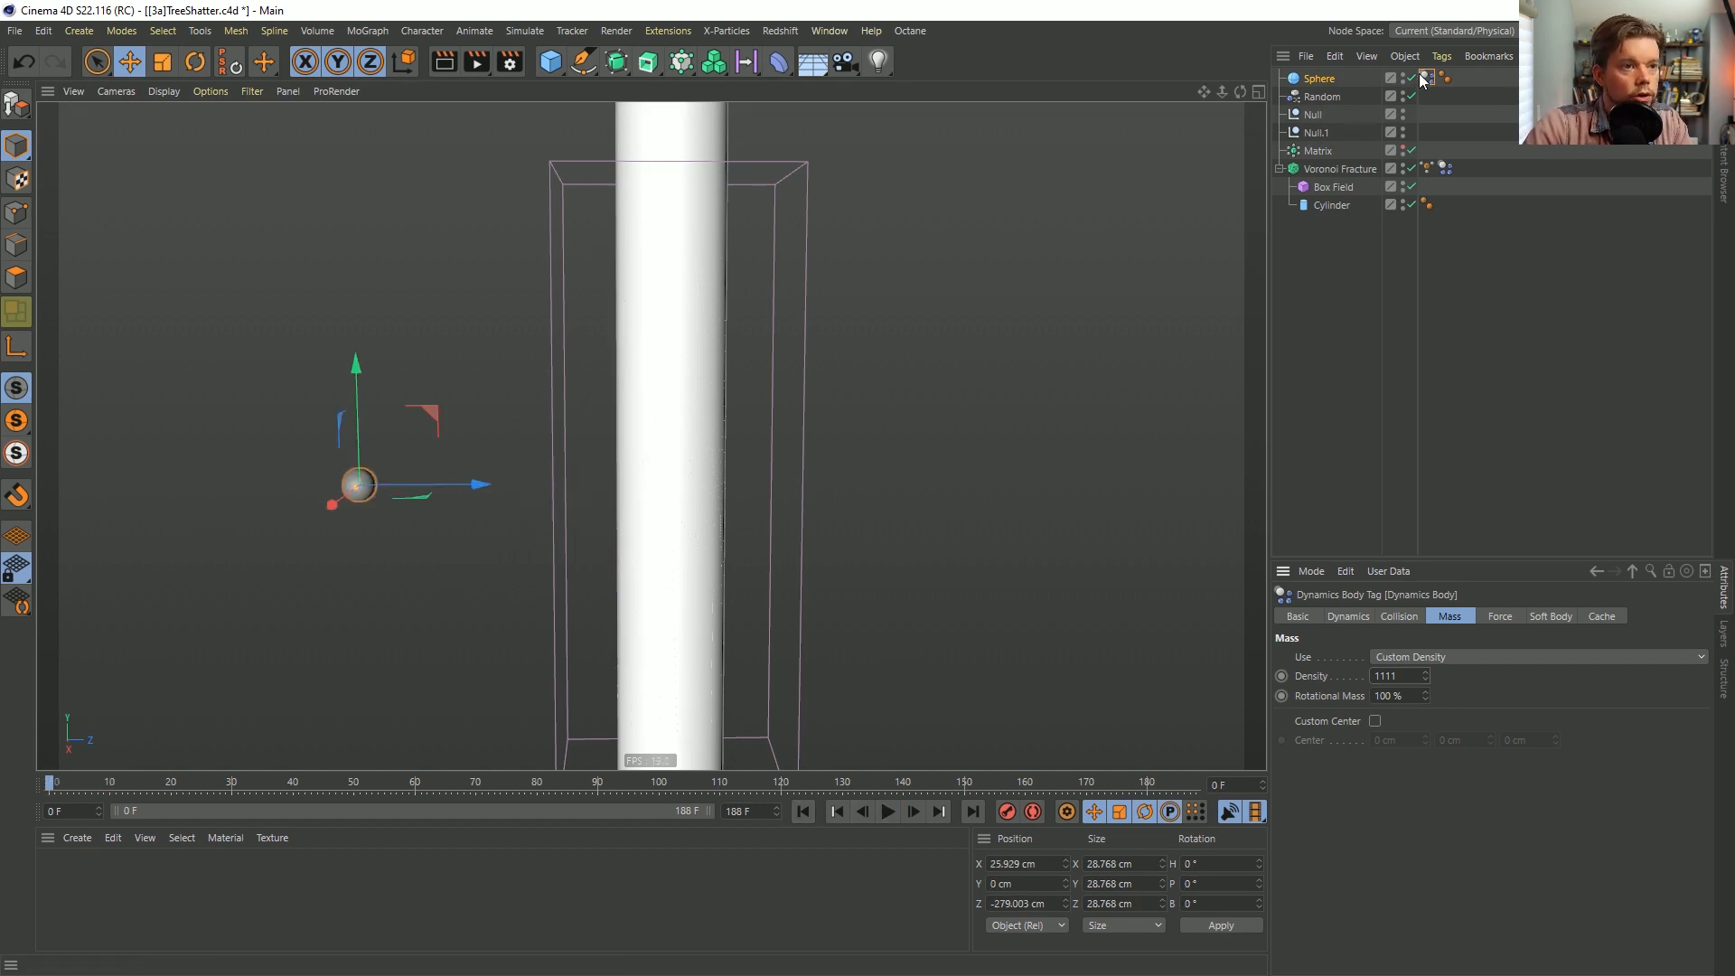
Set Dynamic to Off in the sphere's Dynamics Body tag and disable the Voronoi Fracture object.
click(1400, 616)
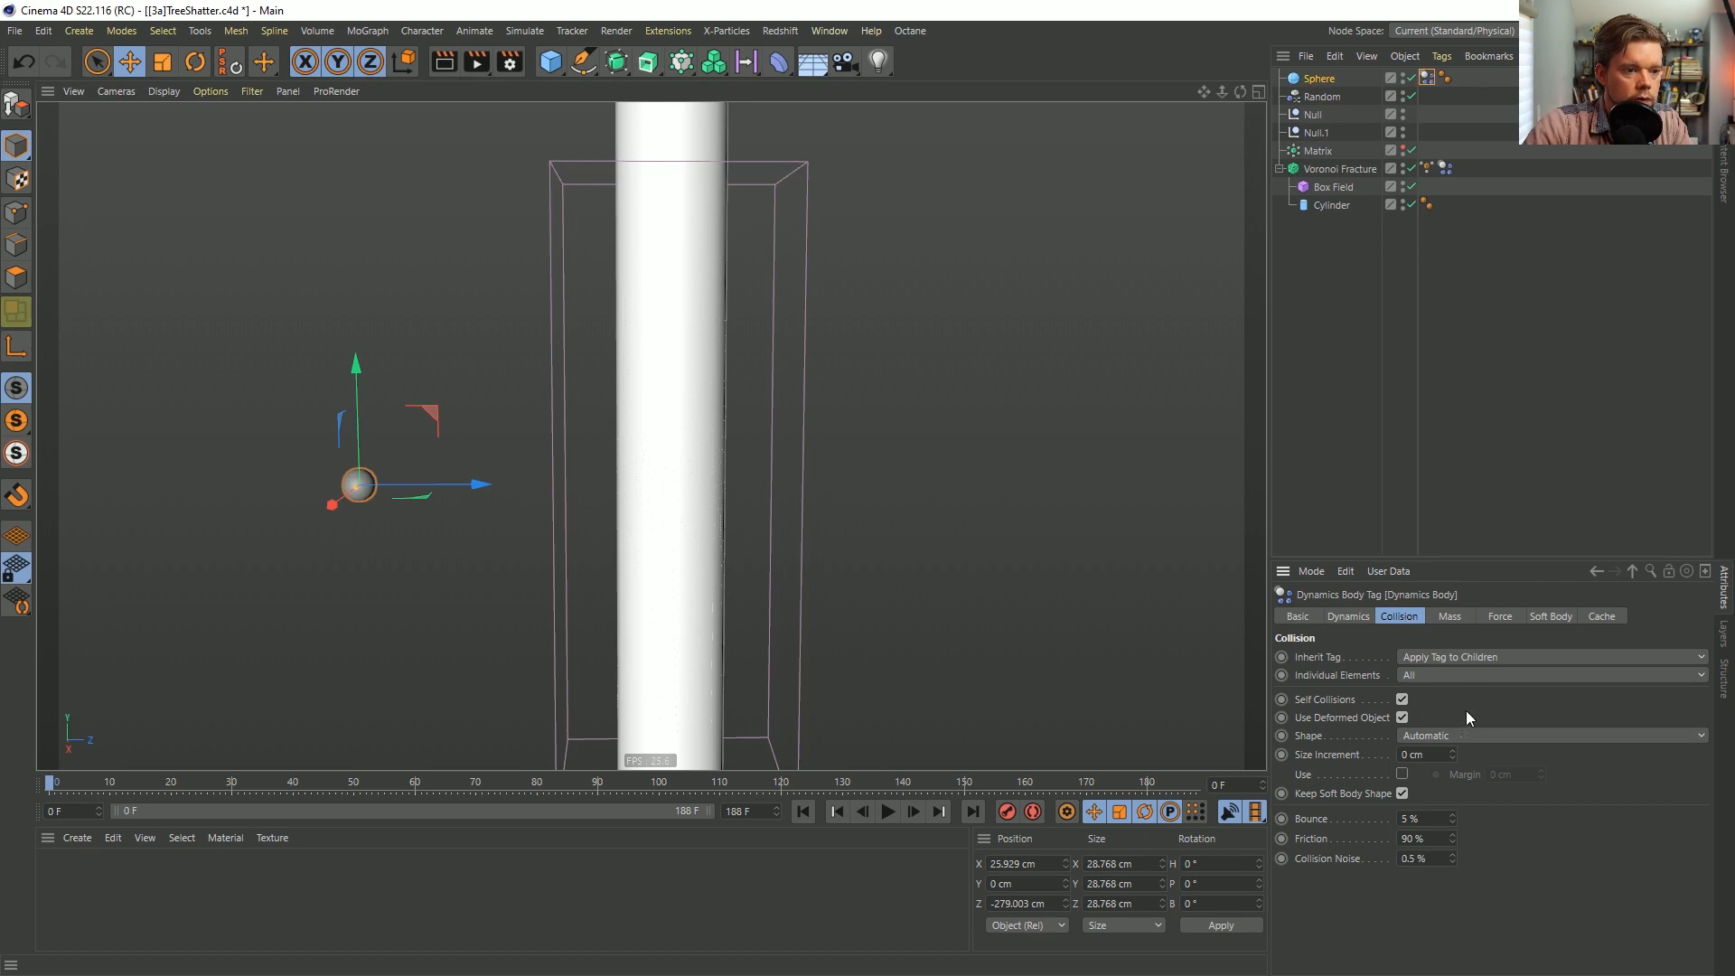
click(1349, 617)
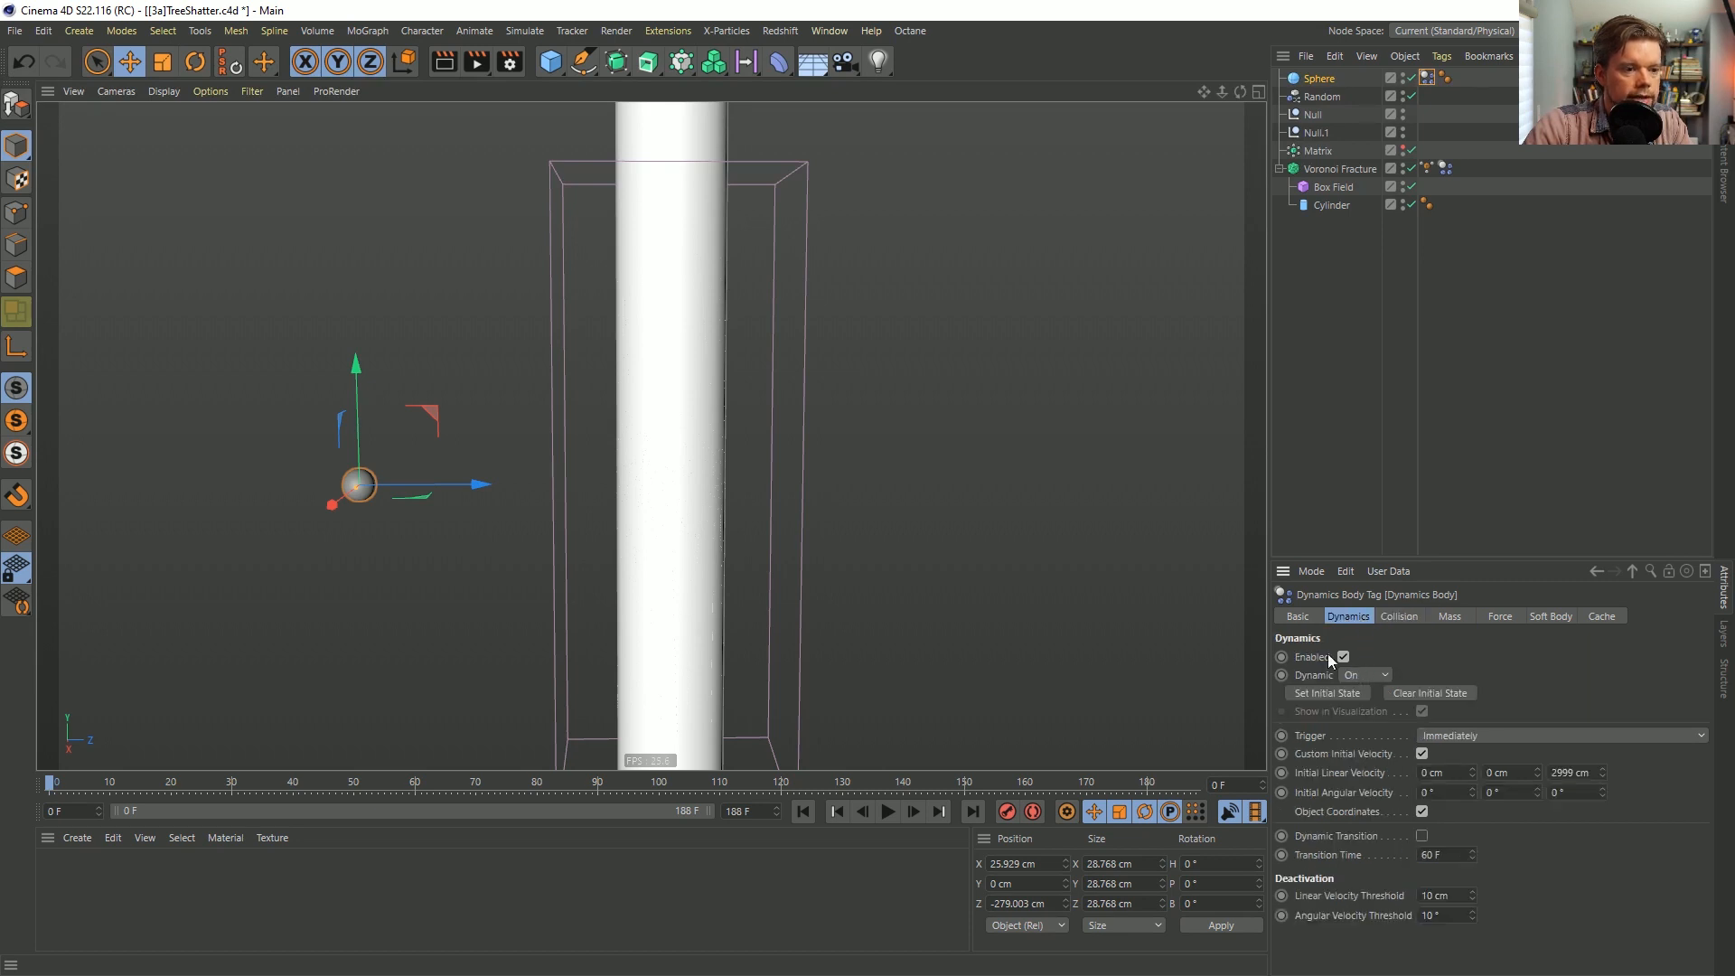
click(1353, 694)
click(1411, 169)
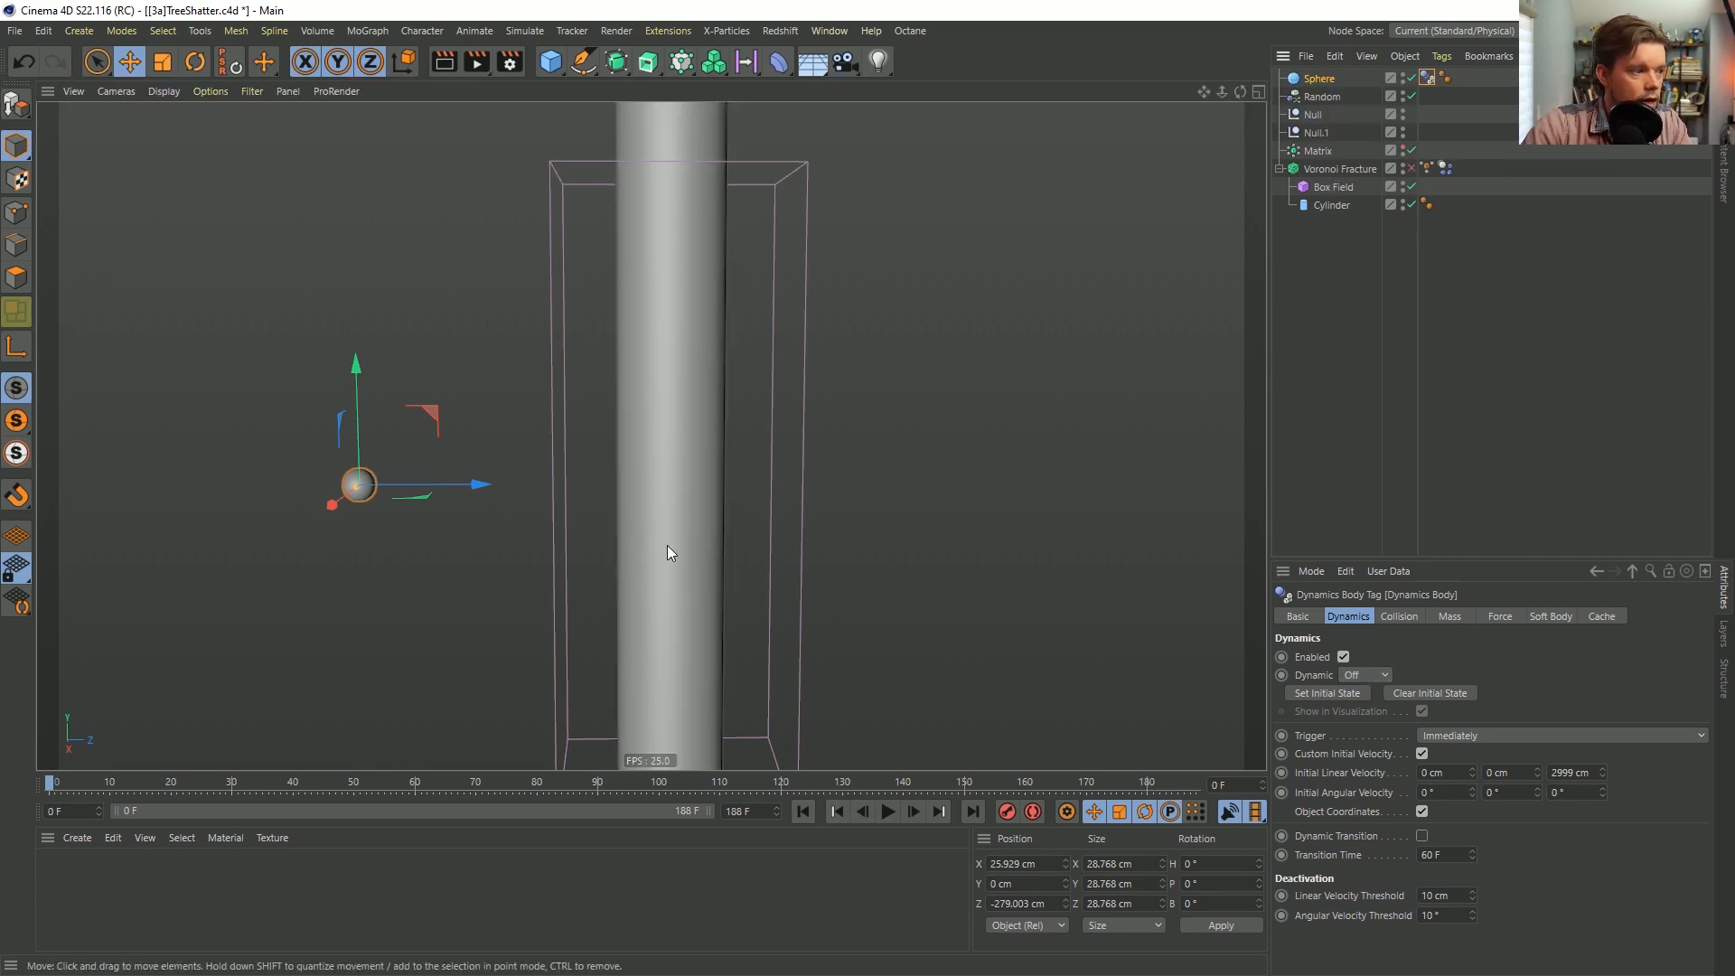
Keyframe the sphere's Z position from -279.003 cm at frame 0 to about 358 cm at frame 30, past the trunk.
click(1299, 80)
click(1385, 616)
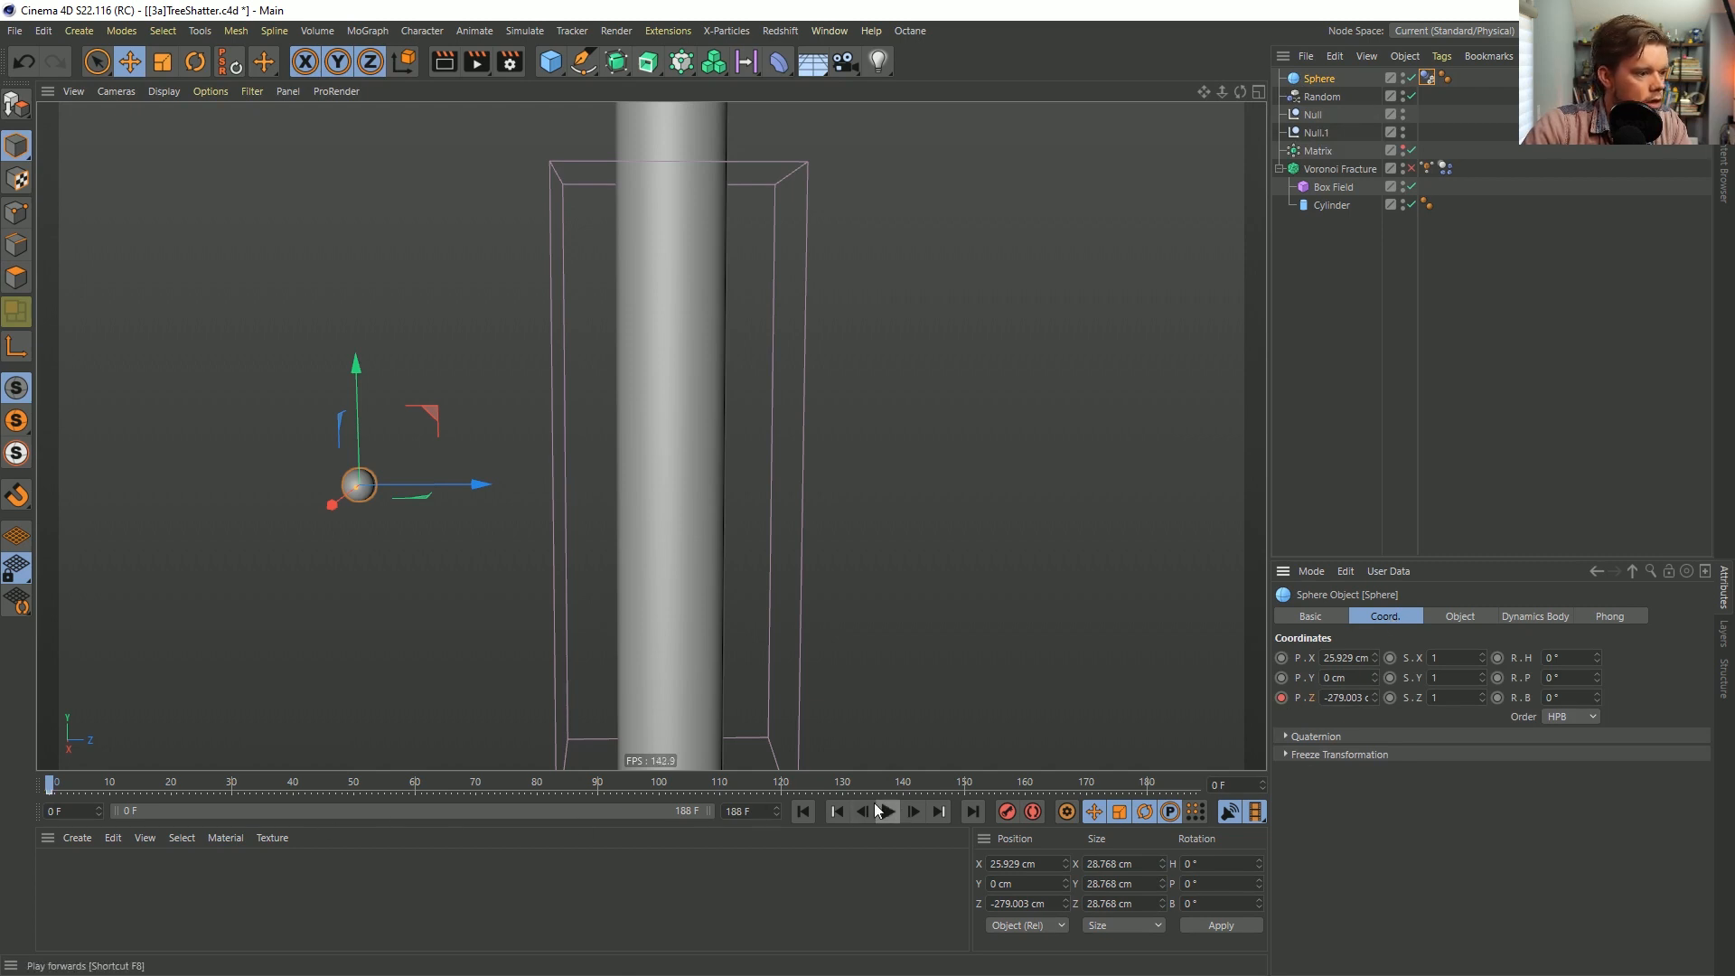
click(231, 786)
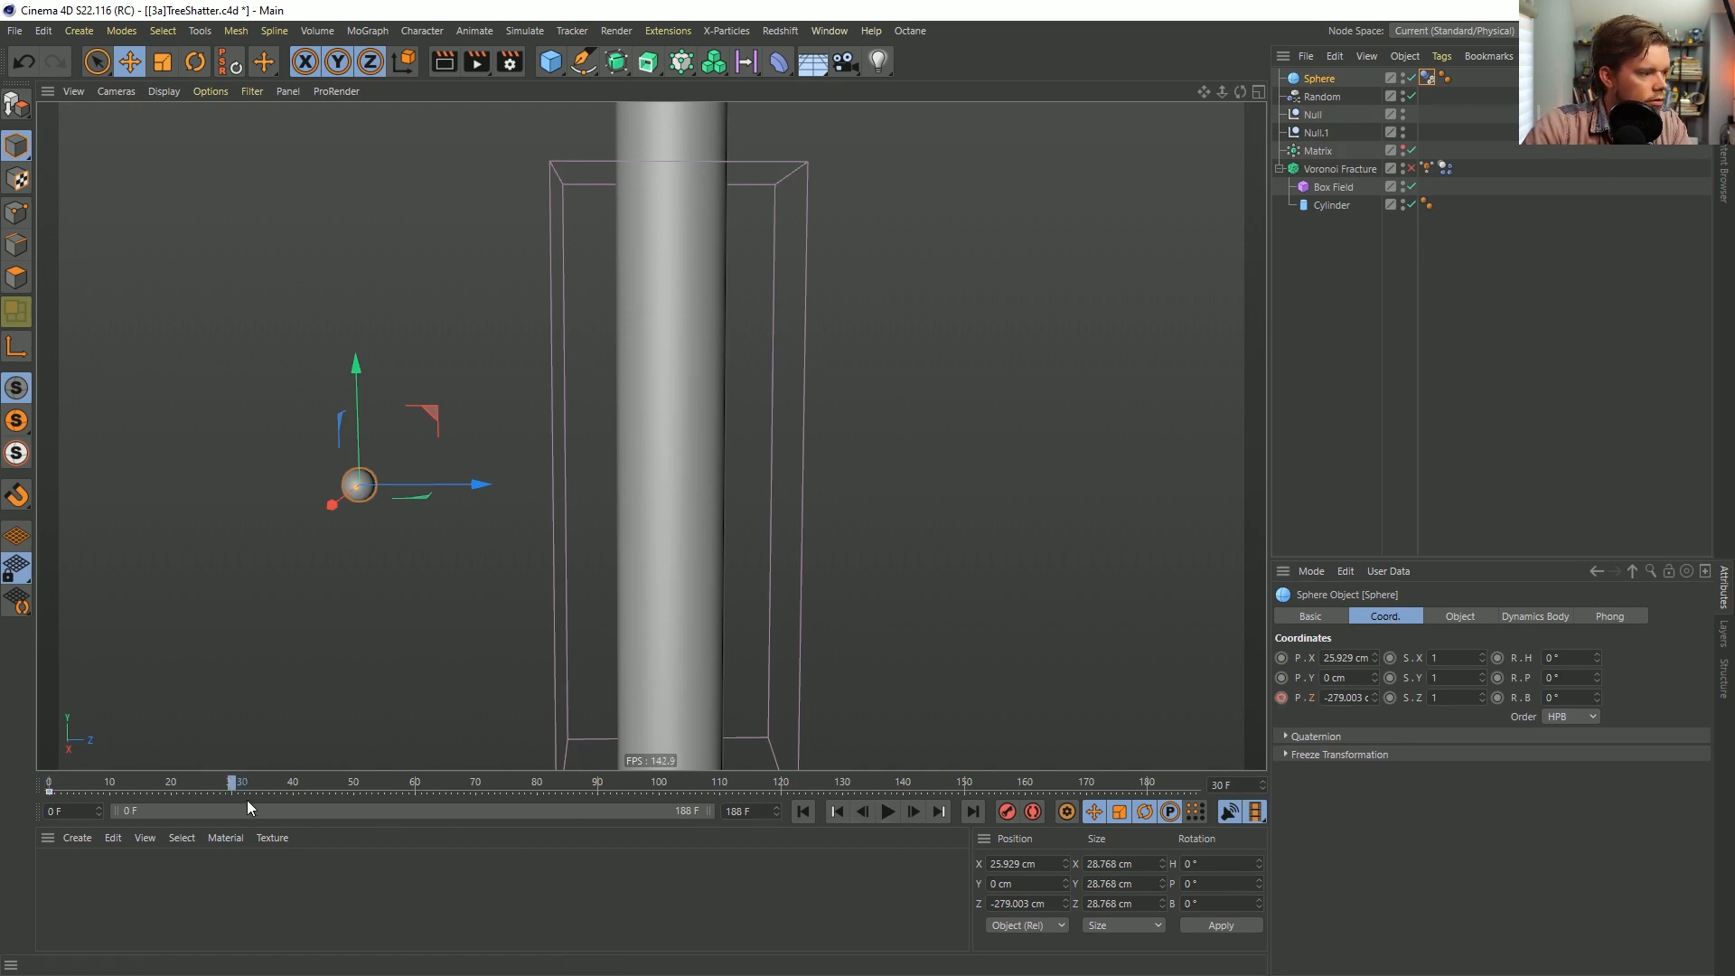
drag(486, 485, 1179, 504)
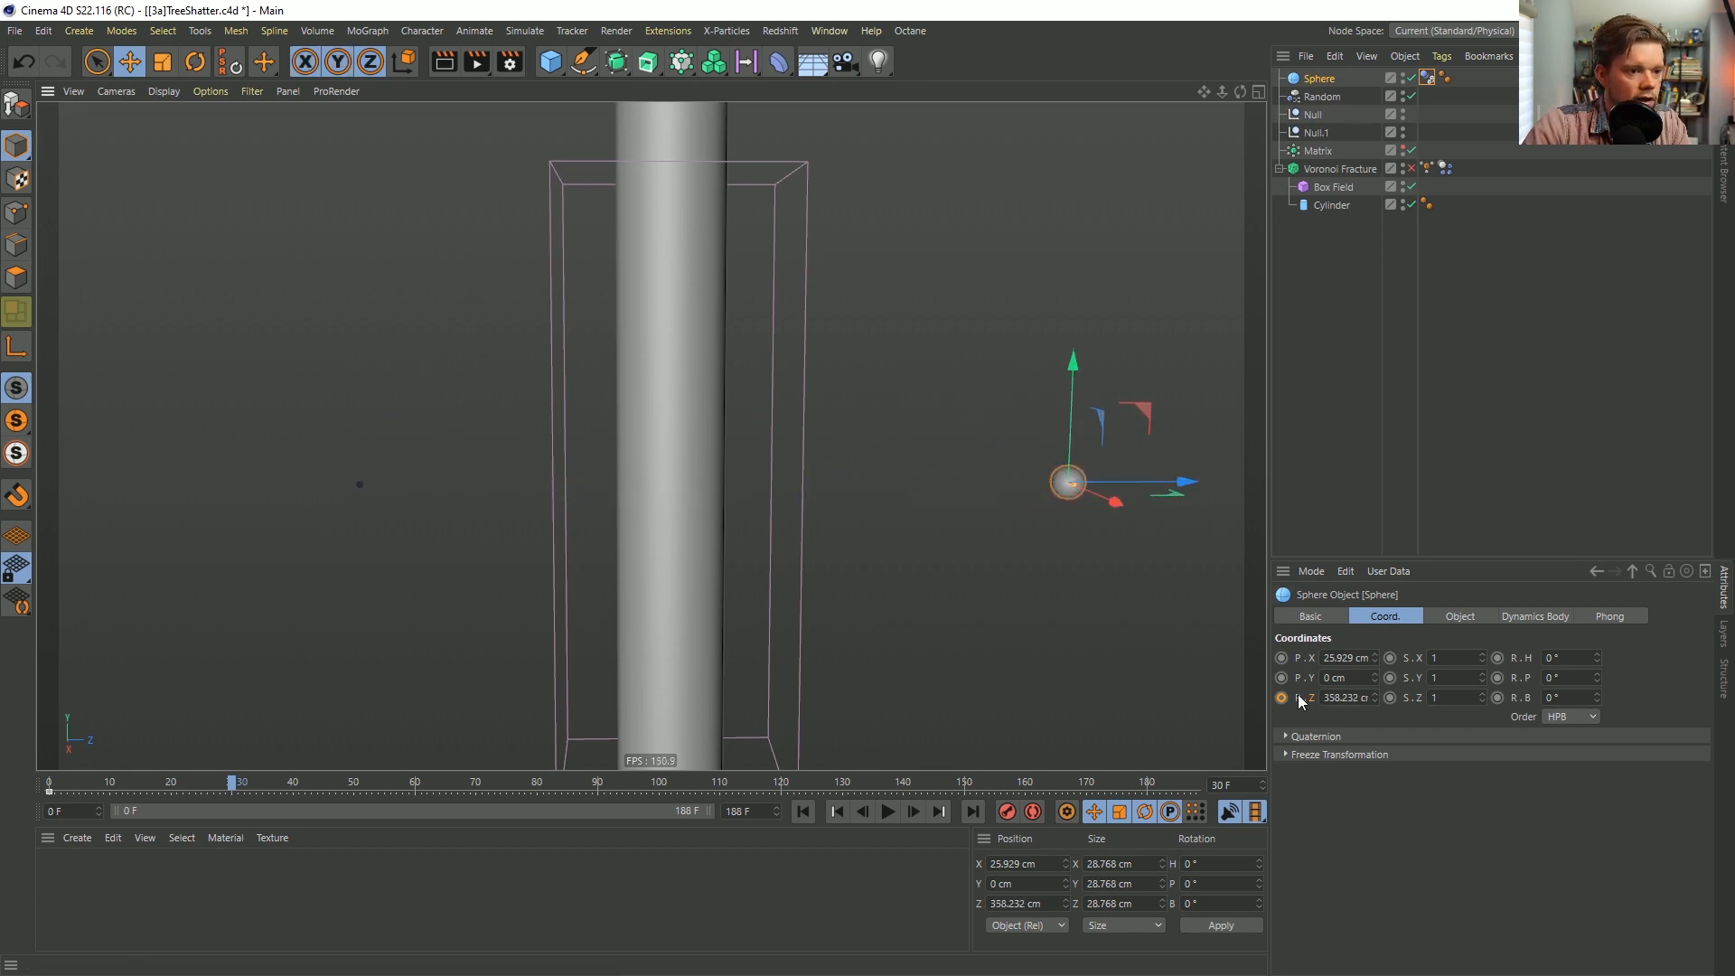
click(1336, 349)
click(837, 810)
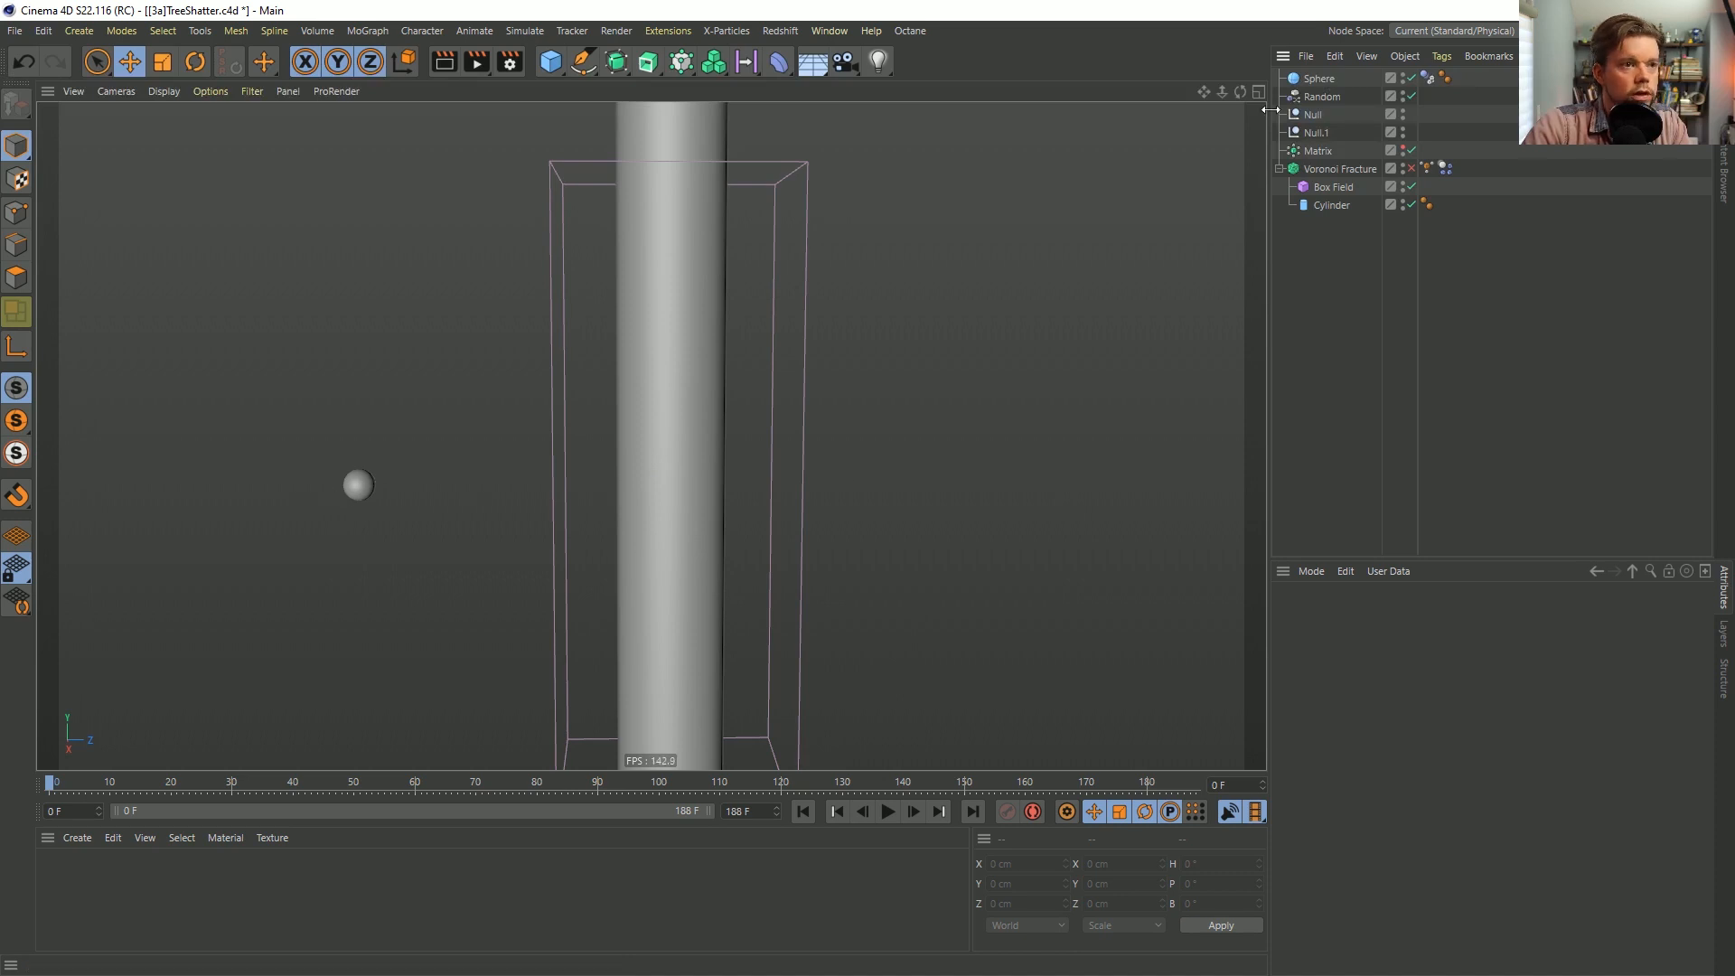
Set the collision shape of the sphere's Dynamics Body tag to Ellipsoid.
click(1427, 78)
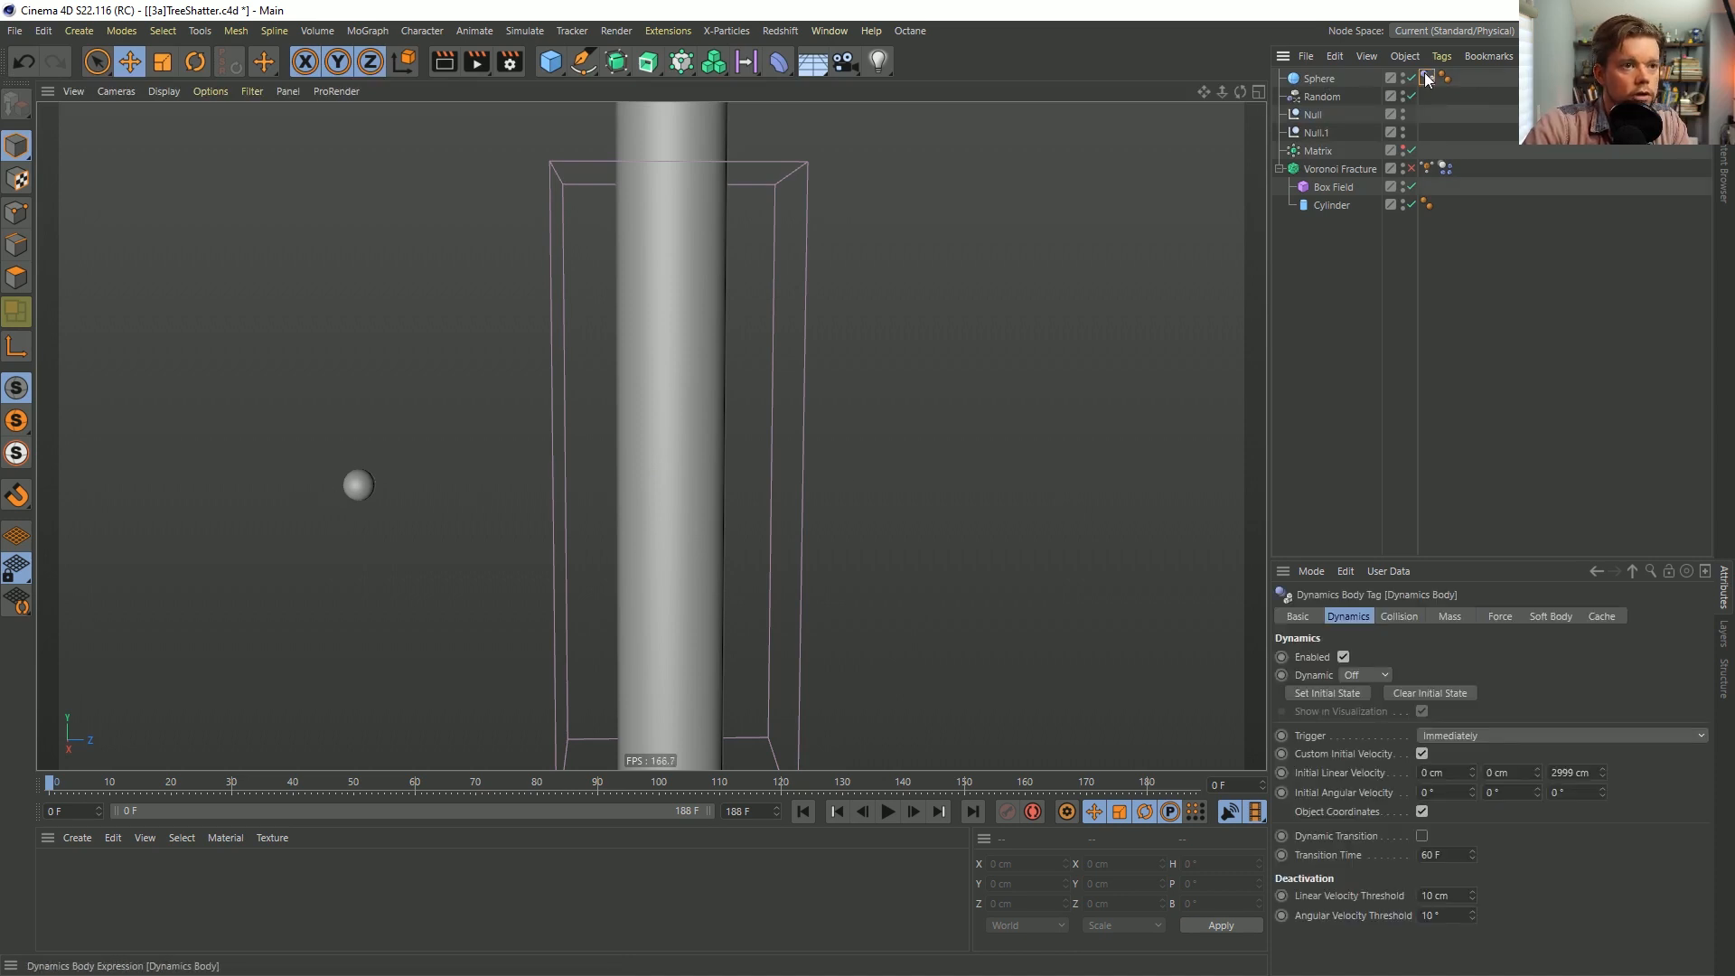
click(1399, 617)
click(1428, 735)
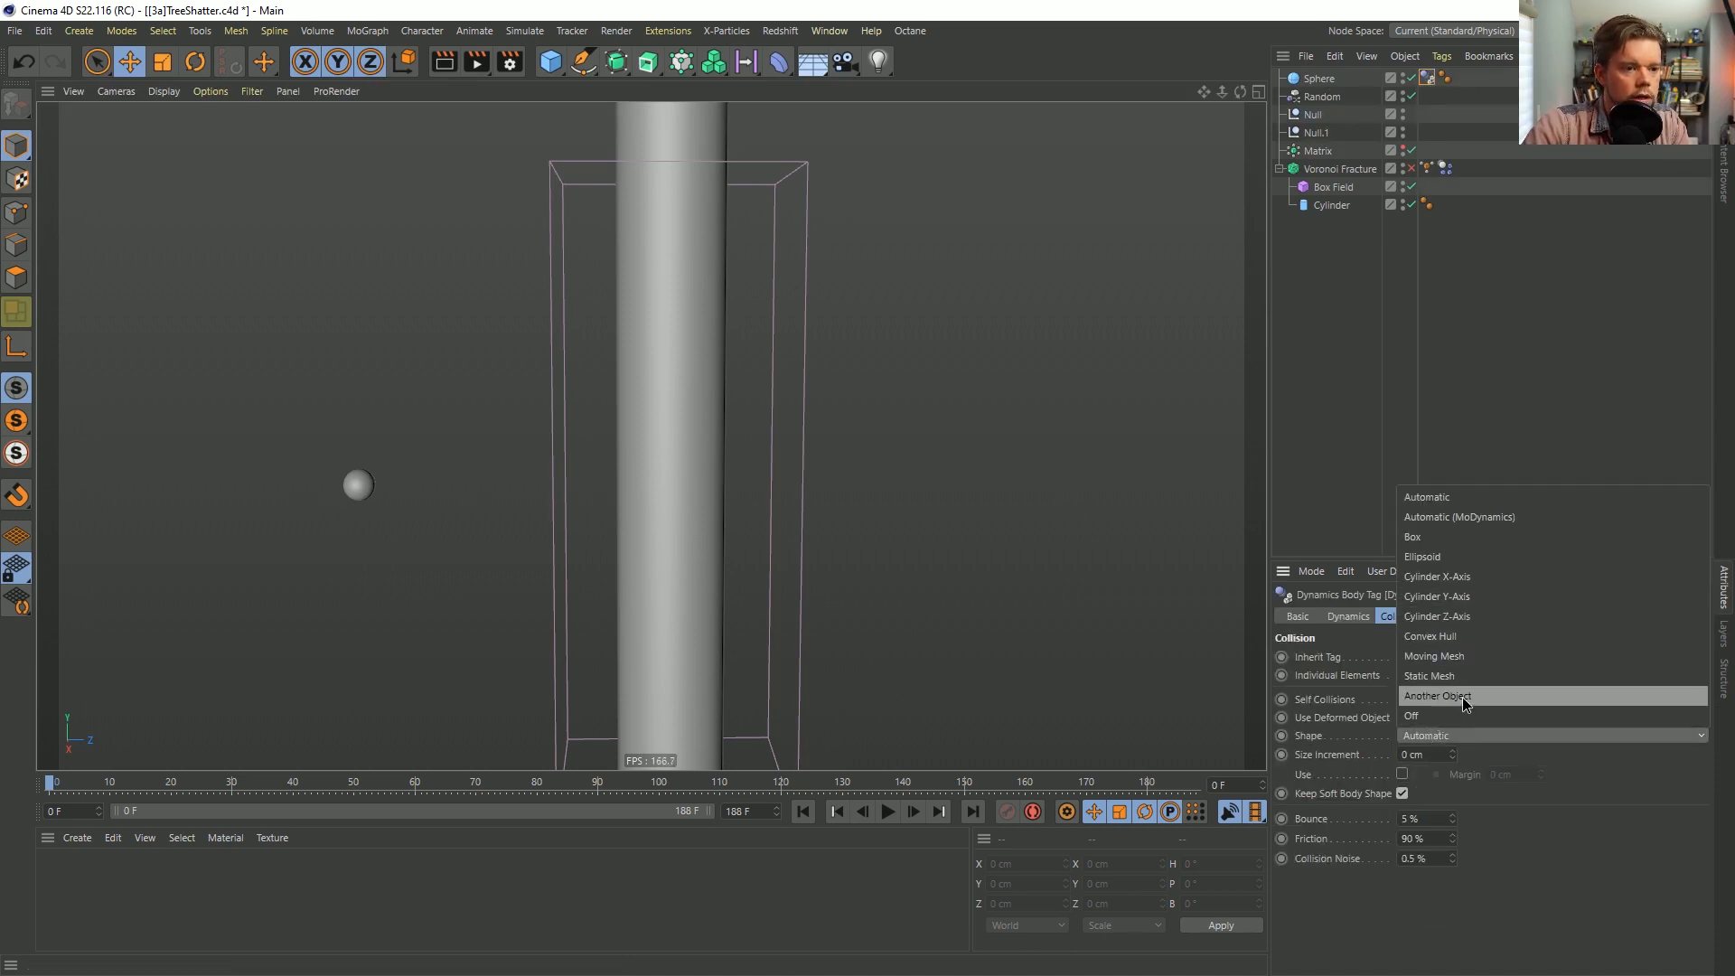
click(1454, 556)
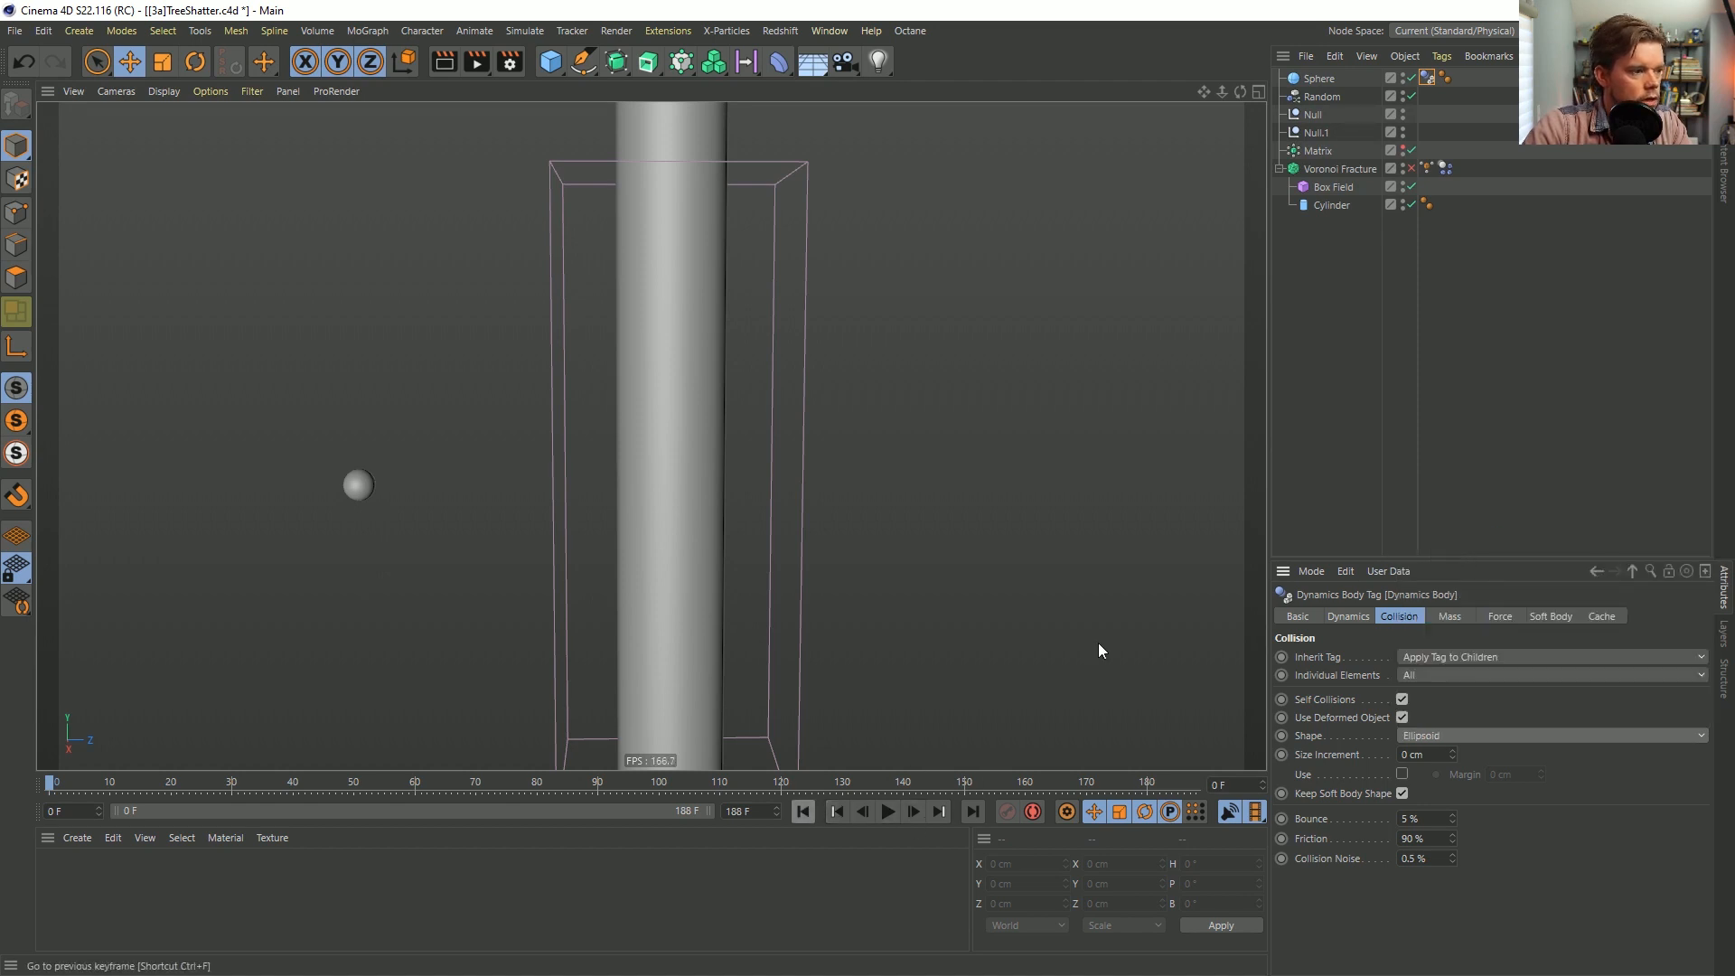
click(1293, 409)
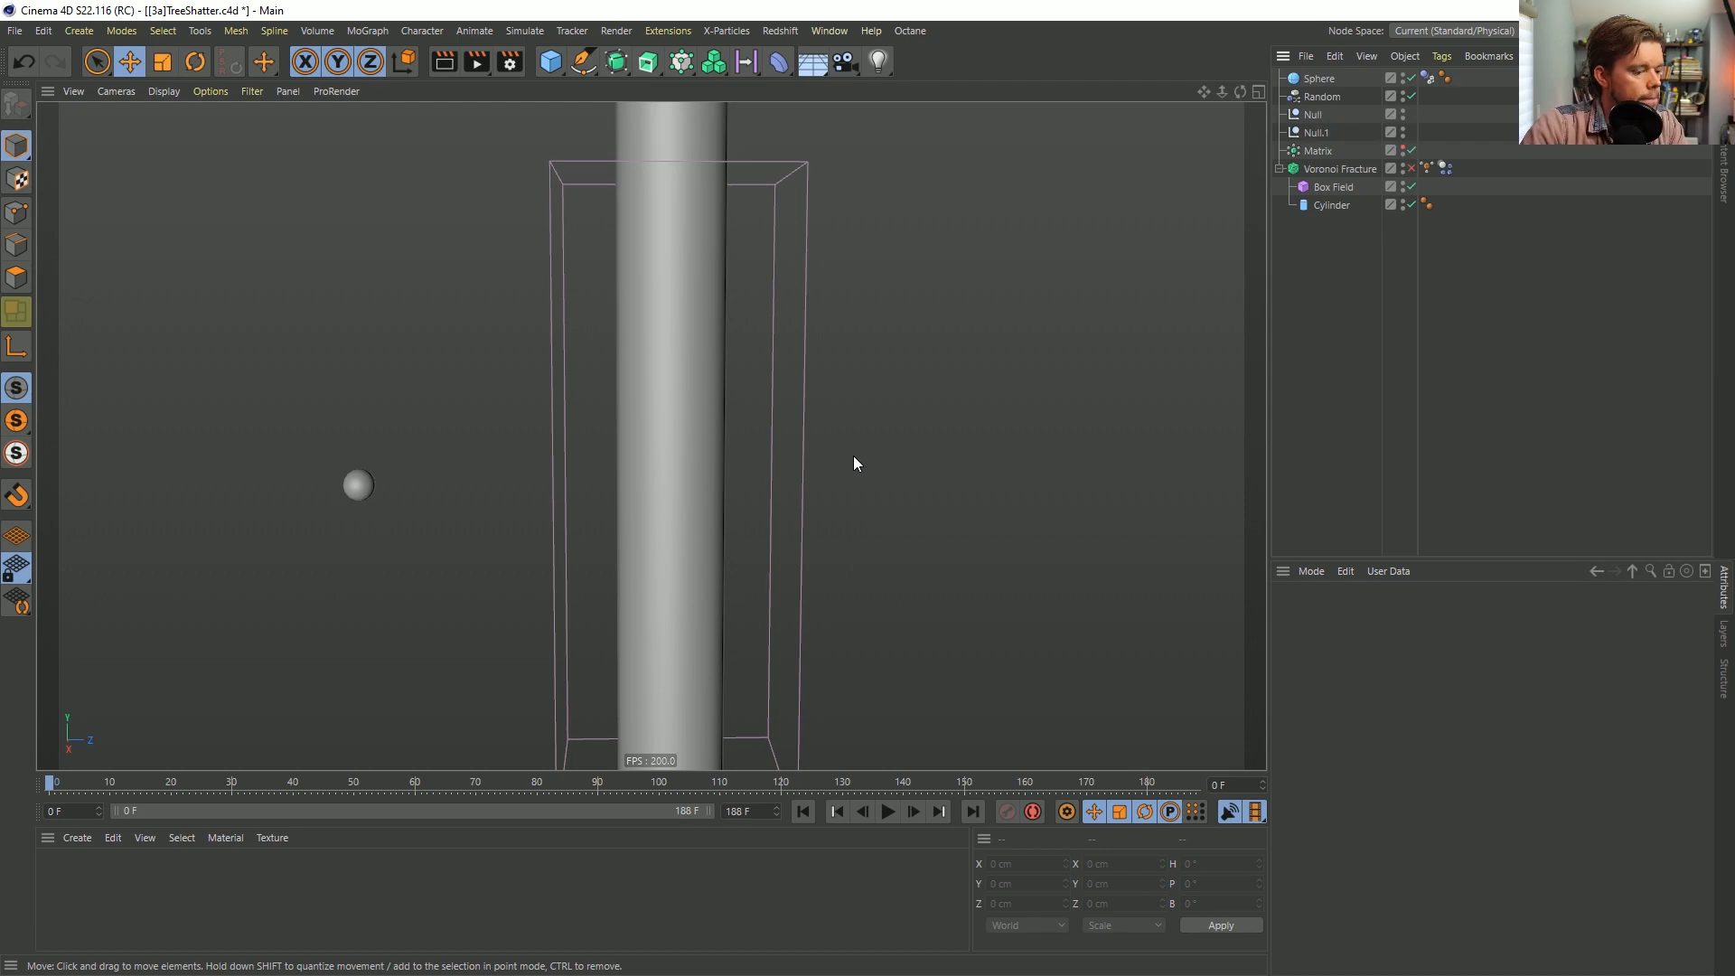
Save the scene as a new version named [3b]TreeShatter.c4d.
key(ctrl+shift+s)
click(143, 415)
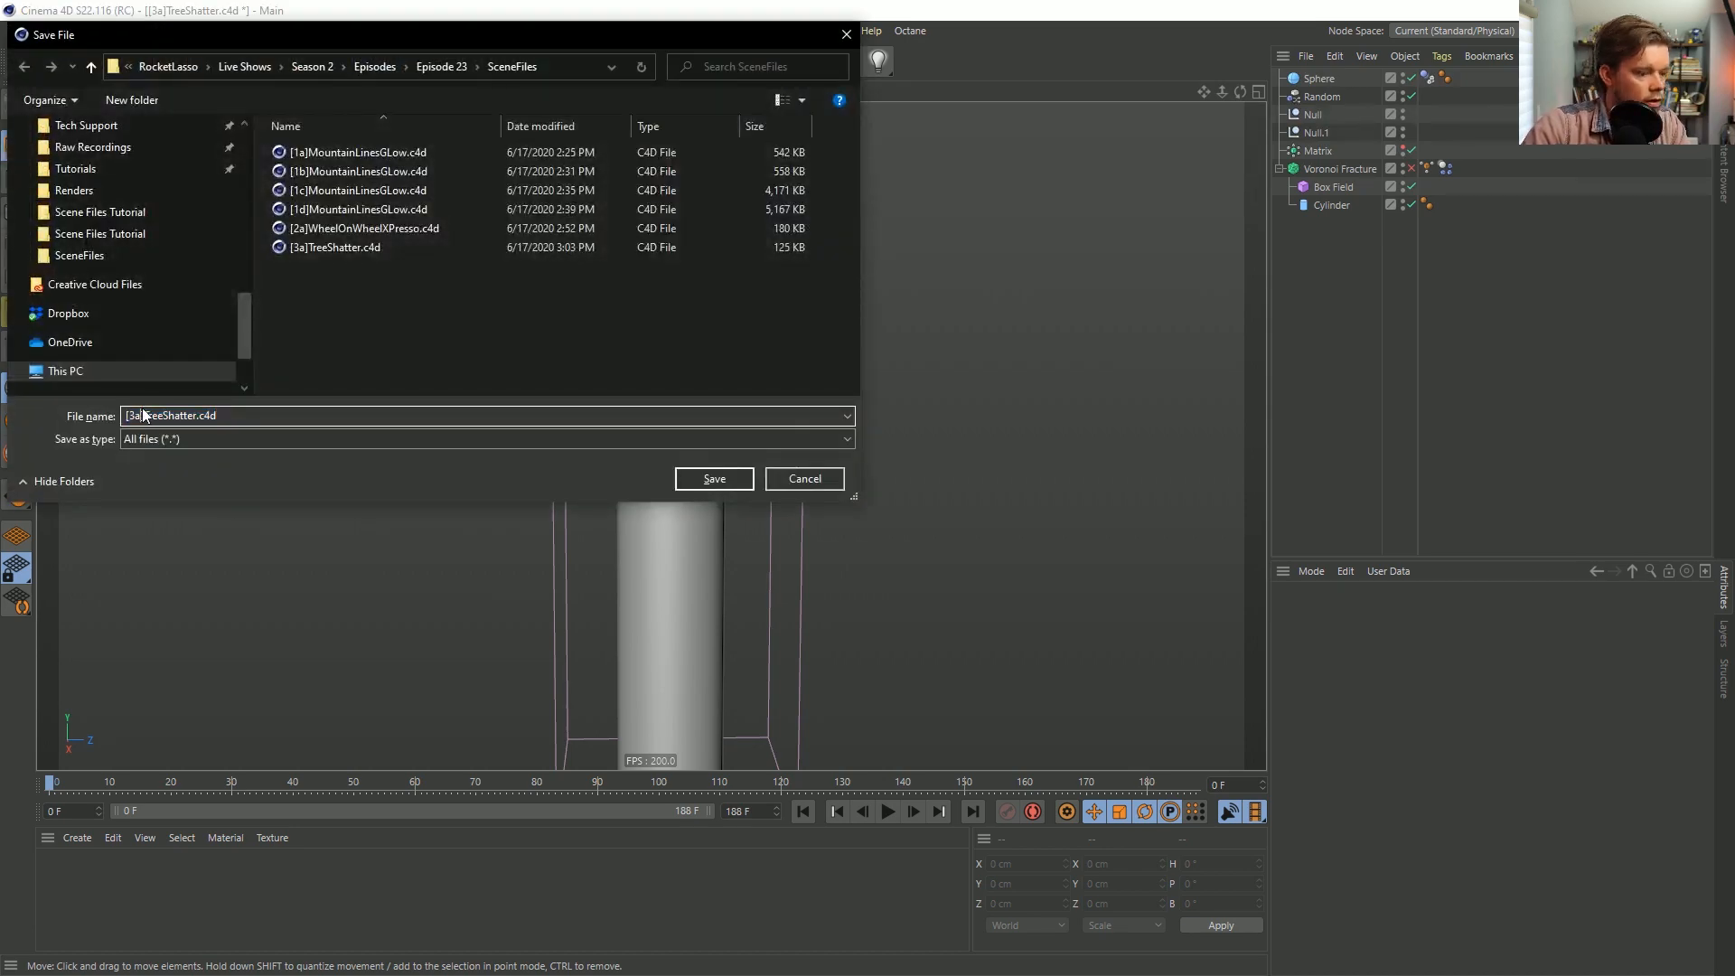
key(BackSpace)
text(b)
key(Return)
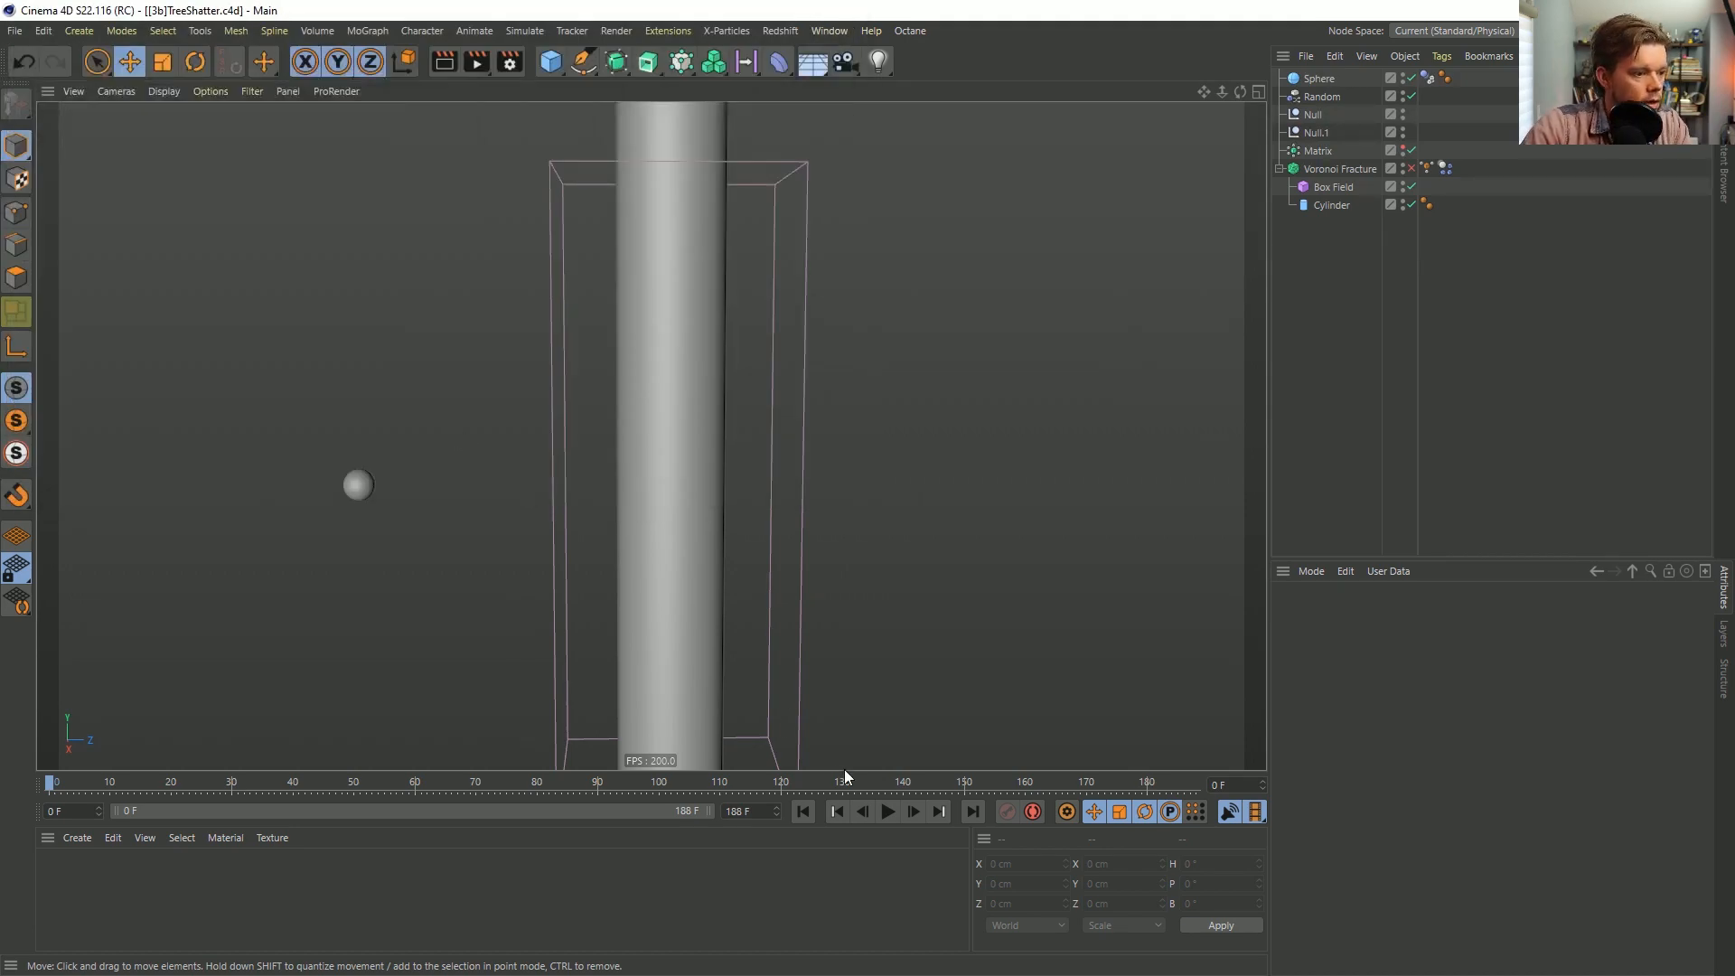
Preview the sphere's keyframed motion, and replay it with the Voronoi Fracture re-enabled, pausing at about frame 22.
click(888, 811)
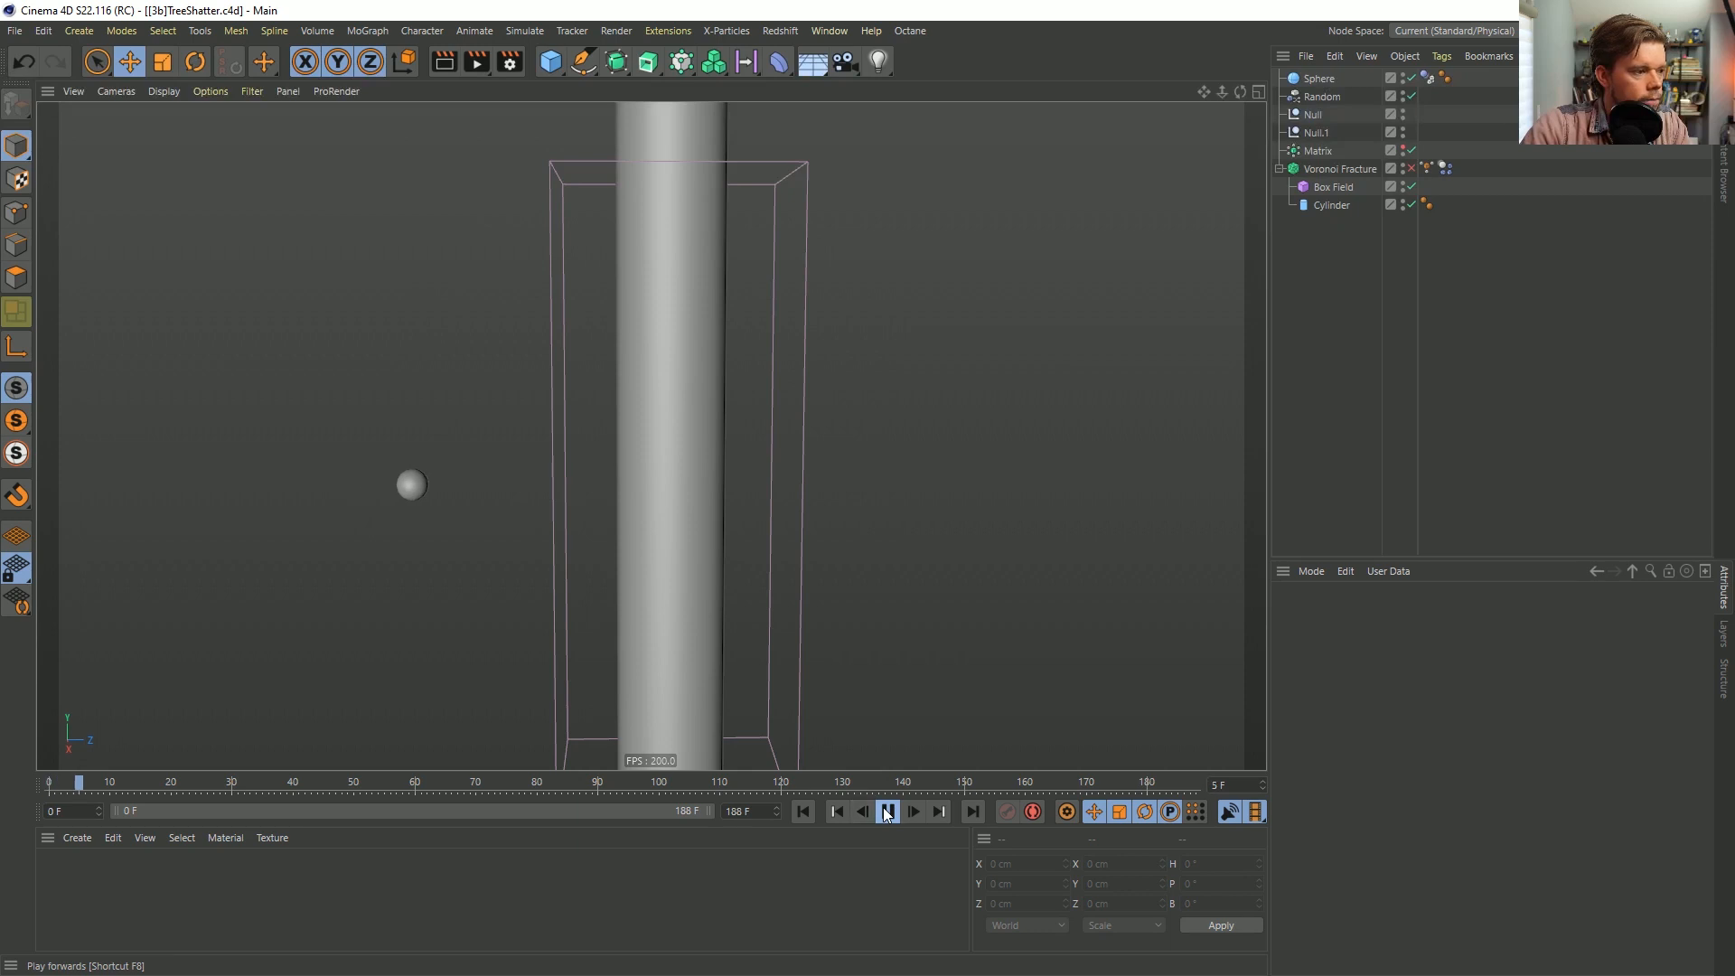
click(805, 811)
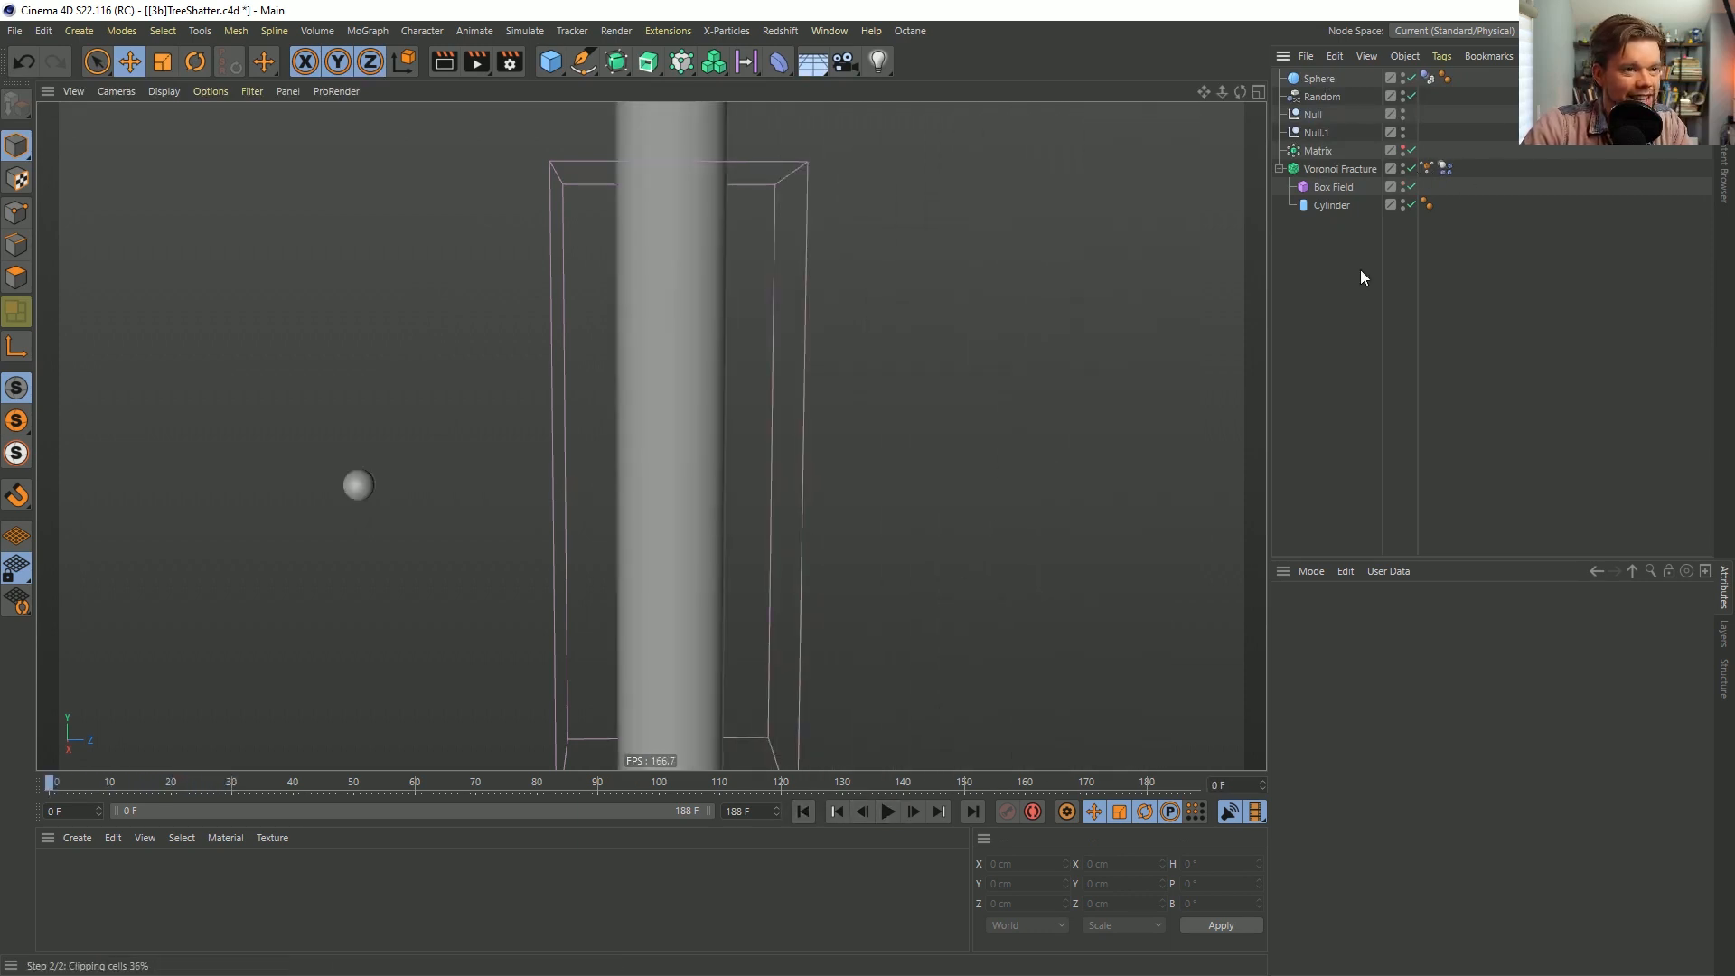
click(888, 812)
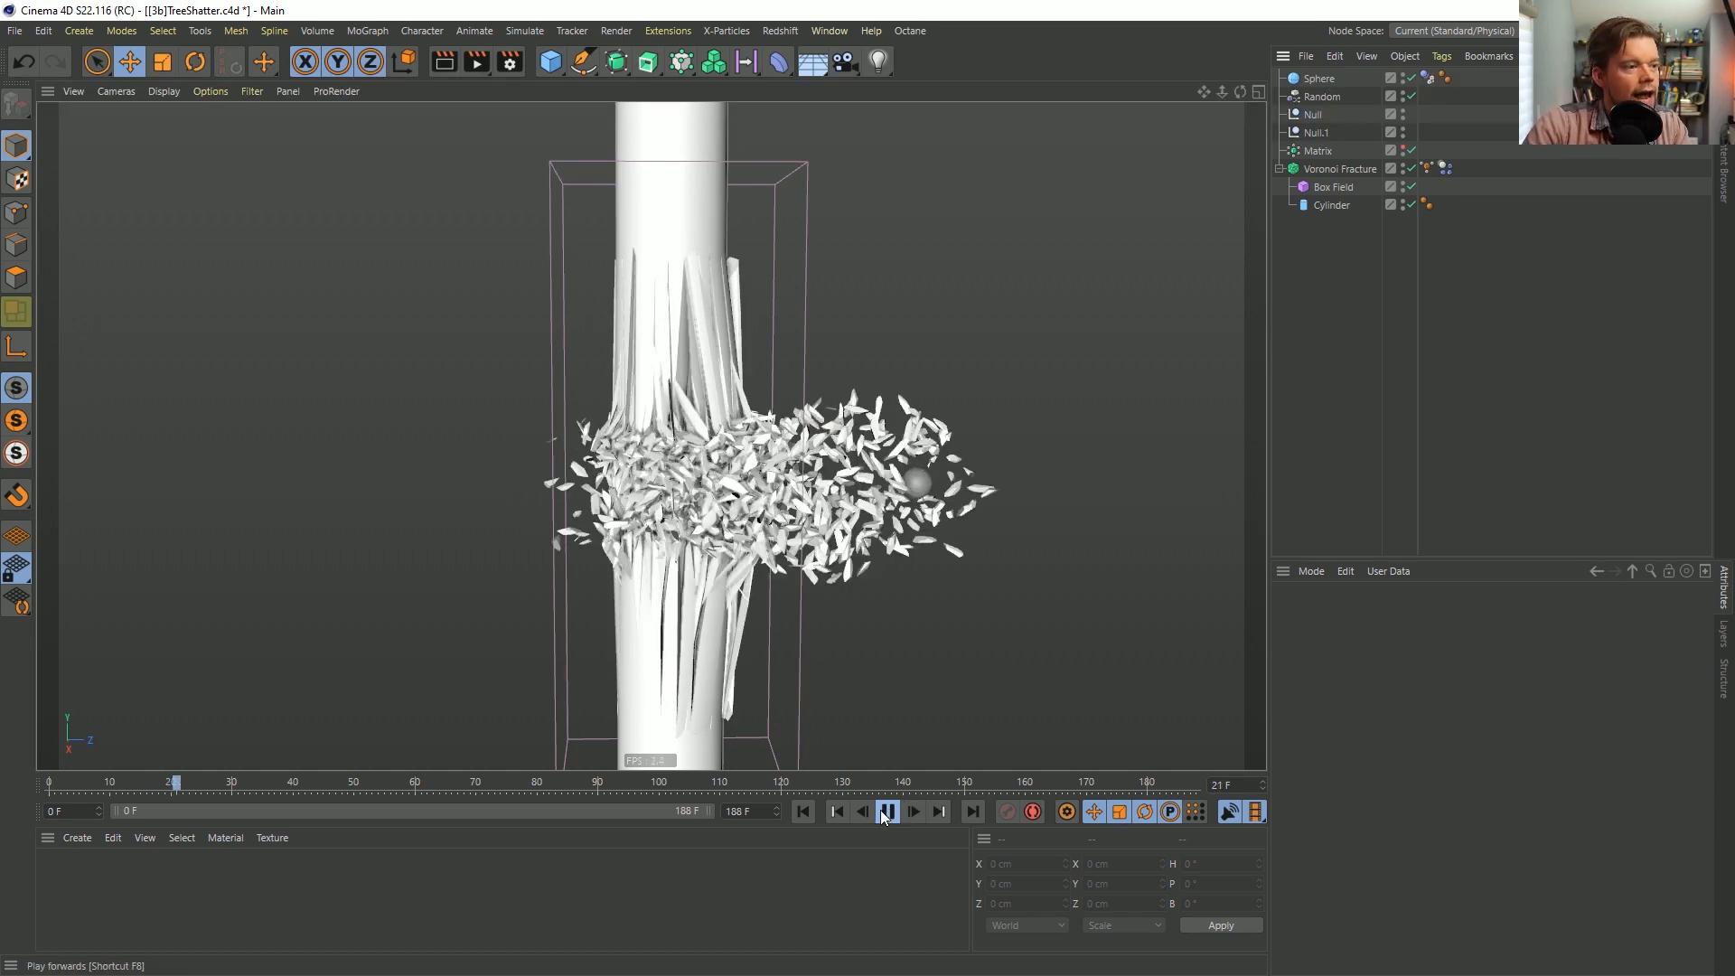
click(885, 813)
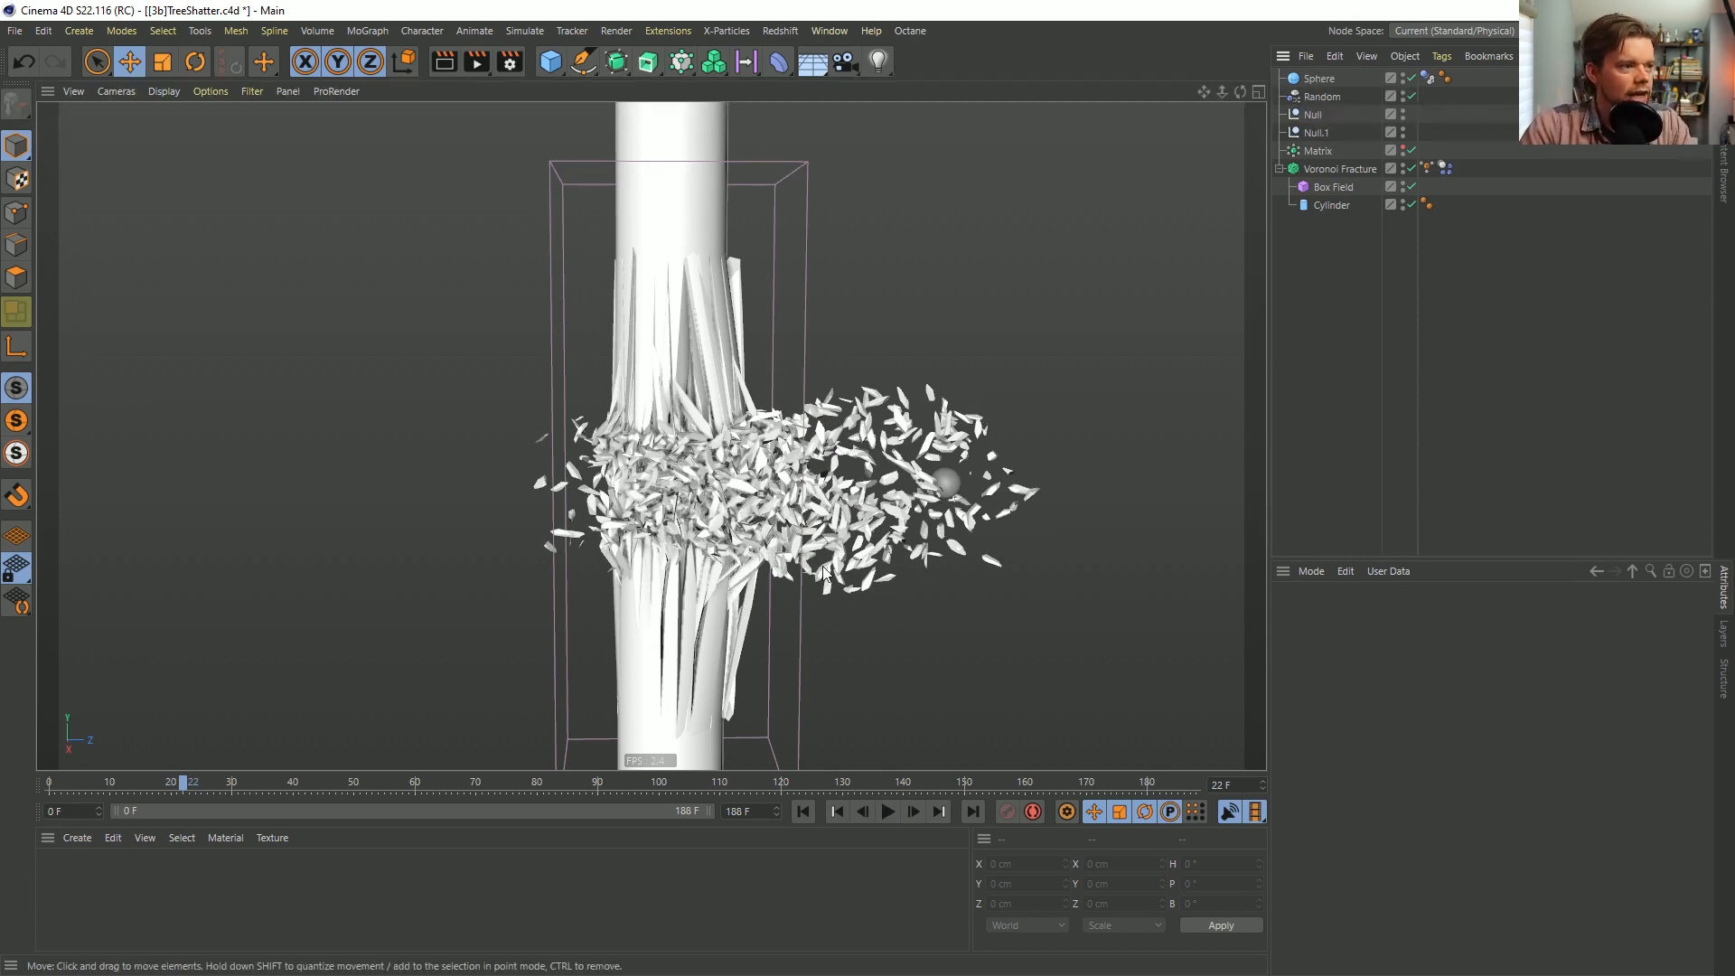
Compare the splintering with the Sherlock Holmes reference clip in the browser, and return to Cinema 4D to view the trunk.
key(alt+Tab)
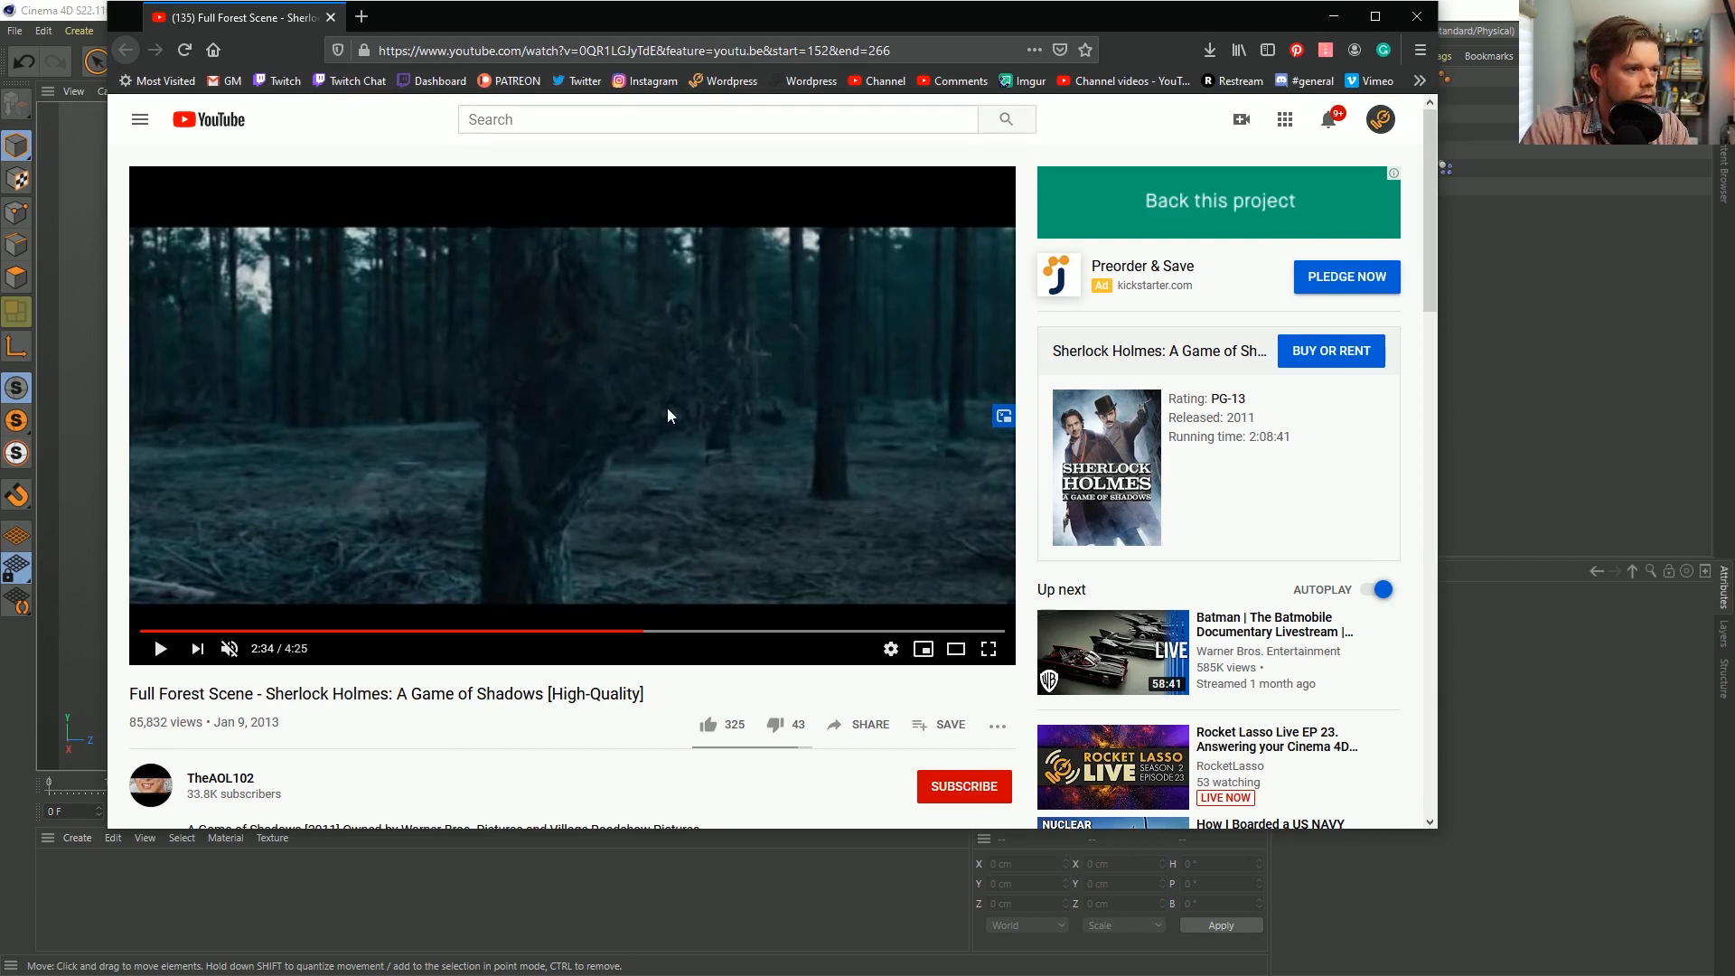
click(1466, 18)
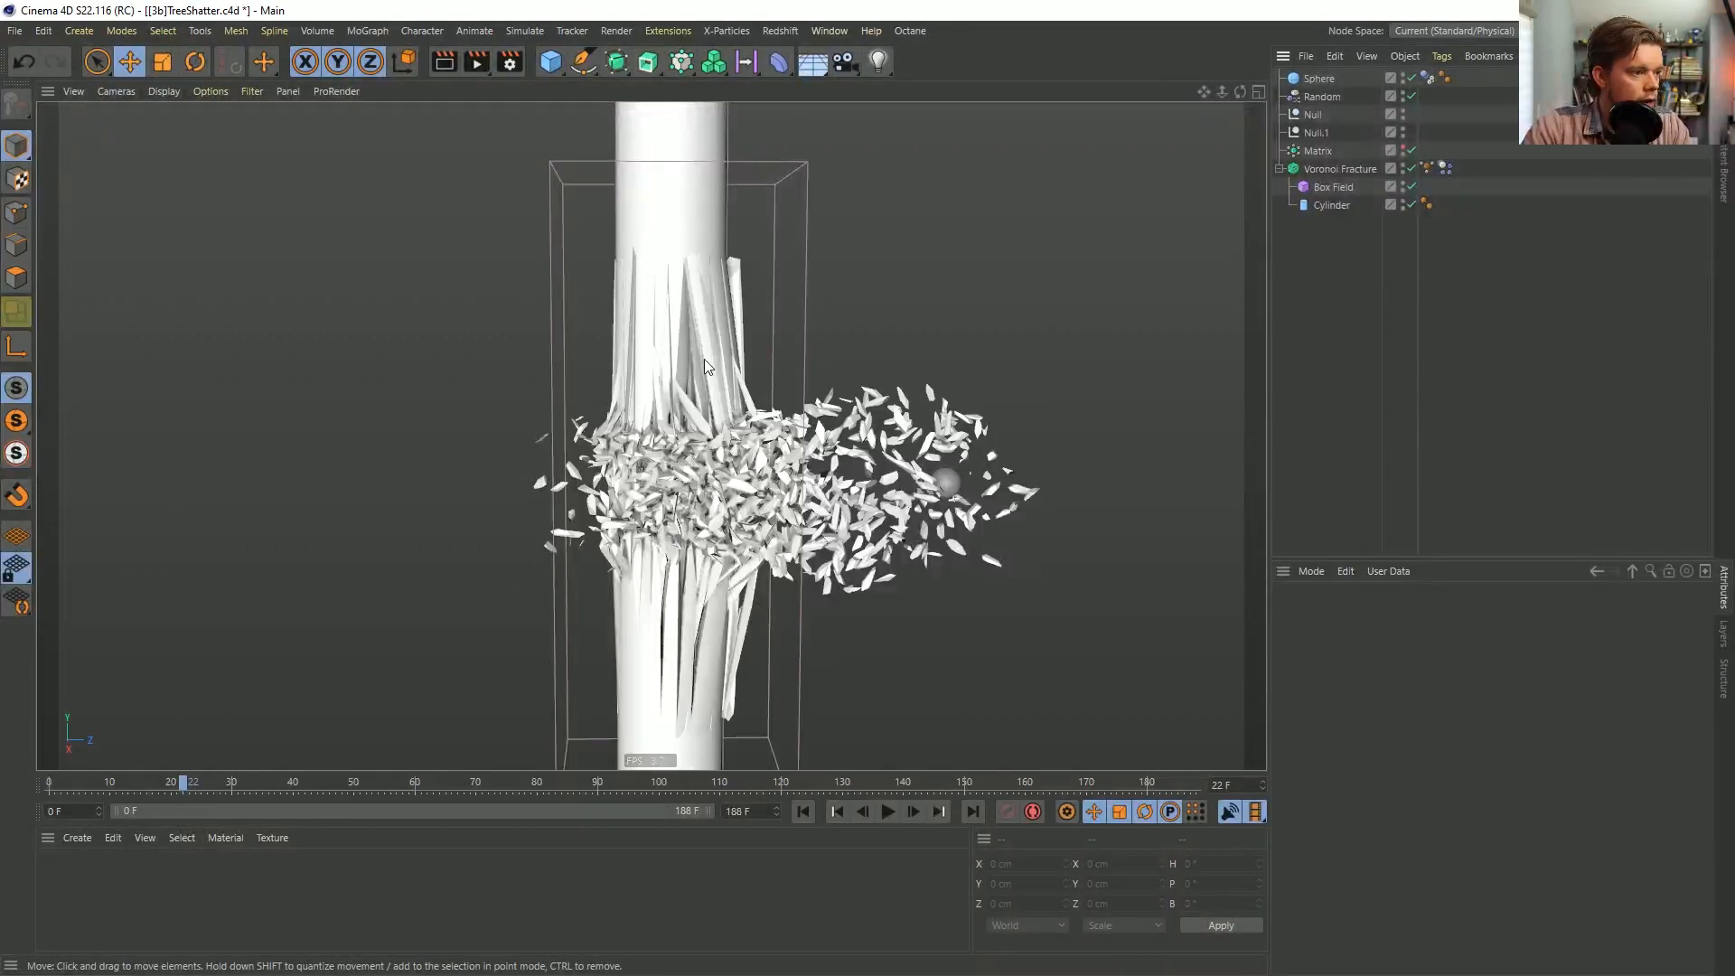
alt+drag(705, 364, 661, 418)
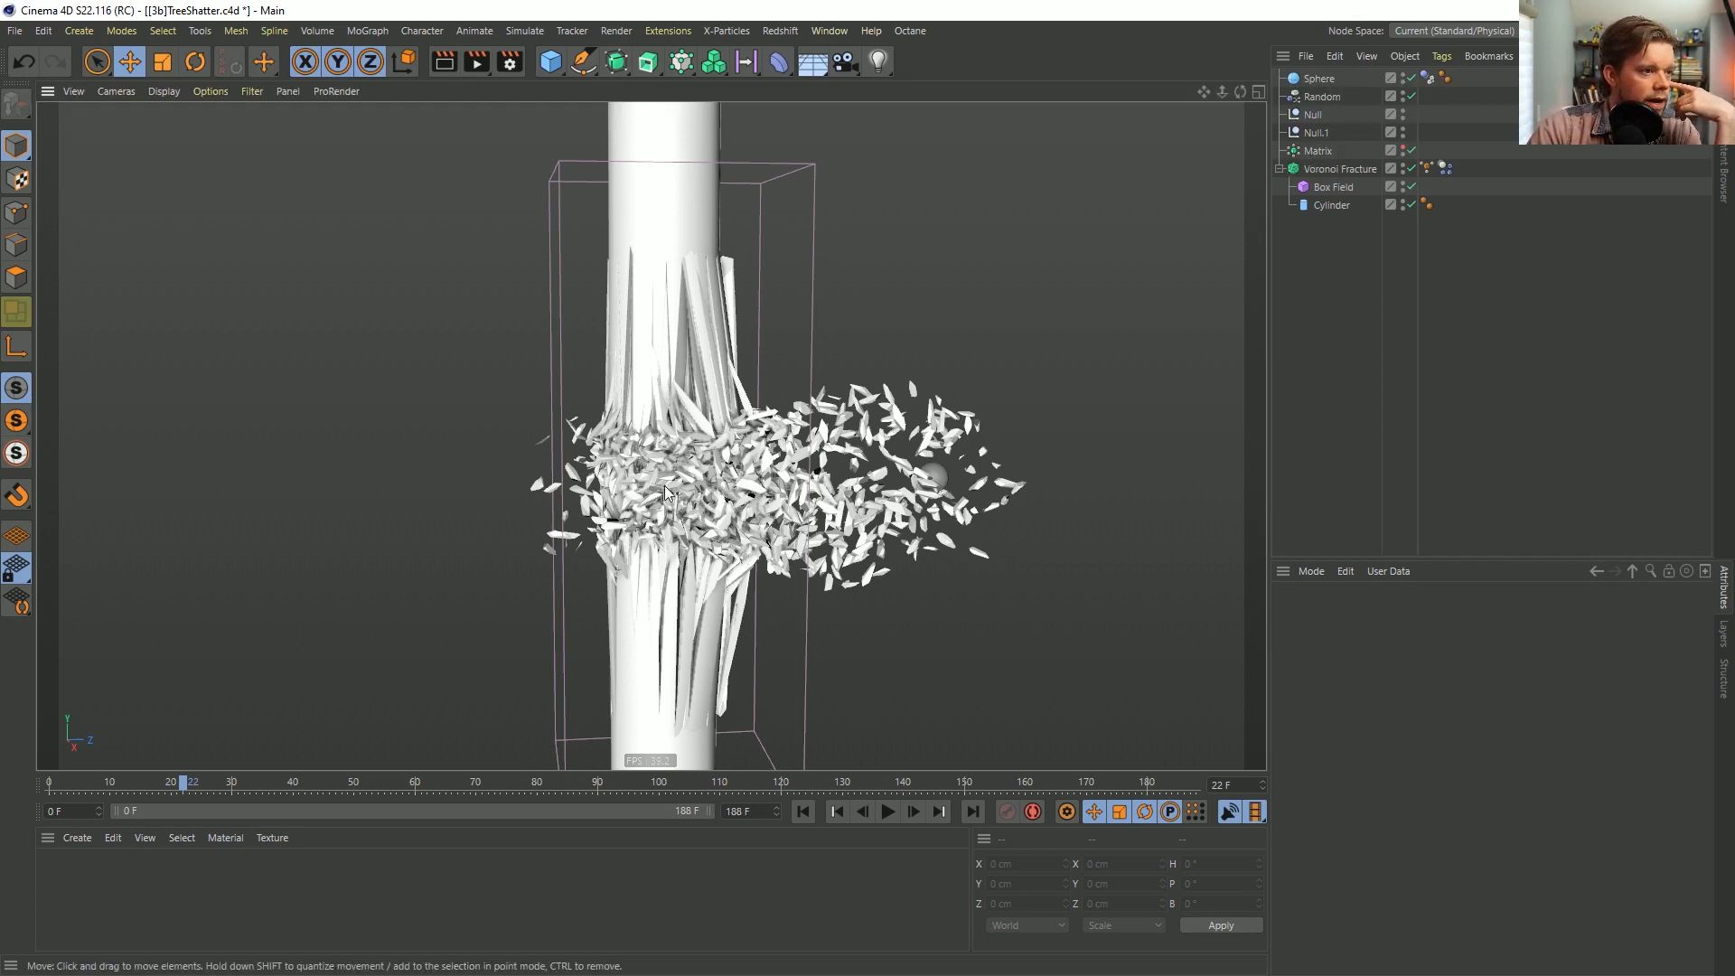
Show the Voronoi Fracture's dynamics collision settings and play the simulation from the first frame to about frame 8.
click(802, 812)
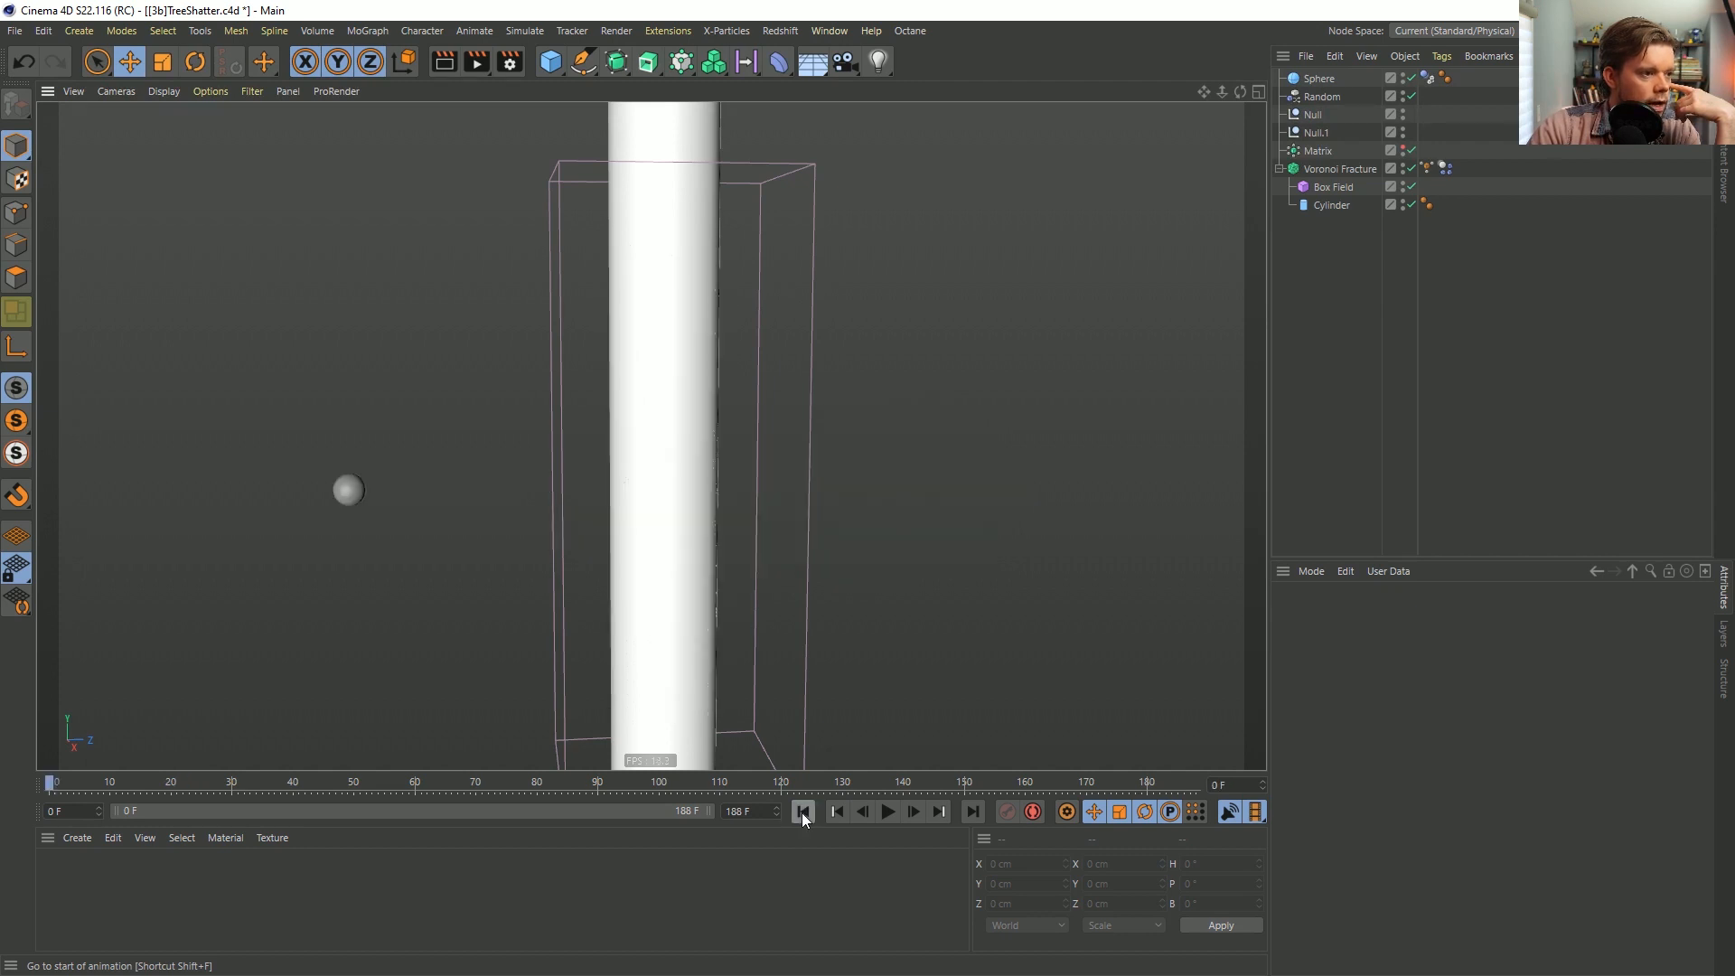
click(1445, 168)
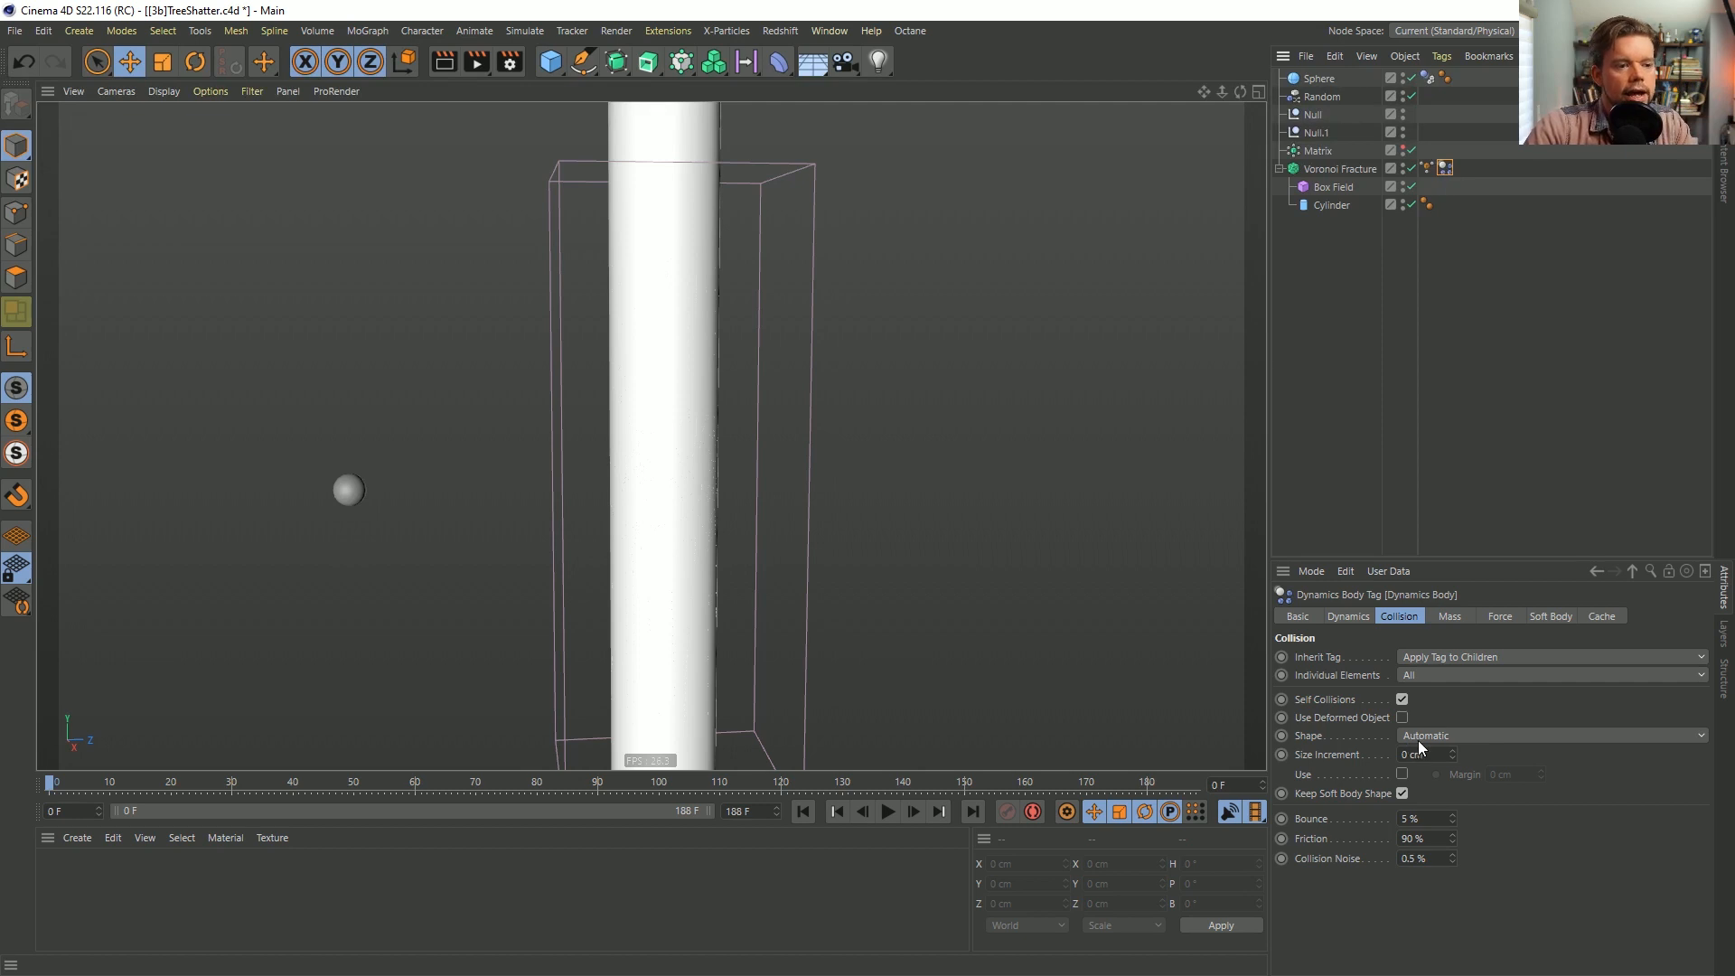
click(888, 812)
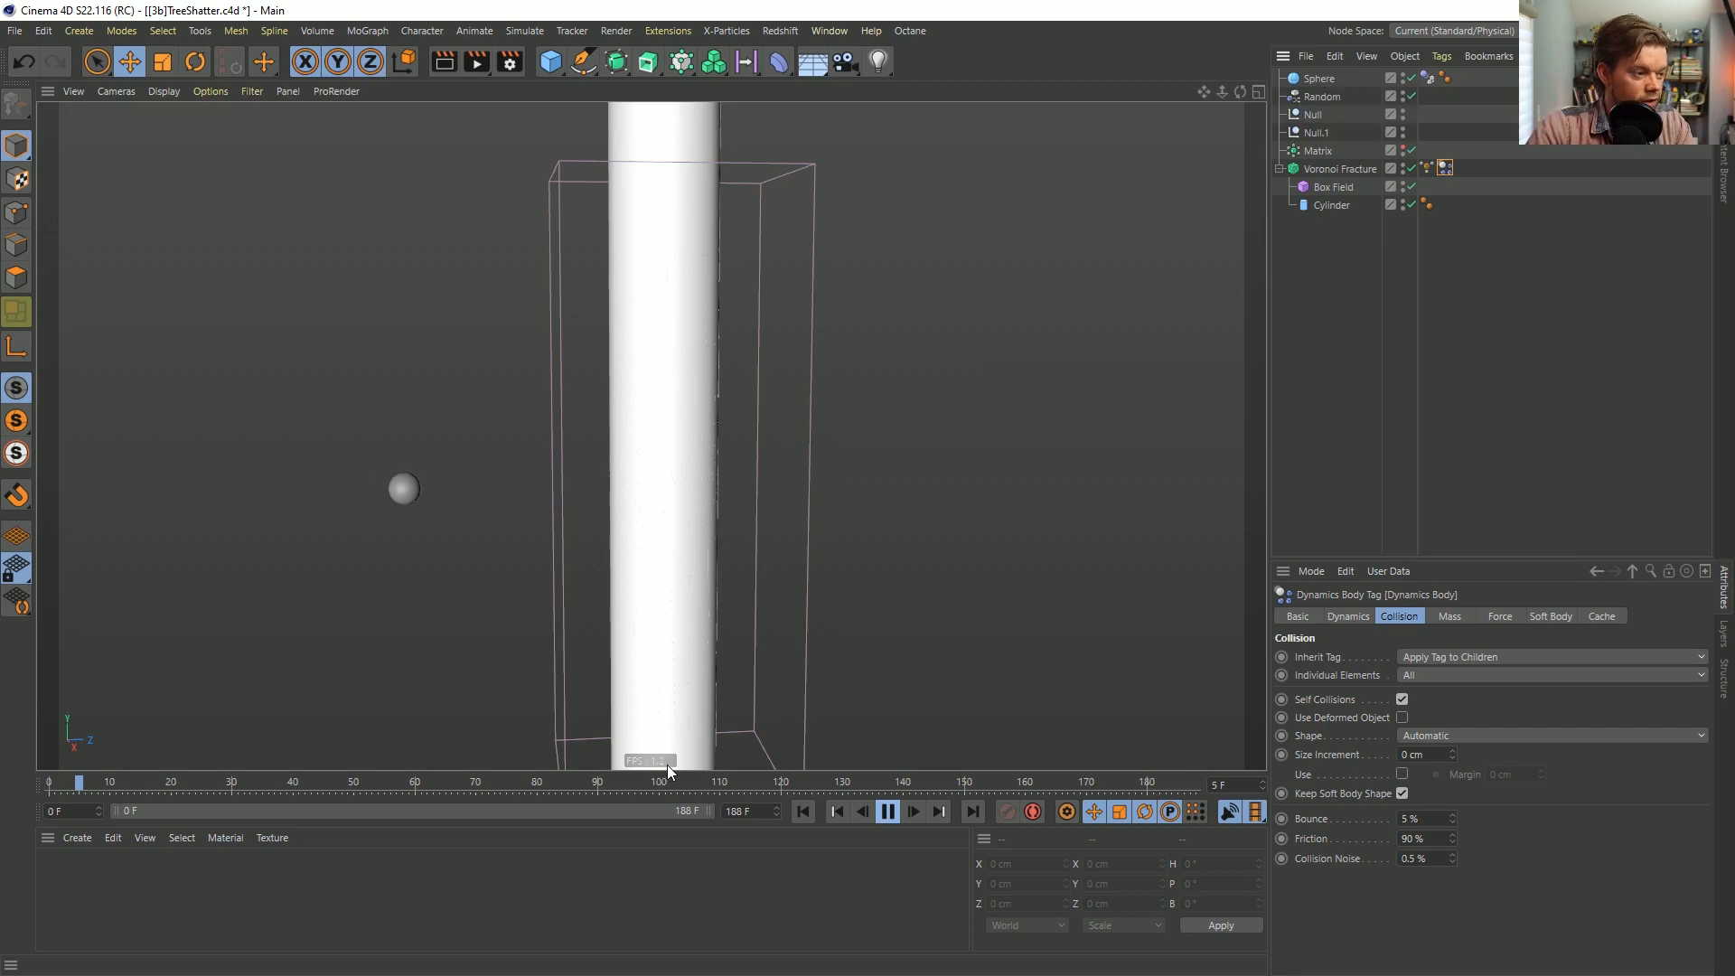
click(889, 812)
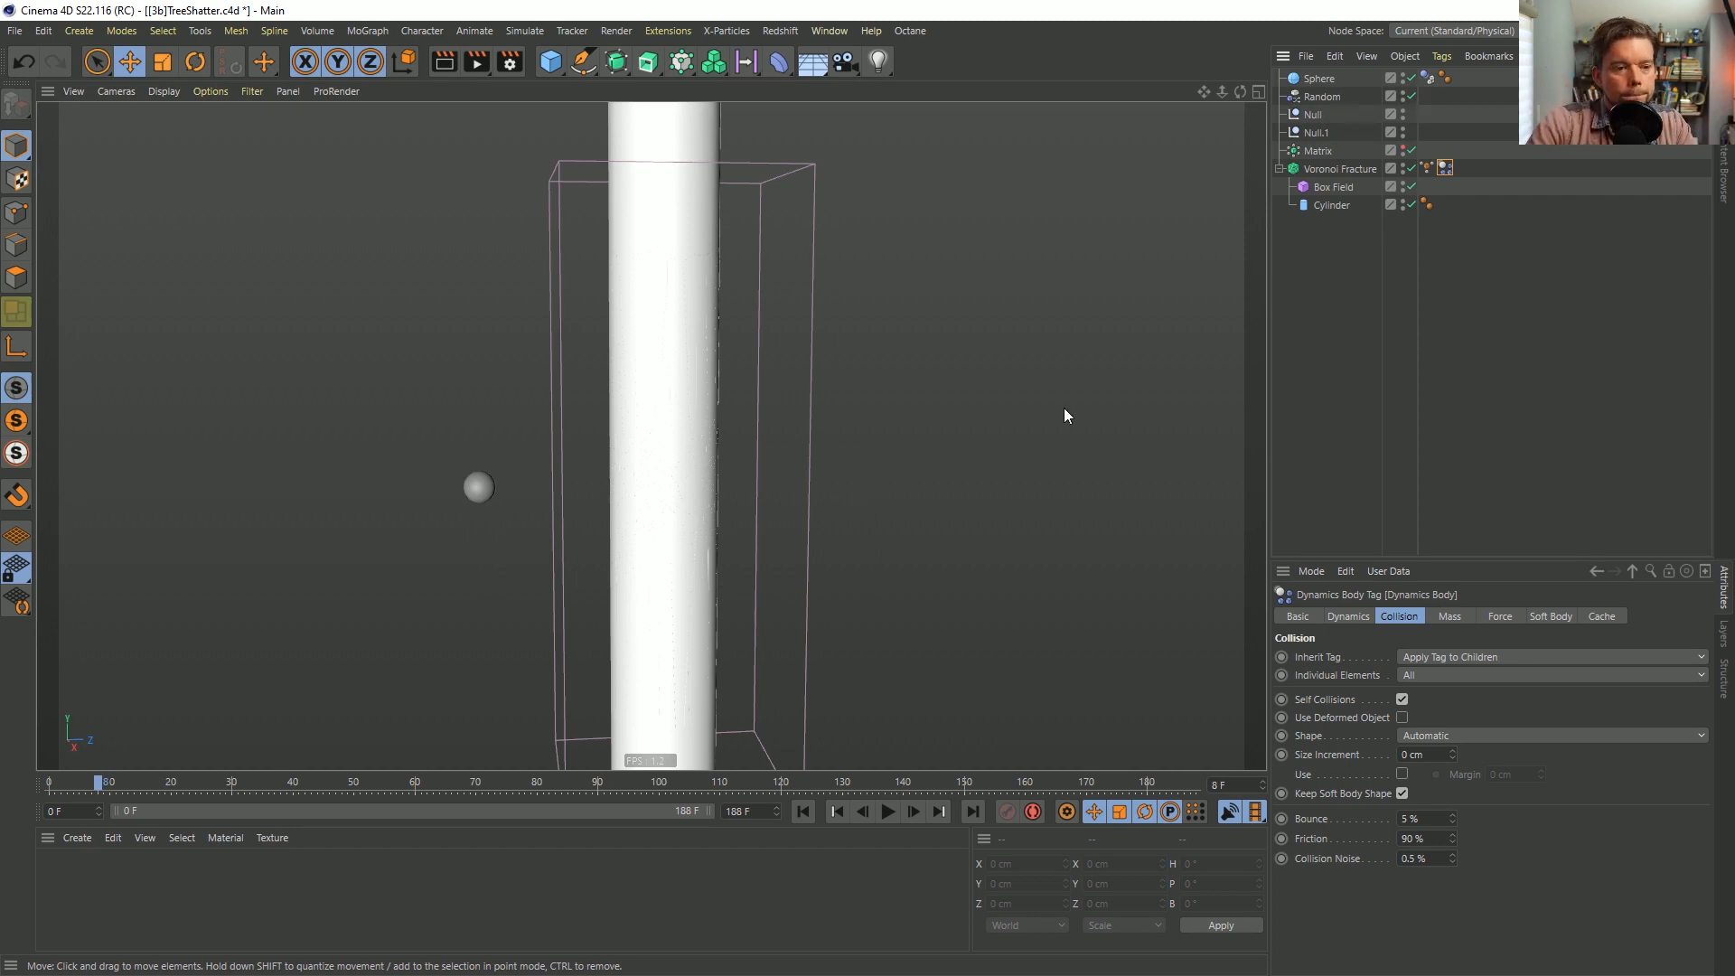
Set the Voronoi Fracture's collision shape to Ellipsoid and replay the simulation from the first frame.
click(1414, 737)
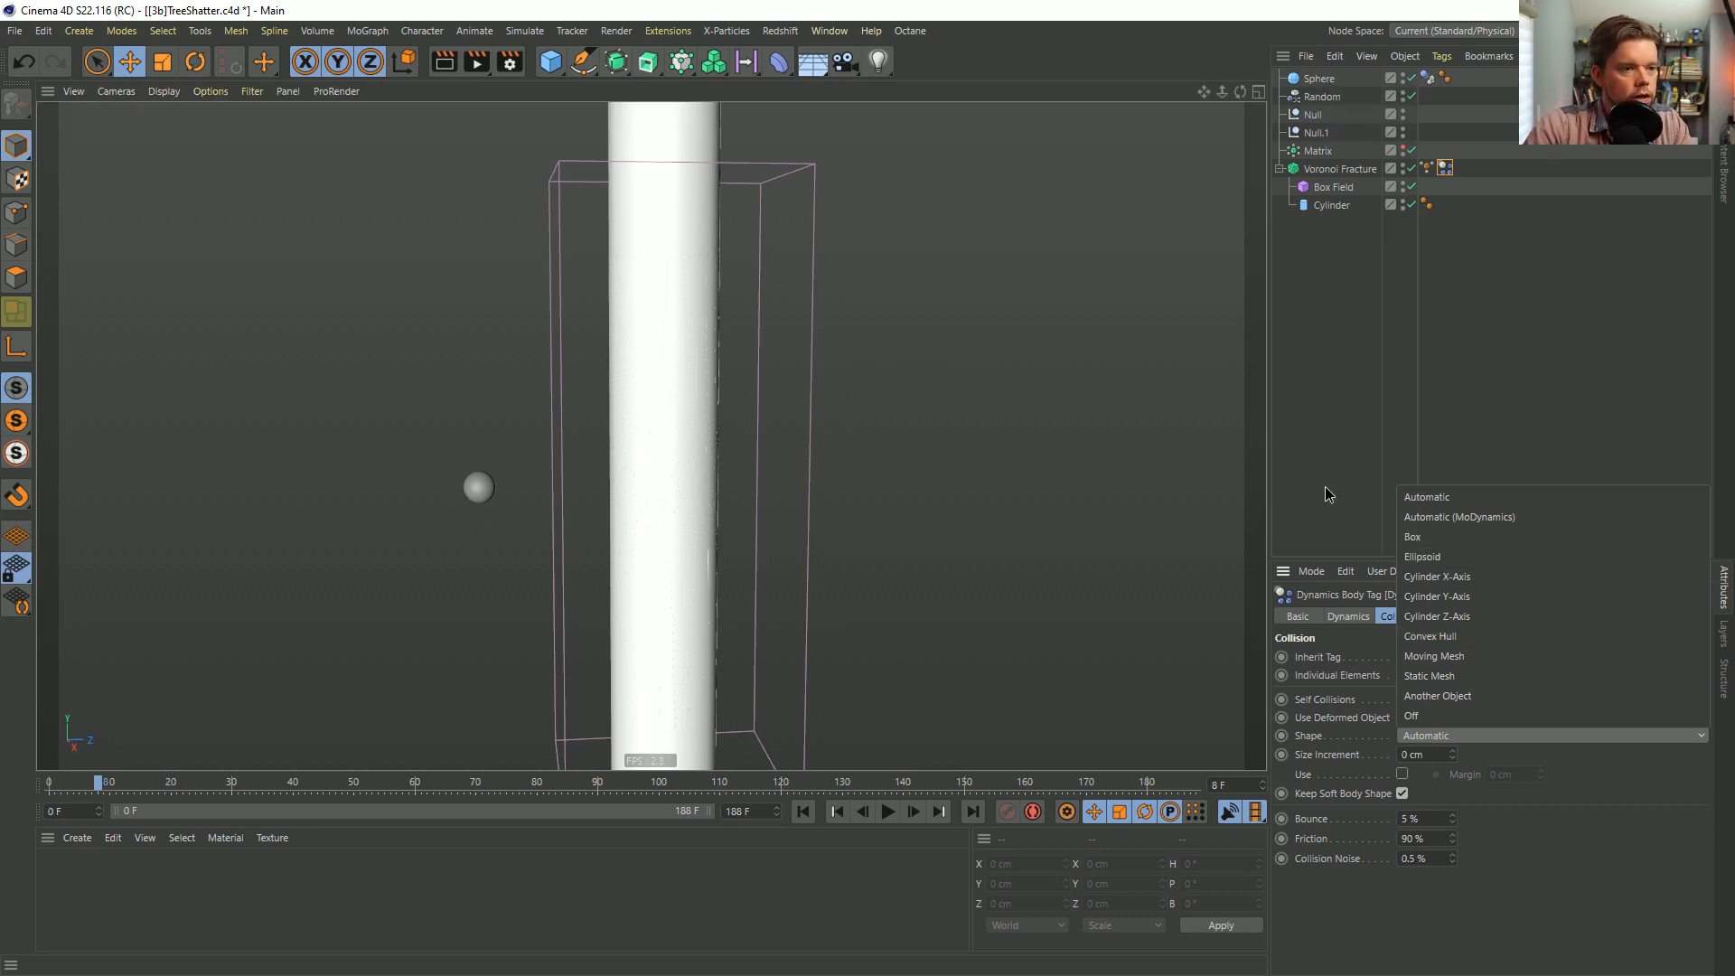
click(1437, 556)
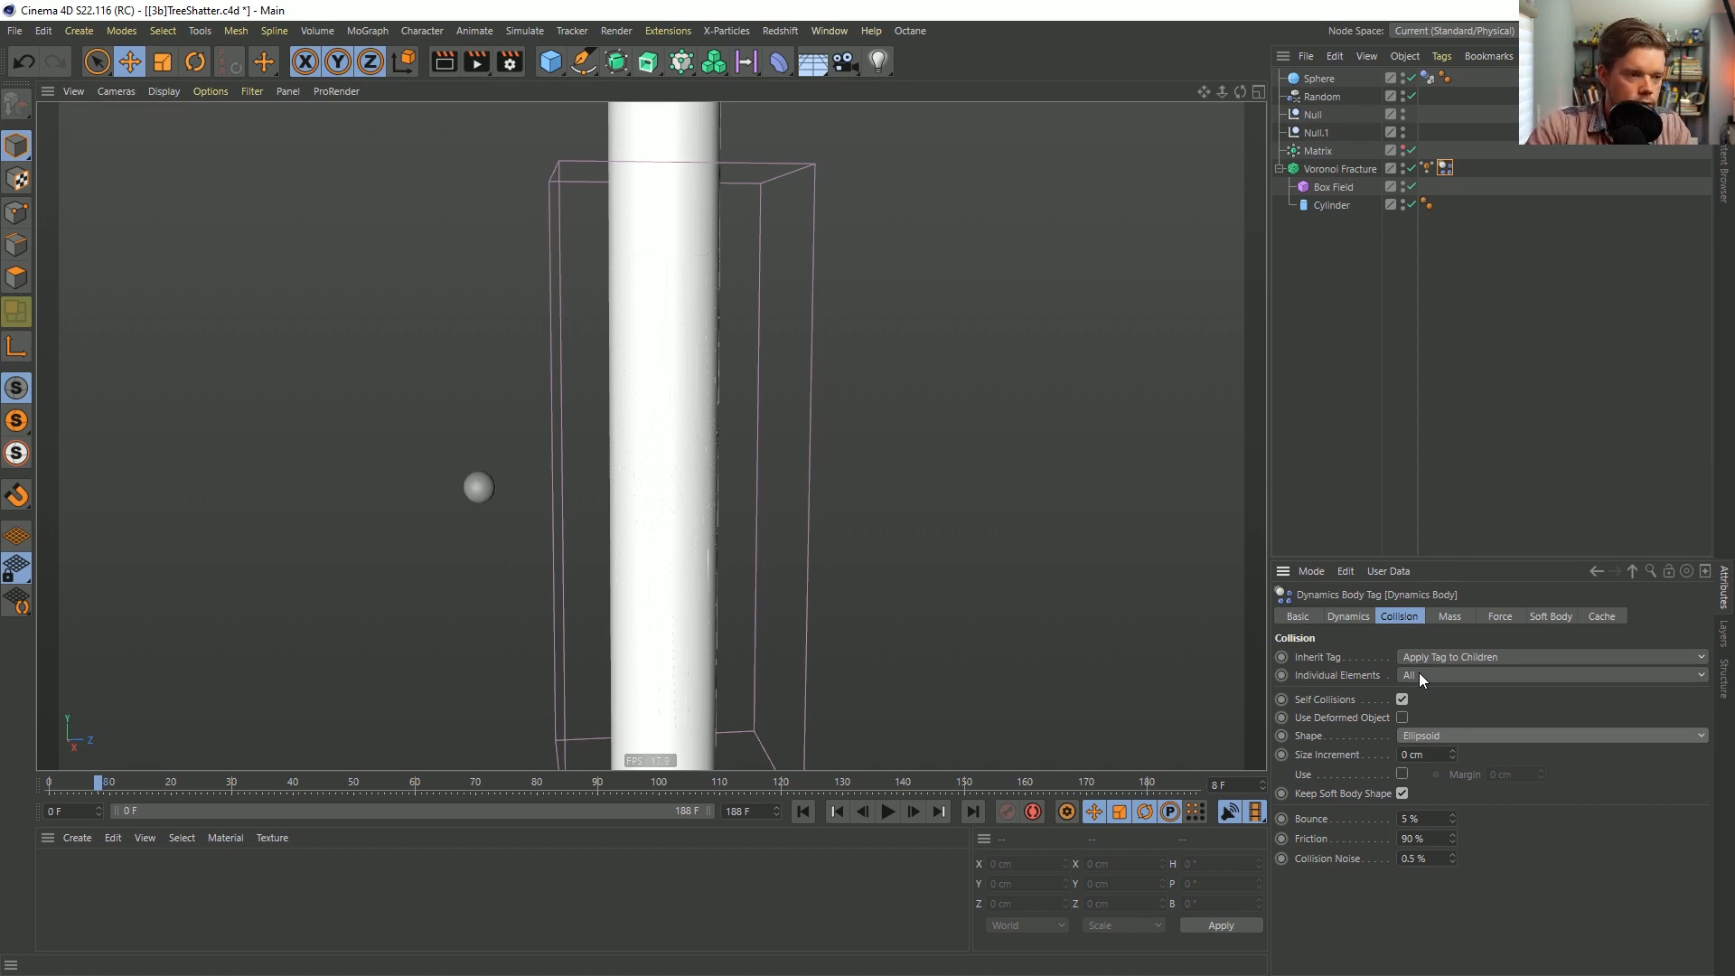
click(803, 811)
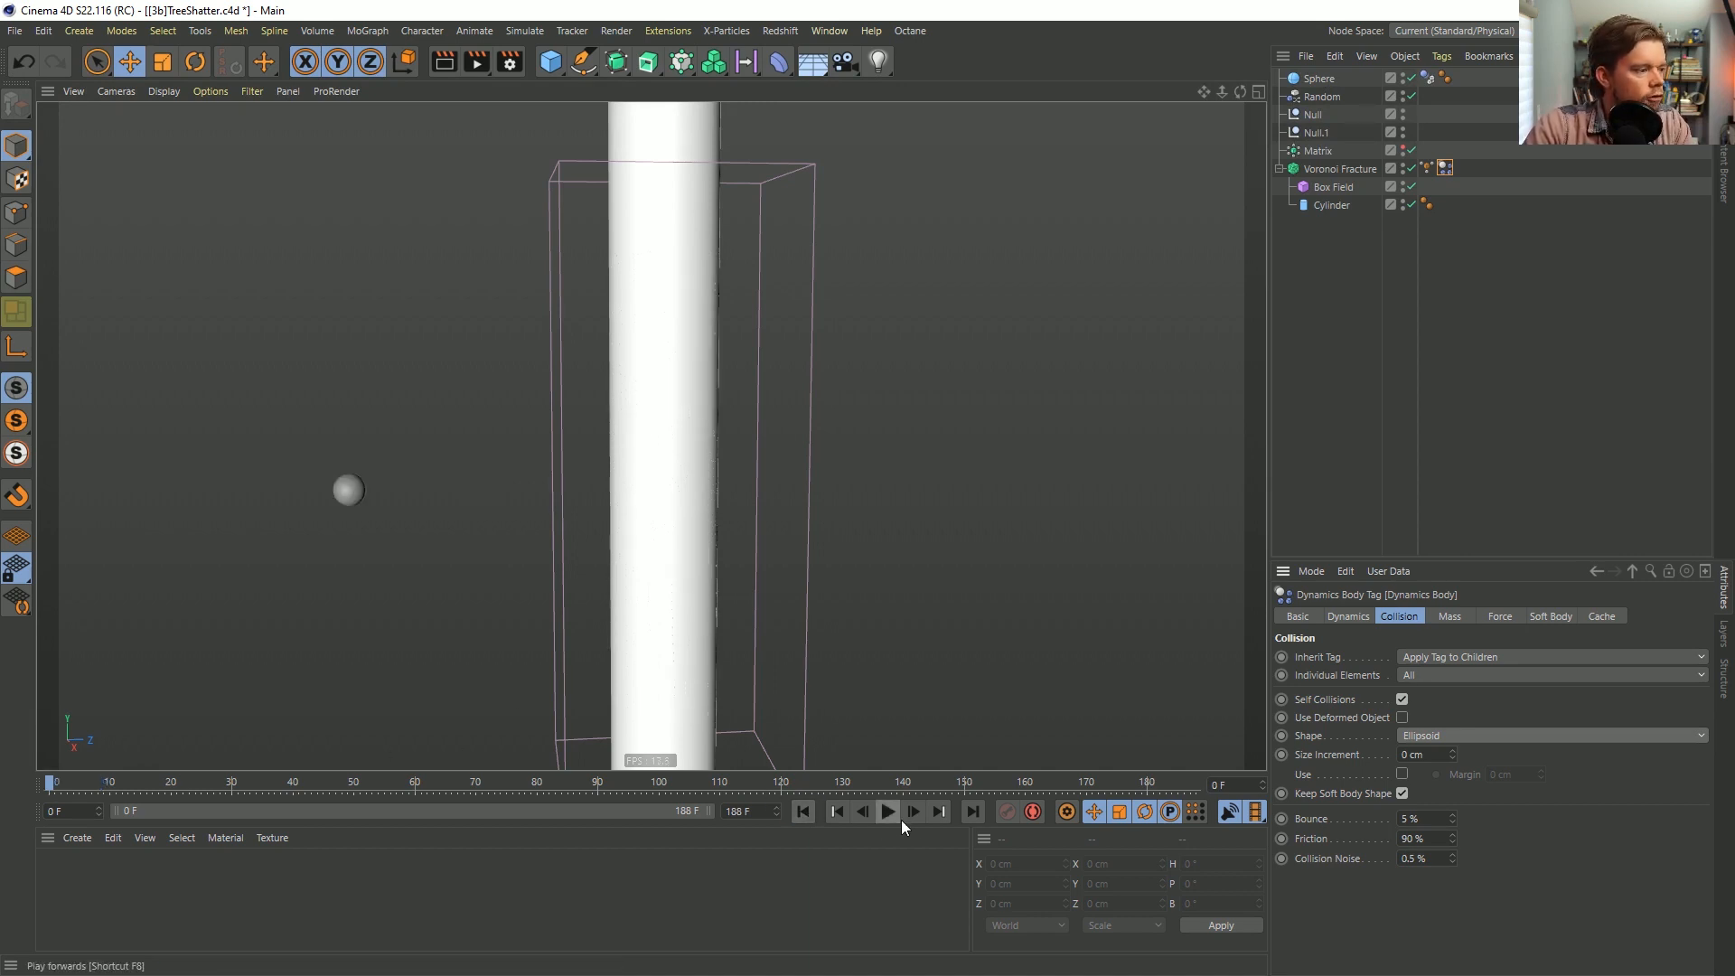
click(889, 813)
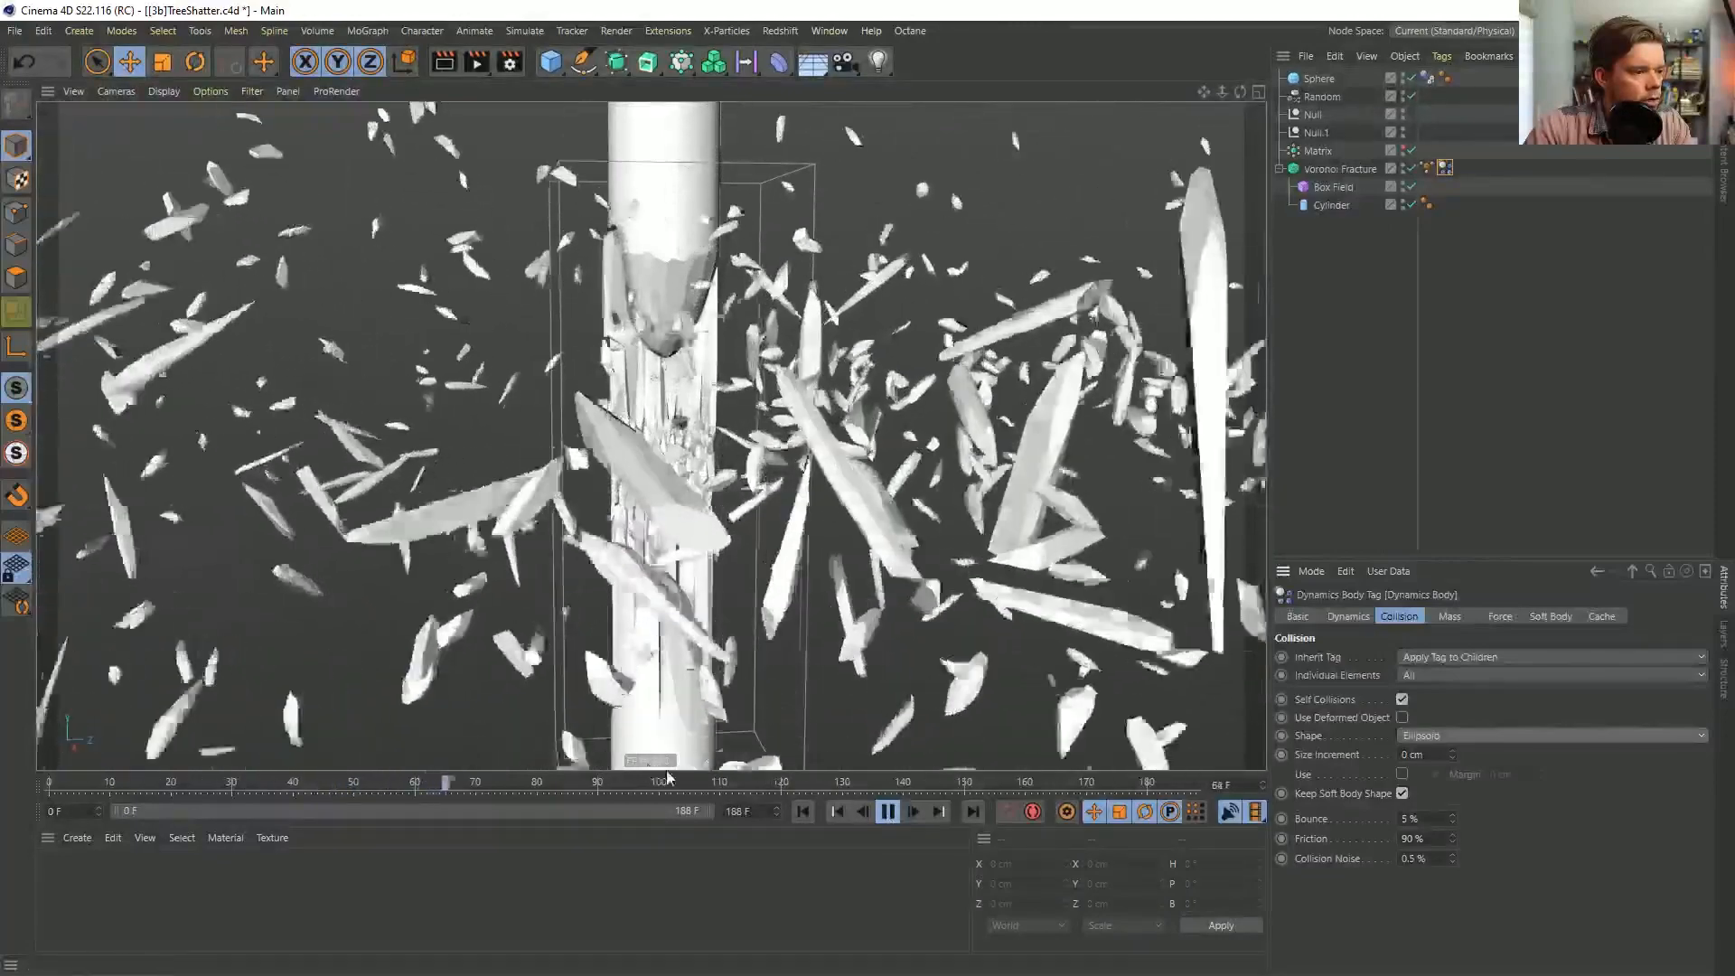
click(804, 812)
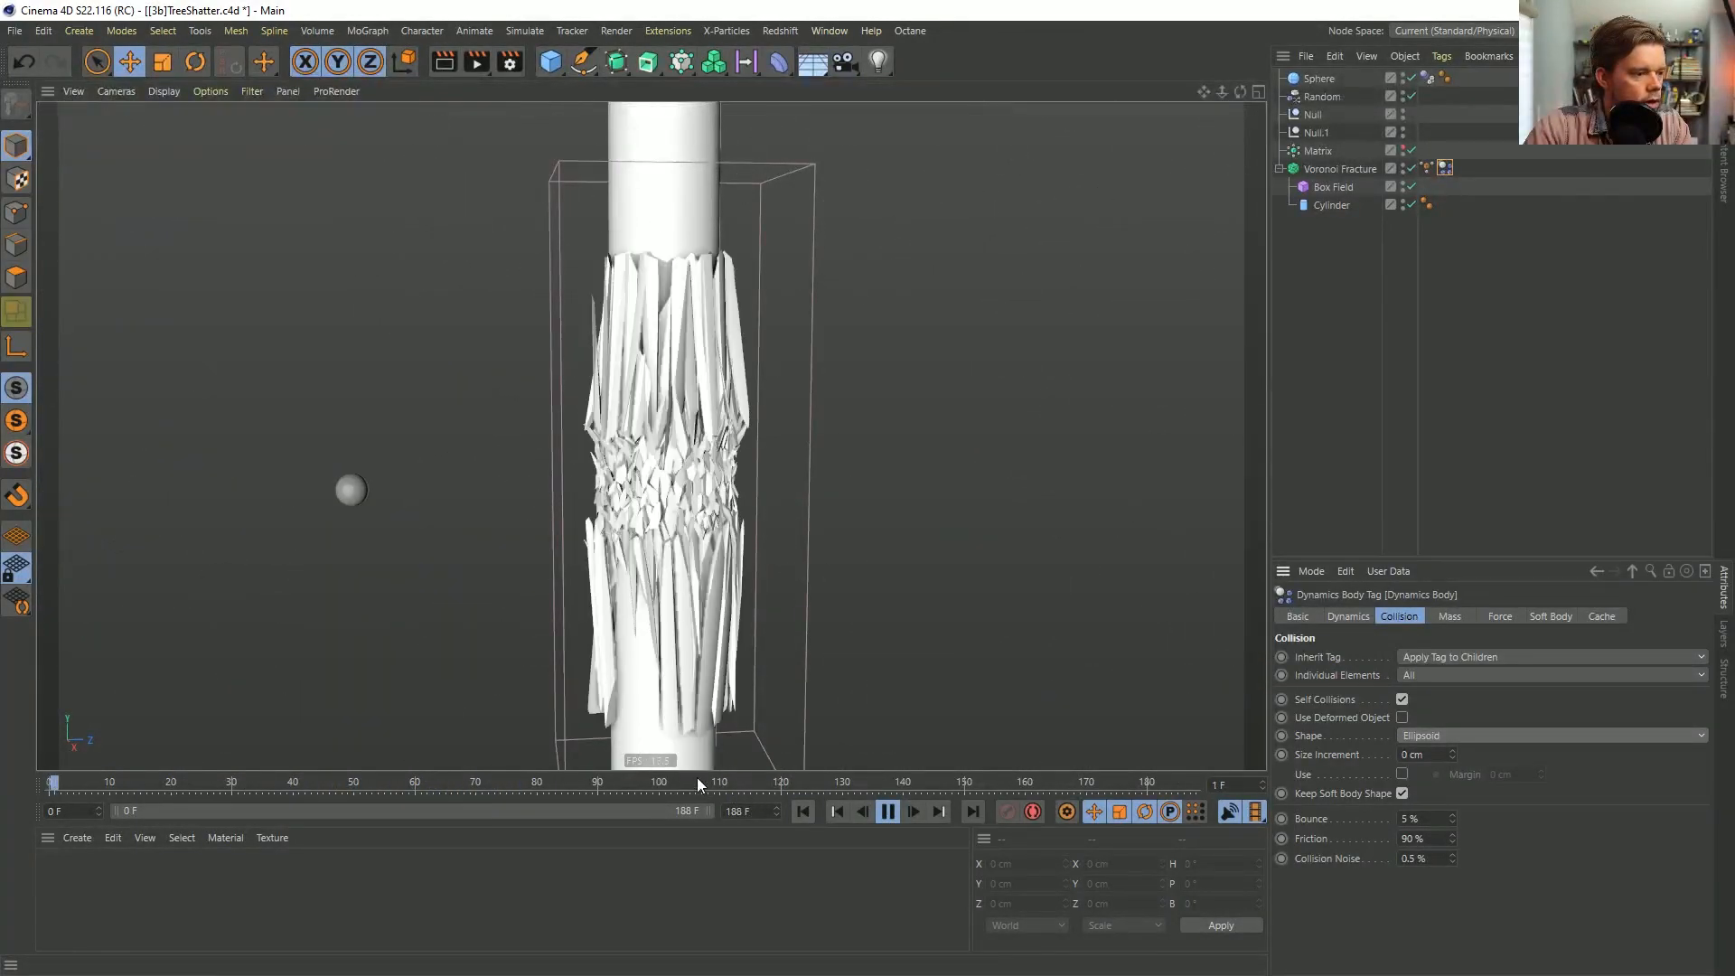
Set the Voronoi Fracture's collision shape to Automatic and replay the simulation from the first frame, pausing at about frame 25.
click(888, 811)
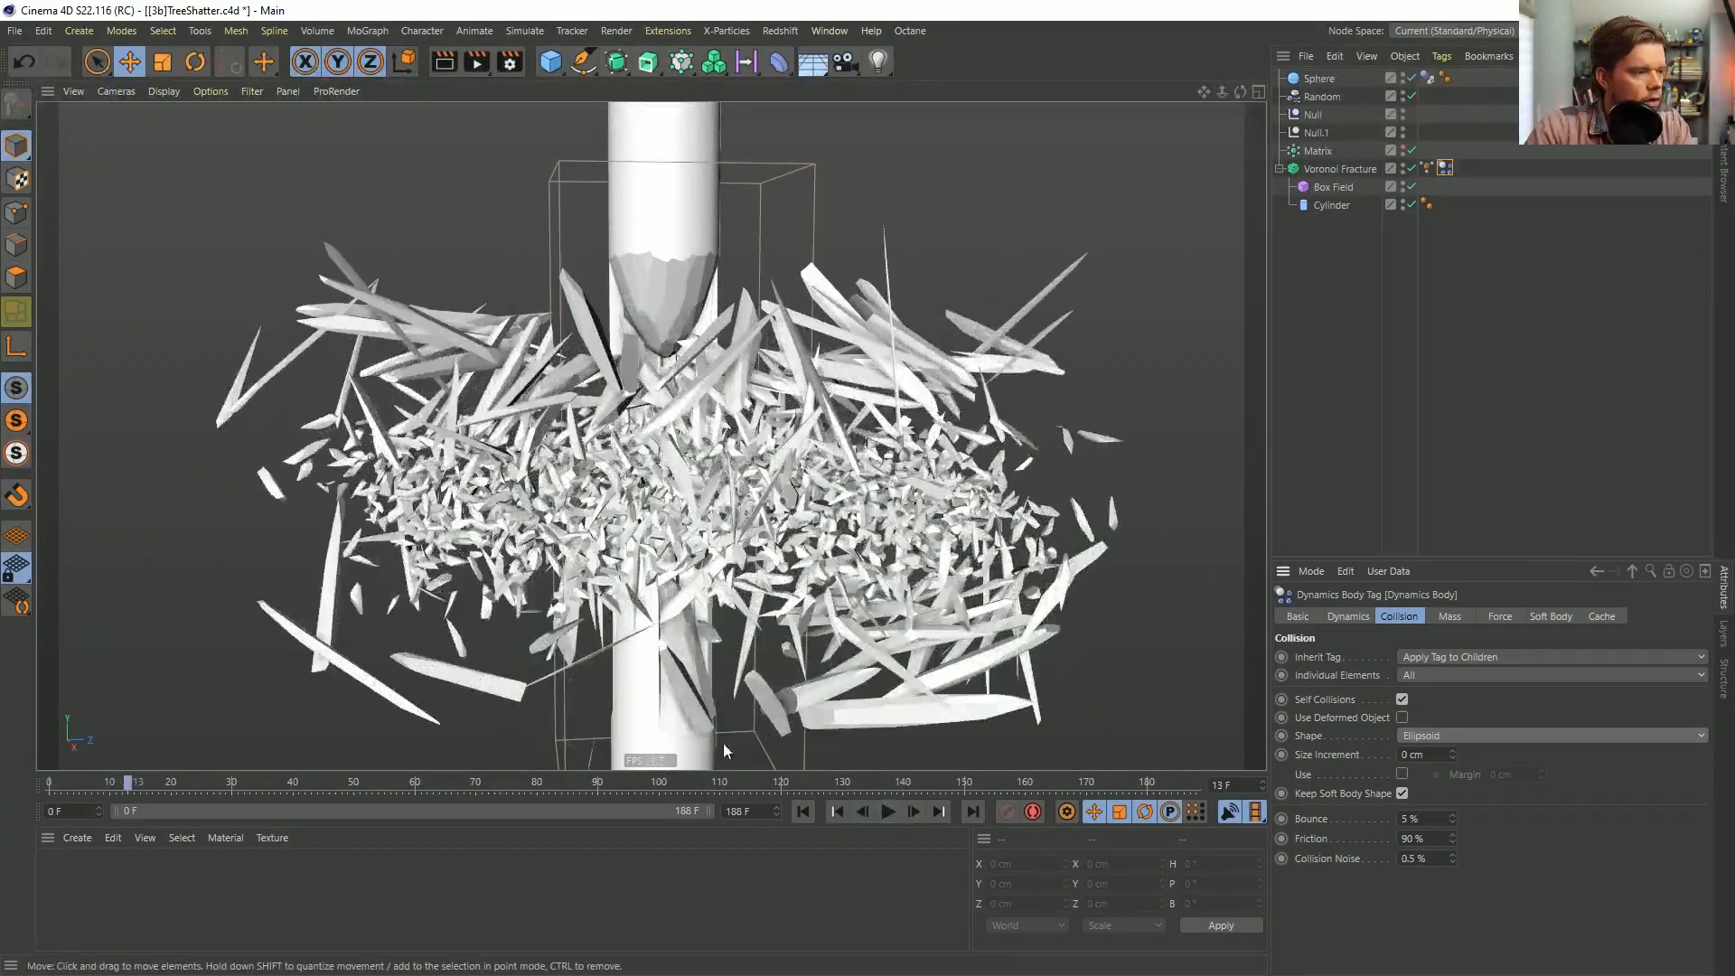
click(802, 811)
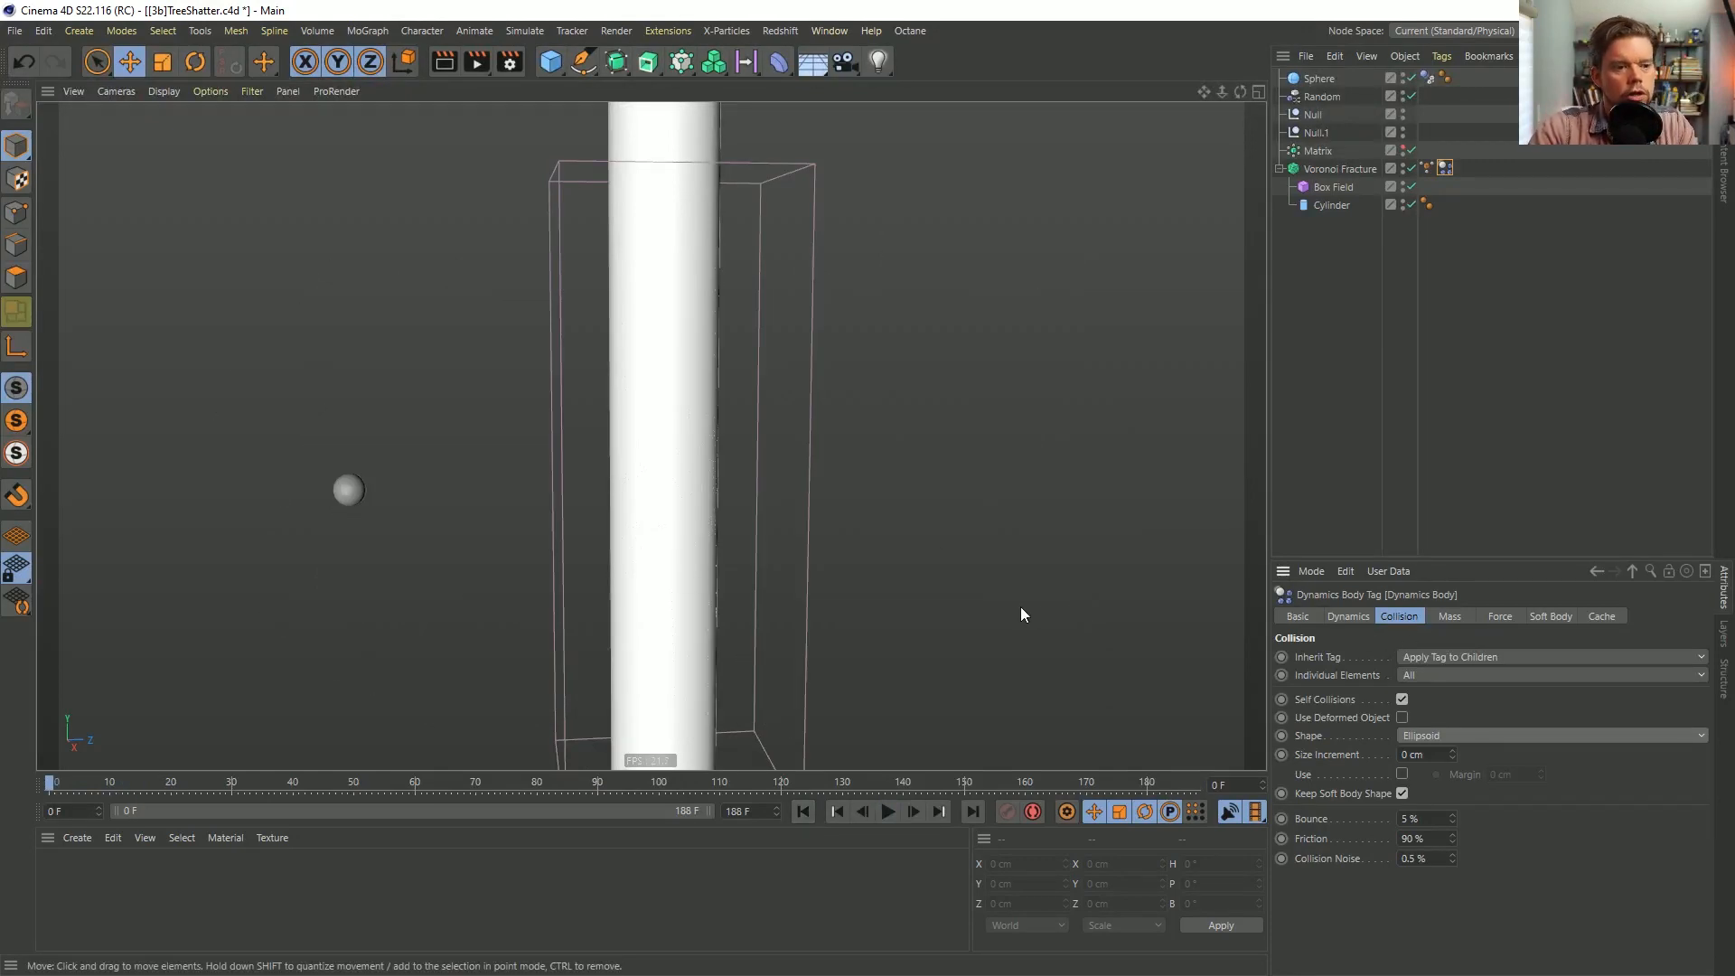
click(1441, 738)
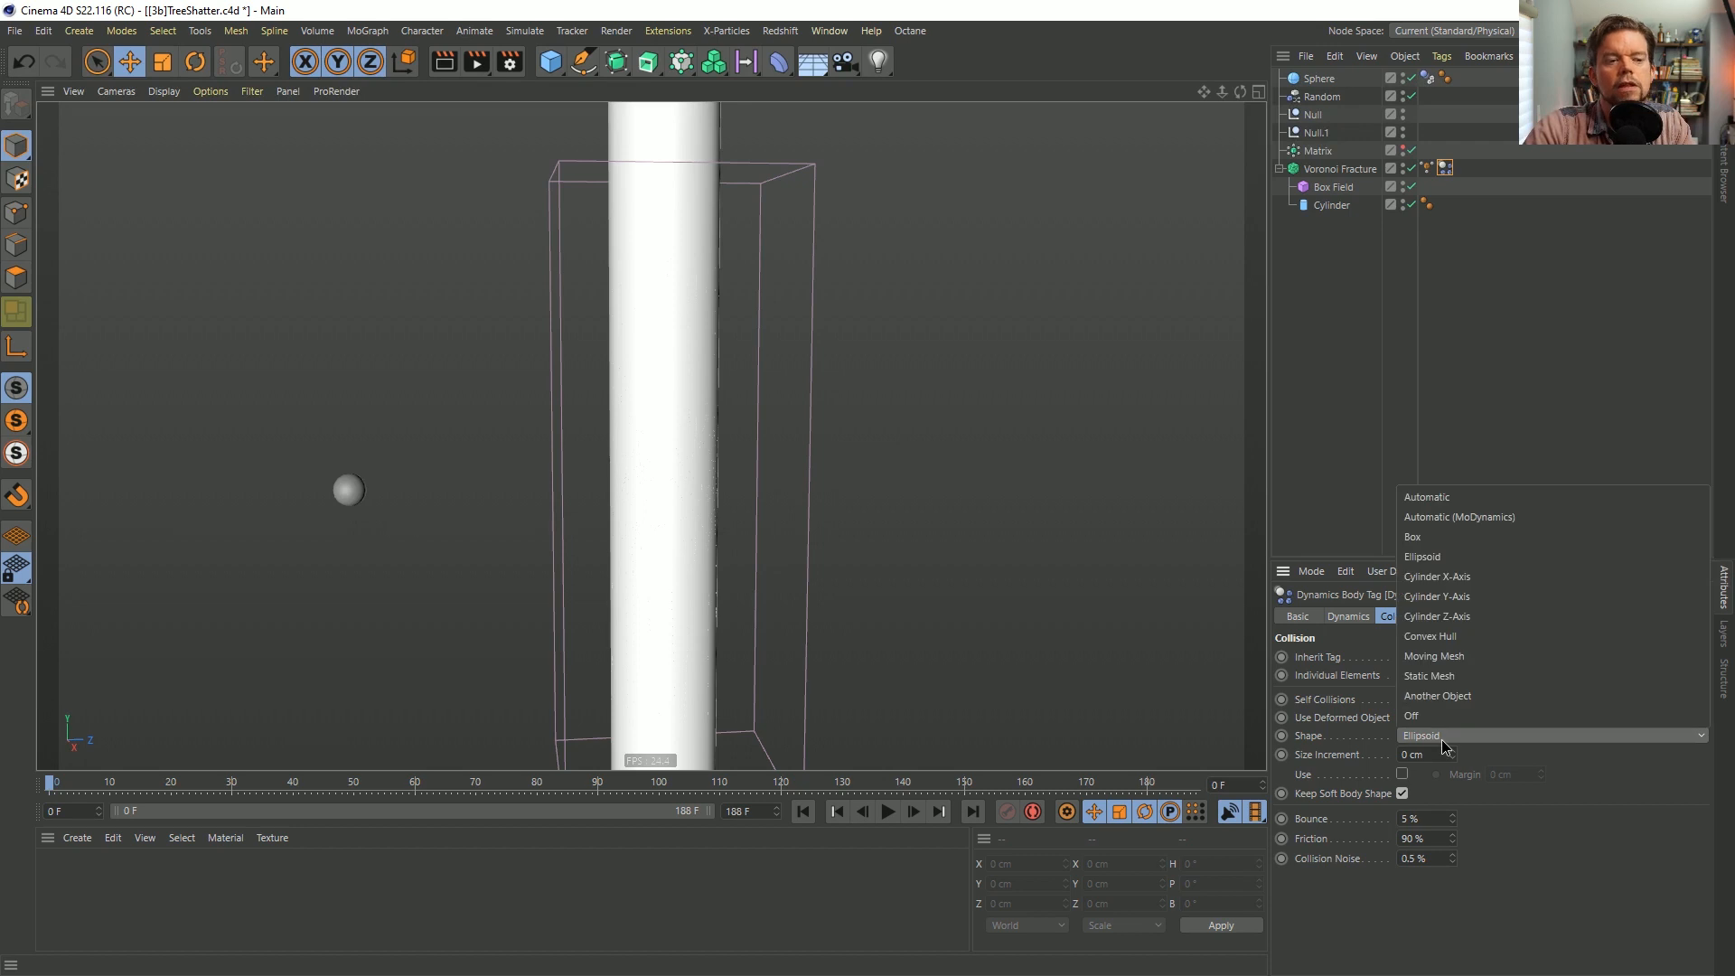
click(1445, 493)
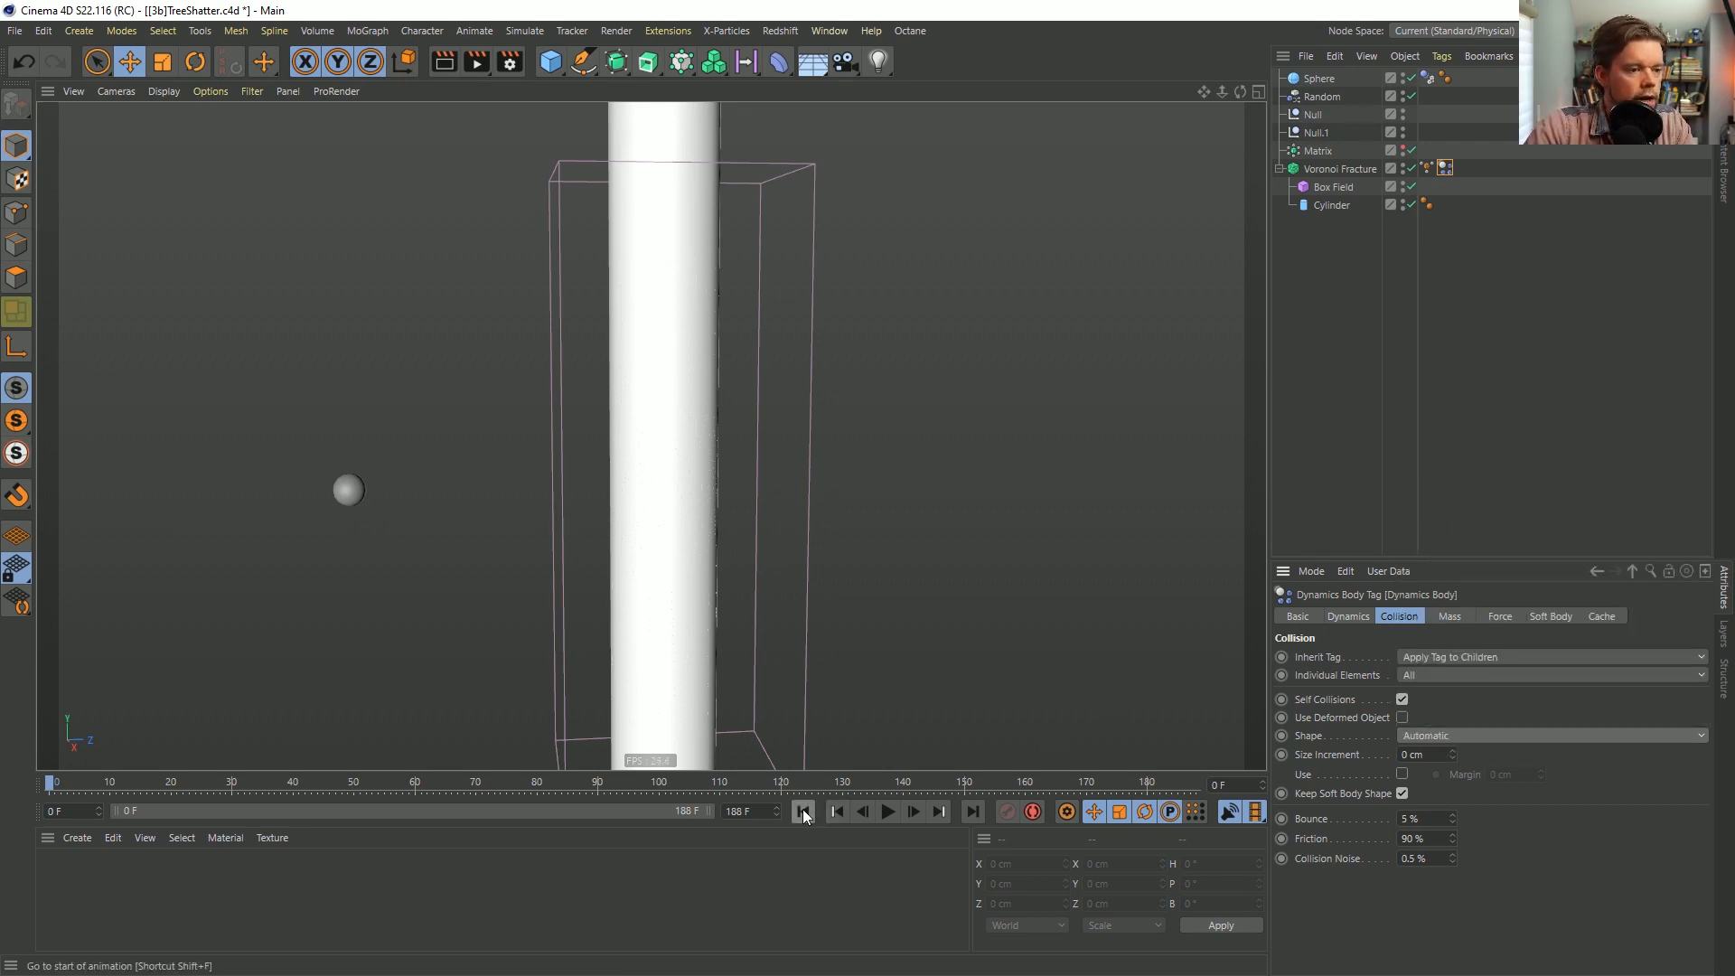
click(888, 812)
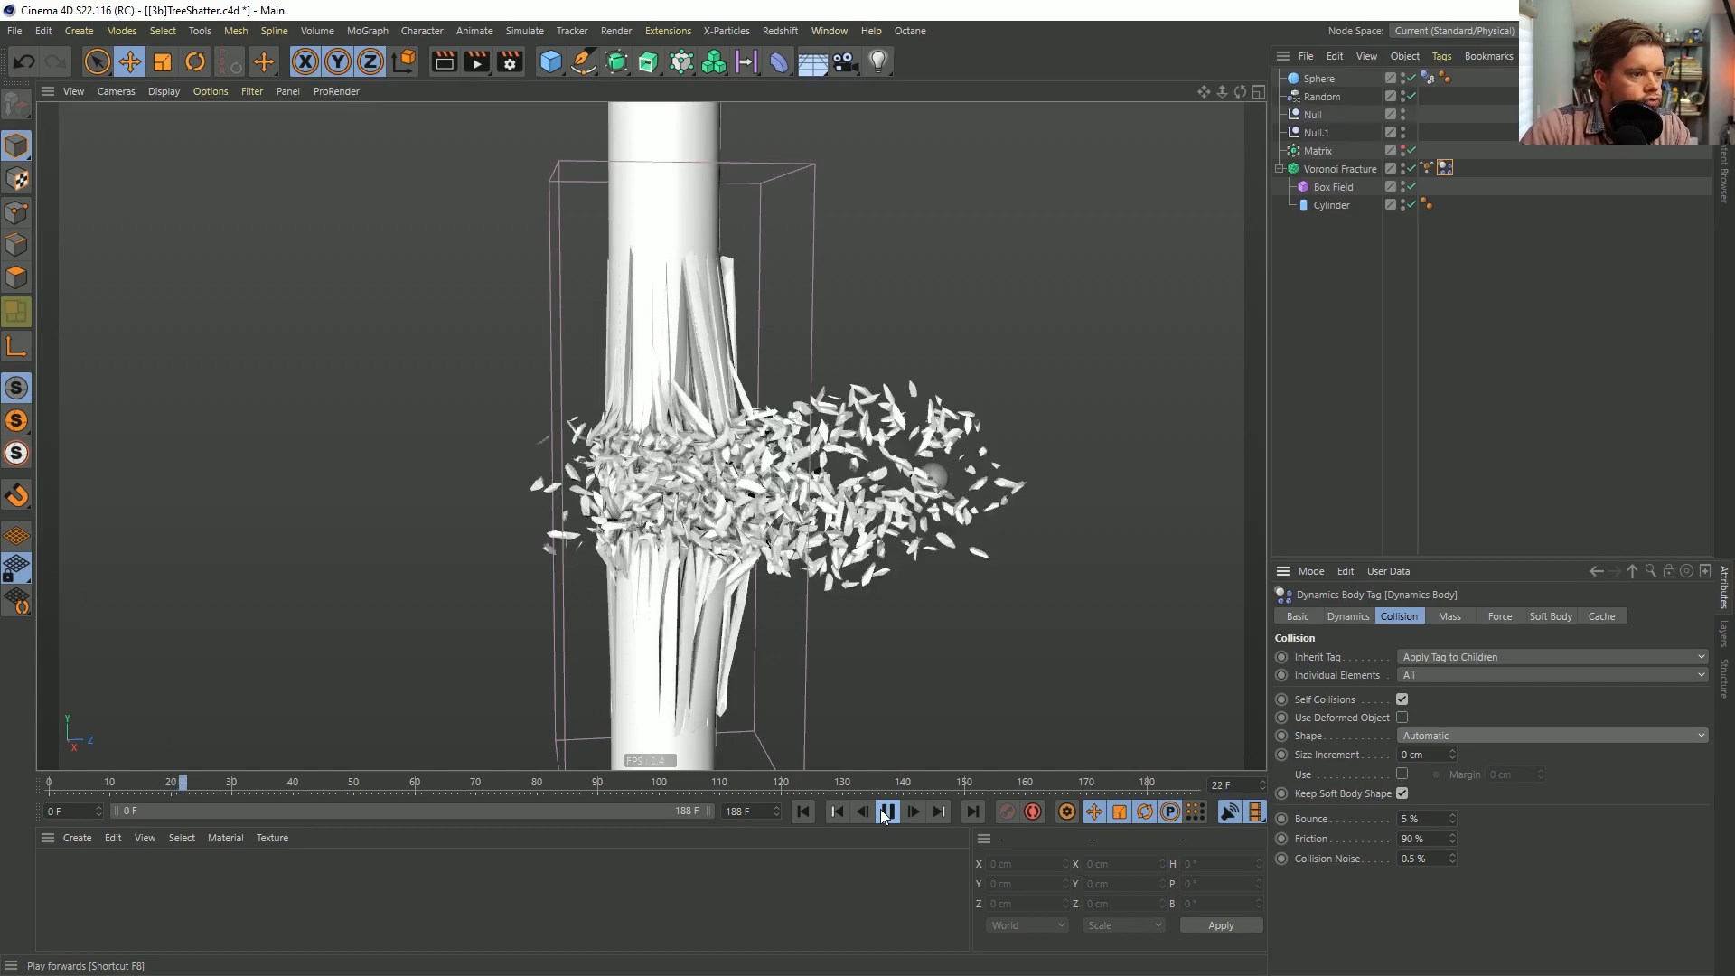
click(884, 816)
Examine the flying splinters and the broken trunk from several angles and distances at about frame 25.
alt+drag(740, 488, 689, 507)
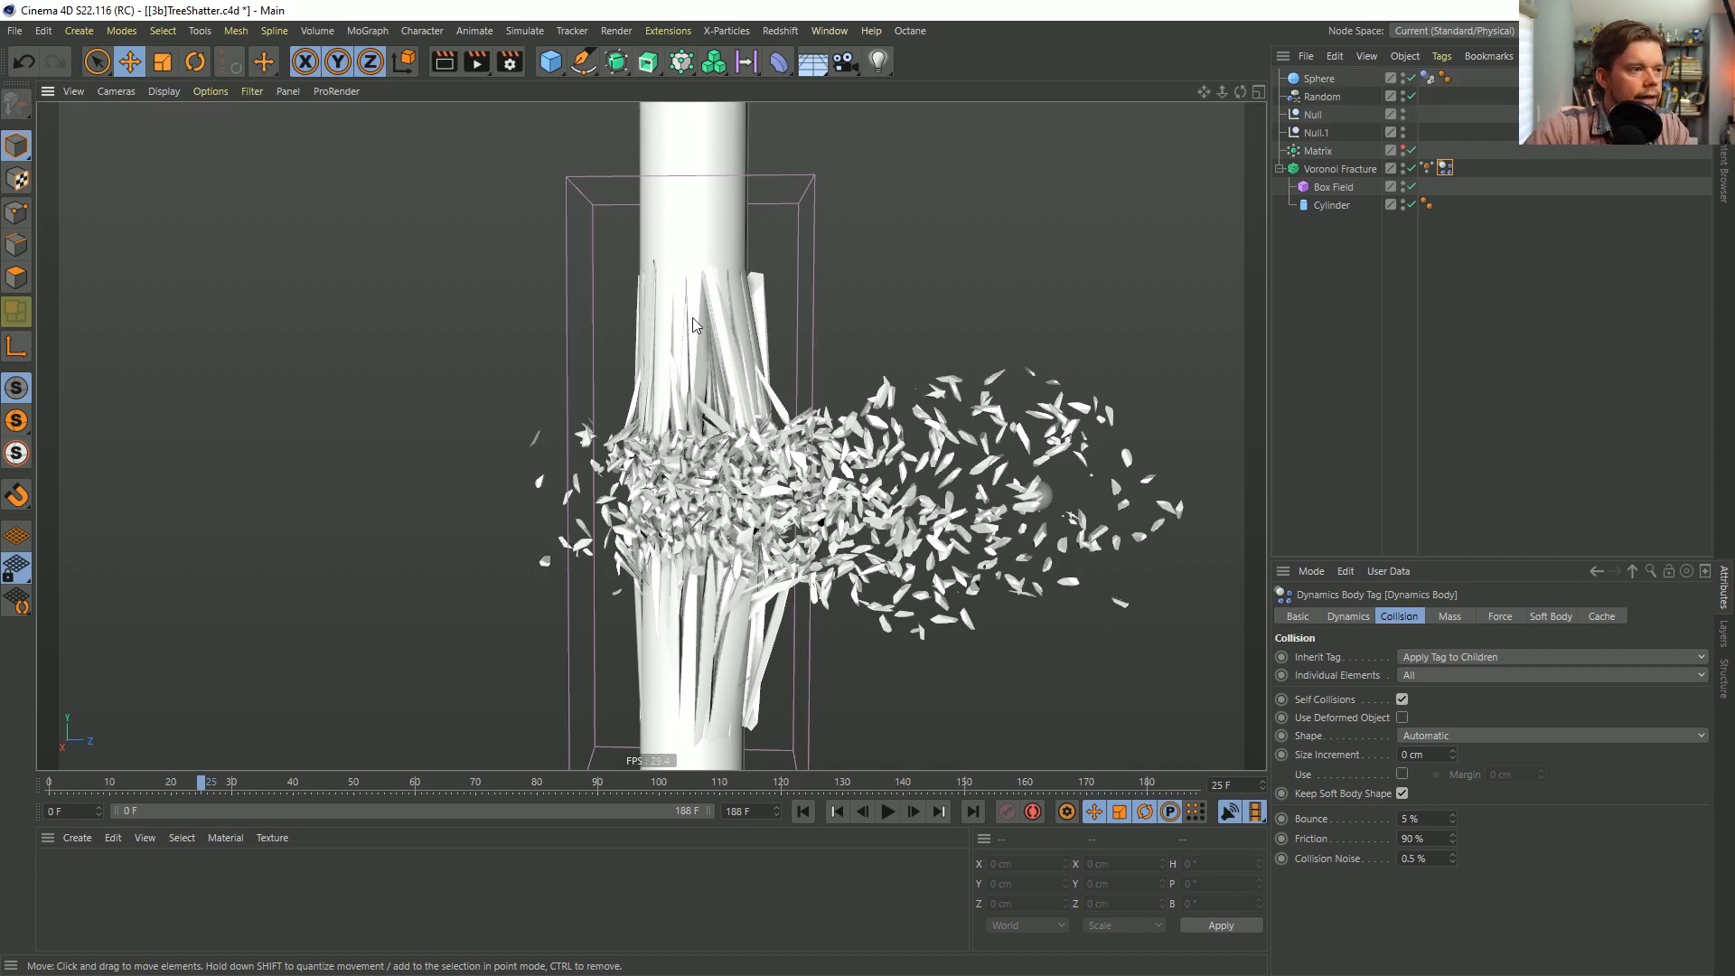
mouse_move(761, 542)
alt+mouse_down()
mouse_move(759, 511)
mouse_move(515, 516)
mouse_move(746, 517)
alt+mouse_up()
alt+right_drag(746, 518, 1103, 519)
alt+middle_drag(1103, 519, 802, 515)
alt+drag(802, 515, 1105, 542)
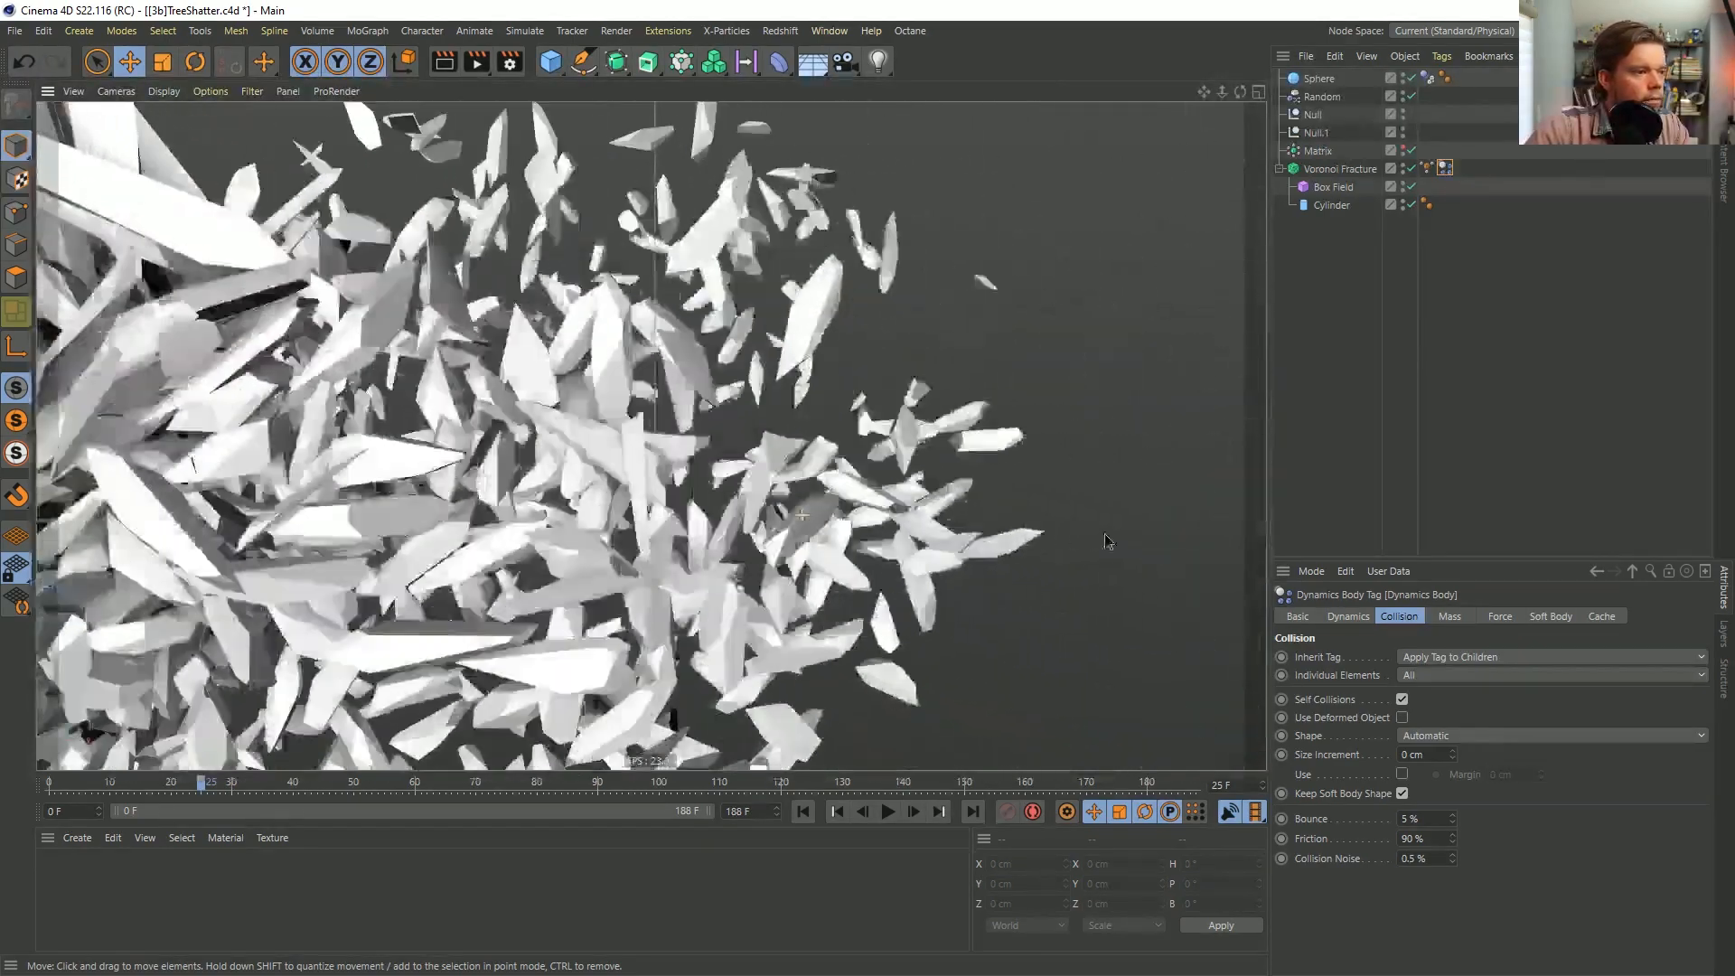
alt+right_drag(1105, 541, 868, 542)
alt+middle_drag(867, 542, 1174, 560)
alt+right_drag(1175, 560, 976, 569)
alt+drag(976, 570, 840, 551)
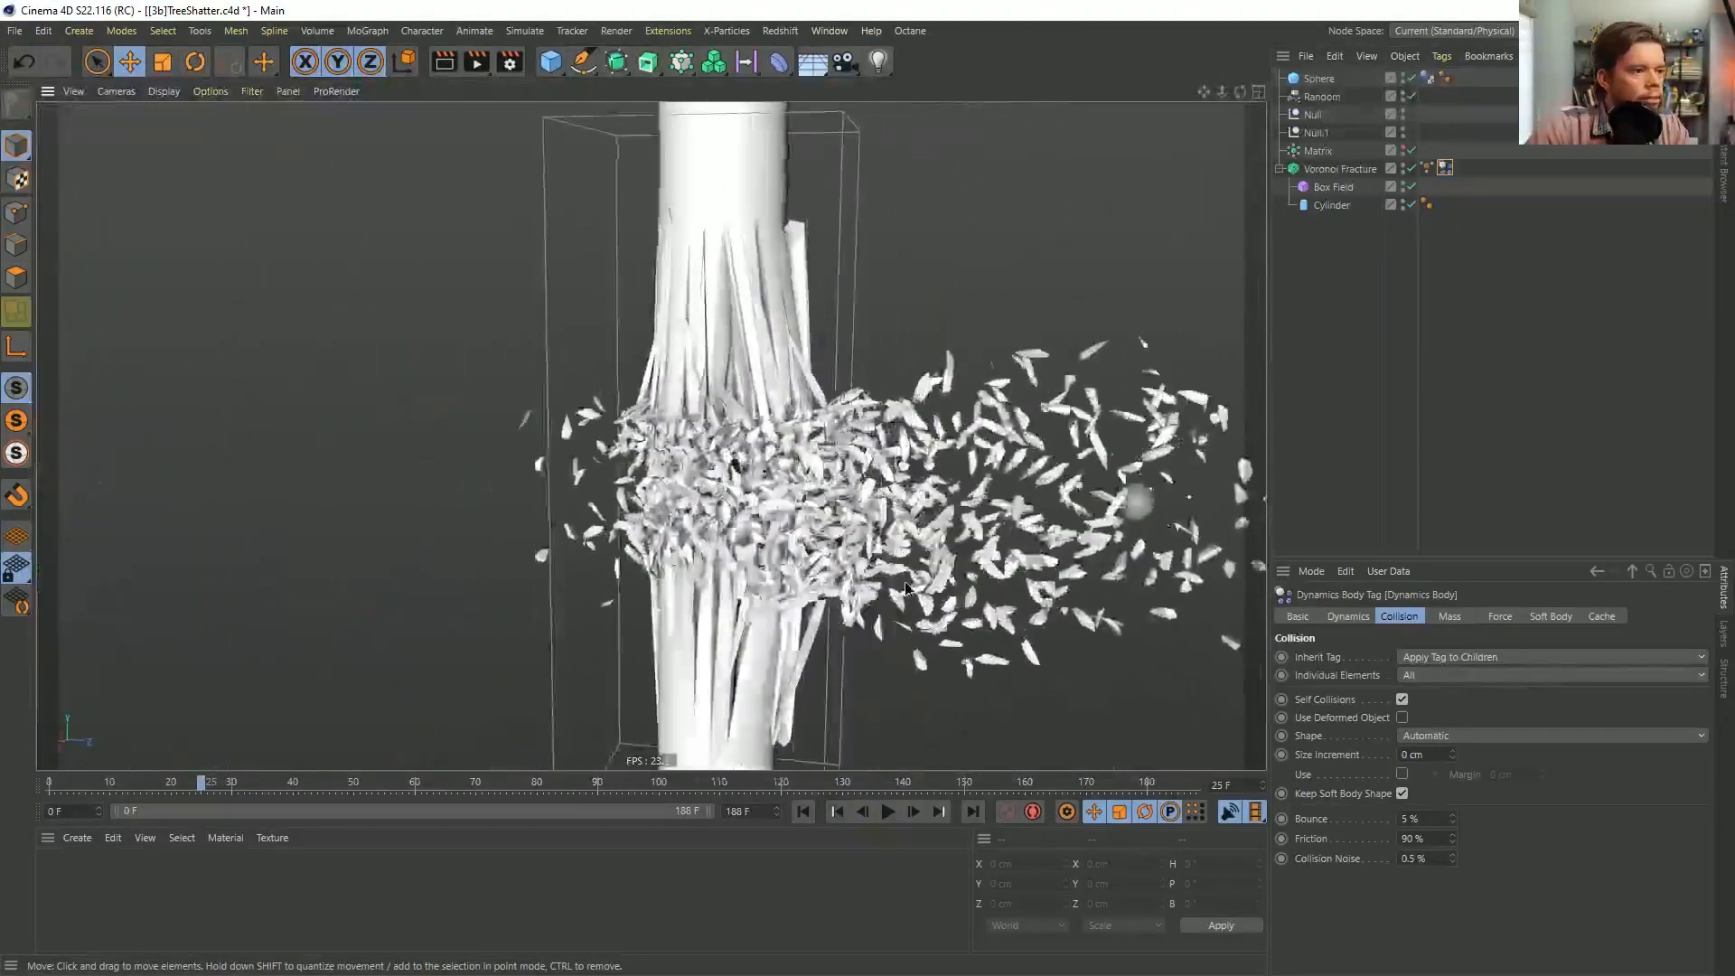
alt+right_drag(840, 552, 958, 529)
alt+drag(958, 528, 786, 501)
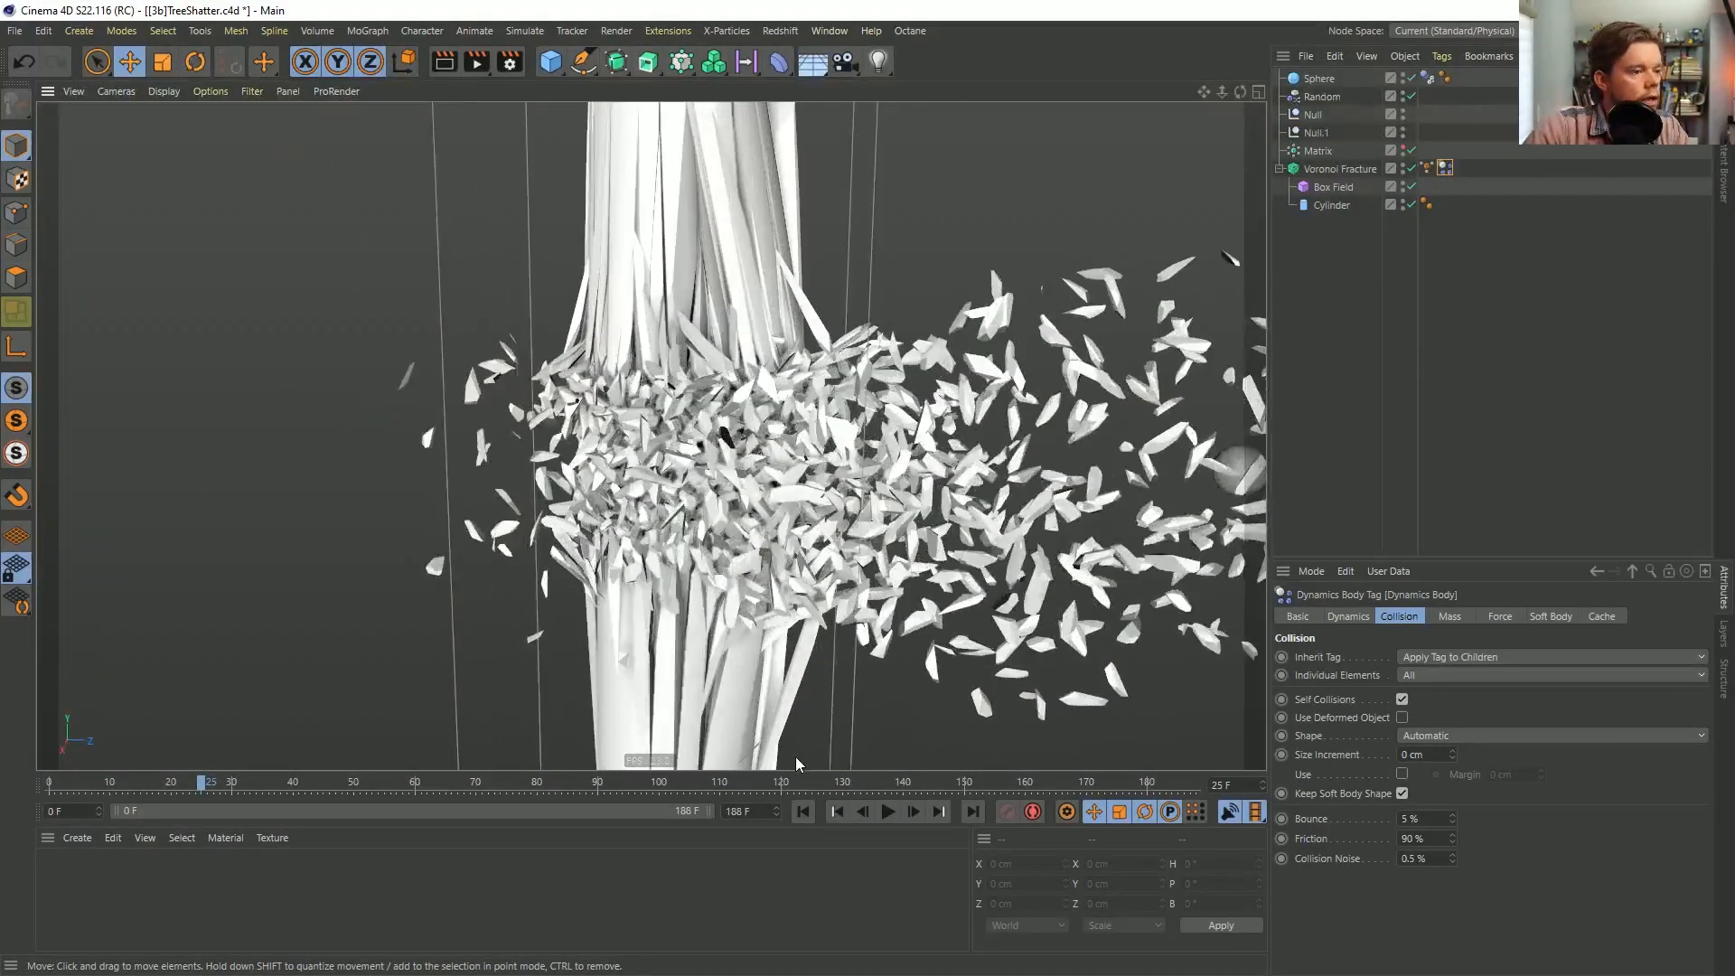
Save the tree shatter scene, return the animation to the first frame and clear the selection.
key(ctrl+s)
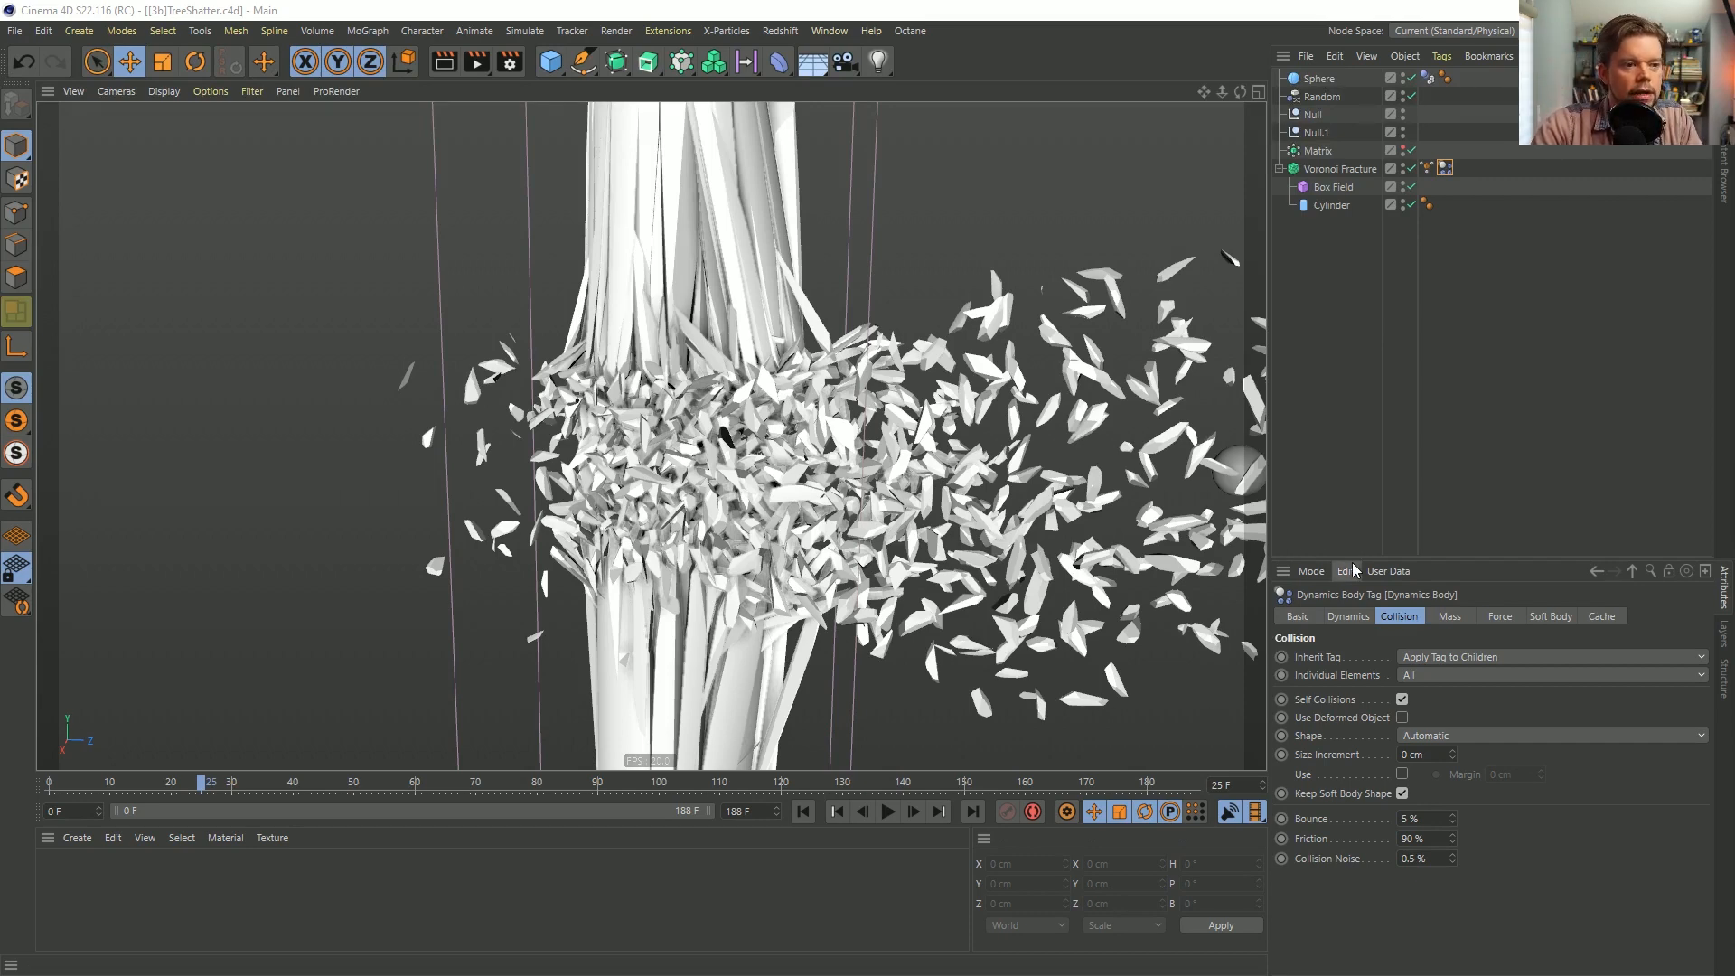
drag(1355, 558, 1359, 606)
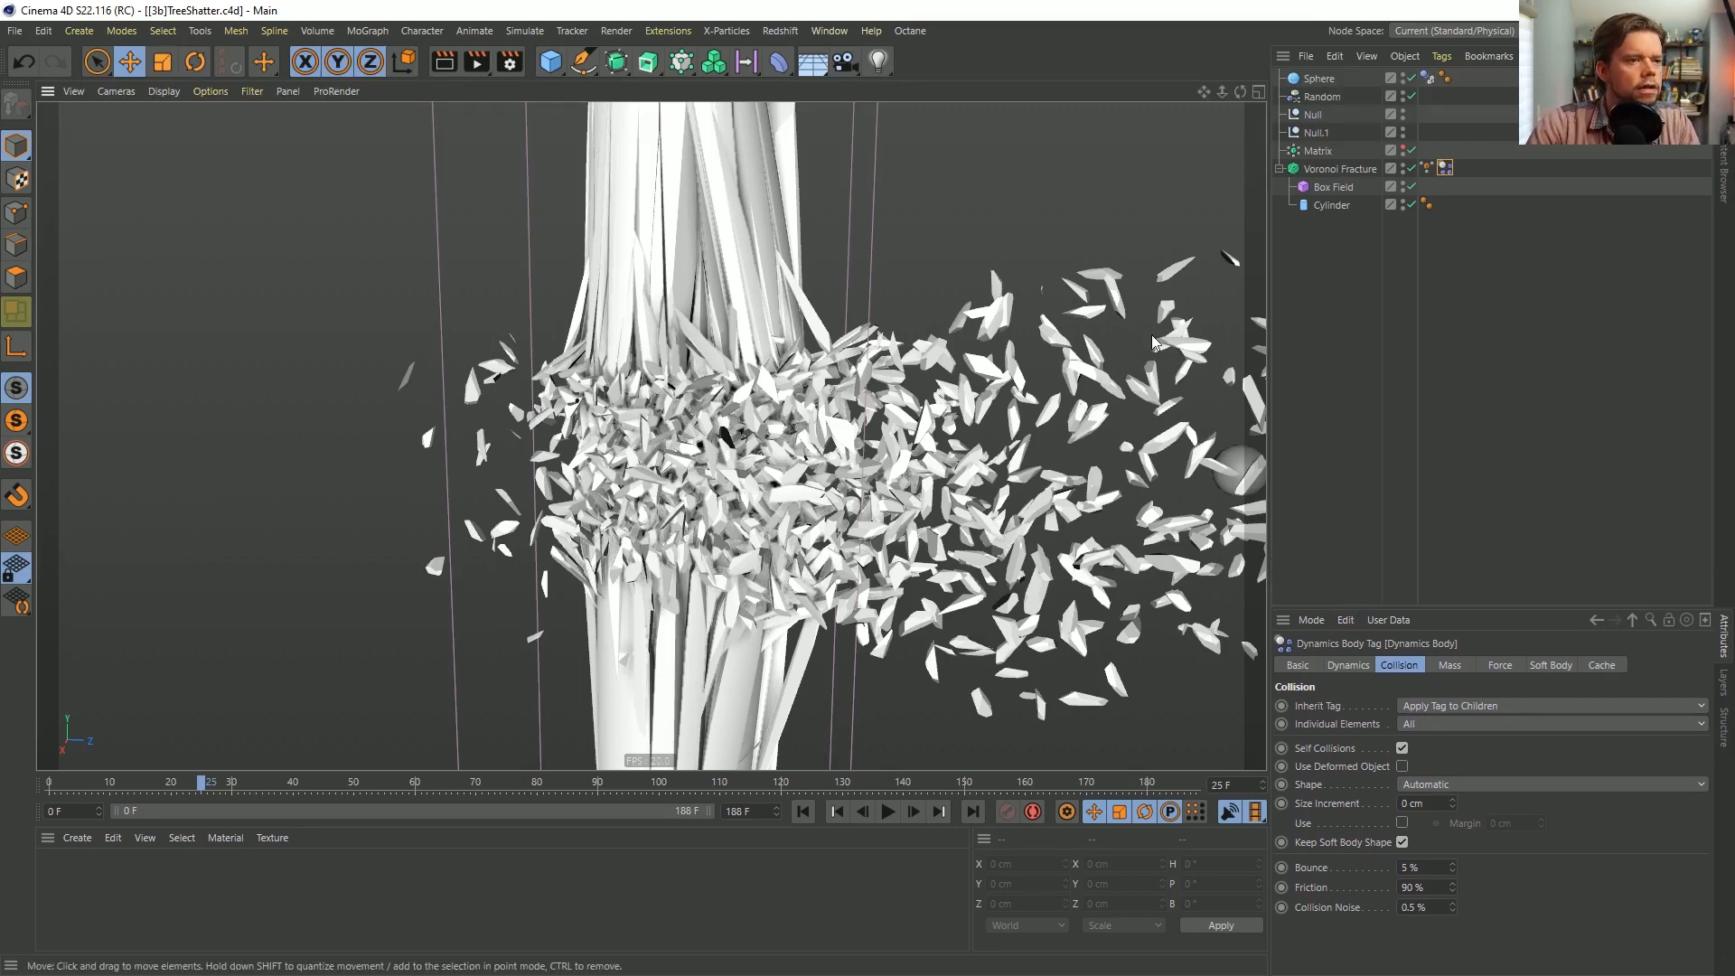
click(804, 810)
click(1322, 272)
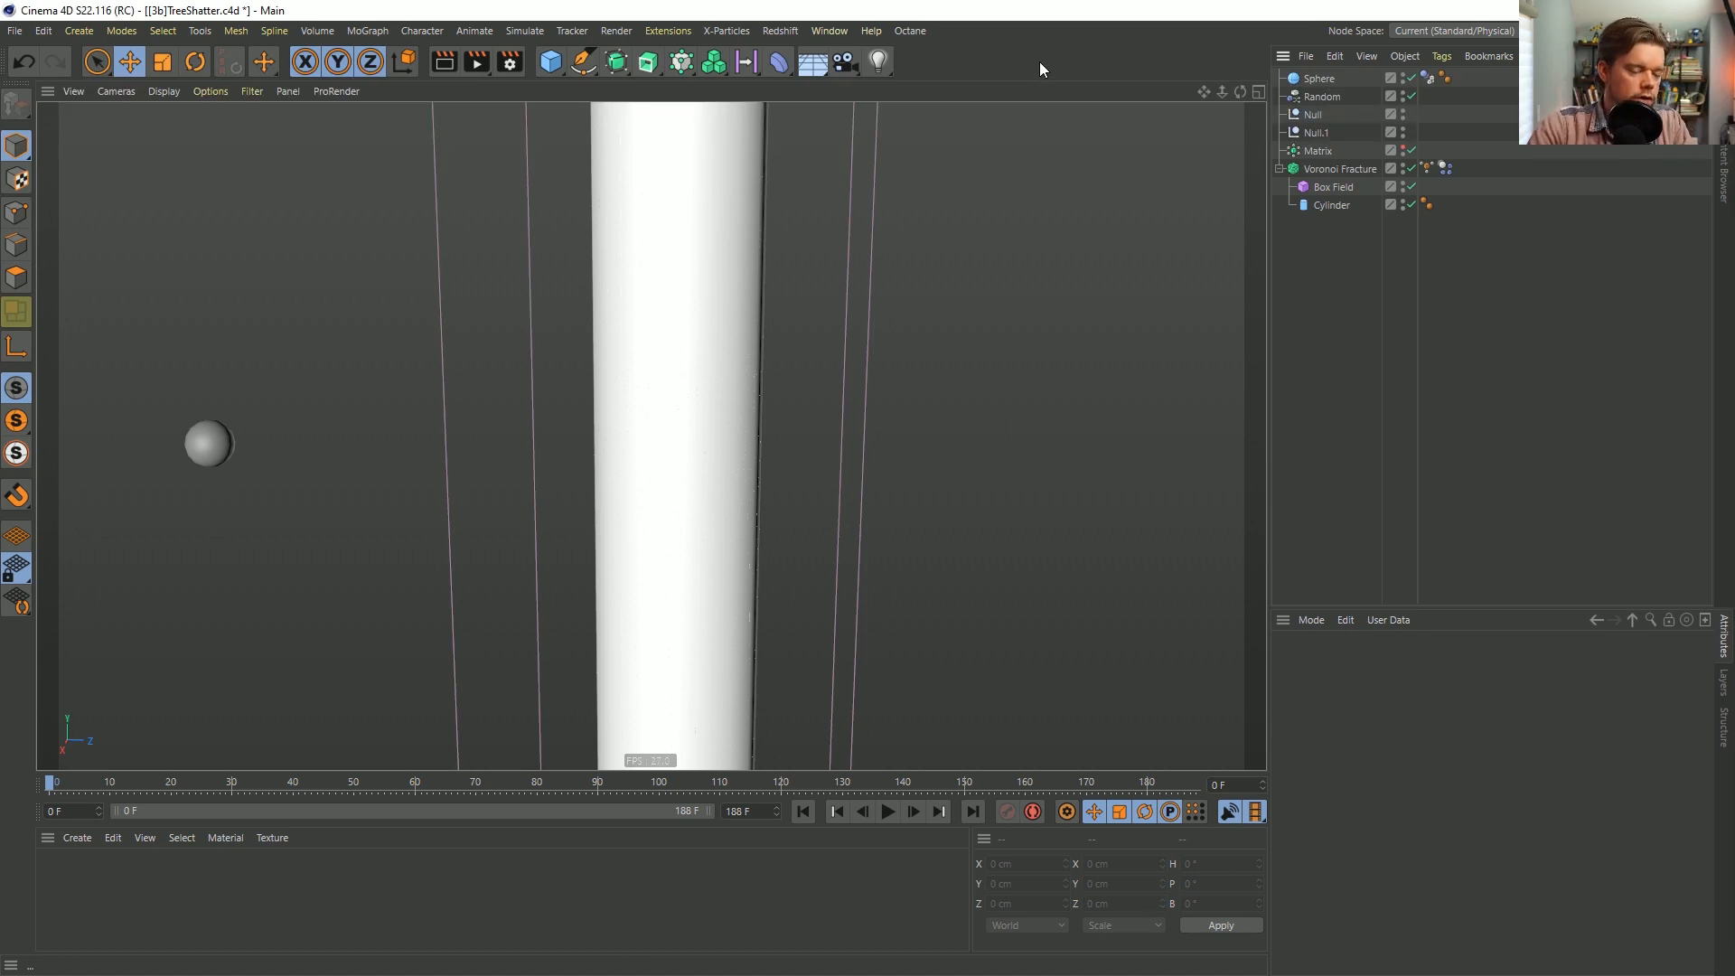
Create a new empty project and add a Figure primitive to it.
key(ctrl+n)
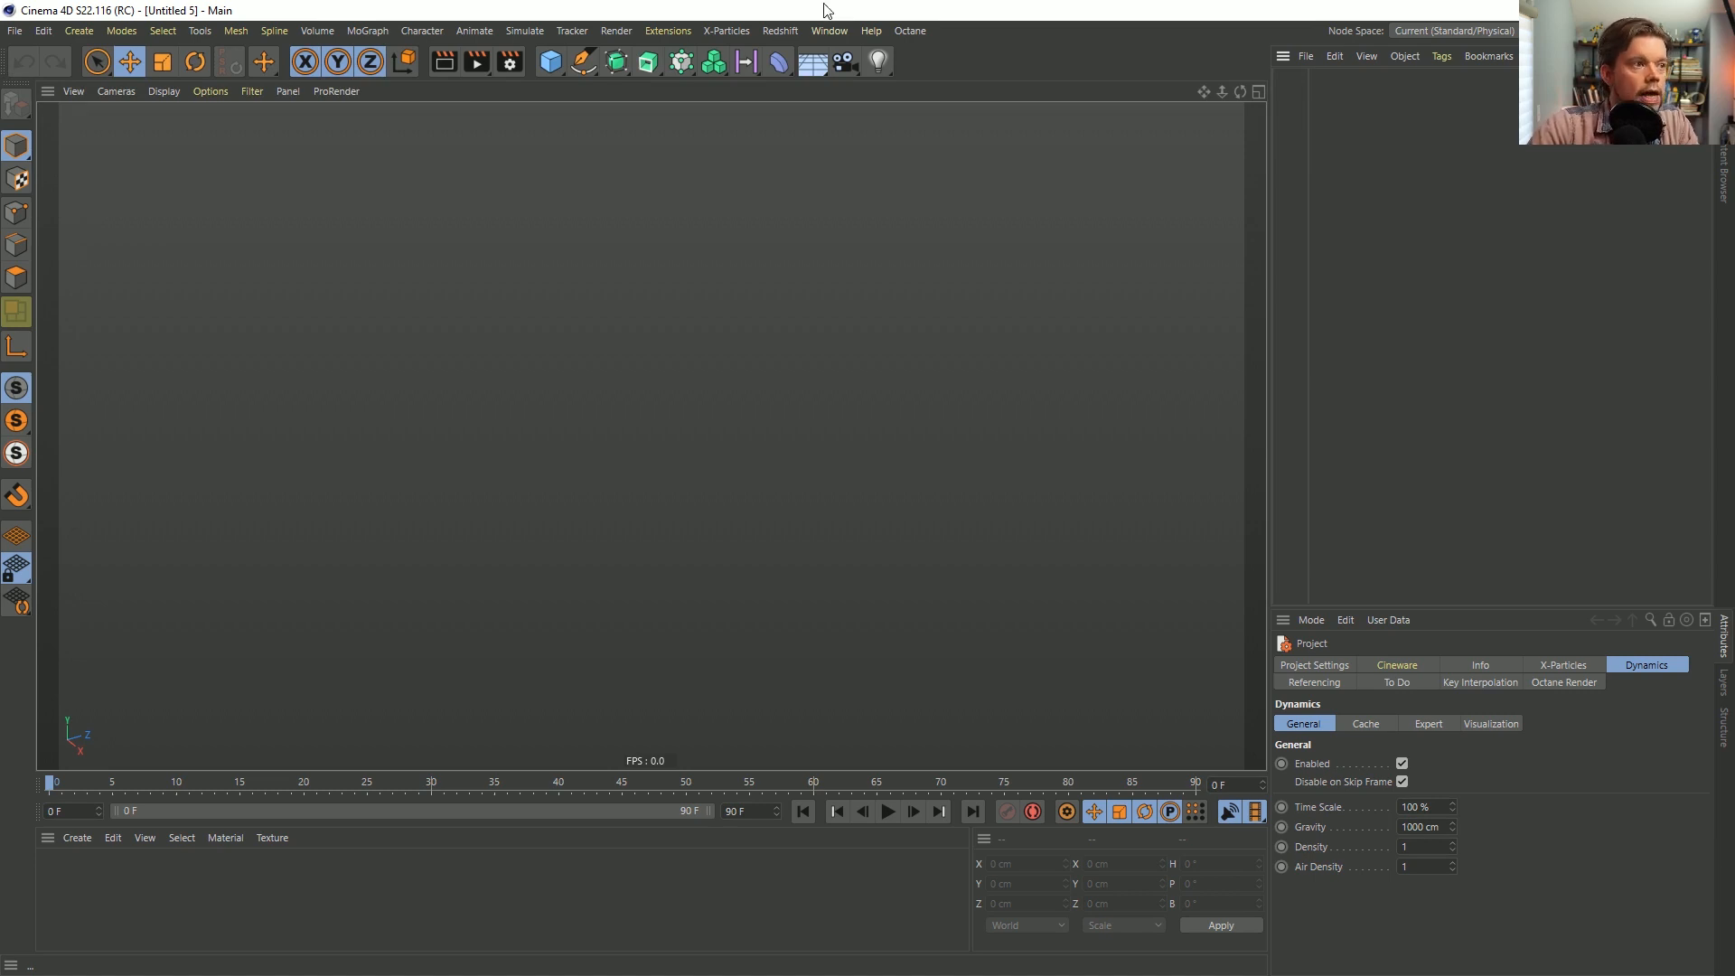
click(551, 61)
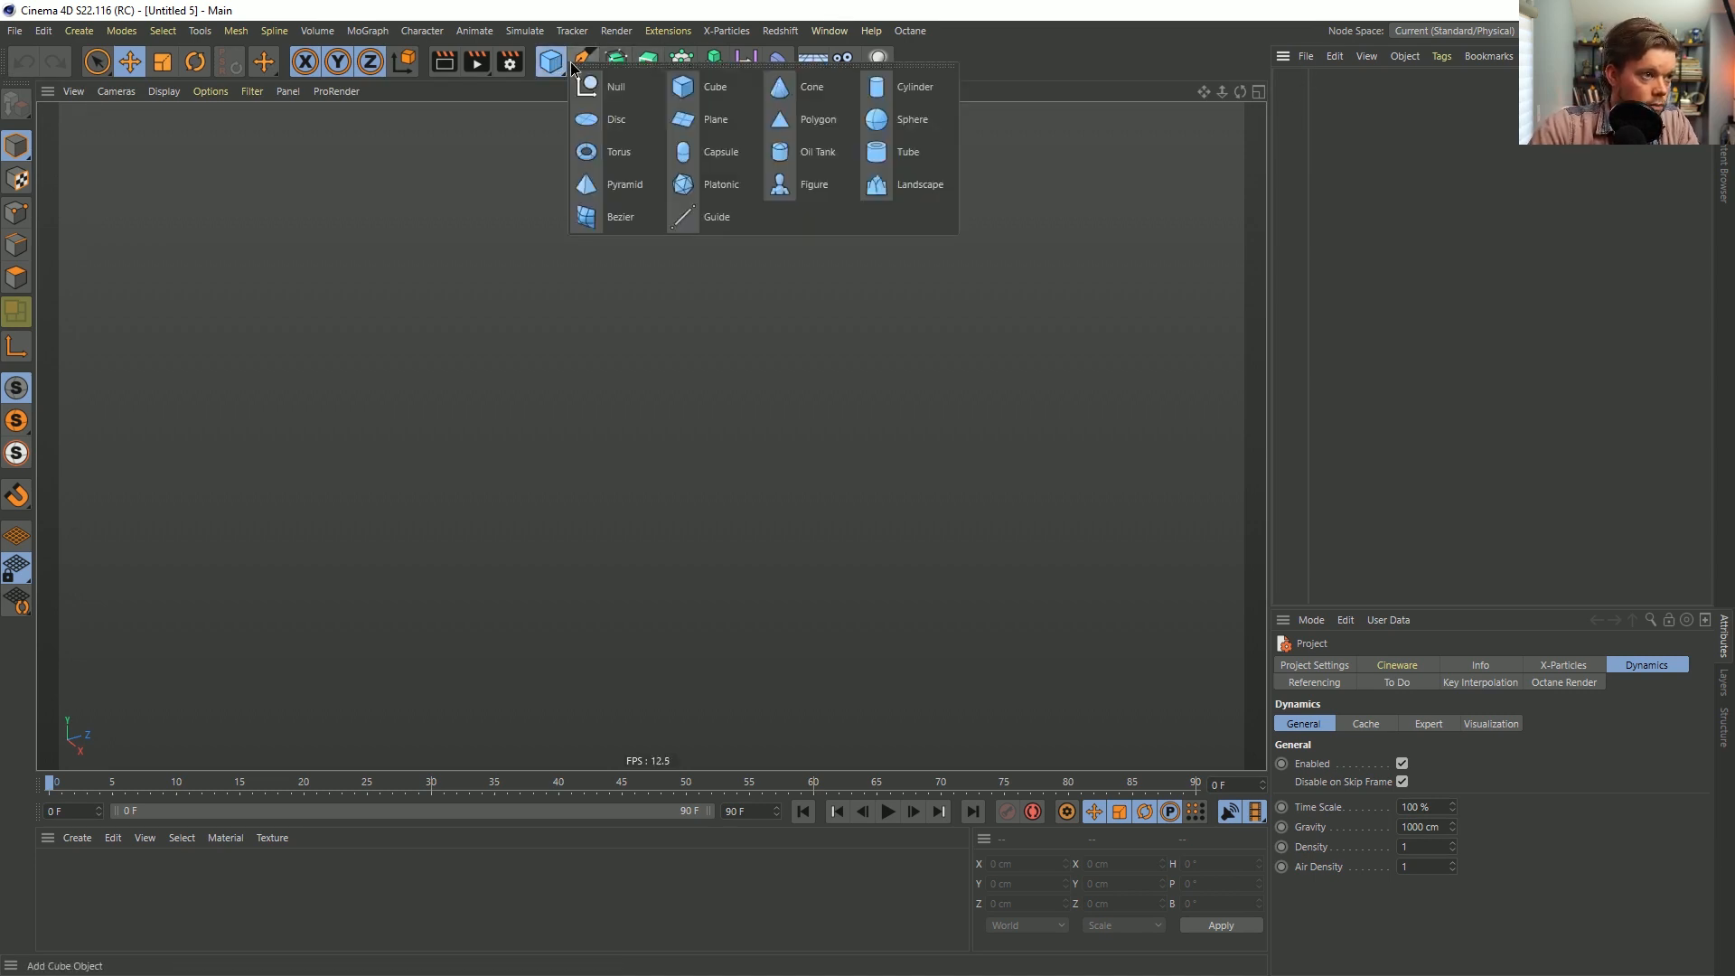
click(804, 194)
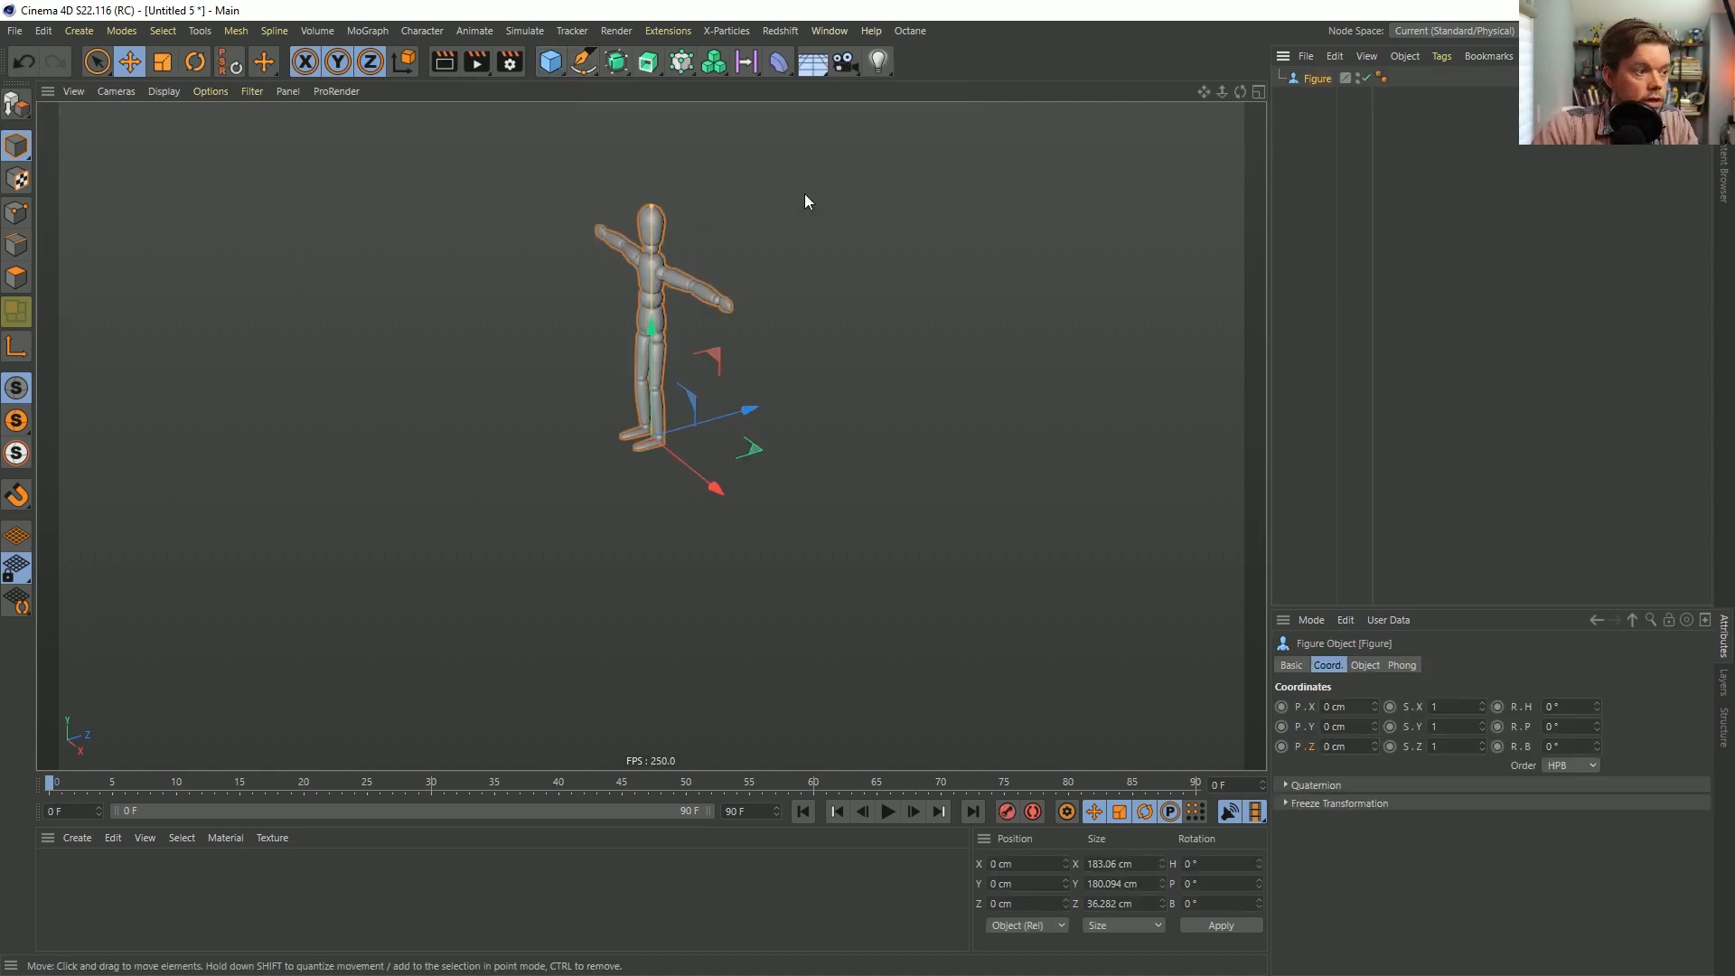
Try adding a Soft Body simulation tag to the Figure.
right_click(1316, 81)
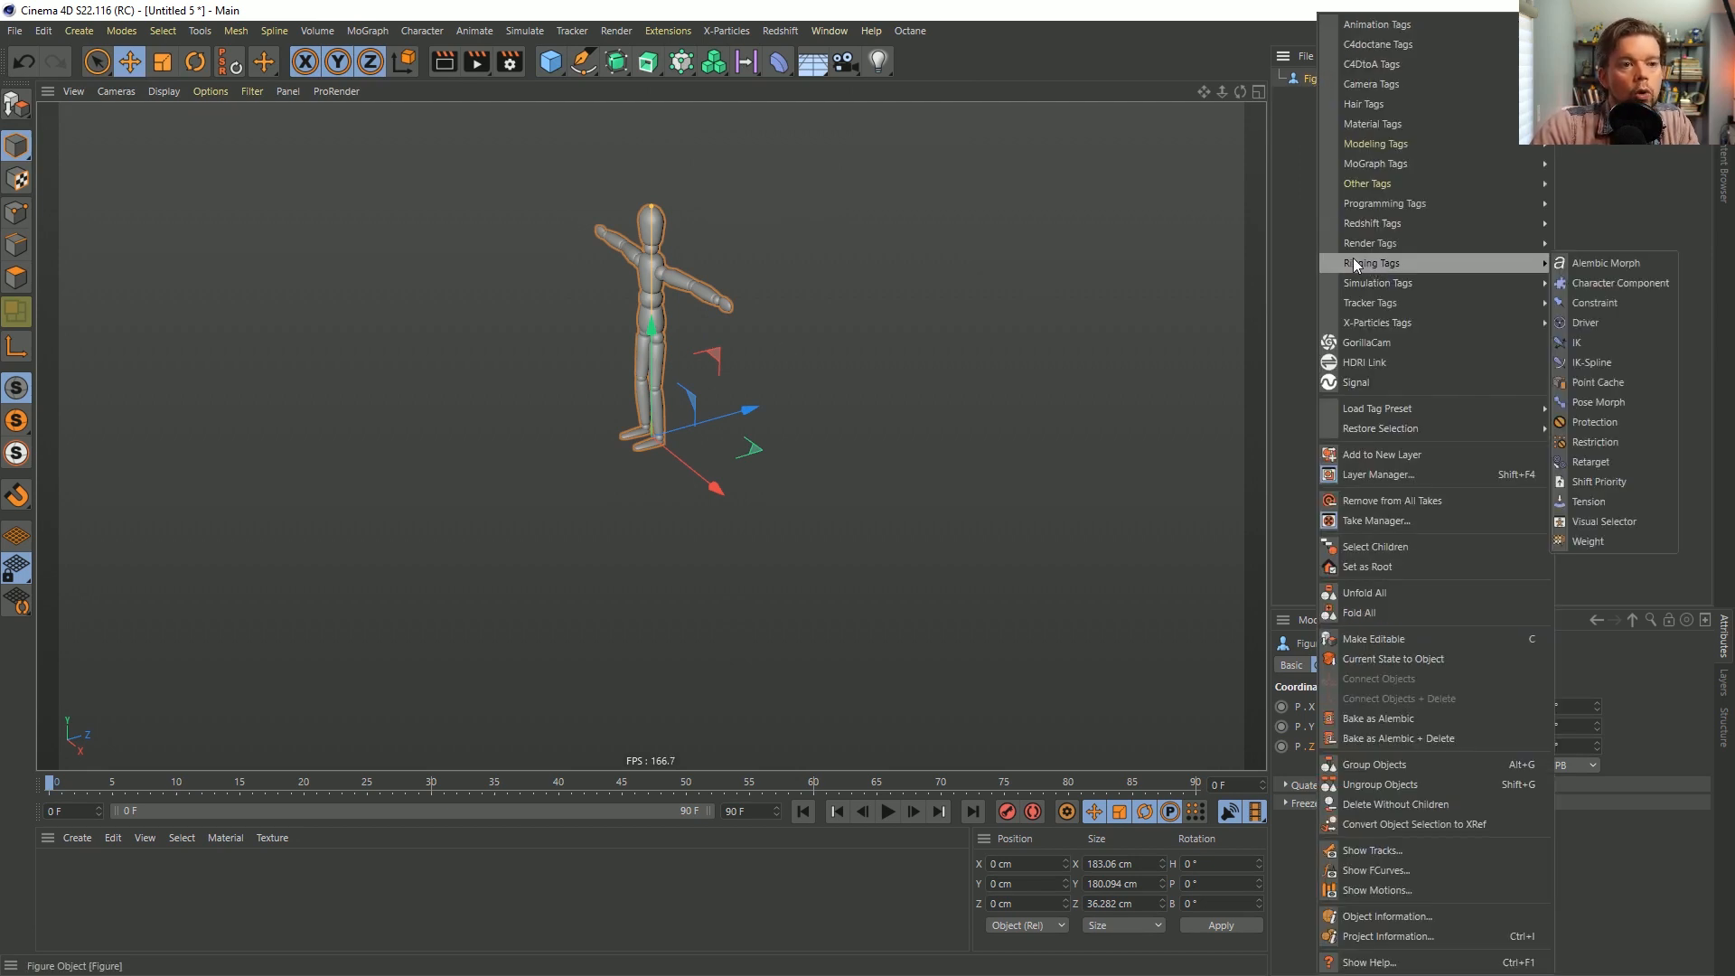
mouse_move(1360, 228)
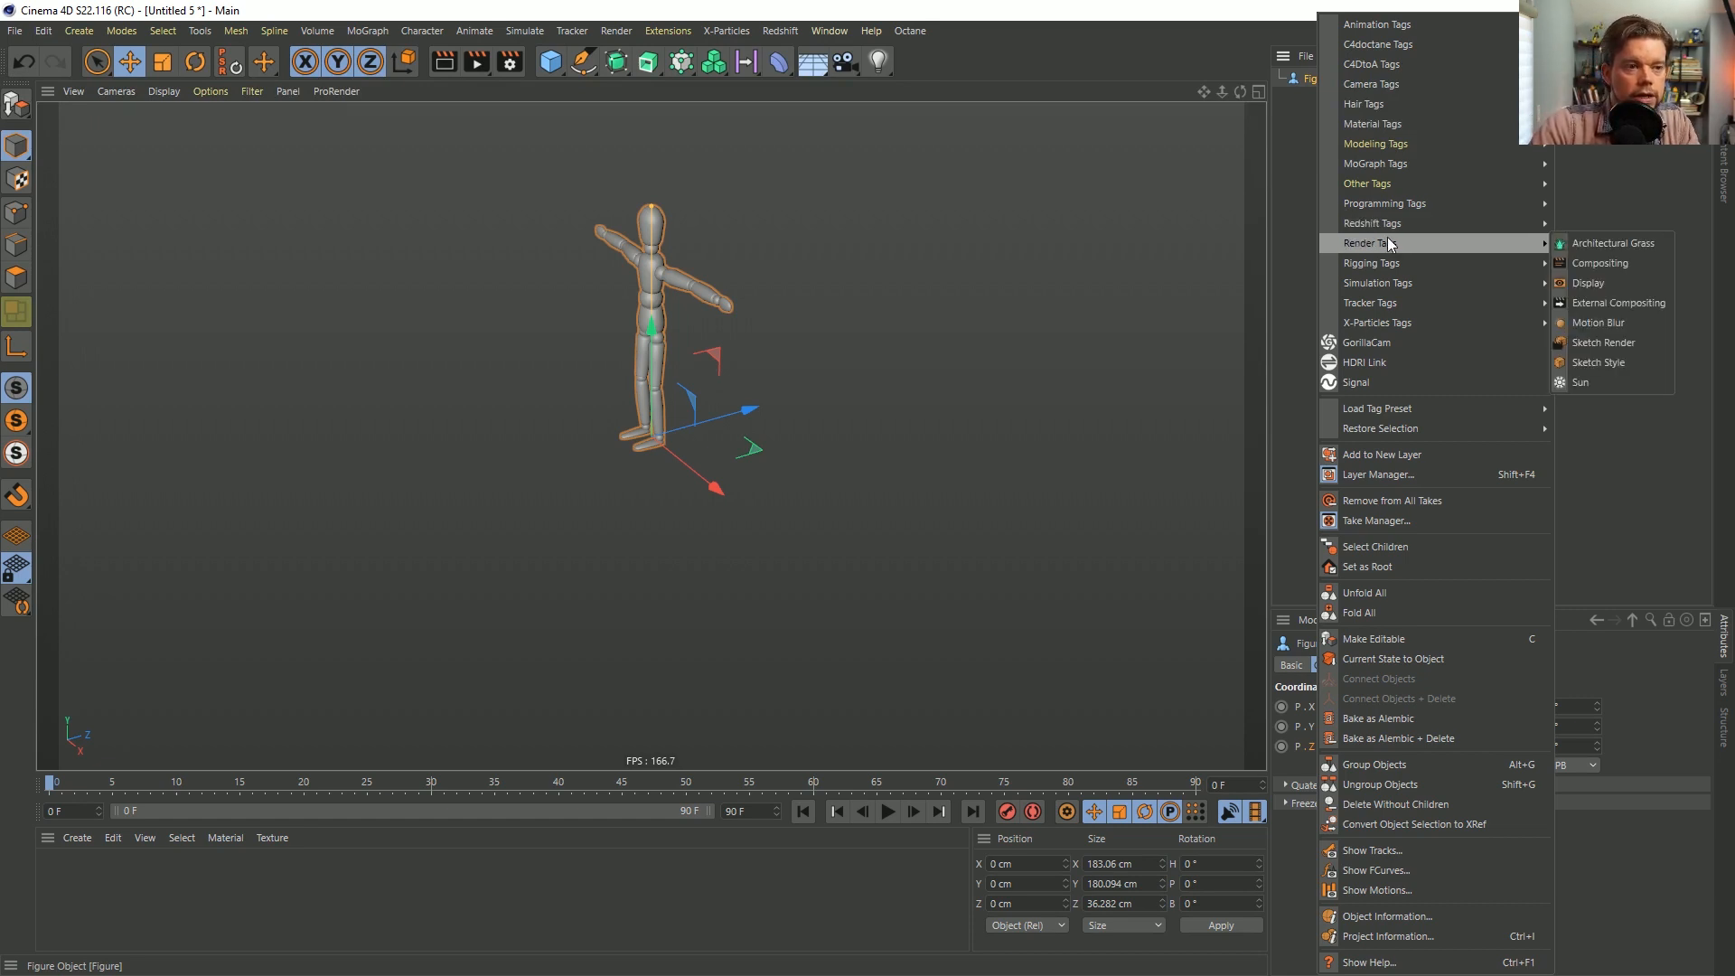
mouse_move(1401, 260)
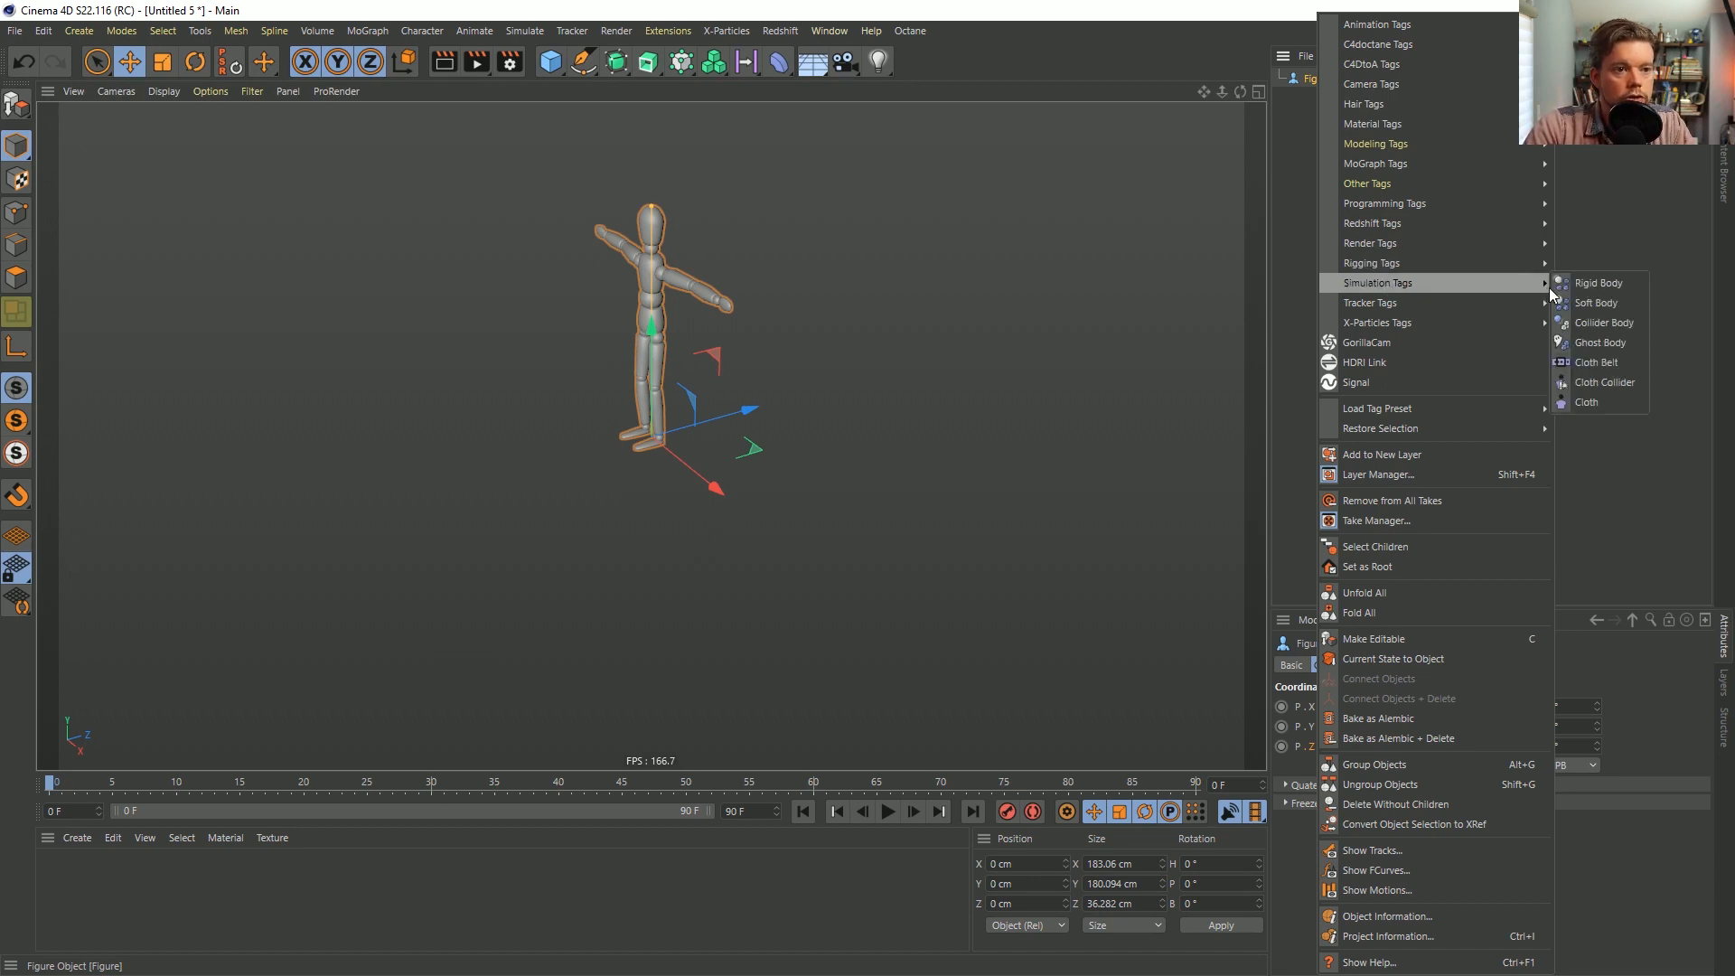
click(1594, 306)
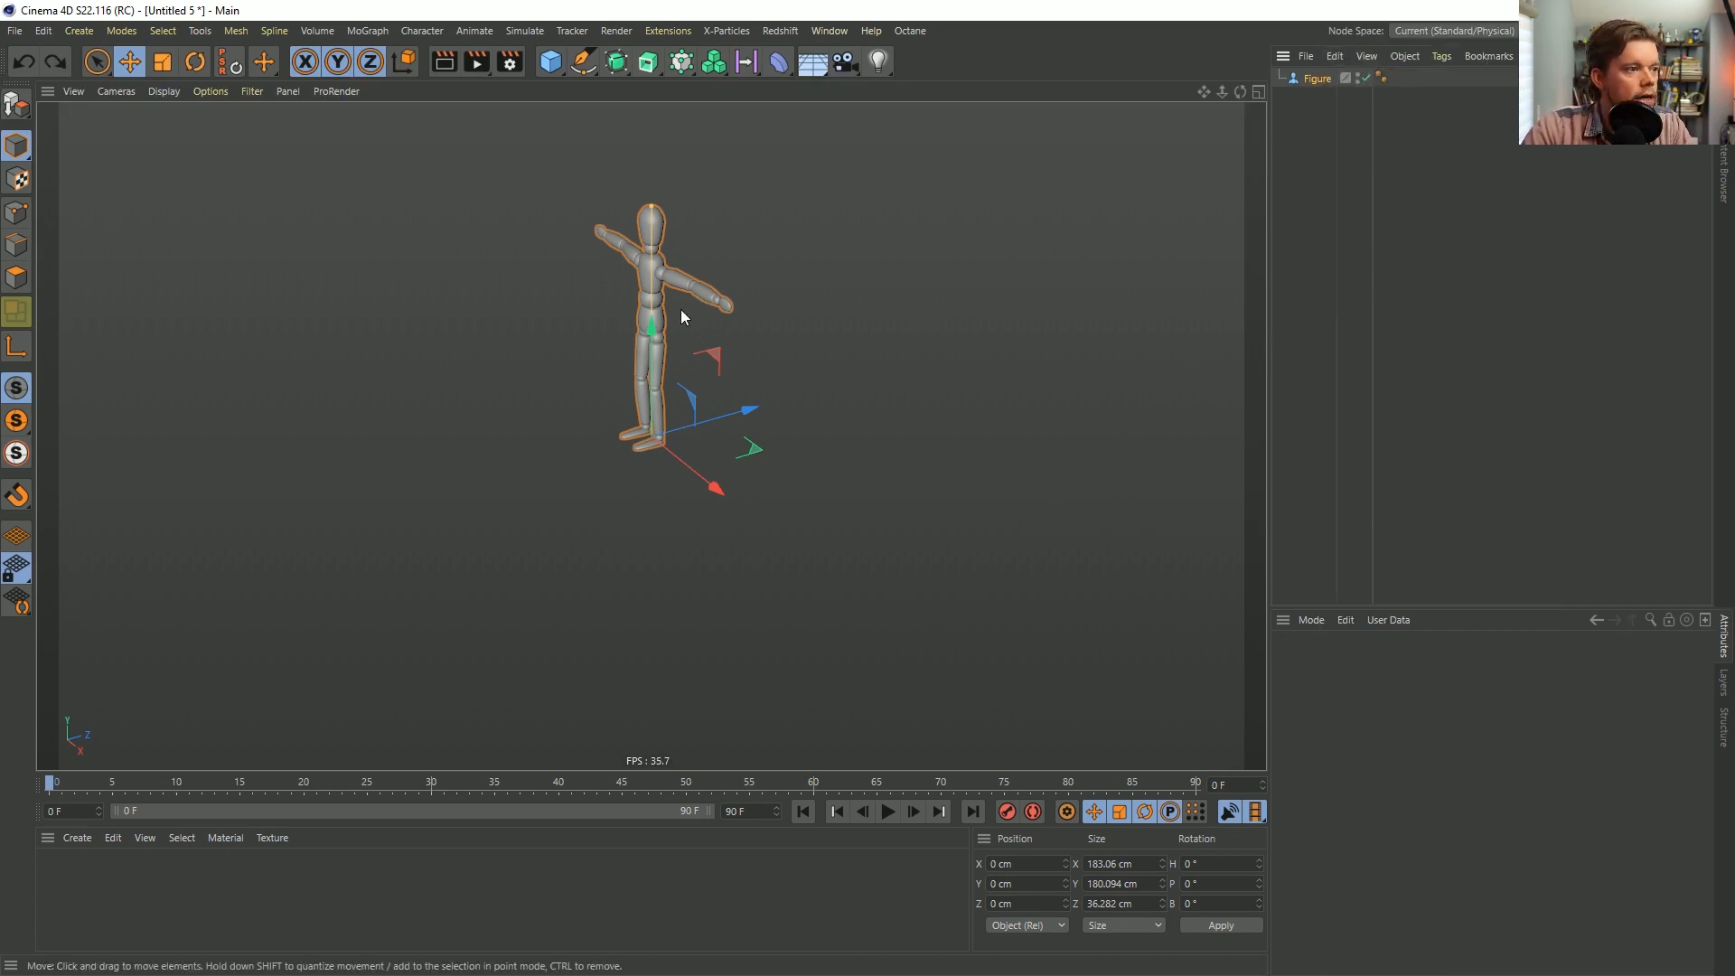
Make the Figure editable and expand its hierarchy of body parts in the object list.
alt+drag(681, 309, 732, 294)
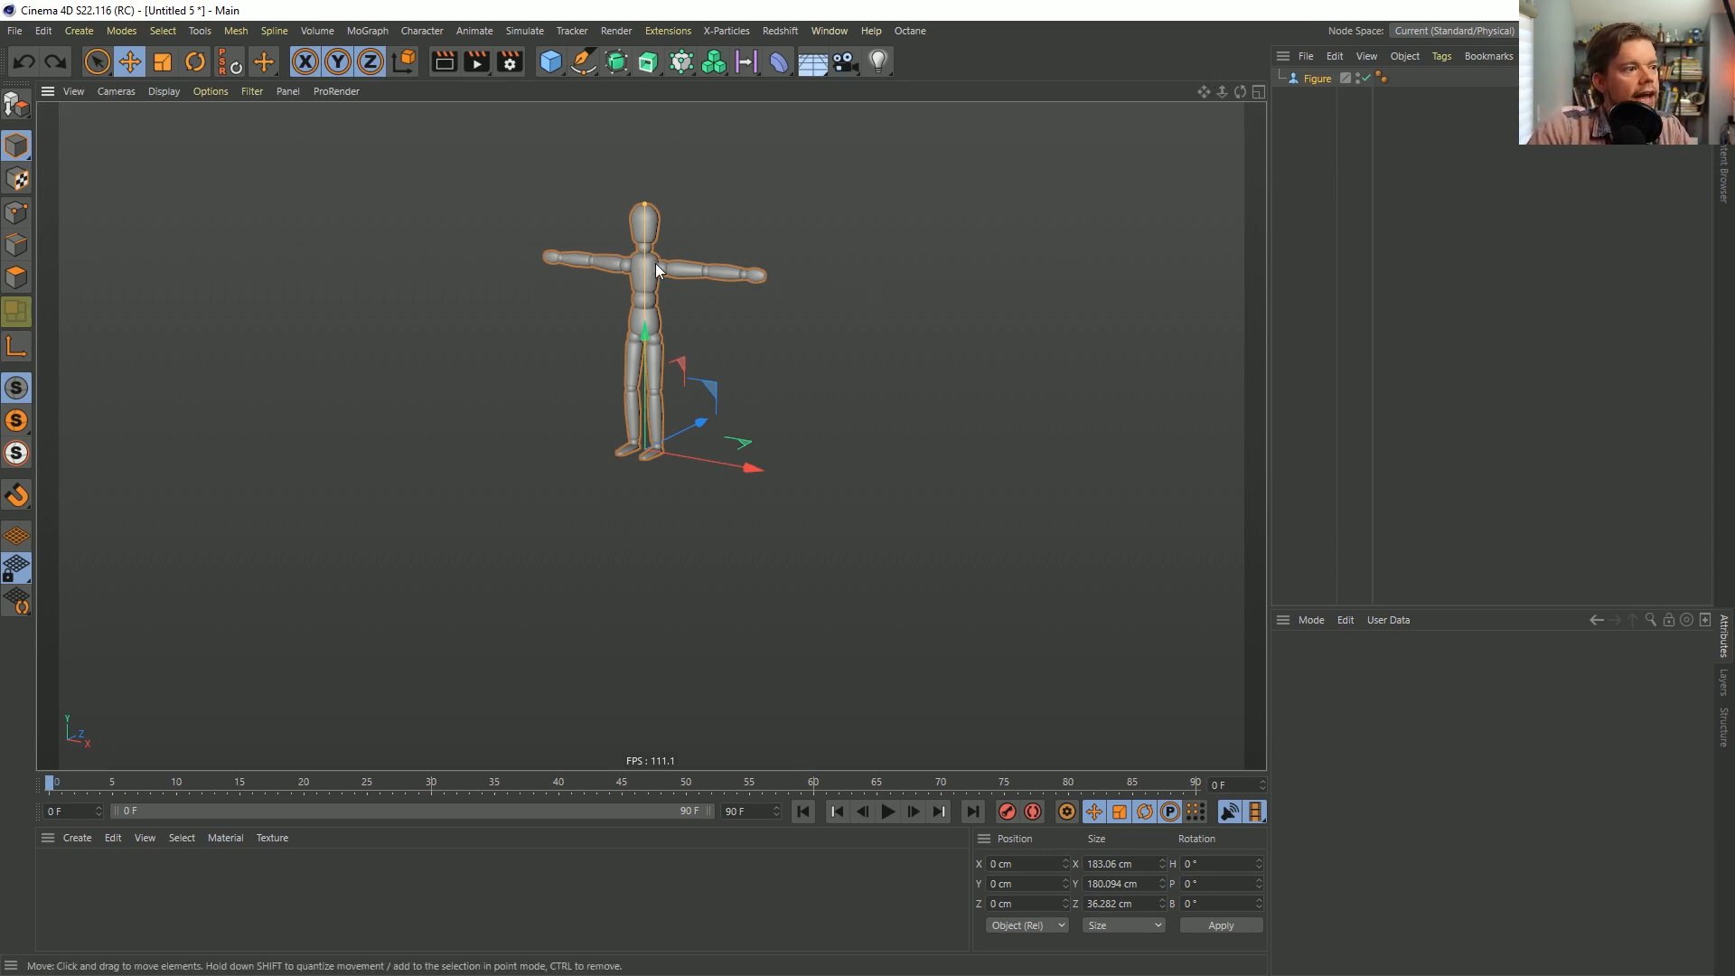
scroll(665, 284, up, 6)
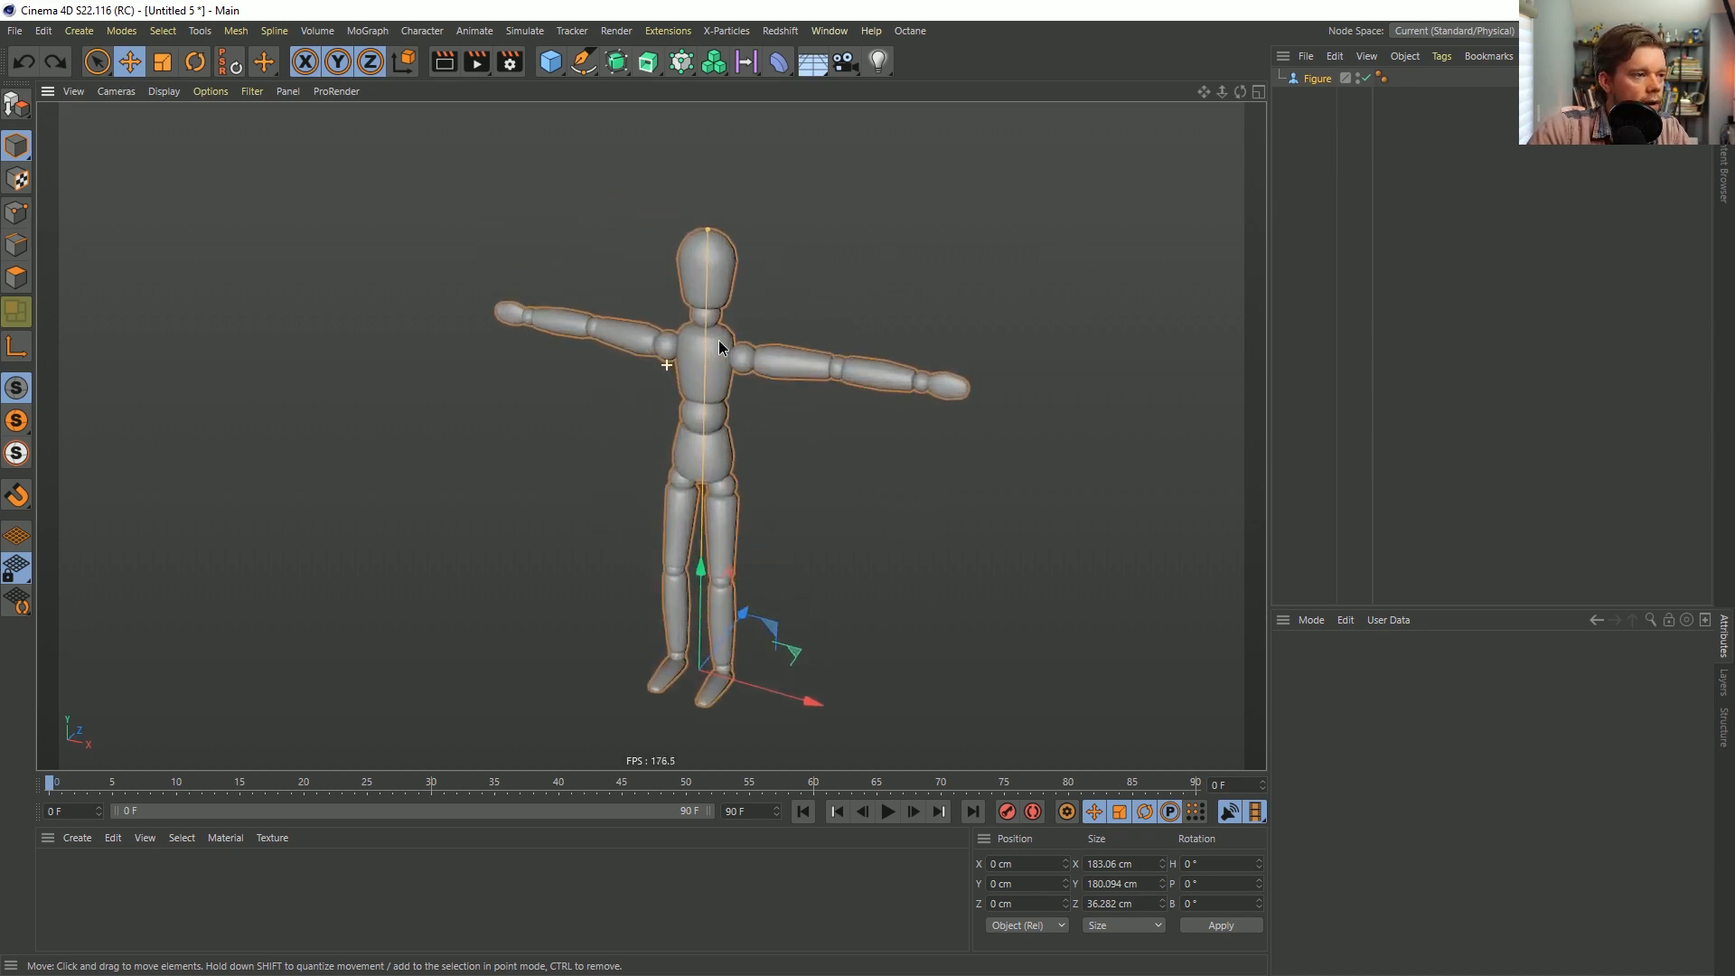
alt+right_drag(718, 341, 740, 333)
click(1303, 78)
key(c)
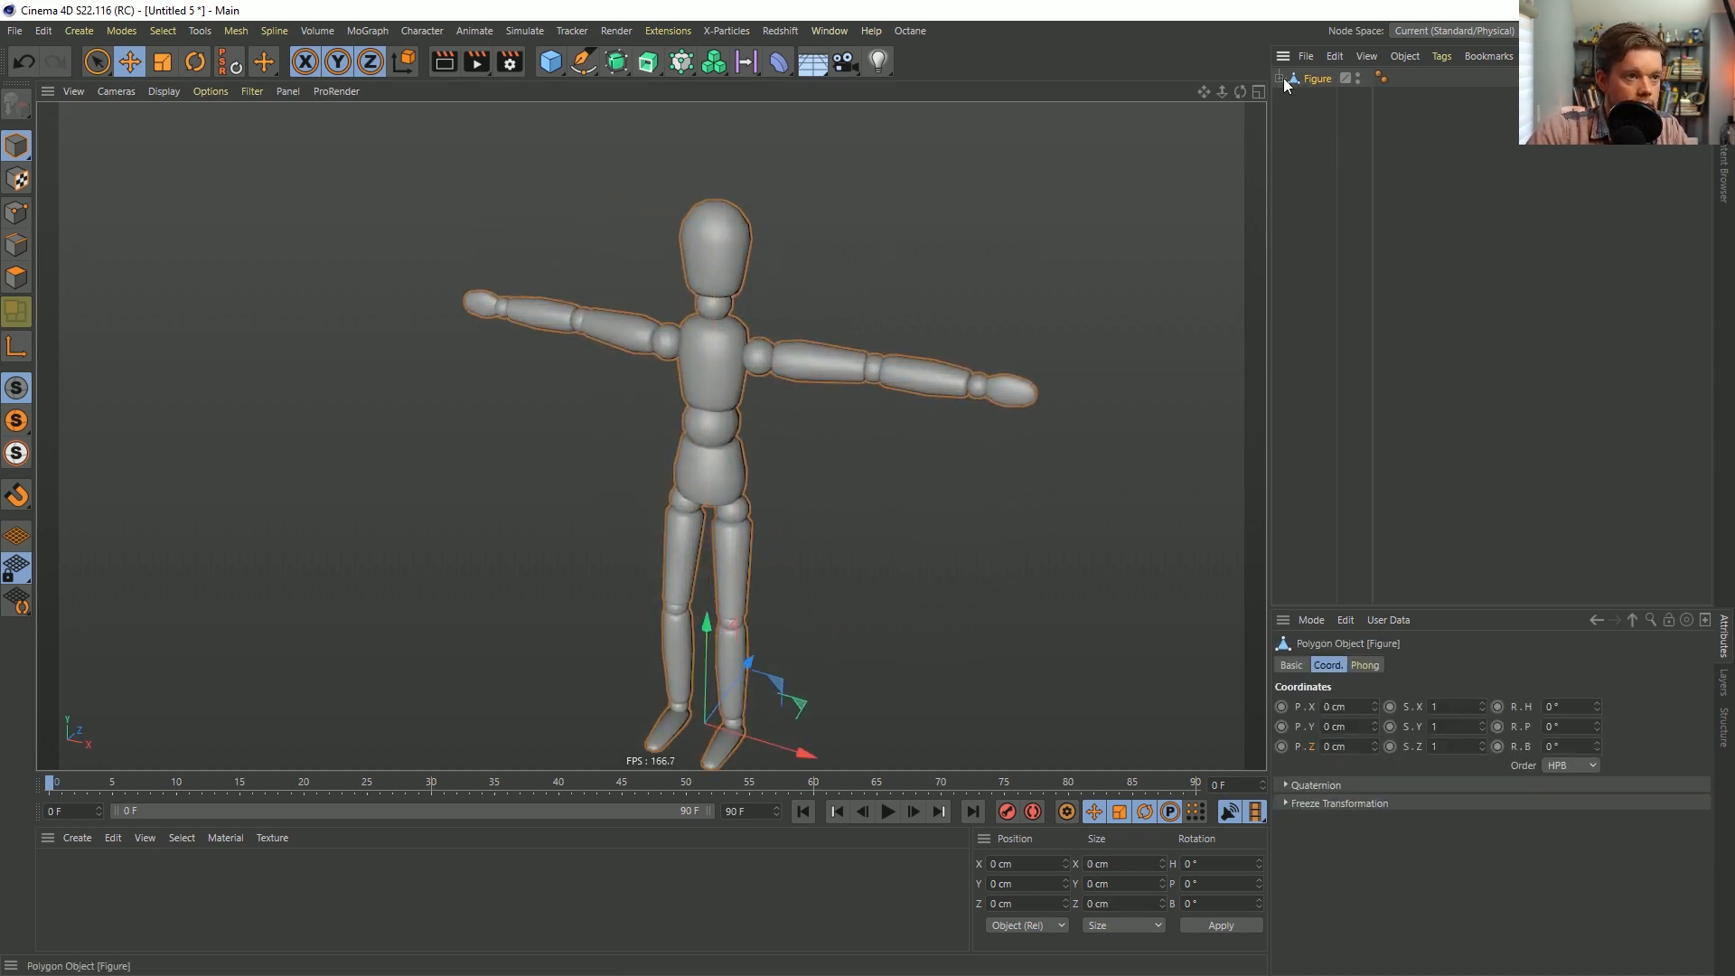
click(1280, 78)
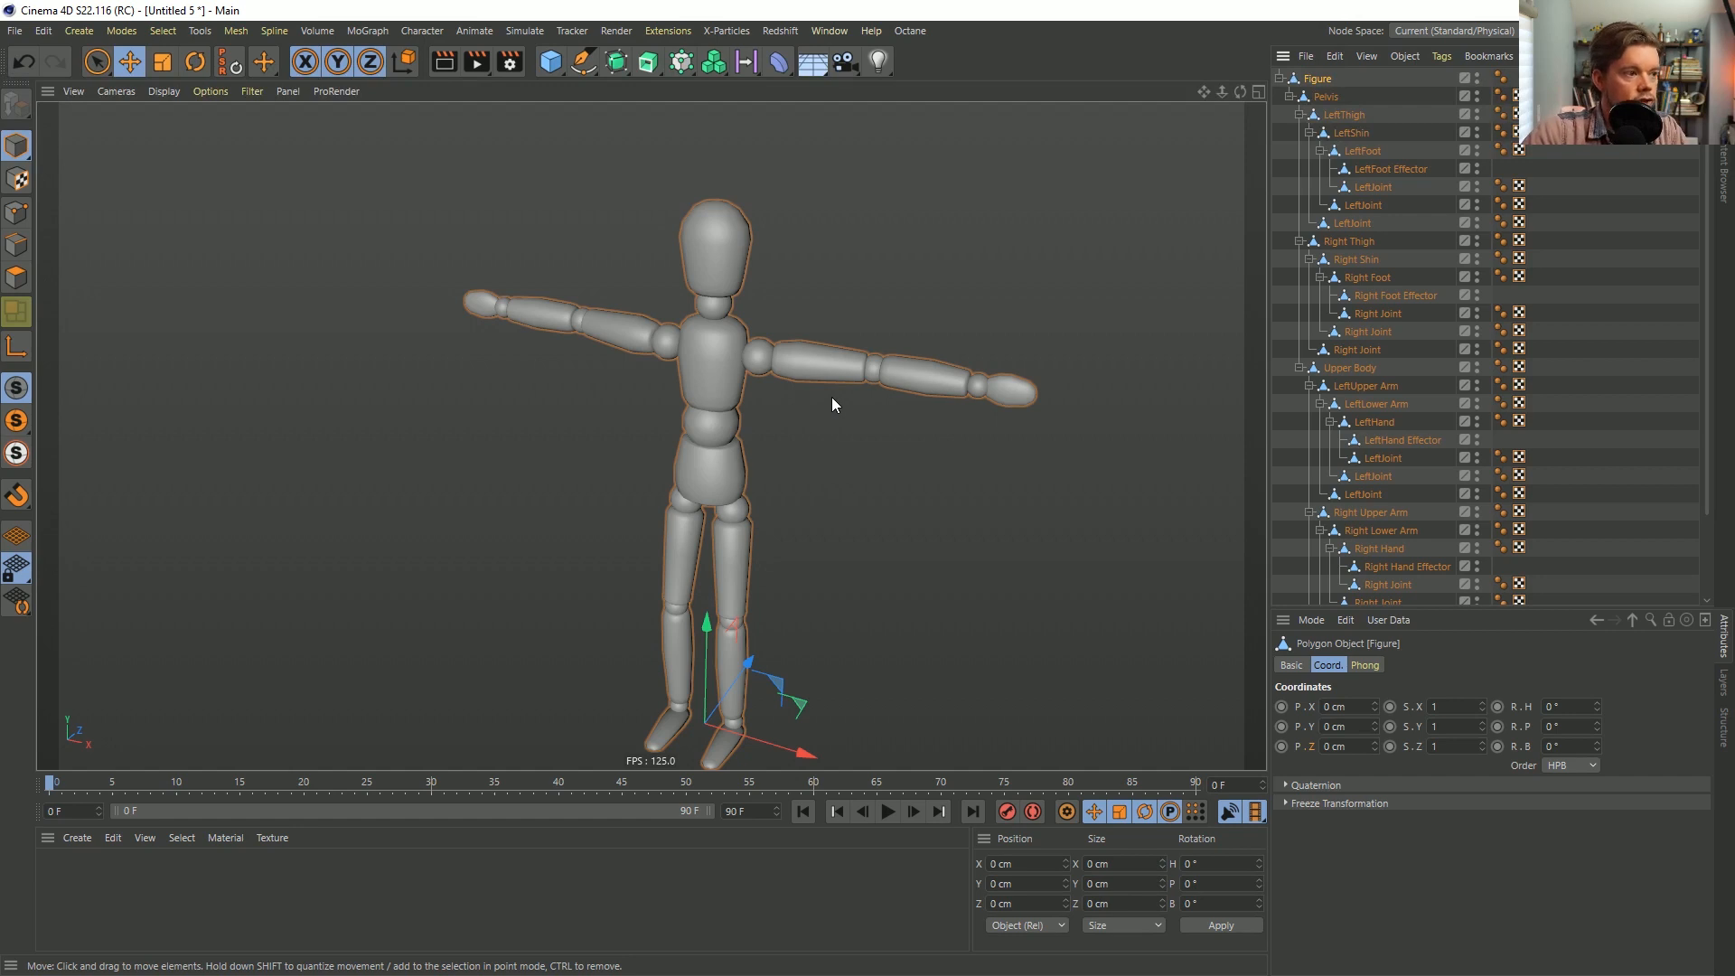
Add a Collider Body tag to the top-level Figure object and collapse its hierarchy.
right_click(1318, 82)
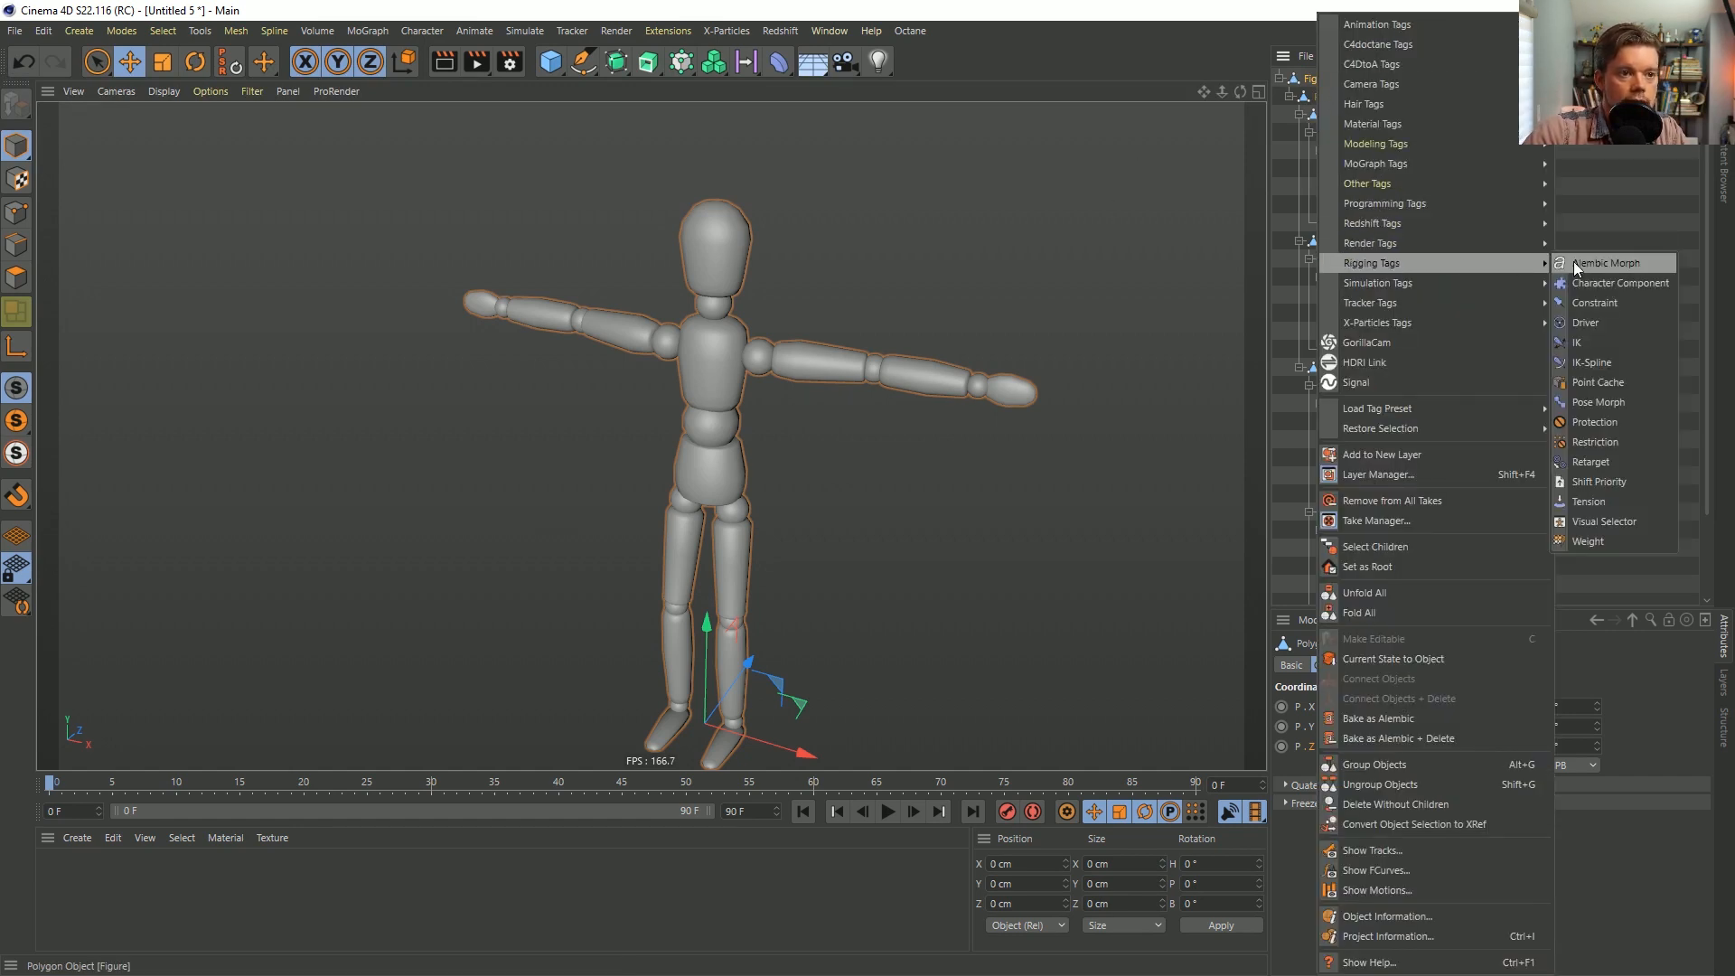
mouse_move(1458, 283)
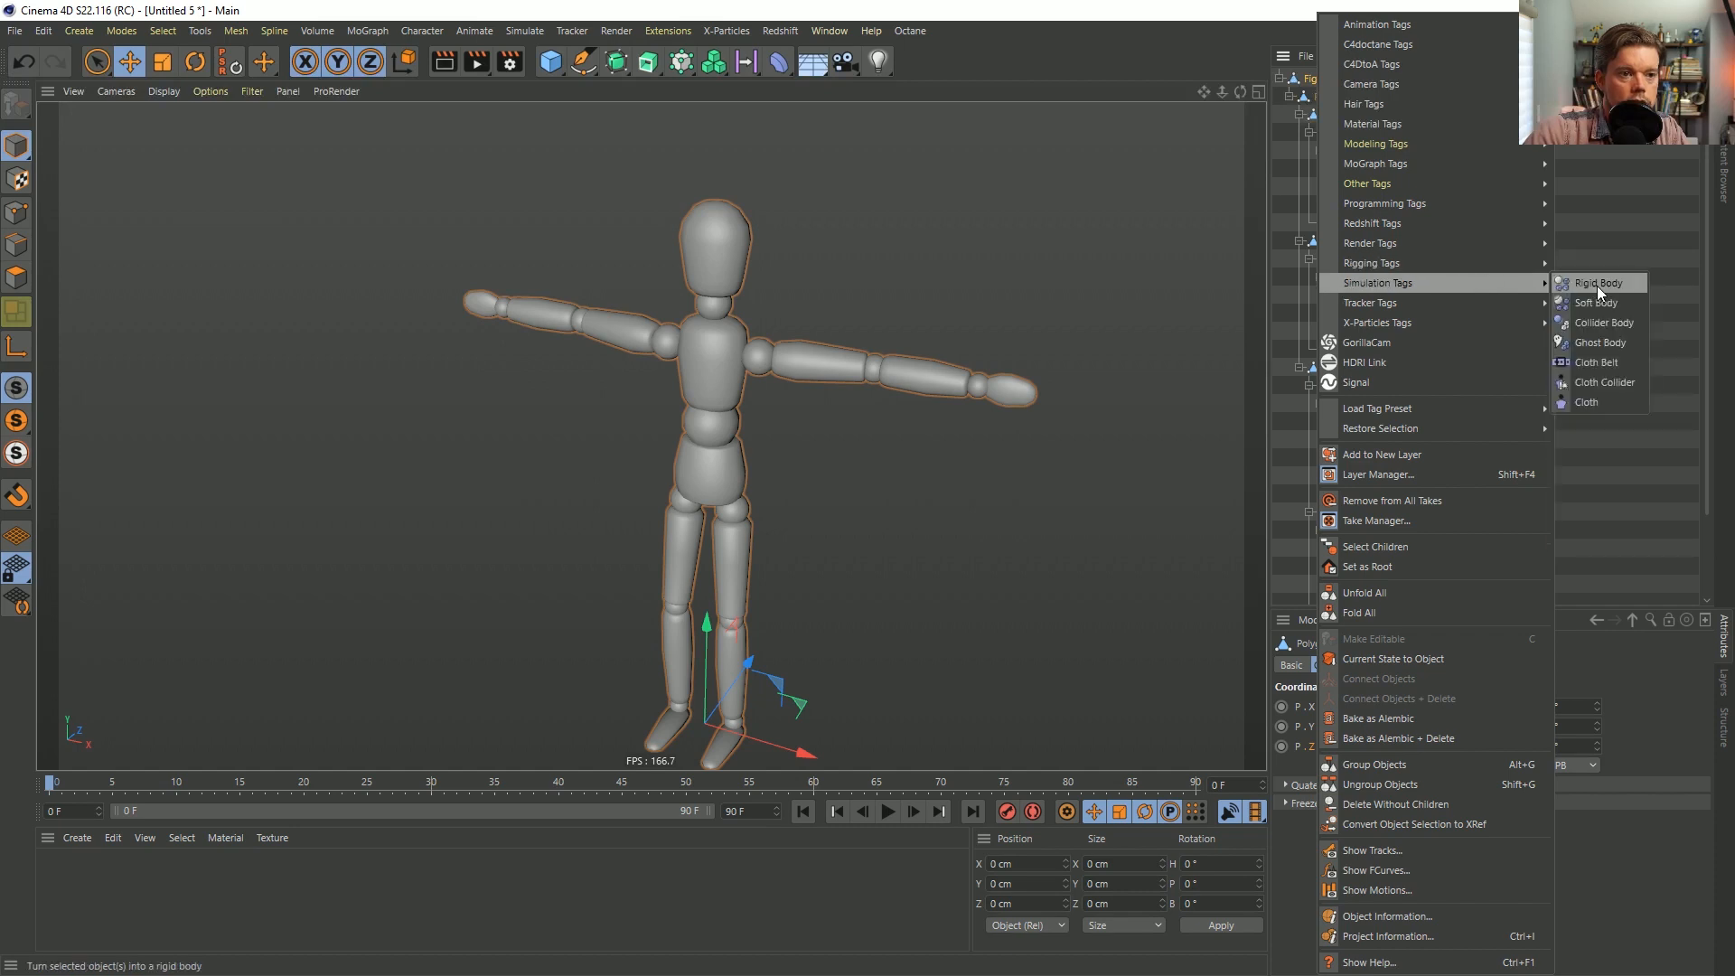
click(1601, 324)
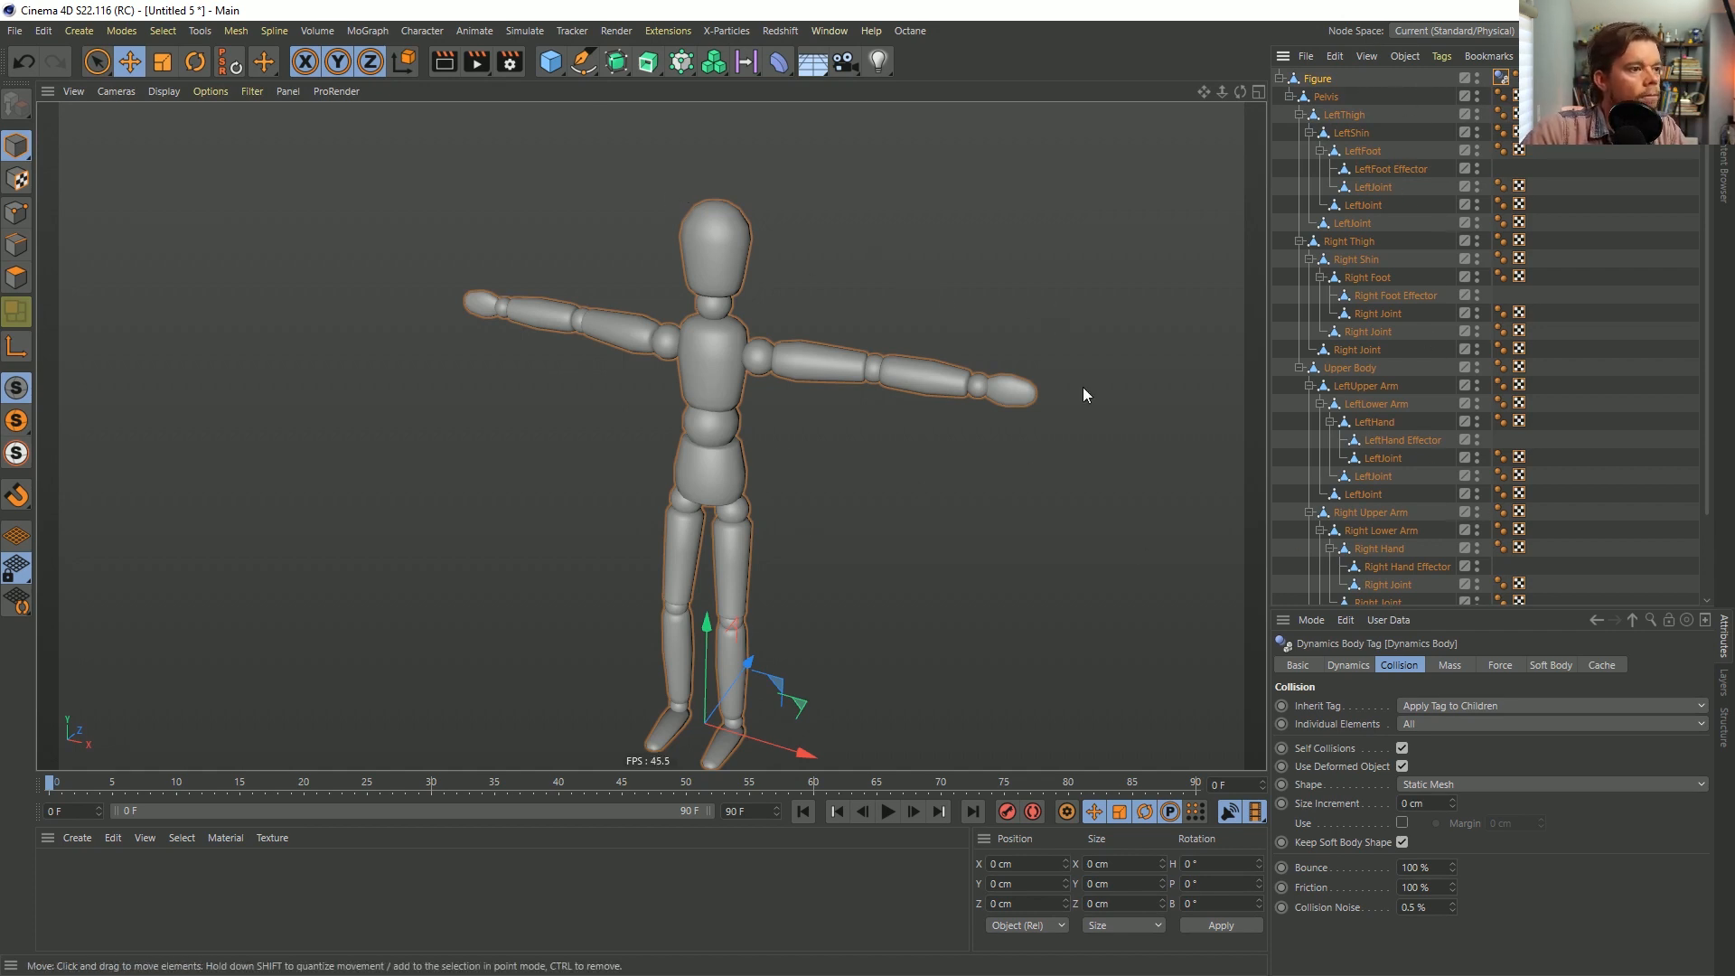
click(1281, 78)
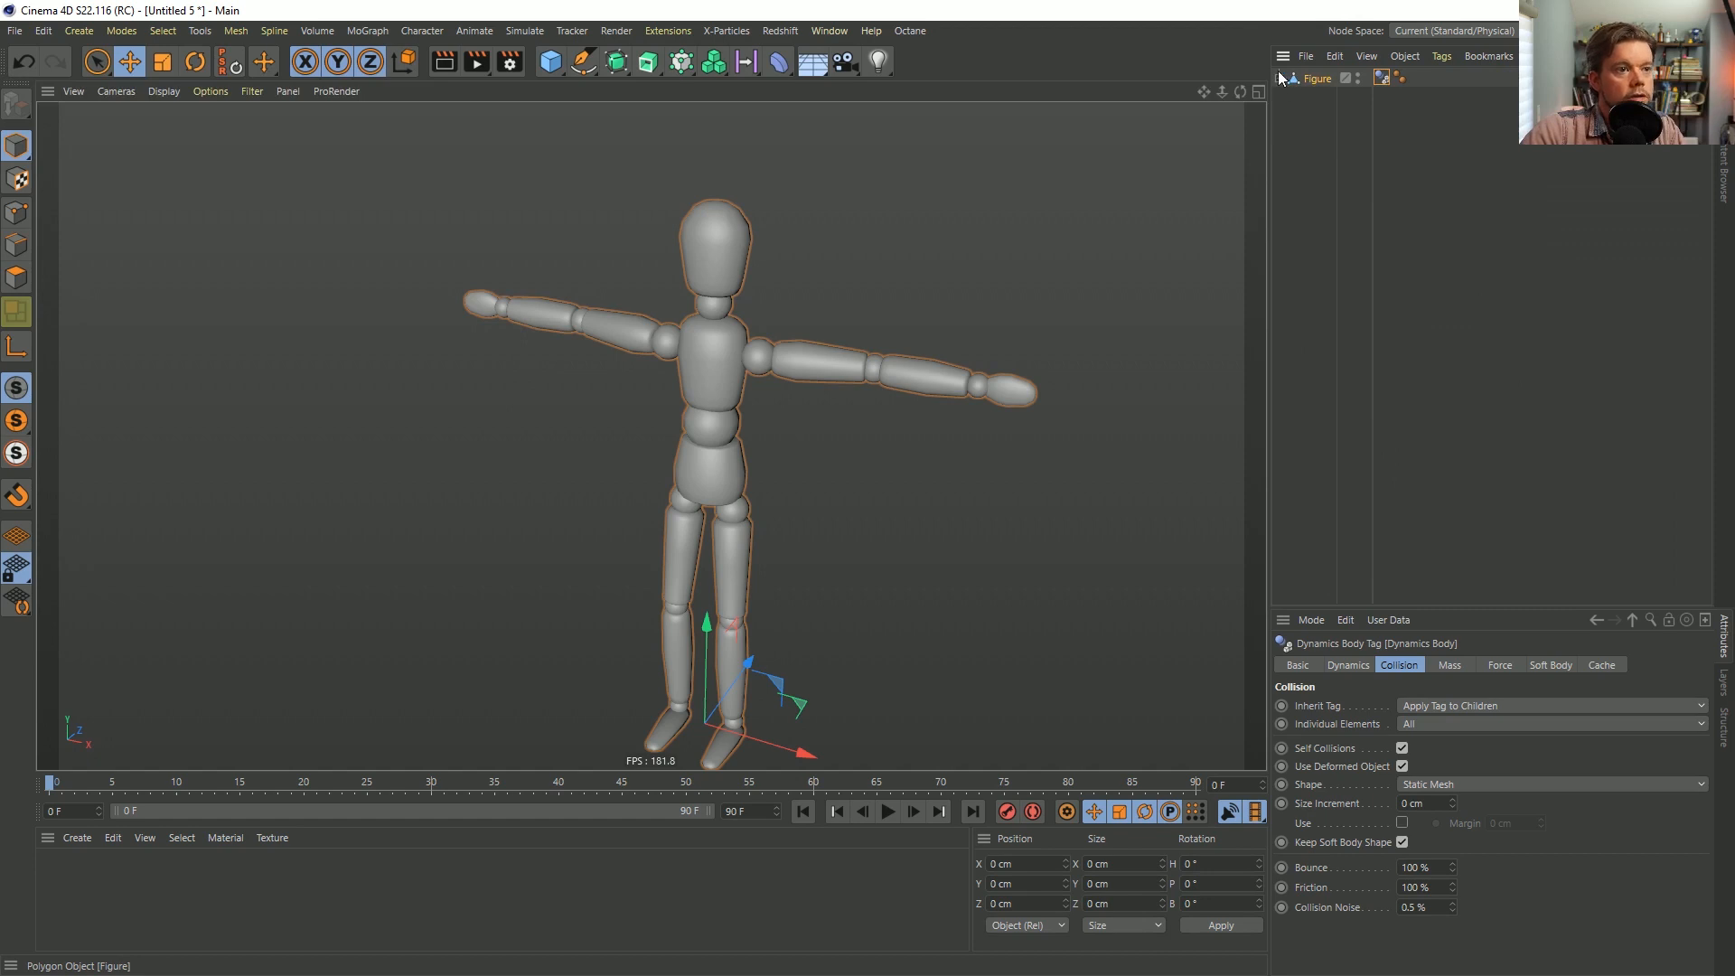
Expand the Figure's hierarchy and add a Vibrate tag to the LeftUpper Arm object.
click(1280, 78)
click(803, 365)
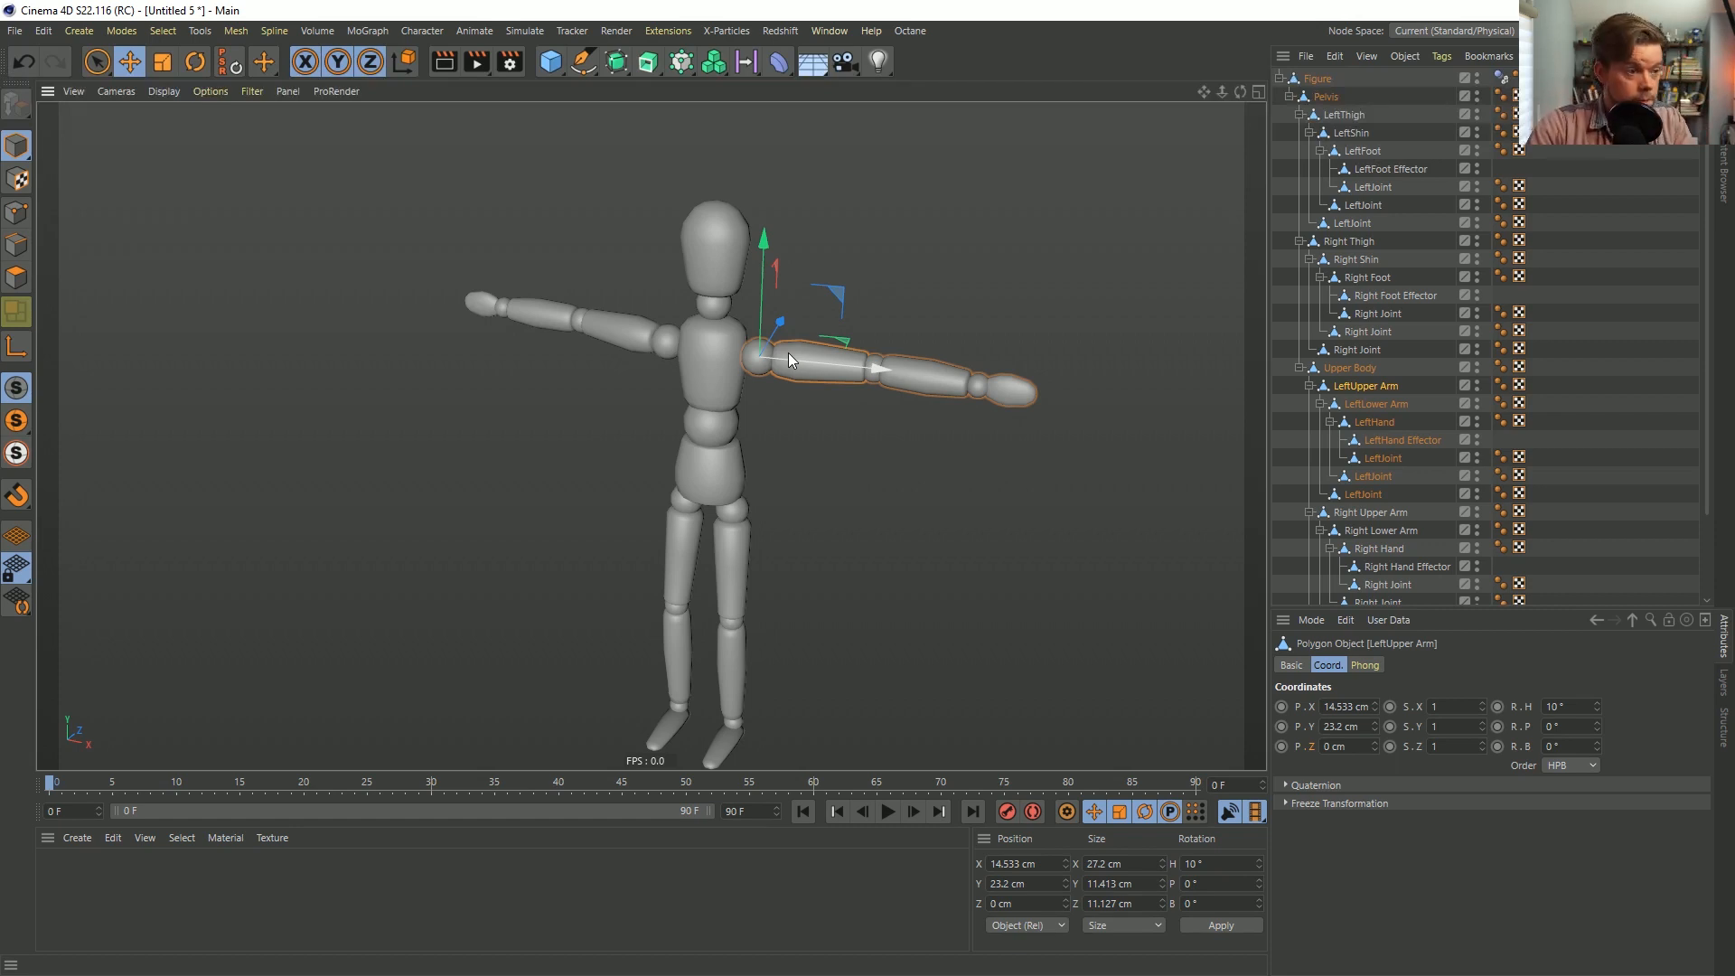
right_click(1356, 389)
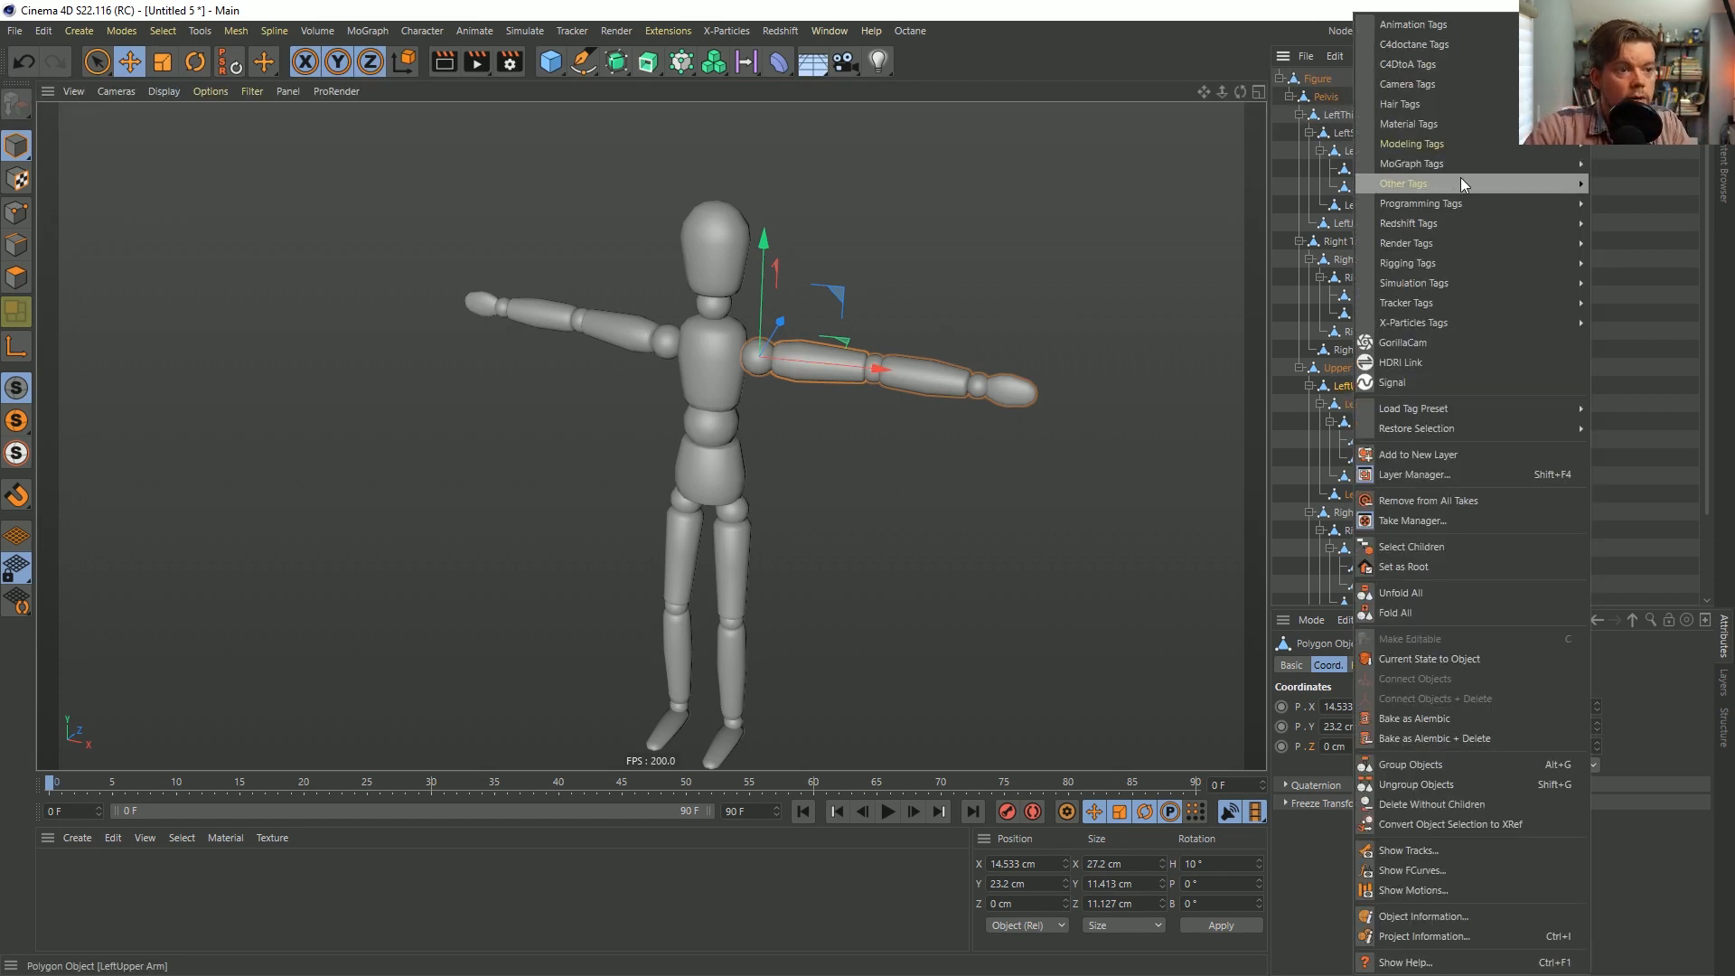
mouse_move(1405, 109)
mouse_move(1443, 204)
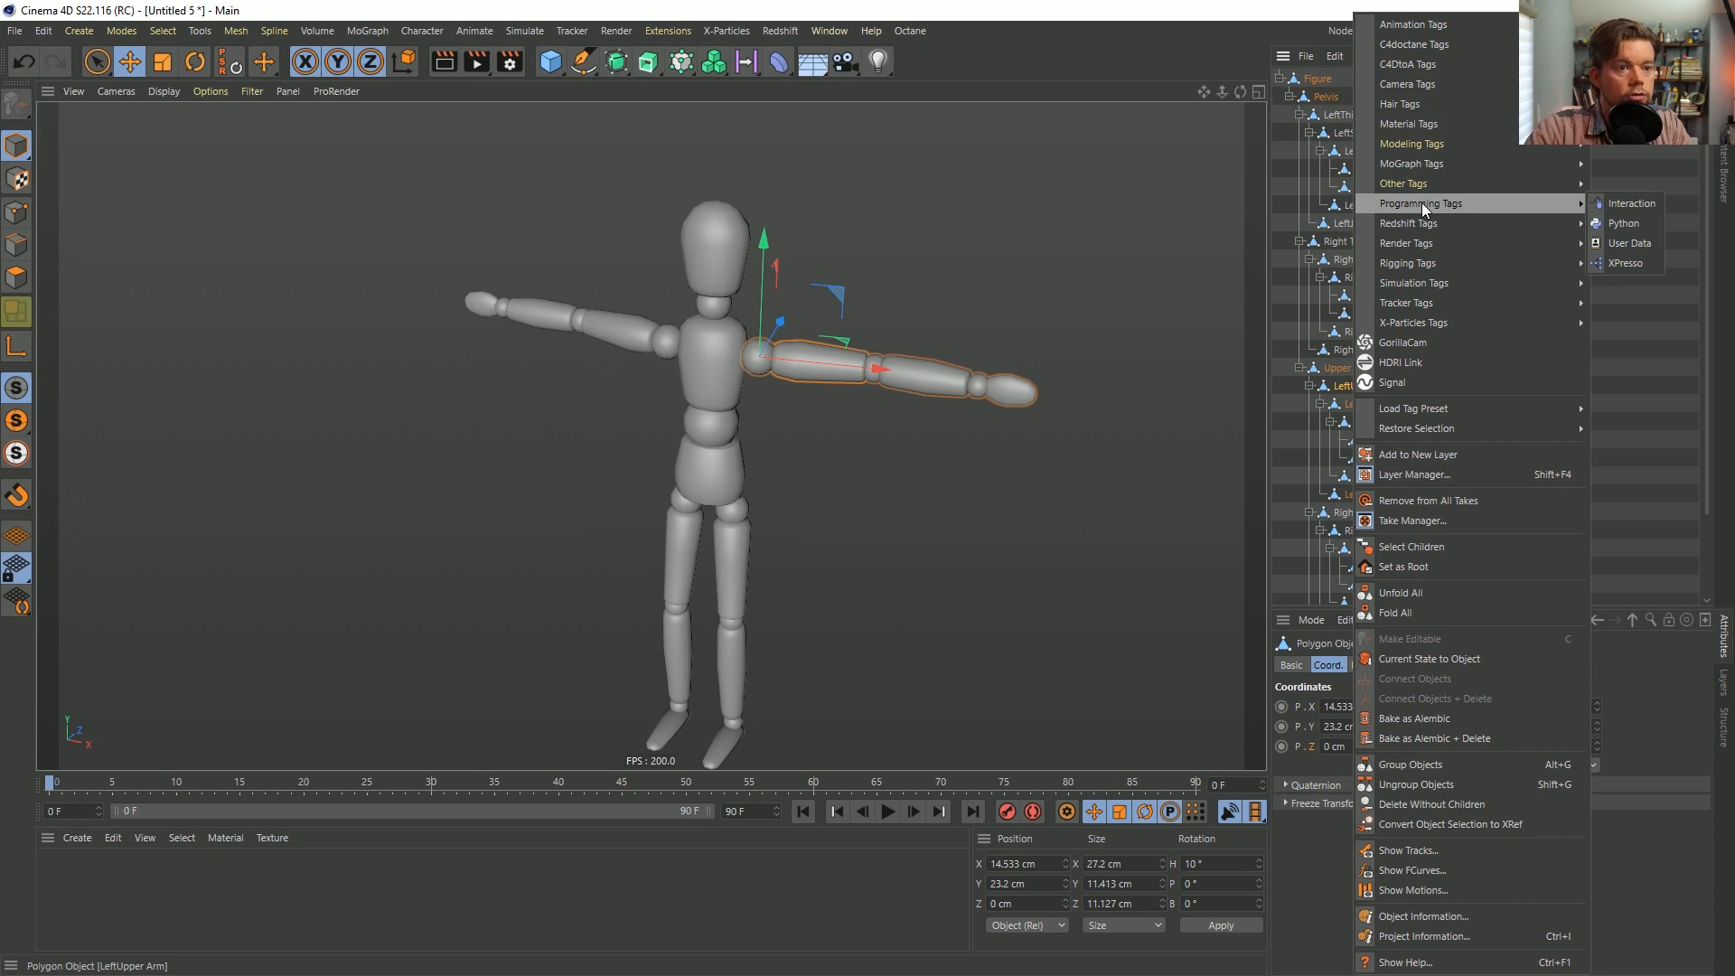
mouse_move(1421, 246)
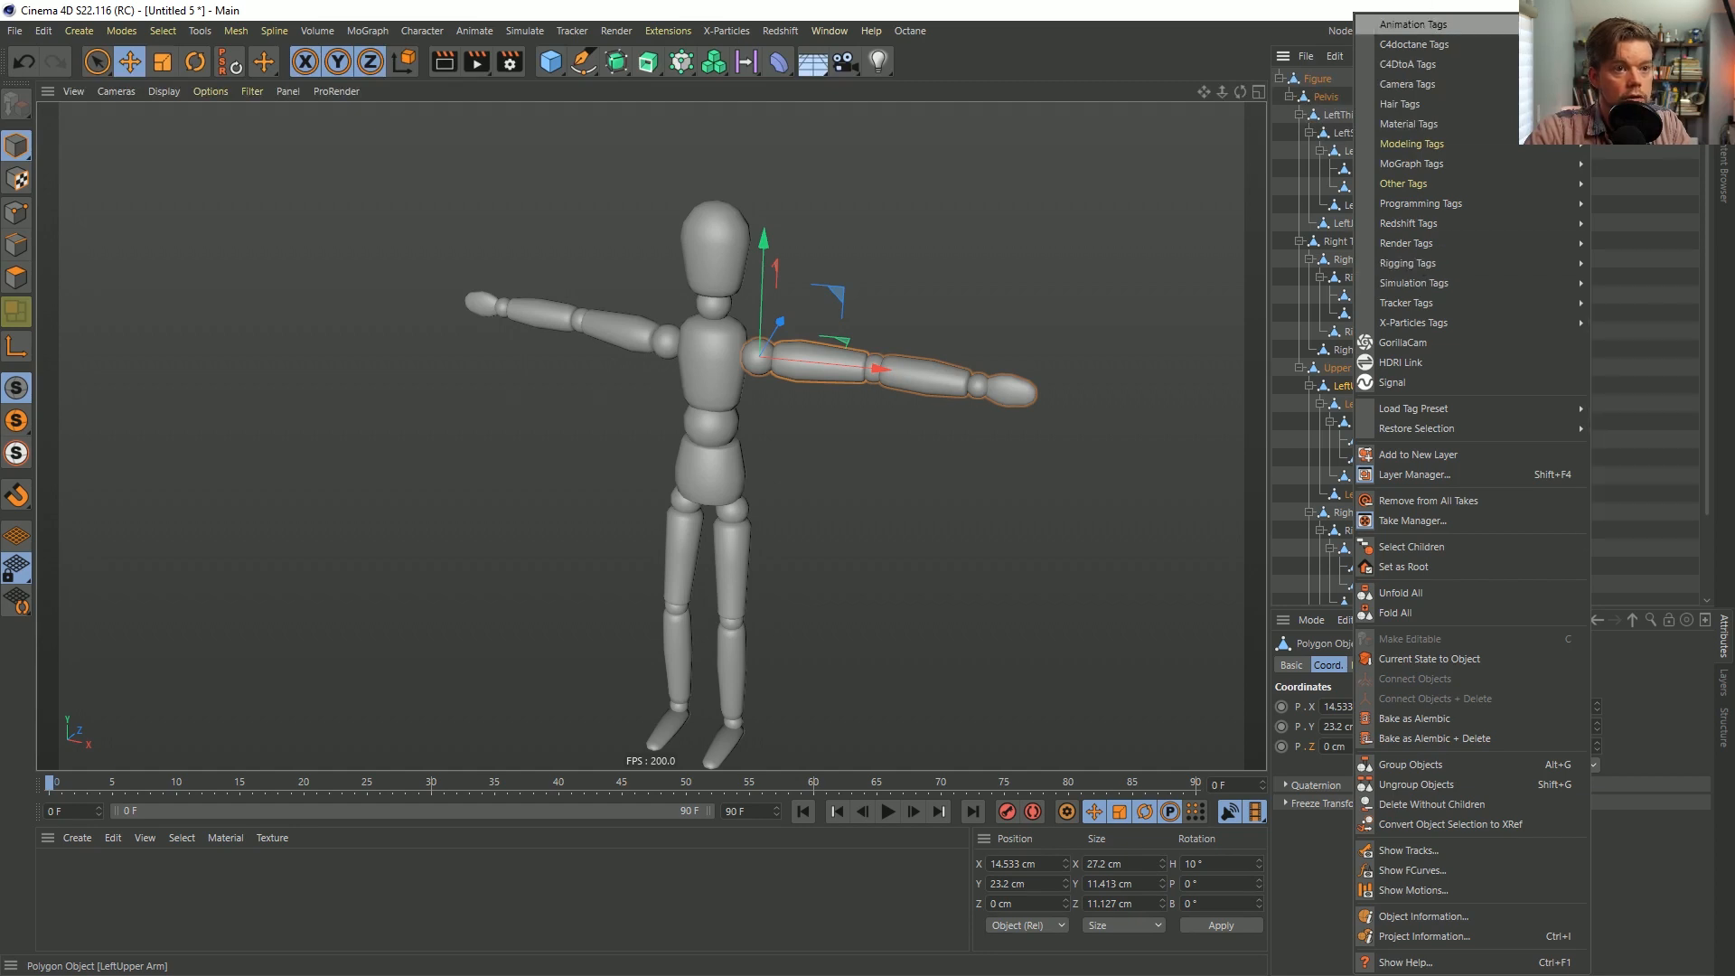
click(1627, 104)
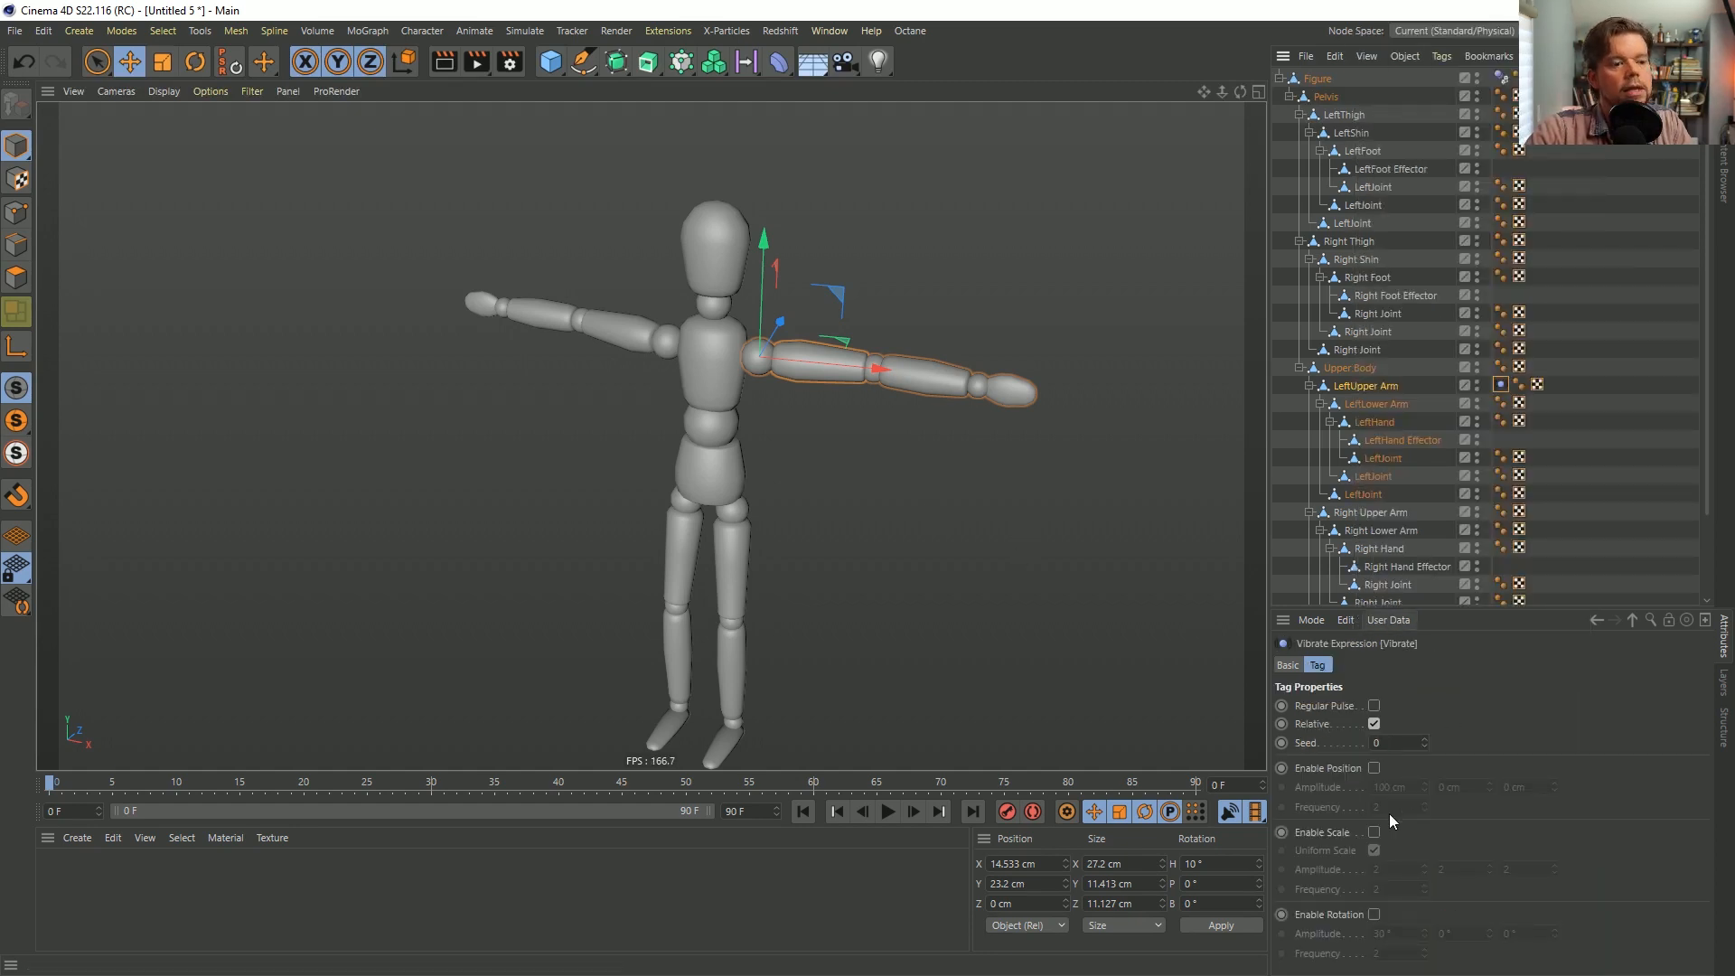
Enable rotation in the left upper arm's Vibrate tag with 90° amplitude on all three axes and a frequency of 0.25.
click(1375, 914)
click(1383, 933)
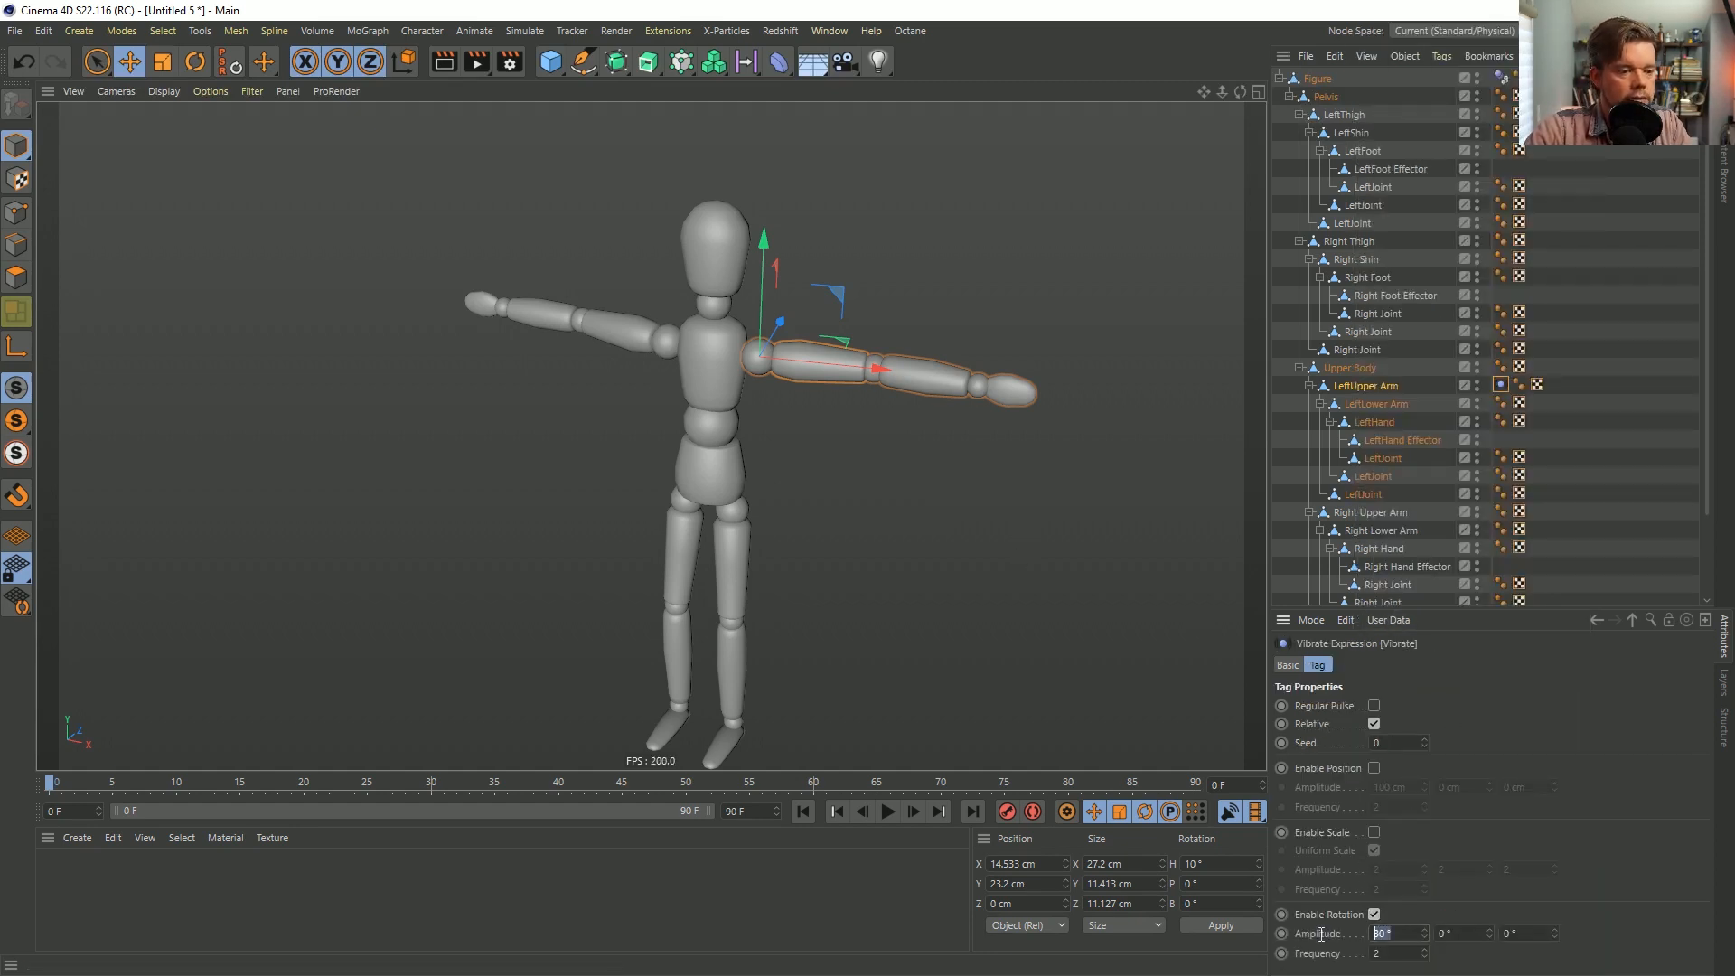
text(90)
key(Tab)
text(90)
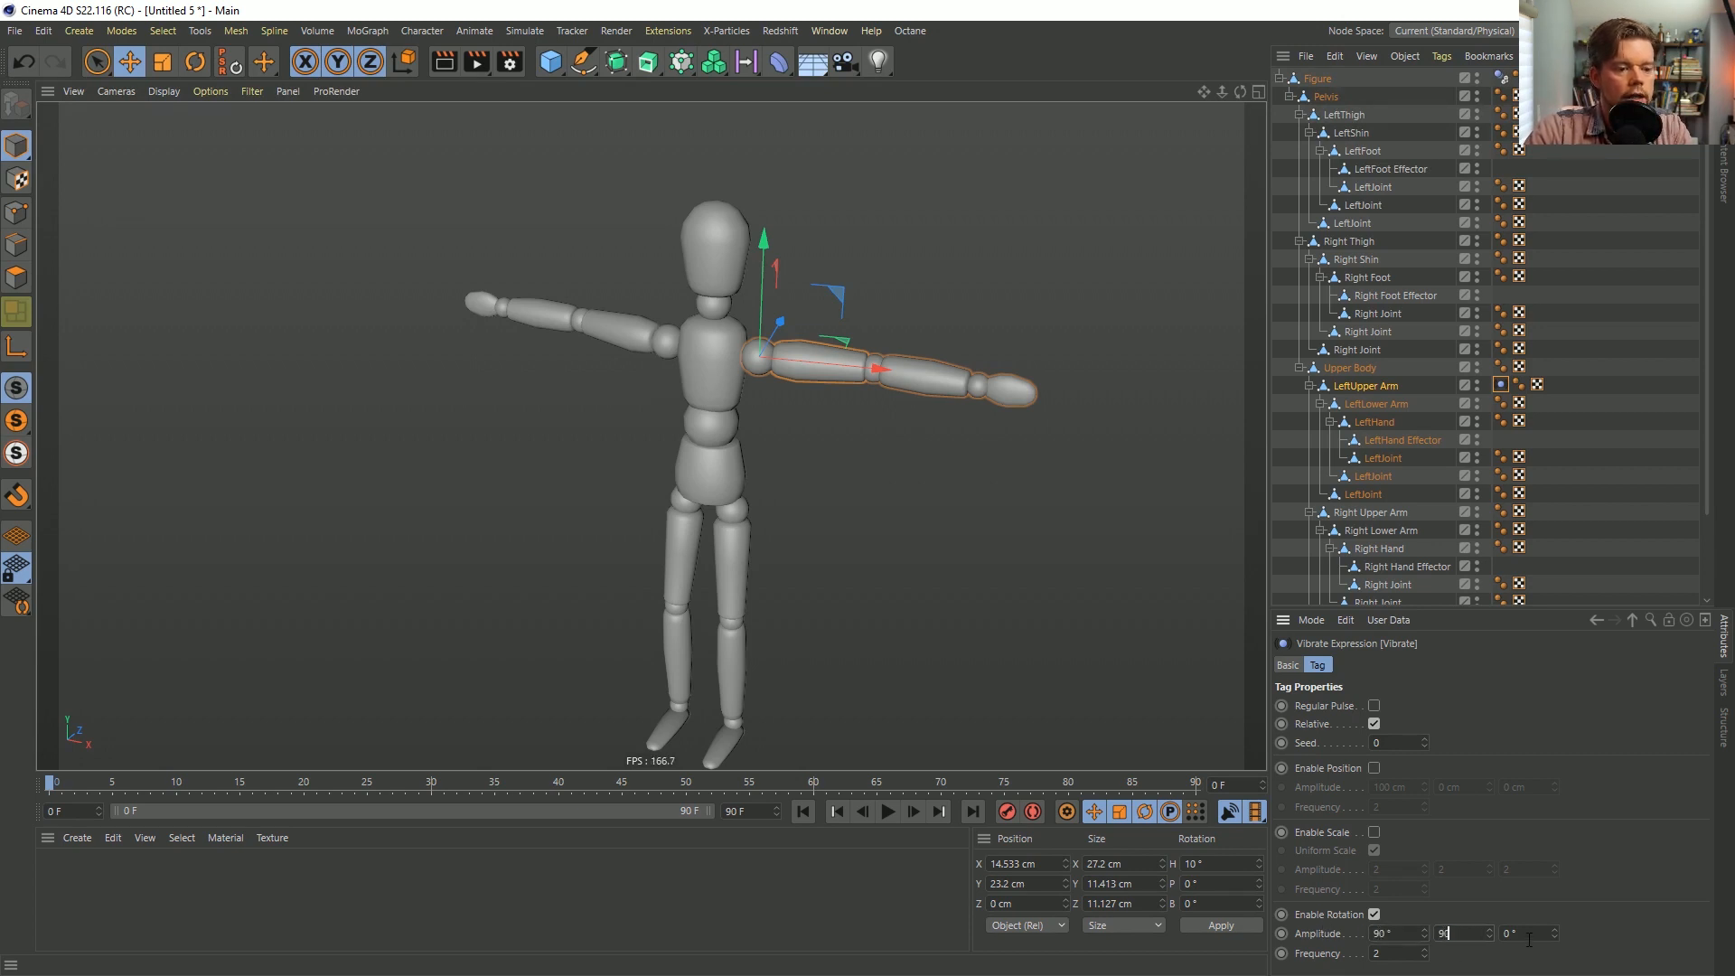
key(Tab)
text(90)
drag(1382, 954, 1307, 946)
text(.25)
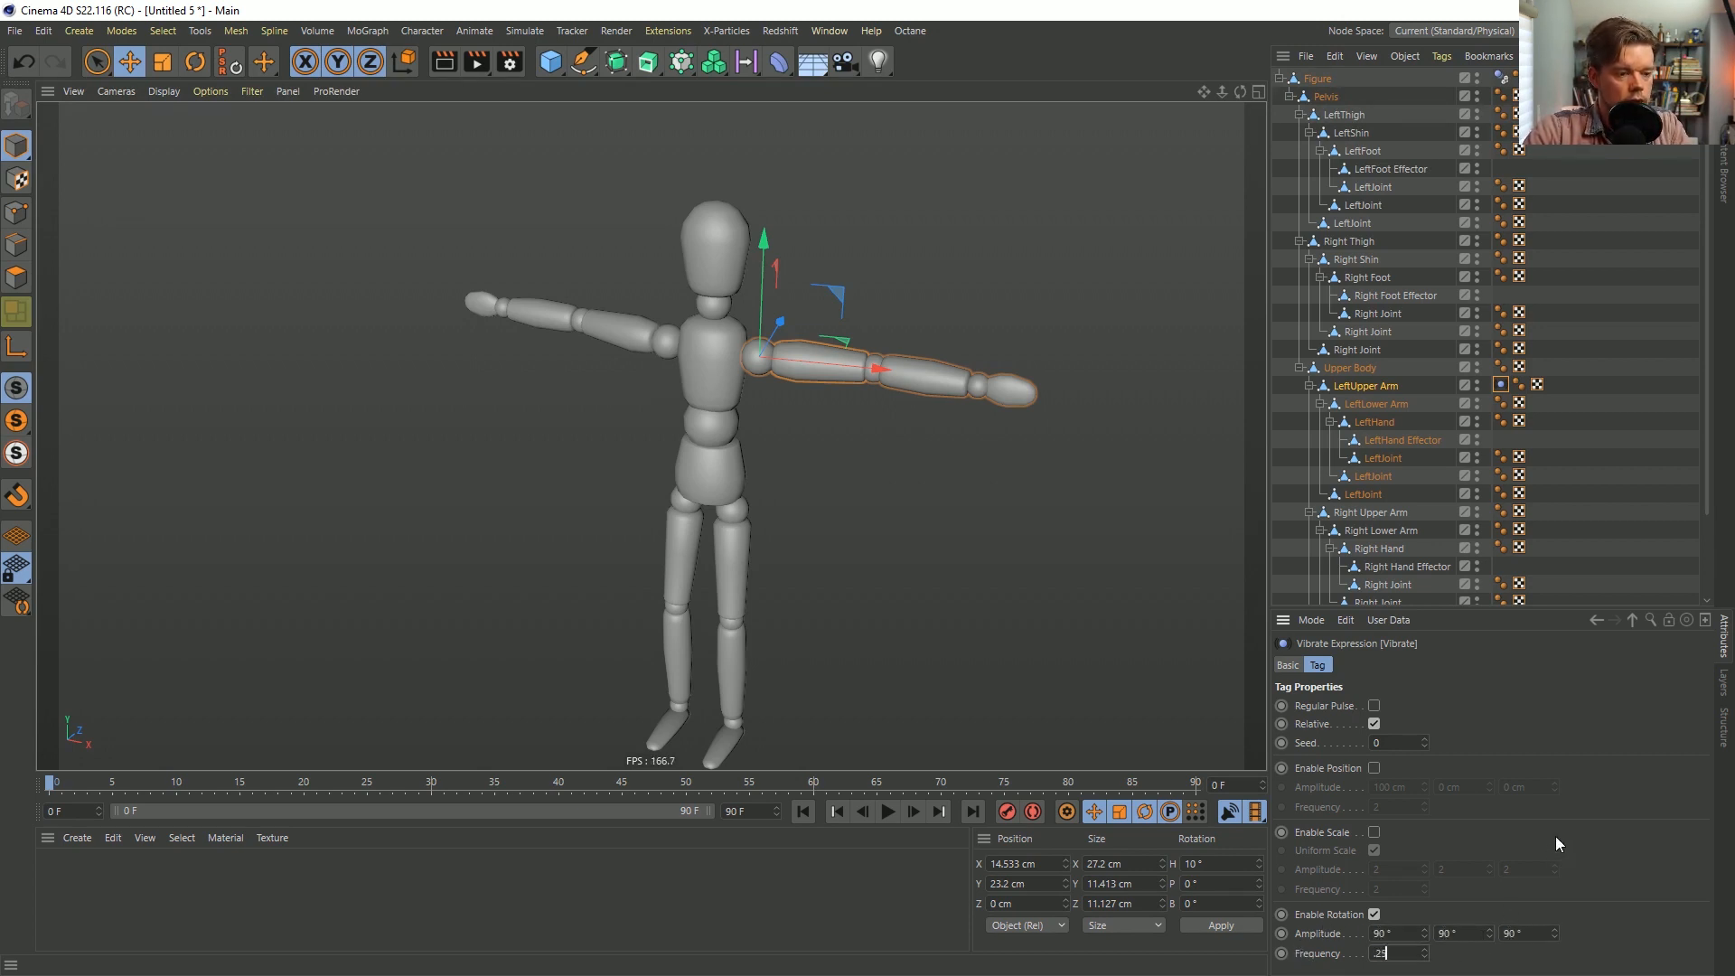
Play the animation to preview the vibrating left arm and extend the timeline's end to frame 999.
key(Return)
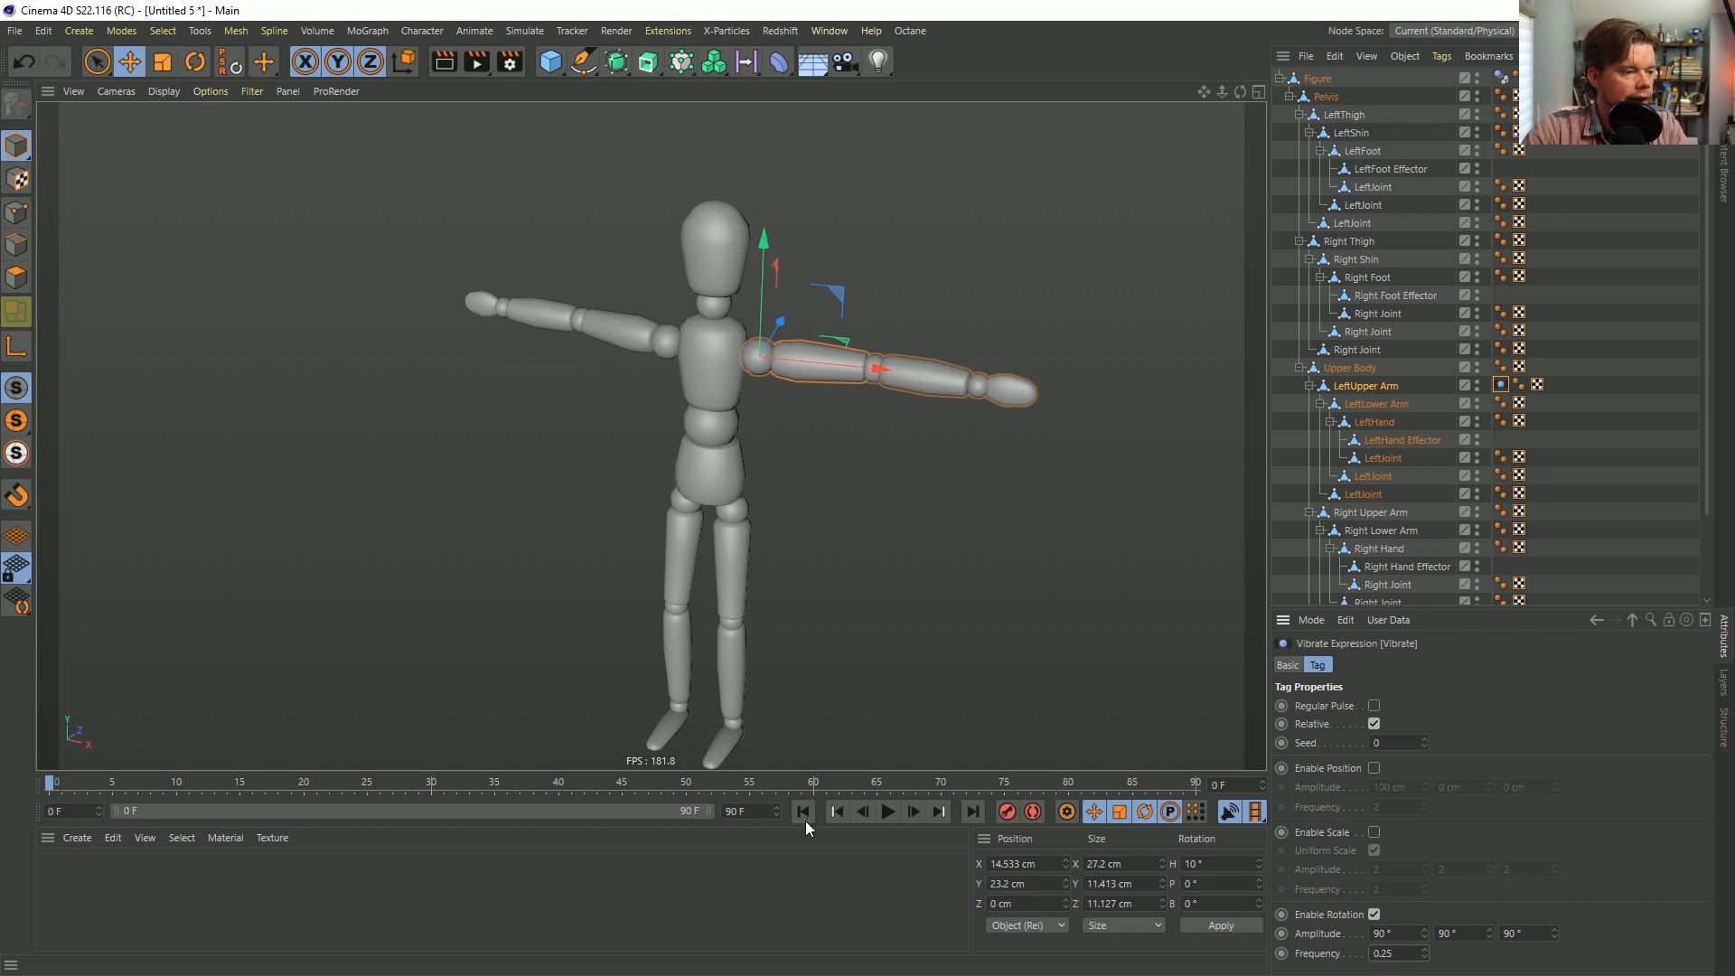
click(887, 814)
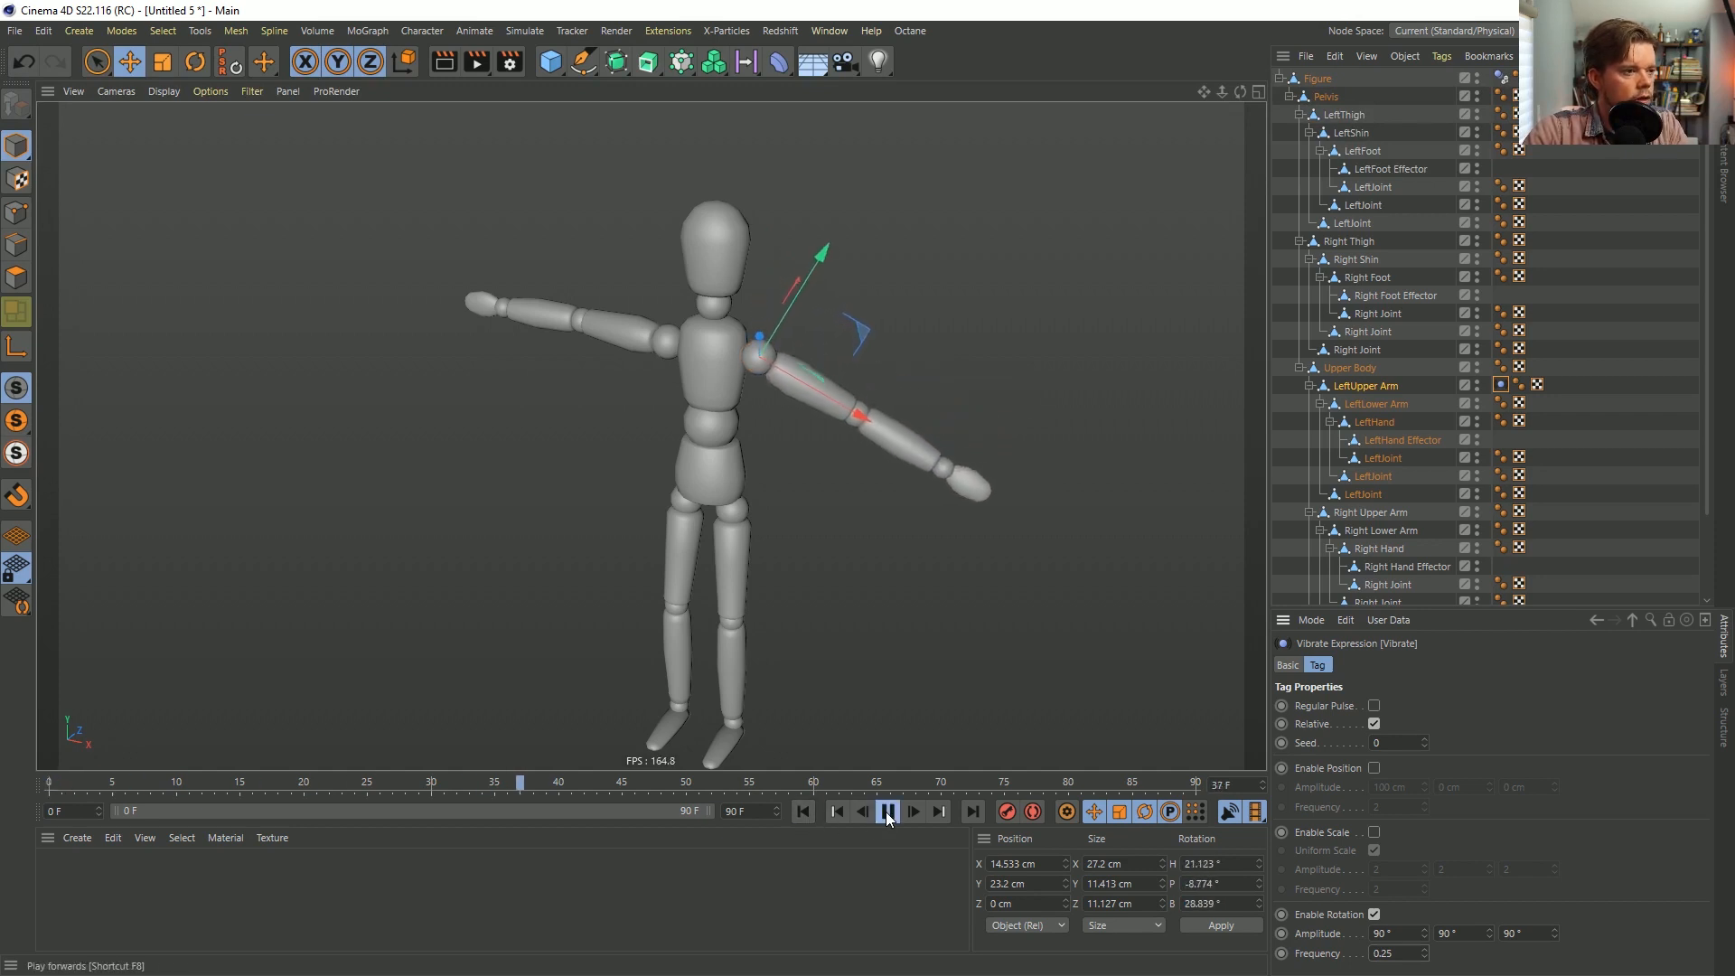
double_click(734, 812)
text(99)
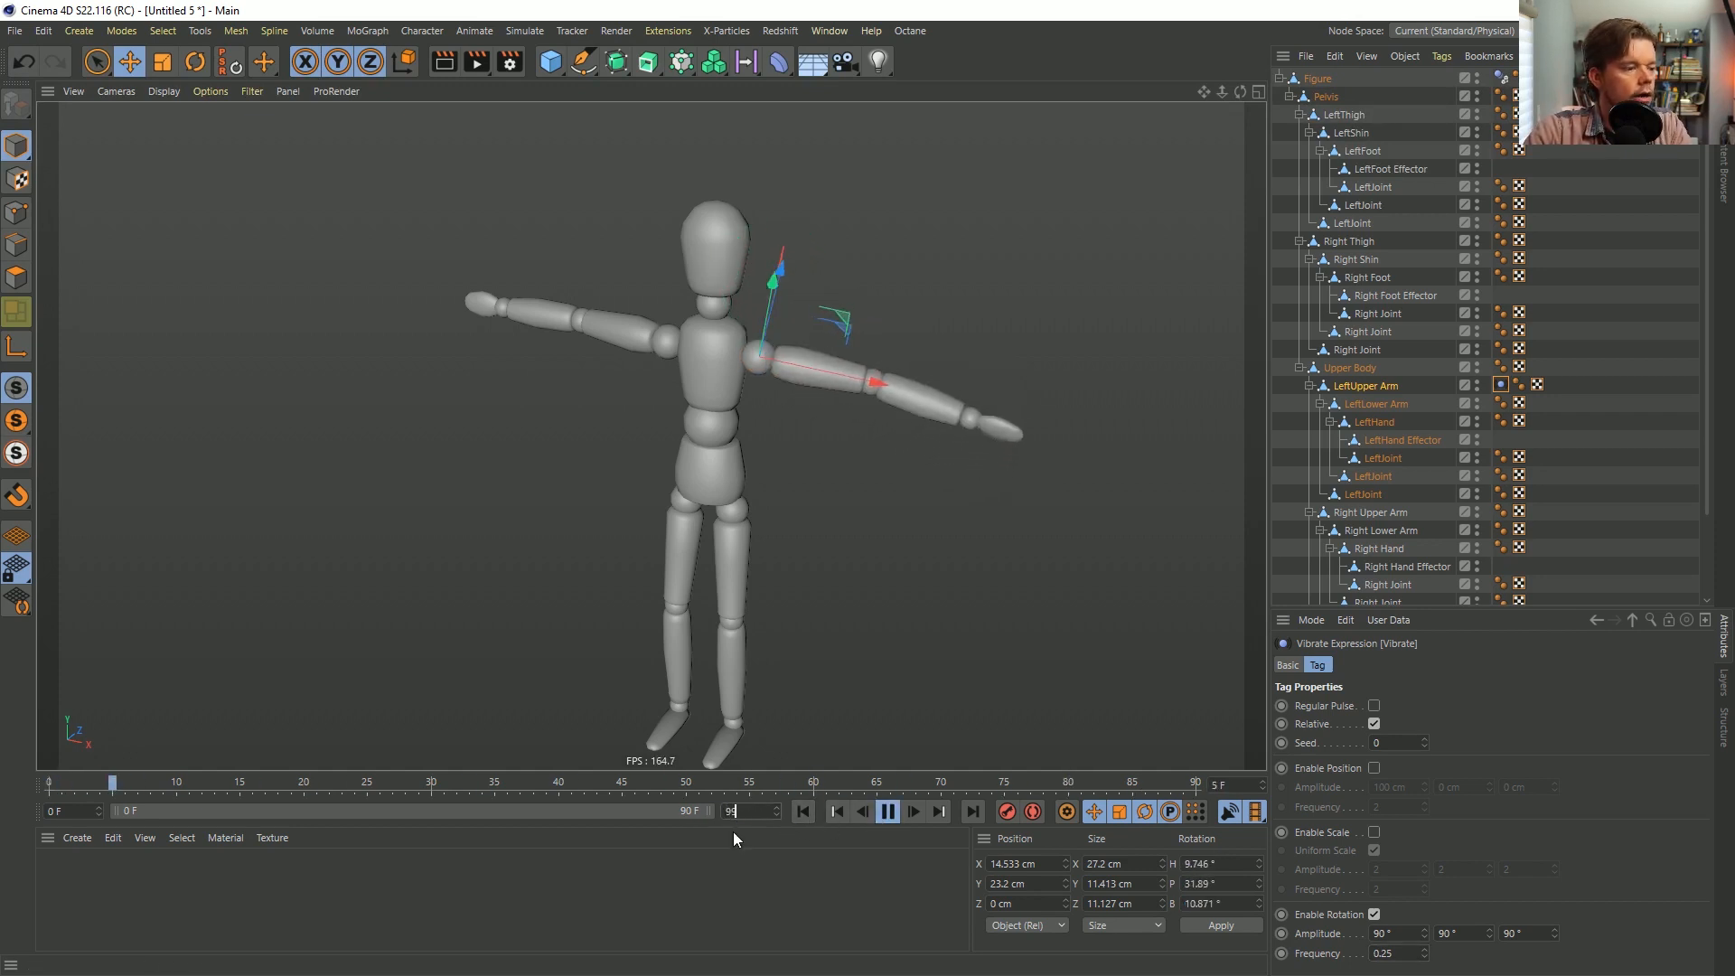
text(9)
key(Return)
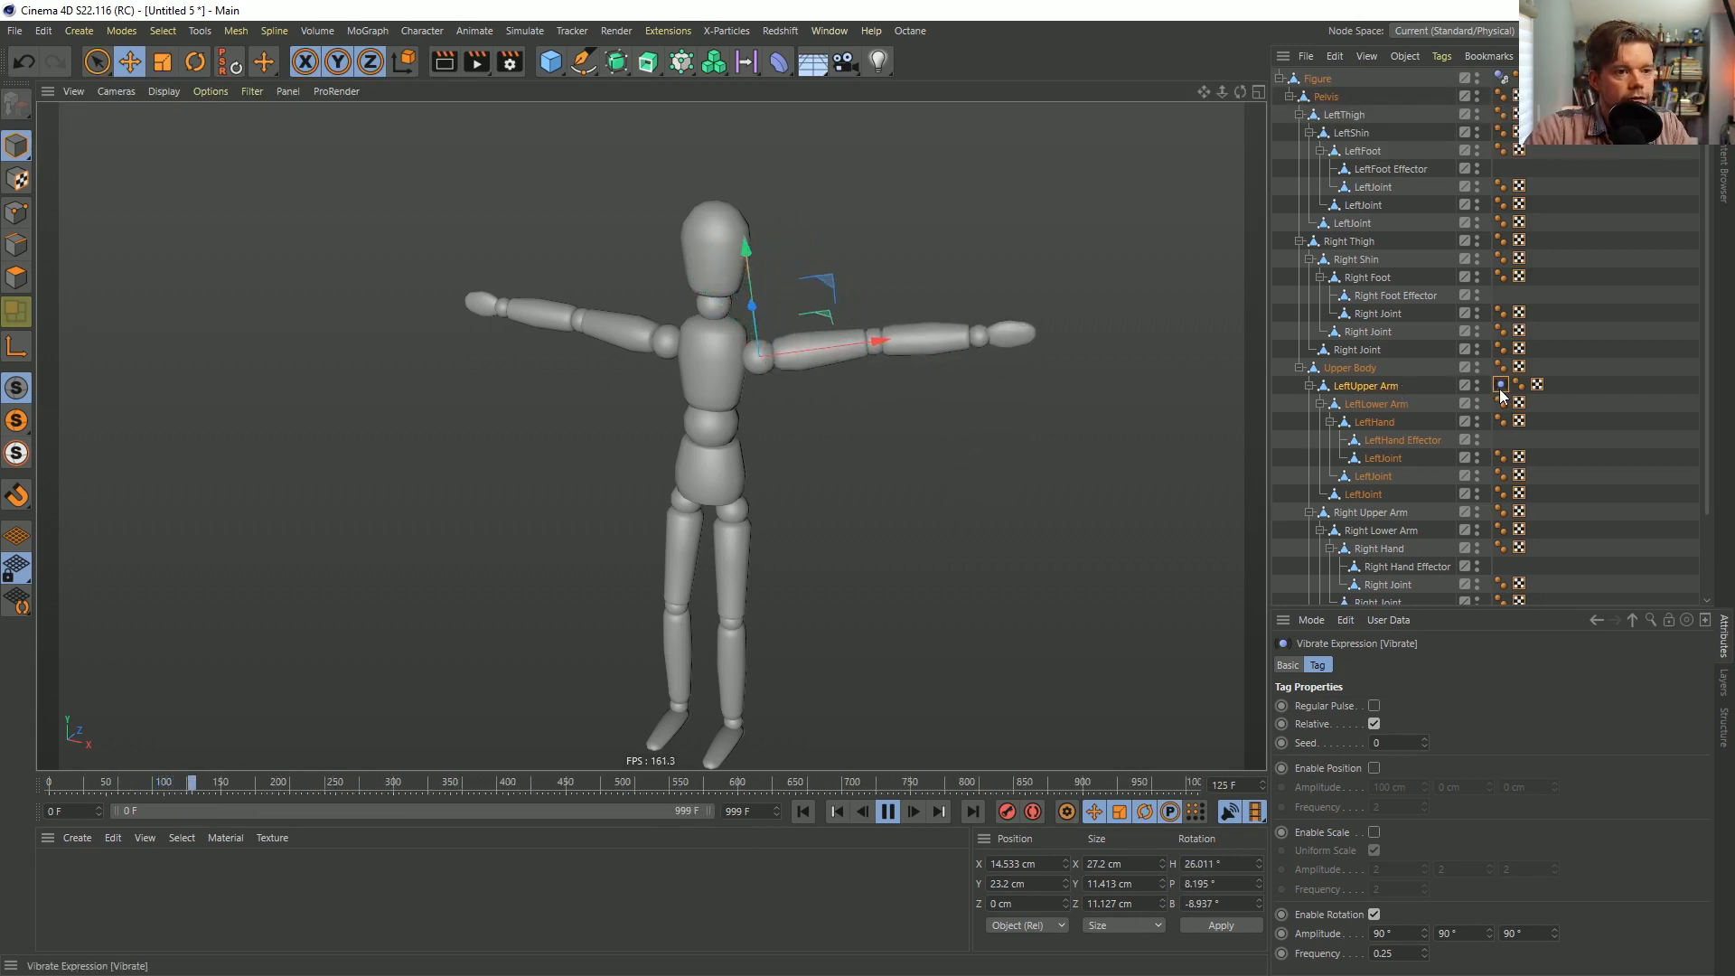
Set the left upper arm's Vibrate rotation amplitude to 180° on all three axes.
drag(1397, 935, 1271, 923)
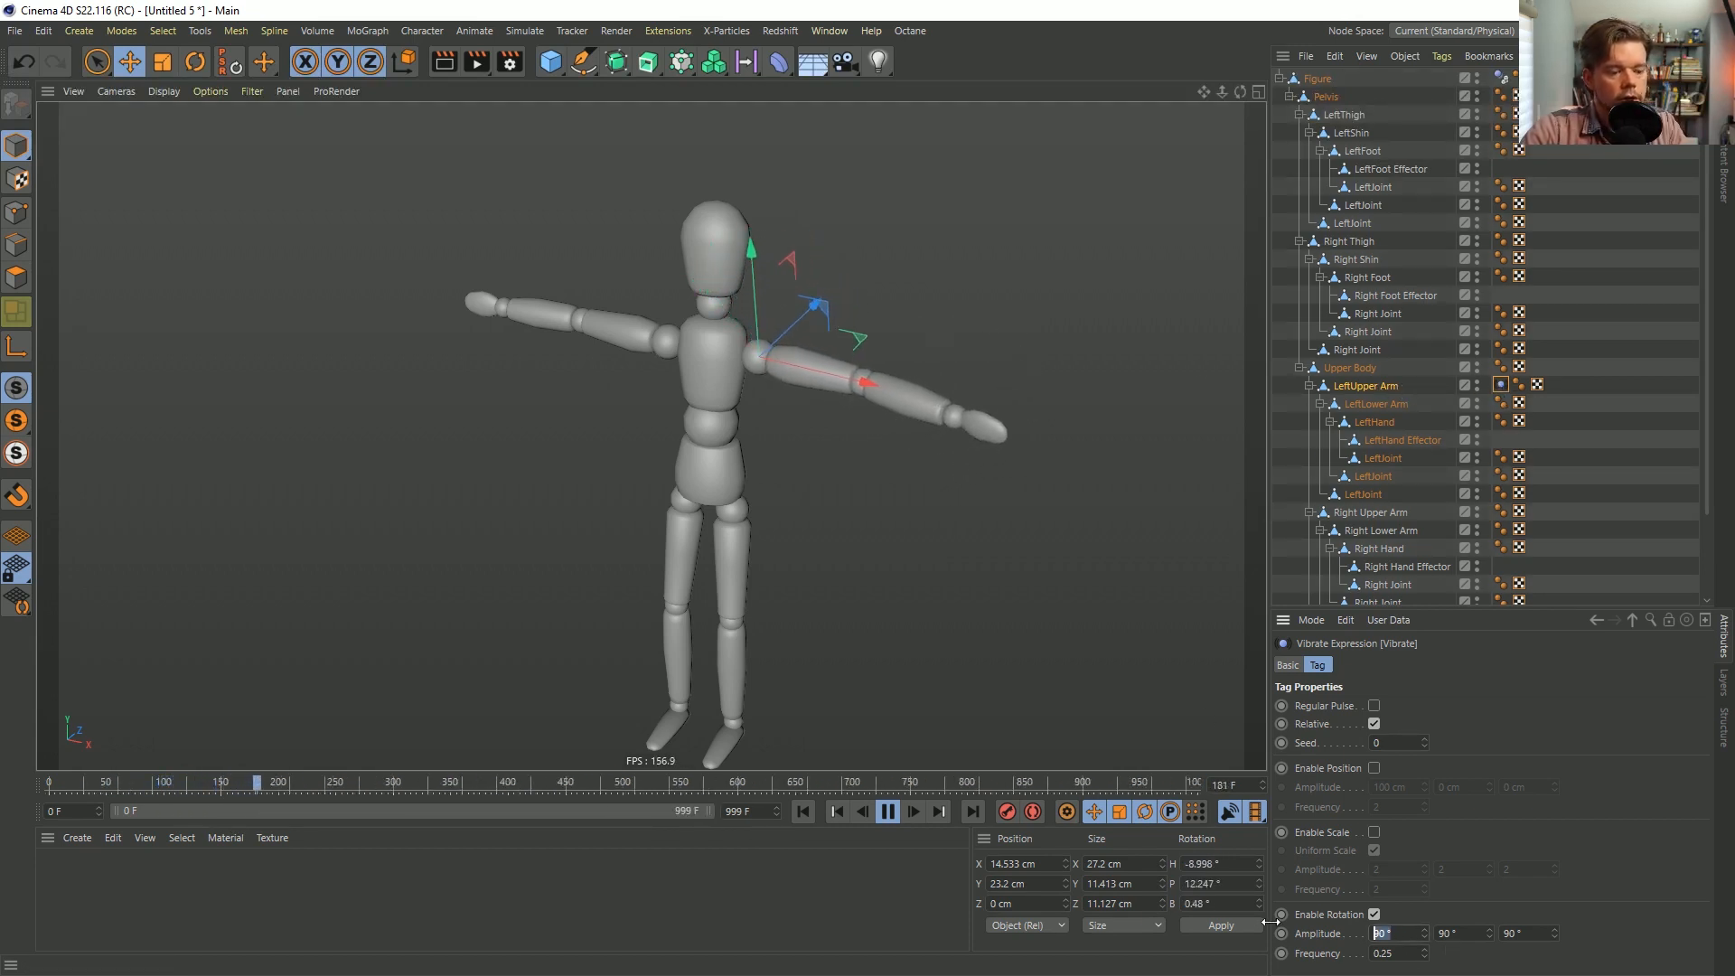
text(180)
key(Tab)
text(180)
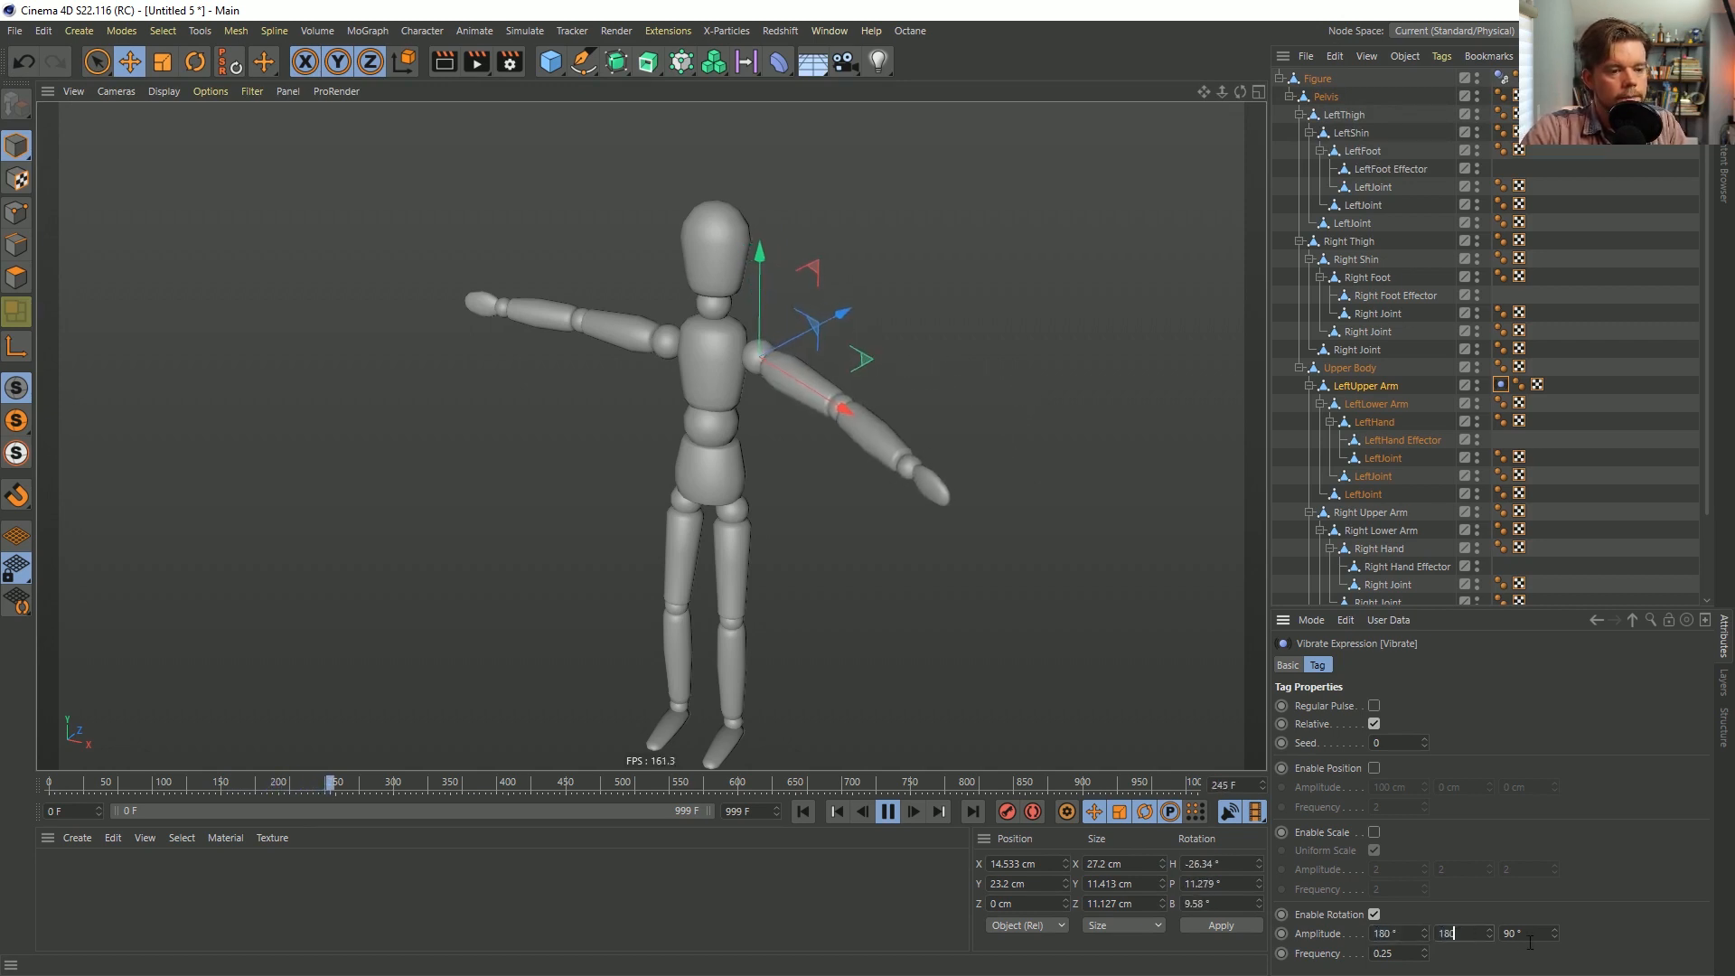
key(Tab)
text(180)
key(Return)
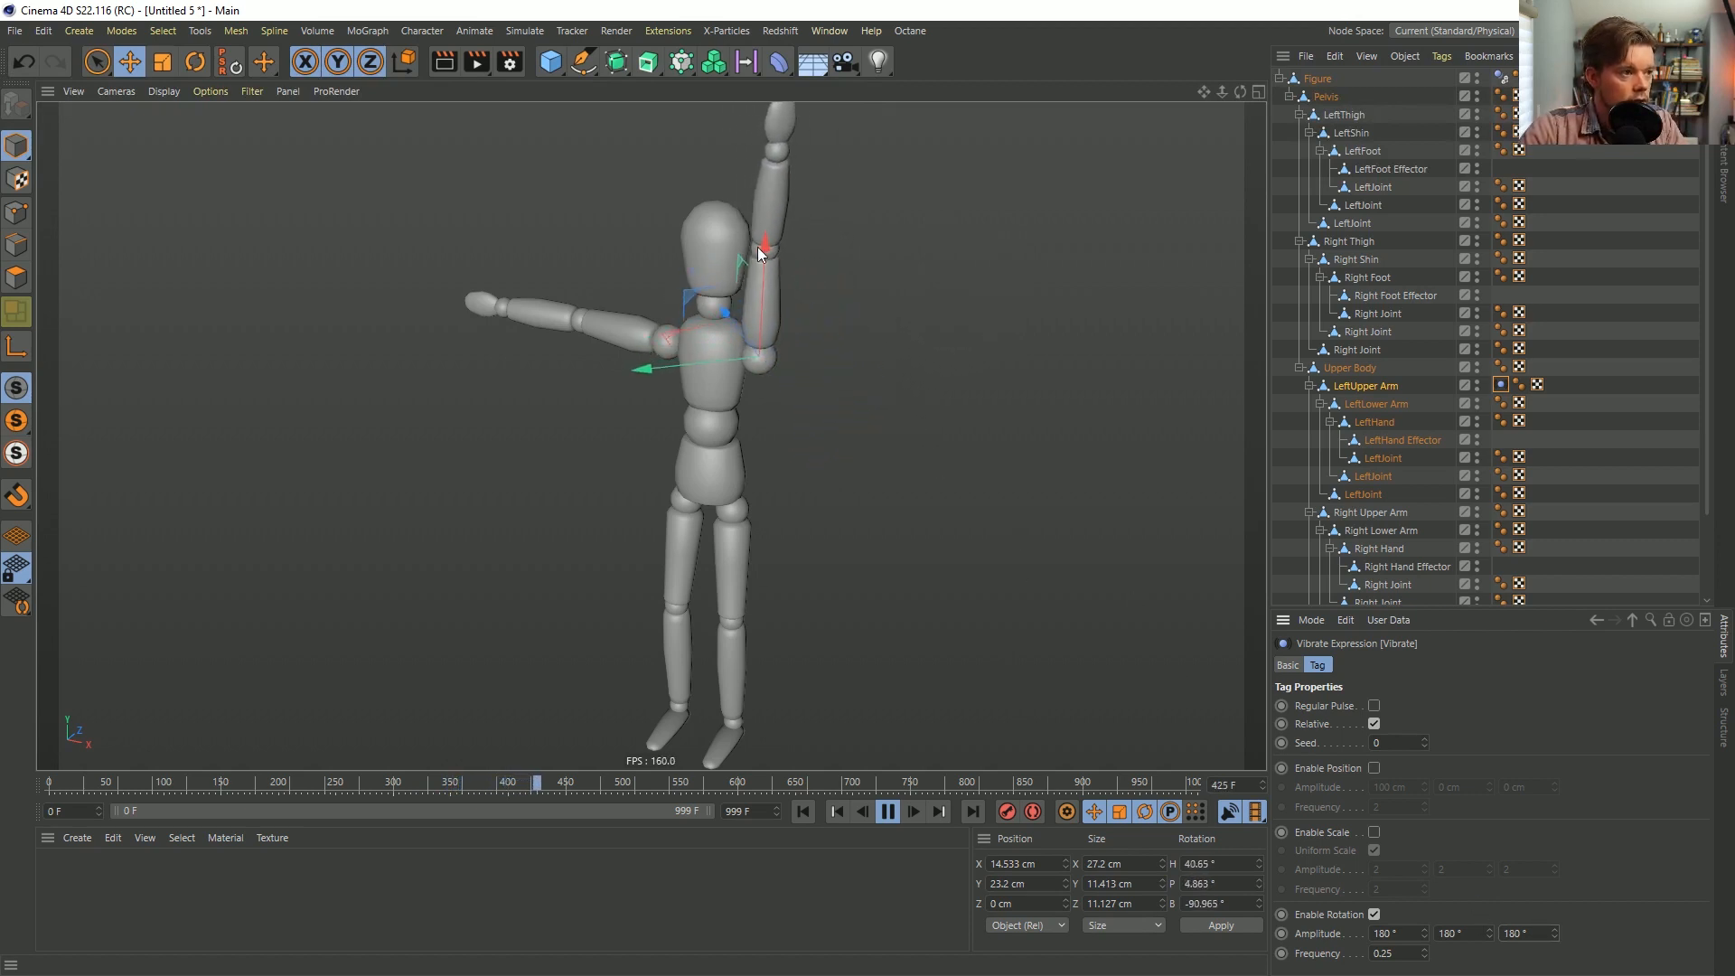
Set the left upper arm's Vibrate rotation amplitude to 166° on all three axes.
double_click(1520, 933)
text(12)
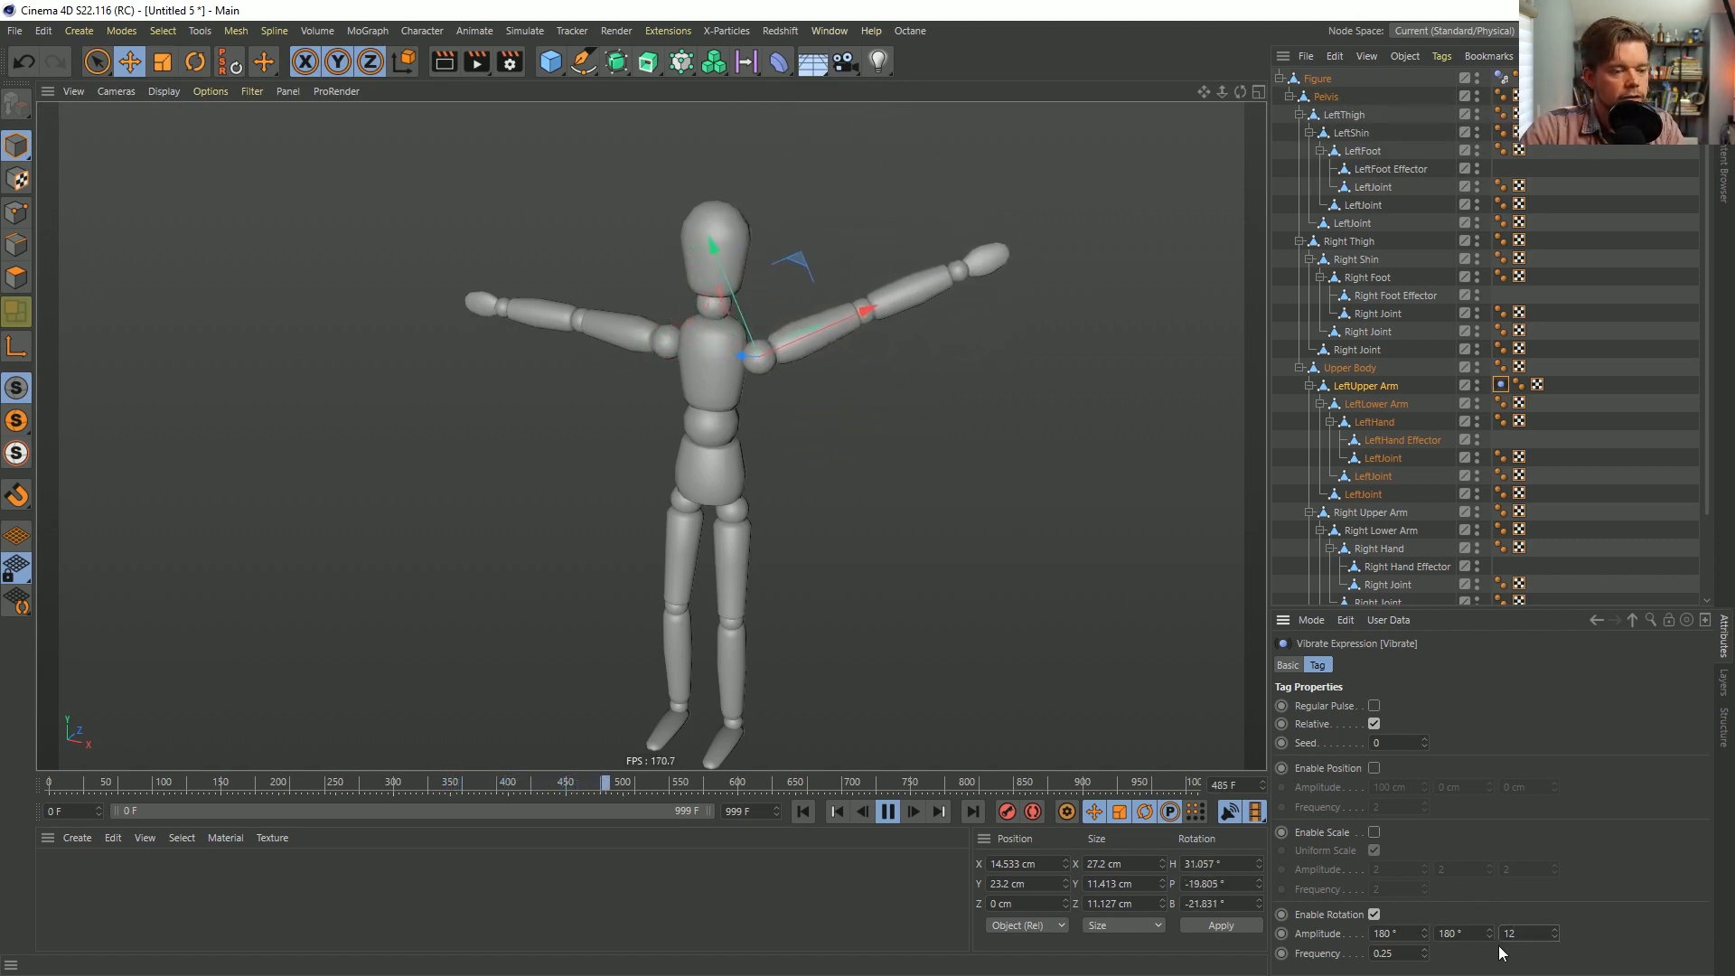
double_click(1508, 934)
text(166)
double_click(1449, 934)
text(166)
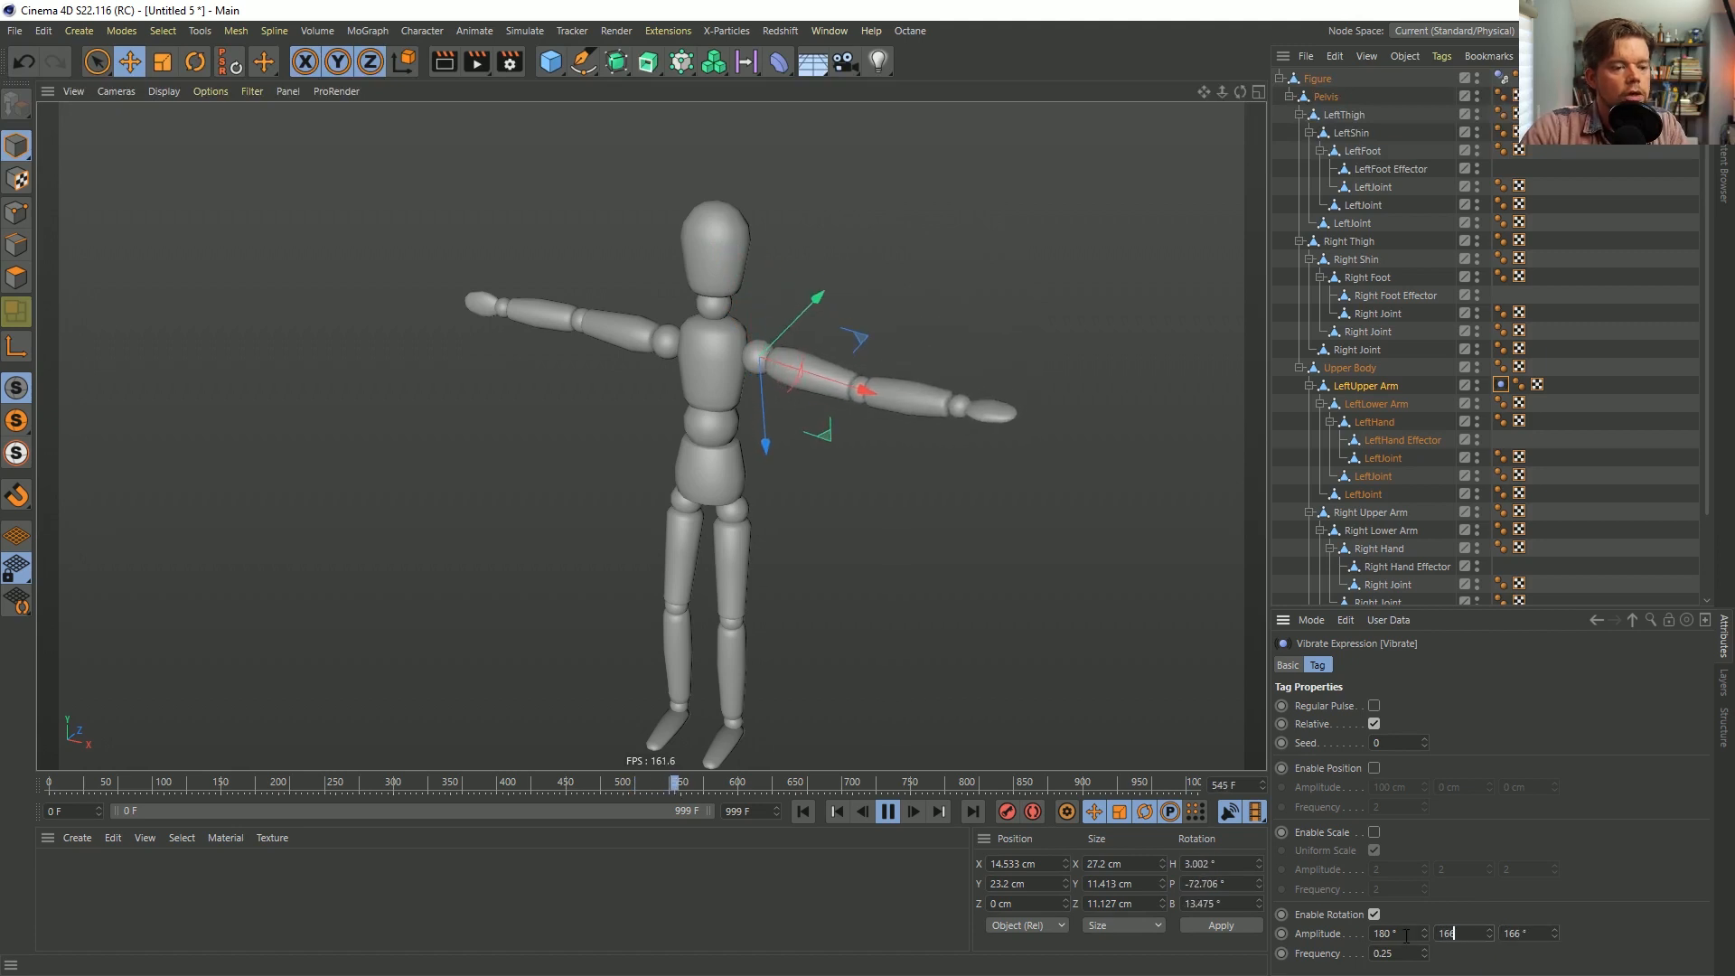
double_click(1404, 935)
text(66)
click(1618, 871)
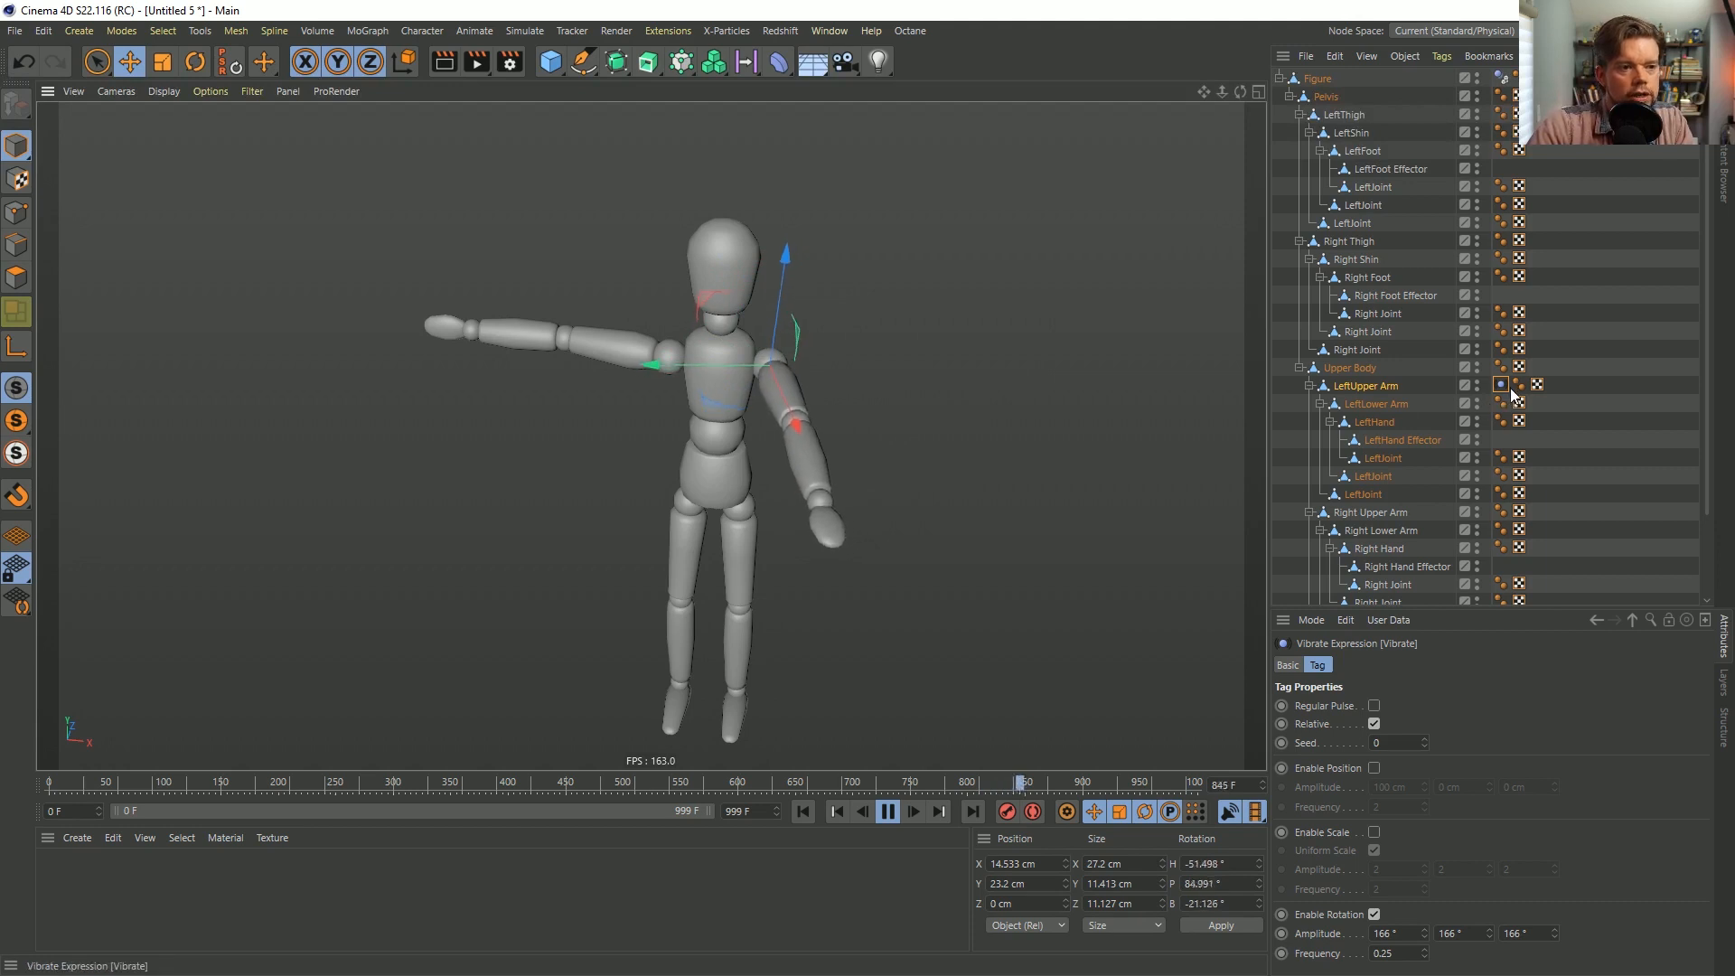
Copy the Vibrate tag to LeftLower Arm and LeftHand, and give both copies sequential seeds with the expression num.
ctrl+drag(1502, 386, 1538, 404)
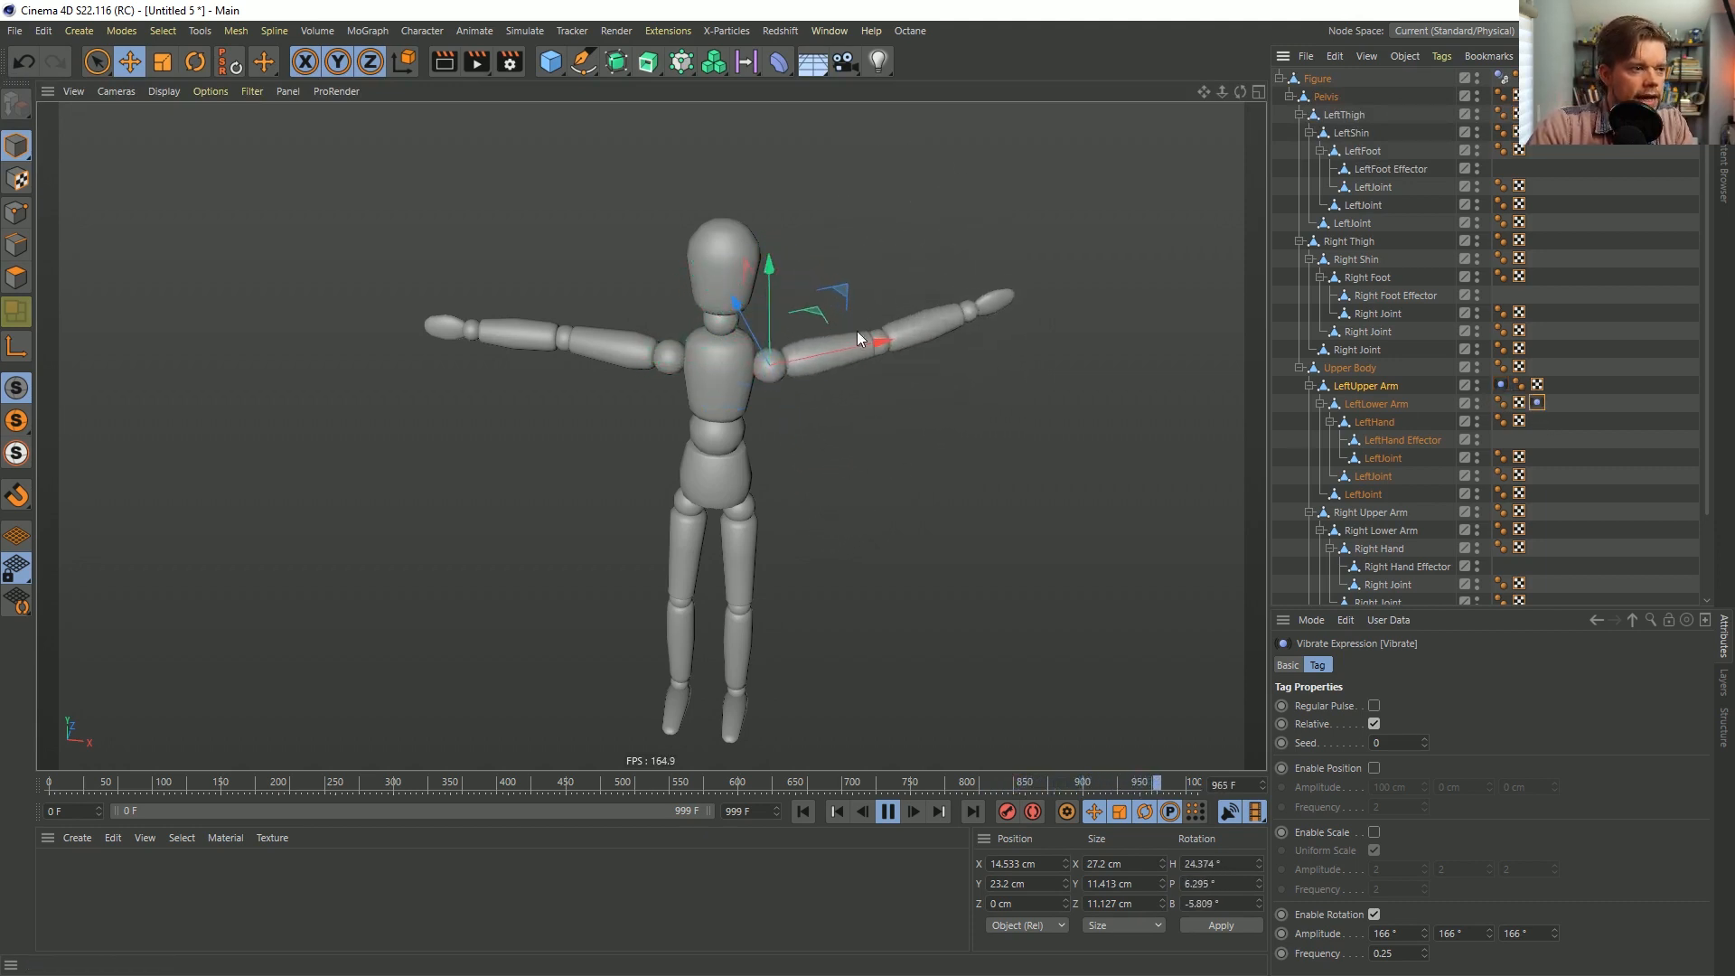
ctrl+drag(1537, 404, 1540, 425)
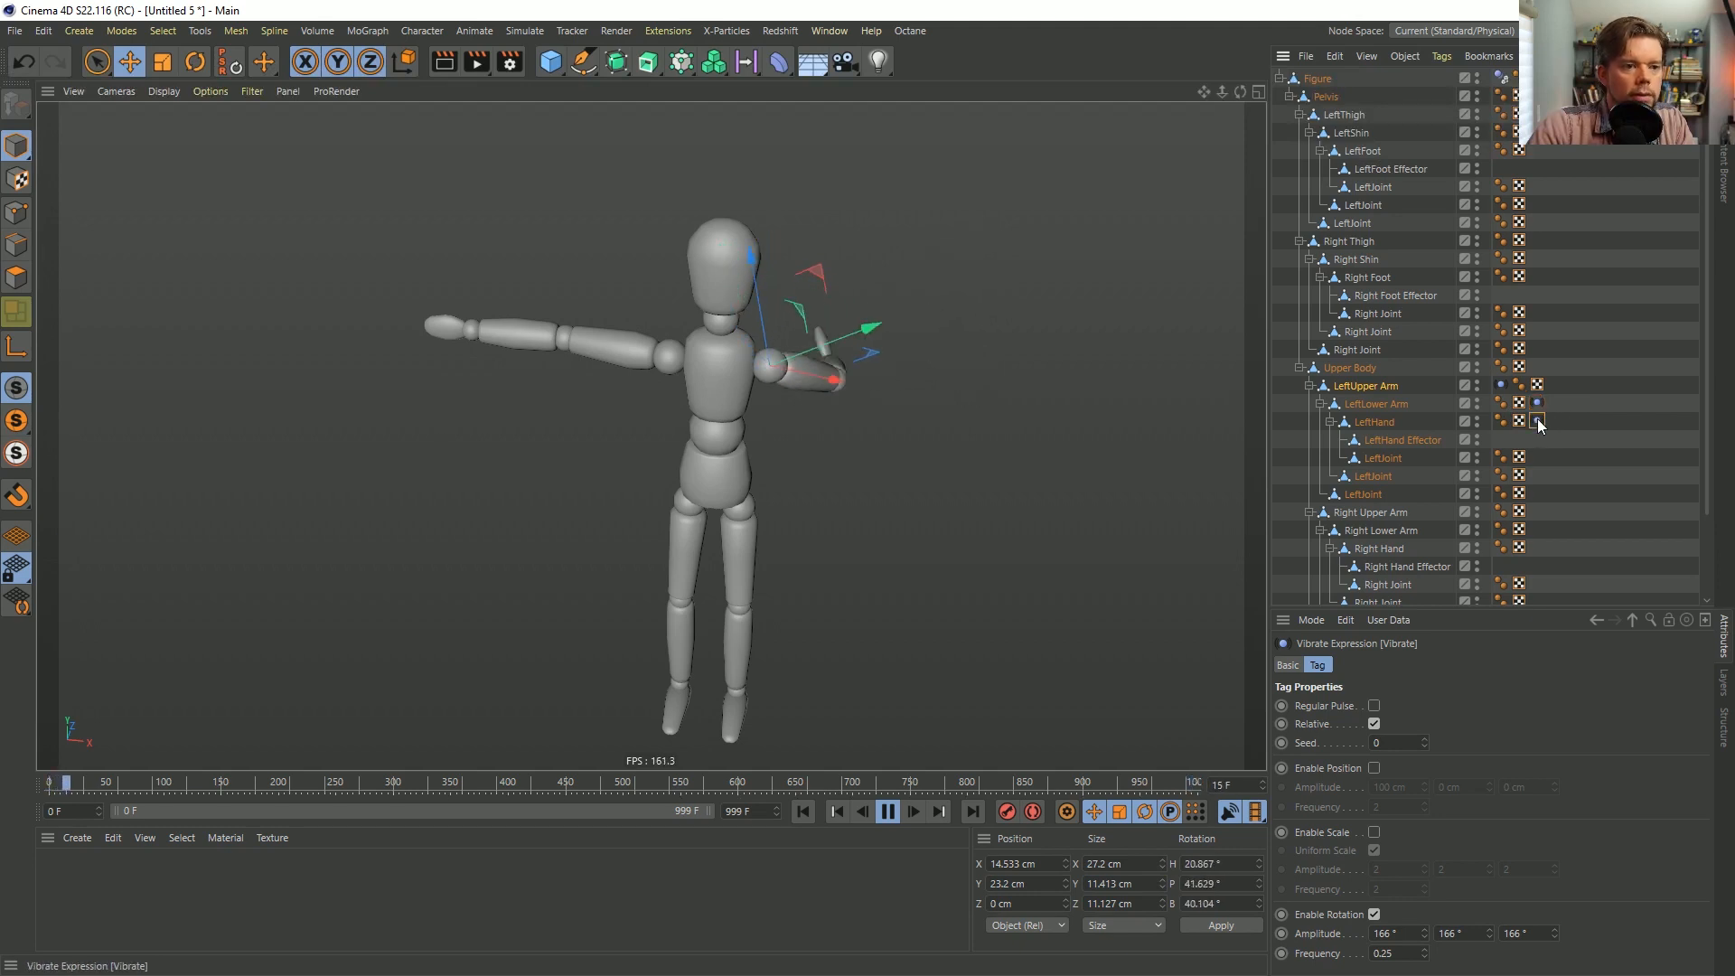
ctrl+click(1536, 403)
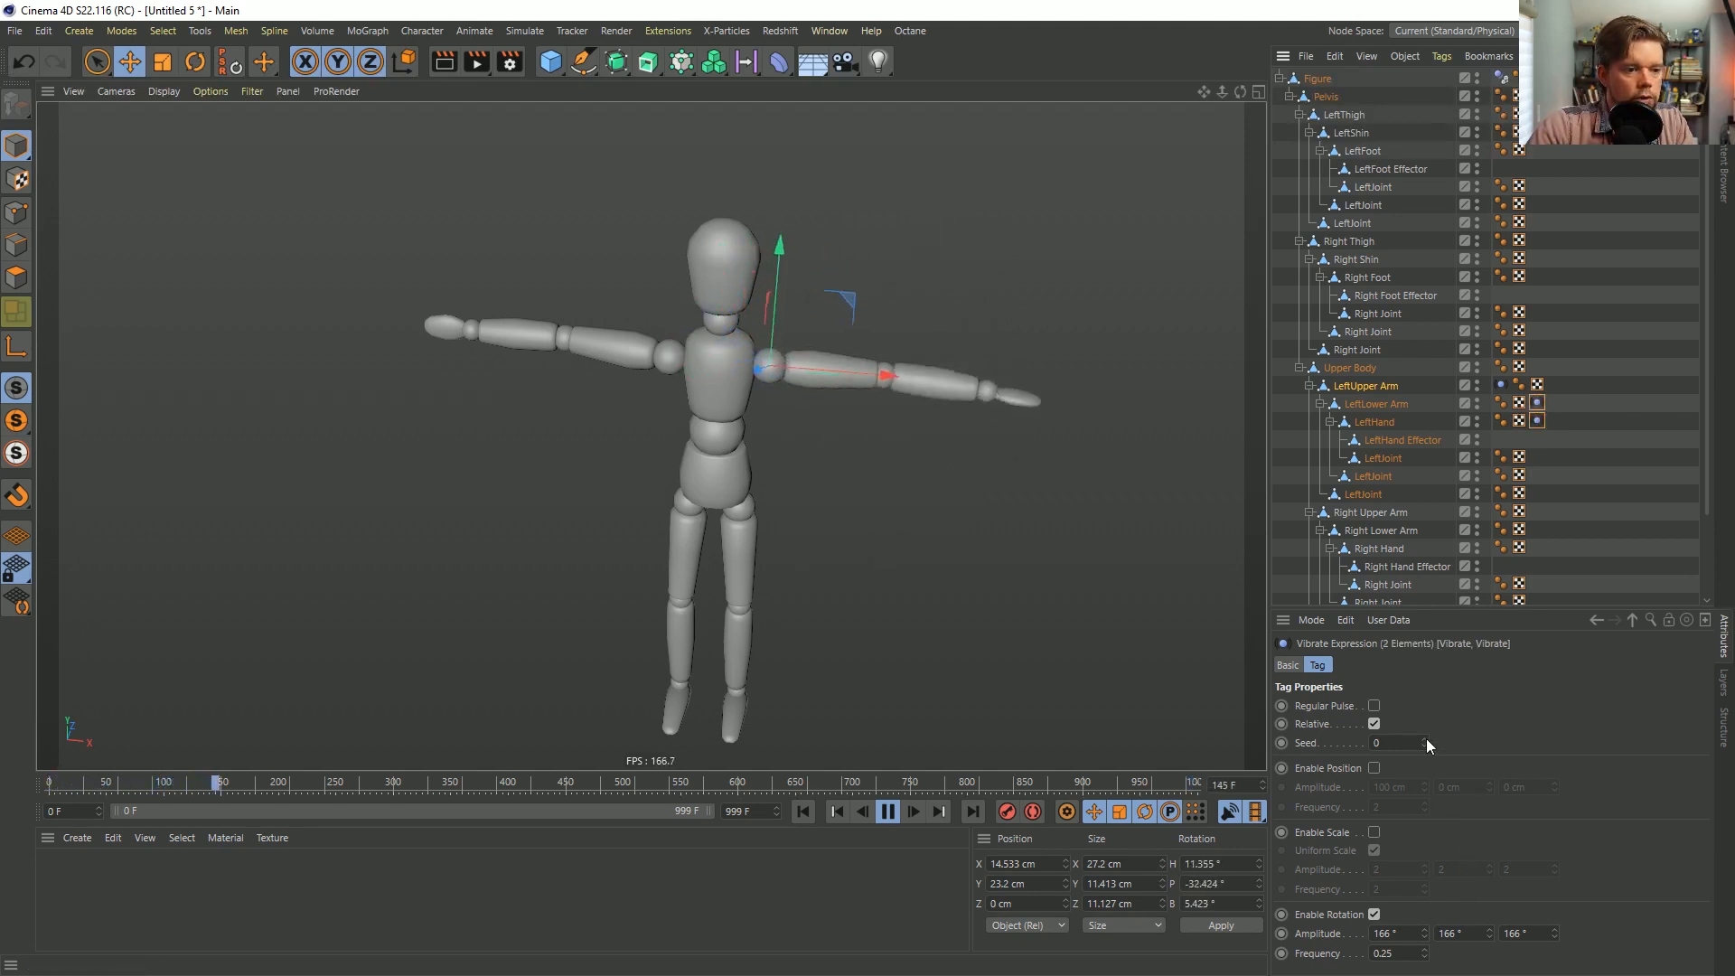
drag(1414, 741, 1328, 743)
text(num)
key(Return)
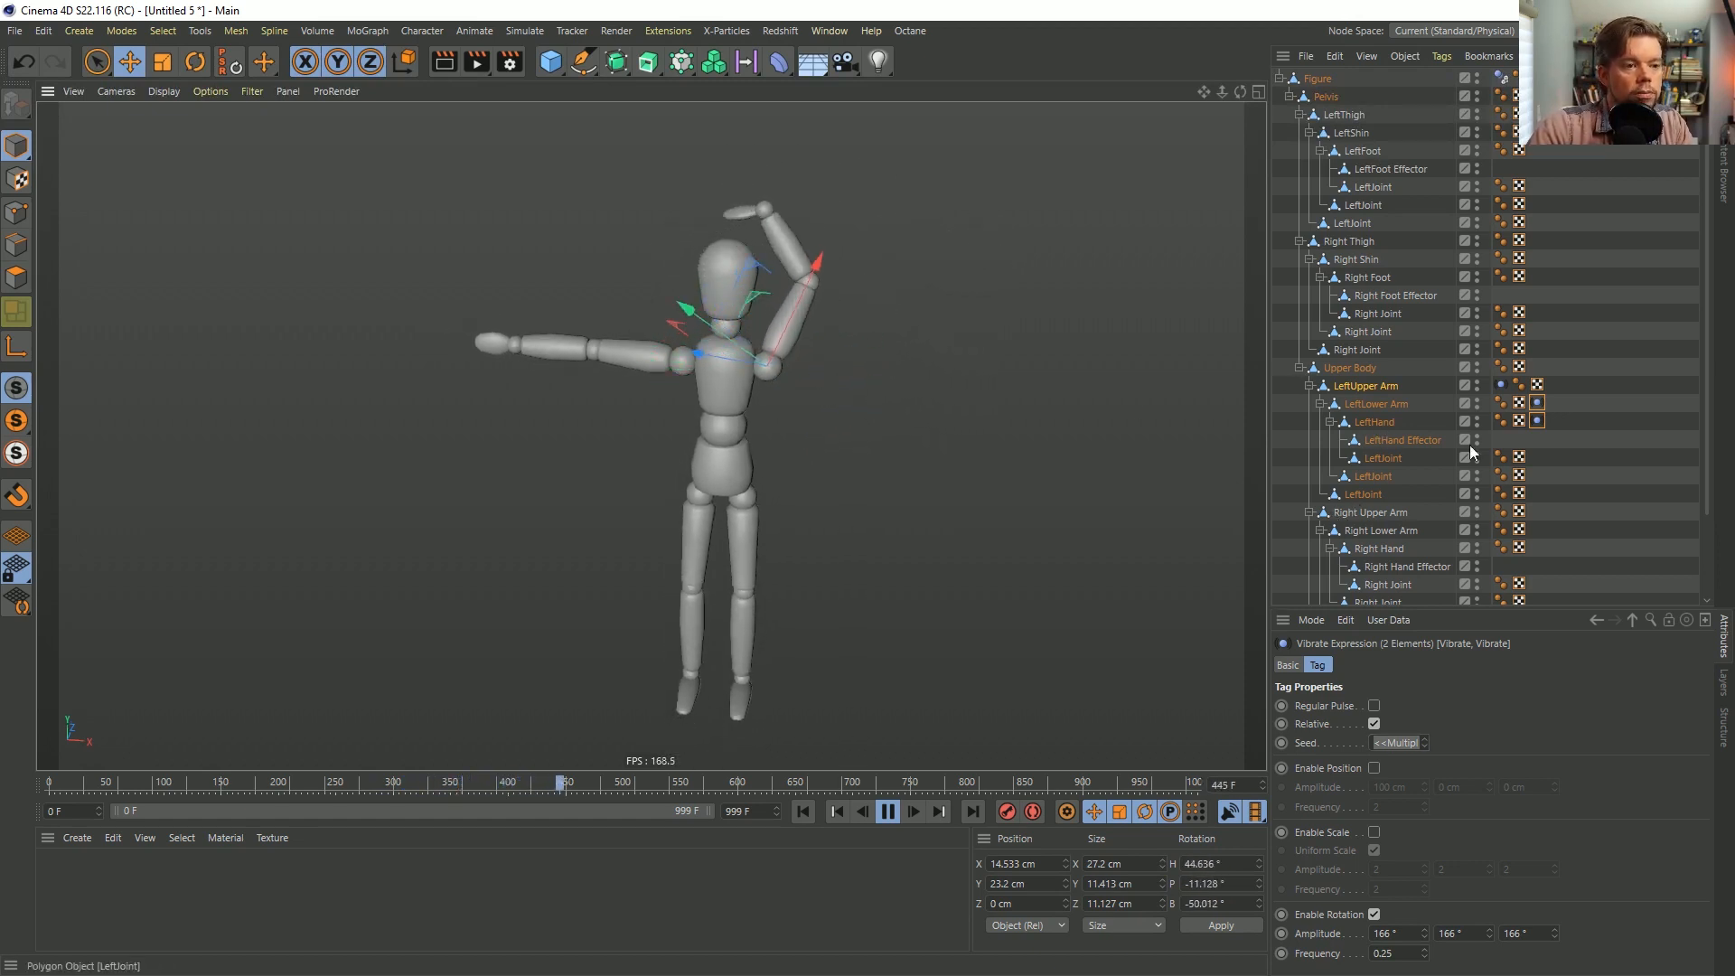
Copy the Vibrate tag to Right Upper Arm, Right Lower Arm and Right Hand, and set their seeds to 8+num.
ctrl+drag(1536, 420, 1536, 513)
ctrl+drag(1537, 512, 1536, 529)
mouse_move(1537, 529)
ctrl+mouse_down()
mouse_move(1539, 546)
mouse_move(1544, 492)
mouse_move(1538, 554)
ctrl+mouse_up()
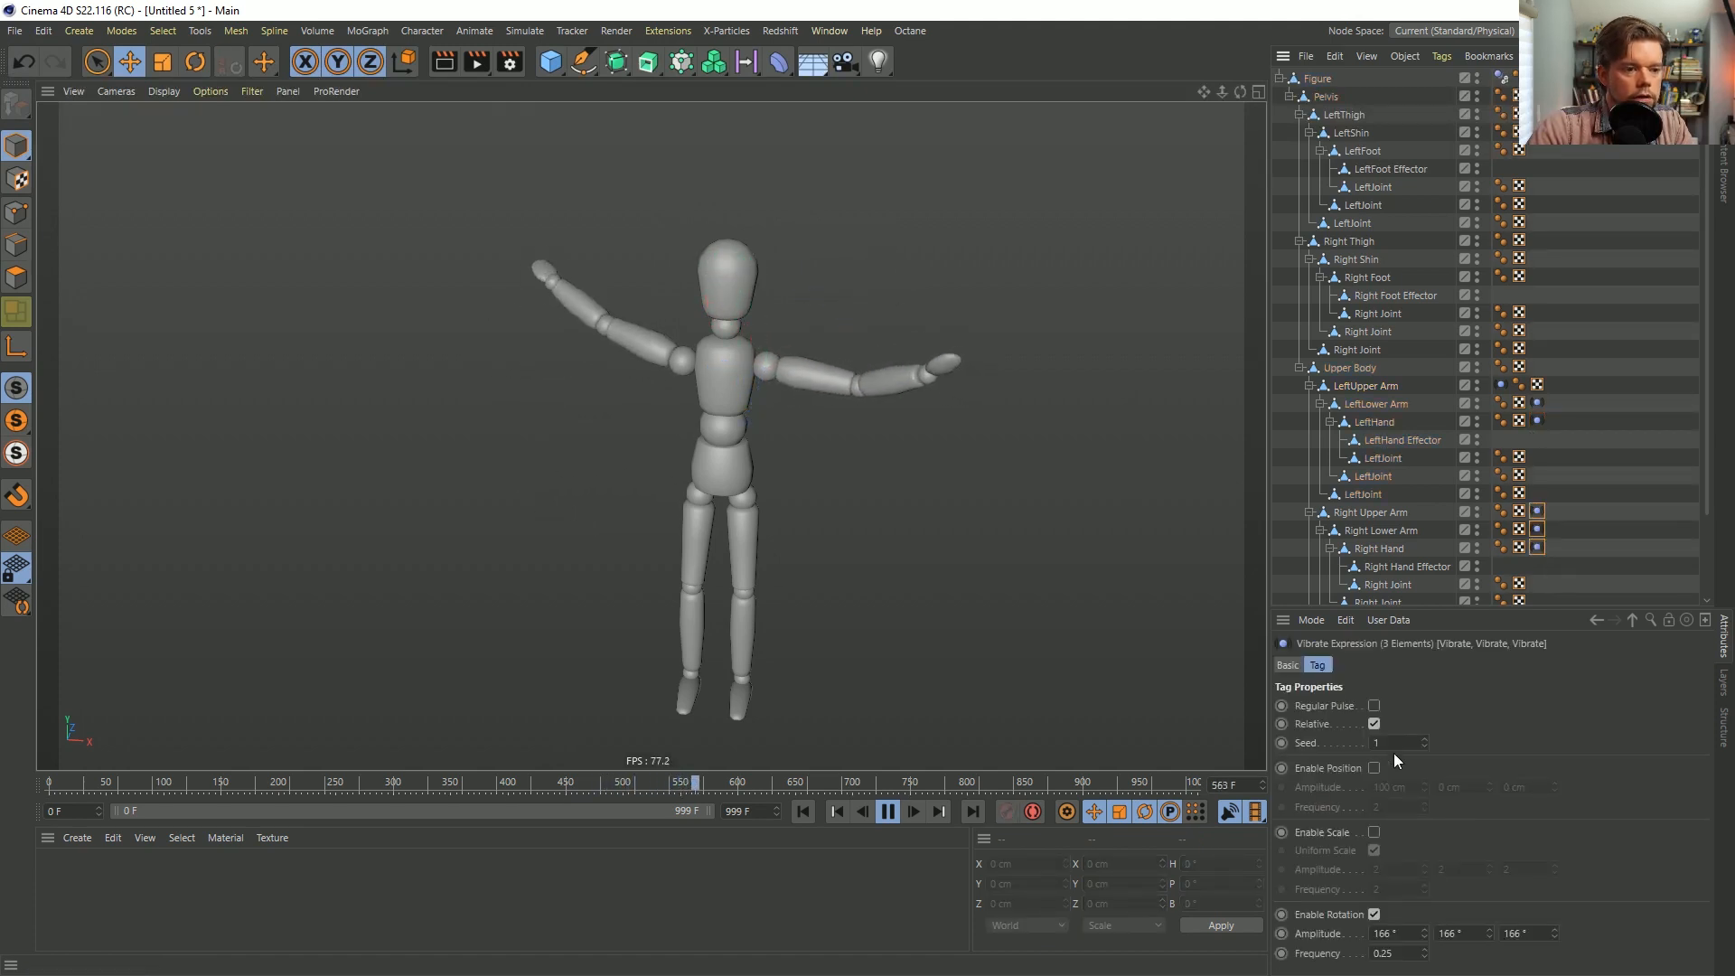
drag(1390, 743, 1302, 731)
text(8)
key(Return)
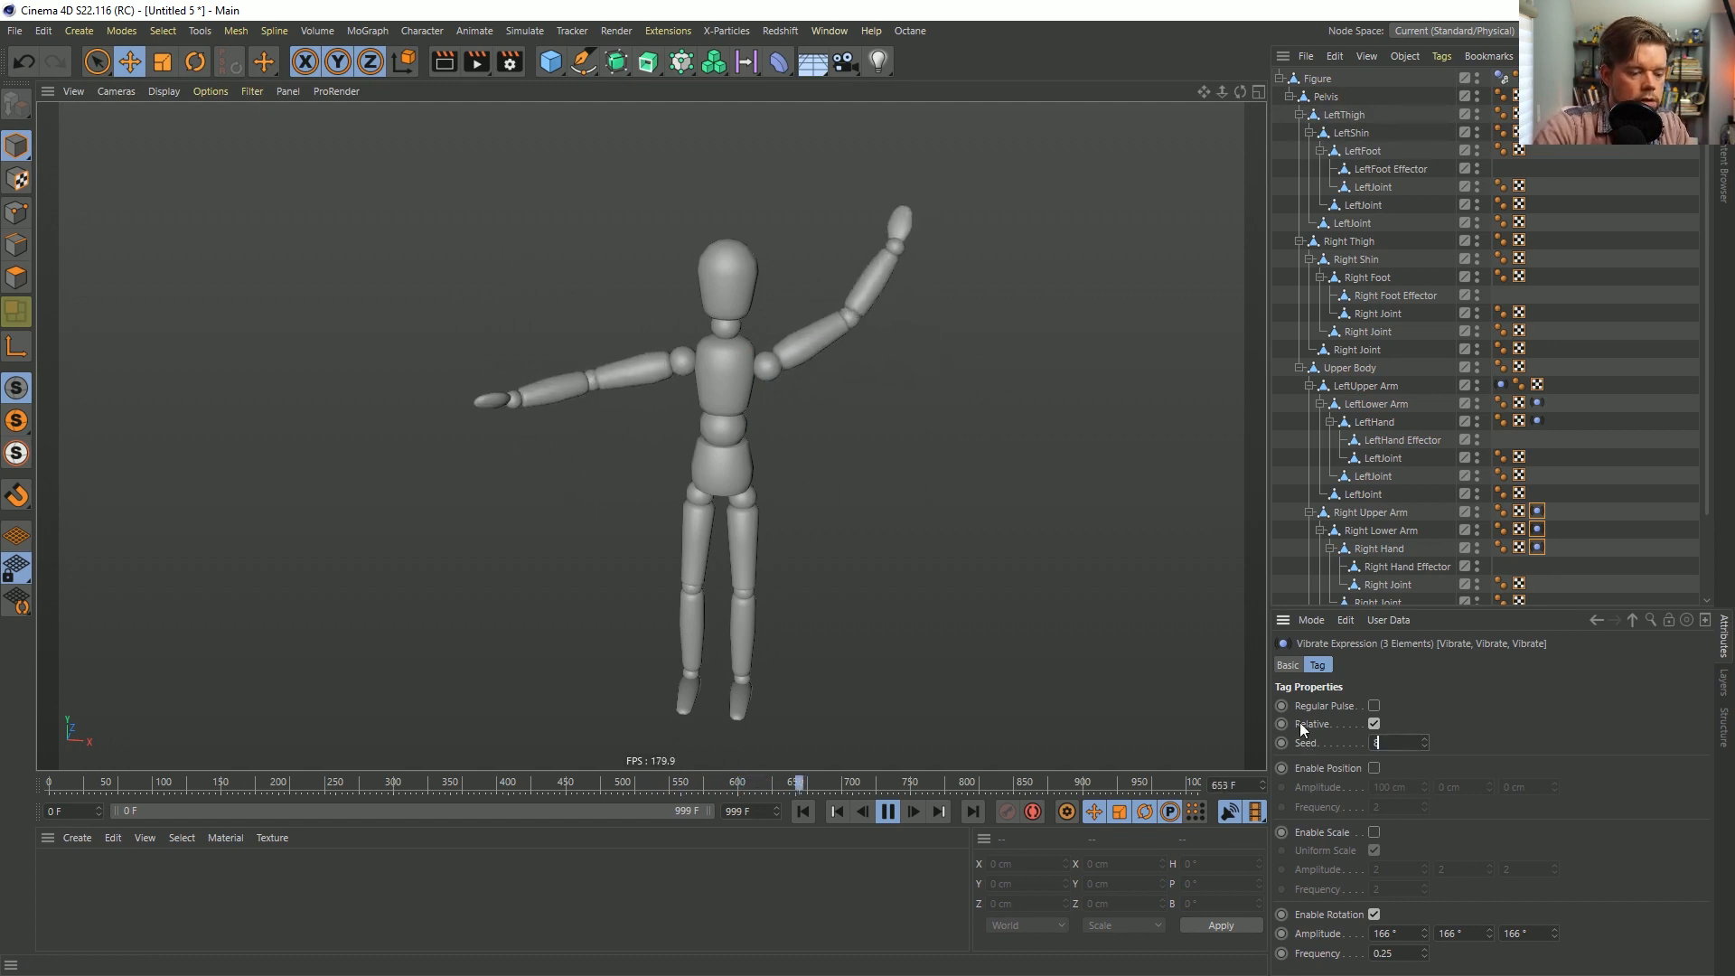
text(+num)
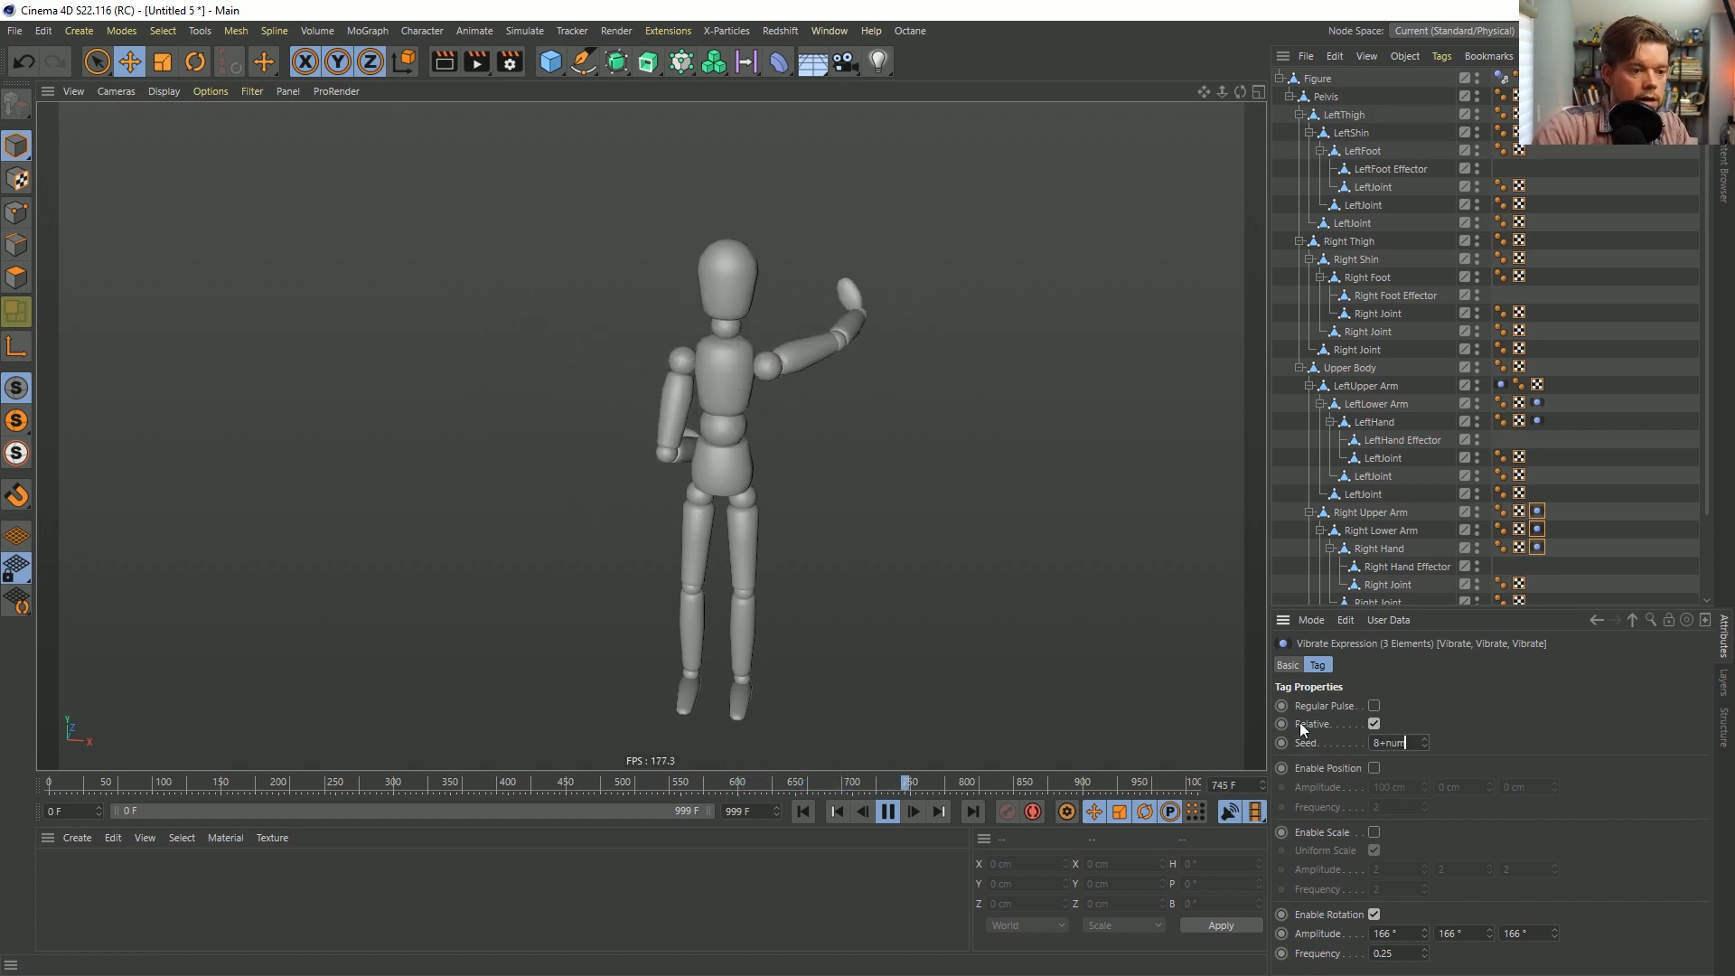
key(Return)
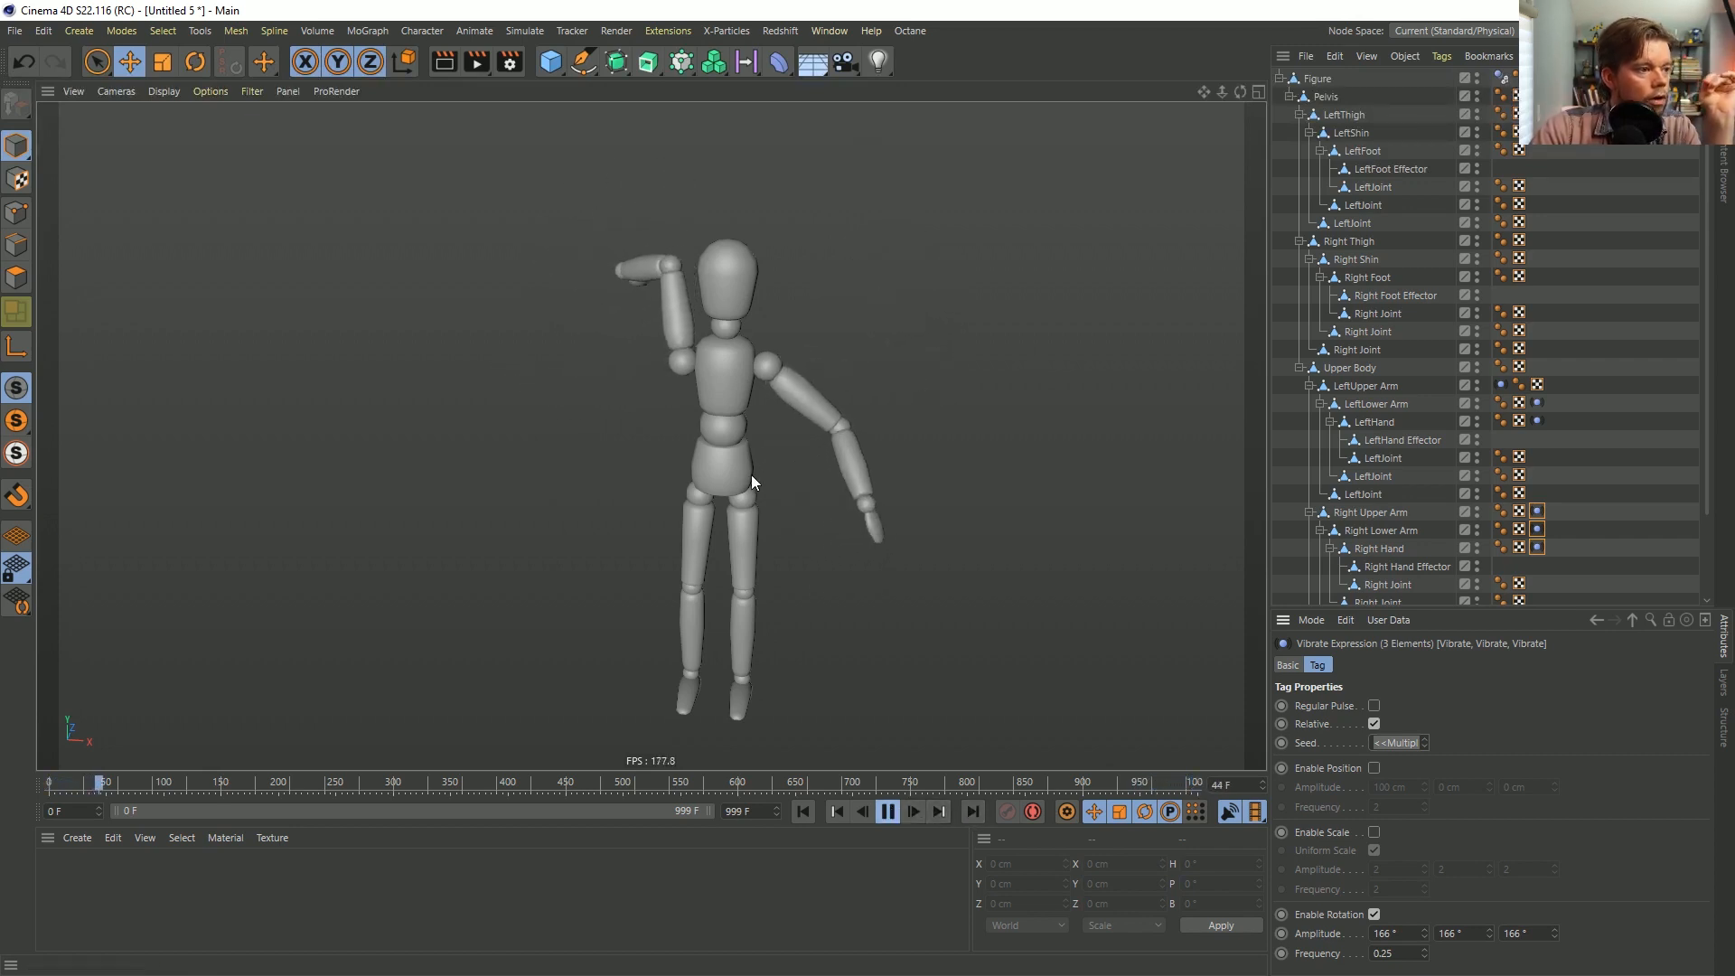
Copy a Vibrate tag onto Upper Body with seed 271 and rotation amplitudes of 25°, 5° and 25°.
click(732, 429)
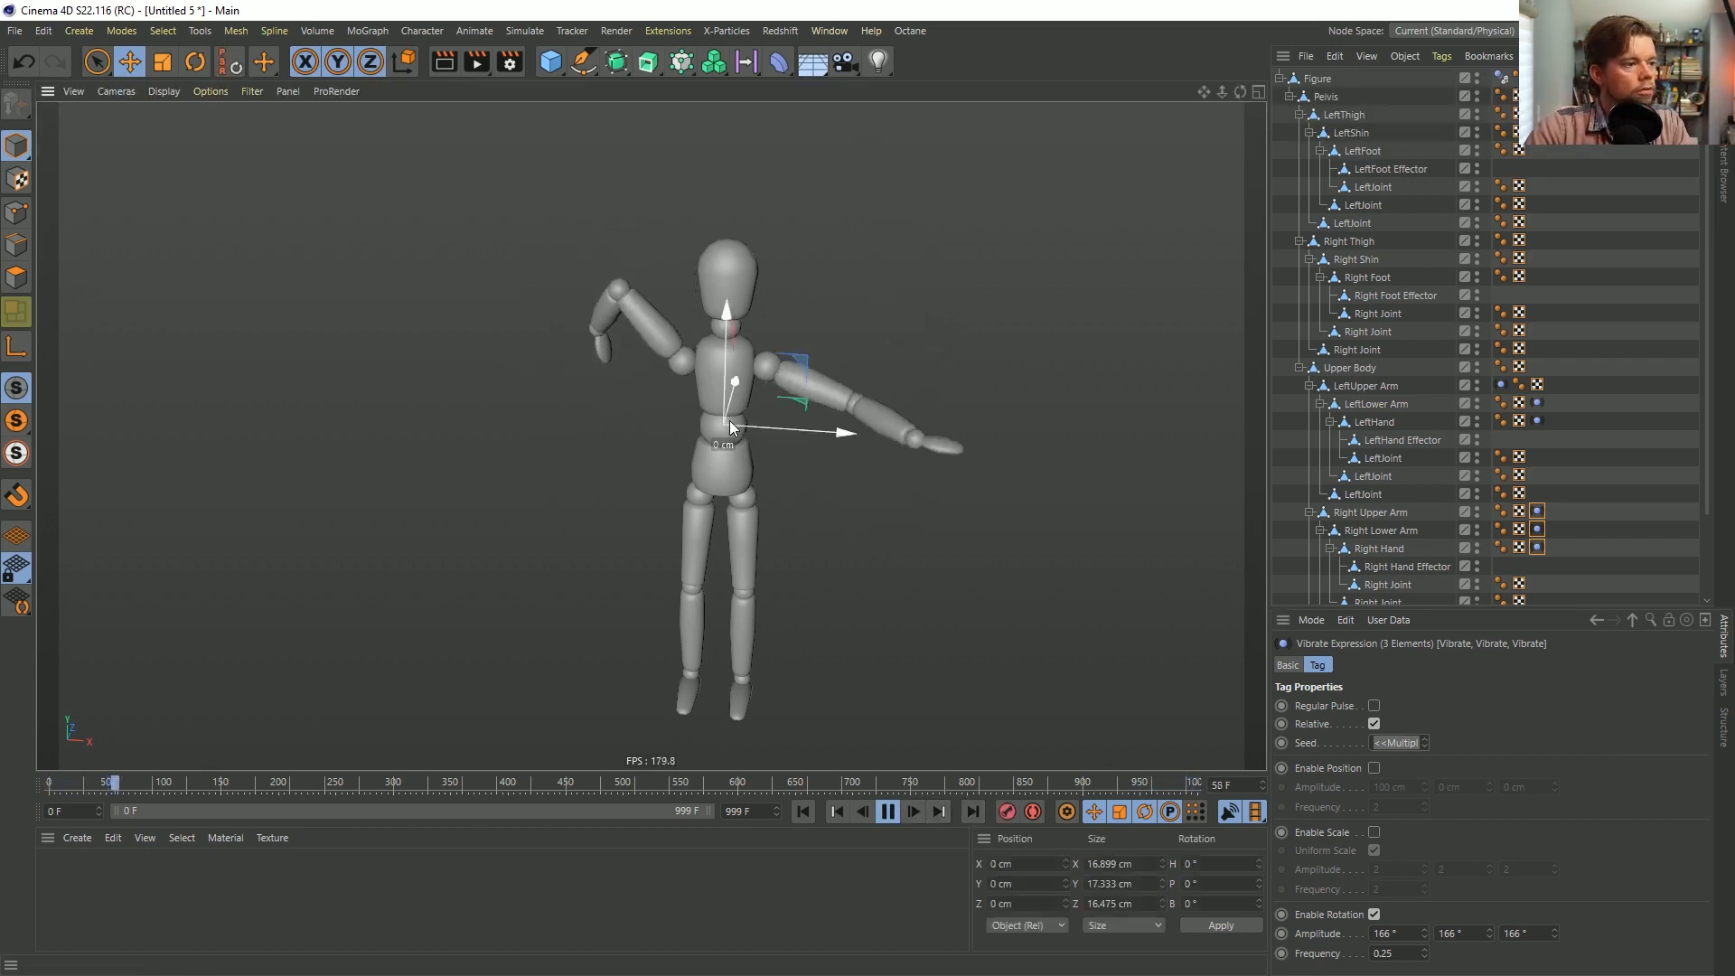
click(686, 356)
click(714, 367)
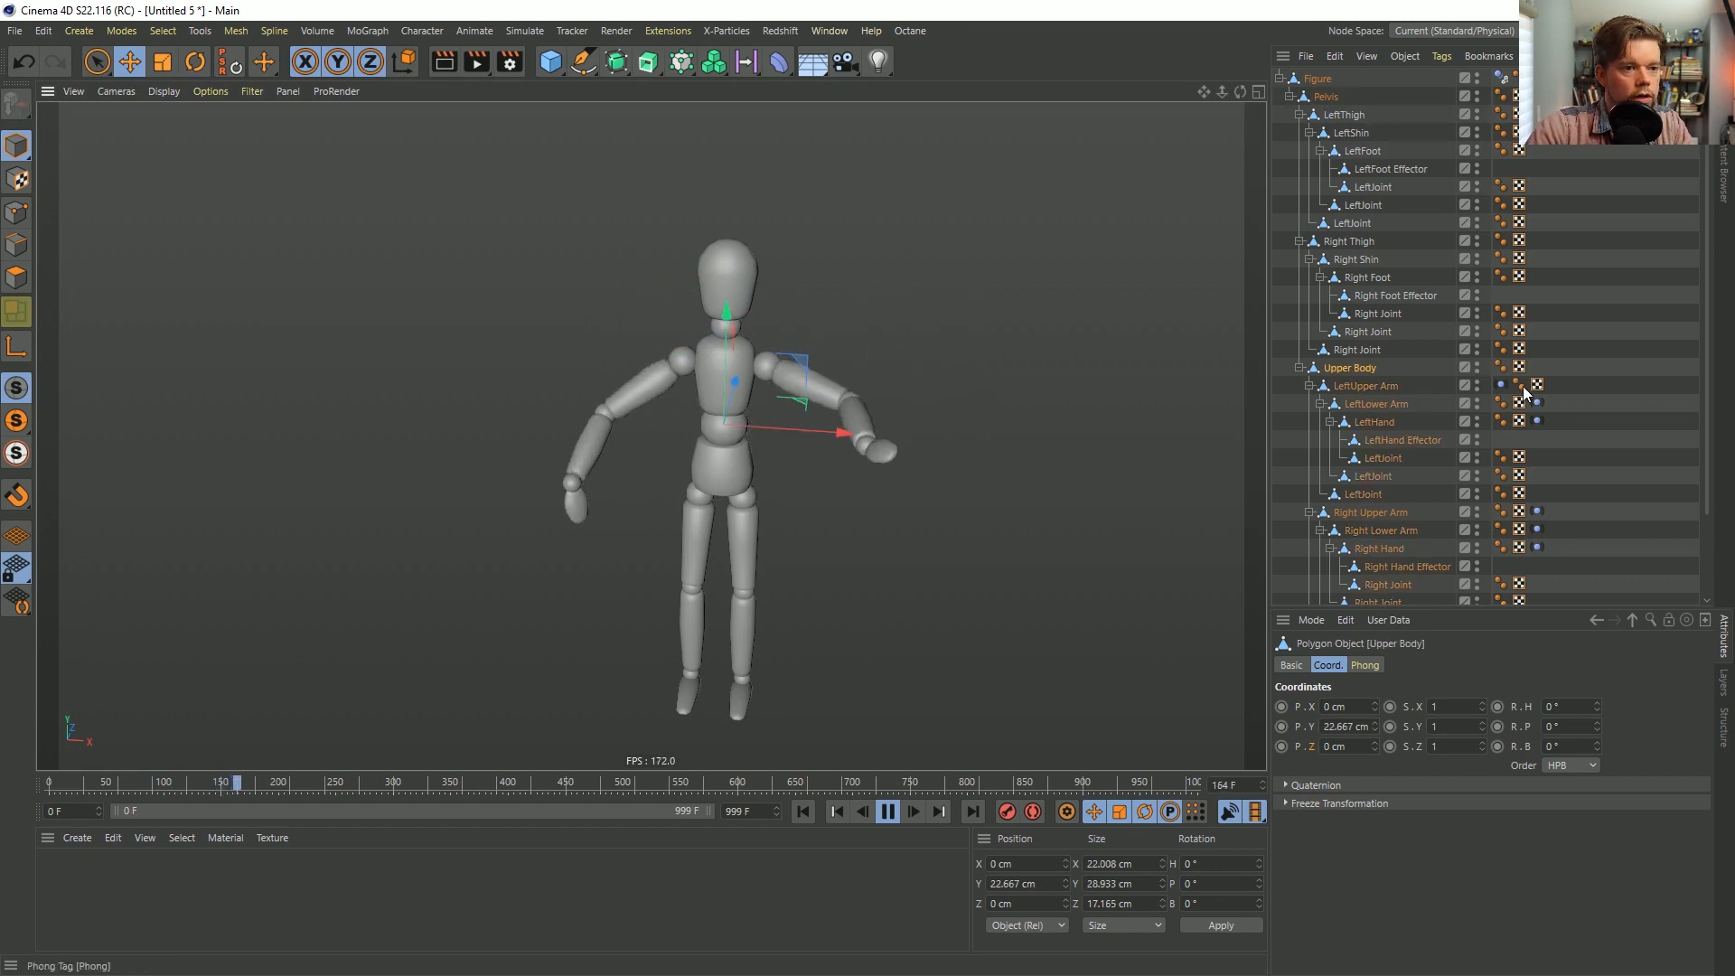
ctrl+drag(1538, 377, 1537, 367)
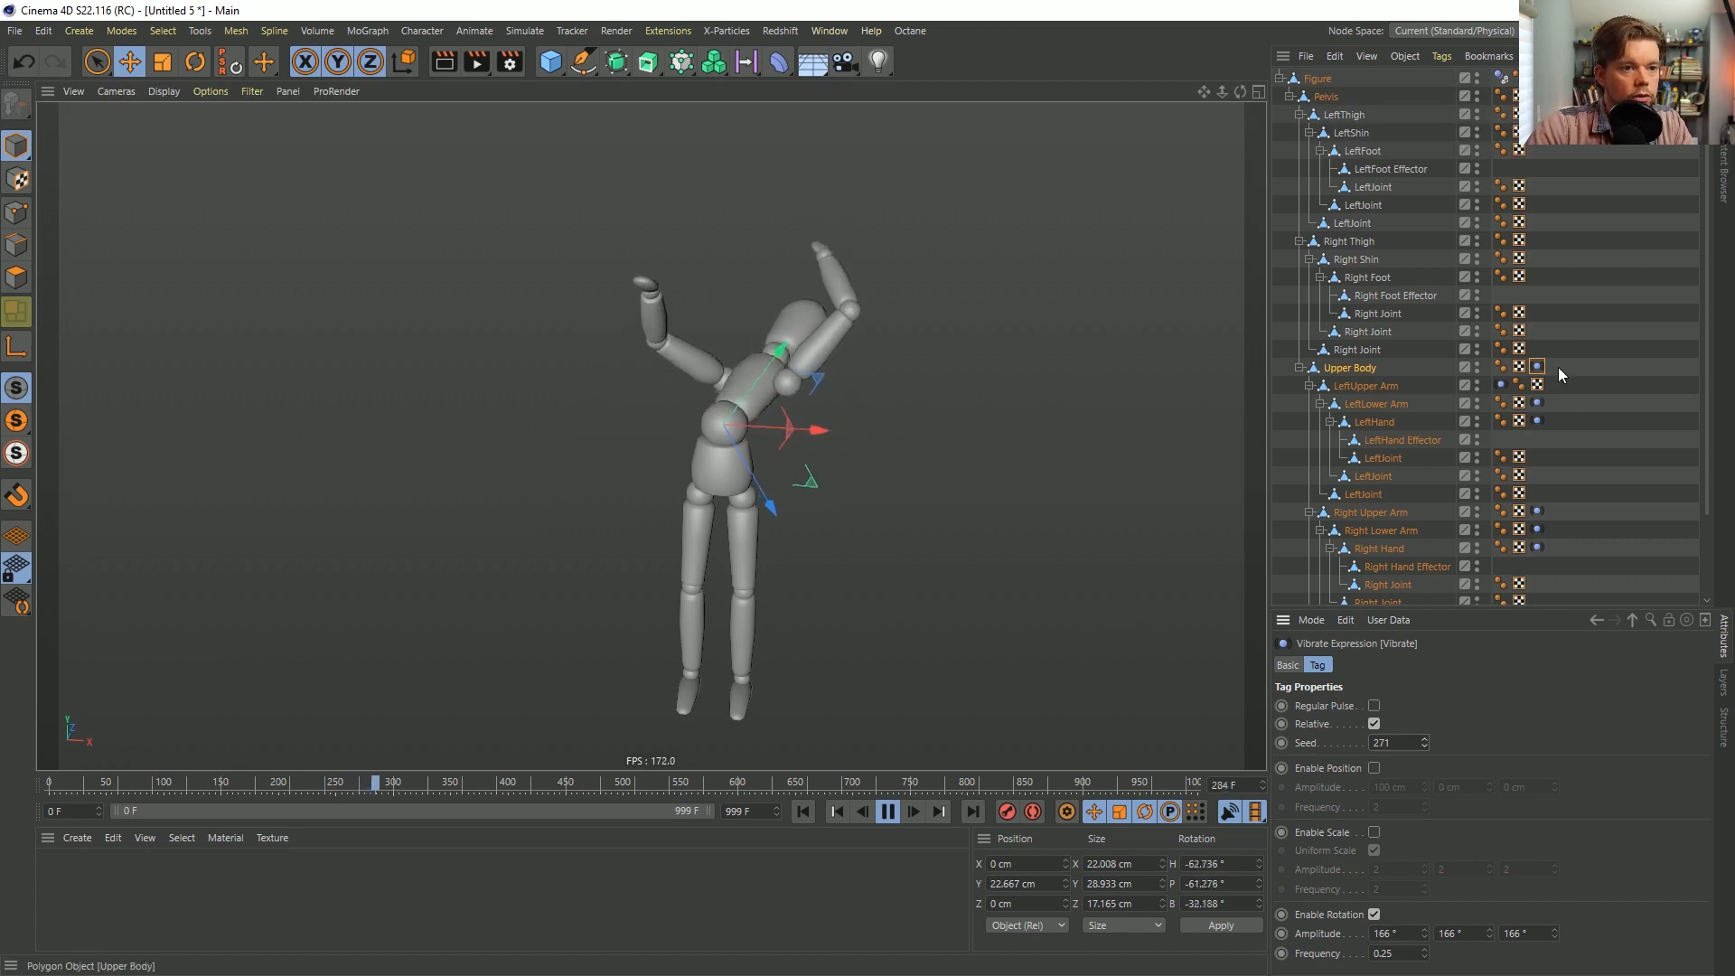
drag(1542, 932, 1359, 936)
text(25525)
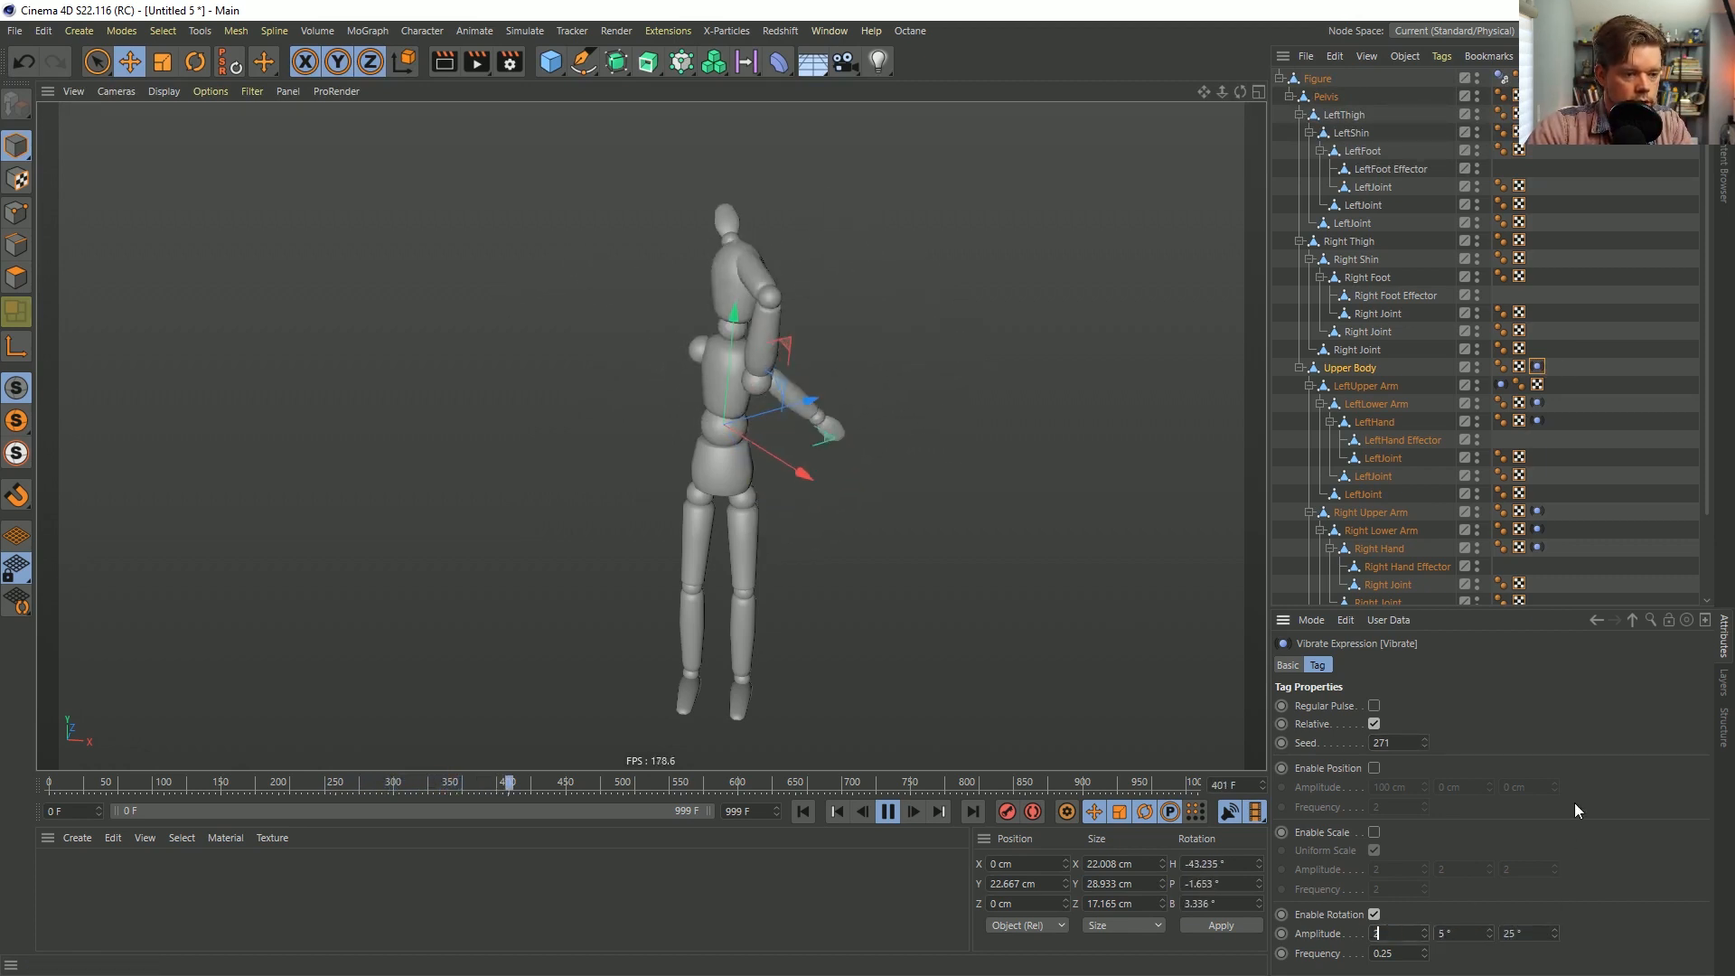
key(Return)
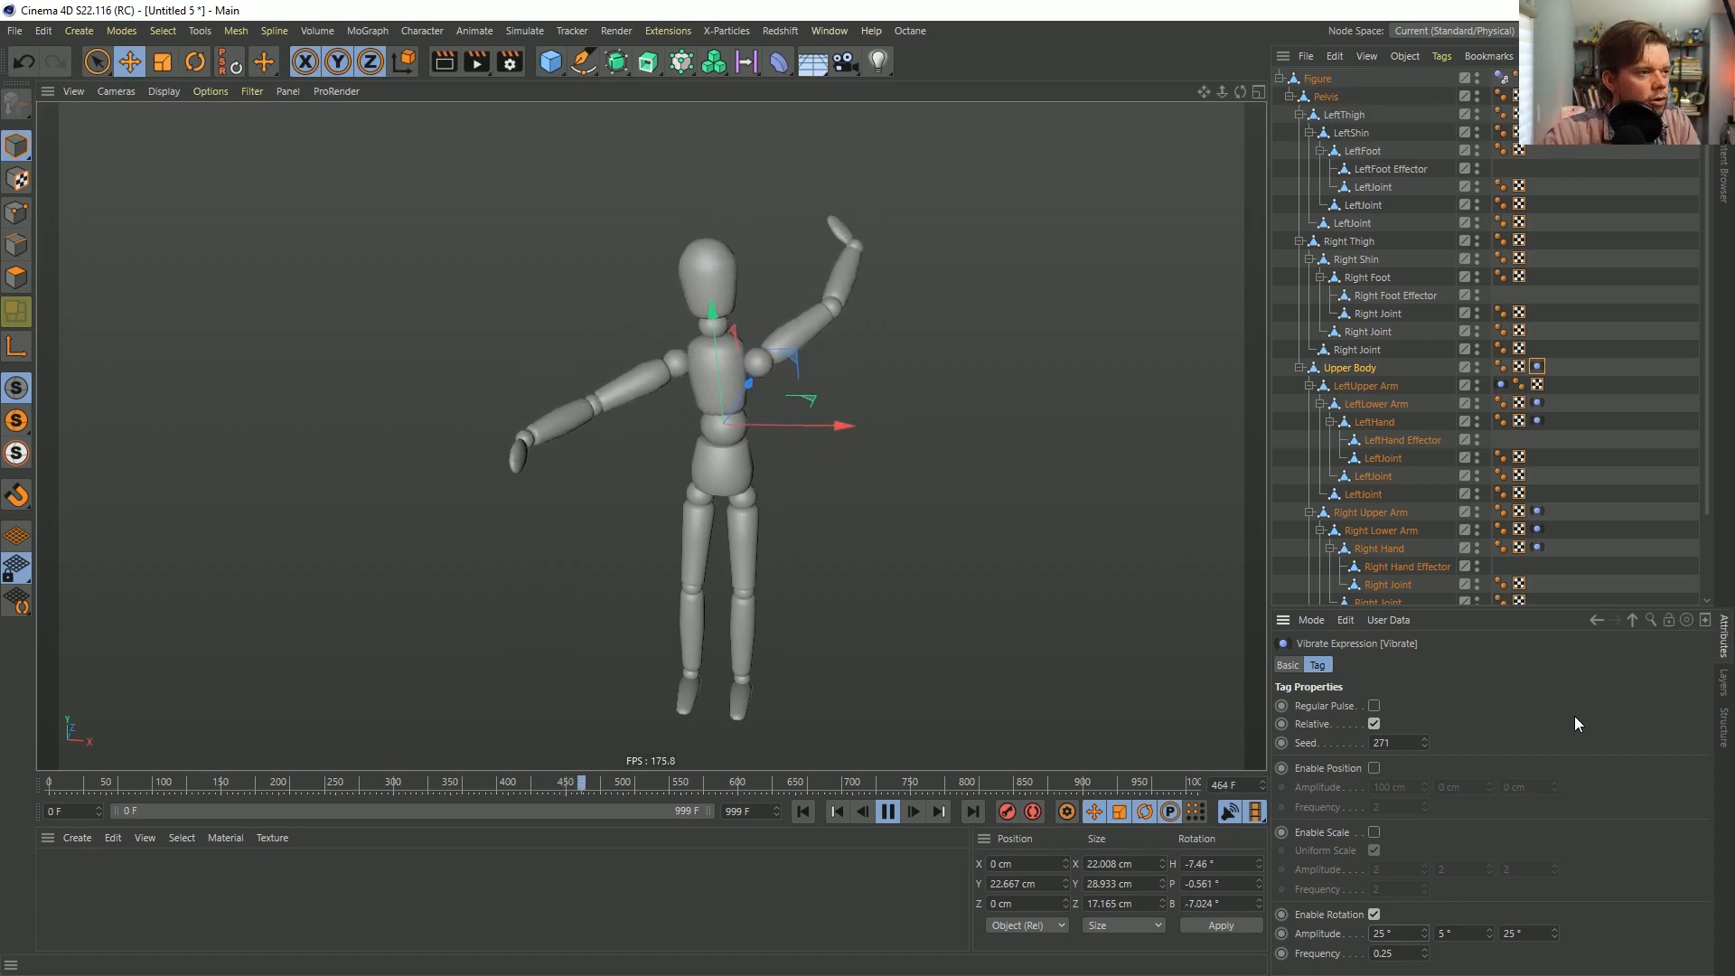
Stop the playback, return to the first frame and save the scene as [4a]SoftbodyClothTests.c4d in the SceneFiles folder.
click(889, 813)
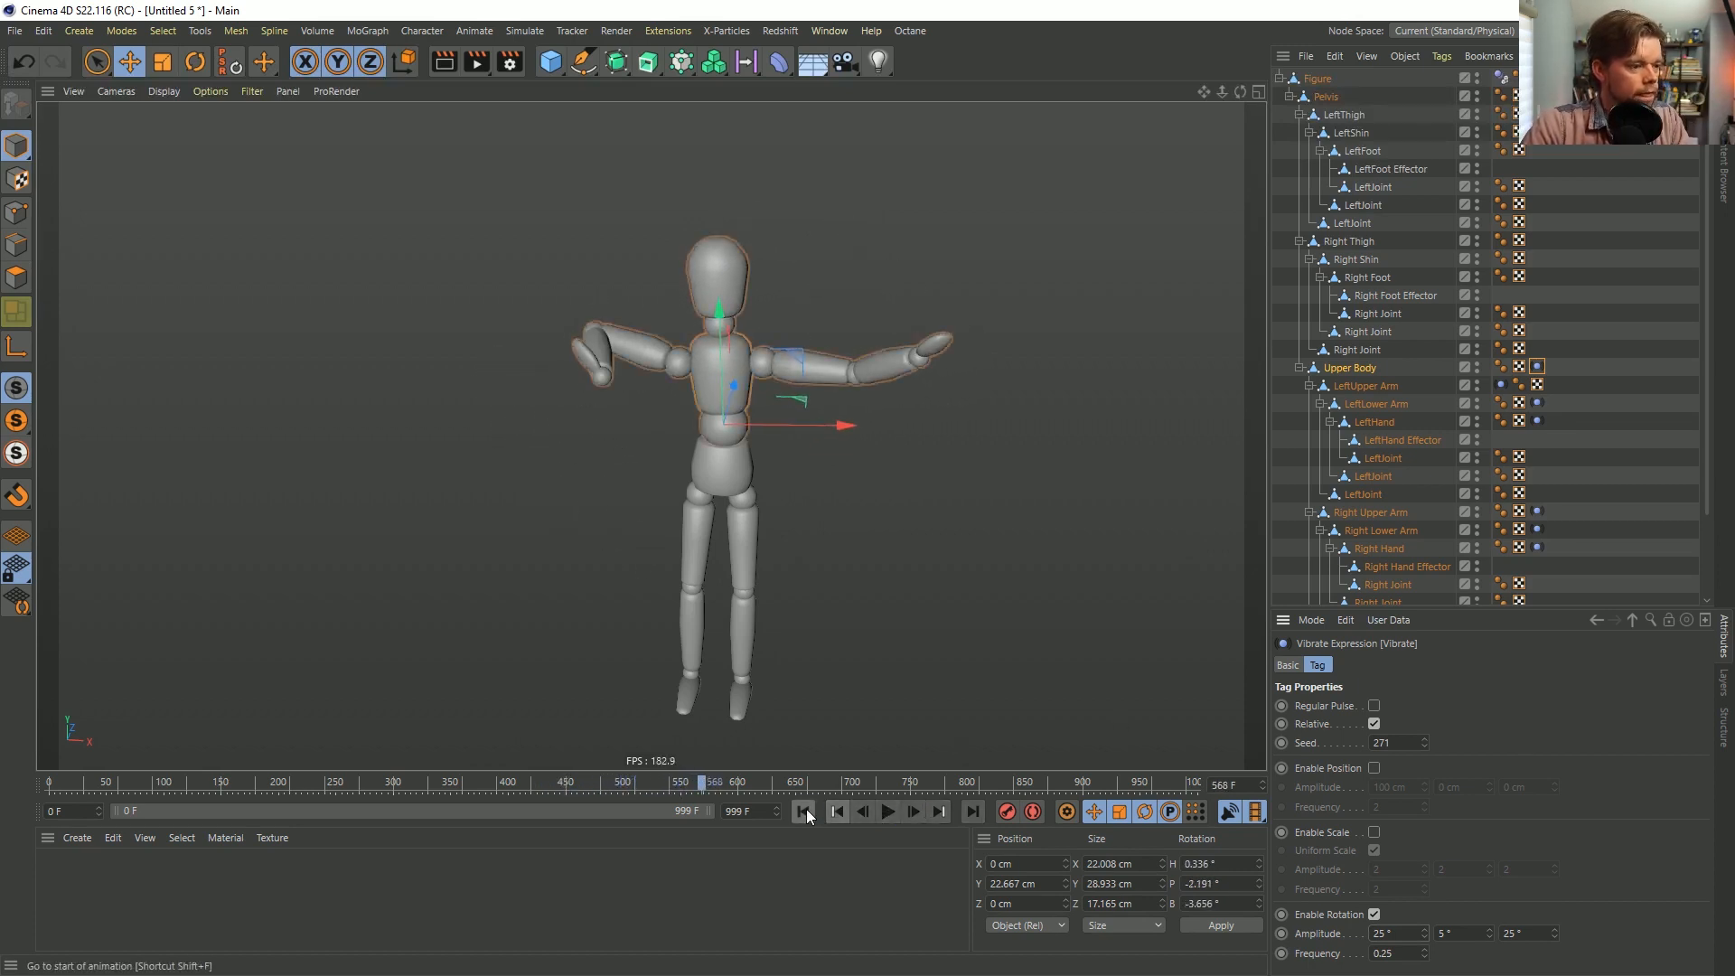
click(802, 811)
key(ctrl+s)
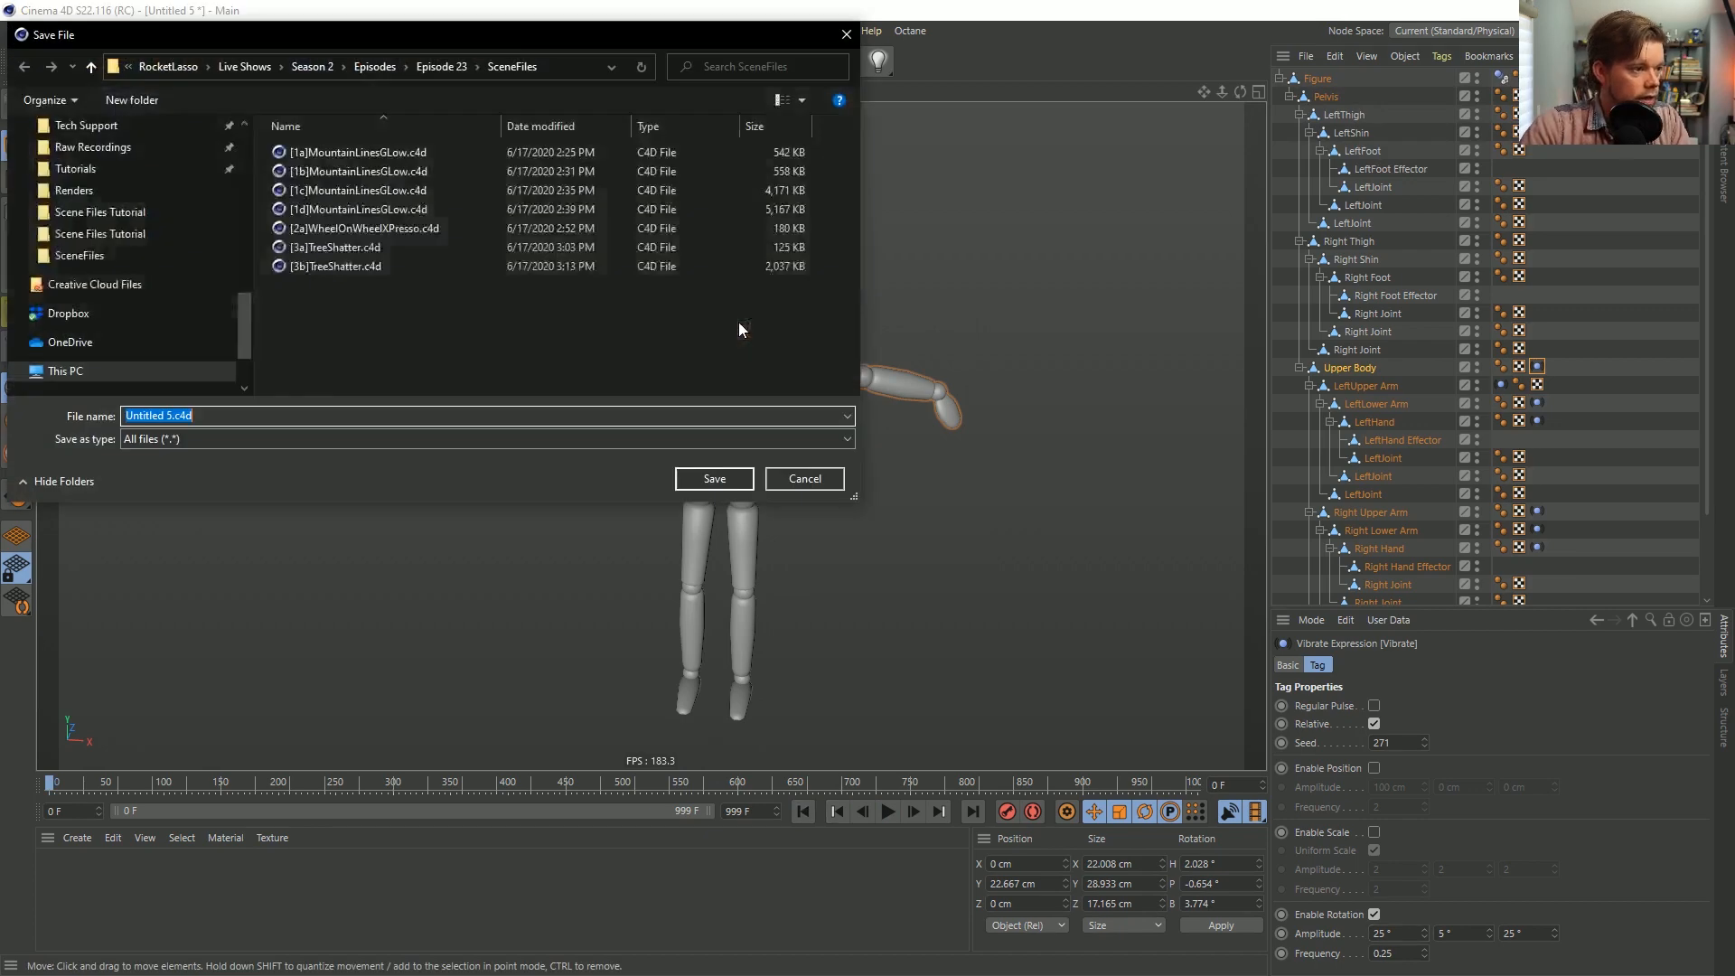
click(196, 417)
click(323, 266)
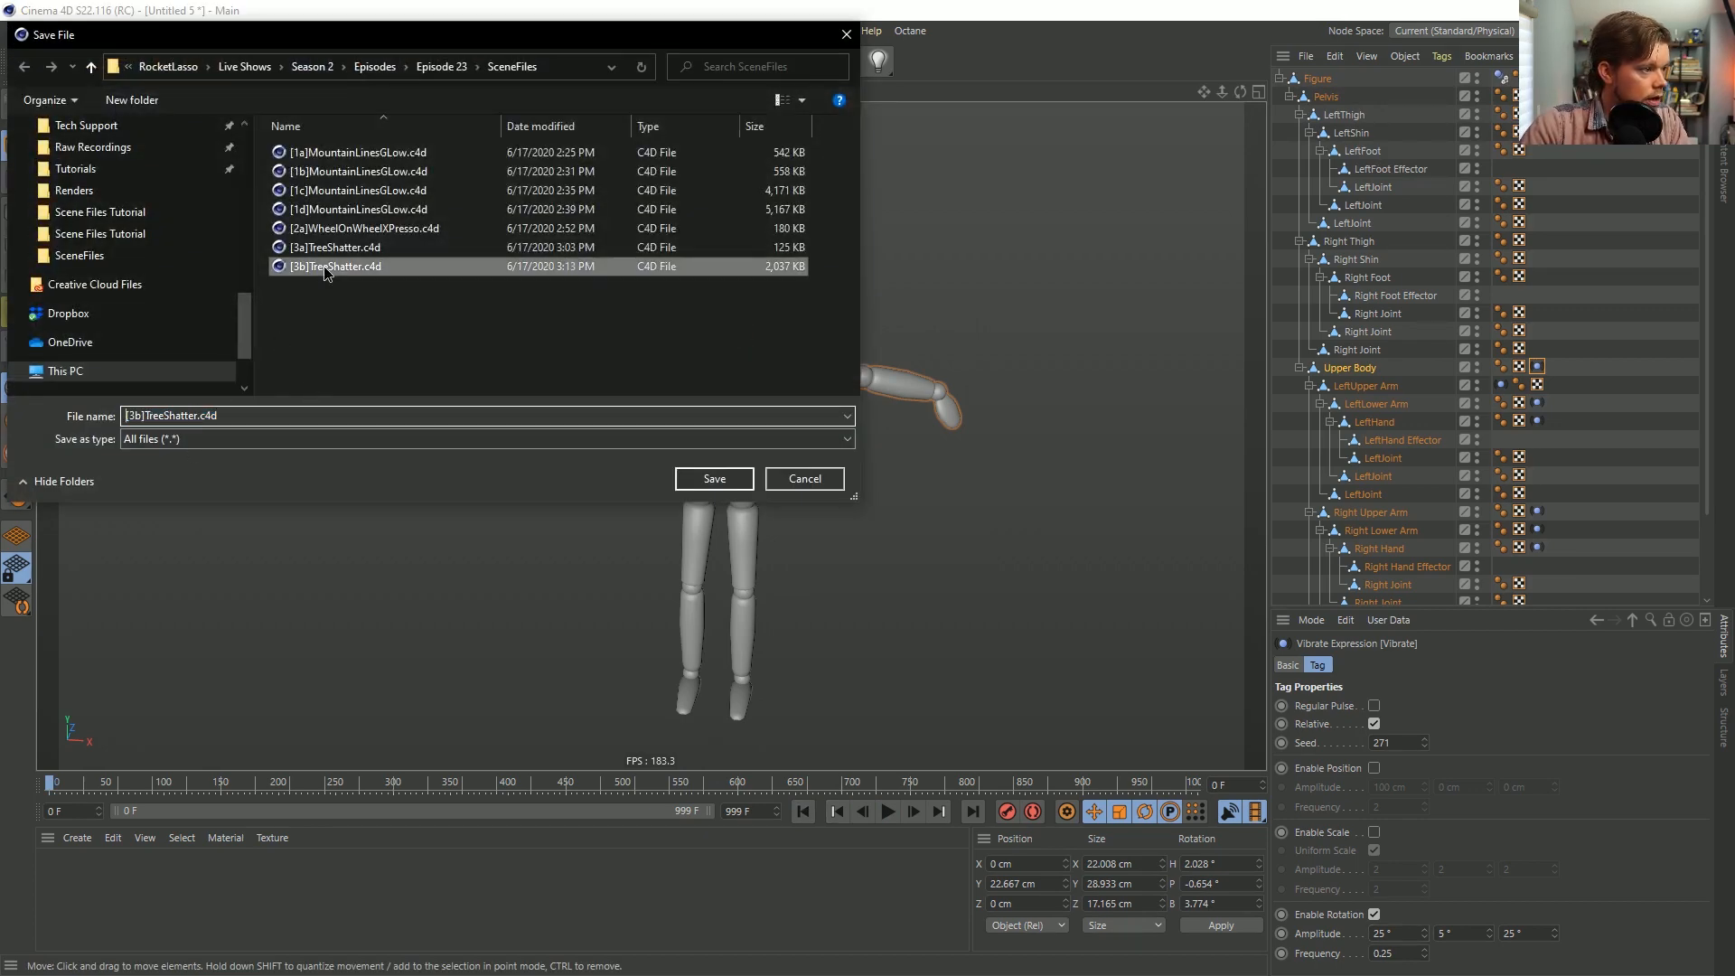
click(179, 415)
key(Delete)
key(Delete)
text(4a])
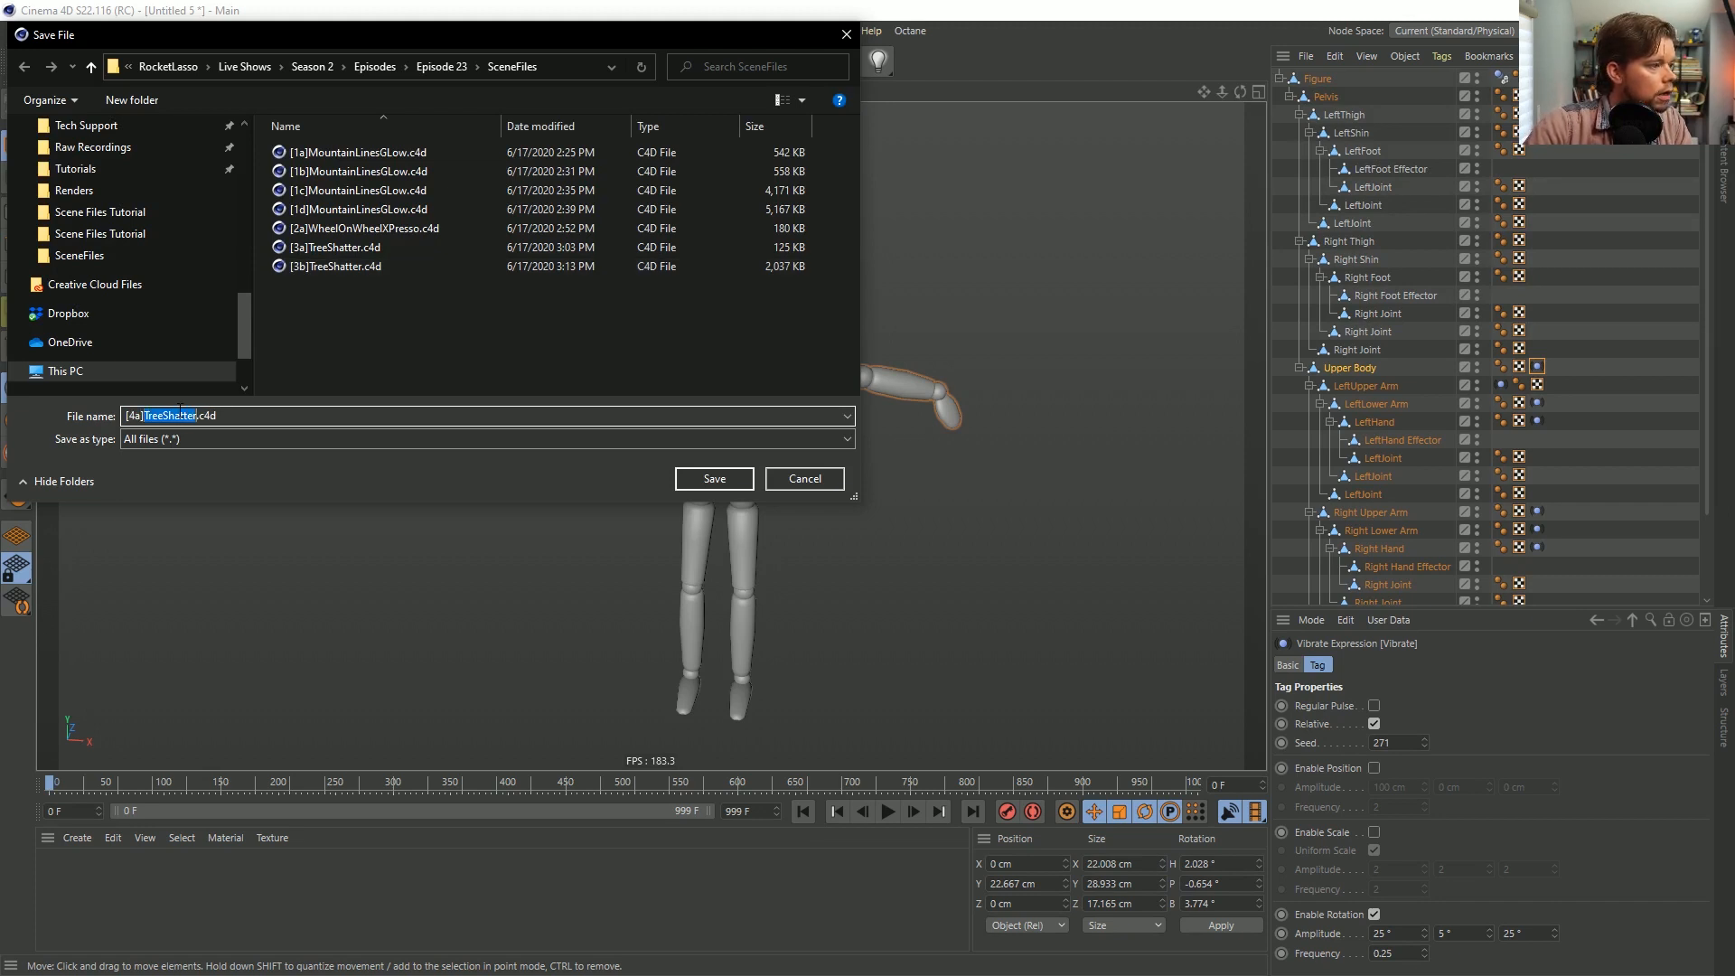
text(ClothTests)
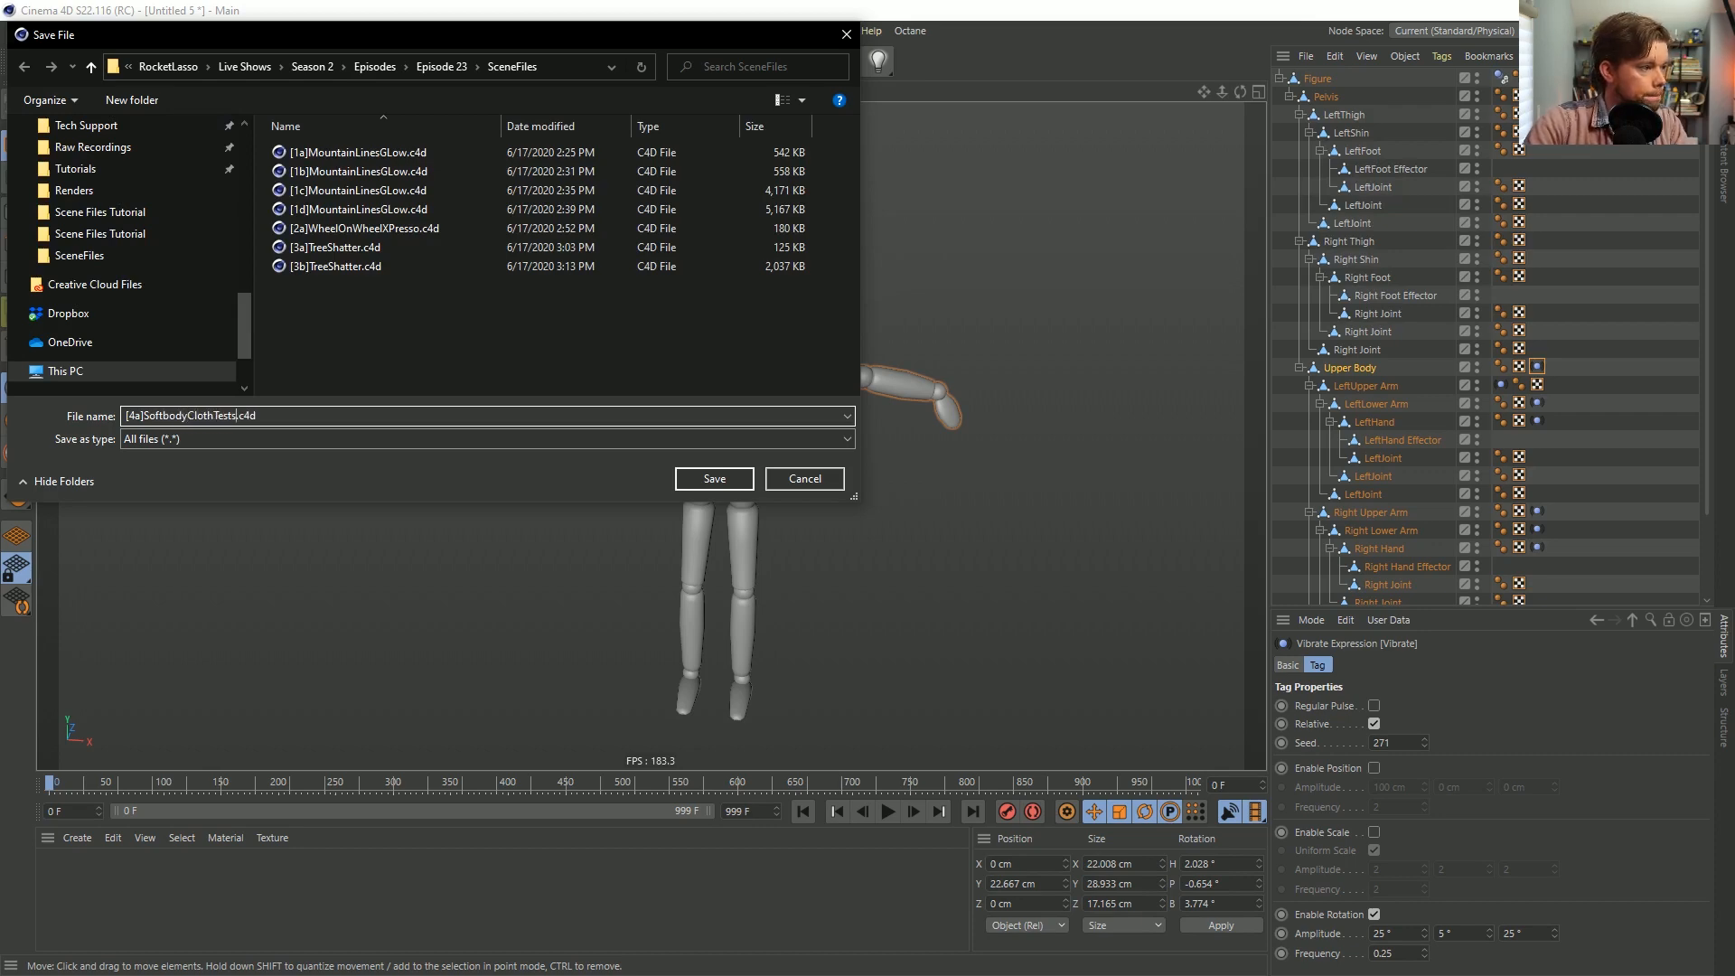
key(Return)
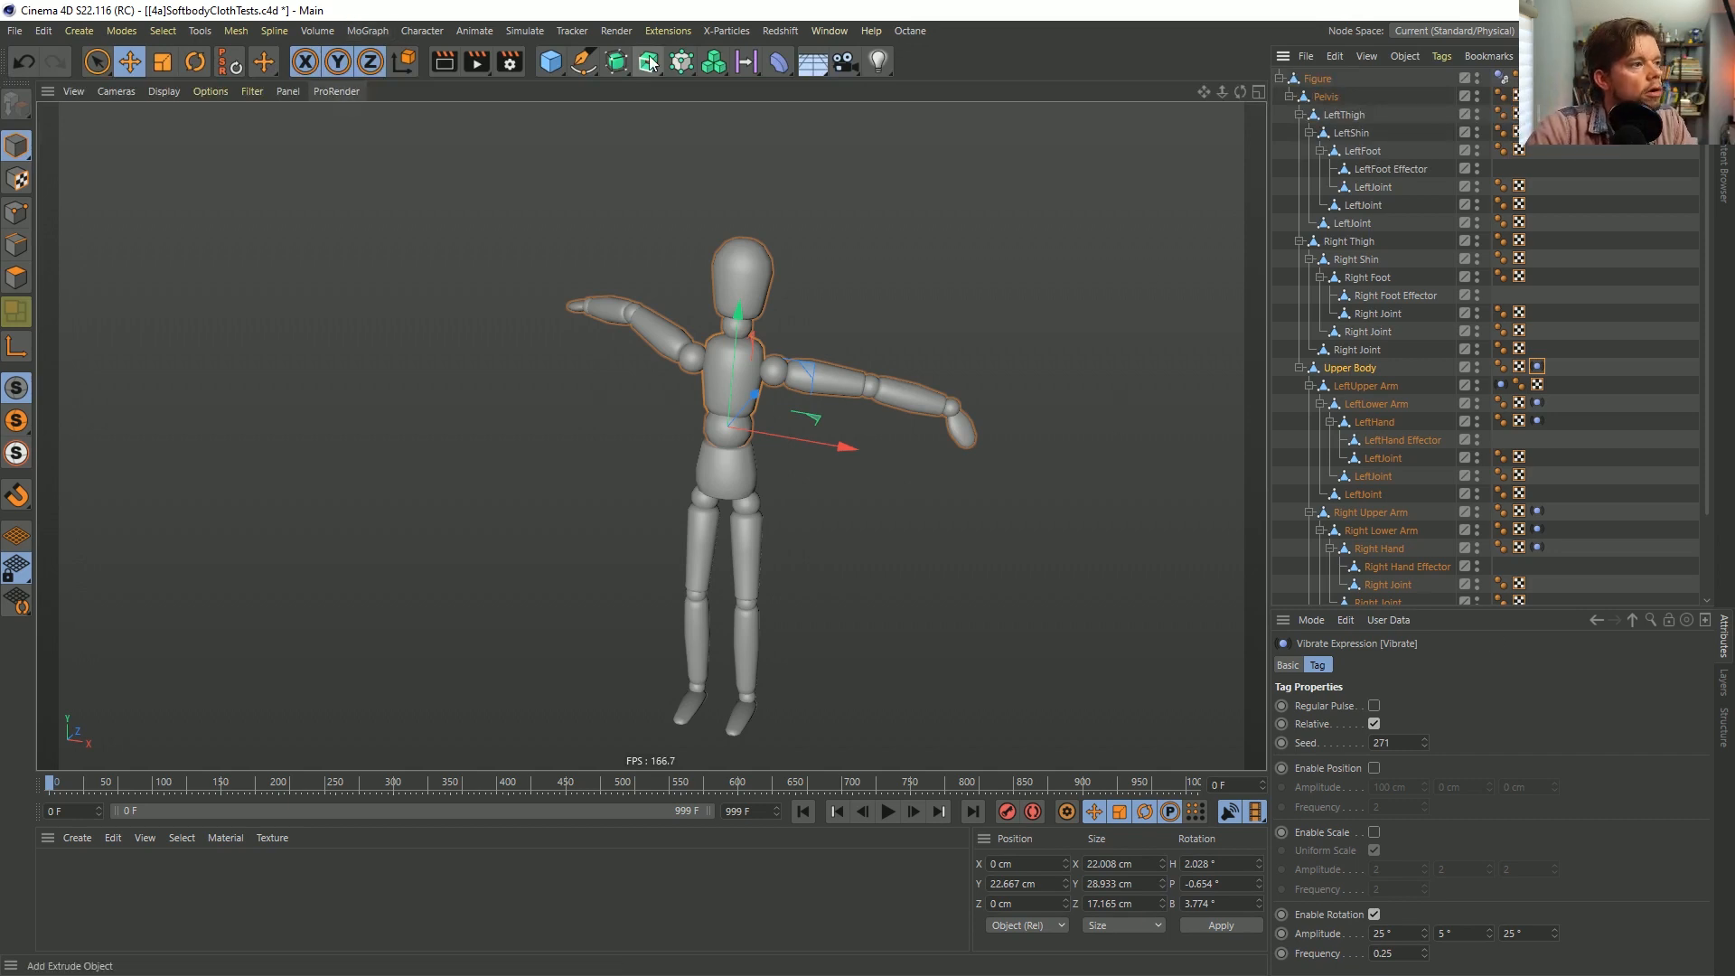
Add a Plane, raise it to about 151 cm at the figure's neck and scale it to about 97 cm square.
click(557, 59)
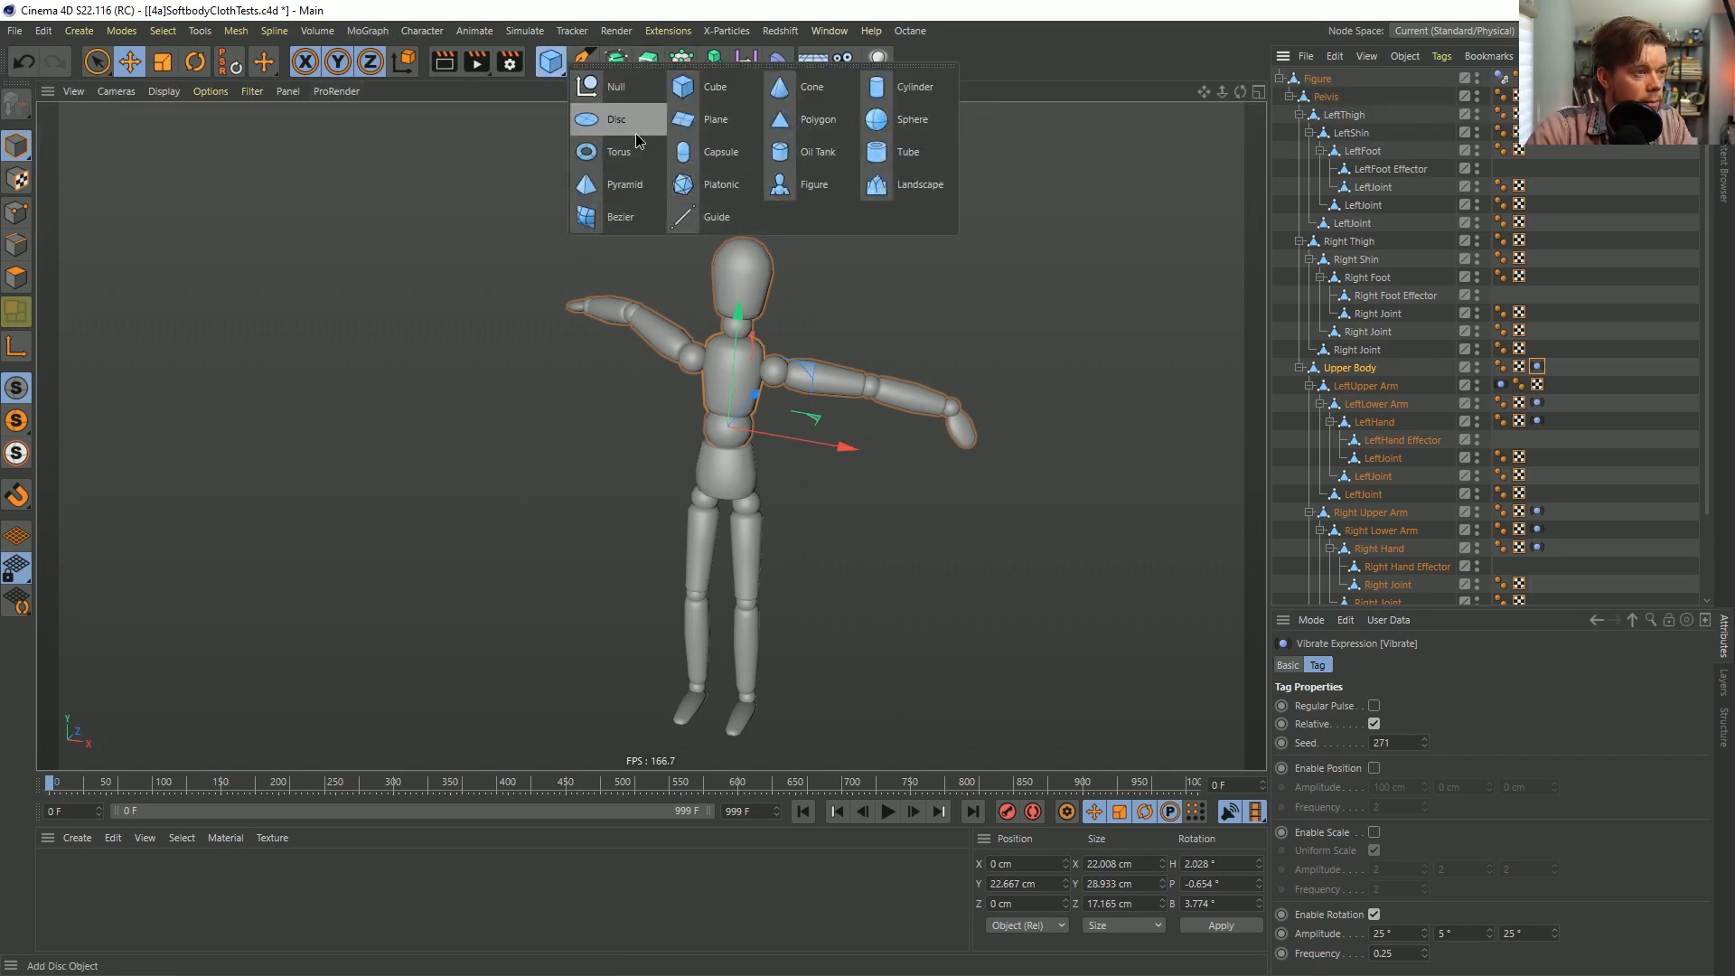
click(679, 120)
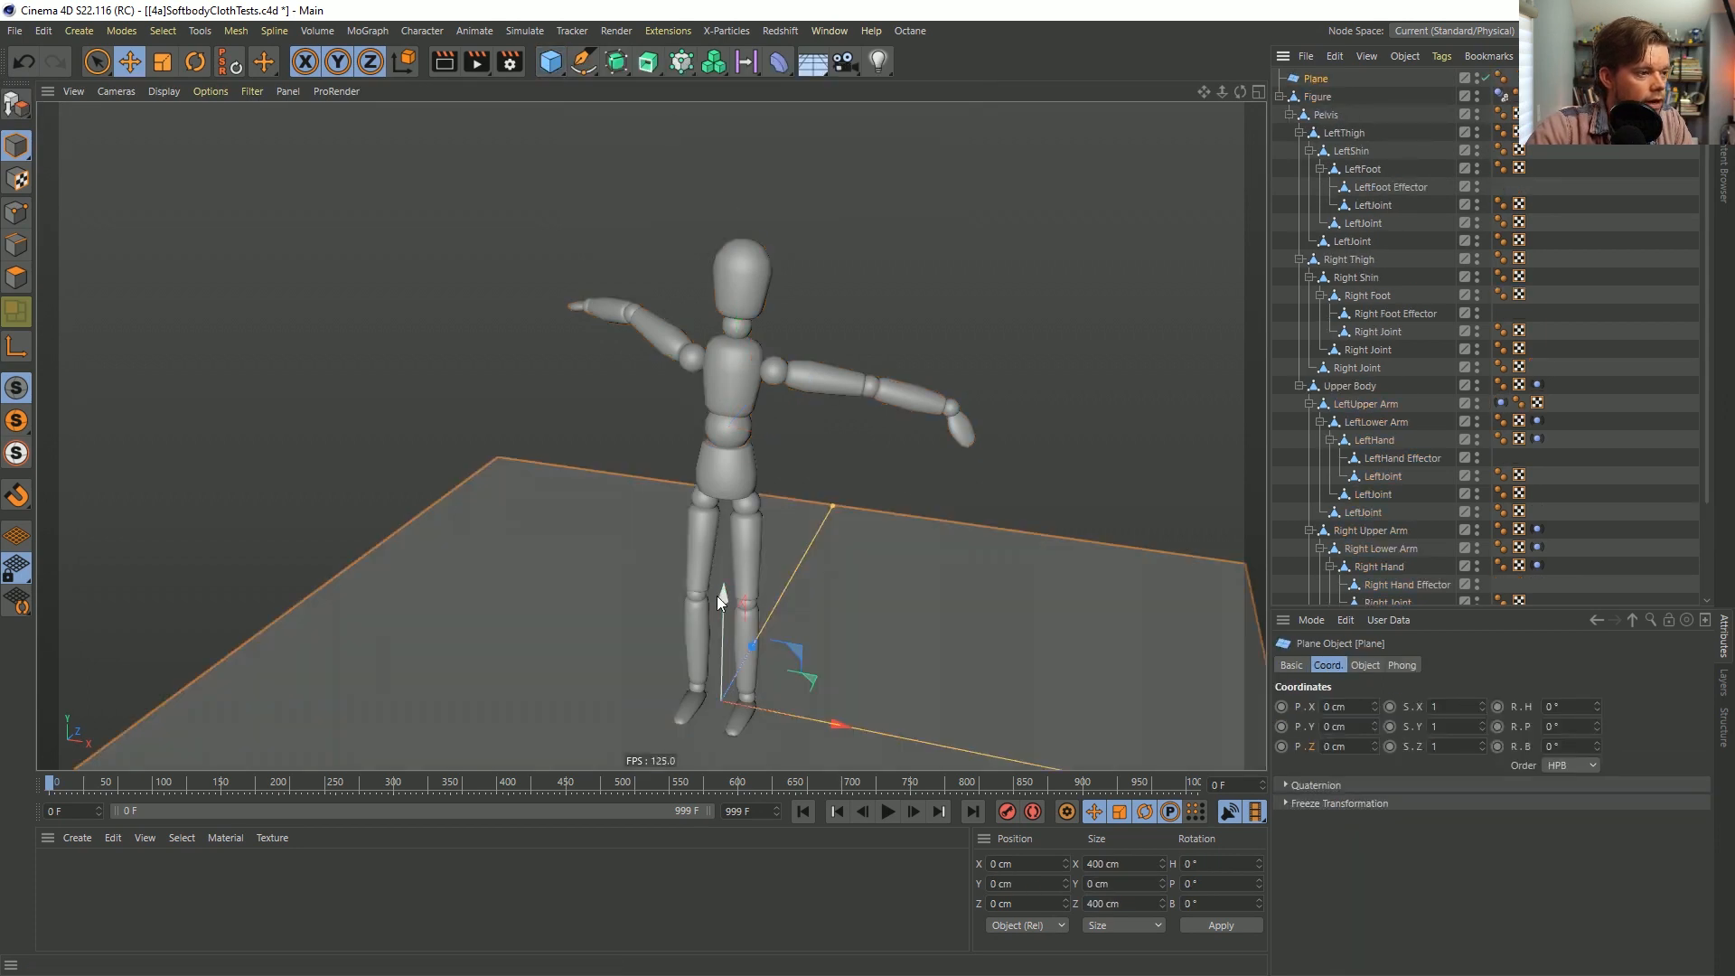
drag(719, 595, 842, 208)
key(t)
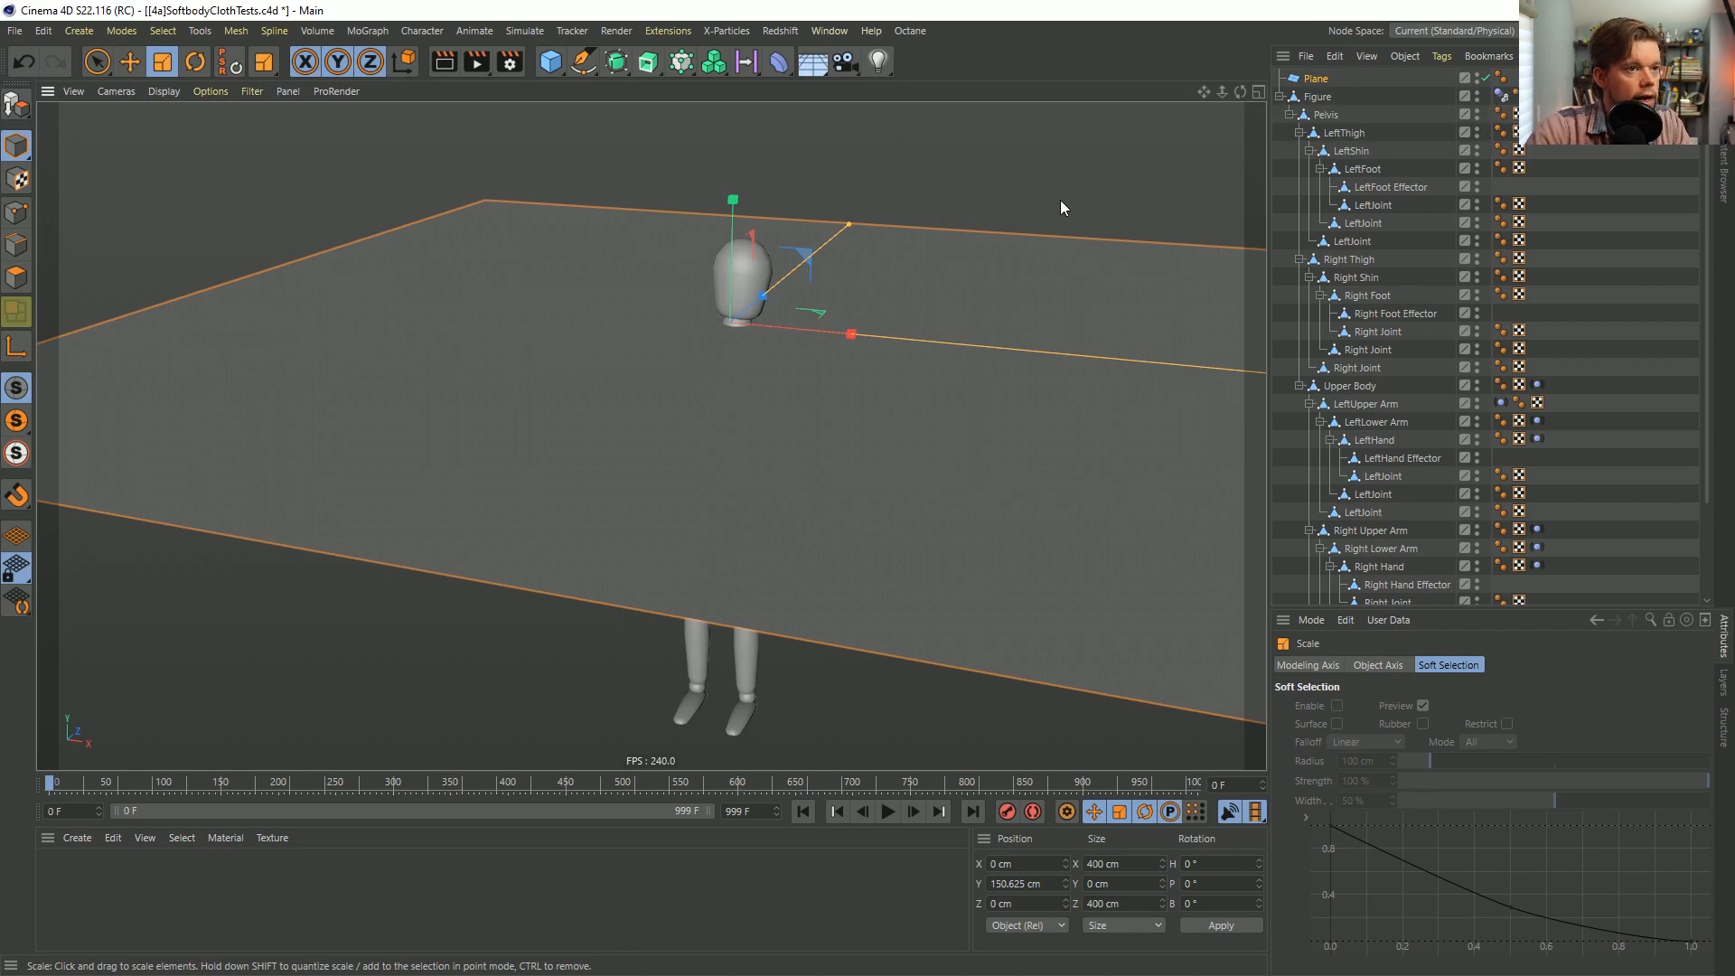
drag(1060, 208, 569, 360)
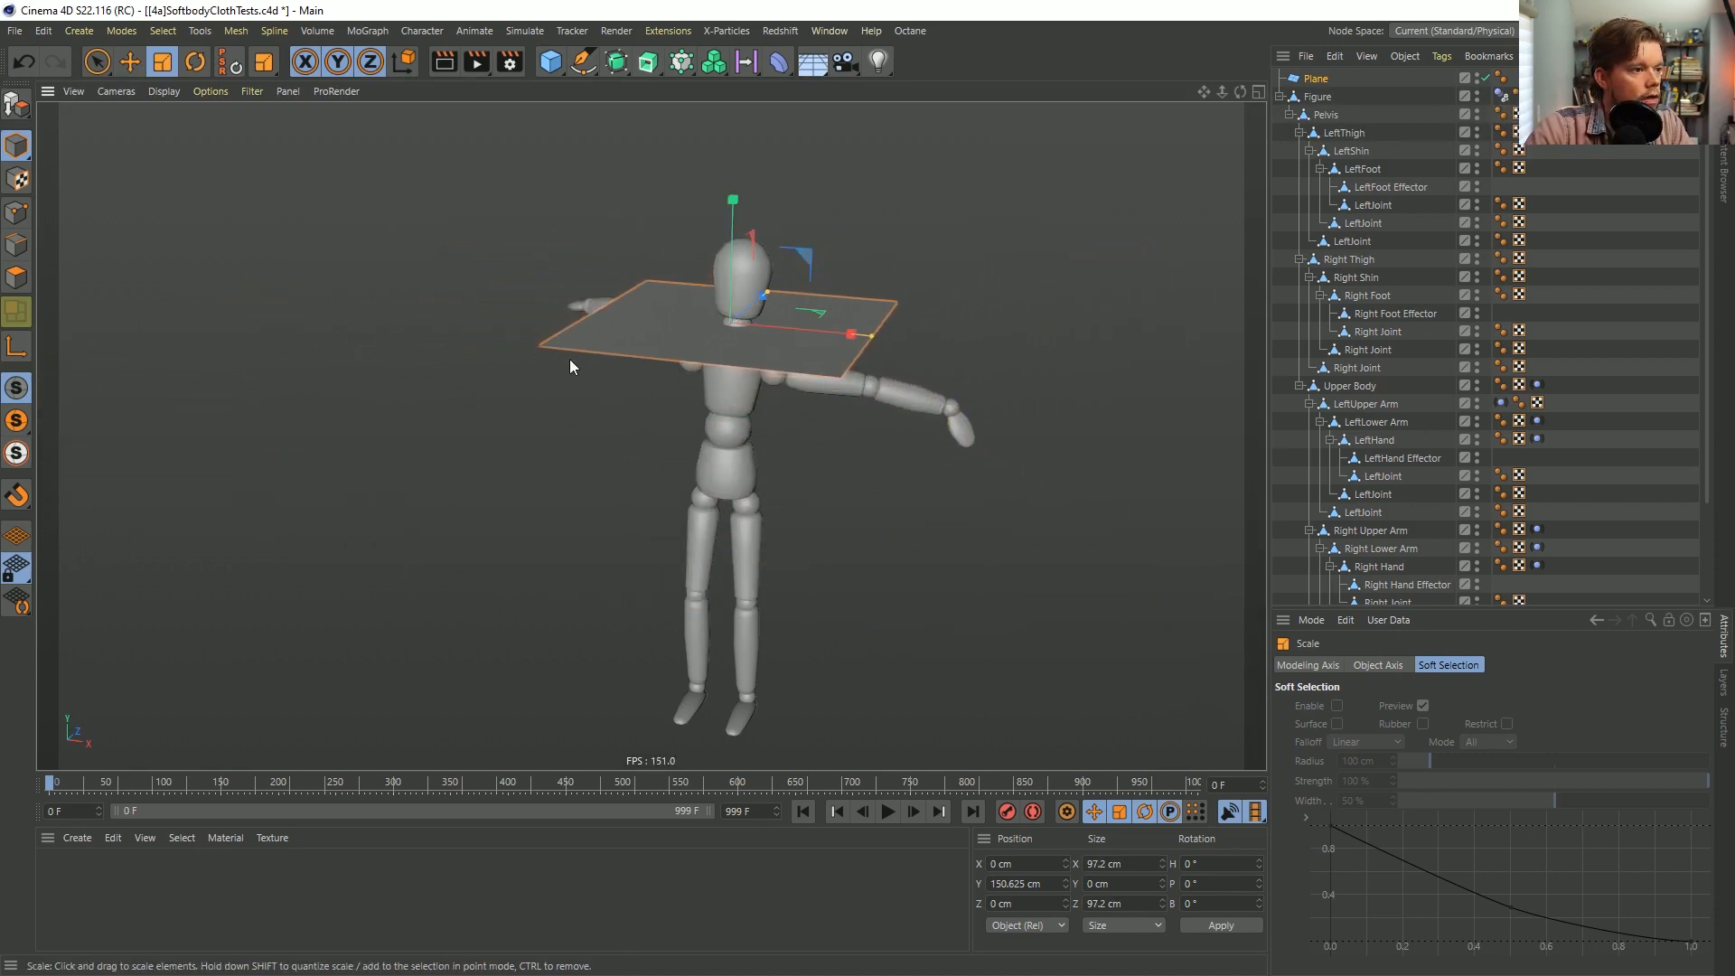
Display the mesh lines over the shaded viewport and select the Plane to show its attributes.
alt+drag(728, 345, 730, 387)
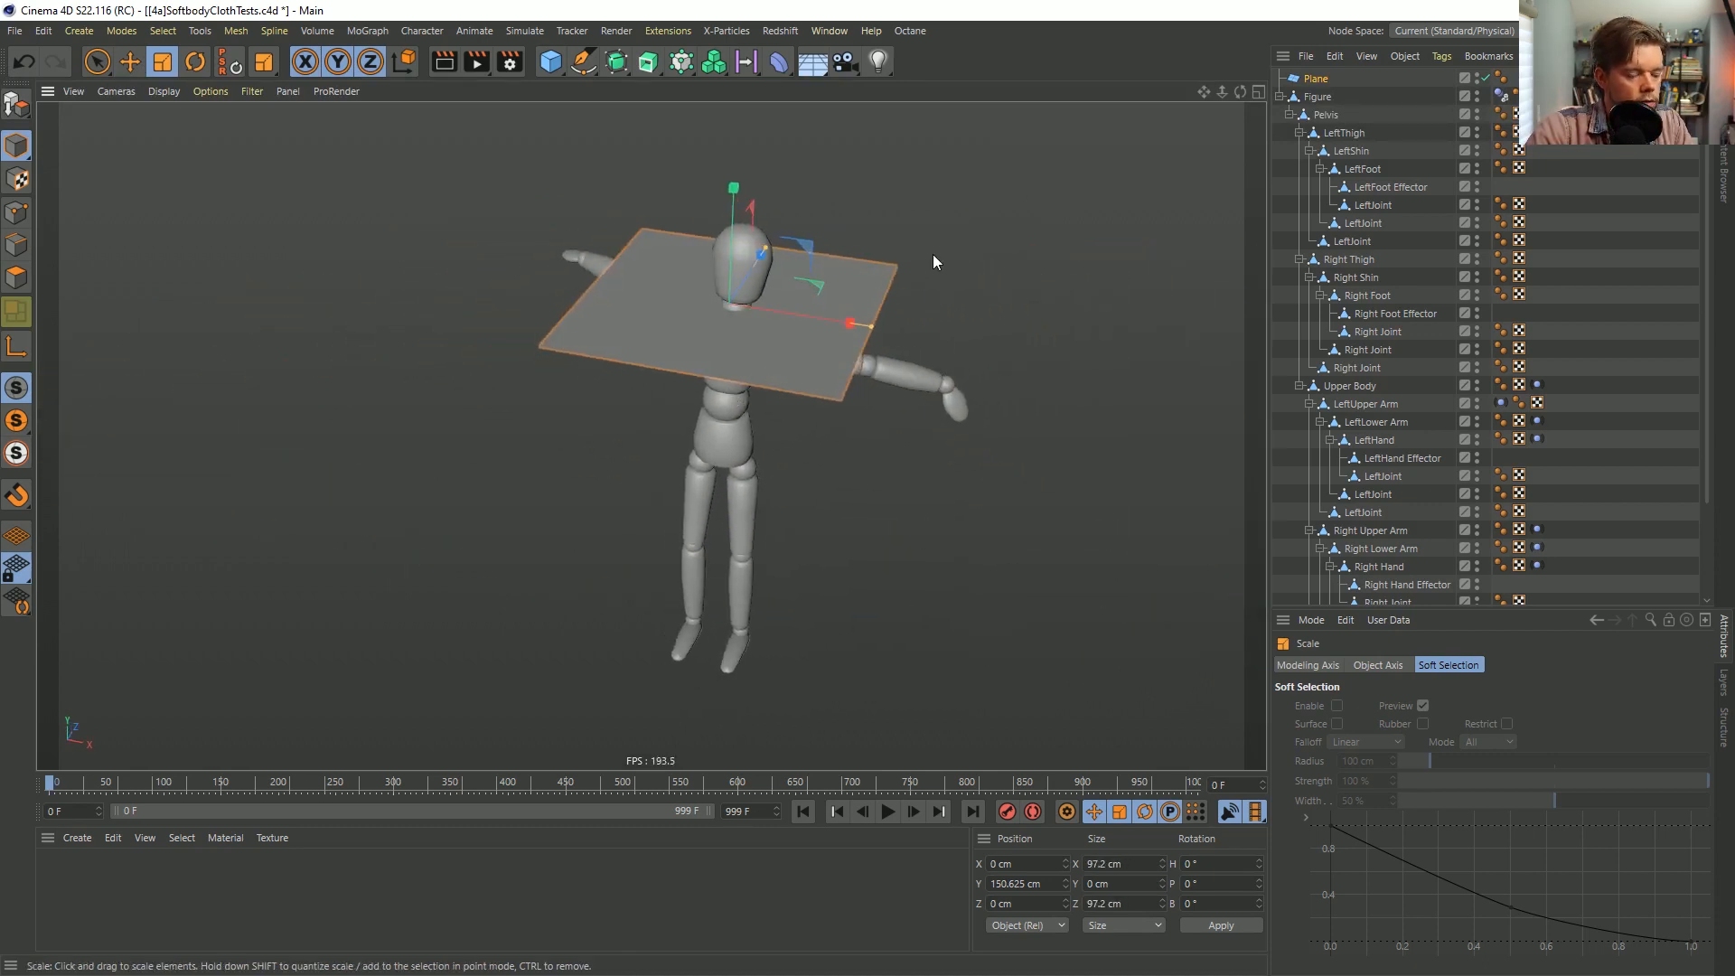
key(n)
key(b)
click(1316, 79)
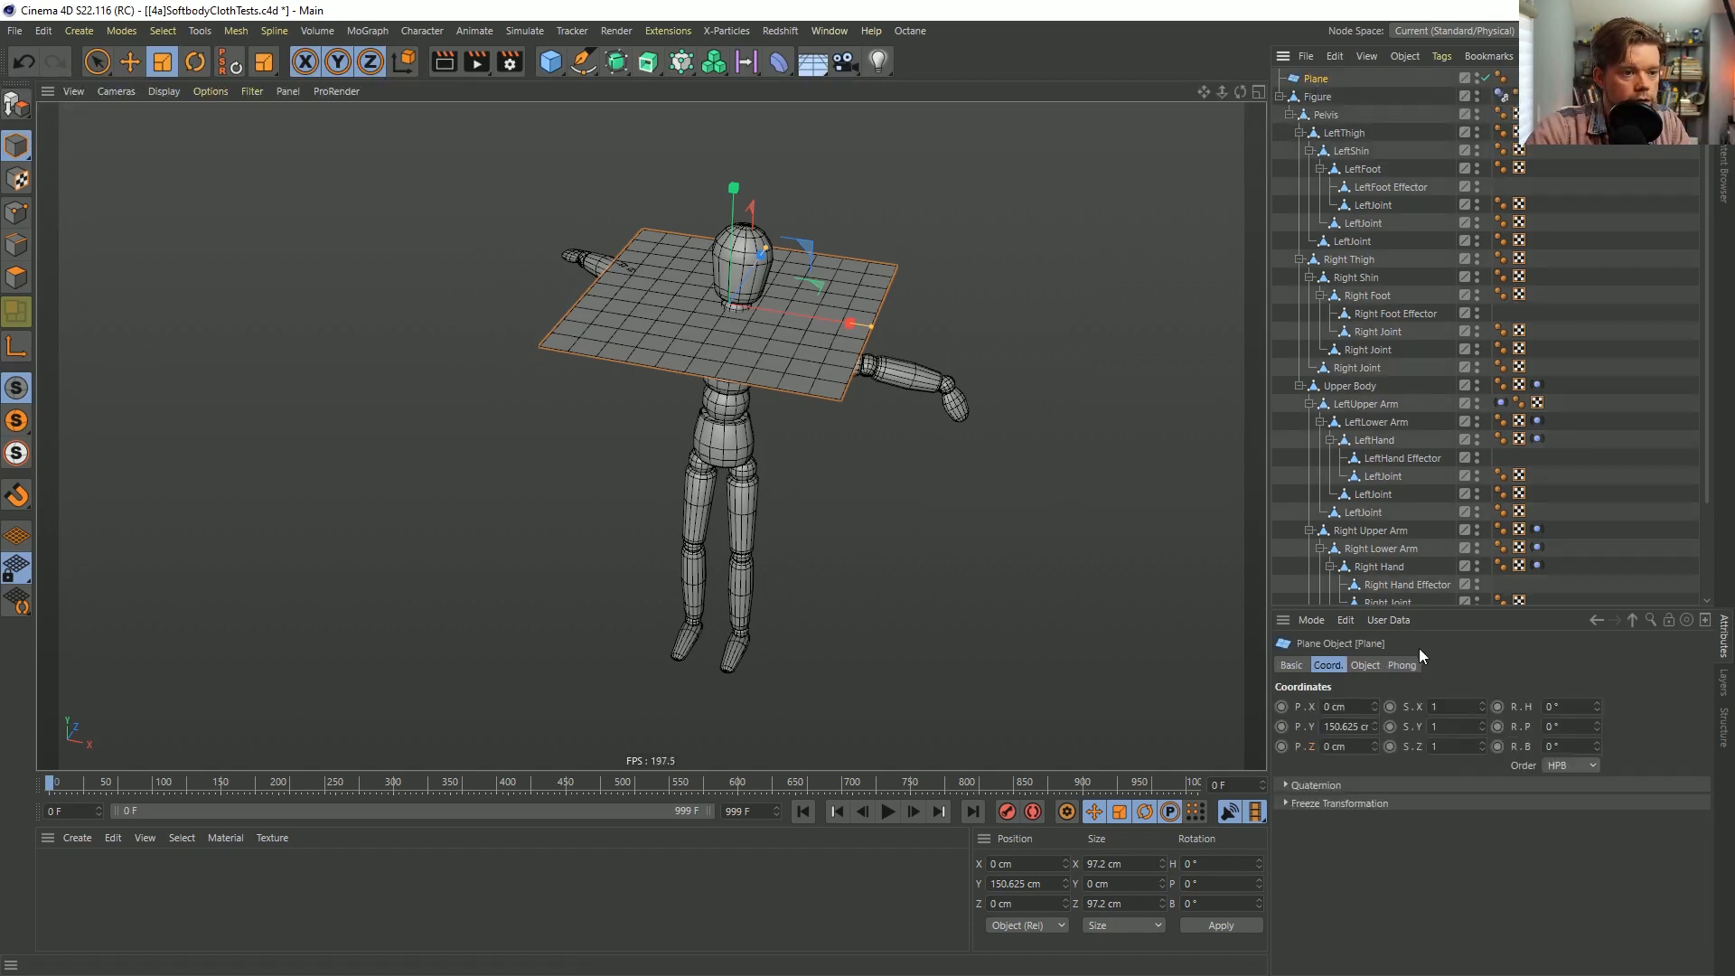
Set the Plane's width and height segments to 22 and convert it to an editable polygon object.
click(1365, 667)
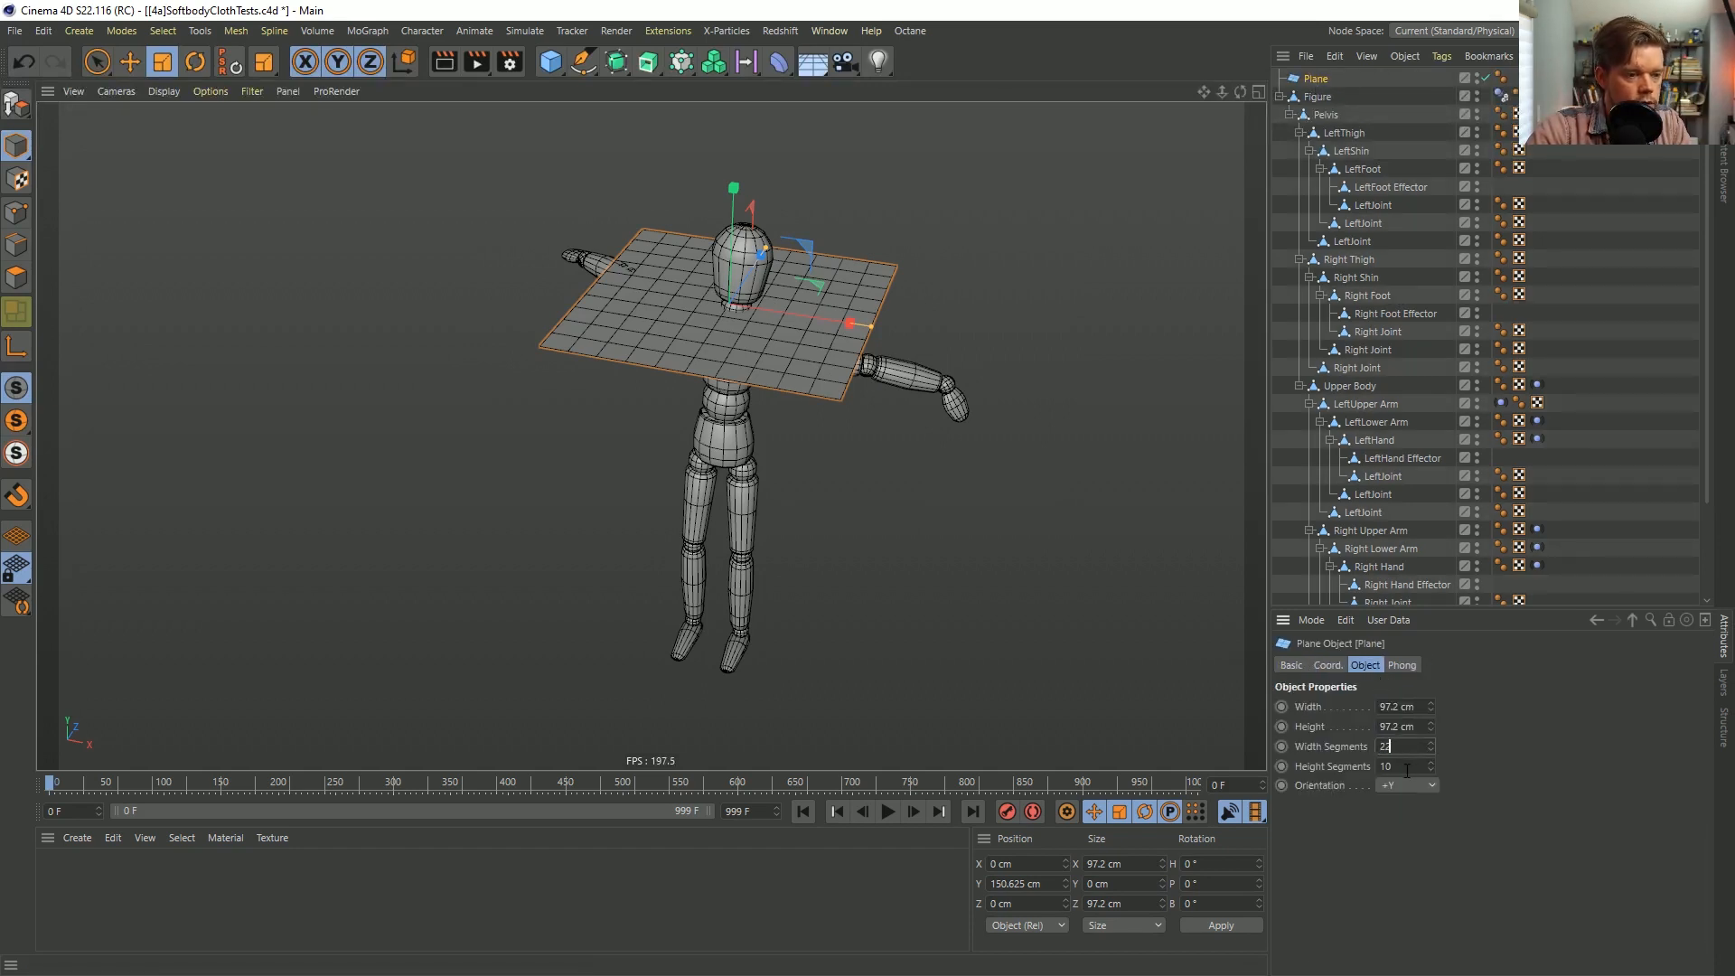
key(Tab)
text(22)
key(Return)
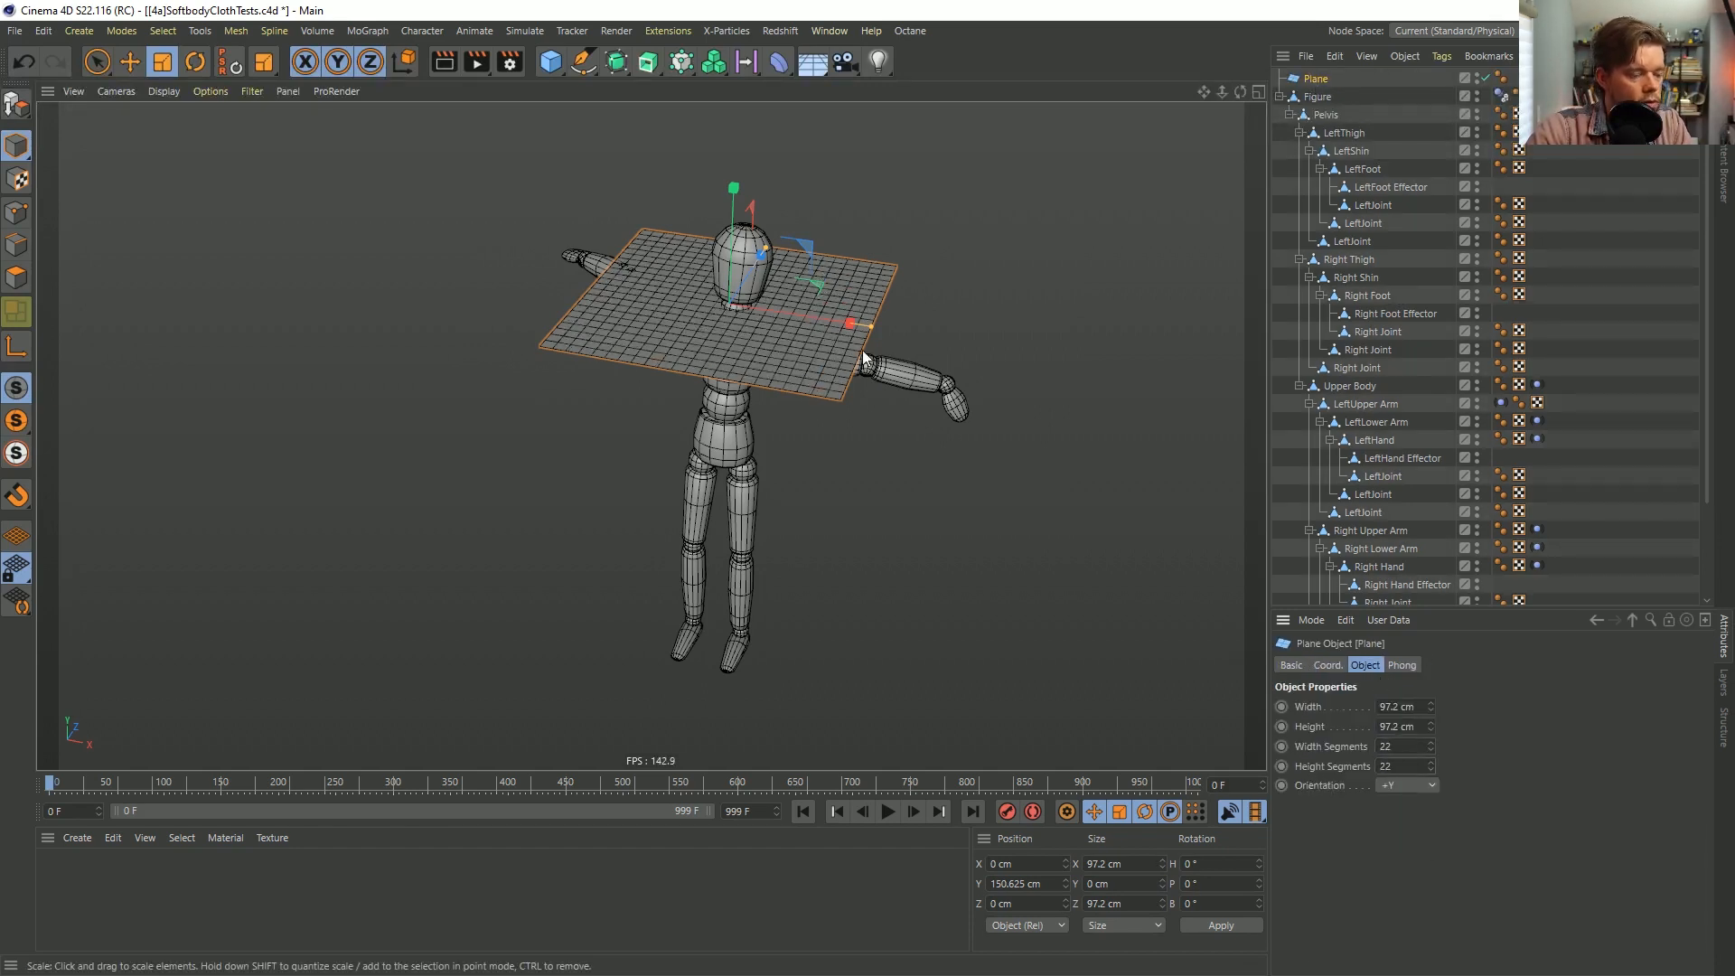
key(c)
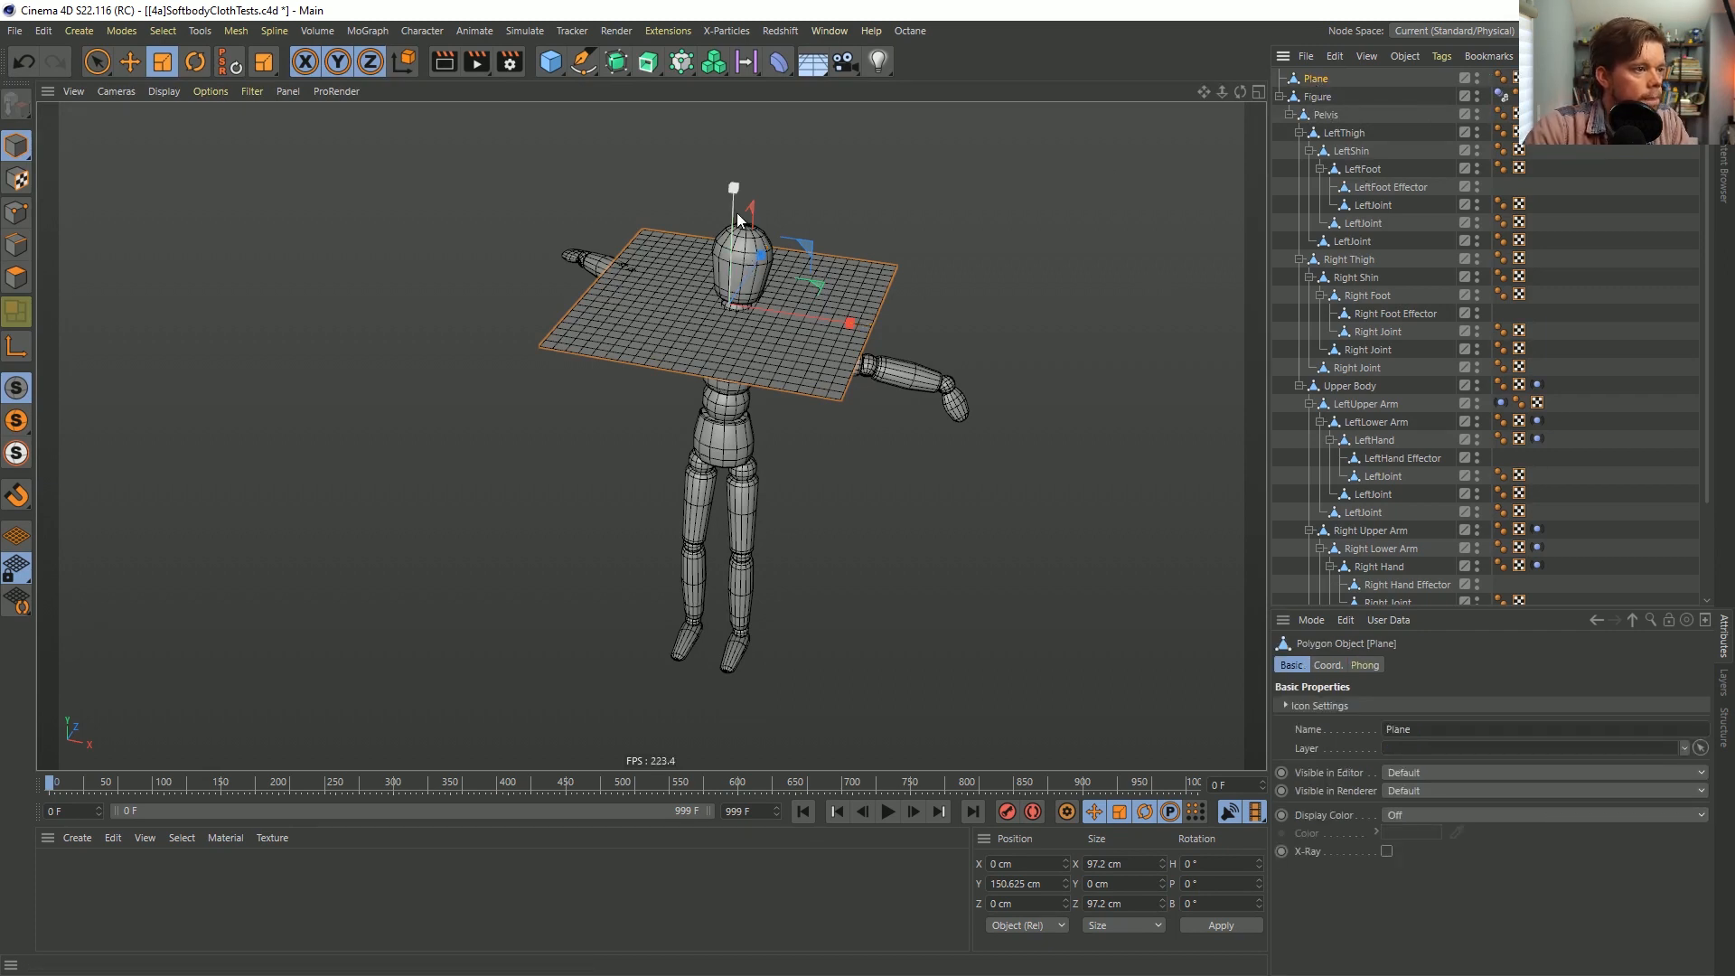
Cut a neck hole in the Plane by selecting and deleting the polygons around the figure's neck.
click(17, 277)
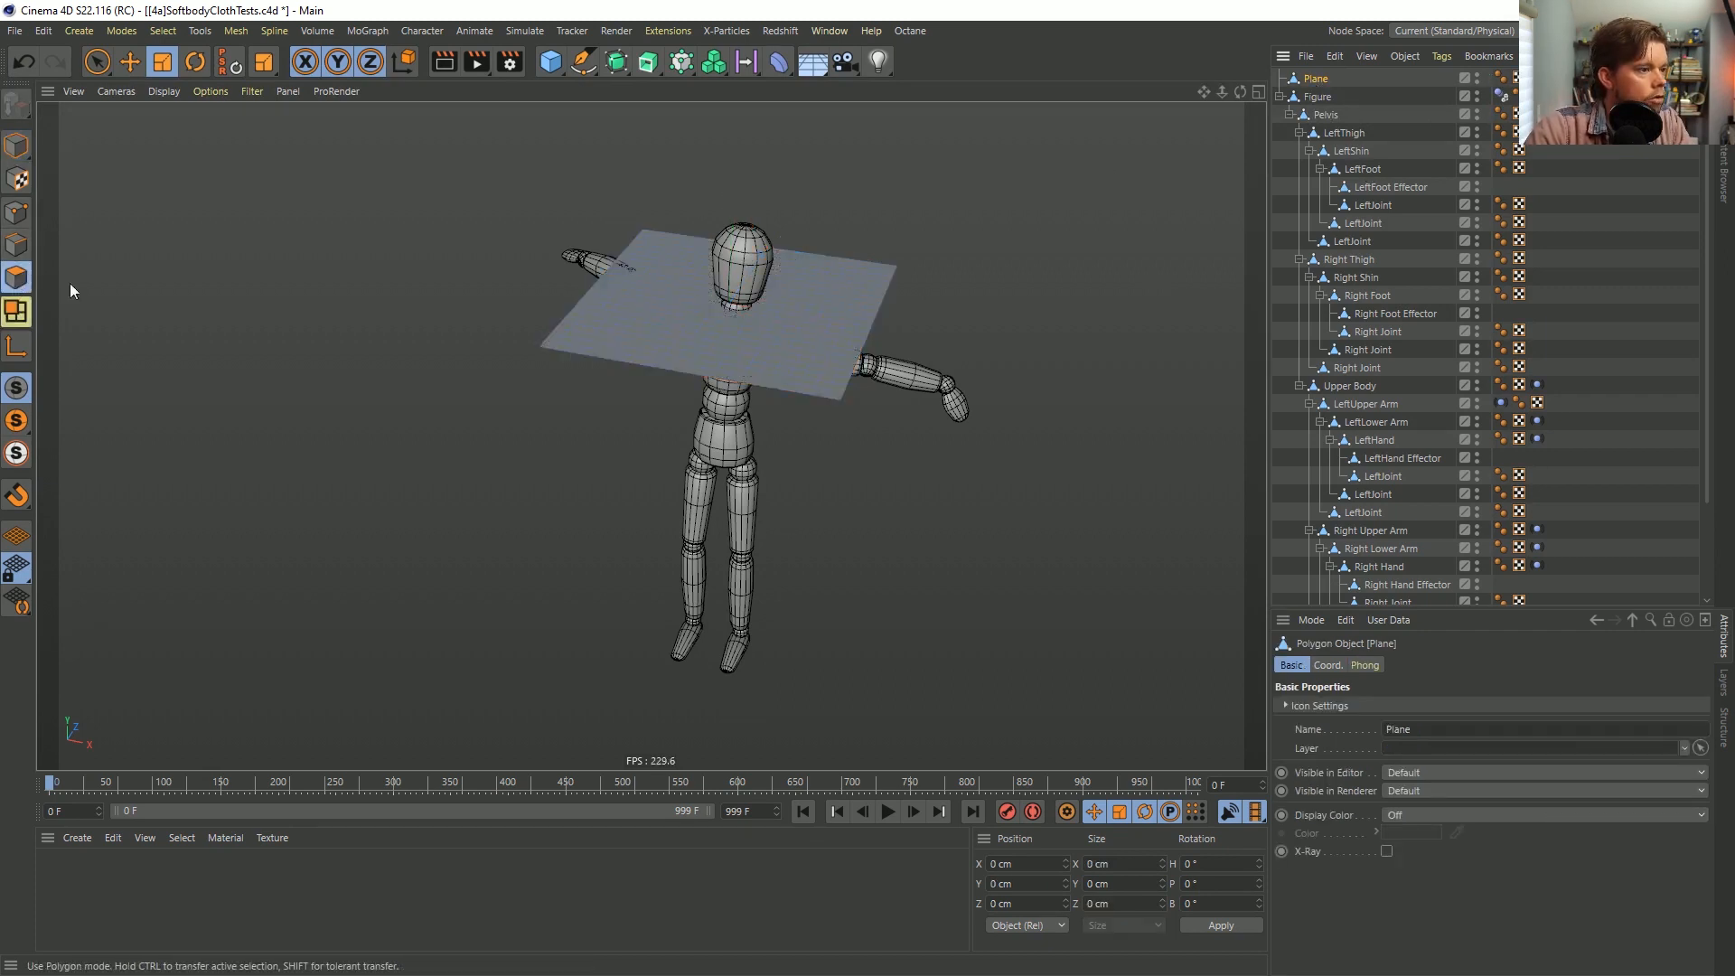
click(733, 307)
mouse_move(732, 307)
alt+mouse_down()
mouse_move(750, 292)
mouse_move(761, 414)
mouse_move(751, 382)
mouse_move(739, 407)
mouse_move(752, 361)
mouse_move(728, 279)
alt+mouse_up()
key(9)
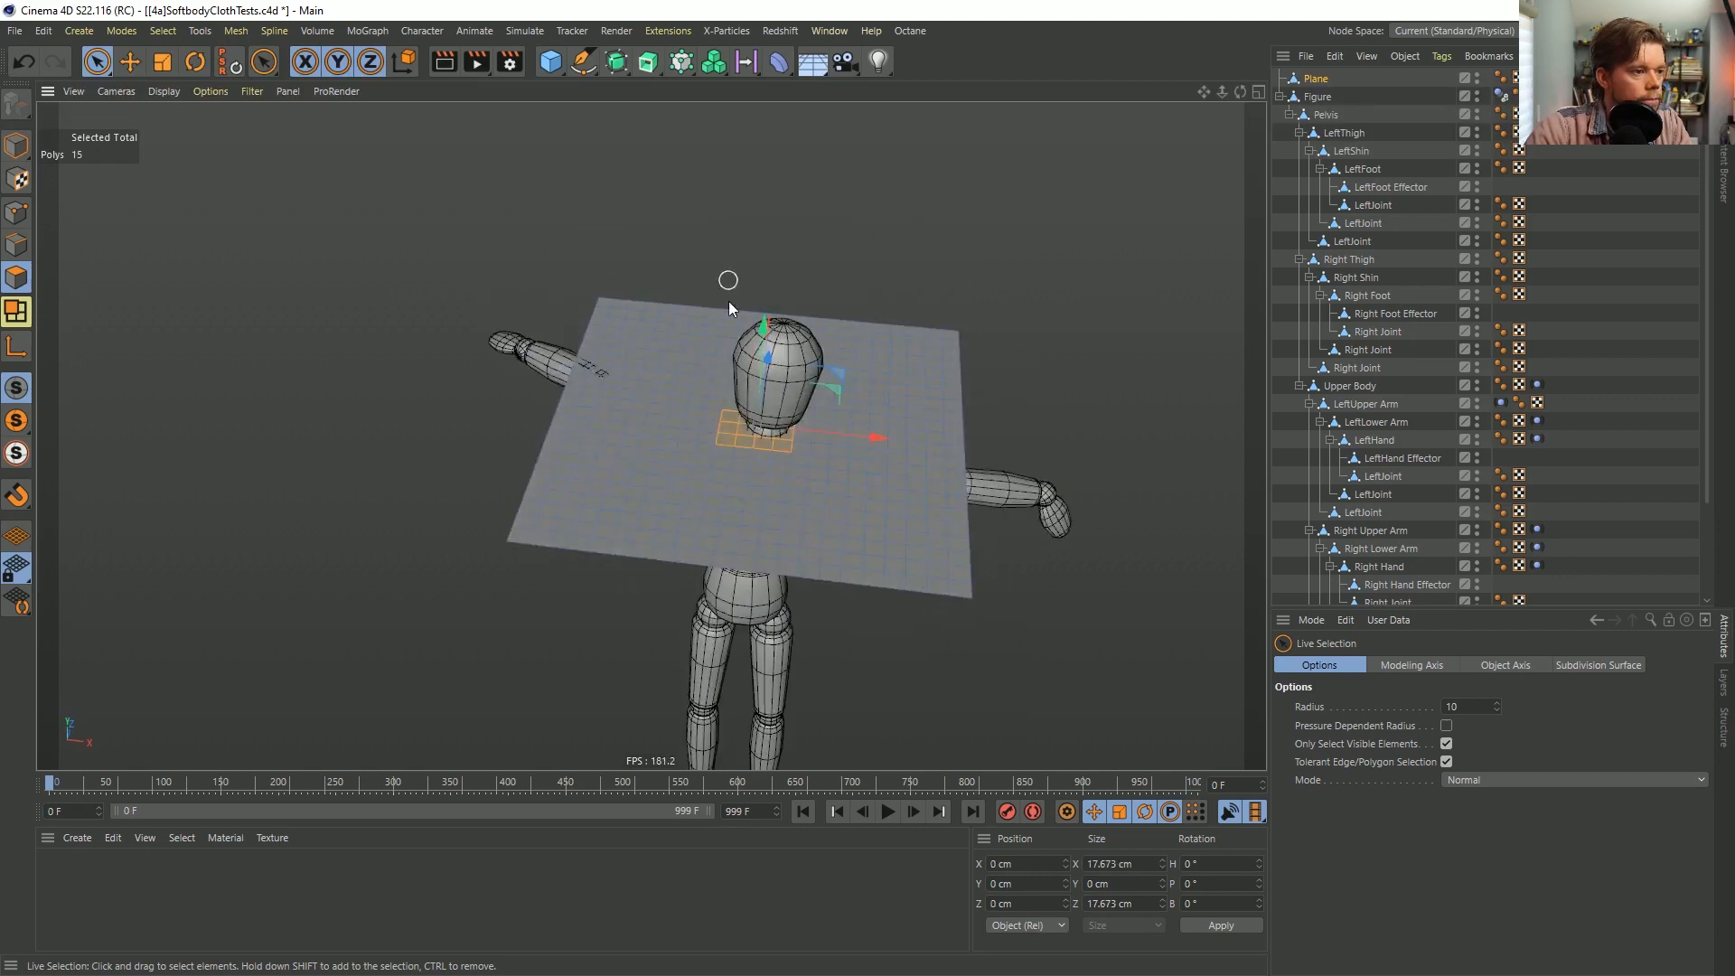
mouse_move(722, 414)
ctrl+mouse_down()
mouse_move(716, 442)
mouse_move(486, 397)
mouse_move(783, 455)
mouse_move(903, 438)
mouse_move(866, 446)
ctrl+mouse_up()
key(ctrl+shift+a)
alt+drag(777, 481, 807, 441)
Move the whole Plane up slightly to a height of about 151.07 cm.
click(18, 146)
key(e)
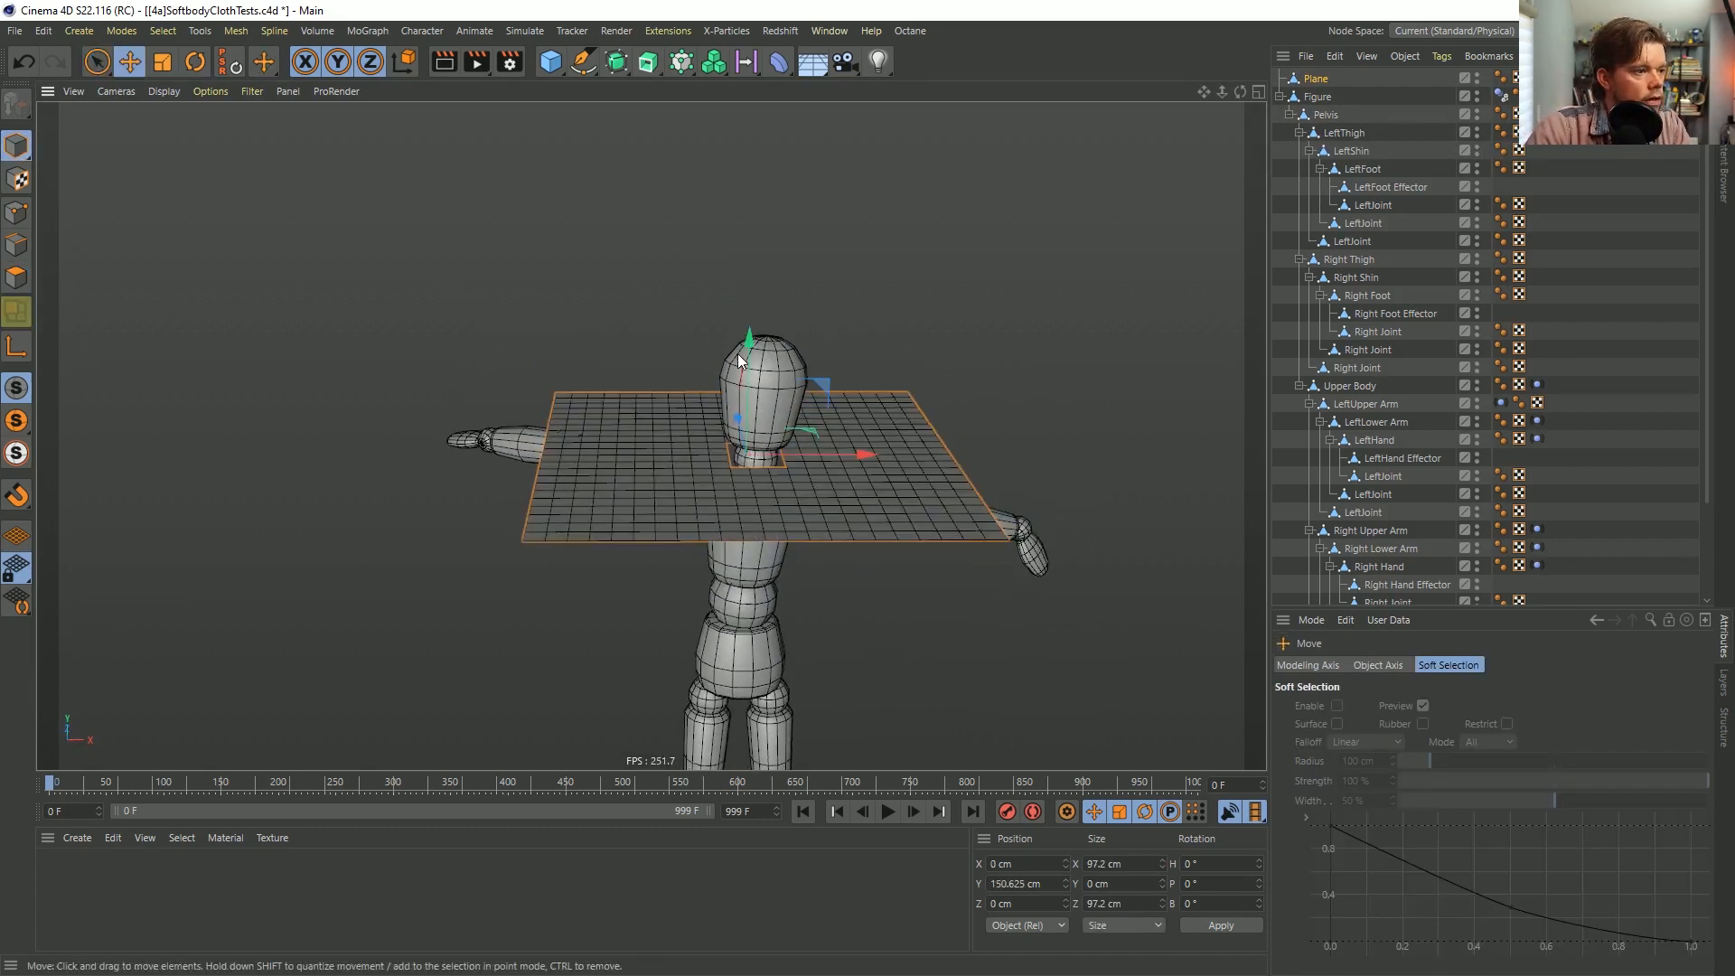
drag(748, 338, 747, 337)
alt+drag(843, 425, 765, 445)
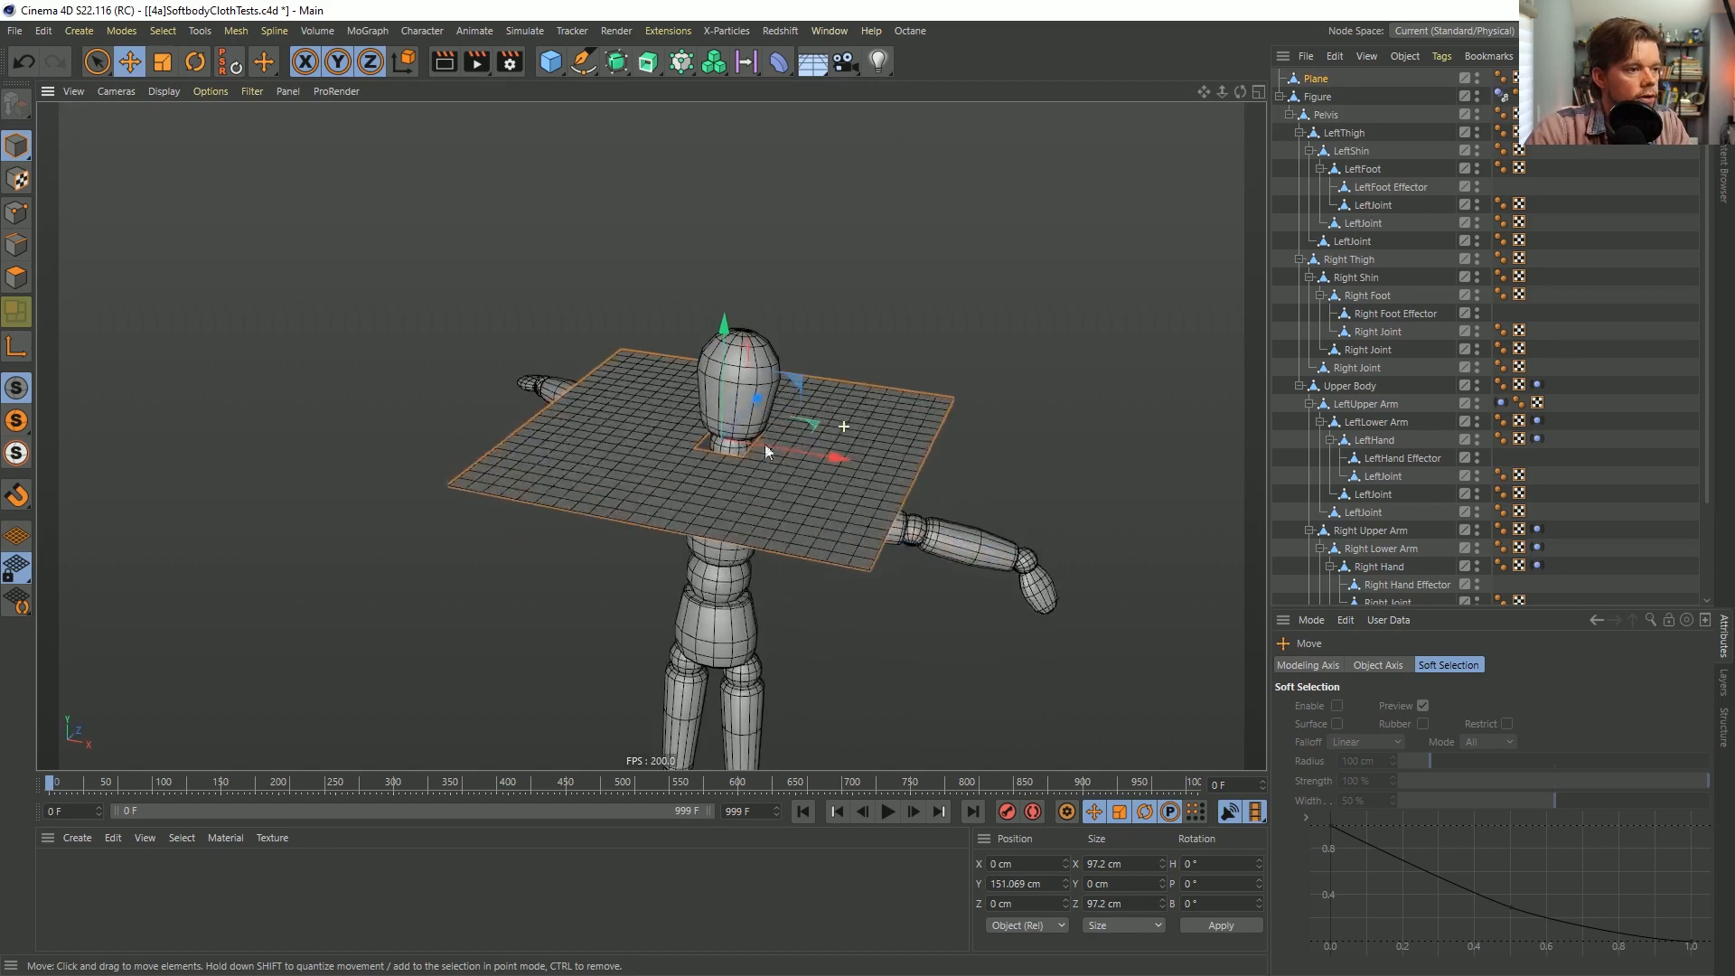
Add a Soft Body simulation tag to the Plane.
right_click(1316, 83)
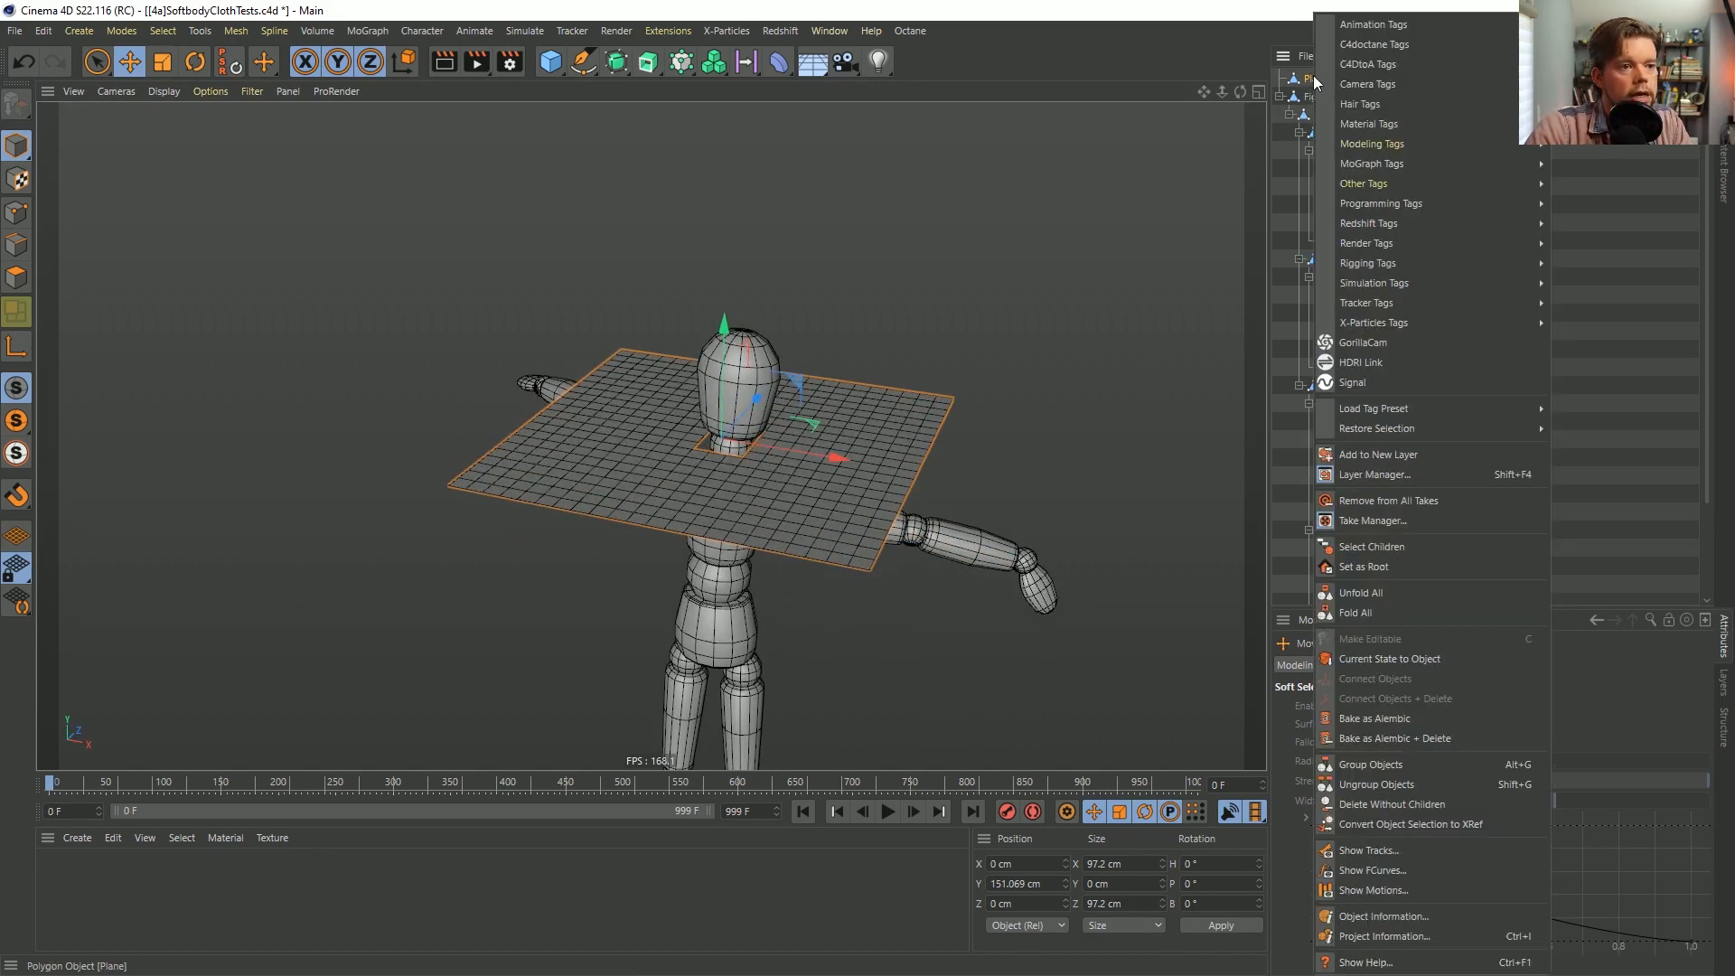
mouse_move(1410, 286)
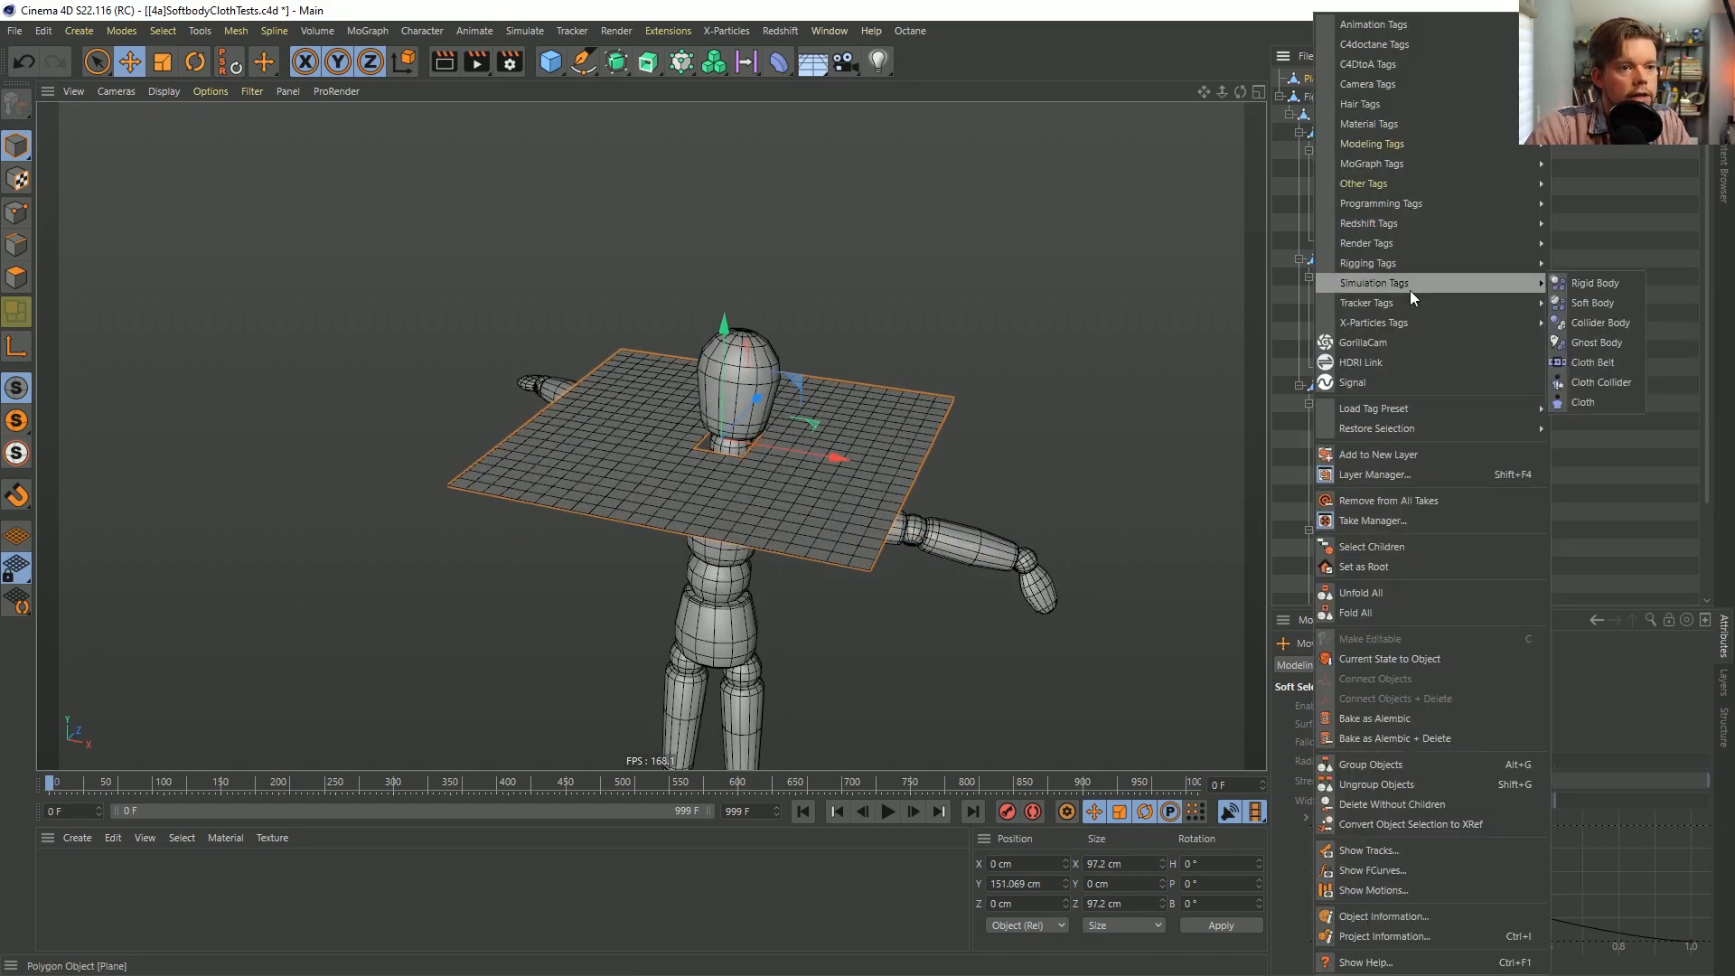
click(1615, 303)
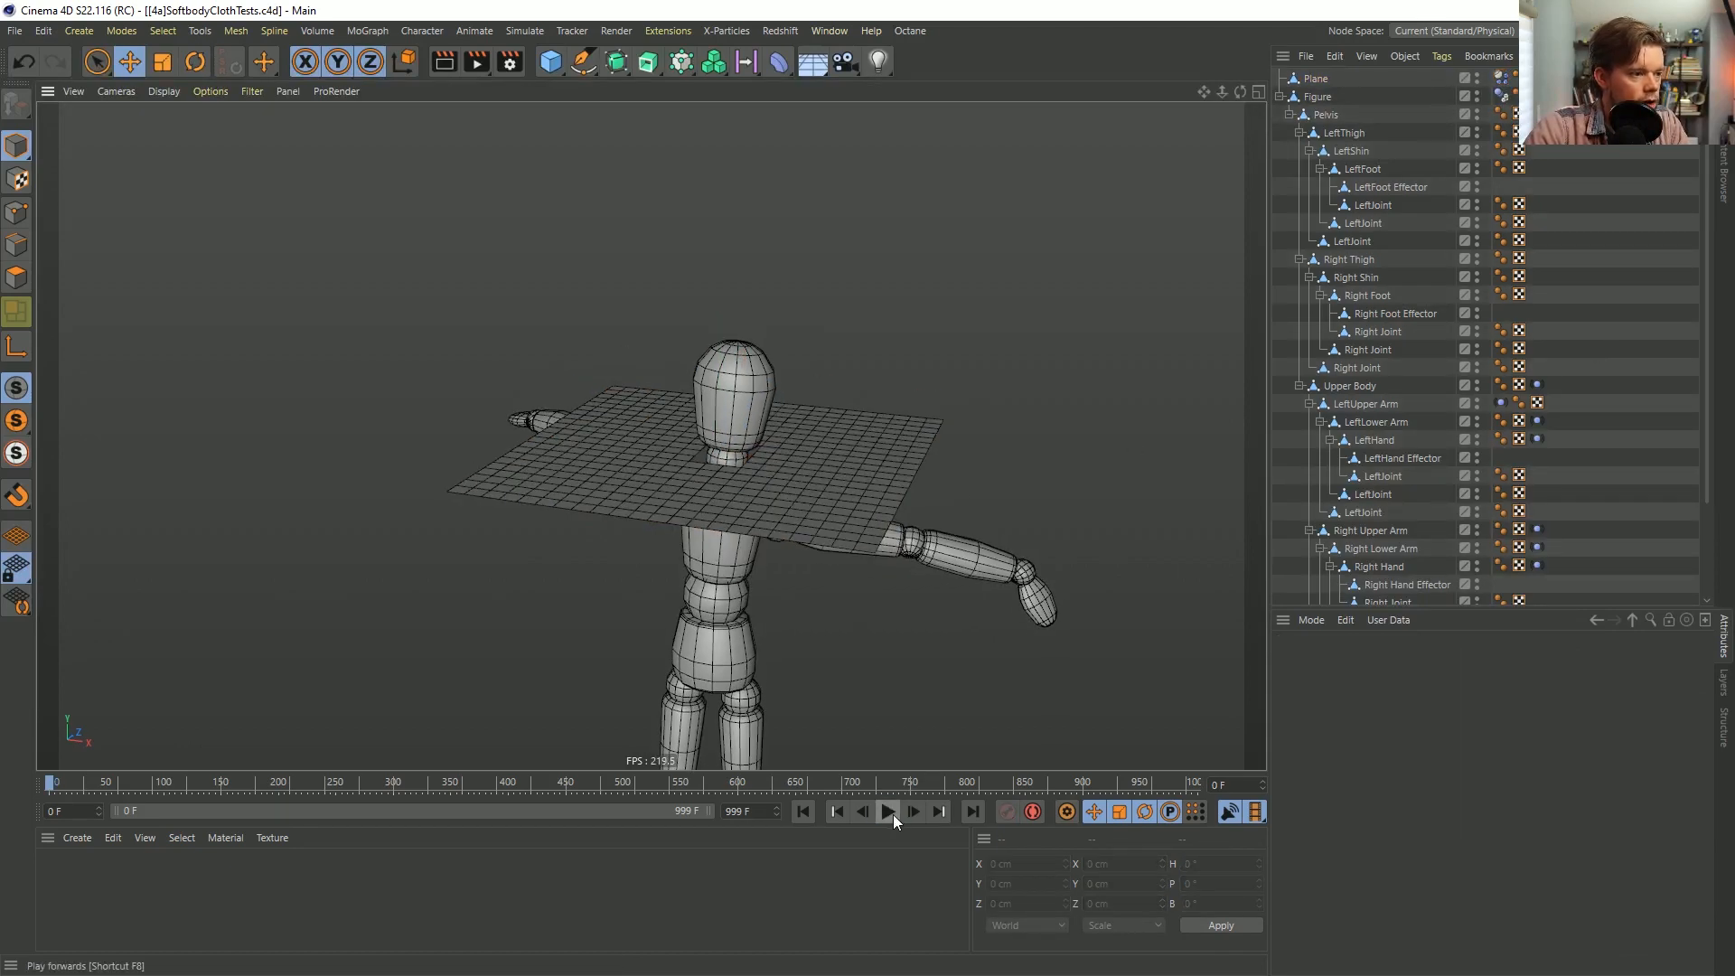
Play the simulation to examine how the cloth drapes over the moving figure, and return to the first frame.
click(889, 814)
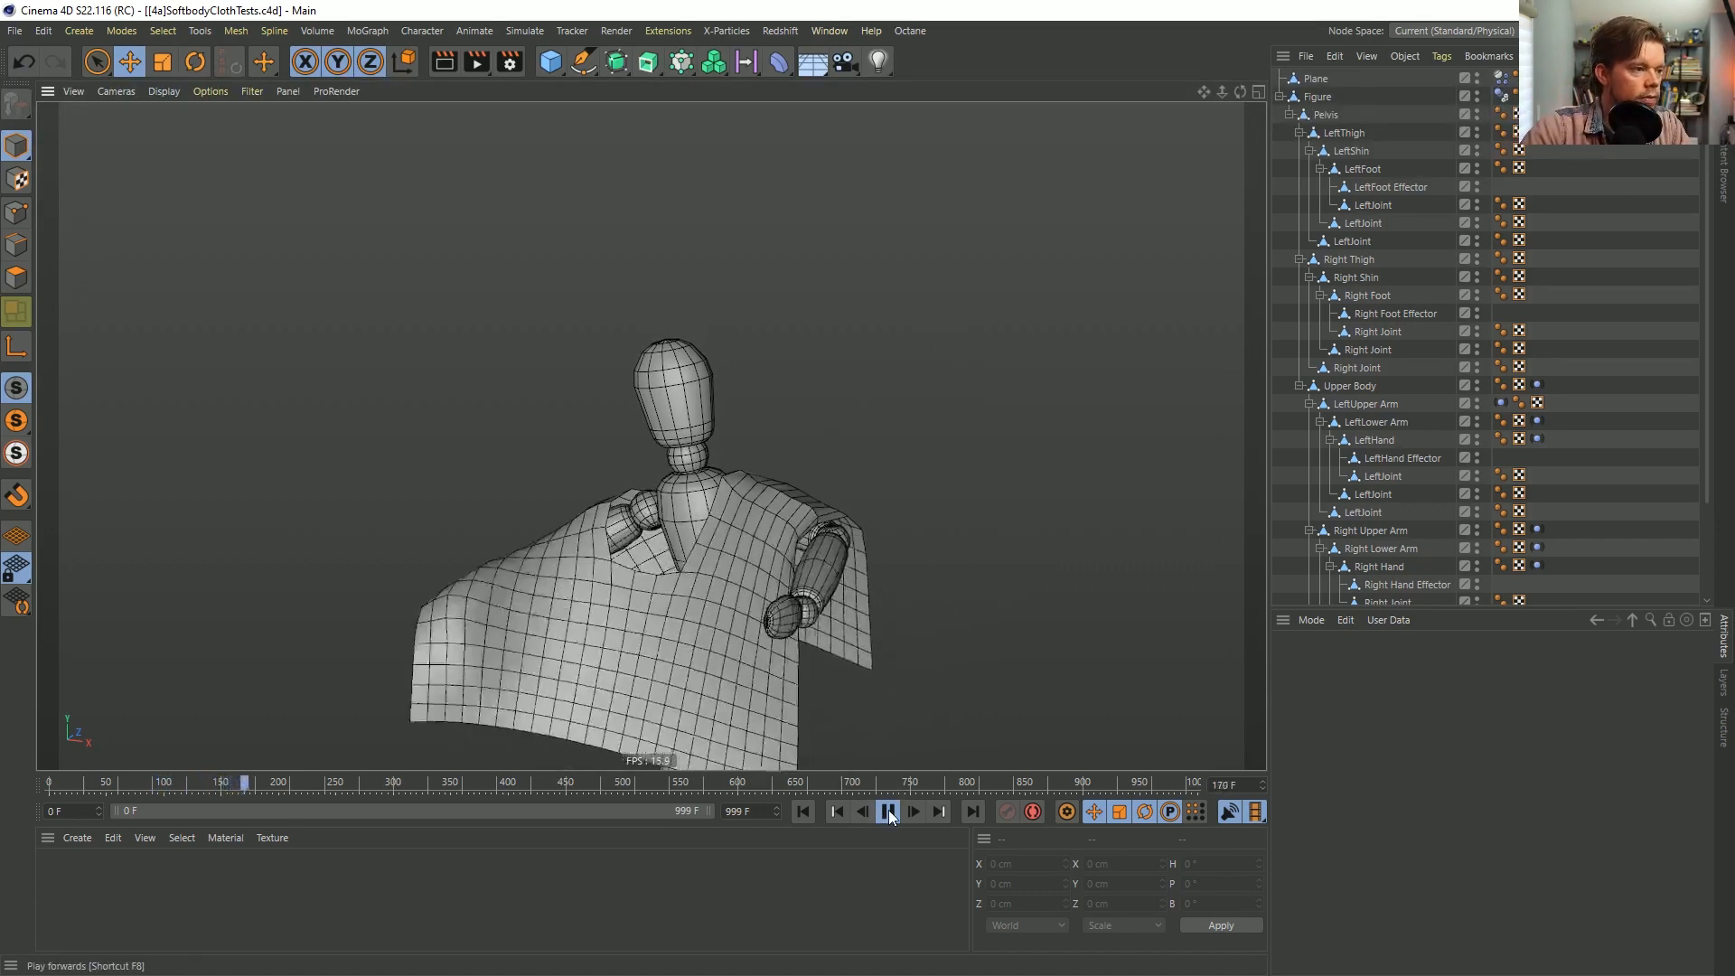
click(889, 811)
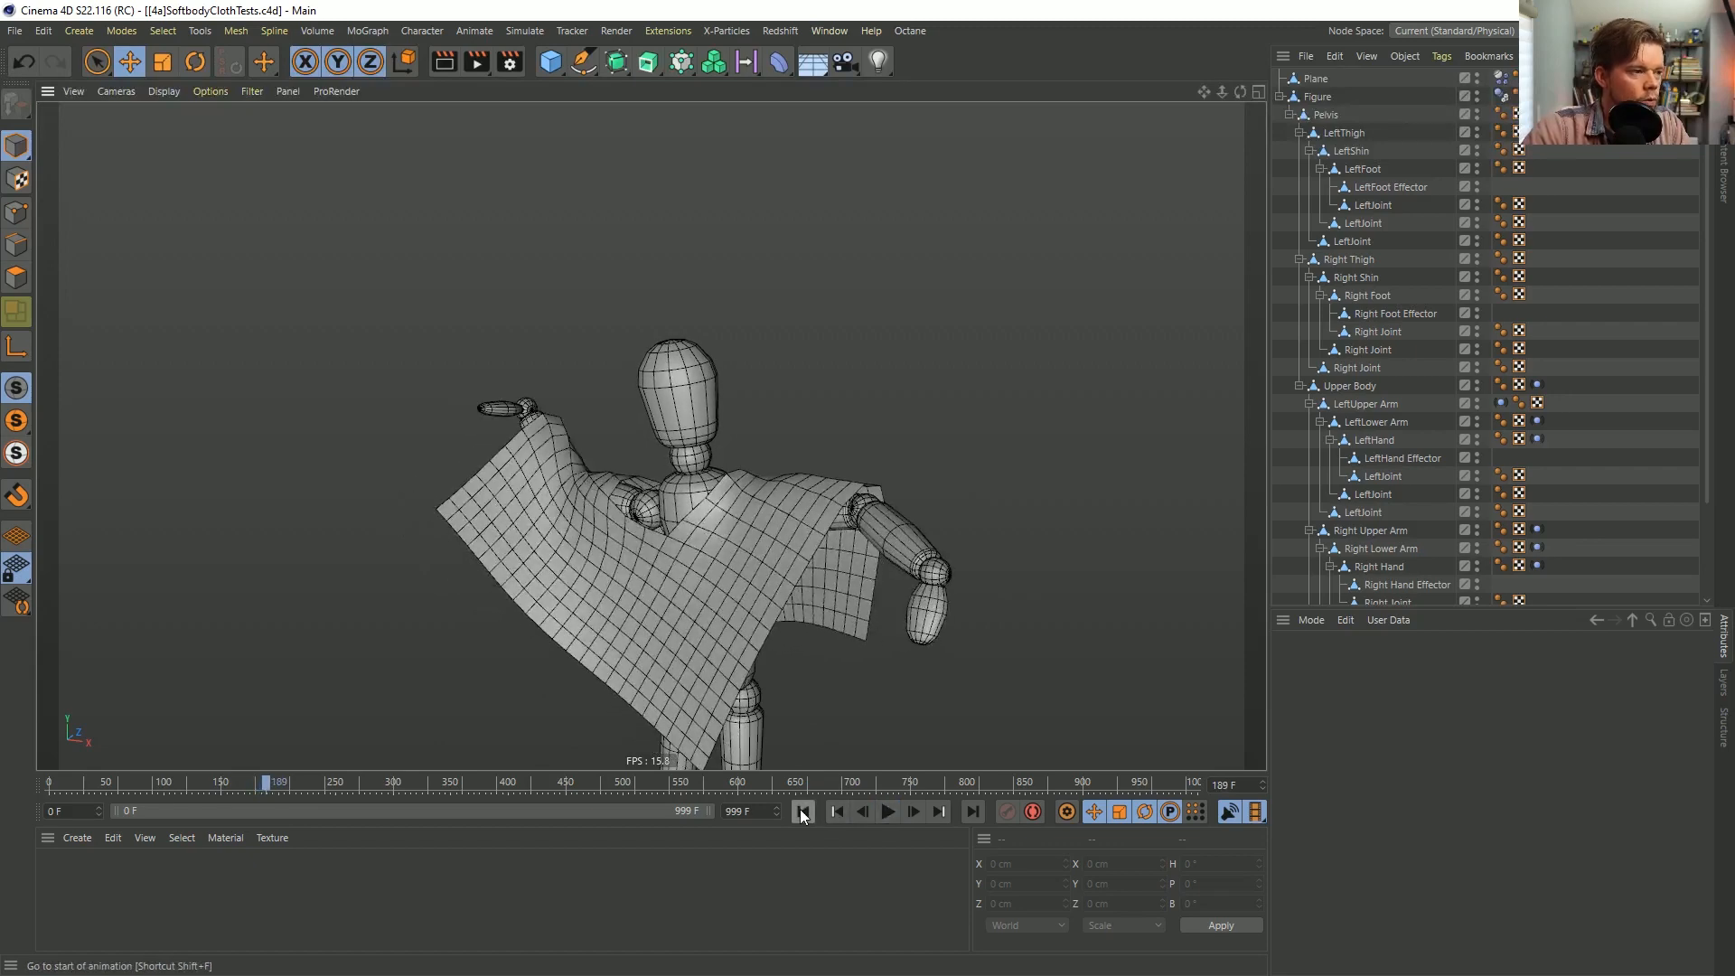
click(885, 812)
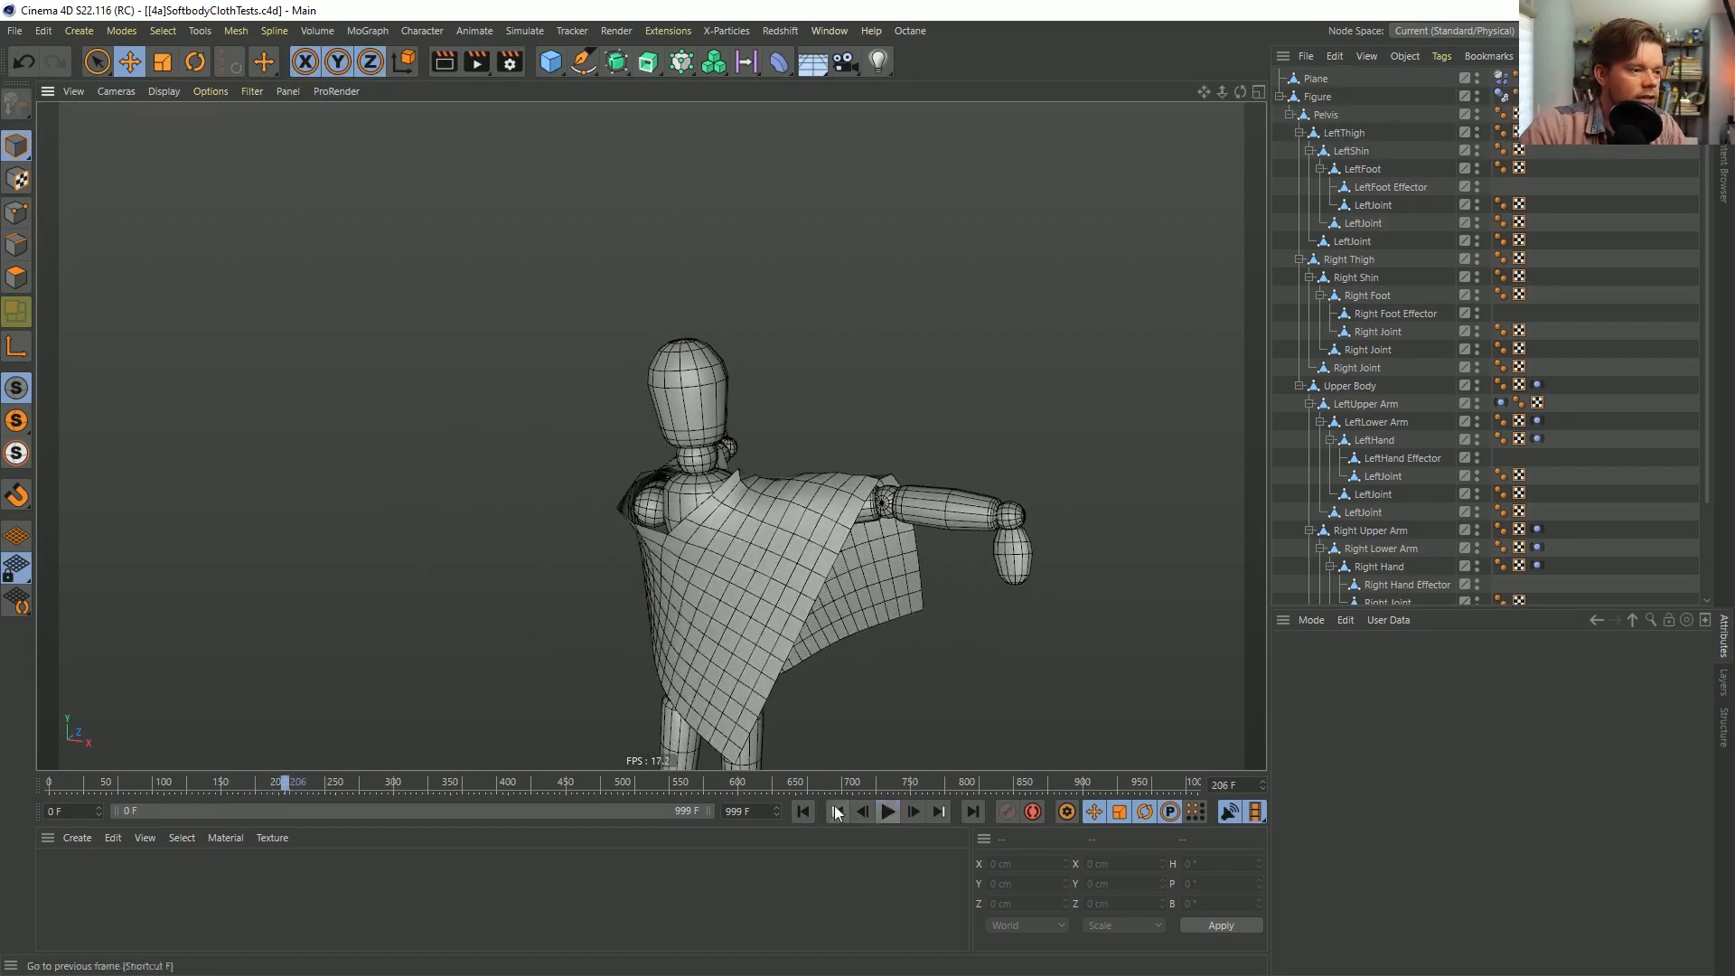
alt+drag(672, 438, 751, 494)
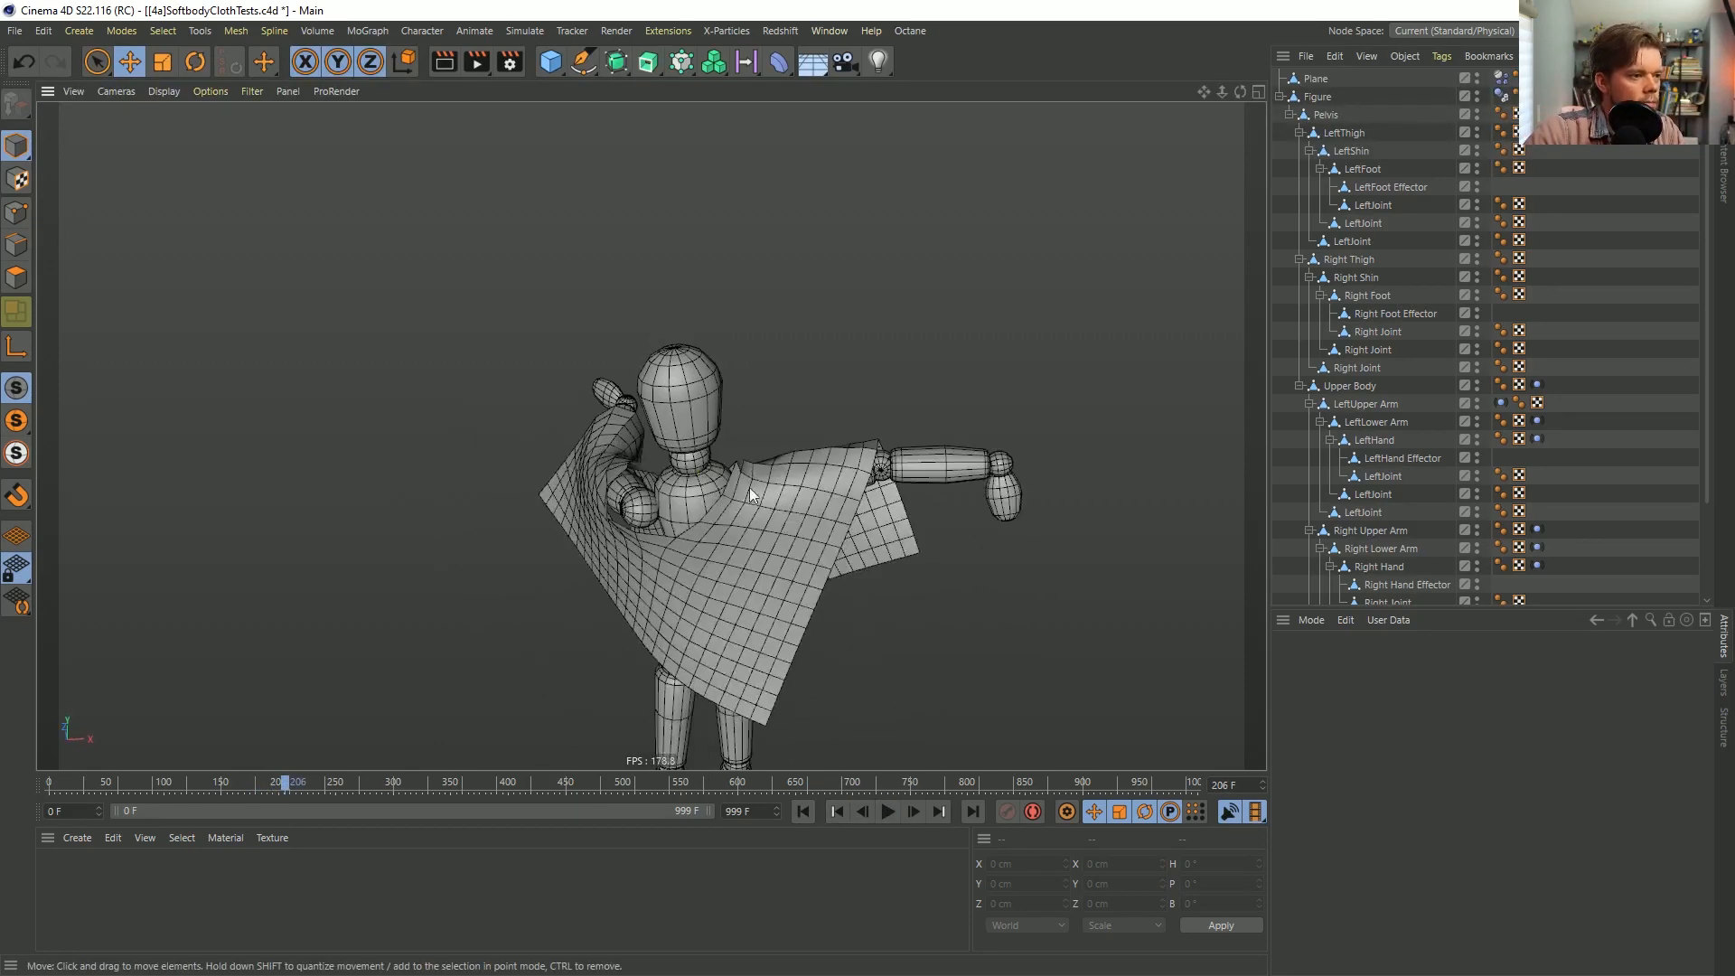
click(836, 811)
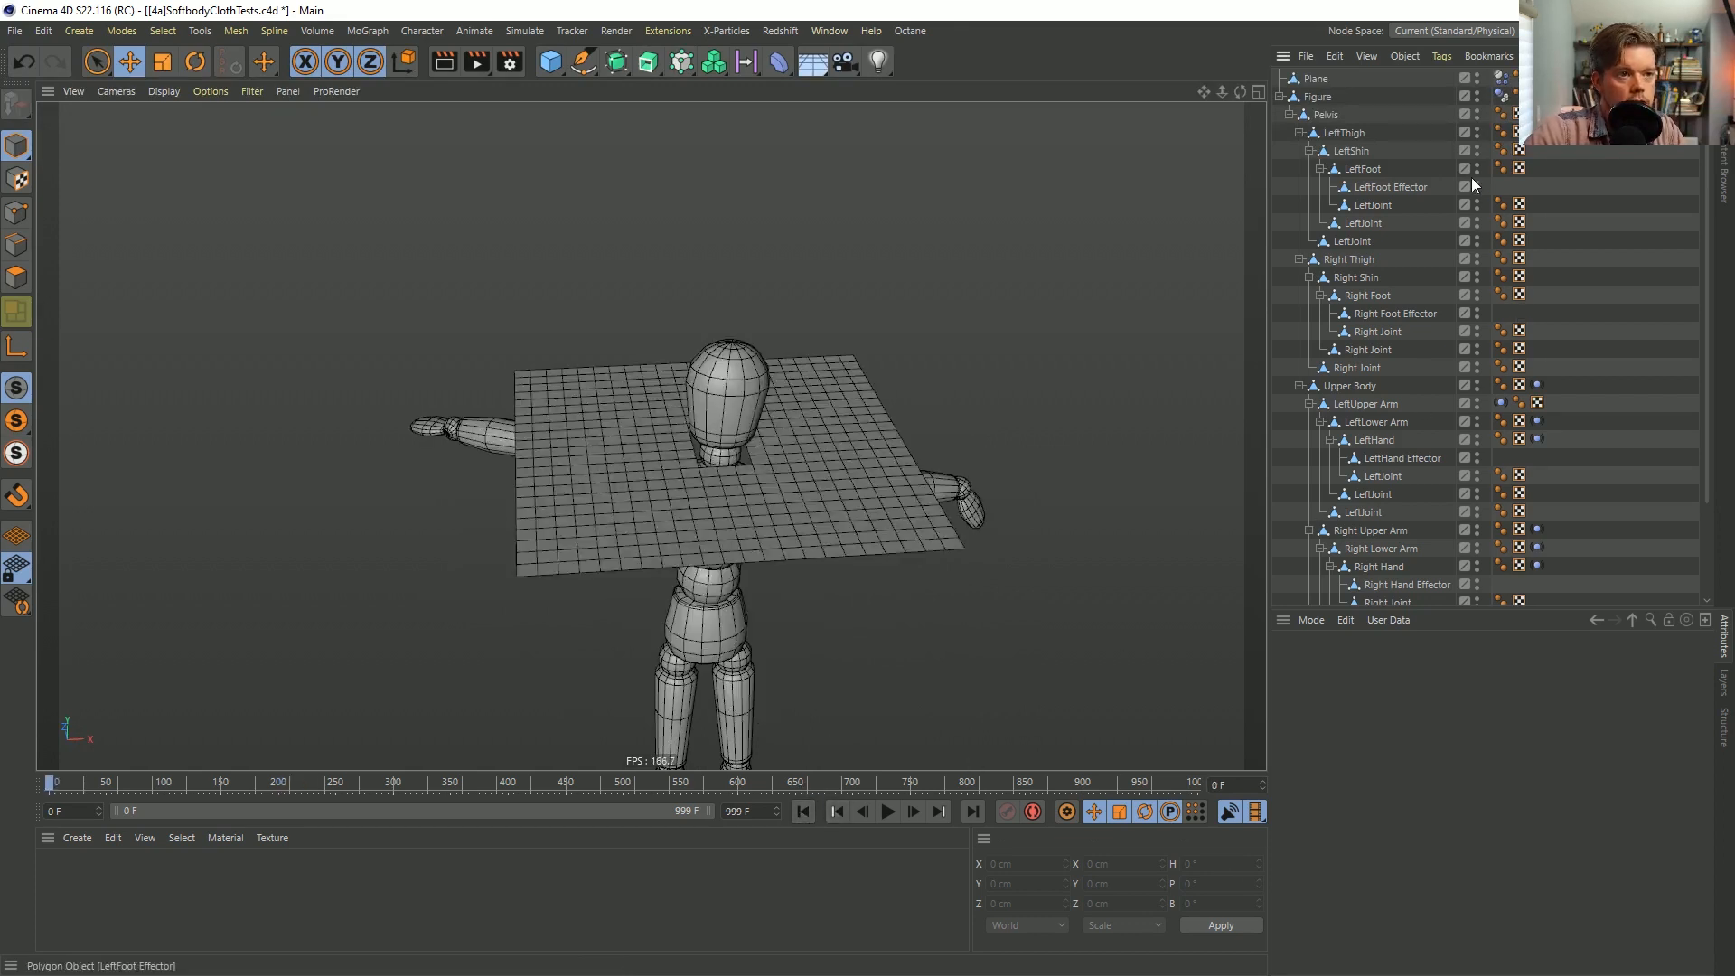
In the Plane's Dynamics Body tag, set the soft-body springs to Structural 1000 with 99% damping and Flexion 5.
click(1504, 80)
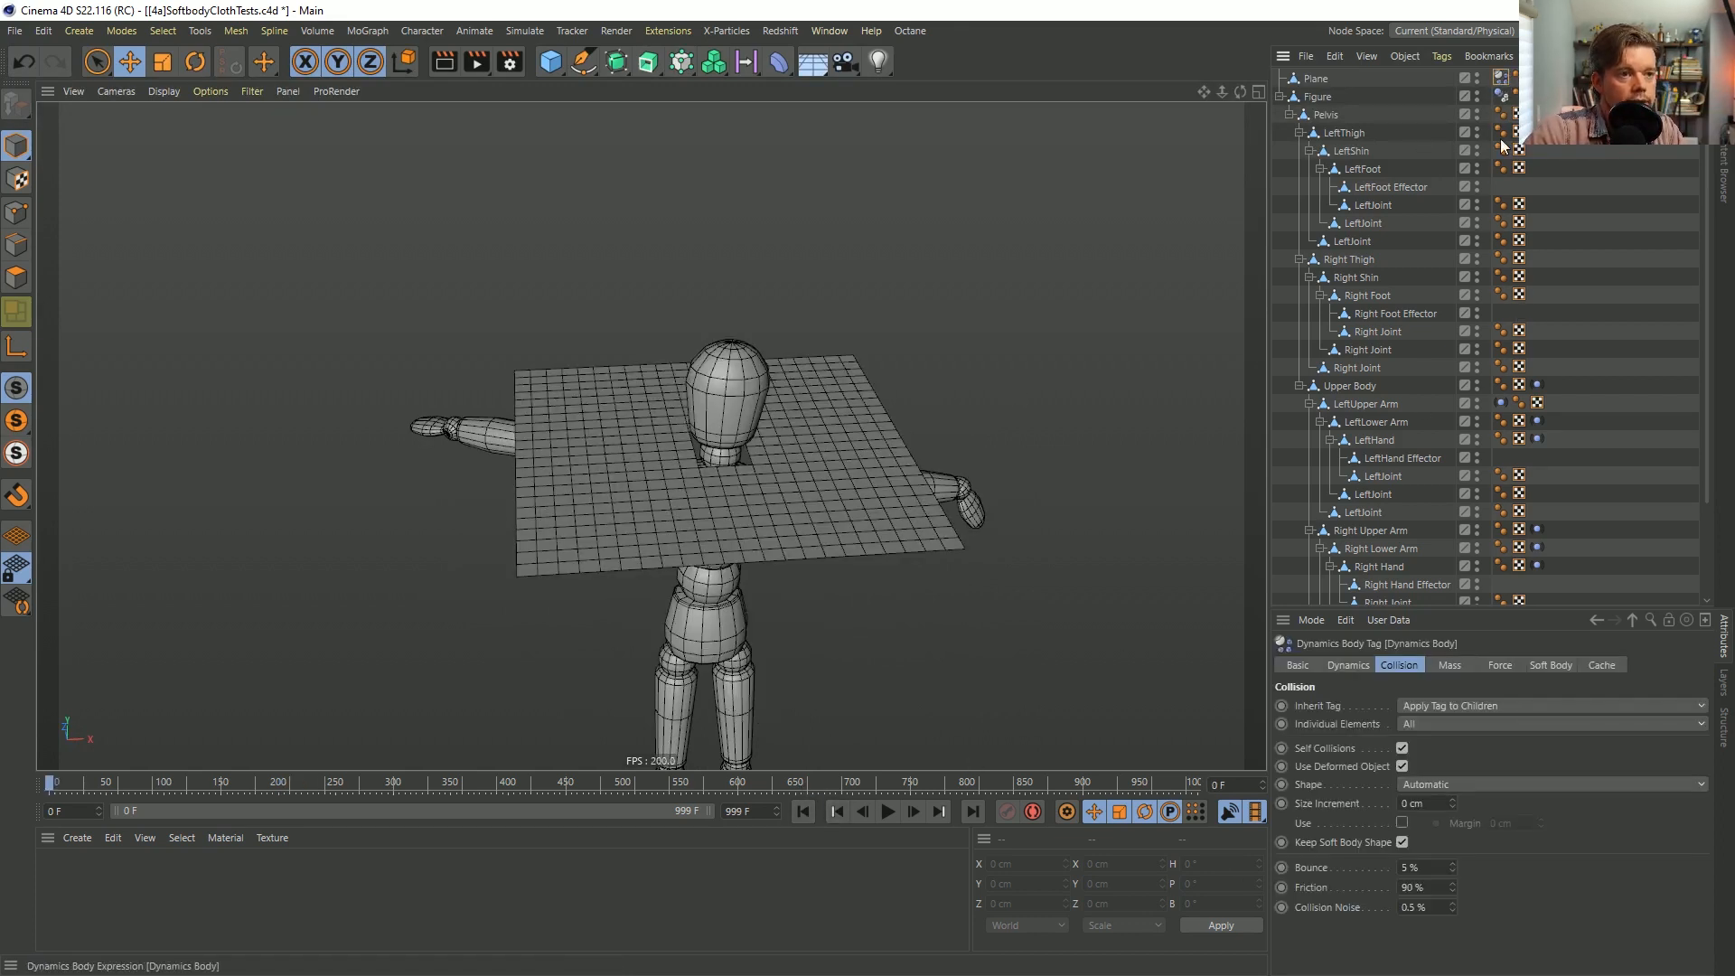
click(1351, 666)
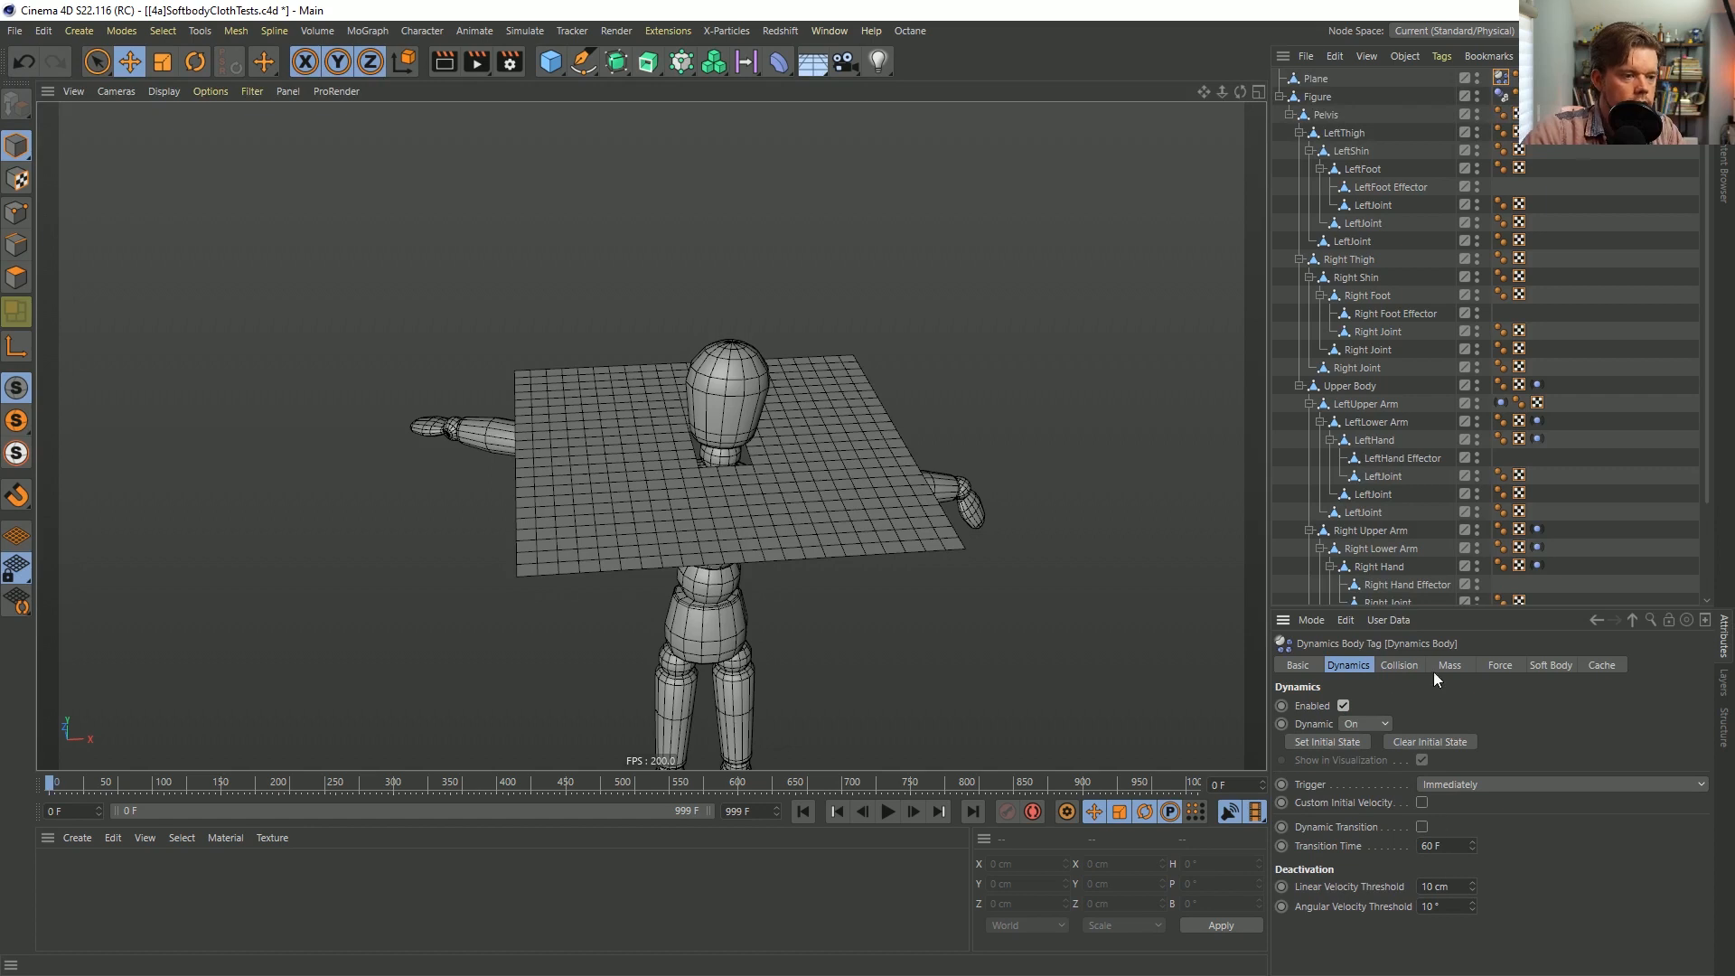
click(1410, 667)
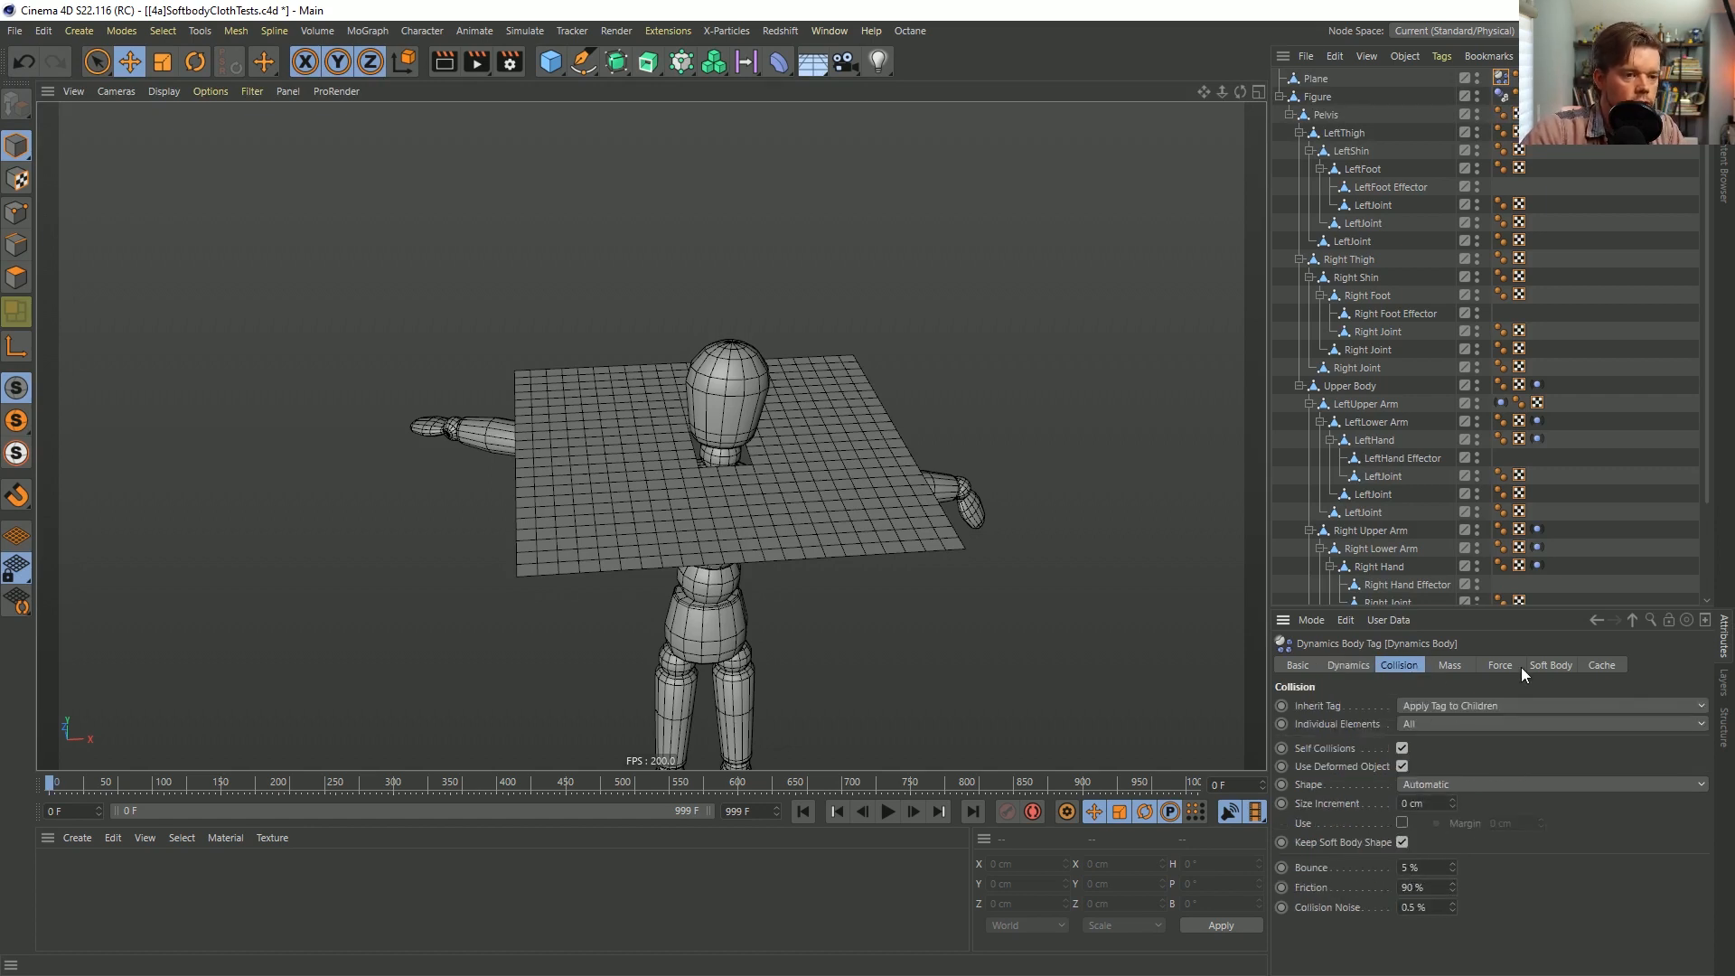
click(1553, 666)
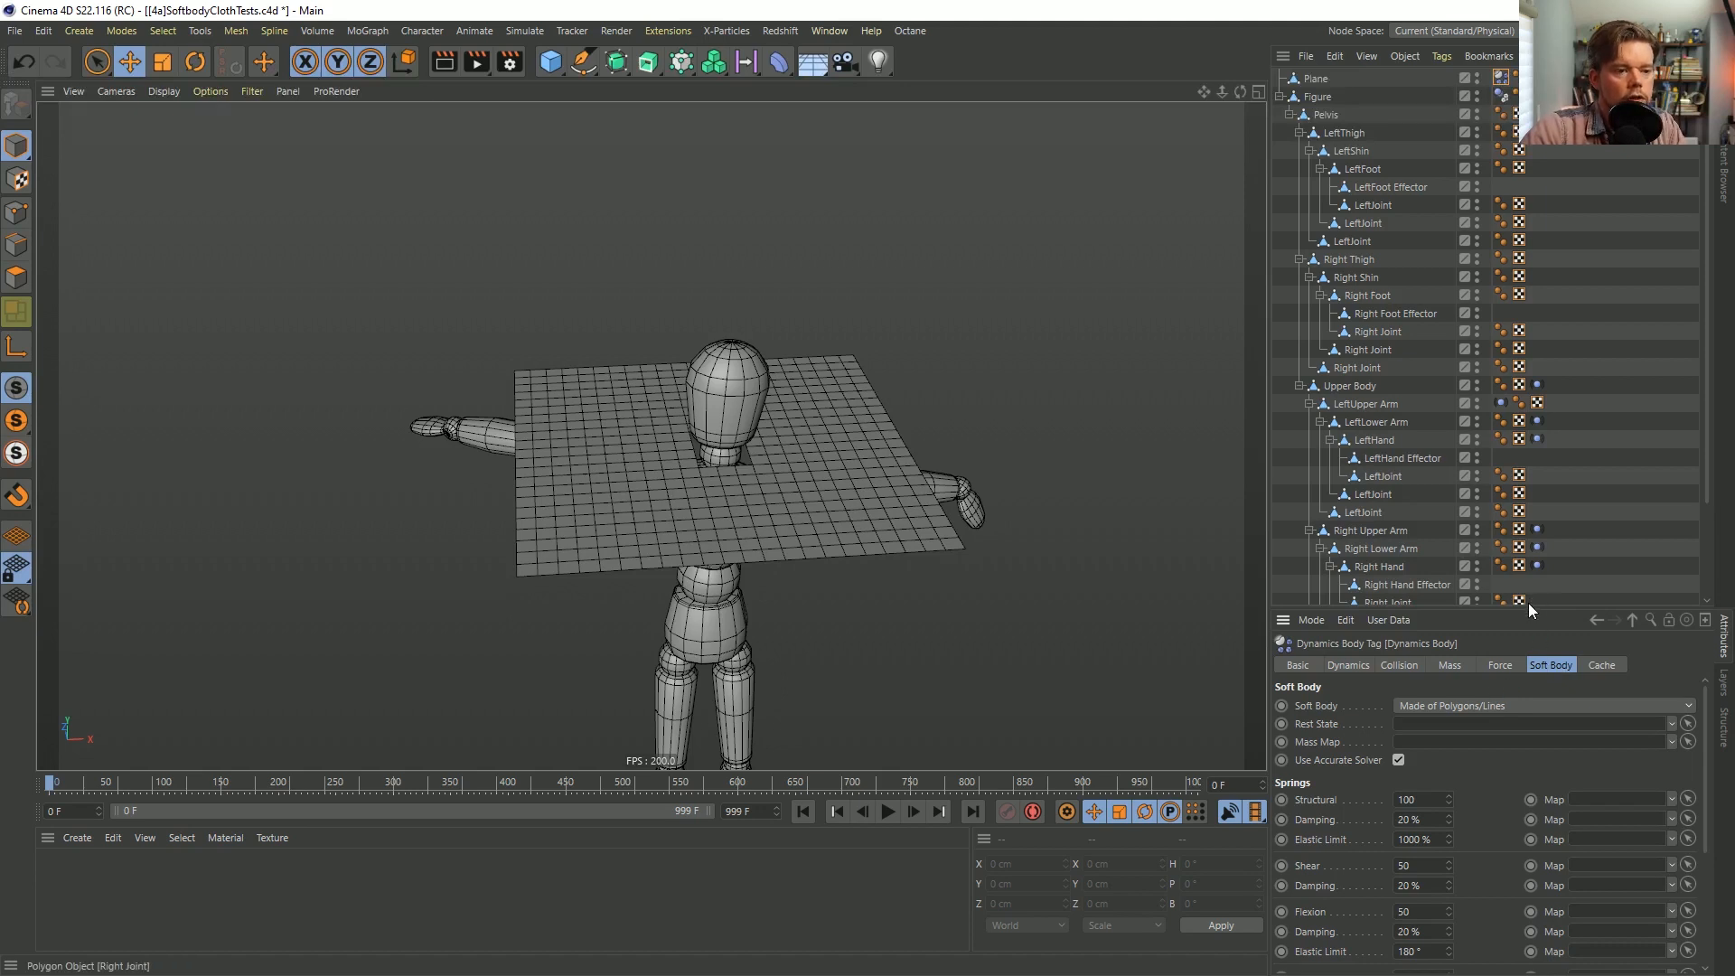
drag(1527, 608, 1482, 357)
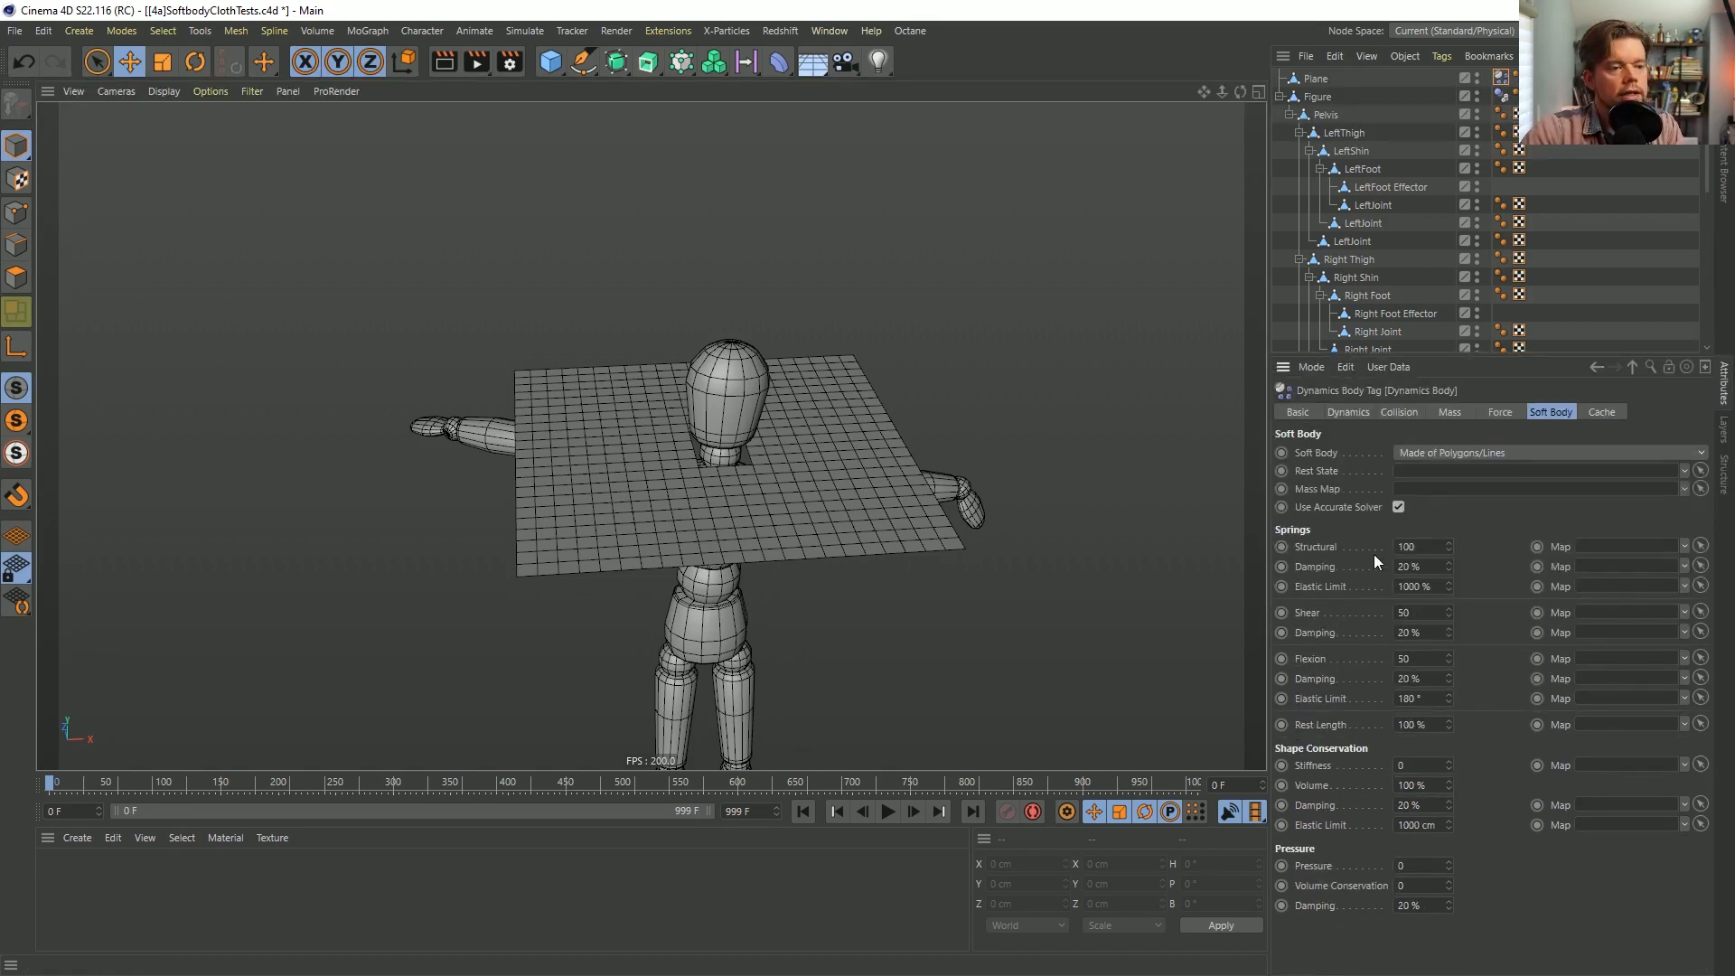
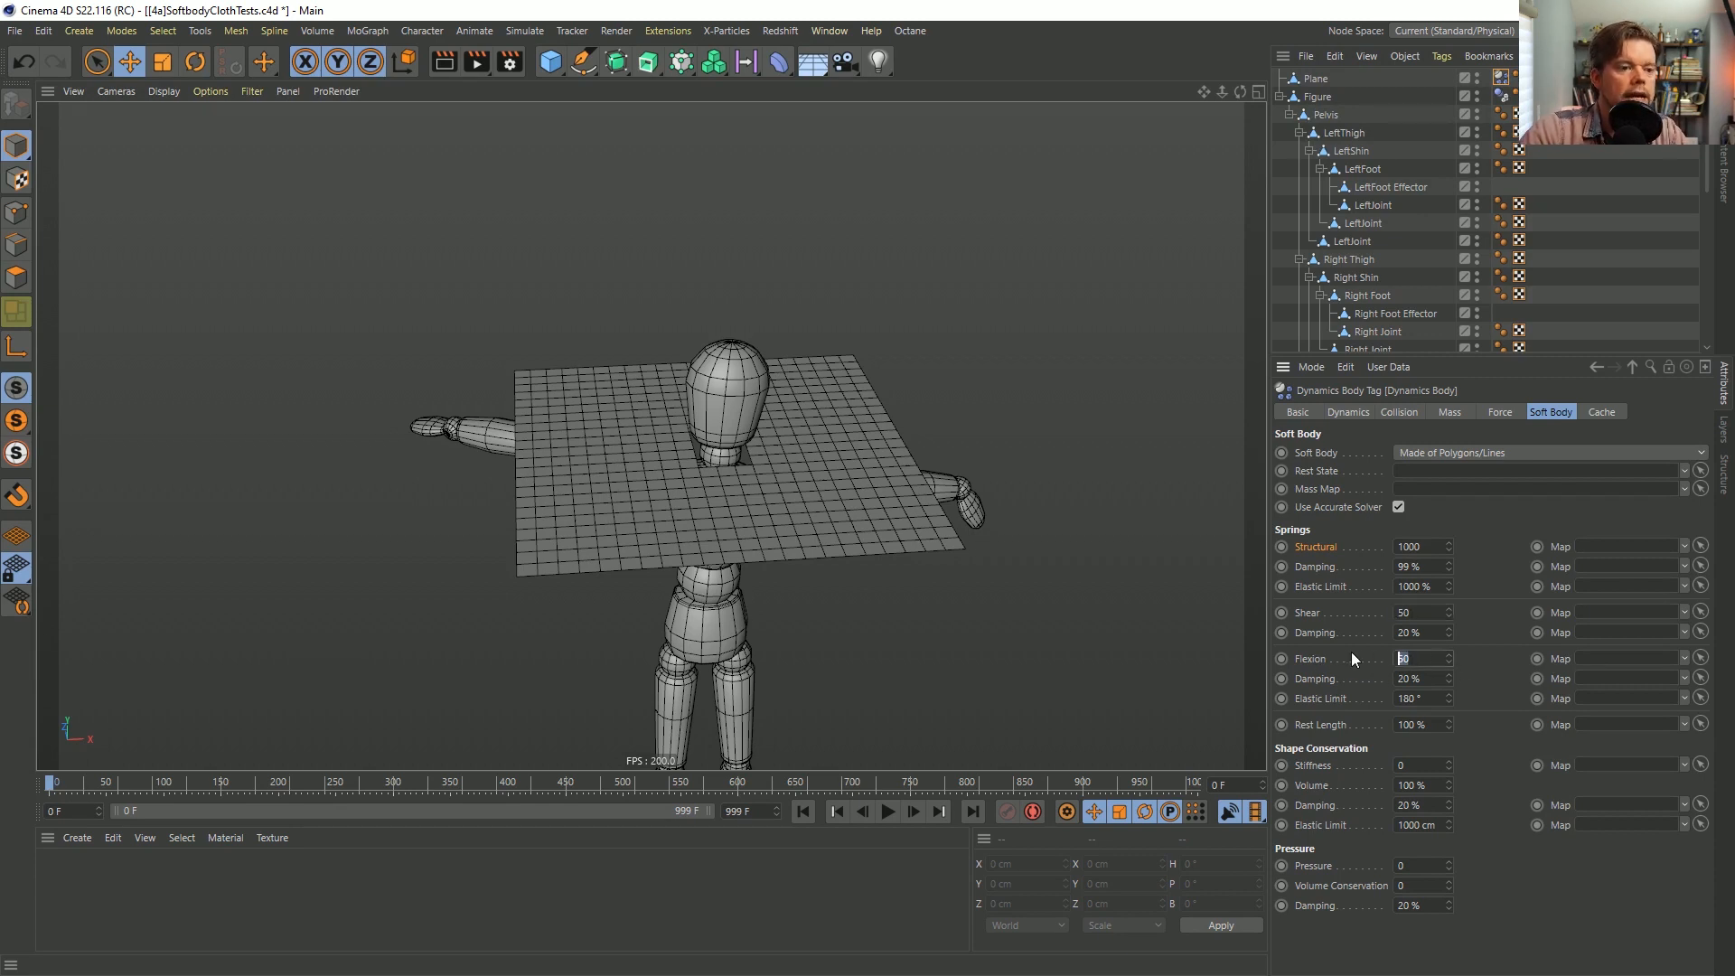
click(1320, 658)
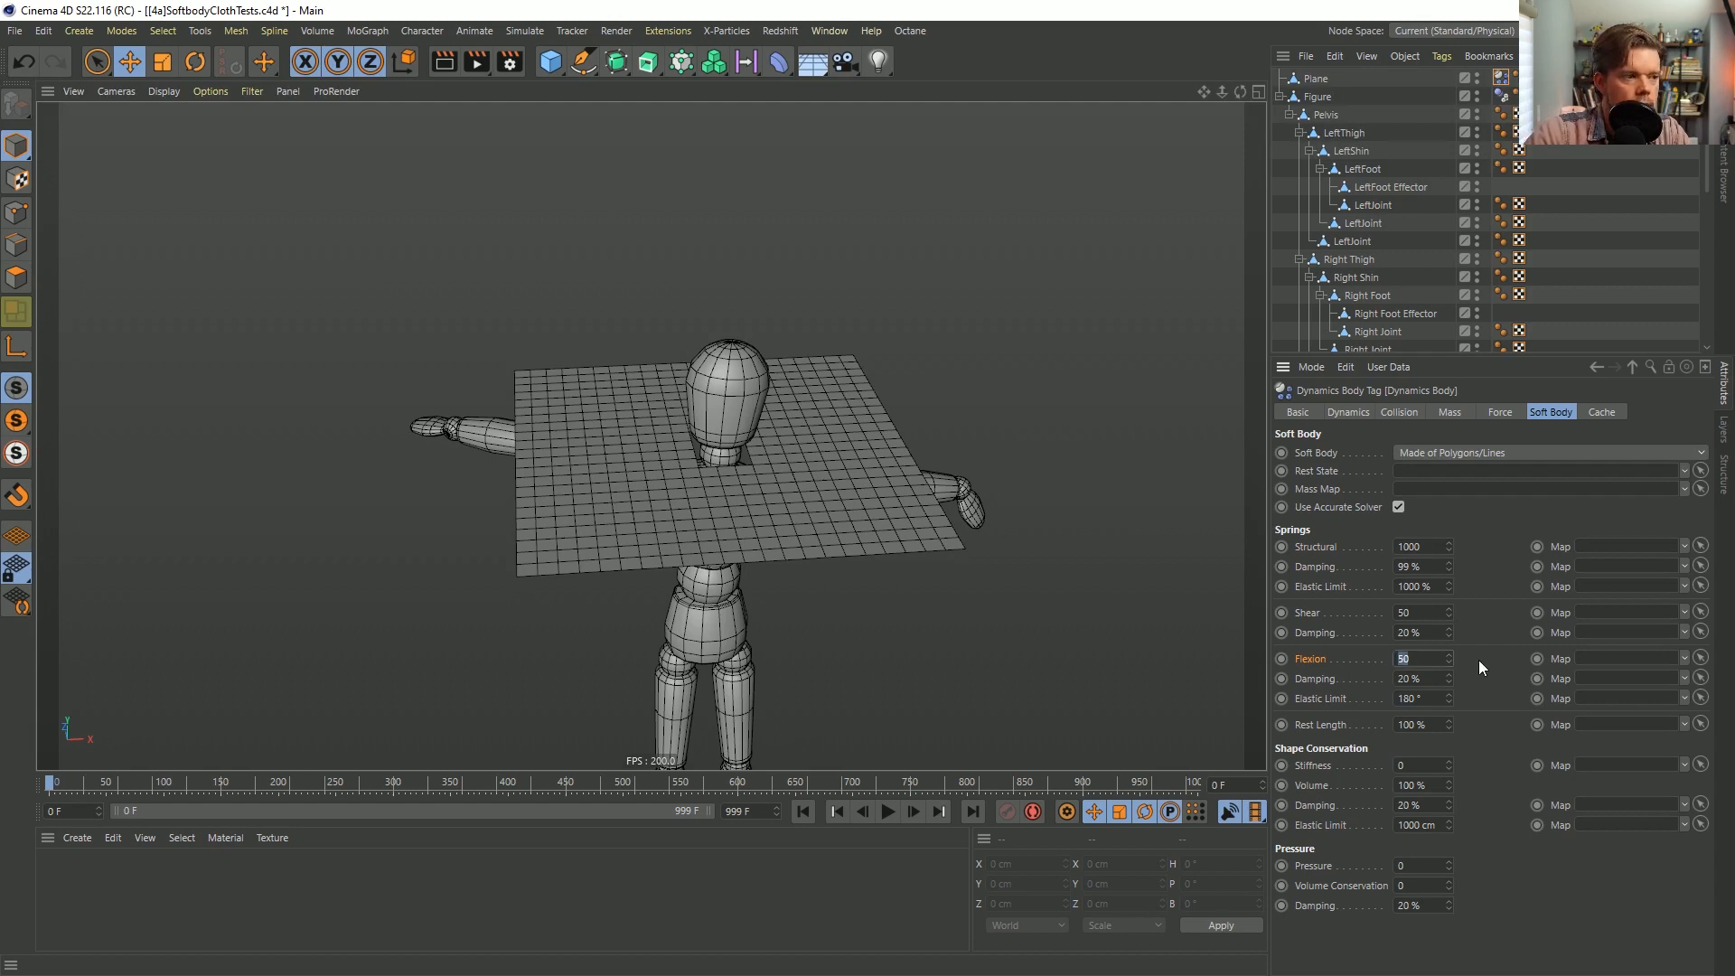
text(5)
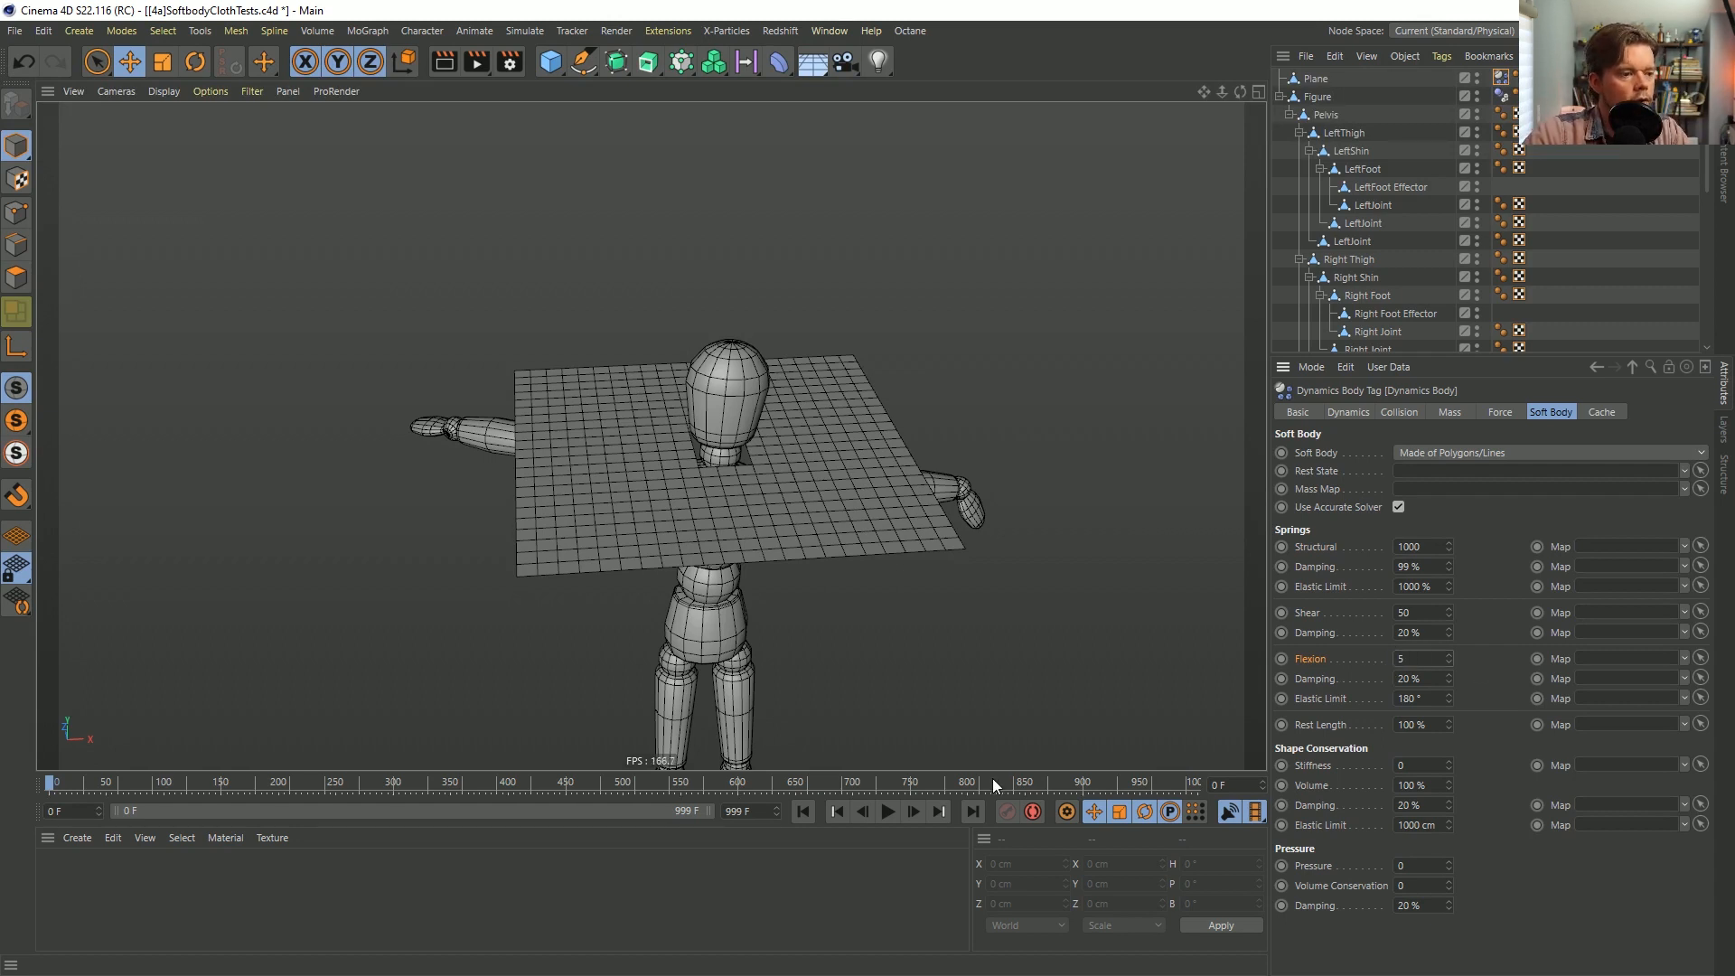
Play the soft body simulation and examine from several angles how the cloth drapes over the figure.
click(887, 810)
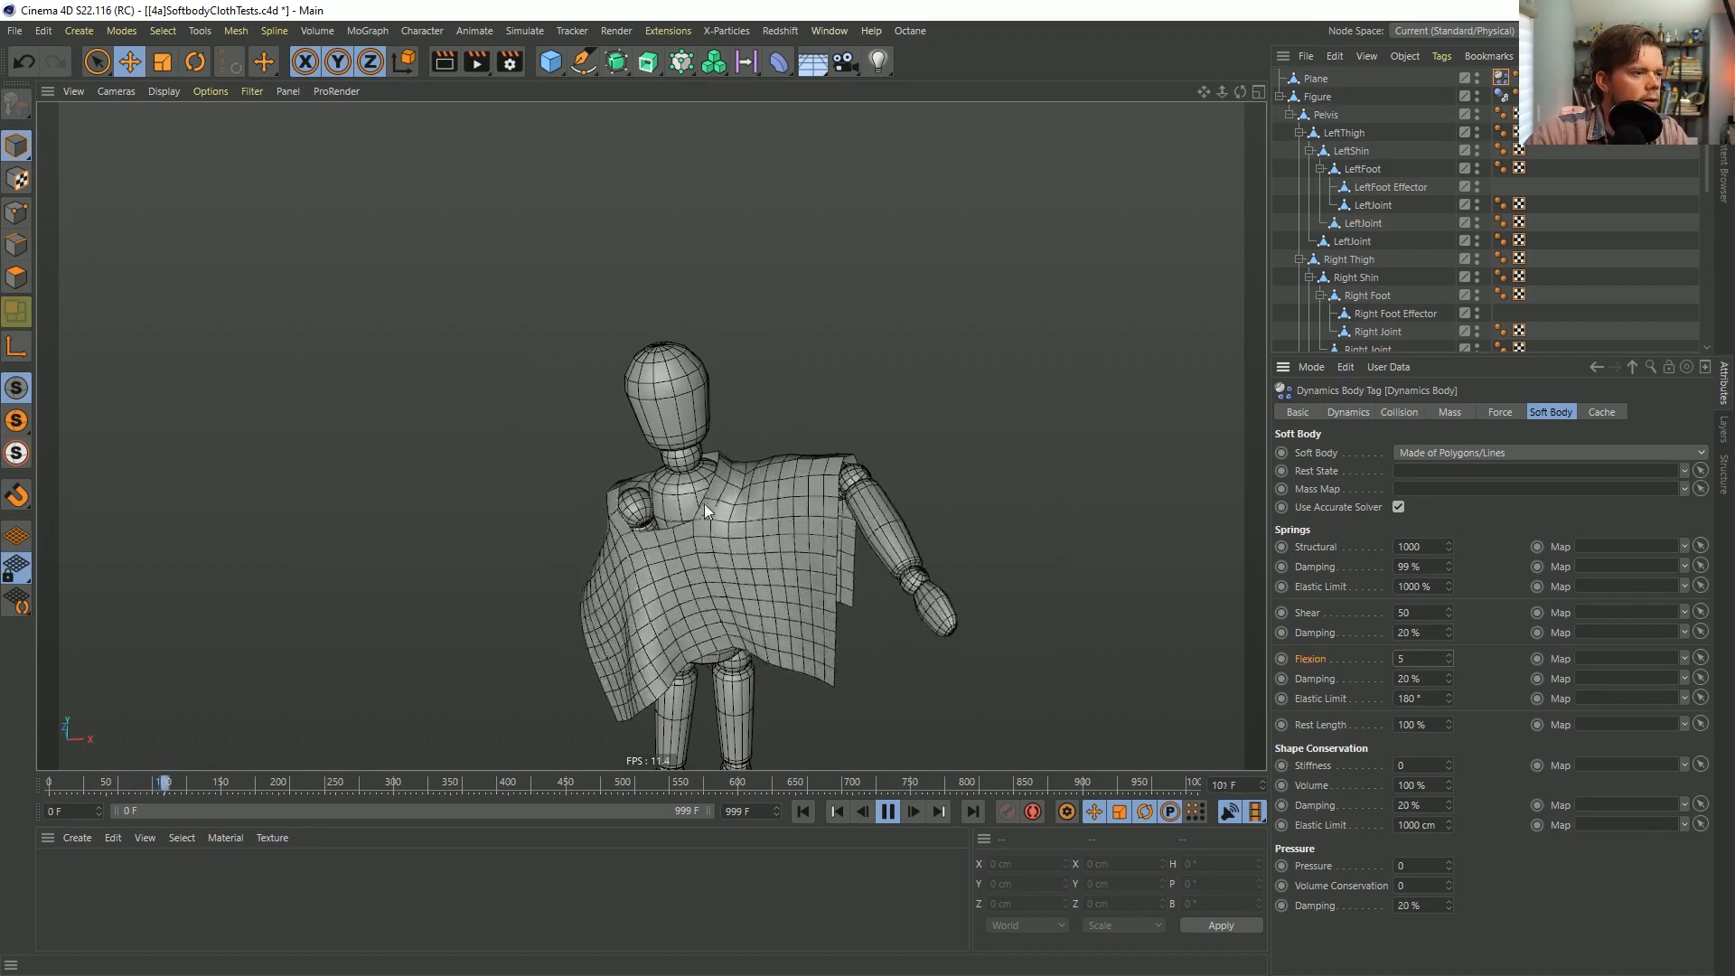
alt+drag(703, 503, 784, 476)
alt+drag(743, 546, 693, 580)
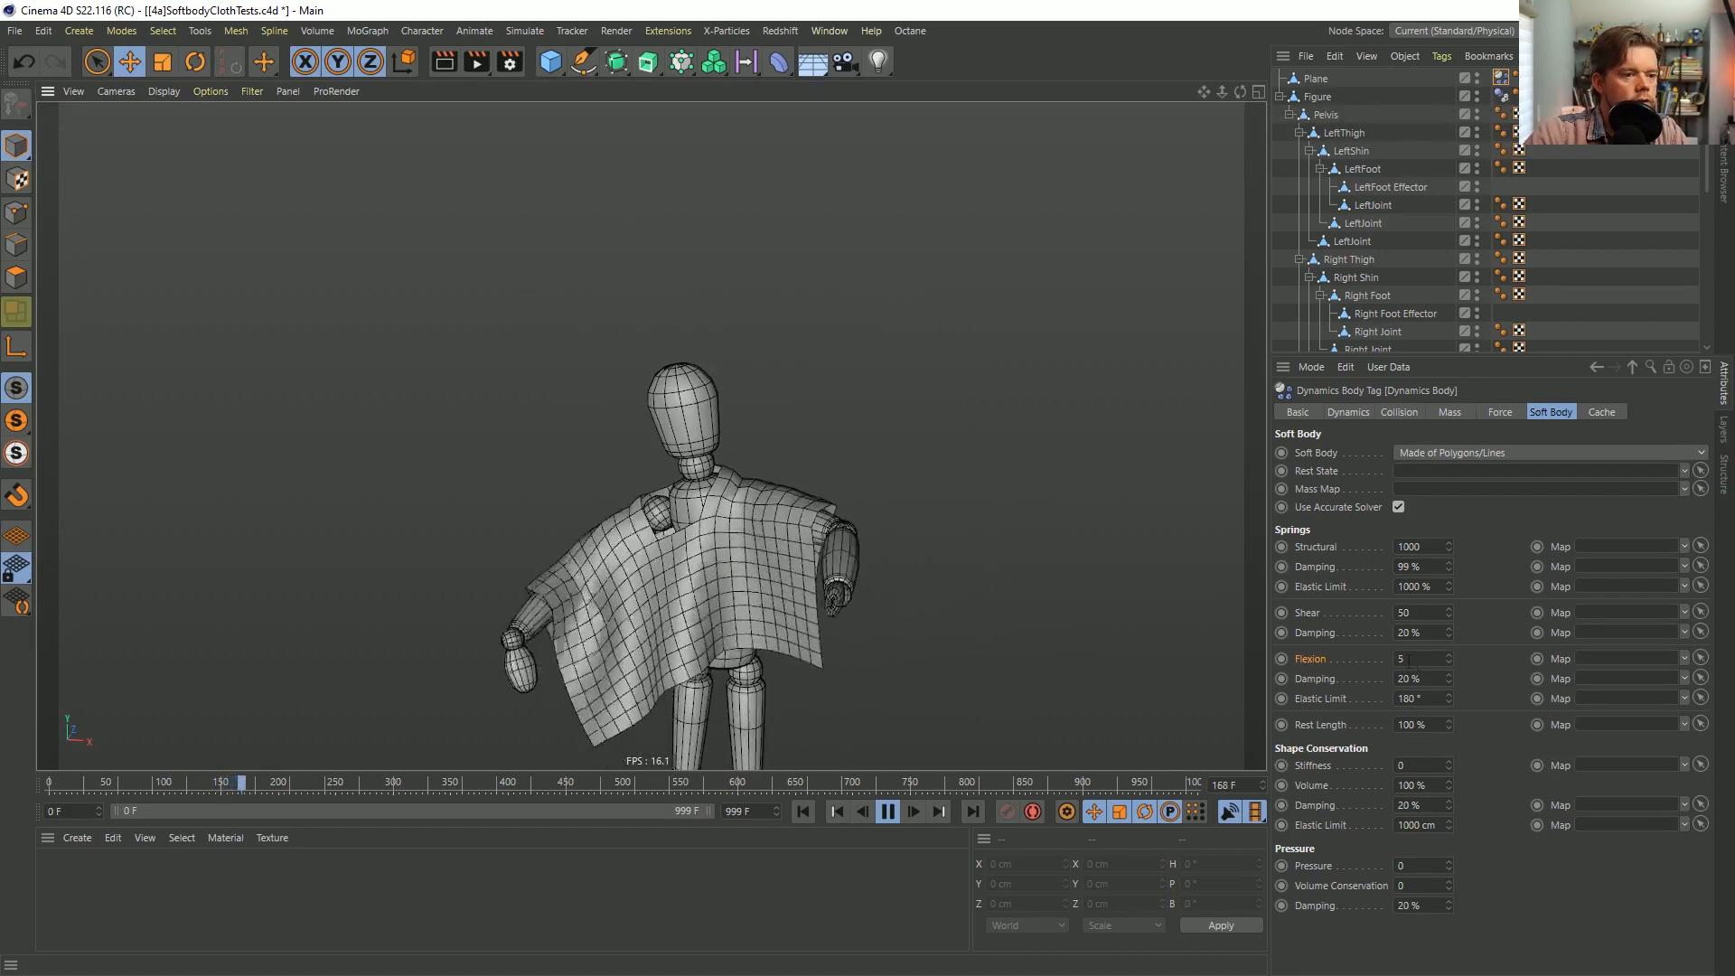
alt+right_drag(747, 513, 840, 473)
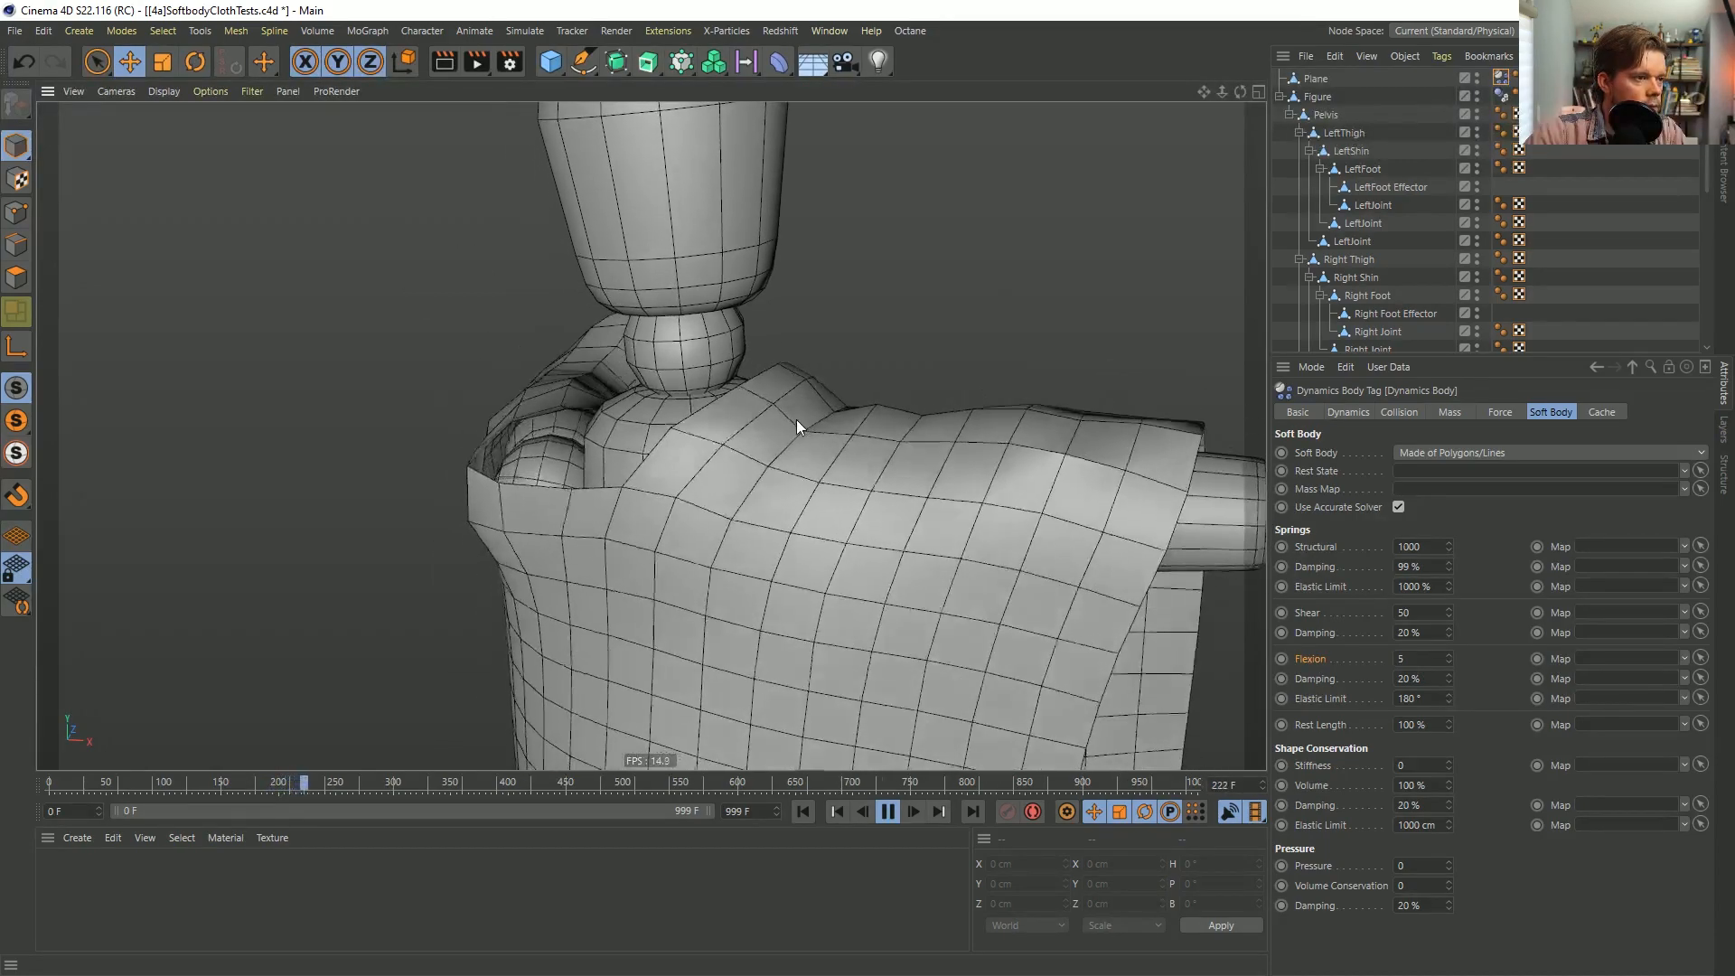
alt+right_drag(795, 417, 924, 571)
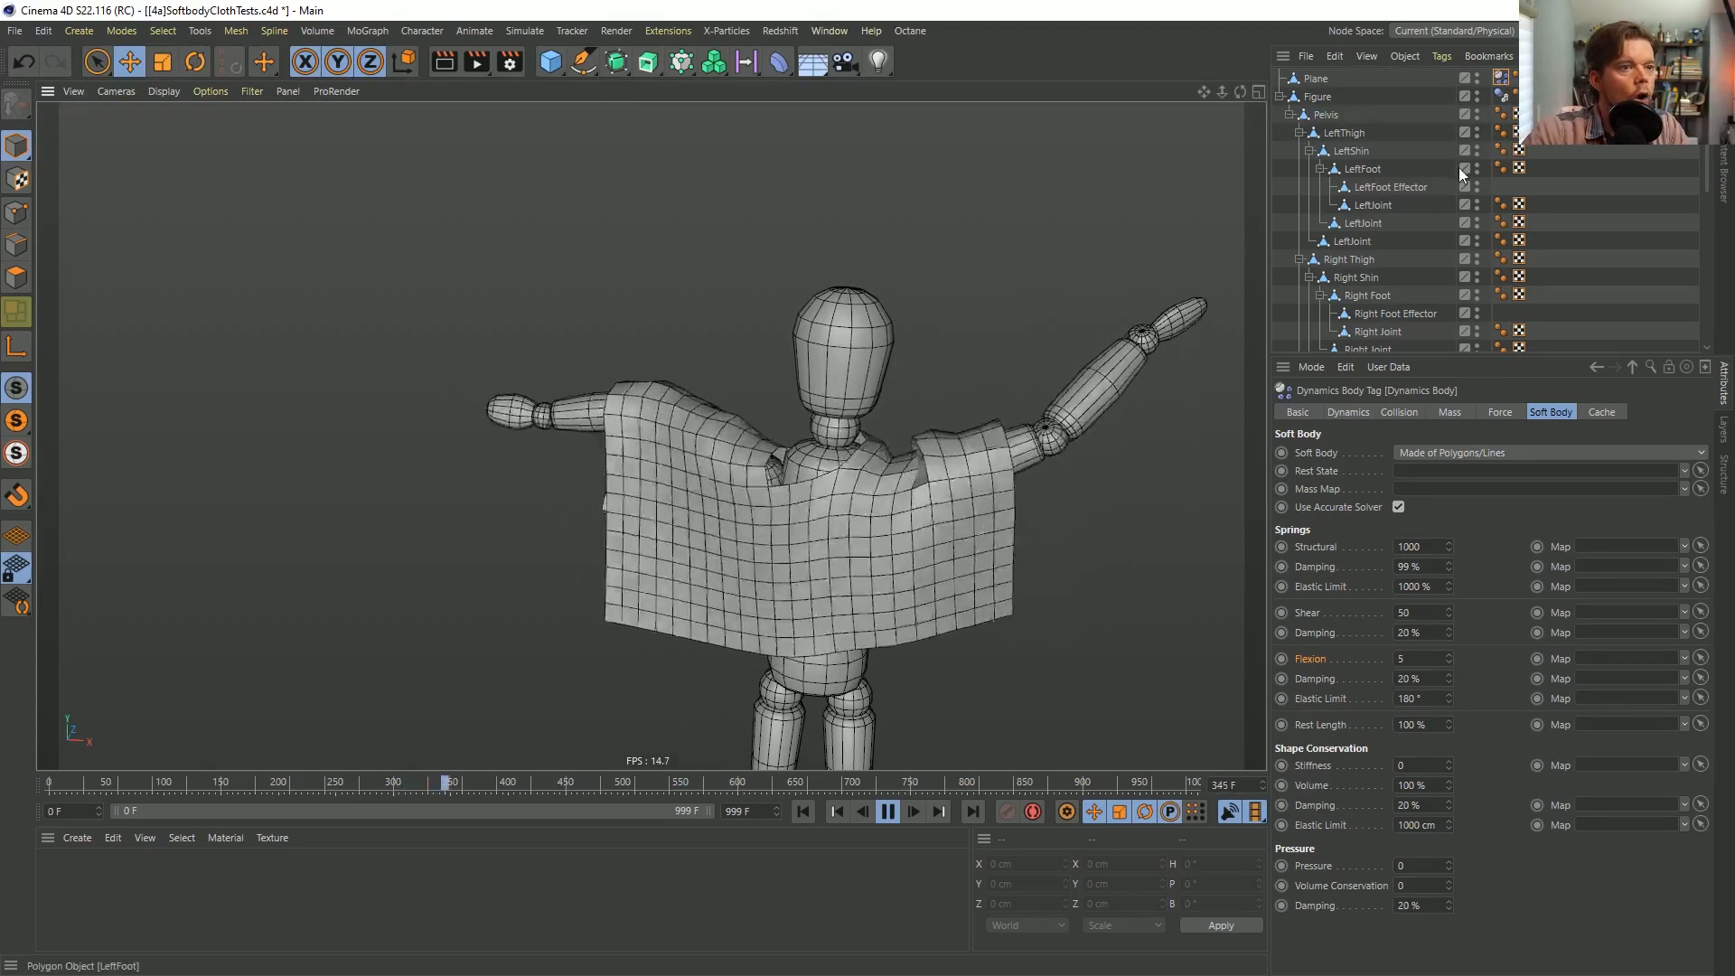
Place the Plane under a new Subdivision Surface and set the viewport display to Gouraud Shading.
click(1316, 79)
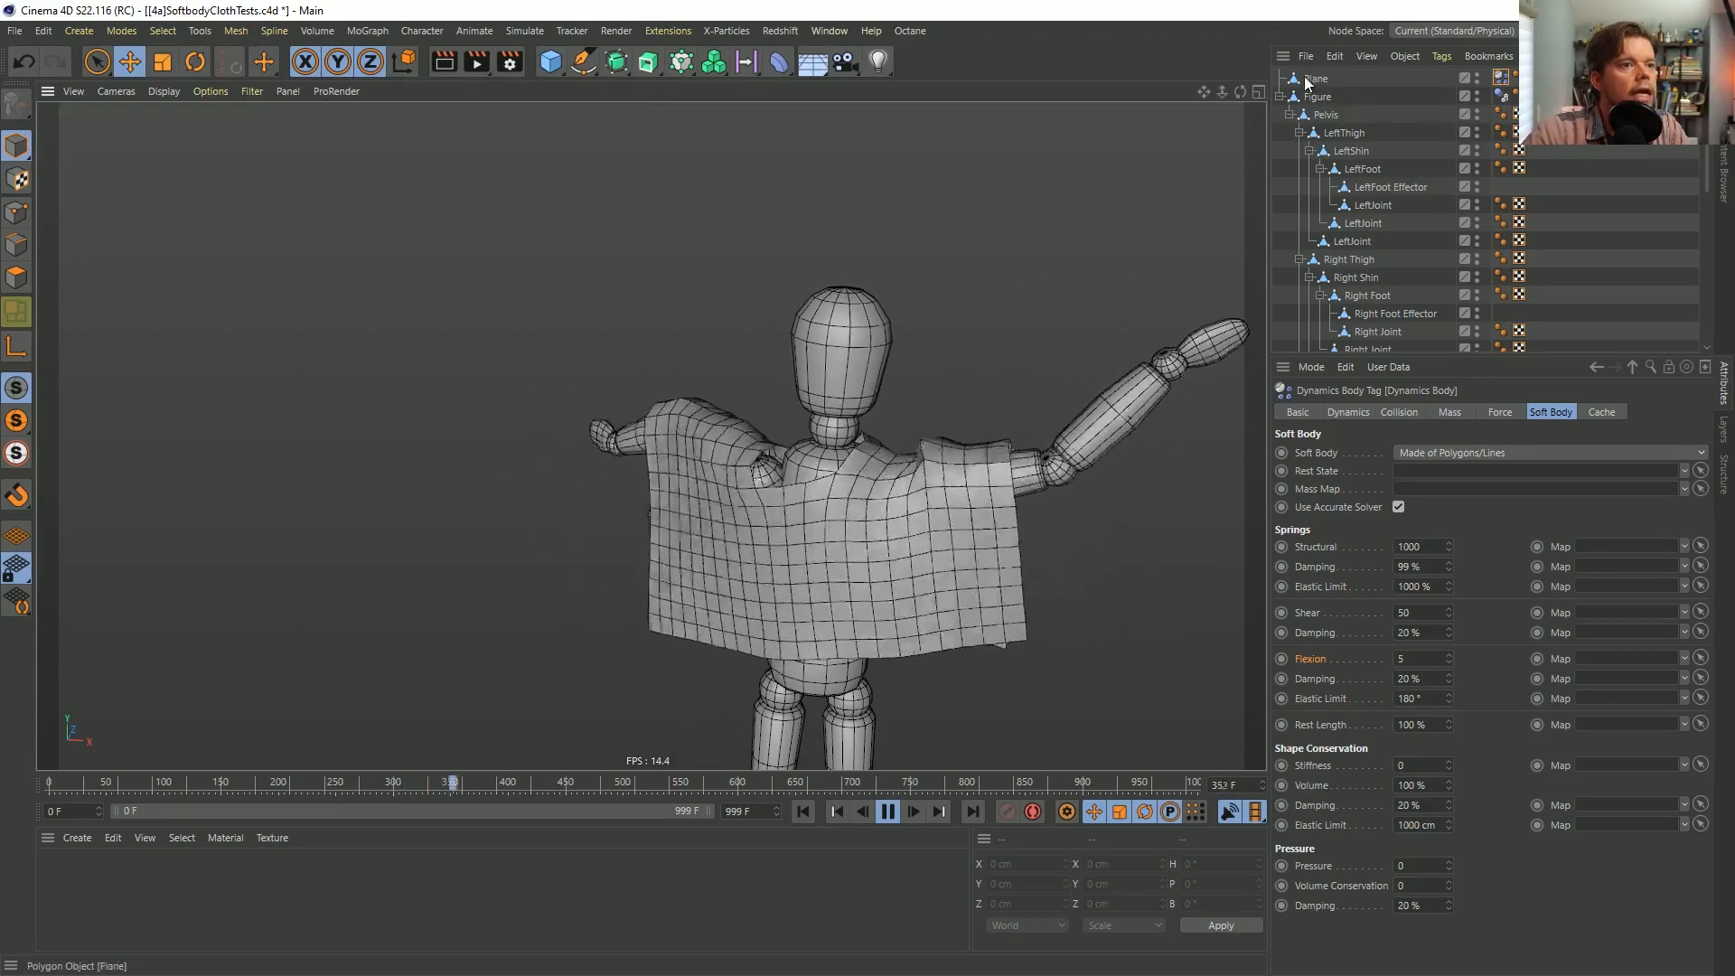
alt+click(616, 61)
click(1582, 116)
key(n)
key(a)
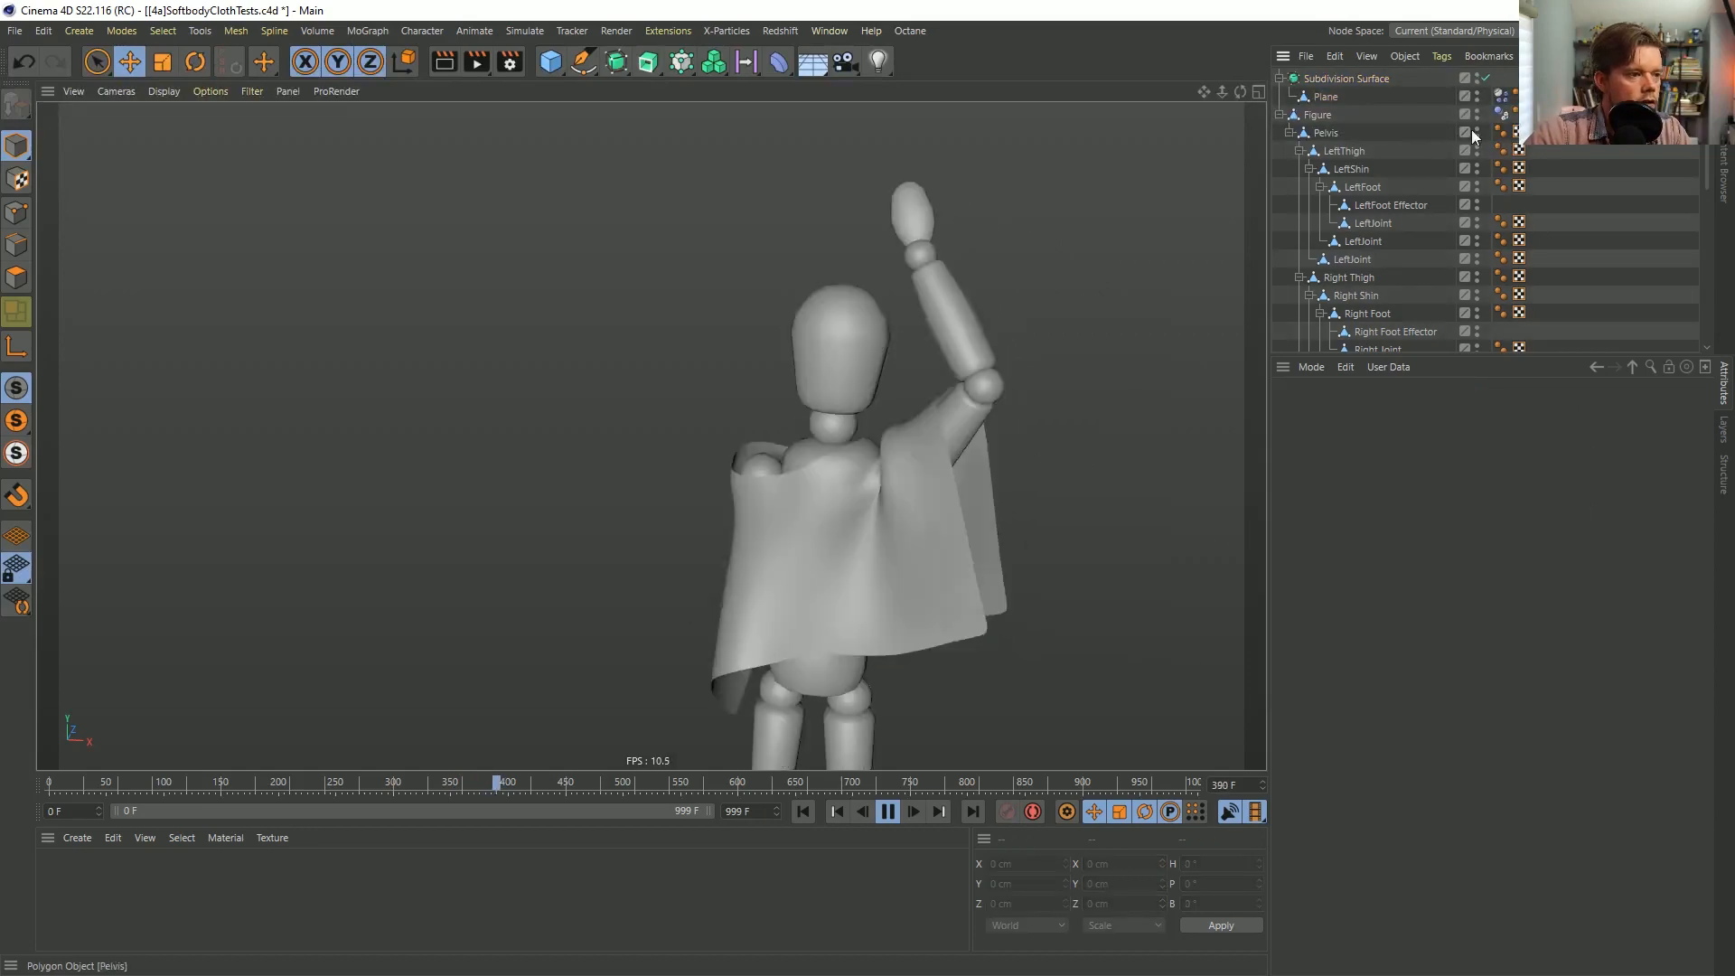
alt+drag(849, 465, 734, 476)
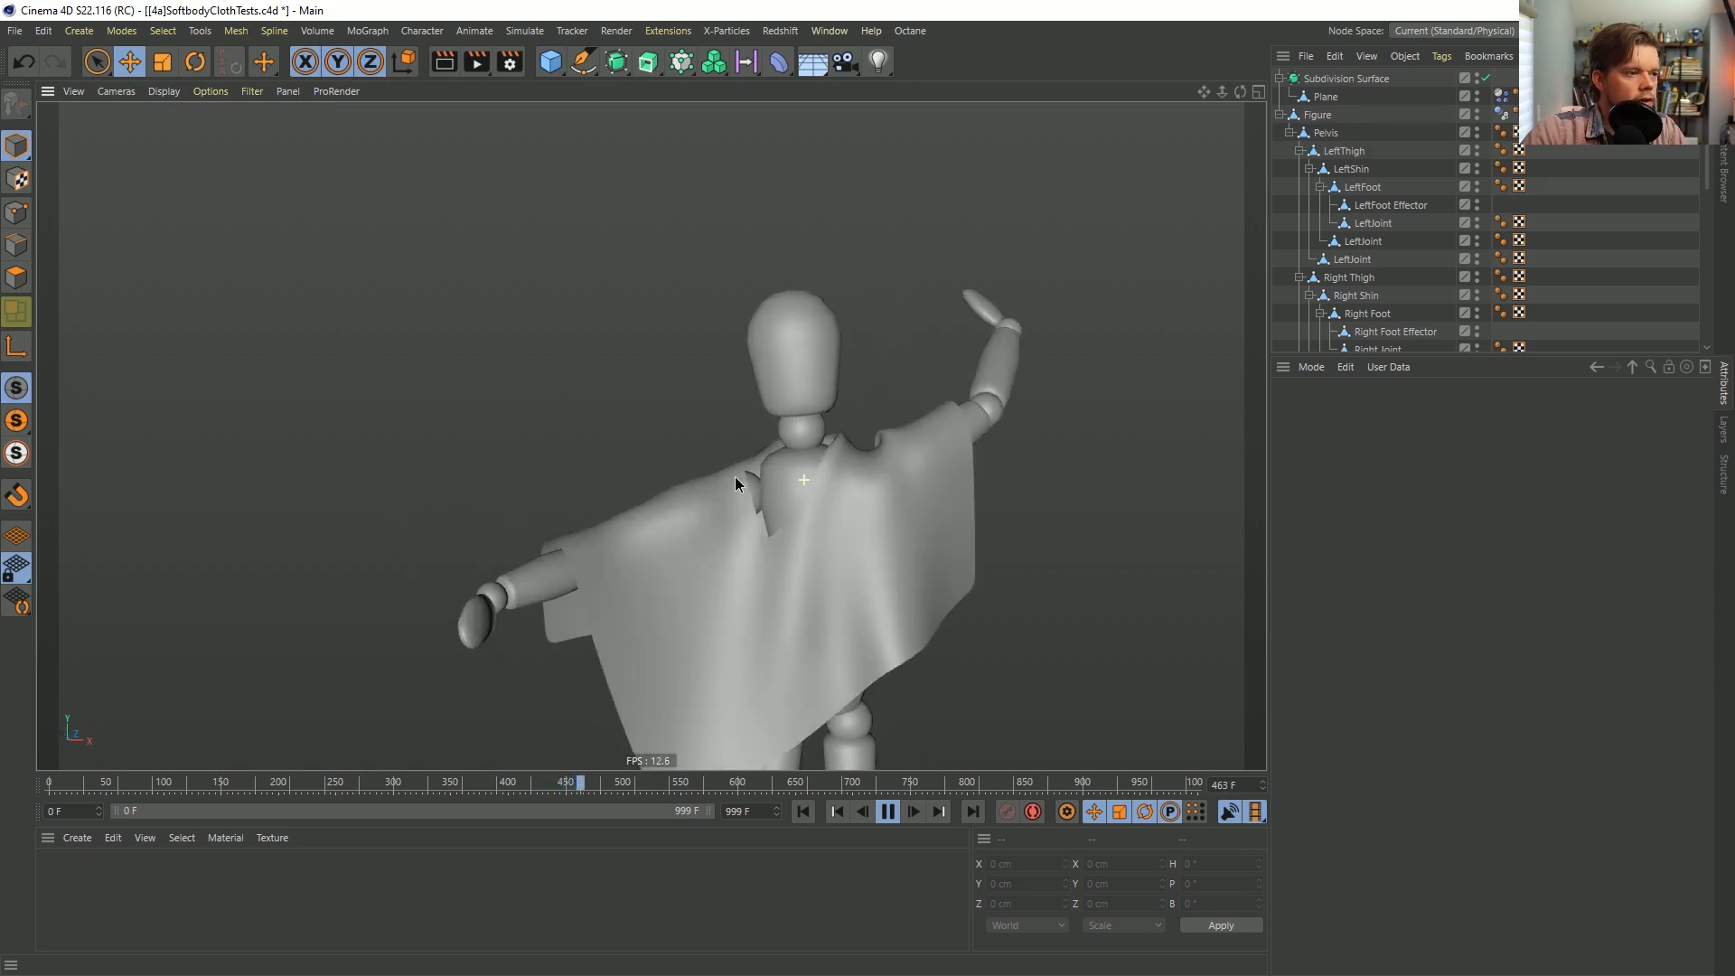
Disable the Subdivision Surface and set the project's dynamics Collision Margin to 0 cm.
click(1484, 77)
key(ctrl+d)
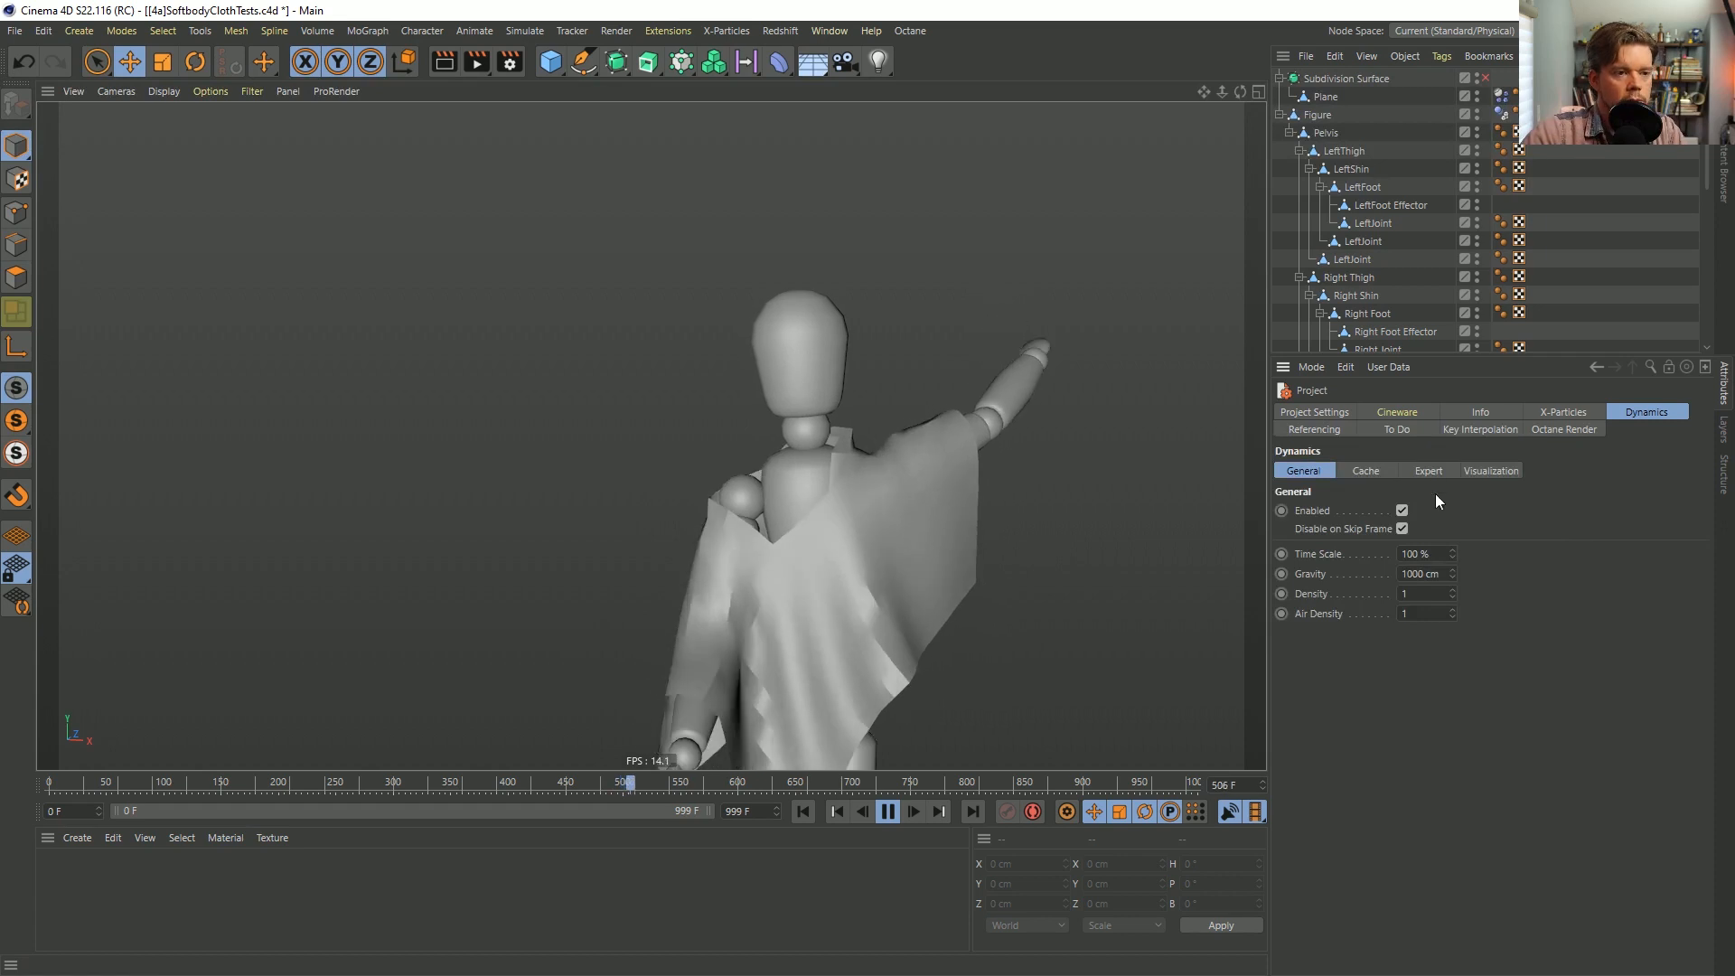
click(1435, 468)
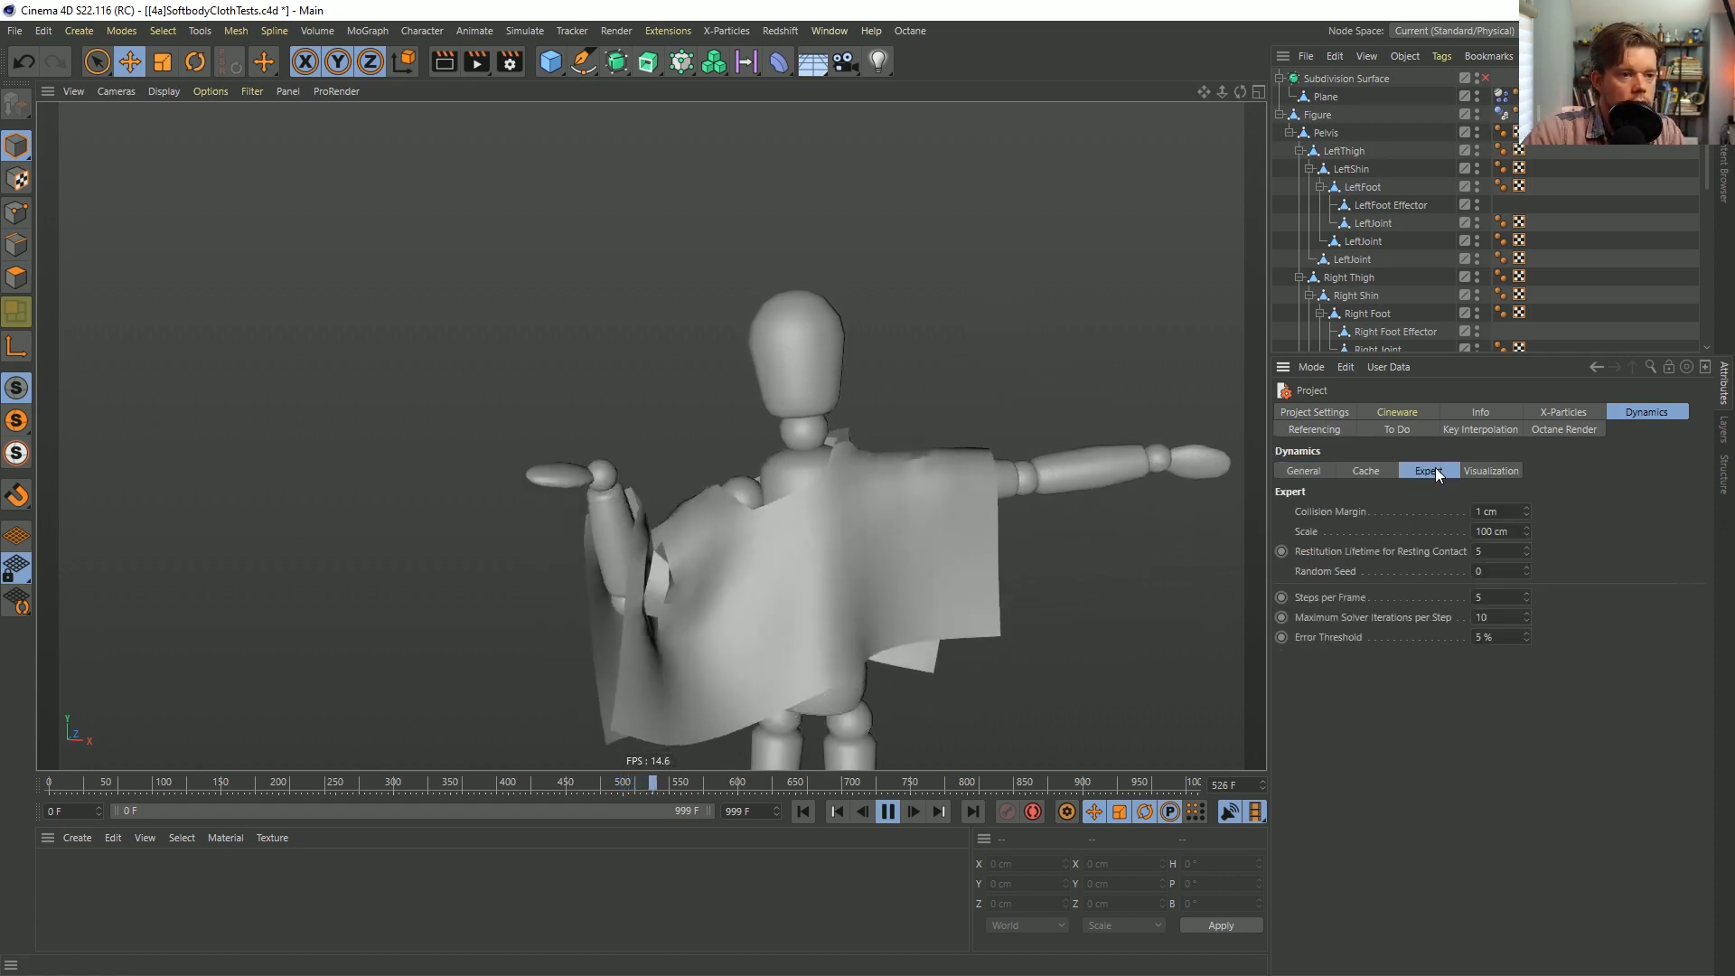
click(1490, 511)
text(0)
key(Return)
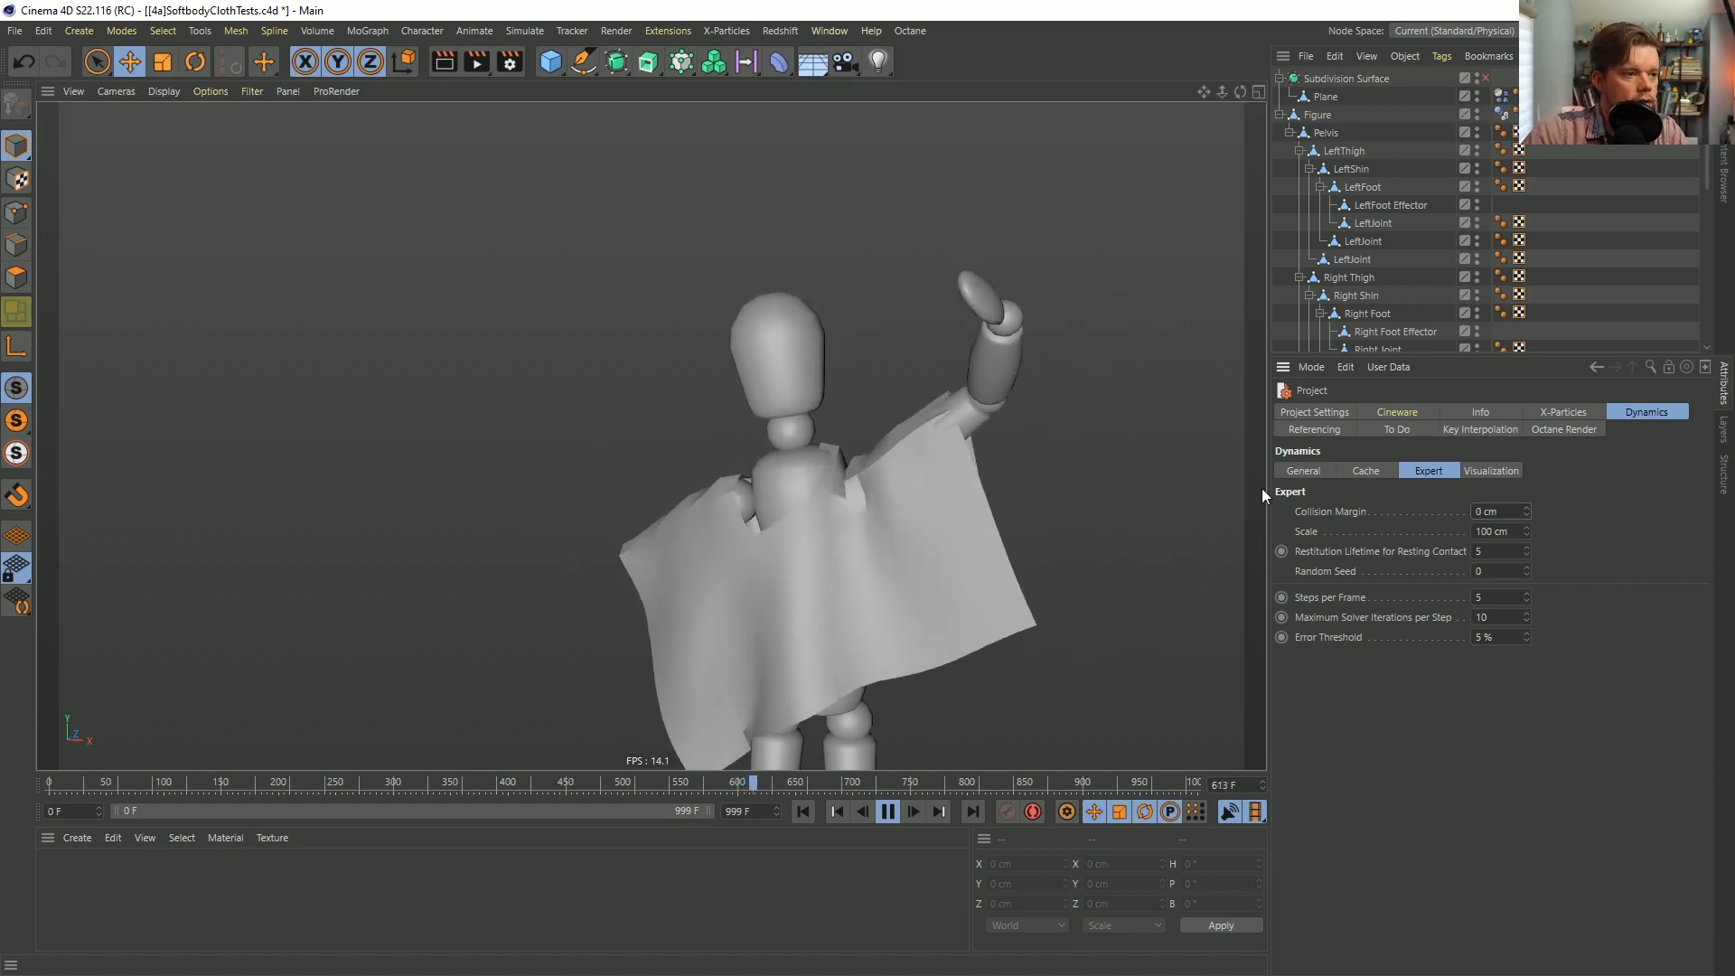
Set the project's dynamics Steps per Frame to 15 and replay the simulation from the first frame.
click(1493, 597)
text(15)
key(Return)
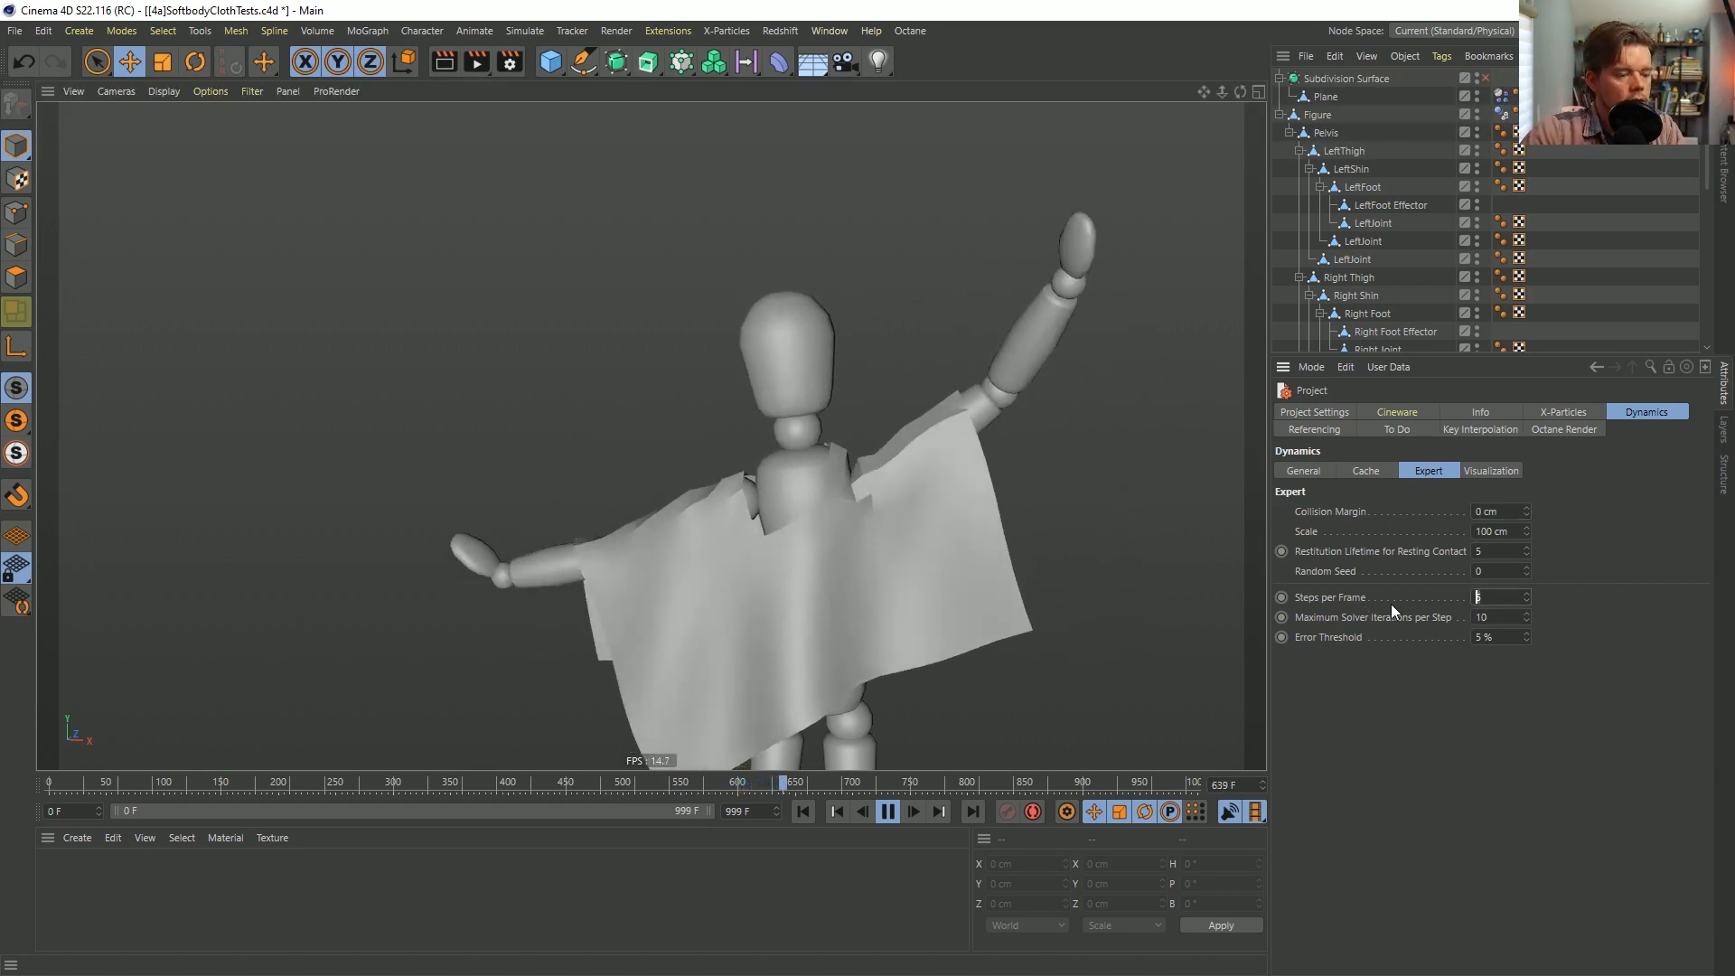
click(802, 812)
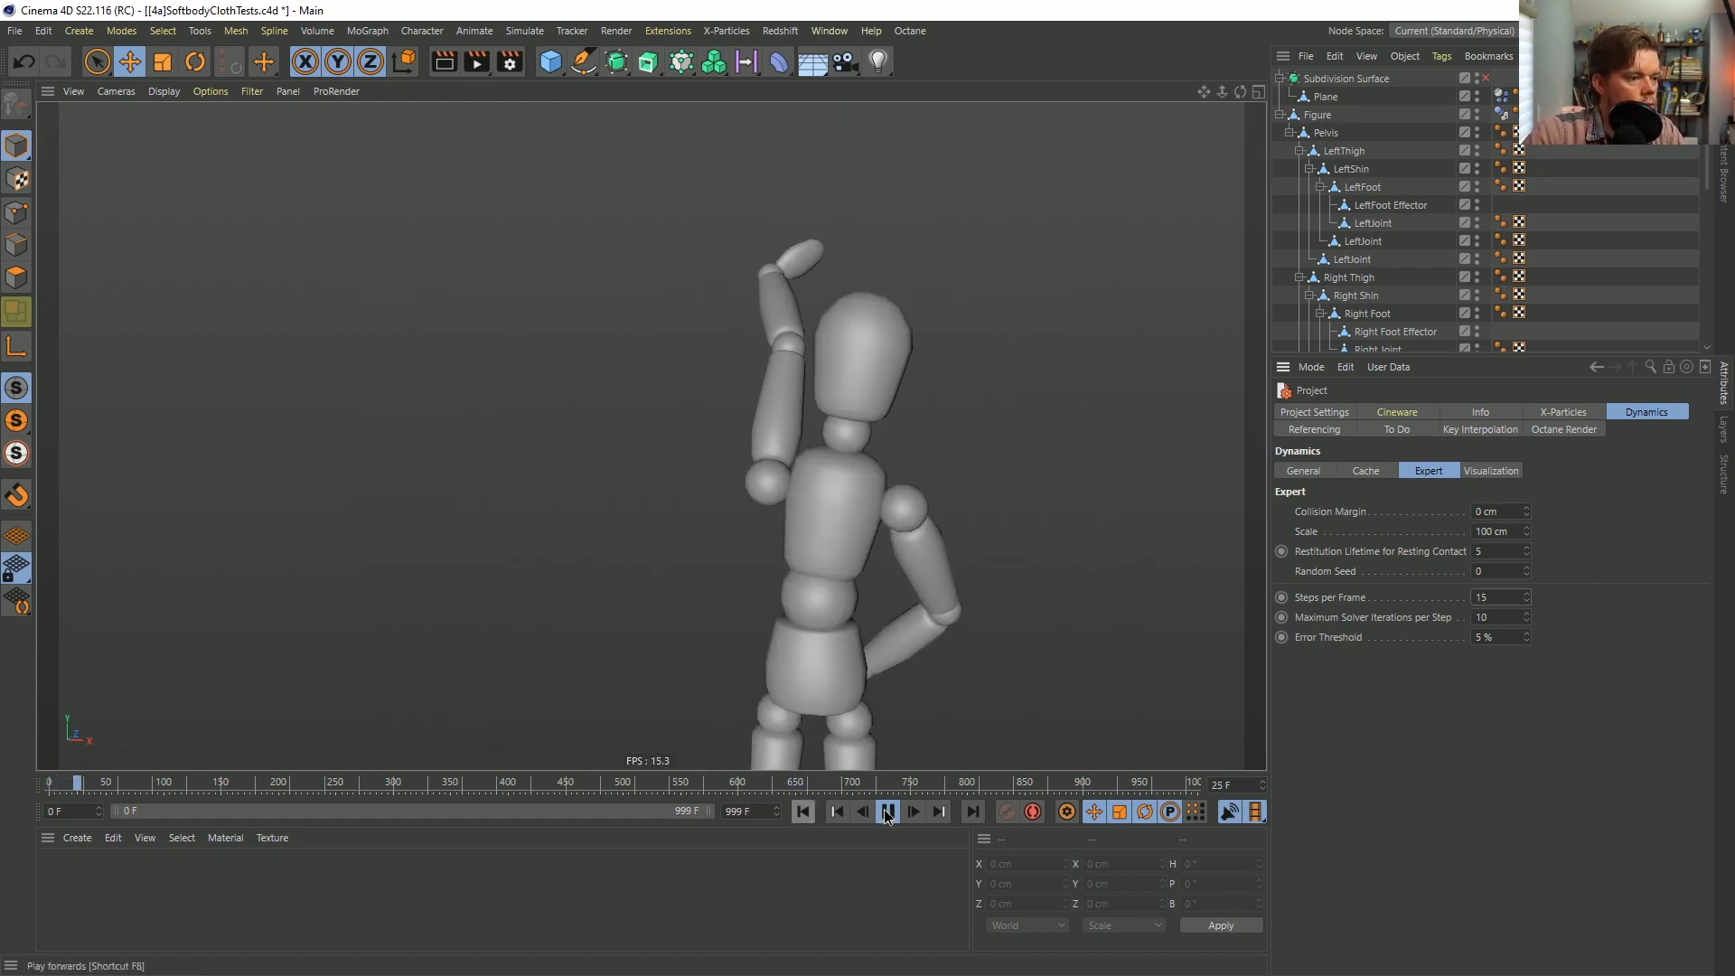
click(801, 811)
Take the Plane out of the Subdivision Surface and open its Dynamics Body tag.
click(1326, 97)
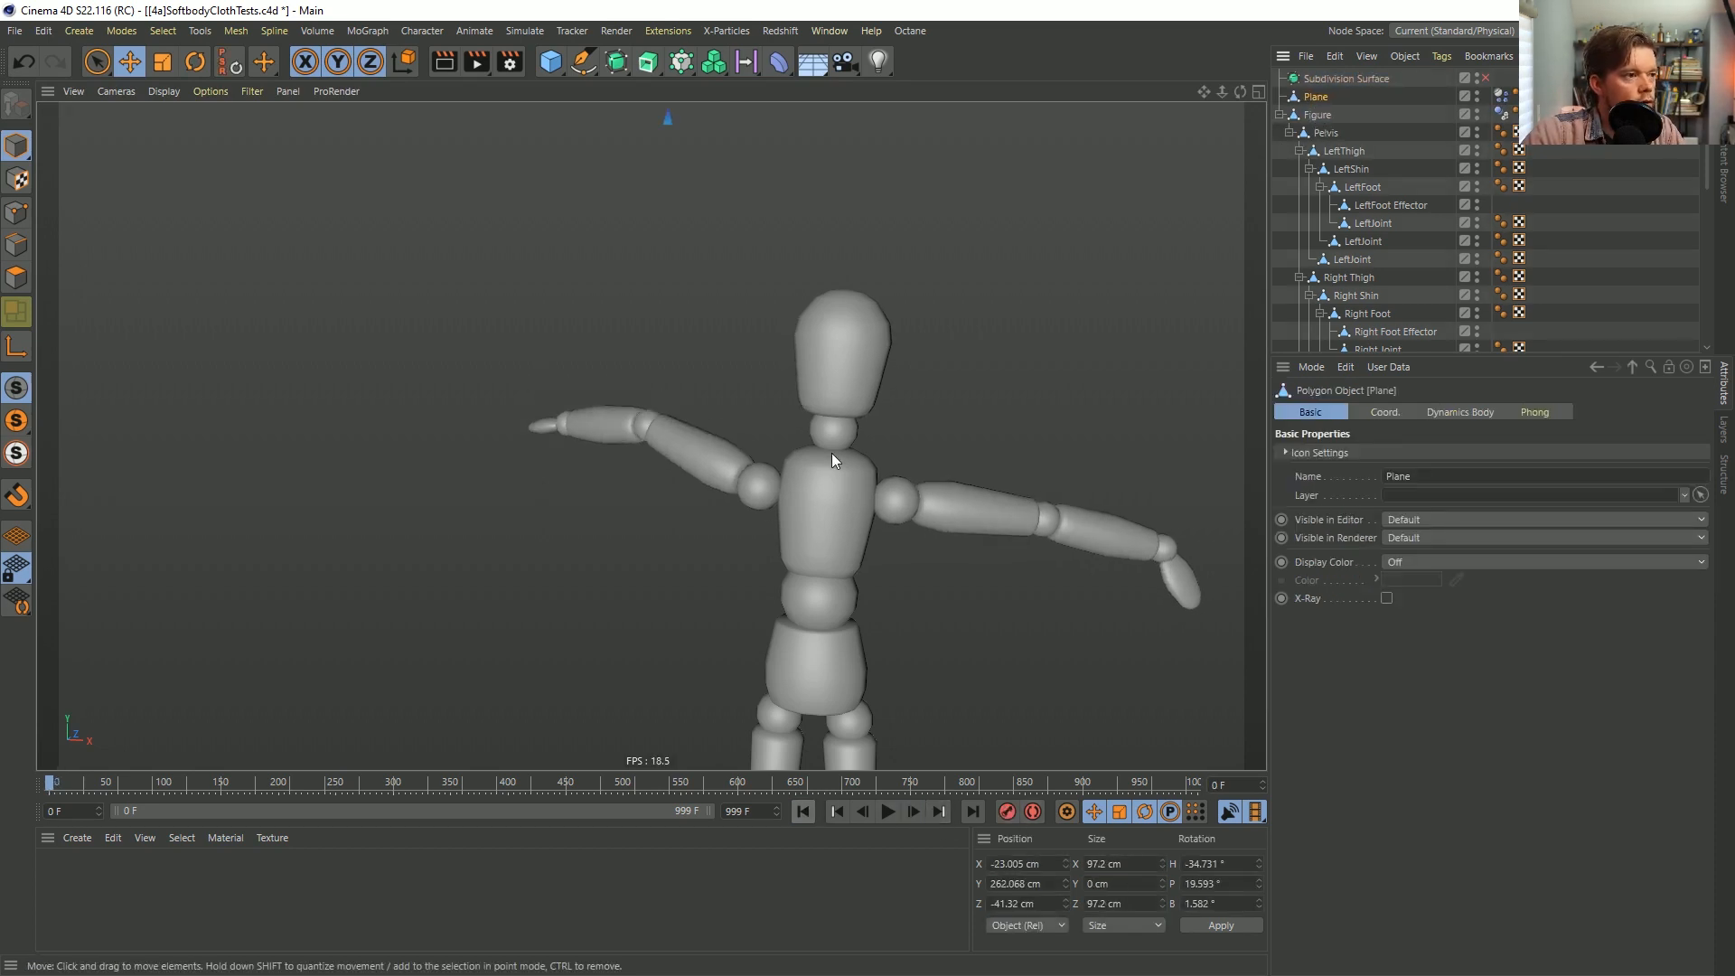
scroll(832, 452, down, 5)
alt+right_drag(675, 471, 661, 472)
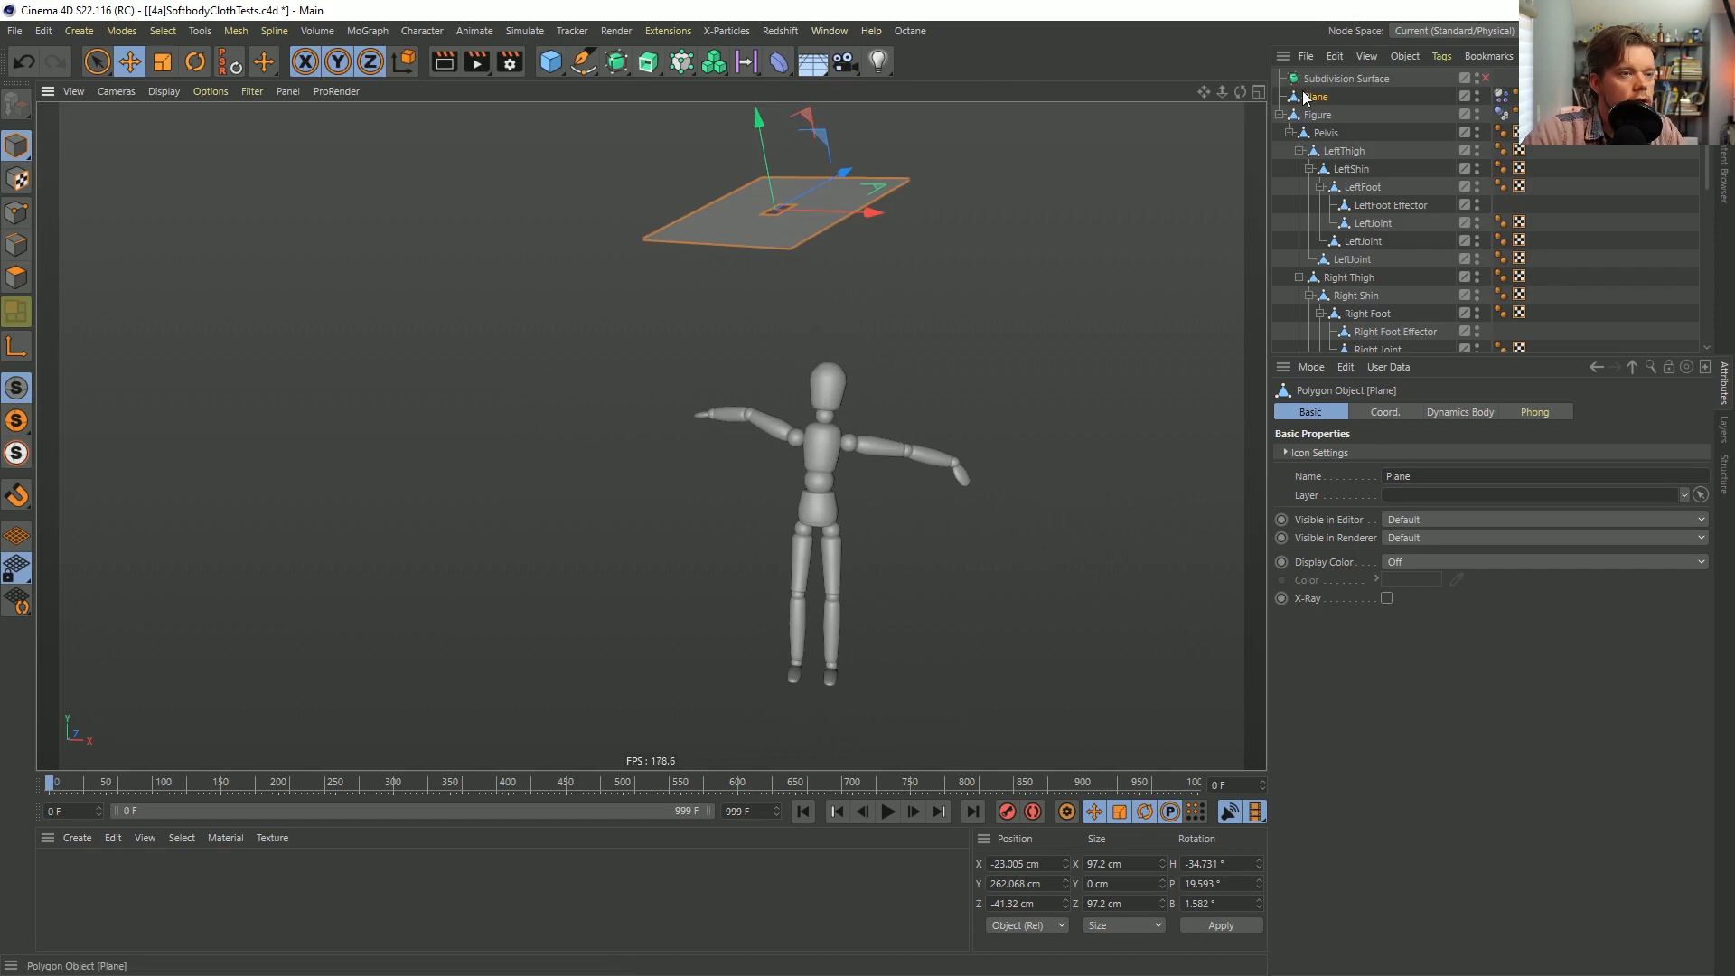
click(1501, 96)
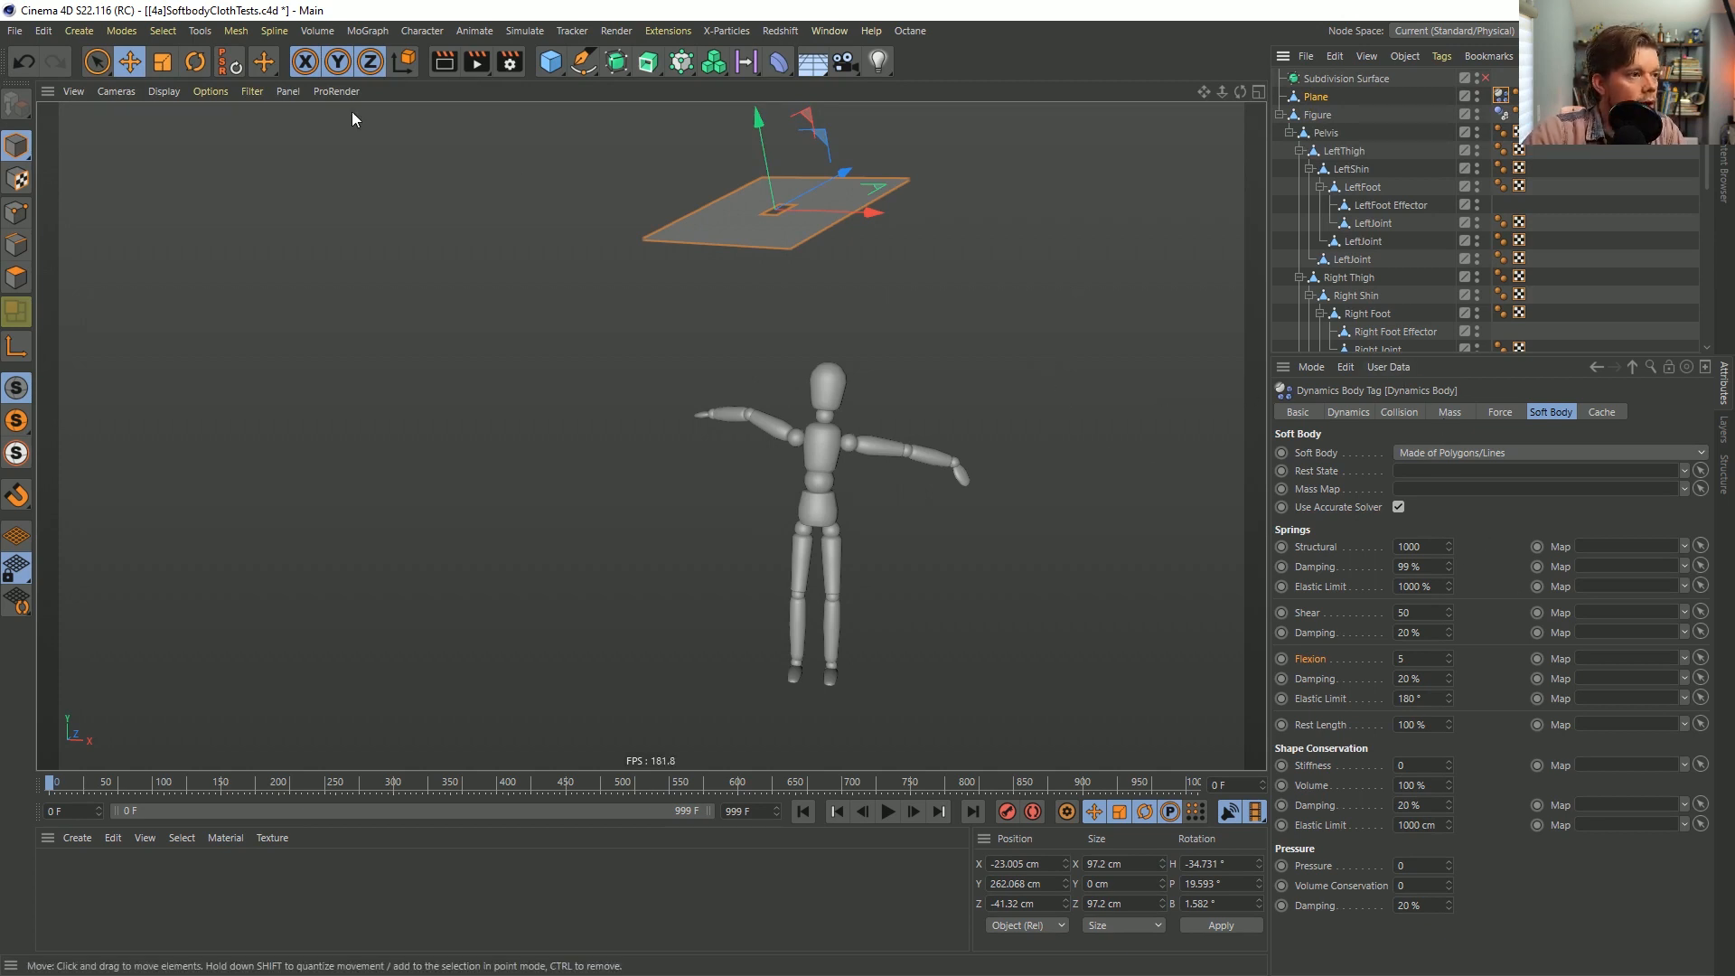
Reset the Plane's position and rotation to zero, and raise it to the figure's neck.
click(231, 65)
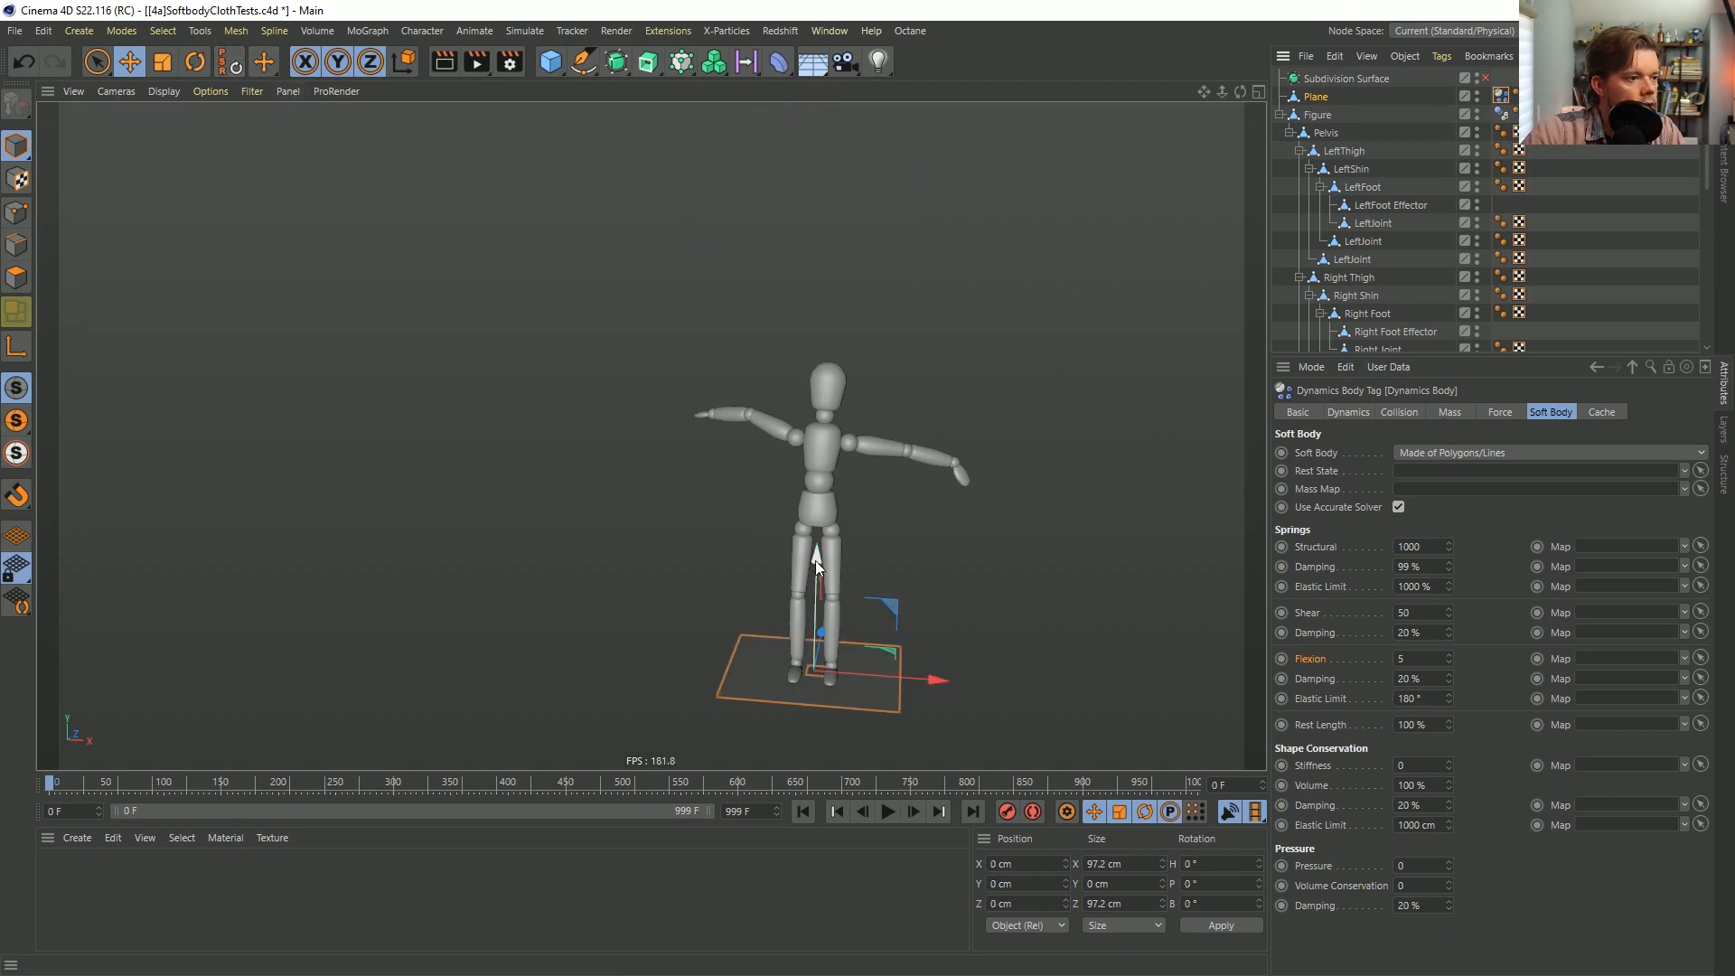
drag(849, 340, 880, 300)
click(1527, 307)
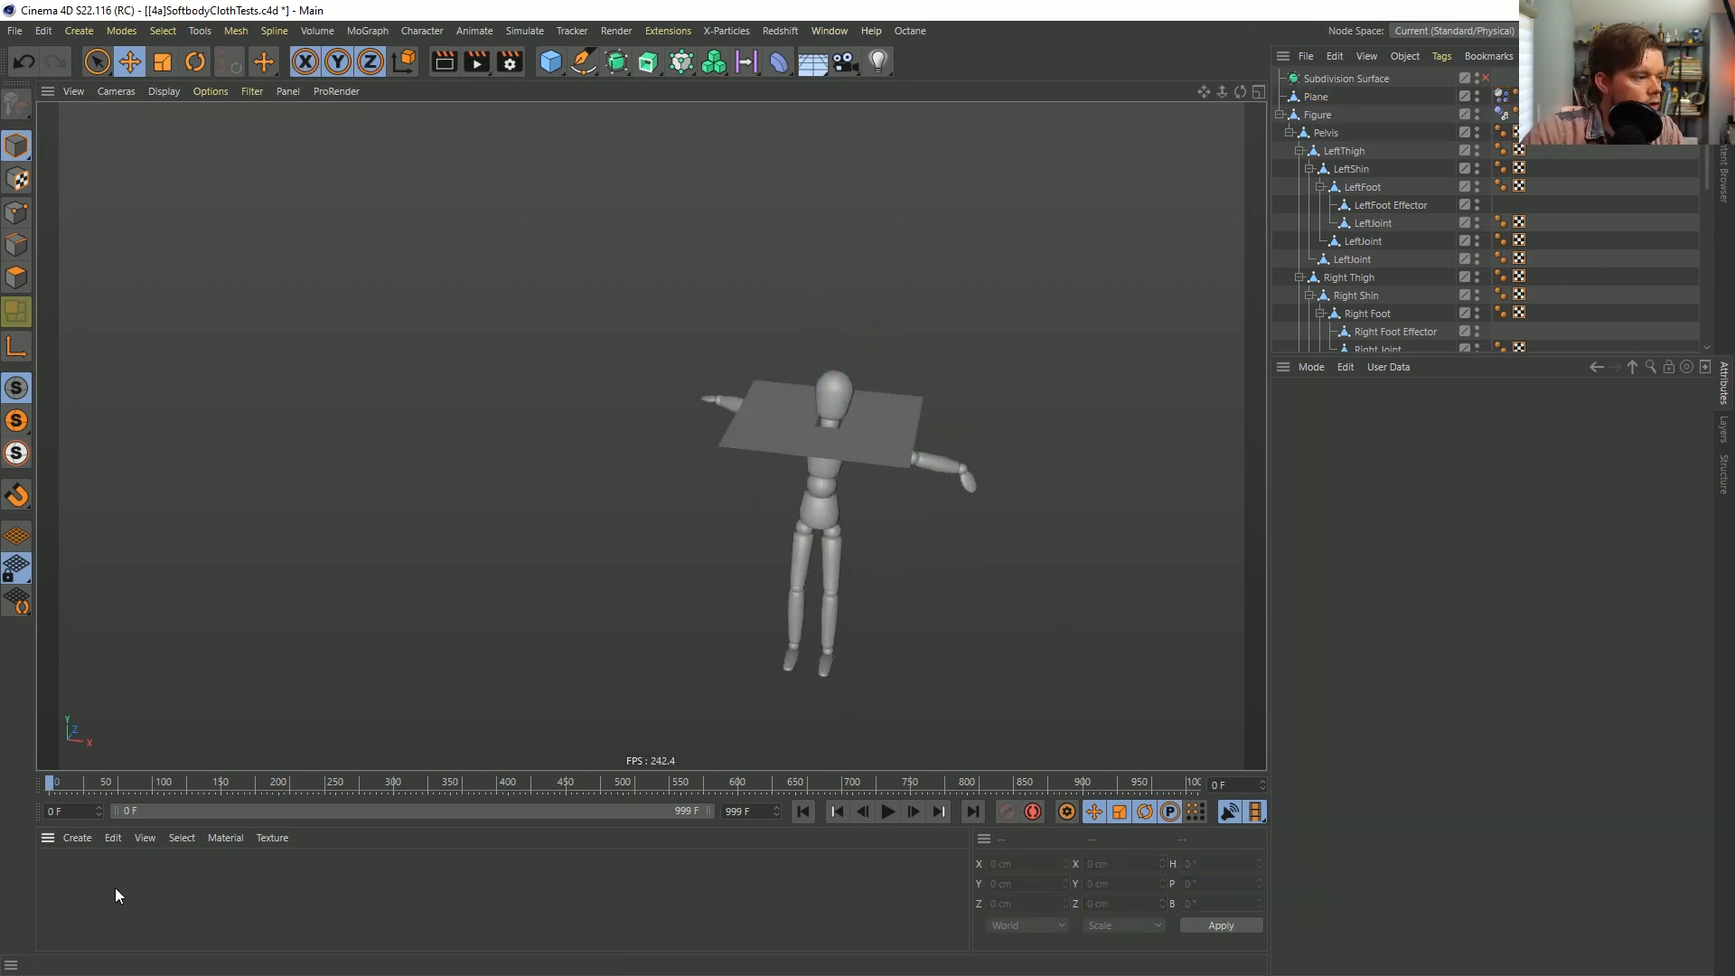
Create a new material, apply it to the Plane, and colour it blue with hue 192° and saturation 75%.
double_click(56, 868)
drag(743, 453, 907, 408)
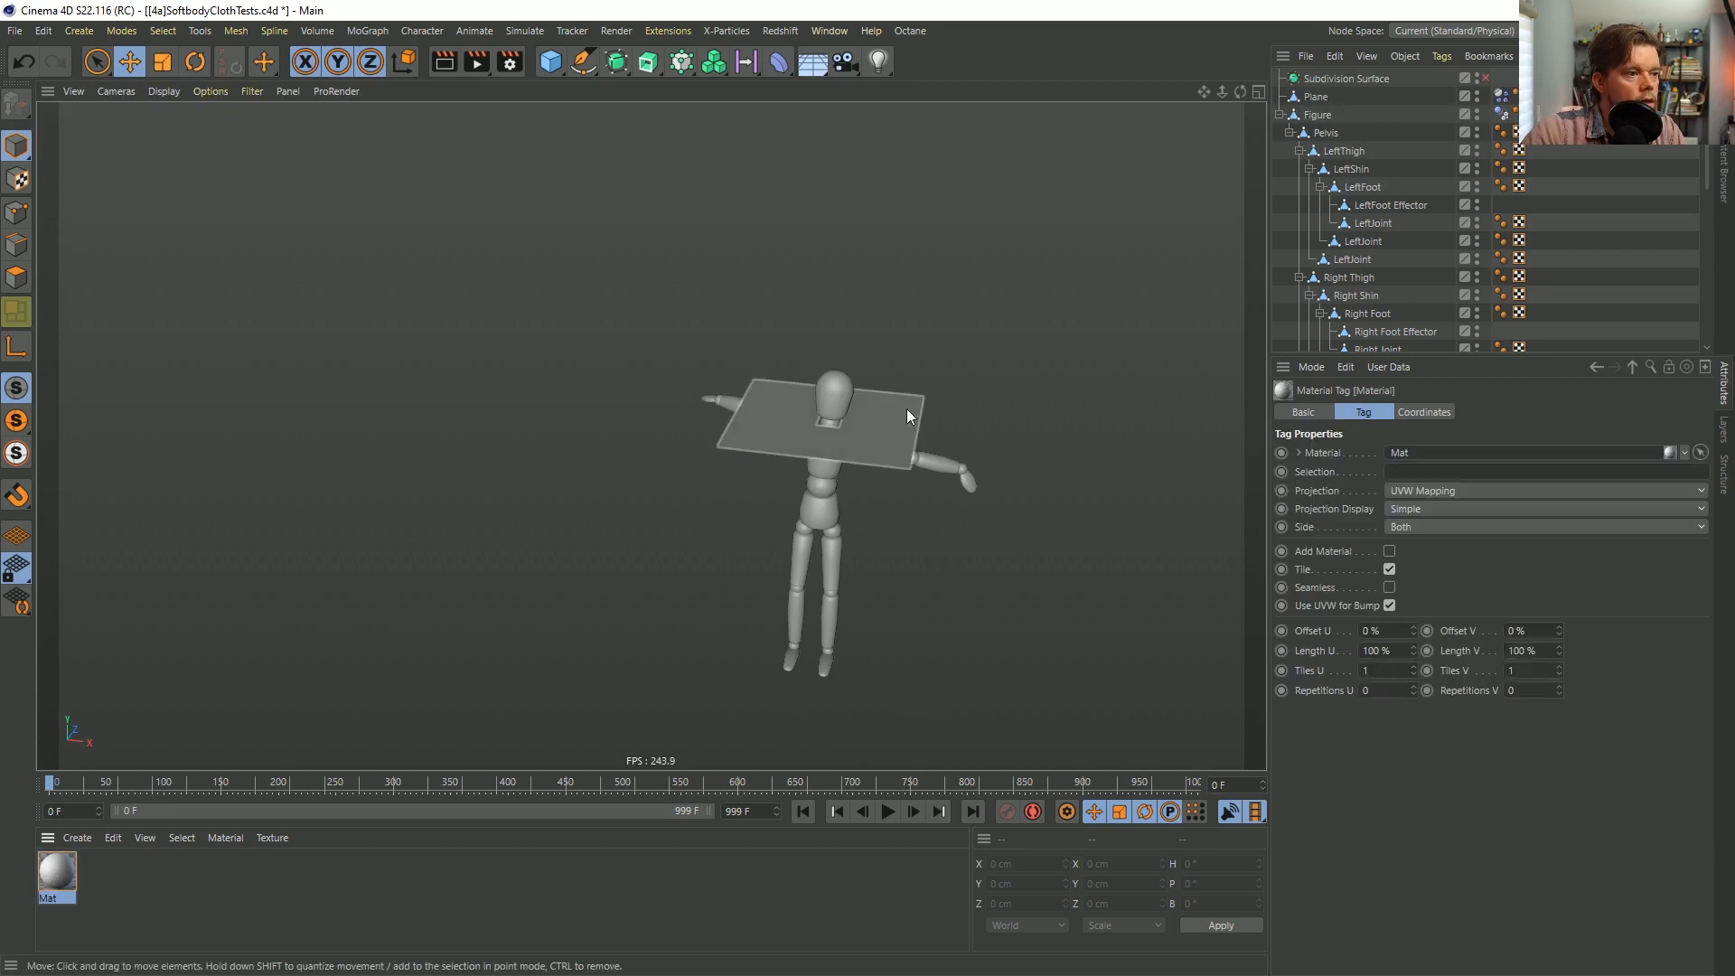
click(60, 878)
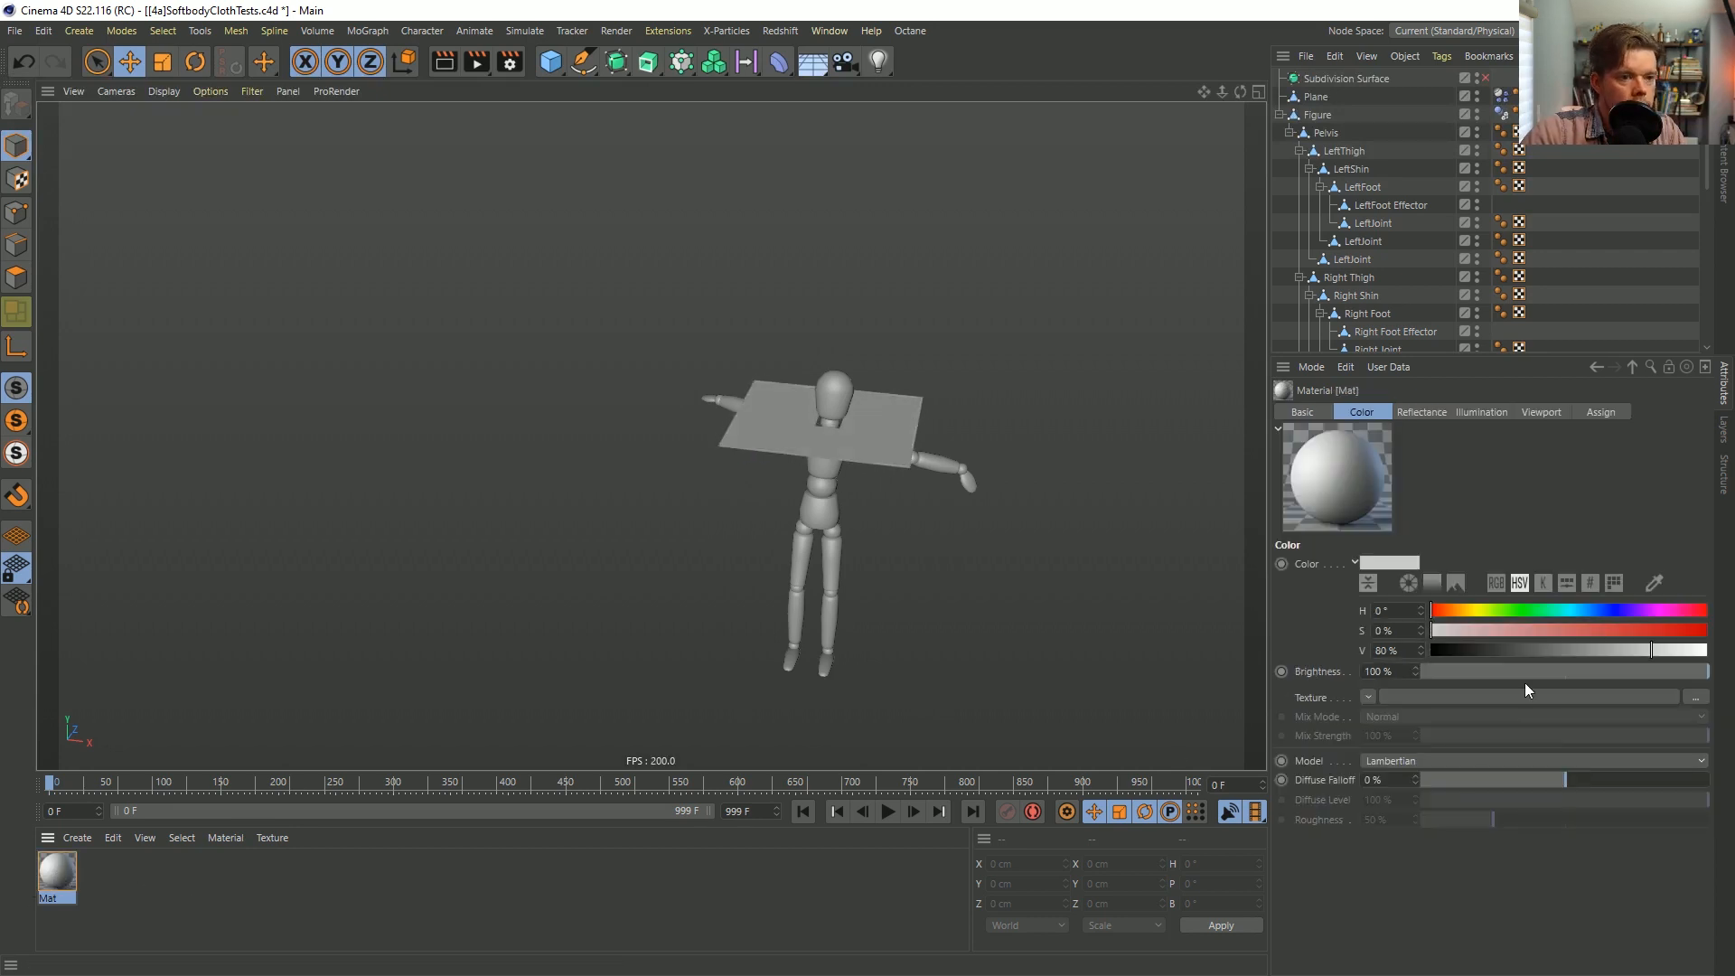
click(1578, 610)
click(1637, 630)
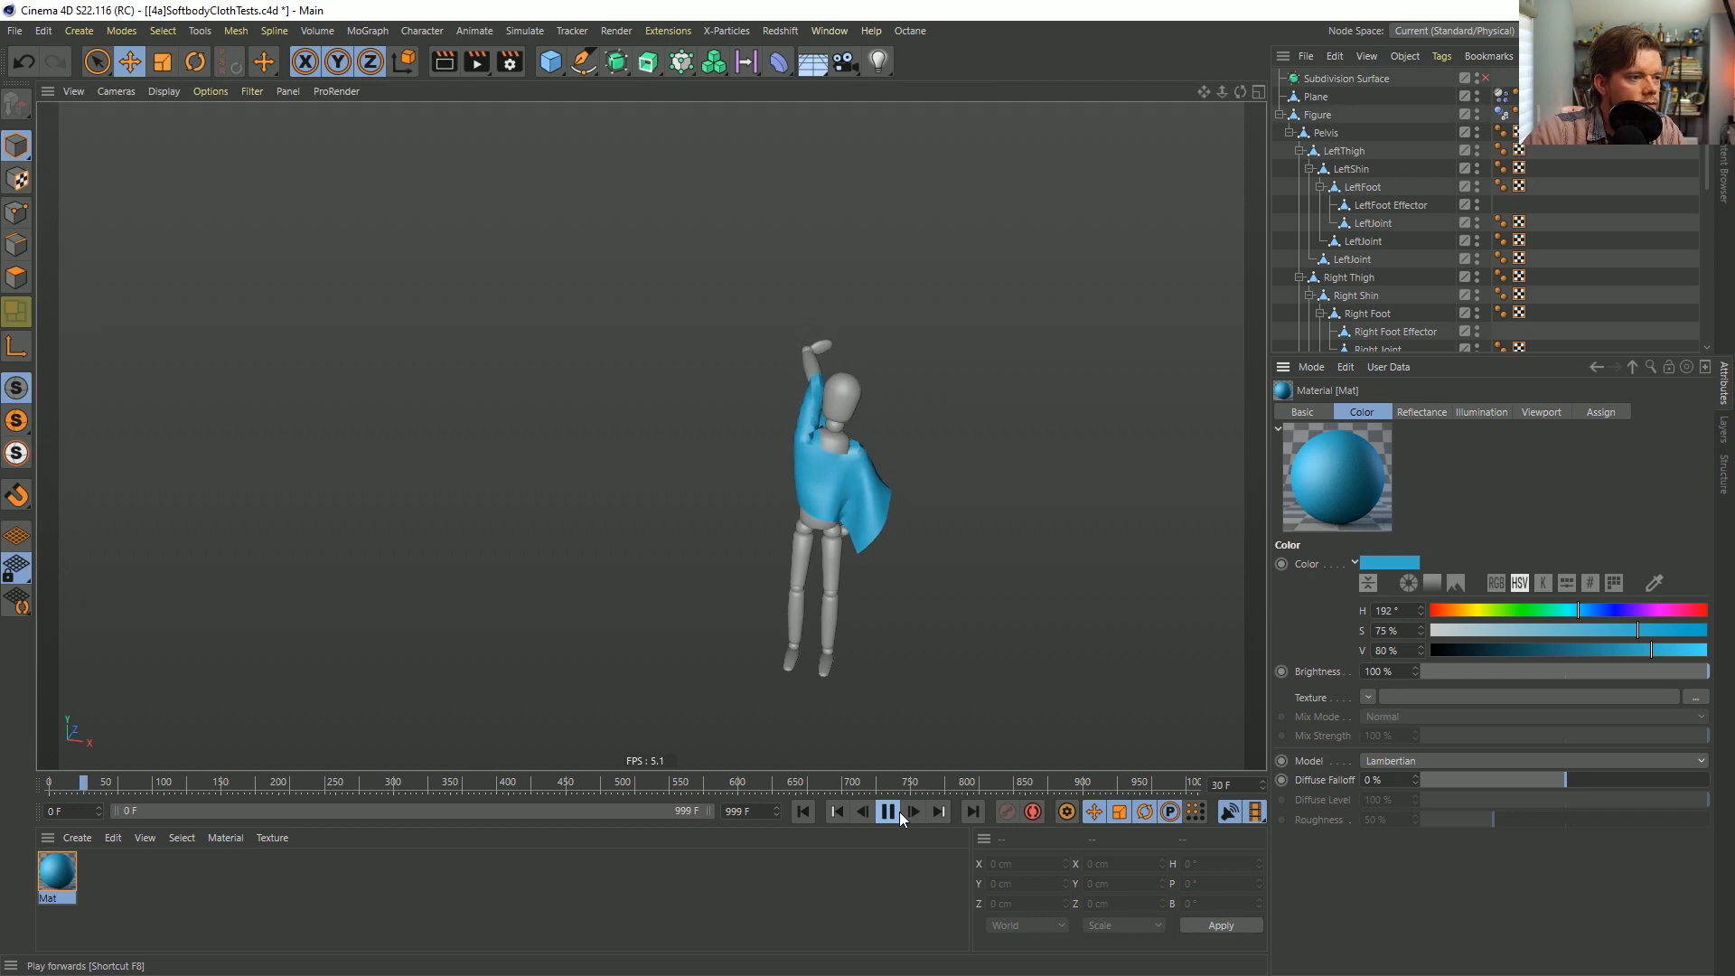
Turn off Self Collisions in the Plane's Dynamics Body tag and replay the simulation from the first frame.
alt+right_drag(896, 421, 1049, 418)
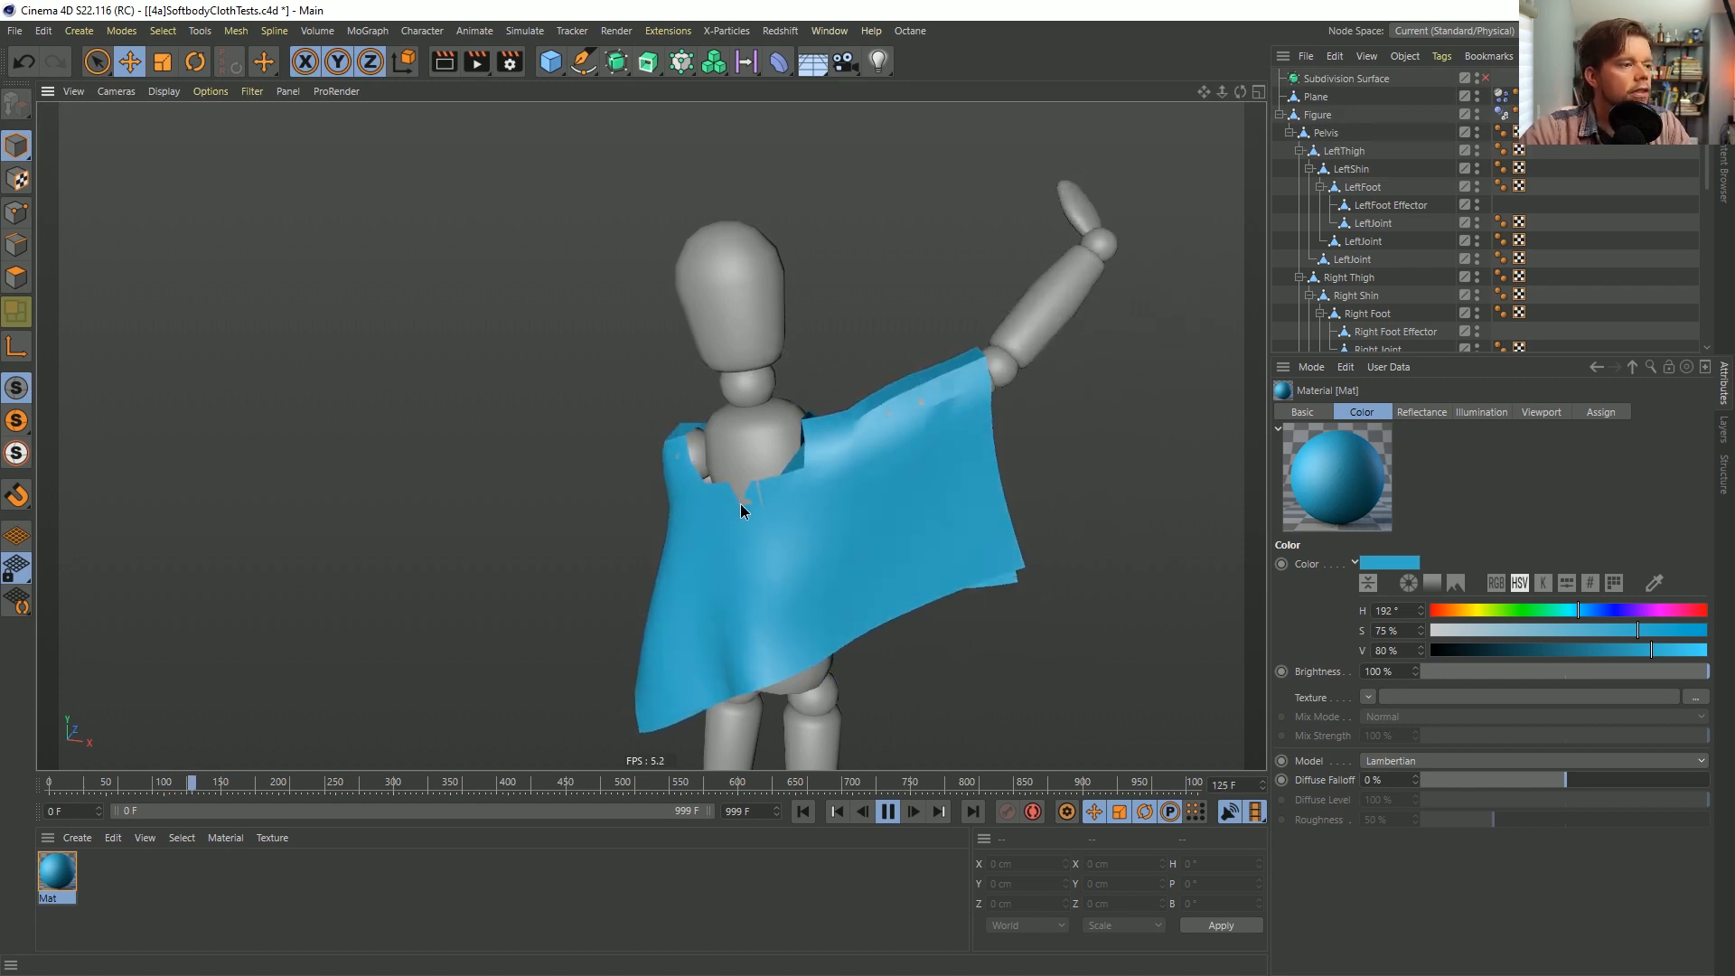
alt+drag(740, 502, 868, 484)
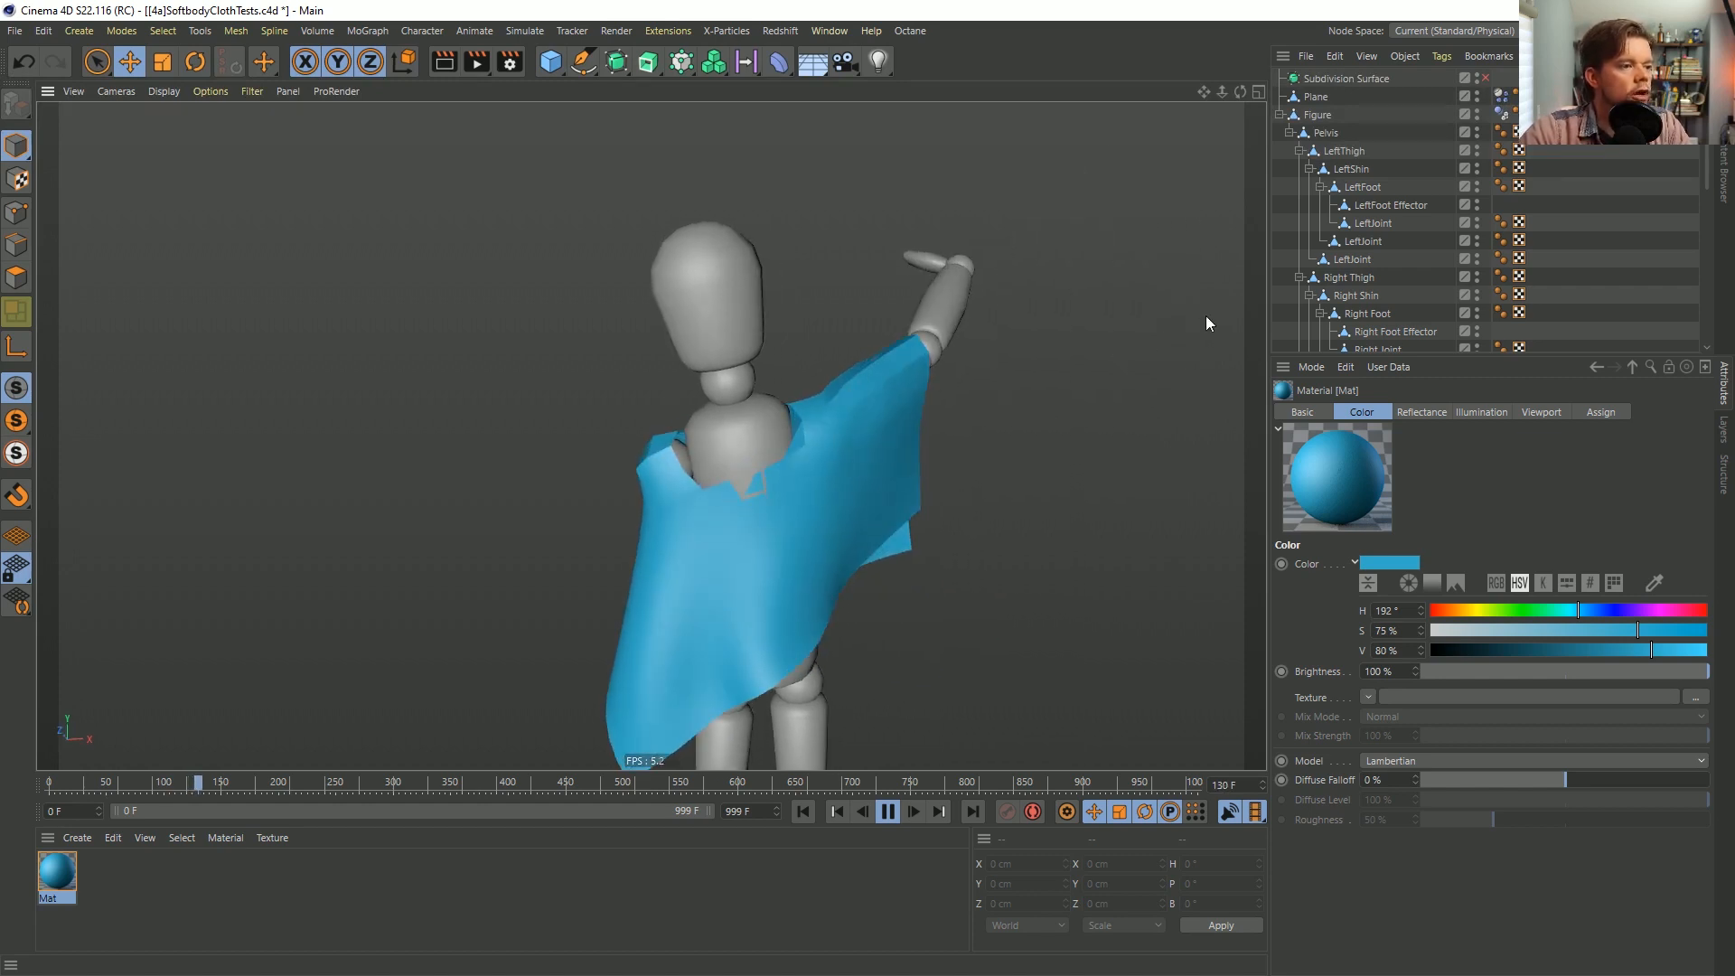
click(1501, 96)
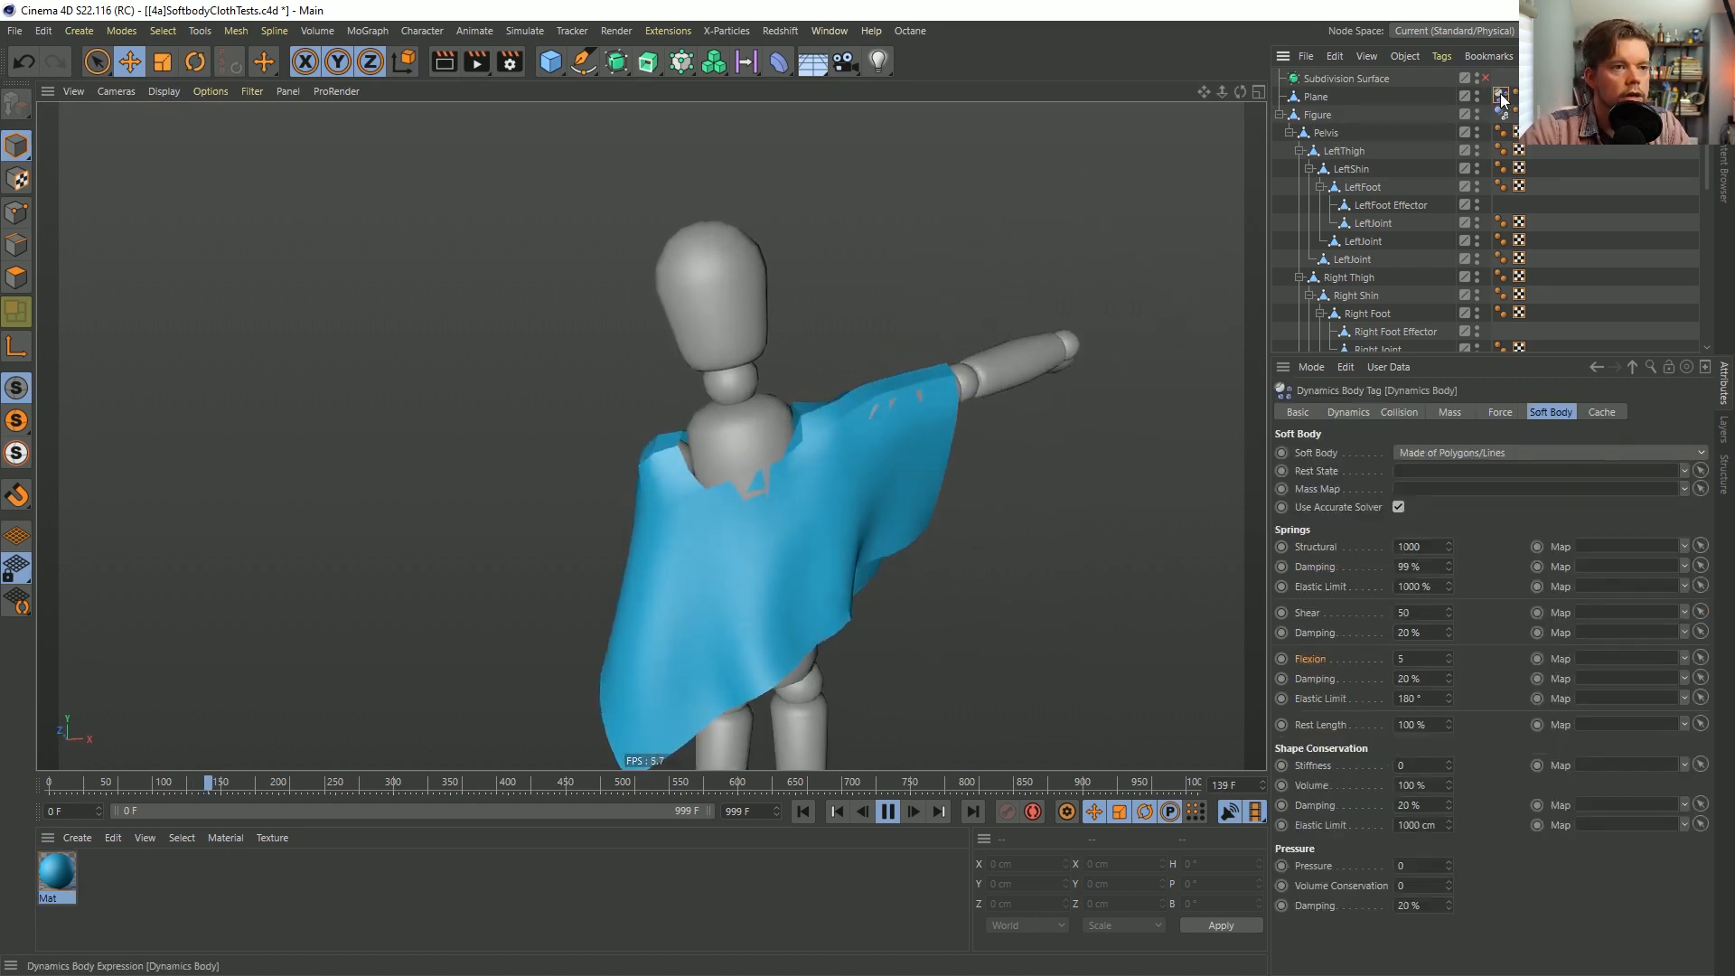
click(1397, 413)
click(1402, 495)
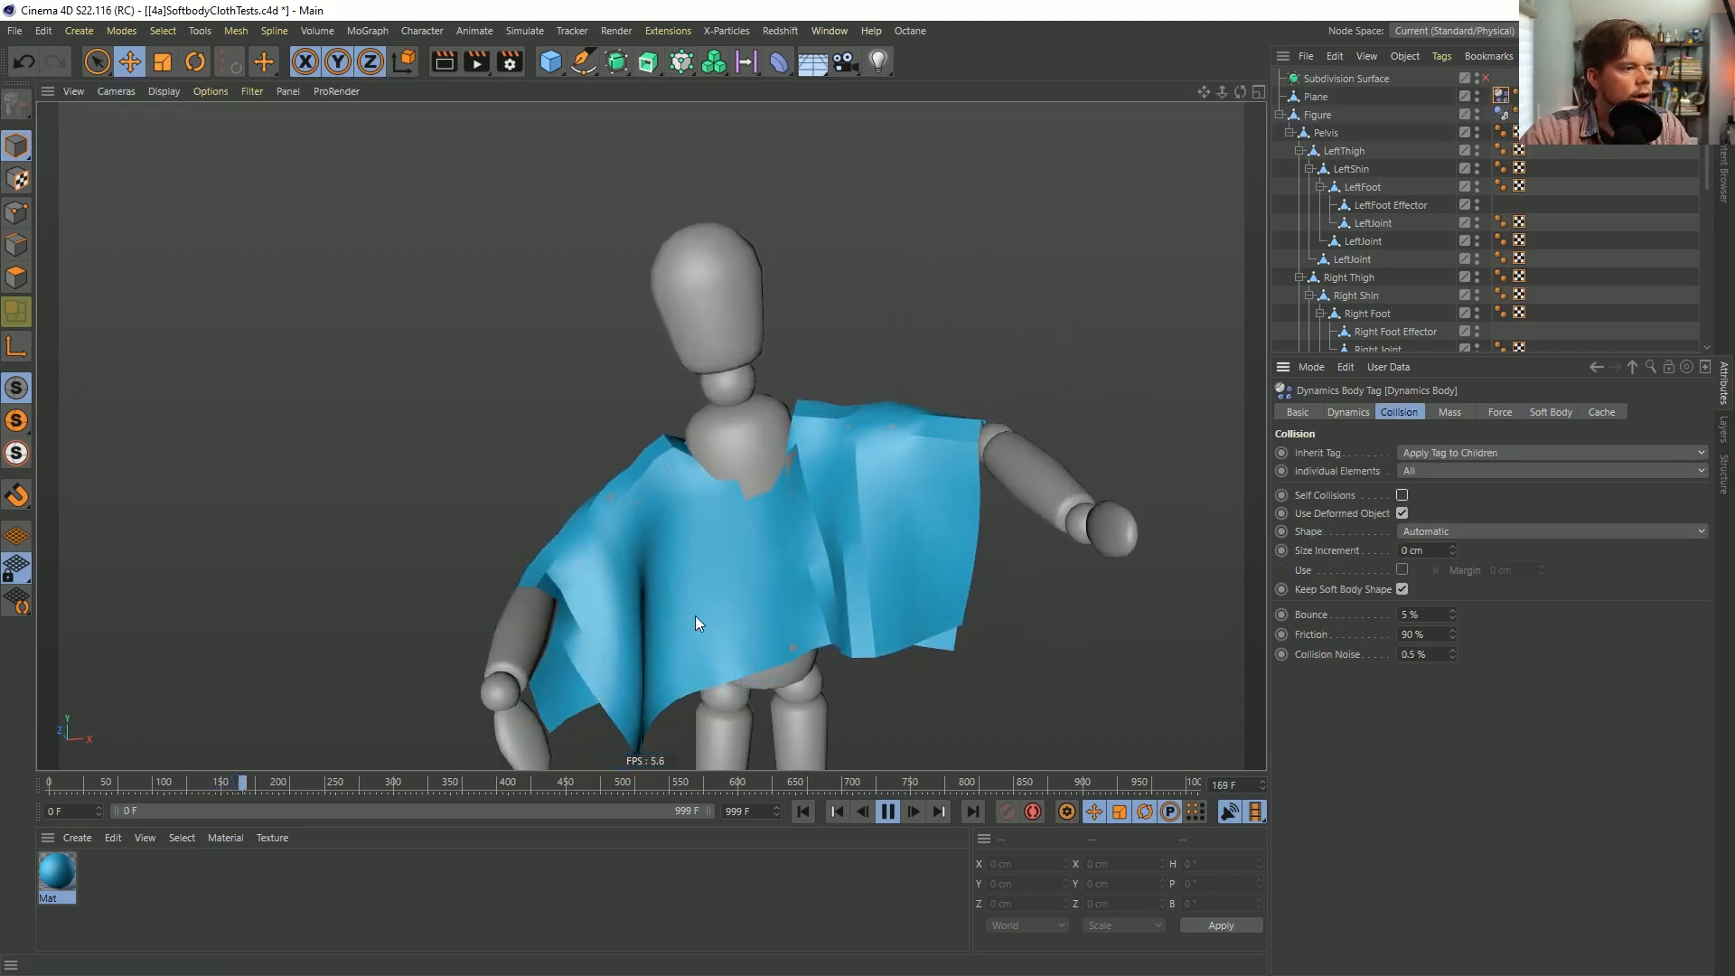
click(804, 811)
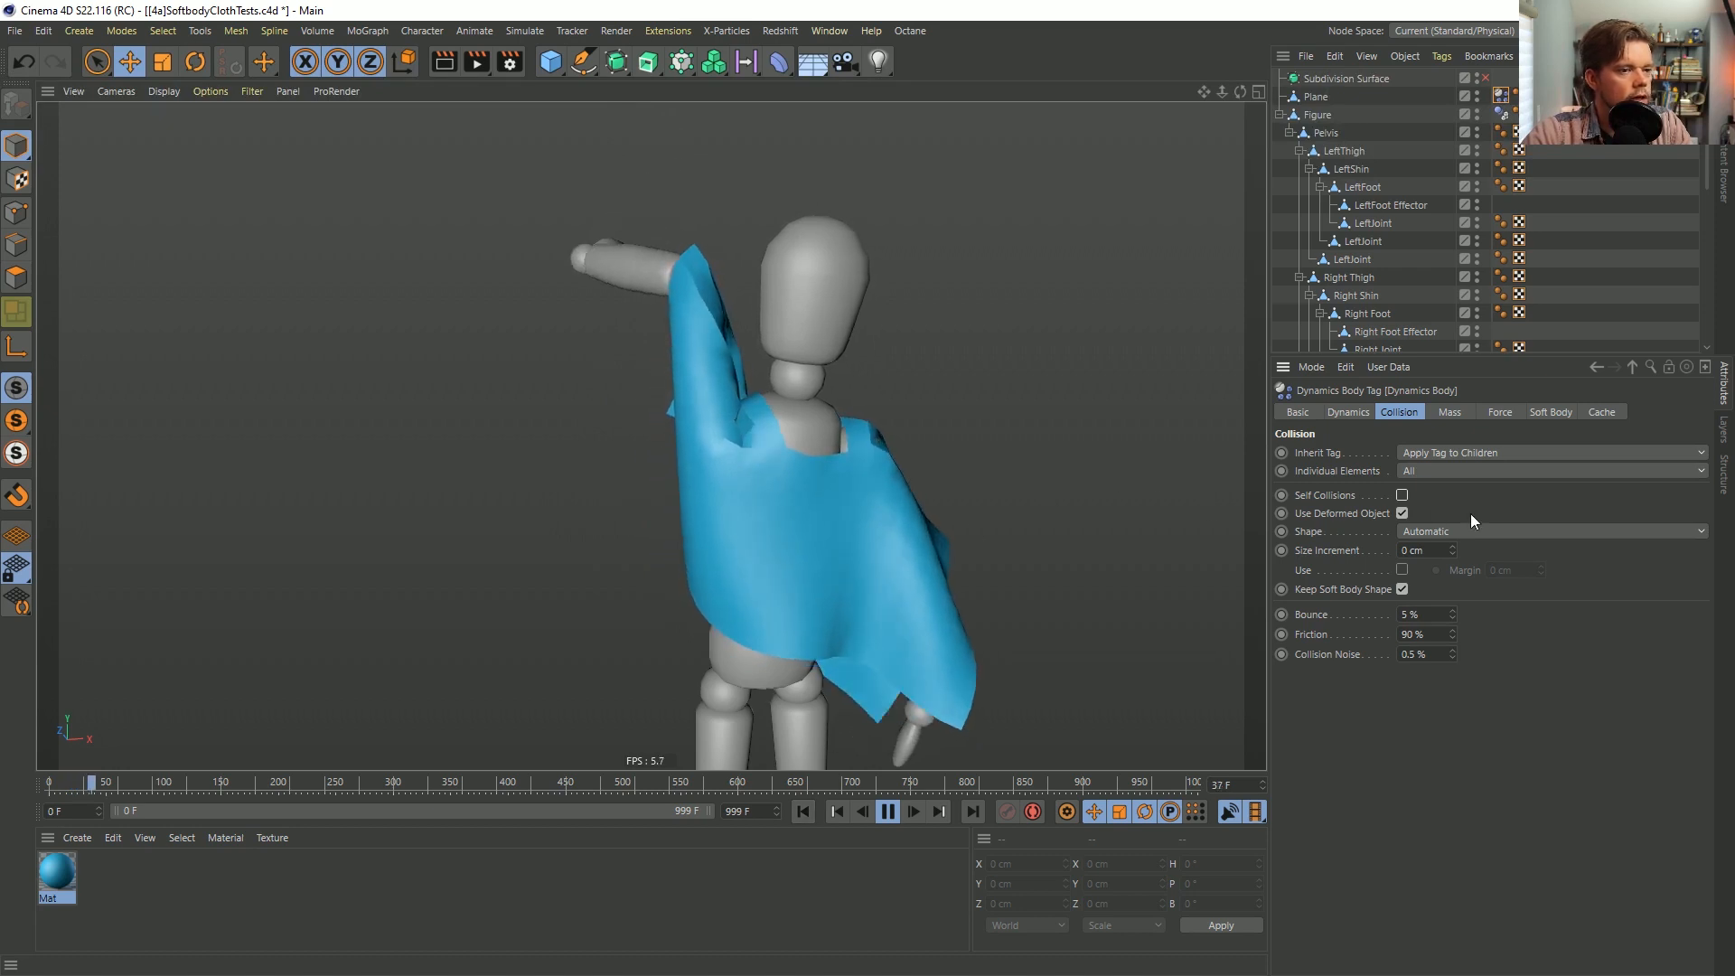
Turn Self Collisions on for the Plane's dynamics body, replay the simulation, and return to the first frame.
click(1403, 496)
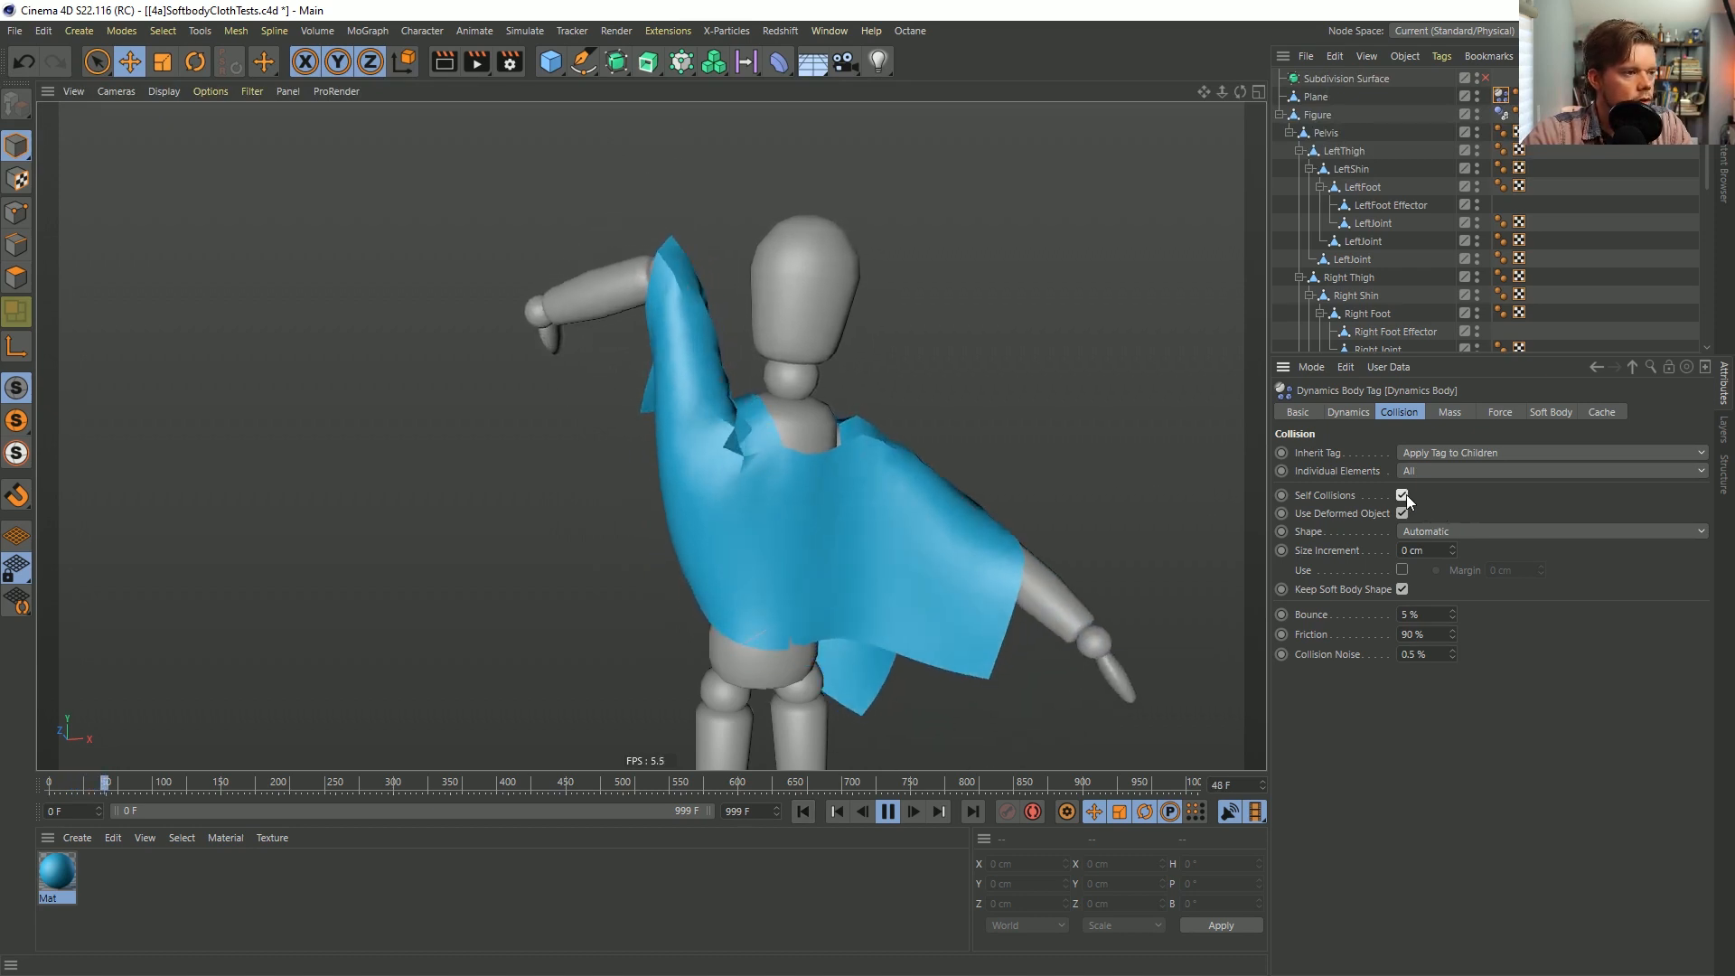
click(803, 817)
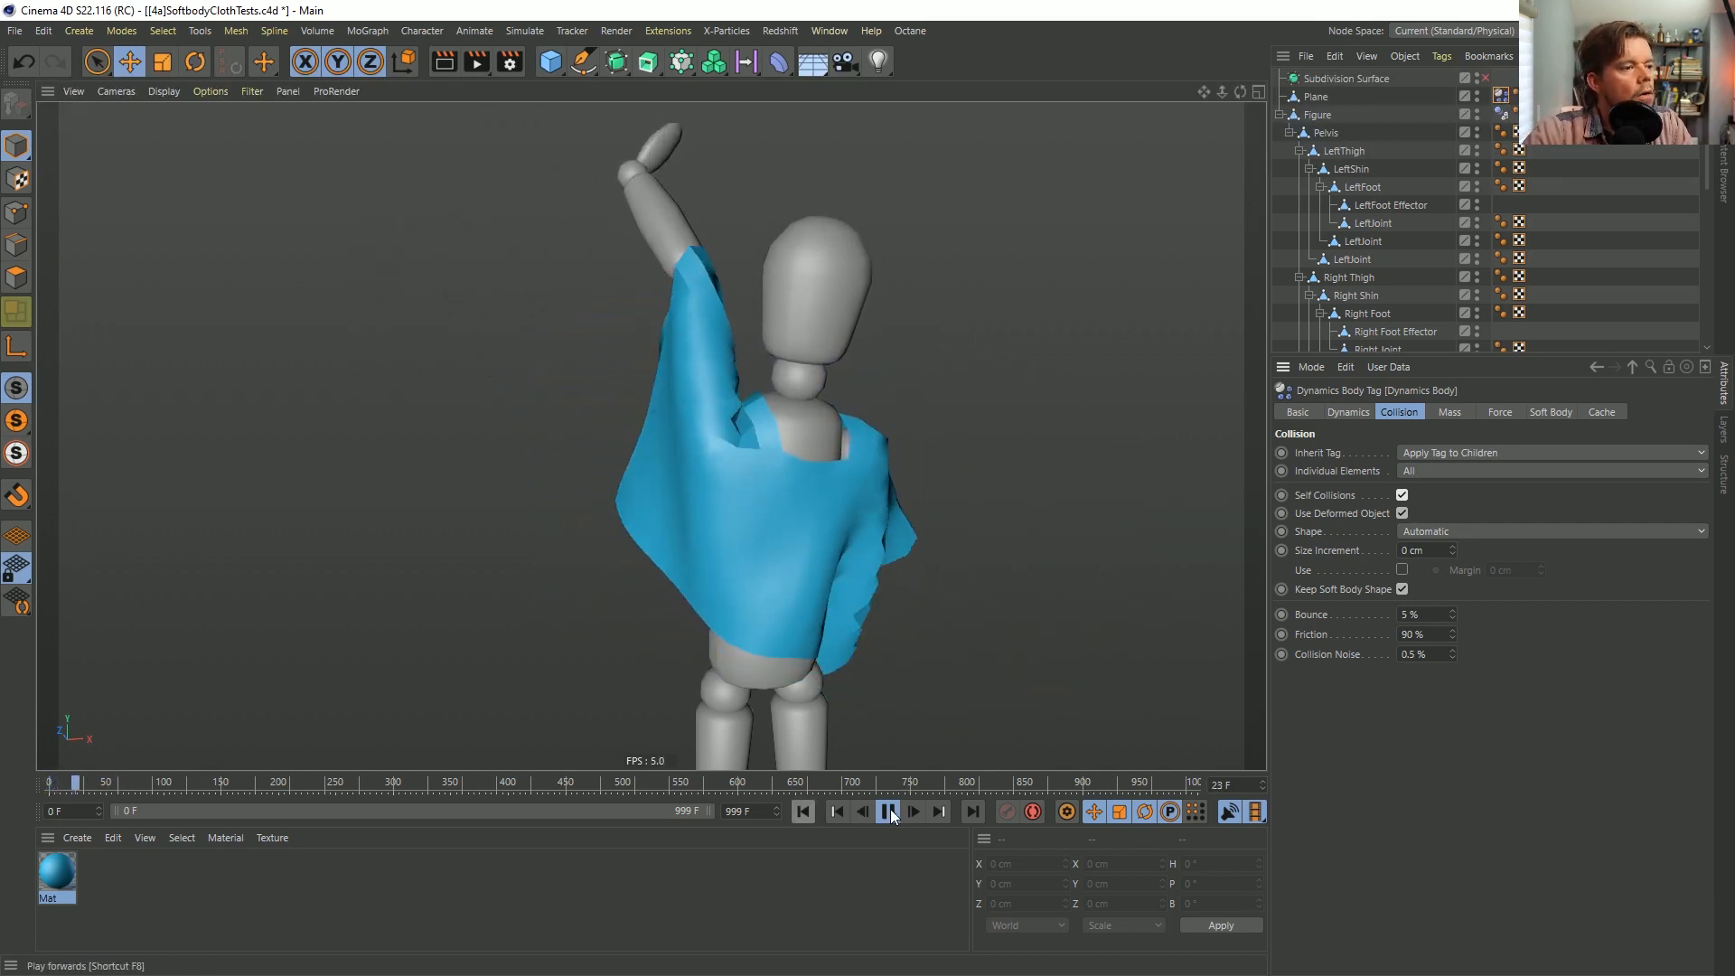
click(887, 812)
click(804, 812)
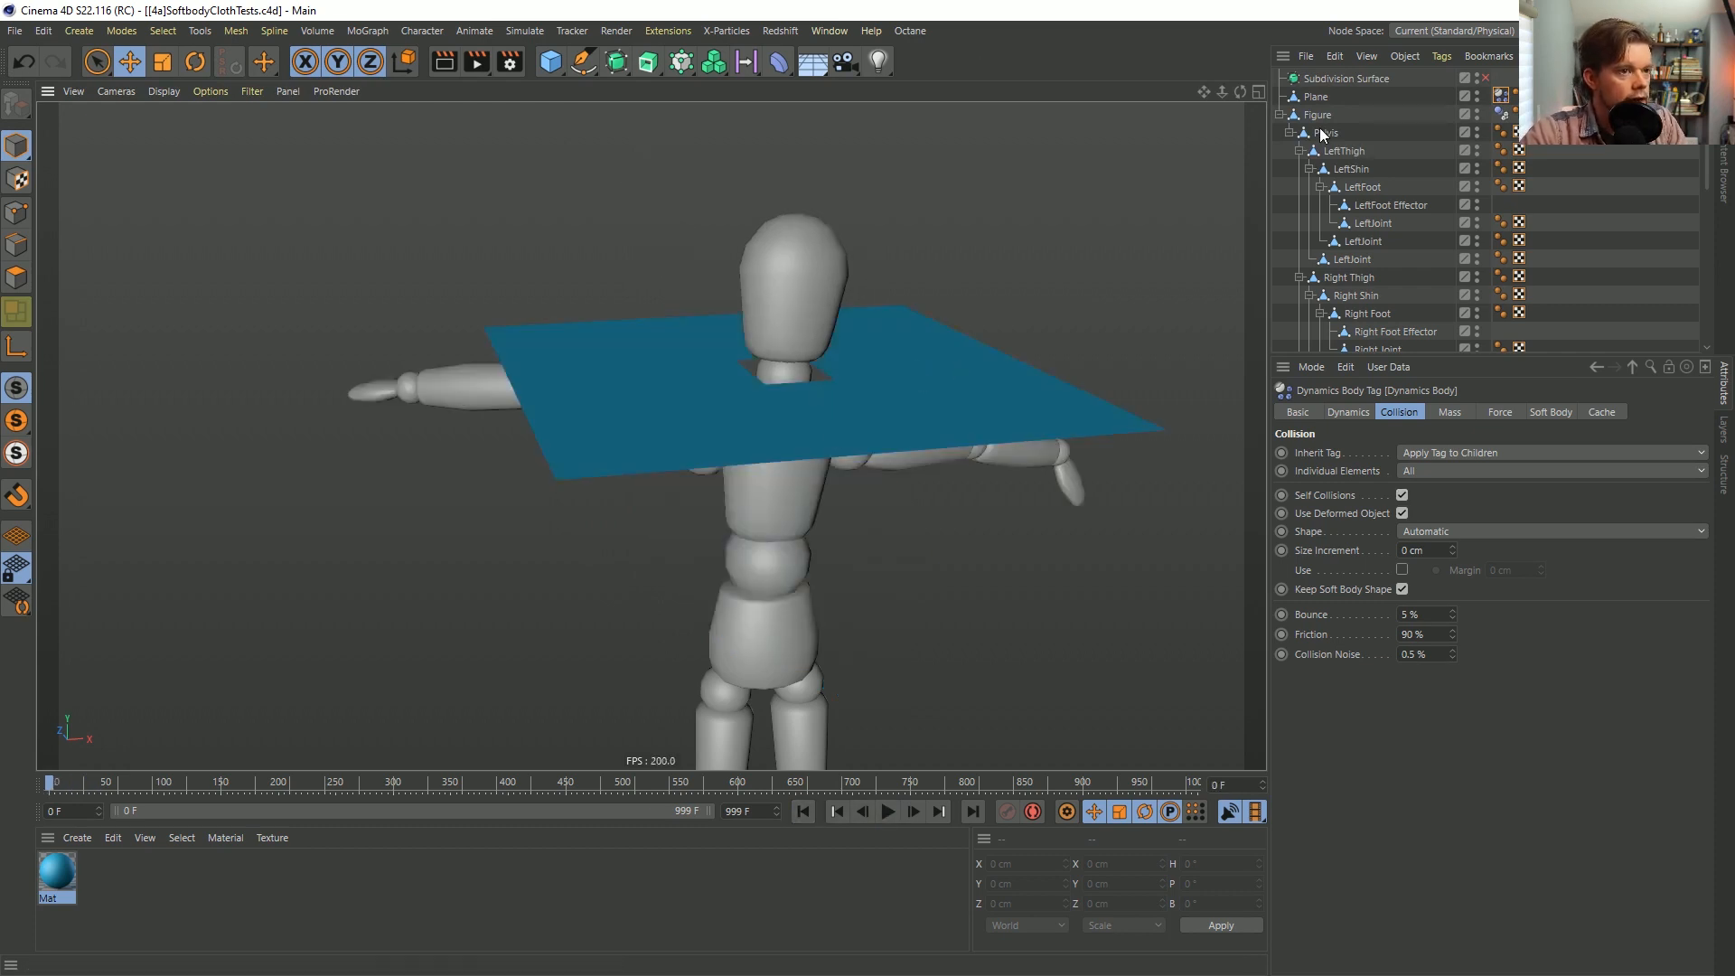
Subdivide all of the Plane's polygons once in polygon mode, leaving nothing selected.
click(1319, 98)
click(17, 273)
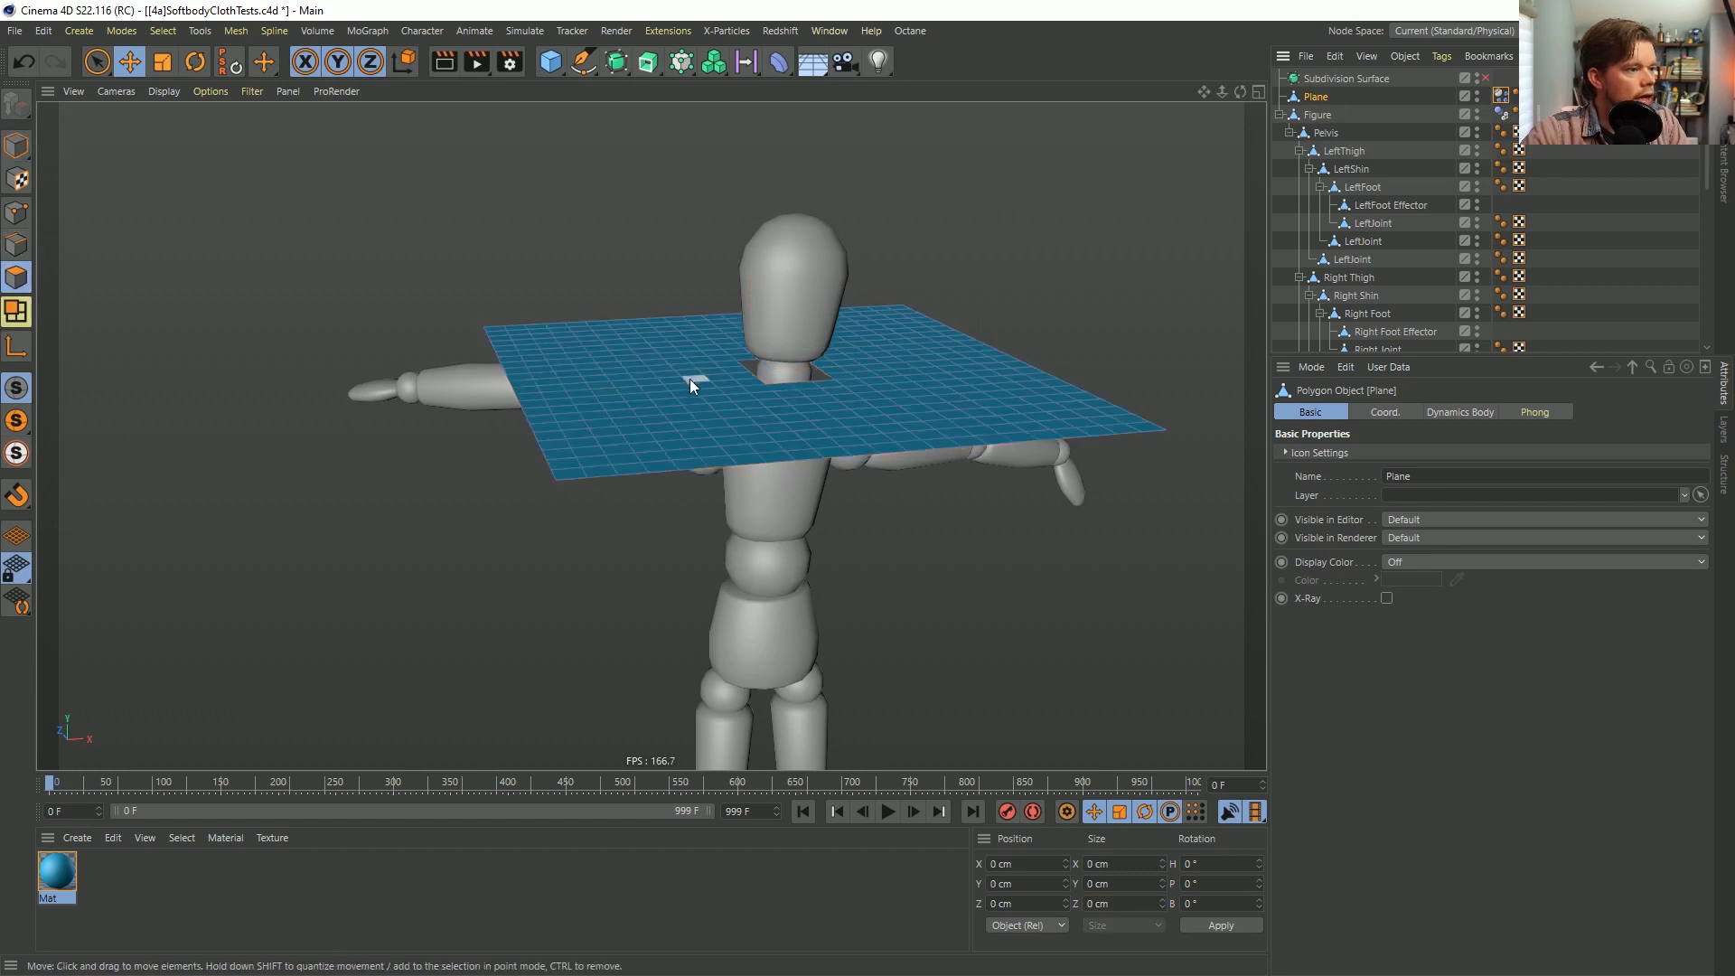
key(u)
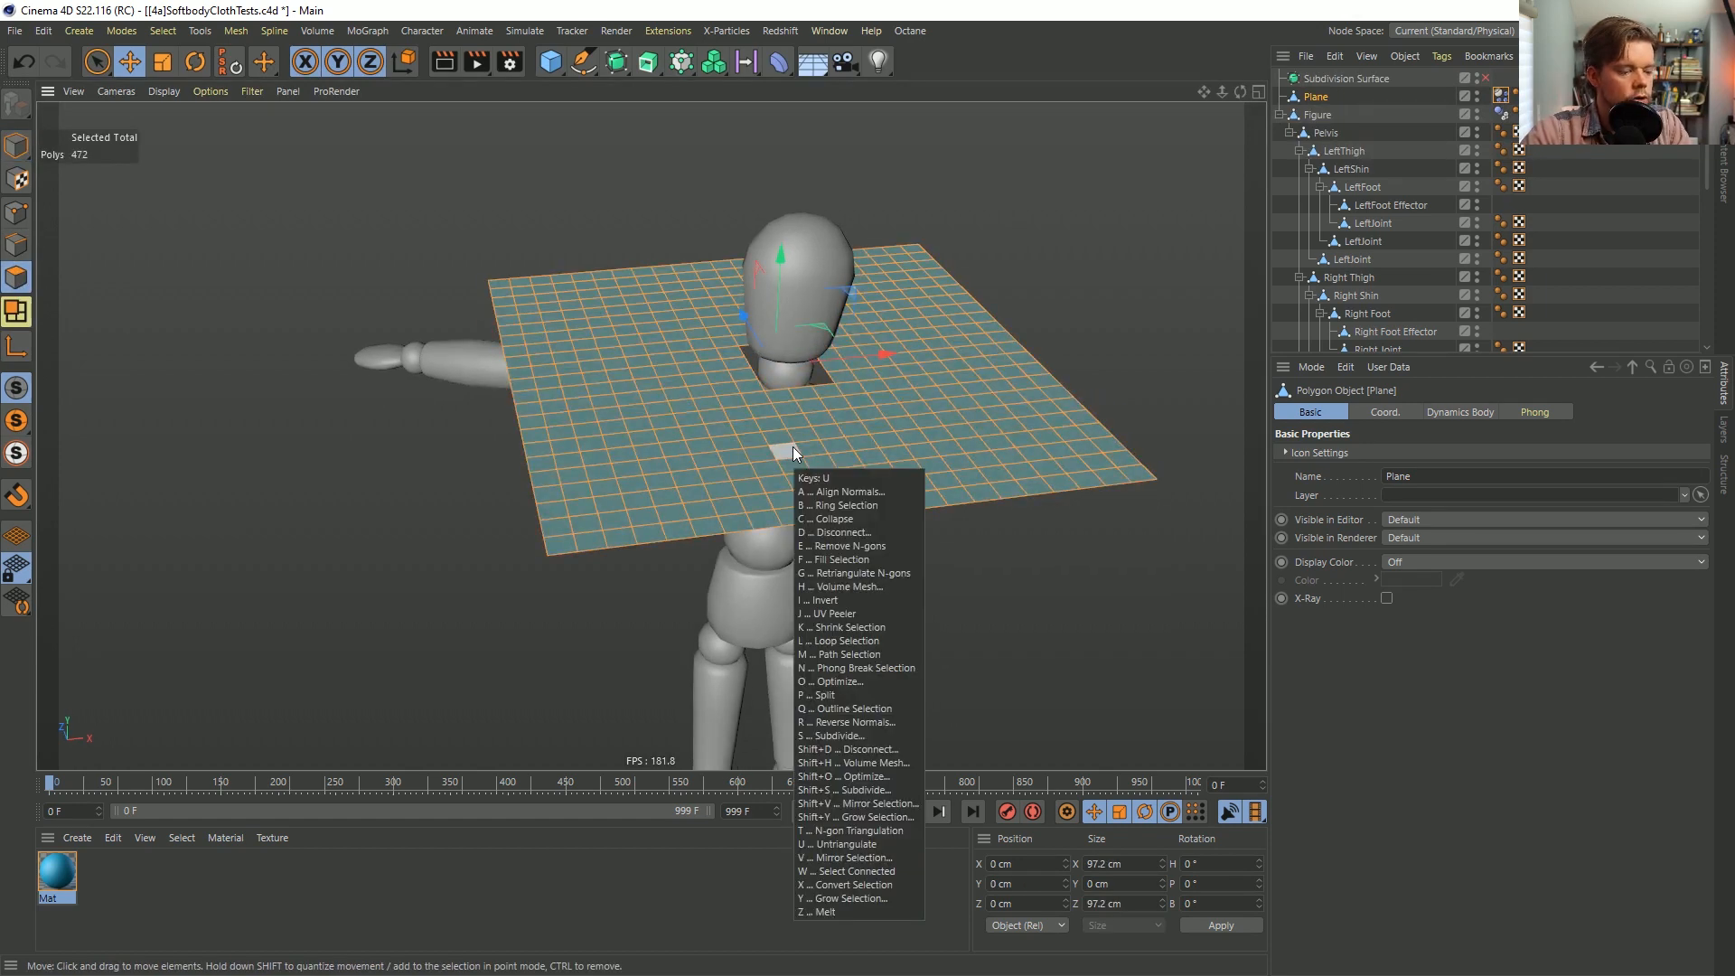
key(s)
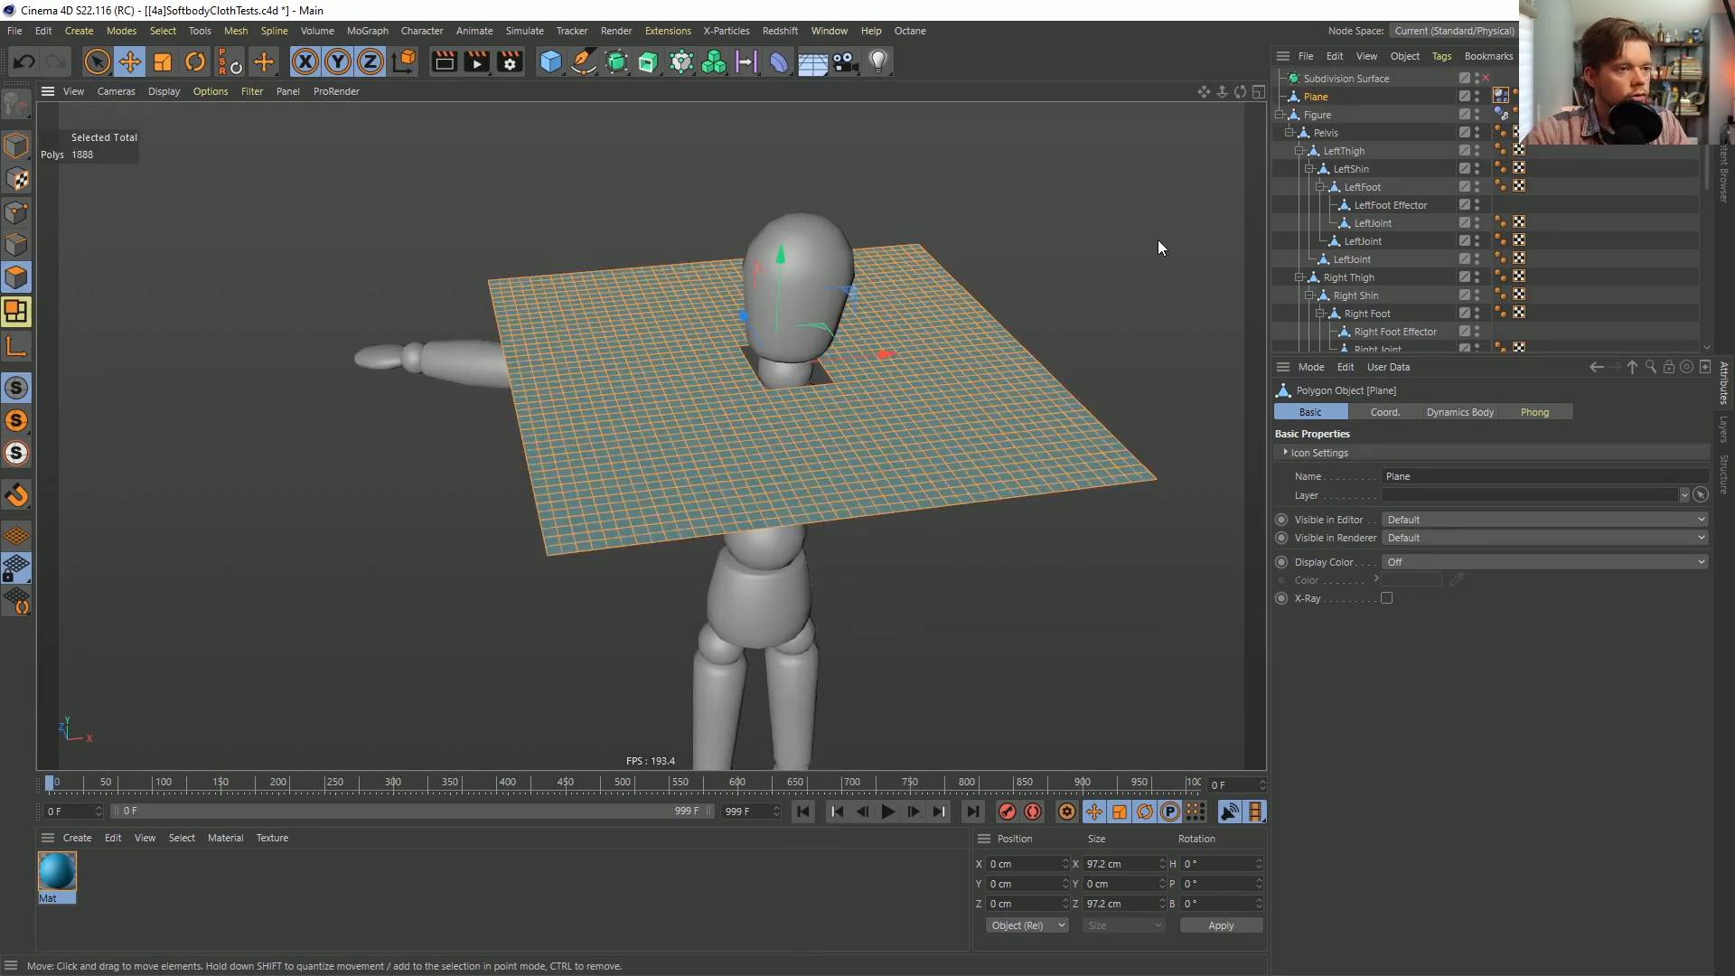
click(1606, 188)
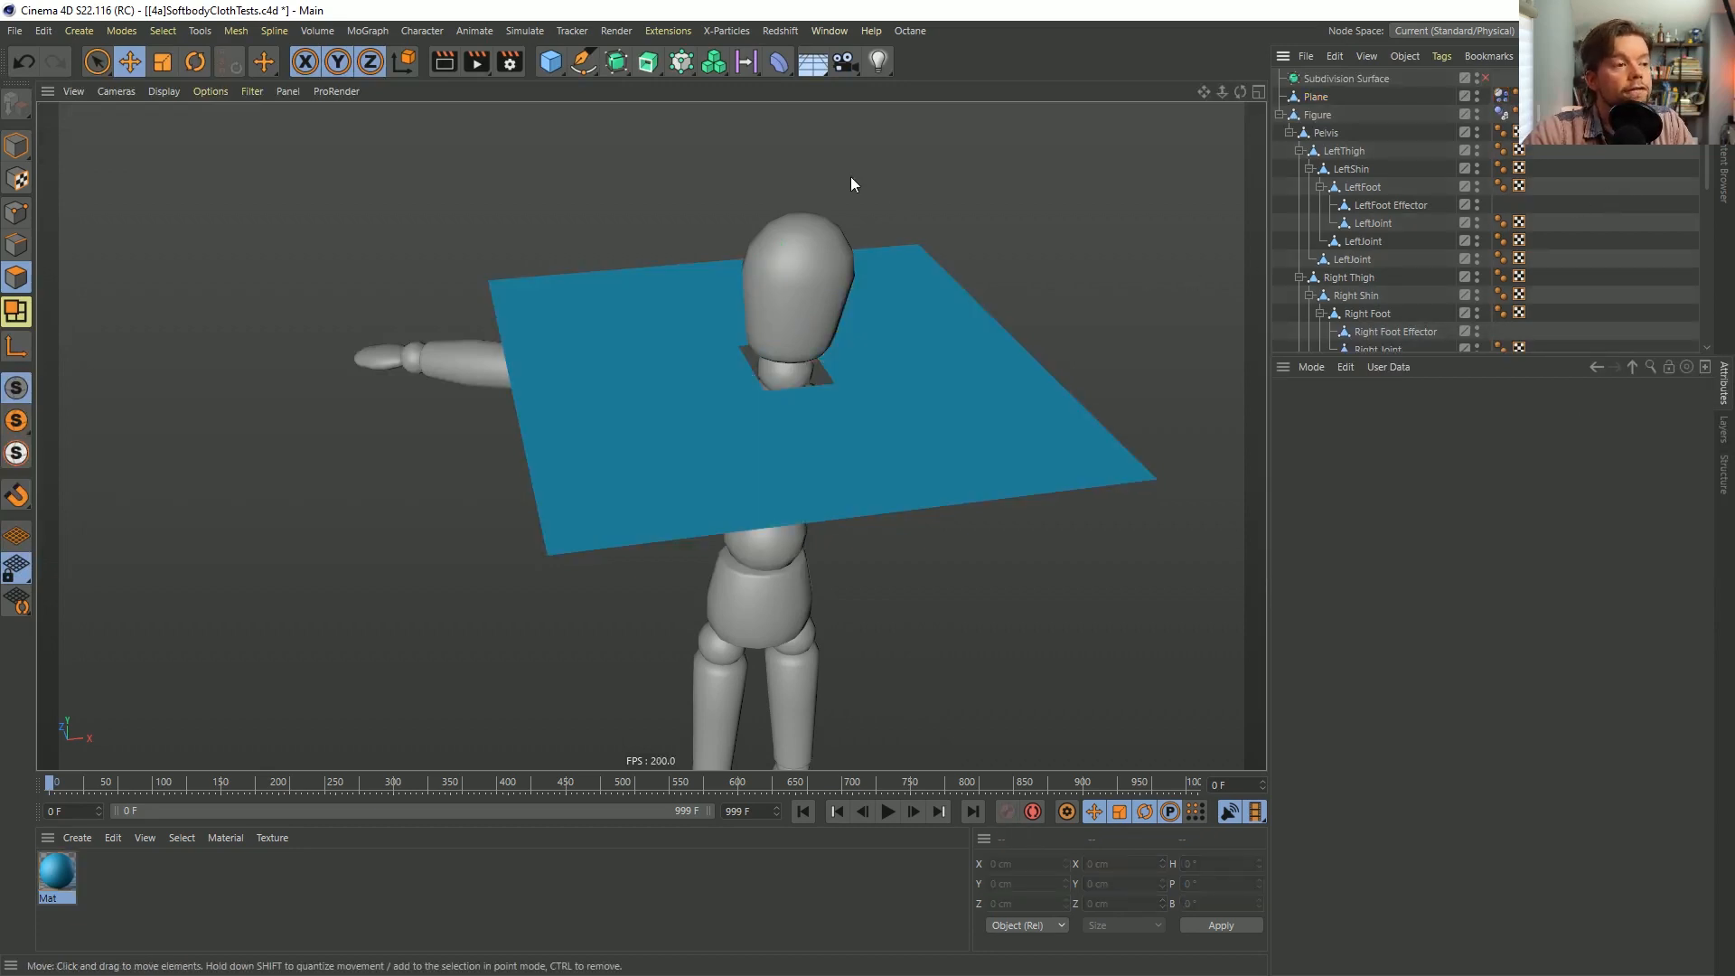
Play the simulation with the denser Plane, examine how the cloth fits the figure, and return to the first frame.
alt+drag(814, 437, 812, 409)
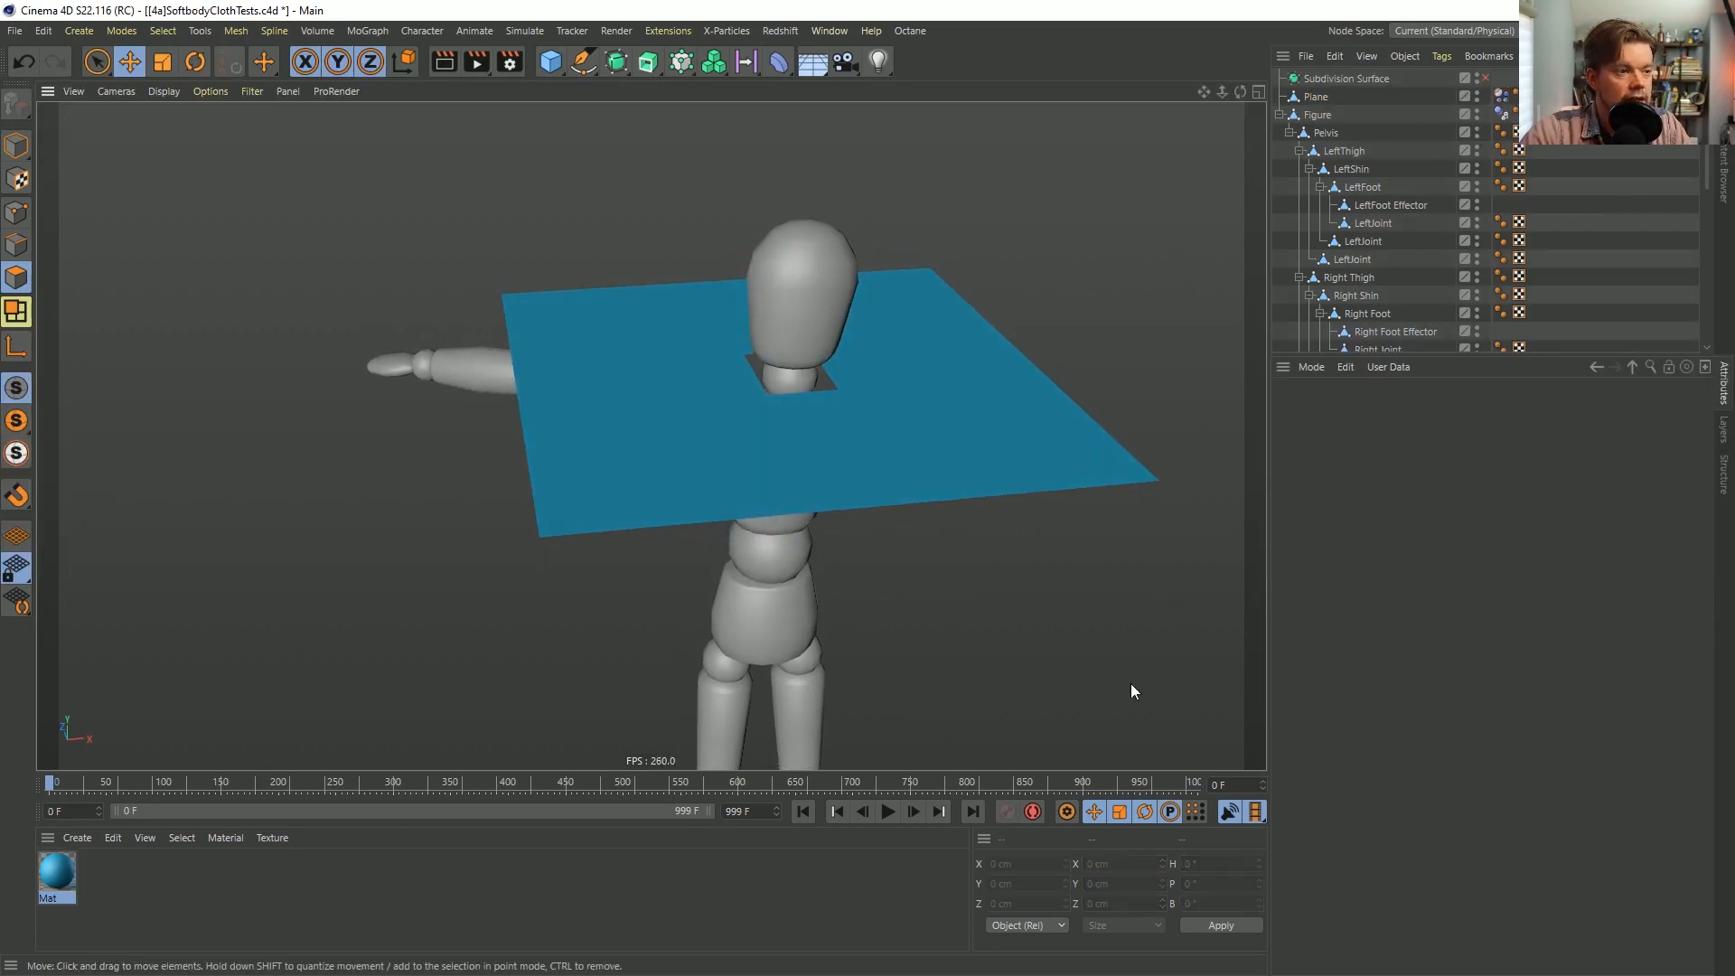
click(887, 811)
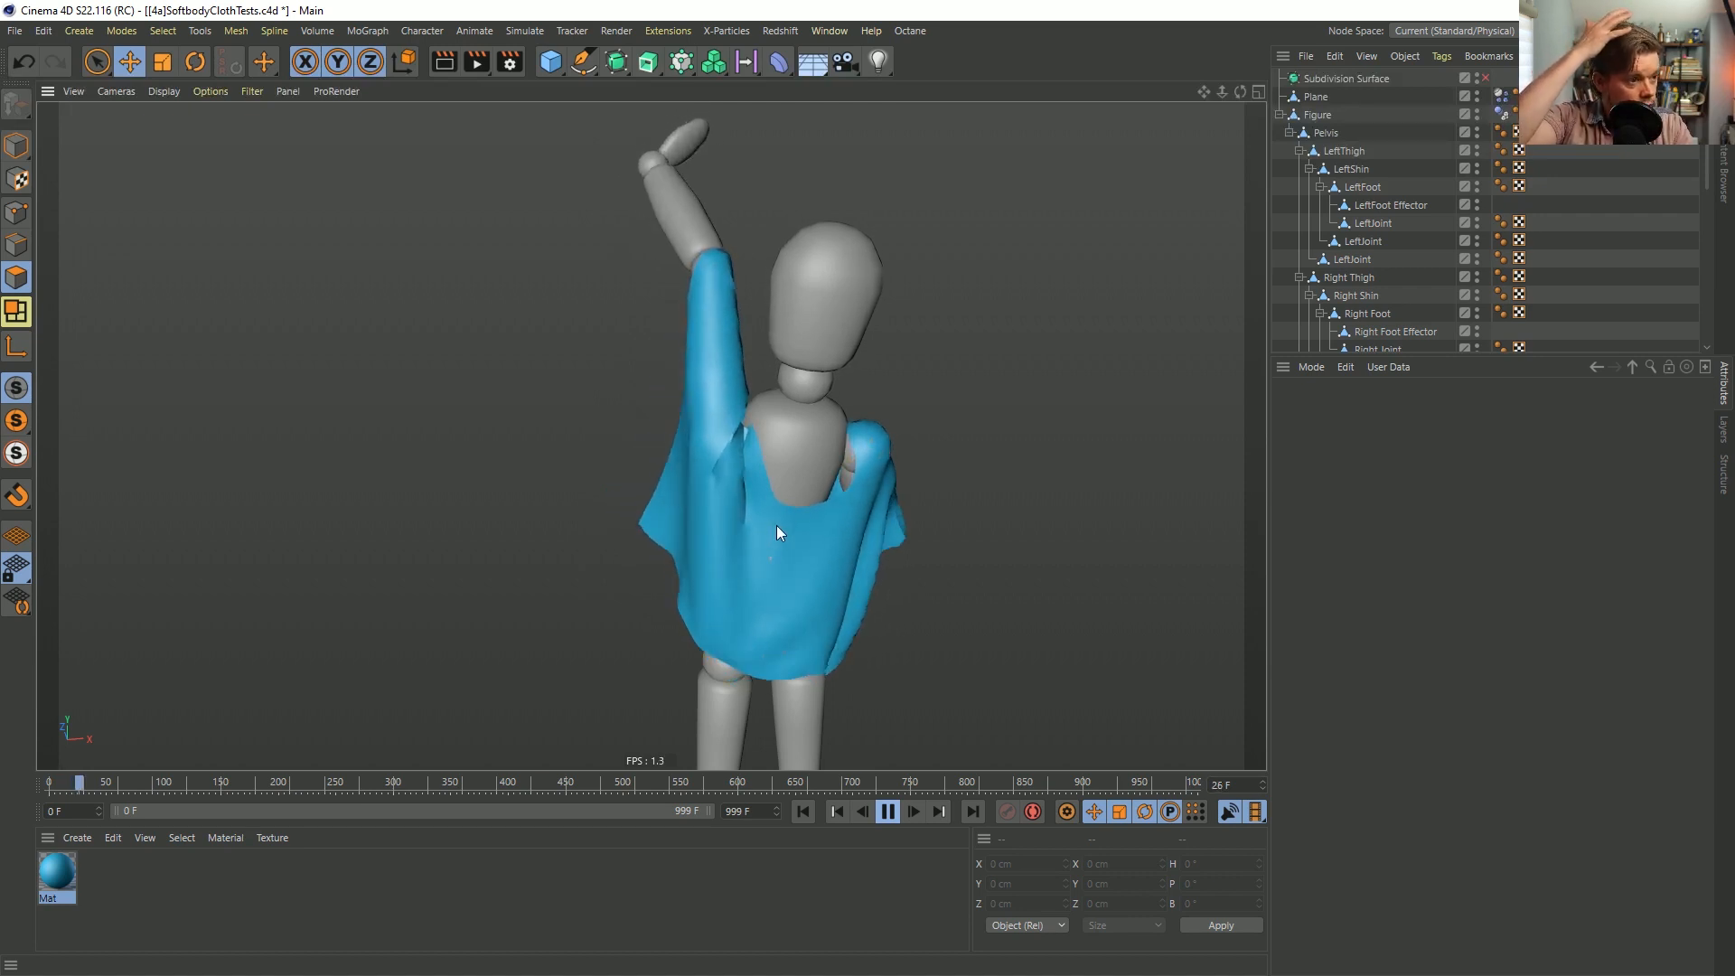
click(889, 811)
alt+drag(843, 499, 896, 759)
click(802, 812)
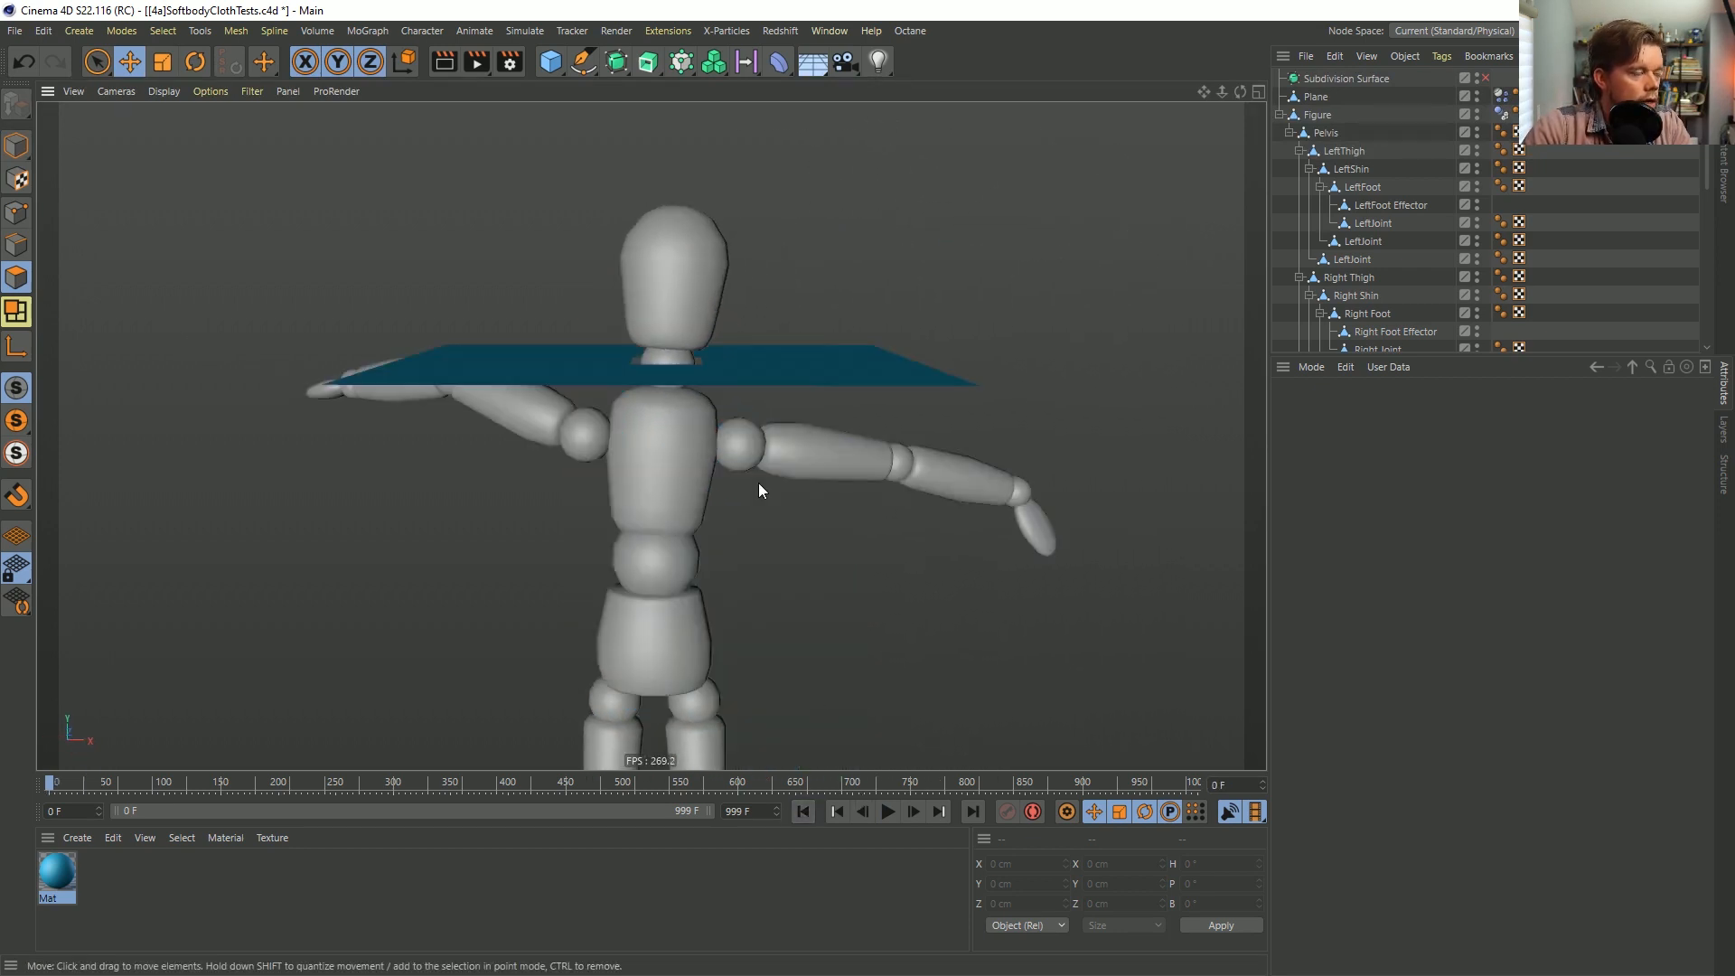
Examine the Plane's neck opening and polygon mesh around the figure, with the Plane selected.
alt+drag(652, 409, 665, 463)
alt+middle_drag(665, 463, 712, 616)
alt+right_drag(712, 616, 804, 545)
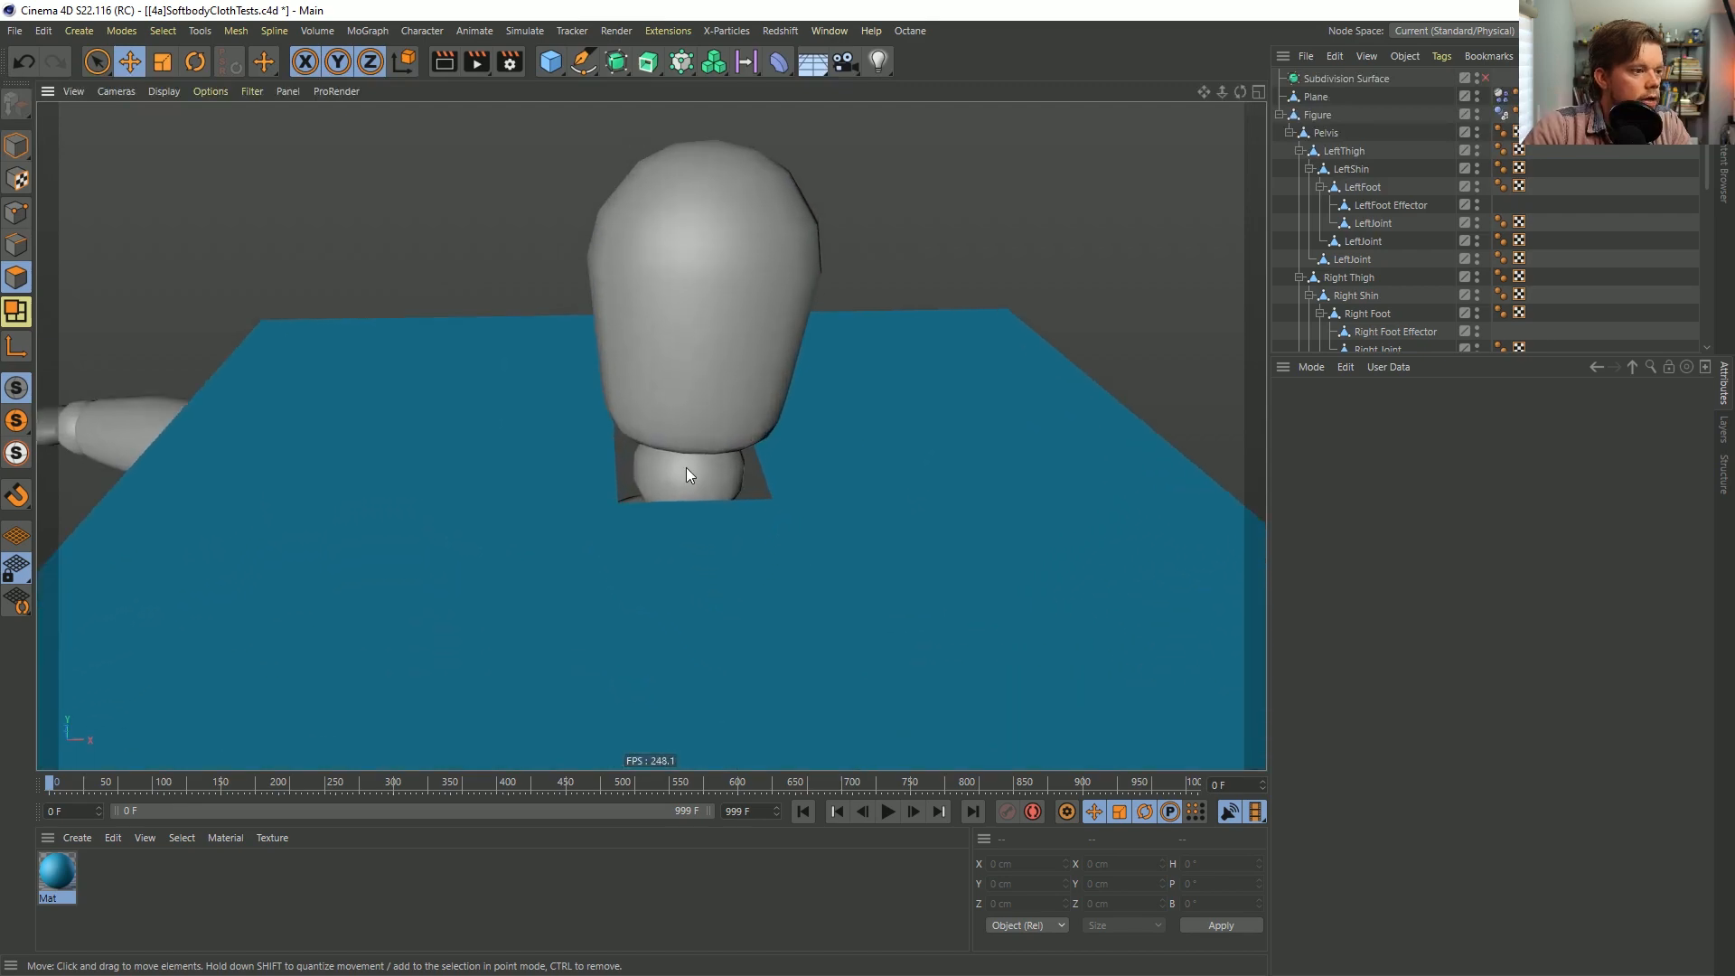
mouse_move(677, 492)
alt+mouse_down()
mouse_move(674, 457)
mouse_move(674, 490)
alt+mouse_up()
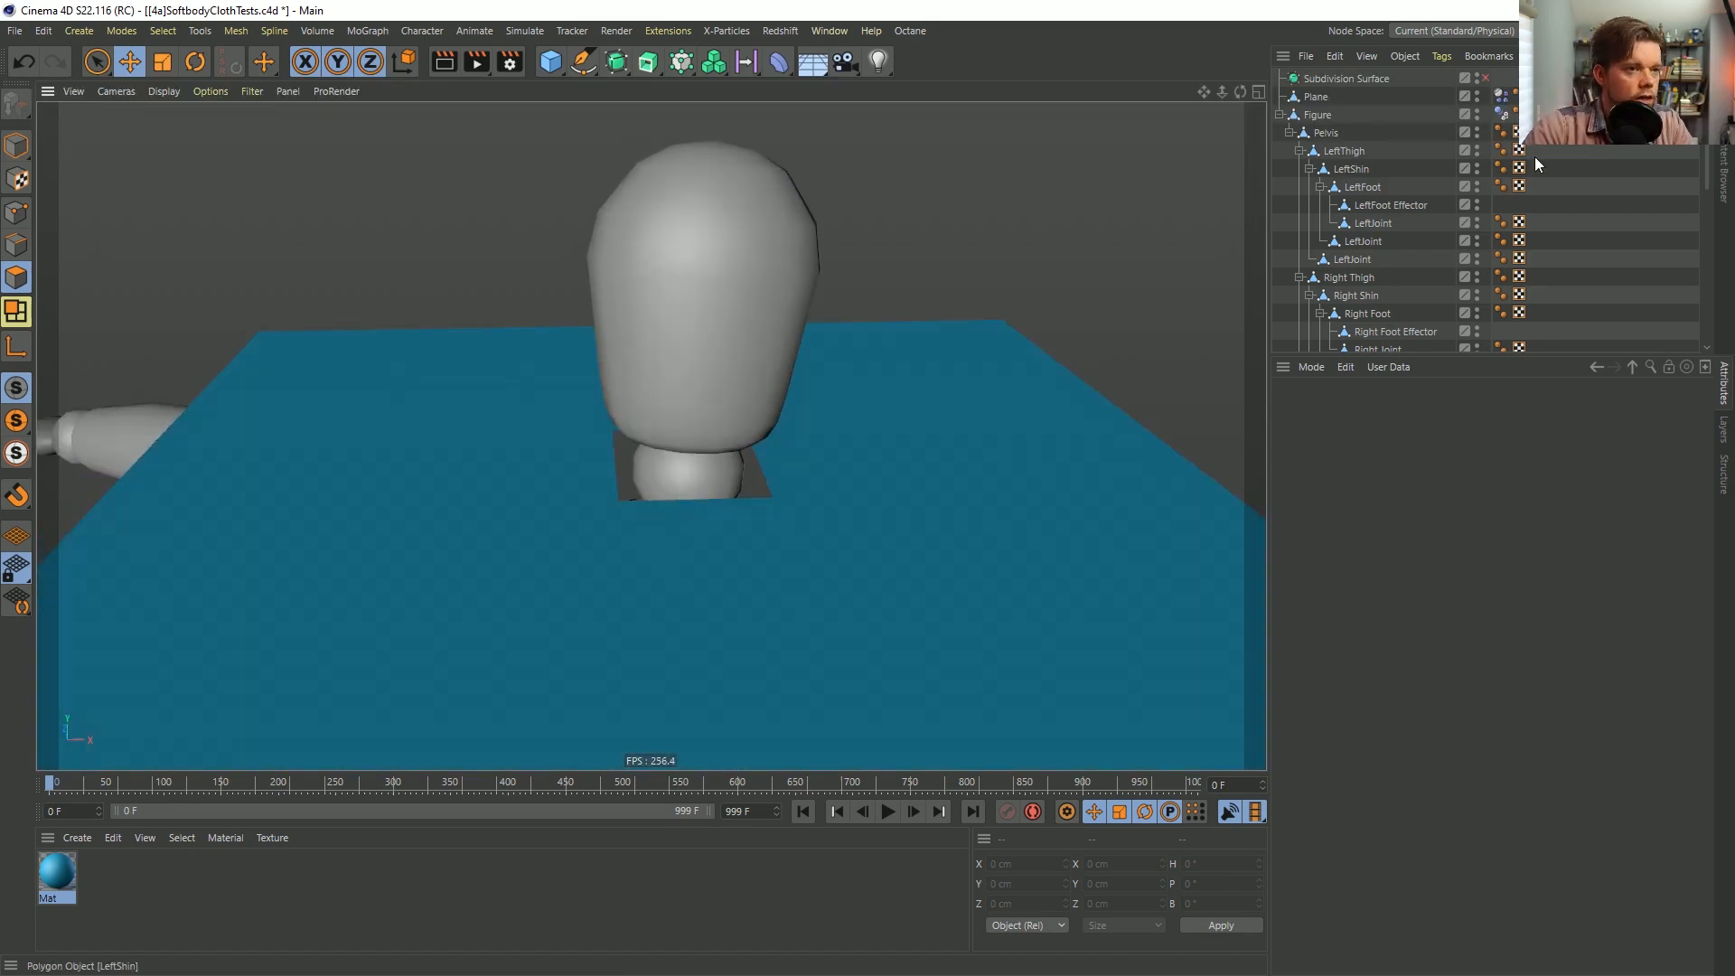
click(1315, 97)
alt+drag(892, 418, 826, 474)
scroll(819, 476, down, 5)
alt+middle_drag(811, 478, 760, 436)
alt+drag(747, 434, 856, 430)
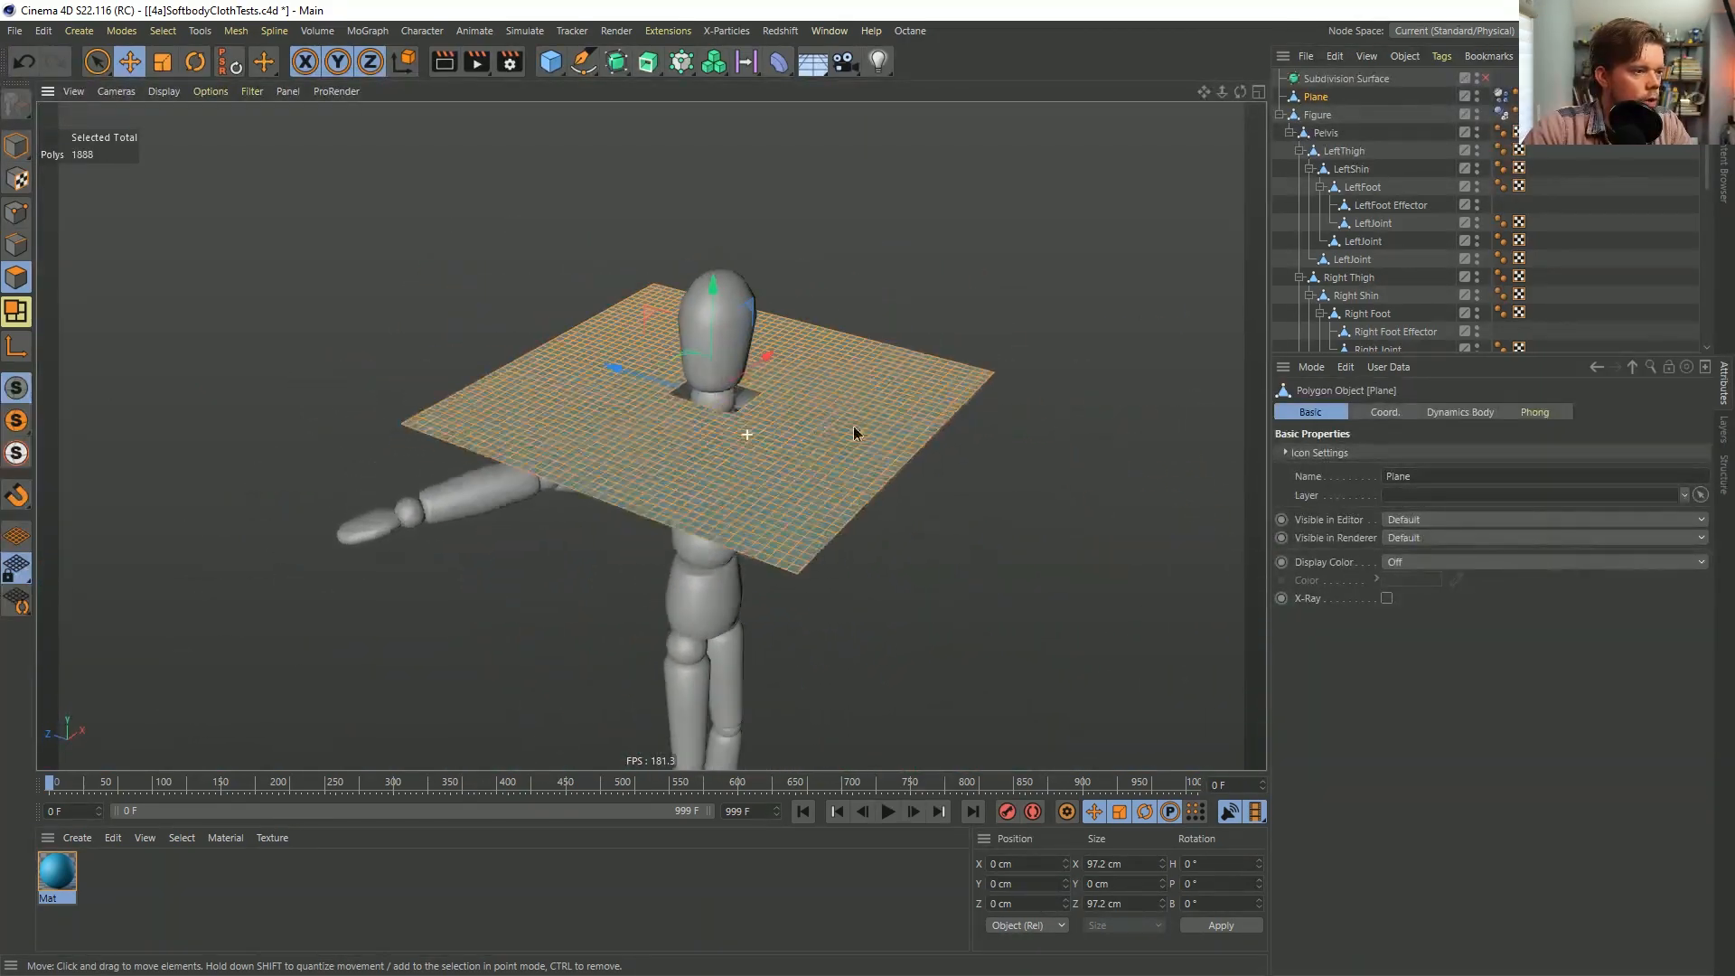
alt+drag(723, 437, 696, 439)
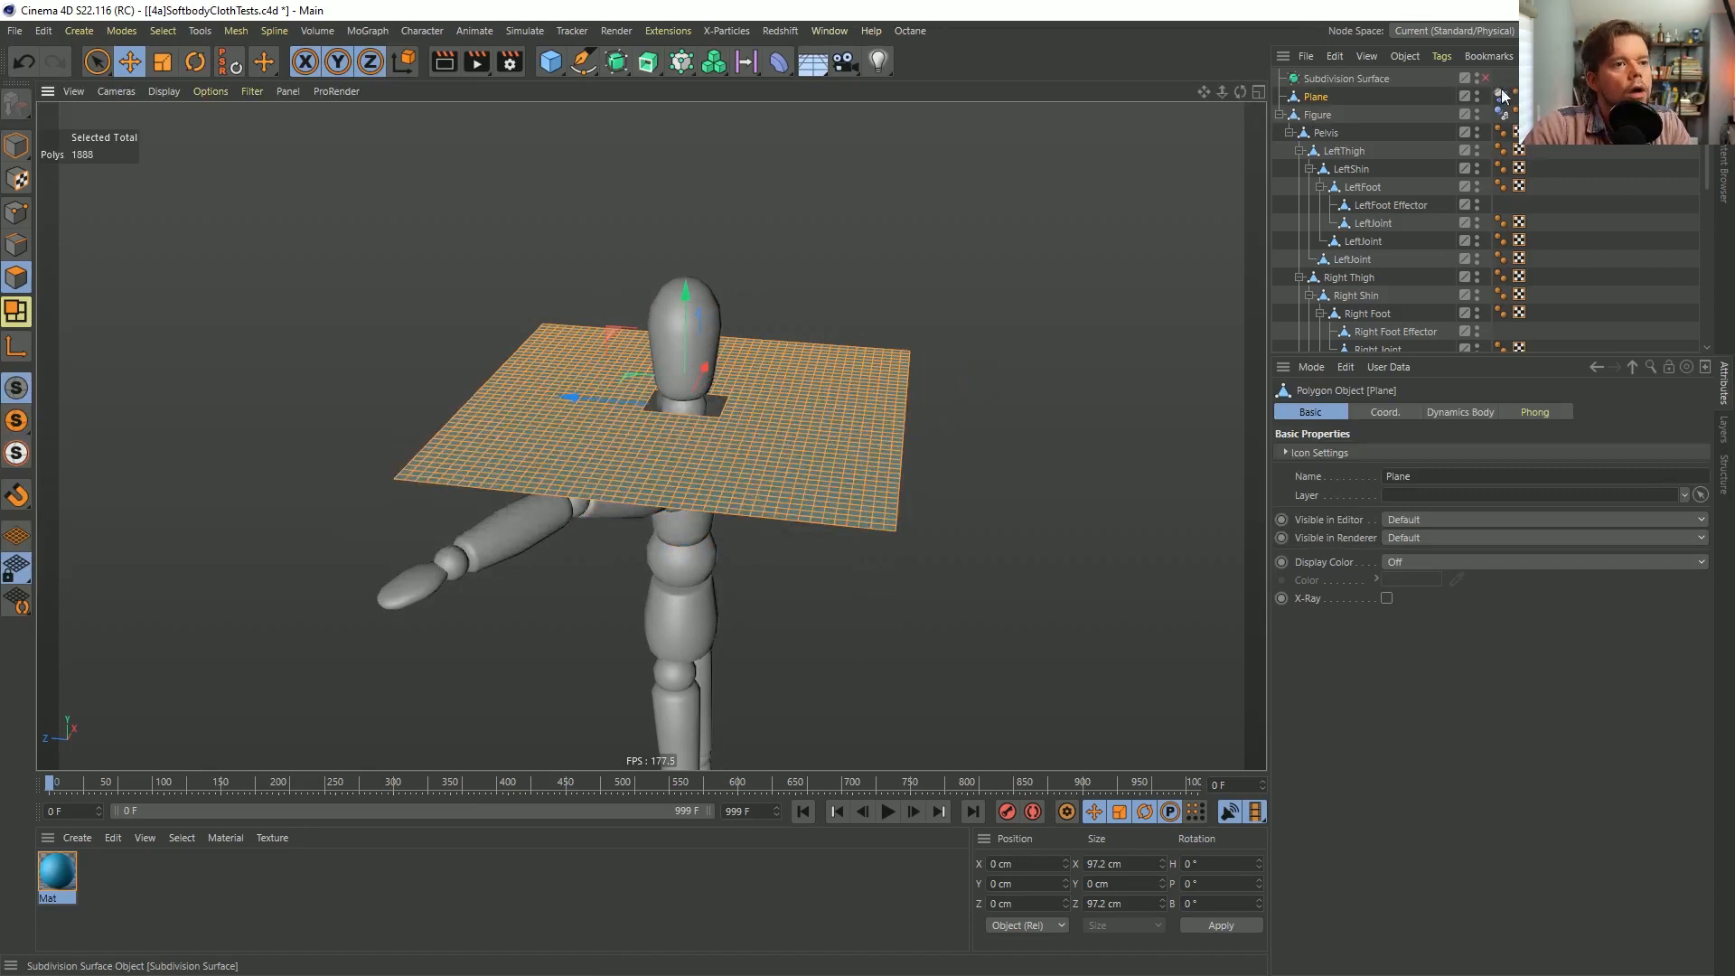
Open the Dynamics settings of the Plane's Dynamics Body tag and hide the Plane in the editor and renderer.
click(1500, 97)
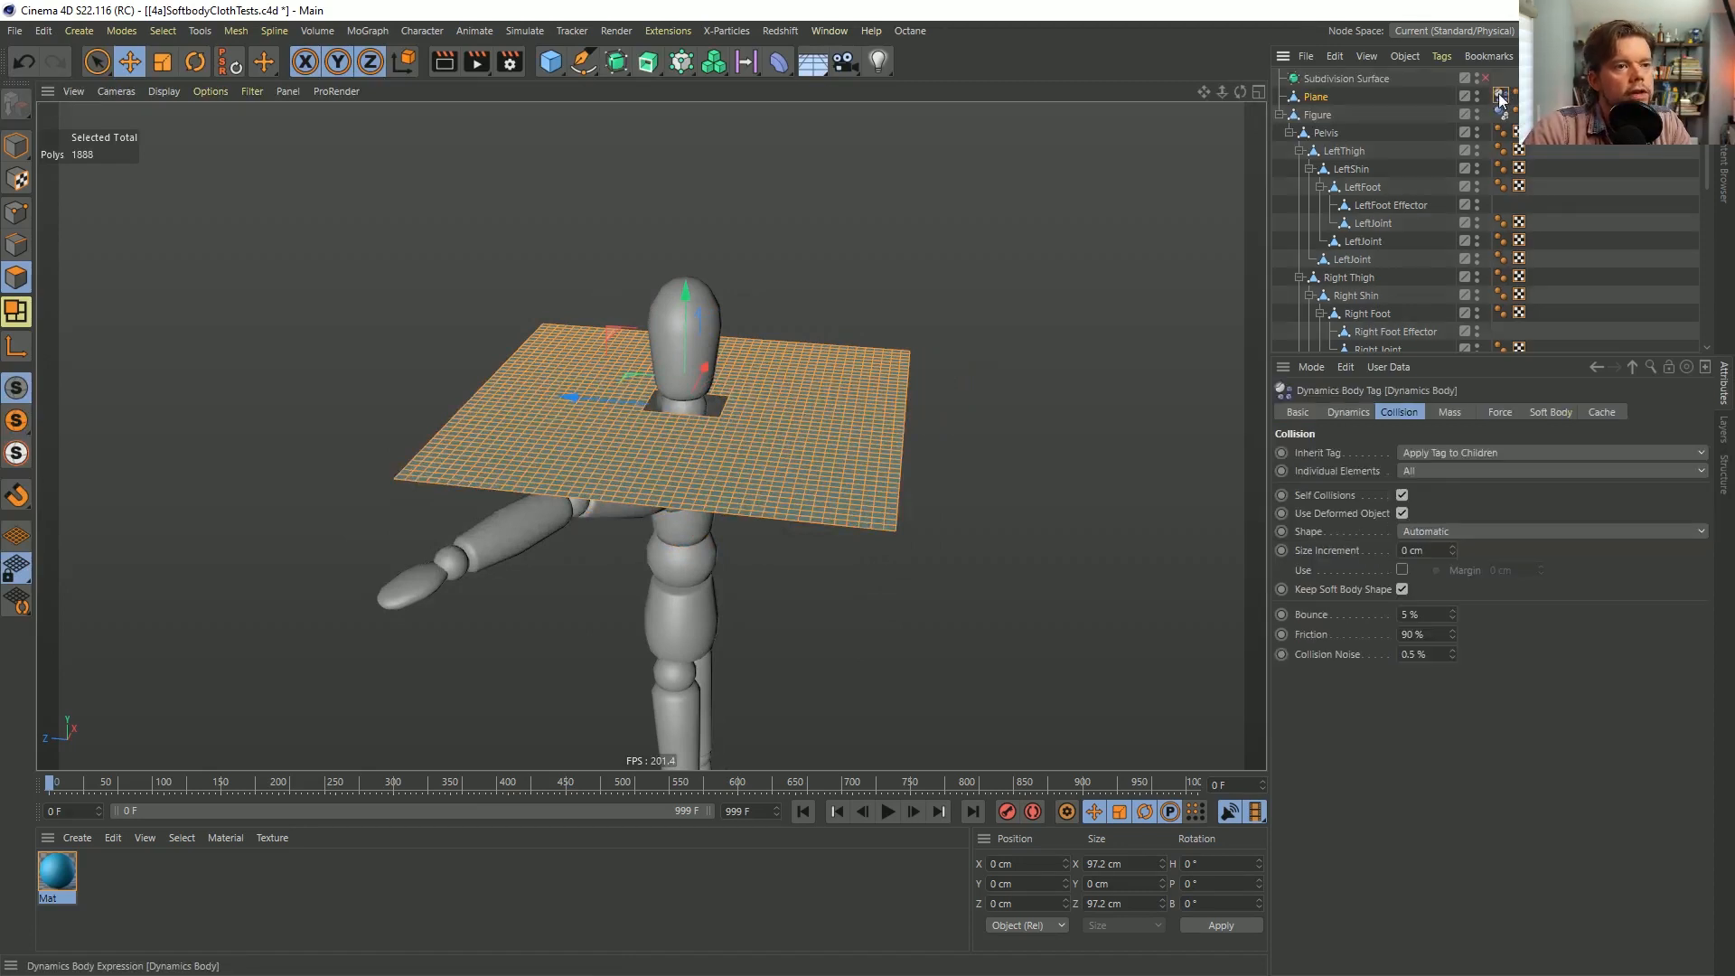
click(1299, 413)
click(1346, 413)
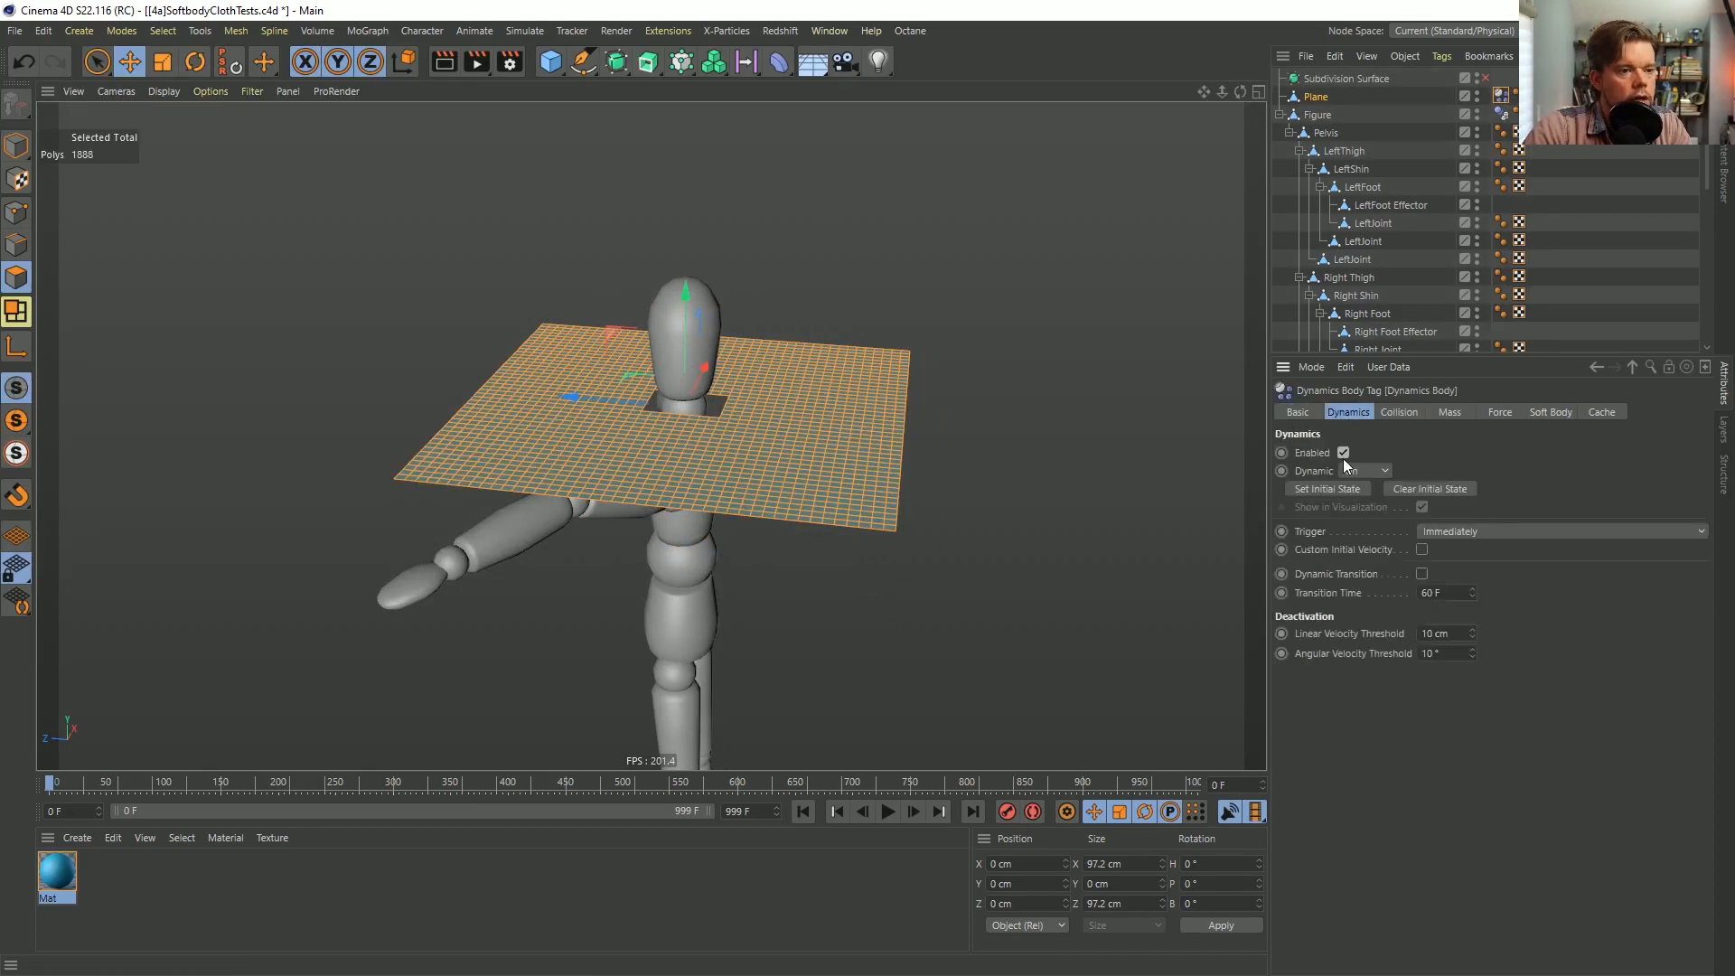
click(1481, 94)
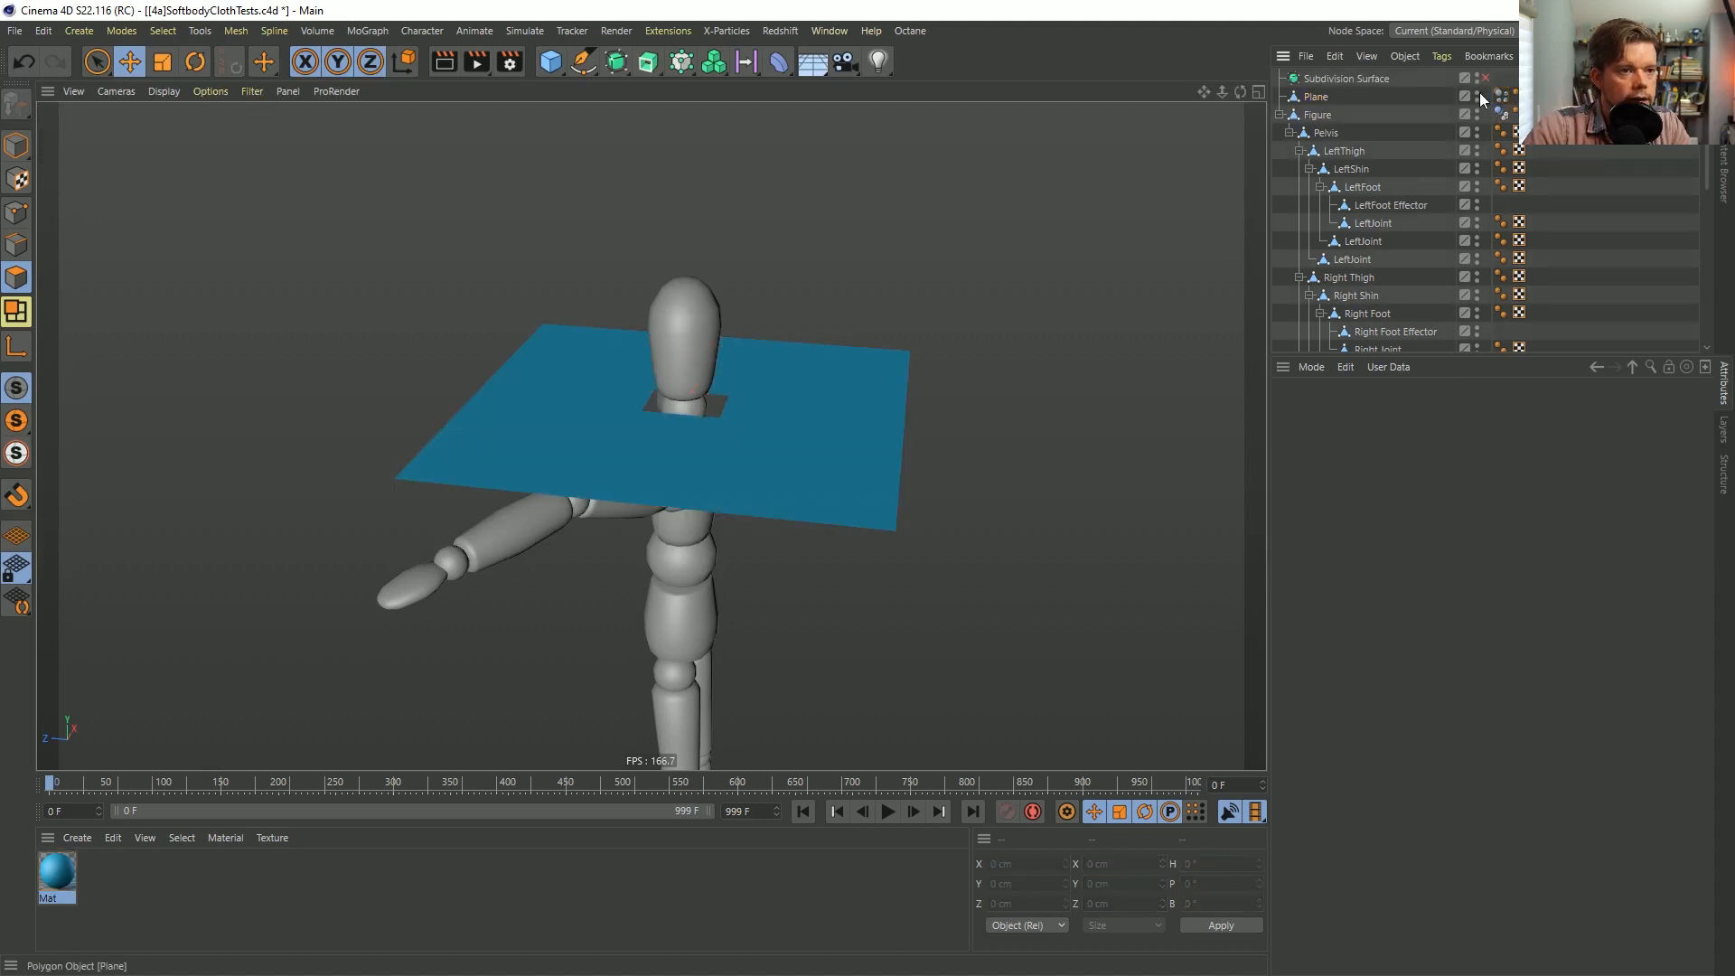
double_click(1478, 93)
Add a new plane primitive to the scene and switch the viewport display to Gouraud shading with lines.
alt+drag(693, 440, 800, 482)
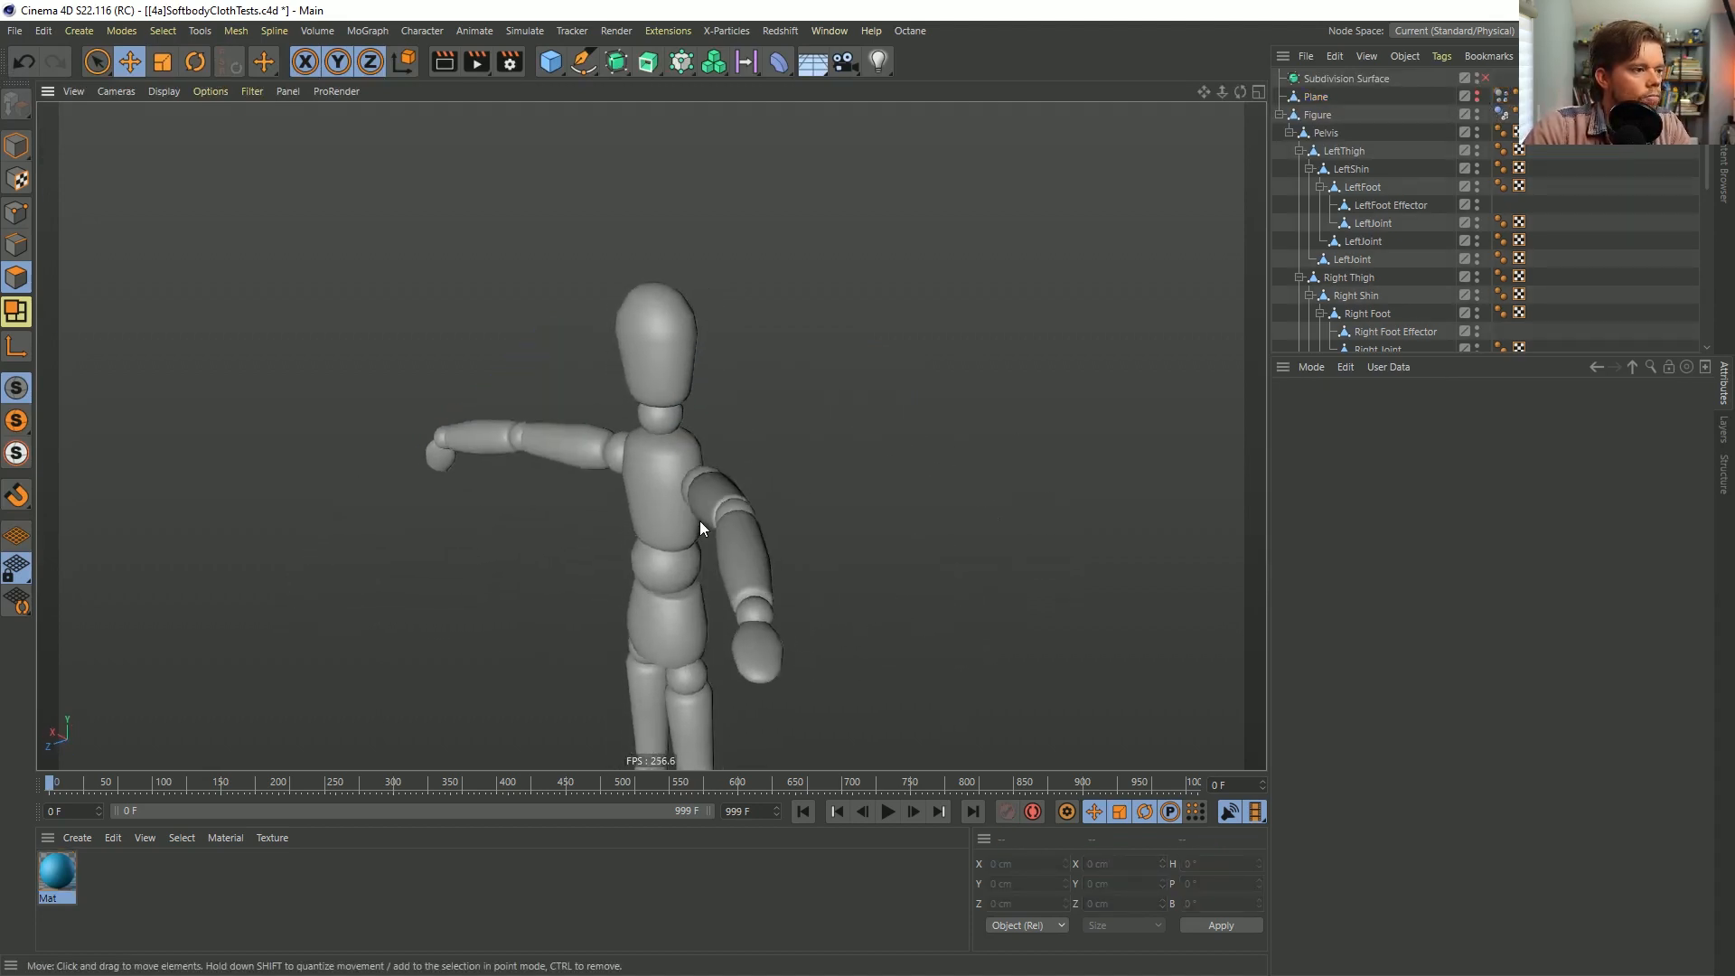
alt+drag(699, 520, 751, 485)
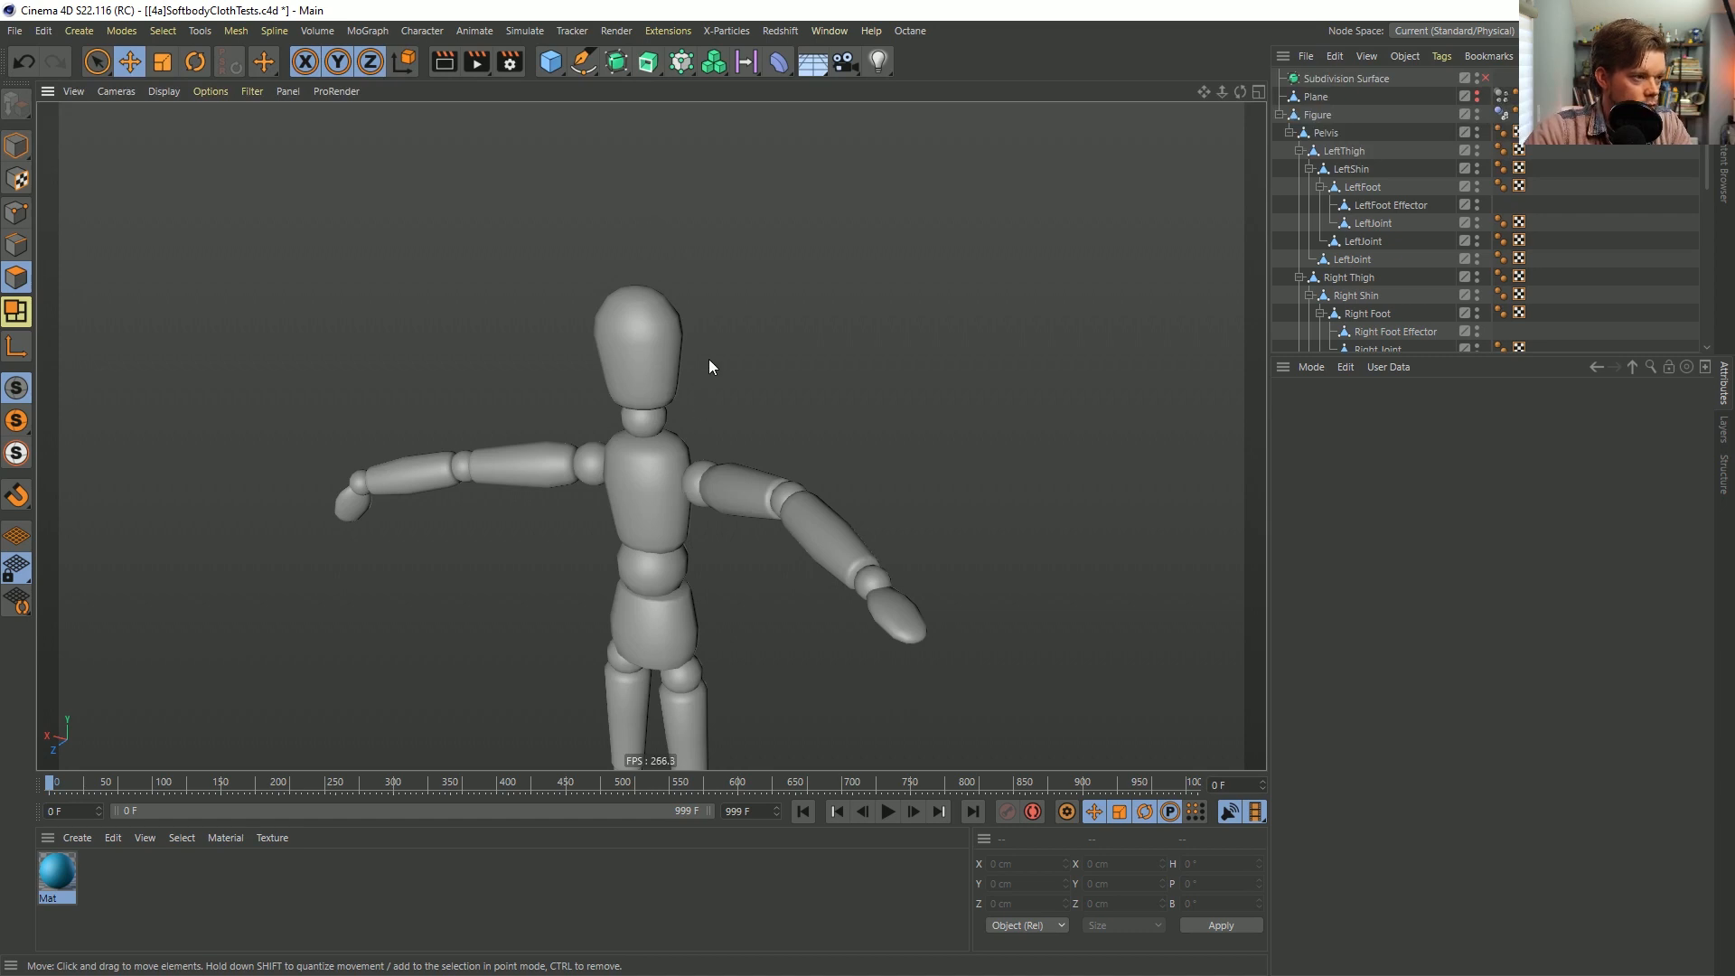
click(550, 62)
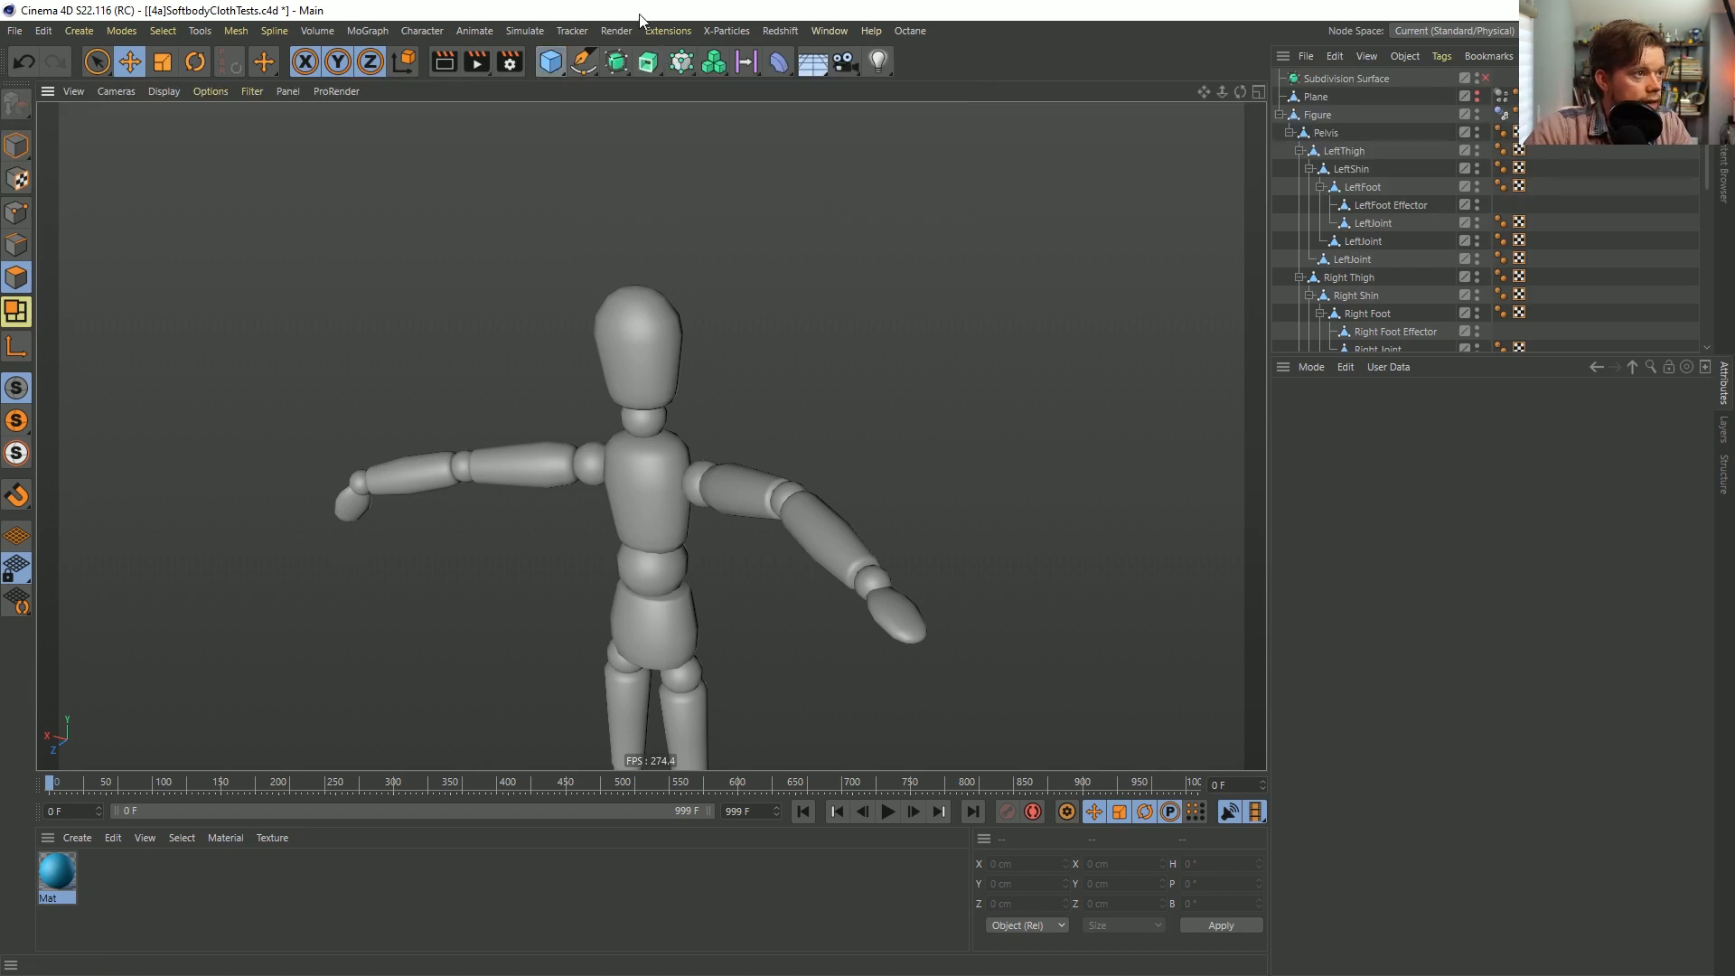
click(550, 62)
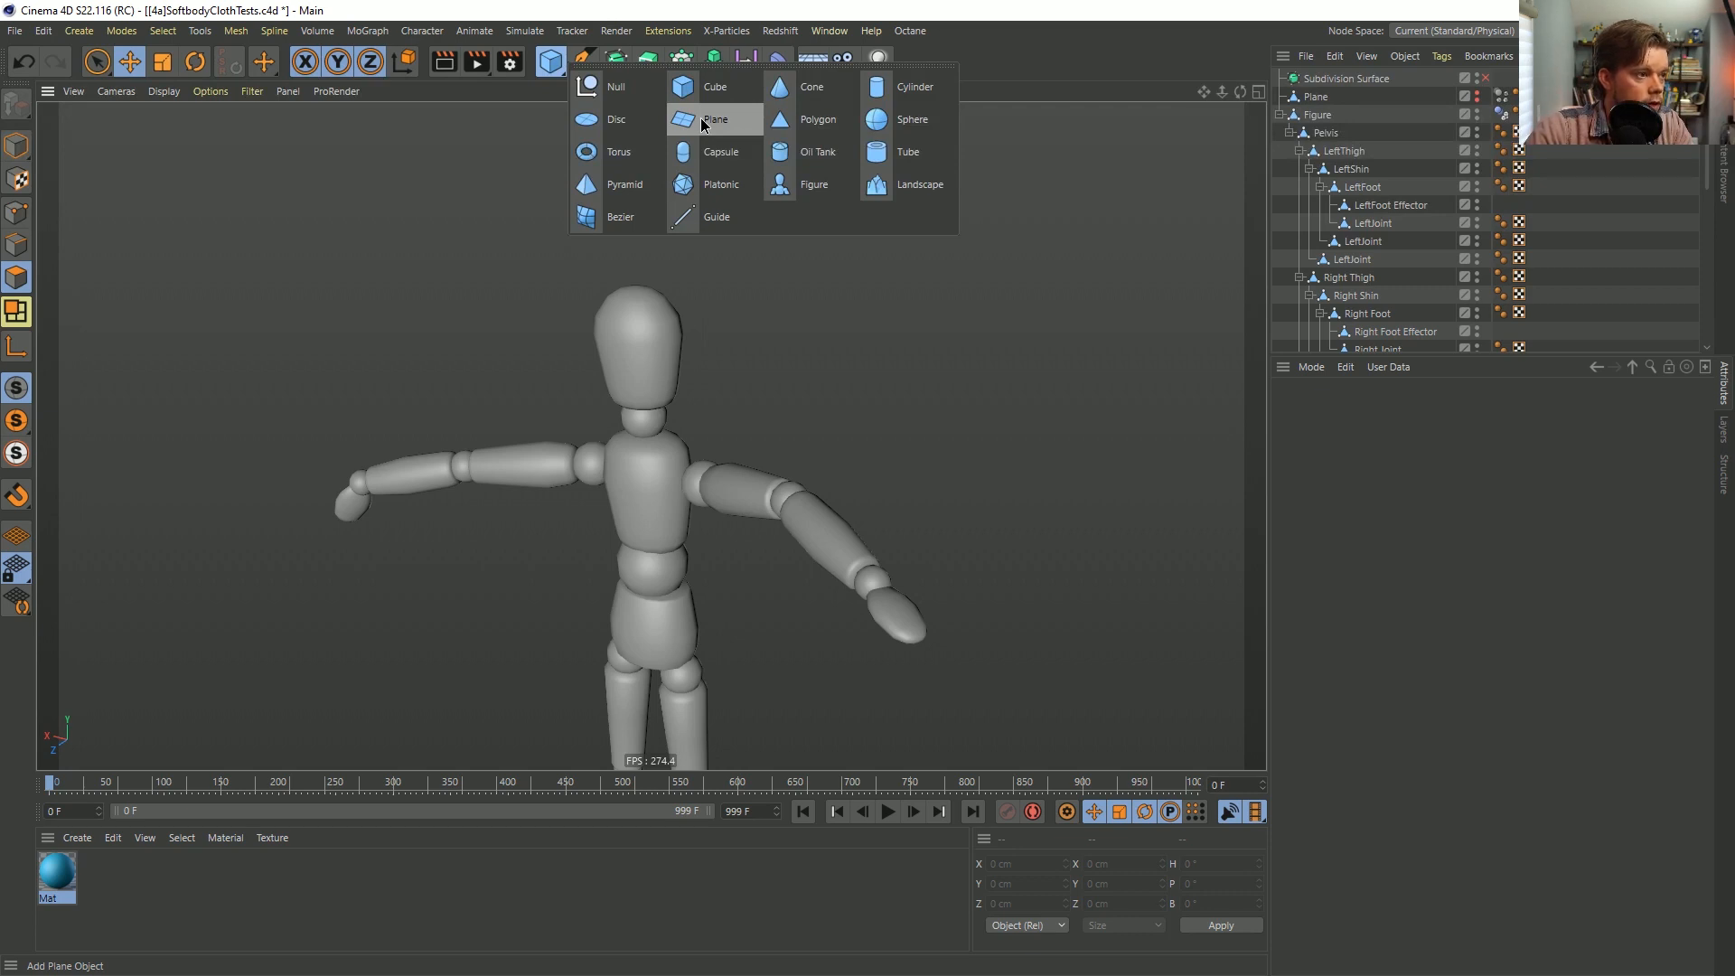
click(583, 61)
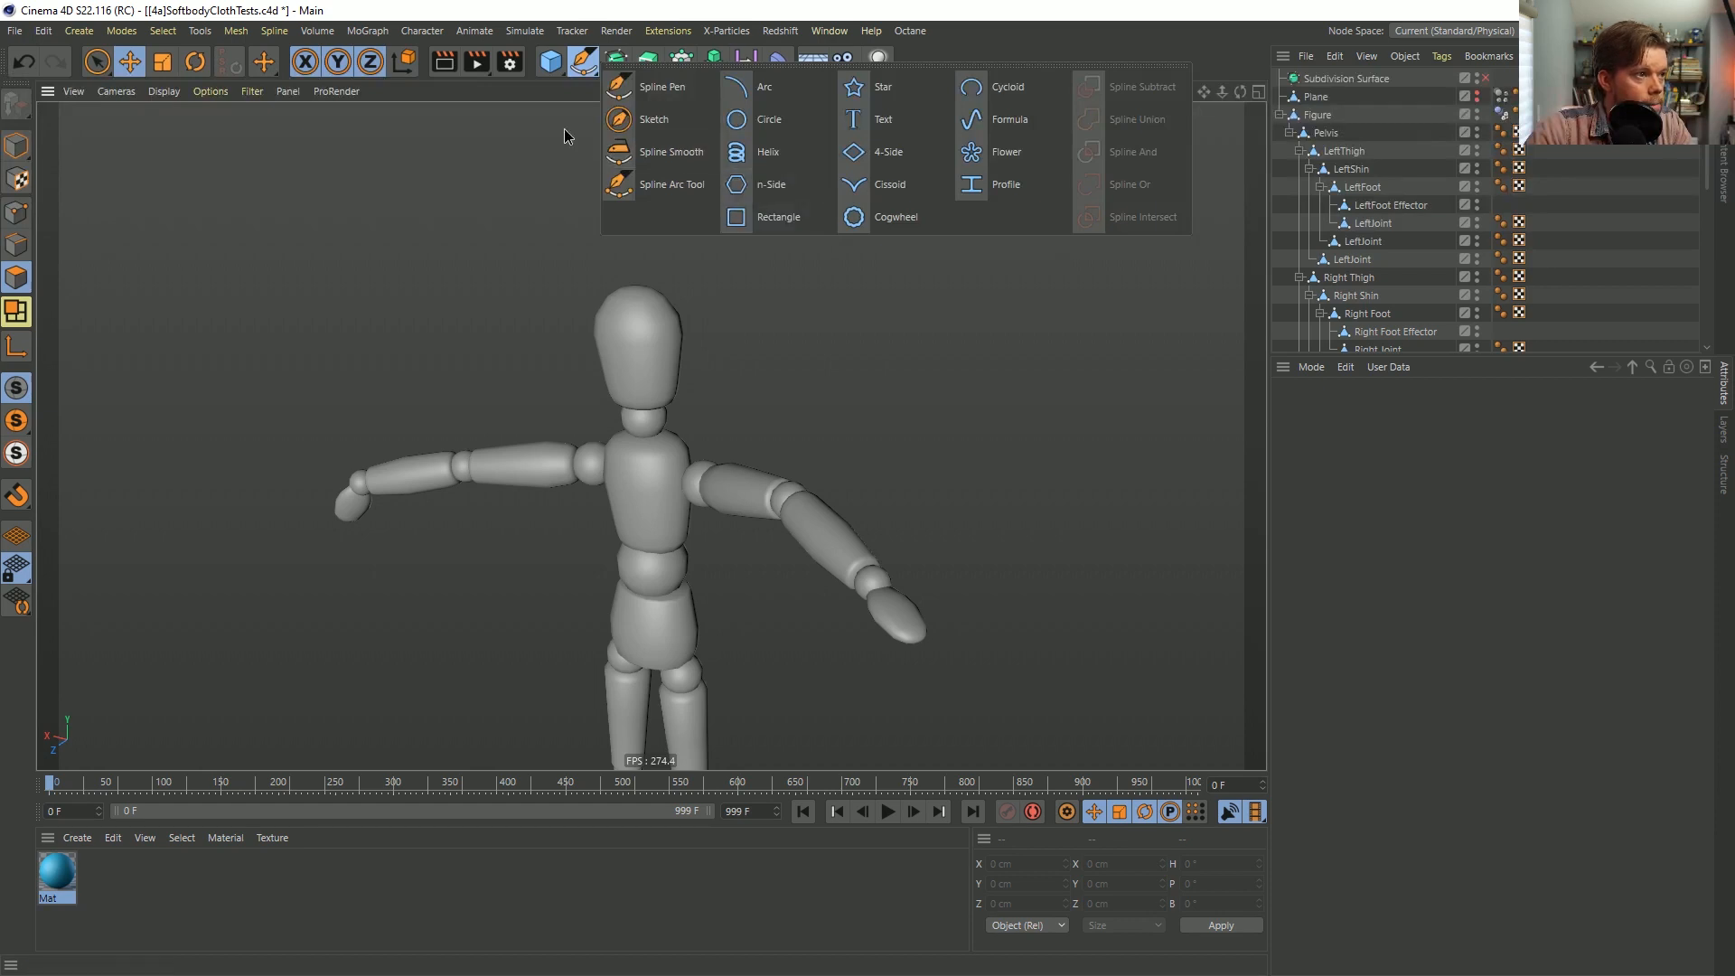
click(550, 62)
click(714, 118)
alt+drag(779, 376, 862, 405)
key(n)
key(b)
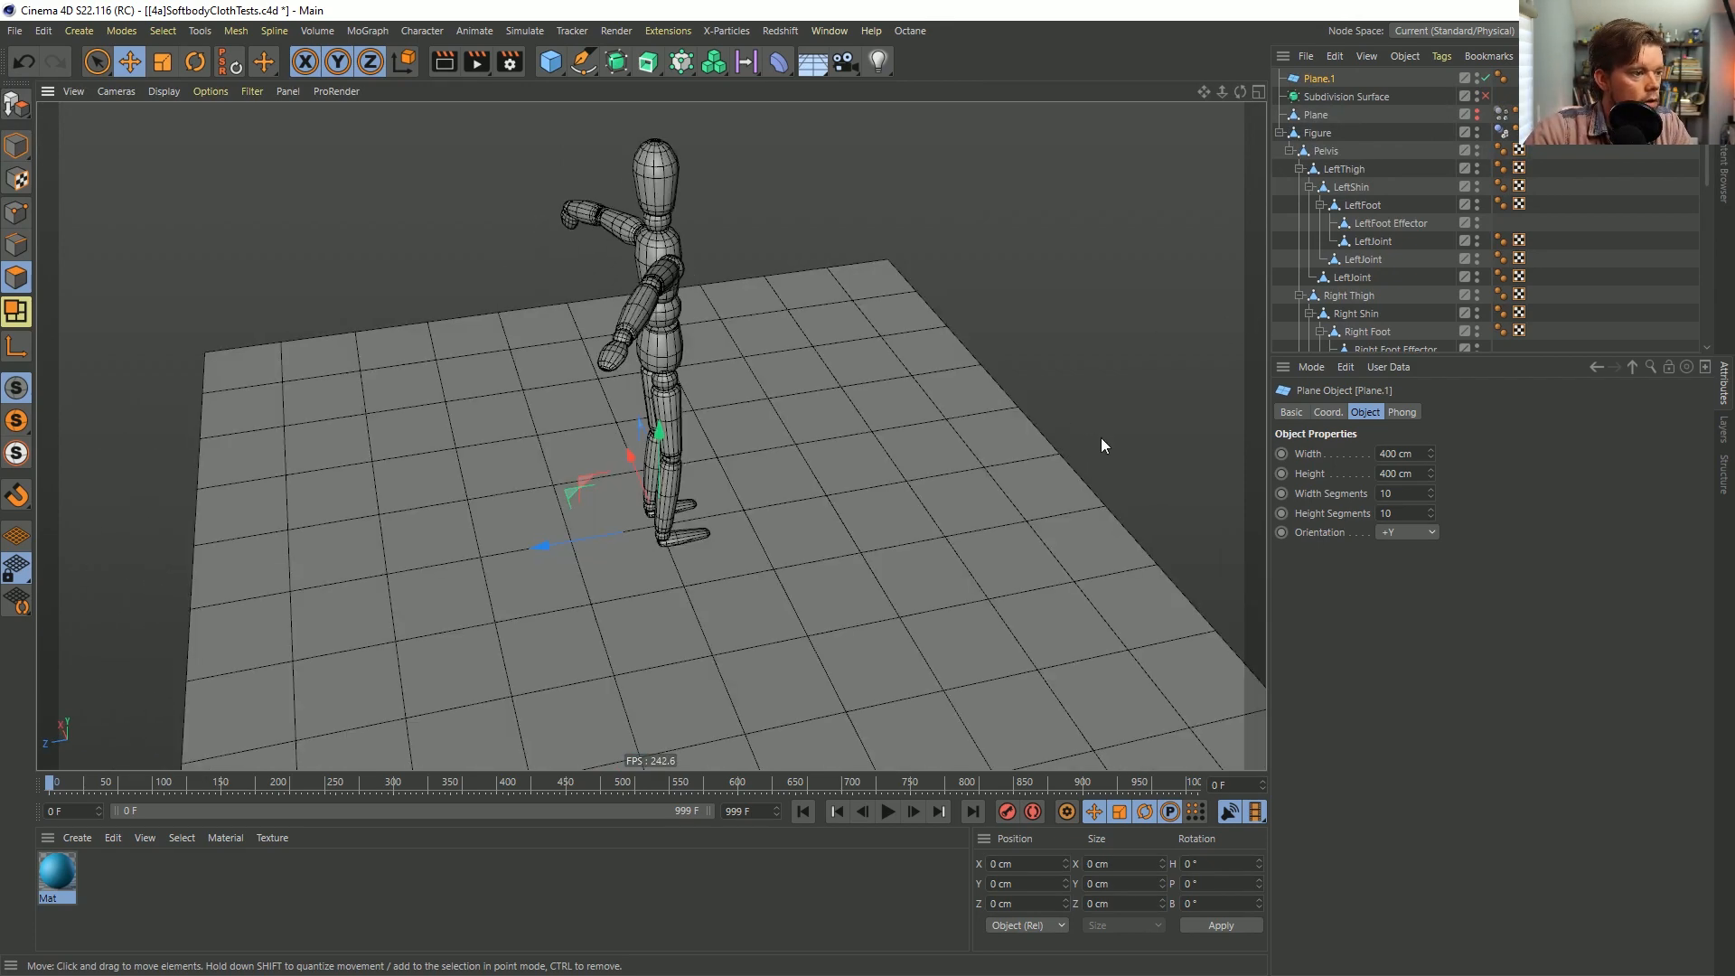
Resize the new plane to about 43.6 cm wide and 123.6 cm high, and move it up behind the figure's shoulders.
key(t)
mouse_move(969, 353)
mouse_down()
mouse_move(404, 538)
mouse_move(498, 513)
mouse_up()
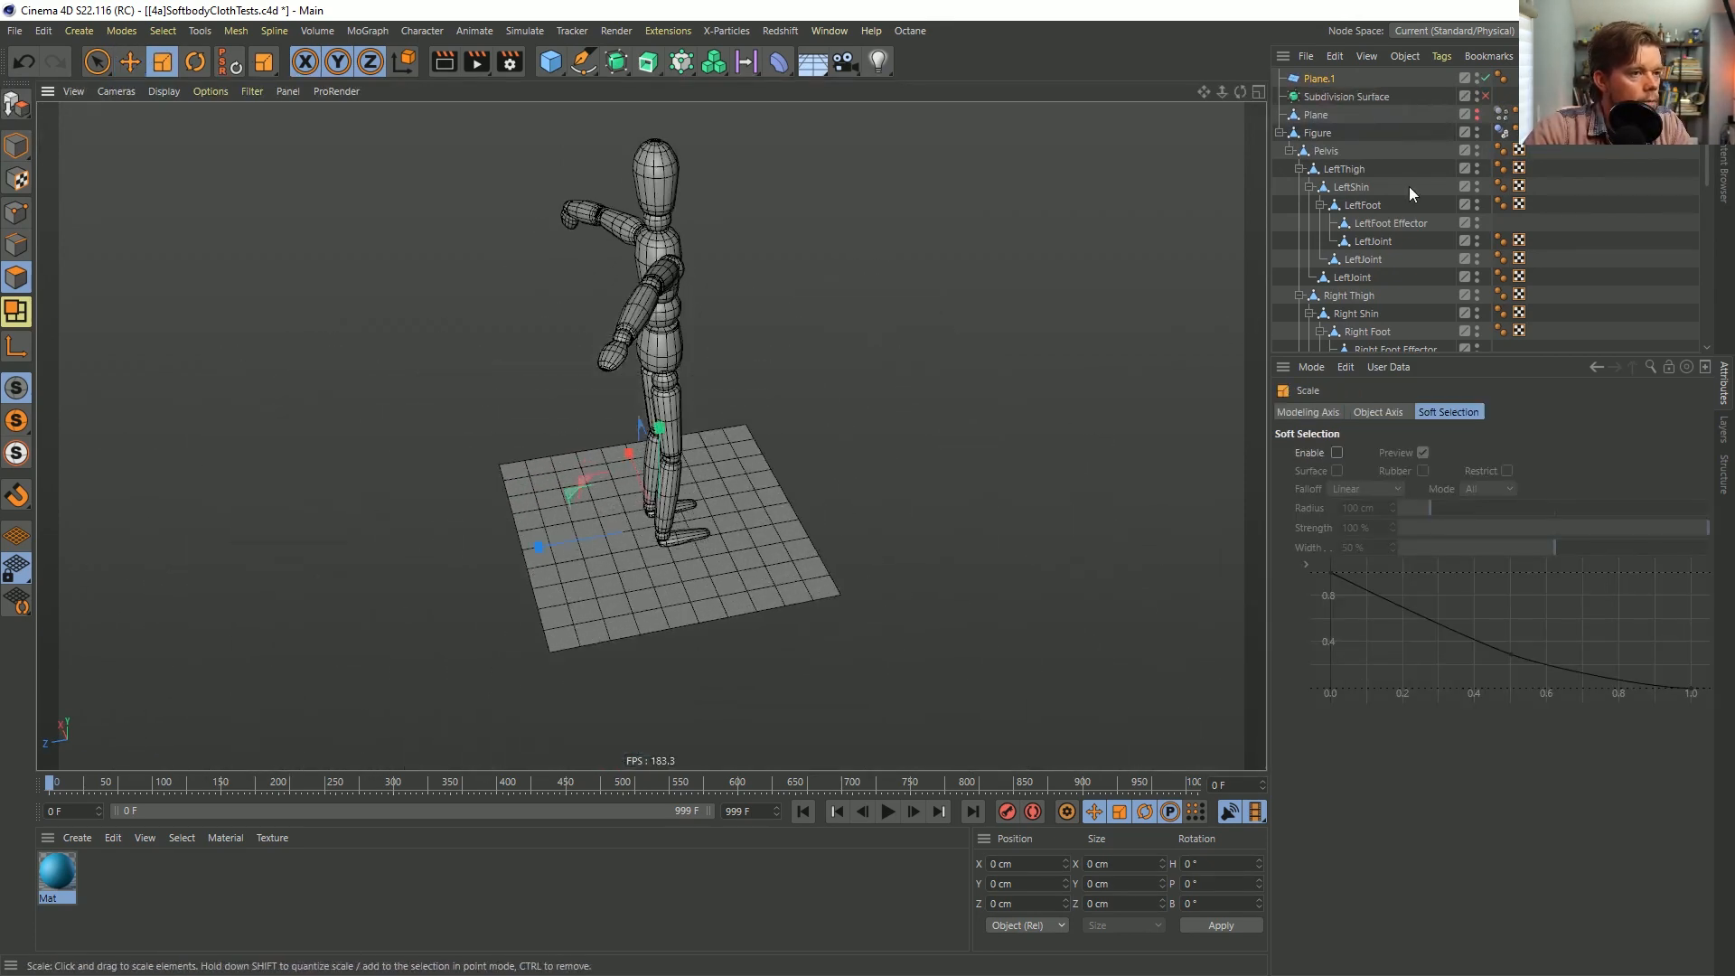
click(1321, 78)
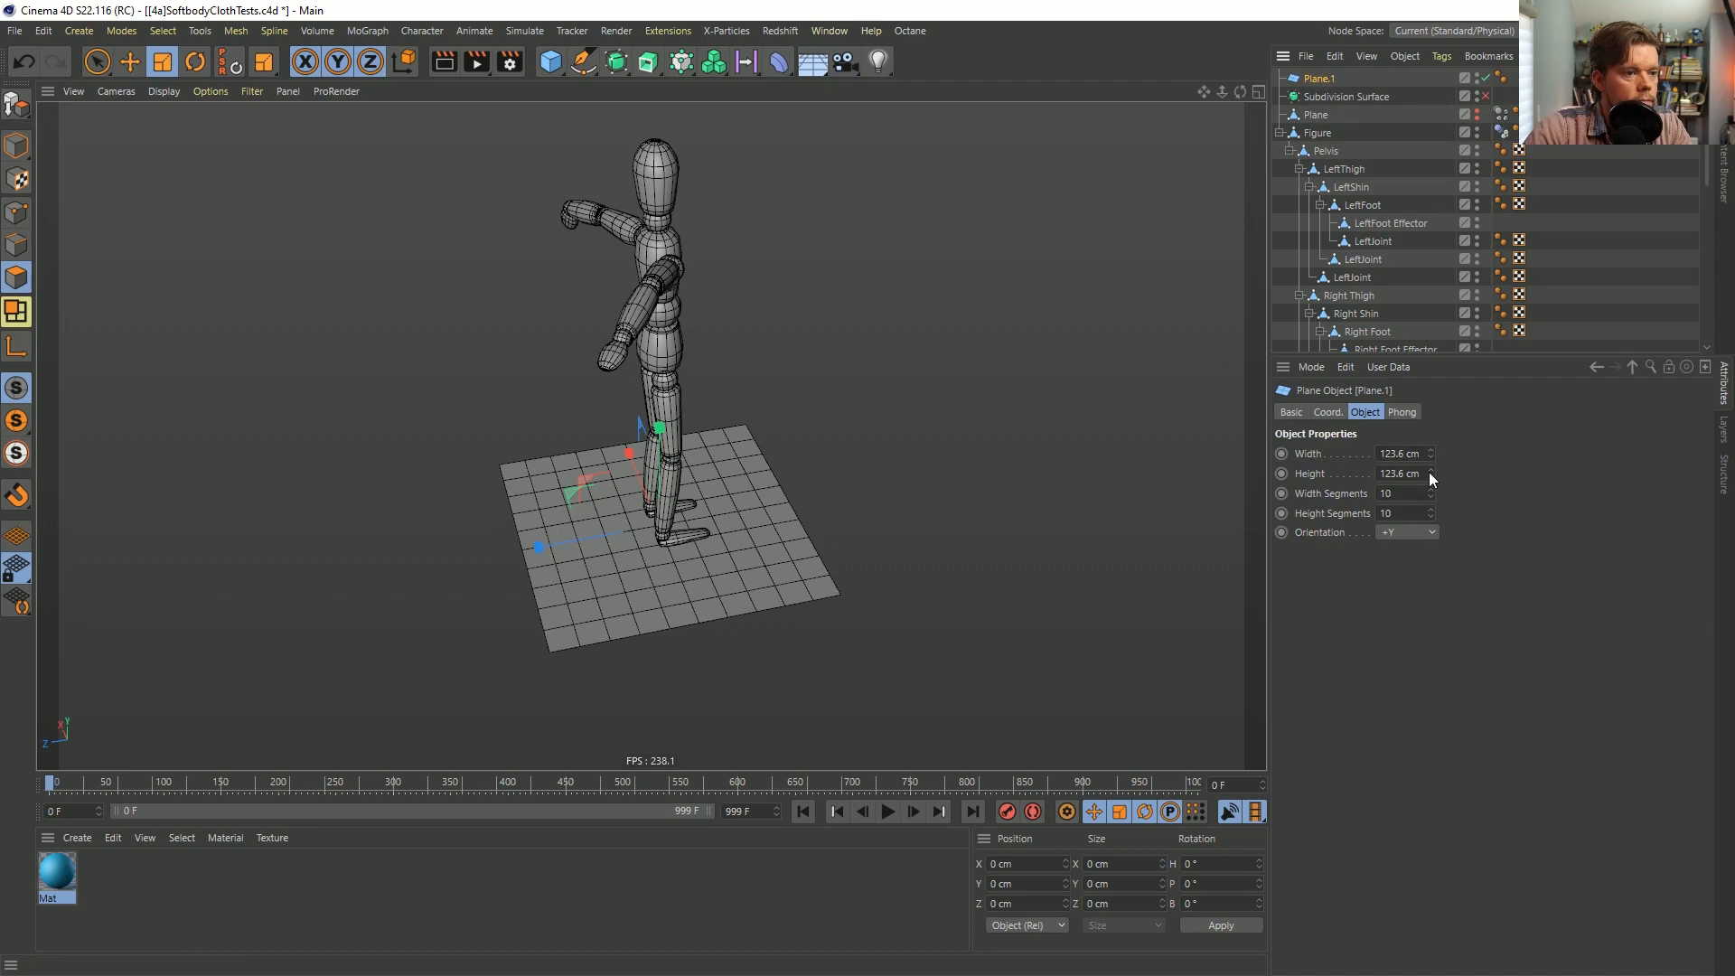
drag(1429, 456, 1351, 460)
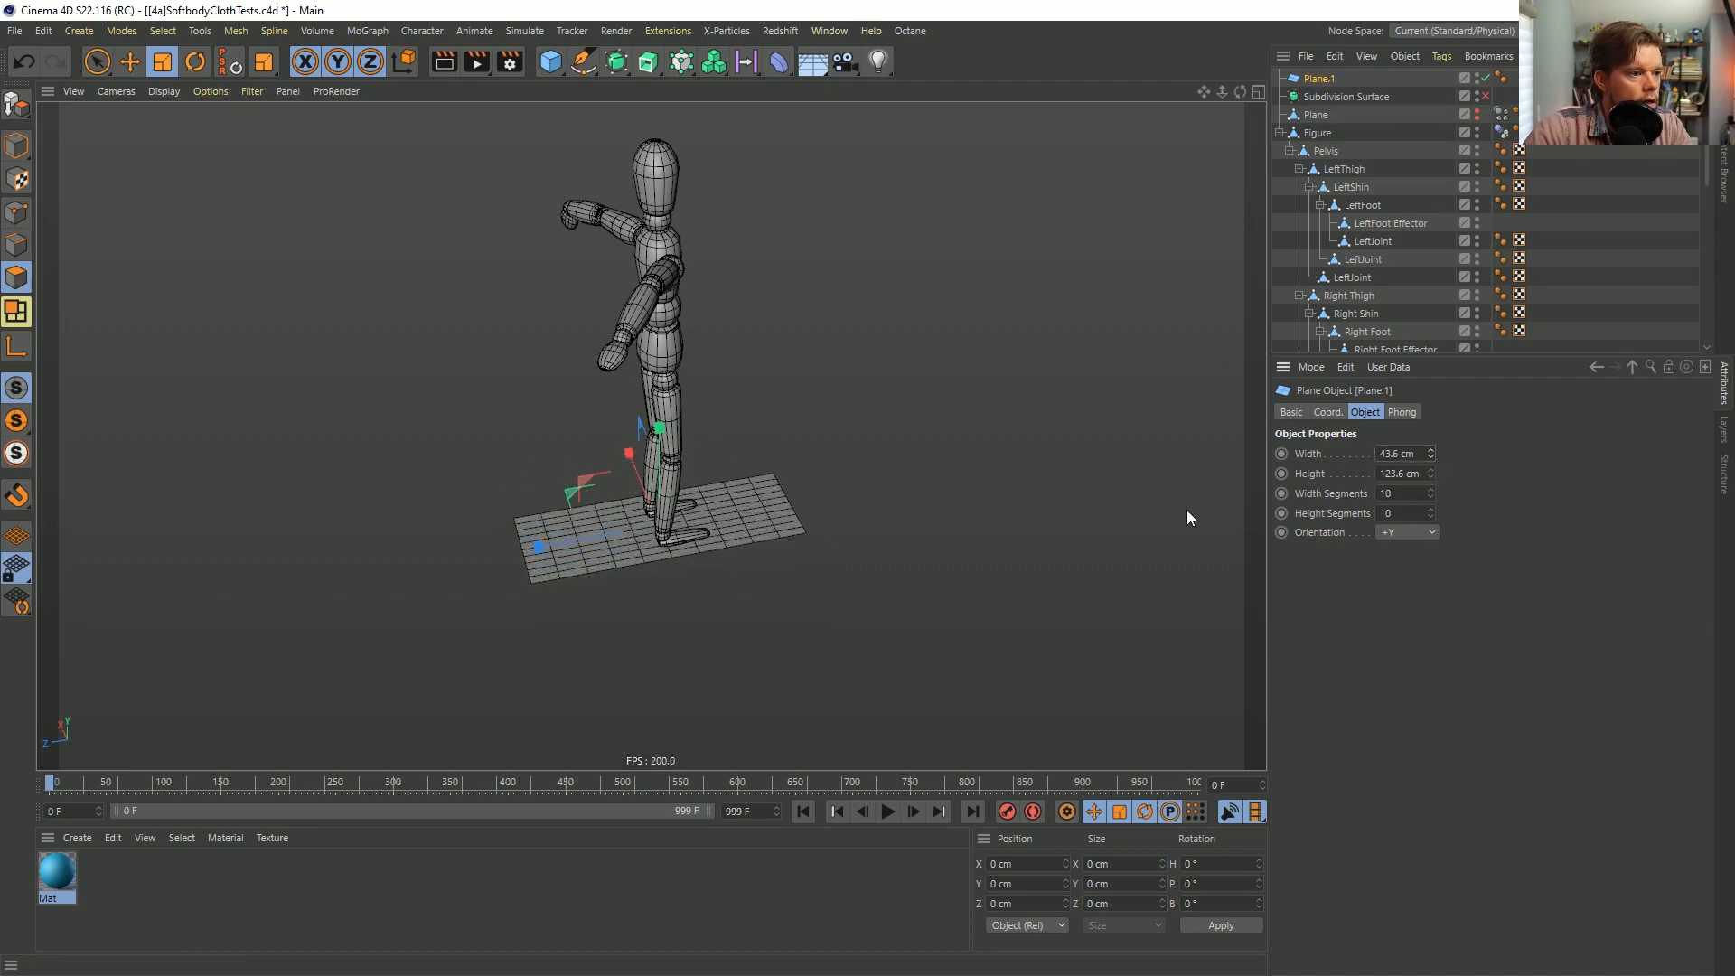
key(e)
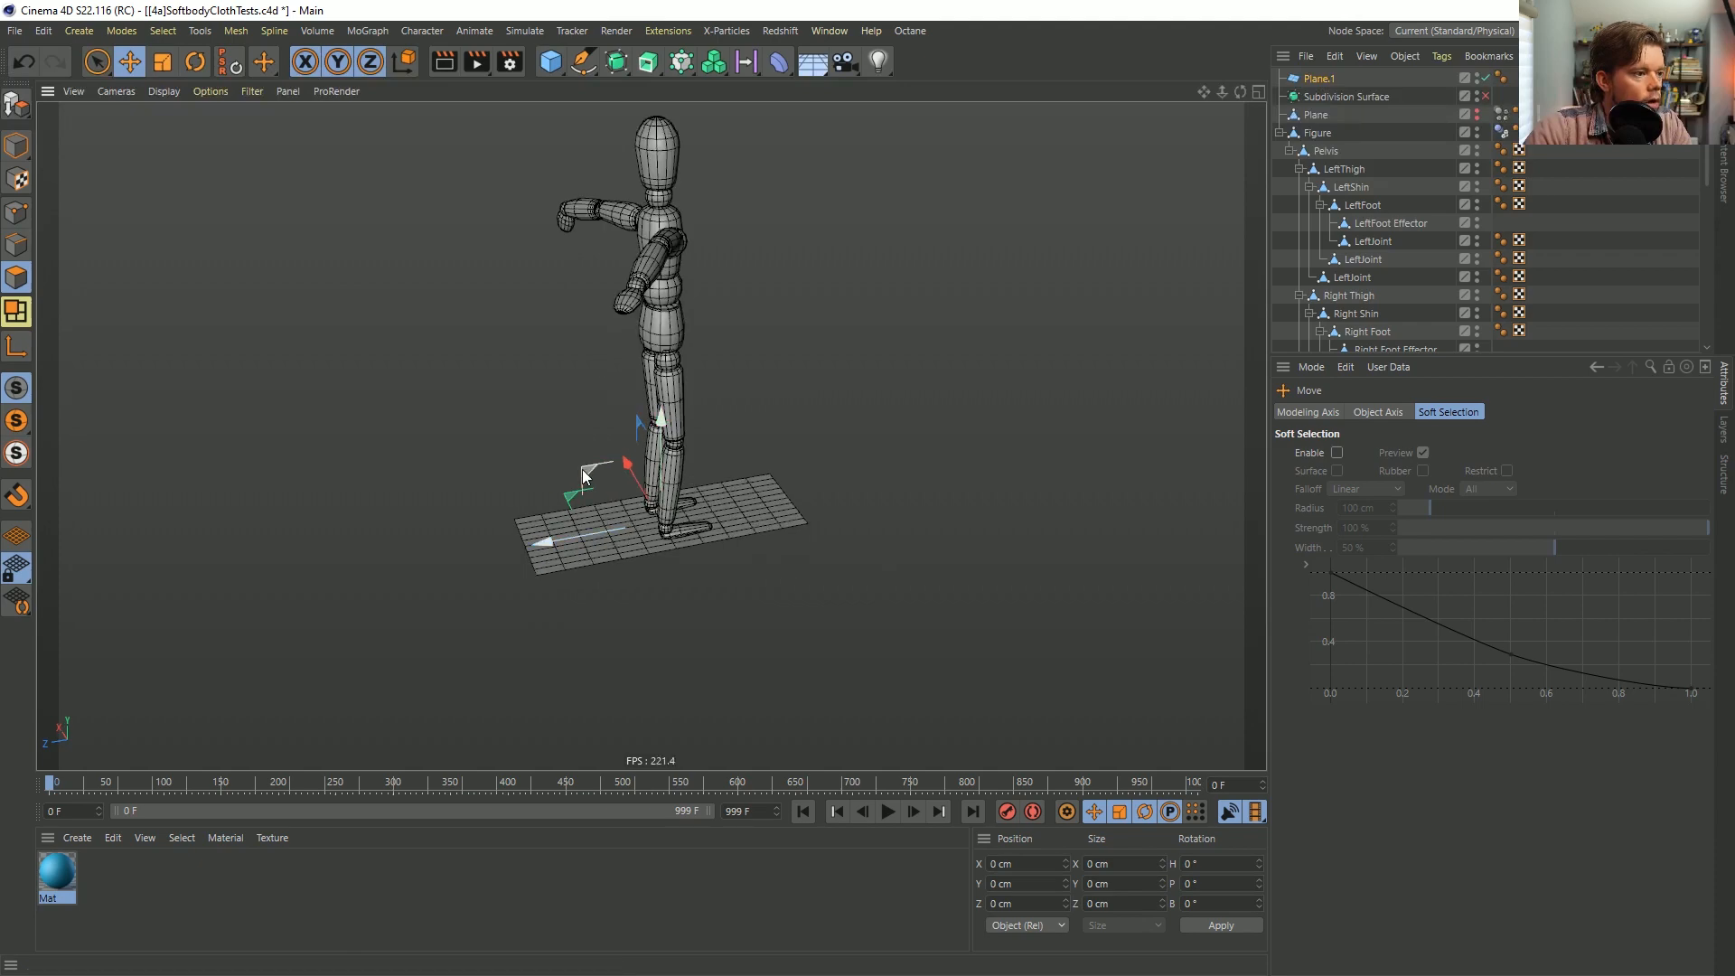
drag(569, 468, 621, 286)
Set the new plane's width segments to 5 and height segments to 12.
click(1379, 79)
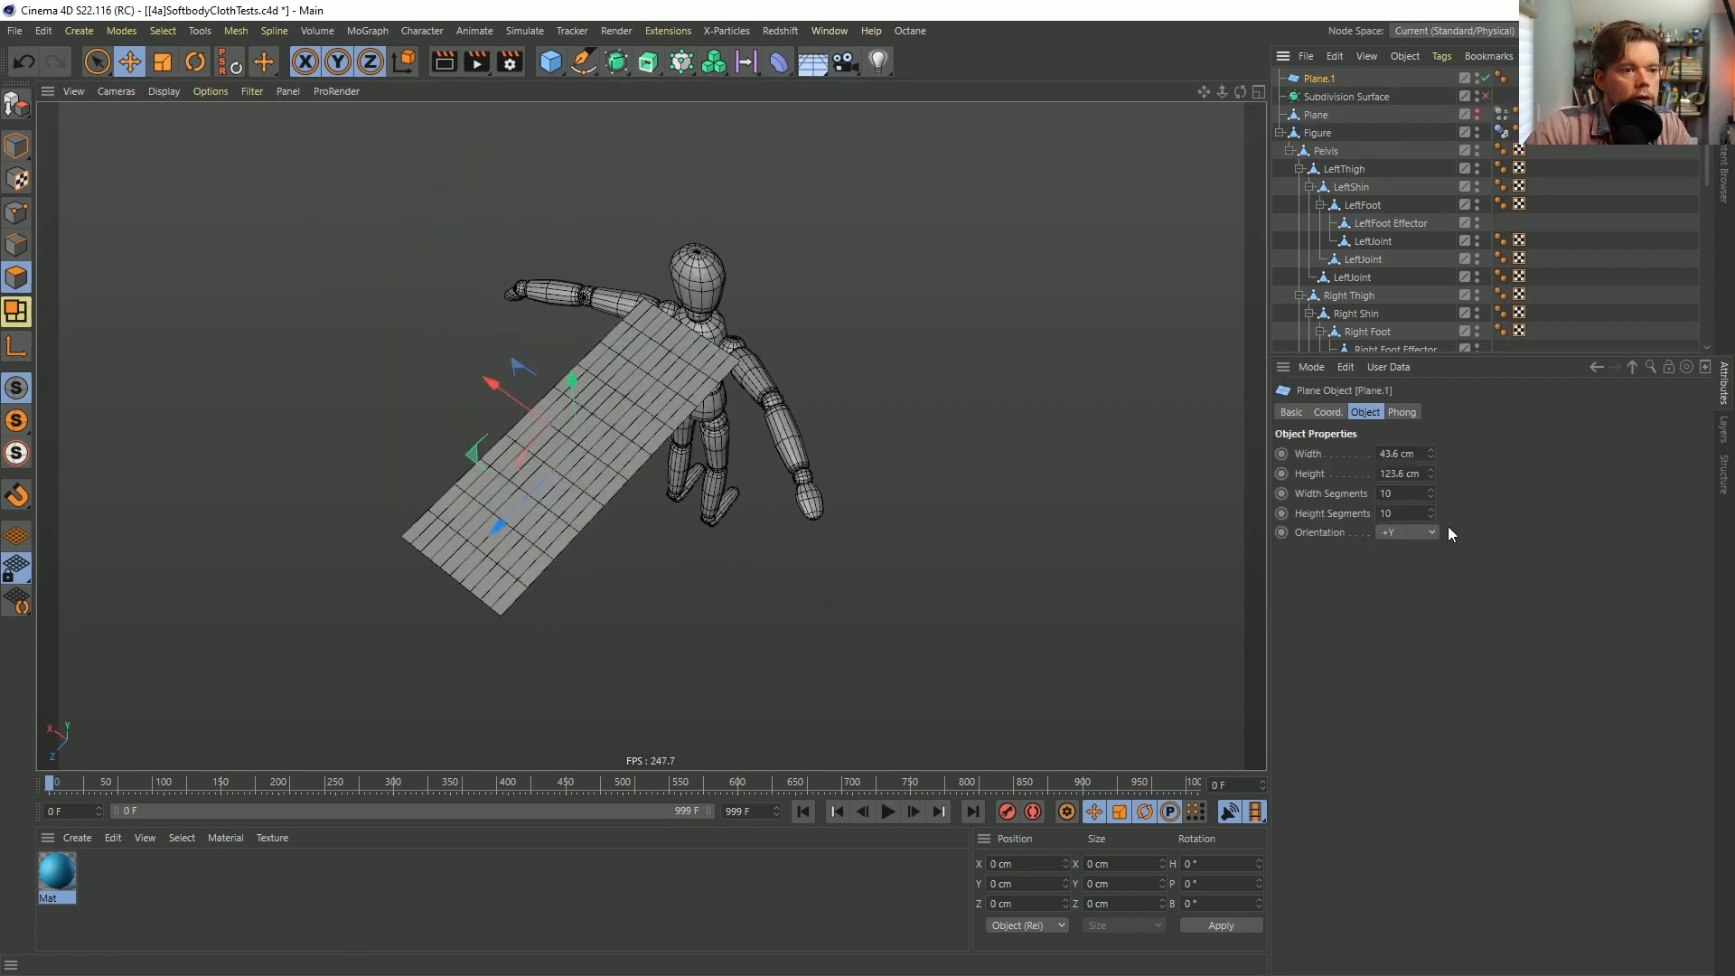
drag(1430, 497, 1430, 542)
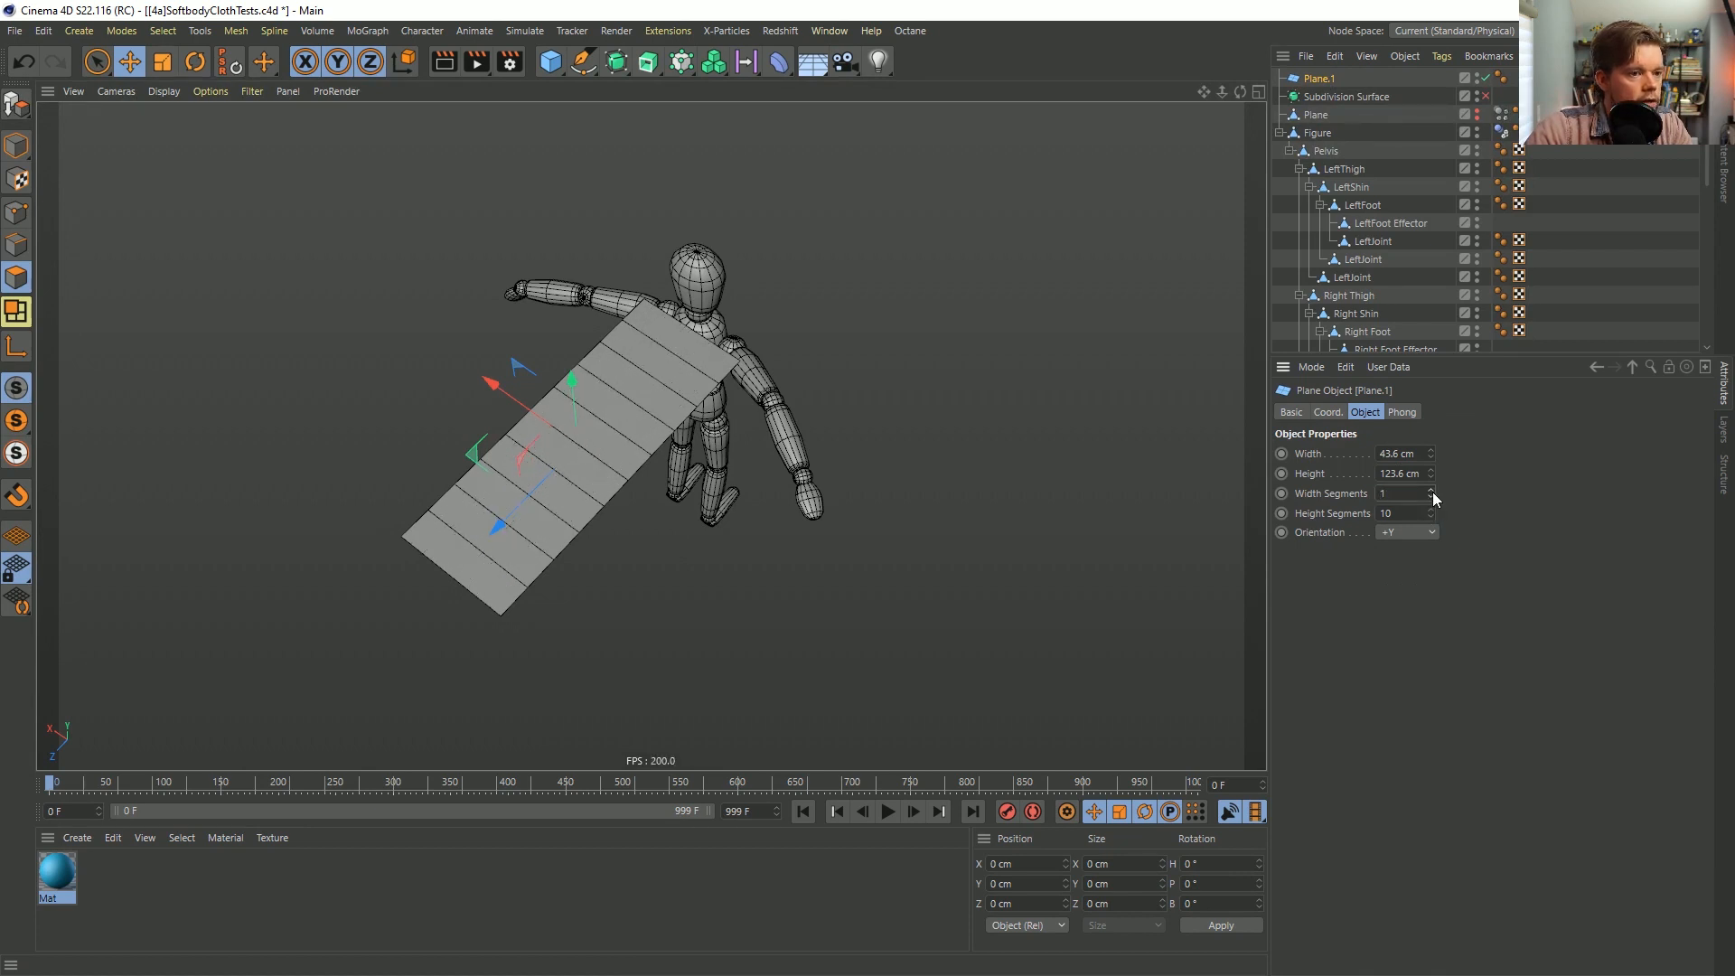
click(1432, 491)
click(1432, 490)
click(1432, 491)
click(1432, 490)
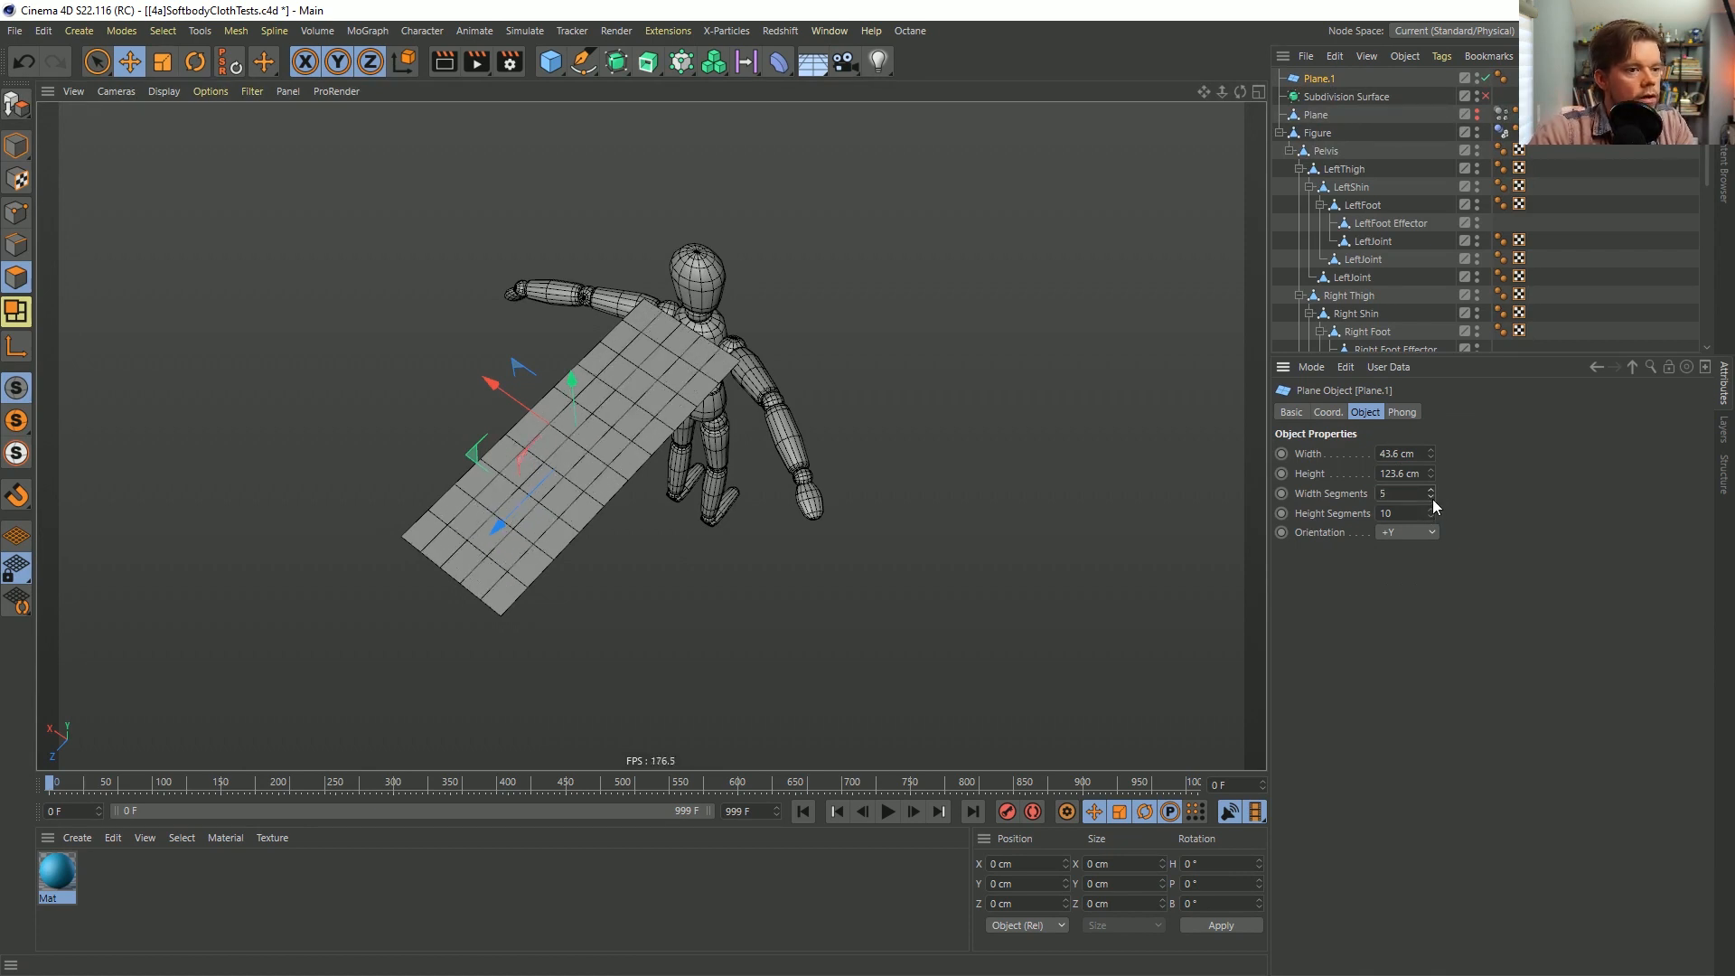
click(1432, 509)
click(1432, 509)
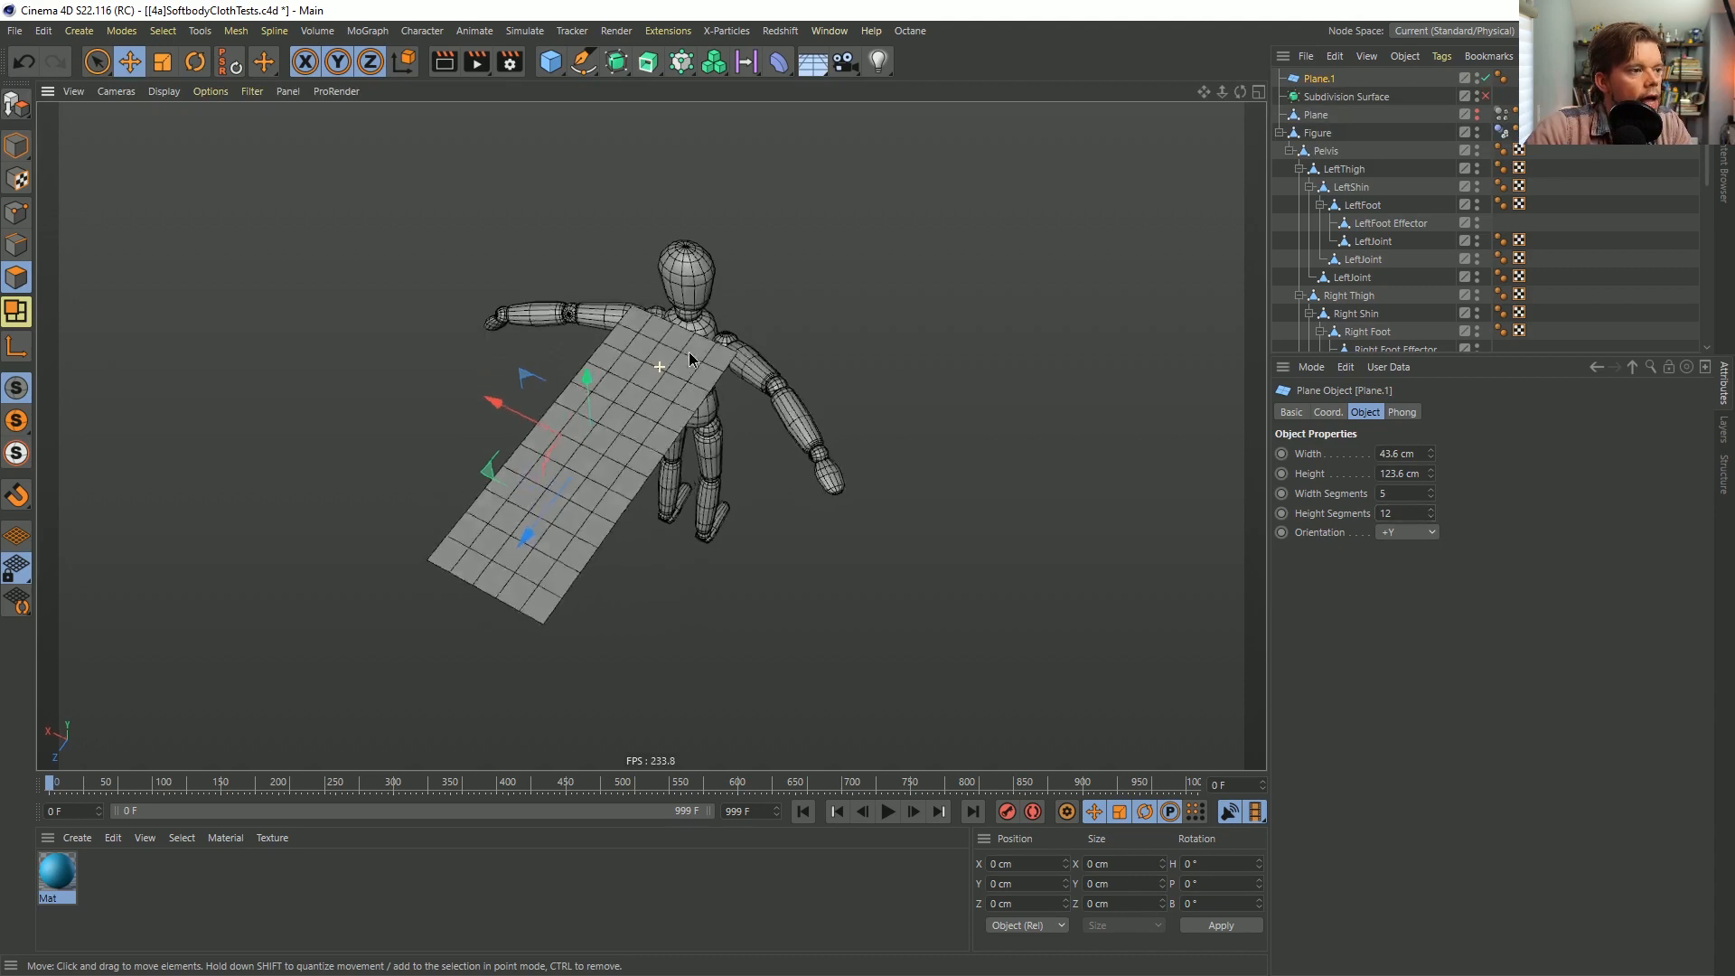
Make the new plane editable and scale its end row of six points at the shoulders to about 34.7 cm wide.
scroll(643, 350, up, 3)
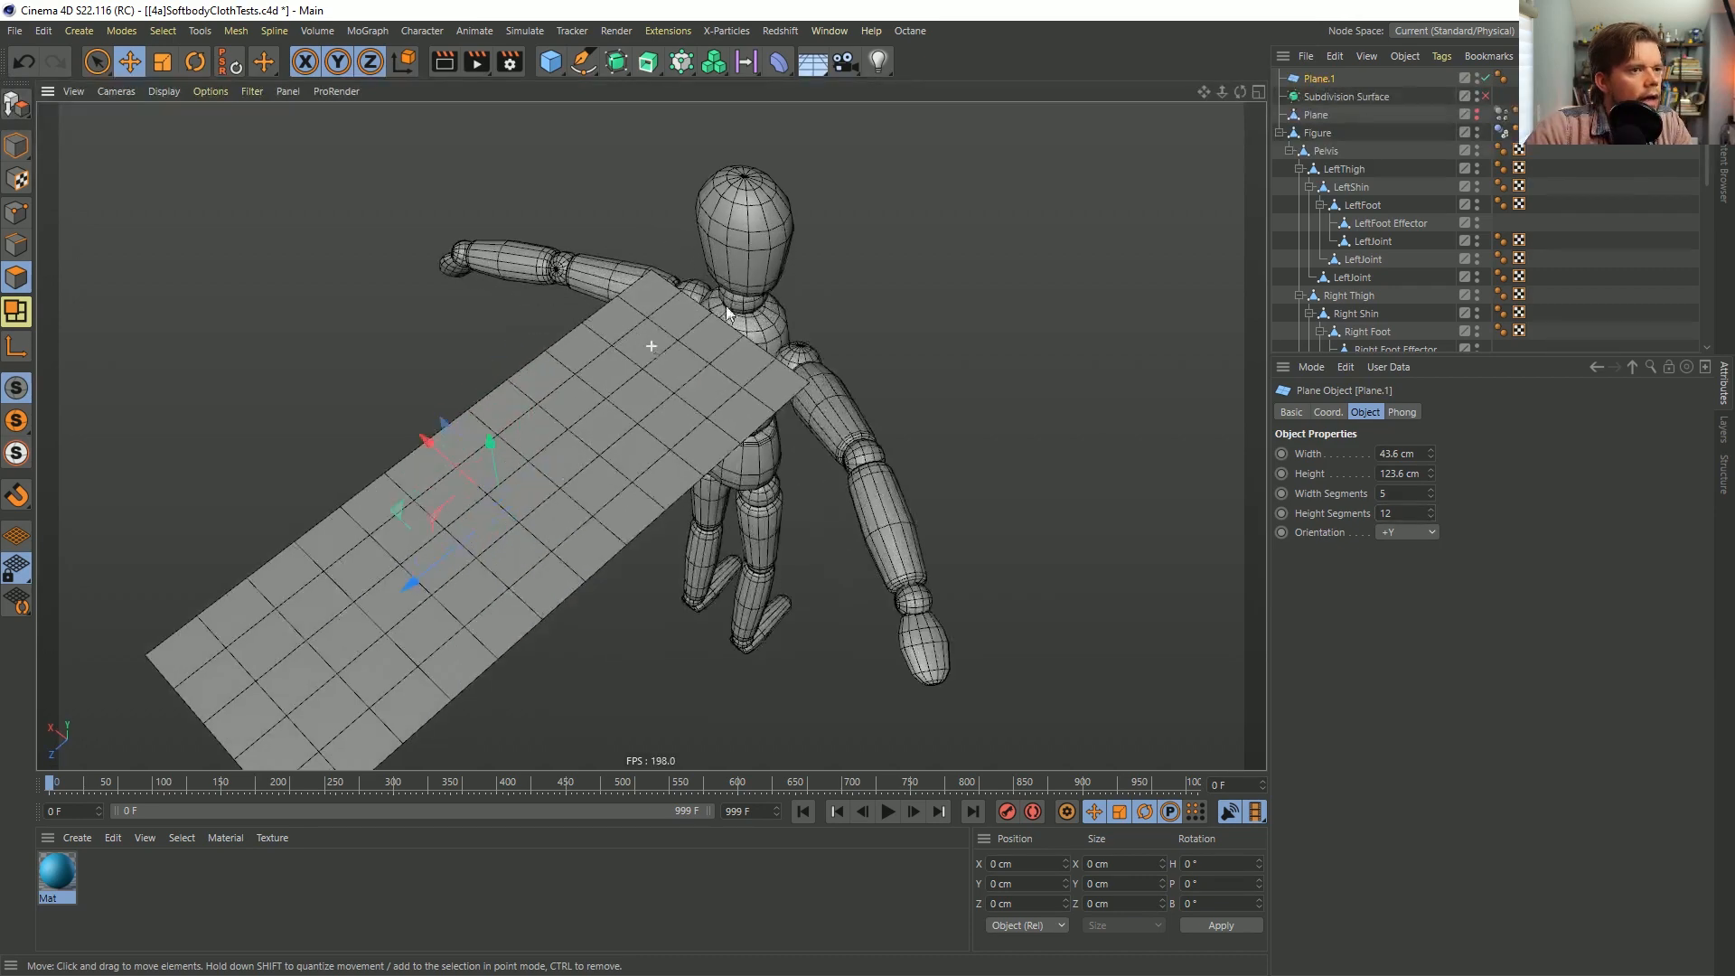
click(16, 213)
click(808, 382)
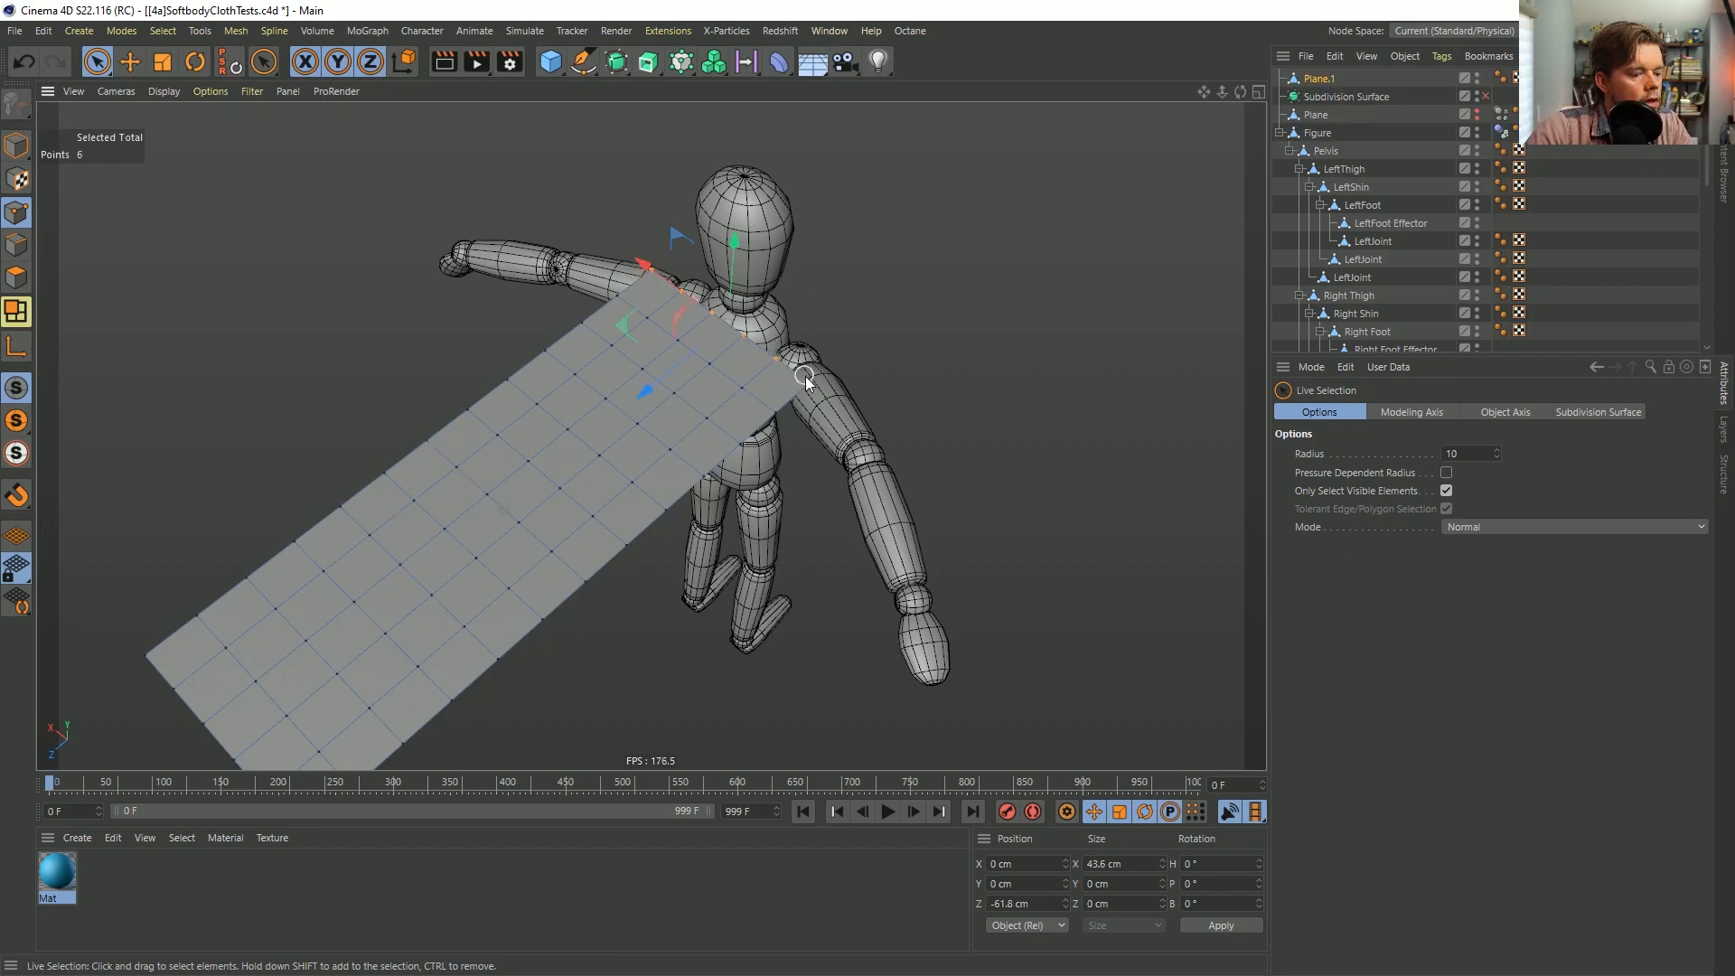
key(t)
drag(947, 264, 816, 325)
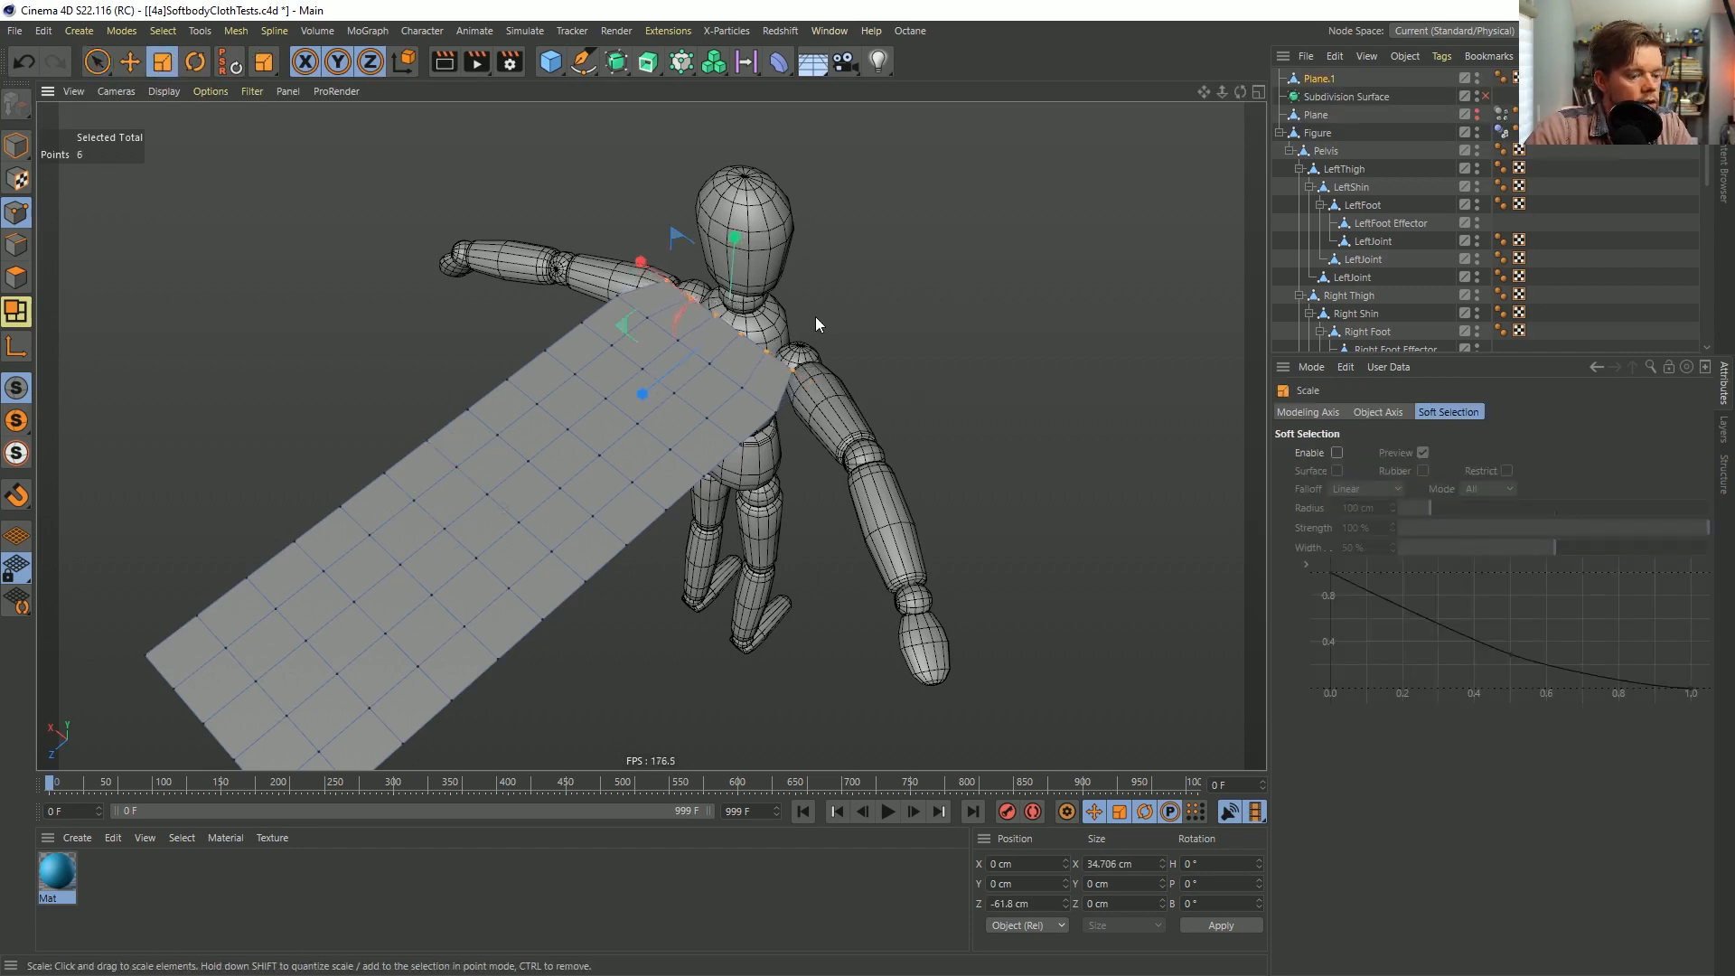
key(u)
key(y)
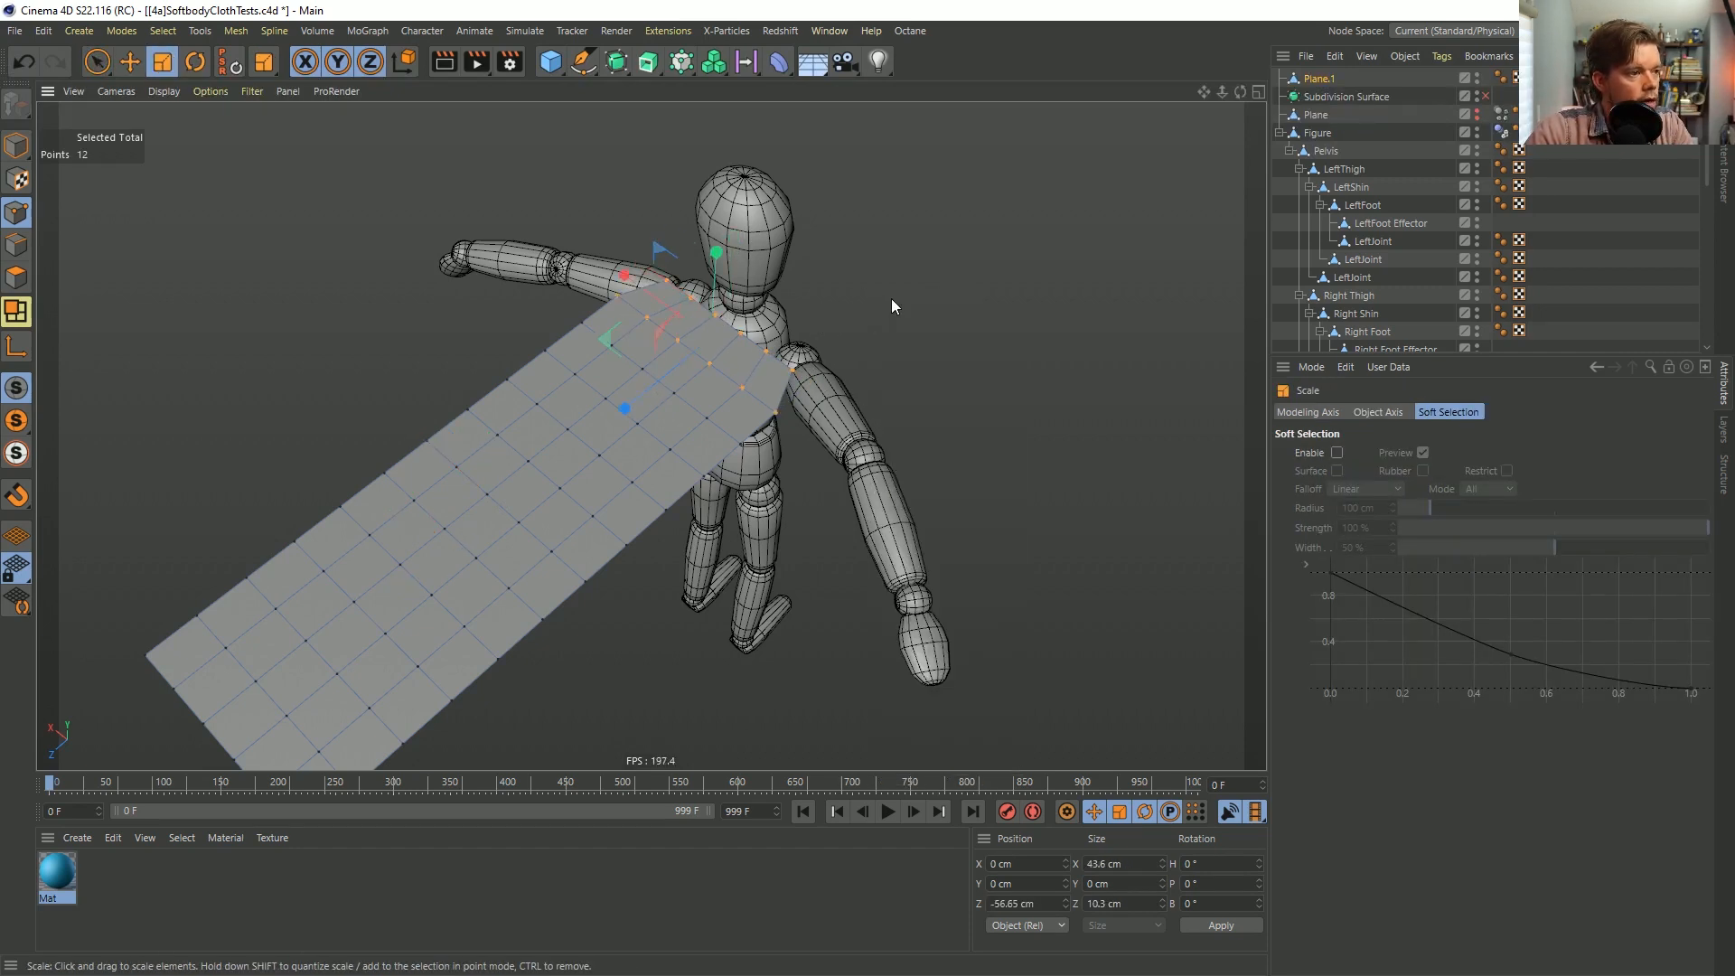
drag(910, 285, 848, 334)
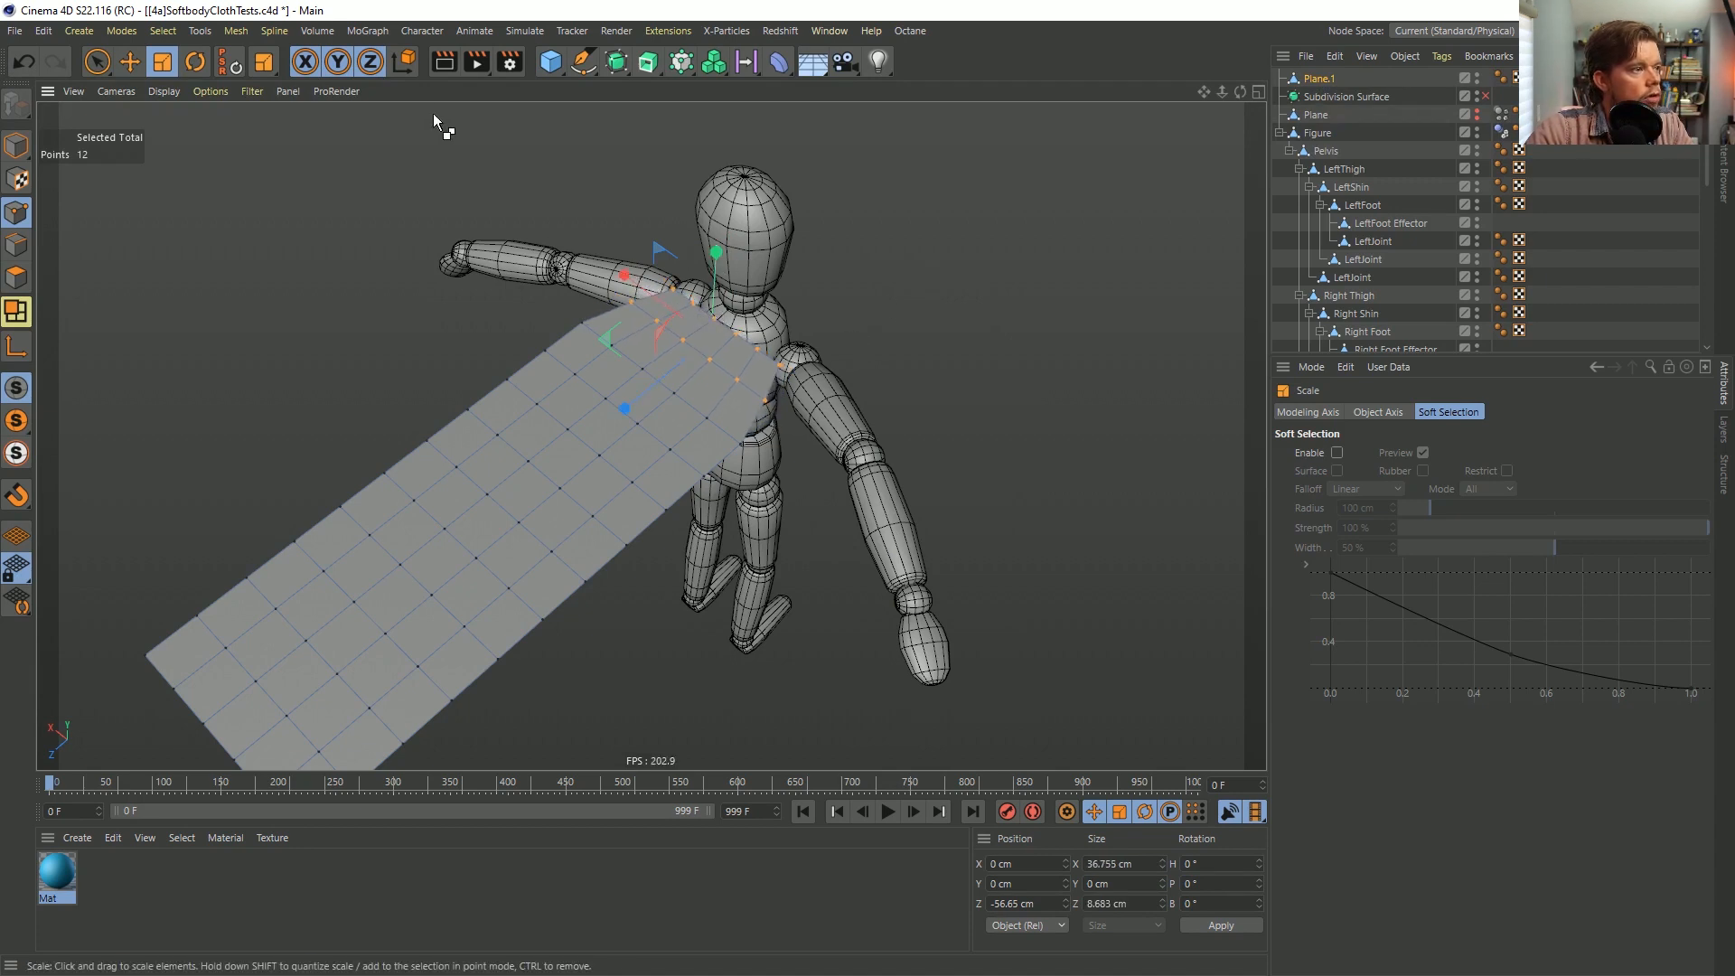
key(ctrl+z)
Taper the plane toward the shoulders by growing the point selection row by row and scaling without Z, leaving nothing selected.
key(u)
key(y)
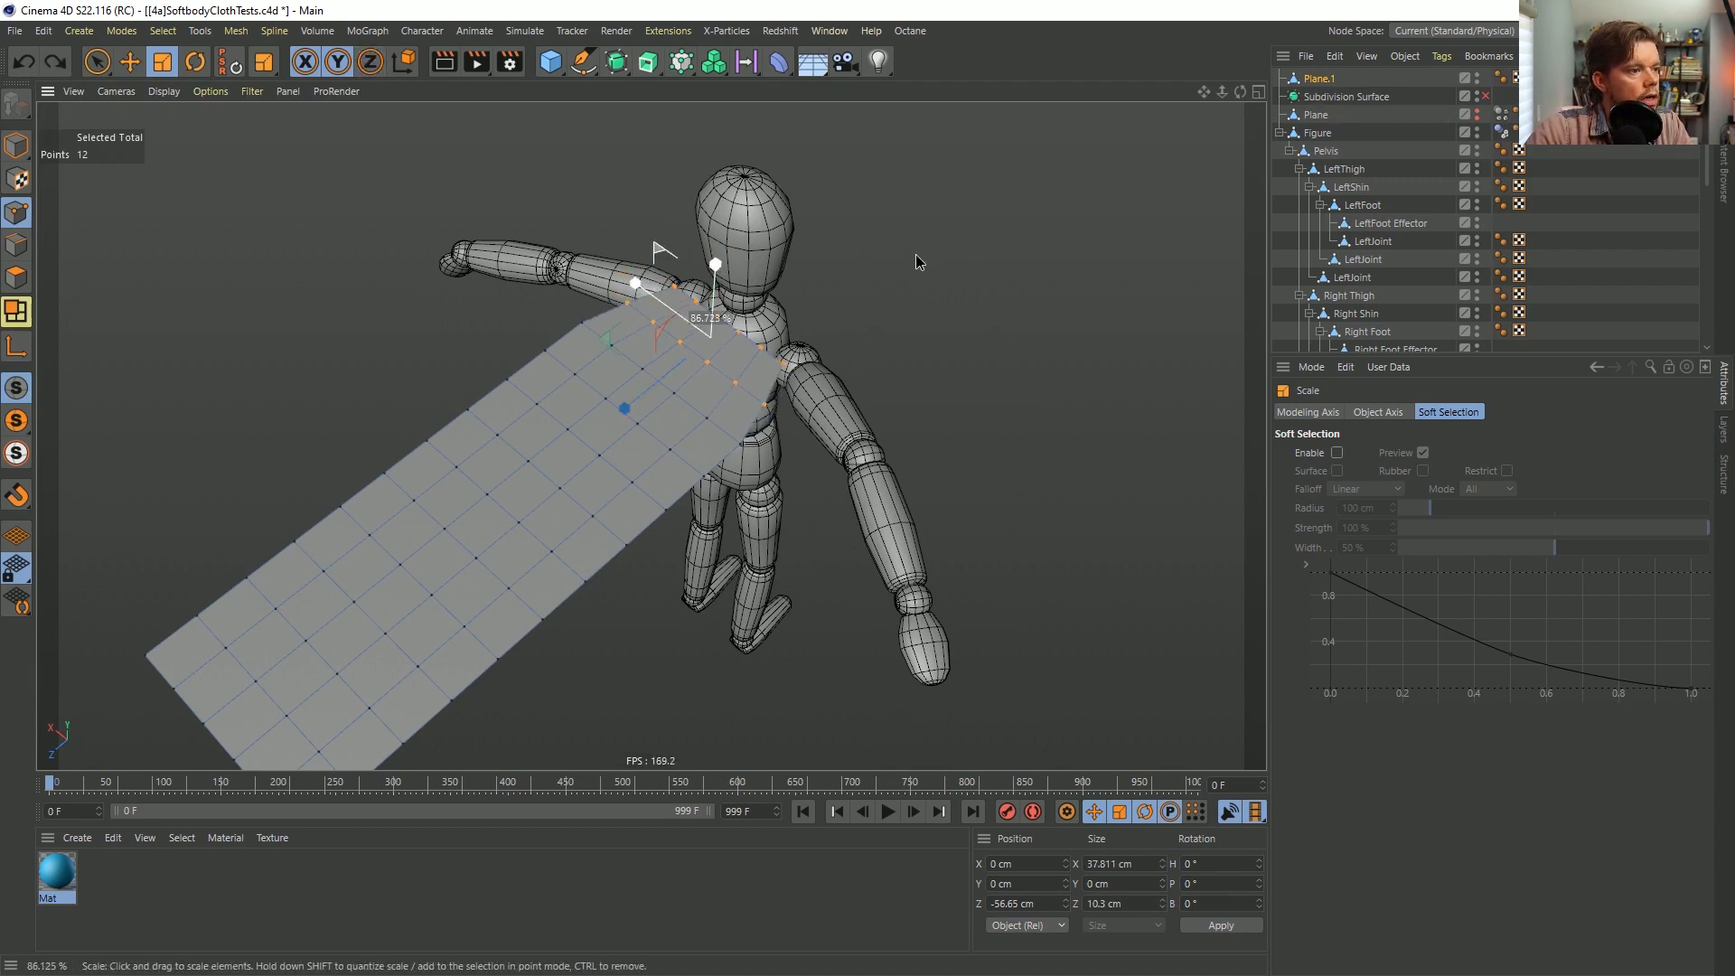
key(u)
key(y)
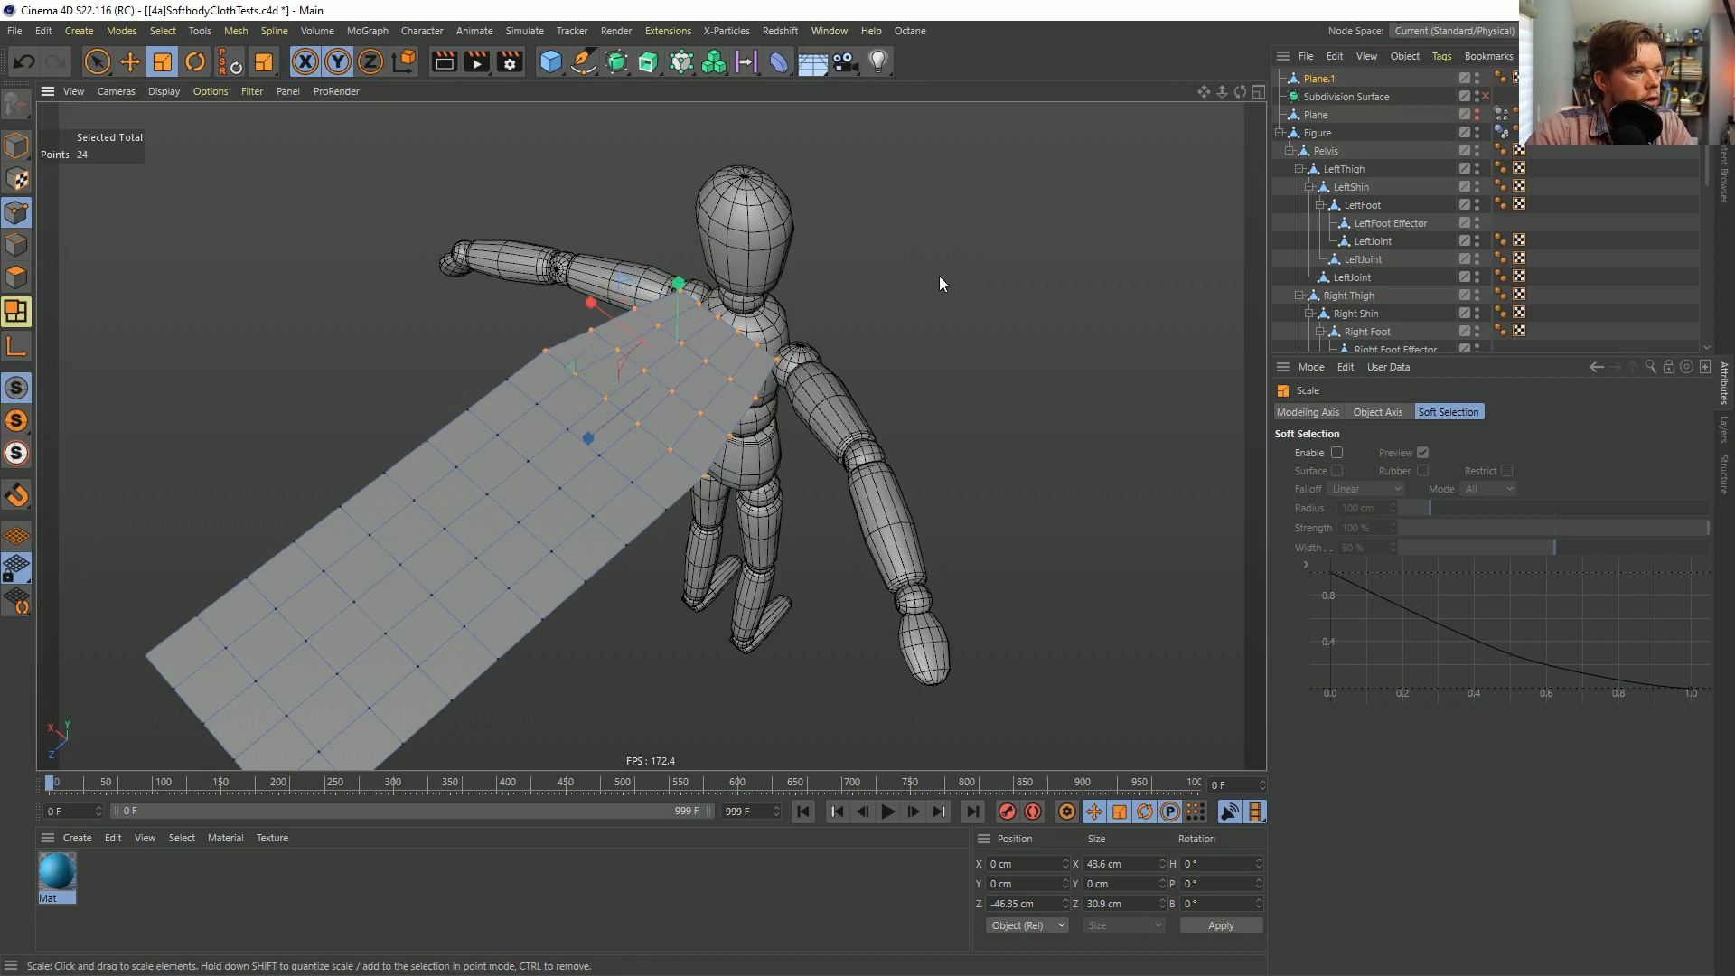
key(u)
key(y)
key(u)
key(y)
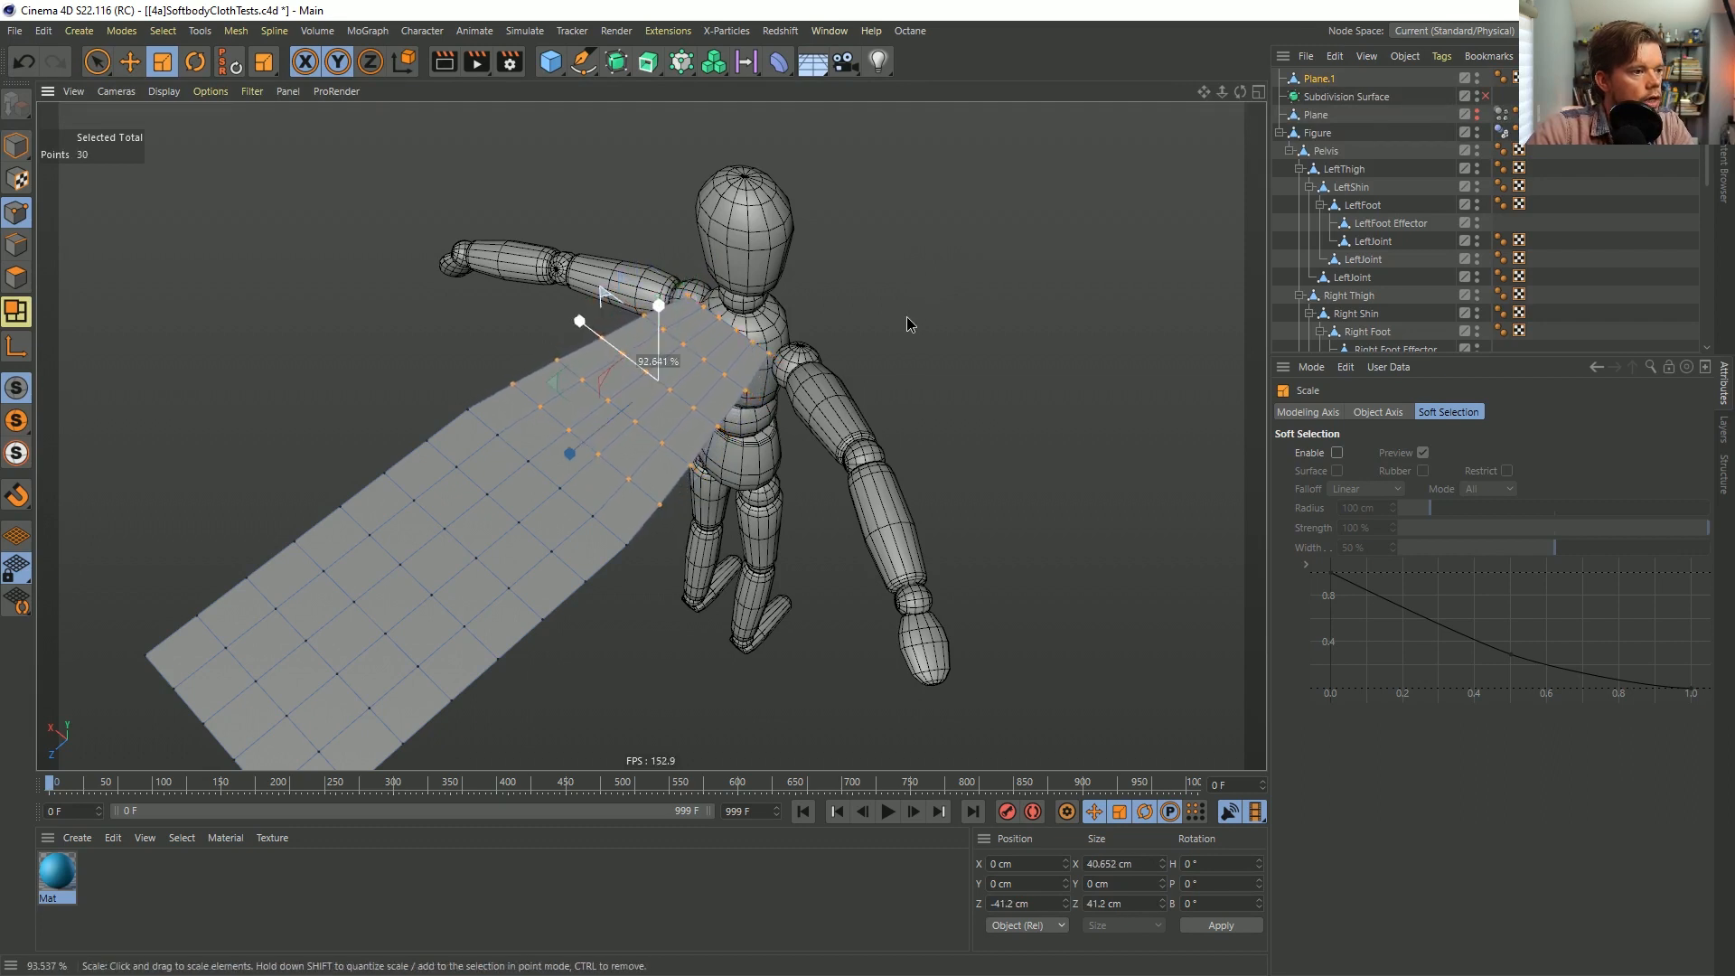
drag(913, 284, 736, 356)
key(u)
key(y)
key(u)
key(y)
click(818, 341)
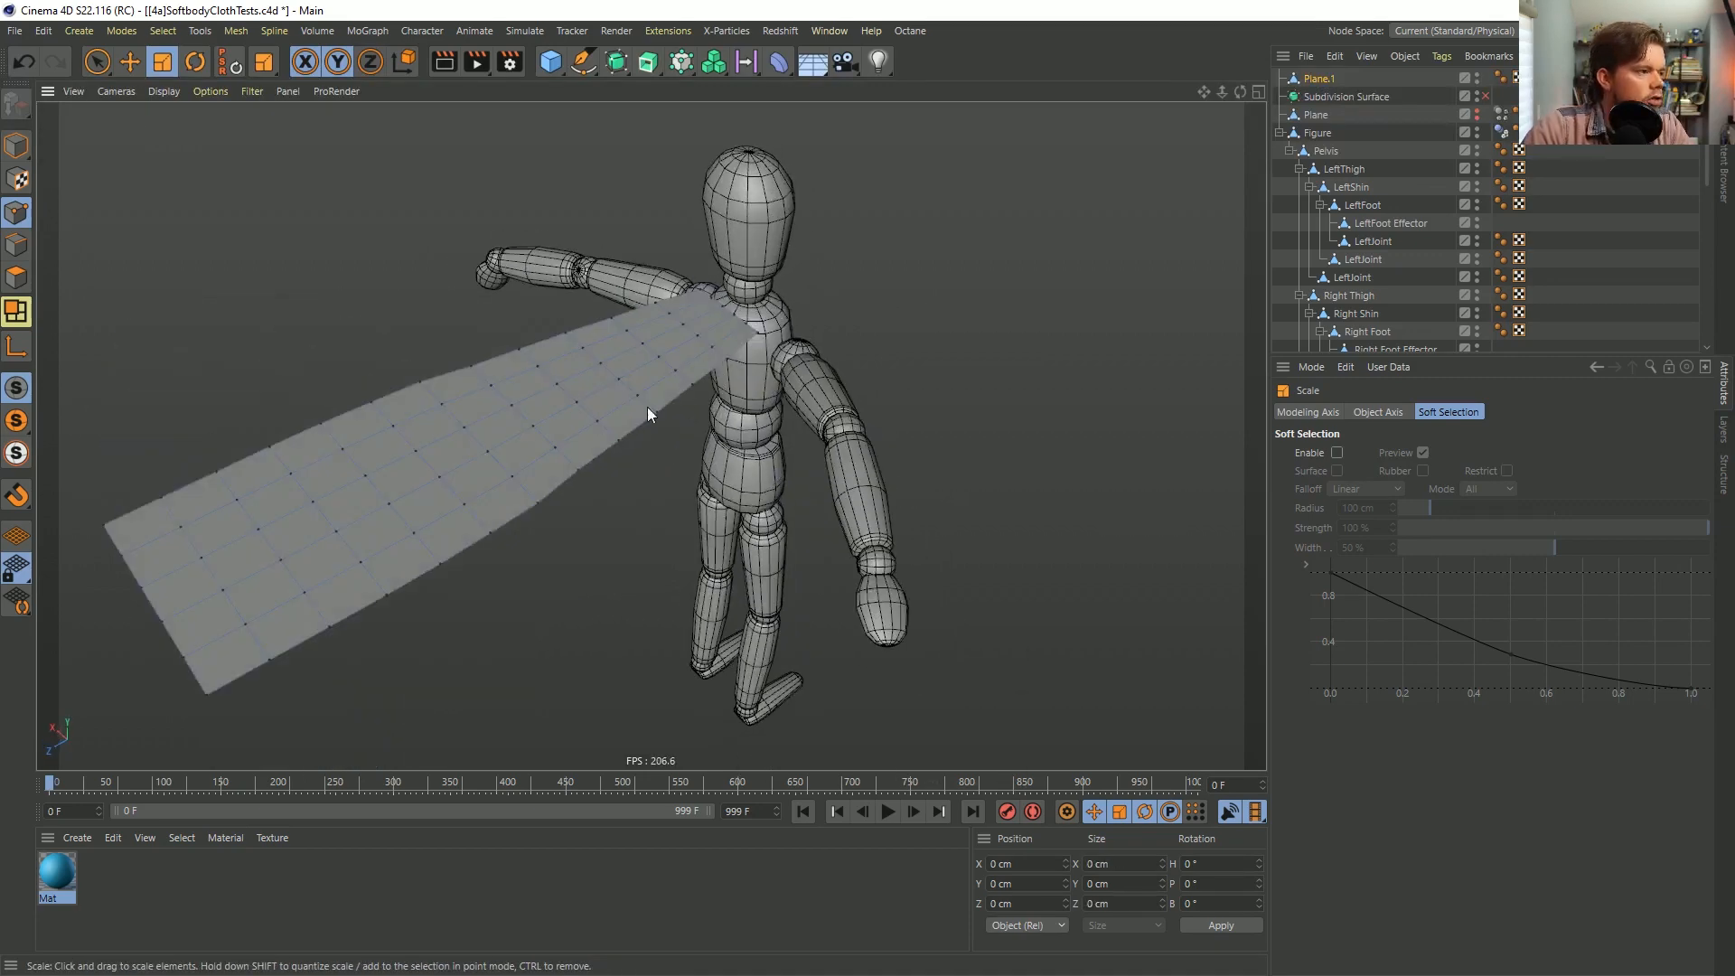
Move the whole tapered plane closer to the back of the neck, to about Y 144.6 cm and Z 69 cm.
alt+drag(647, 407, 1181, 216)
click(16, 144)
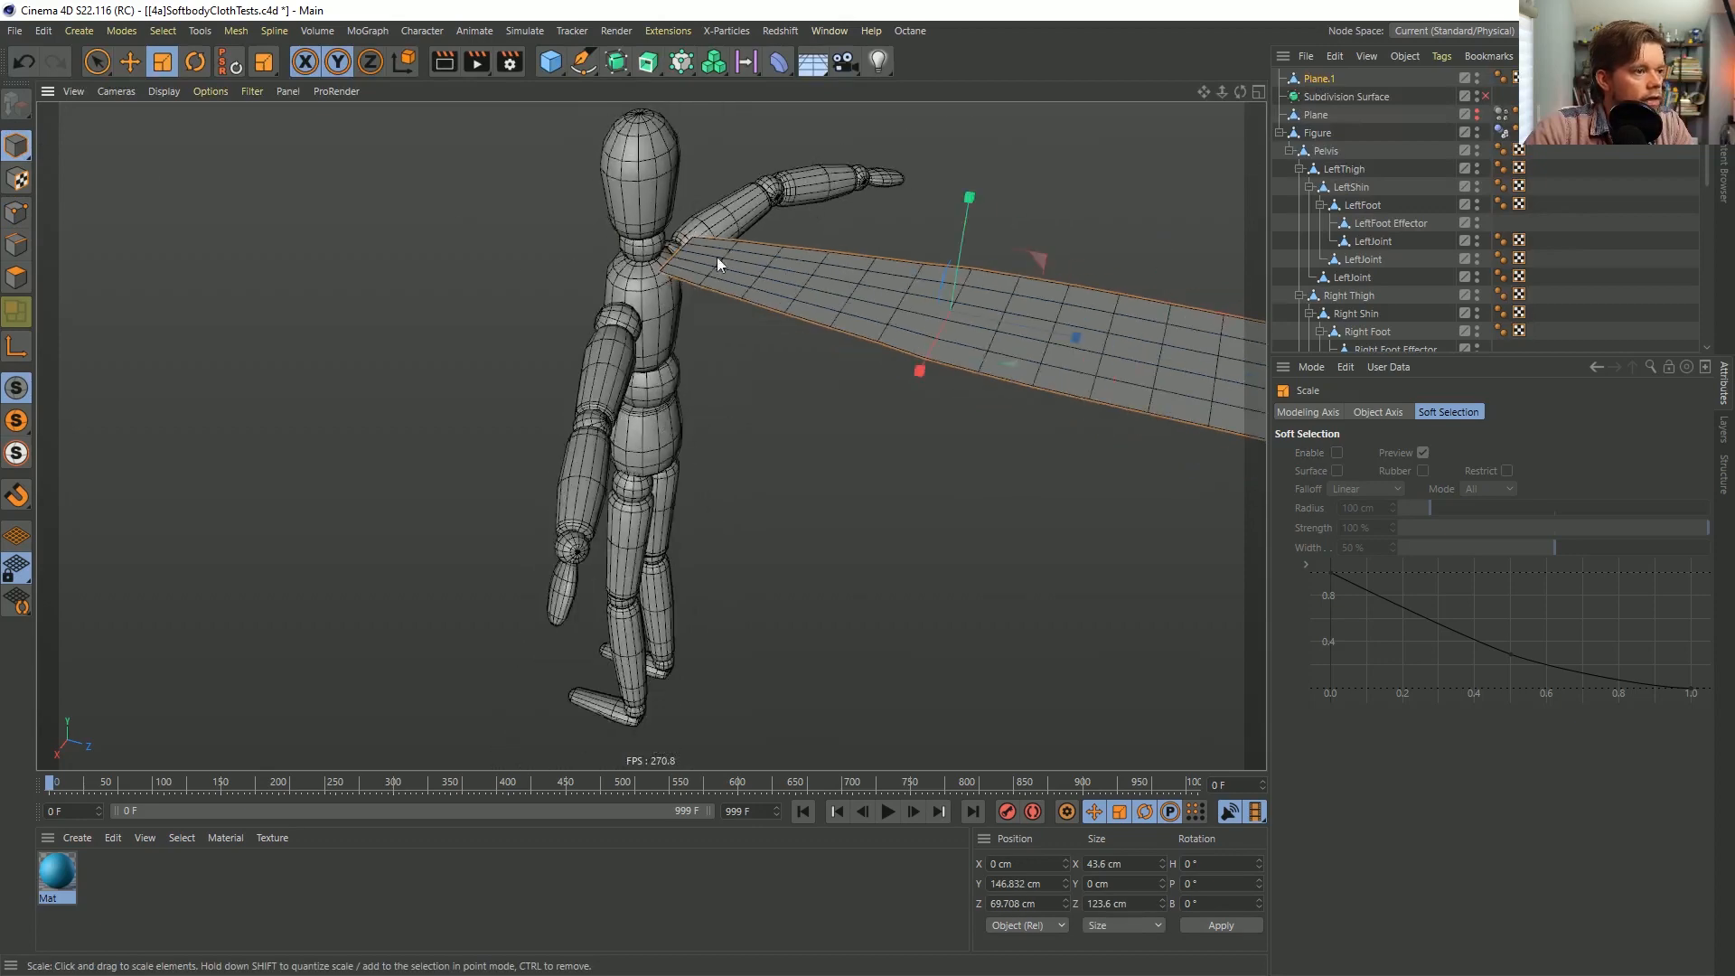
key(e)
alt+drag(718, 257, 770, 189)
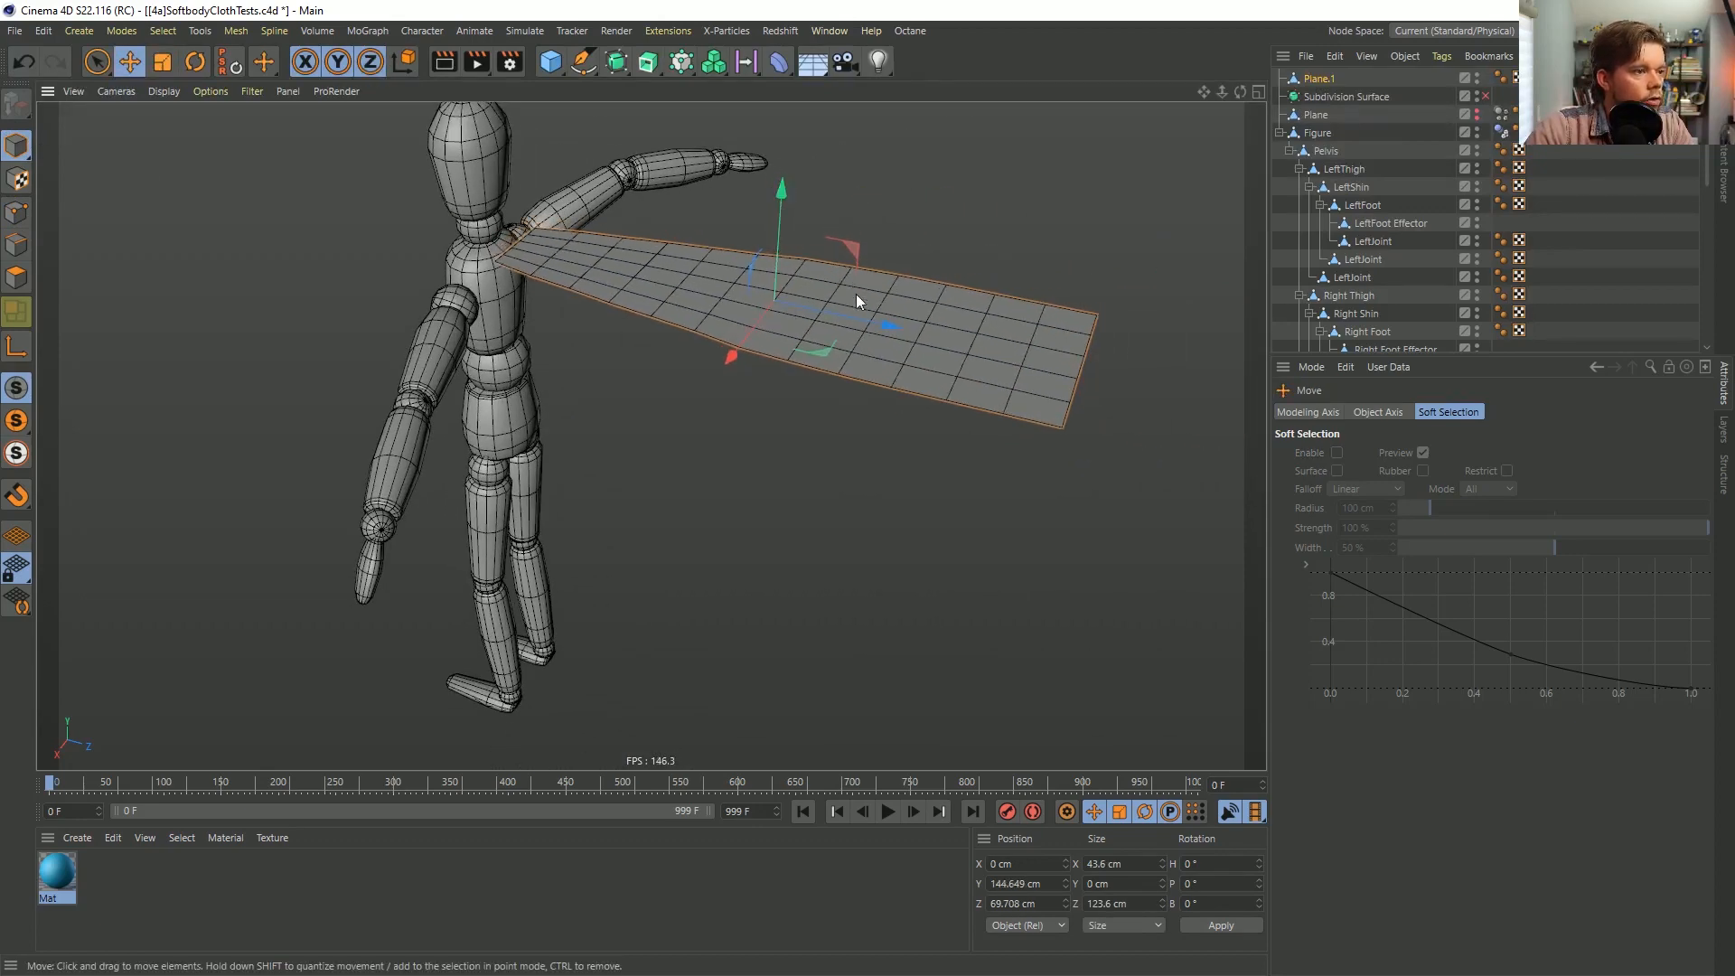
mouse_move(887, 327)
mouse_down()
mouse_move(863, 327)
mouse_move(884, 326)
mouse_up()
Shift the tapered plane sideways behind the neck to about X 1.855 cm and undo the extra change made after it.
alt+drag(520, 303, 610, 274)
alt+right_drag(524, 270, 627, 223)
alt+drag(534, 269, 318, 334)
alt+middle_drag(479, 321, 565, 354)
alt+right_drag(744, 380, 623, 442)
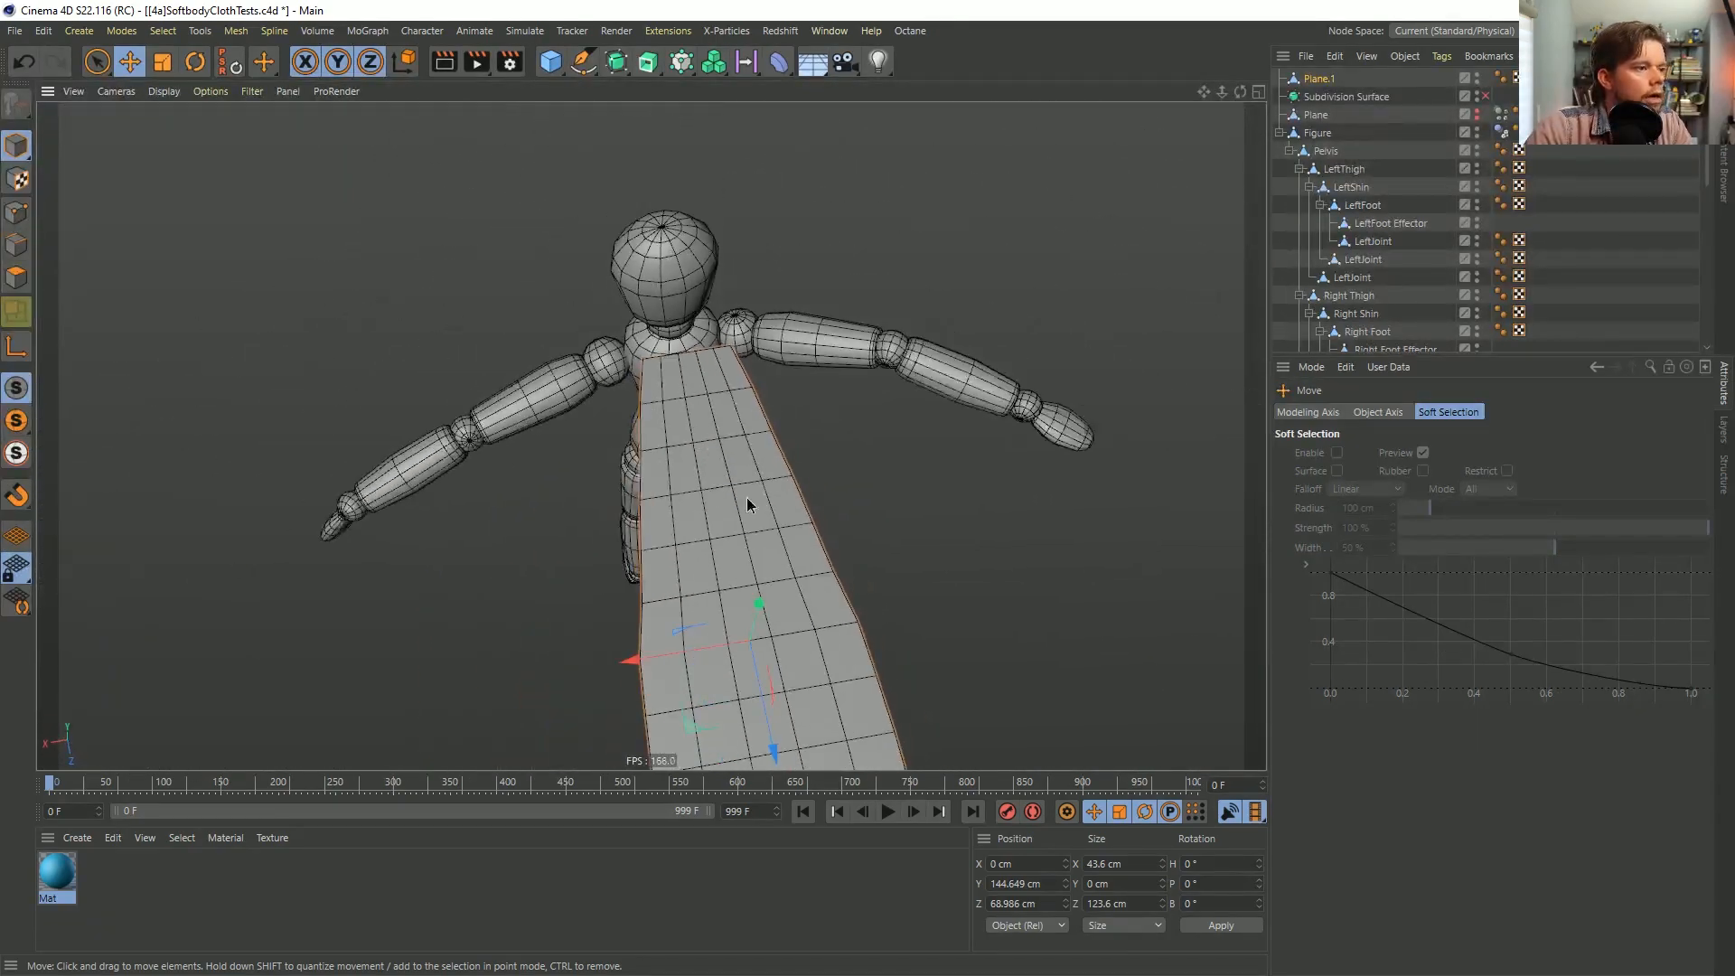
alt+middle_drag(746, 498, 714, 373)
drag(620, 526, 610, 530)
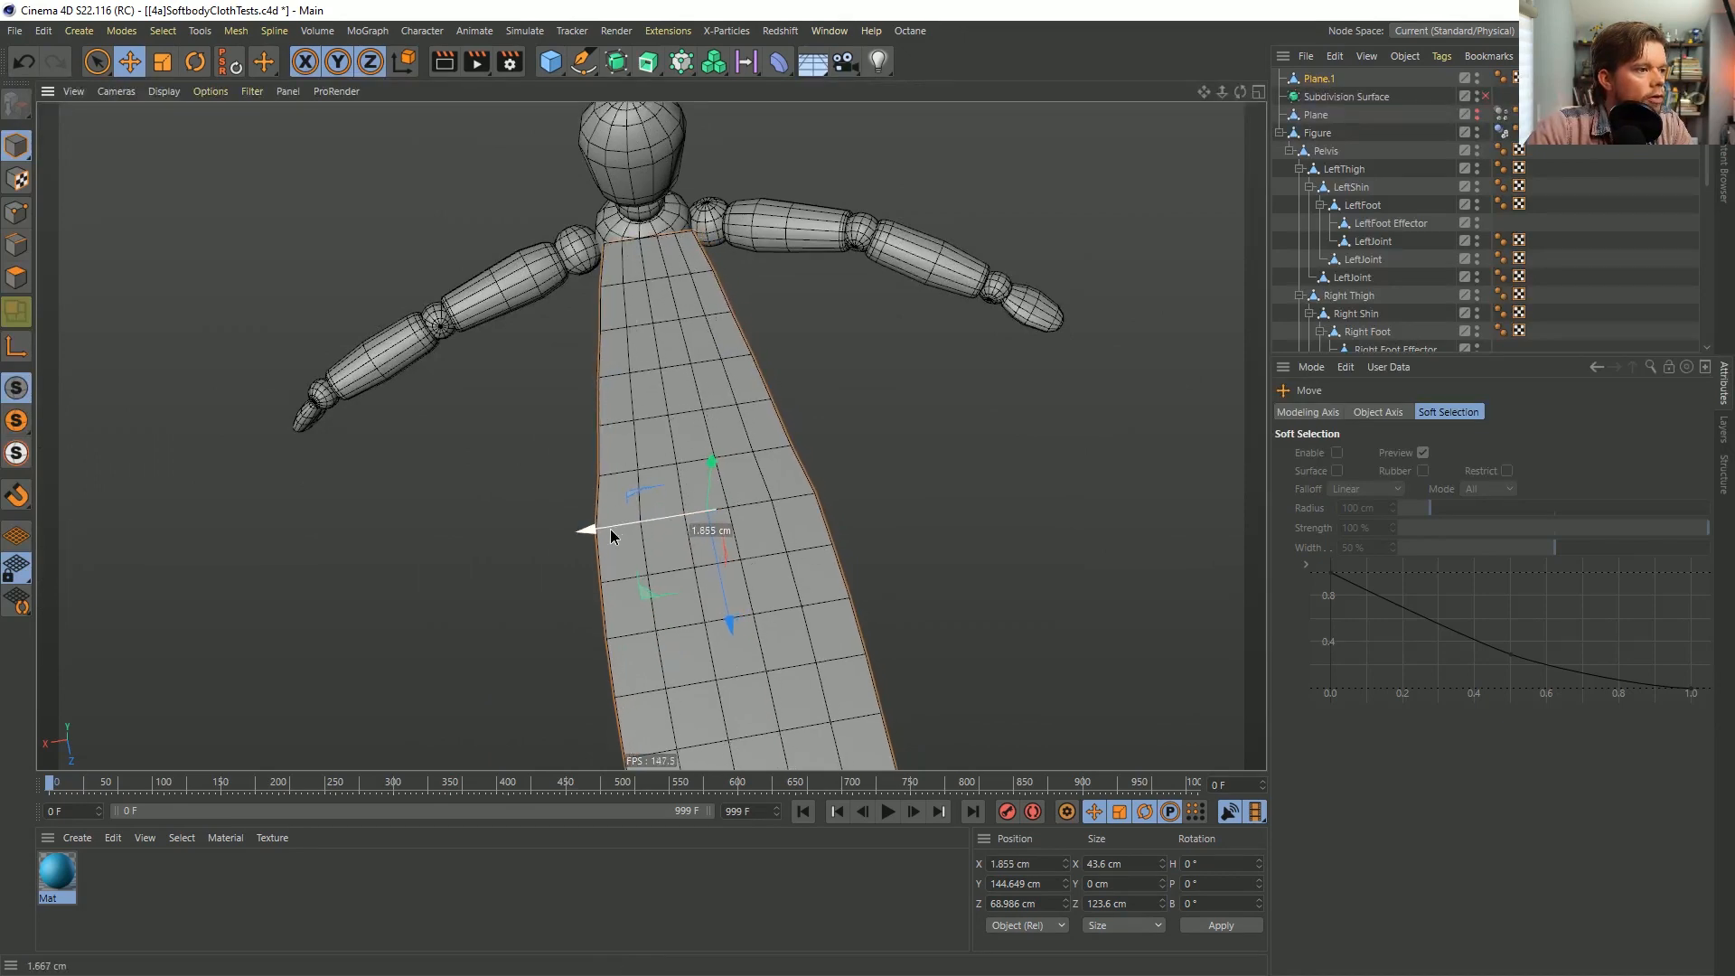
drag(669, 361, 757, 365)
key(ctrl+z)
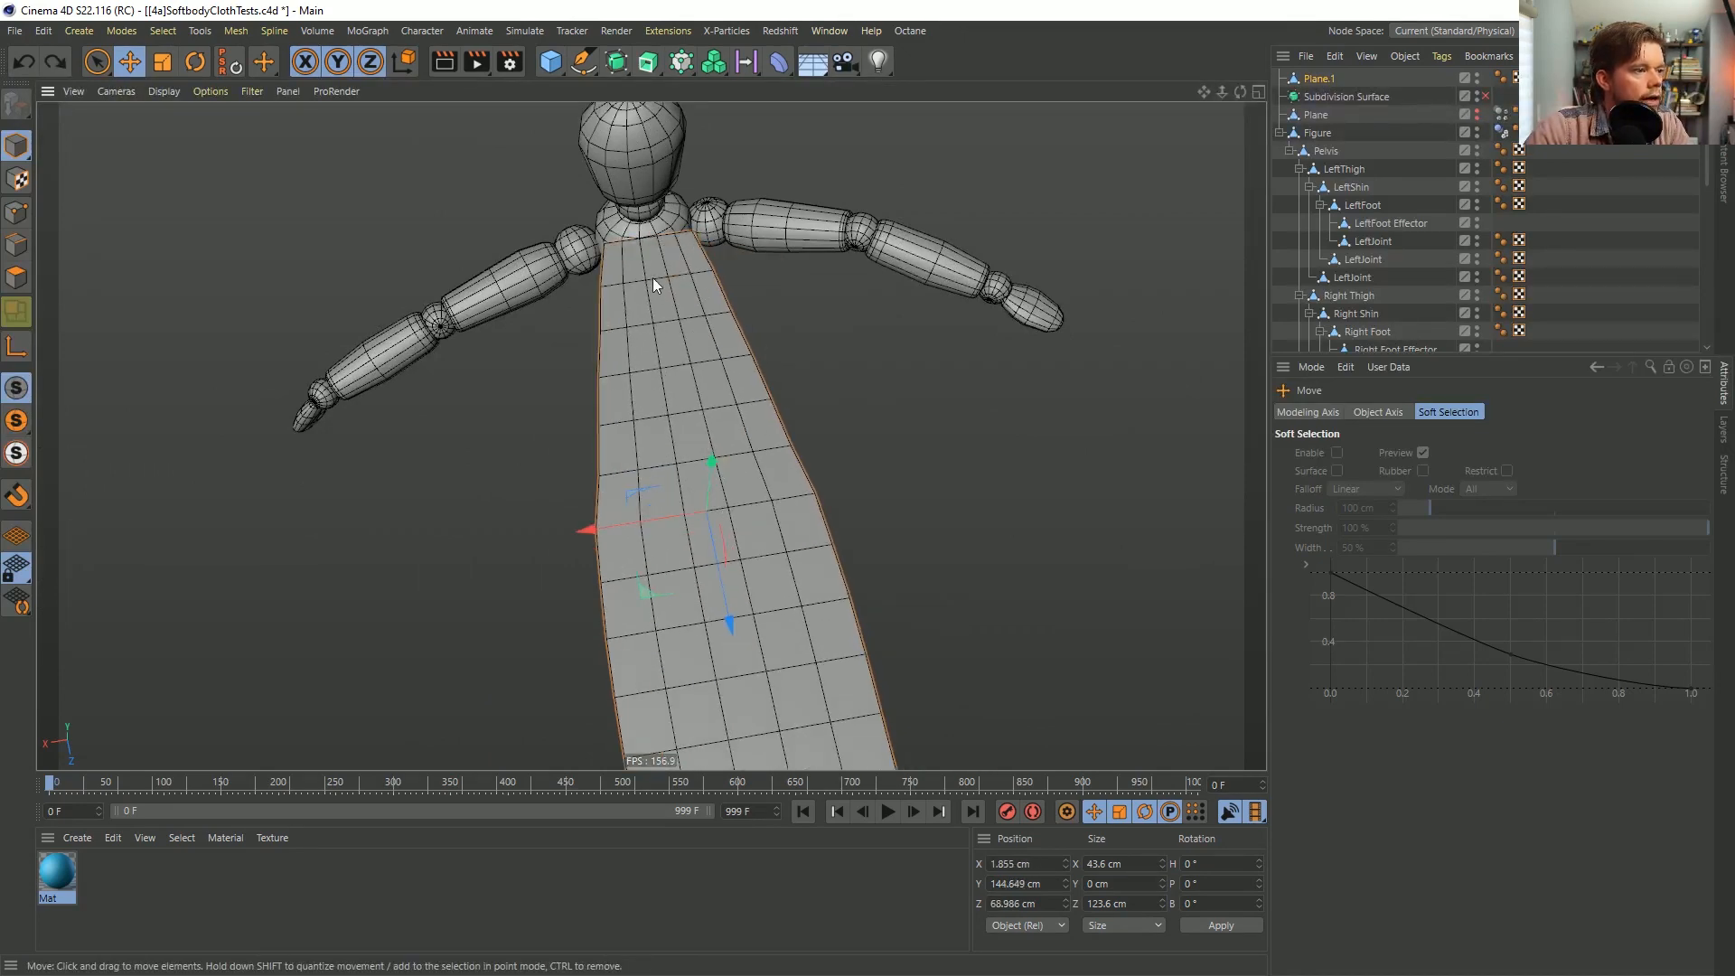
Enable snapping with Auto Snapping and Vertex Snap for fitting the tapered plane to the figure.
alt+right_drag(653, 278, 710, 271)
alt+drag(625, 257, 697, 217)
alt+middle_drag(697, 218, 659, 379)
alt+right_drag(646, 384, 675, 392)
mouse_move(660, 381)
alt+mouse_down()
mouse_move(684, 322)
mouse_move(709, 312)
alt+mouse_up()
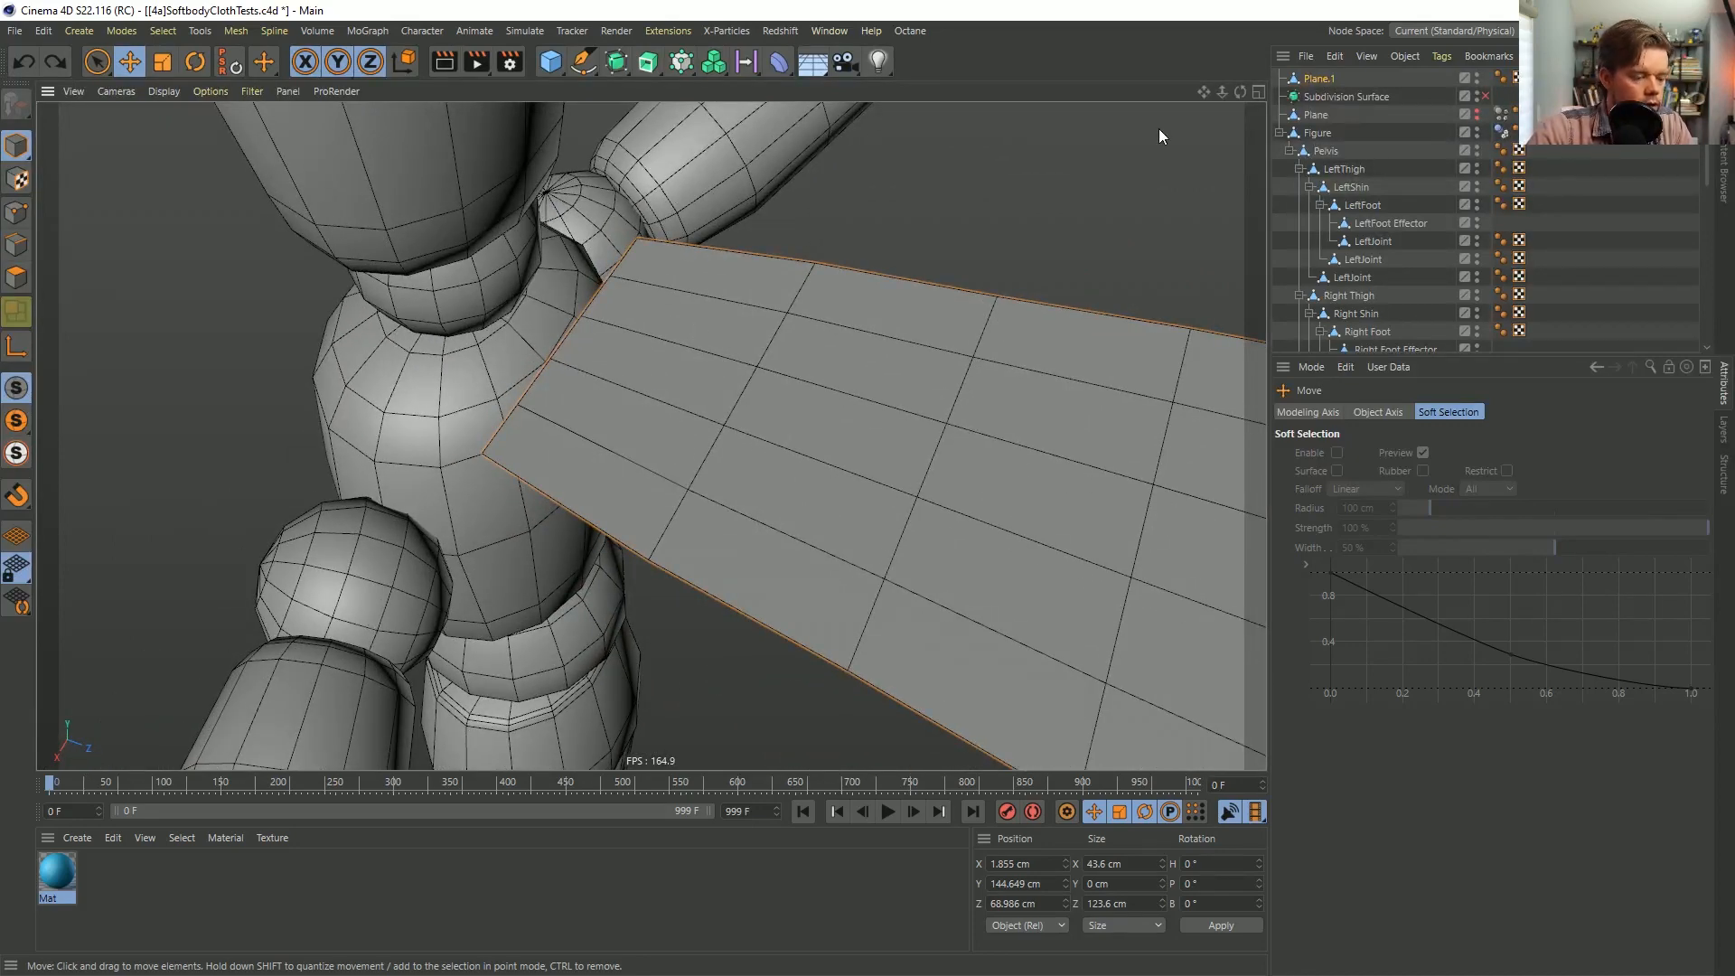
key(u)
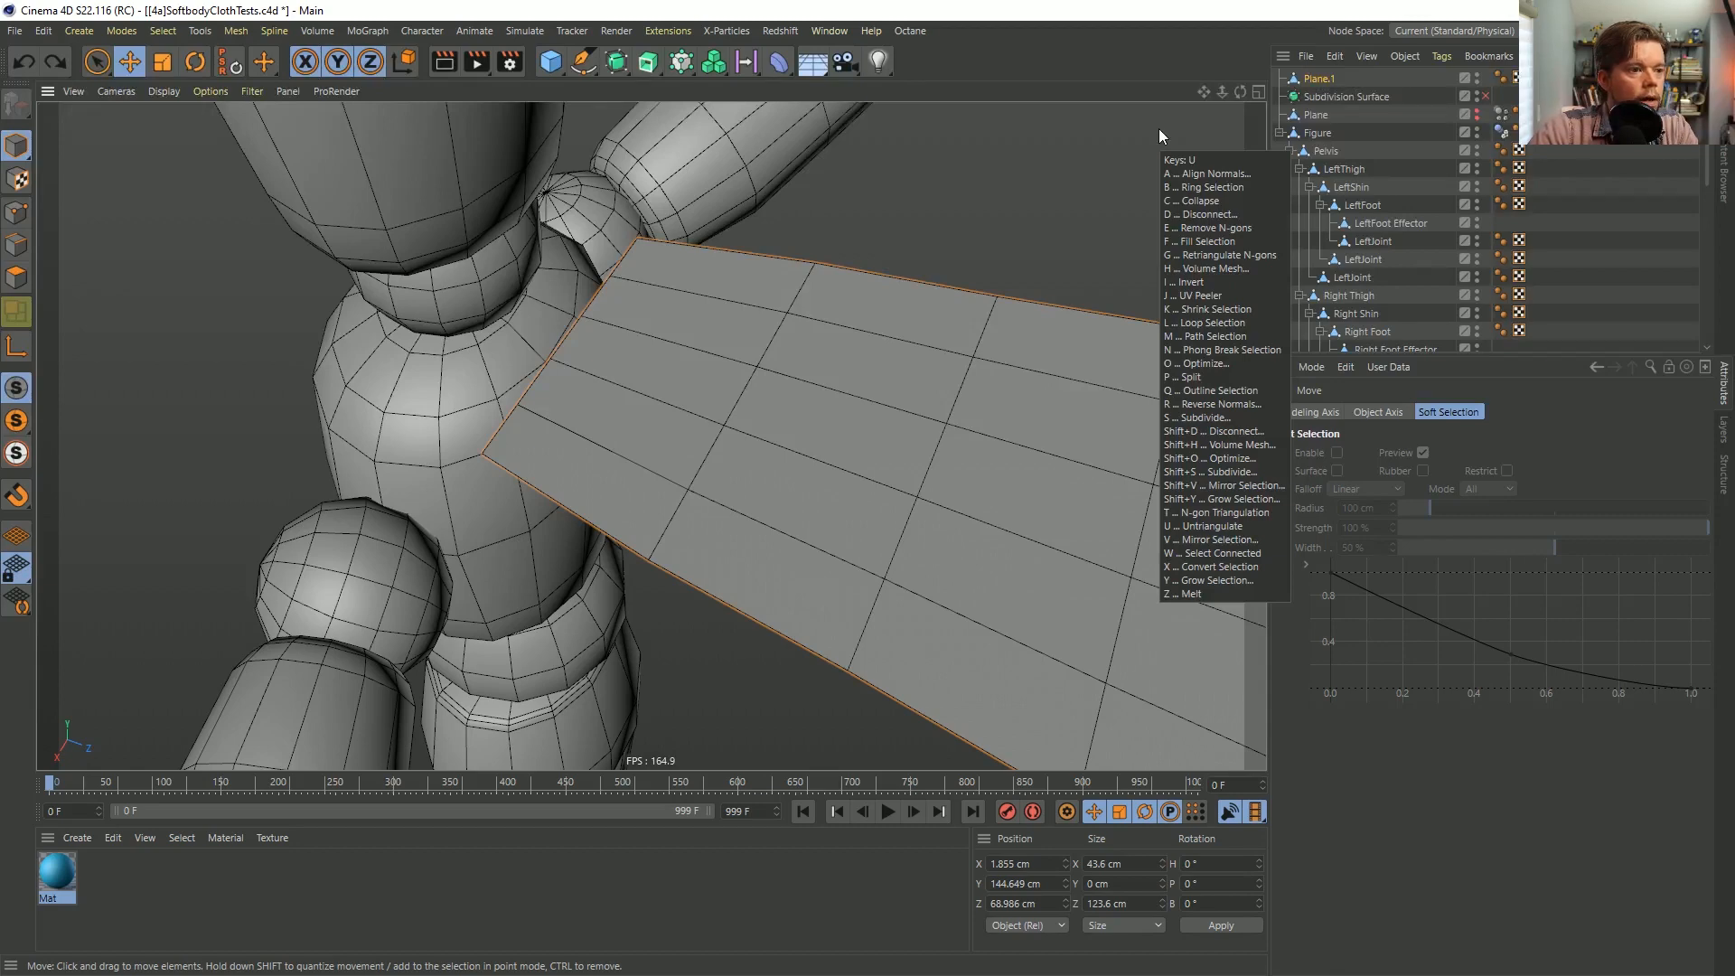
key(o)
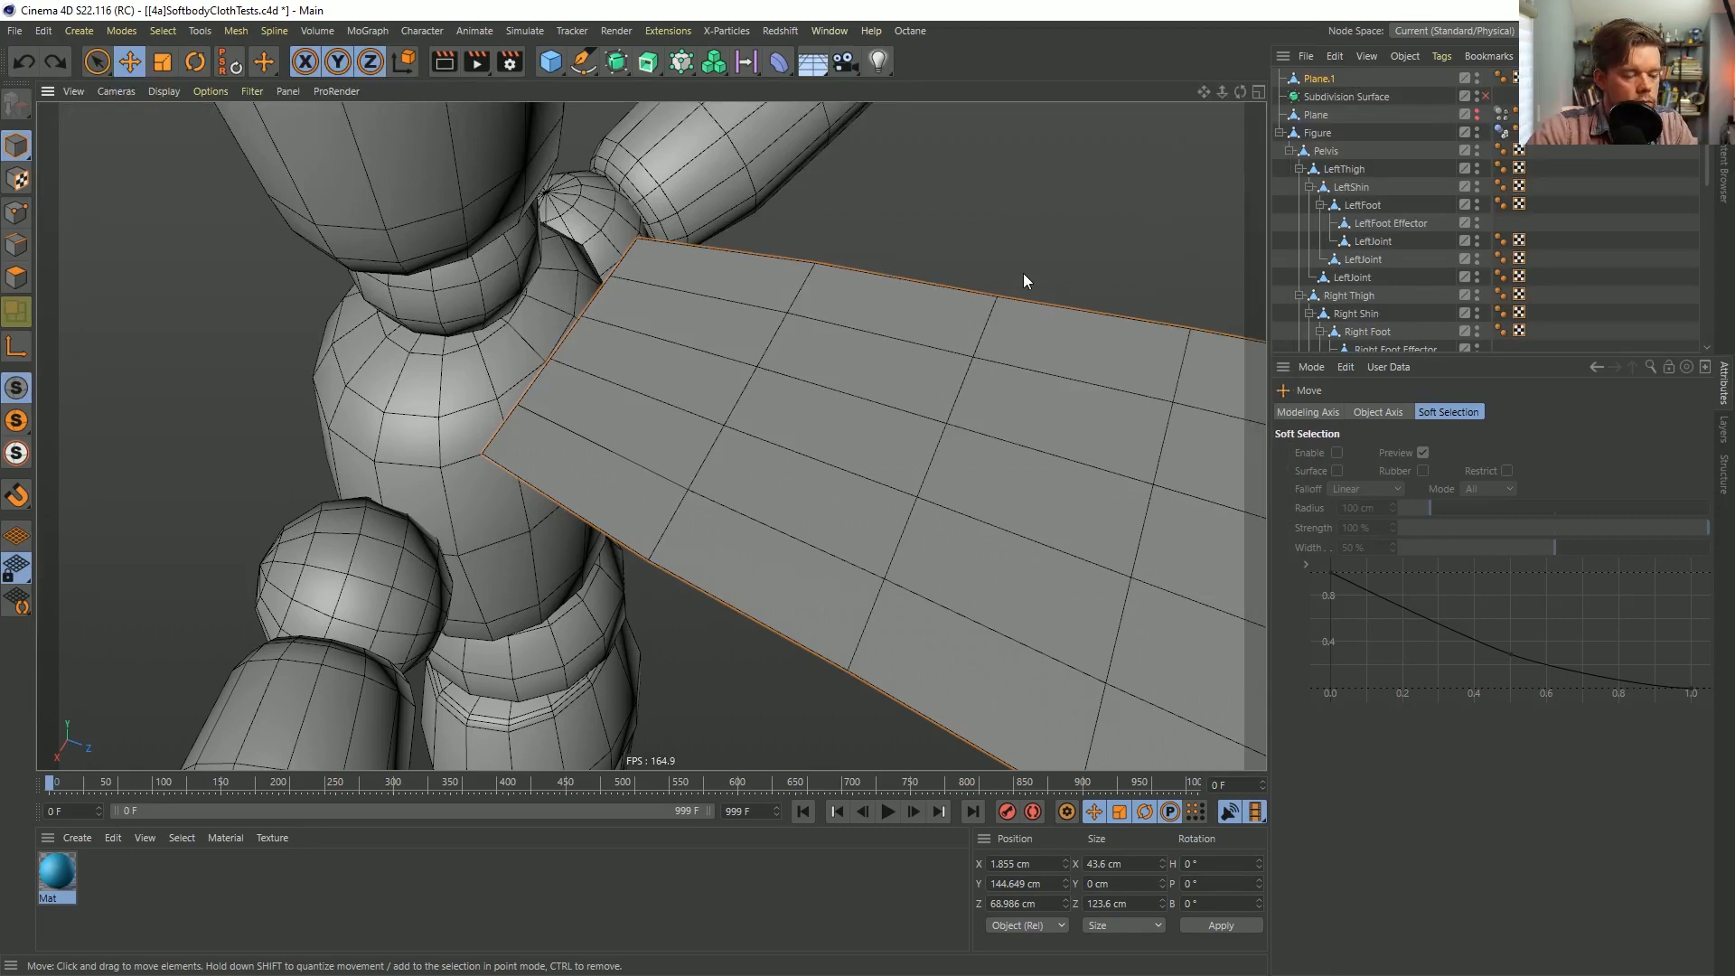
key(p)
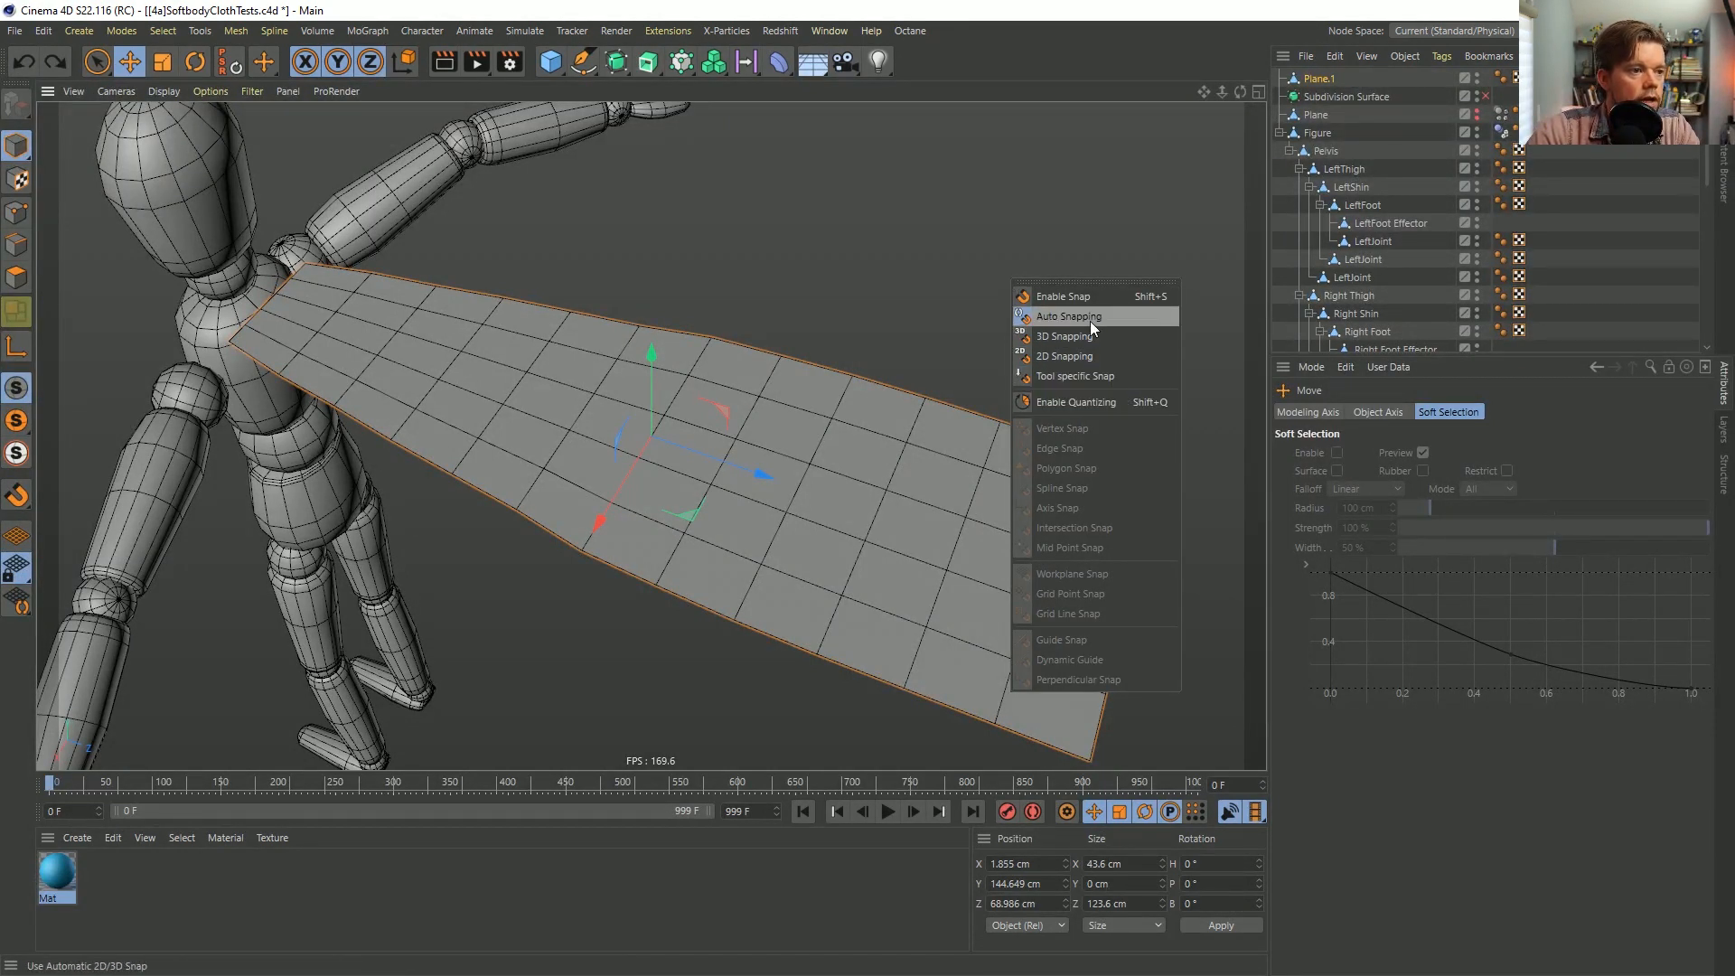
click(1083, 282)
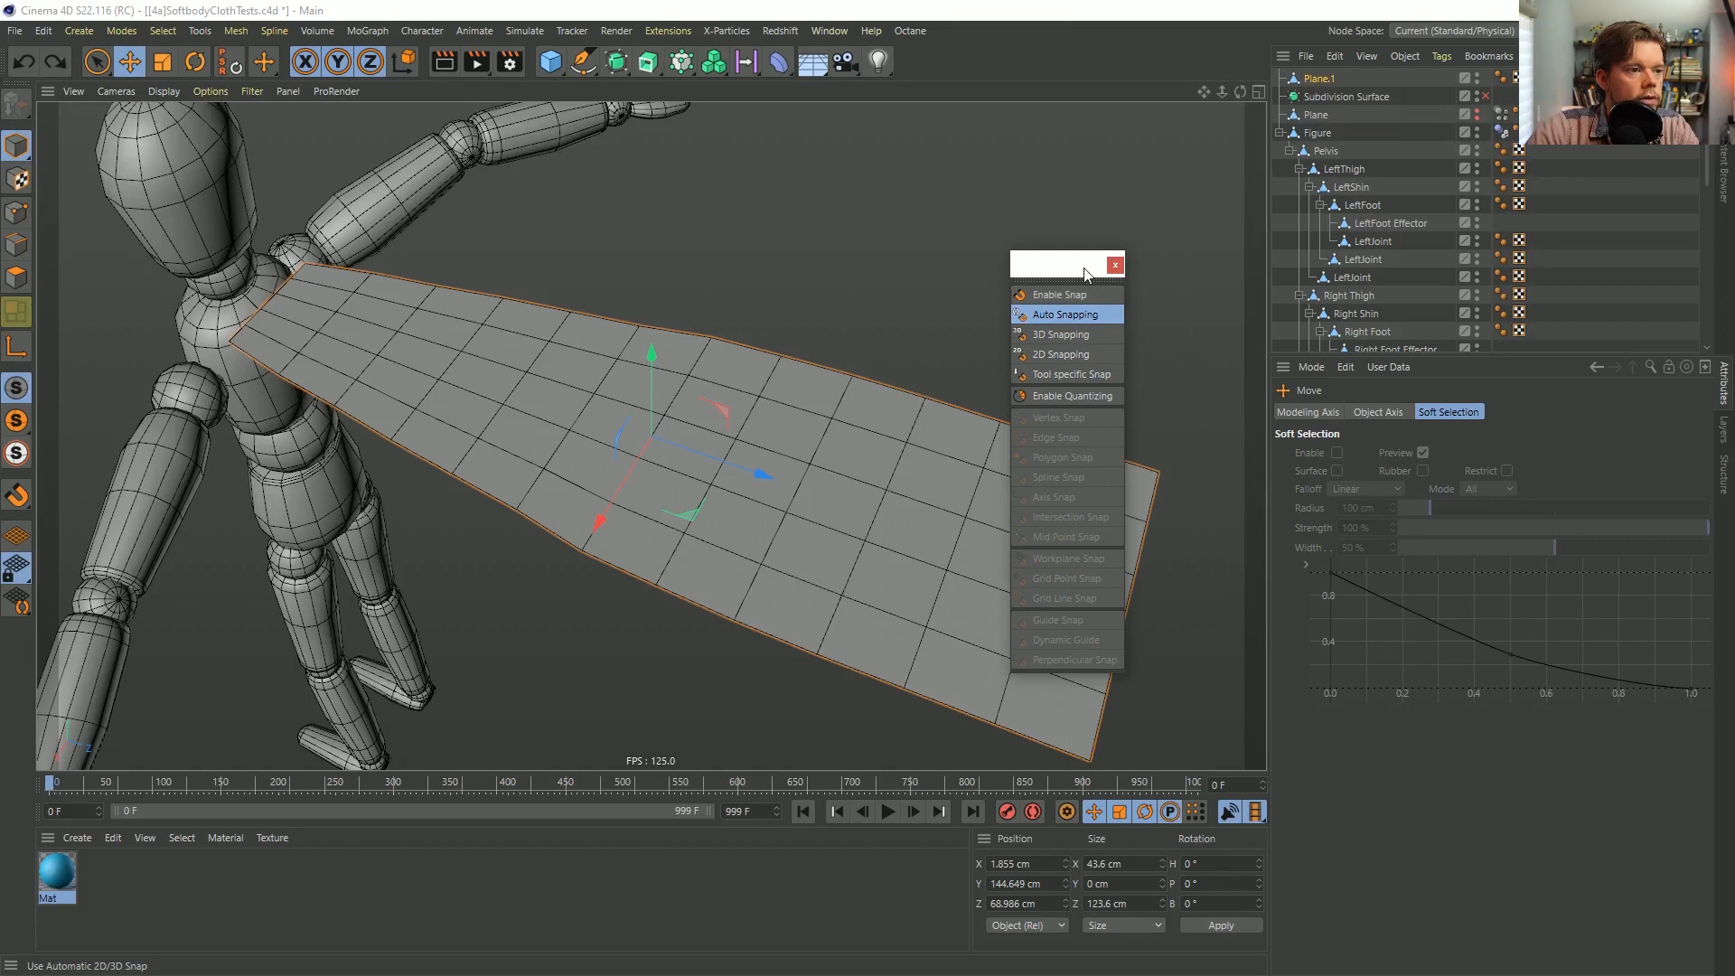
click(1064, 296)
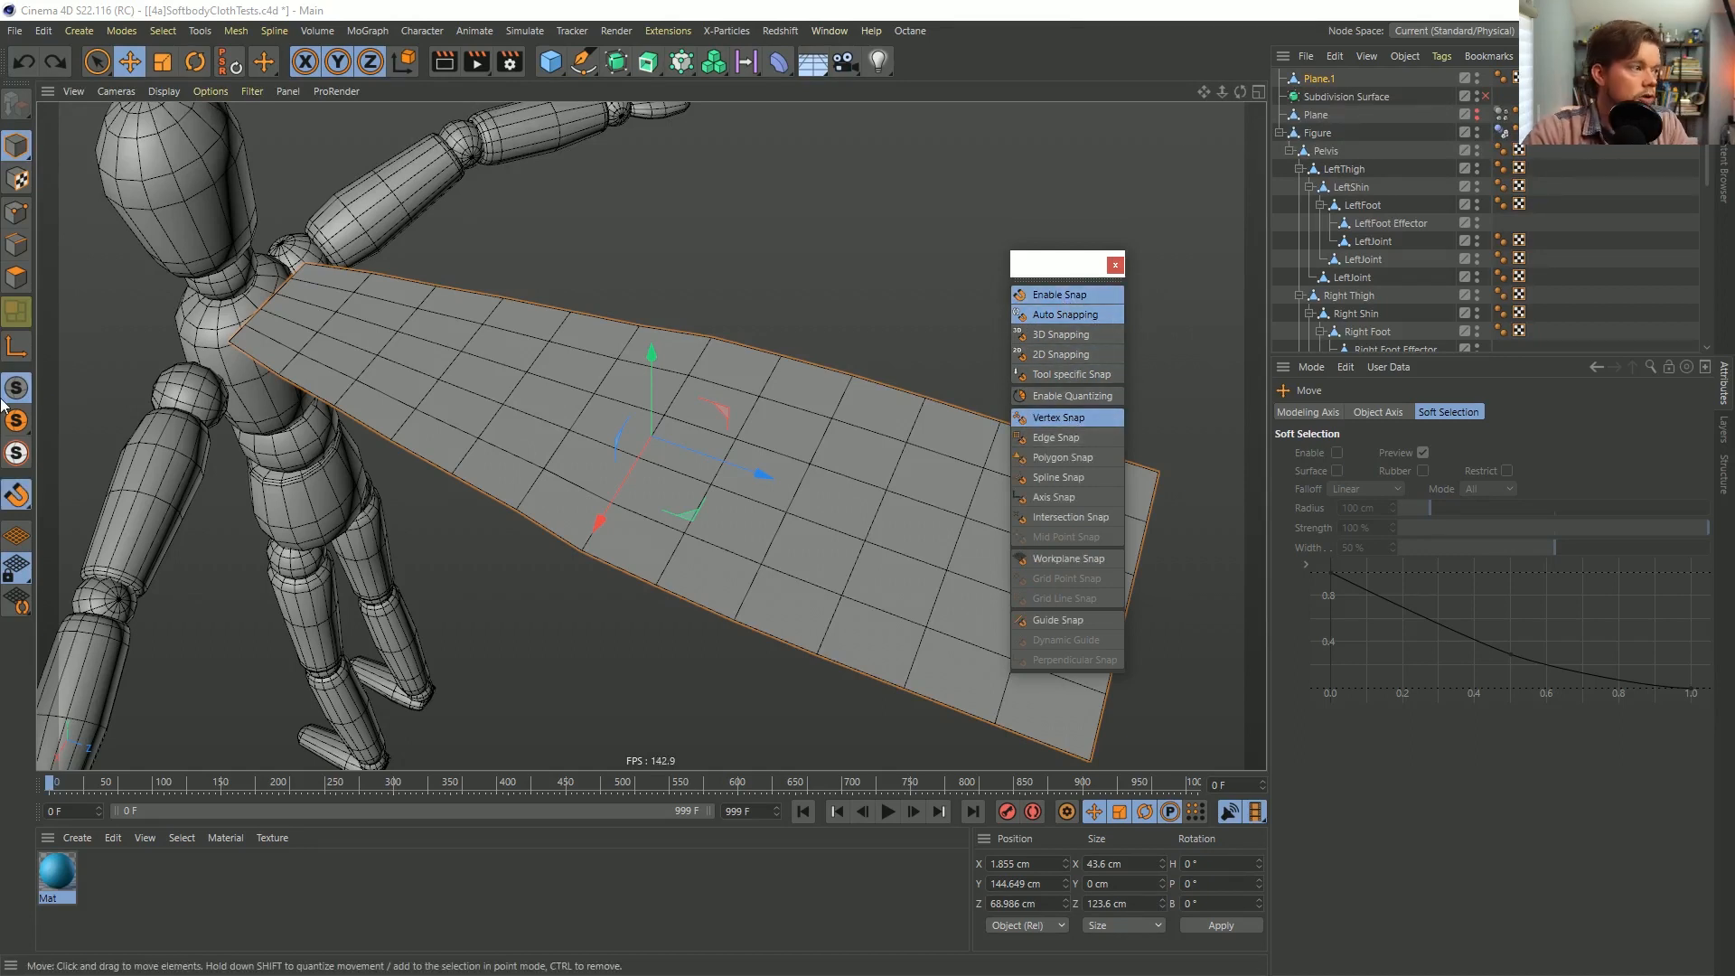
Snap the six points of the plane's shoulder end one by one onto vertices around the figure's upper back.
click(16, 212)
click(231, 341)
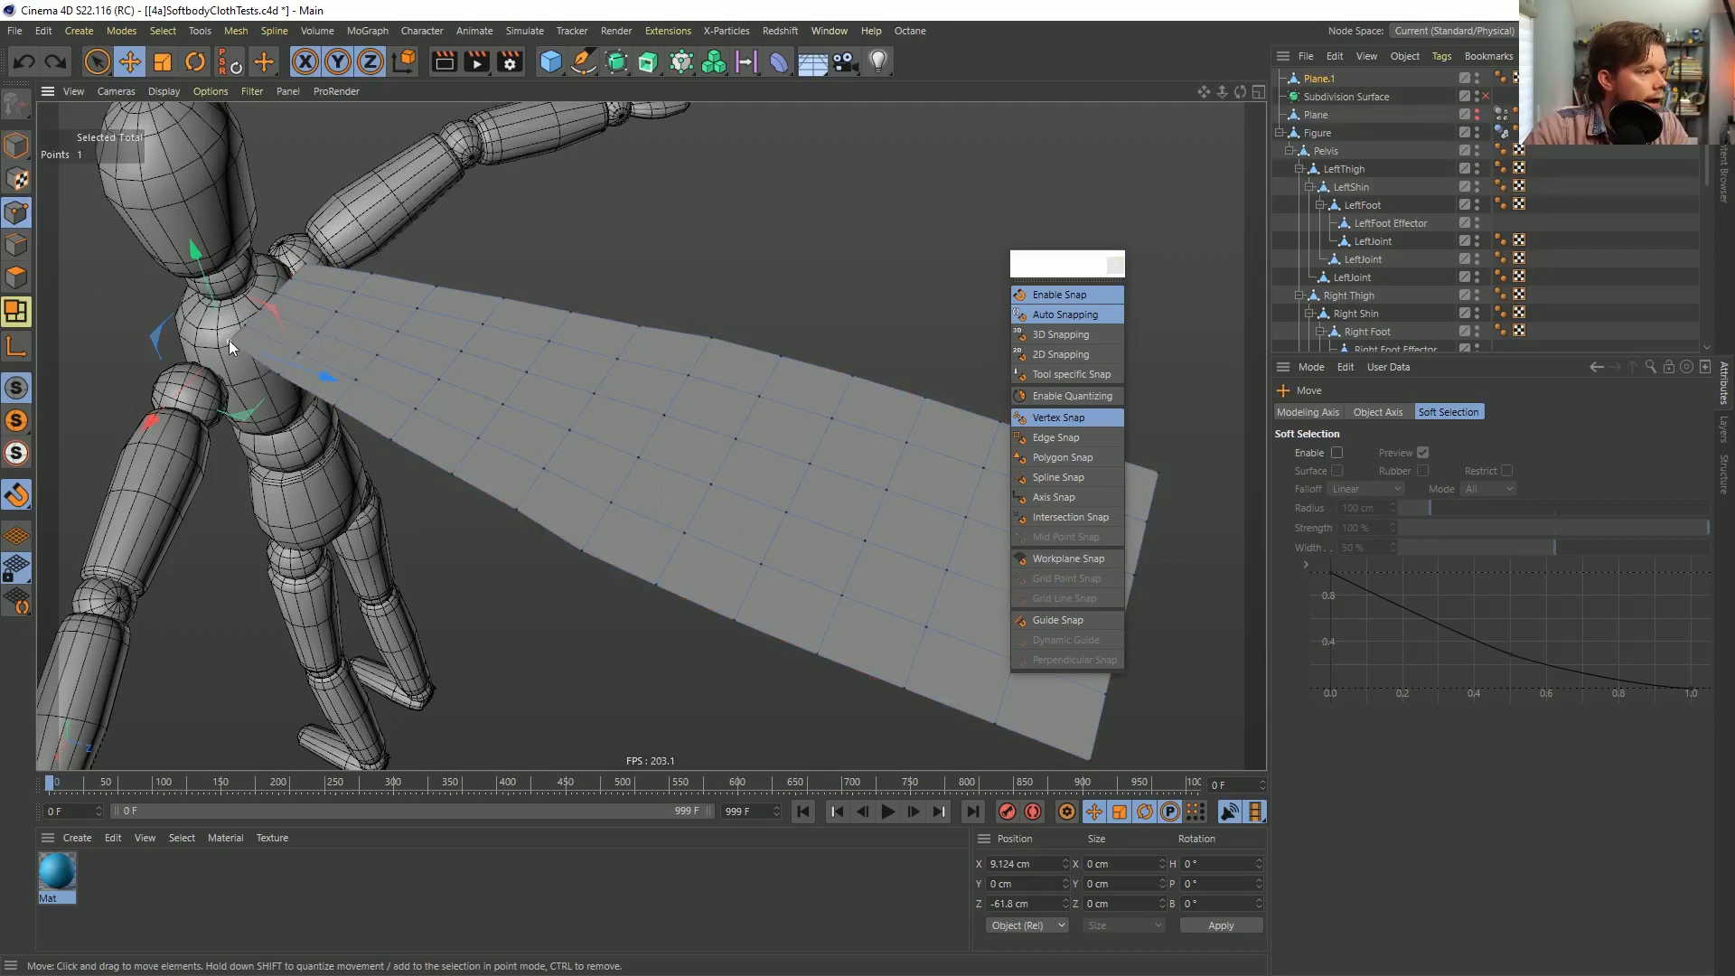
alt+middle_drag(338, 379, 624, 443)
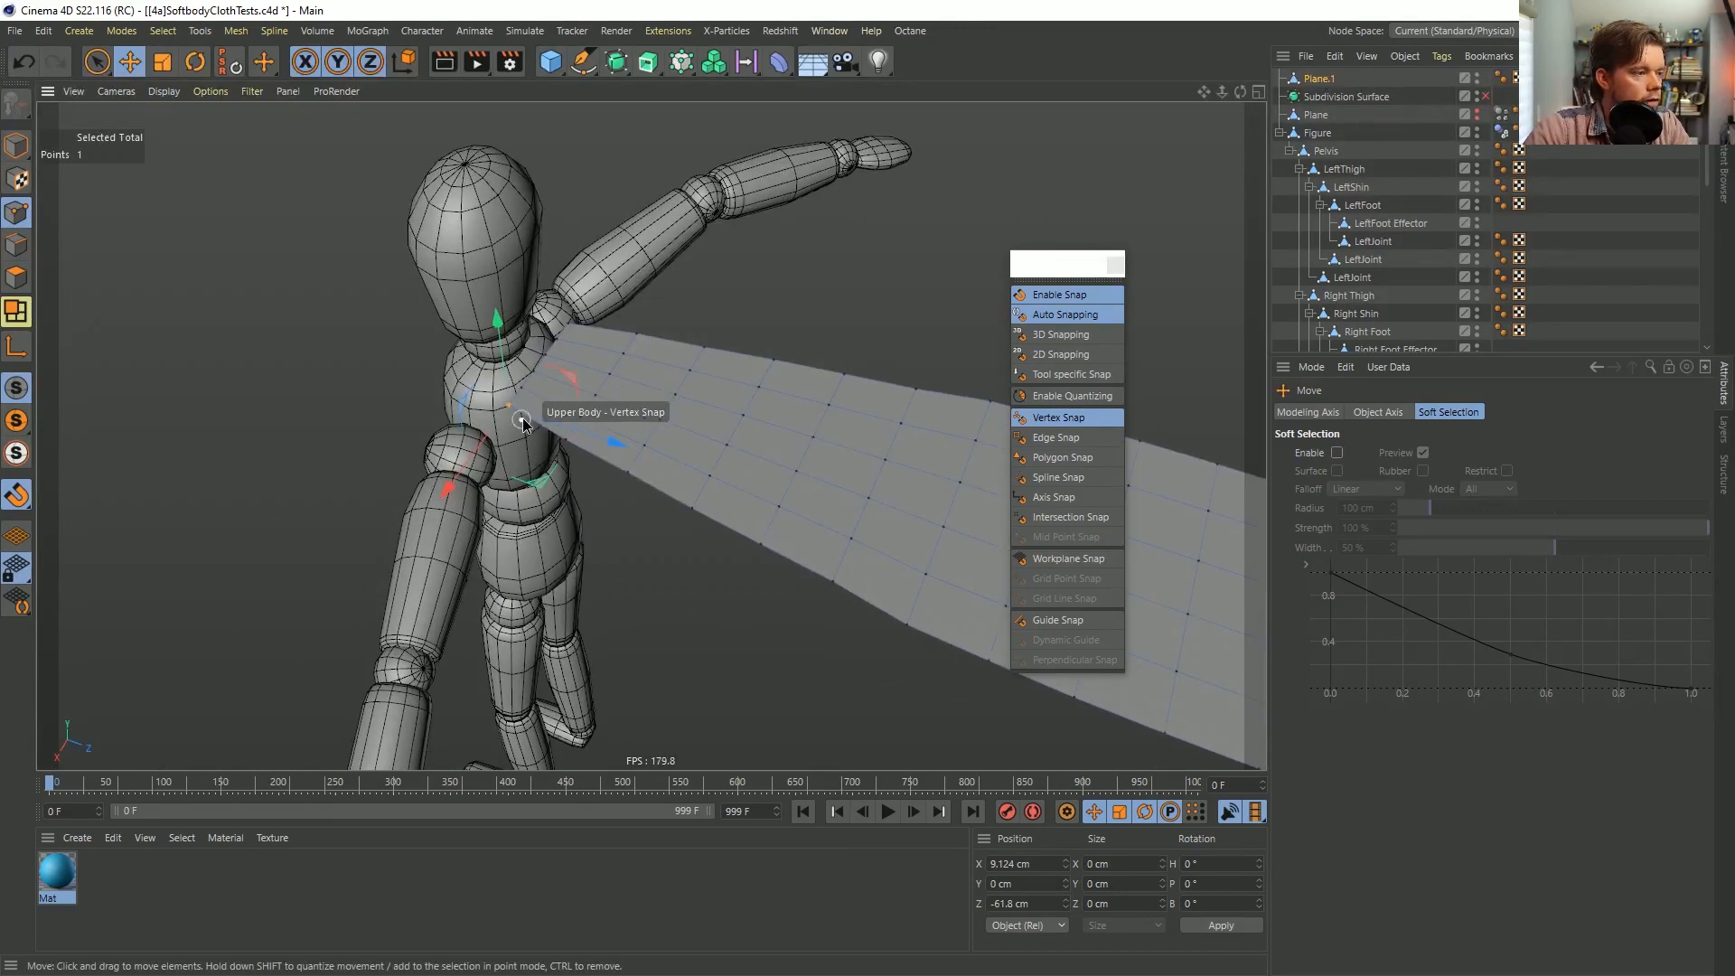
scroll(520, 422, up, 3)
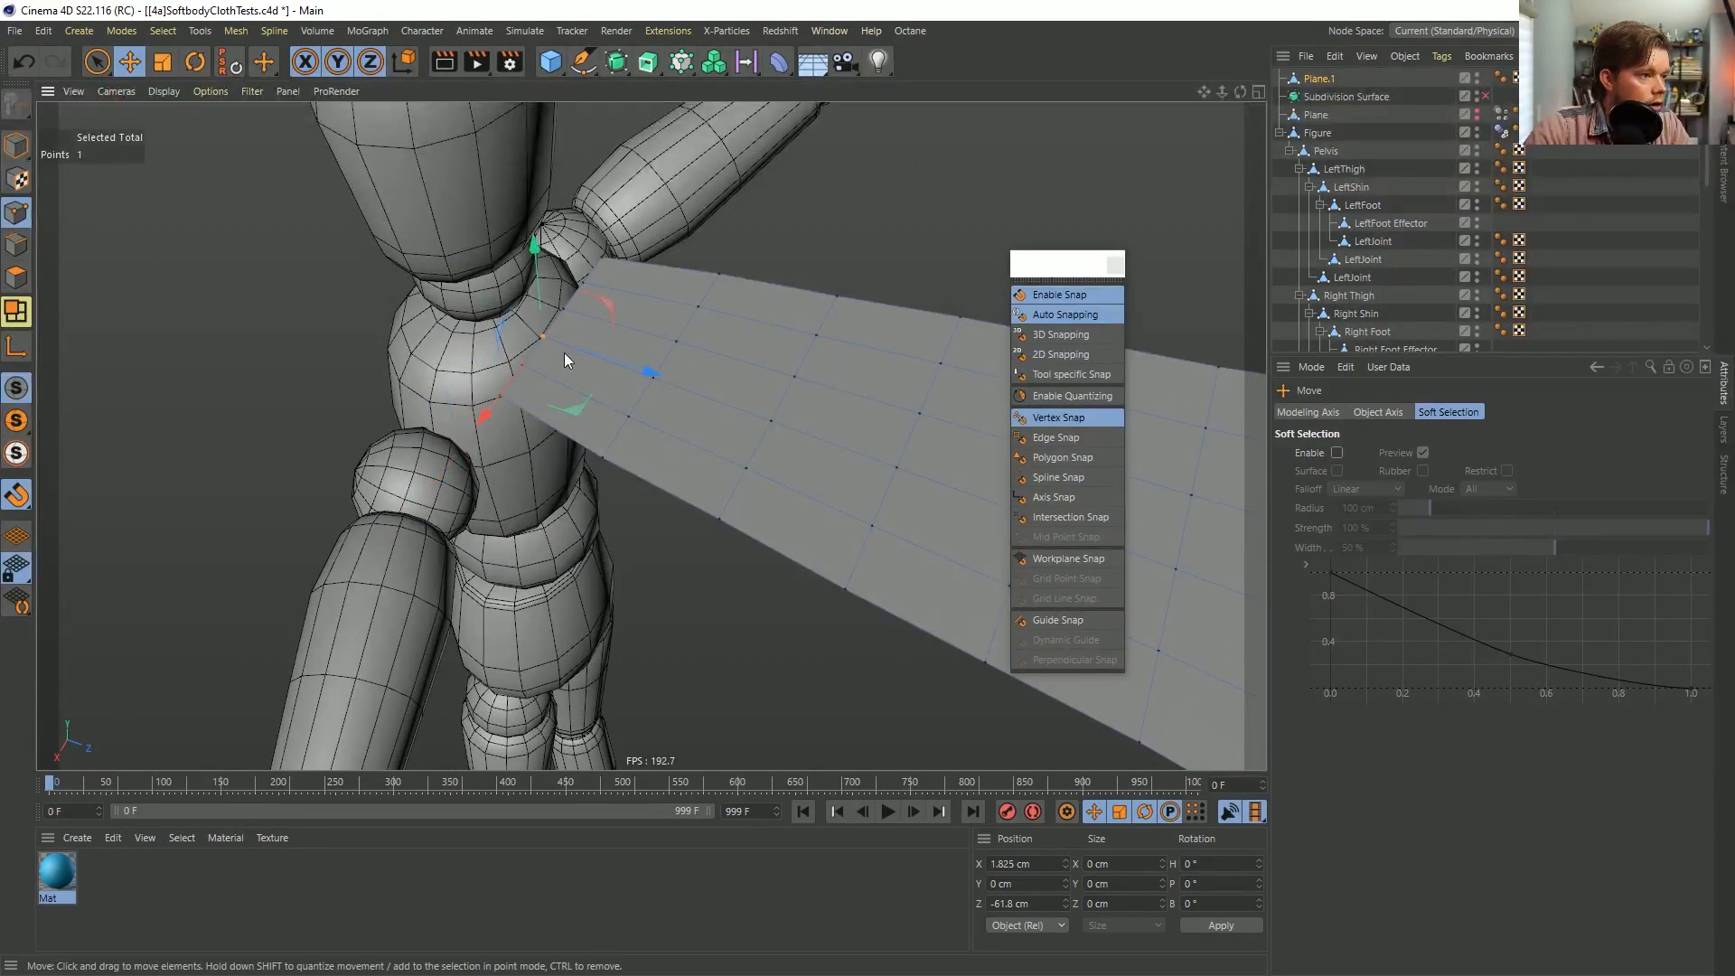
drag(564, 352, 576, 294)
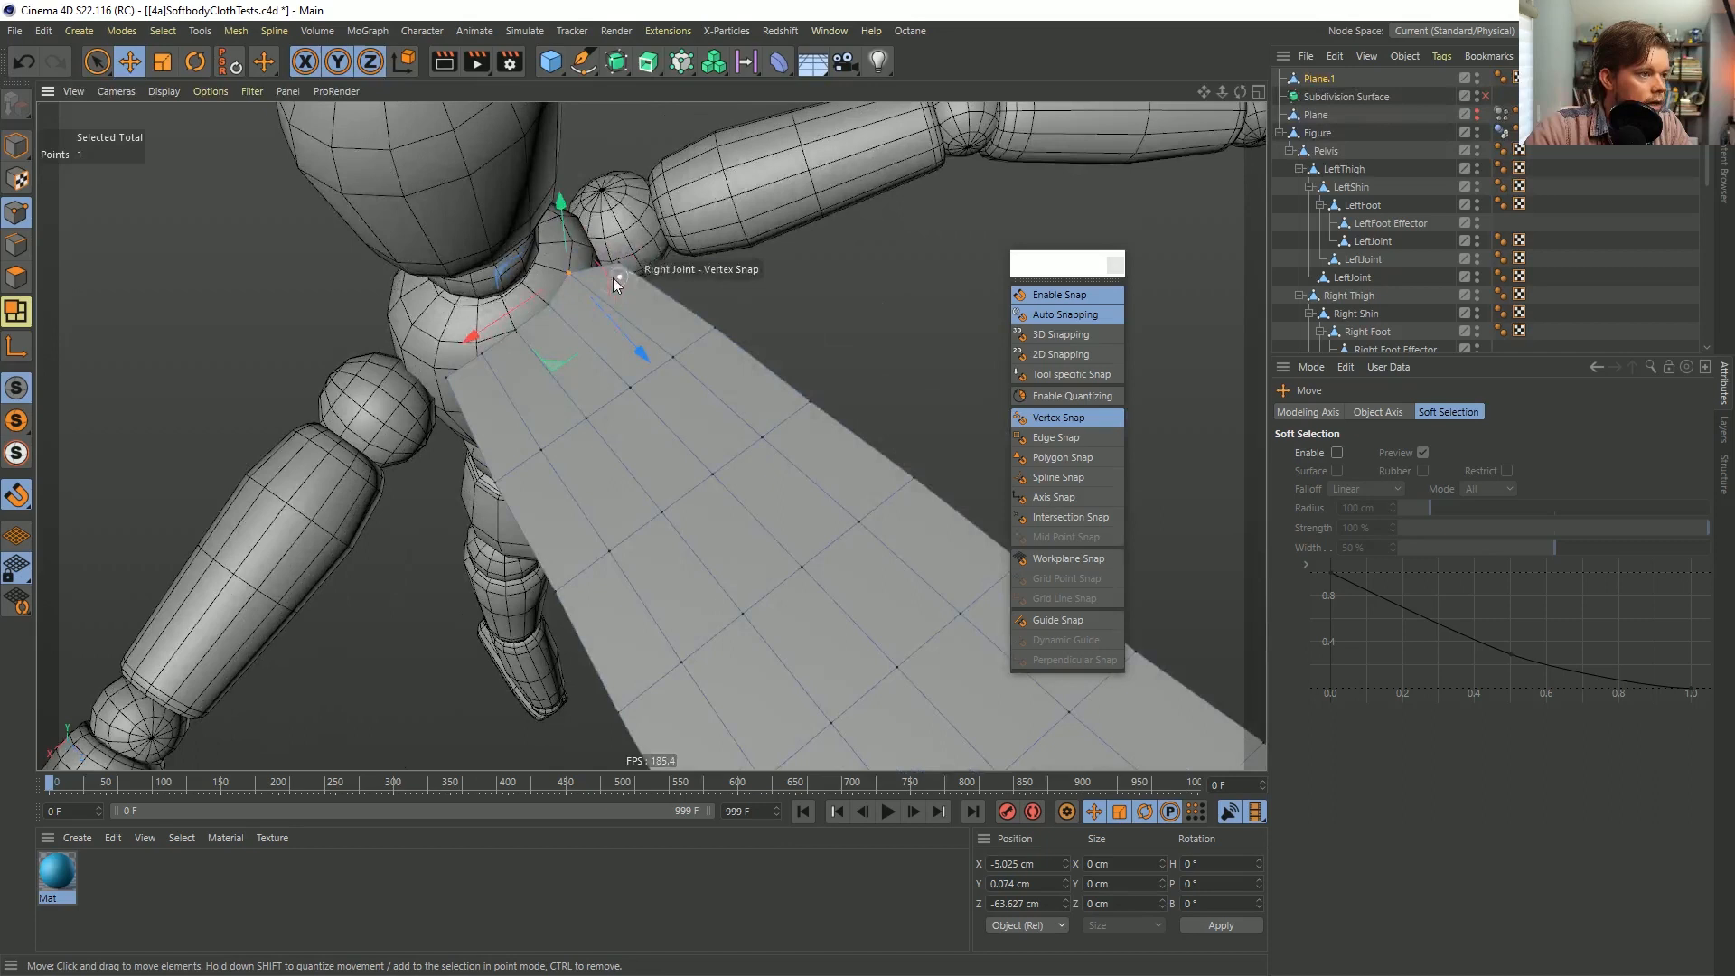
drag(612, 279, 665, 234)
scroll(676, 258, down, 5)
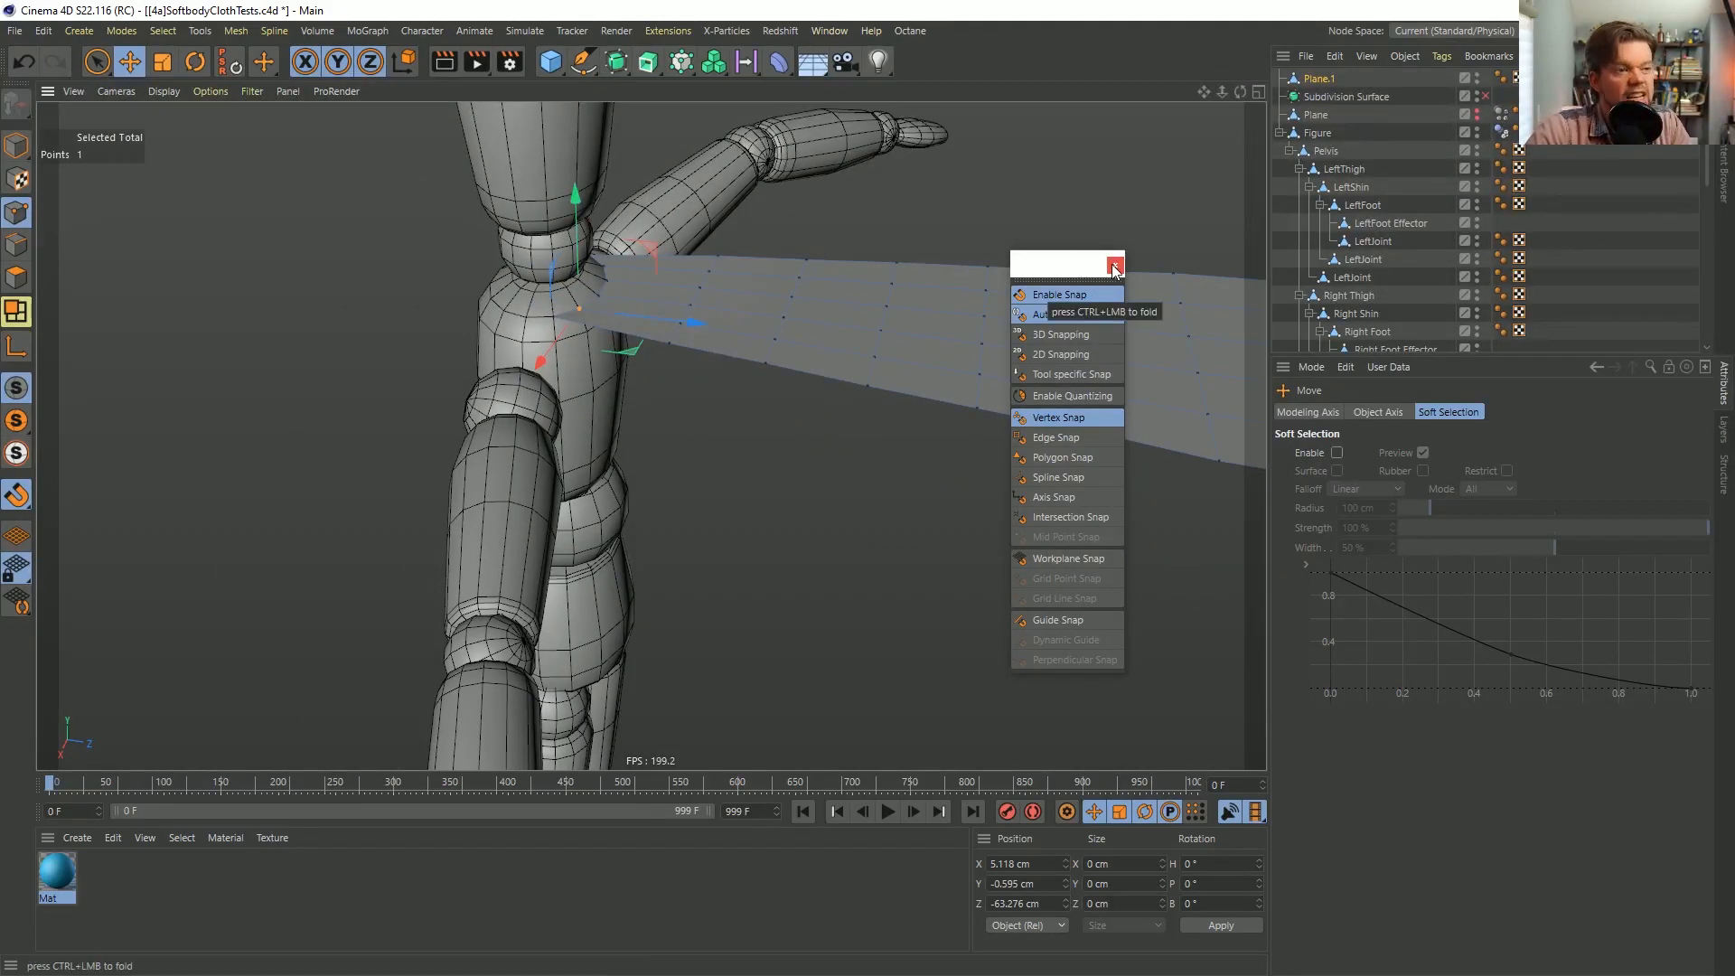
Turn snapping off again and close the floating snap options.
click(1073, 294)
click(1117, 266)
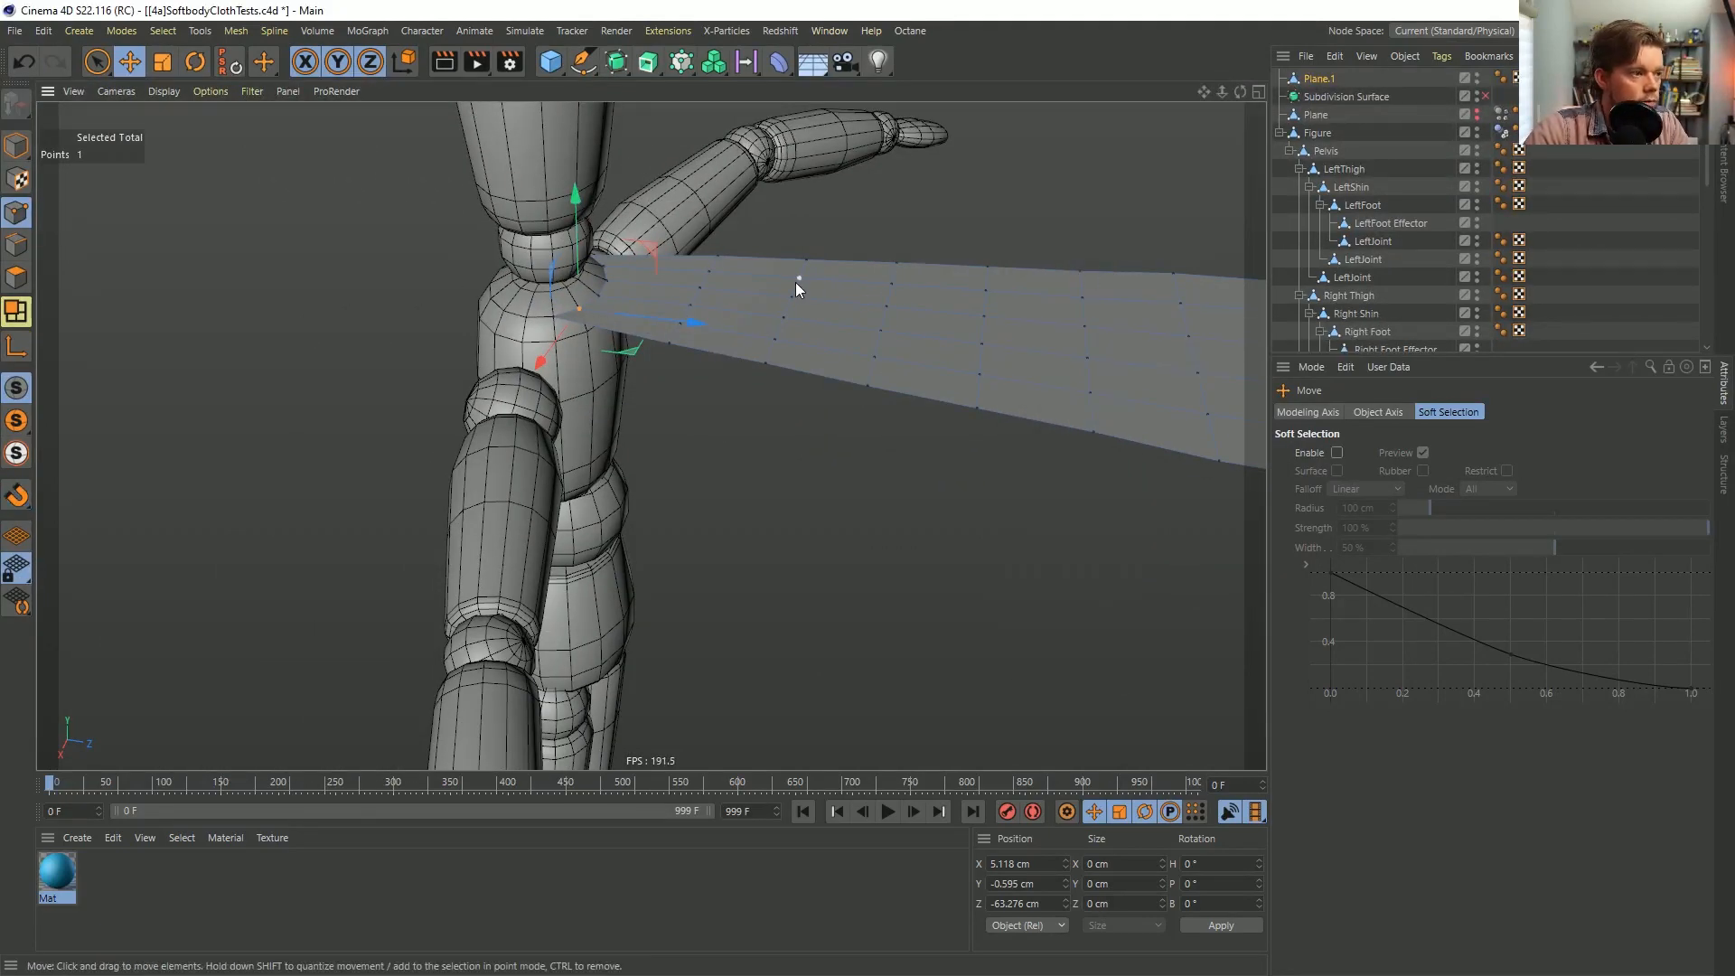
alt+drag(795, 282, 743, 388)
alt+right_drag(742, 389, 707, 426)
alt+drag(706, 426, 648, 480)
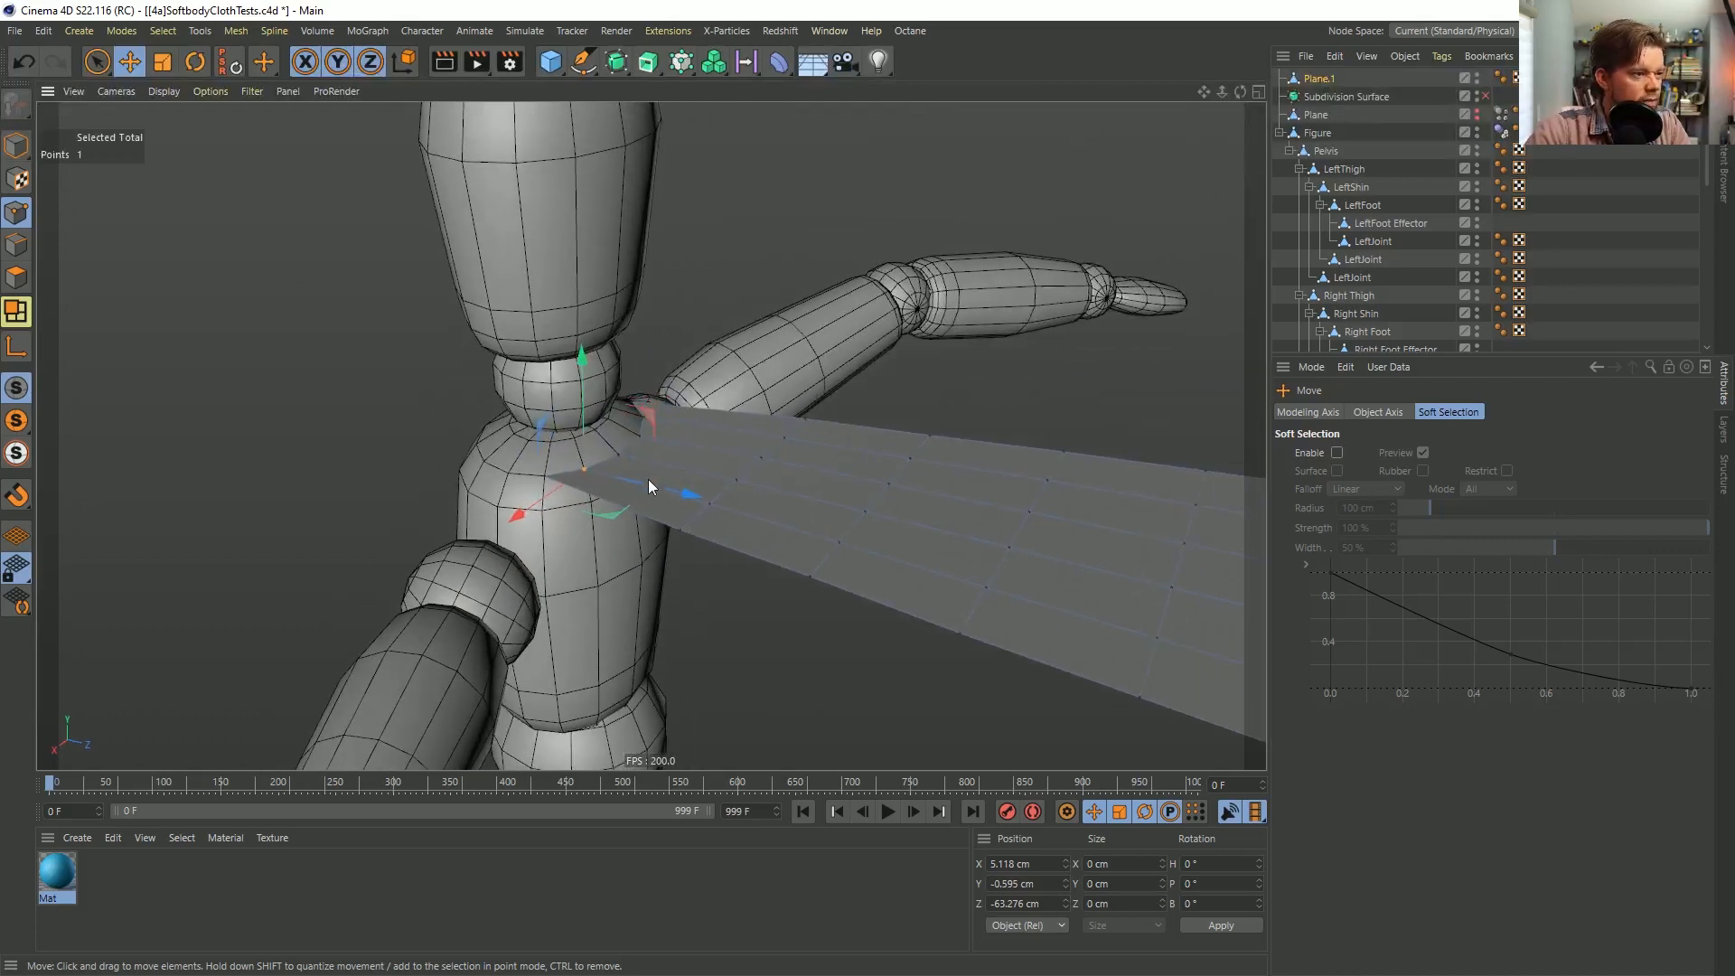
alt+right_drag(648, 481, 702, 461)
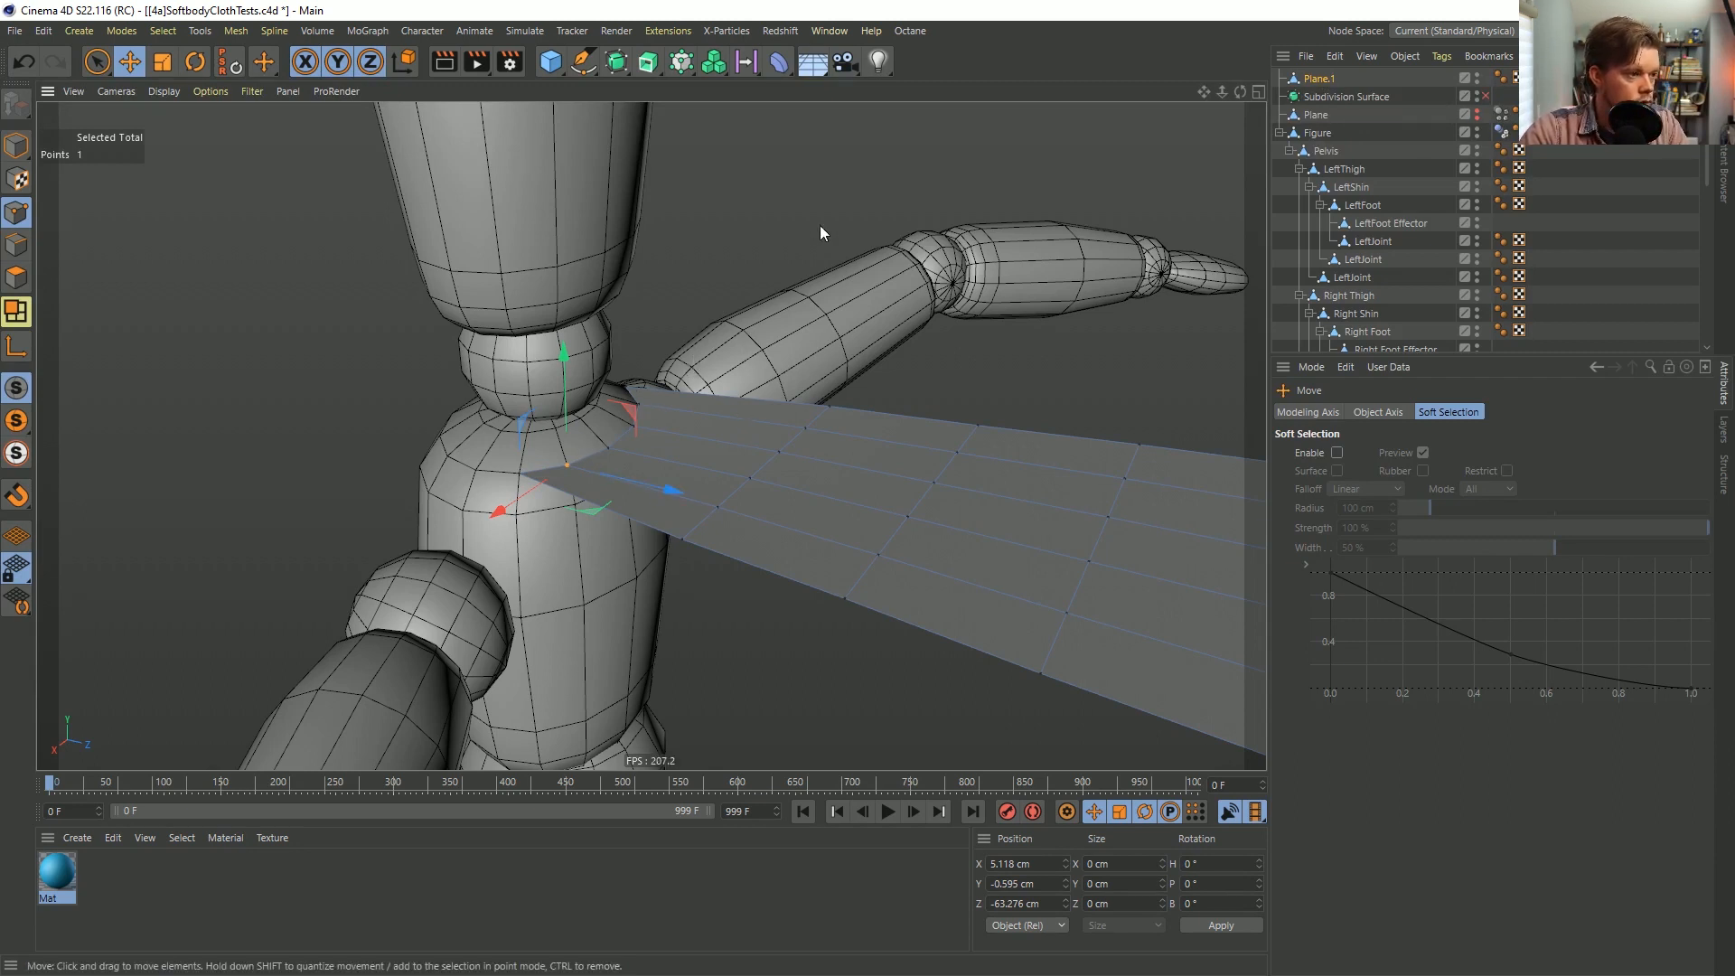
Save the scene as a new version named [4b_Cape]SoftbodyClothTests.c4d.
key(ctrl+shift+s)
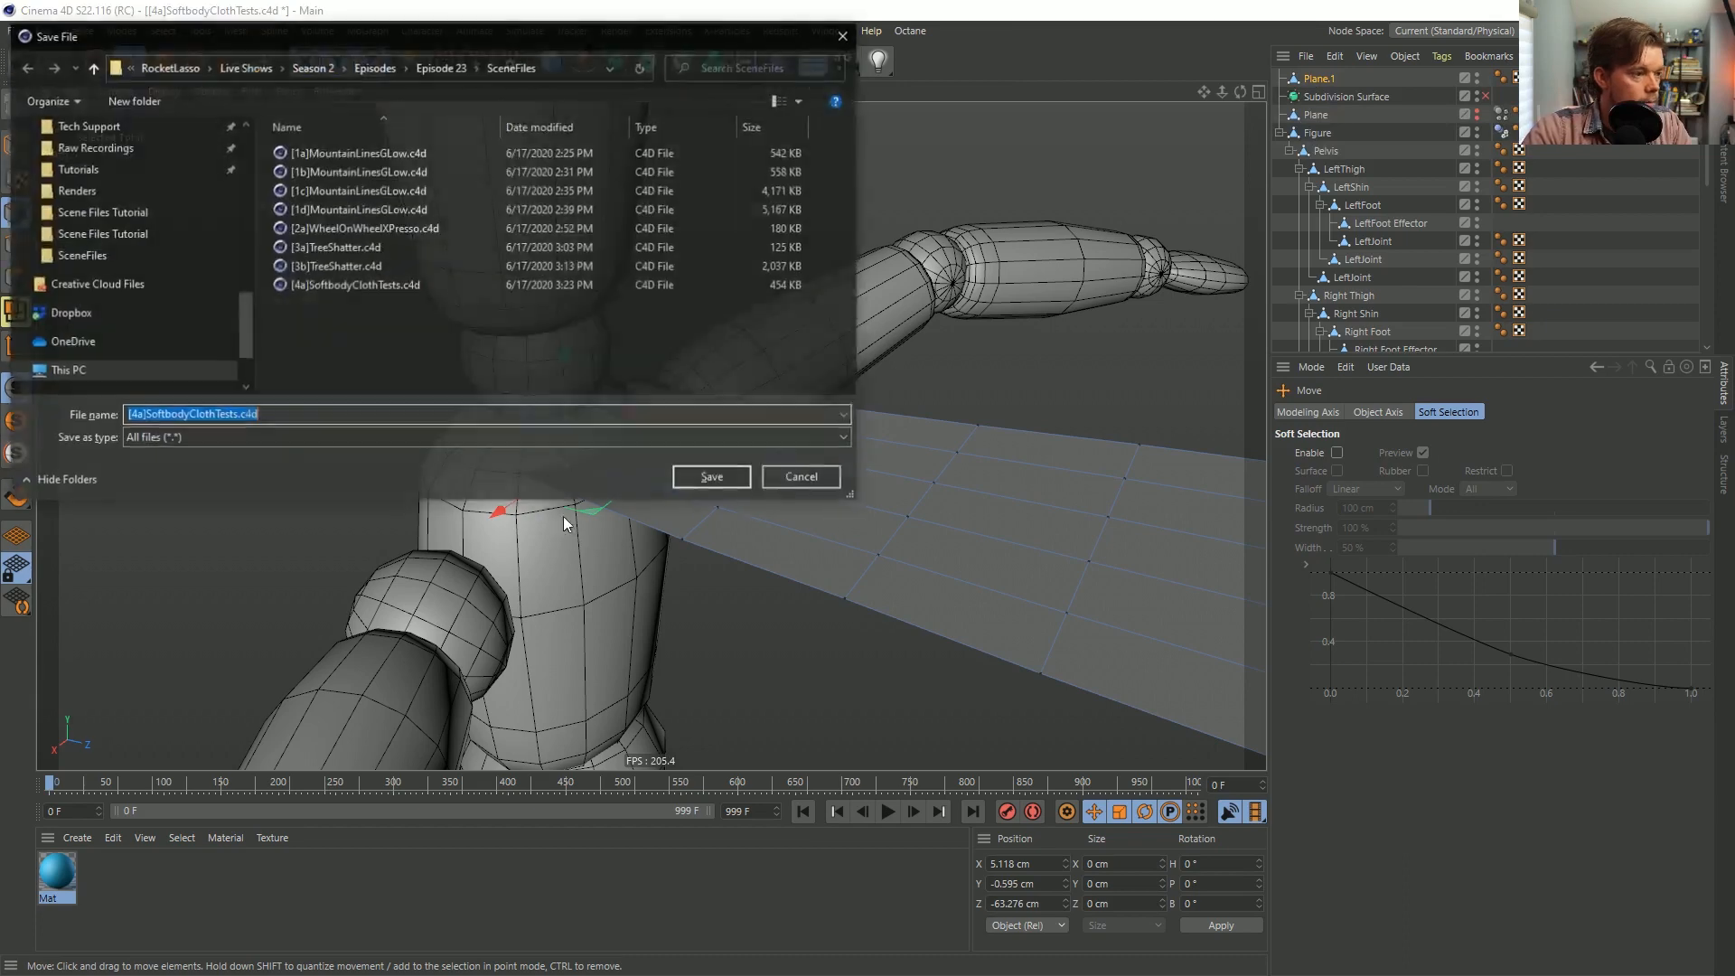
click(143, 416)
key(BackSpace)
text(b_Cape)
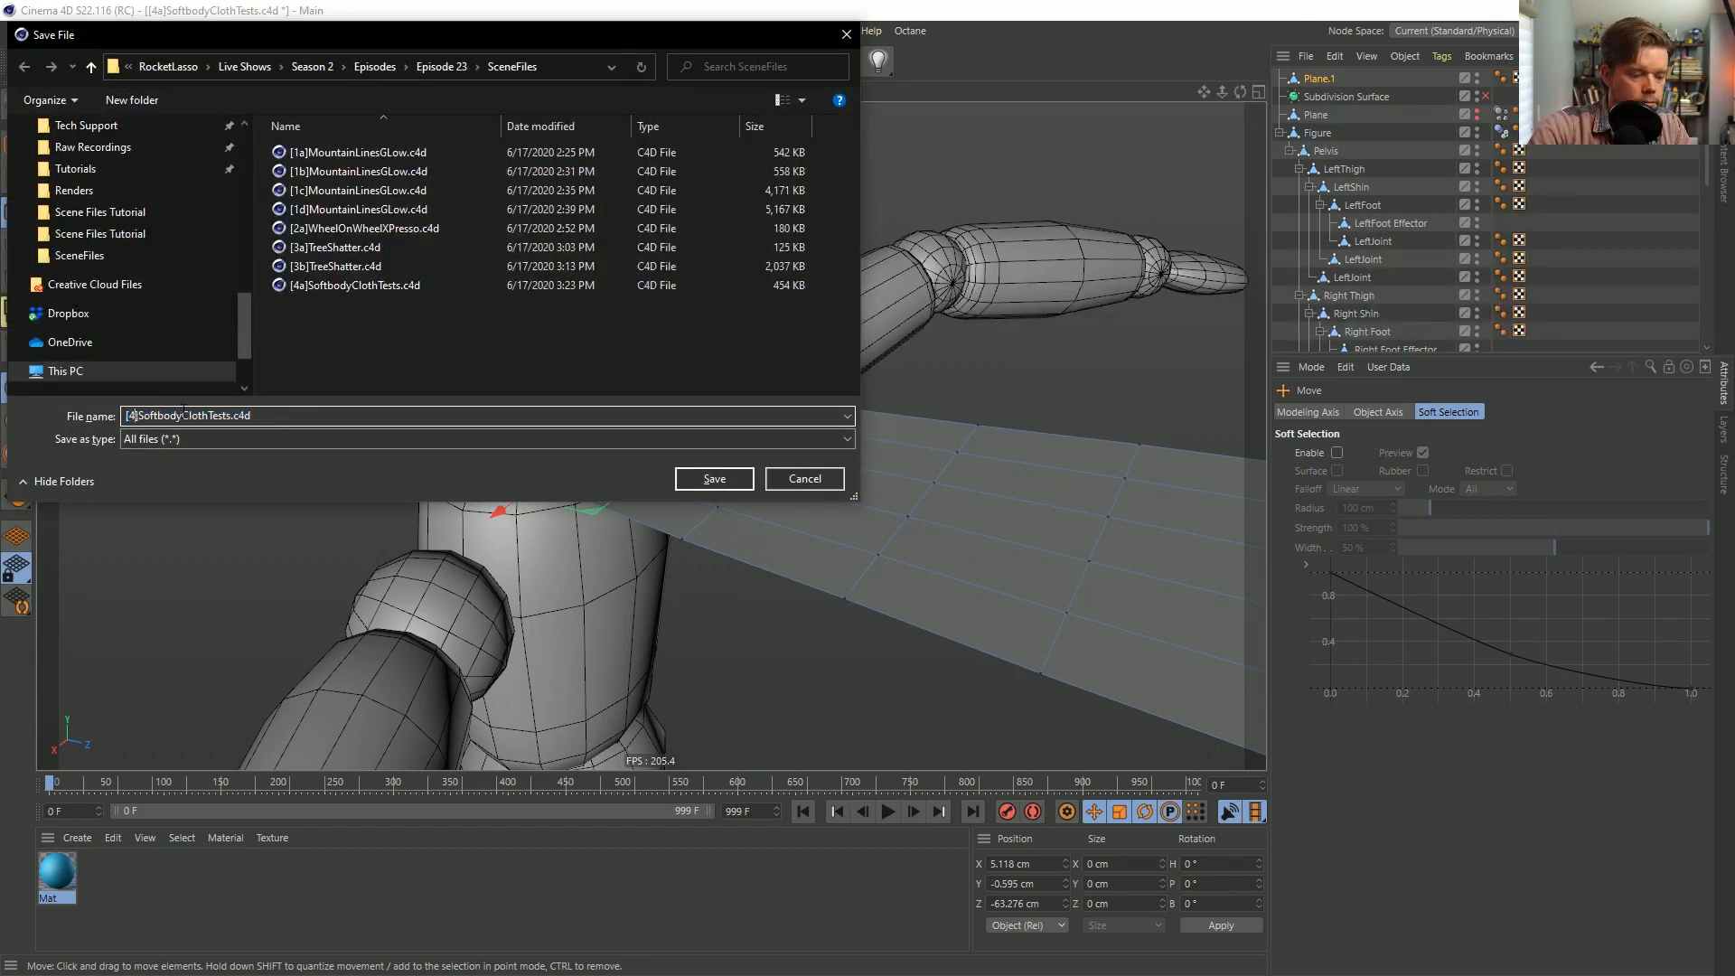
key(Return)
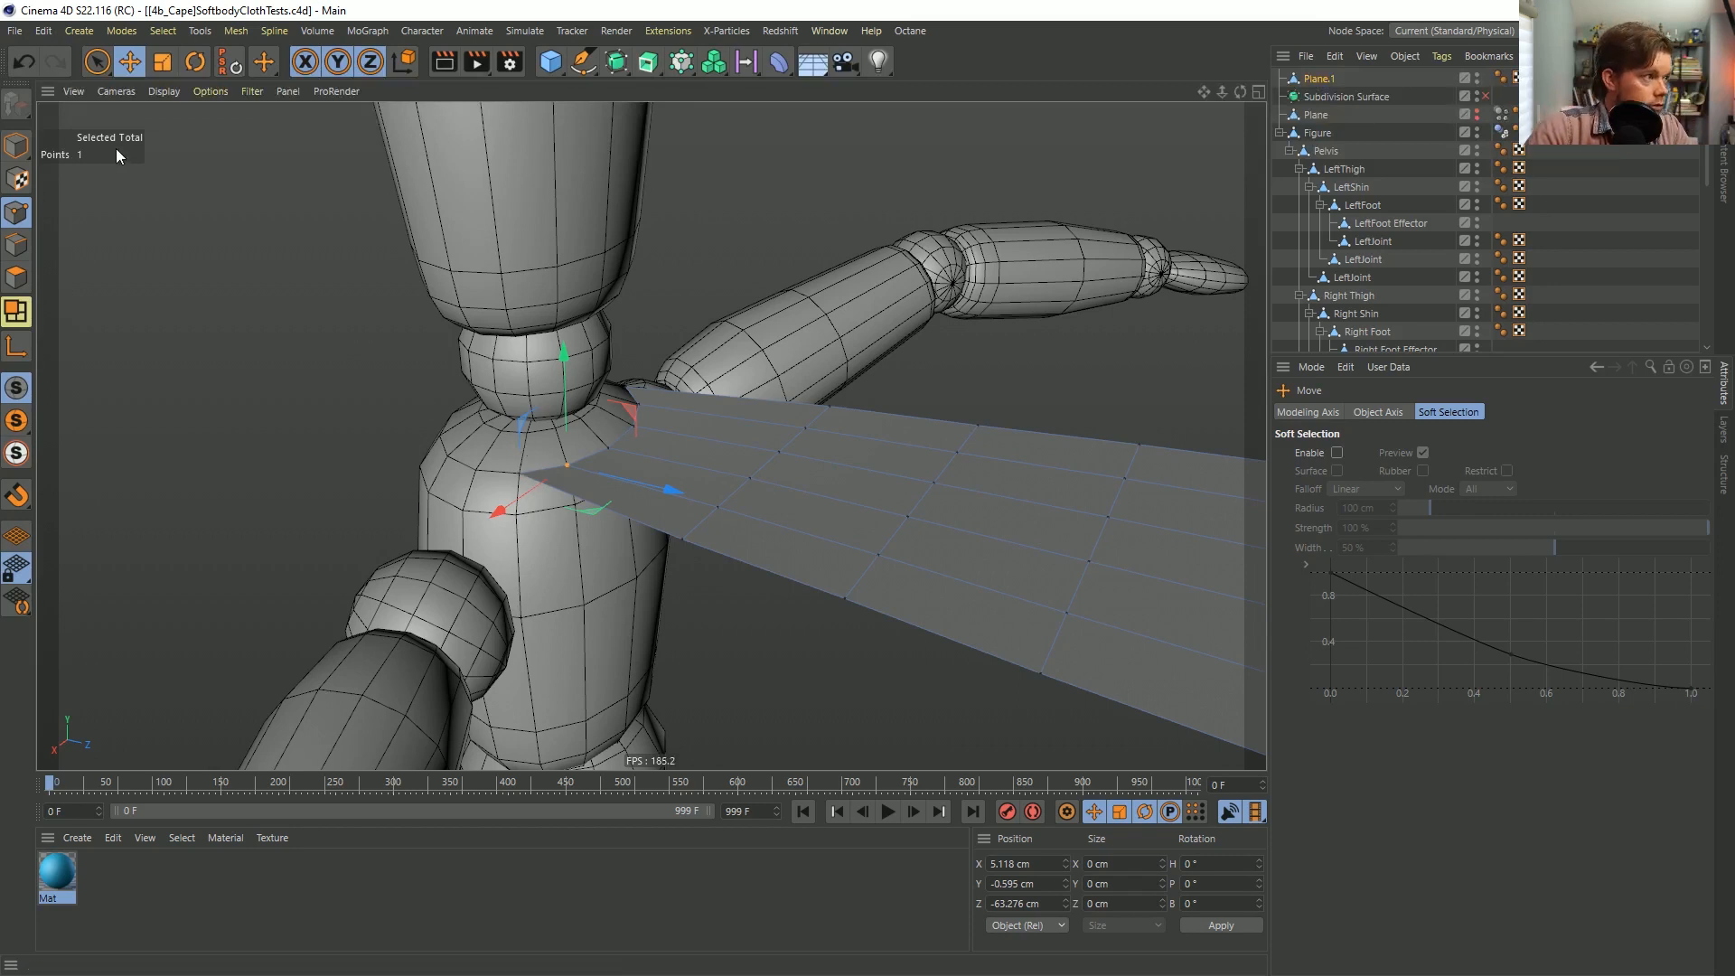
Select the near corner point of the cape's shoulder end with Live Selection and look up its index in the point list.
click(97, 62)
click(523, 470)
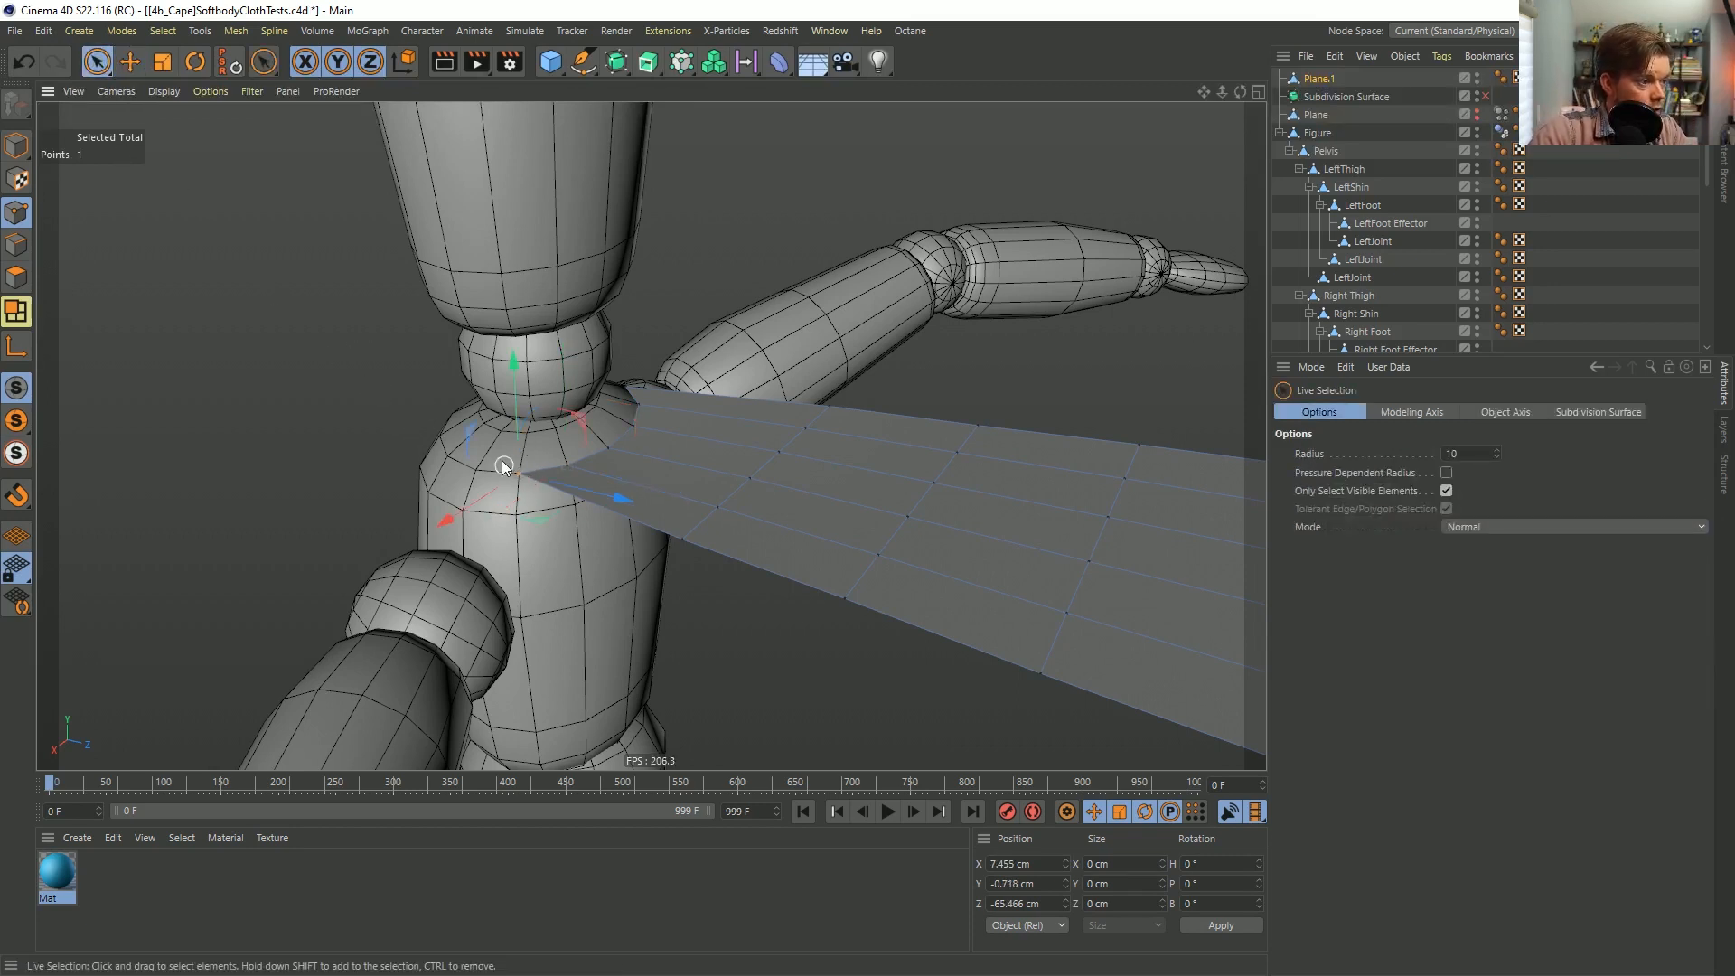
click(1725, 474)
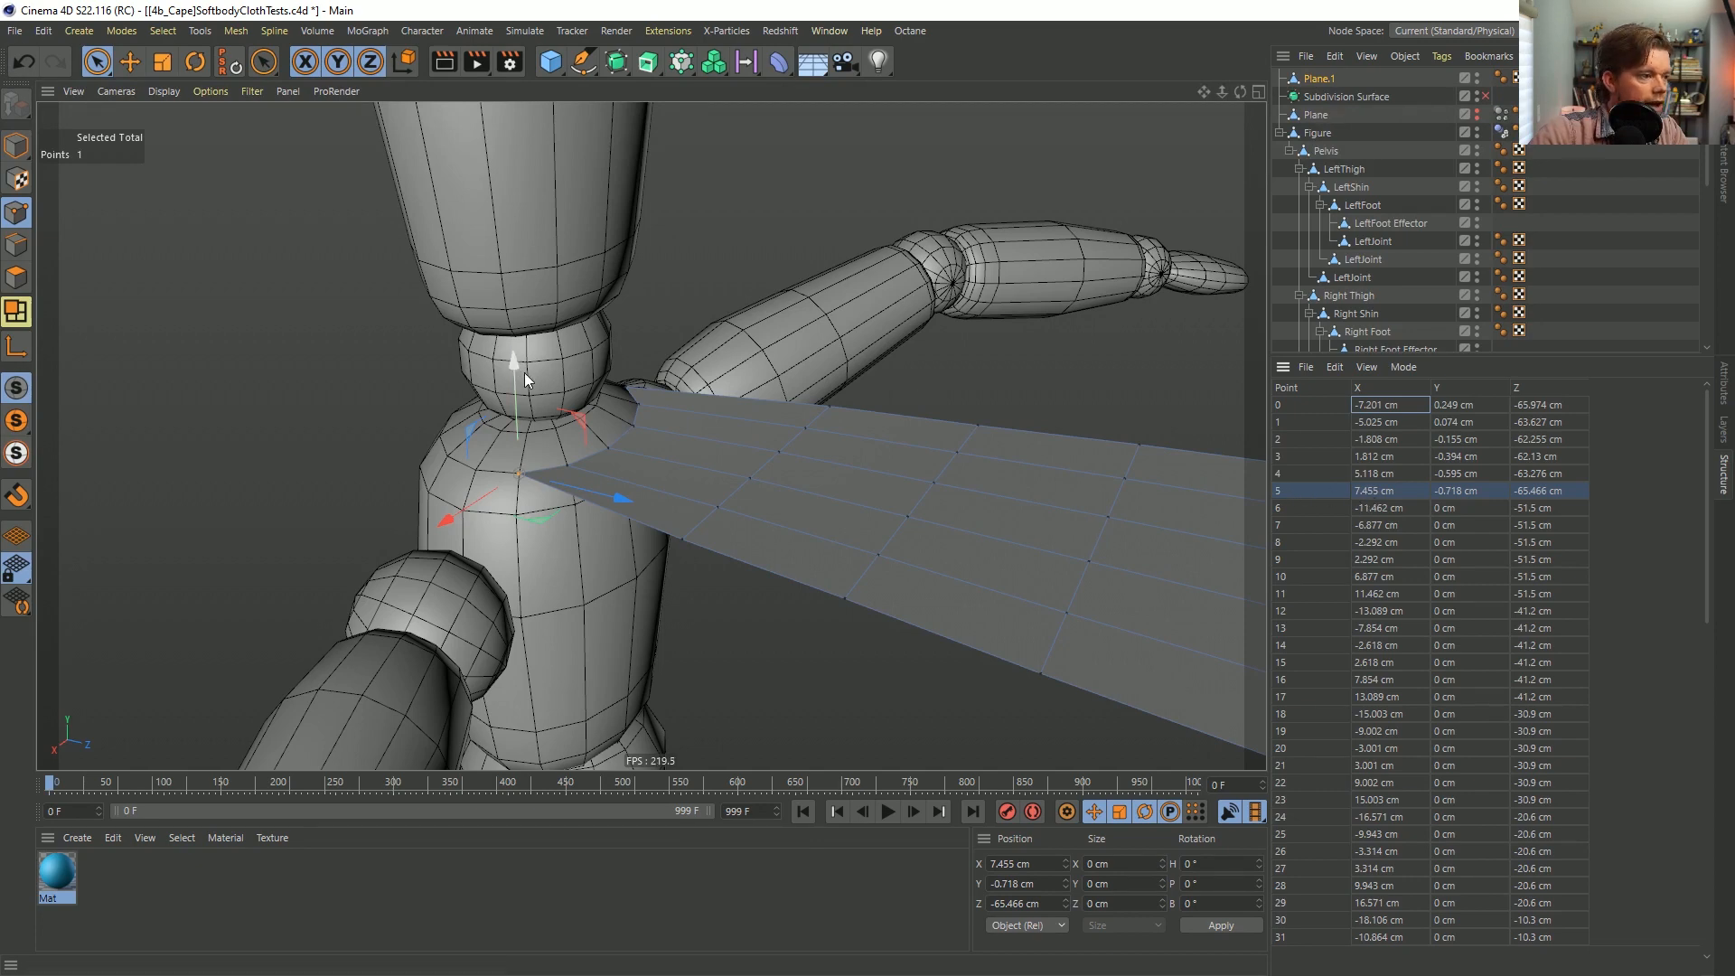
Select the Upper Body mesh point that meets the cape's corner and look up its index in the point list.
key(Return)
click(463, 472)
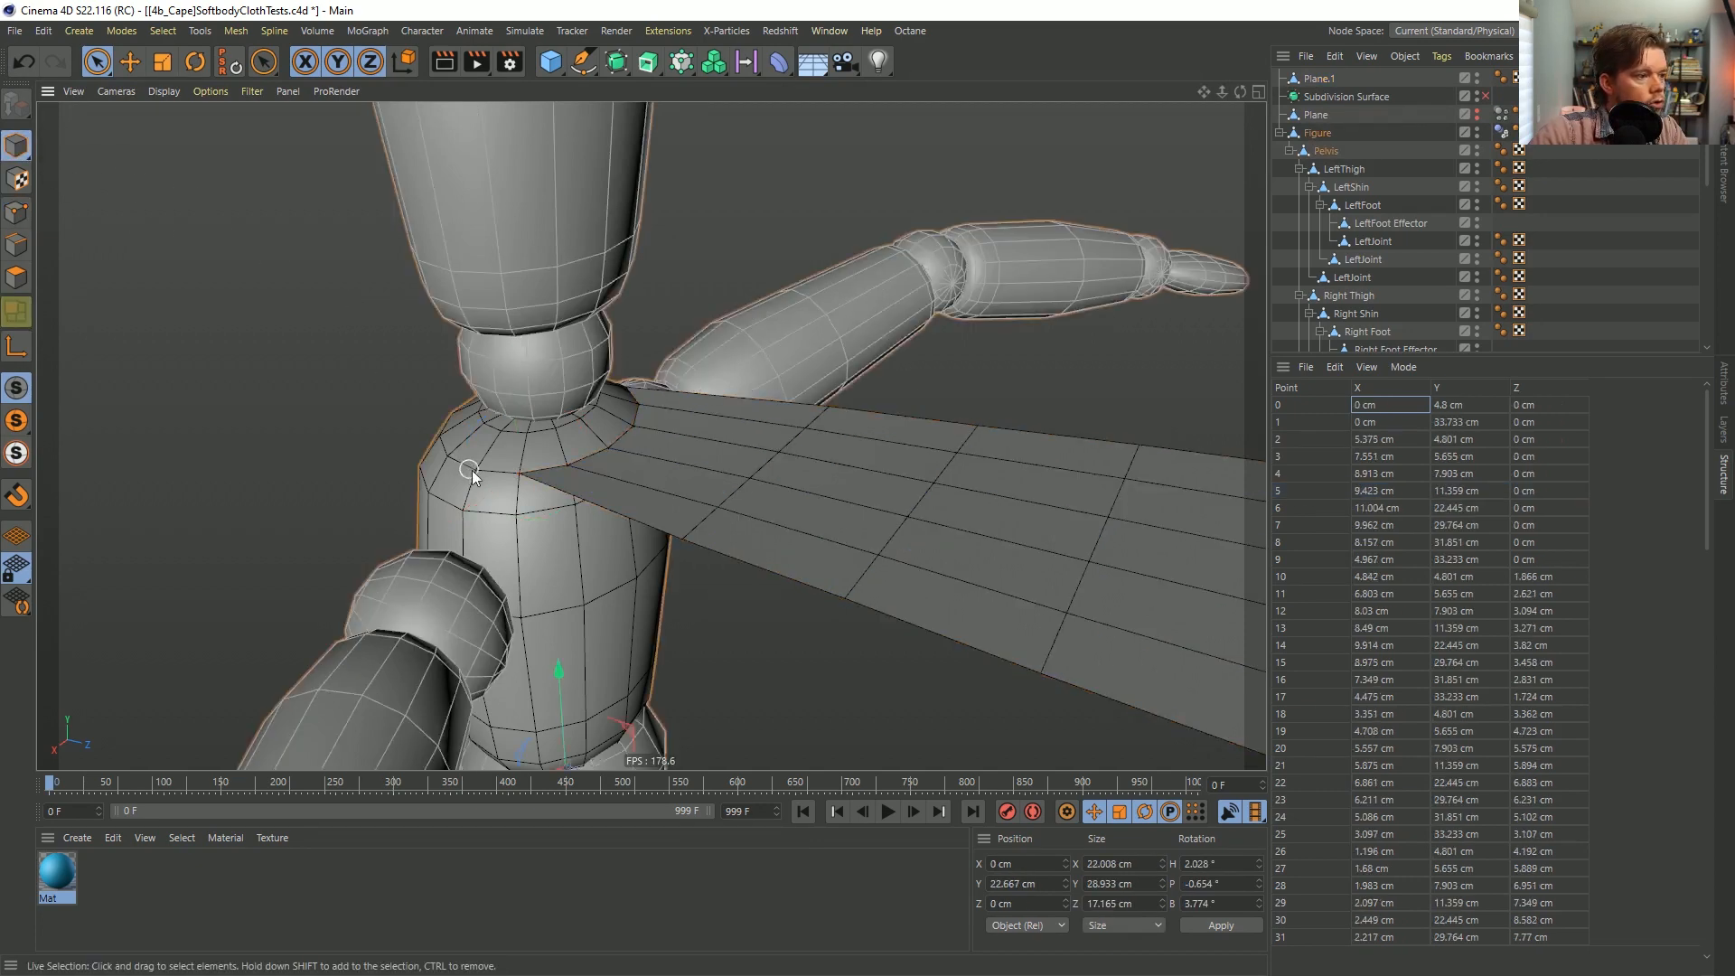
scroll(1328, 160, down, 2)
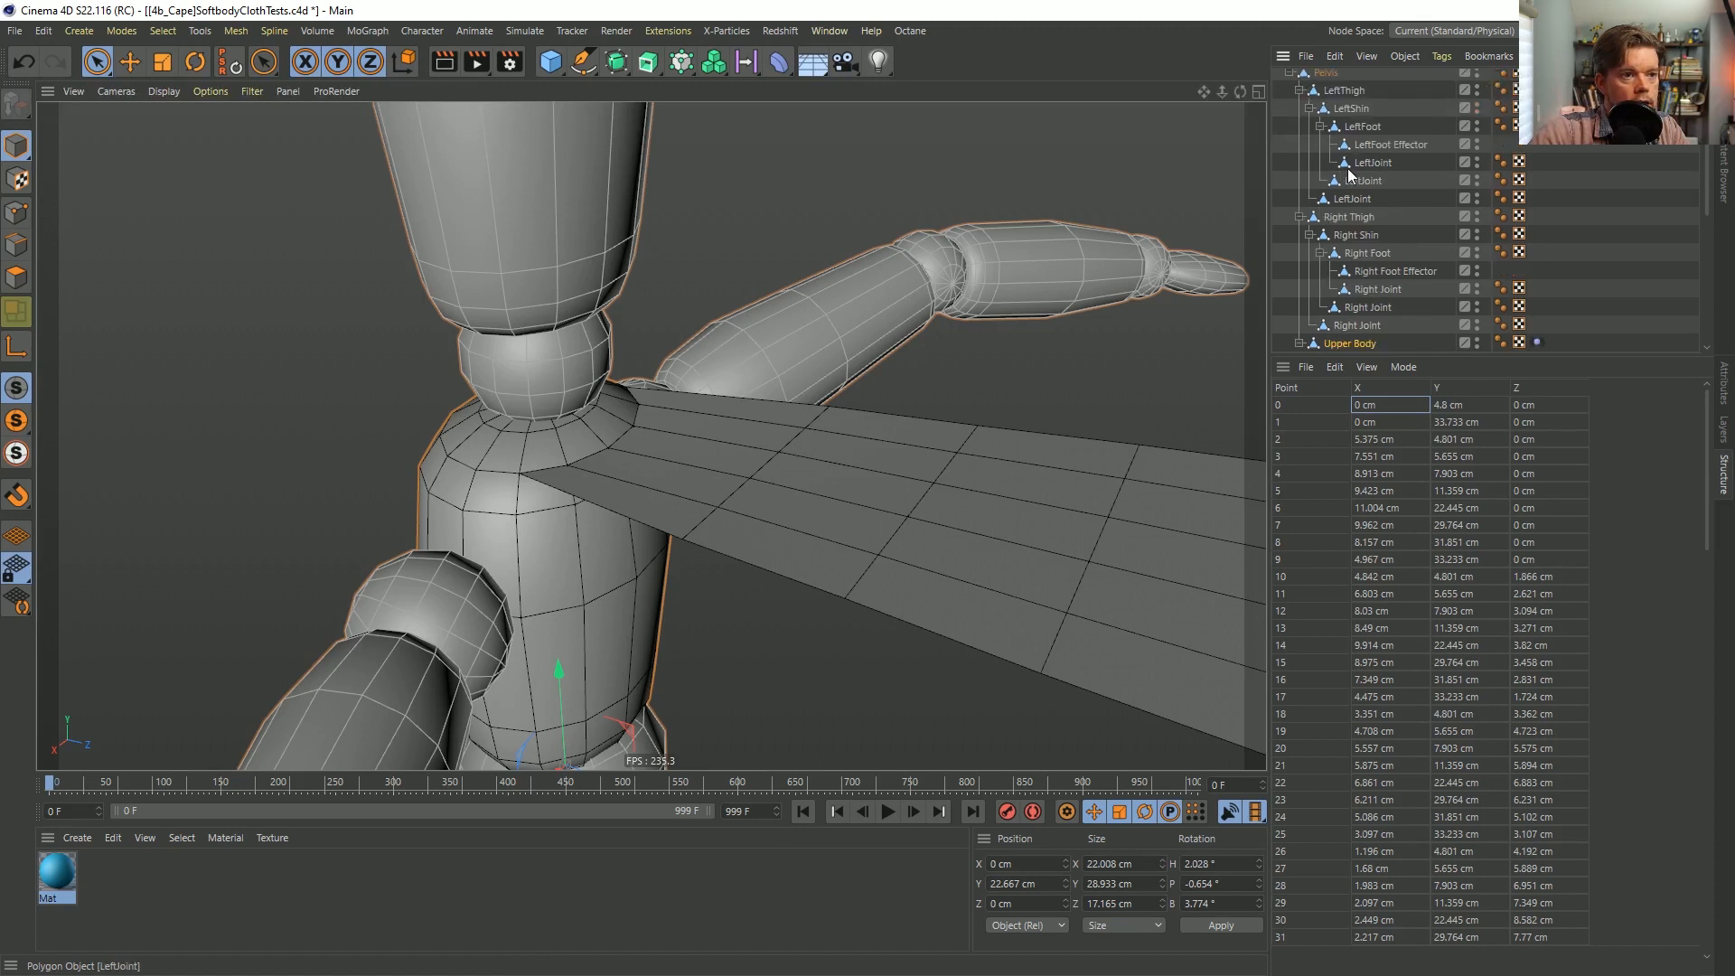
key(Return)
click(518, 471)
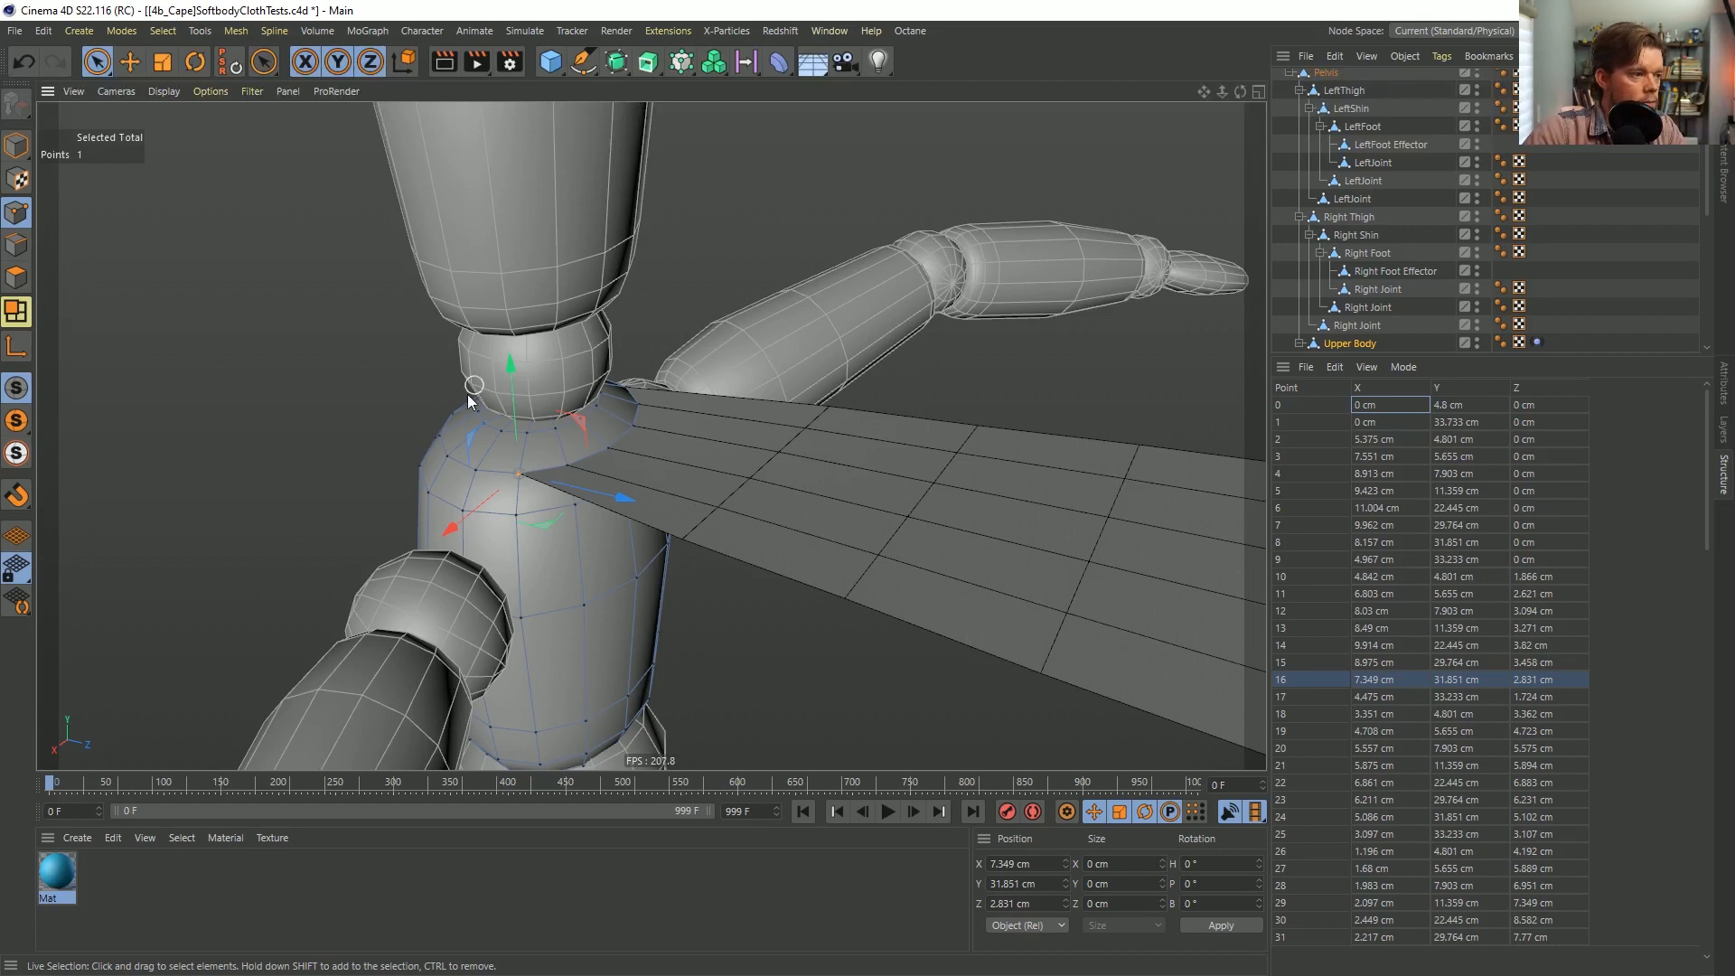
scroll(1363, 123, up, 2)
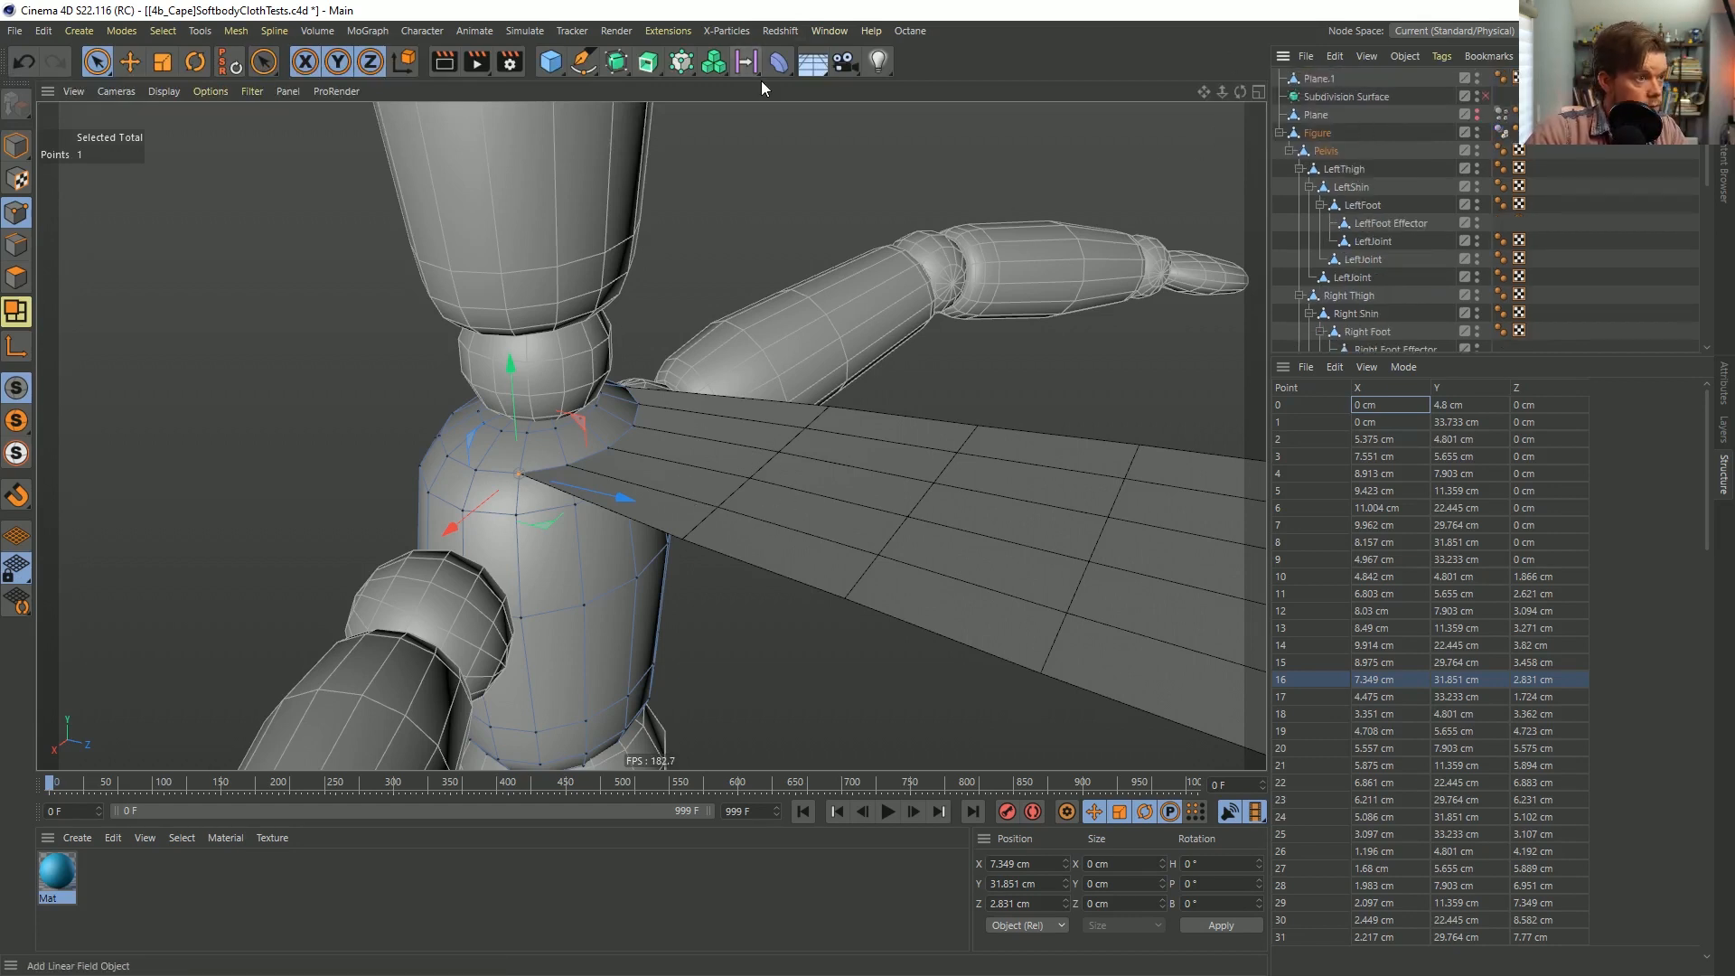
Add a dynamics Connector as a child of Plane.1 and set its type to Fixed.
click(541, 34)
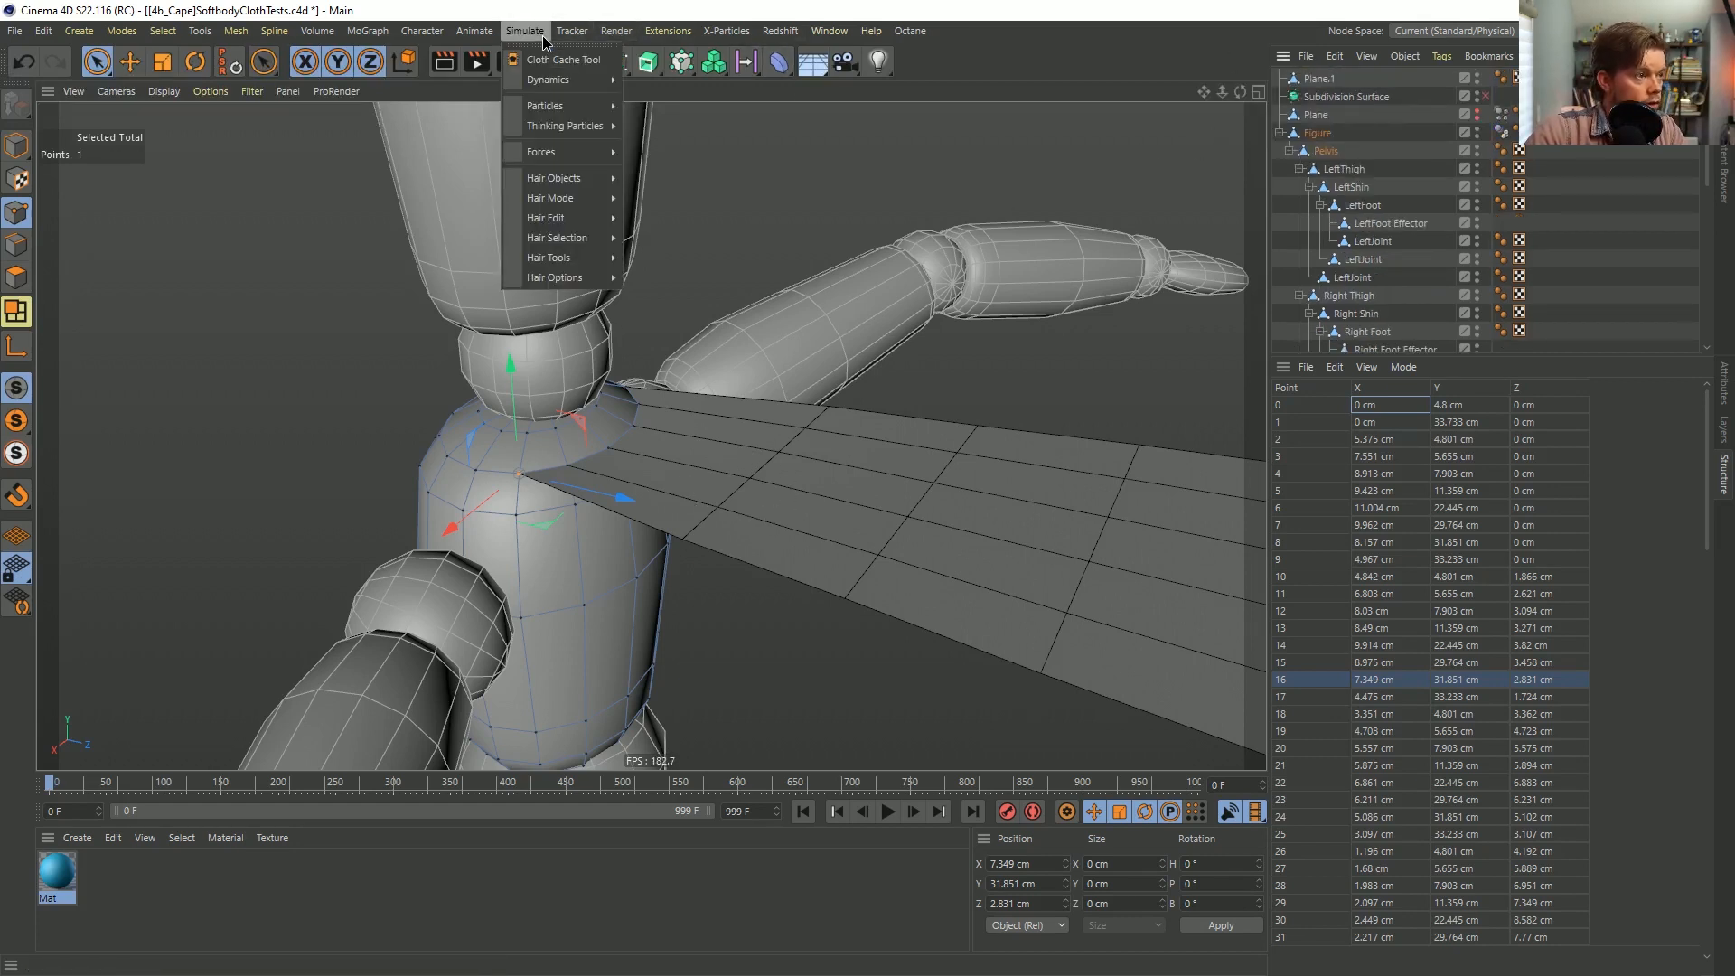
mouse_move(560, 80)
click(672, 87)
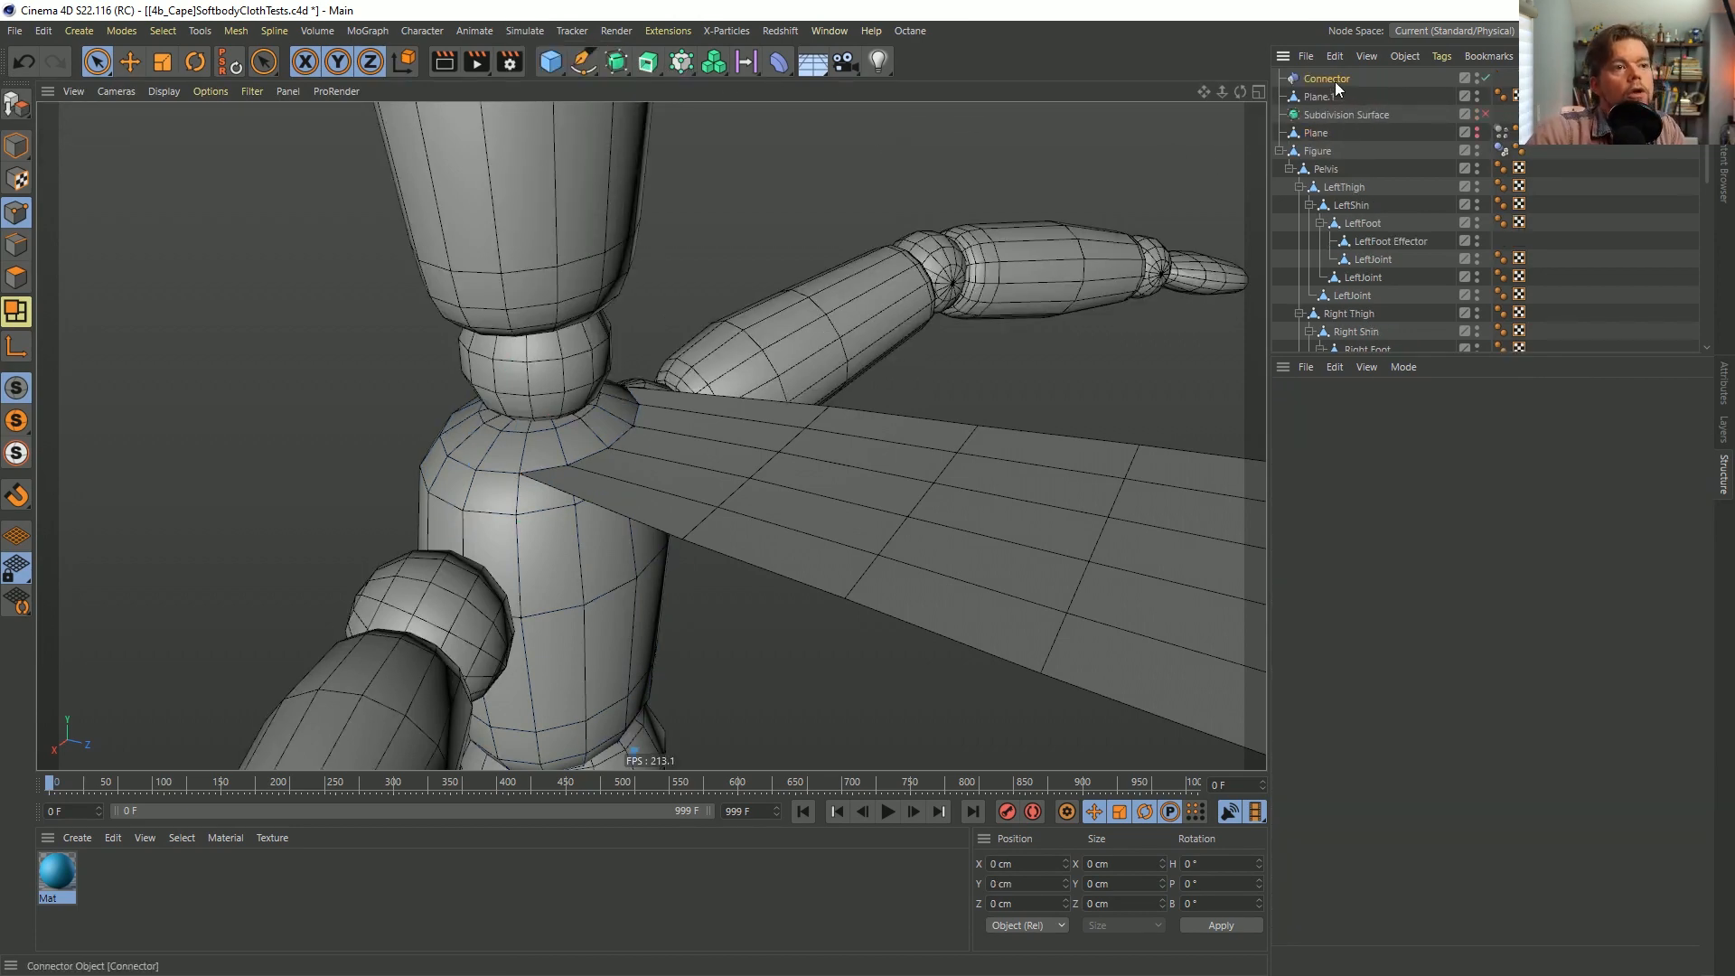
drag(1323, 78, 1324, 83)
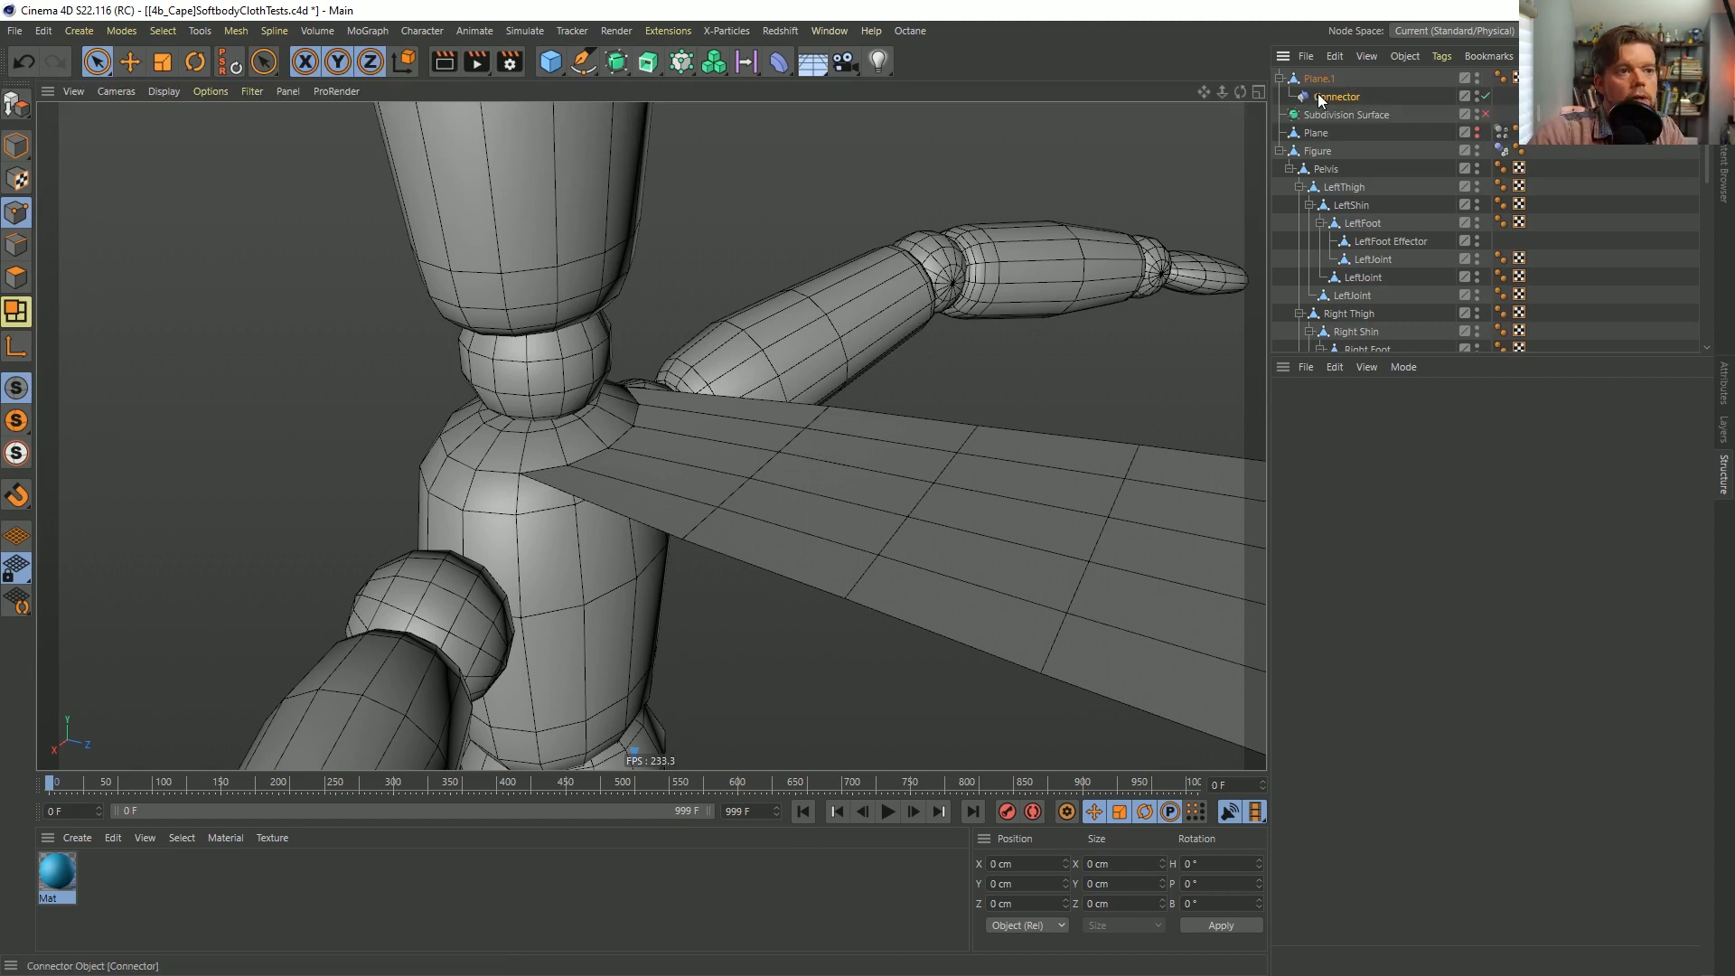
click(1723, 387)
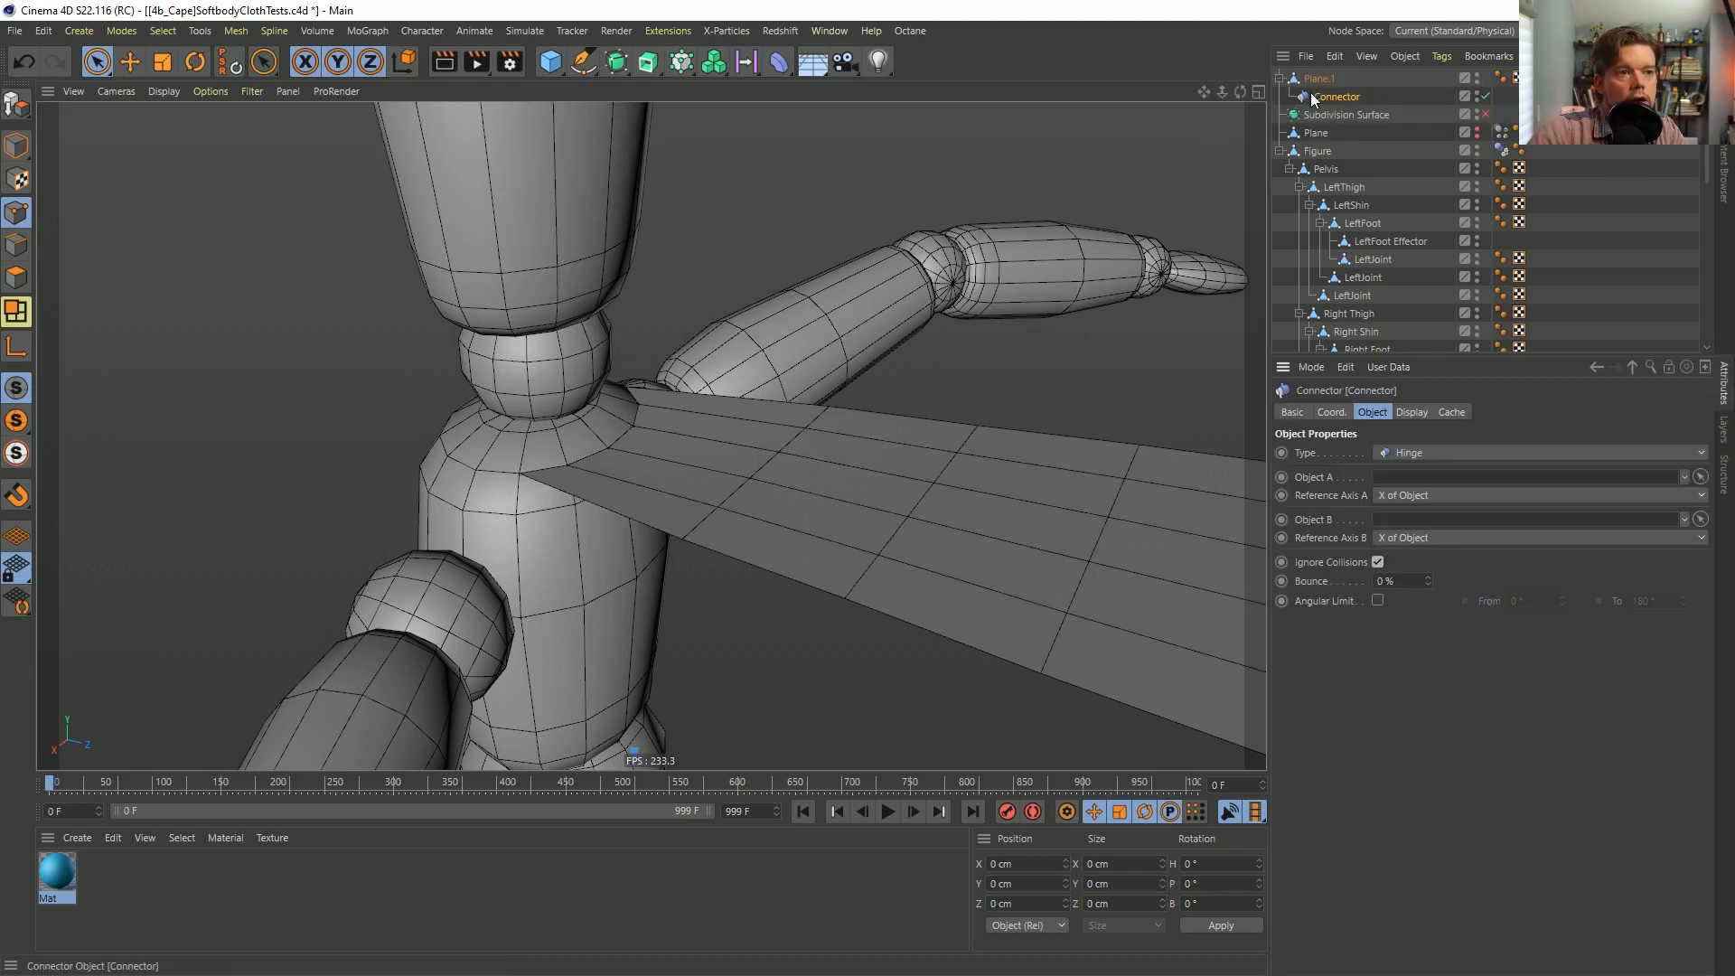
click(1419, 453)
click(1424, 654)
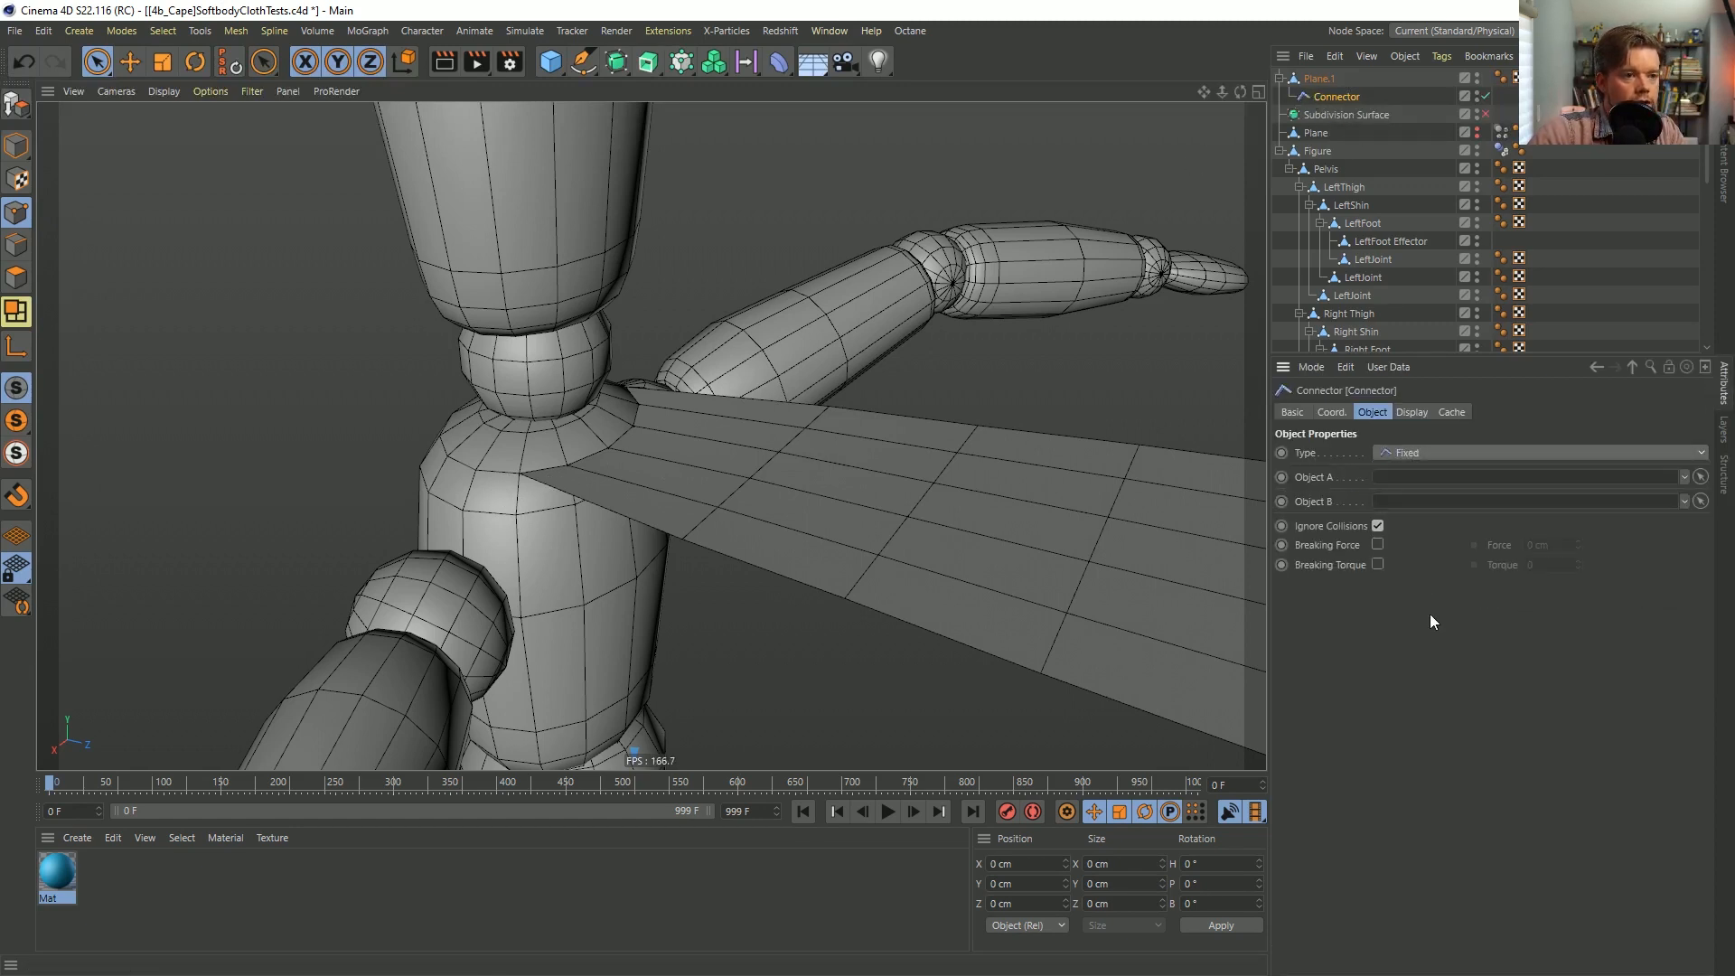
Assign Plane.1 as the connector's Object B, attached by Polygon Point at index 5.
drag(1318, 79, 1405, 503)
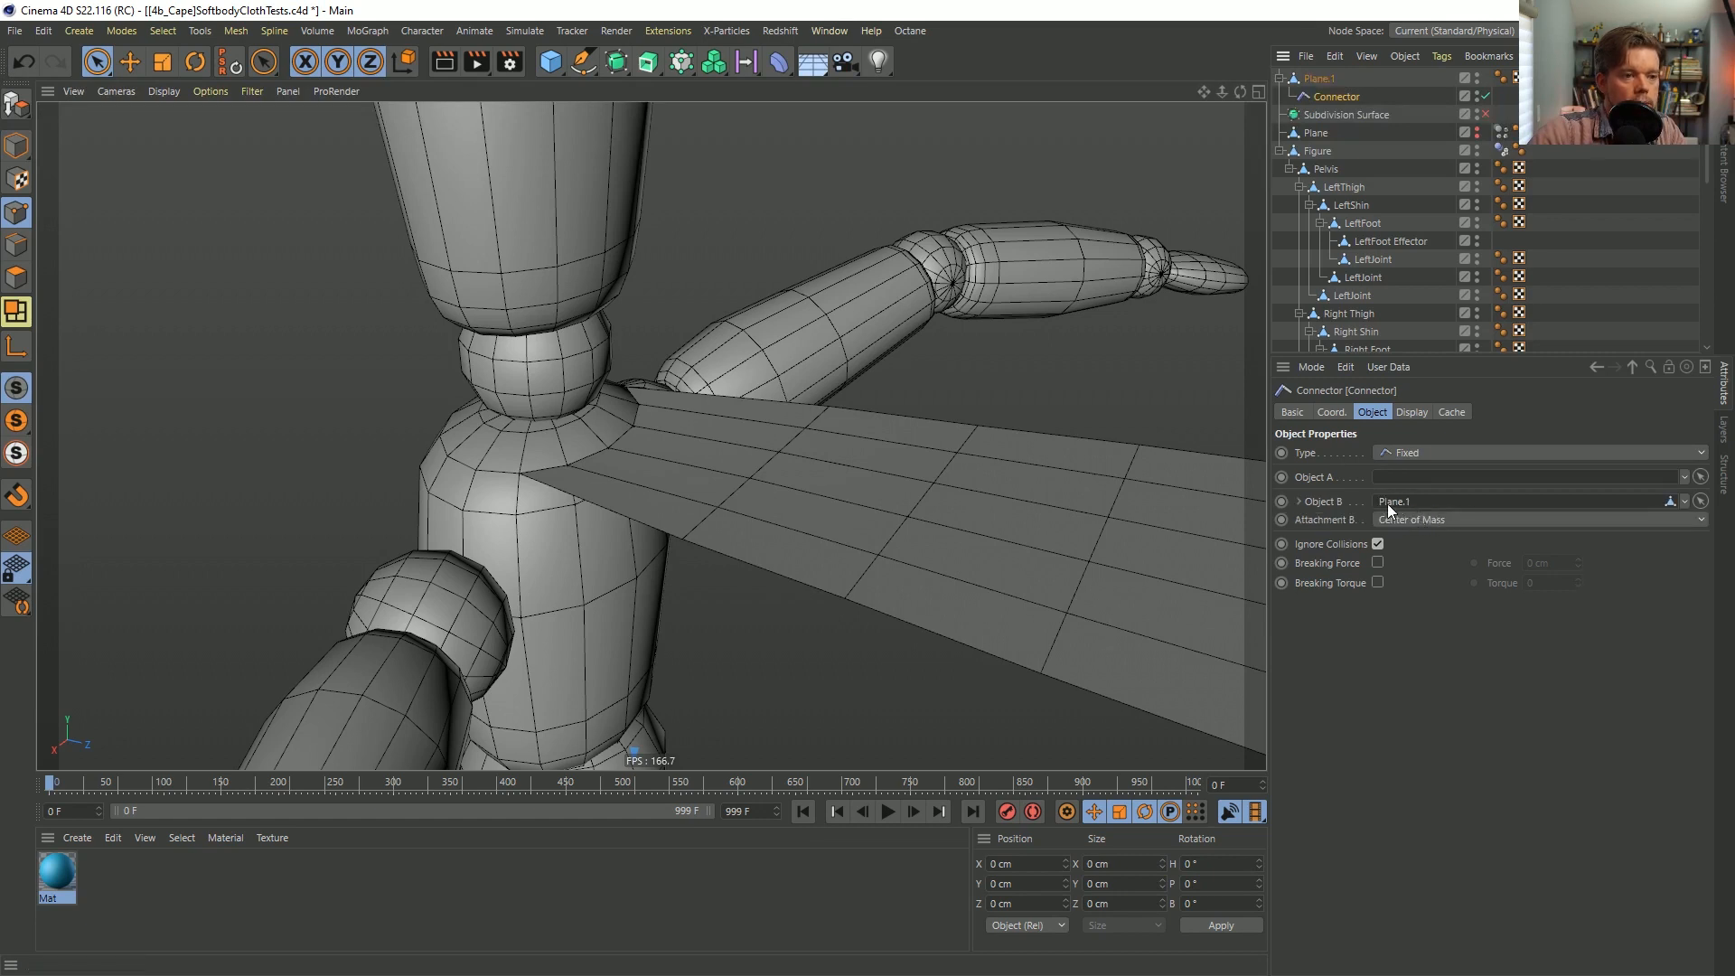
click(1408, 518)
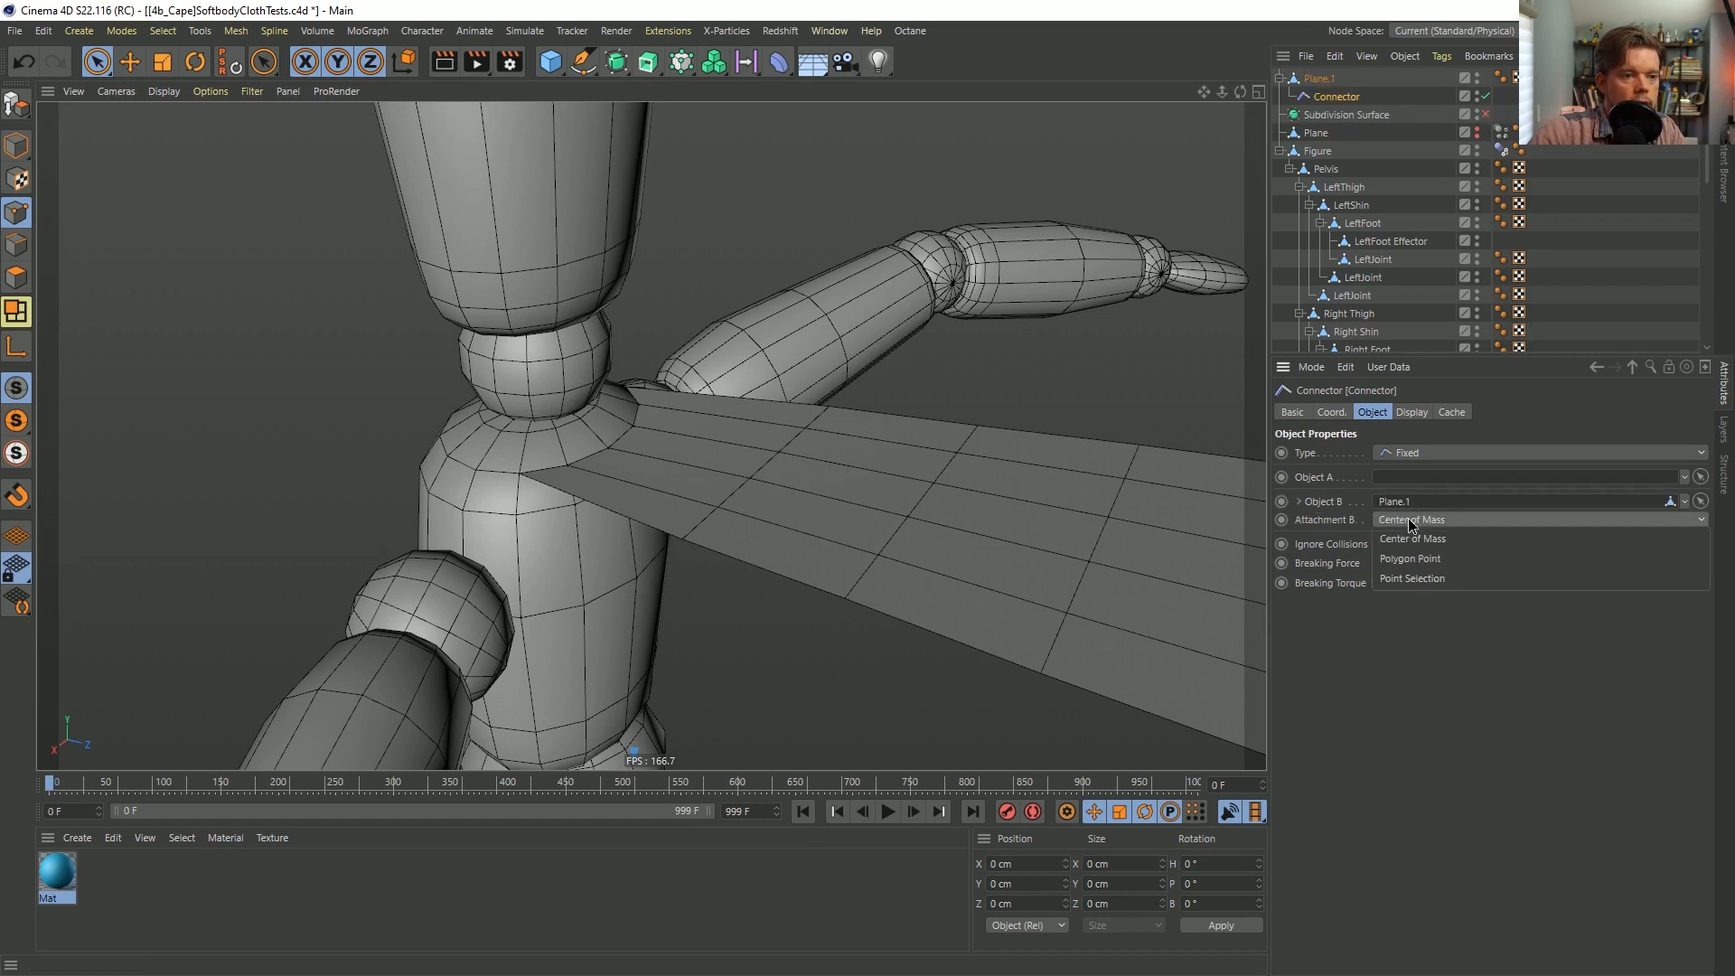
click(1425, 561)
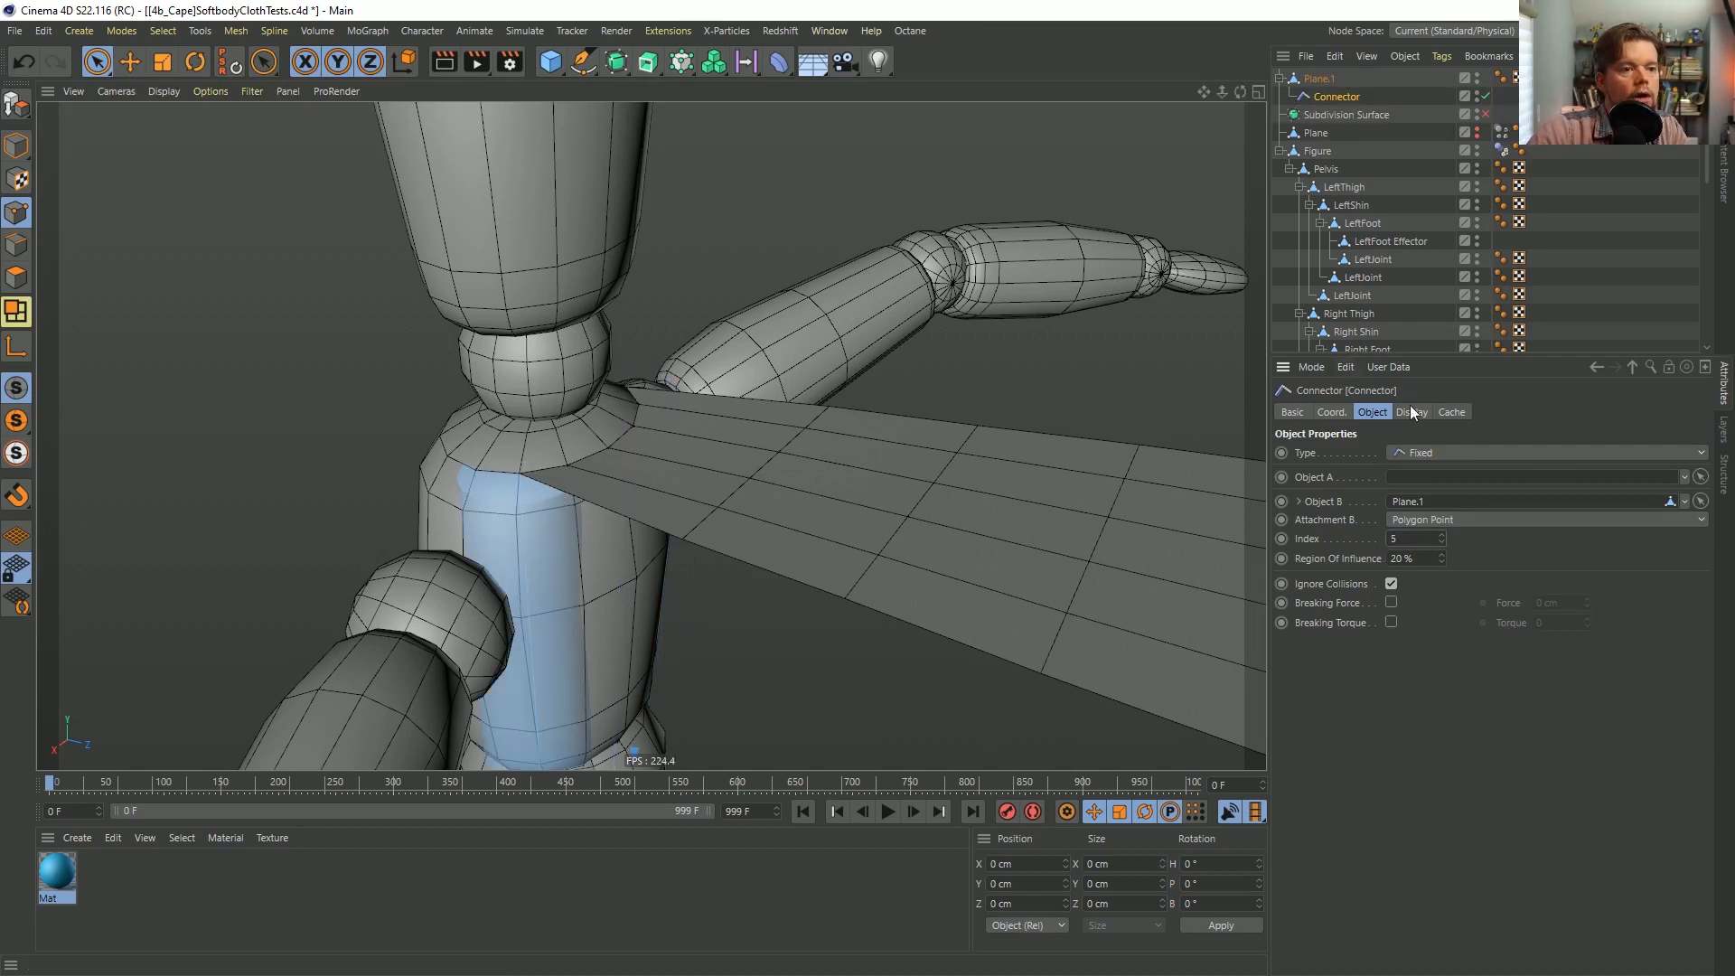
Collapse the two thigh hierarchies and assign Upper Body as the connector's Object A.
click(1332, 151)
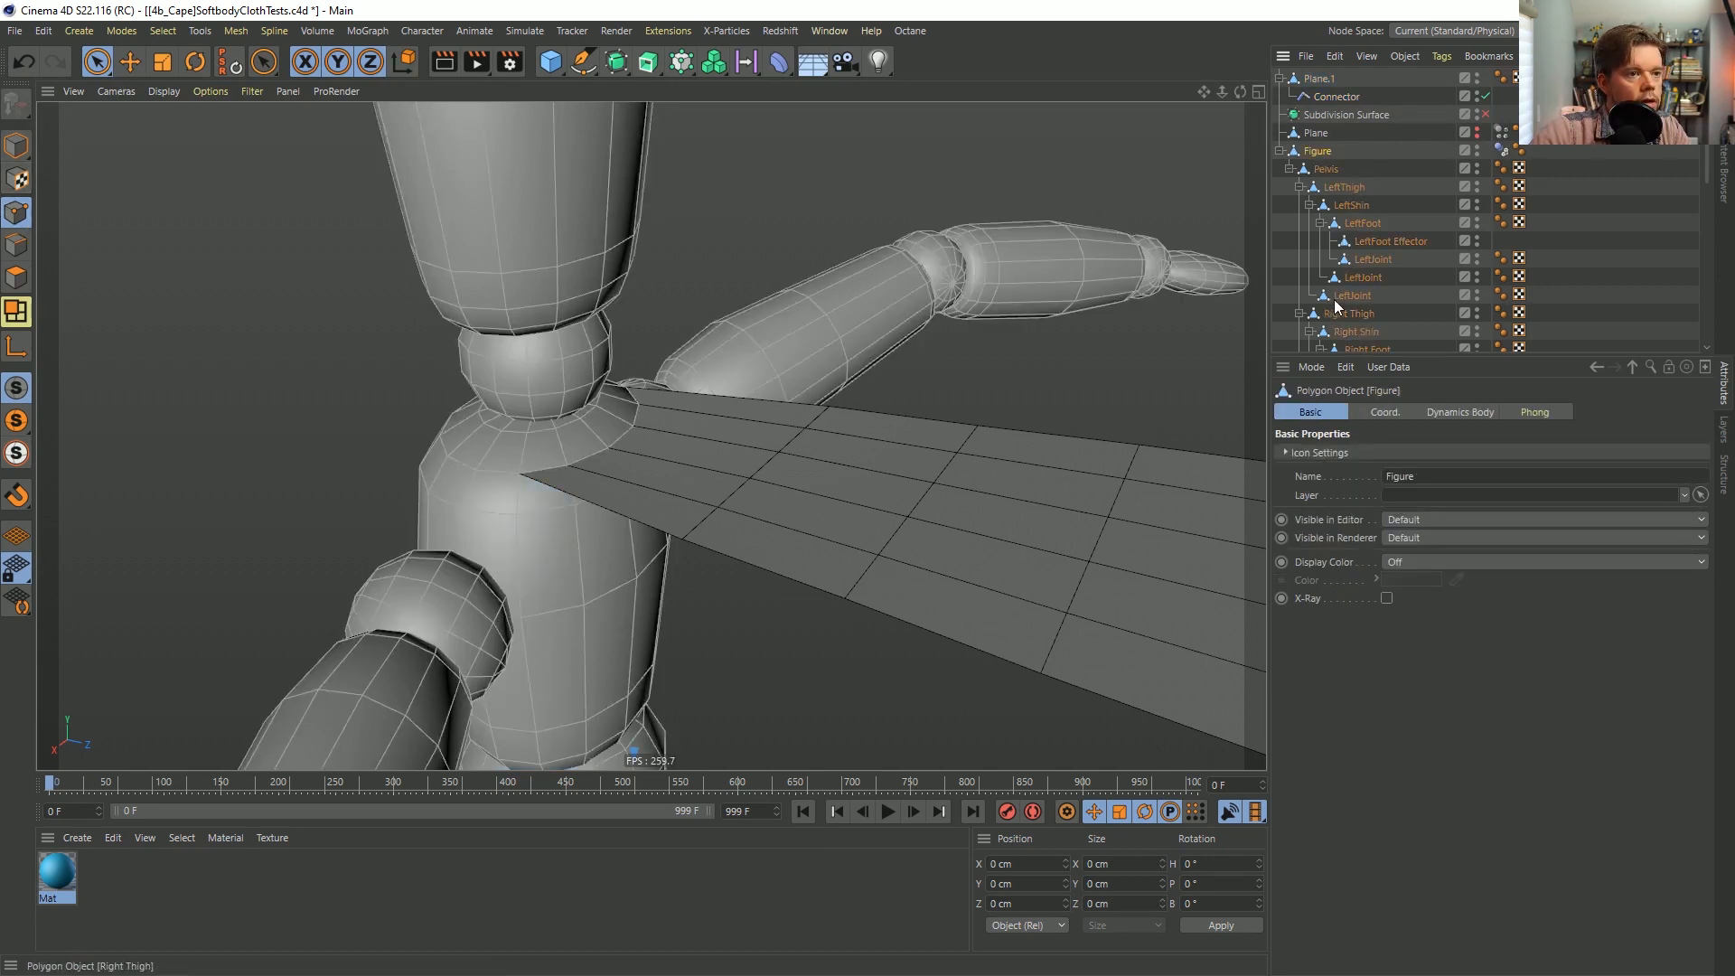
click(1299, 187)
click(1298, 205)
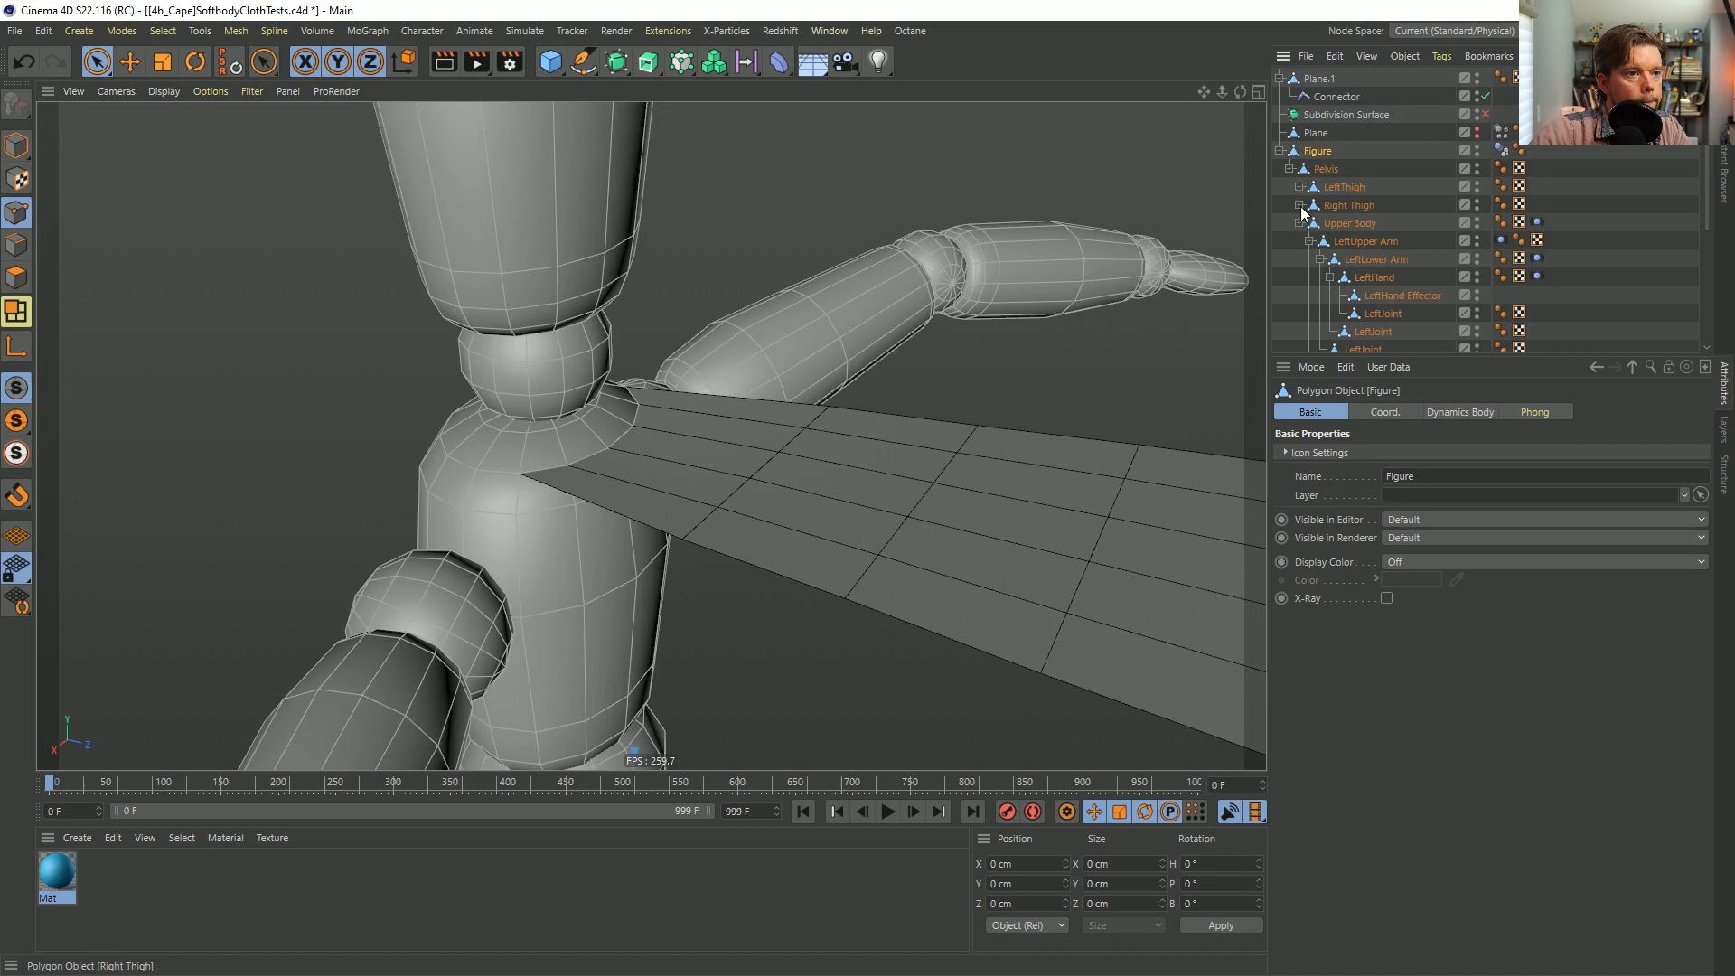
click(1347, 223)
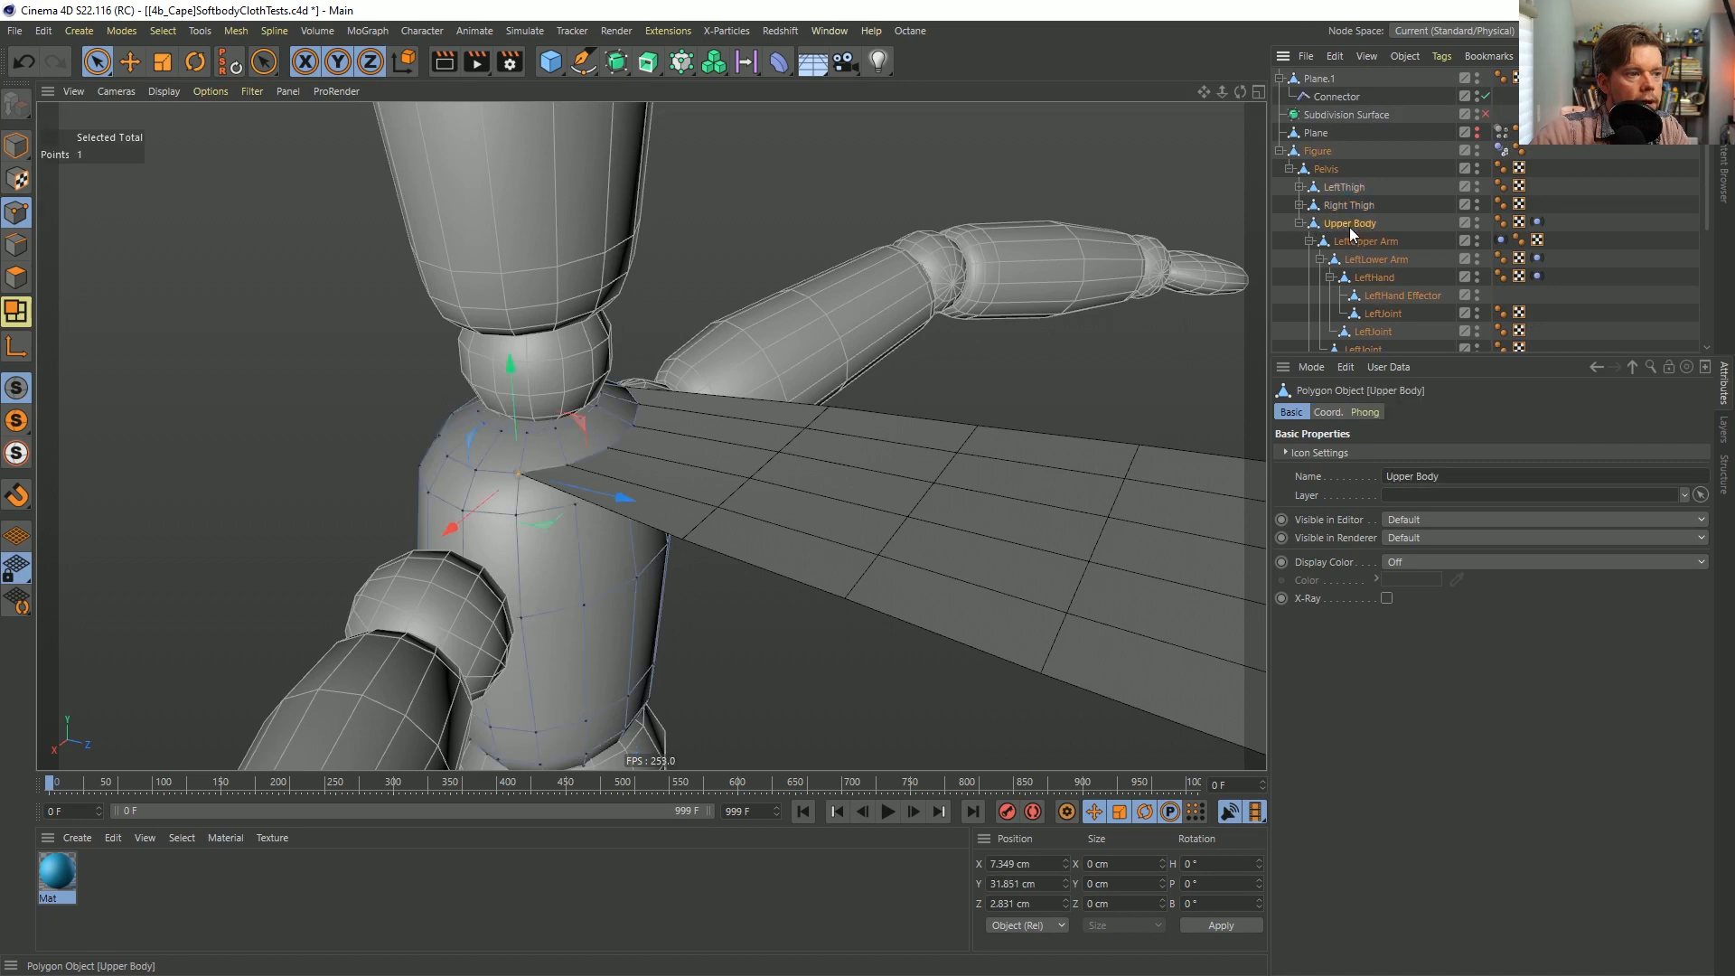
click(1364, 94)
drag(1471, 511, 1450, 479)
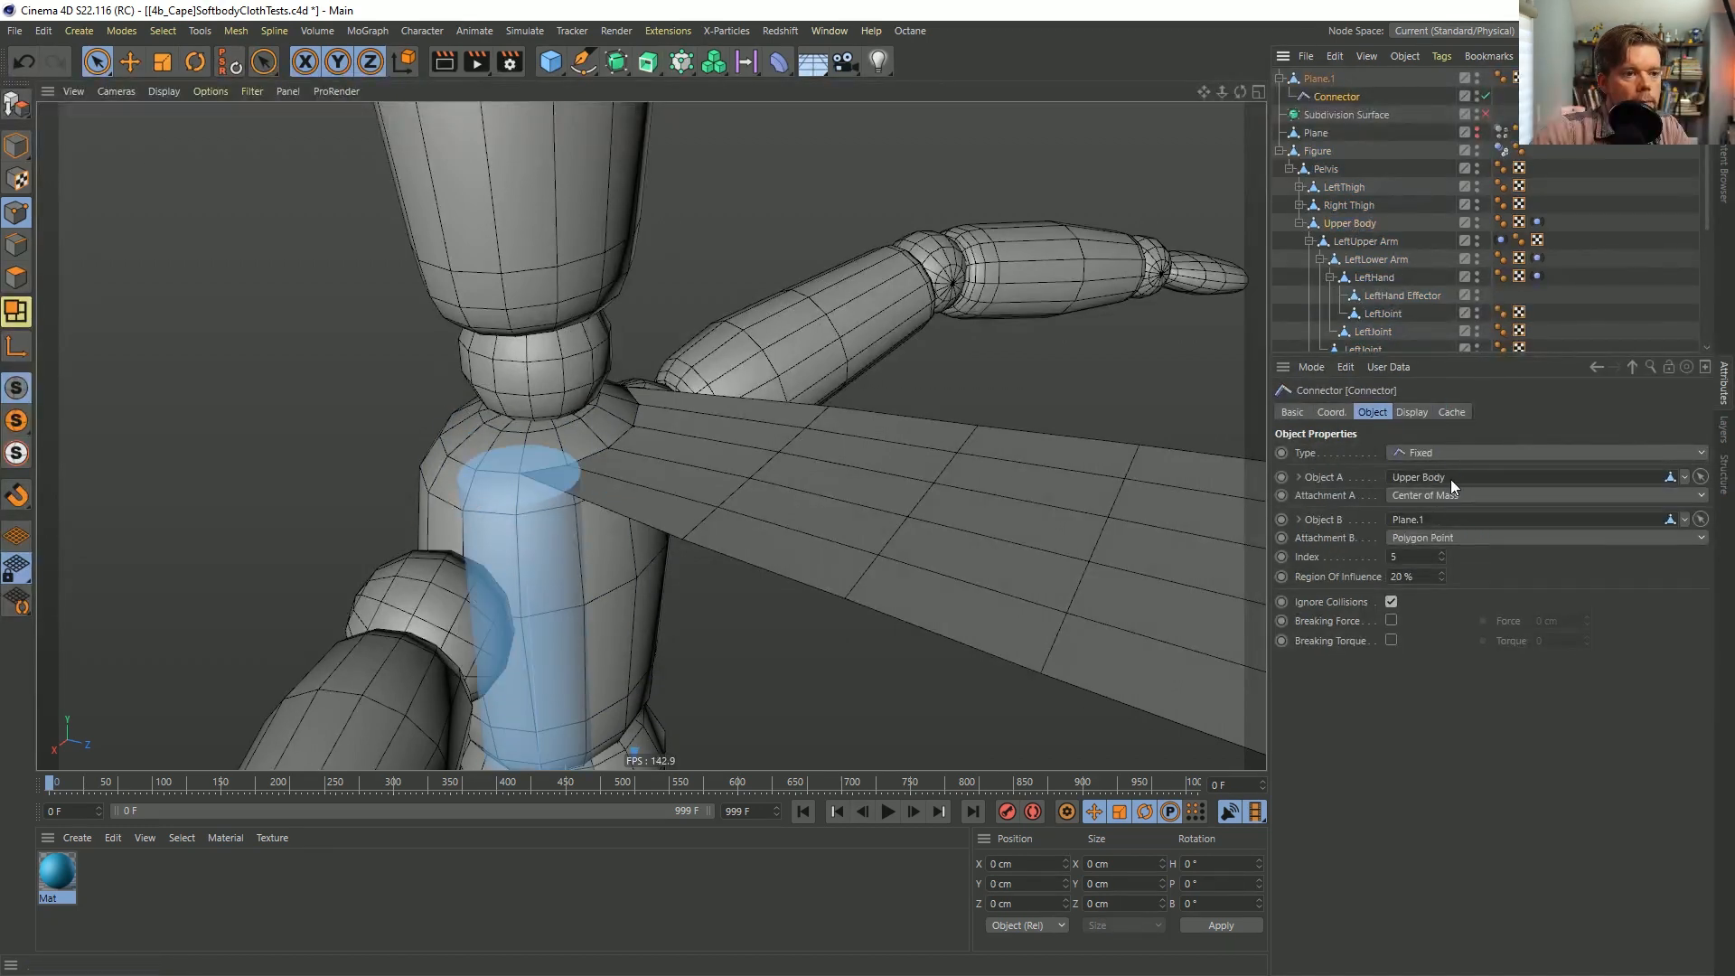
Attach the connector's Object A by Polygon Point at index 16 and check that index against Upper Body's point list.
click(1437, 495)
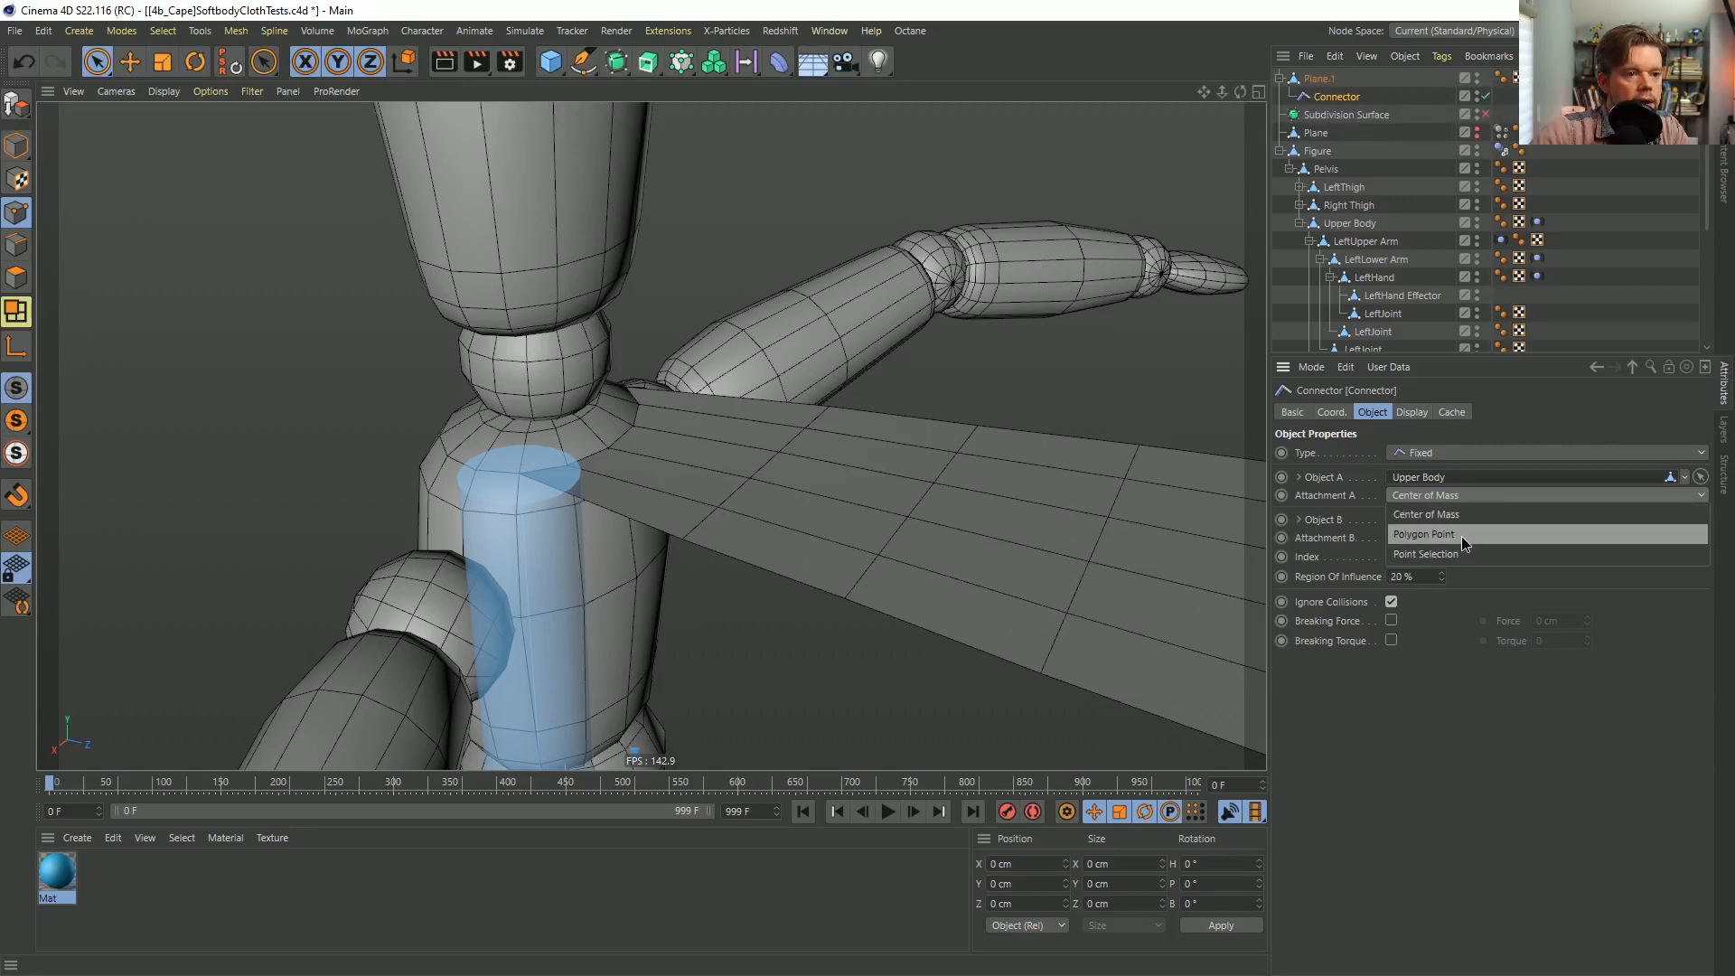
click(1461, 535)
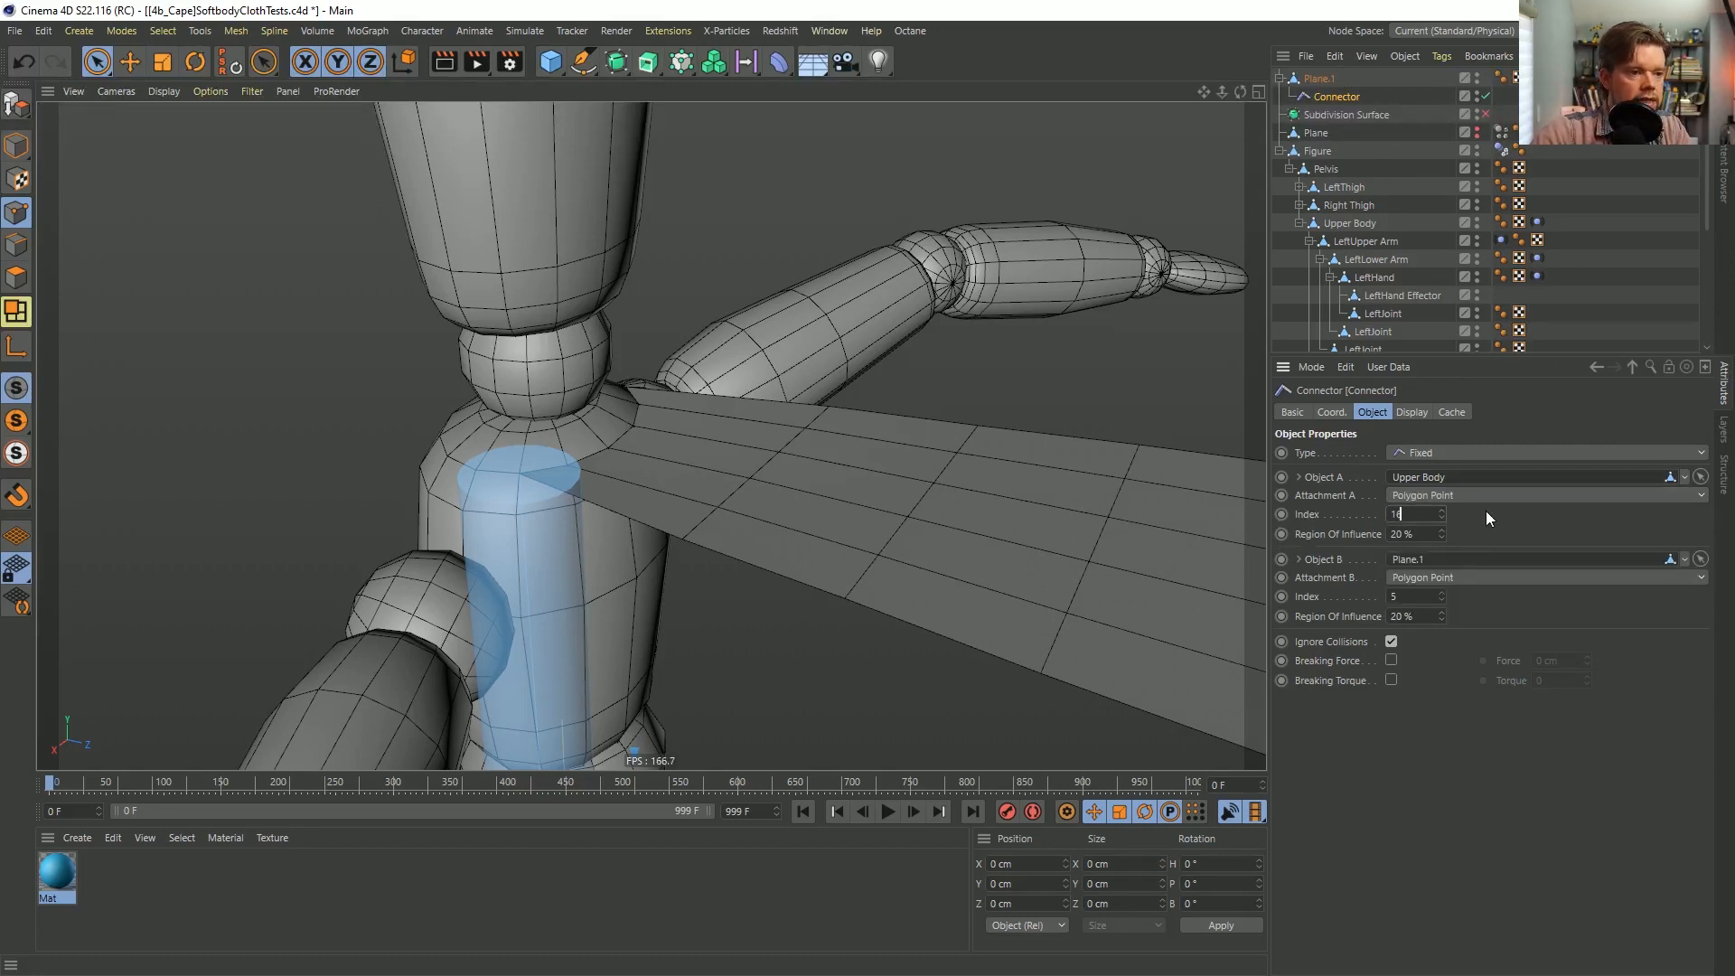
key(Return)
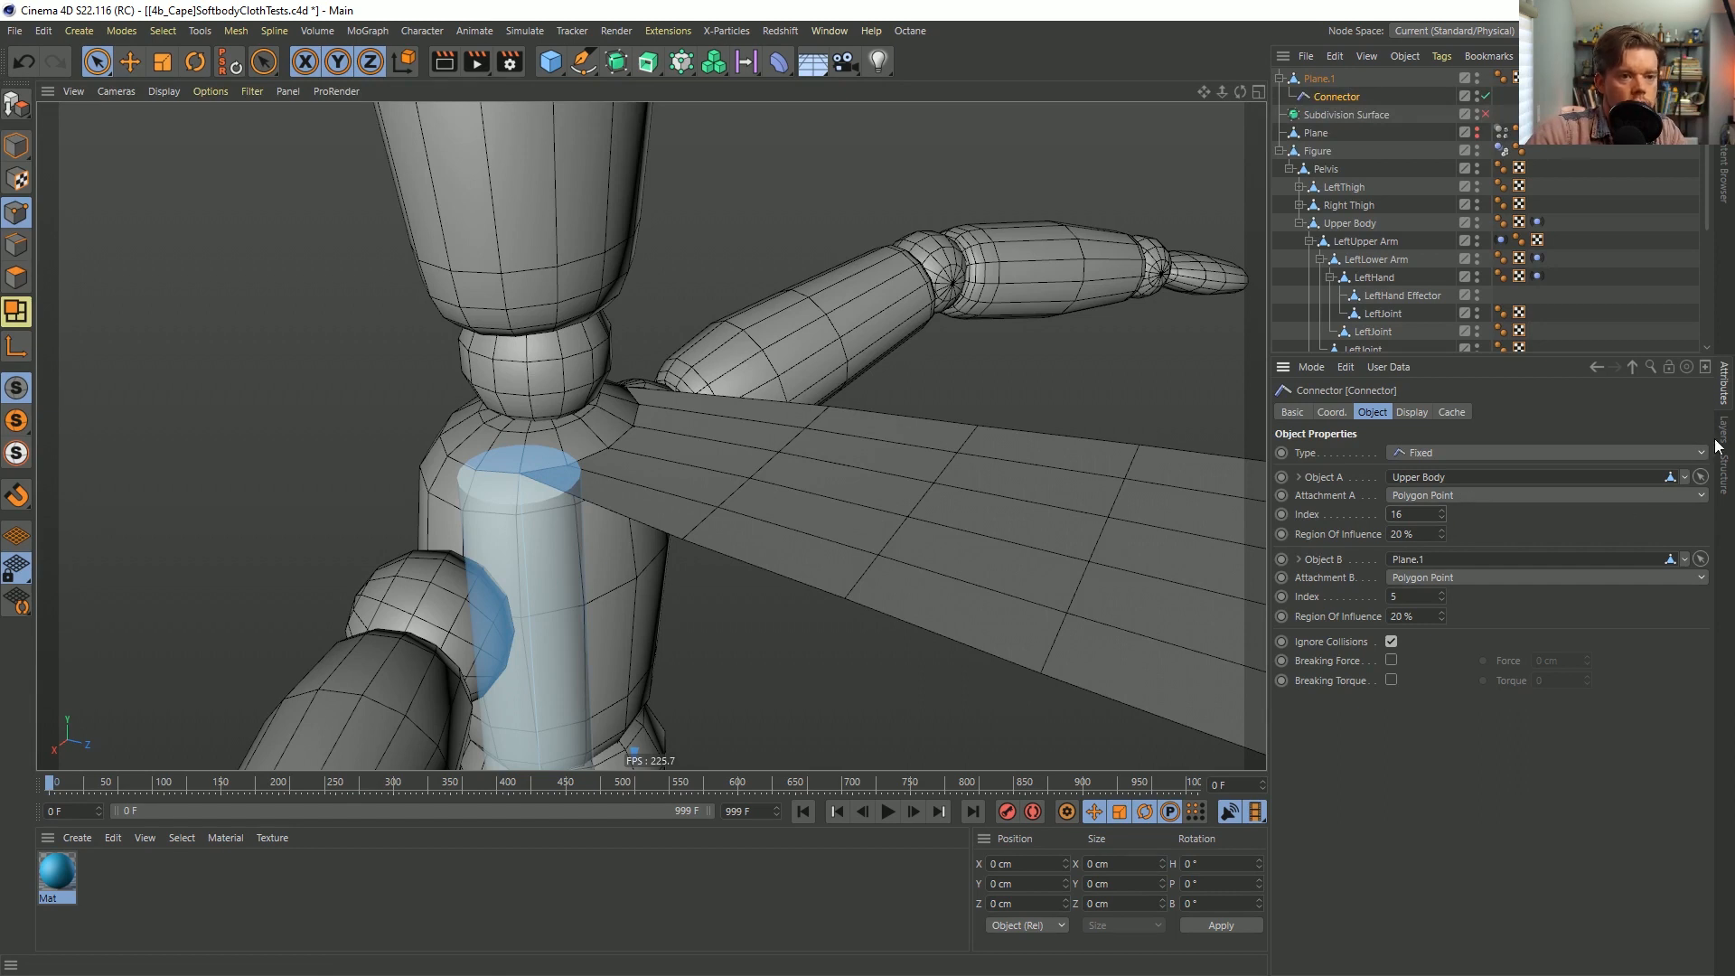
click(1410, 224)
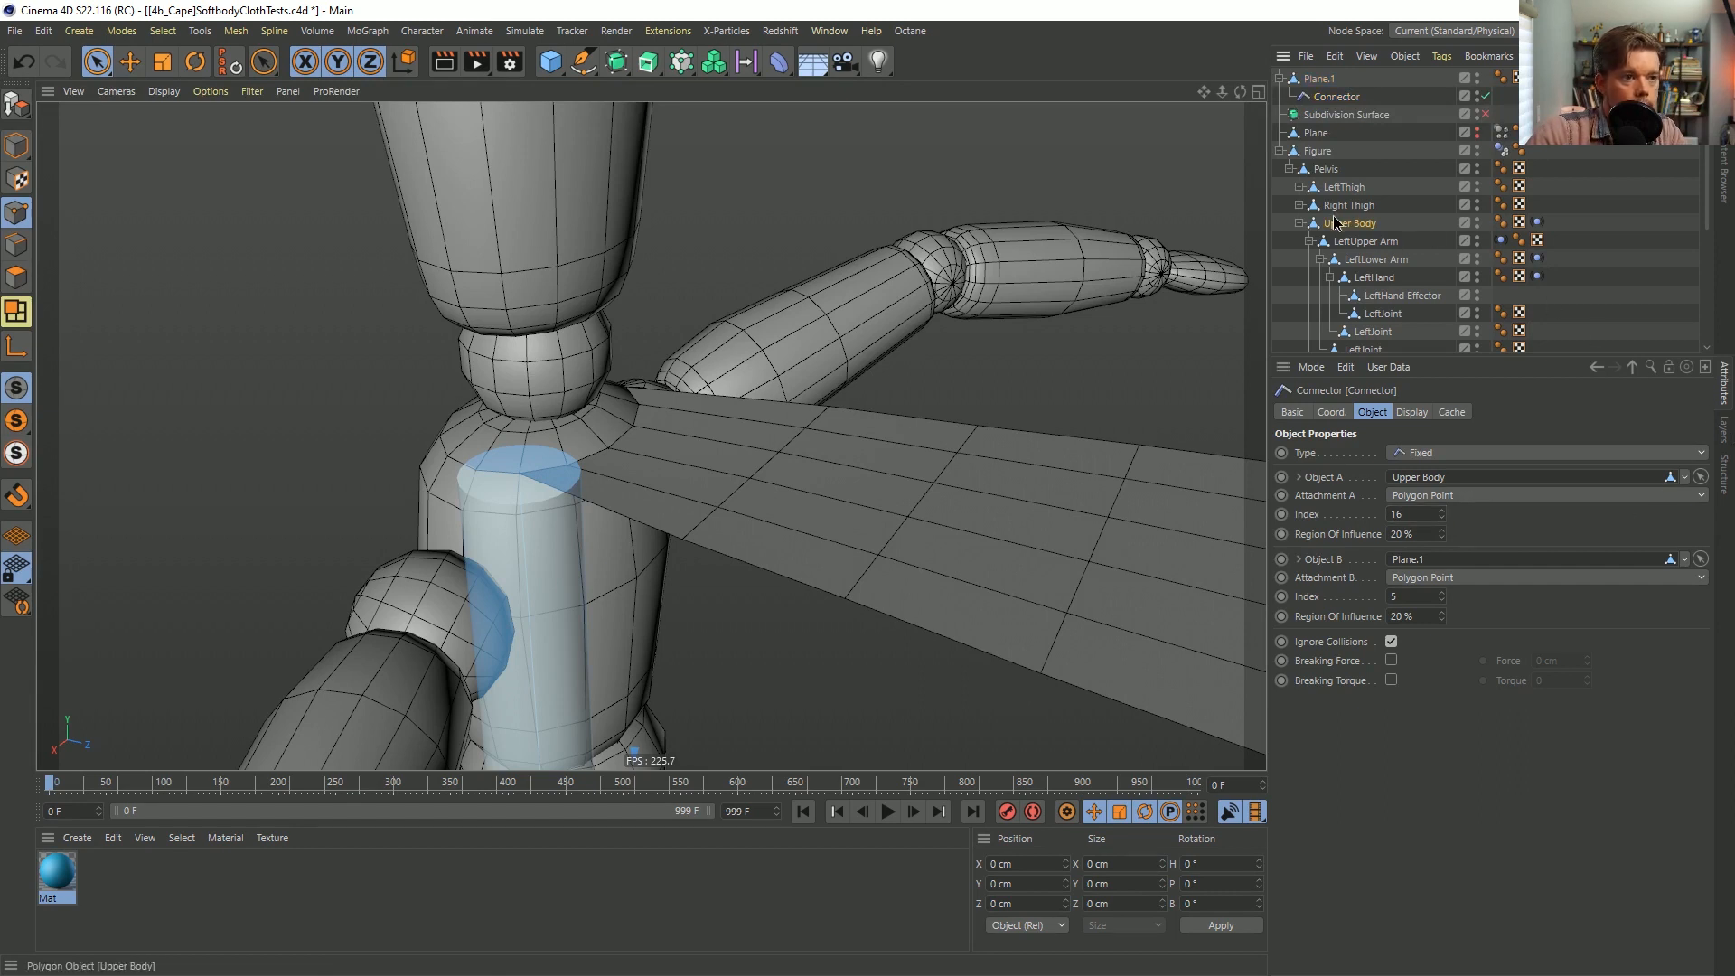
click(1724, 474)
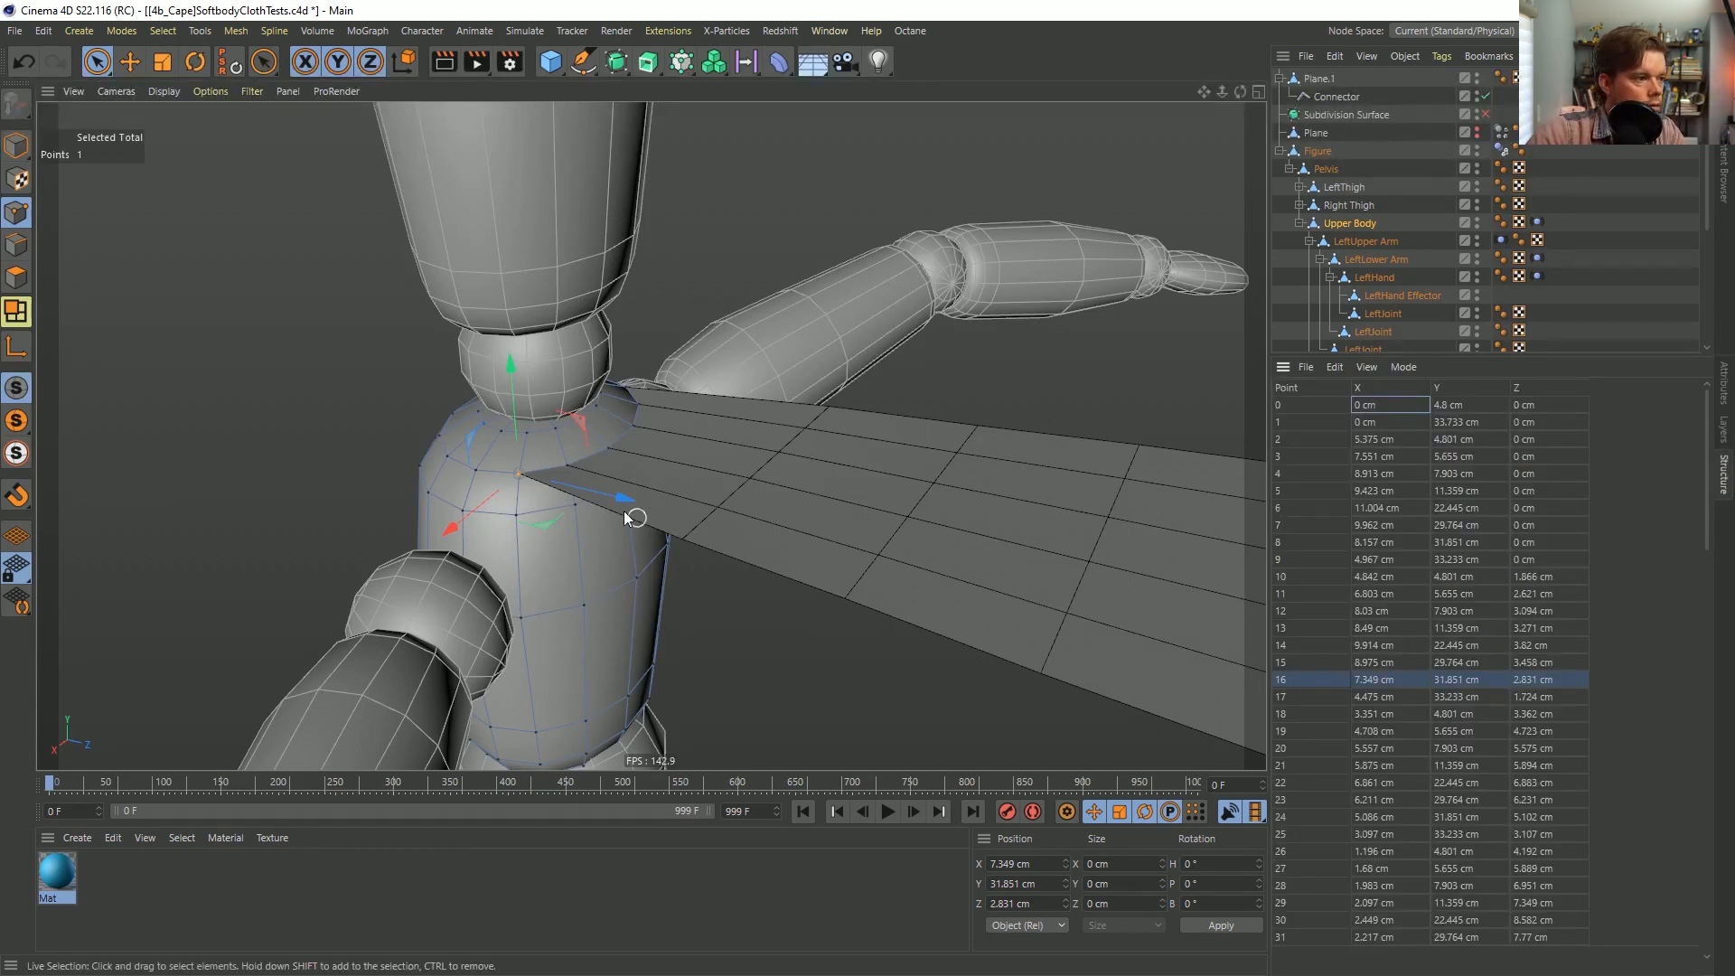
Move the connector, with snapping enabled, onto the cape's attached corner point at the figure's shoulder.
click(1324, 97)
scroll(564, 503, down, 10)
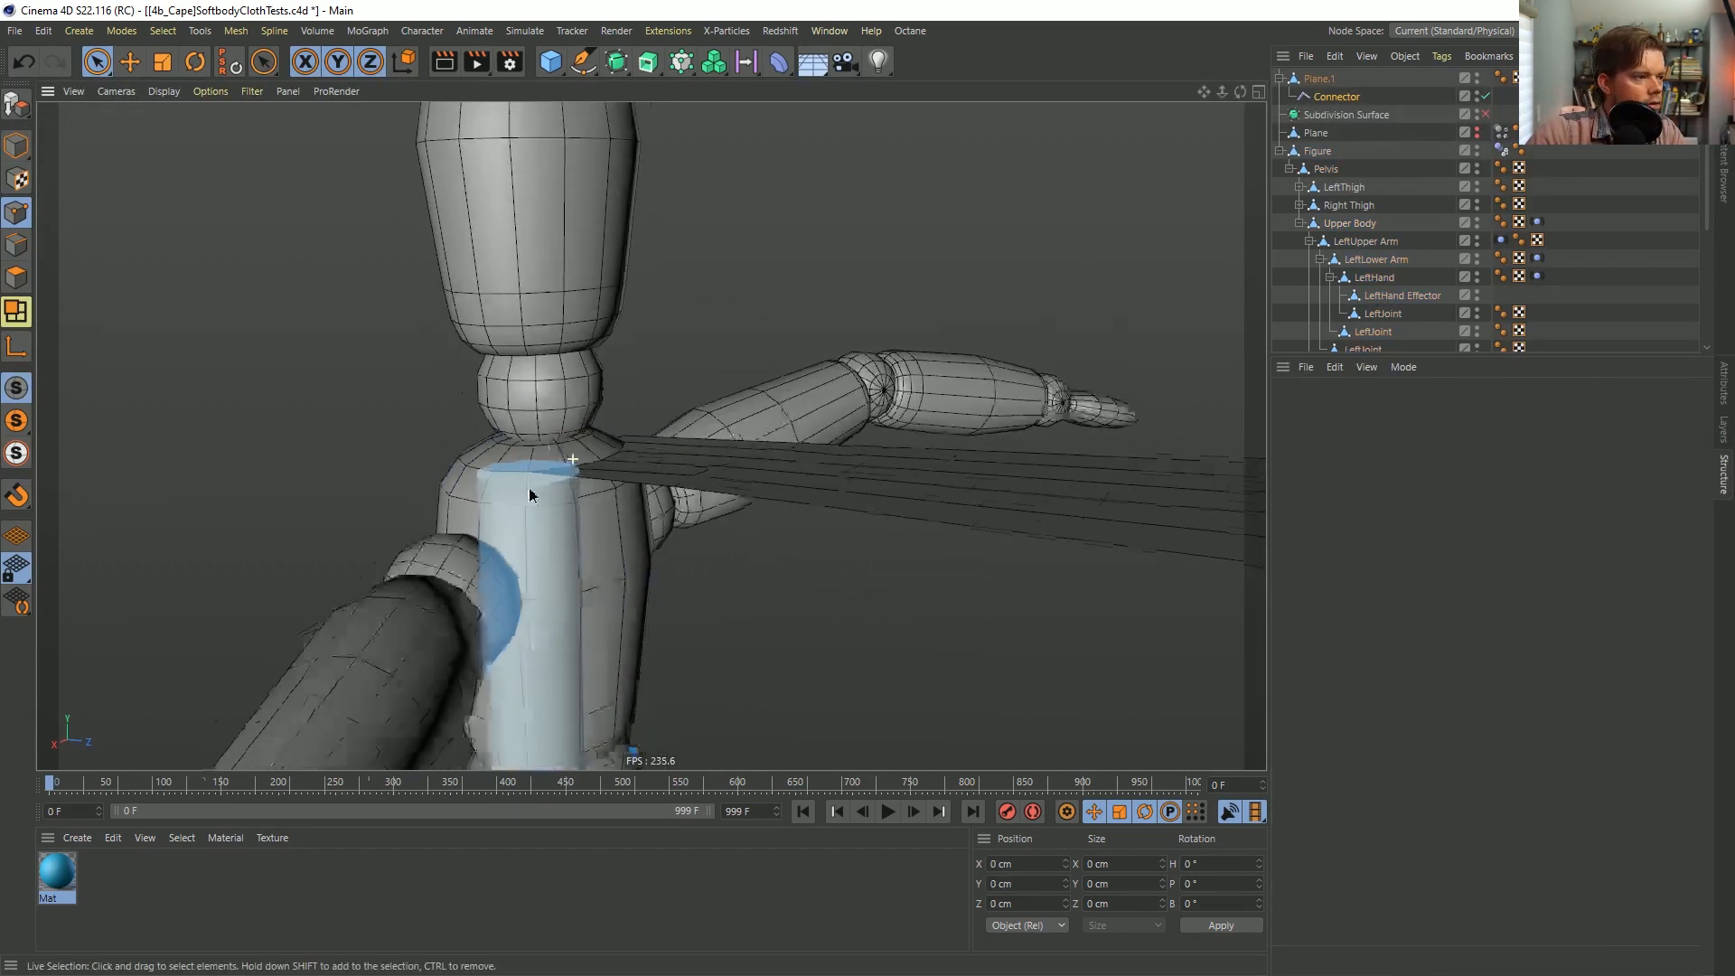
alt+right_drag(353, 625, 562, 567)
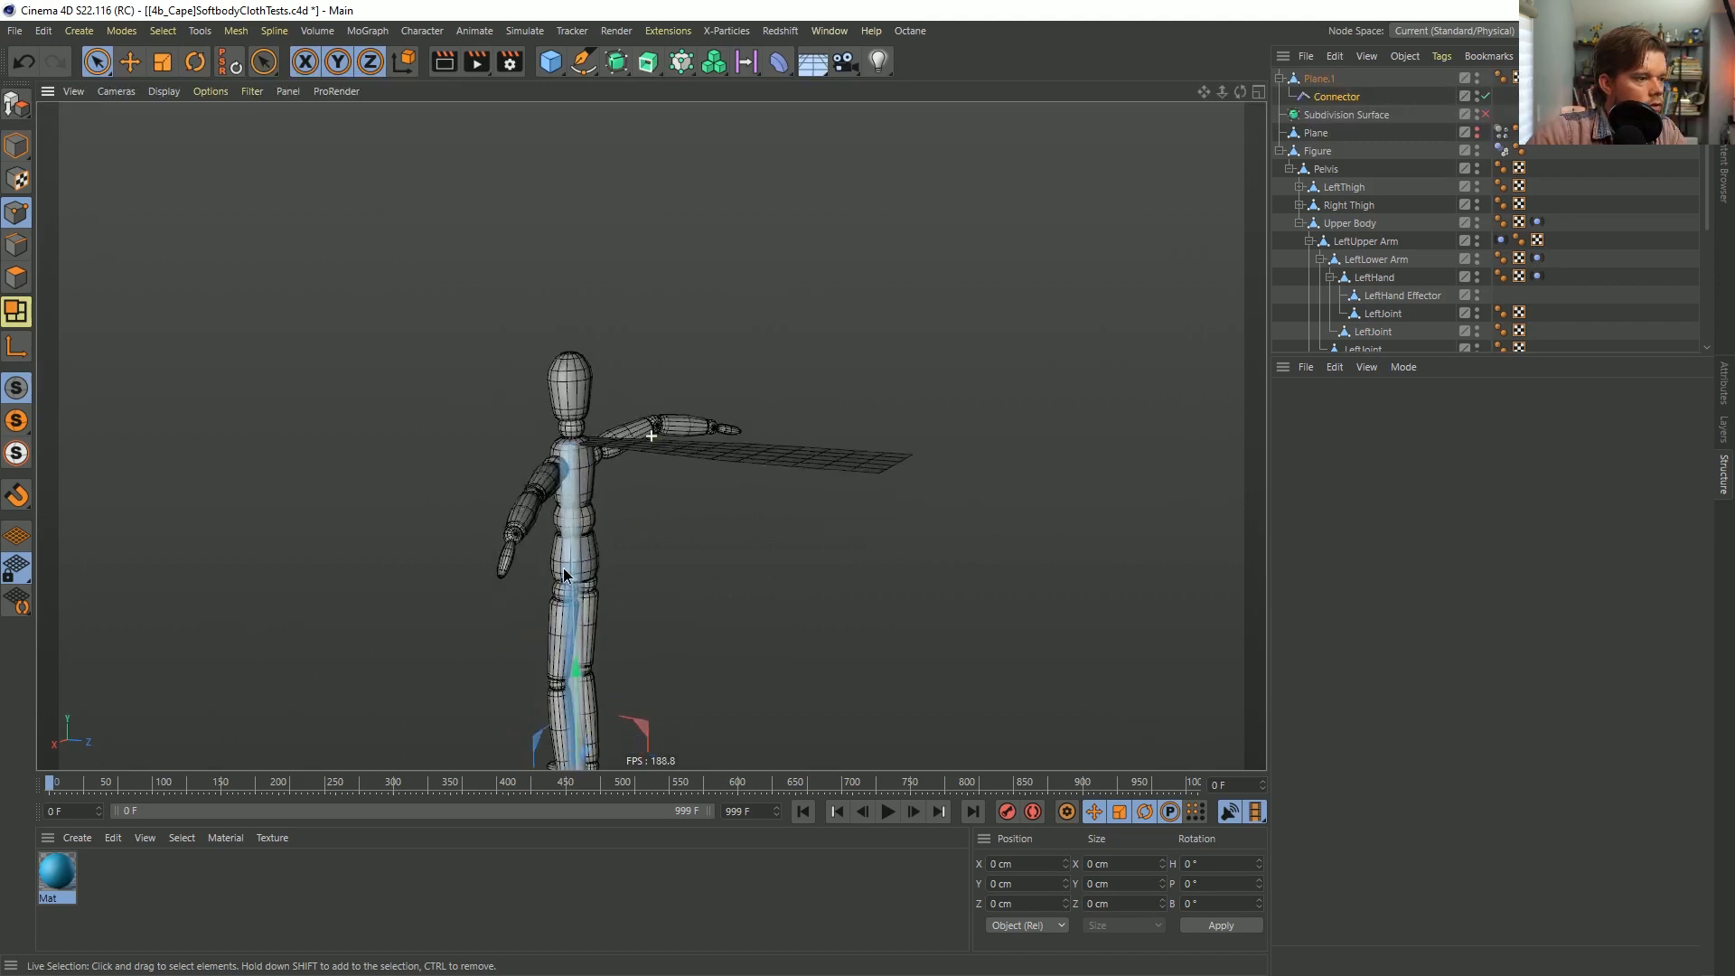
alt+middle_drag(562, 568, 583, 380)
alt+drag(583, 379, 528, 483)
click(18, 148)
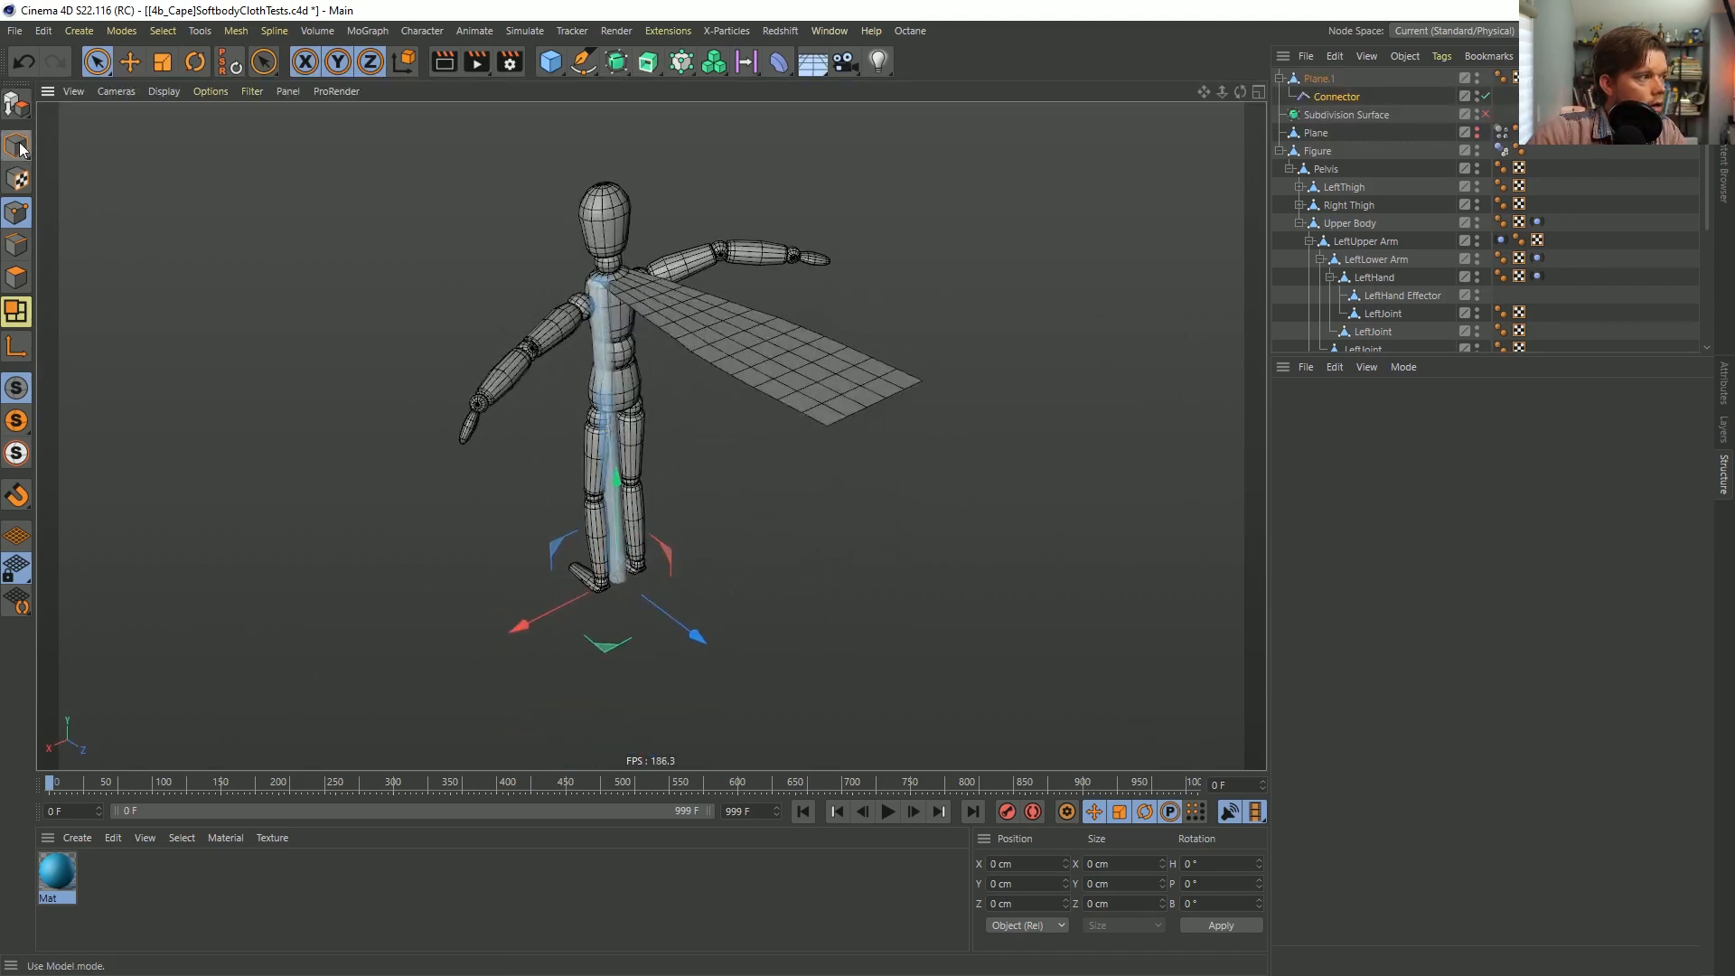
click(228, 64)
alt+middle_drag(526, 295, 651, 434)
alt+drag(650, 433, 703, 443)
alt+right_drag(691, 443, 909, 361)
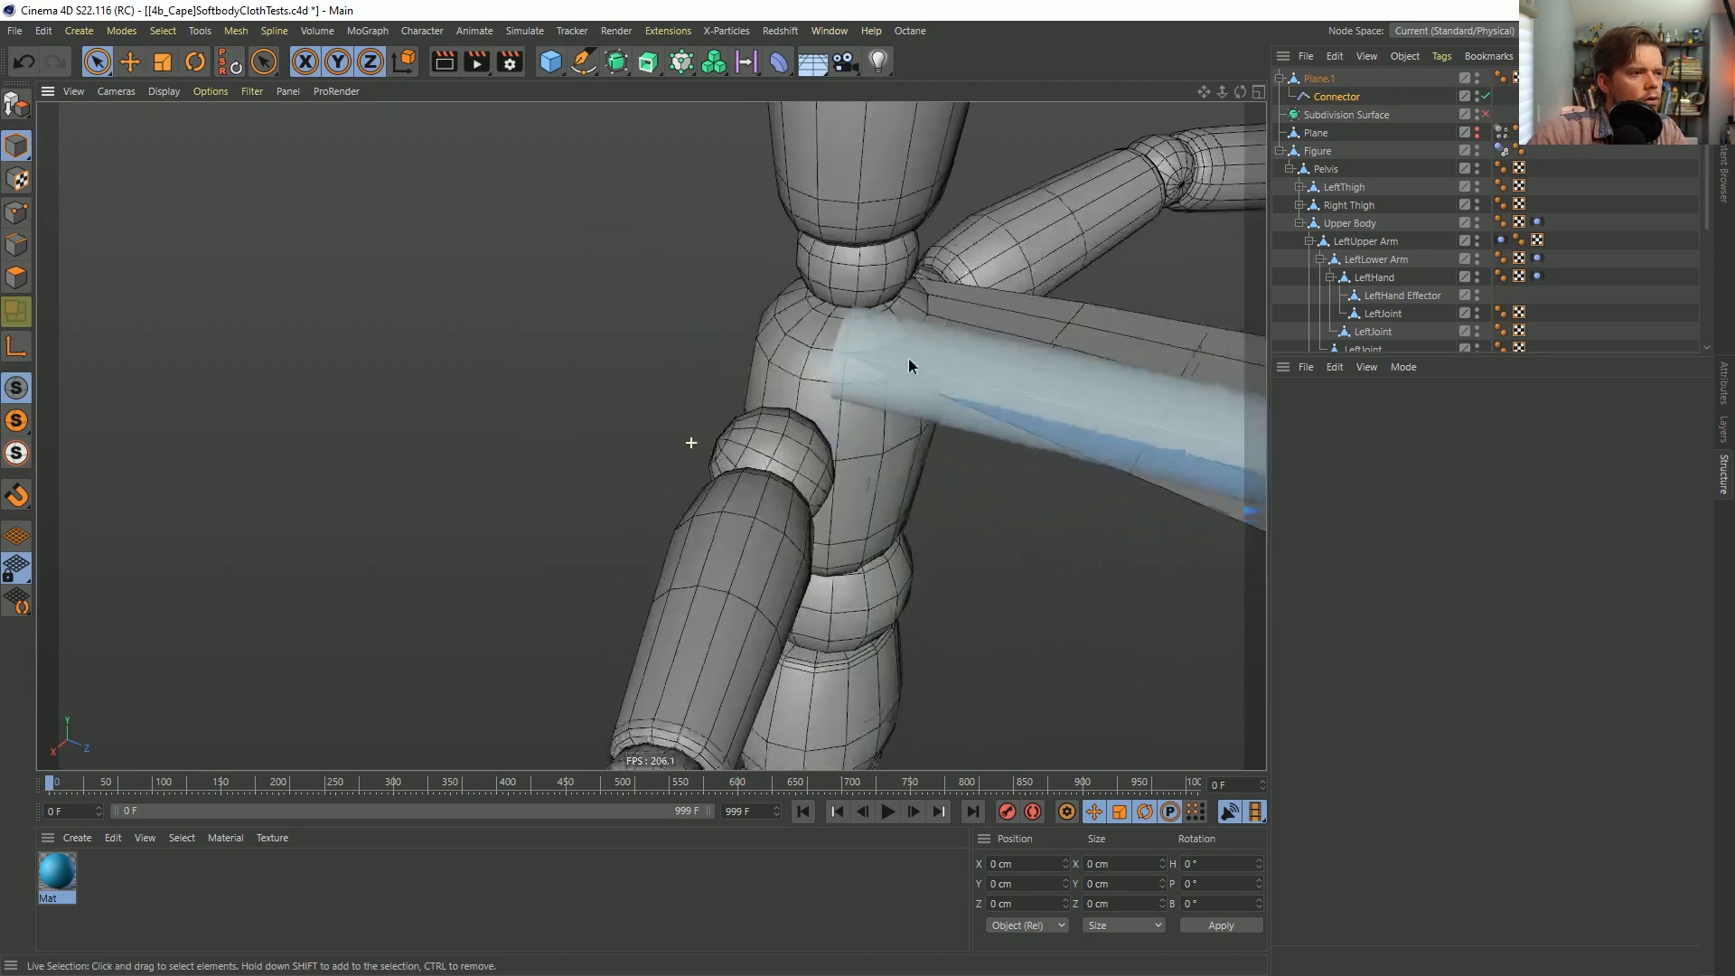
alt+middle_drag(909, 361, 651, 433)
alt+right_drag(651, 434, 502, 375)
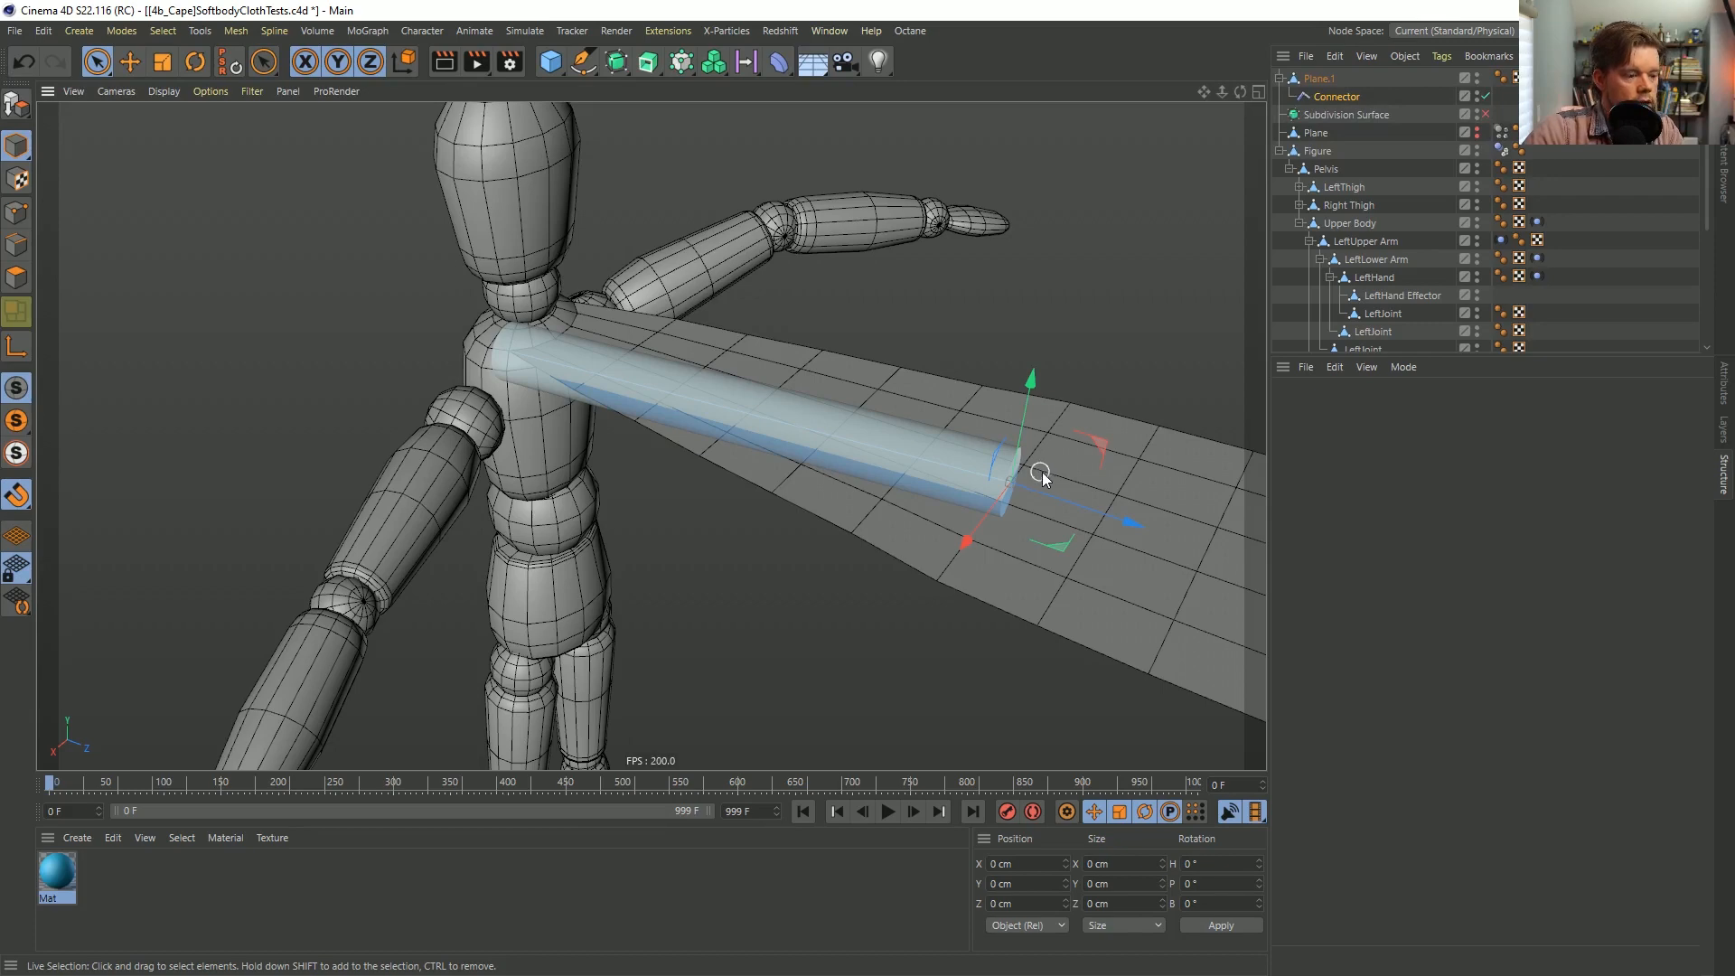
key(e)
drag(1041, 469, 511, 350)
alt+right_drag(501, 358, 685, 323)
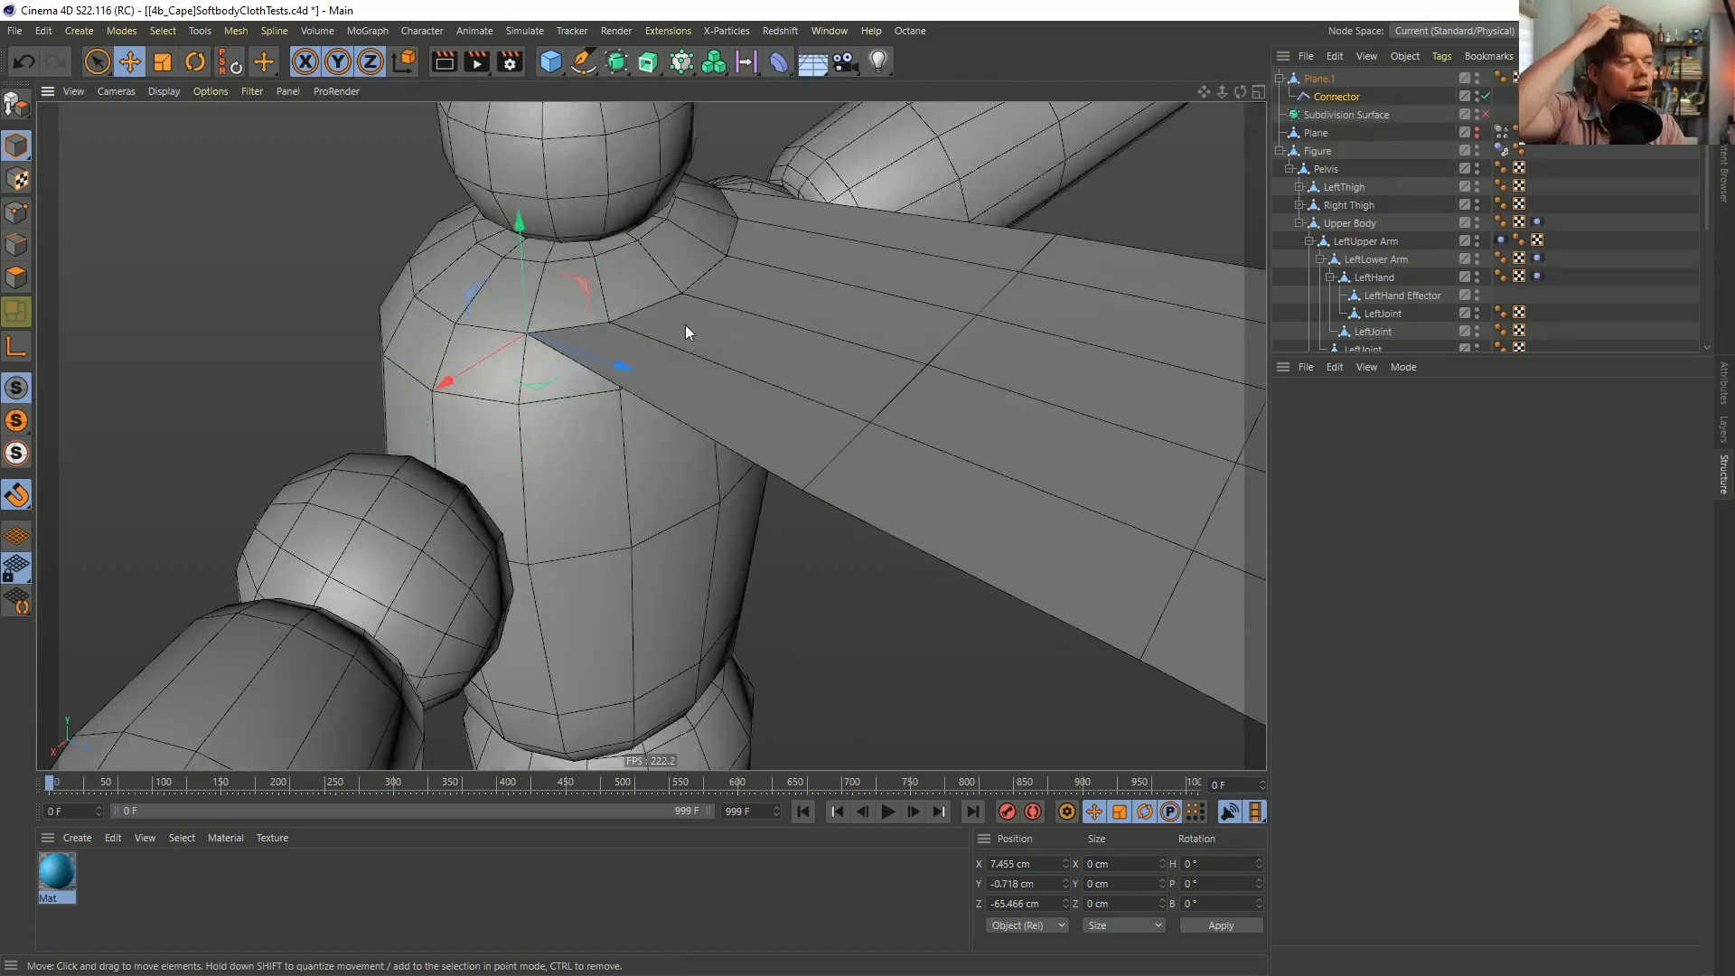
Rename the connector as 5-16 and duplicate it within Plane.1.
double_click(1335, 97)
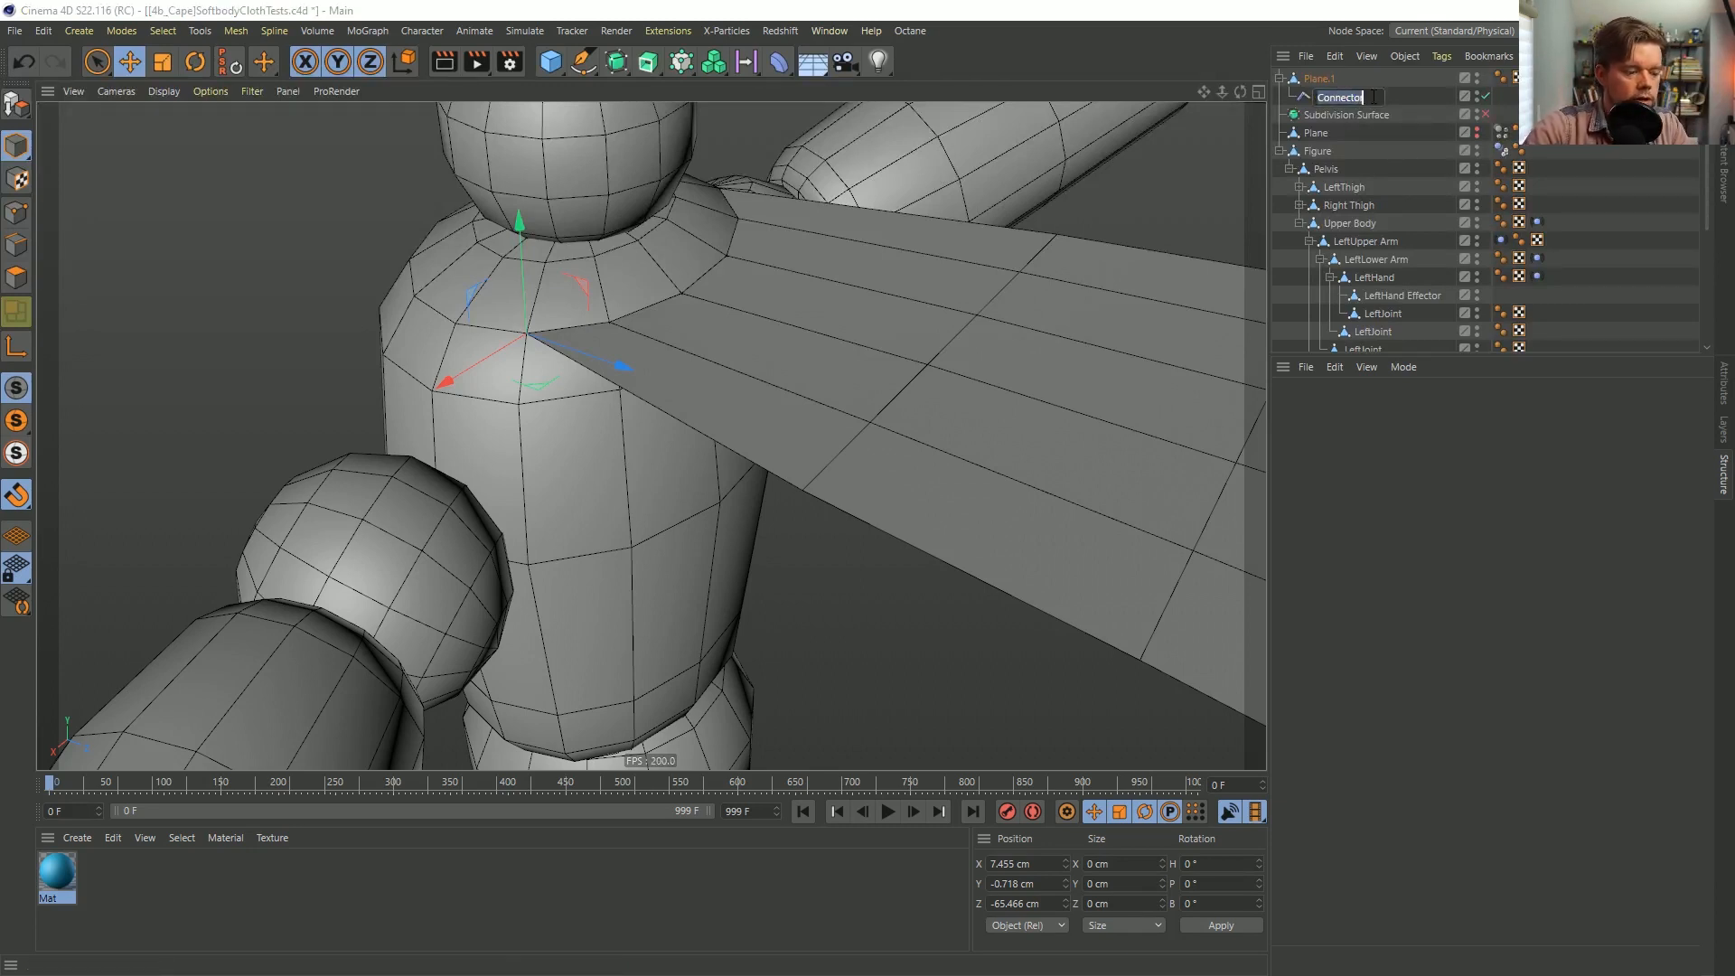
text(5-16)
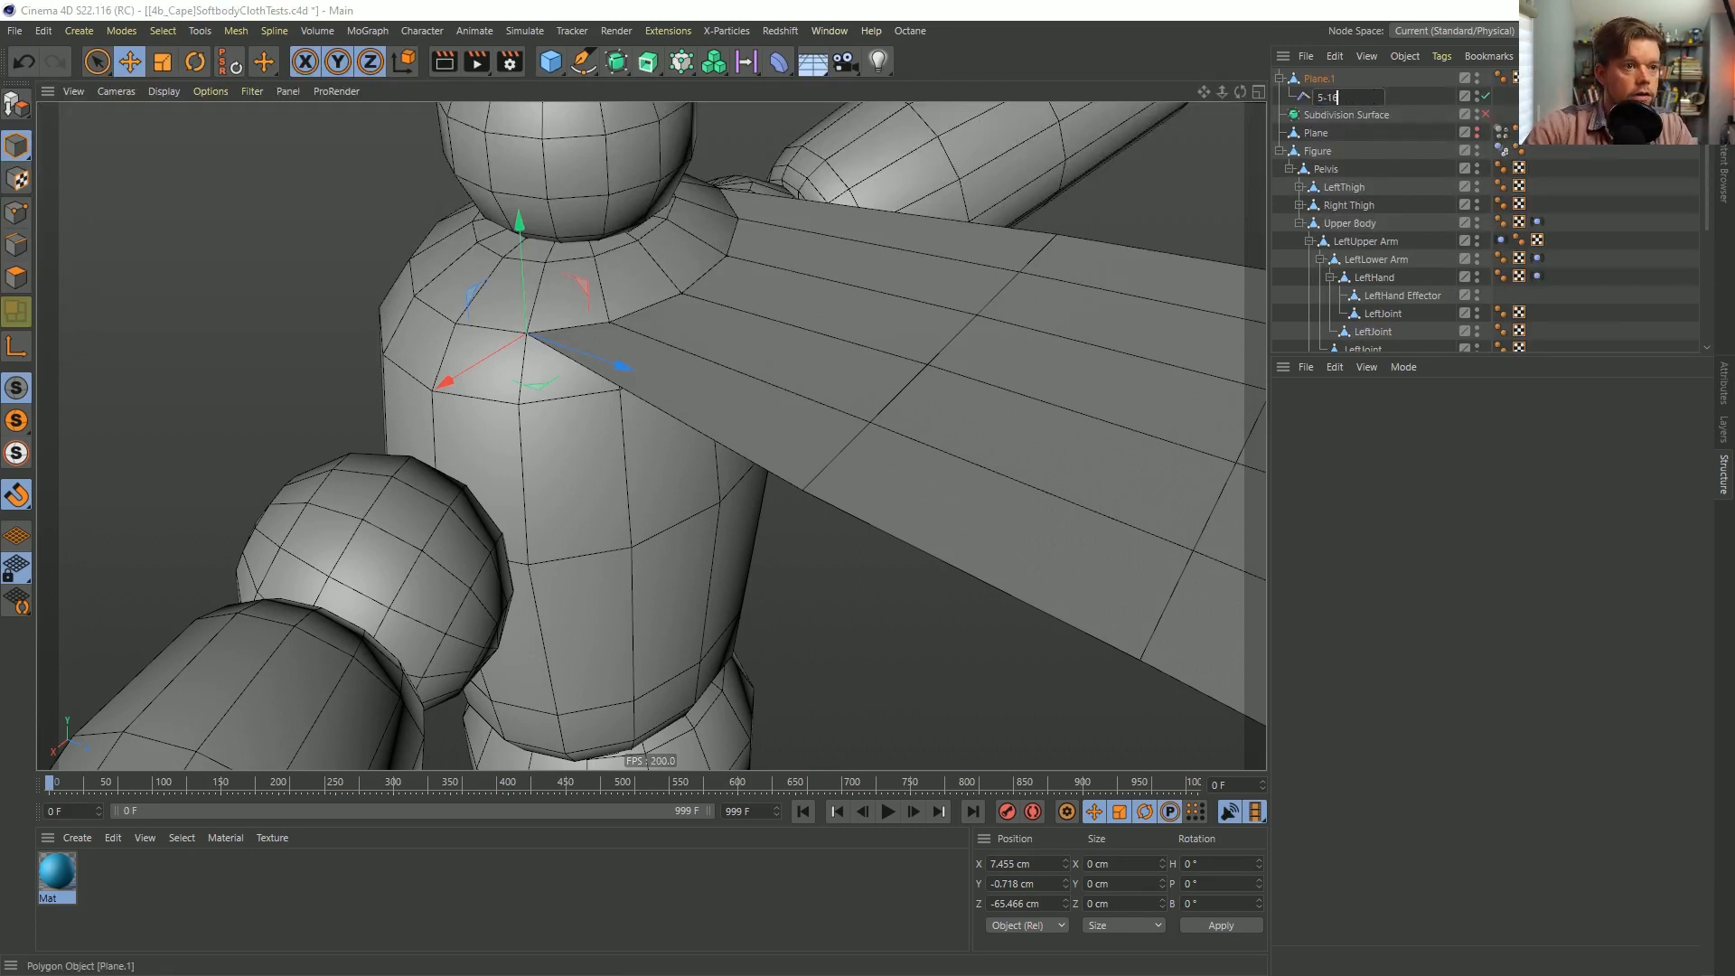
key(Return)
ctrl+drag(1319, 98, 1330, 88)
Select Plane.1's corner point at the opposite shoulder and look up its index in the point list.
alt+middle_drag(839, 199, 781, 360)
click(783, 360)
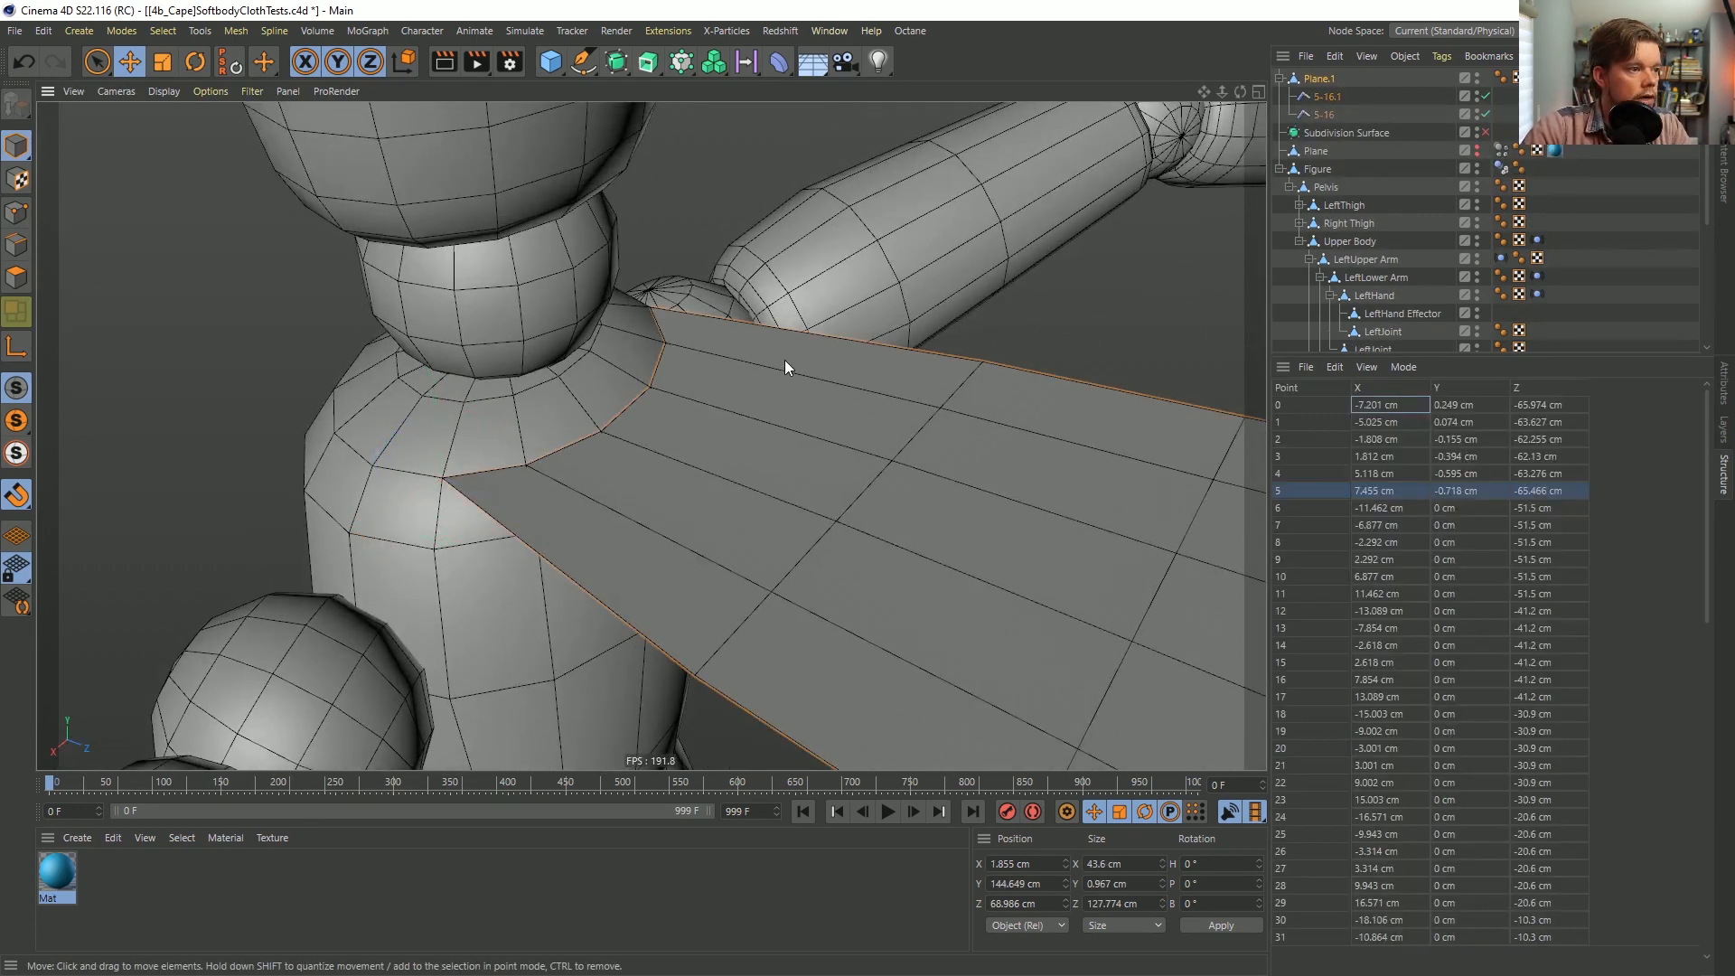
click(16, 215)
key(space)
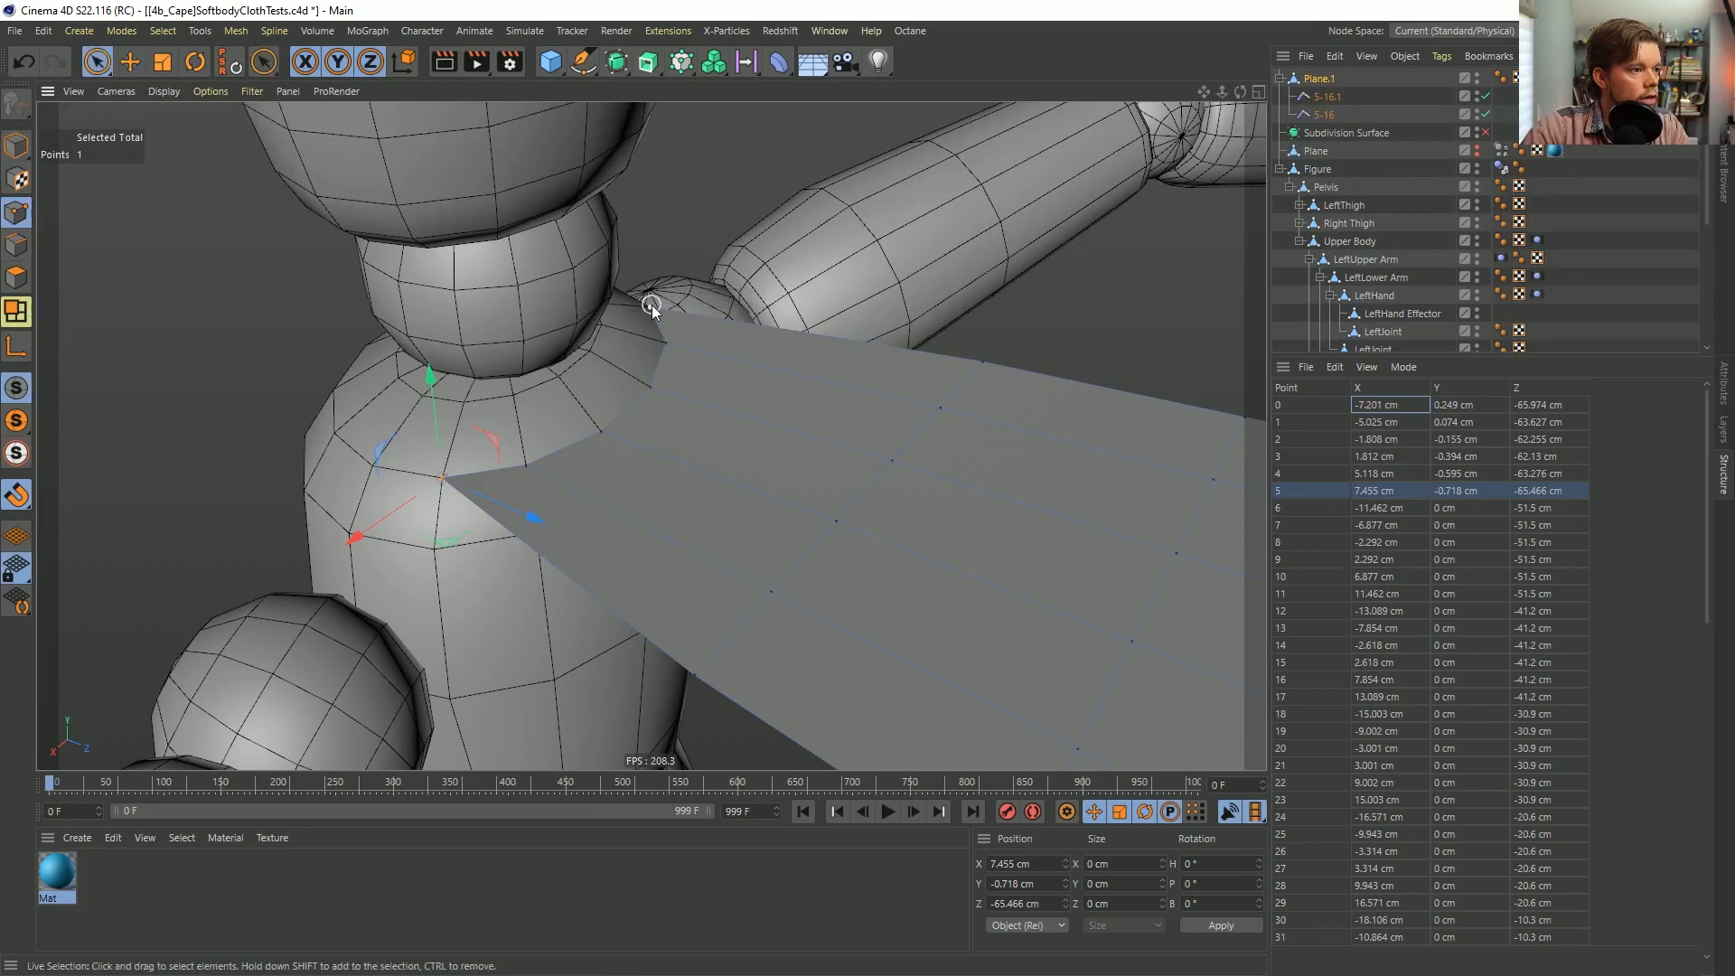
click(652, 306)
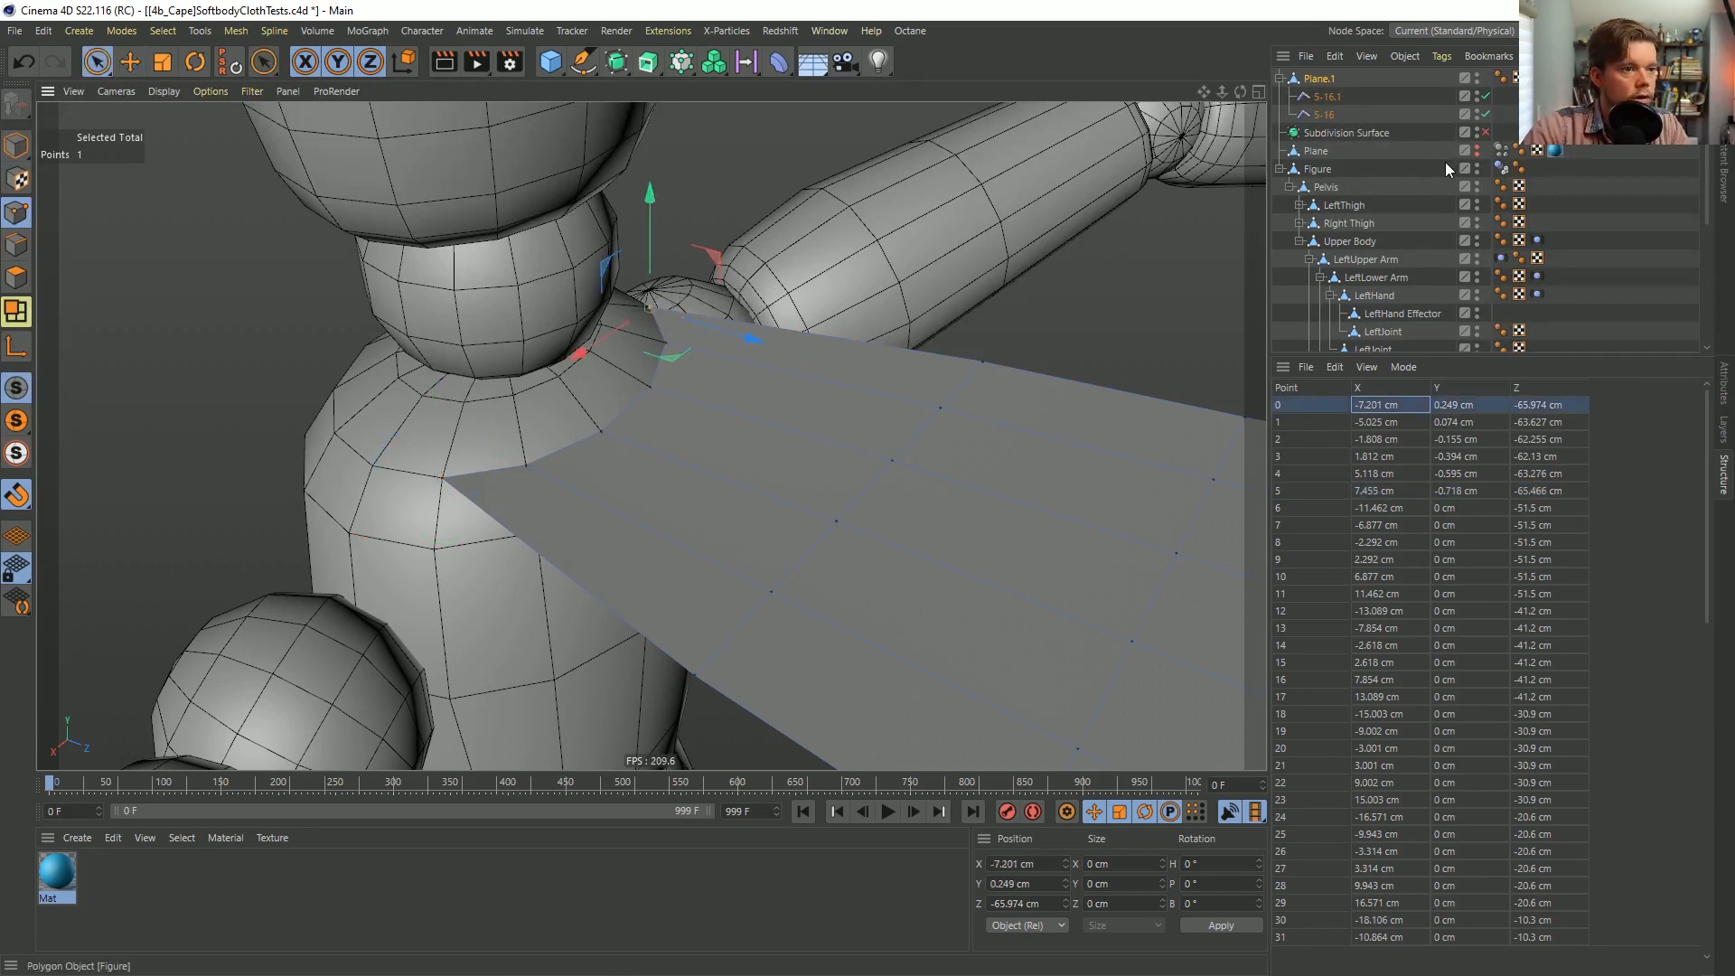
Select the Upper Body mesh point that meets this opposite cape corner and find its index in the point list.
click(1365, 241)
click(653, 302)
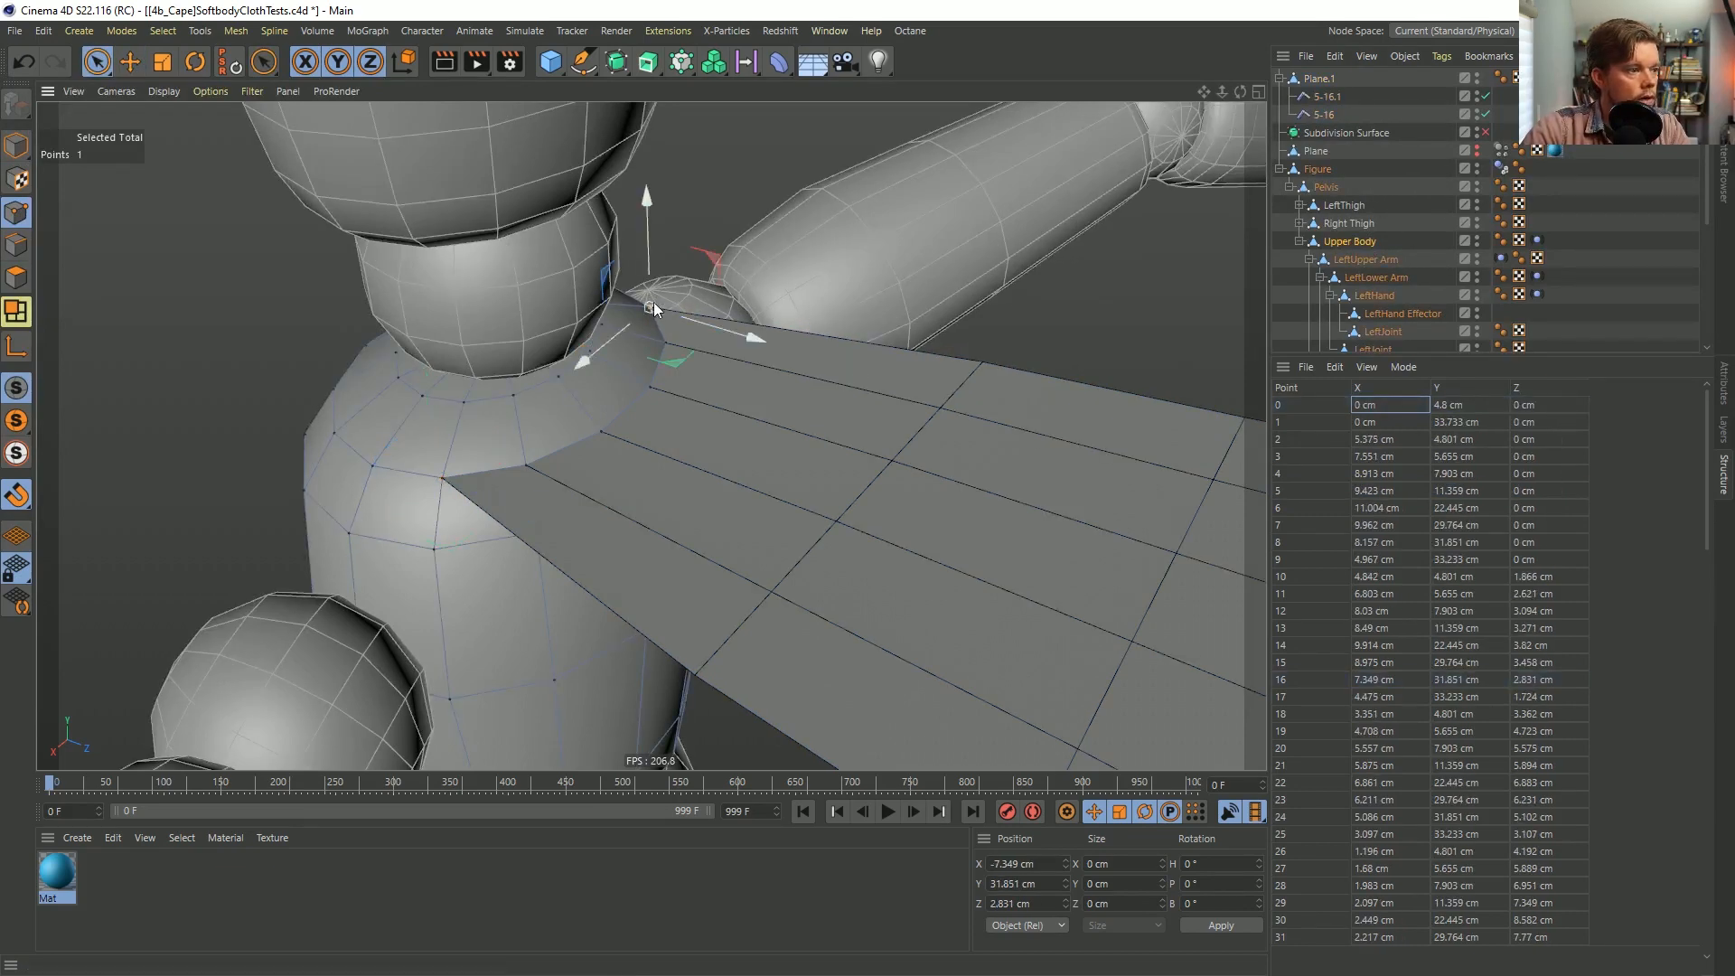
scroll(1464, 553, down, 10)
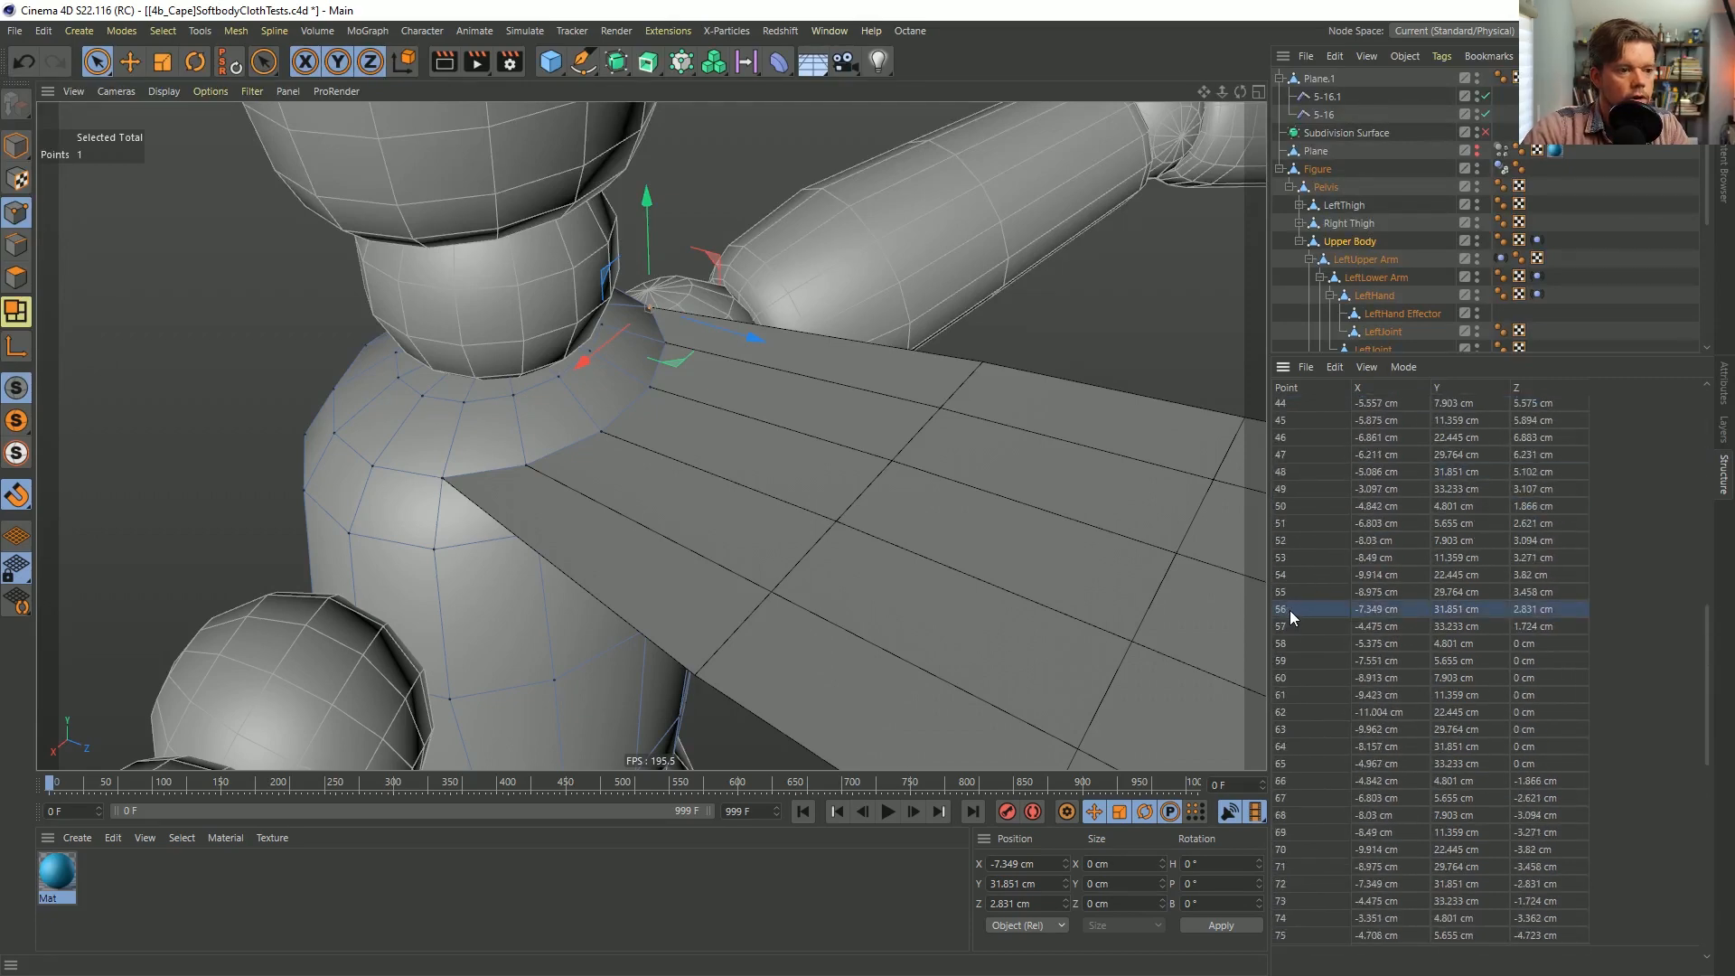
Rename the duplicated connector as 0-56 and set its attachment indices to 56 for Upper Body and 0 for Plane.1.
double_click(1325, 96)
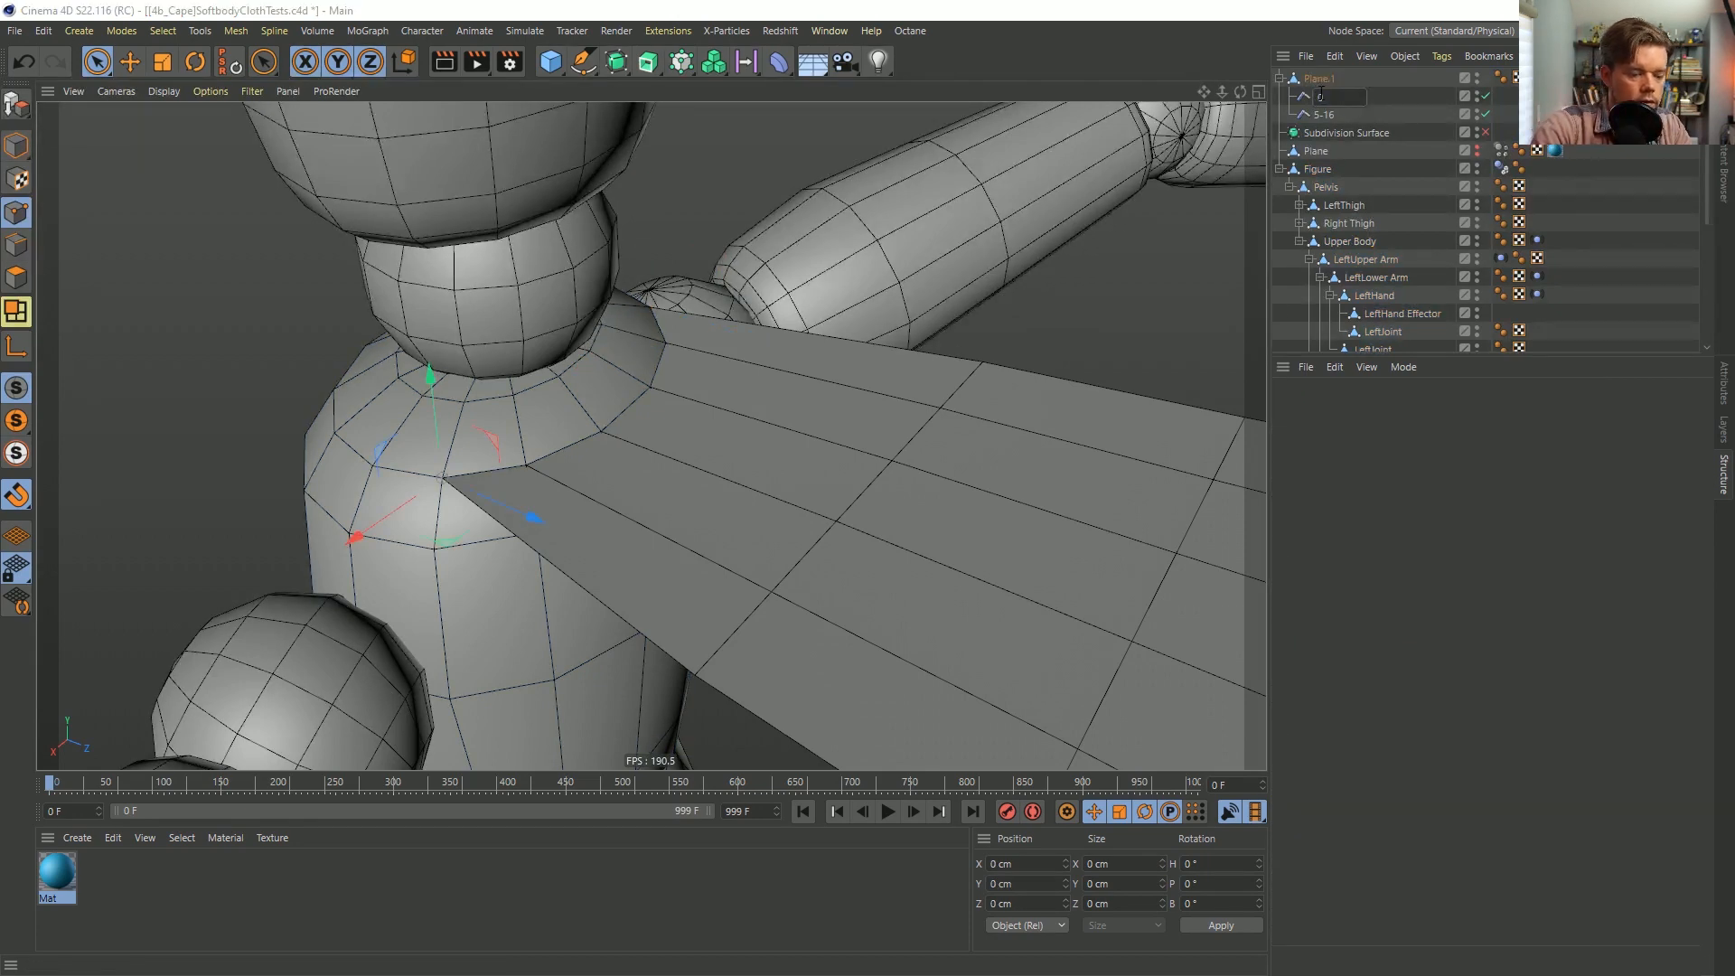
text(0-56)
key(Return)
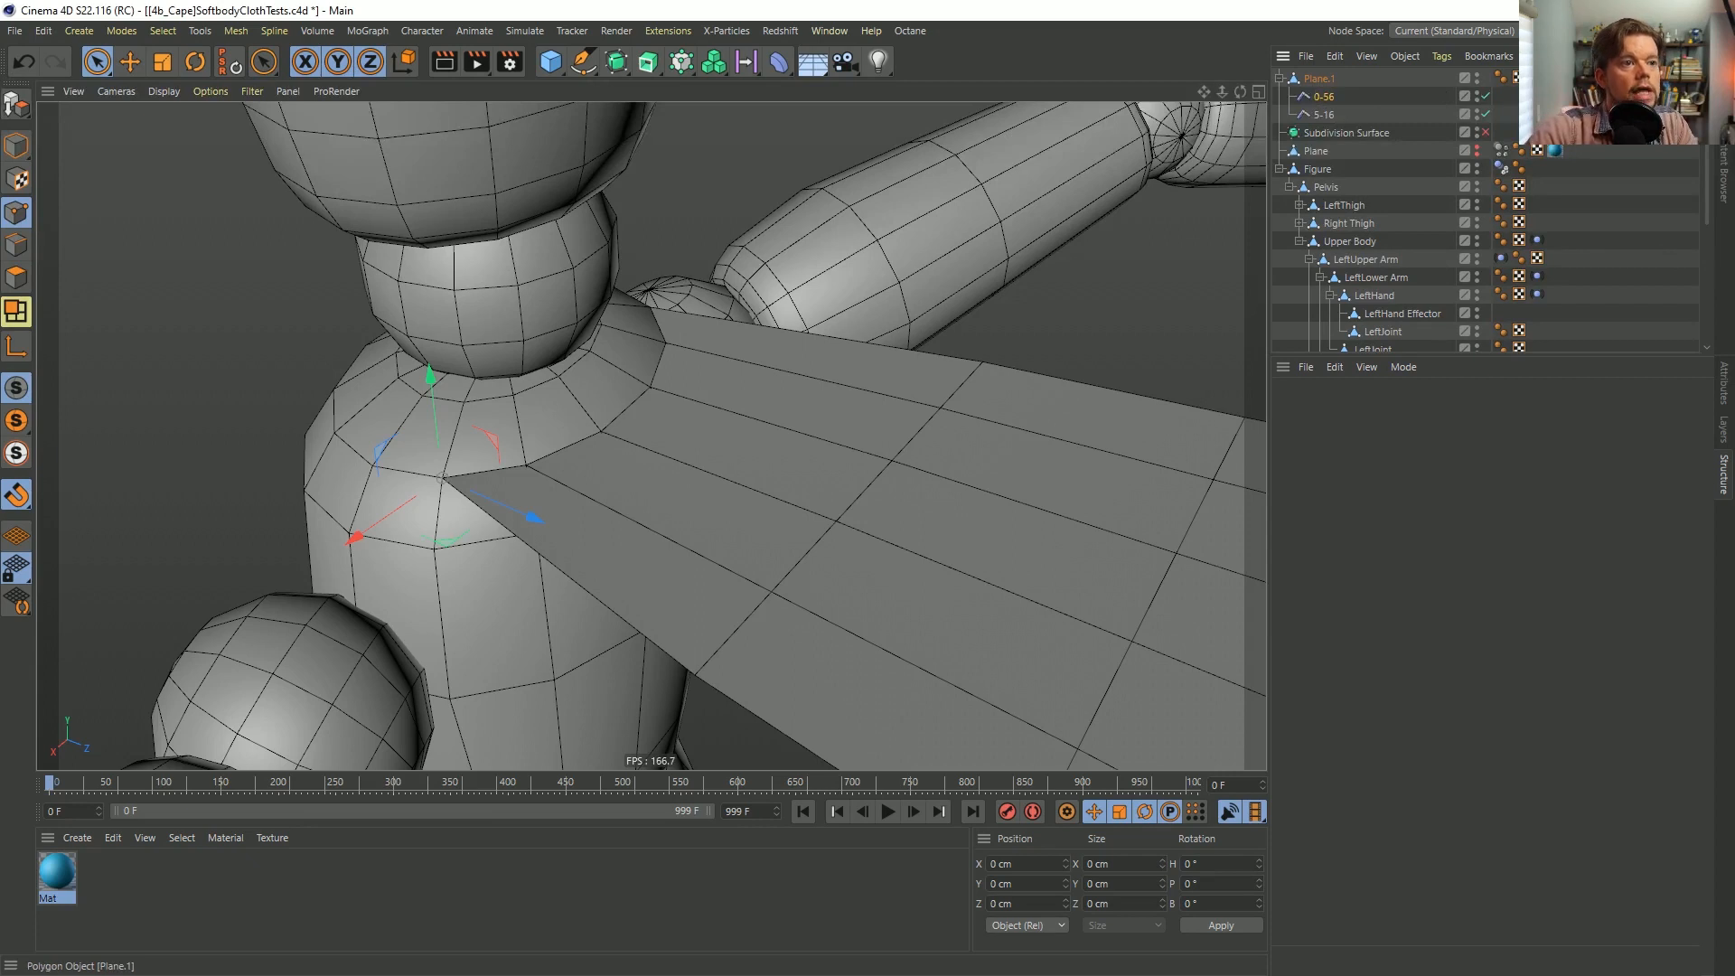
click(1717, 390)
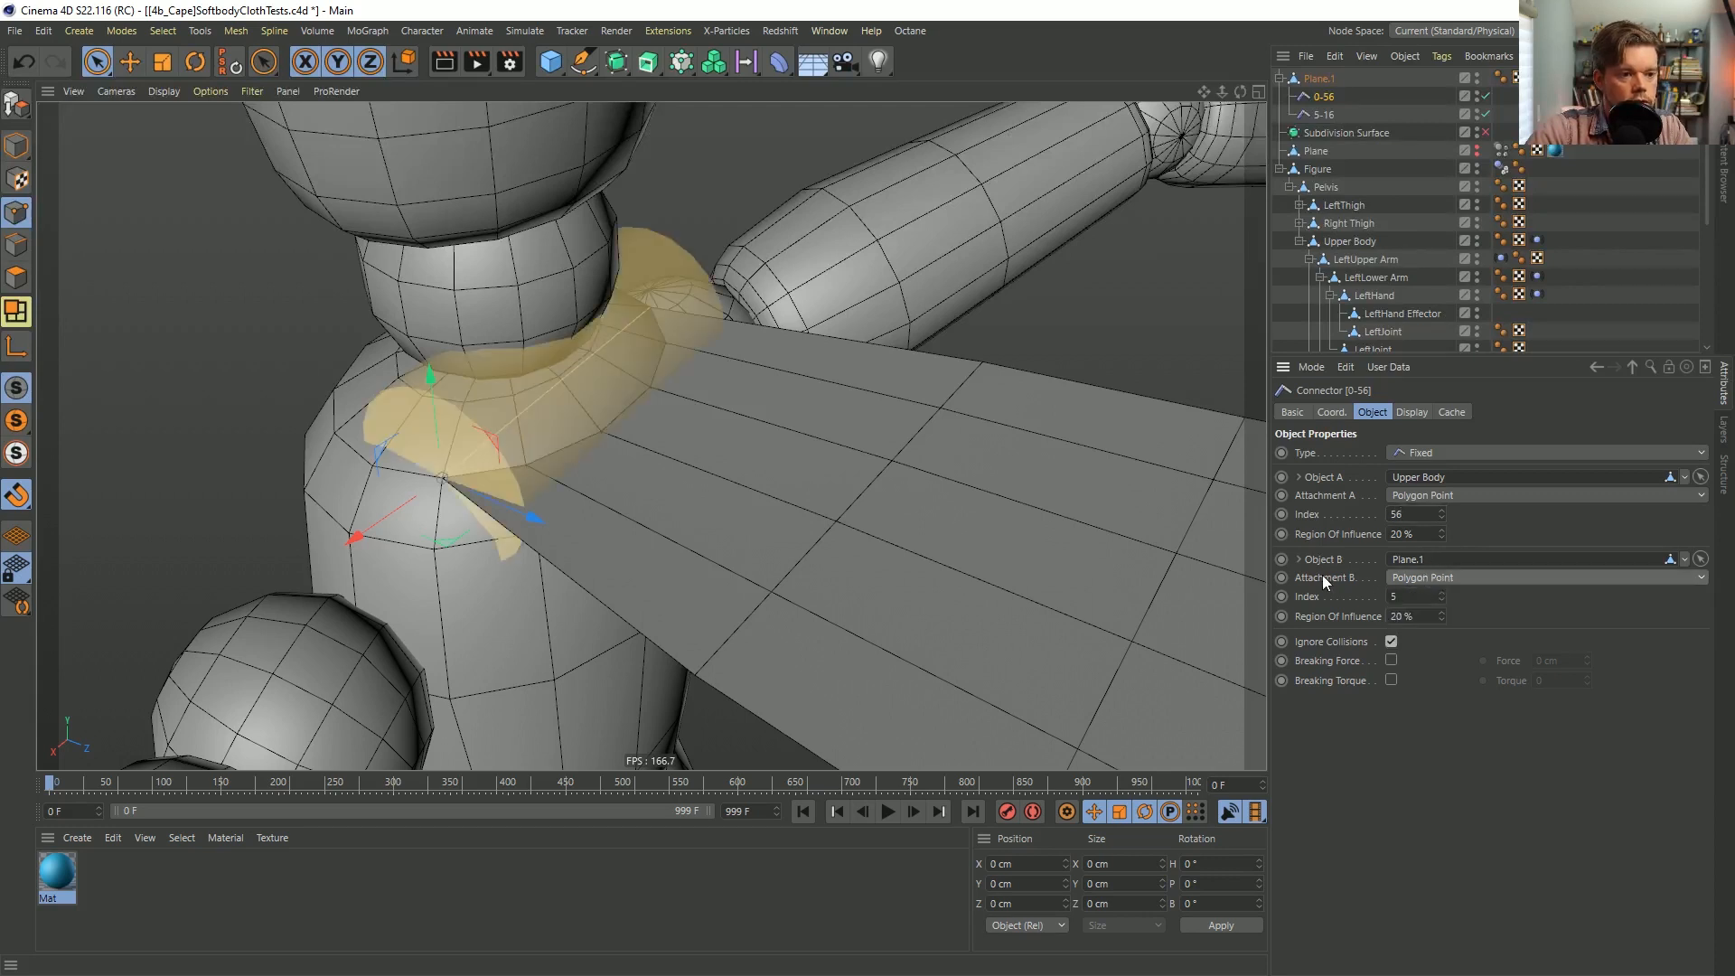
double_click(1408, 598)
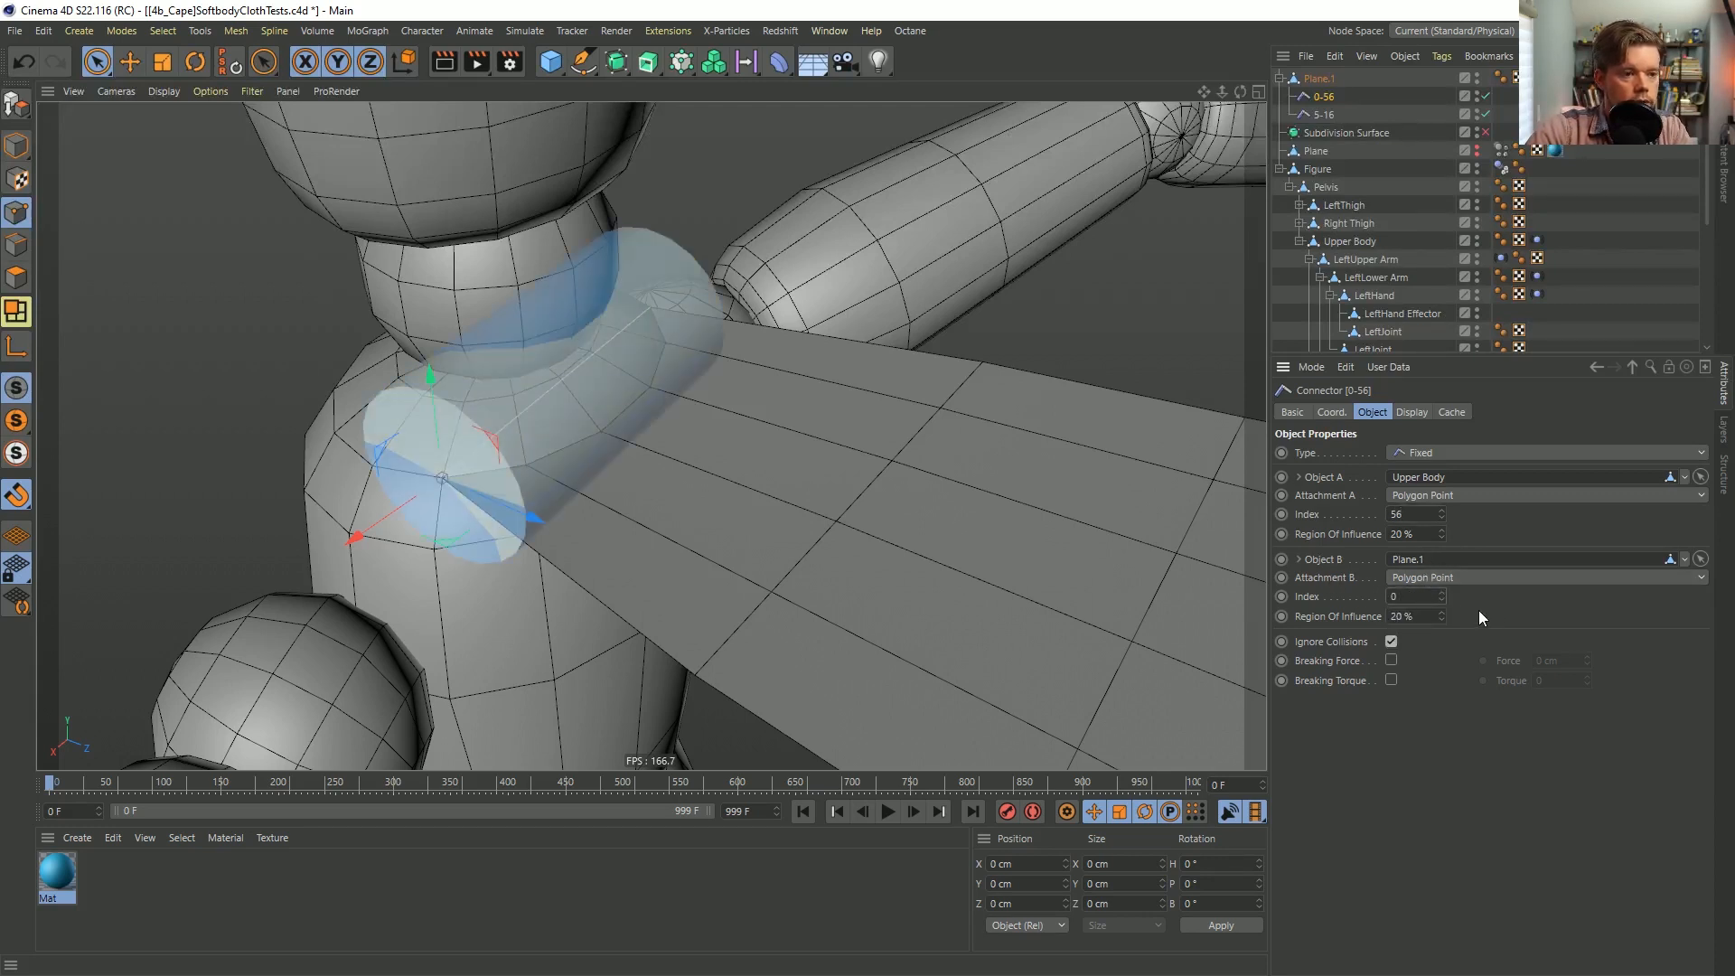
Move connector 0-56 onto the cape's corner point at the opposite shoulder and save the scene.
click(17, 149)
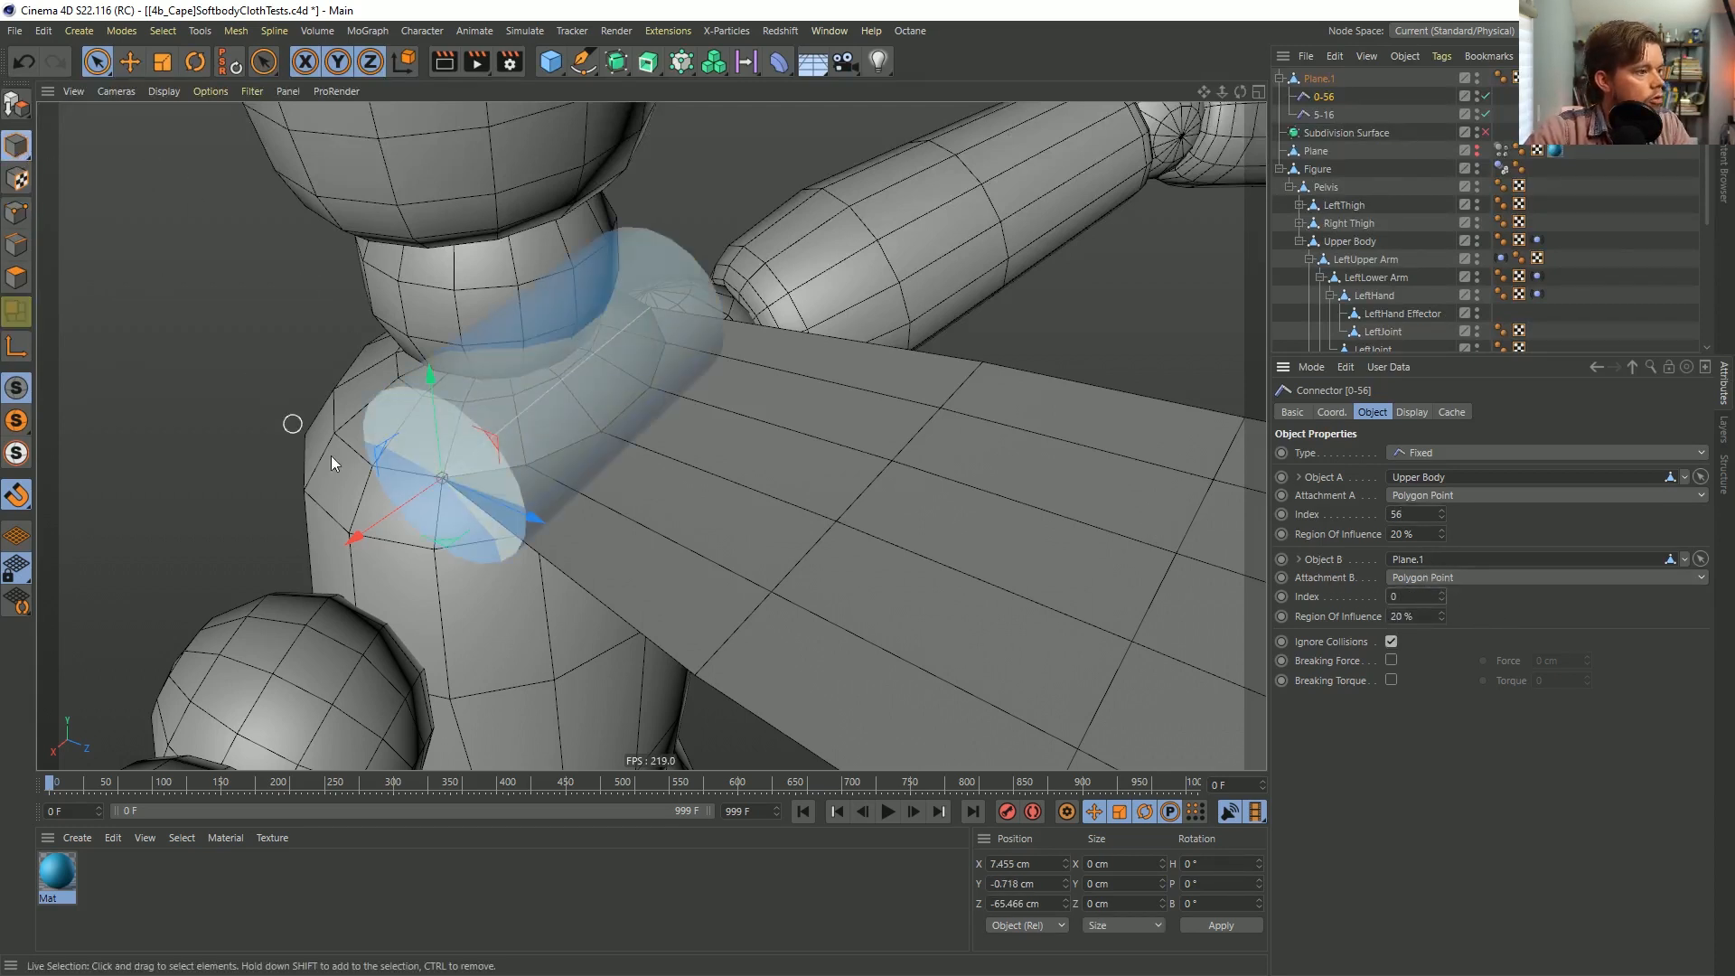
key(e)
drag(463, 531, 655, 306)
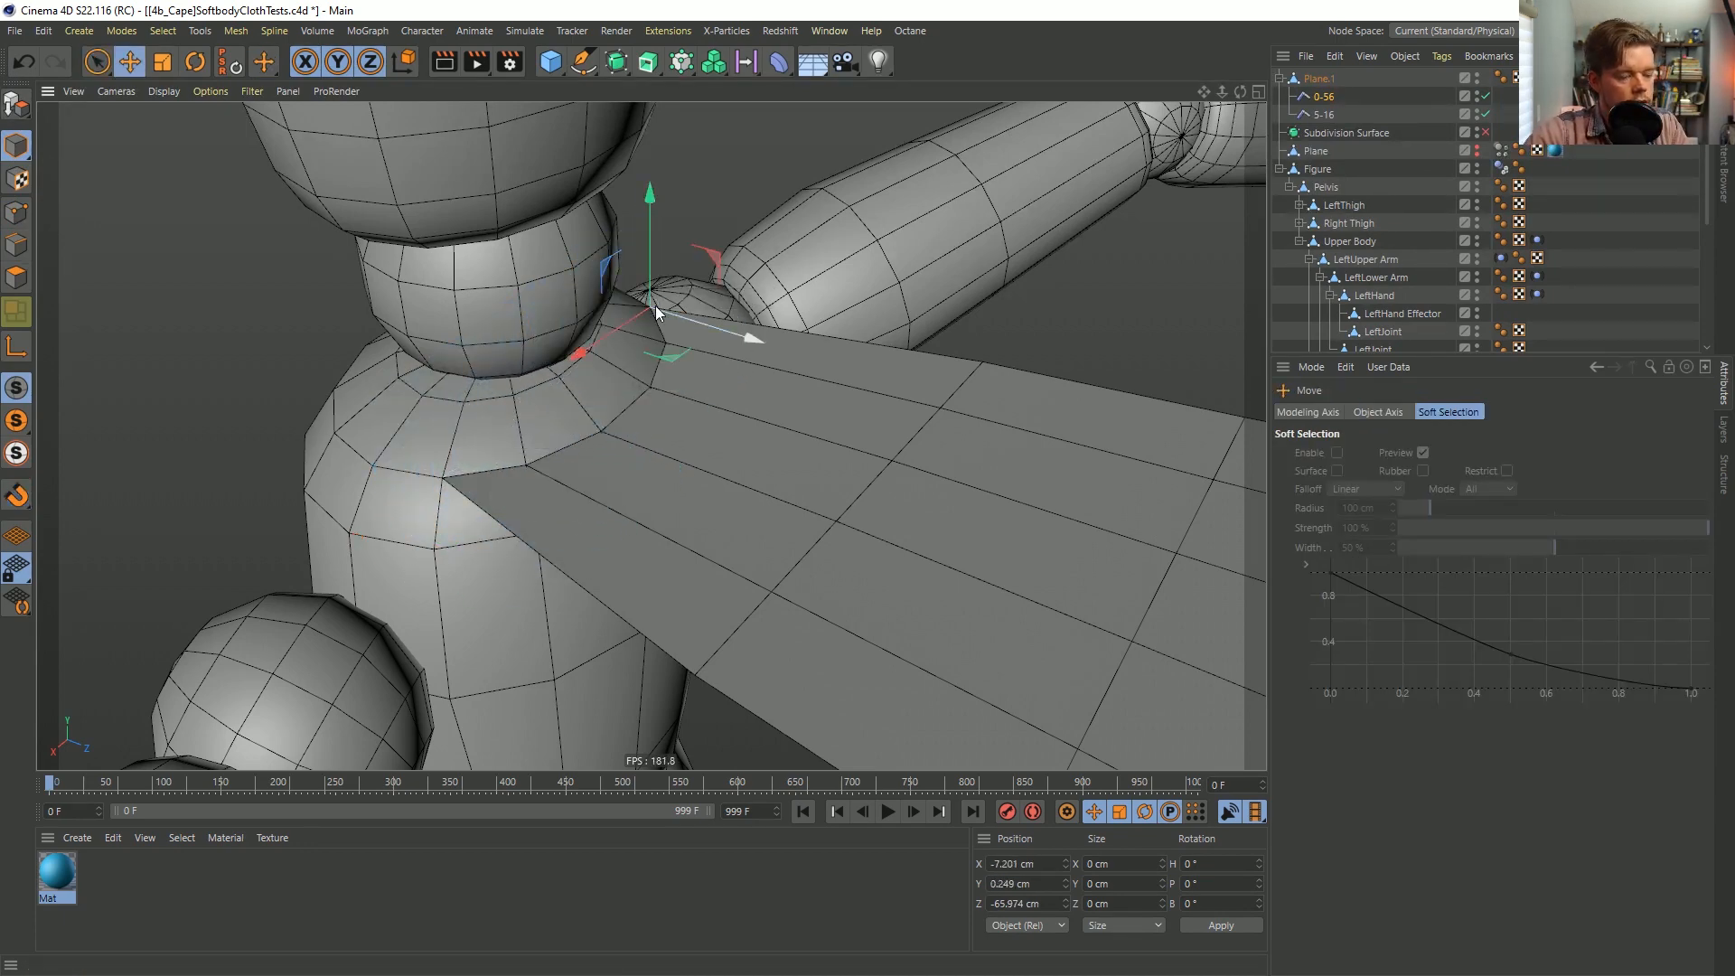
alt+right_drag(773, 396, 708, 414)
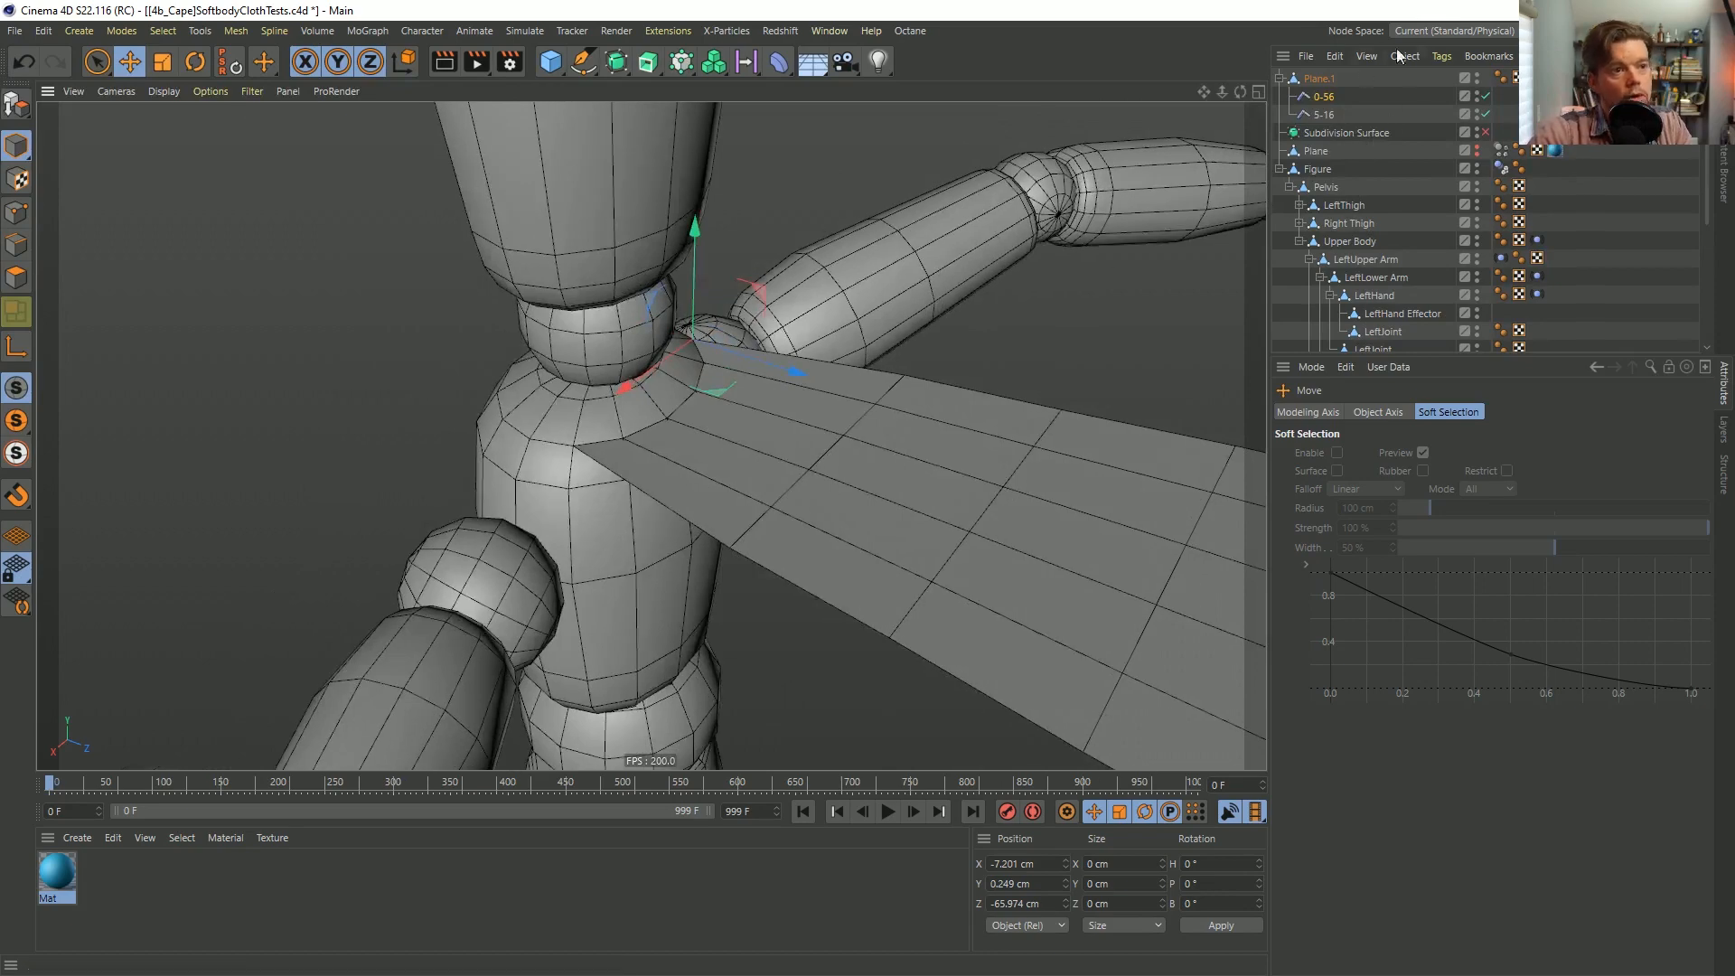
key(ctrl+s)
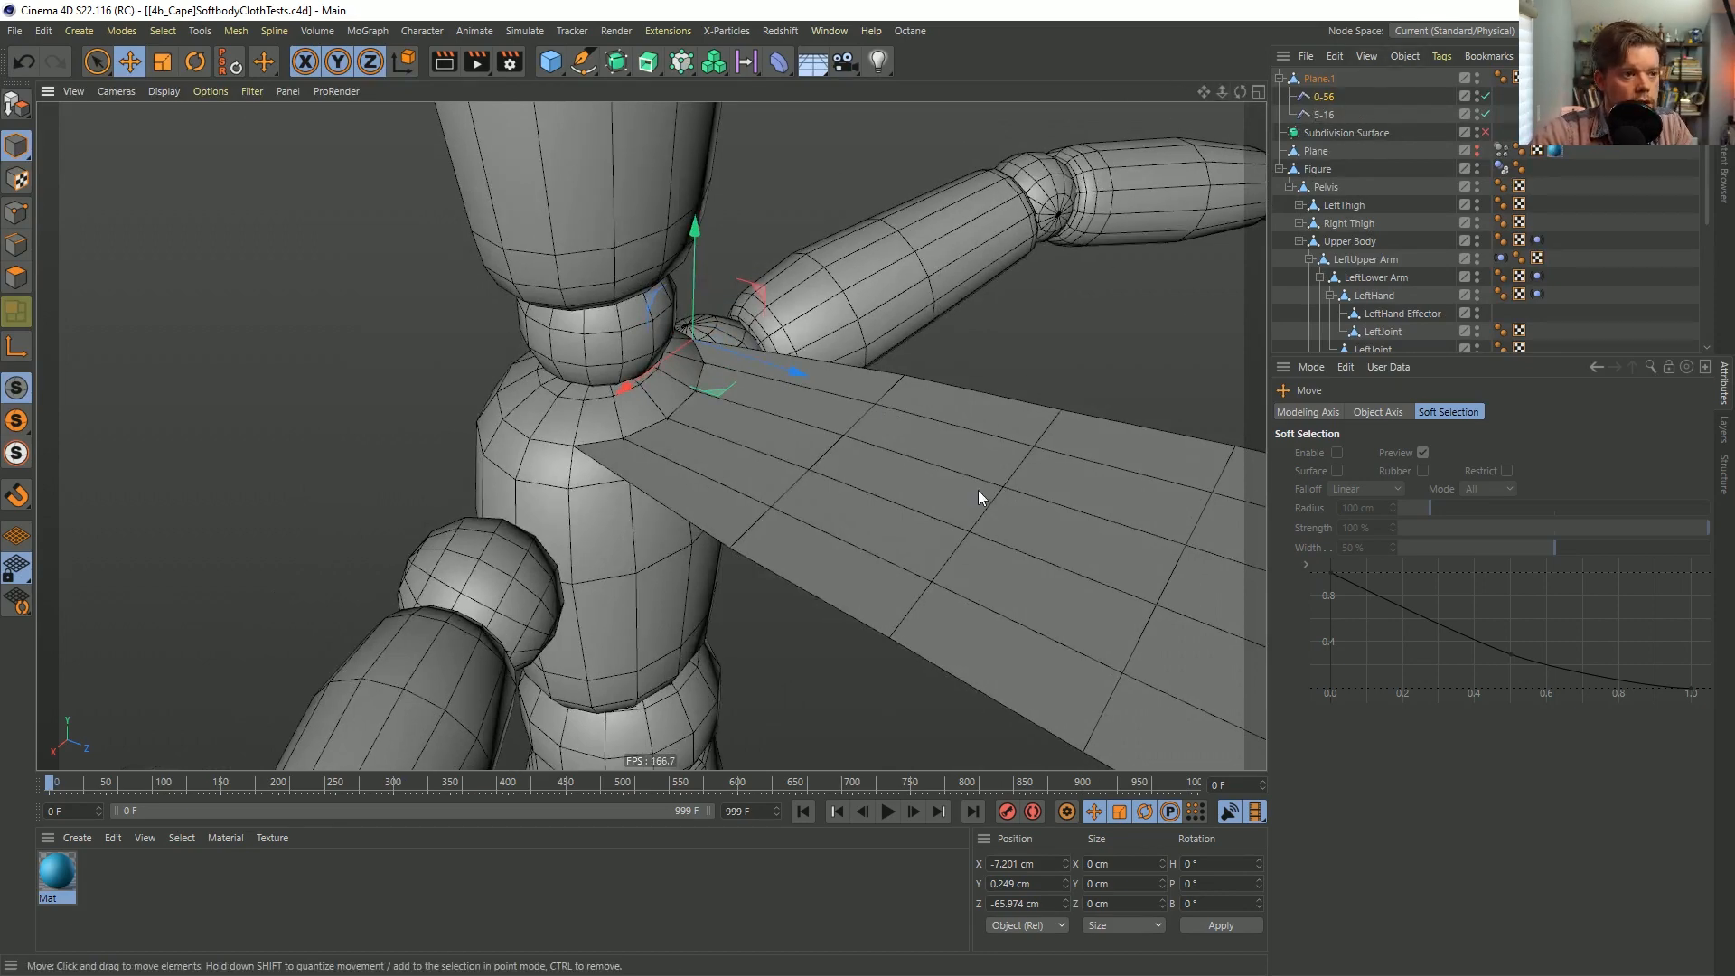
Play the animation to check how the cape follows the figure, and return to the first frame.
alt+drag(951, 539, 659, 368)
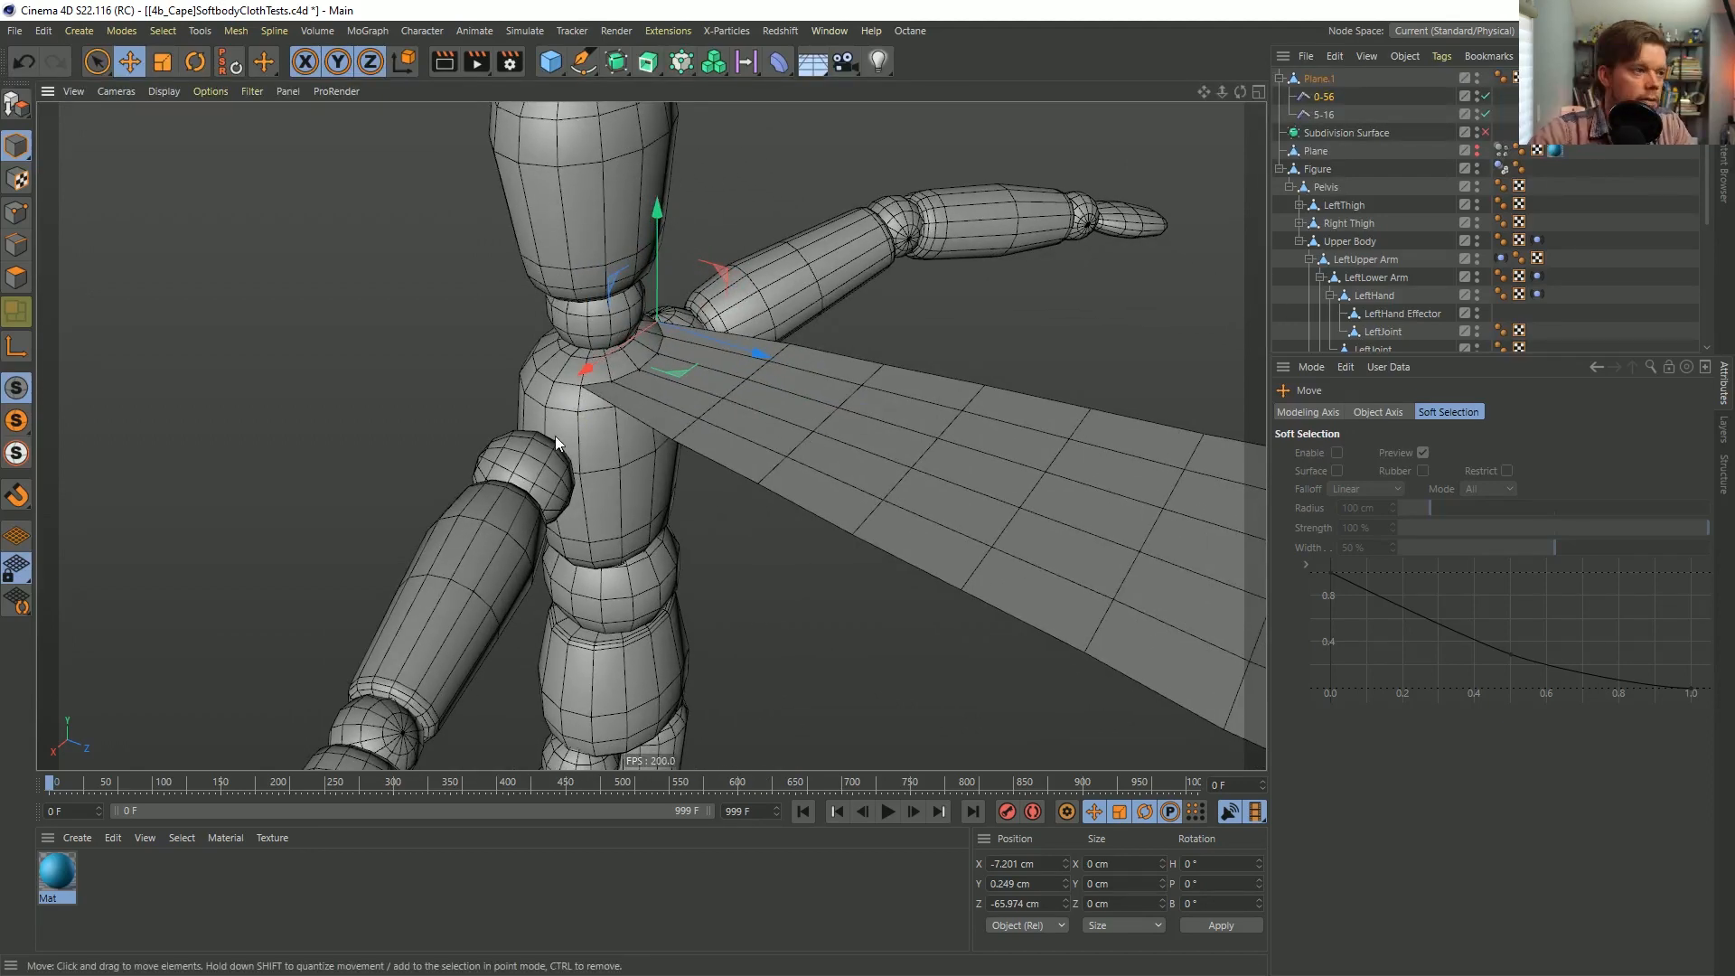
click(885, 811)
click(888, 811)
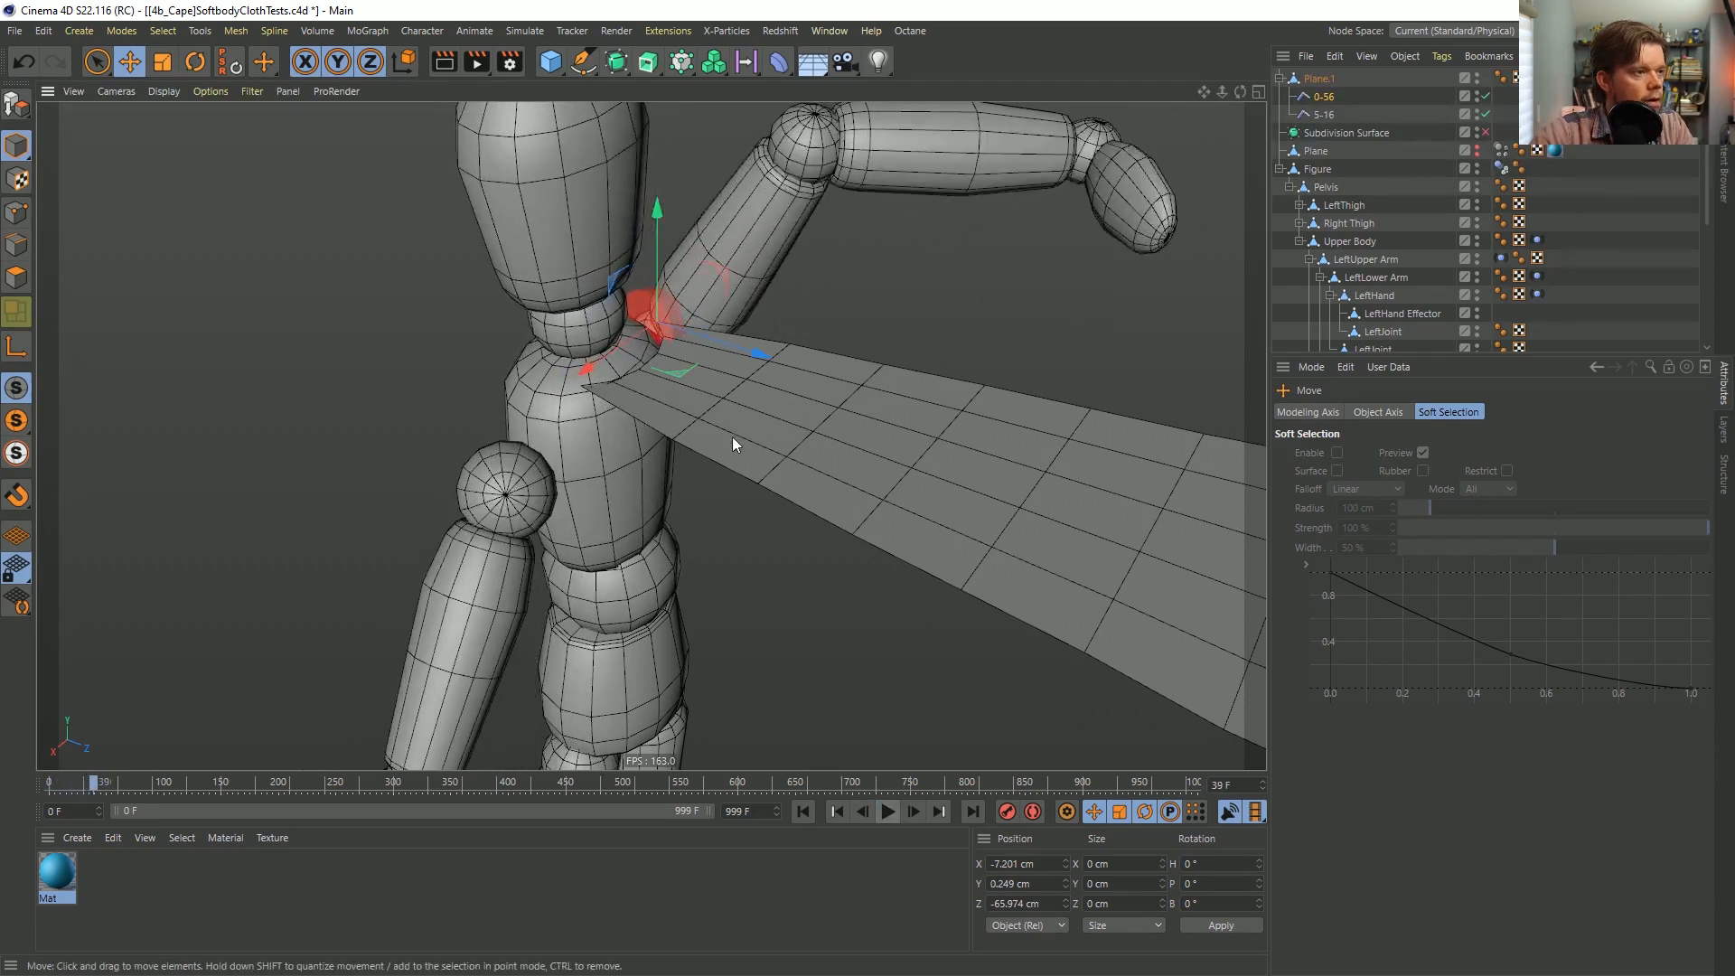
click(804, 811)
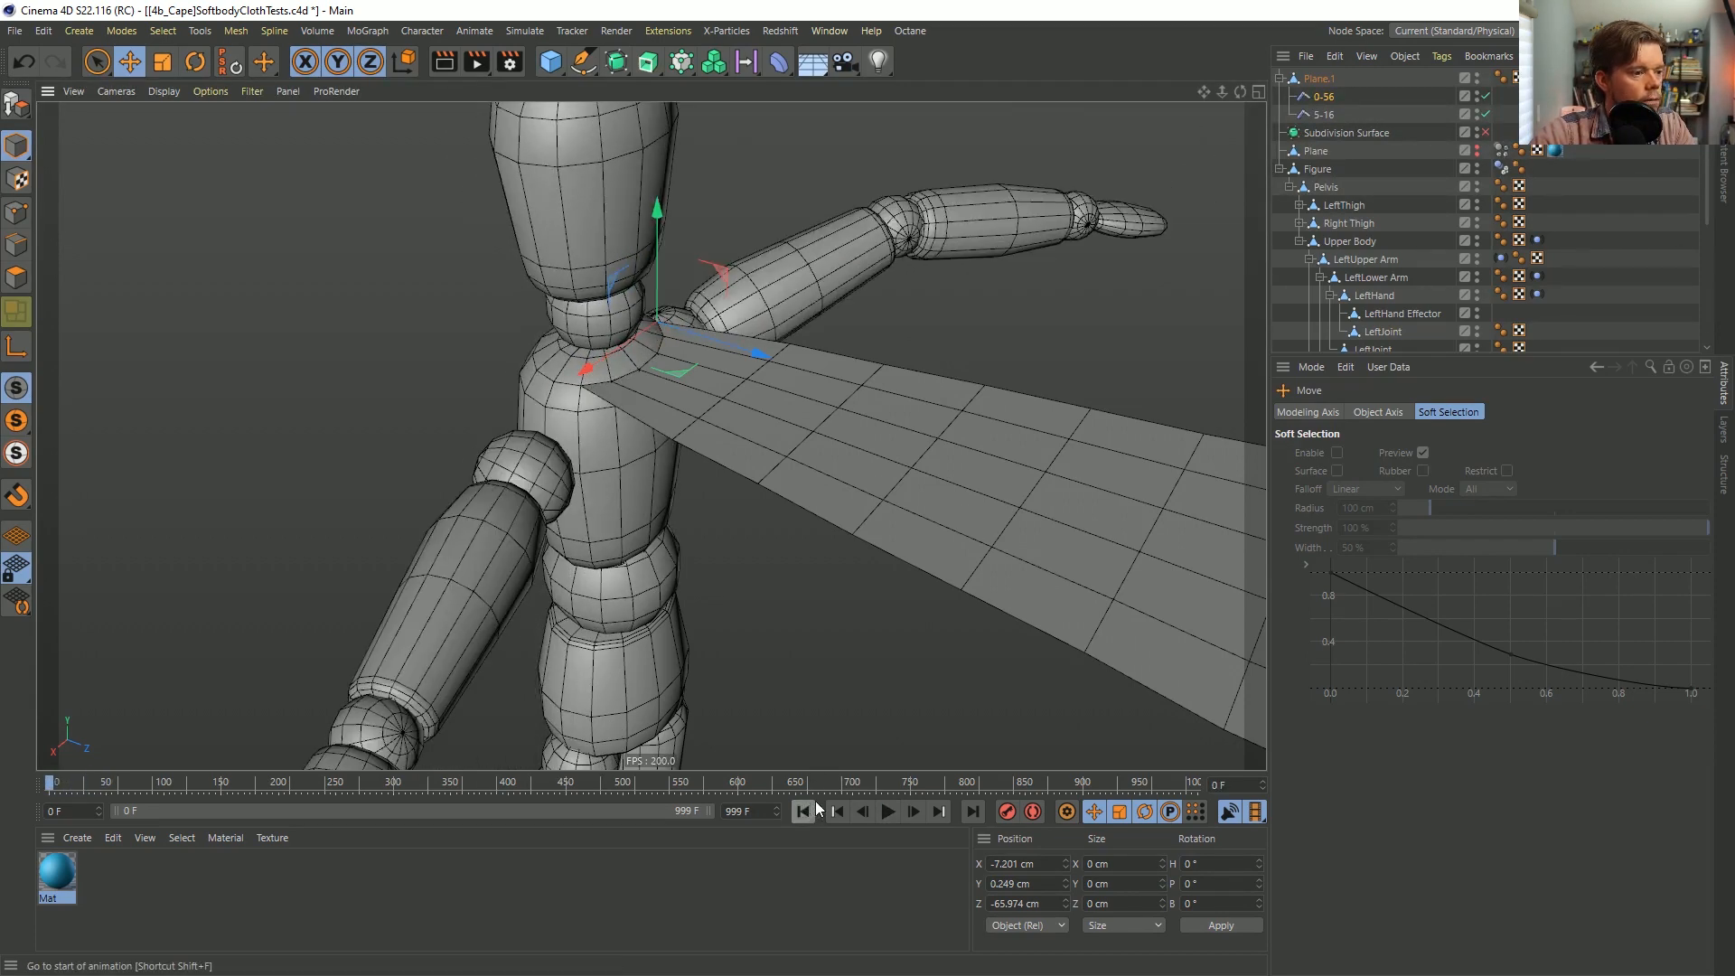
Try moving connectors 0-56 and 5-16 under Upper Body with a test playback, and undo the move.
click(1324, 97)
shift+click(1321, 116)
drag(1324, 118, 1349, 250)
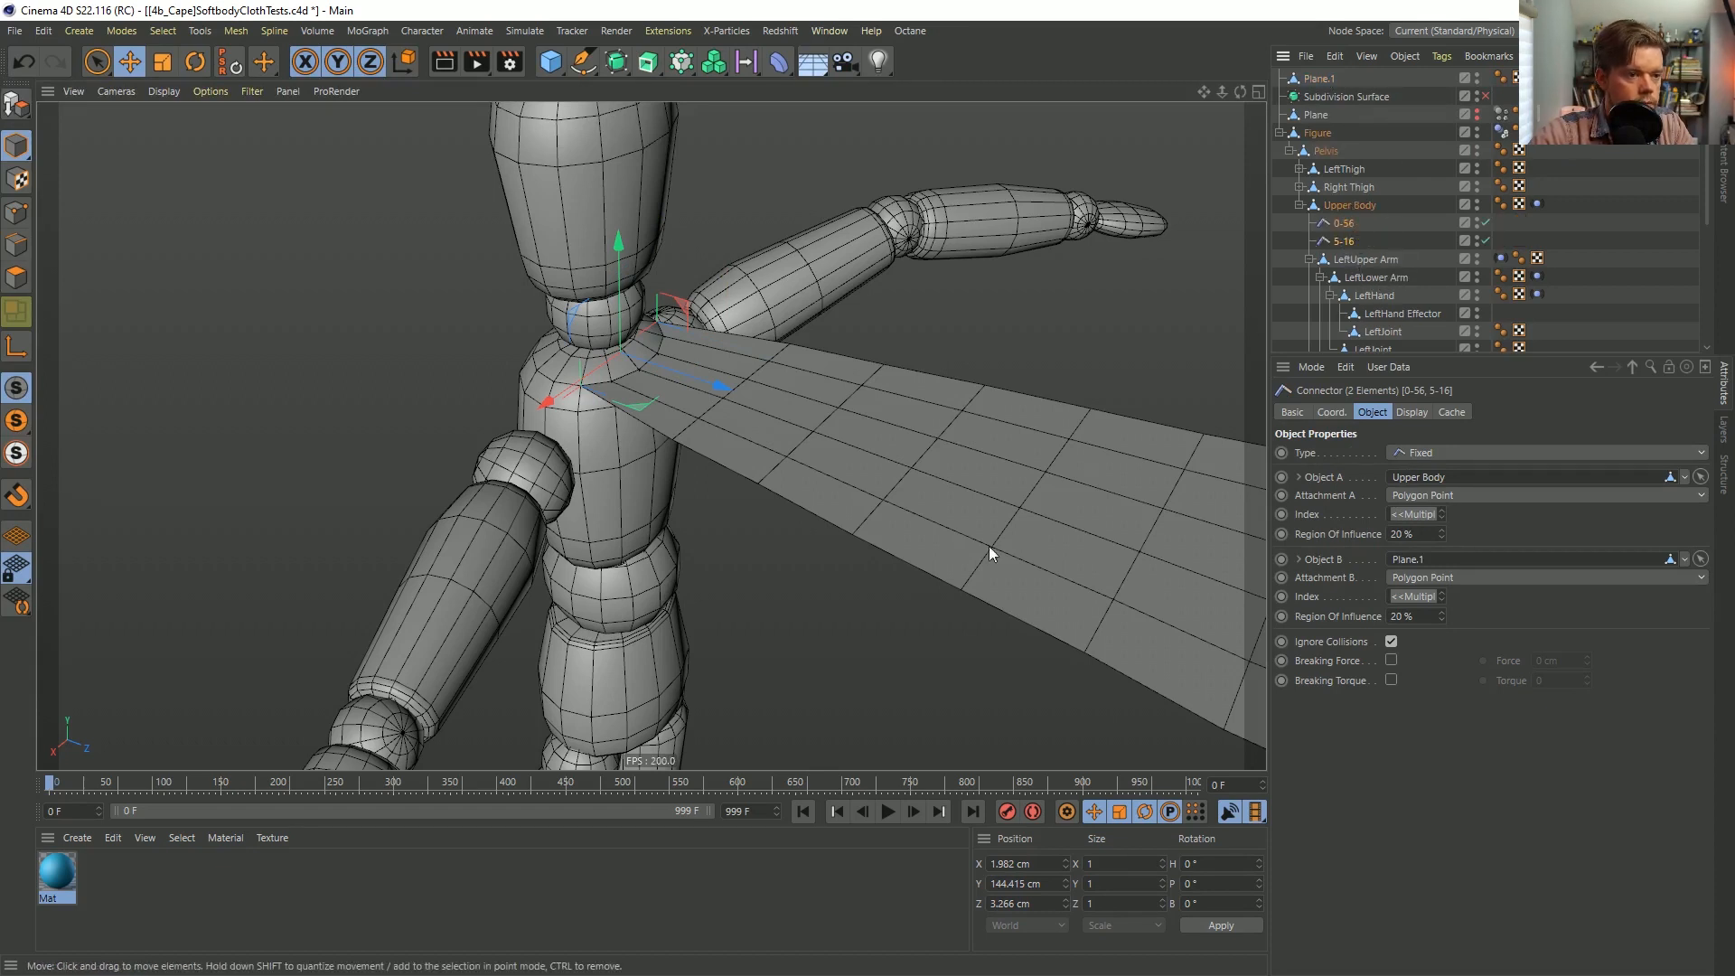
click(887, 813)
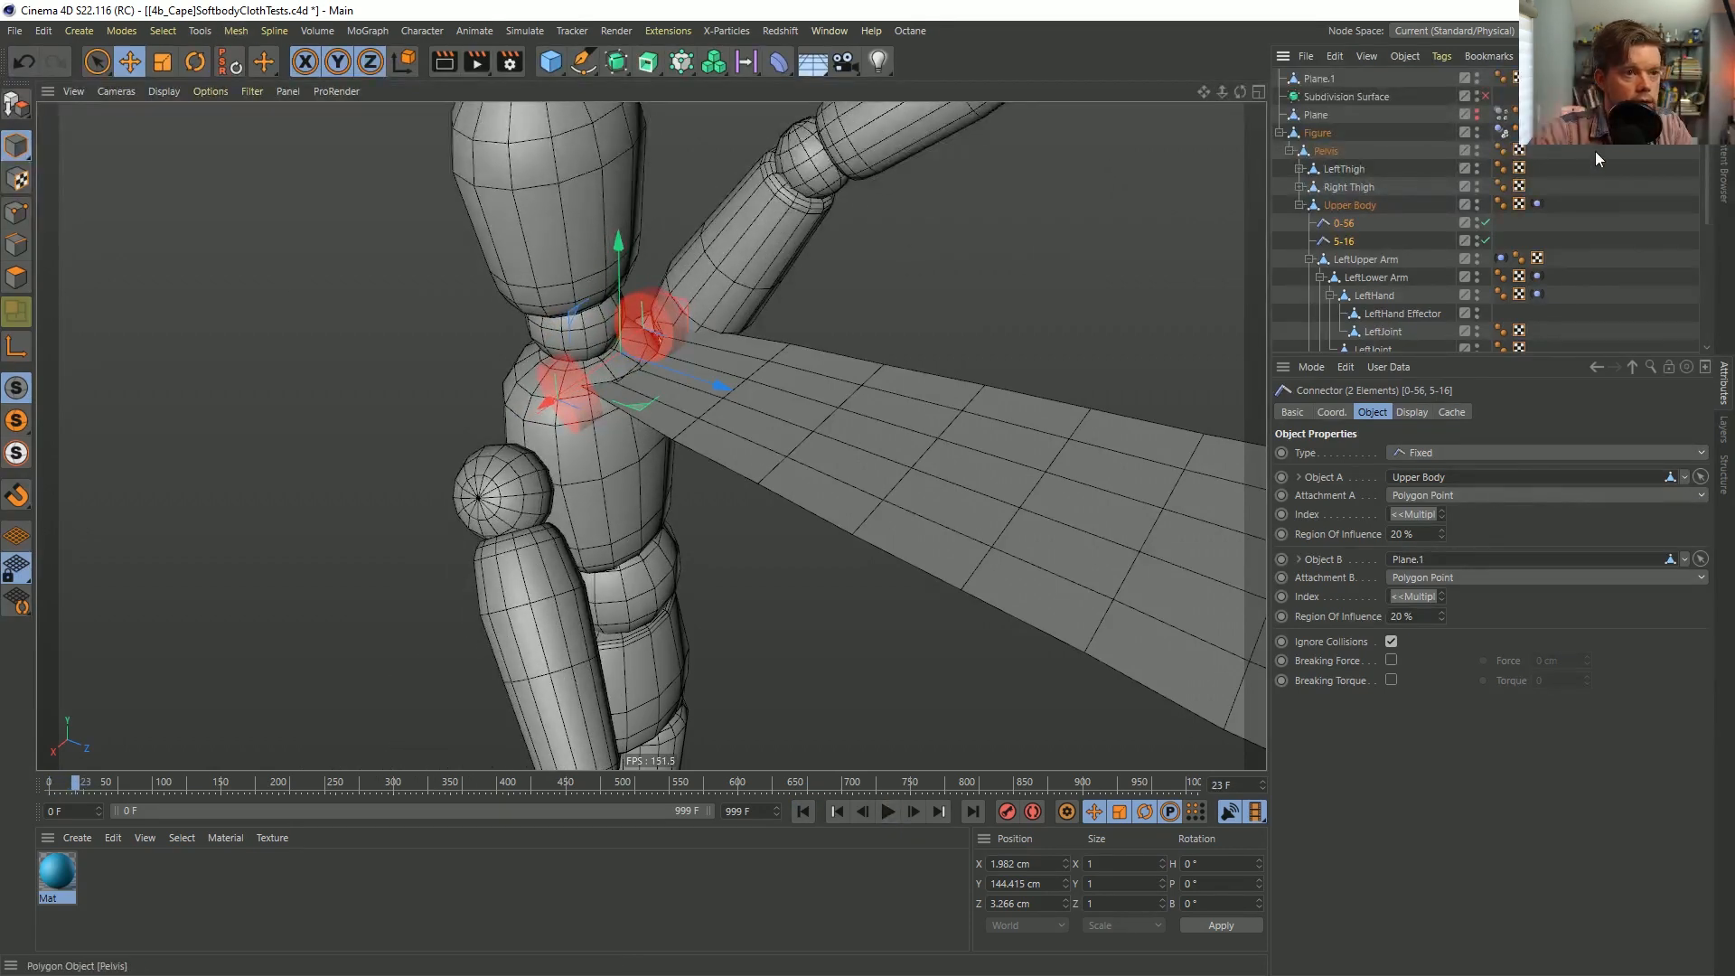
click(802, 811)
key(ctrl+z)
Copy Plane's Dynamics Body tag onto Plane.1, save the scene and play the cape simulation.
click(1319, 79)
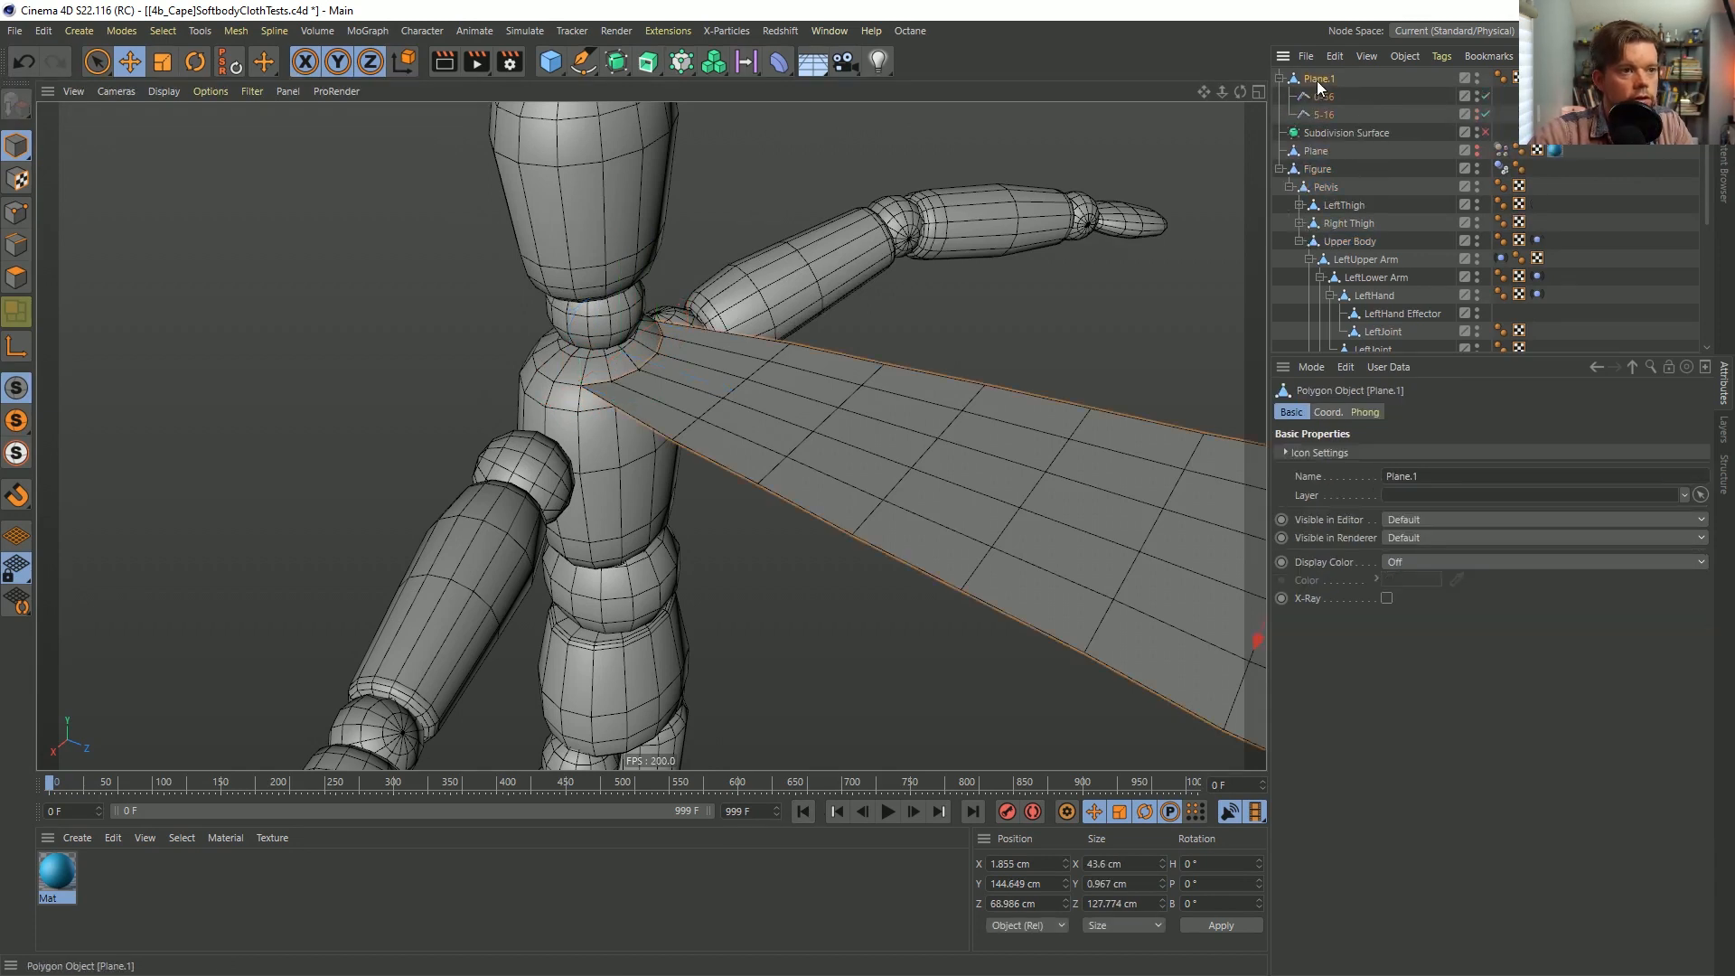
ctrl+drag(1501, 150, 1502, 80)
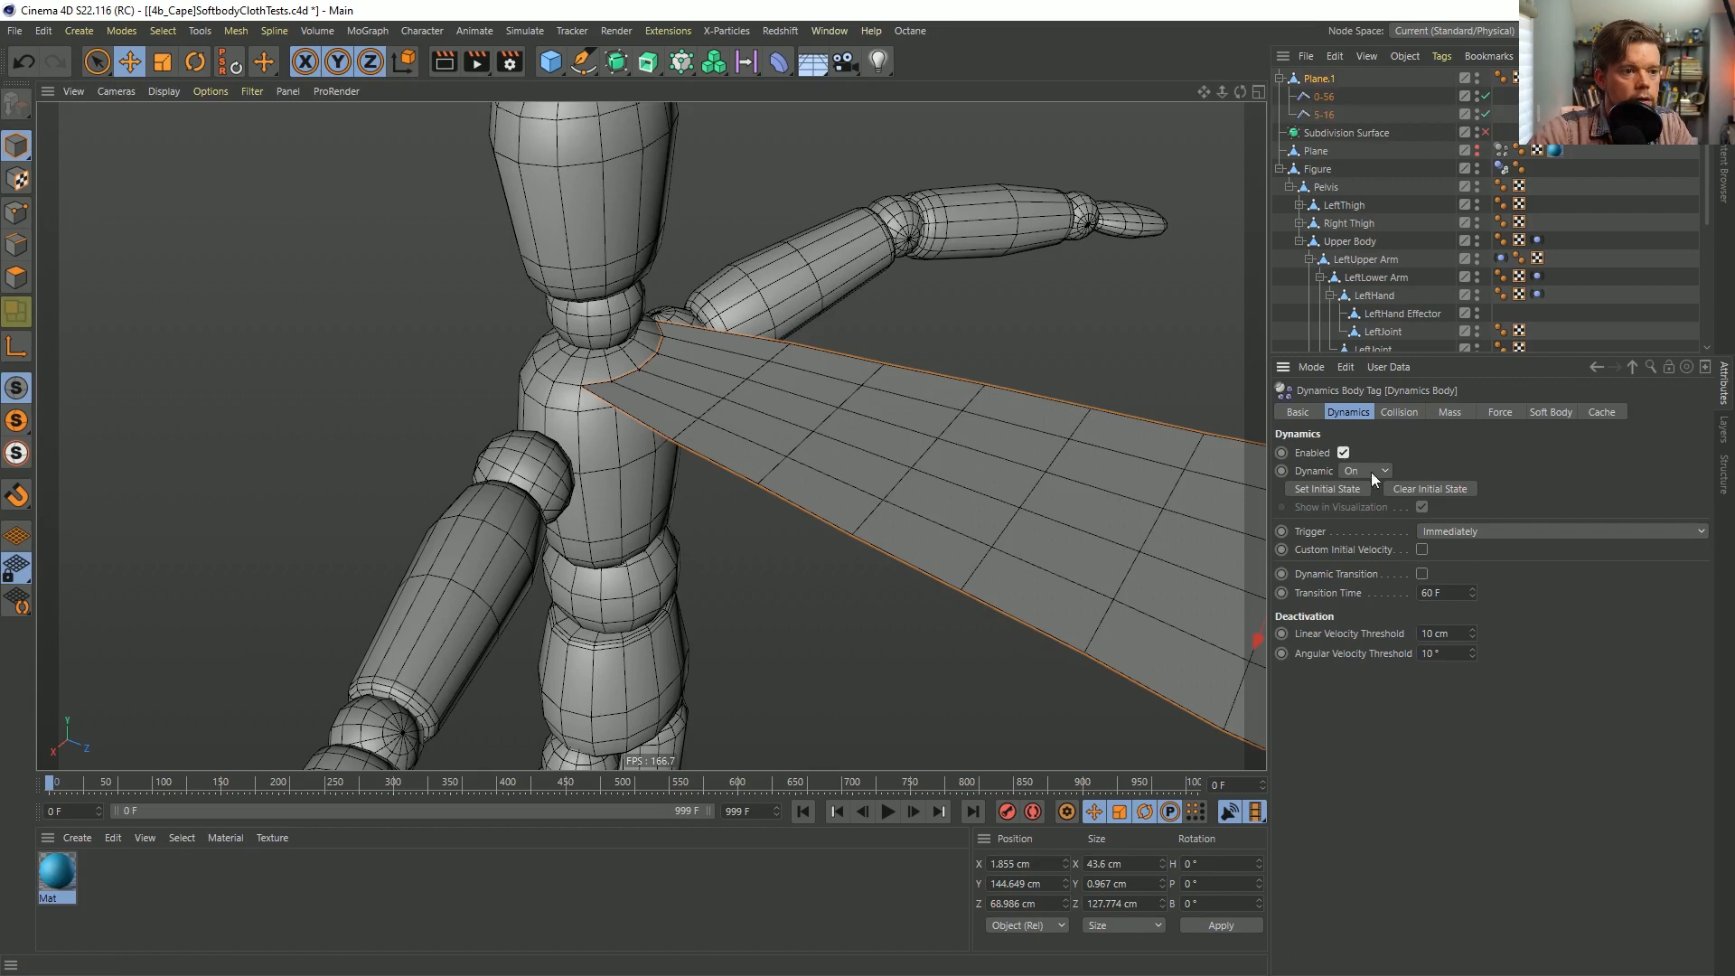
key(ctrl+shift+a)
key(ctrl+s)
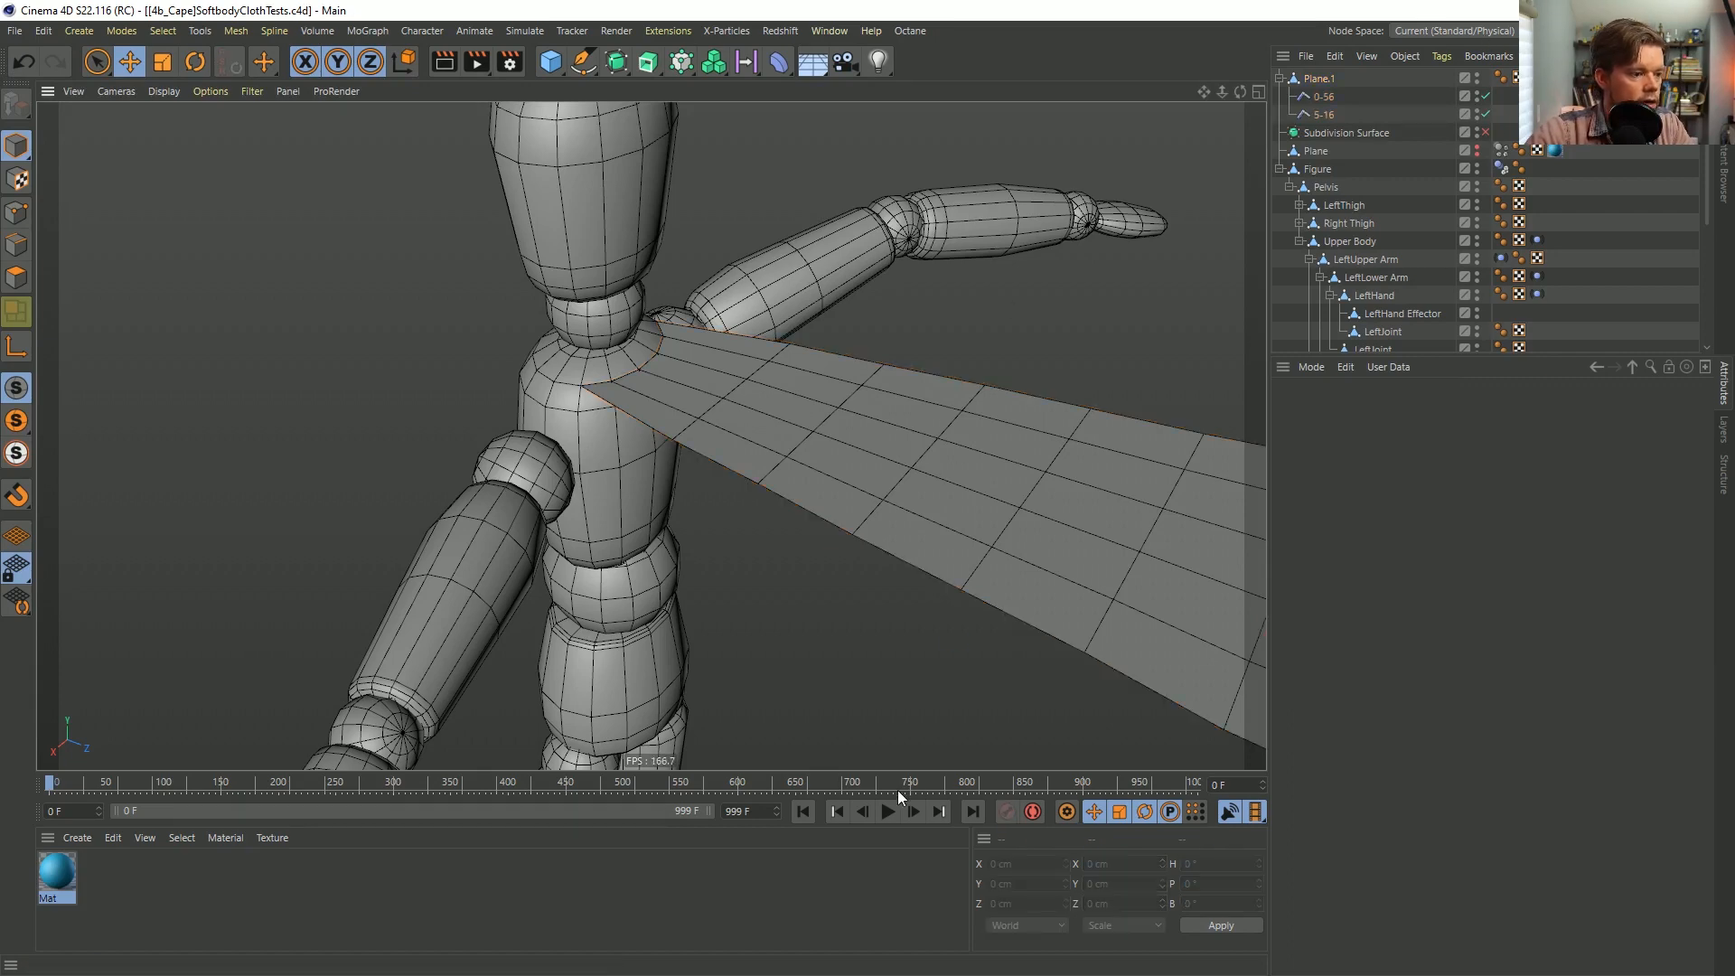
click(890, 812)
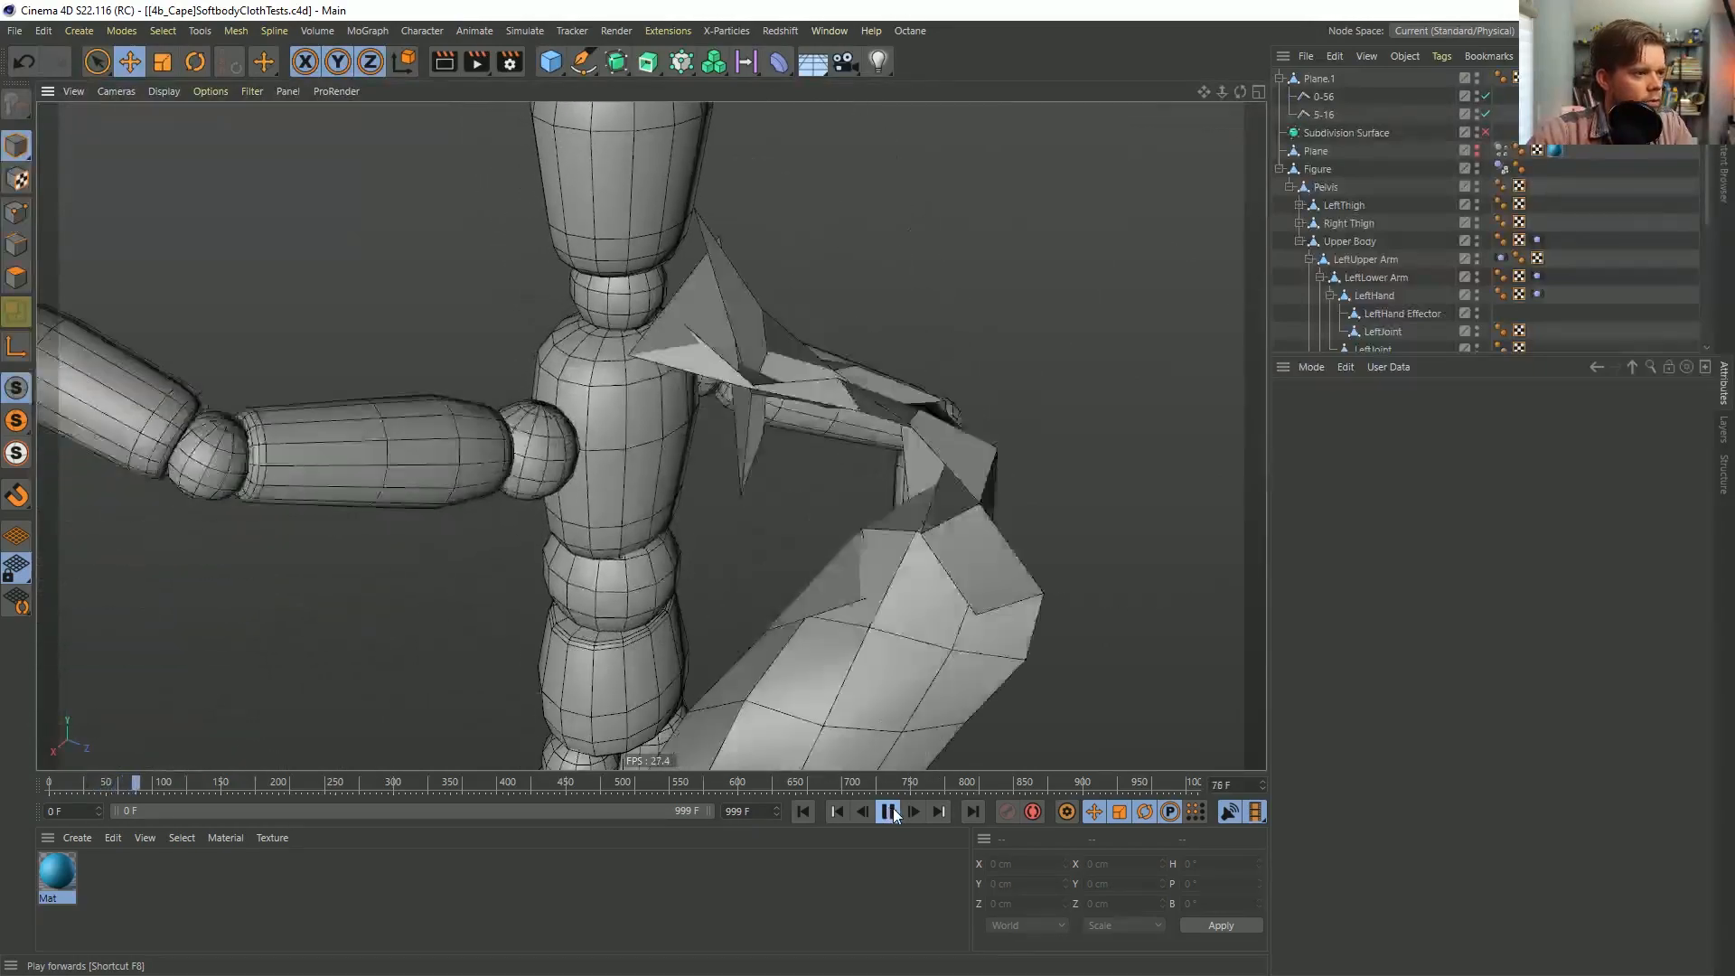
Replay the cape simulation briefly from the first frame and return to frame 0.
click(888, 811)
click(803, 812)
click(886, 812)
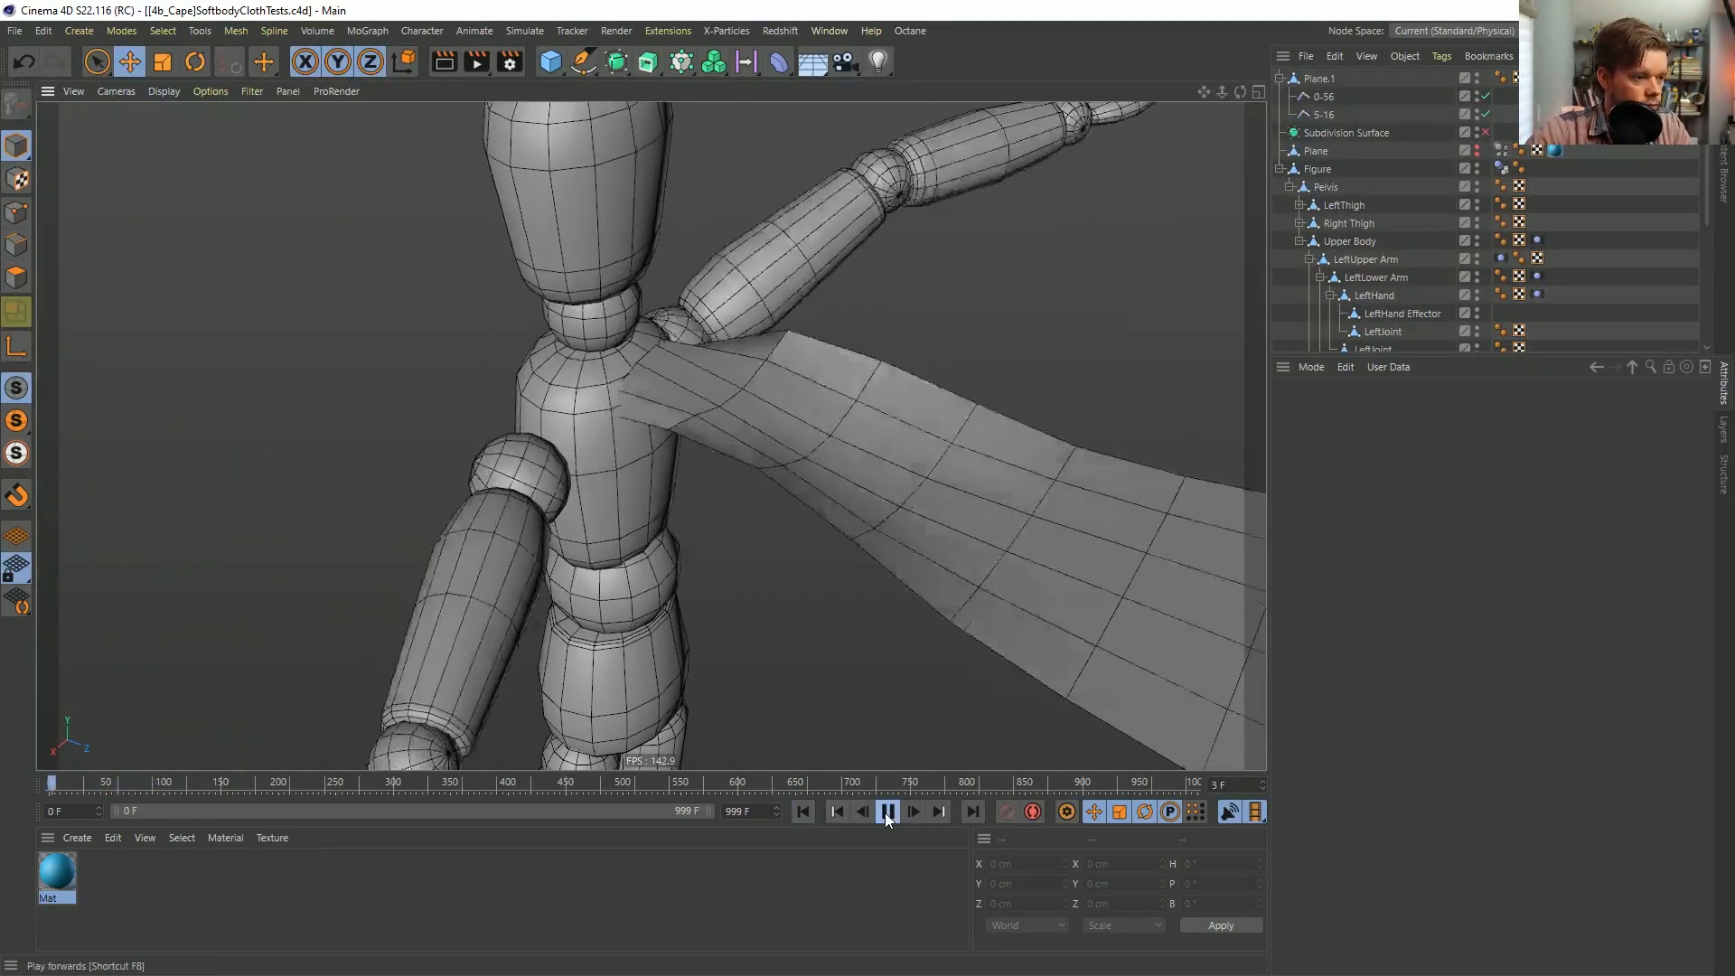
click(886, 812)
click(803, 811)
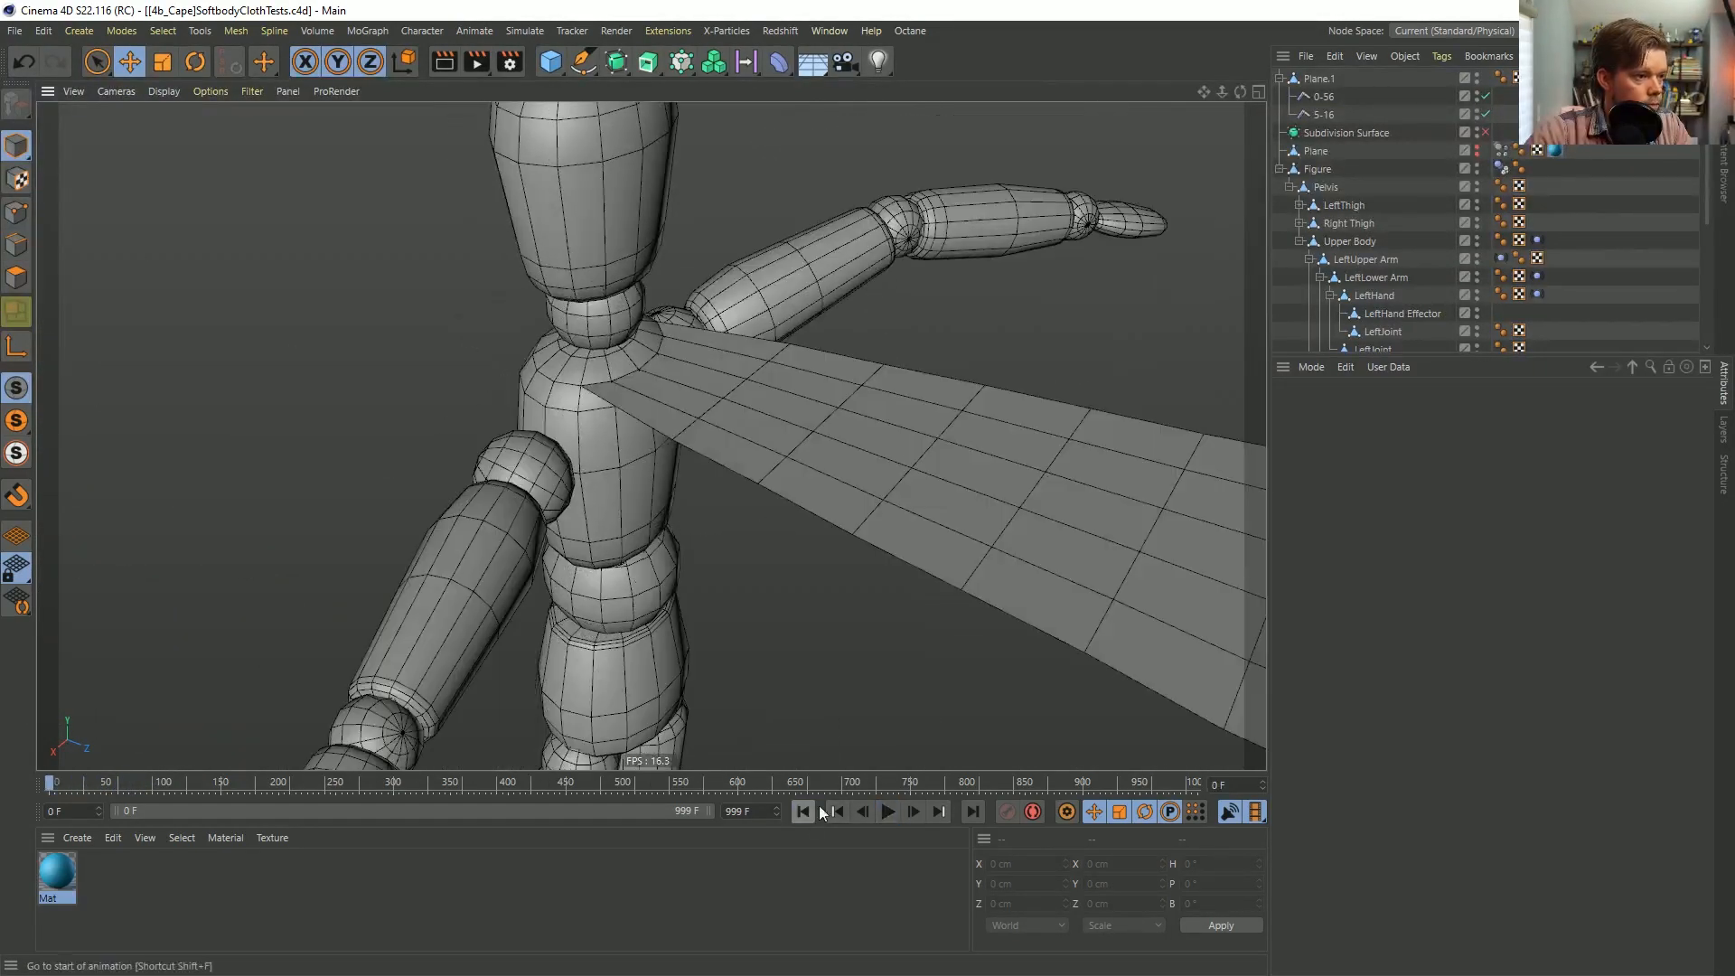
Move connectors 0-56 and 5-16 under Upper Body and test the cape simulation from the first frame.
click(1324, 95)
shift+click(1319, 115)
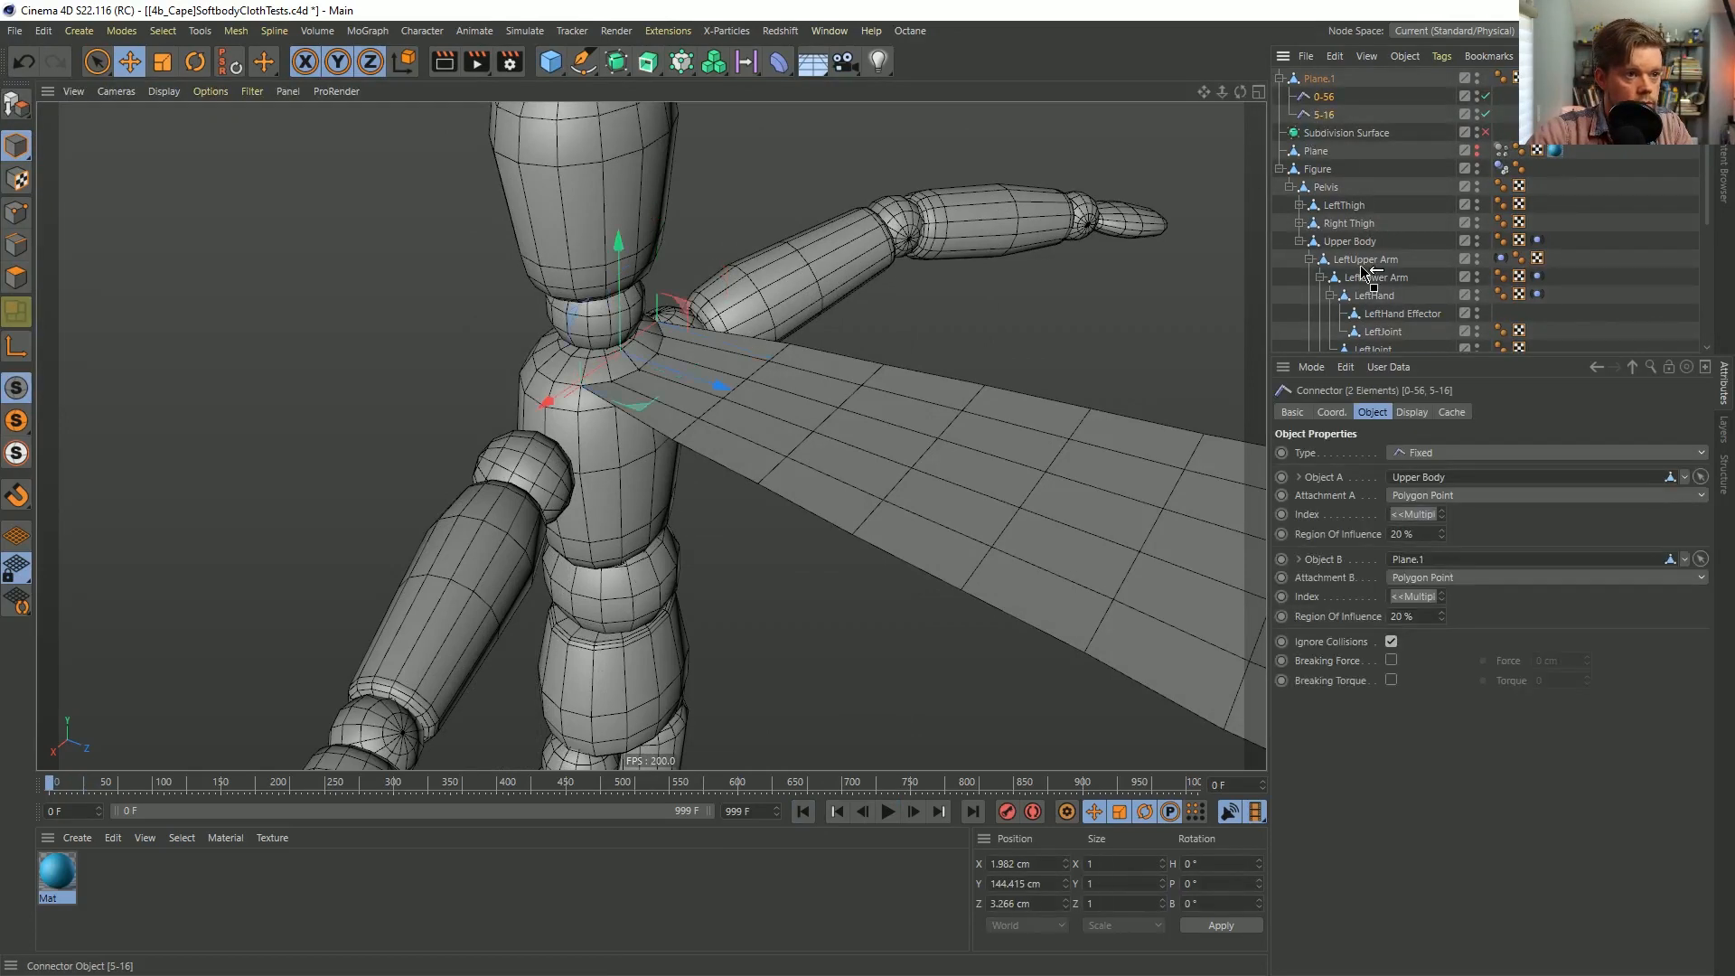
drag(1363, 271, 1357, 242)
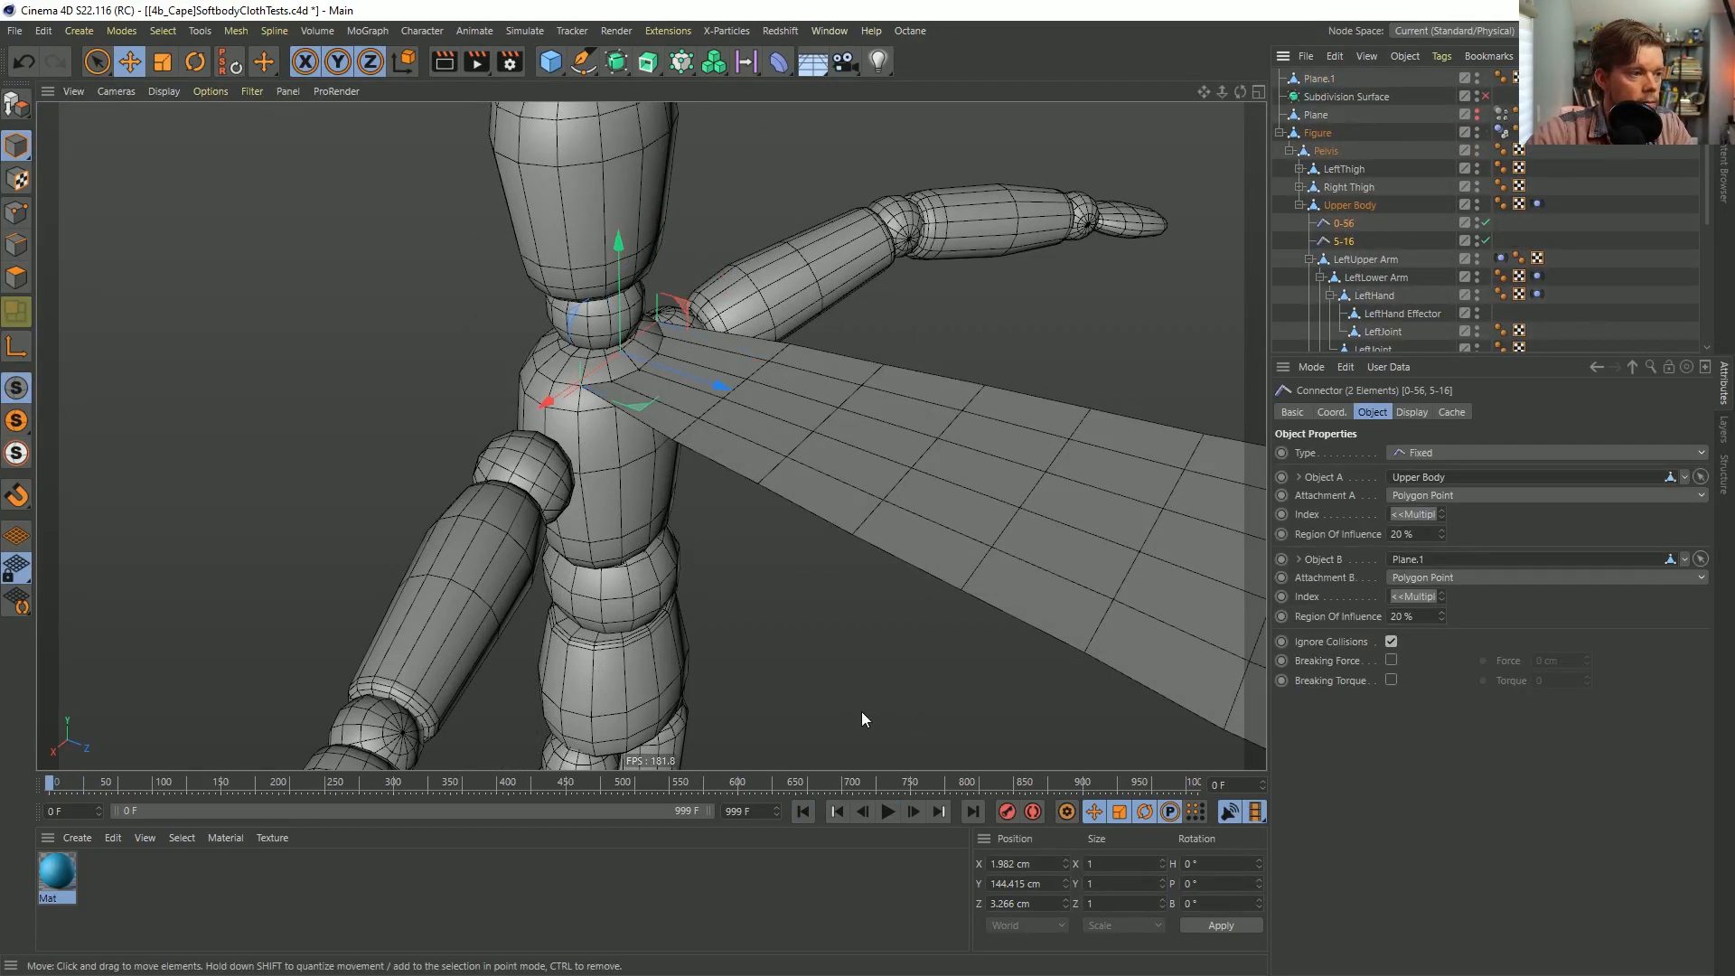
click(889, 812)
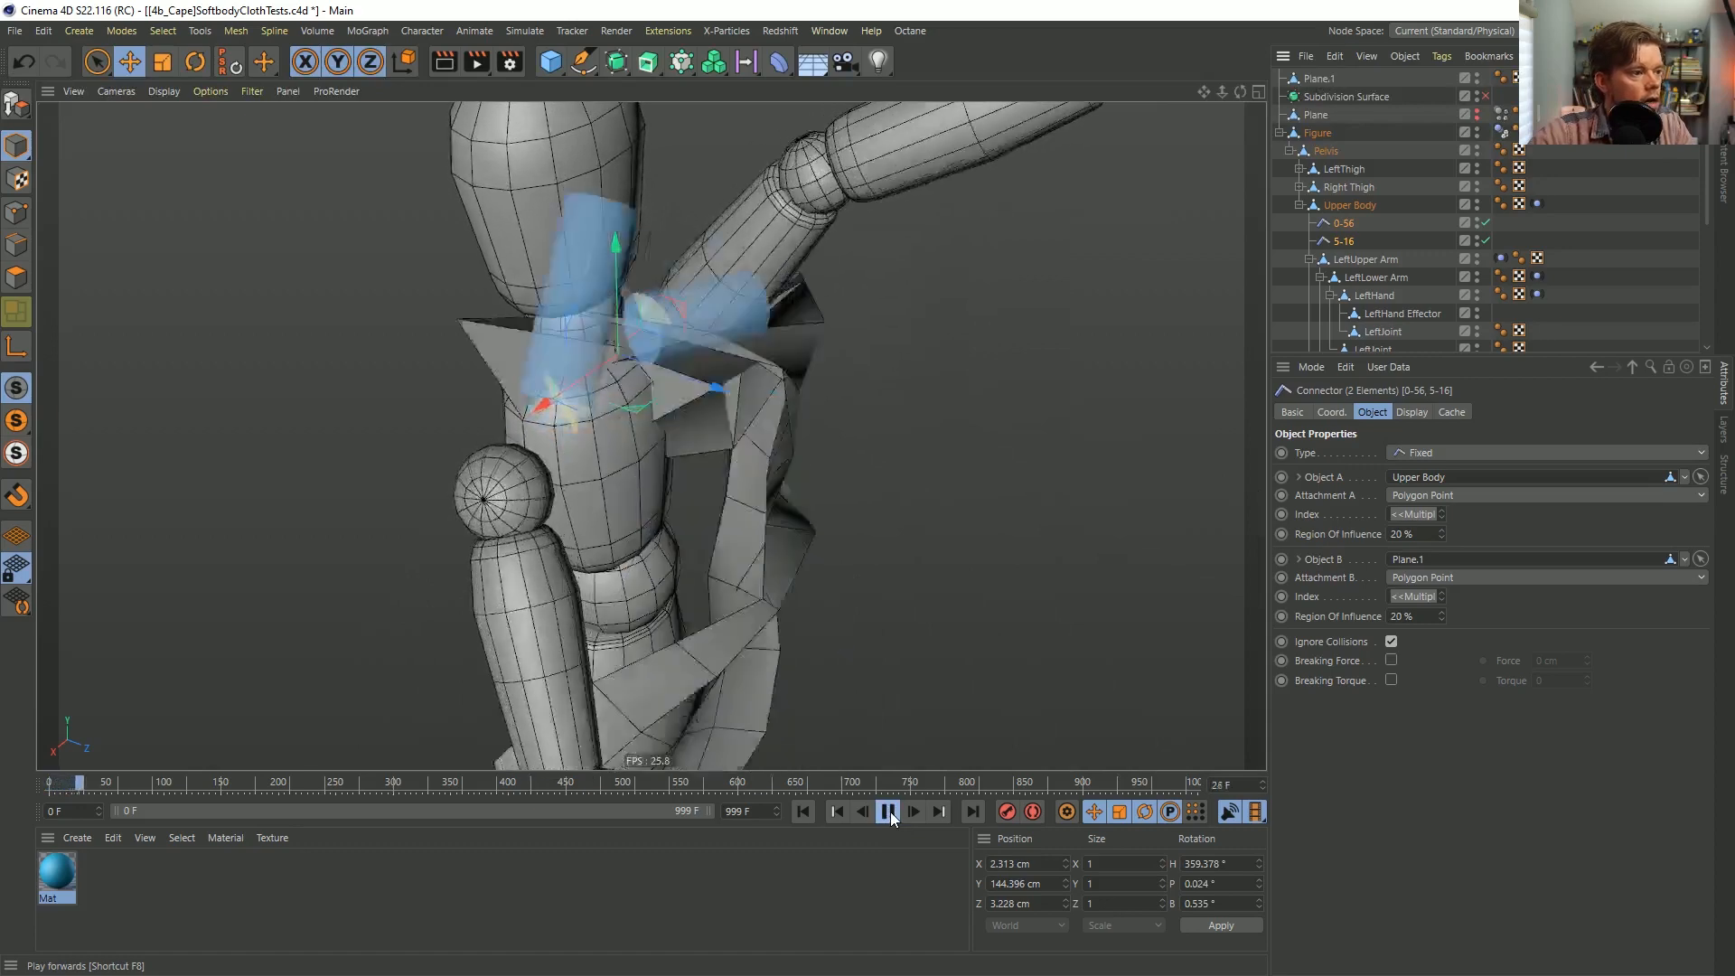
click(888, 811)
key(shift+f)
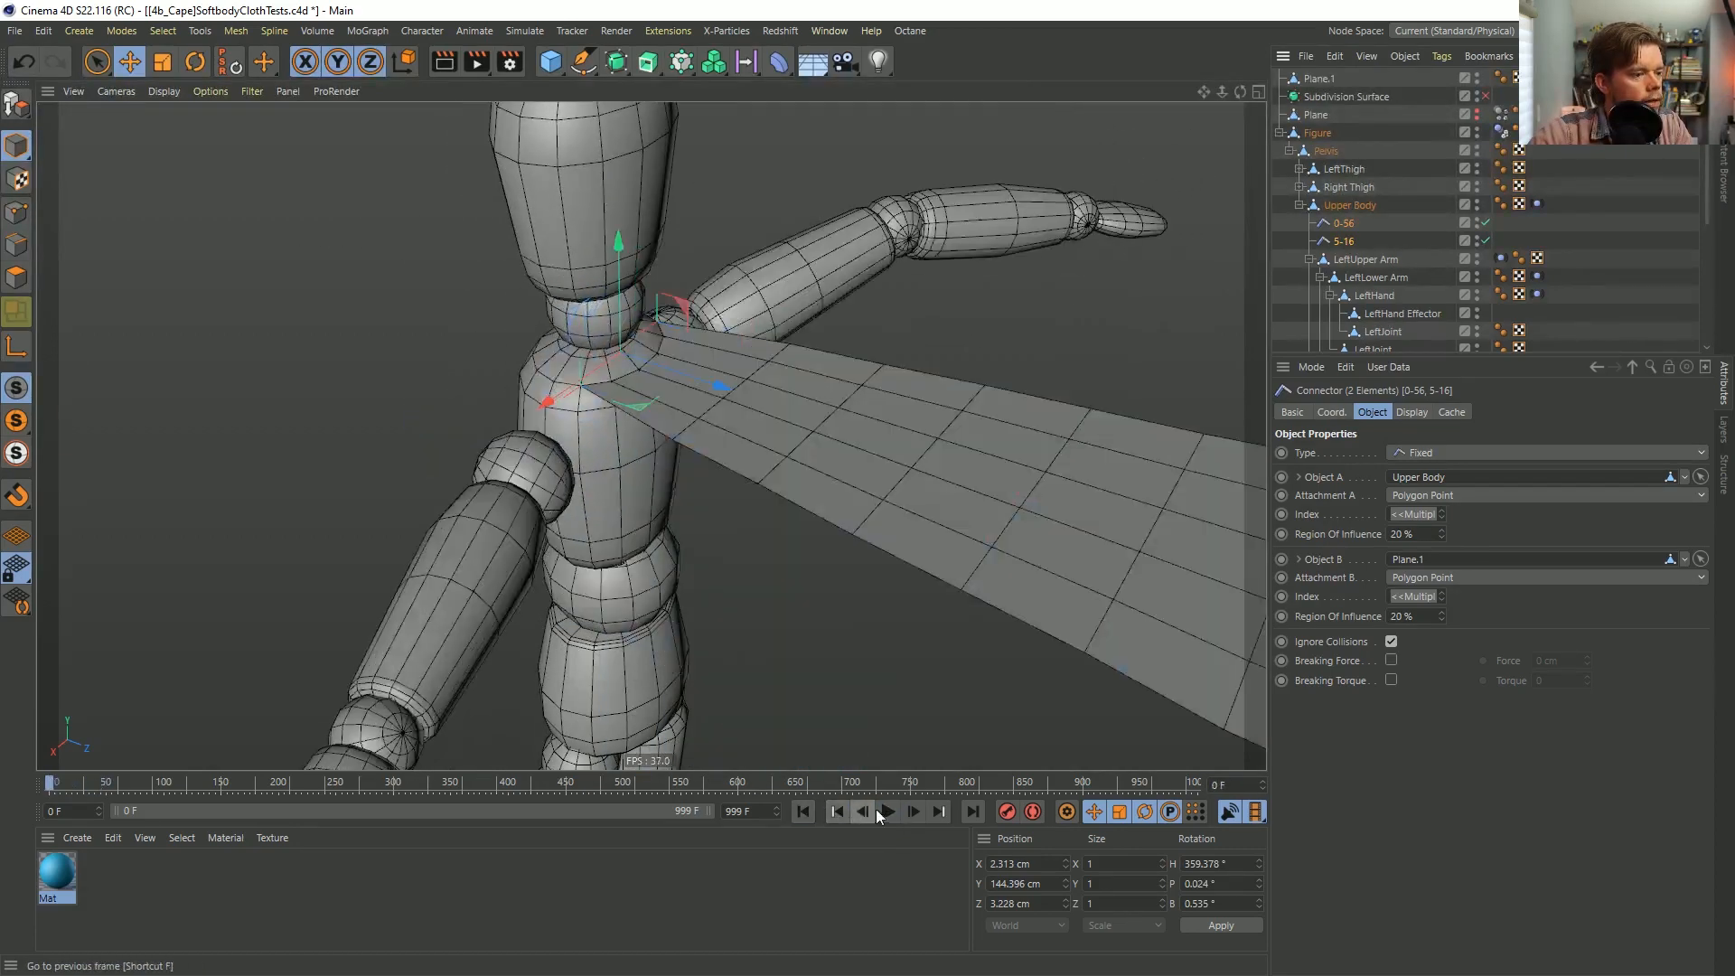
click(884, 810)
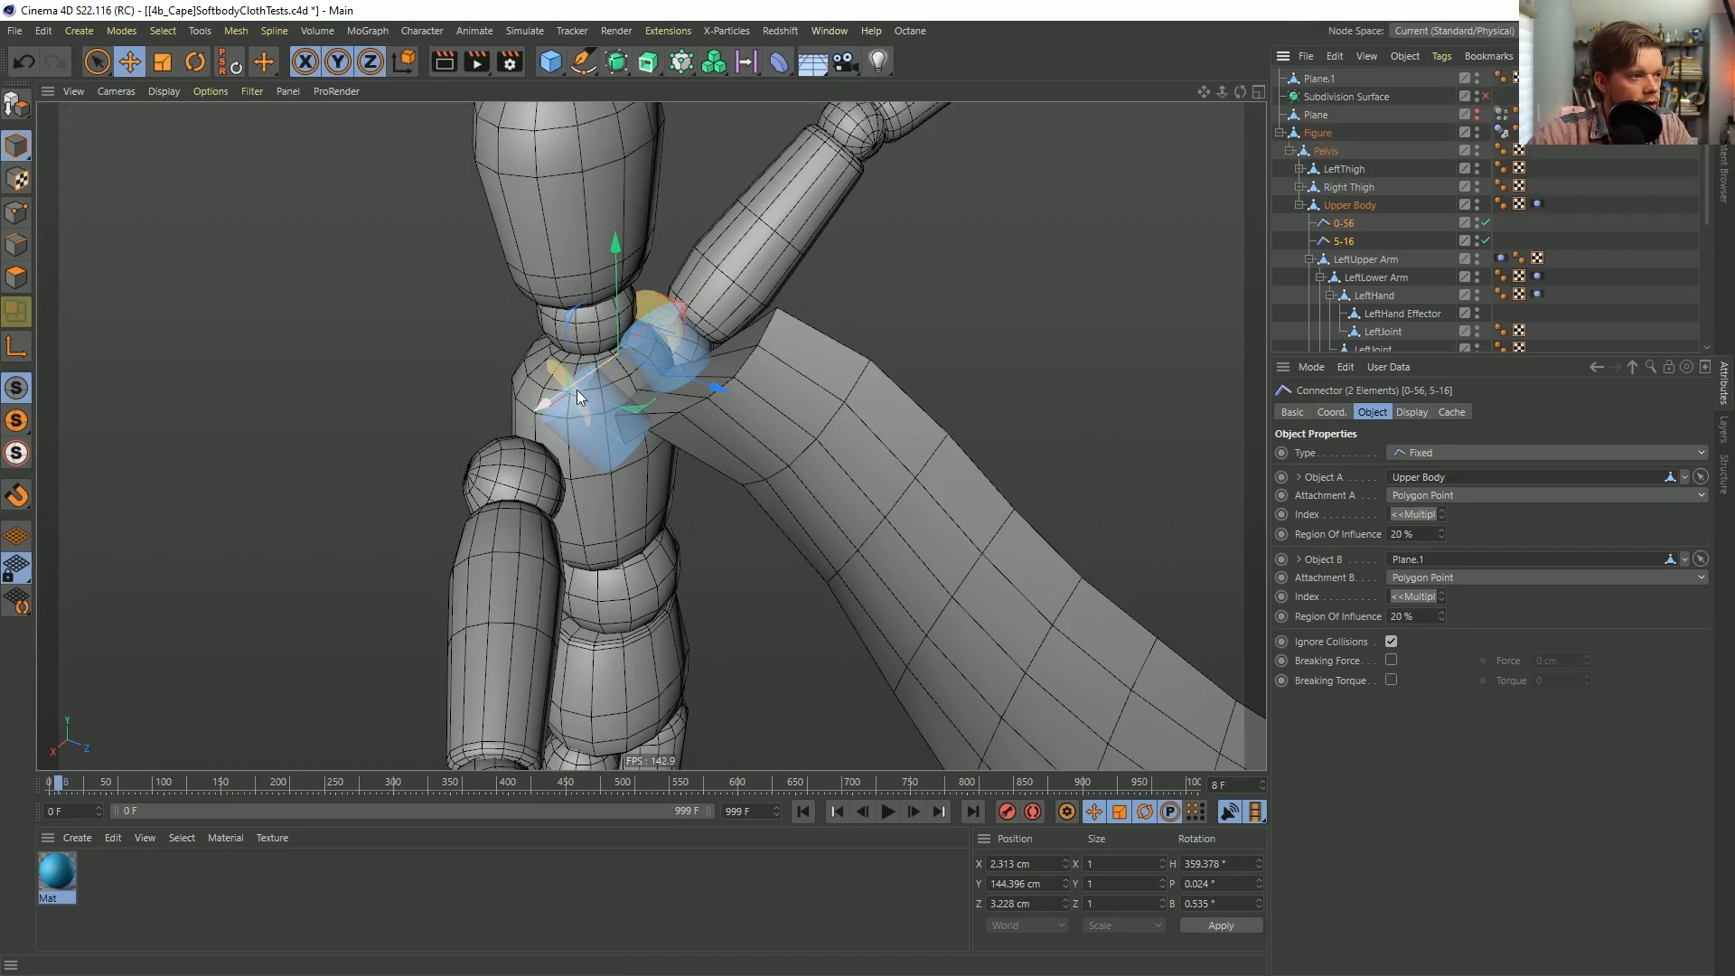
click(802, 811)
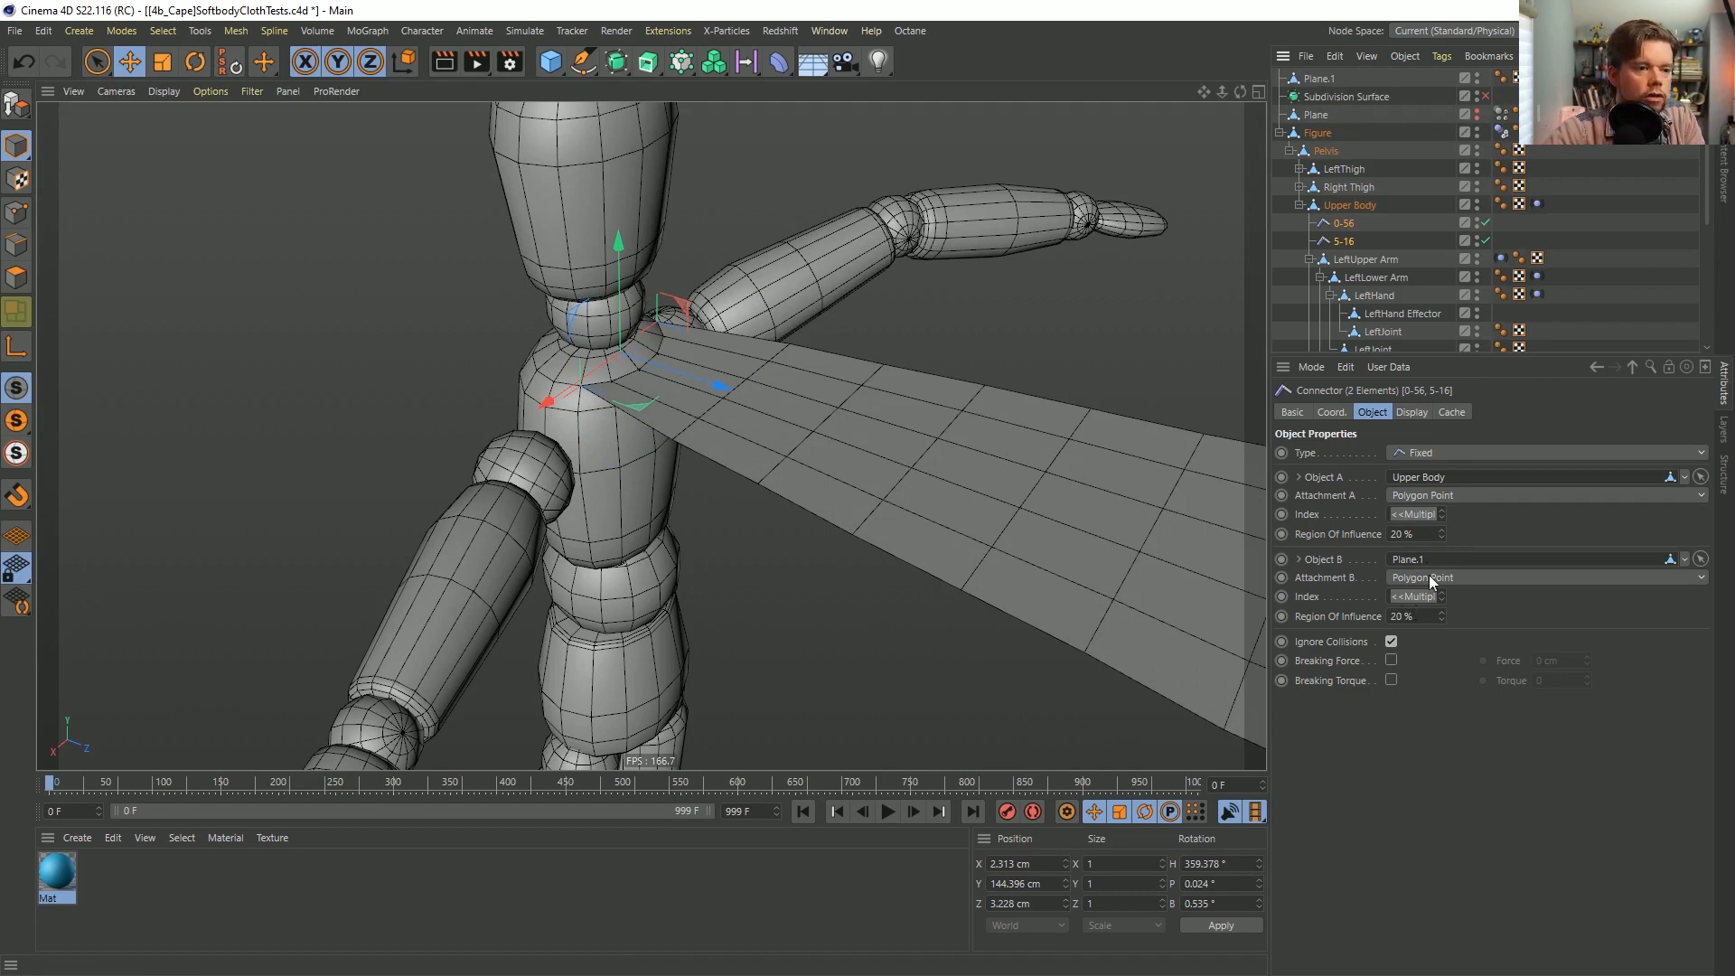
Set both connectors' Region Of Influence to 1% for attachments A and B, disable Ignore Collisions, and test the simulation.
click(1437, 535)
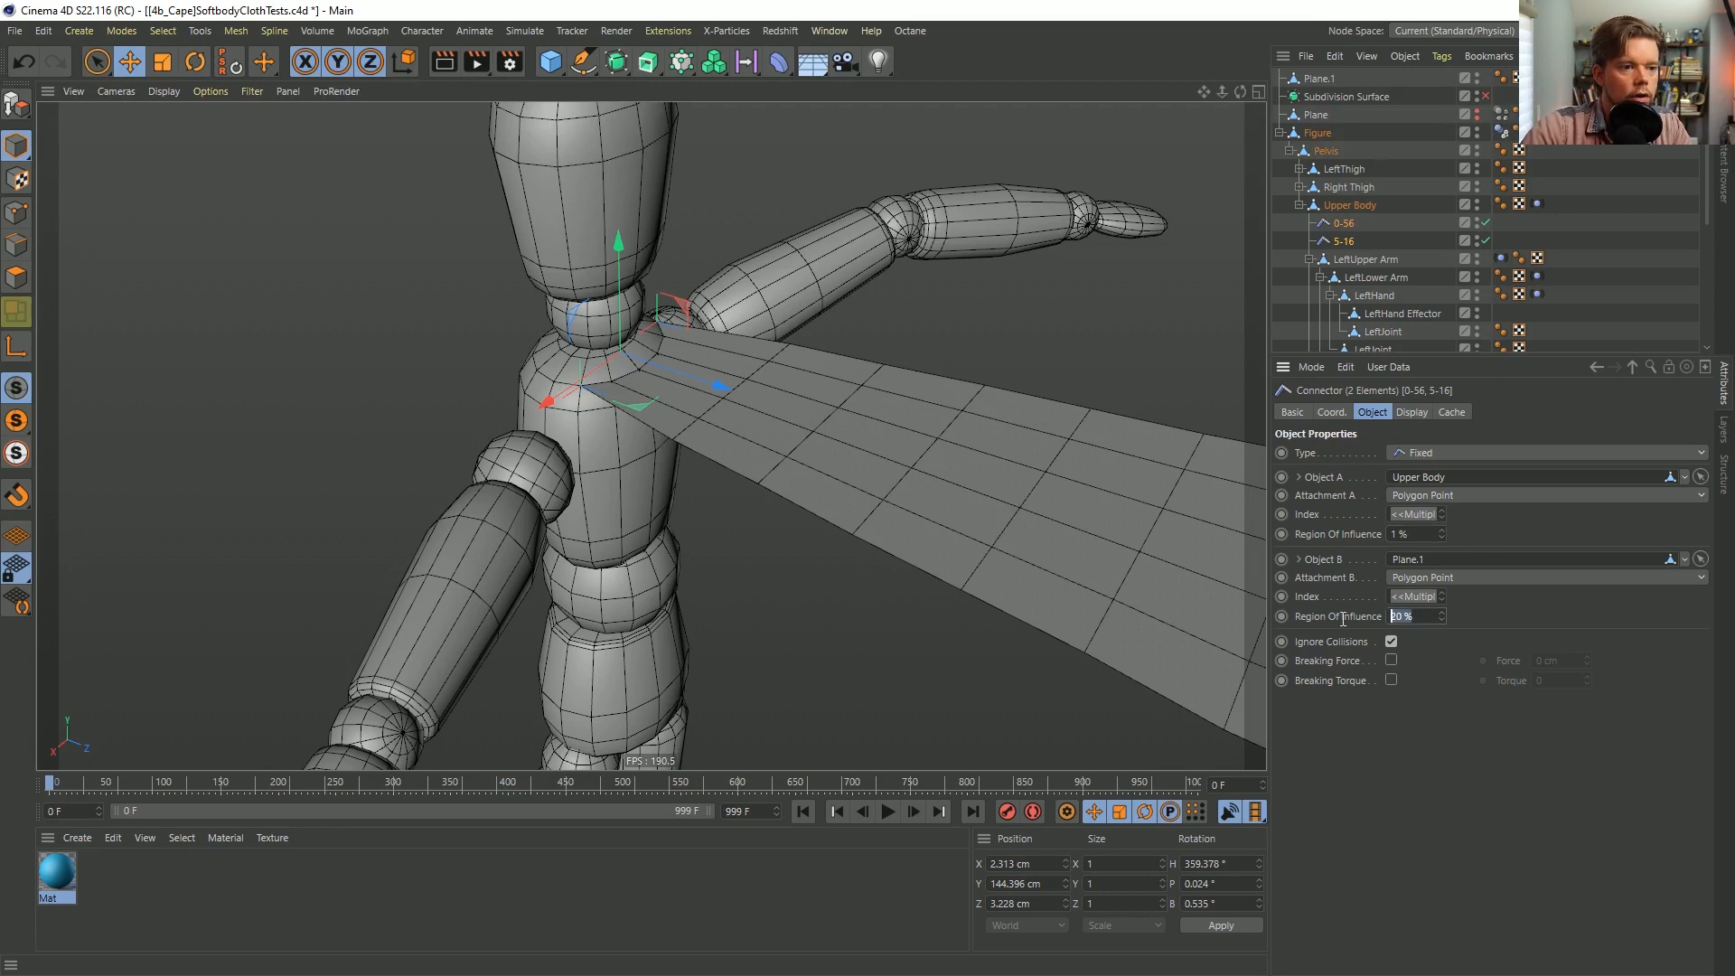
text(1)
key(Return)
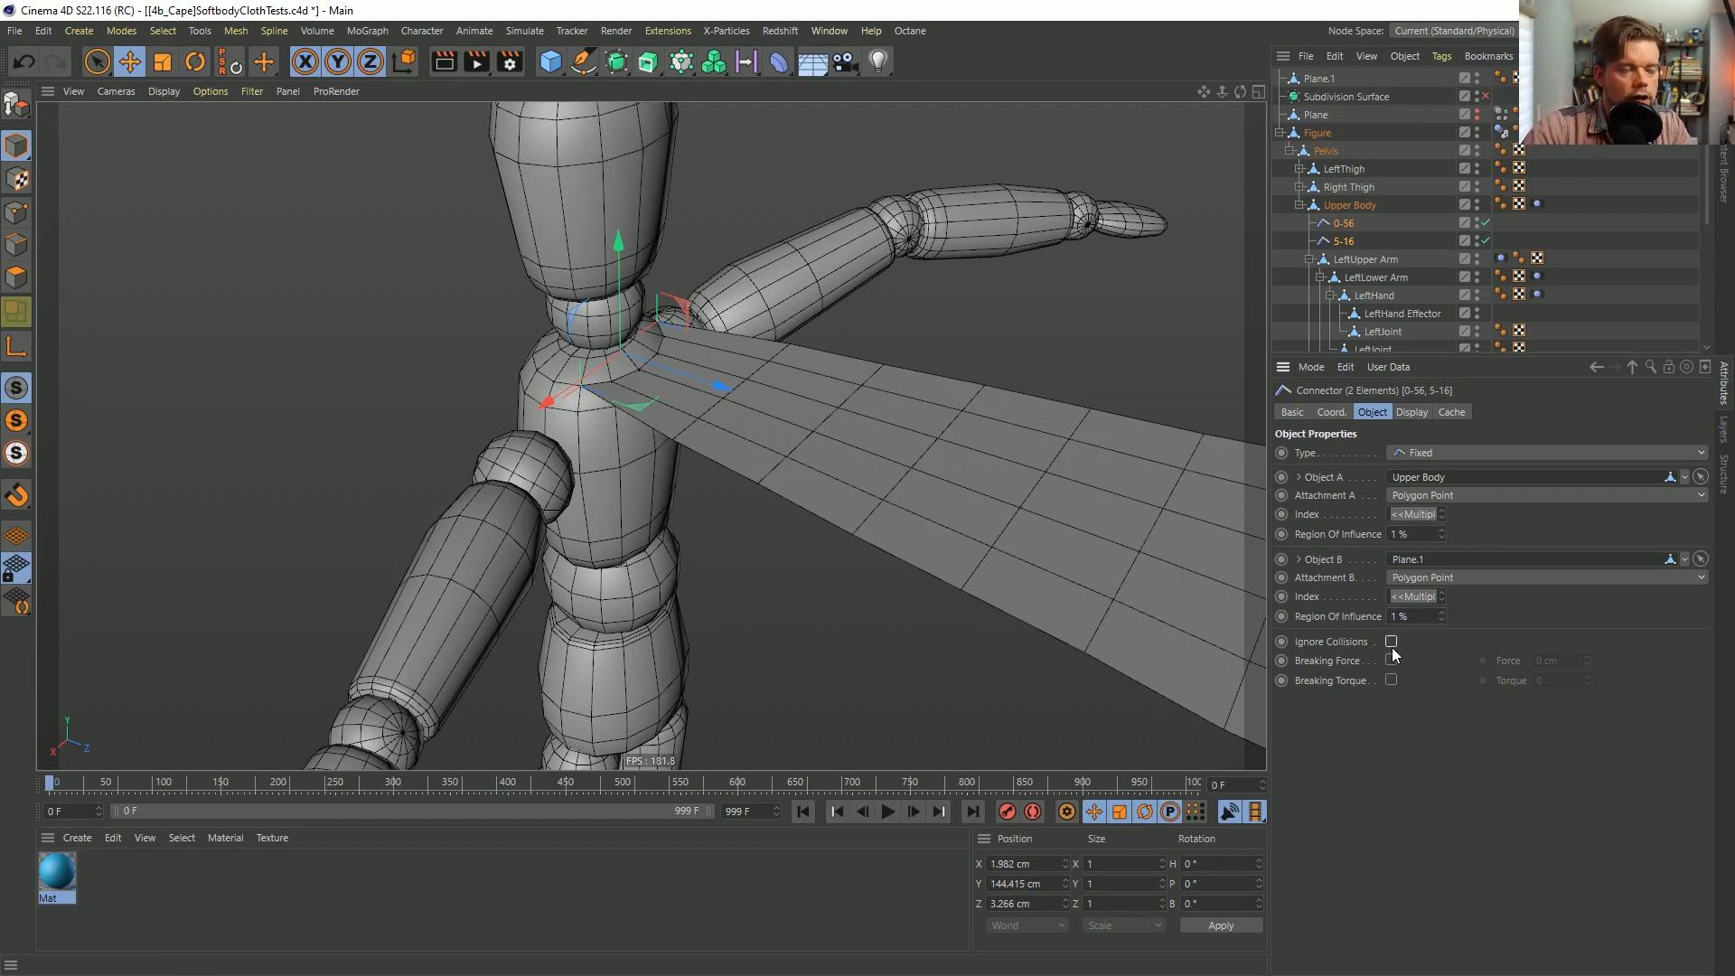
click(892, 815)
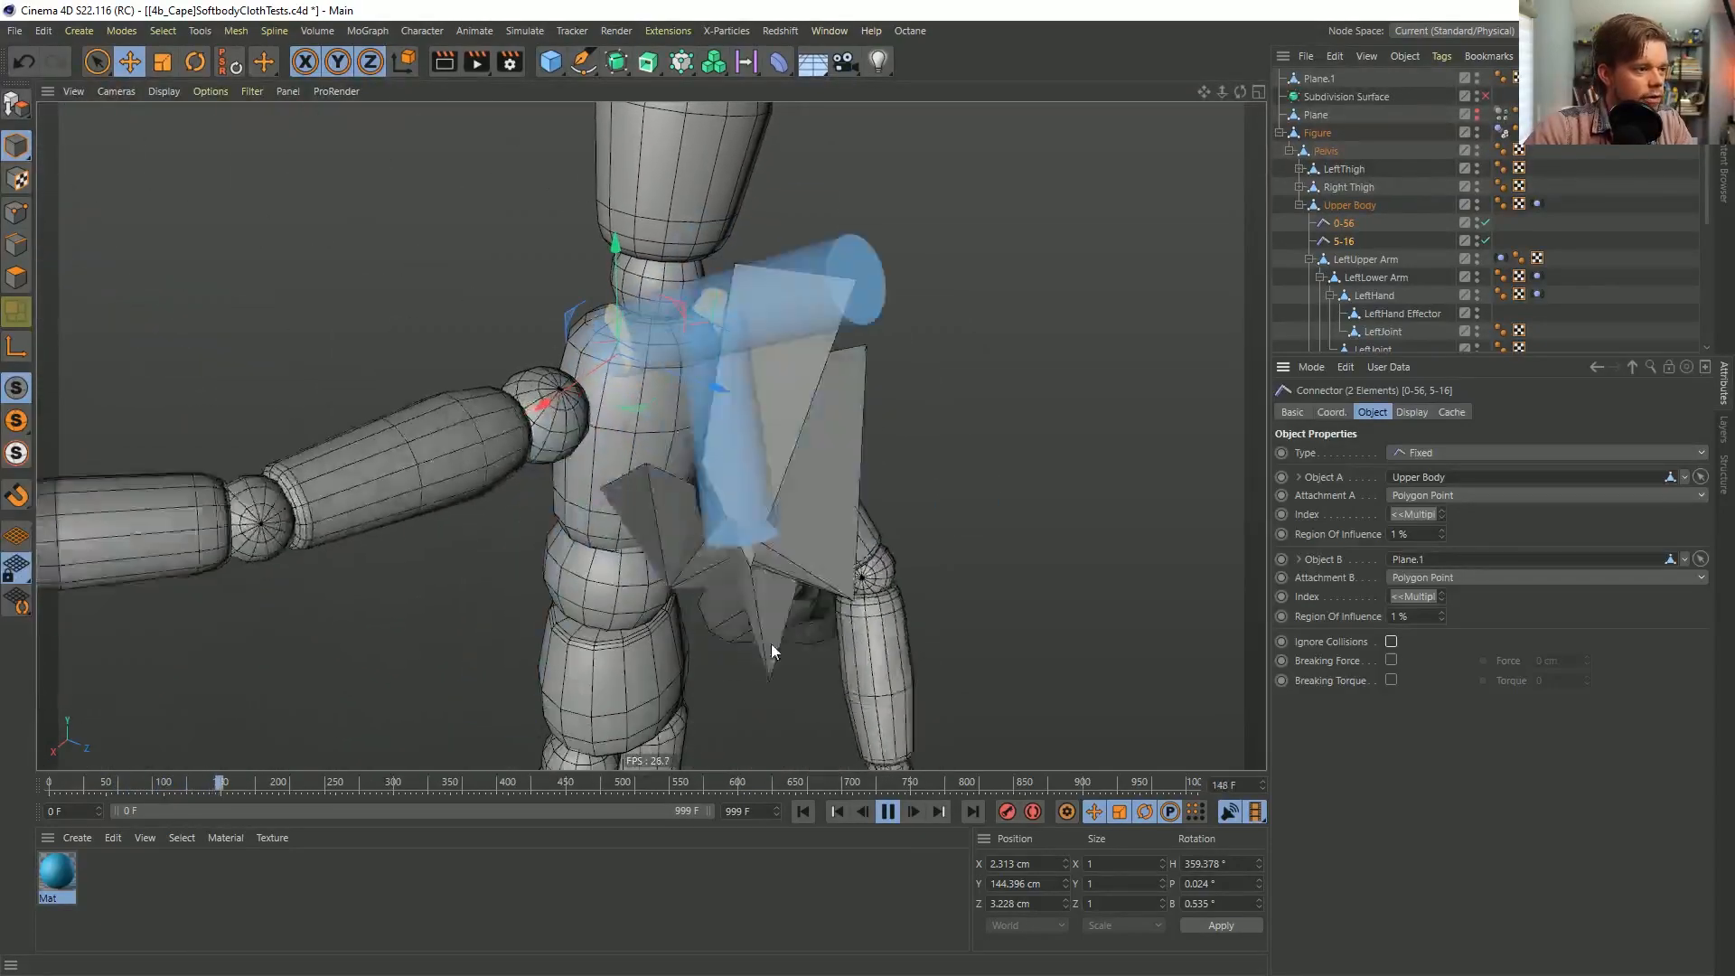
click(889, 812)
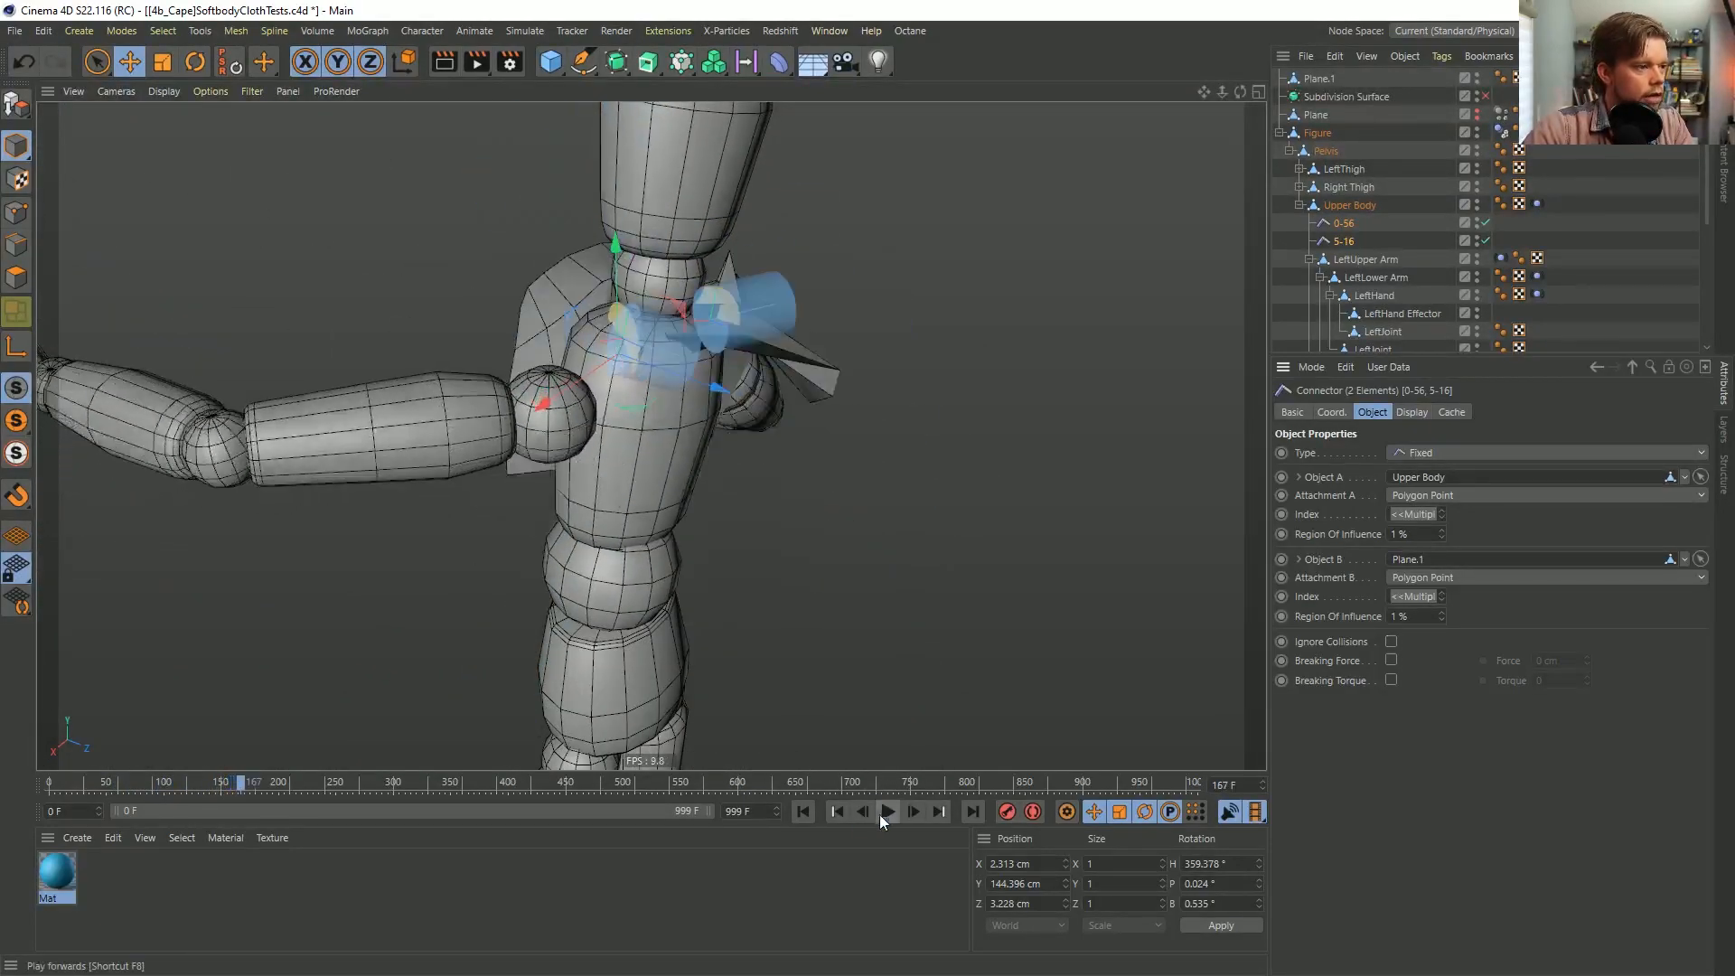
click(801, 812)
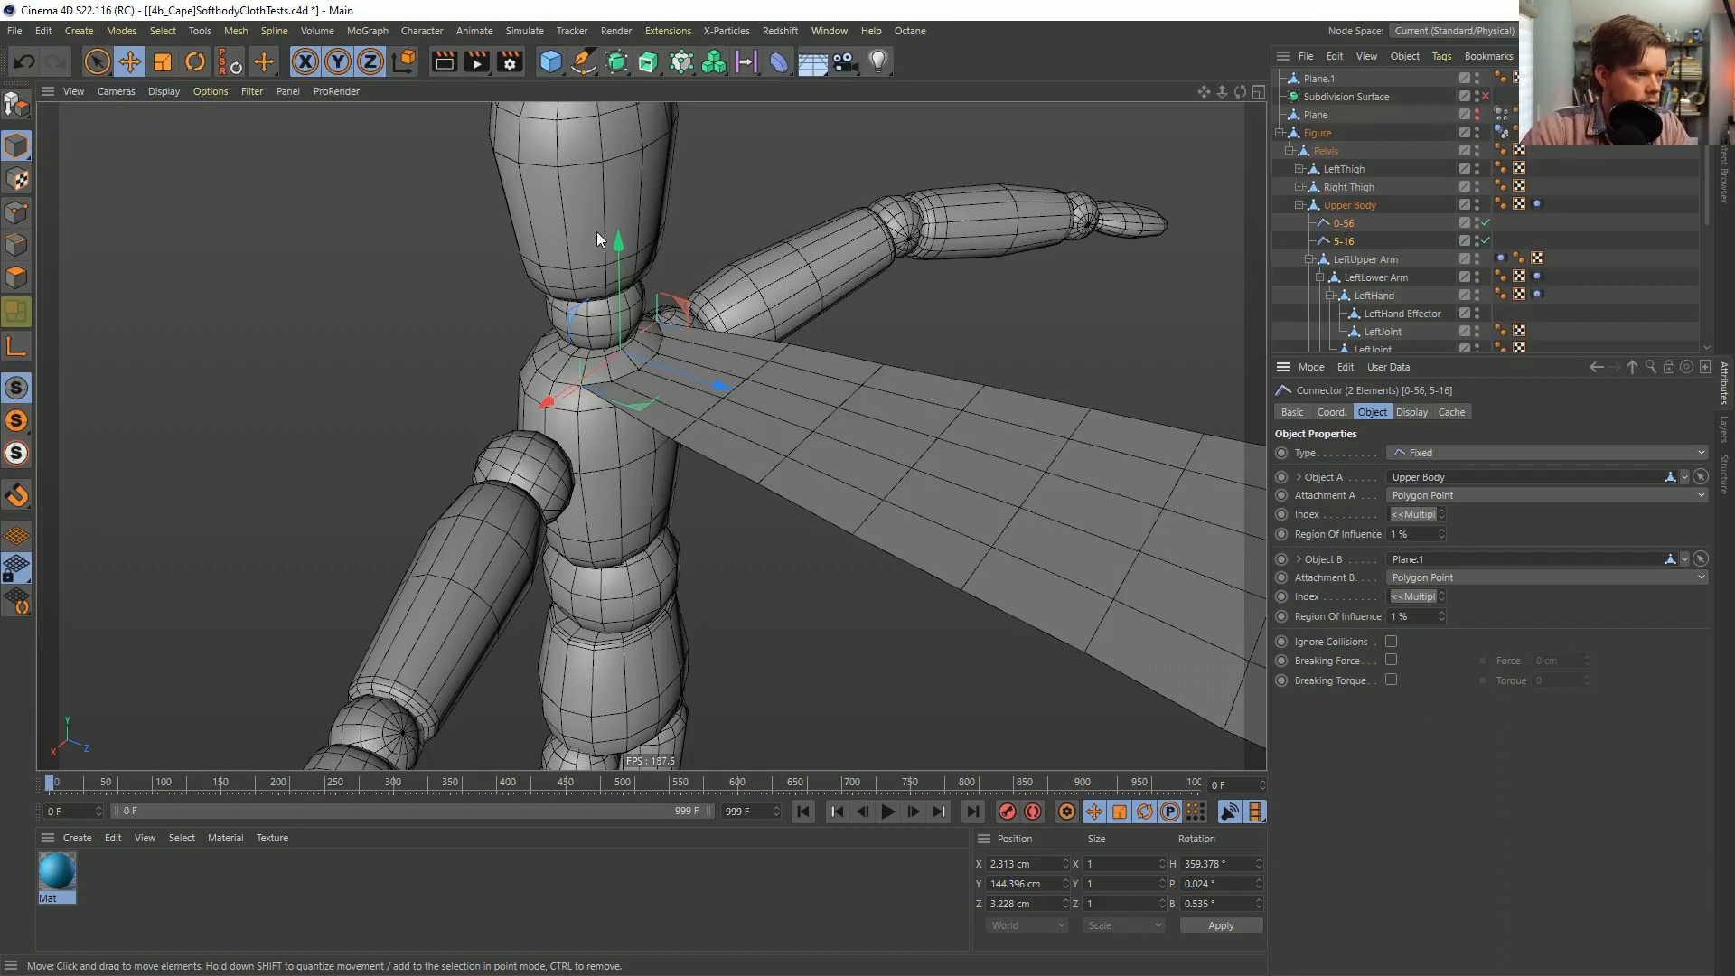
Change connectors 0-56 and 5-16 to the Ball and Socket type with a draw size of 5 cm.
alt+drag(611, 398, 629, 421)
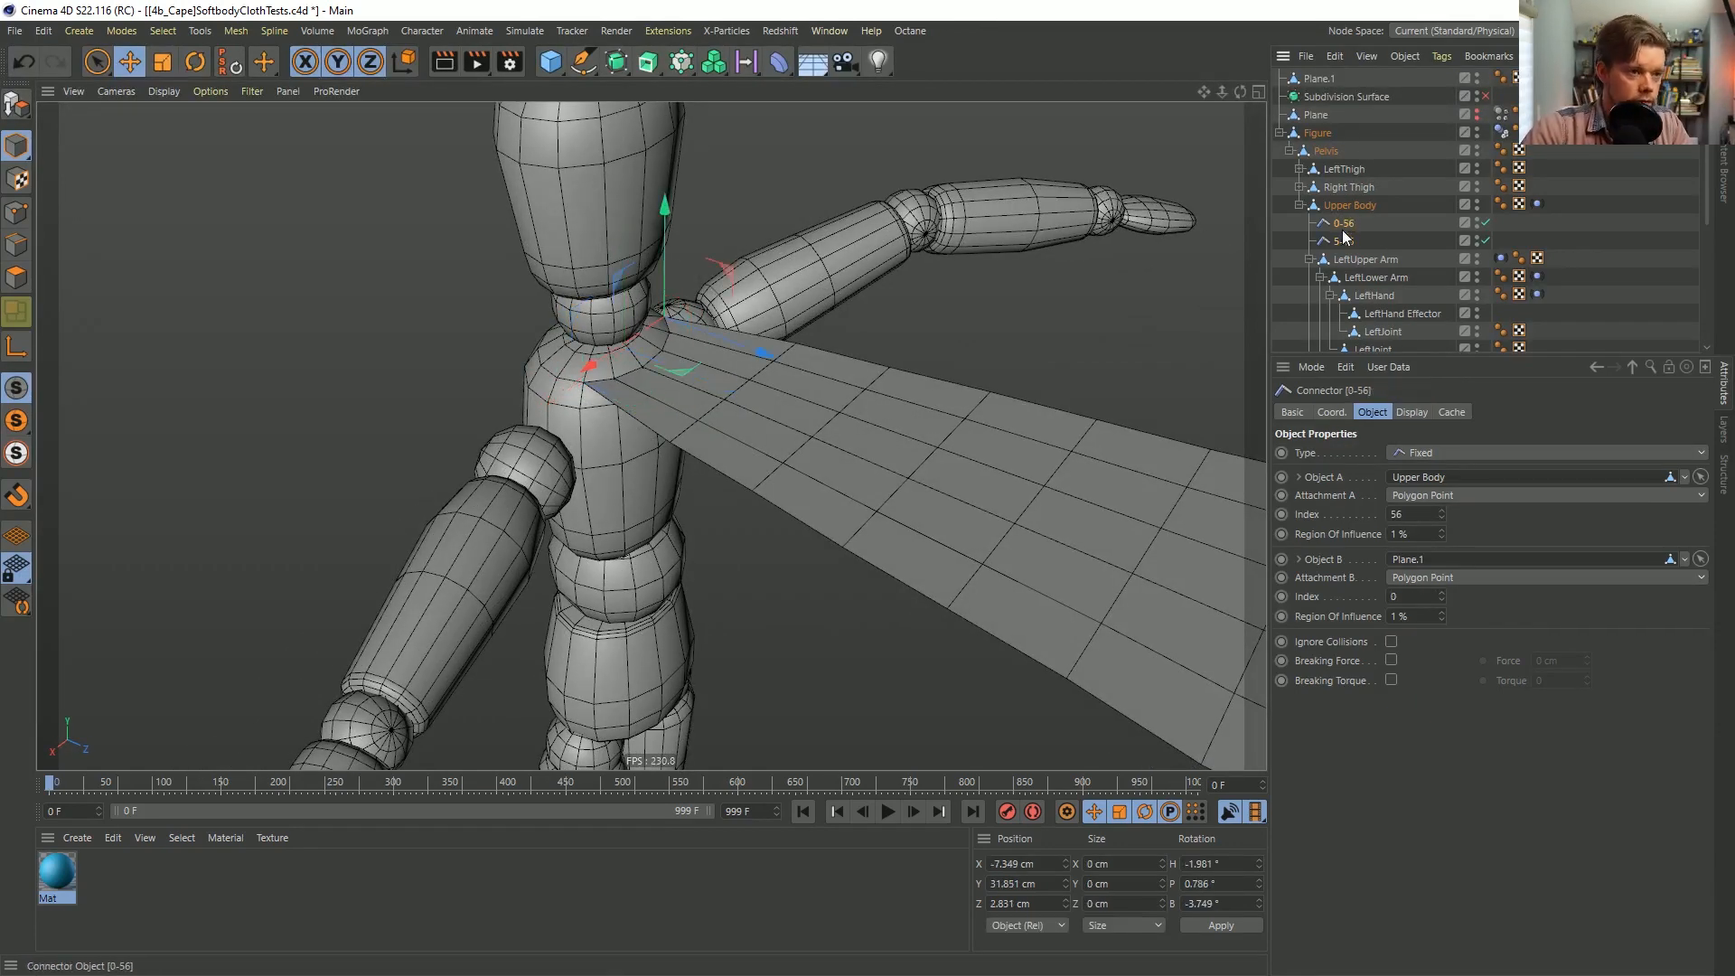
click(1420, 456)
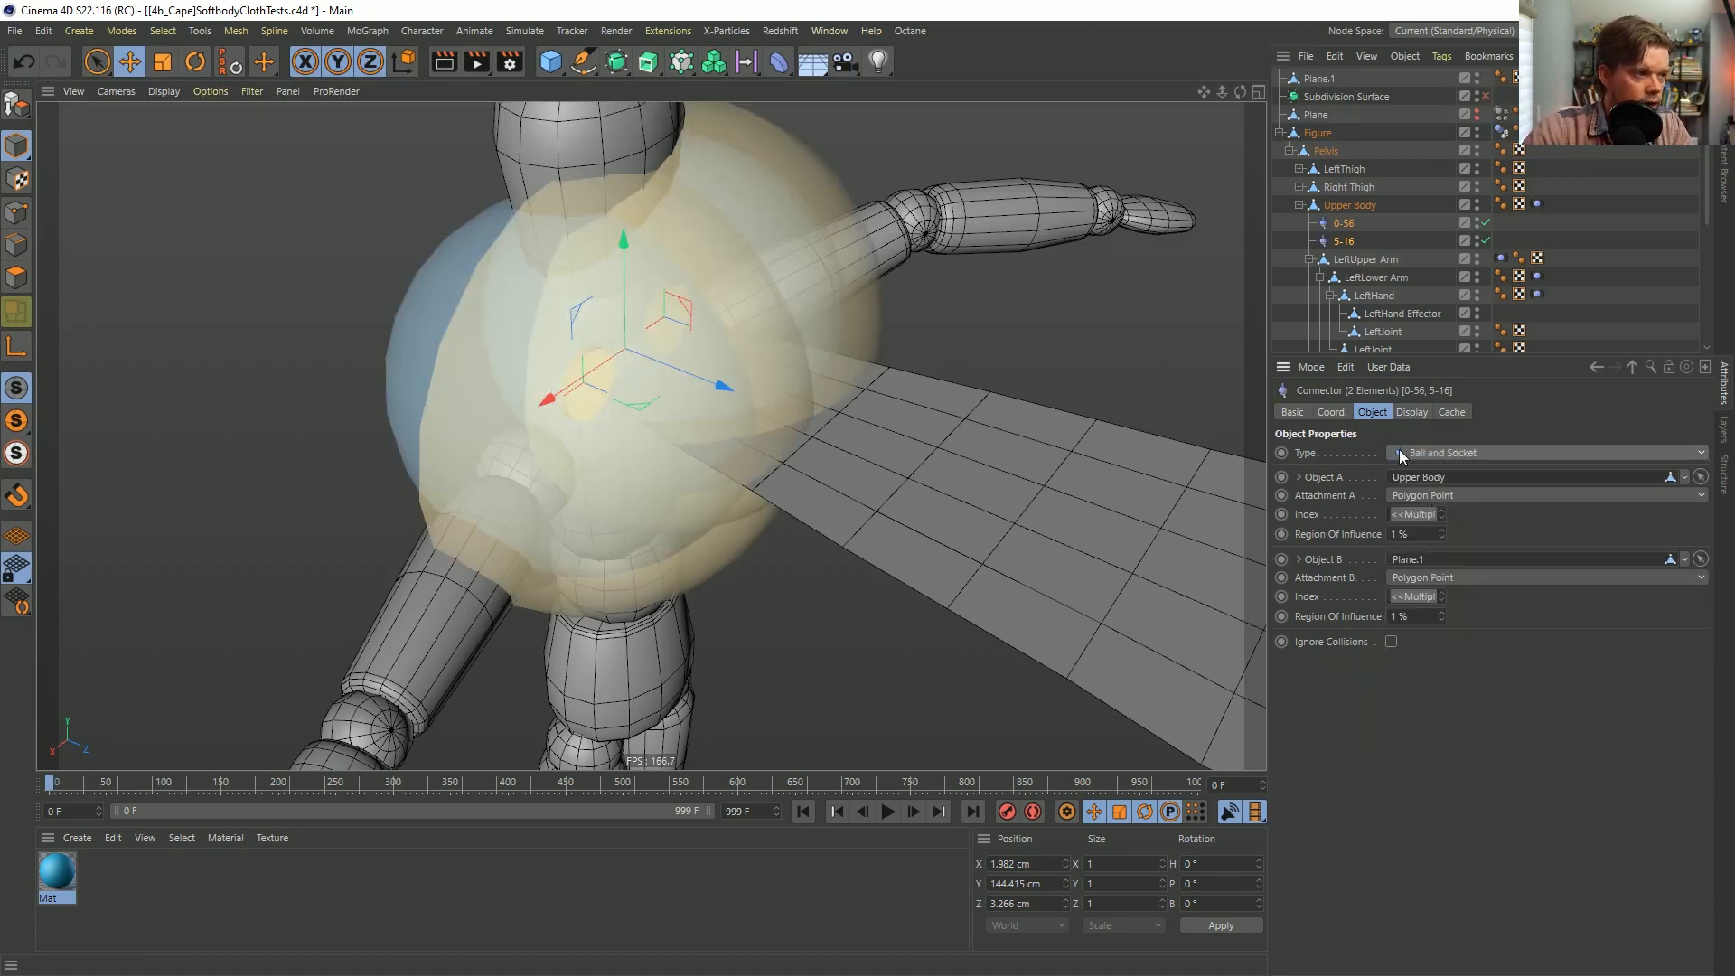
click(1412, 414)
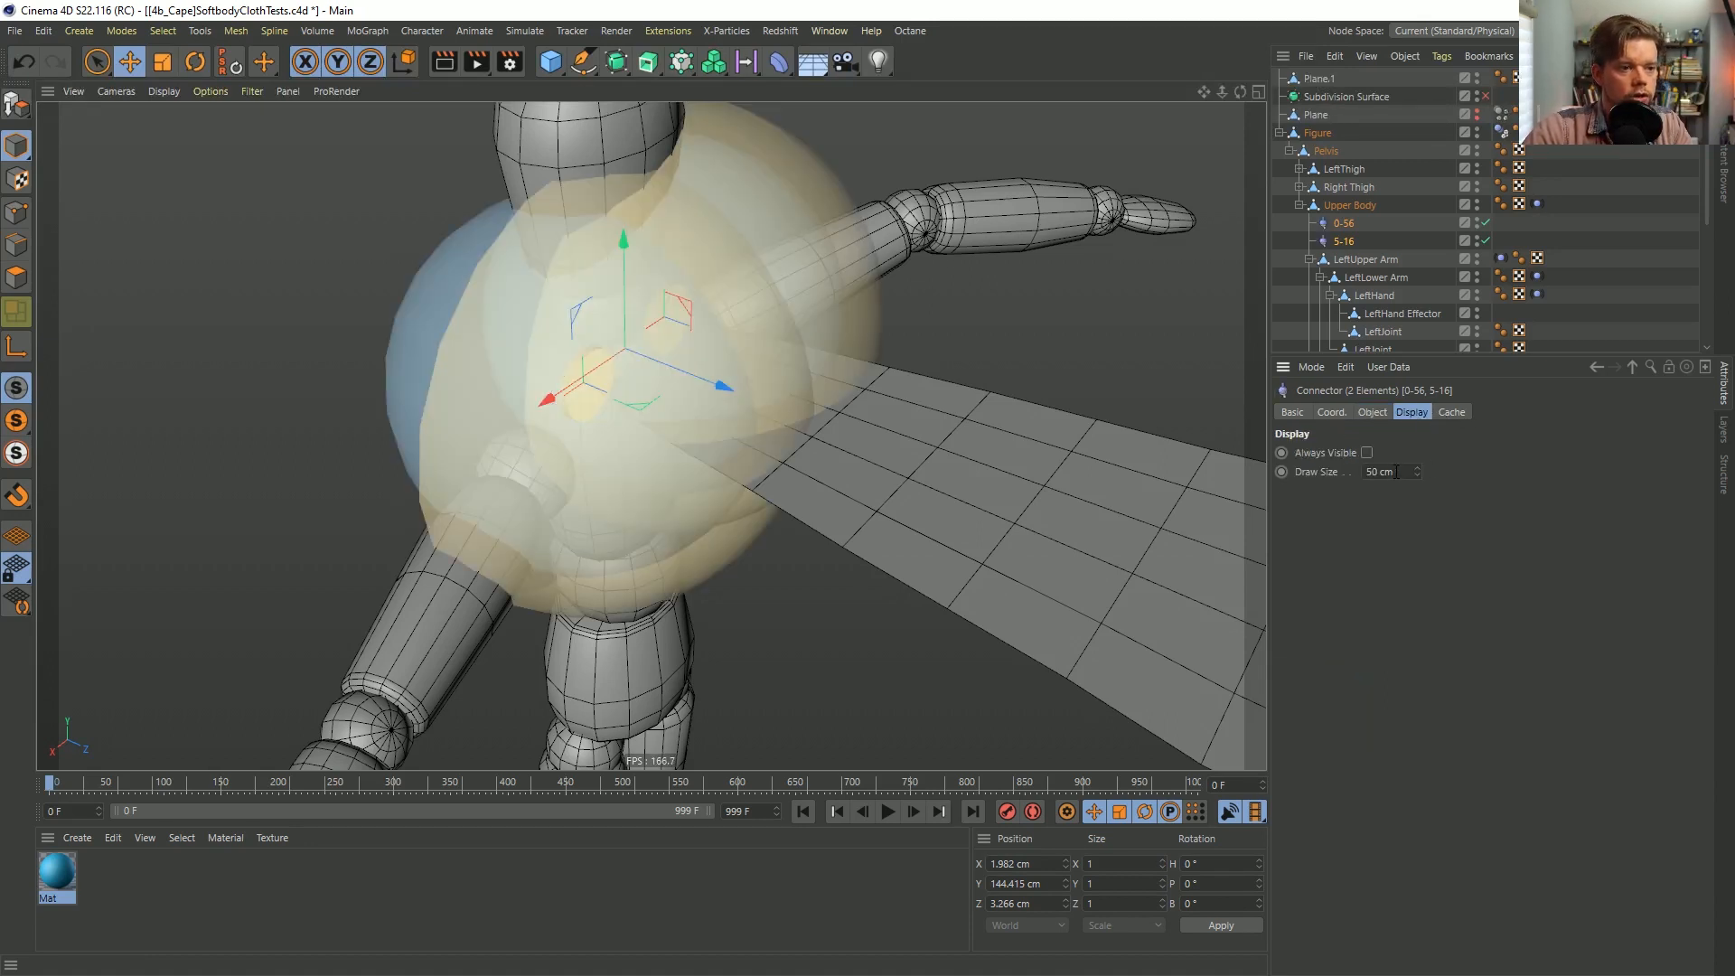
double_click(1397, 471)
text(5)
key(Return)
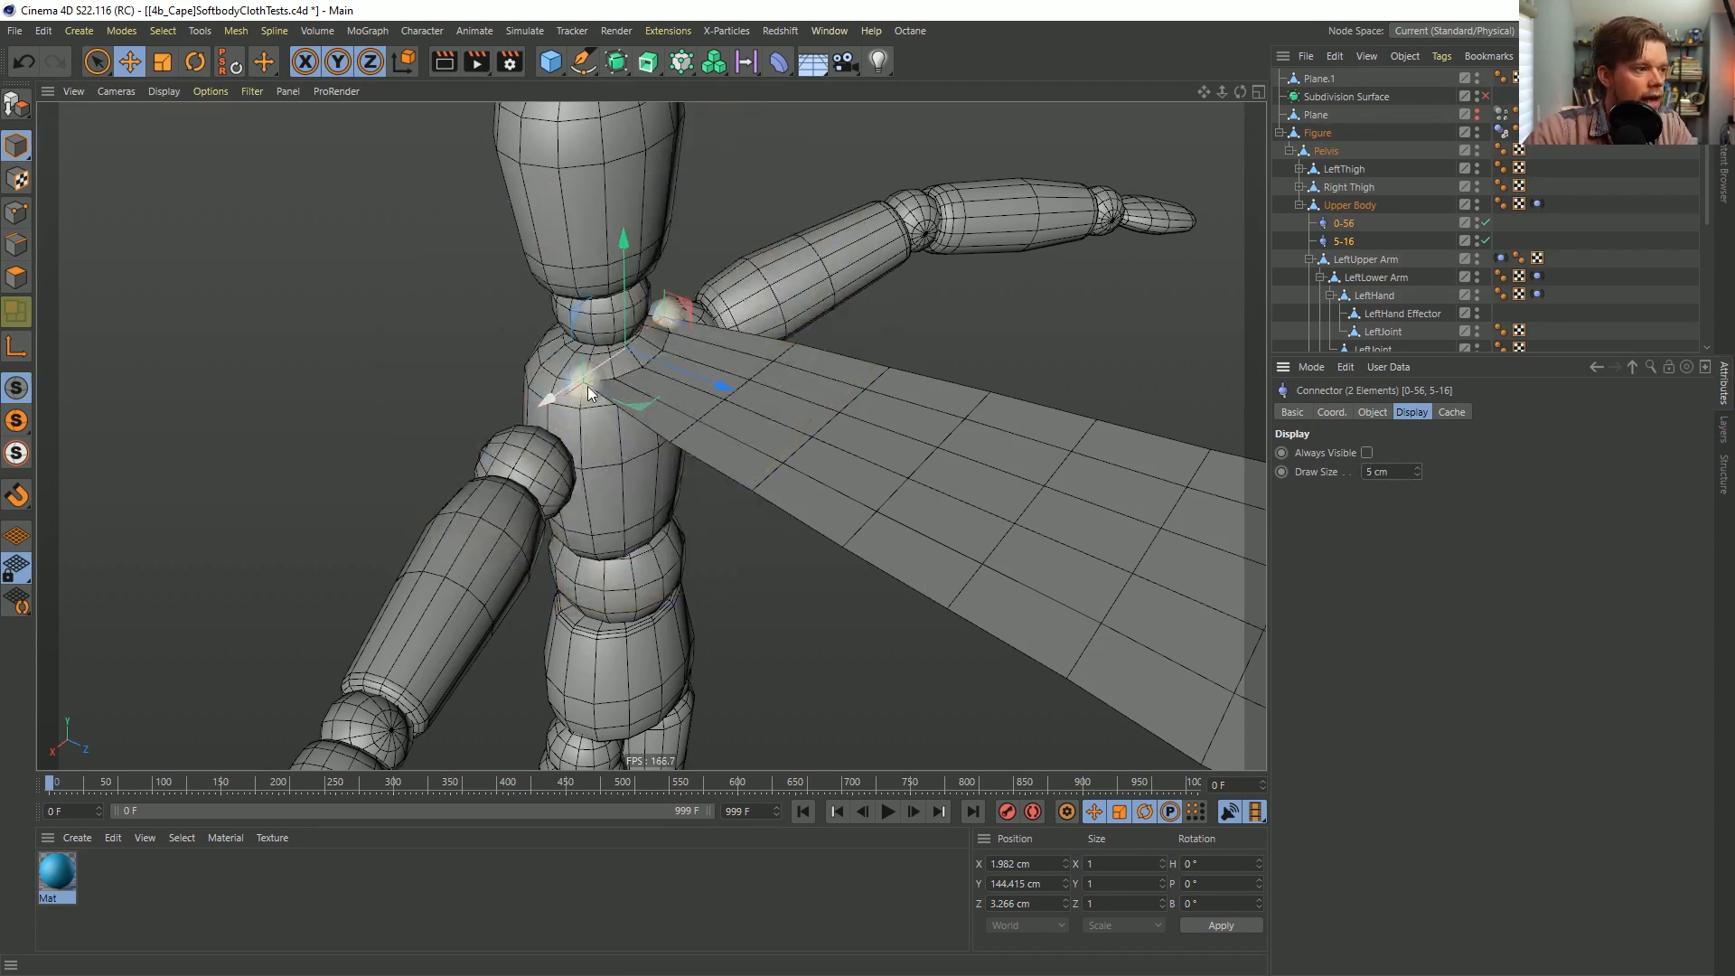
Play the cape simulation from several angles, bring up the project's Dynamics settings, and restart the playback.
click(888, 811)
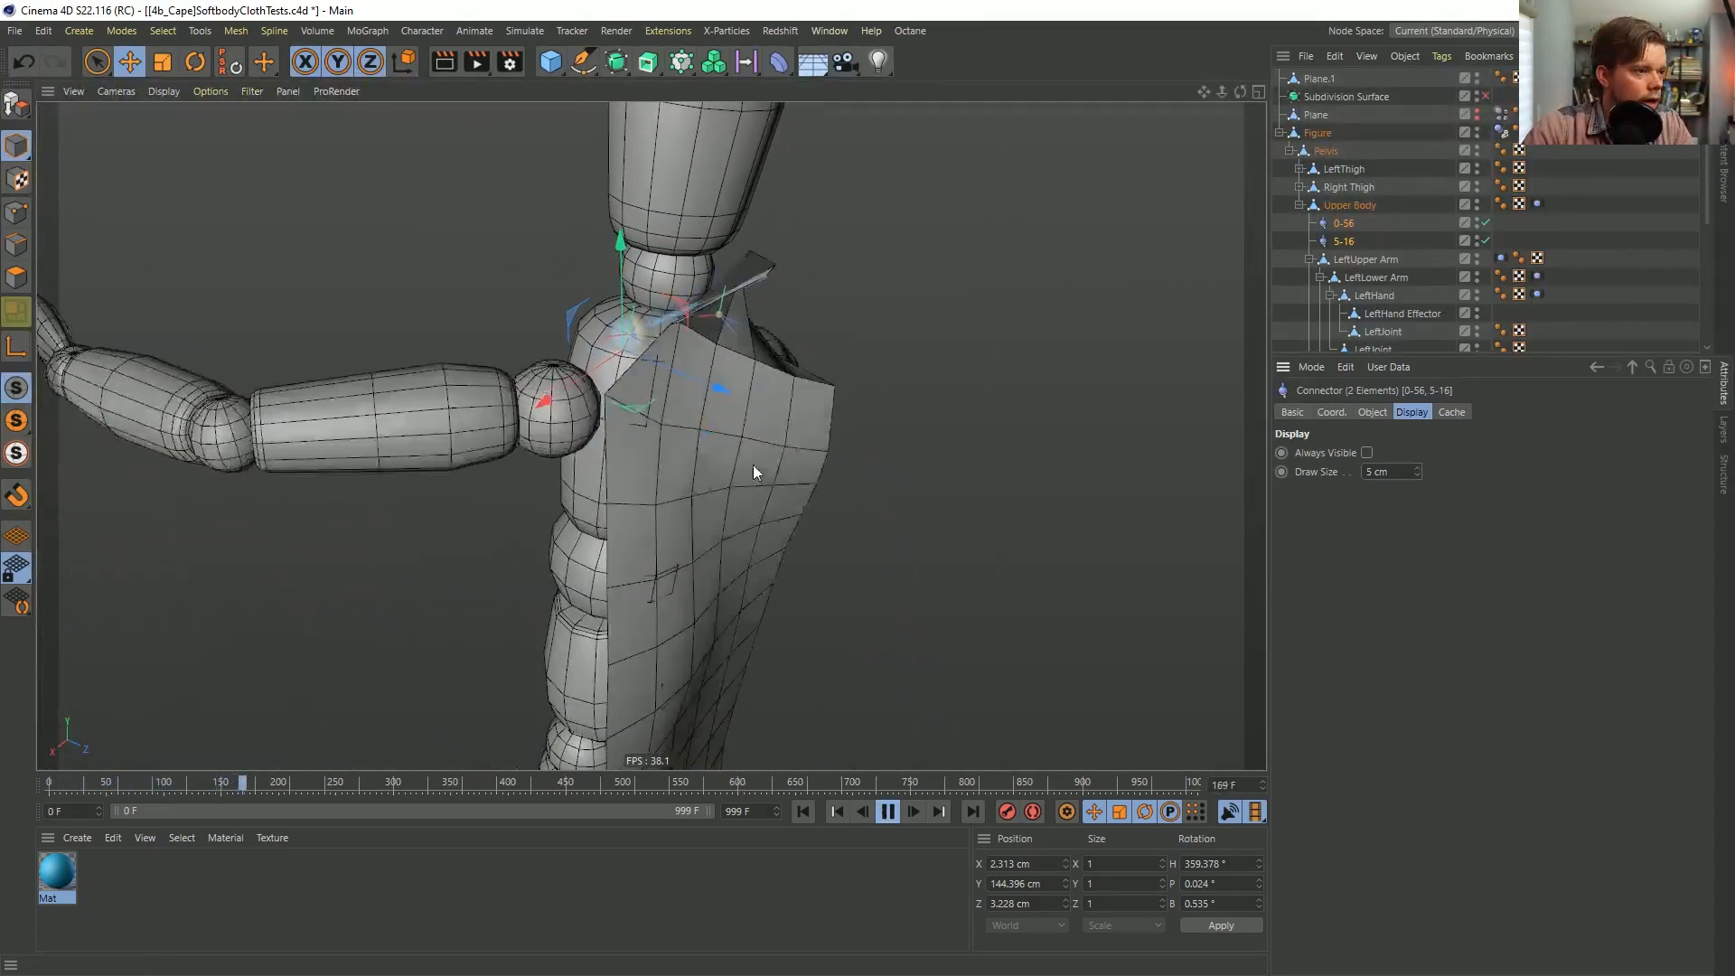
key(ctrl+d)
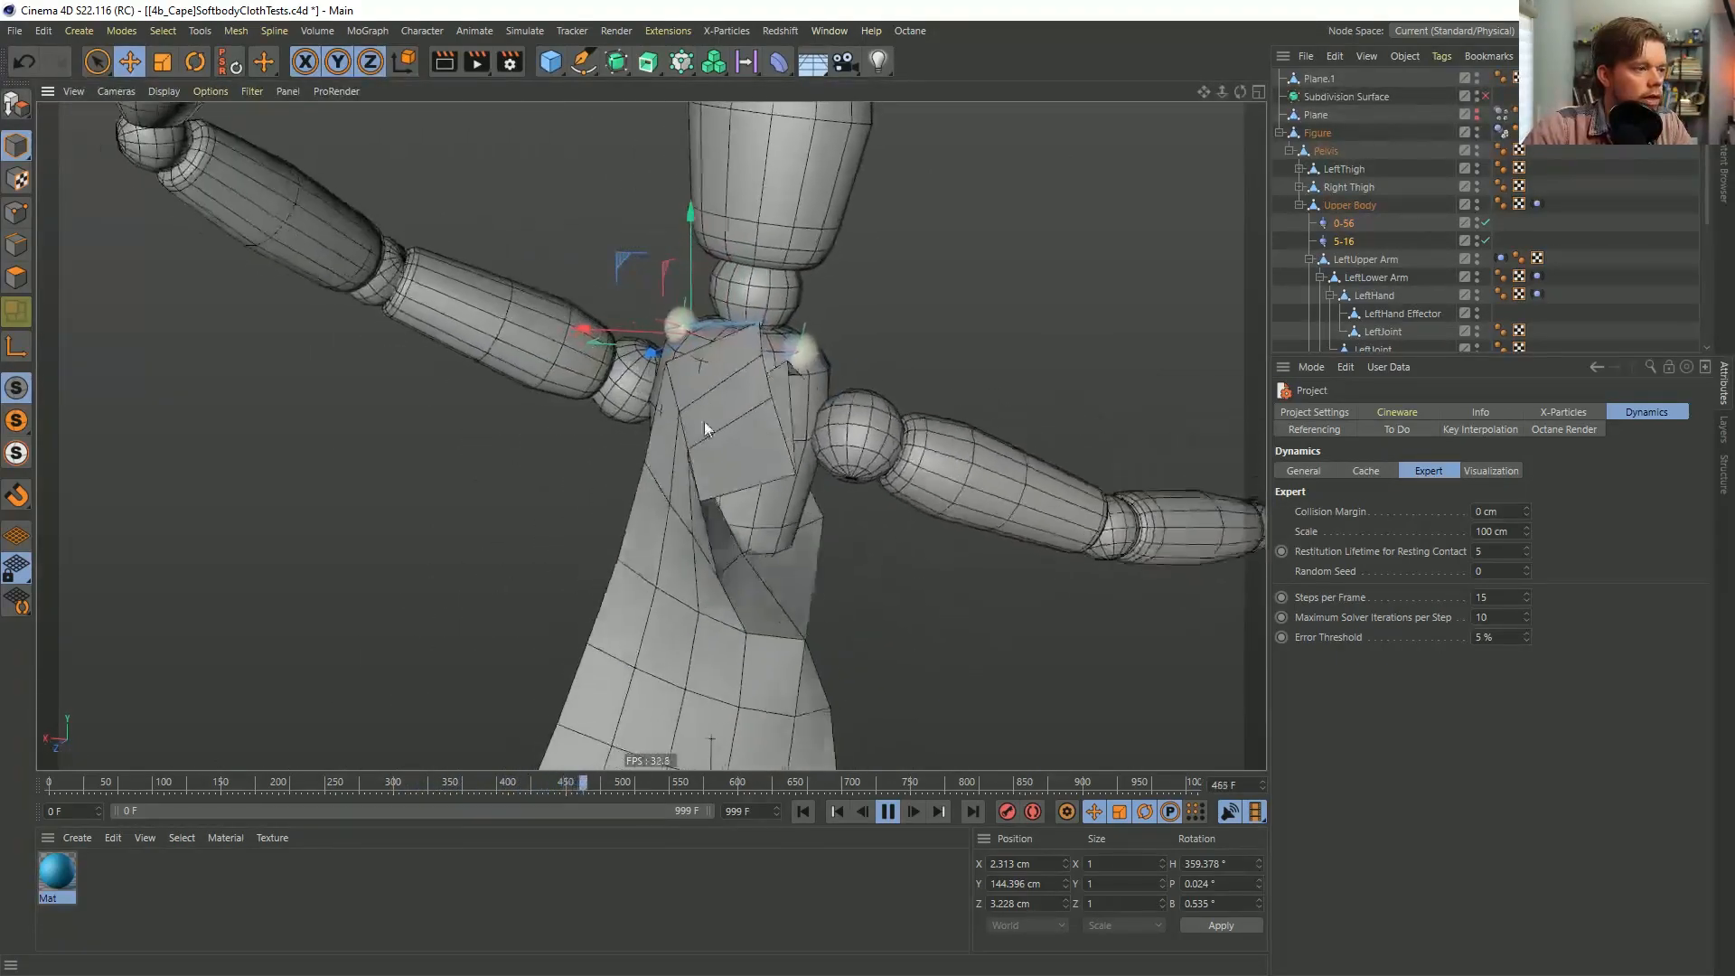
click(801, 810)
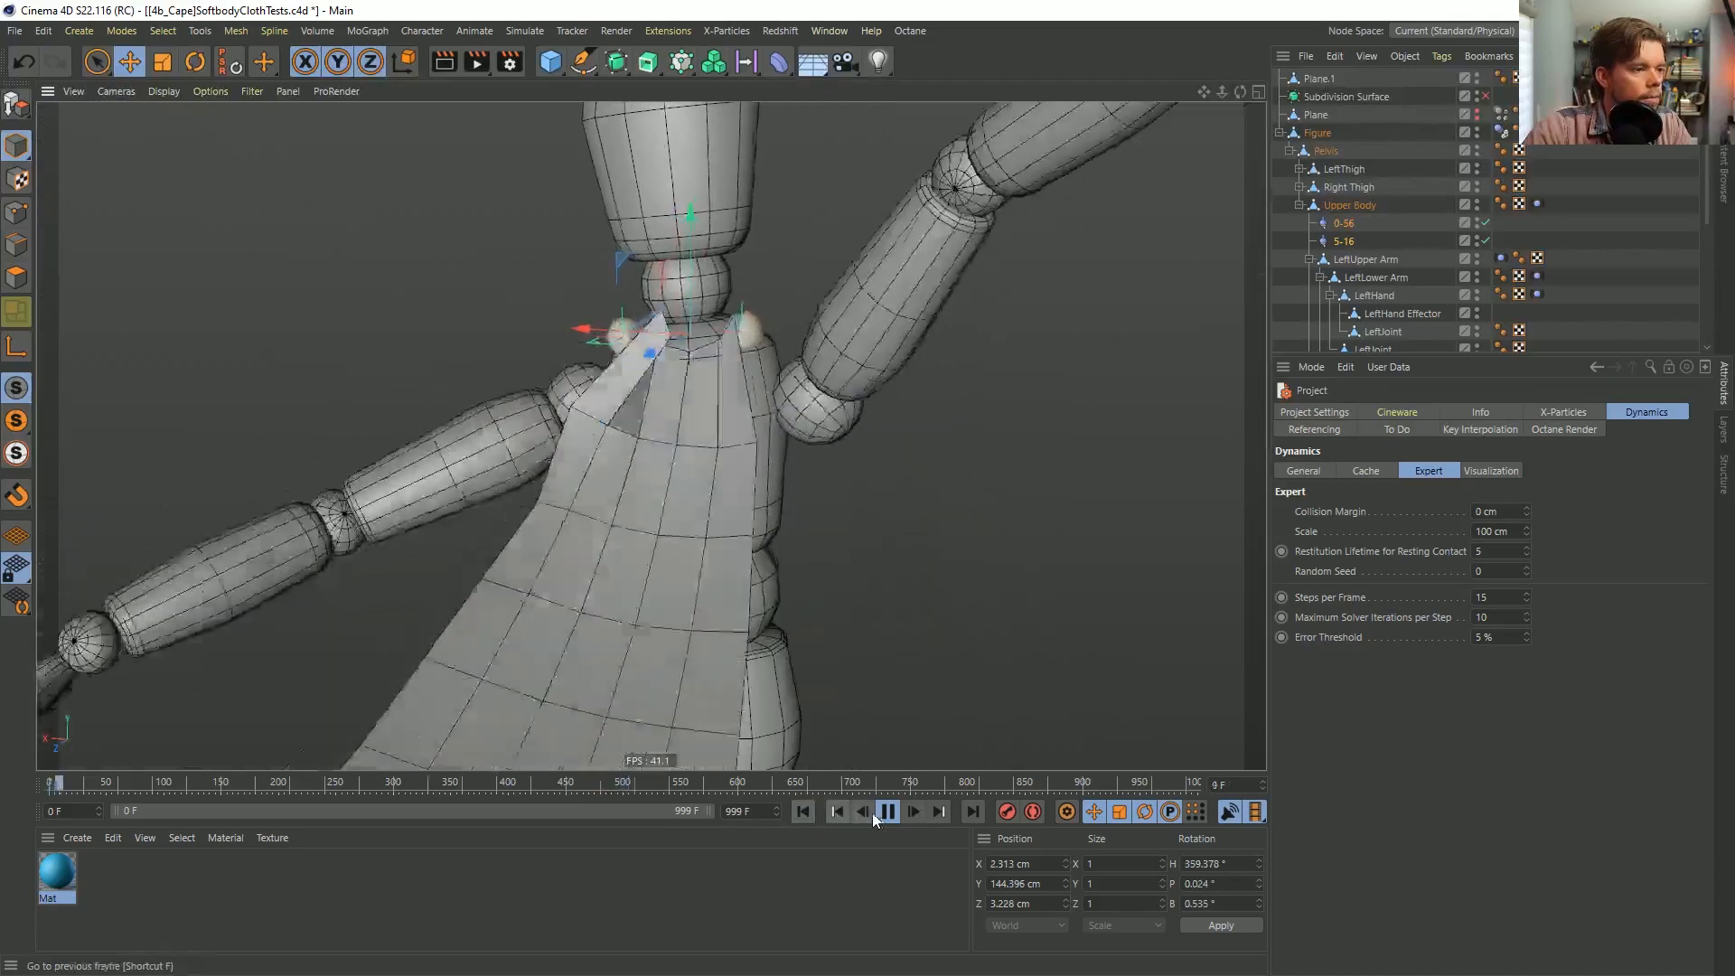
alt+drag(740, 488, 1096, 533)
alt+drag(824, 454, 573, 472)
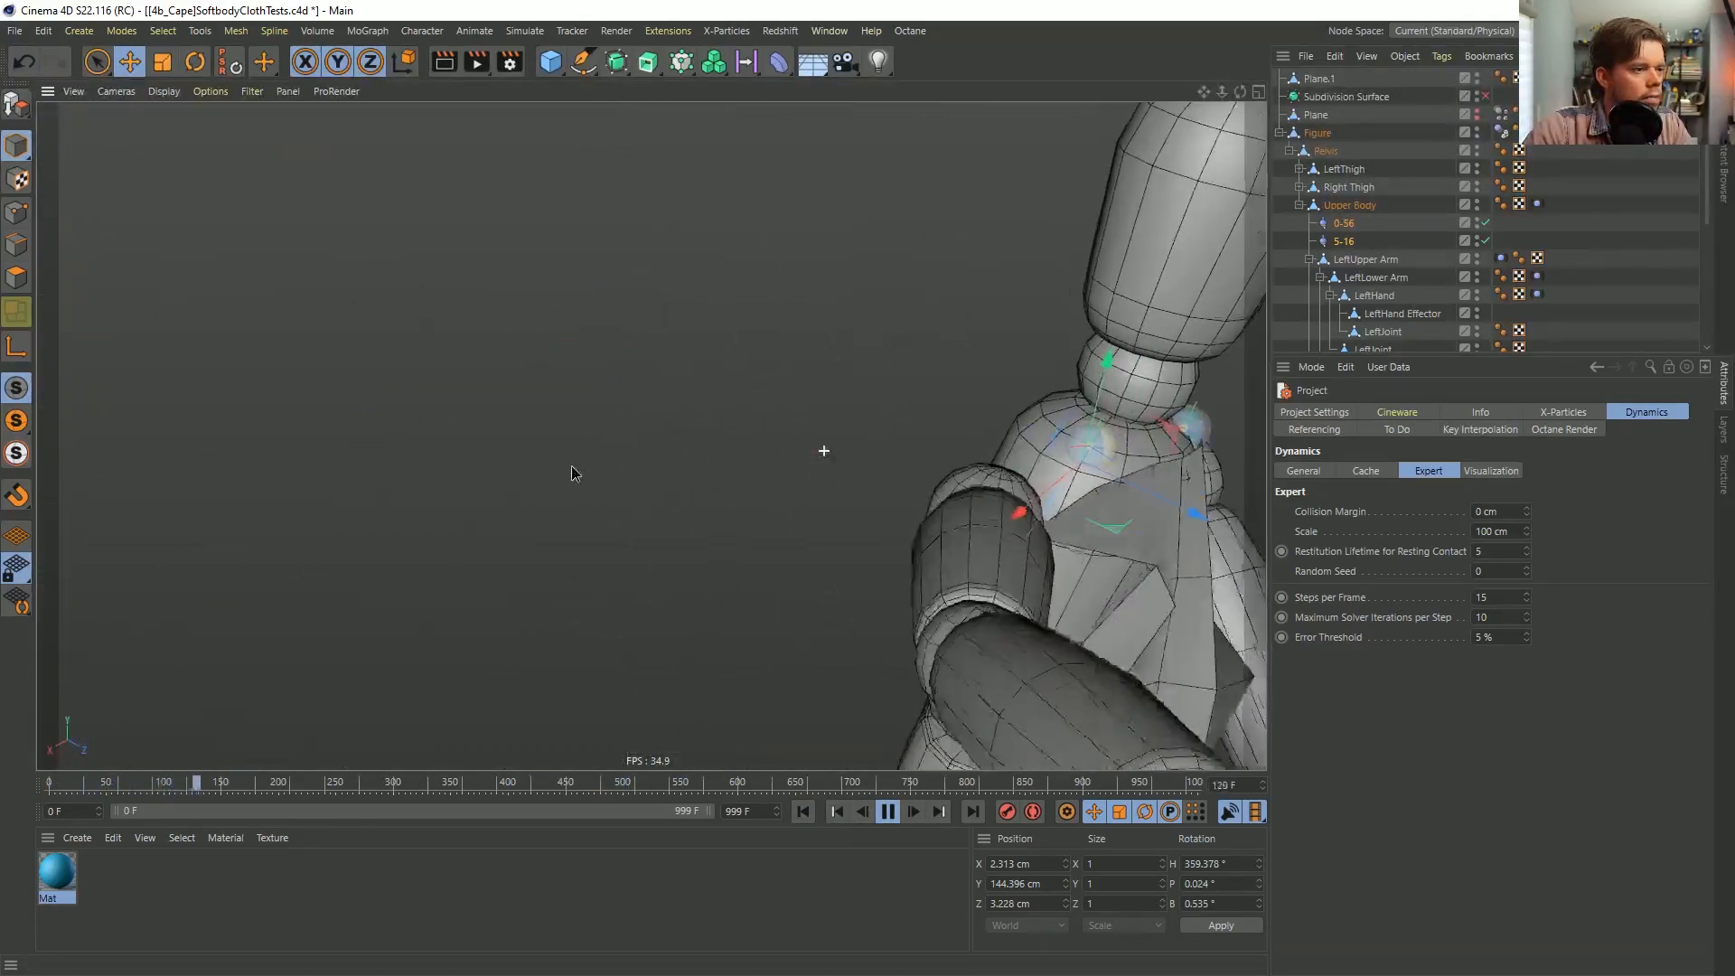
scroll(845, 445, down, 6)
alt+middle_drag(846, 445, 720, 326)
alt+drag(894, 535, 714, 407)
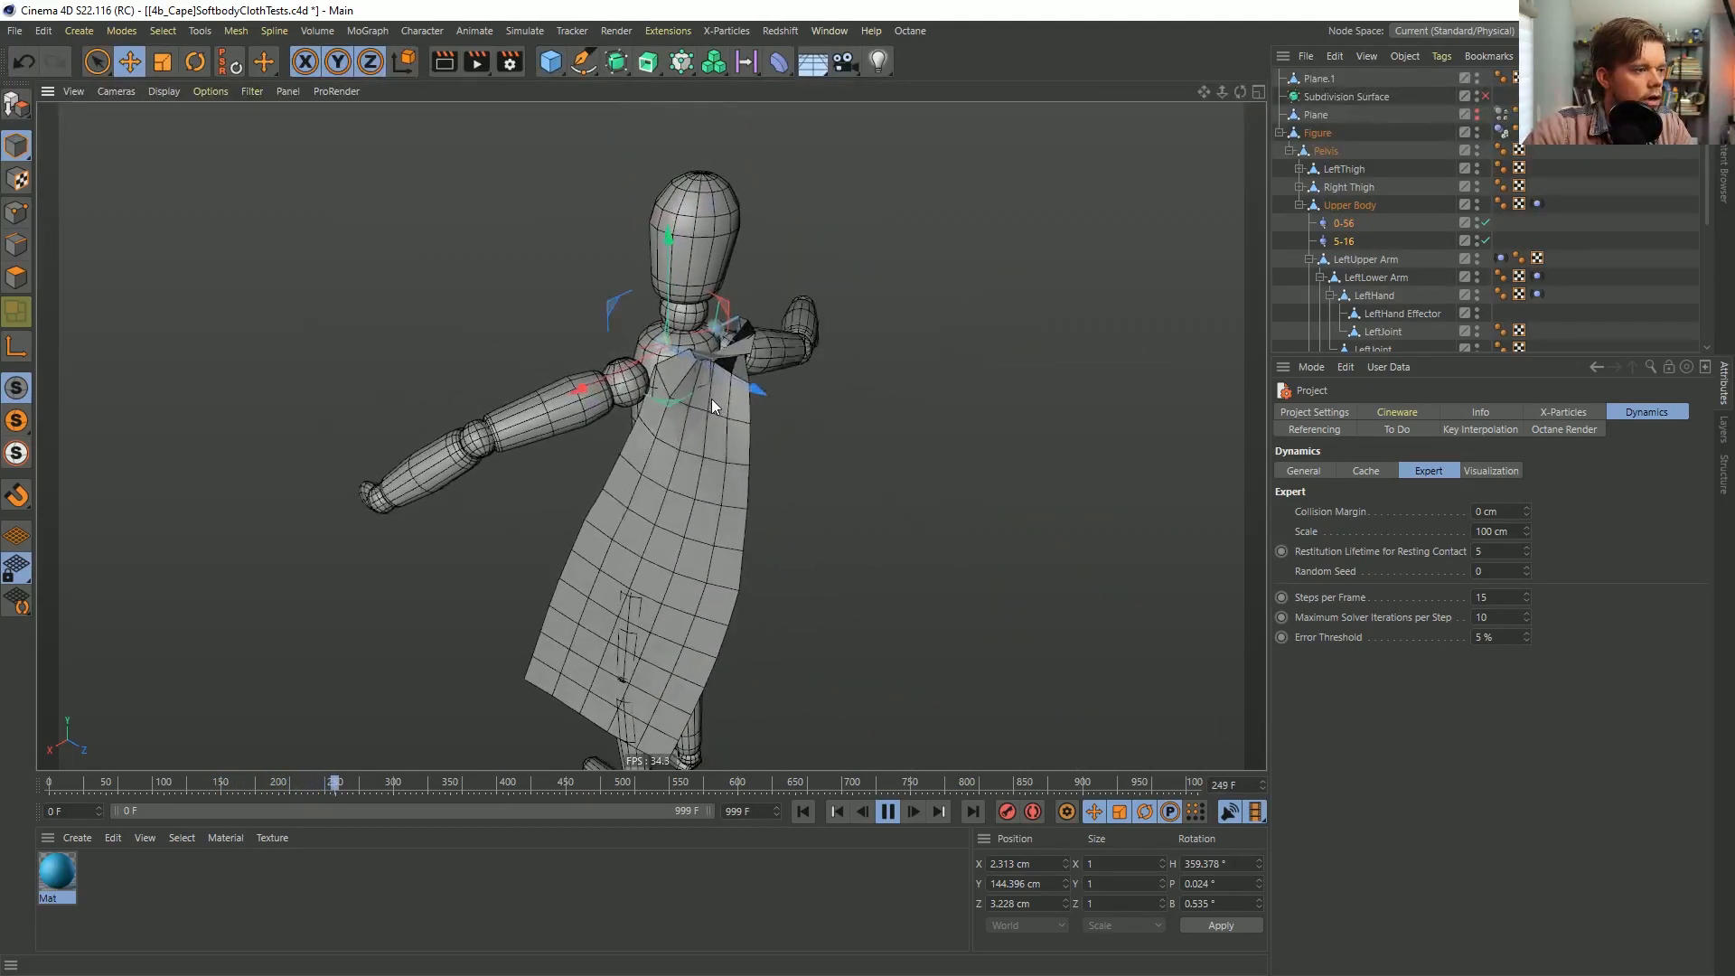
click(802, 811)
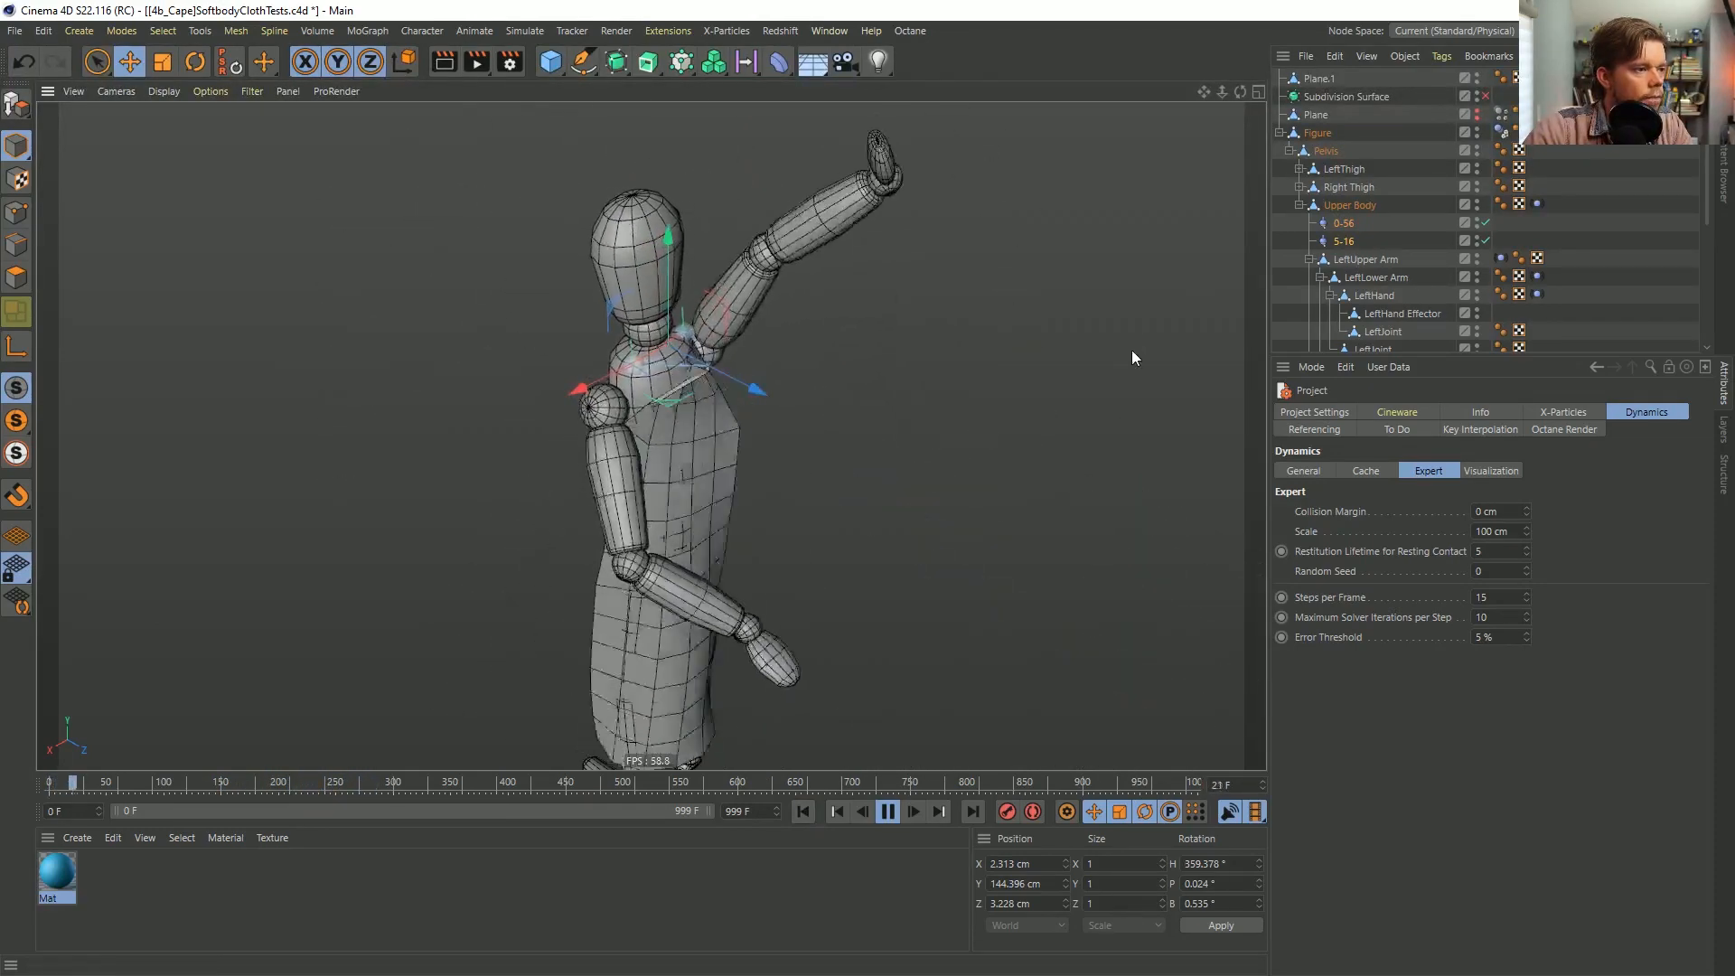
Set the Region Of Influence of attachment B to 7% on both connectors and restart the simulation.
click(1341, 225)
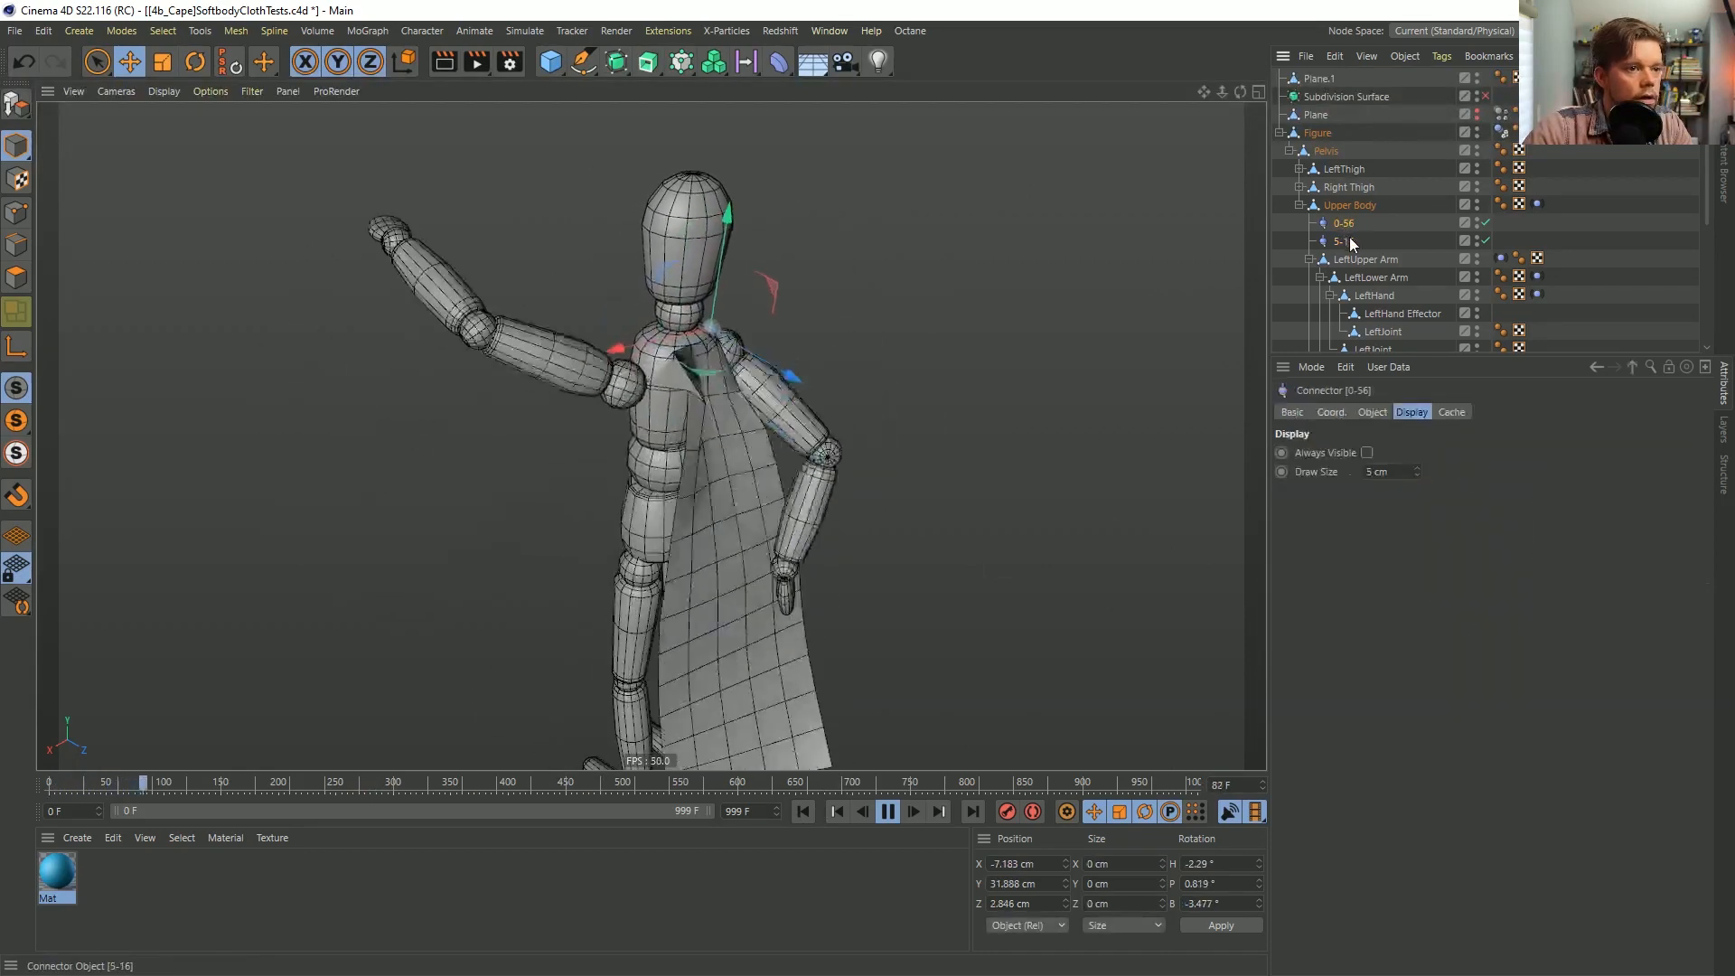
shift+click(1348, 242)
click(1376, 412)
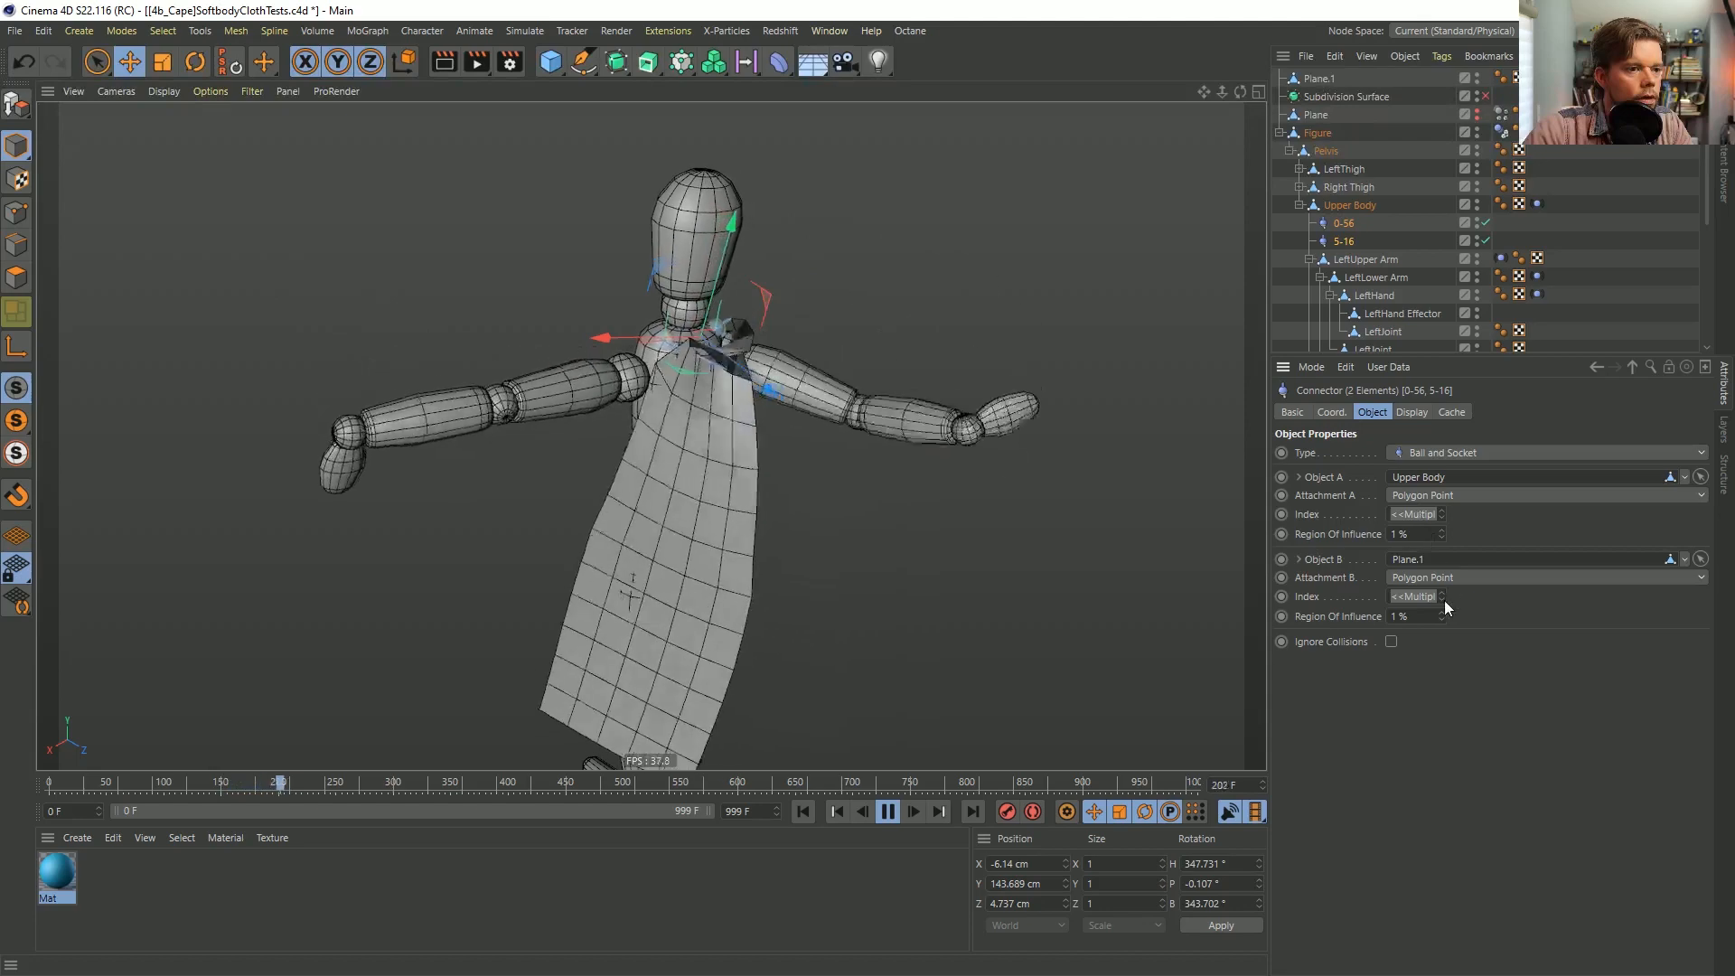
drag(1440, 614, 1440, 596)
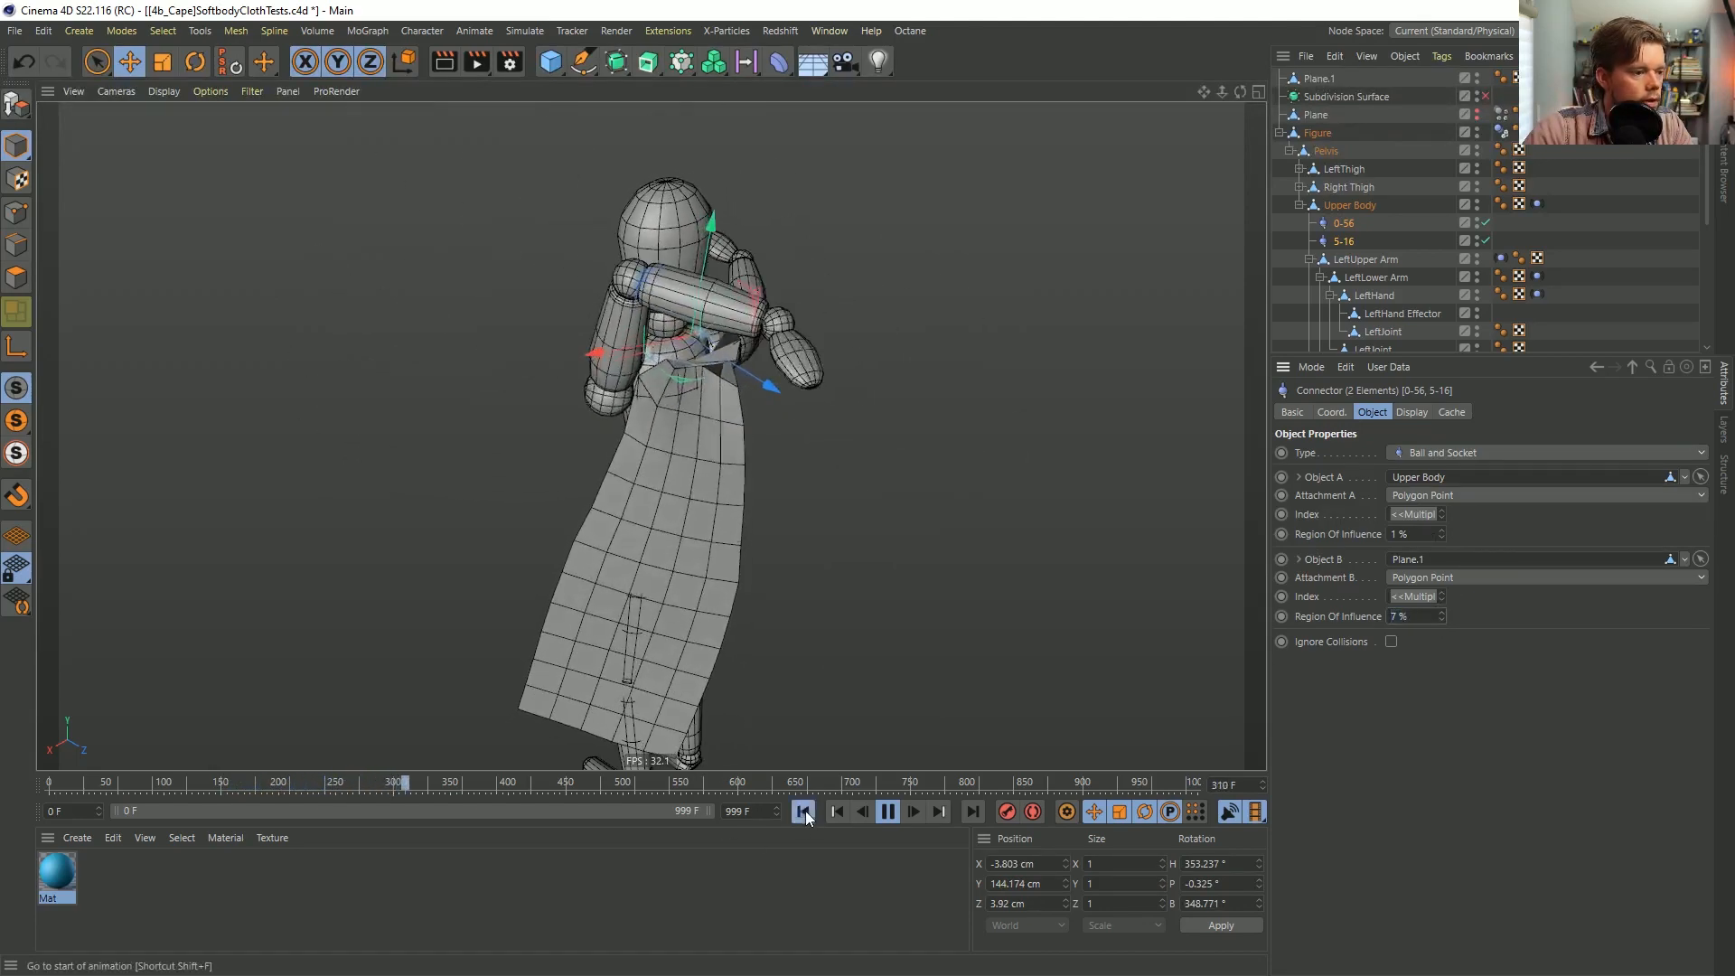
click(803, 811)
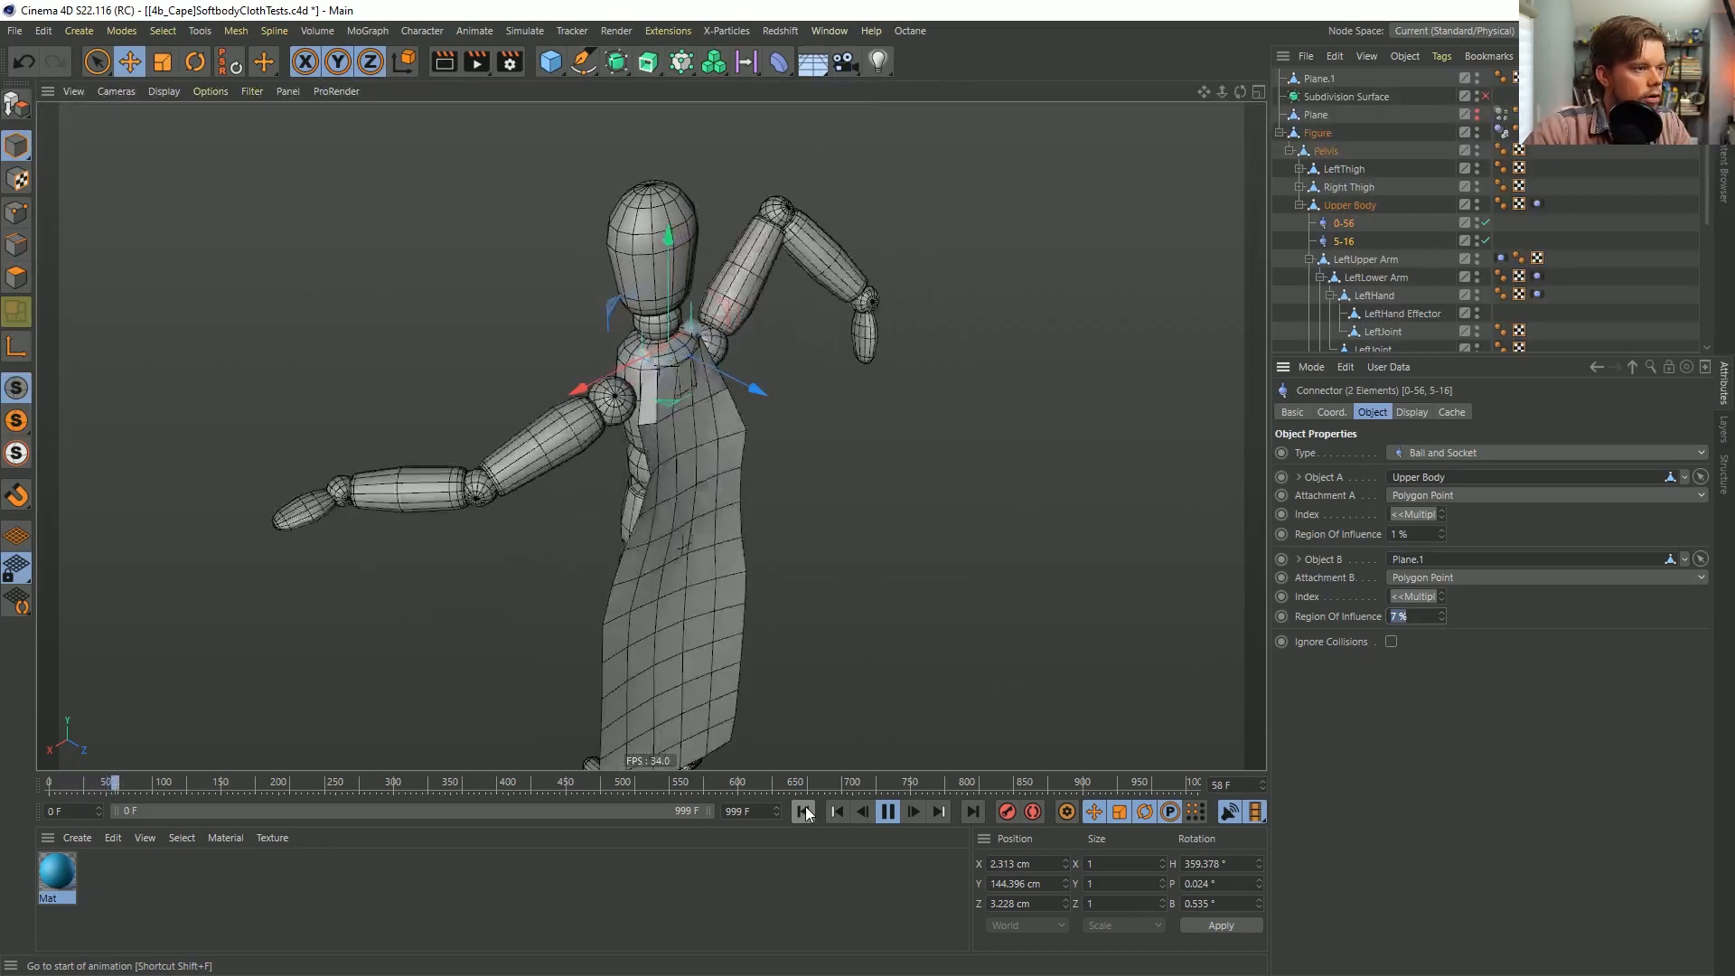
Examine the cape's shoulder attachment around connector 5-16 up close with playback paused, and replay the simulation from the start.
ctrl+click(1344, 241)
click(1343, 242)
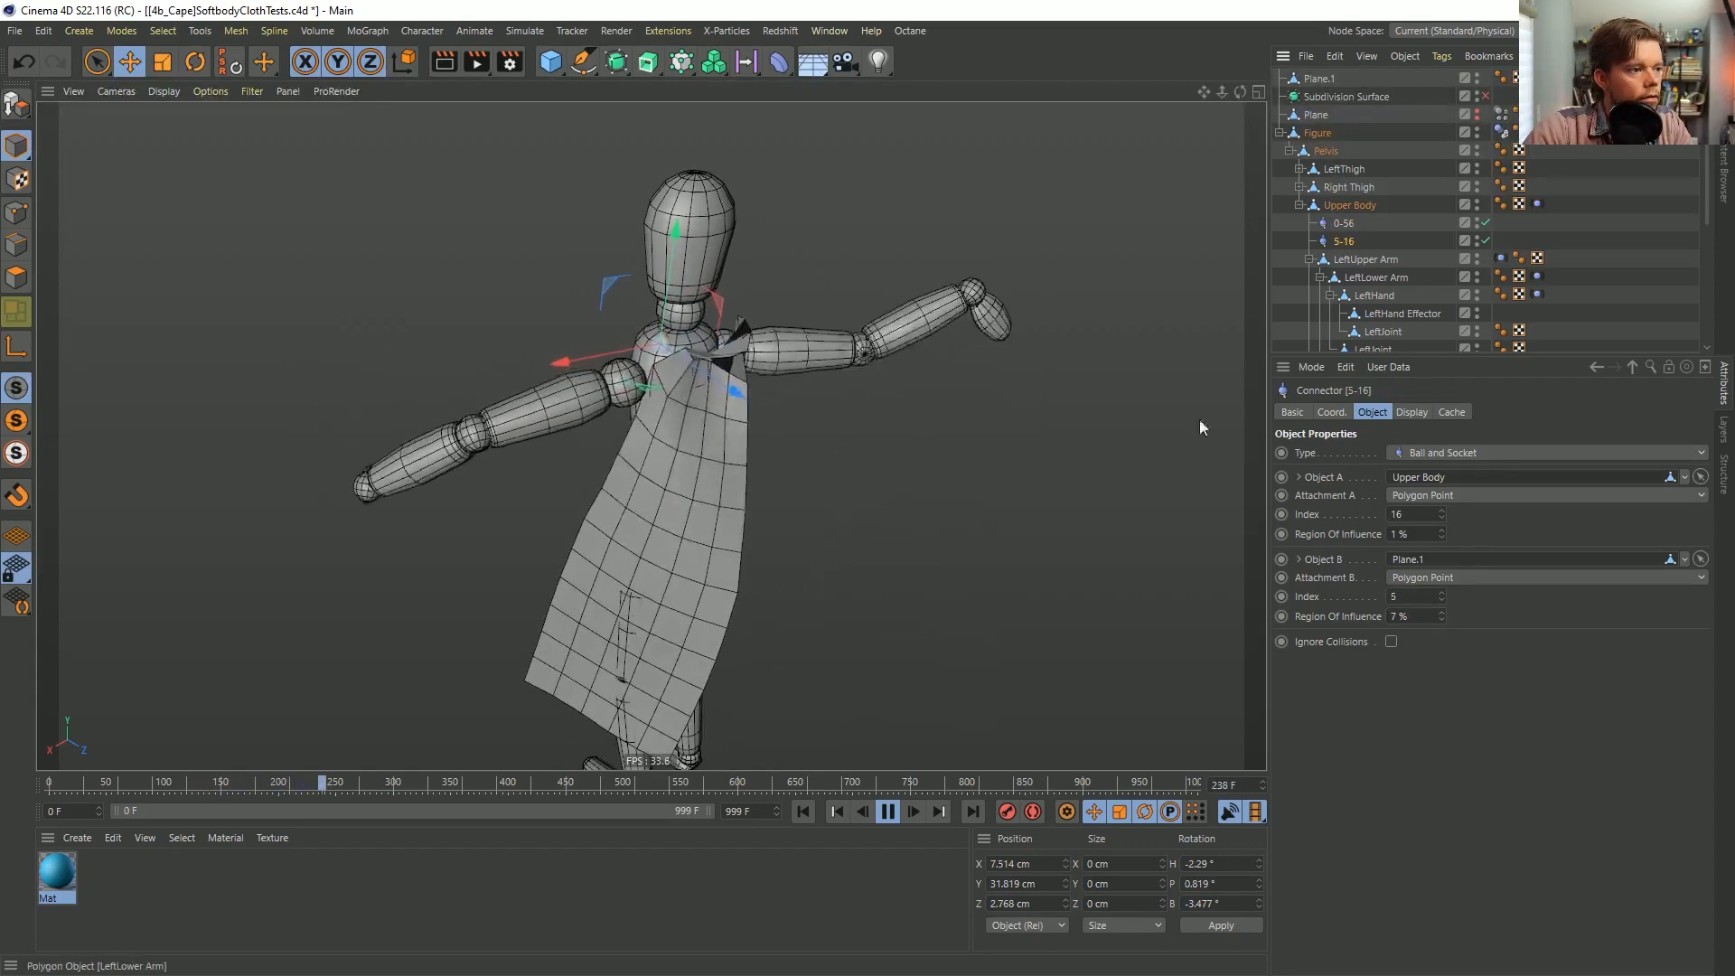
click(888, 812)
alt+right_drag(737, 350, 1039, 236)
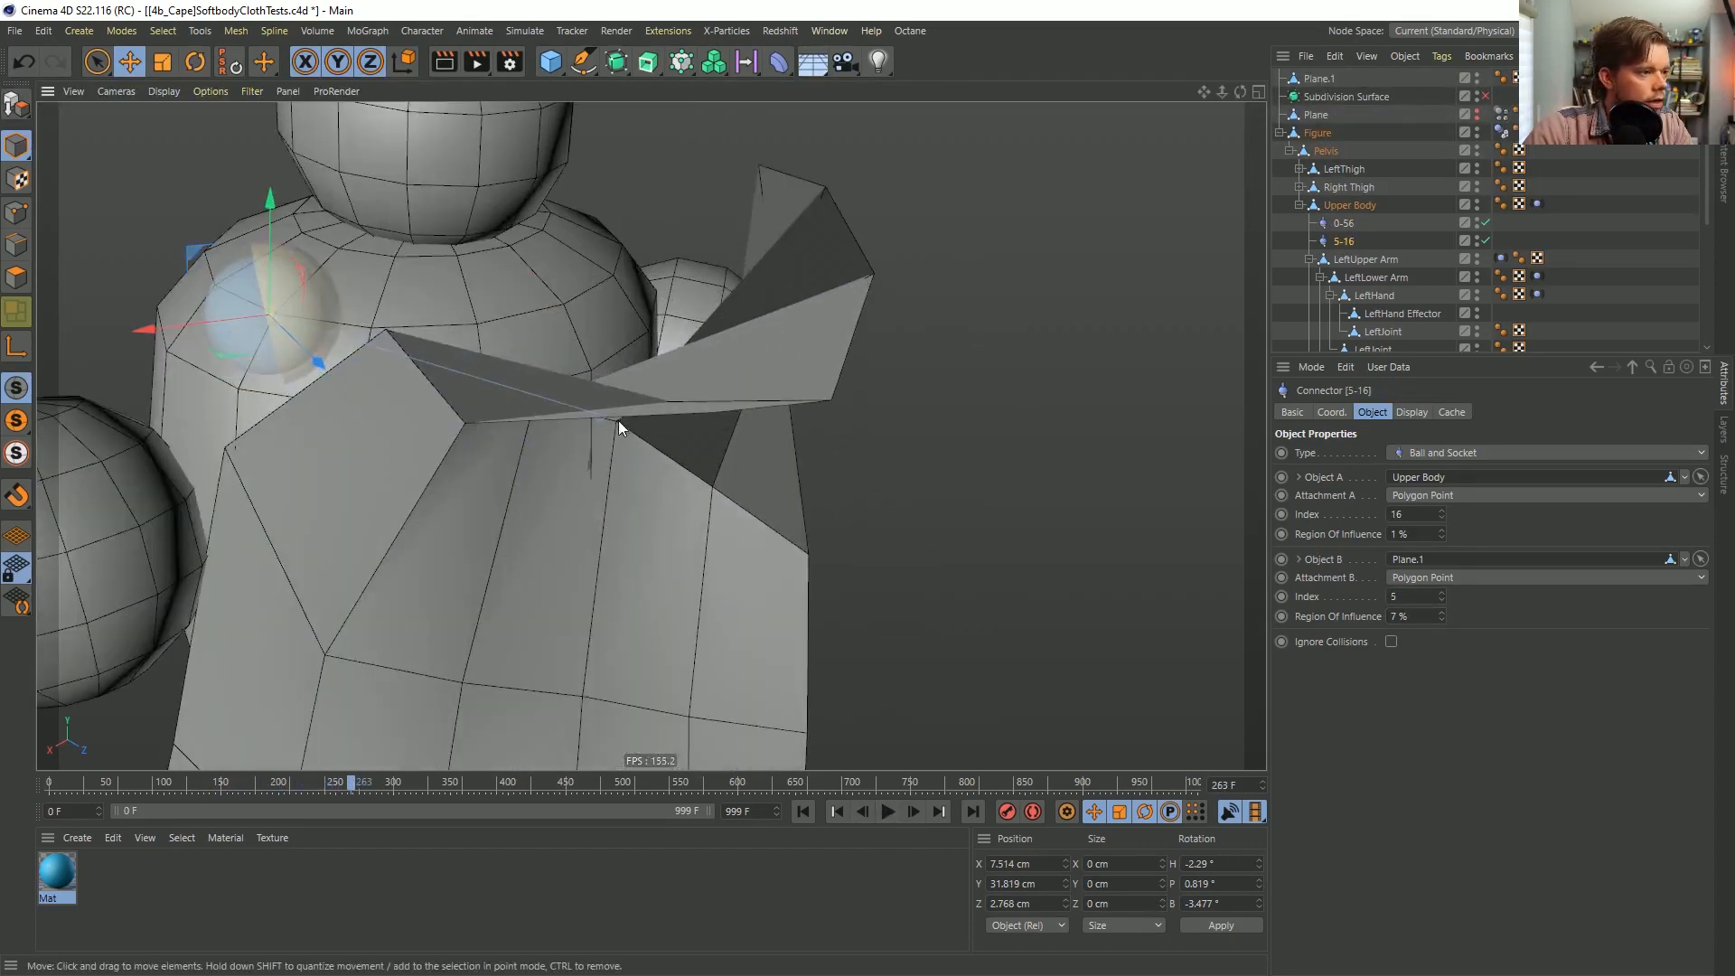
mouse_move(443, 355)
alt+mouse_down()
mouse_move(506, 461)
mouse_move(443, 353)
alt+mouse_up()
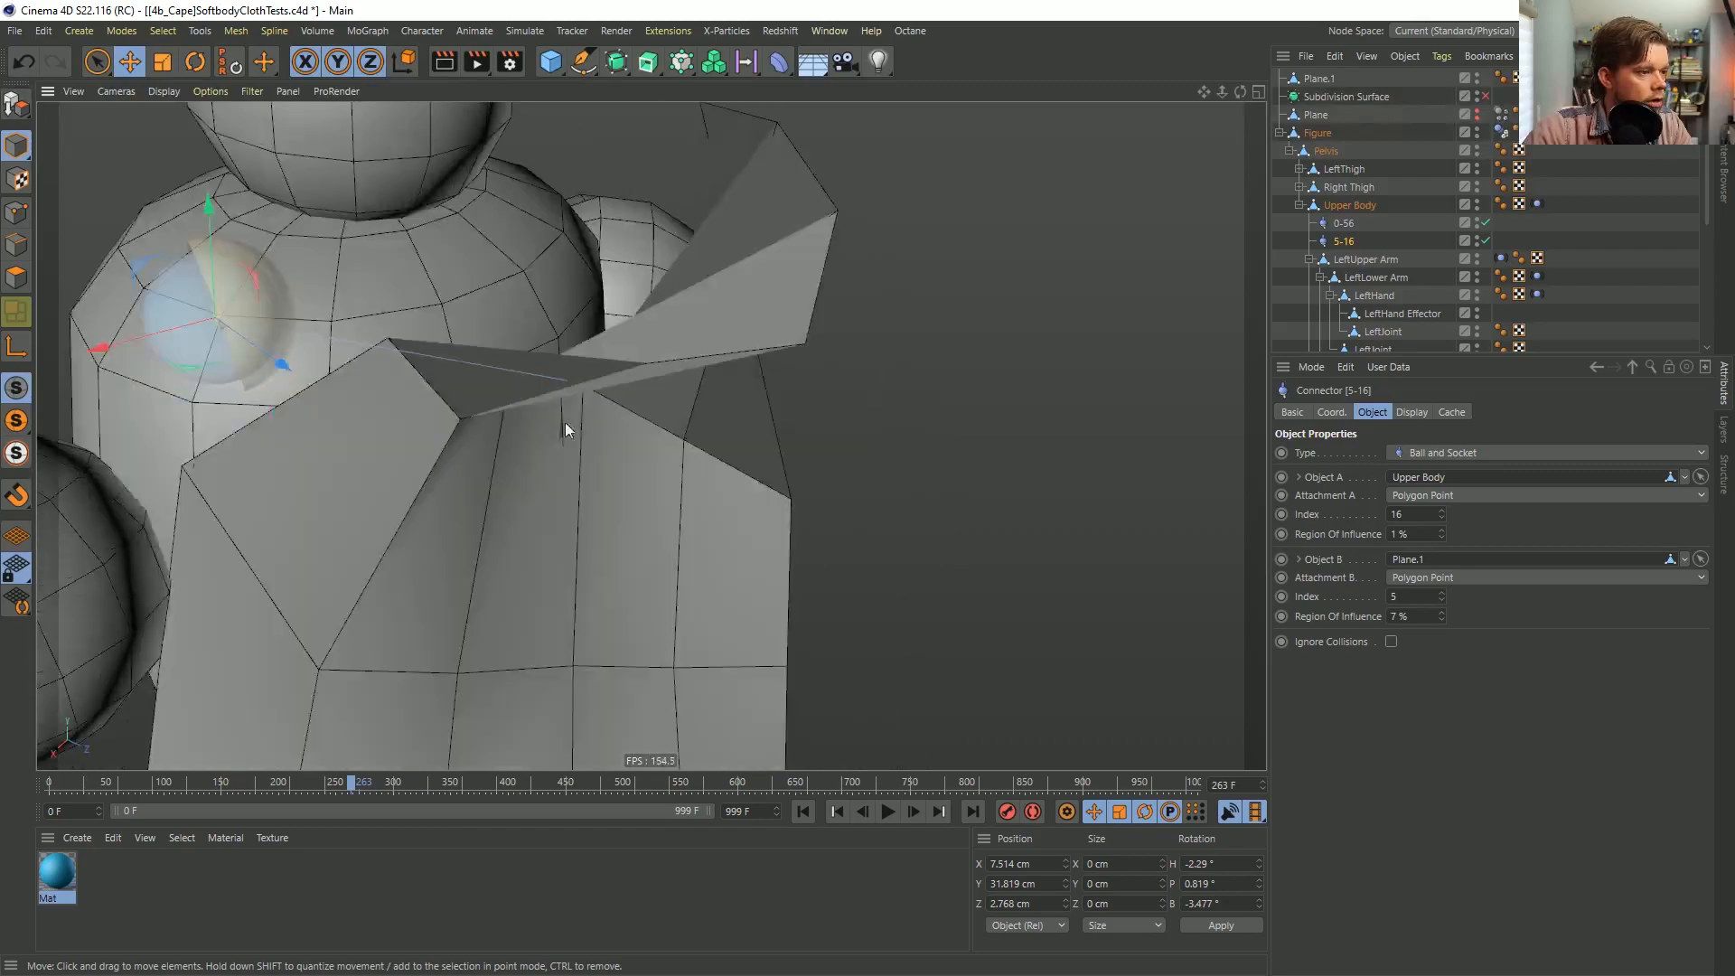
alt+right_drag(565, 421, 584, 502)
click(803, 811)
click(888, 811)
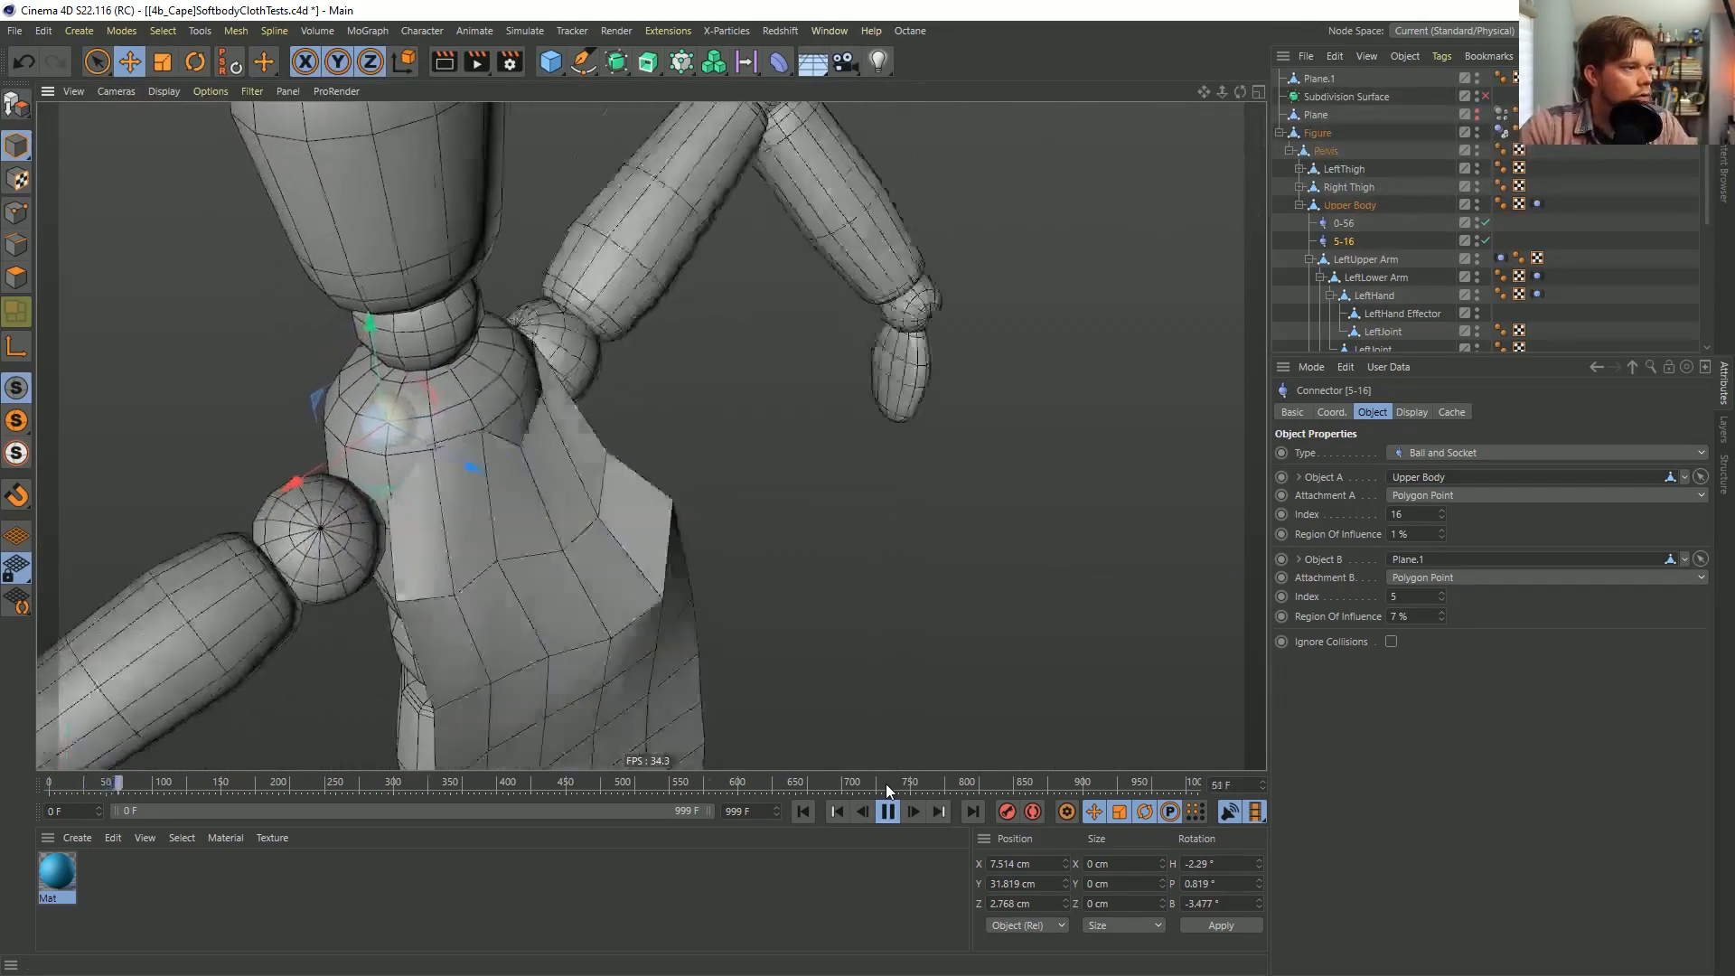
click(888, 811)
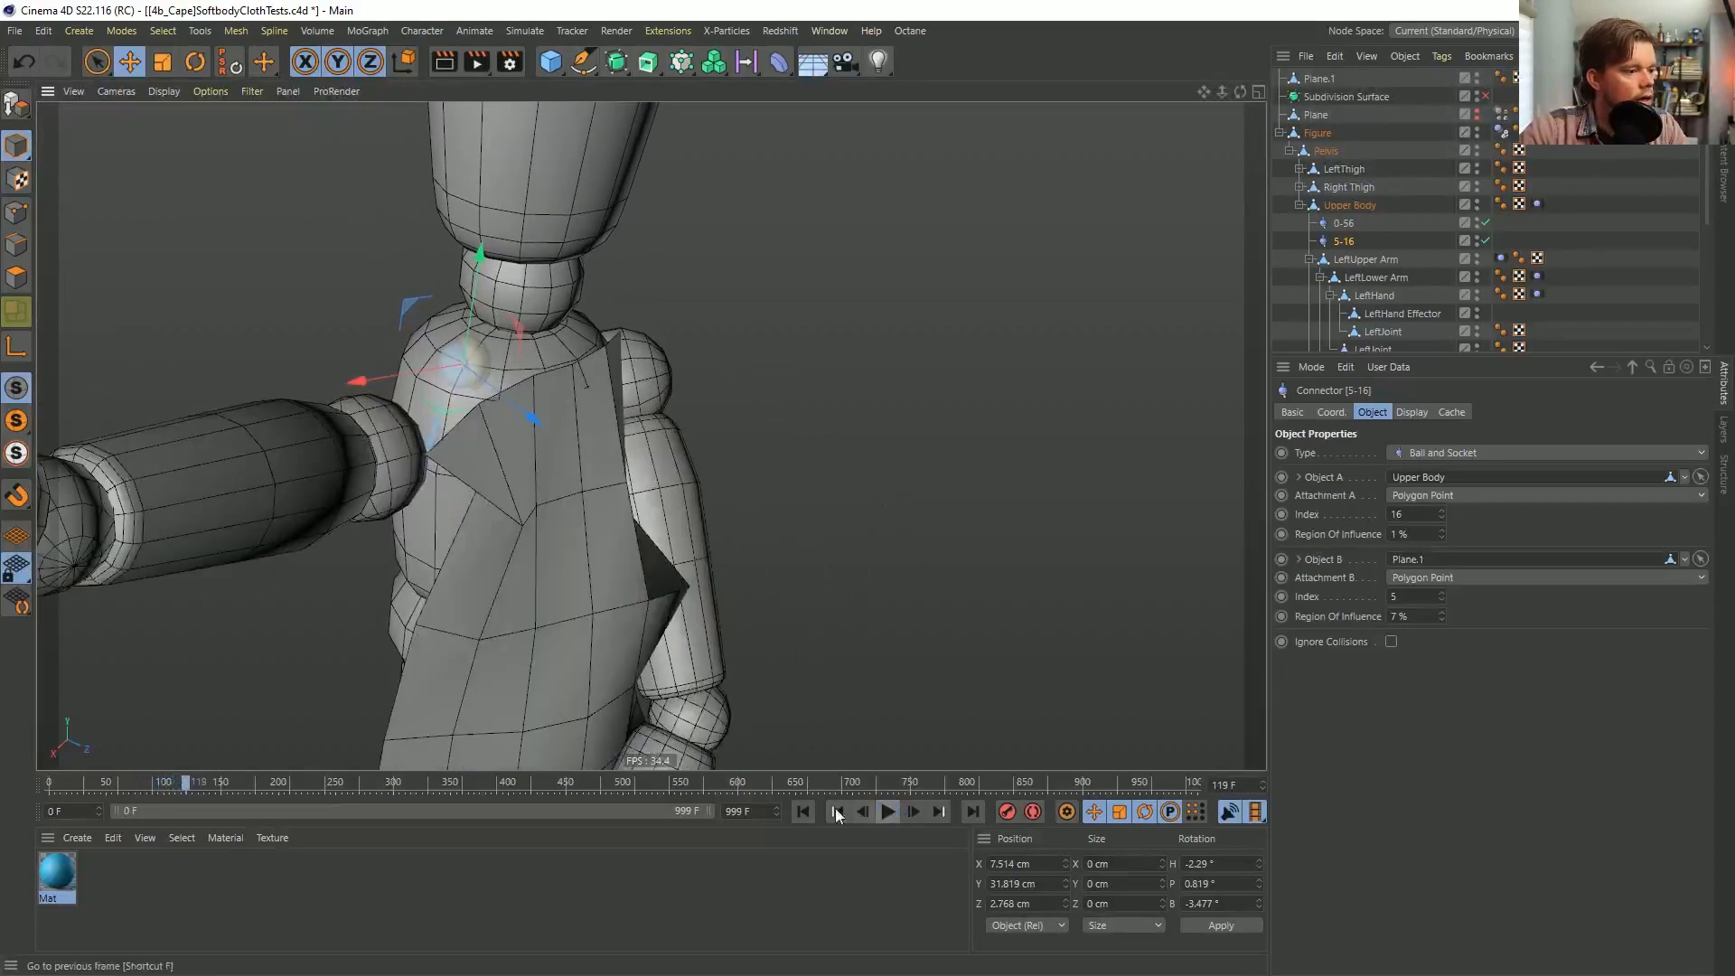
click(802, 811)
Add a dynamics Spring object under each of the connectors 0-56 and 5-16.
click(1347, 226)
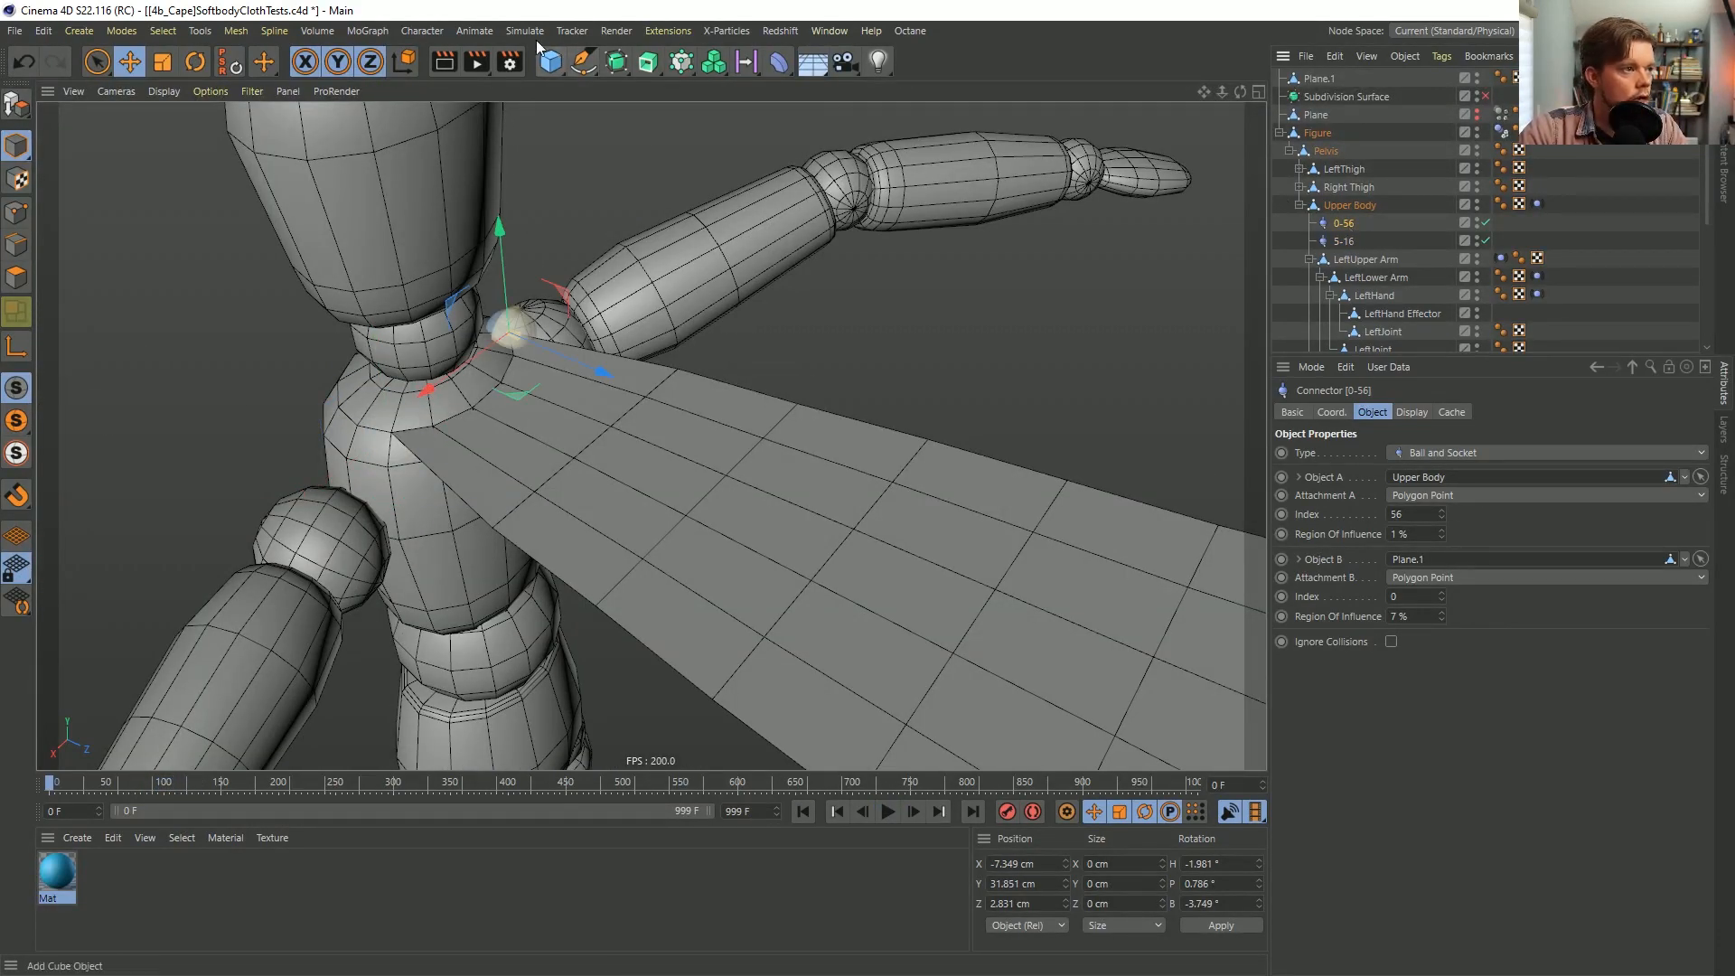
ctrl+click(1345, 241)
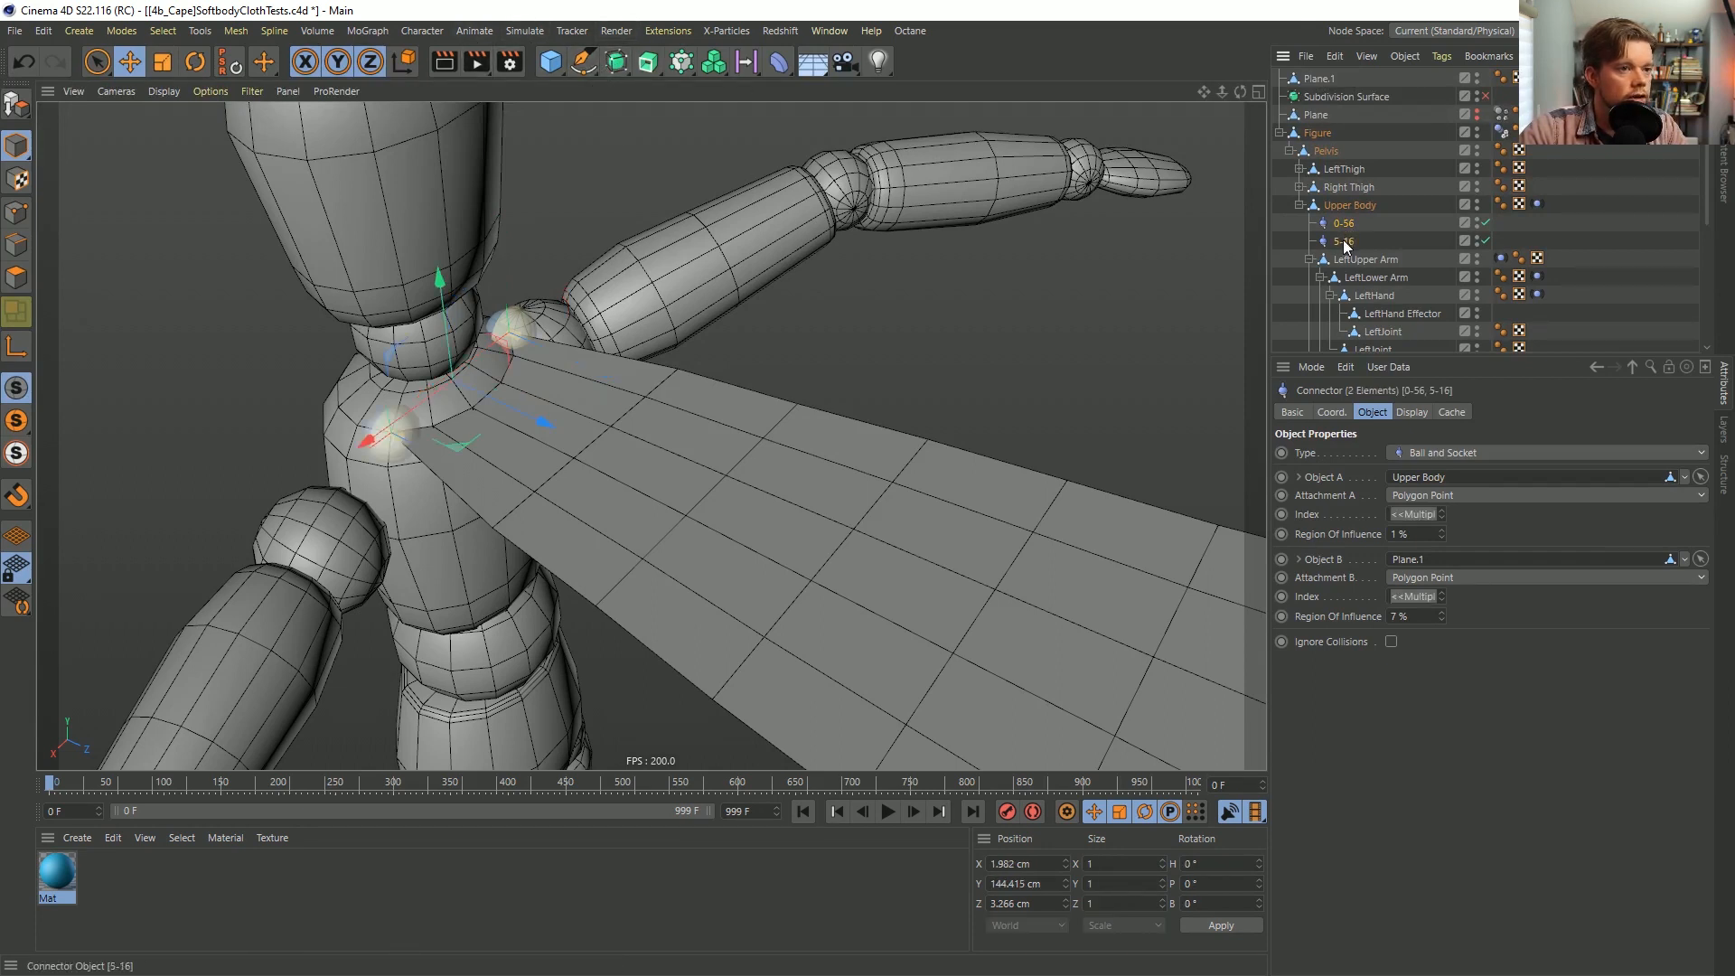
click(524, 30)
mouse_move(569, 80)
click(660, 107)
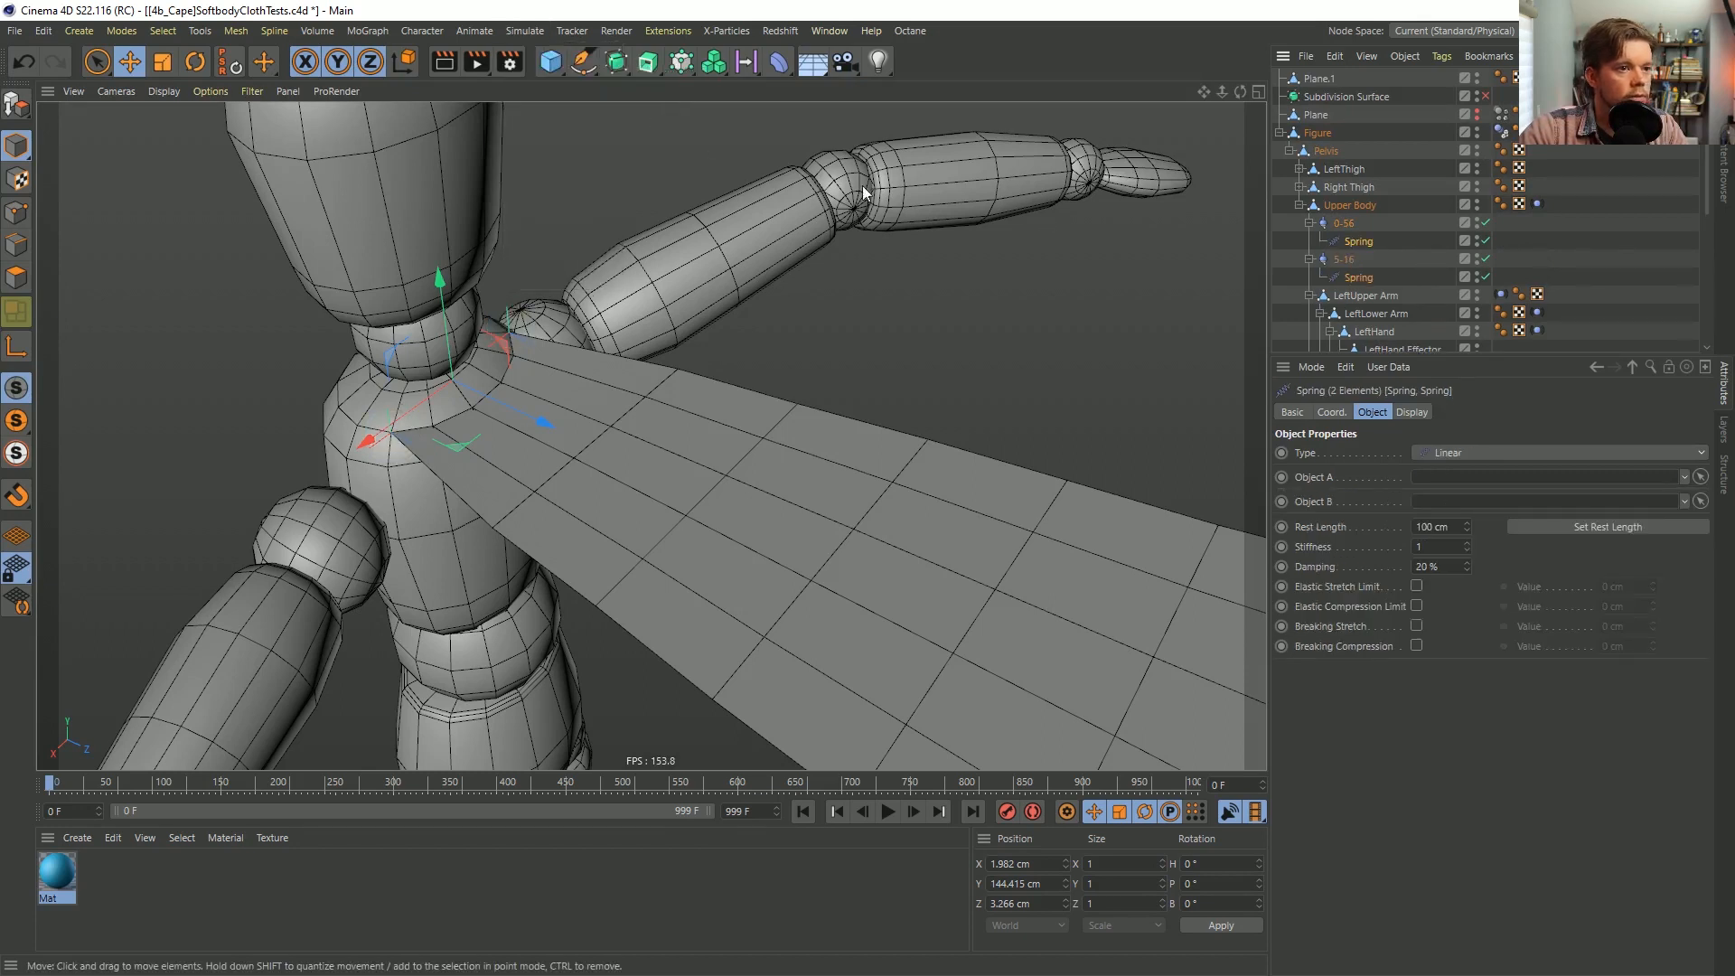
Move each spring out of its connector so it sits directly under Upper Body, above connectors 0-56 and 5-16.
double_click(1359, 242)
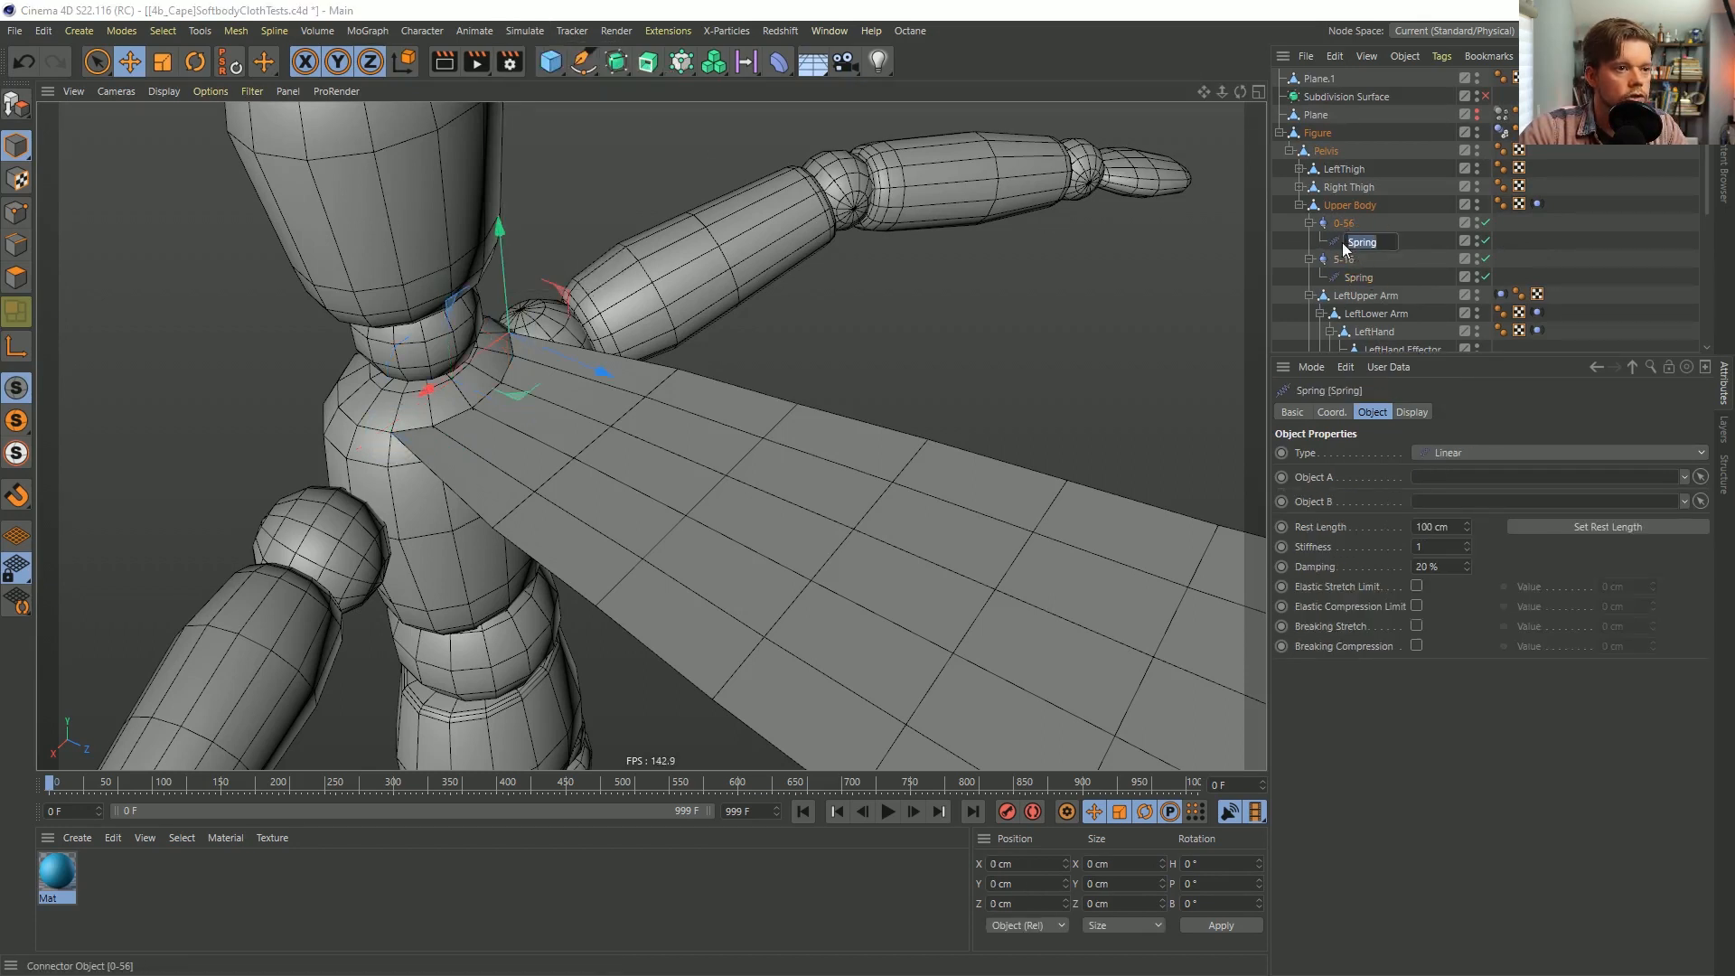
drag(1341, 242, 1347, 218)
drag(1353, 278, 1346, 253)
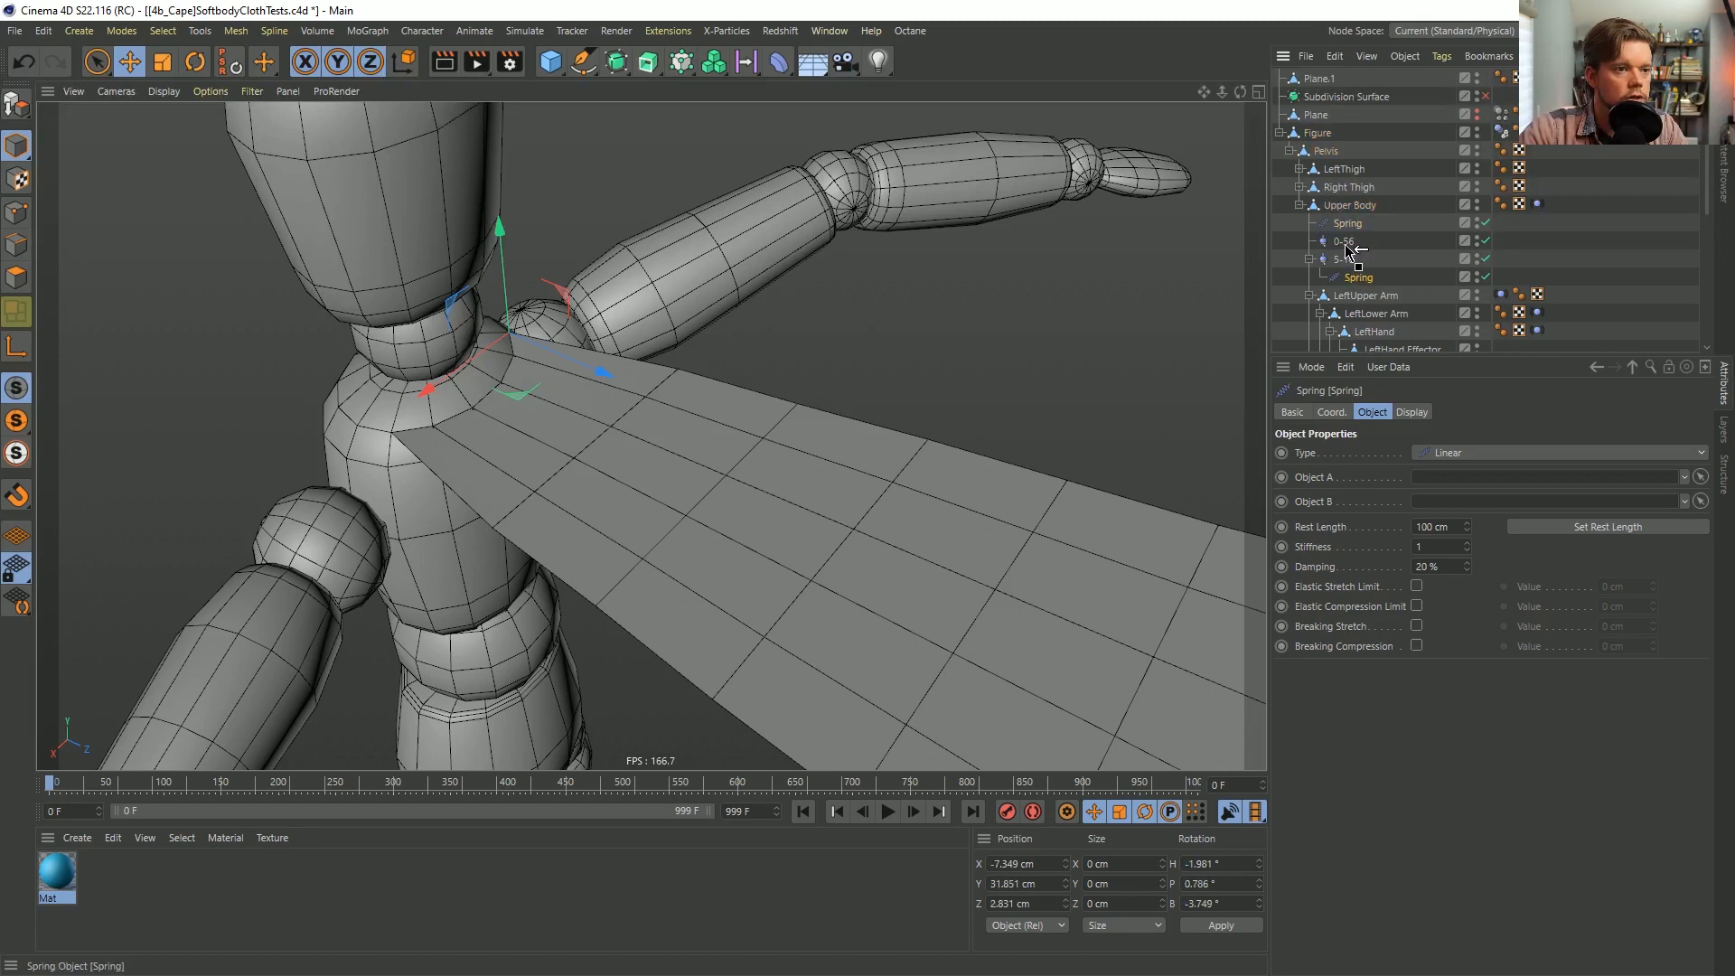
Copy the object links of connector 0-56 onto the spring above it, assigning Upper Body as Object A and Plane.1 as Object B.
click(1347, 242)
click(1320, 458)
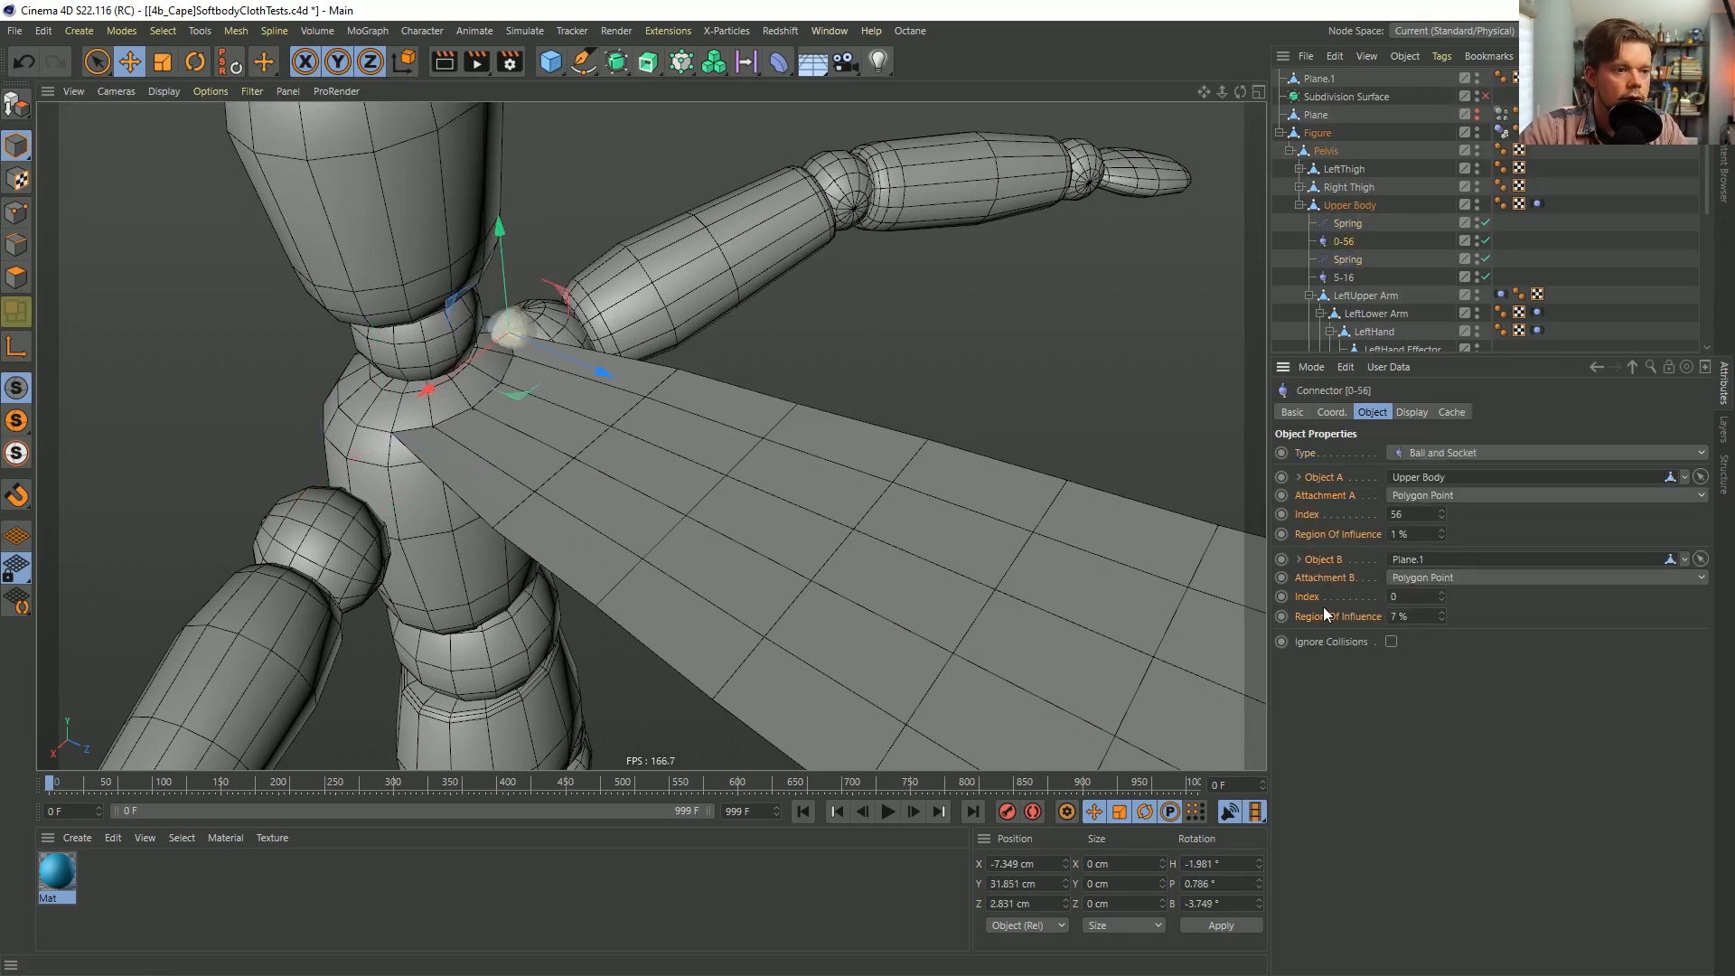
right_click(1321, 478)
click(1359, 559)
click(1344, 224)
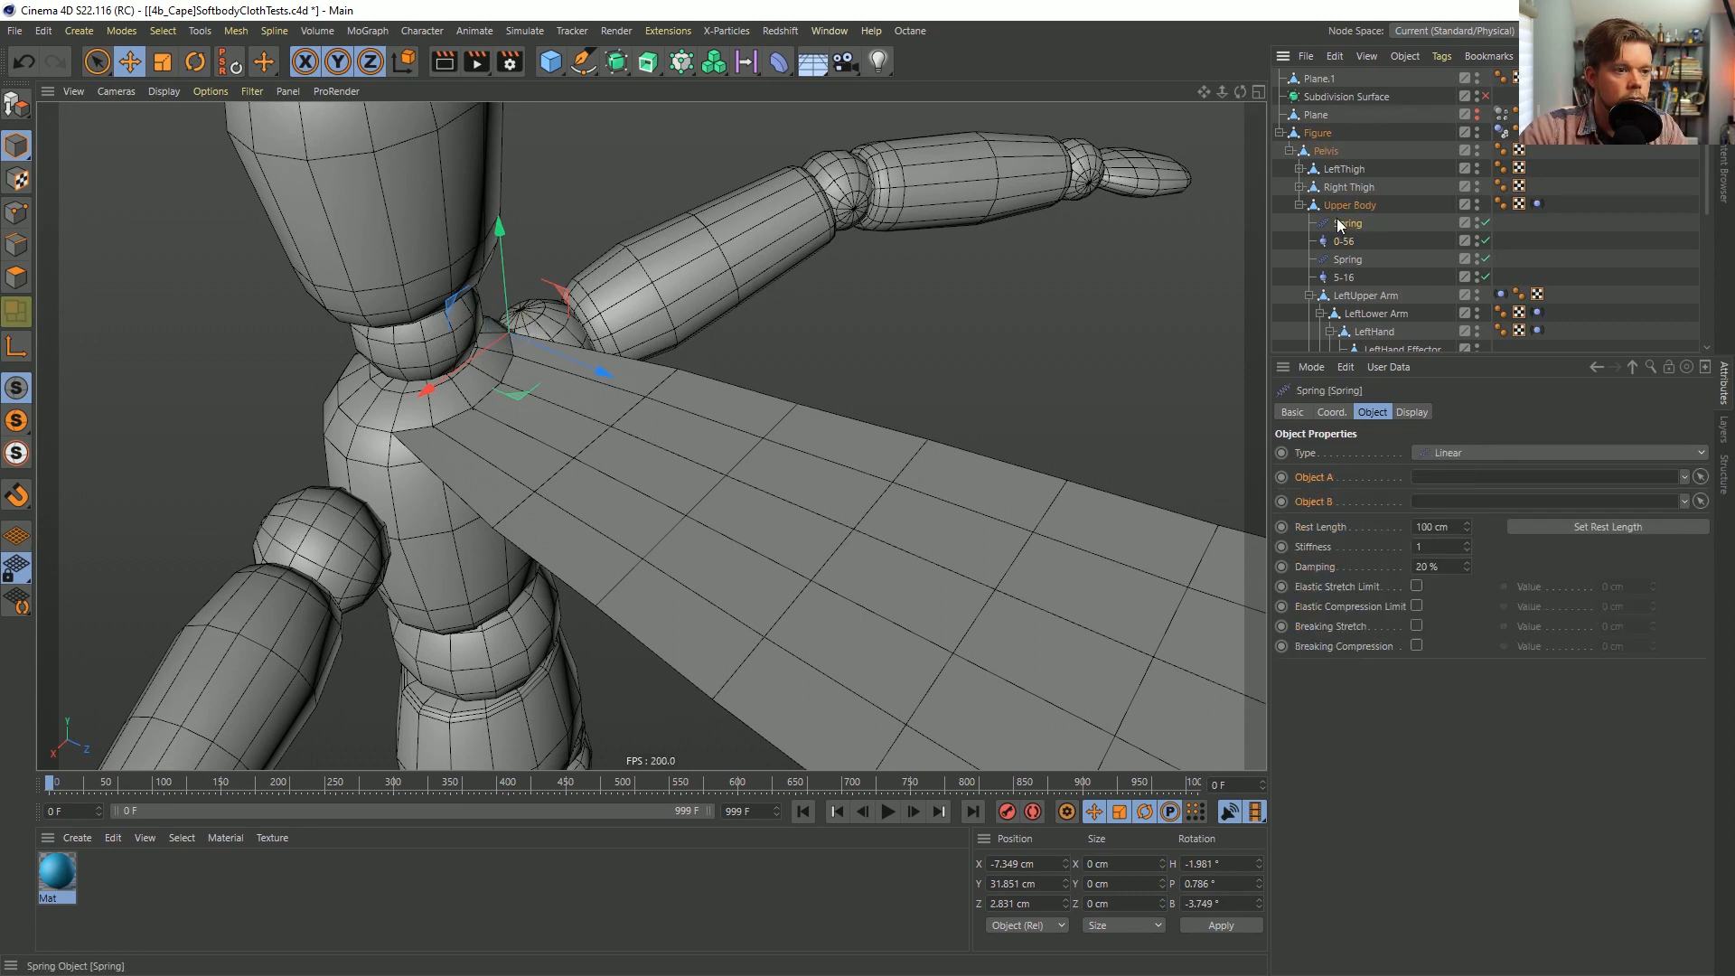
right_click(1332, 479)
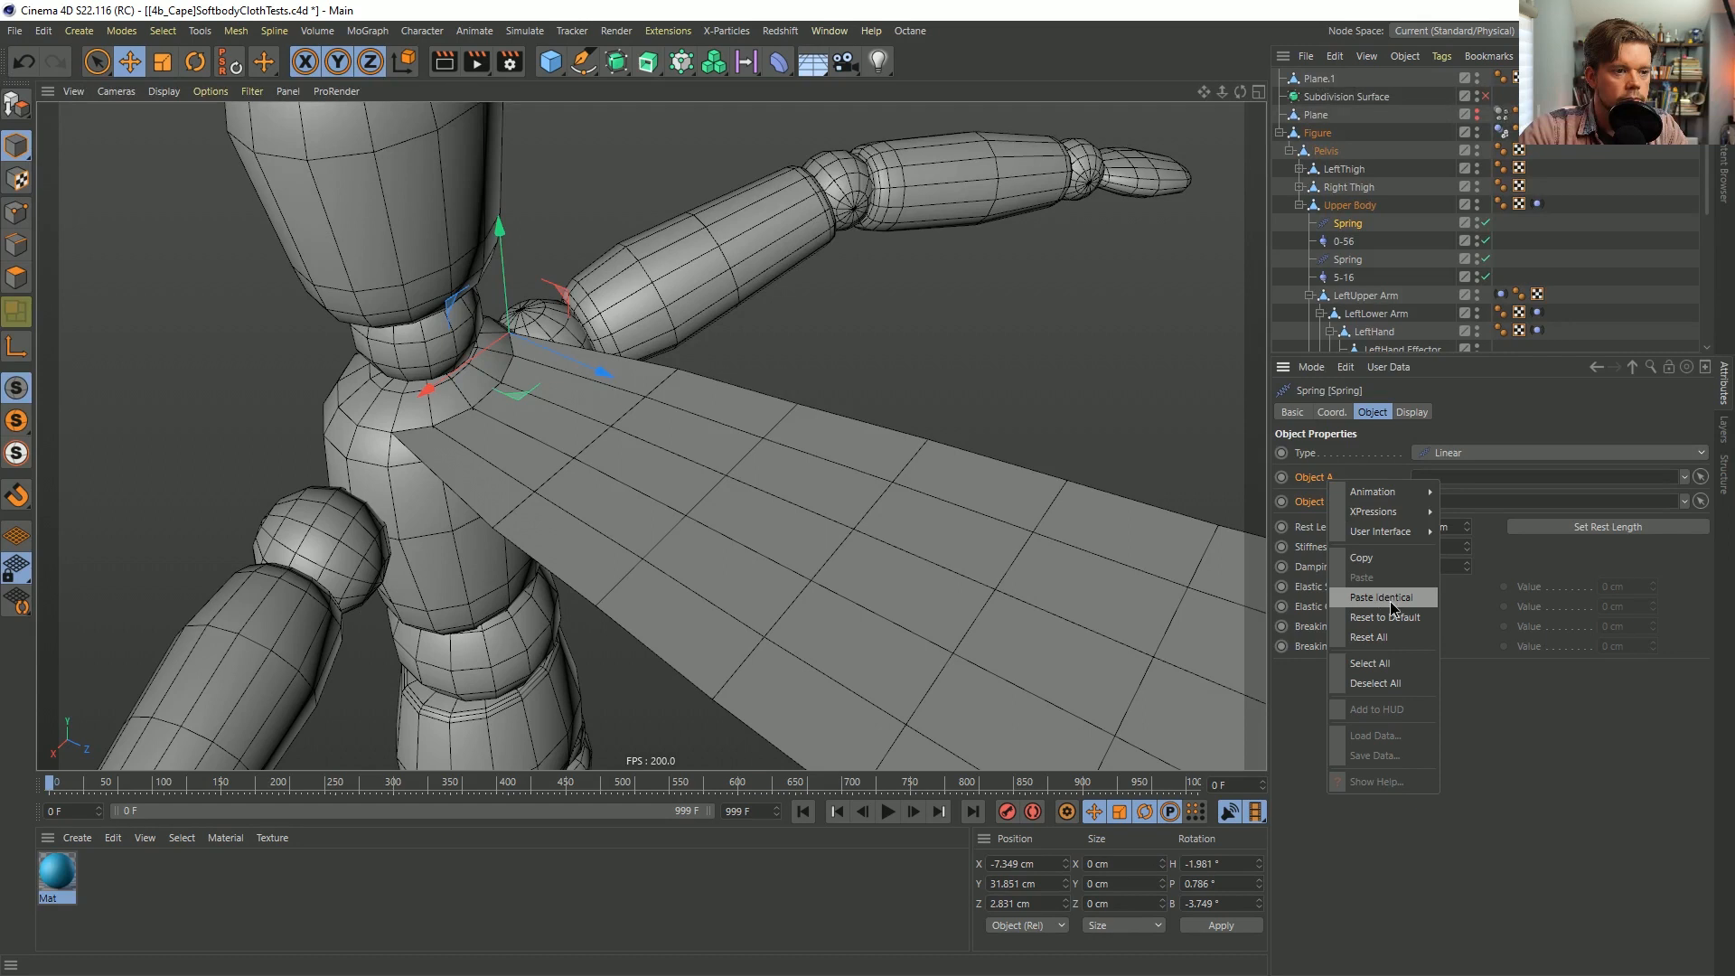
click(1383, 598)
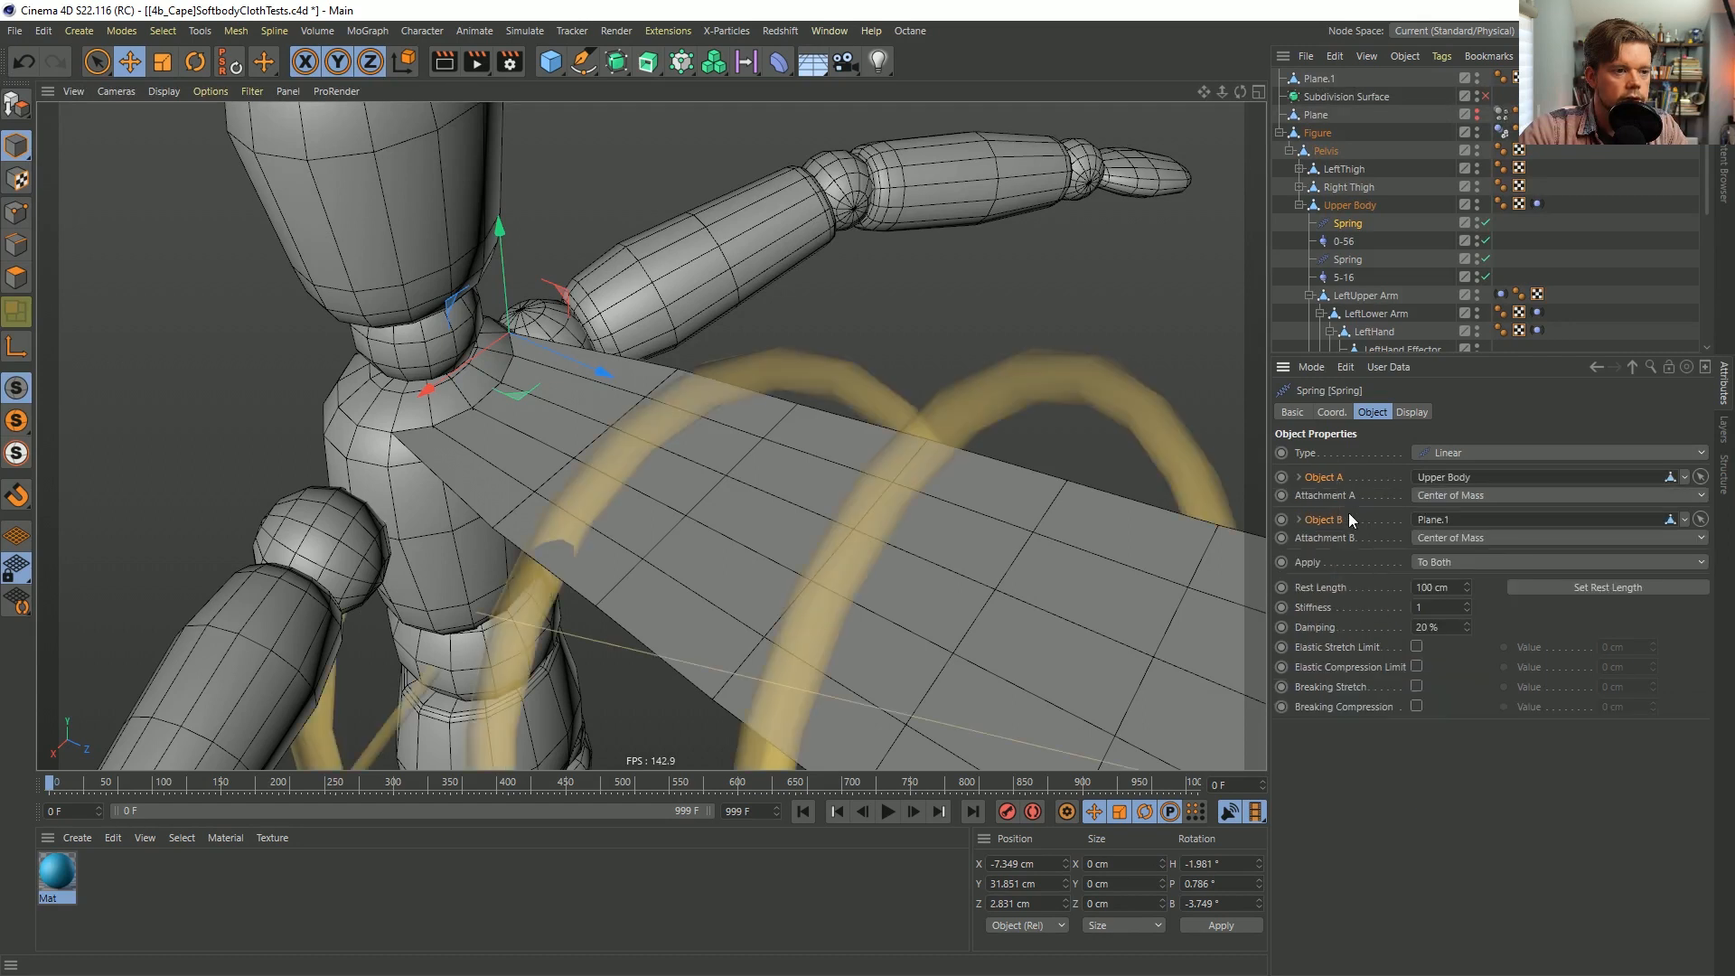
Paste connector 0-56's Polygon Point attachments onto its spring, with indices 56 and 0 and Region Of Influence 1% and 7%.
click(1299, 521)
click(1300, 521)
shift+click(1330, 539)
right_click(1330, 539)
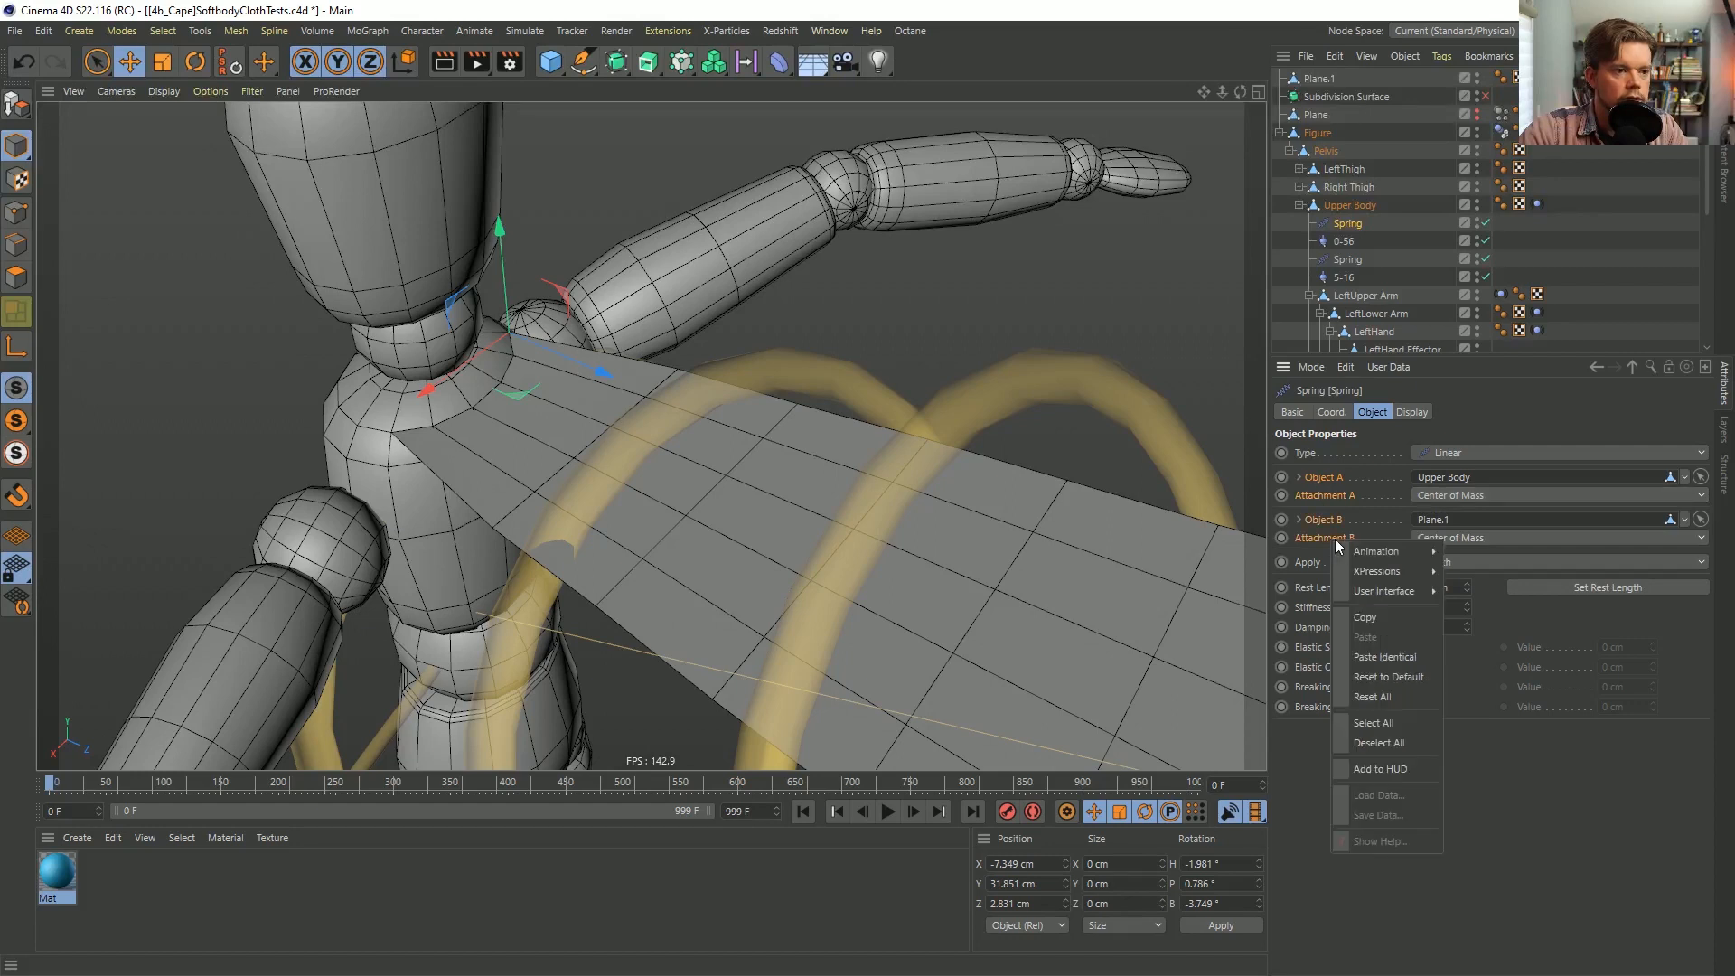
click(1403, 657)
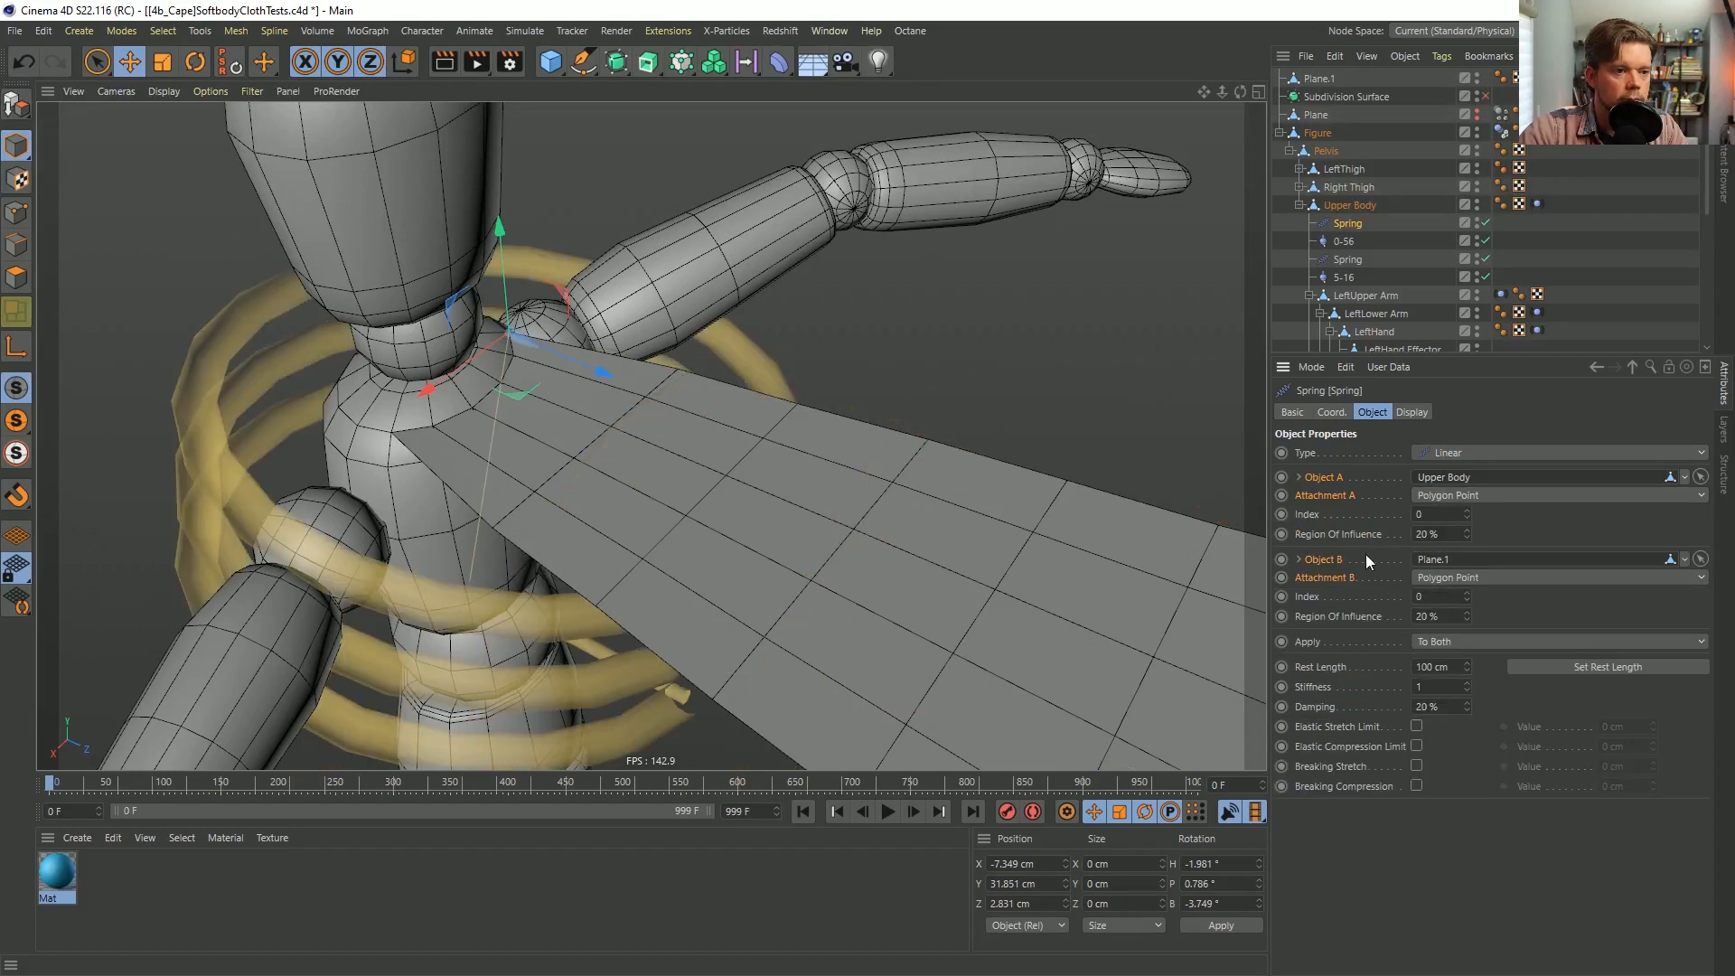
right_click(1333, 484)
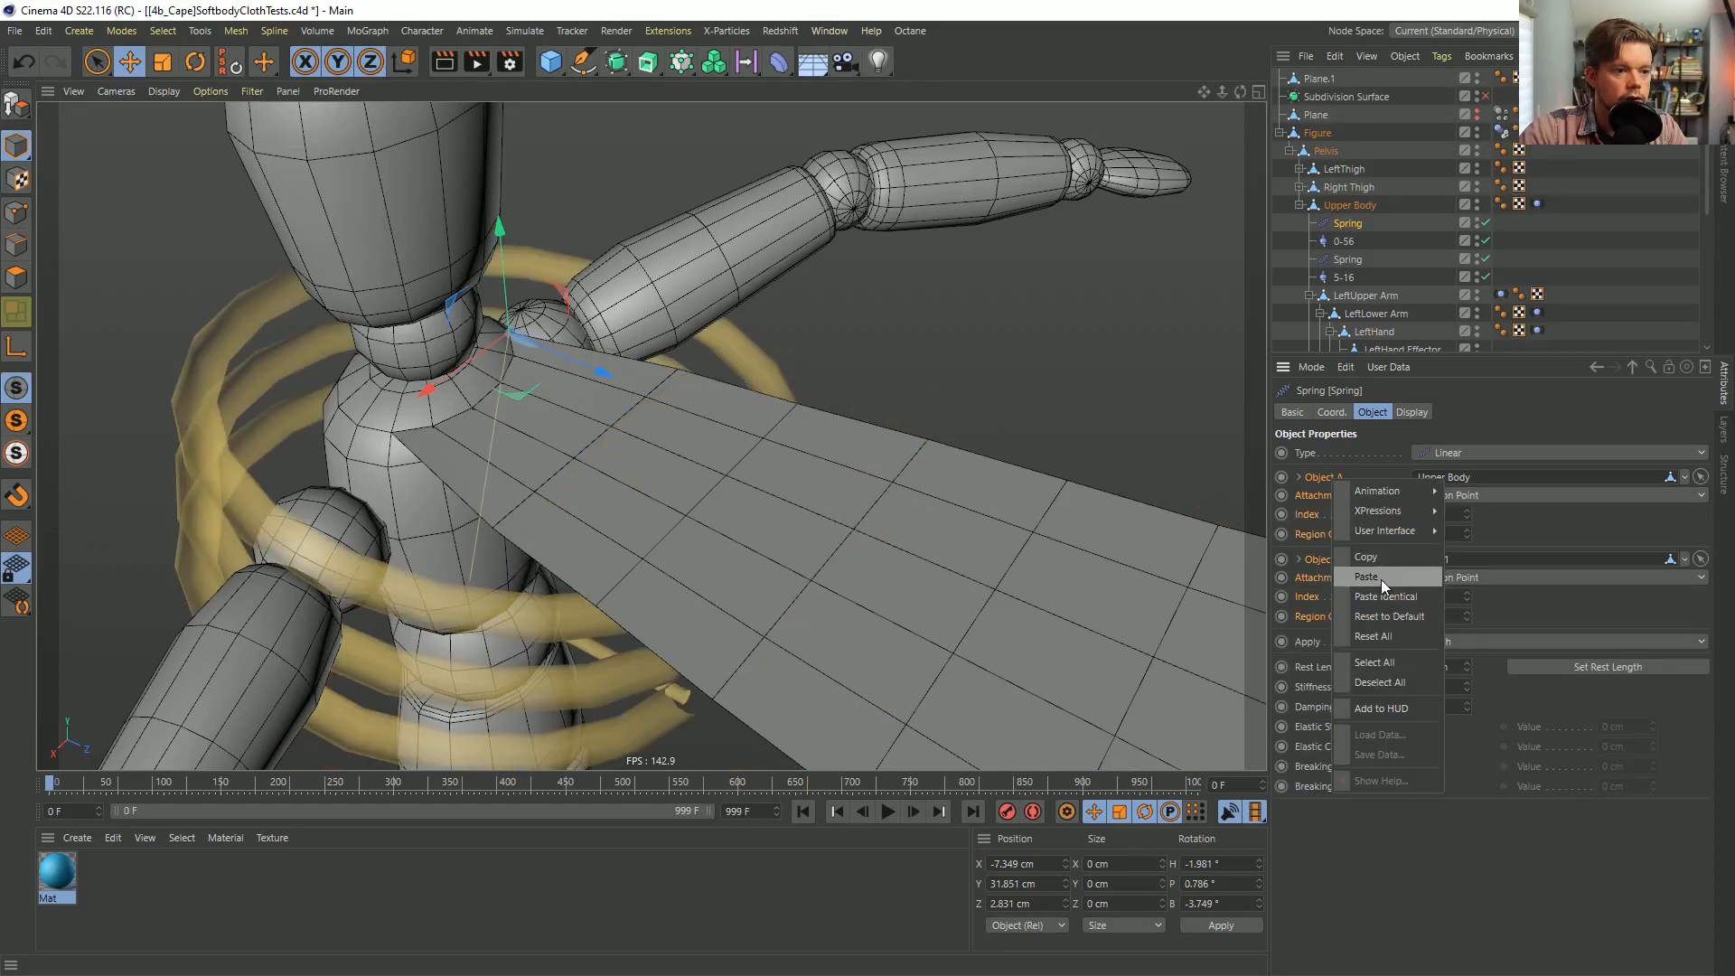
click(1381, 578)
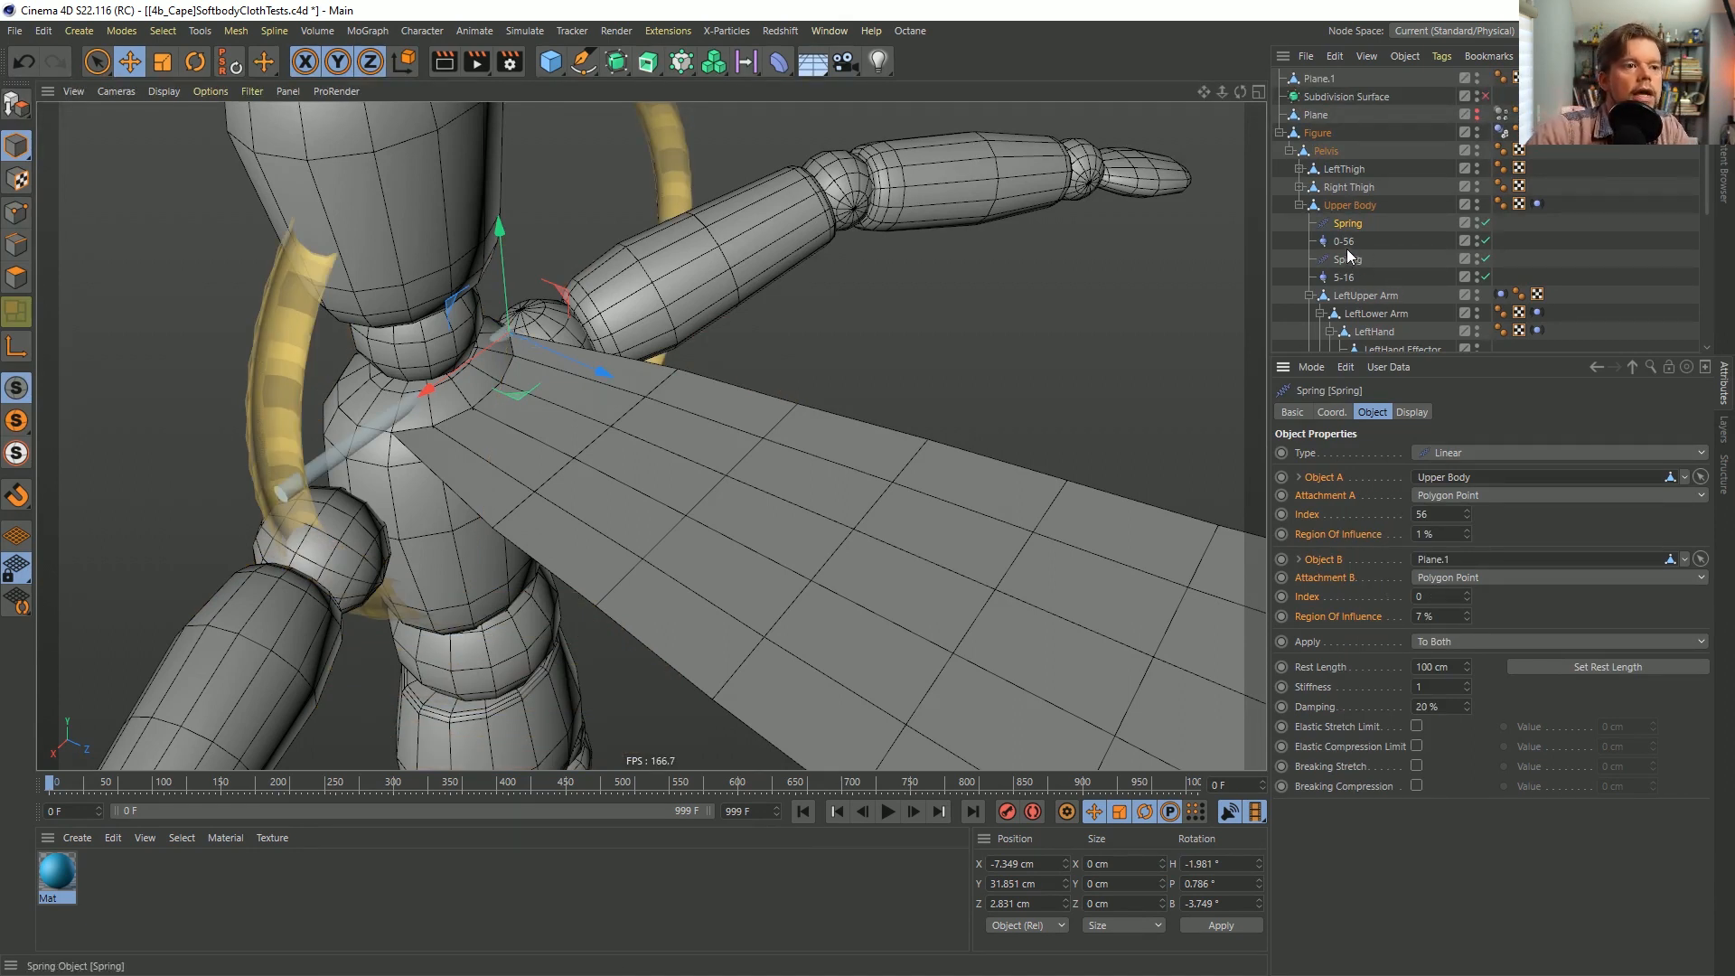
Copy the object links of connector 5-16 onto the spring above it, assigning Upper Body as Object A and Plane.1 as Object B.
click(1343, 277)
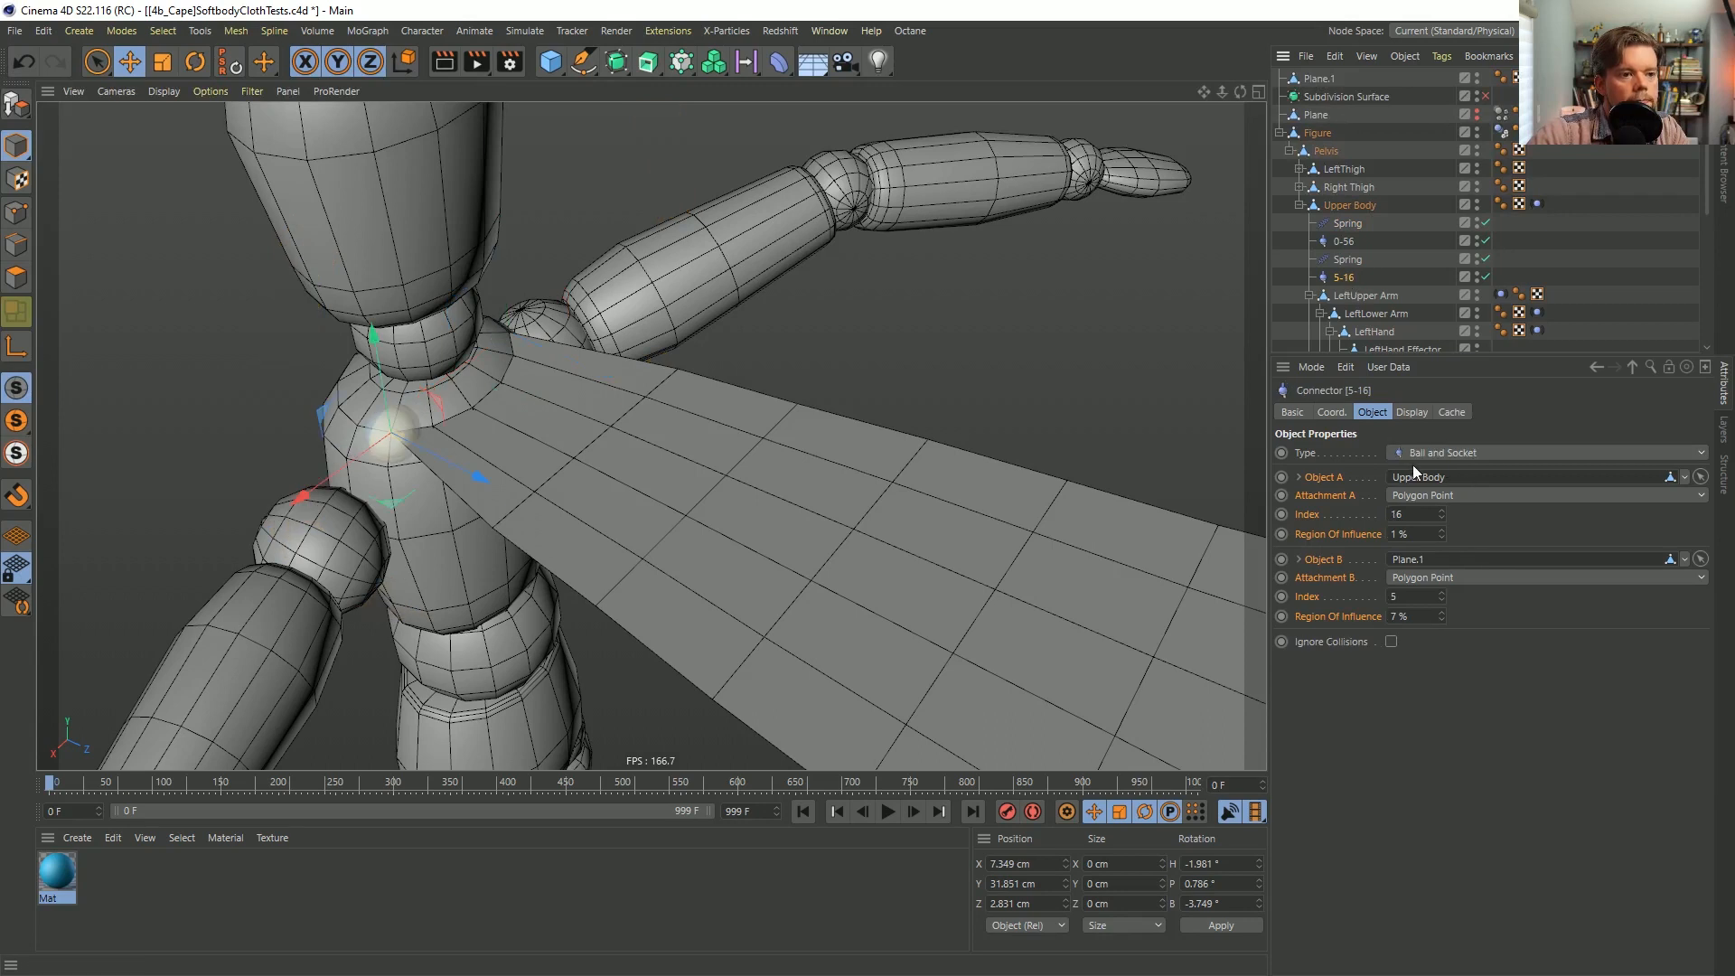
right_click(1320, 479)
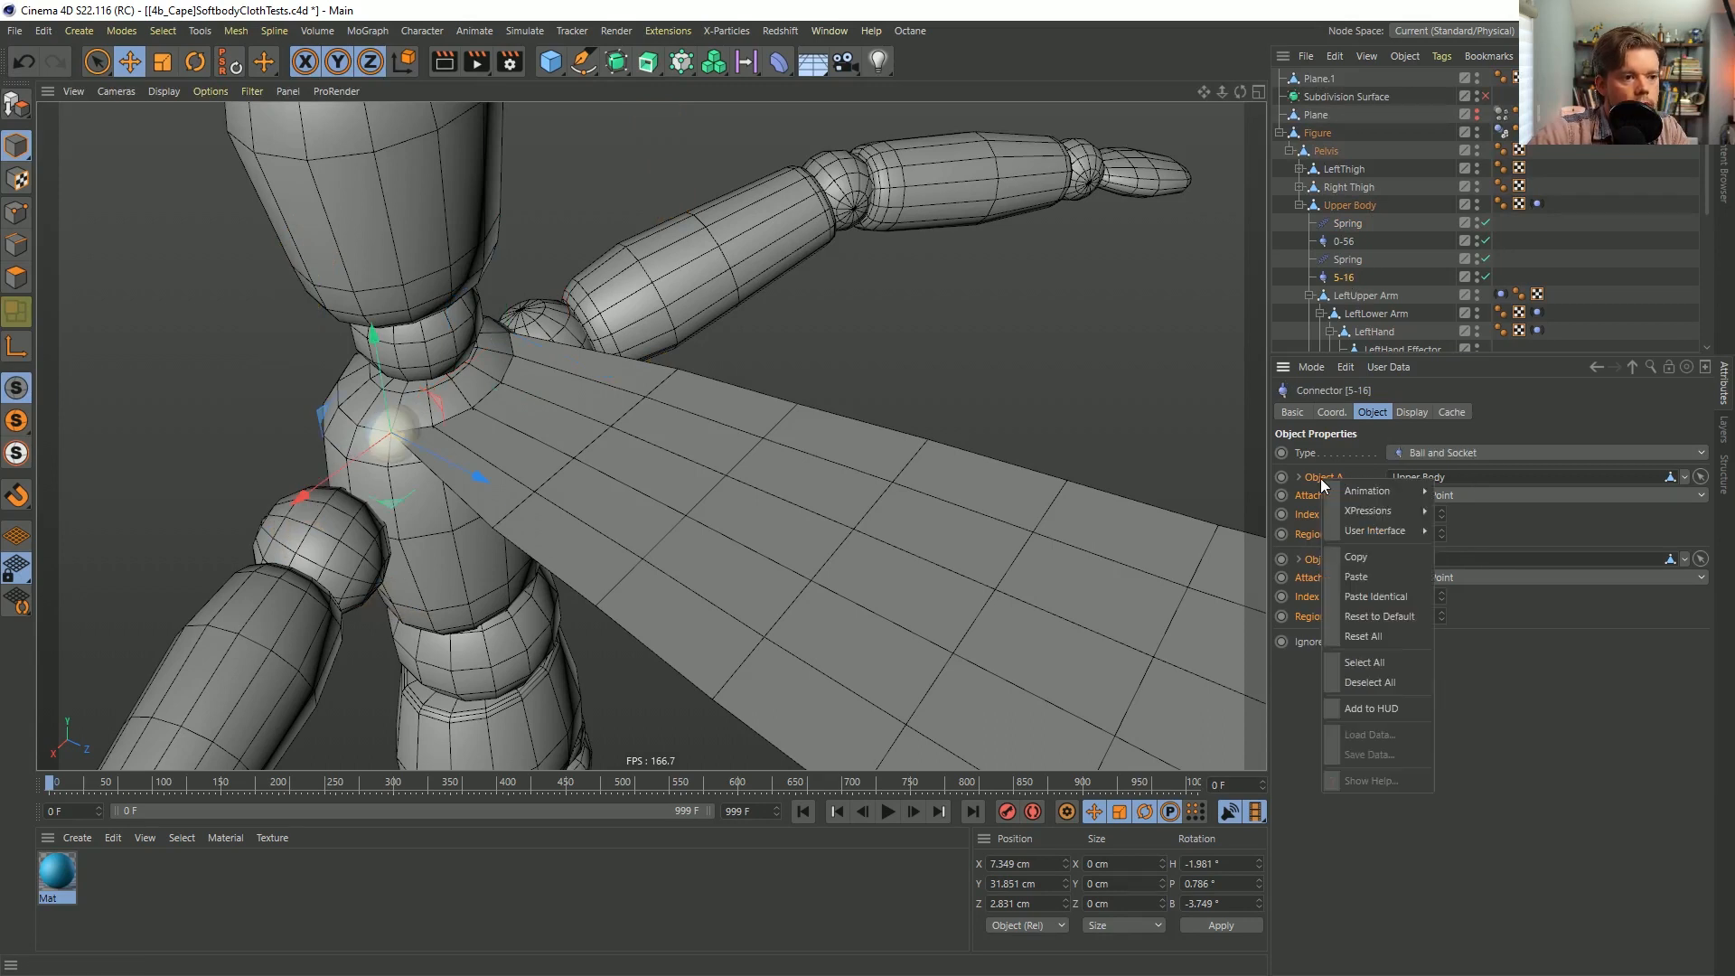
click(1370, 557)
click(1346, 259)
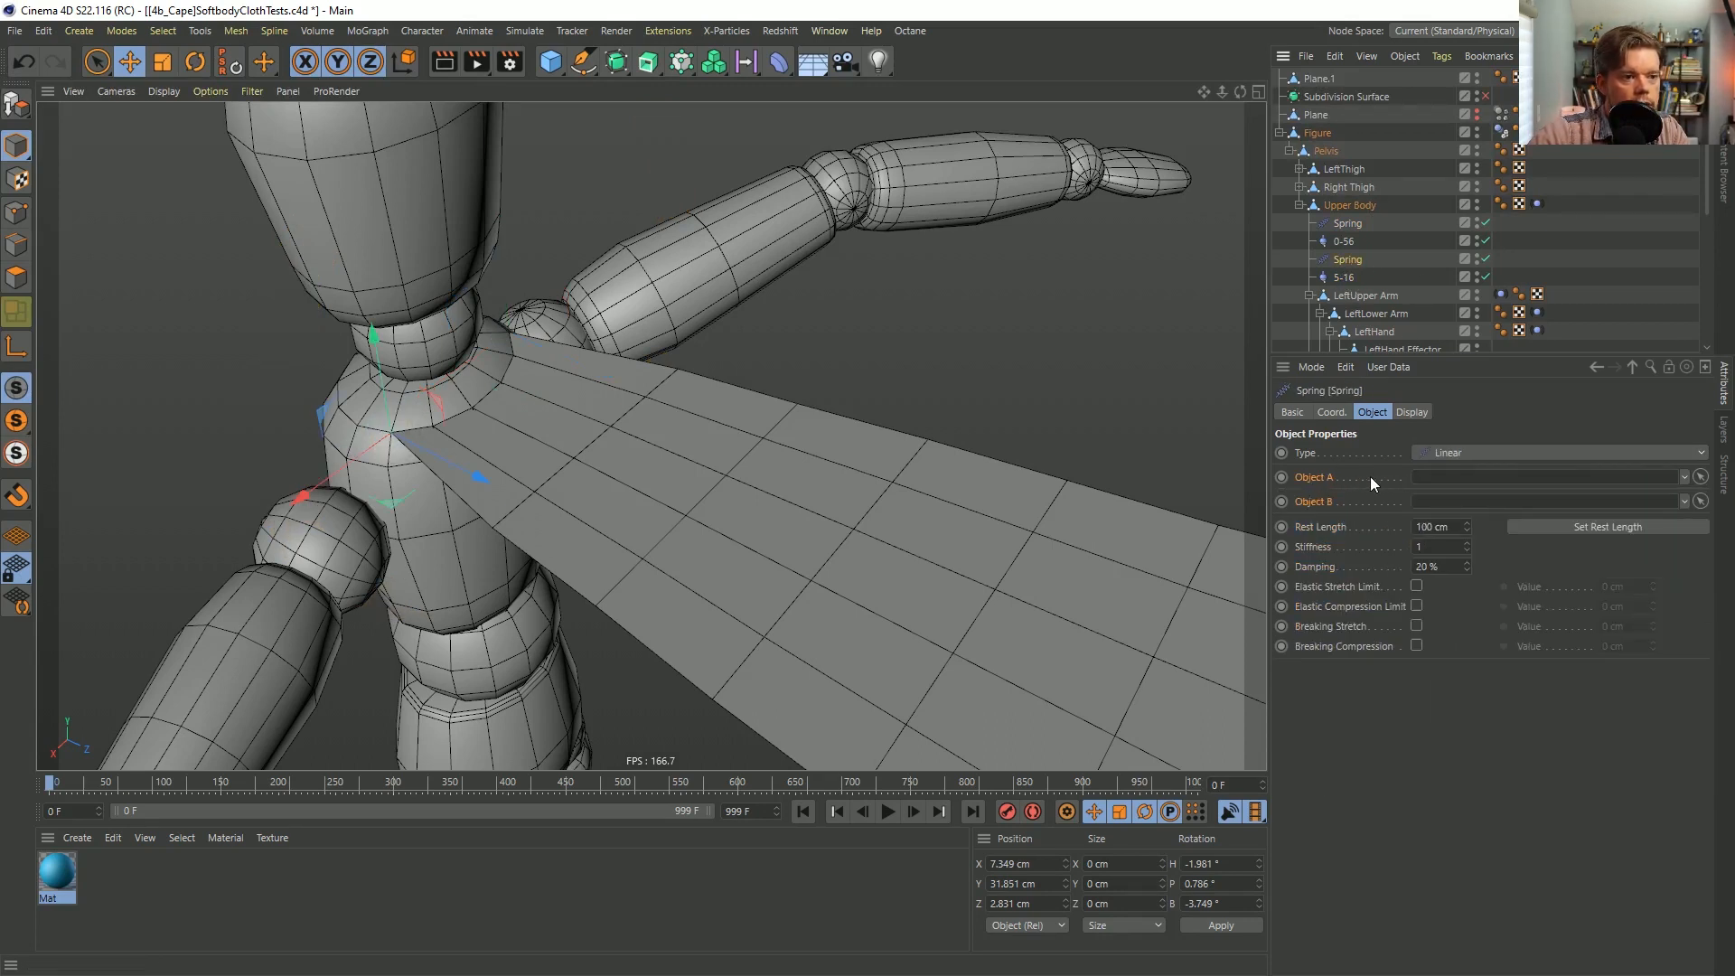
right_click(1339, 475)
click(1419, 593)
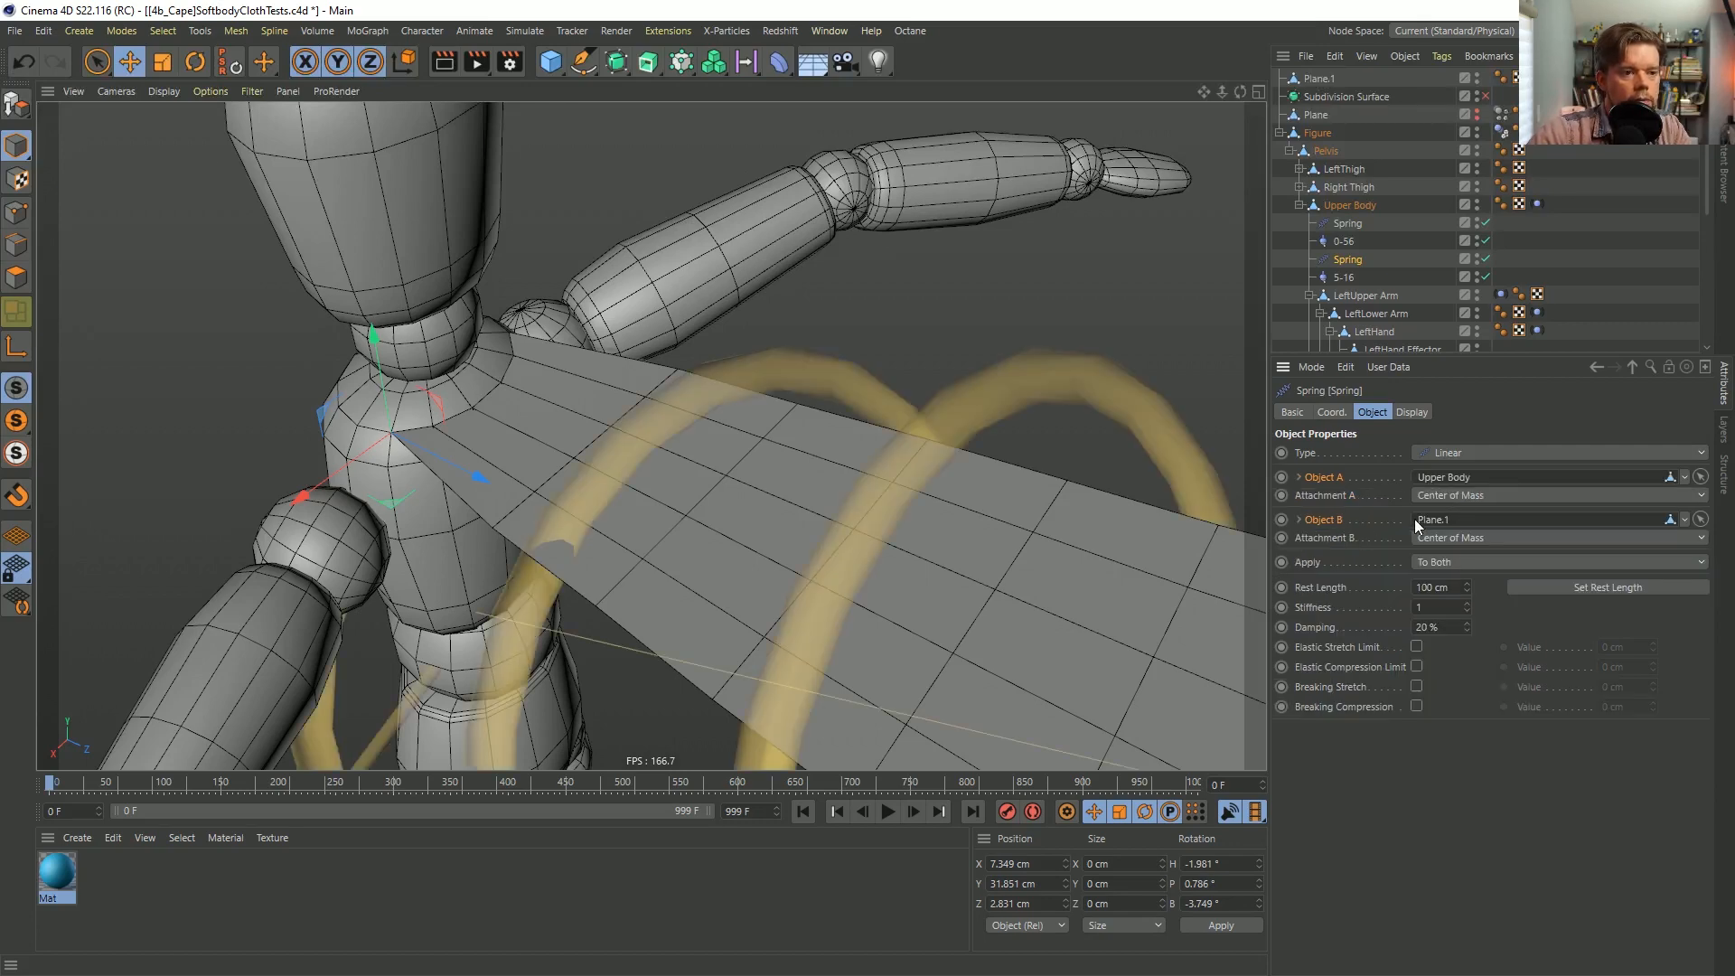
Paste connector 5-16's Polygon Point attachments onto its spring, with indices 16 and 5 and Region Of Influence 1% and 7%.
right_click(1326, 475)
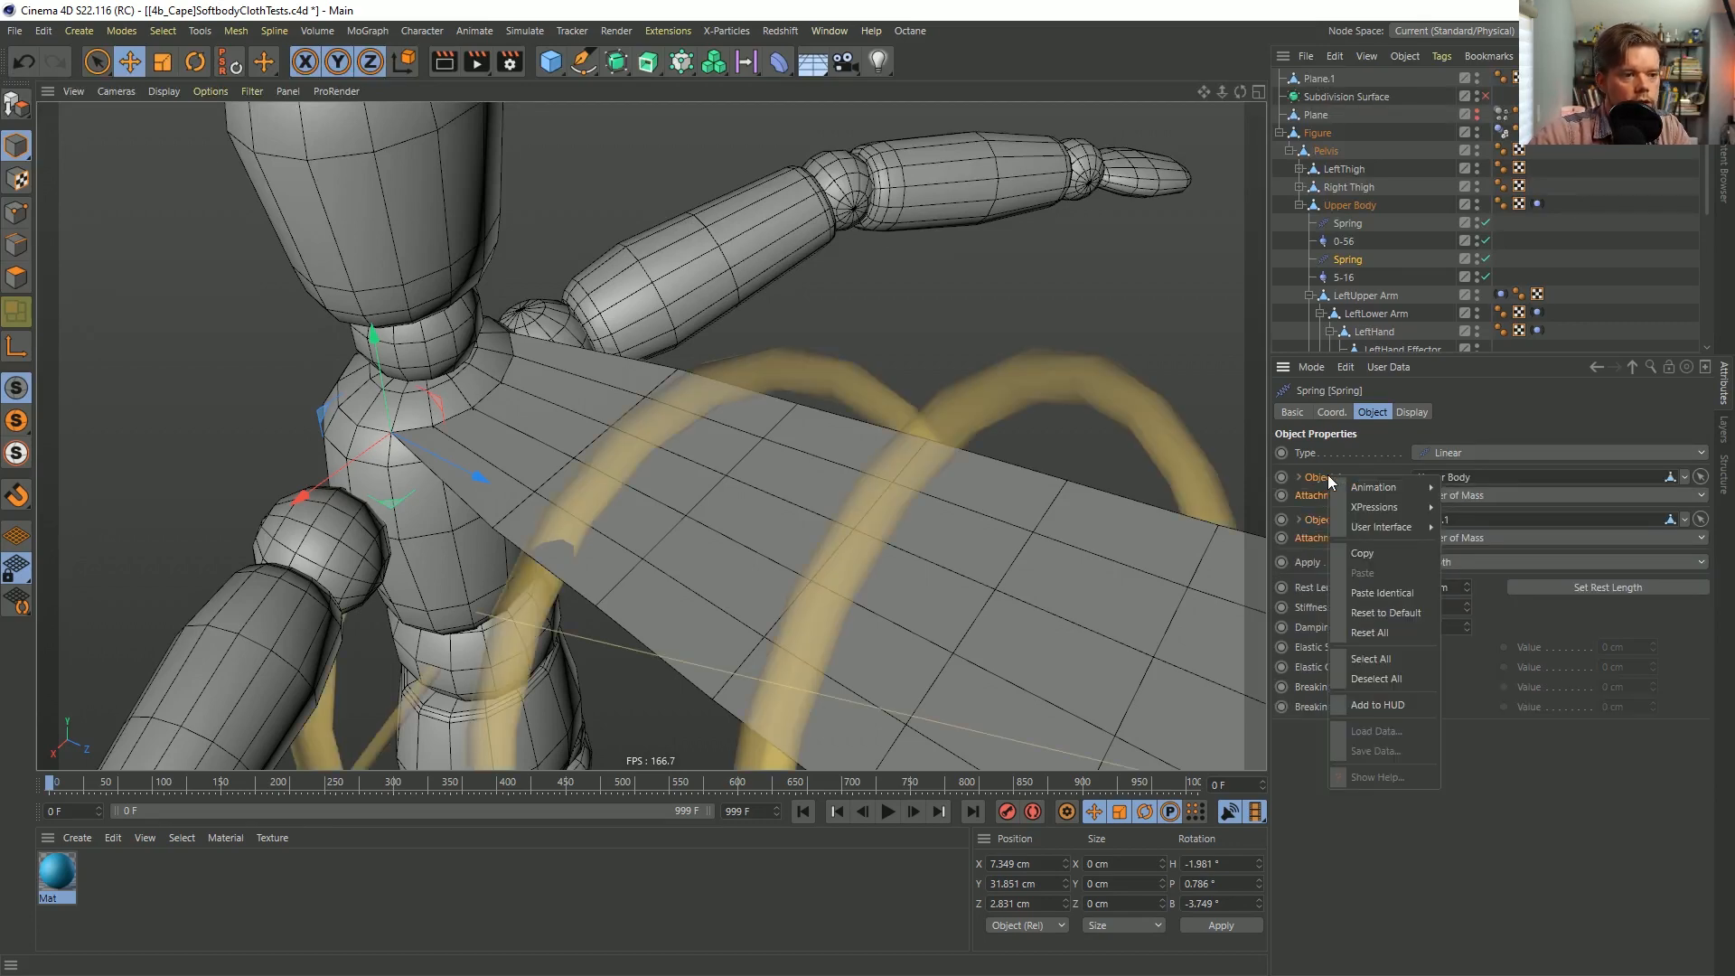
click(1387, 595)
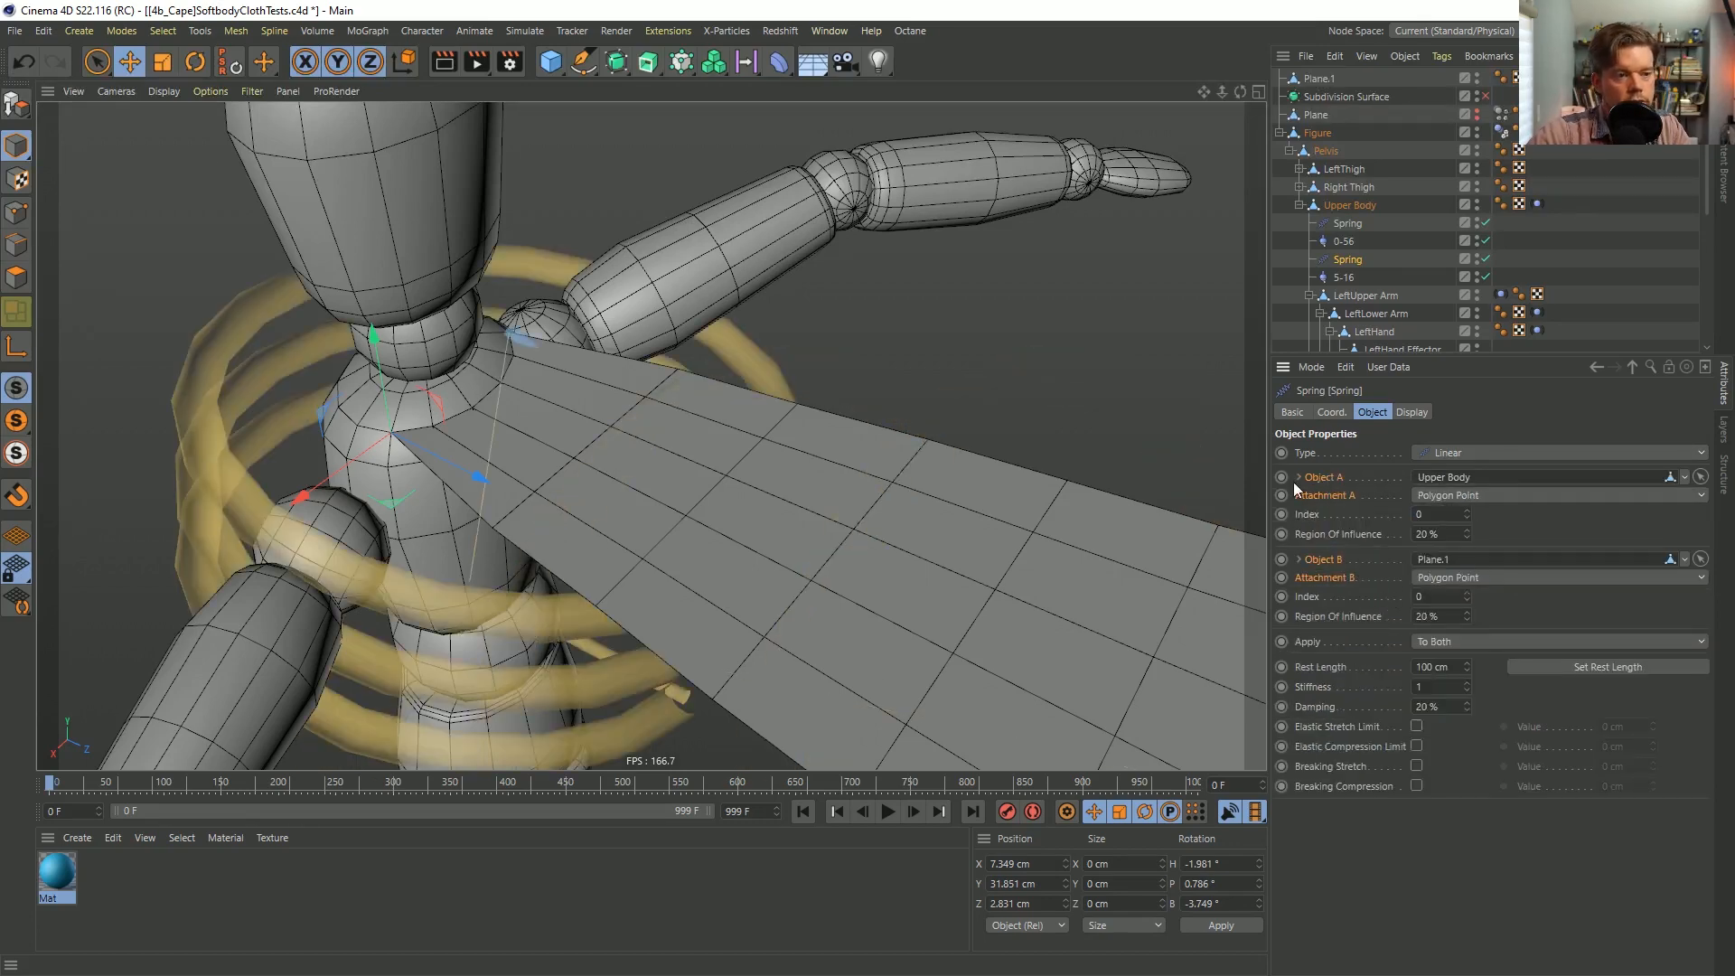
right_click(1328, 479)
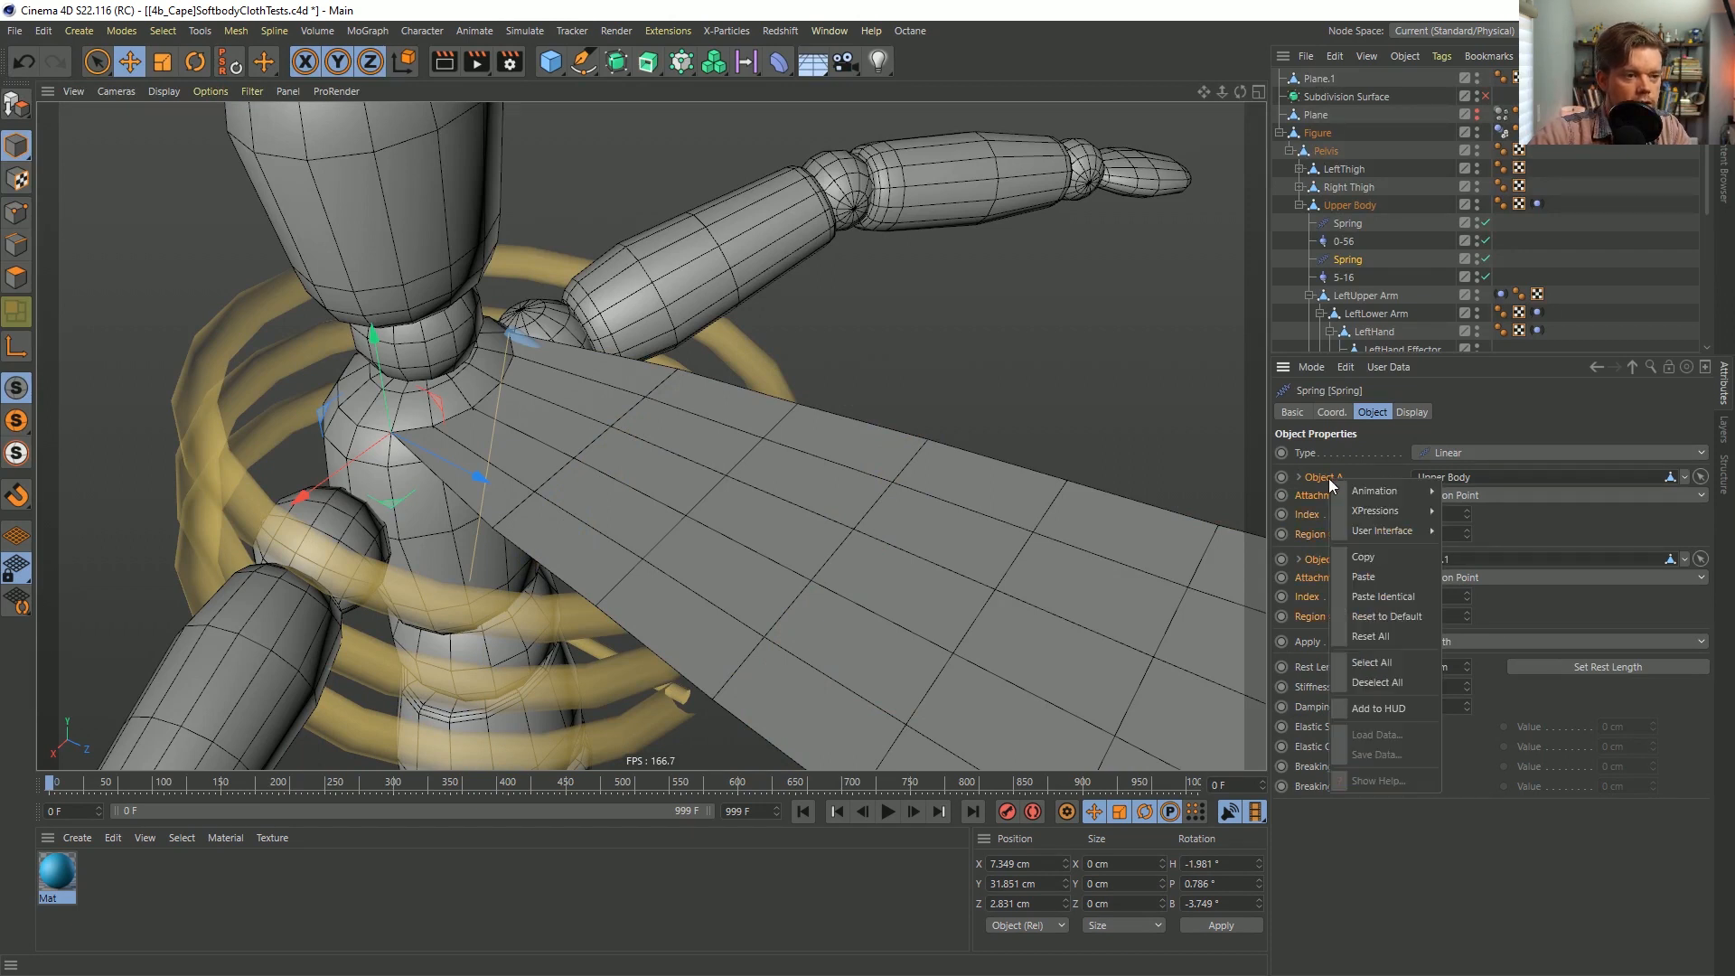
click(1381, 582)
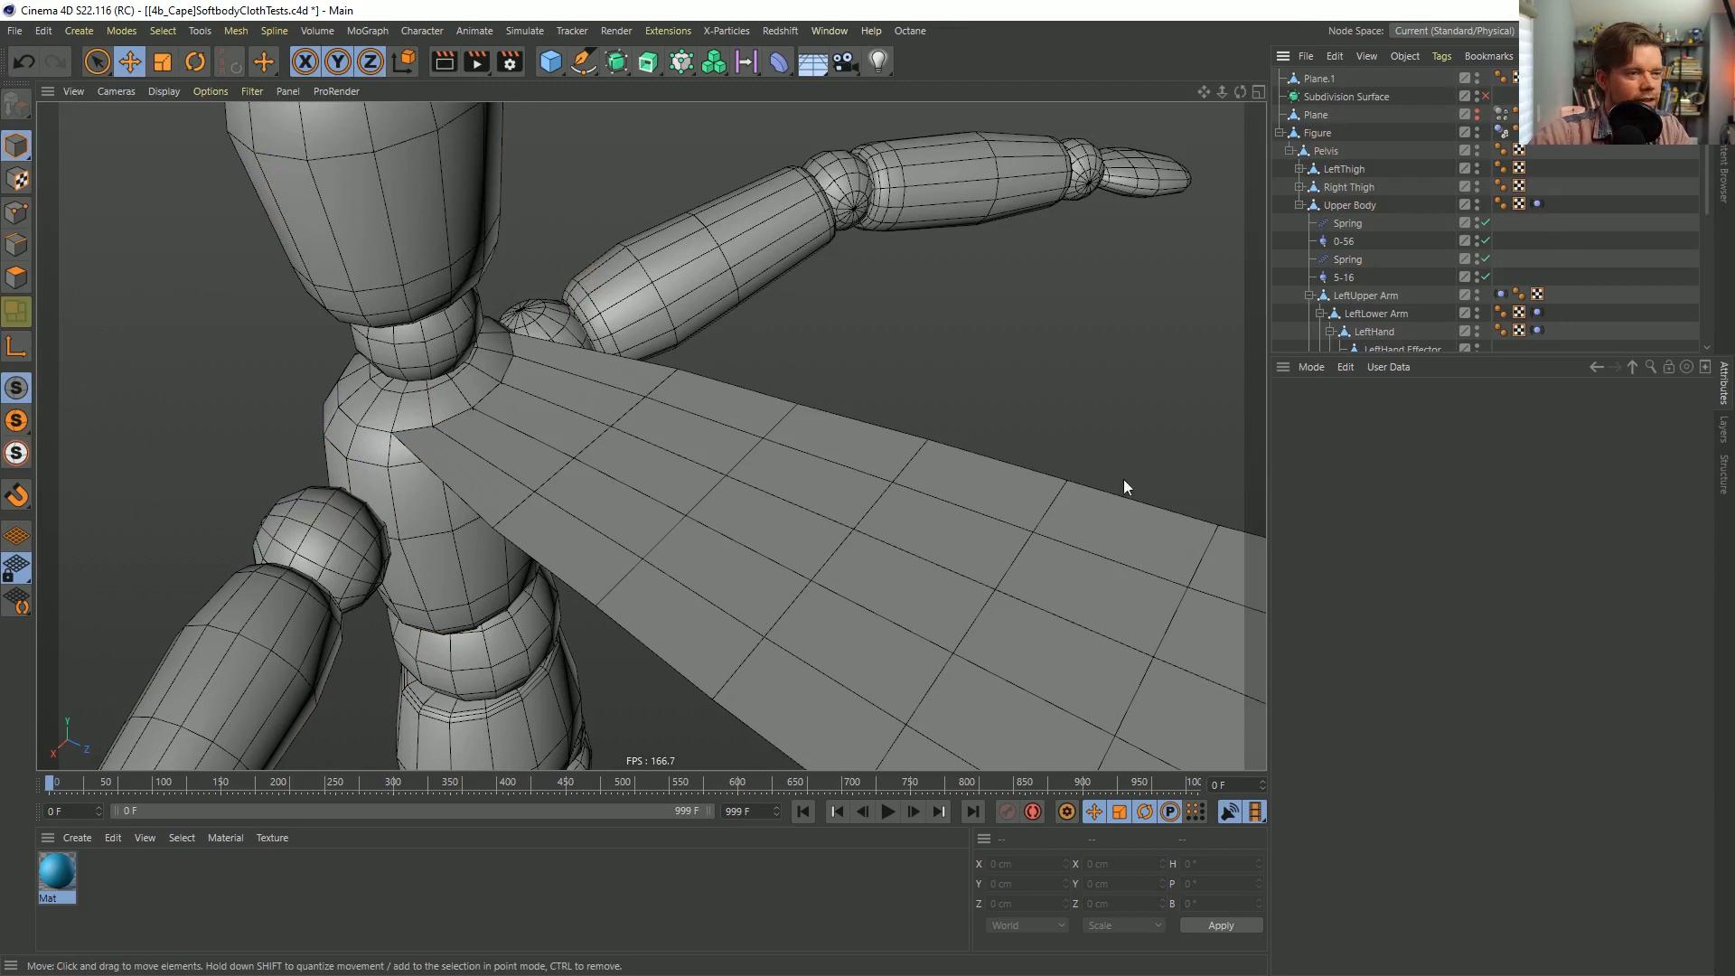
Disable connectors 0-56 and 5-16 with both springs selected, and try the simulation on springs alone.
click(1350, 226)
ctrl+click(1360, 256)
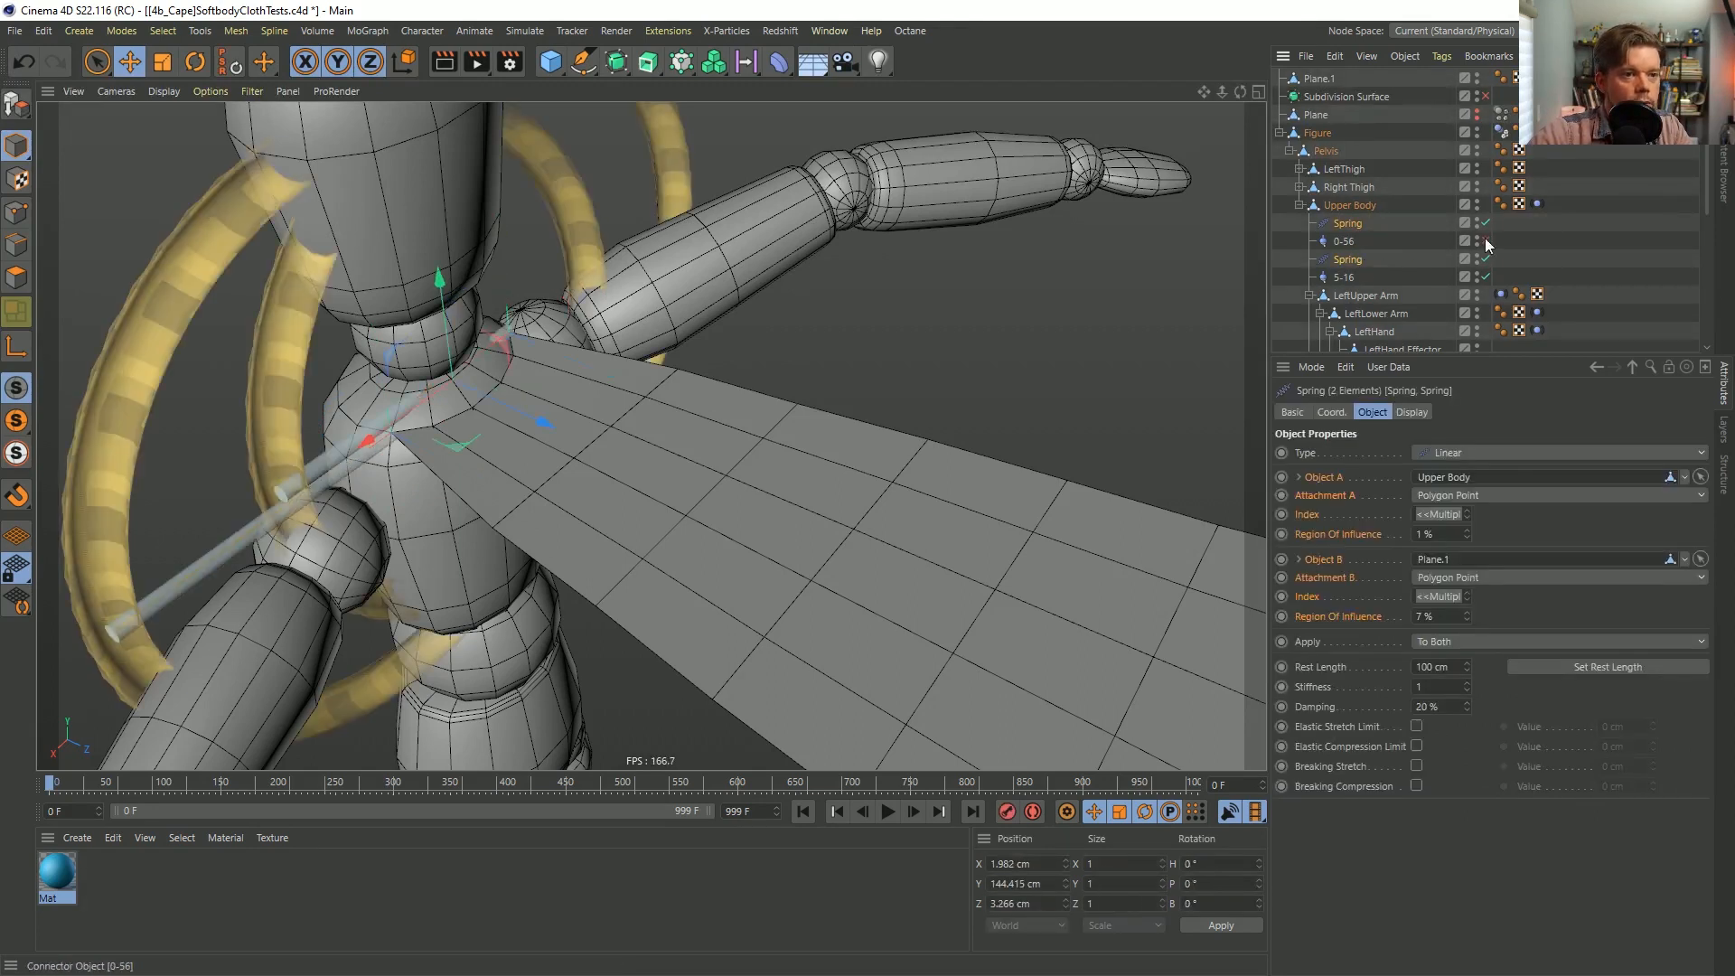
click(1483, 277)
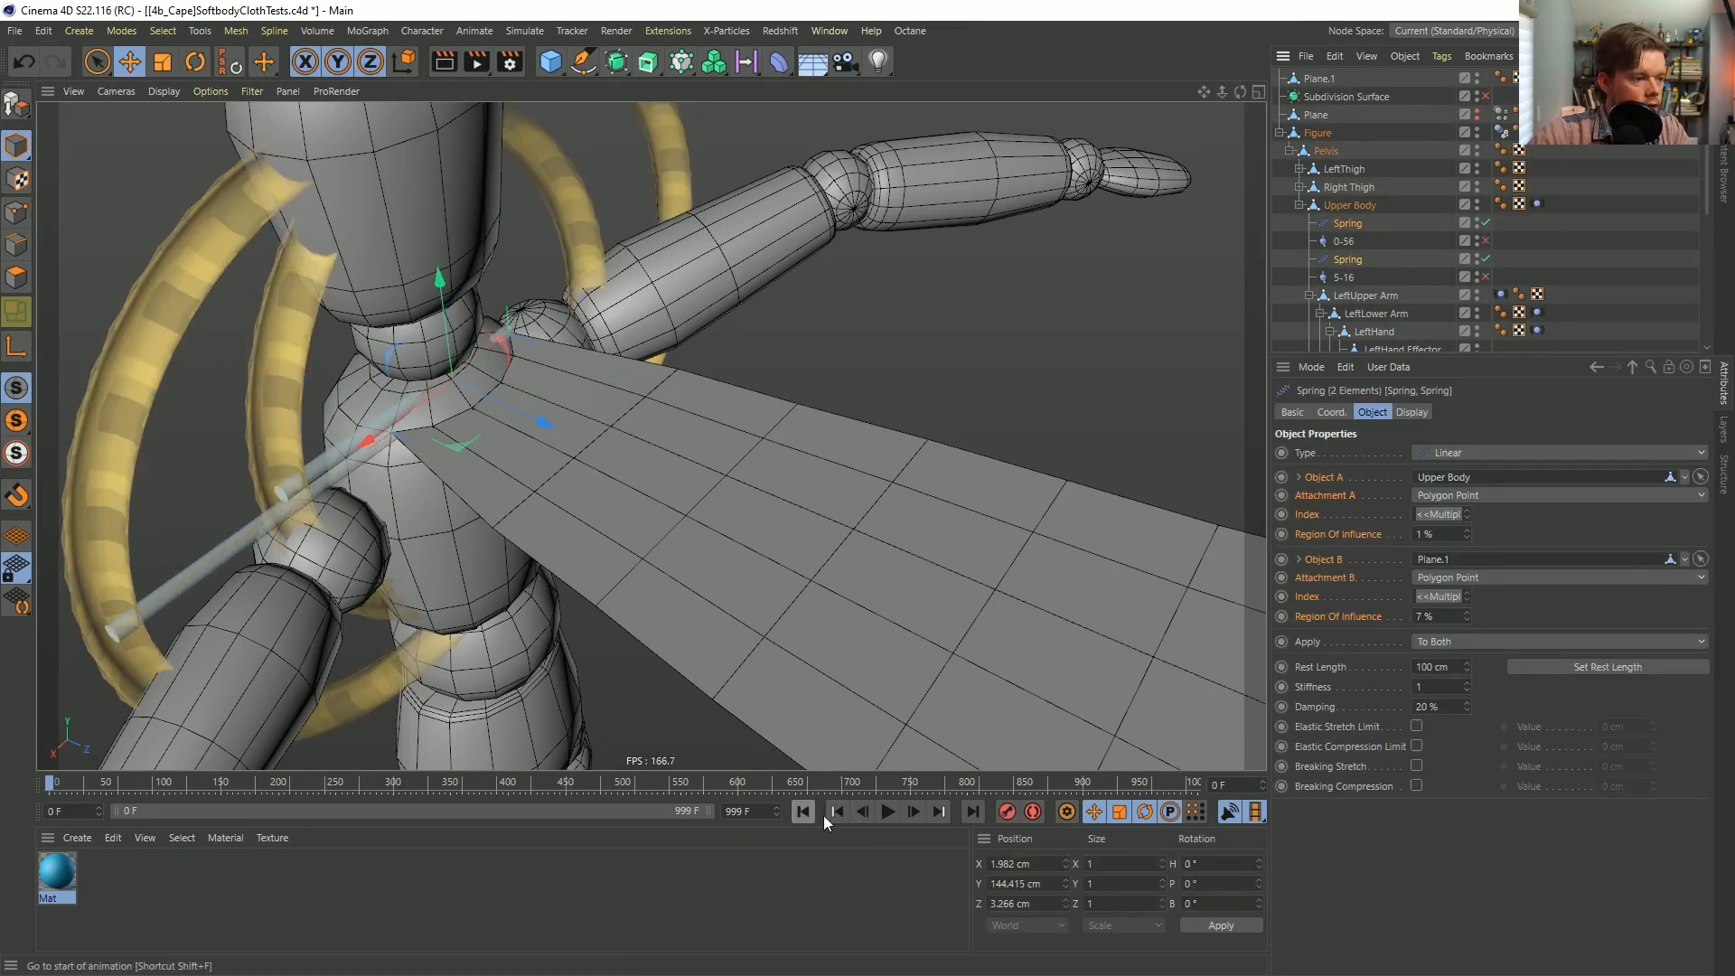
click(888, 814)
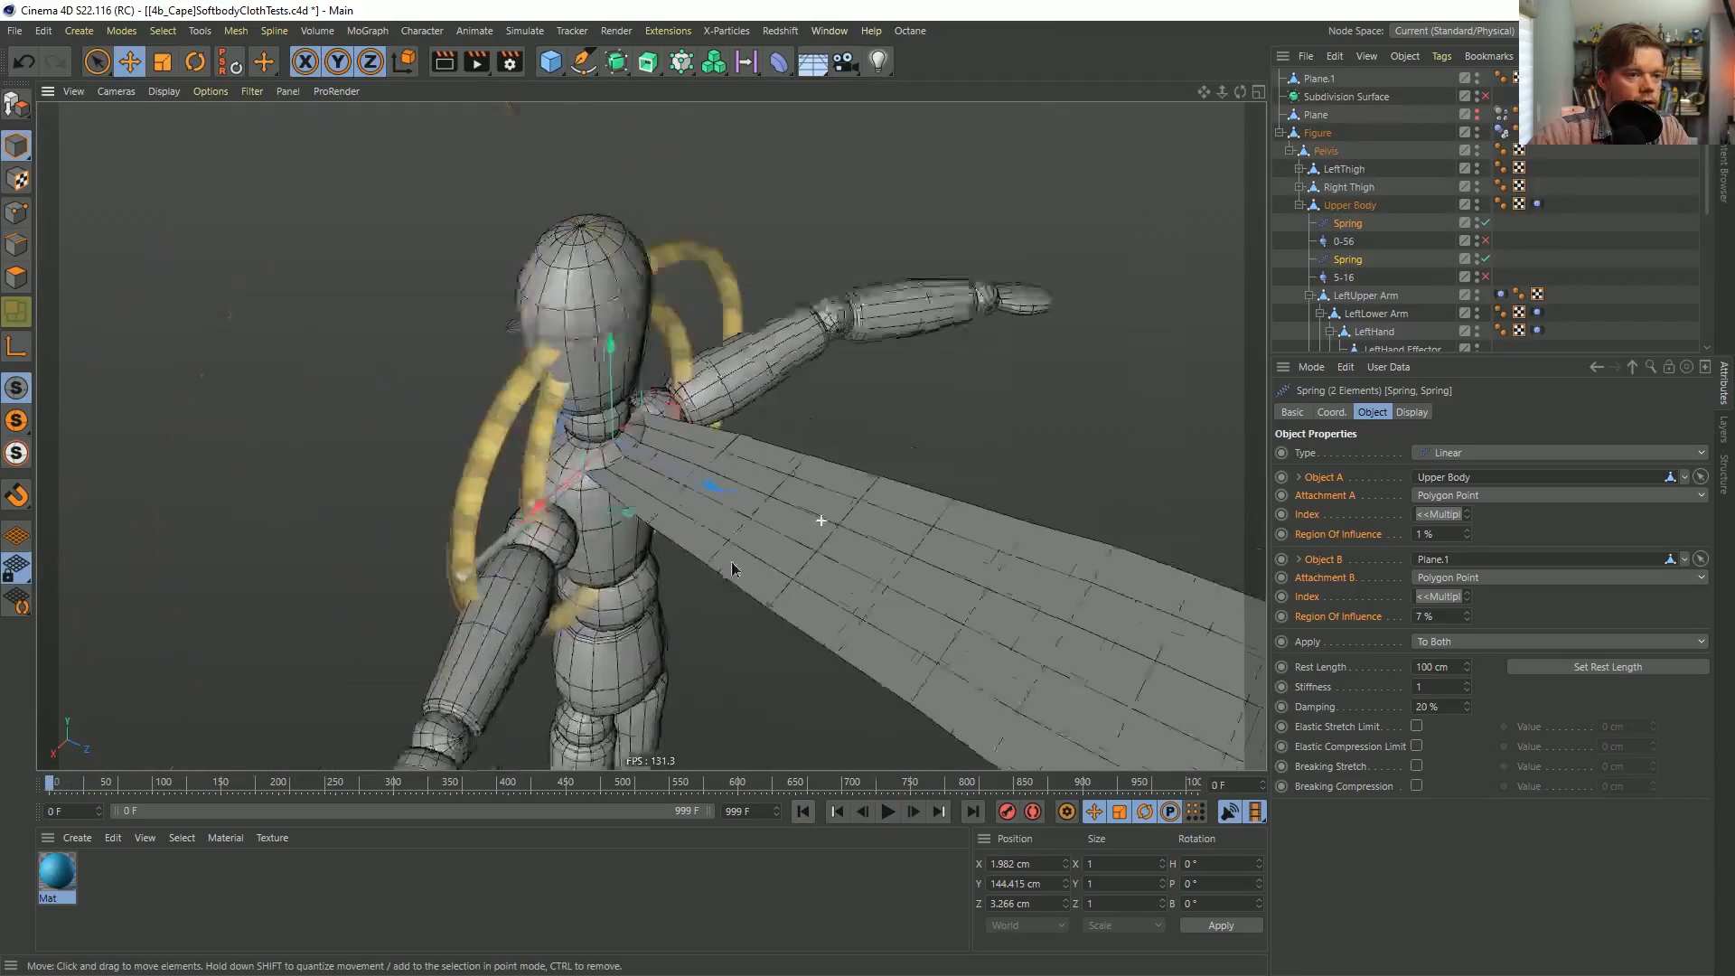
Set the rest length of both springs from their current positions and play the simulation.
alt+drag(732, 564, 761, 485)
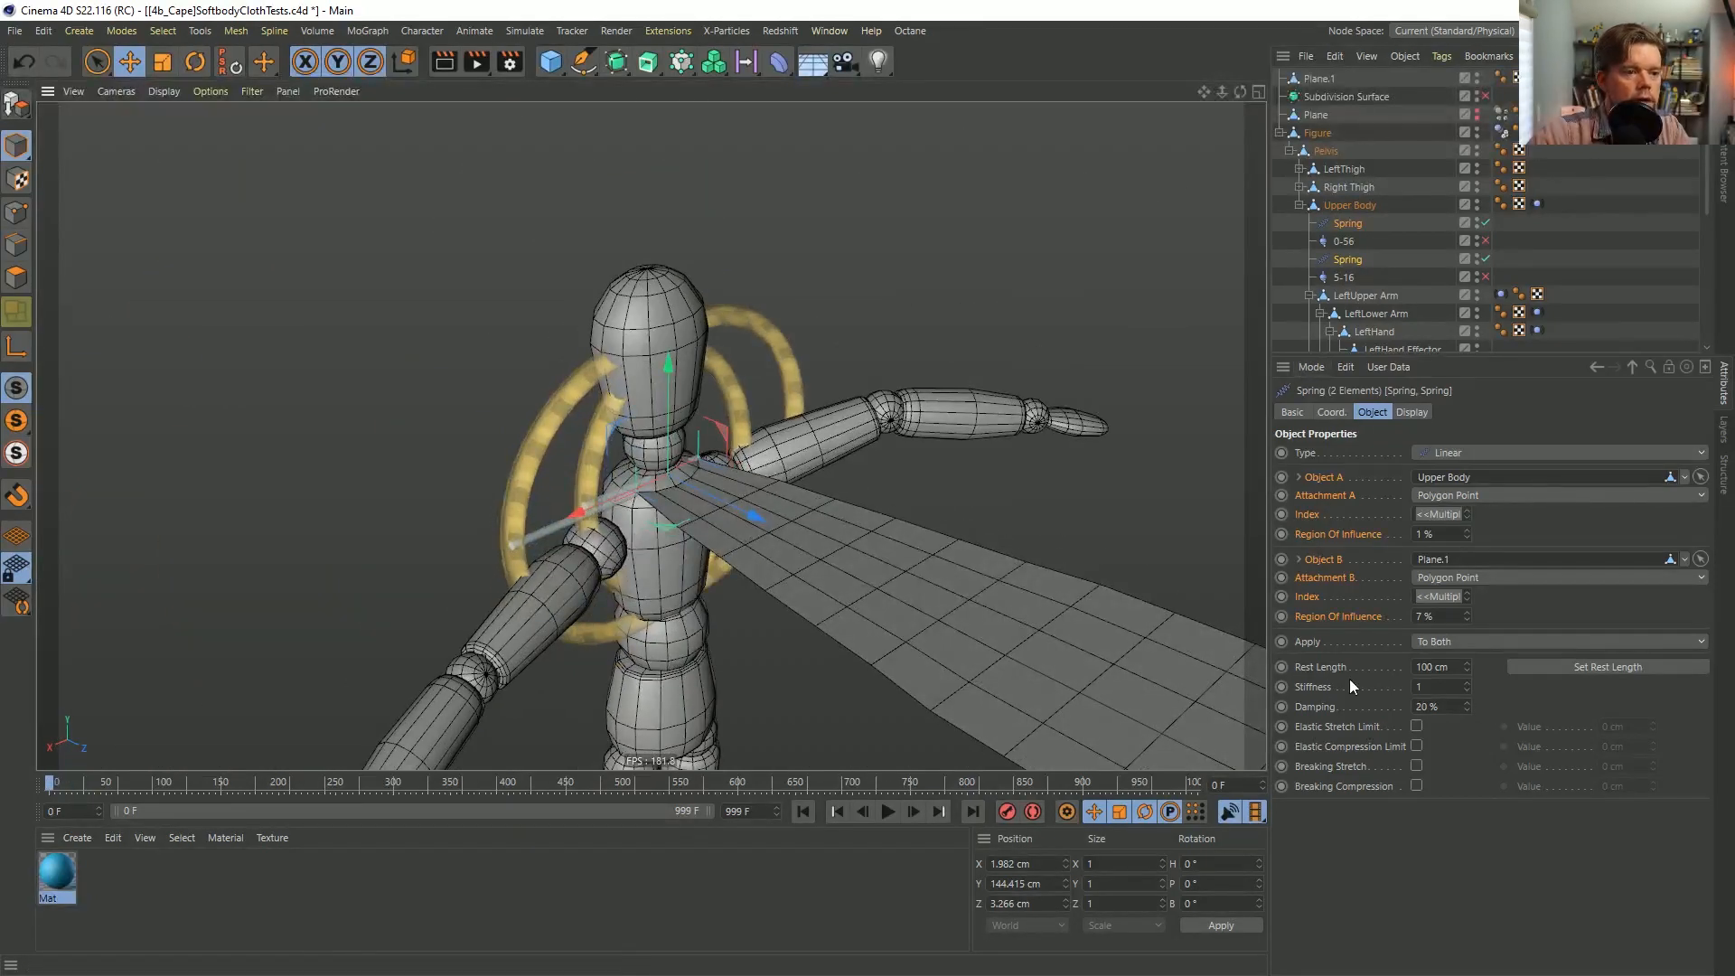
click(1558, 665)
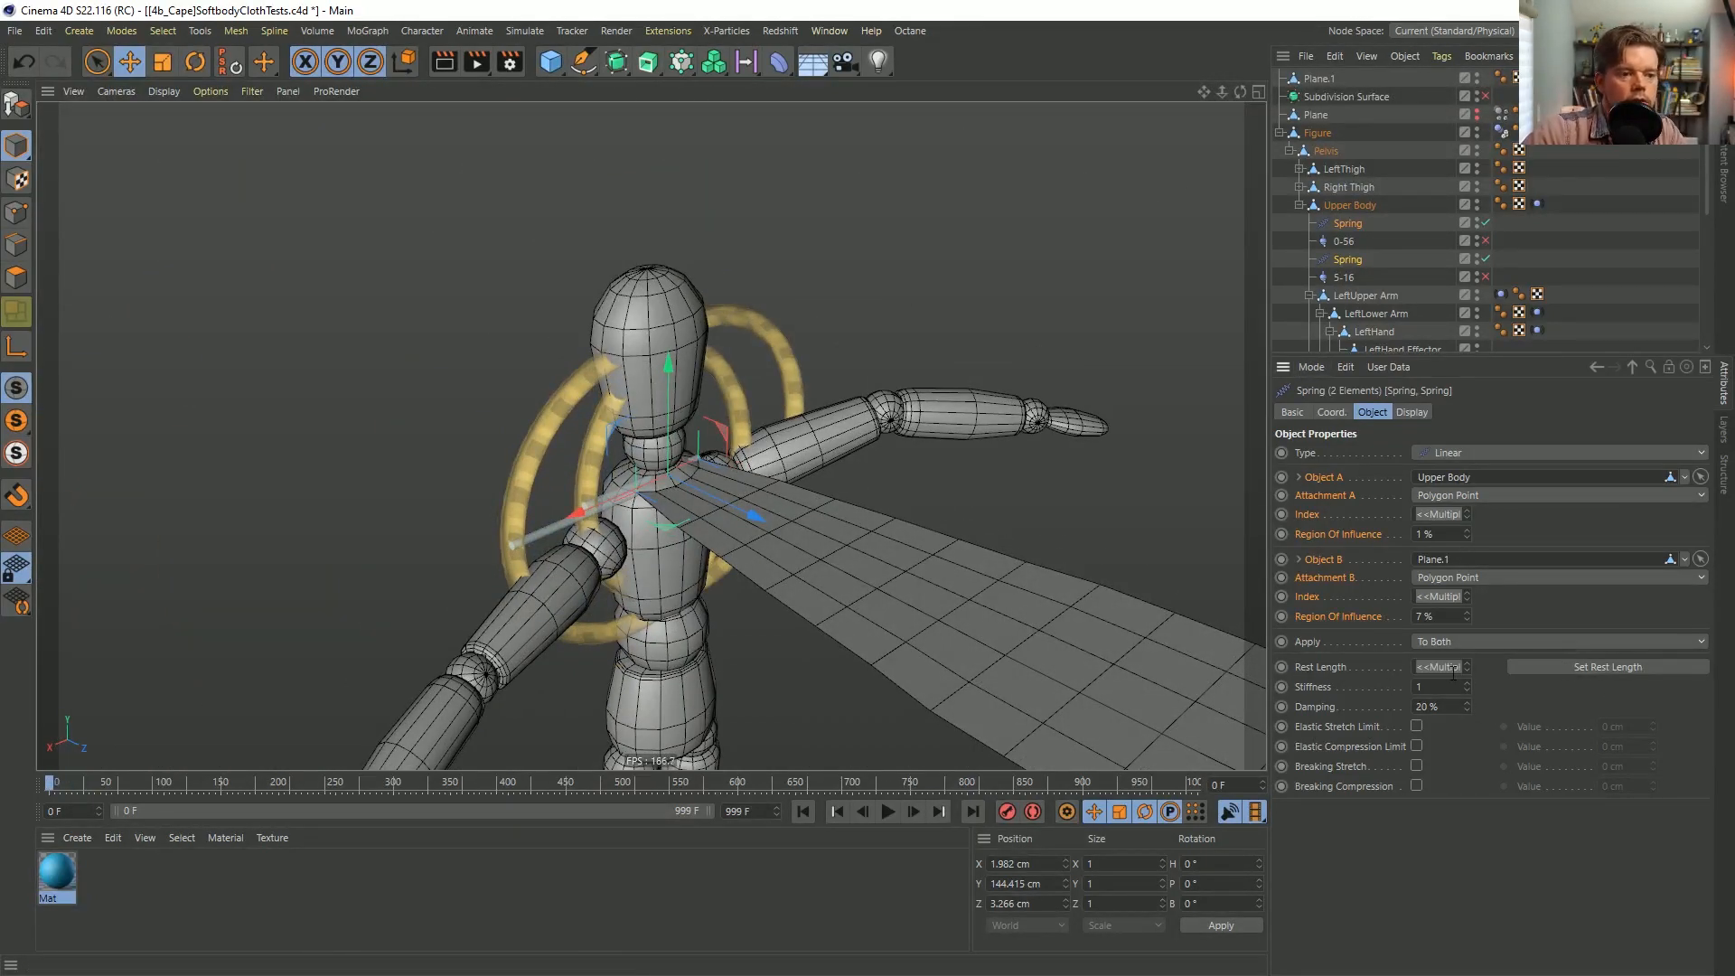
click(888, 813)
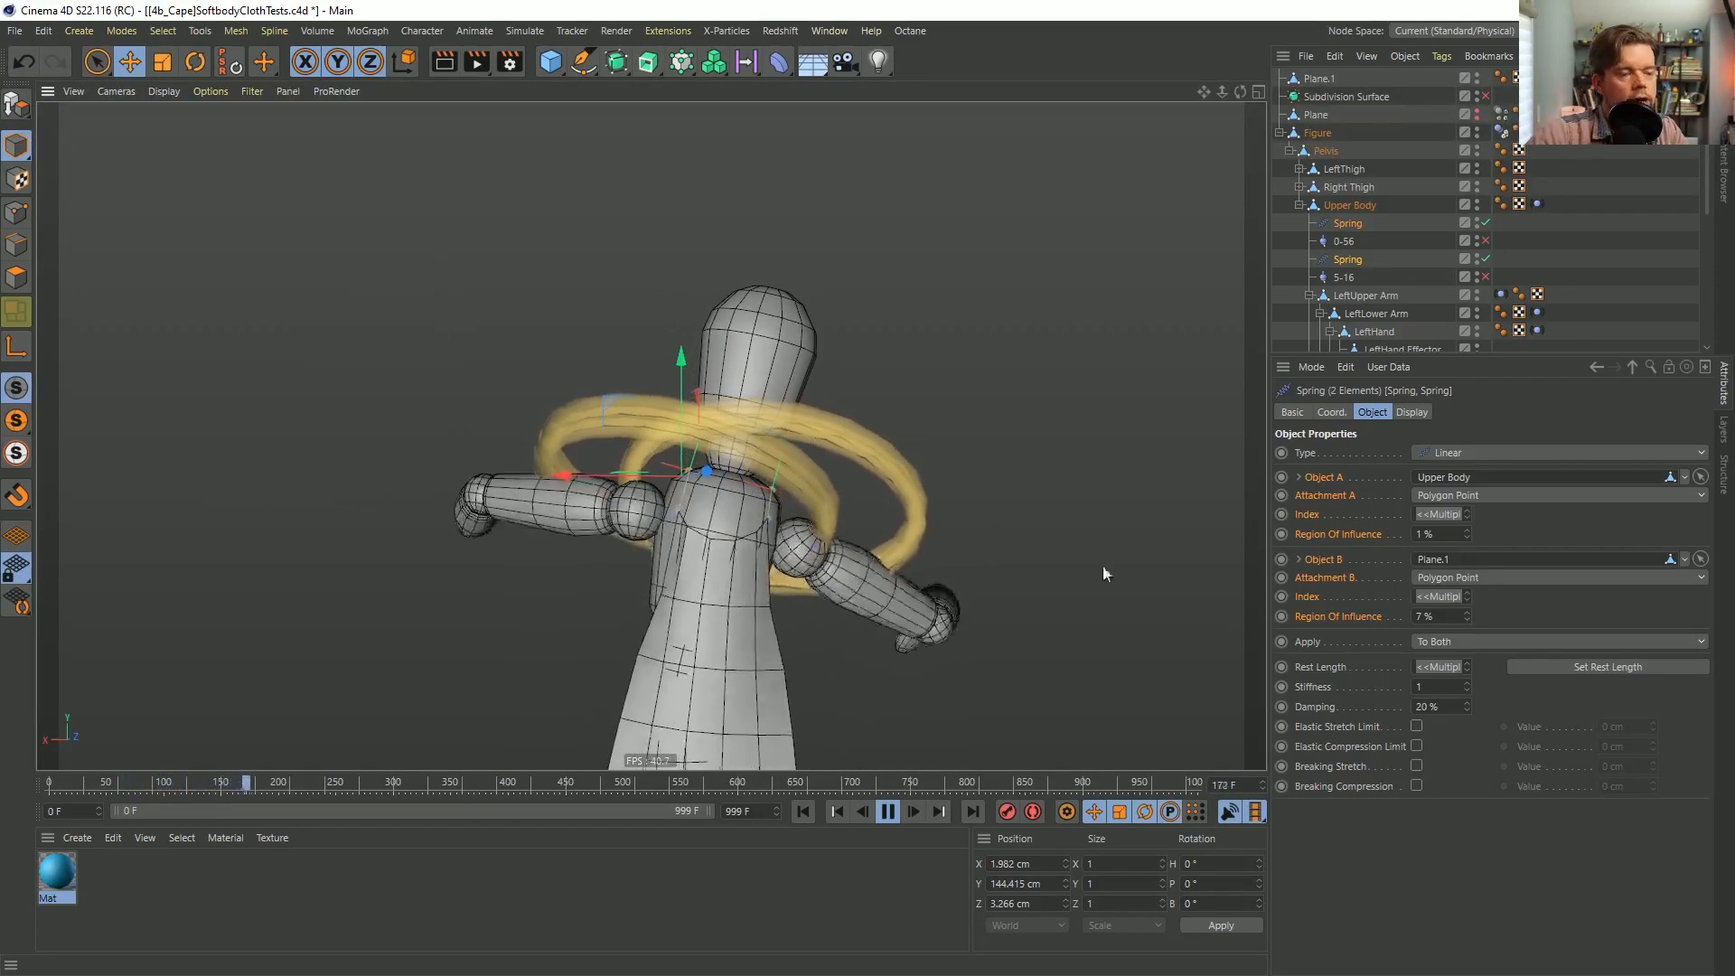
Enter a stiffness of 1 for both springs and restart the simulation to check the cape's attachment.
click(1420, 687)
text(1)
key(Return)
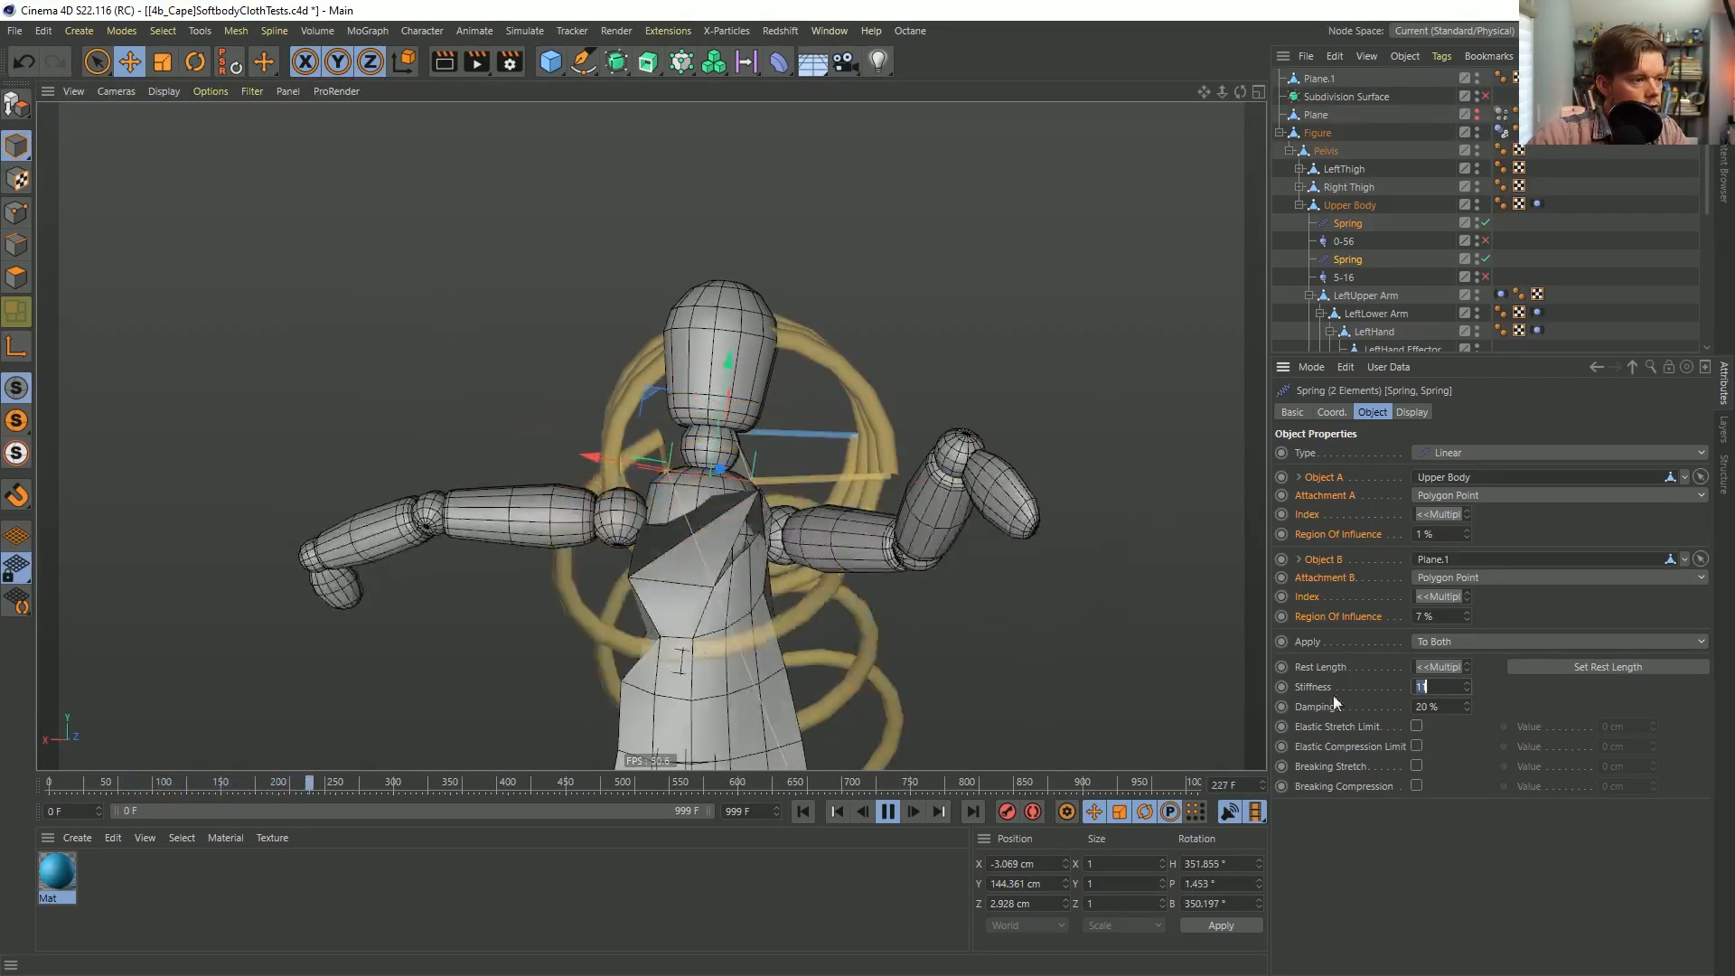
click(803, 812)
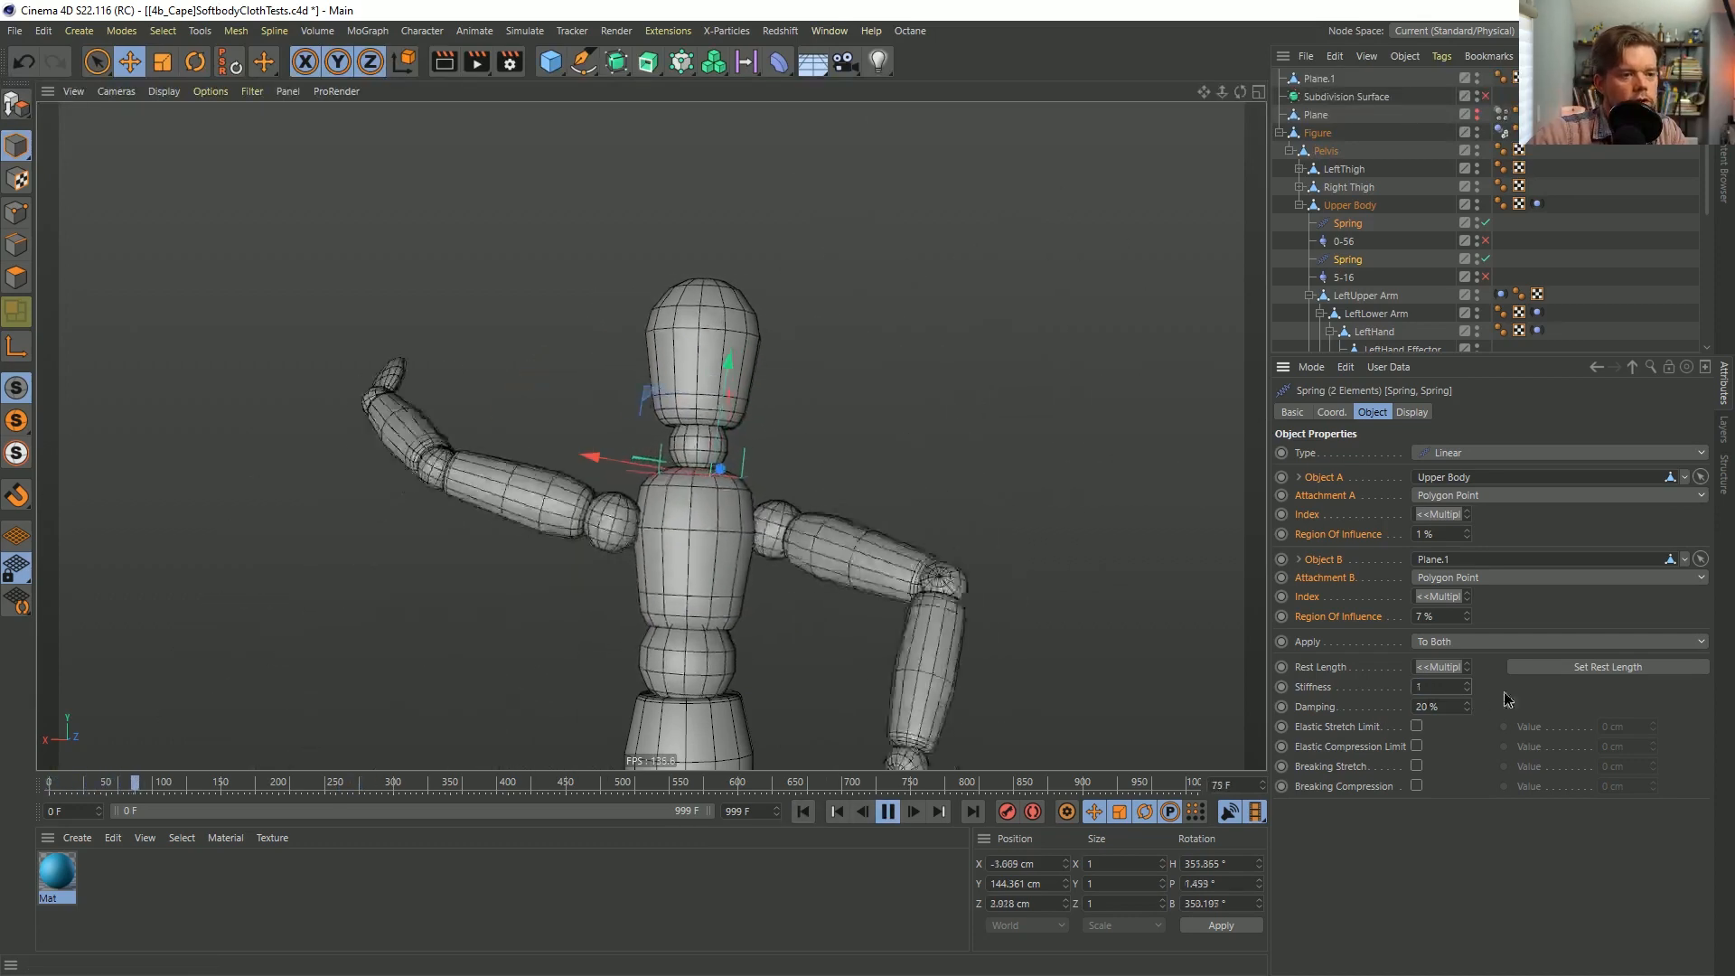
click(803, 812)
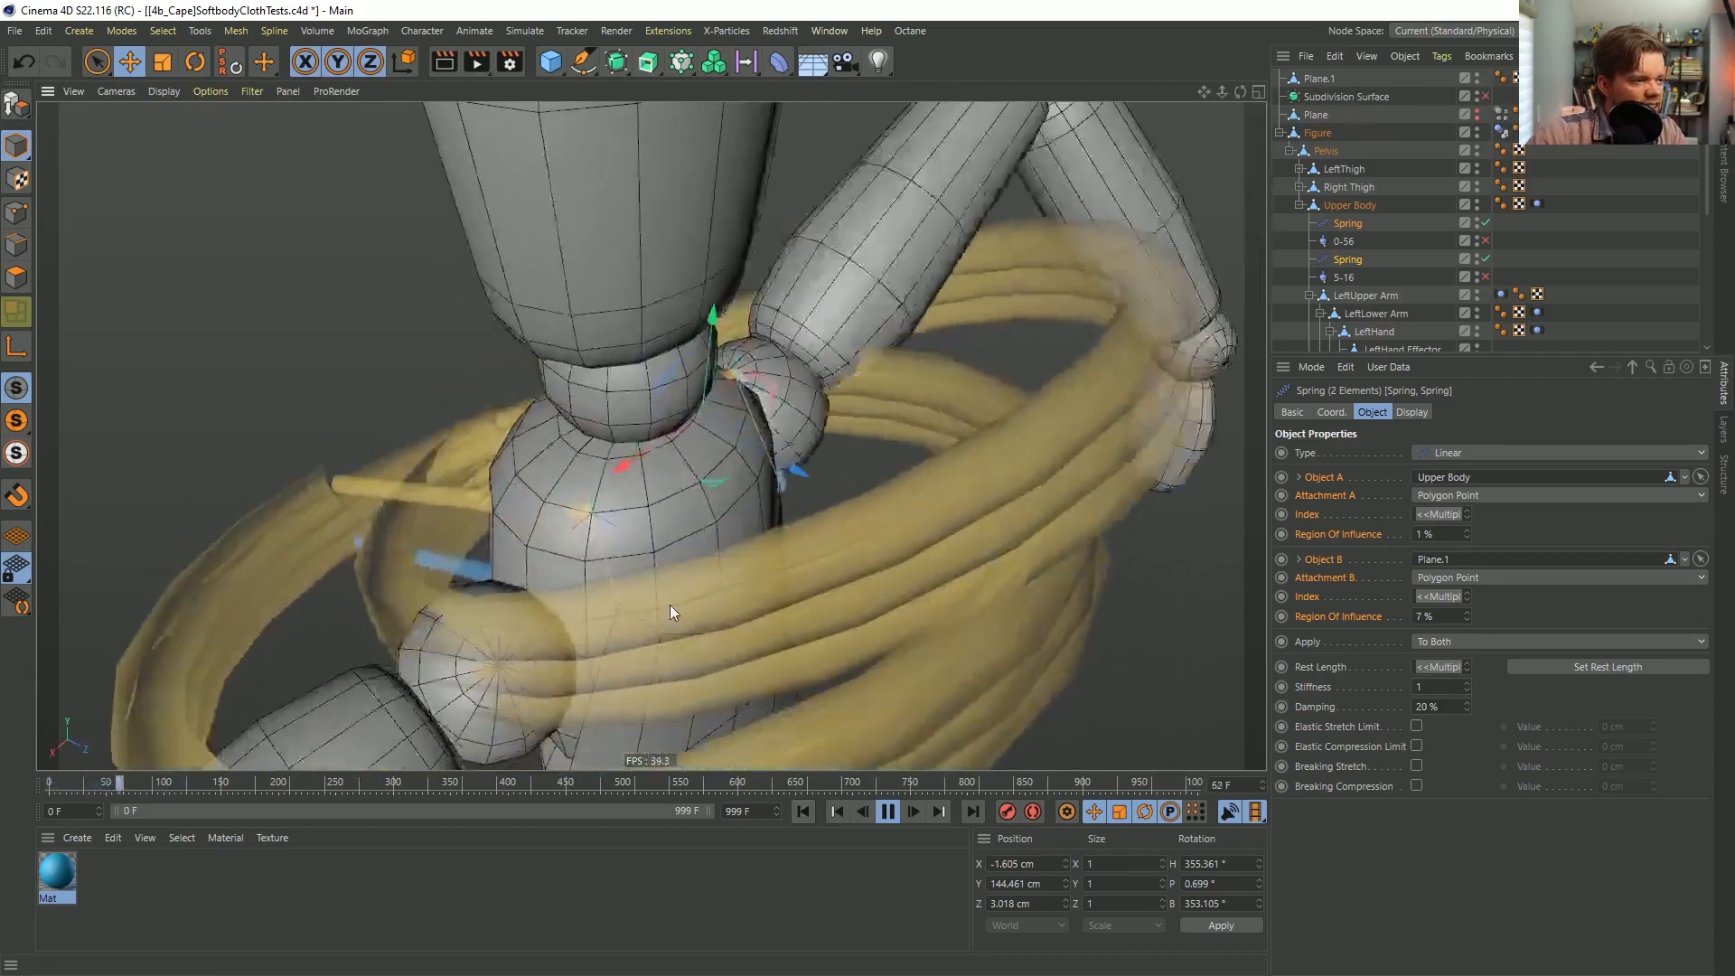
Set both springs' stiffness to 5 and damping to 1%, and restart the simulation.
click(1467, 684)
click(1466, 684)
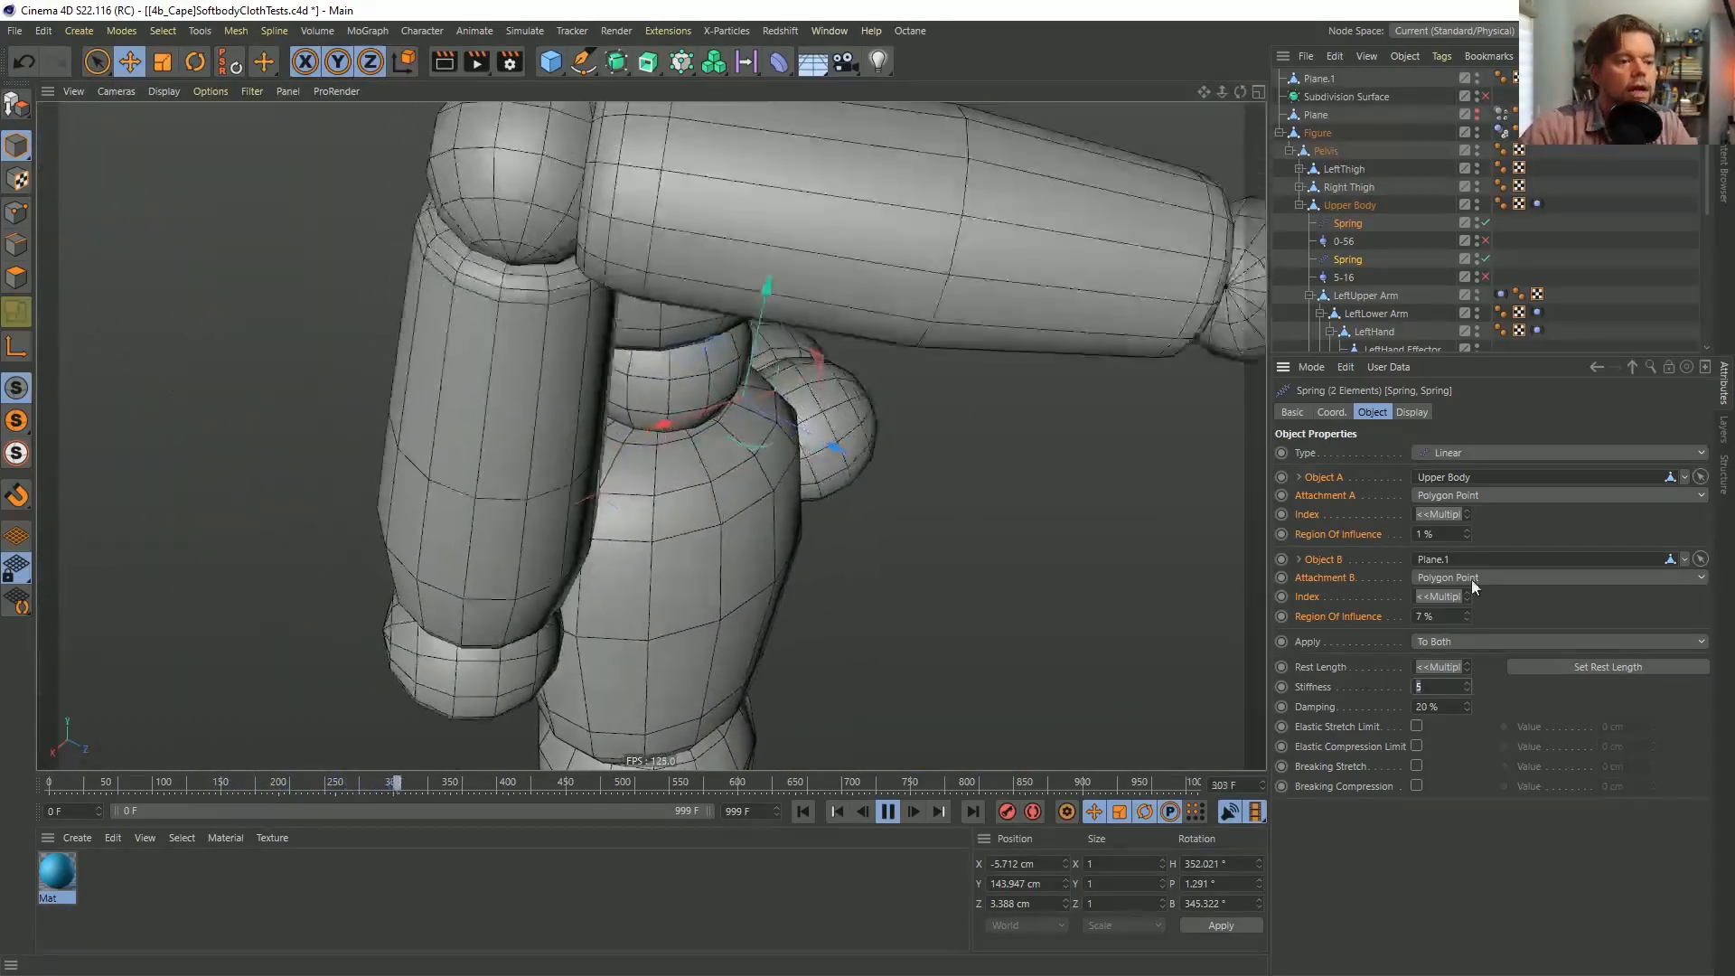
key(Tab)
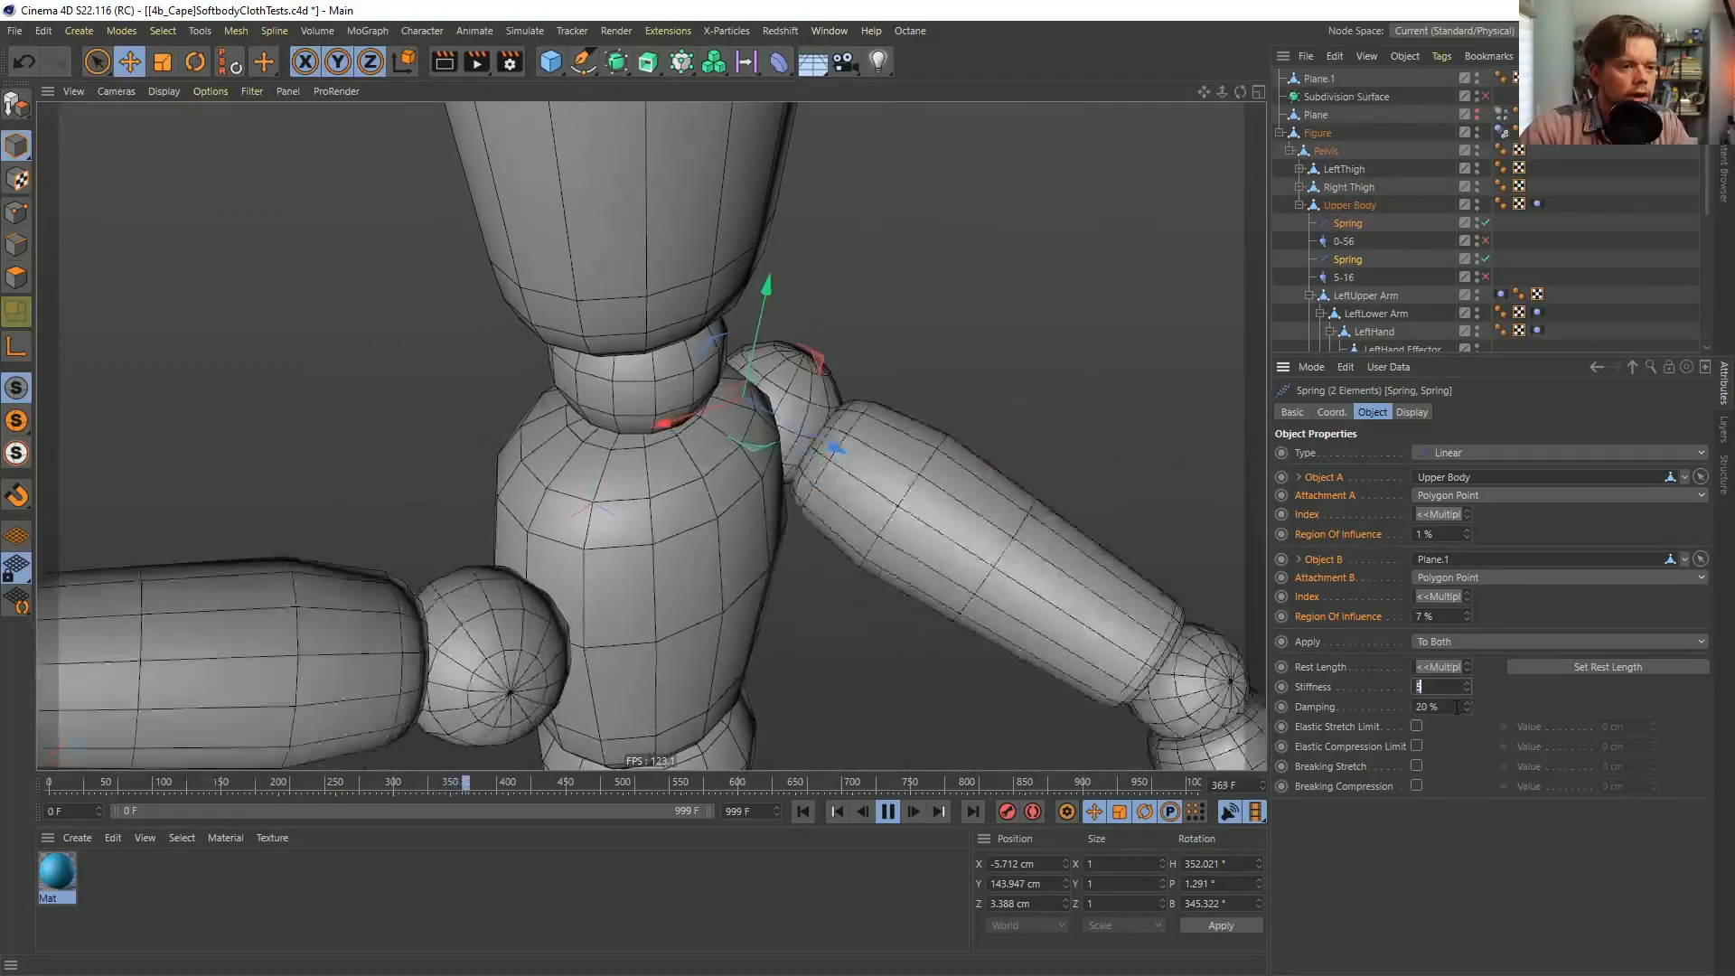
text(1)
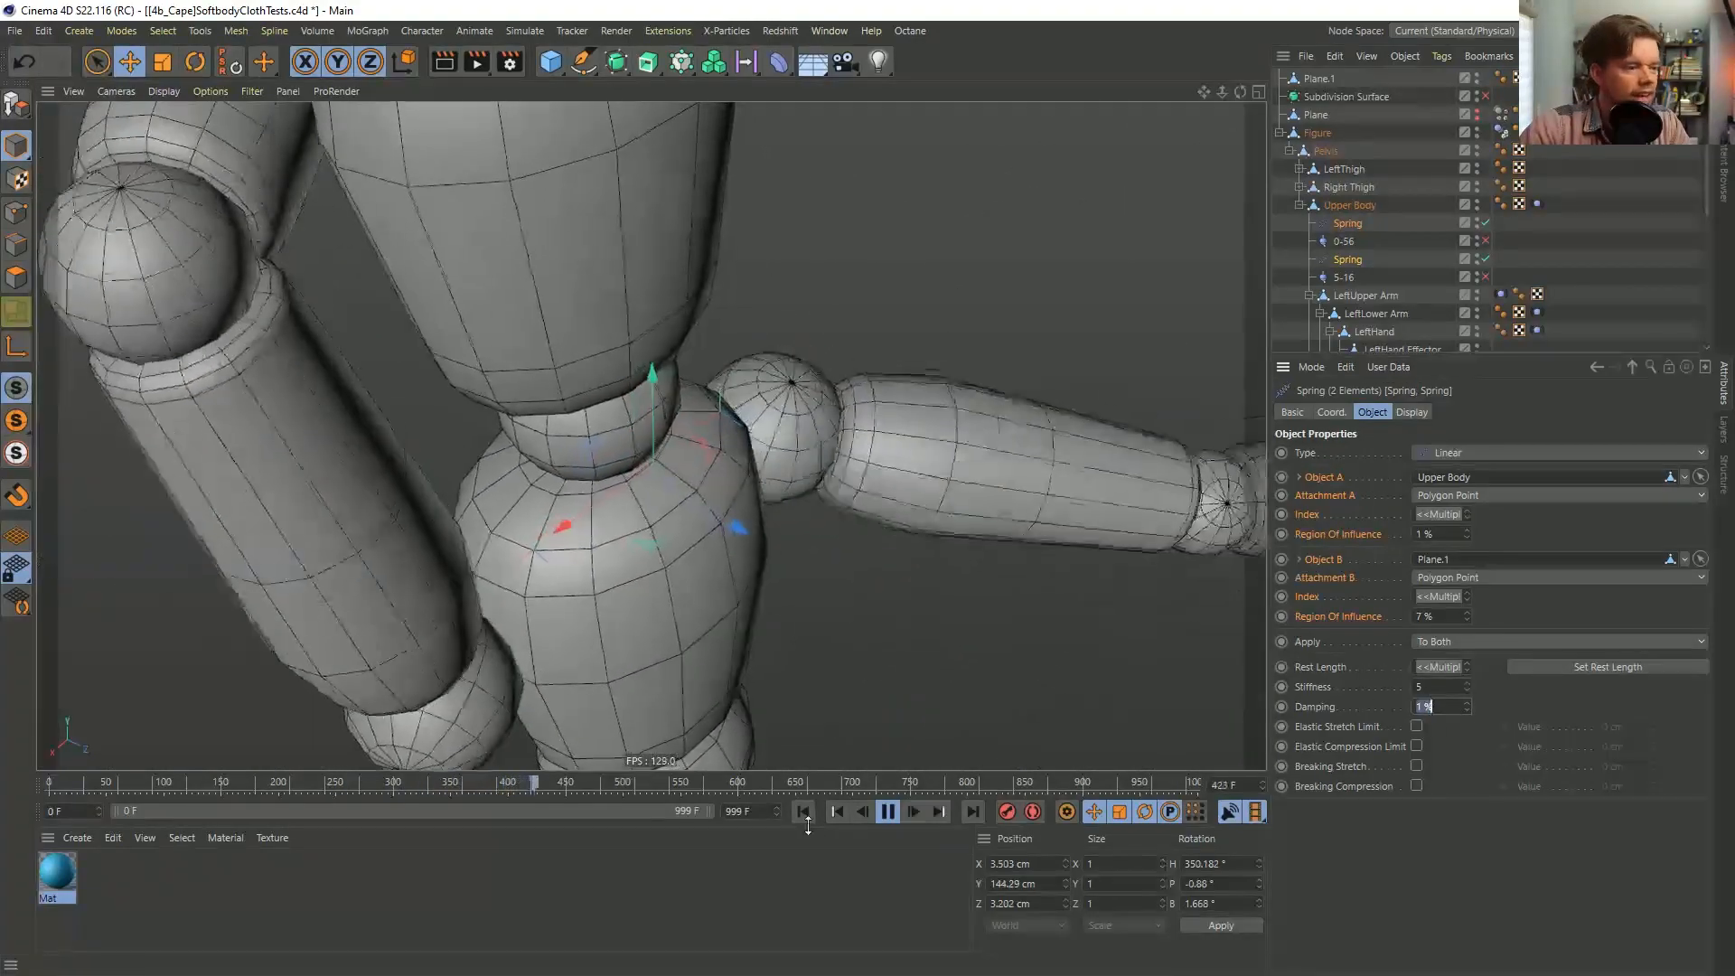
click(804, 812)
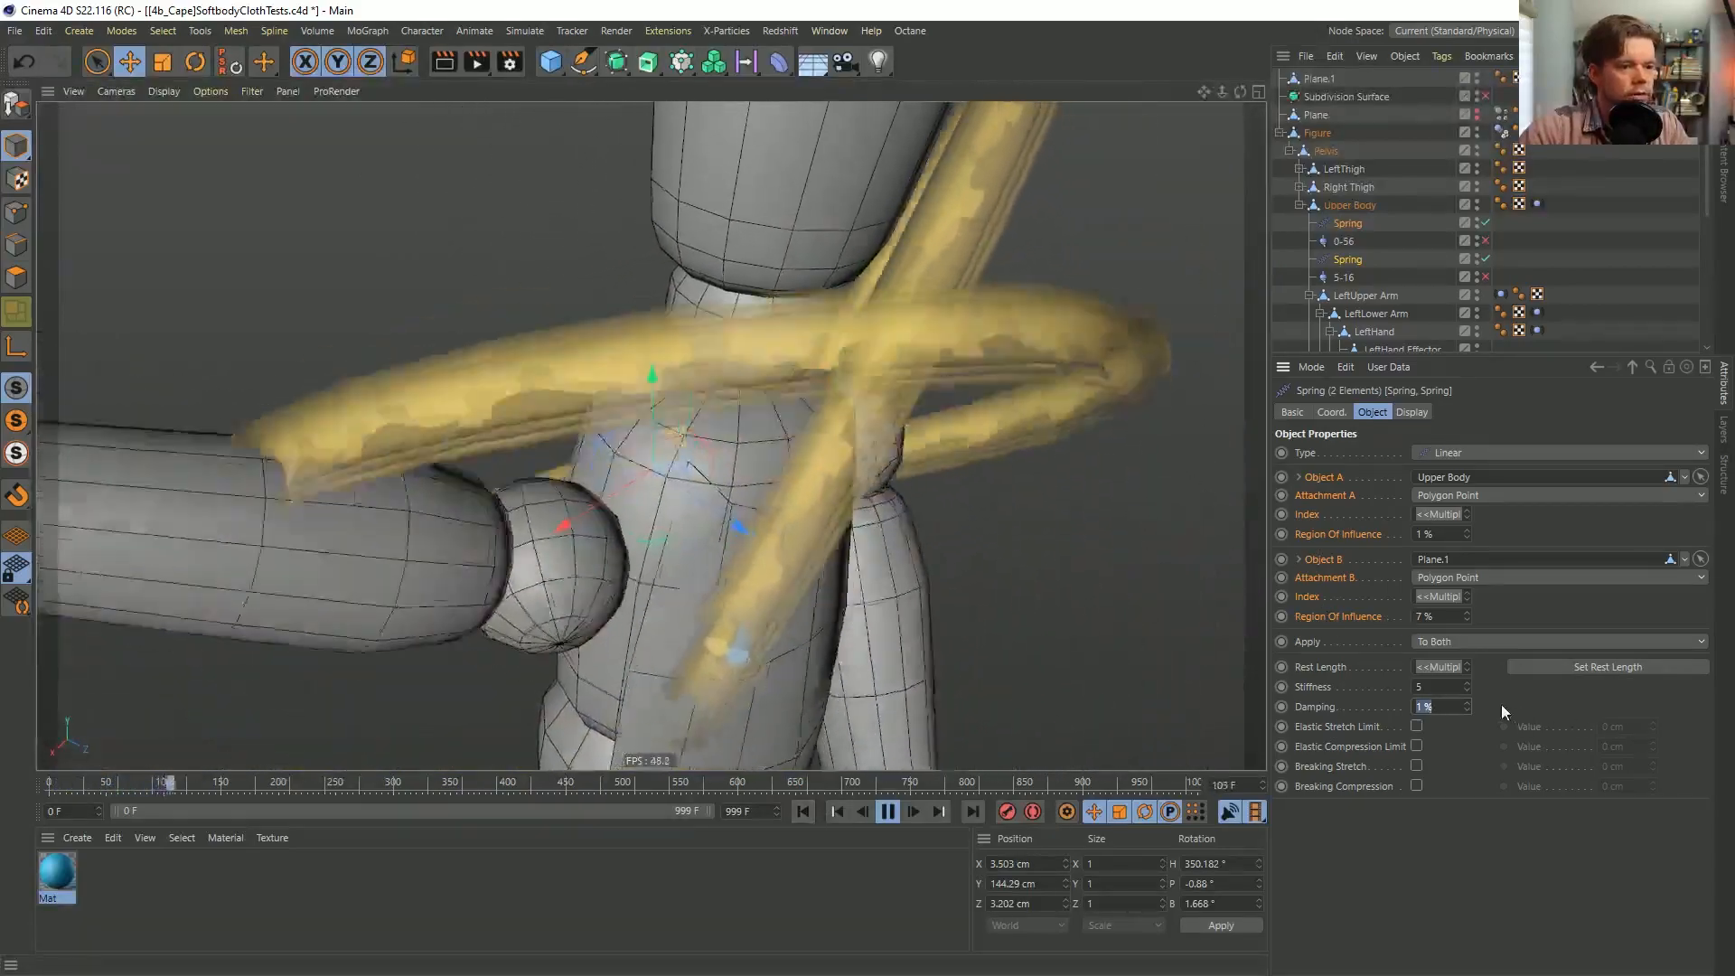
Raise both springs' stiffness to 8 during playback and clear the selection to view the cape unobstructed.
click(1466, 682)
click(1467, 682)
click(1466, 683)
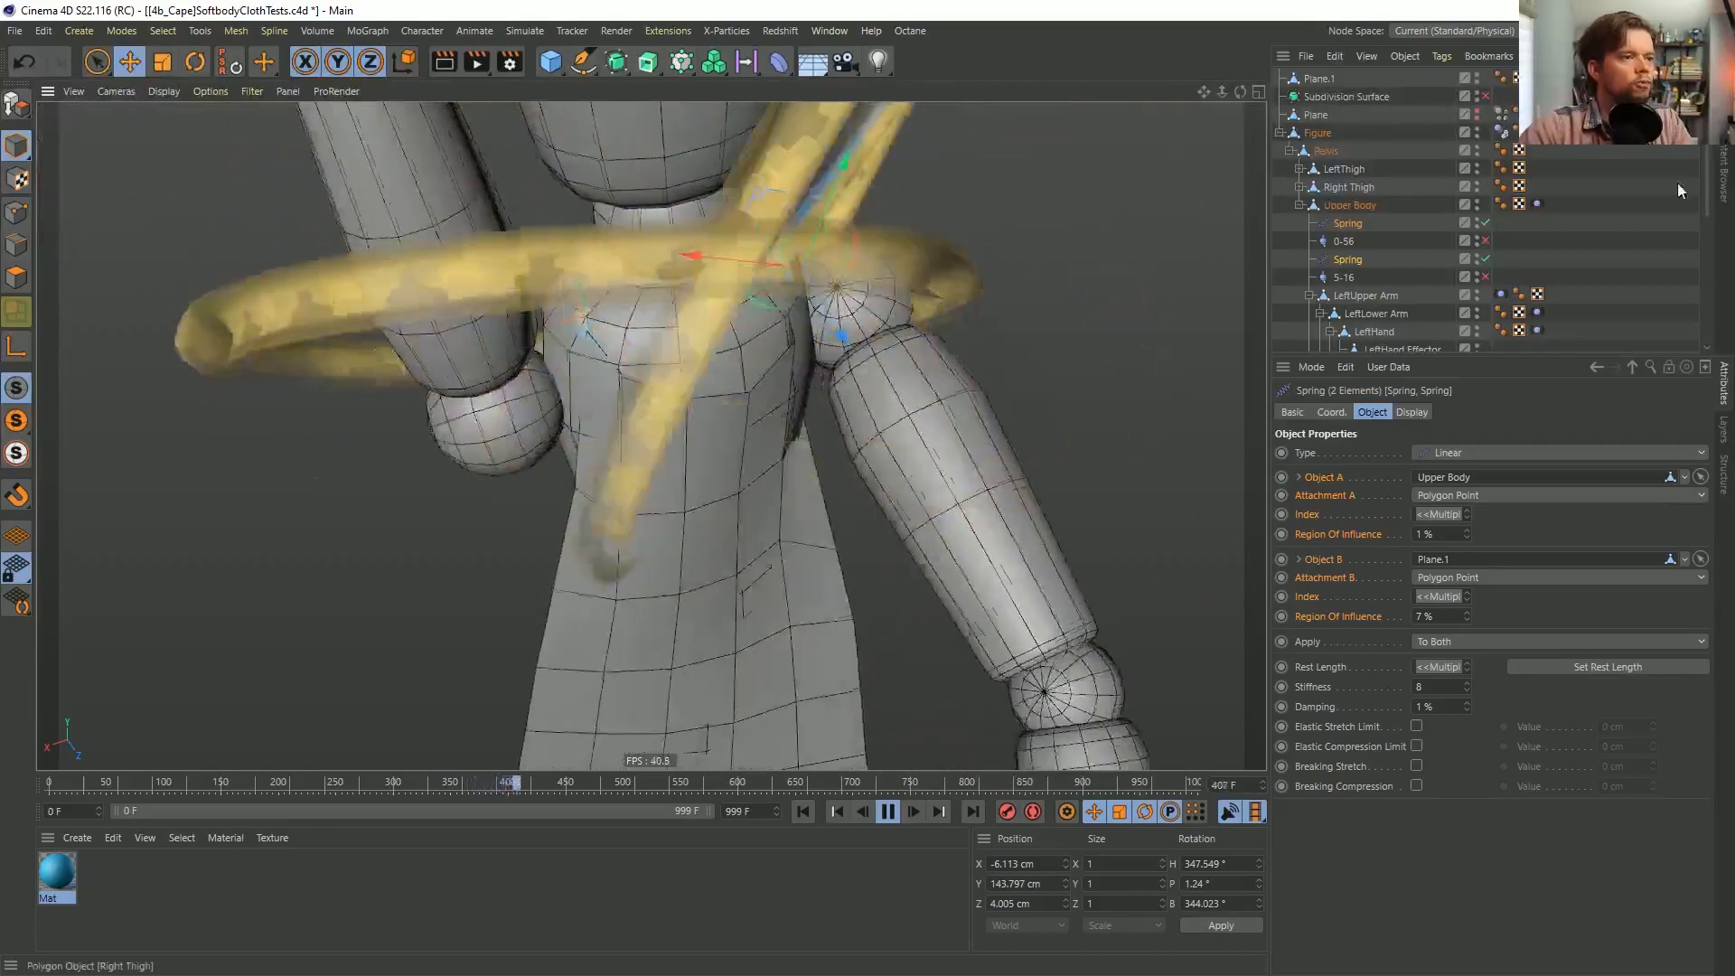
click(1589, 242)
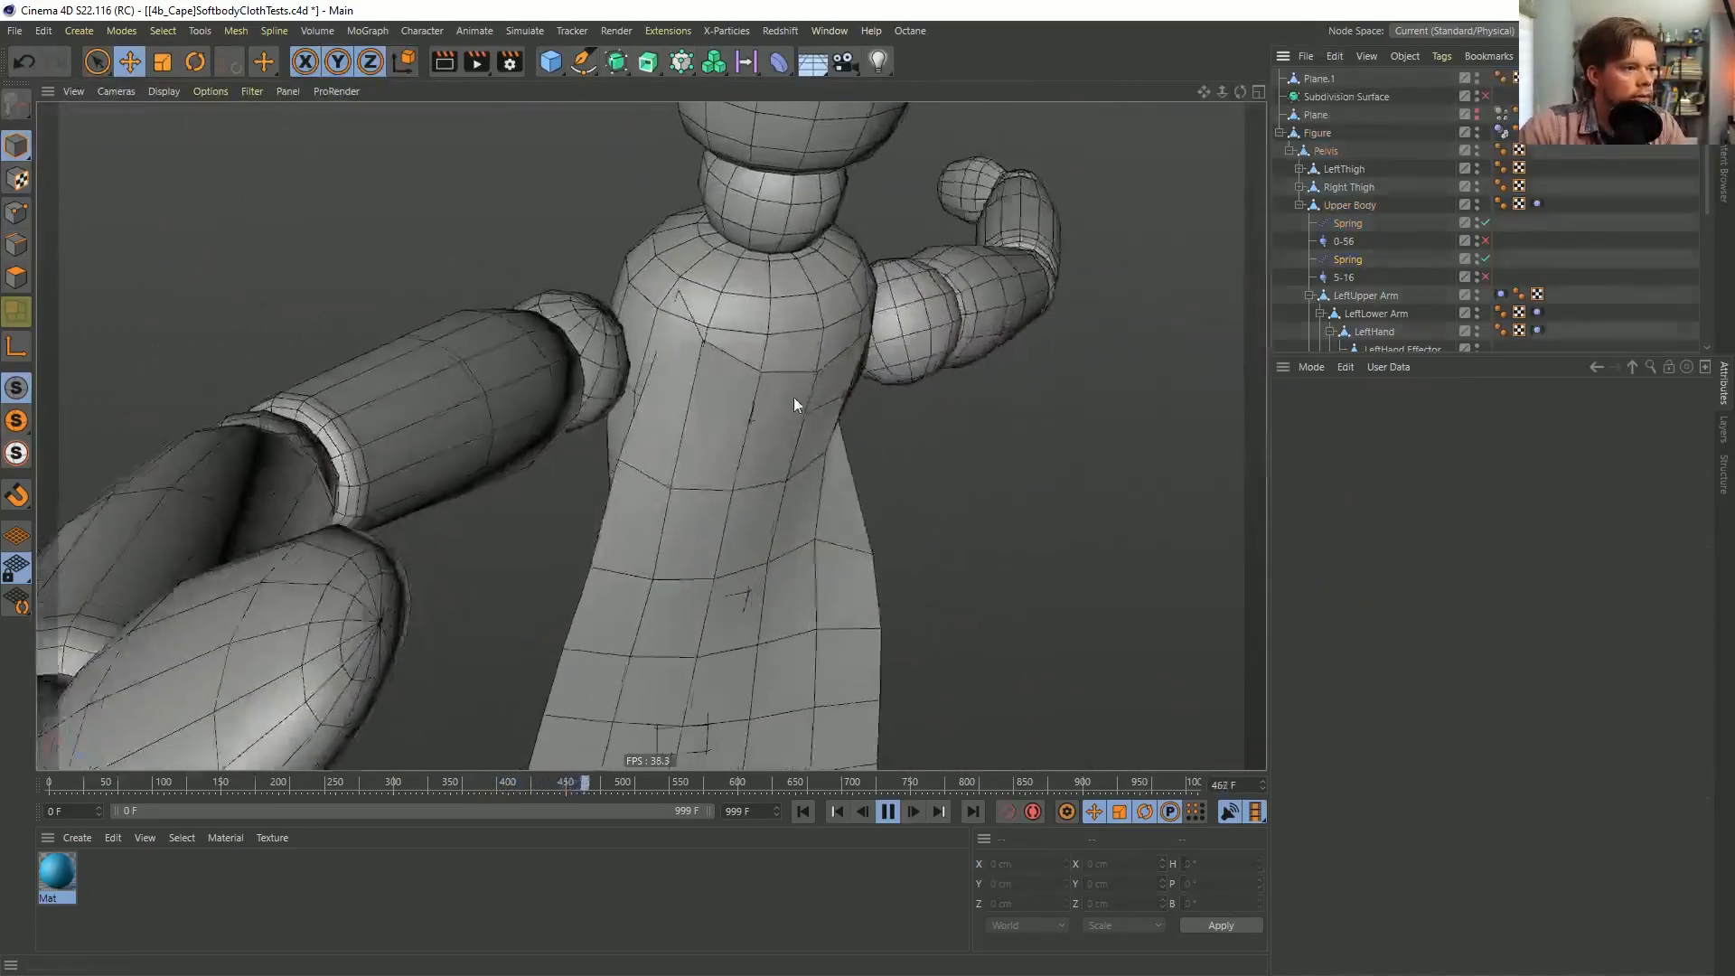
Inspect the cape's shoulder attachment from behind and the side during playback, and return the simulation to frame 0.
click(1347, 259)
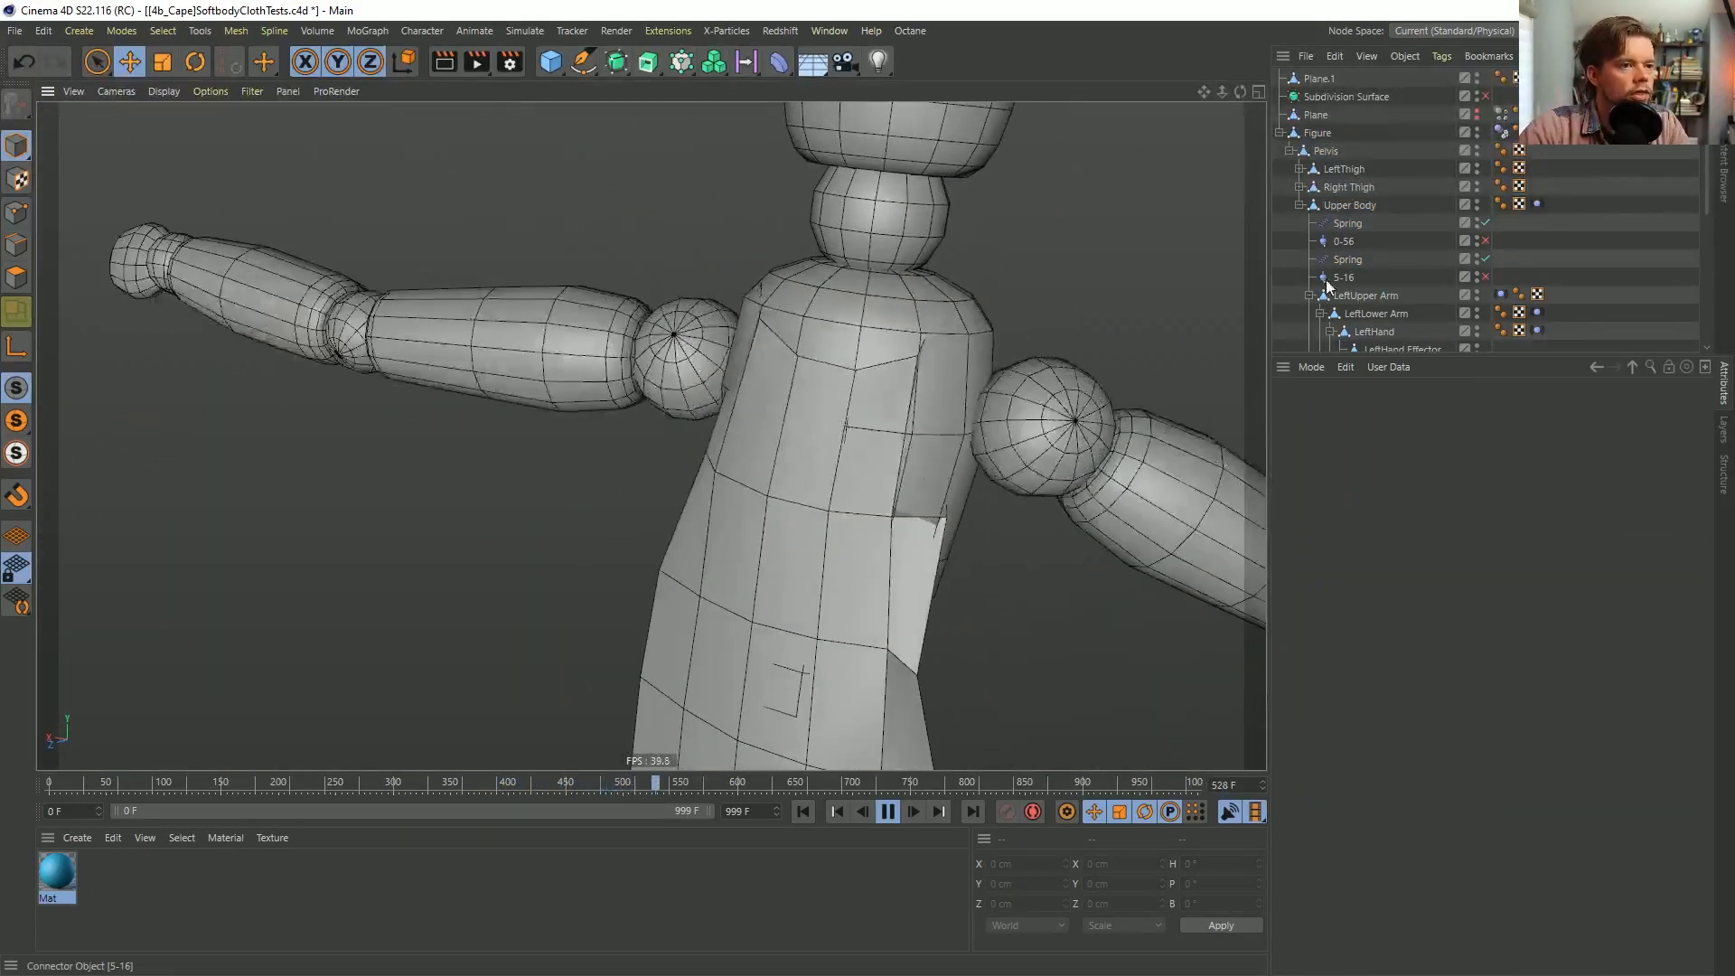
ctrl+click(1347, 223)
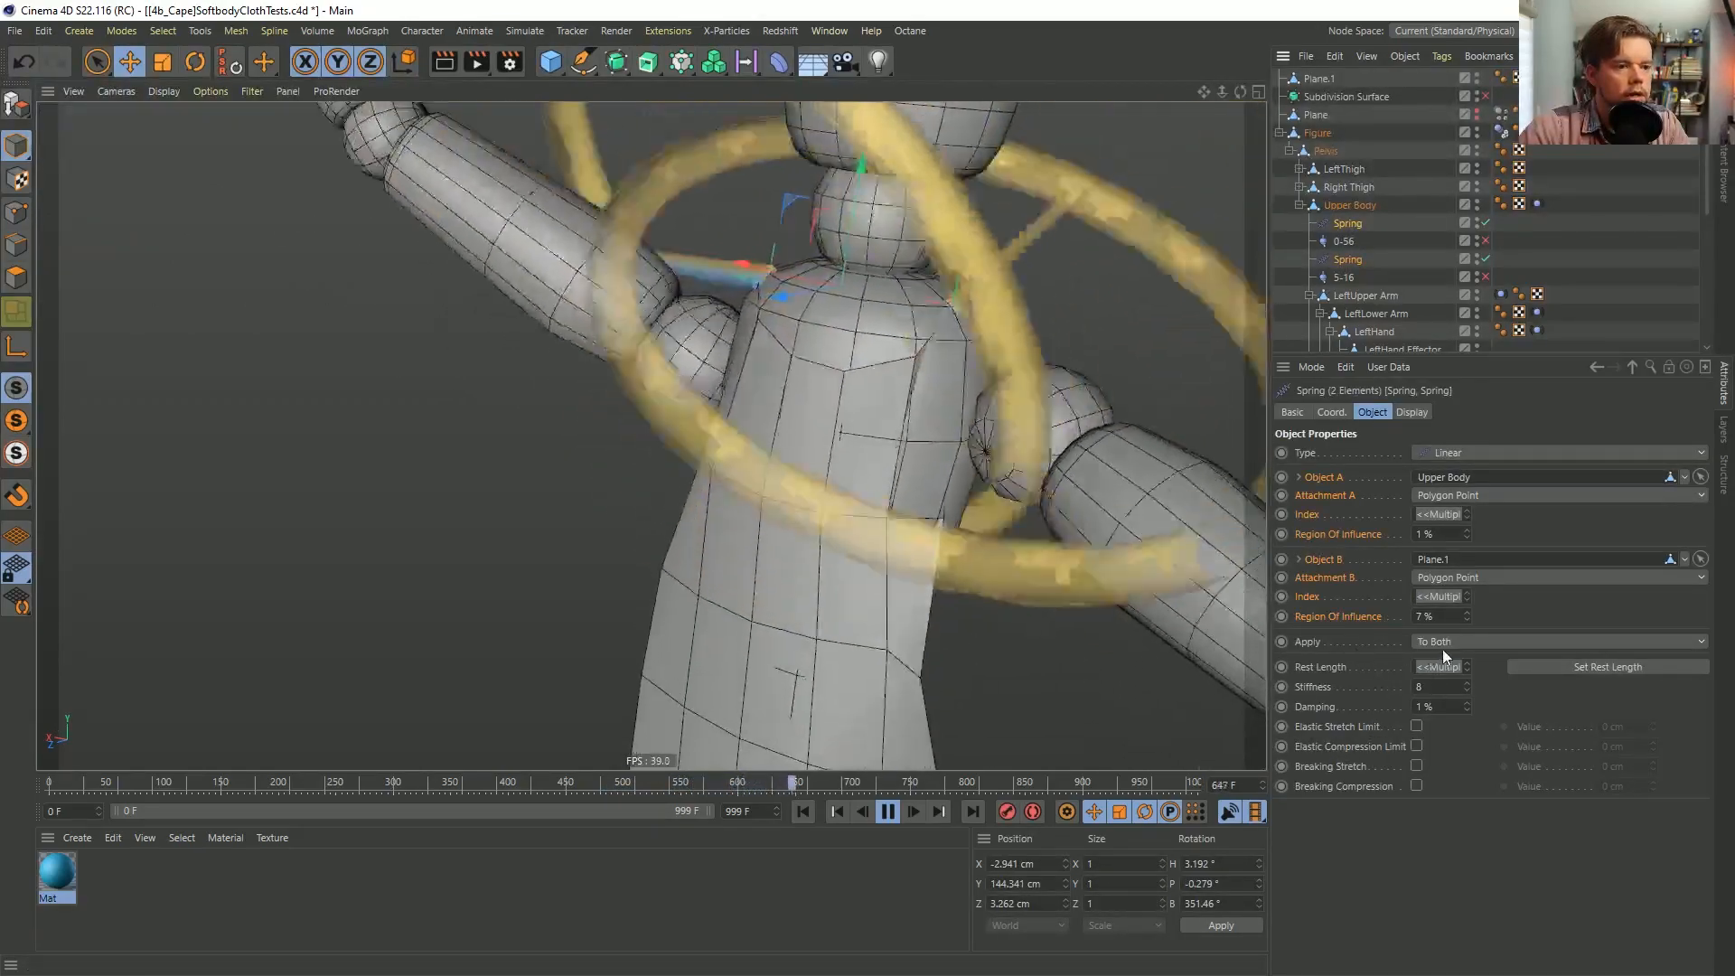
click(1602, 279)
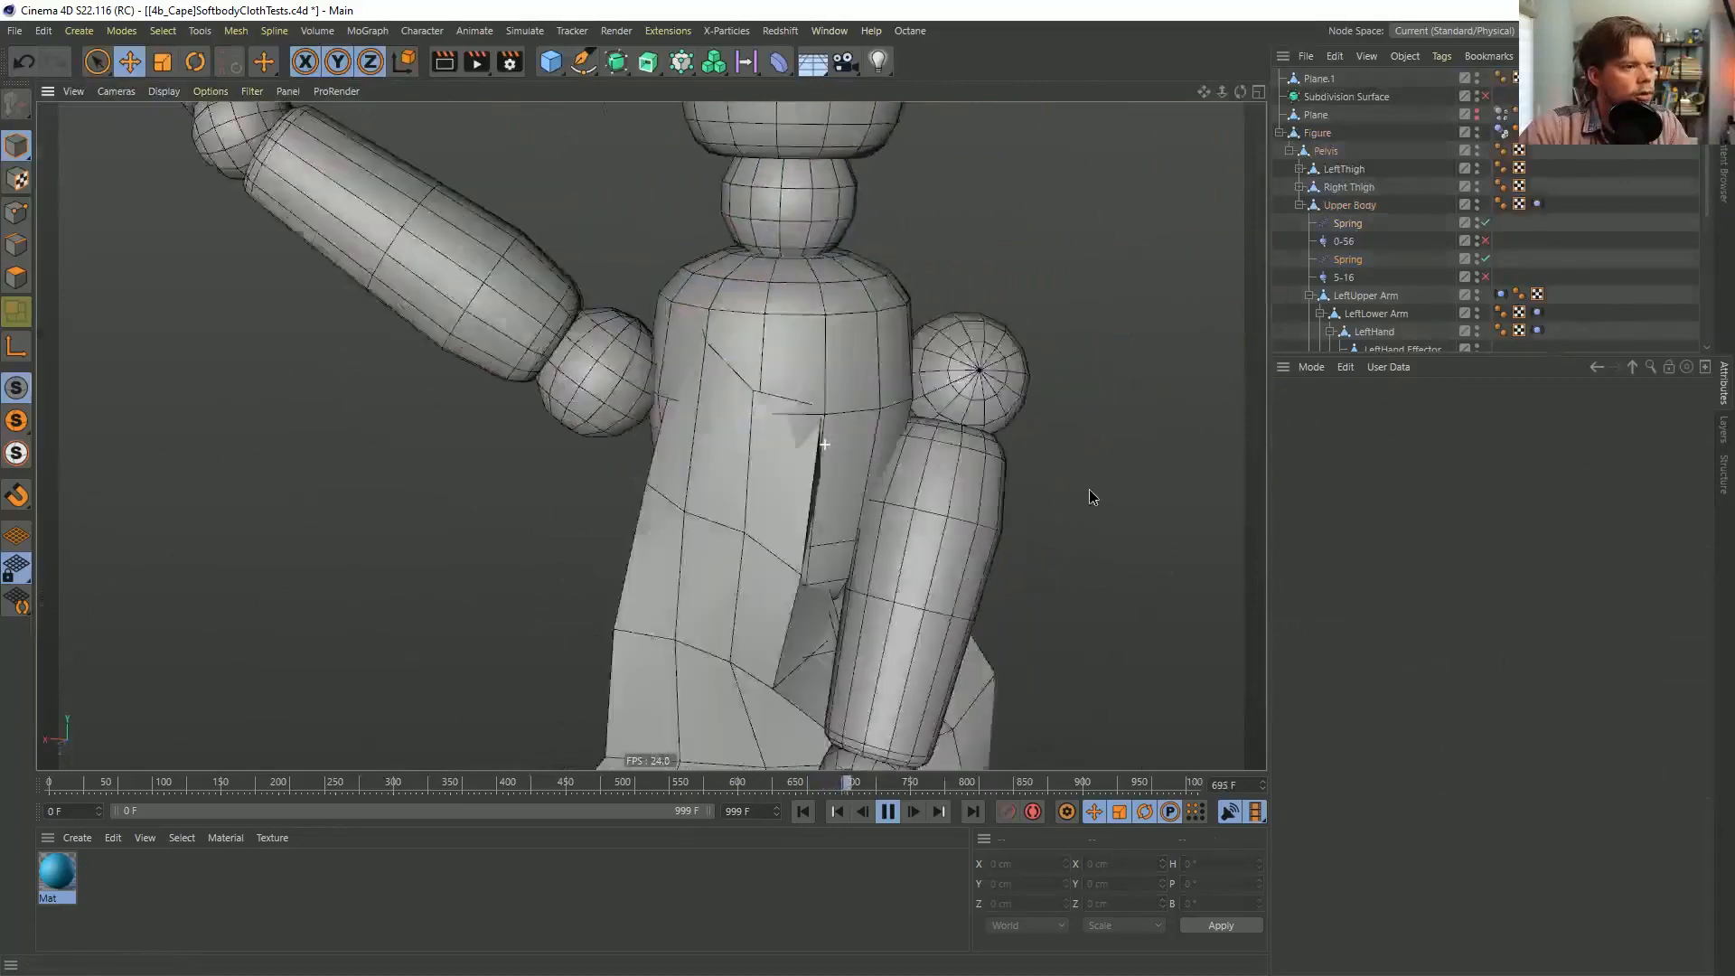
alt+drag(751, 480, 1038, 497)
alt+right_drag(1037, 497, 929, 513)
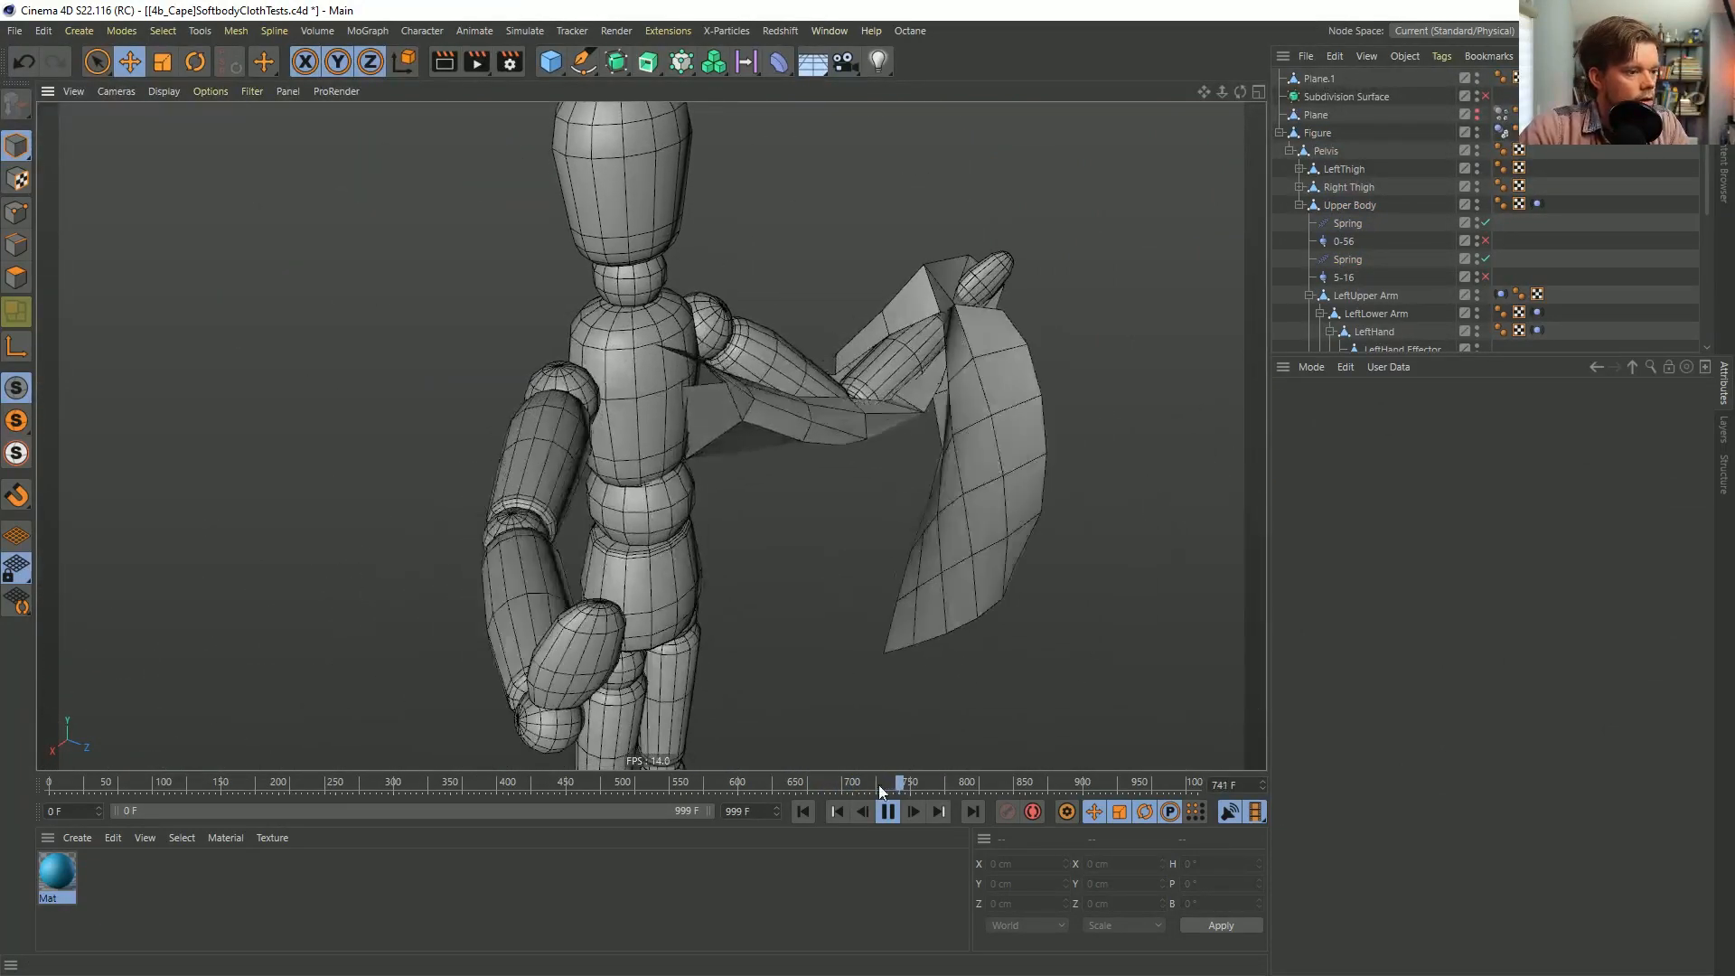
click(872, 812)
click(802, 811)
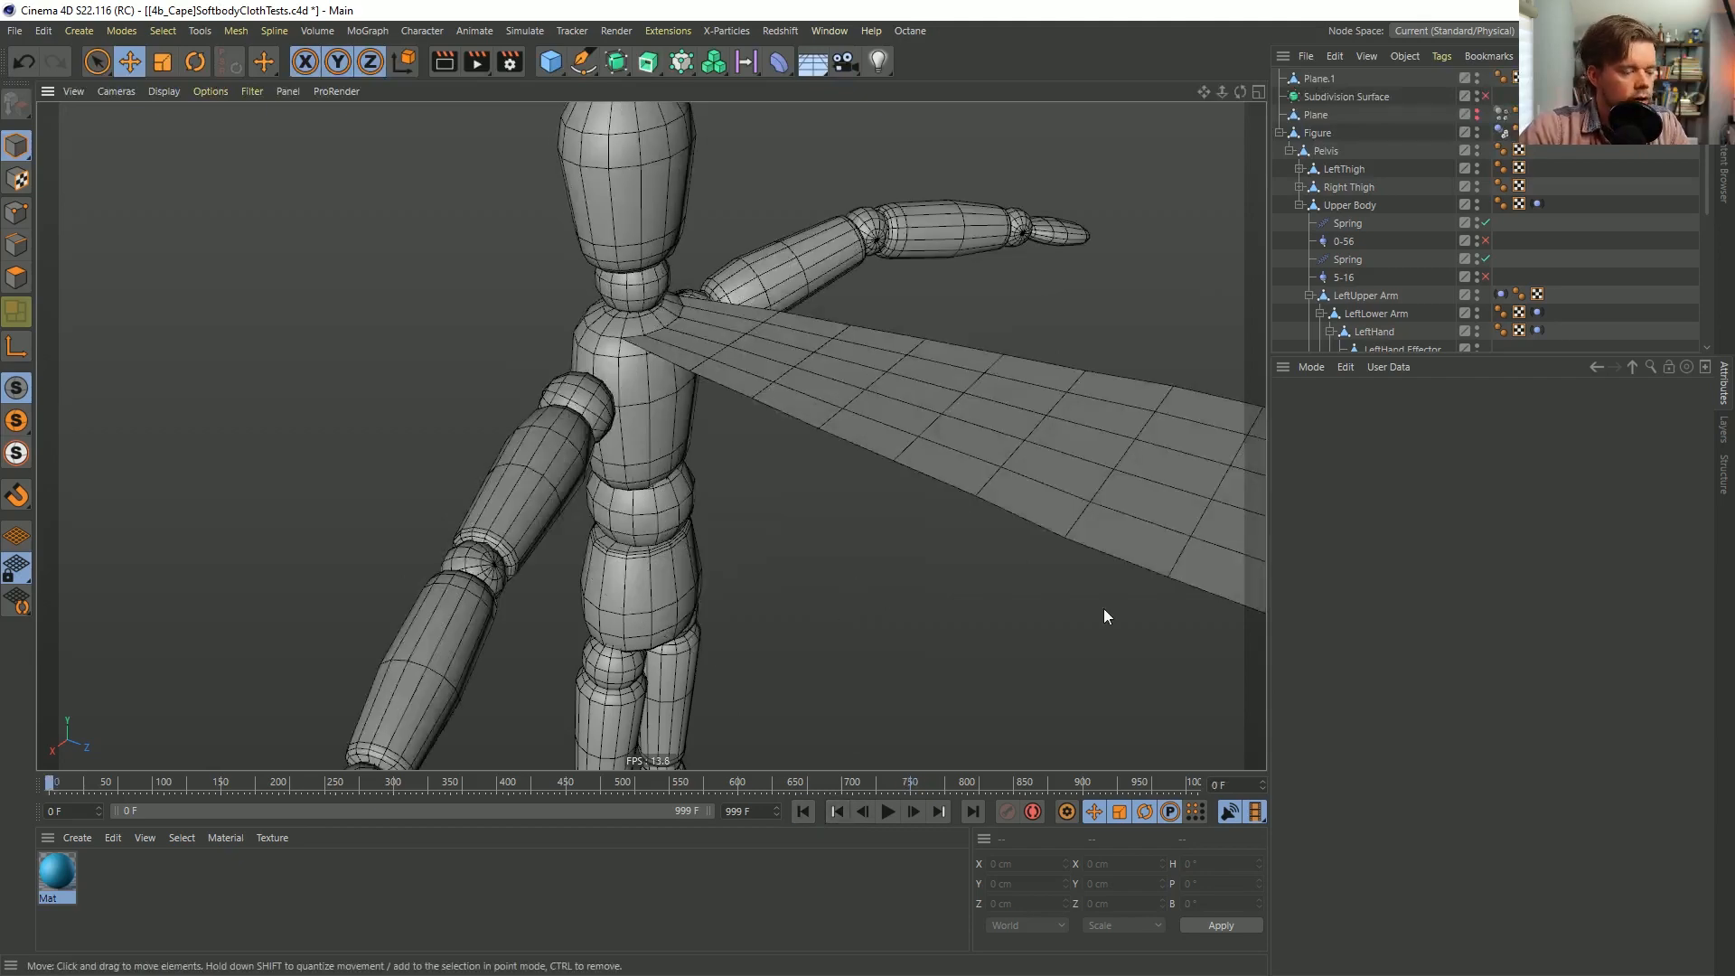
Test the project dynamics at 25 and 35 steps per frame, restarting the simulation for each value.
key(ctrl+d)
double_click(1492, 598)
text(25)
key(Return)
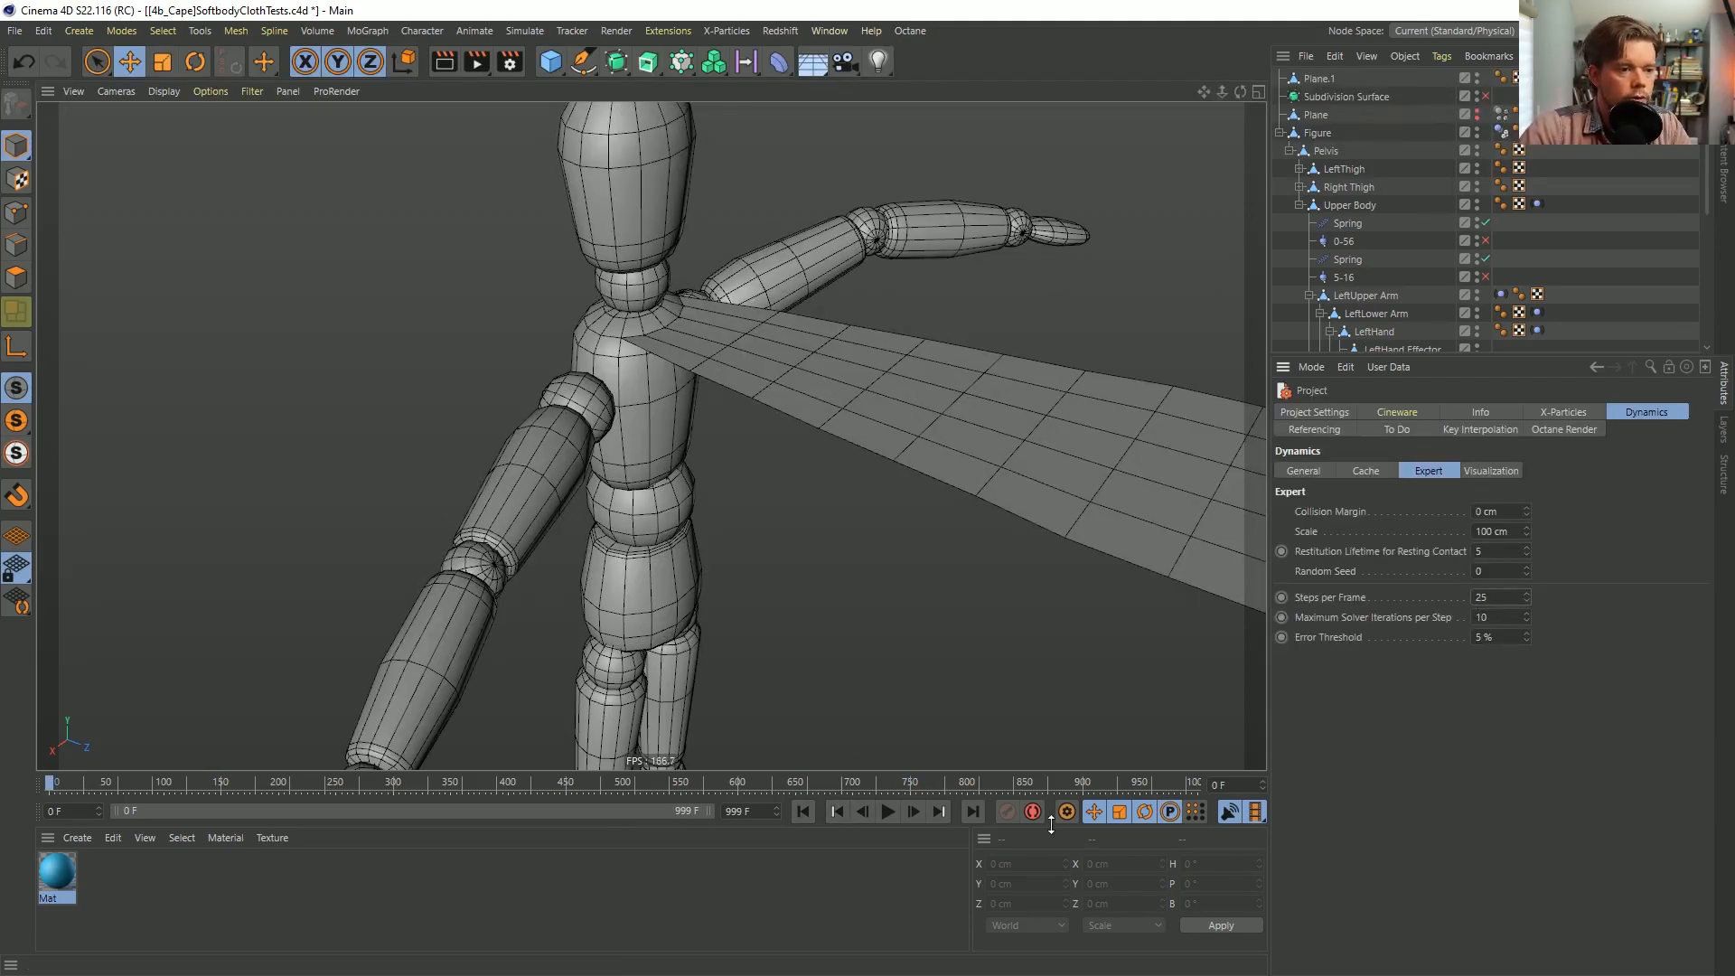
click(887, 811)
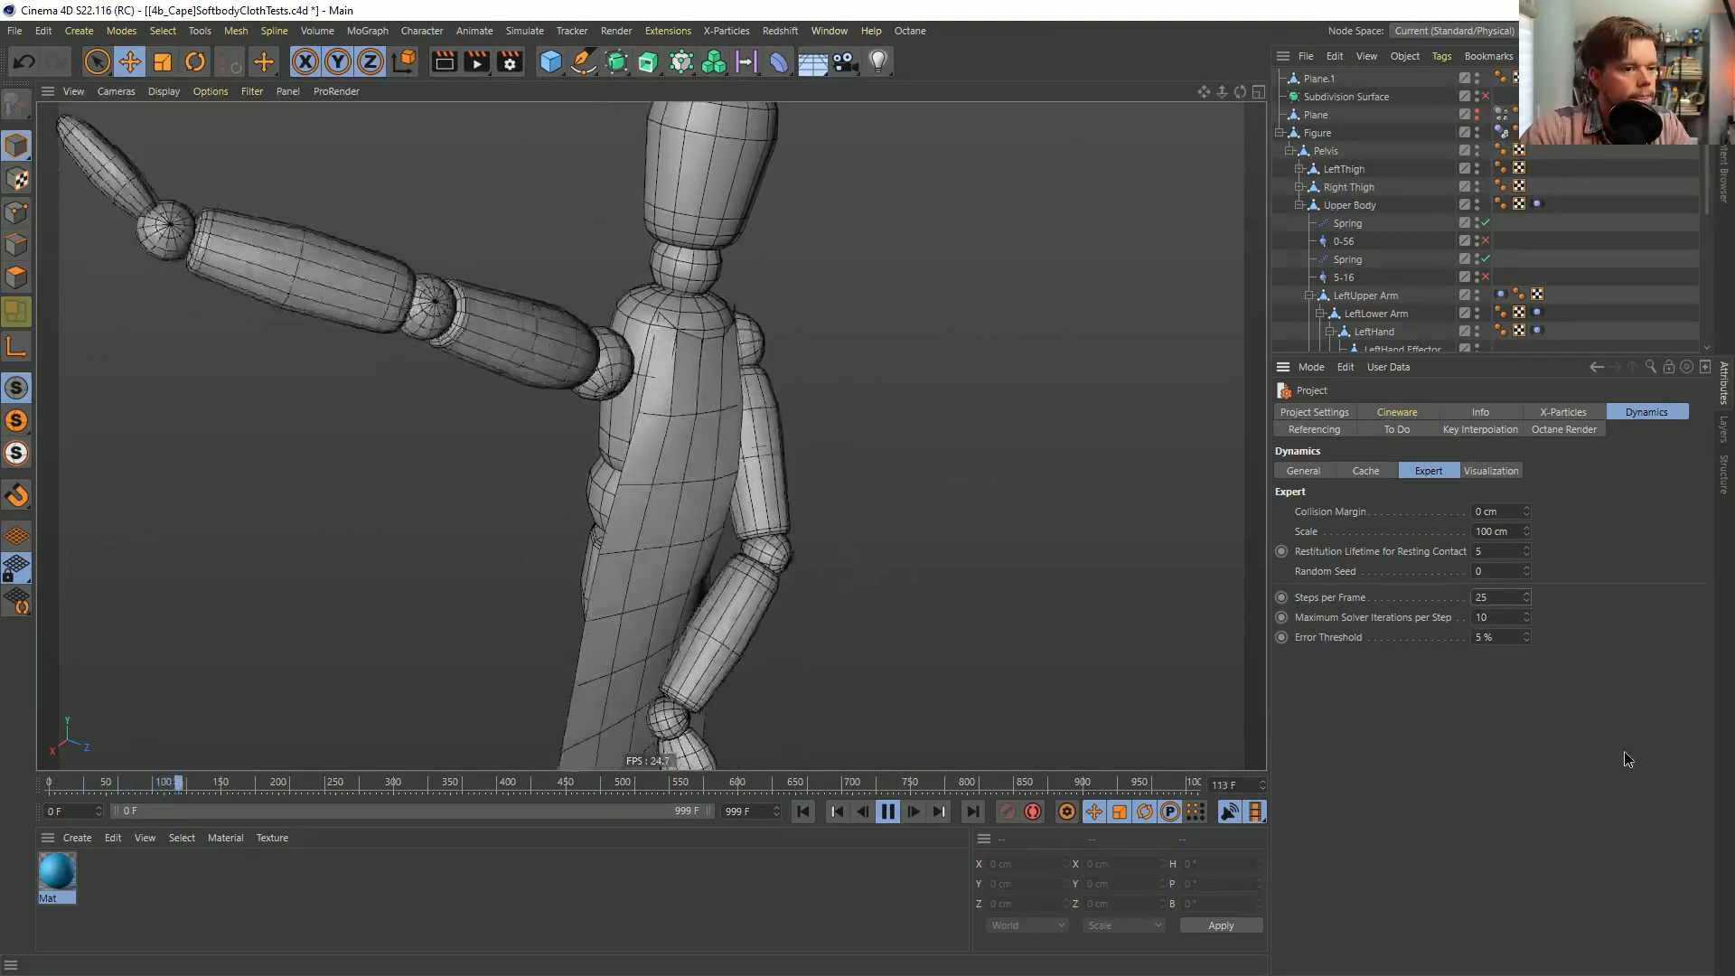
double_click(1509, 596)
text(35)
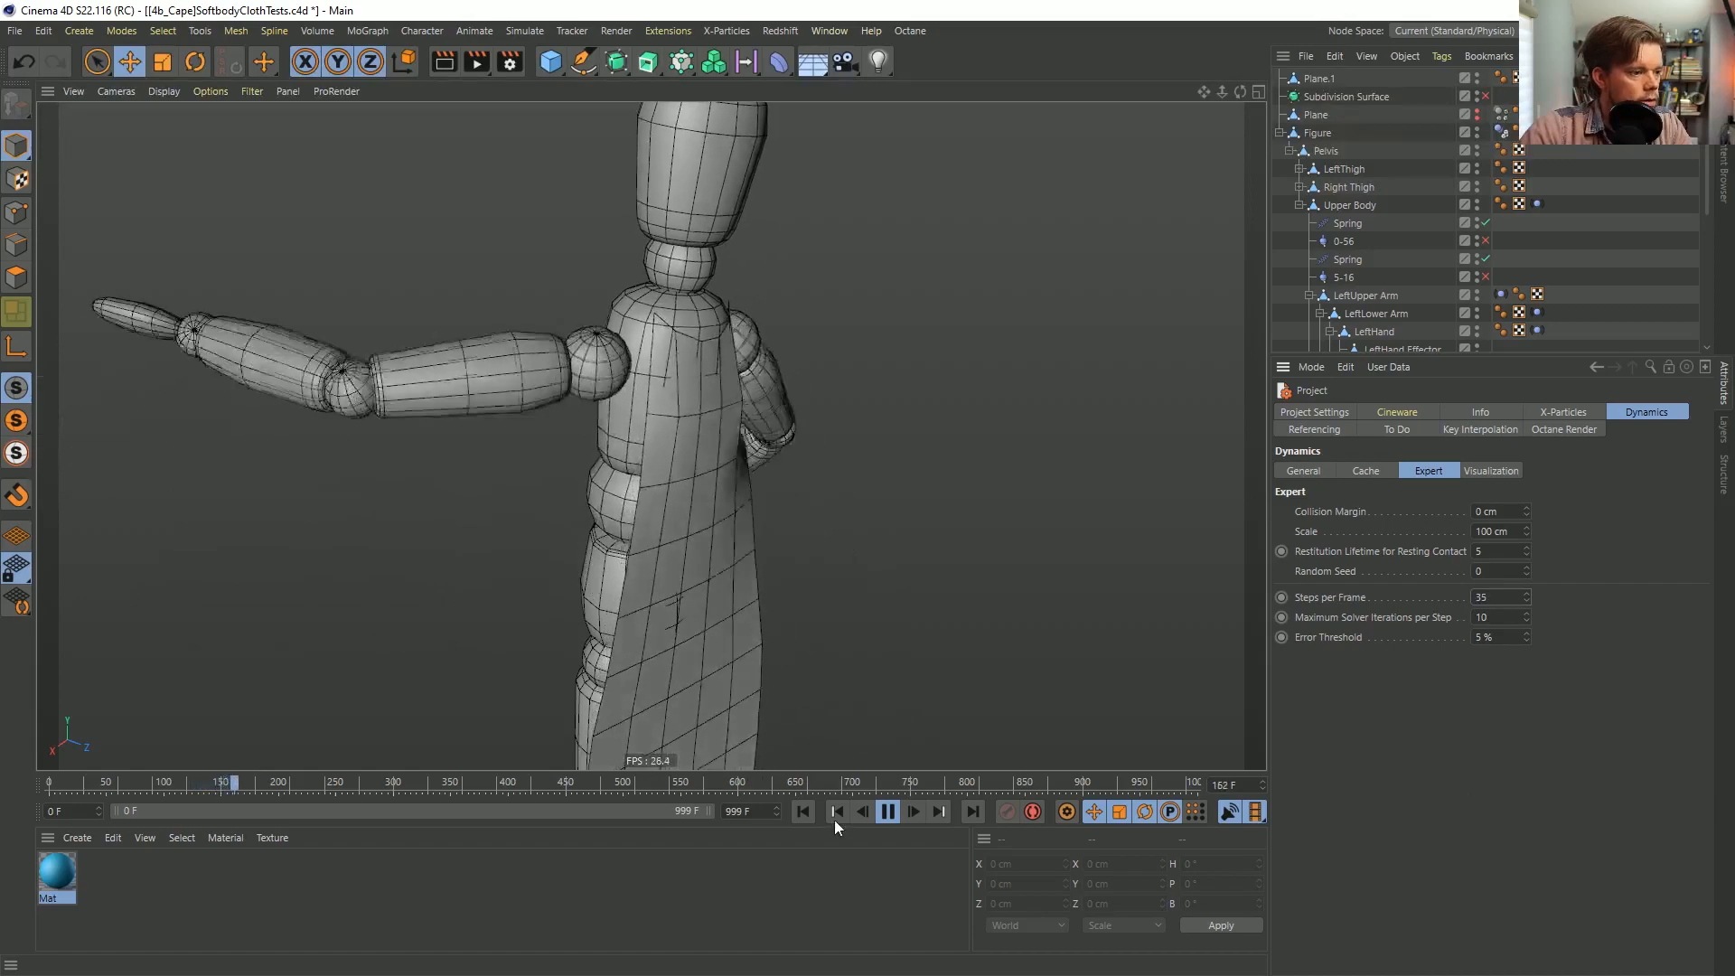
click(804, 811)
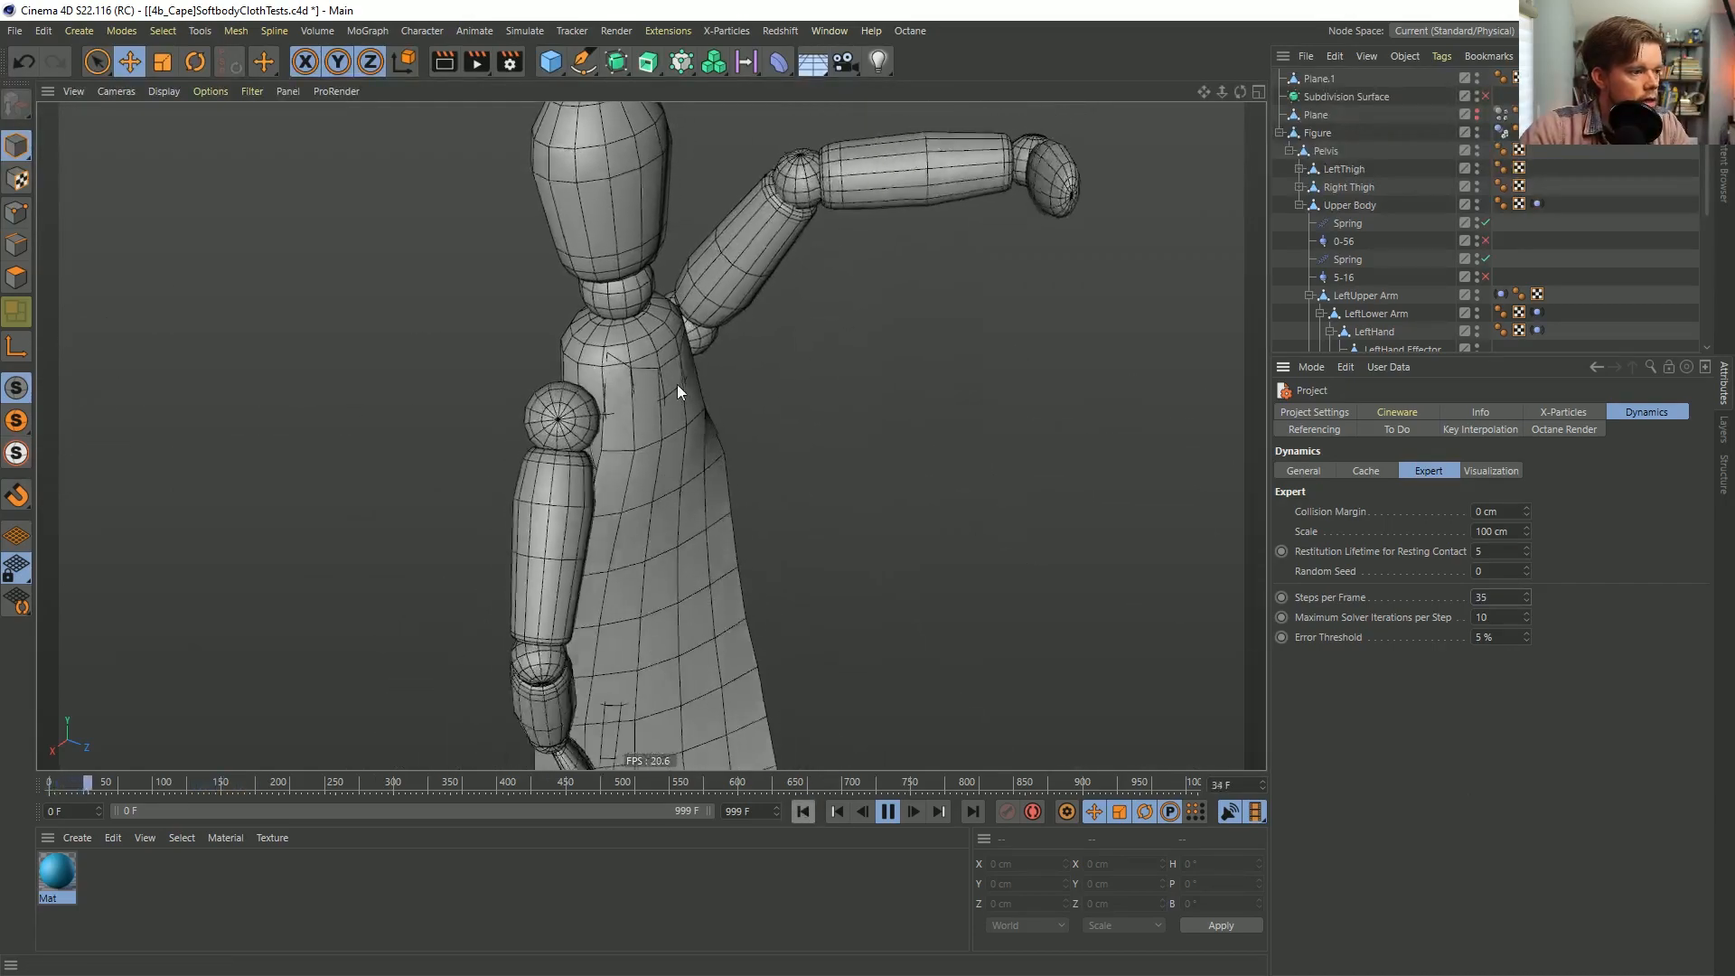
Apply the blue Mat material to the cape during playback, and return the simulation to the first frame.
alt+drag(677, 461, 642, 432)
alt+middle_drag(576, 434, 755, 505)
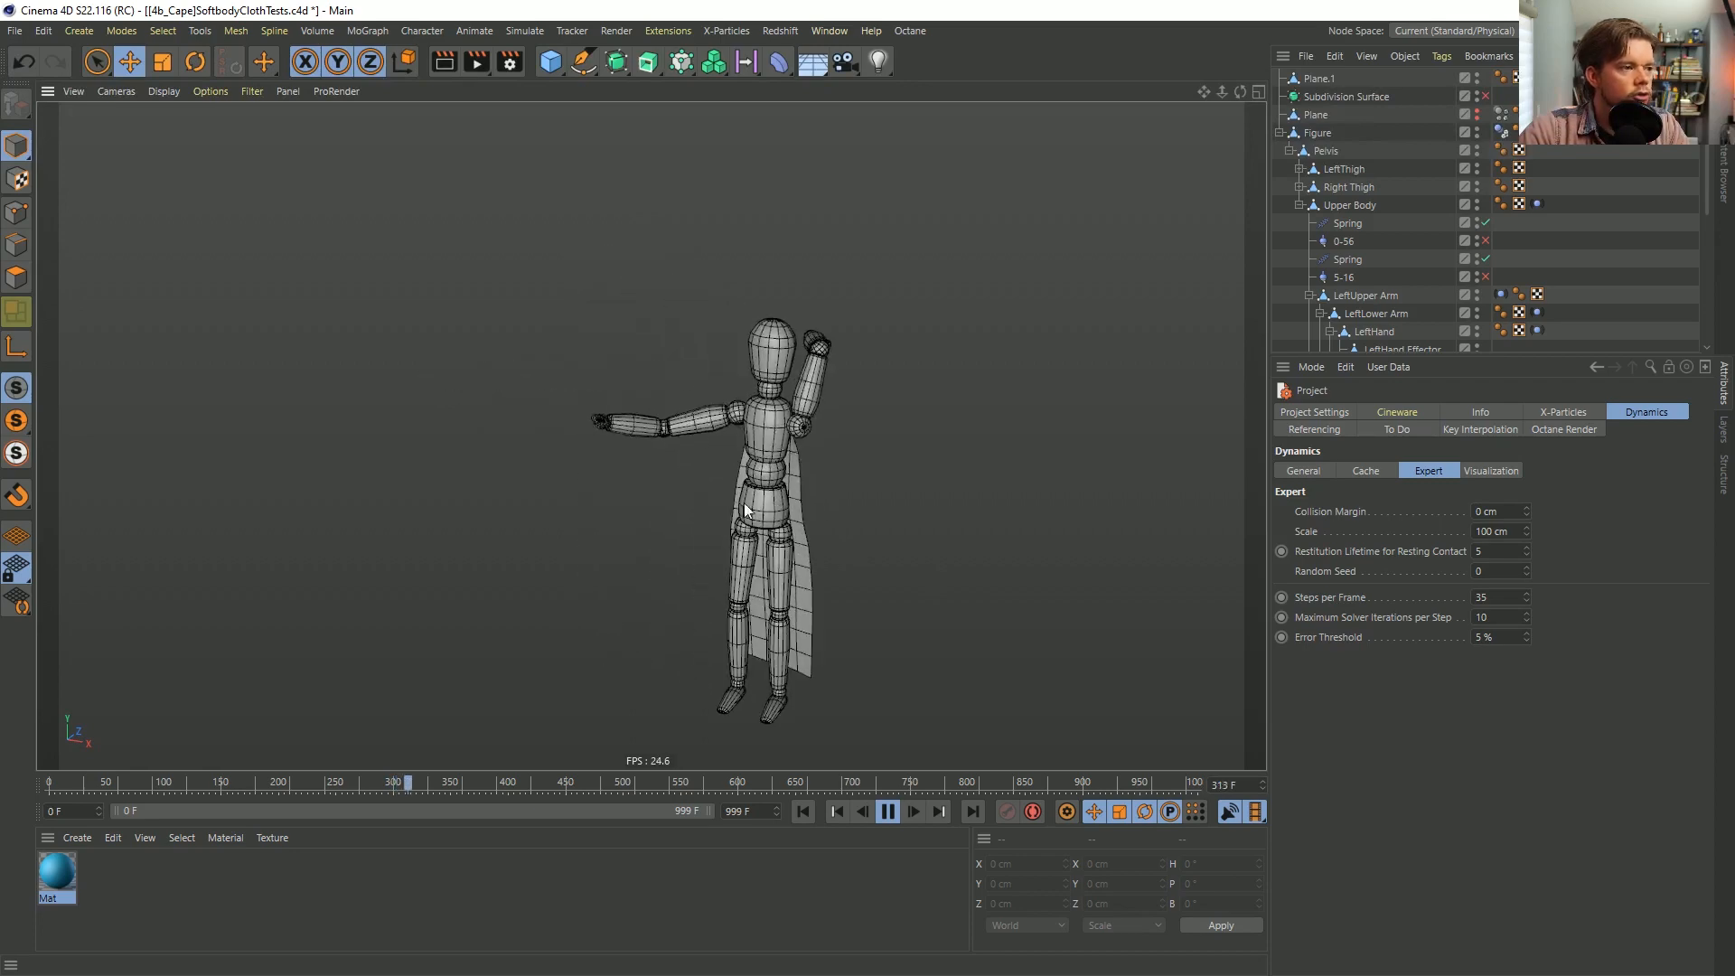
alt+right_drag(754, 504, 877, 455)
alt+drag(876, 453, 934, 315)
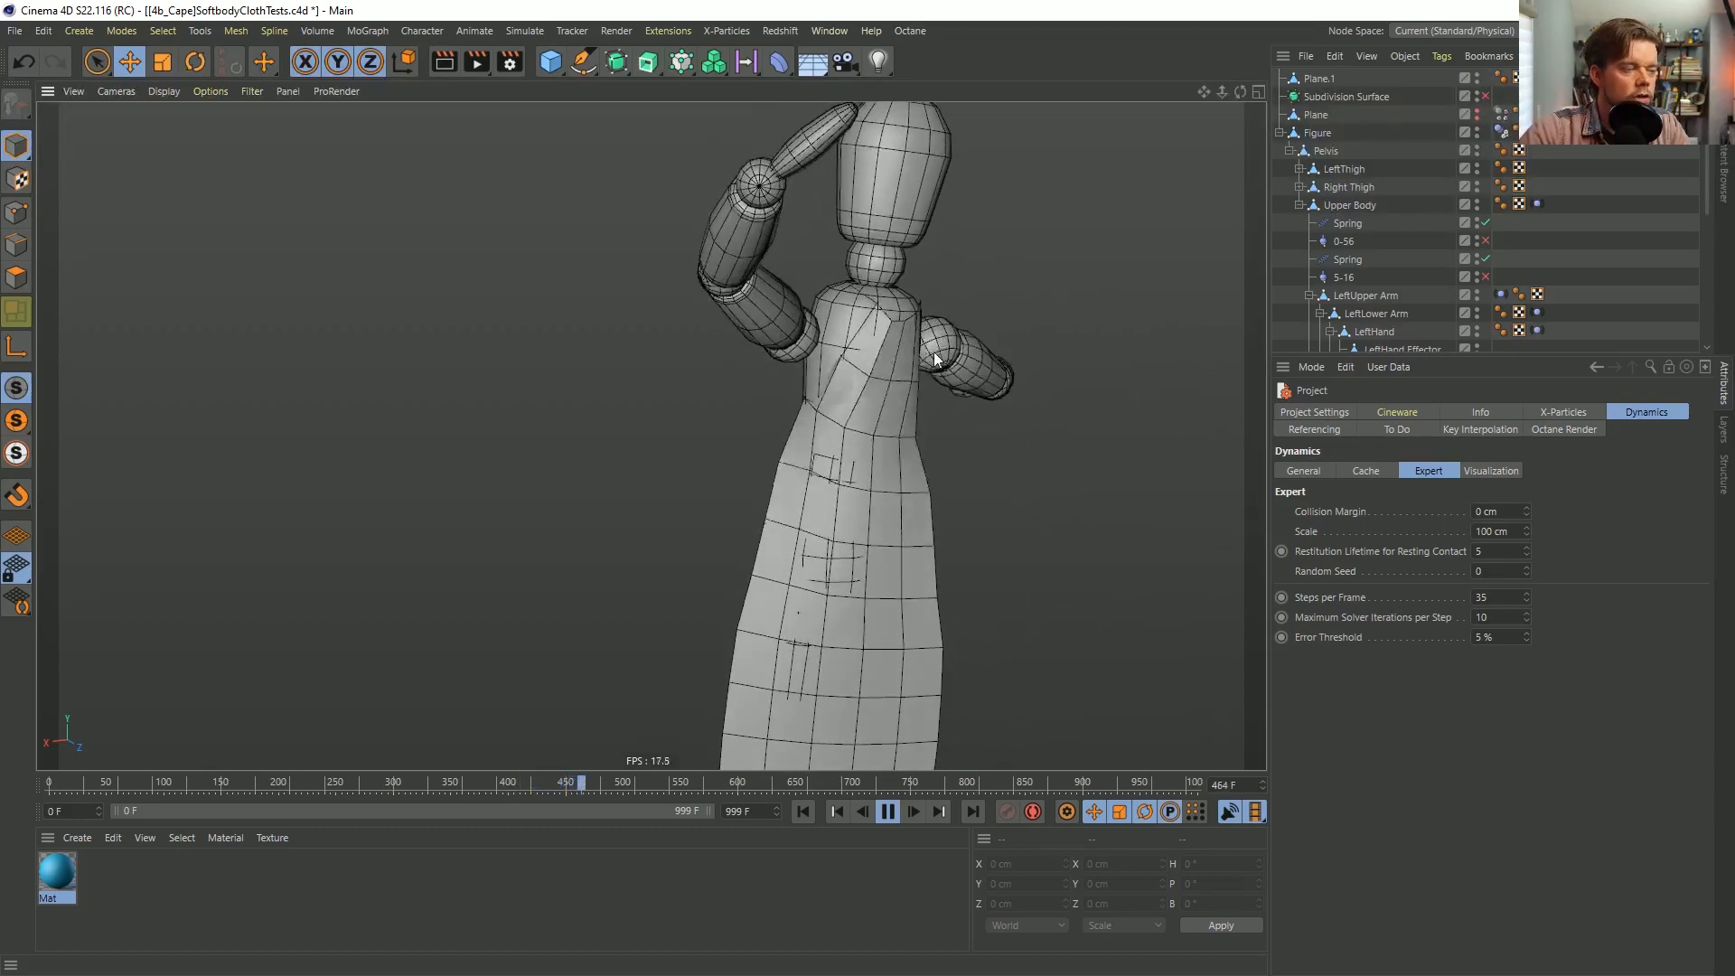
alt+drag(891, 348, 859, 372)
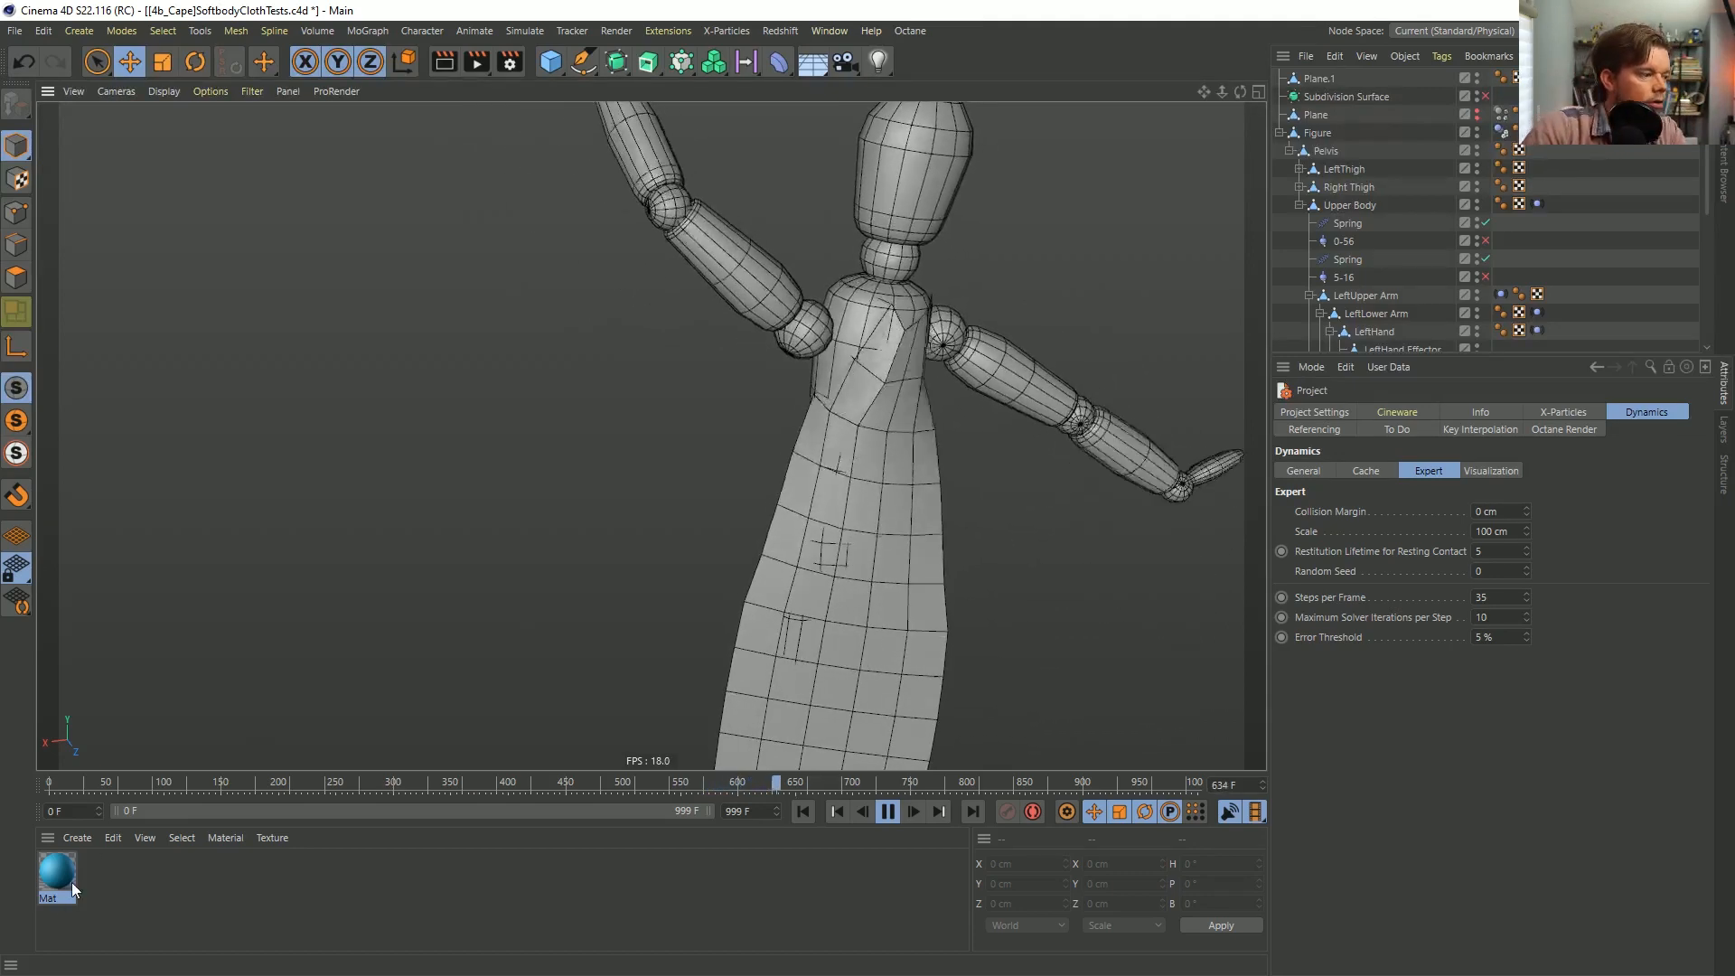
drag(57, 873, 922, 555)
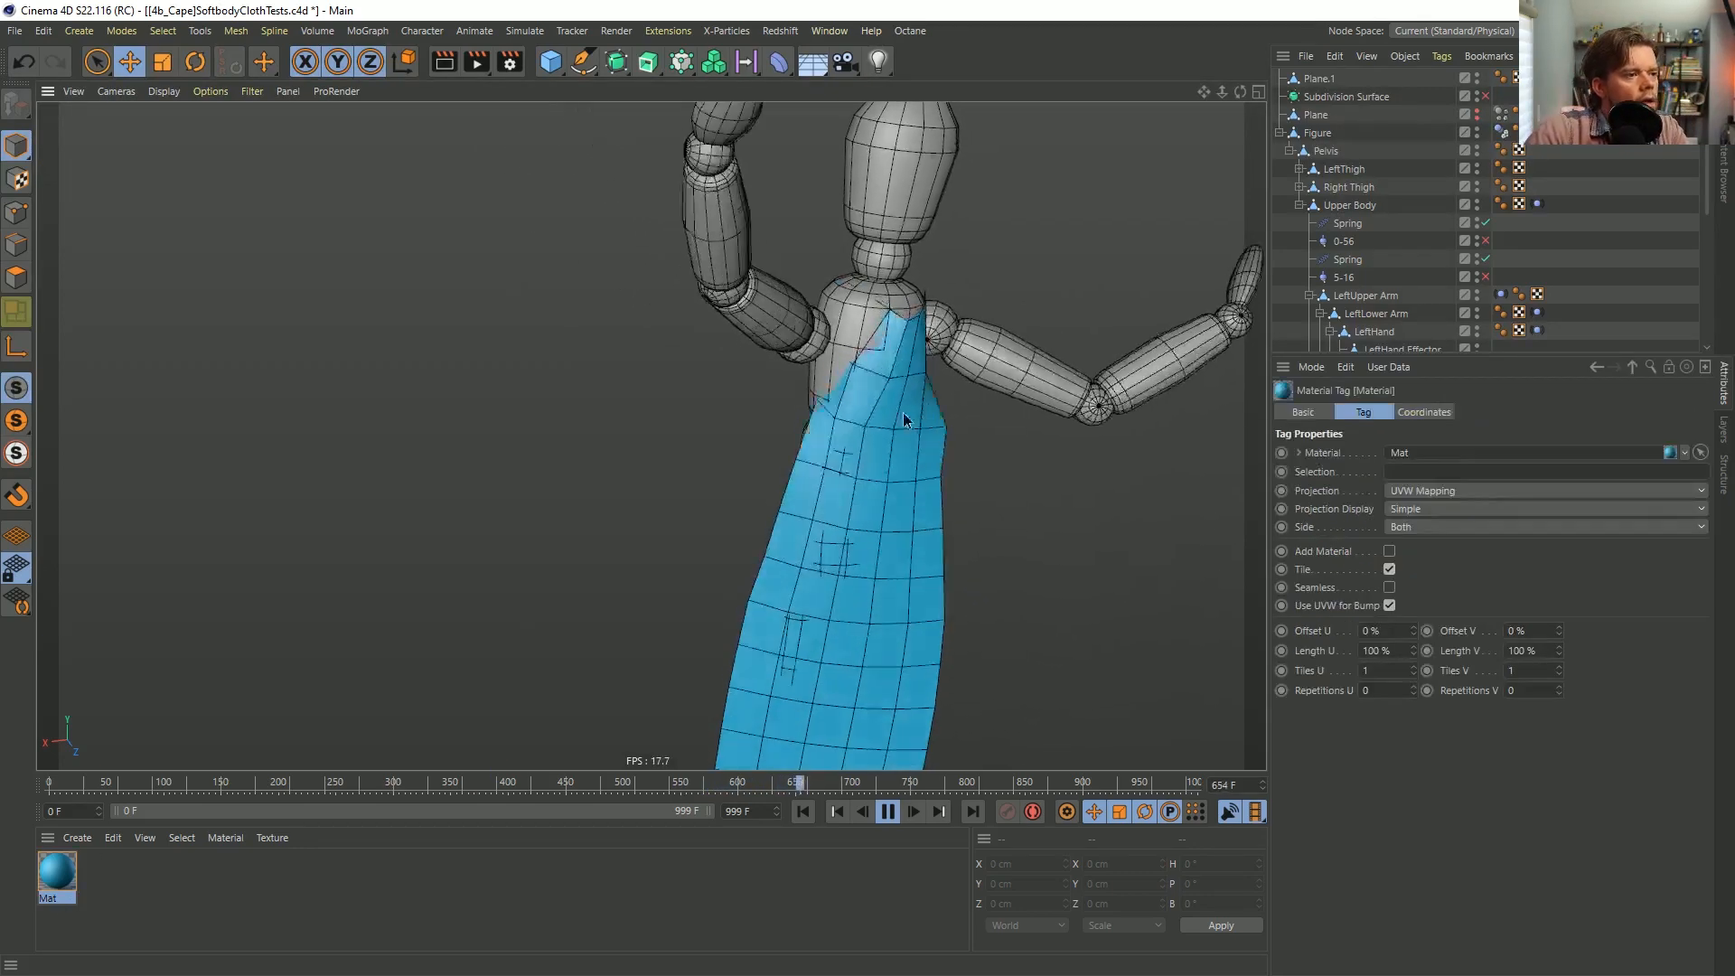
alt+drag(967, 407, 859, 404)
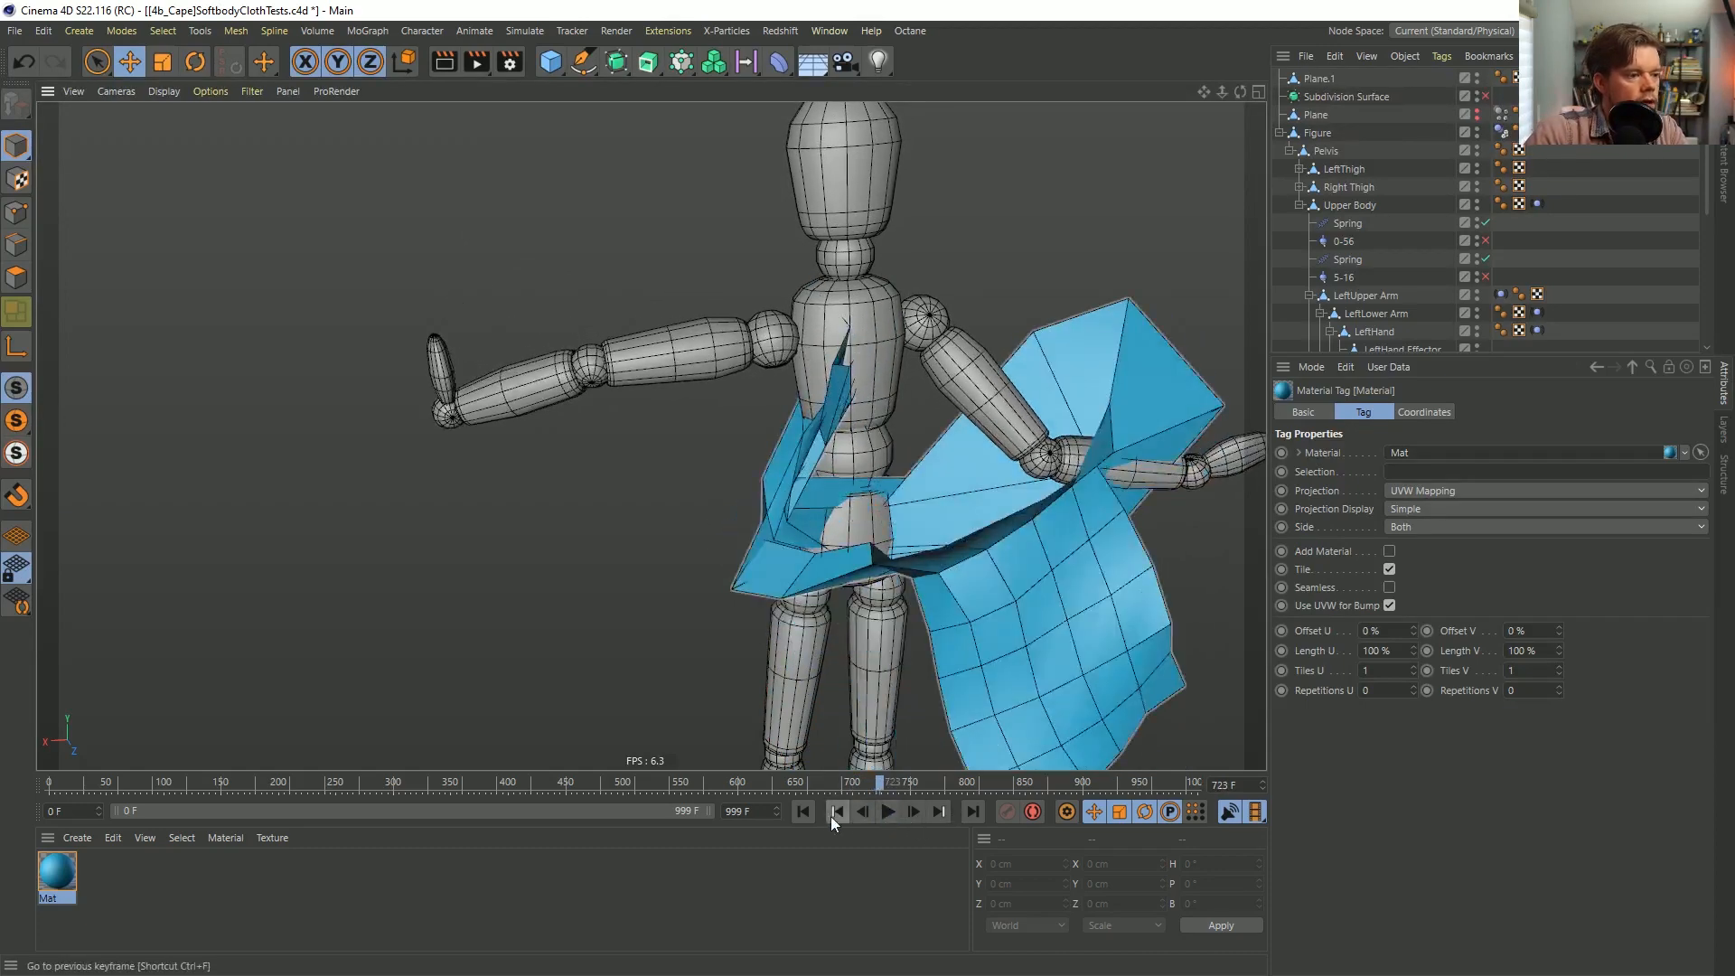
click(835, 811)
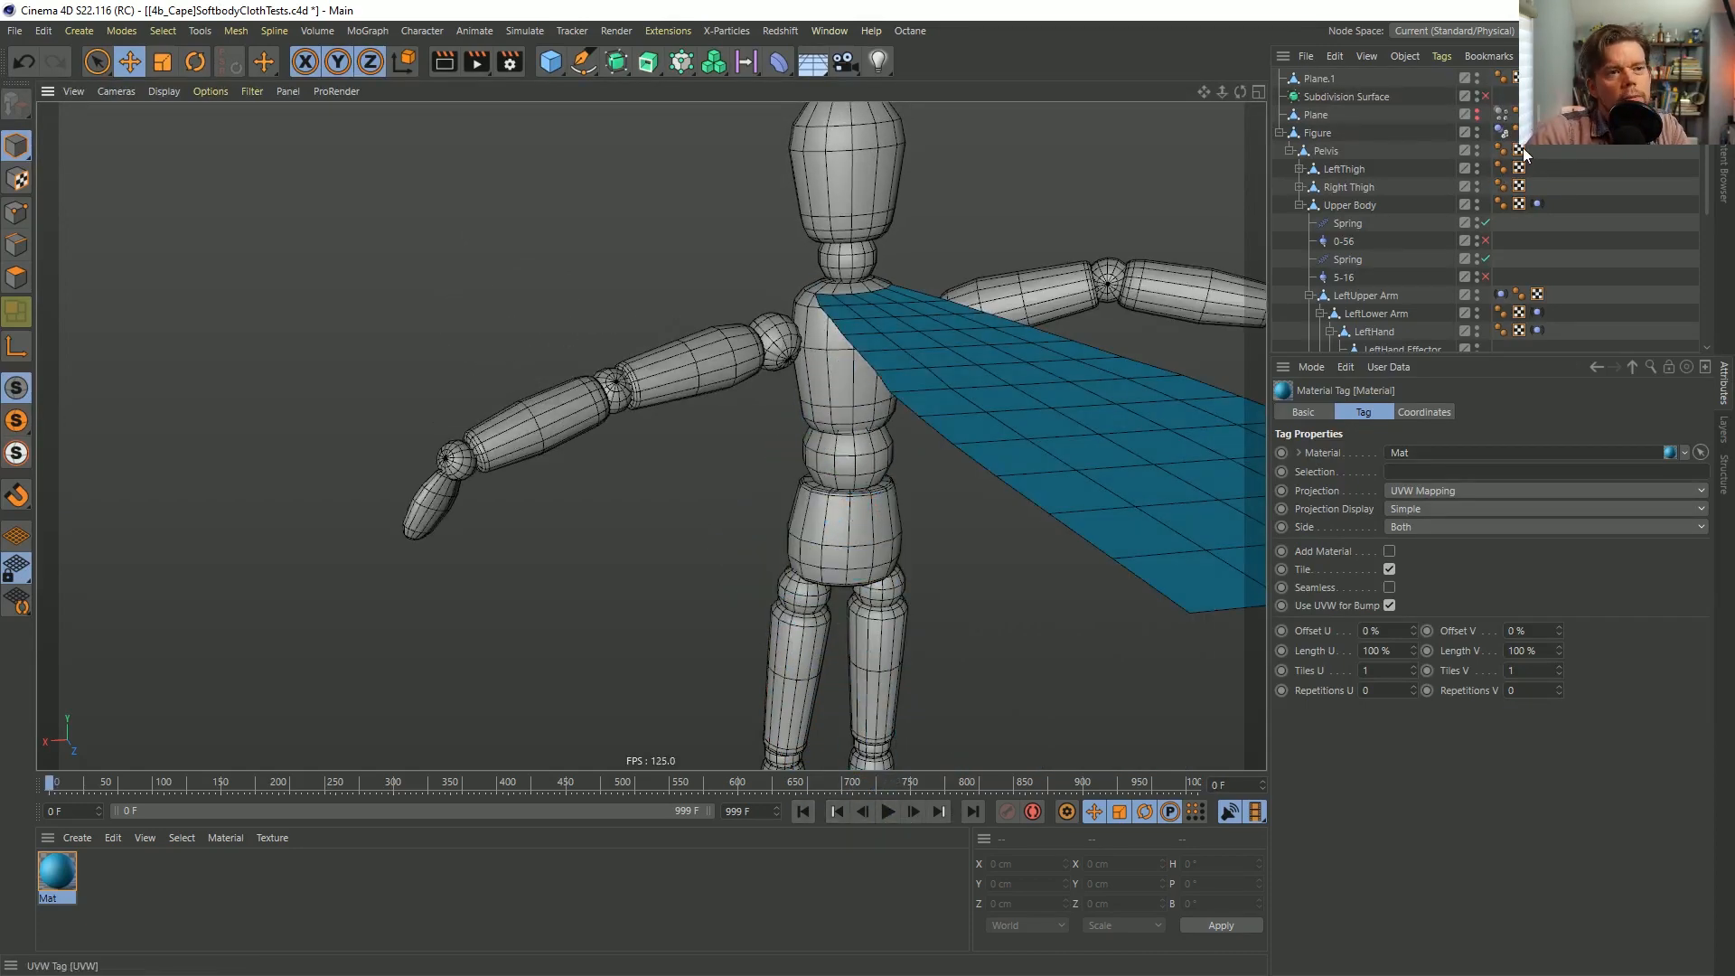
Set the collision shape of the Figure's dynamics body to Ellipsoid and play the simulation to check the cape.
click(1502, 133)
click(1399, 412)
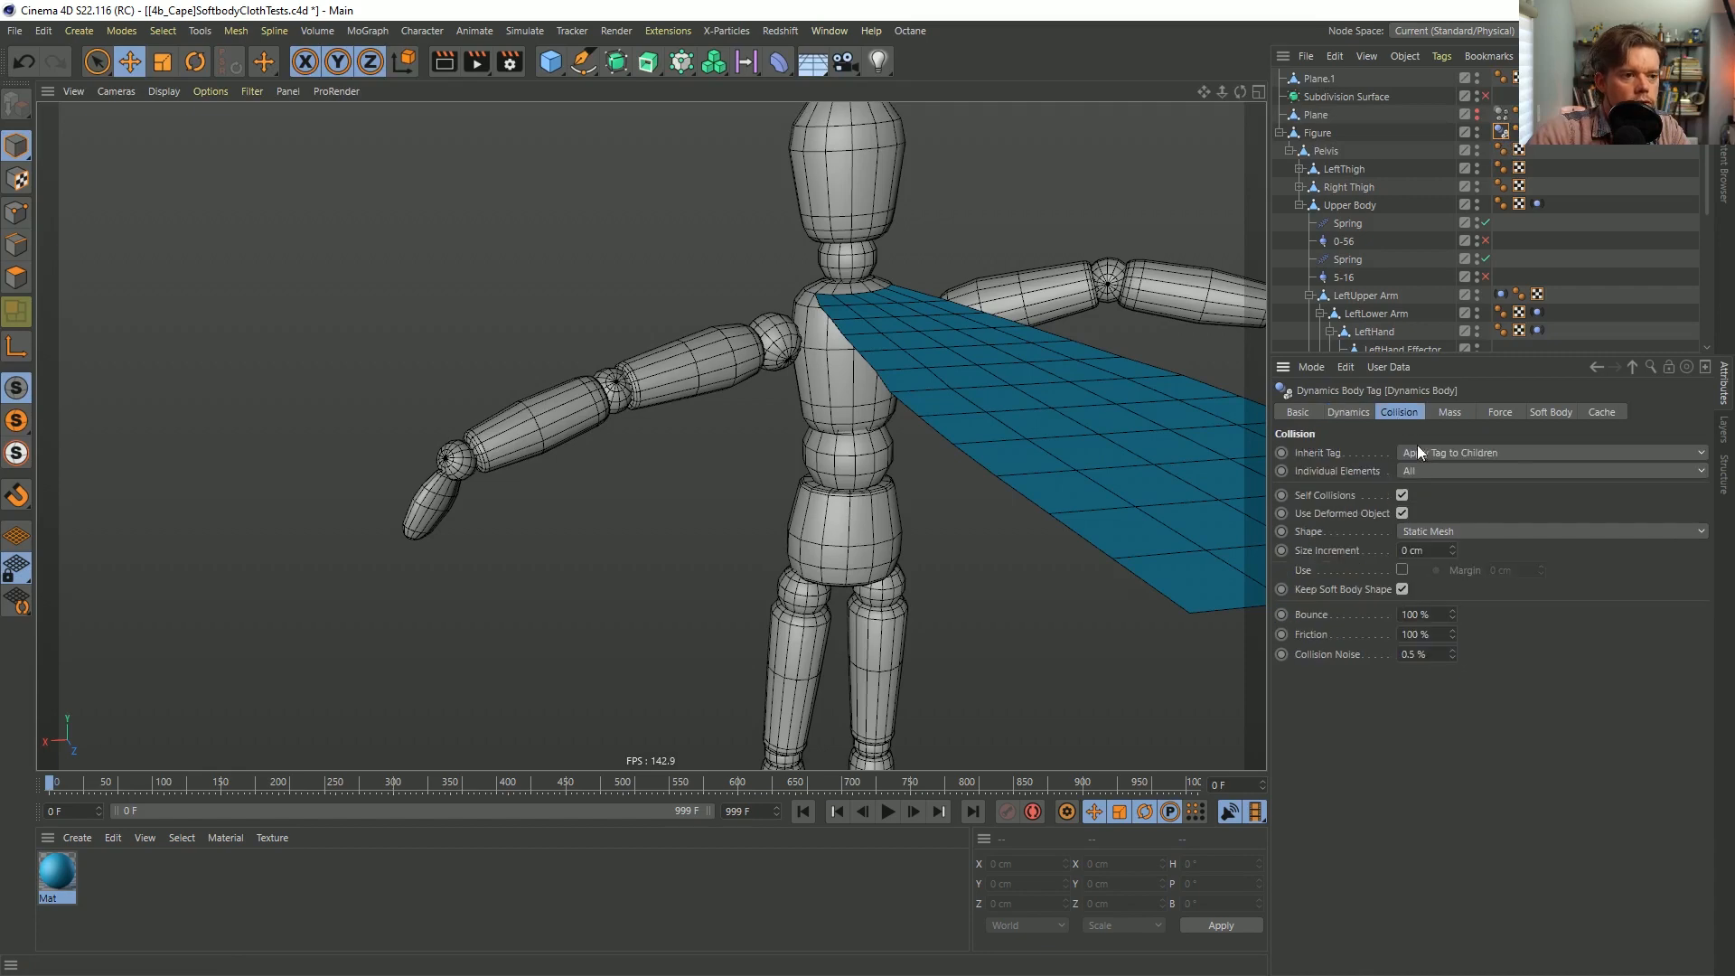
click(1446, 531)
click(1464, 610)
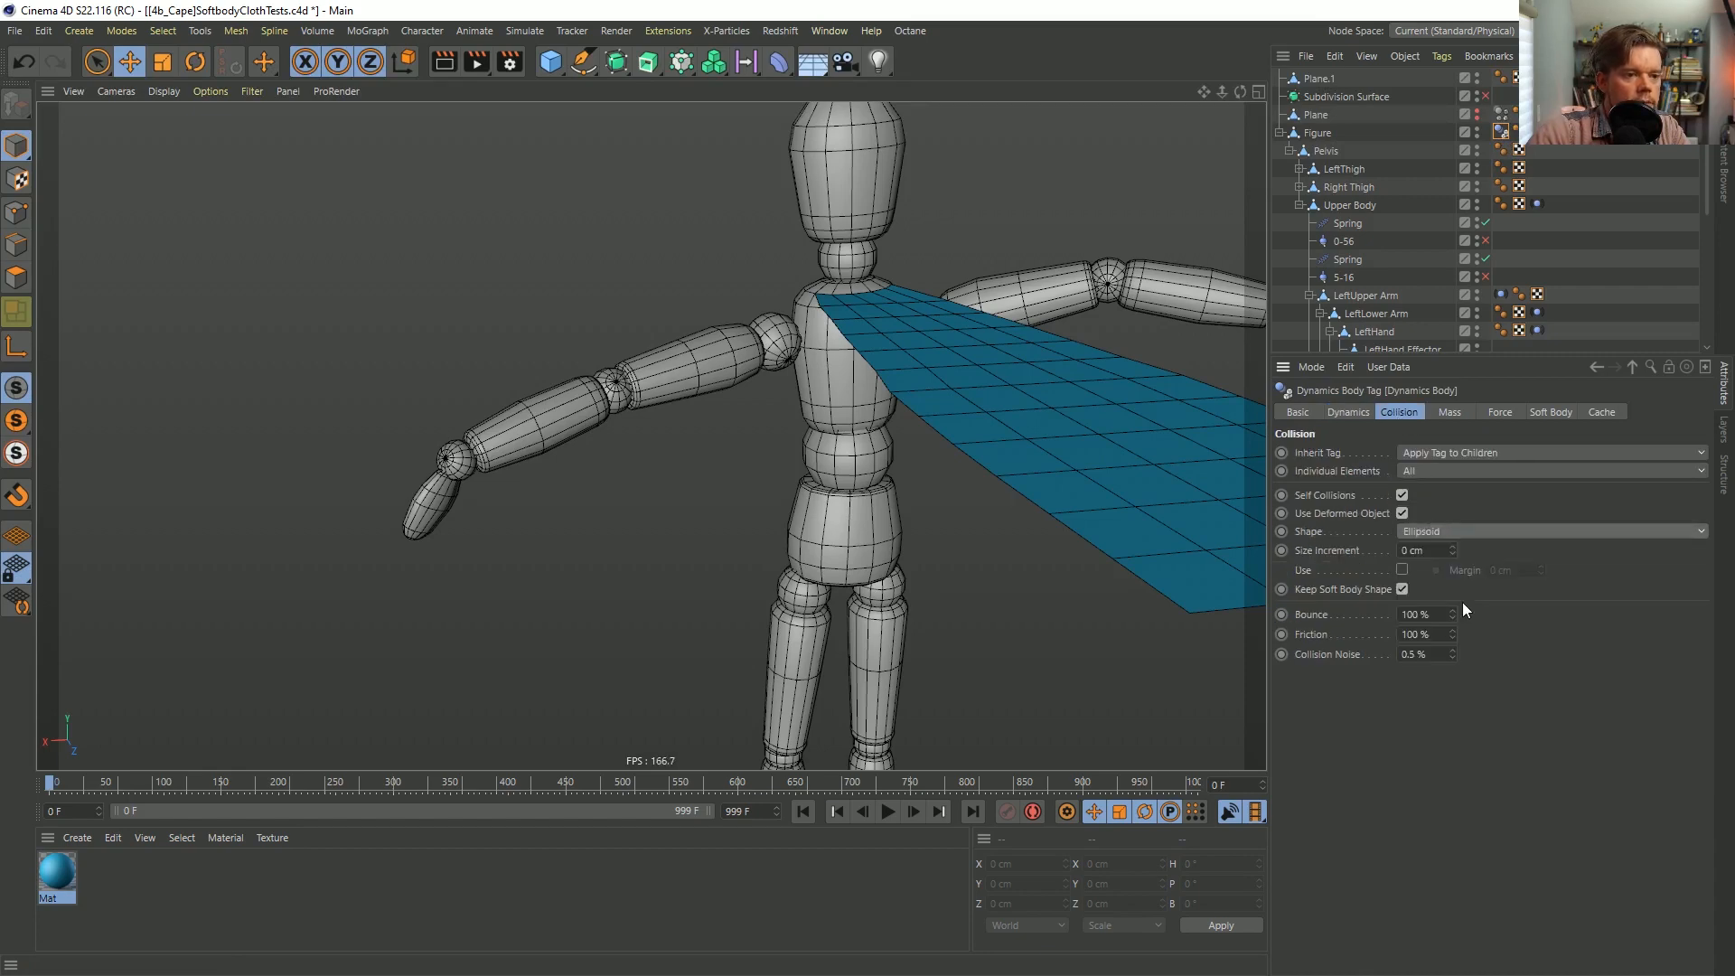
click(886, 810)
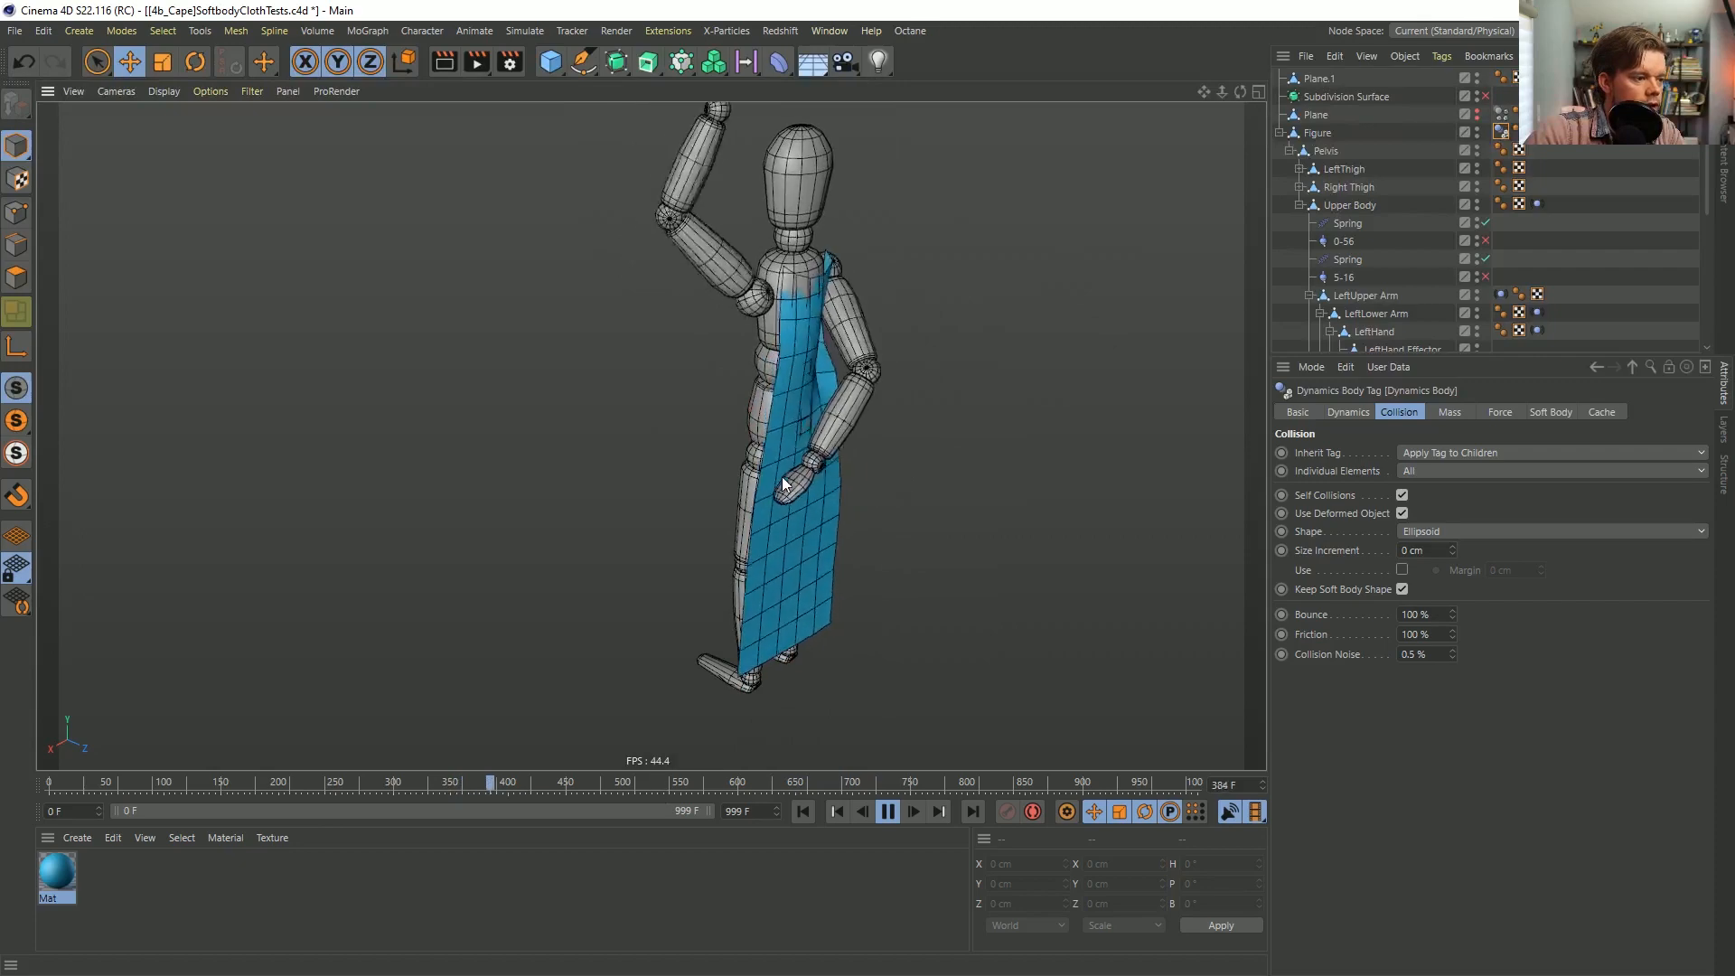
alt+right_drag(782, 458, 828, 421)
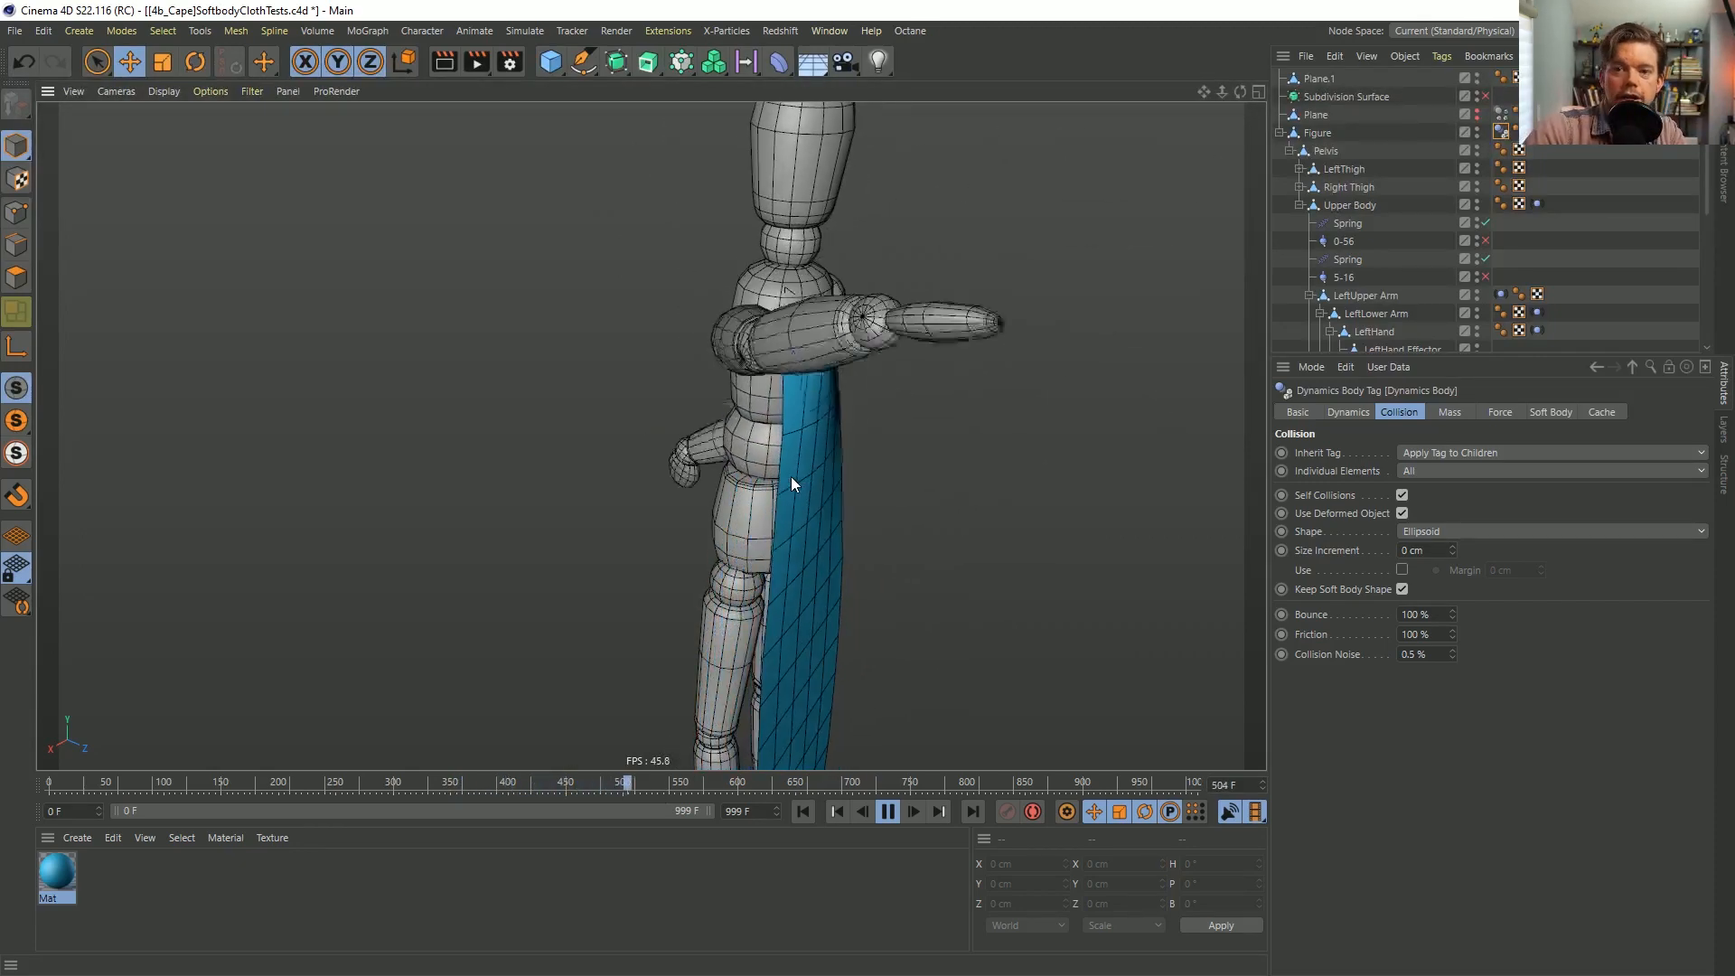
alt+right_drag(793, 457, 686, 420)
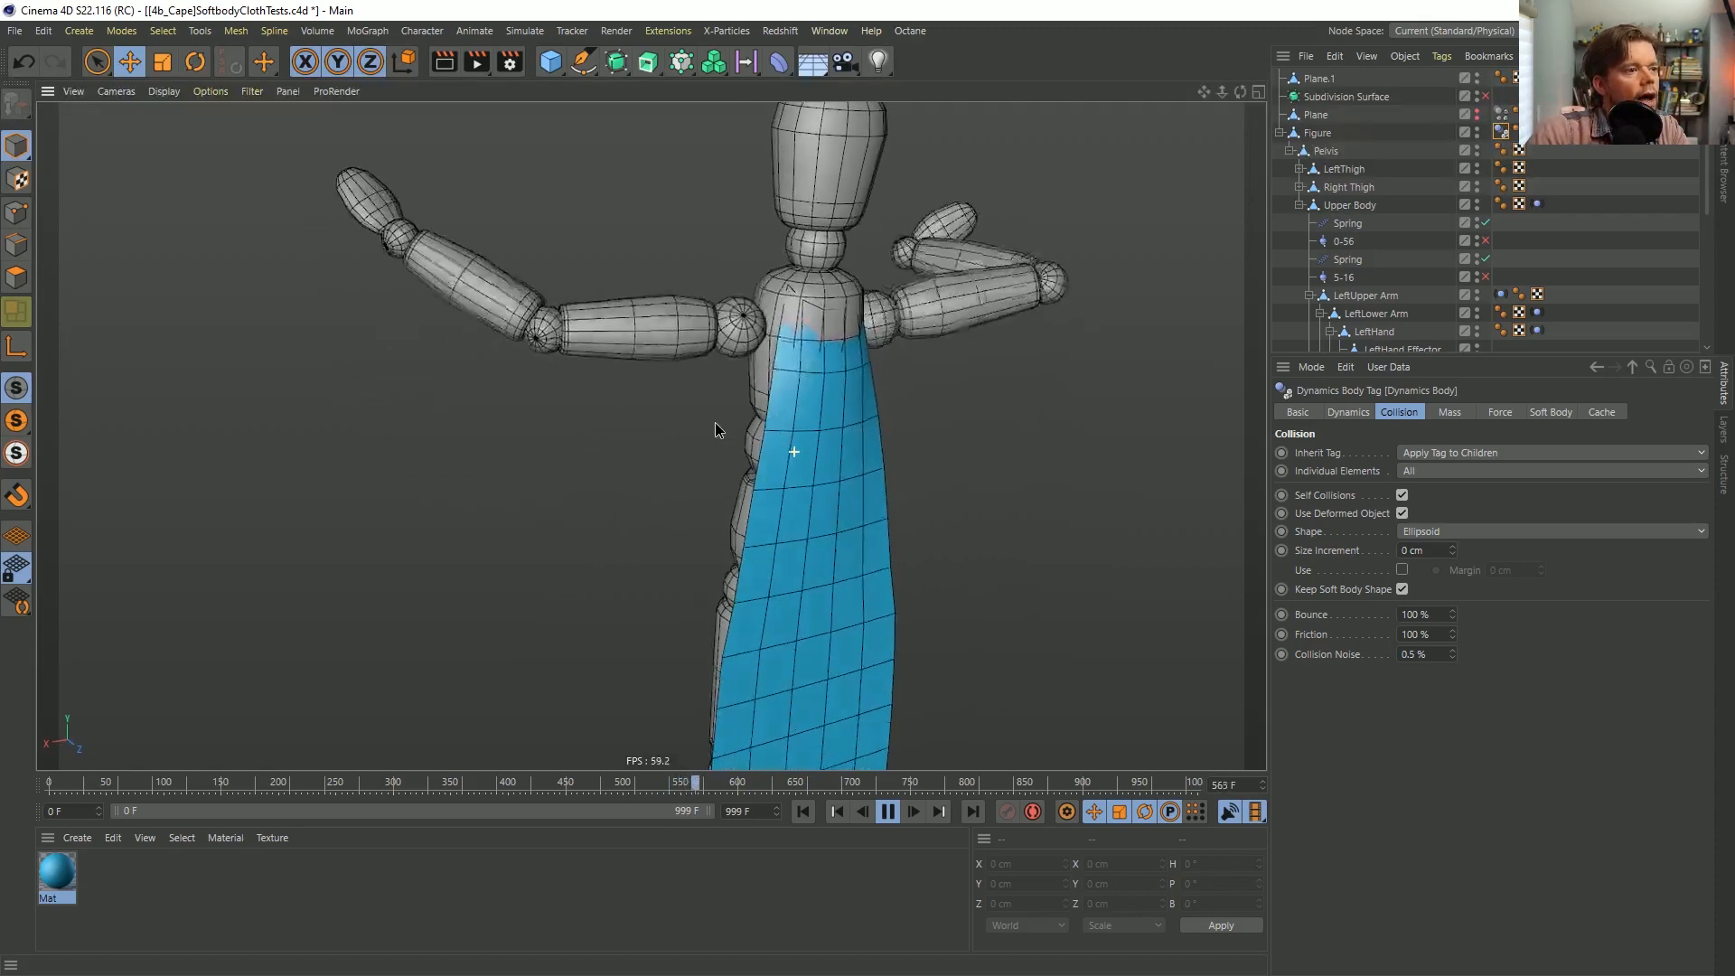
alt+drag(714, 421, 860, 438)
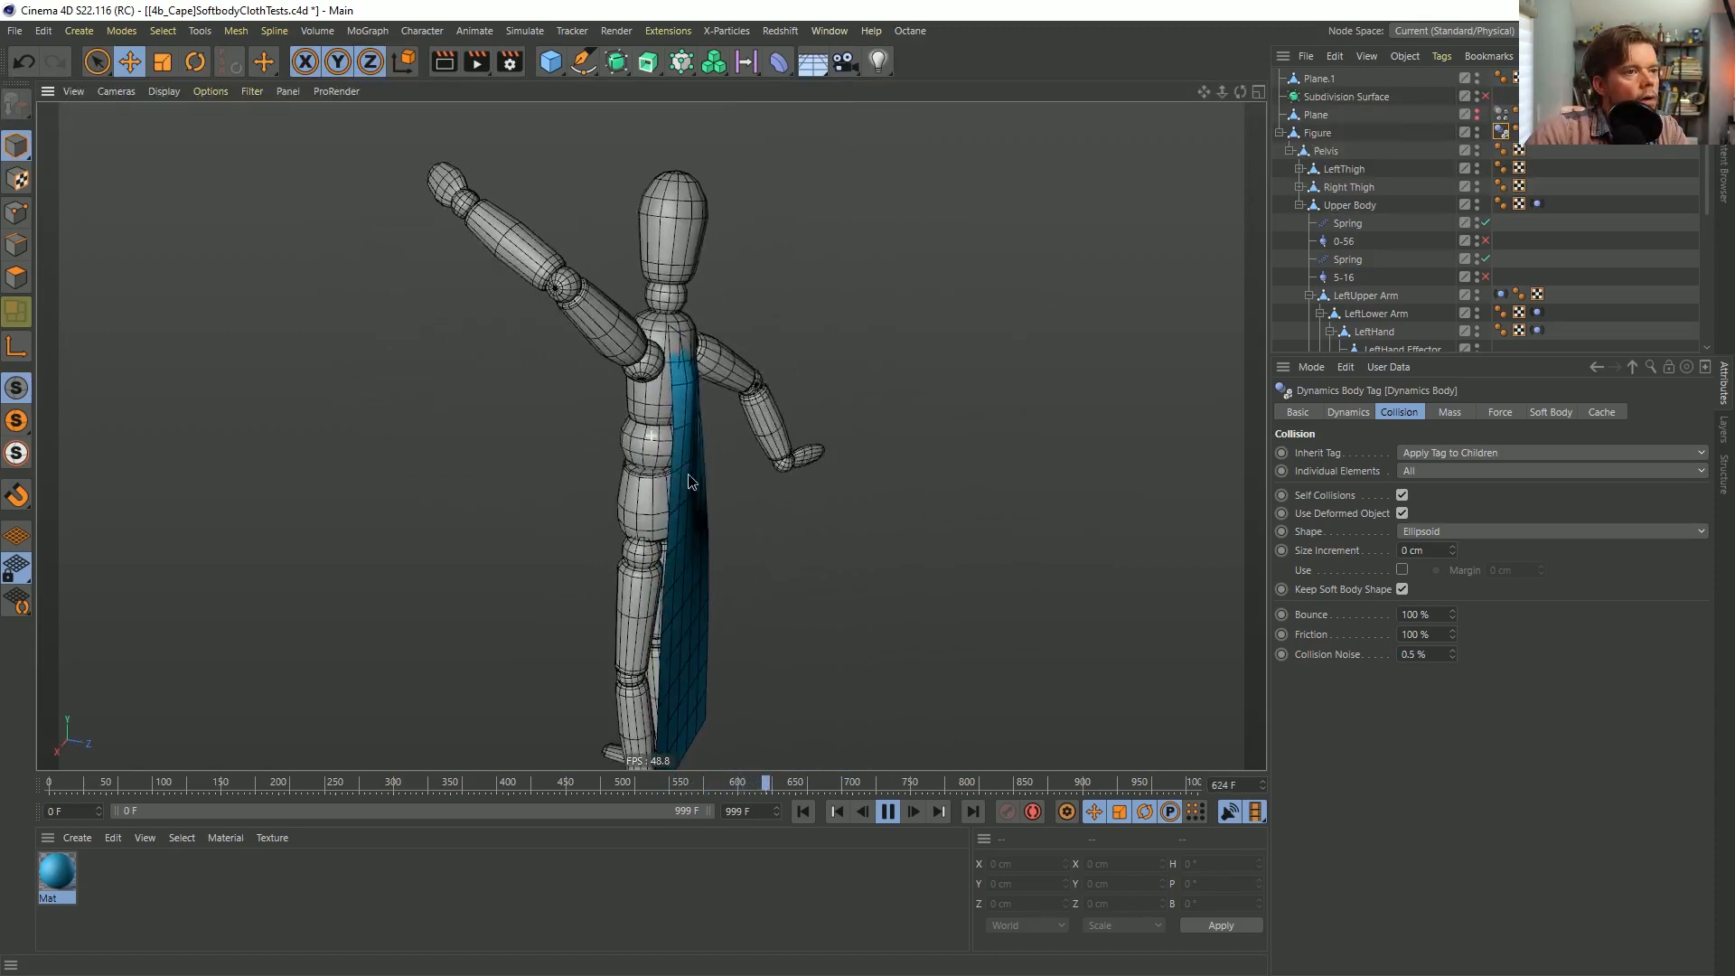
Collapse the Figure hierarchy and add a Vibrate tag to the Figure with position enabled.
click(1331, 133)
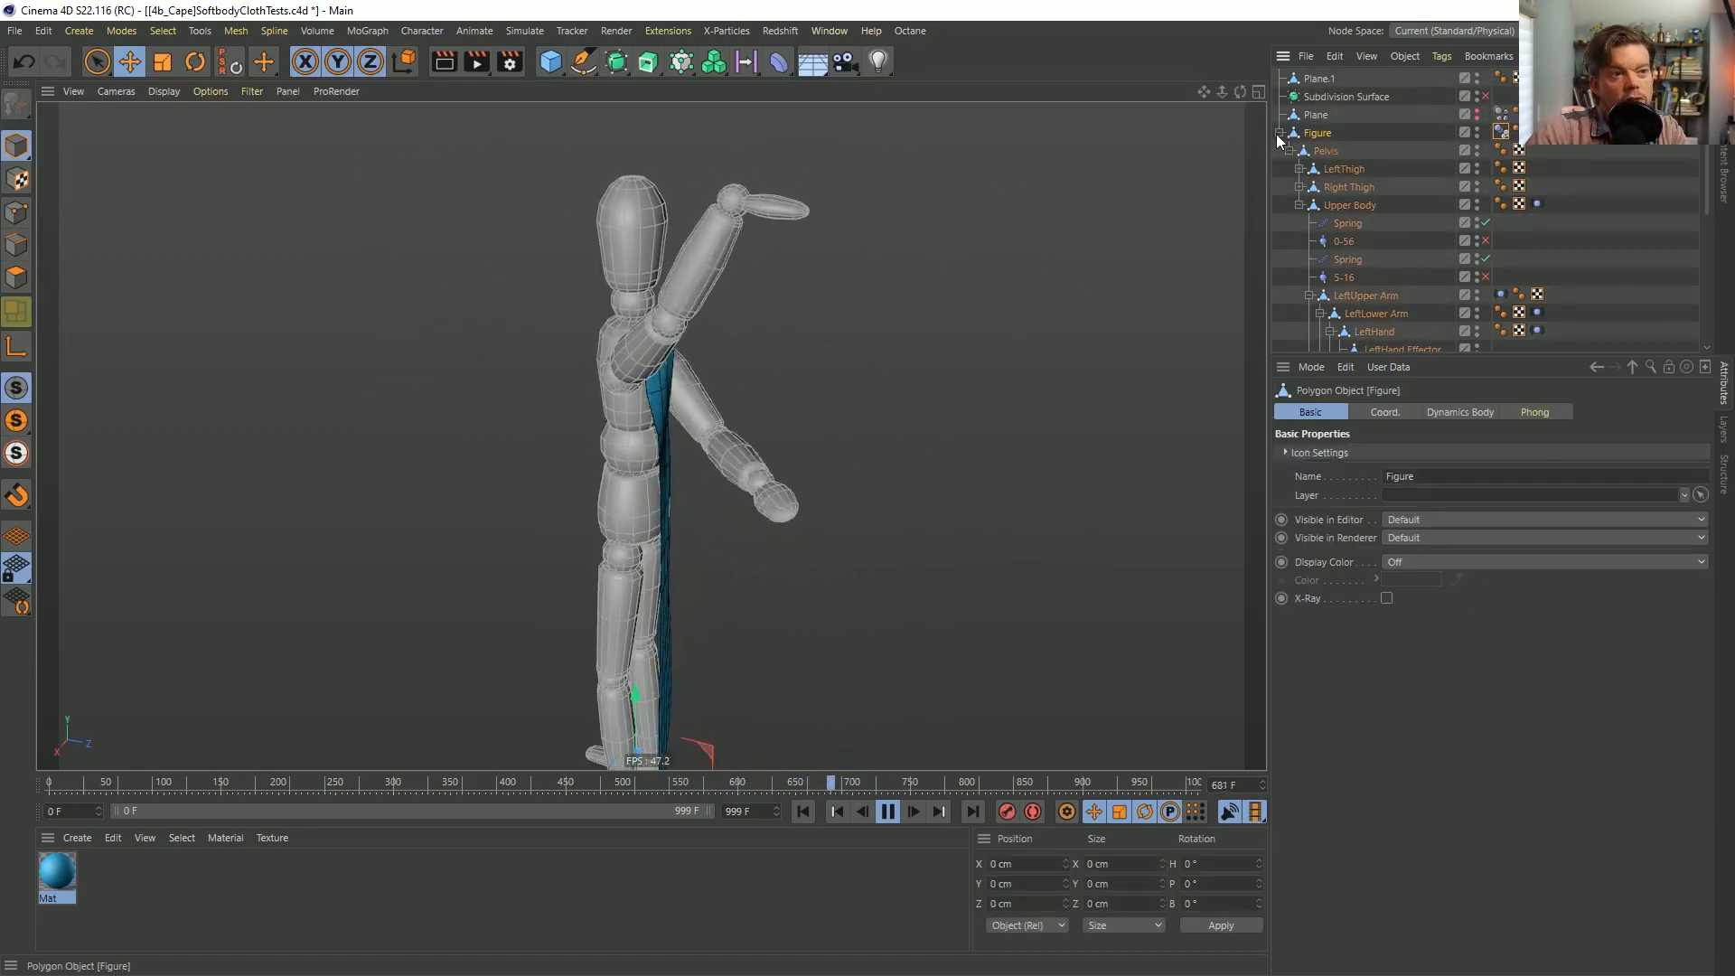
click(1280, 133)
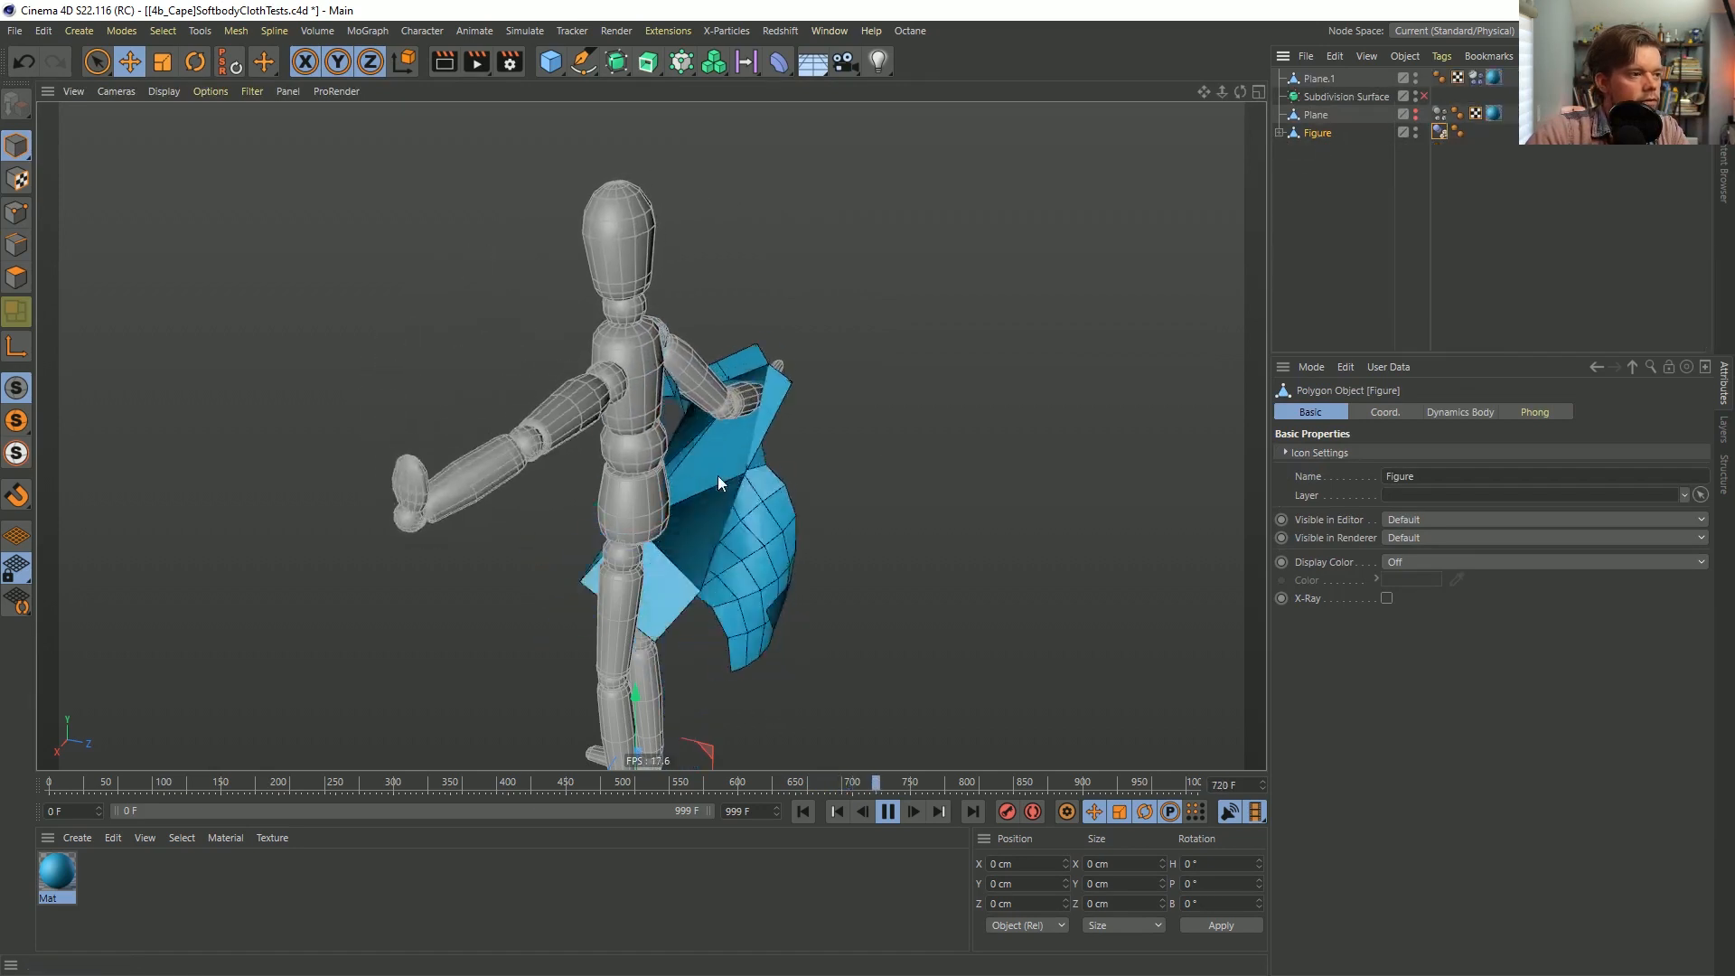
click(810, 812)
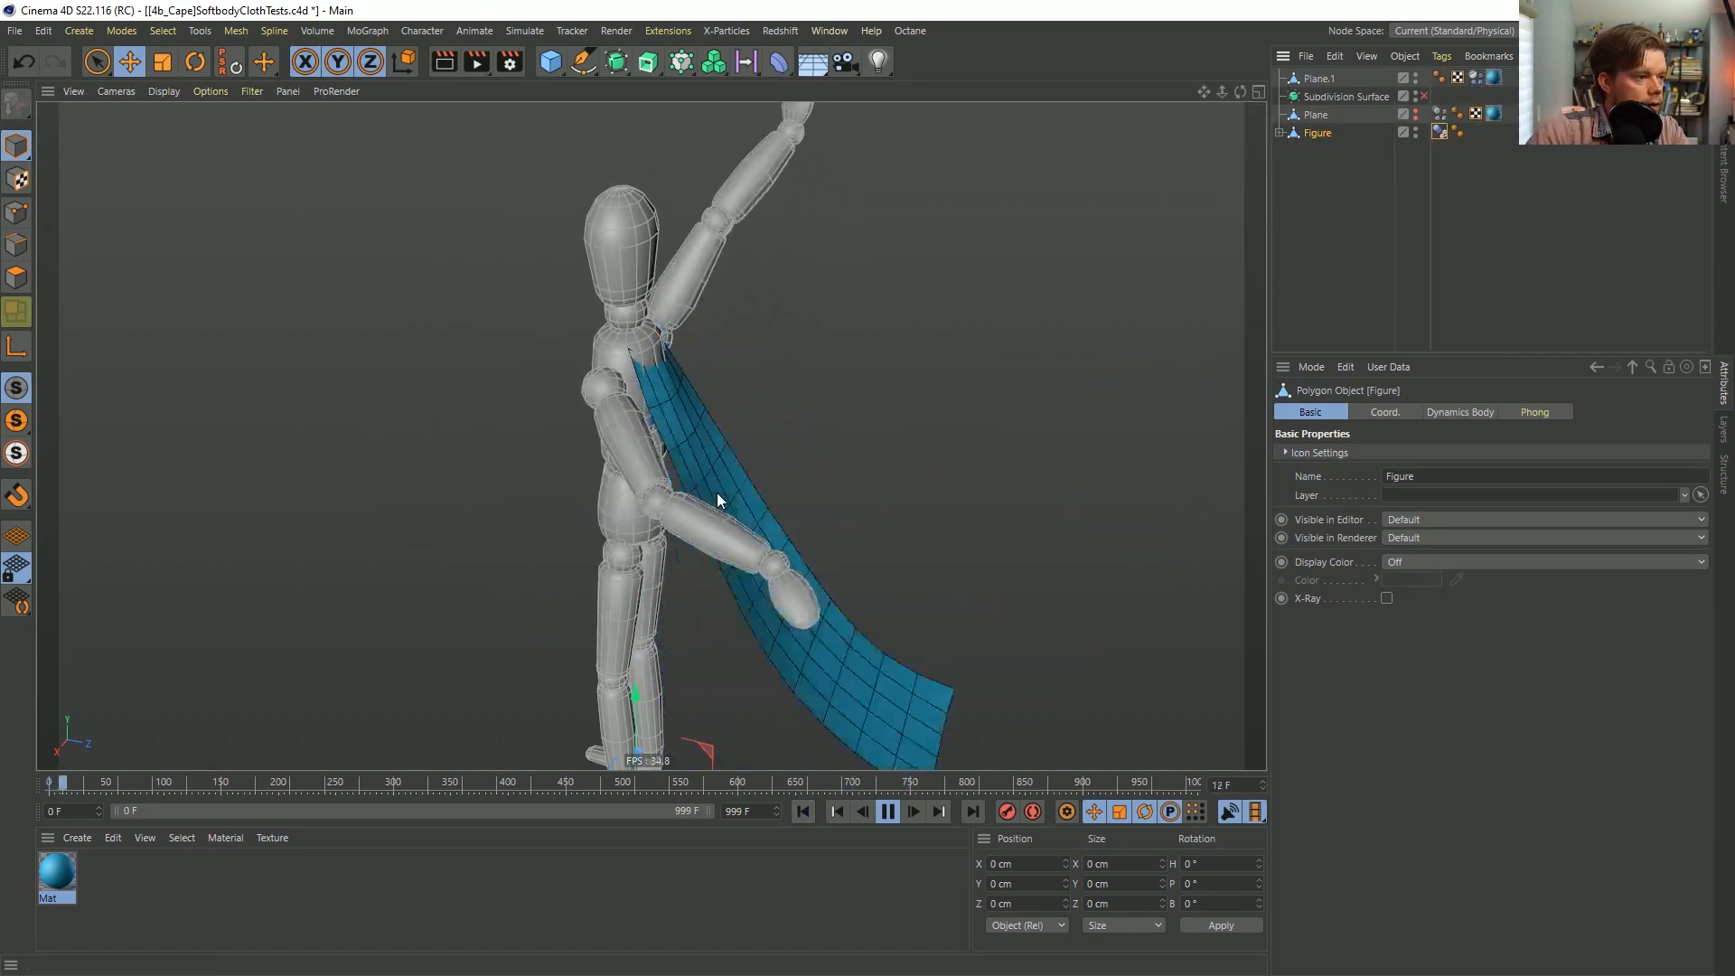
right_click(1323, 129)
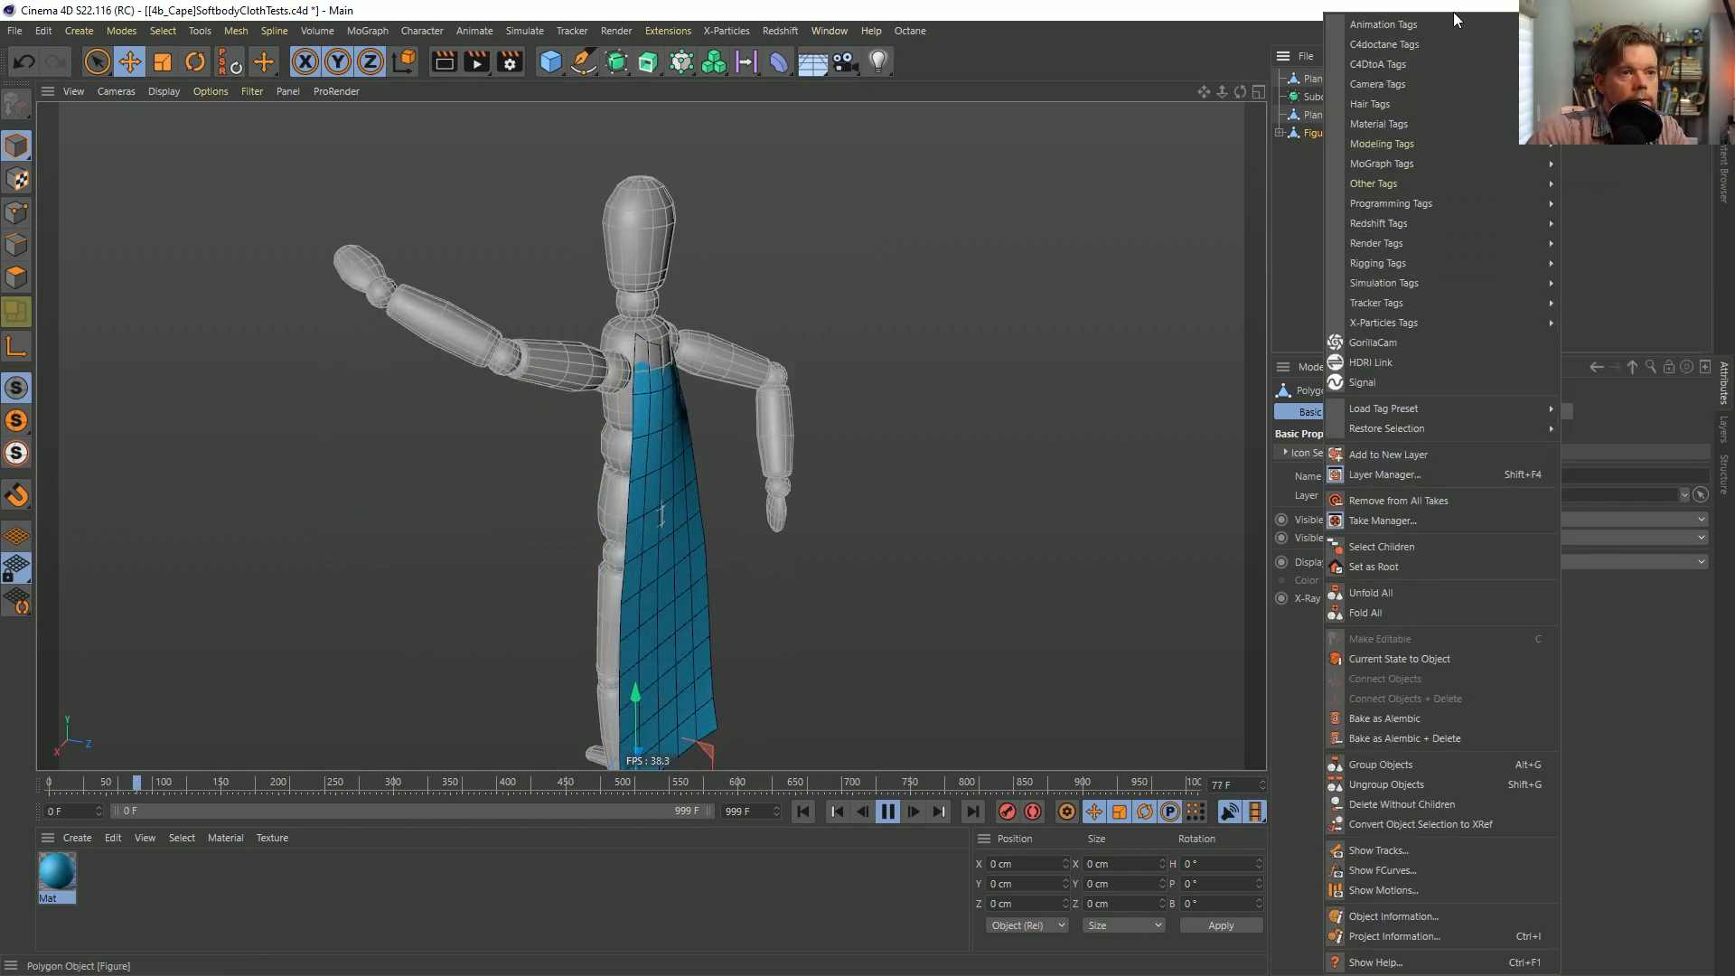
click(1609, 124)
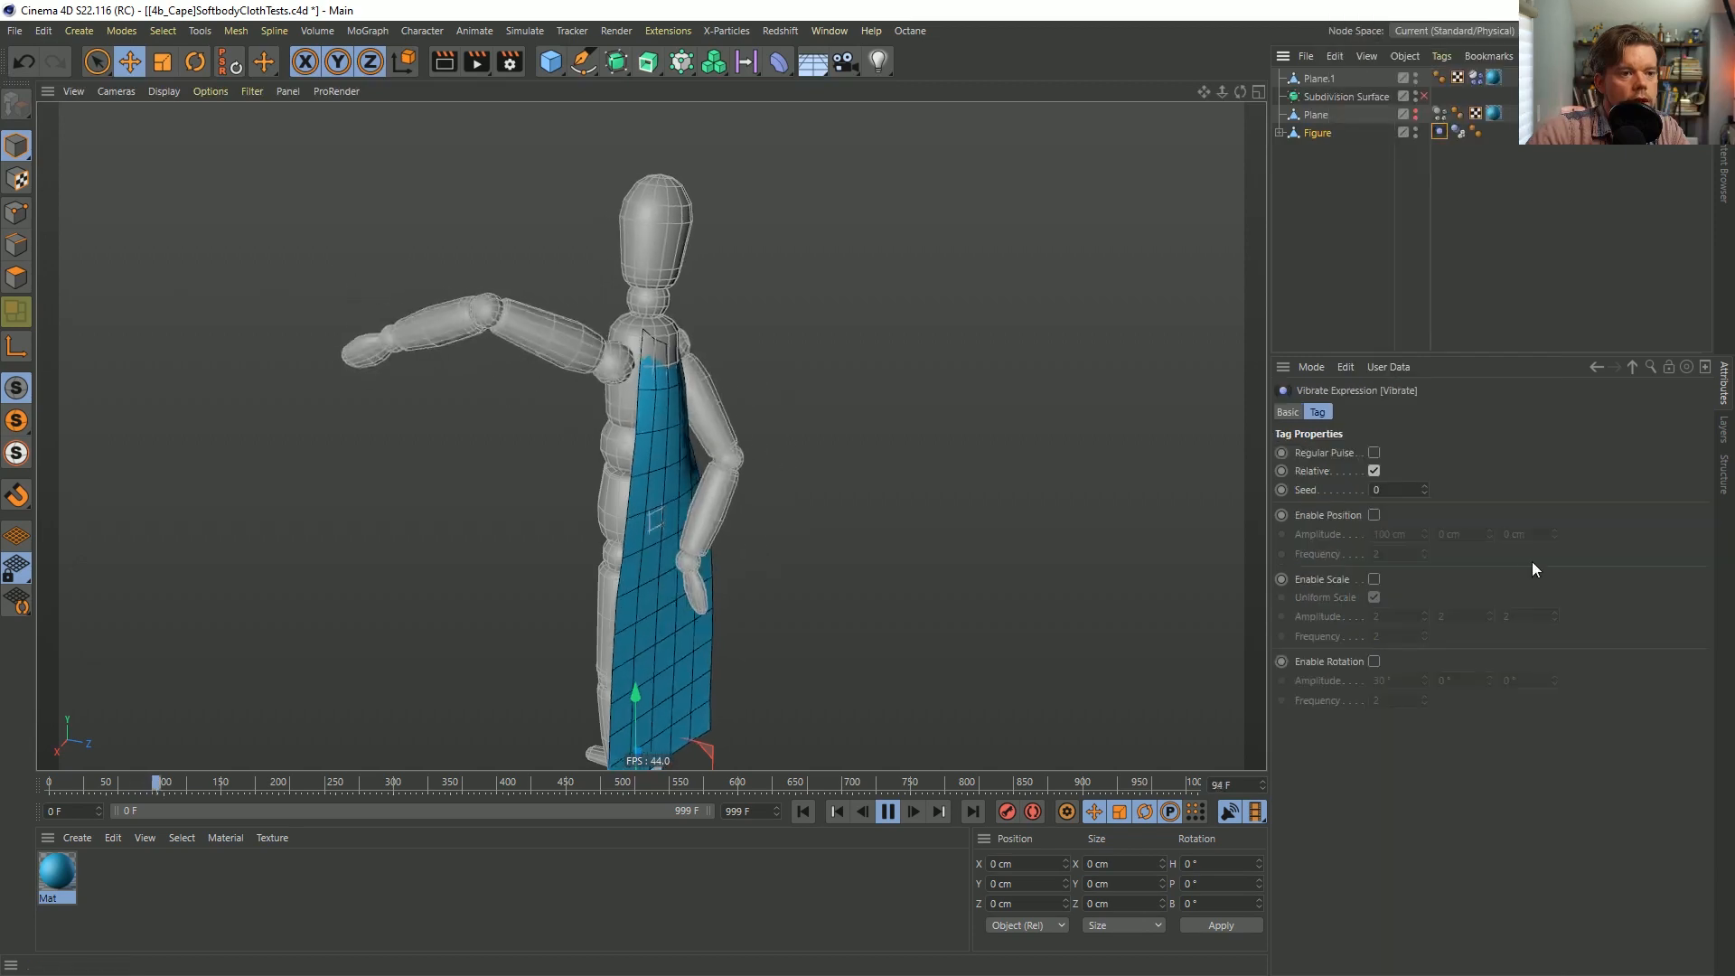
click(1375, 515)
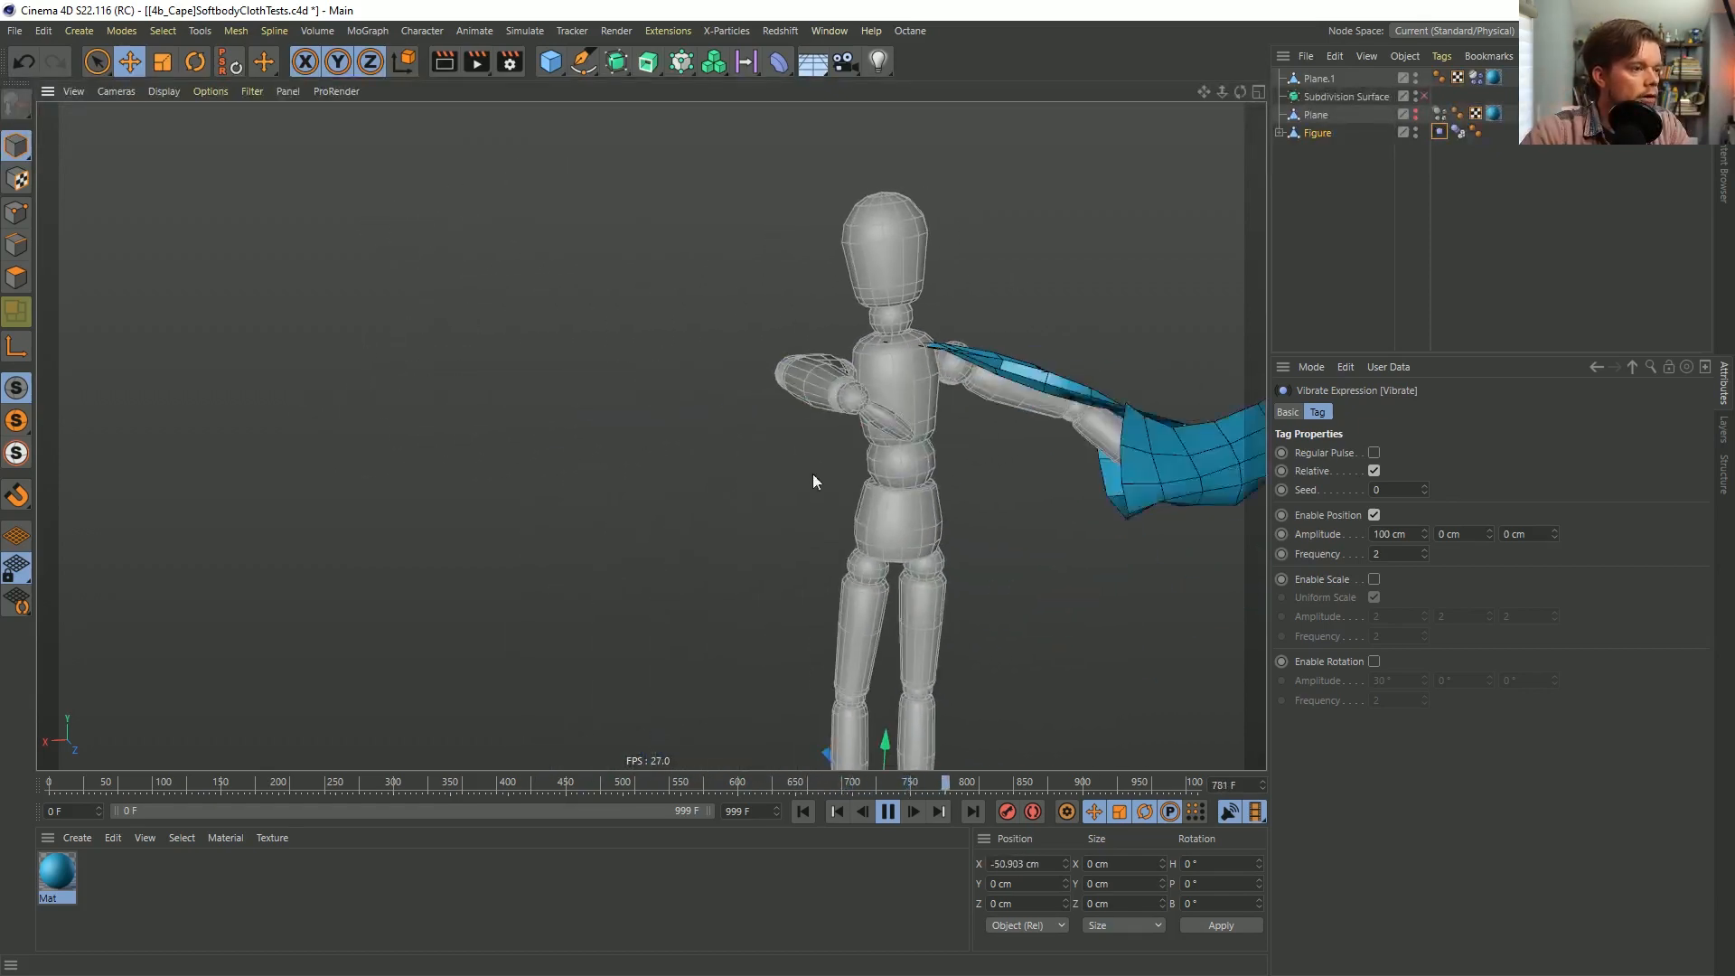
Replay the simulation from the first frame to check how the cape follows the vibrating figure.
click(810, 811)
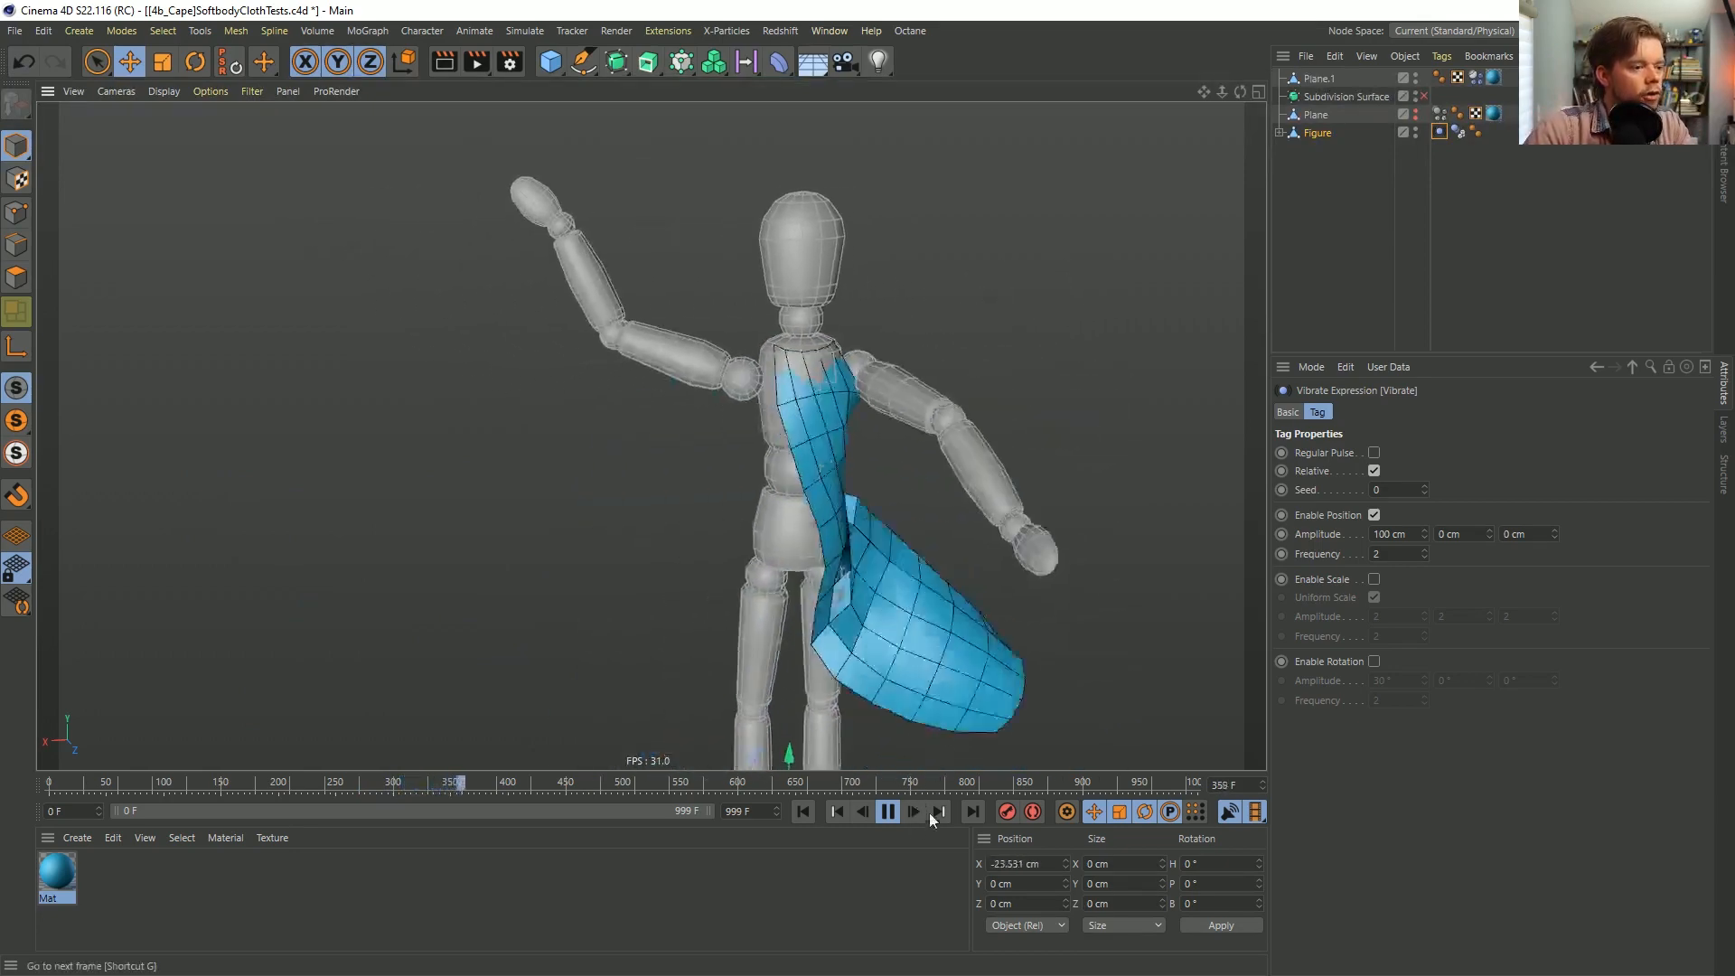
click(889, 811)
click(803, 811)
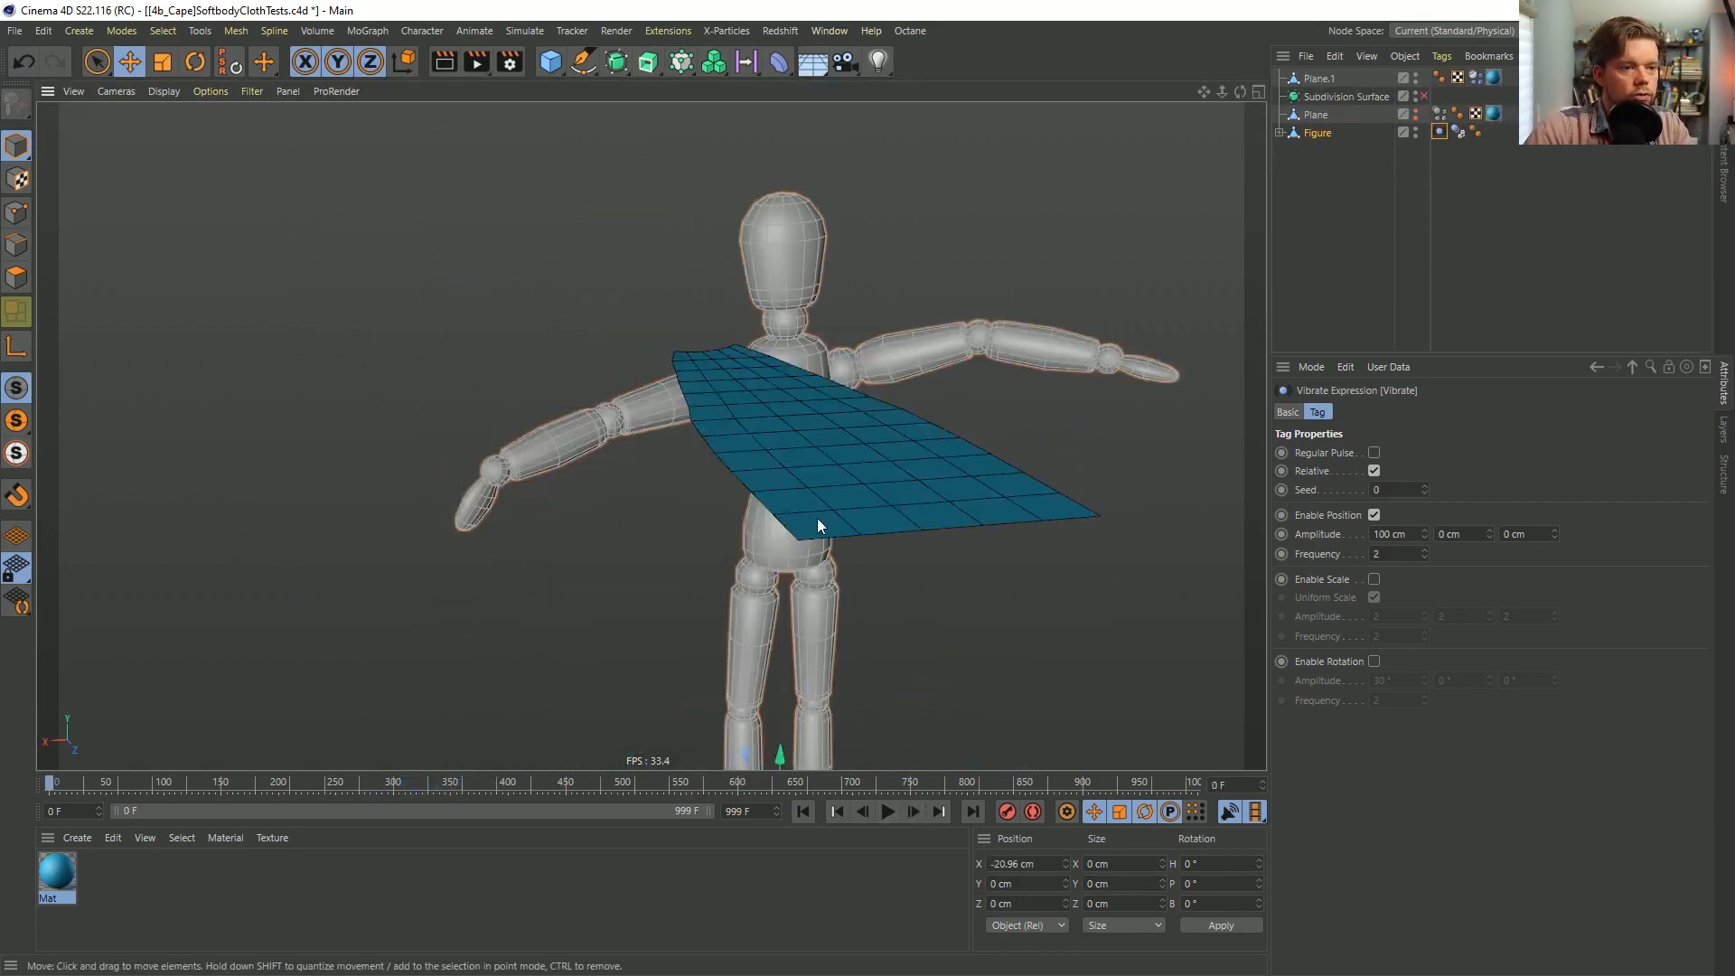
click(888, 811)
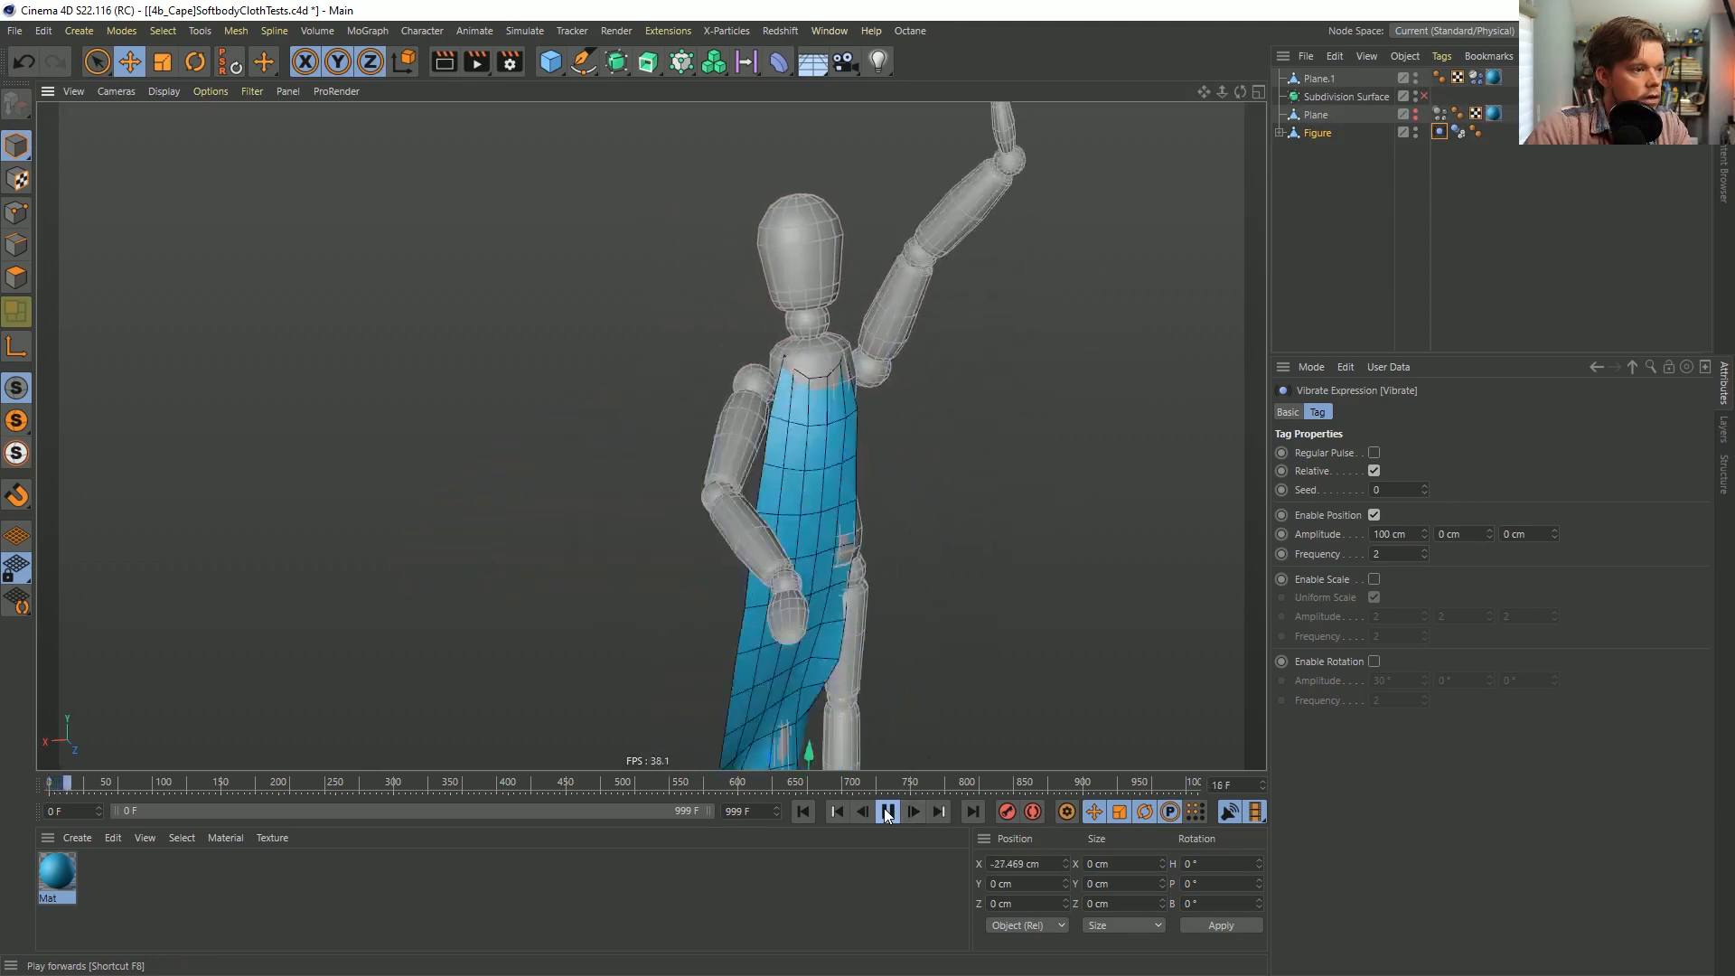
click(776, 814)
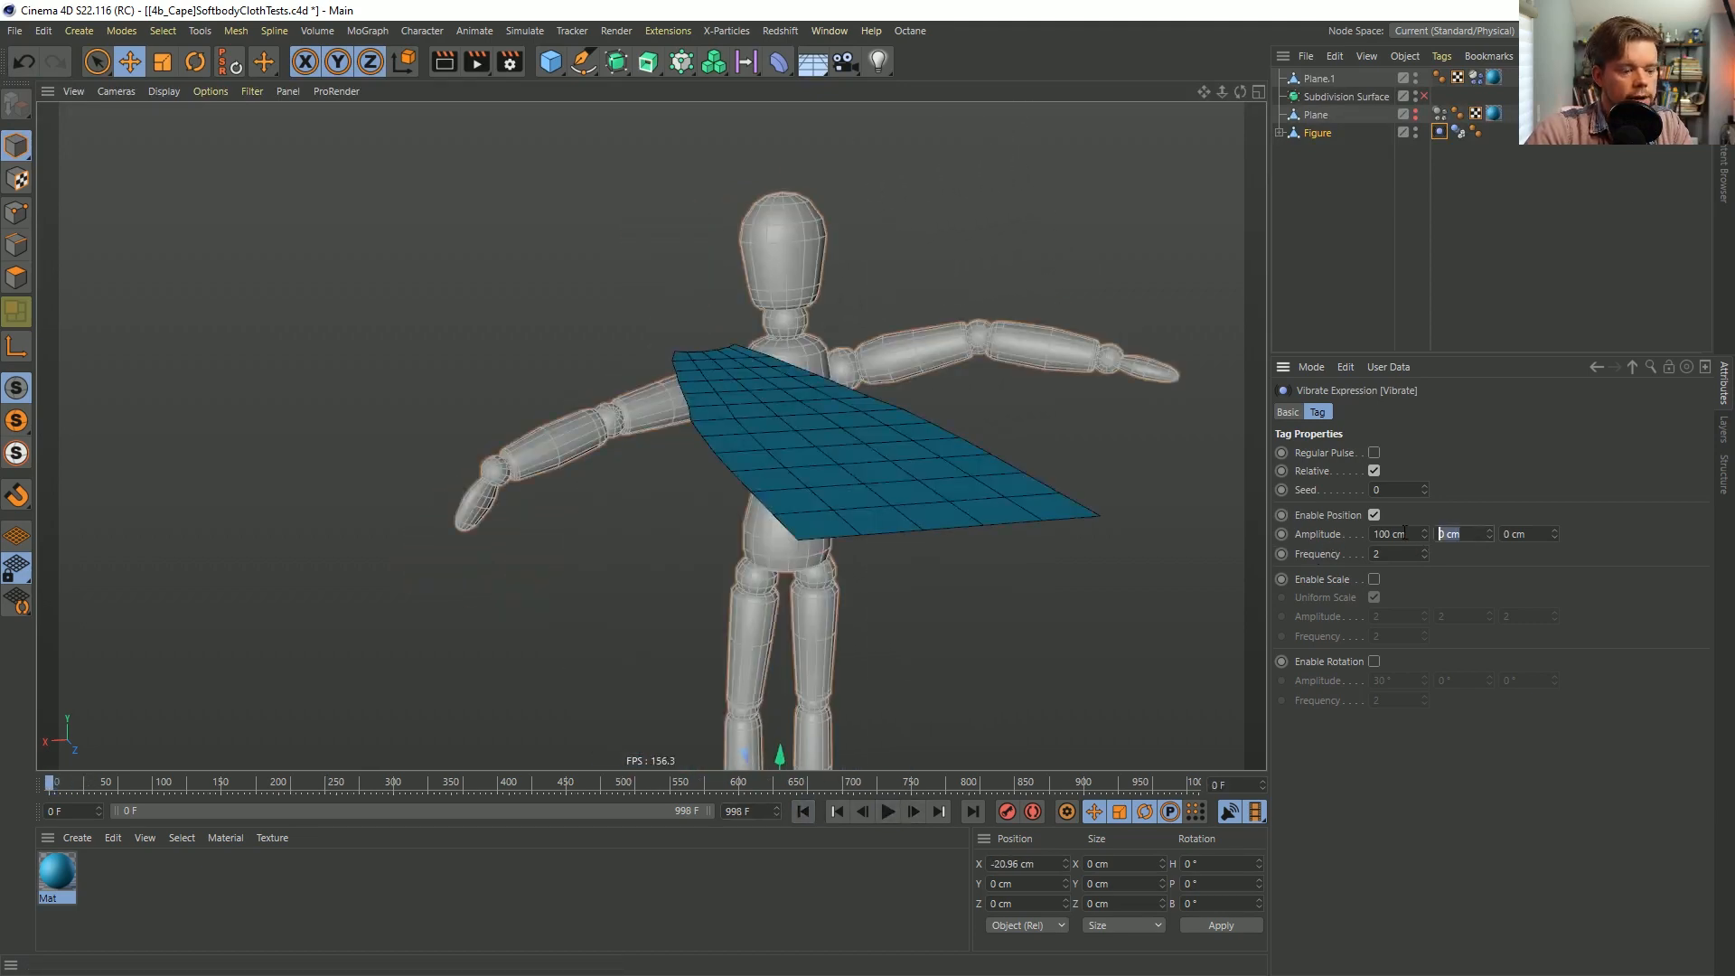
Set the Vibrate tag's Y and Z position amplitudes to 100 cm and its frequency to 1, and briefly run the simulation.
text(10)
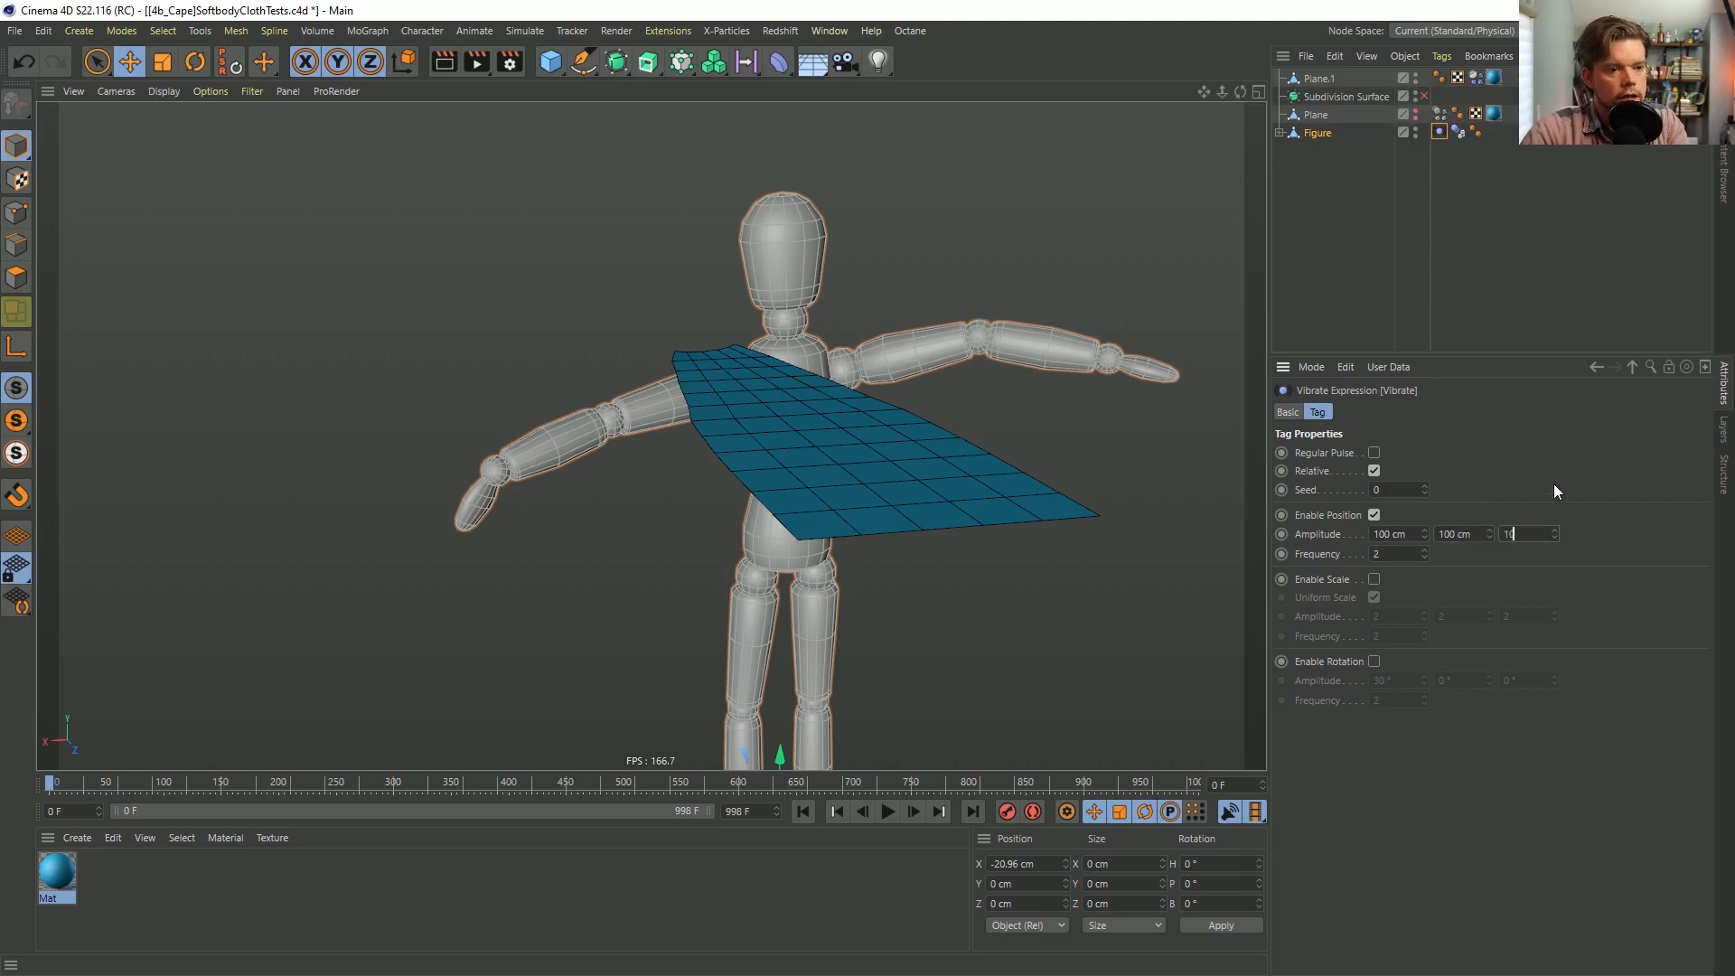
text(0)
key(Return)
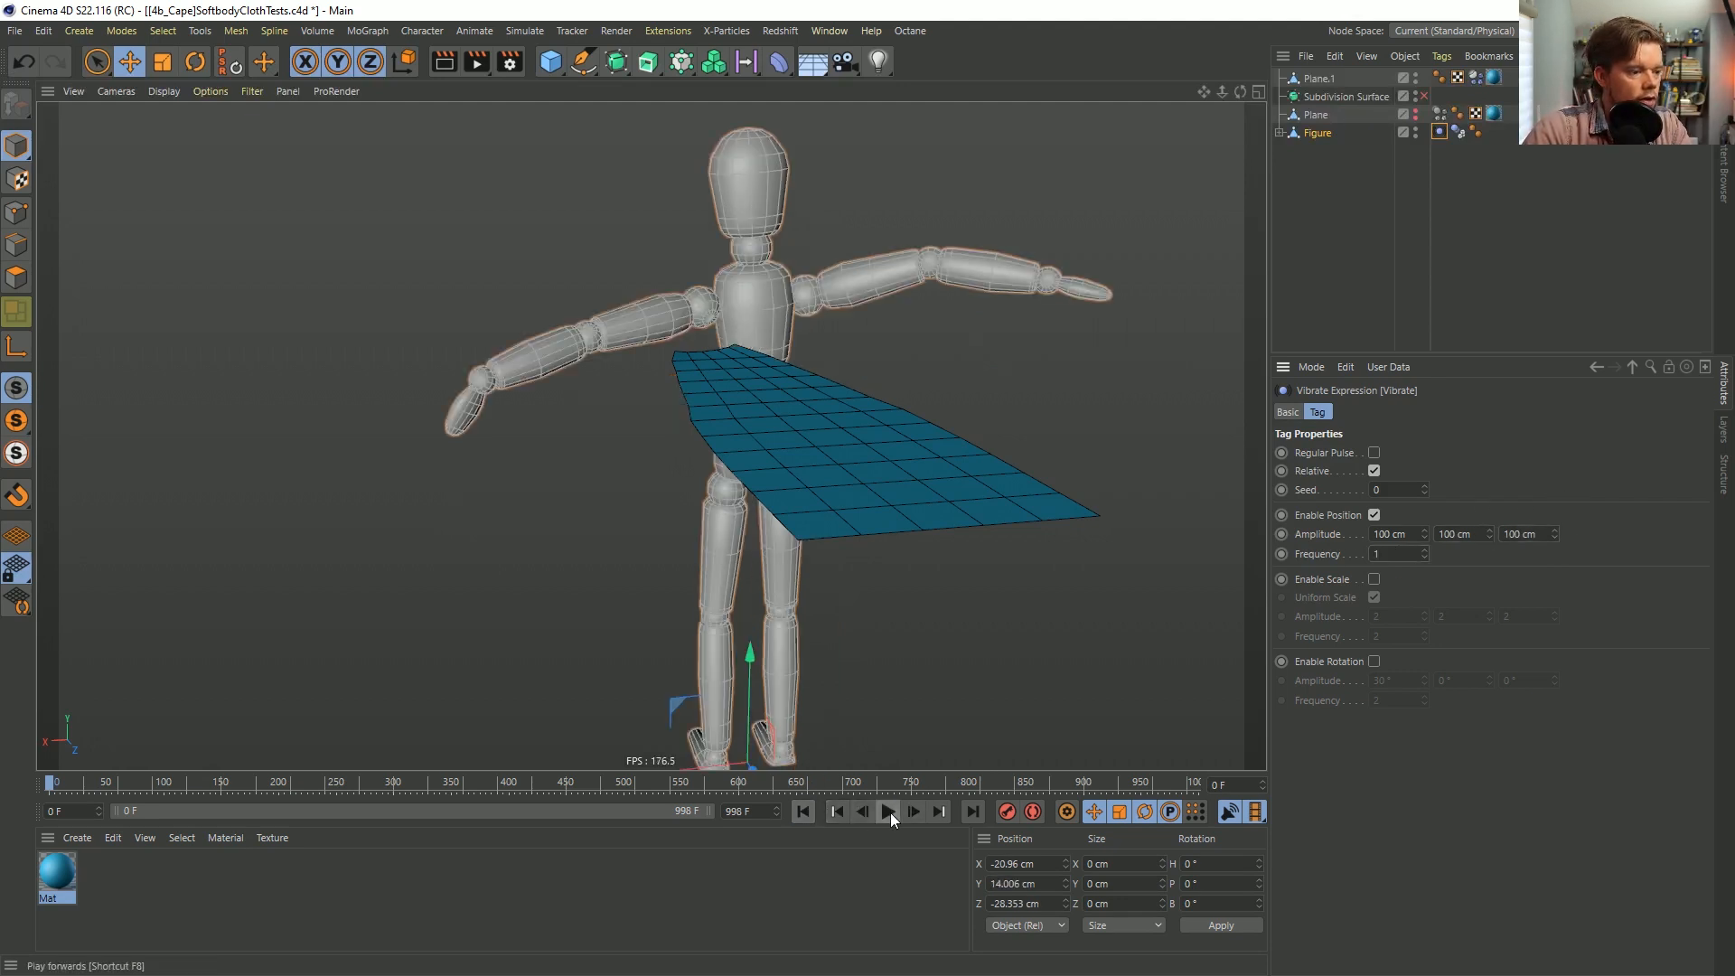
click(889, 812)
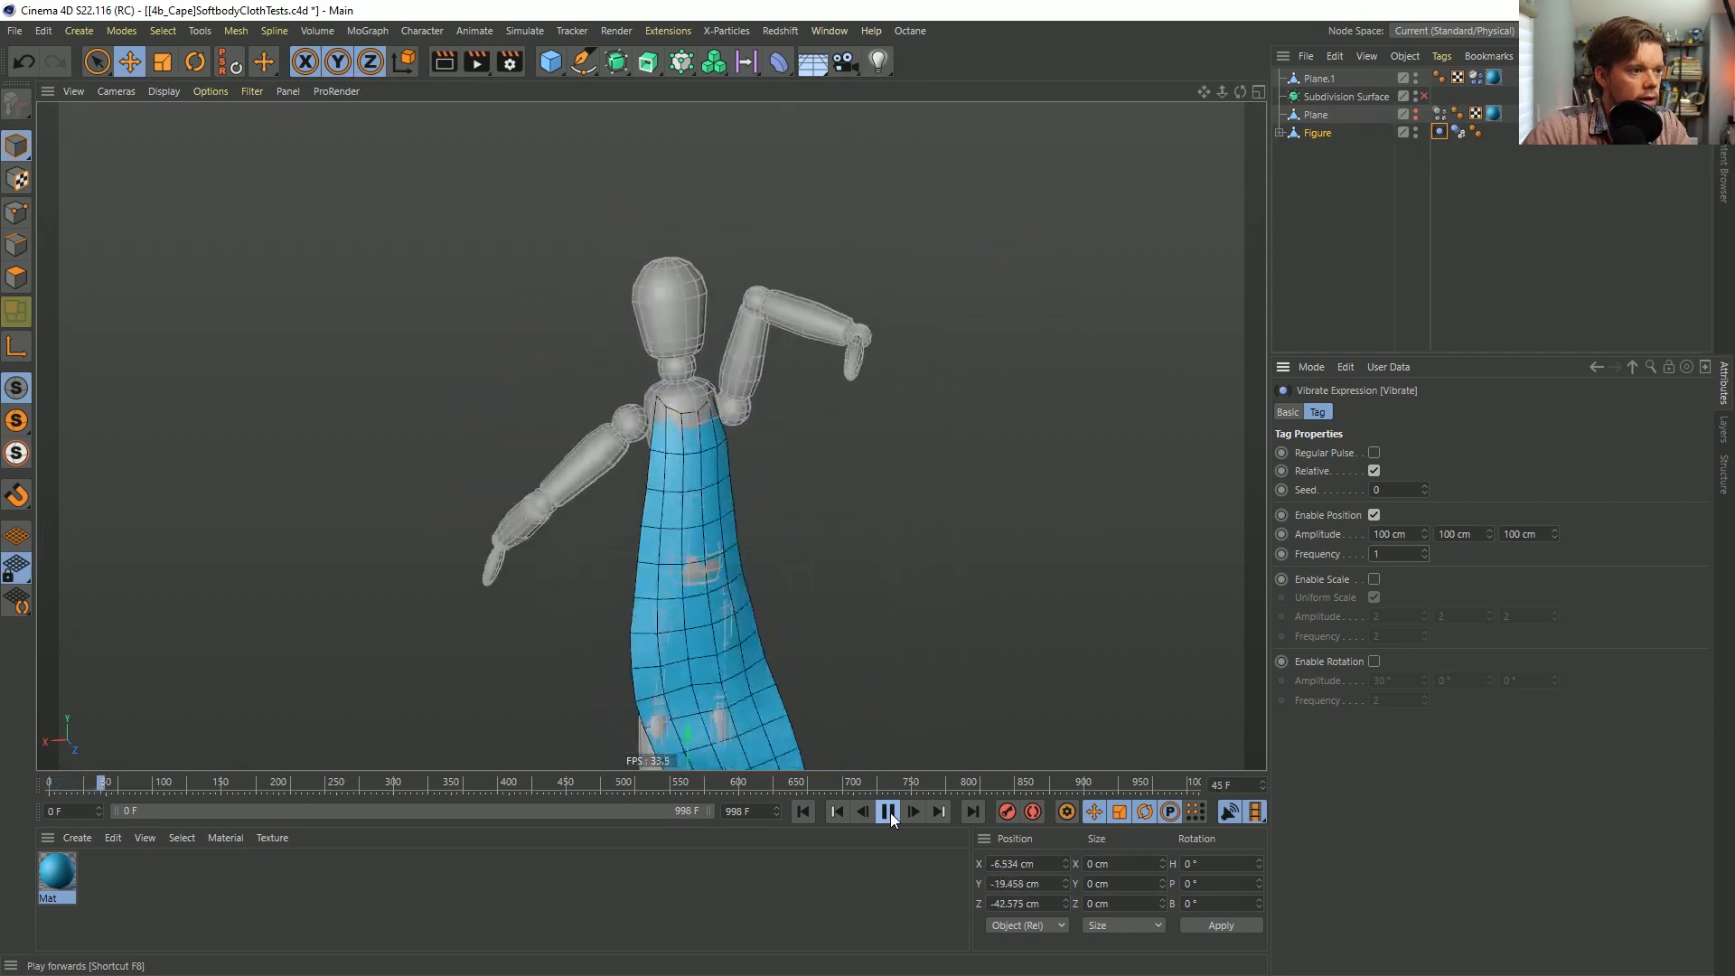
click(889, 811)
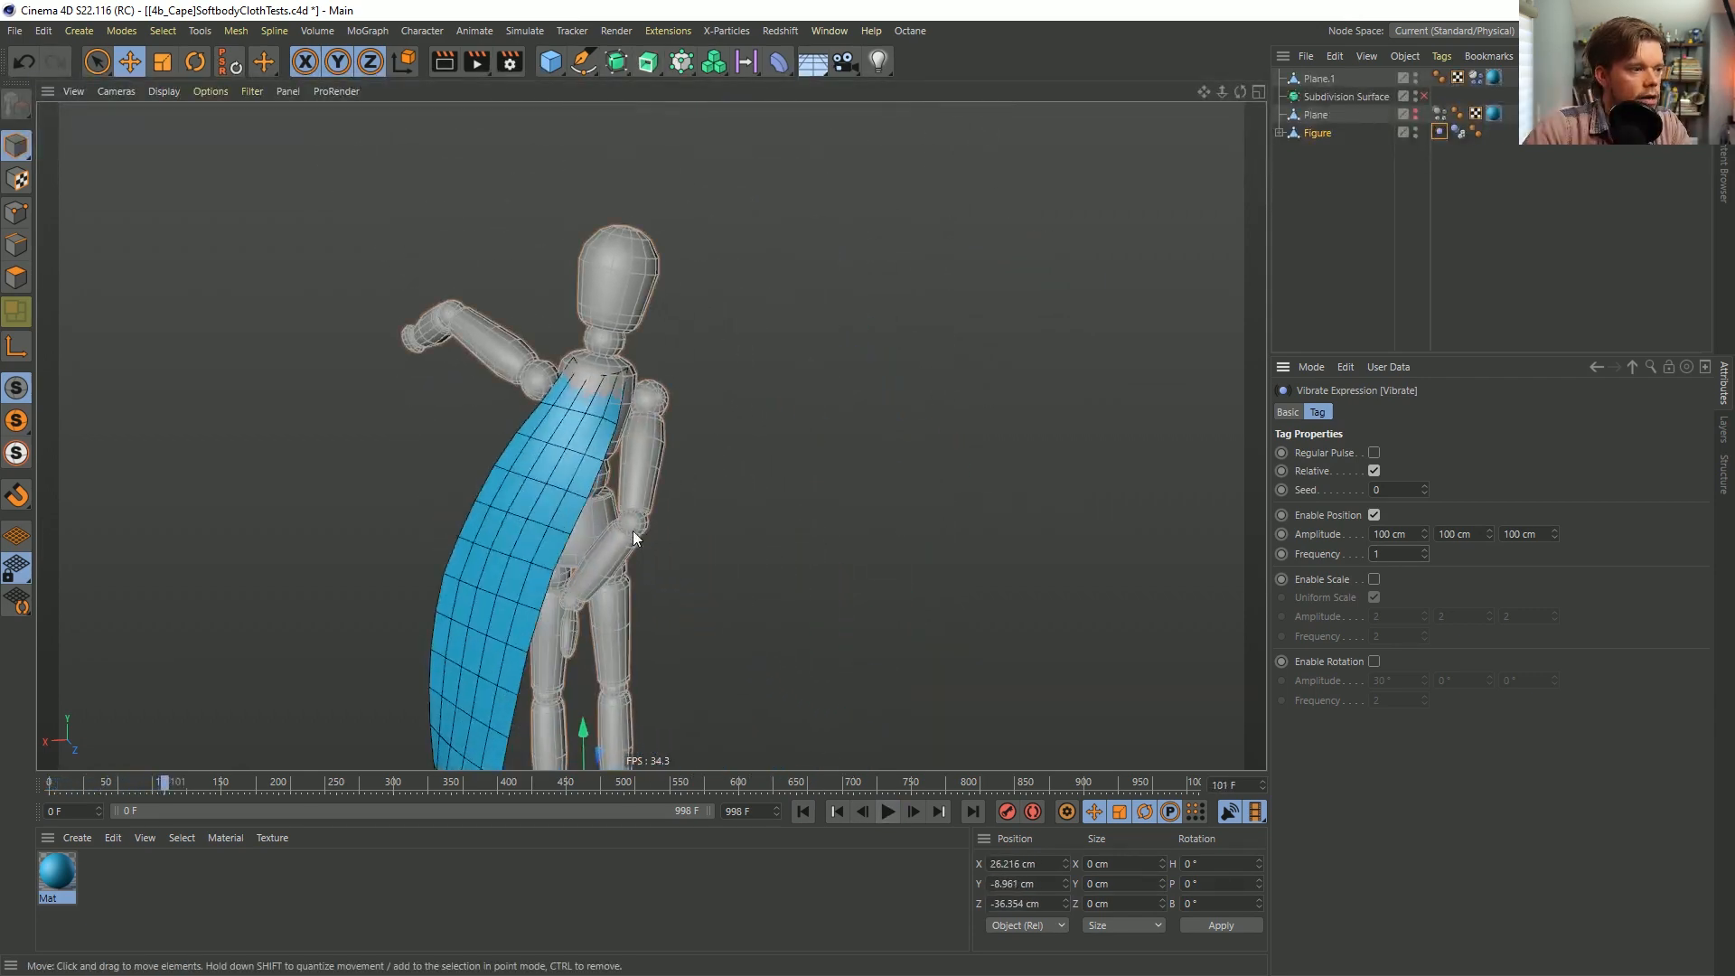
Keyframe the Vibrate tag's position amplitude to 100 cm on all axes at frame 45 and 0 cm at frame 0.
click(801, 812)
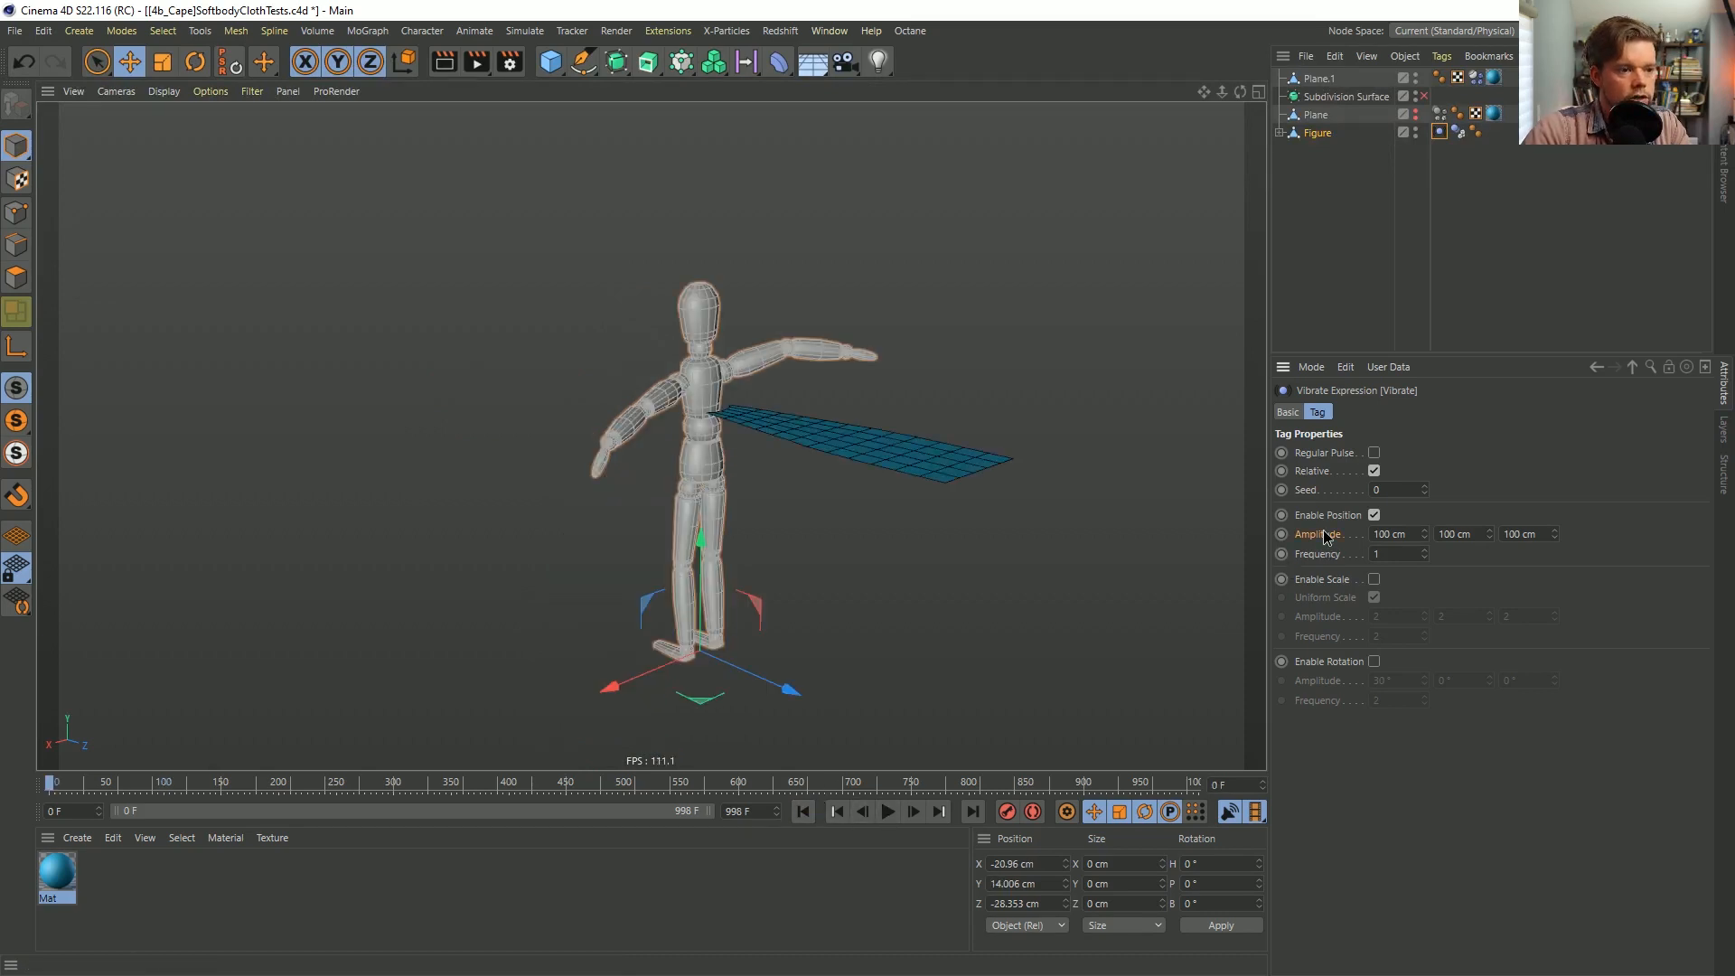
click(891, 816)
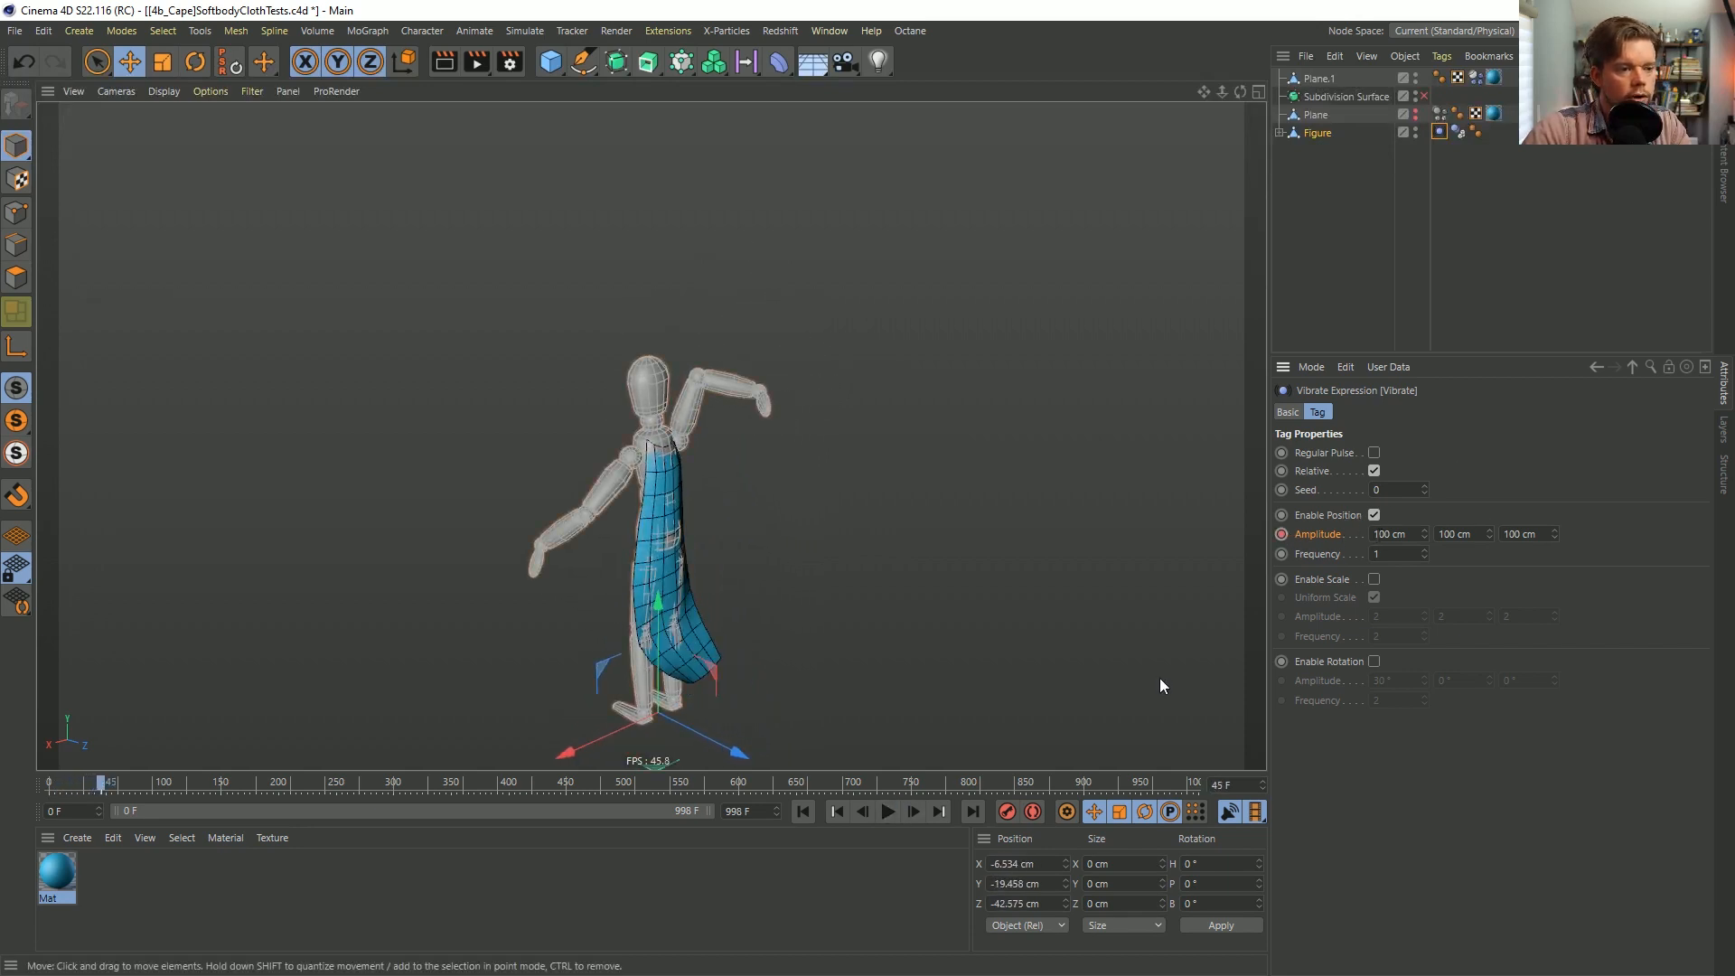
click(803, 811)
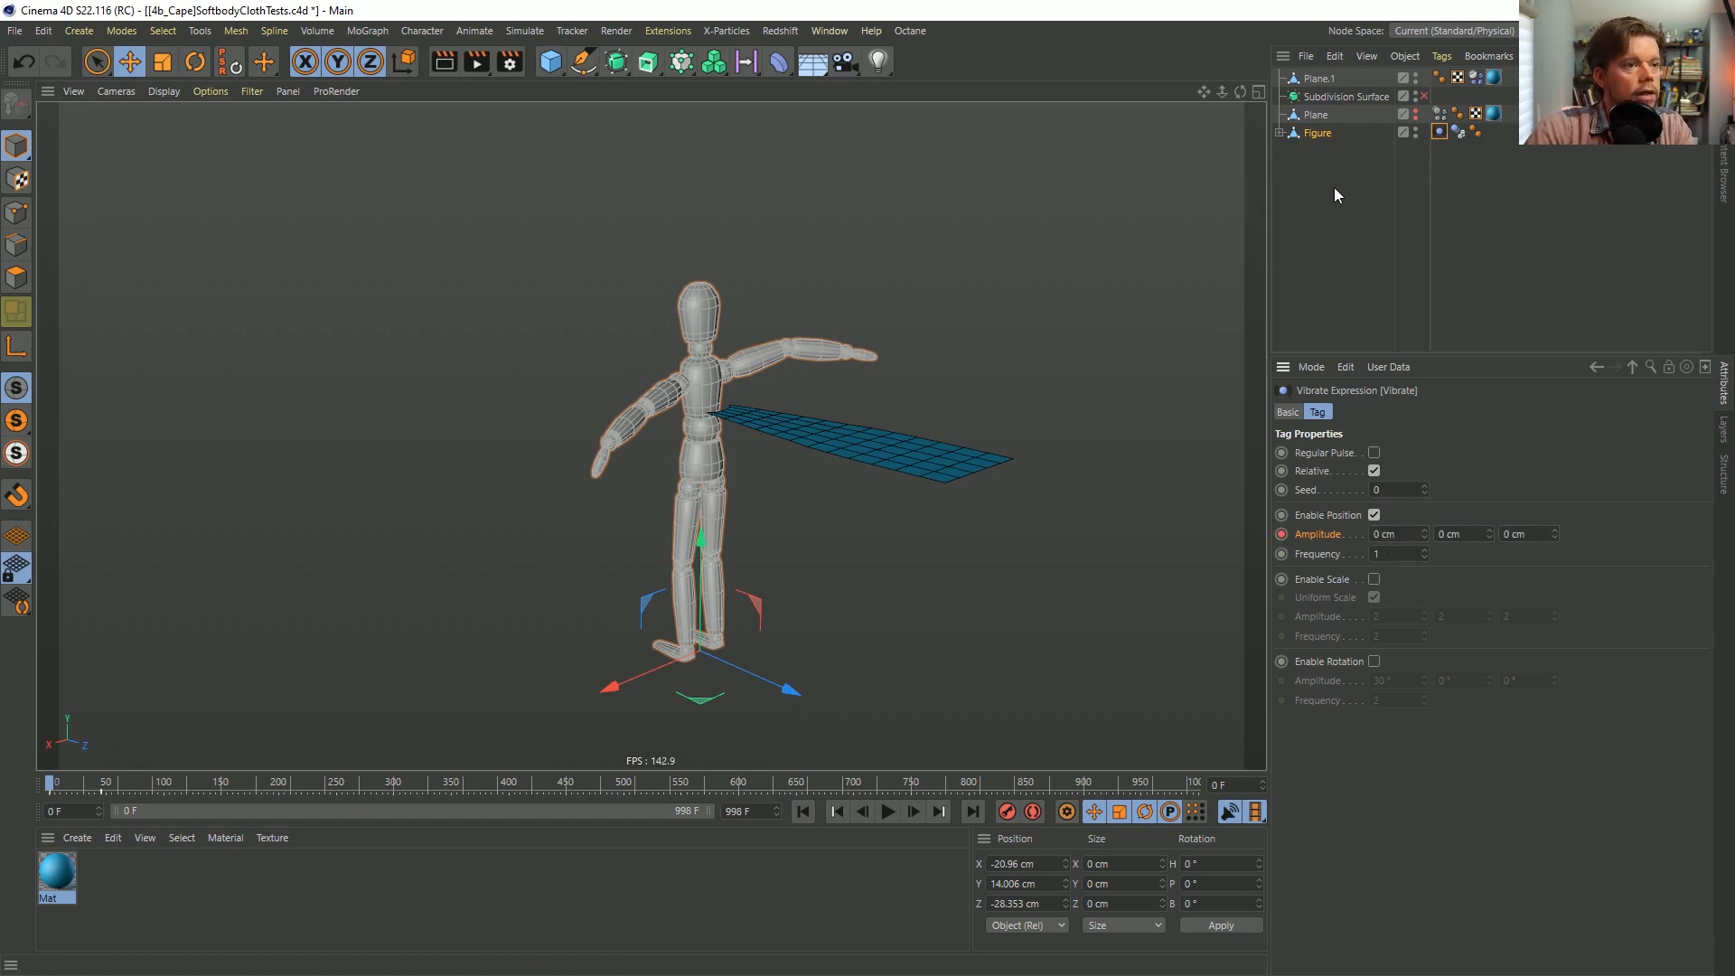
click(237, 70)
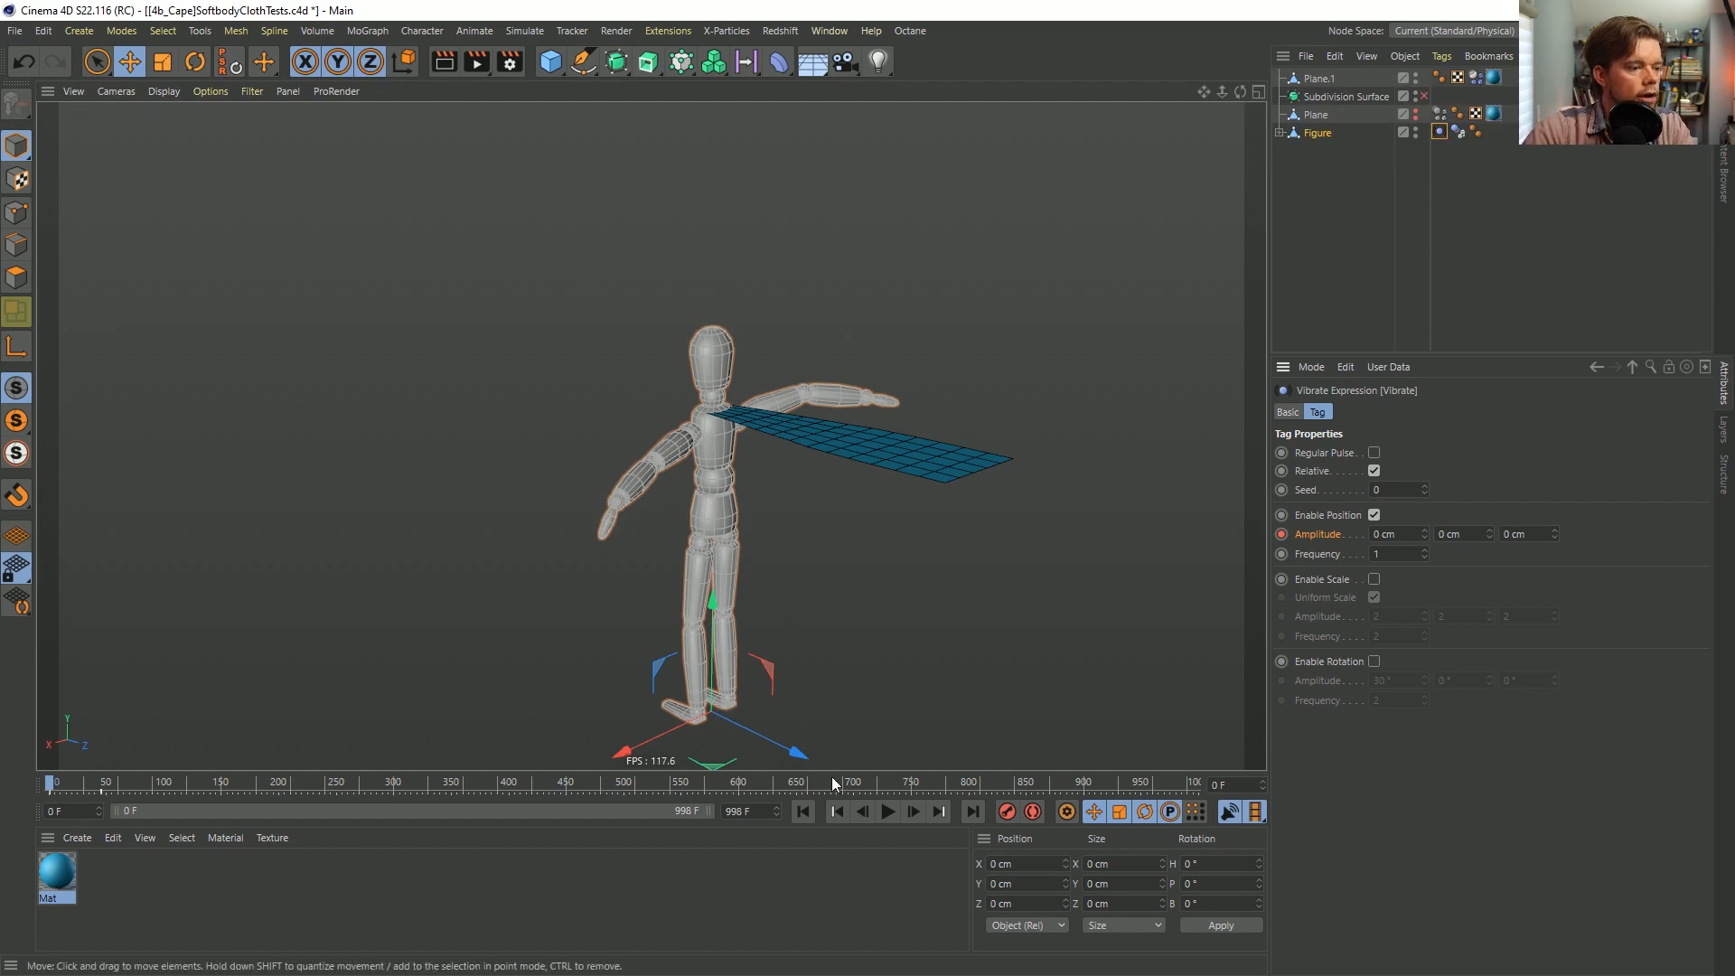
Play the simulation from the start, with nothing selected, to check how the cape follows the ramped-up vibration.
click(889, 811)
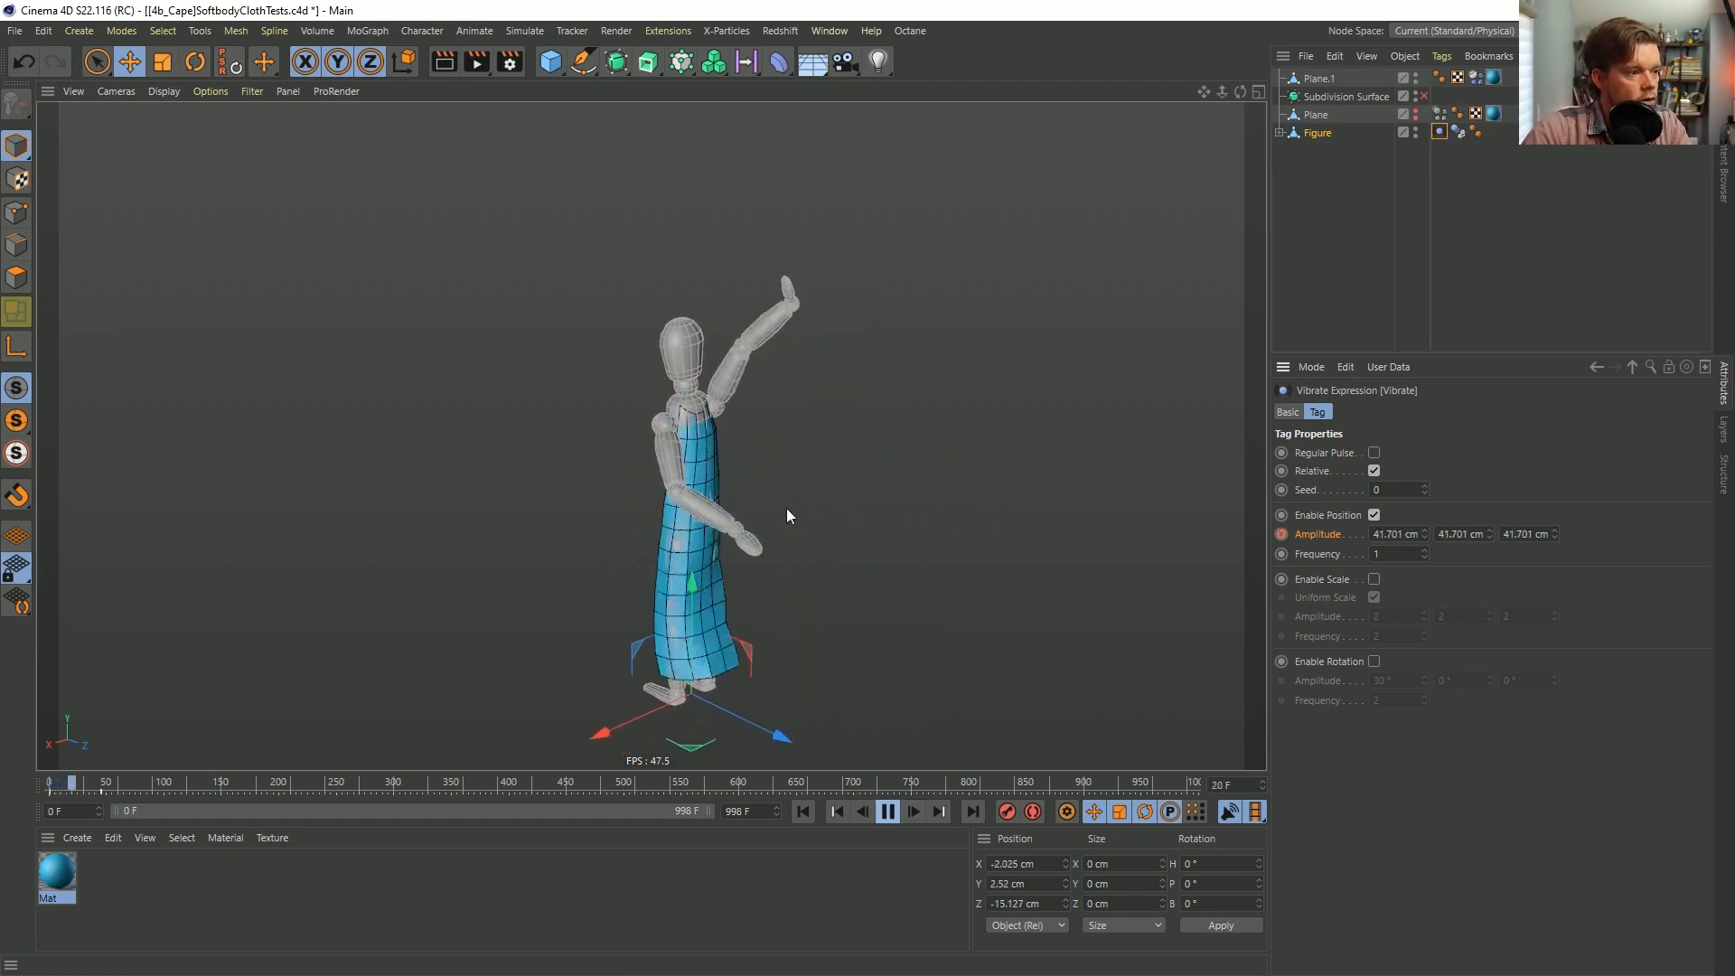
click(801, 812)
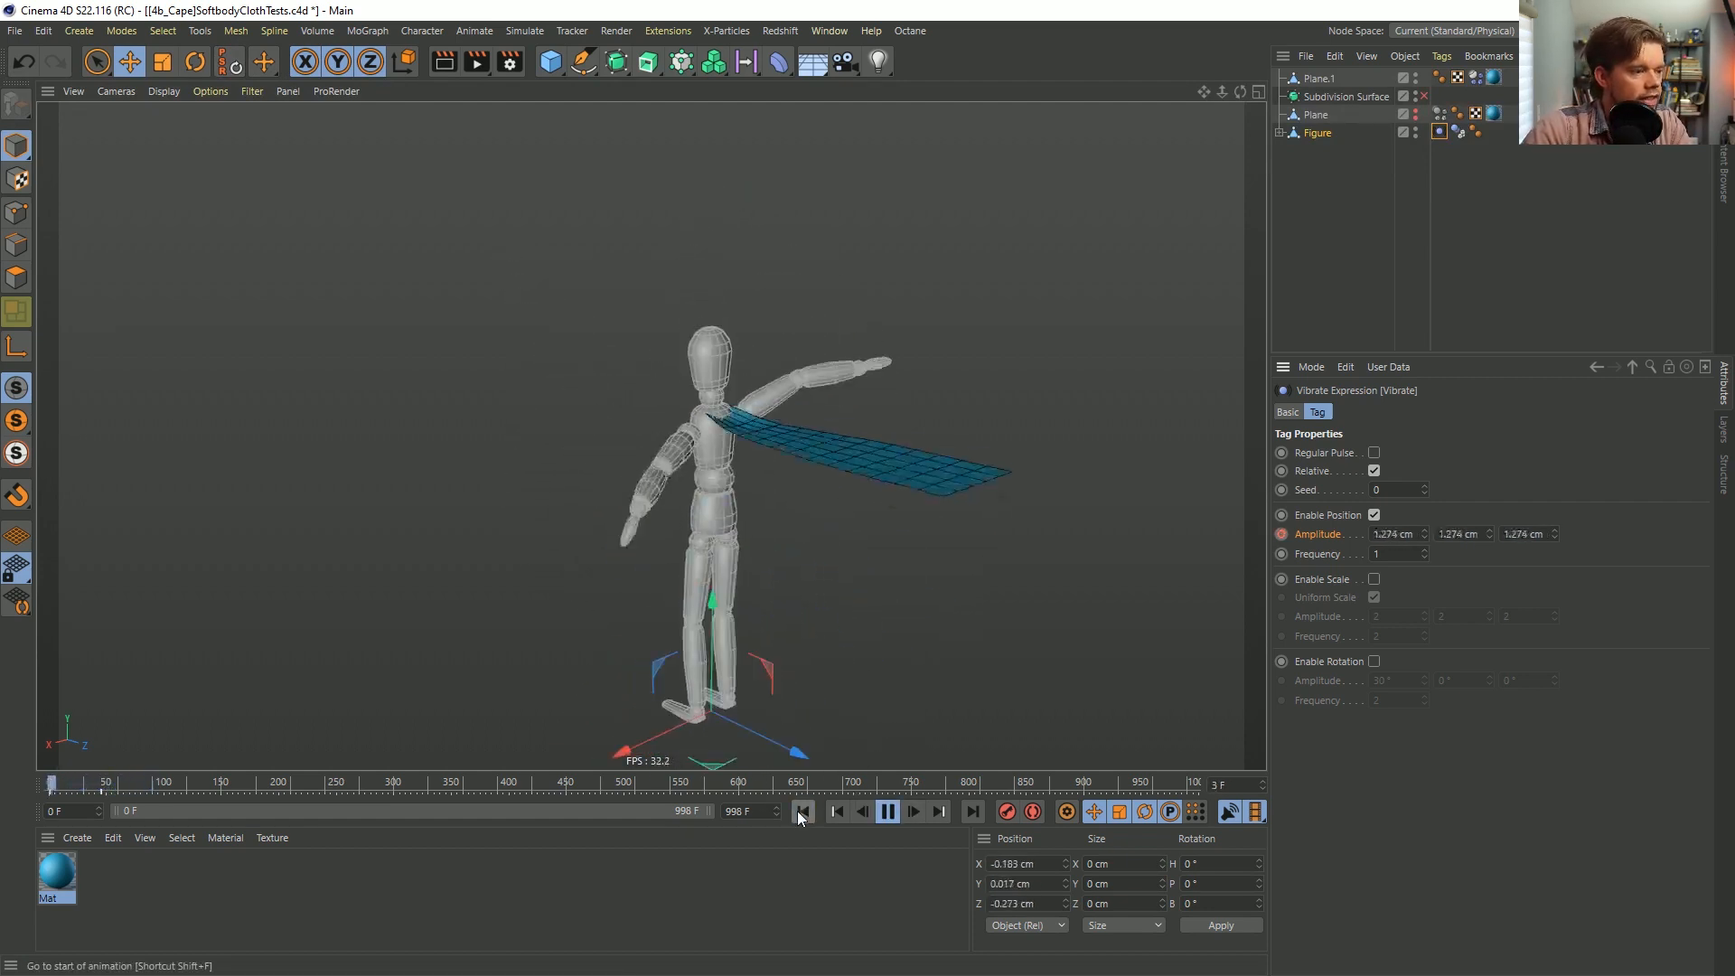
click(1310, 237)
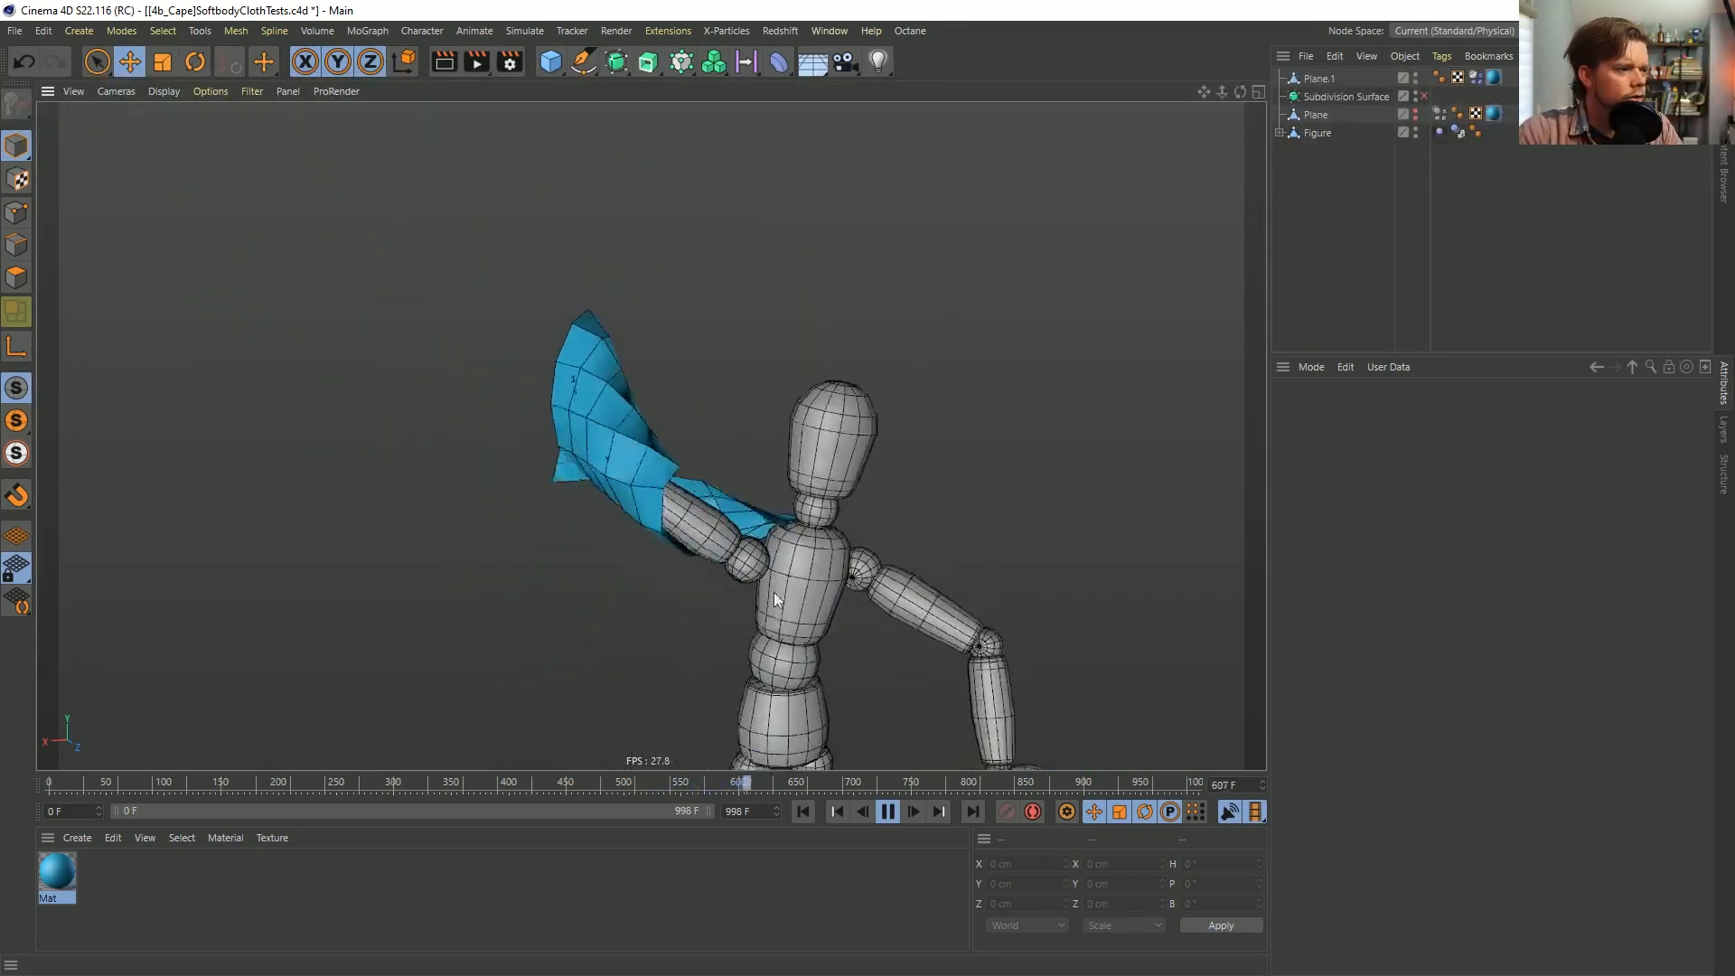
middle_click(817, 578)
middle_click(546, 382)
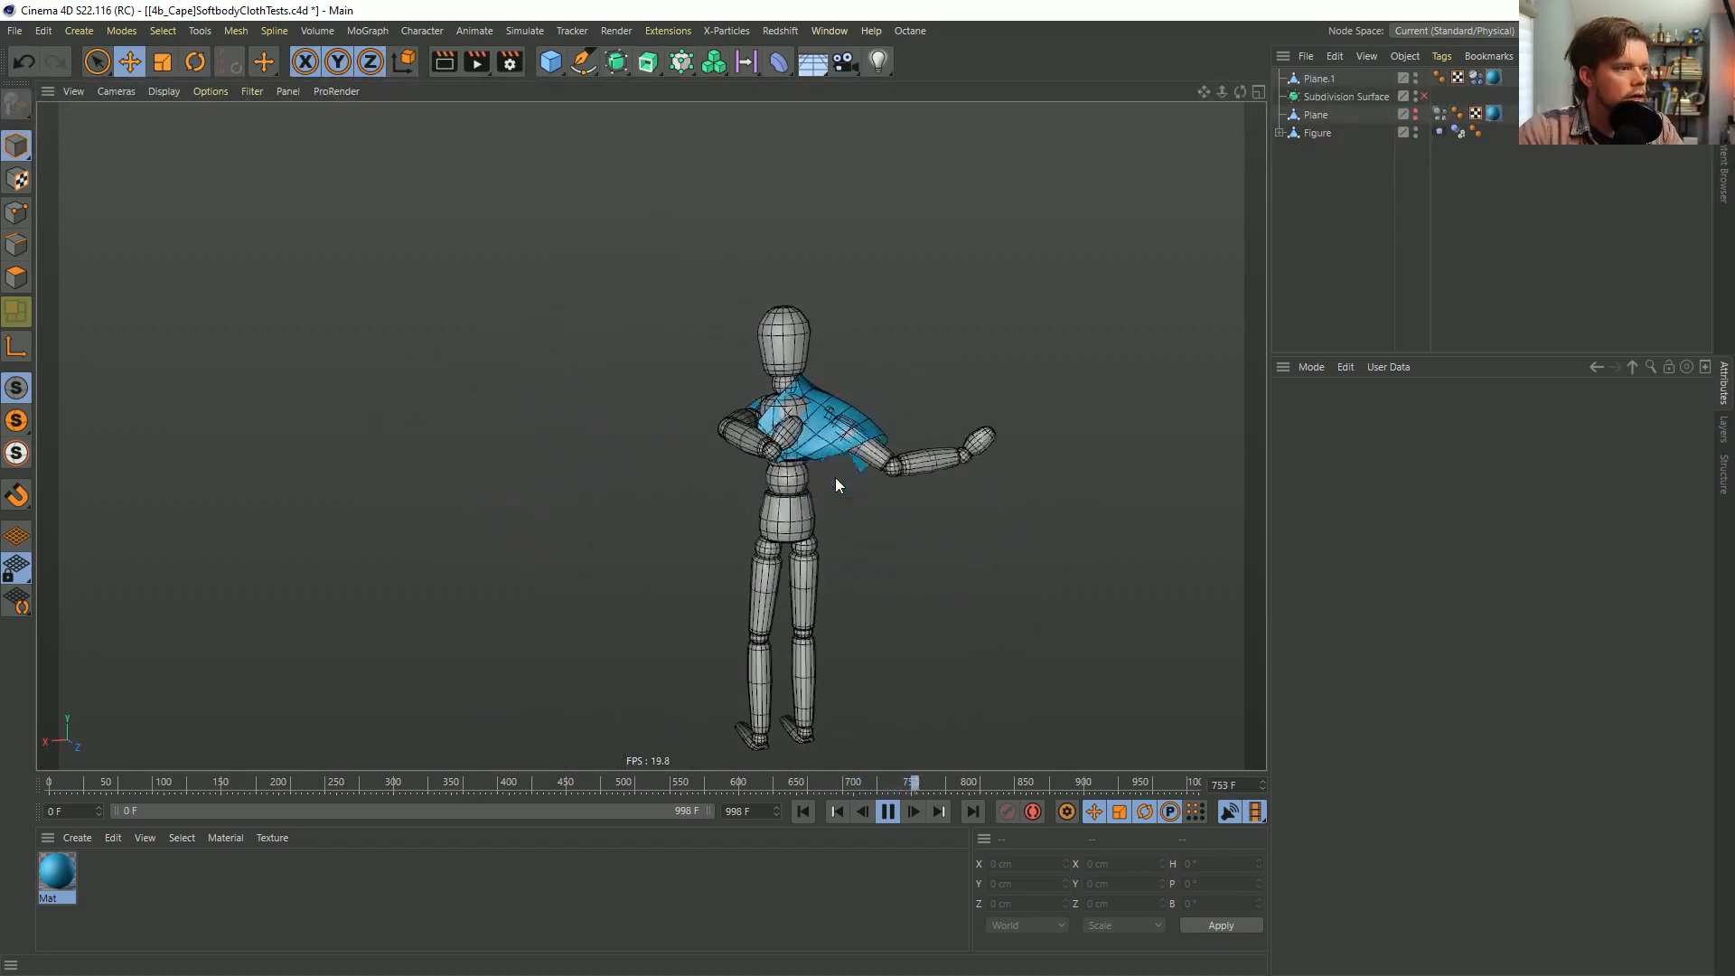
click(889, 813)
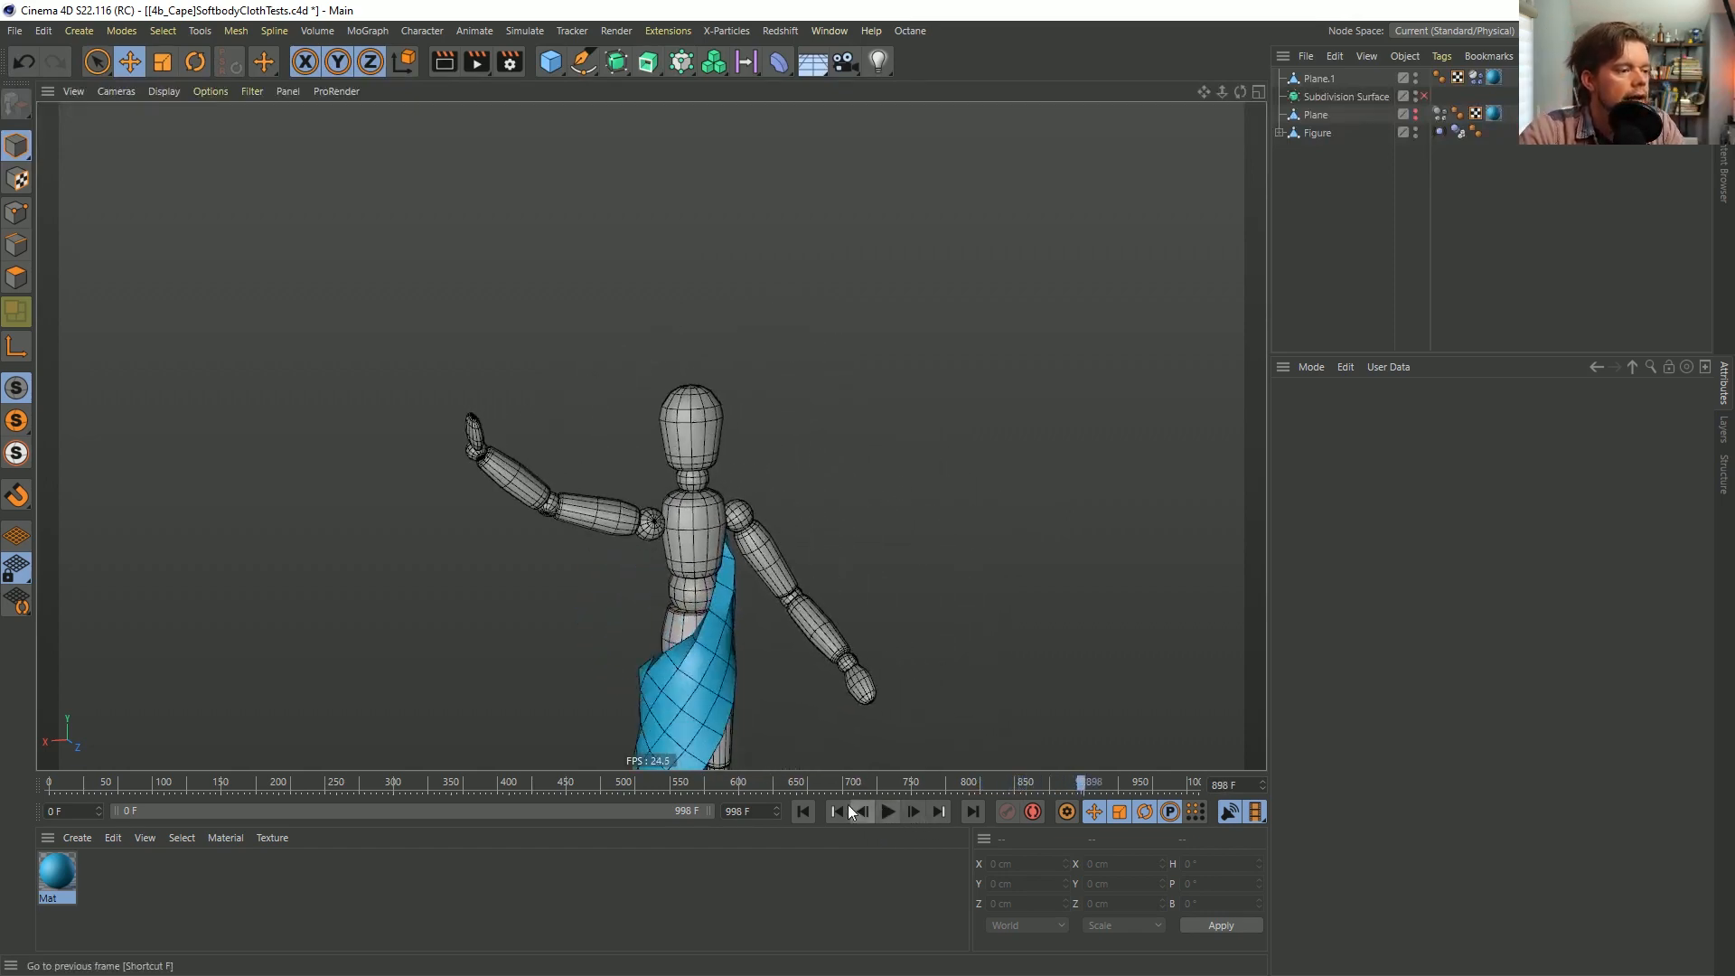
Briefly replay the simulation, return to the first frame and examine the cape's attachment around the figure's neck.
click(800, 811)
click(883, 814)
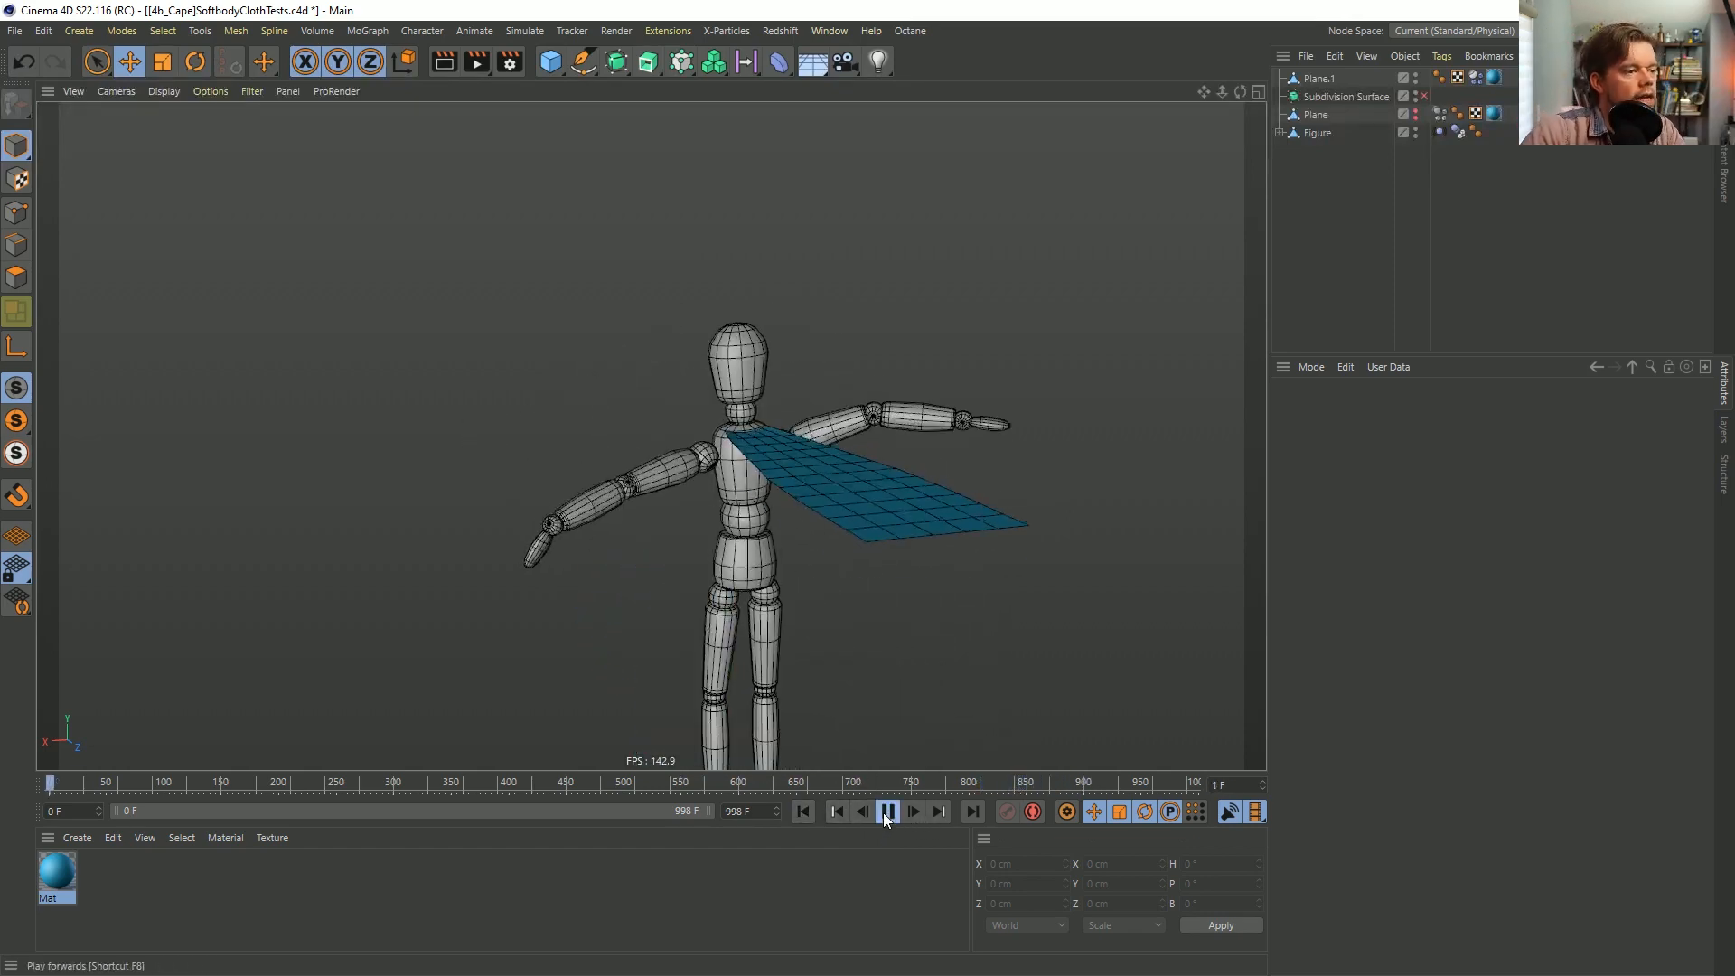
click(886, 812)
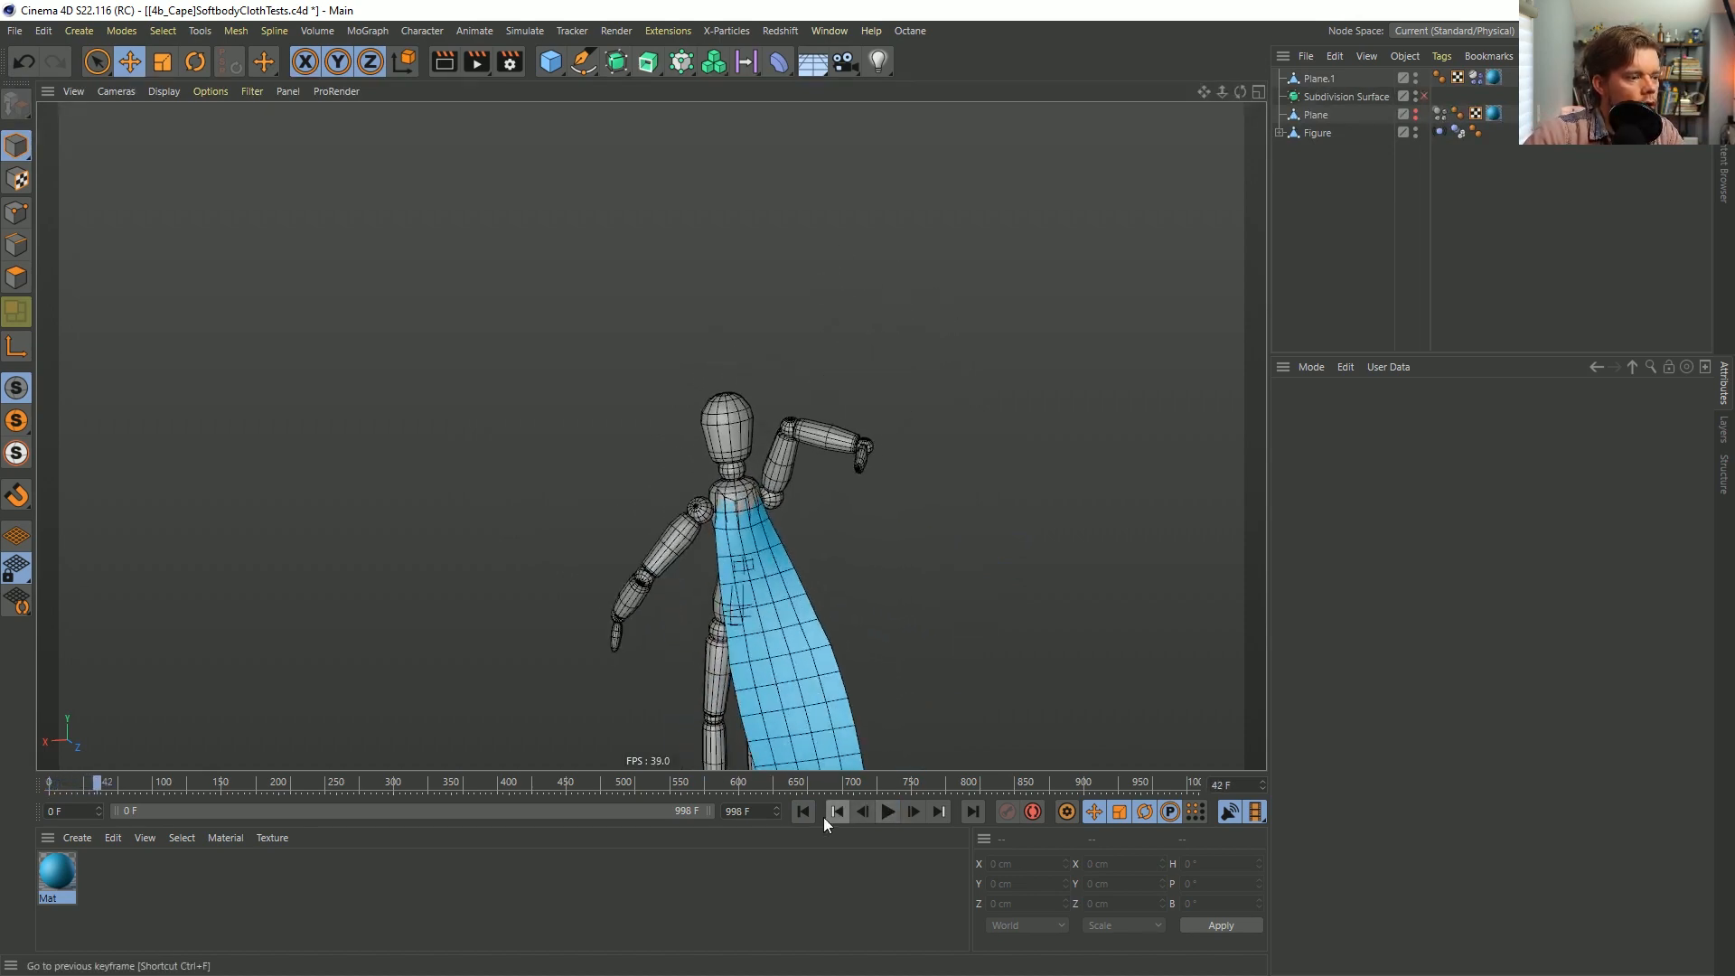
click(804, 814)
scroll(854, 457, up, 6)
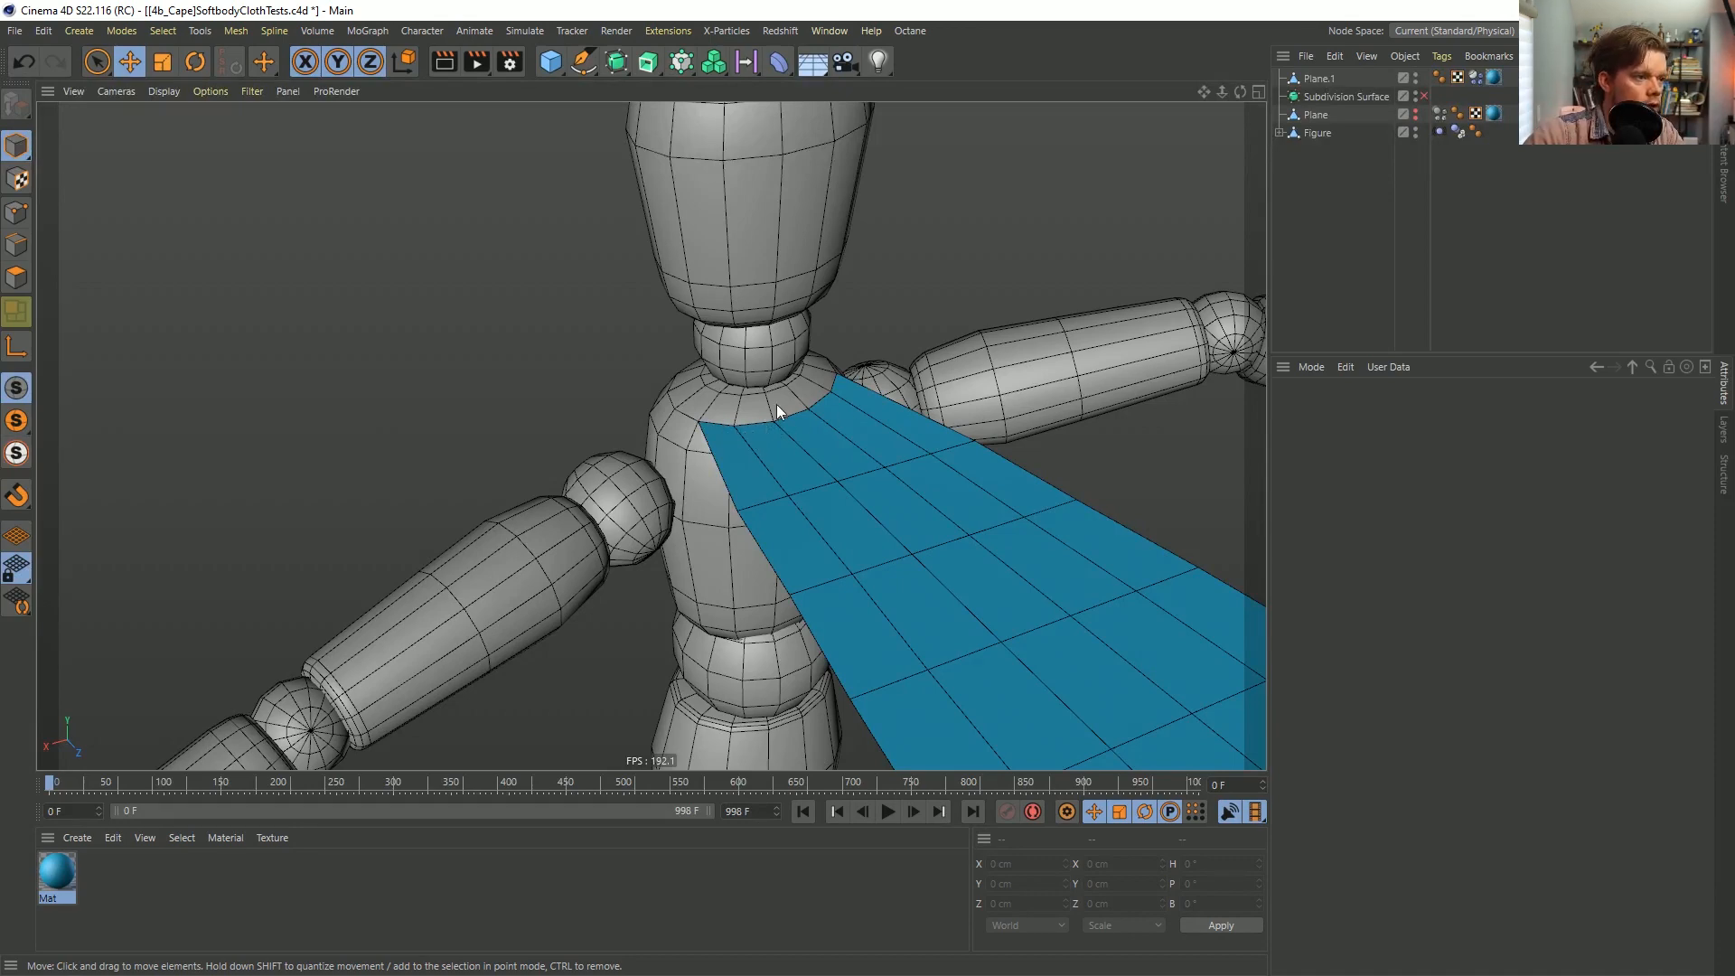
scroll(822, 386, down, 6)
scroll(741, 371, up, 3)
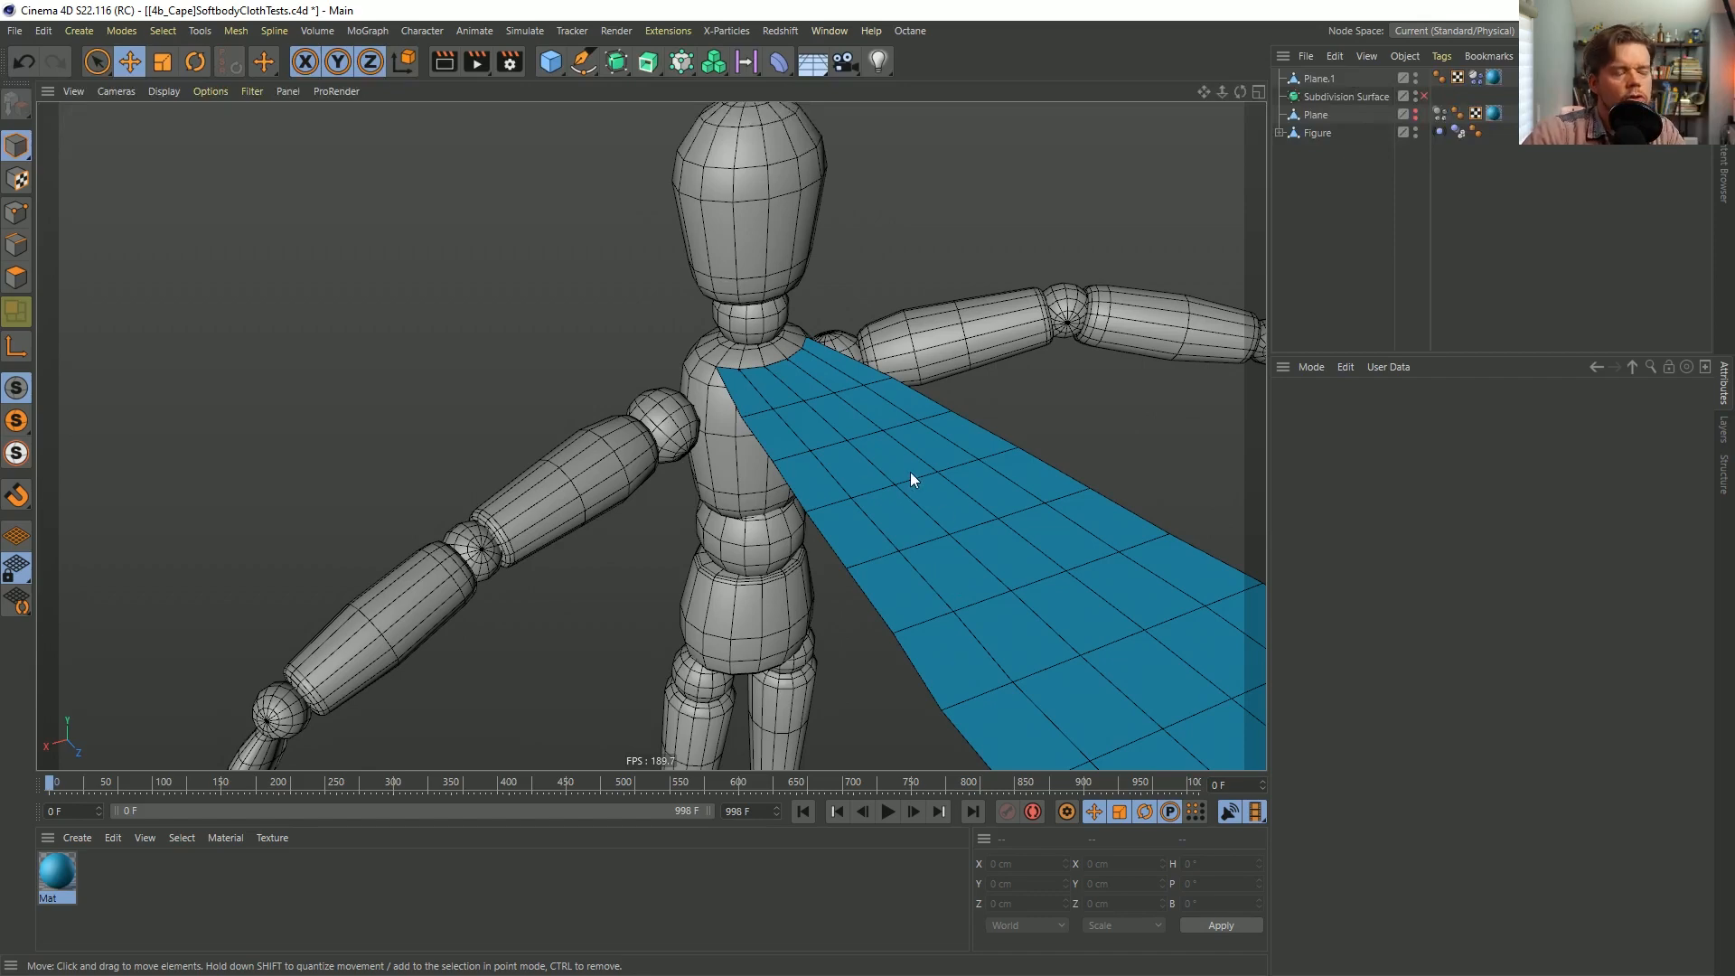
alt+right_drag(919, 533, 843, 526)
alt+middle_drag(842, 526, 712, 395)
scroll(712, 394, down, 5)
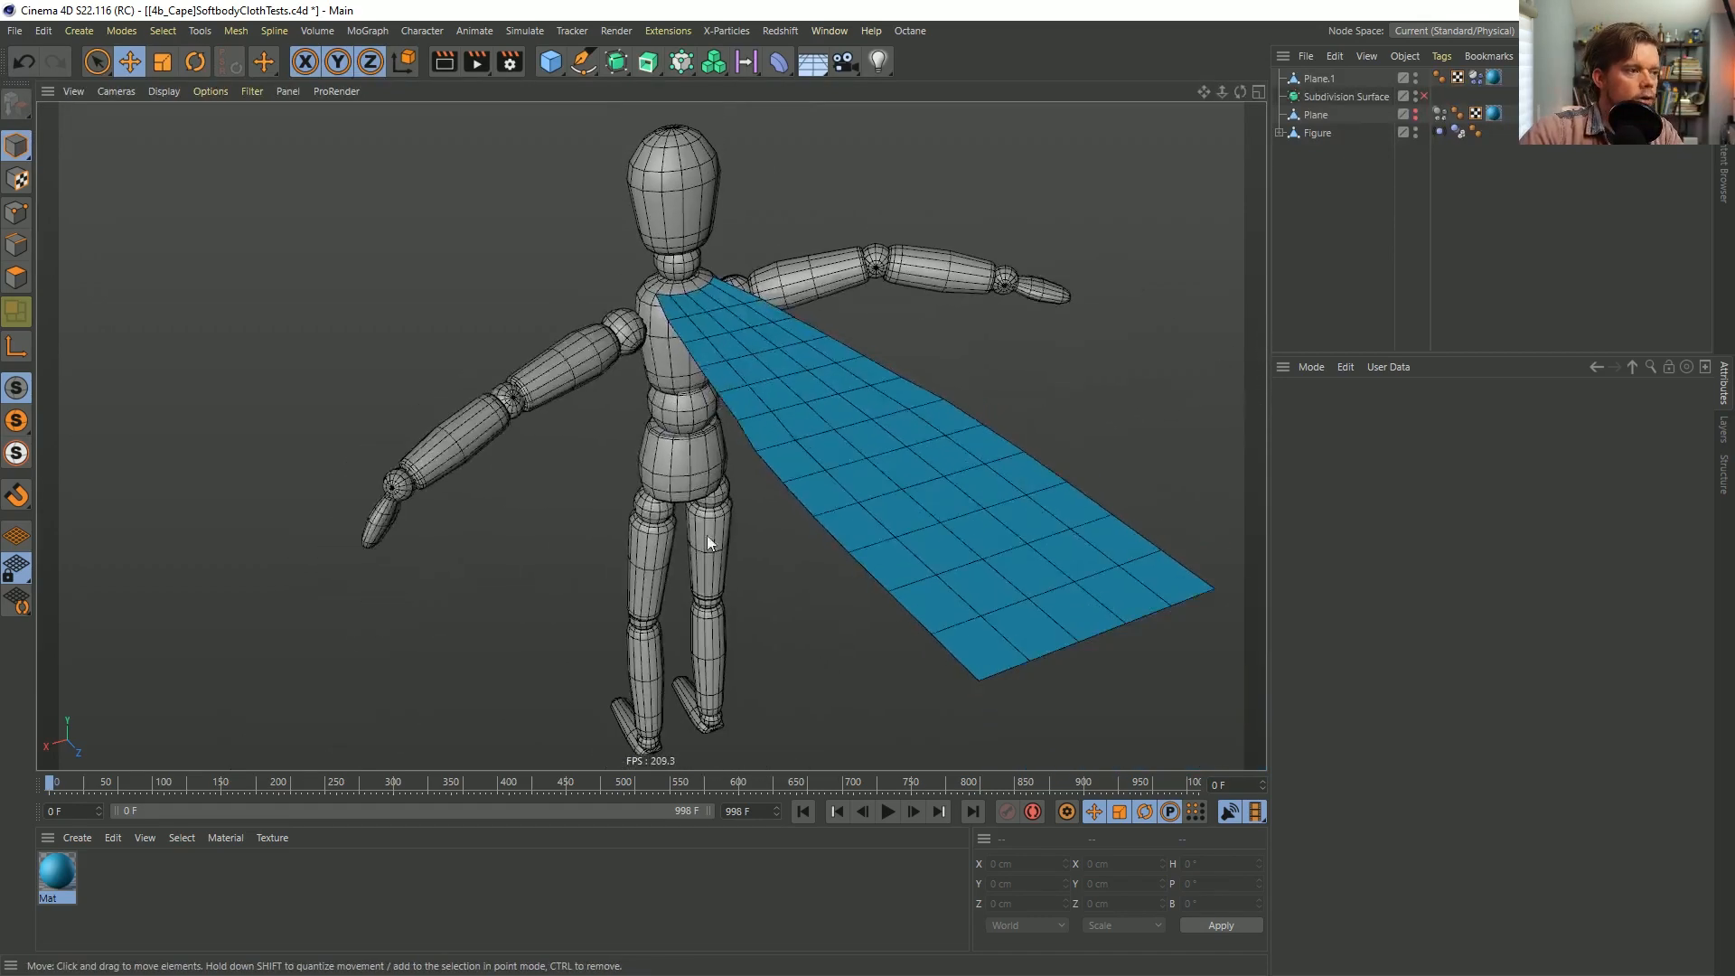
Play the simulation again and watch the cape's motion from the front of the figure.
click(889, 812)
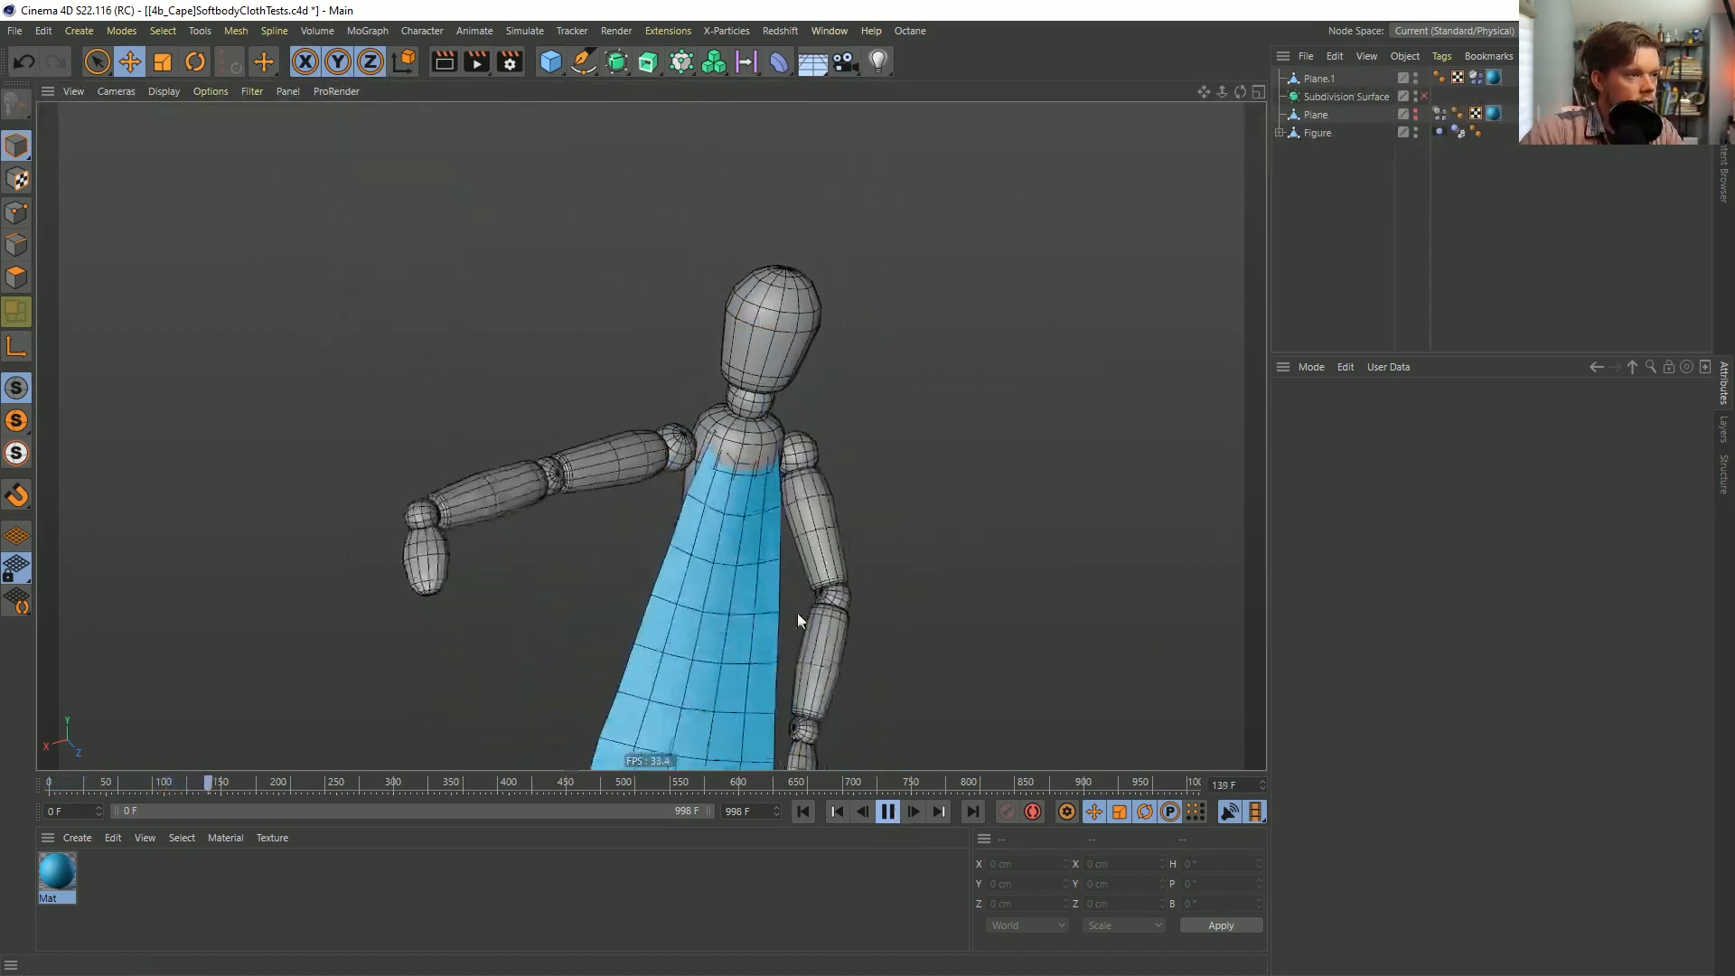
alt+drag(713, 491, 1005, 448)
scroll(1005, 448, down, 3)
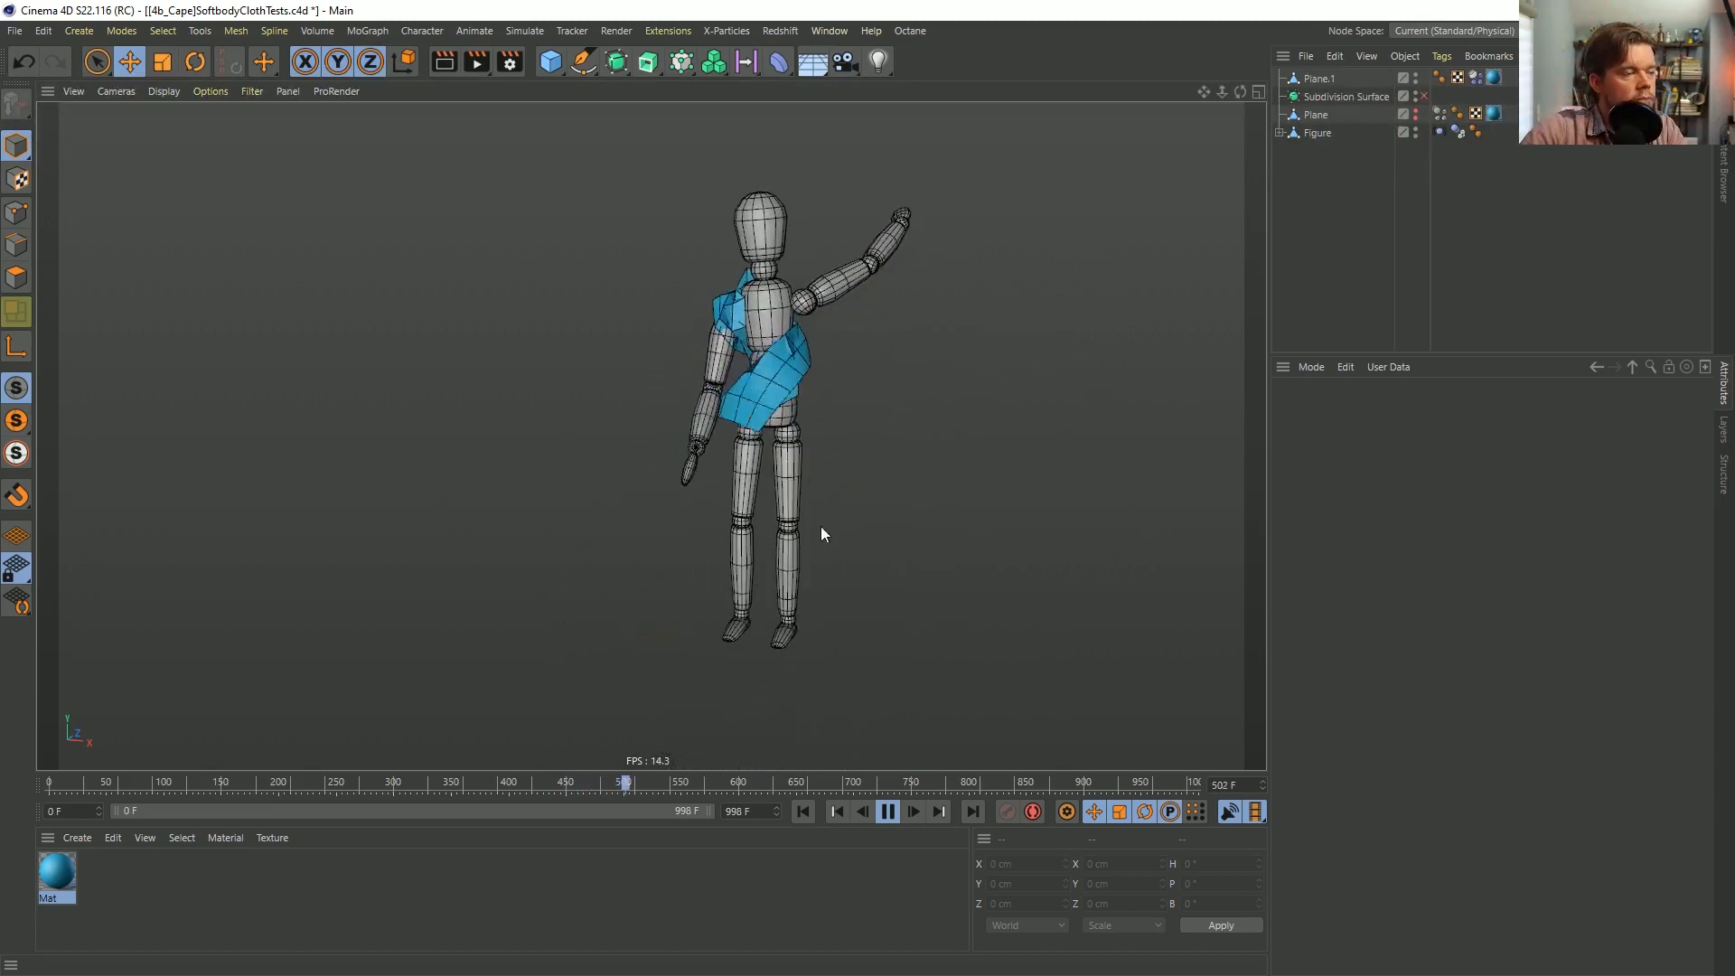
click(891, 811)
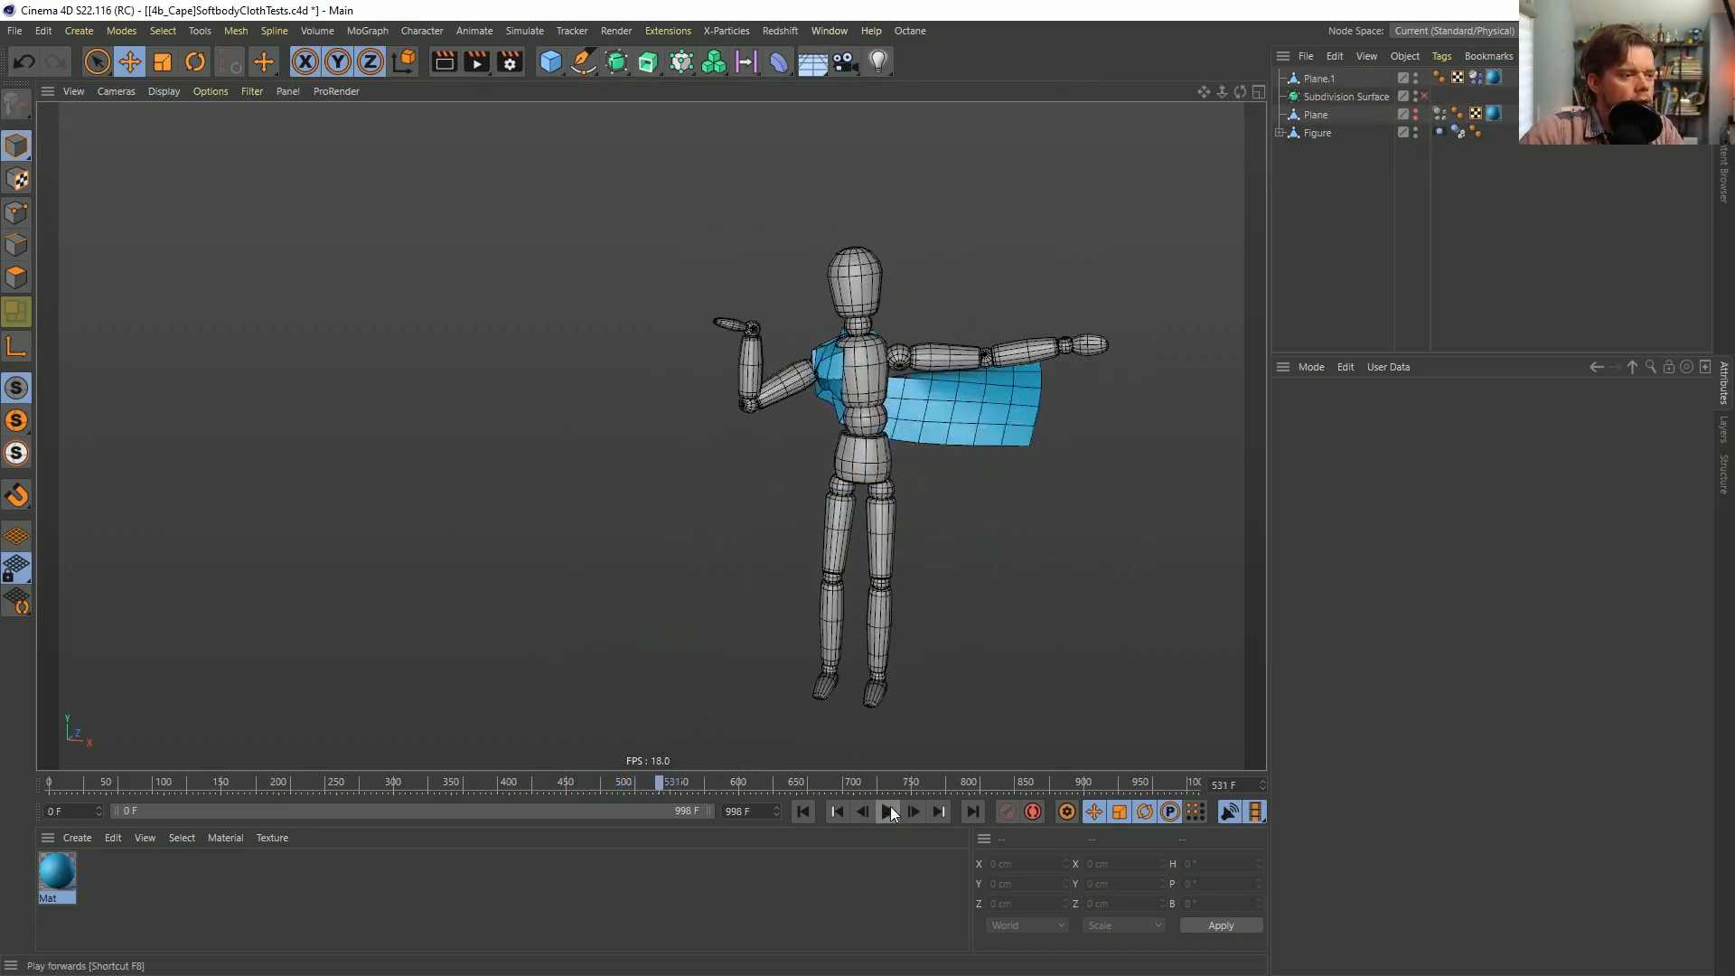
Return to the first frame and save the scene as [4b_Cape]SoftbodyClothTests.c4d.
click(803, 811)
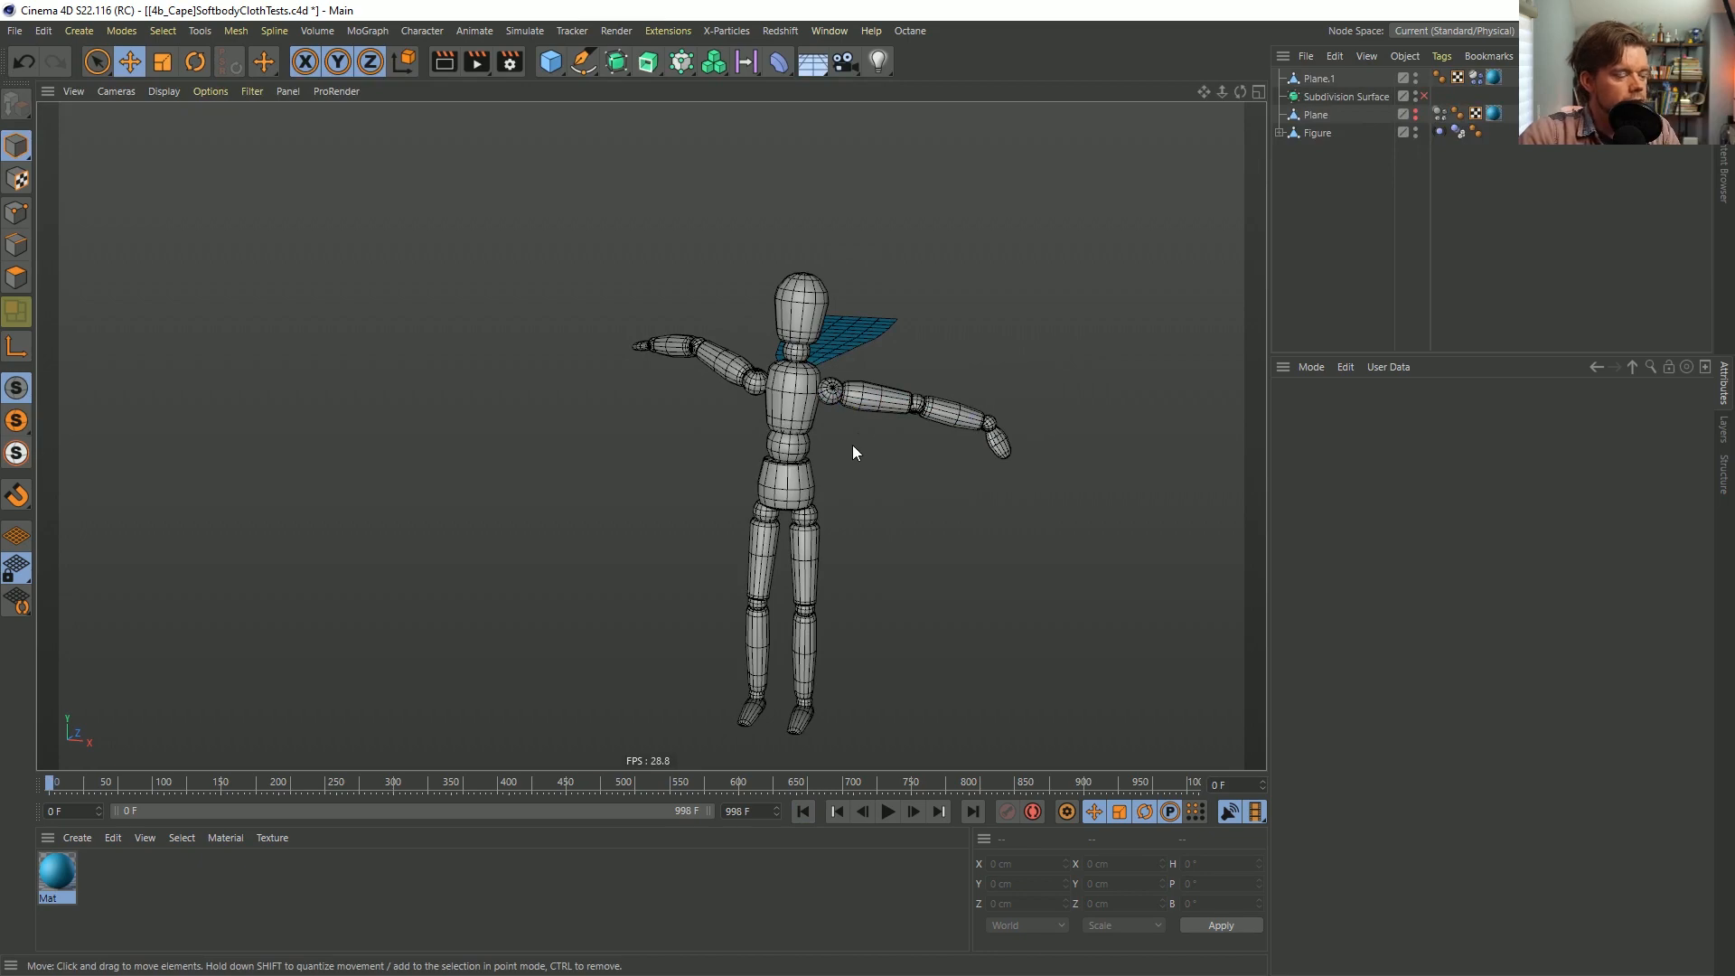
alt+drag(850, 426, 710, 422)
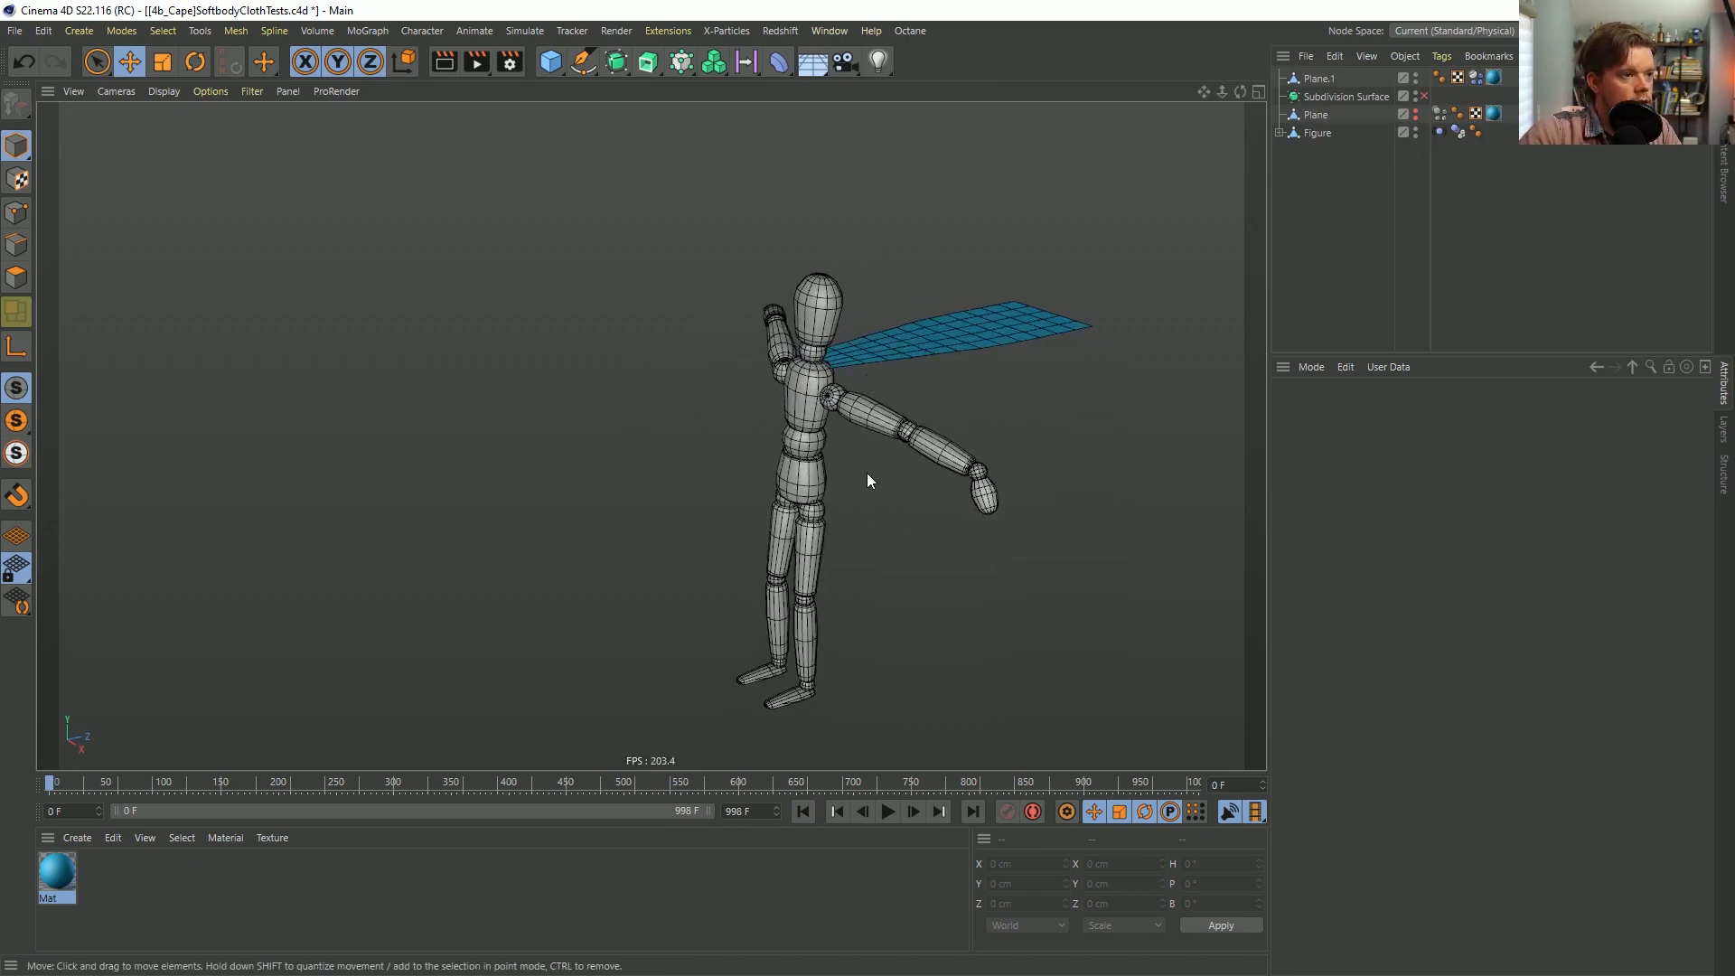
key(ctrl+shift+s)
click(731, 476)
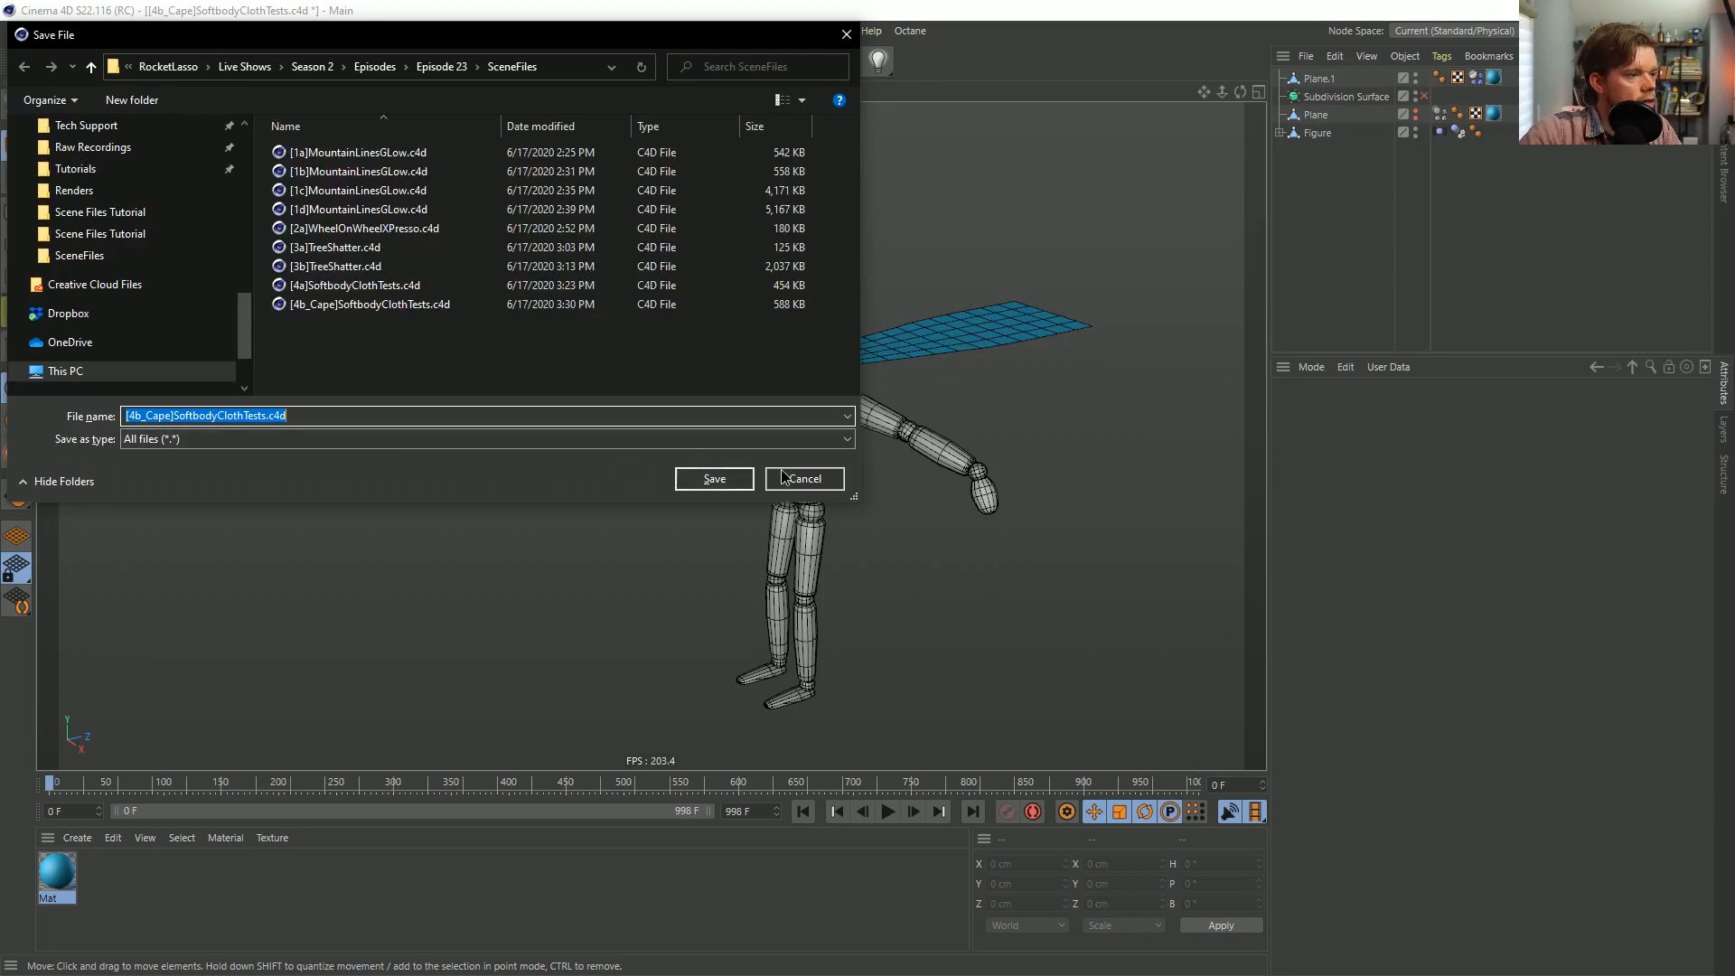
alt+drag(826, 371, 756, 379)
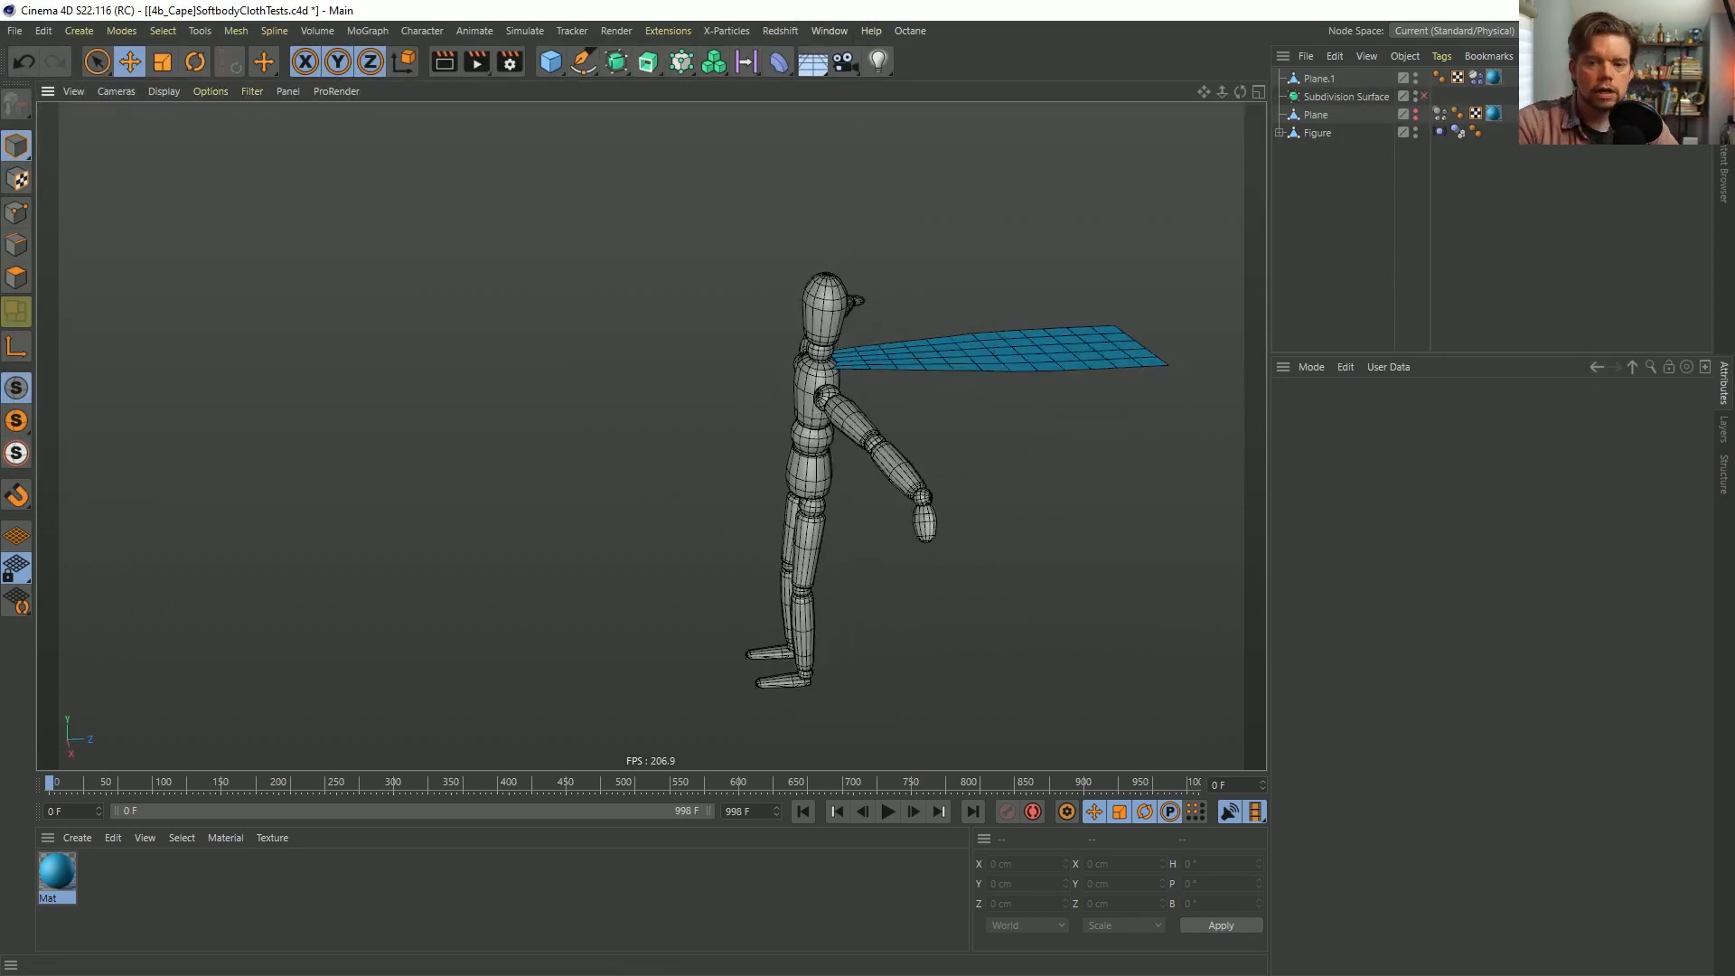
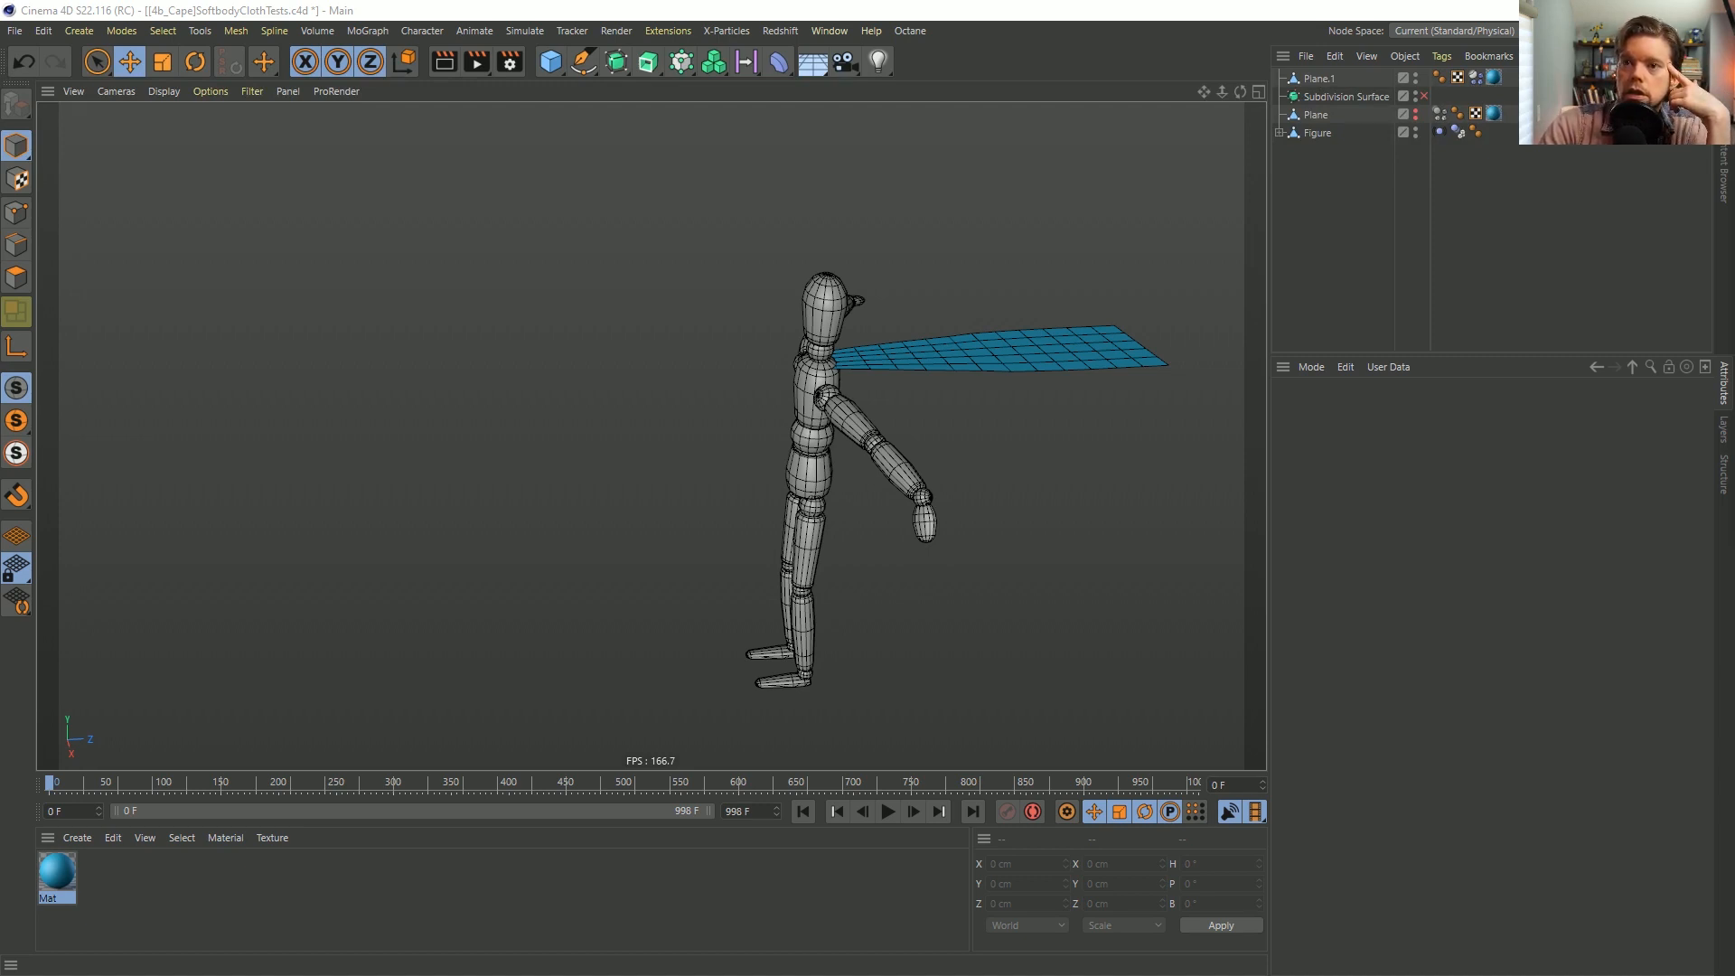
Switch to the browser window with the Microsoft Yammer | Craftsmanship video, enlarge it and play the clip from 00:10.
drag(345, 262, 550, 79)
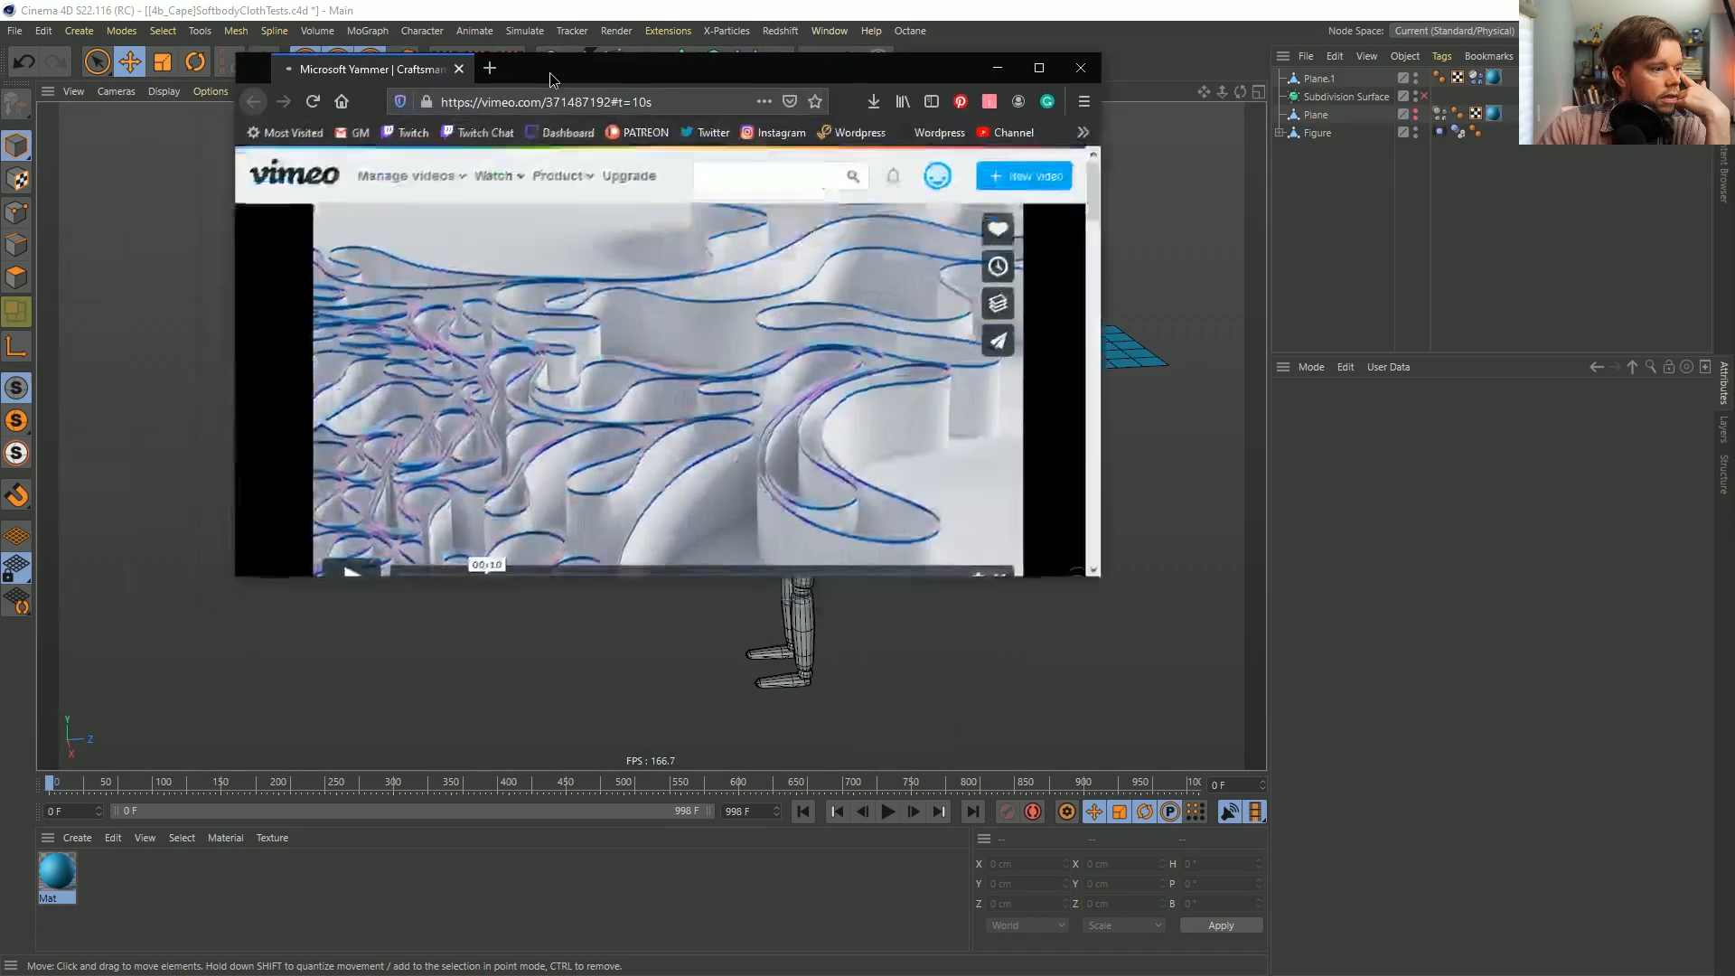
drag(1100, 576, 1360, 881)
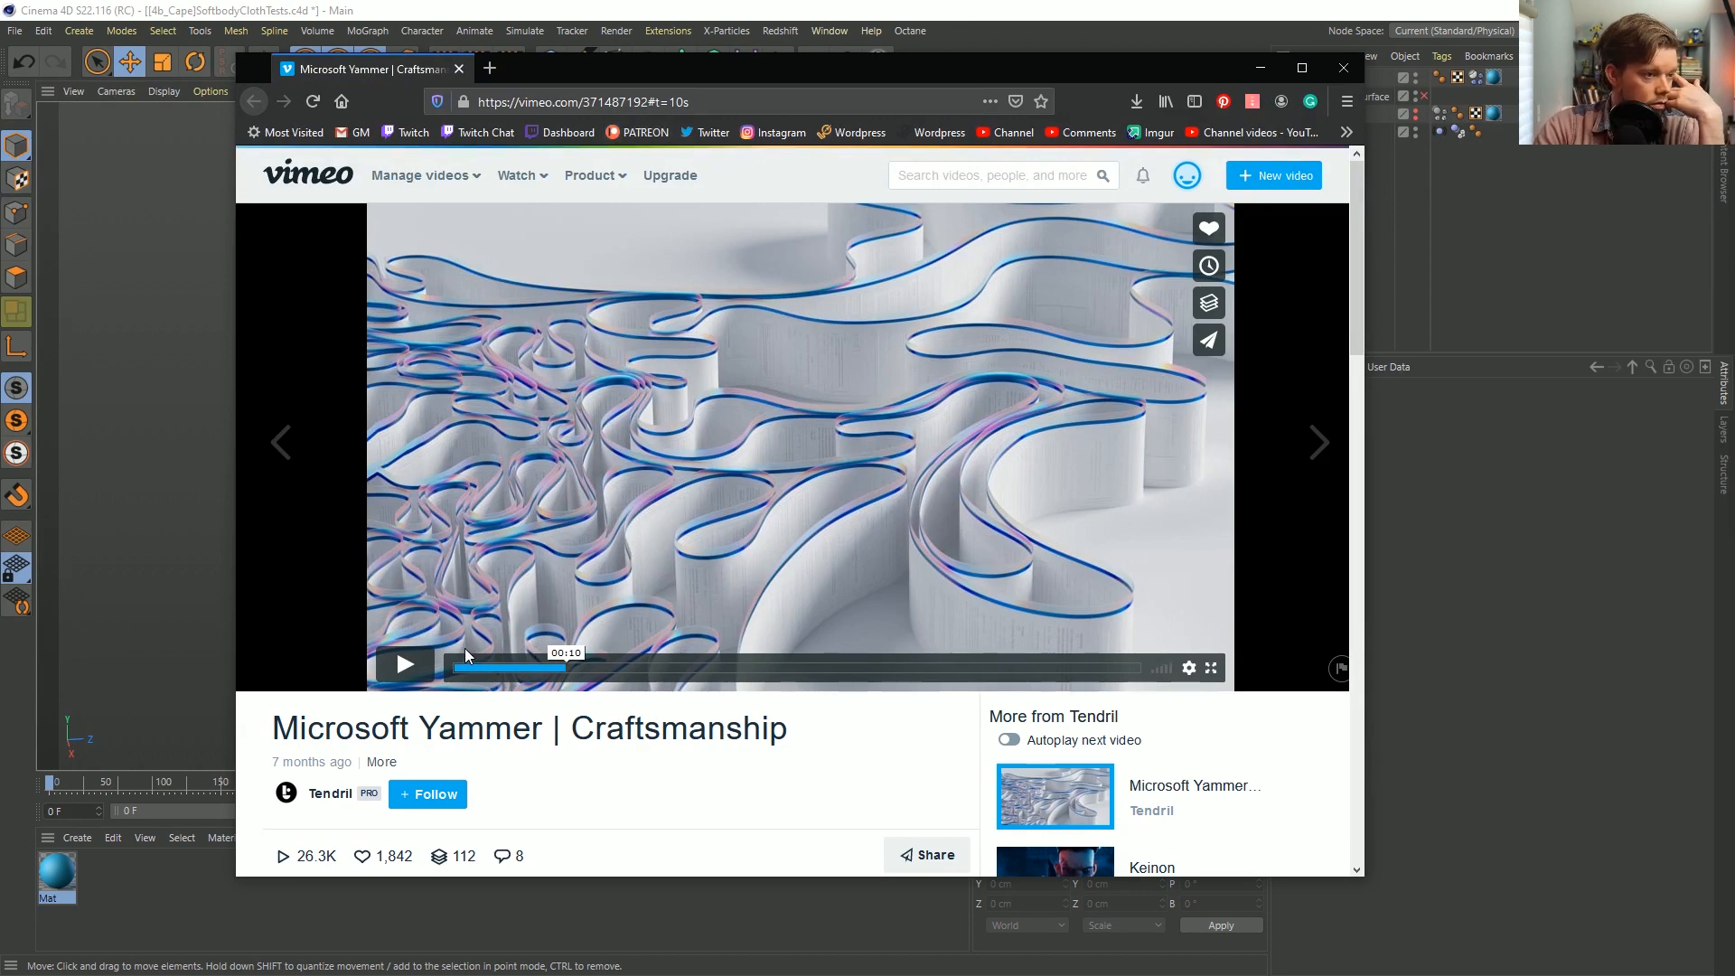
click(405, 667)
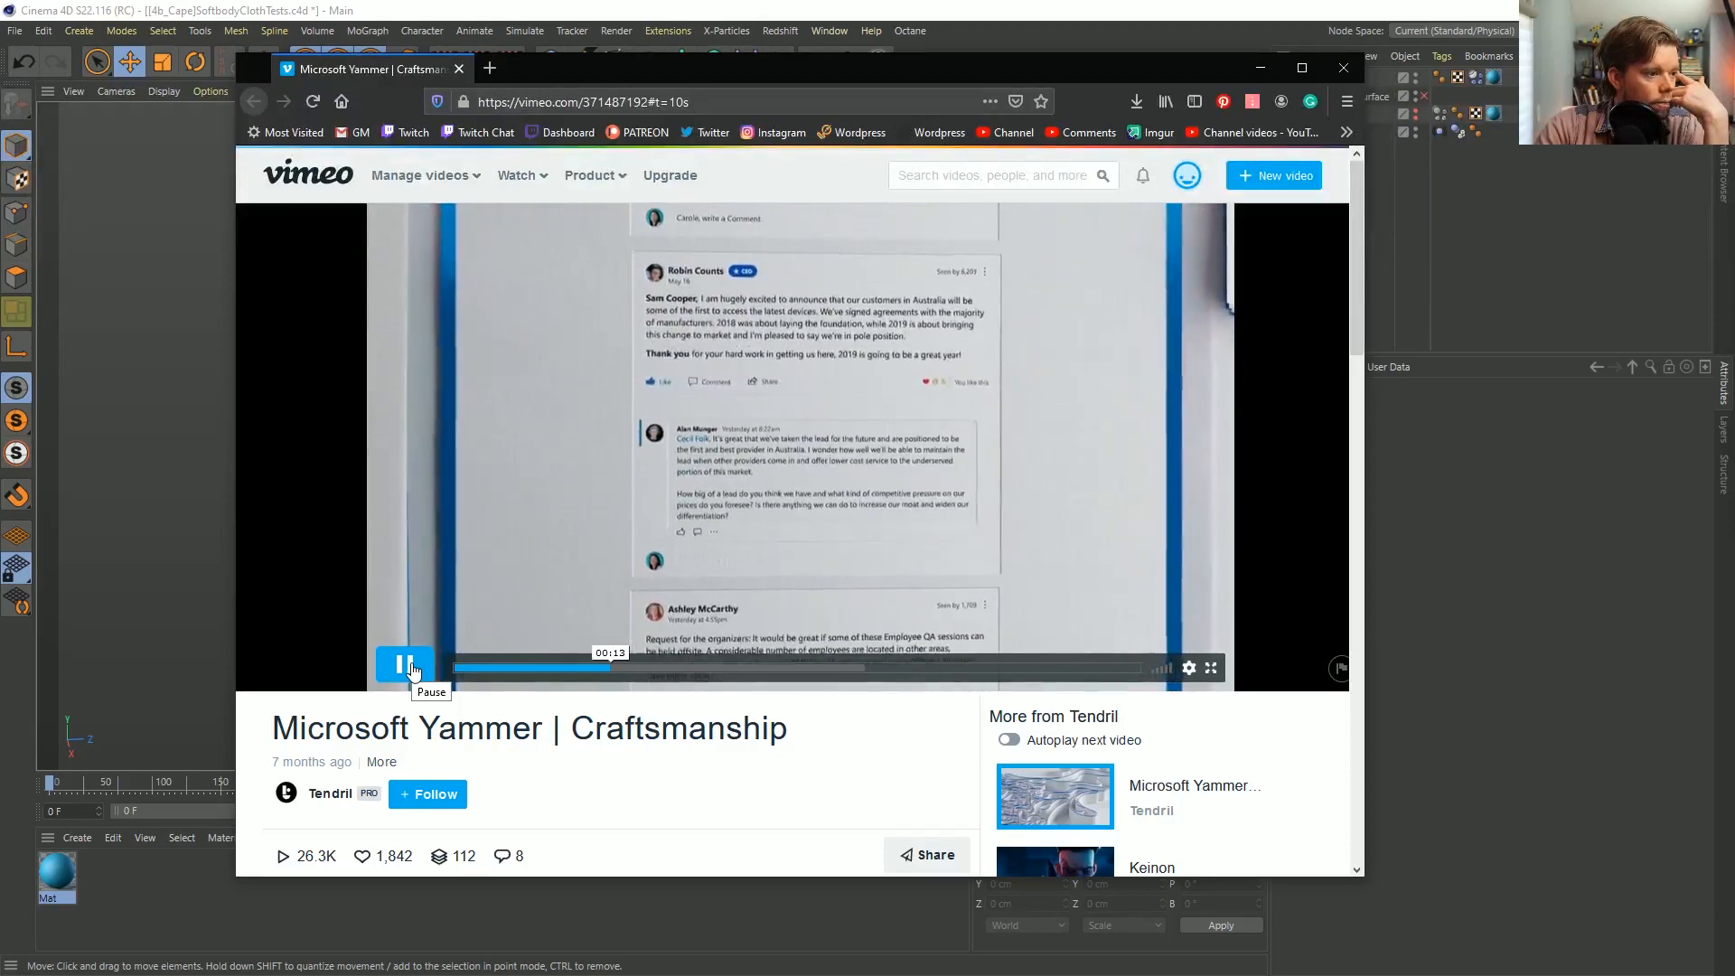
click(405, 666)
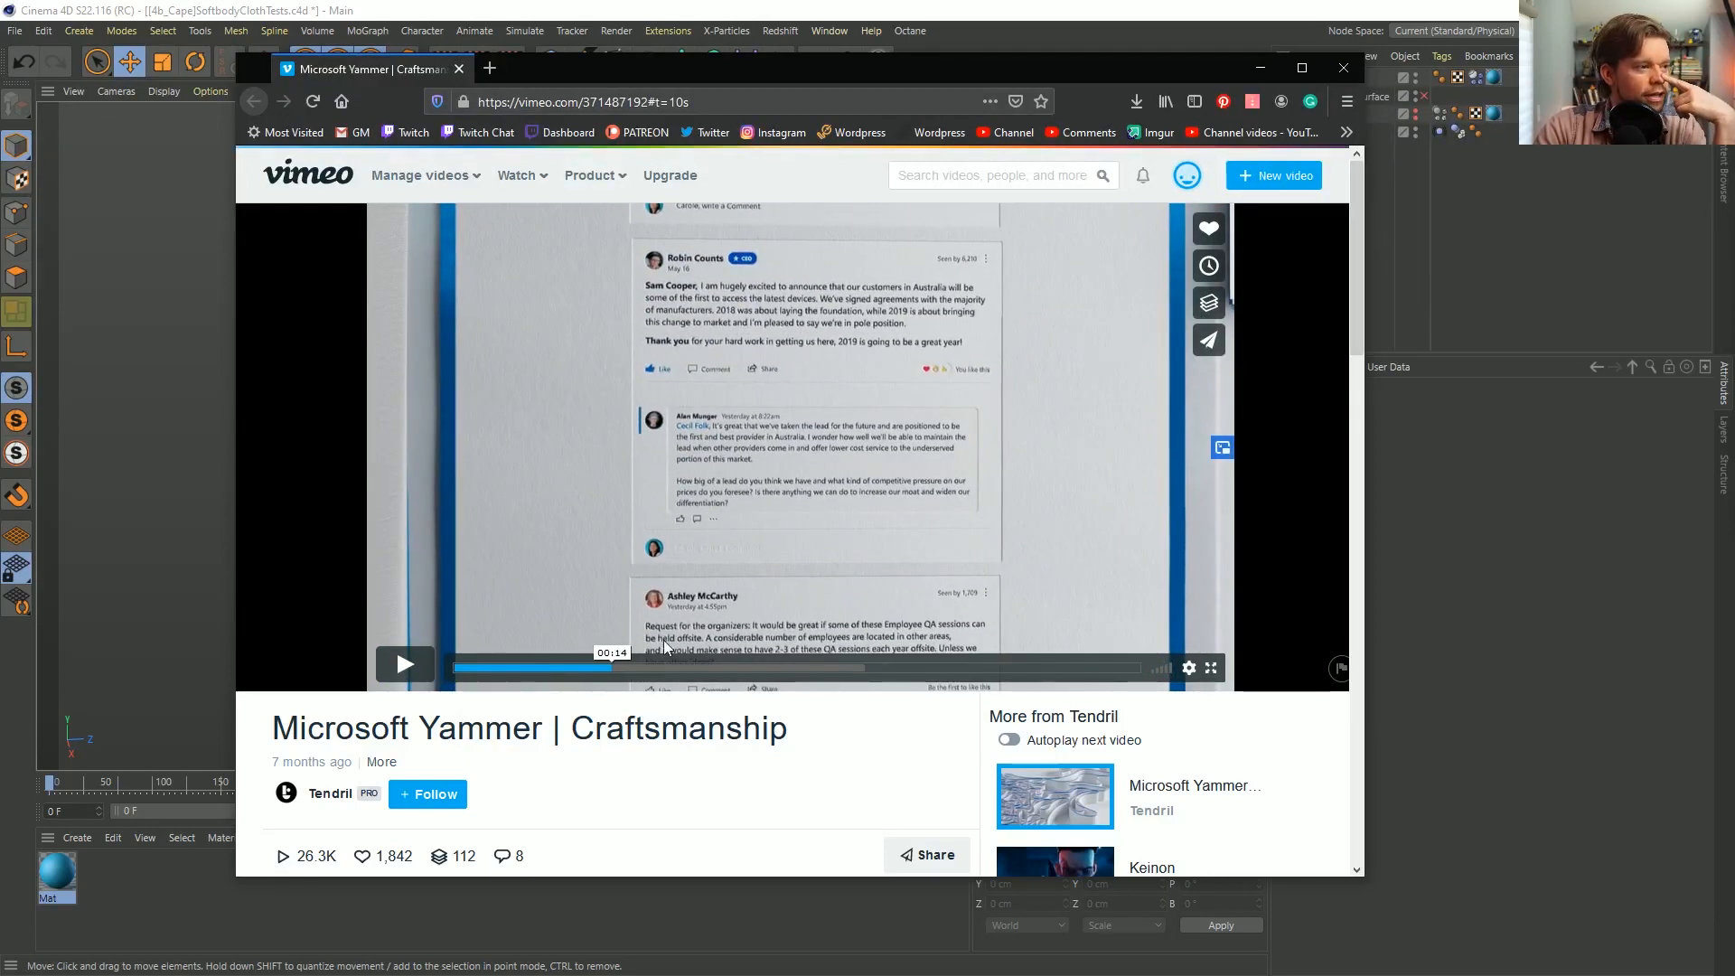
Scrub and replay the video between about 00:09 and 00:16 to examine how the paper rolls unroll.
click(604, 669)
drag(605, 669, 589, 670)
click(408, 674)
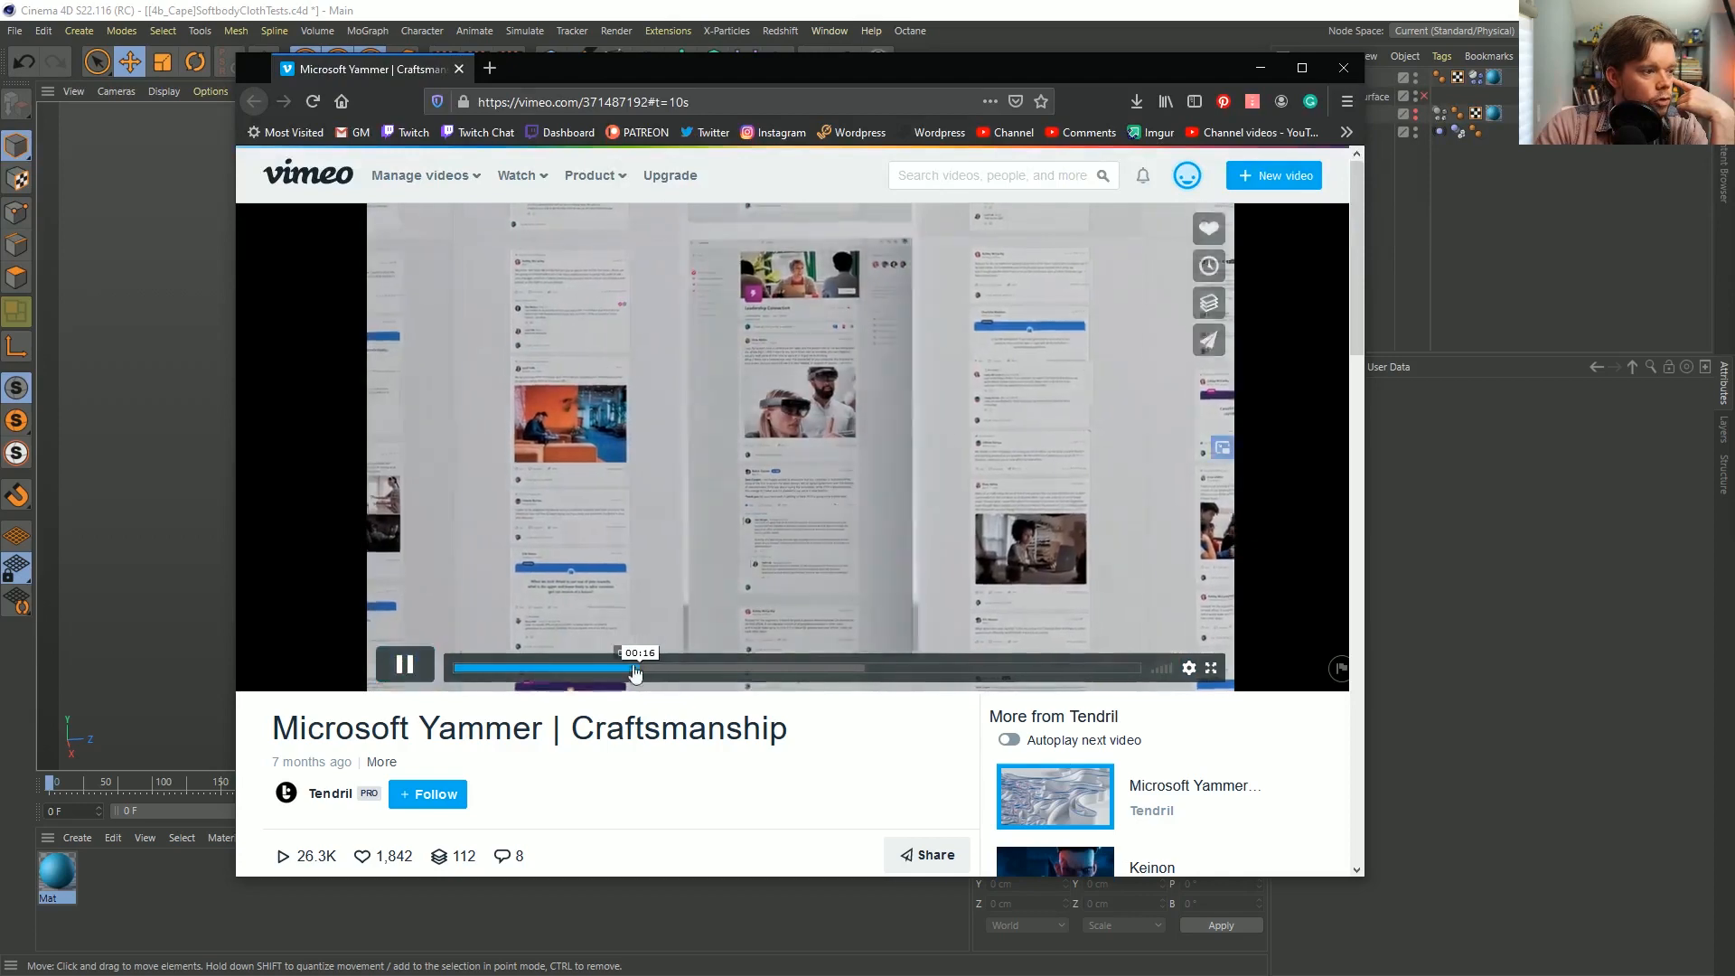
click(591, 669)
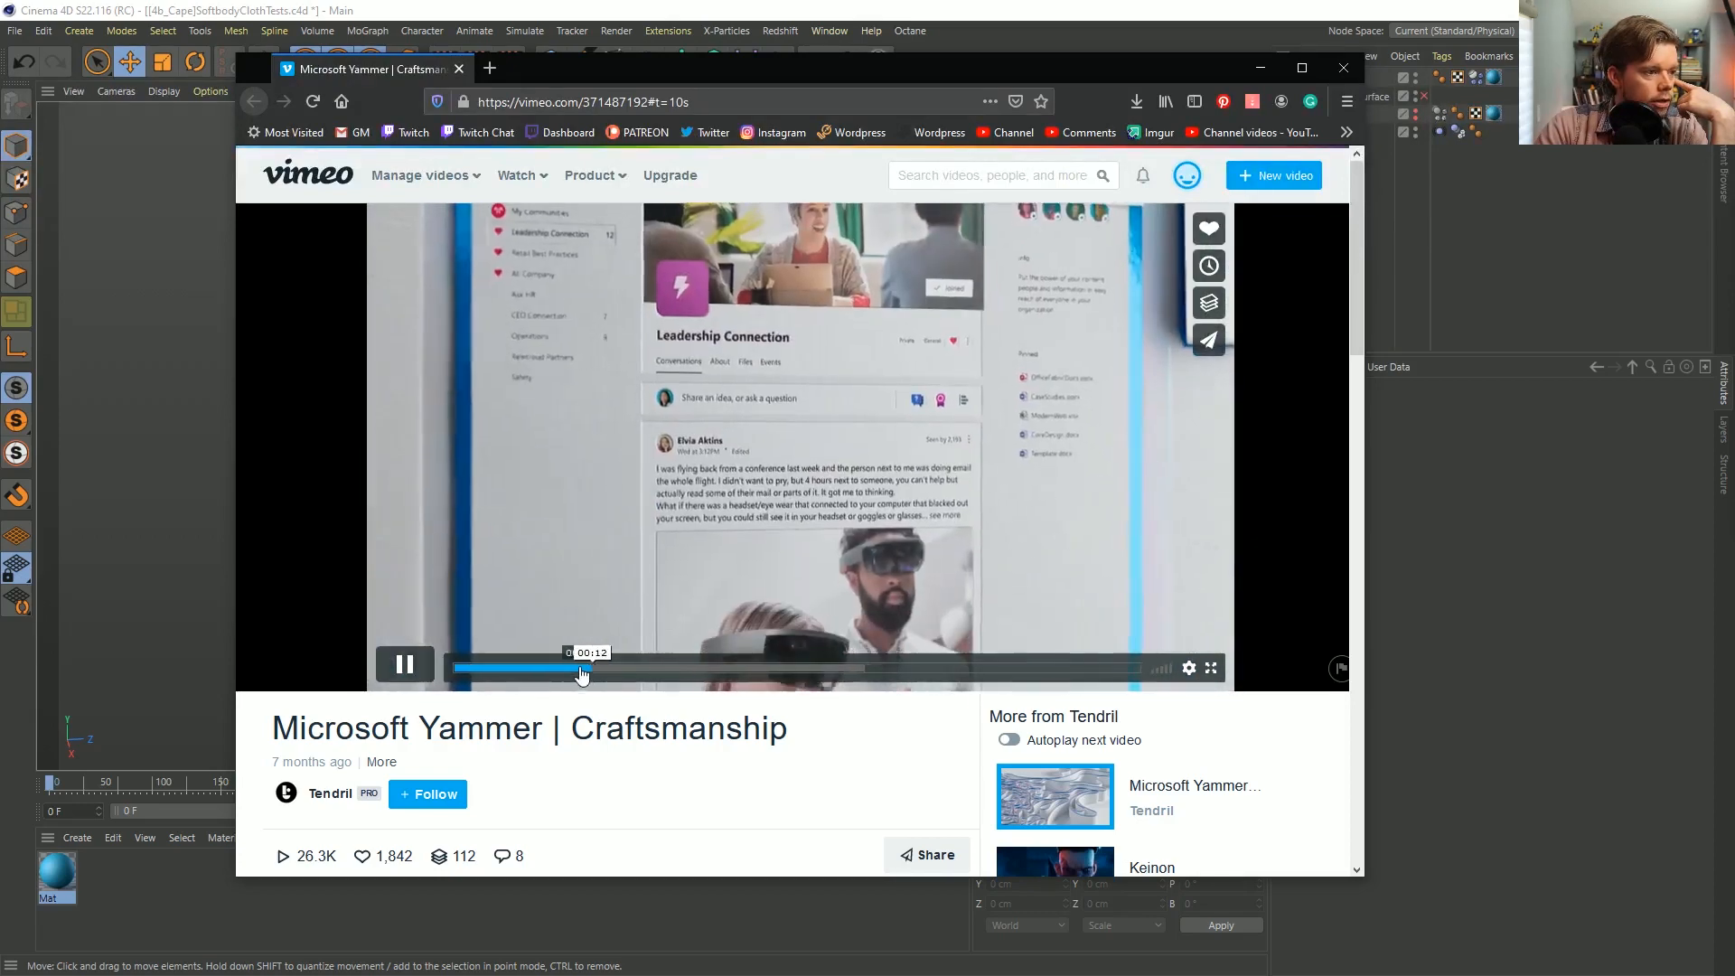
click(579, 669)
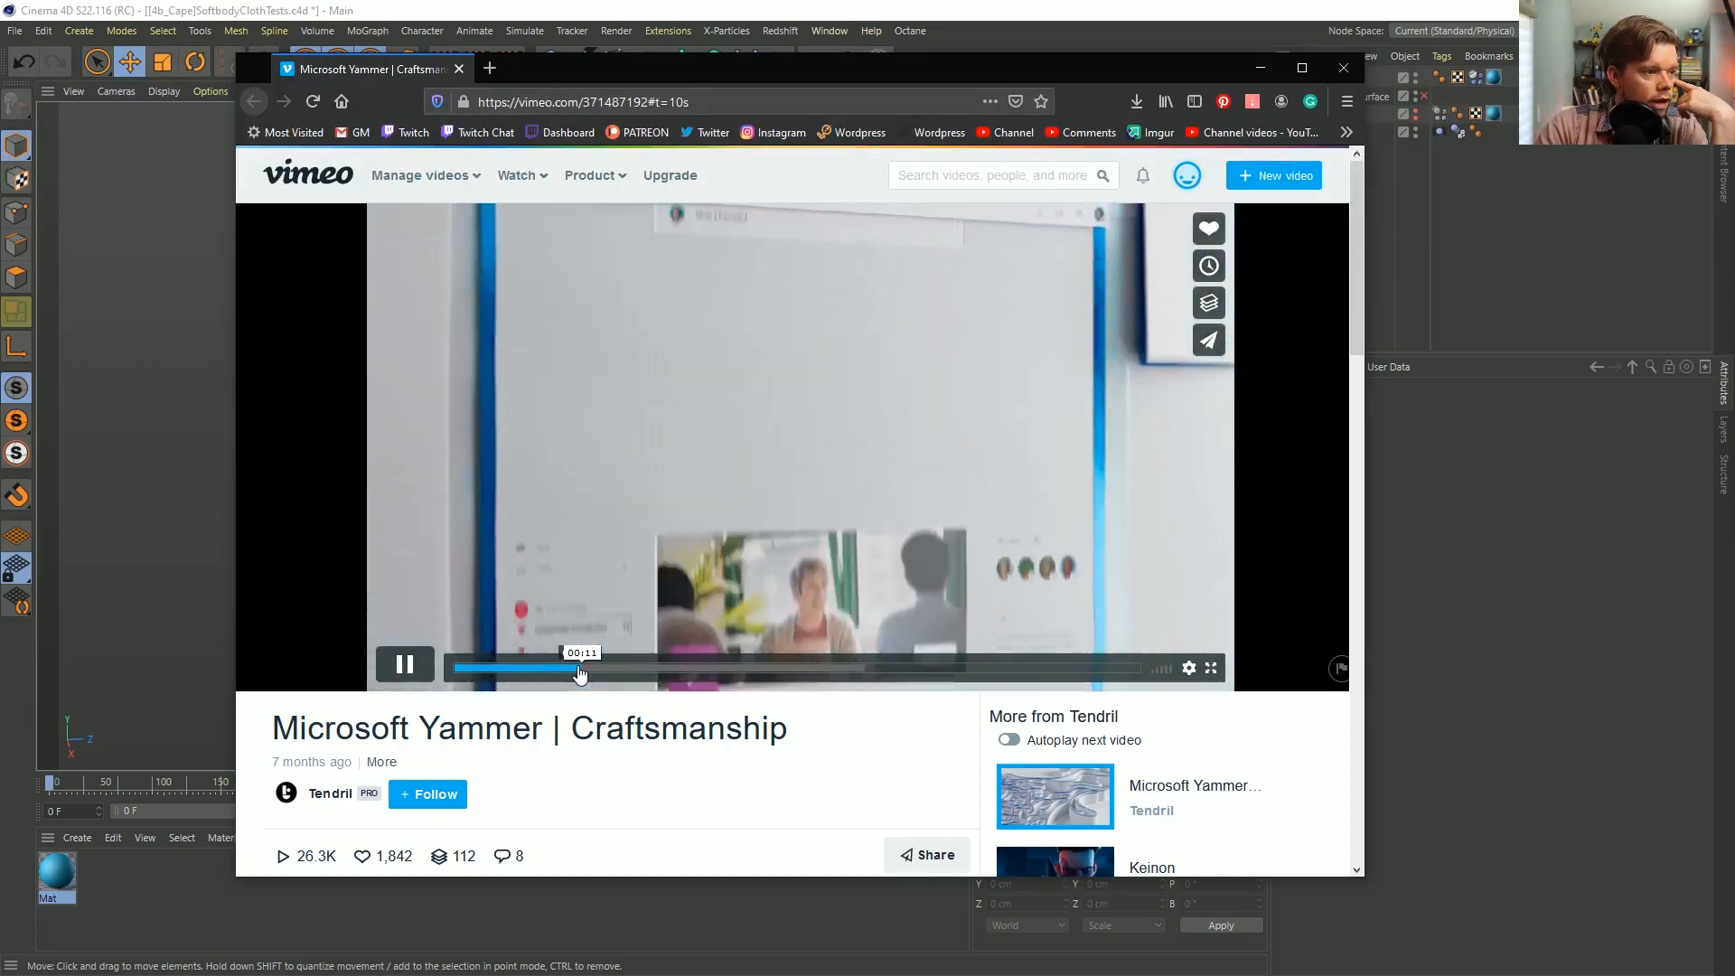
click(578, 669)
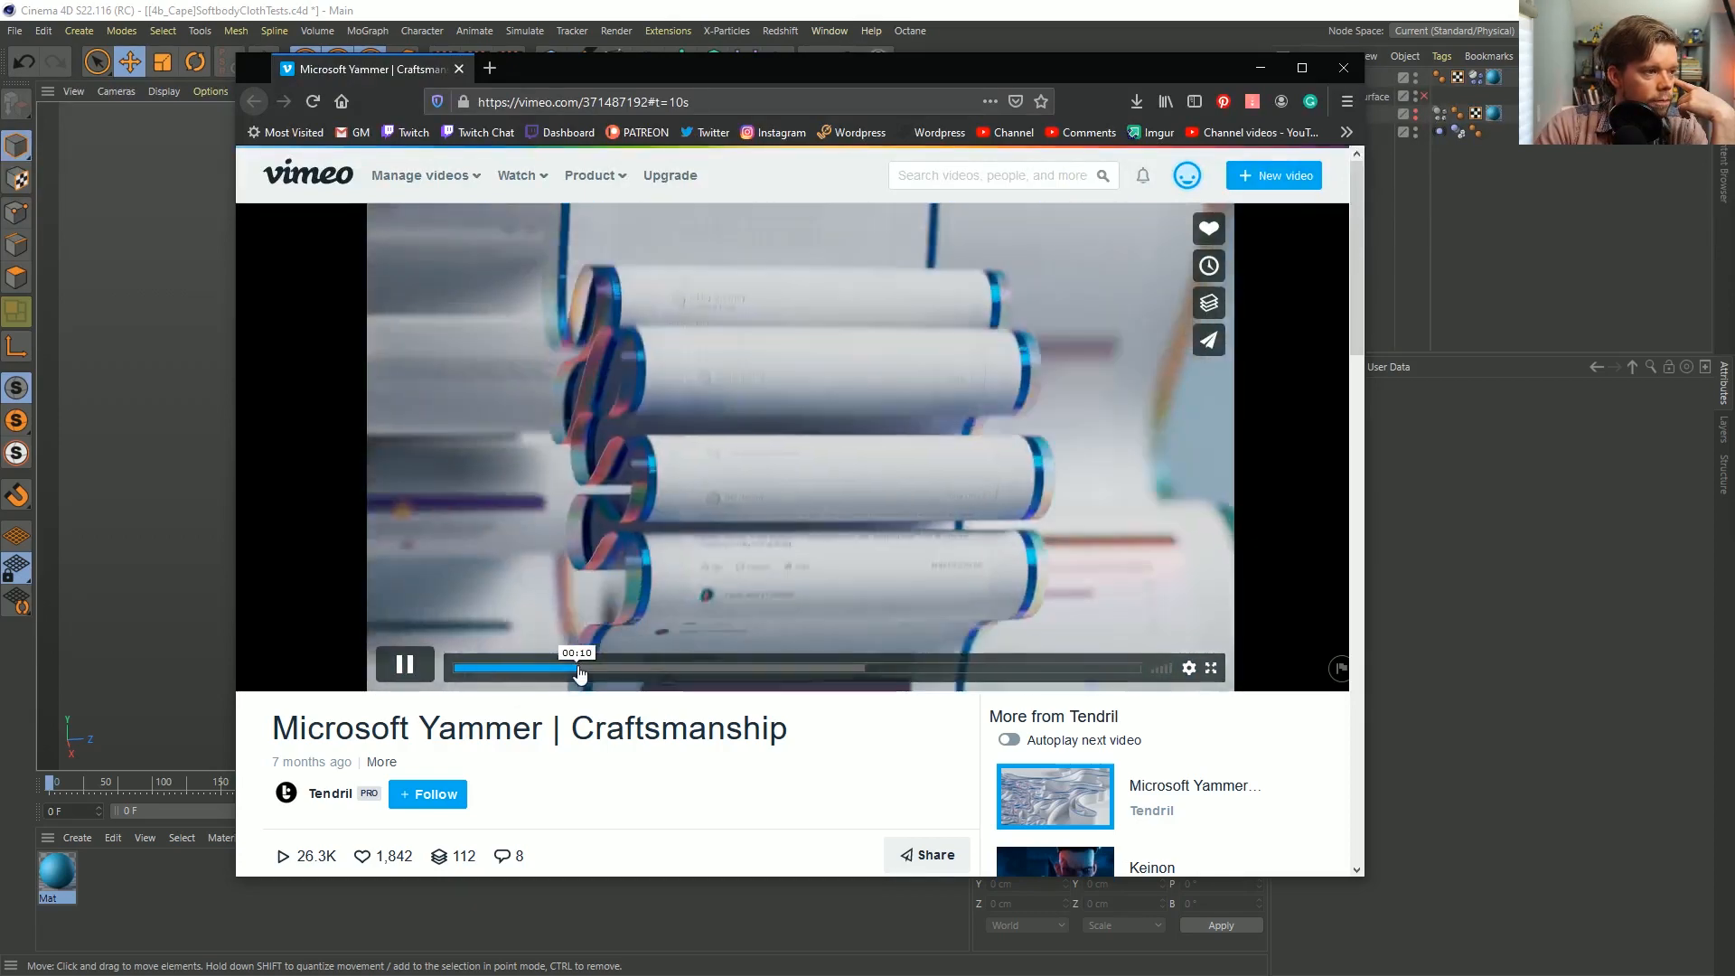
click(579, 669)
click(411, 667)
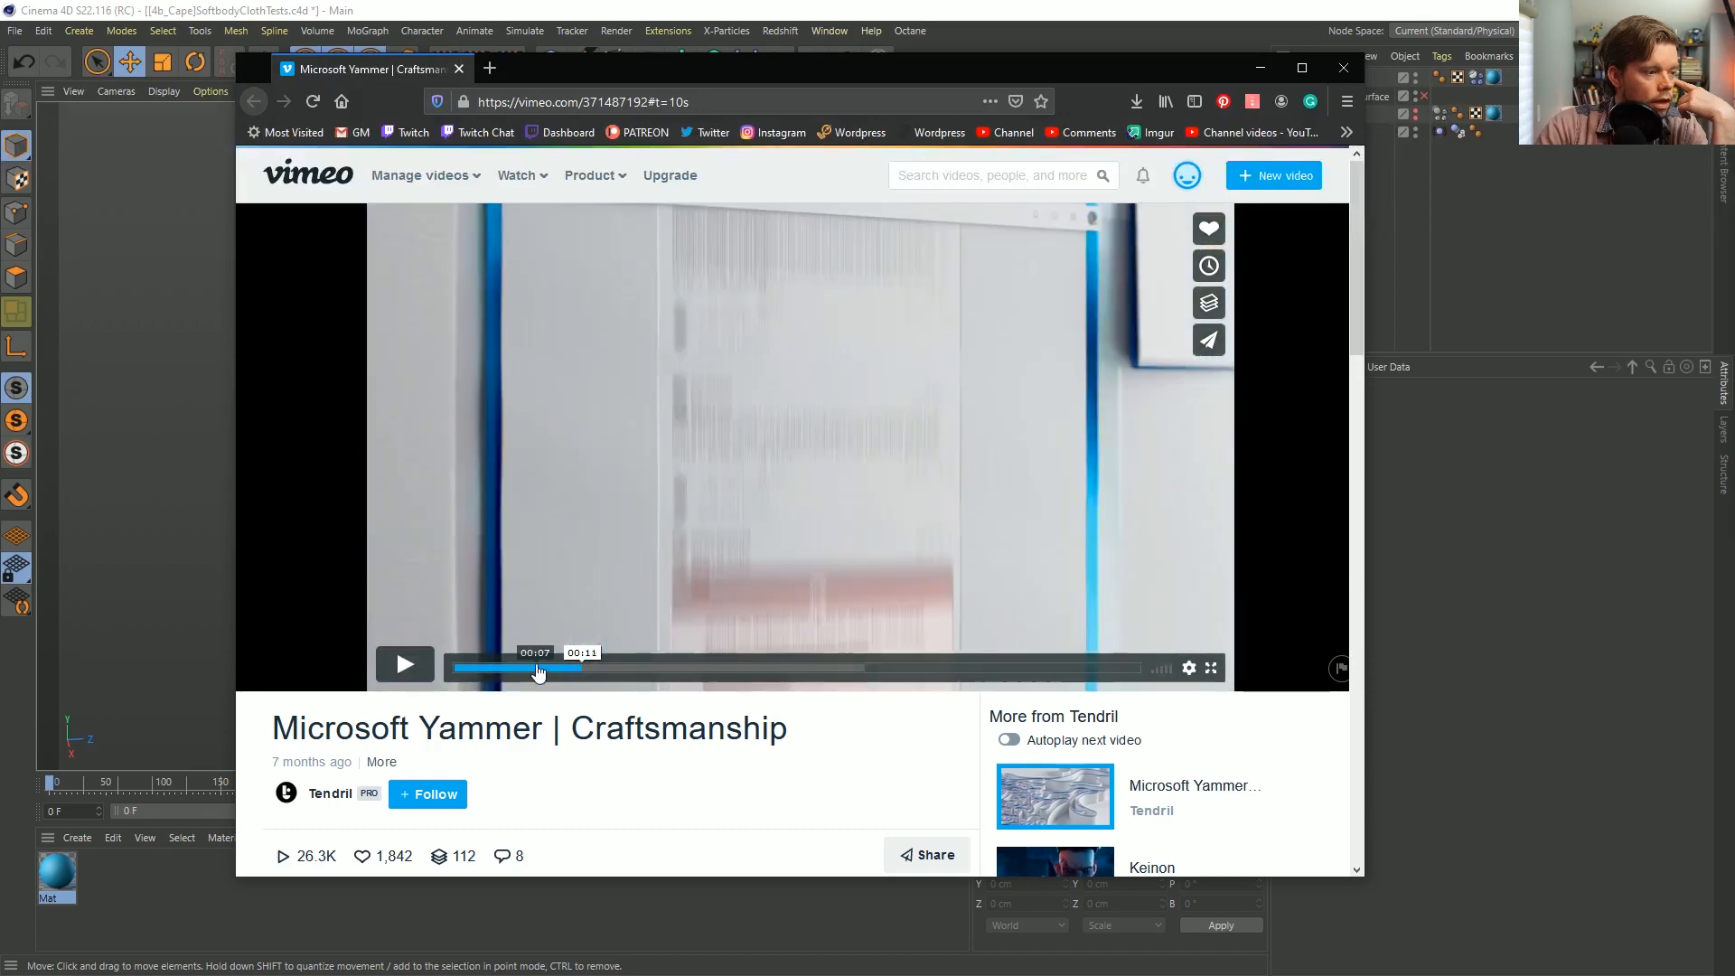
click(553, 668)
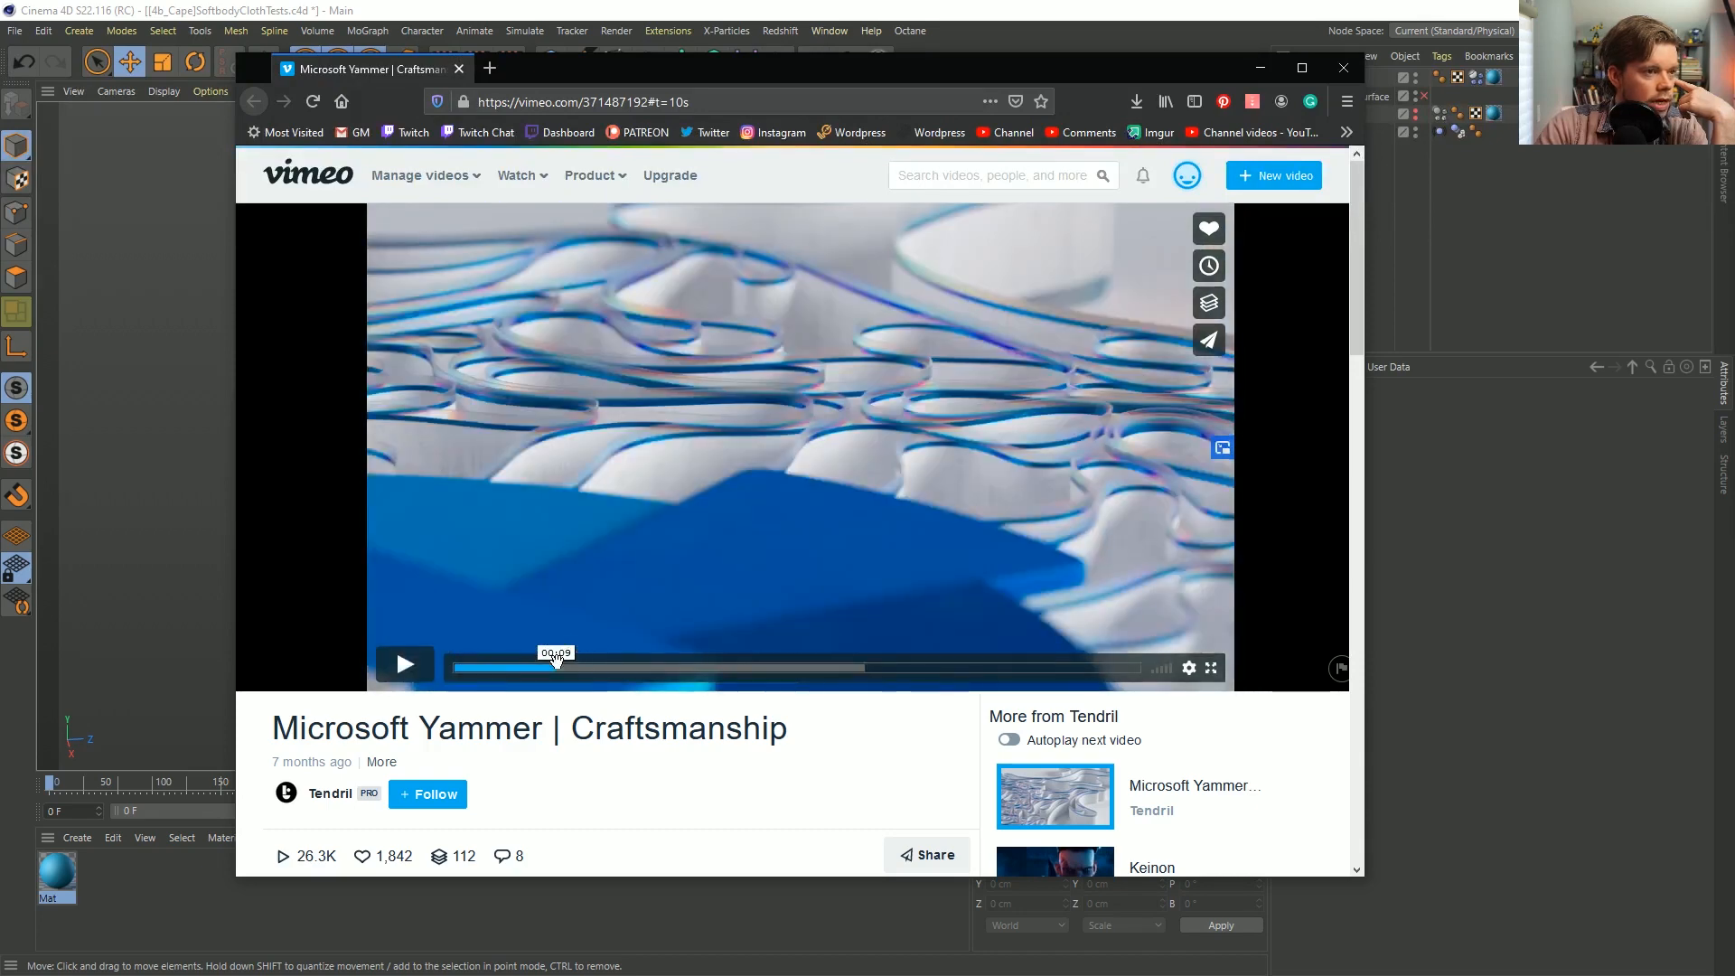
Switch to Cinema 4D and, in [5c]NoodlesAndPaperRolls.c4d, delete the material tag from Extrude.1 and disable that Extrude.
click(1181, 11)
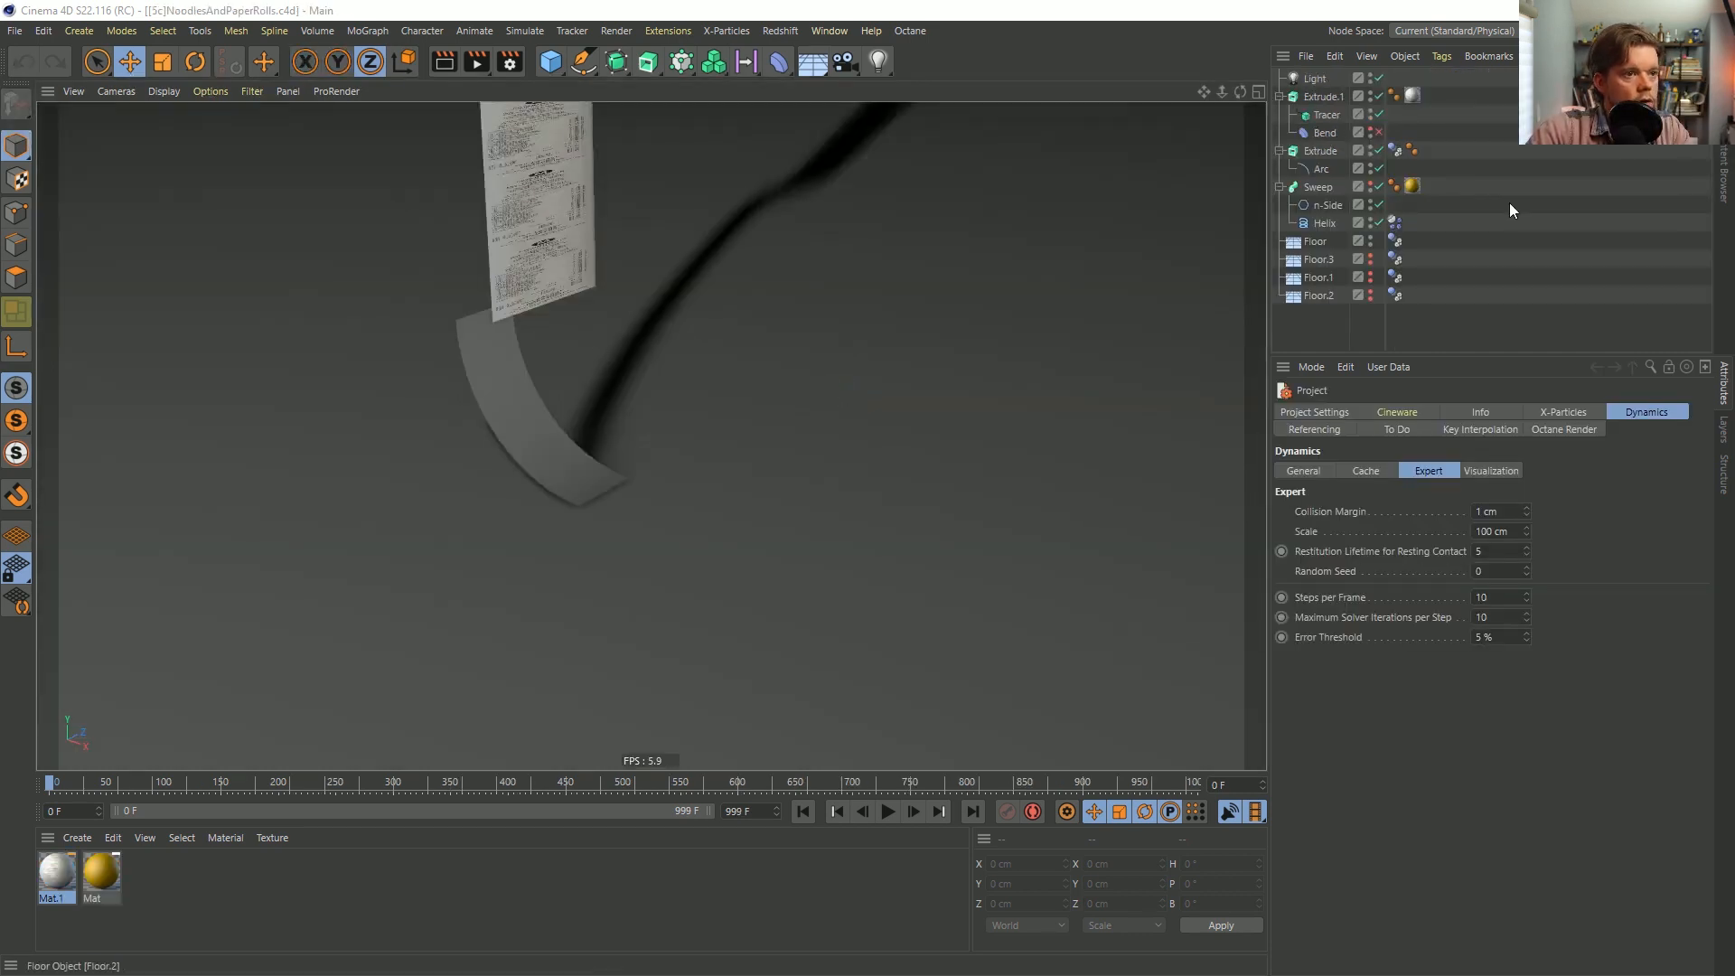
click(1411, 96)
key(Delete)
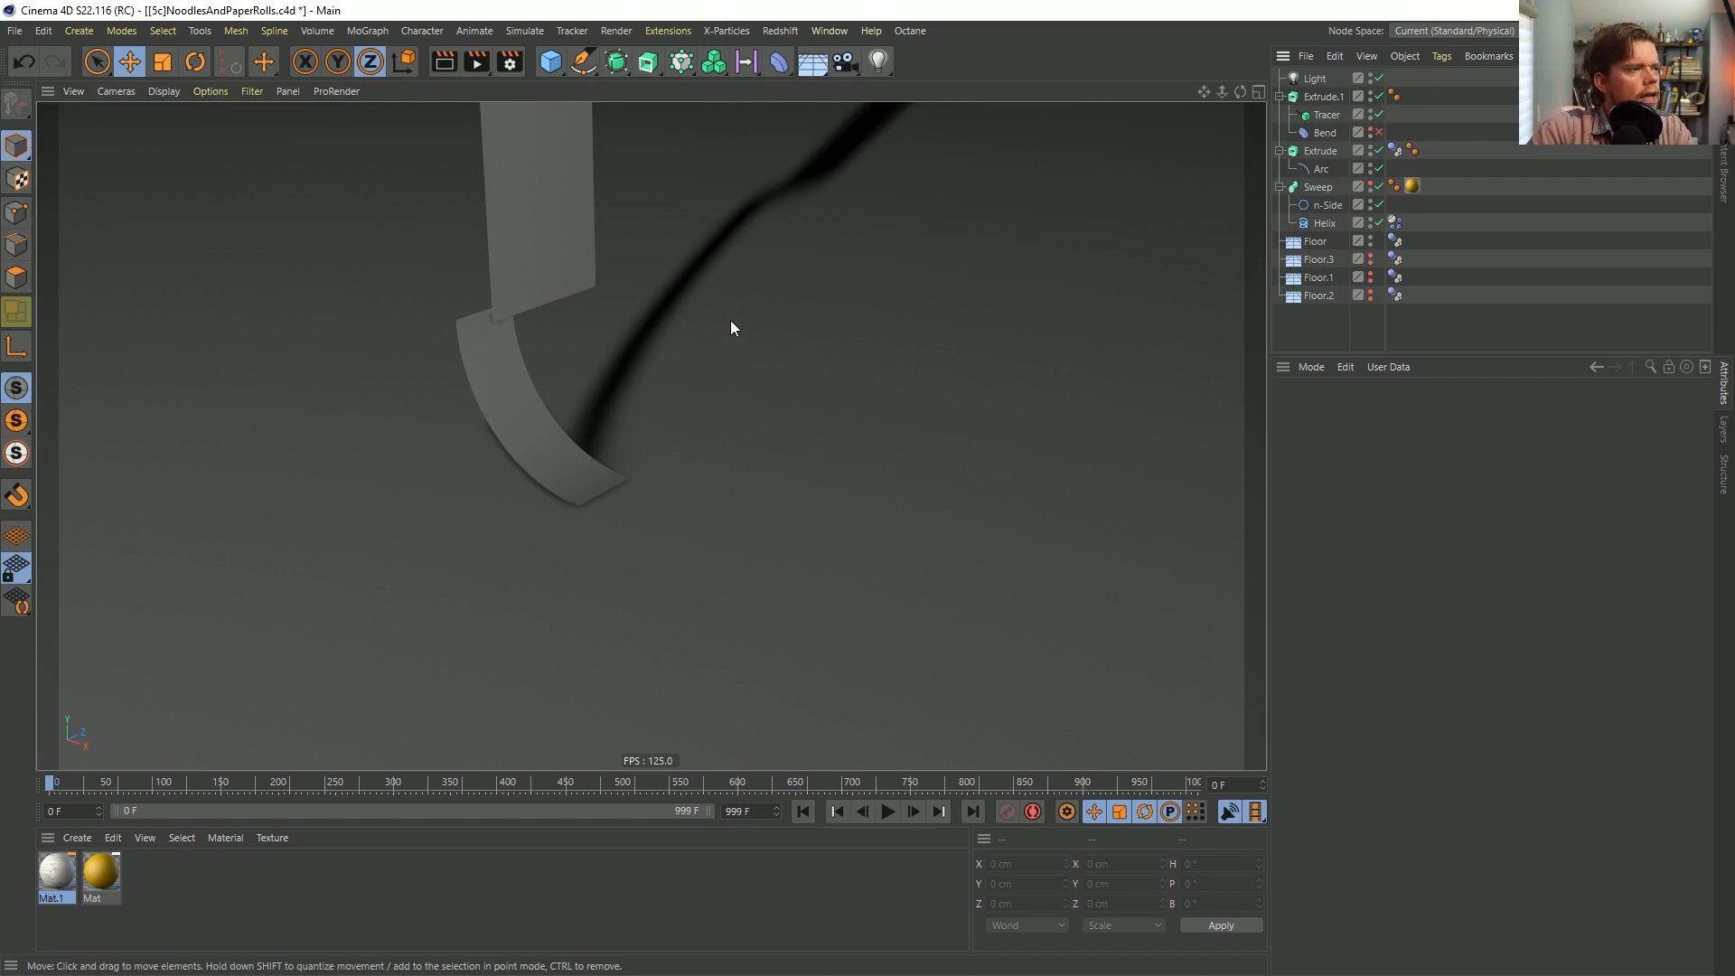
click(1378, 96)
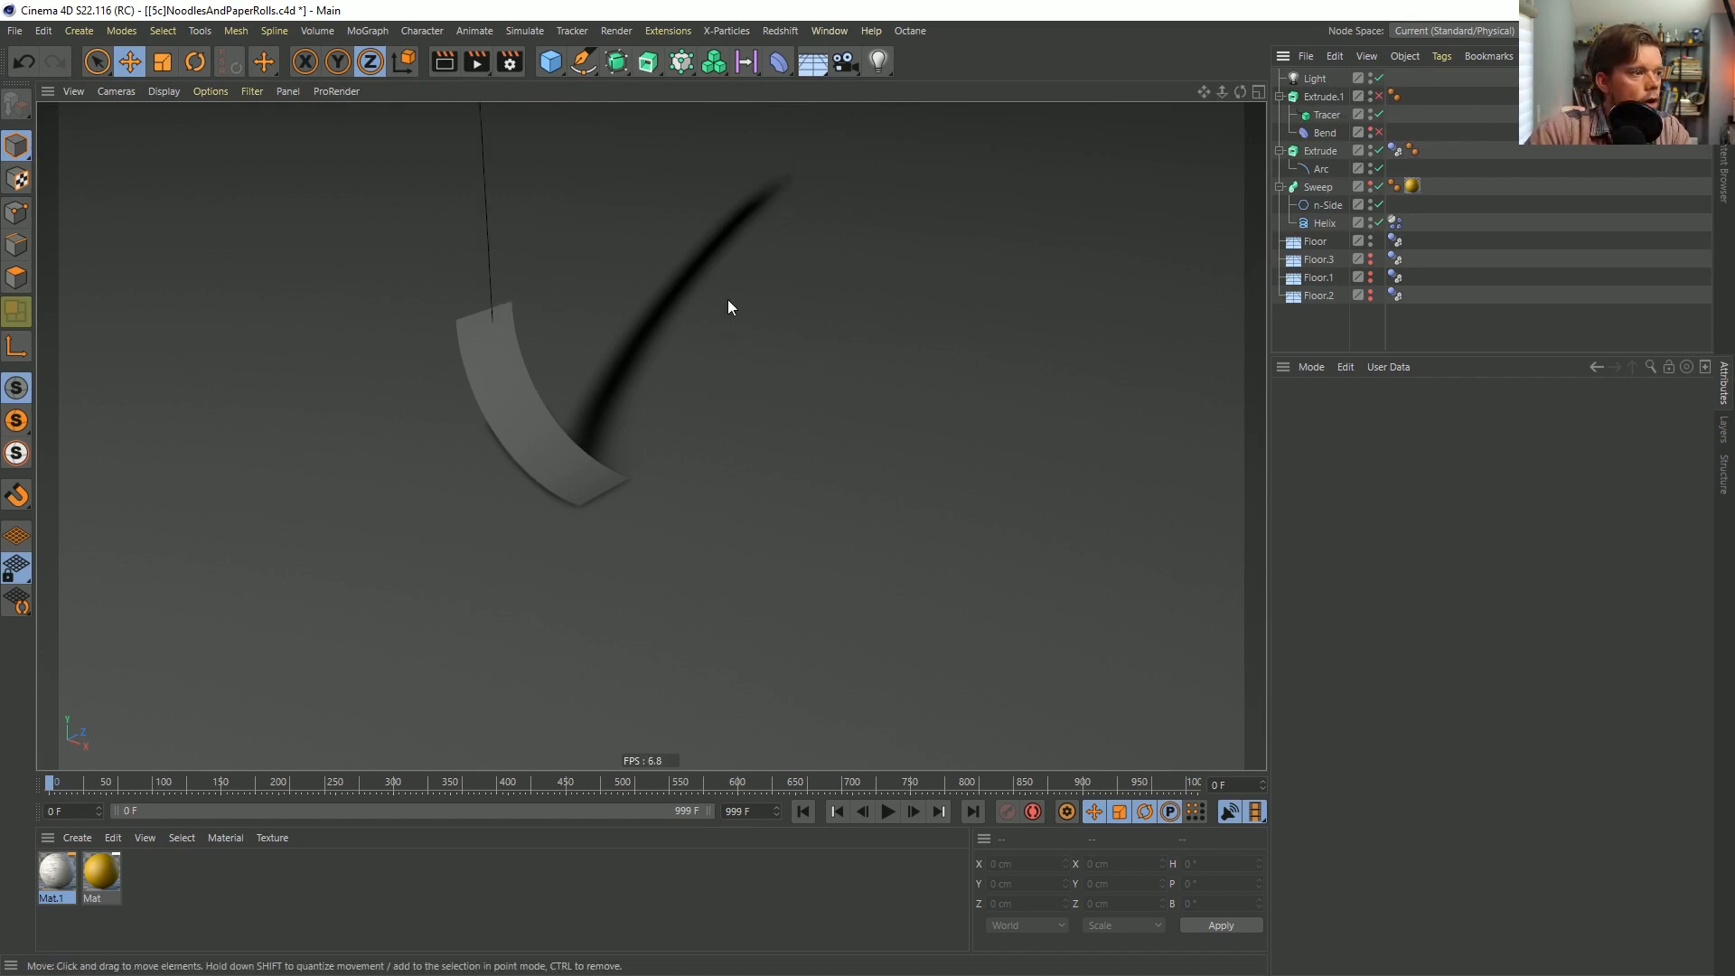
Temporarily show the wall objects Floor.3, Floor.1 and Floor.2 to examine the setup, and hide them again.
click(1317, 243)
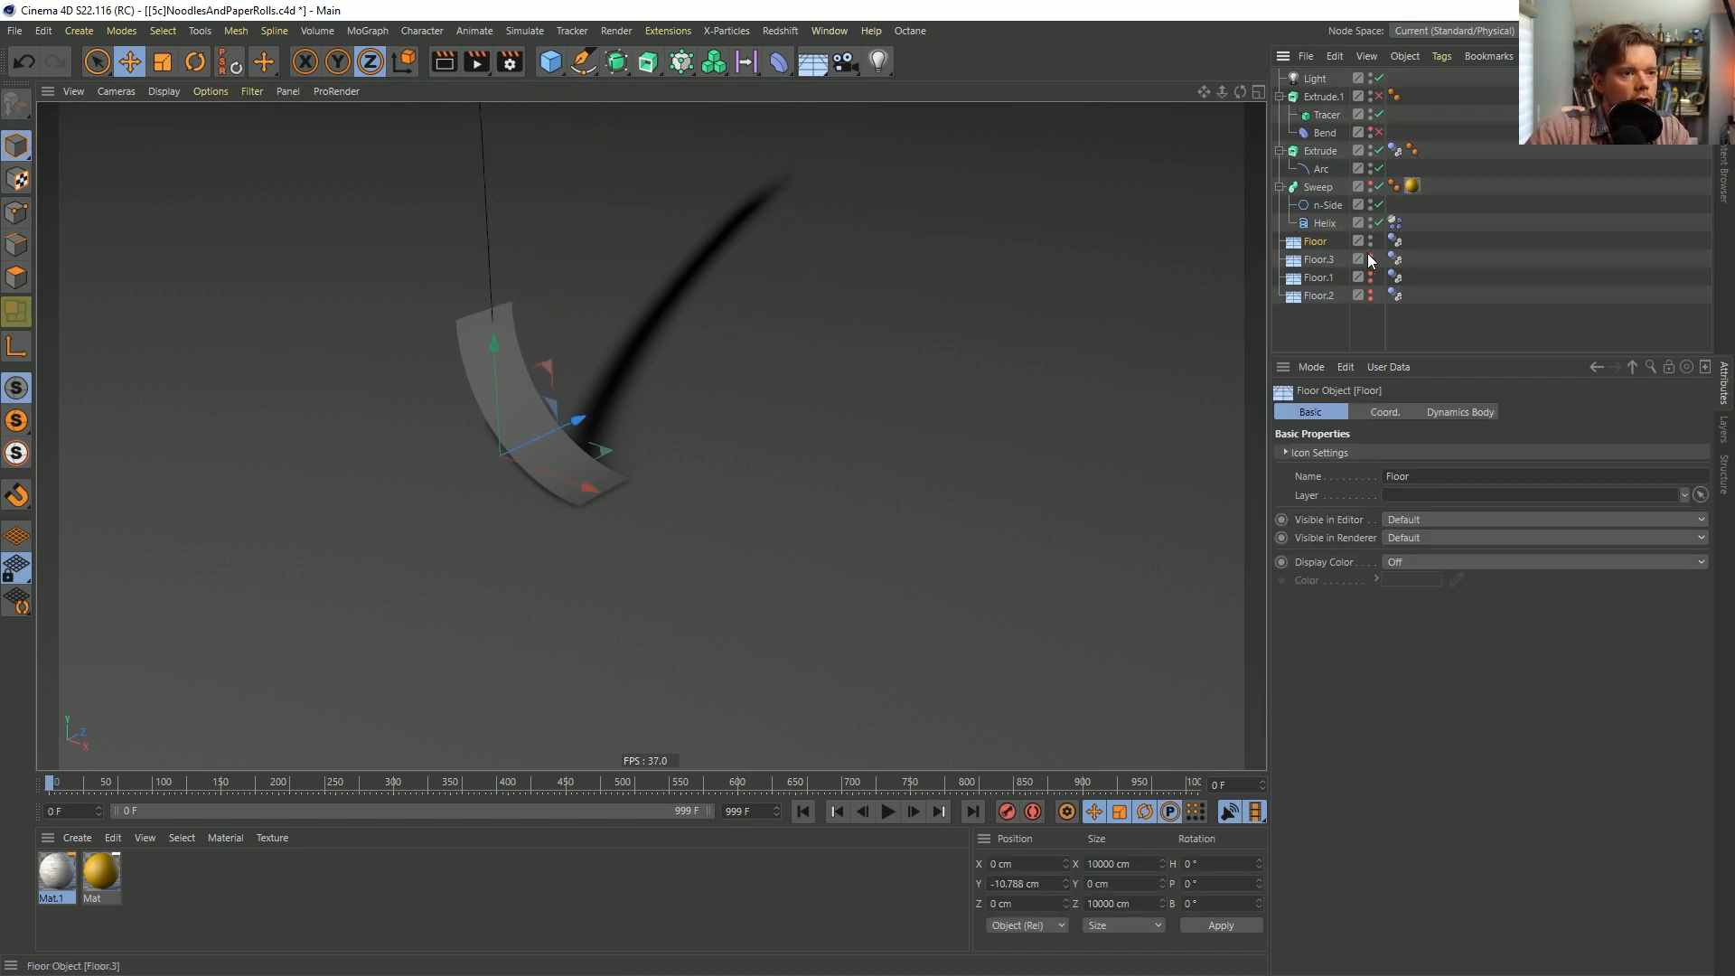
drag(1369, 255, 1370, 338)
alt+drag(600, 403, 594, 368)
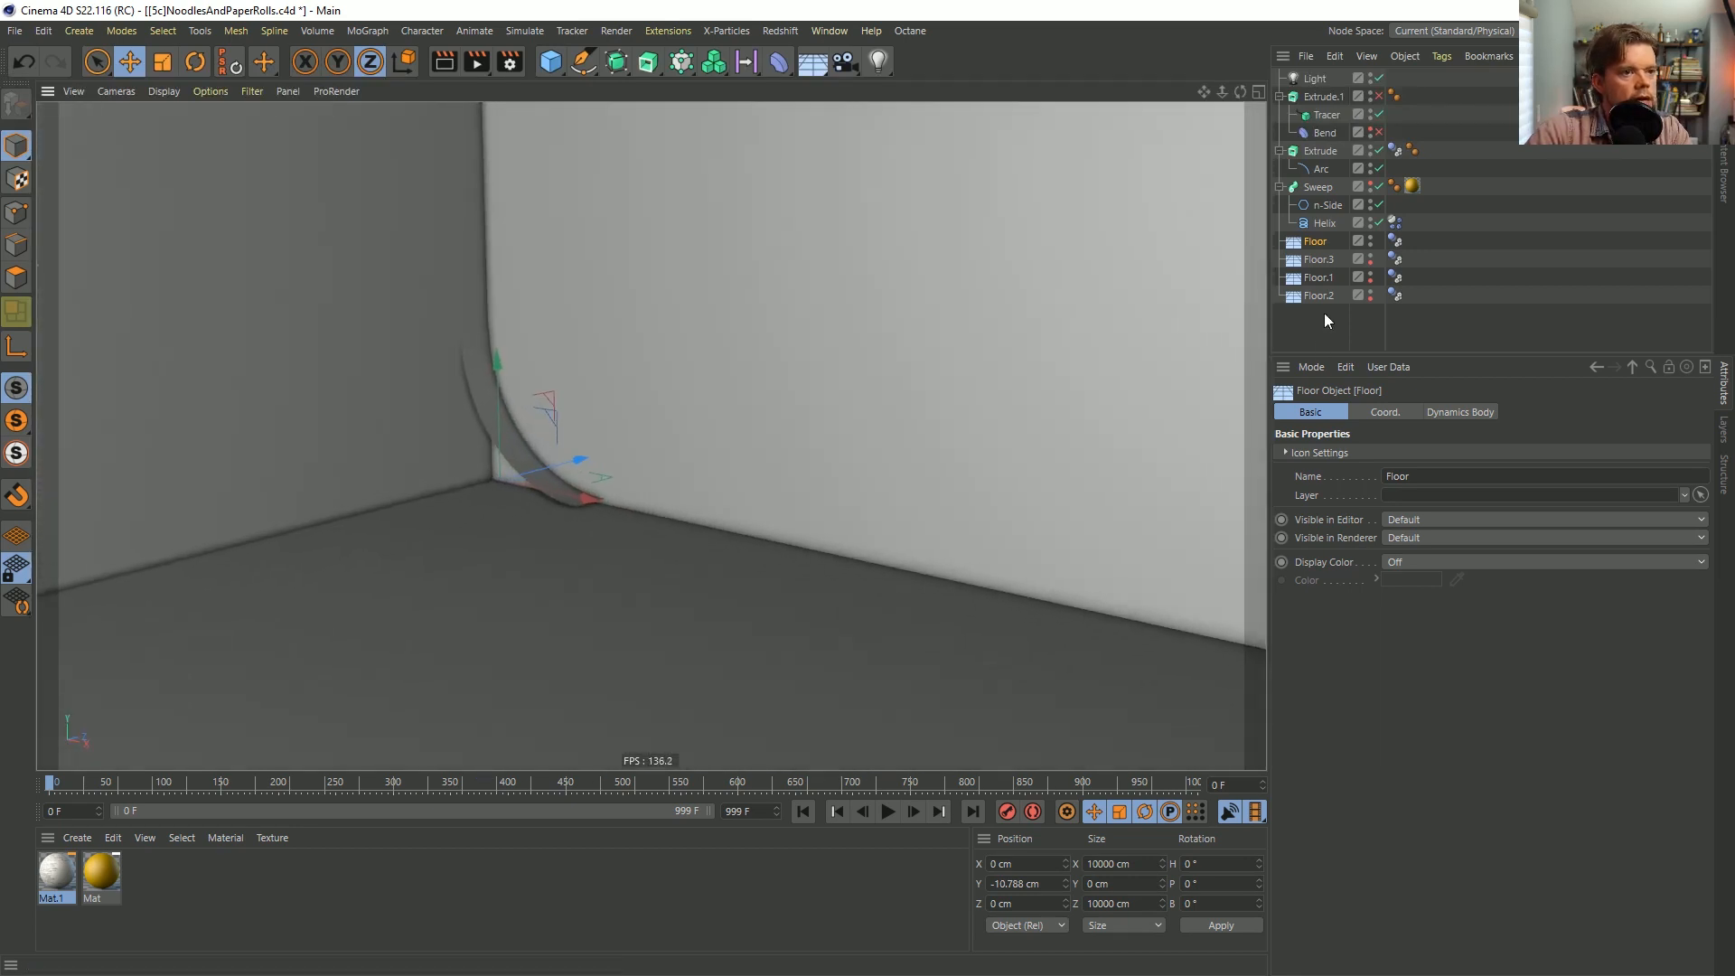
click(1370, 256)
drag(1370, 256, 1372, 295)
alt+right_drag(582, 356, 550, 354)
alt+middle_drag(549, 343, 626, 523)
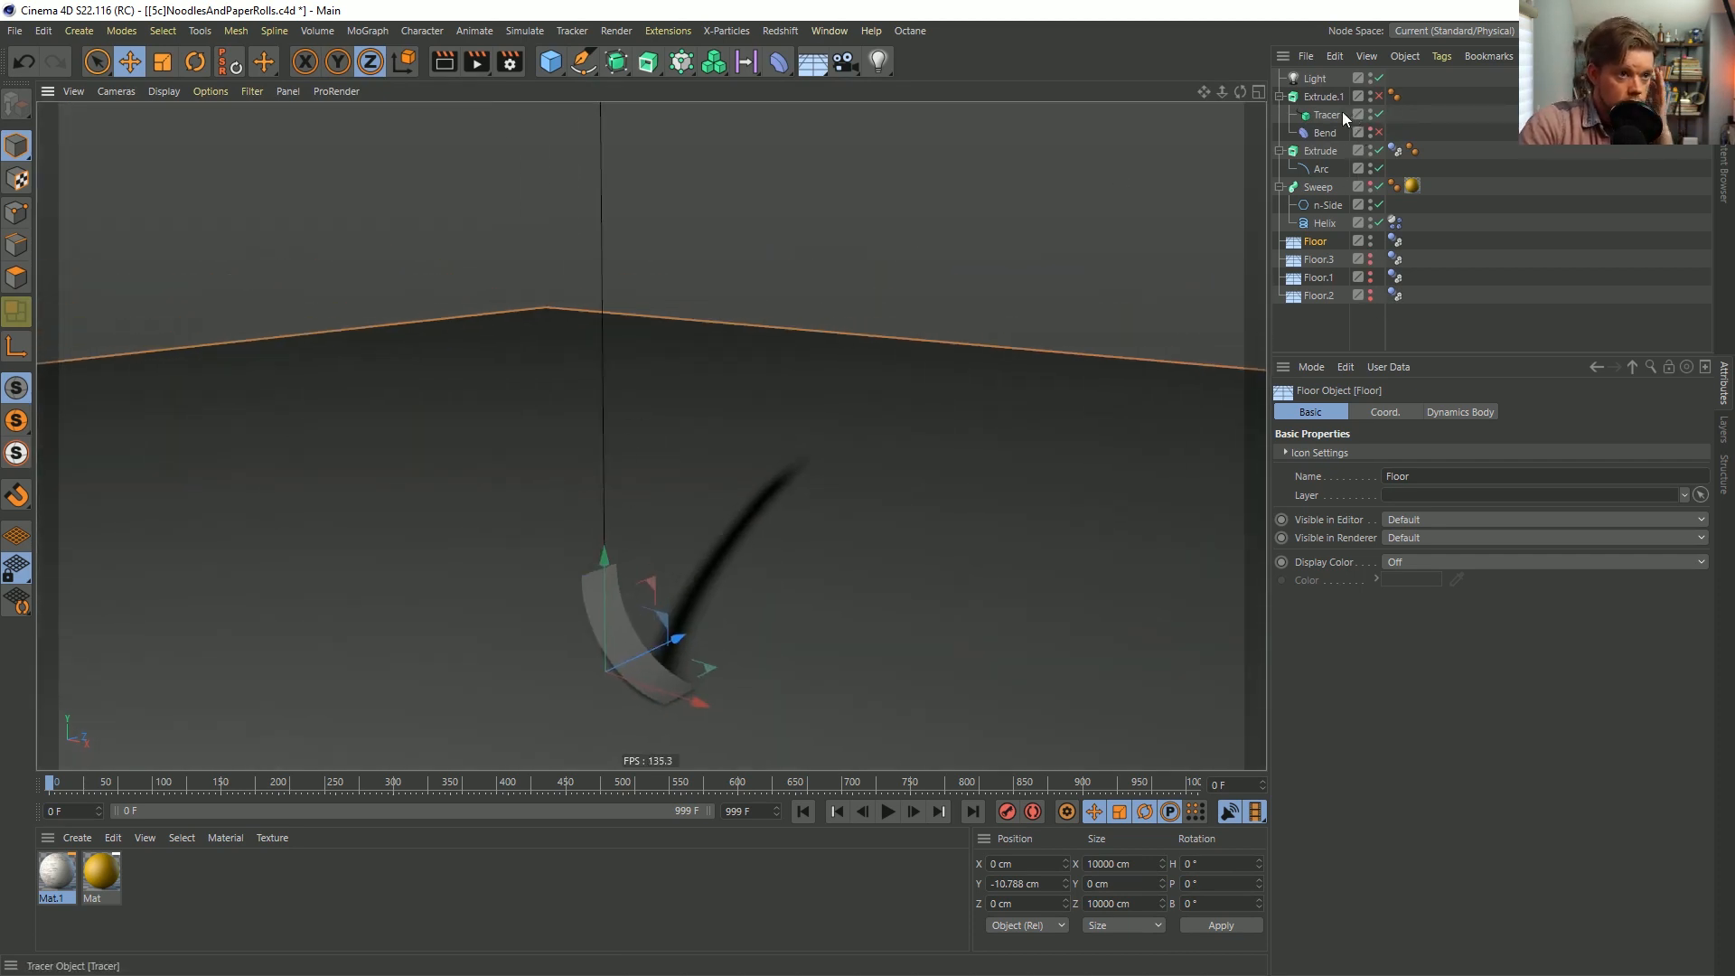
Select the Helix, play the simulation to about frame 108, and examine how the spline folds at the foot of the curved ramp.
click(1322, 224)
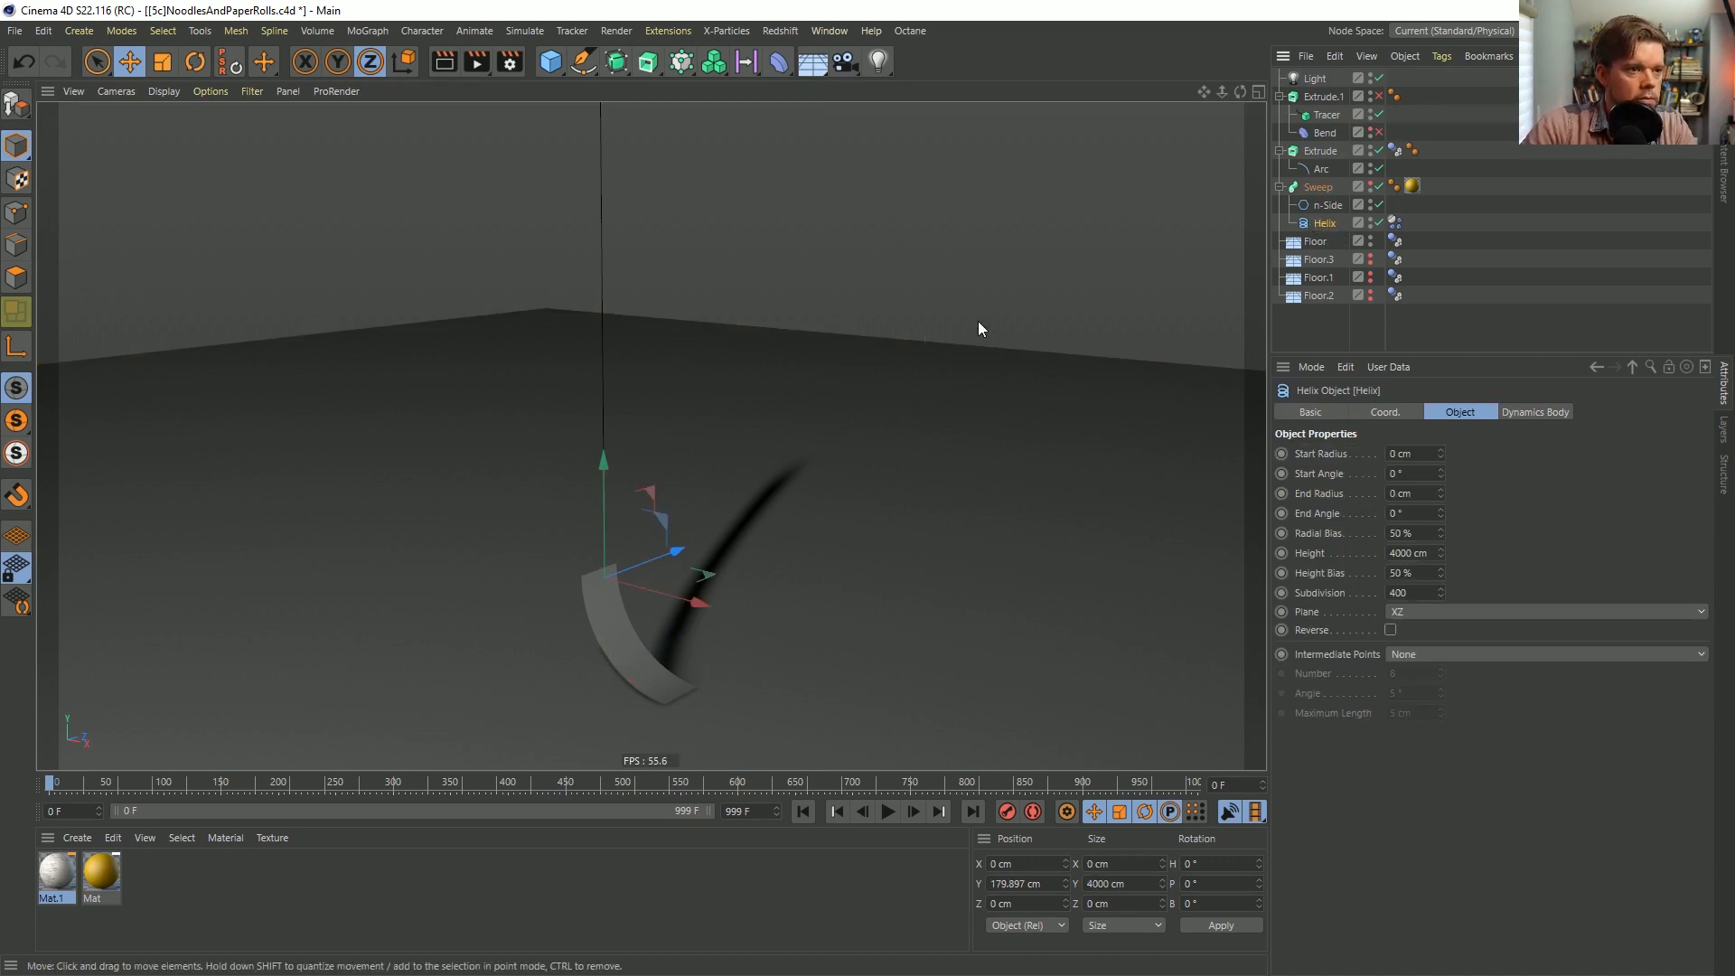
click(889, 811)
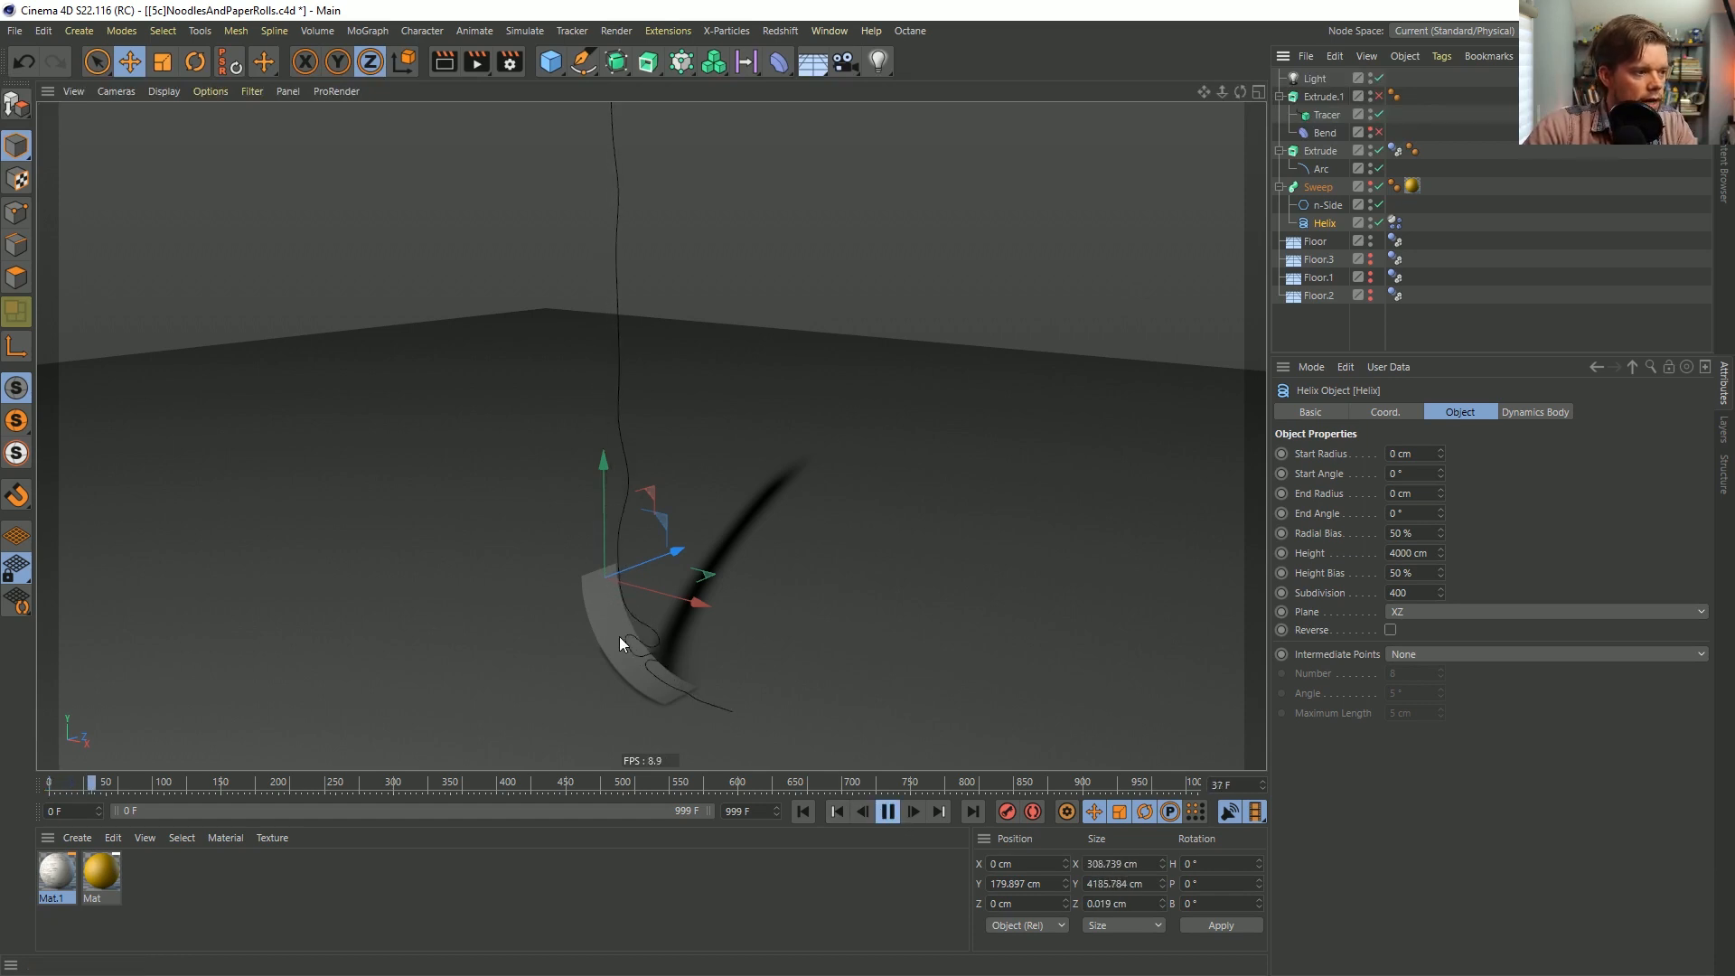
mouse_move(703, 703)
alt+mouse_down()
mouse_move(773, 696)
mouse_move(698, 574)
mouse_move(762, 516)
alt+mouse_up()
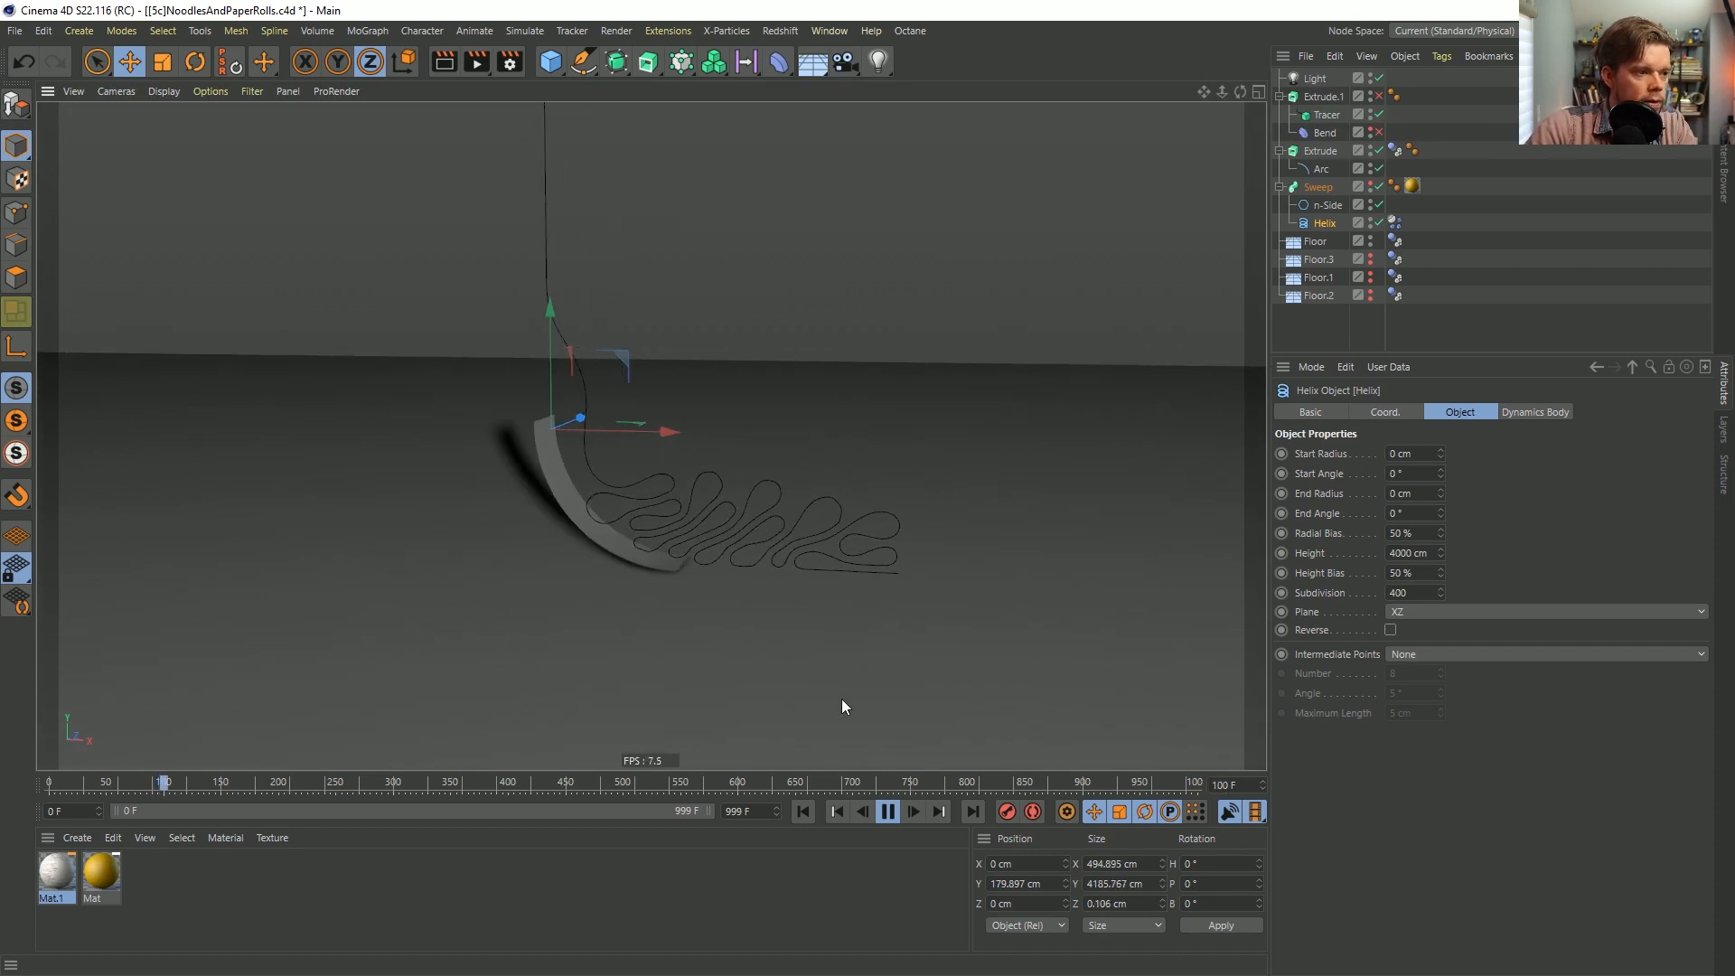
click(886, 811)
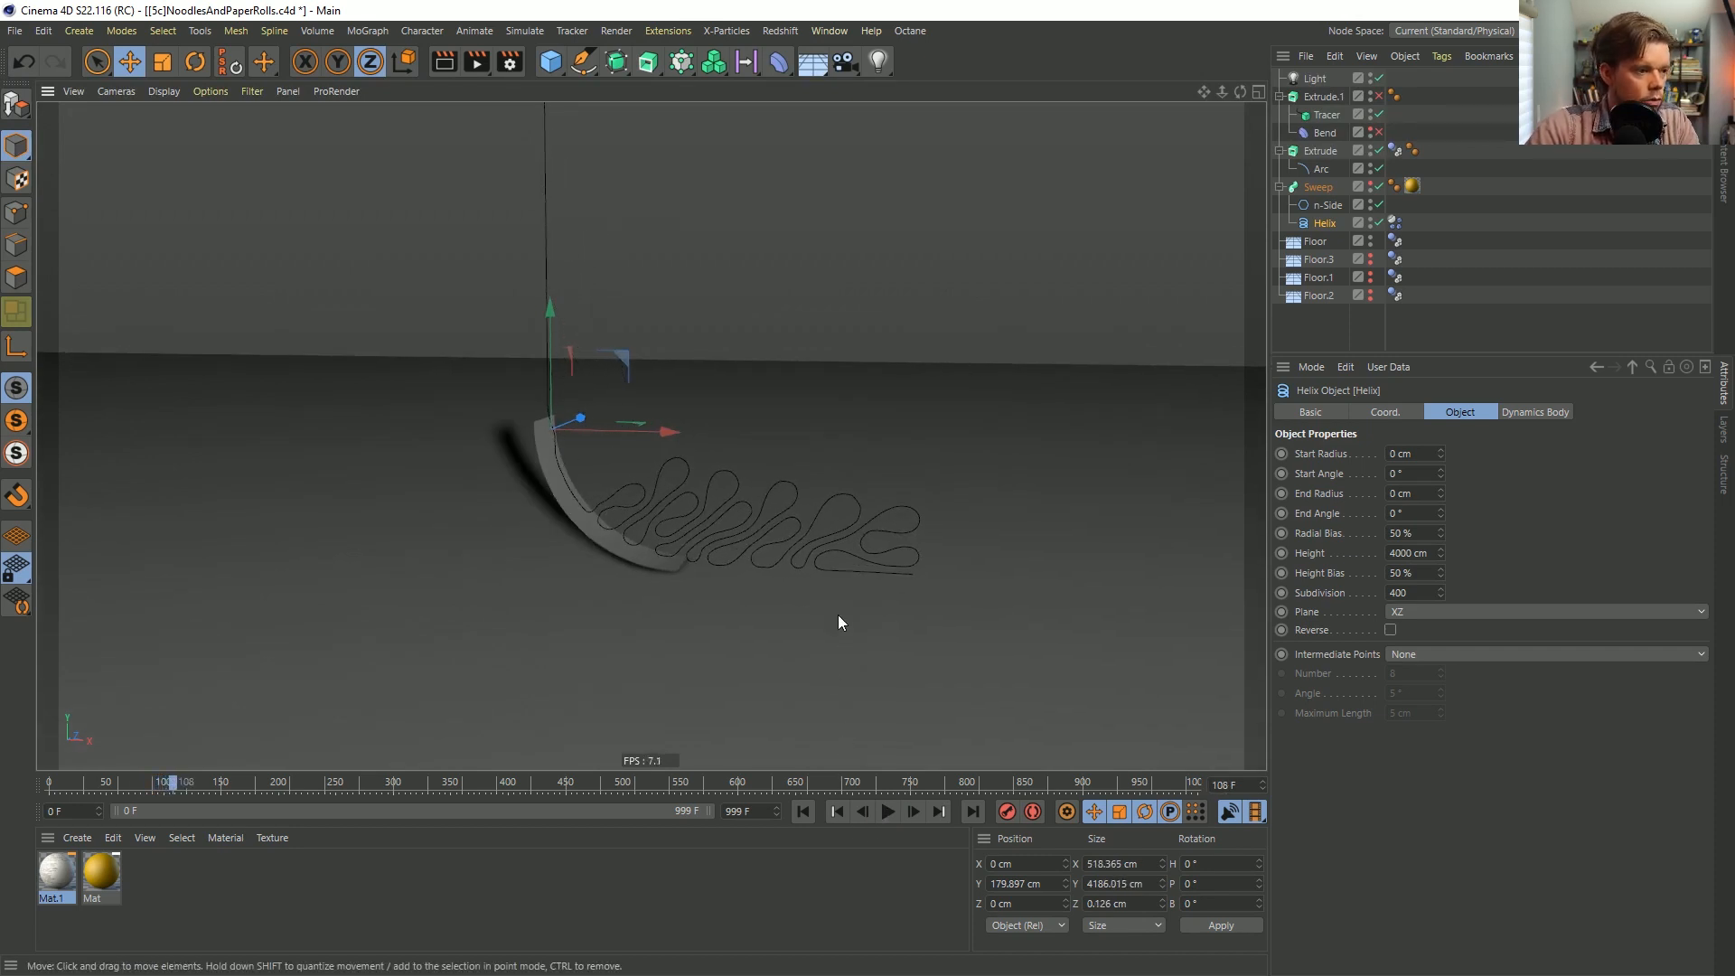
alt+drag(837, 622, 720, 625)
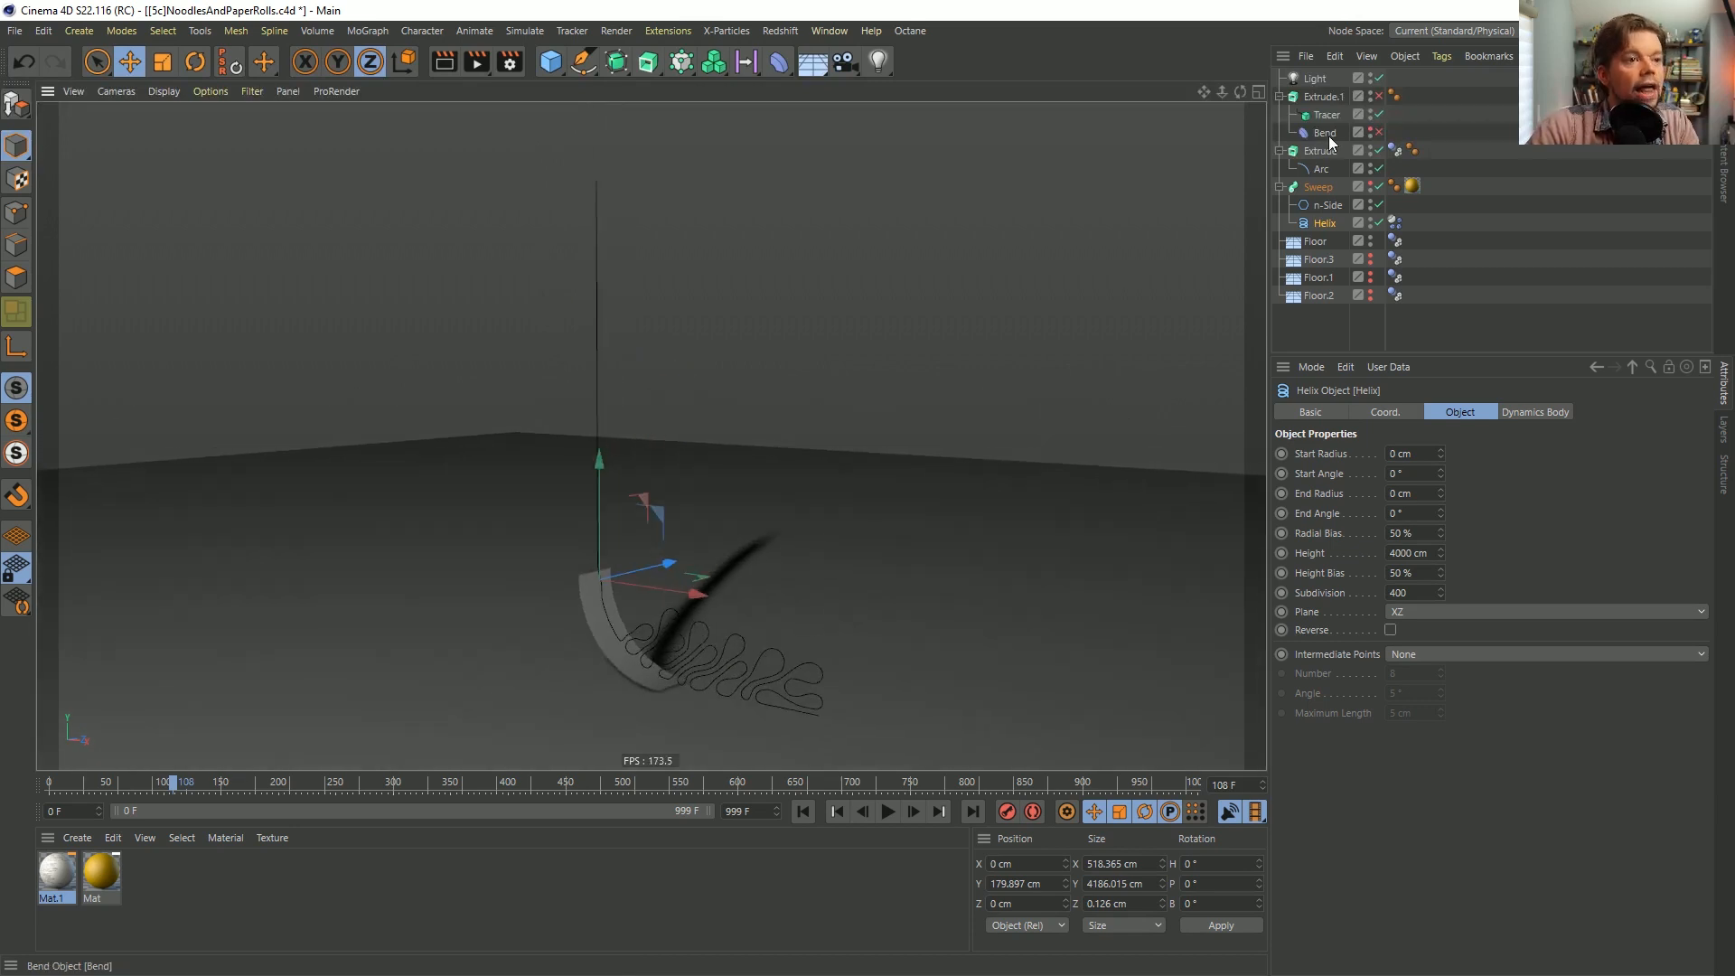
Enable the Extrude.1 paper strip and apply a new default material to it.
click(1378, 97)
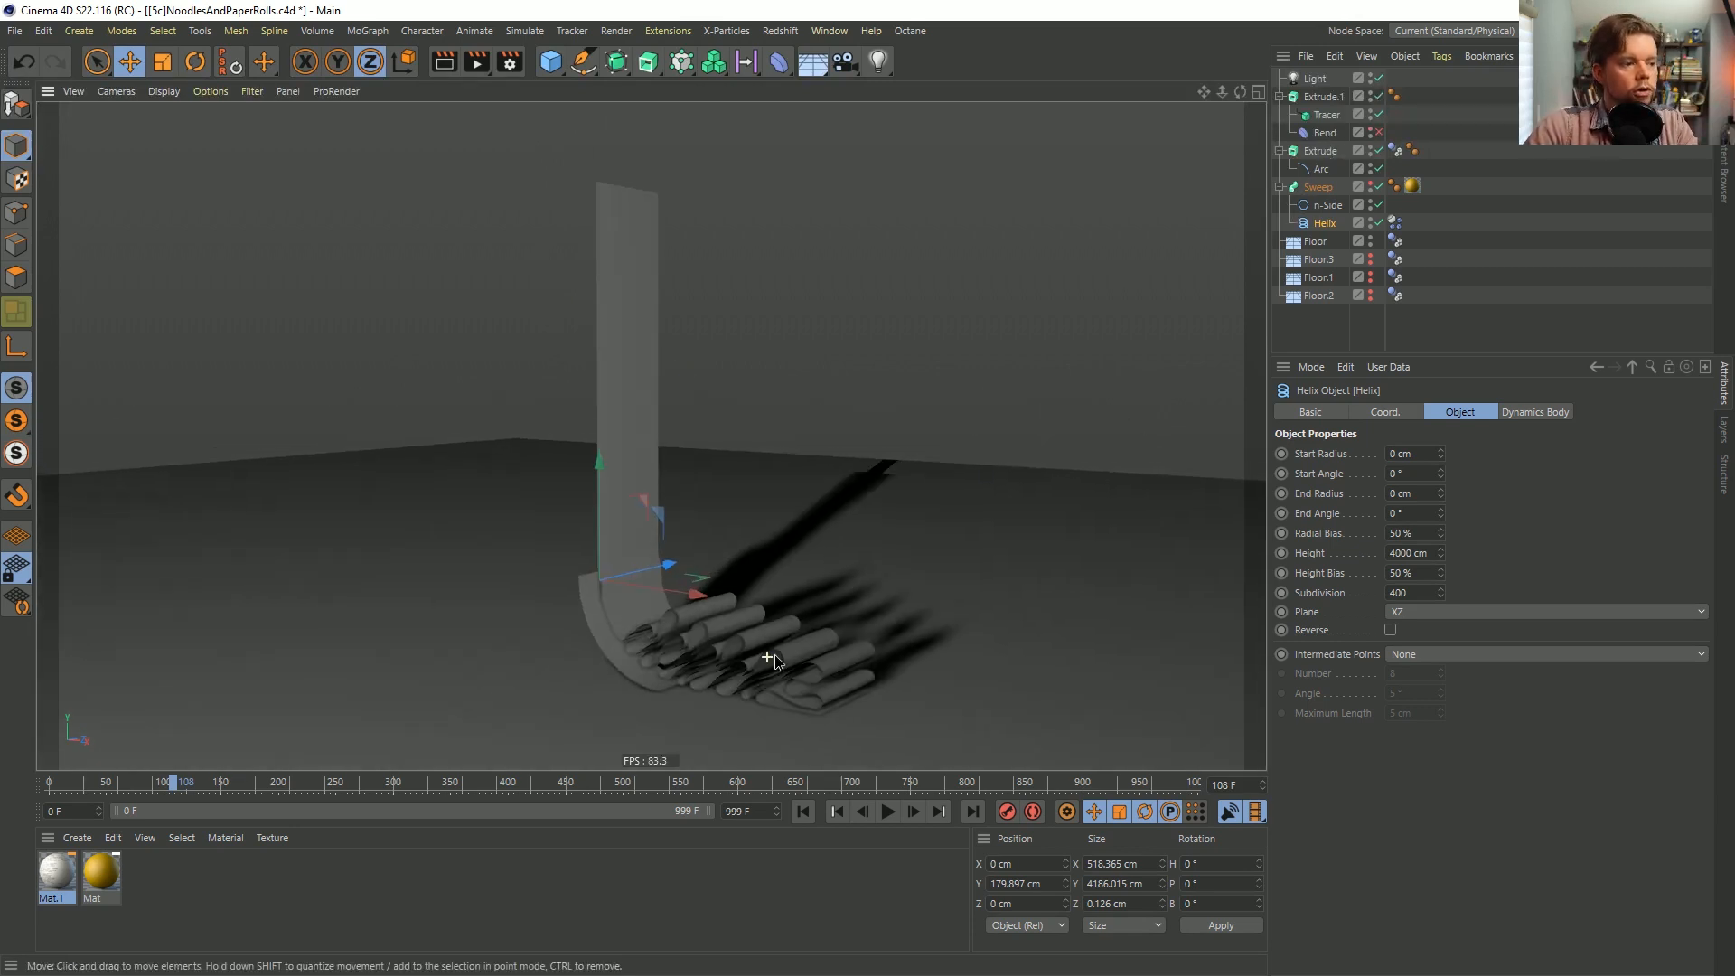
alt+drag(775, 656, 863, 628)
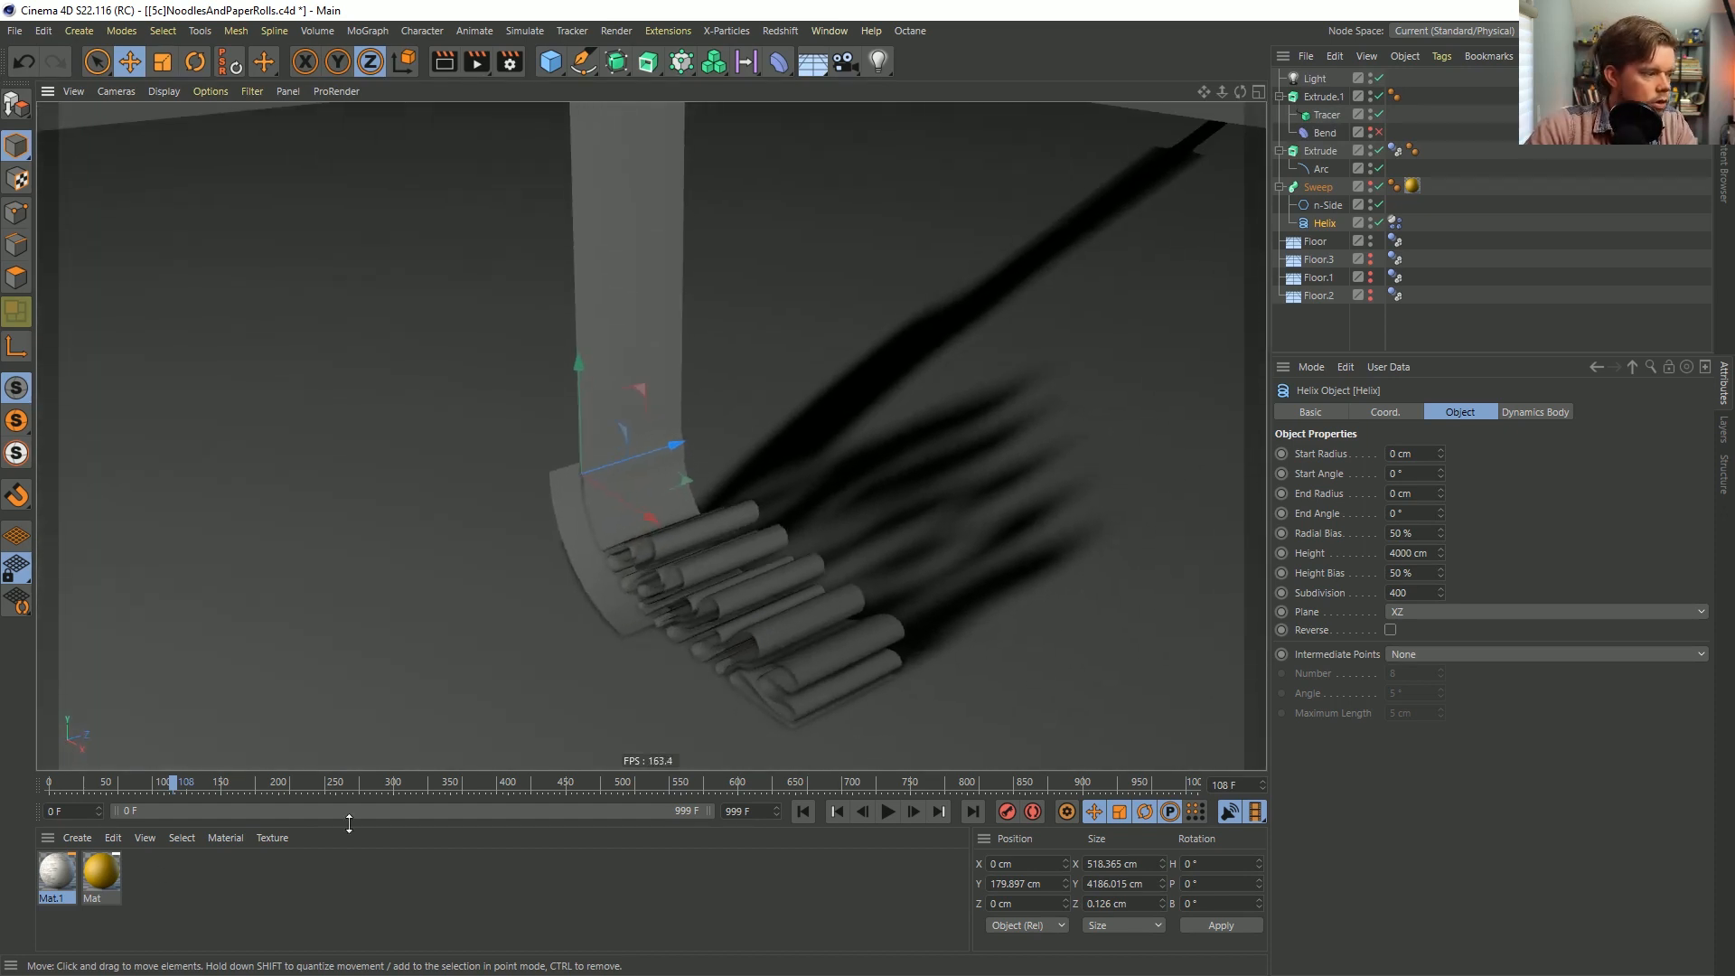
double_click(170, 891)
click(65, 875)
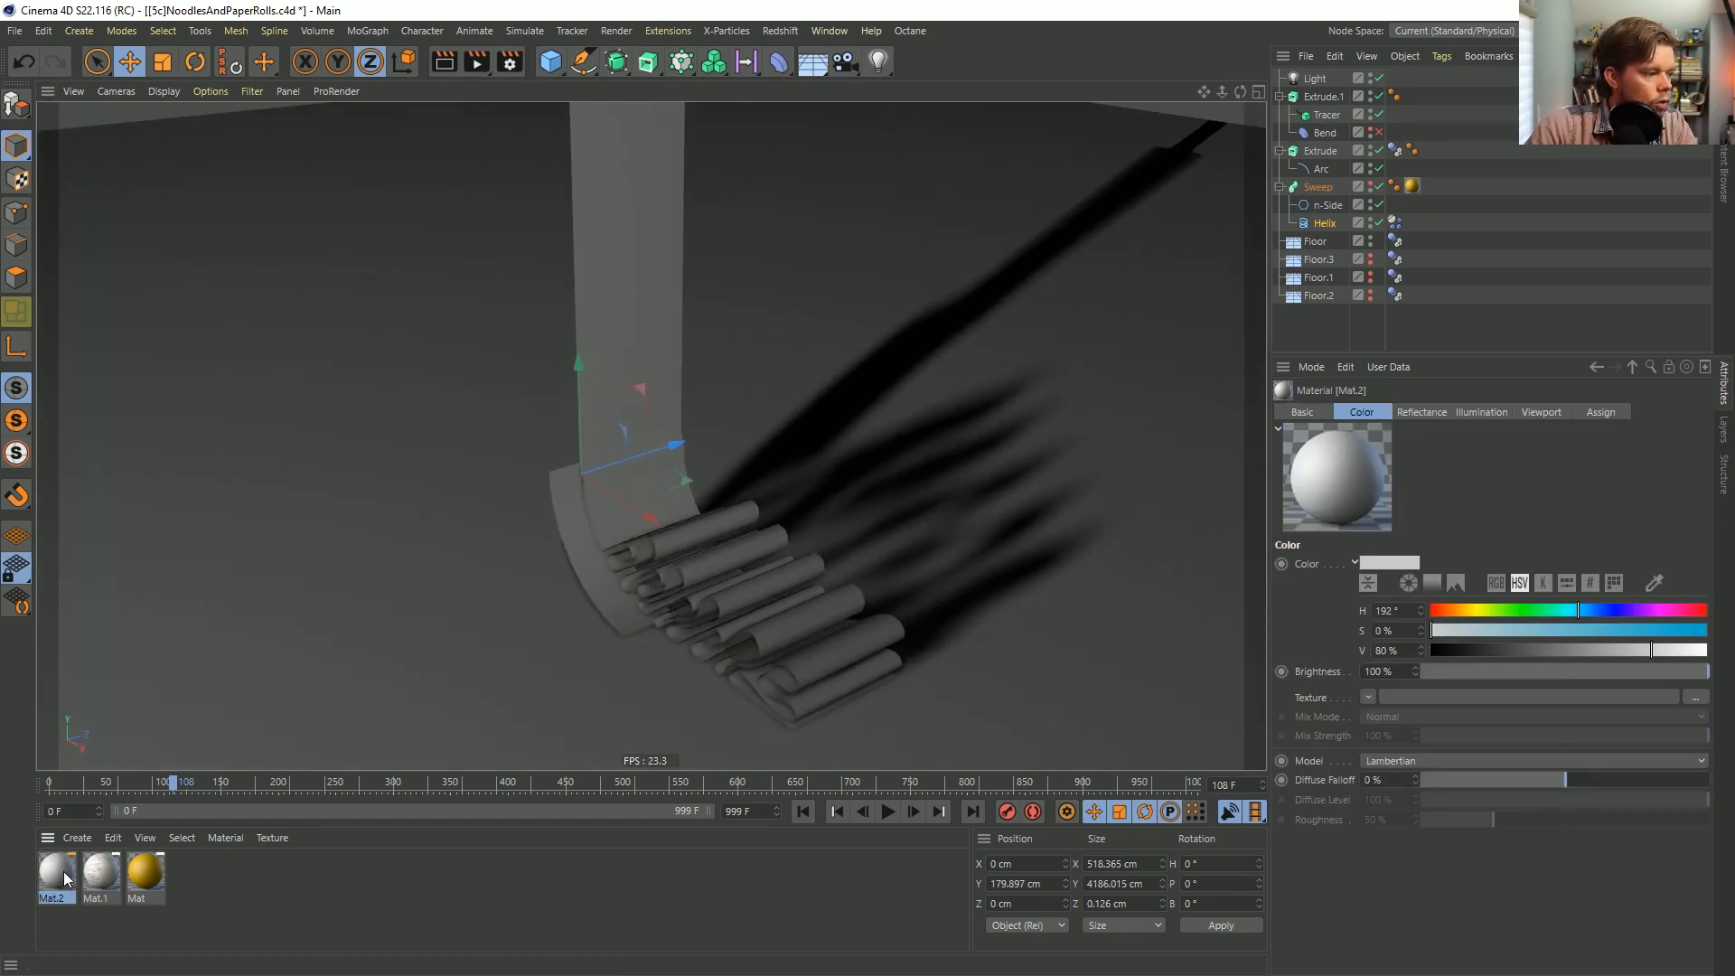
drag(66, 875, 735, 555)
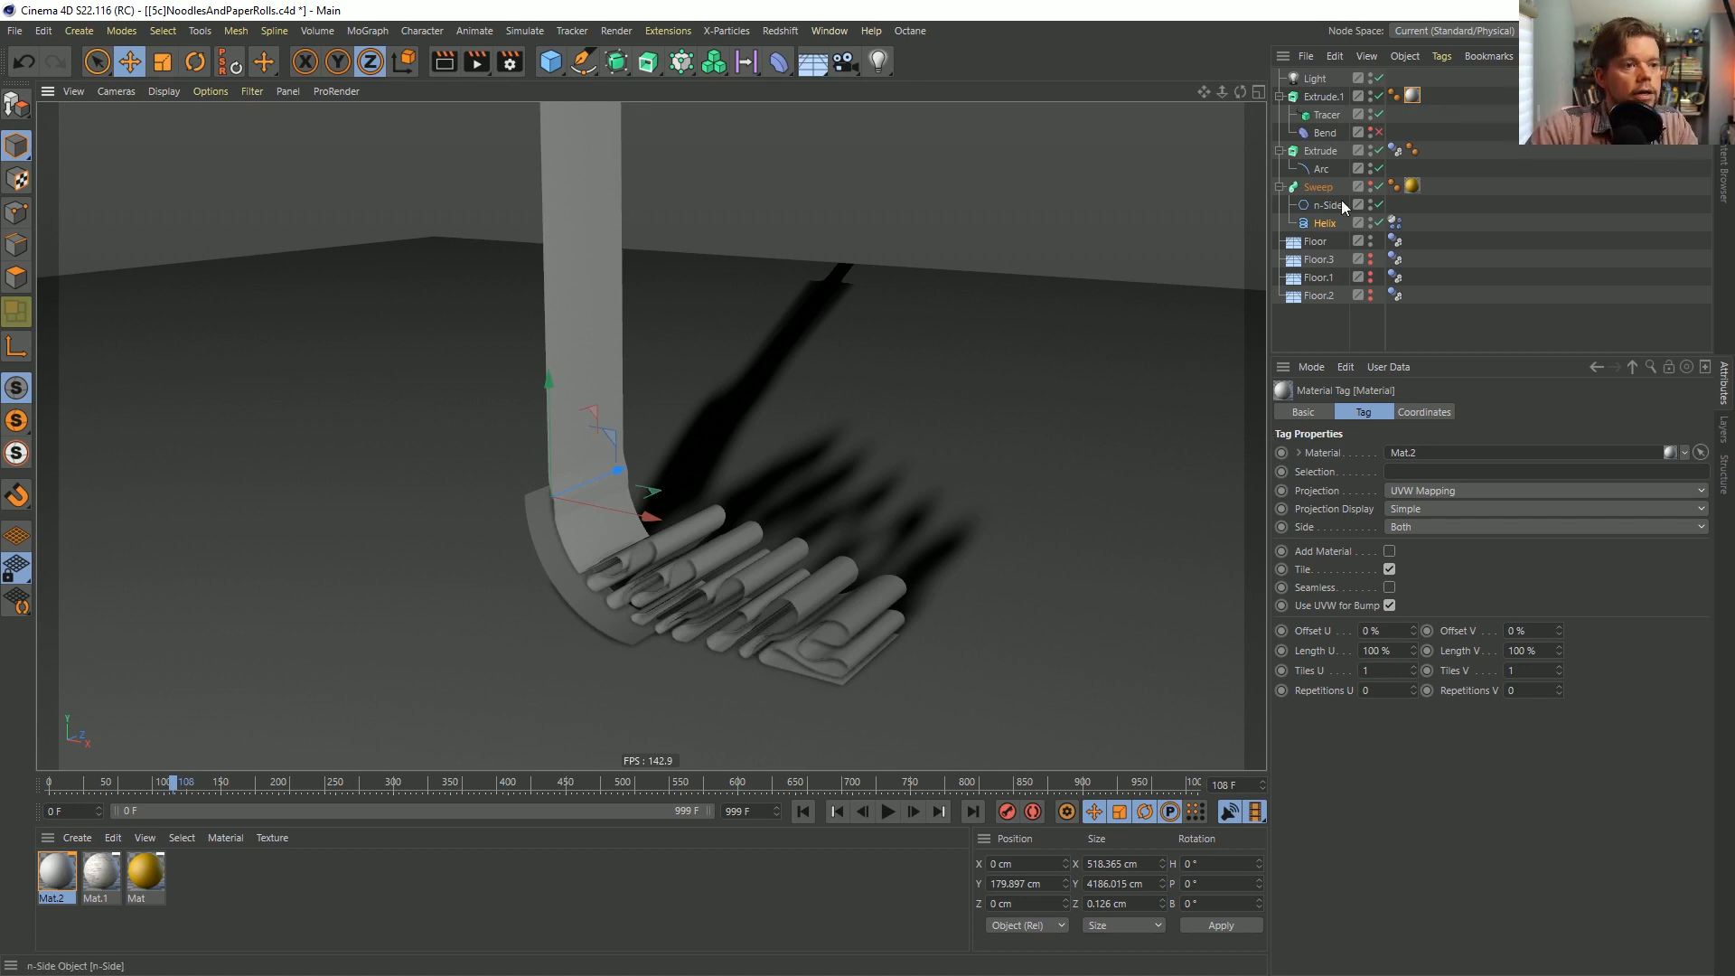
Disable the Tracer inside Extrude.1 and enable the yellow noodle Sweep.
click(1311, 227)
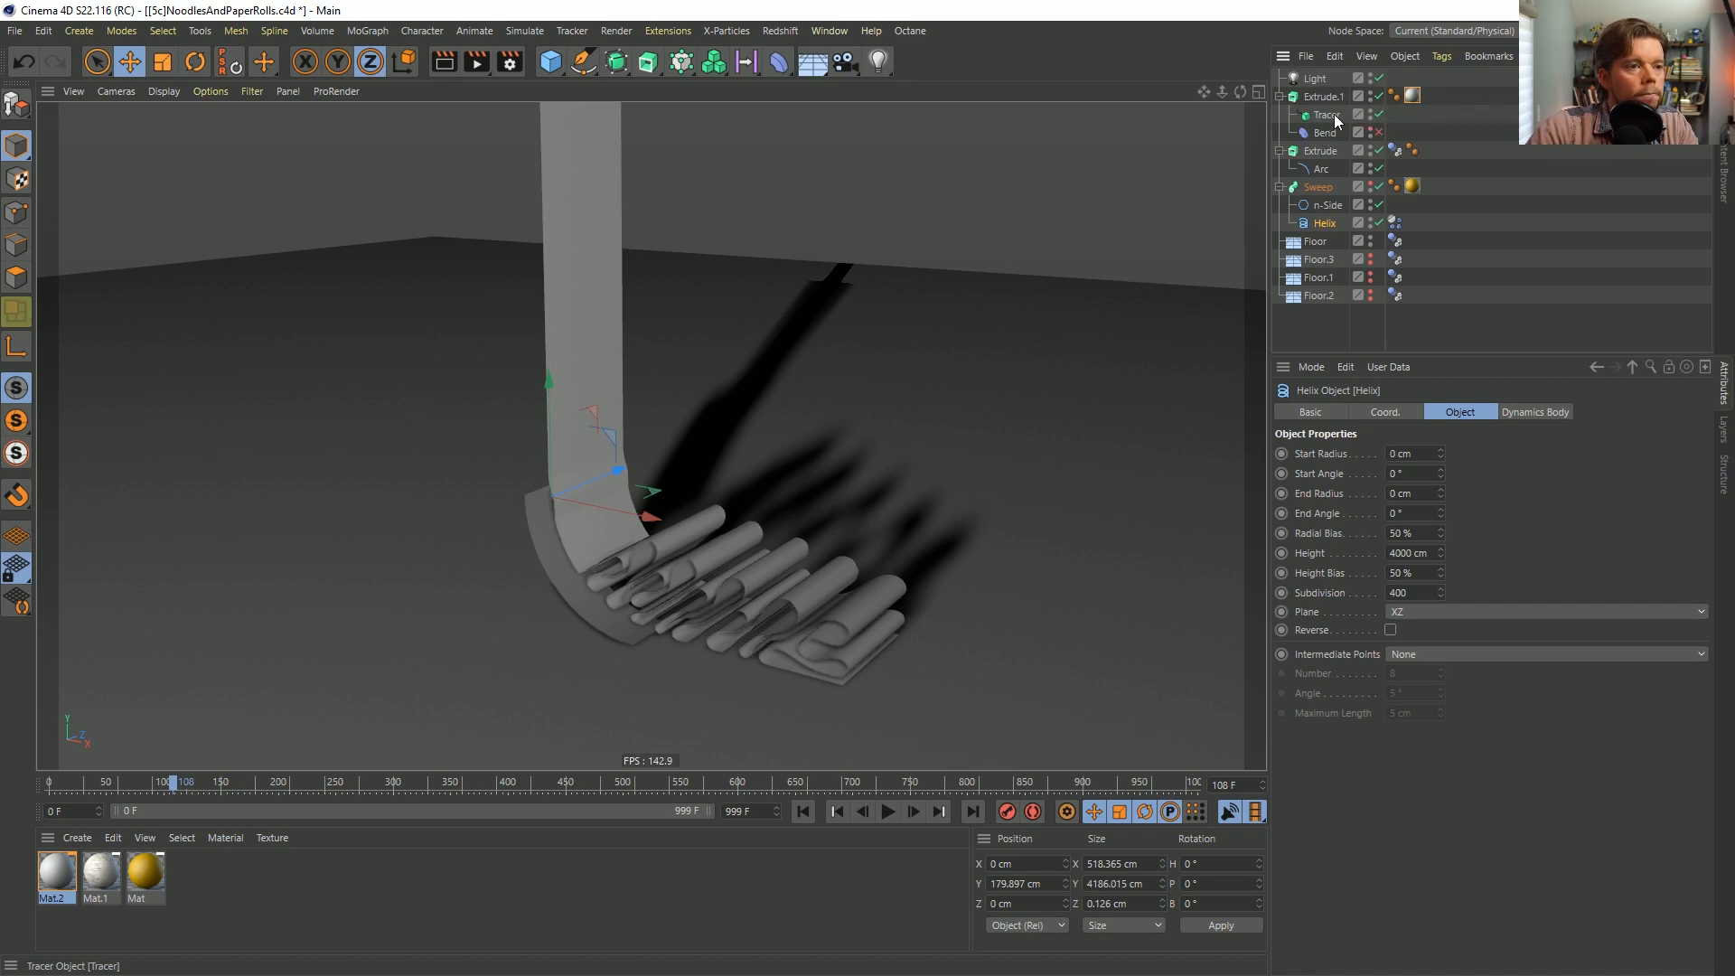
click(1379, 115)
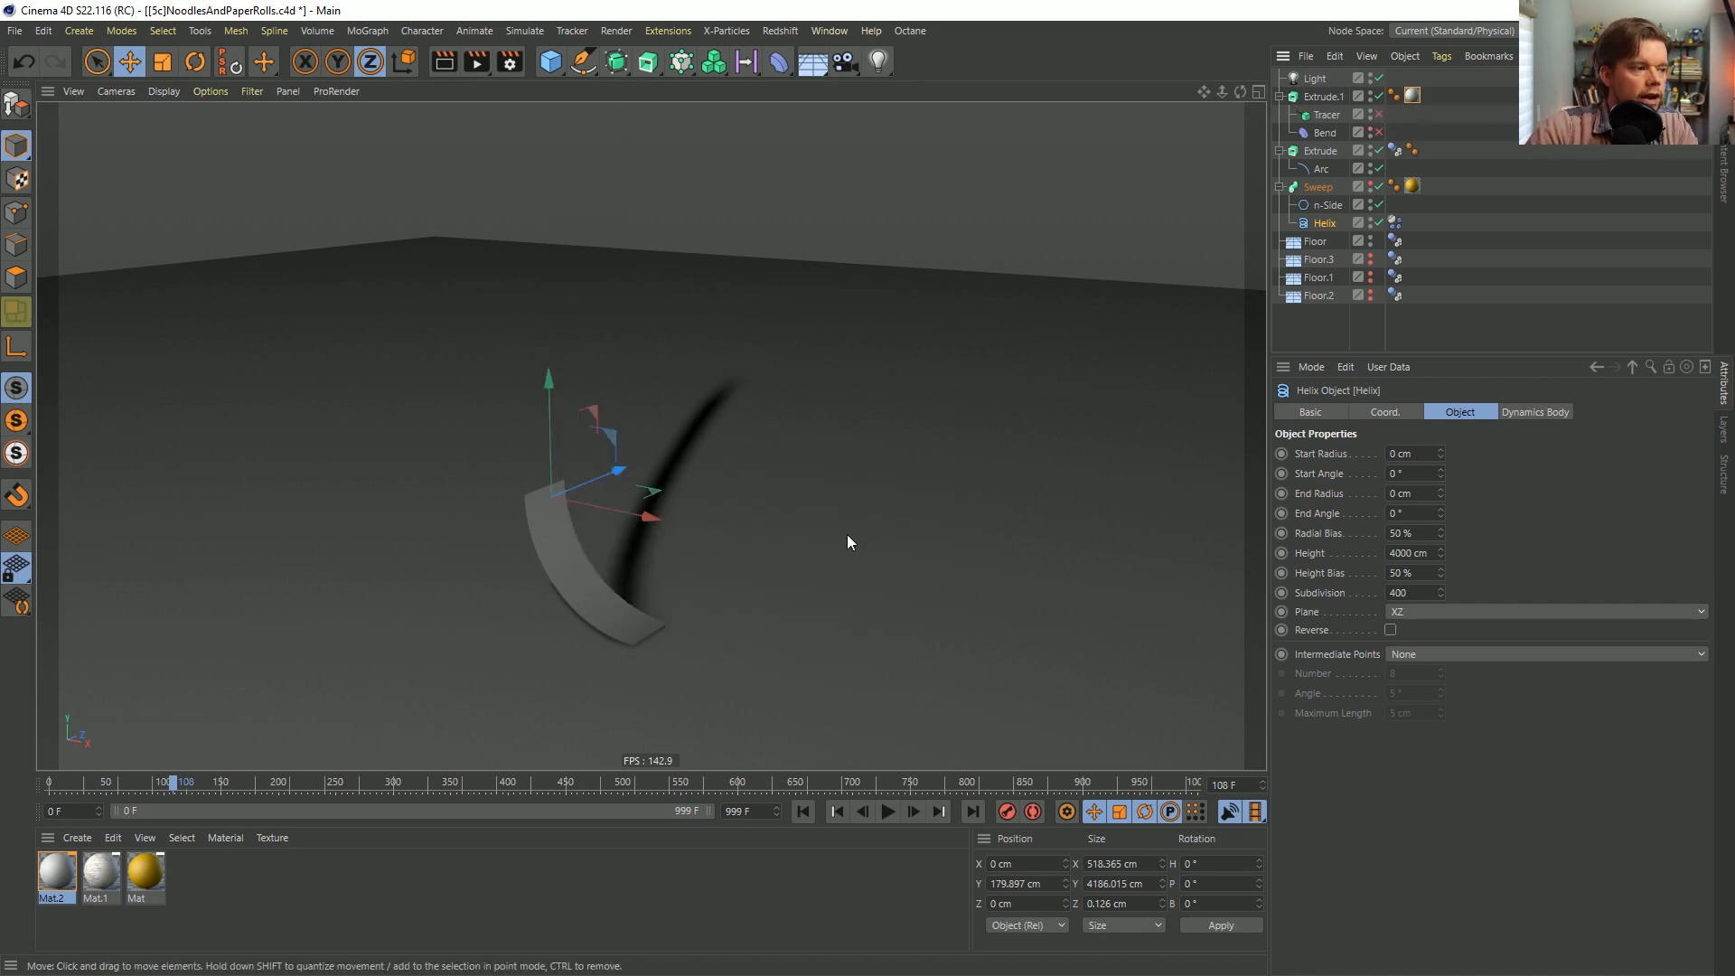
click(1378, 187)
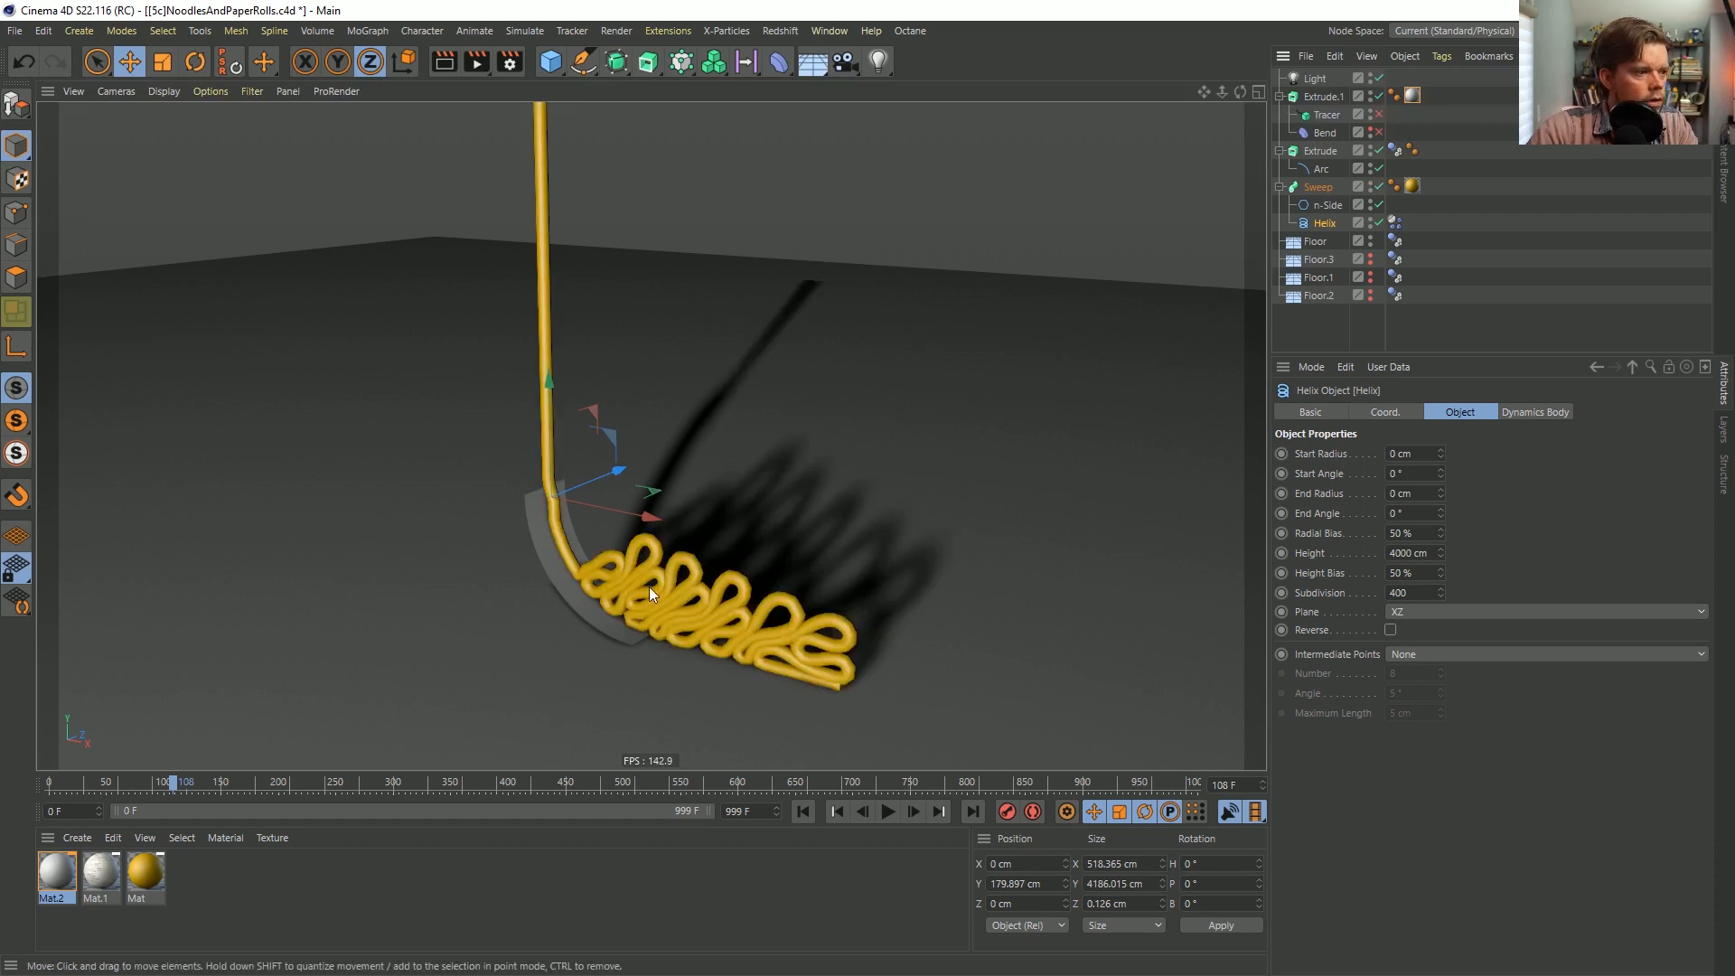
Return to the first frame, set the Helix height to 400 cm and subdivision to 40, and play the simulation.
click(1395, 223)
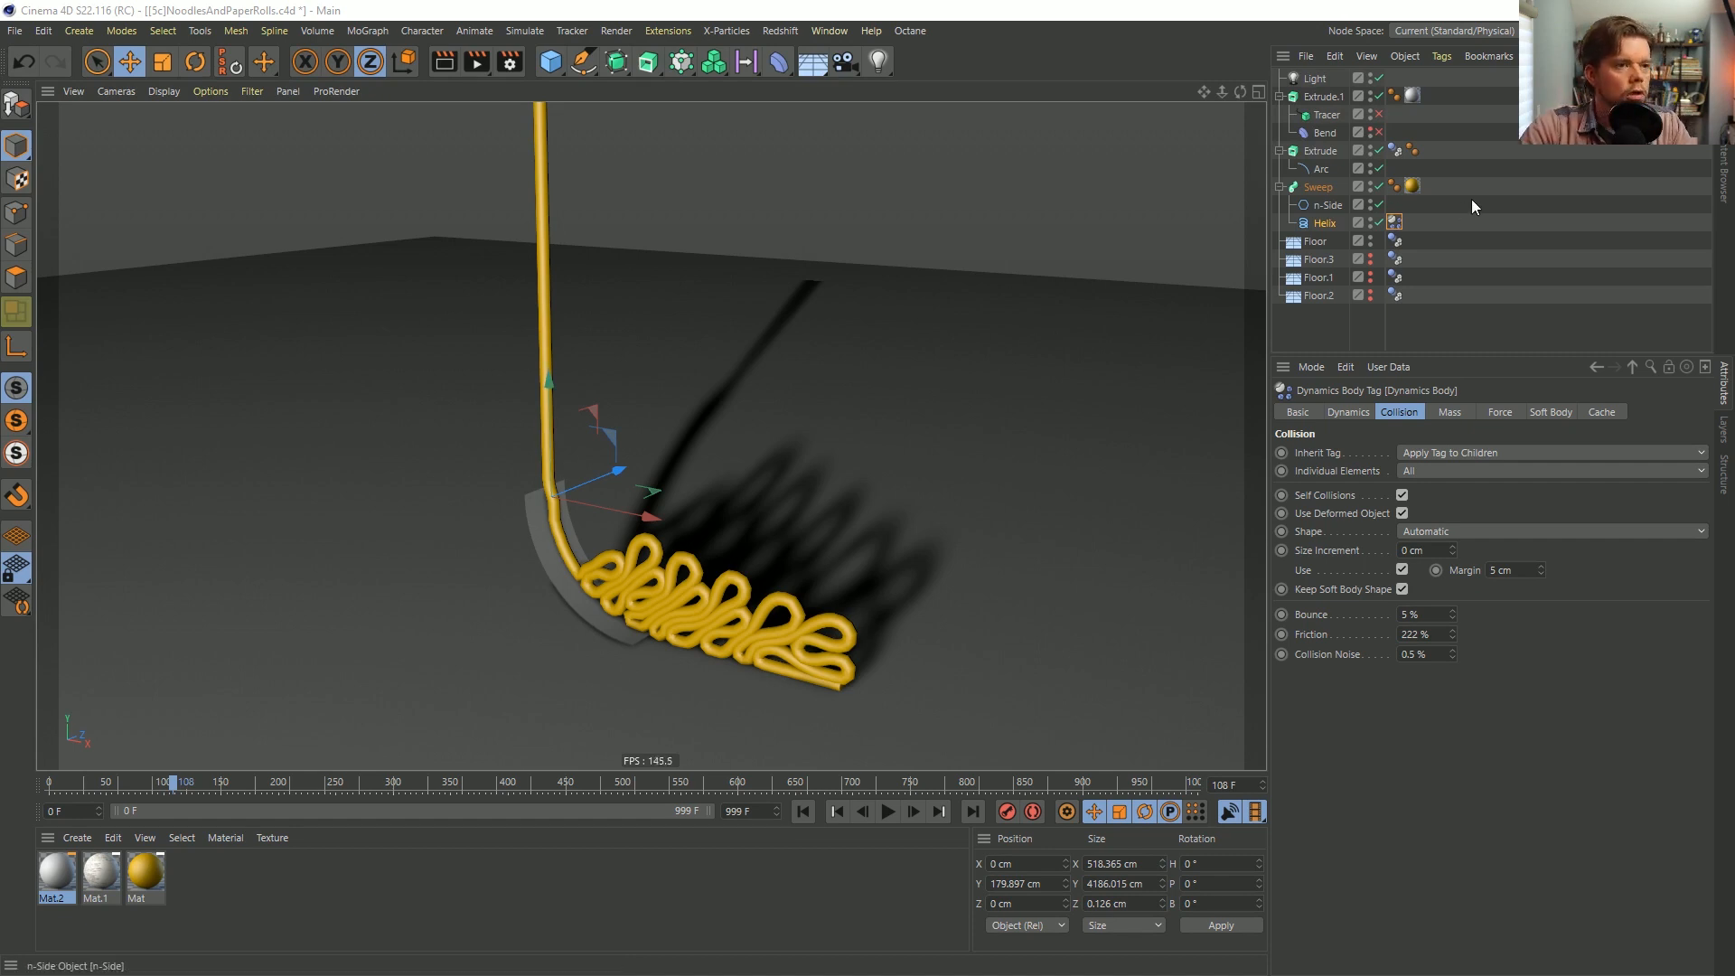
click(1472, 222)
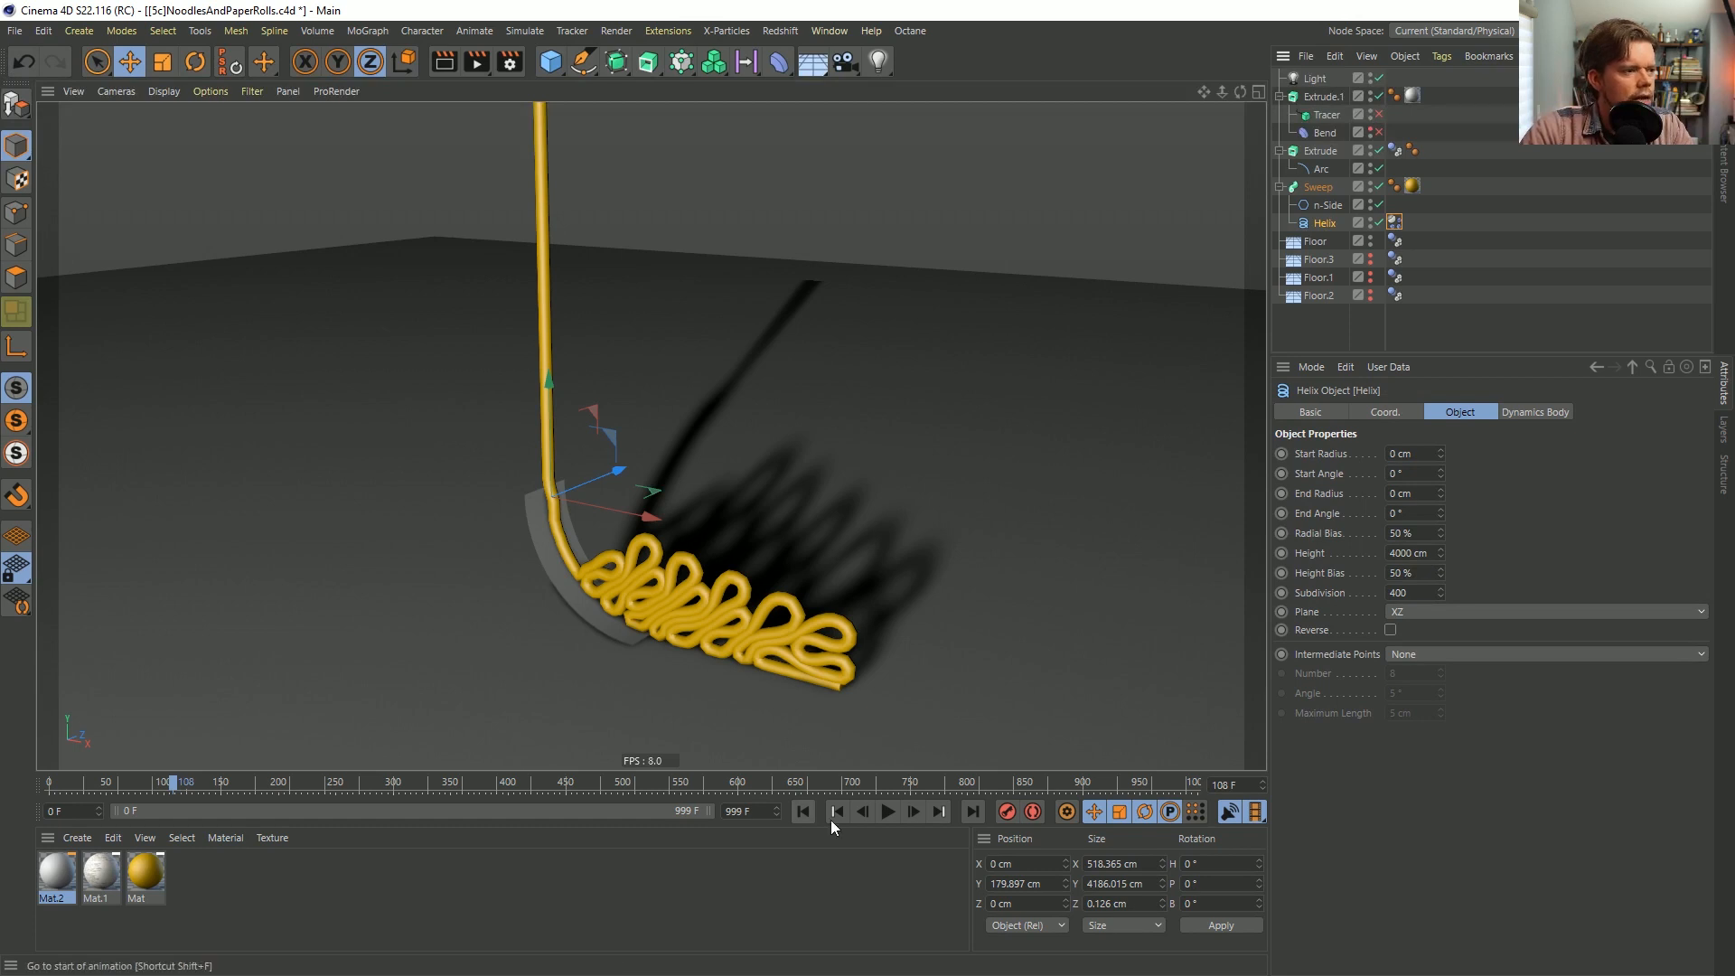
click(802, 811)
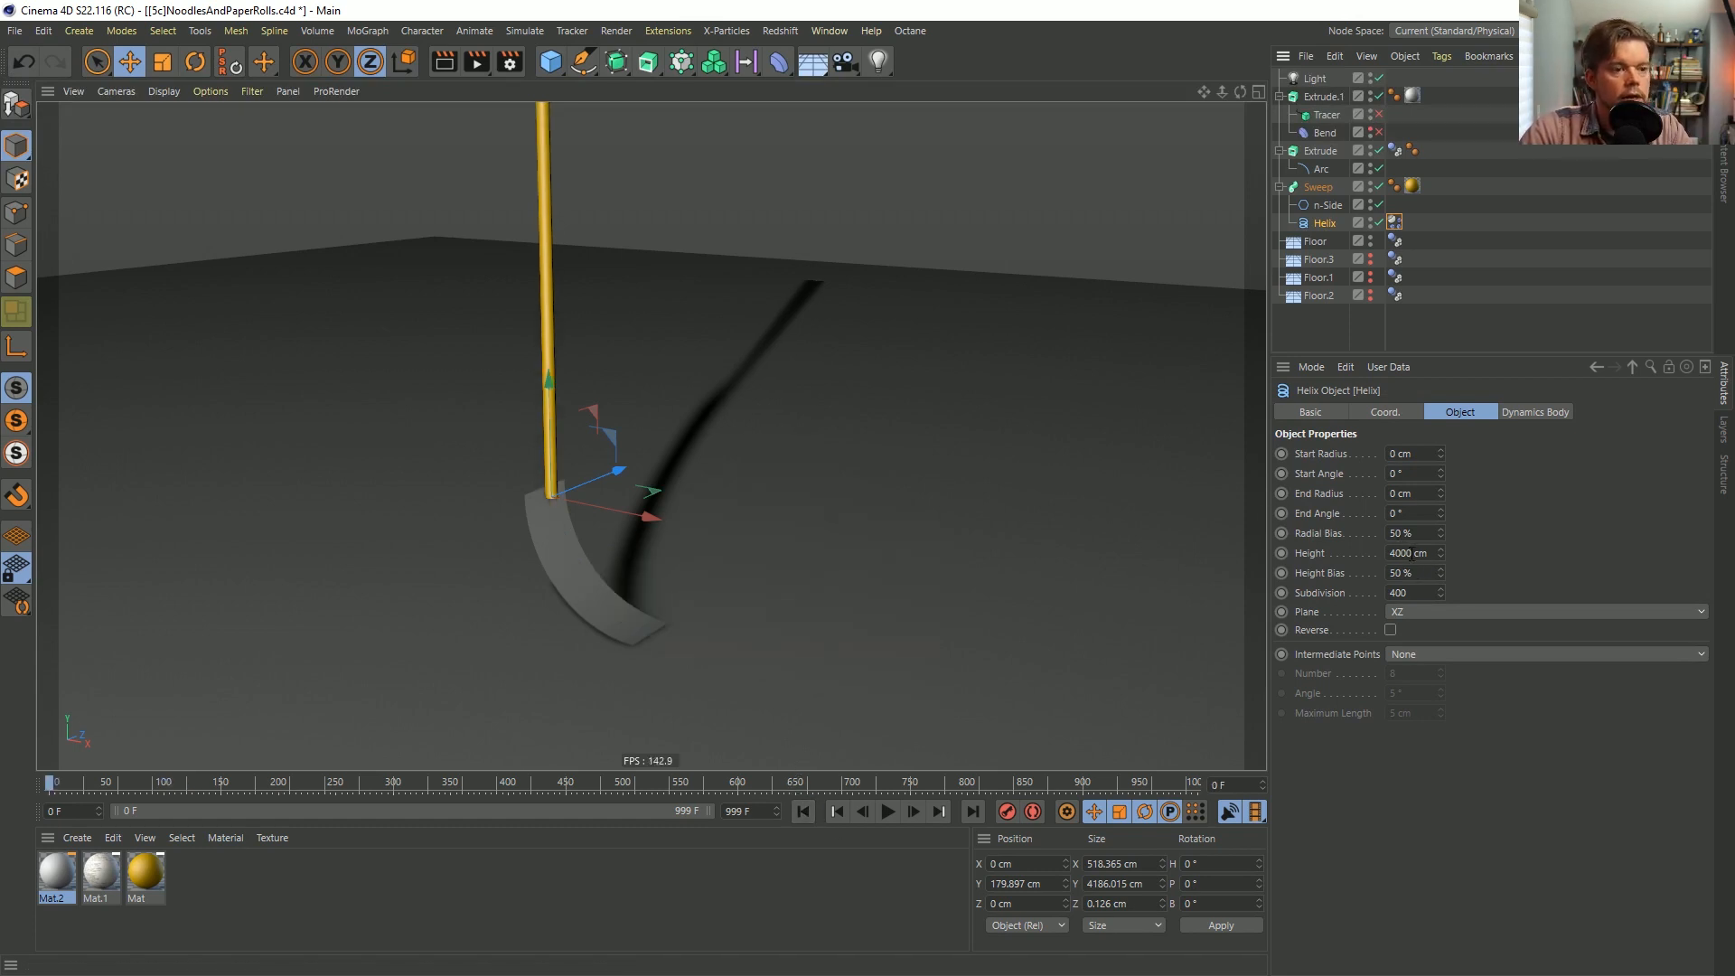
key(BackSpace)
key(Return)
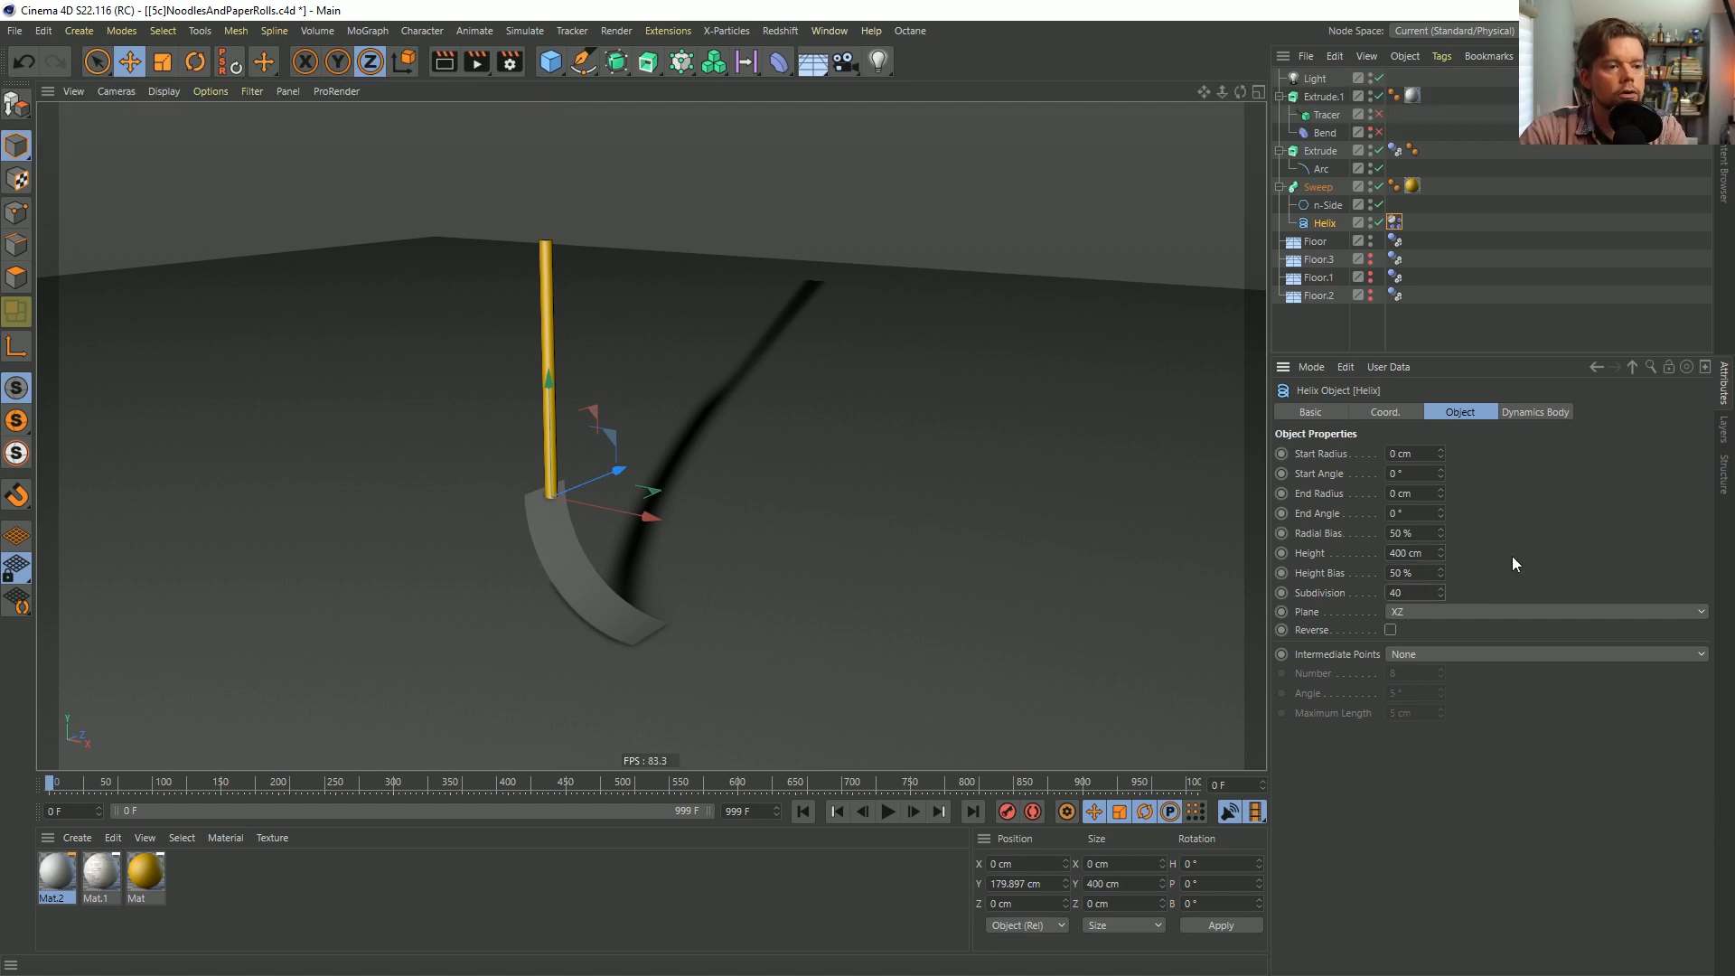
click(887, 812)
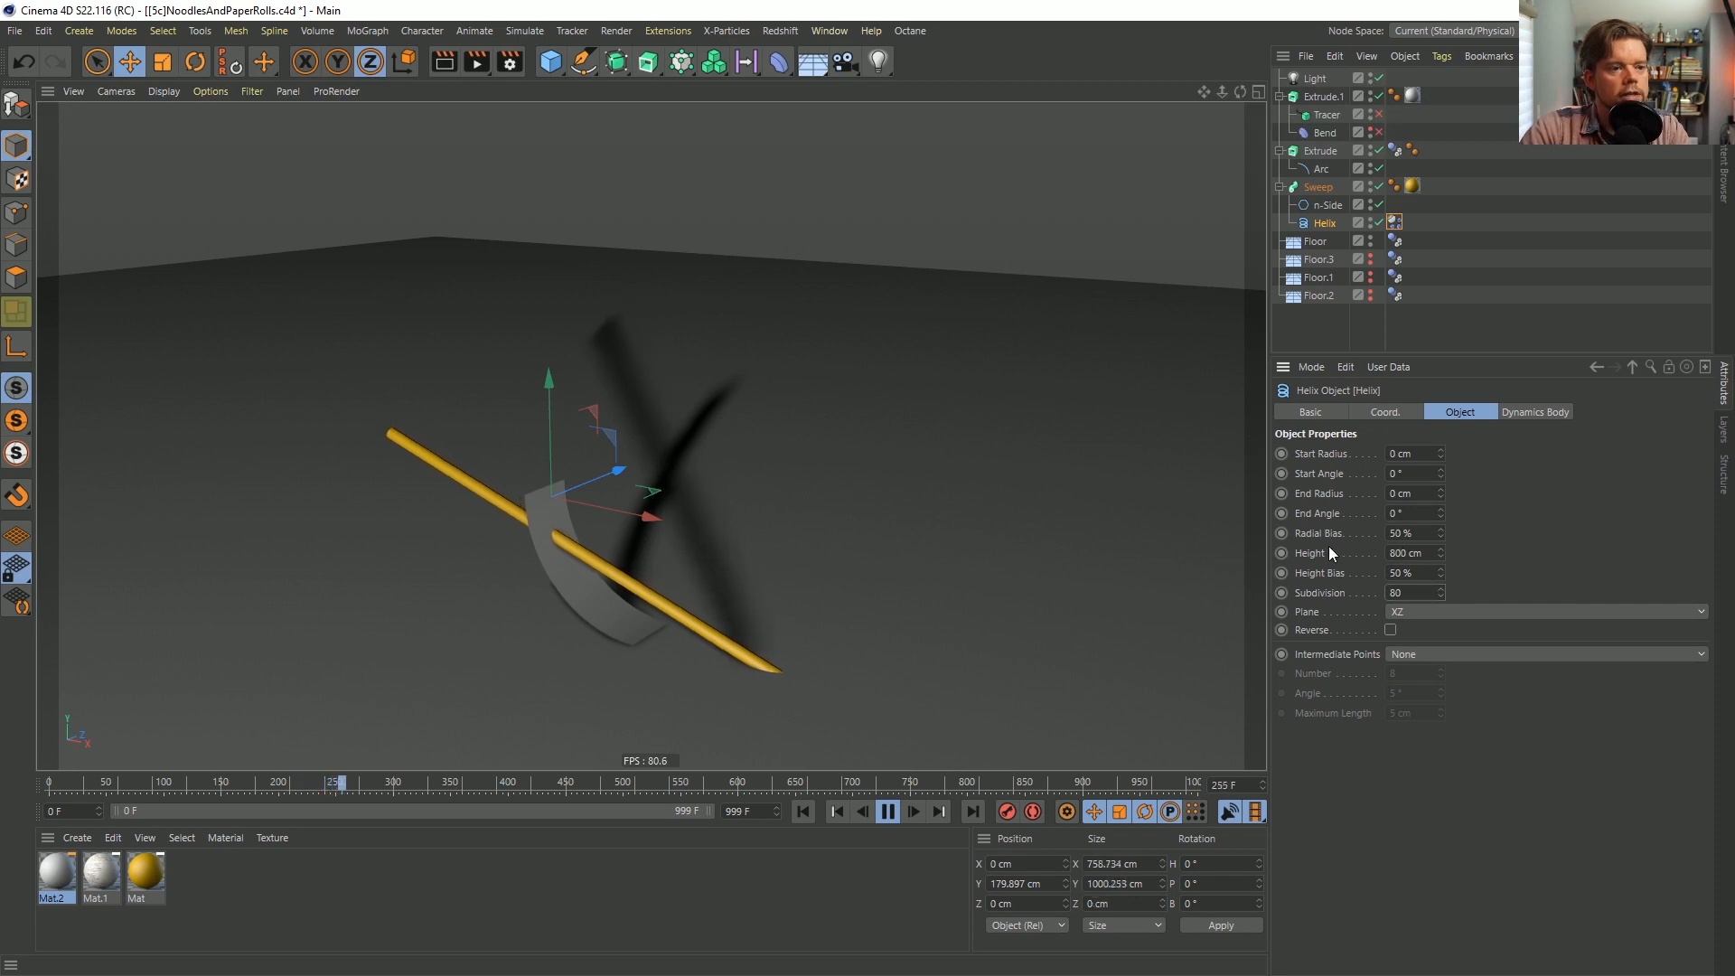
Replay the 800 cm noodle from the start, and double the Helix height to 1600 cm and its subdivision to 160.
click(804, 811)
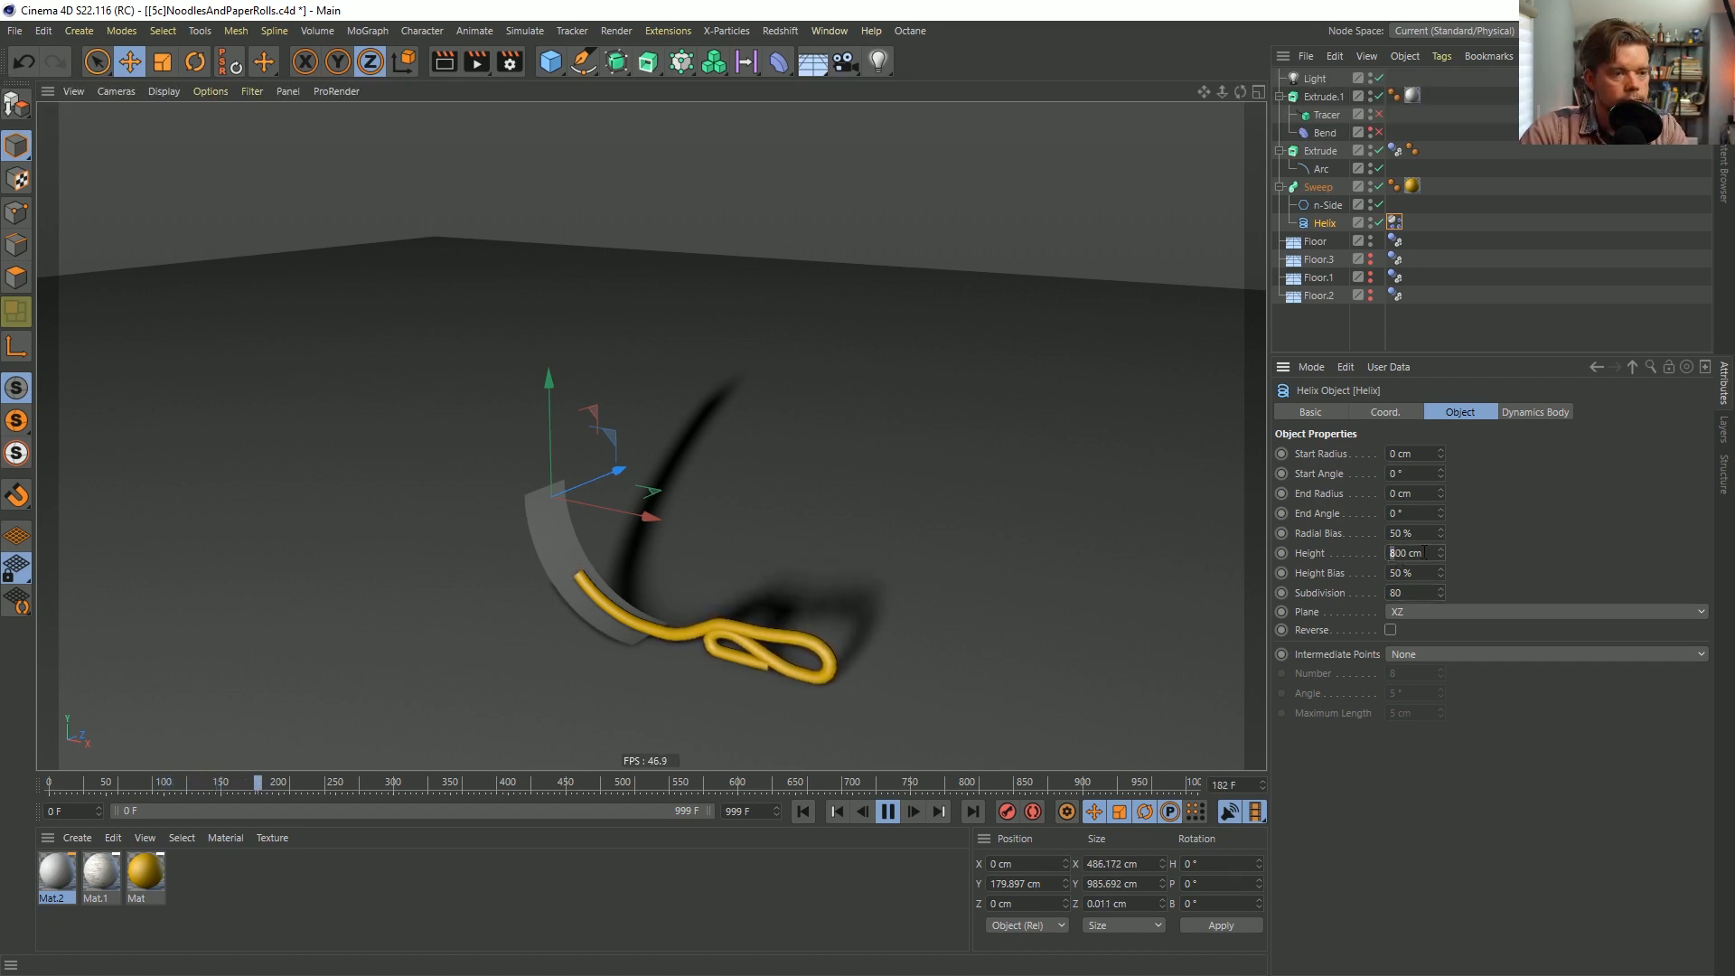
click(1420, 550)
text(*2)
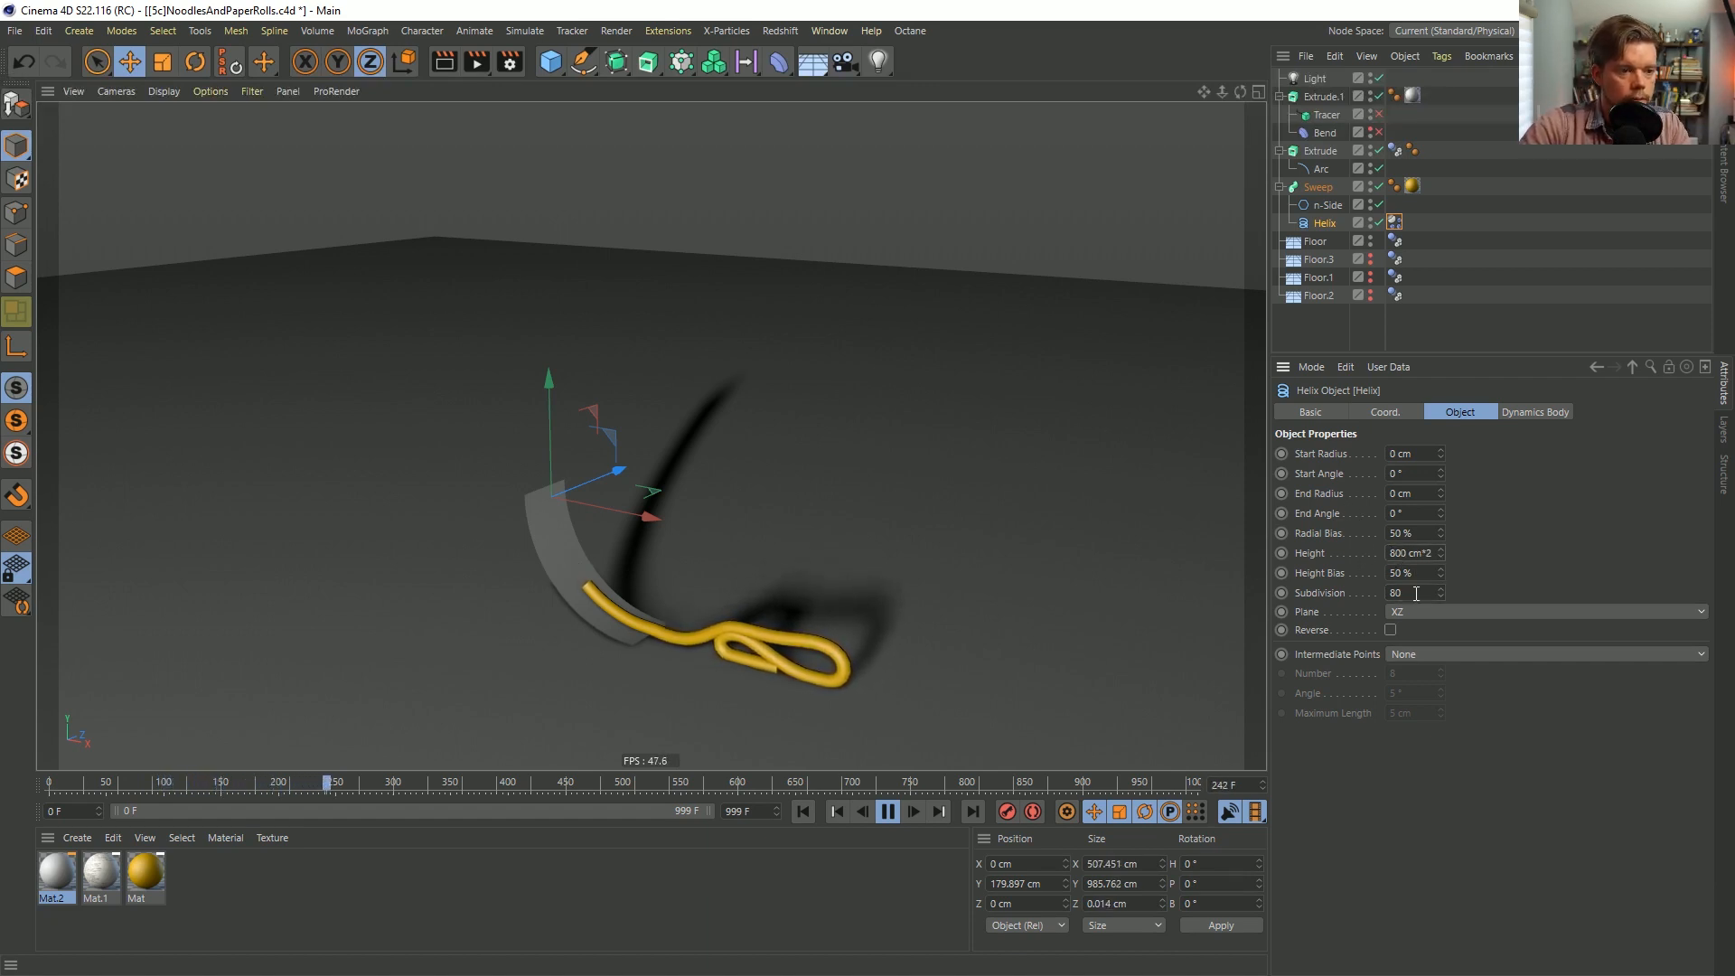
click(1416, 593)
text(*2)
key(Return)
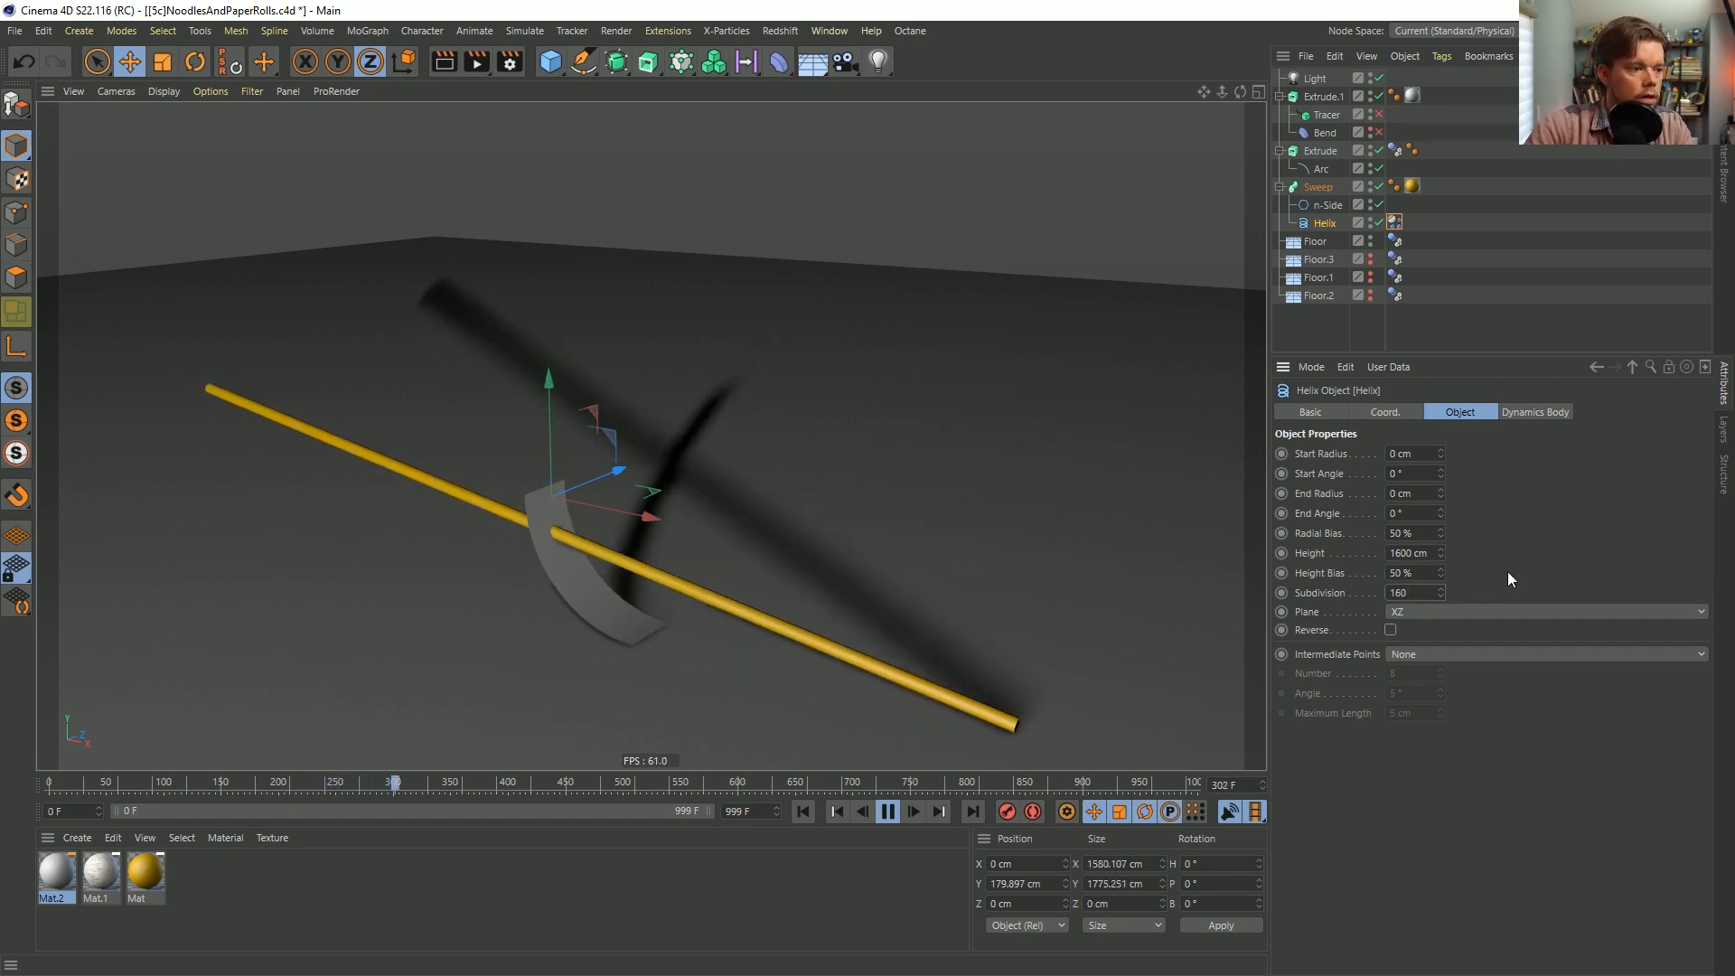
Replay the noodle simulation to about frame 112, stop it, and return to the first frame.
click(798, 810)
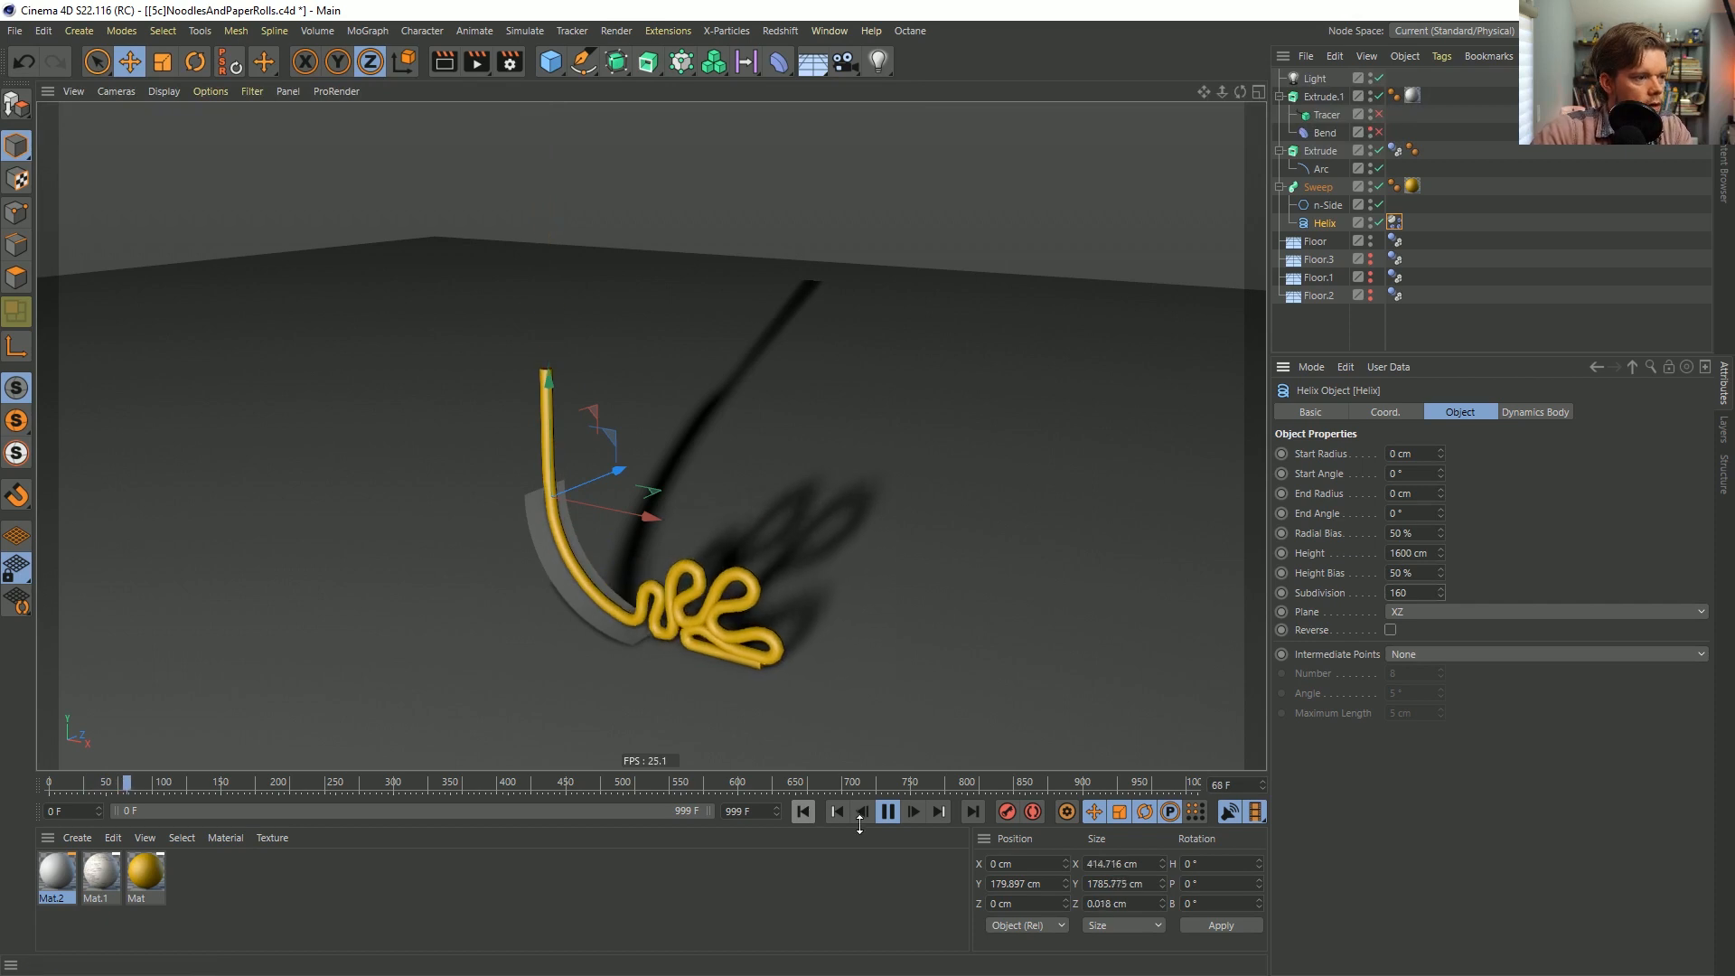
click(889, 811)
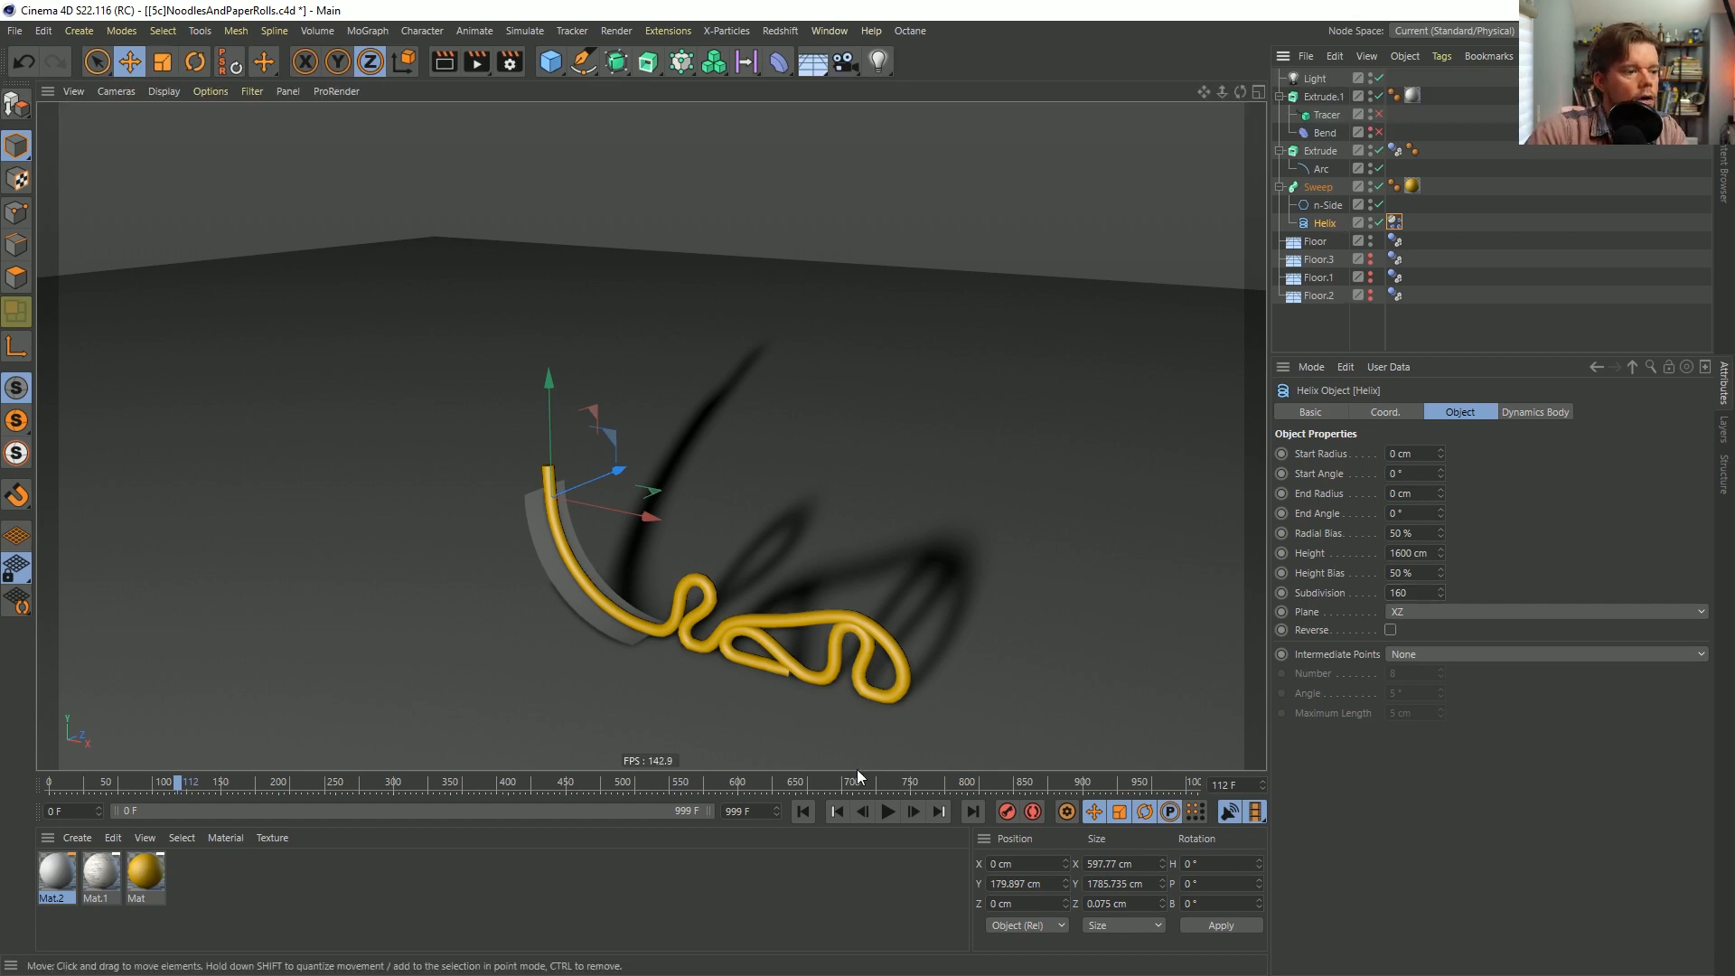
click(802, 812)
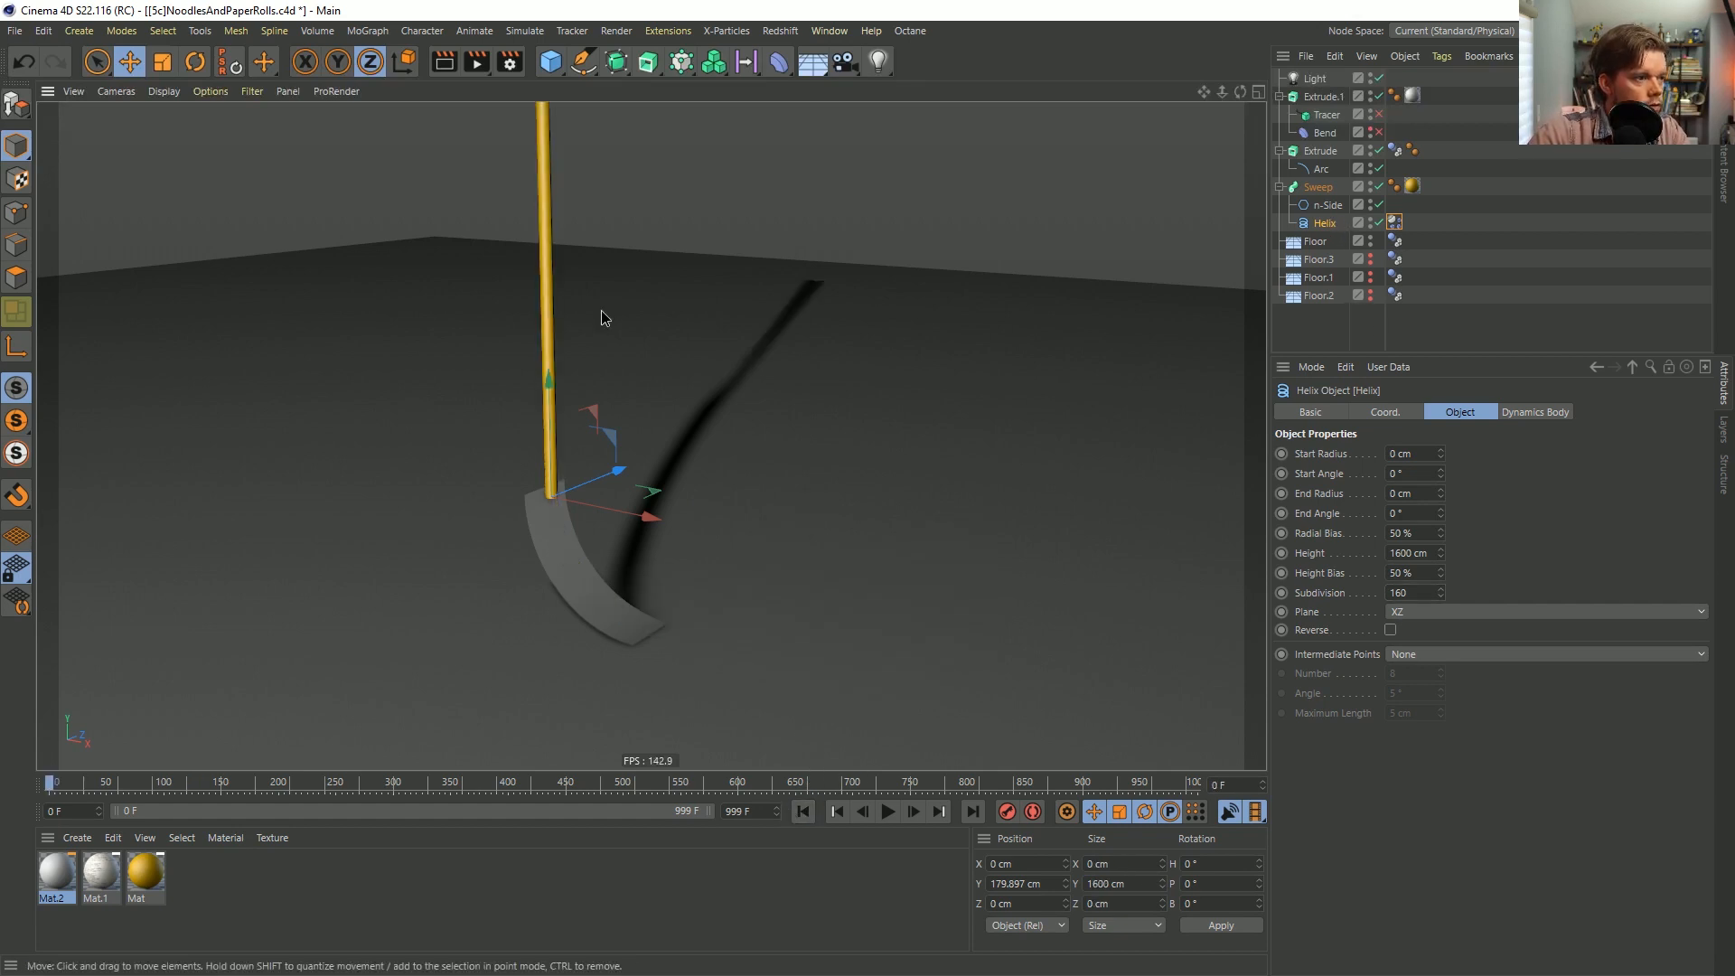
mouse_move(629, 374)
alt+mouse_down()
mouse_move(708, 488)
mouse_move(623, 399)
alt+mouse_up()
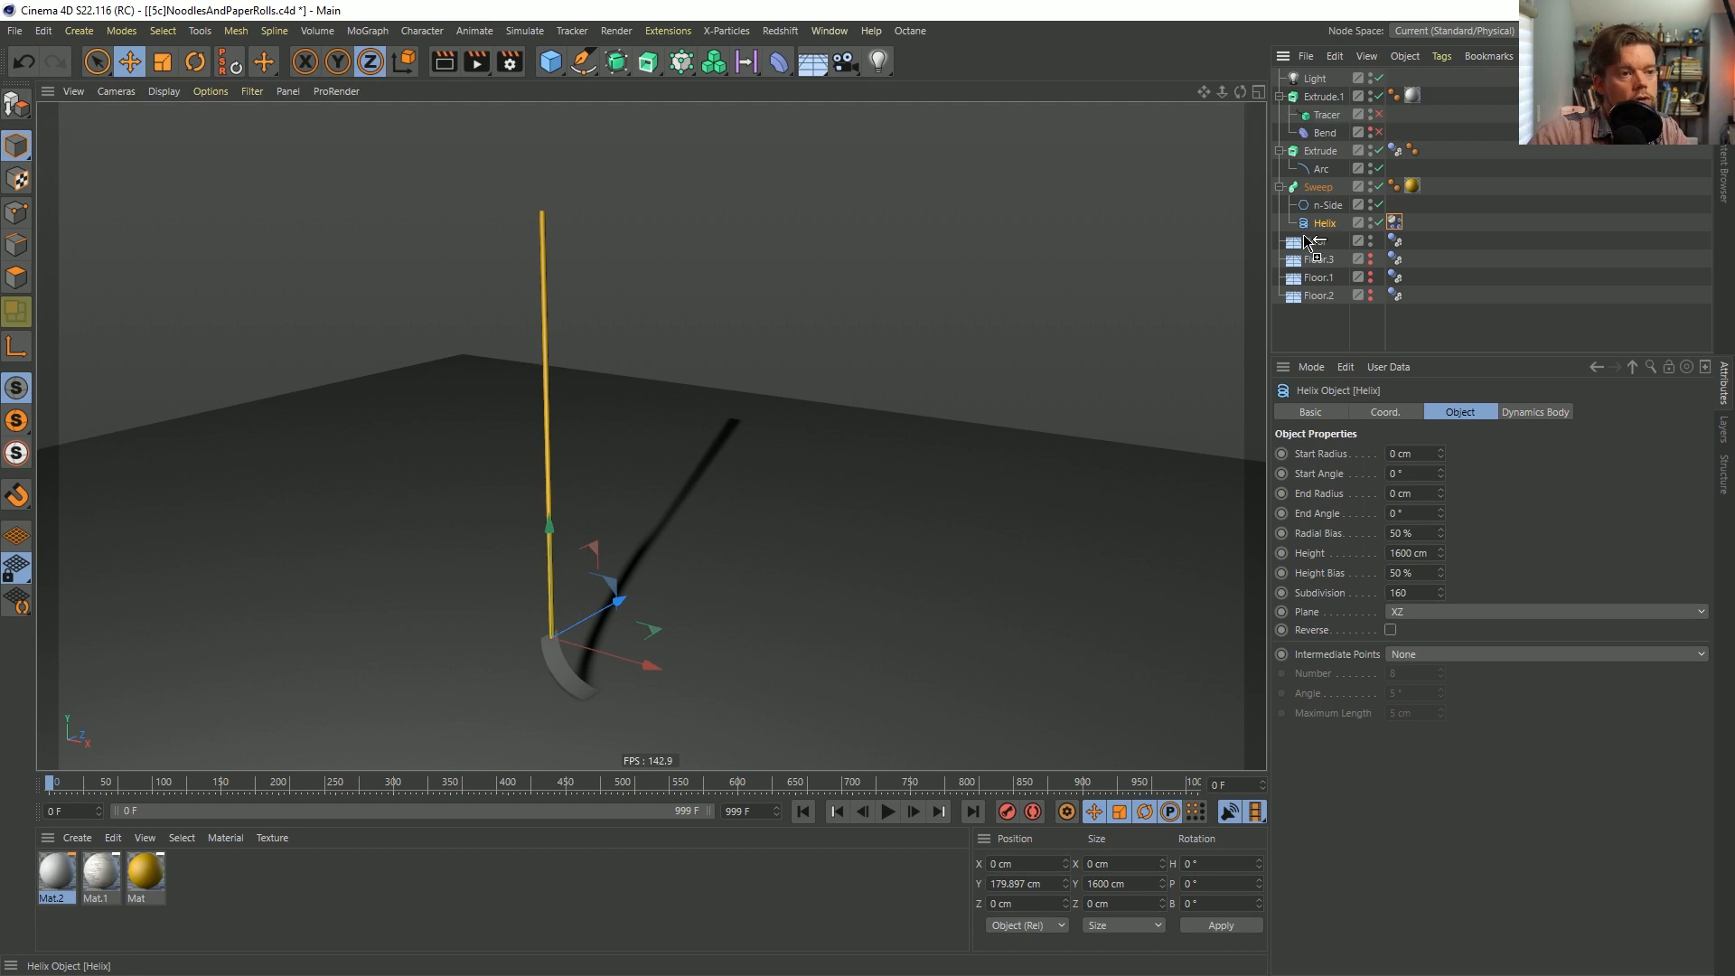
ctrl+drag(1306, 239, 1308, 244)
key(Delete)
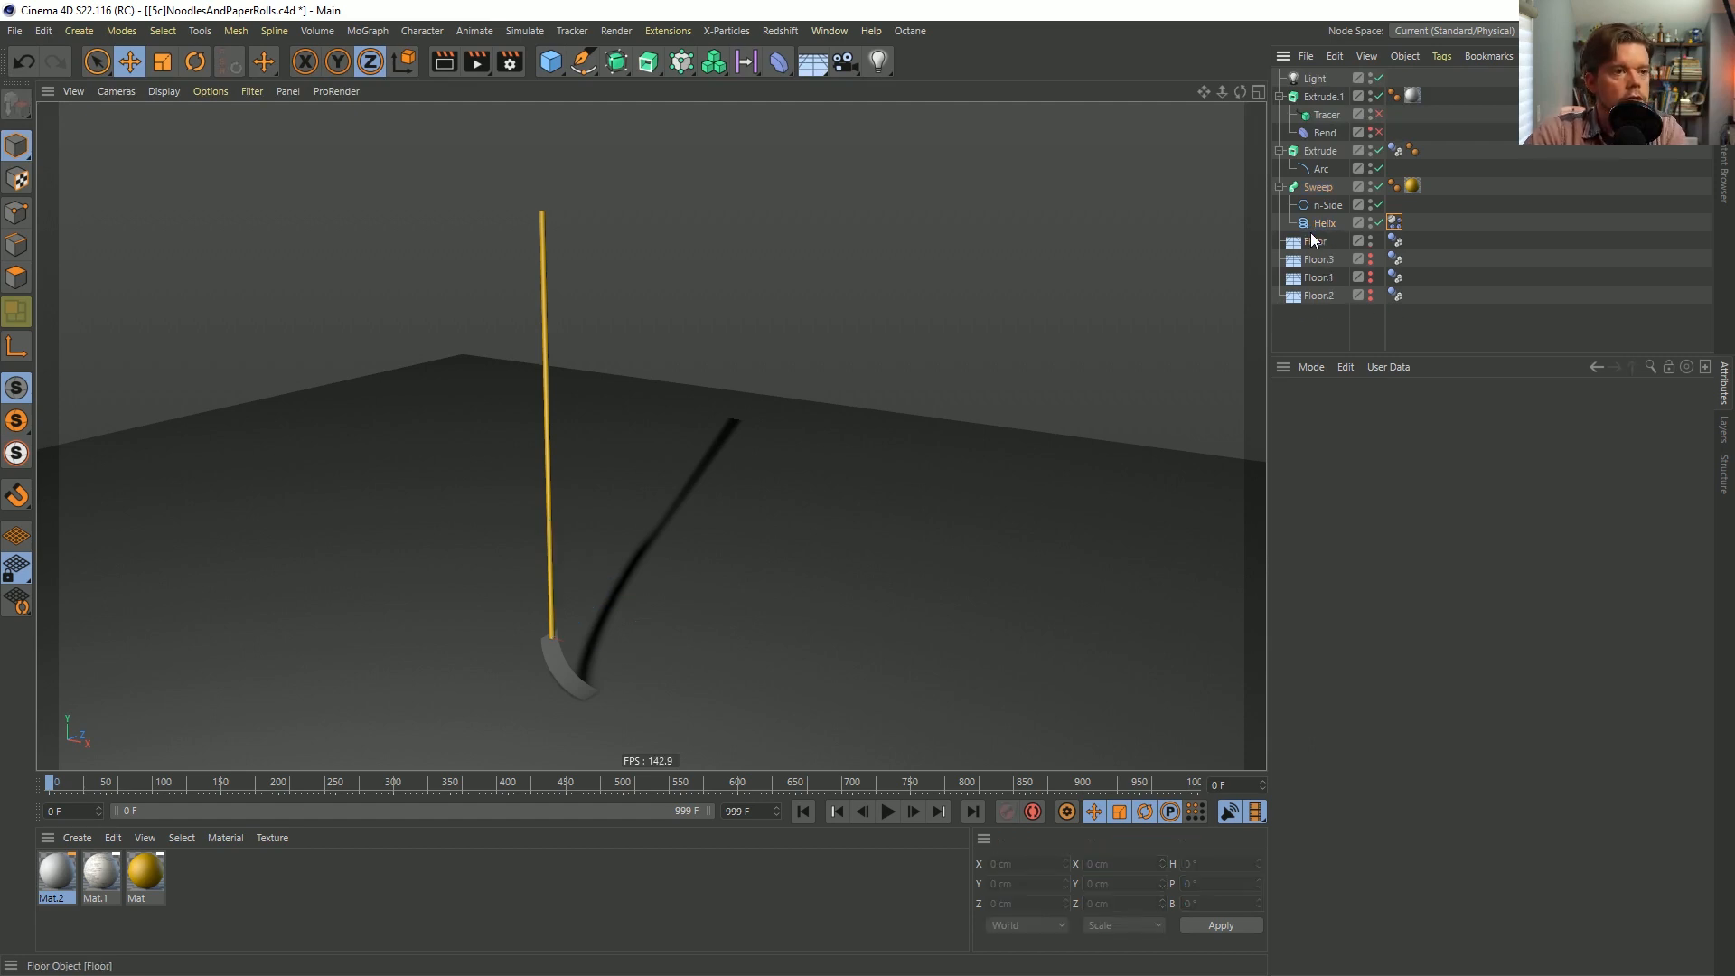
Convert the Helix to an editable spline, look up its first and last point numbers in its point data, and undo the conversion.
click(1304, 224)
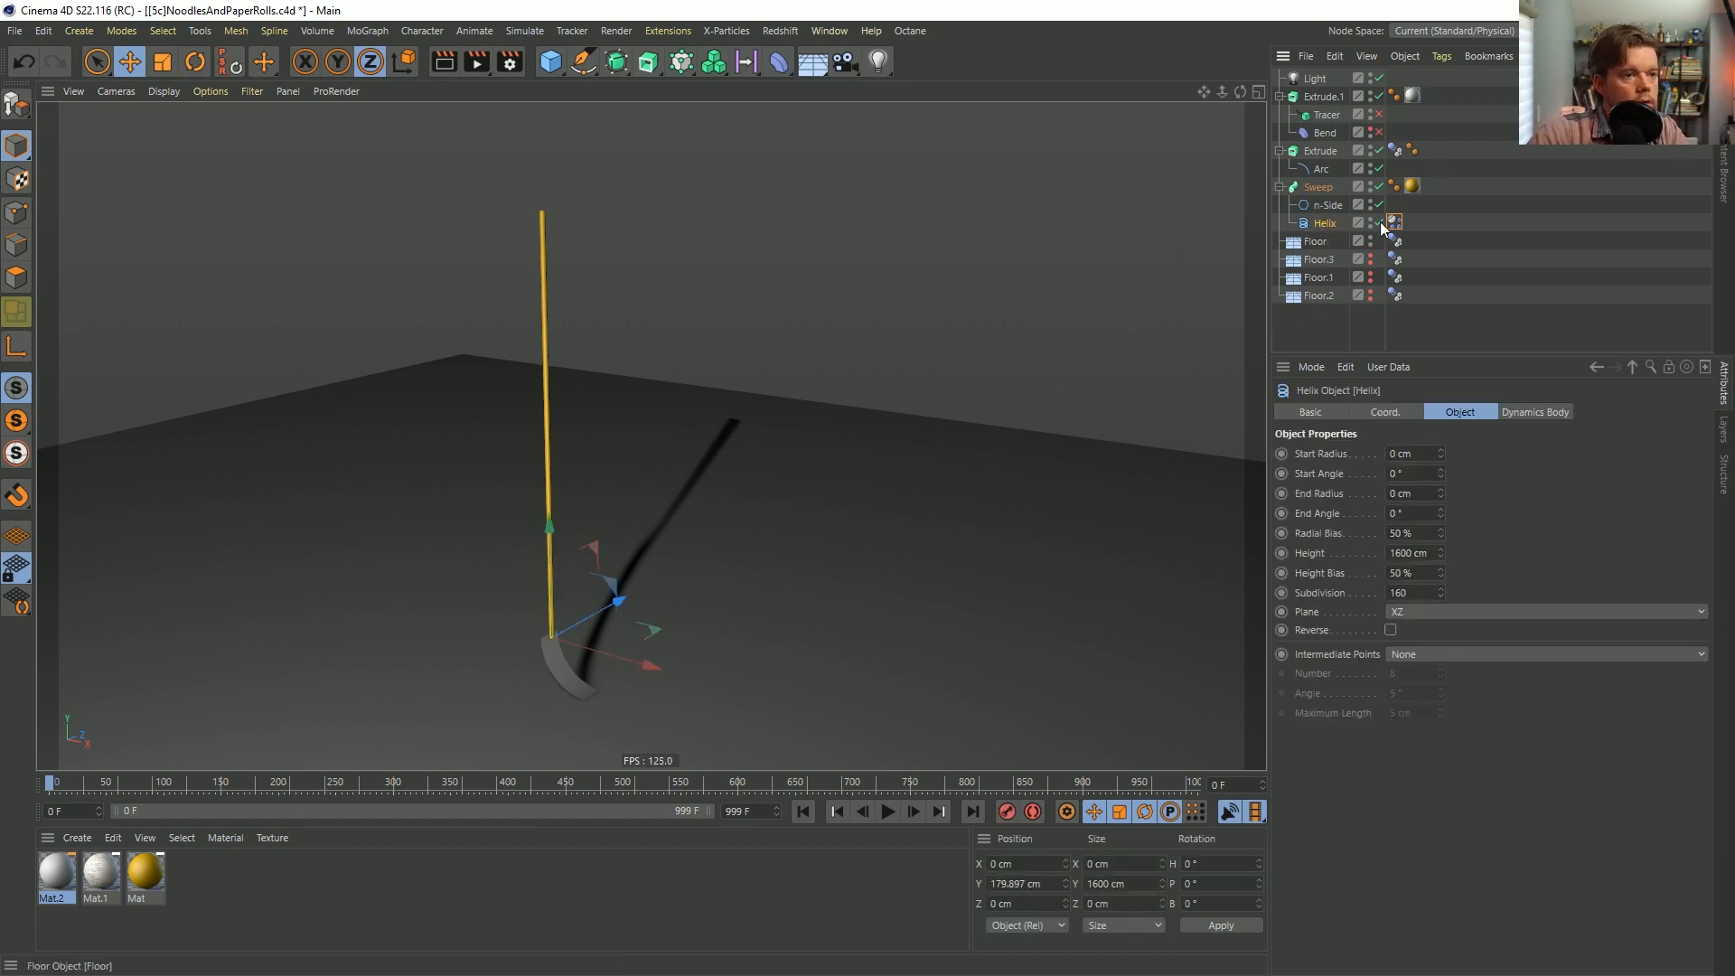
click(1723, 474)
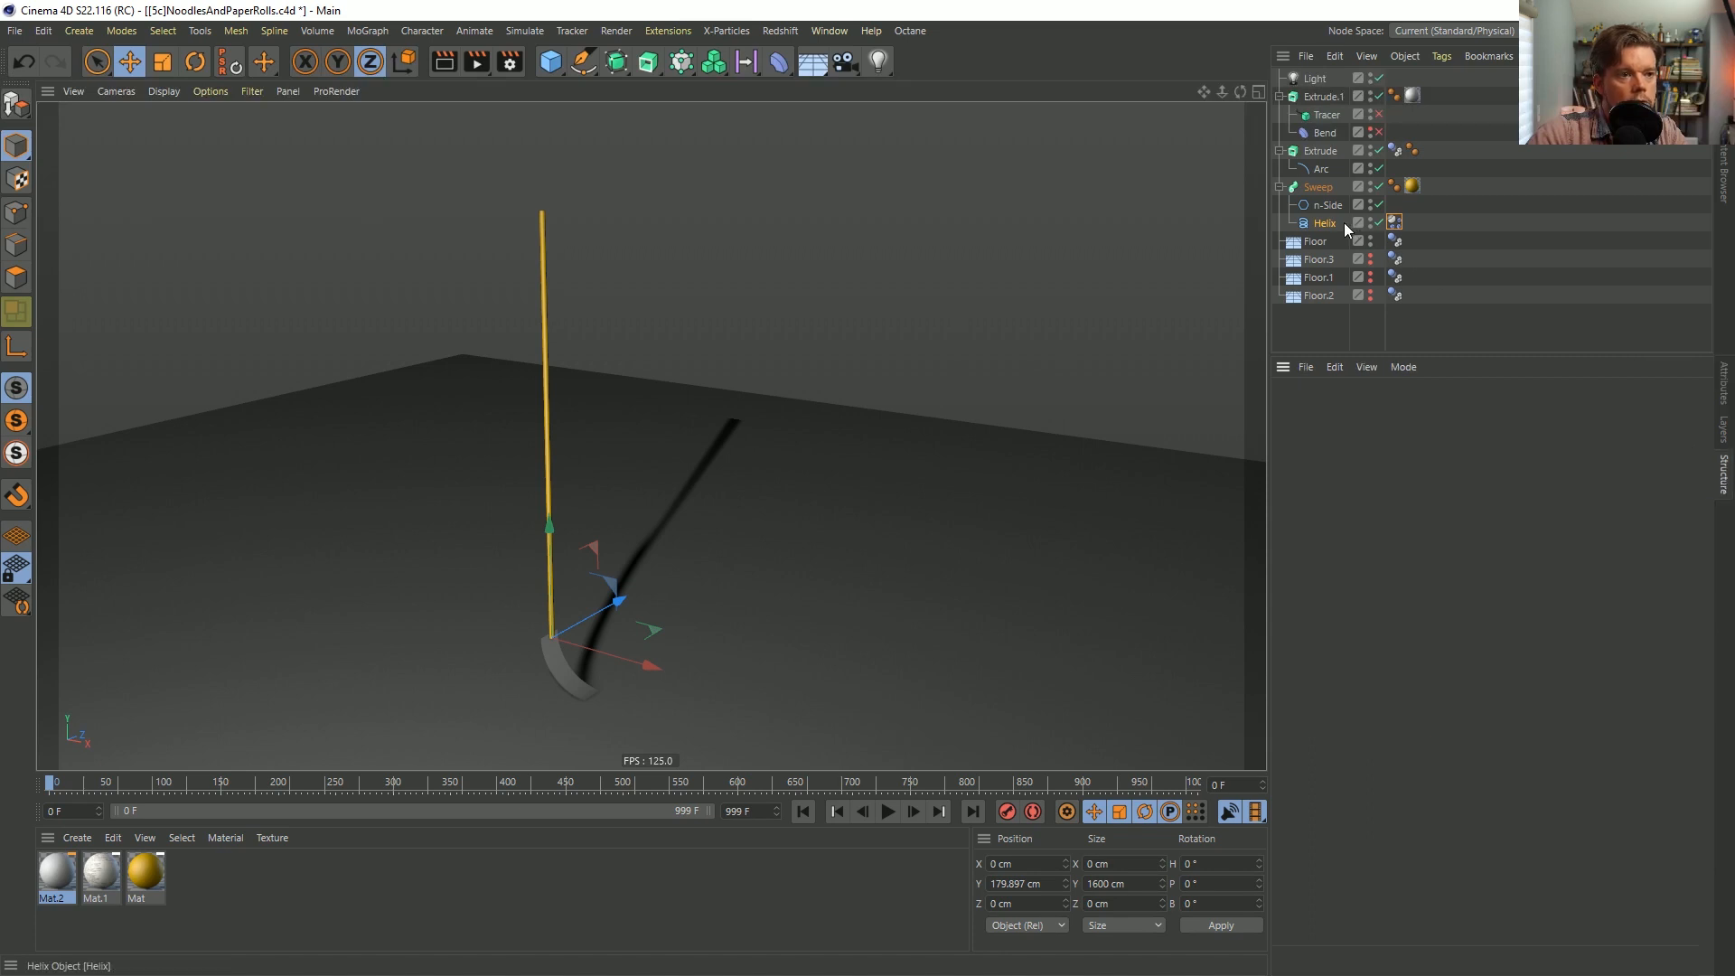
key(c)
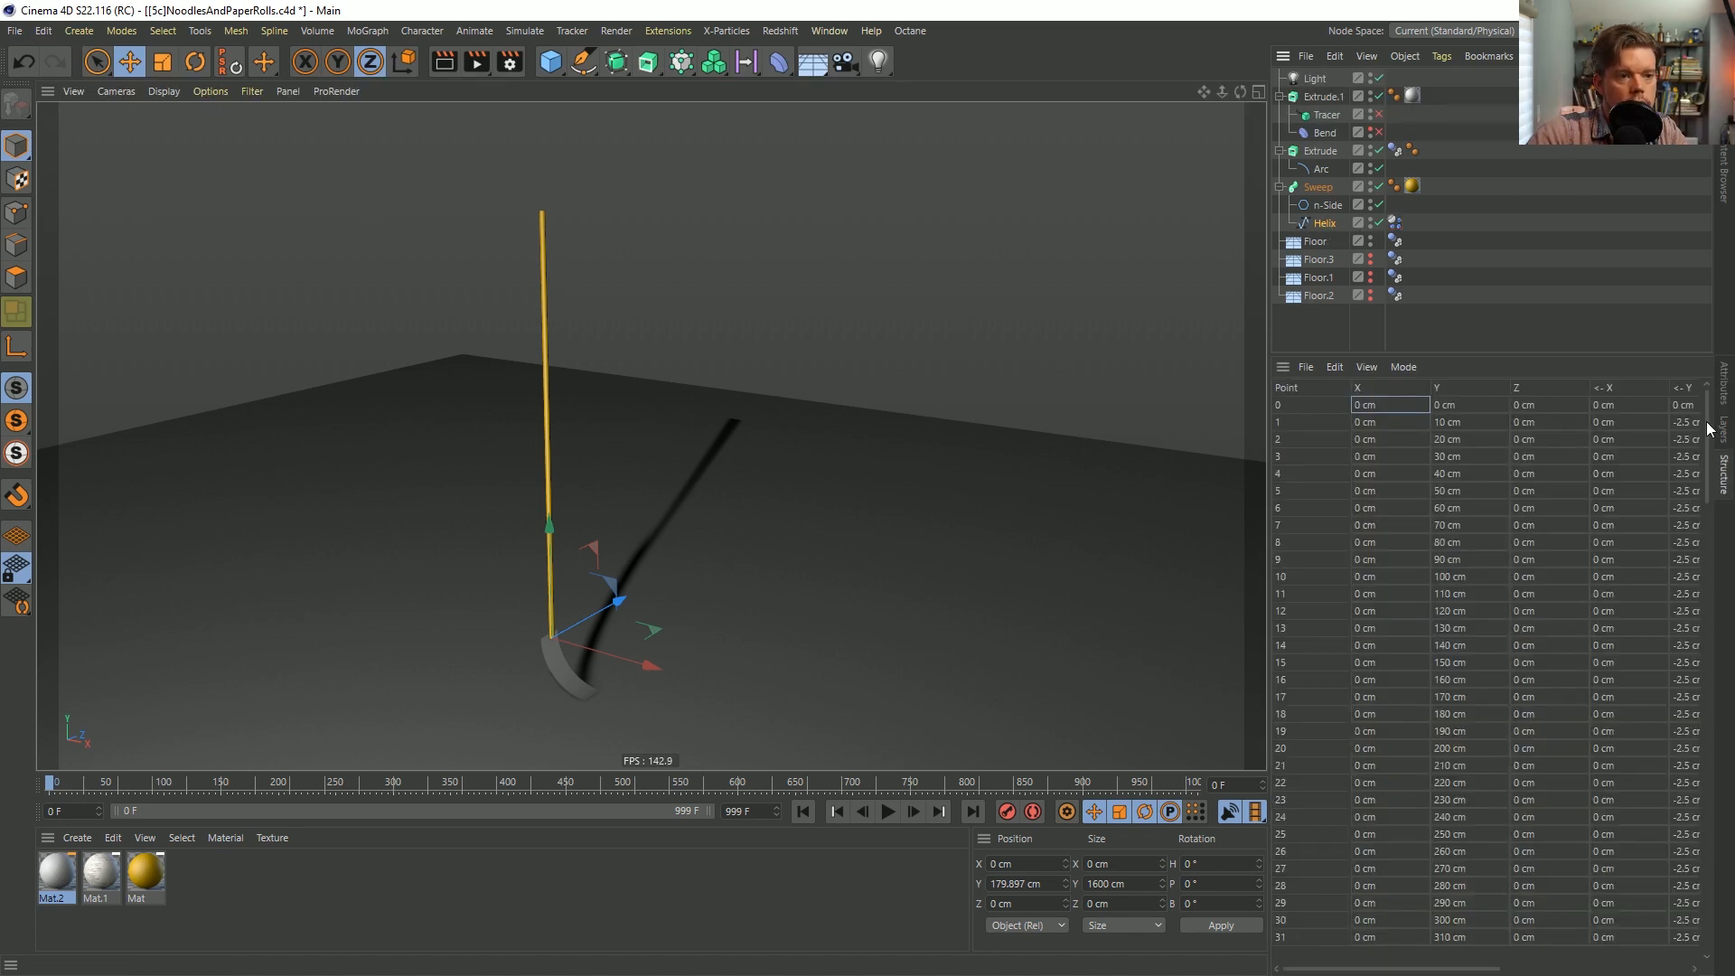
click(16, 213)
click(1315, 407)
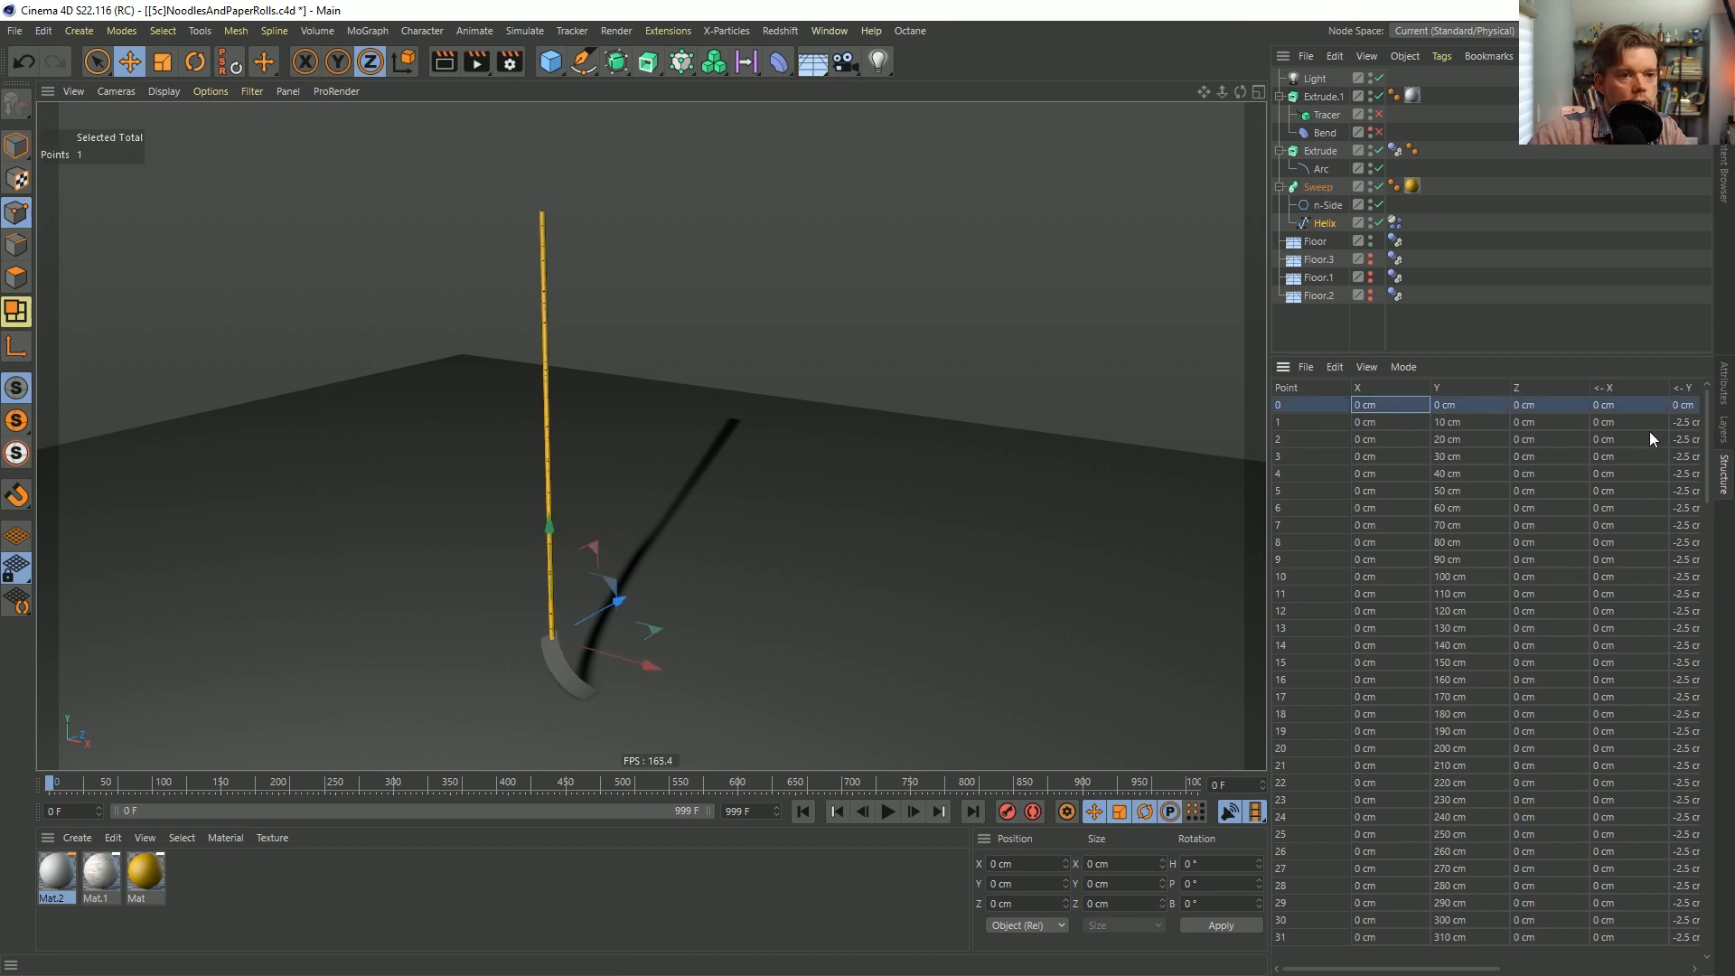
drag(1706, 423, 1714, 918)
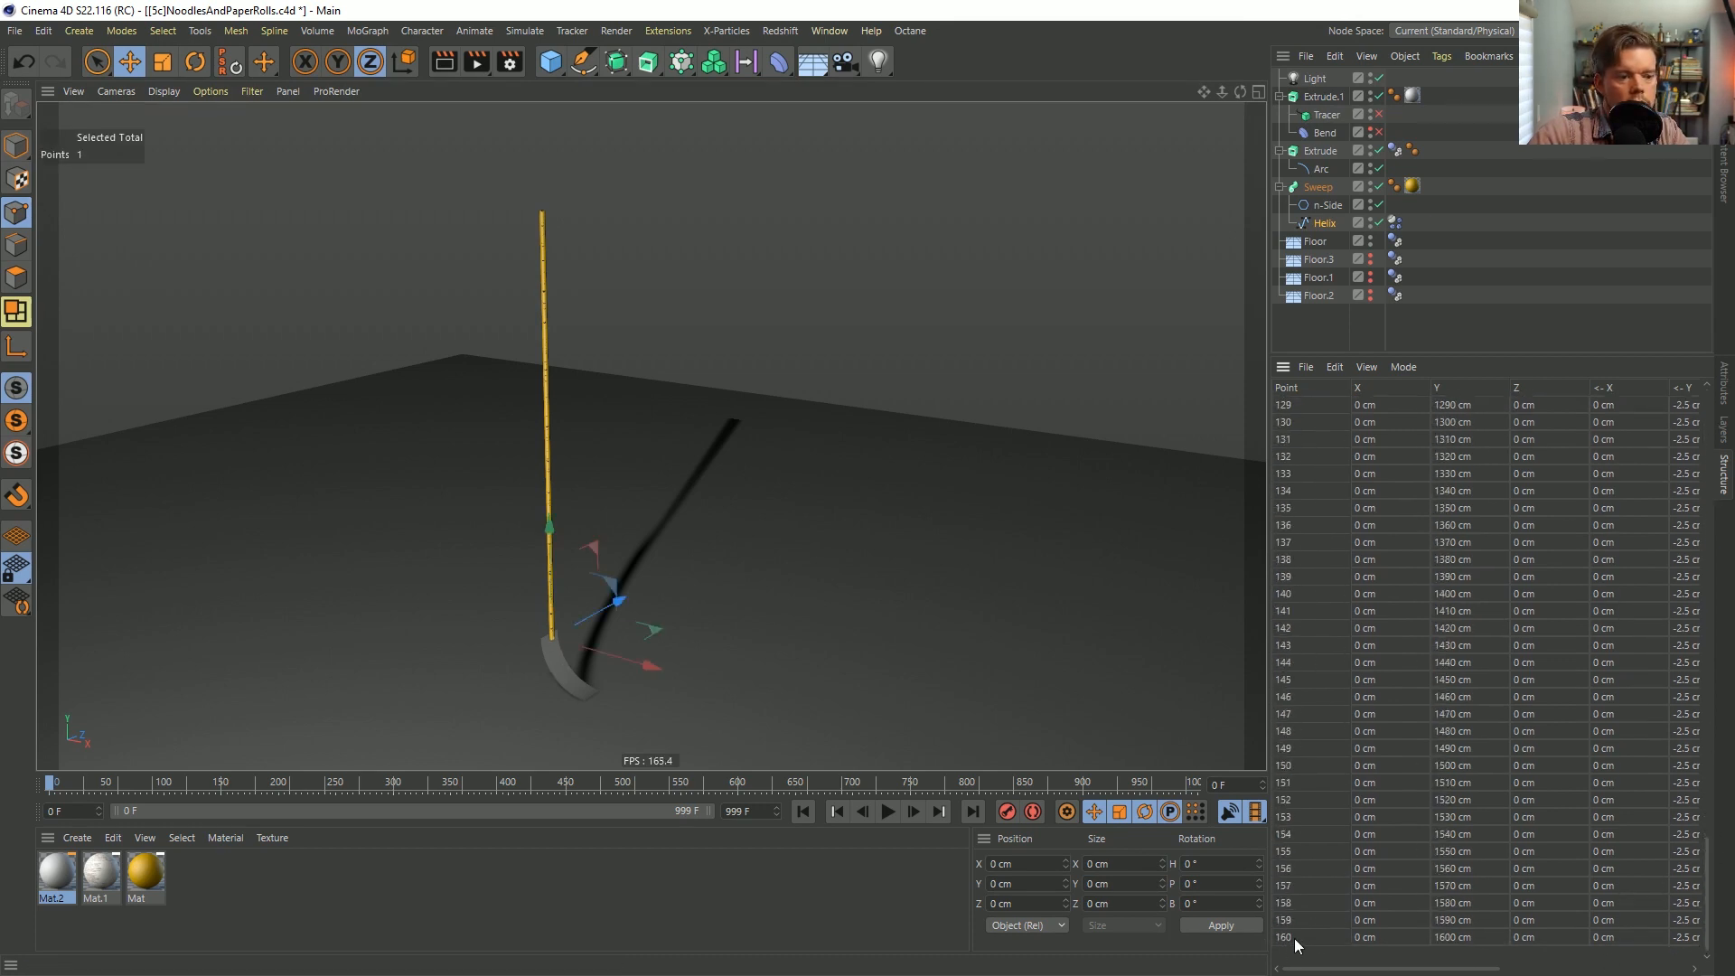
key(ctrl+z)
key(ctrl+z)
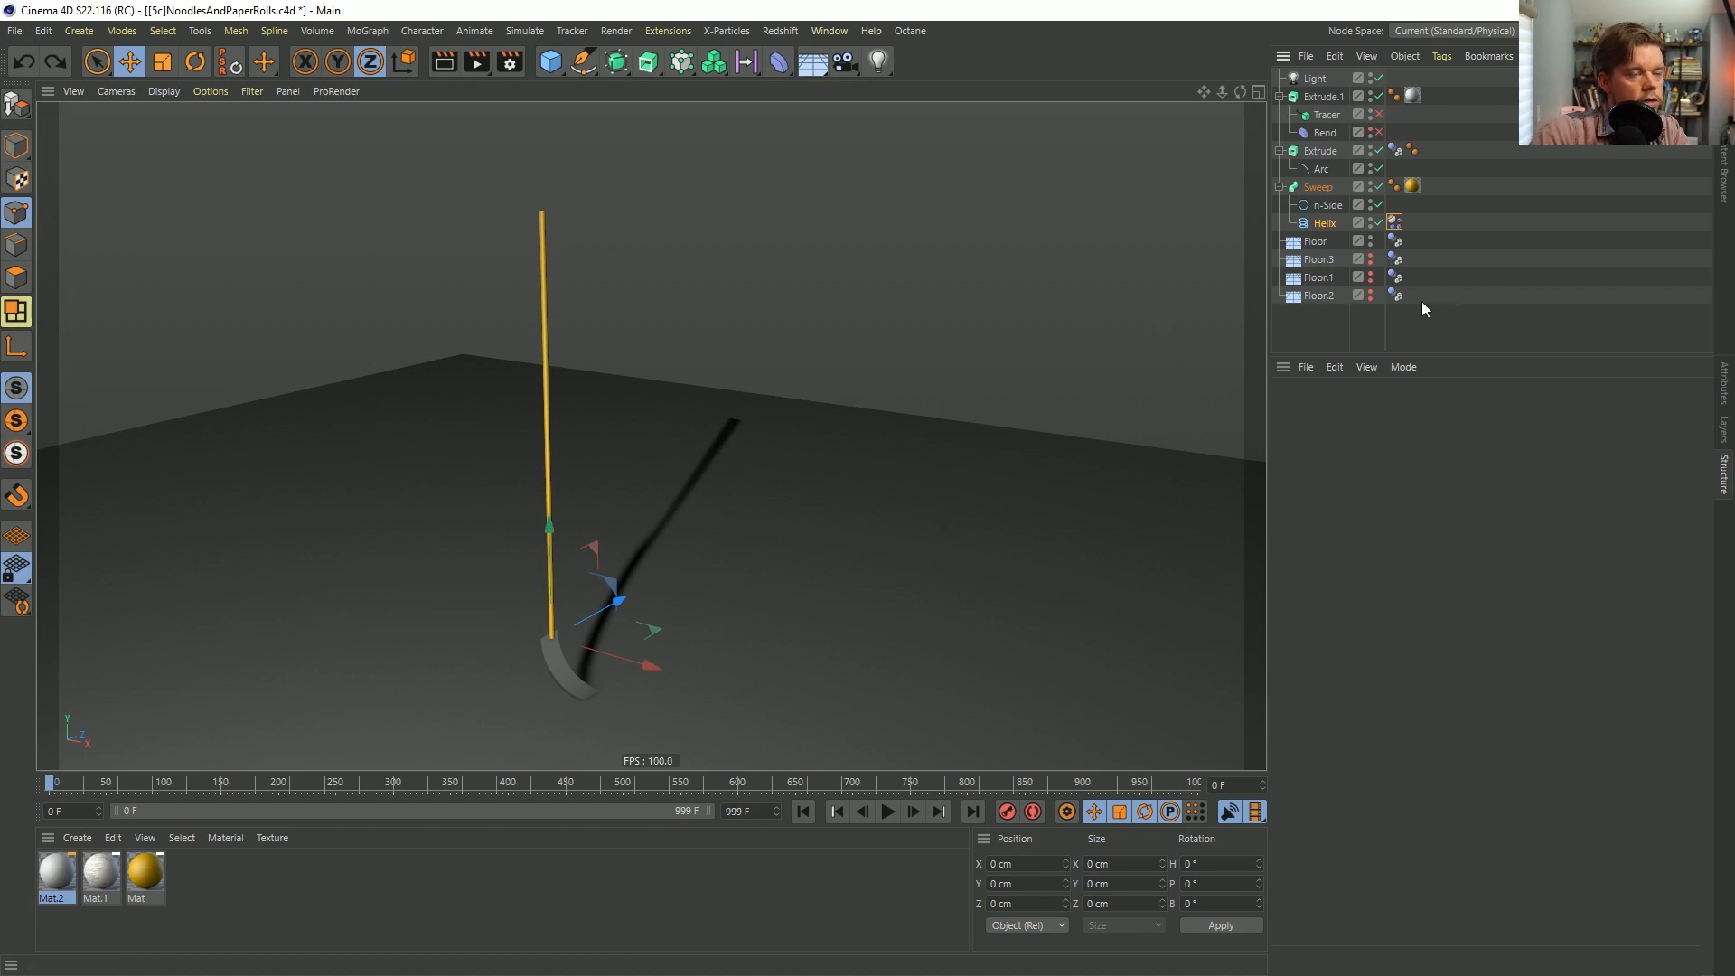
Add a dynamics Spring object and move it beside the noodle in Model mode, to about X 195 cm, Y 544 cm.
click(509, 33)
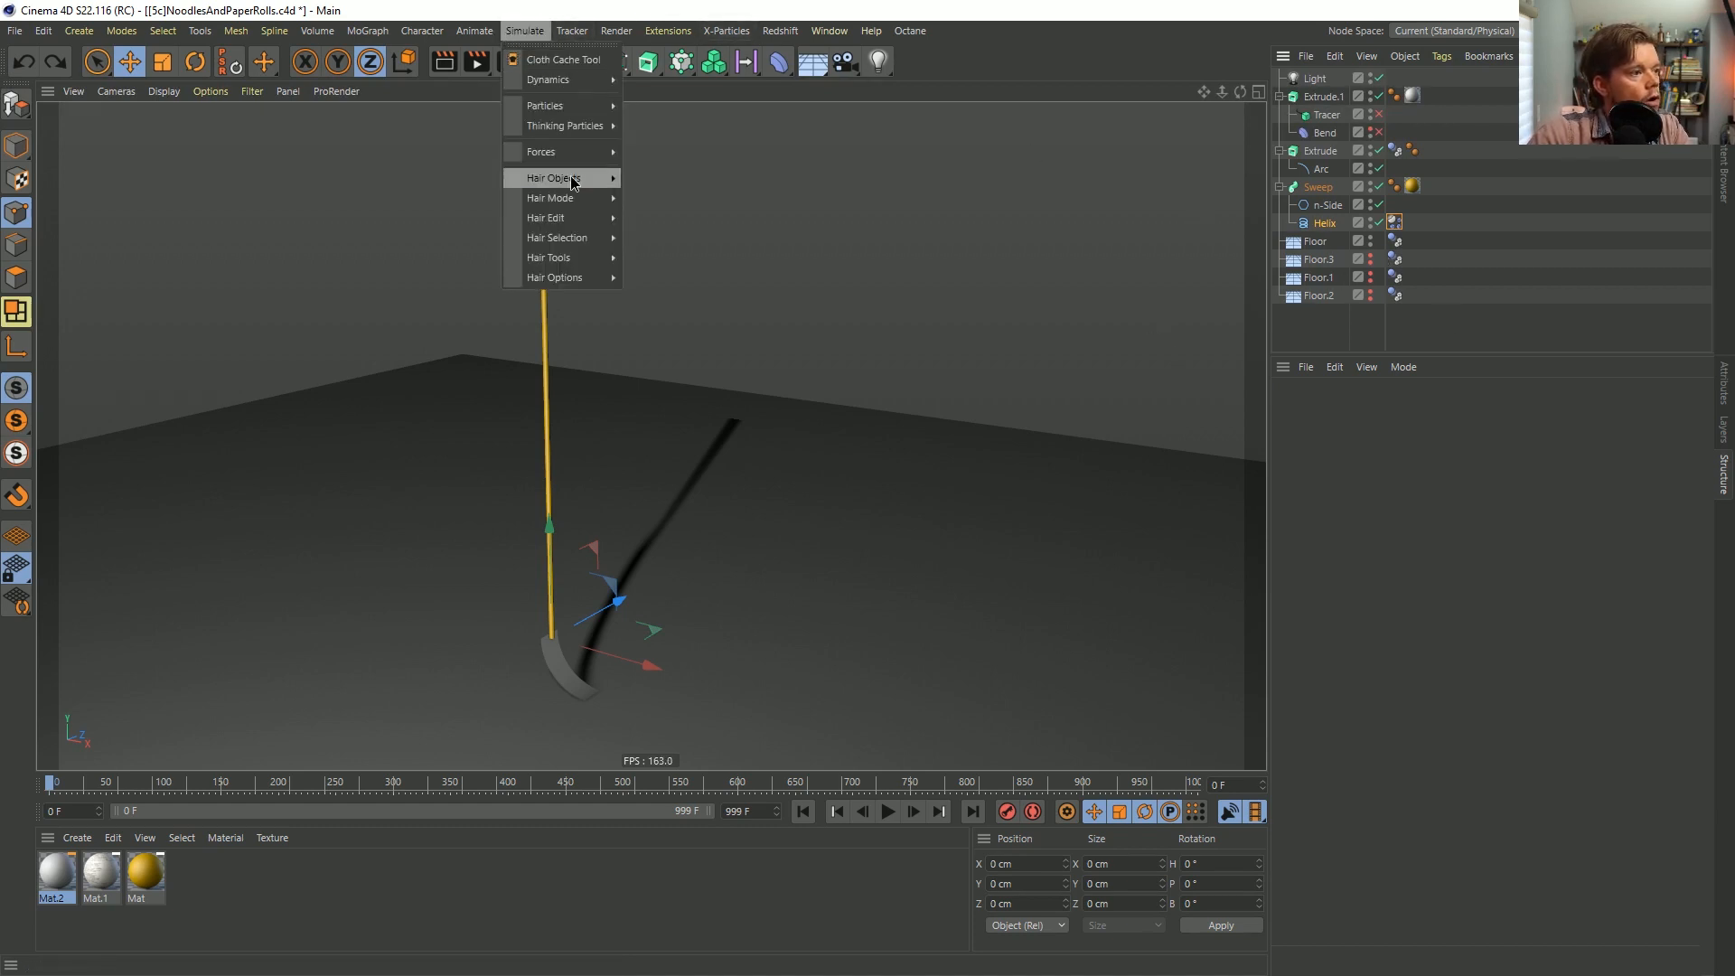
mouse_move(571, 159)
mouse_move(569, 79)
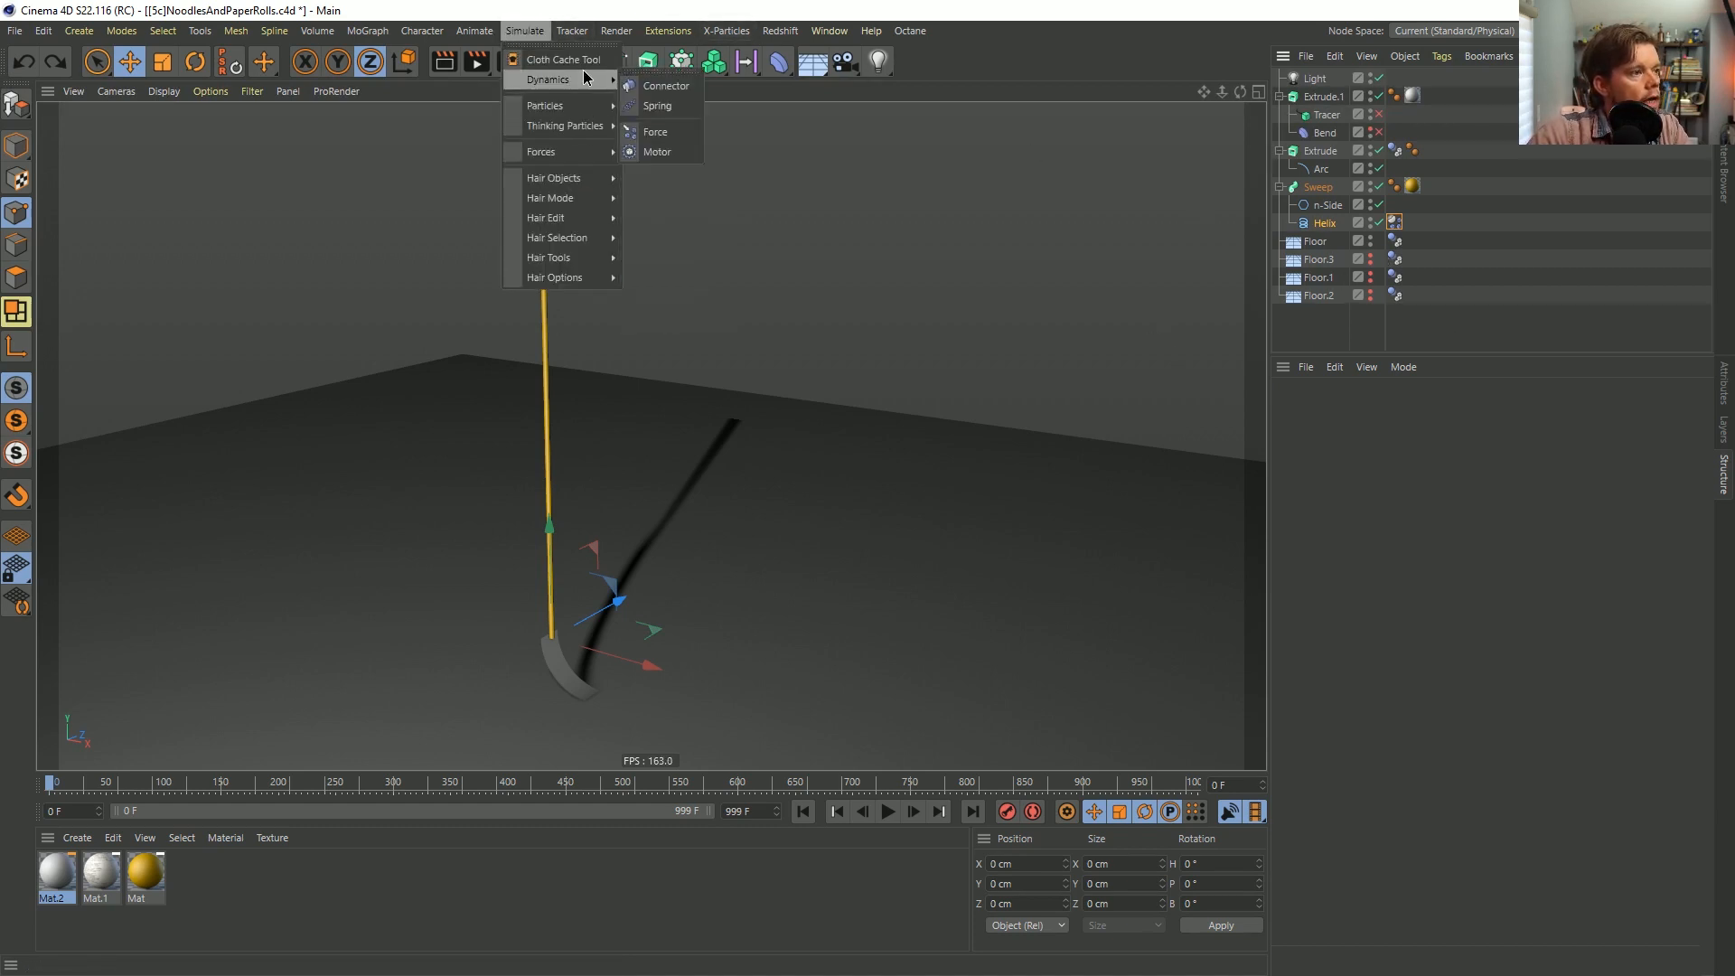
click(660, 99)
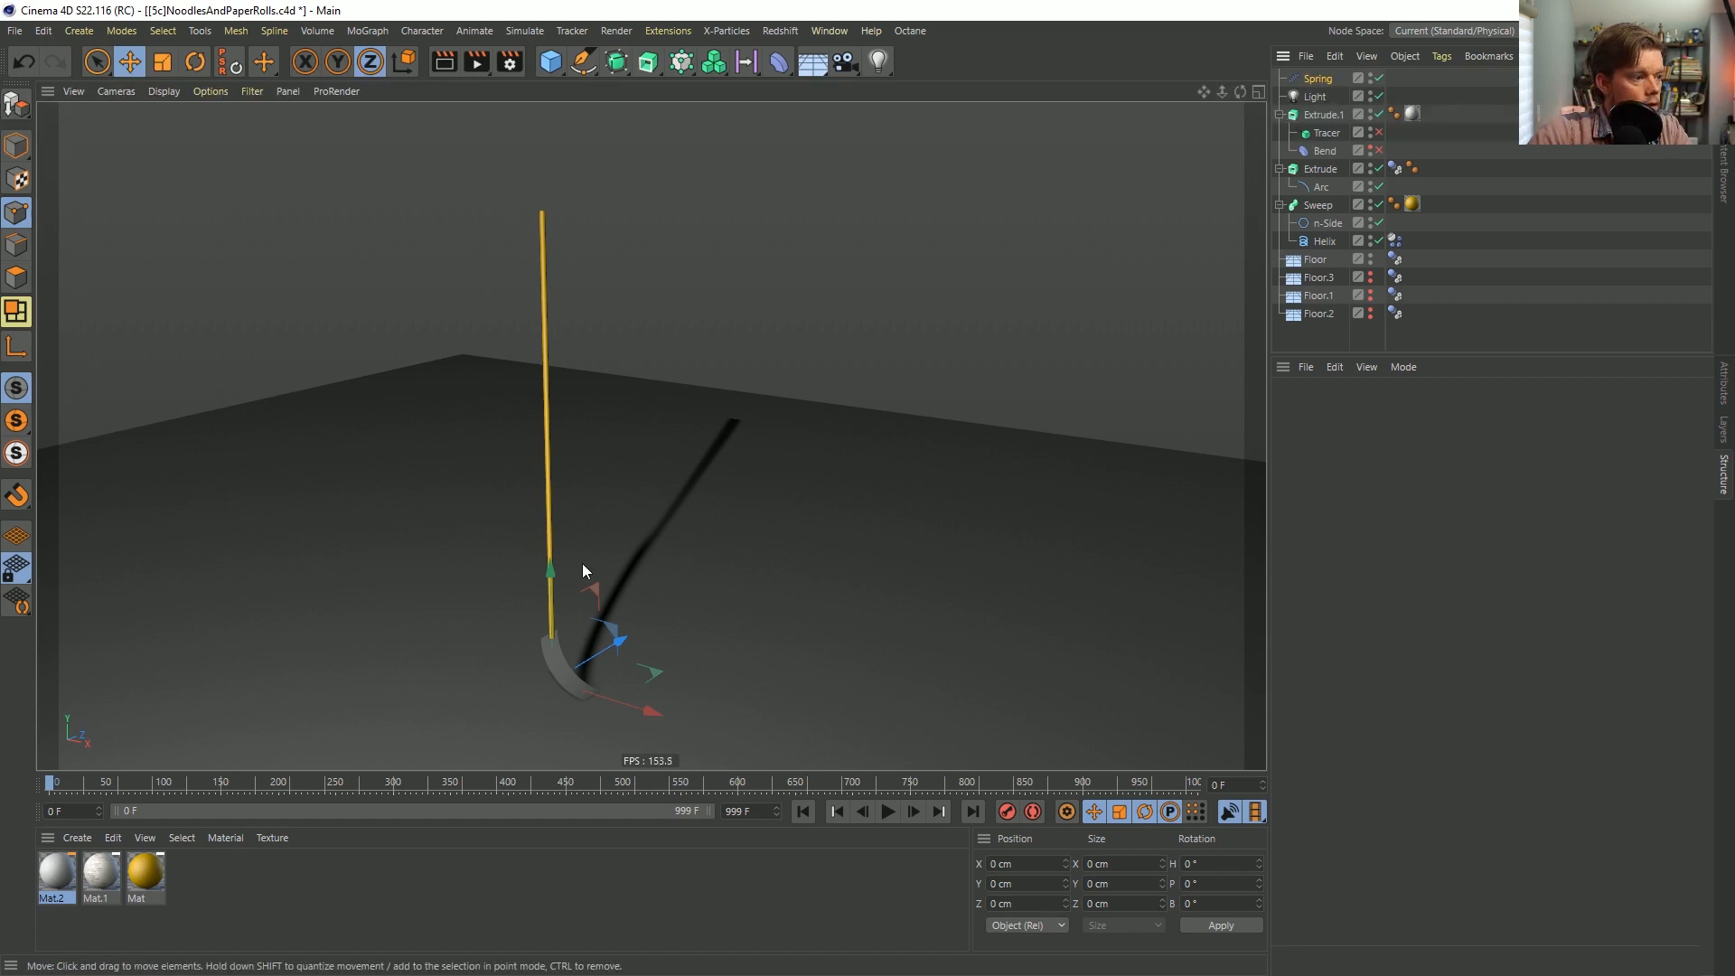
click(17, 144)
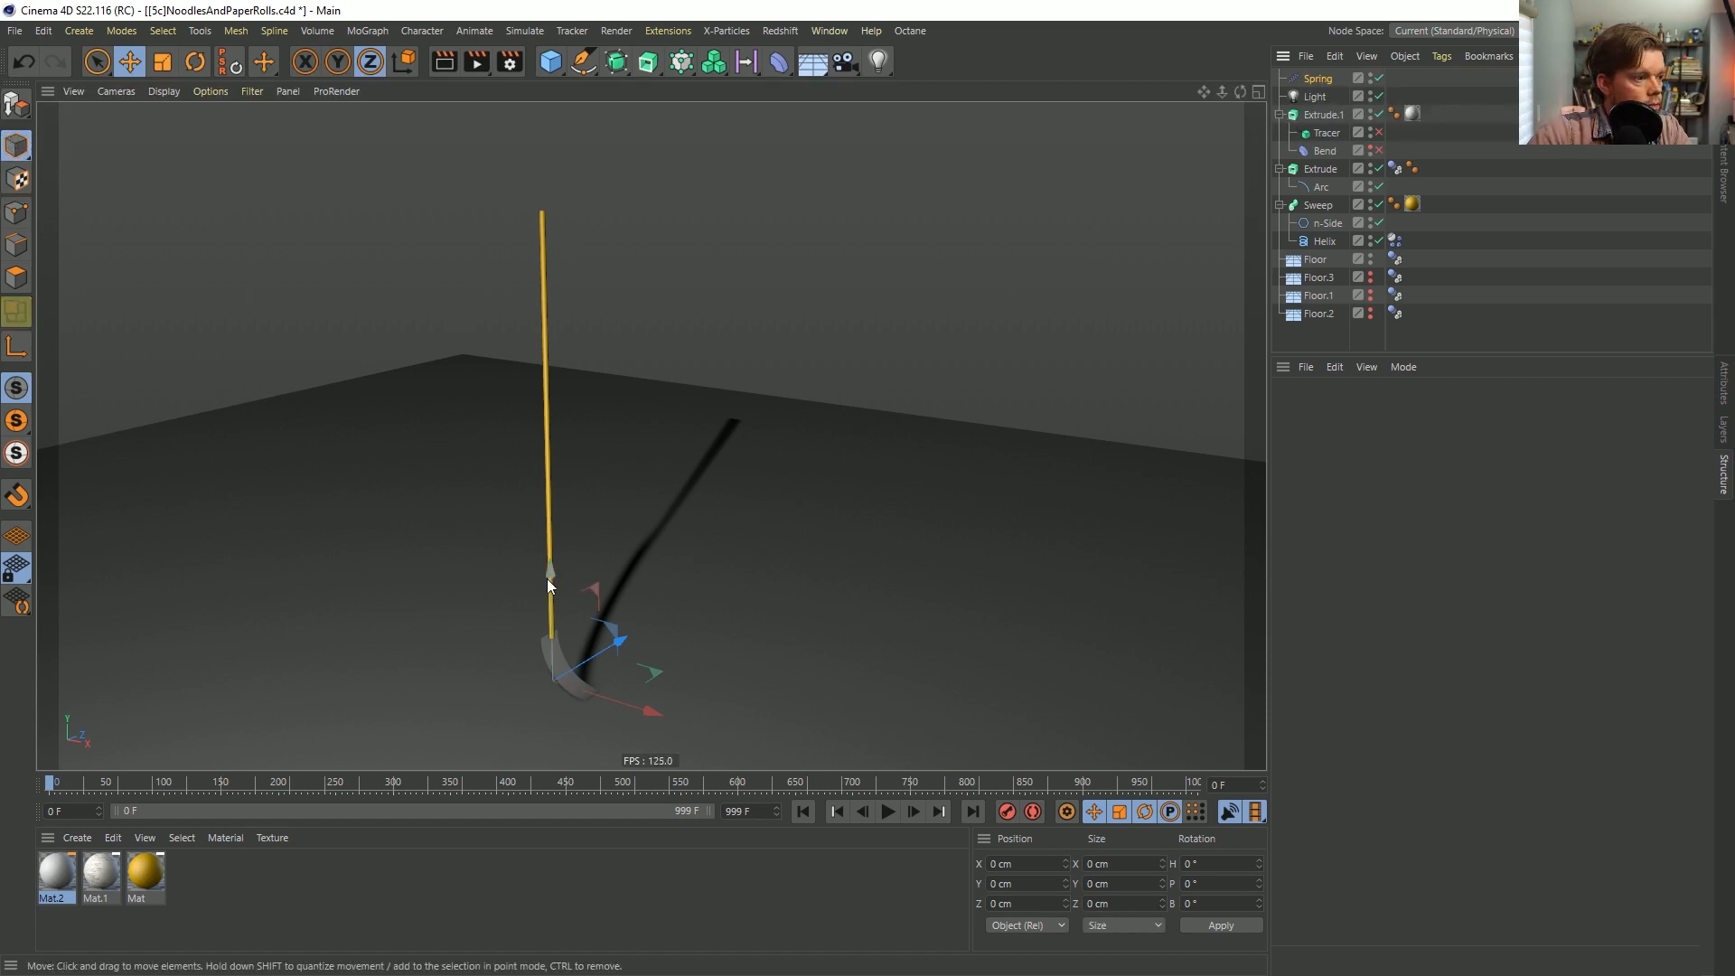
drag(551, 571, 553, 380)
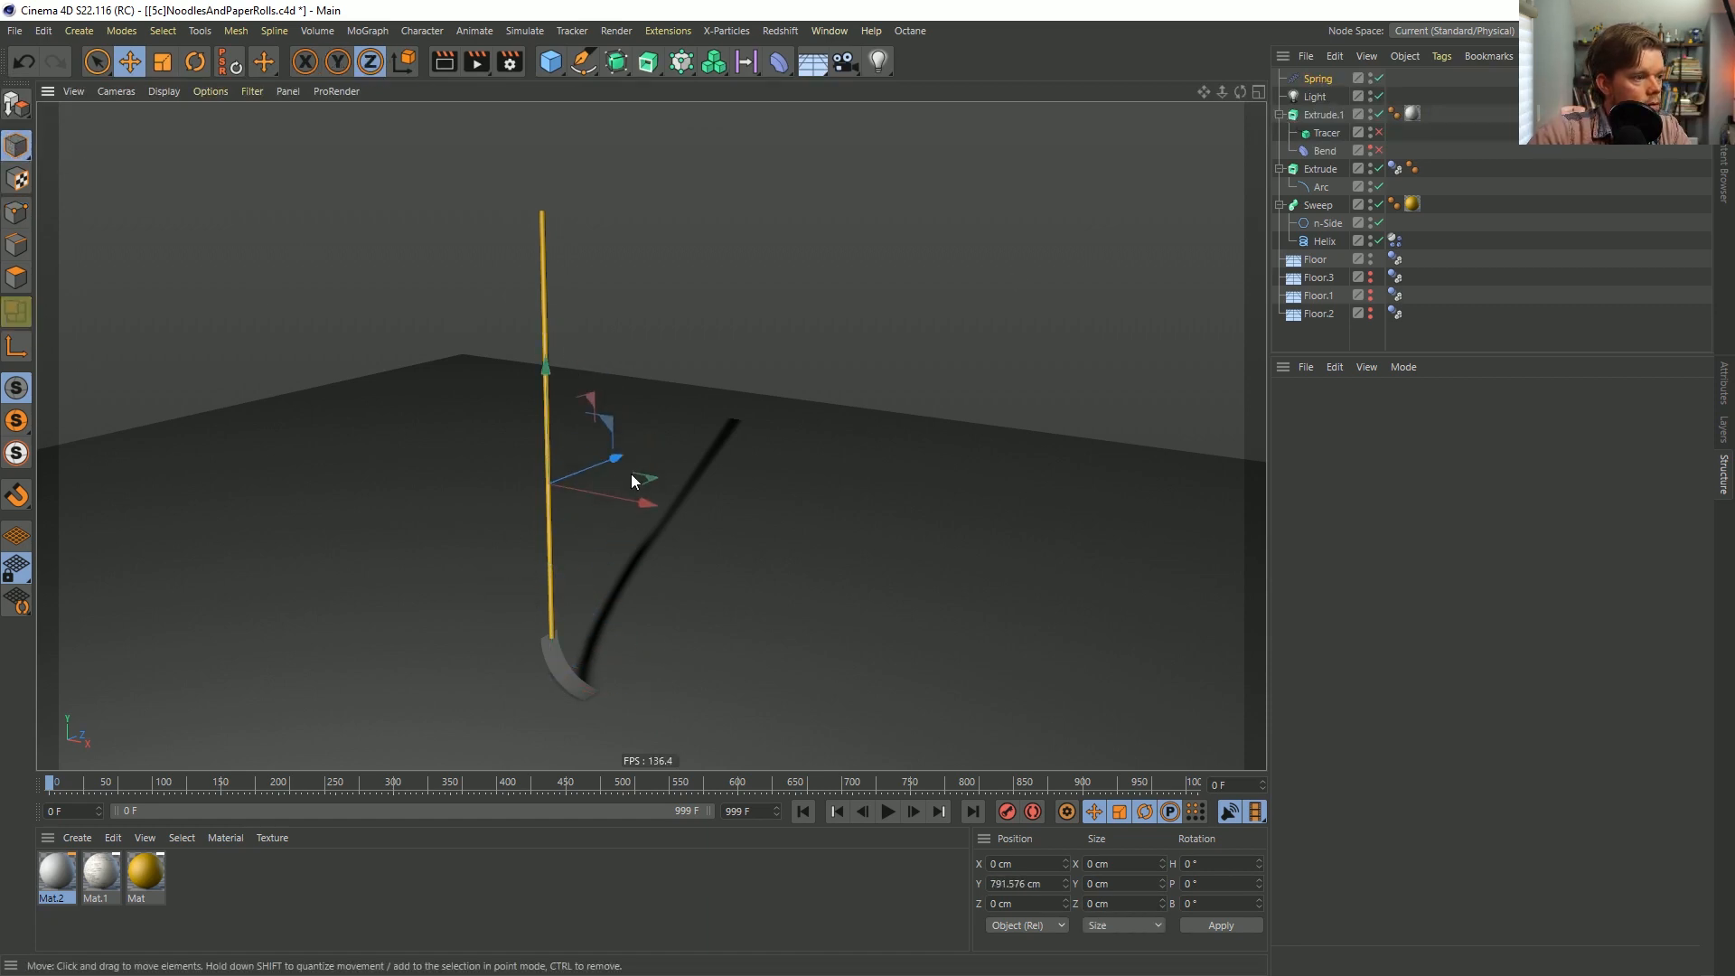
drag(633, 482, 678, 500)
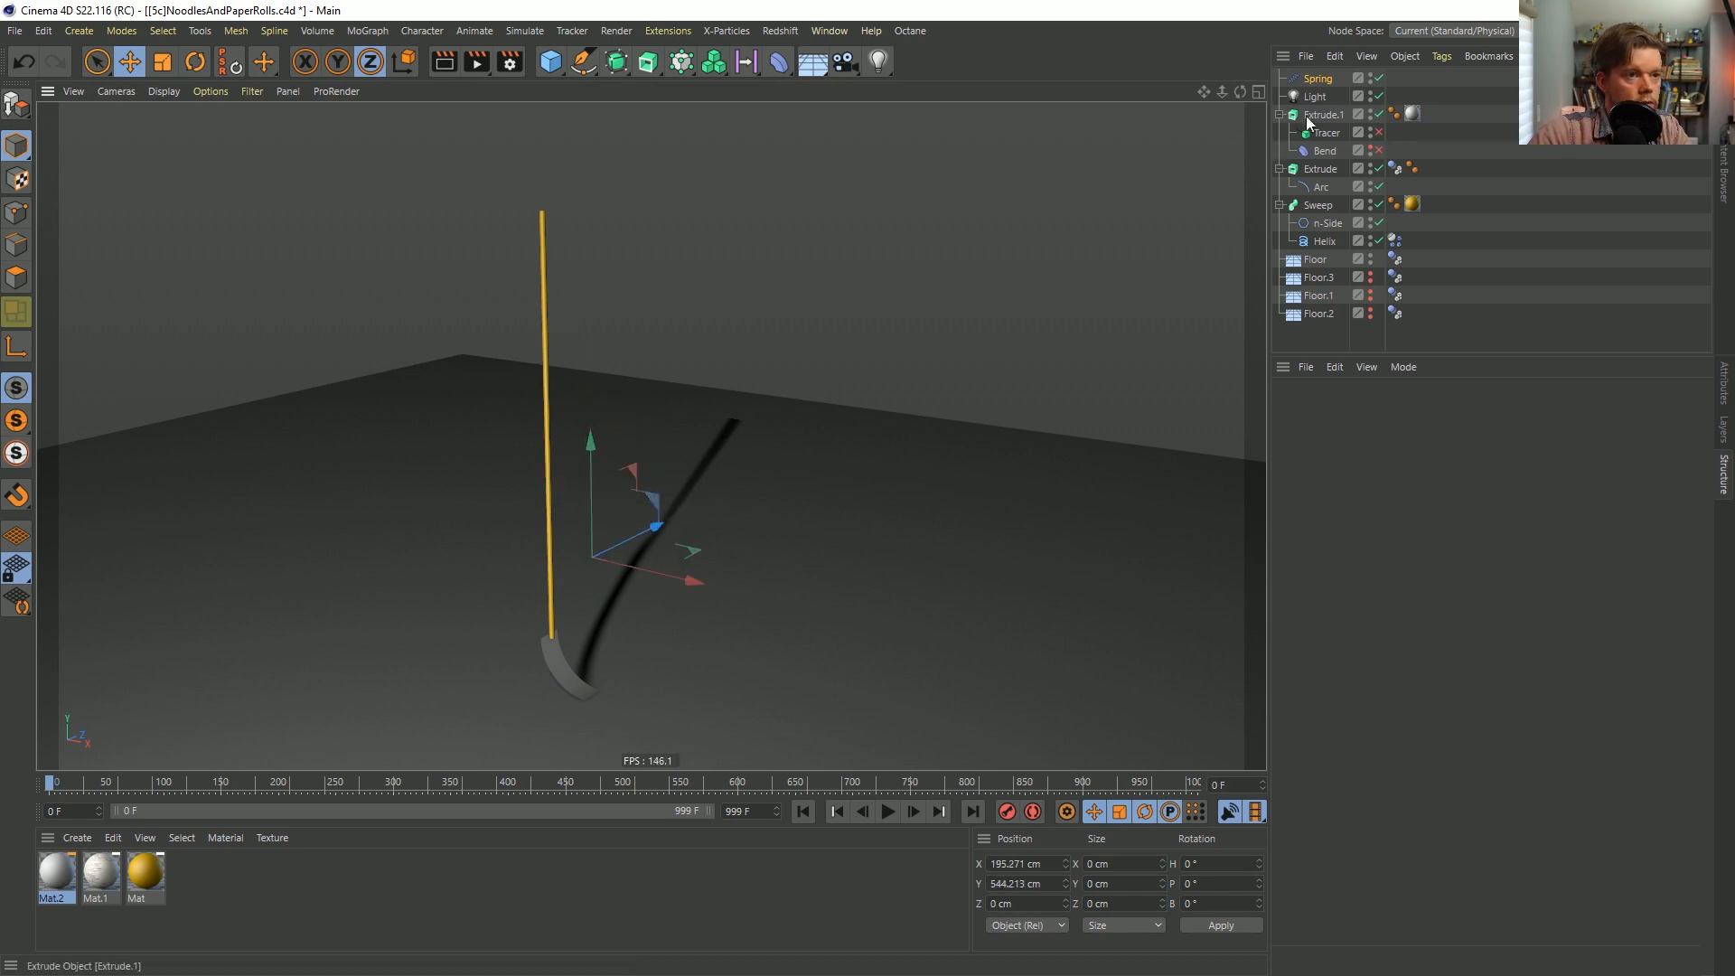
Assign the Helix as the Spring's Object B, attached at polygon point 160 with a 1% region of influence.
click(1722, 402)
drag(1325, 241, 1429, 506)
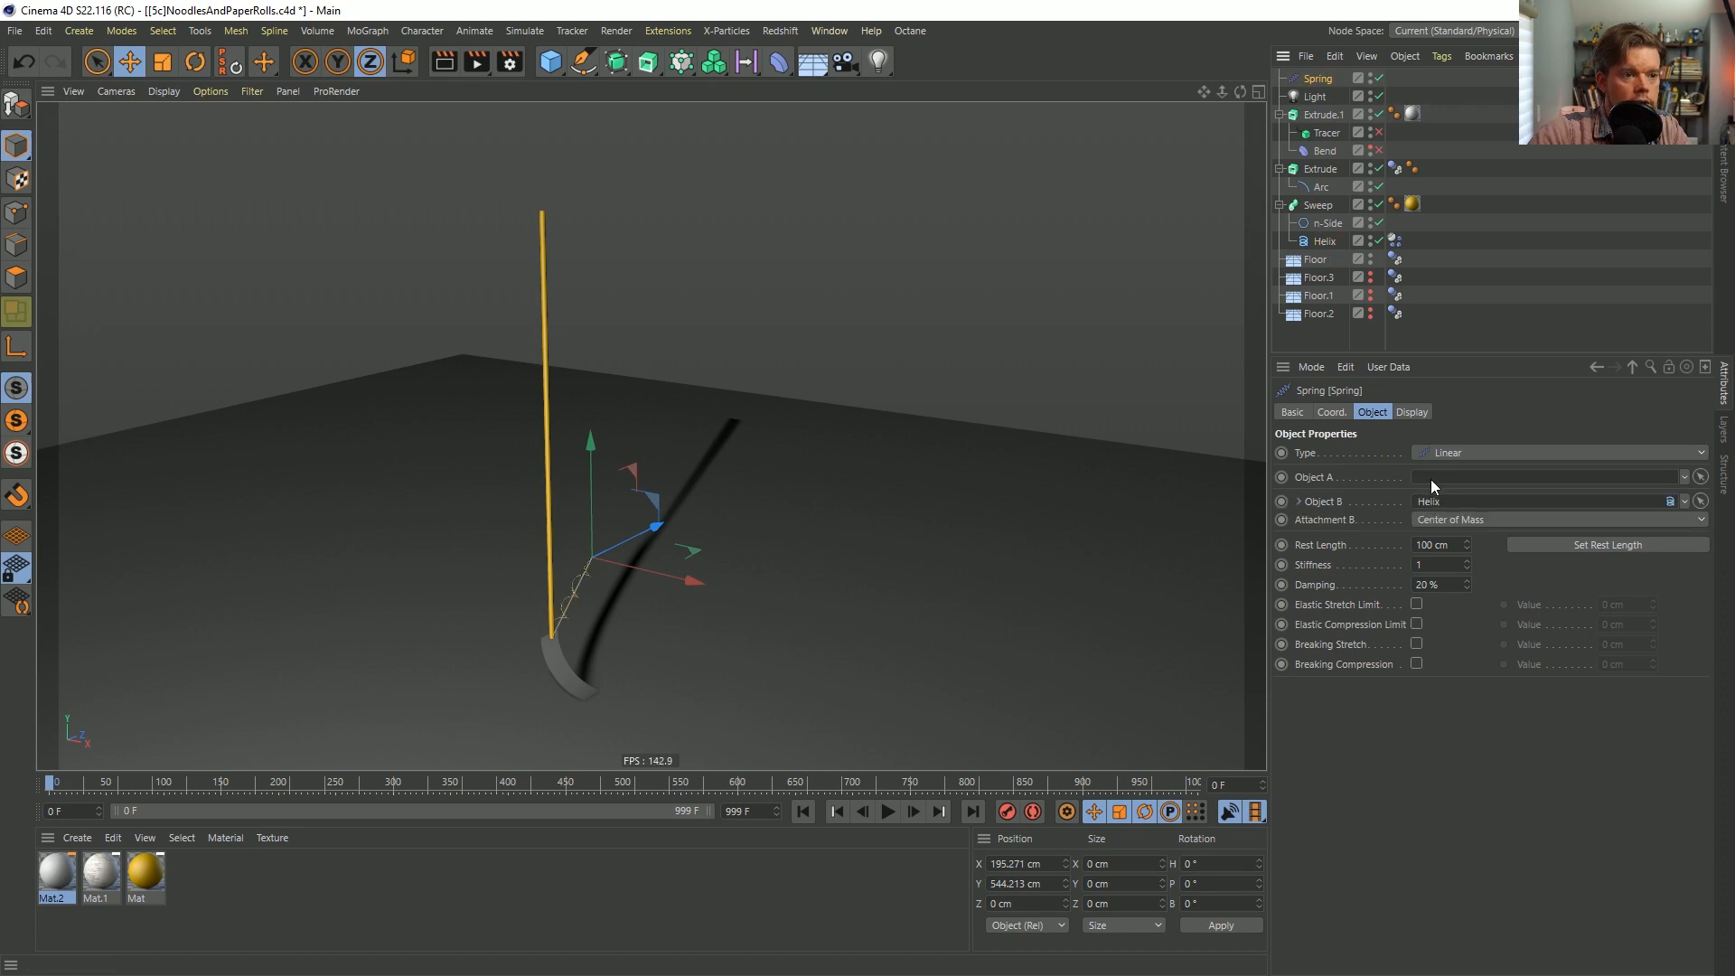
click(1446, 519)
click(1450, 578)
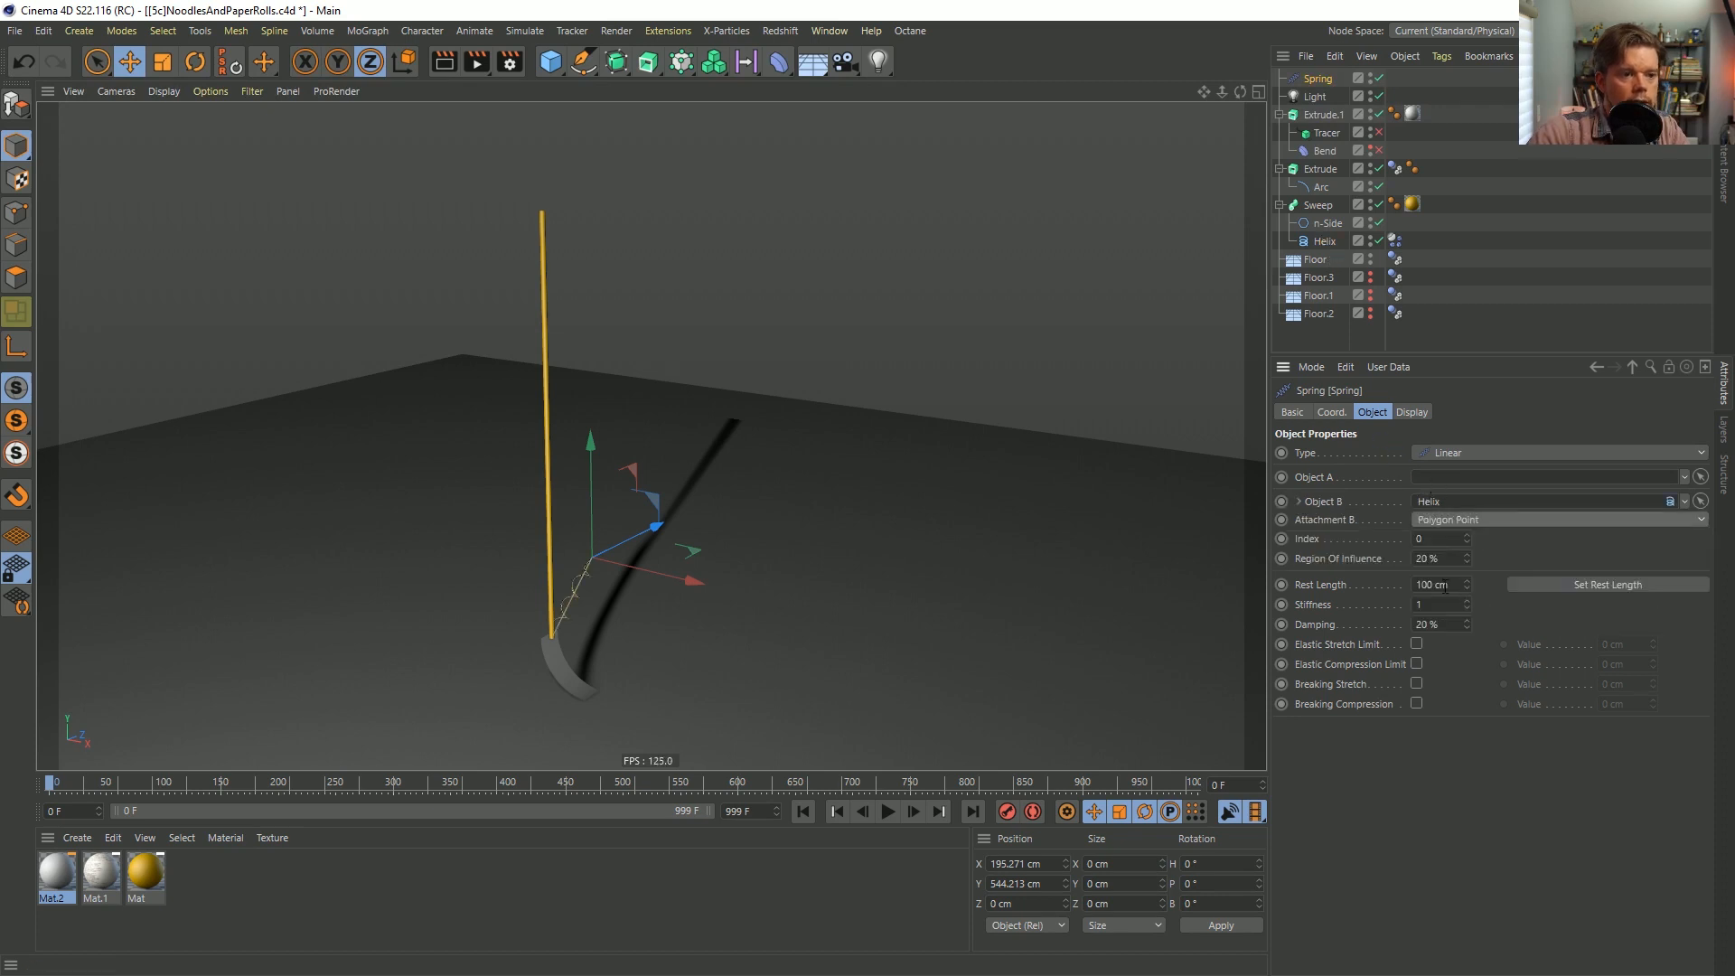
text(1)
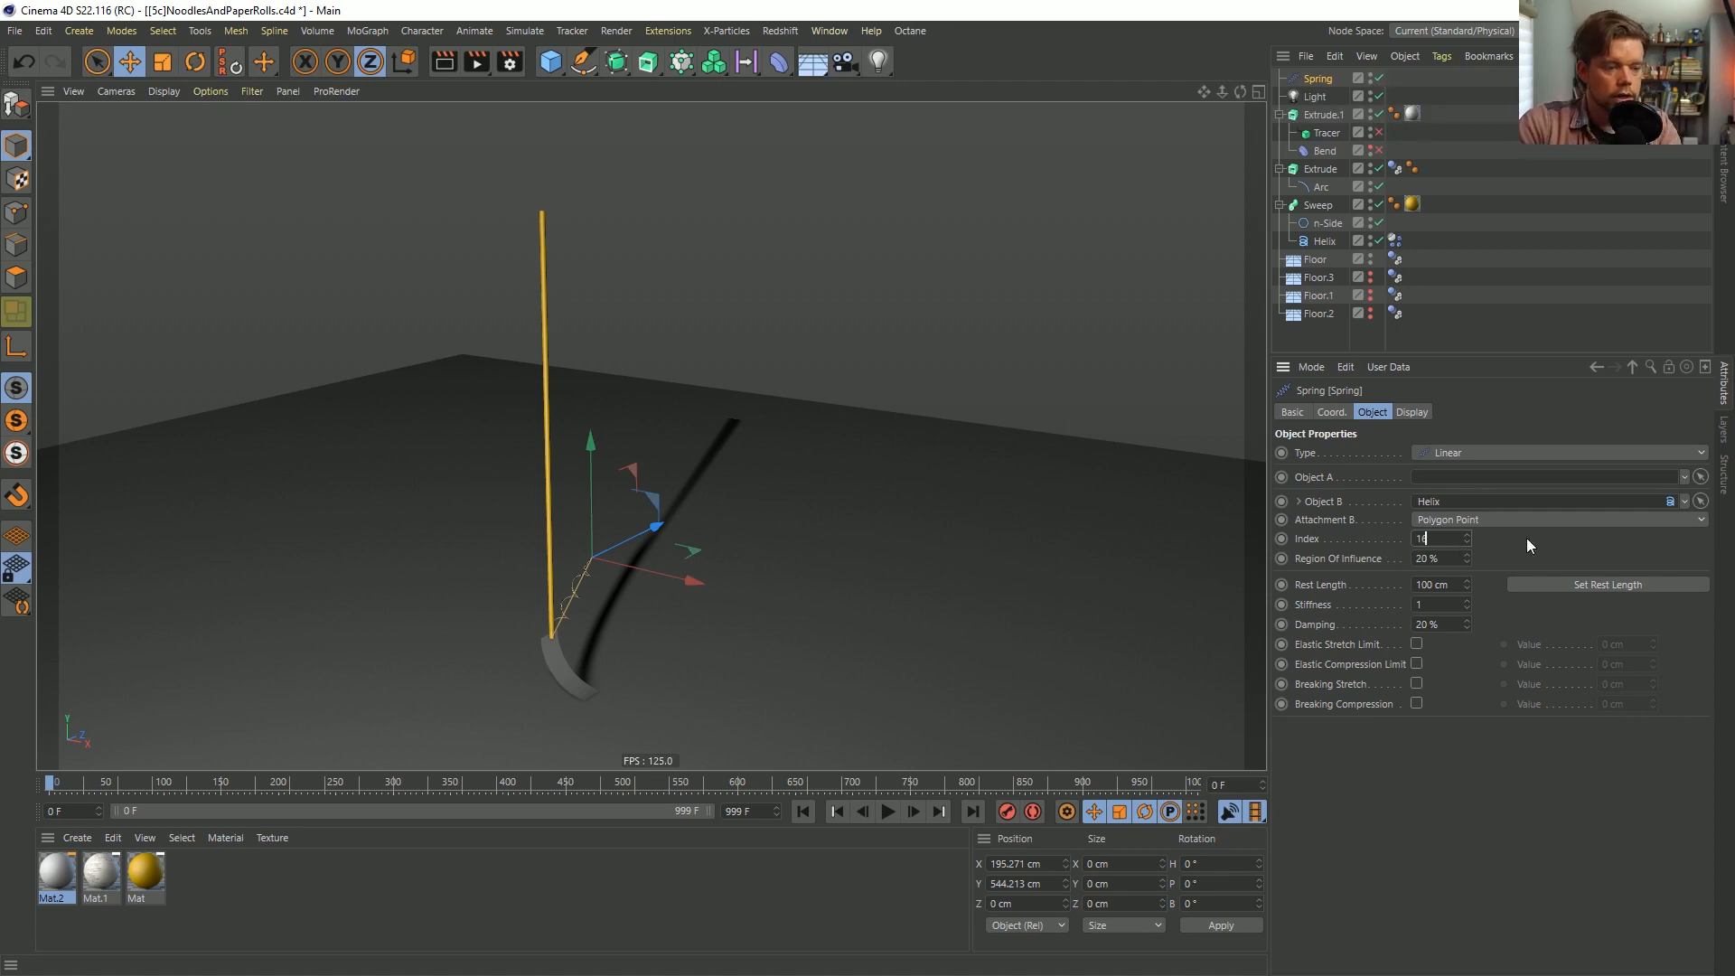
text(60)
key(Return)
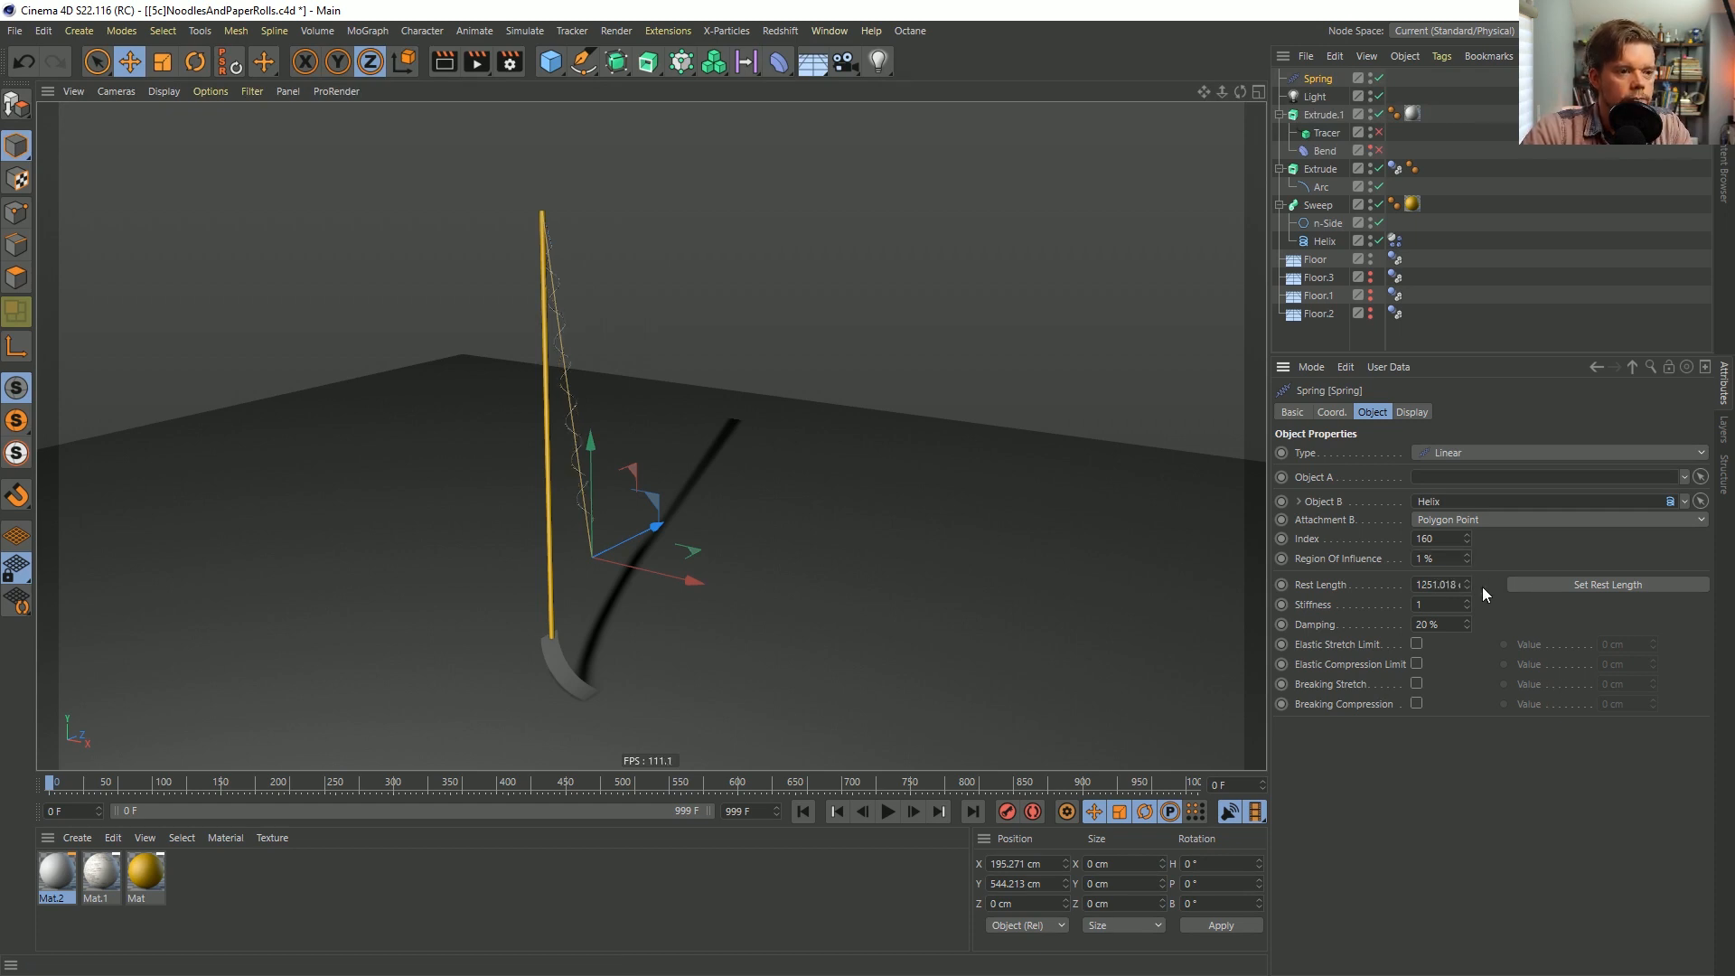
Set the Spring's rest length to 0 cm and stiffness to 0, play the simulation, and raise the stiffness to 1 during playback.
double_click(1432, 585)
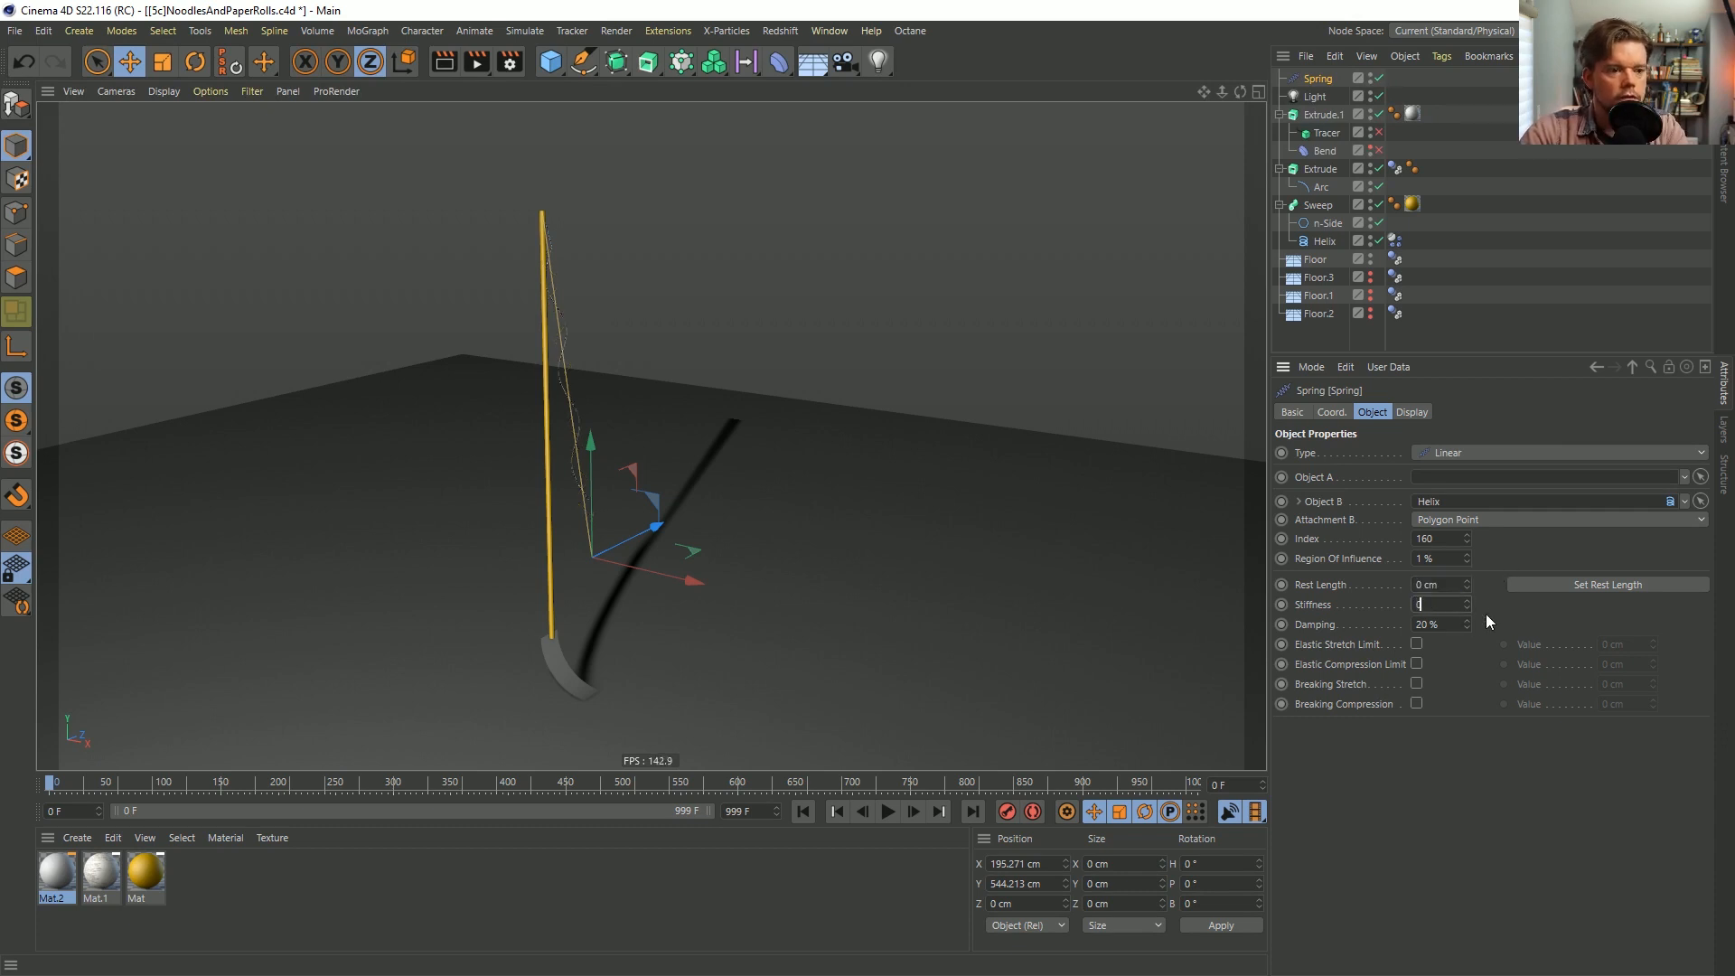
click(888, 812)
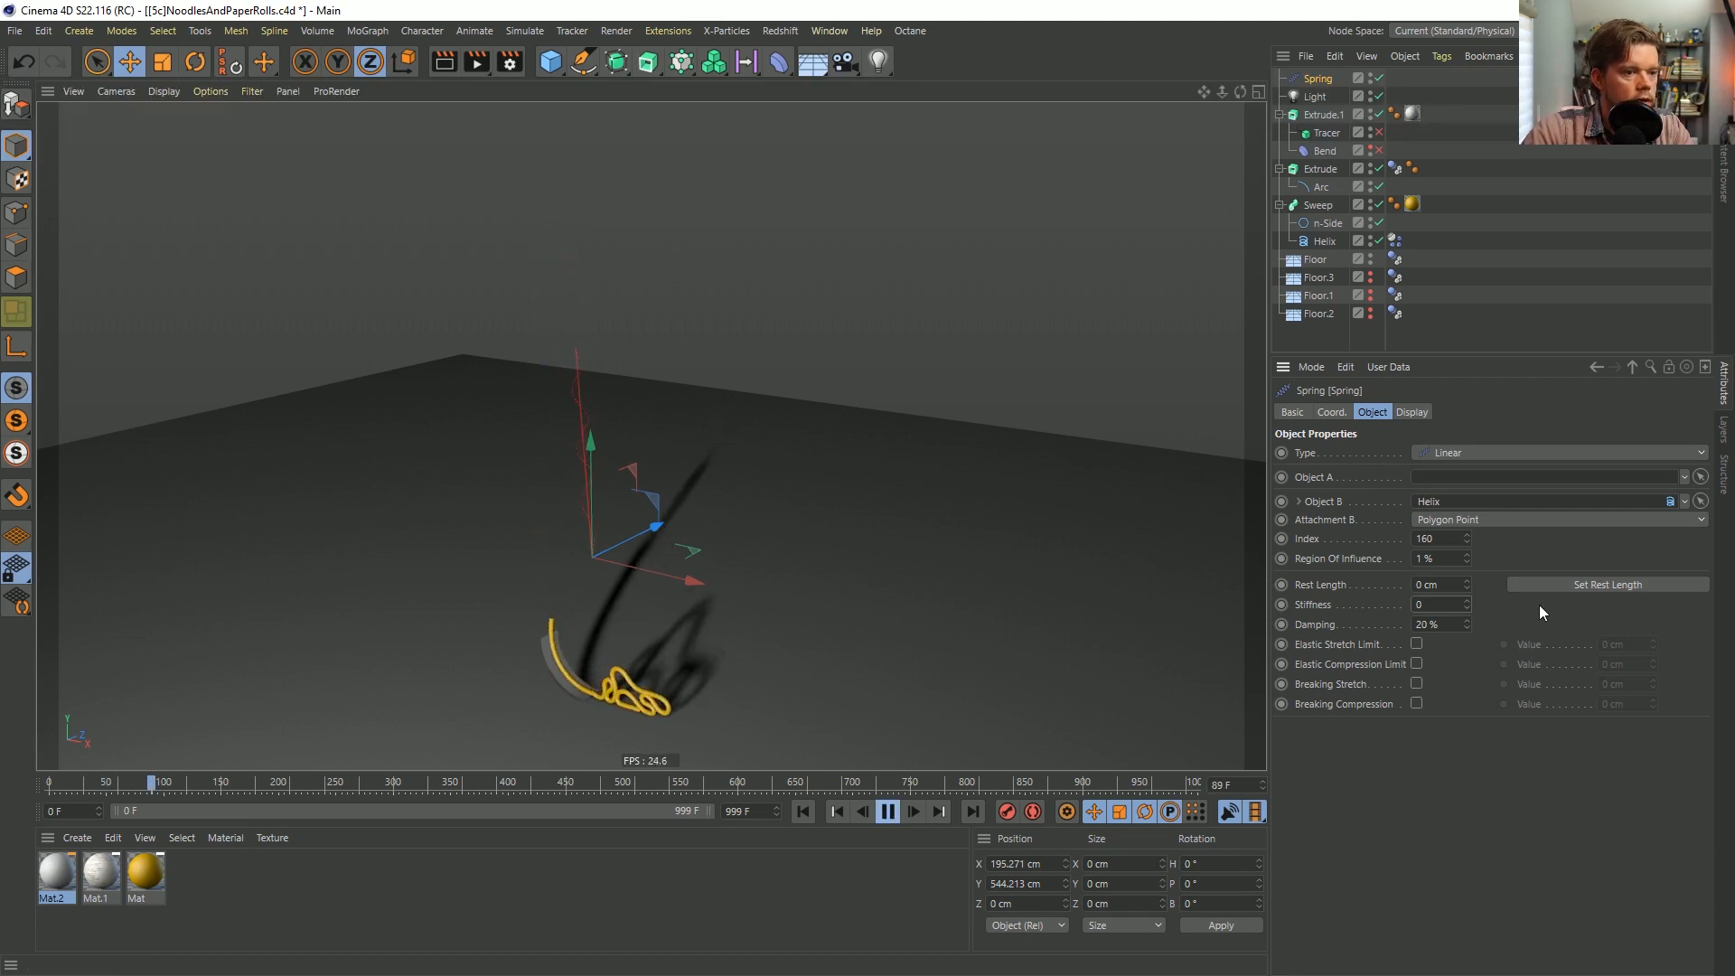
click(1467, 601)
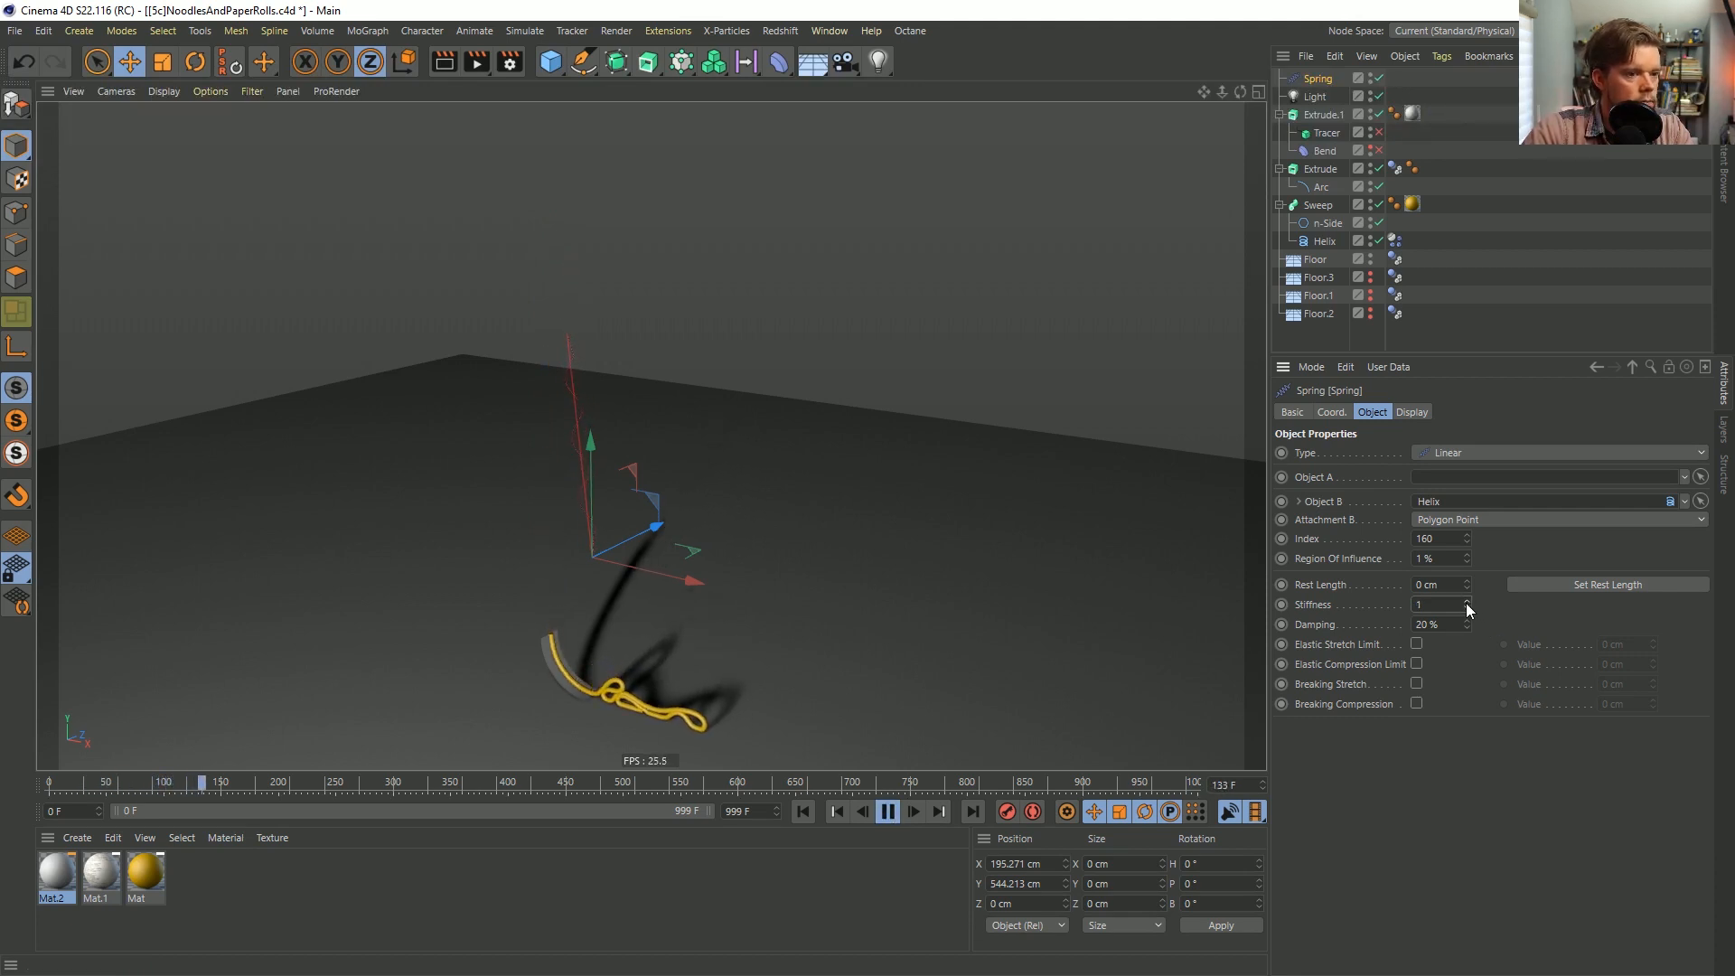
Replay the spring simulation from the start, stop it at about frame 42, and return to the first frame.
click(803, 811)
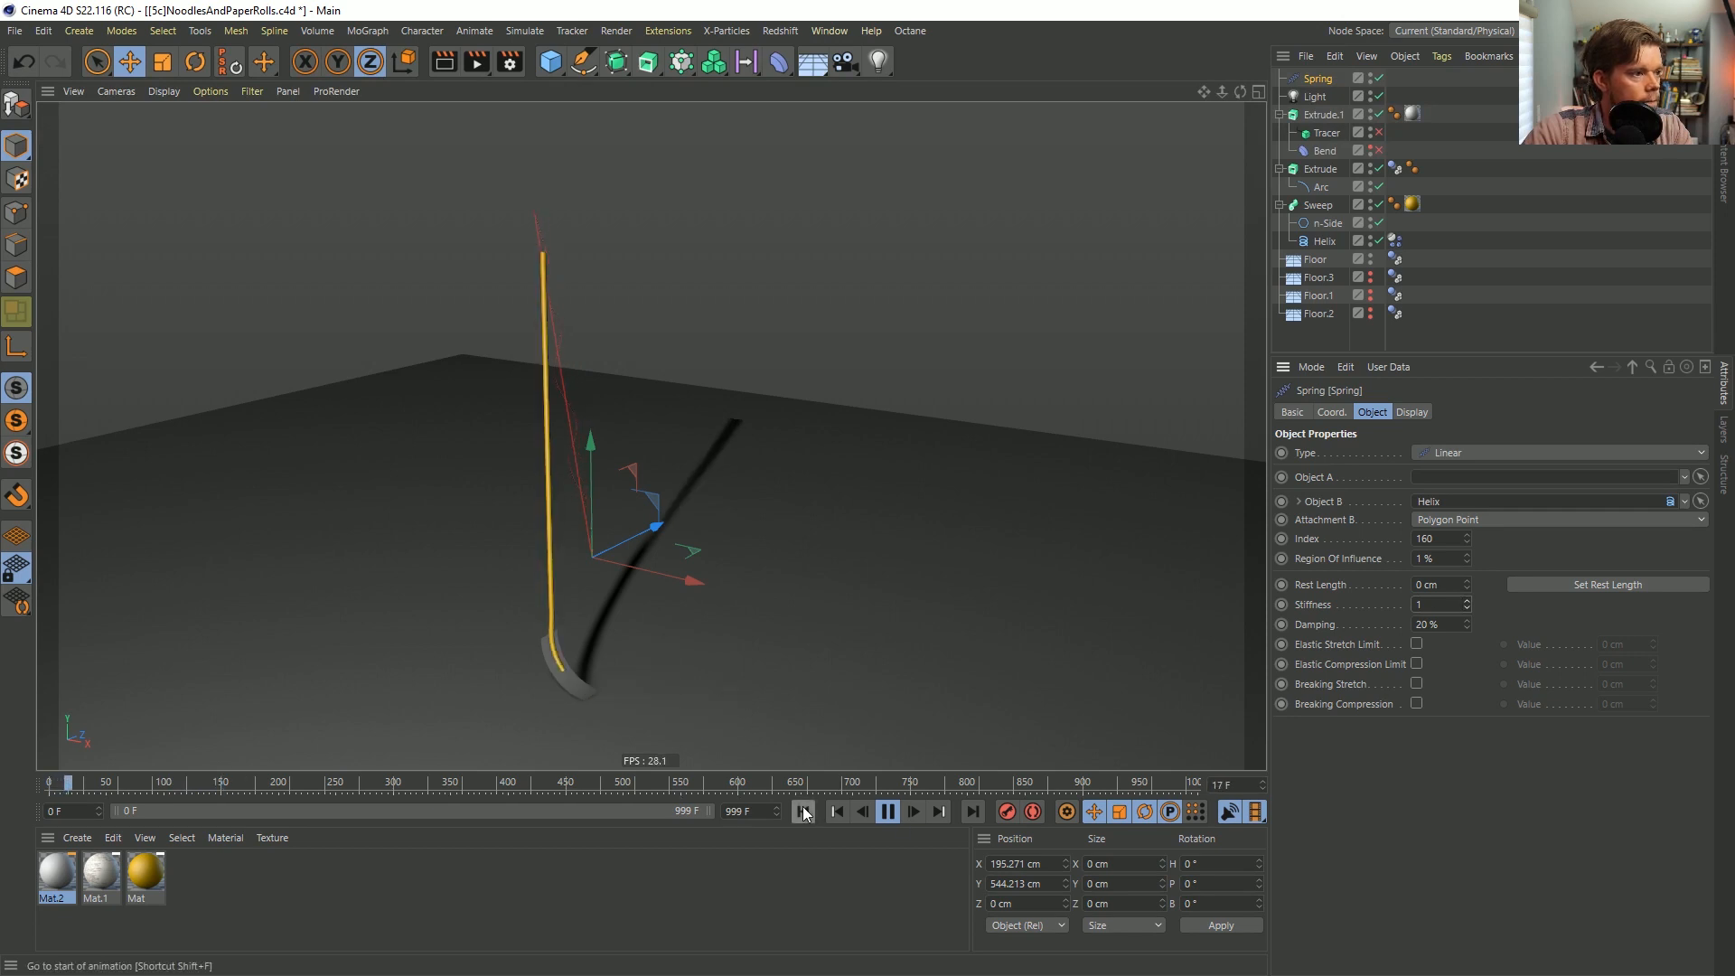
click(887, 813)
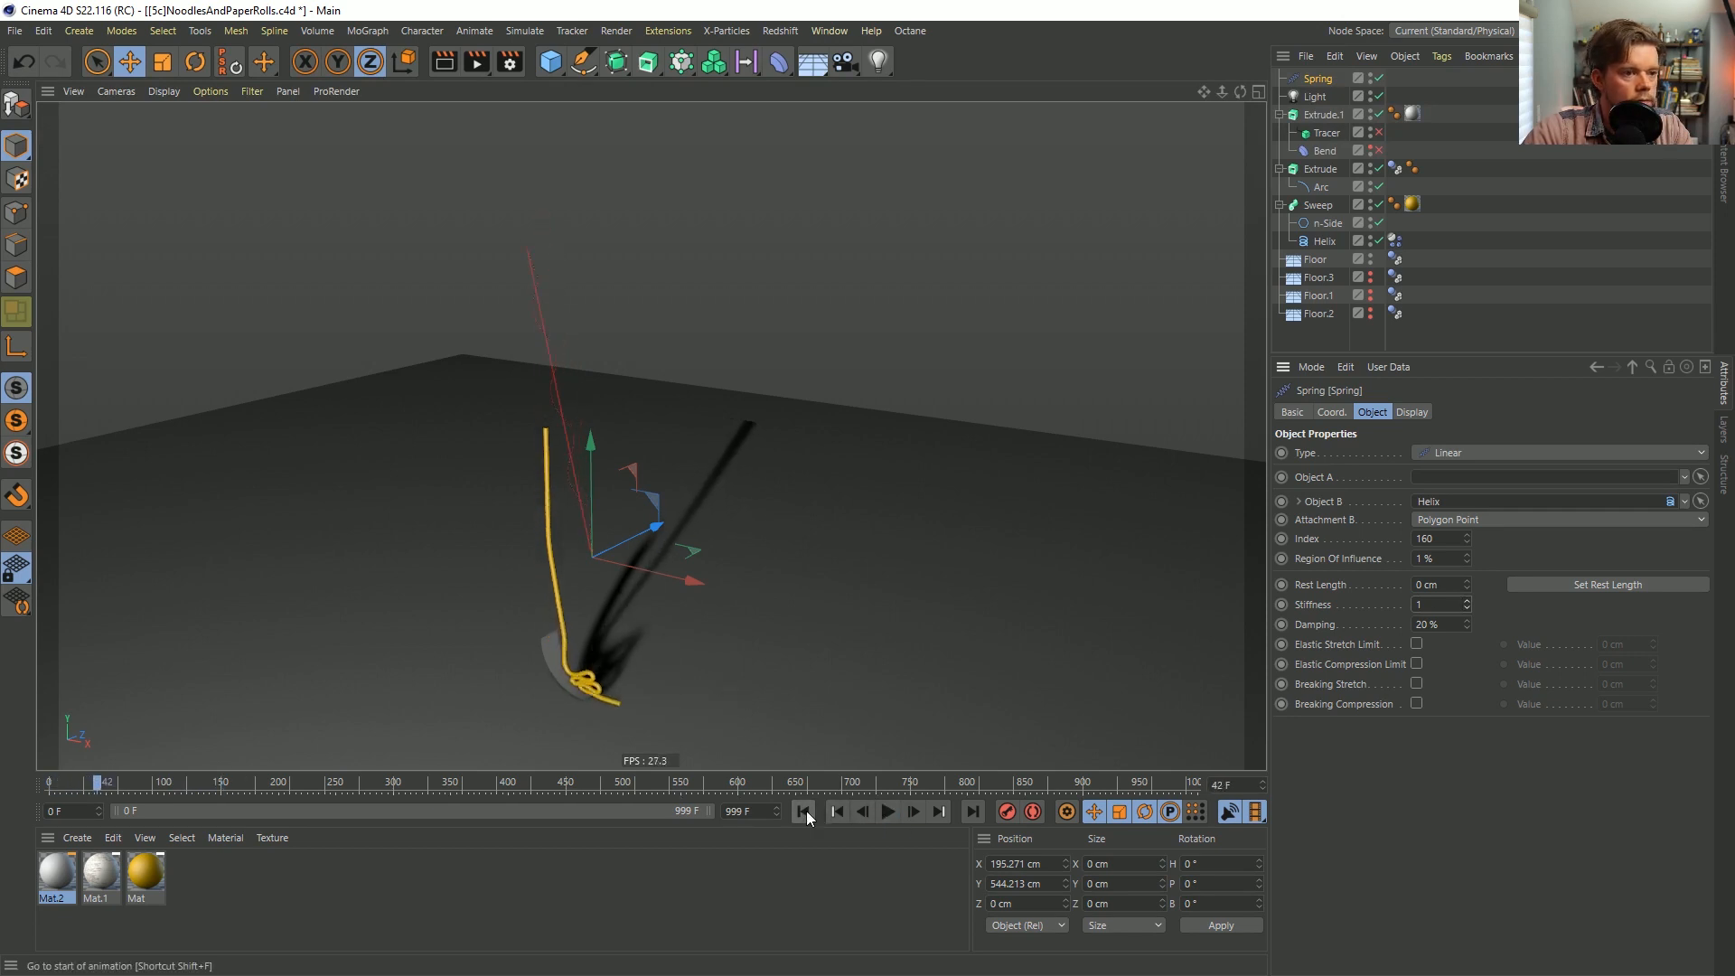
click(806, 812)
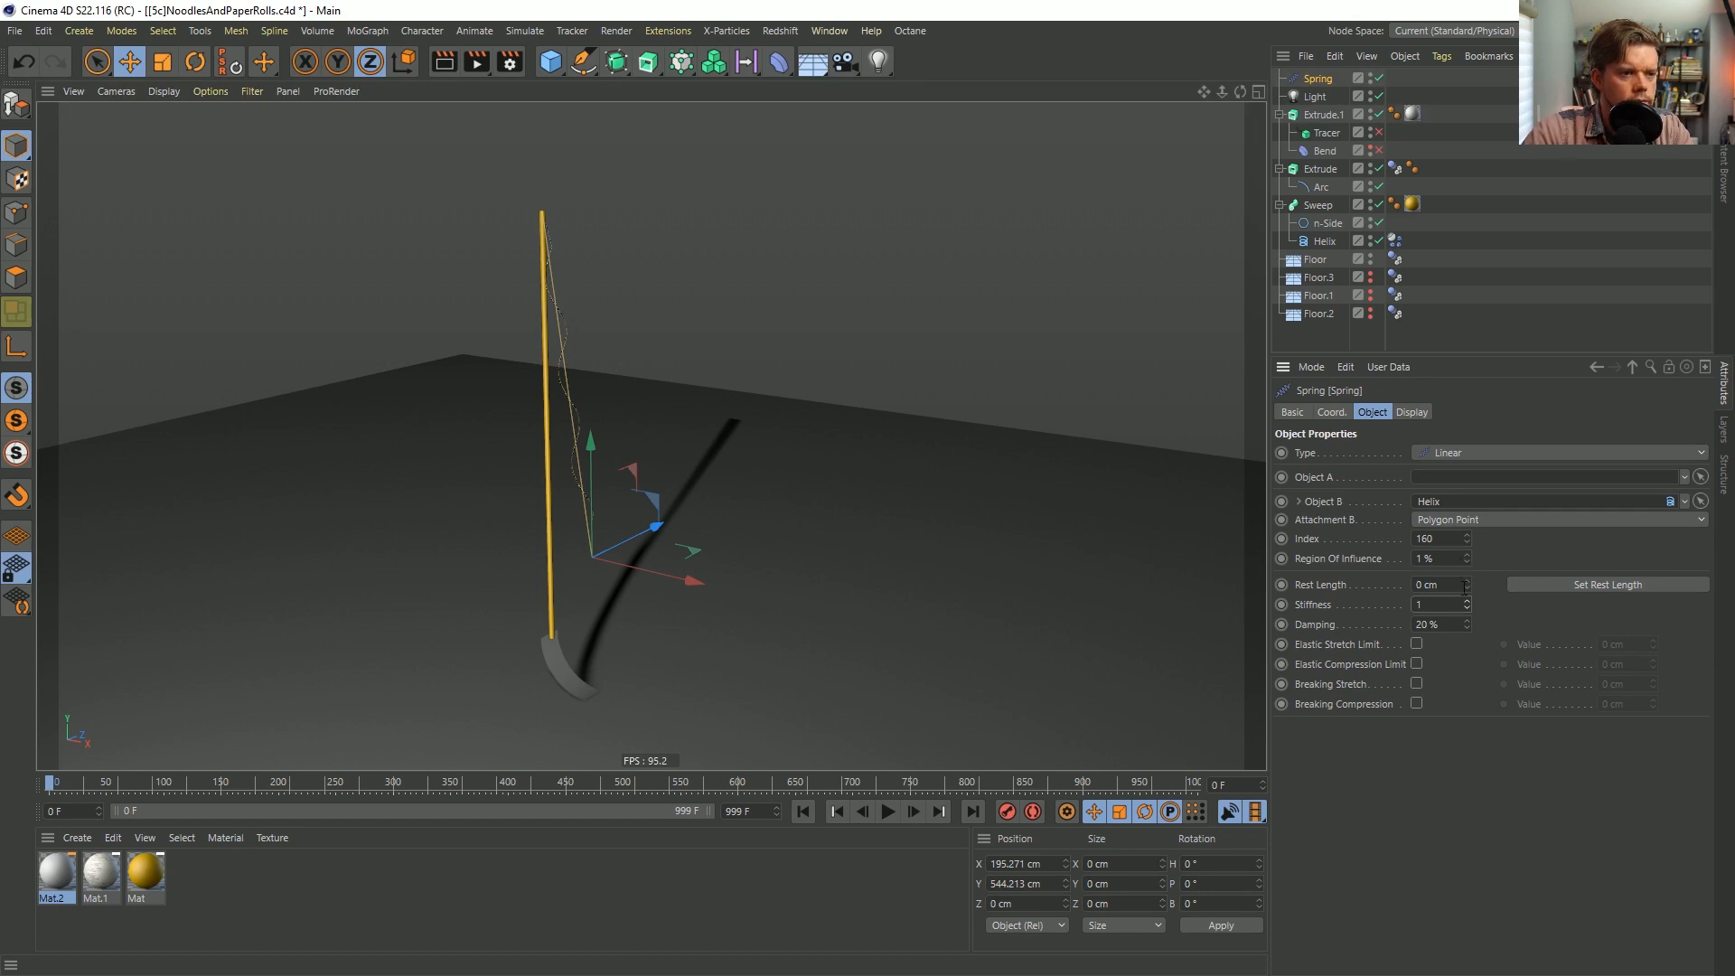
Set the Spring's rest length to 1 cm, play the simulation briefly, and return to the first frame.
click(887, 811)
click(888, 811)
click(803, 812)
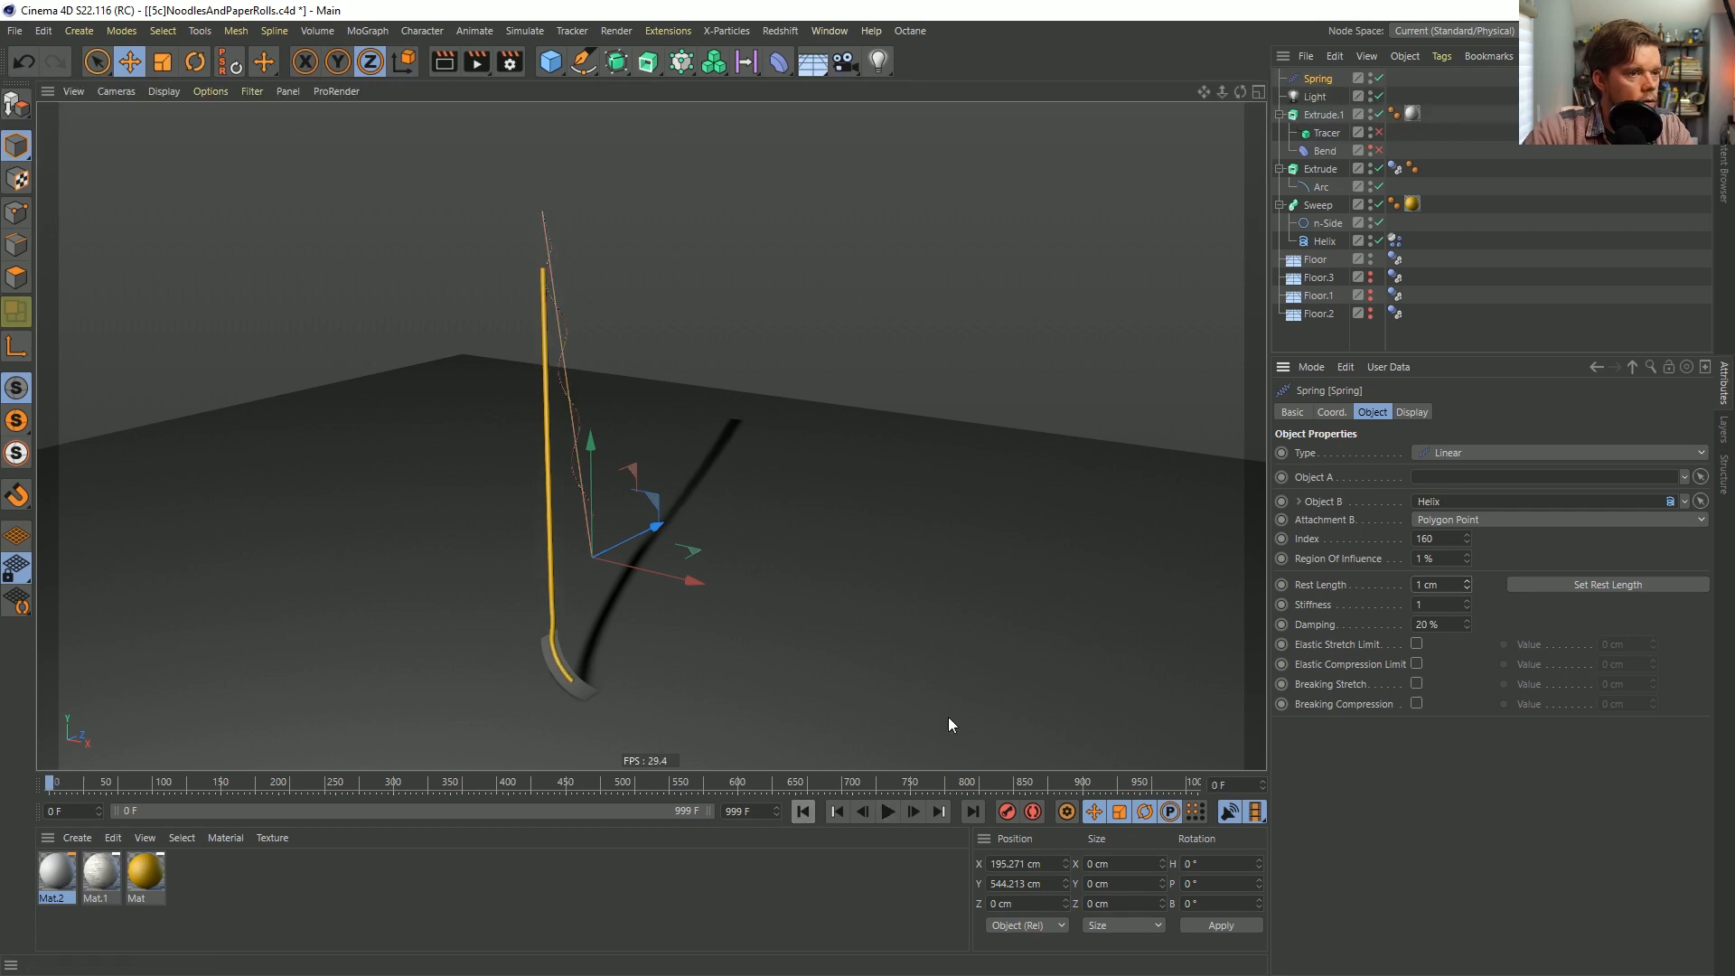
Try the spring simulation with the Helix converted to an editable spline, and undo the conversion.
click(1325, 242)
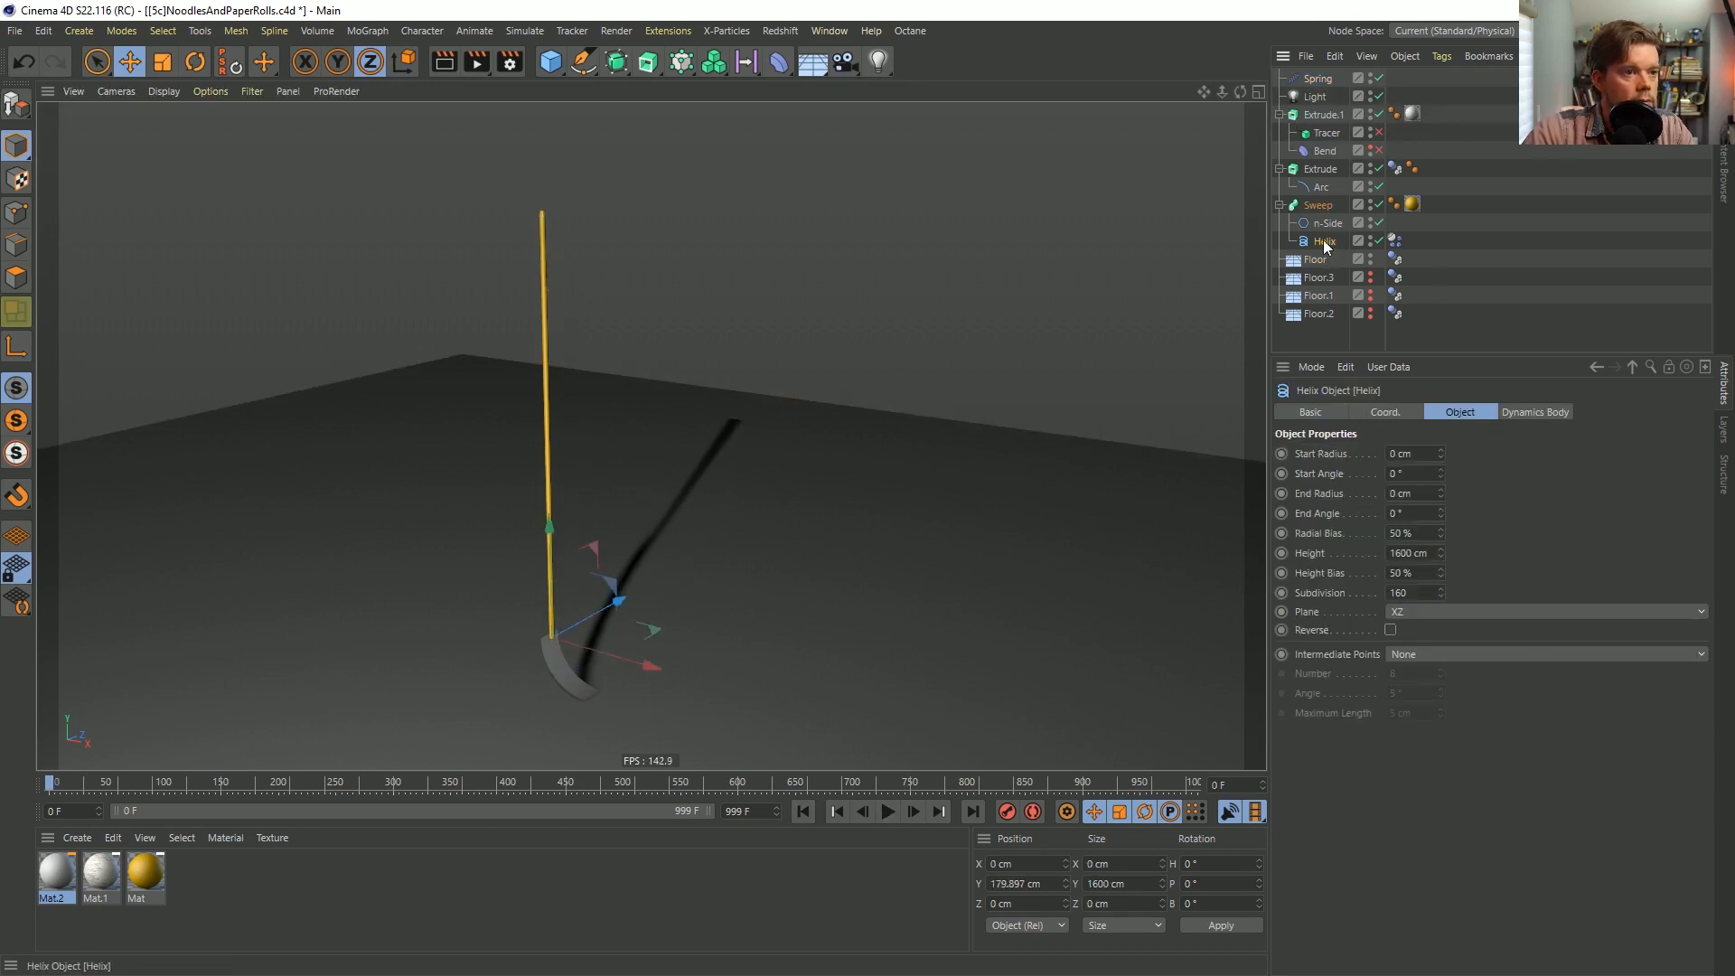
key(c)
click(1316, 79)
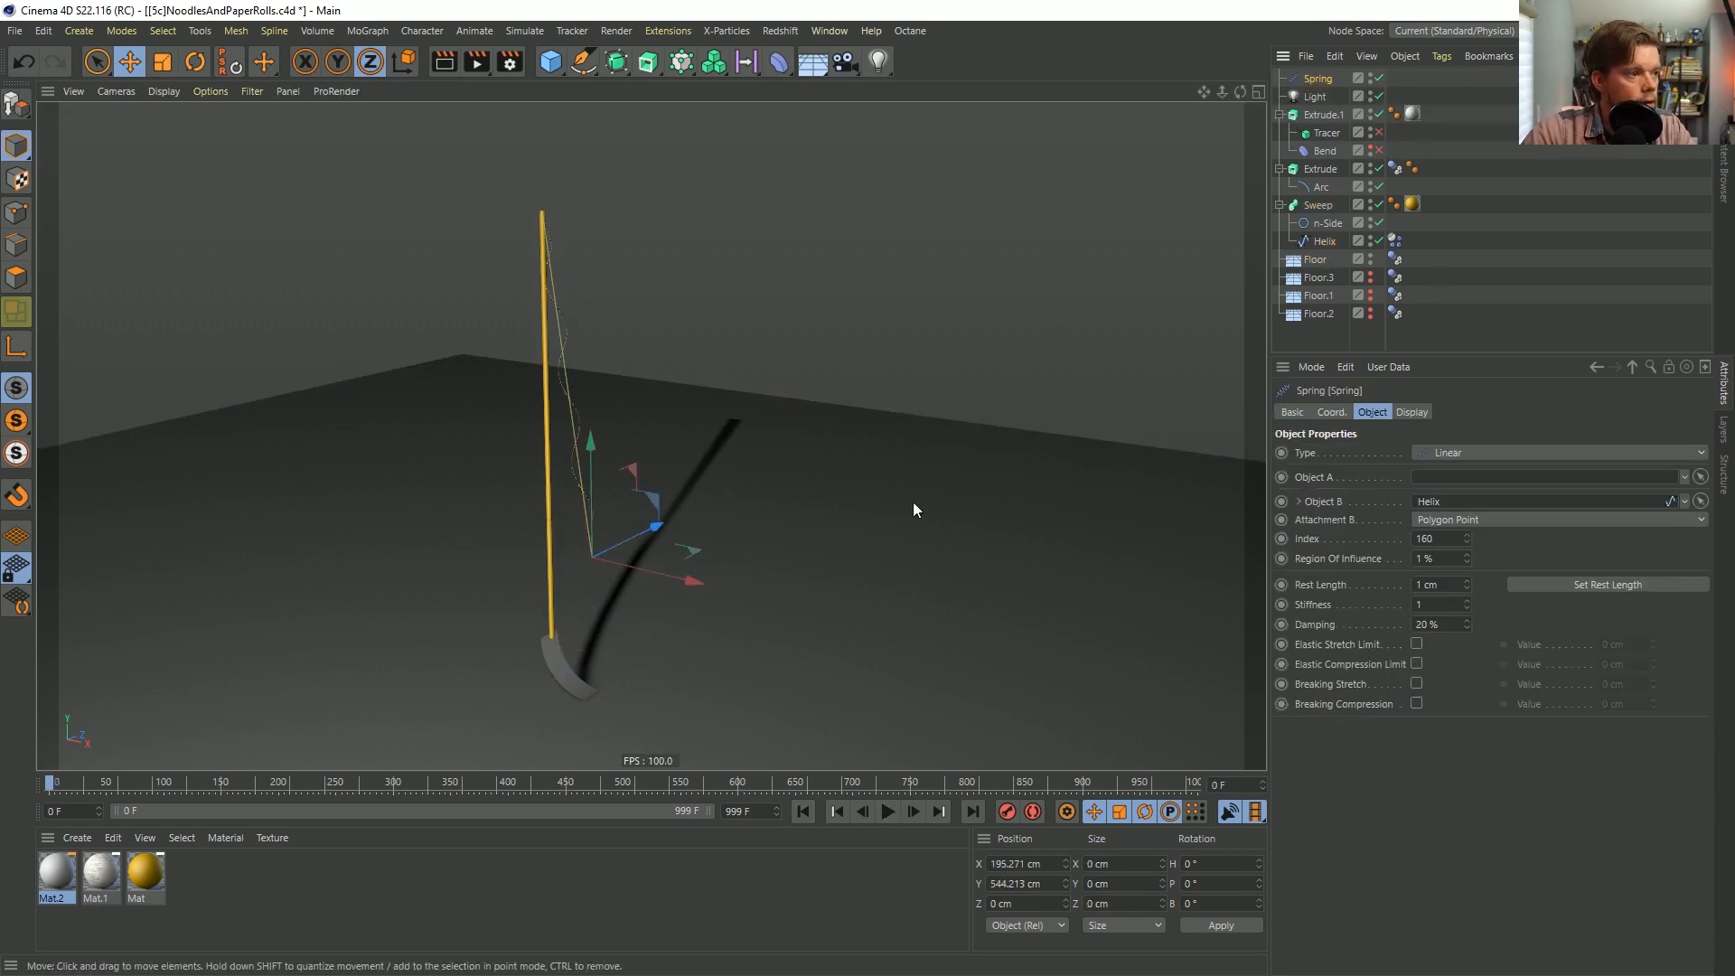
click(887, 811)
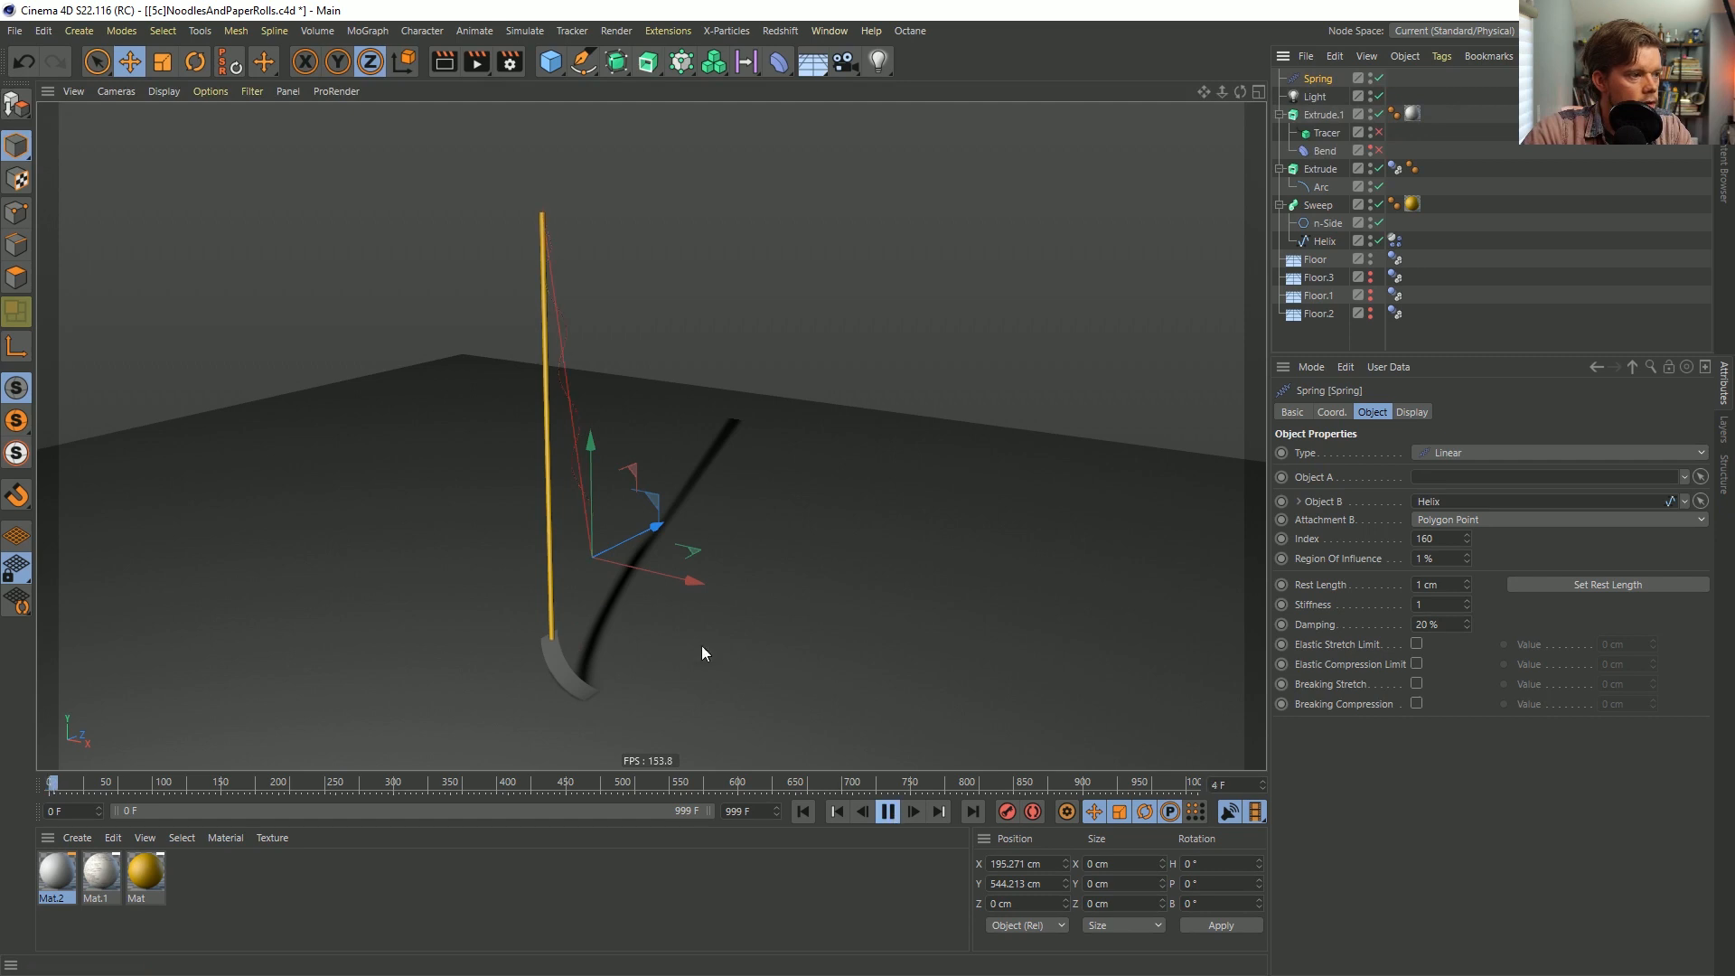
click(887, 811)
click(803, 812)
key(ctrl+z)
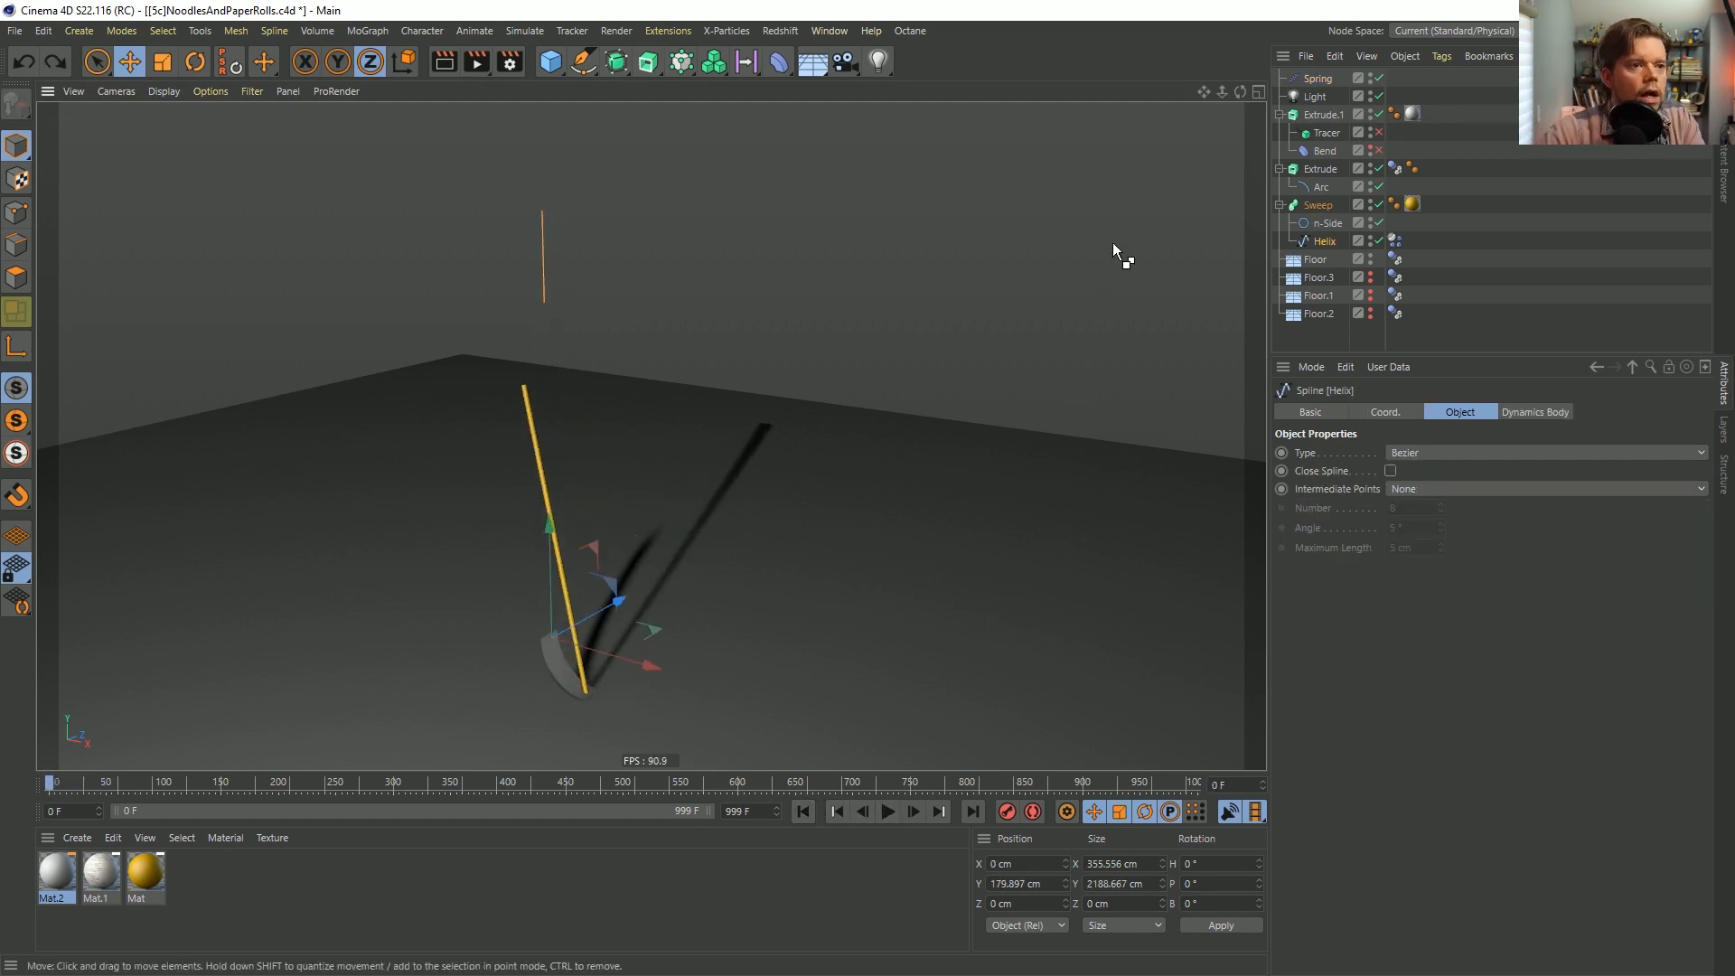
key(ctrl+z)
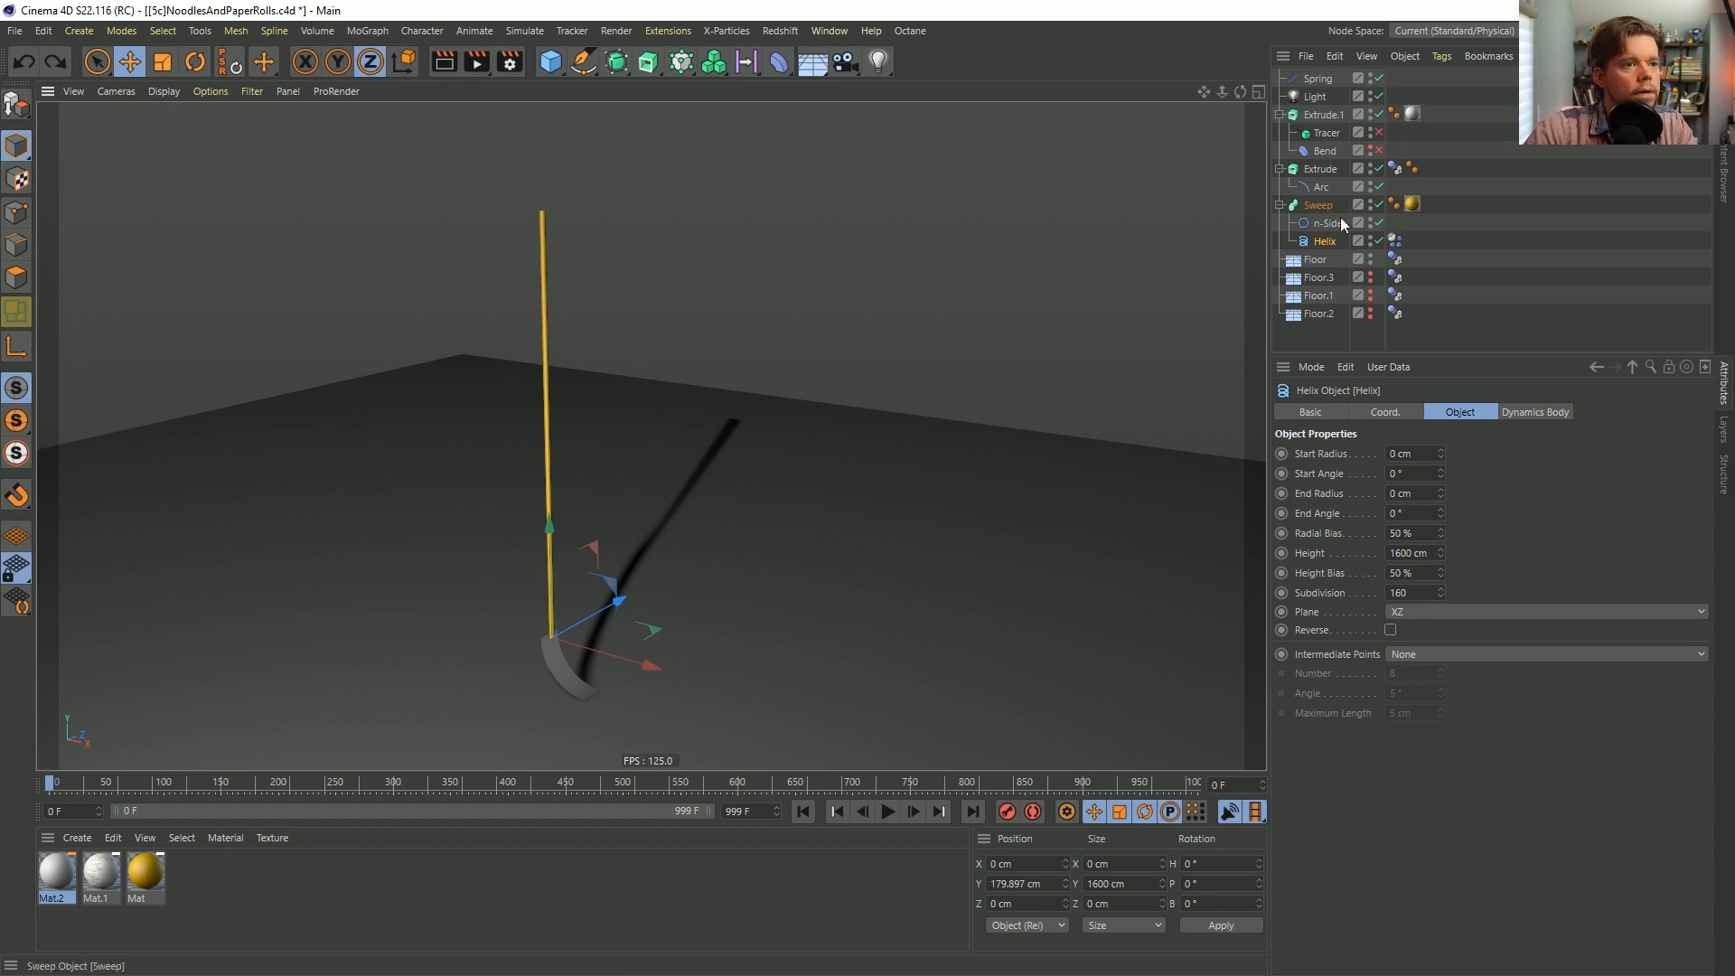
Turn off the Sweep, enable snapping with all axes unlocked, and snap the Spring to the Helix's upper end point at Y 1779.897 cm.
click(1305, 77)
click(130, 62)
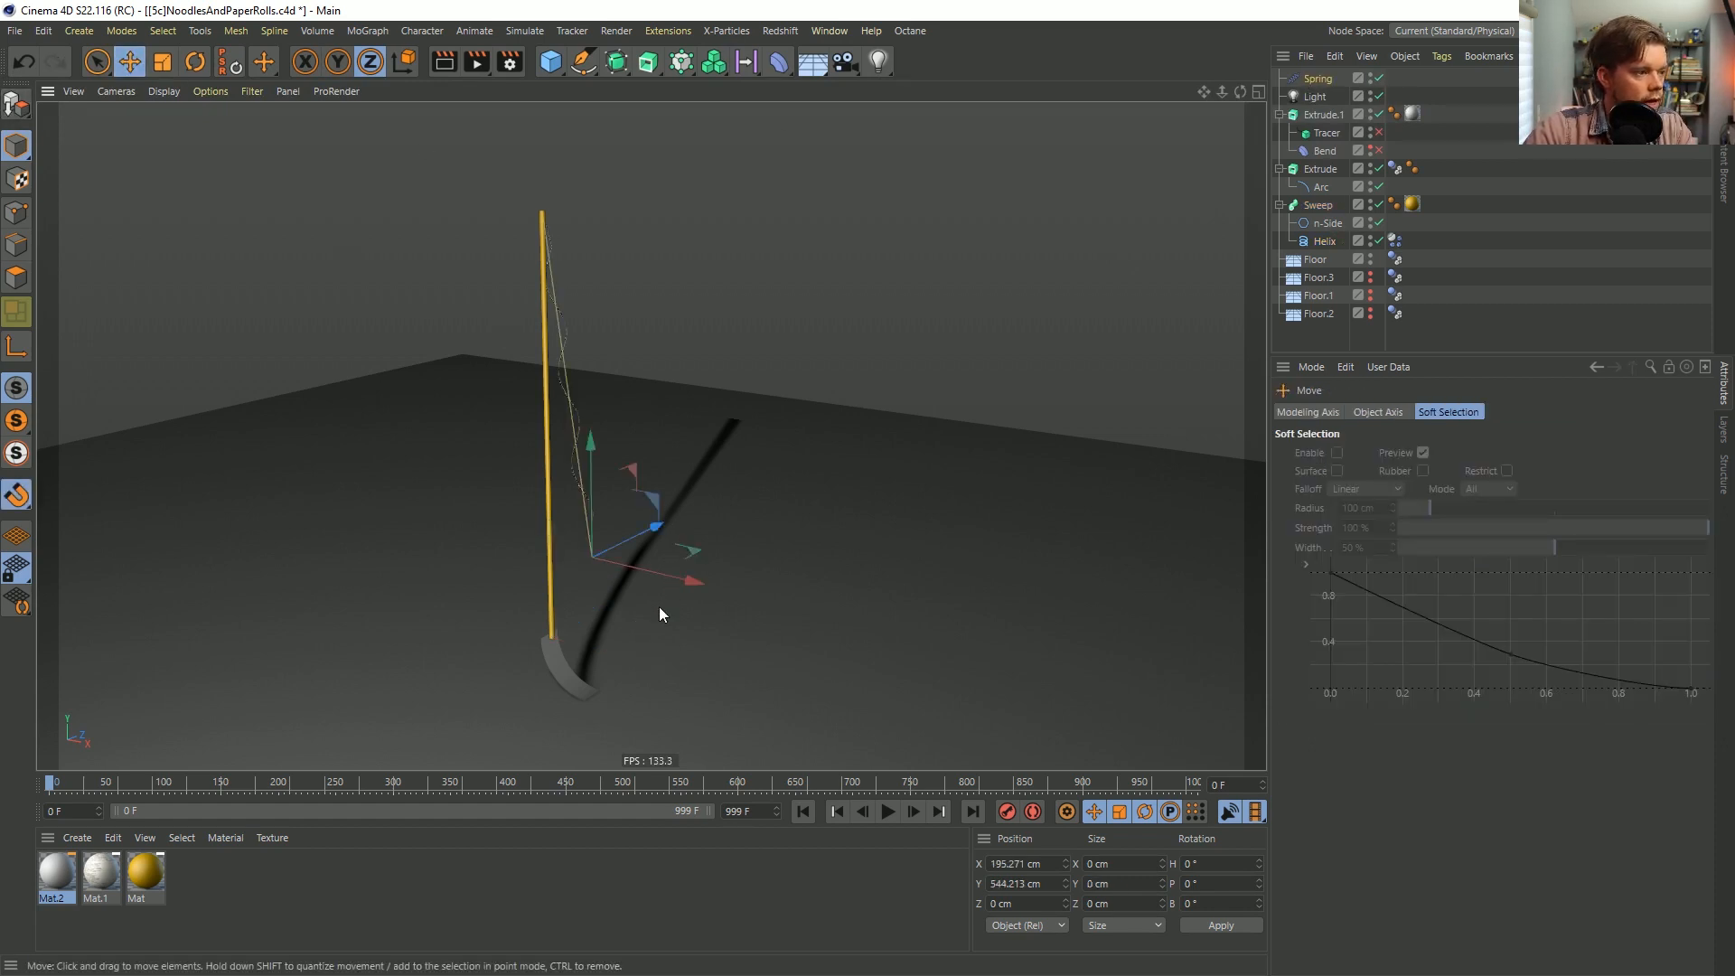
click(1378, 204)
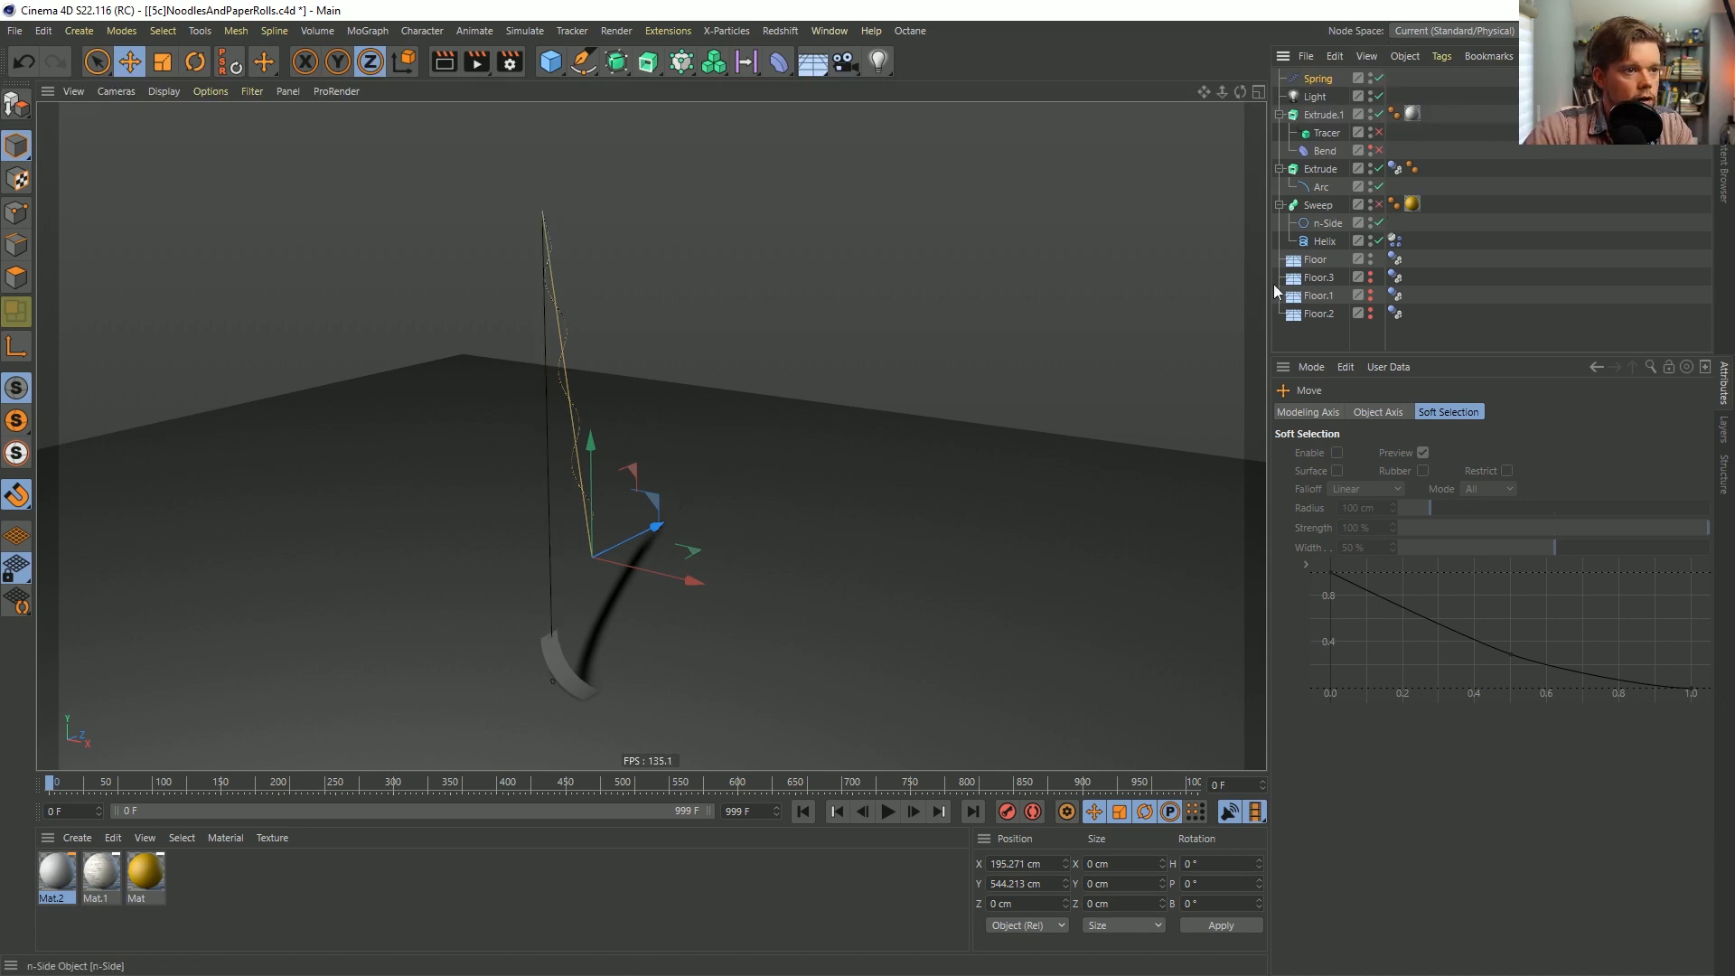
drag(647, 599, 542, 212)
click(306, 62)
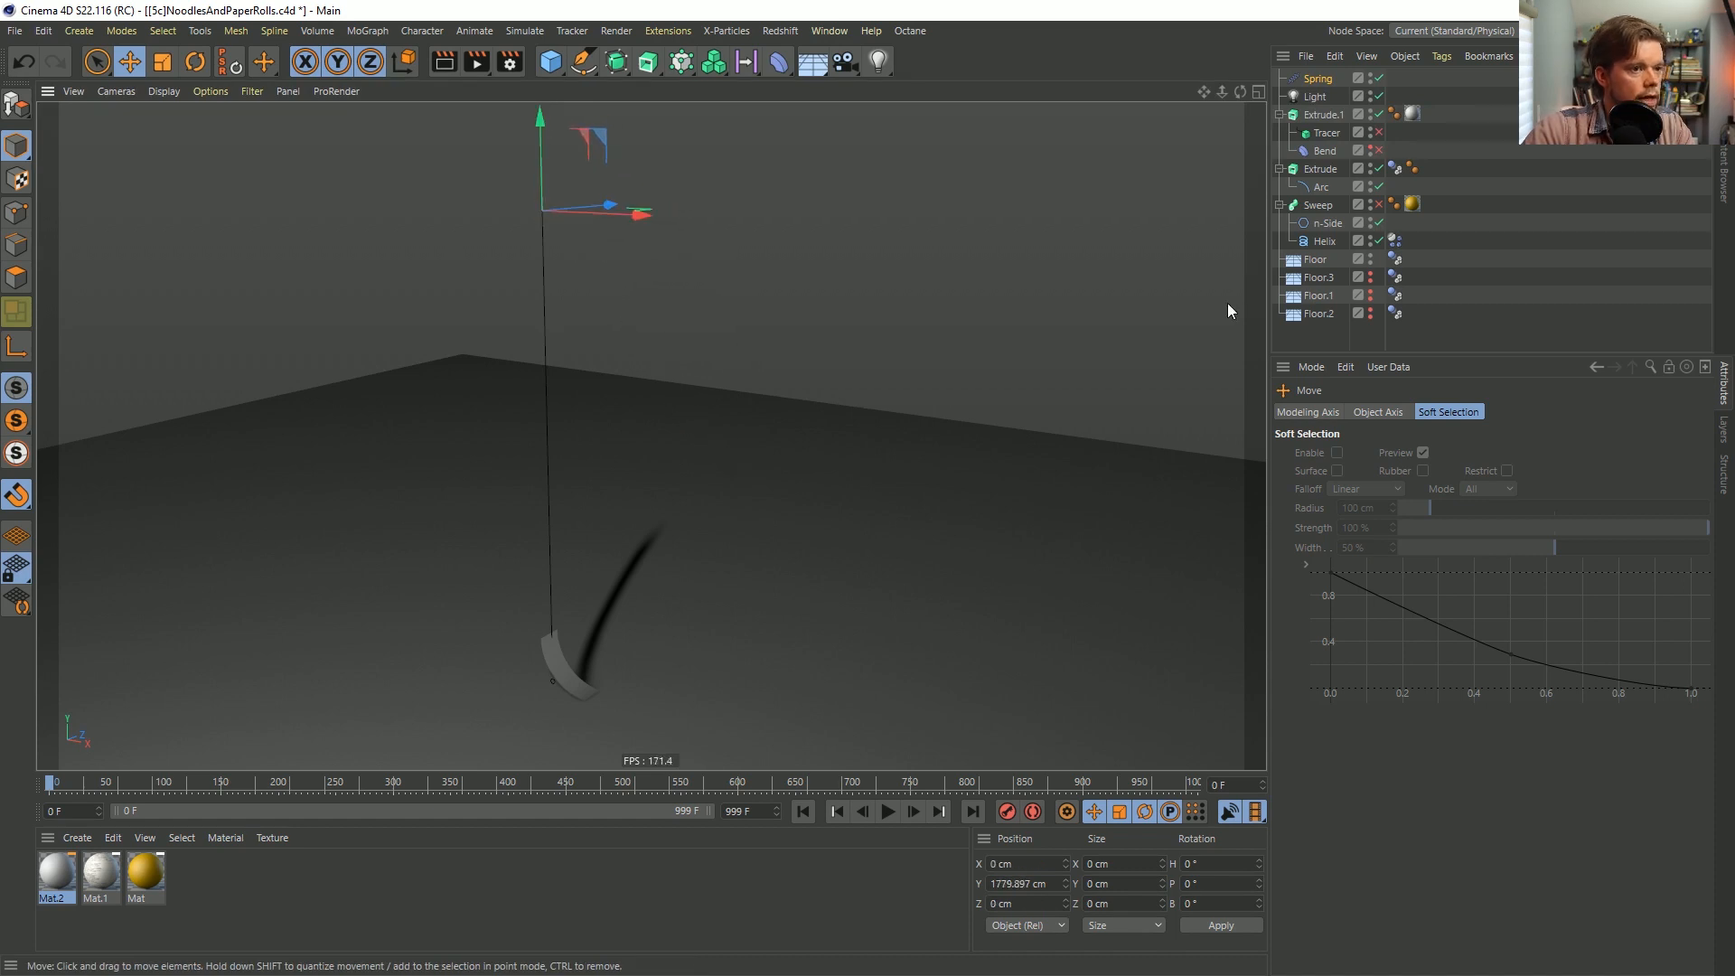
Set the Spring's Region Of Influence to 22 % and play the simulation from the first frame.
click(1319, 80)
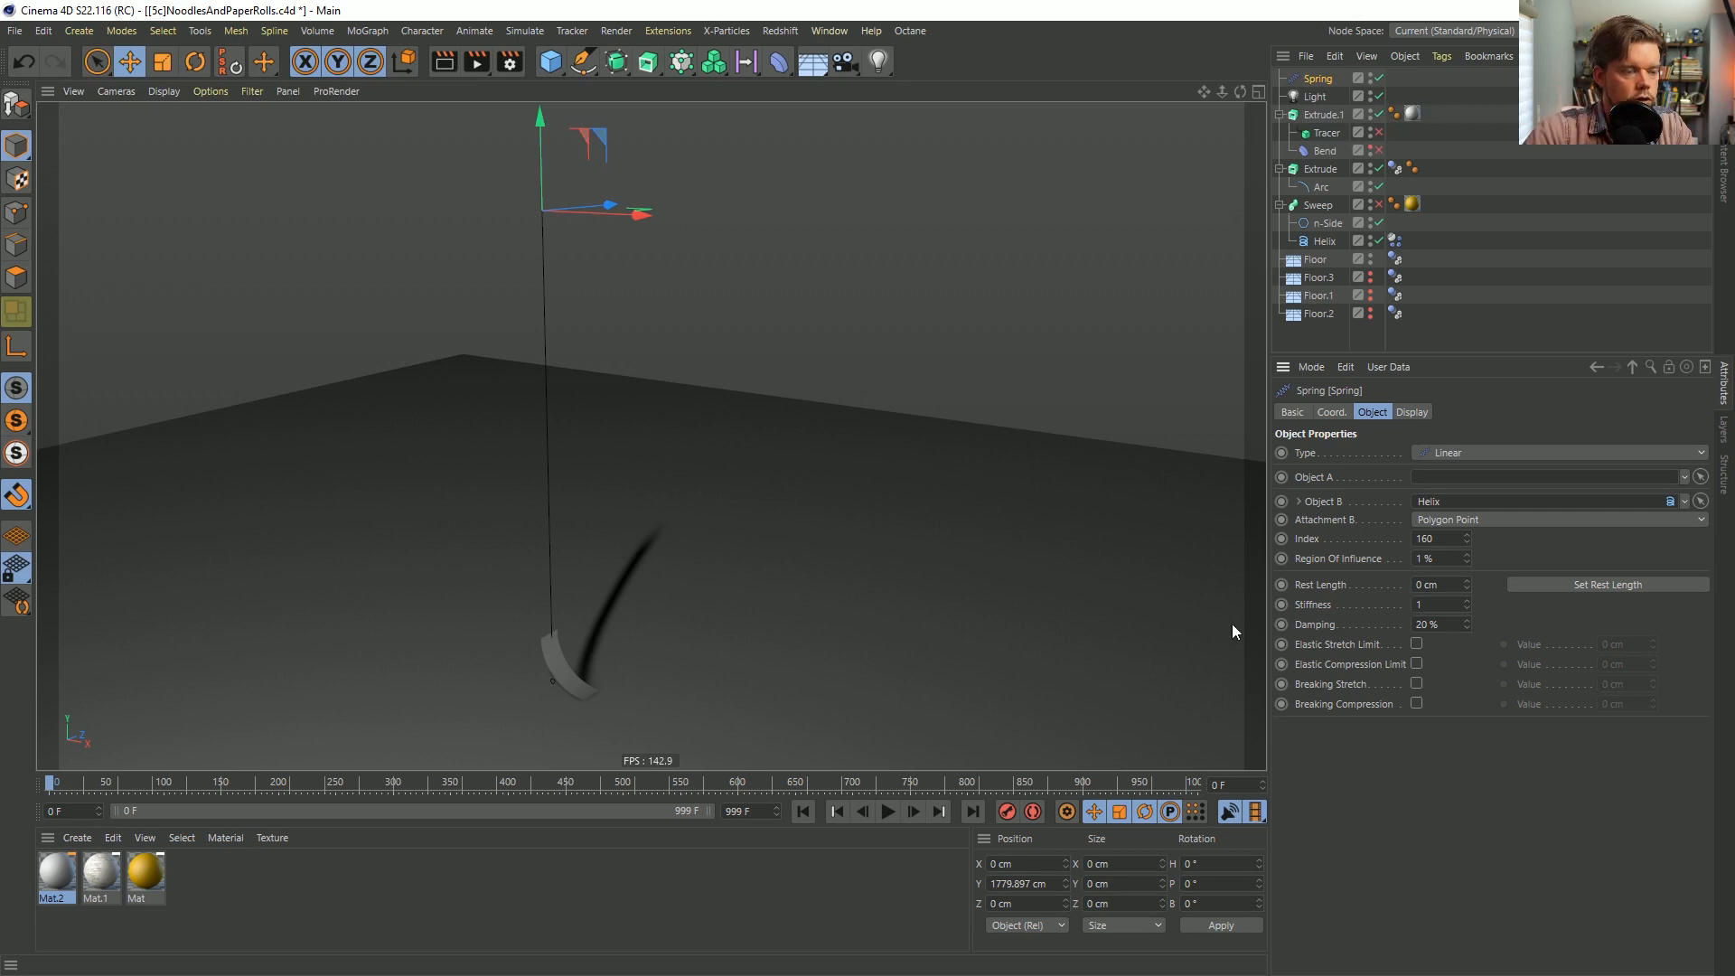
click(888, 811)
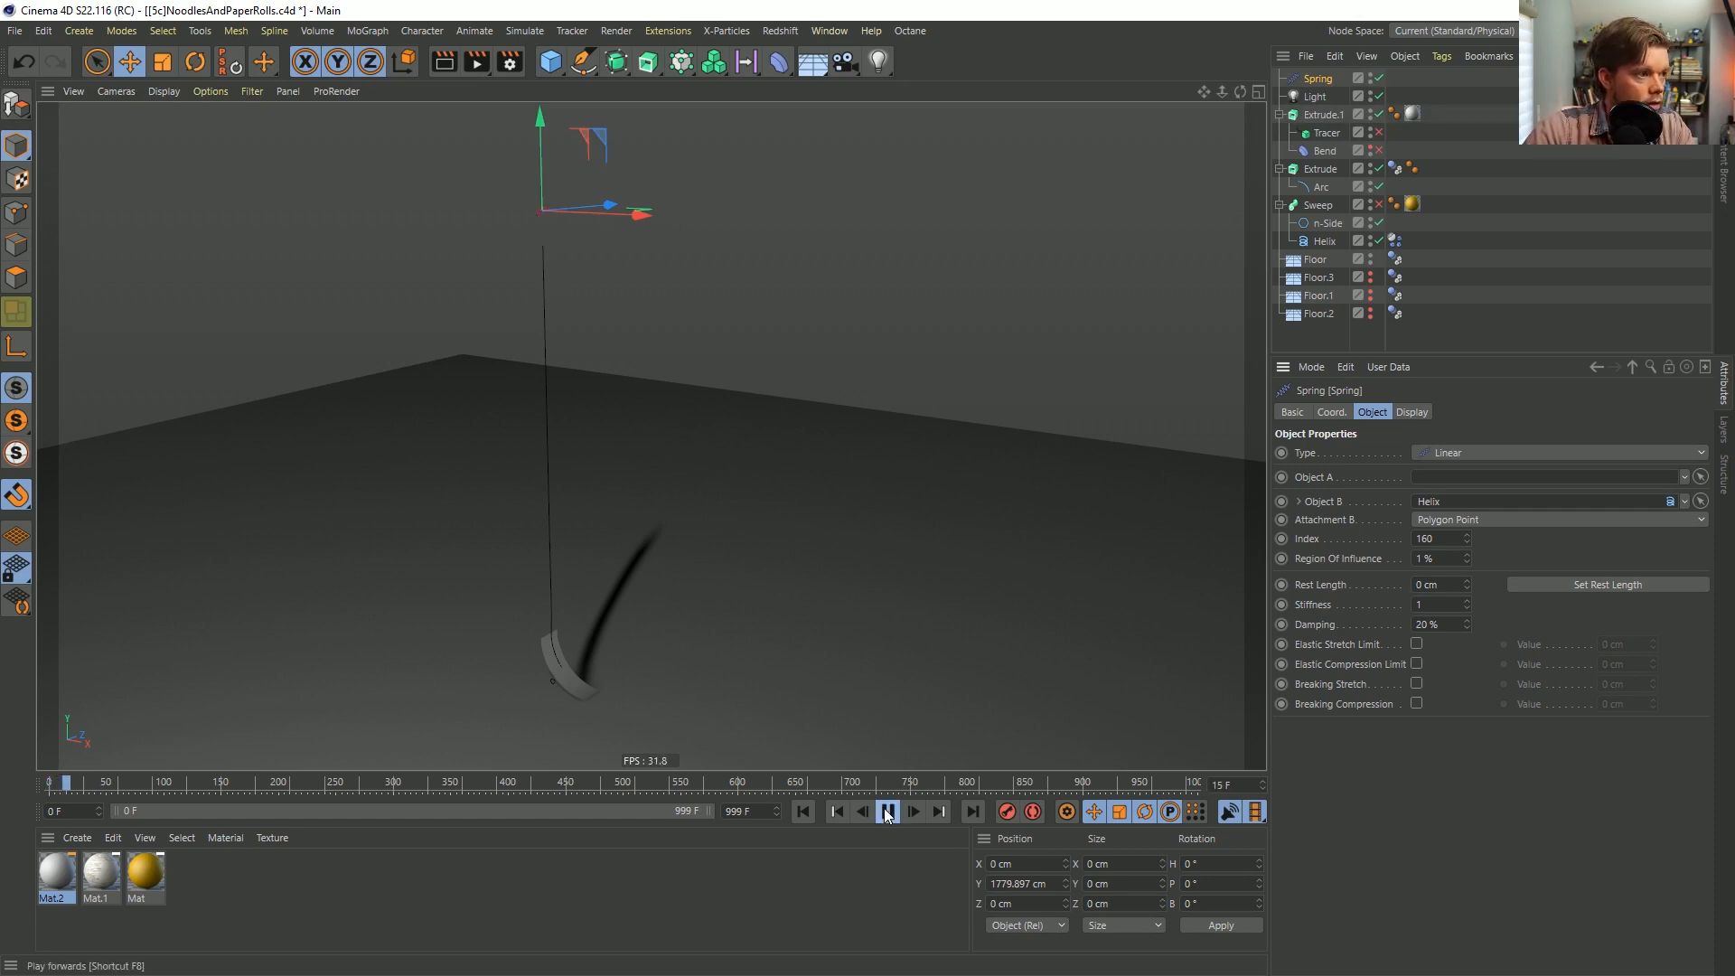
click(888, 811)
click(807, 815)
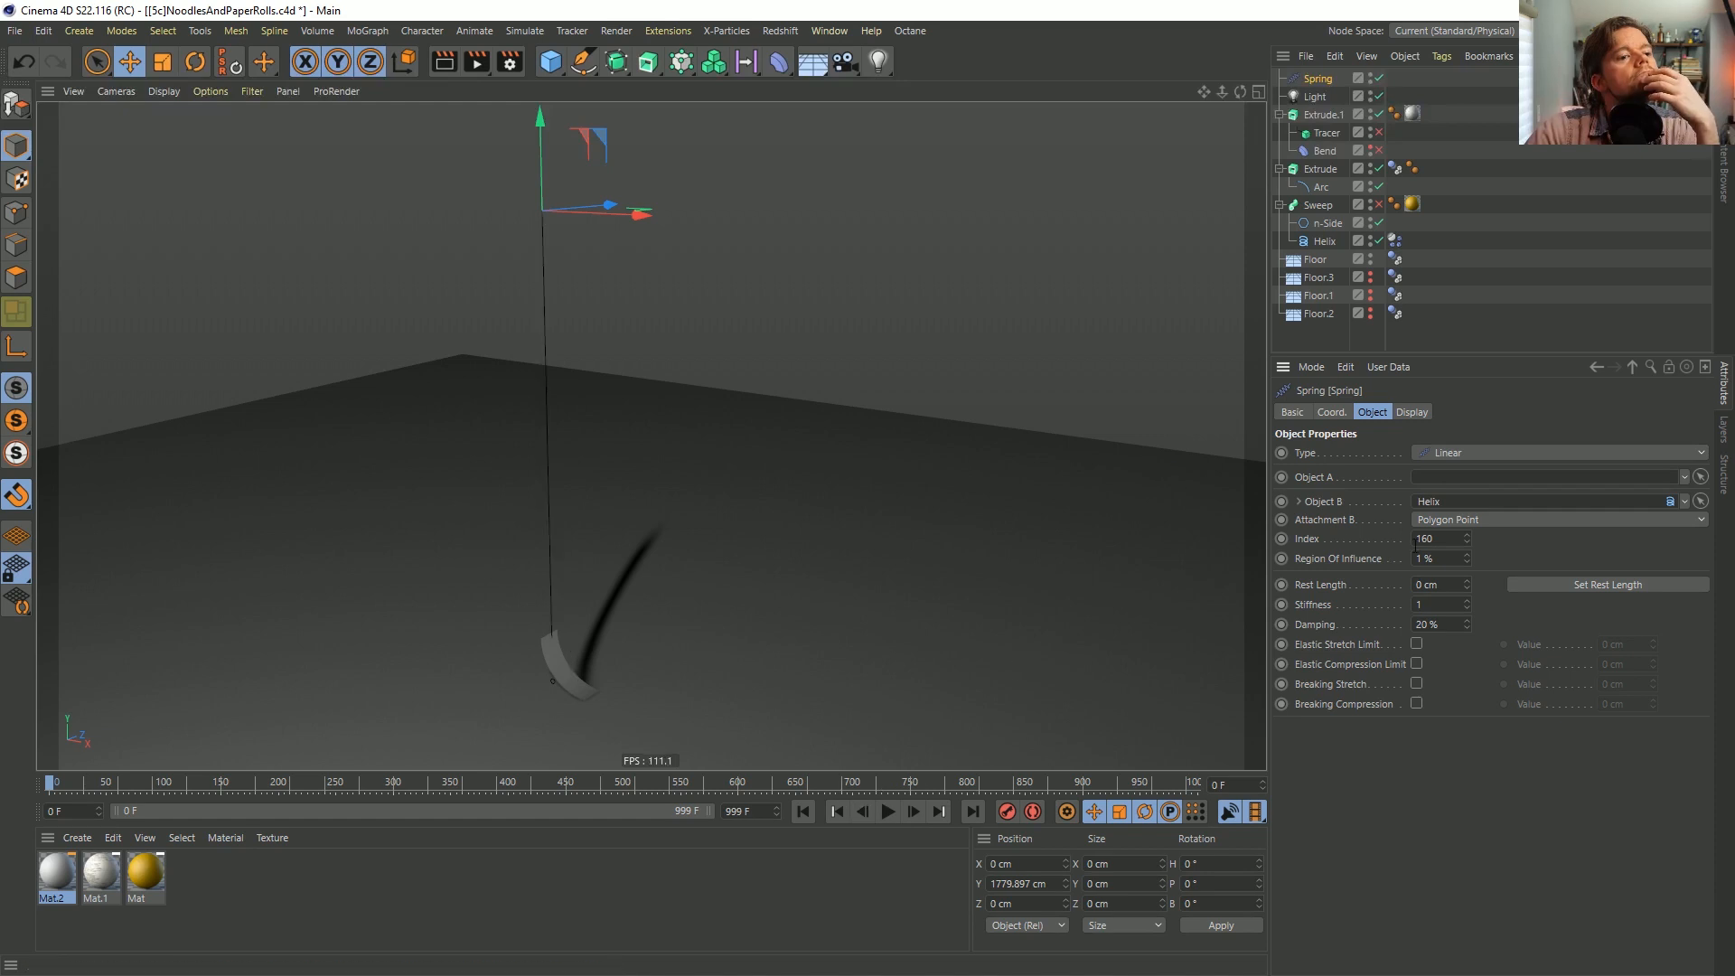
key(Return)
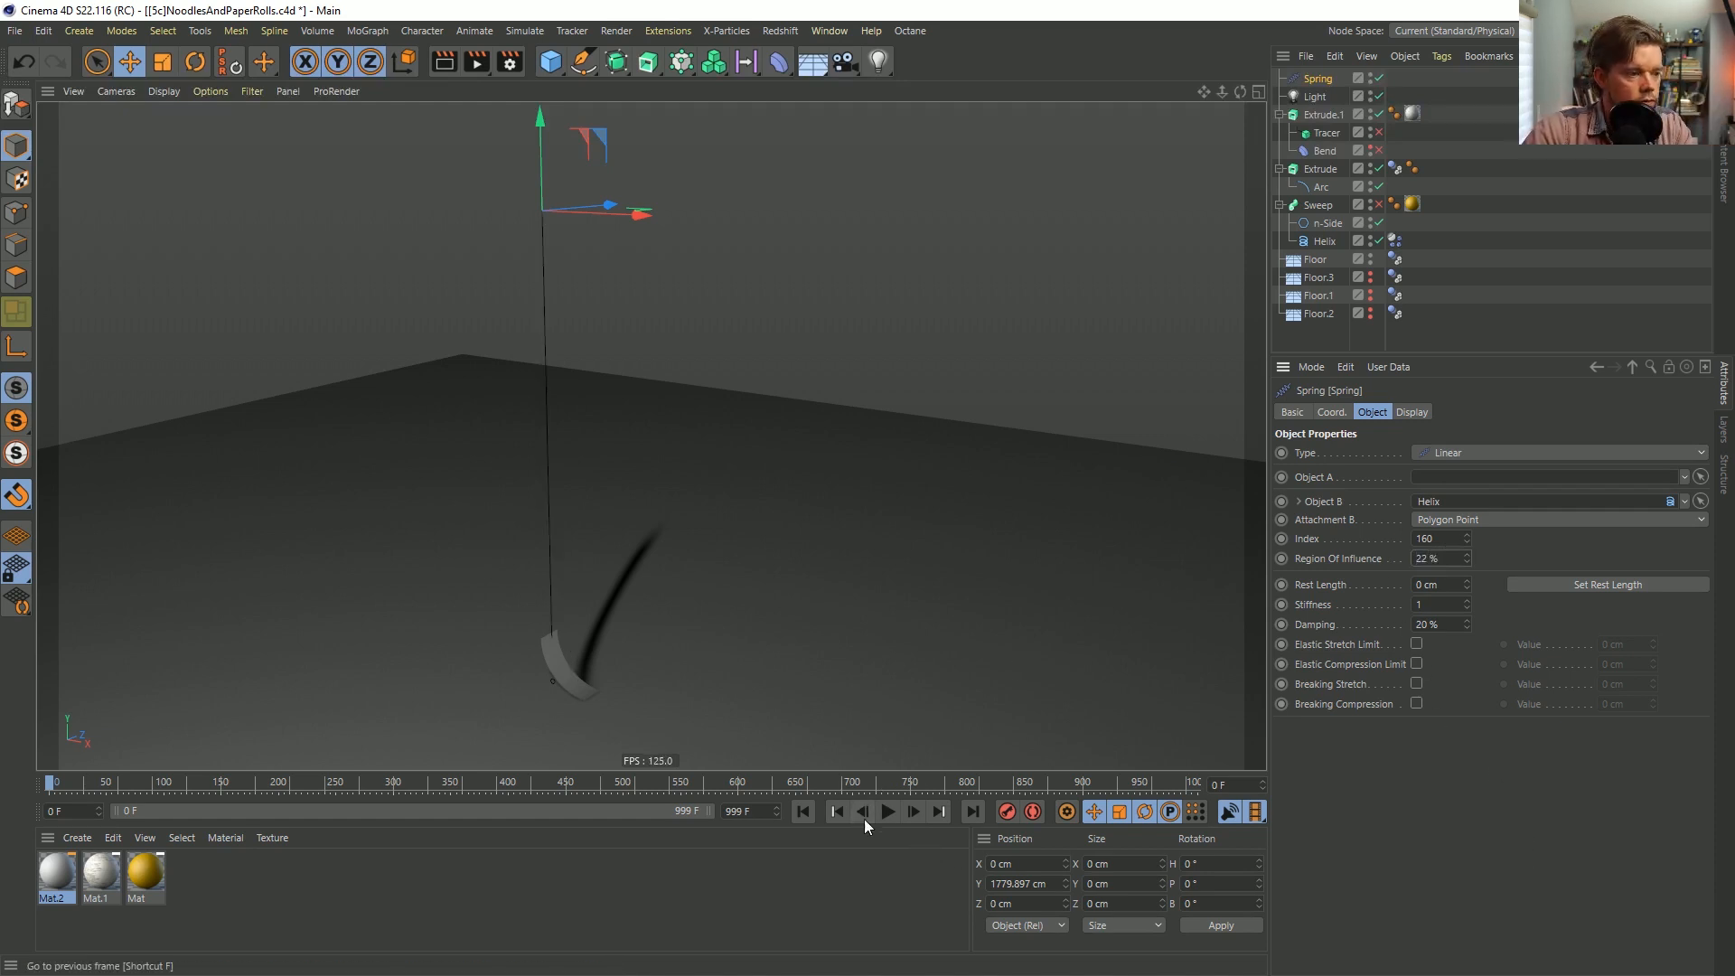
click(888, 811)
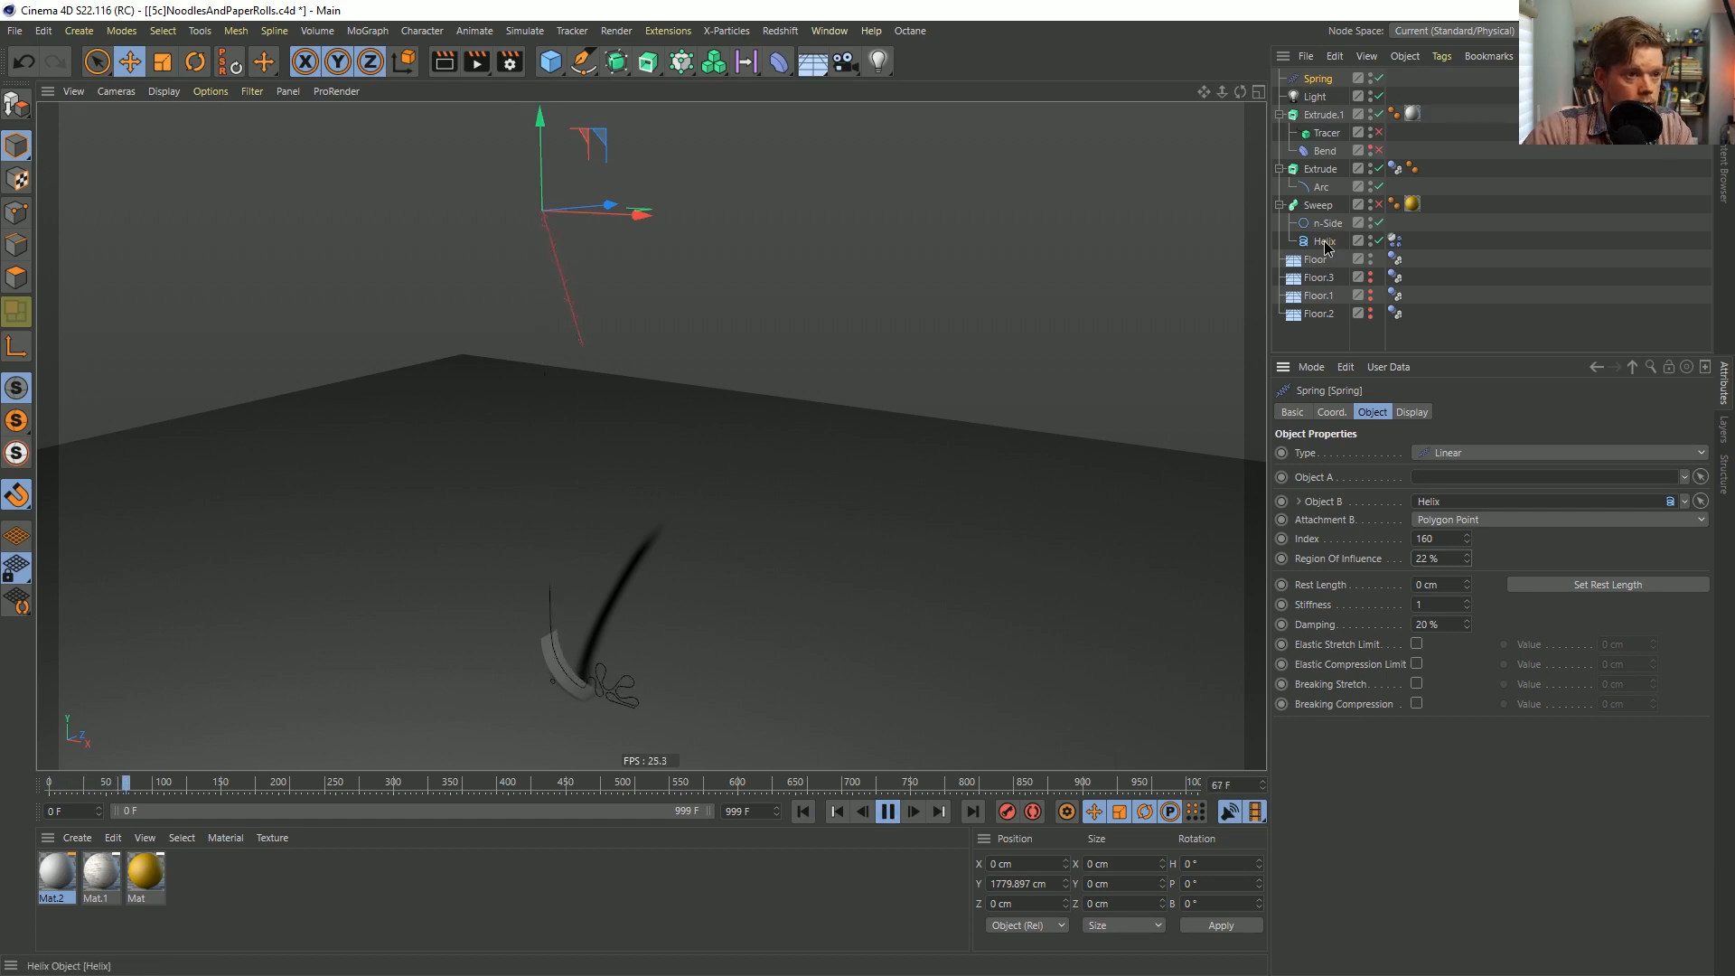
Try making the Helix an editable spline while replaying the simulation from the start, and undo the conversion.
click(1325, 242)
click(803, 812)
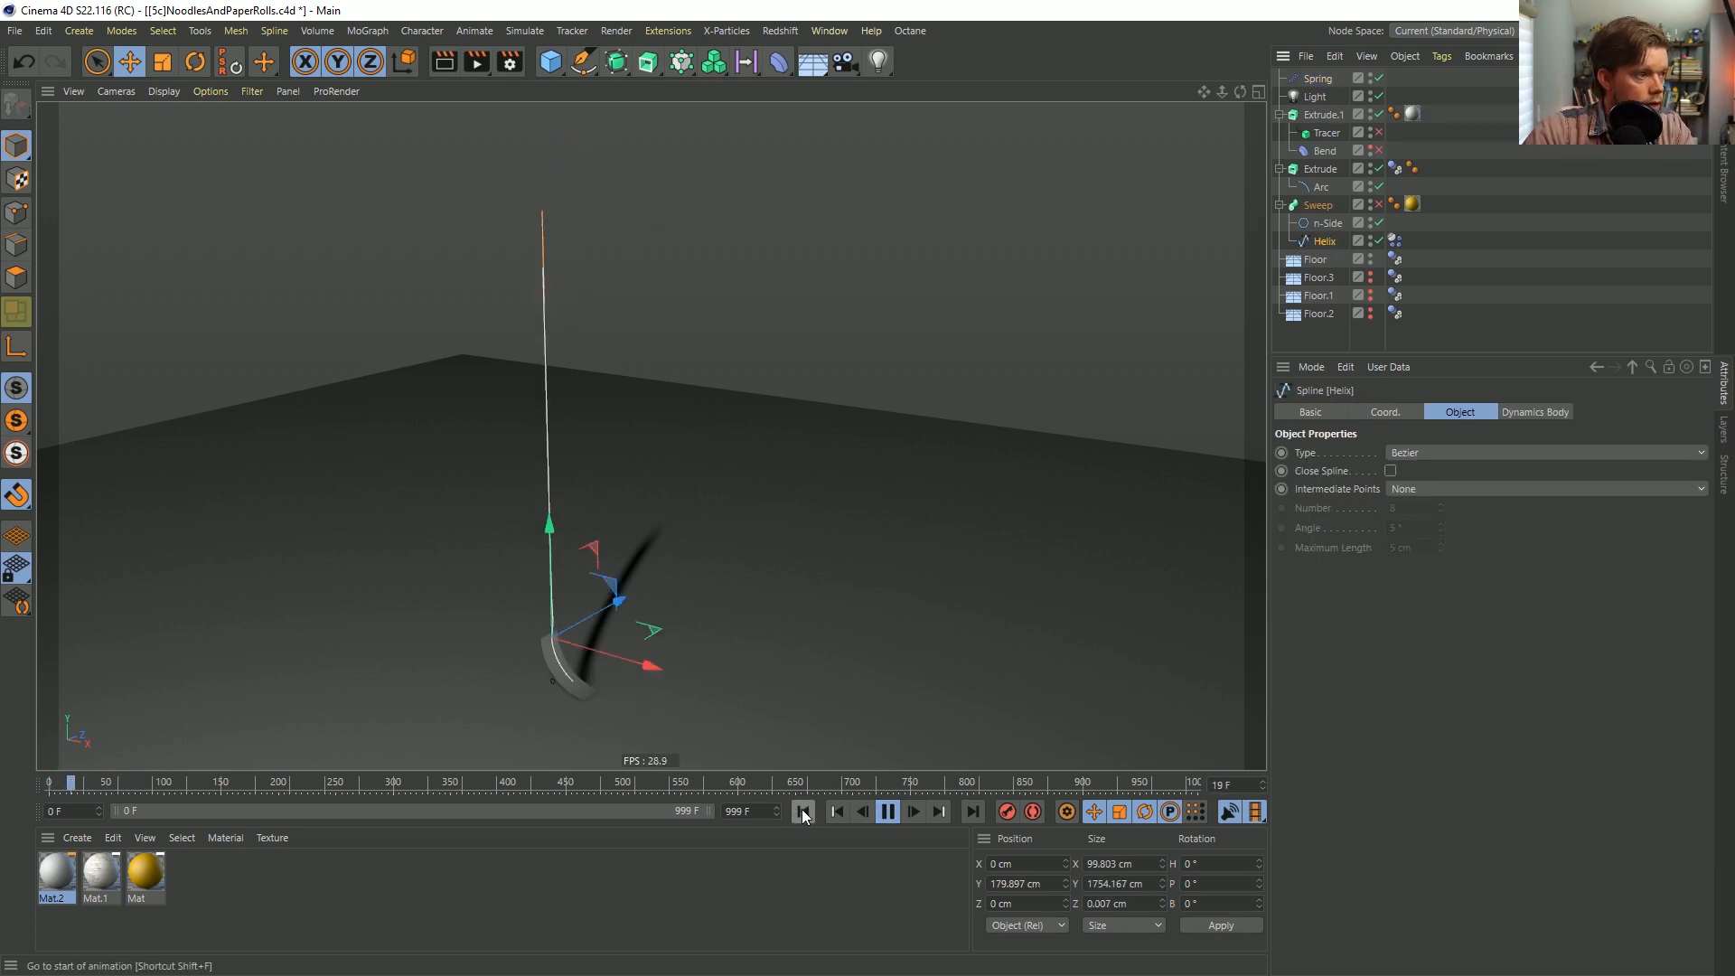
key(ctrl+z)
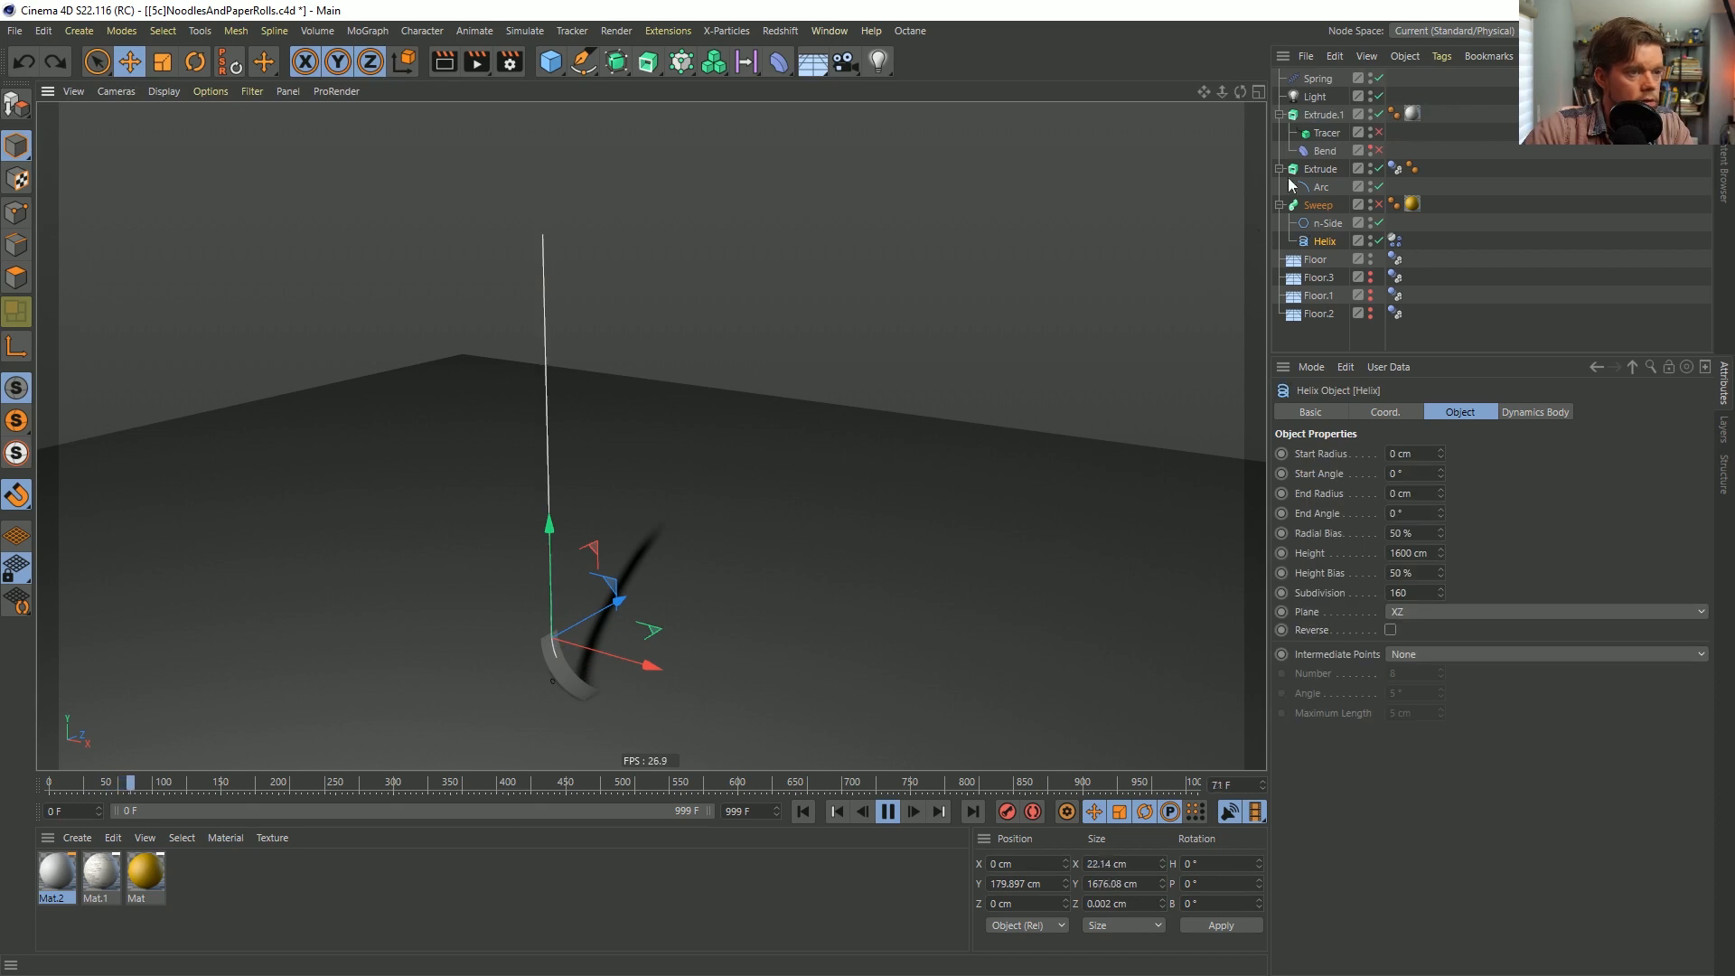
Set the Steps per Frame to 25 in the project's expert Dynamics settings and restart the simulation.
click(1318, 78)
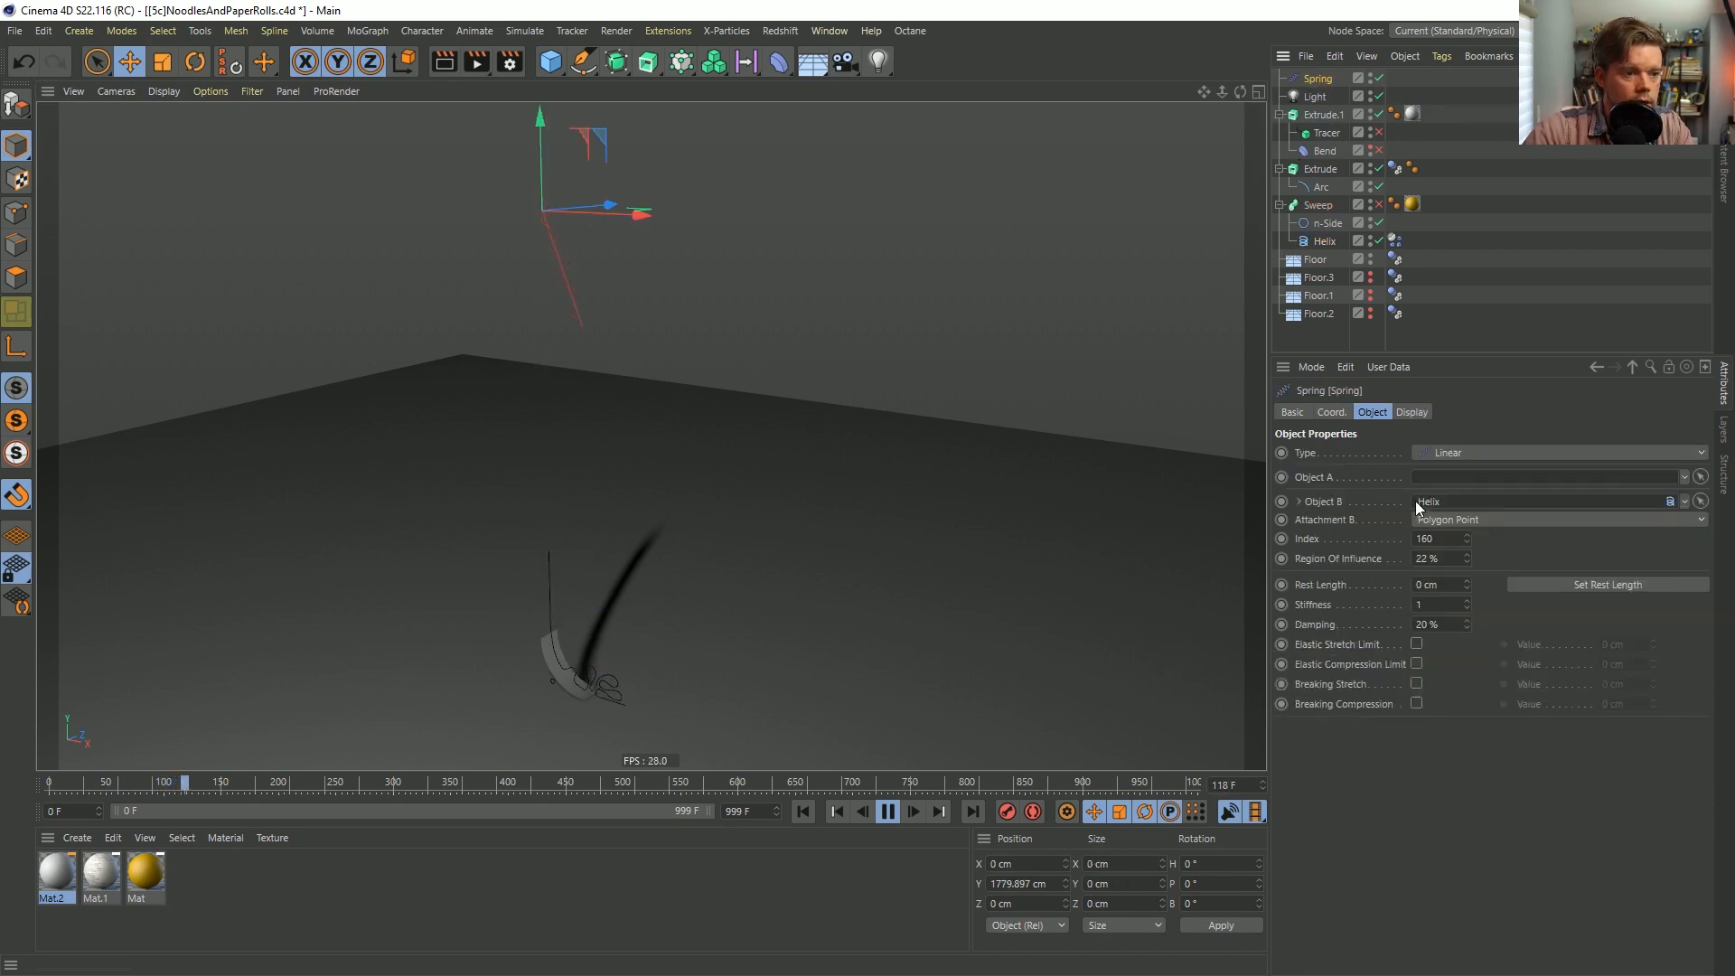
click(1411, 413)
click(1370, 412)
key(ctrl+d)
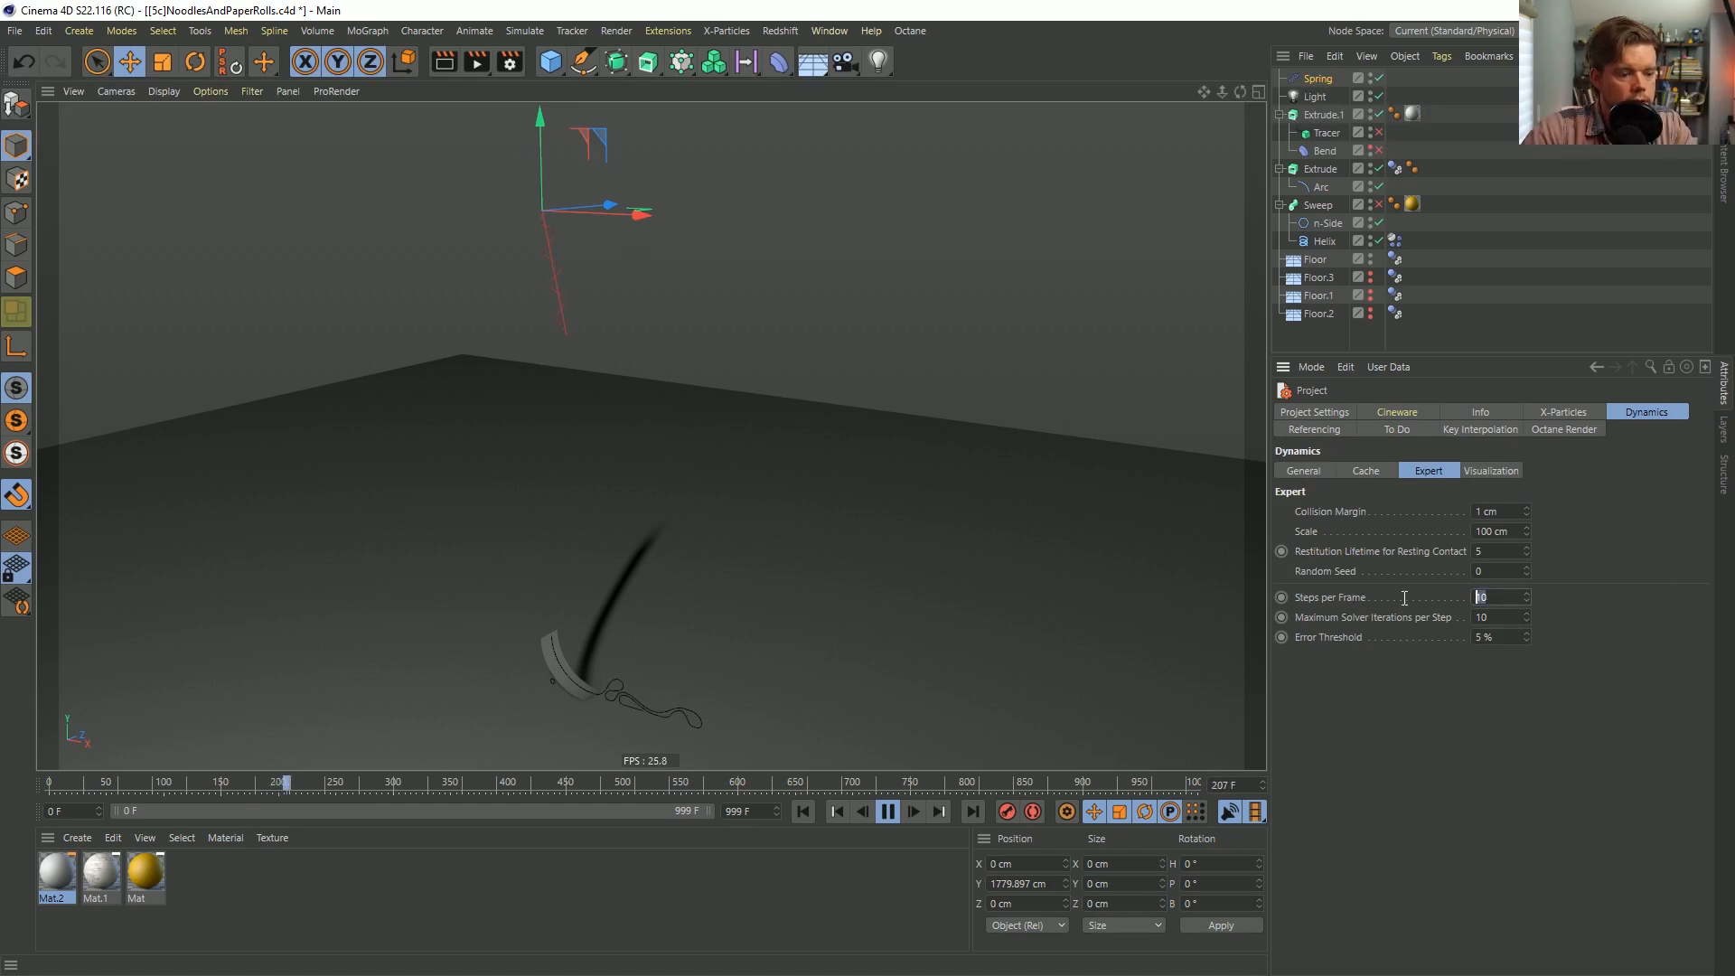
click(803, 811)
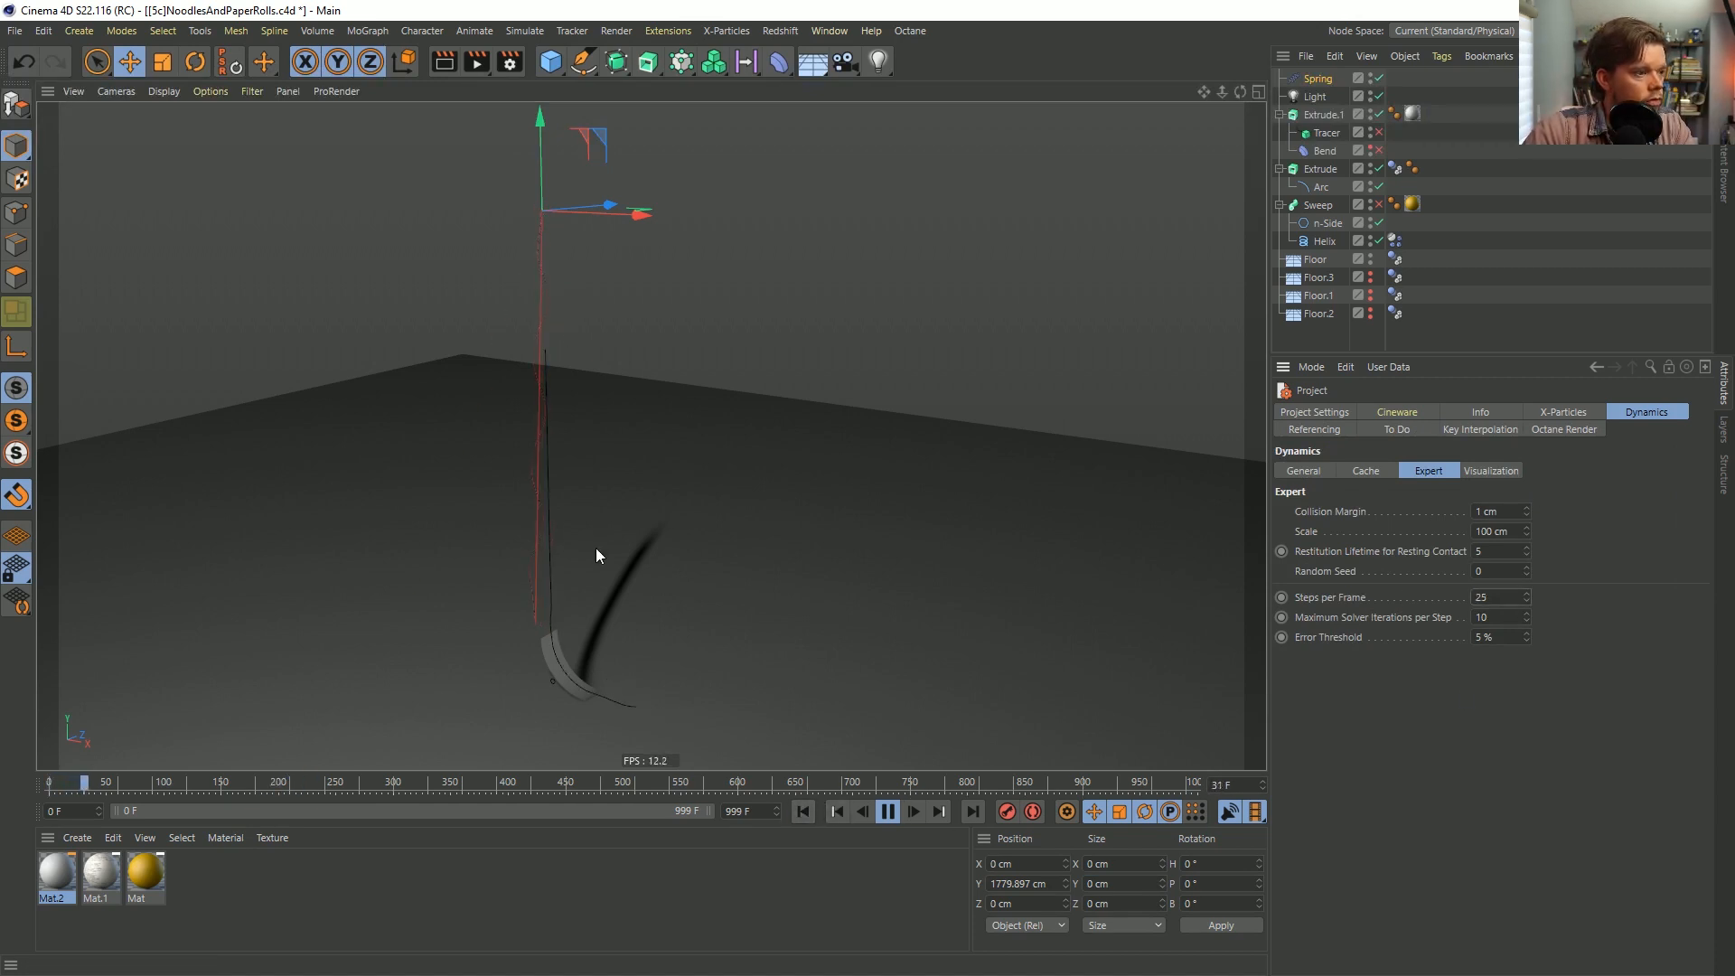
Set the Spring's Stiffness to 11 and replay the simulation from the first frame.
click(1331, 236)
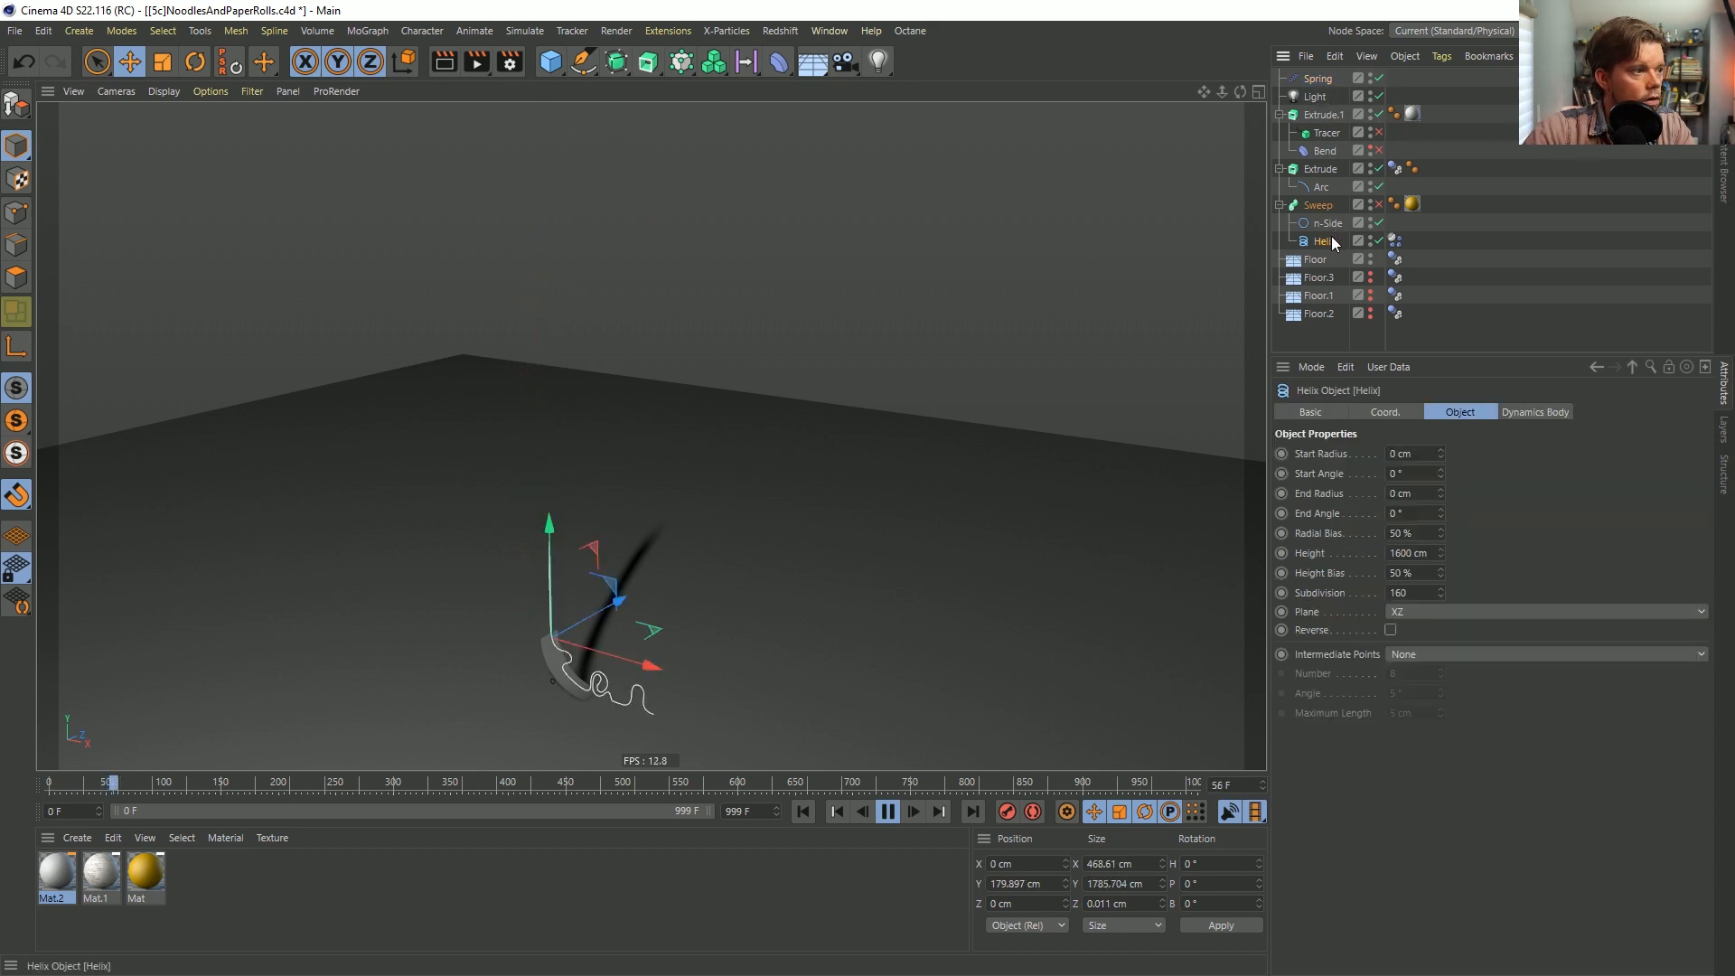
click(1318, 78)
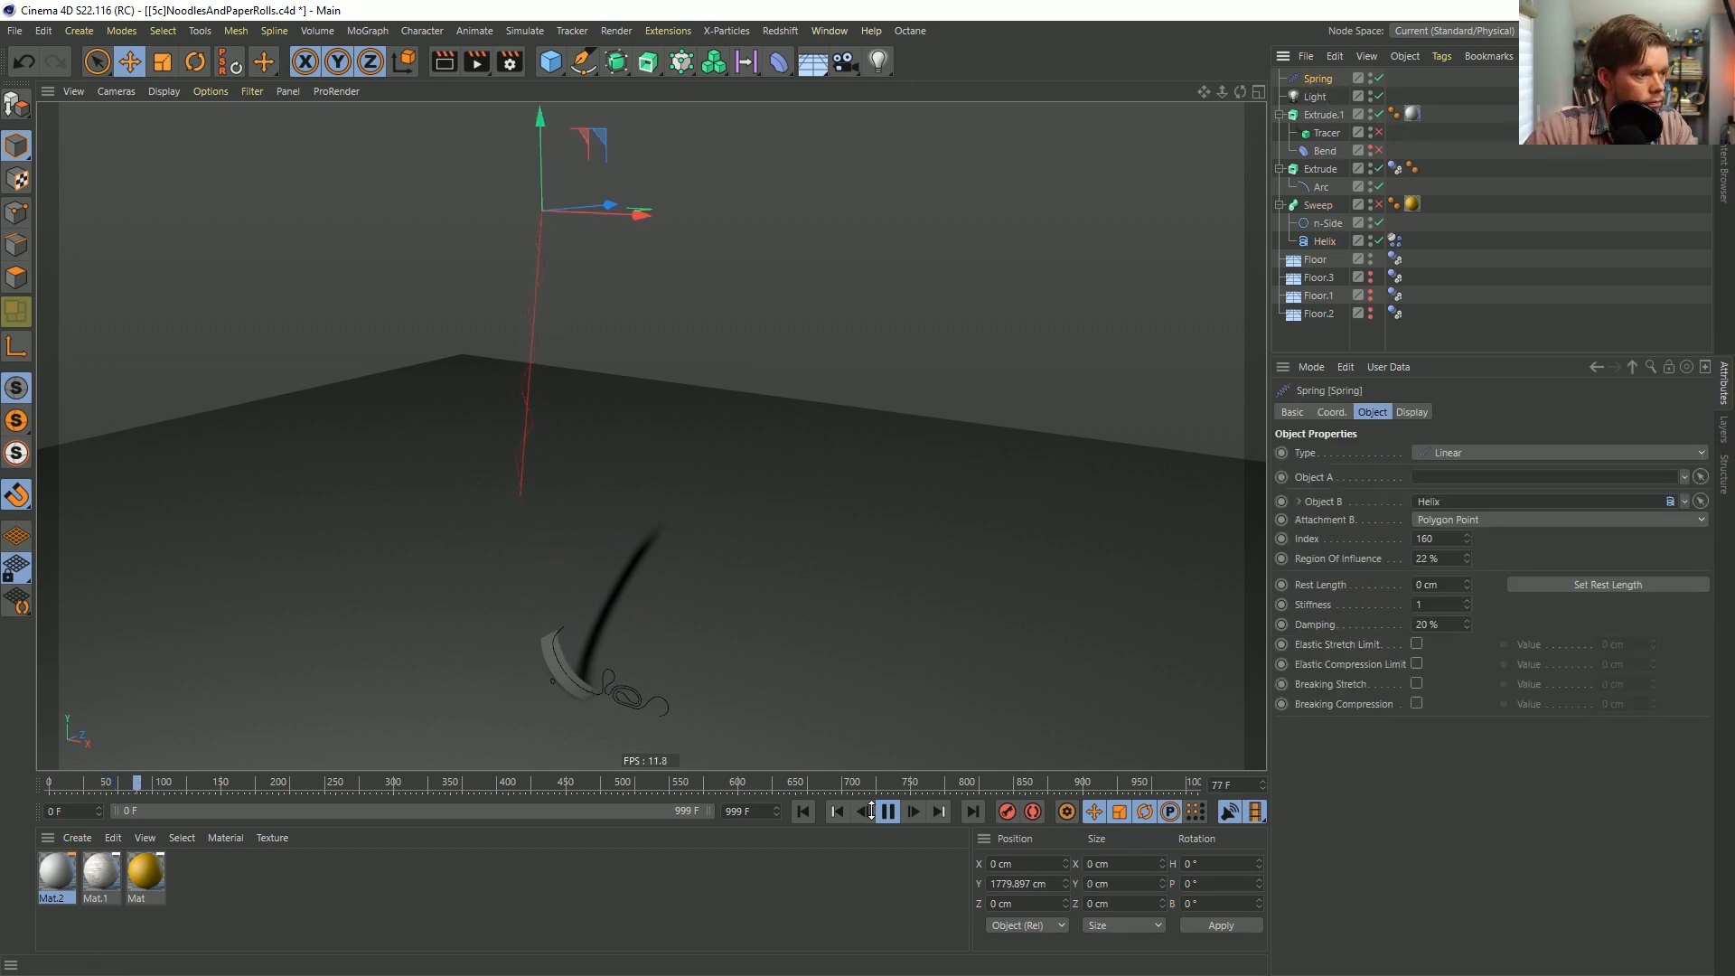
click(801, 812)
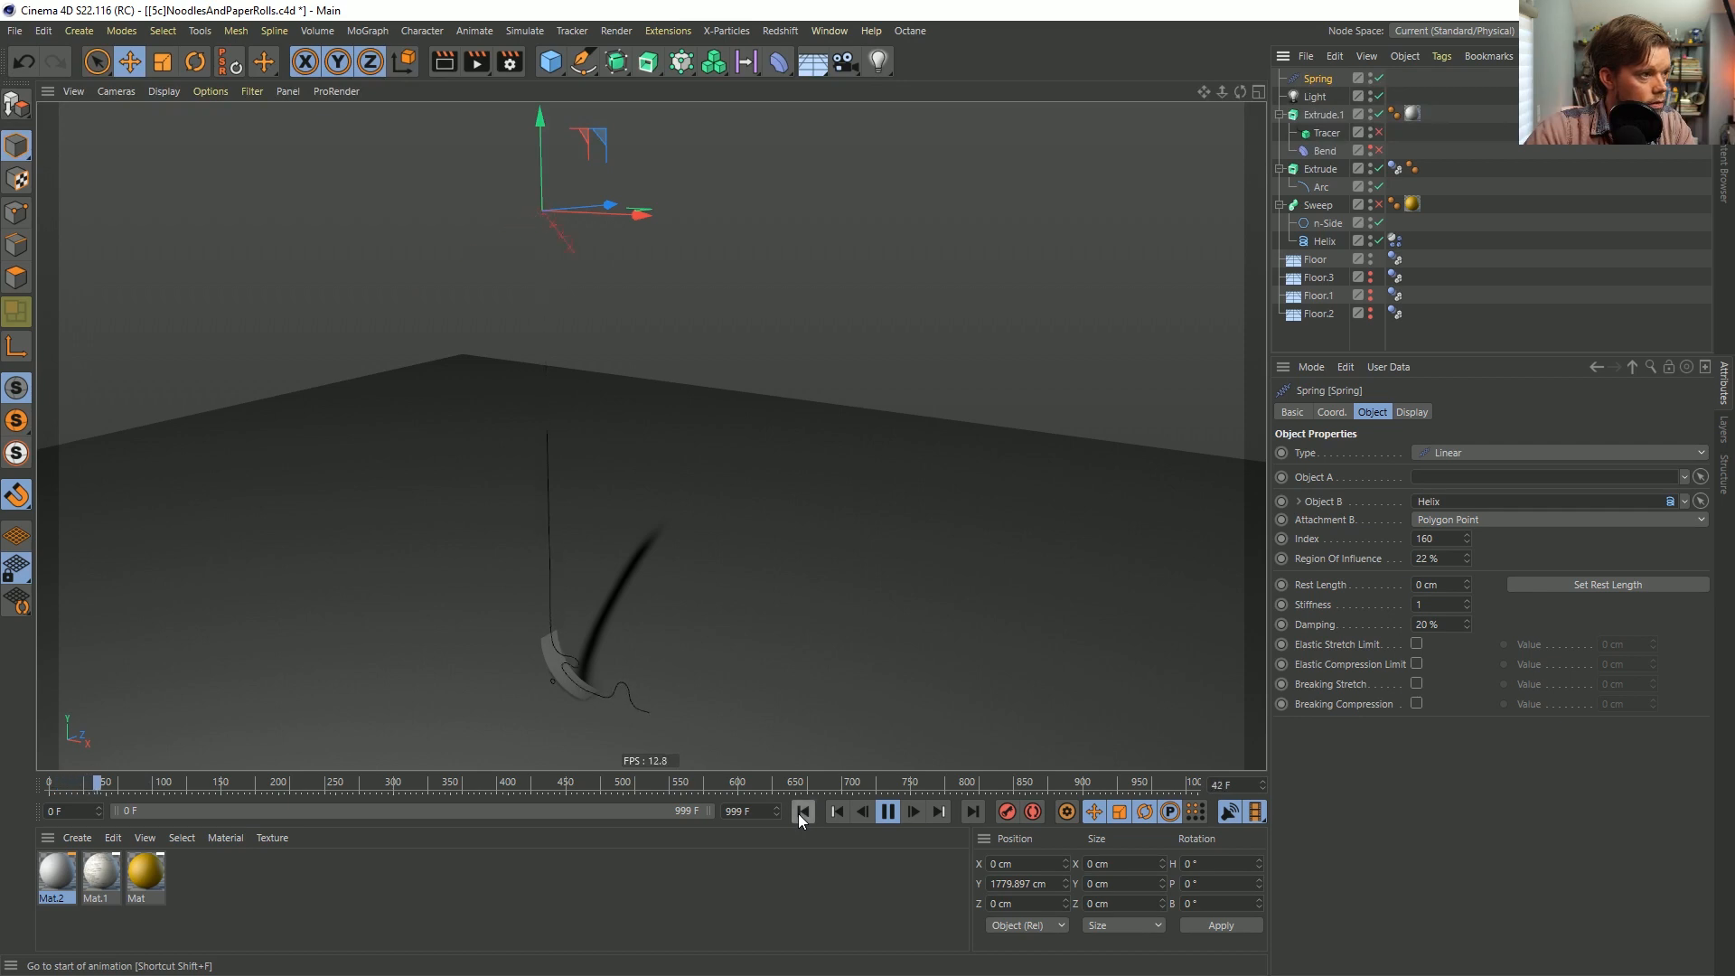
click(887, 812)
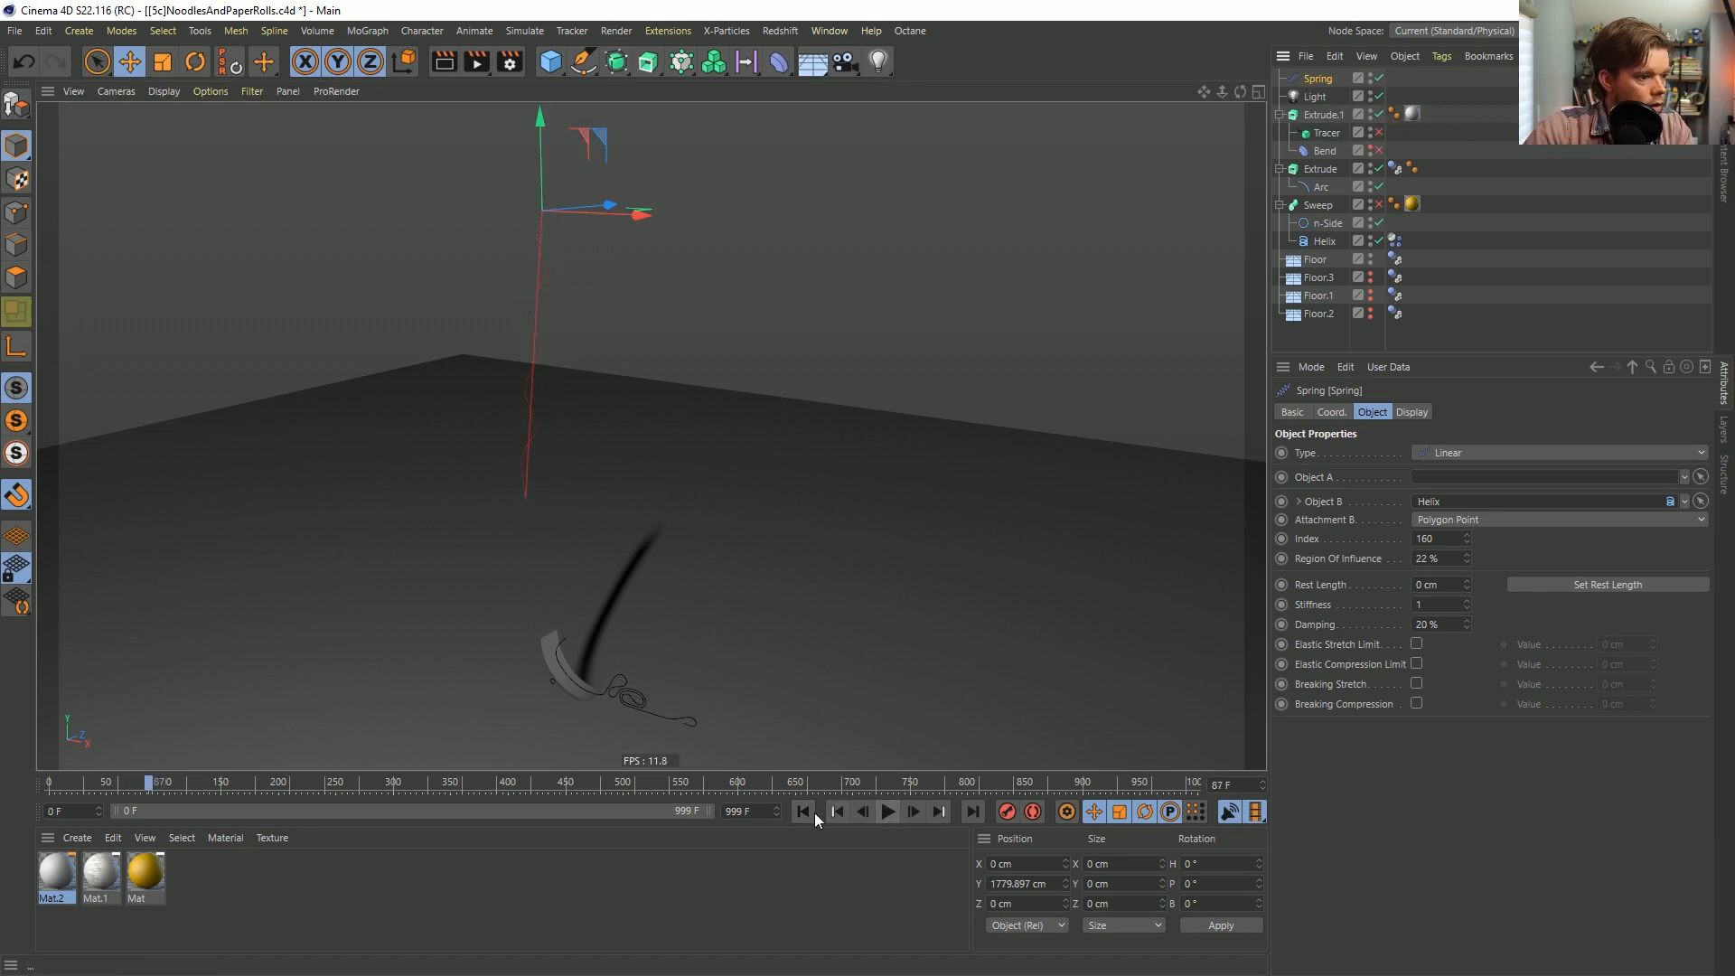
click(803, 812)
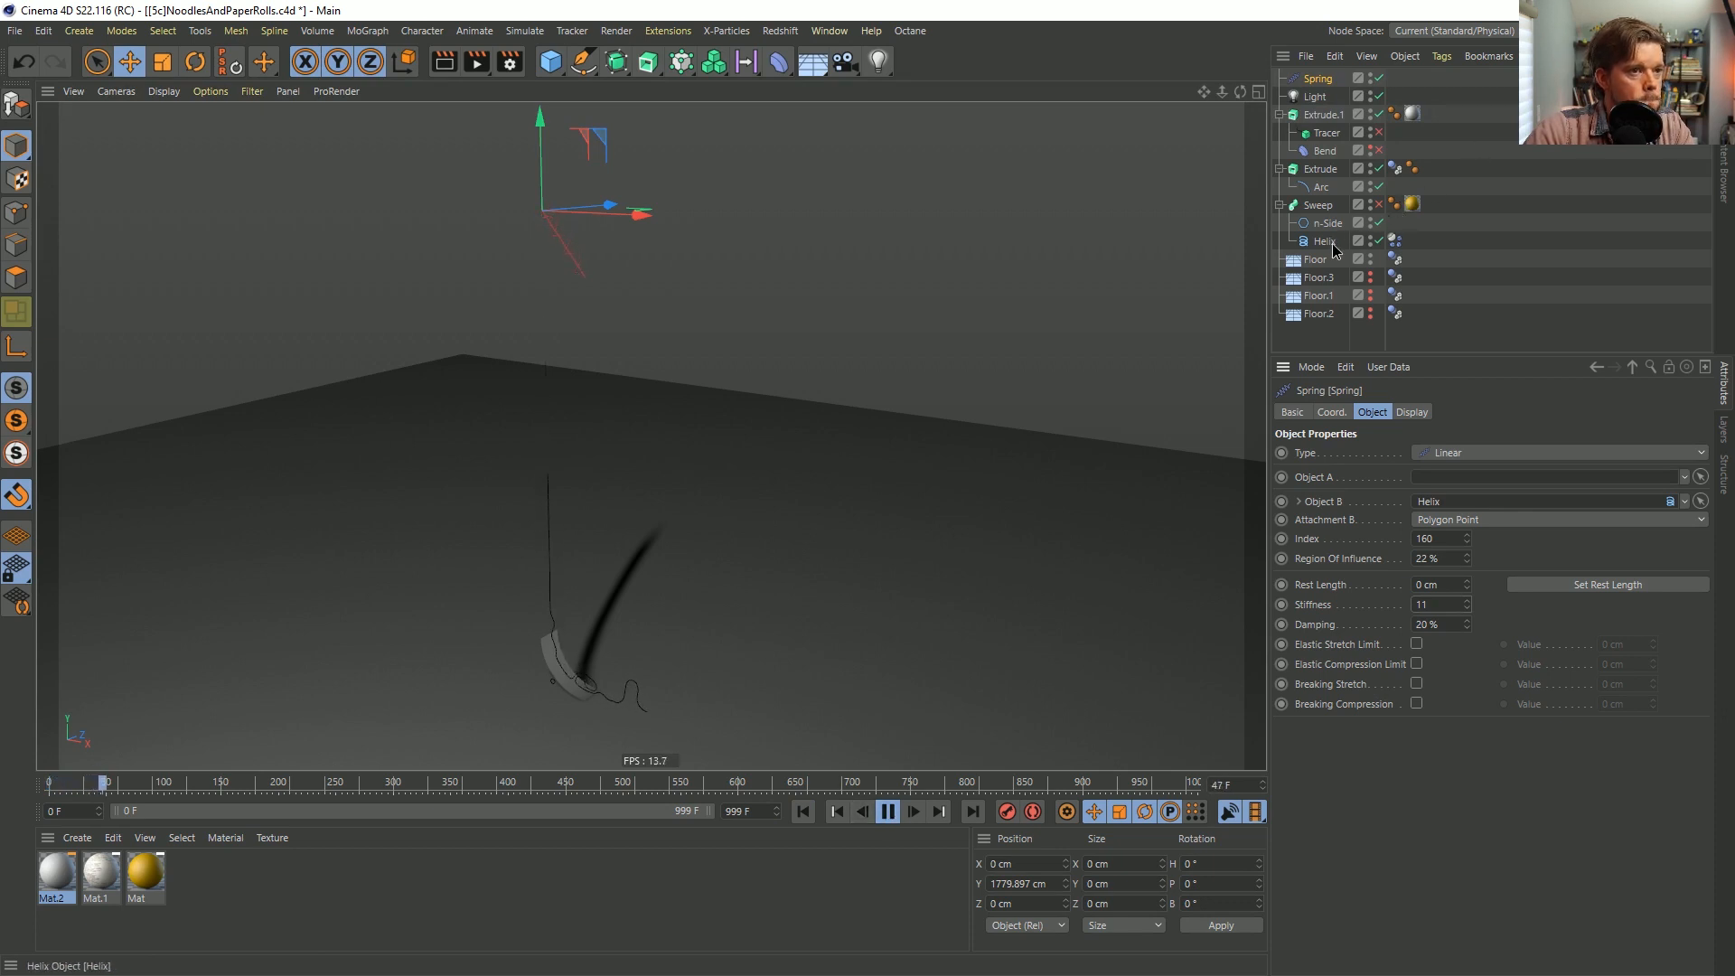
Move the Helix out of the Sweep to the top level just below the Spring and replay the simulation.
drag(1333, 242, 1309, 90)
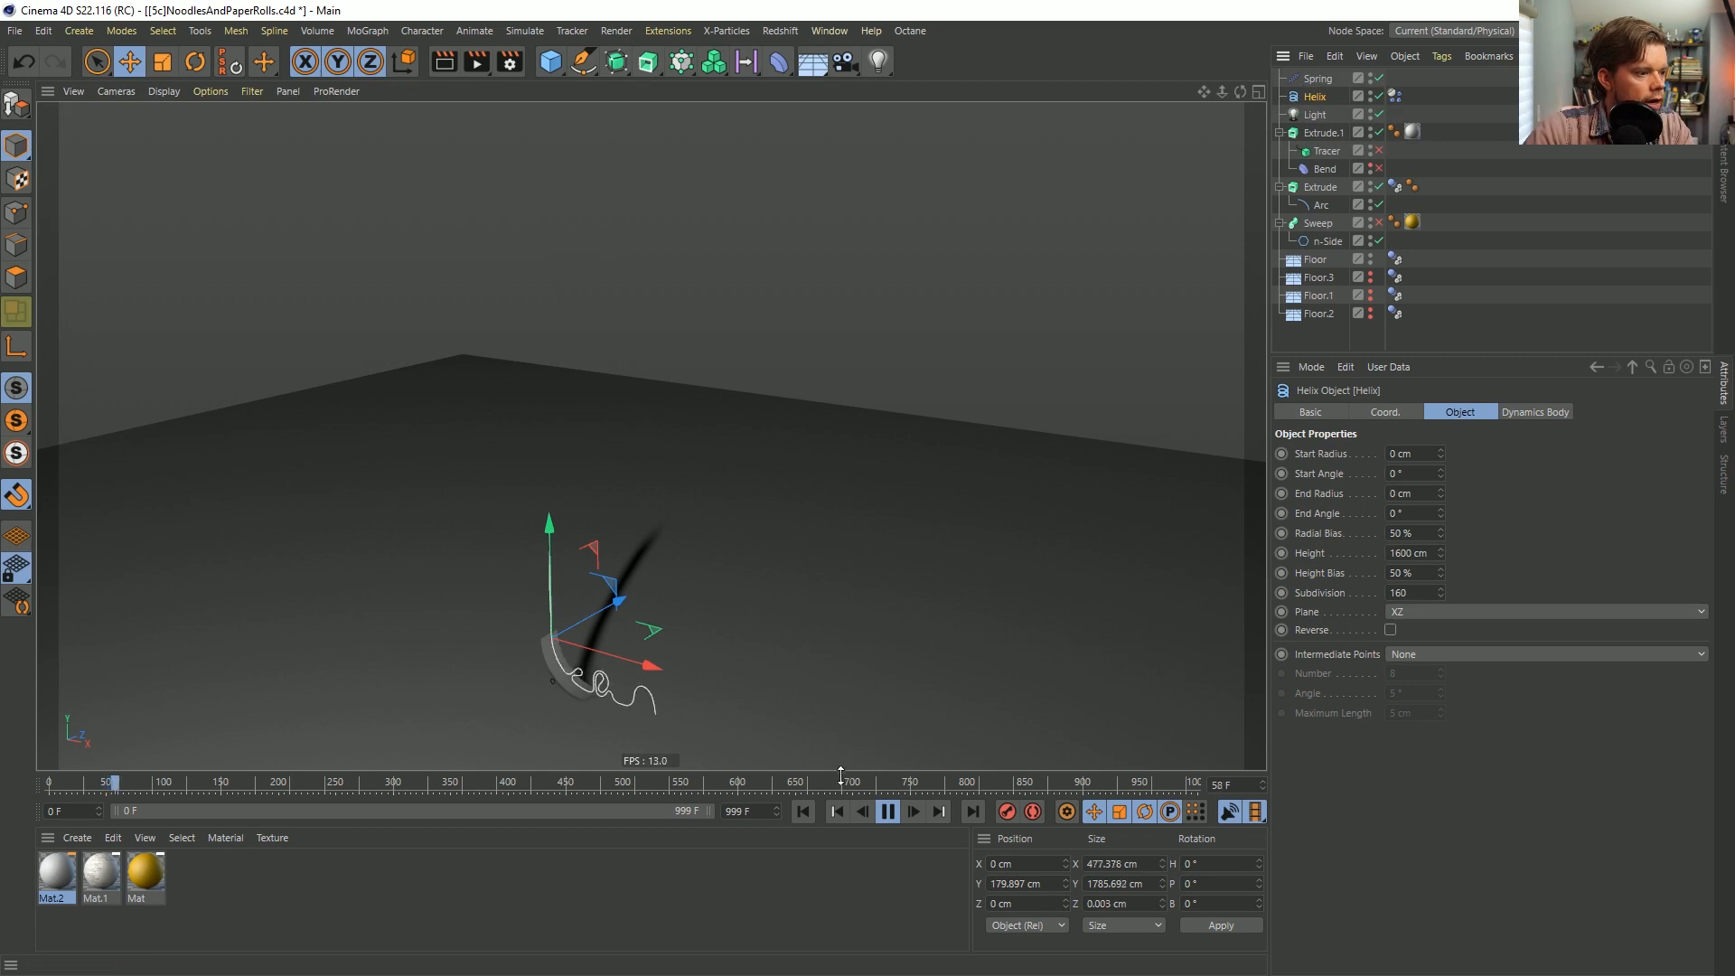
click(803, 811)
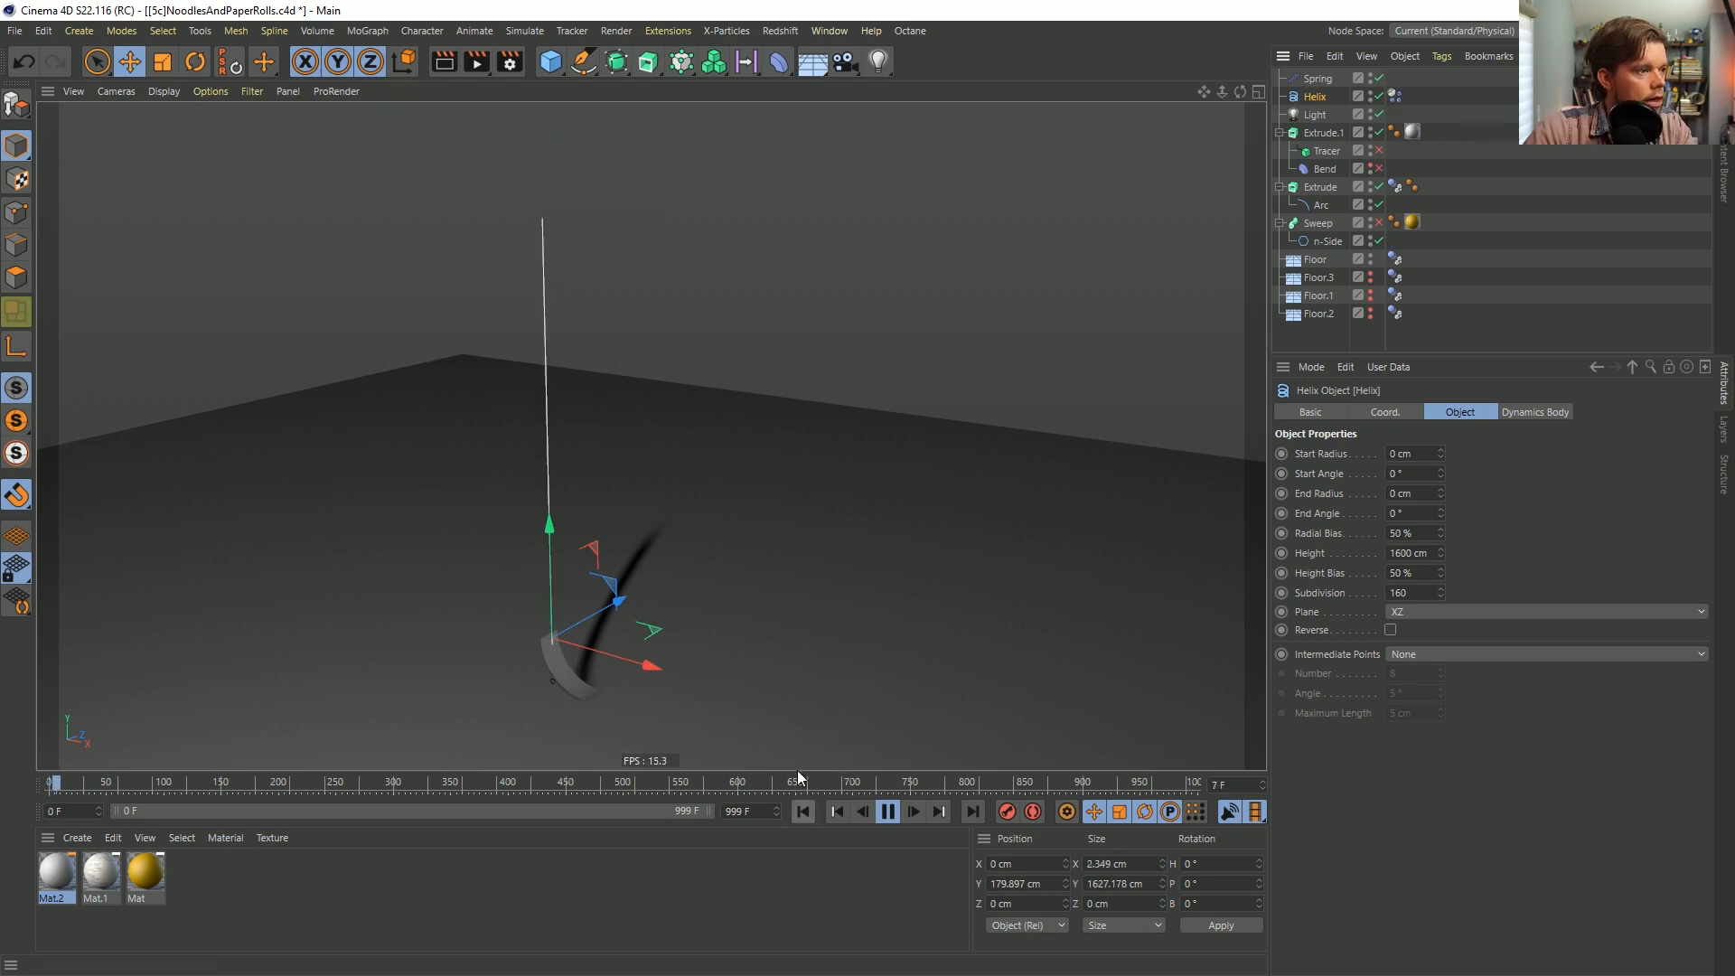
click(1318, 78)
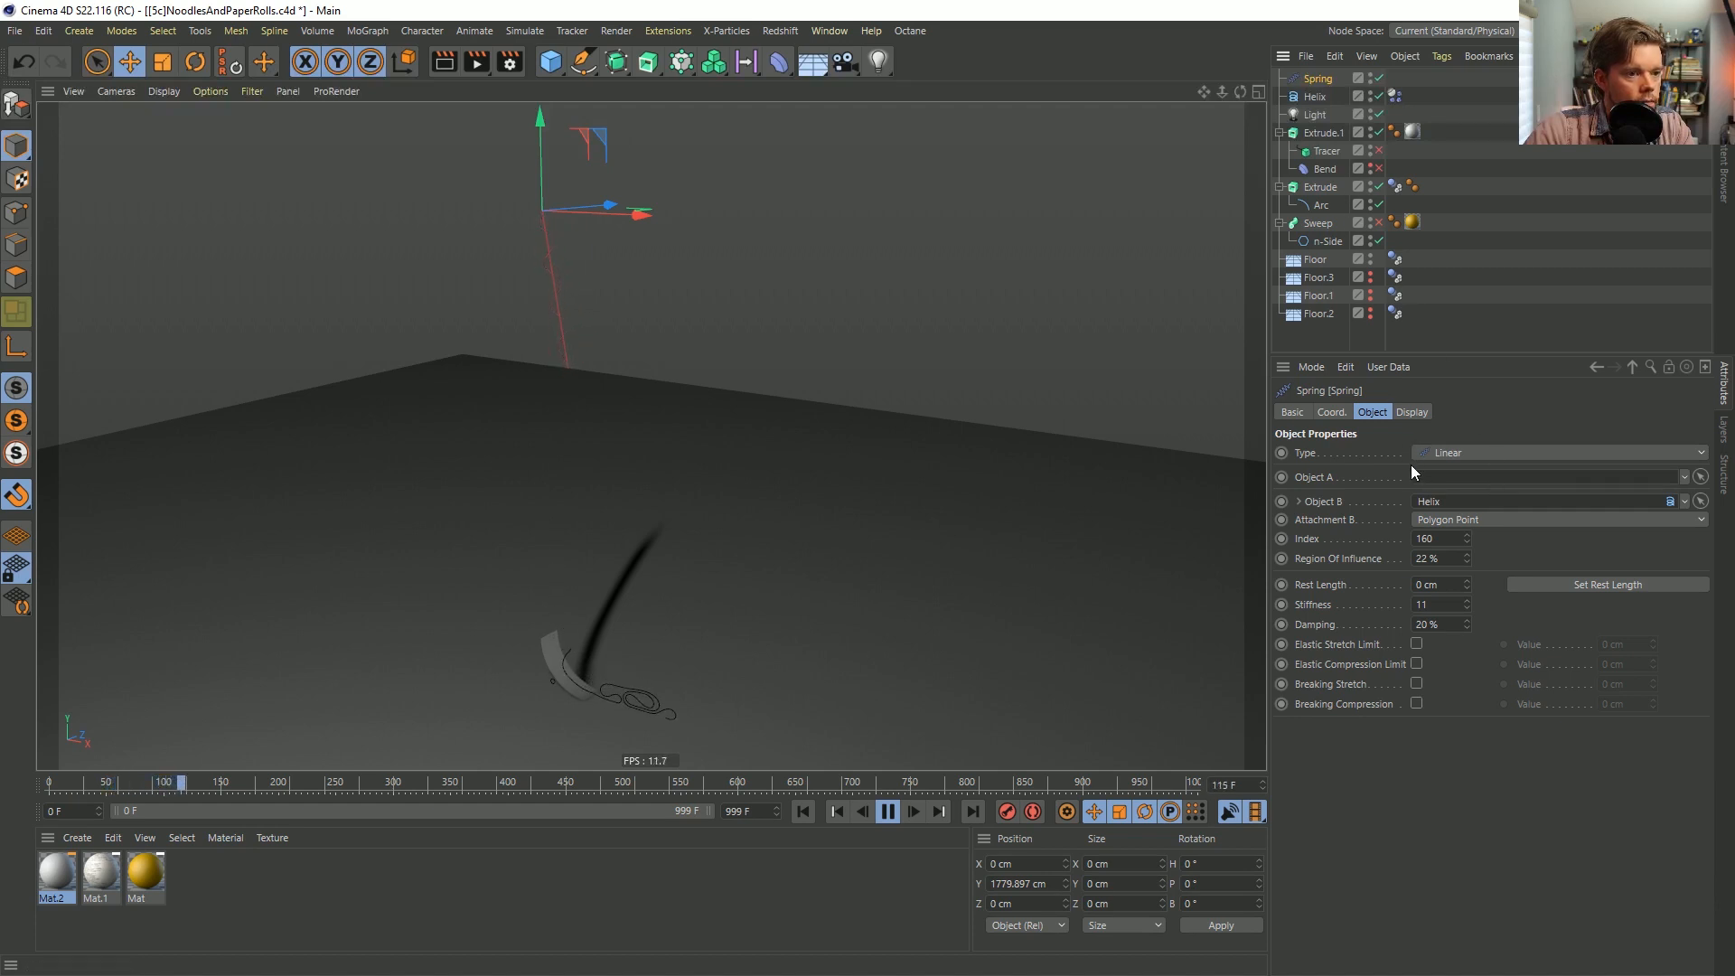
click(803, 811)
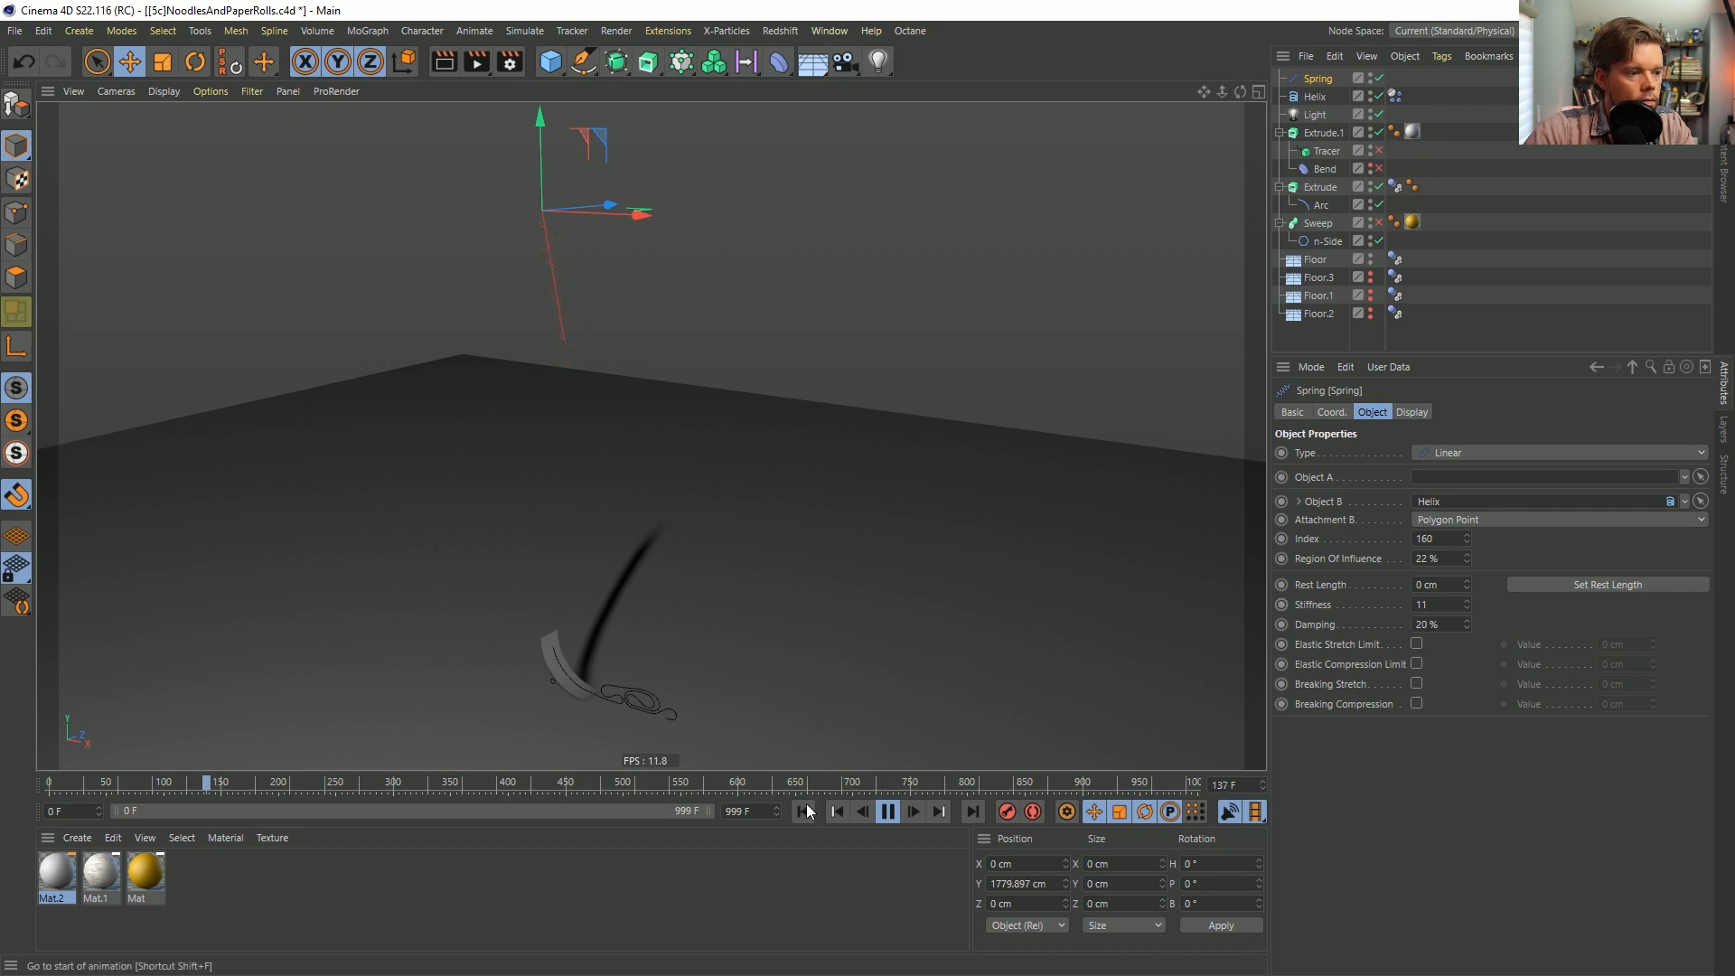
click(898, 817)
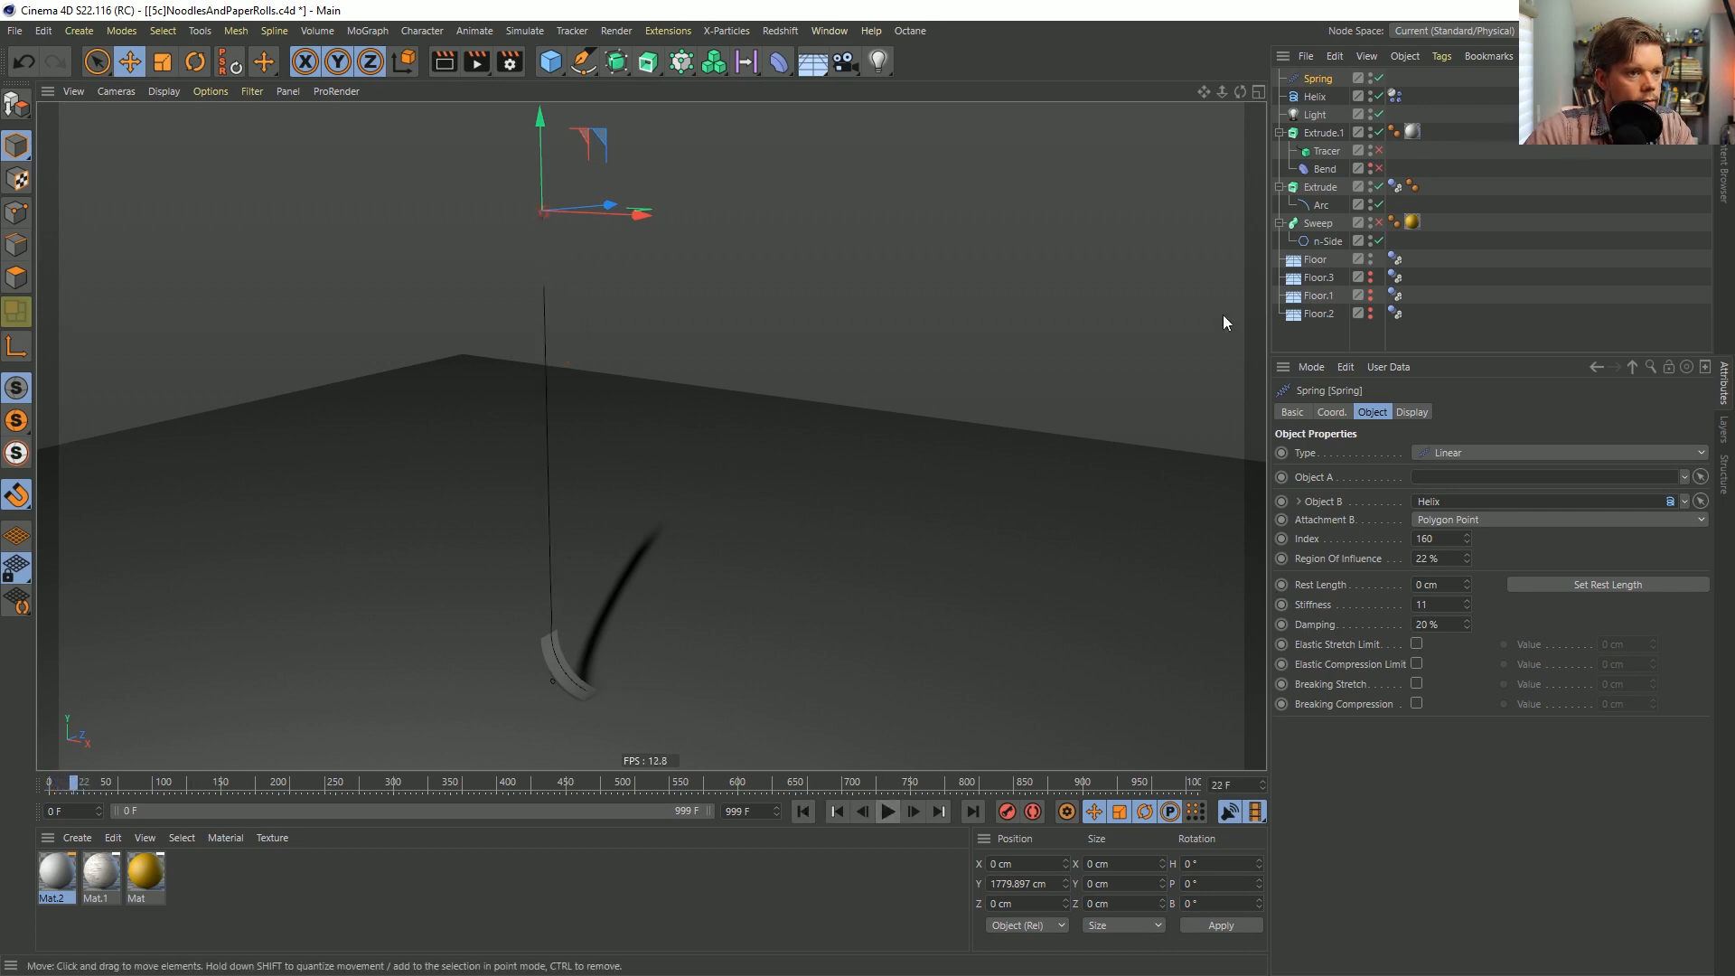
Try playing the simulation with the Helix converted to an editable spline, undo the conversion and return to the first frame.
click(1315, 96)
click(802, 811)
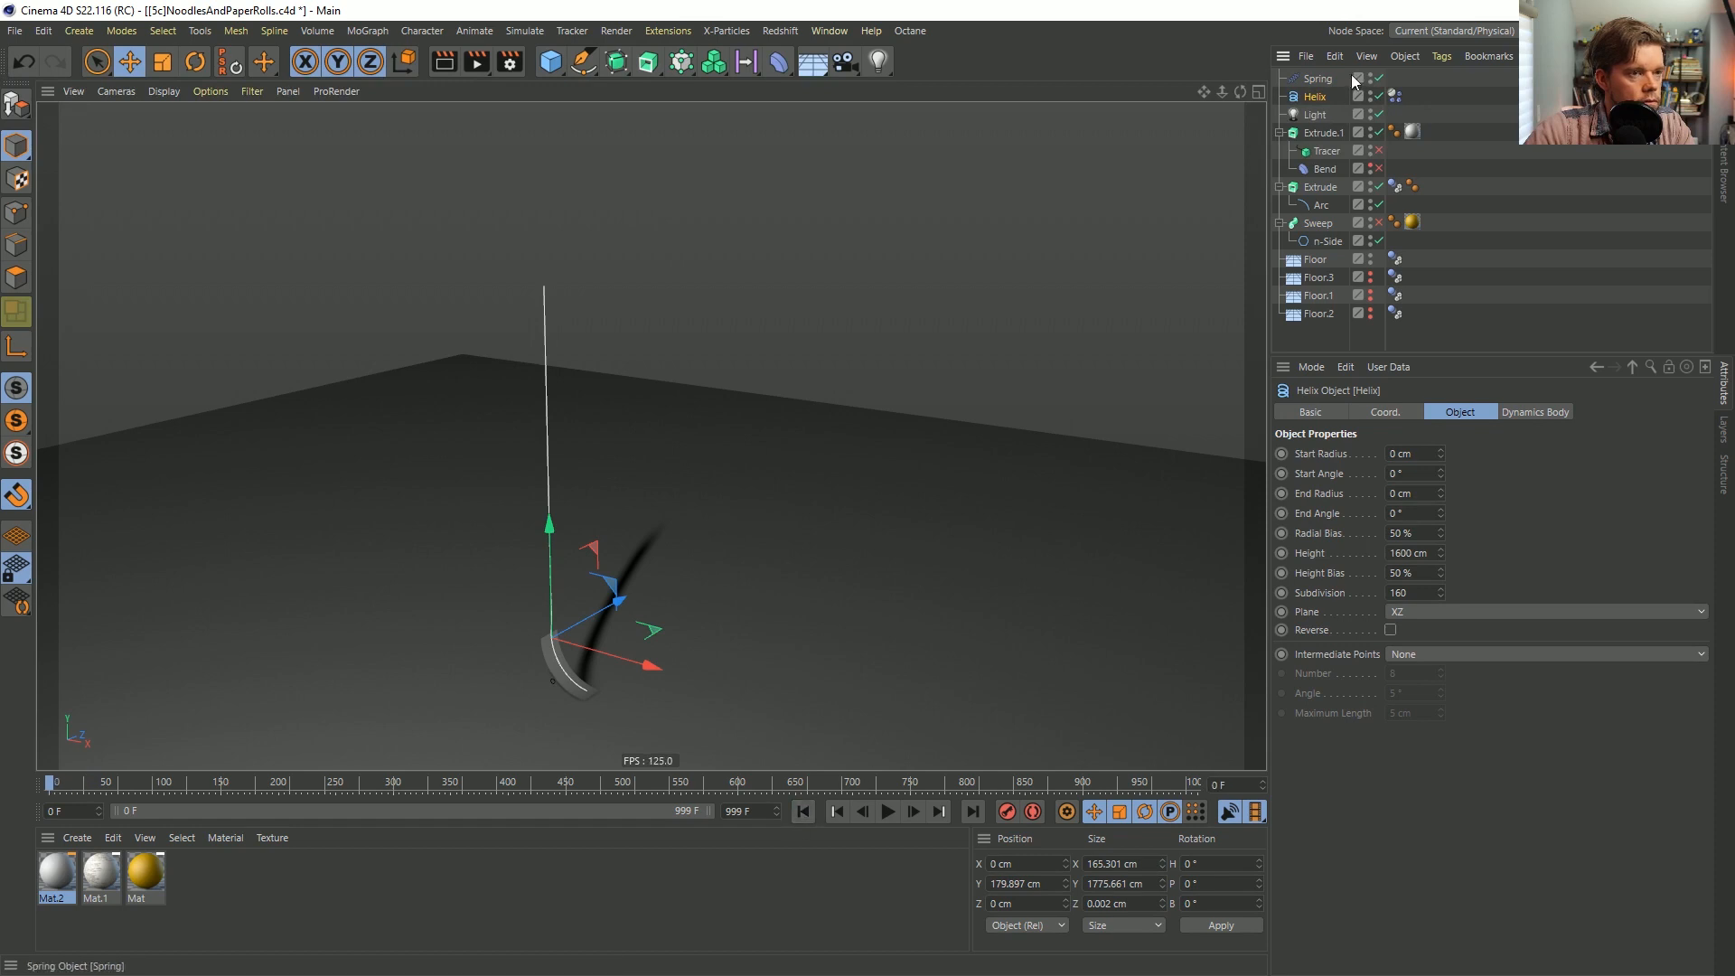
key(c)
click(888, 811)
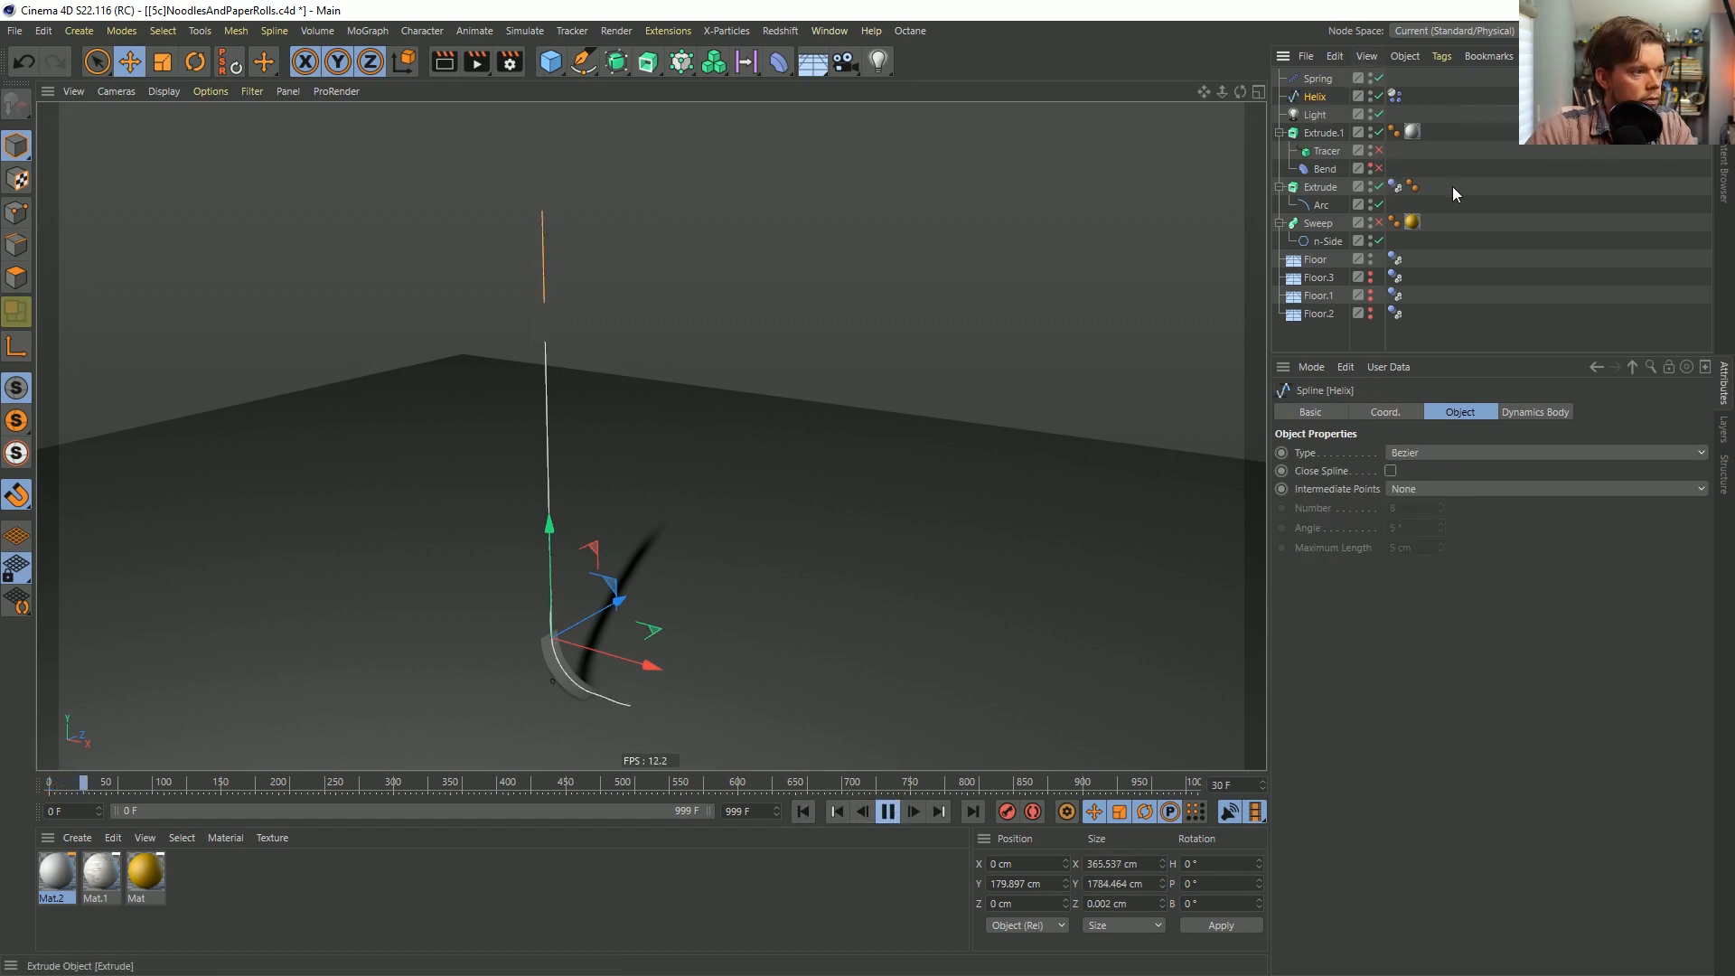
key(ctrl+z)
click(888, 812)
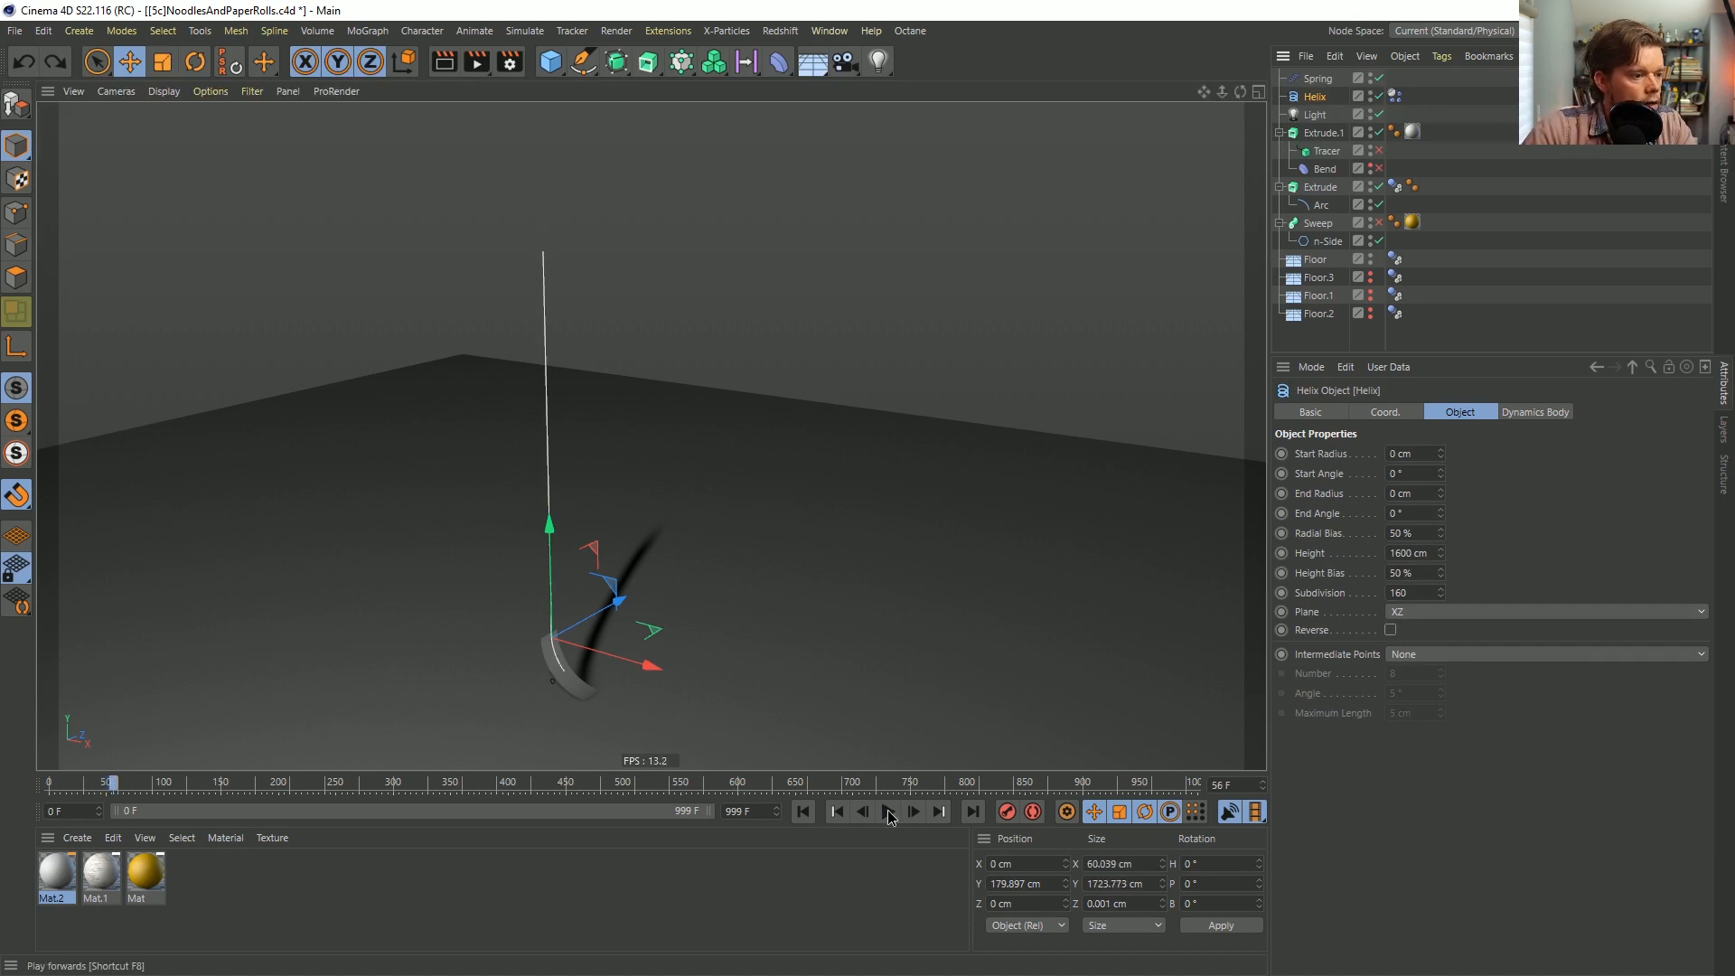
click(801, 812)
Play the simulation with nothing selected and return to the first frame.
click(1519, 165)
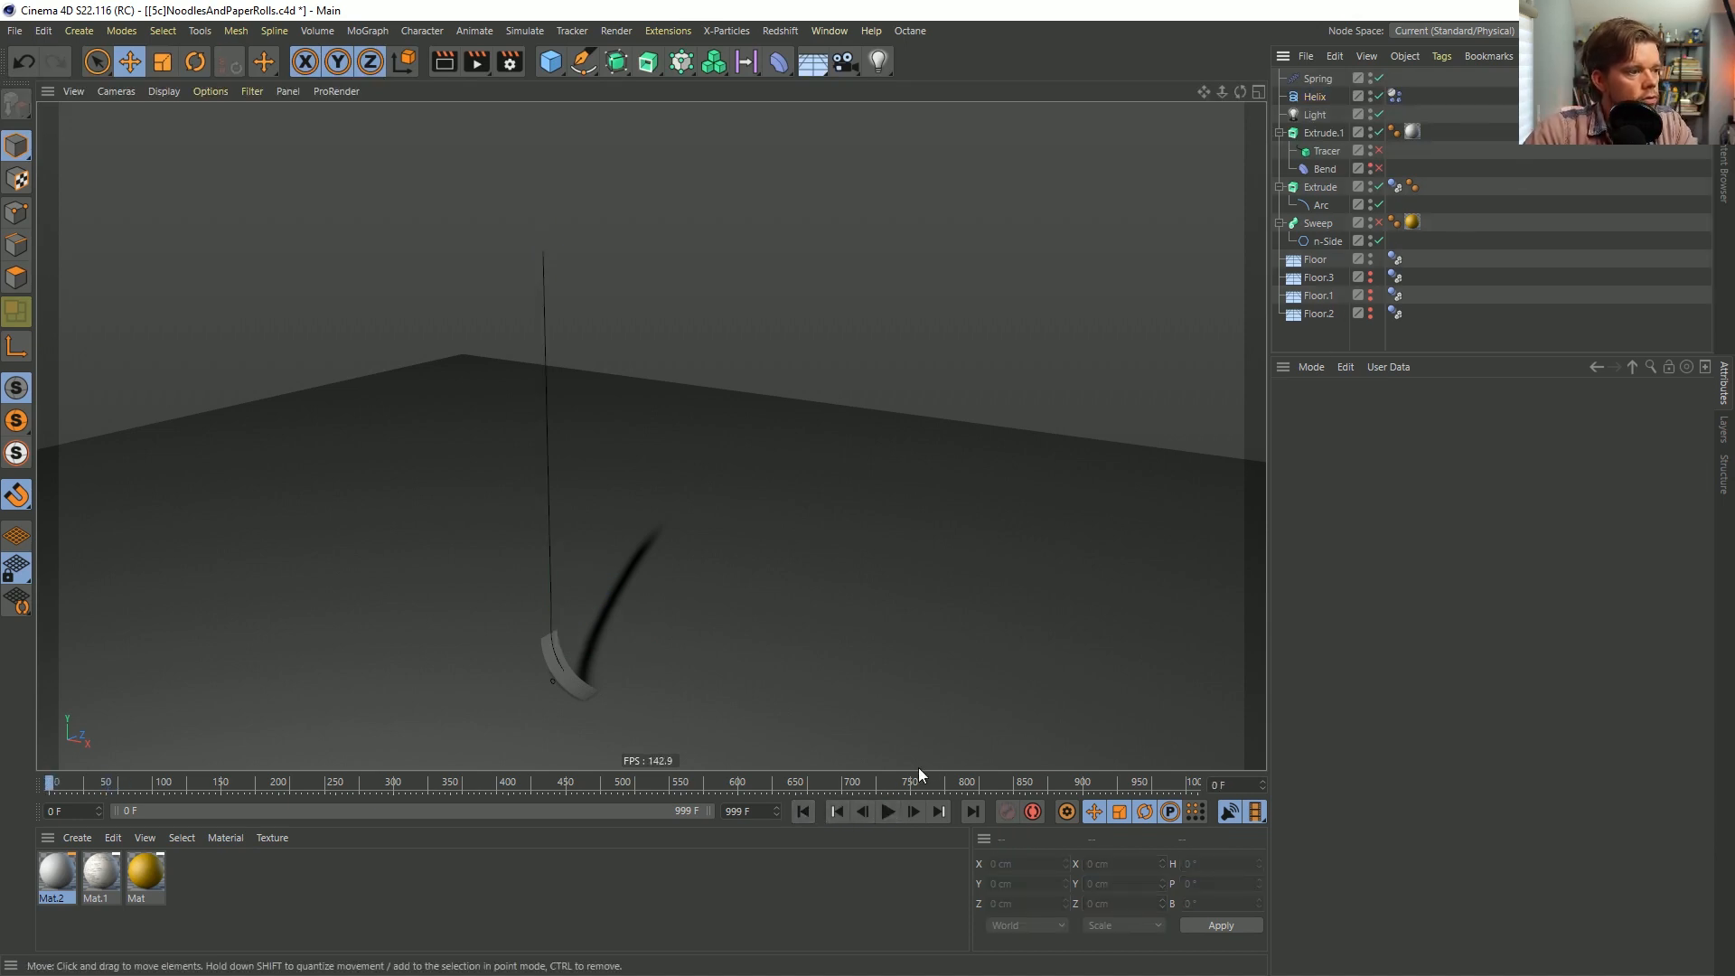
click(887, 812)
click(801, 811)
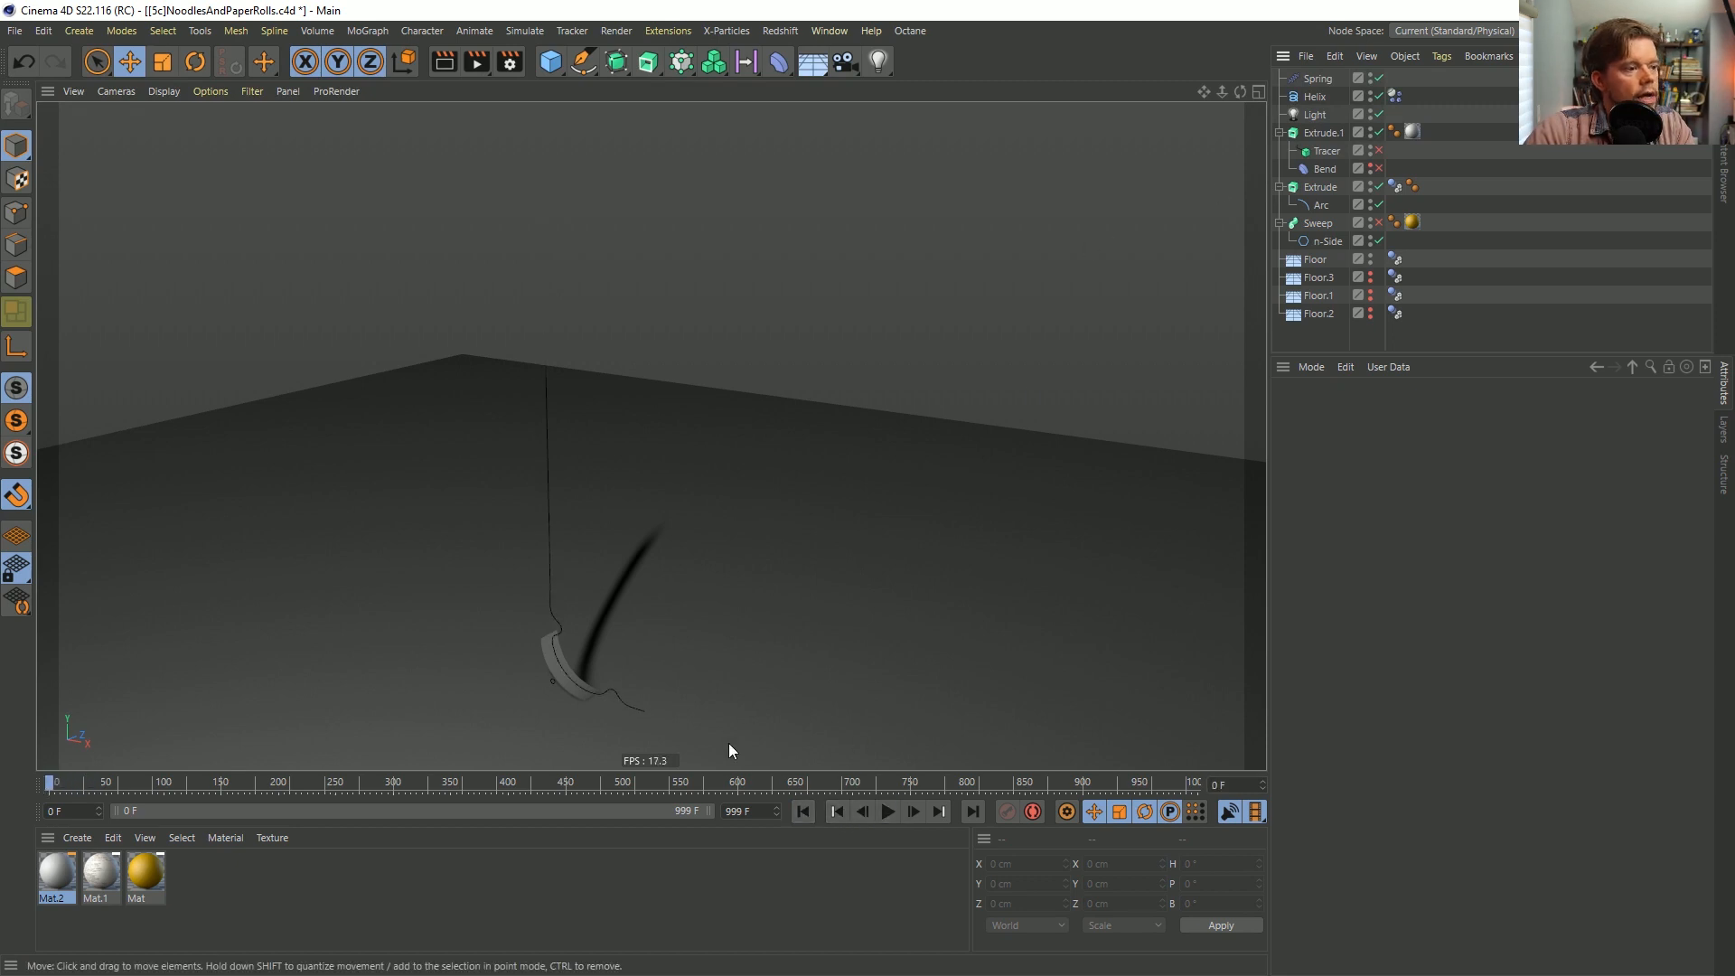
click(803, 811)
click(914, 812)
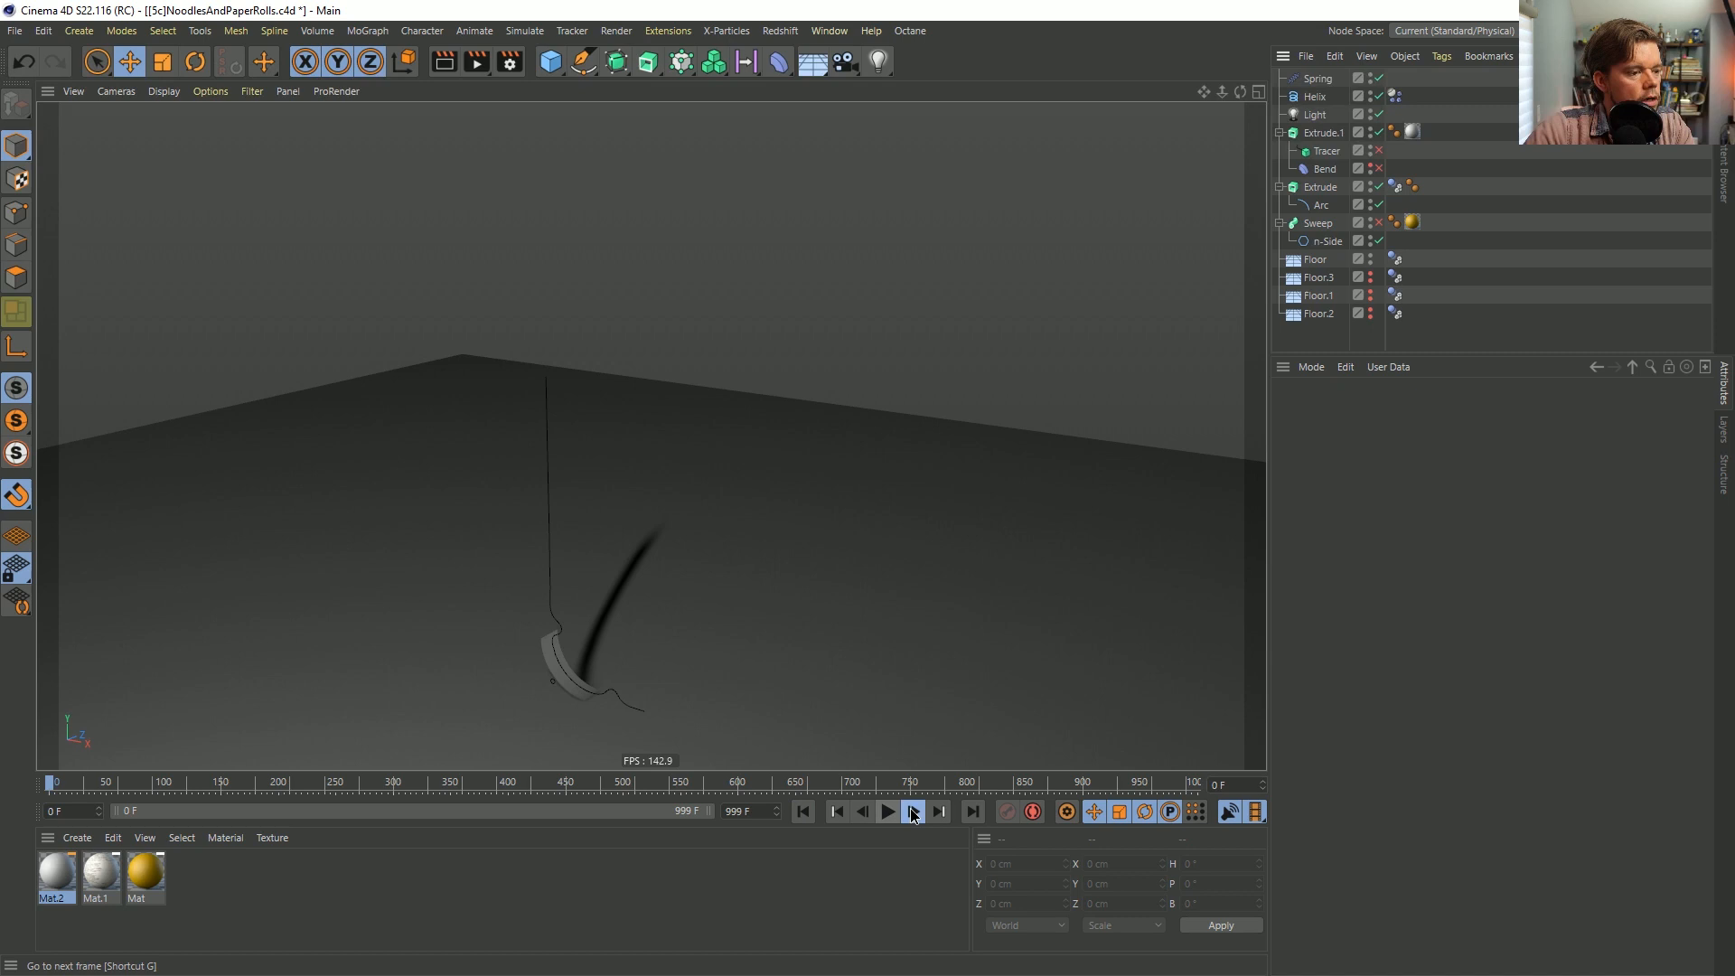
click(803, 811)
Disable the Spring and add a dynamics Connector with its type set to Fixed.
click(1396, 79)
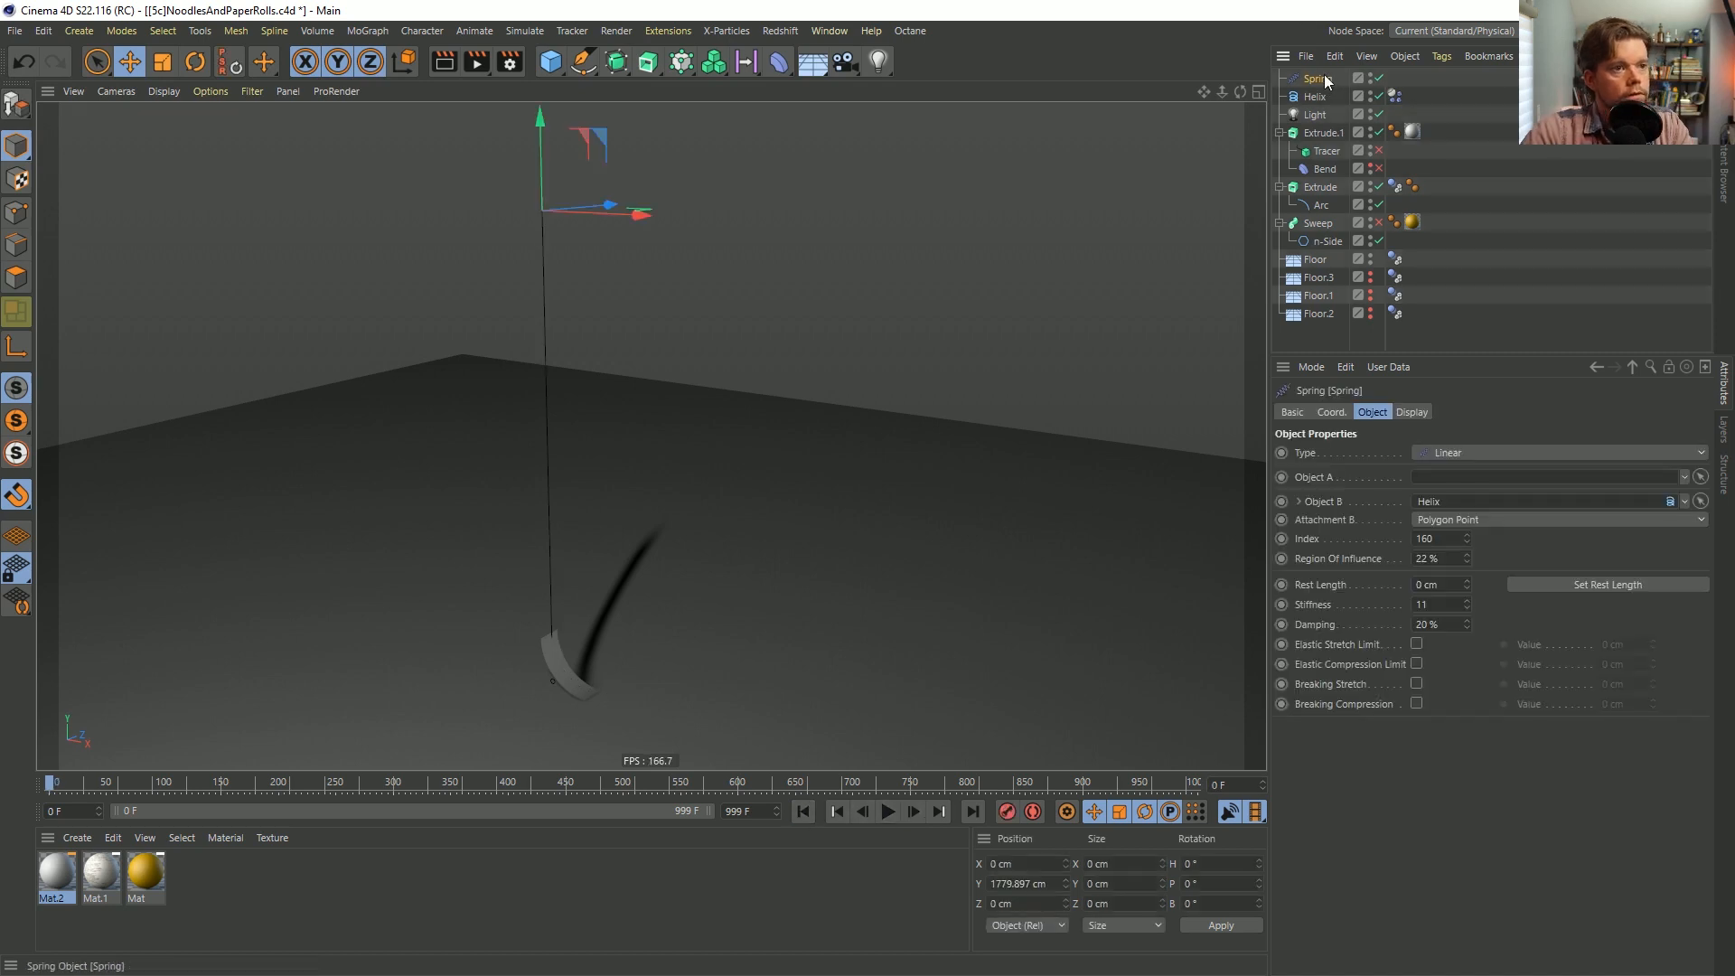
click(1380, 79)
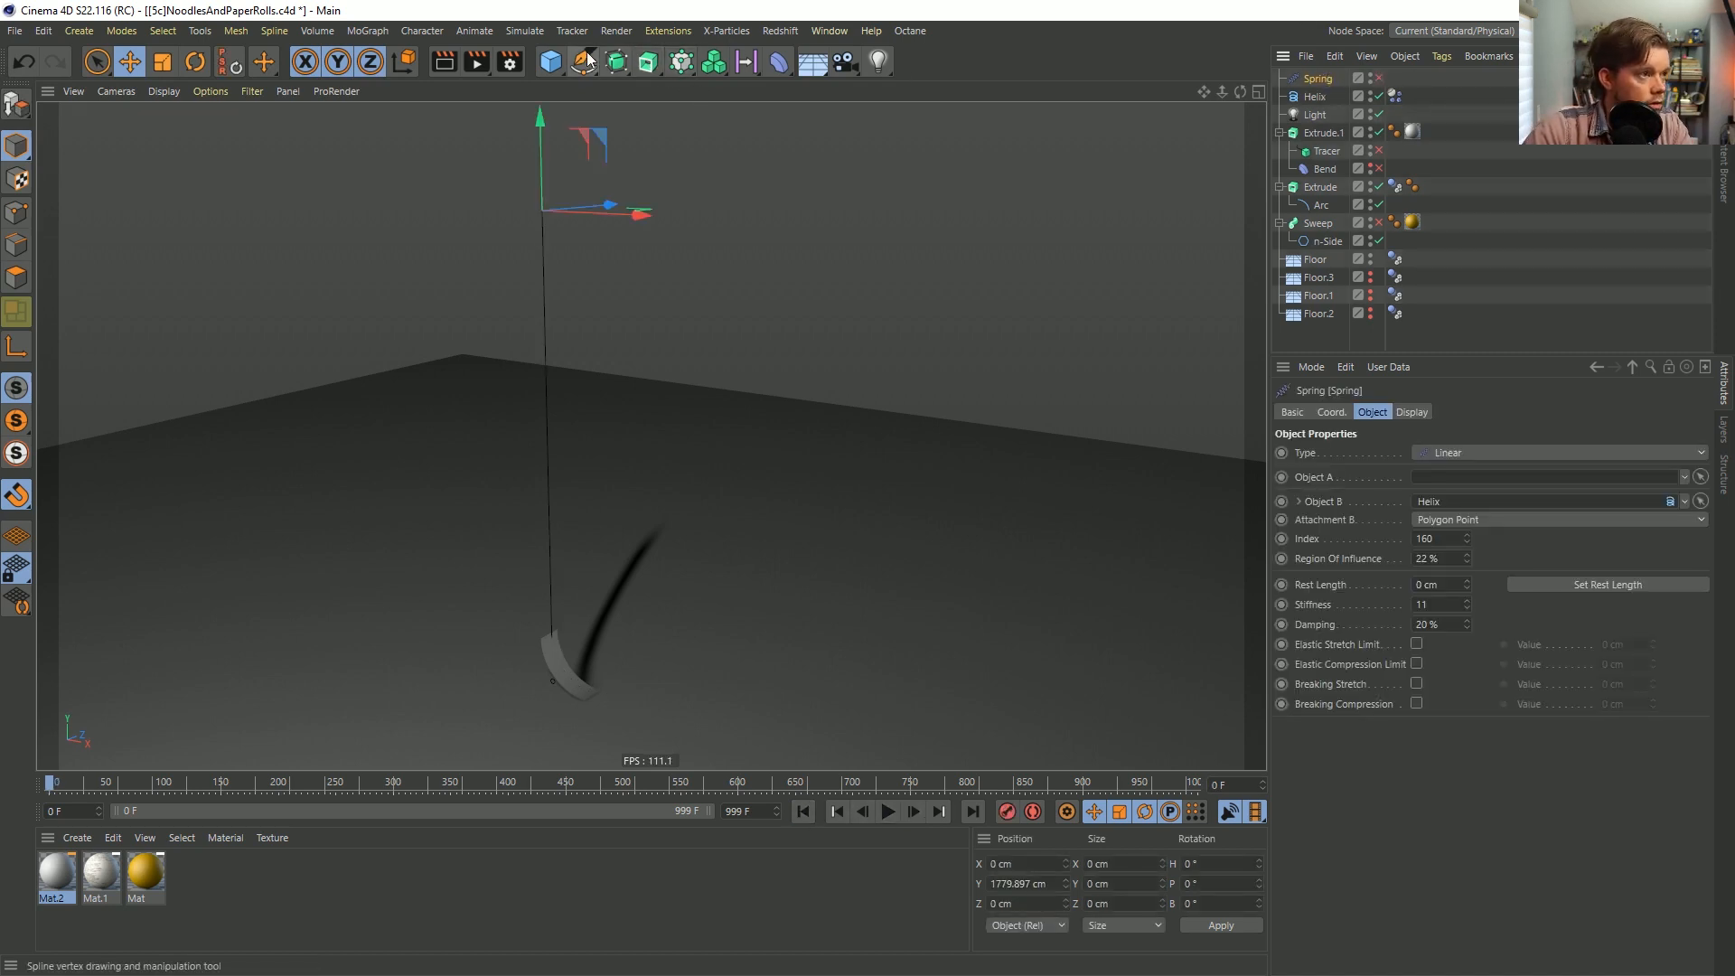
click(525, 31)
mouse_move(551, 79)
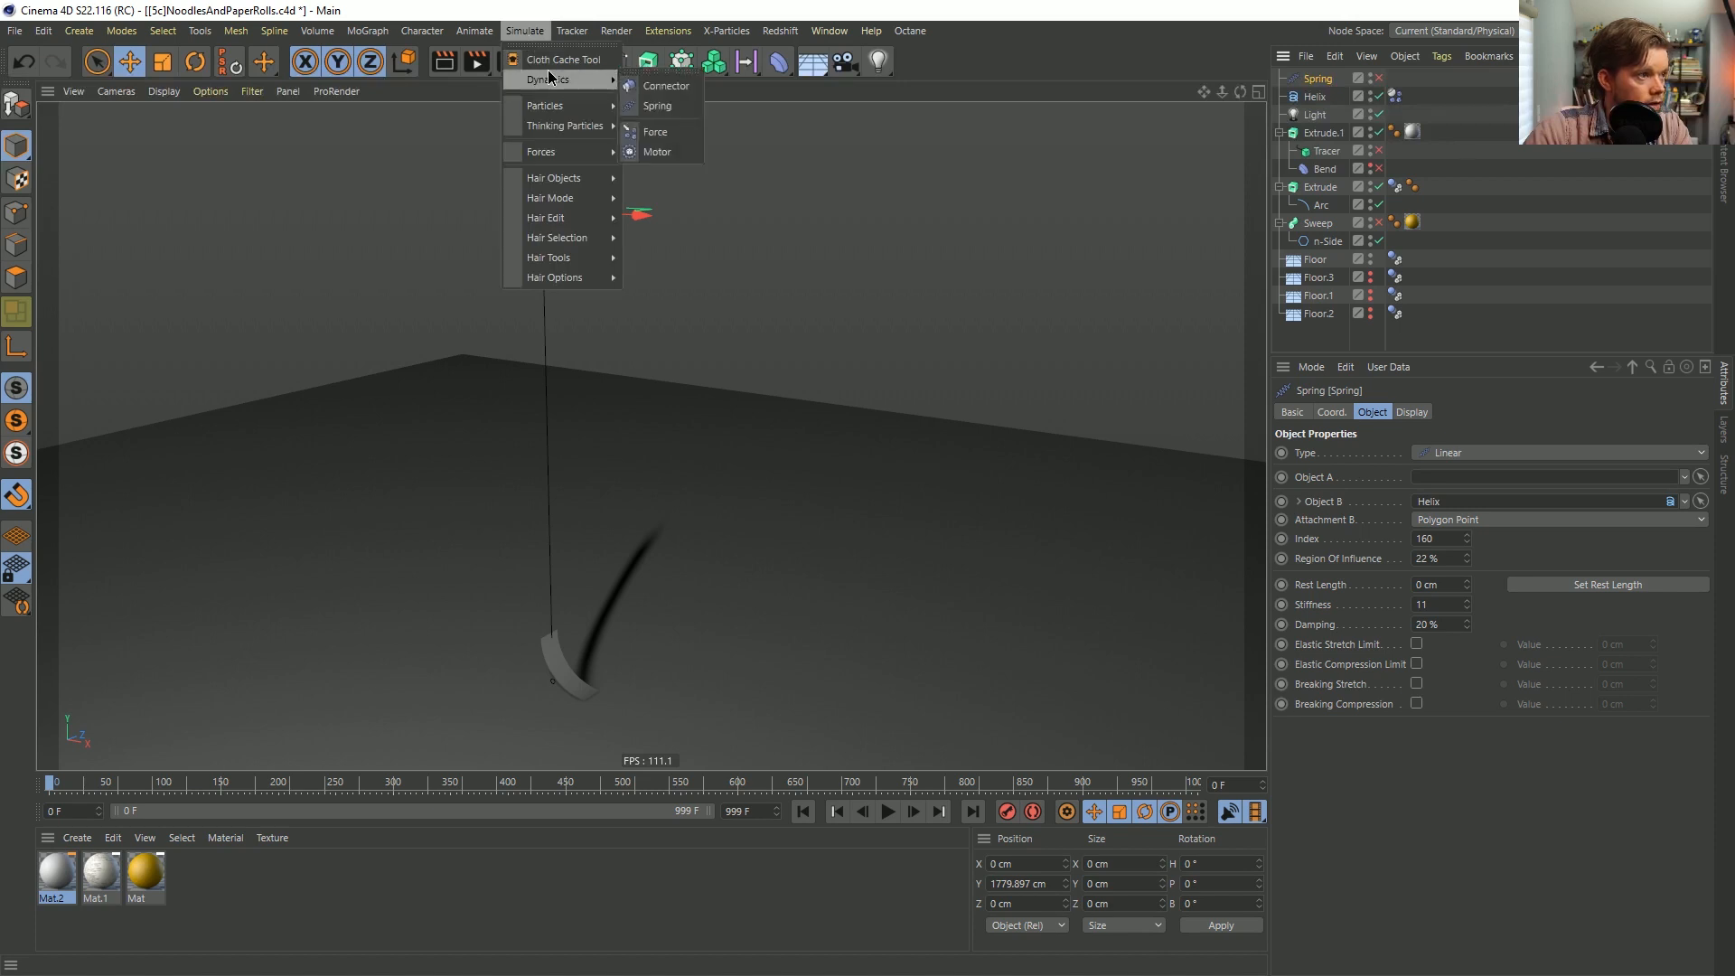
click(668, 86)
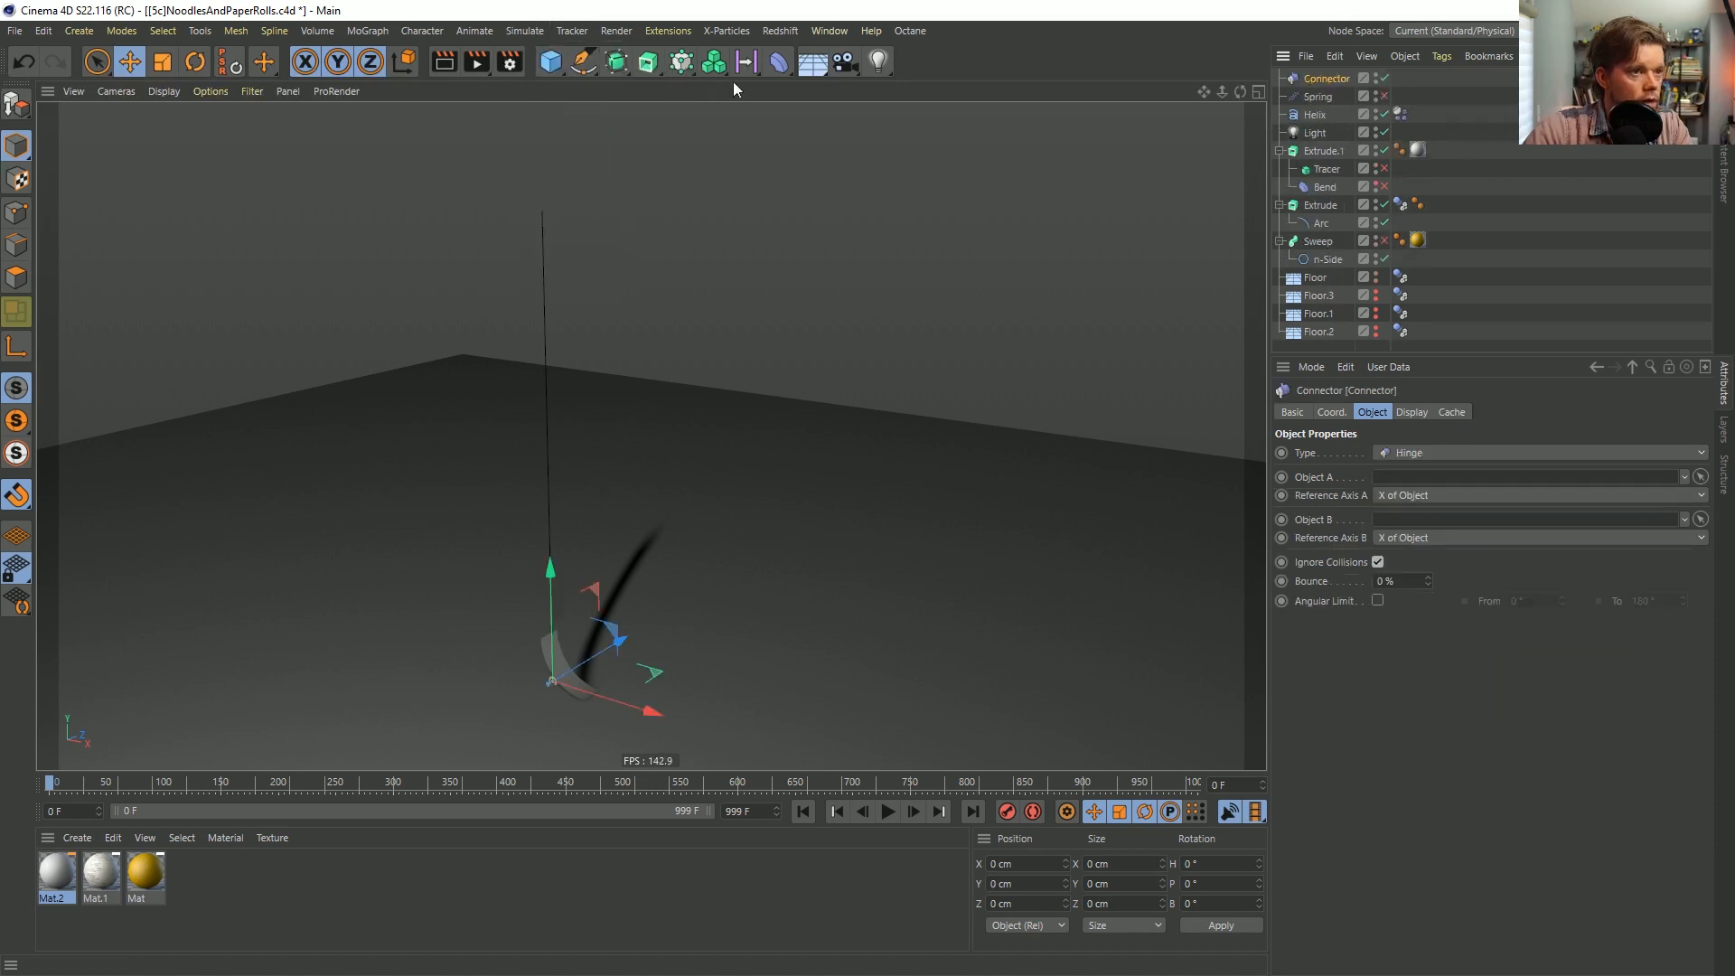
click(1428, 454)
click(1458, 633)
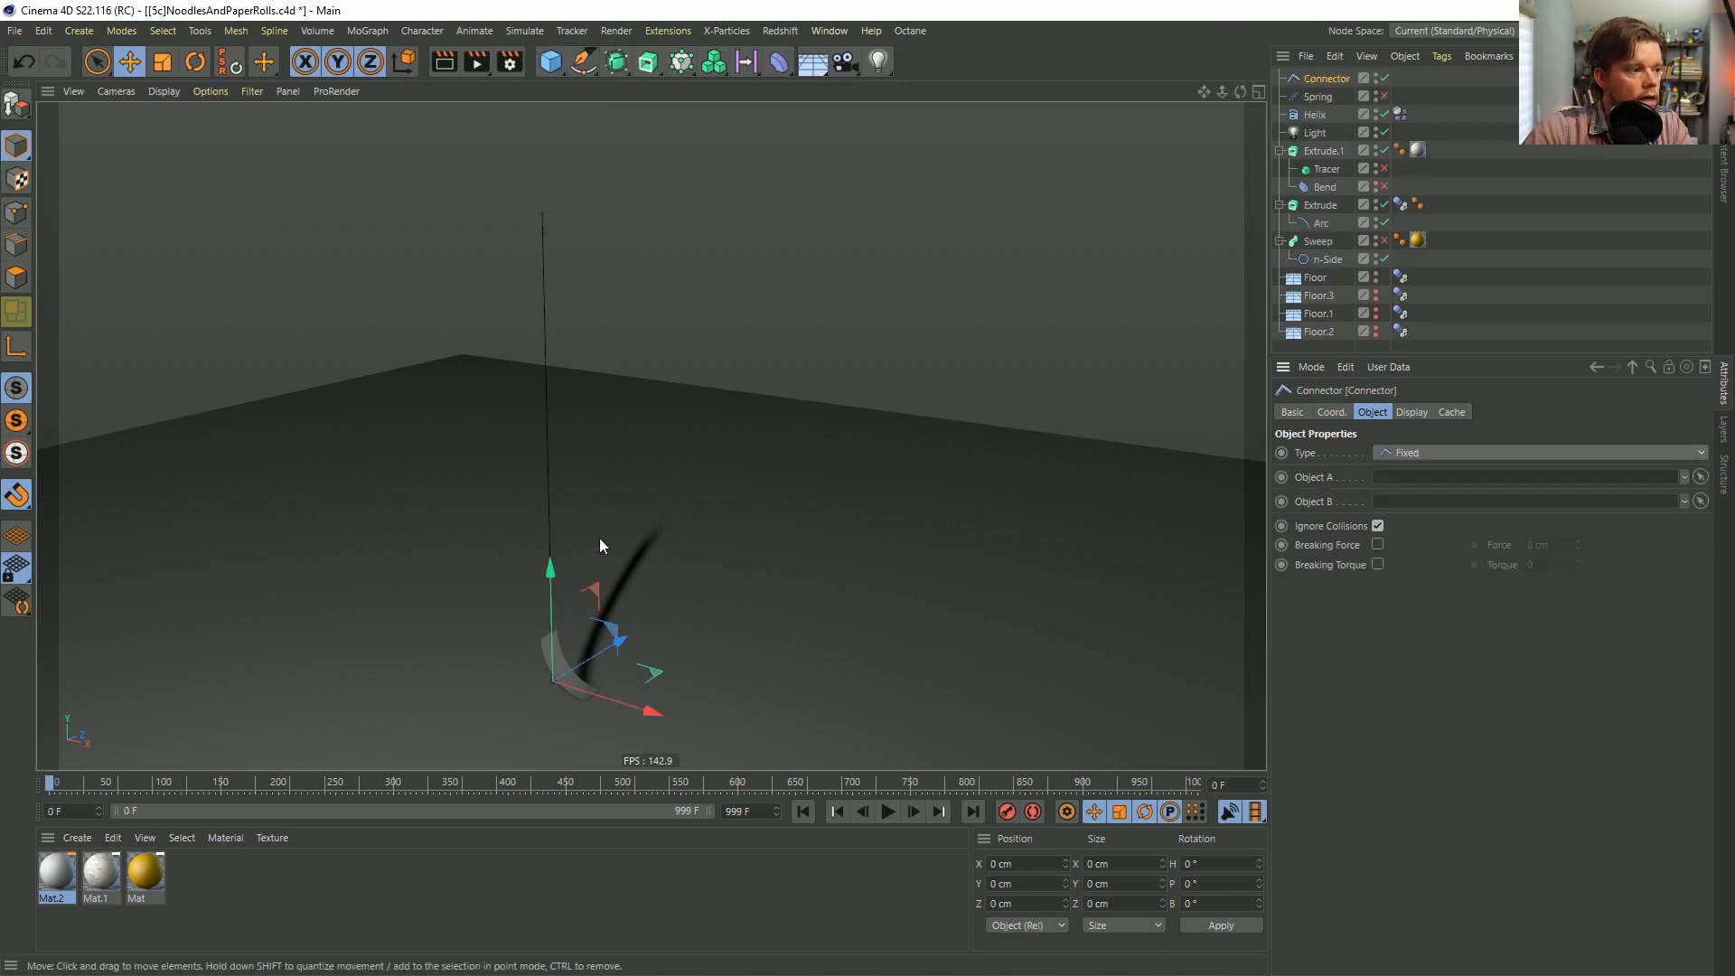
Move the Connector up to the top end of the Helix, at about Y 1780 cm.
key(e)
drag(756, 685, 755, 217)
drag(555, 222, 543, 212)
Assign the Helix as the Connector's Object B, attached at Polygon Point index 160 with 20 % Region Of Influence, and play the simulation.
click(1314, 79)
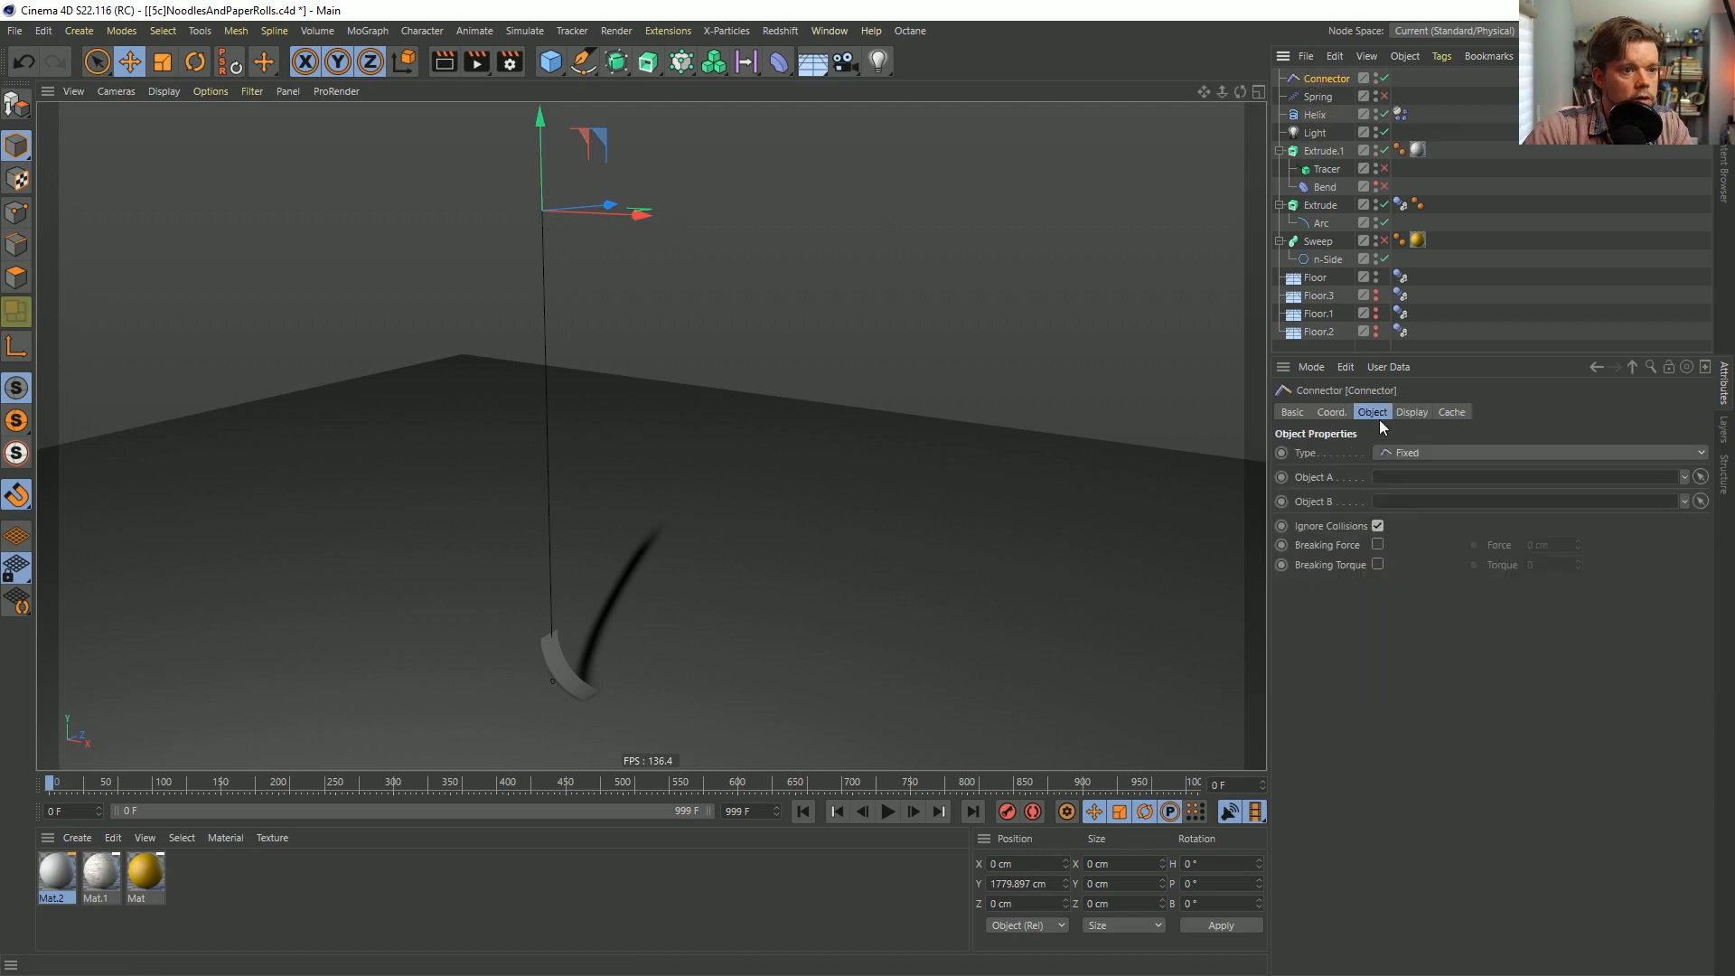
drag(1427, 506, 1427, 504)
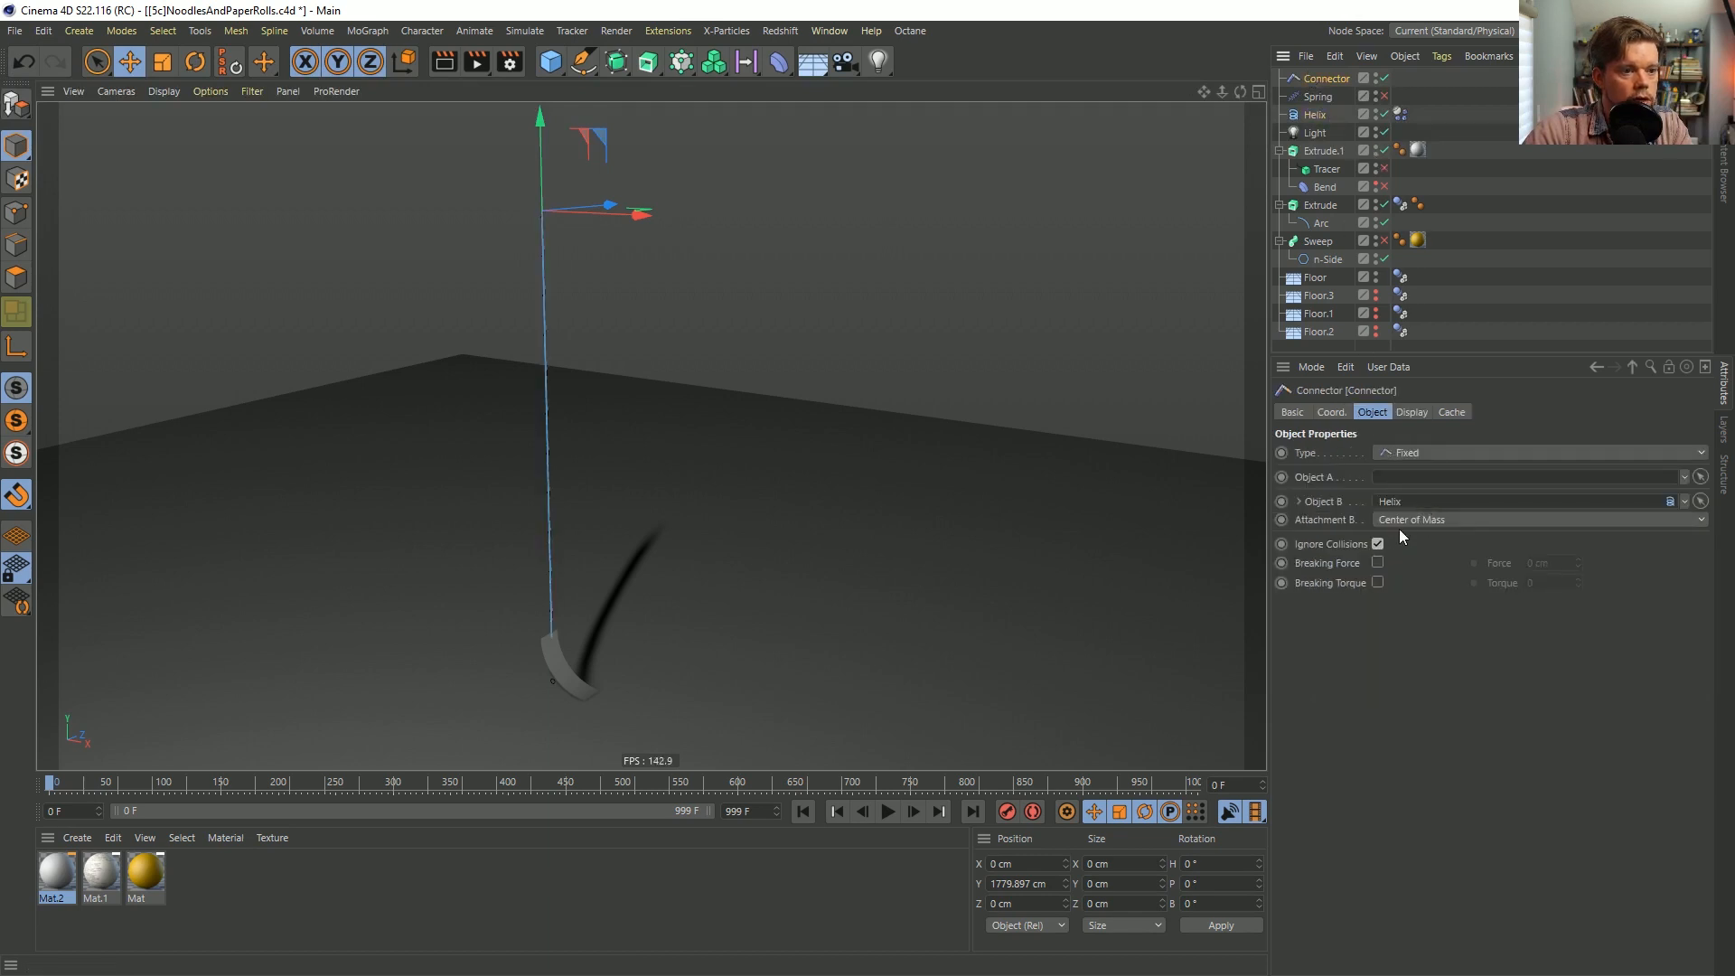
click(1400, 521)
click(1392, 549)
click(1397, 540)
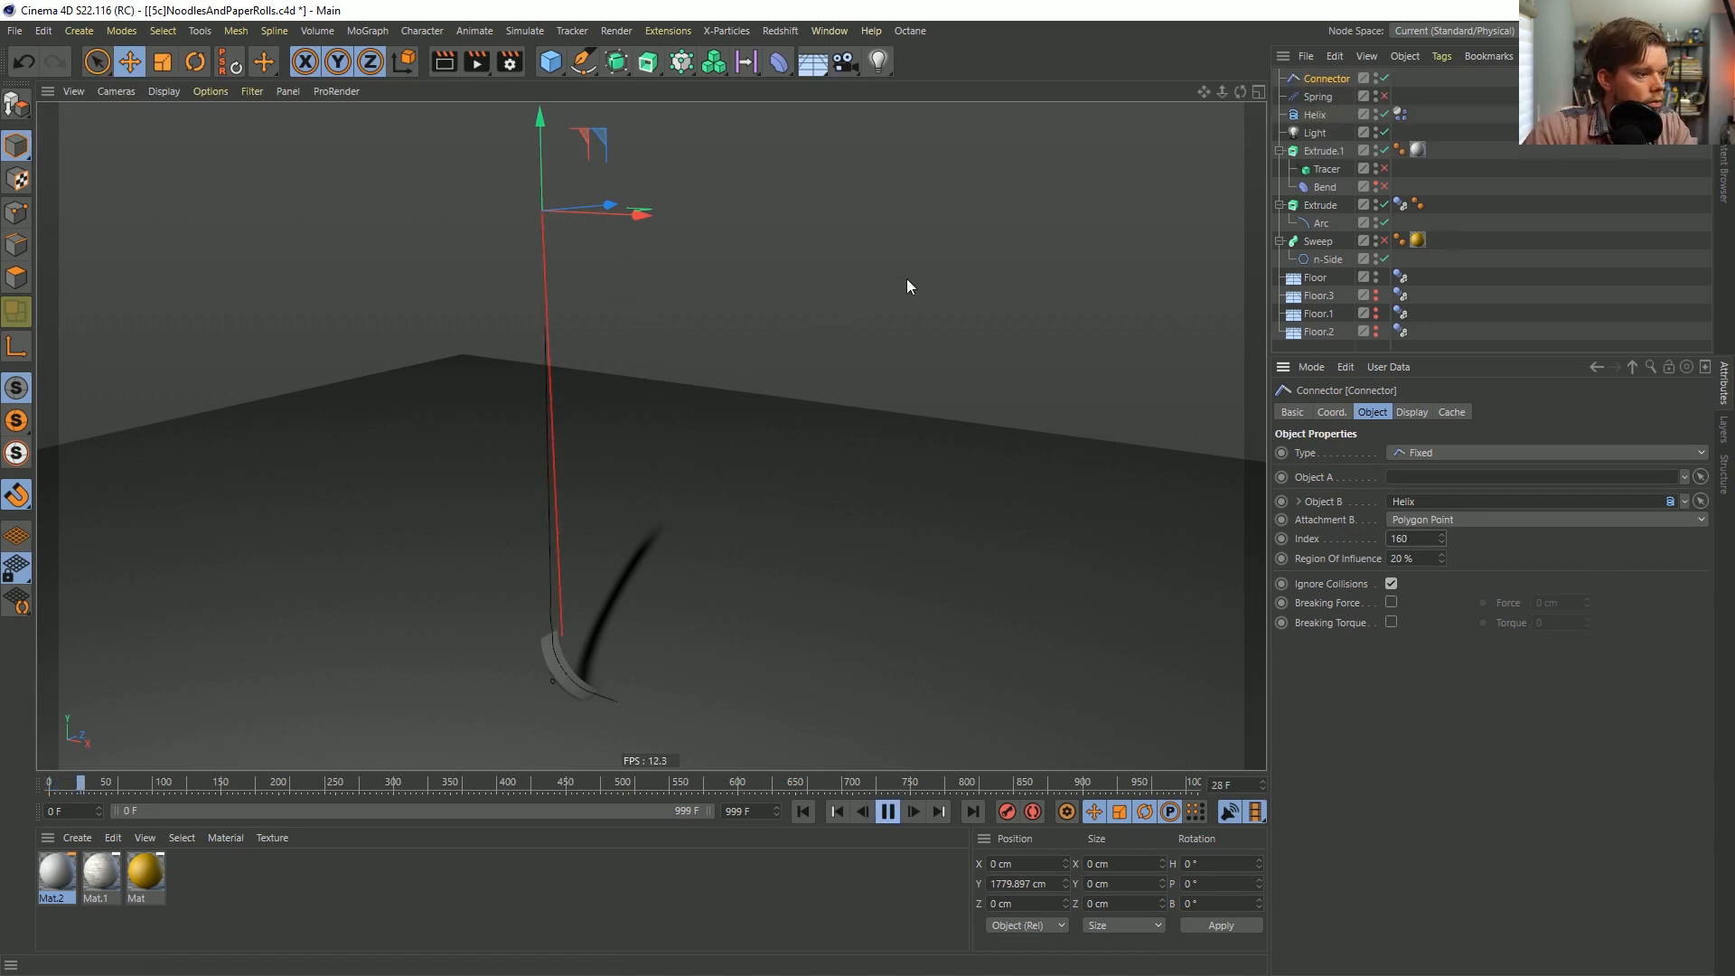
click(1453, 107)
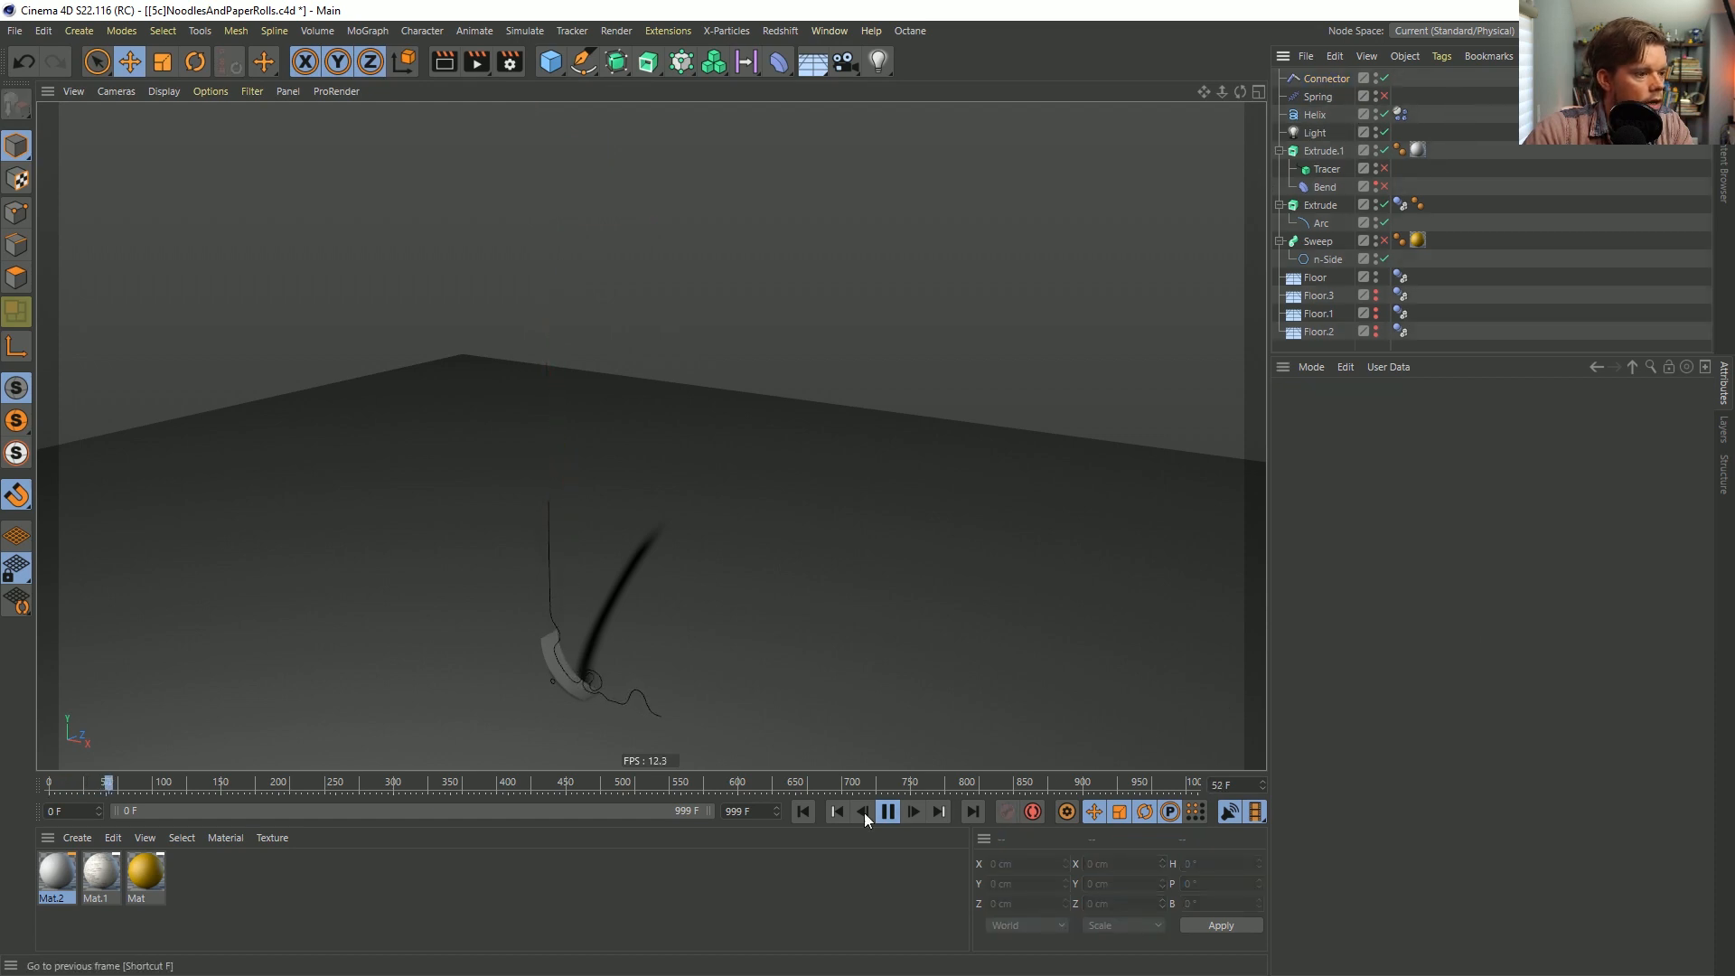
Replay the simulation with the Helix selected, then stop it and return to the first frame.
click(803, 811)
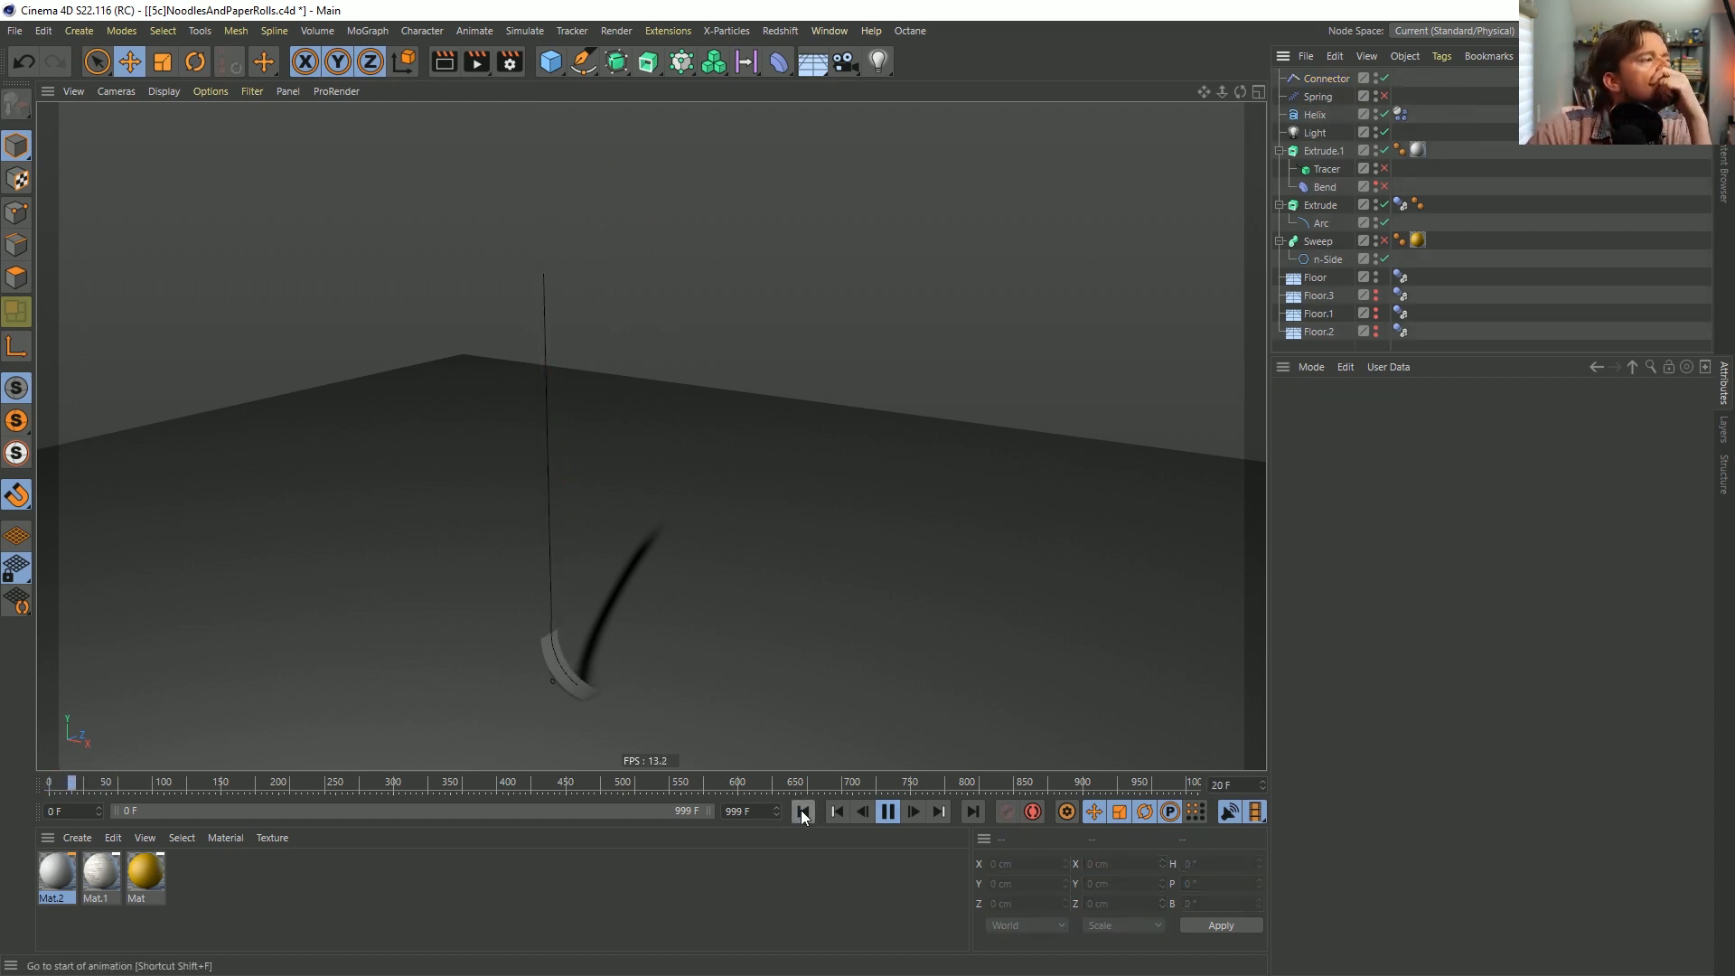
click(1312, 114)
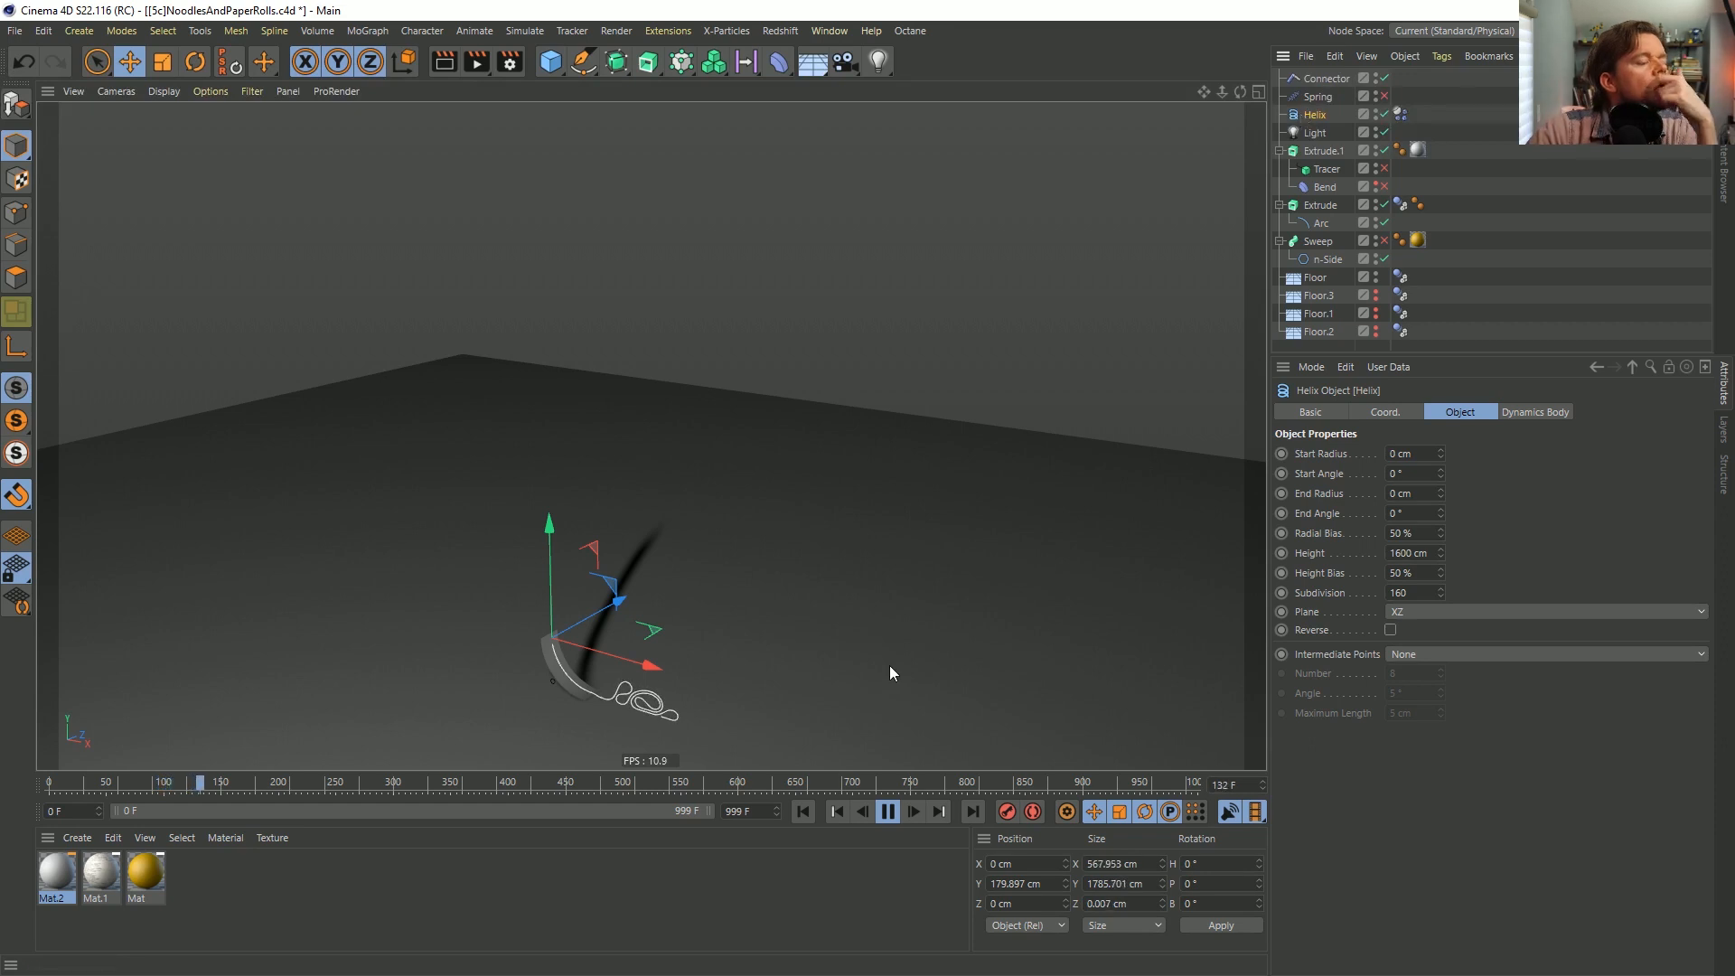
click(888, 812)
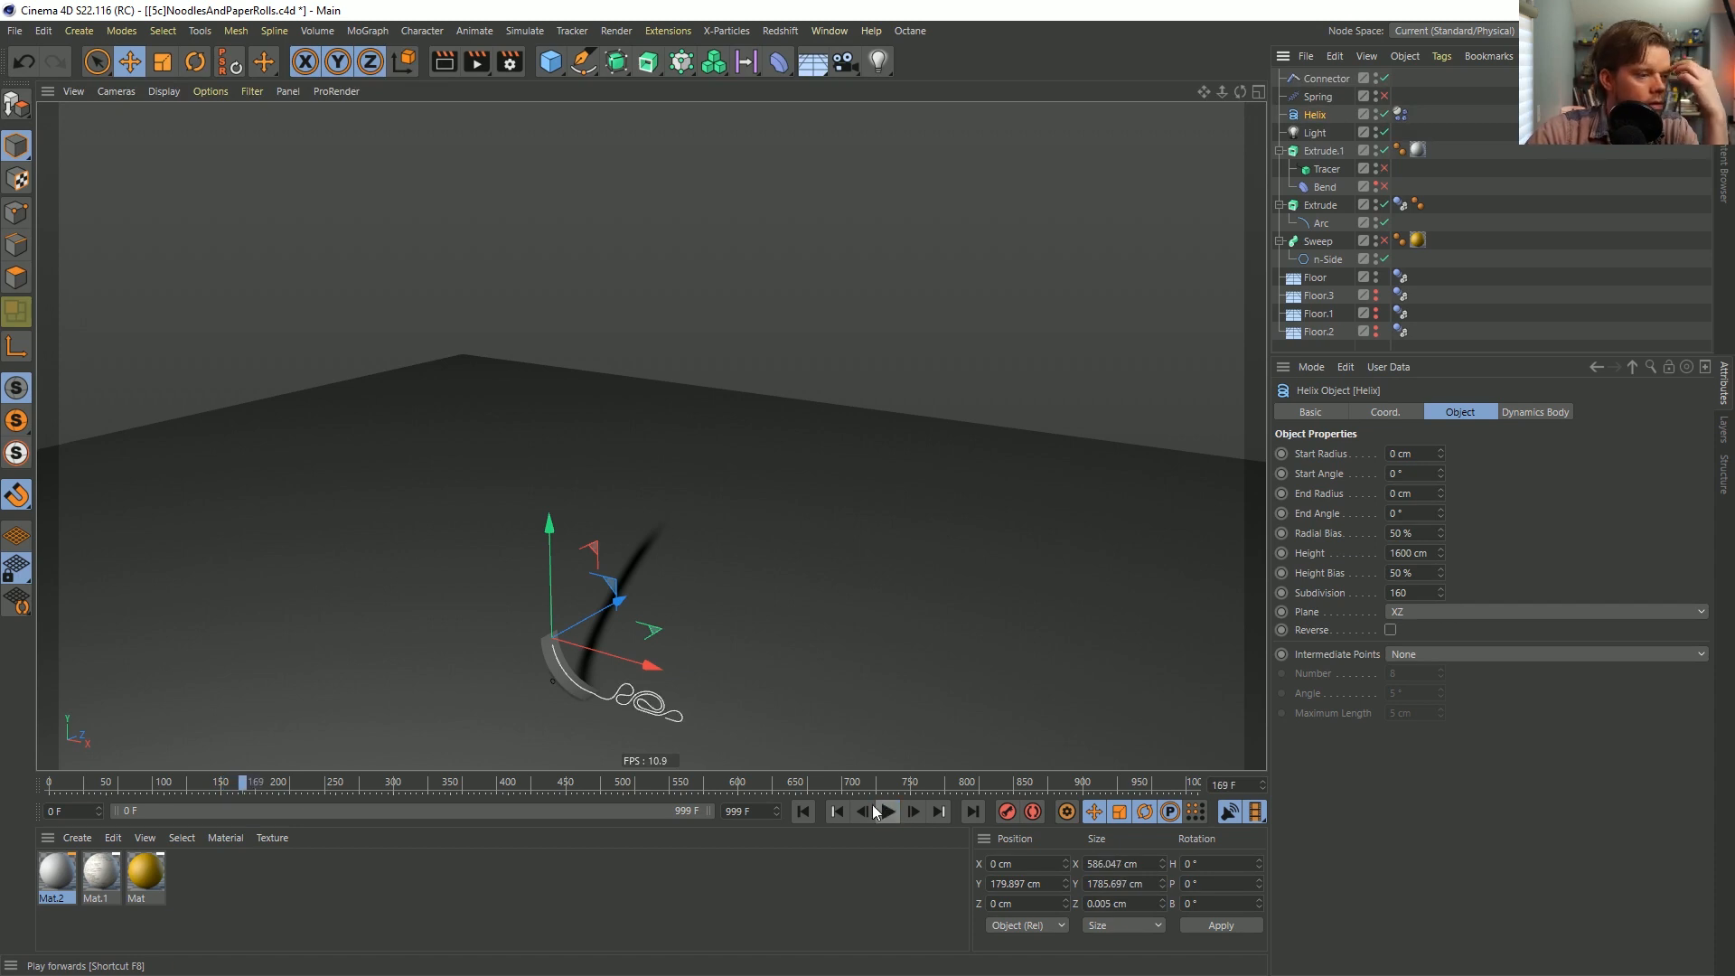
click(802, 812)
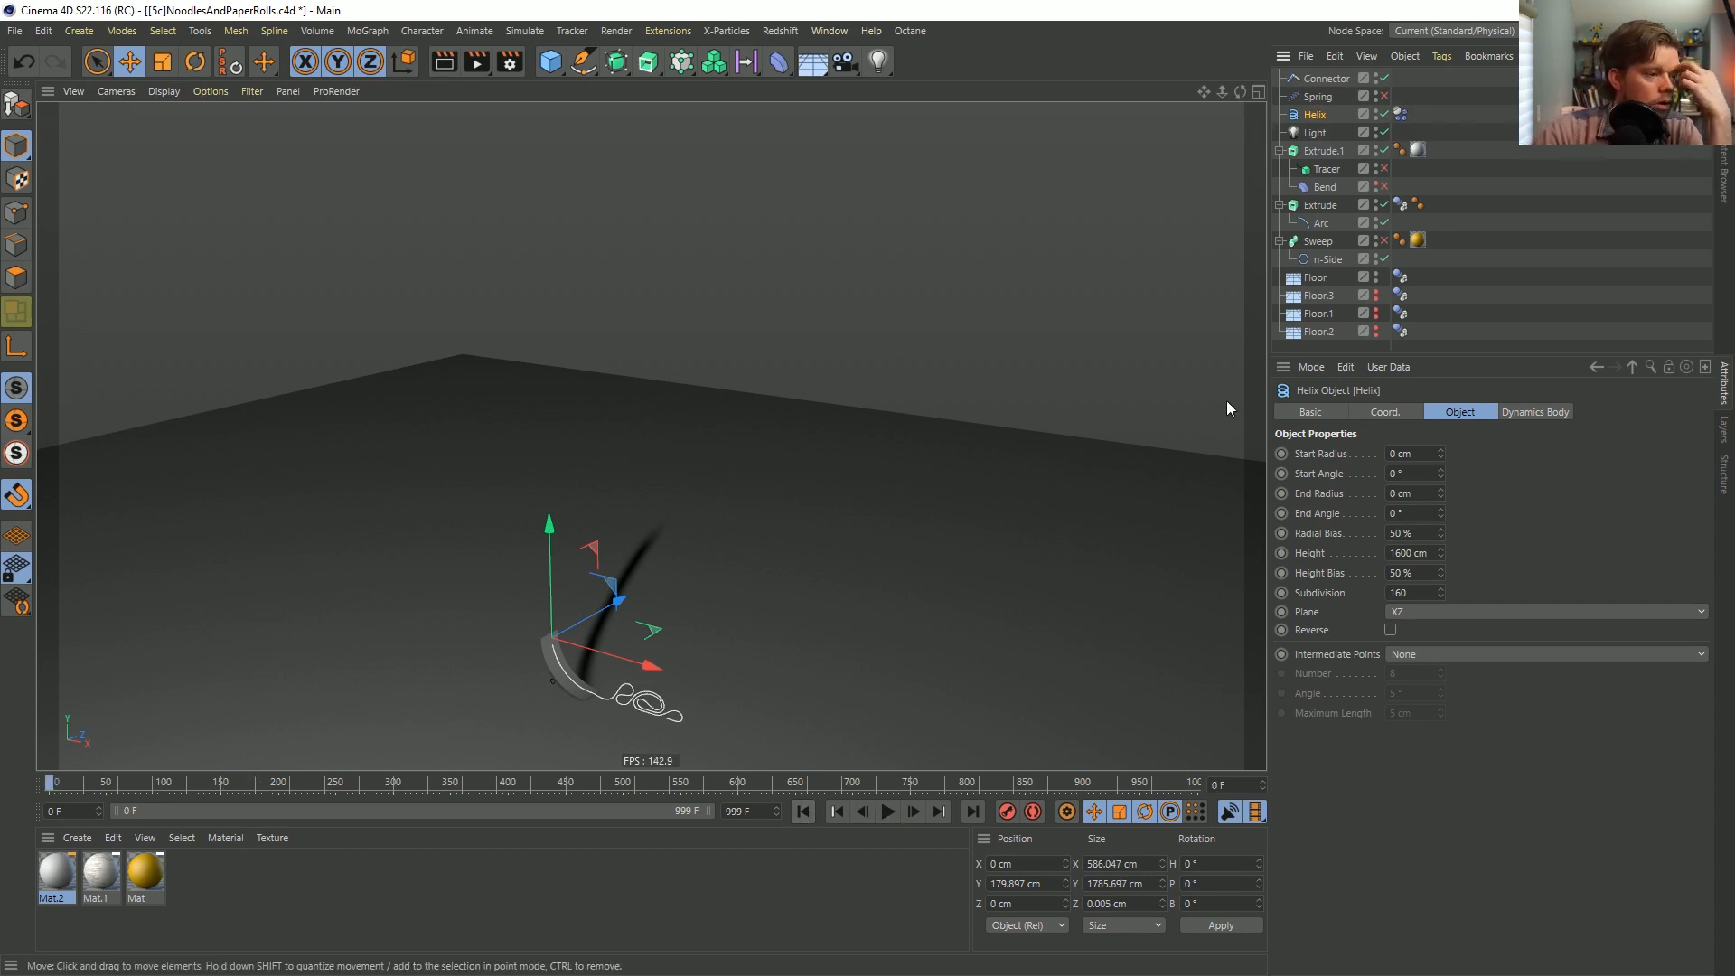
click(911, 812)
click(802, 812)
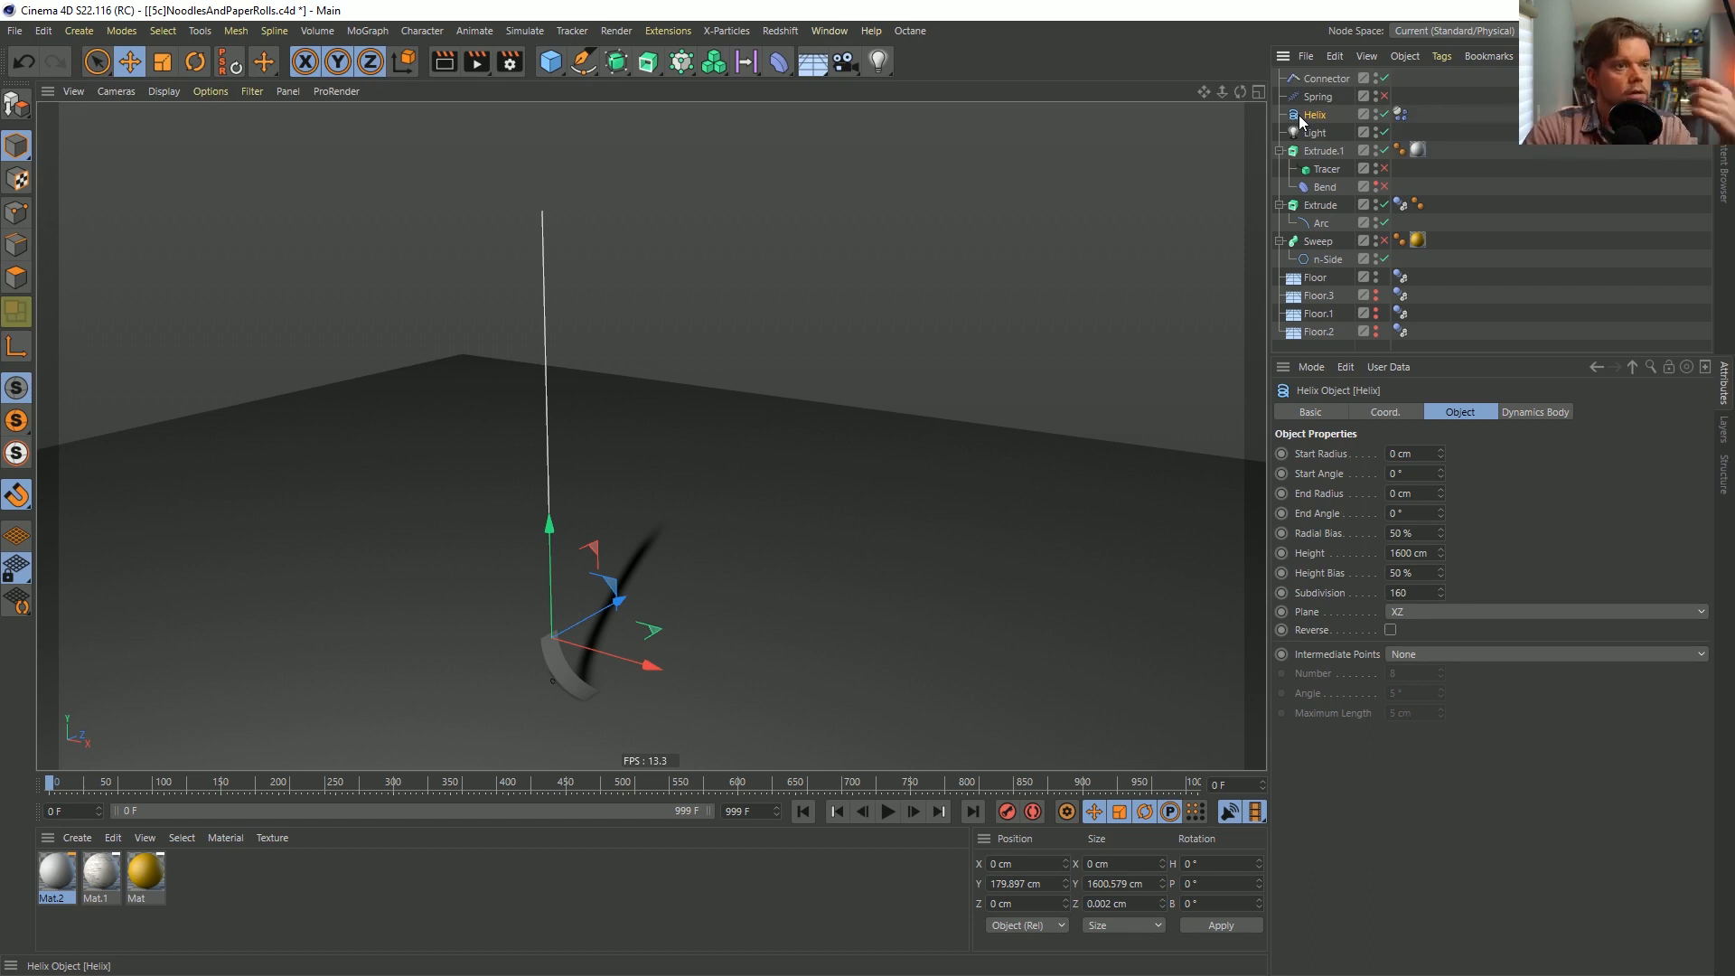
Make the Helix an editable spline, add a Spline Dynamics hair tag to it, and test-play the simulation.
key(c)
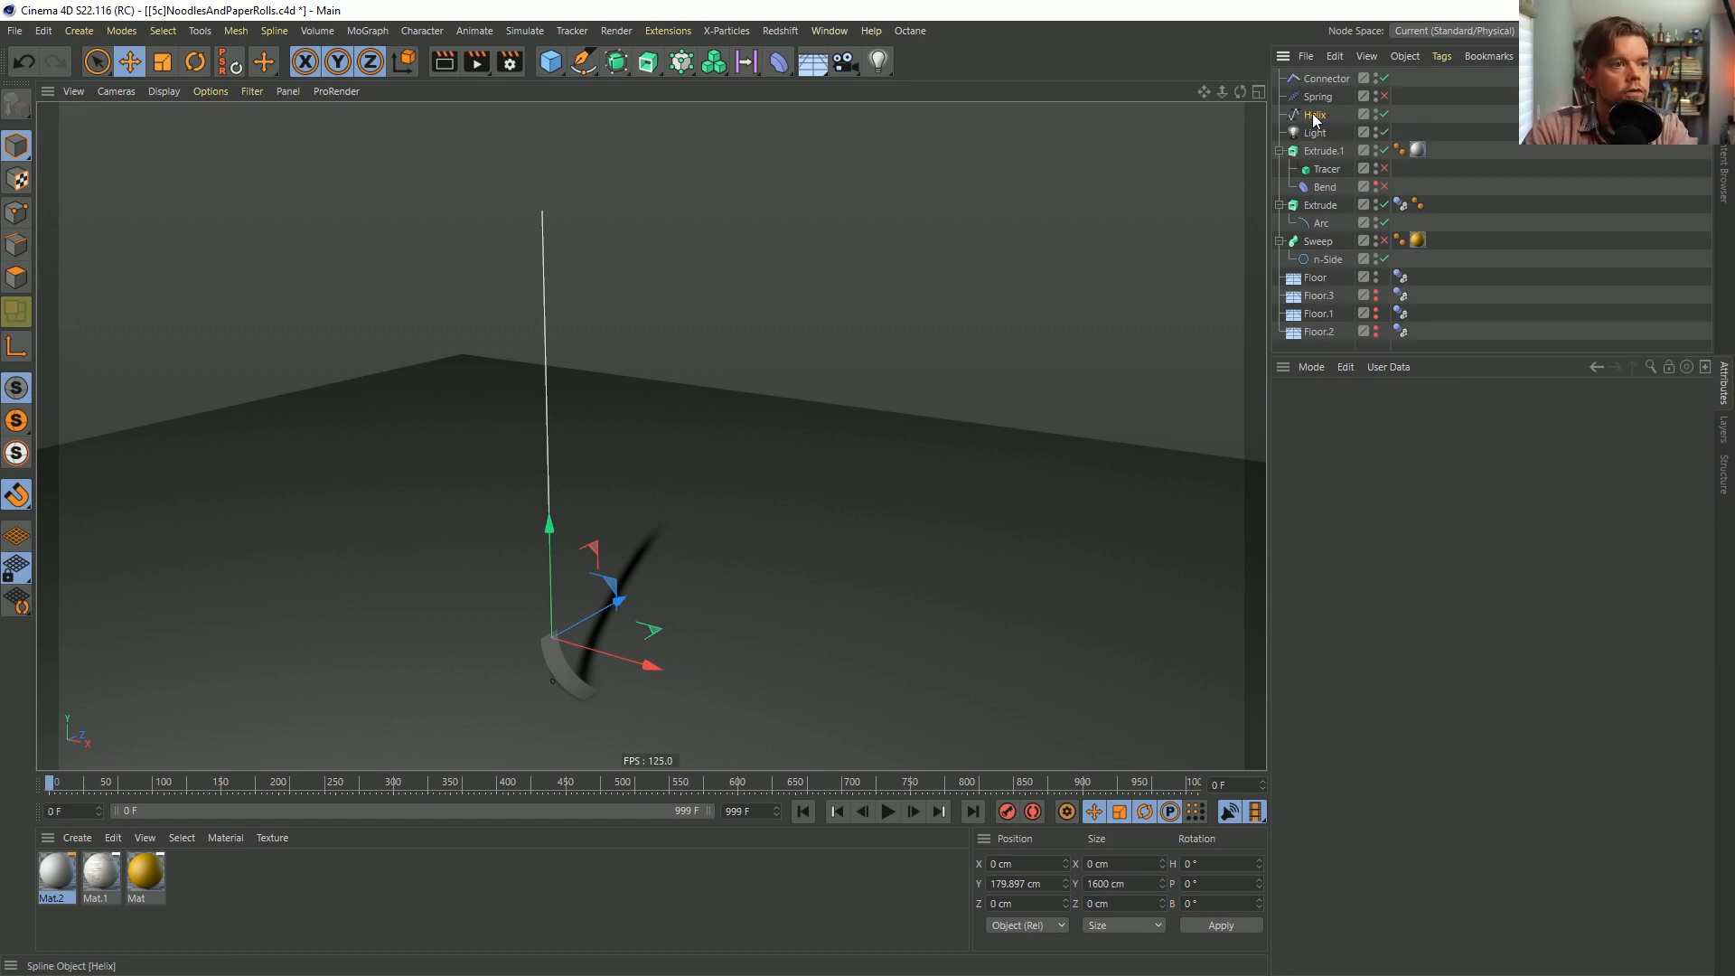
right_click(1303, 112)
mouse_move(1352, 111)
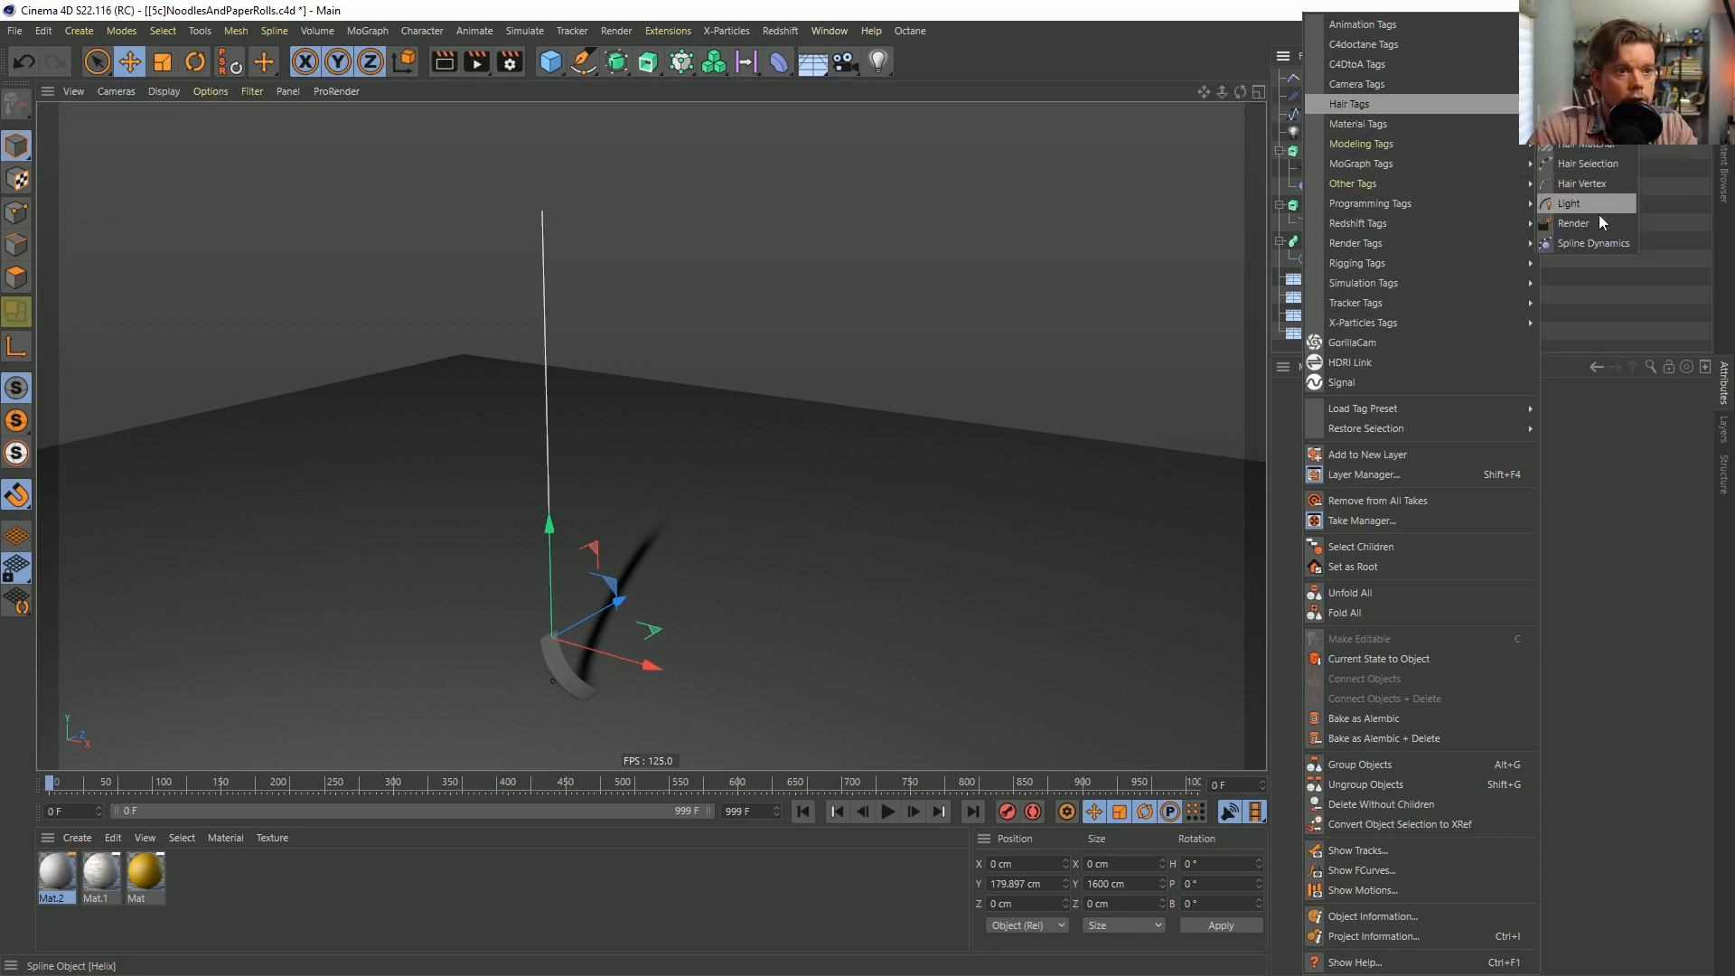
click(1593, 243)
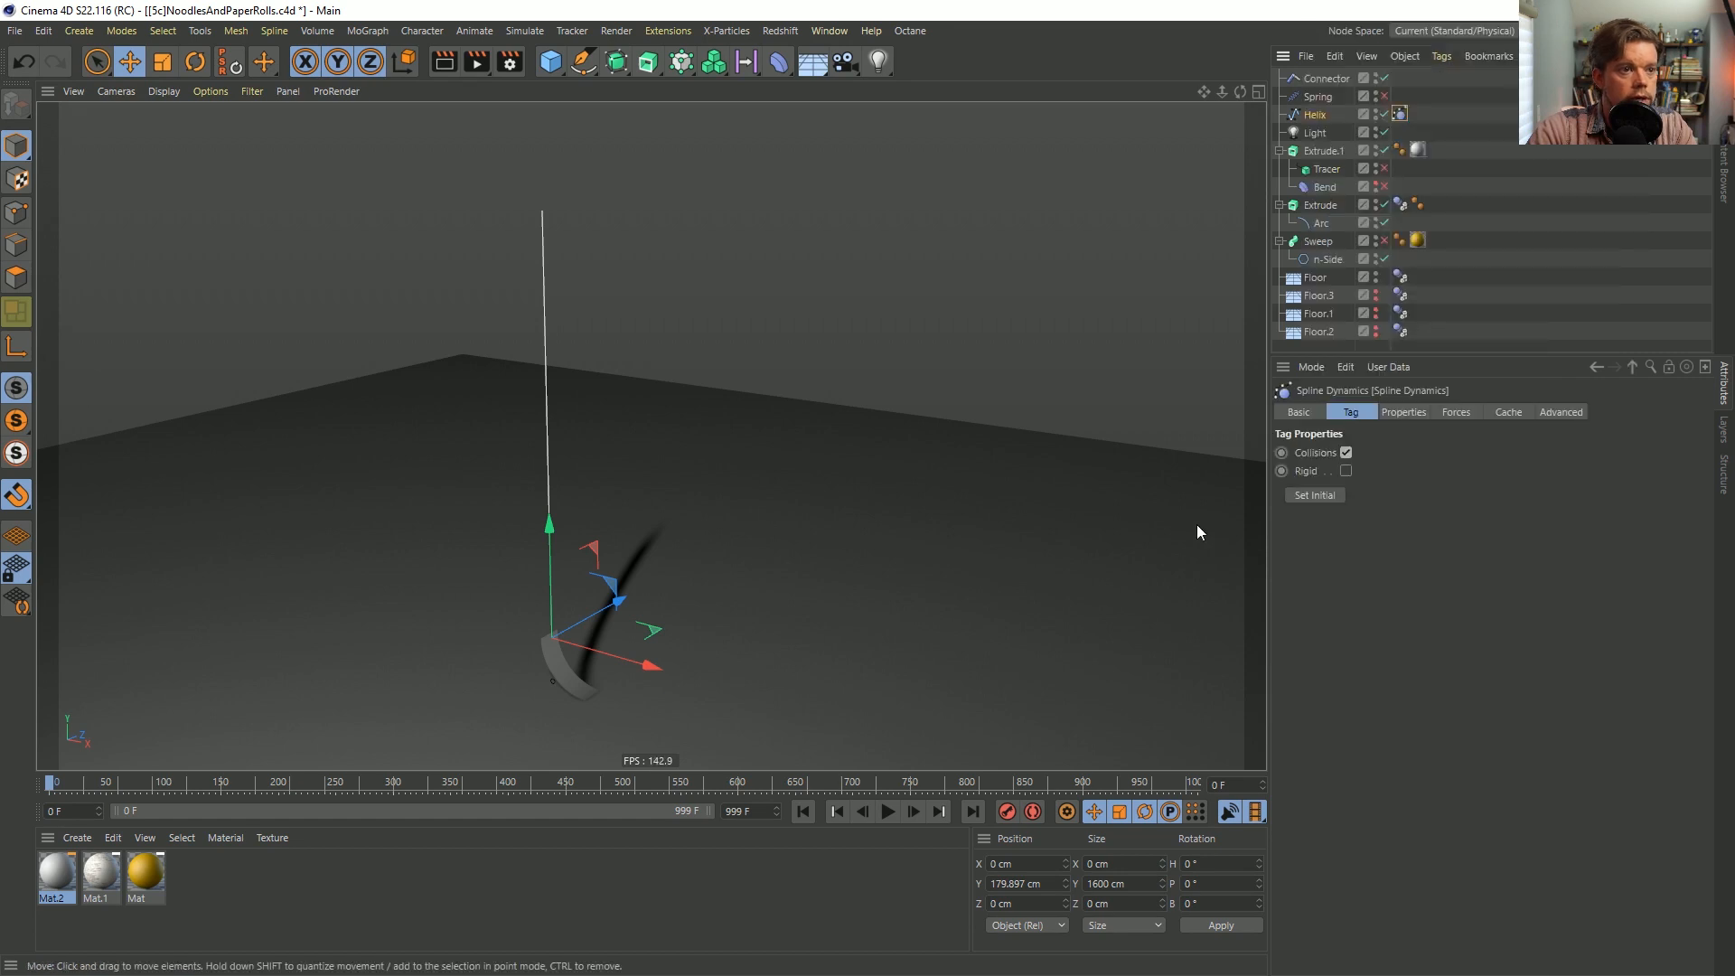
click(888, 811)
click(887, 811)
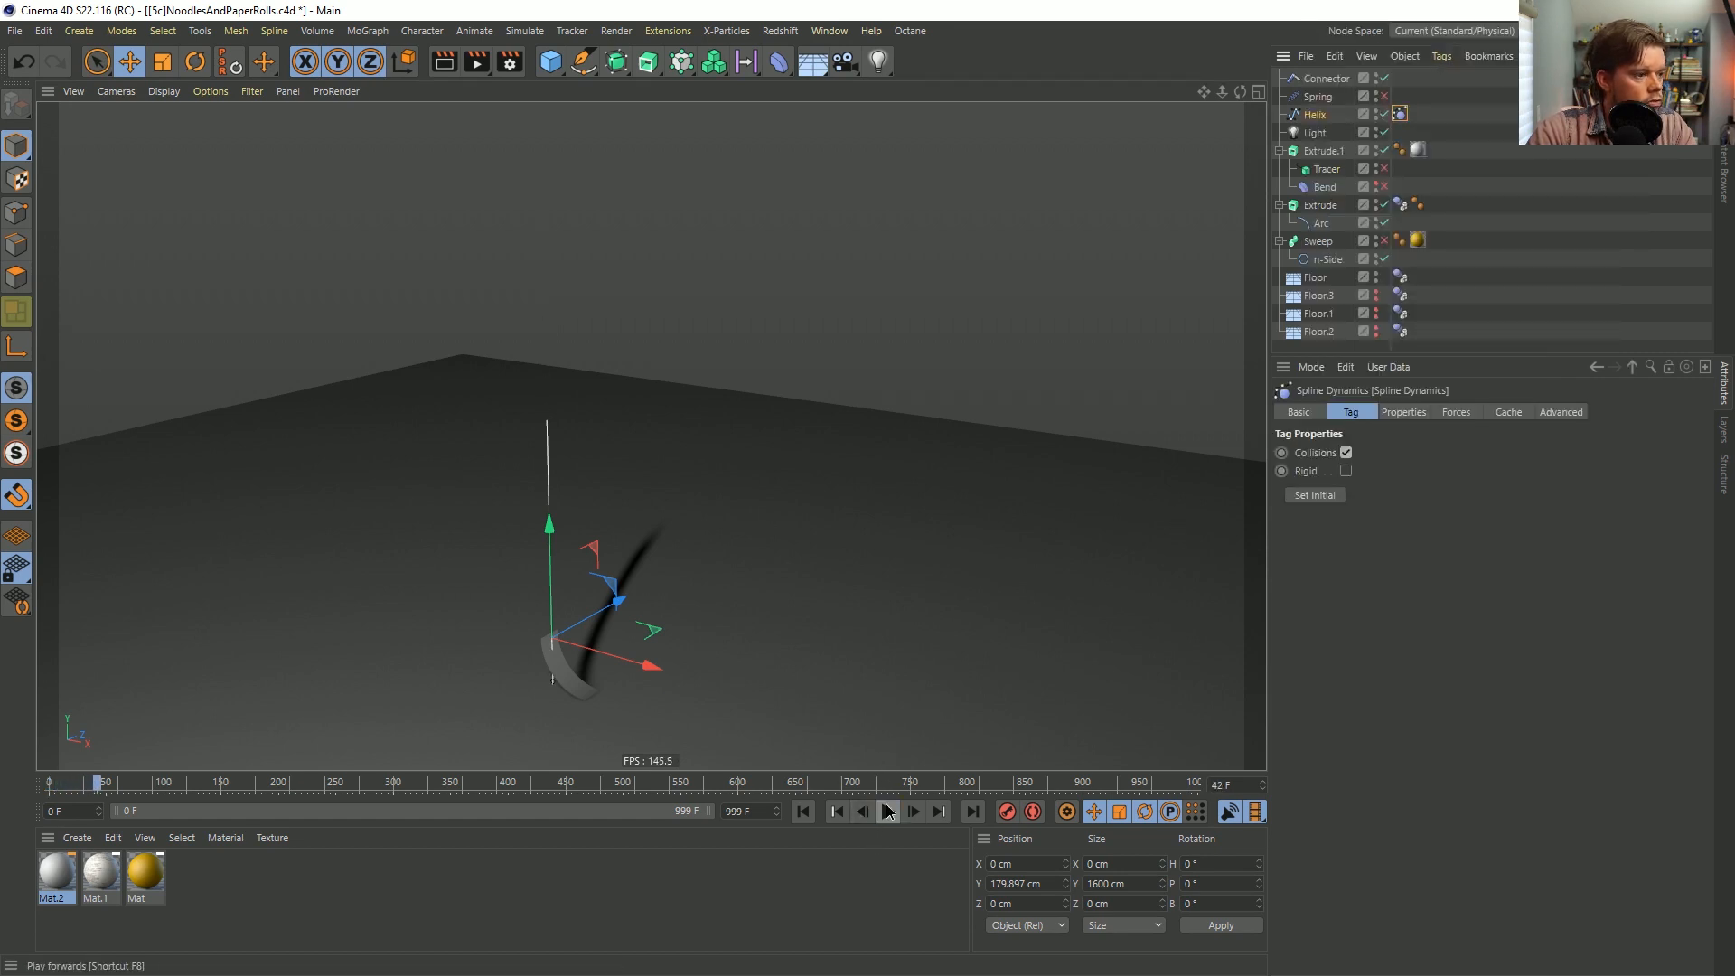
click(836, 811)
Add Hair Collider tags to Floor, Floor.1, Floor.2 and Floor.3 together and play the simulation.
click(1311, 285)
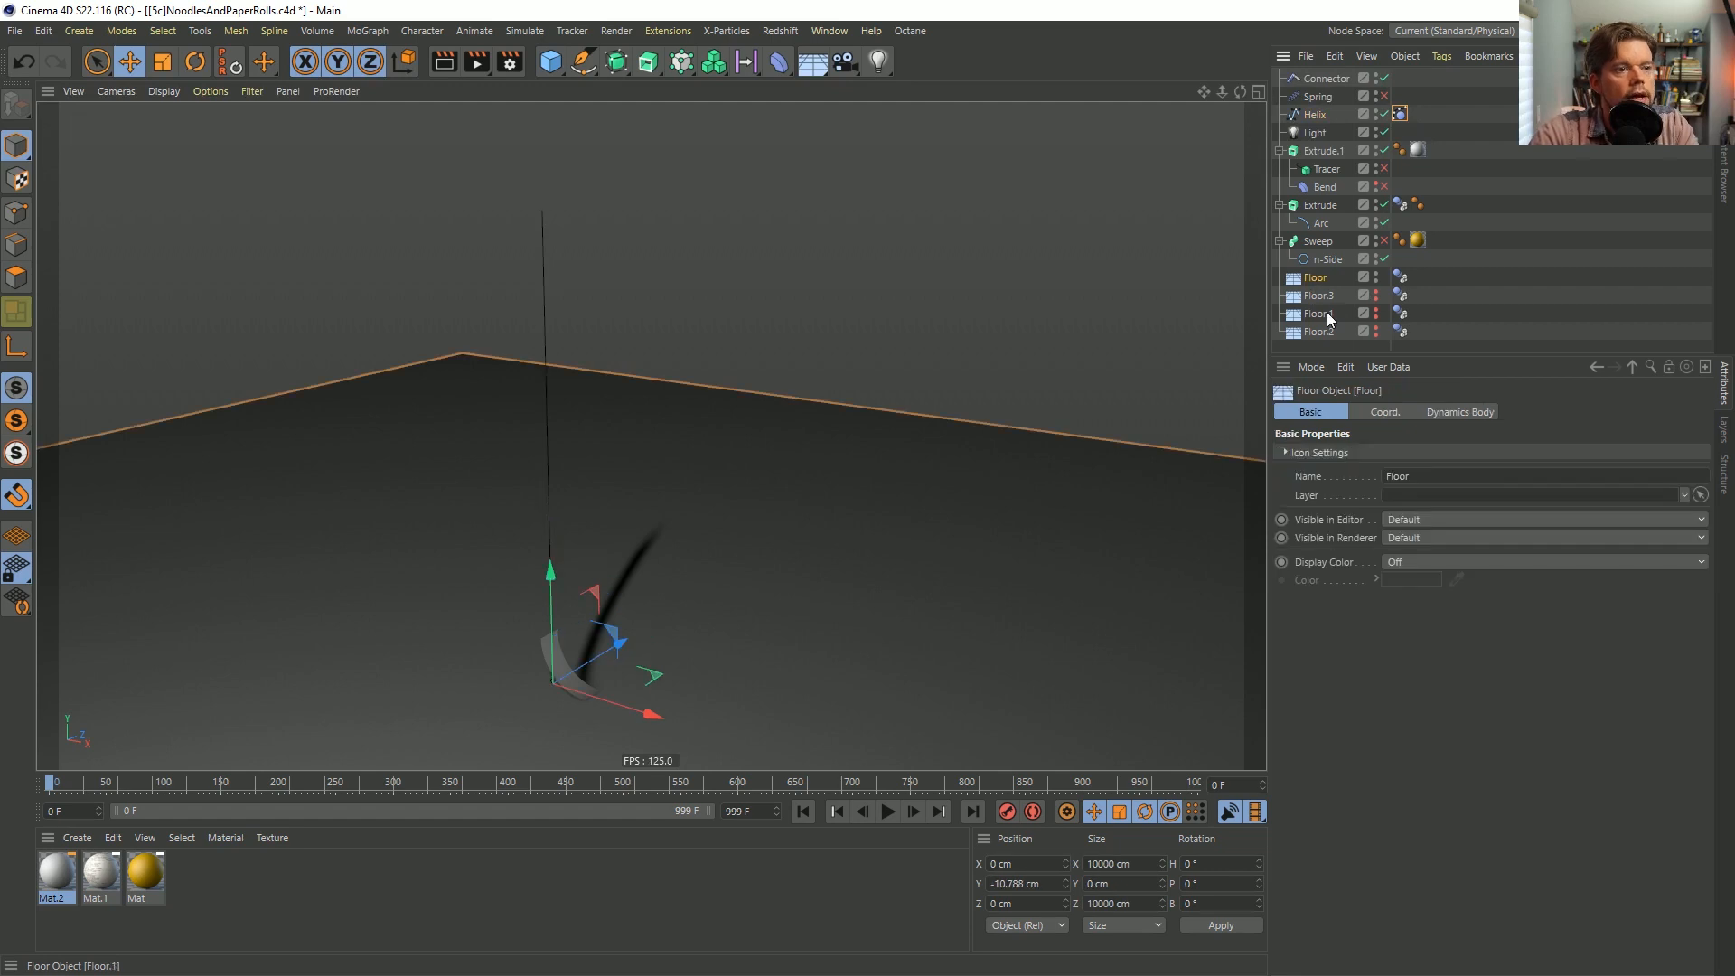
shift+click(1321, 333)
right_click(1321, 331)
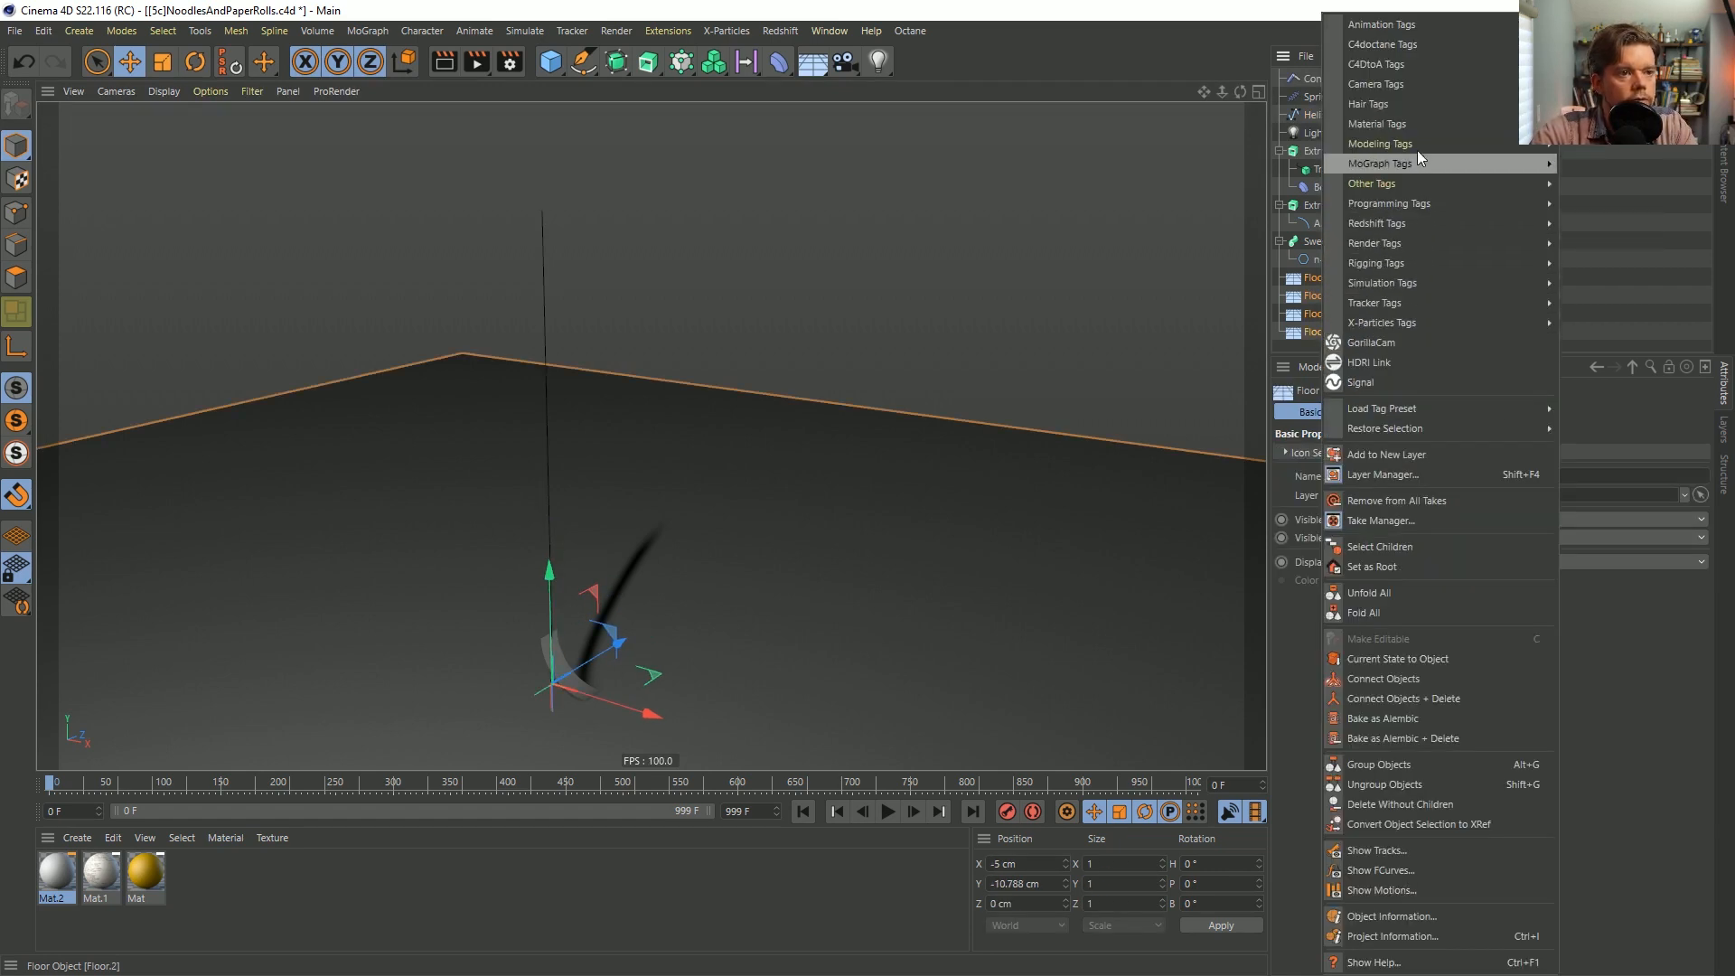
mouse_move(1409, 104)
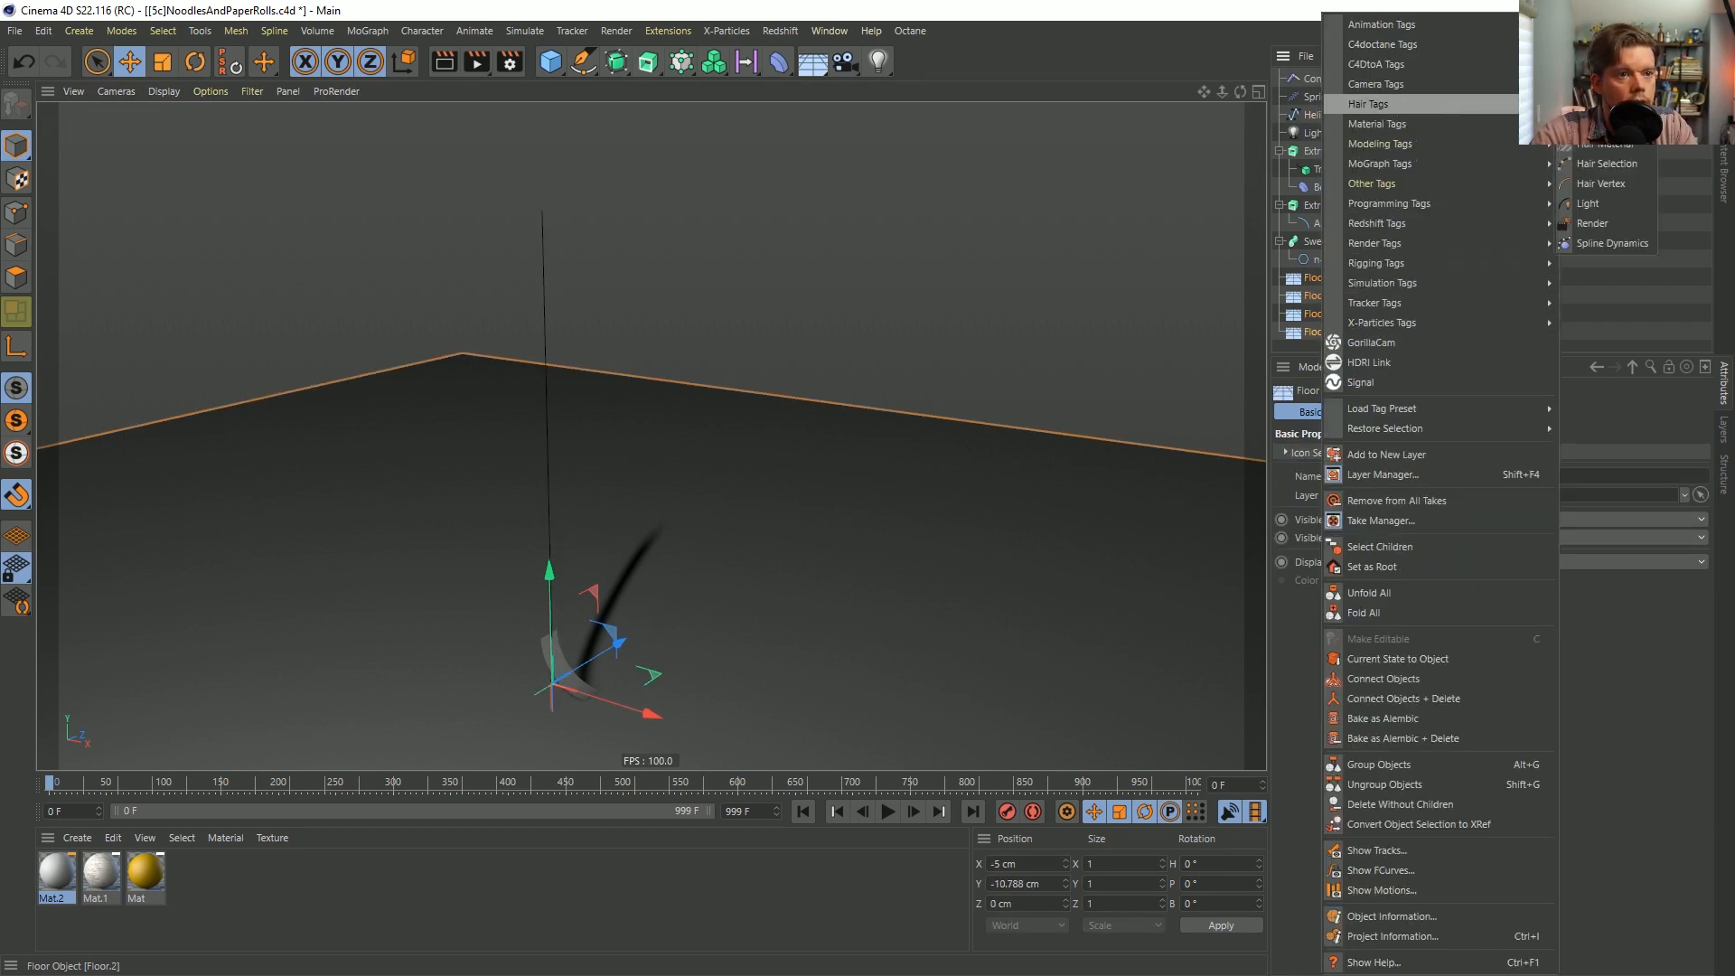
click(1608, 104)
click(888, 810)
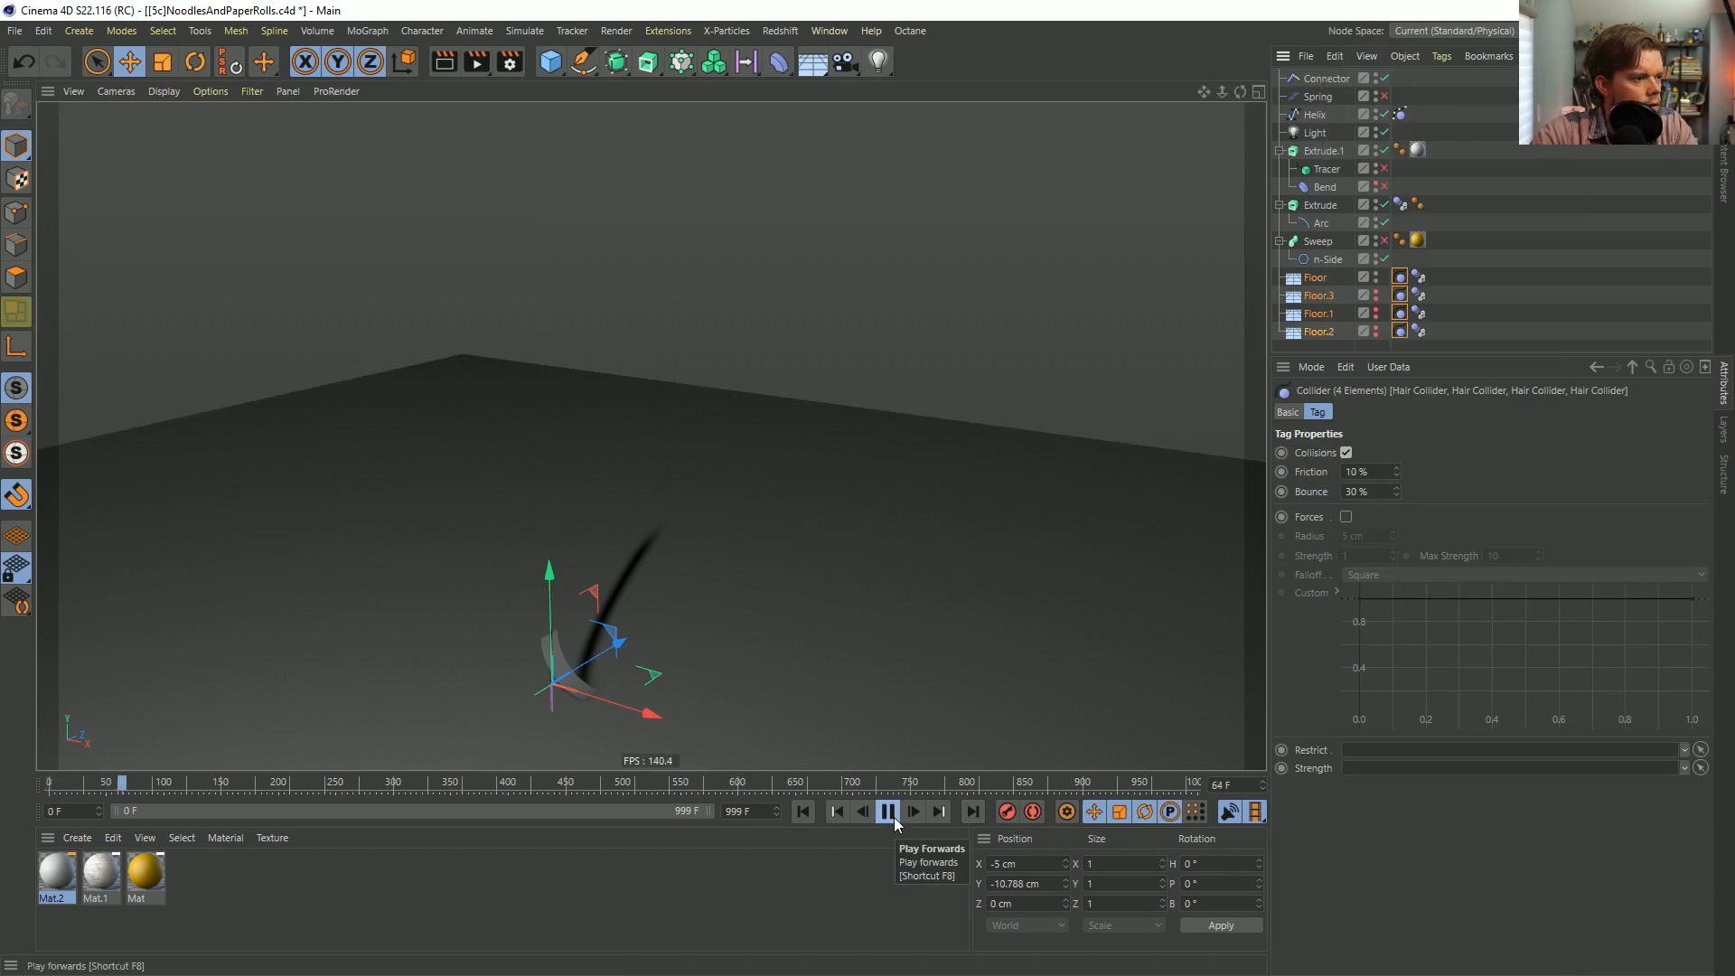
click(887, 810)
Add a Plane at the base of the Helix and scale it up to about 1186 cm square.
alt+drag(557, 697, 515, 707)
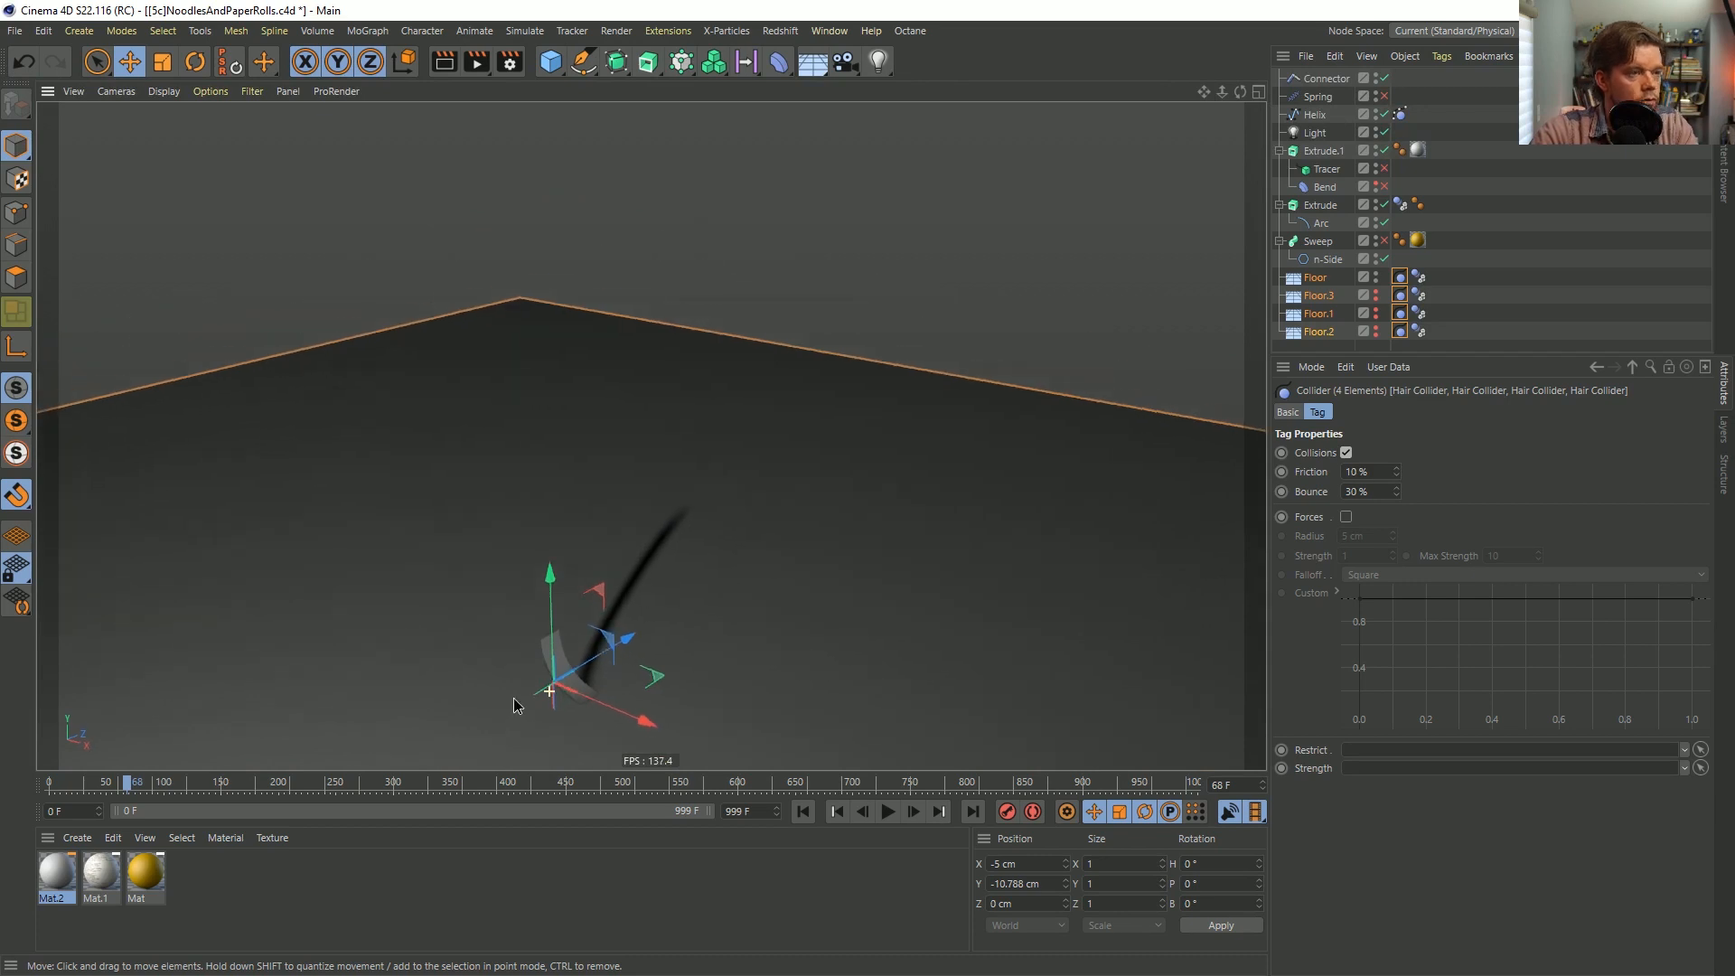
click(551, 61)
click(687, 120)
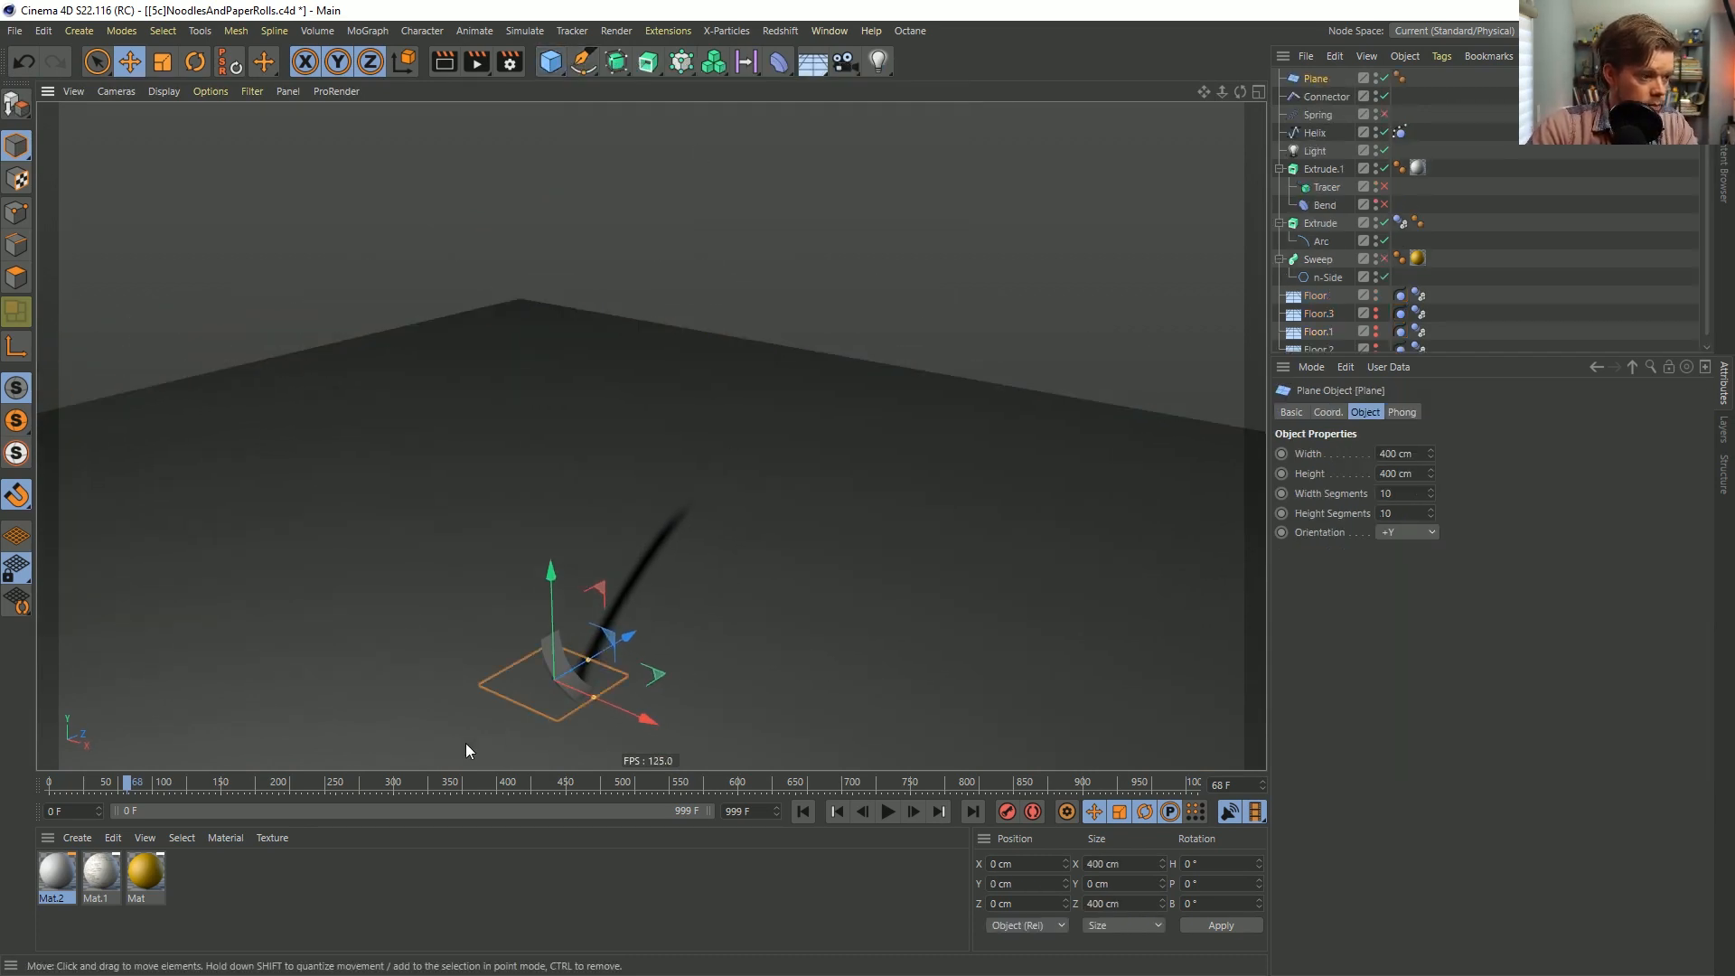
key(t)
drag(464, 743, 490, 705)
Copy a Floor's Dynamics Body tag onto the Plane and play the simulation from the first frame, watching the spline around the Plane.
ctrl+drag(1417, 296, 1420, 82)
click(803, 811)
click(888, 812)
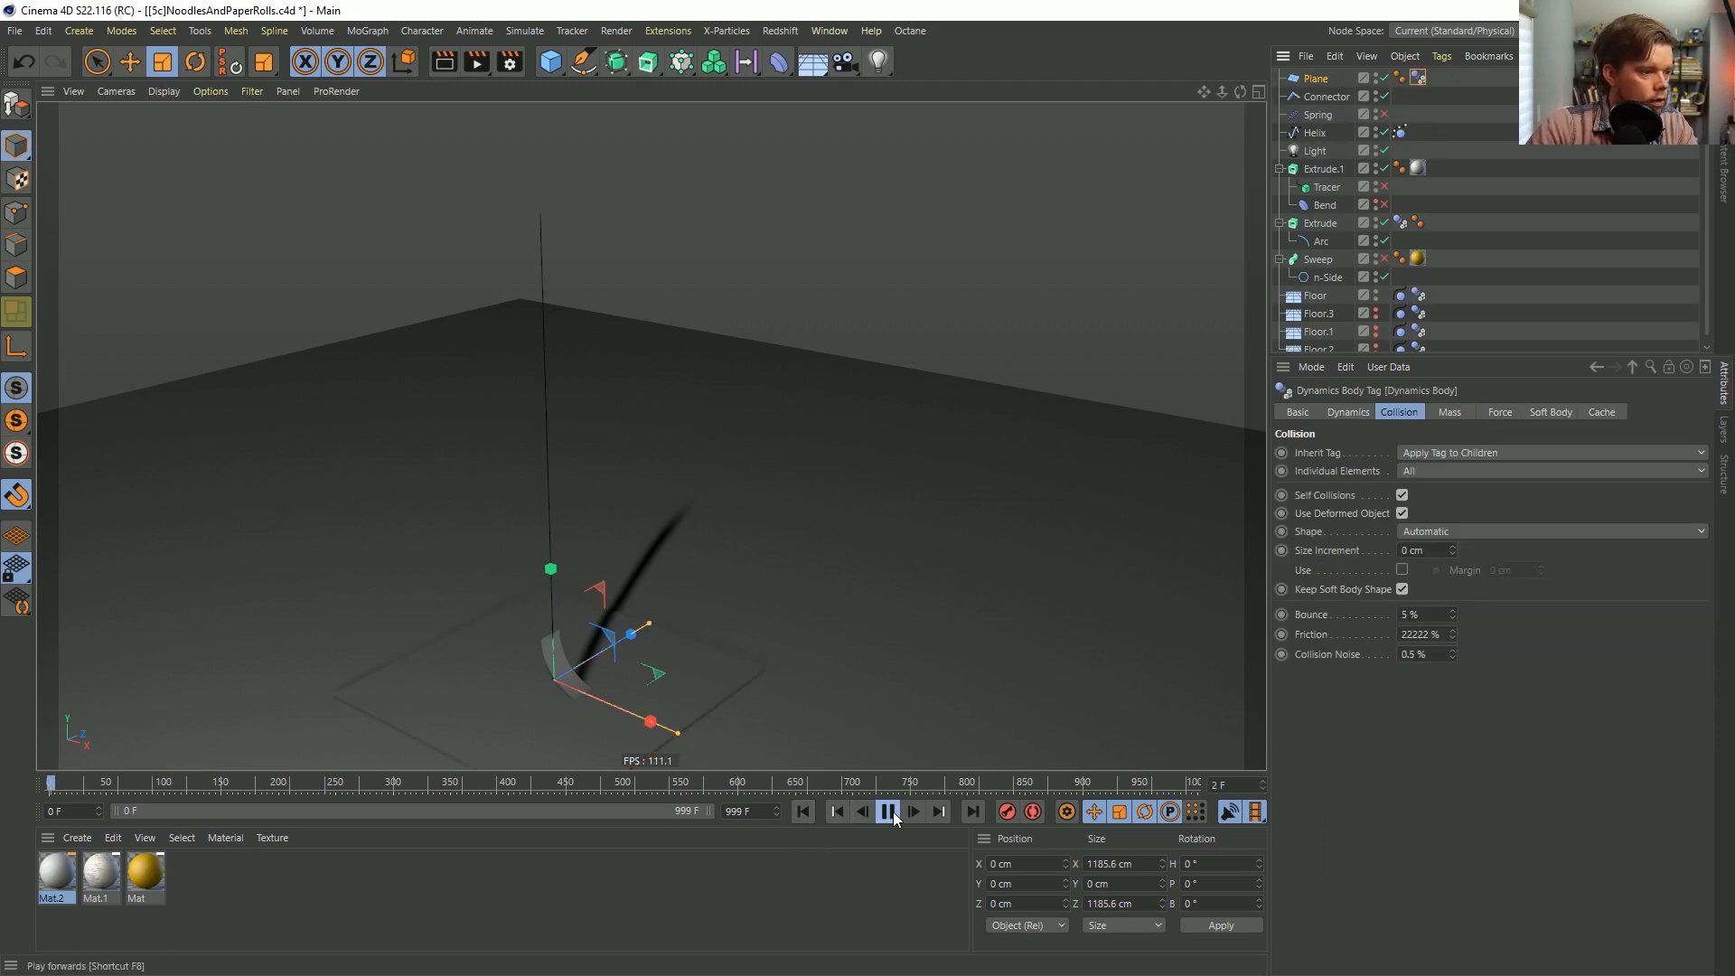
mouse_move(614, 728)
alt+mouse_down()
mouse_move(724, 665)
mouse_move(606, 742)
alt+mouse_up()
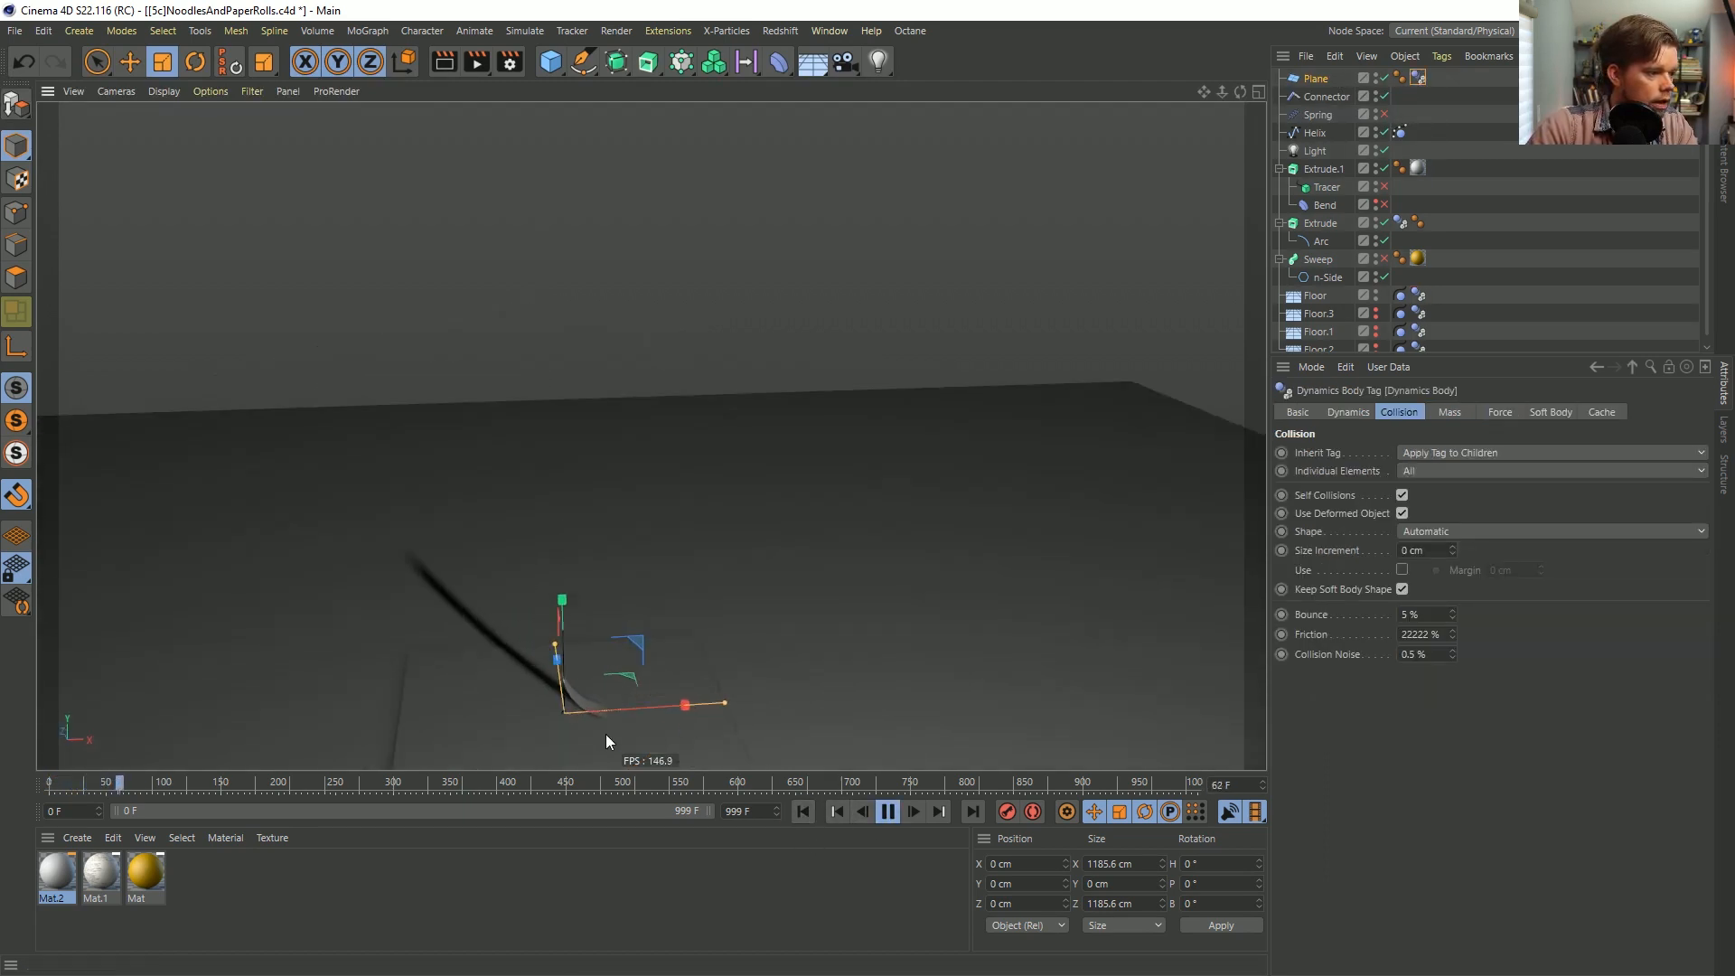
alt+right_drag(572, 730, 1094, 653)
alt+drag(776, 647, 696, 635)
alt+right_drag(724, 624, 307, 791)
alt+middle_drag(988, 479, 884, 300)
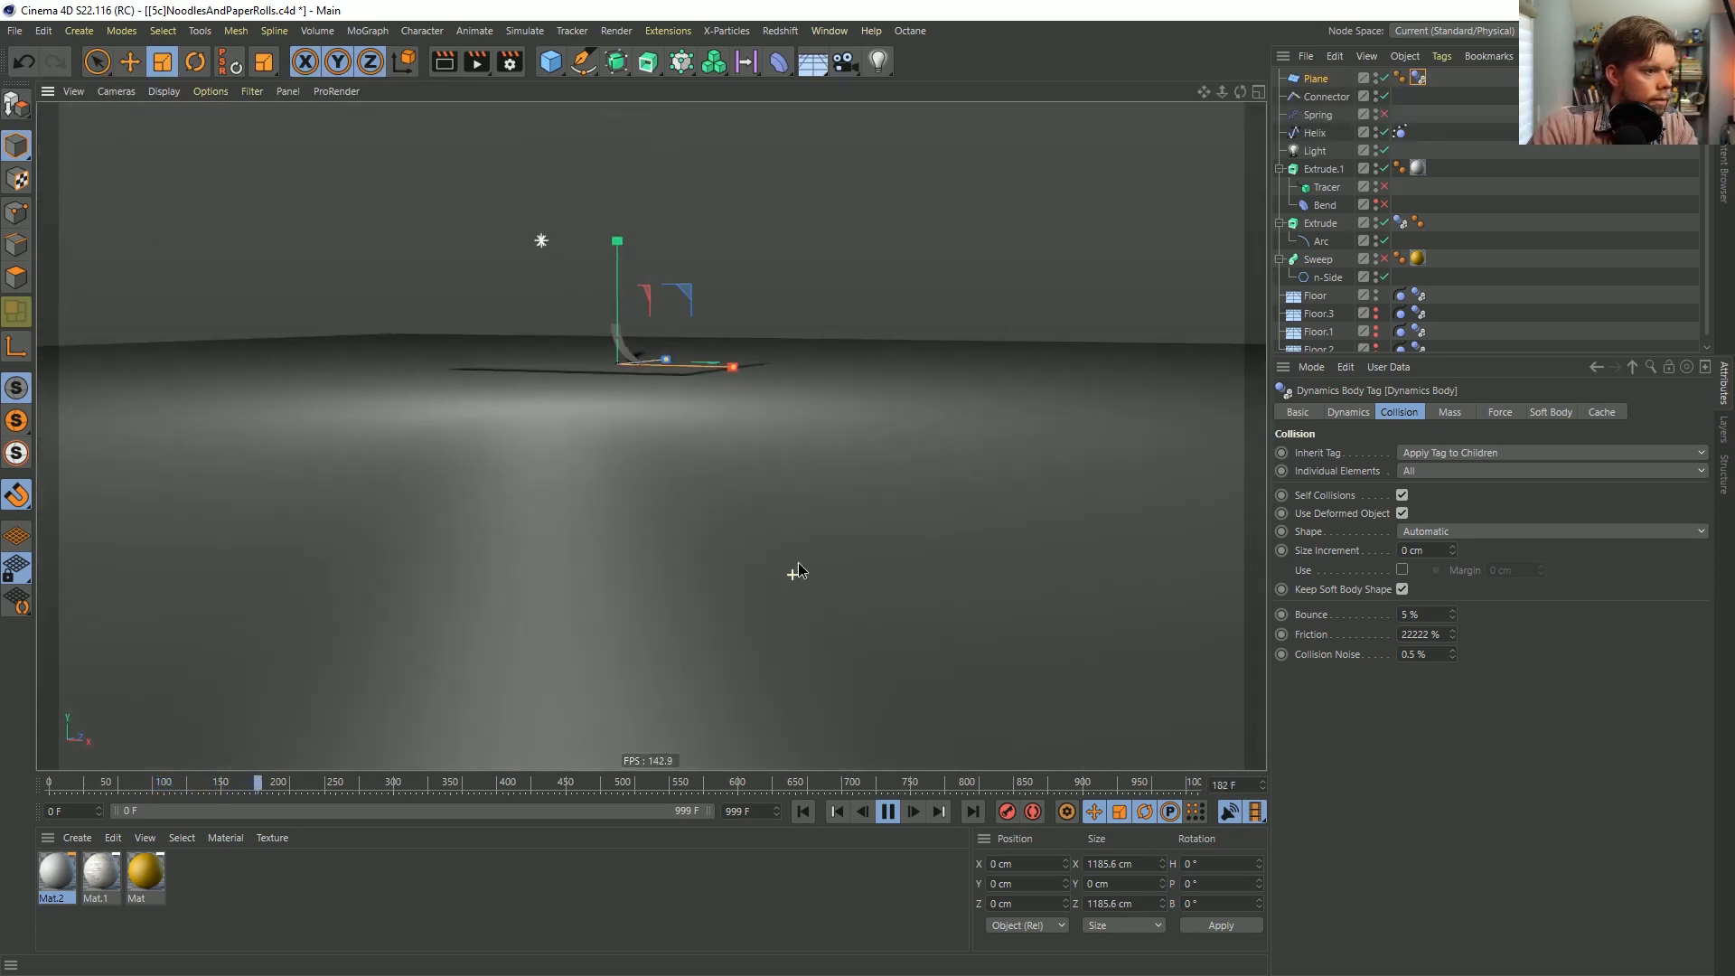
alt+drag(798, 573, 775, 360)
click(802, 811)
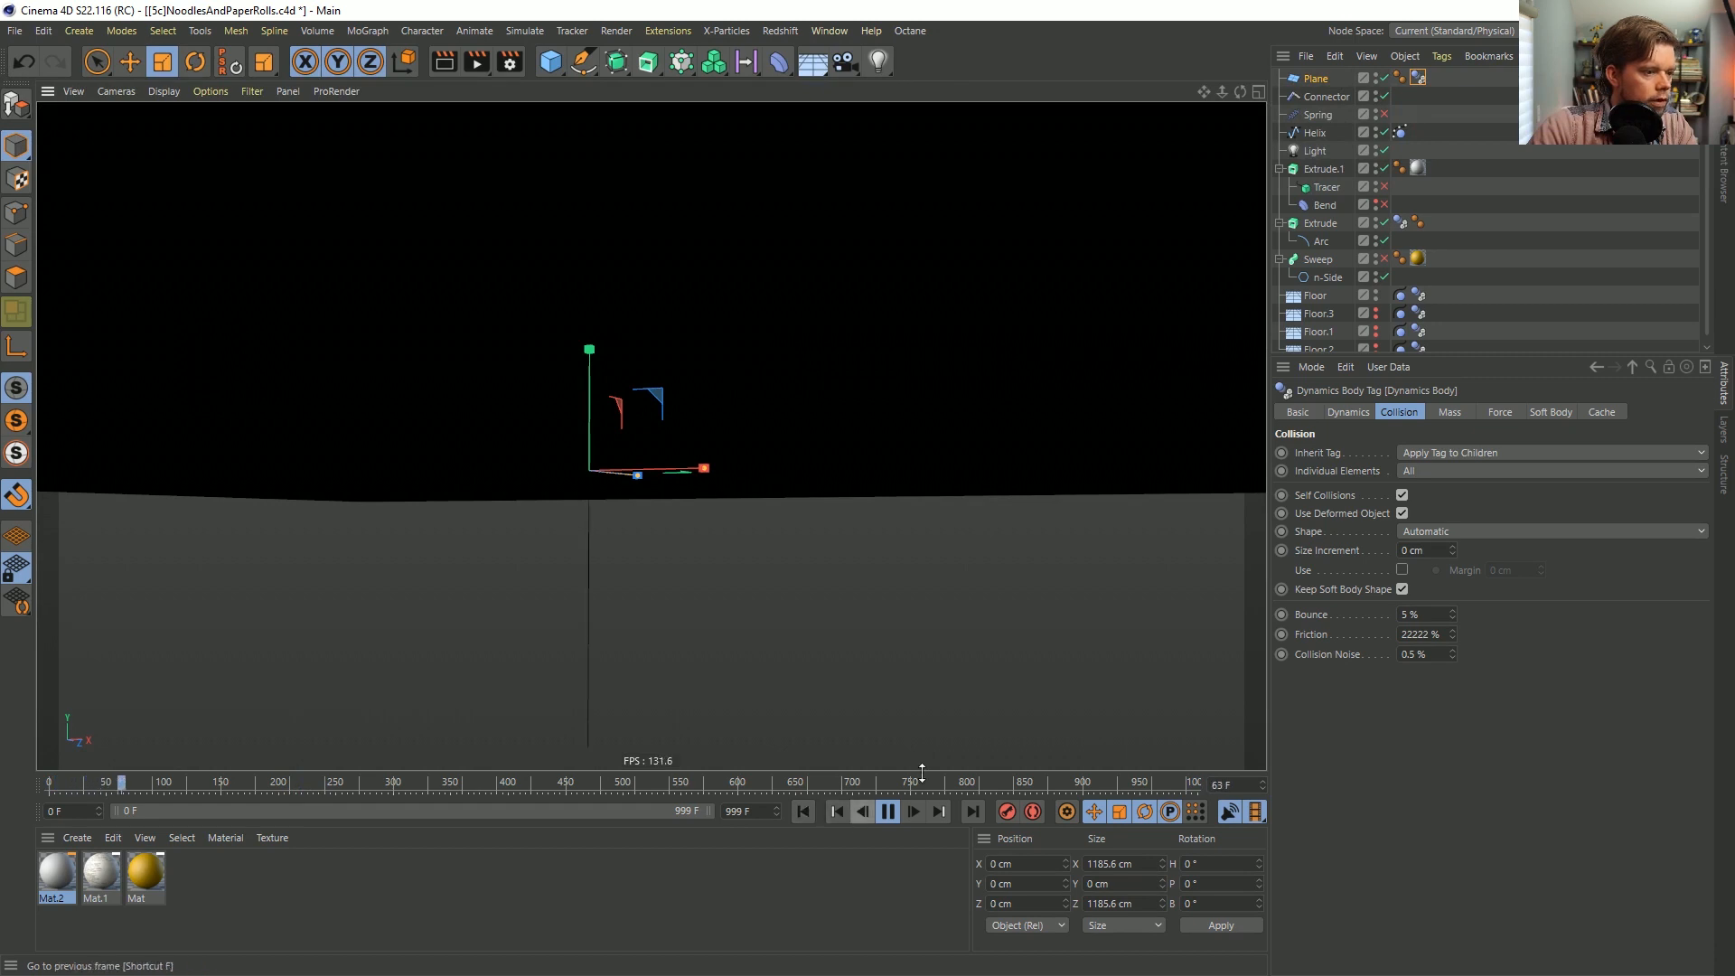
Convert the Plane to an editable polygon object and replay the simulation from the first frame.
key(c)
click(802, 810)
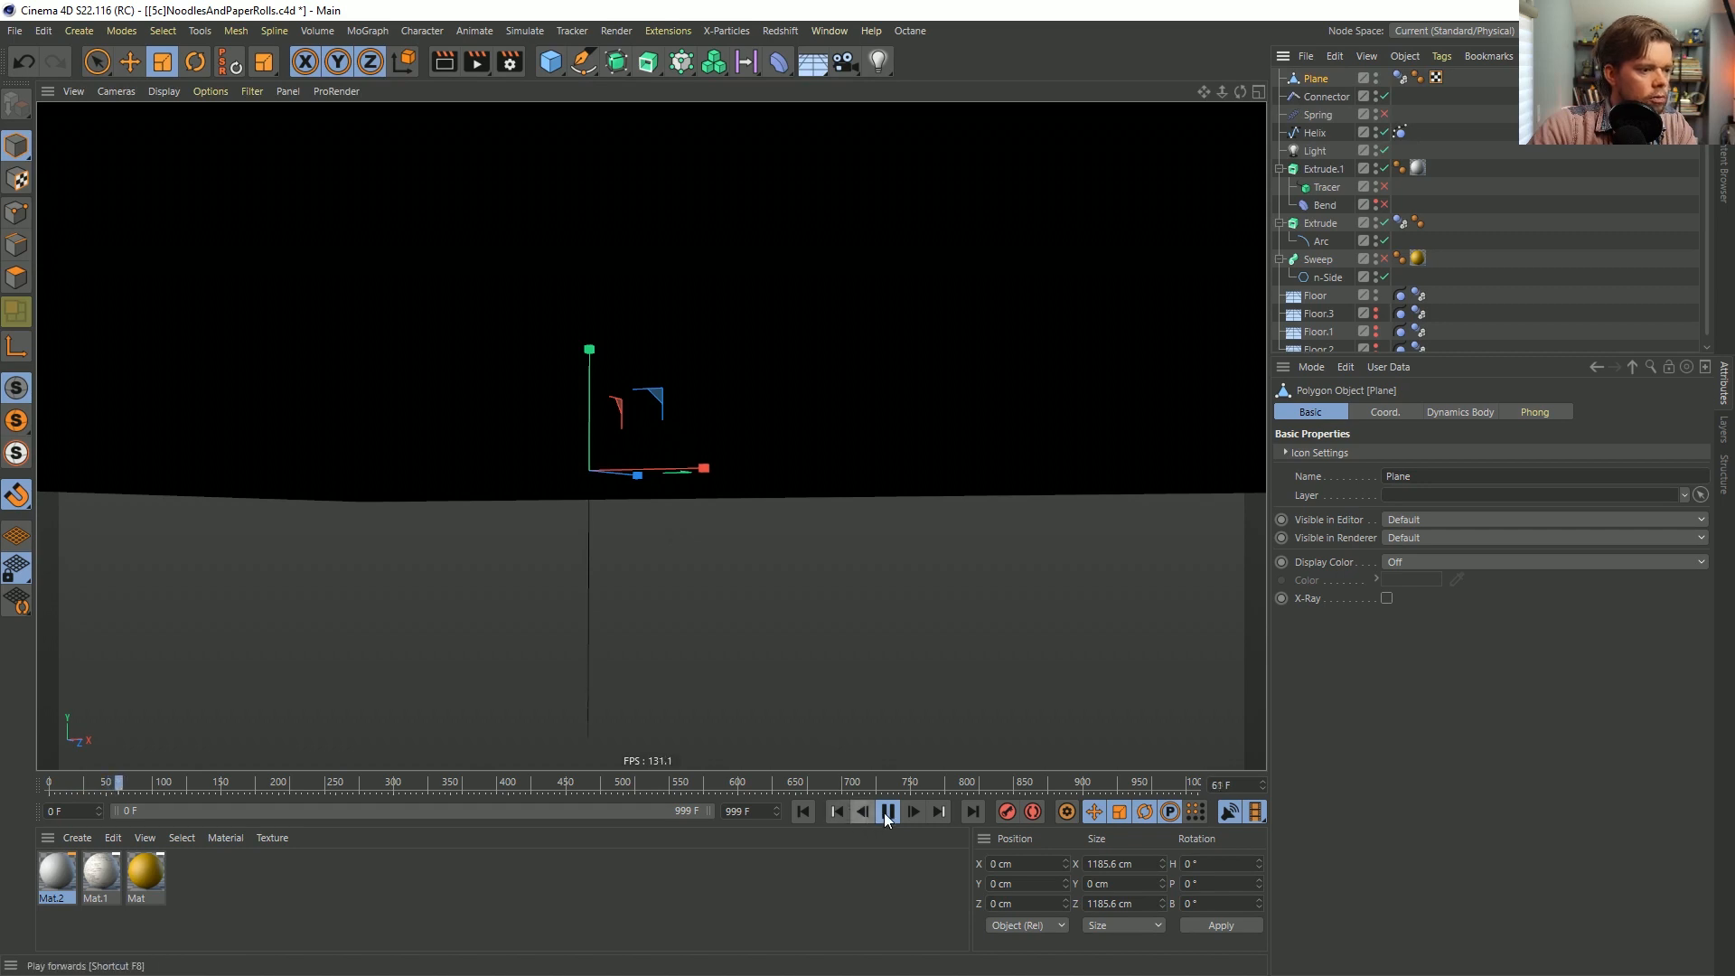
click(888, 811)
alt+drag(670, 399, 642, 522)
alt+drag(744, 271, 702, 302)
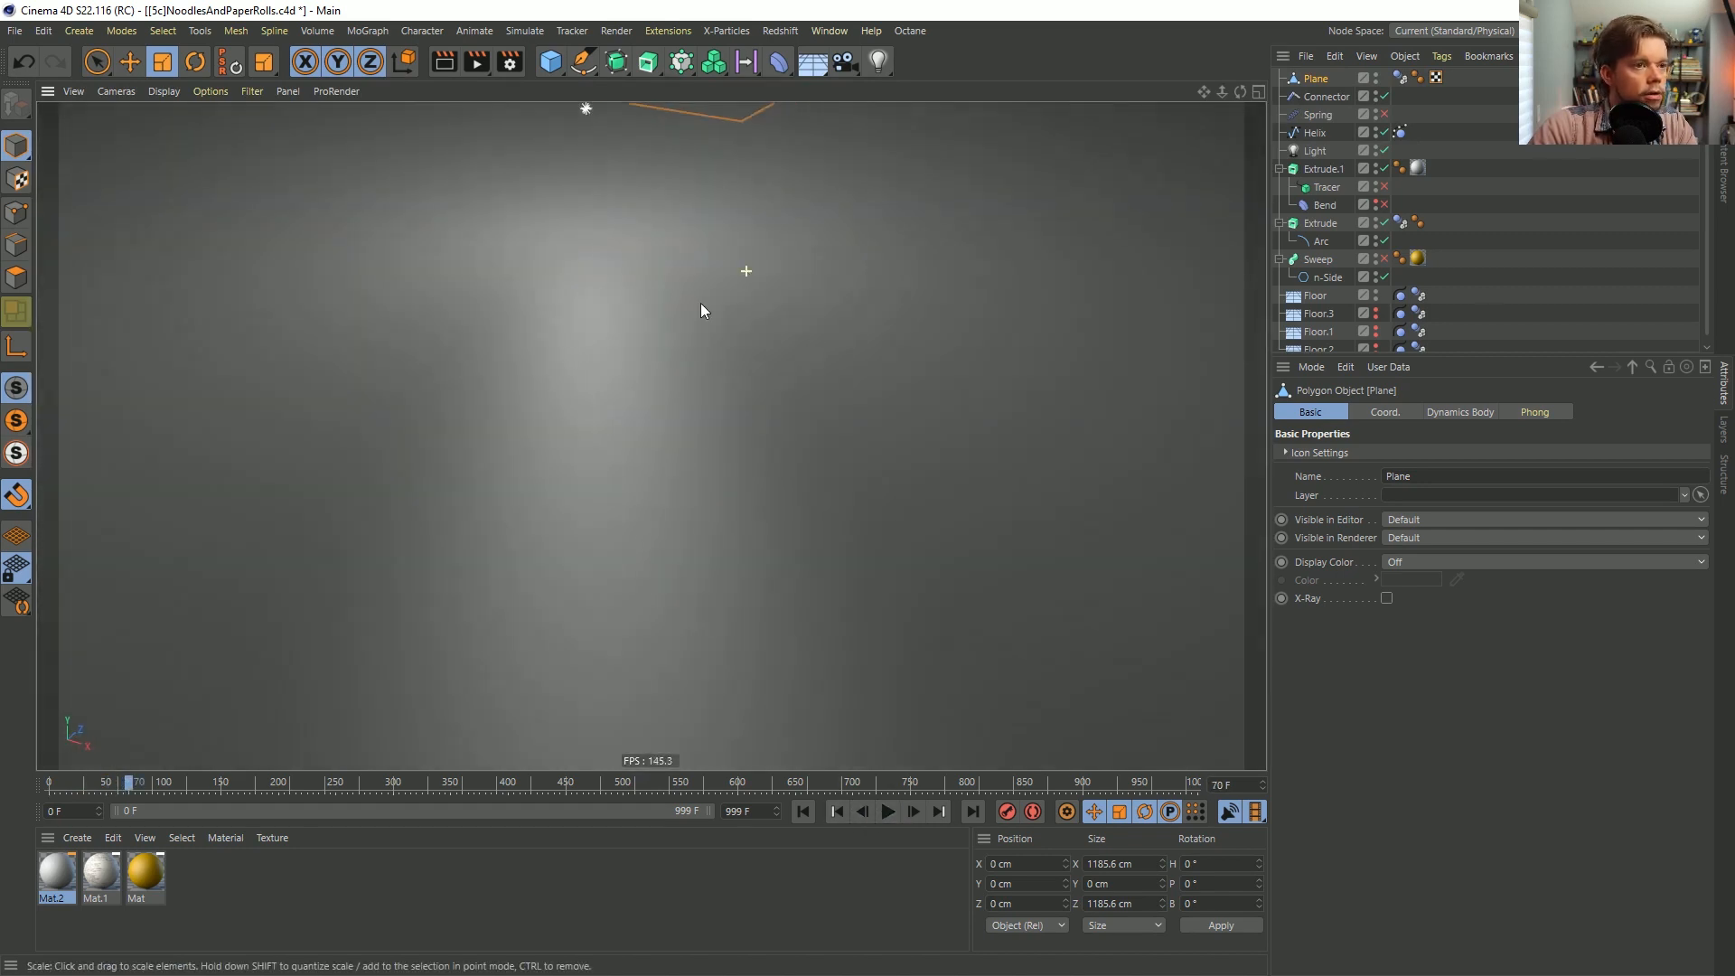
Check the Spline Dynamics tag settings on the Helix and return the animation to the first frame.
click(1385, 133)
click(1401, 132)
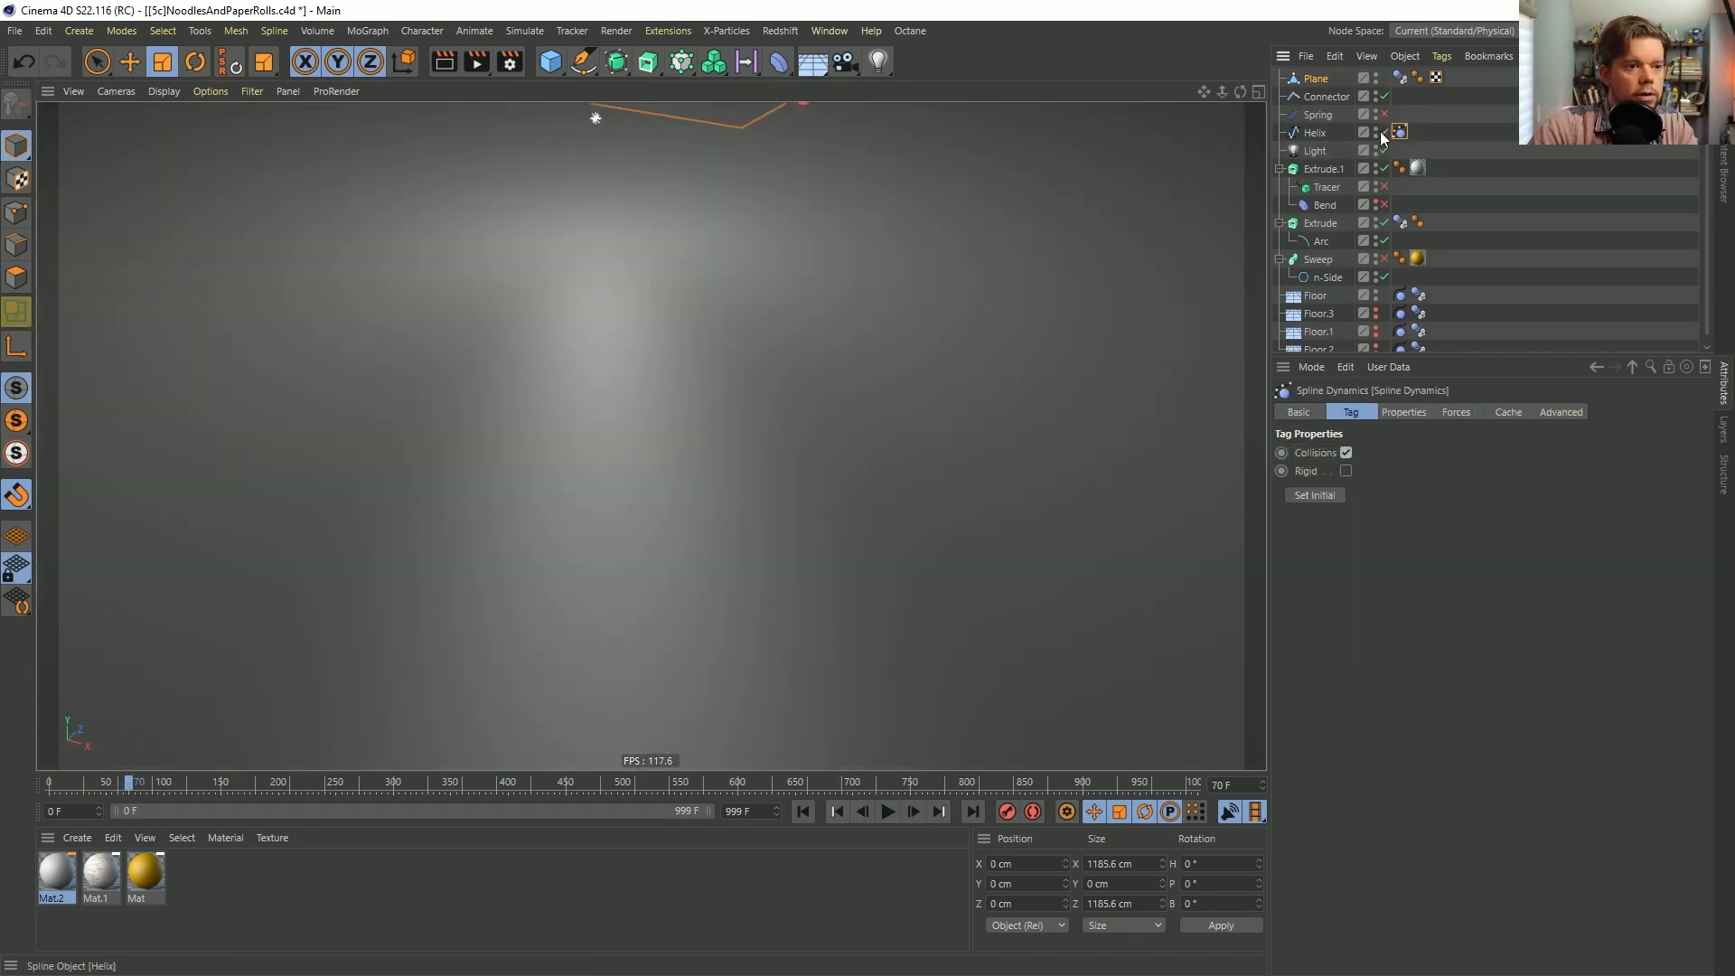
alt+middle_drag(784, 194, 712, 611)
alt+right_drag(624, 393, 736, 459)
click(801, 812)
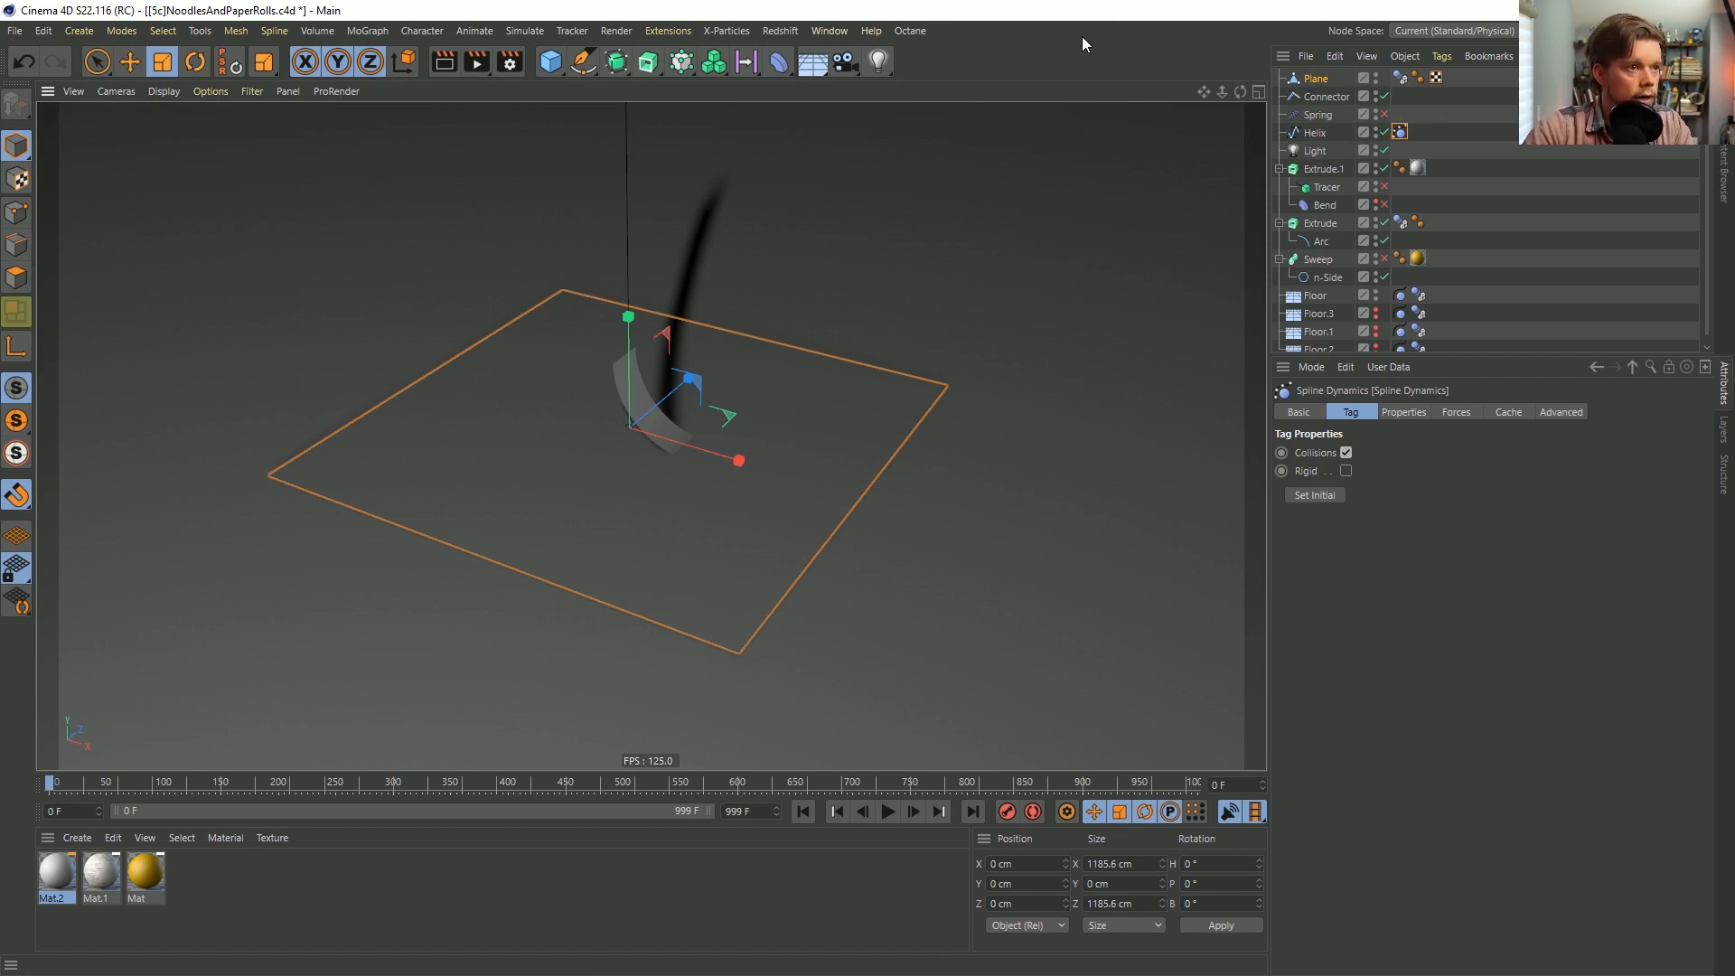
alt+drag(737, 366, 654, 447)
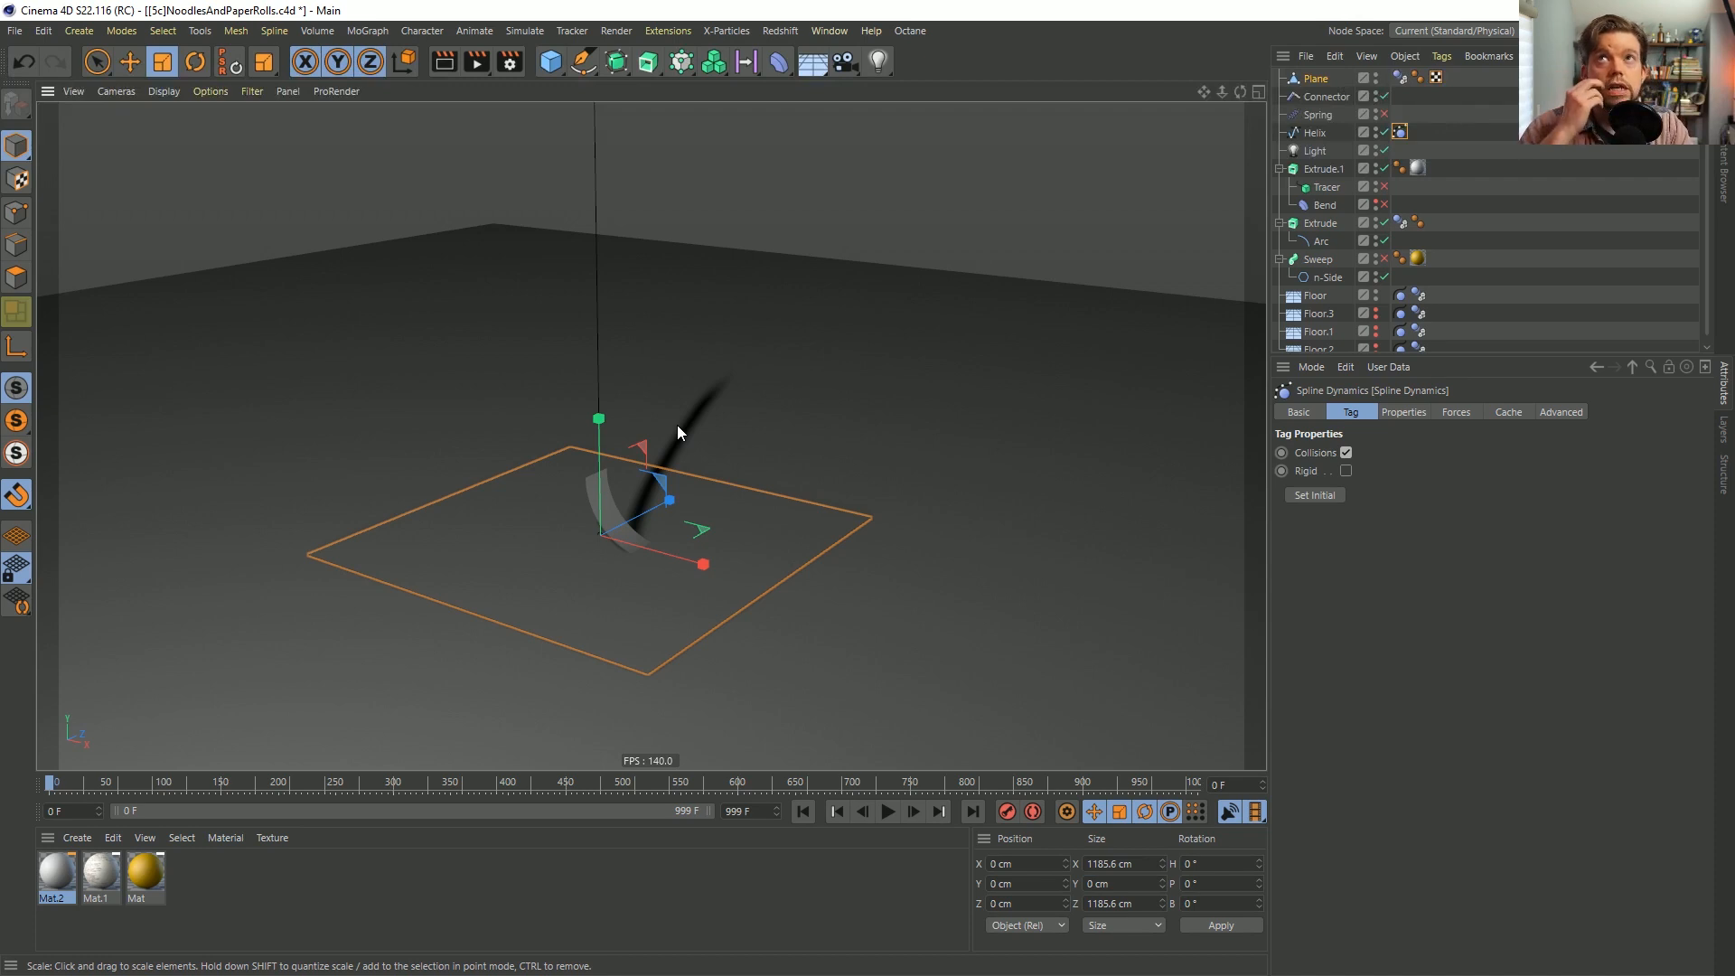
Close the NoodlesAndPaperRolls project.
click(1514, 246)
key(ctrl+F4)
click(913, 562)
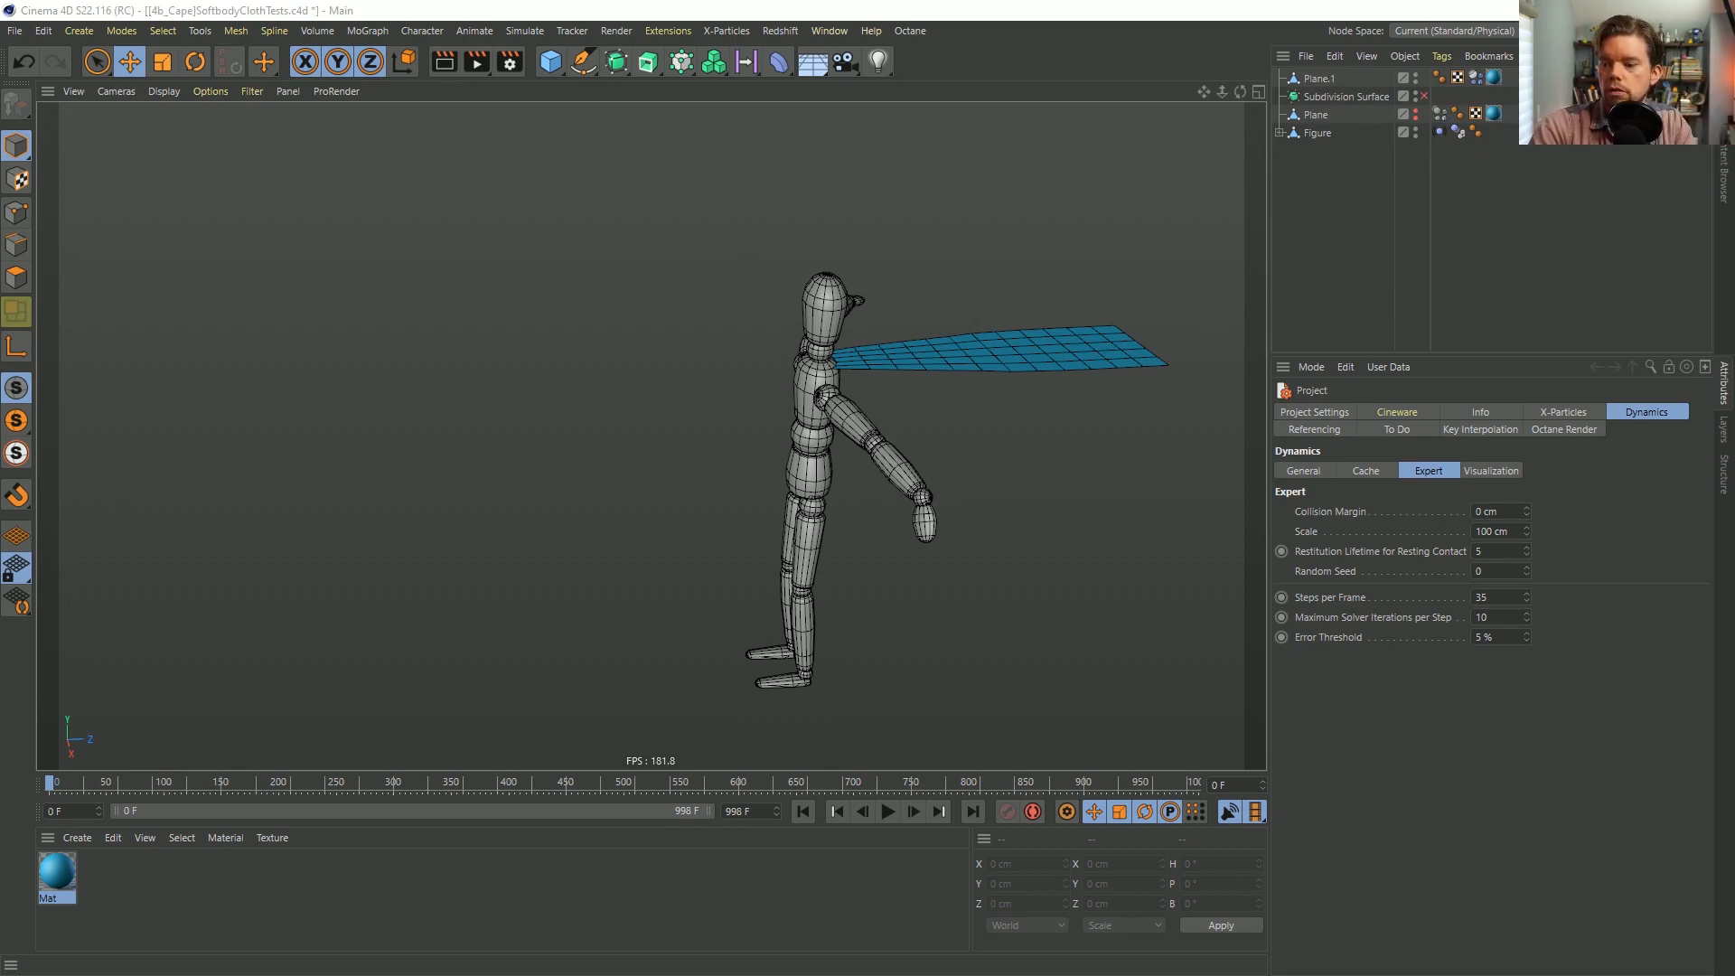
Switch to the browser showing the Instagram post "Together apart" and enlarge its window.
key(alt+Tab)
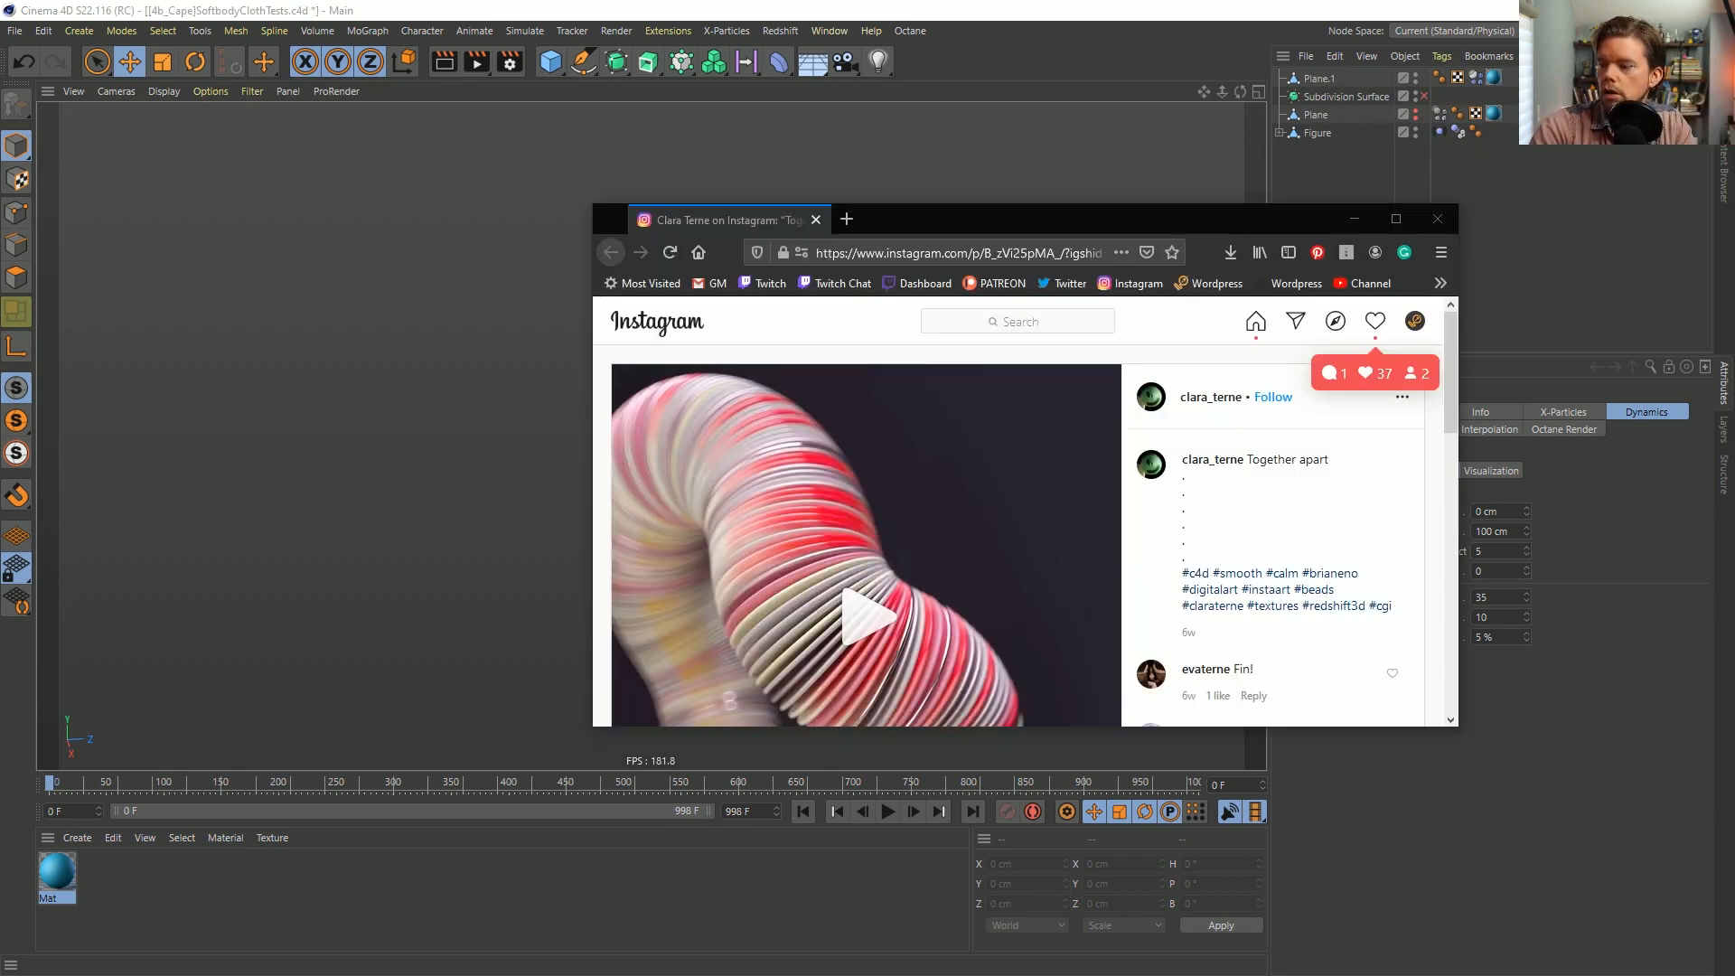
drag(909, 219, 668, 140)
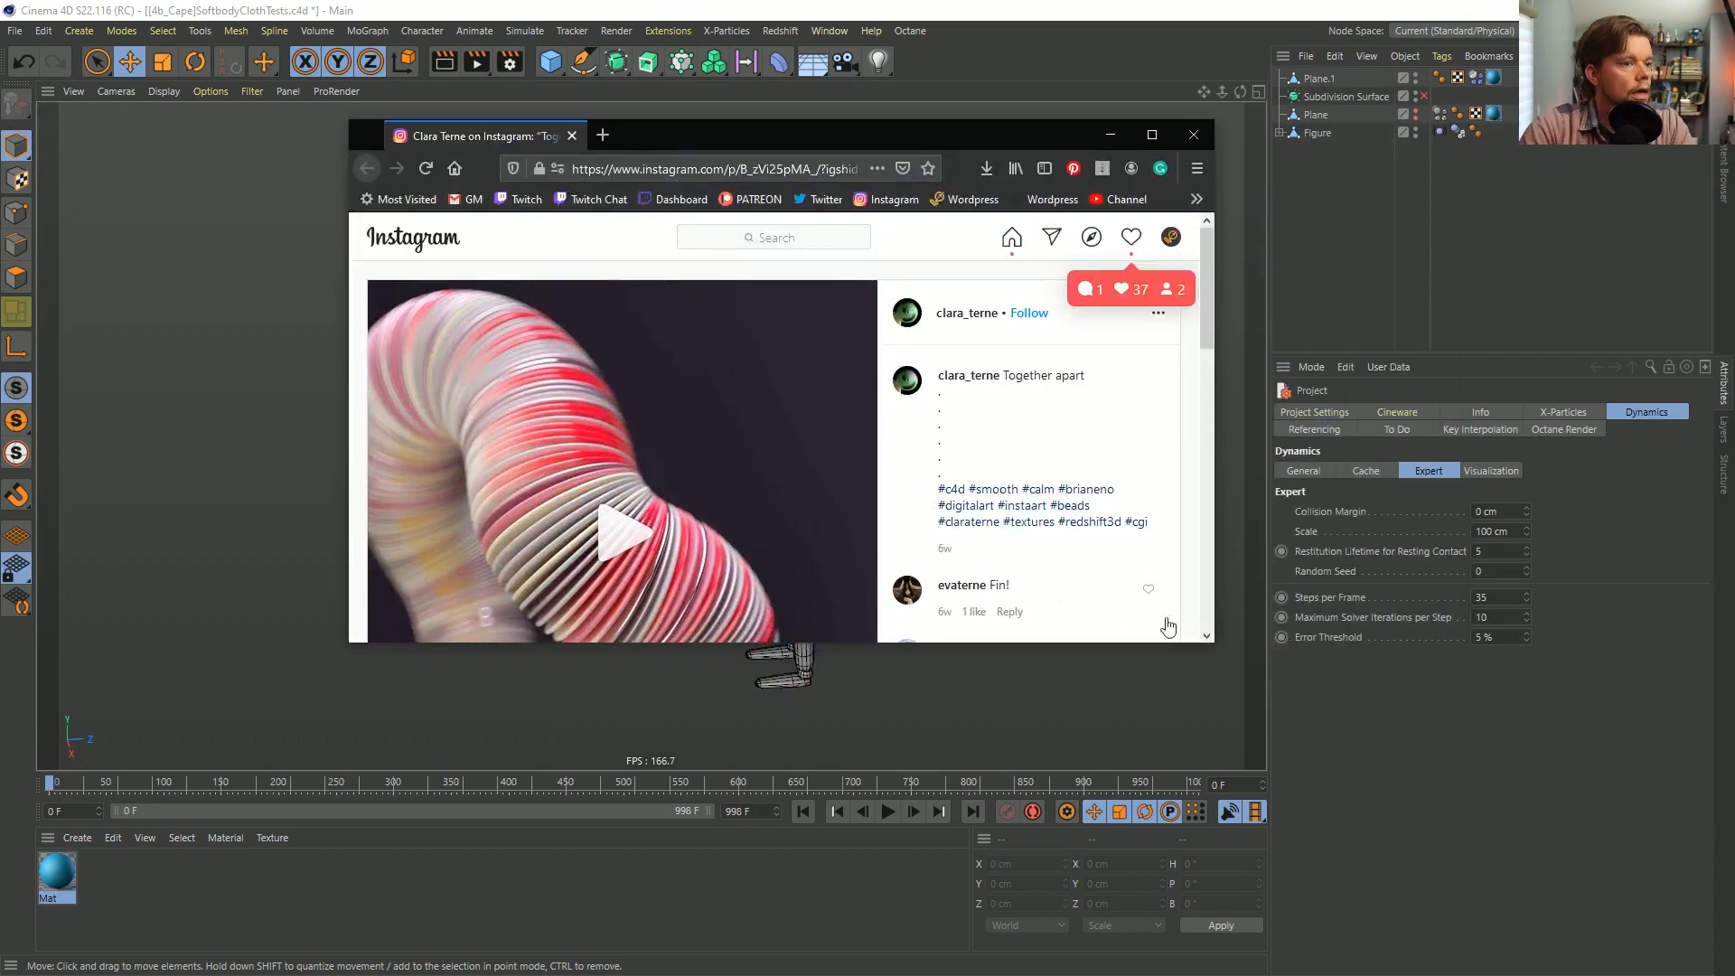
drag(1216, 651, 1547, 903)
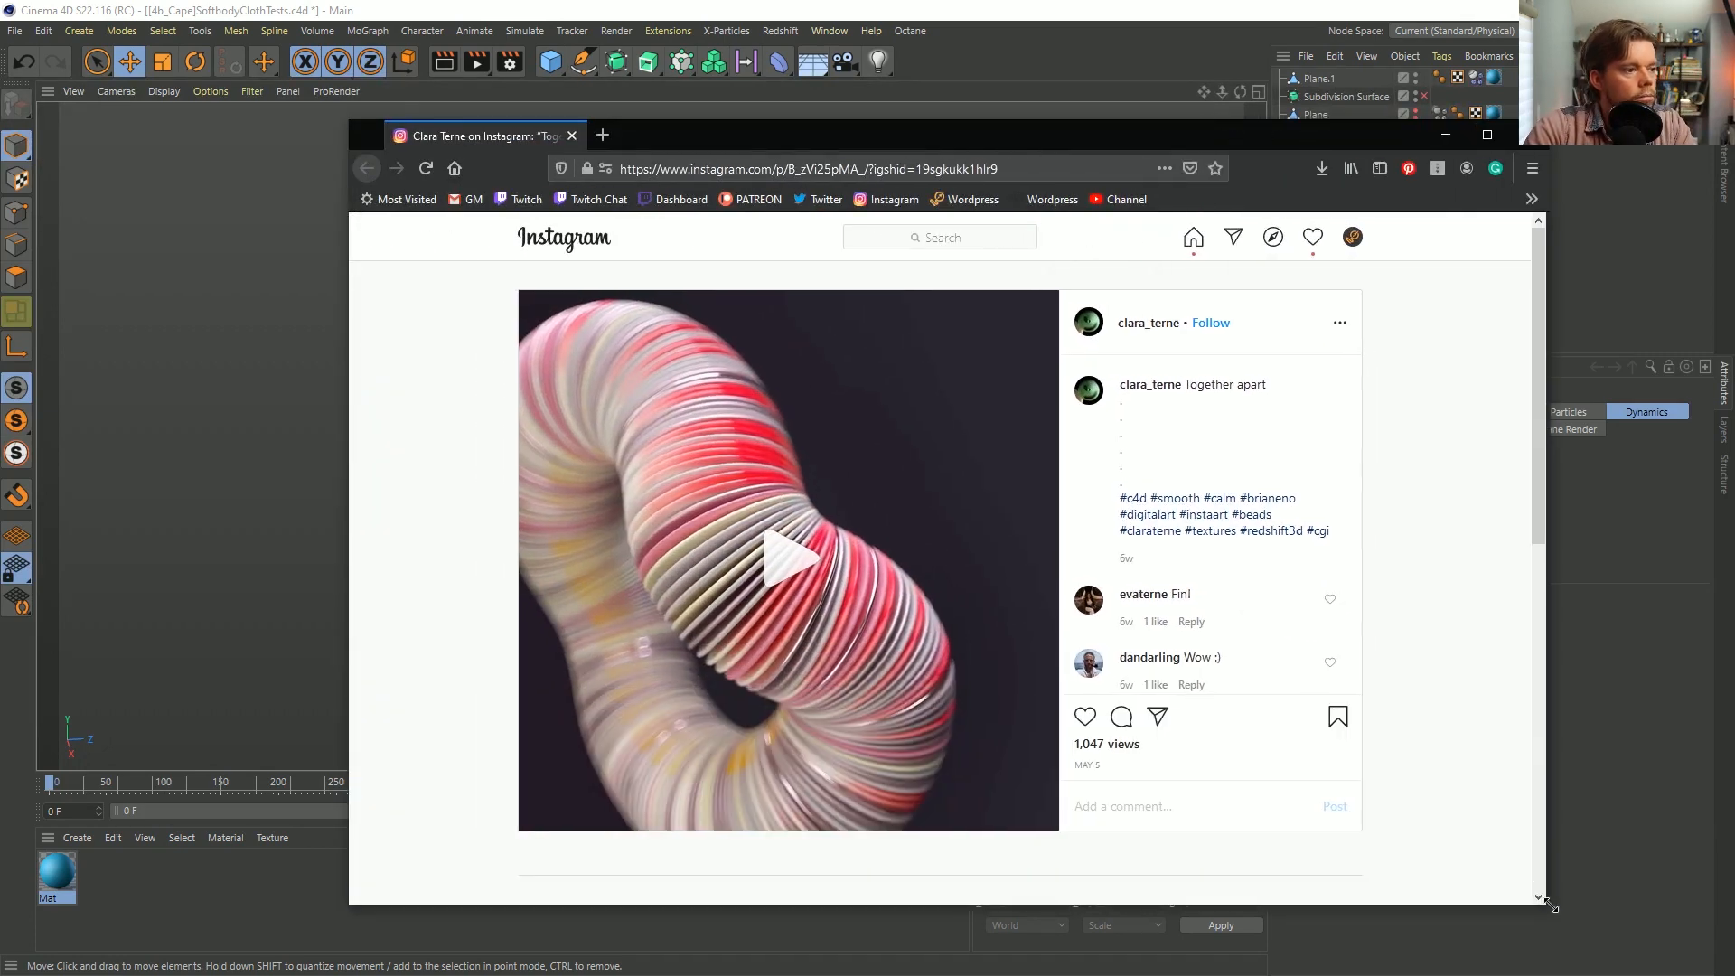
Mute the browser tab, play the post's video of the striped bending ring as reference, and pause it.
click(794, 561)
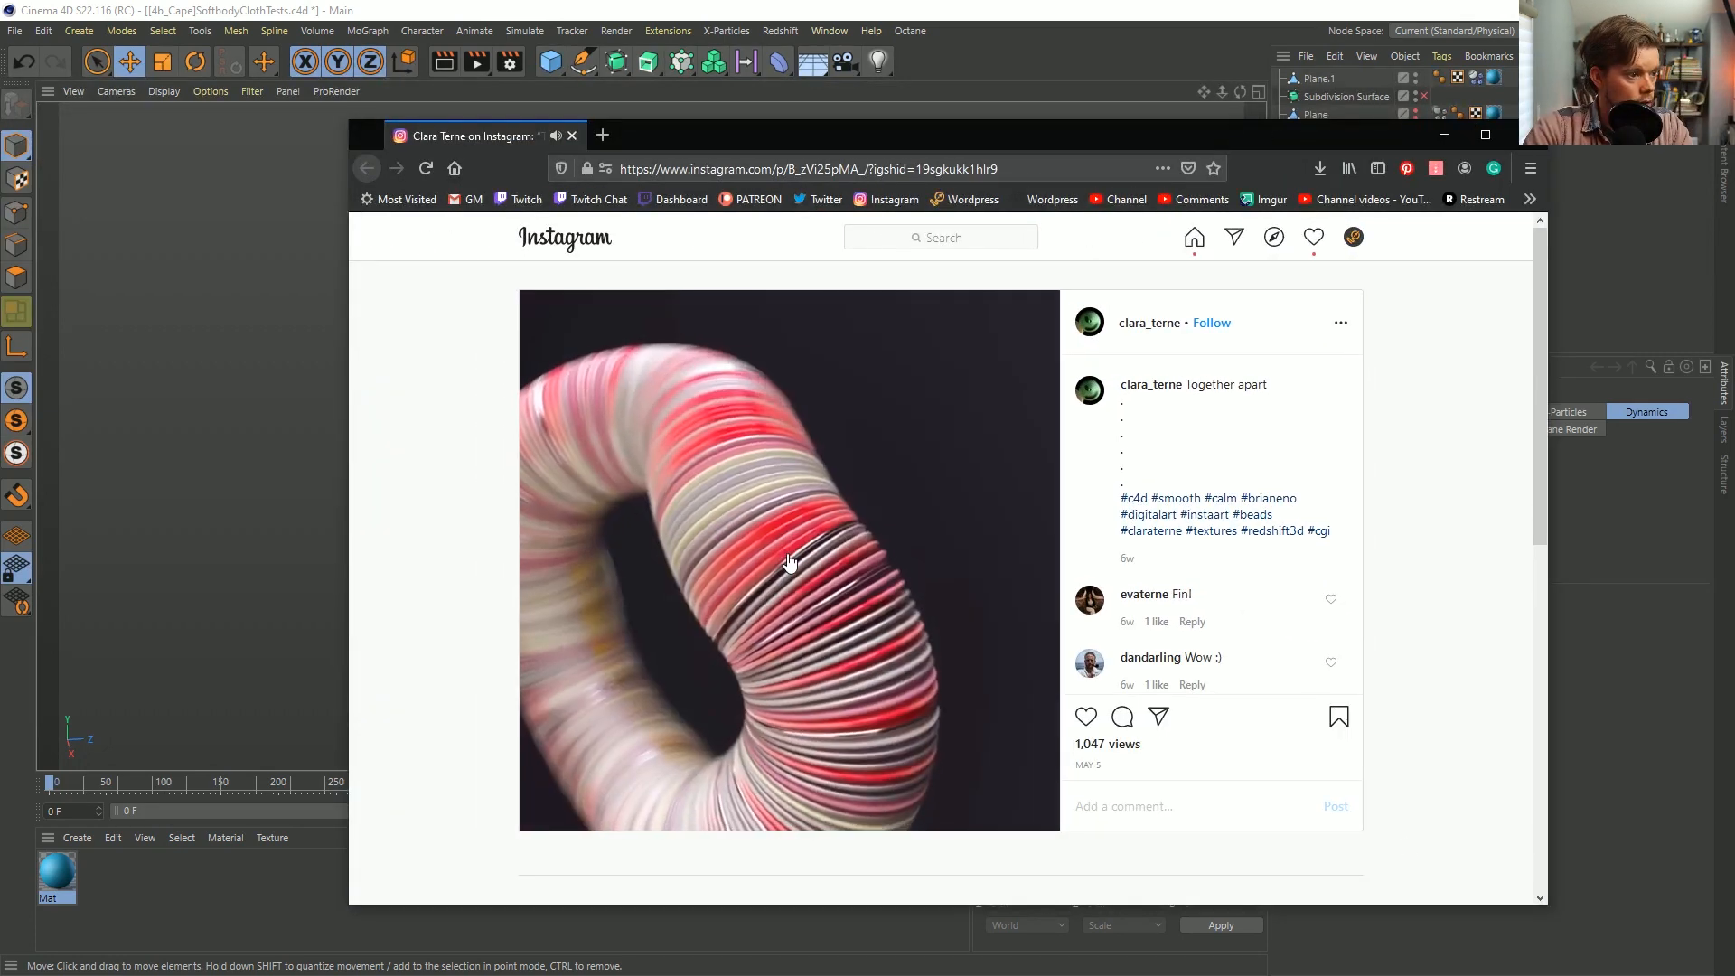
click(792, 562)
click(557, 137)
drag(722, 136, 566, 28)
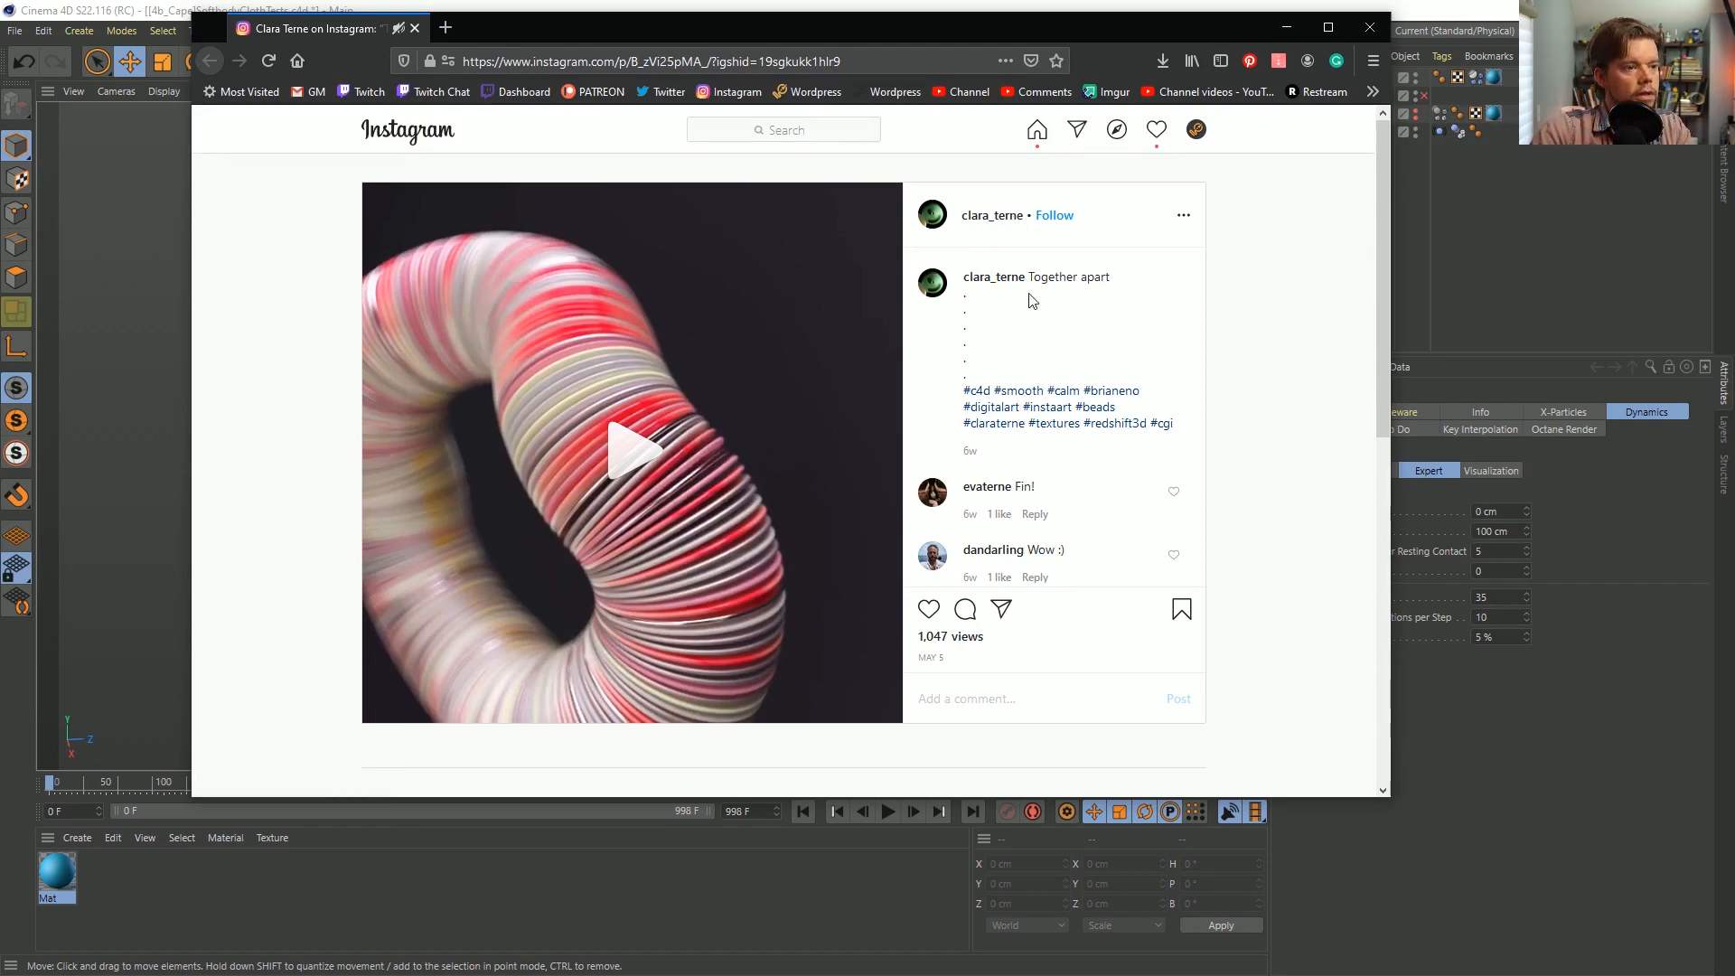
click(632, 463)
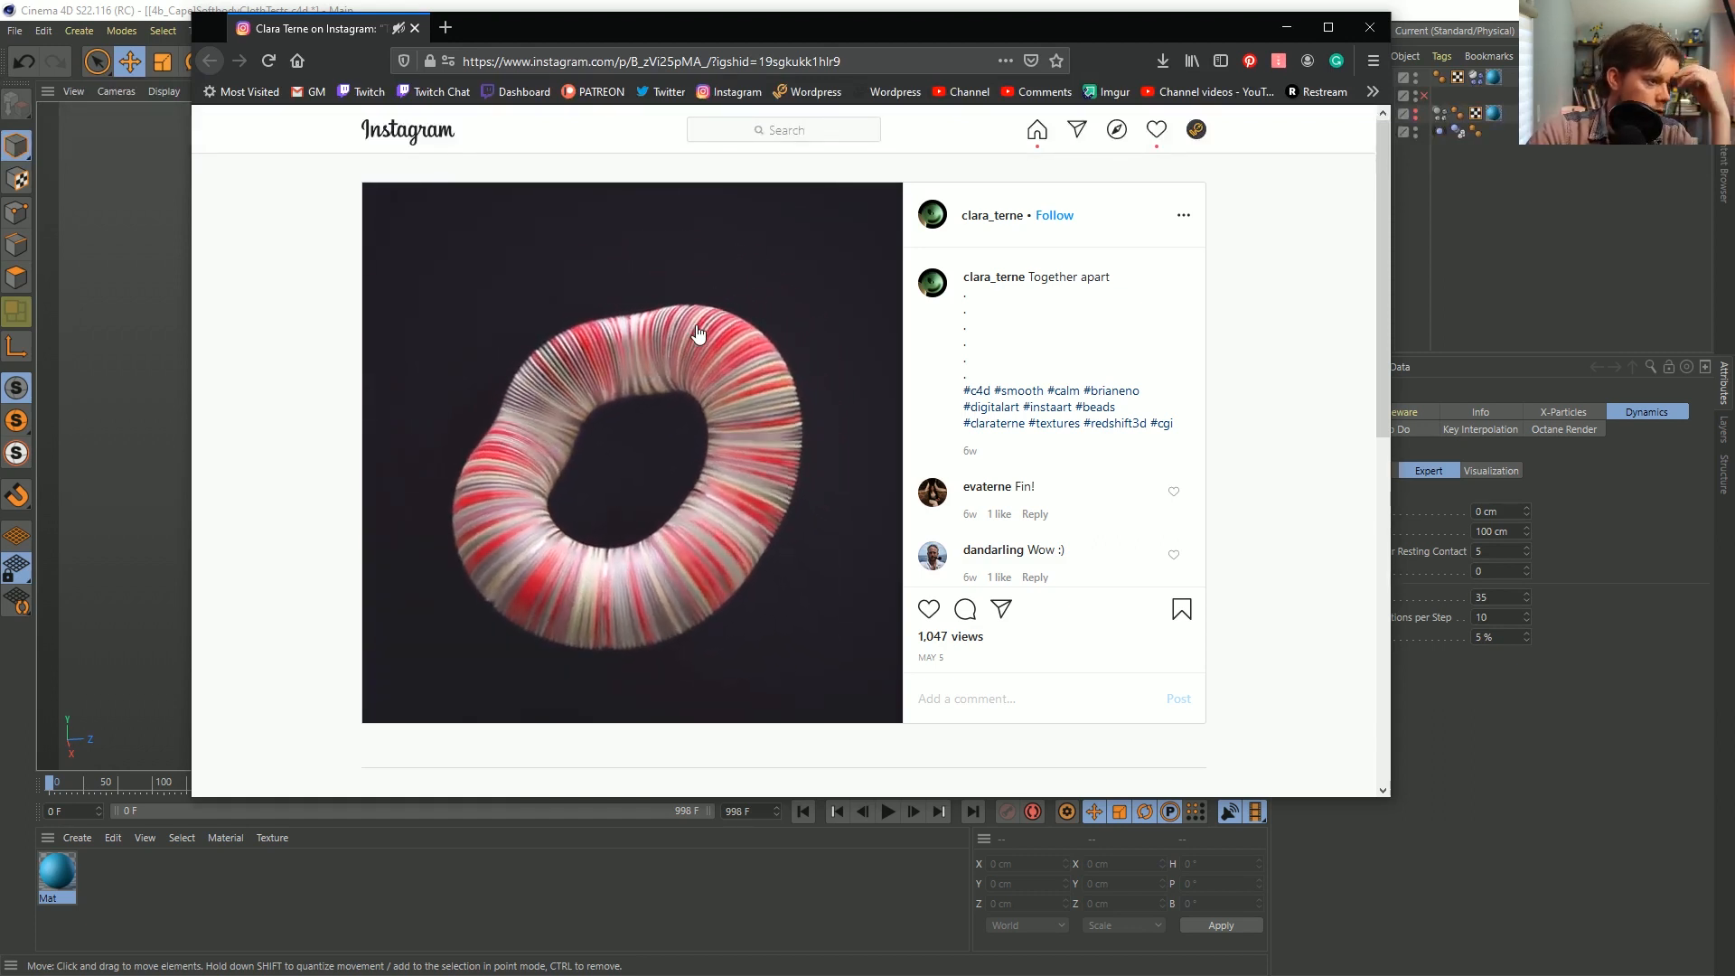
click(673, 413)
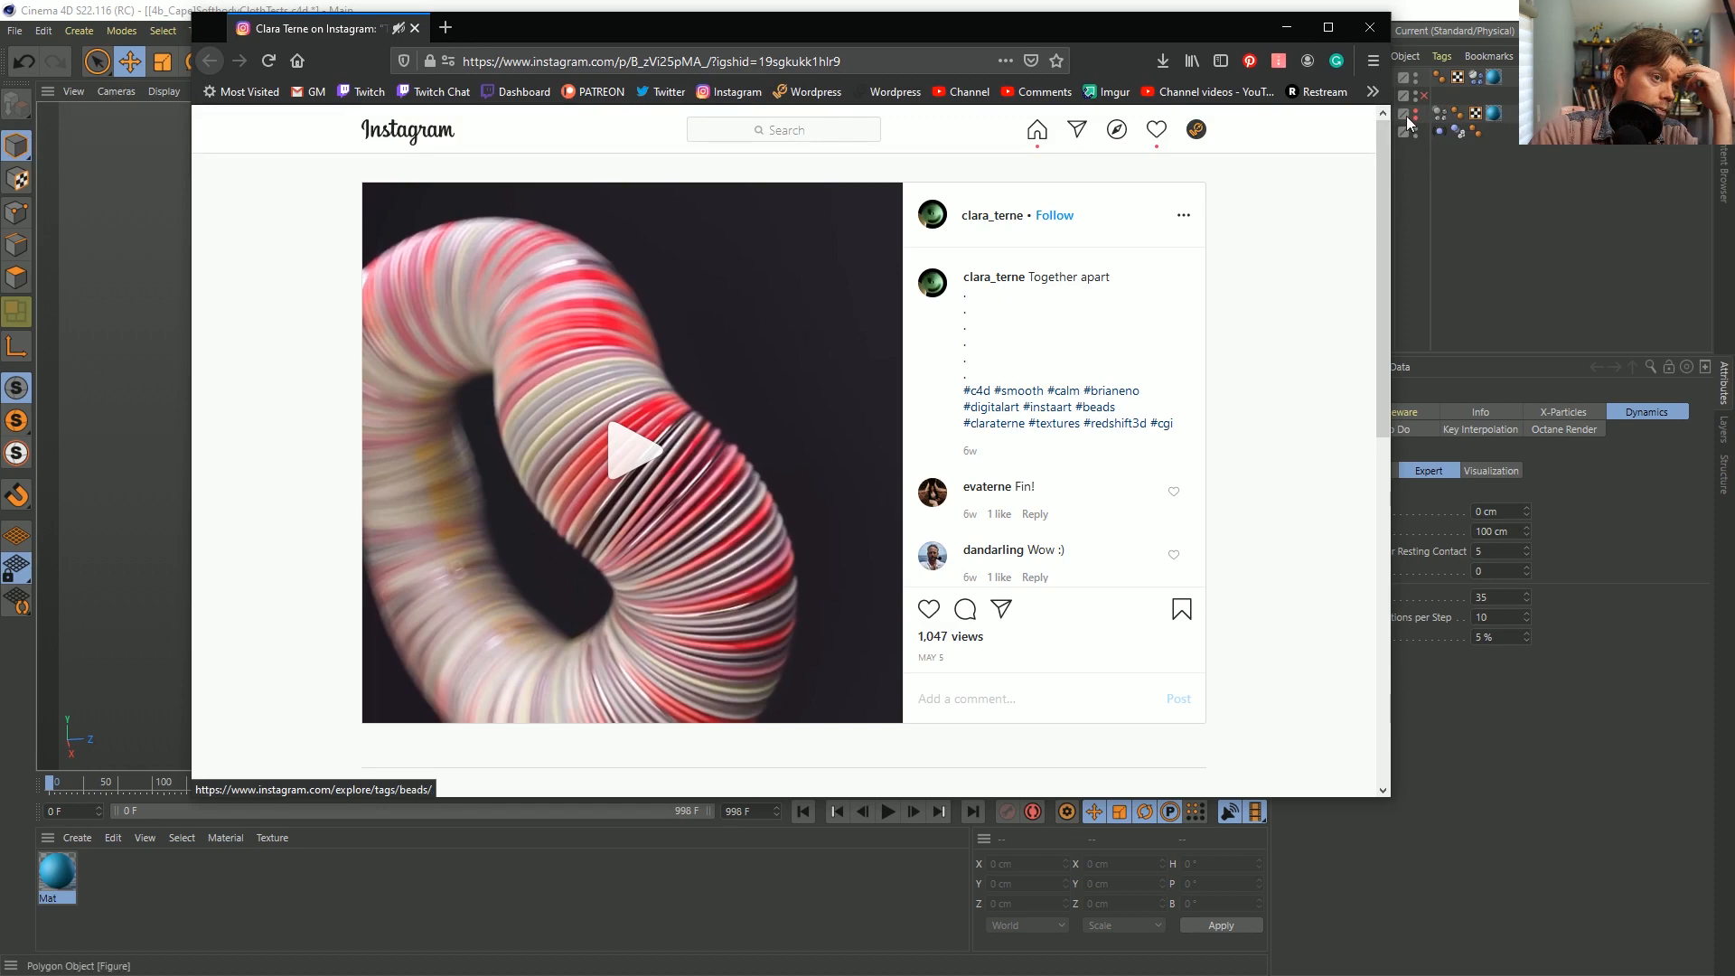
Switch back to Cinema 4D and create a new empty project.
click(1437, 16)
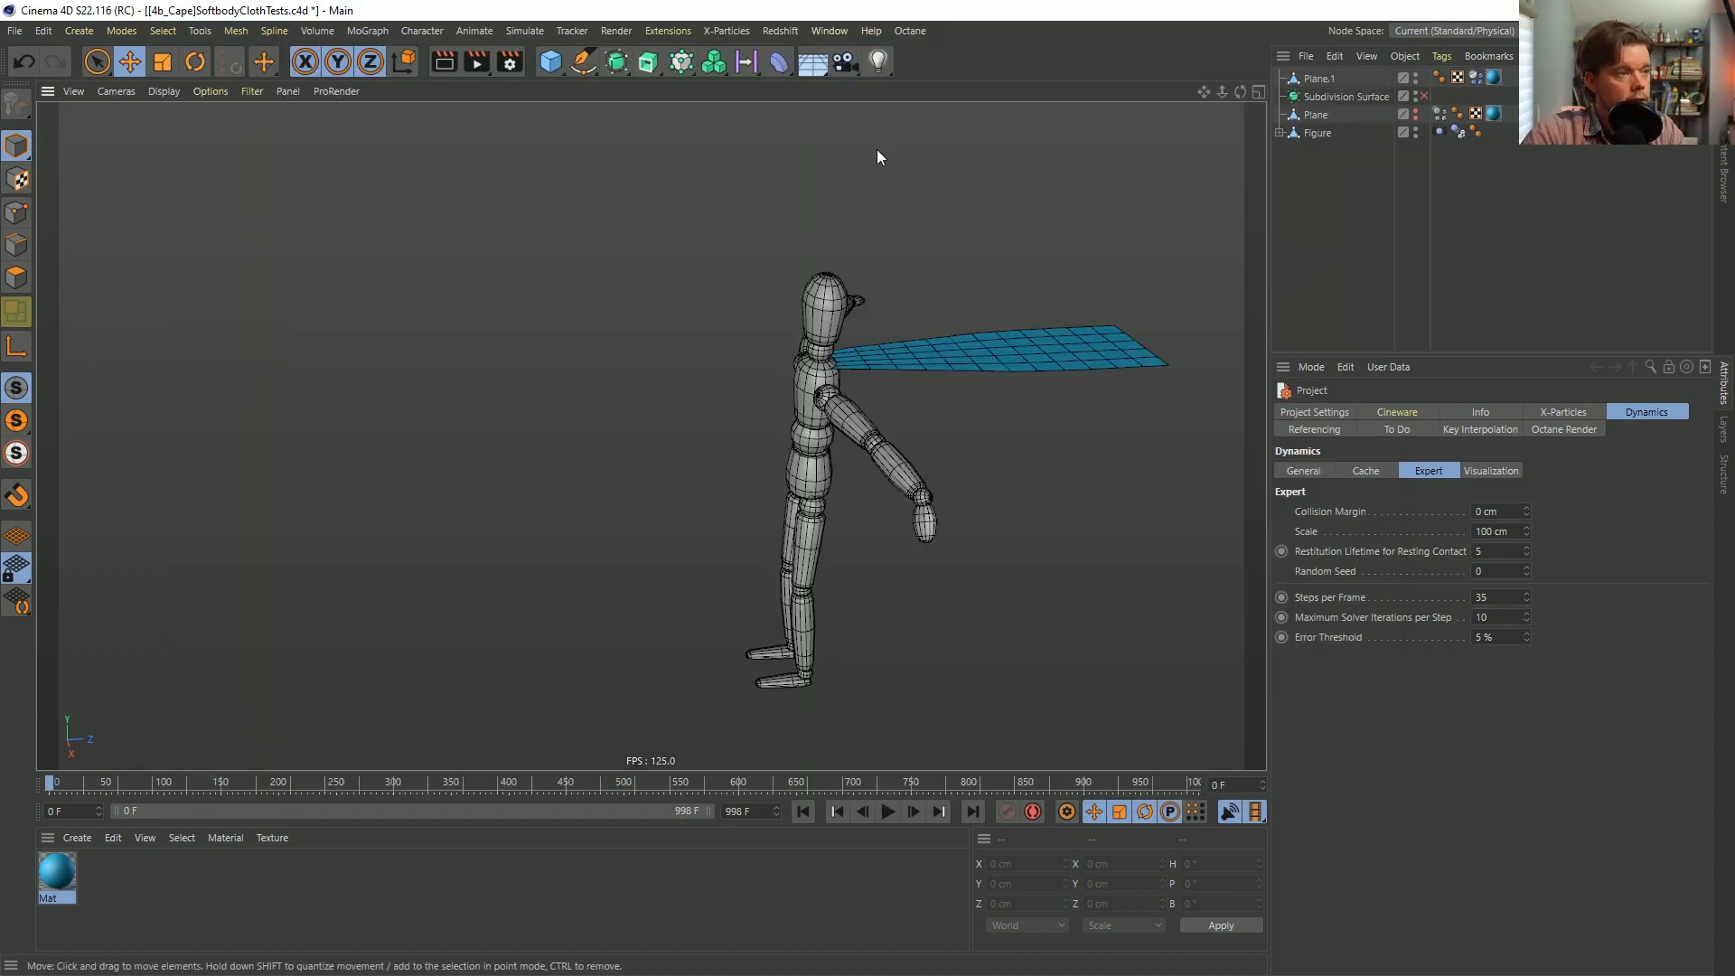
key(ctrl+n)
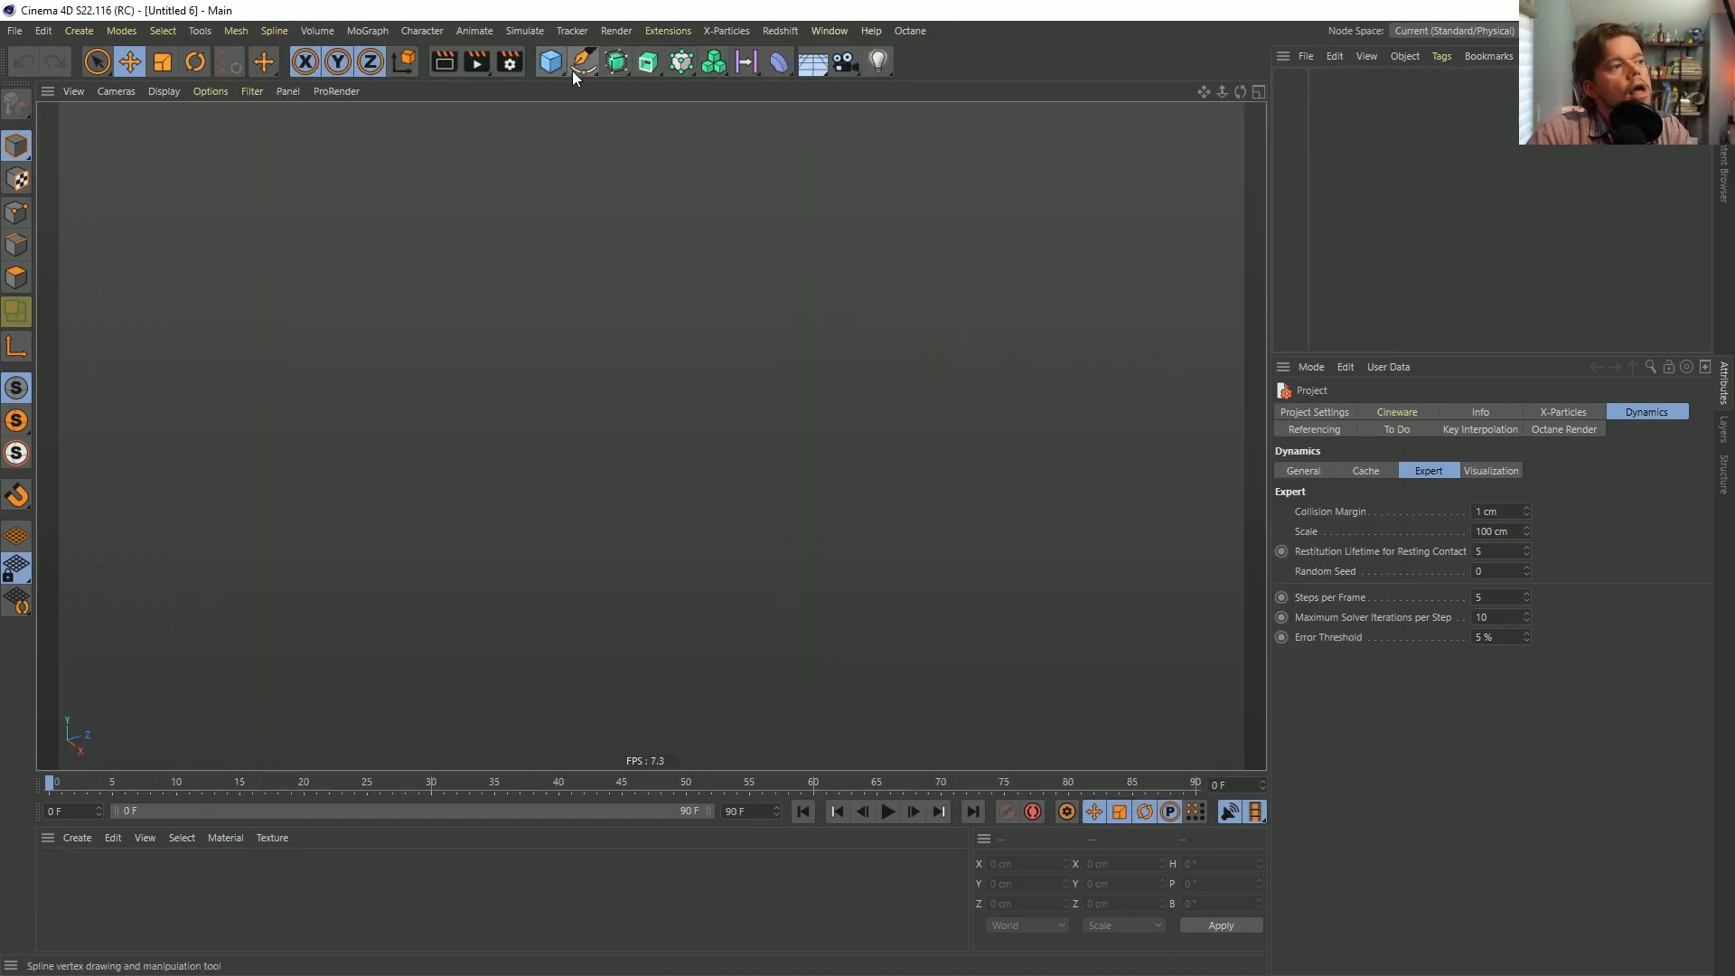
click(589, 65)
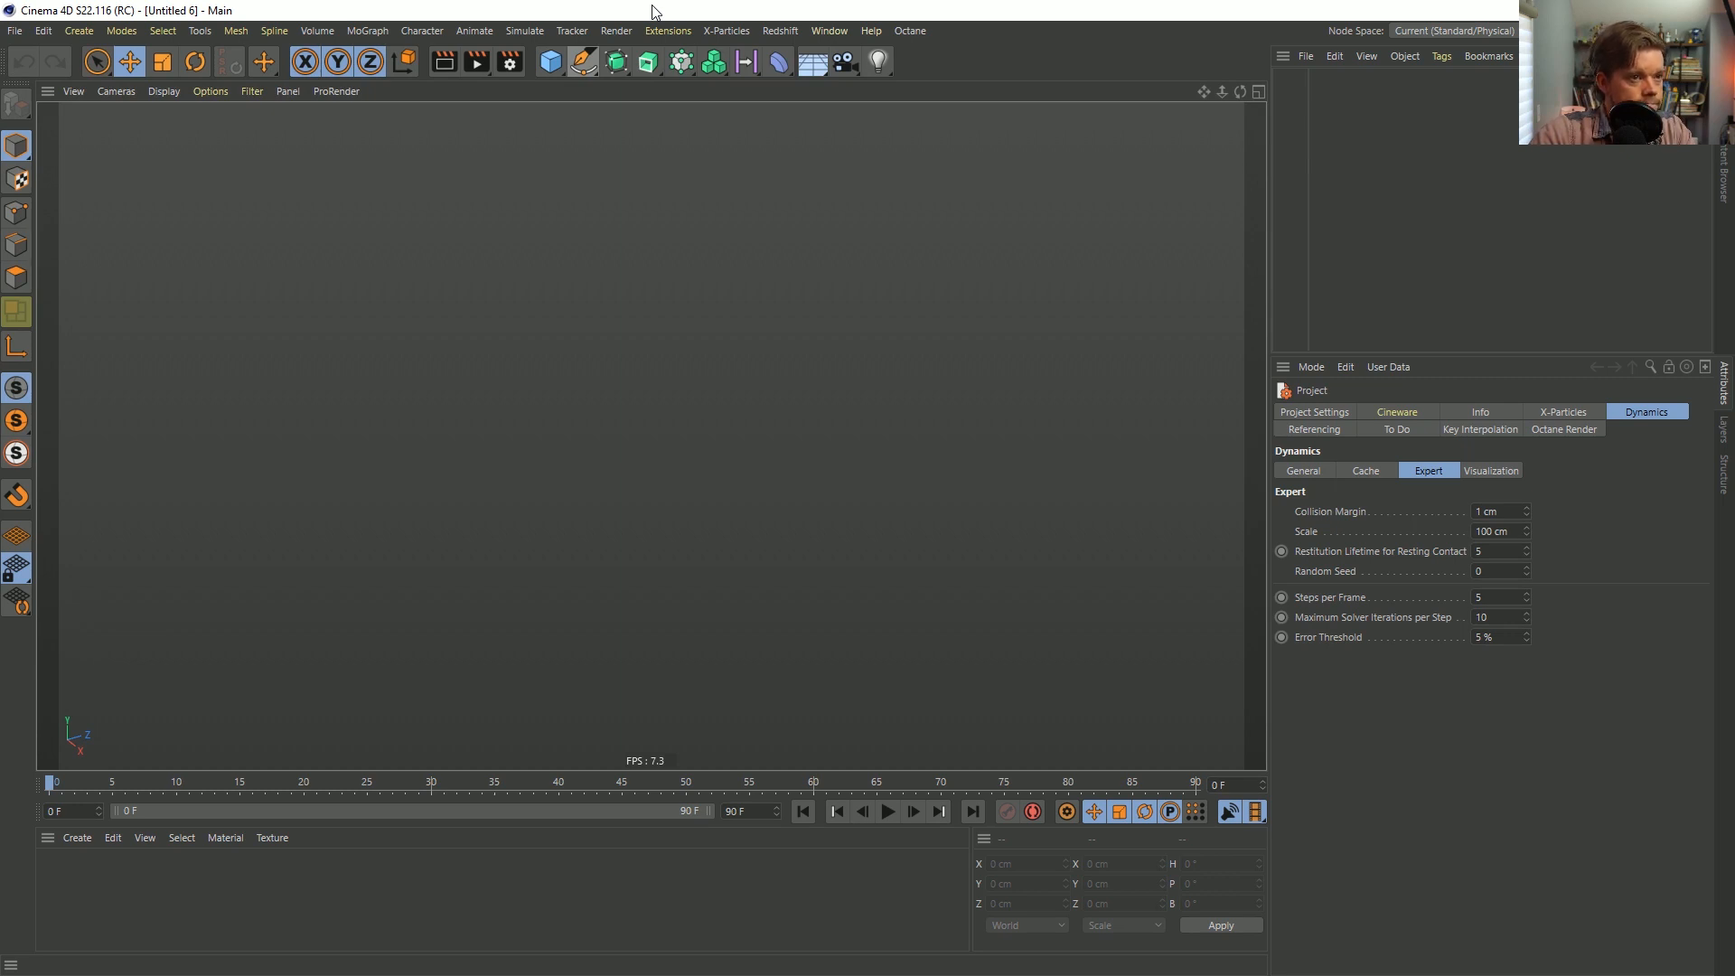
Add a Cylinder primitive and shape it into a flat disc with radius 200 cm and height 10 cm.
click(583, 62)
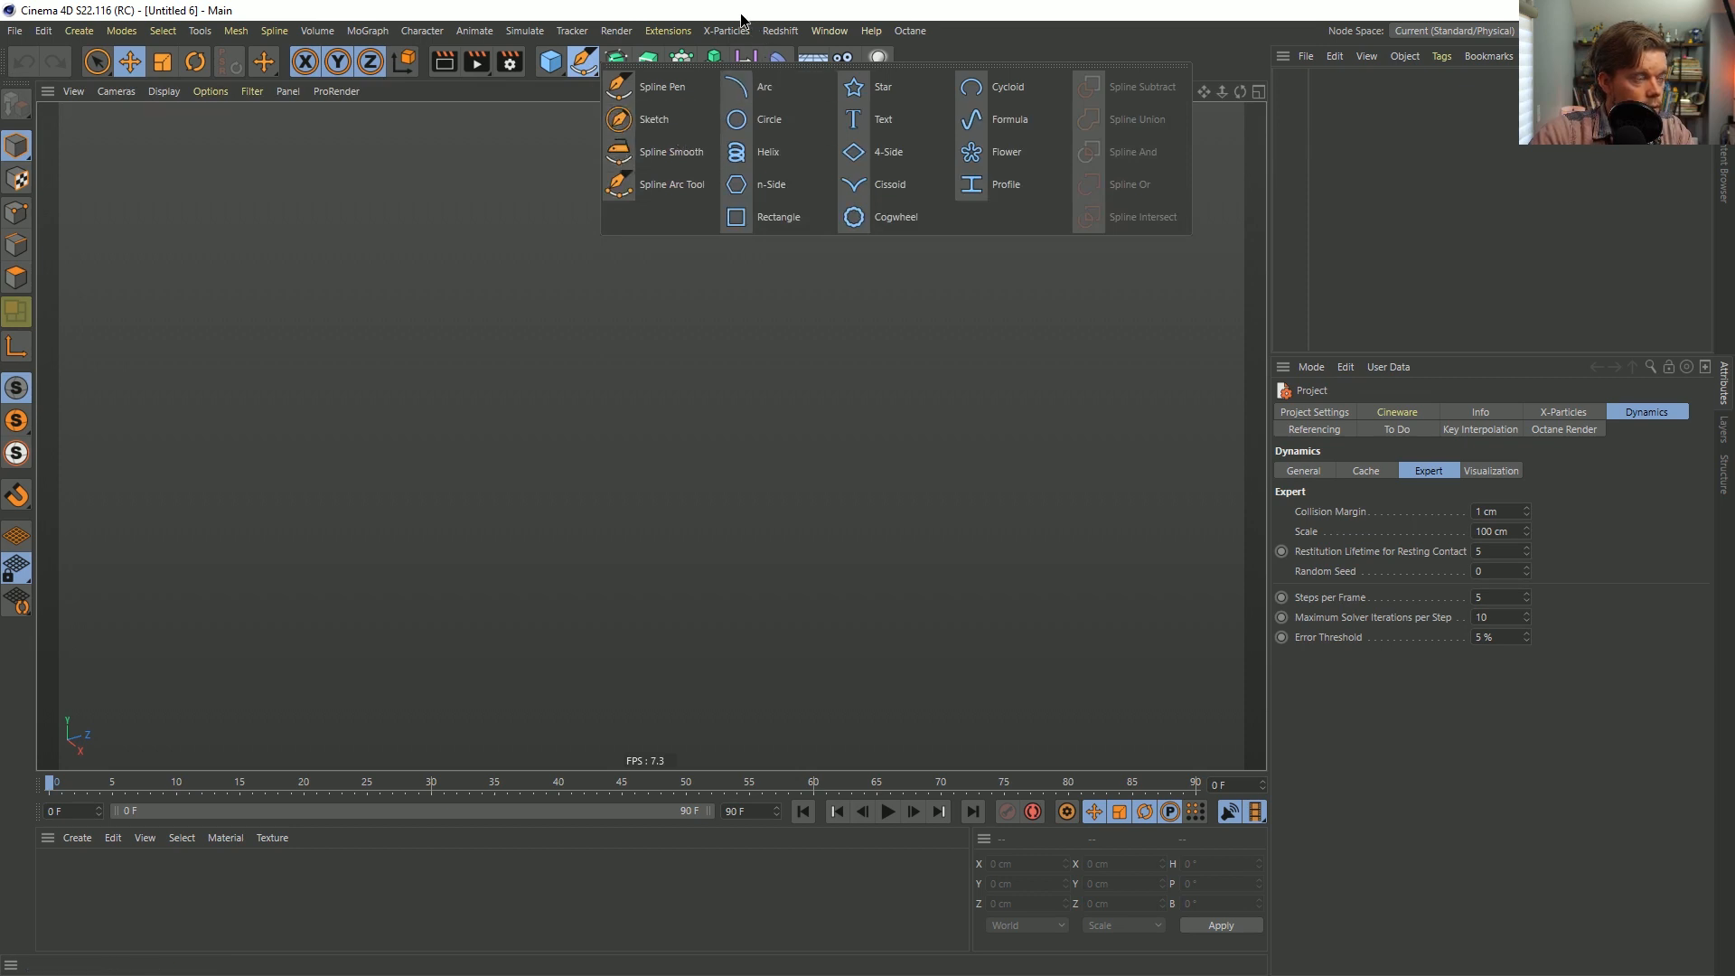
click(551, 63)
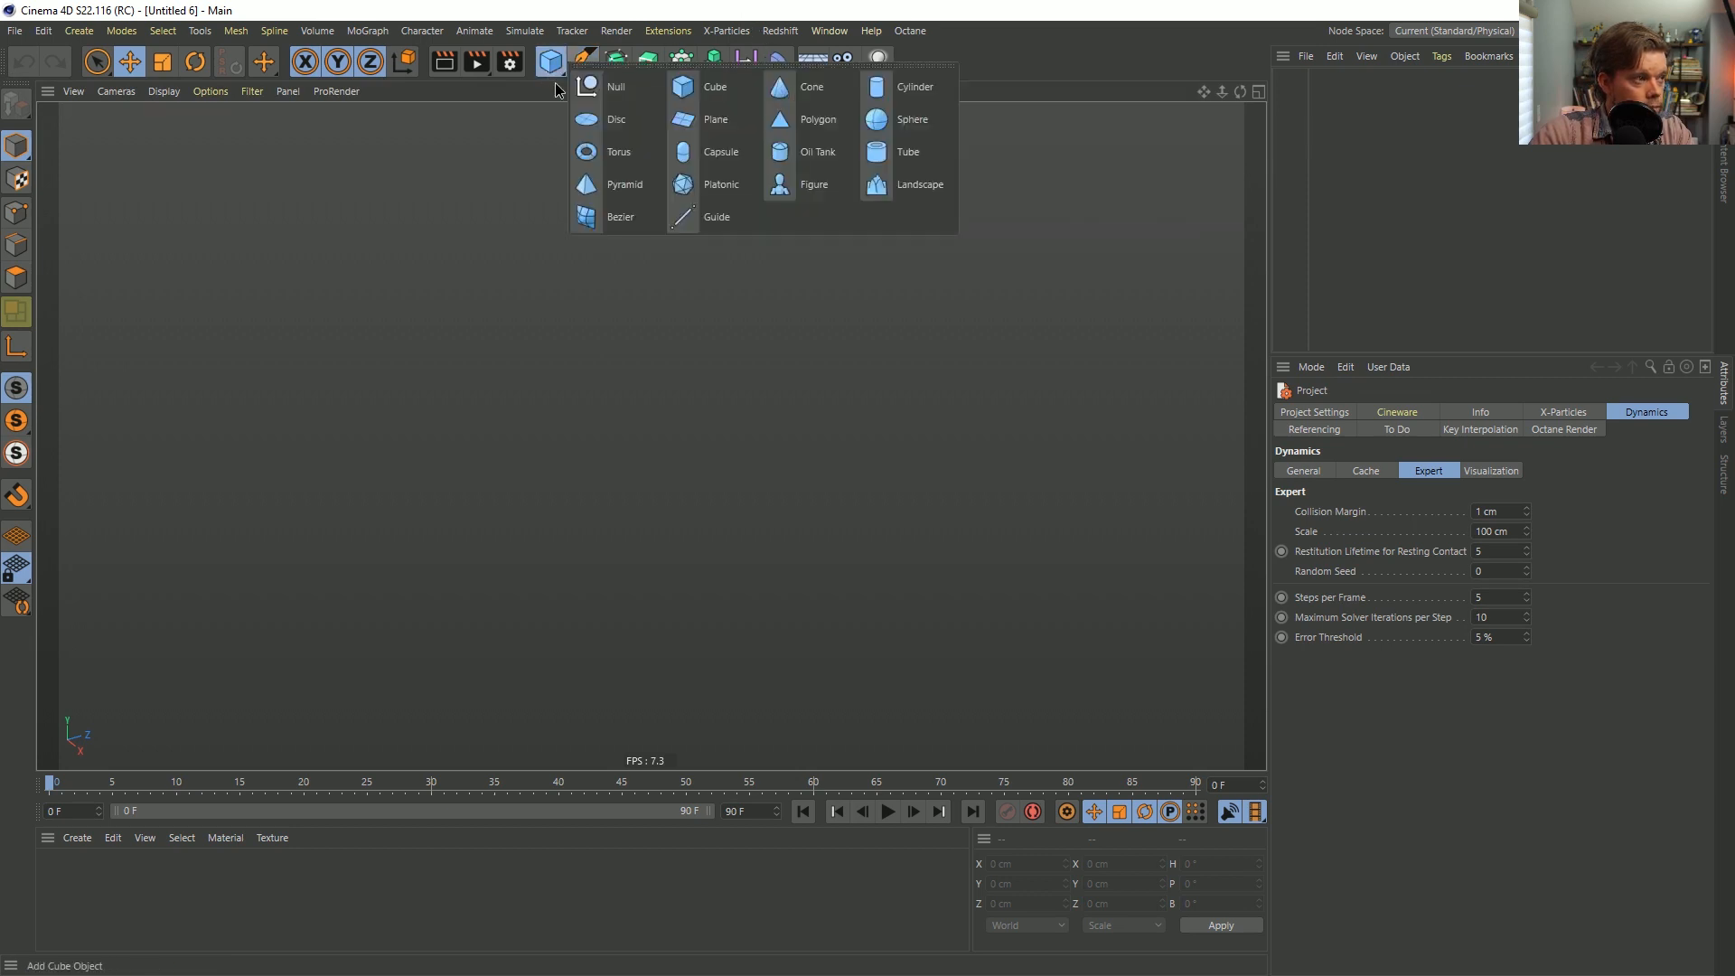
click(906, 94)
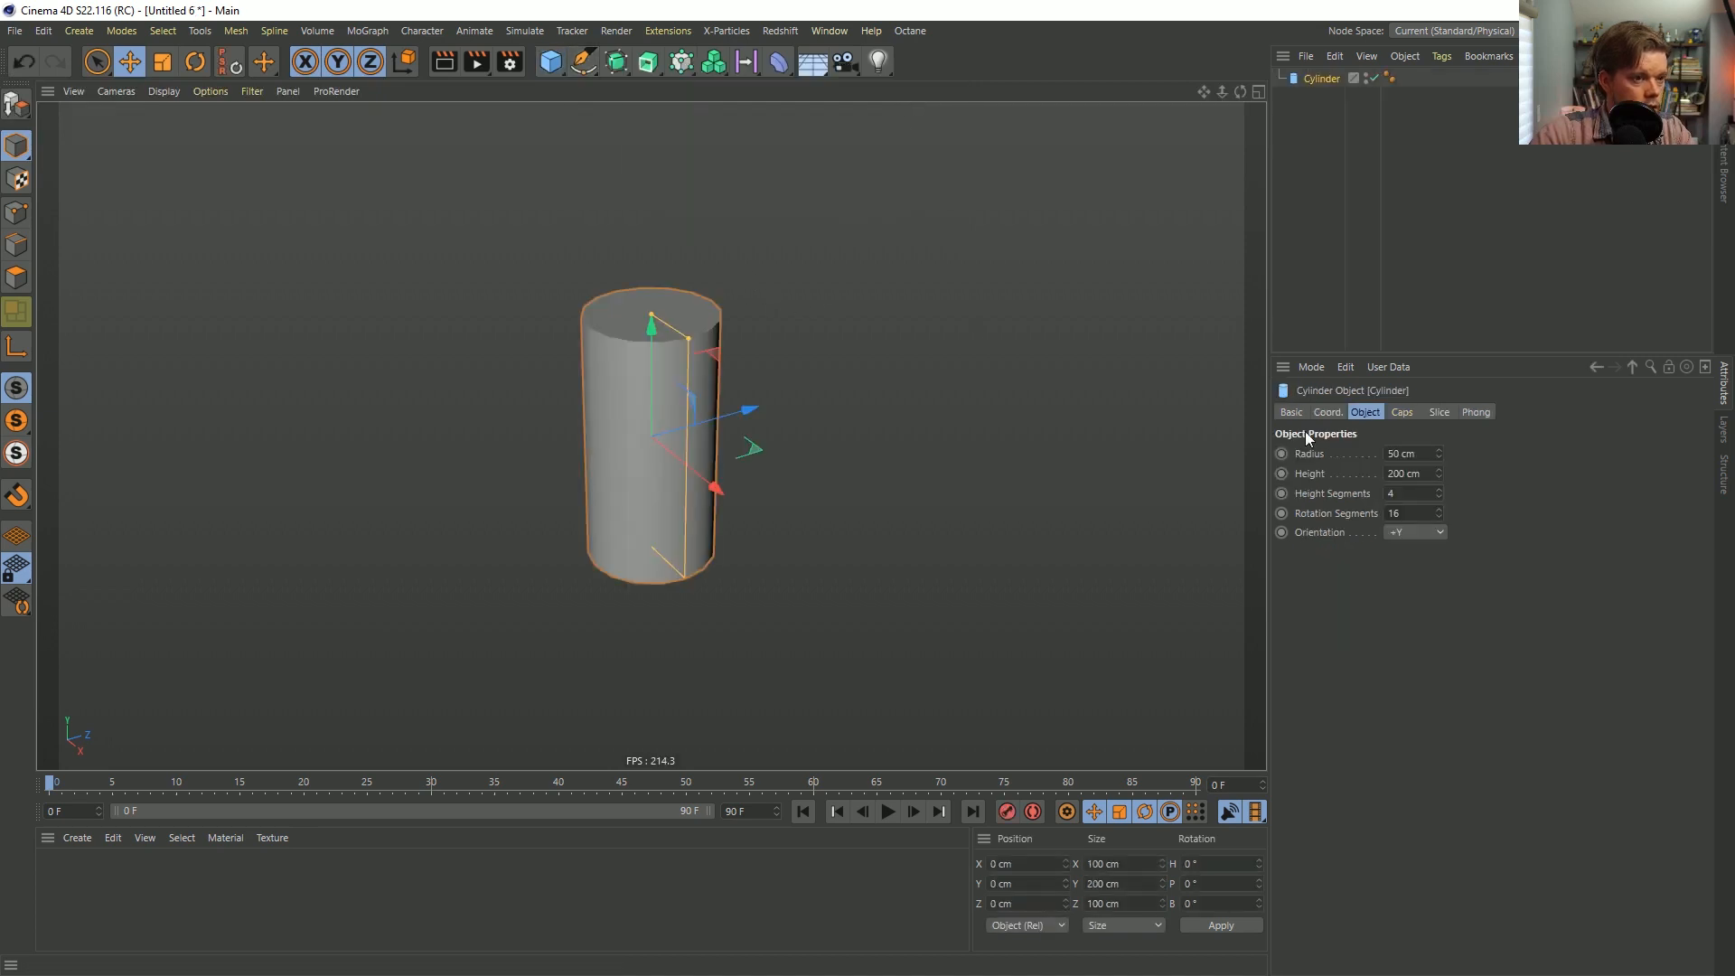
key(Tab)
text(10)
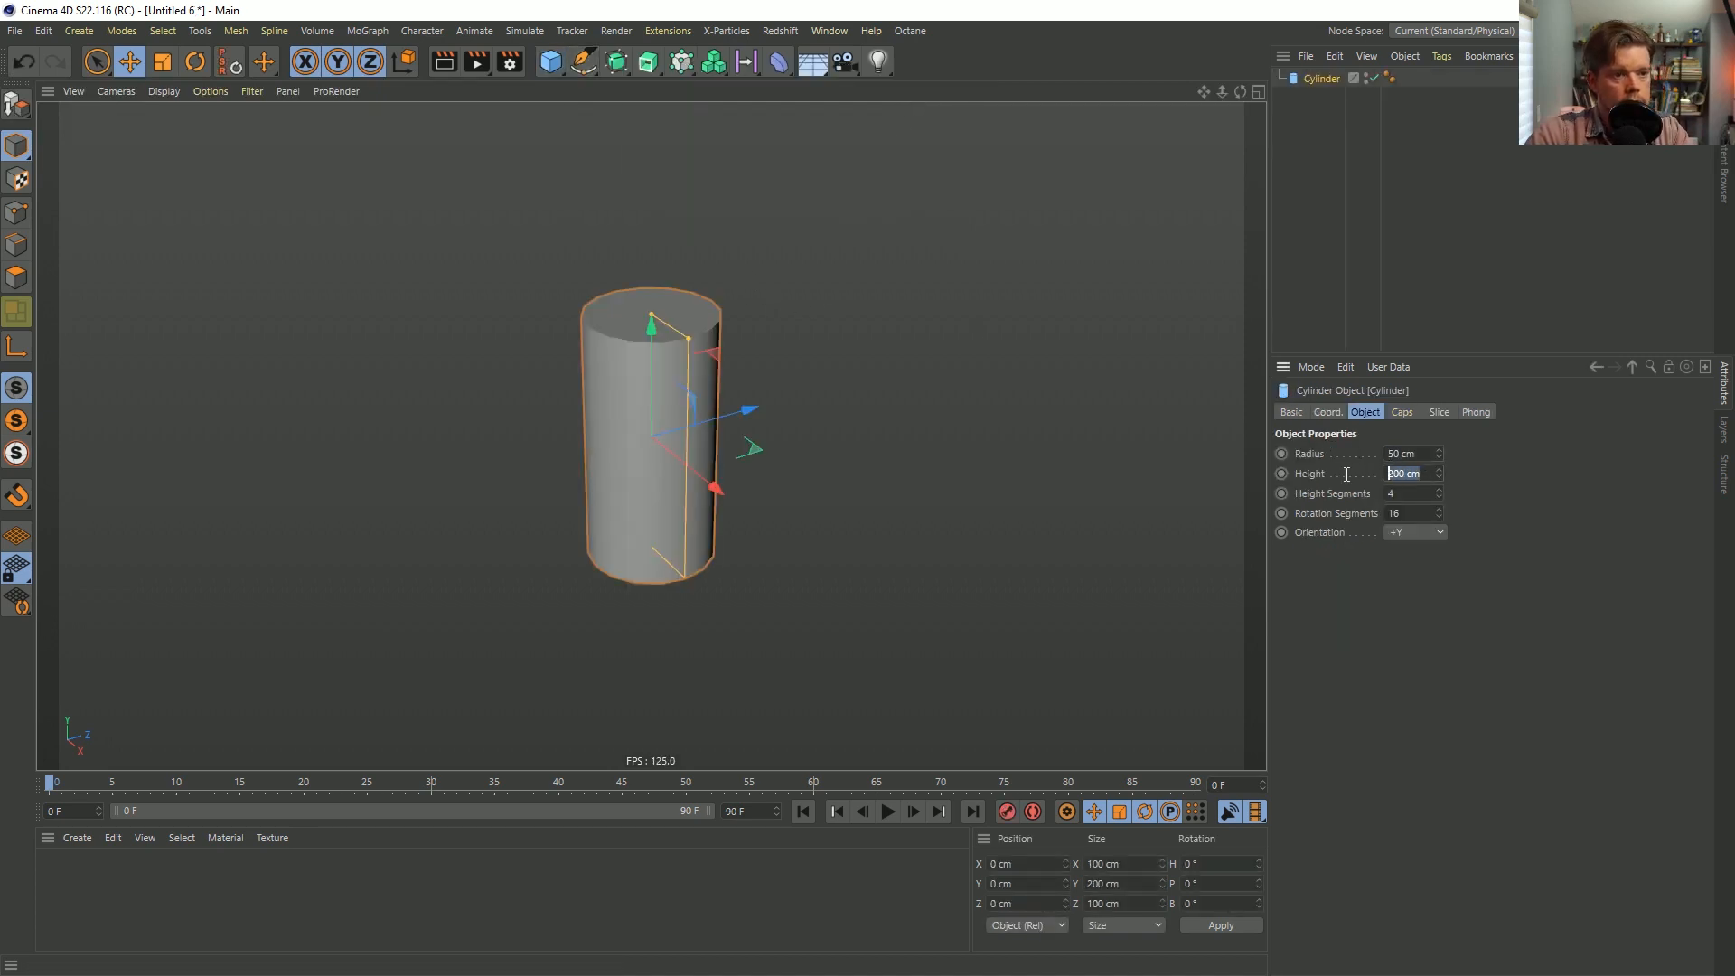
key(Return)
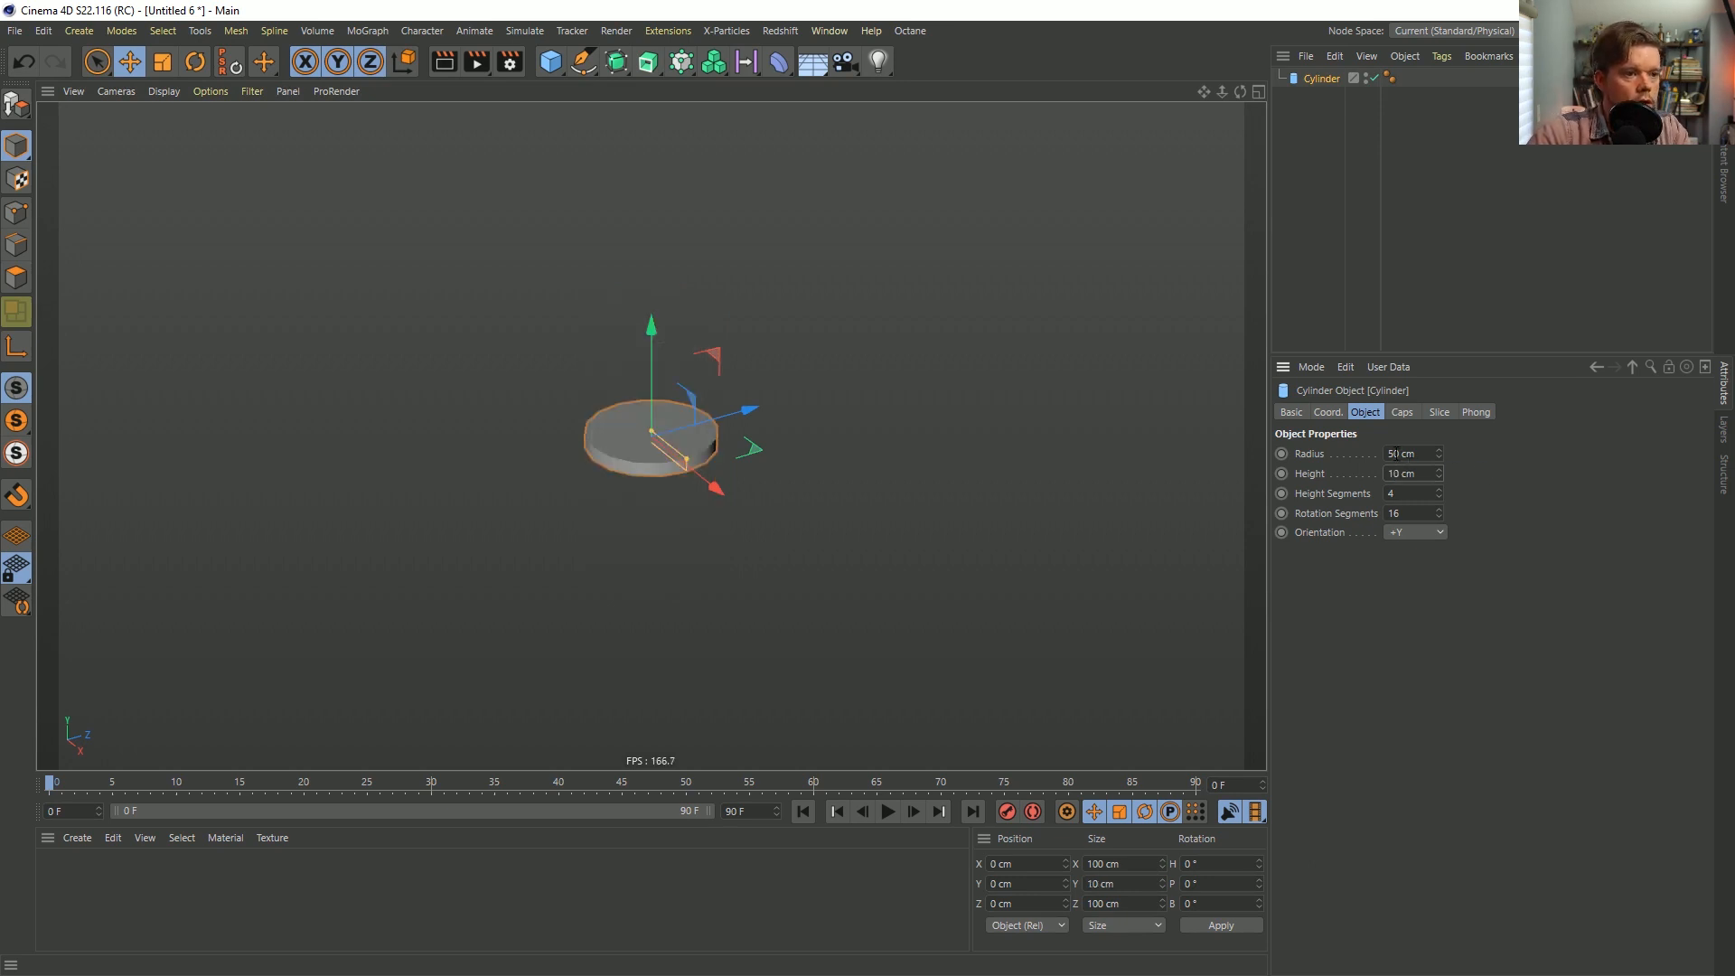
text(0)
key(Return)
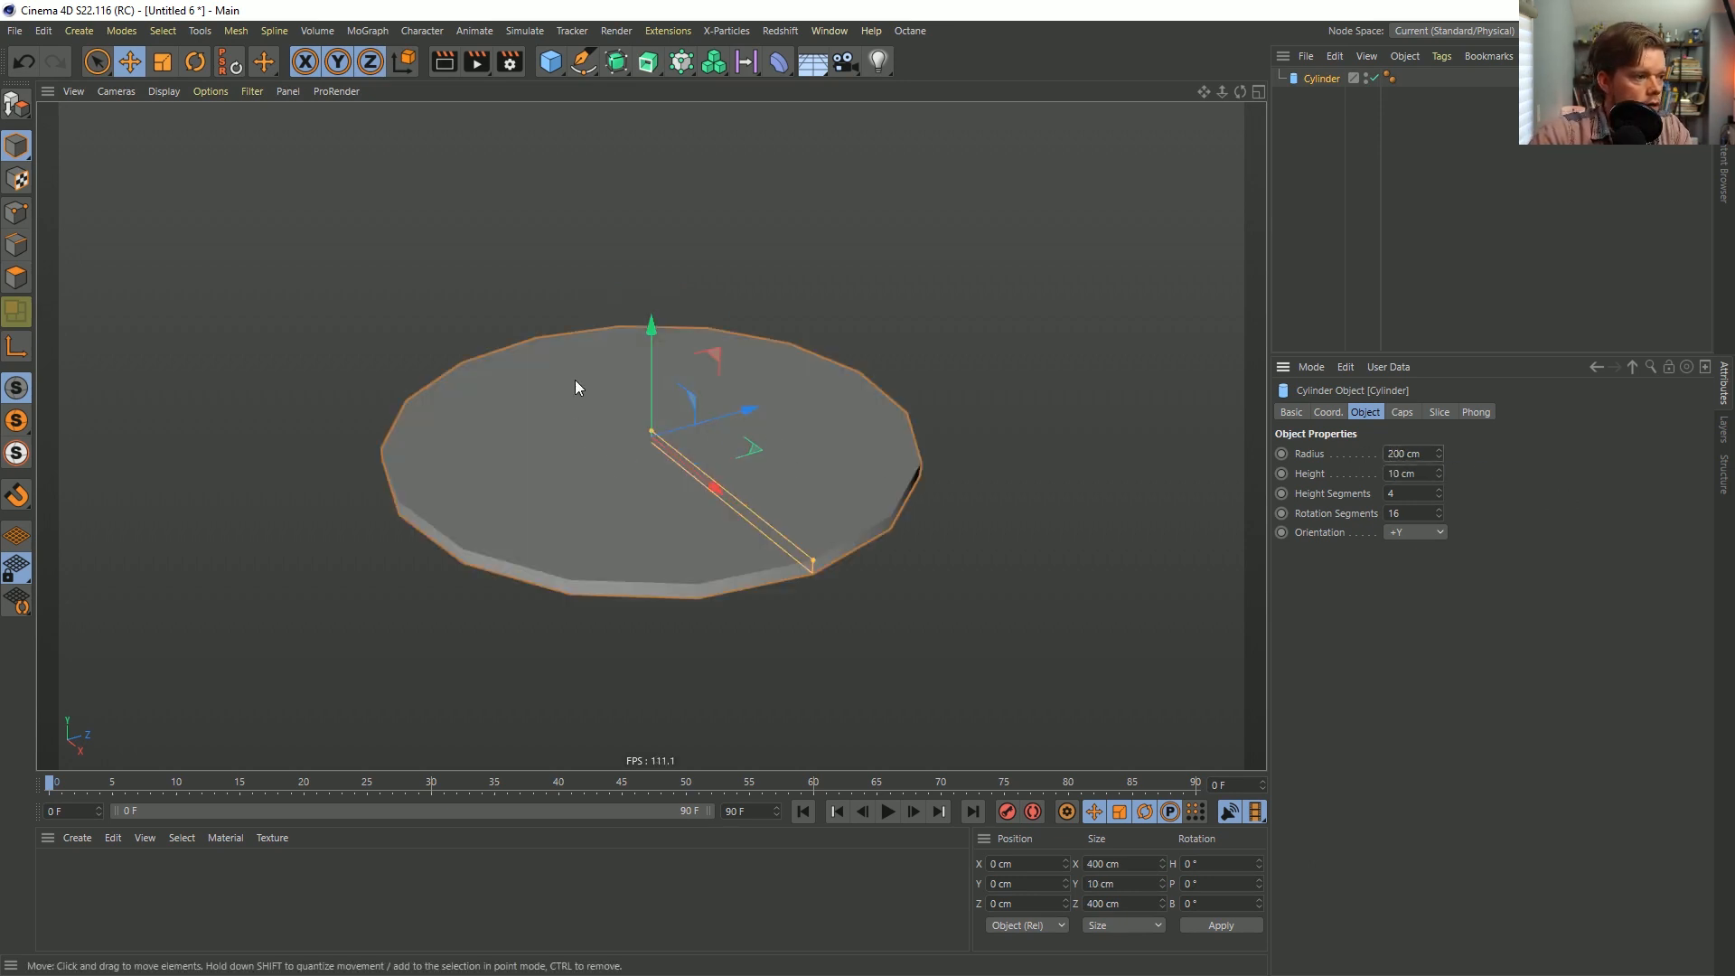
Add a Floor object and lower it to about Y -20 cm, beneath the disc.
alt+drag(634, 381, 678, 389)
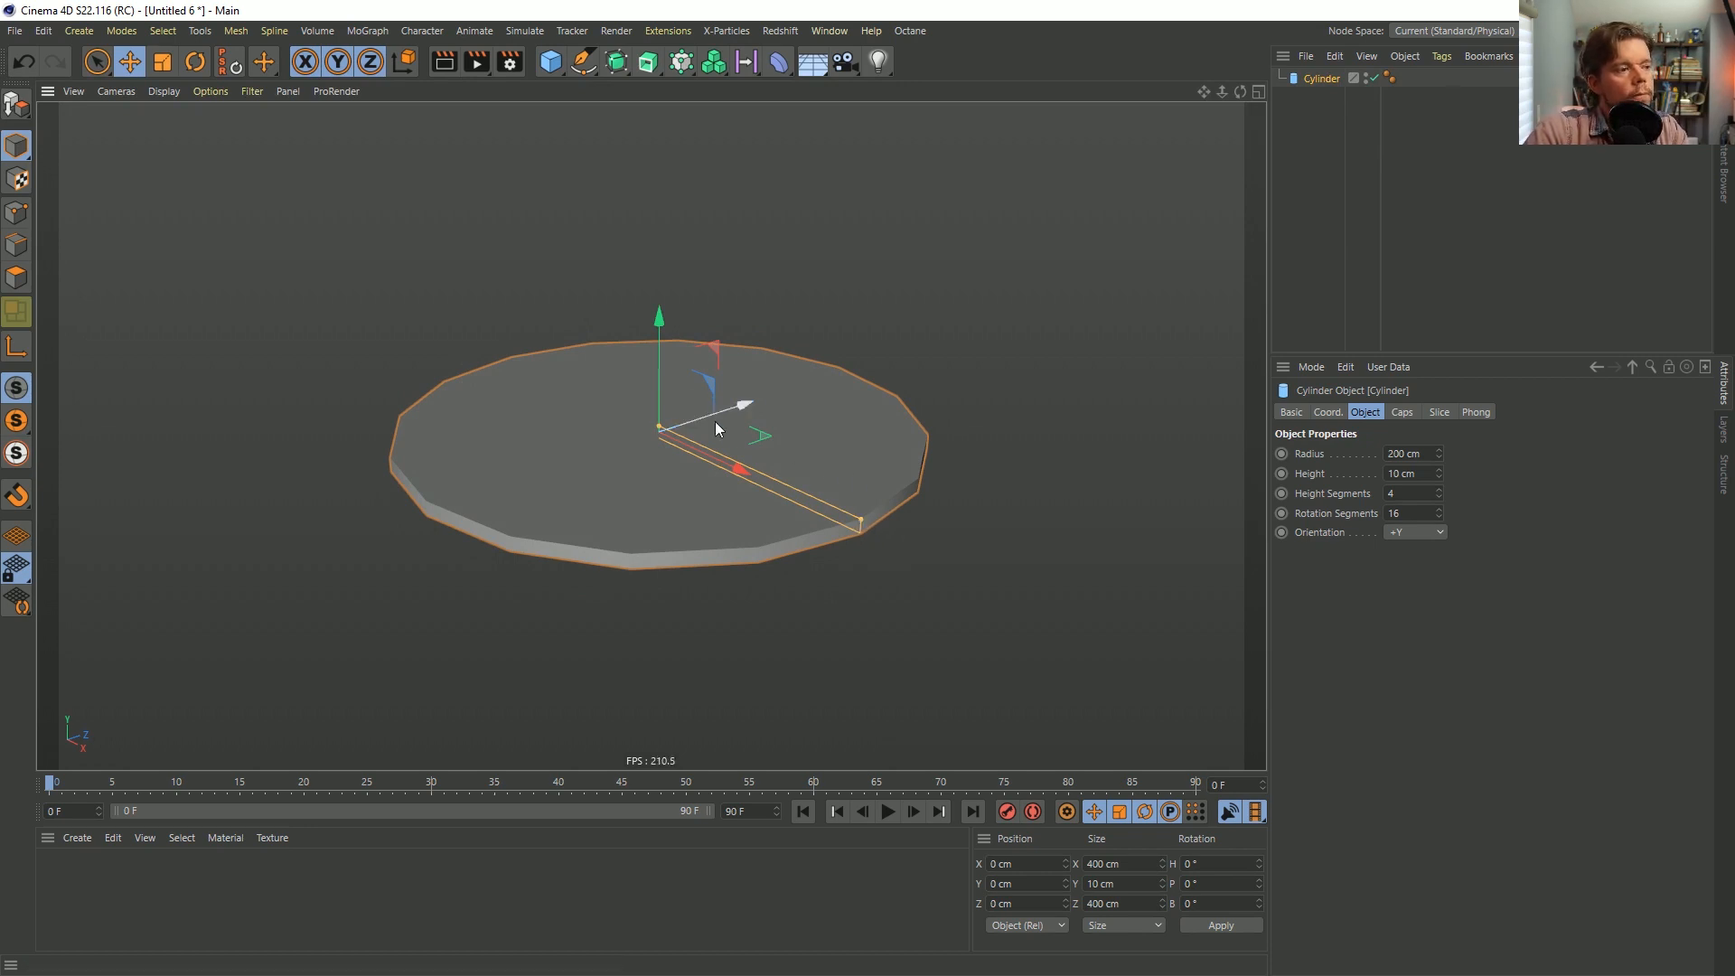
alt+drag(652, 418, 670, 403)
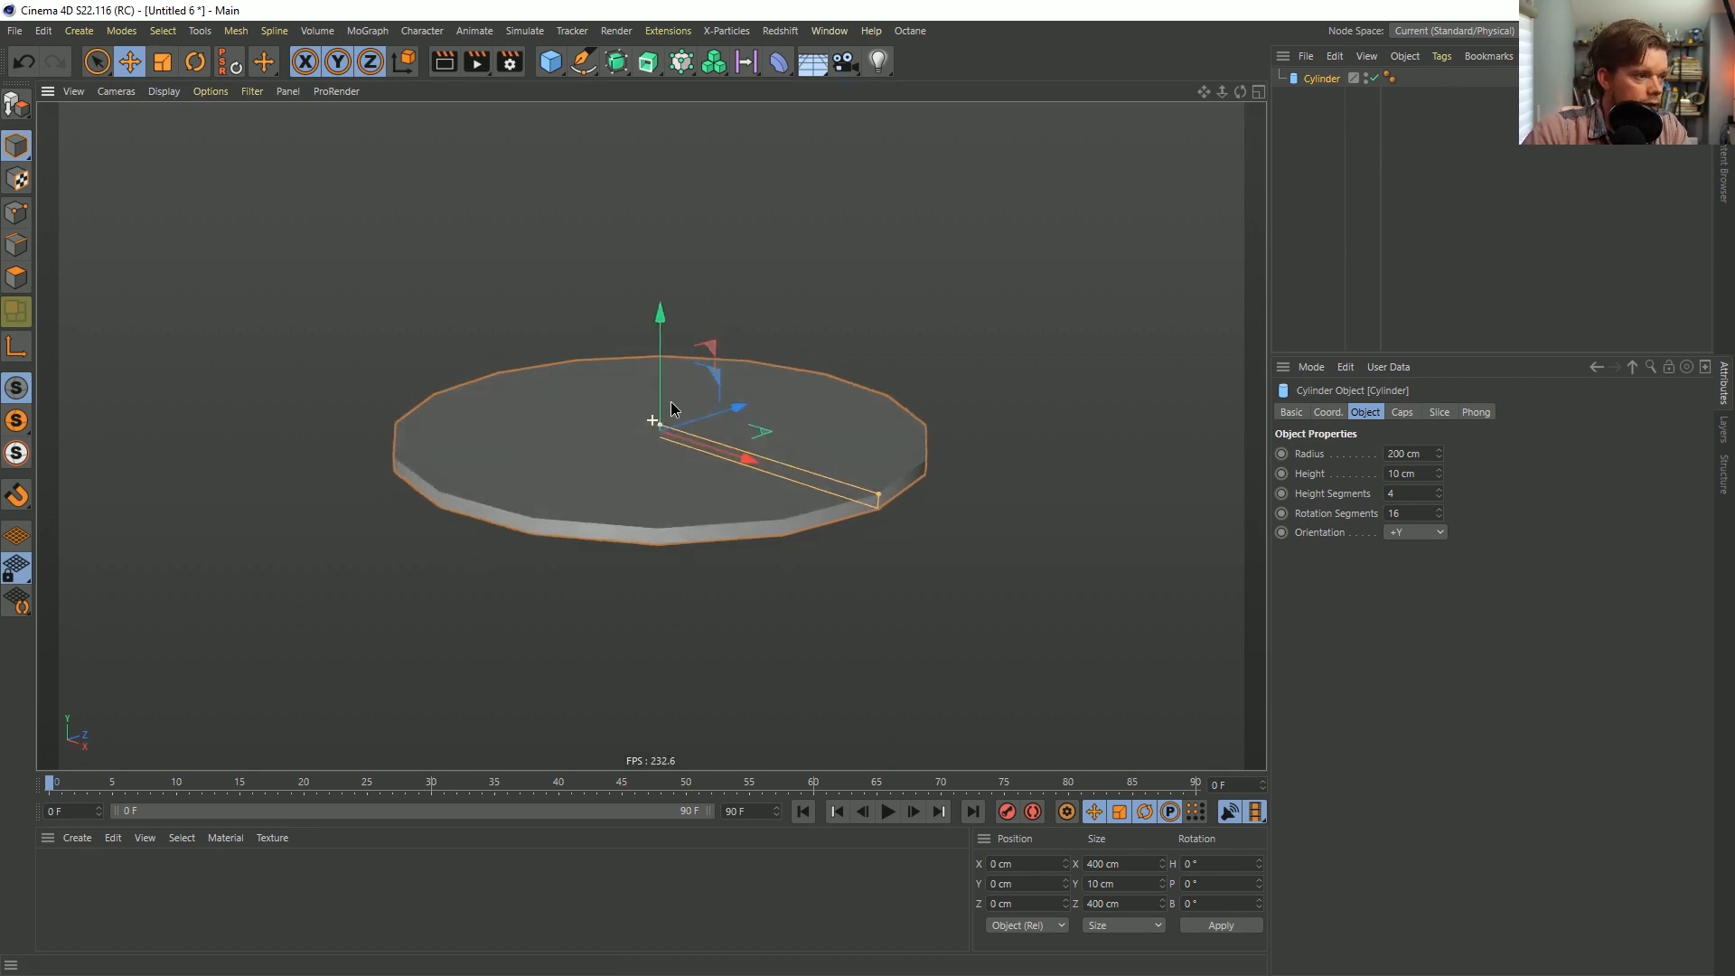
alt+right_drag(671, 403, 657, 412)
alt+middle_drag(660, 415, 653, 453)
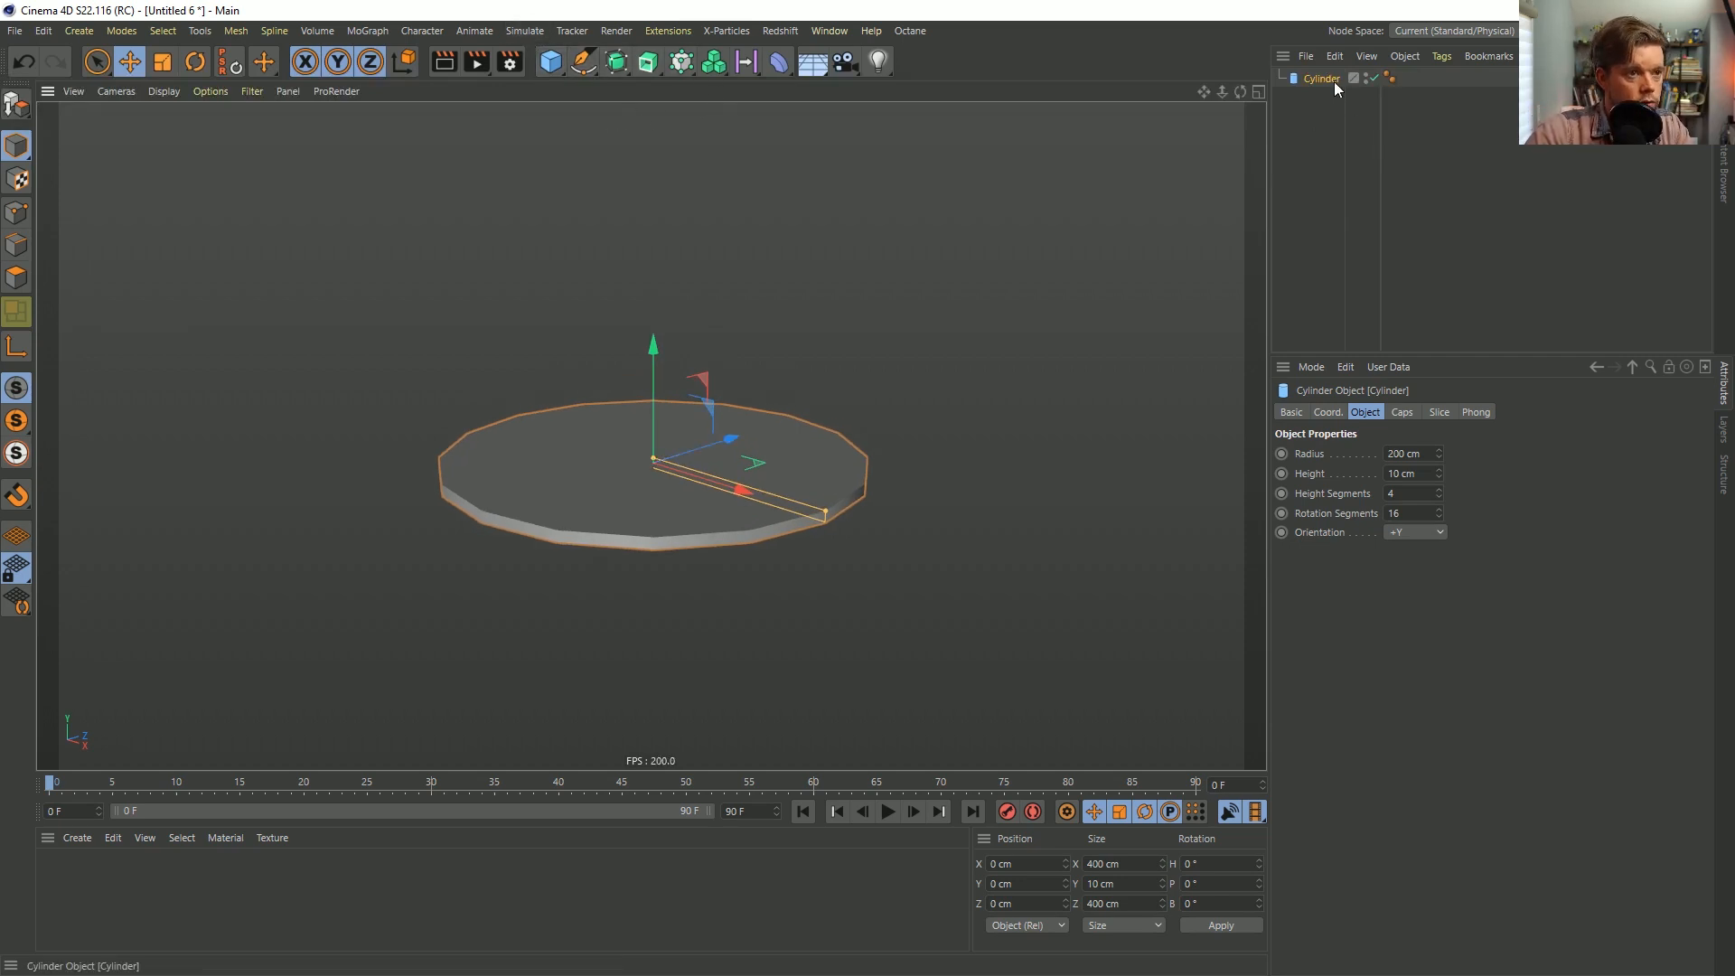
click(804, 65)
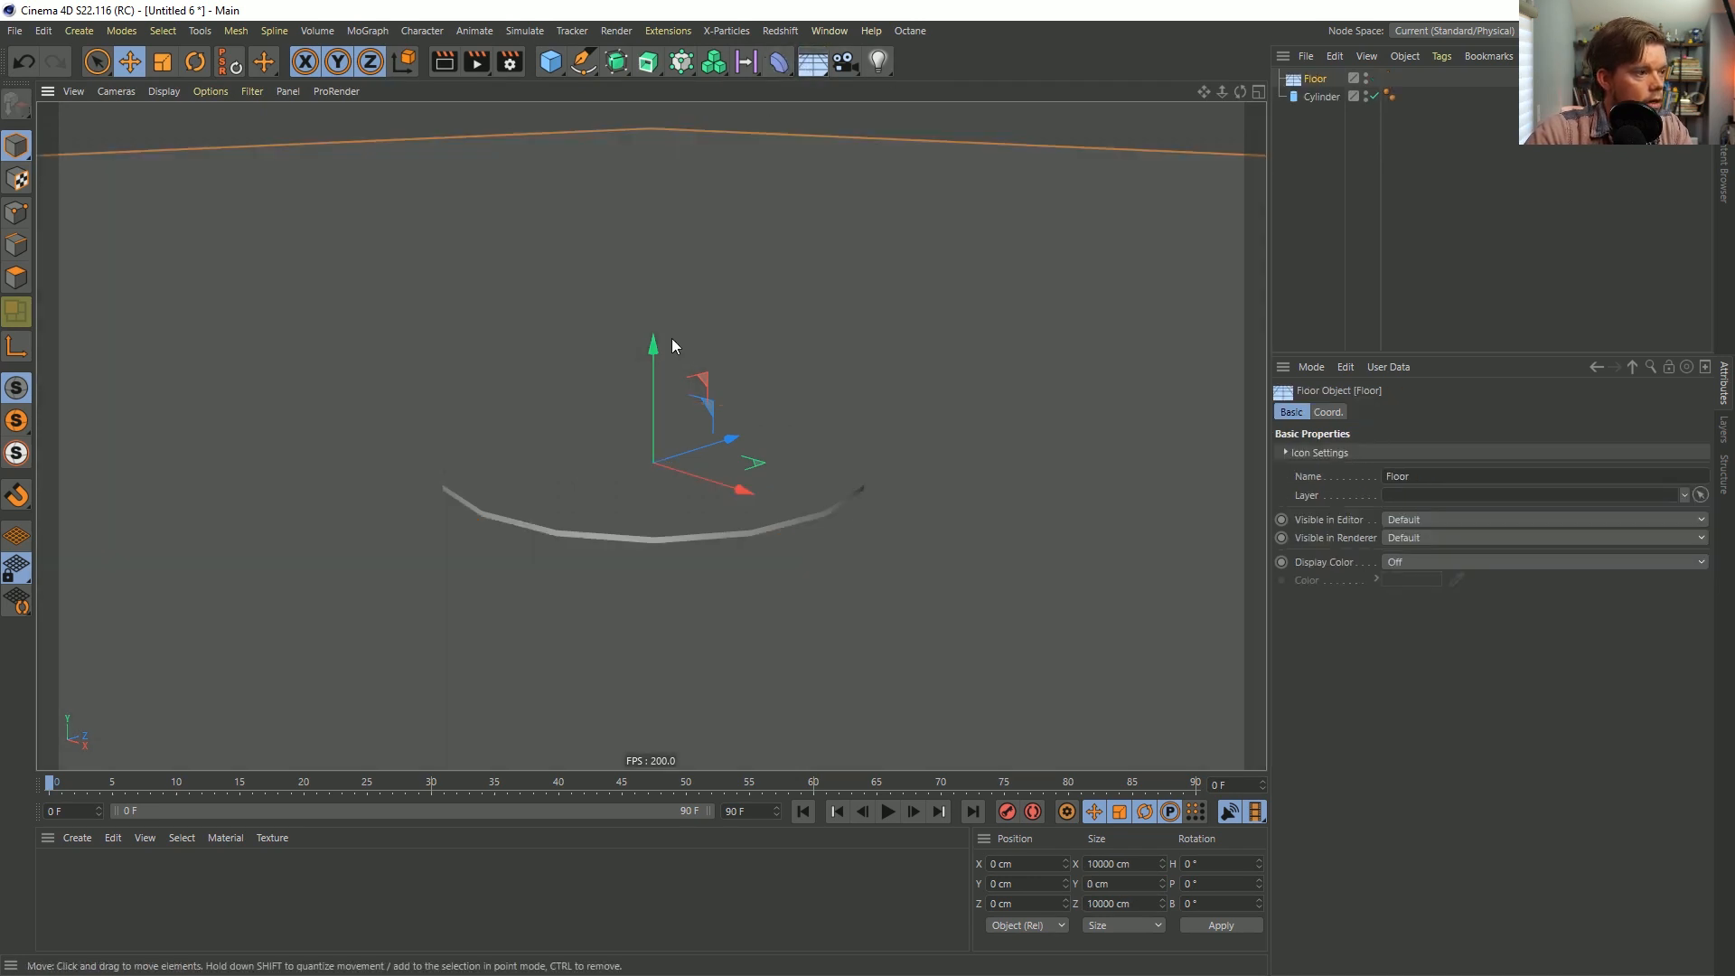
drag(654, 339, 655, 365)
Turn on SSAO shading in the perspective viewport.
click(250, 90)
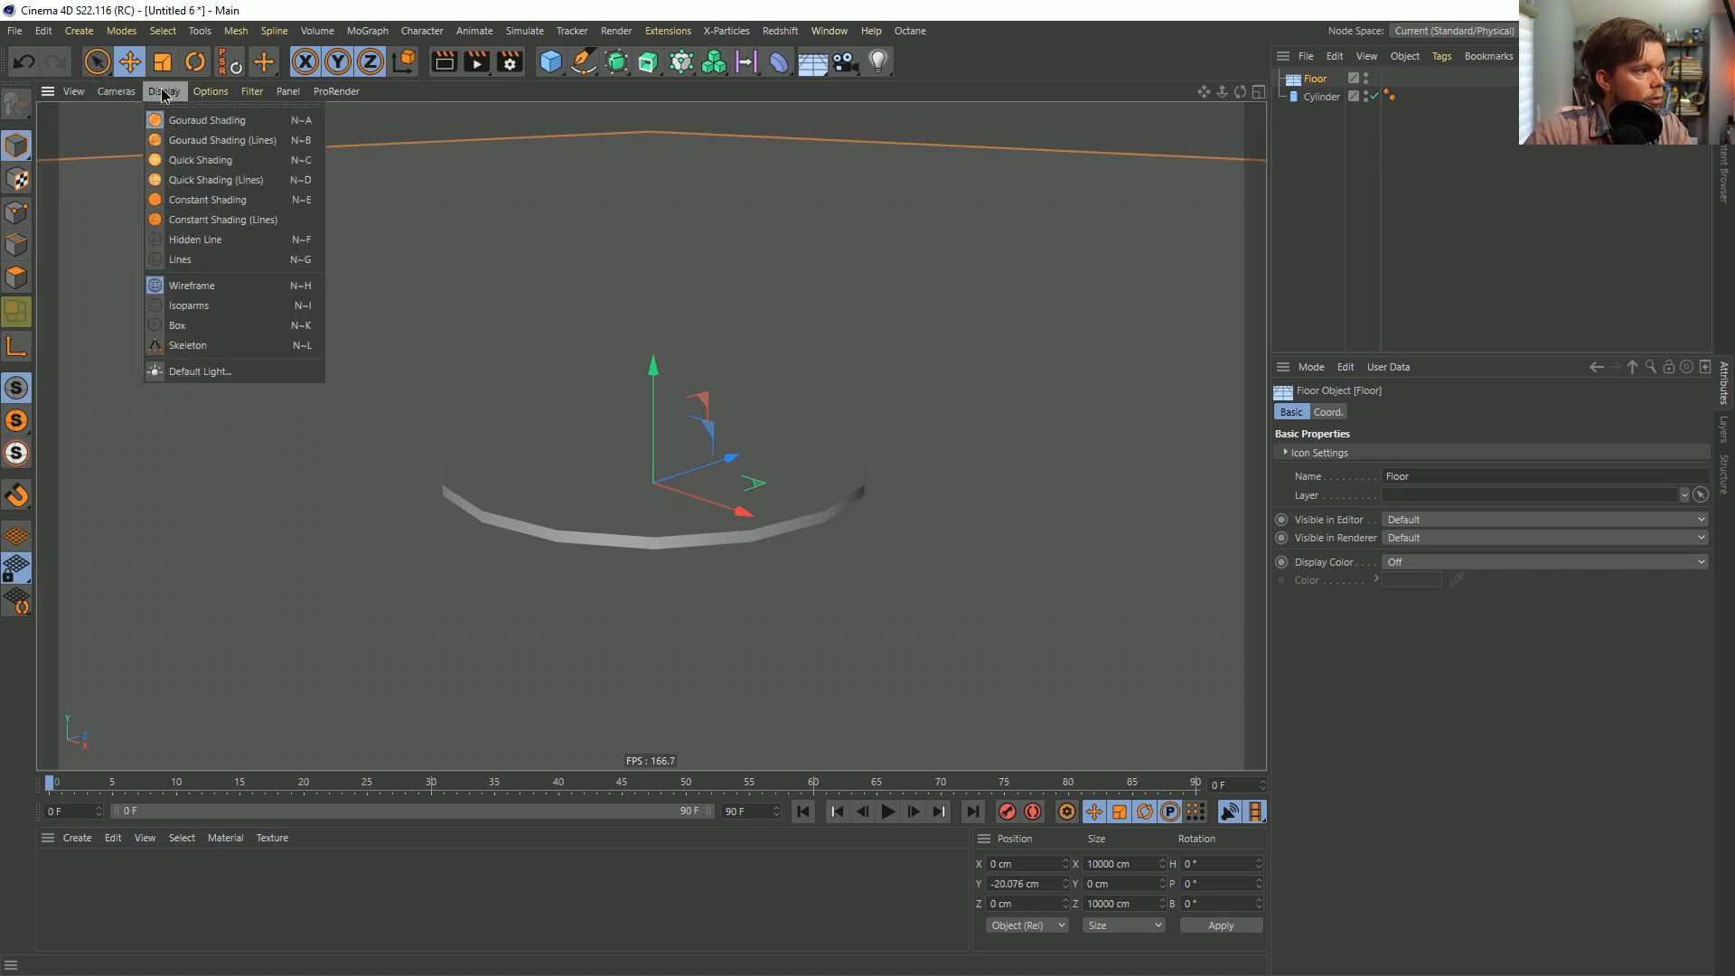
mouse_move(230, 93)
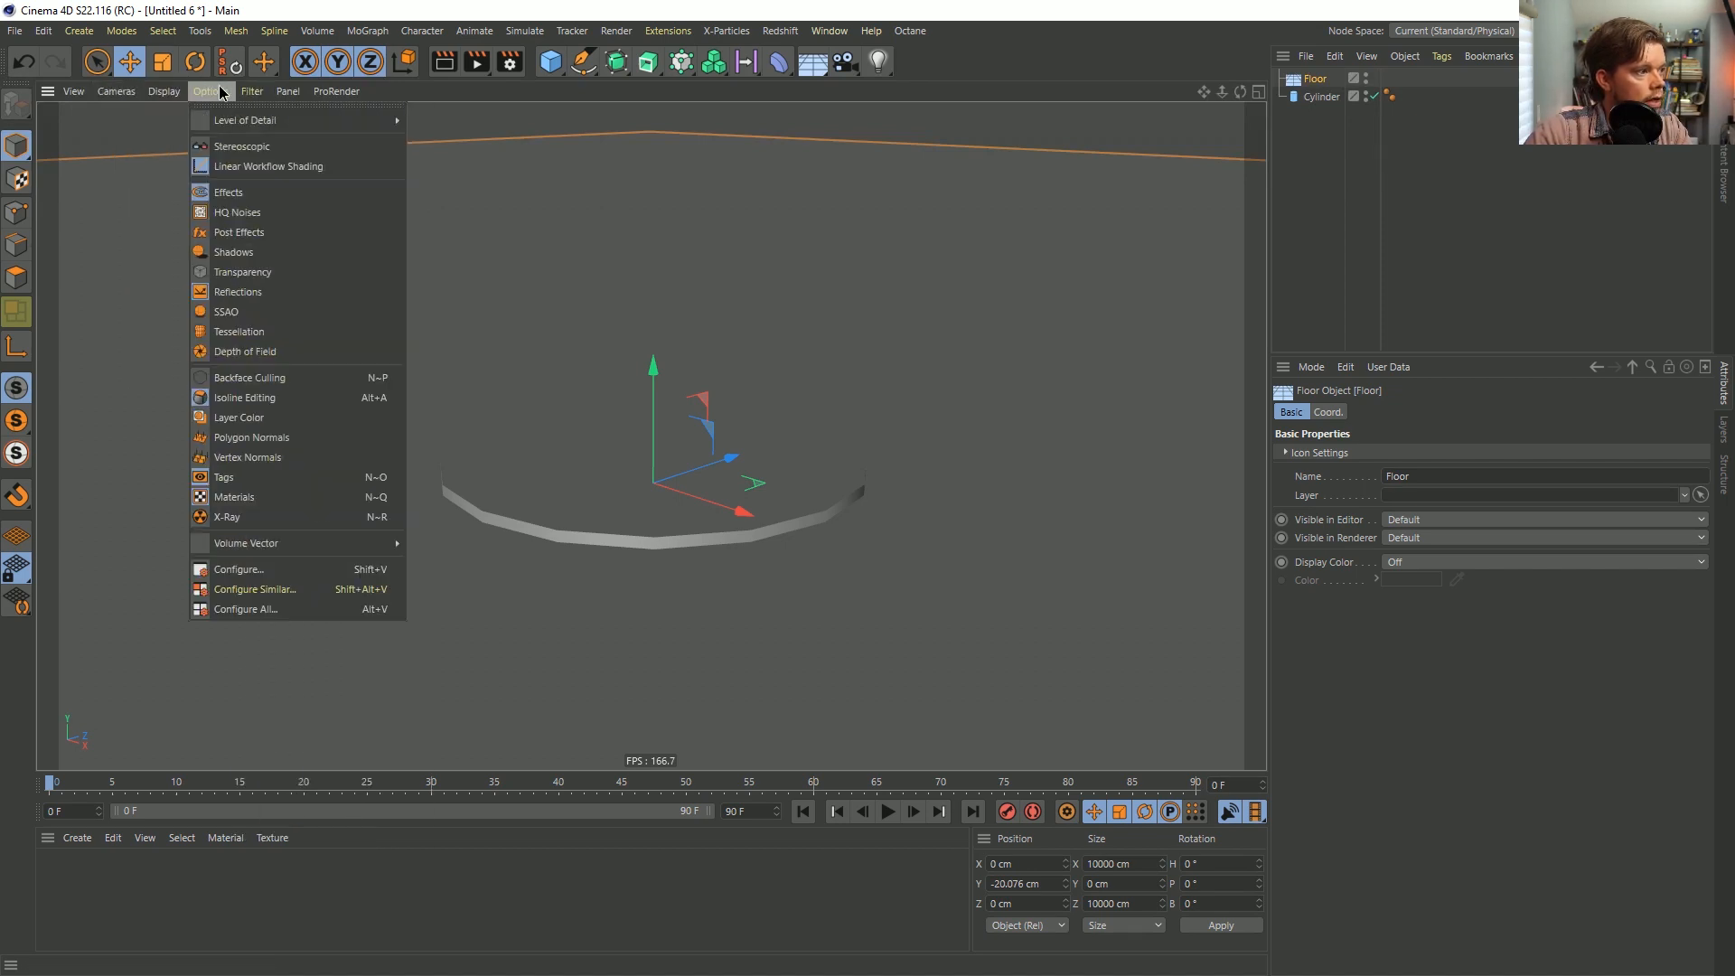
click(275, 312)
Create a new material, apply it to the cylinder, and set its color to green with hue 76° and saturation 75%.
double_click(173, 907)
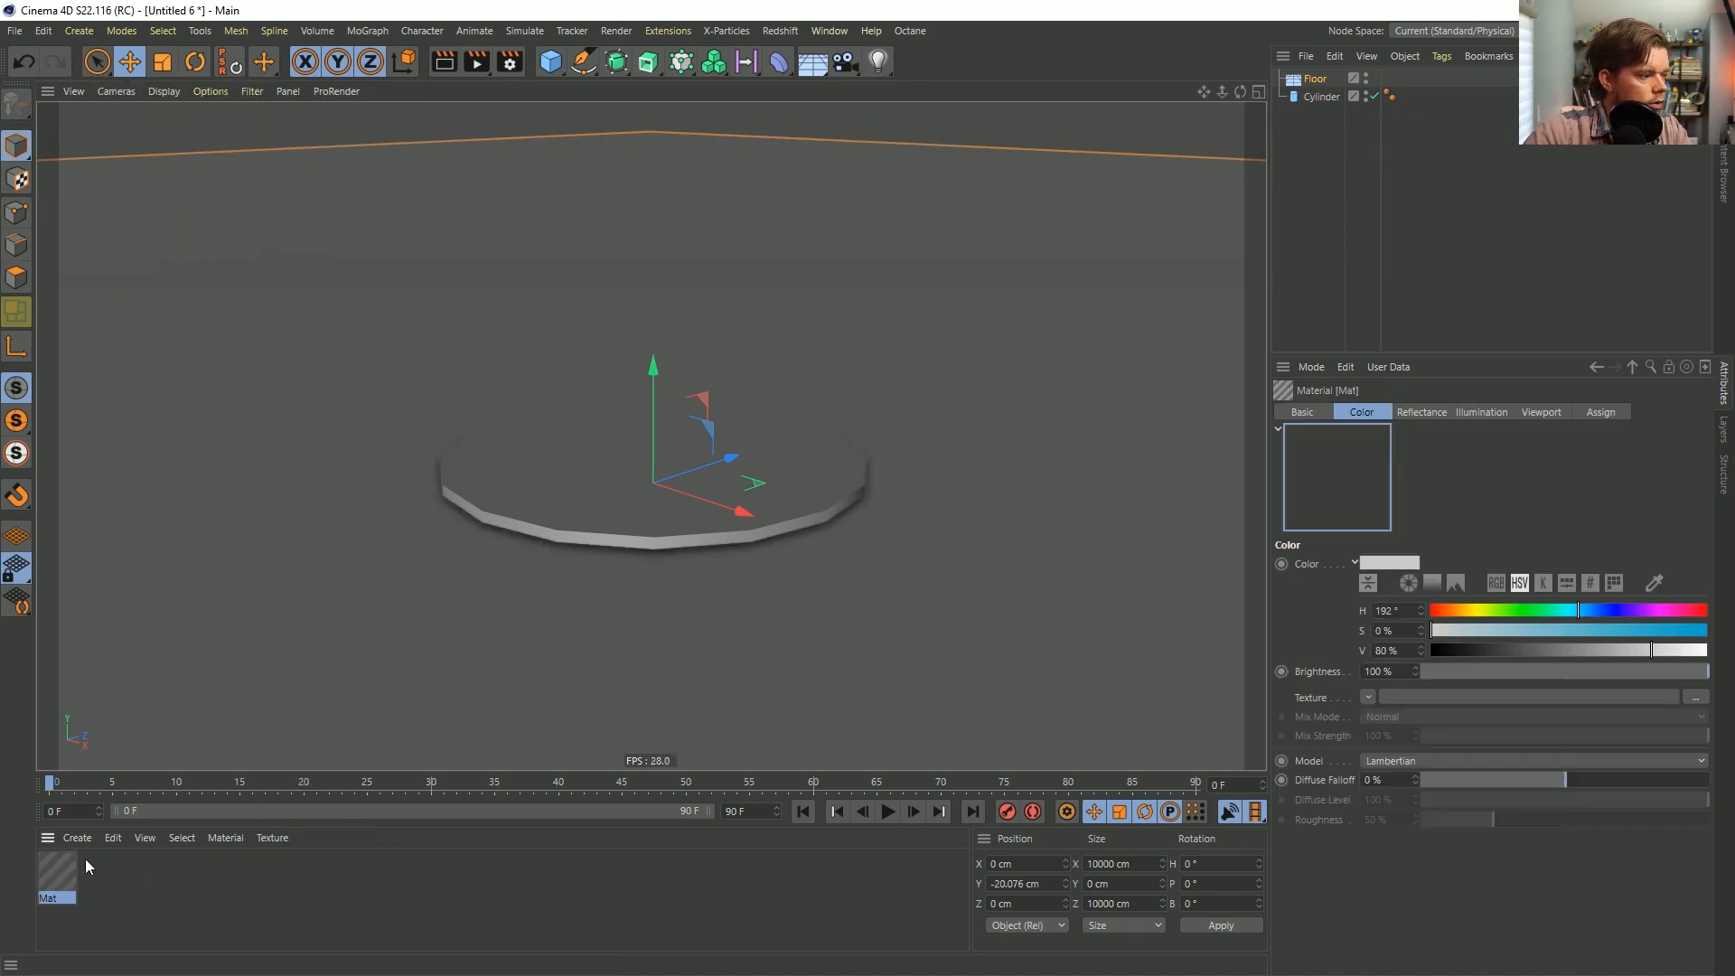
drag(62, 870, 569, 448)
click(57, 872)
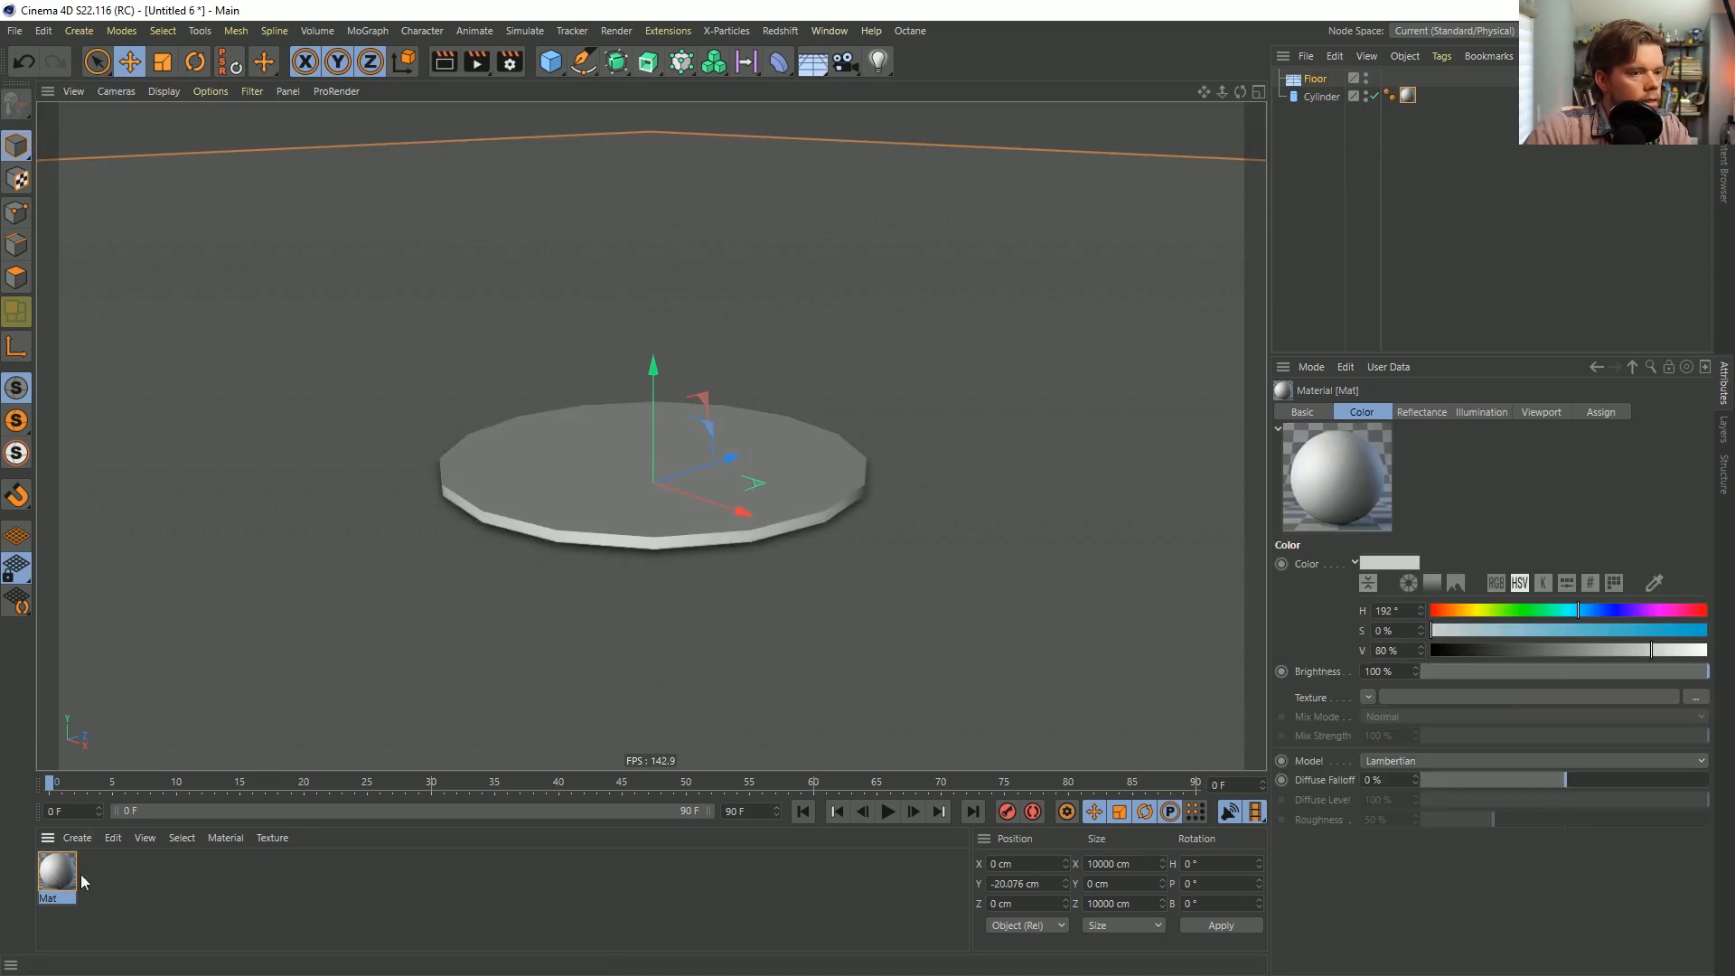
drag(1543, 615, 1490, 612)
click(1636, 630)
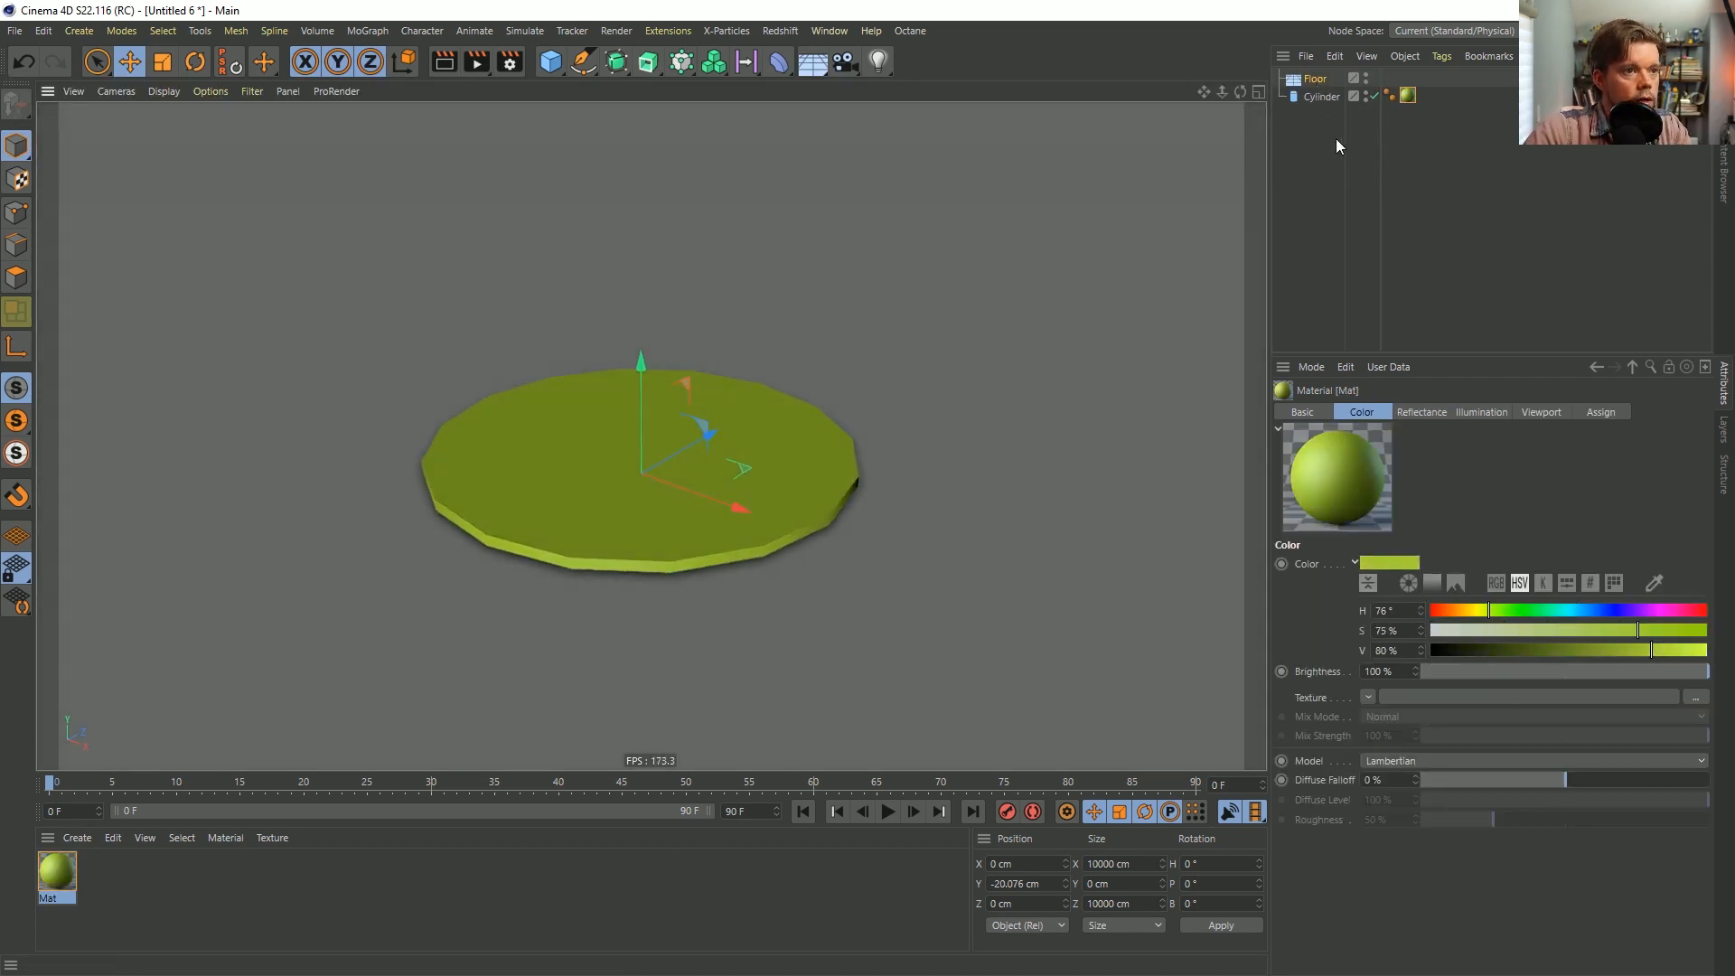
Add Rigid Body simulation tags to the Floor and Cylinder, and reorder the Floor below the Cylinder in the hierarchy.
shift+click(1323, 97)
right_click(1327, 101)
mouse_move(1423, 289)
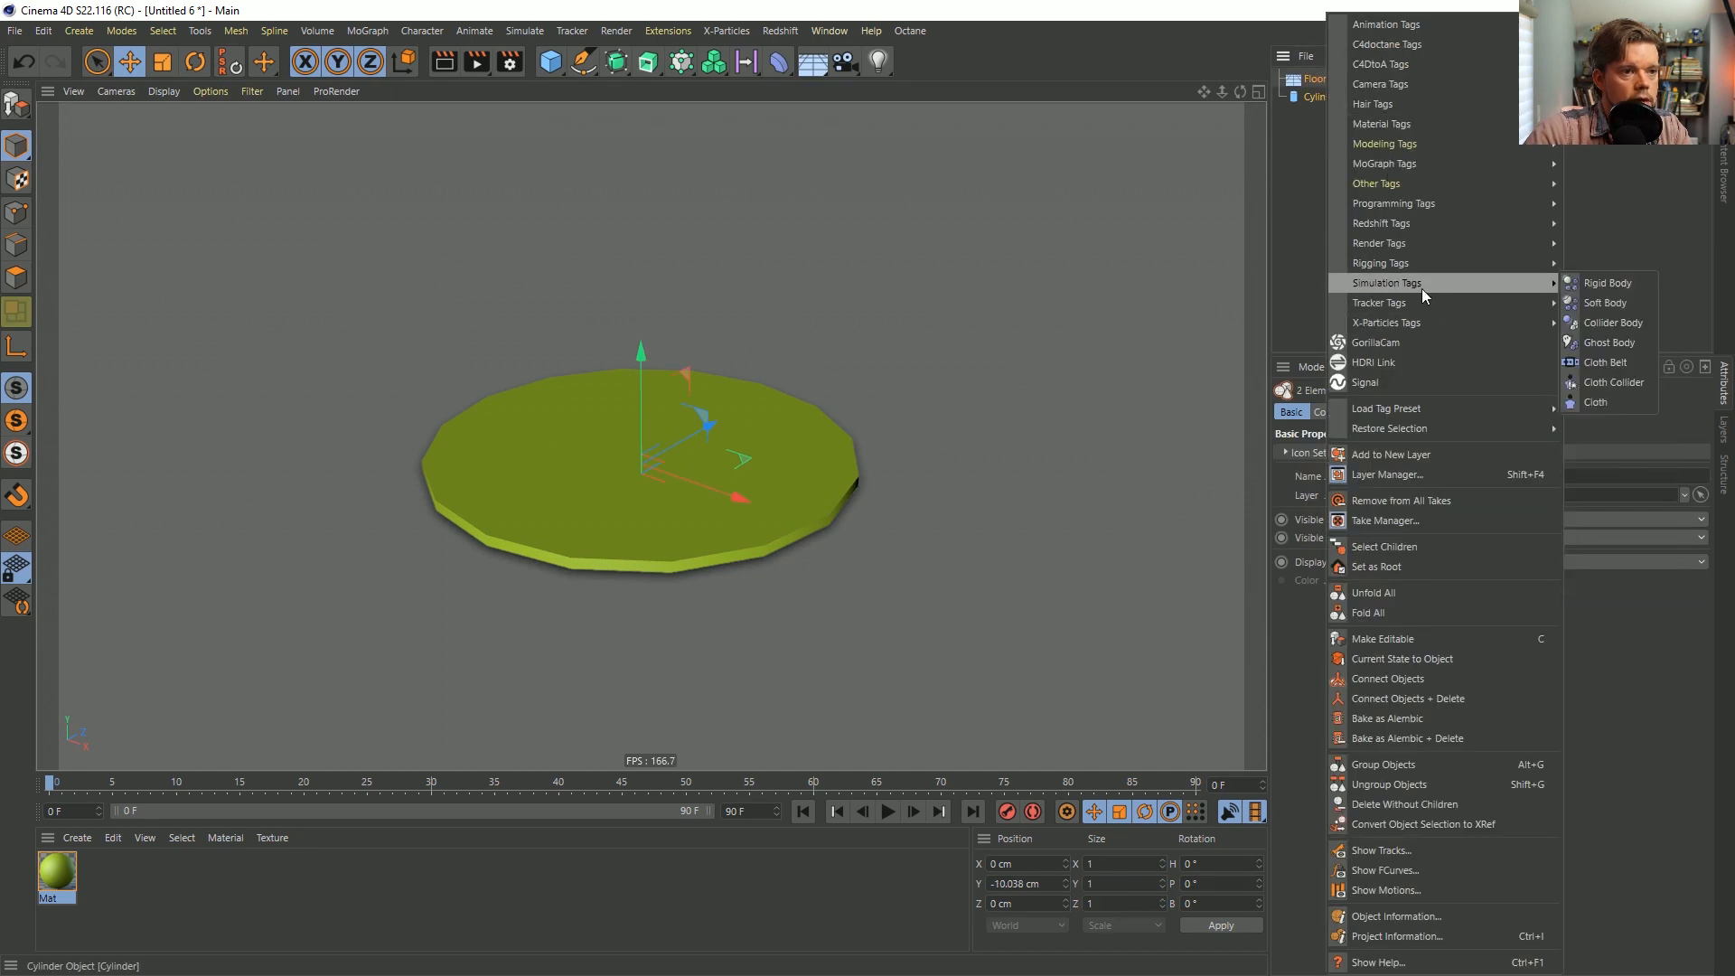
click(1587, 289)
click(1323, 78)
drag(1323, 77, 1310, 112)
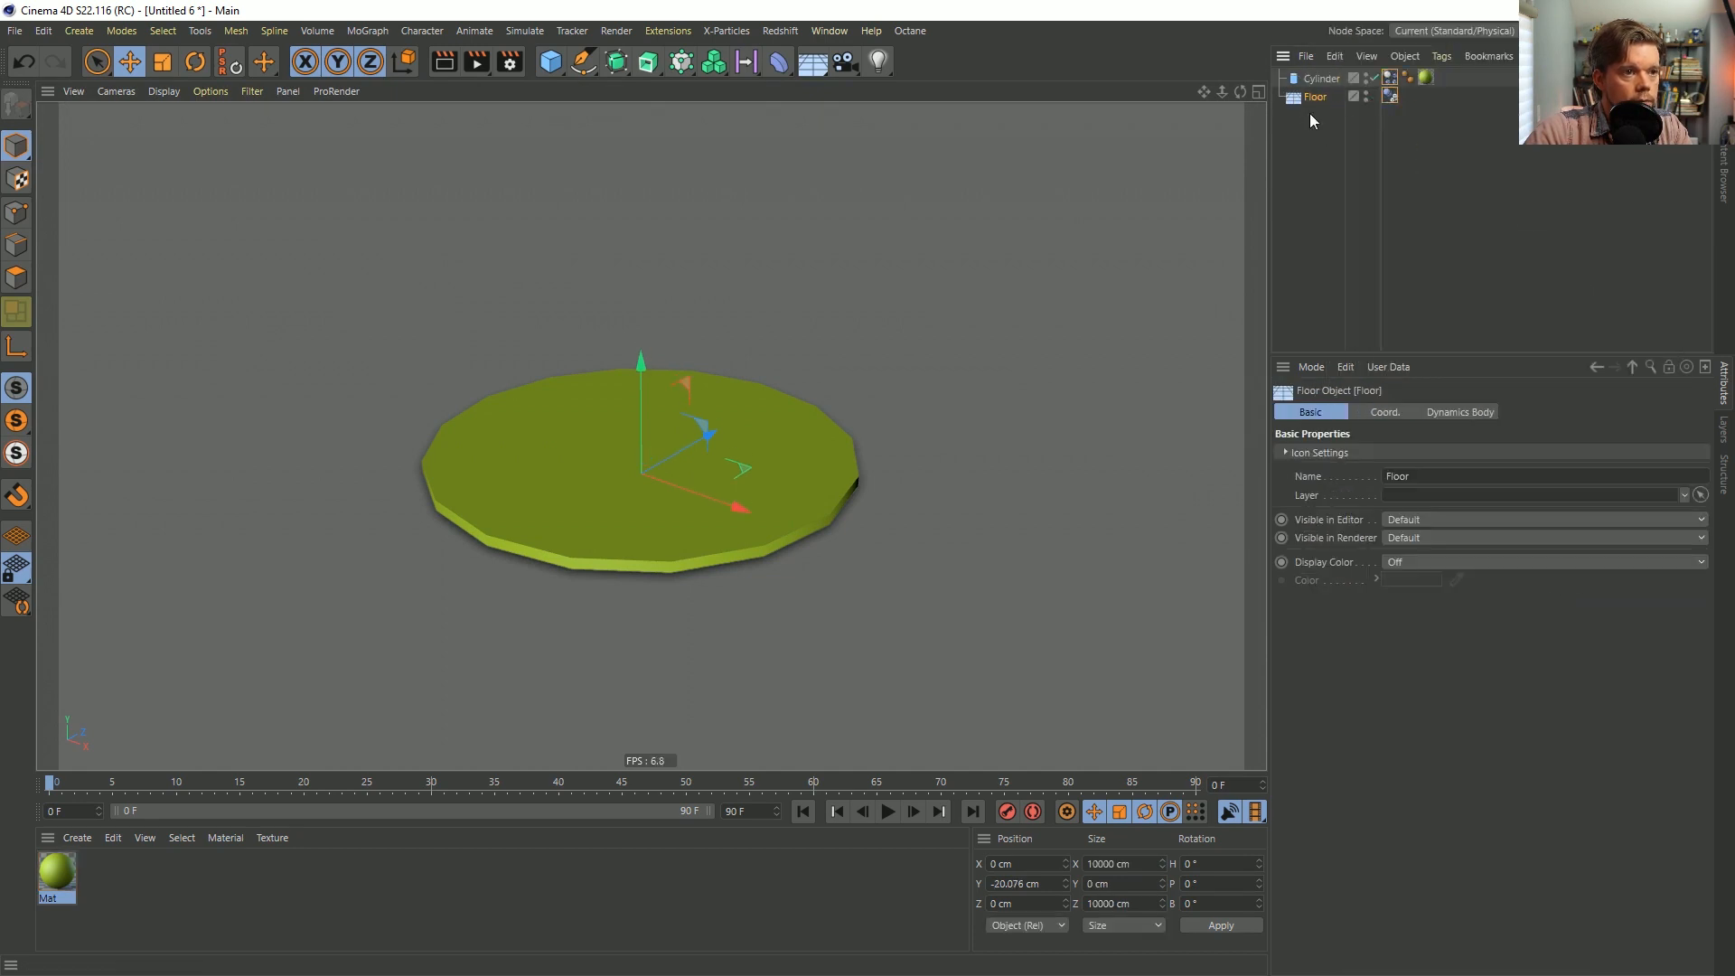
Duplicate the cylinder and set the copy's Y position to 20 cm.
click(1316, 80)
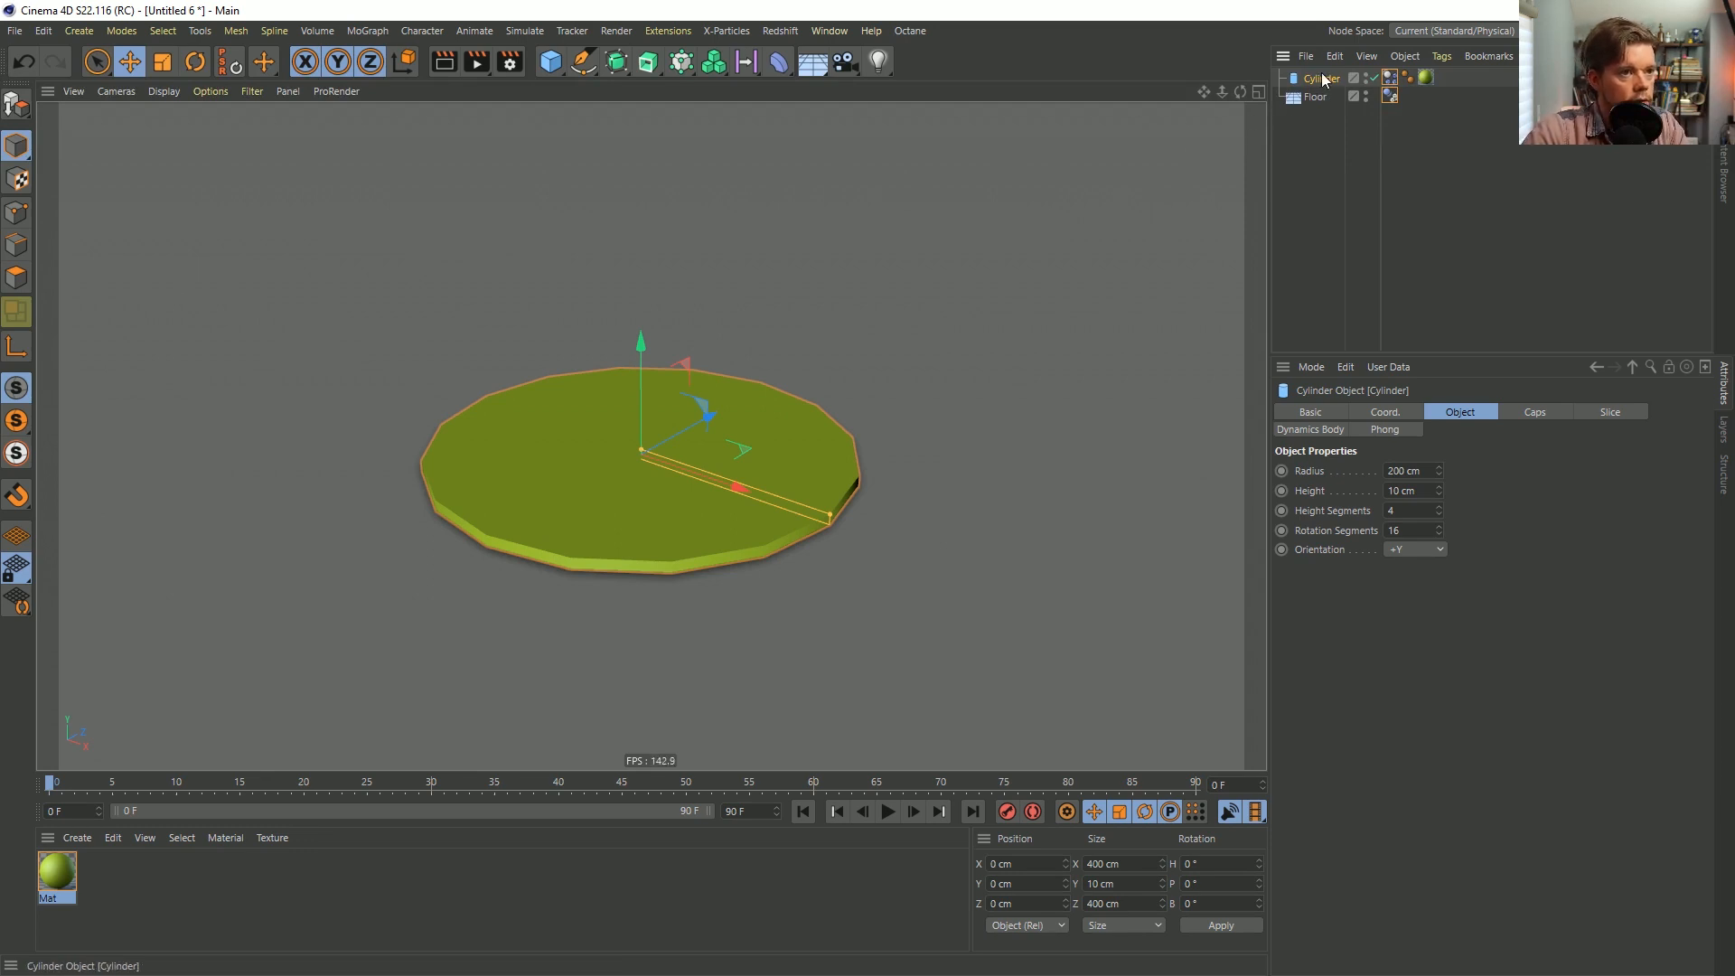
key(ctrl+c)
key(ctrl+v)
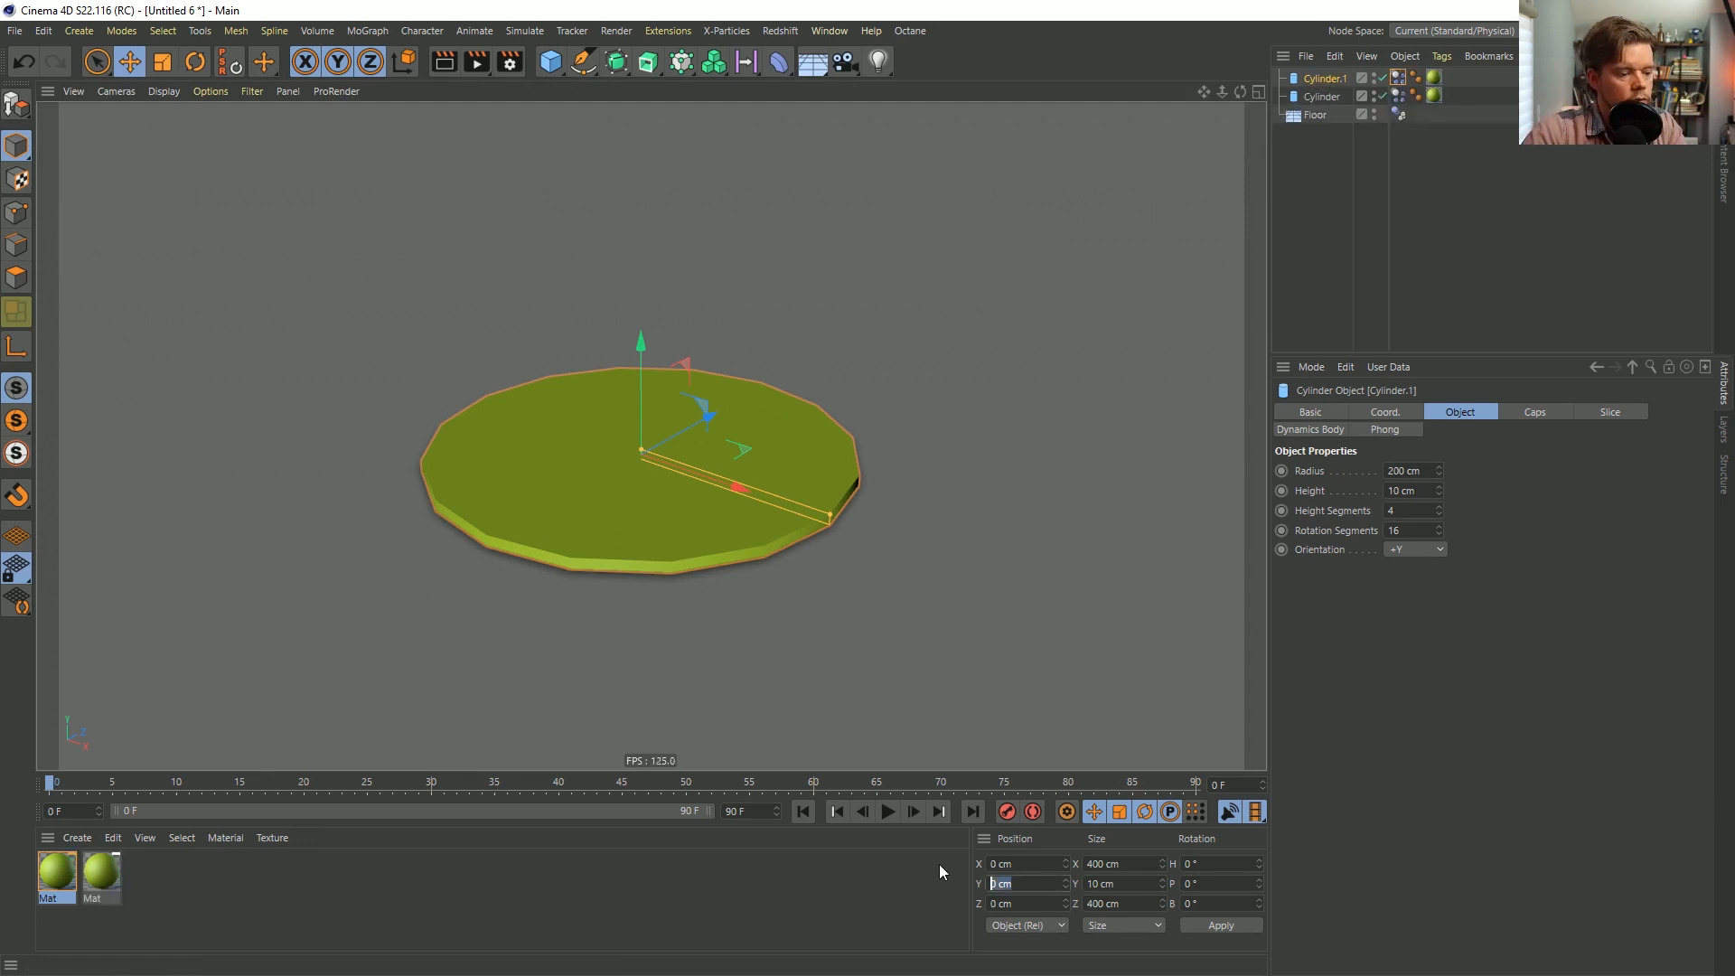
text(20)
click(1220, 925)
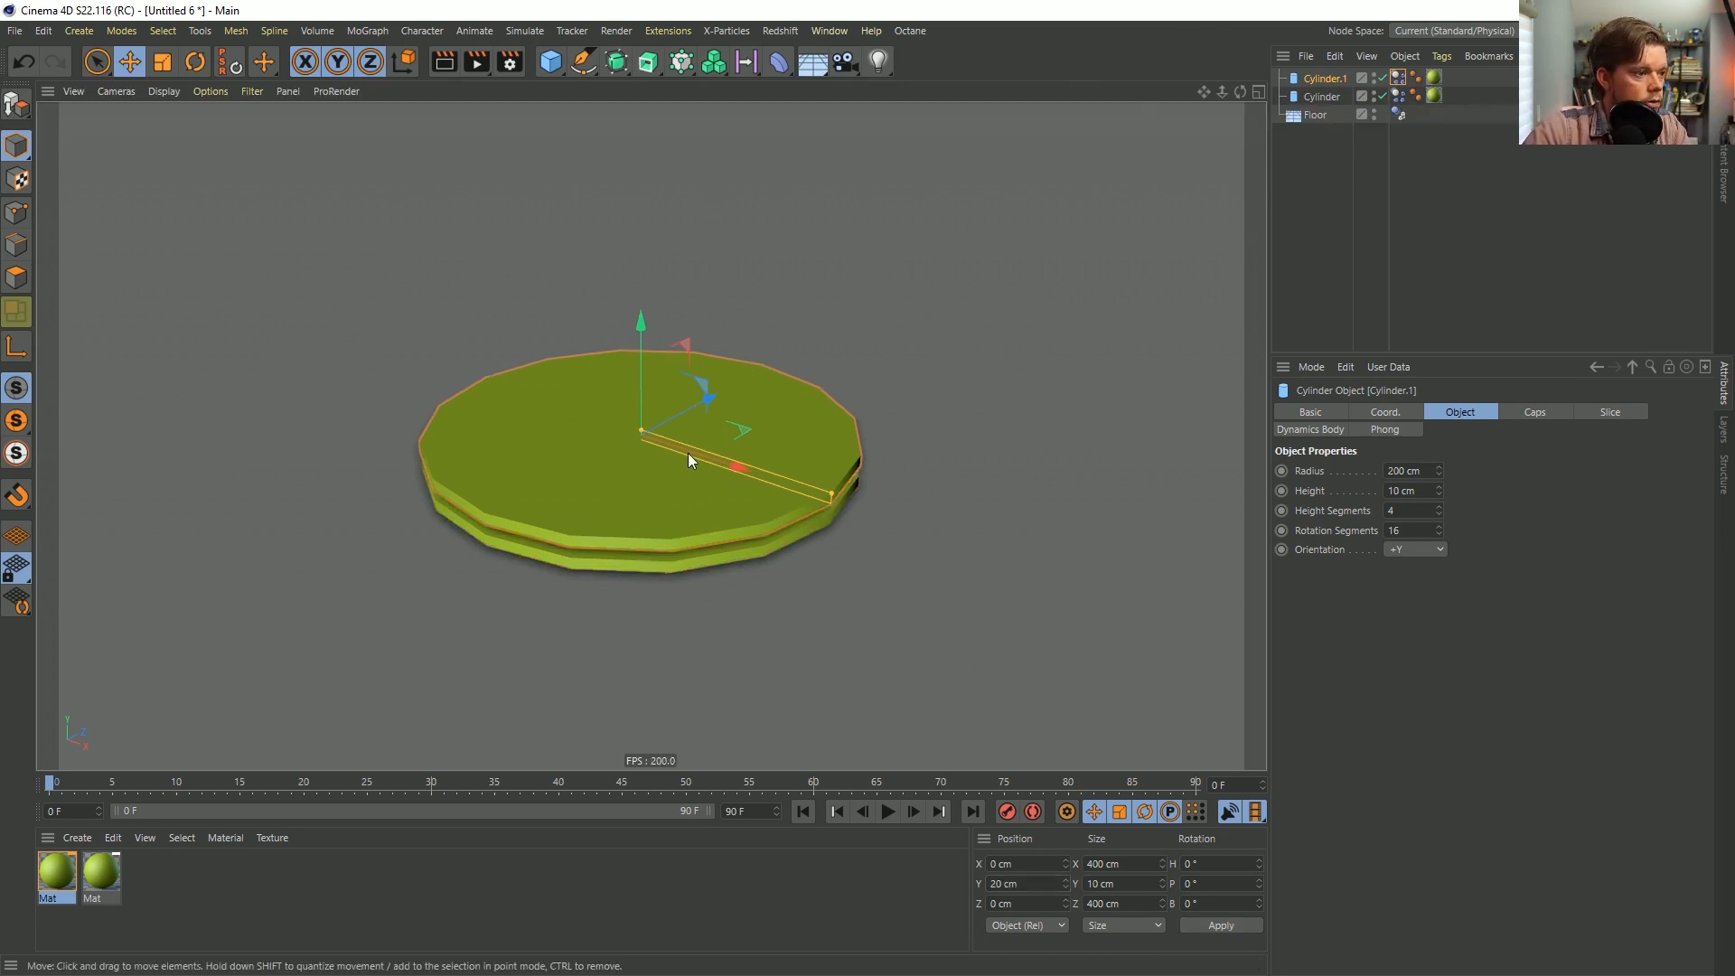
Add a Connector dynamics object to the scene.
alt+drag(687, 453, 665, 382)
click(524, 31)
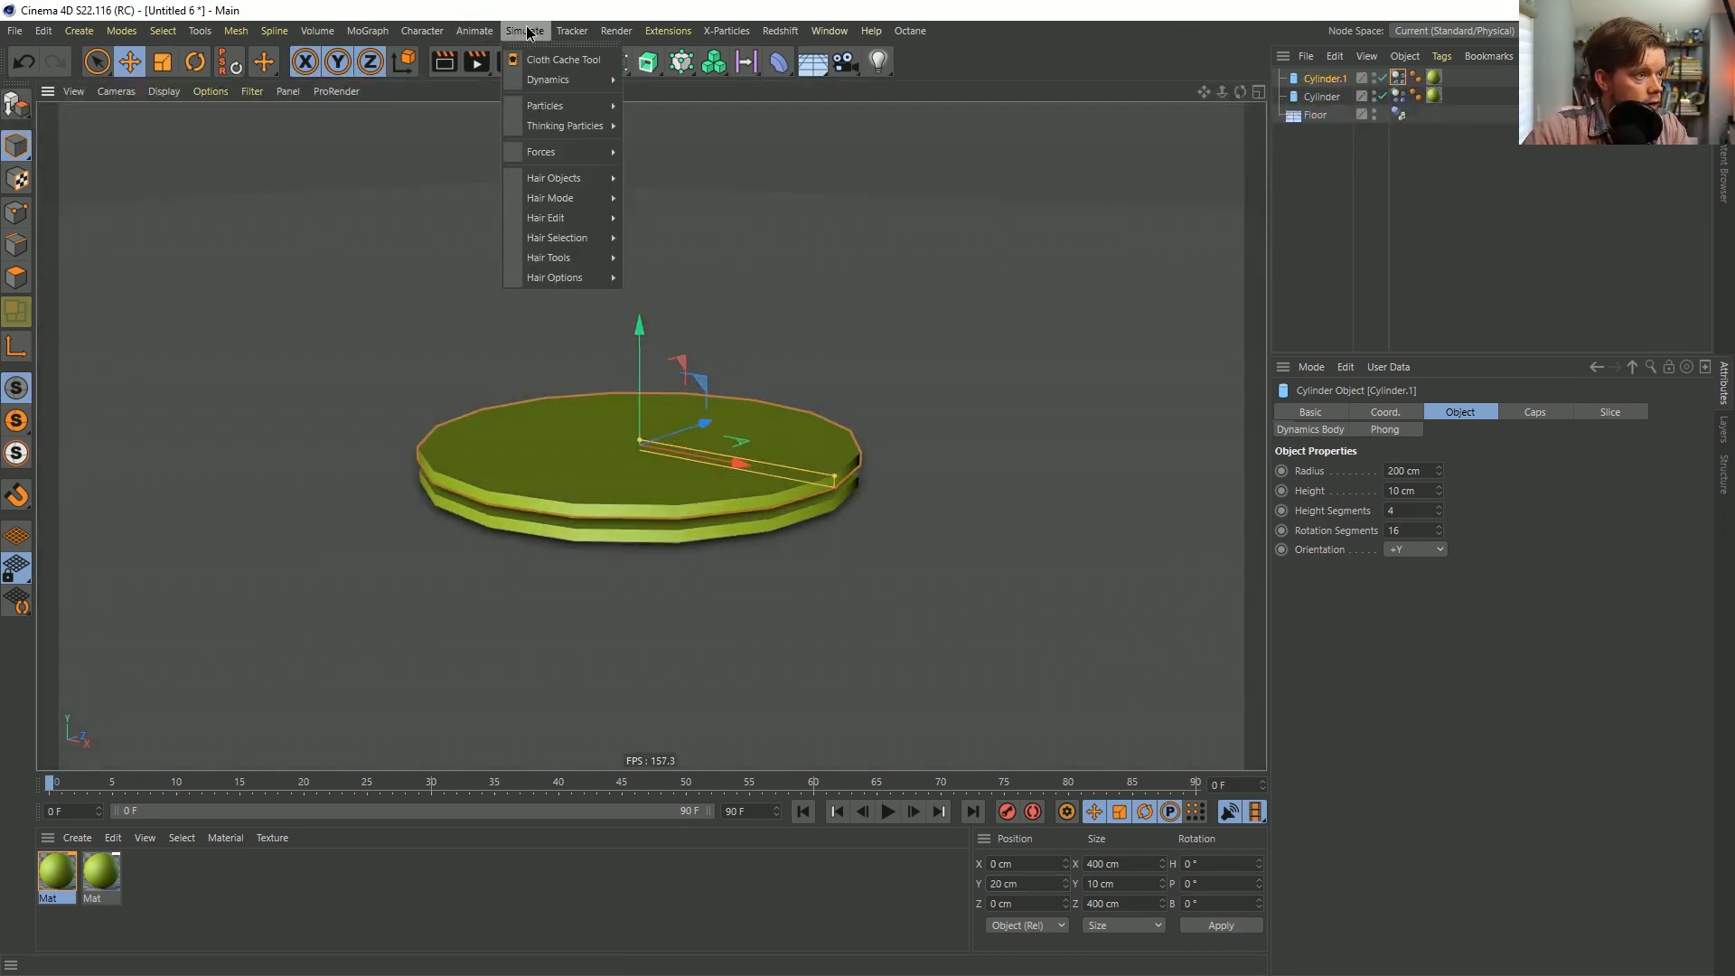
mouse_move(564, 80)
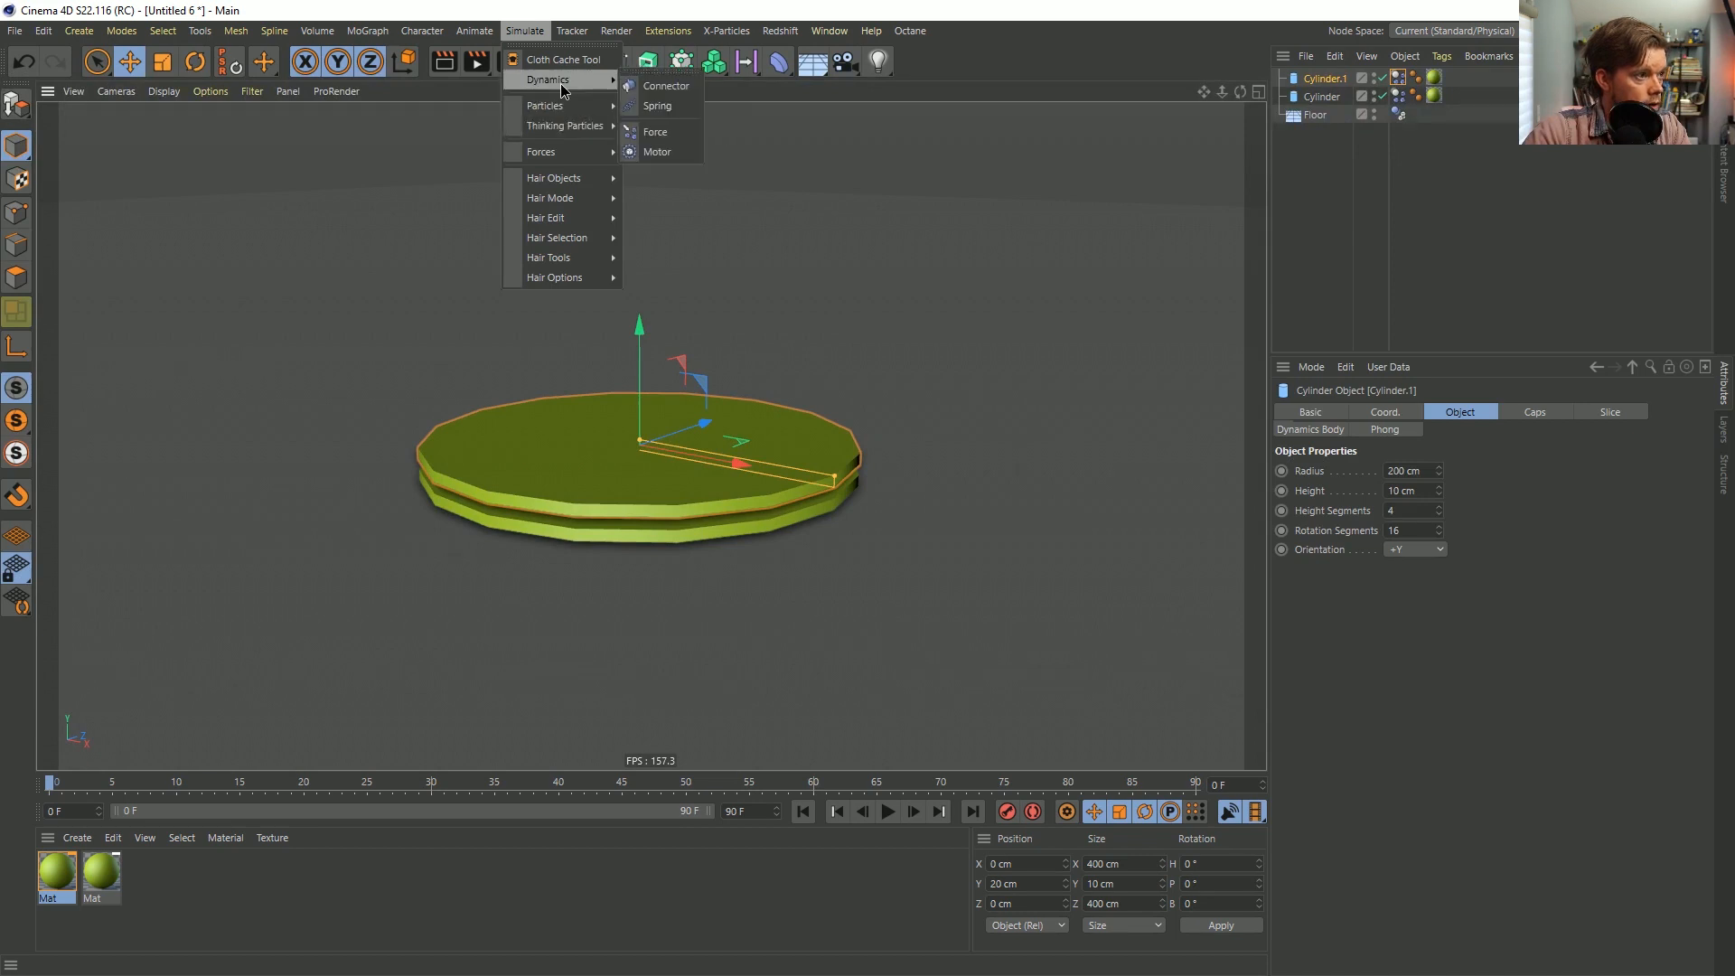
click(676, 90)
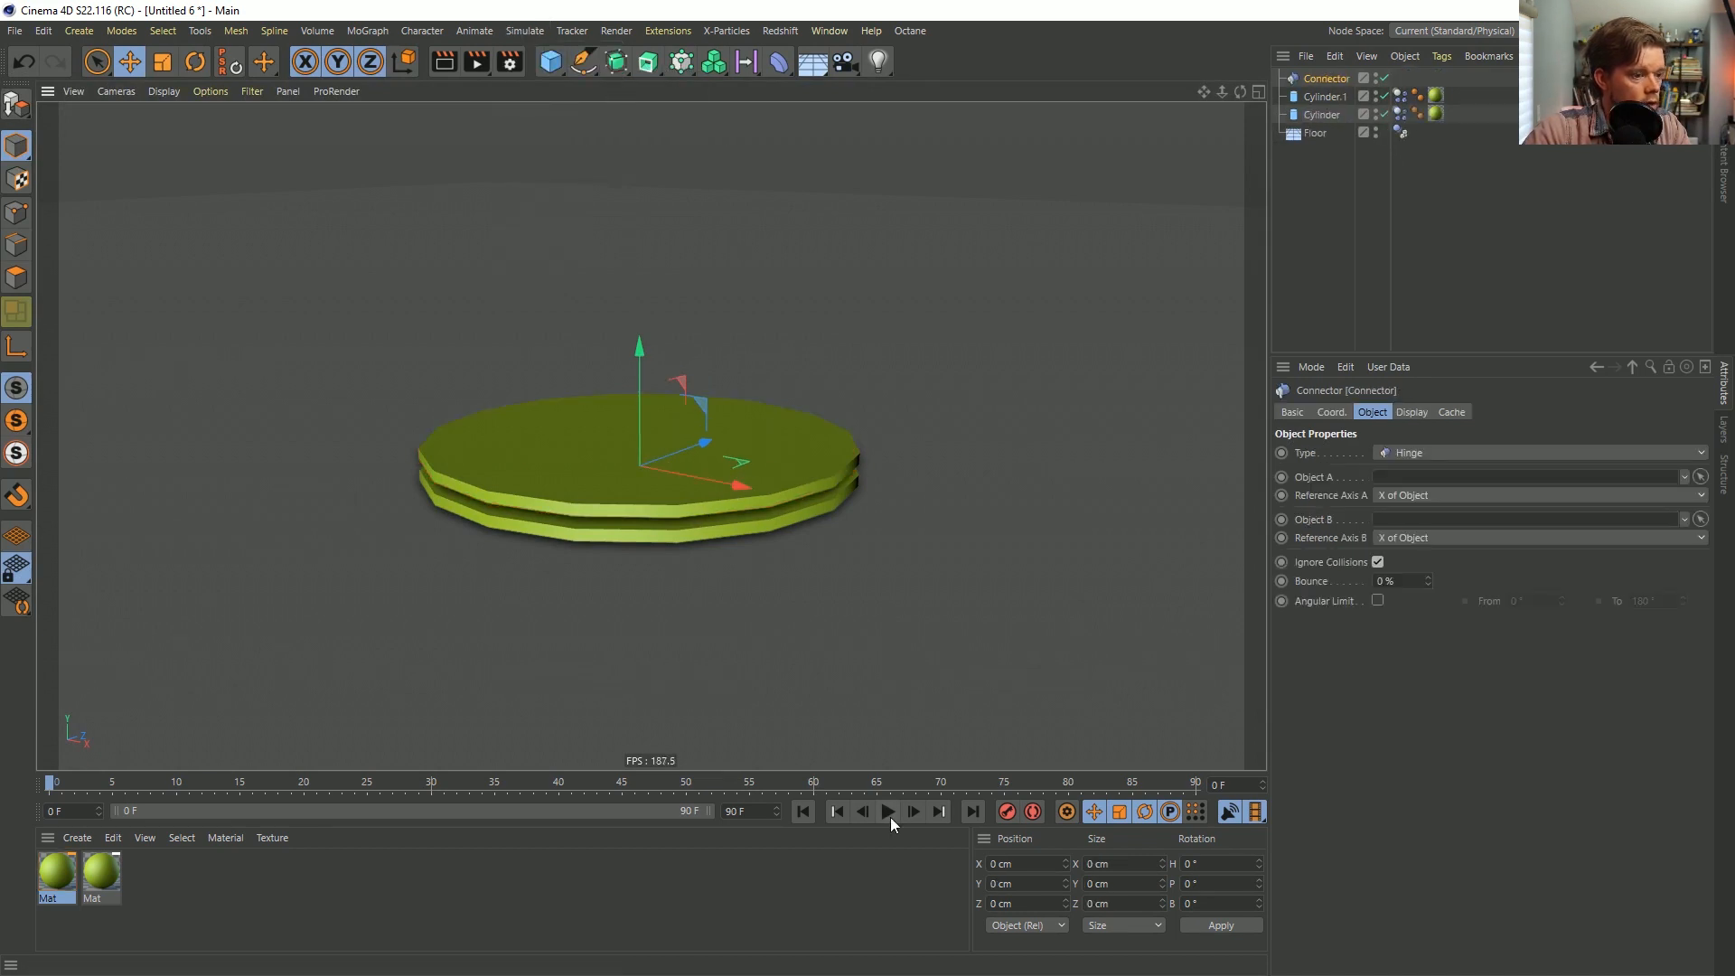
In the front view, place the Connector midway between the two discs at Y 10 cm.
alt+drag(741, 542, 821, 539)
middle_click(825, 542)
middle_click(879, 670)
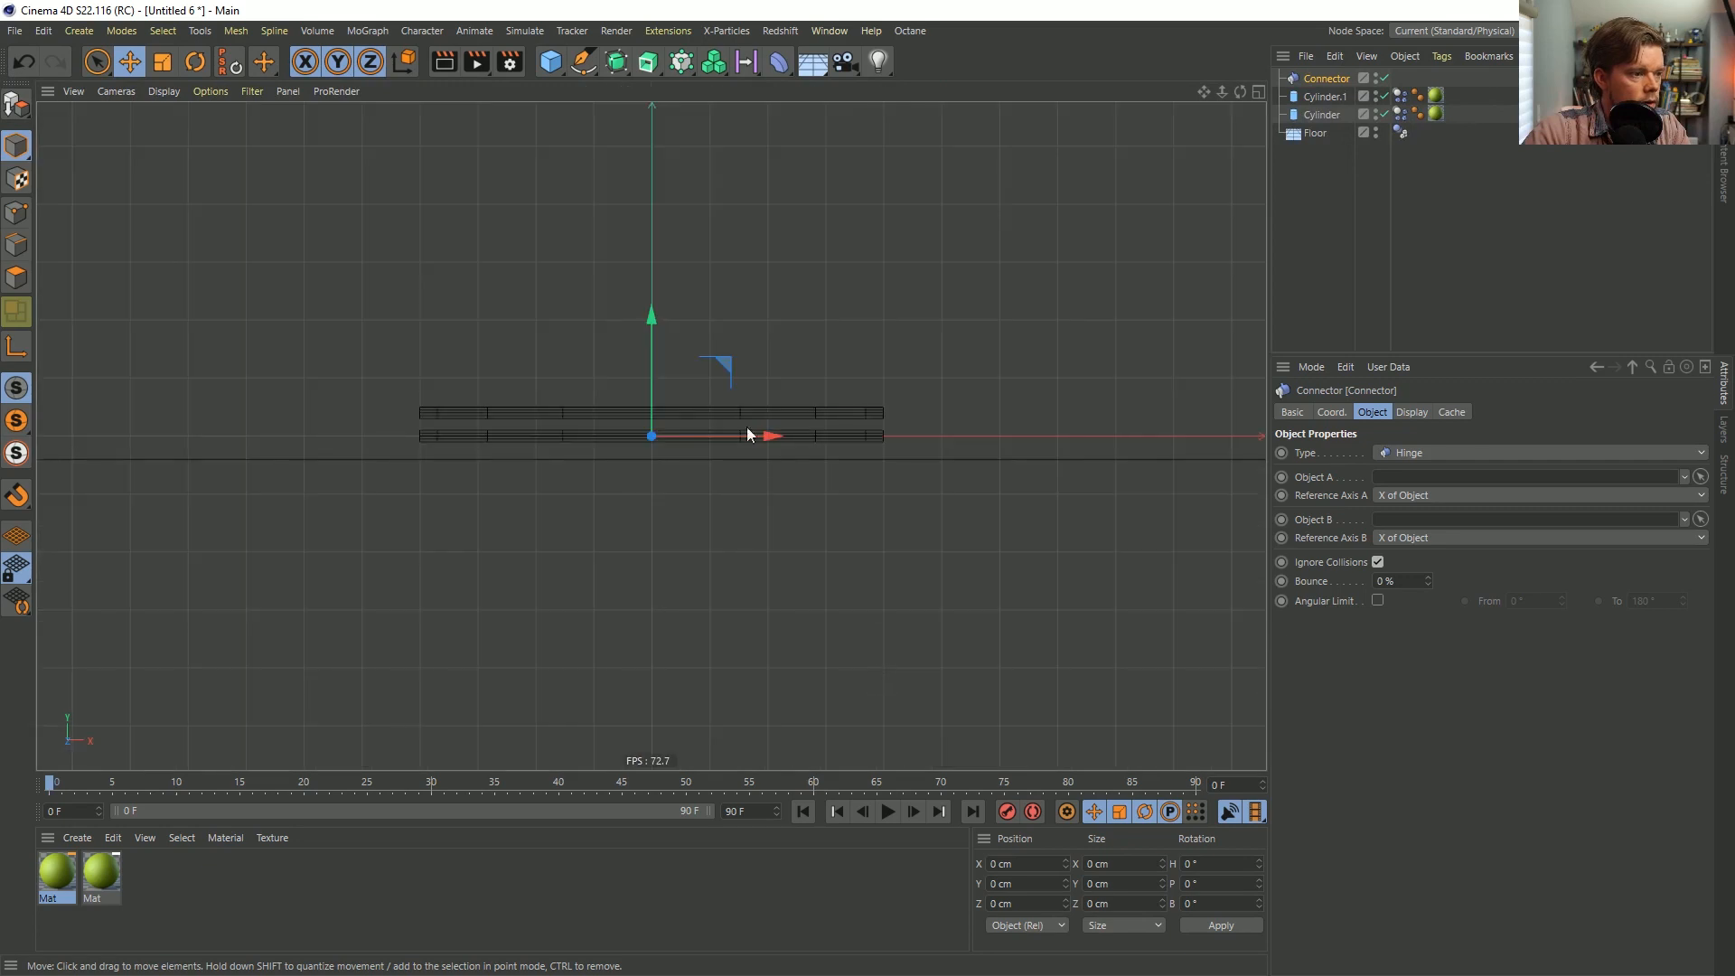
scroll(736, 398, up, 5)
drag(587, 366, 600, 340)
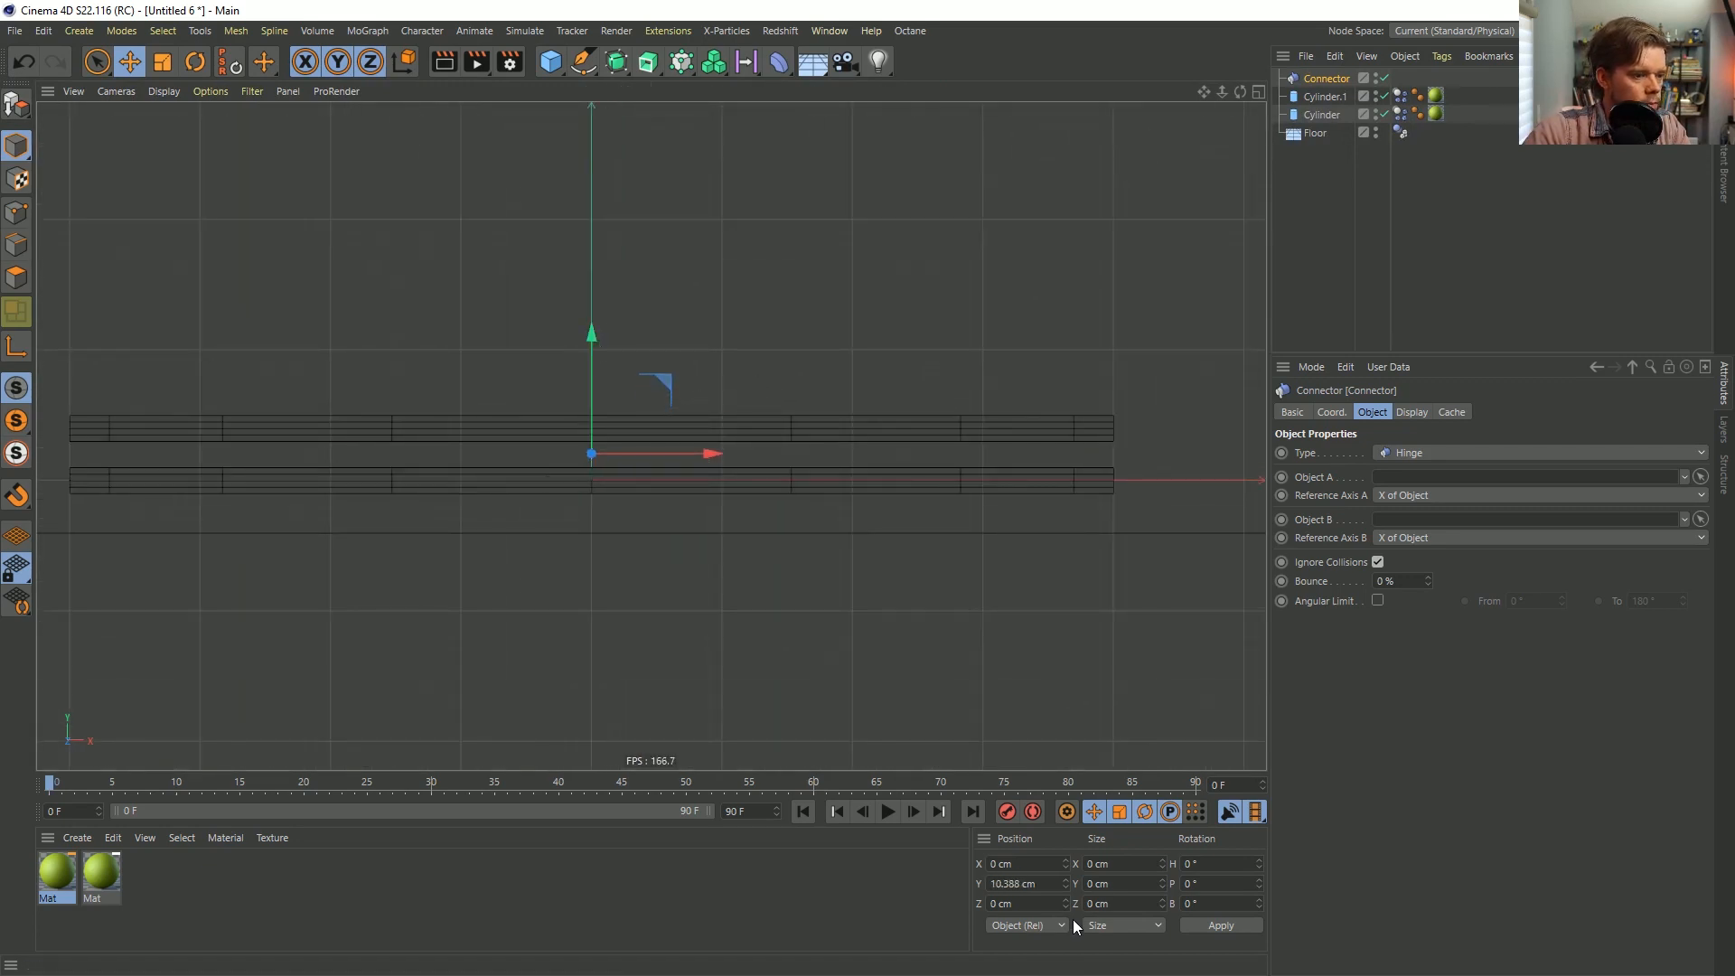
double_click(1012, 884)
text(10)
key(Return)
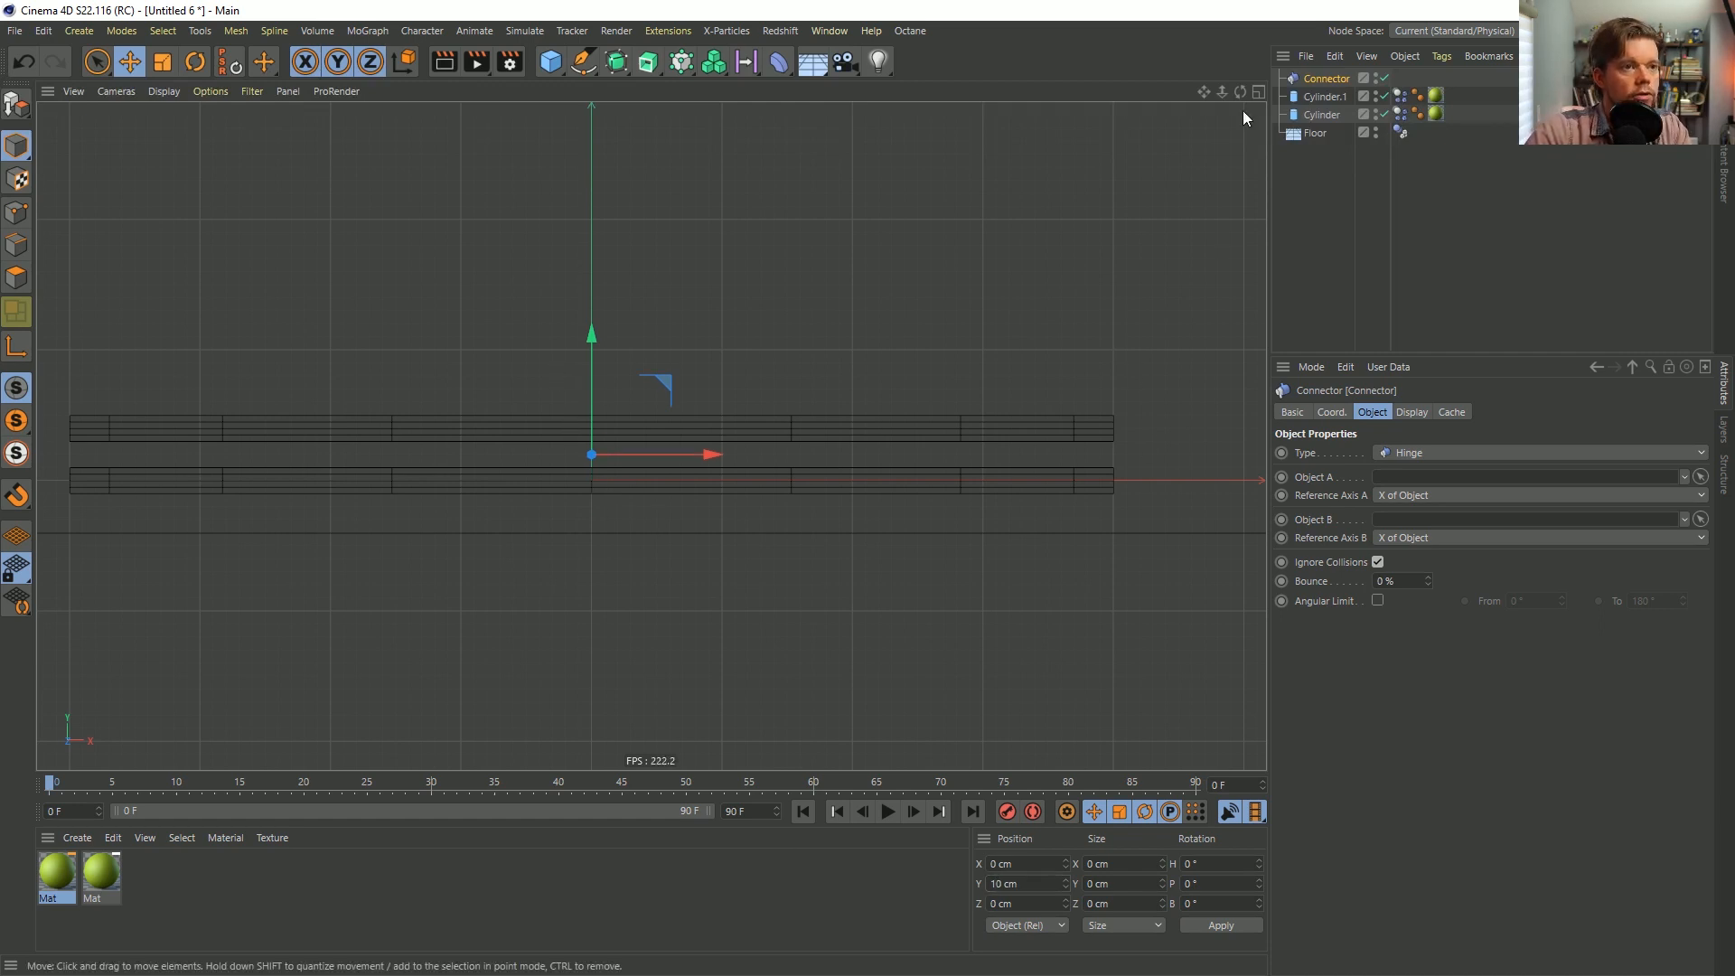
Make the Connector a child of the lower cylinder.
drag(1325, 78, 1324, 114)
click(1326, 99)
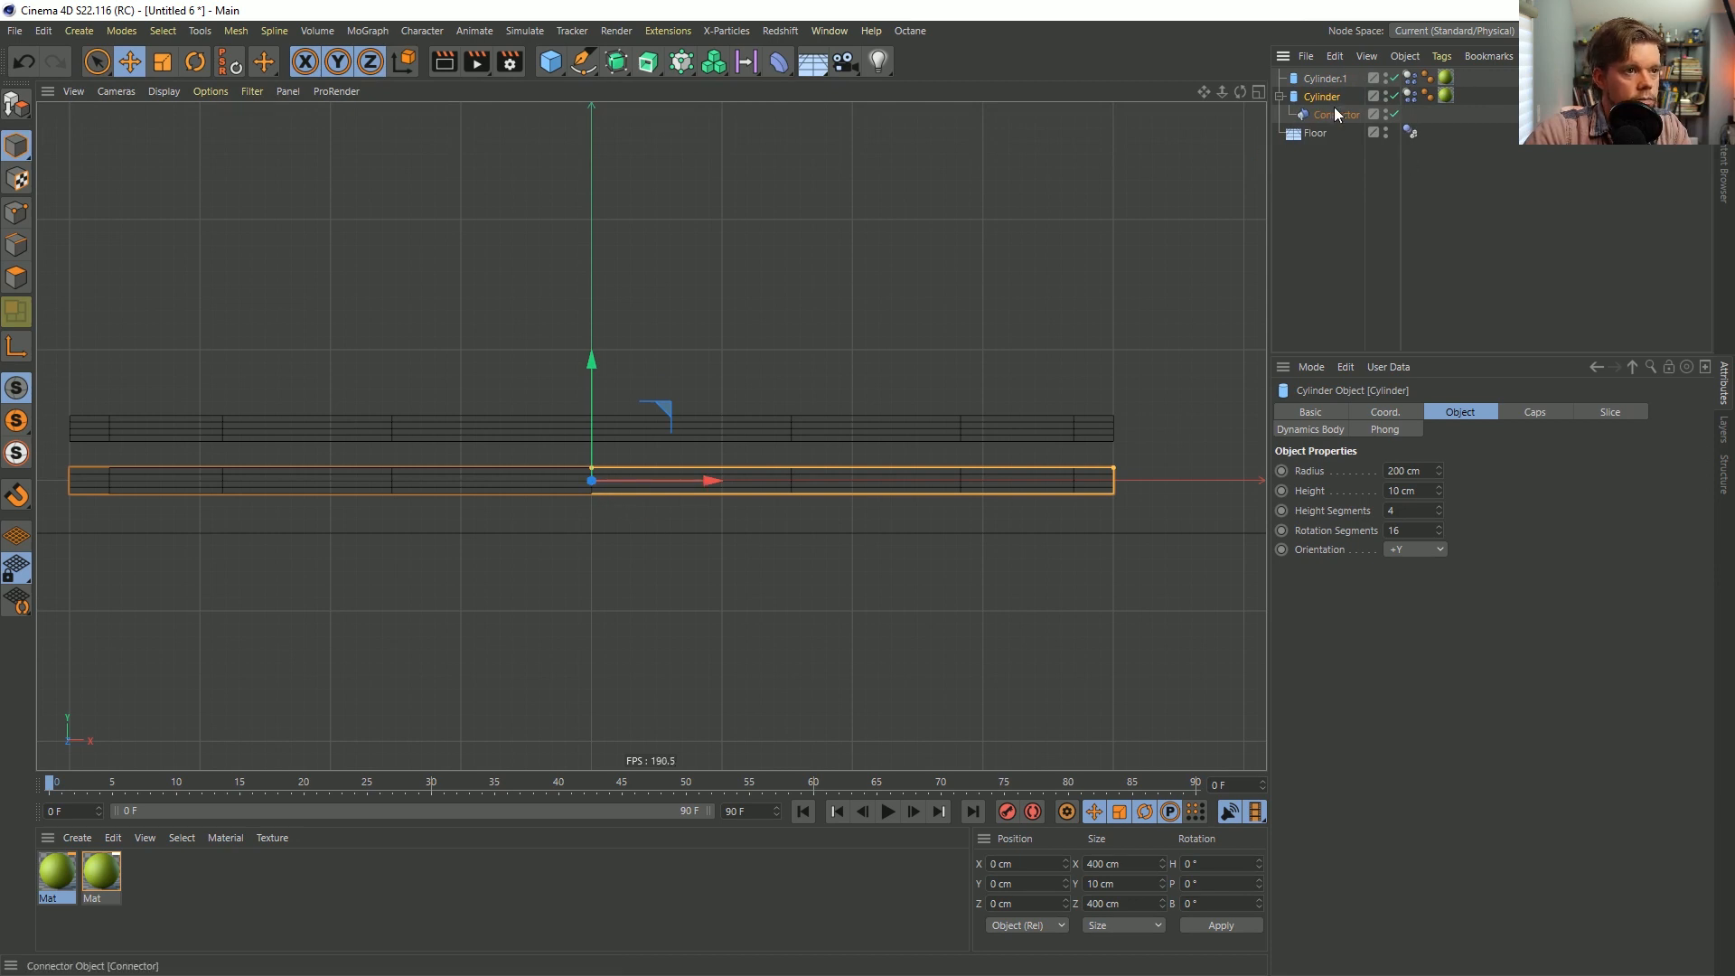
drag(1338, 117, 1322, 91)
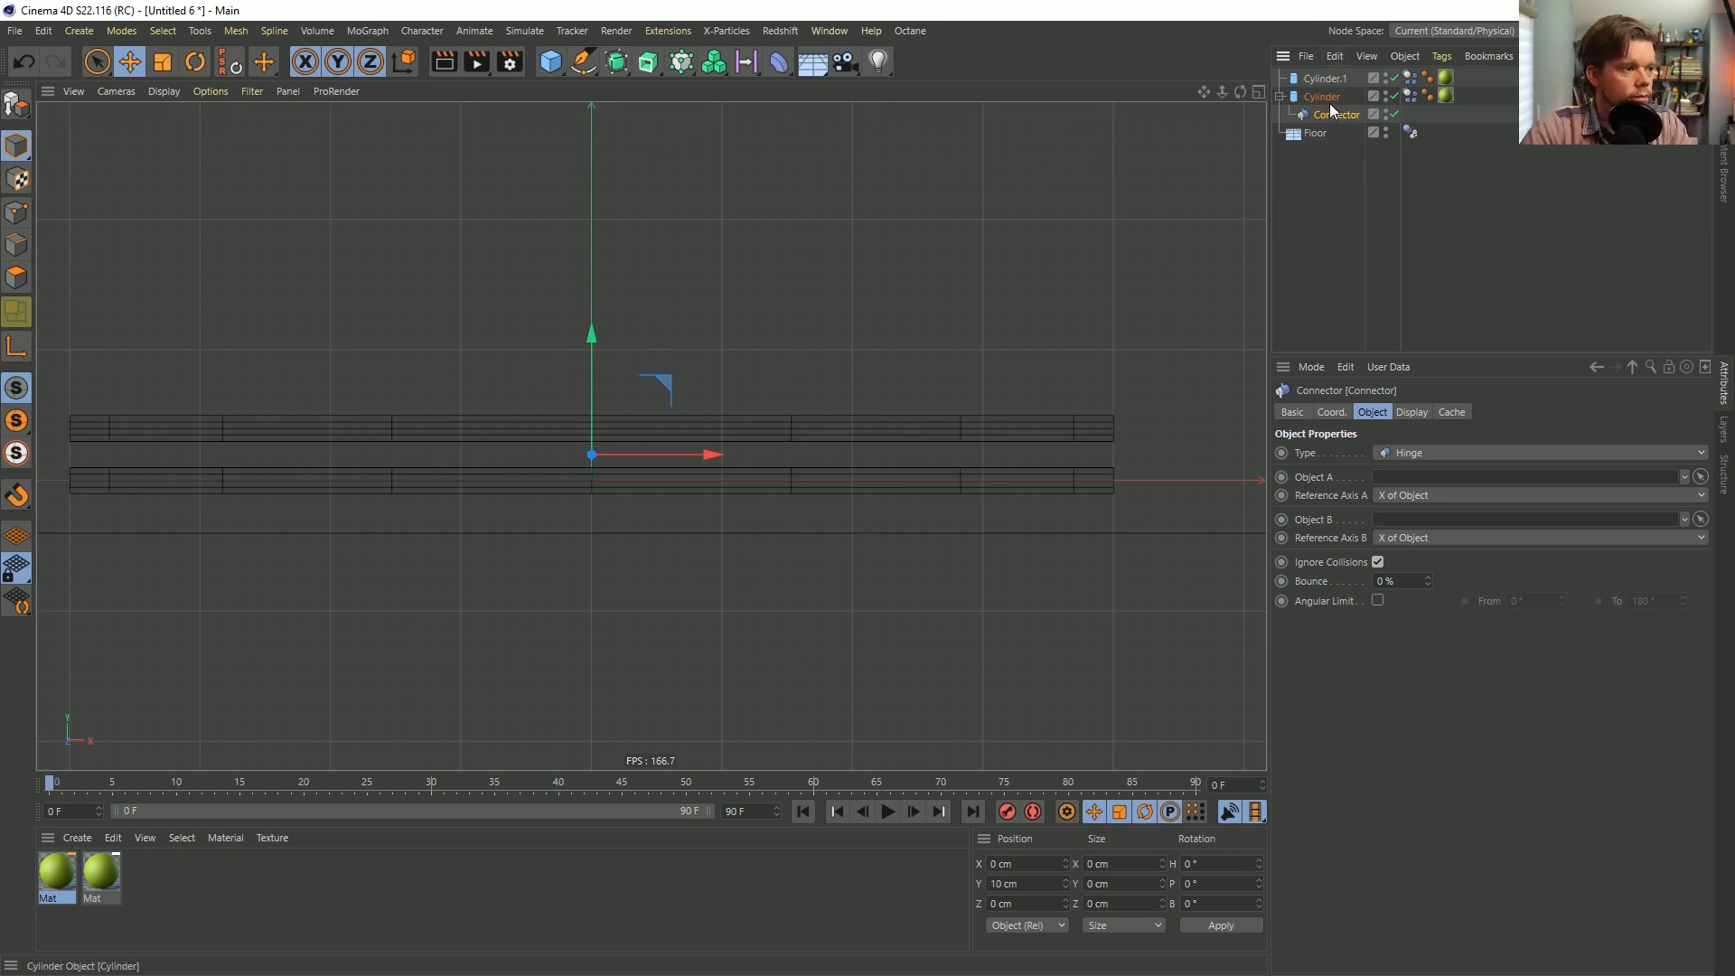
Delete the upper cylinder copy, keeping the original cylinder with its Connector.
scroll(800, 318, down, 5)
scroll(828, 308, up, 1)
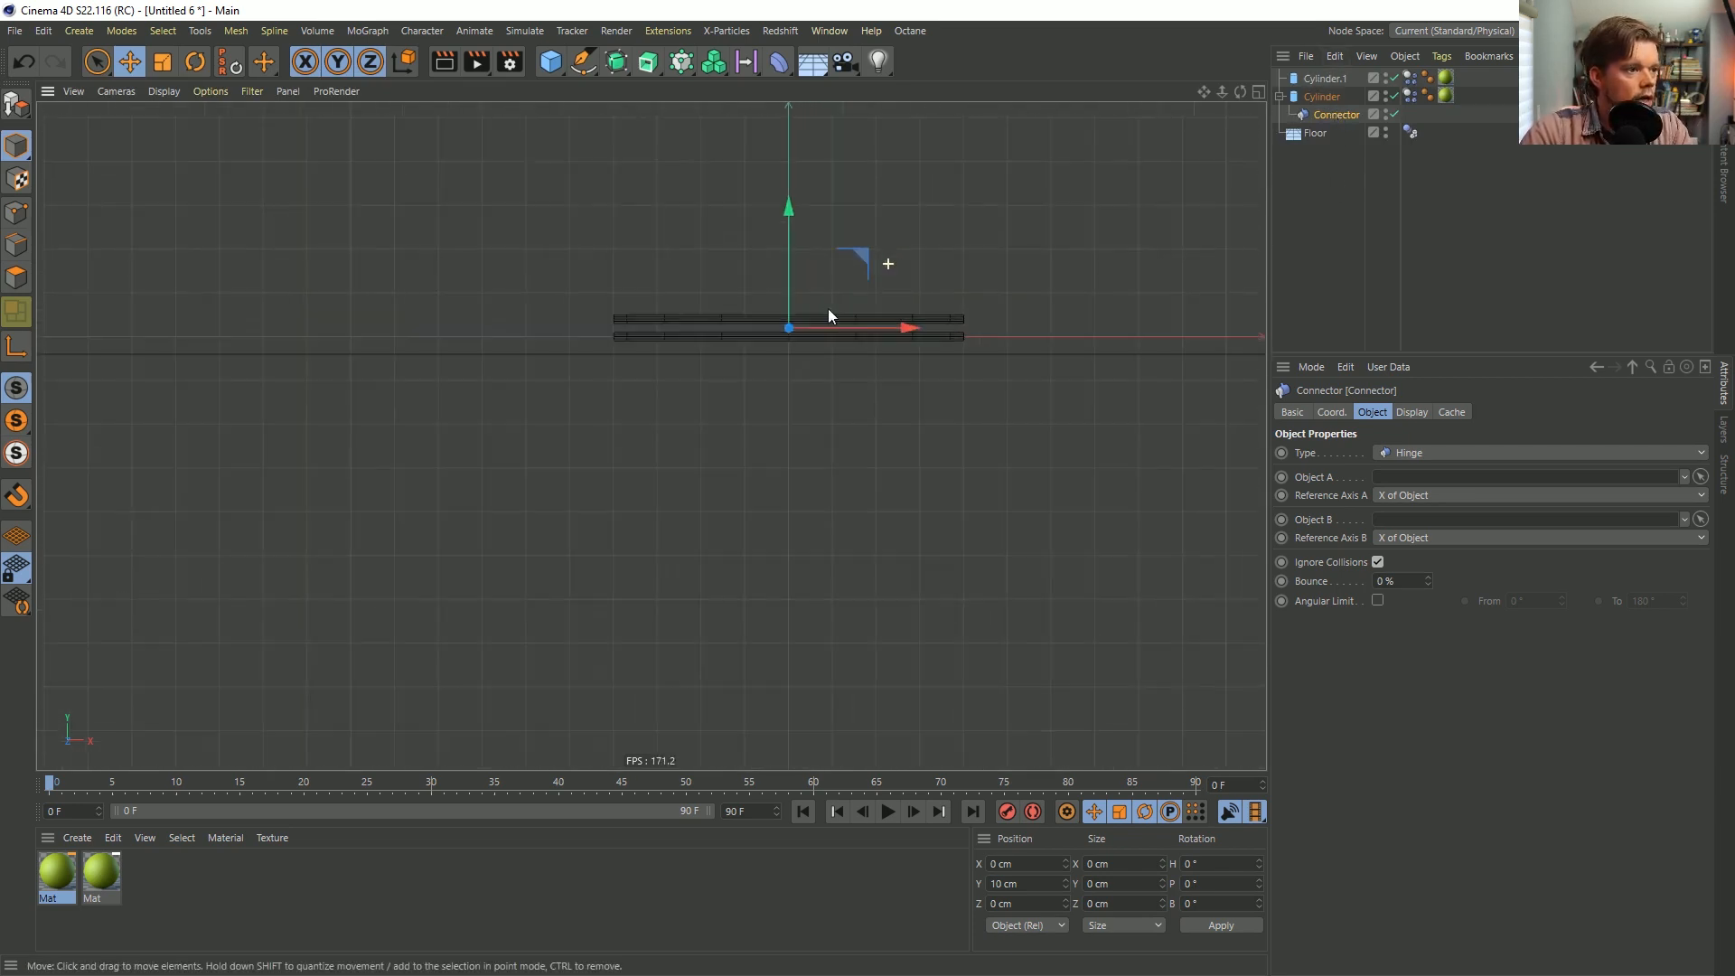
click(1316, 77)
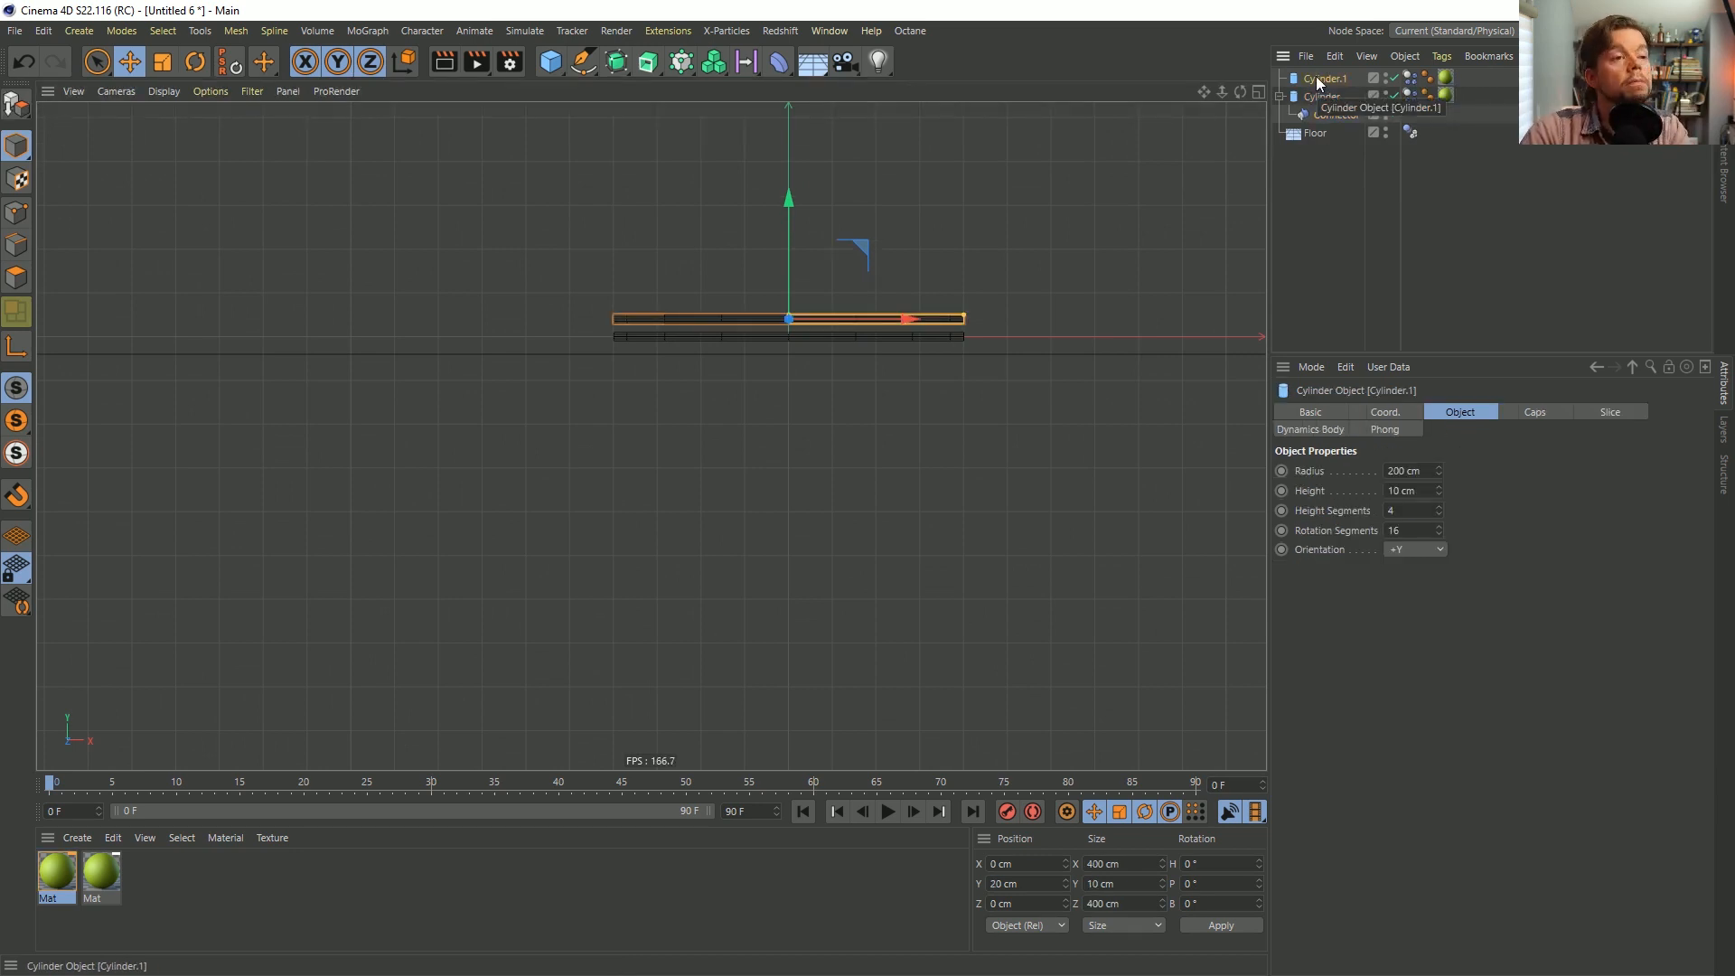
key(Delete)
click(1316, 79)
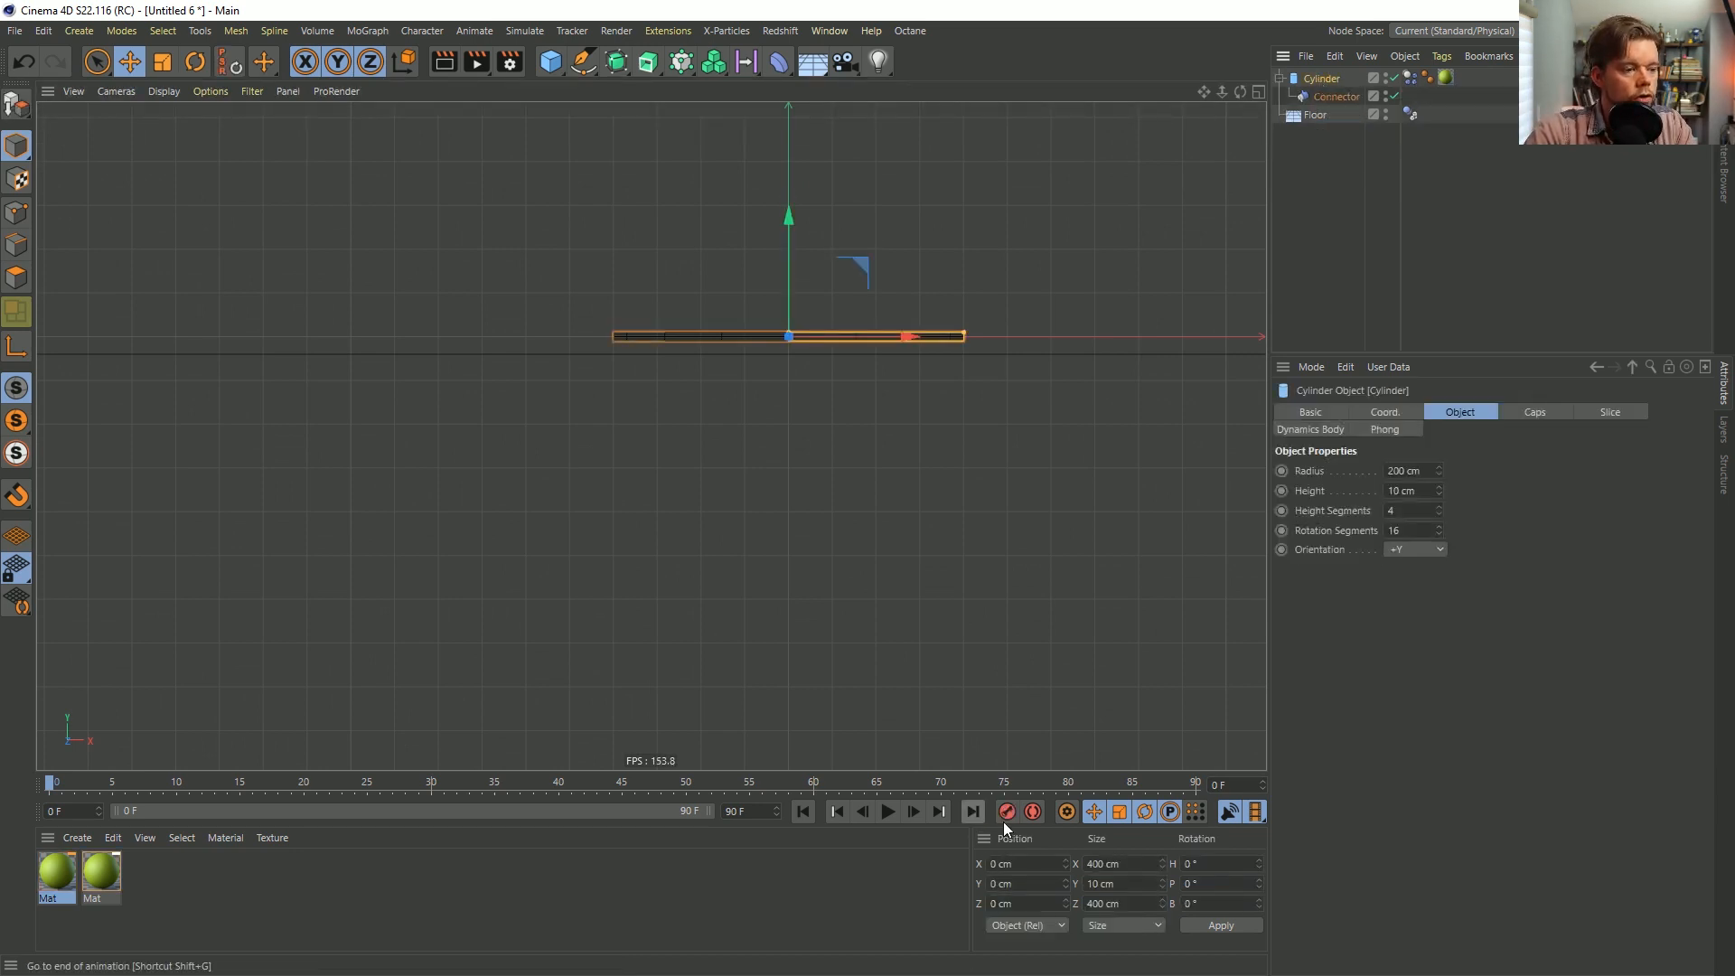
Duplicate the cylinder below the original in the hierarchy and delete the Connector nested under the copy.
click(1305, 96)
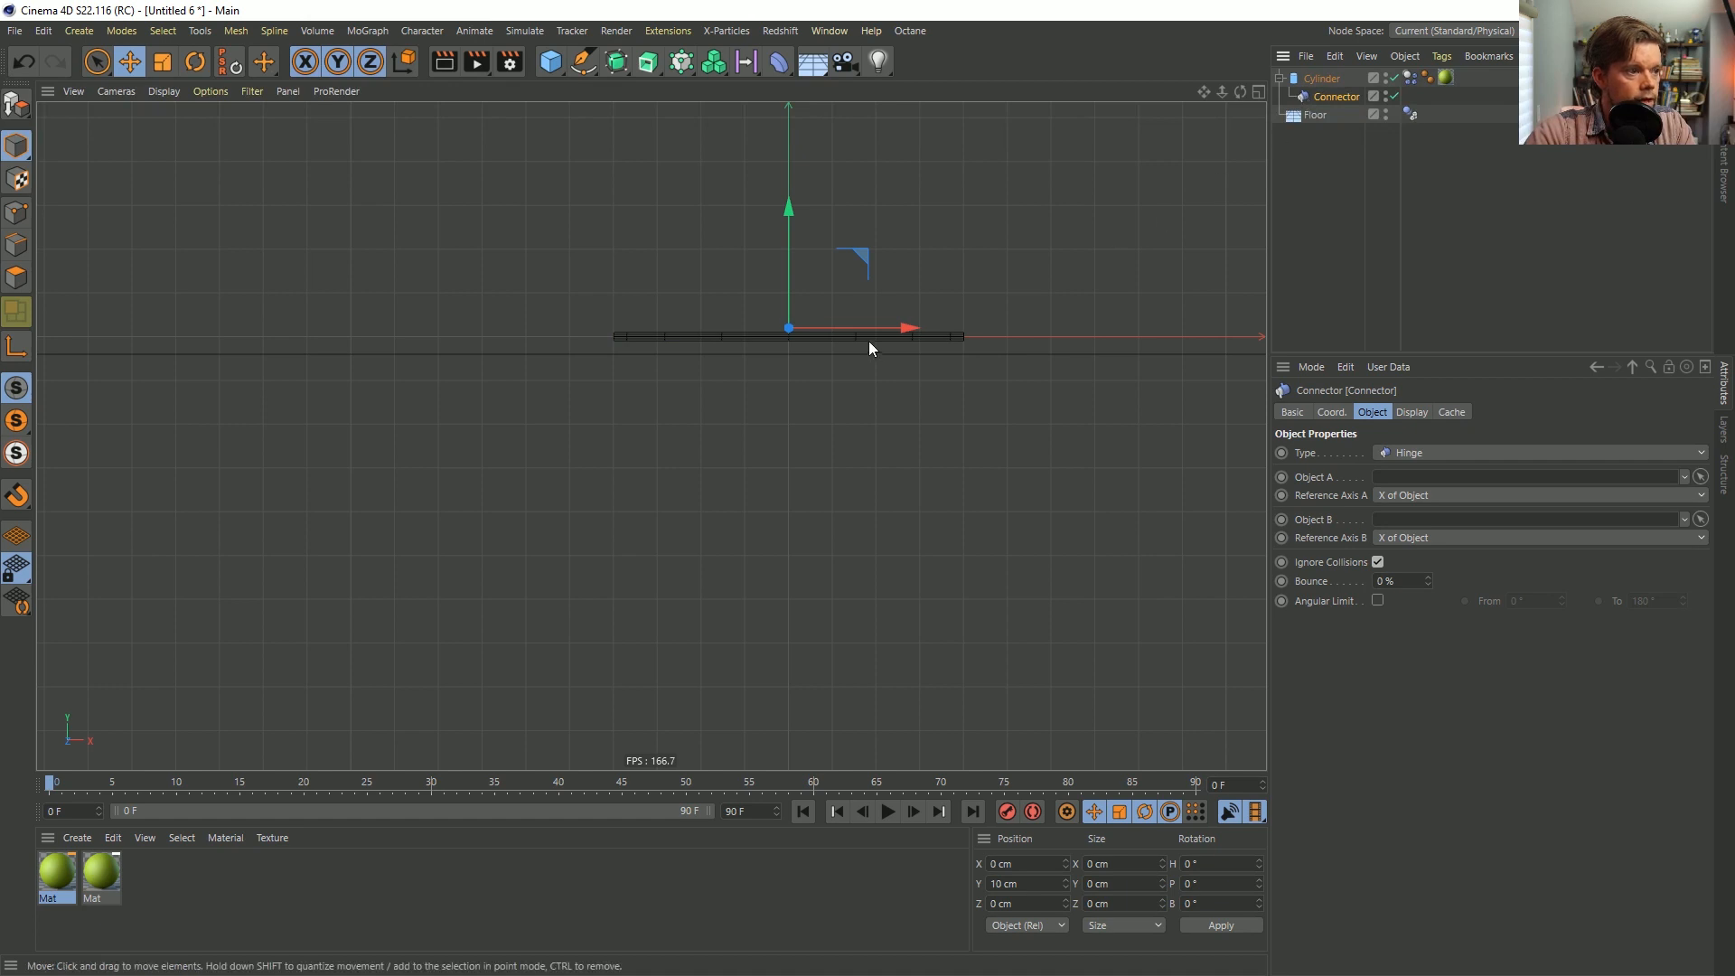
ctrl+drag(1283, 85, 1317, 128)
click(1319, 132)
key(Delete)
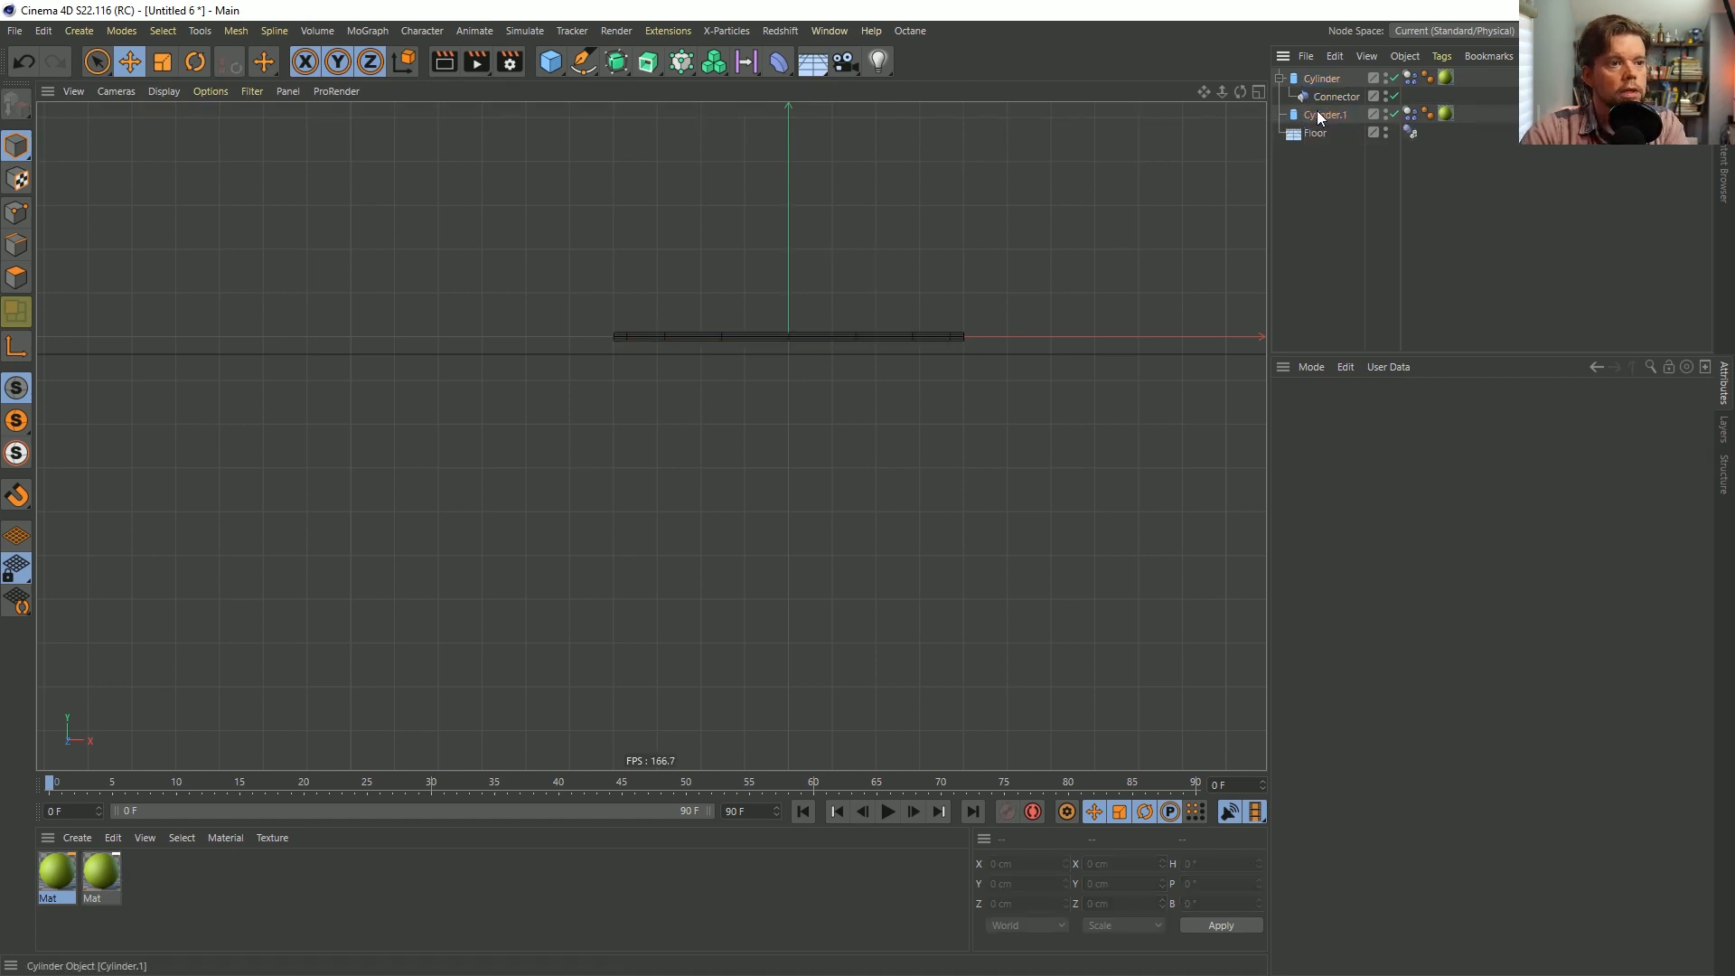
Set the new cylinder copy's Y position to -10 cm.
click(1317, 113)
click(1035, 885)
key(ctrl+a)
text(-10)
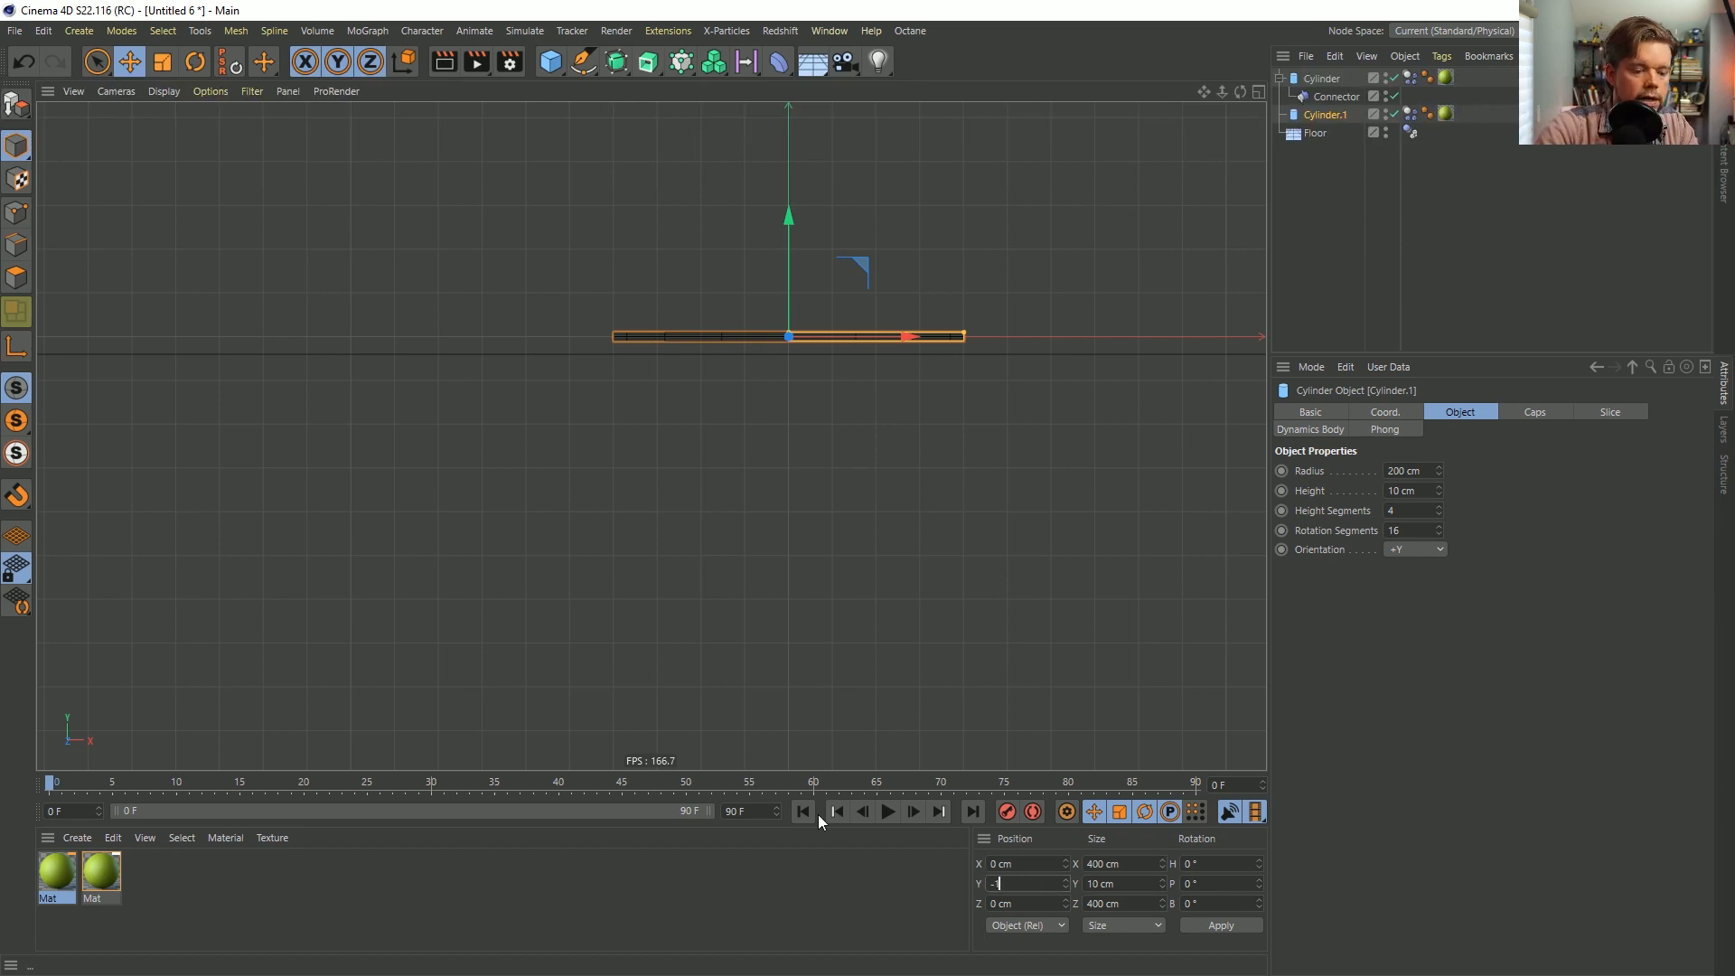
key(Return)
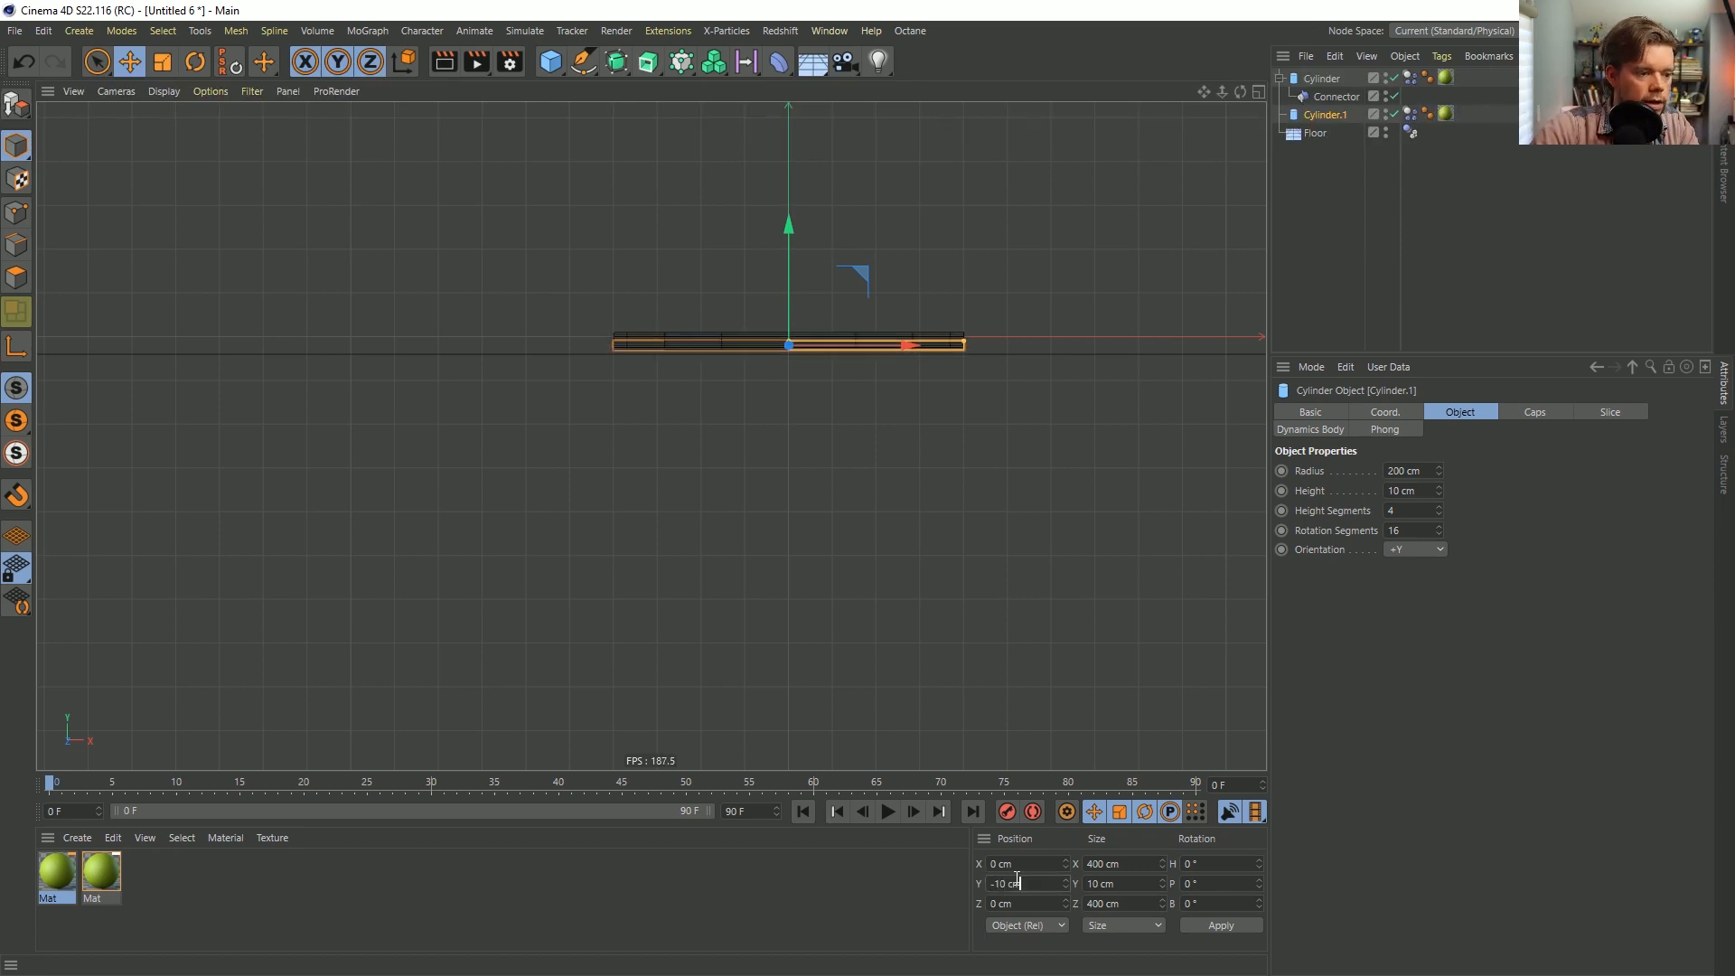
Set the lower cylinder copy's Y position to -20 cm.
key(ctrl+a)
key(BackSpace)
key(Return)
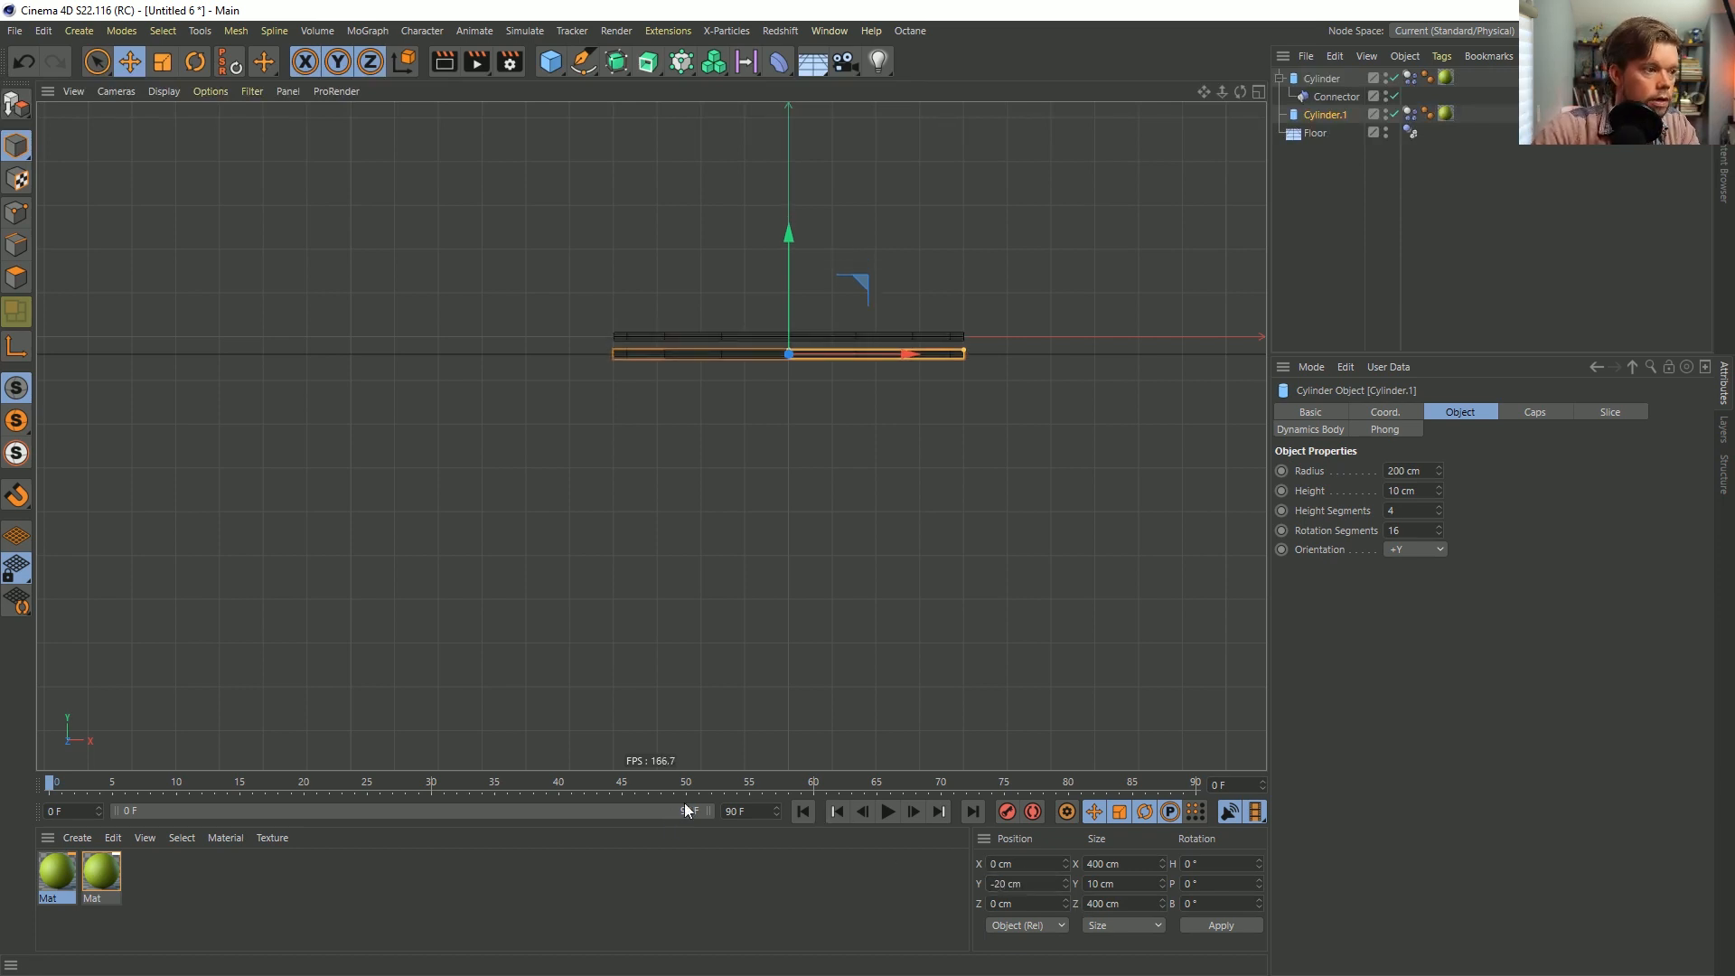
Set the Connector's Y position to -10 cm so it sits between the two cylinders.
click(1324, 96)
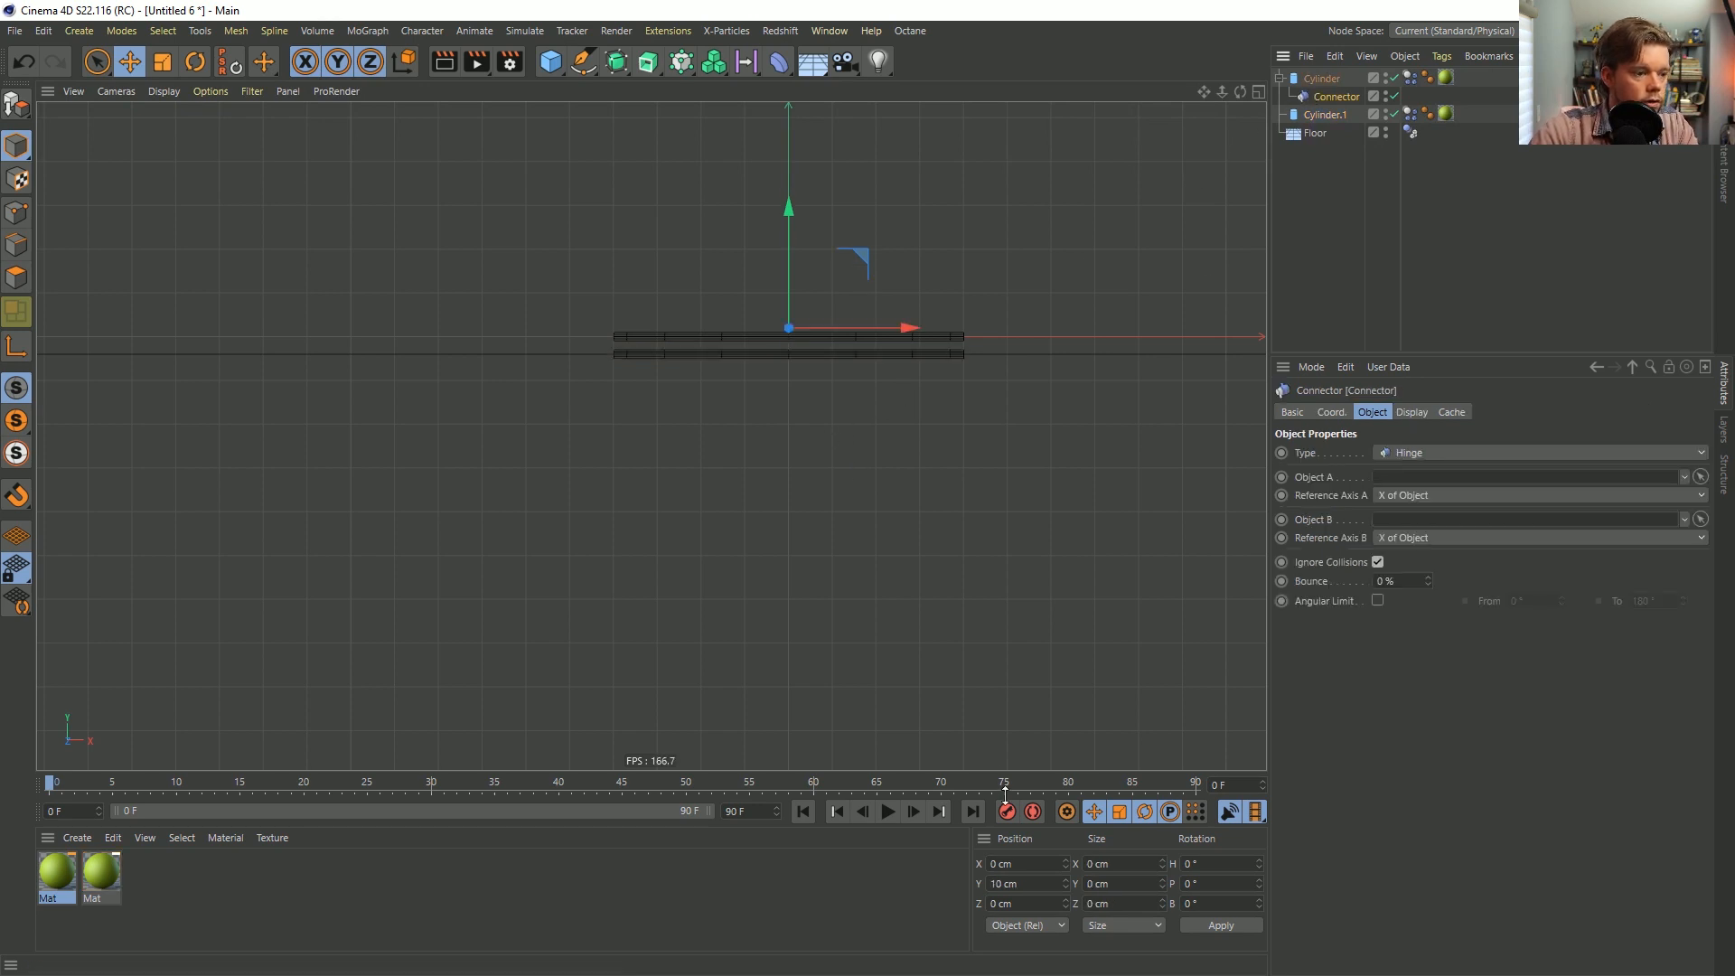
click(1012, 883)
text(-10)
key(Return)
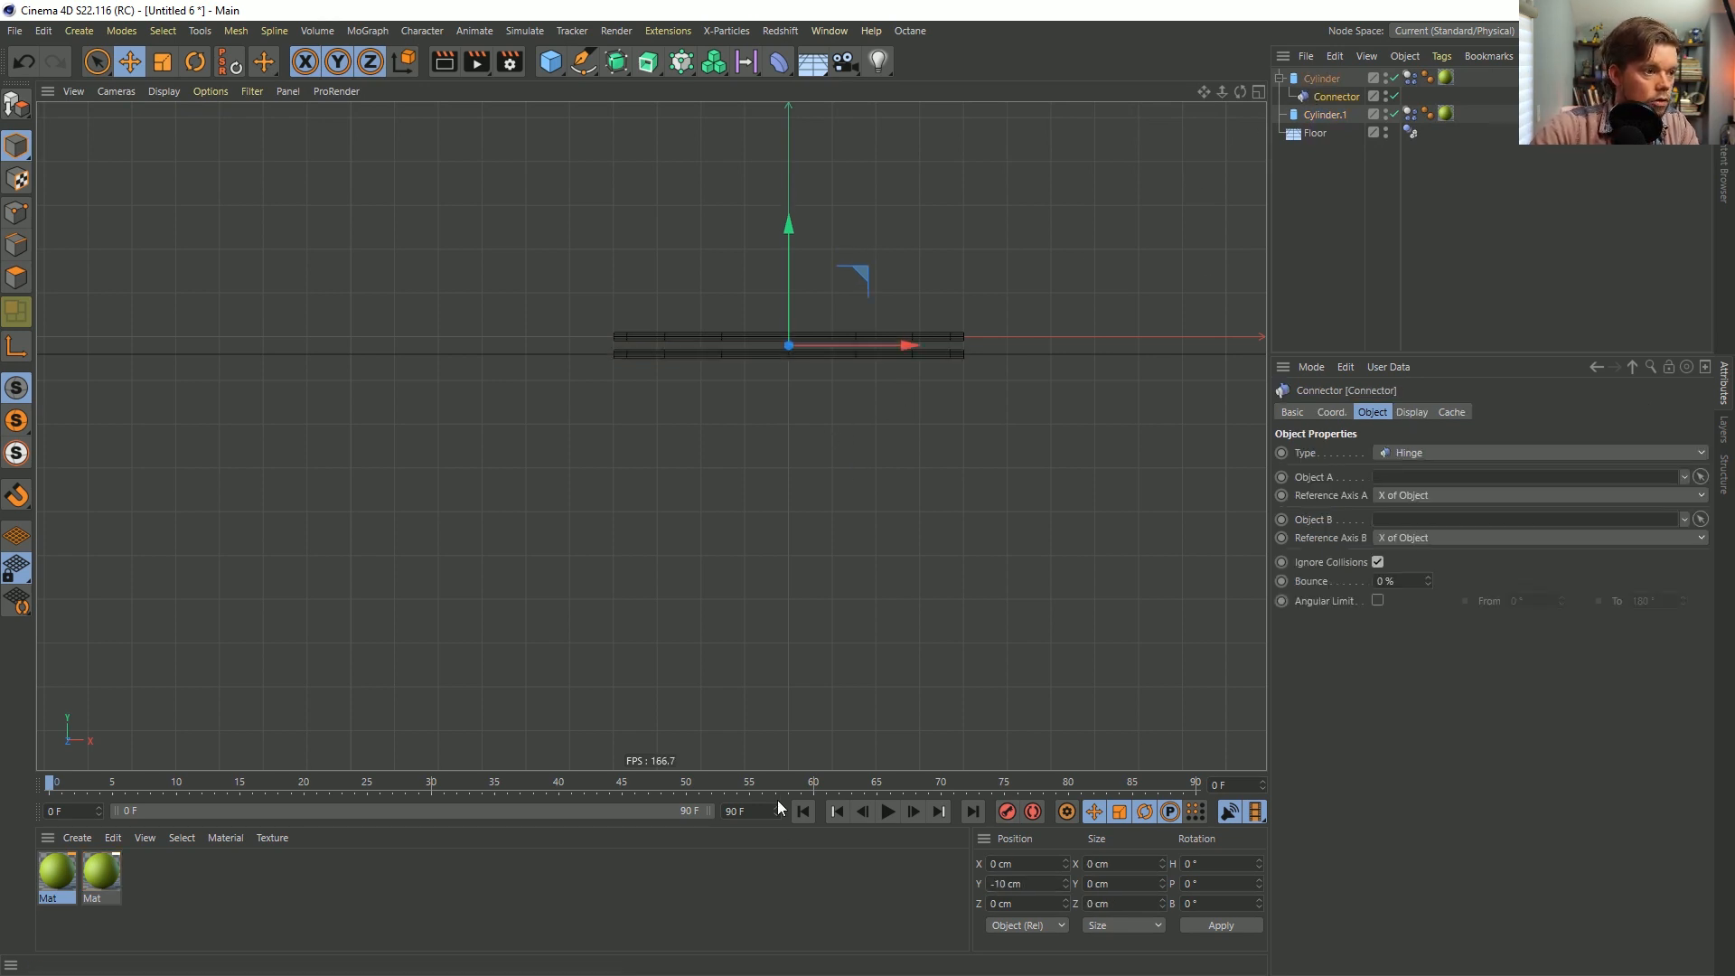
Assign Cylinder as the Connector's Object A and Cylinder.1 as Object B, and set its type to Ball and Socket.
scroll(799, 342, up, 3)
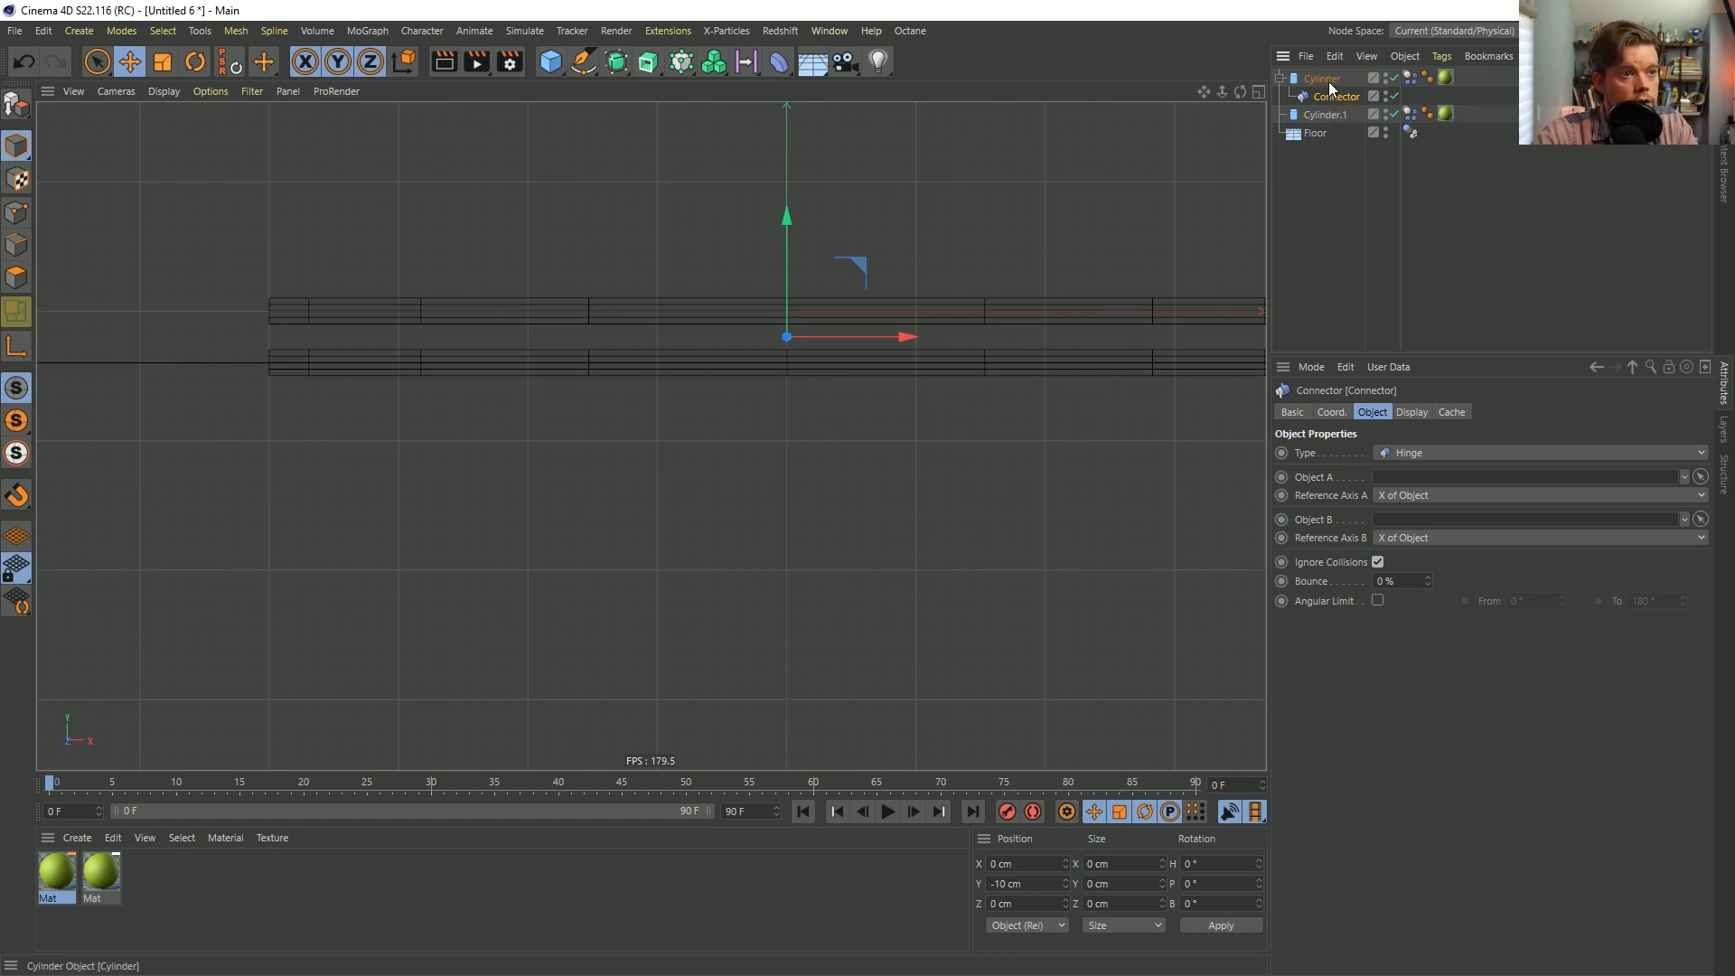
drag(1328, 81, 1420, 486)
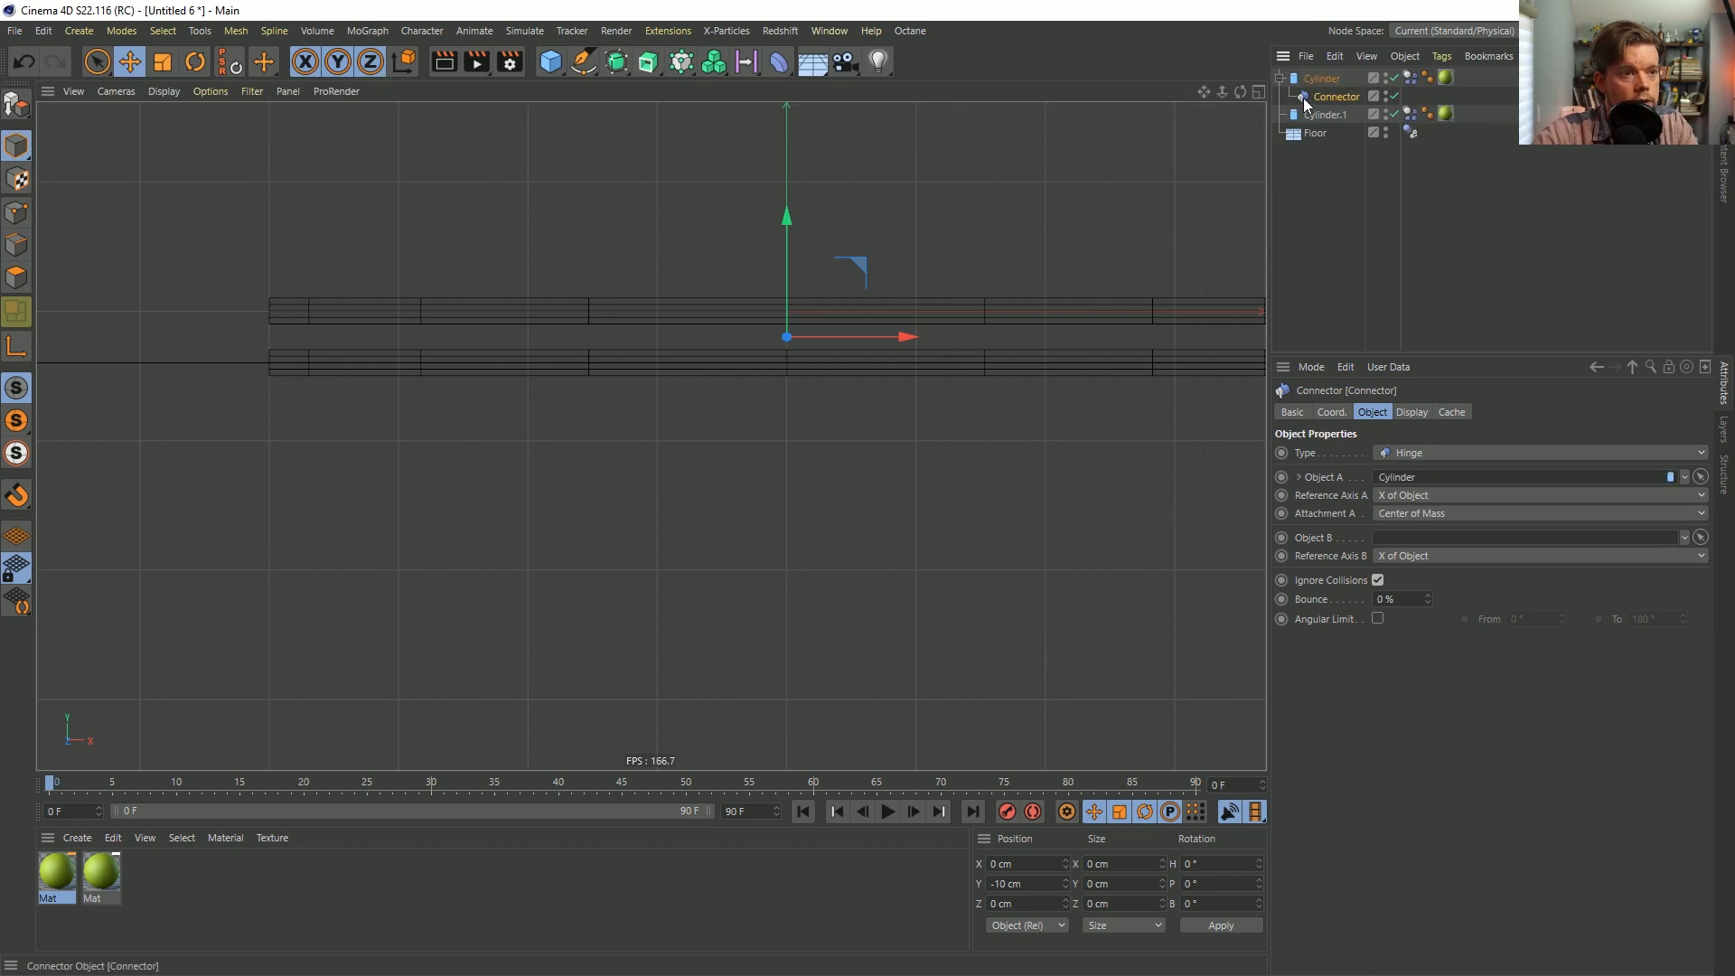
drag(1322, 115, 1411, 538)
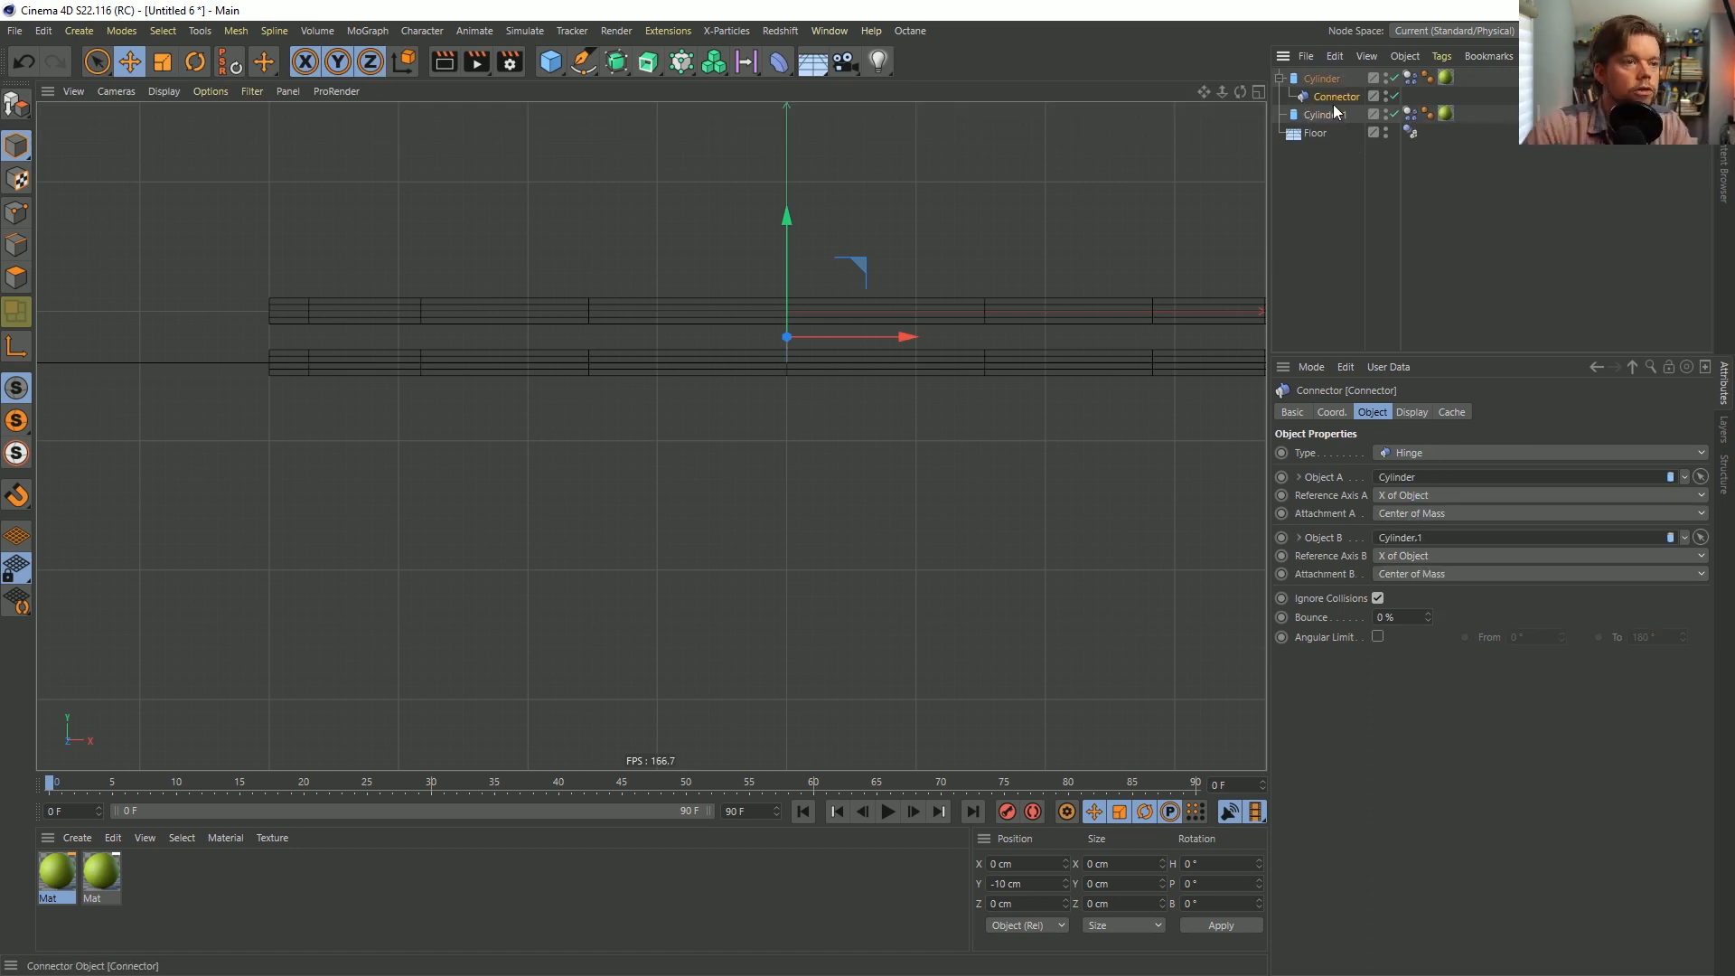
click(1416, 454)
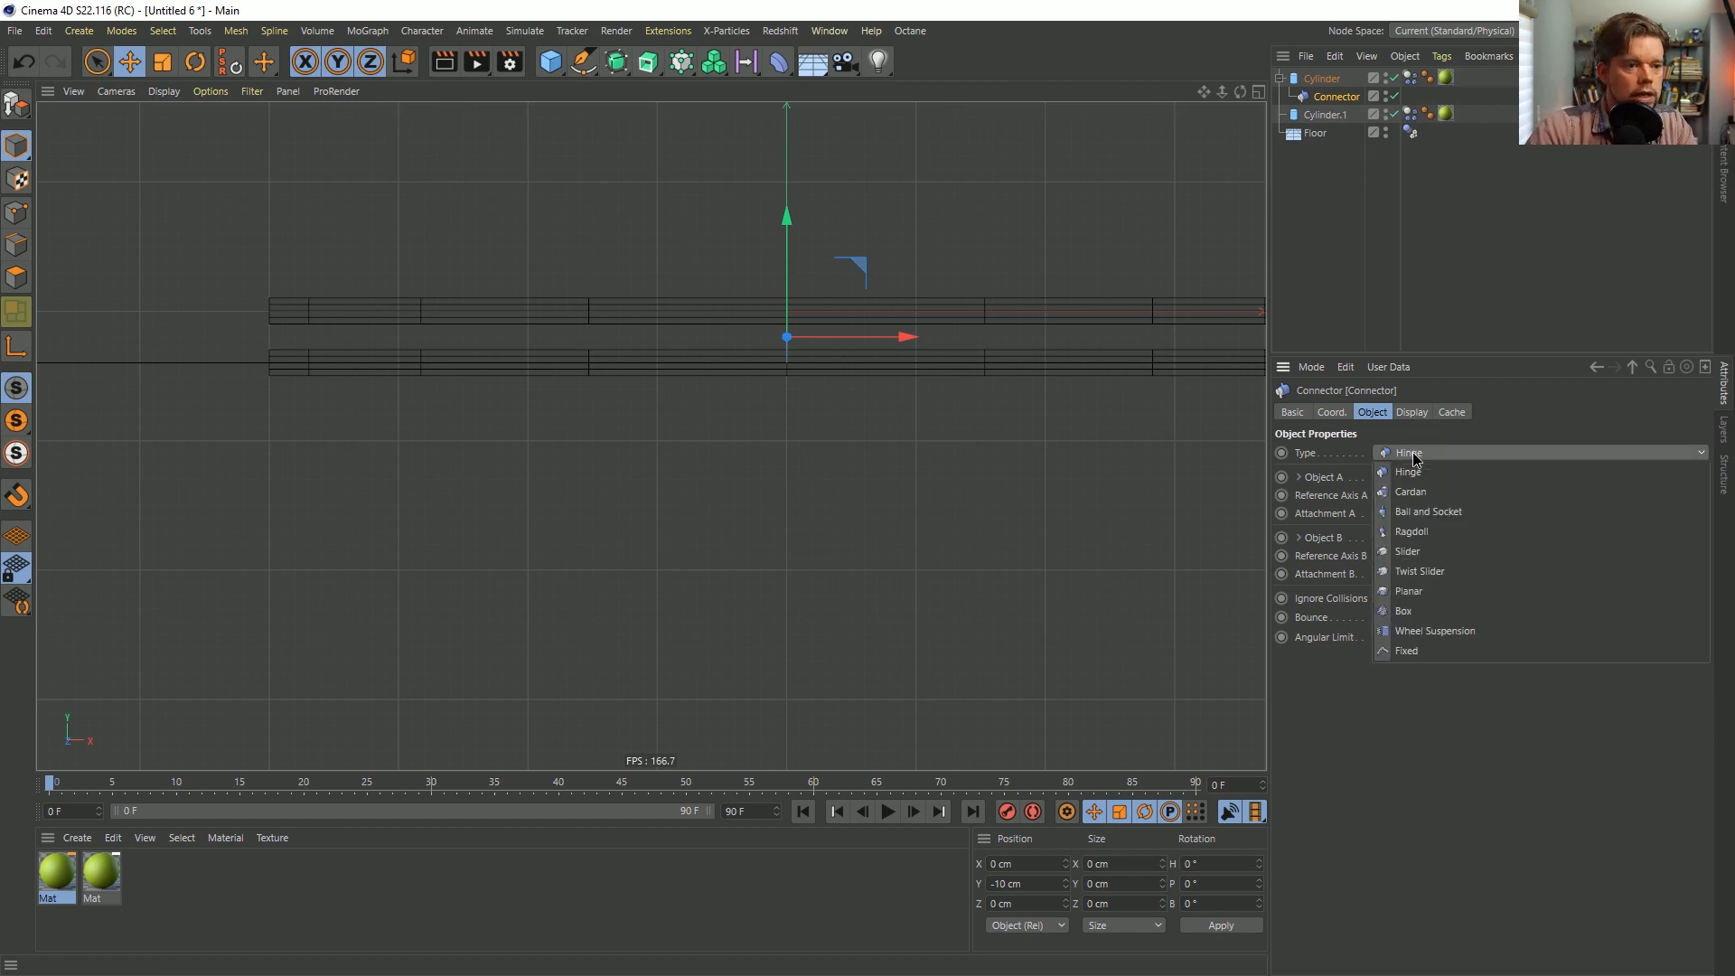
click(1426, 512)
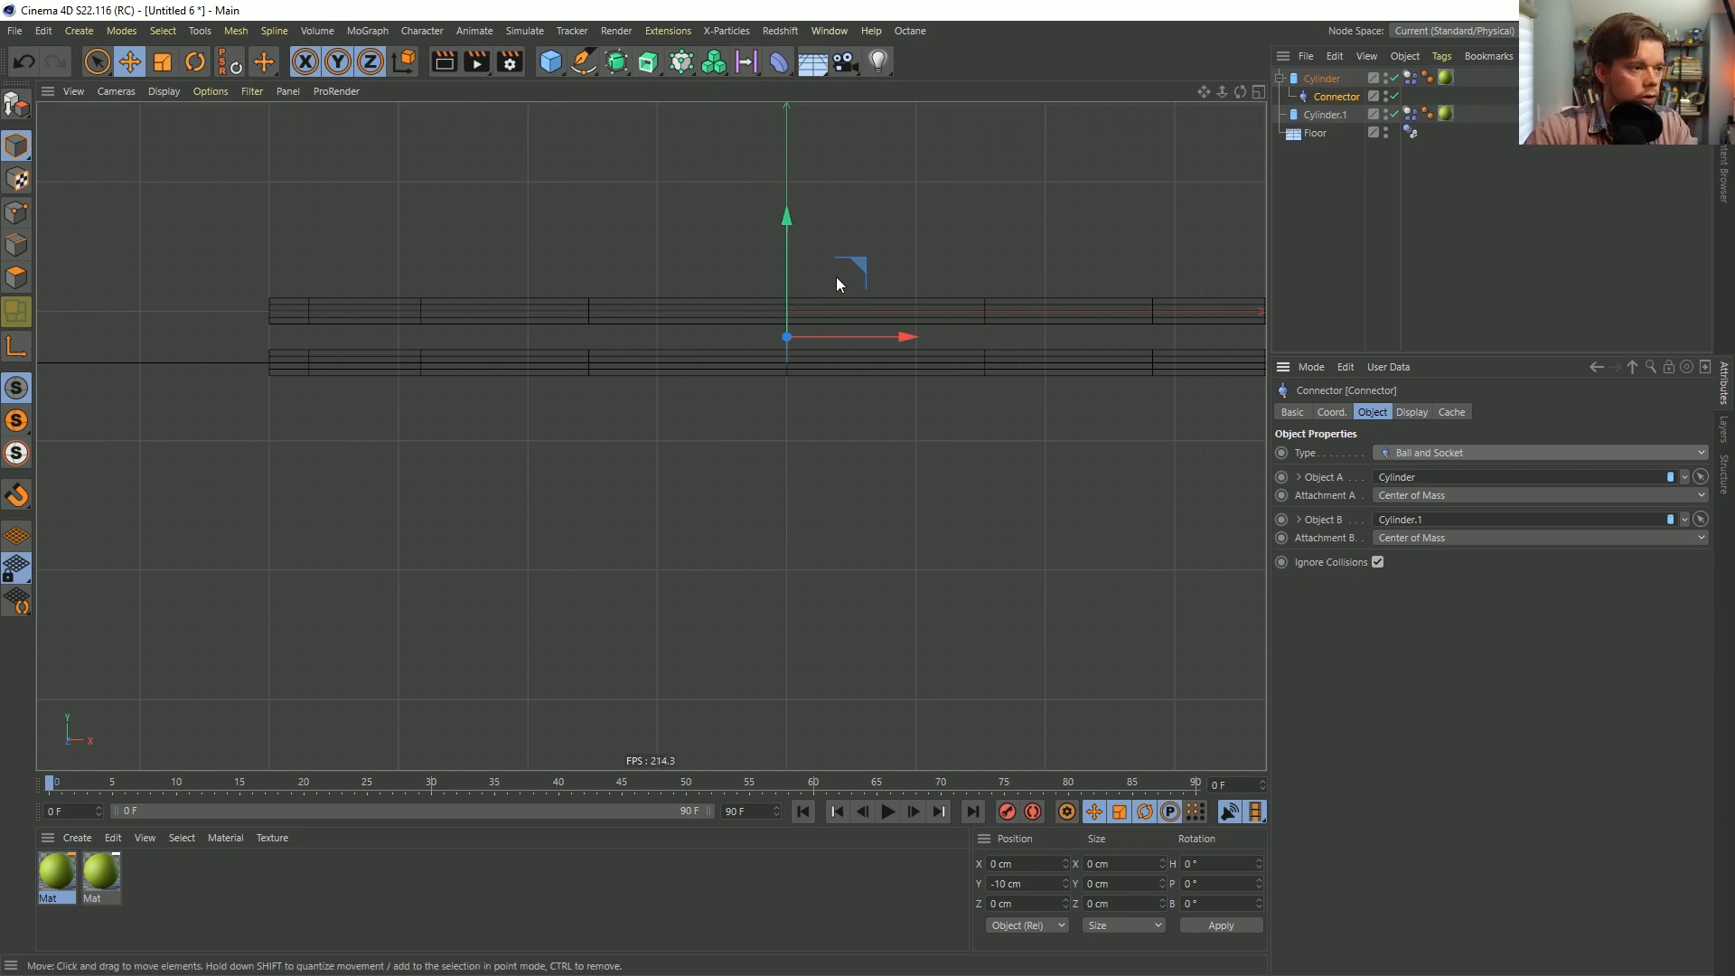
Delete the lower cylinder and replace it with a duplicate of the upper cylinder including its nested Connector.
click(1319, 113)
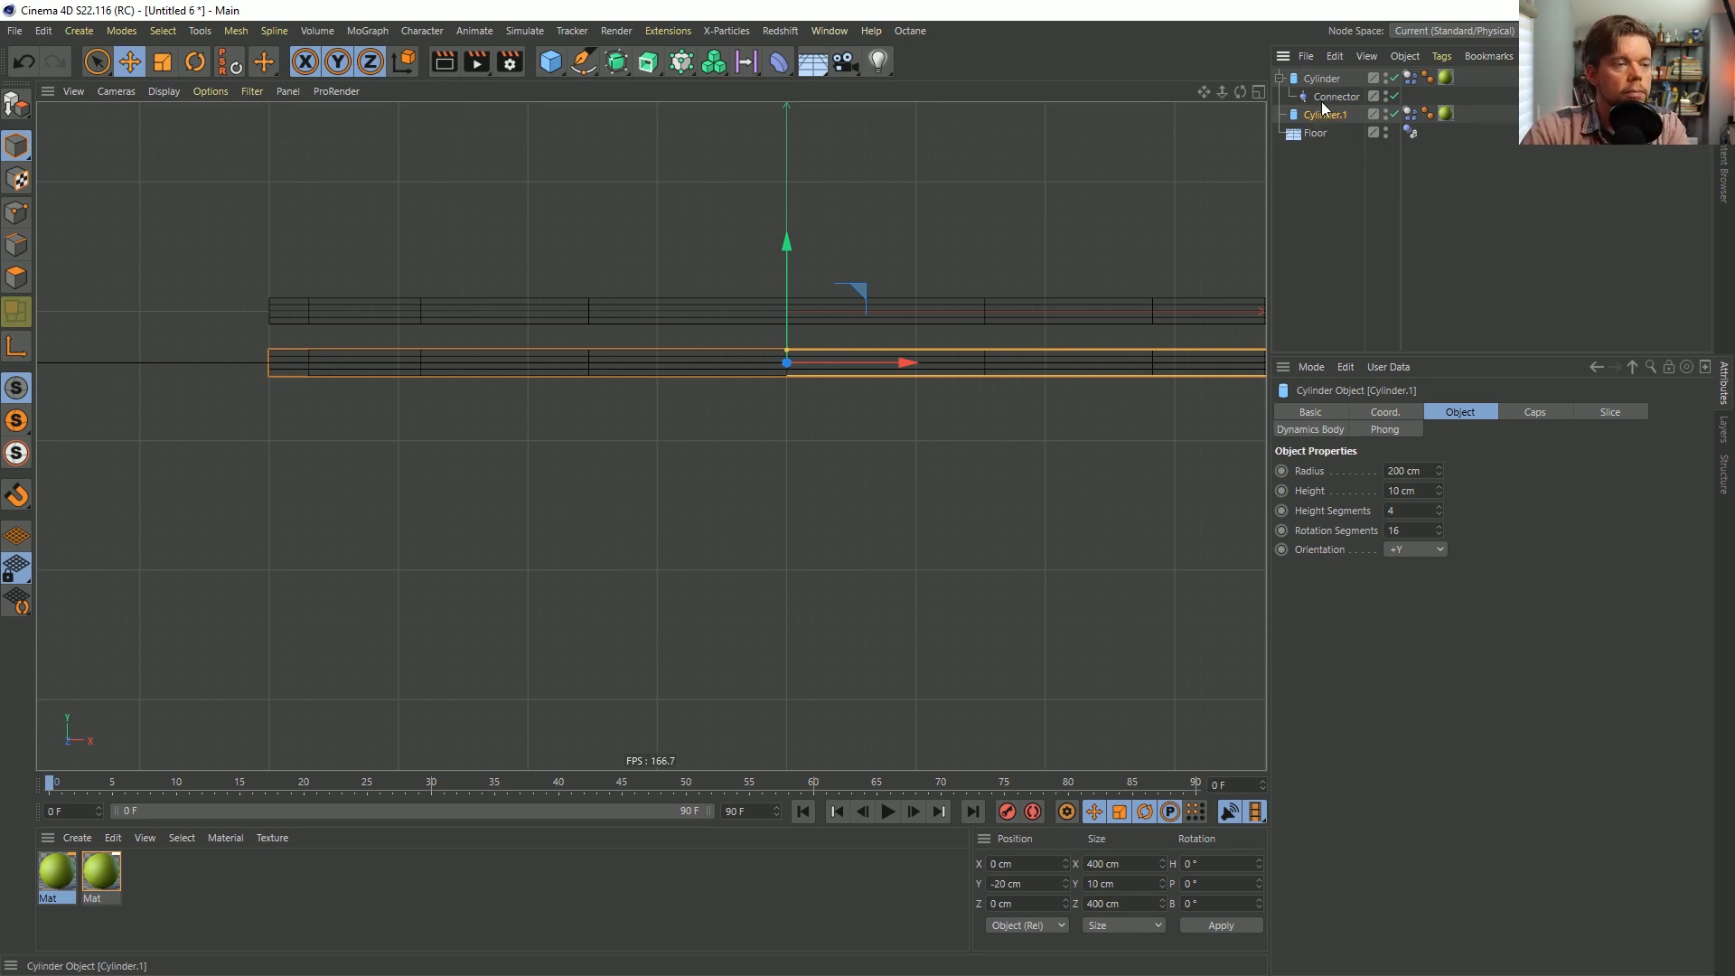
key(Delete)
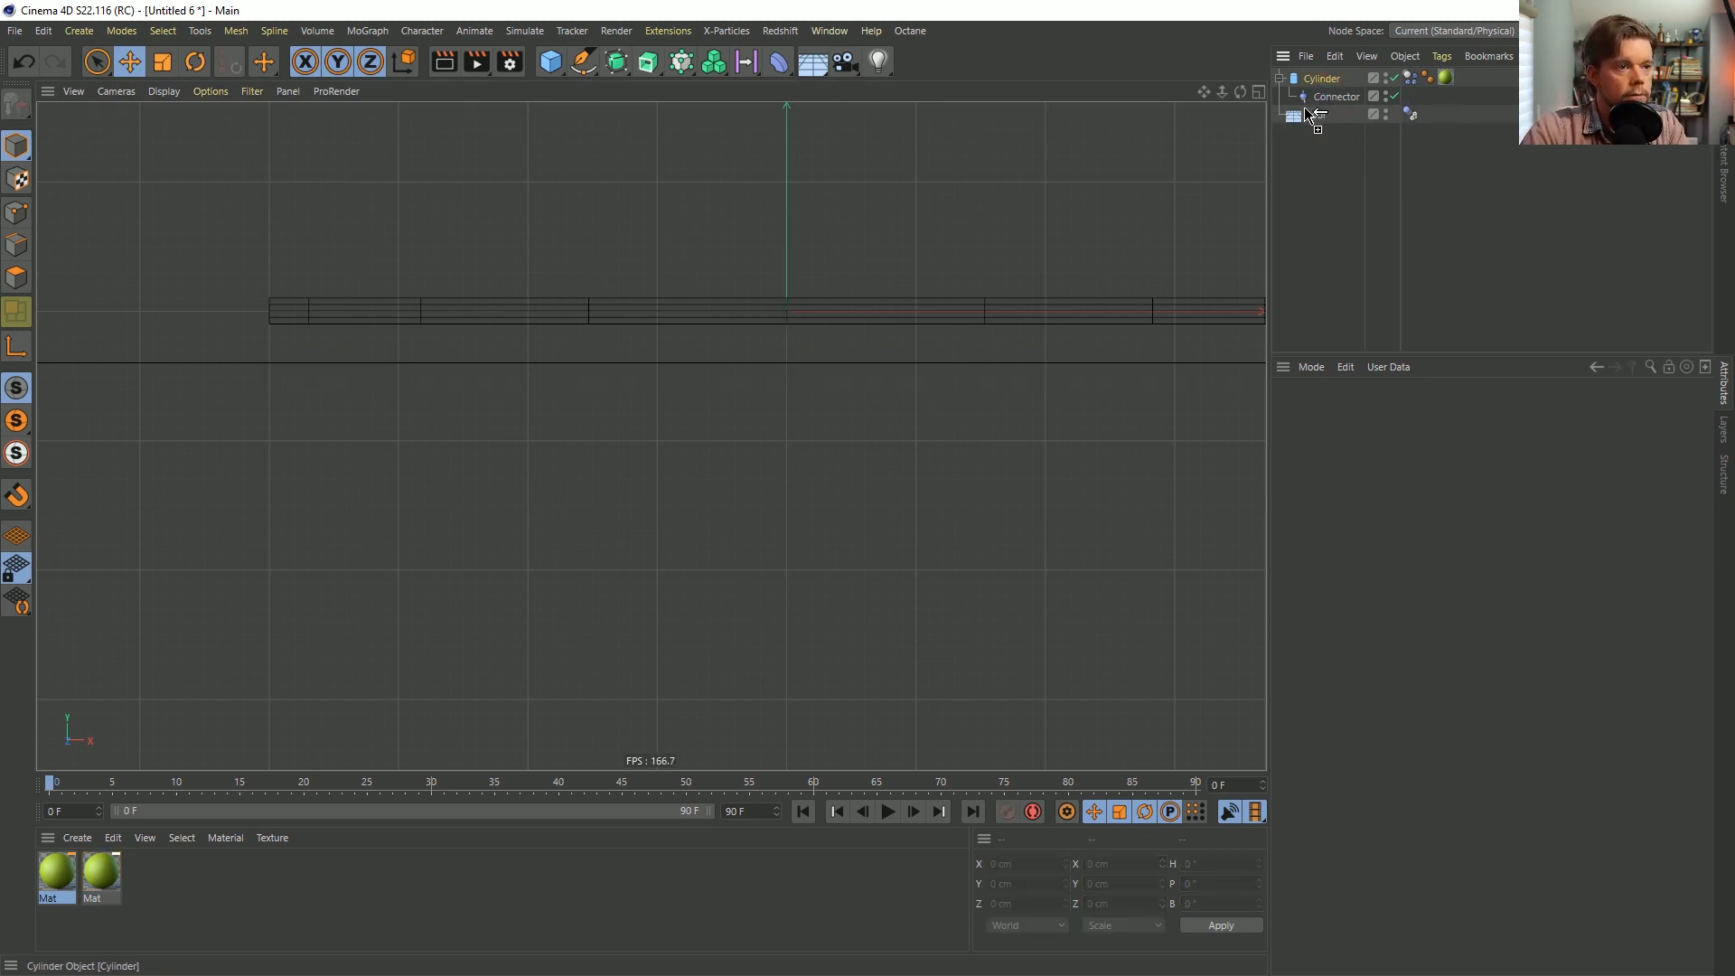
key(ctrl+z)
click(1307, 206)
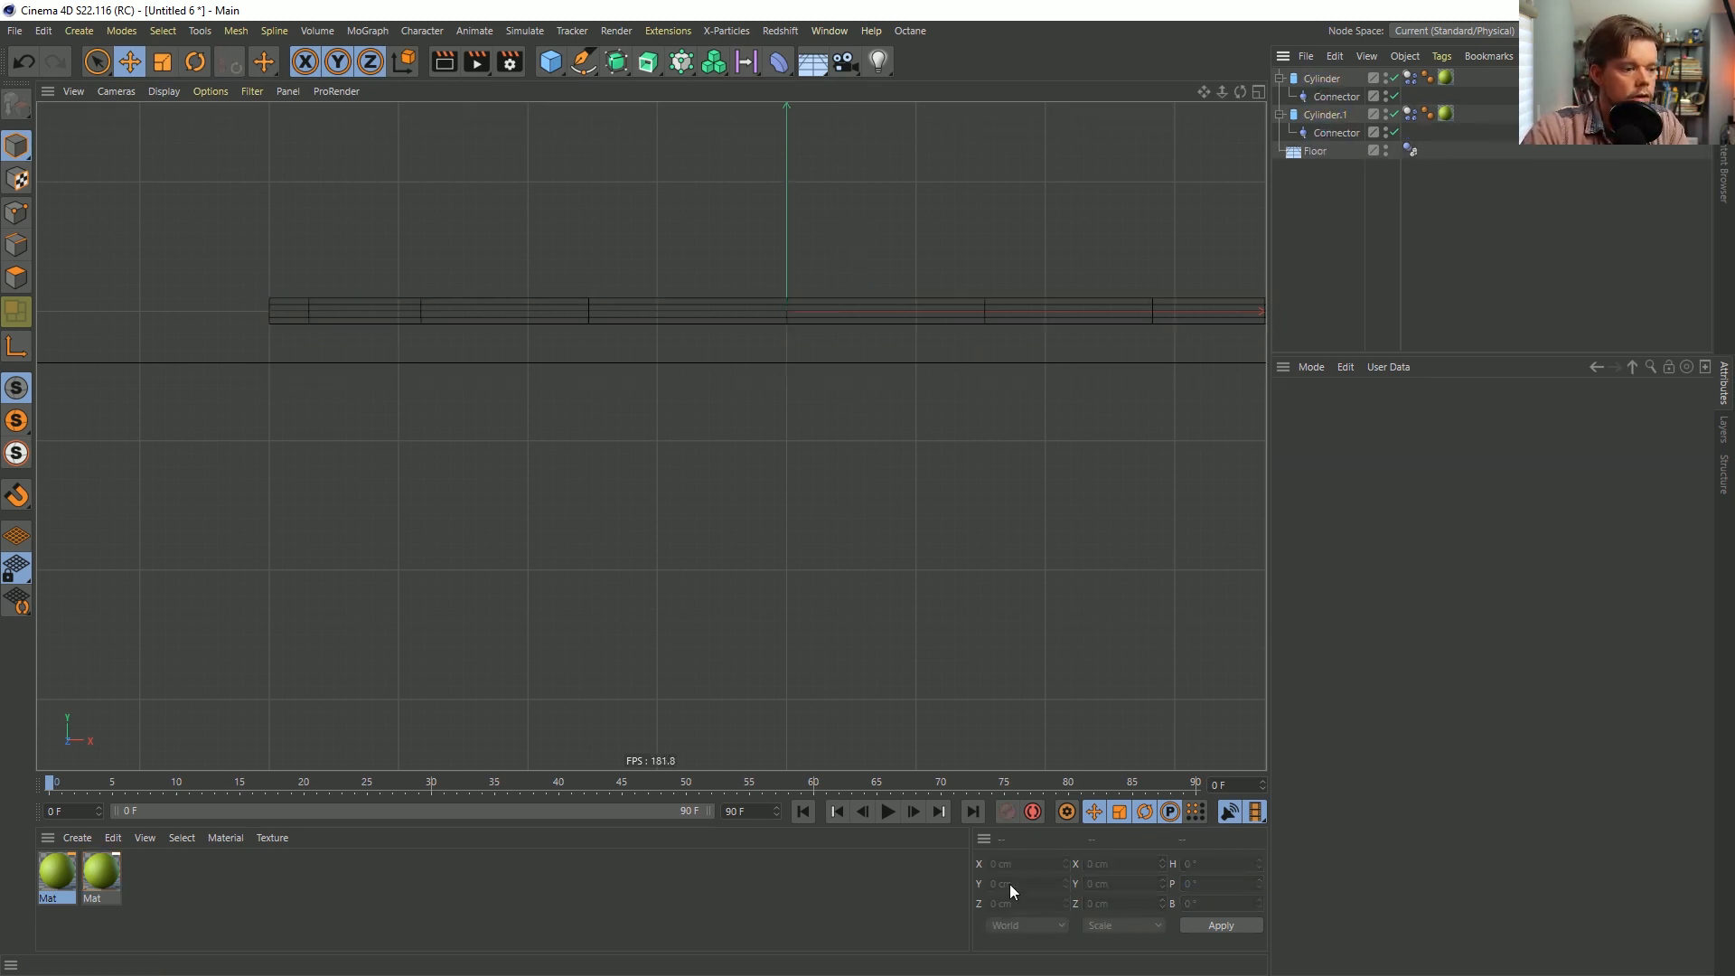
Set the new Cylinder.1 copy's Y position to -20 cm.
click(1316, 116)
click(1066, 887)
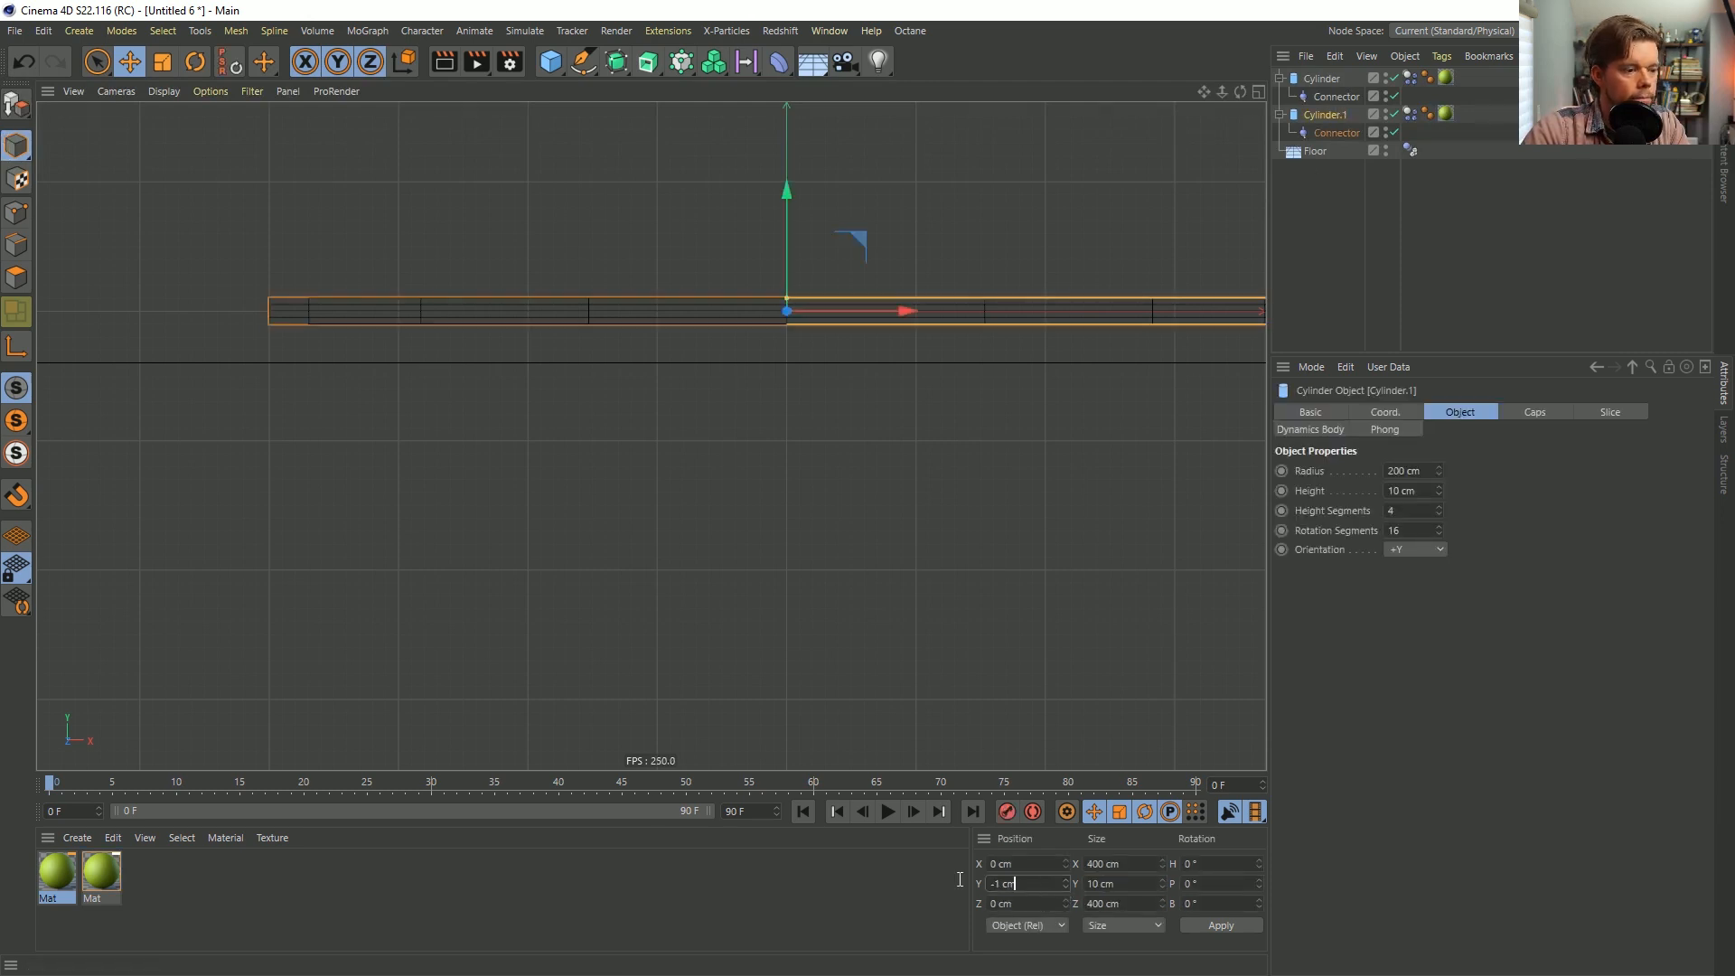
drag(960, 880, 632, 785)
text(-20)
key(Return)
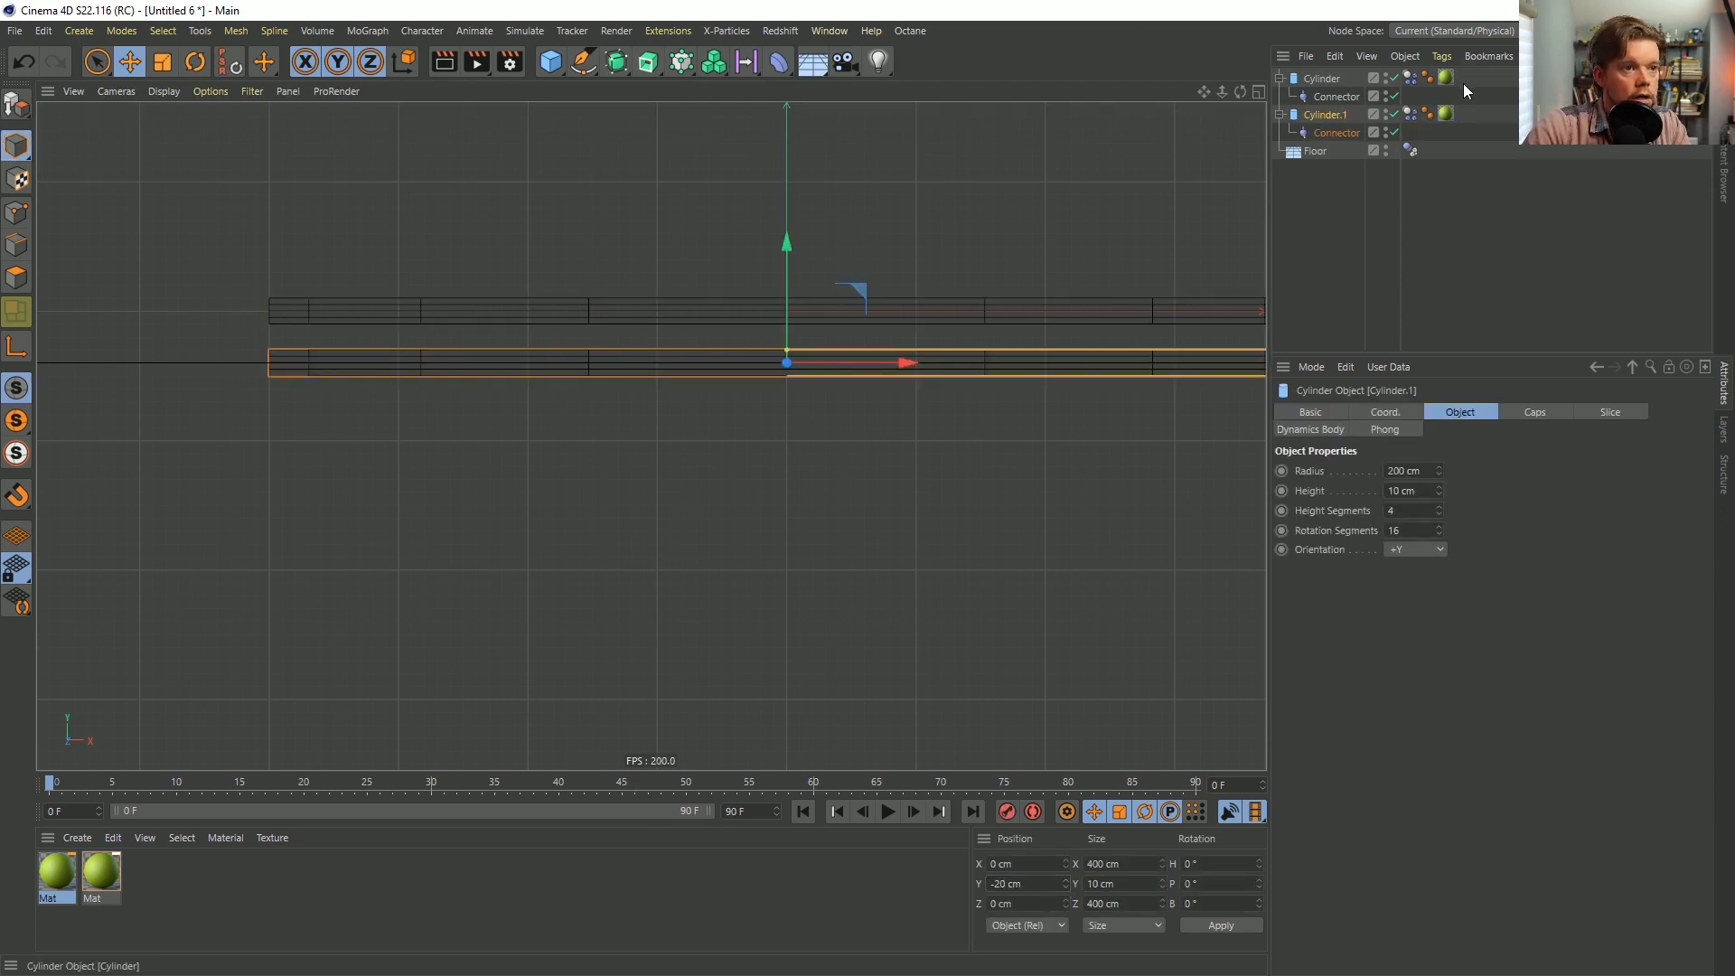
Assign the new Cylinder.1 as Object B of the upper cylinder's Connector and check the copied Connector's settings.
click(1335, 133)
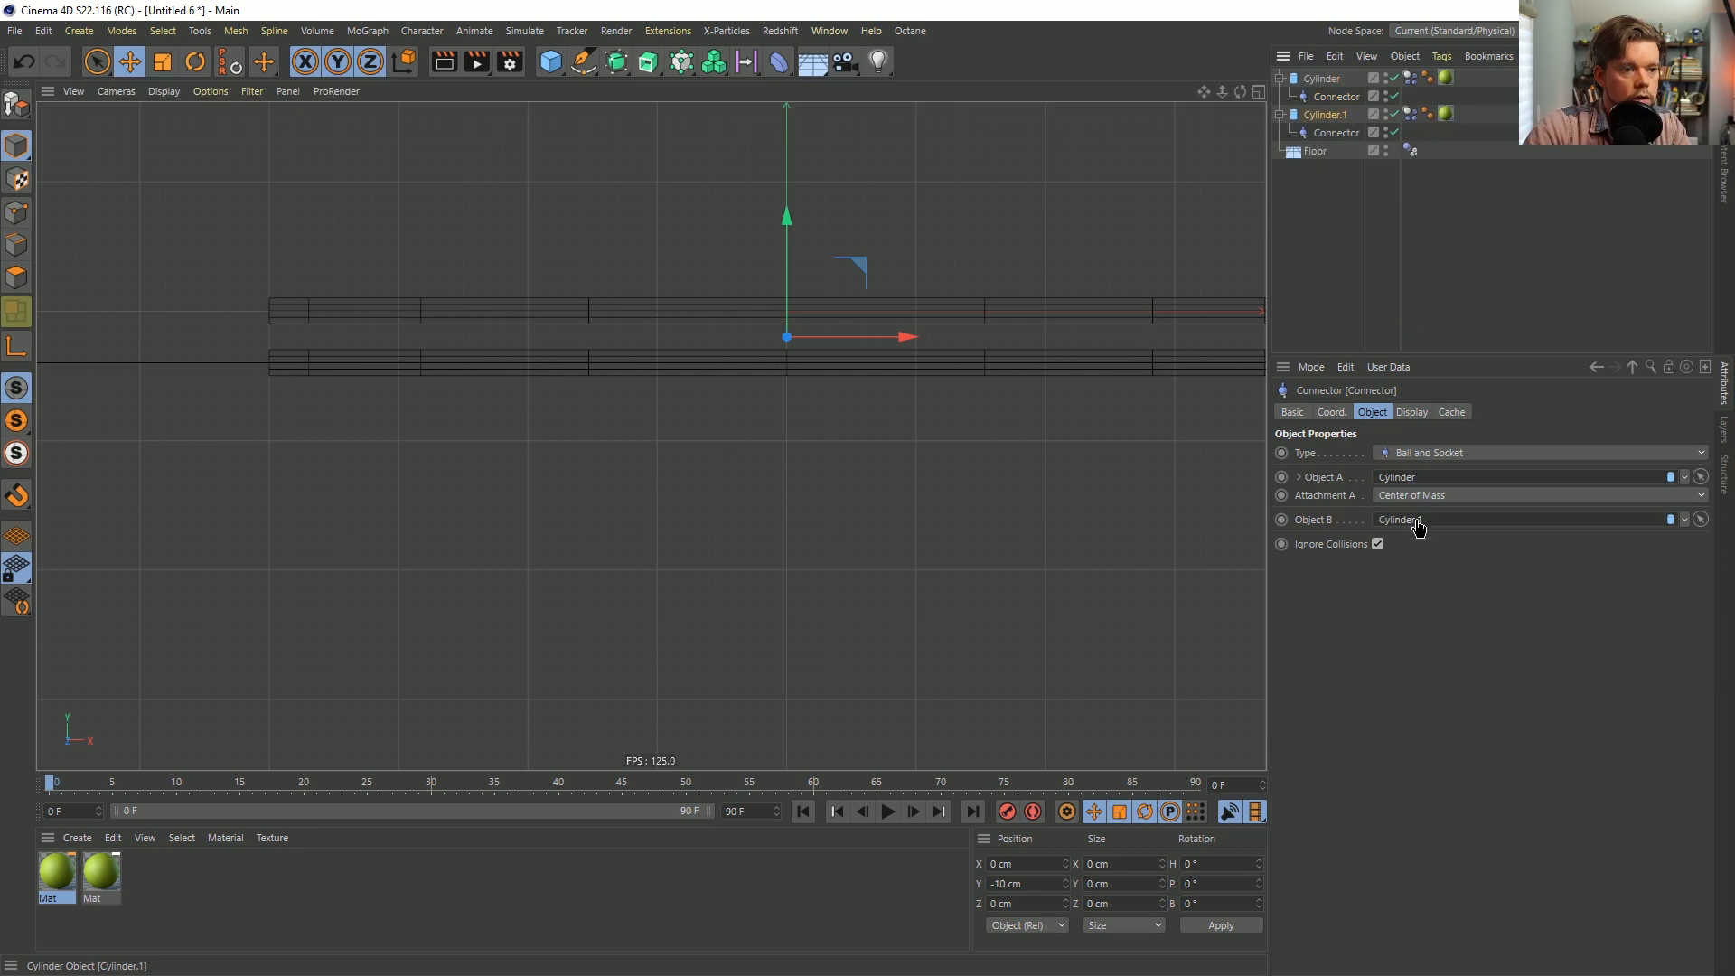
click(1332, 133)
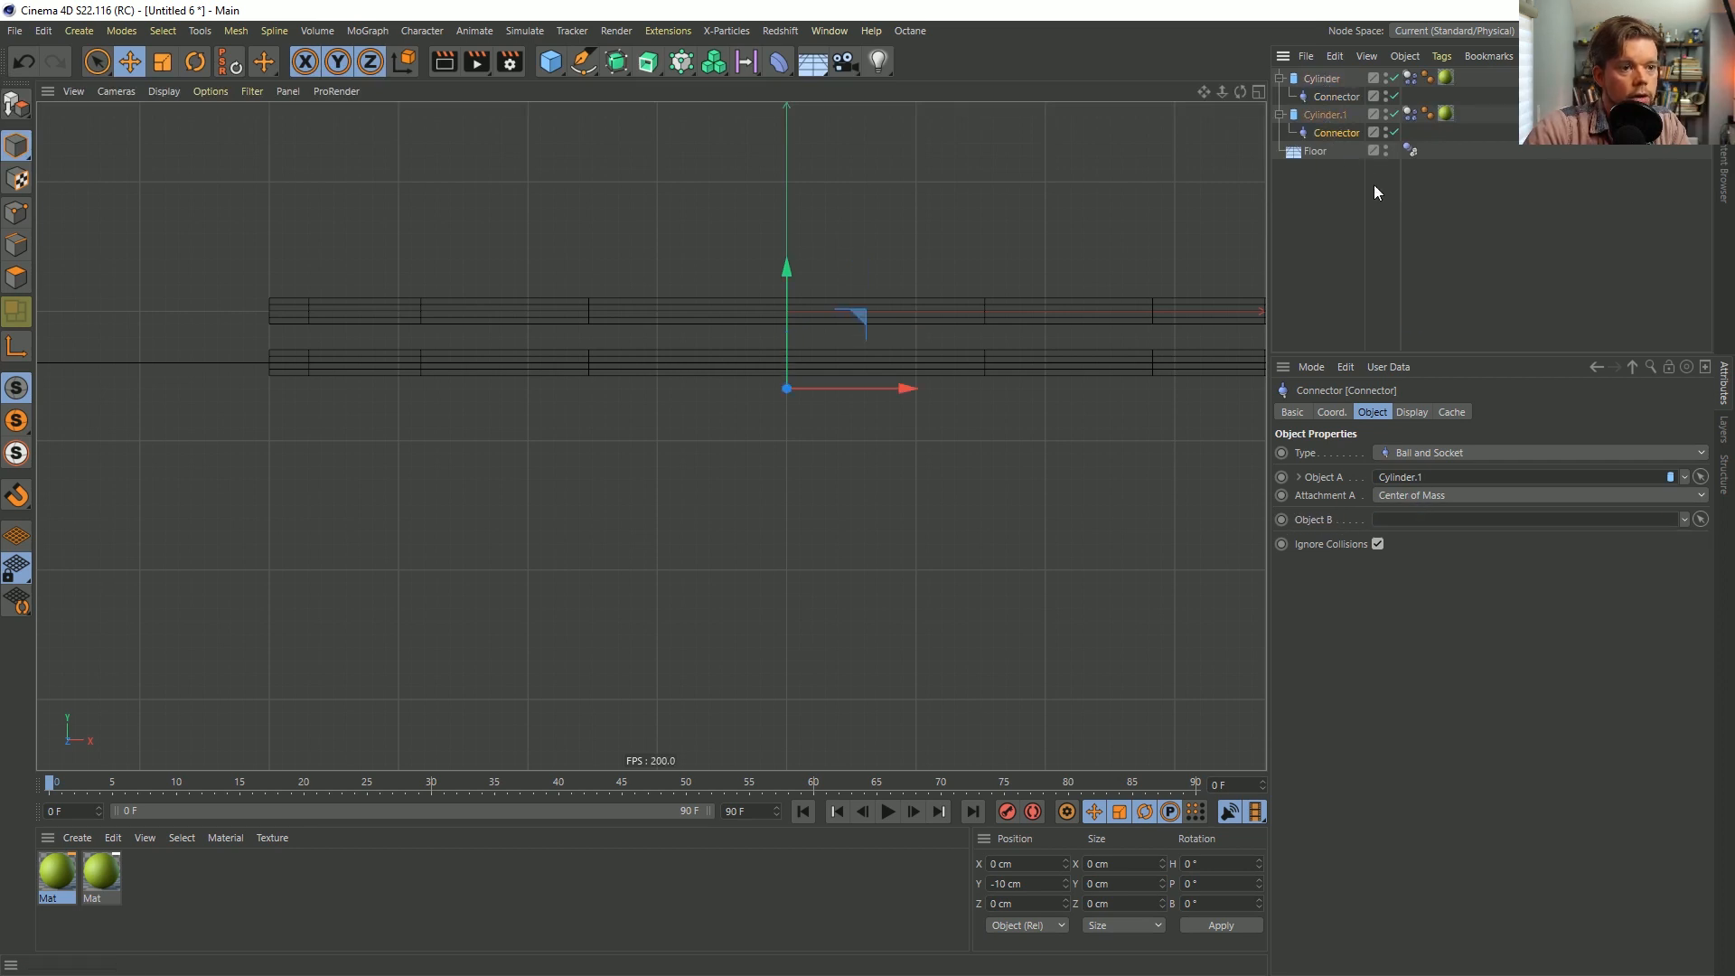
click(1322, 78)
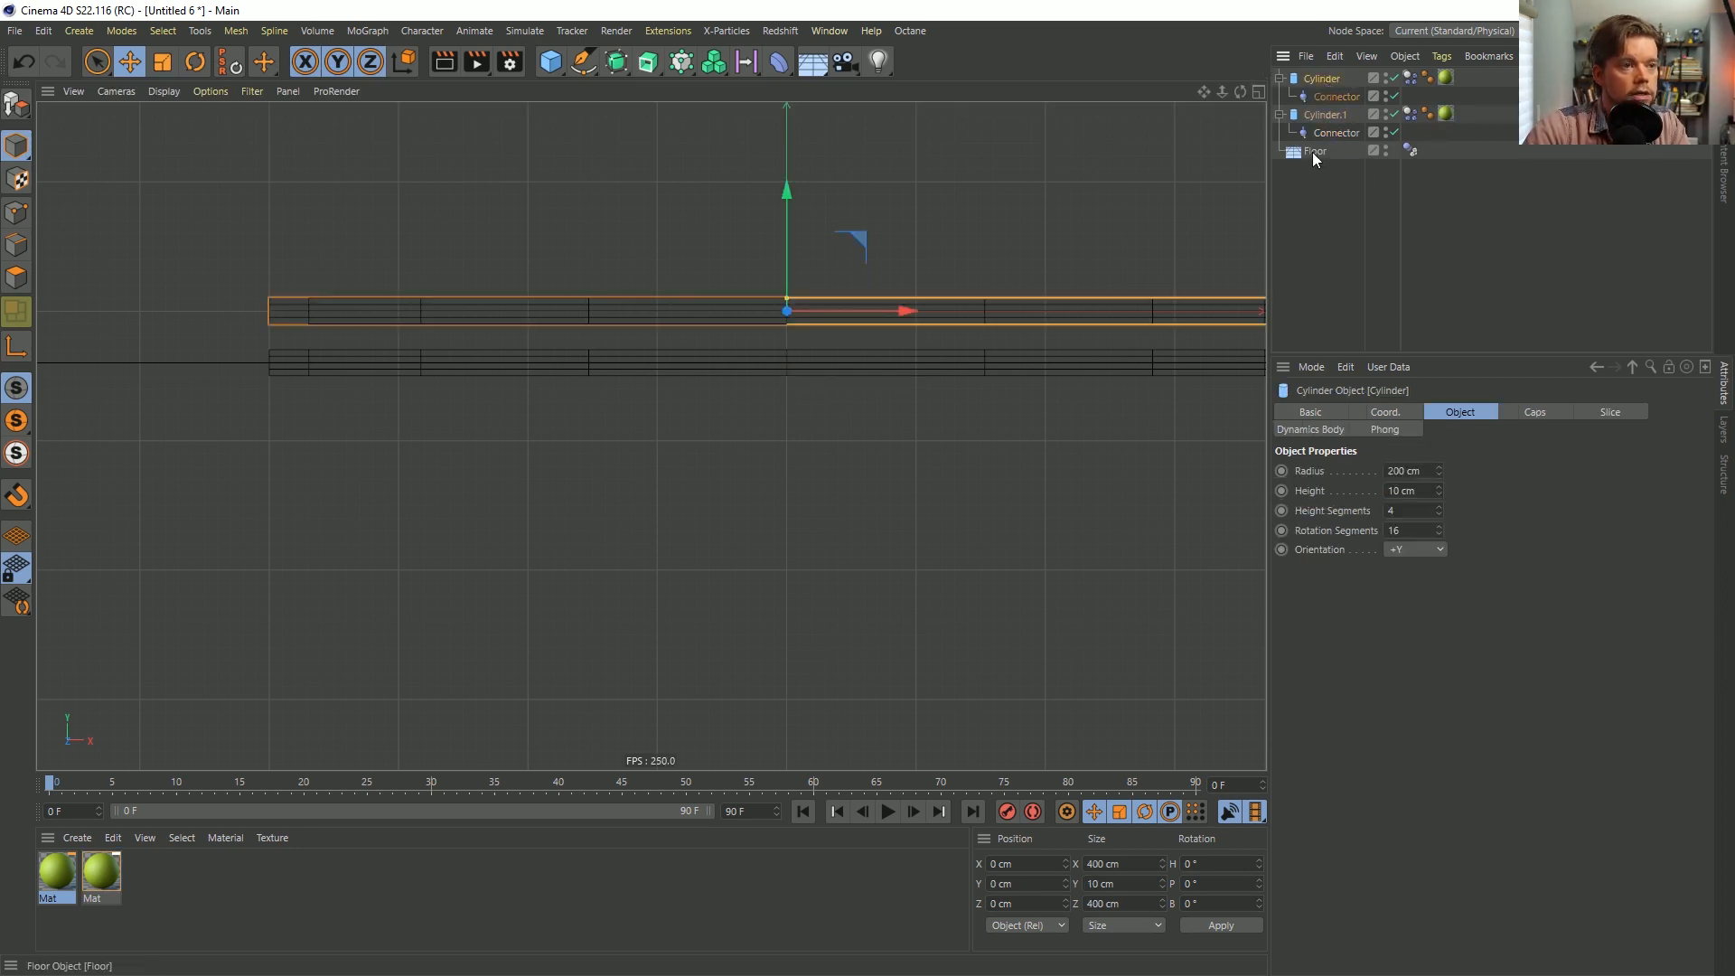
Move the Floor to the top of the object hierarchy and turn off its visibility.
click(1315, 154)
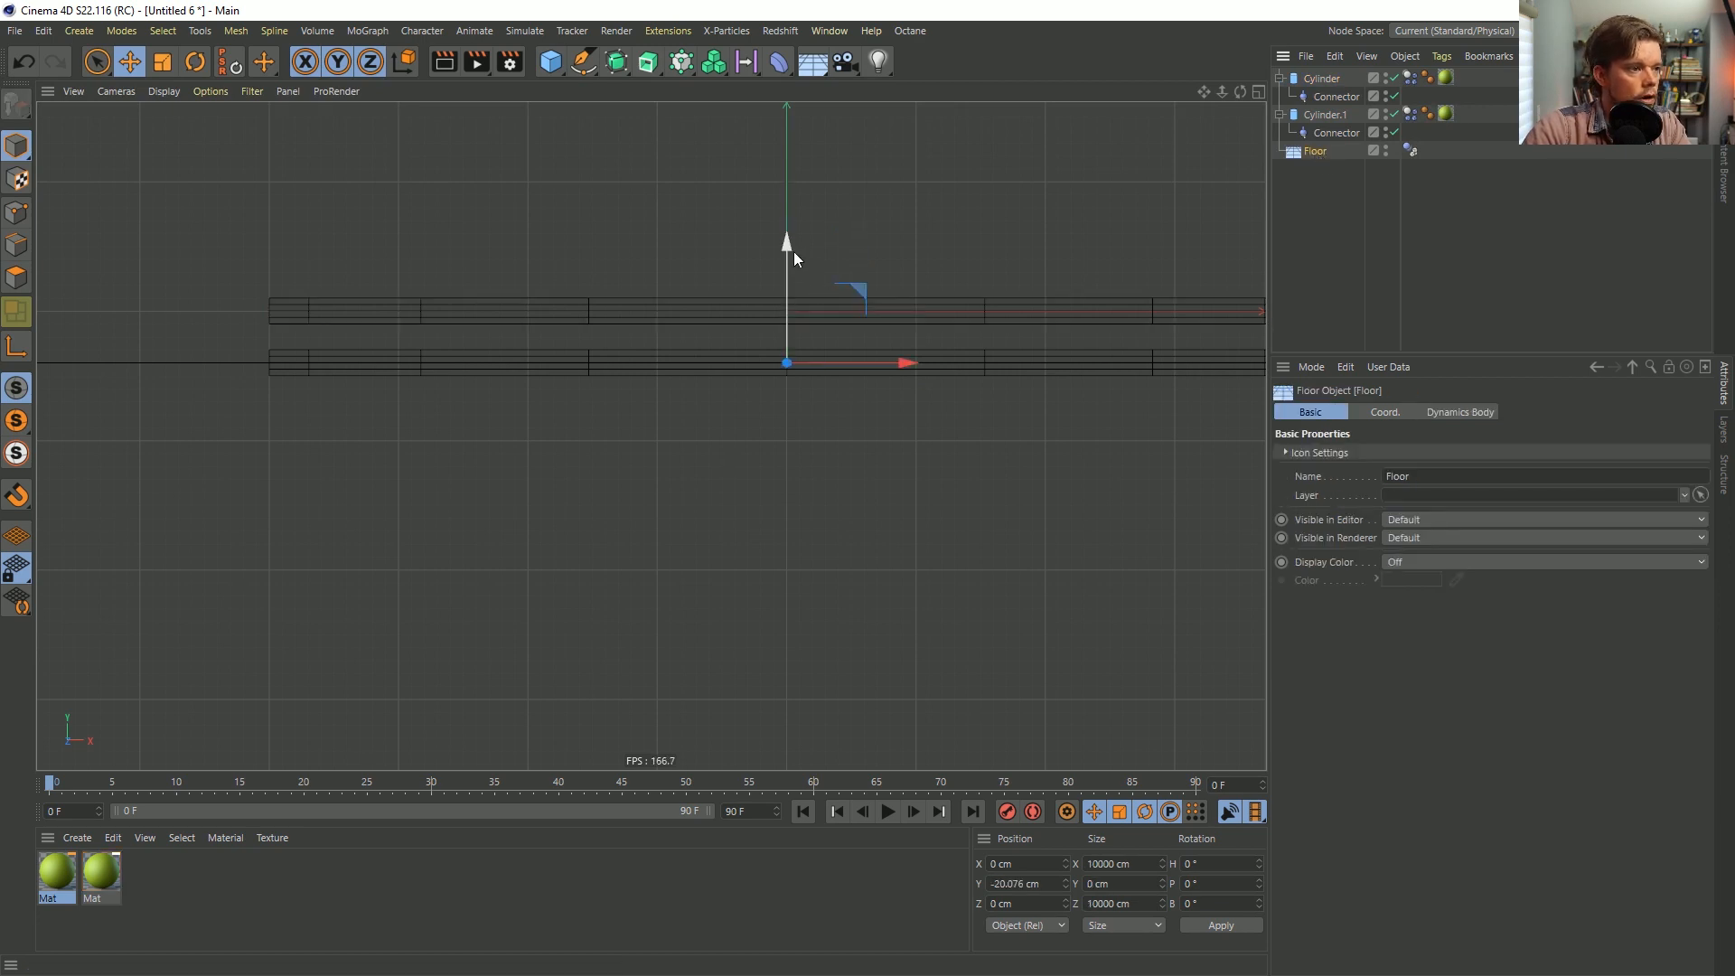
drag(1332, 153, 1316, 79)
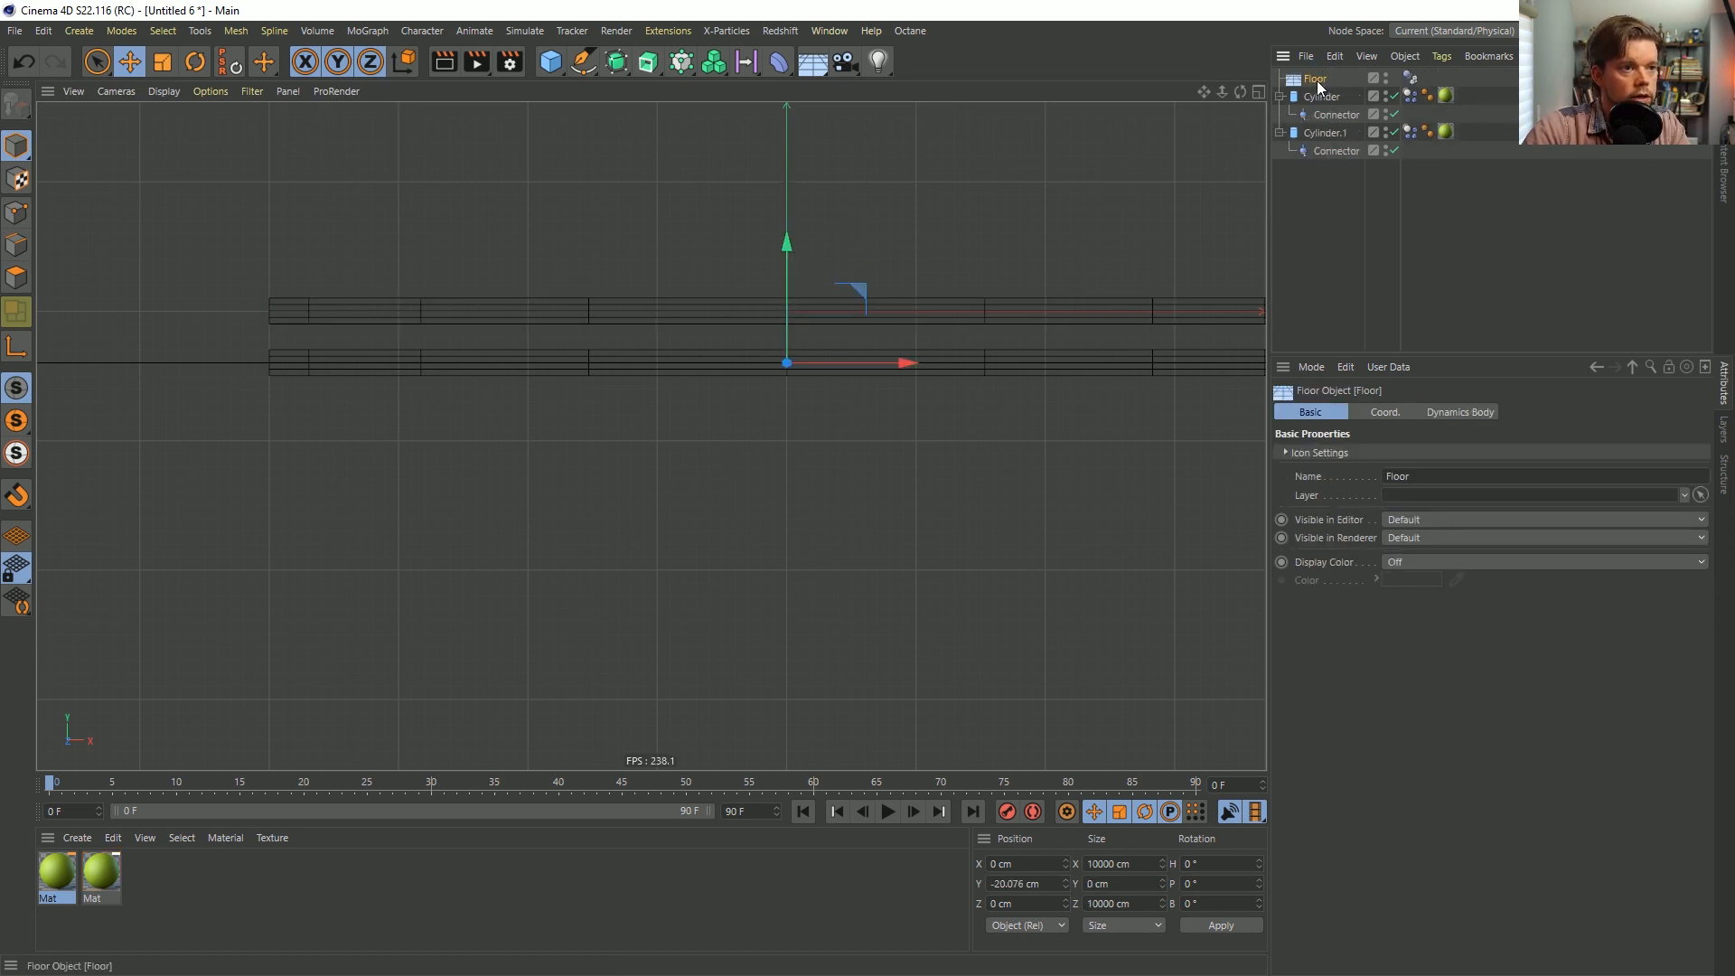
double_click(1385, 77)
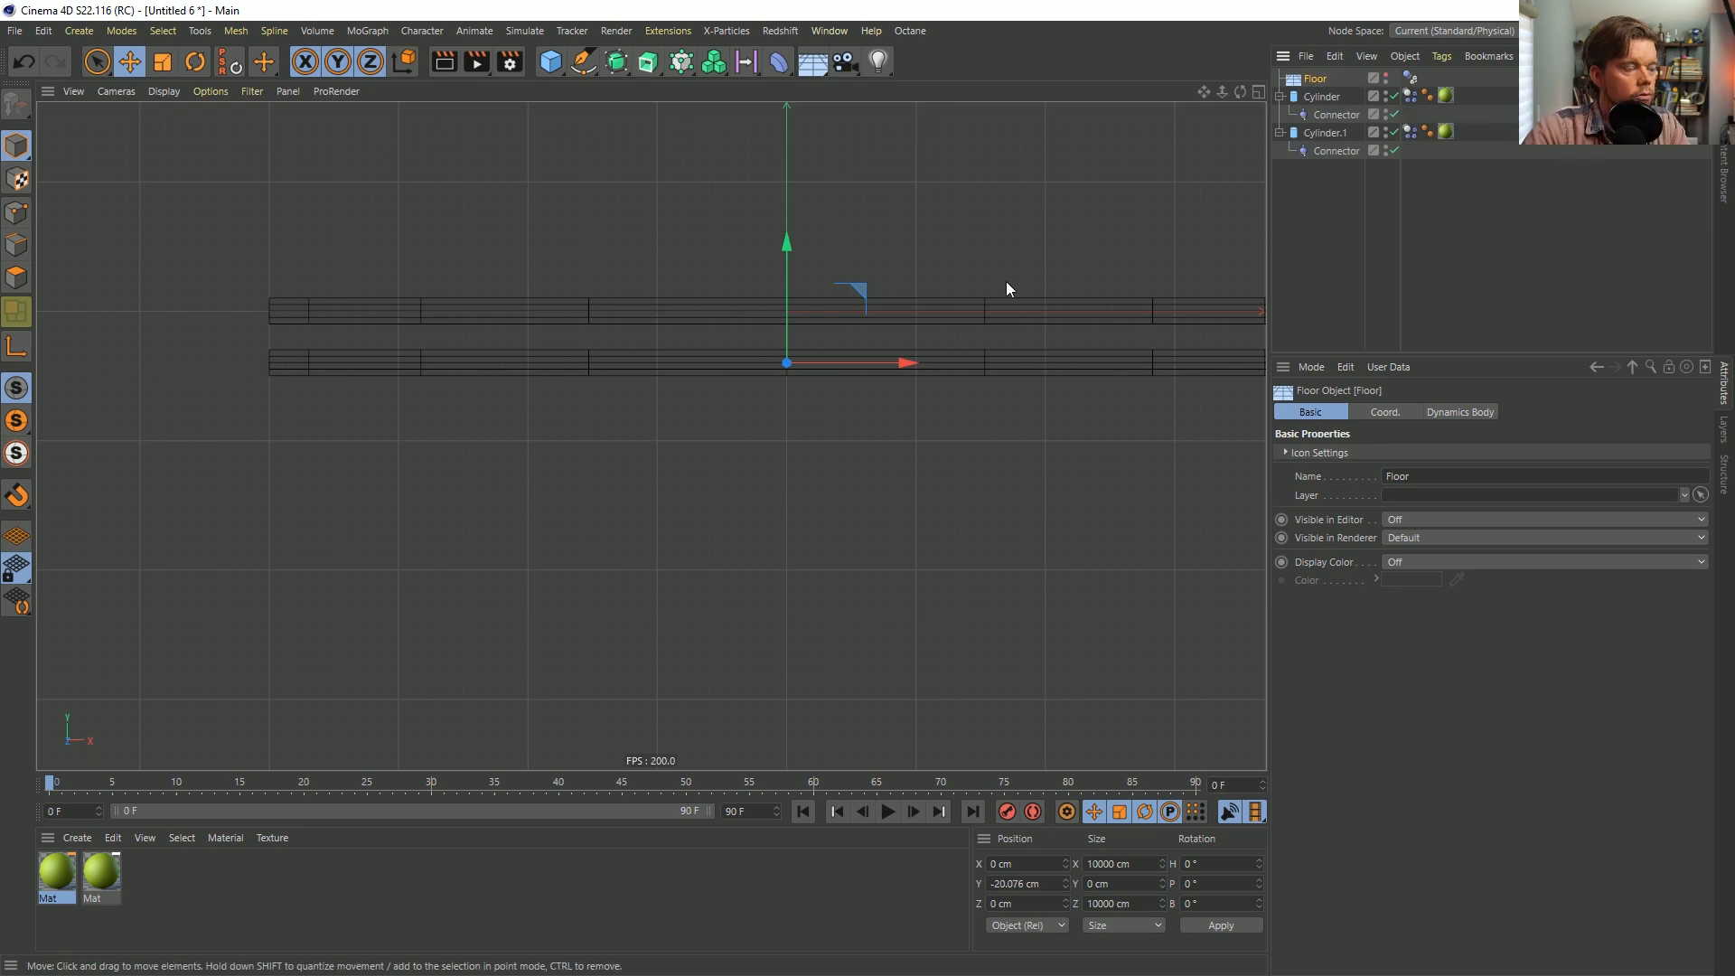
Duplicate Cylinder and Cylinder.1 with their Connectors below the originals in the hierarchy.
click(1327, 97)
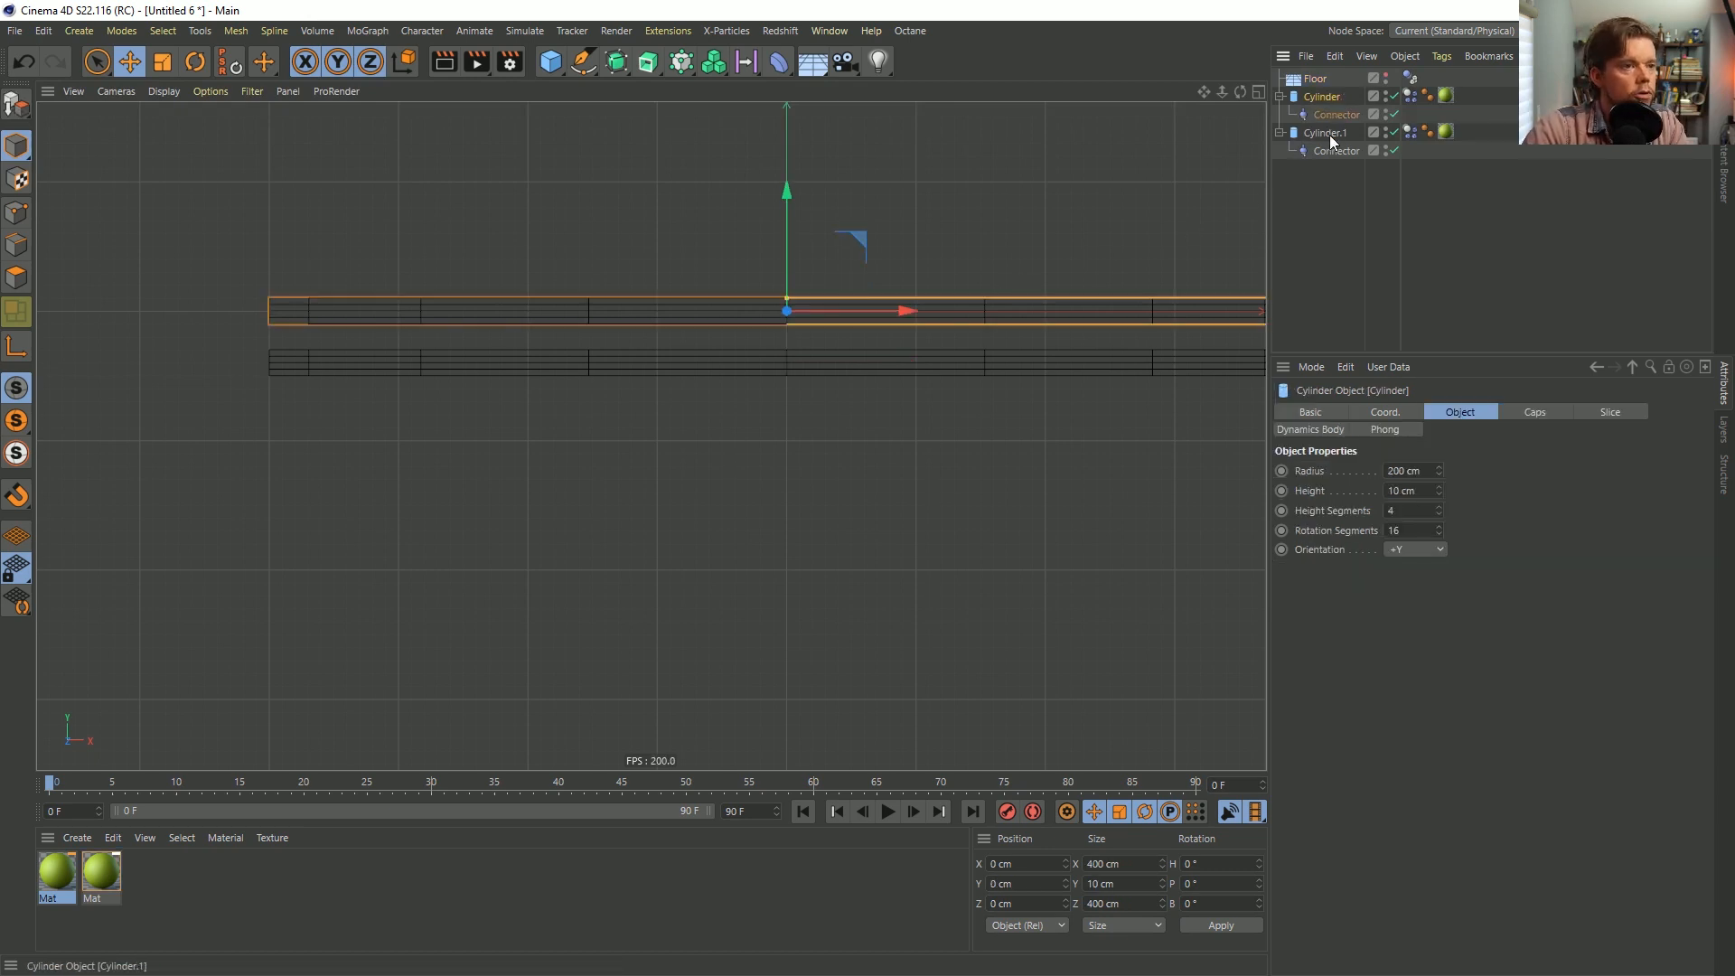
ctrl+click(1328, 136)
ctrl+drag(1329, 135, 1330, 237)
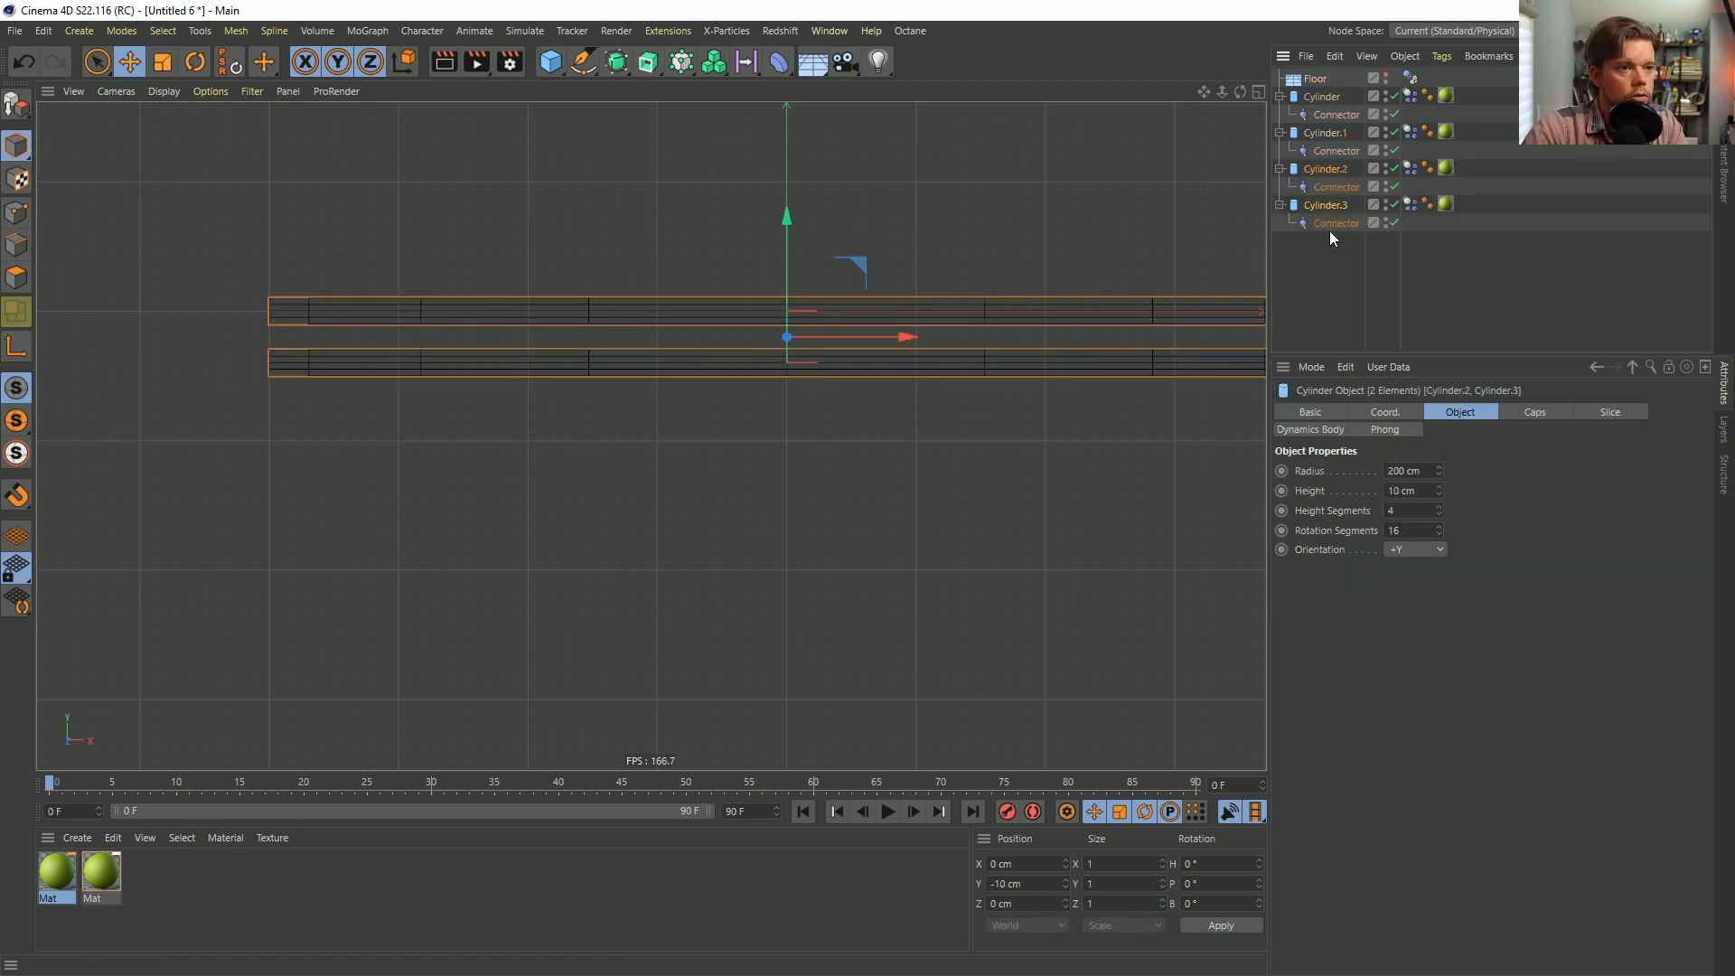
Offset the two copies by -40 cm in Y and assign Cylinder.2 as Object B of Cylinder.1's Connector.
click(1042, 884)
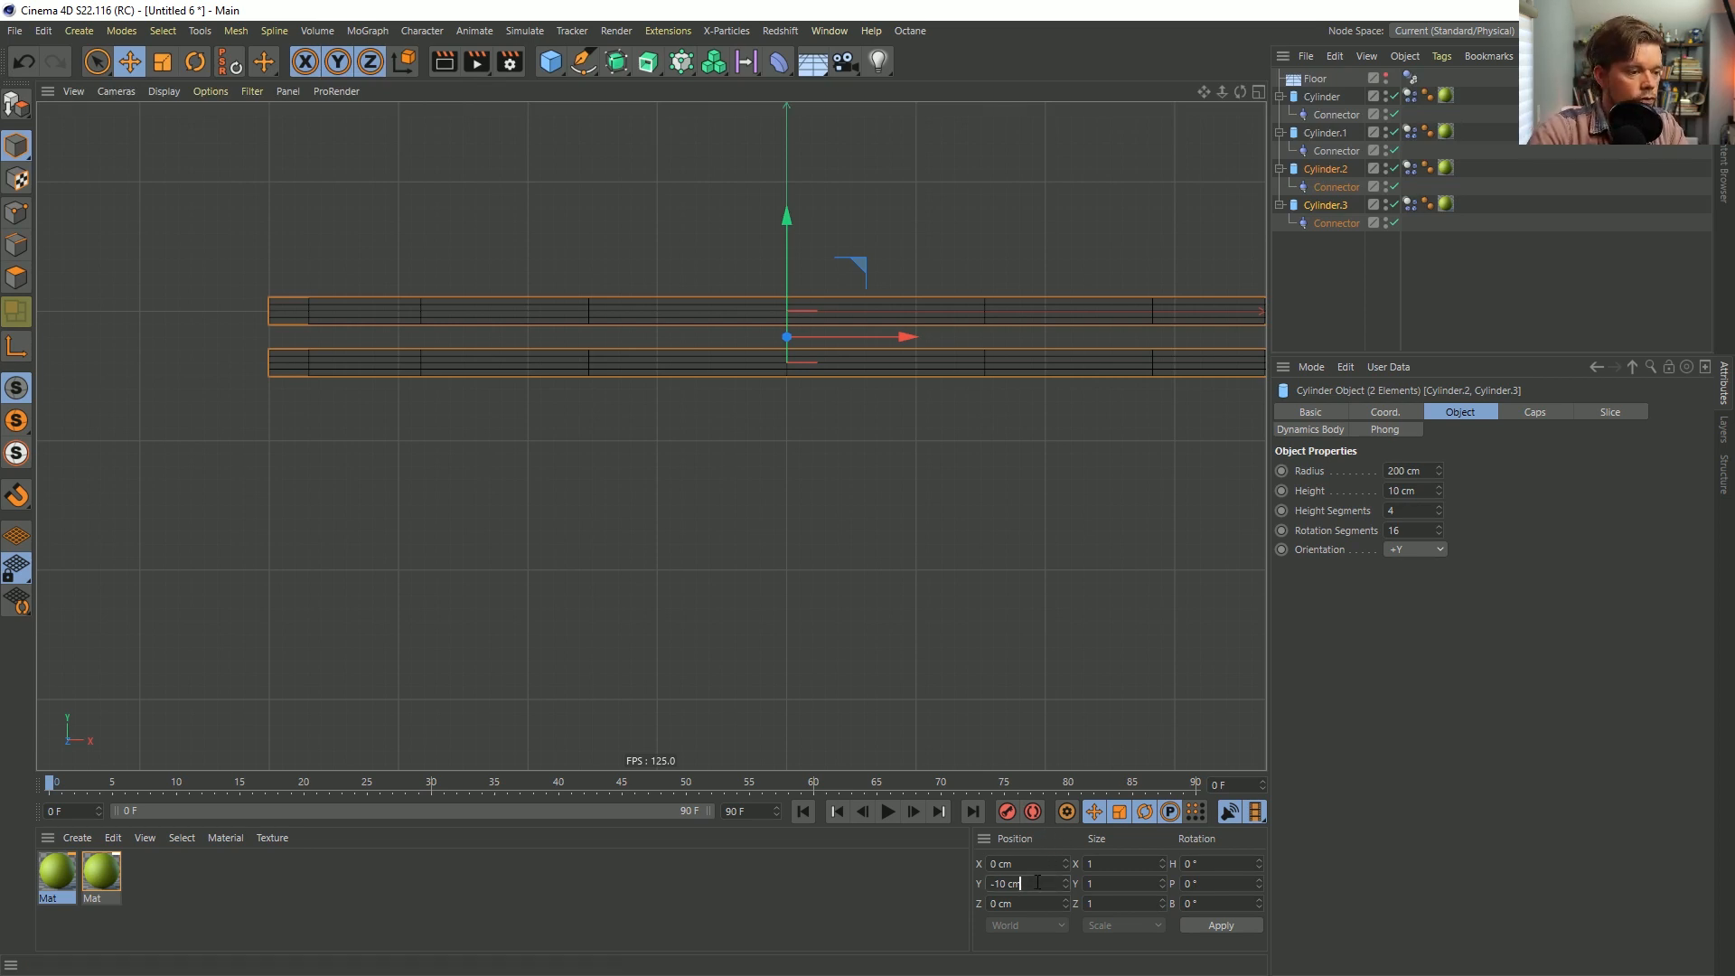
text(-4)
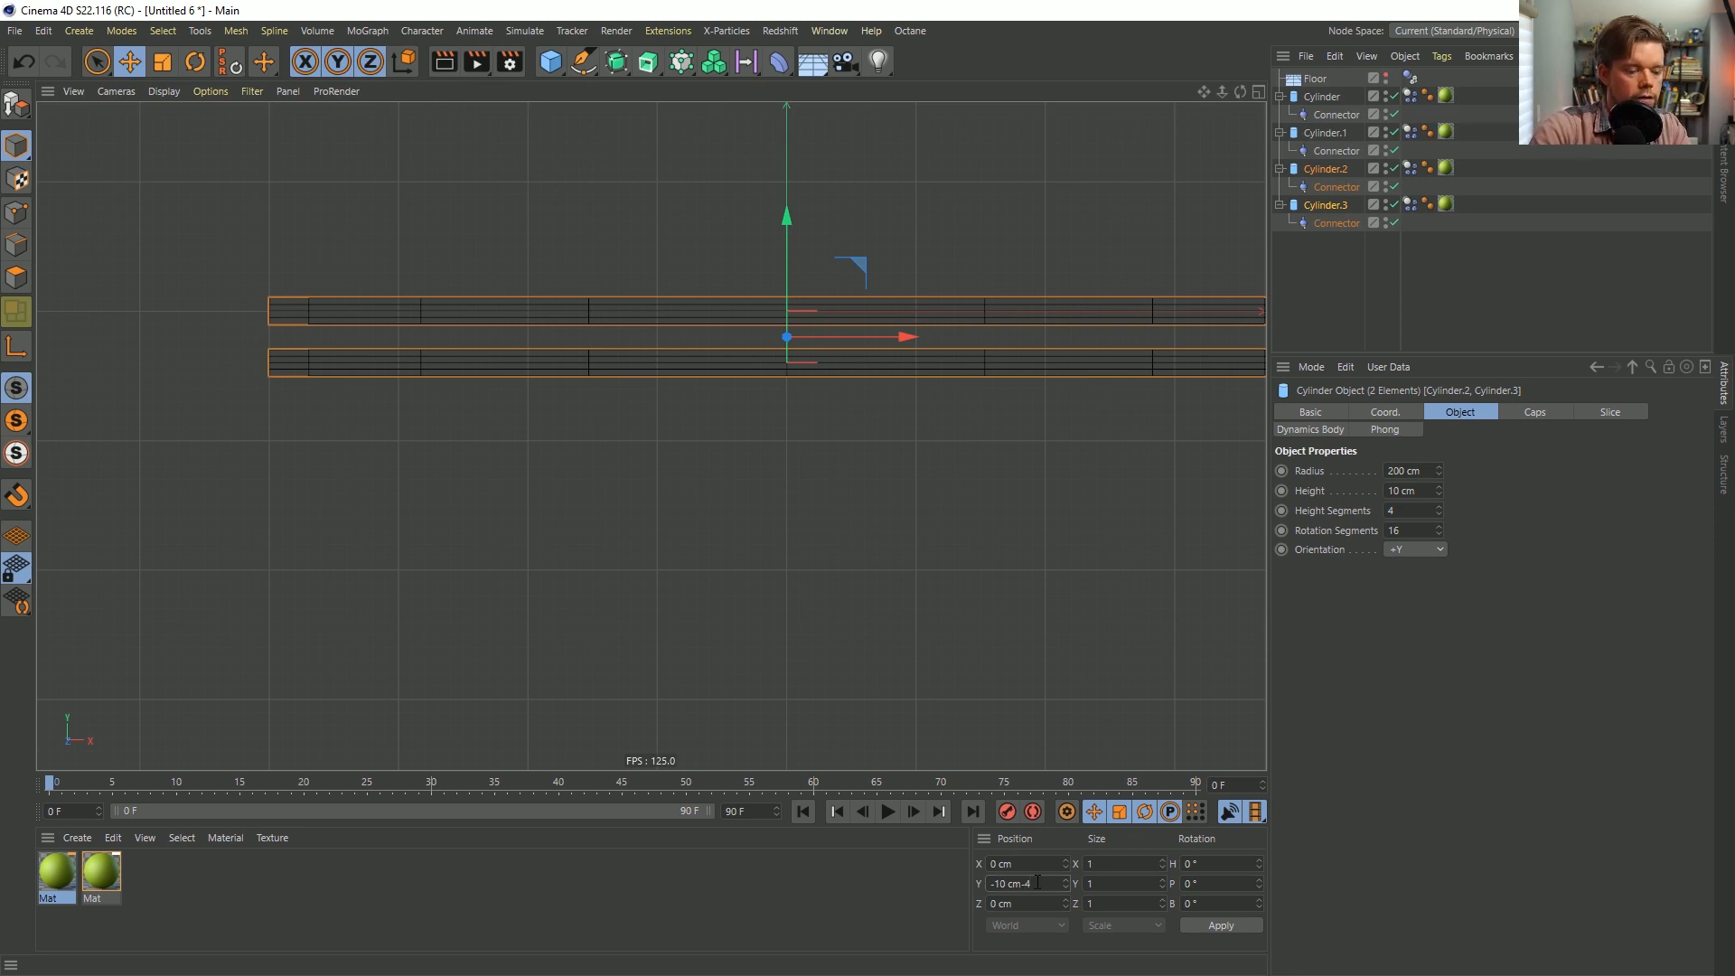
text(0)
key(Return)
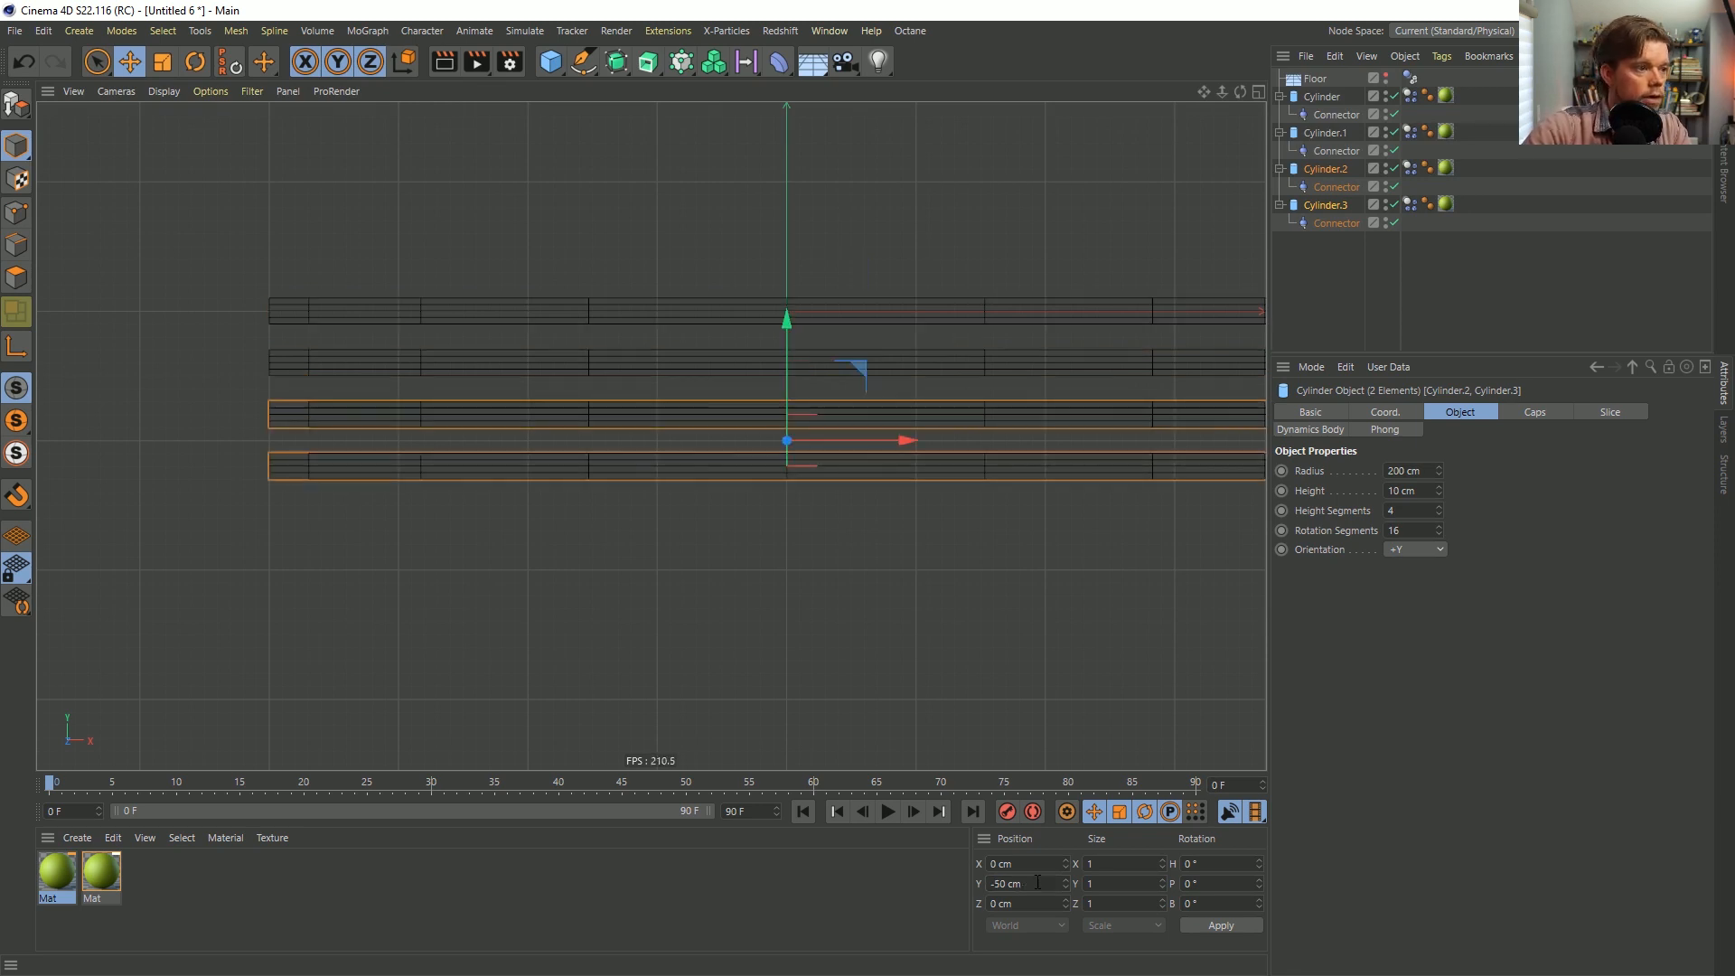
click(1328, 150)
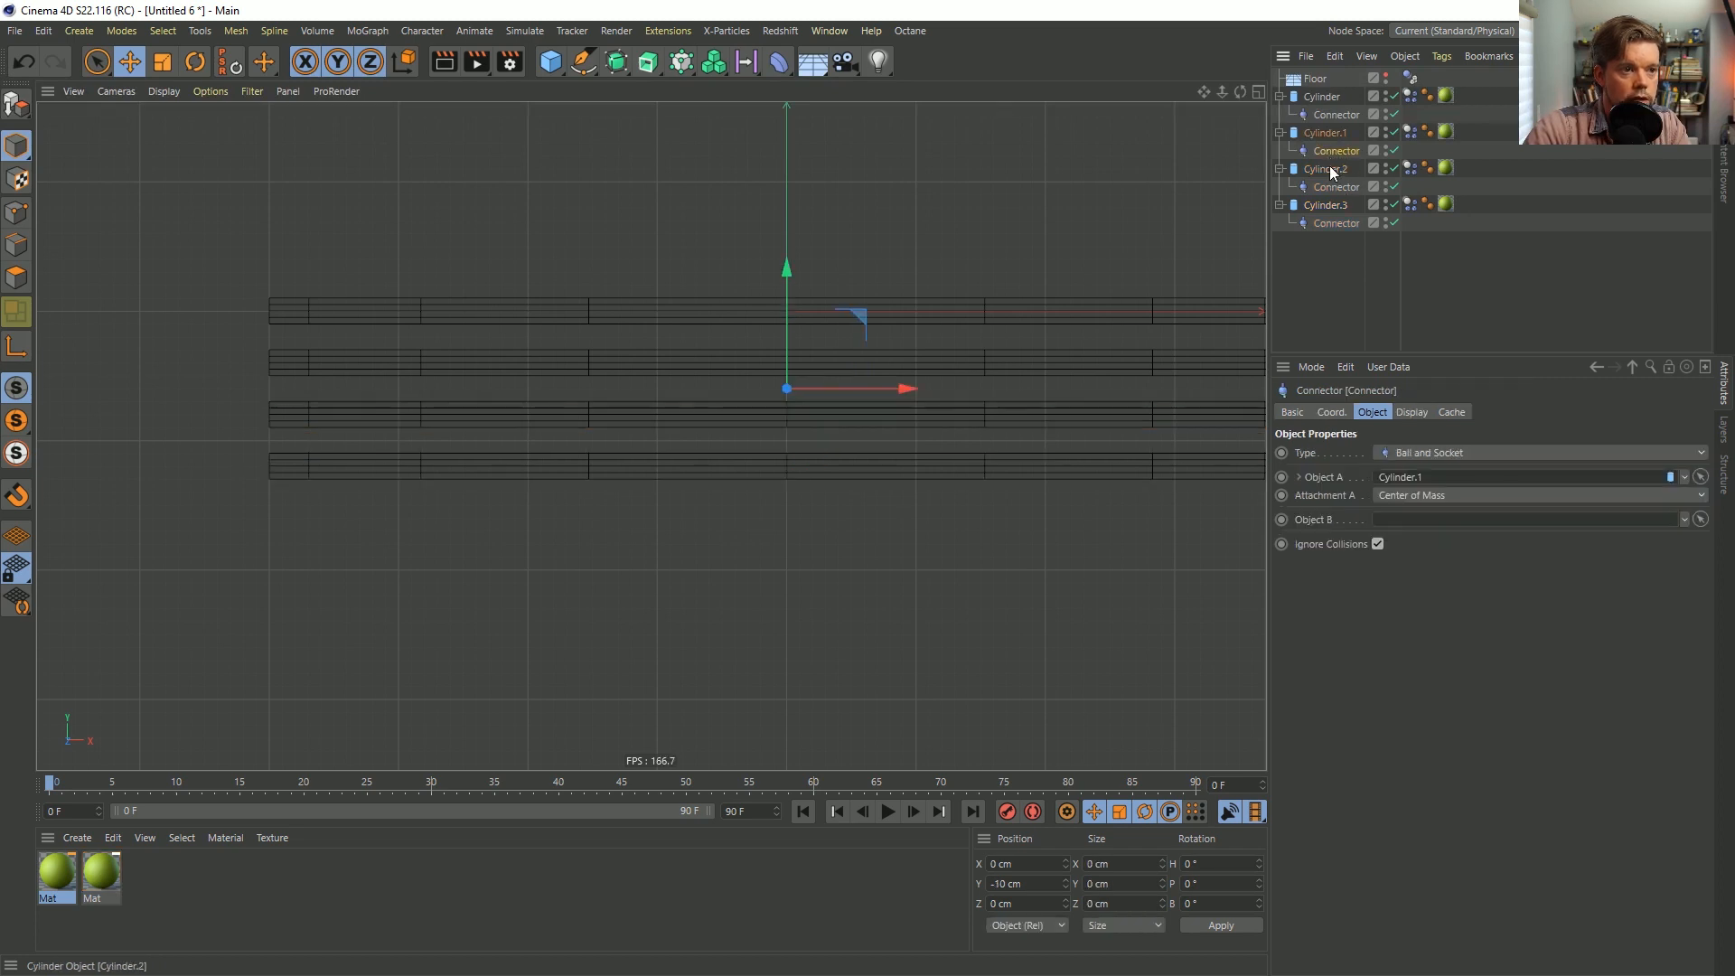
drag(1326, 169, 1428, 533)
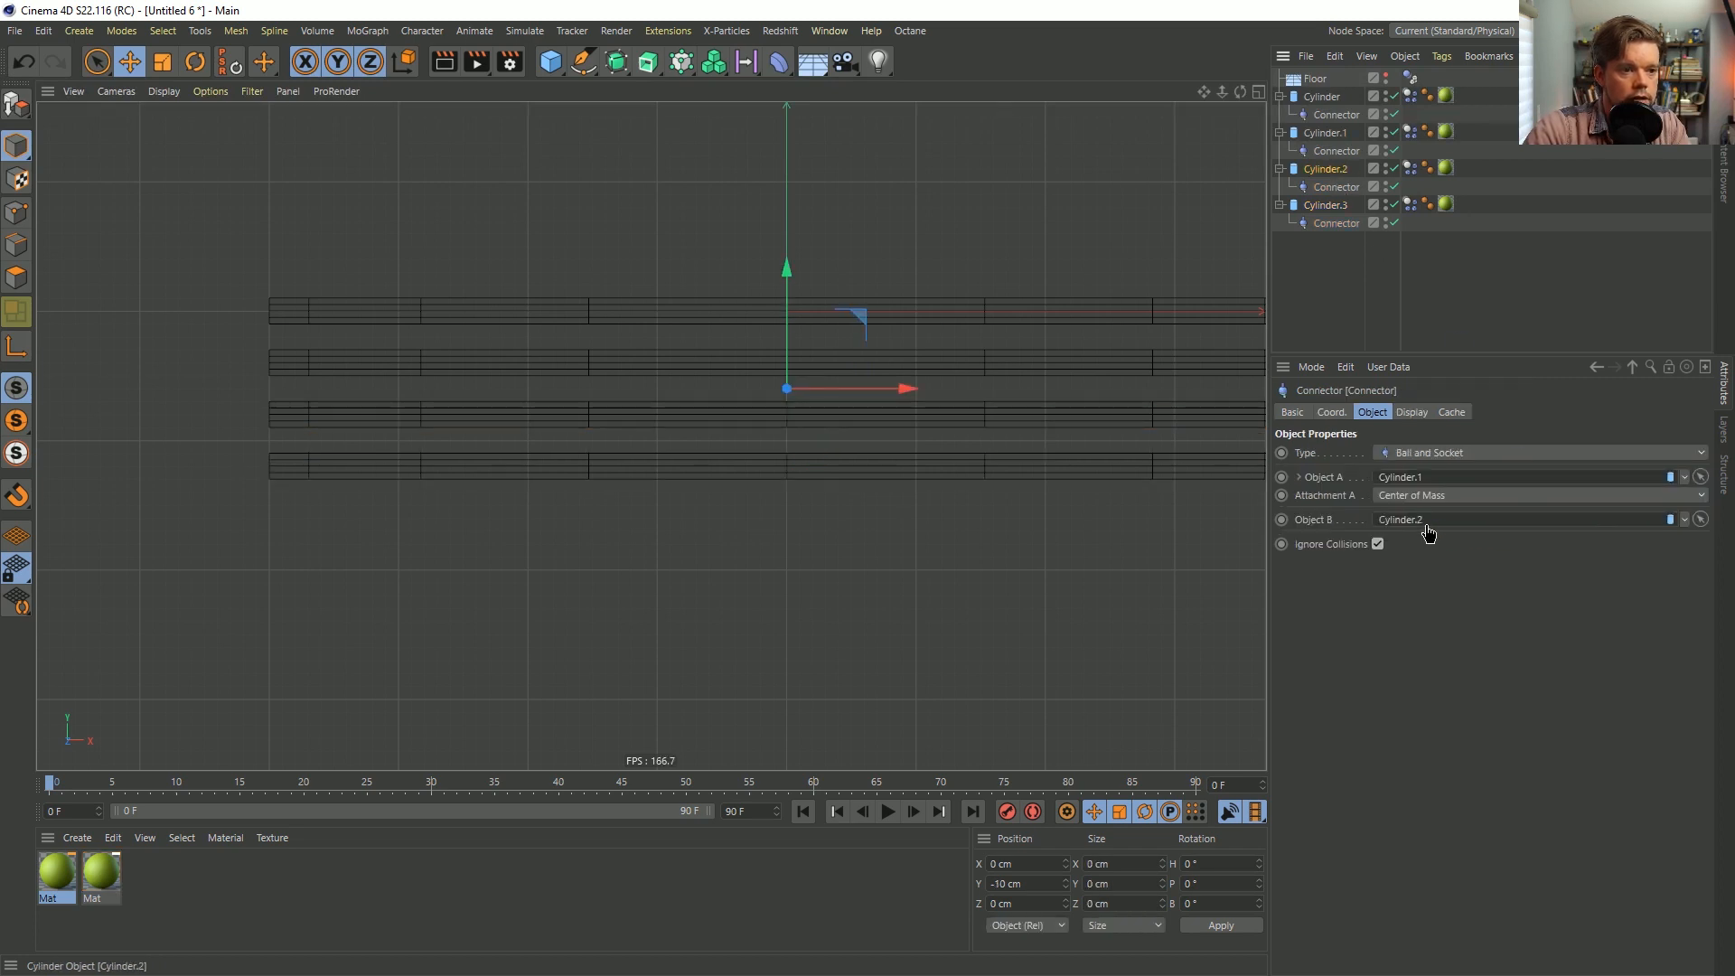
Duplicate the four cylinders, Cylinder through Cylinder.3, with their Connectors below the existing ones in the hierarchy.
click(1332, 206)
shift+click(1323, 100)
ctrl+drag(1327, 110, 1353, 317)
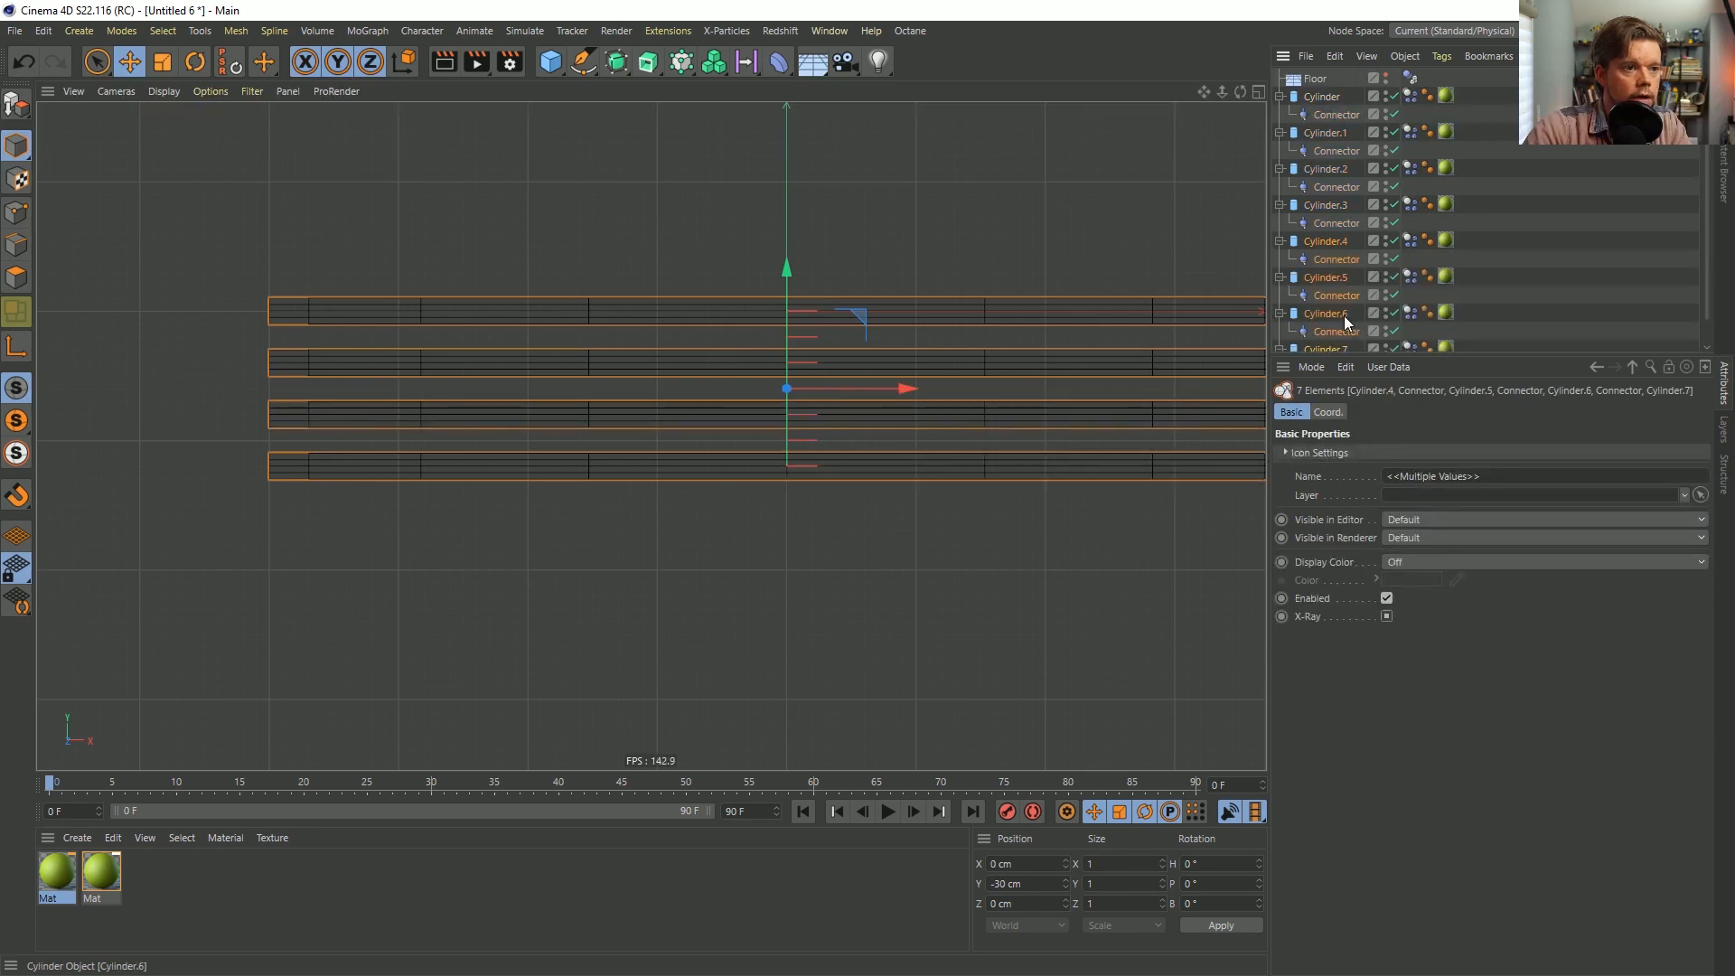
Offset the four new copies by -80 cm in Y and assign Cylinder.4 as Object B of Cylinder.3's Connector.
click(1030, 890)
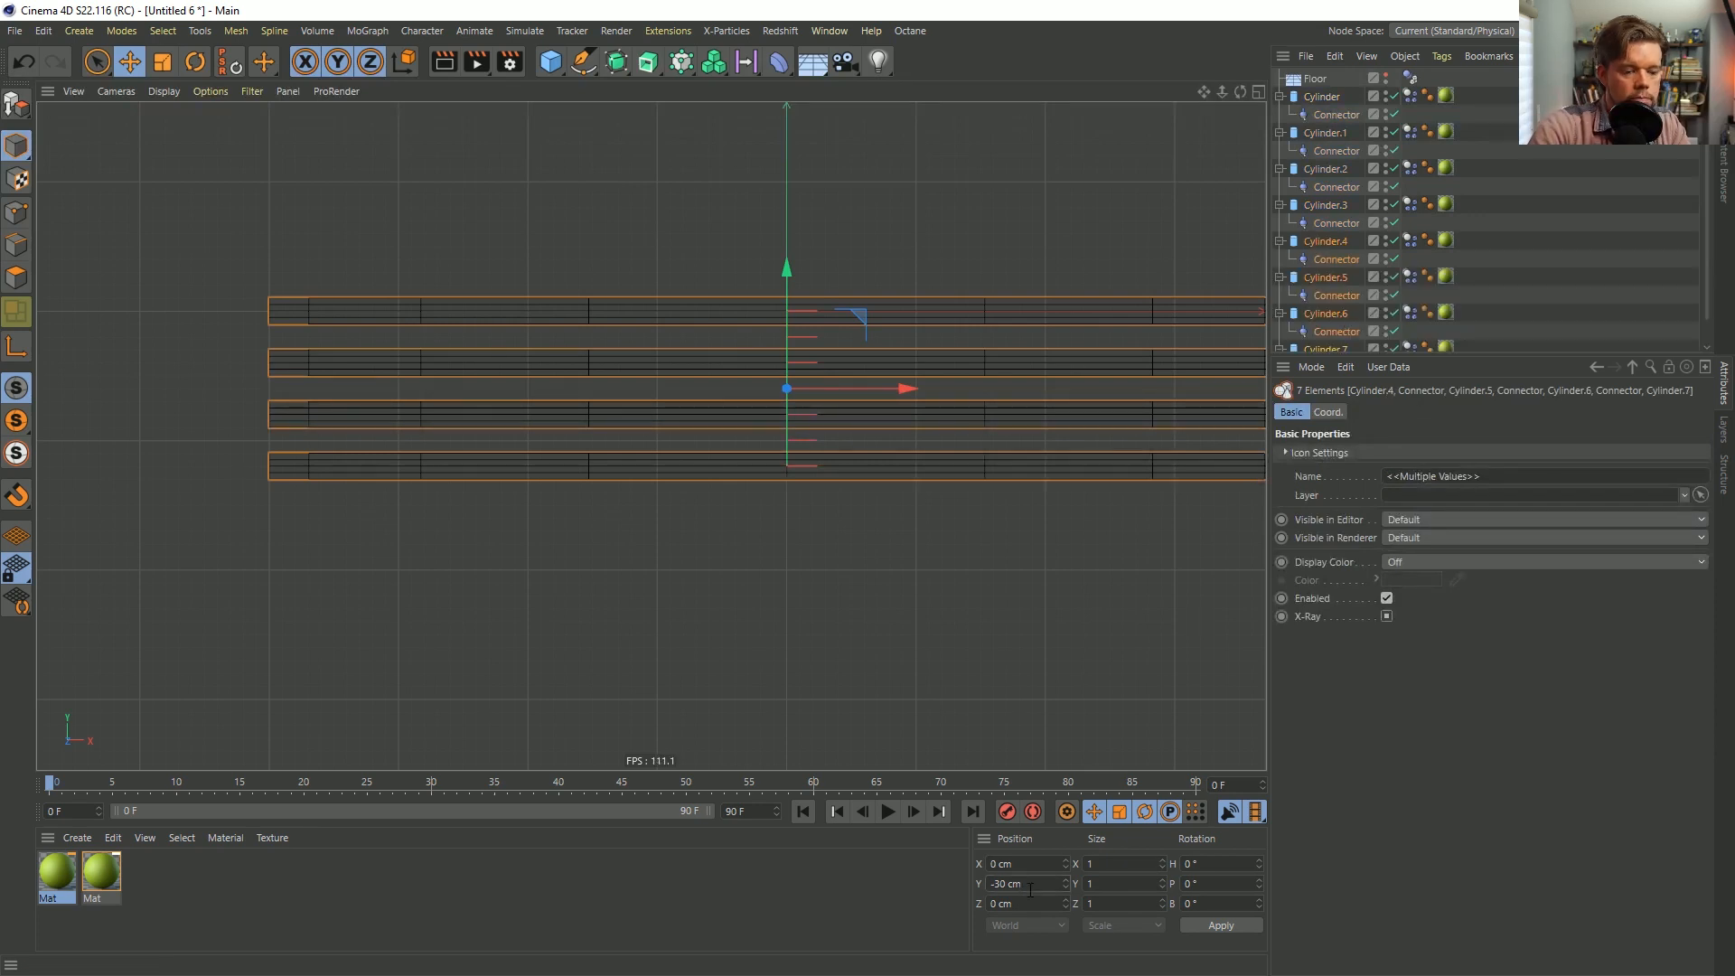
text(-80)
key(Return)
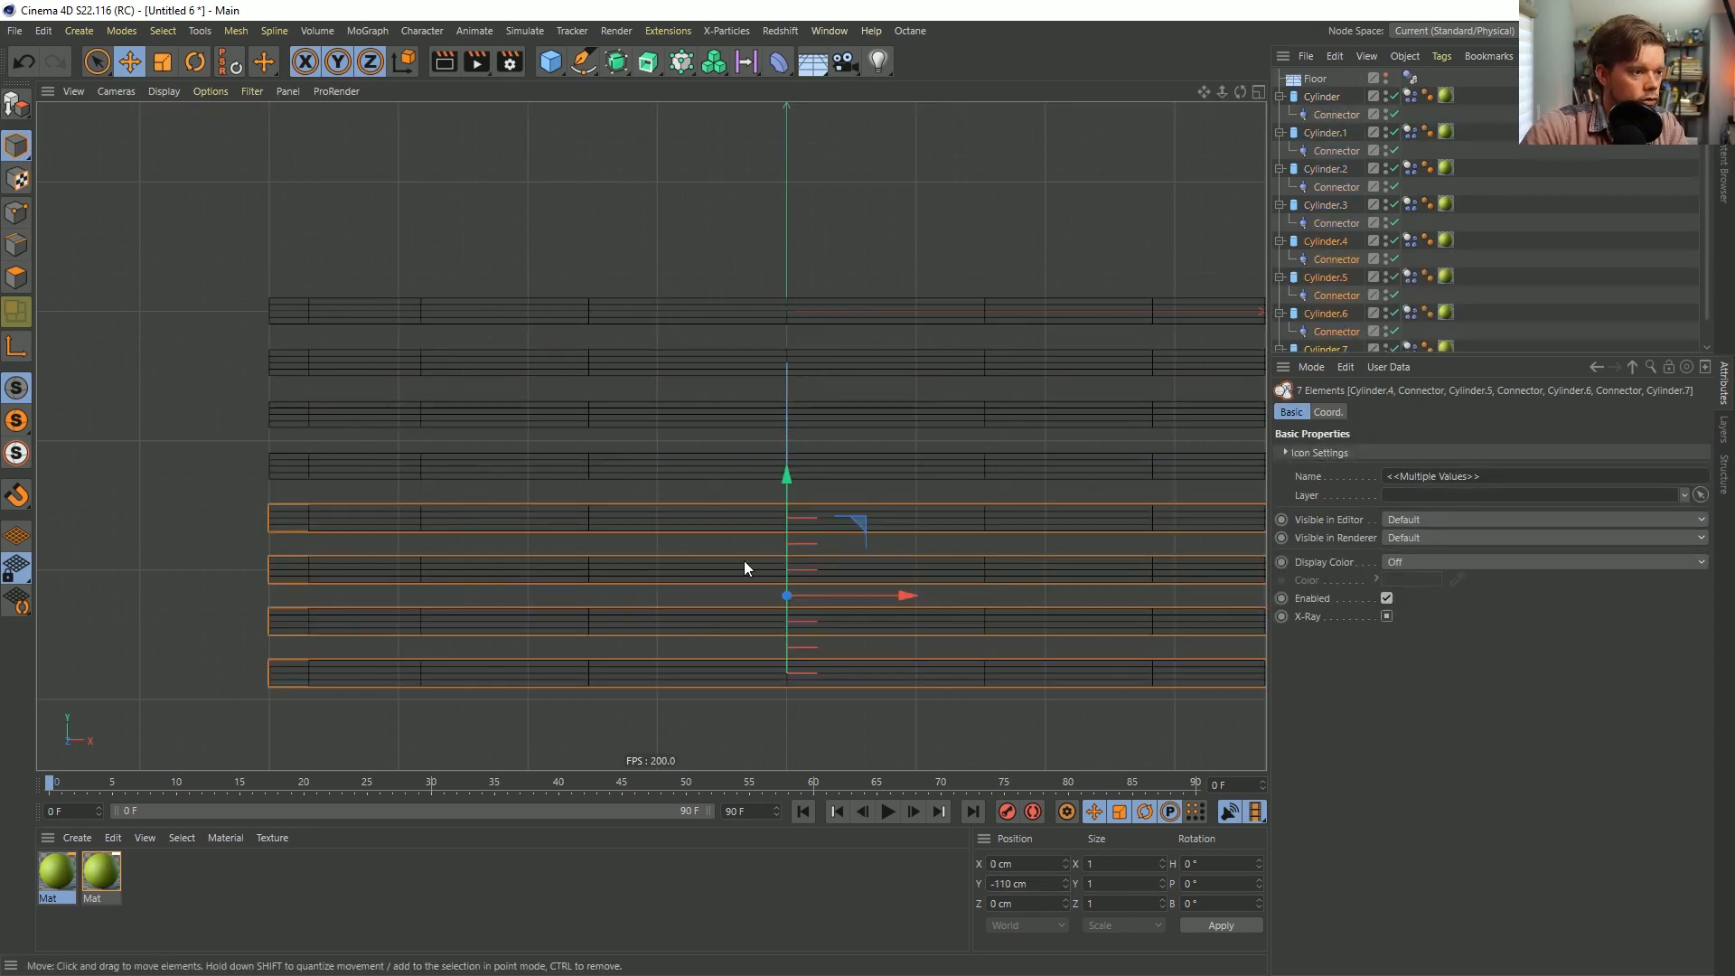
click(1334, 224)
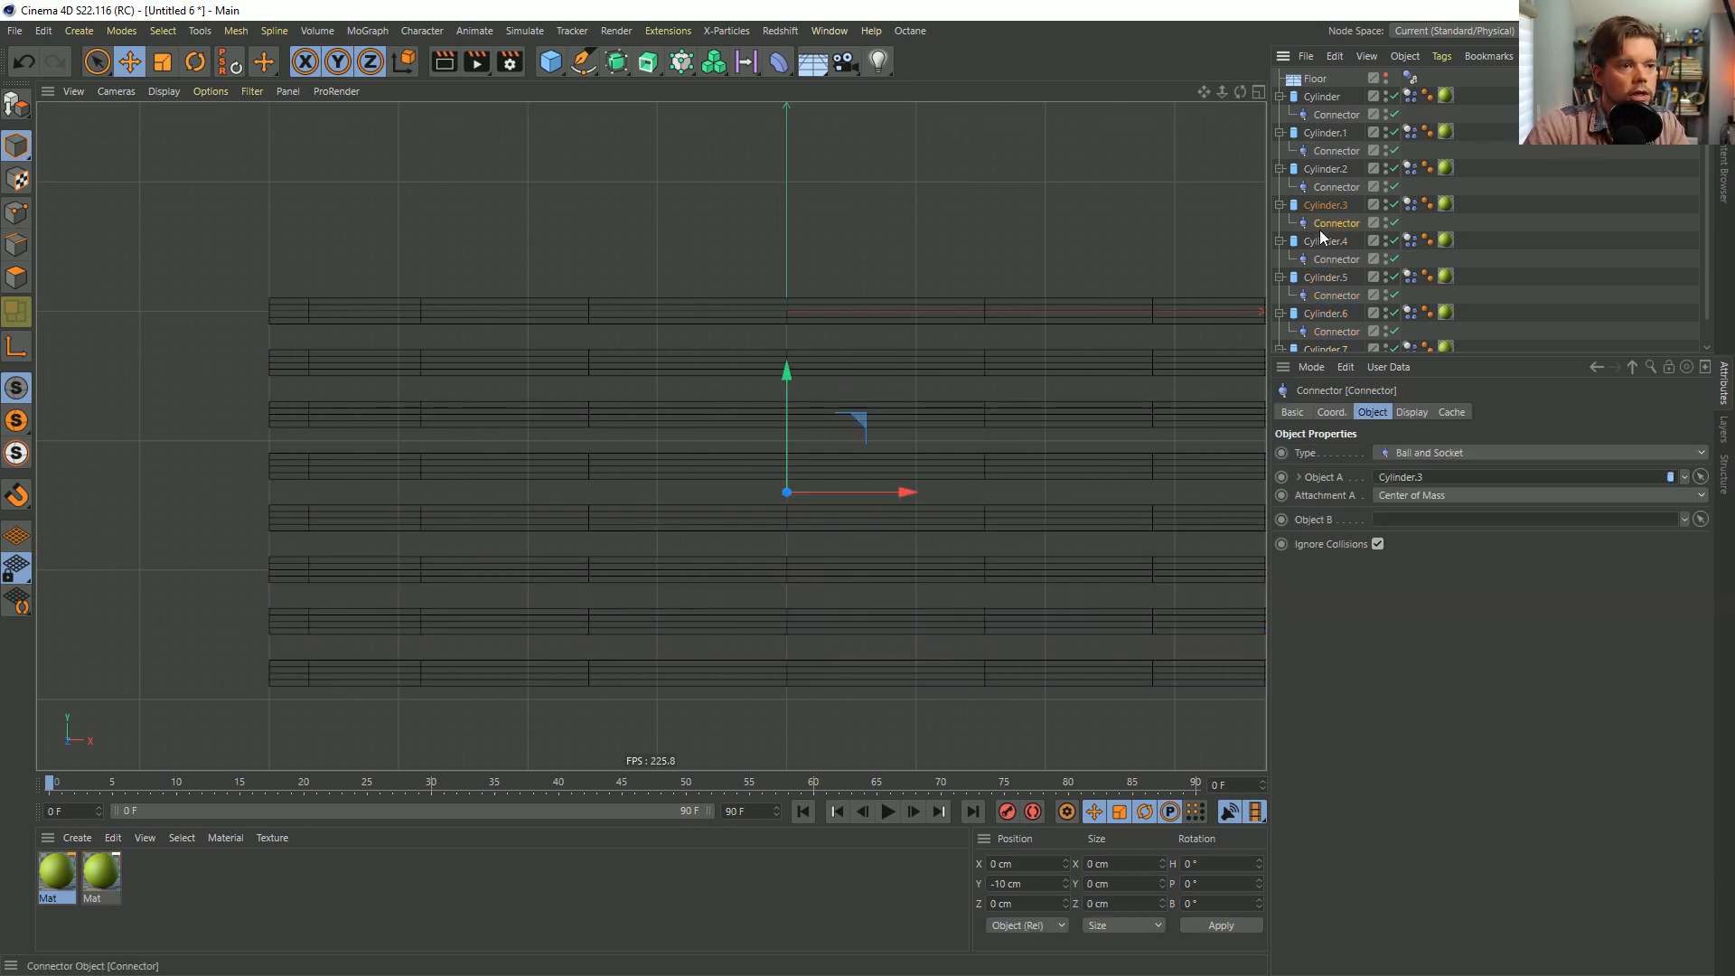
drag(1326, 242, 1411, 520)
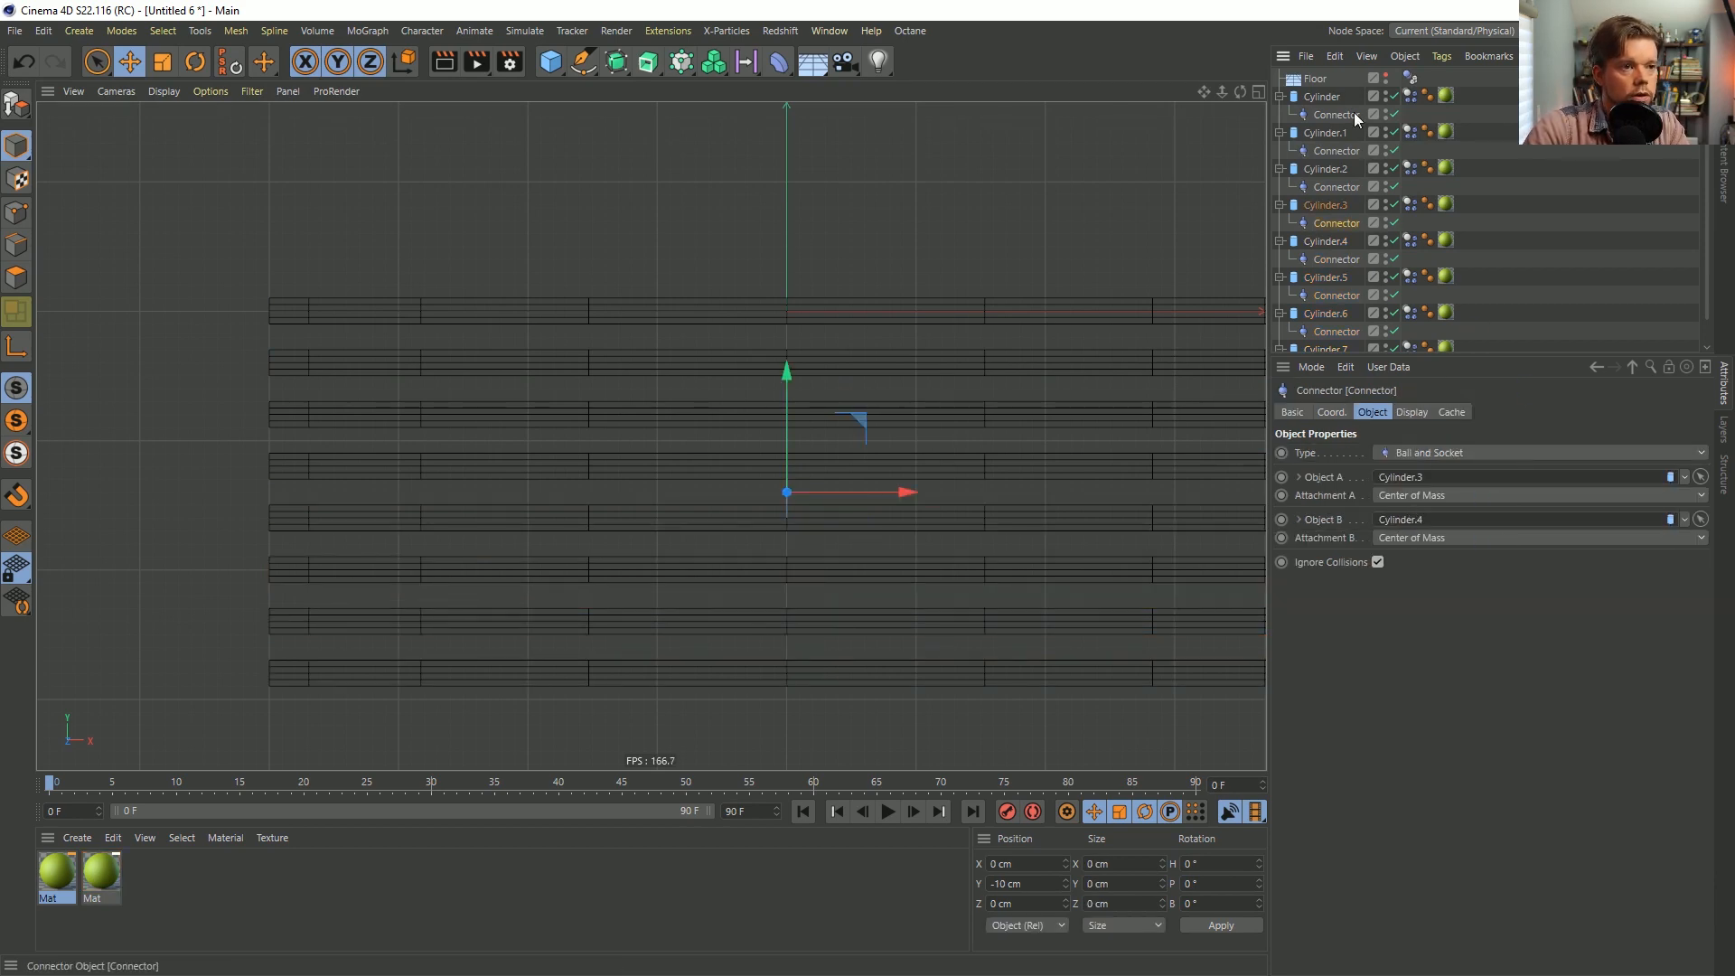
Enlarge the object list and duplicate all eight cylinders with their Connectors below the existing ones in the hierarchy.
click(1319, 116)
click(1321, 96)
scroll(1365, 275, down, 1)
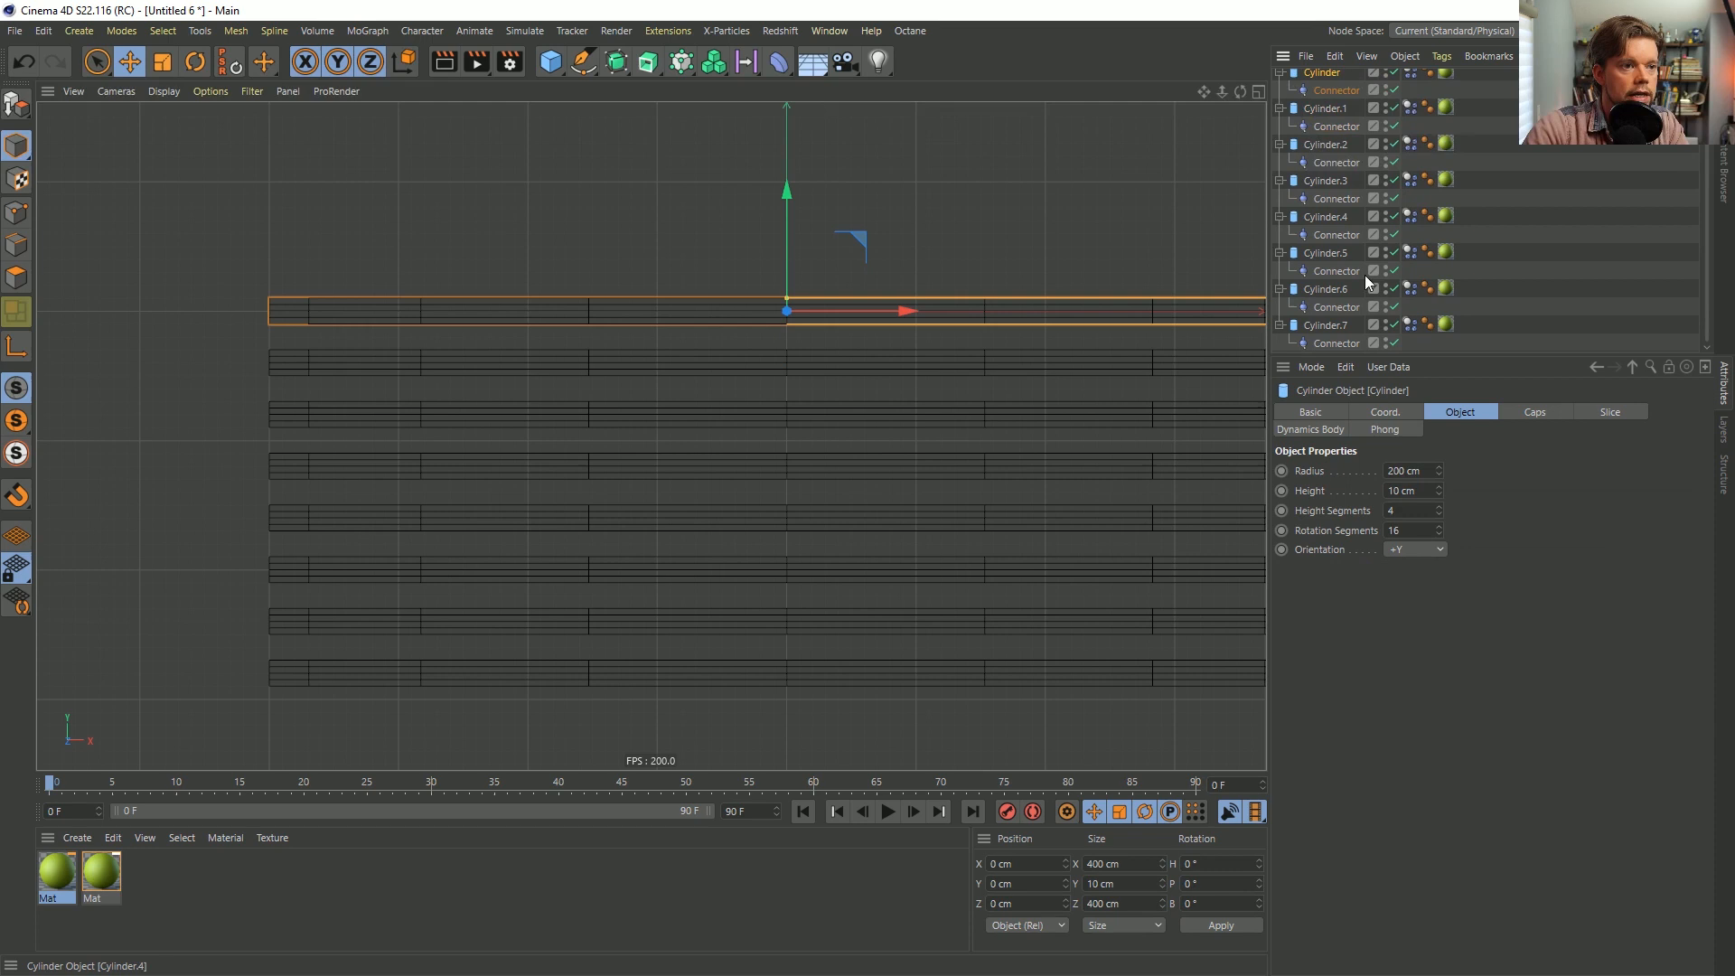
shift+click(1335, 325)
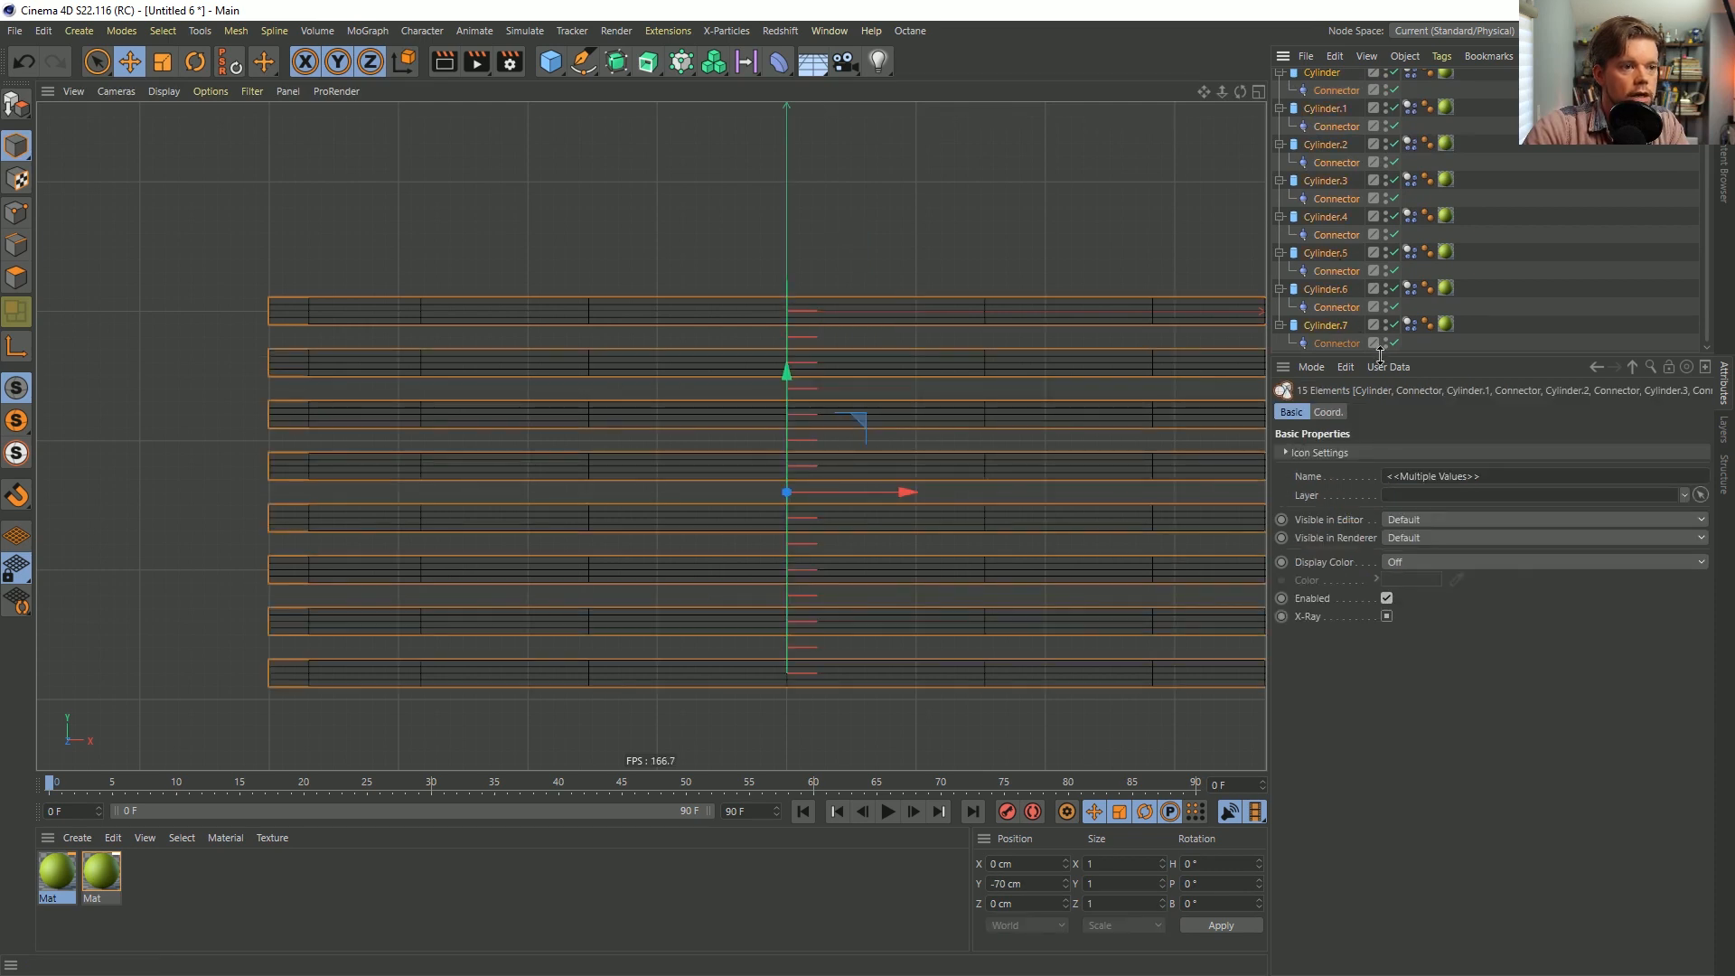
drag(1380, 354, 1375, 756)
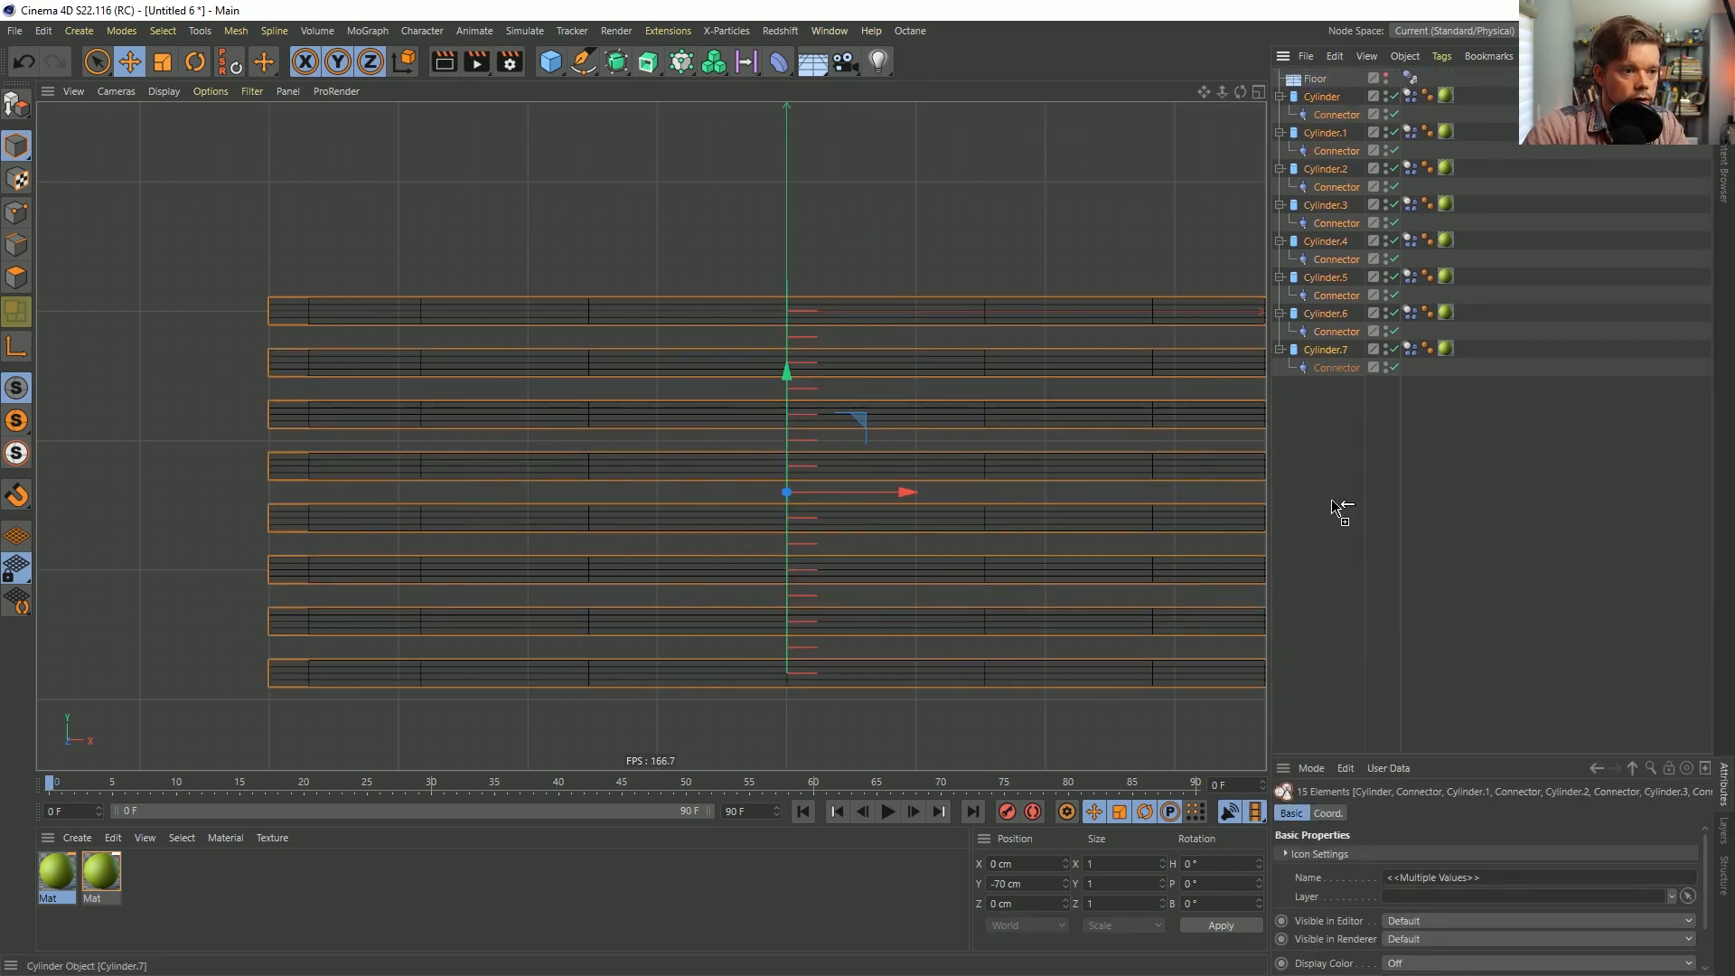
key(ctrl+v)
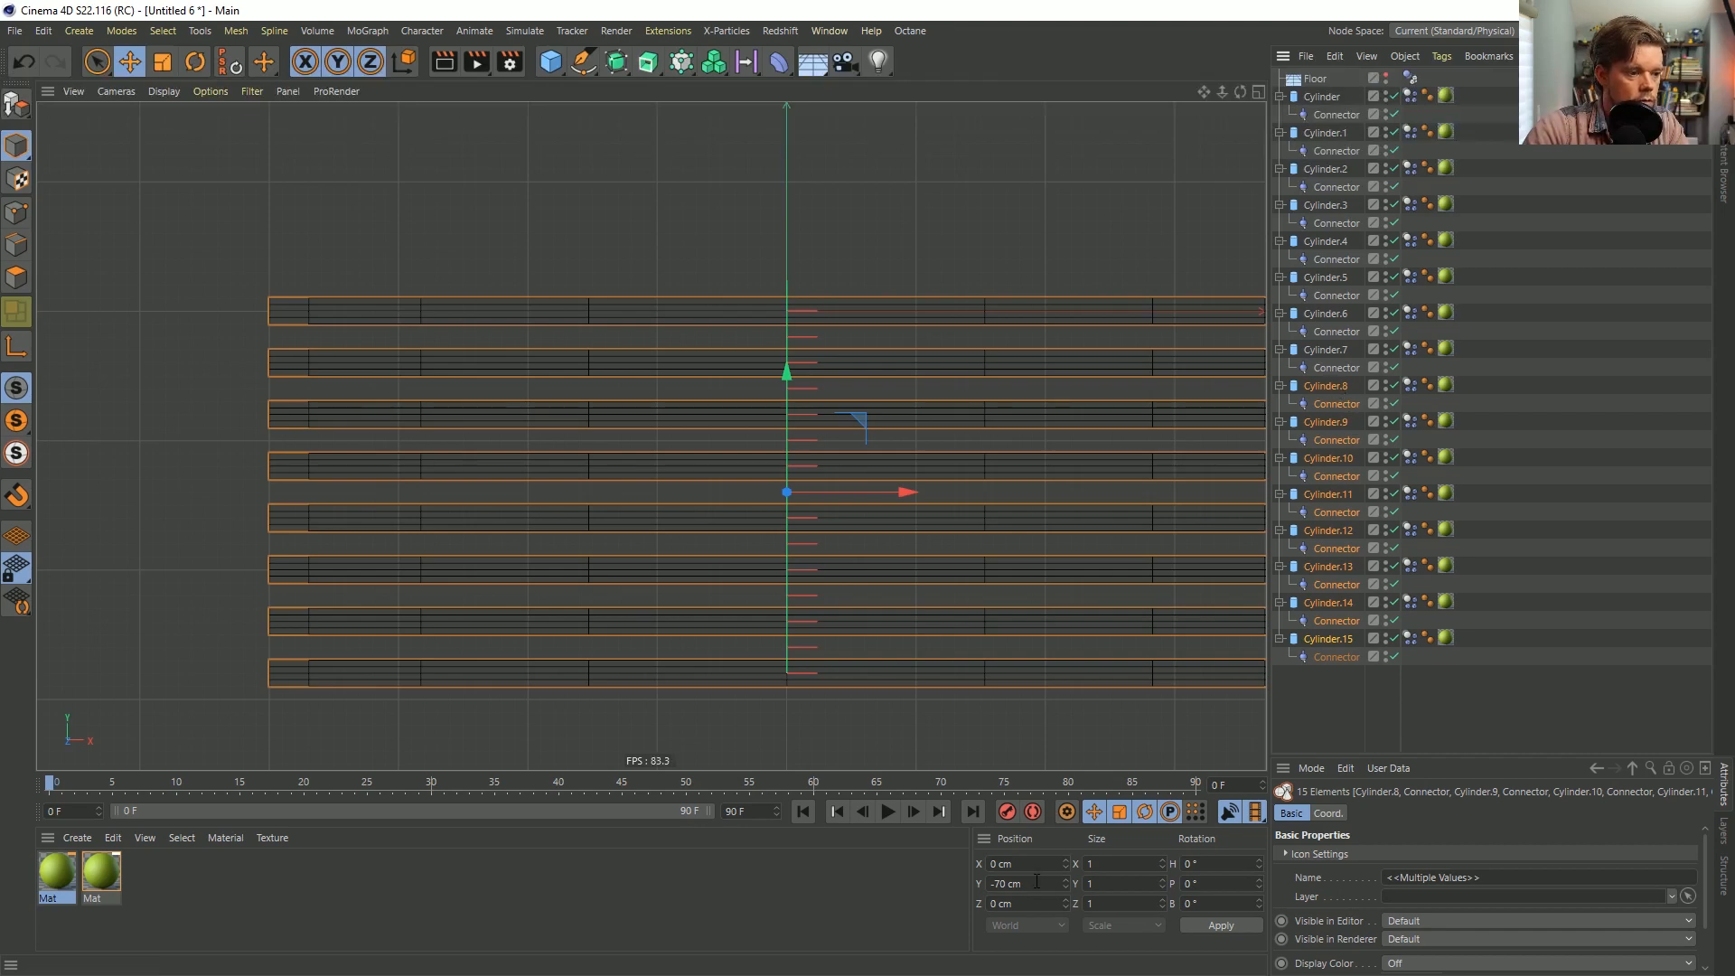
Offset the eight new copies by -160 cm in Y and assign Cylinder.8 as Object B of Cylinder.7's Connector.
click(1037, 883)
text(-16)
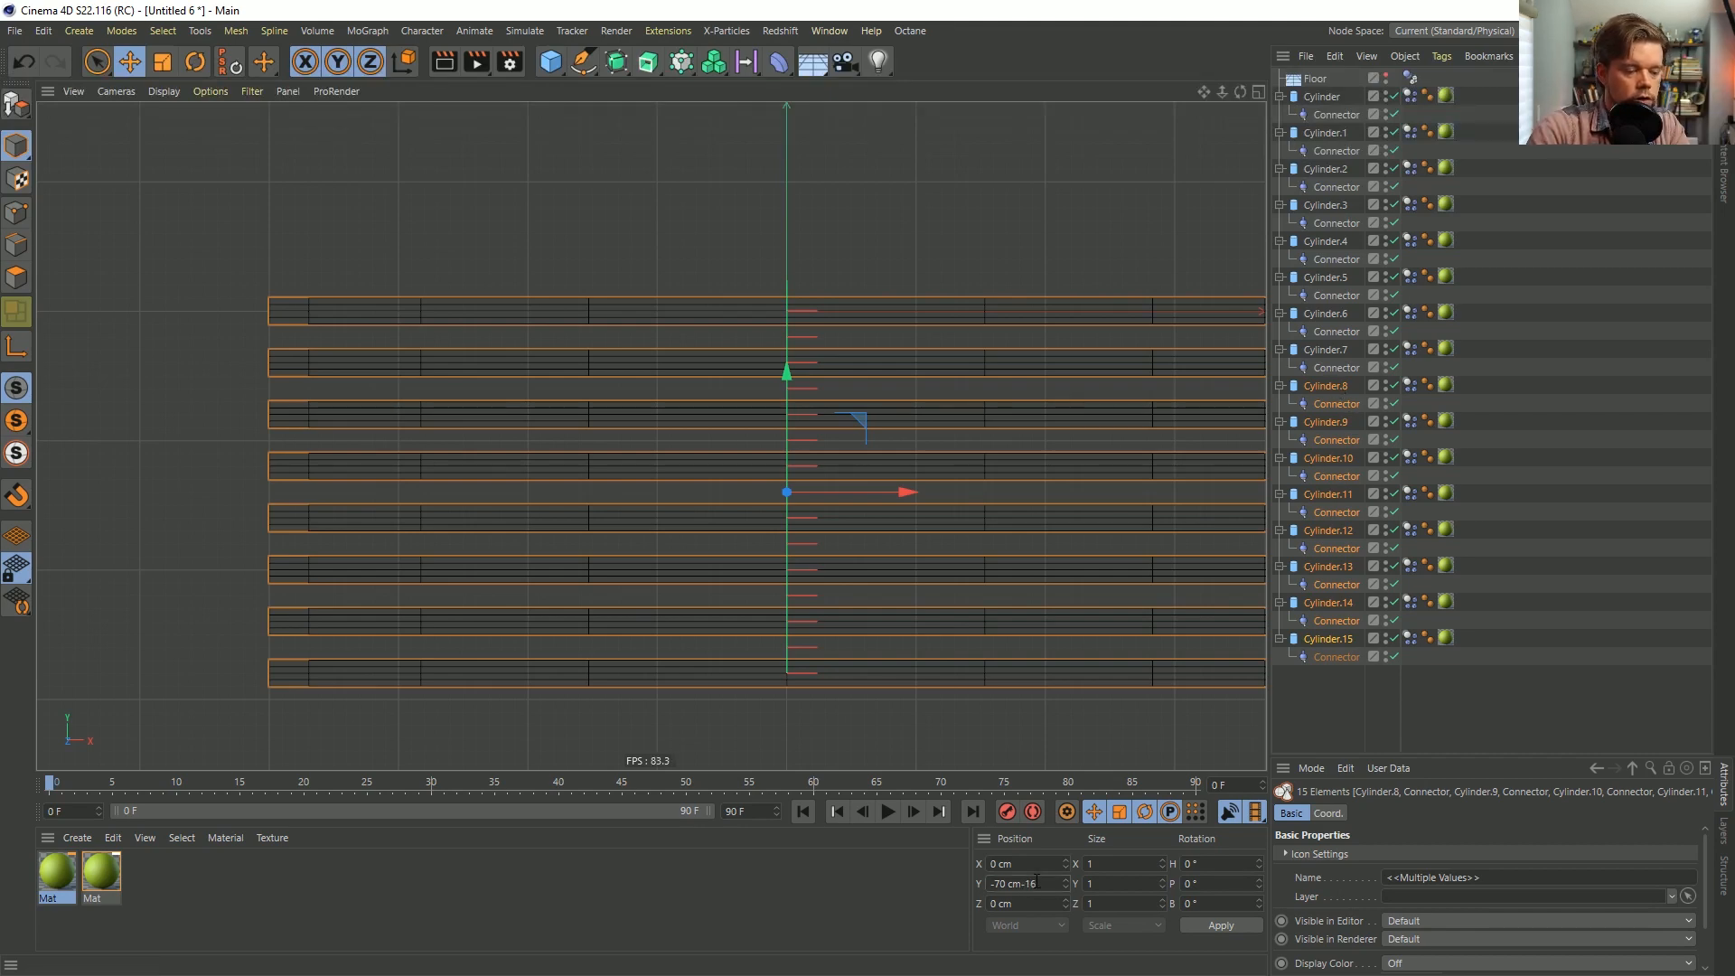
text(0)
key(Return)
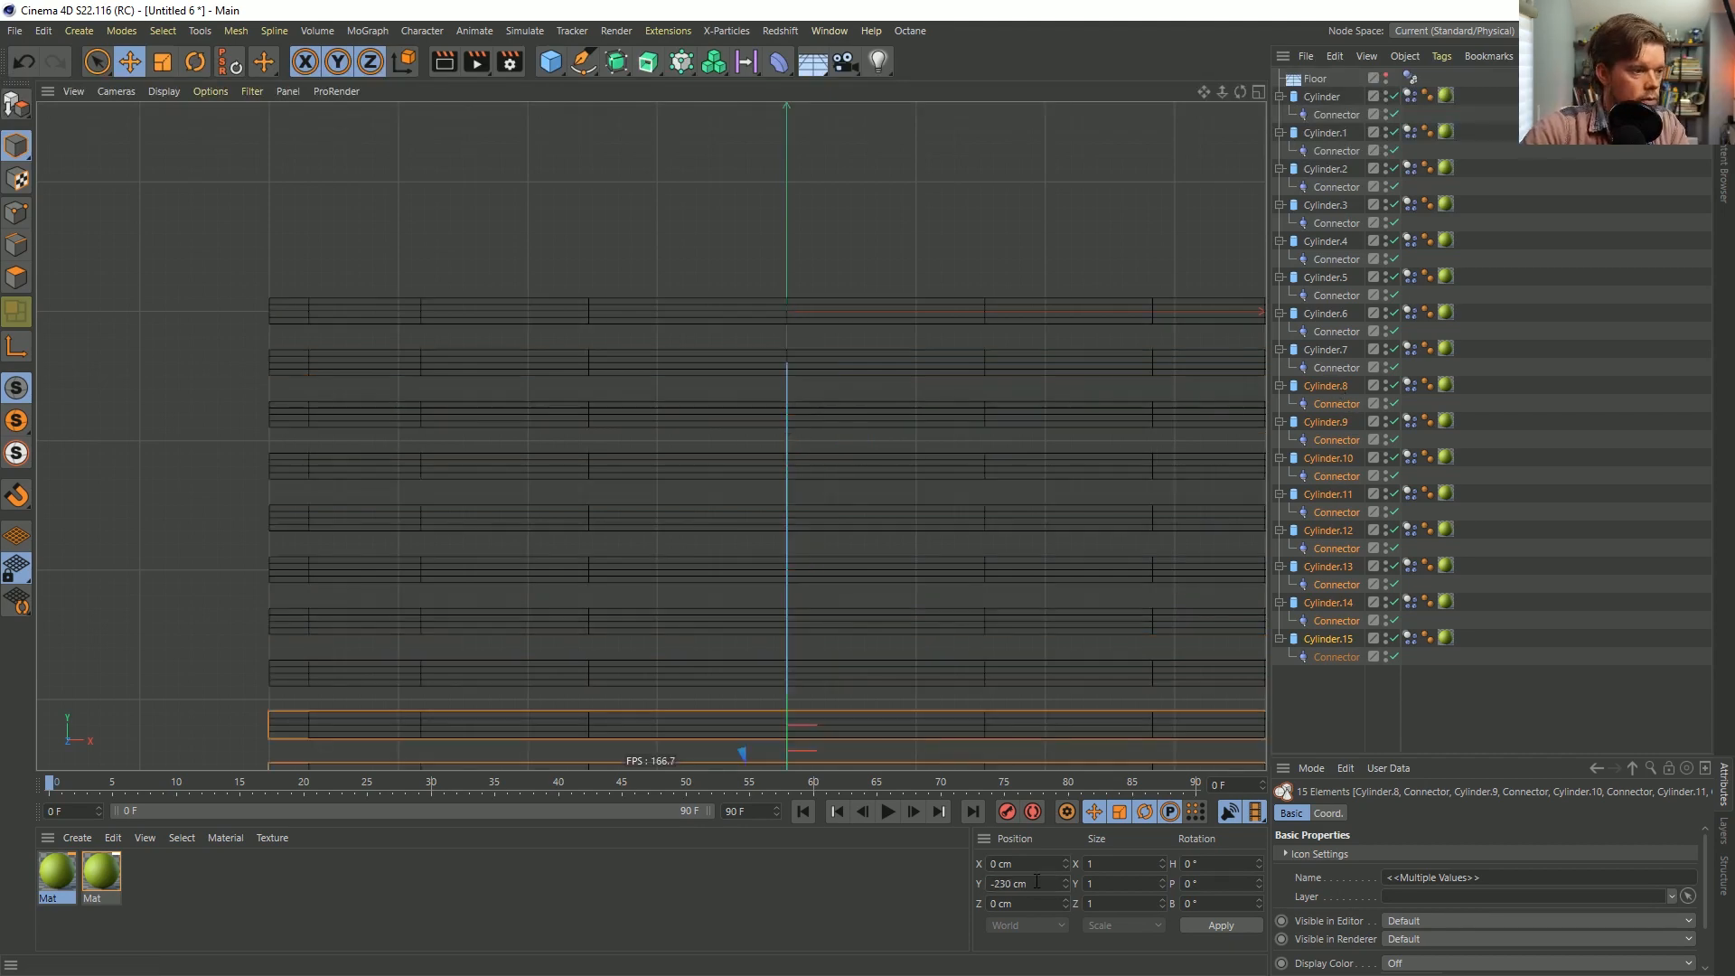
click(1335, 367)
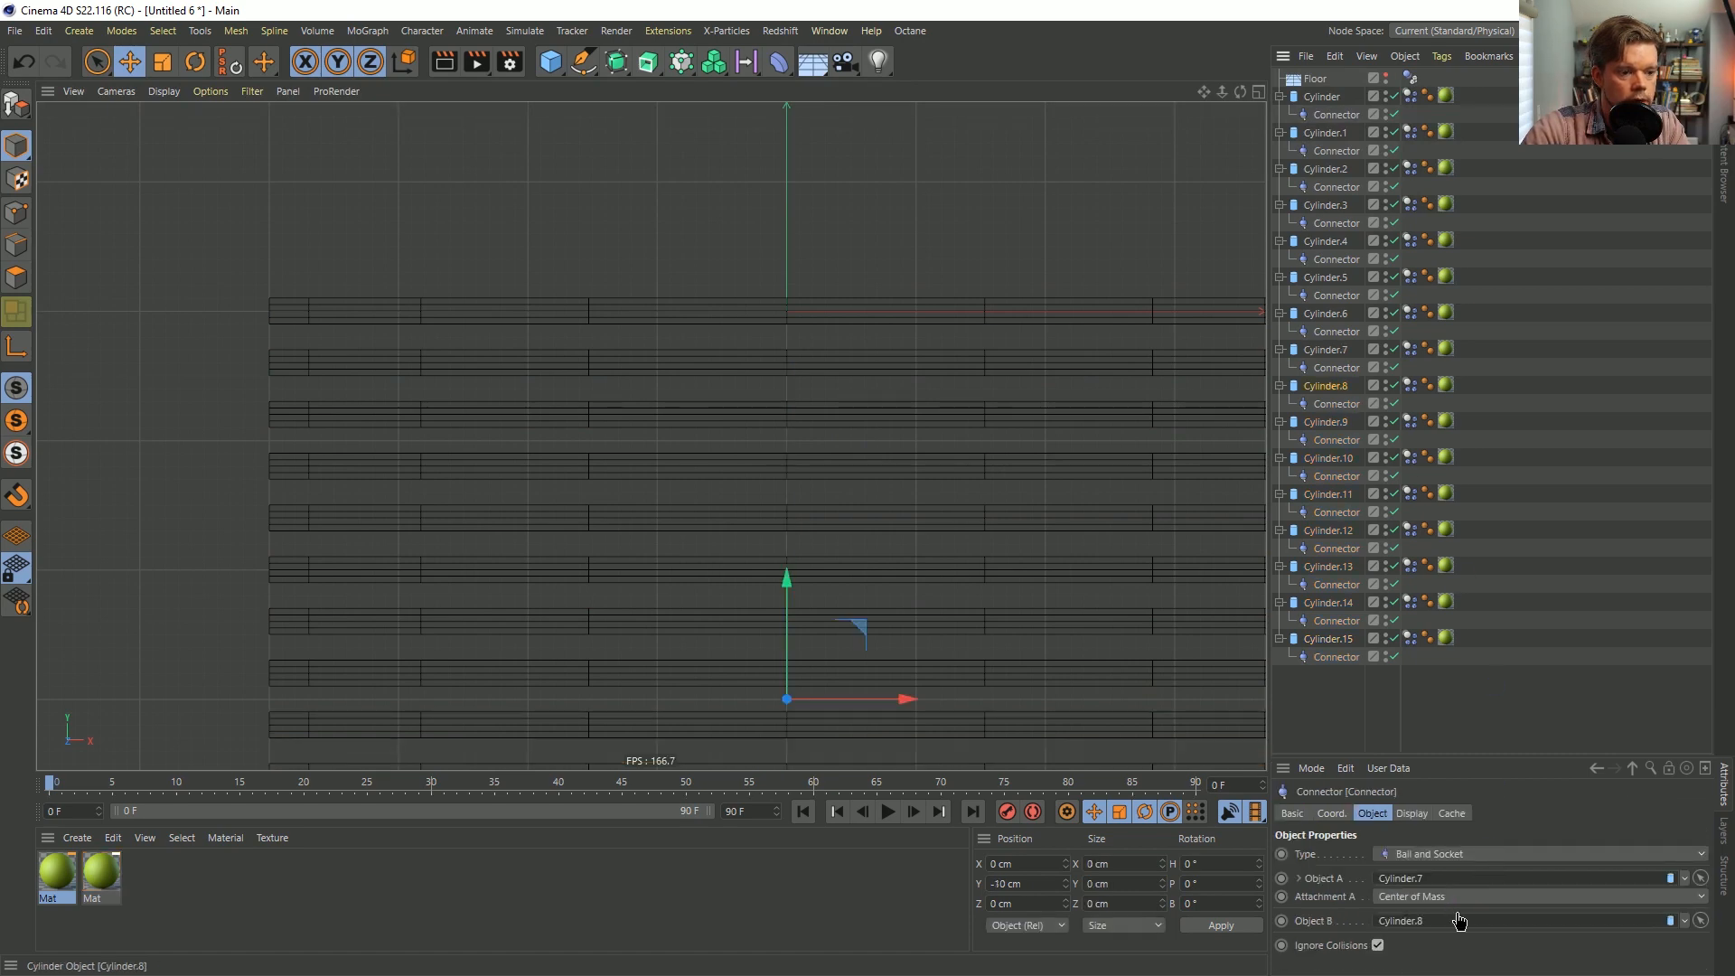
drag(1458, 916, 1430, 923)
Duplicate all sixteen cylinders, Cylinder through Cylinder.15, with their Connectors below the existing ones in the hierarchy.
alt+right_drag(966, 546, 759, 603)
alt+middle_drag(967, 541, 843, 452)
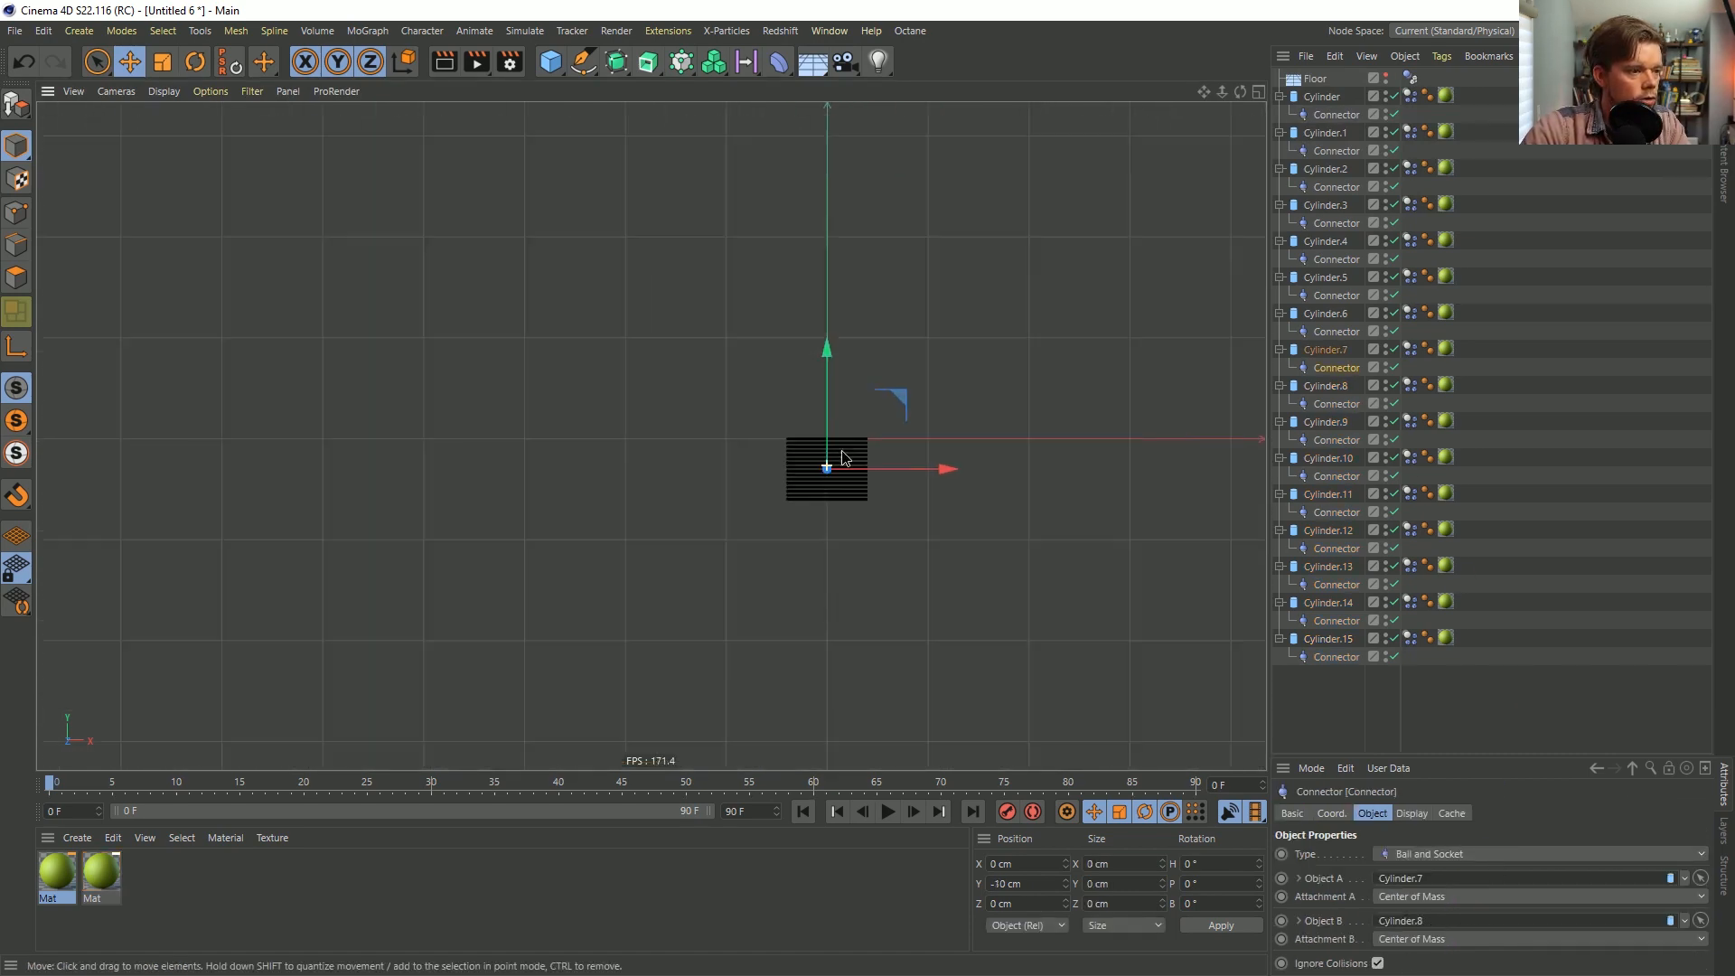
scroll(842, 458, up, 3)
click(1336, 96)
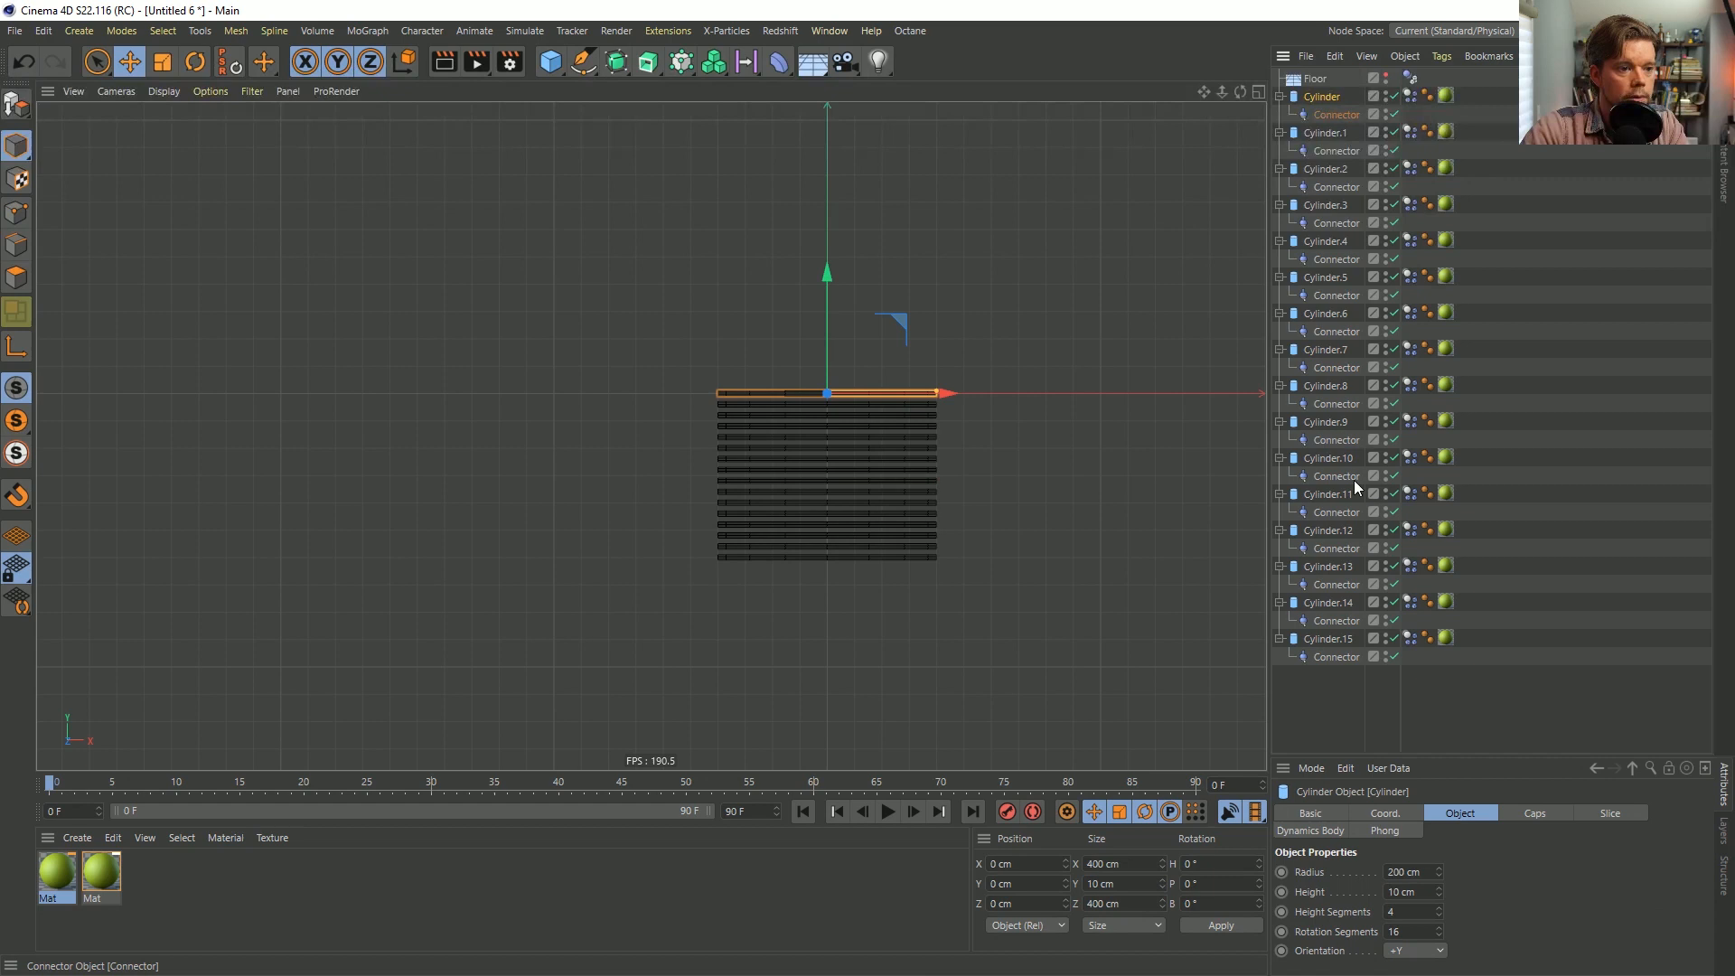
shift+click(1336, 639)
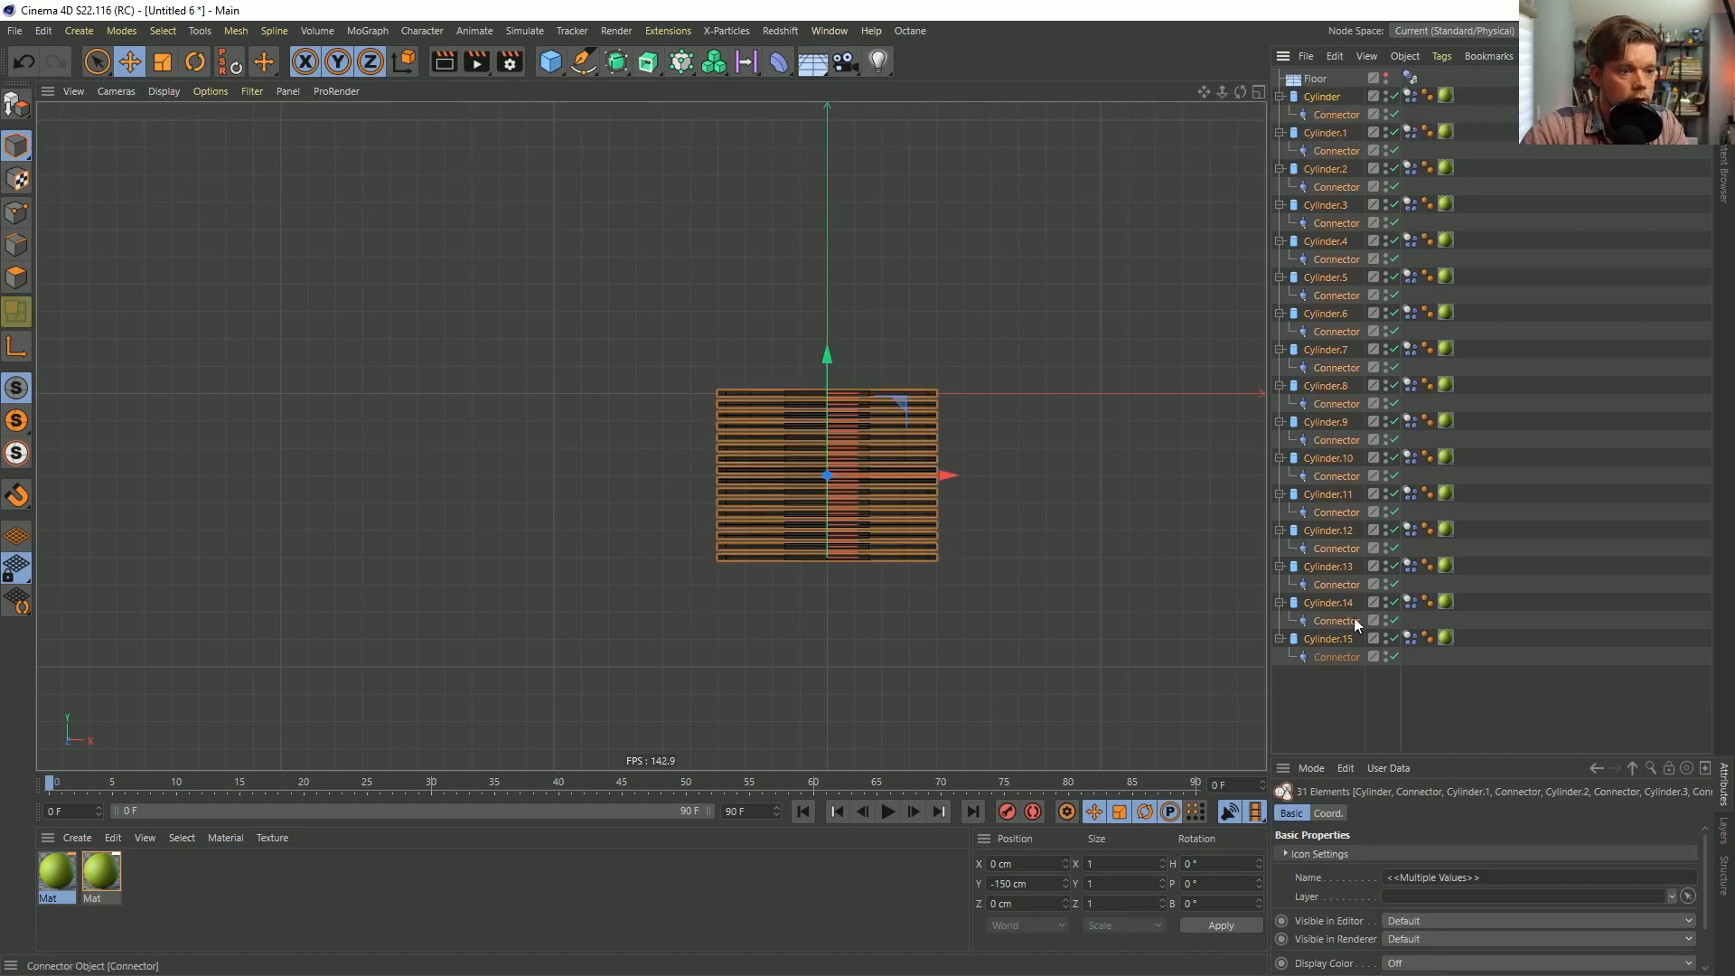
ctrl+drag(1340, 644, 1338, 702)
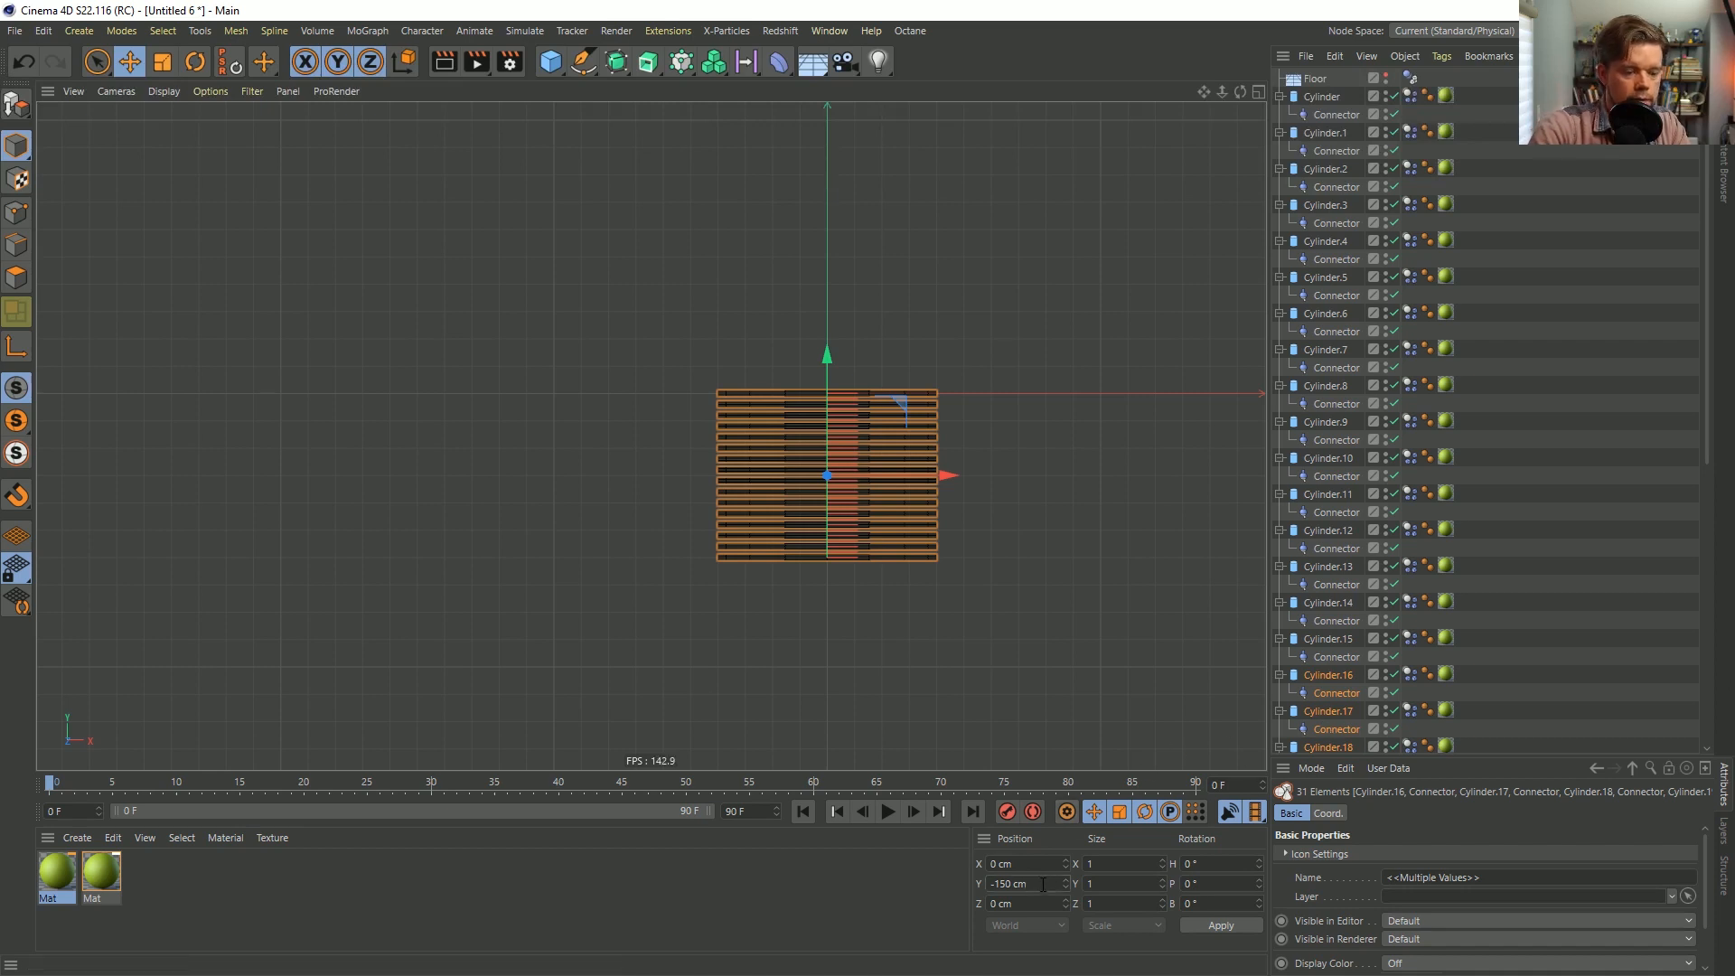
Offset the sixteen new copies by -(160*2) cm in Y and assign Cylinder.16 as Object B of Cylinder.15's Connector.
click(1043, 885)
text(-)
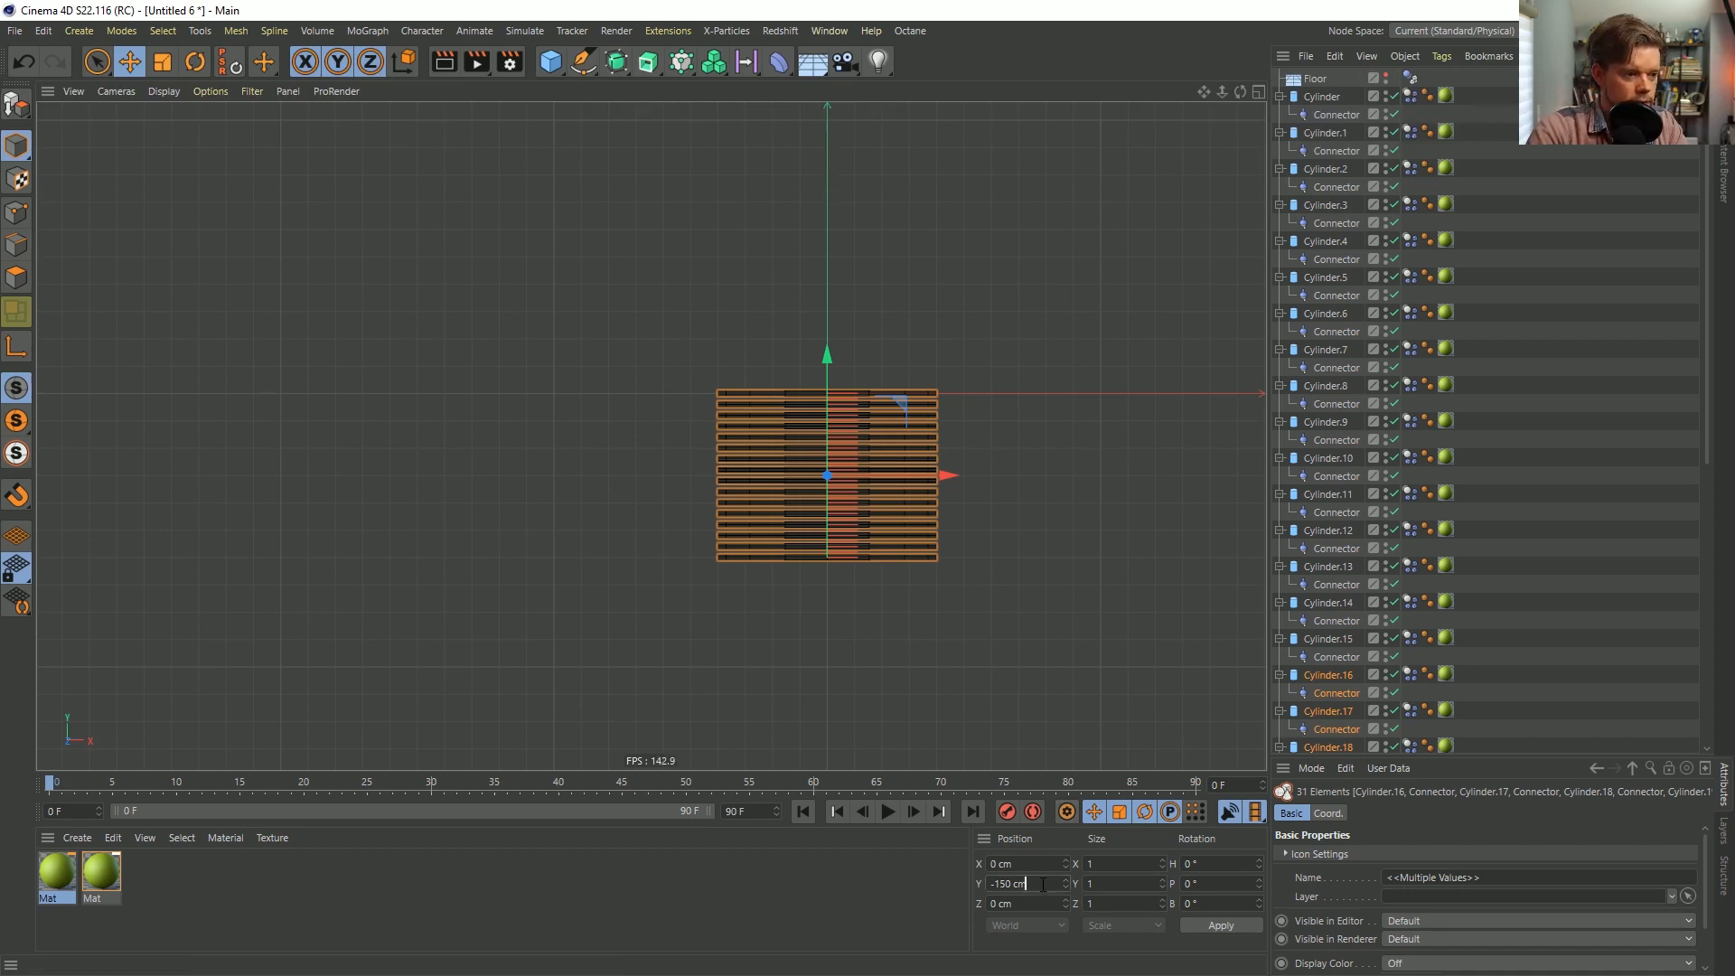
text((1)
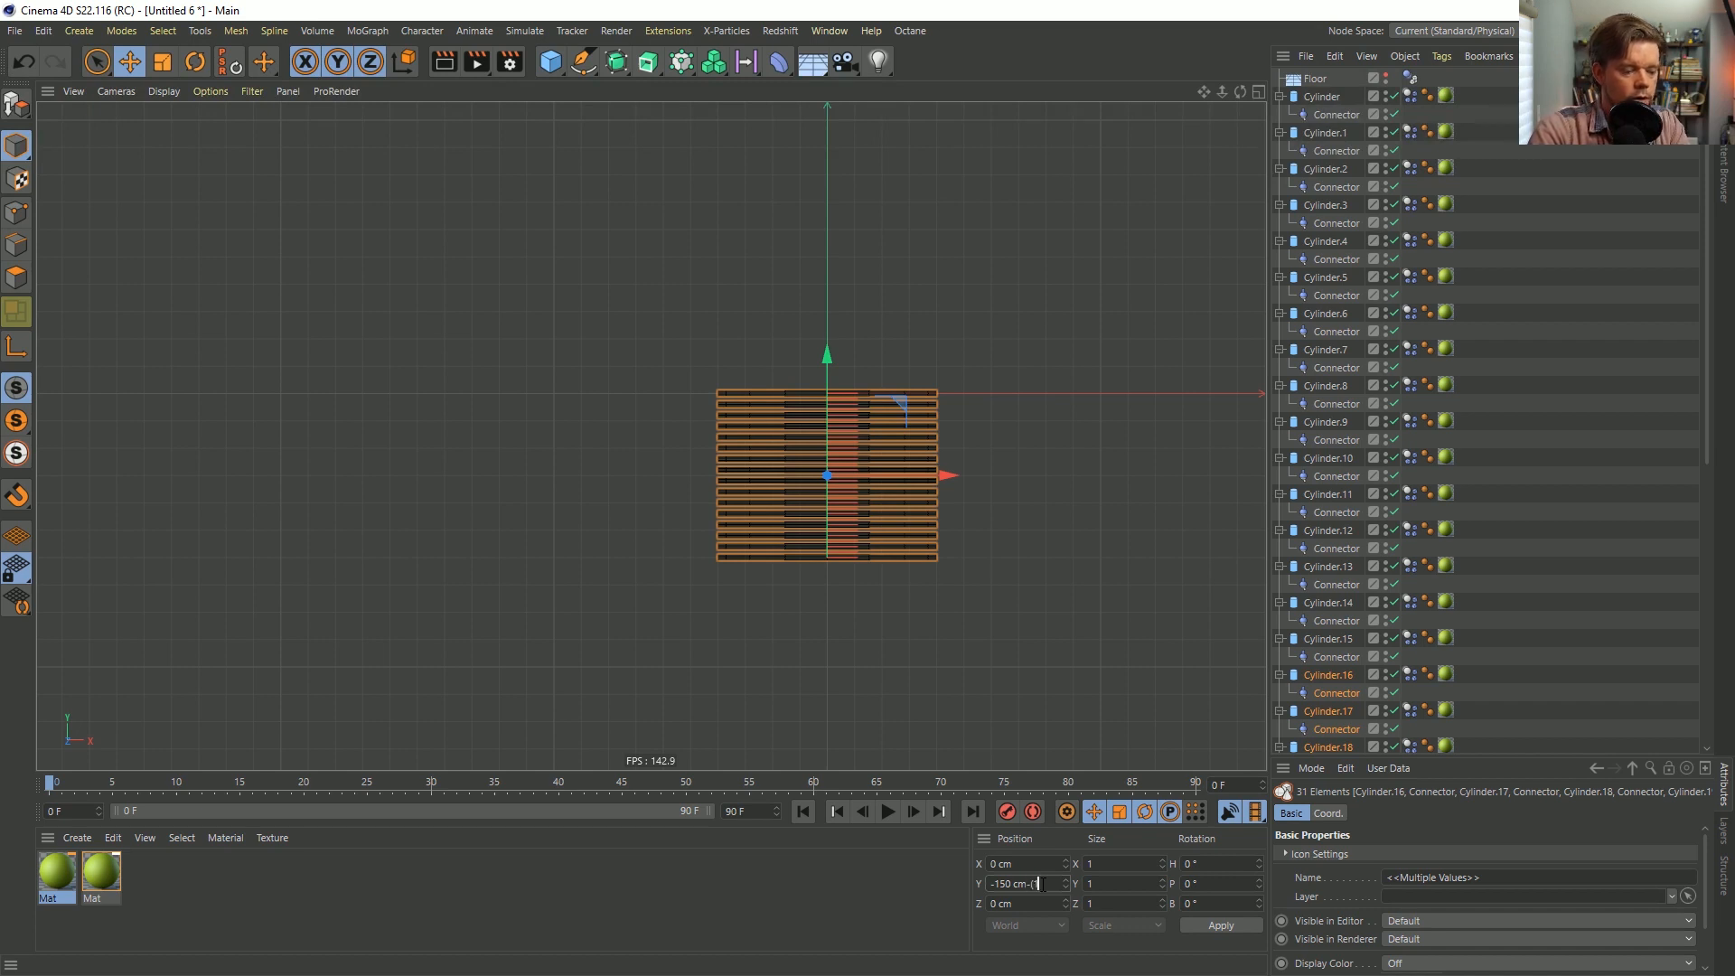
text(60*2))
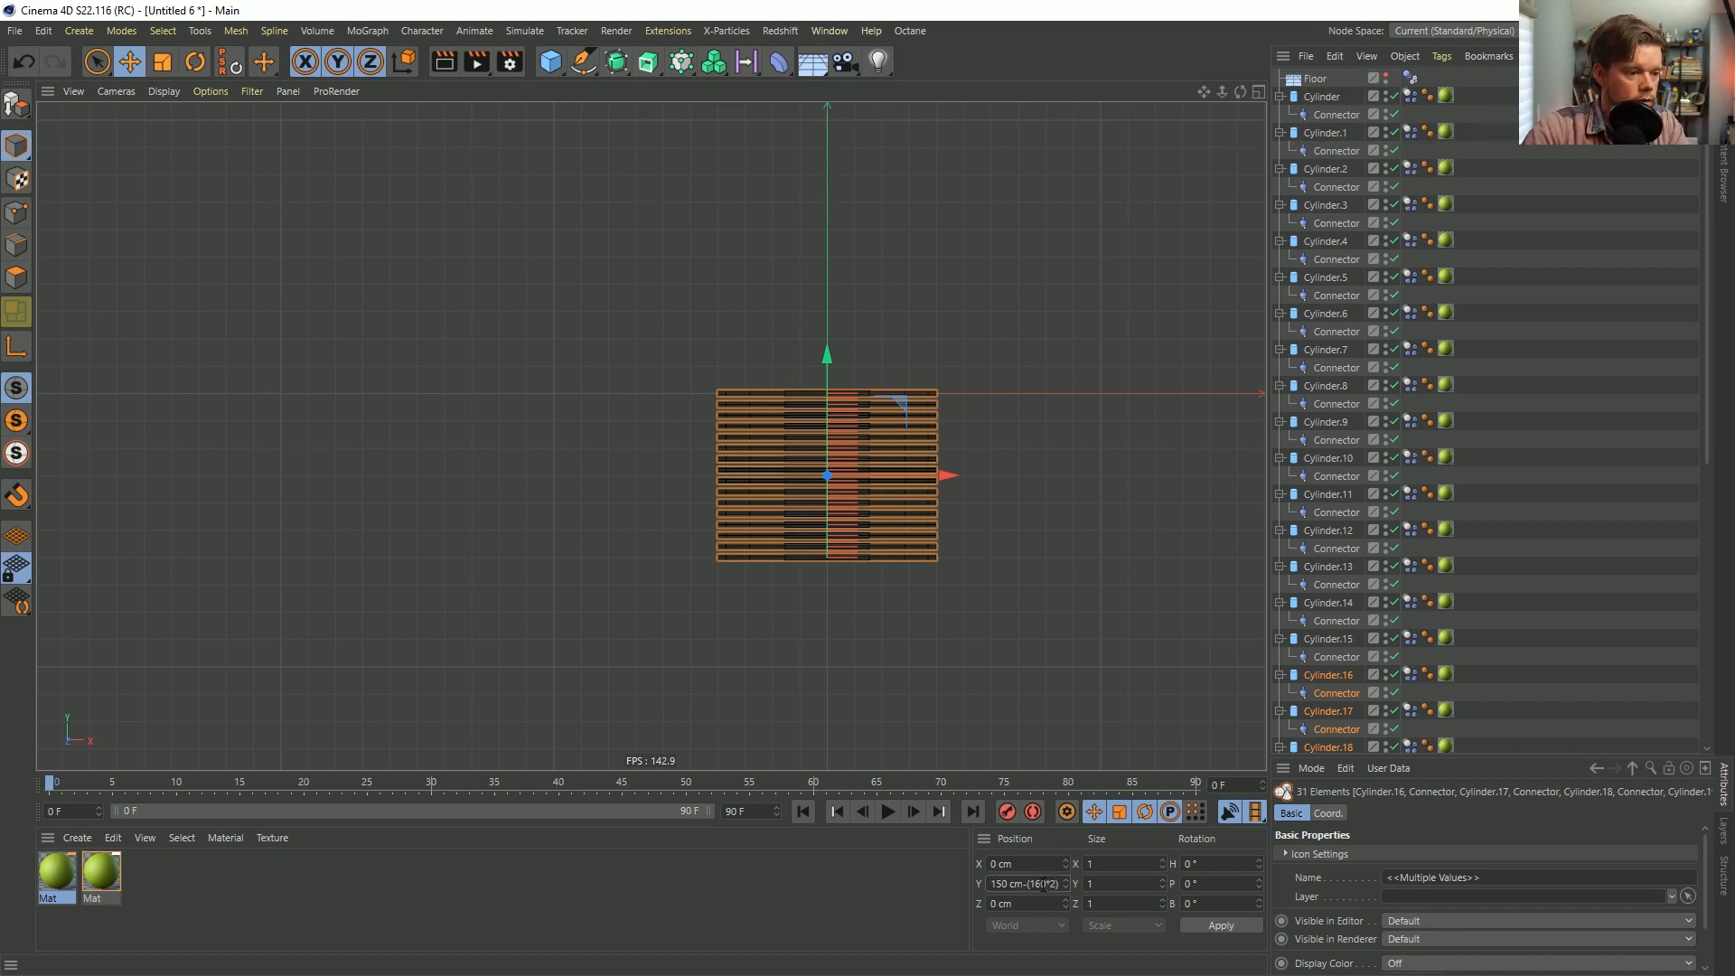
key(Return)
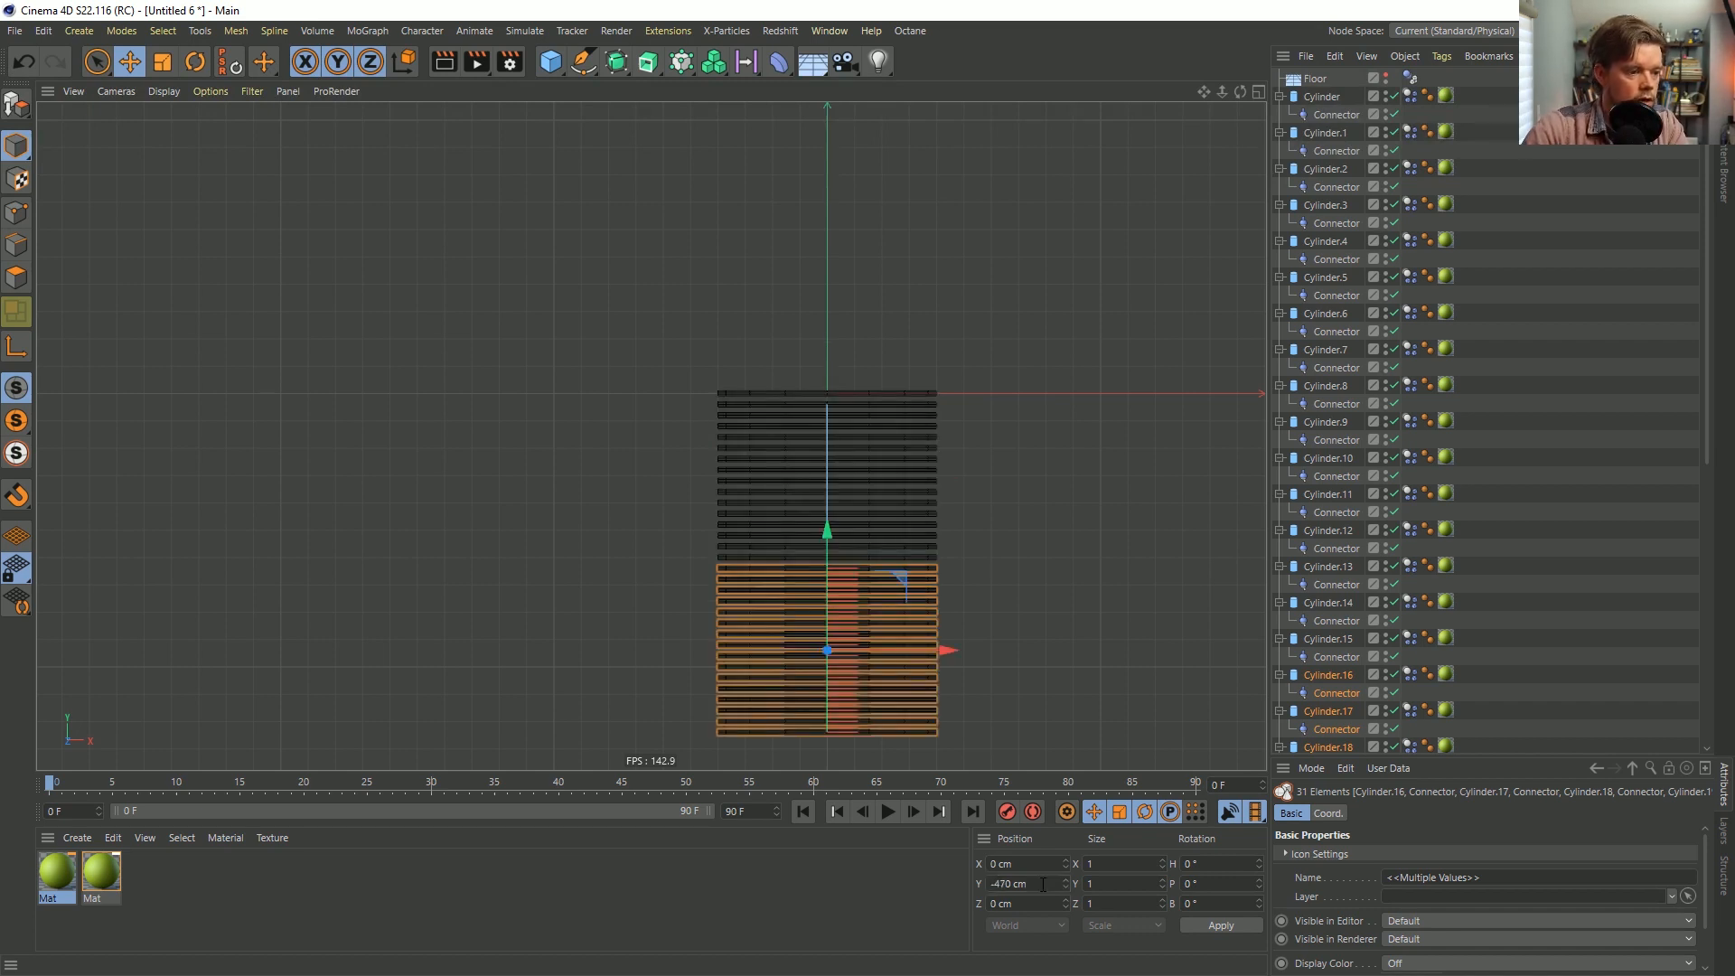
click(1329, 657)
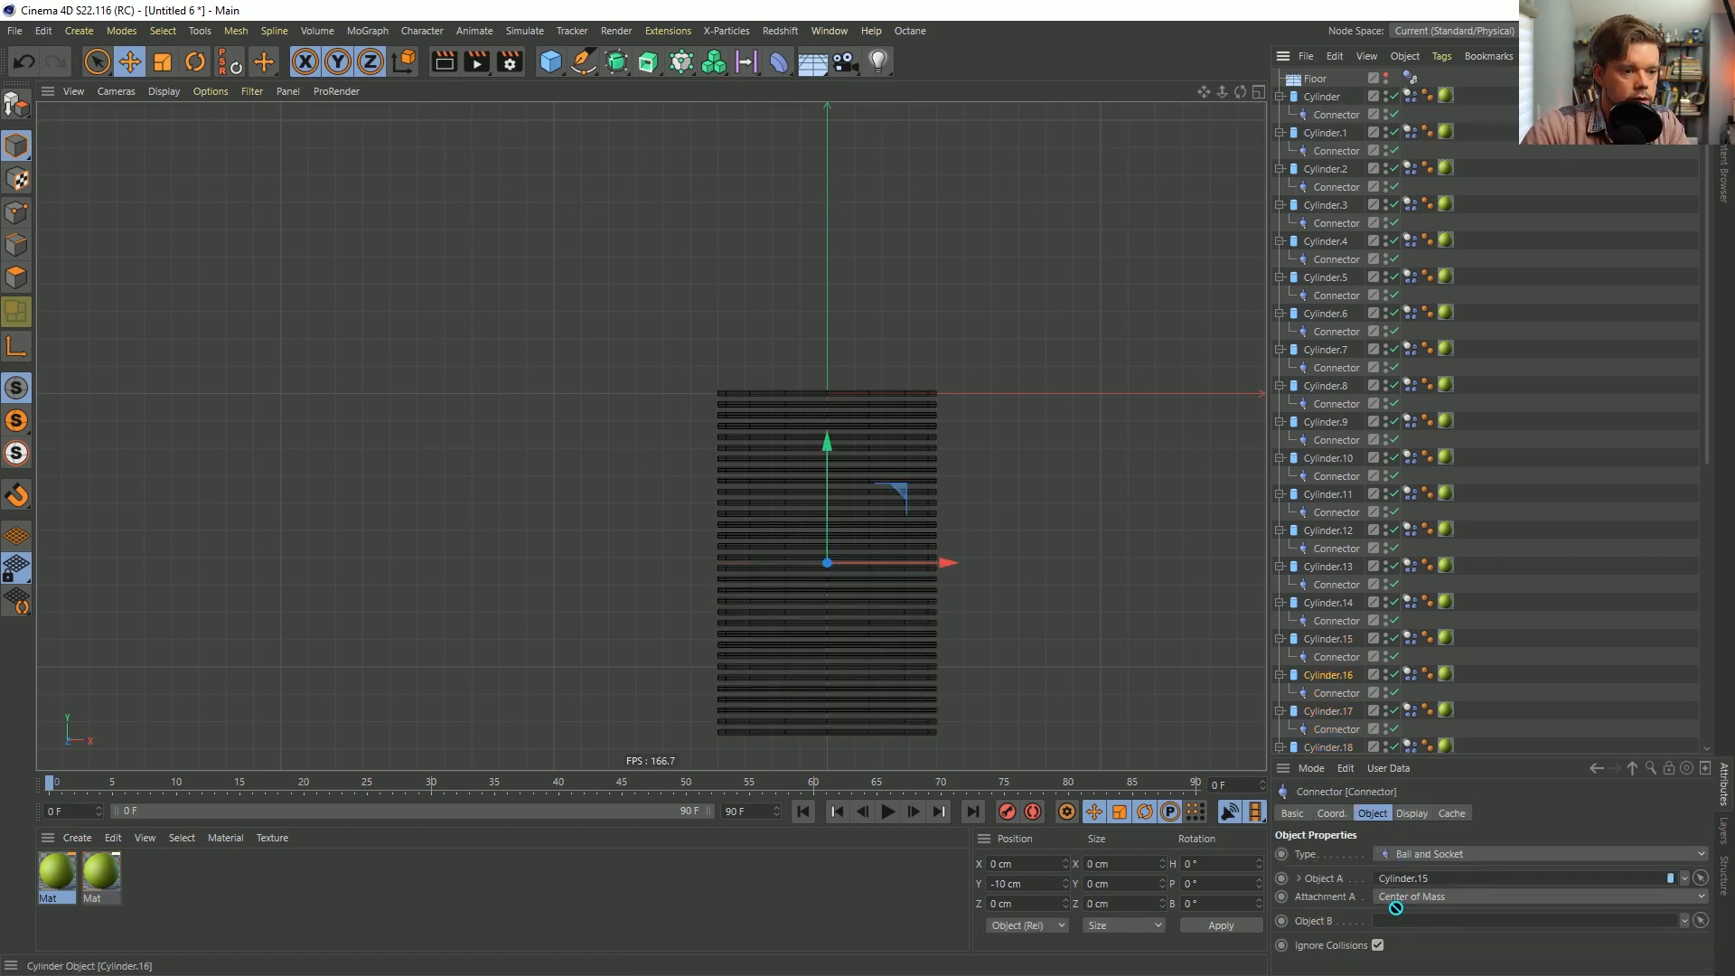
drag(1399, 928, 1398, 927)
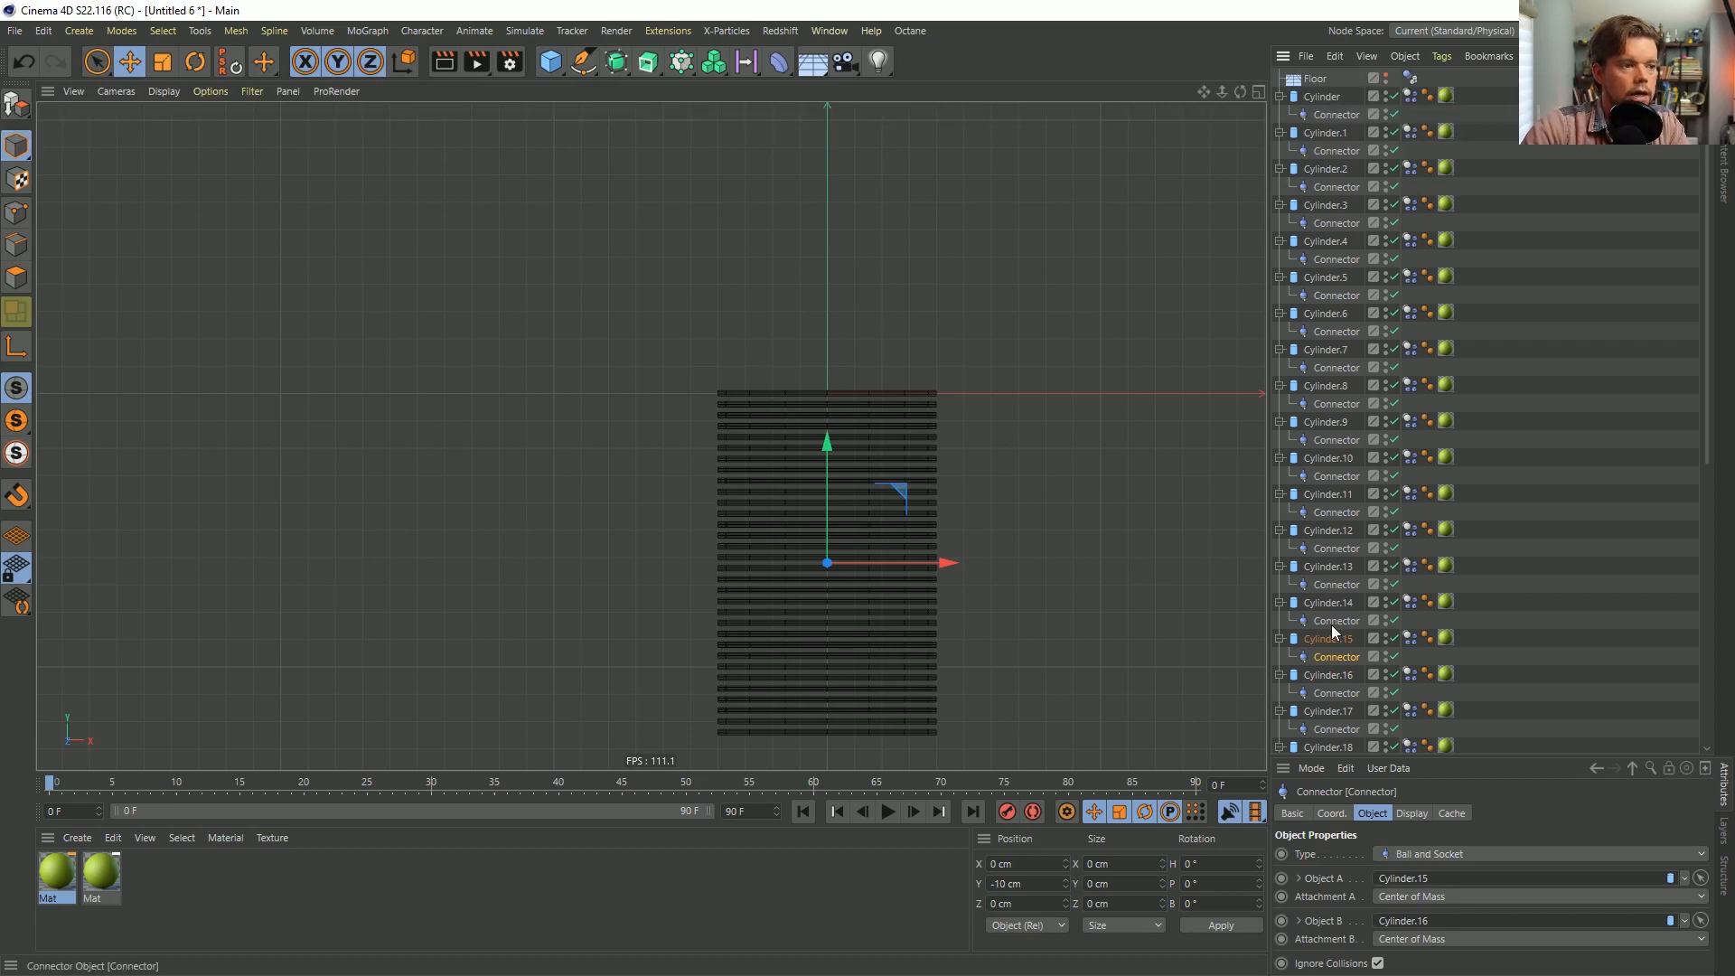
Select all 32 cylinders, Cylinder through Cylinder.31, together with their Connectors.
click(1305, 97)
scroll(1336, 690, down, 6)
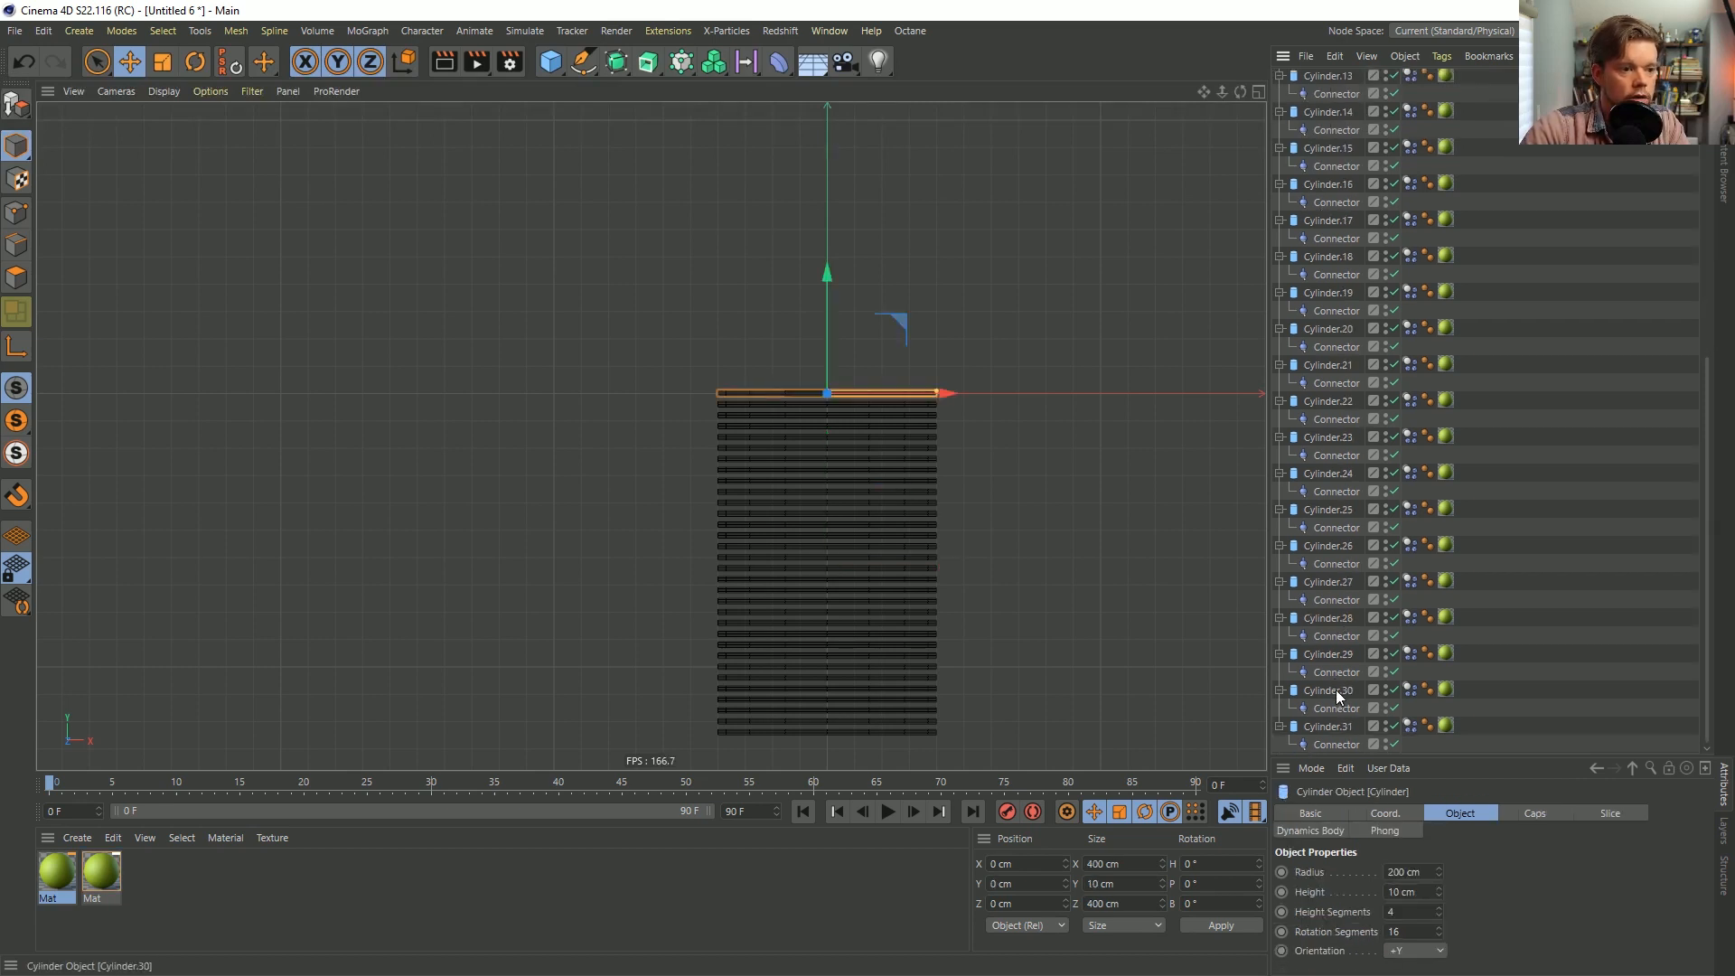
shift+click(1328, 729)
drag(1329, 734, 1299, 750)
scroll(1337, 731, down, 4)
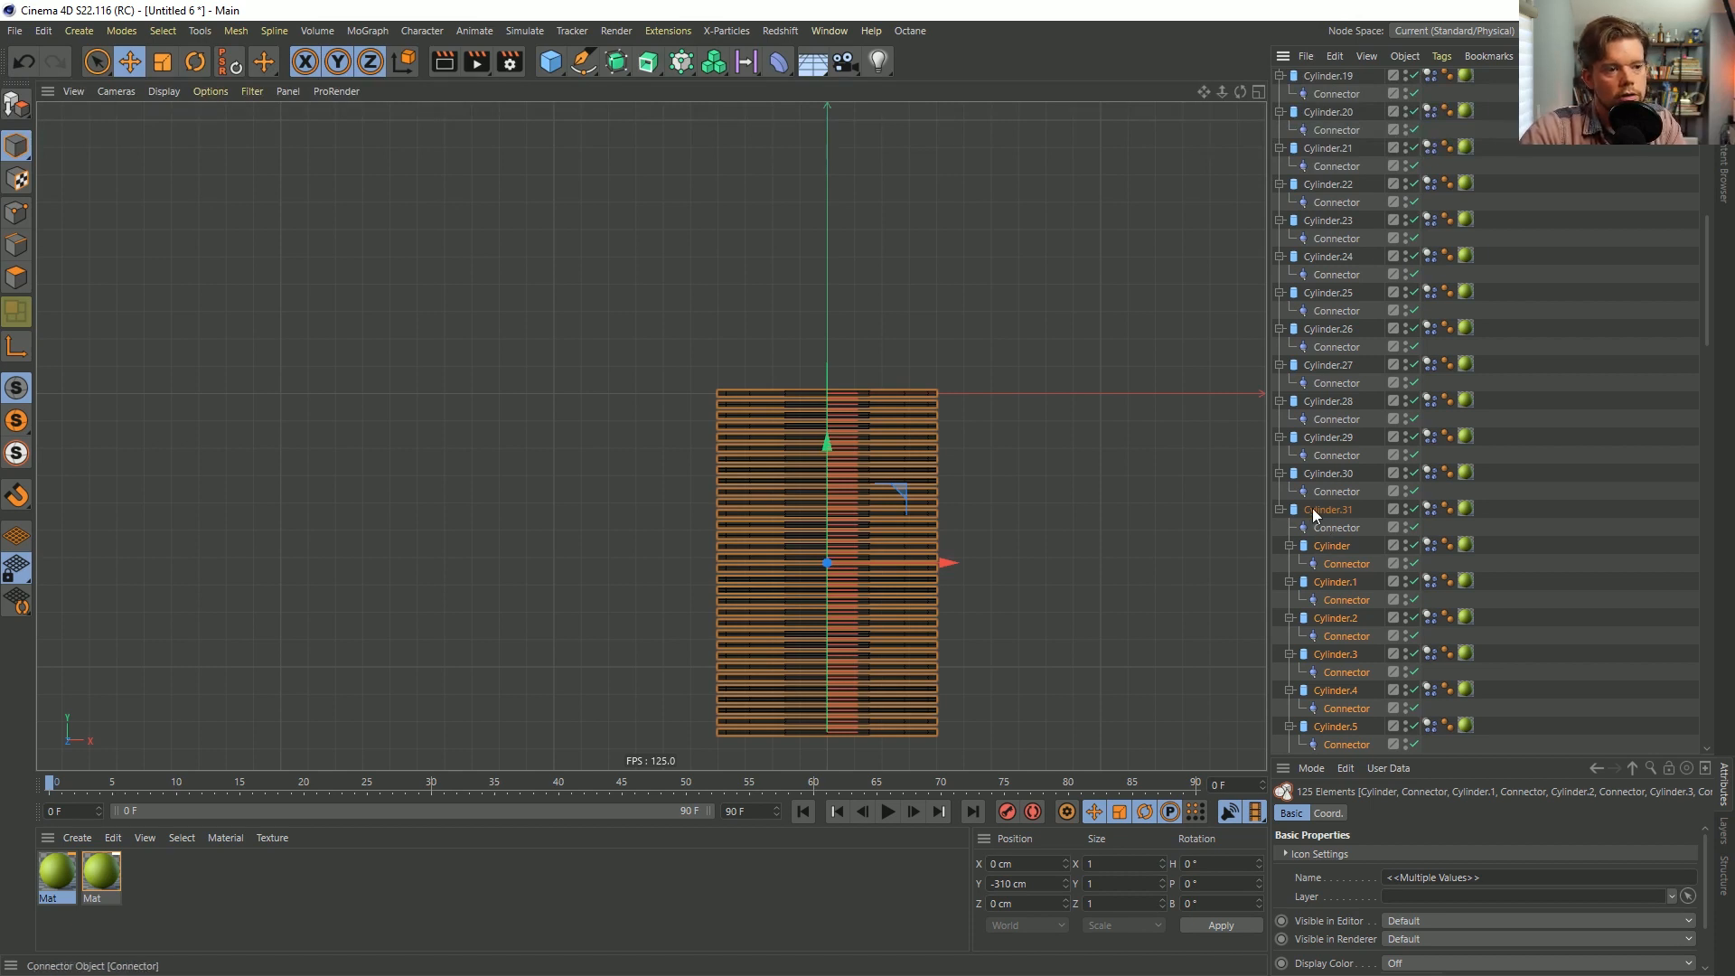
key(ctrl+z)
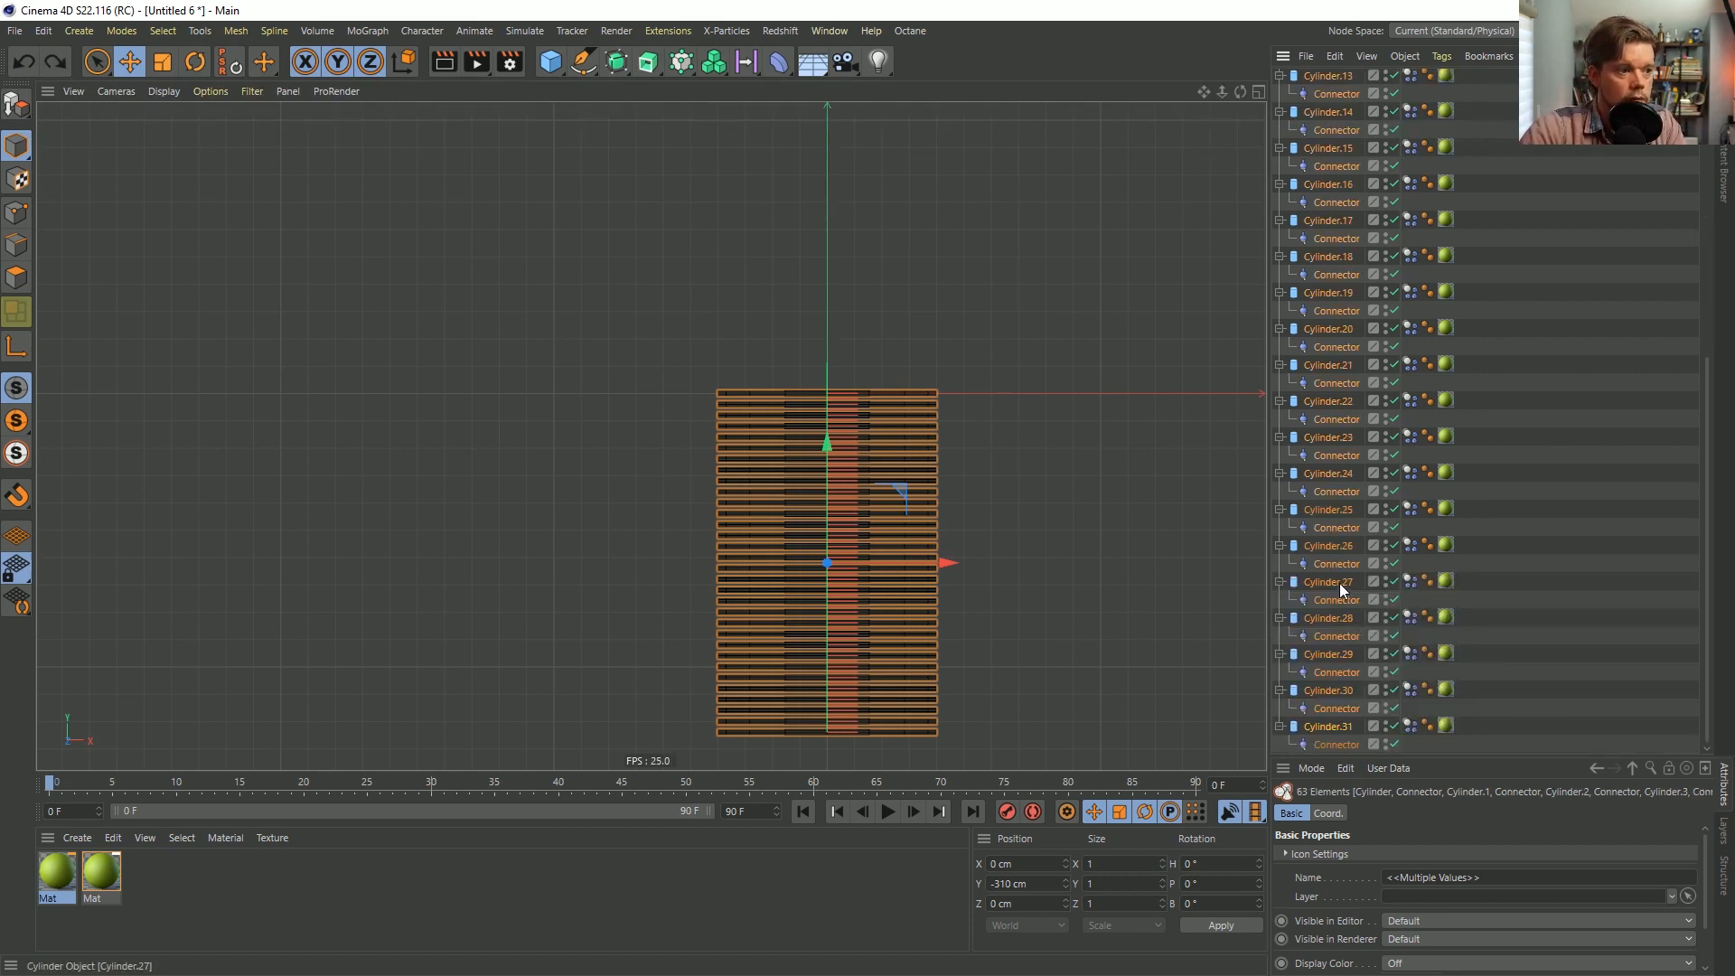
Duplicate the 32 cylinders directly below Floor in the hierarchy, and select the originals, Cylinder through Cylinder.31, with their Connectors.
scroll(1333, 560, up, 10)
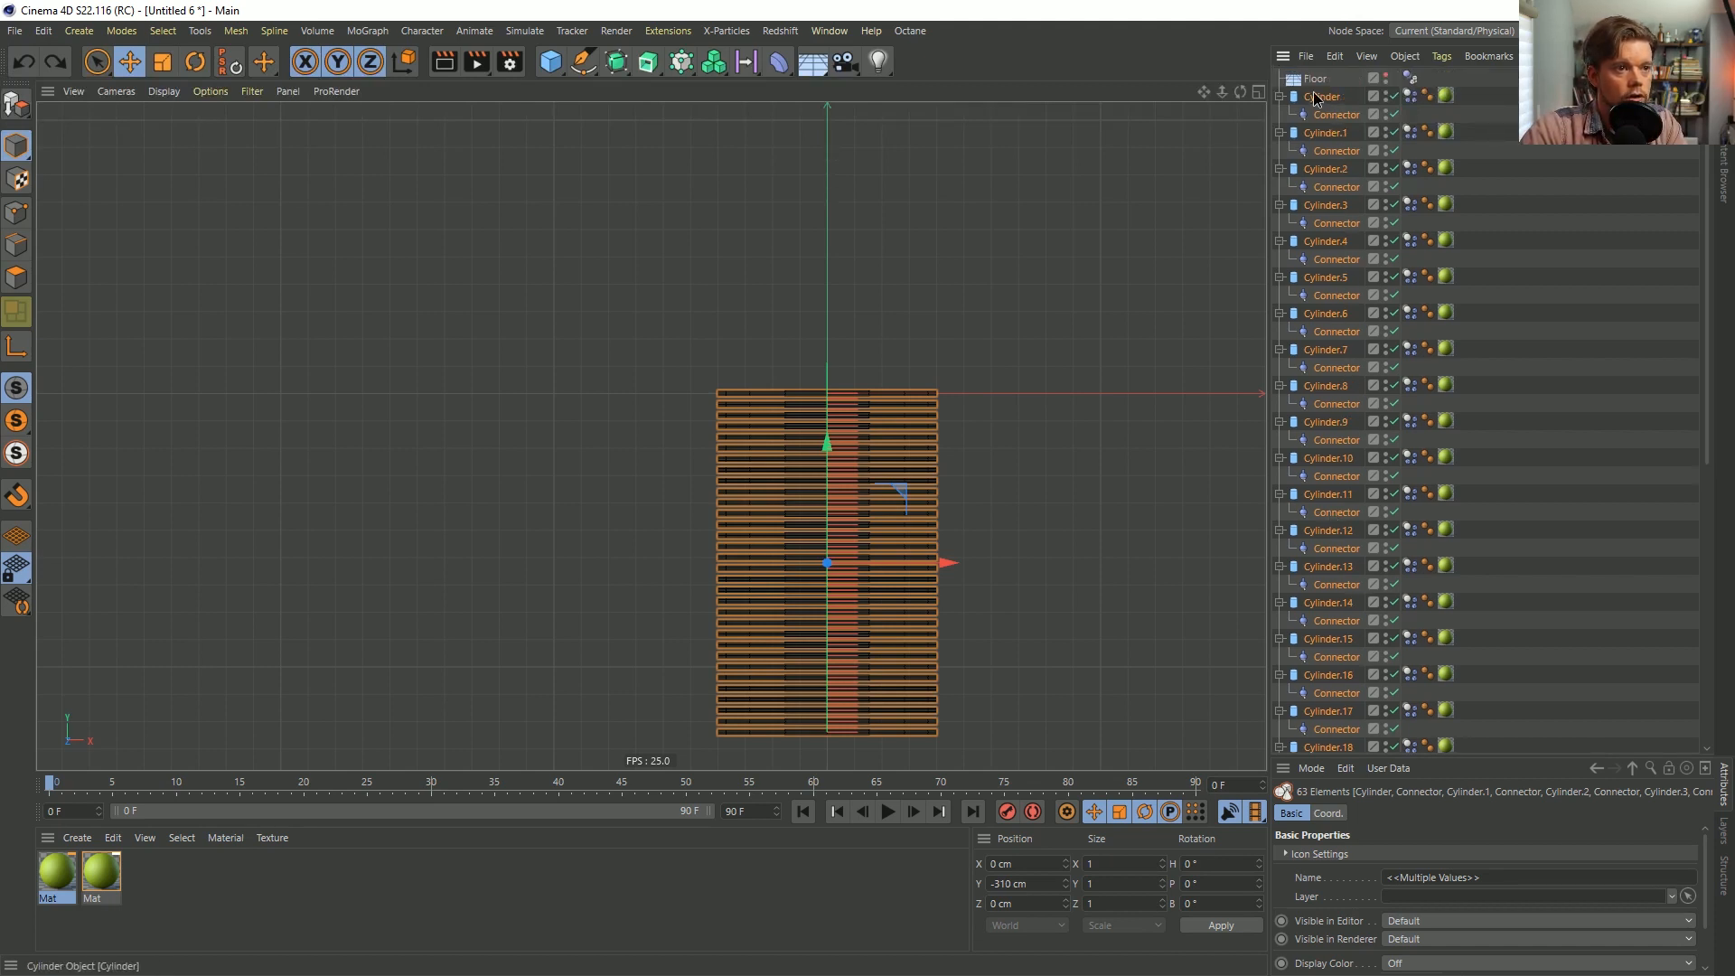
drag(1316, 97, 1315, 89)
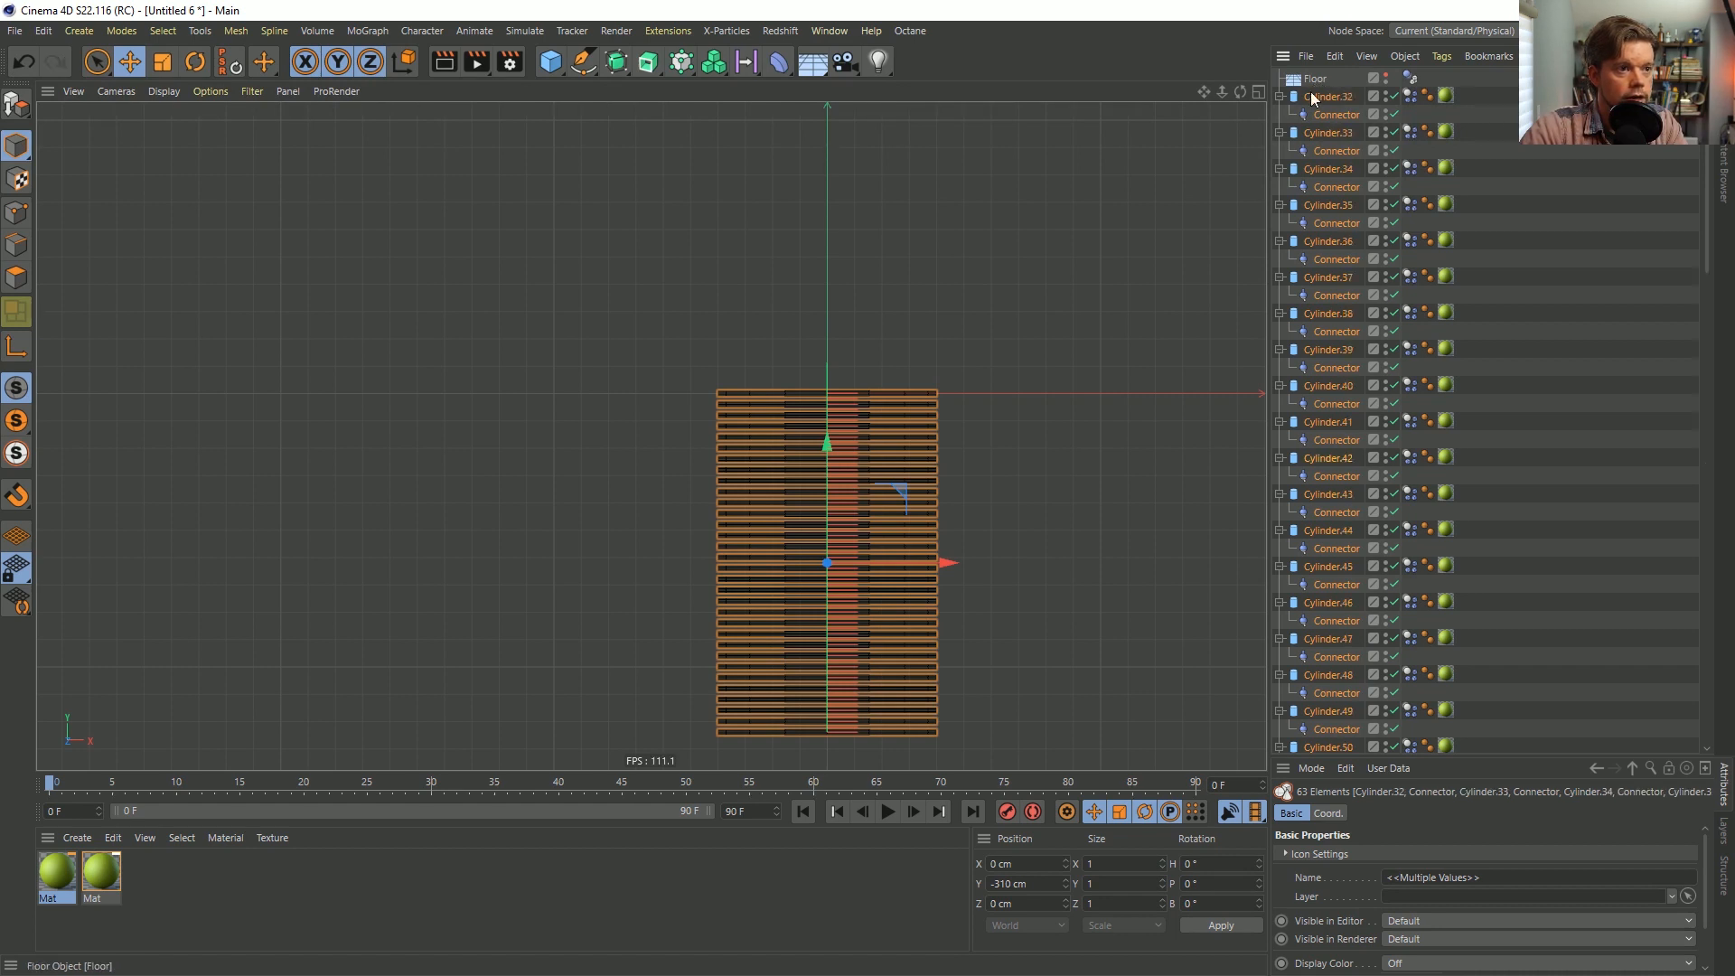
scroll(1338, 513, down, 15)
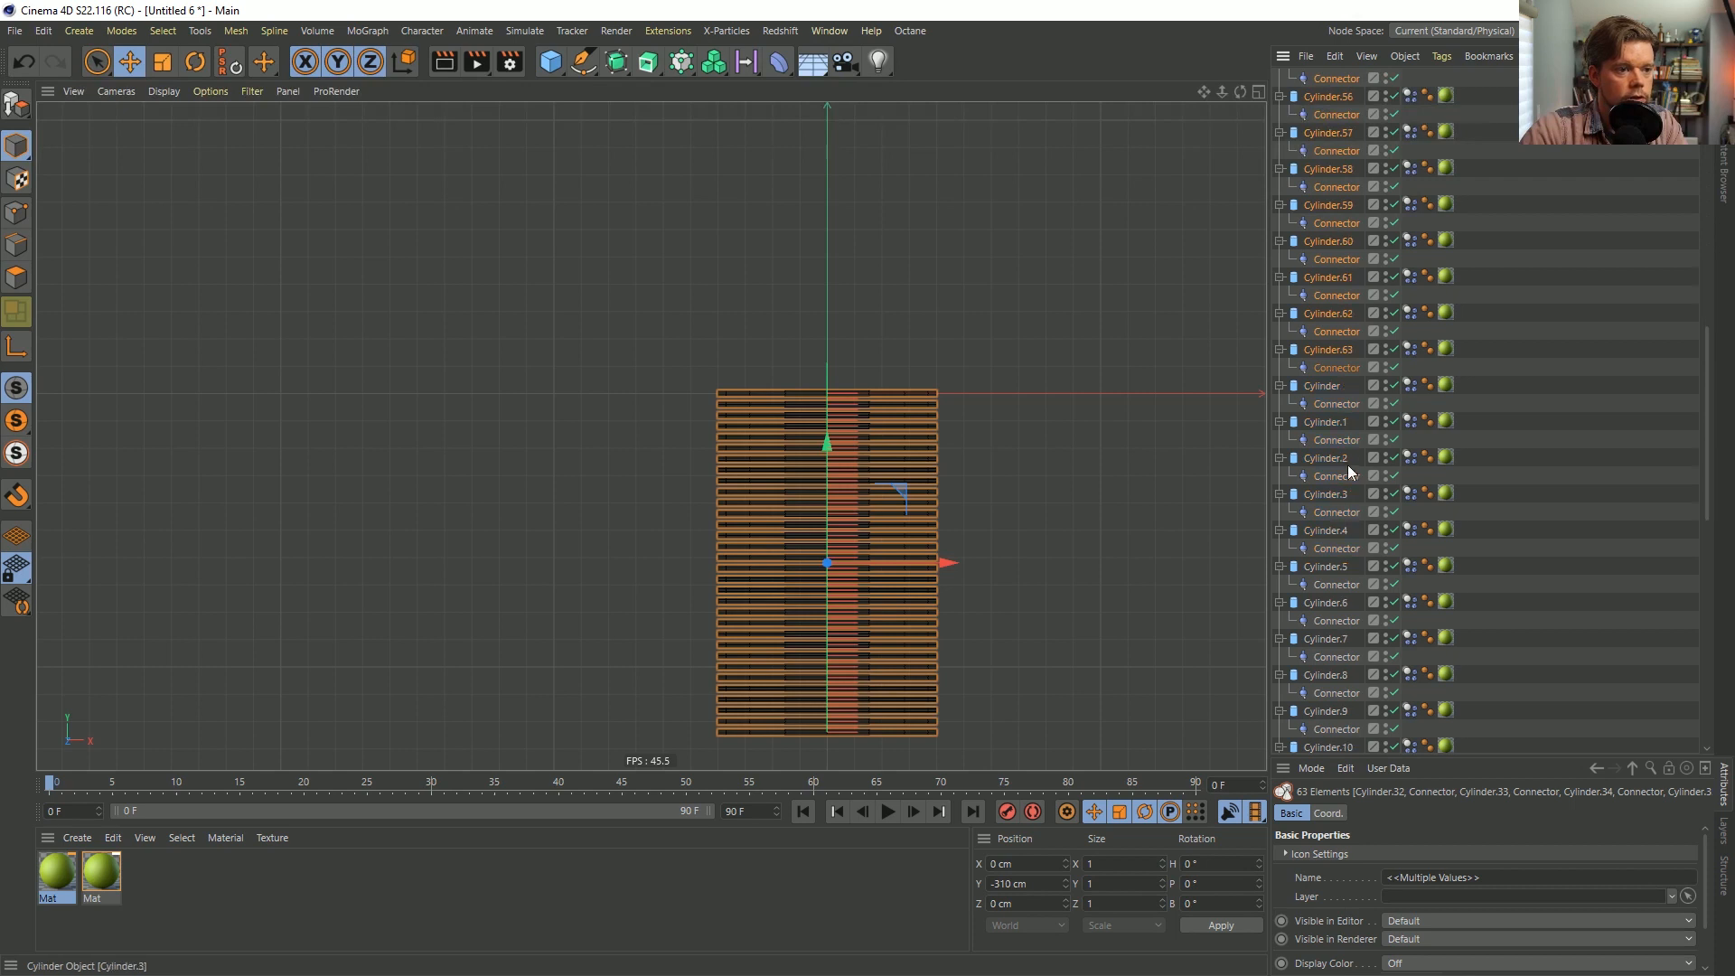
click(1320, 383)
scroll(1315, 633, down, 13)
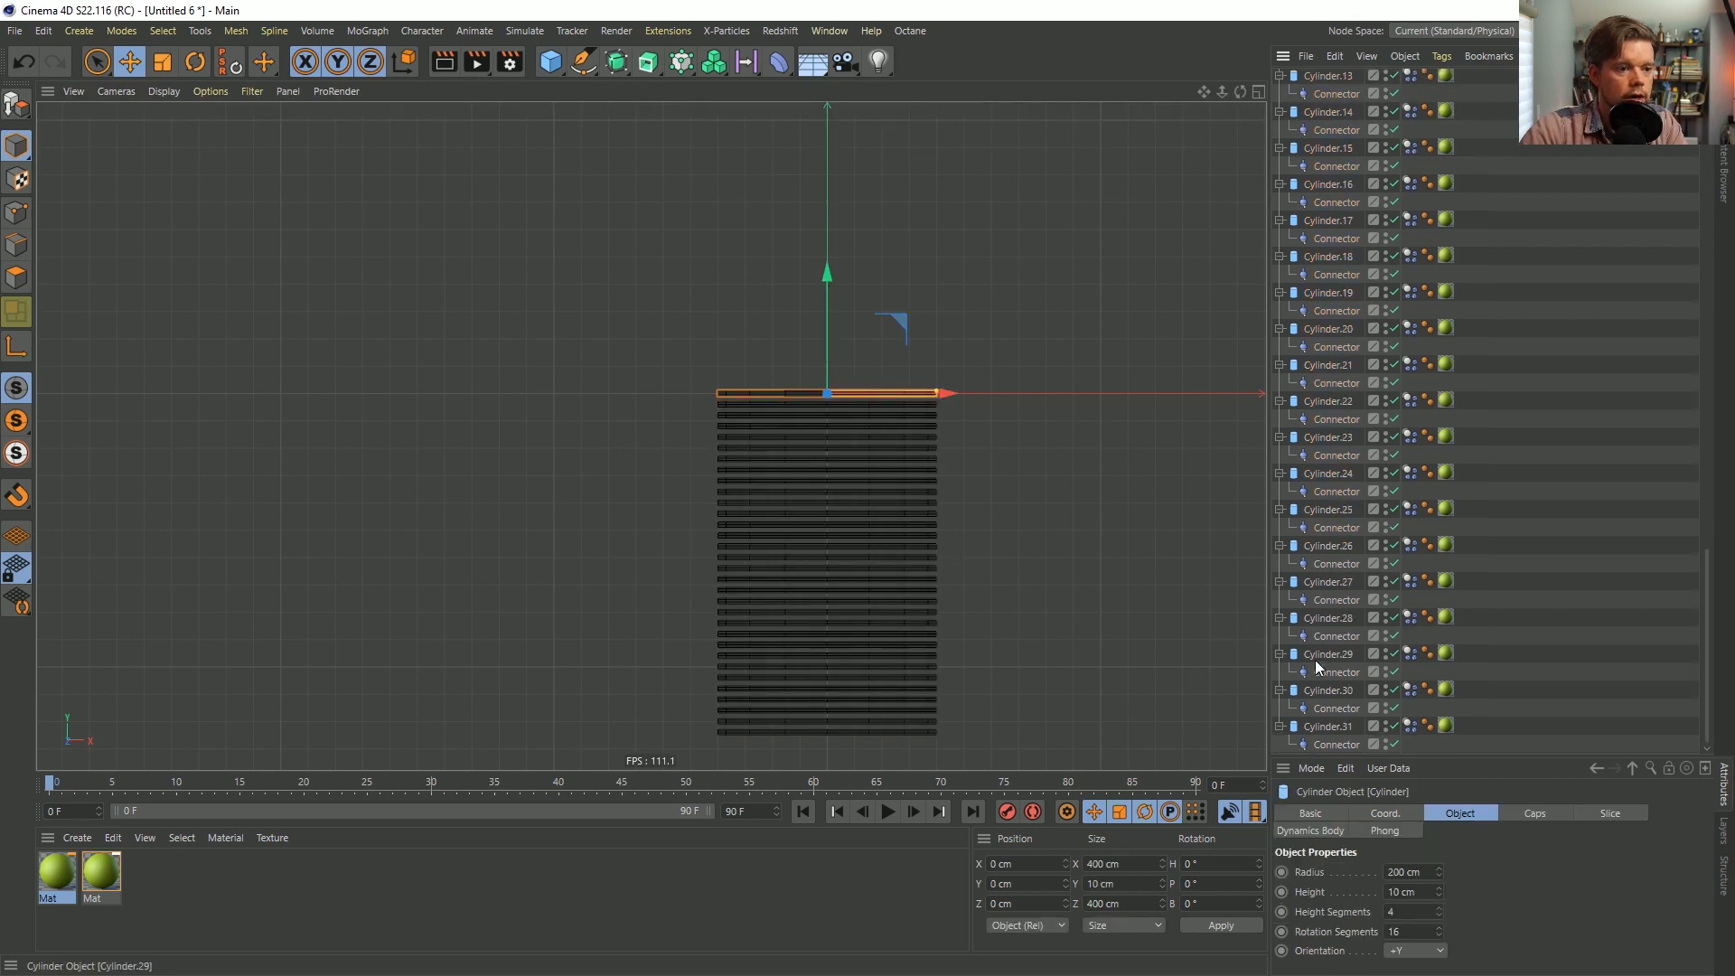
shift+click(1330, 724)
click(1050, 883)
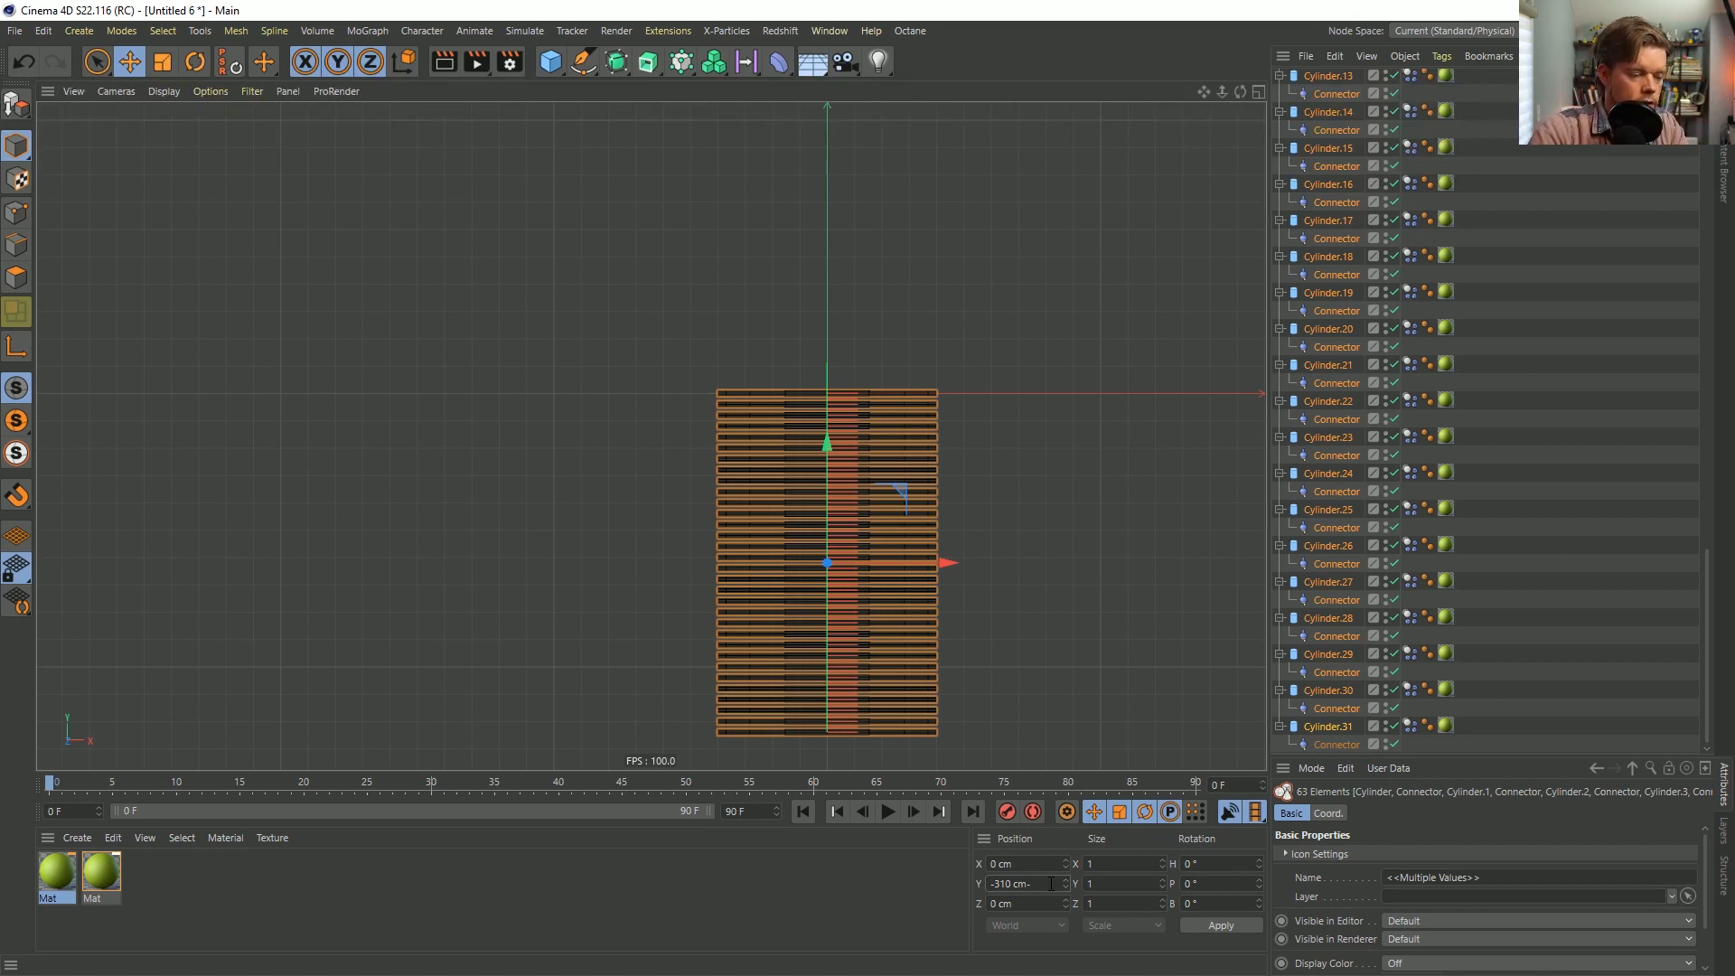
text(-)
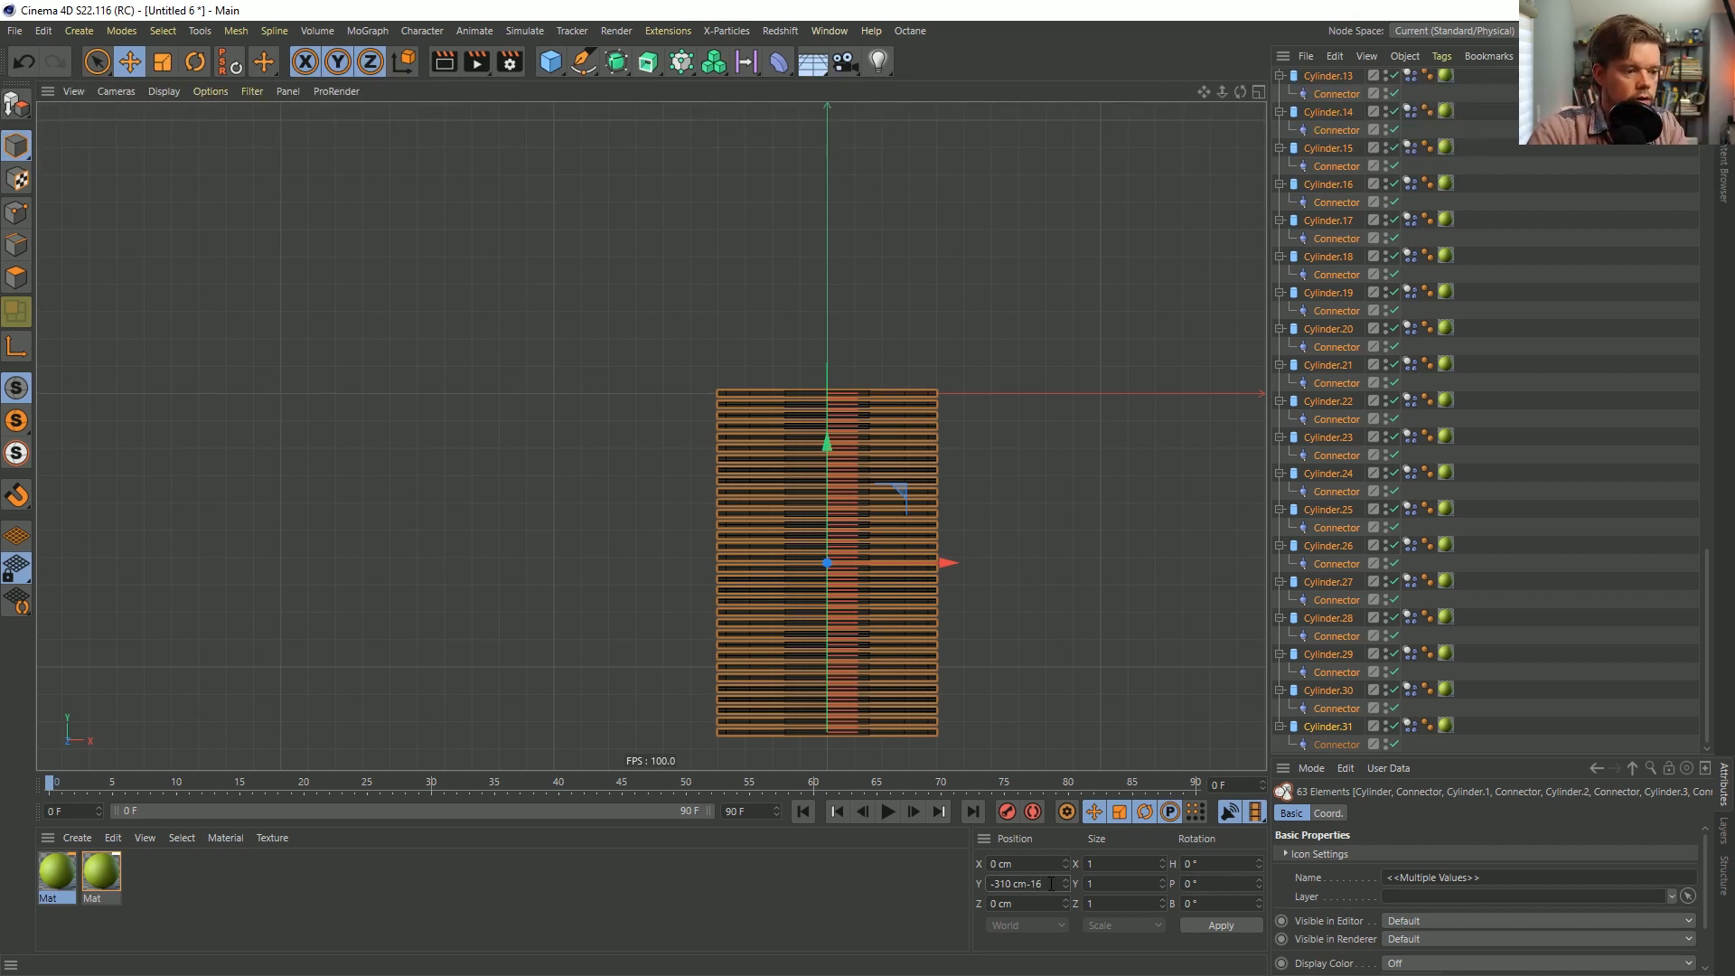
key(BackSpace)
key(BackSpace)
key(BackSpace)
key(BackSpace)
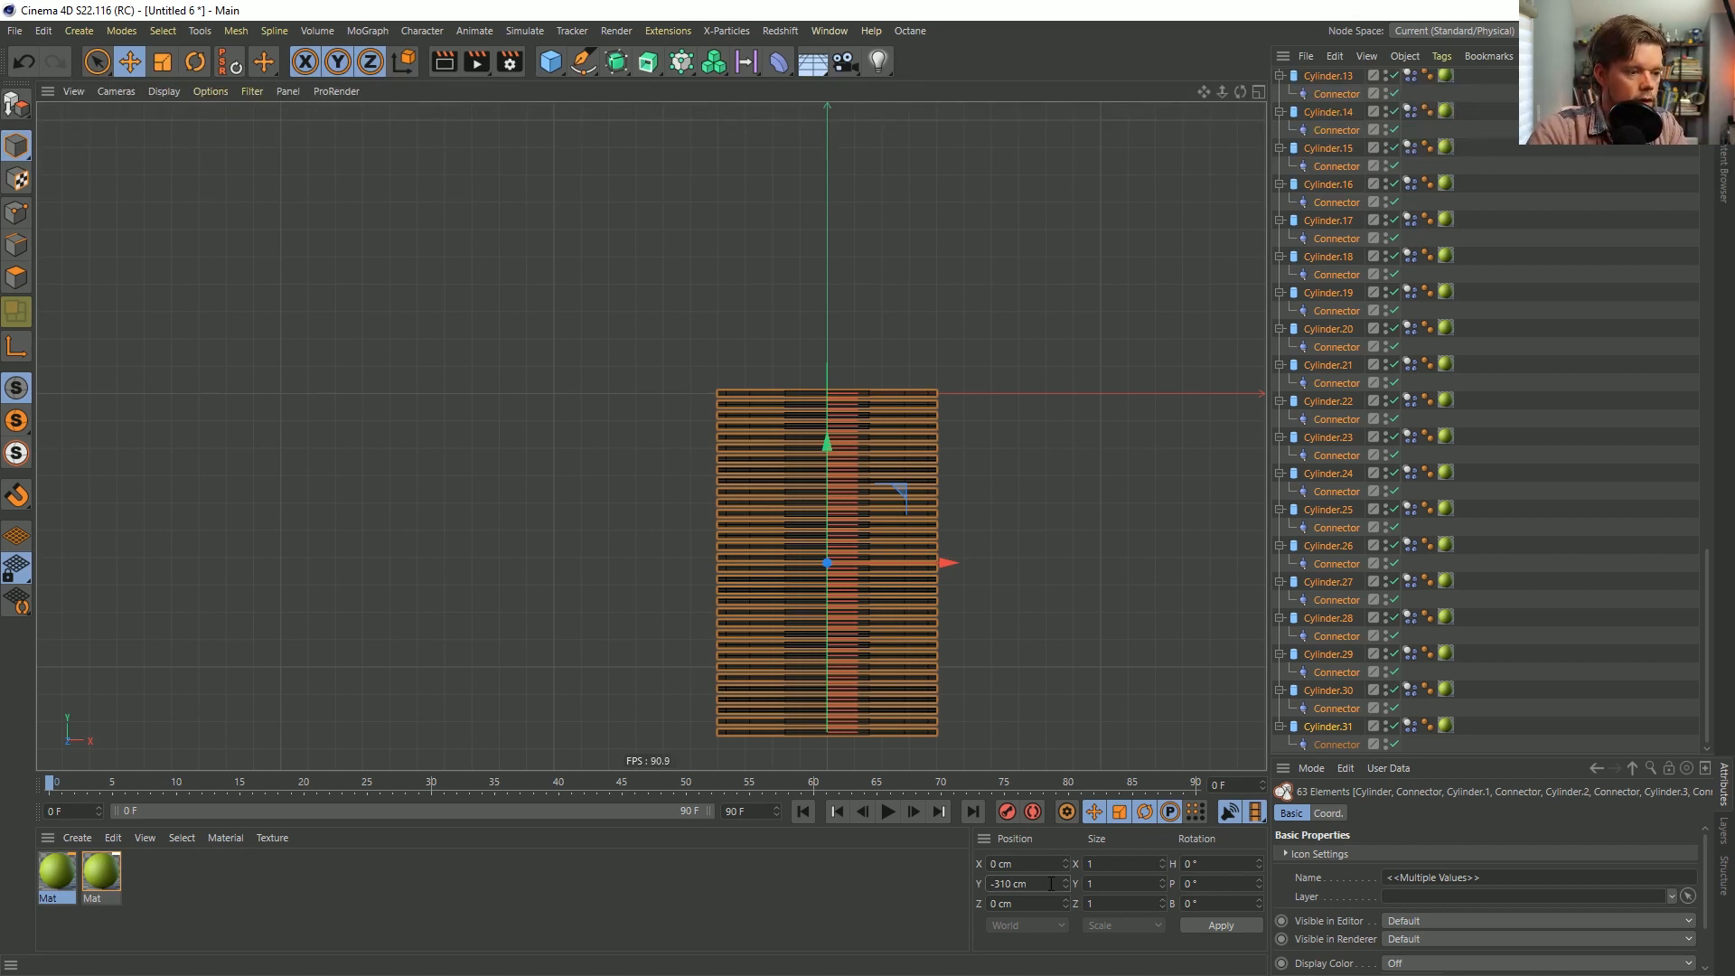
key(Return)
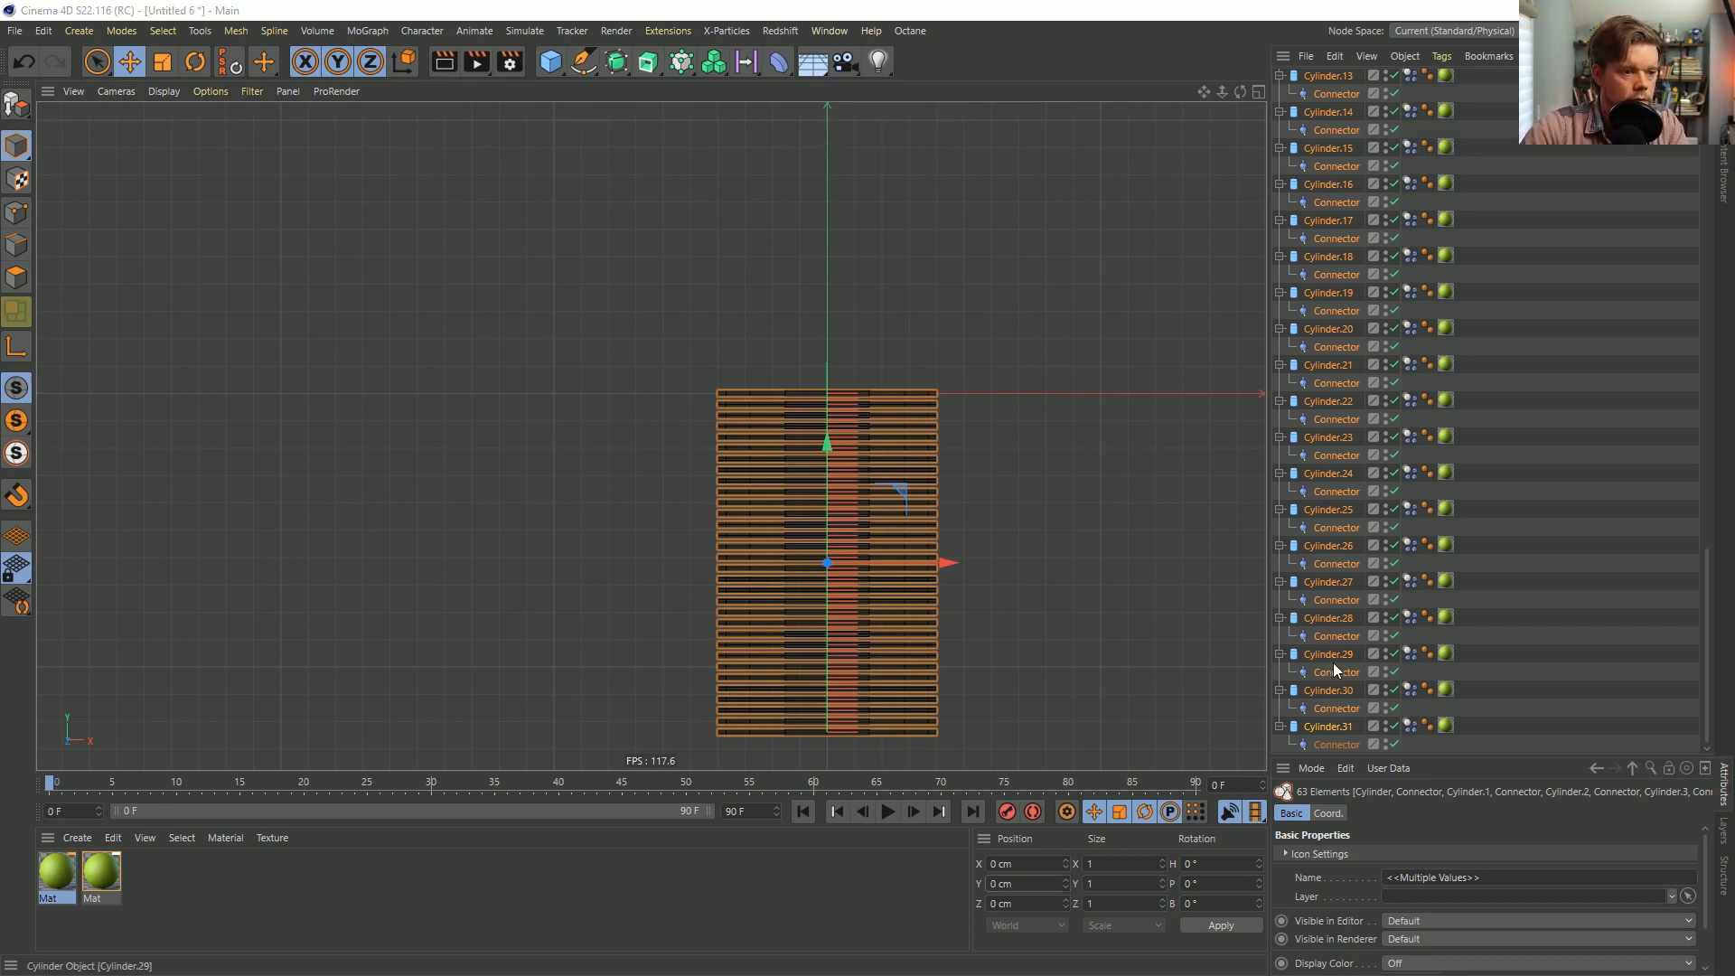
Offset the 32 original cylinders by -(160*4) cm in Y and assign Cylinder as Object B of Cylinder.63's Connector.
ctrl+click(1333, 658)
ctrl+click(1338, 655)
click(1053, 889)
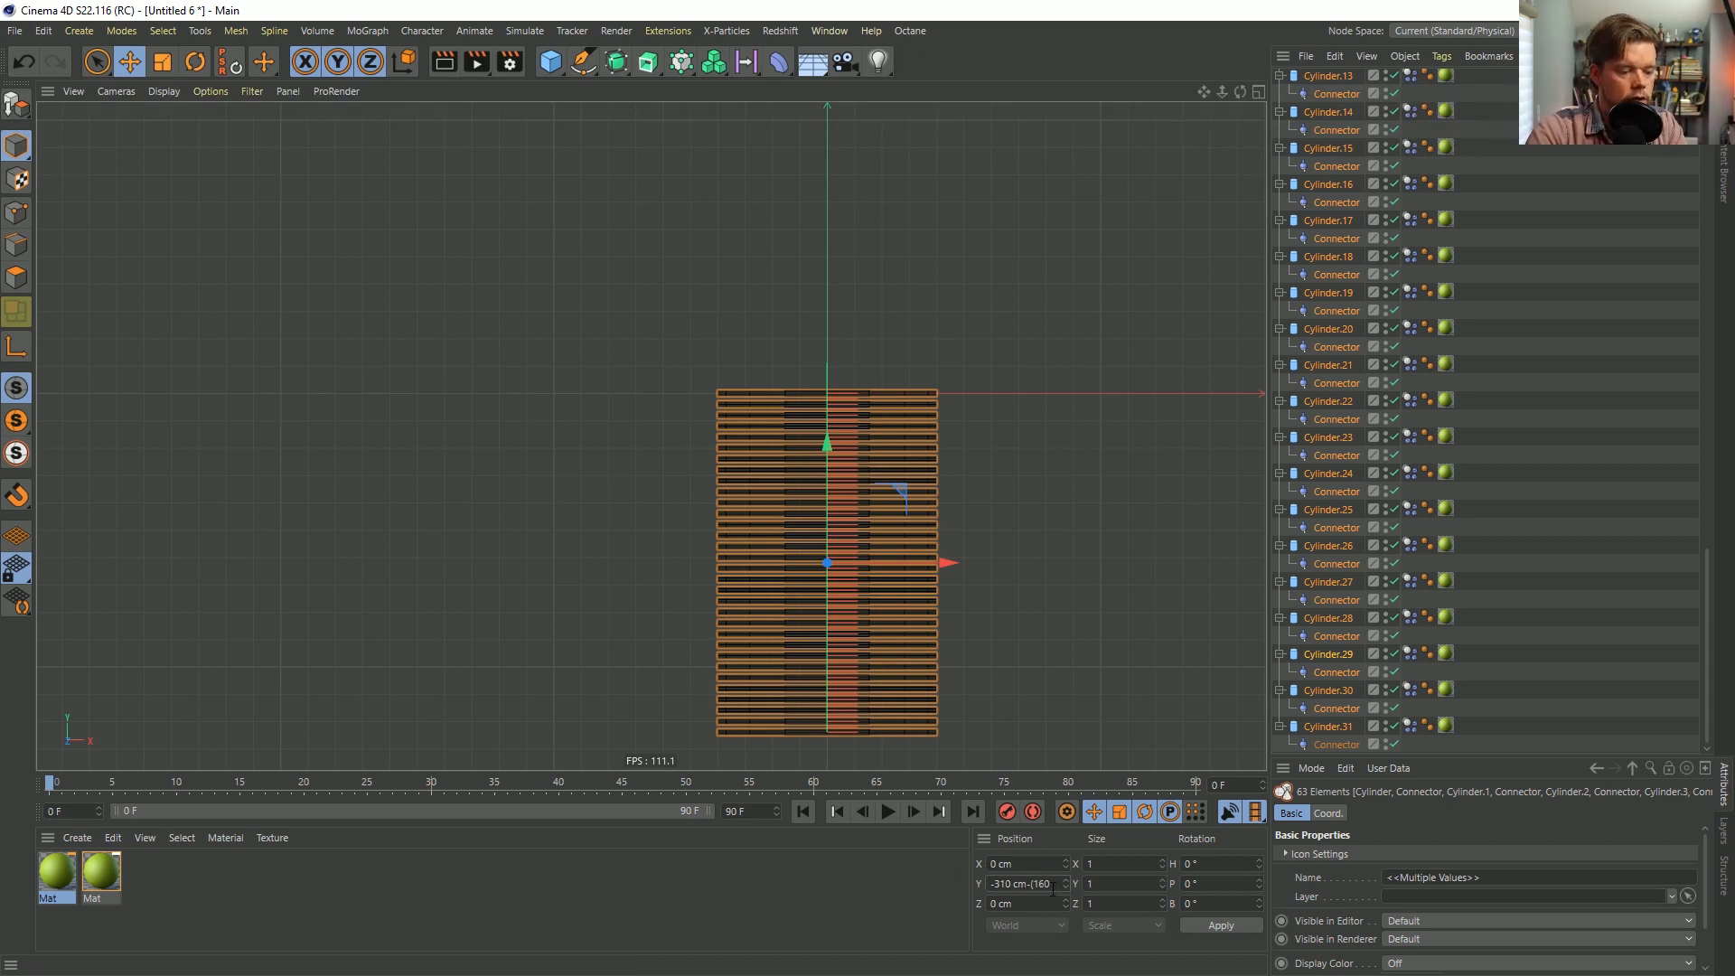
text(-(160*4)
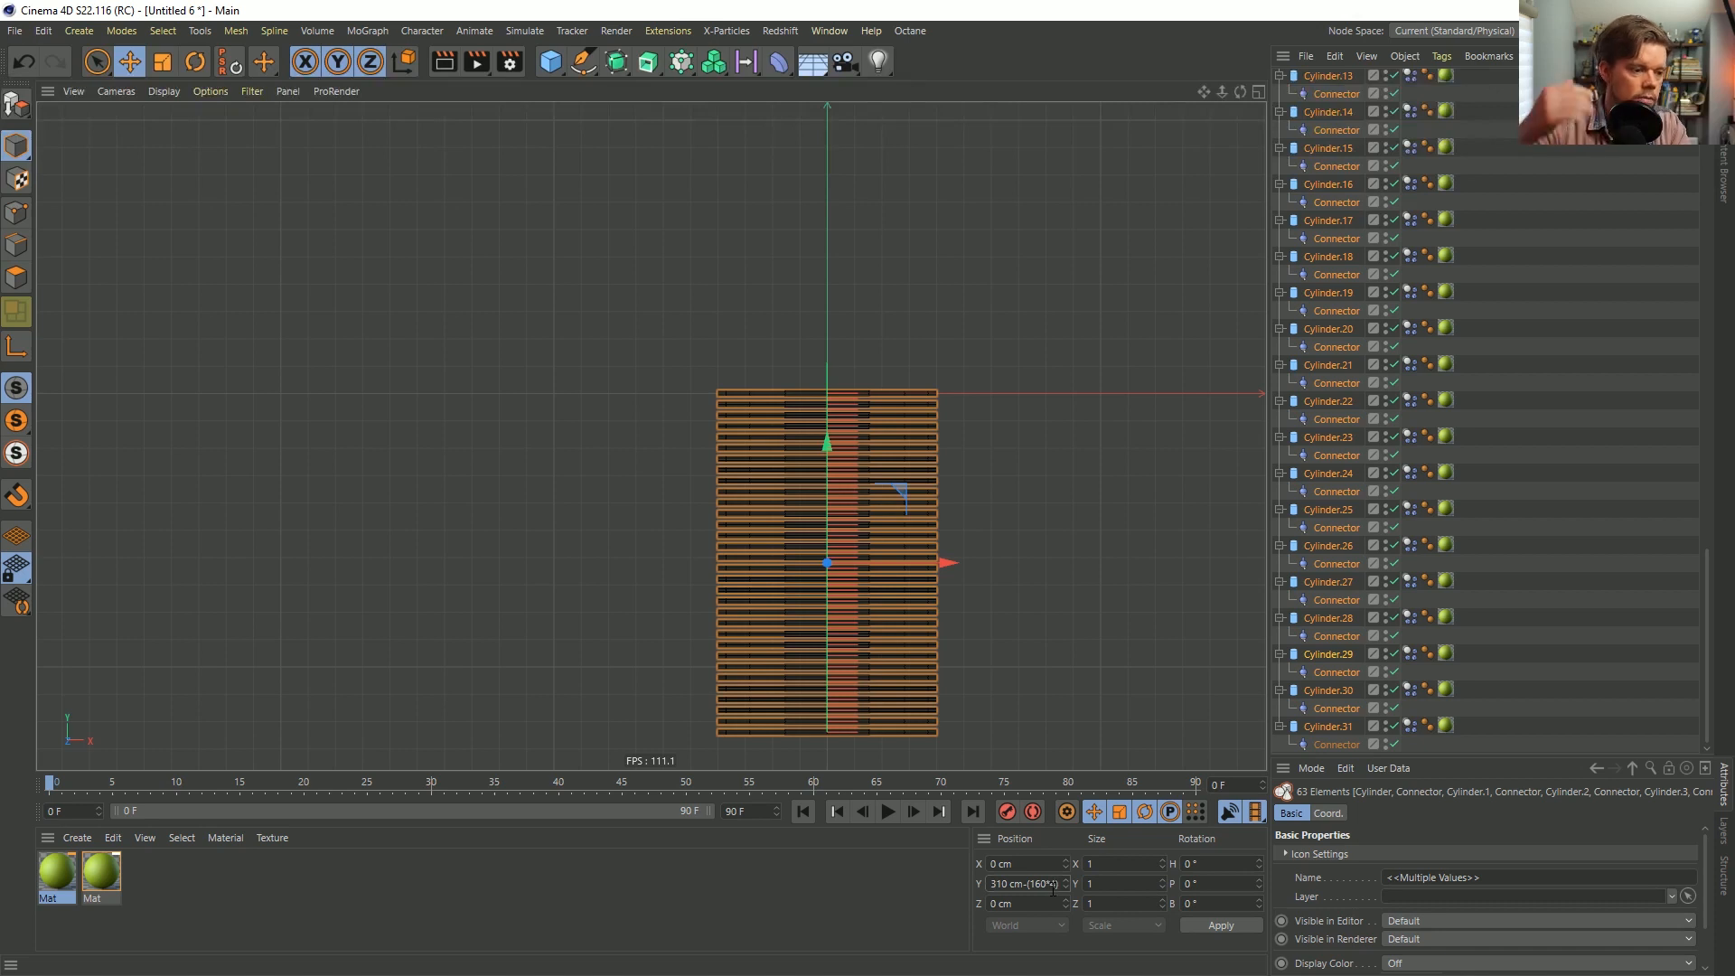
text())
key(Return)
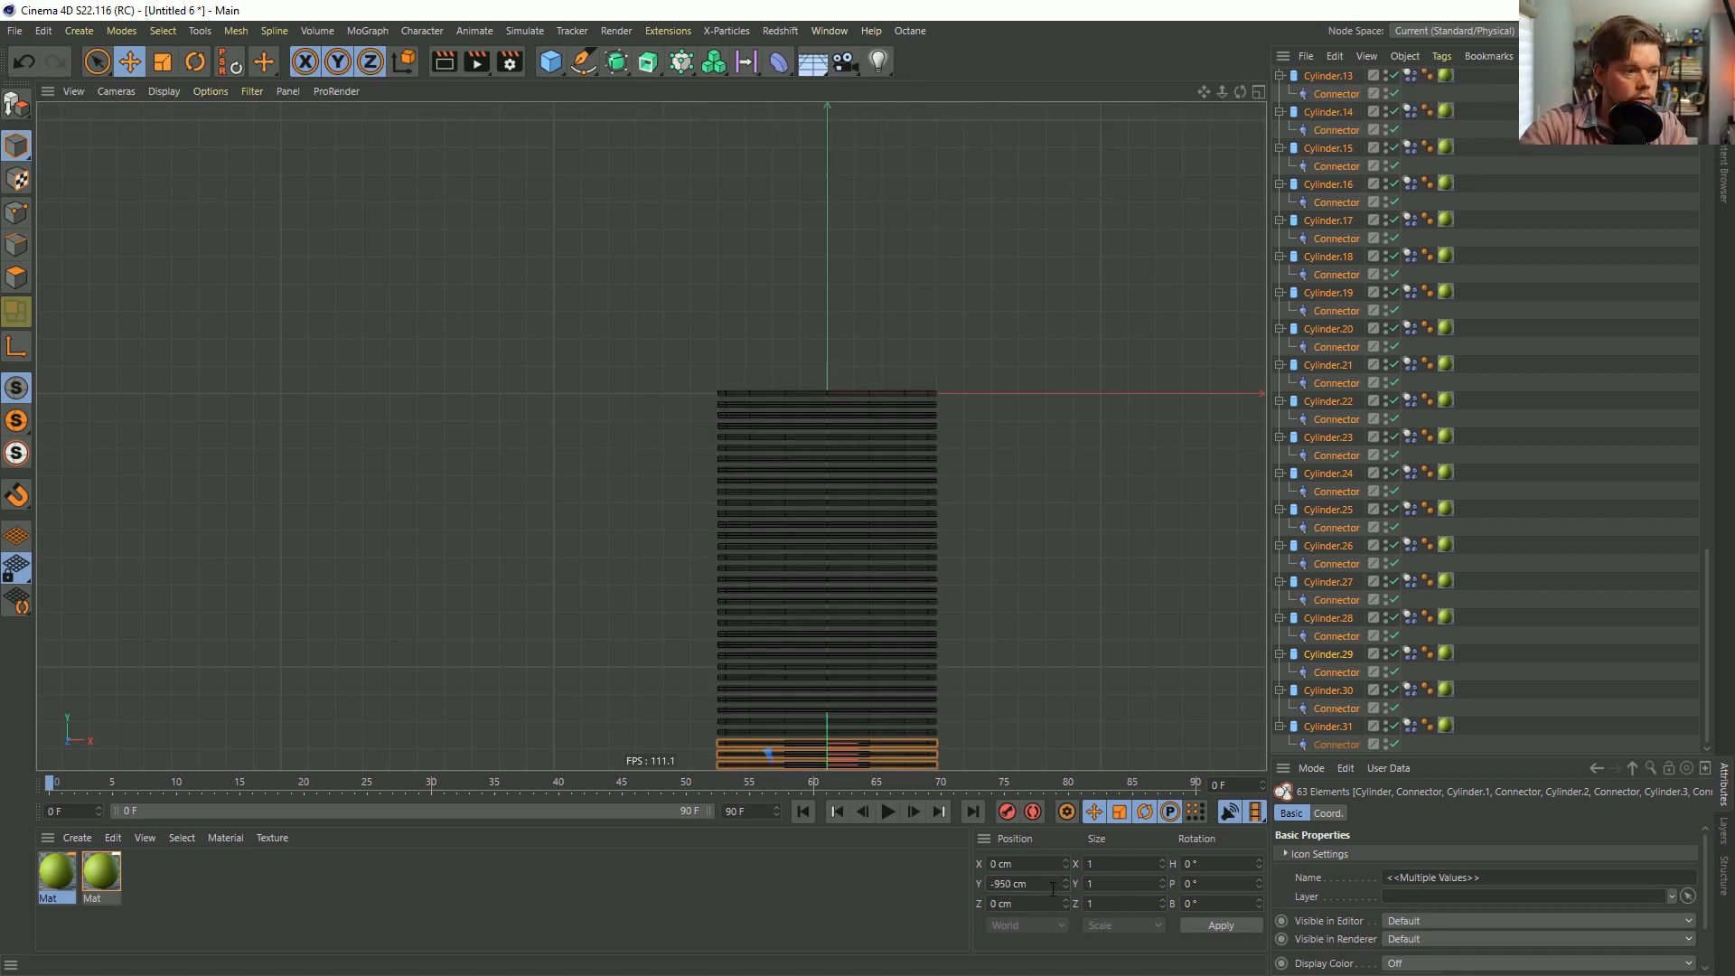
scroll(1374, 240, up, 10)
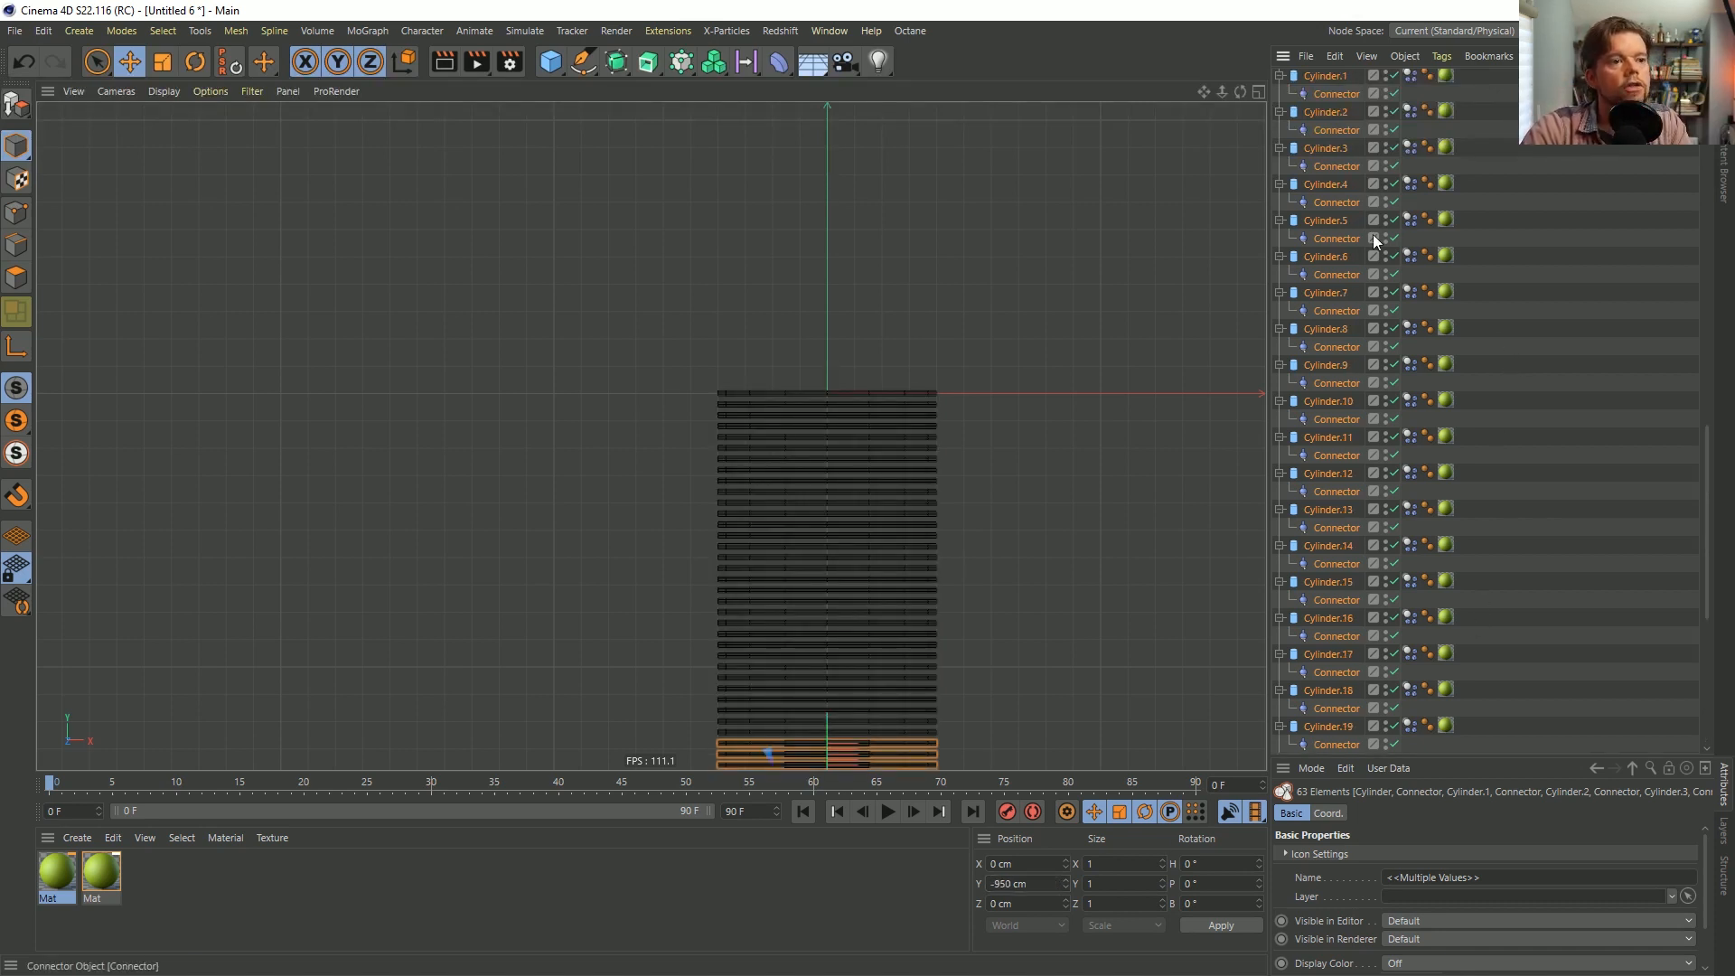
click(1332, 347)
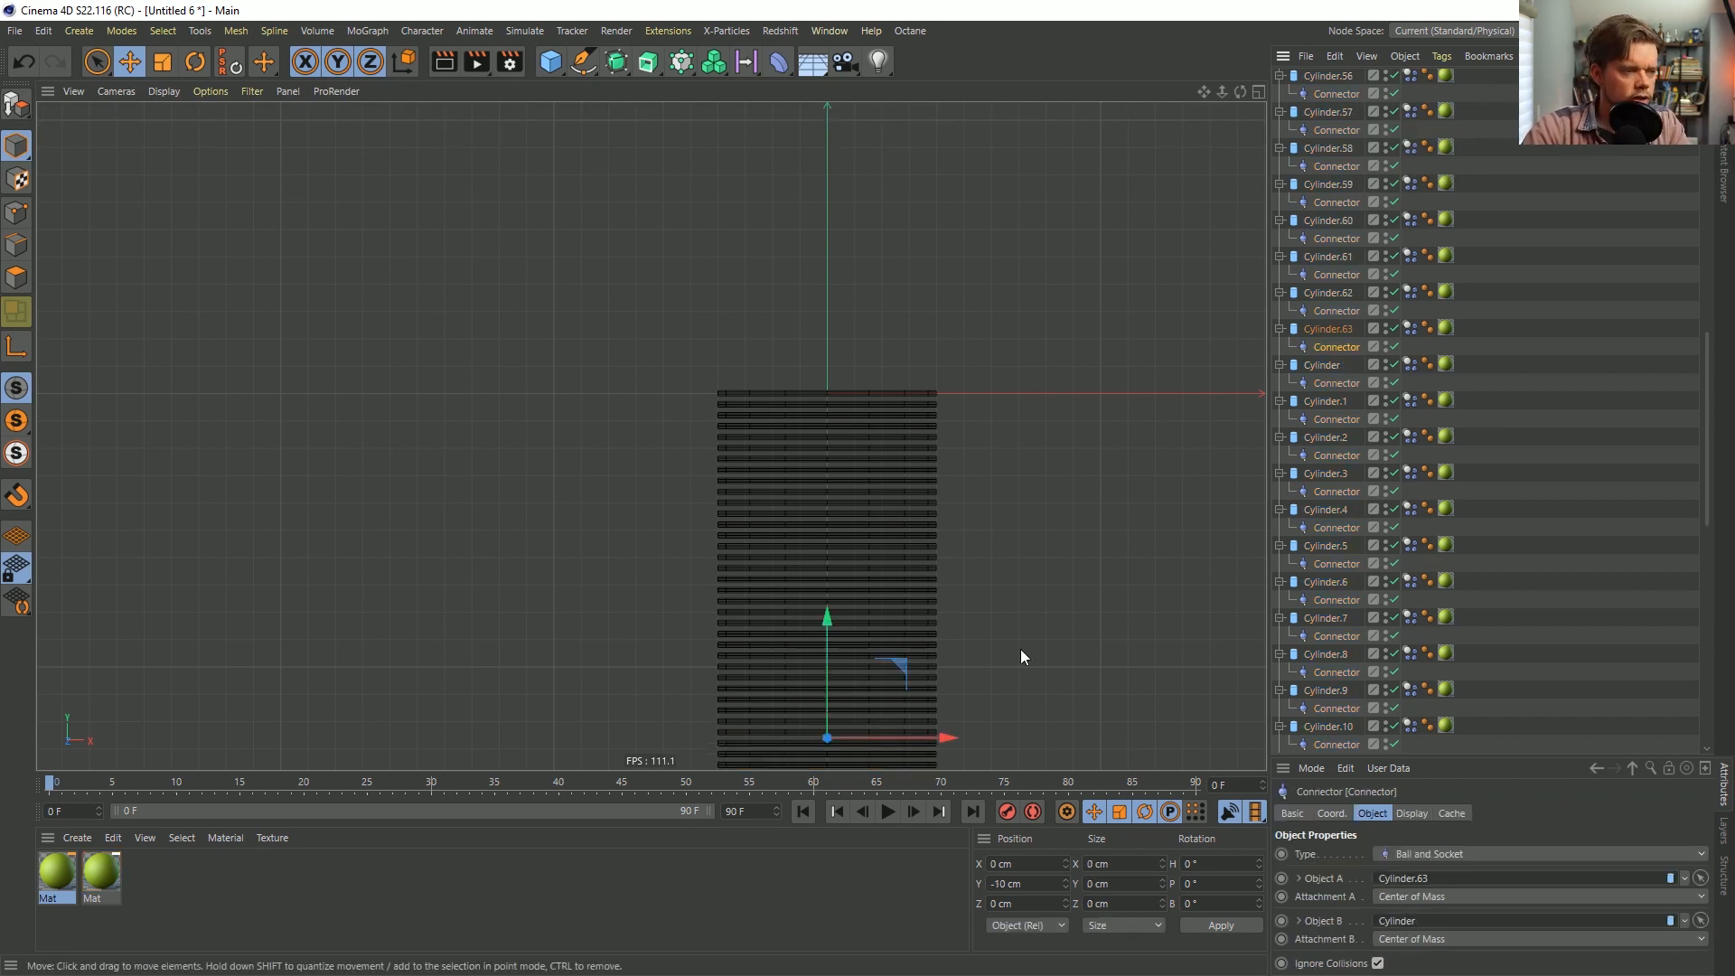
Lower the Floor to about -1281 cm in Y, just beneath the lowest cylinder of the stack.
scroll(887, 517, down, 5)
scroll(863, 538, up, 4)
alt+middle_drag(860, 558, 821, 391)
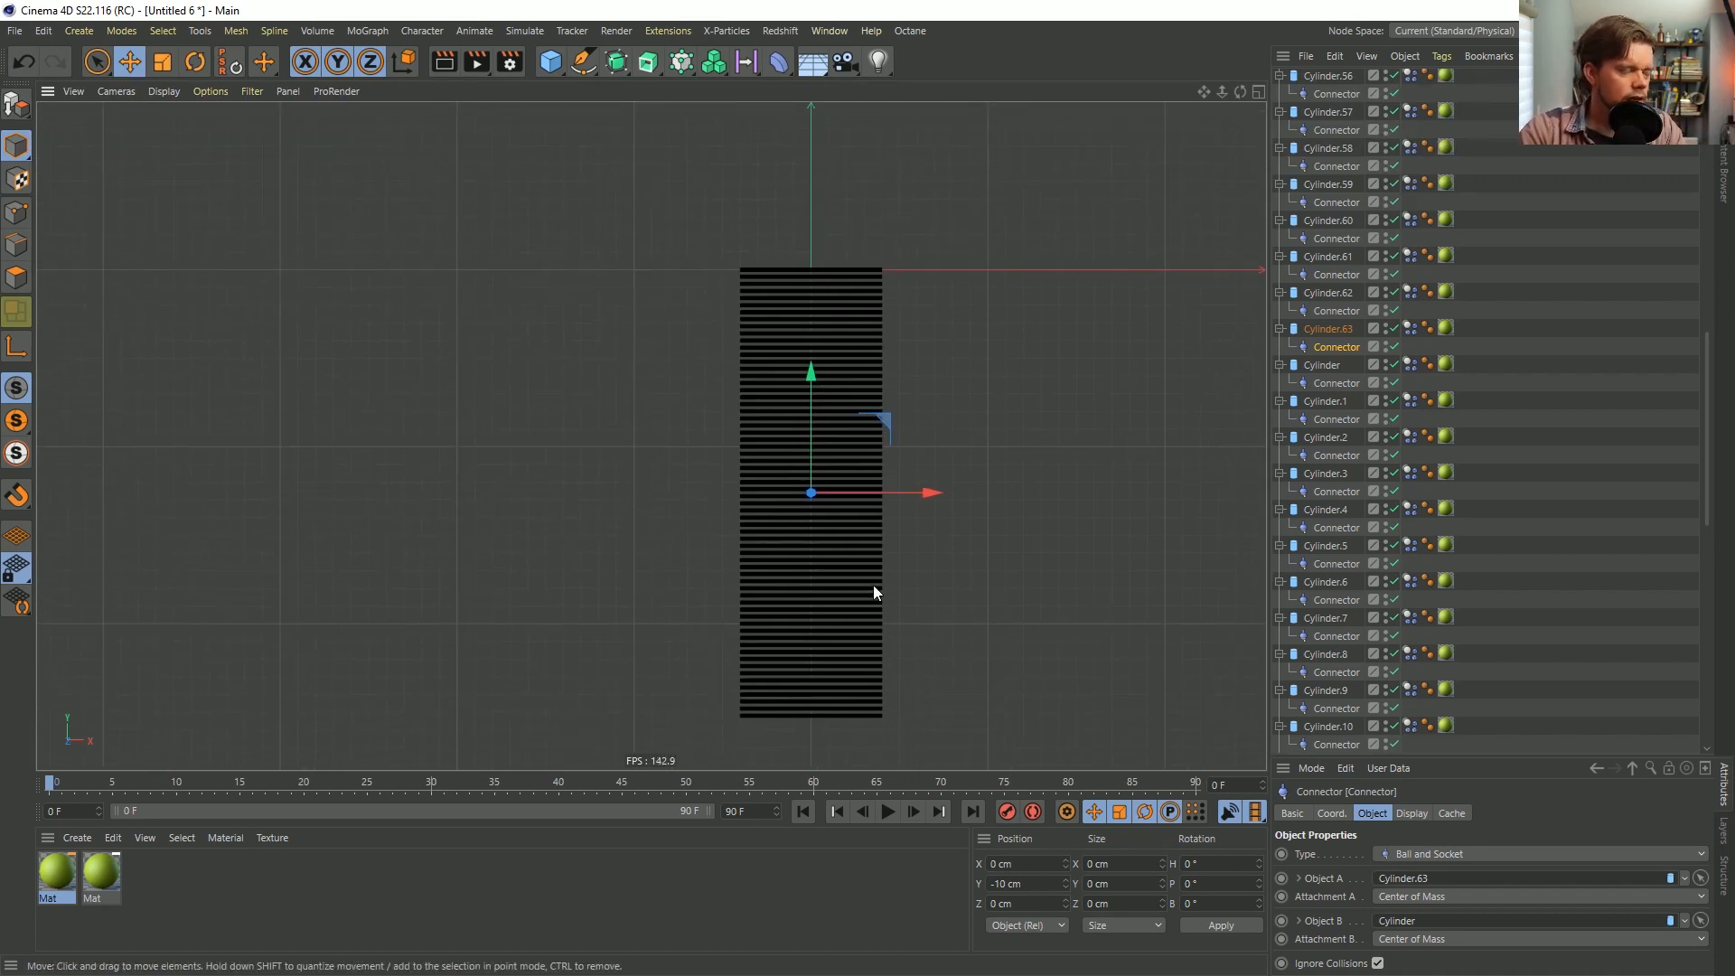
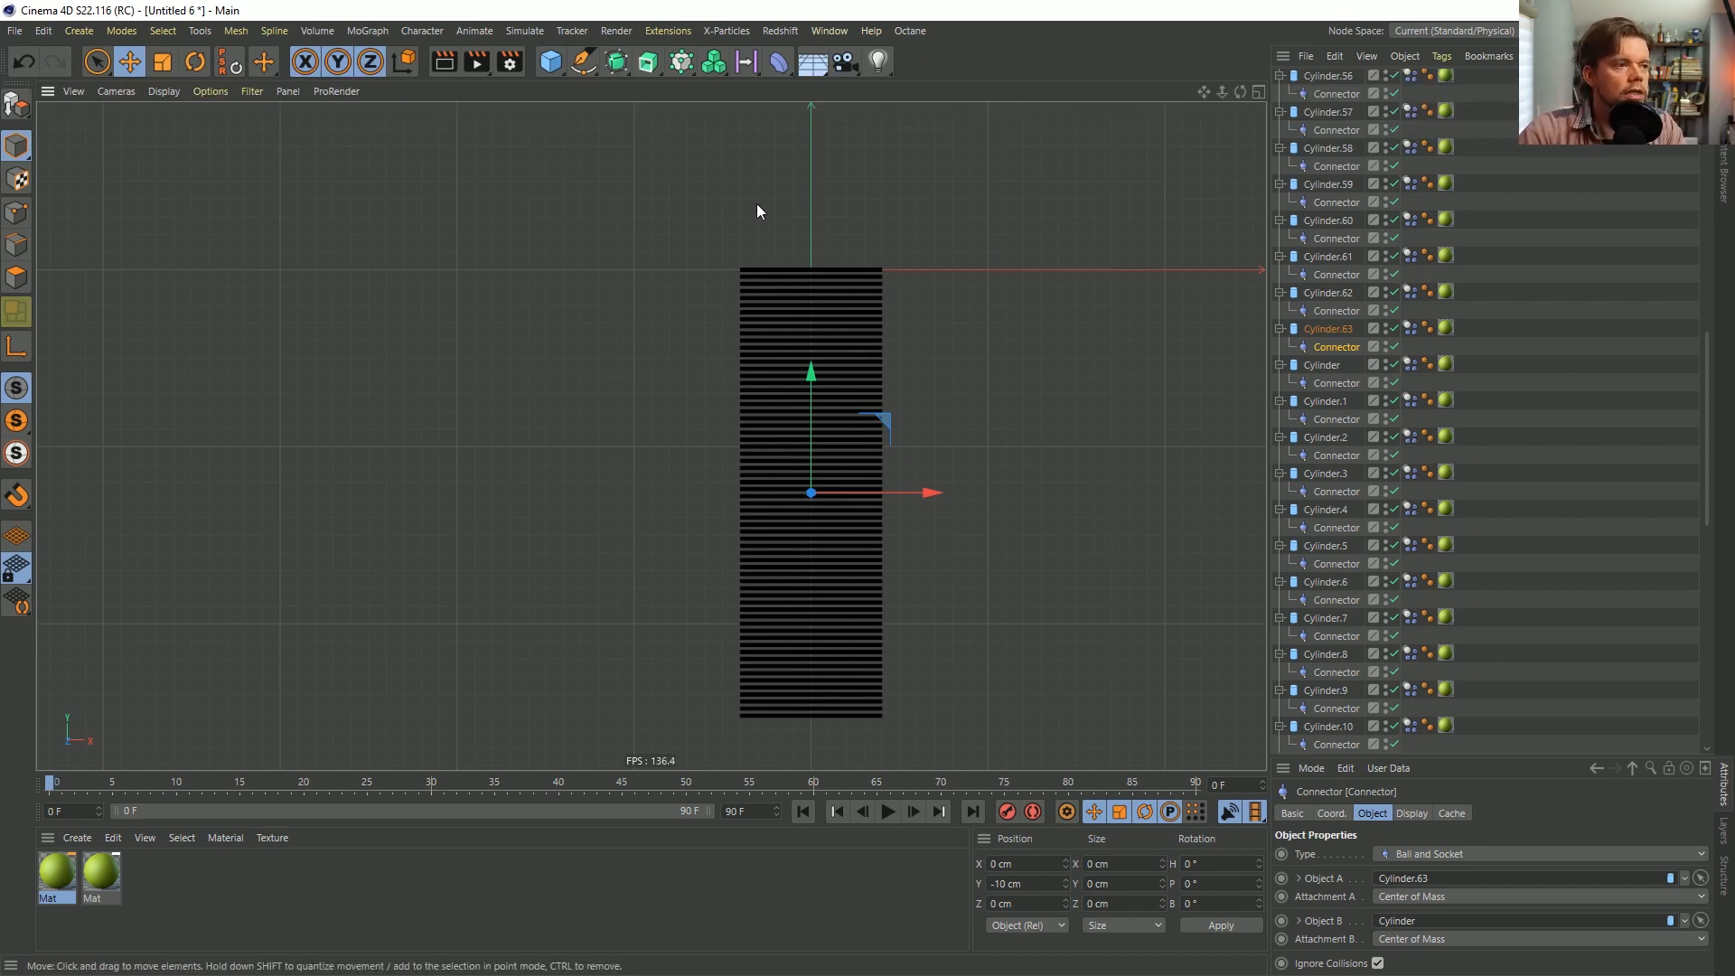
scroll(1316, 217, up, 10)
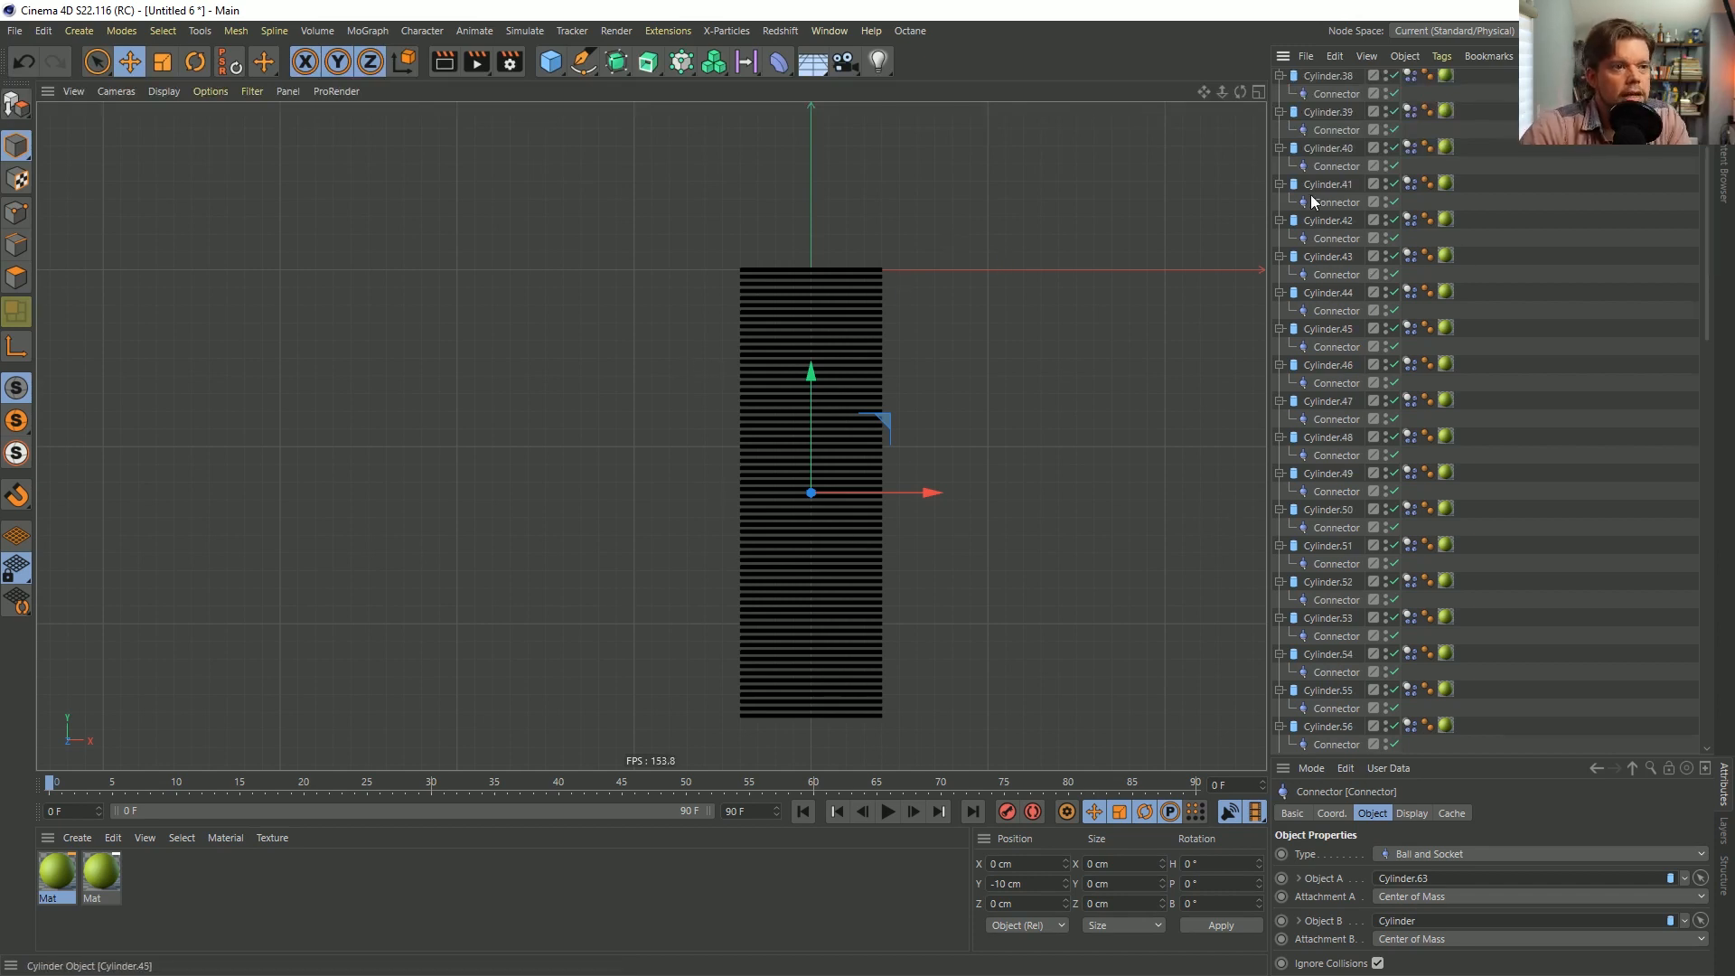
scroll(1315, 202, up, 4)
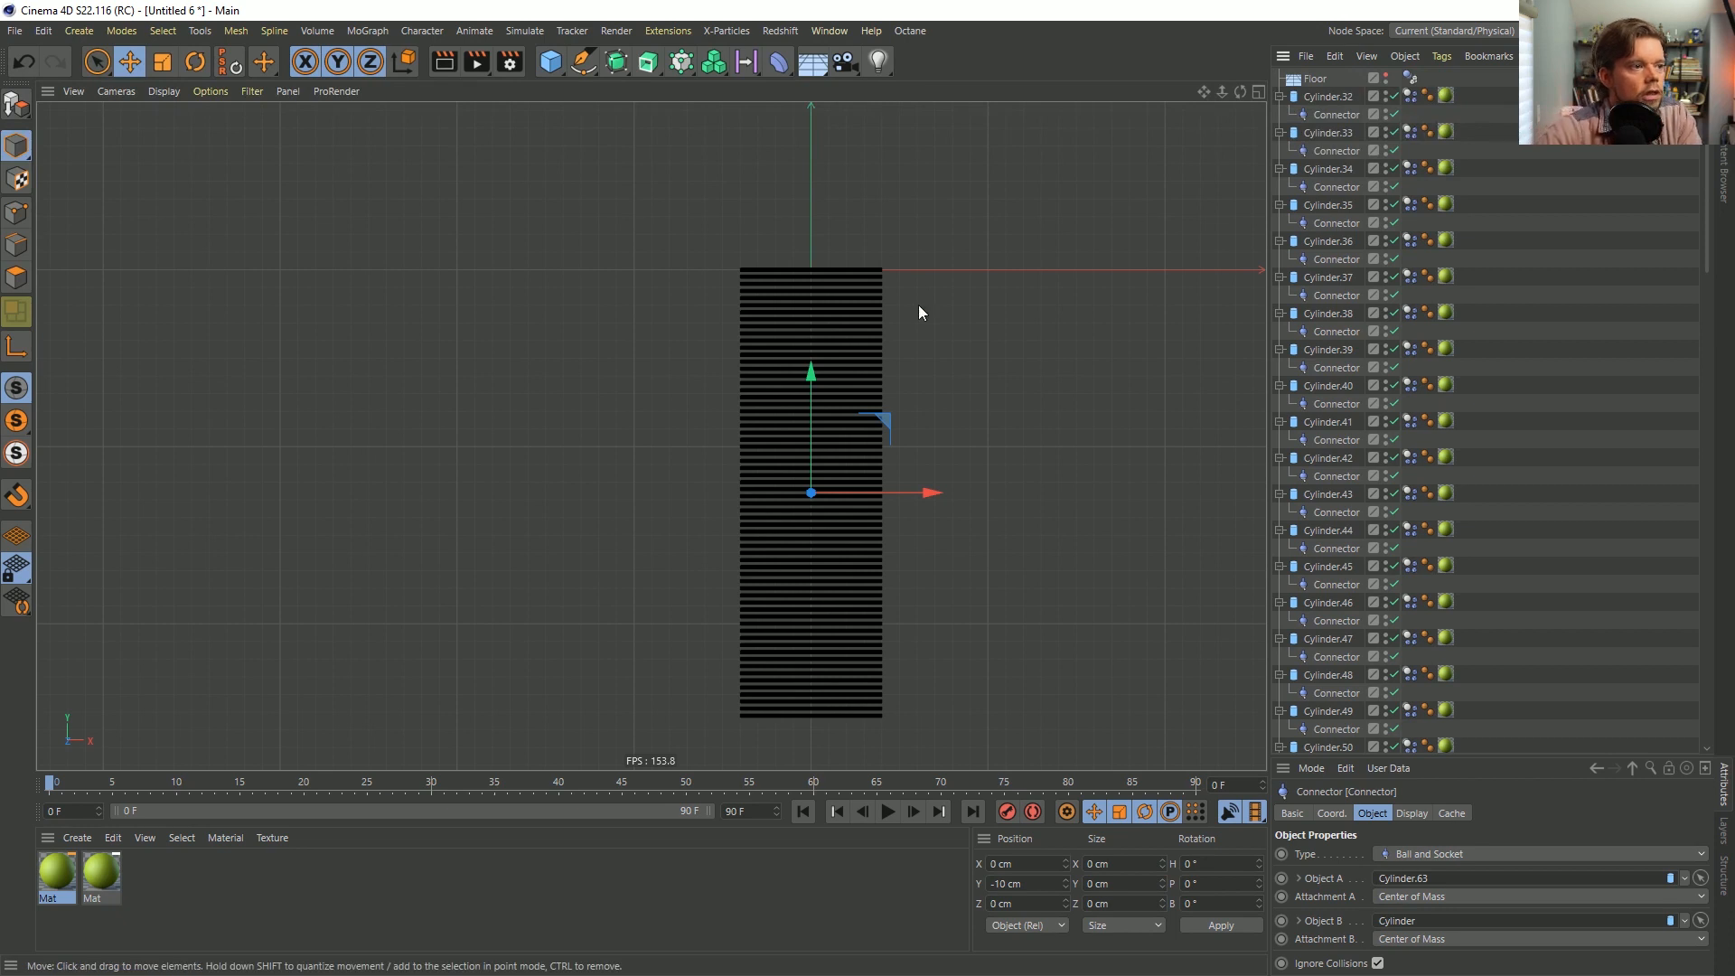
click(1317, 81)
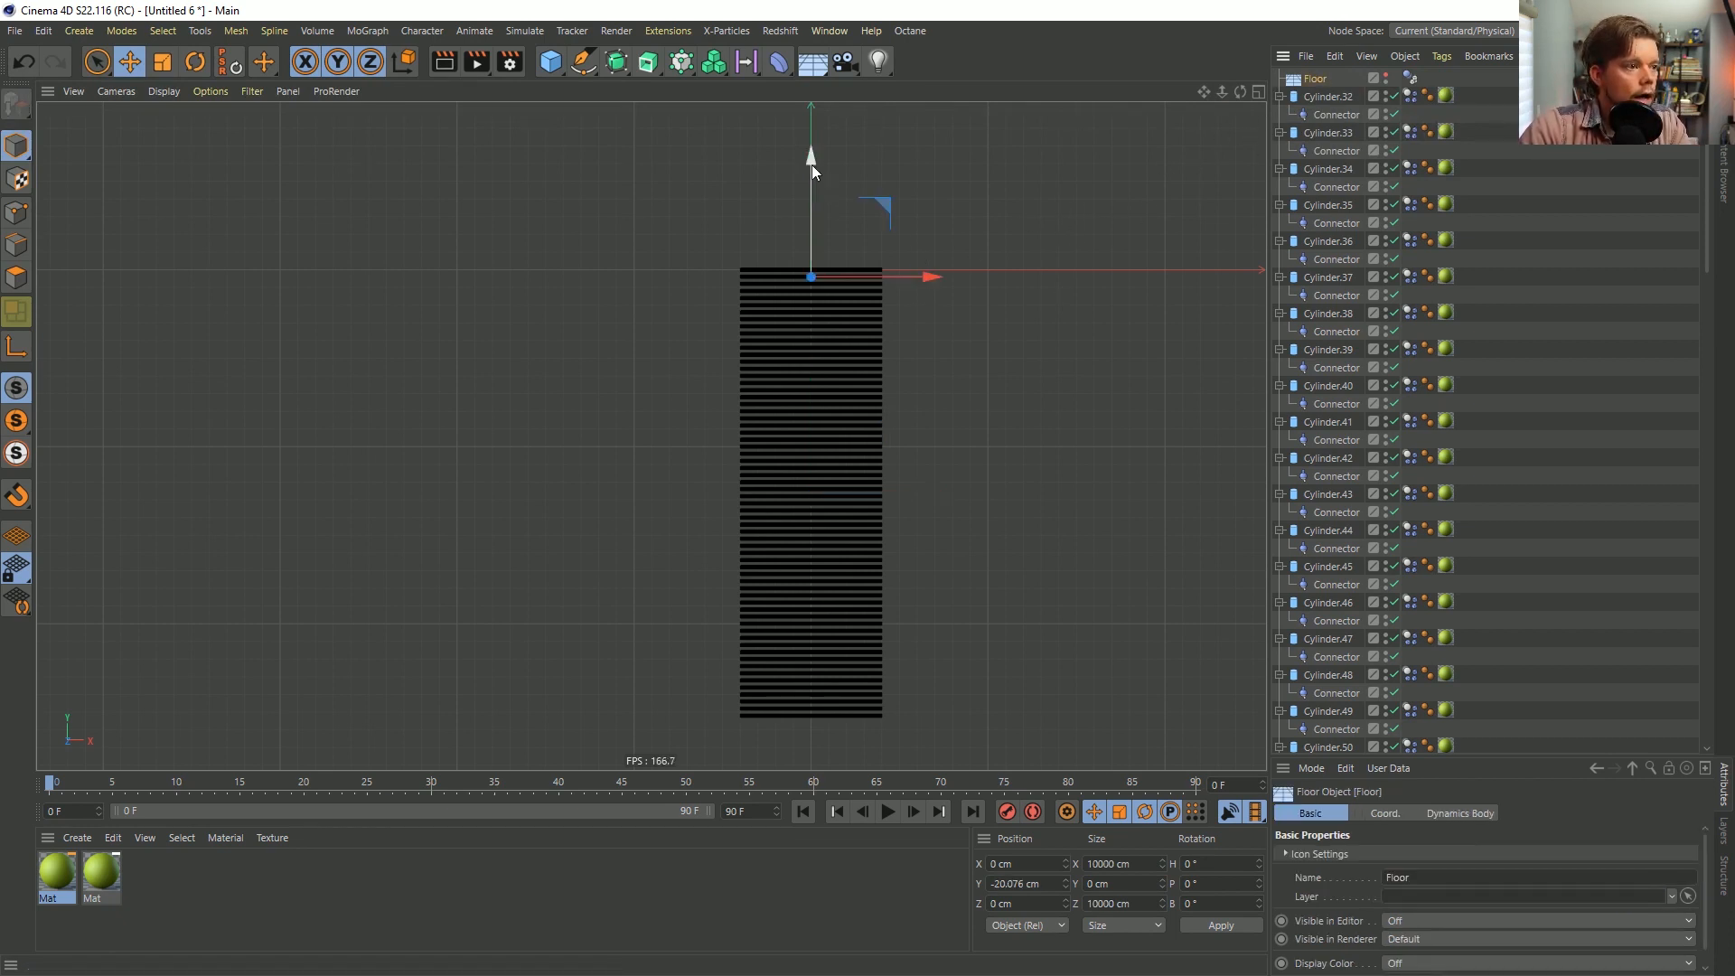
drag(812, 164, 829, 611)
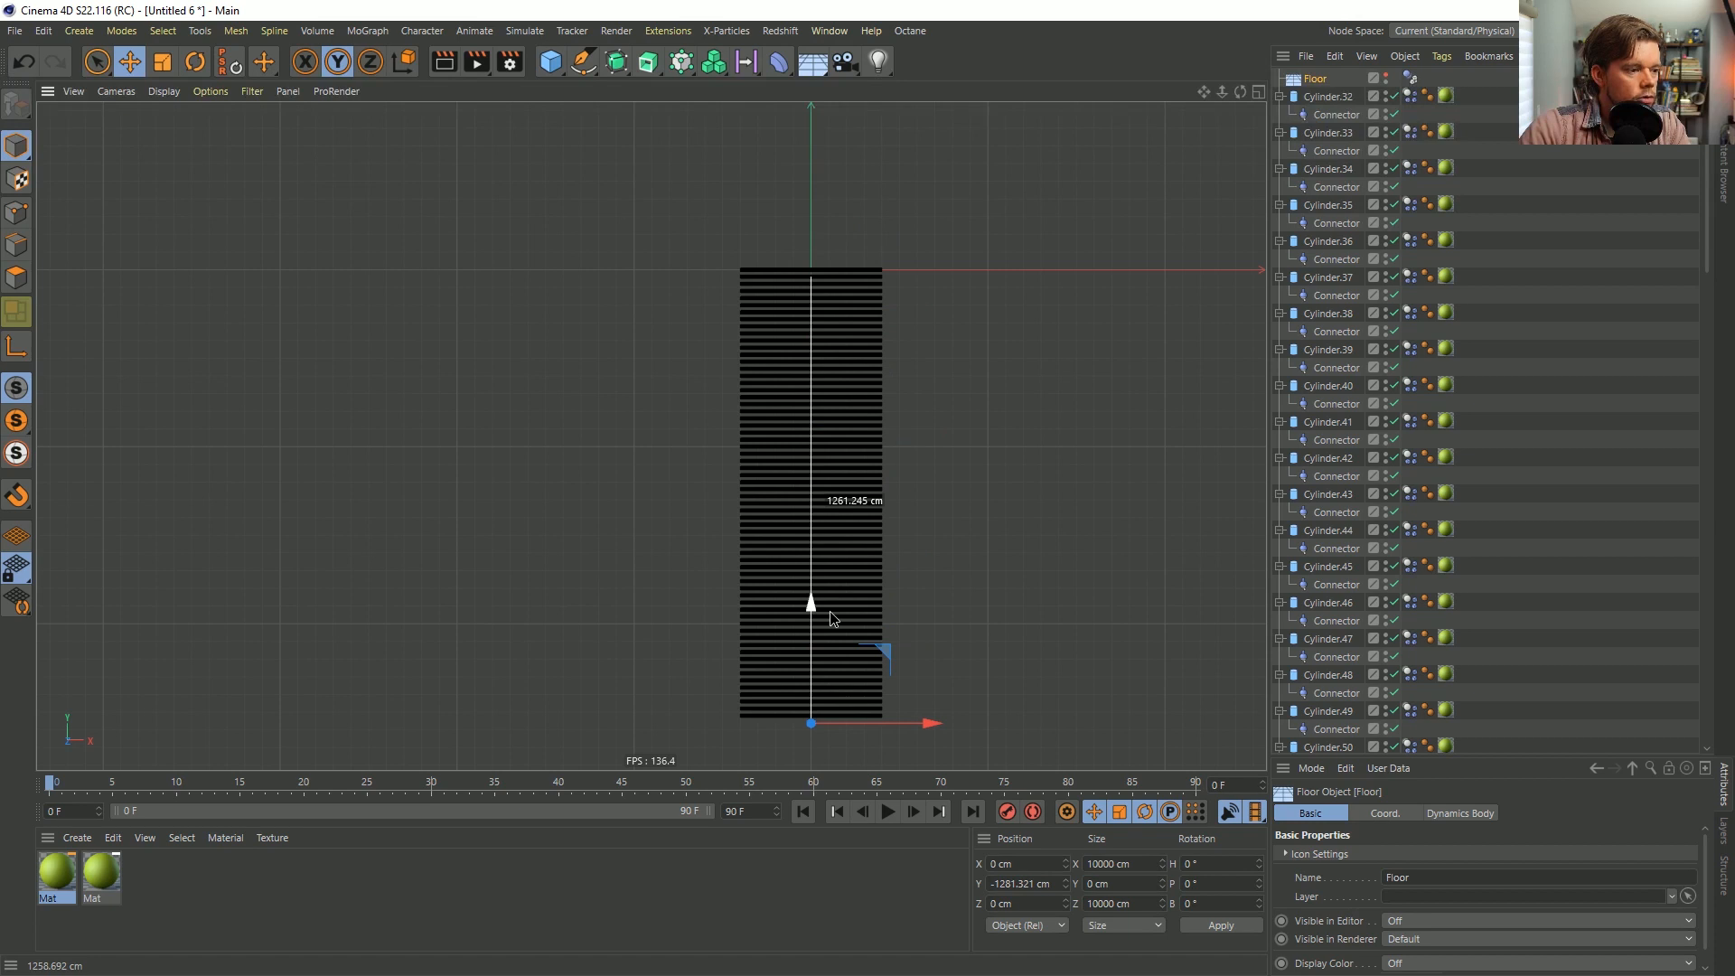
Return to the perspective view framing the whole cylinder stack and add a Null object to the scene.
middle_click(829, 611)
middle_click(578, 403)
scroll(774, 616, down, 3)
alt+middle_drag(773, 615, 709, 311)
alt+right_drag(709, 312, 646, 424)
alt+drag(646, 425, 710, 470)
alt+middle_drag(711, 470, 719, 402)
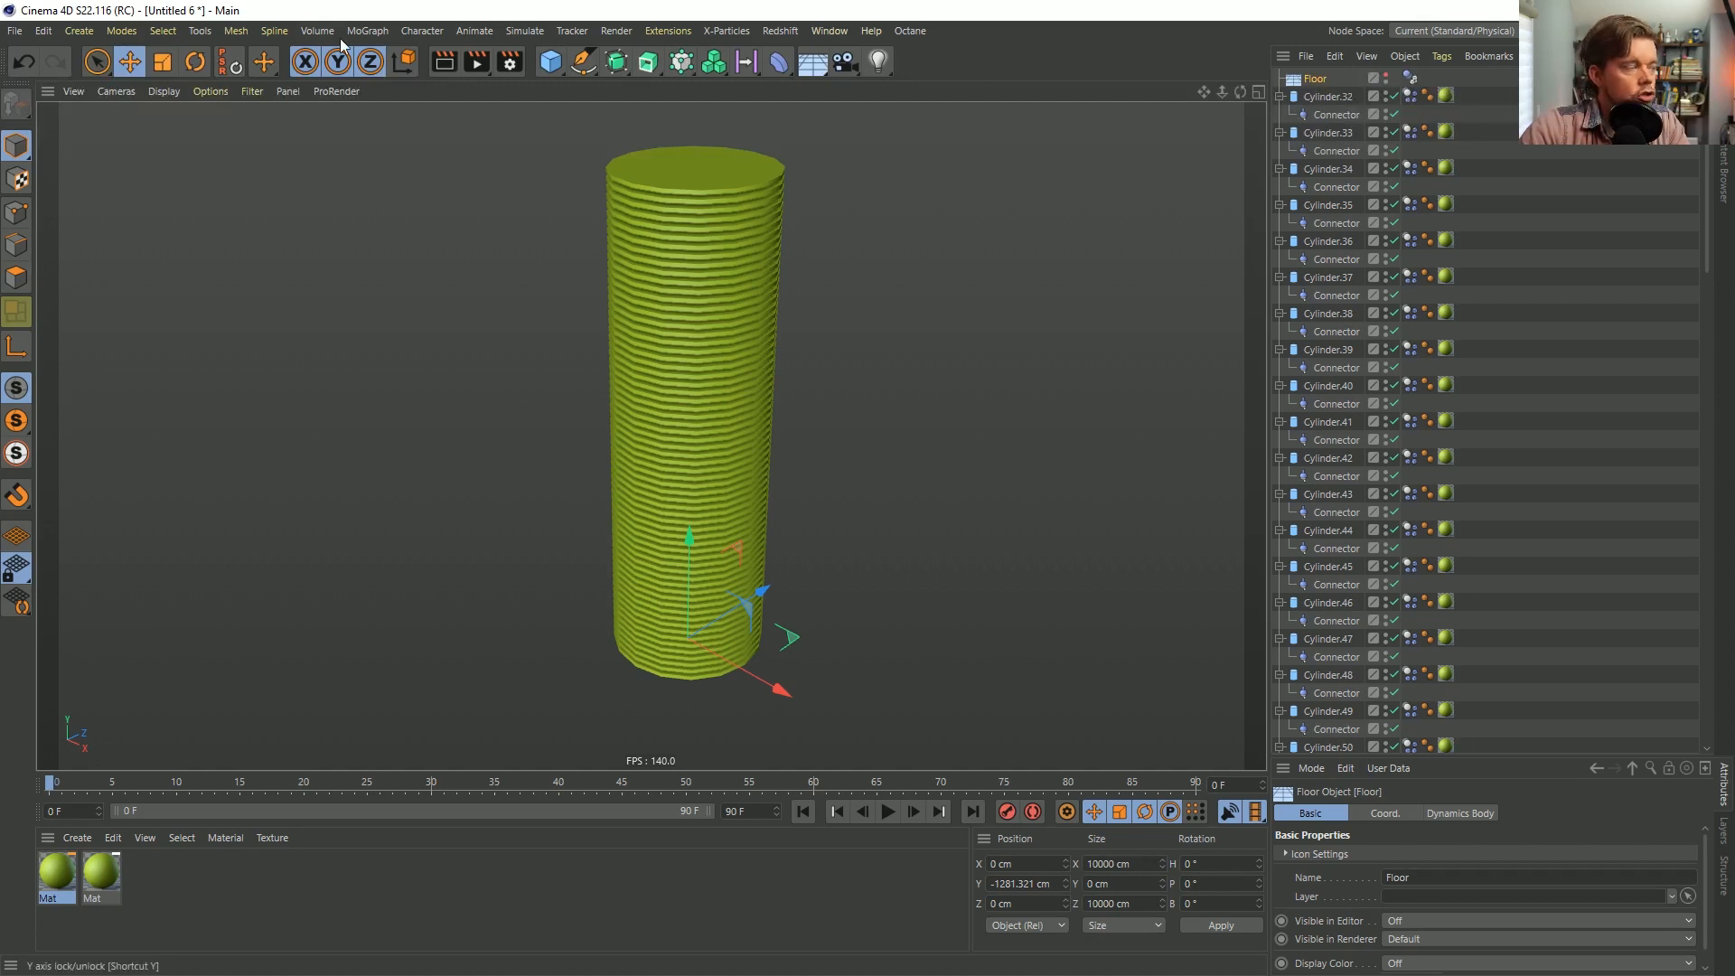
click(79, 30)
click(104, 54)
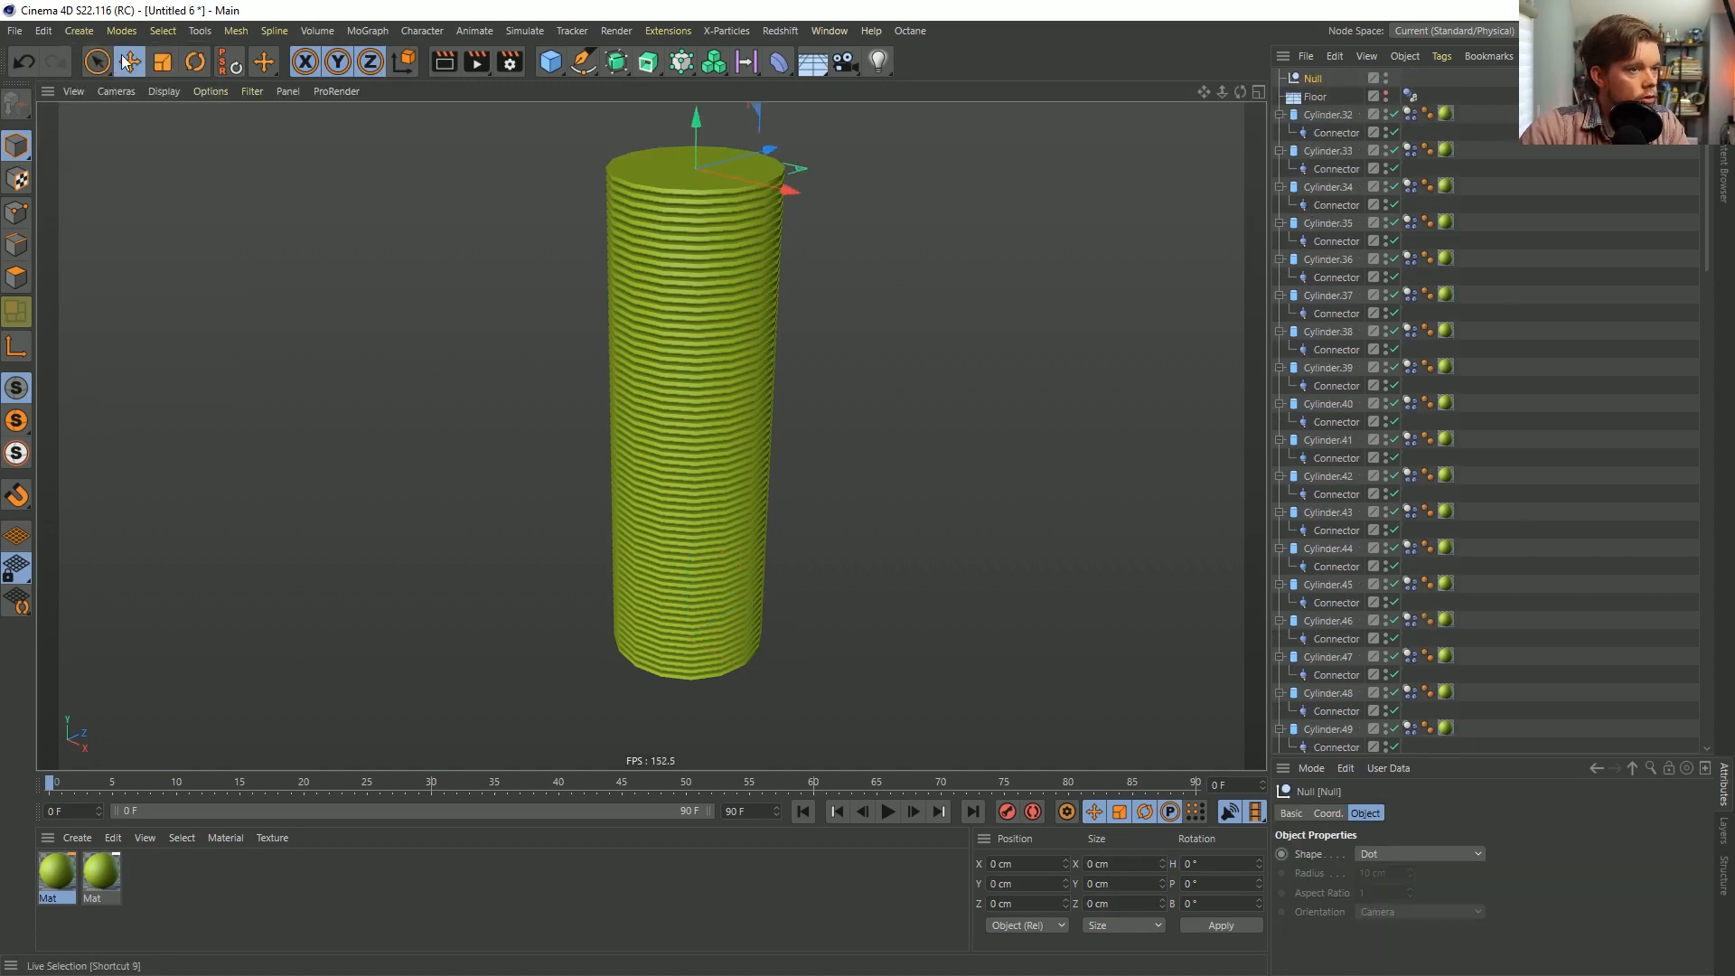
Parent all 64 cylinders, Cylinder.32 through Cylinder.31, under the Null and collapse their Connector children in the hierarchy.
click(1321, 116)
scroll(1338, 698, down, 10)
scroll(1338, 697, down, 1)
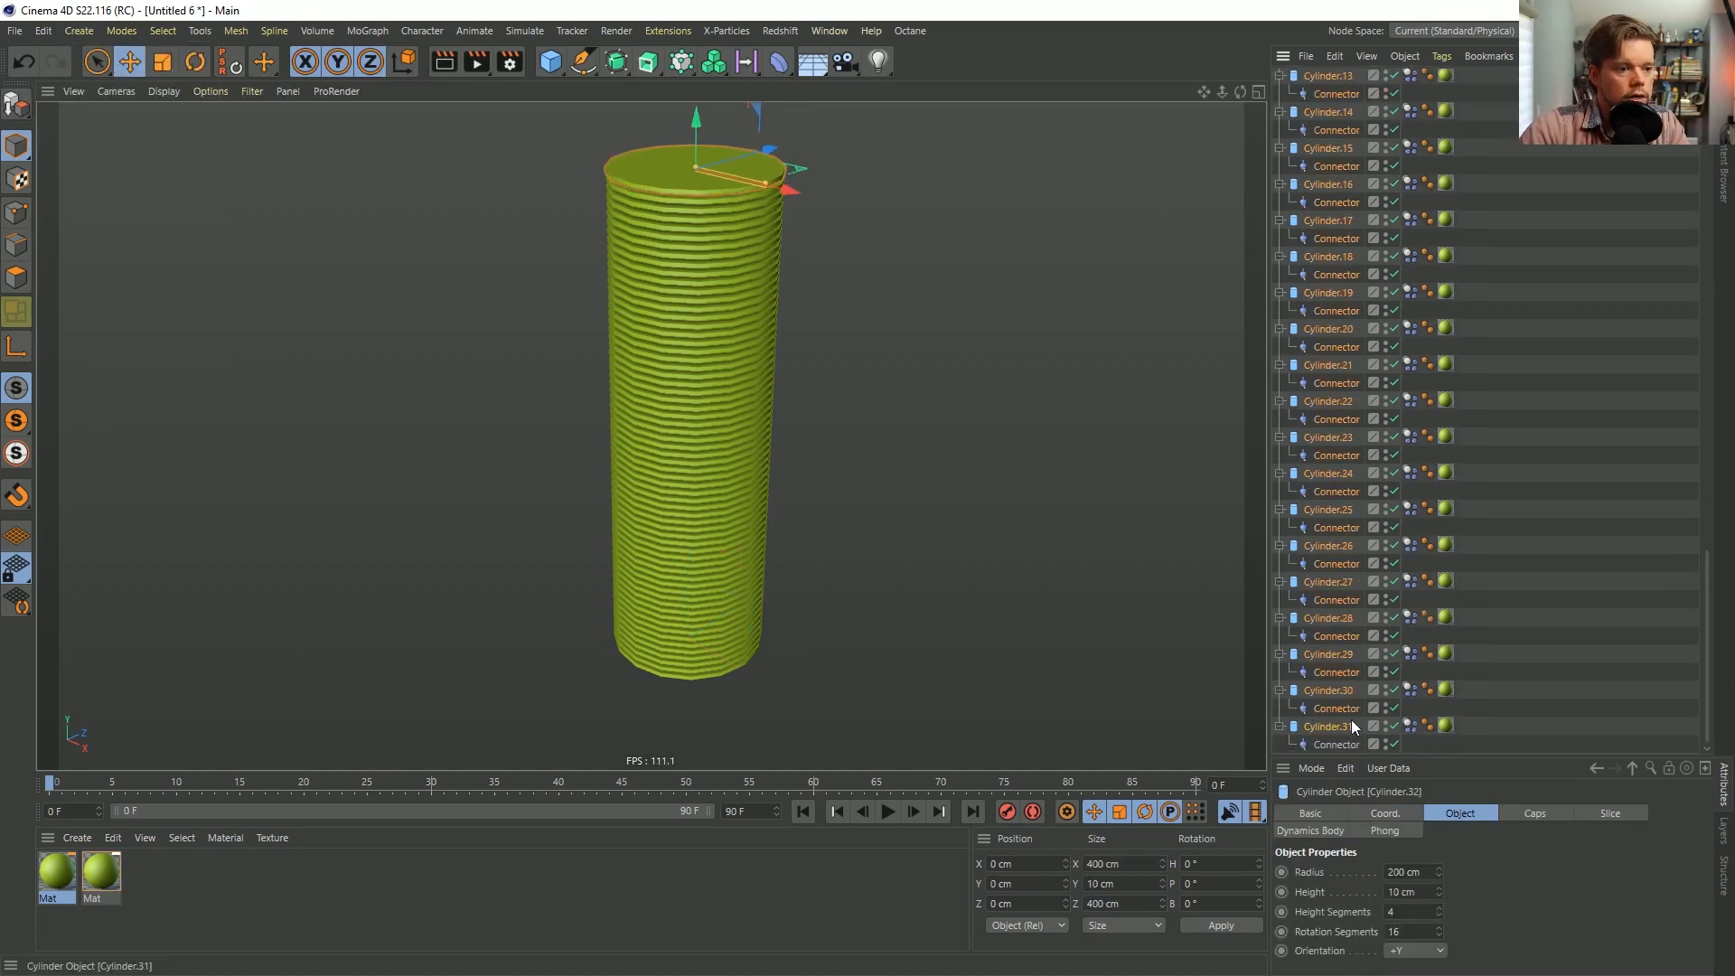
shift+click(1352, 719)
mouse_move(1318, 96)
mouse_down()
mouse_move(1317, 116)
mouse_move(1312, 79)
mouse_move(1307, 127)
mouse_up()
click(1280, 78)
click(1280, 95)
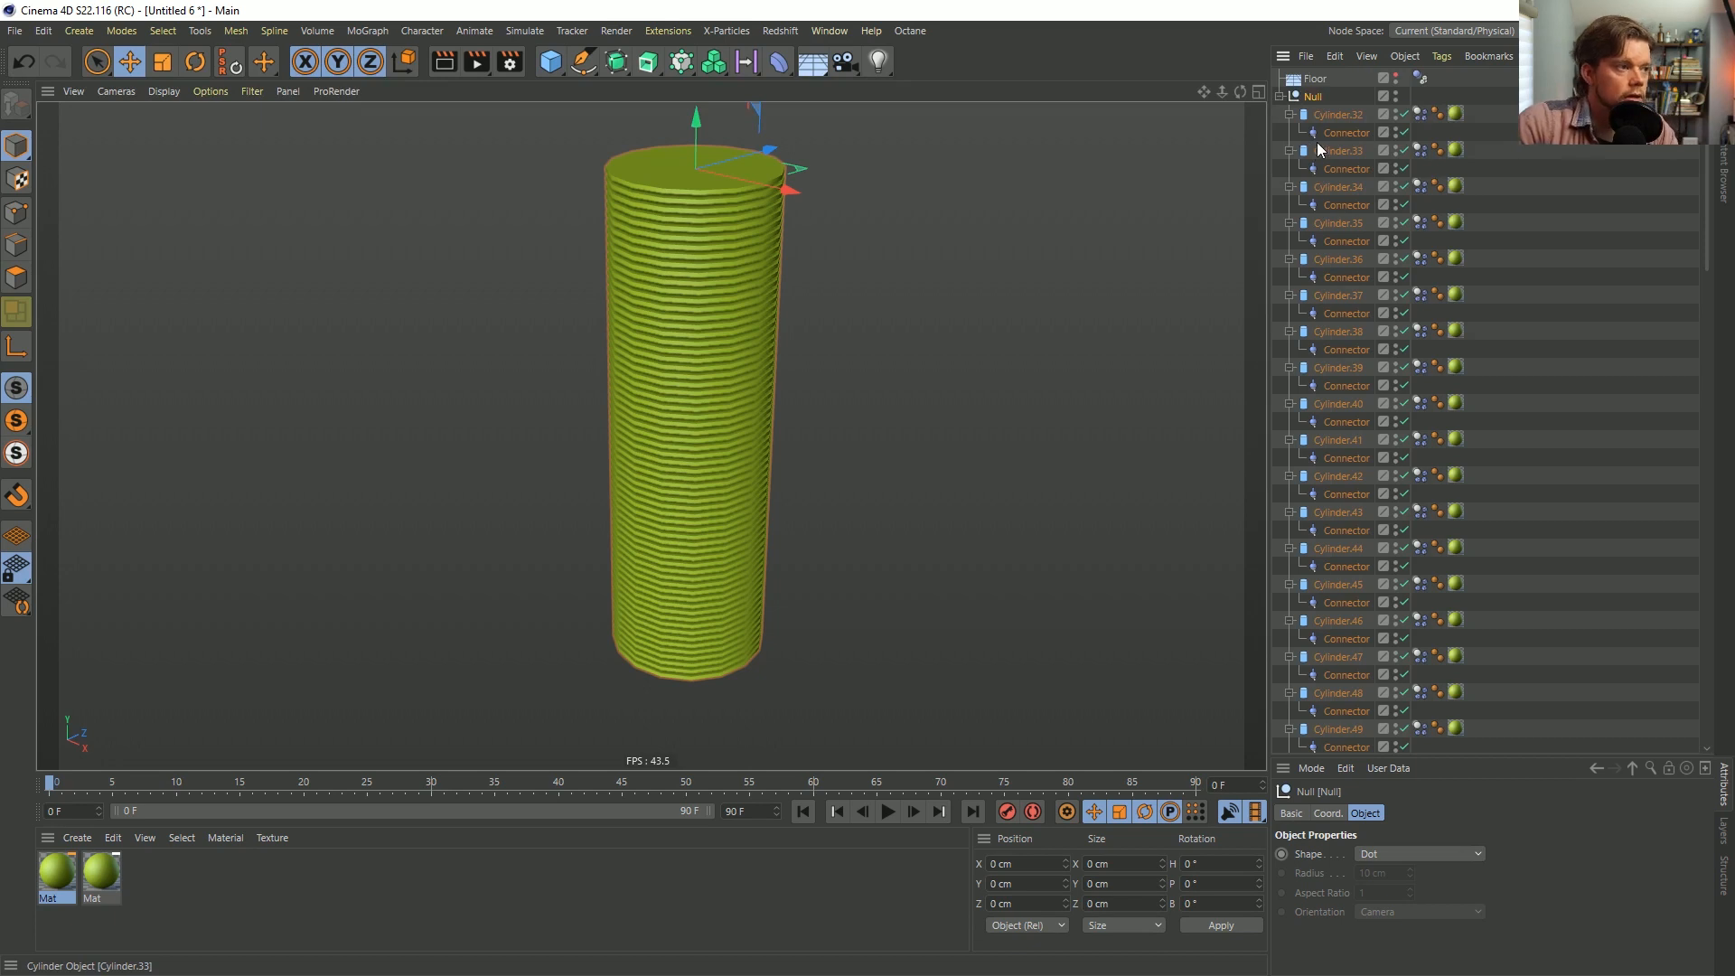
click(1279, 96)
click(1280, 96)
Set the collision Shape of all 64 cylinders' Dynamics Body tags to Cylinder Y-Axis, then clear the selection.
click(1412, 113)
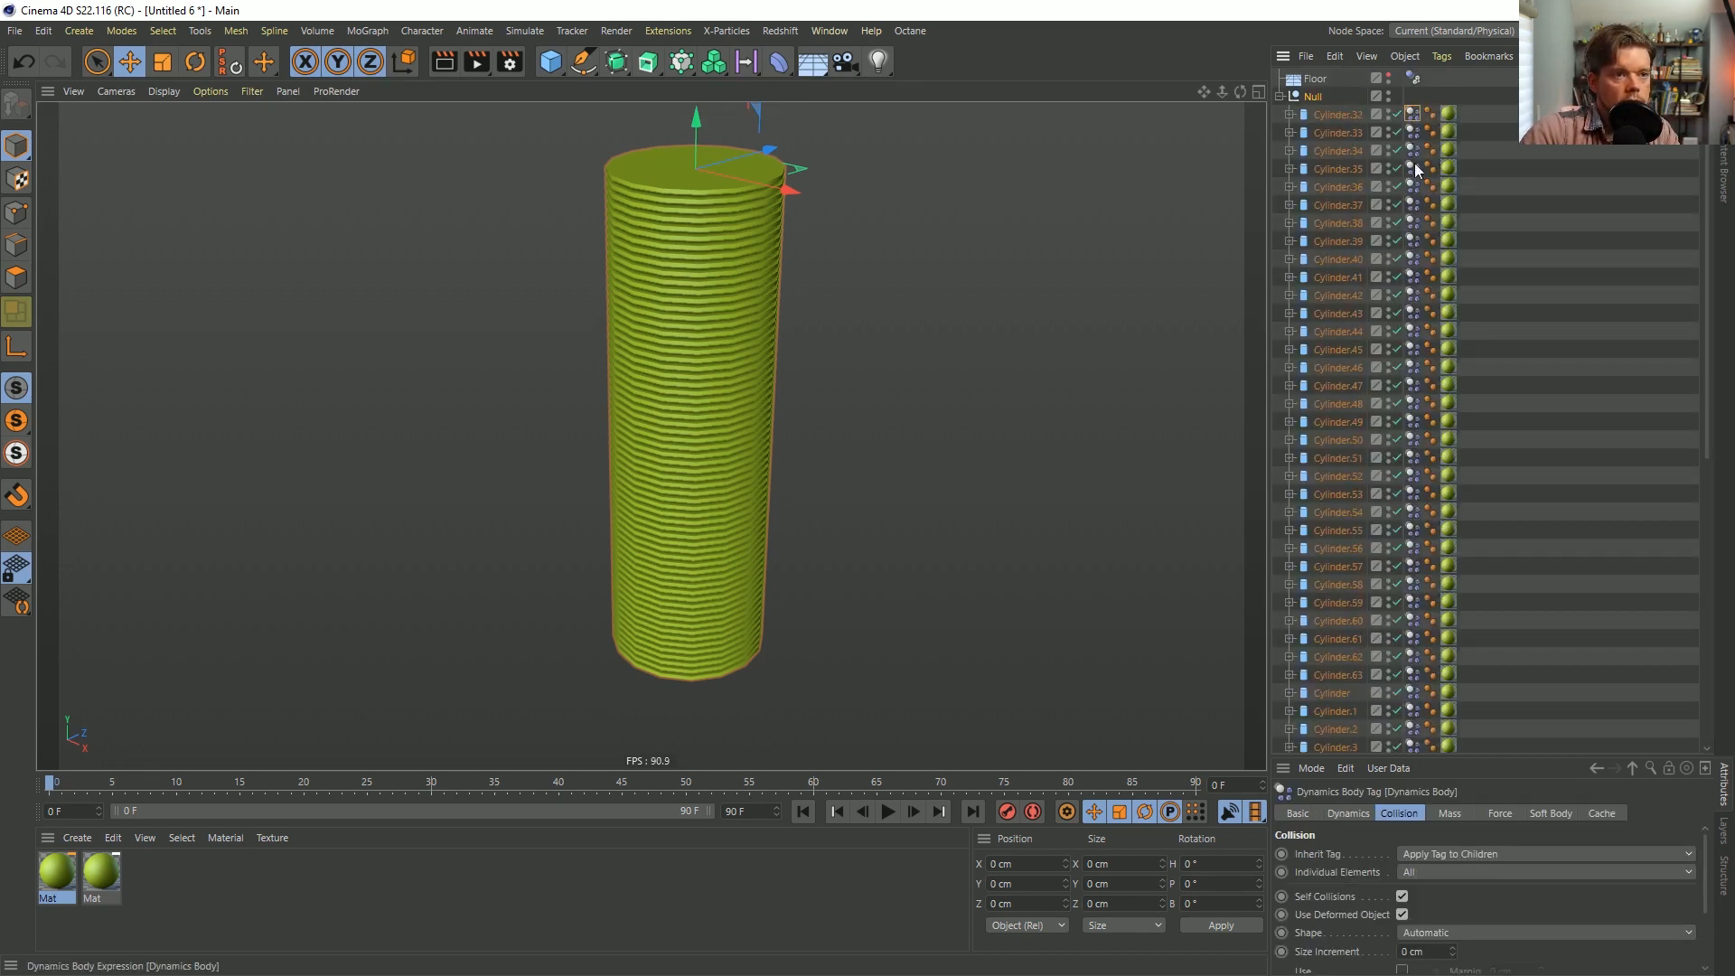
scroll(1469, 637, down, 8)
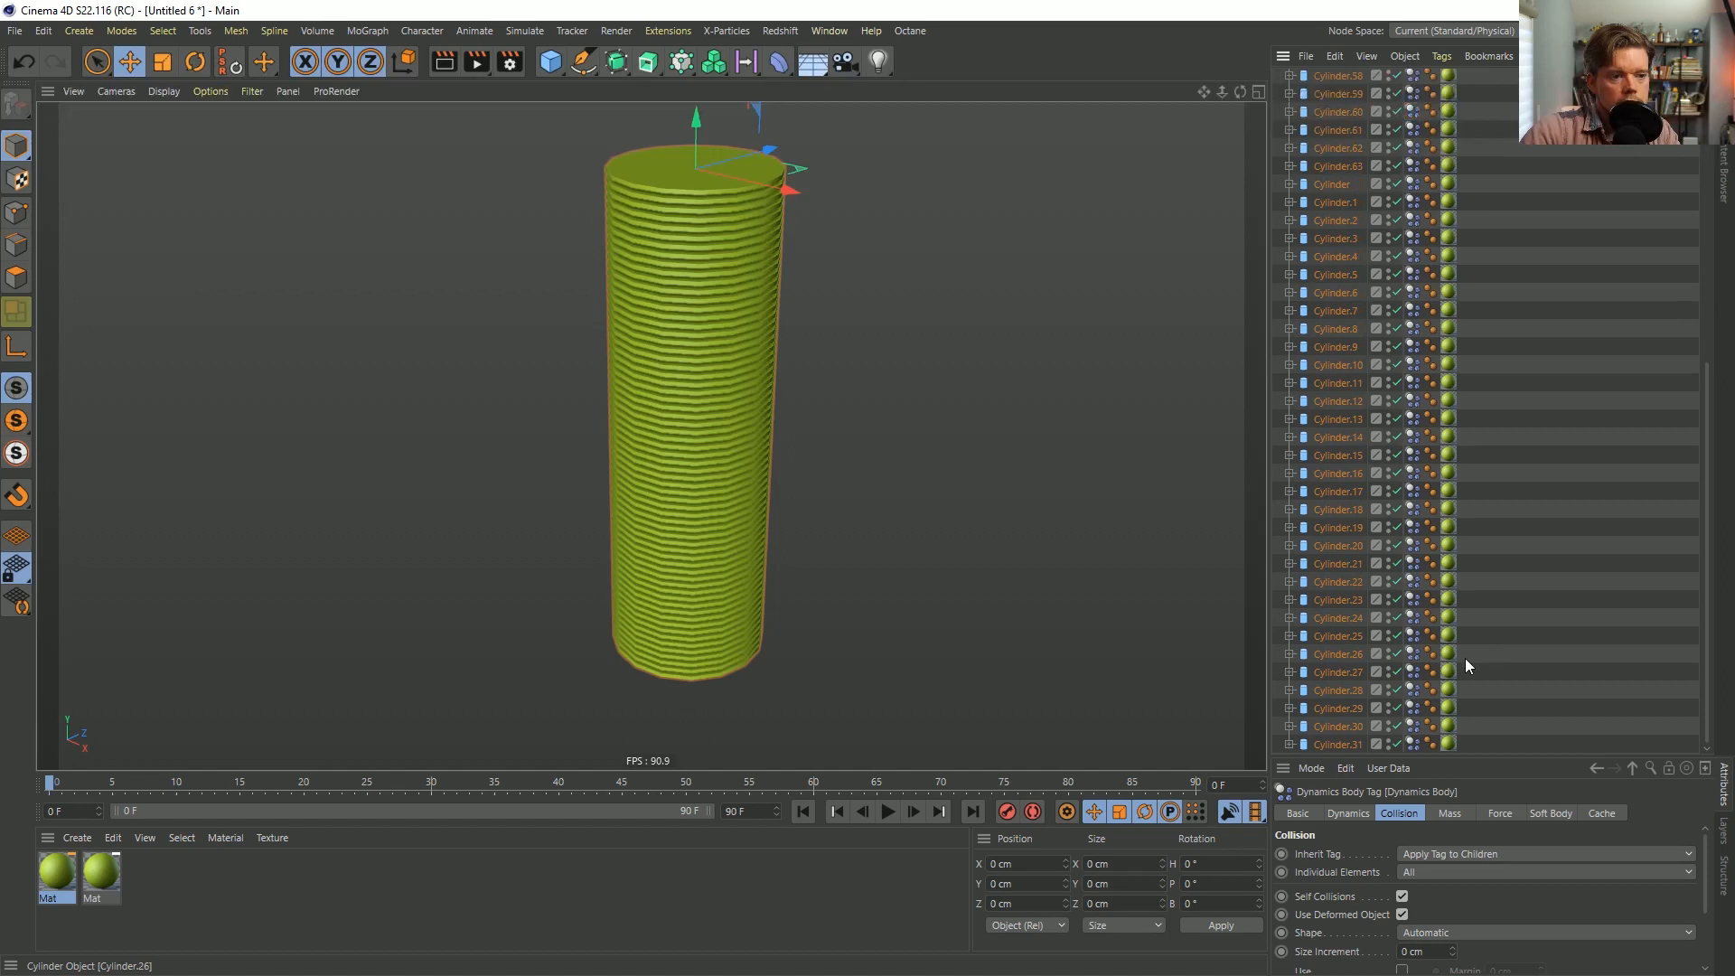
shift+click(1412, 742)
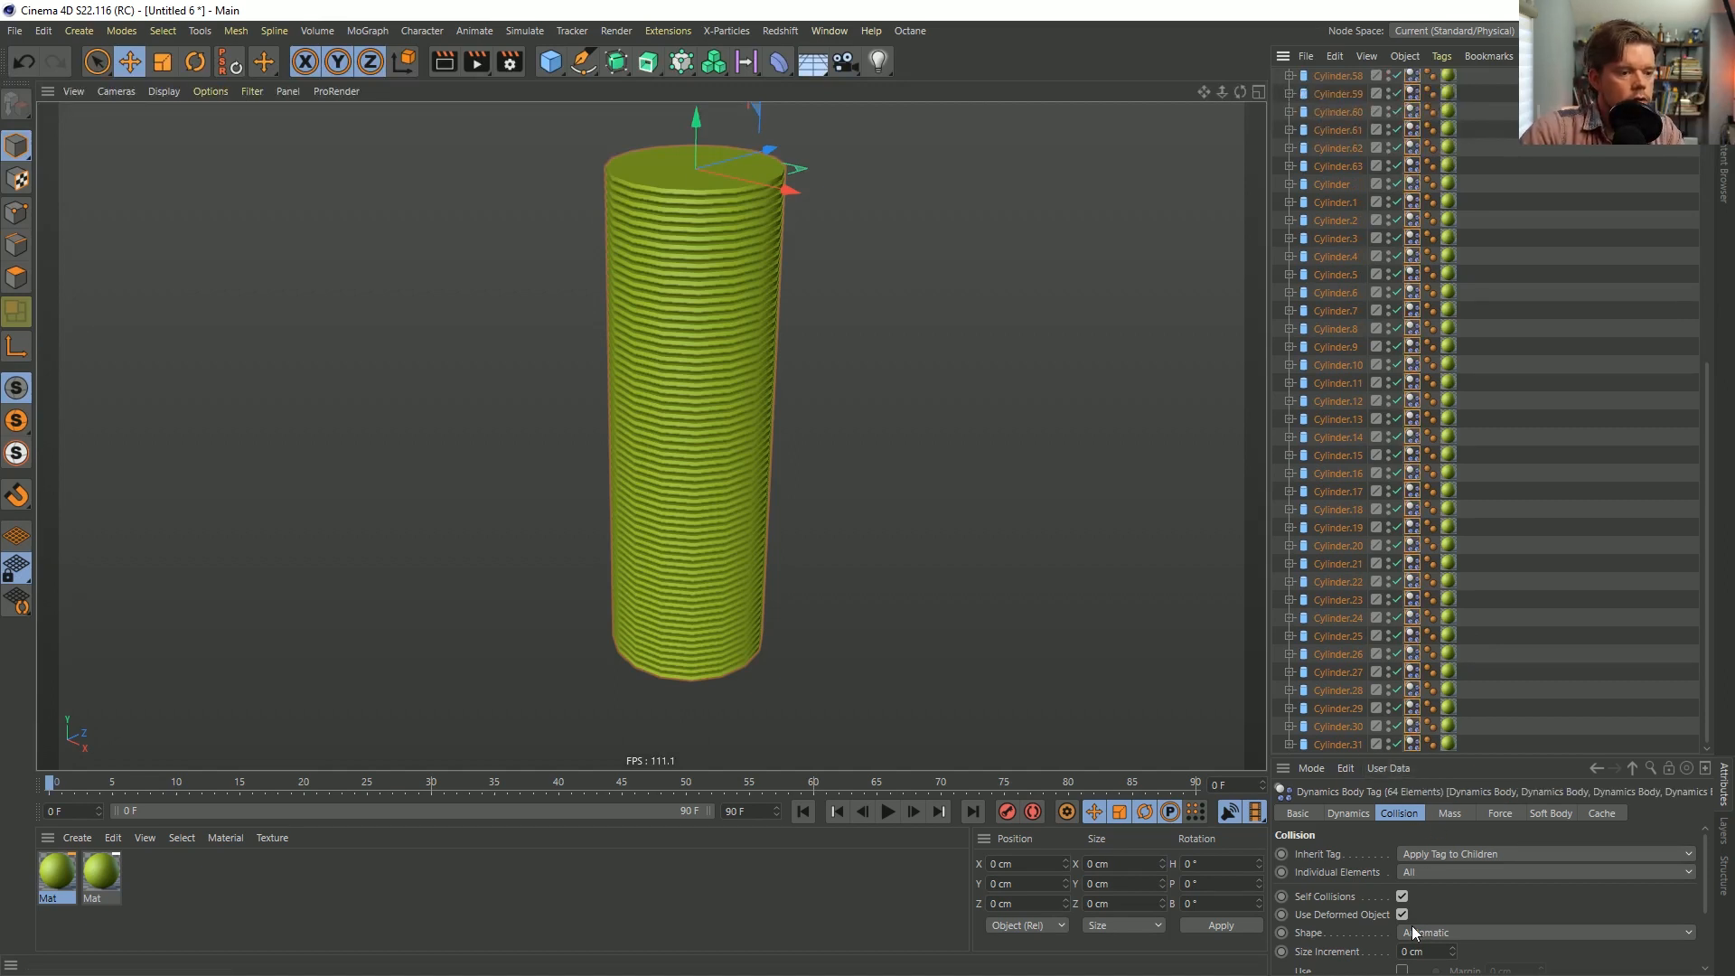
click(1476, 934)
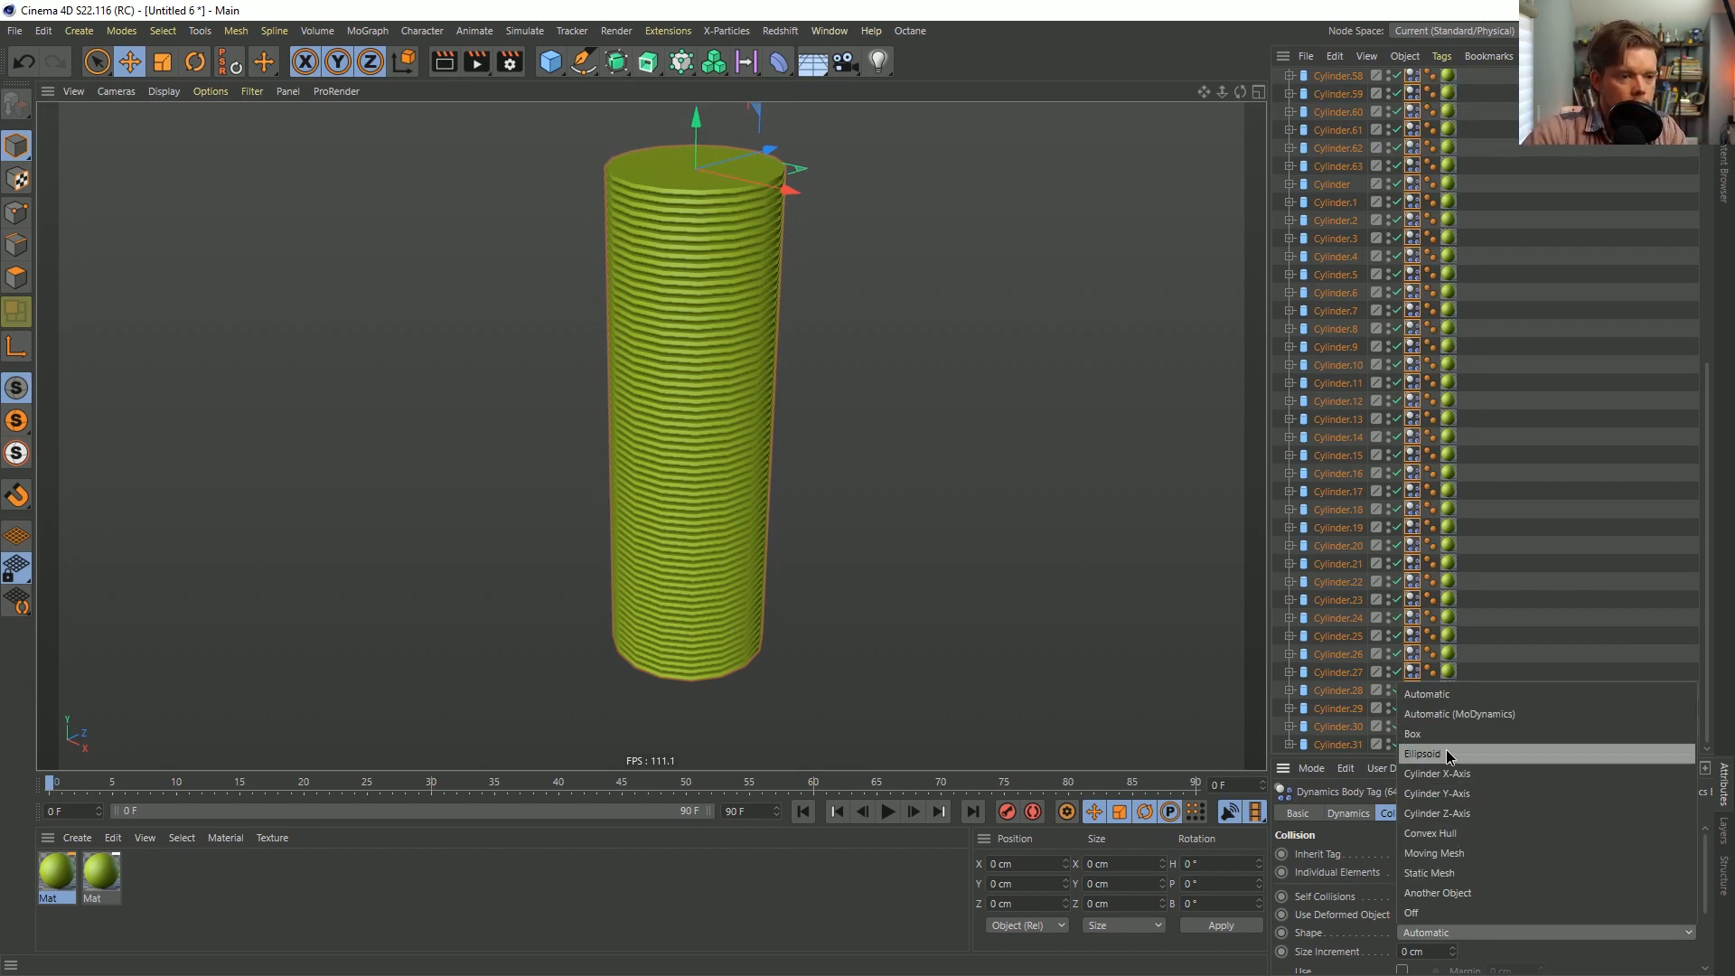
click(1457, 796)
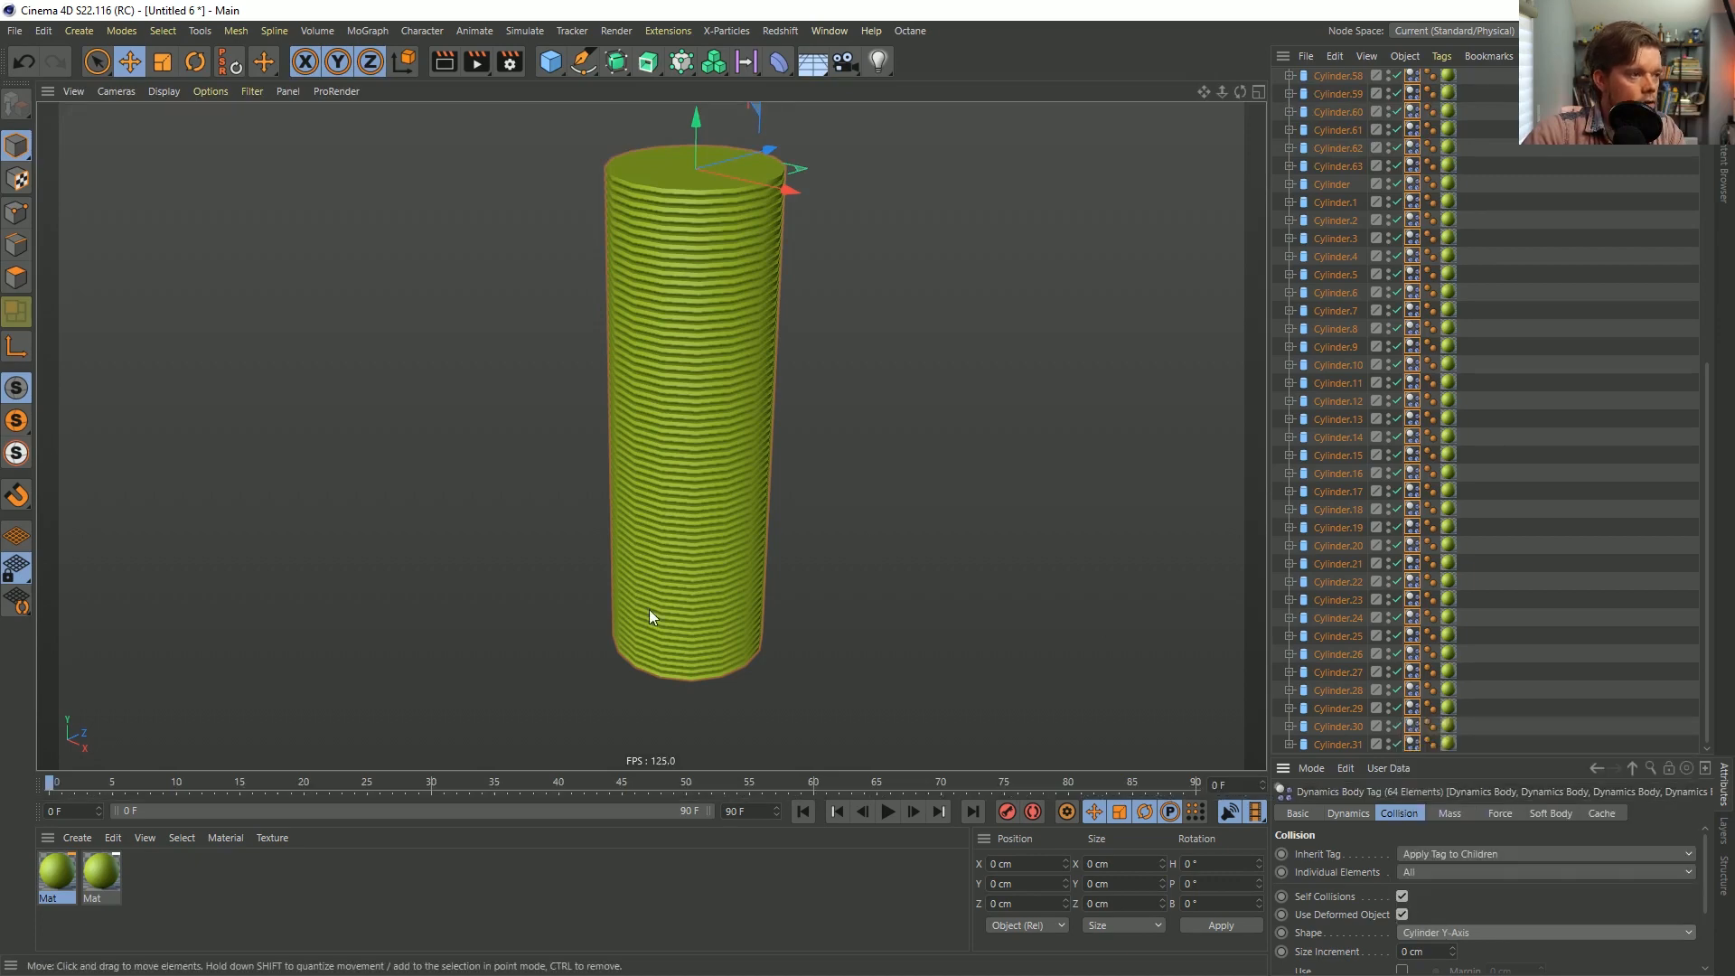
click(1502, 279)
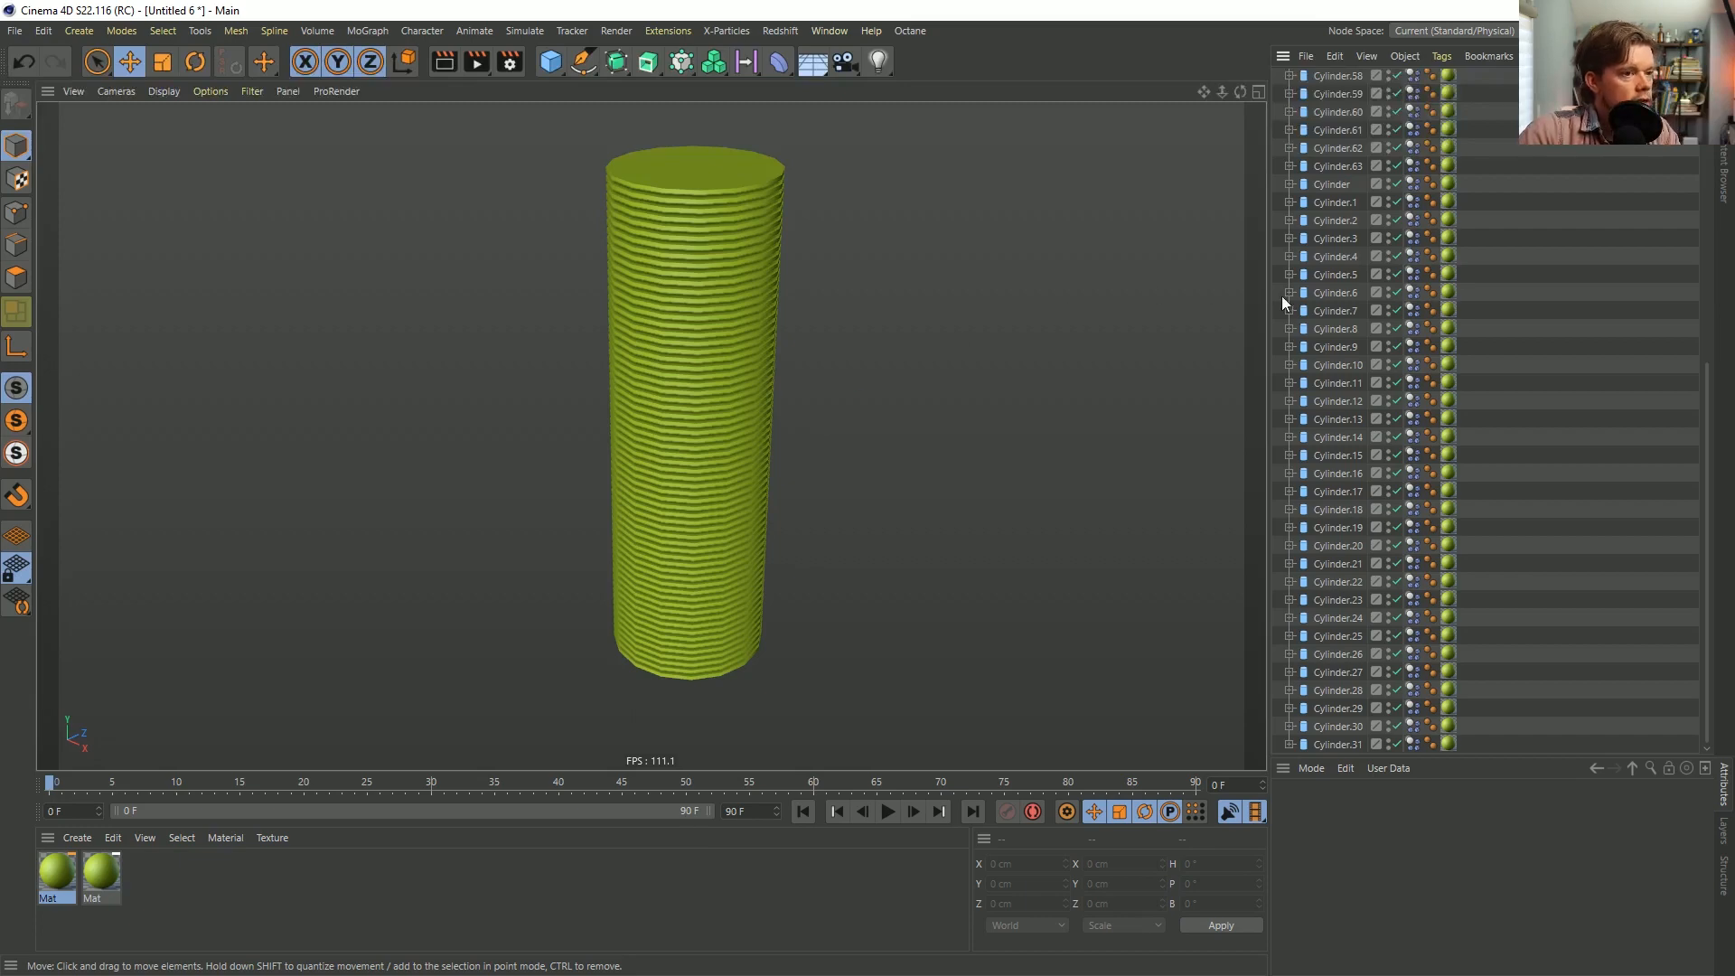
Save the scene in the Episode 23 SceneFiles folder as [5a]SegmentConnectors.c4d.
key(ctrl+s)
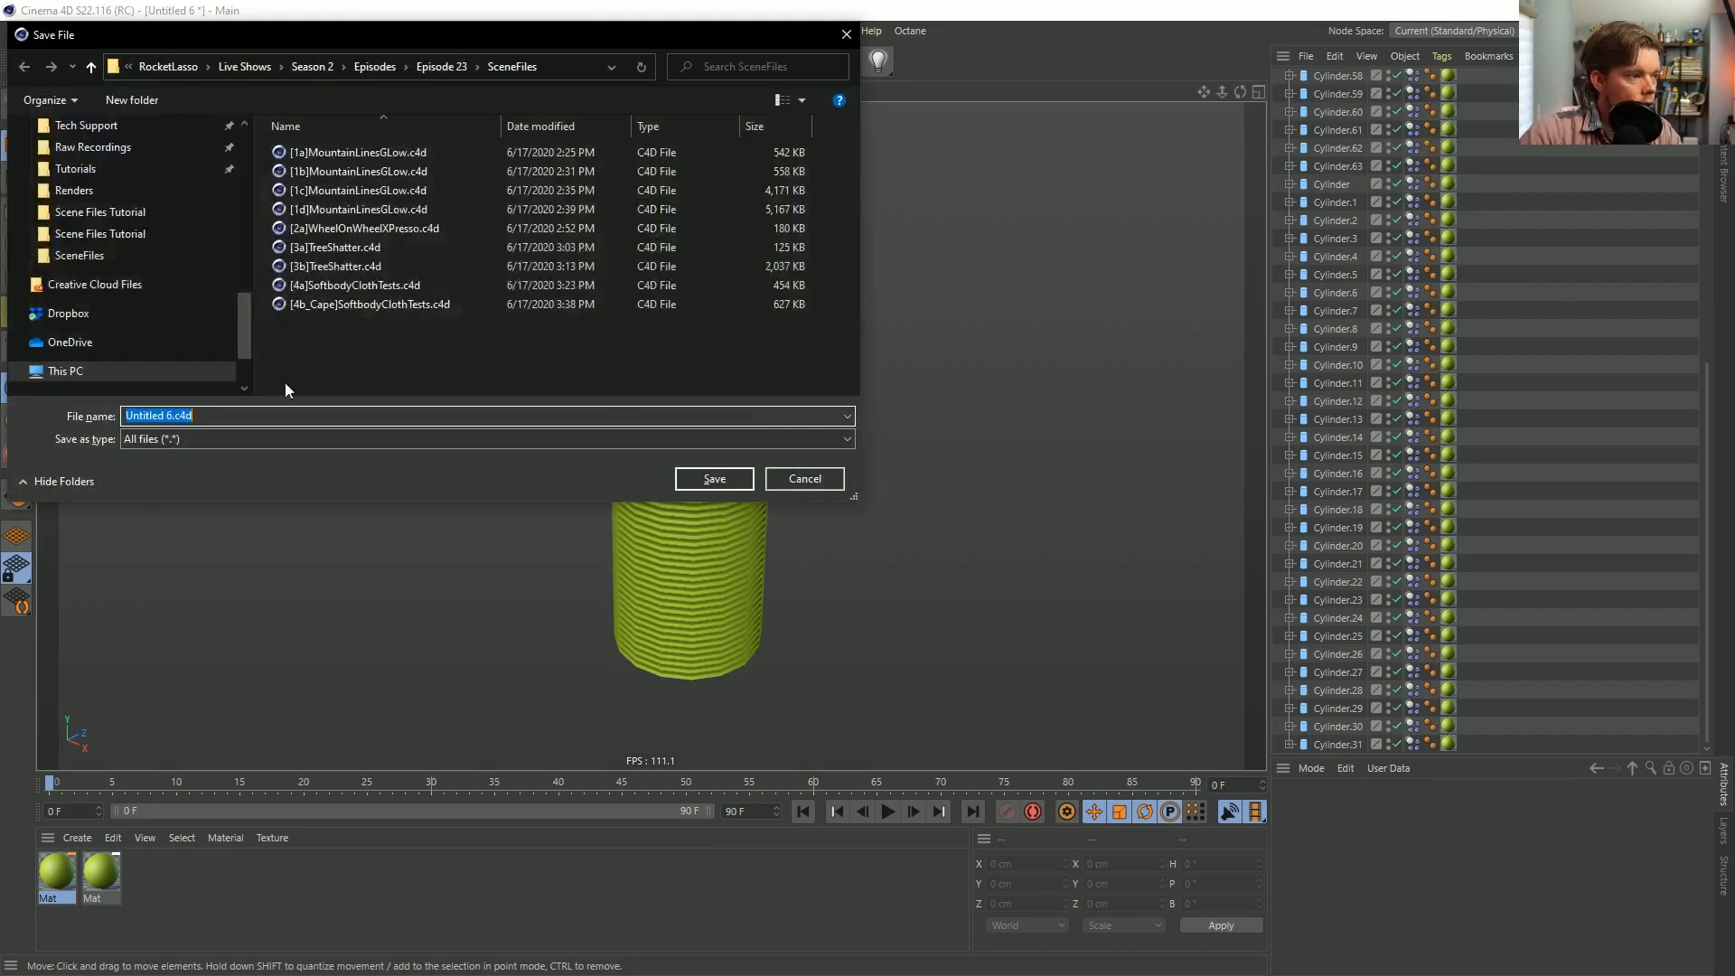
click(167, 415)
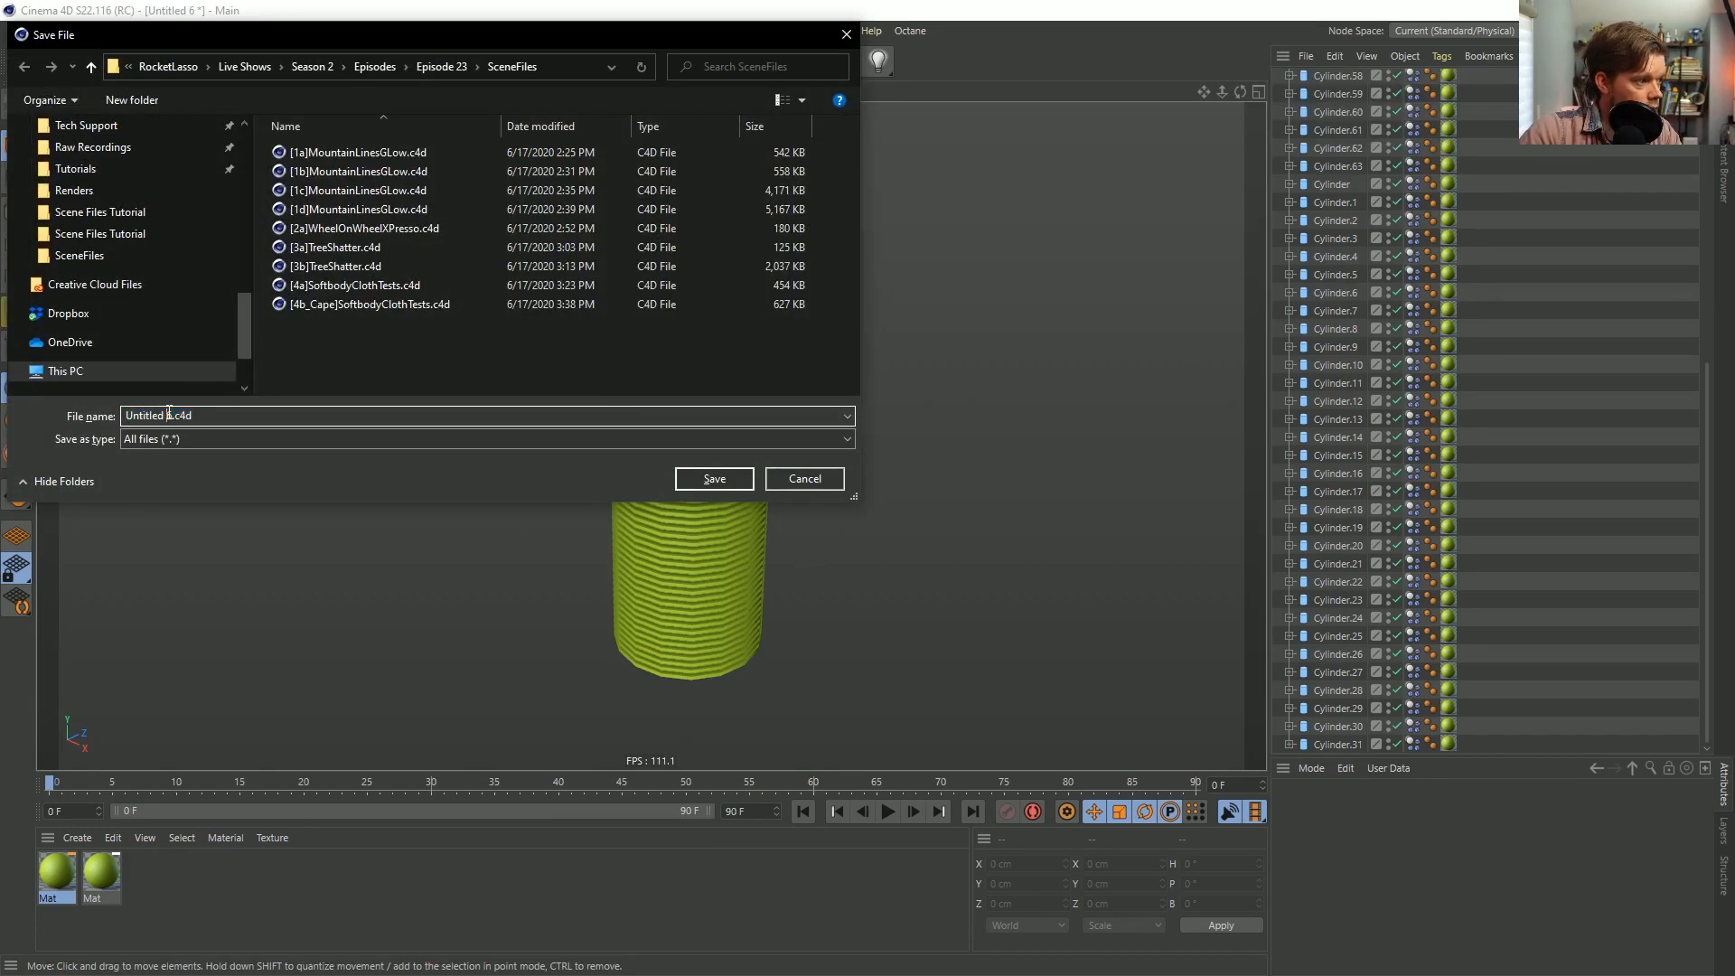
drag(172, 415, 79, 403)
text([5a])
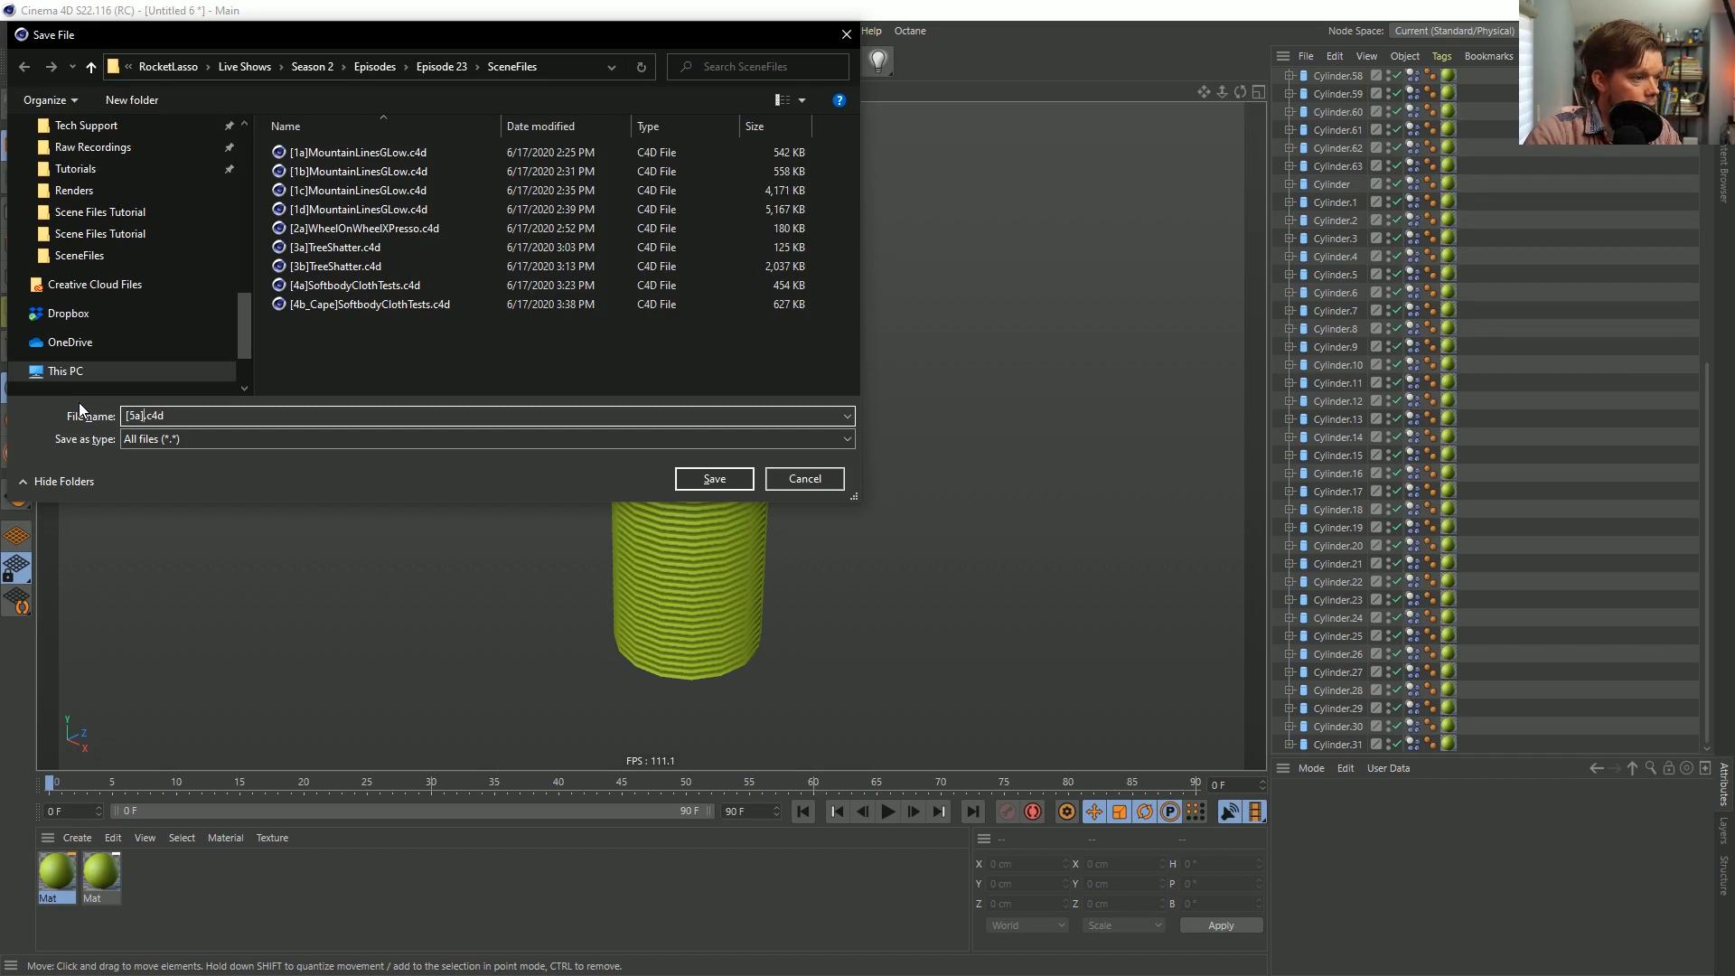
text(Segment)
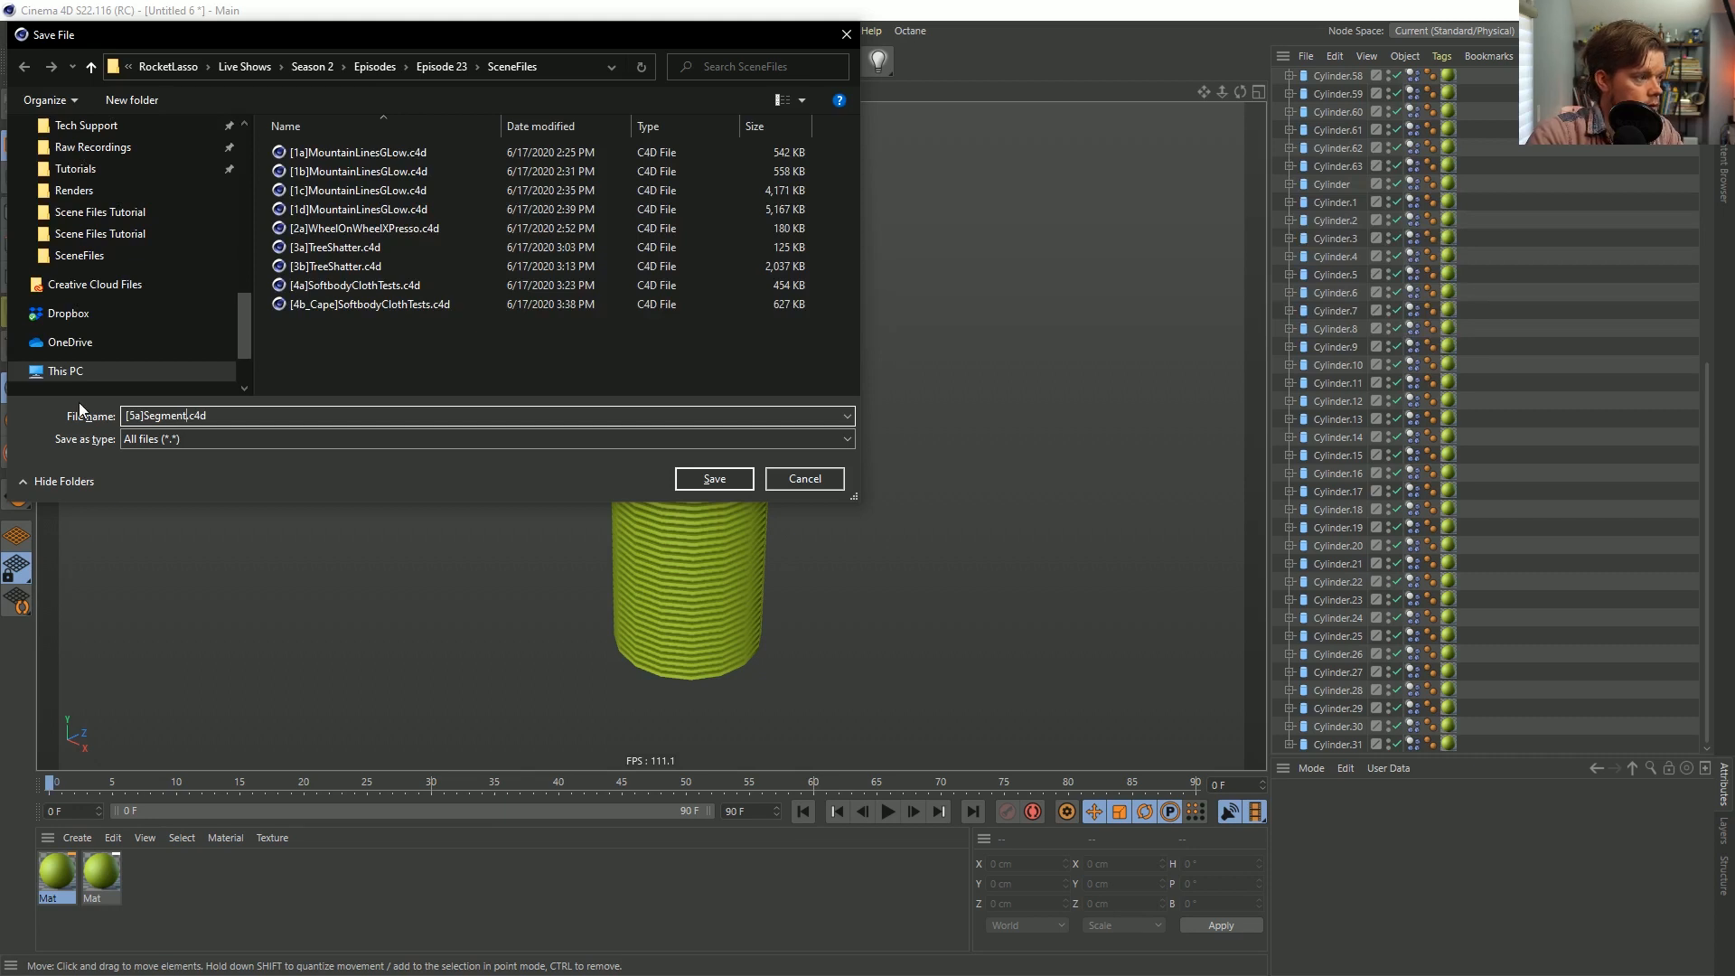
text(COnn)
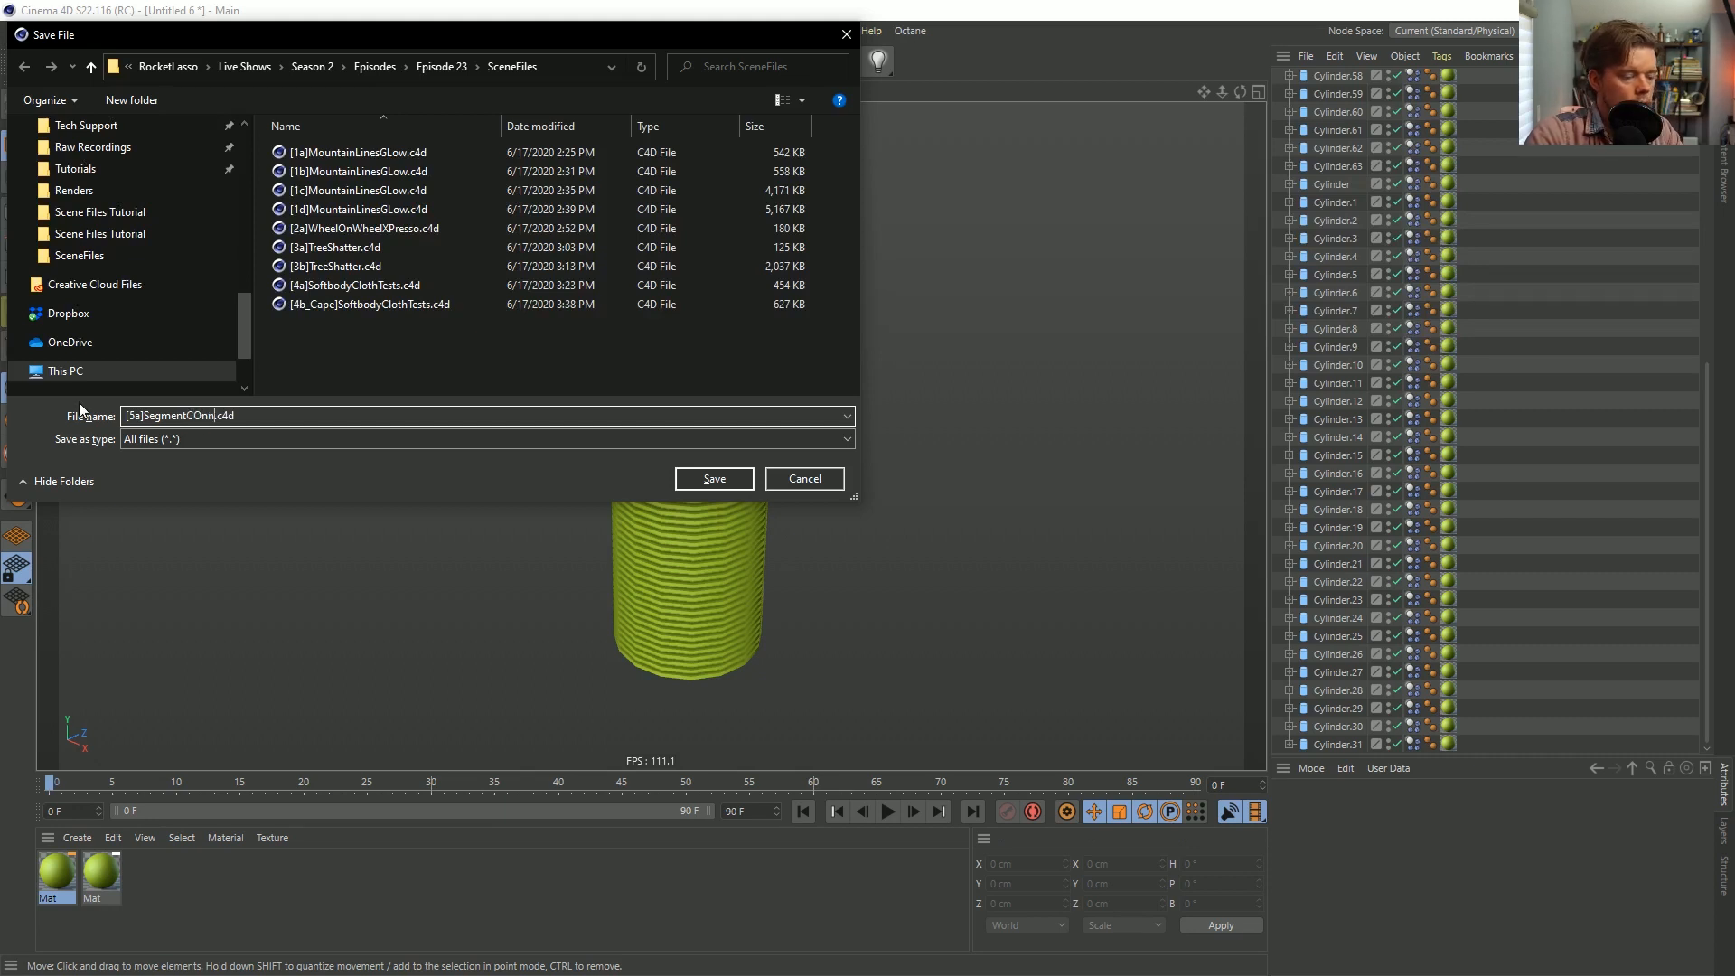
key(BackSpace)
key(BackSpace)
key(BackSpace)
key(BackSpace)
text(Connnecto)
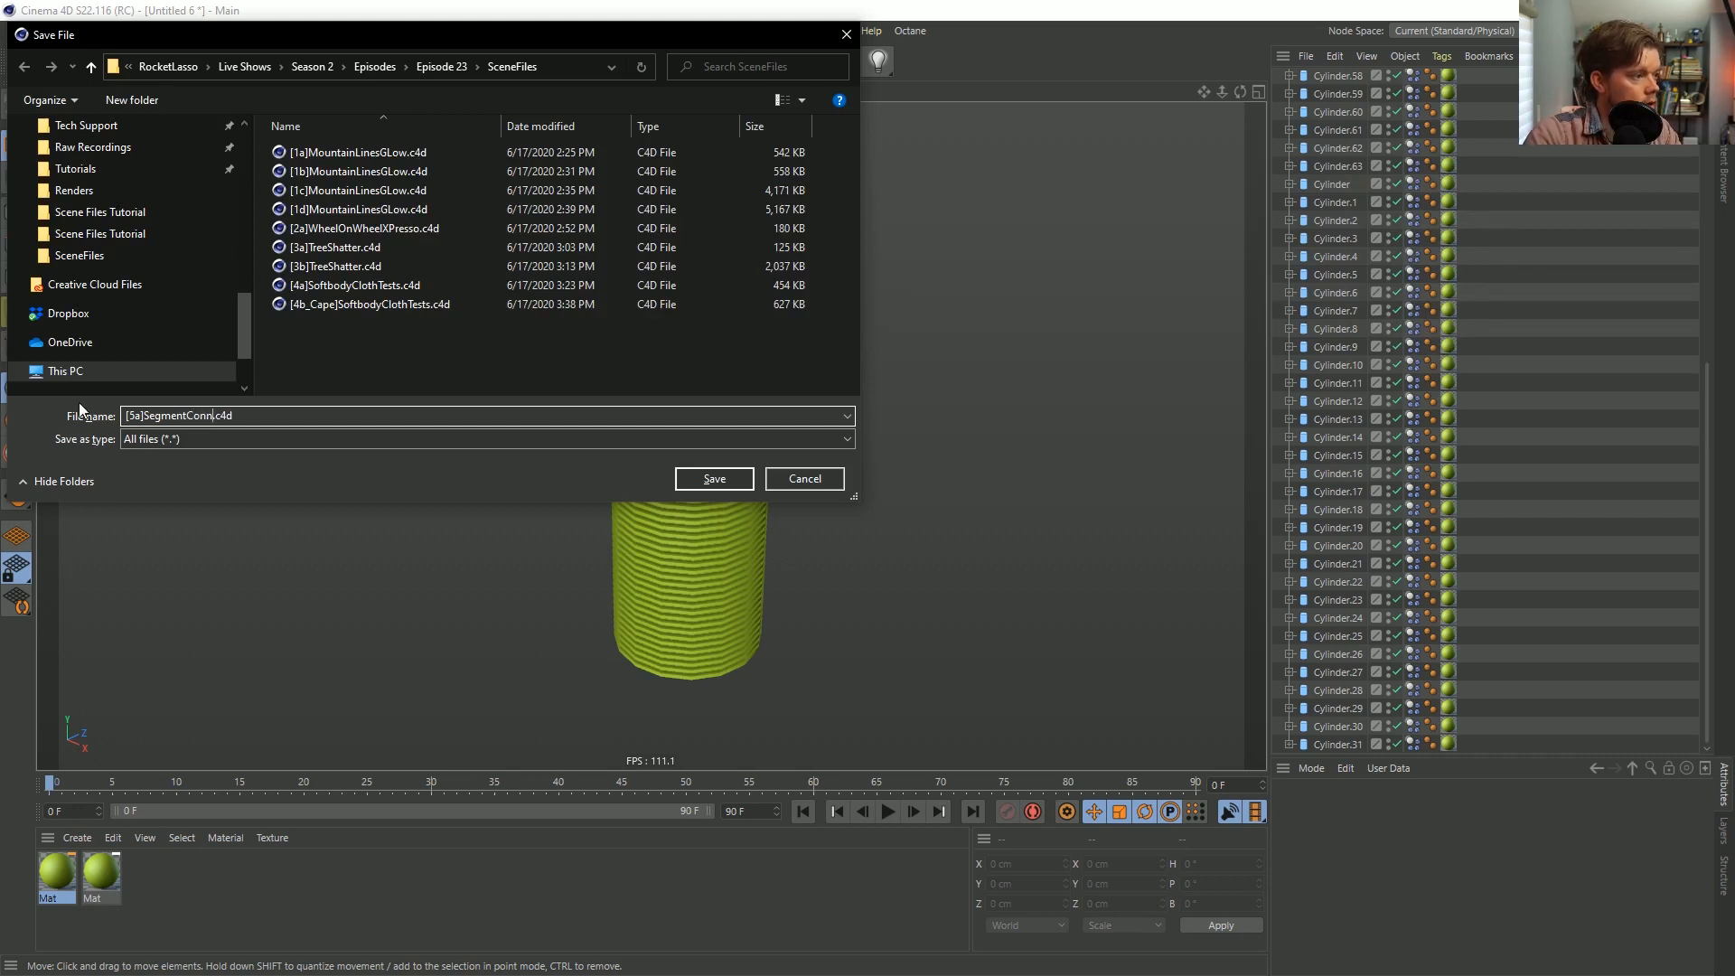
key(BackSpace)
key(BackSpace)
key(BackSpace)
key(BackSpace)
text(ectors)
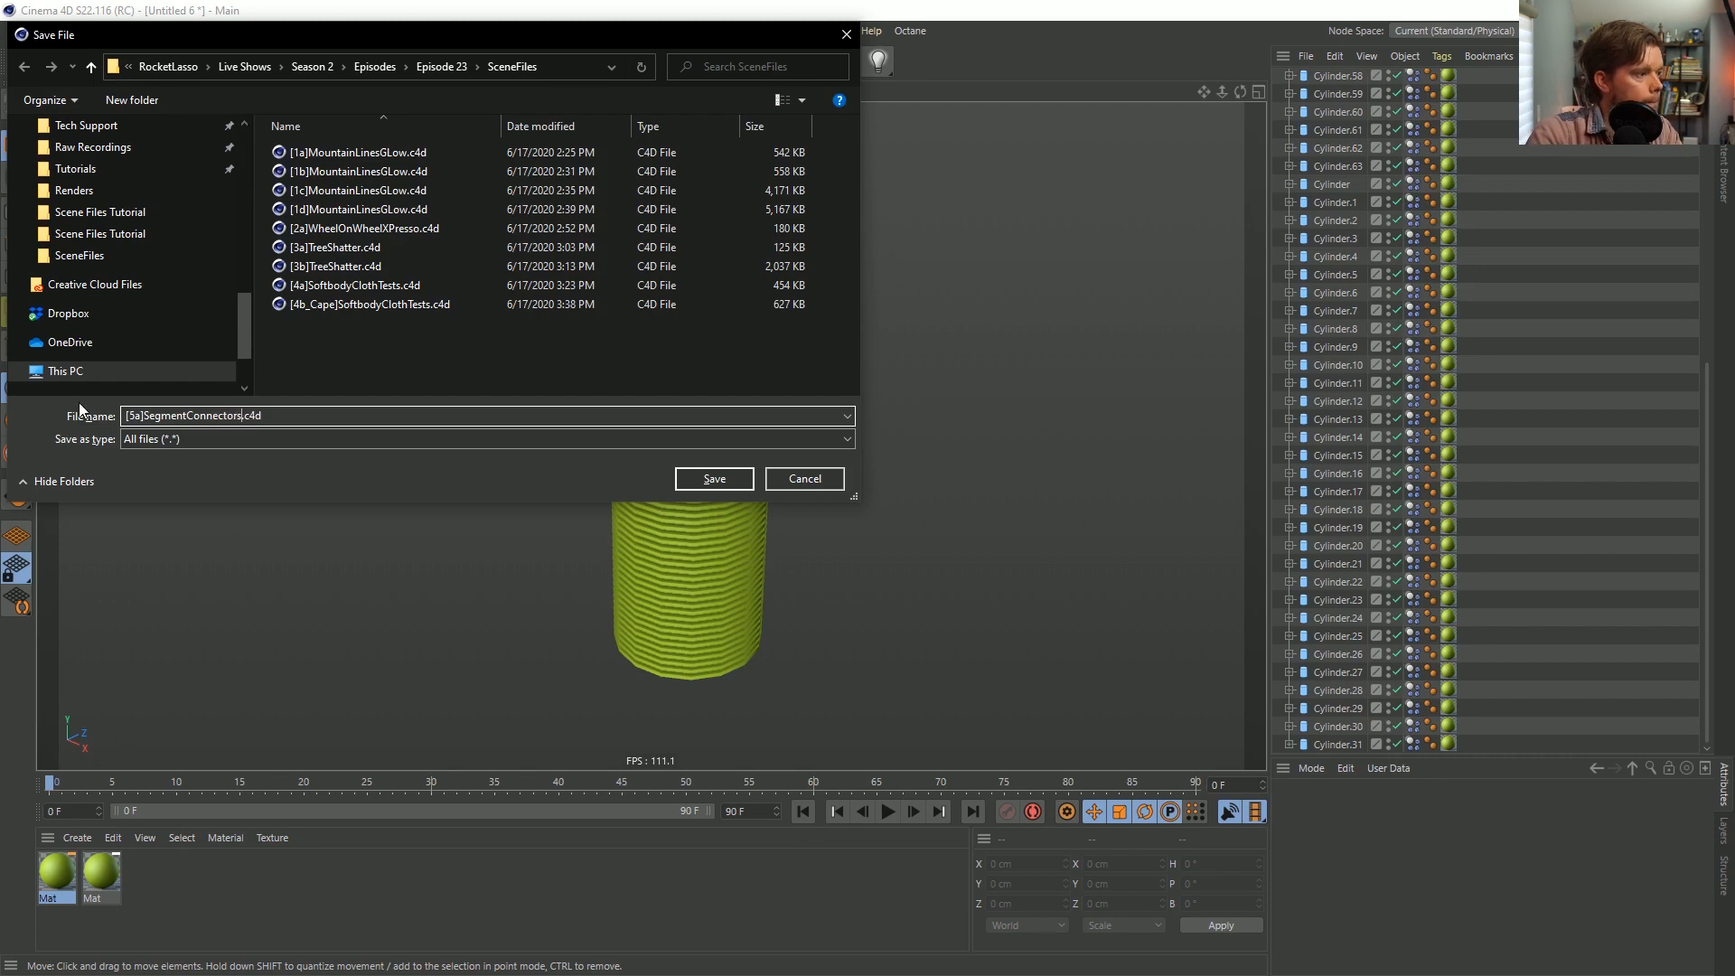
key(Return)
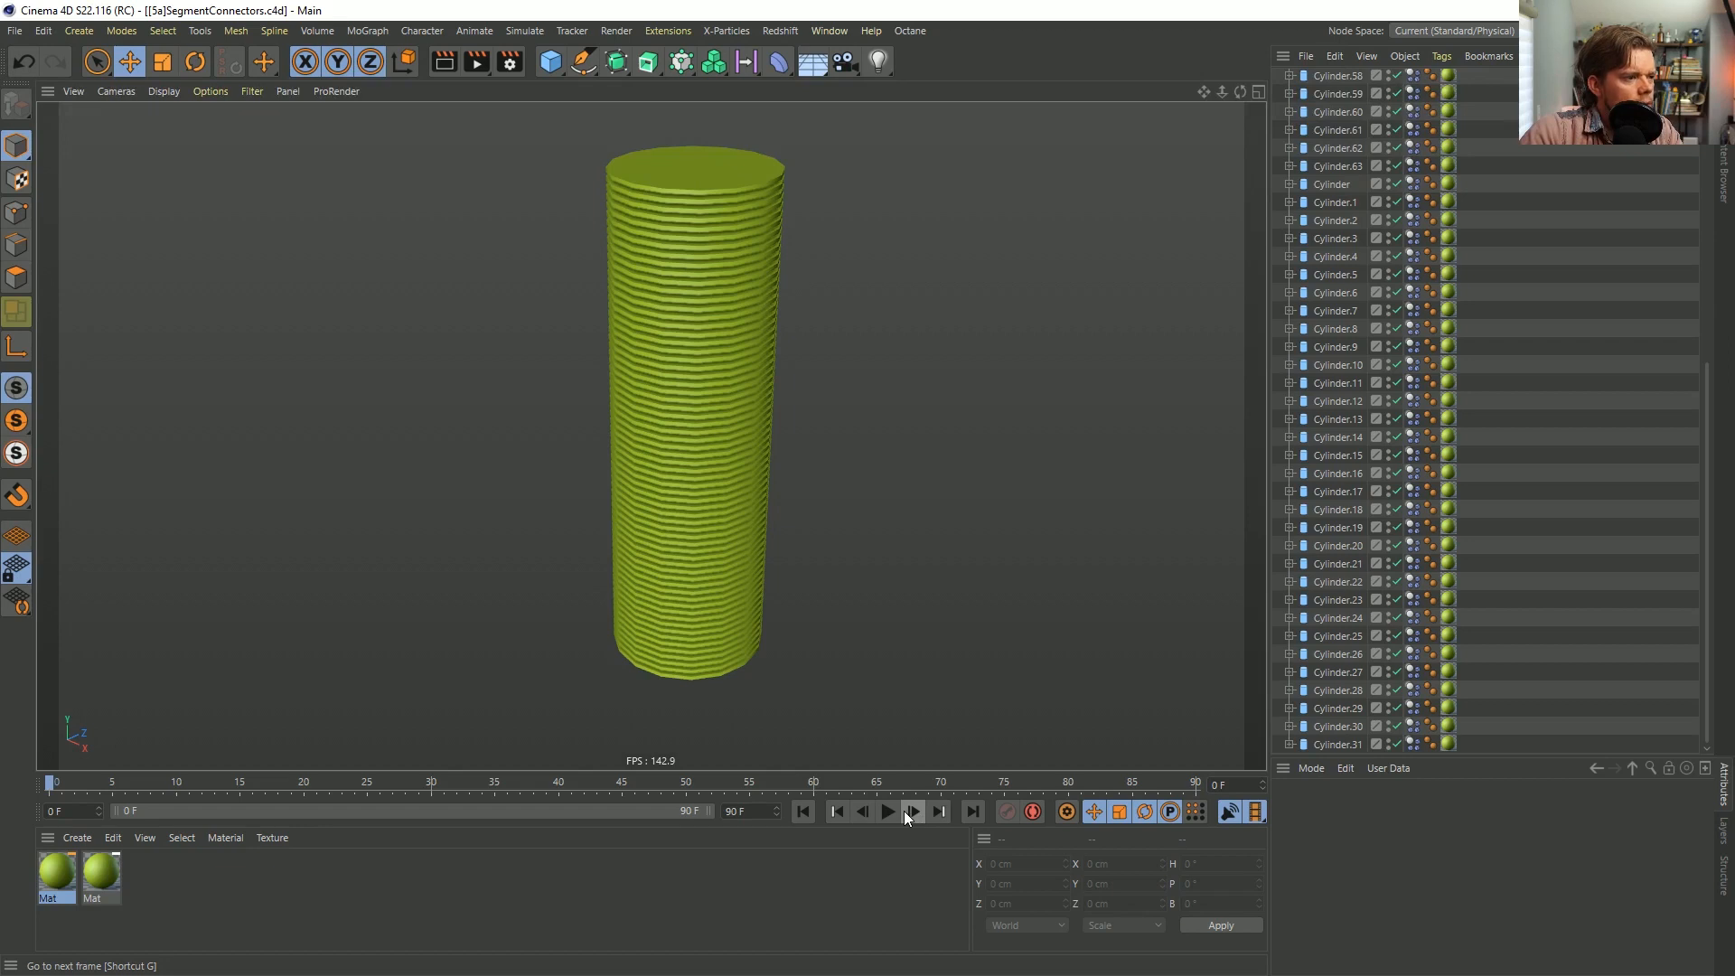
Make the Floor visible in the viewport, play the simulation to test the stack, and return to frame 0.
scroll(1299, 112, up, 5)
click(1390, 78)
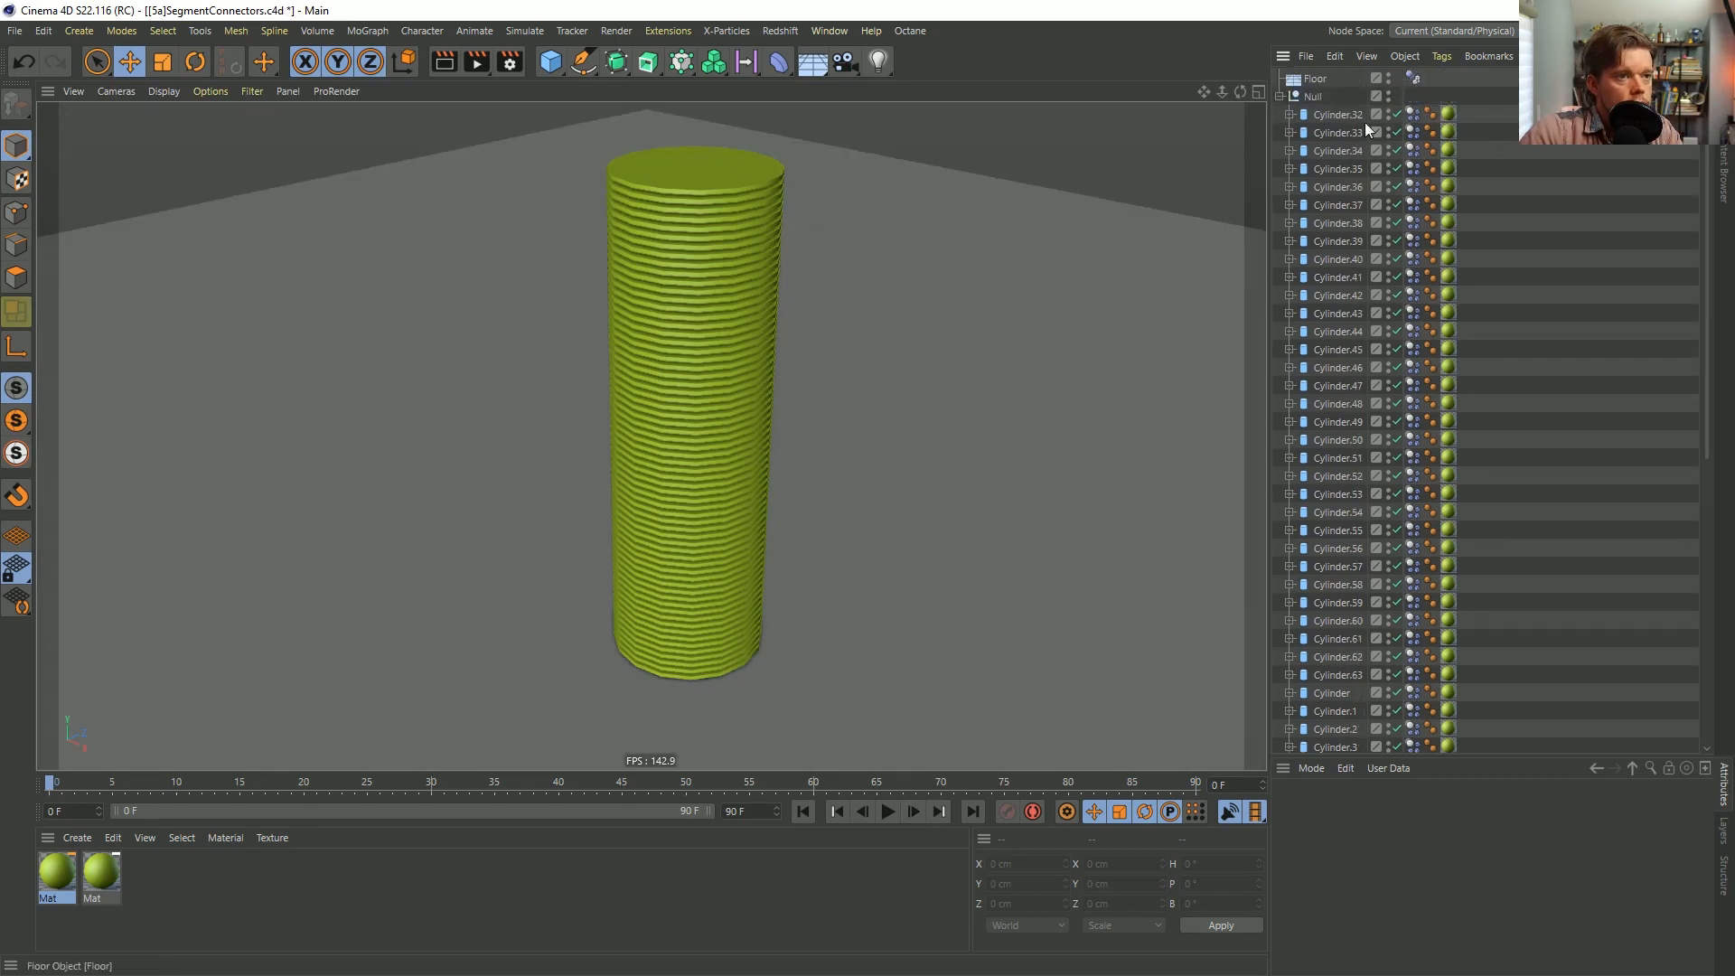
click(913, 811)
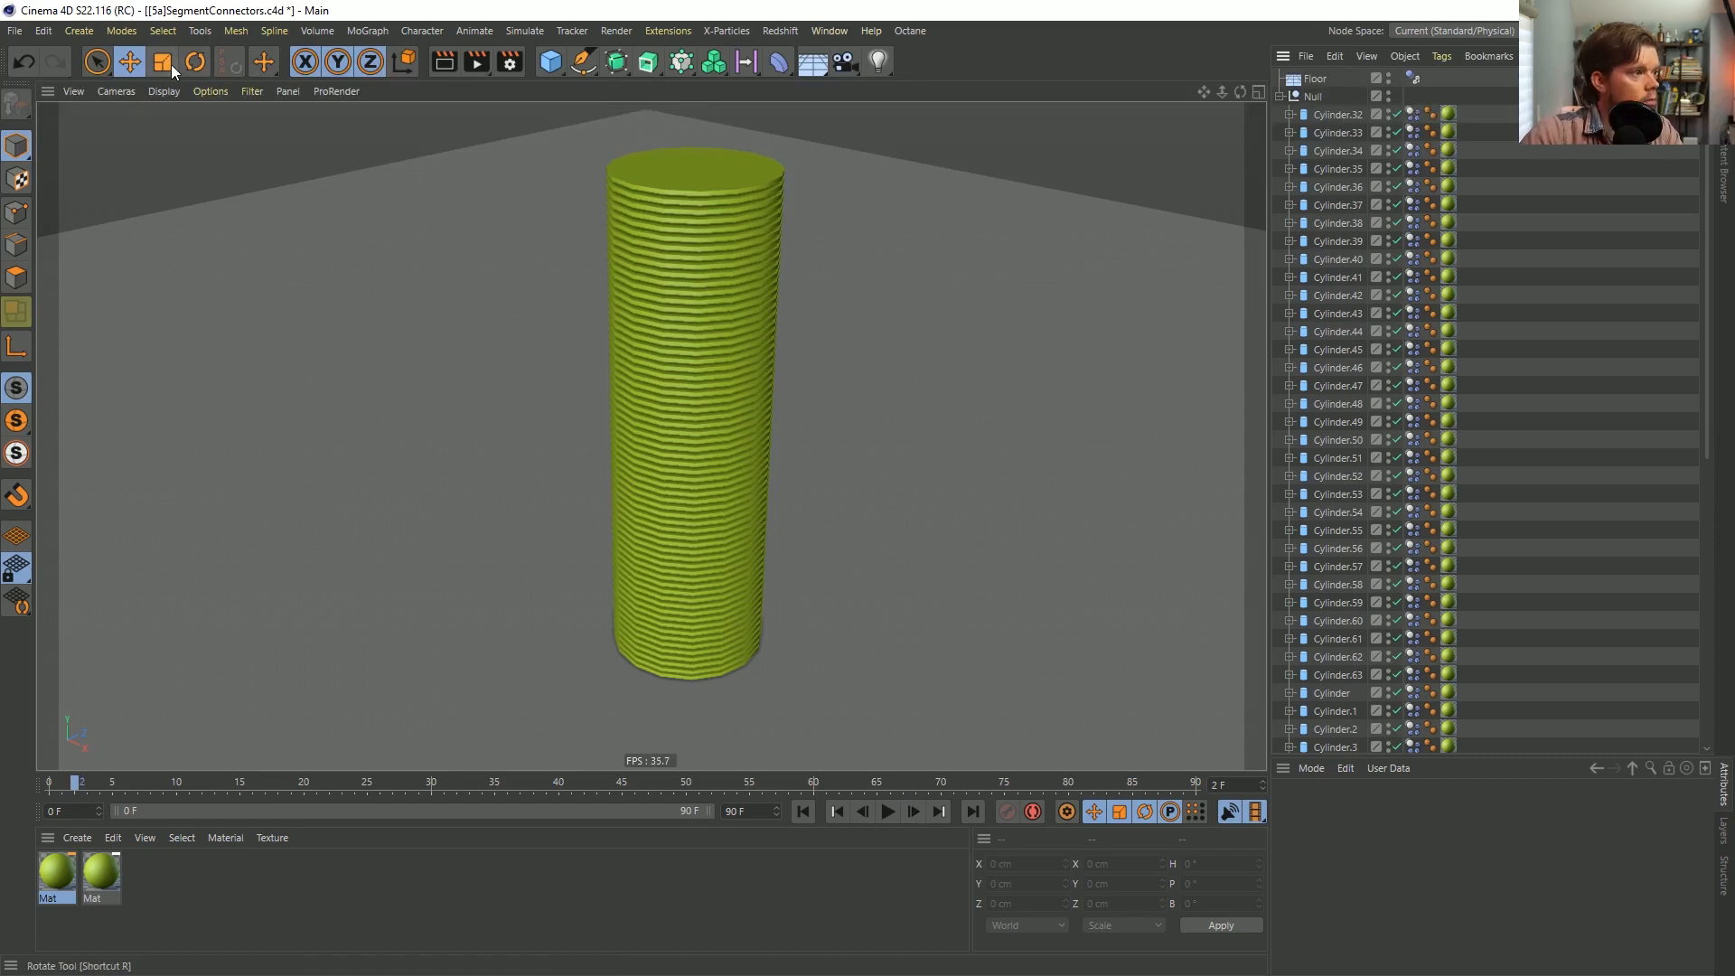
click(210, 92)
click(821, 318)
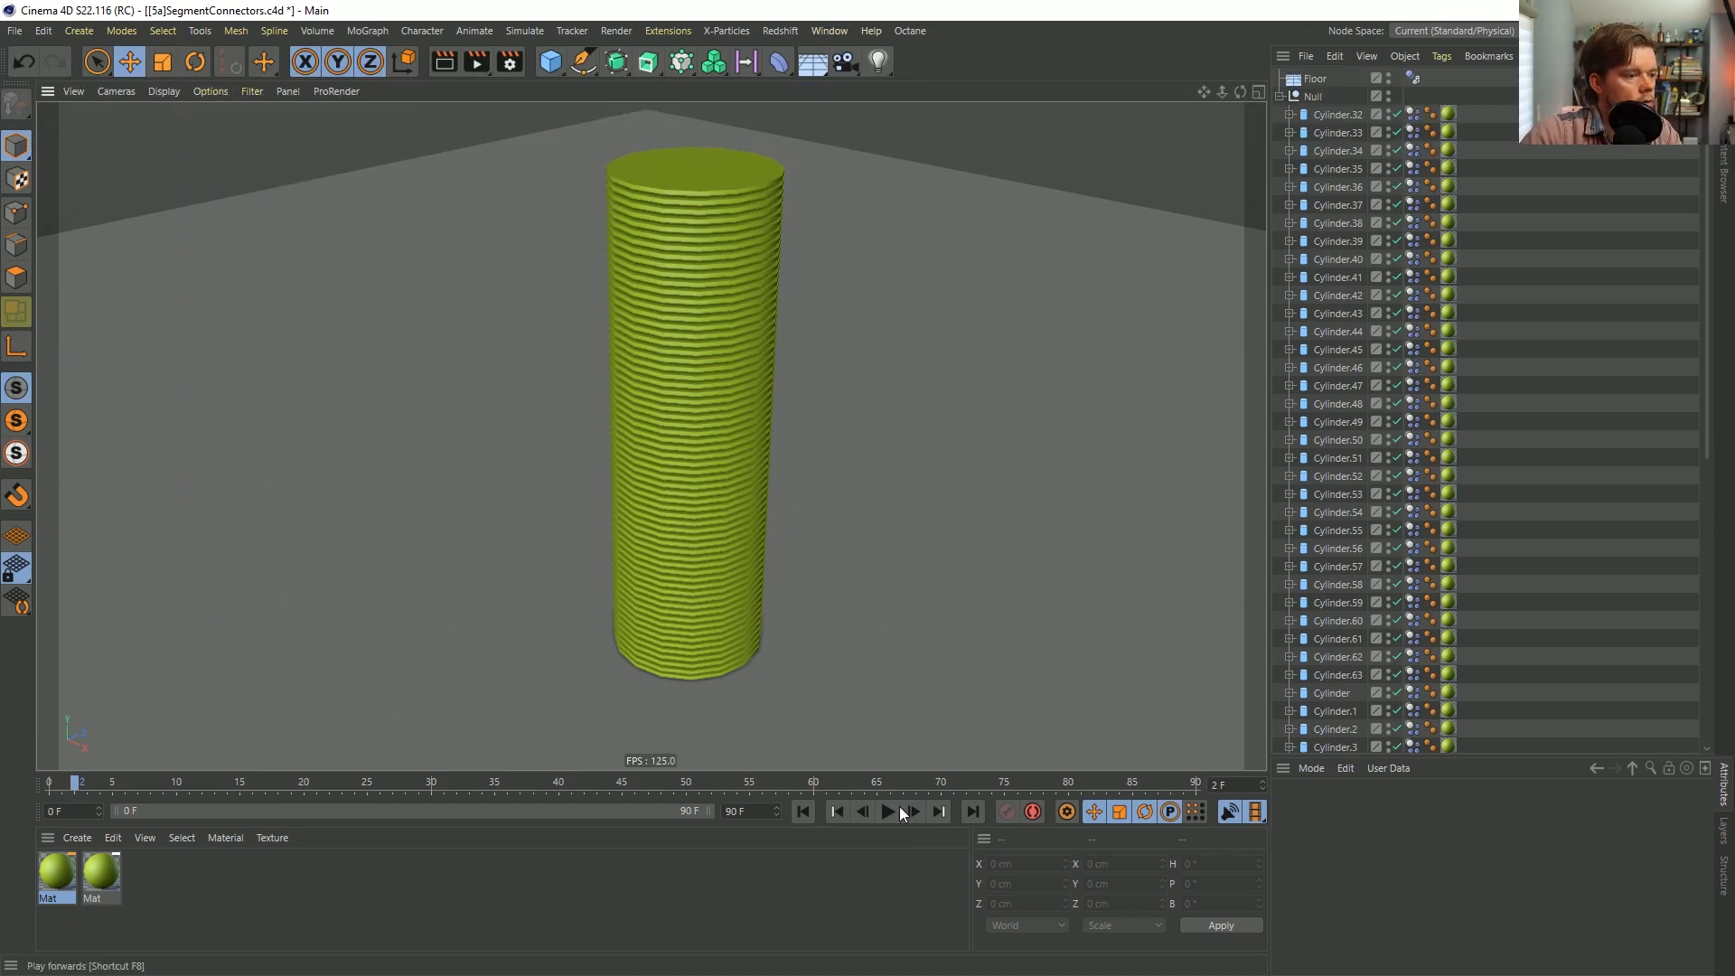
click(886, 811)
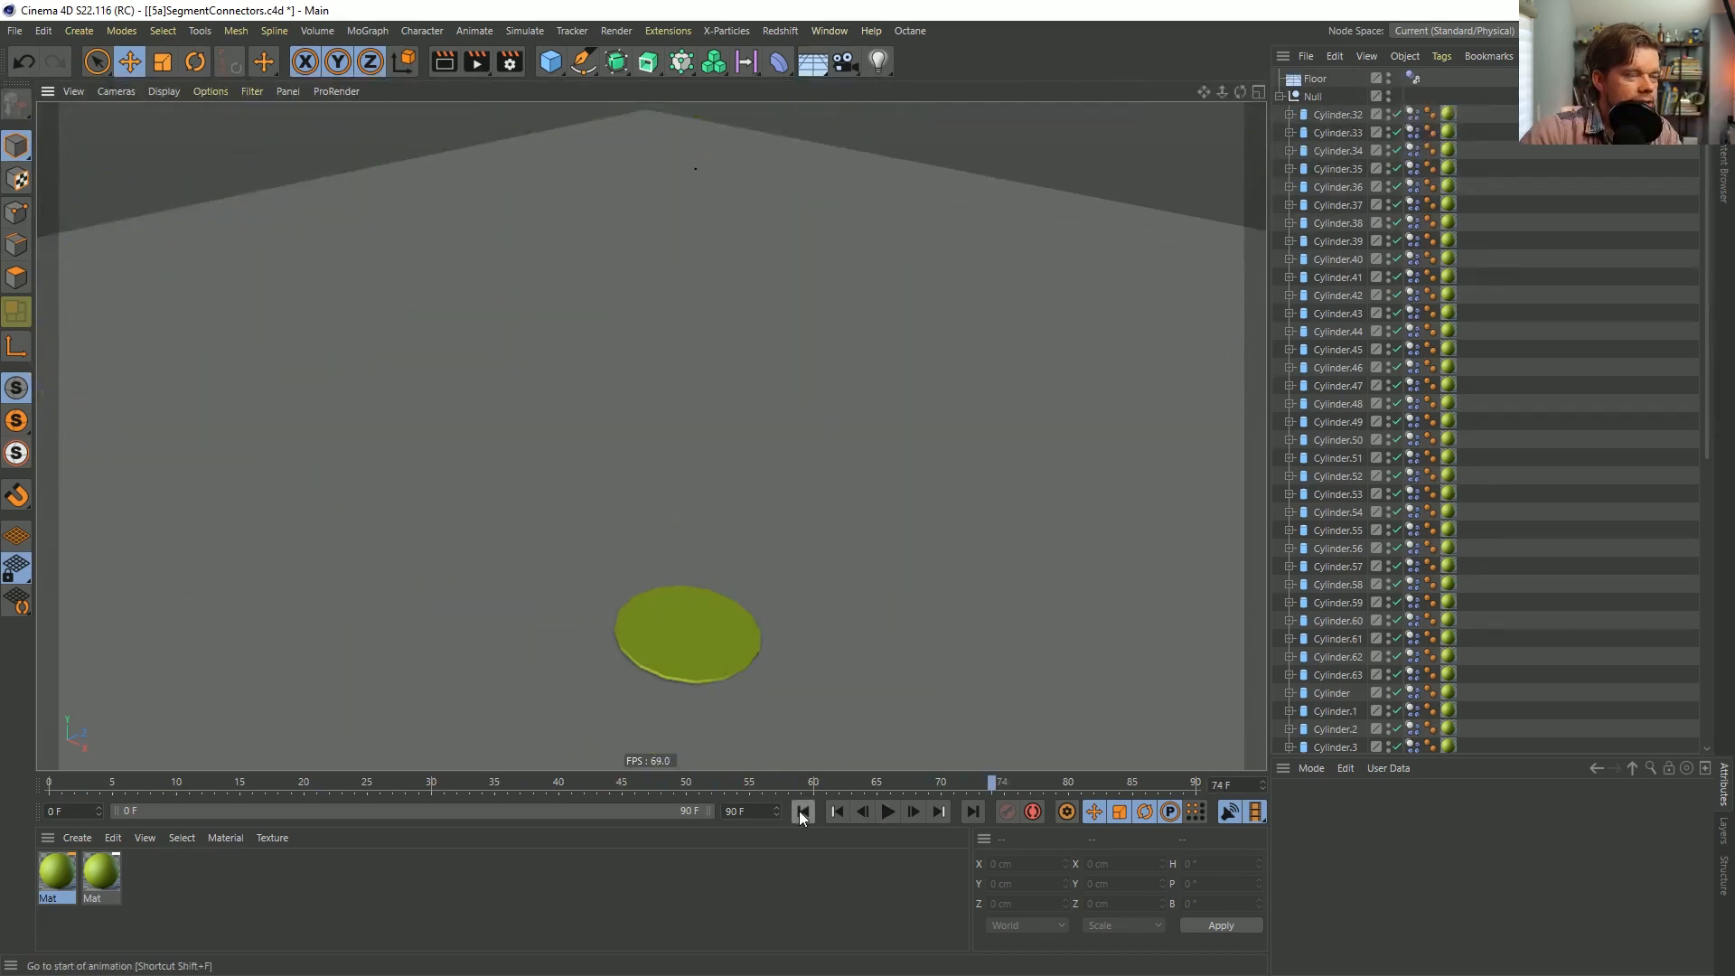
click(803, 812)
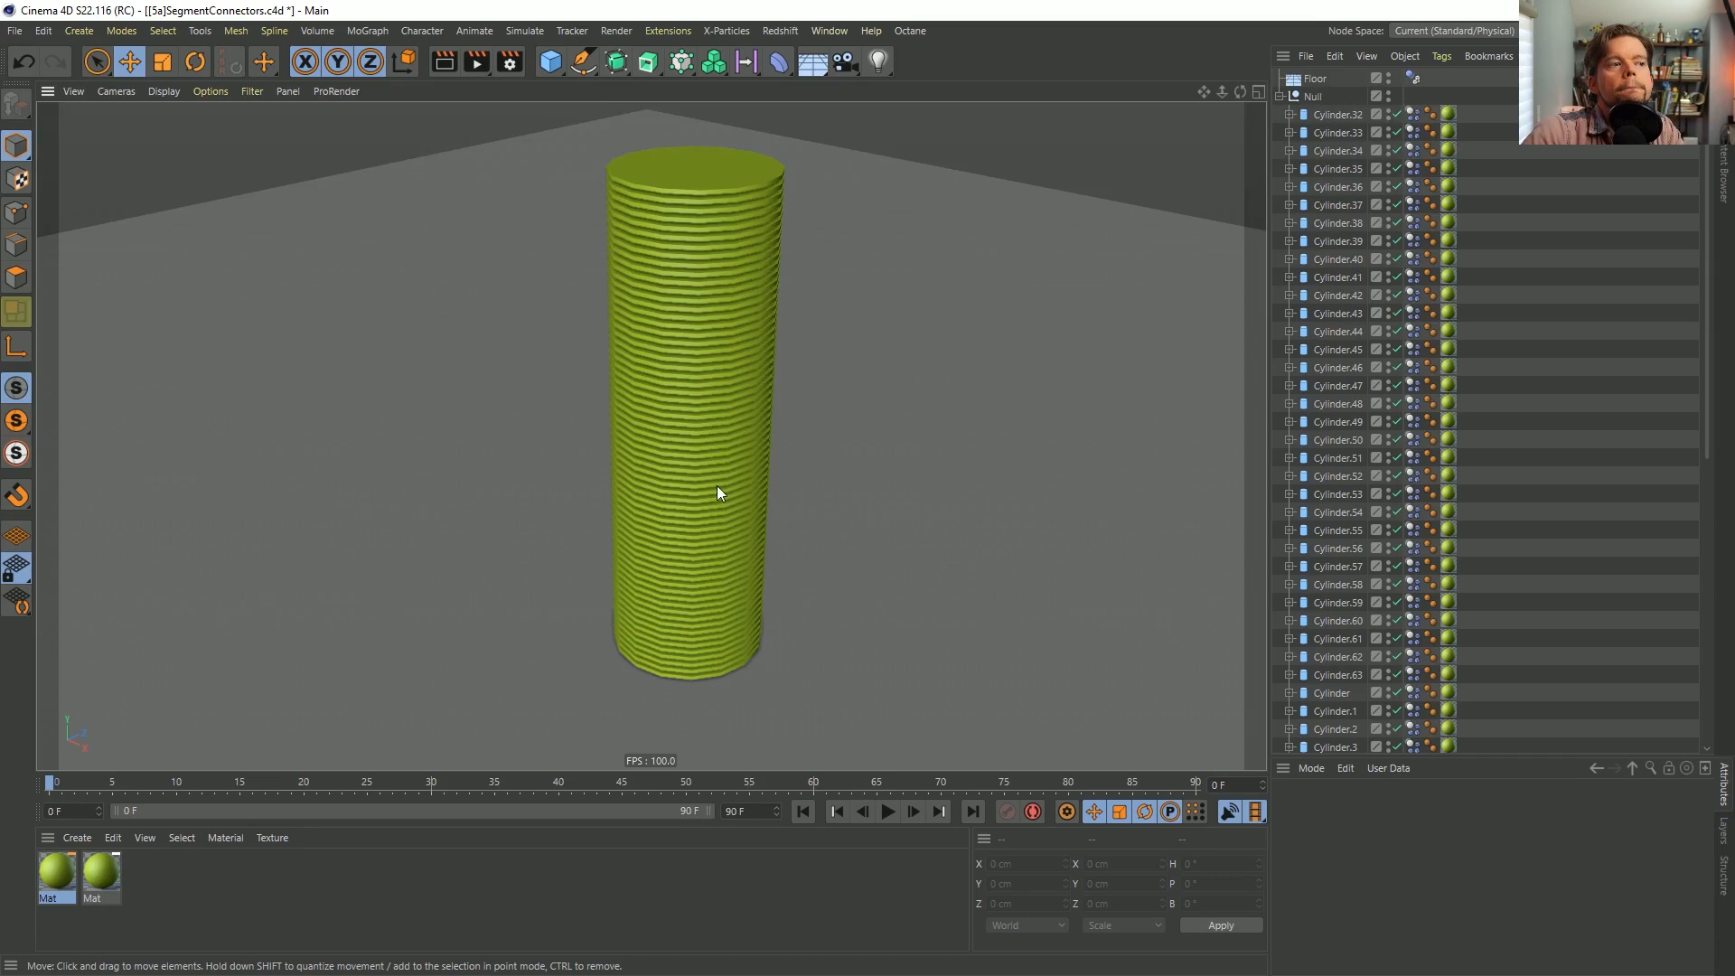
Step through the first seven frames of the simulation from a lower viewing angle, ending back at frame 0.
alt+drag(717, 493, 821, 457)
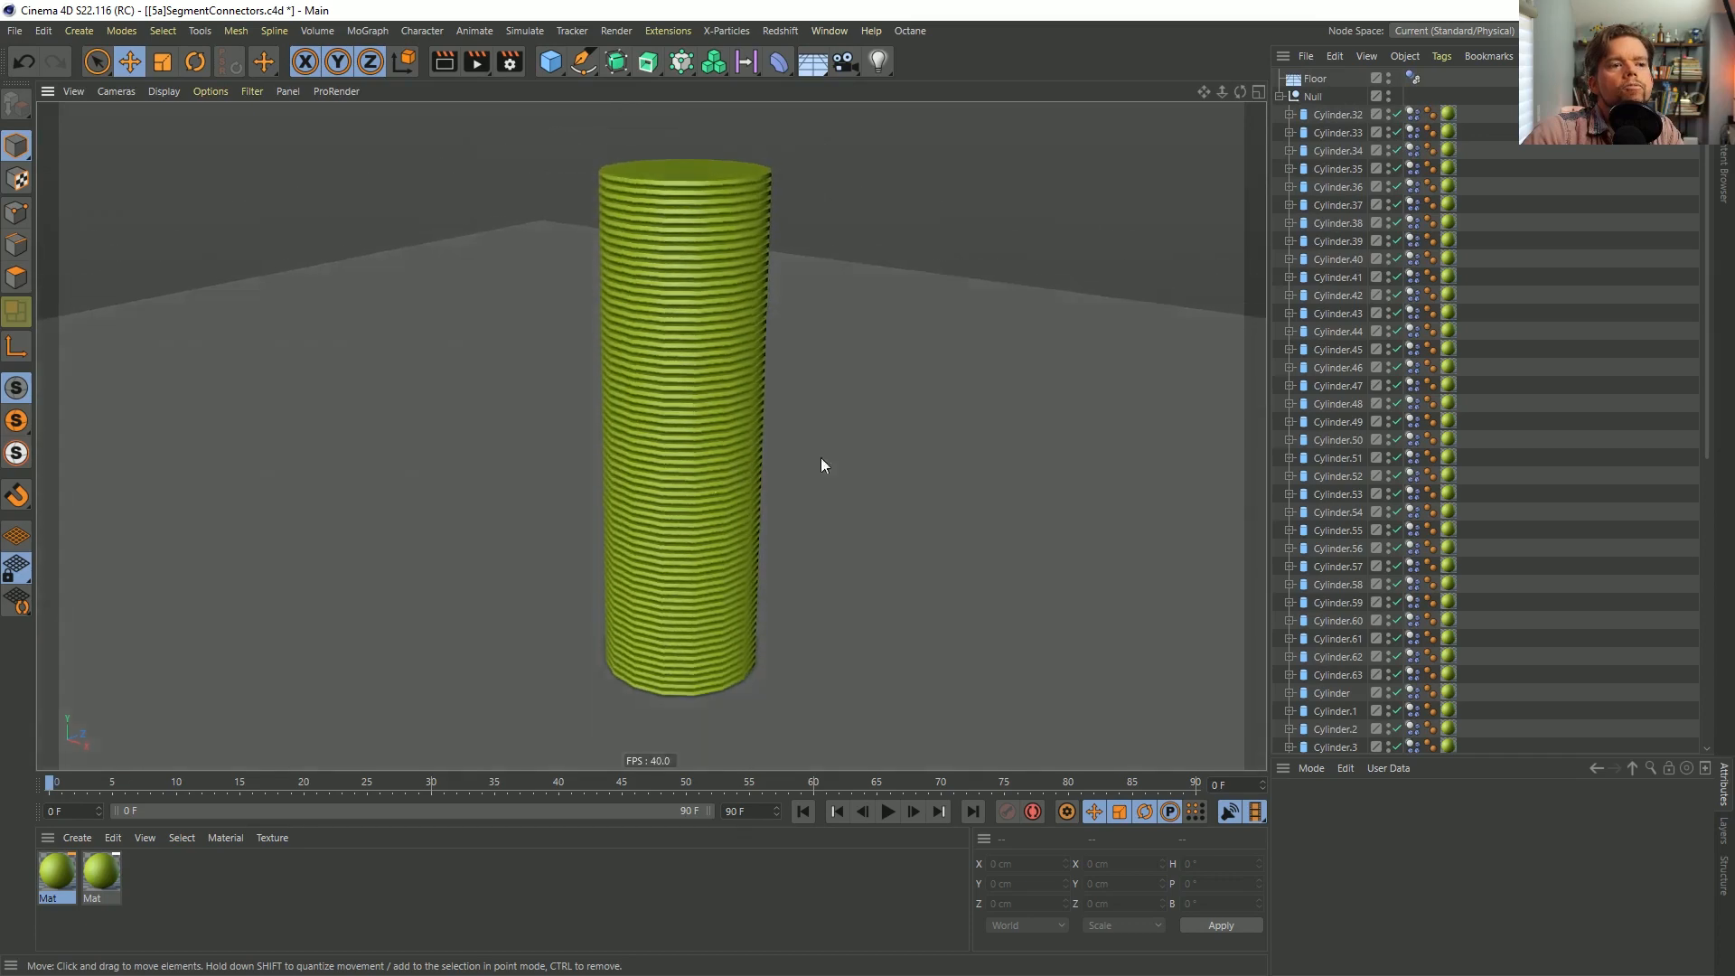
click(913, 811)
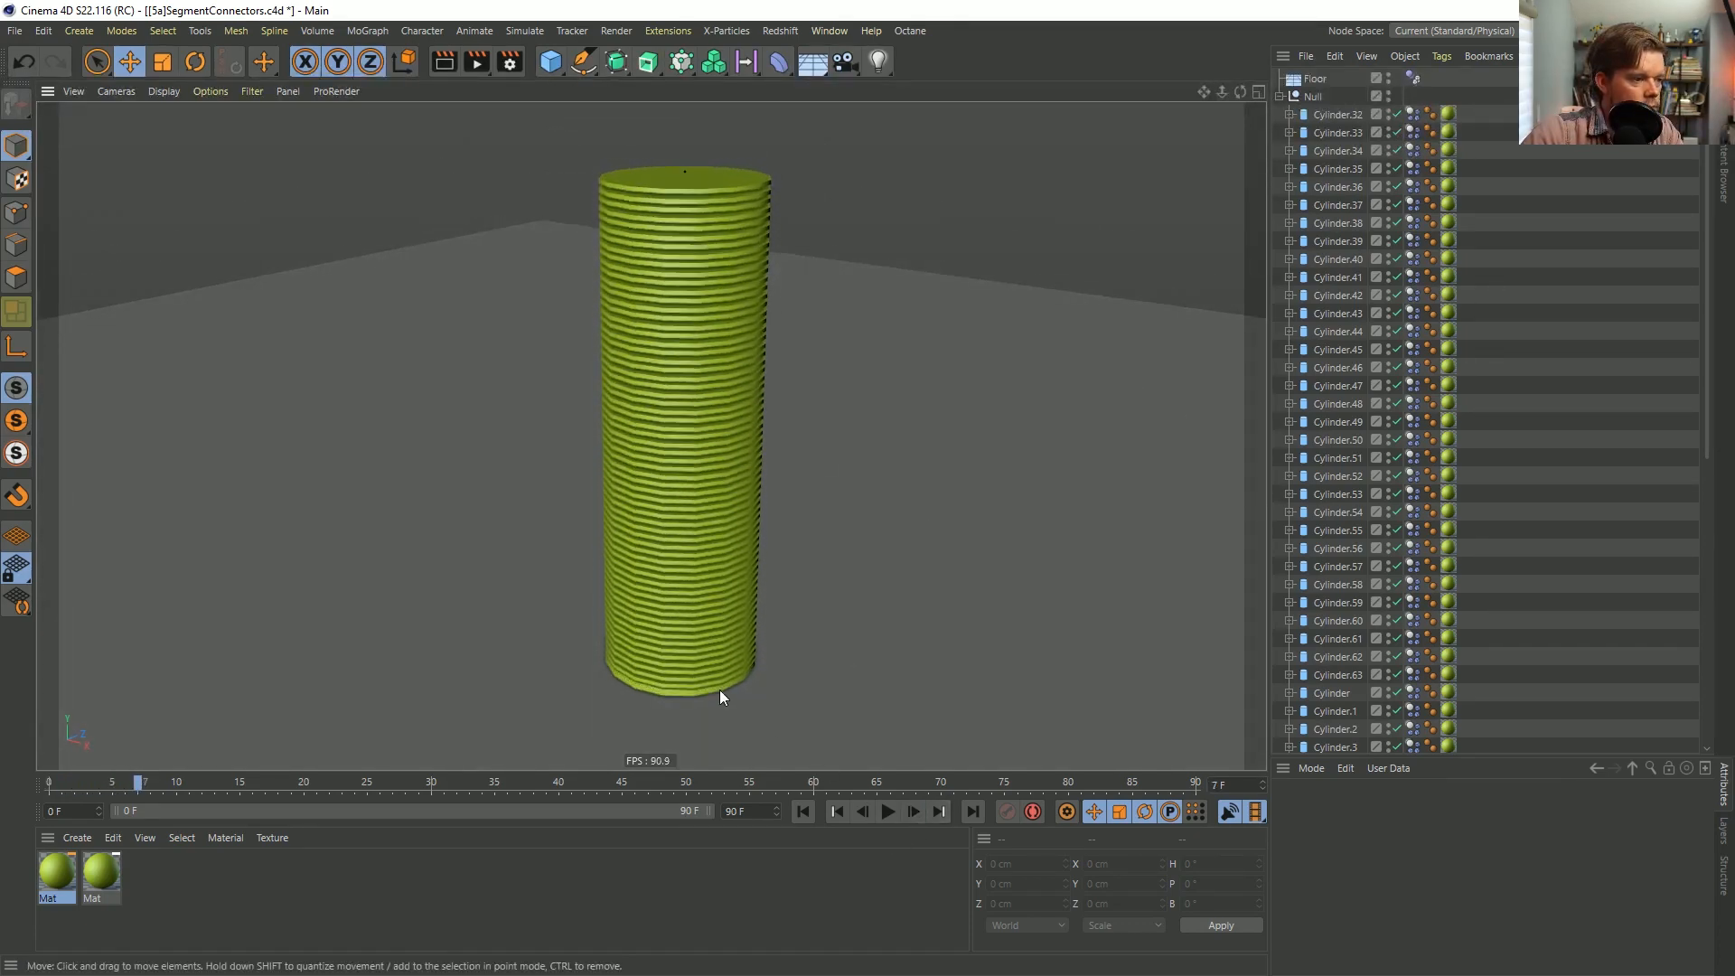
click(804, 811)
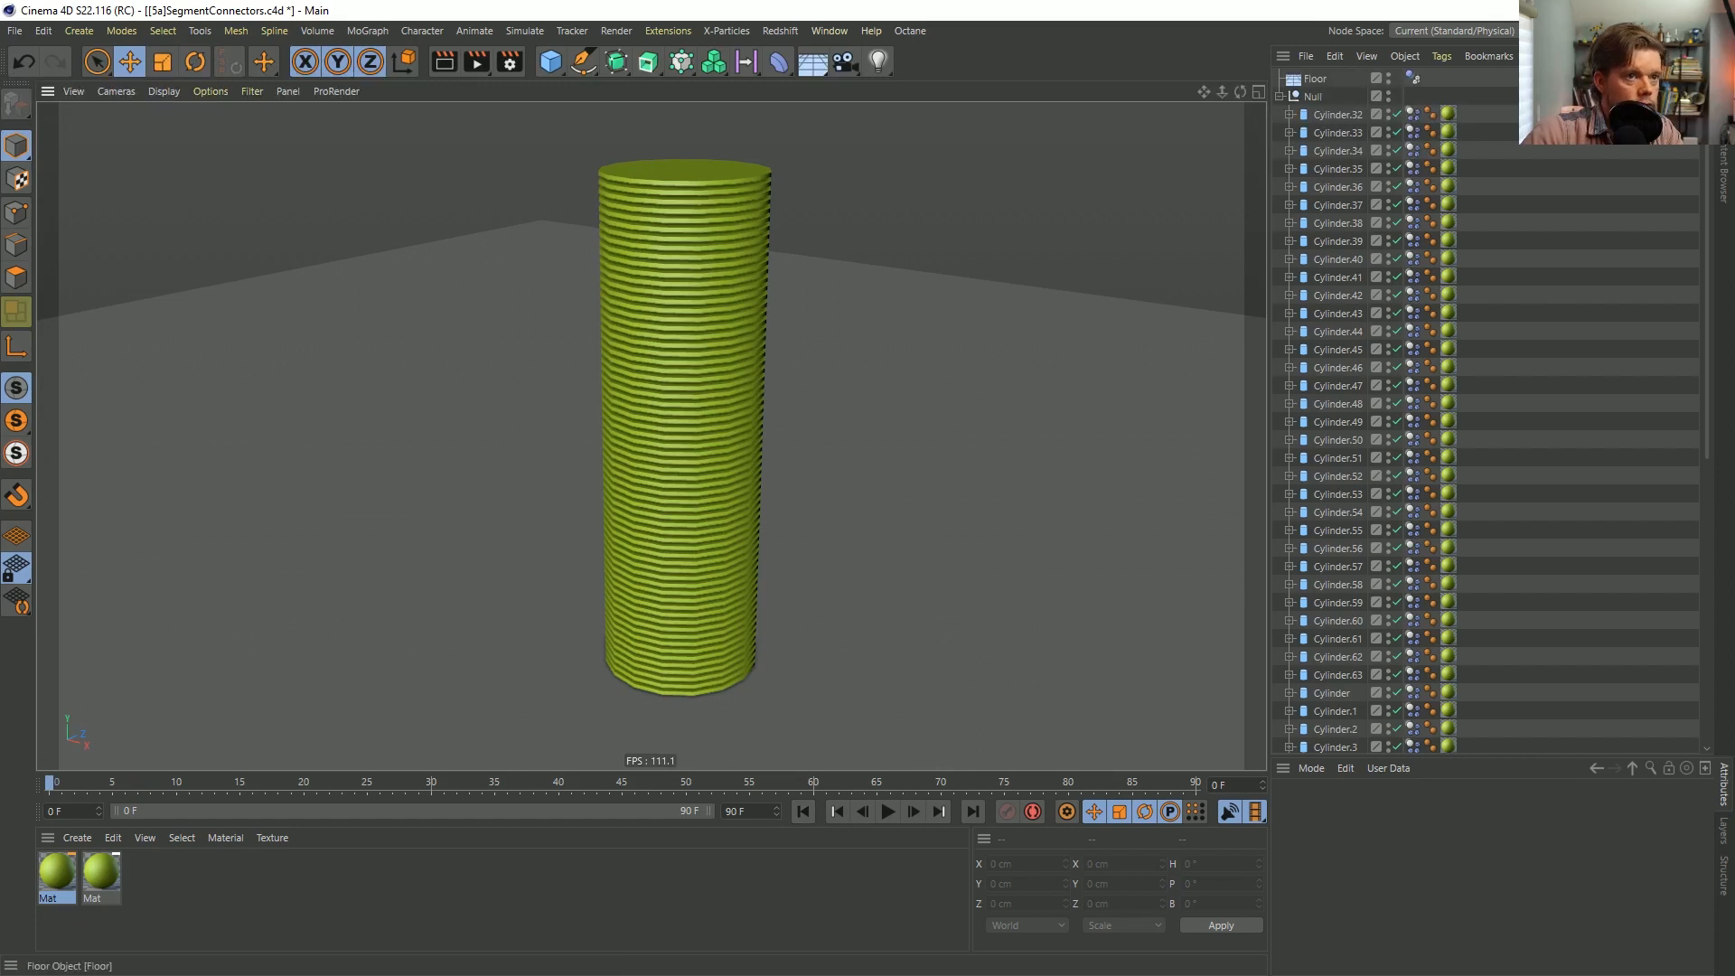
Filter the object hierarchy by "con", select every Connector, and turn off Ignore Collisions for all of them.
key(ctrl+f)
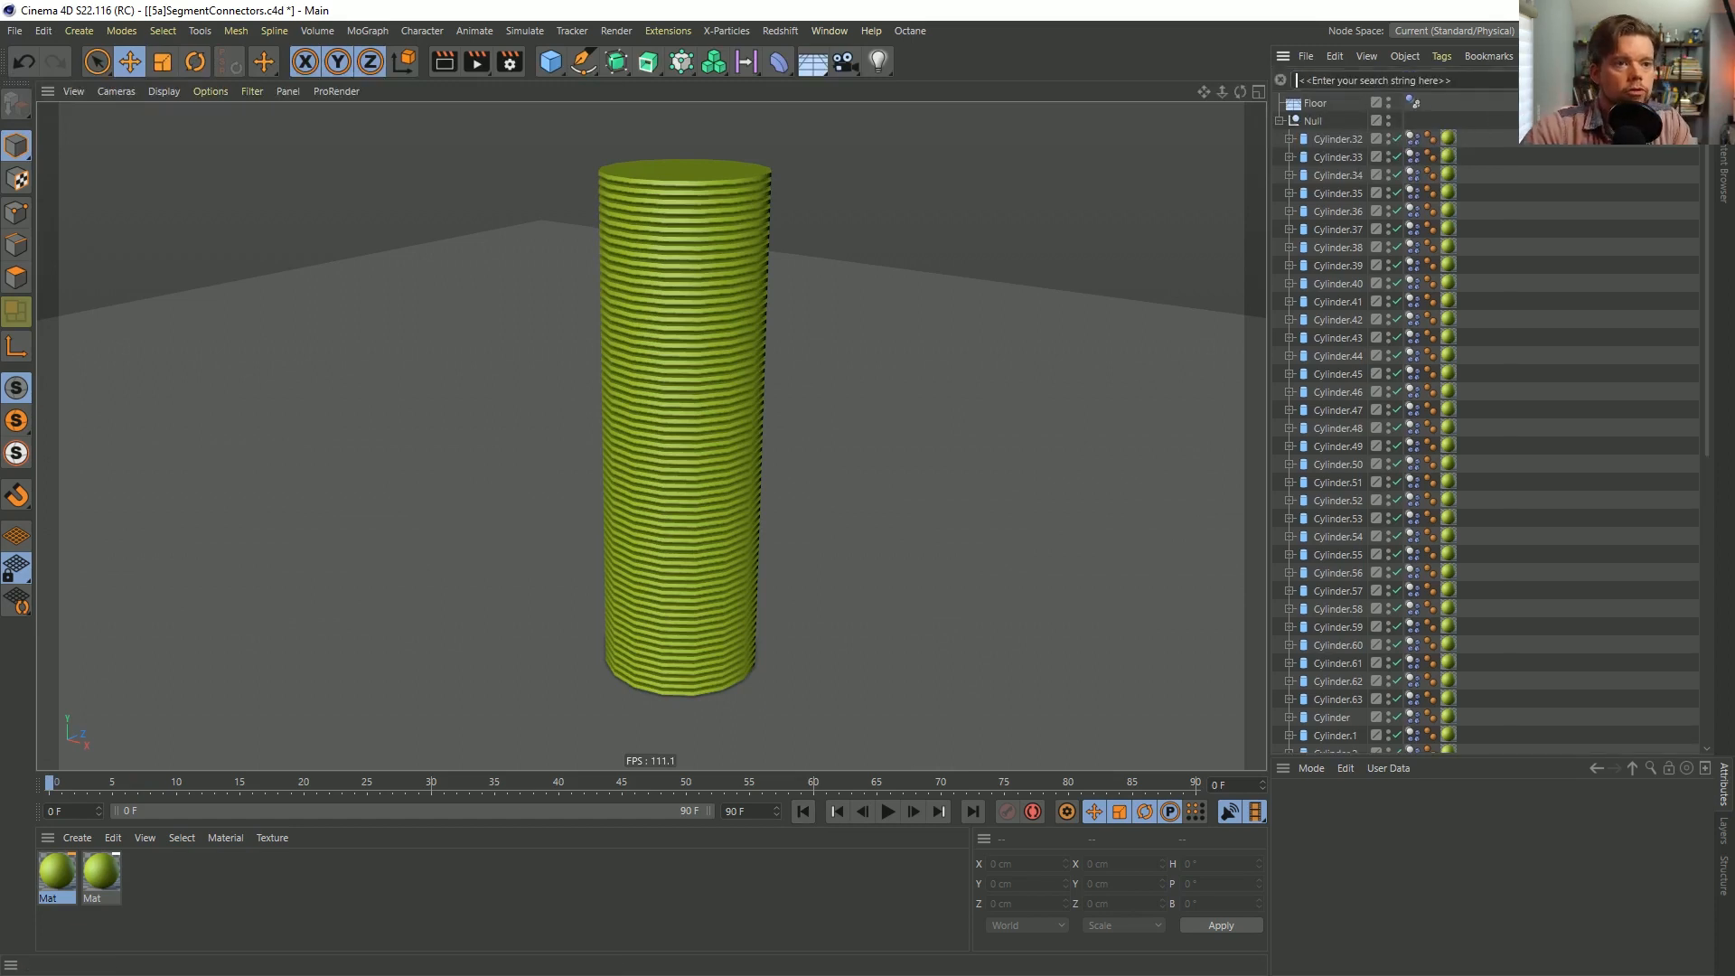
text(con)
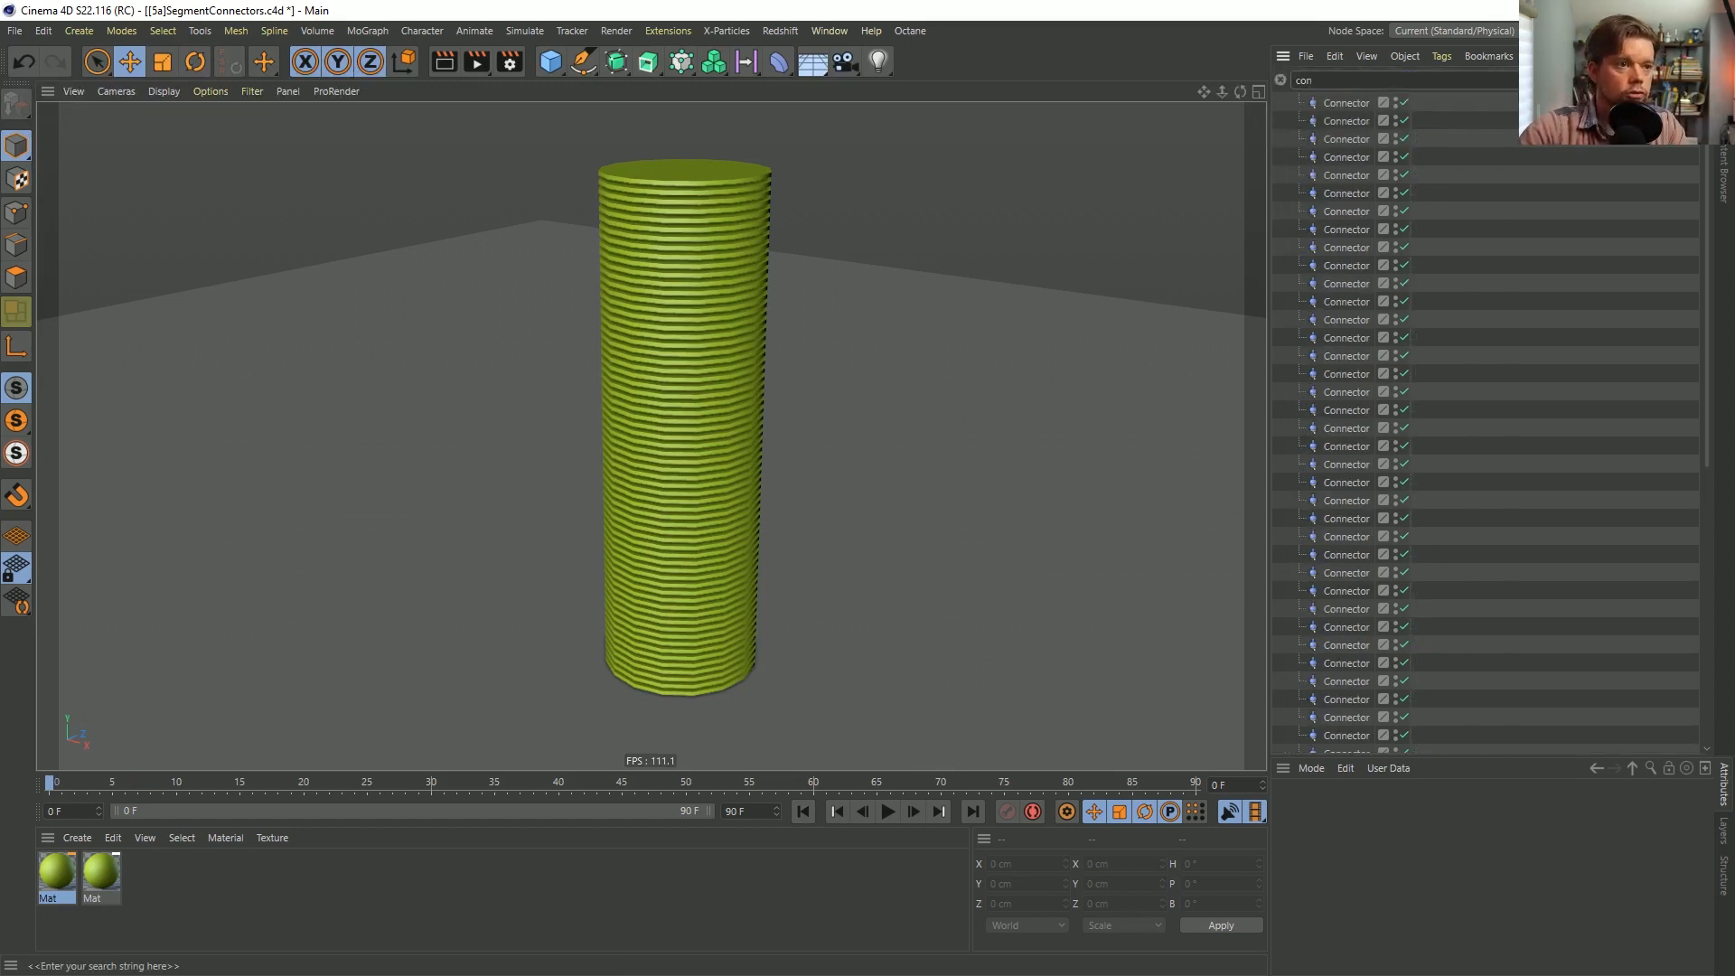
click(1341, 103)
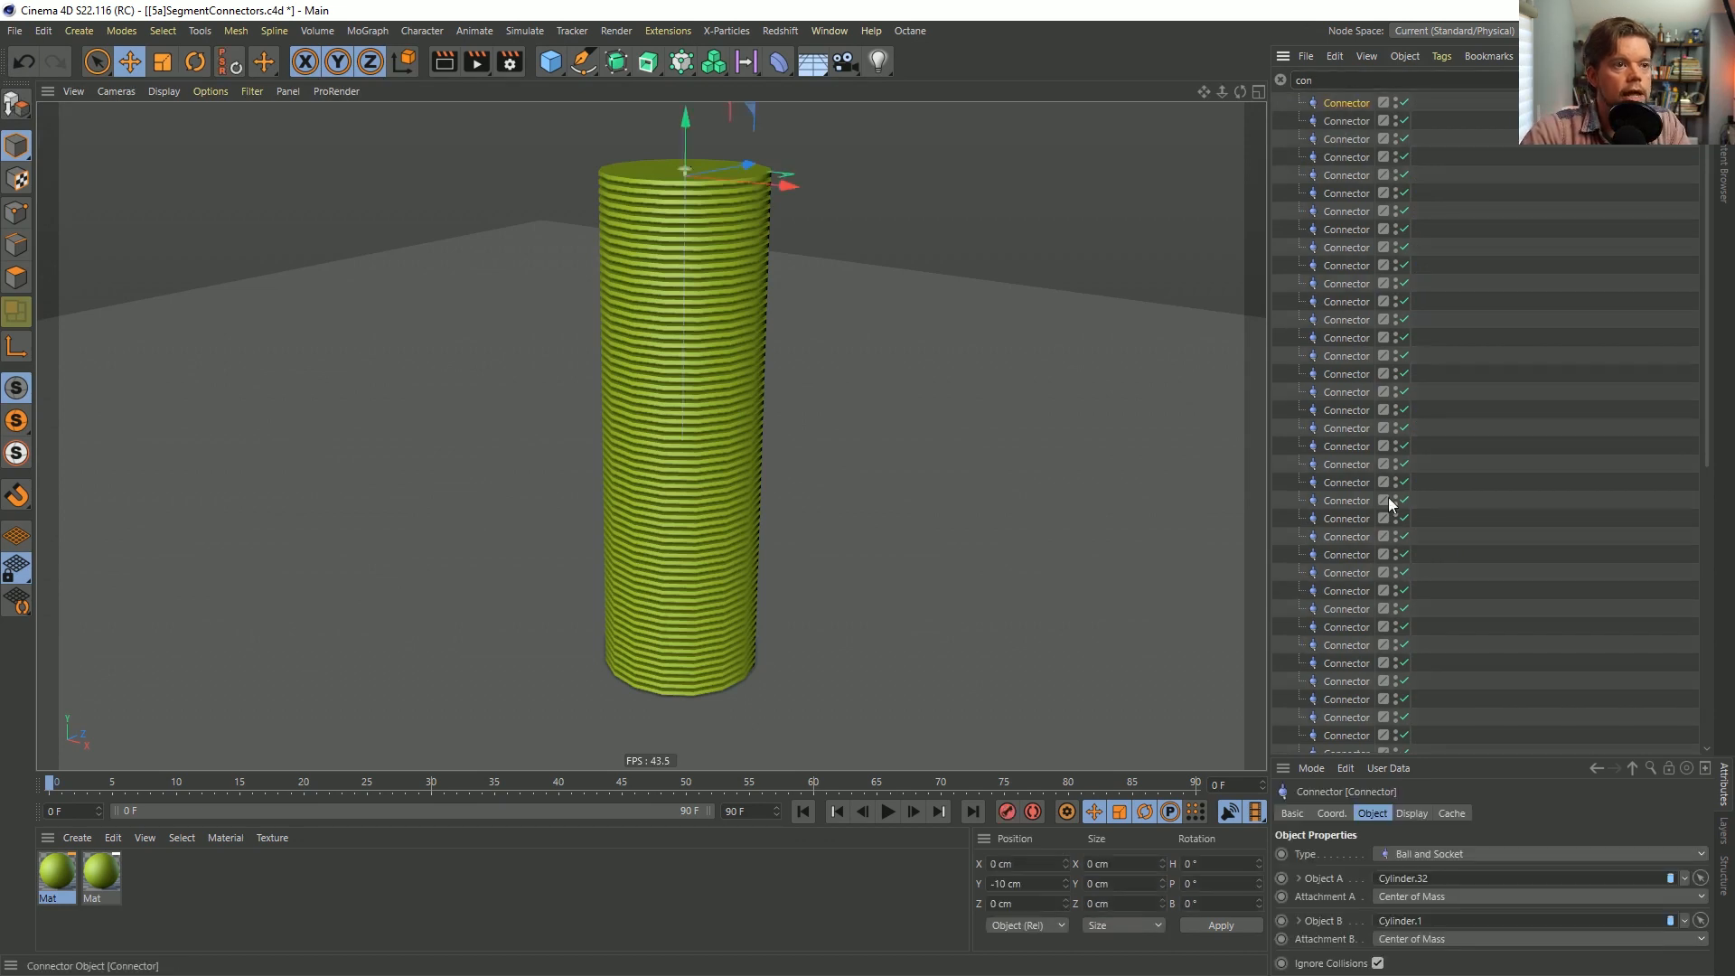
scroll(1389, 504, down, 10)
shift+click(1354, 744)
drag(1418, 757, 1416, 432)
click(1071, 544)
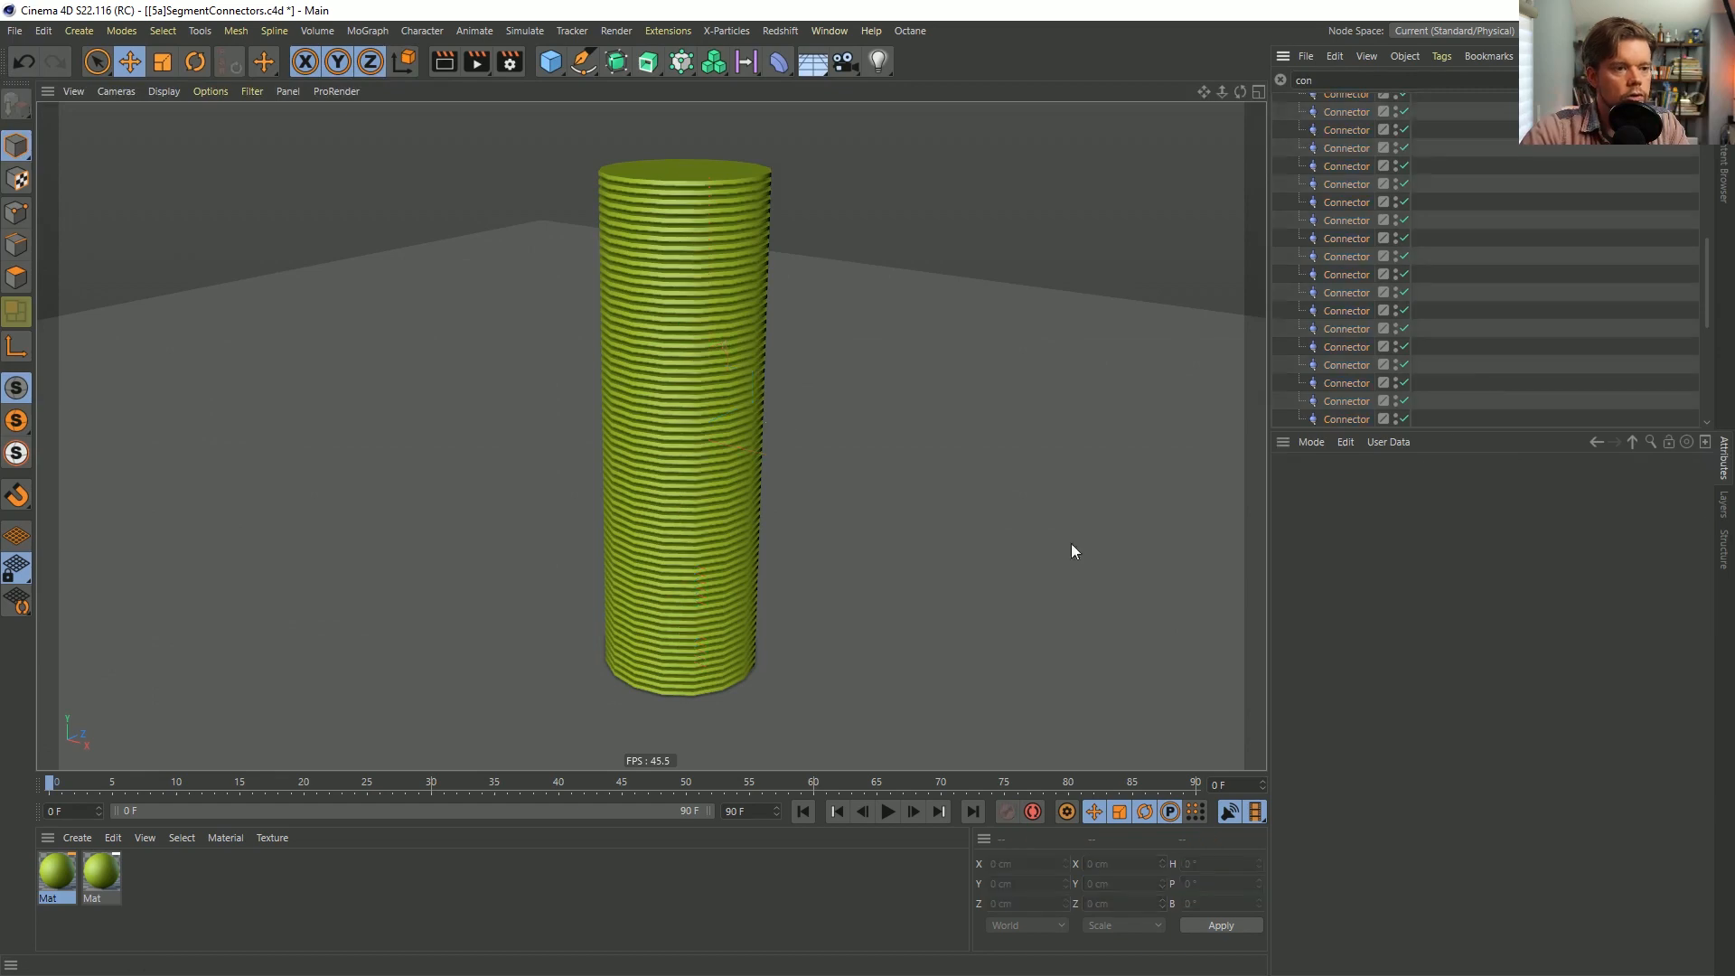
Play the simulation to check how the connected discs collide, and rewind it to frame 0.
click(895, 817)
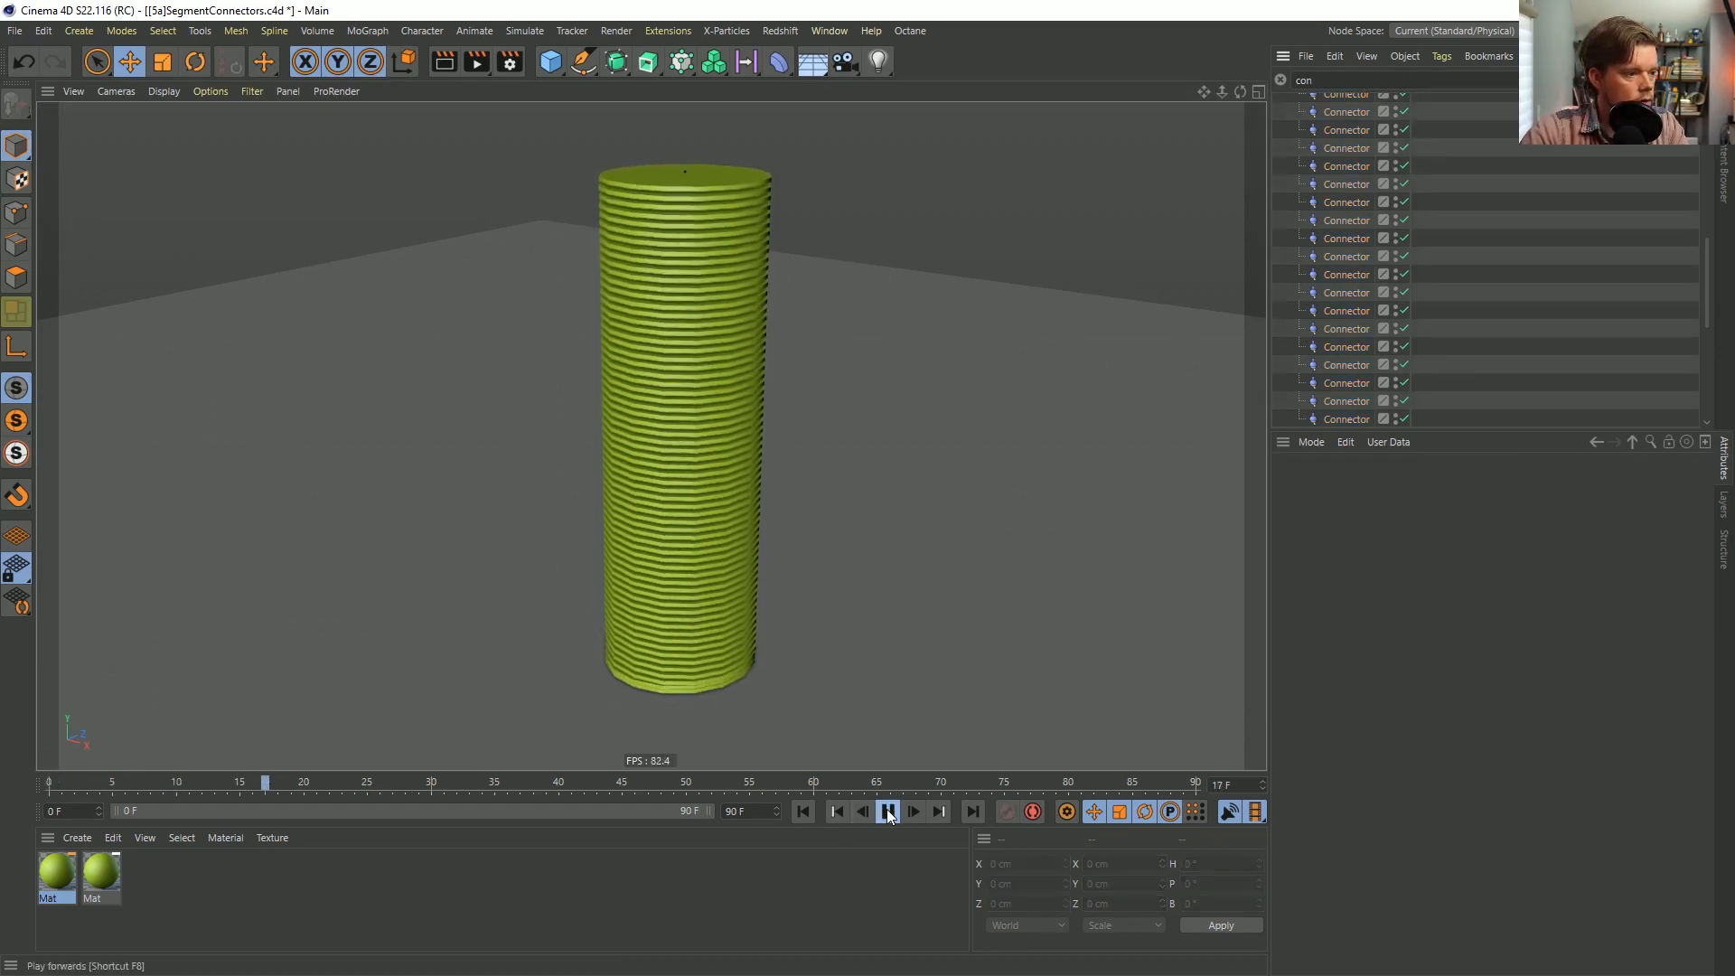
click(887, 812)
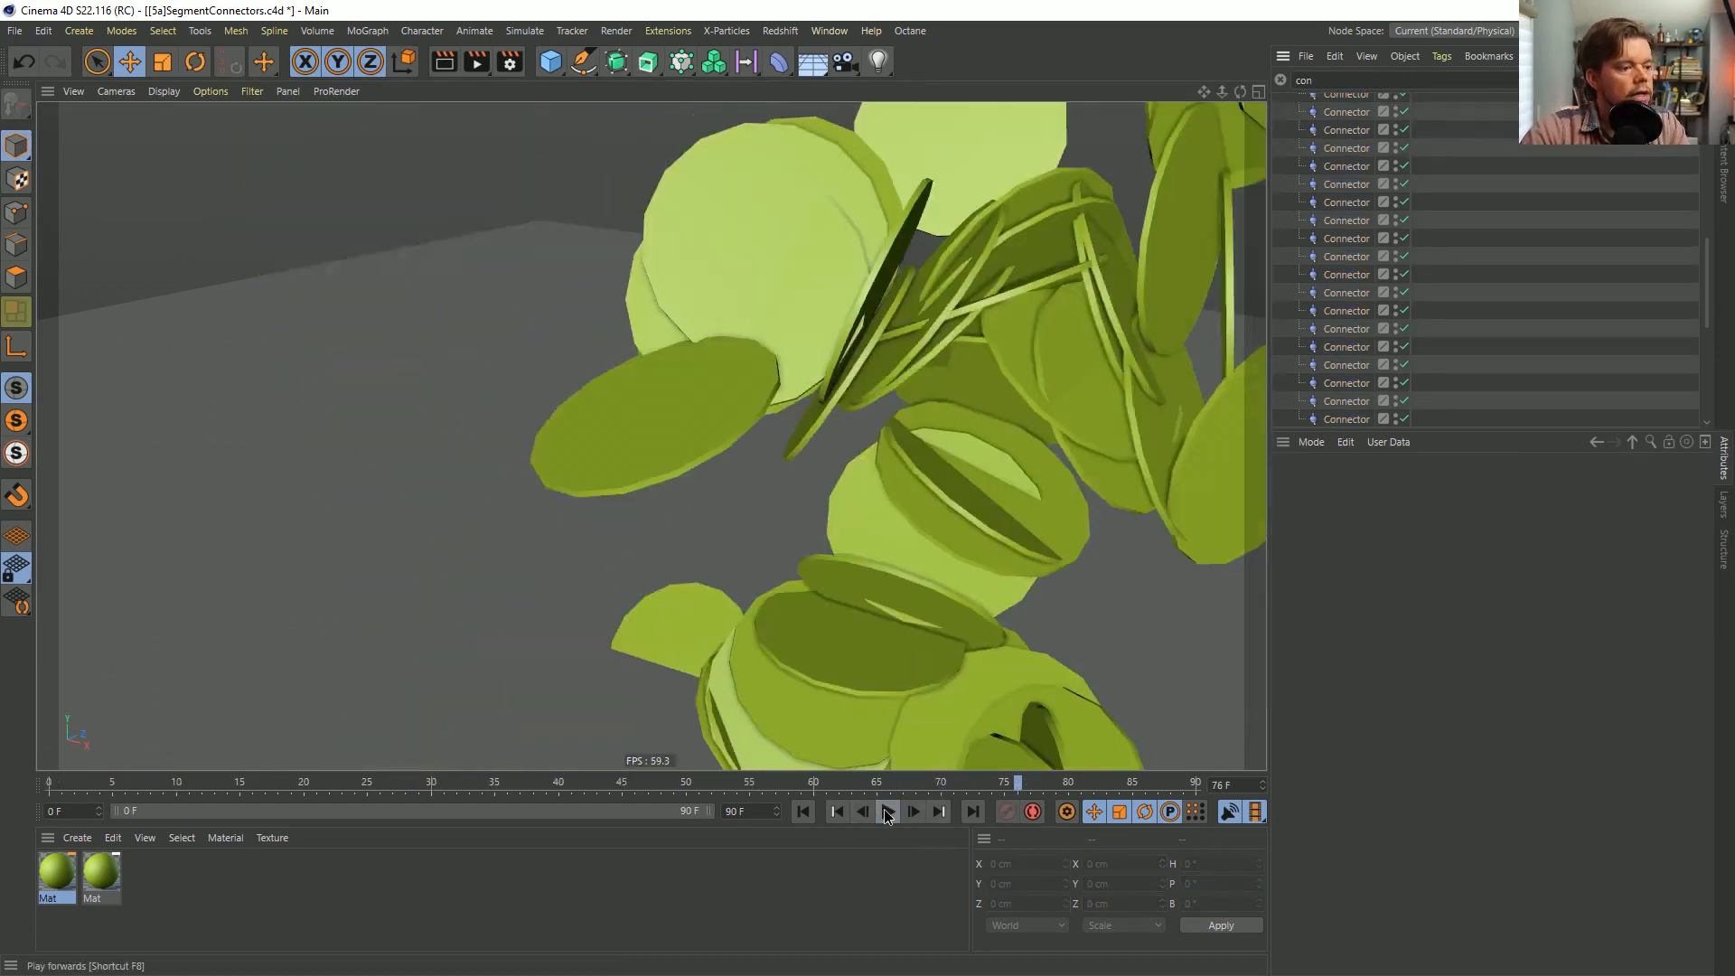
click(805, 813)
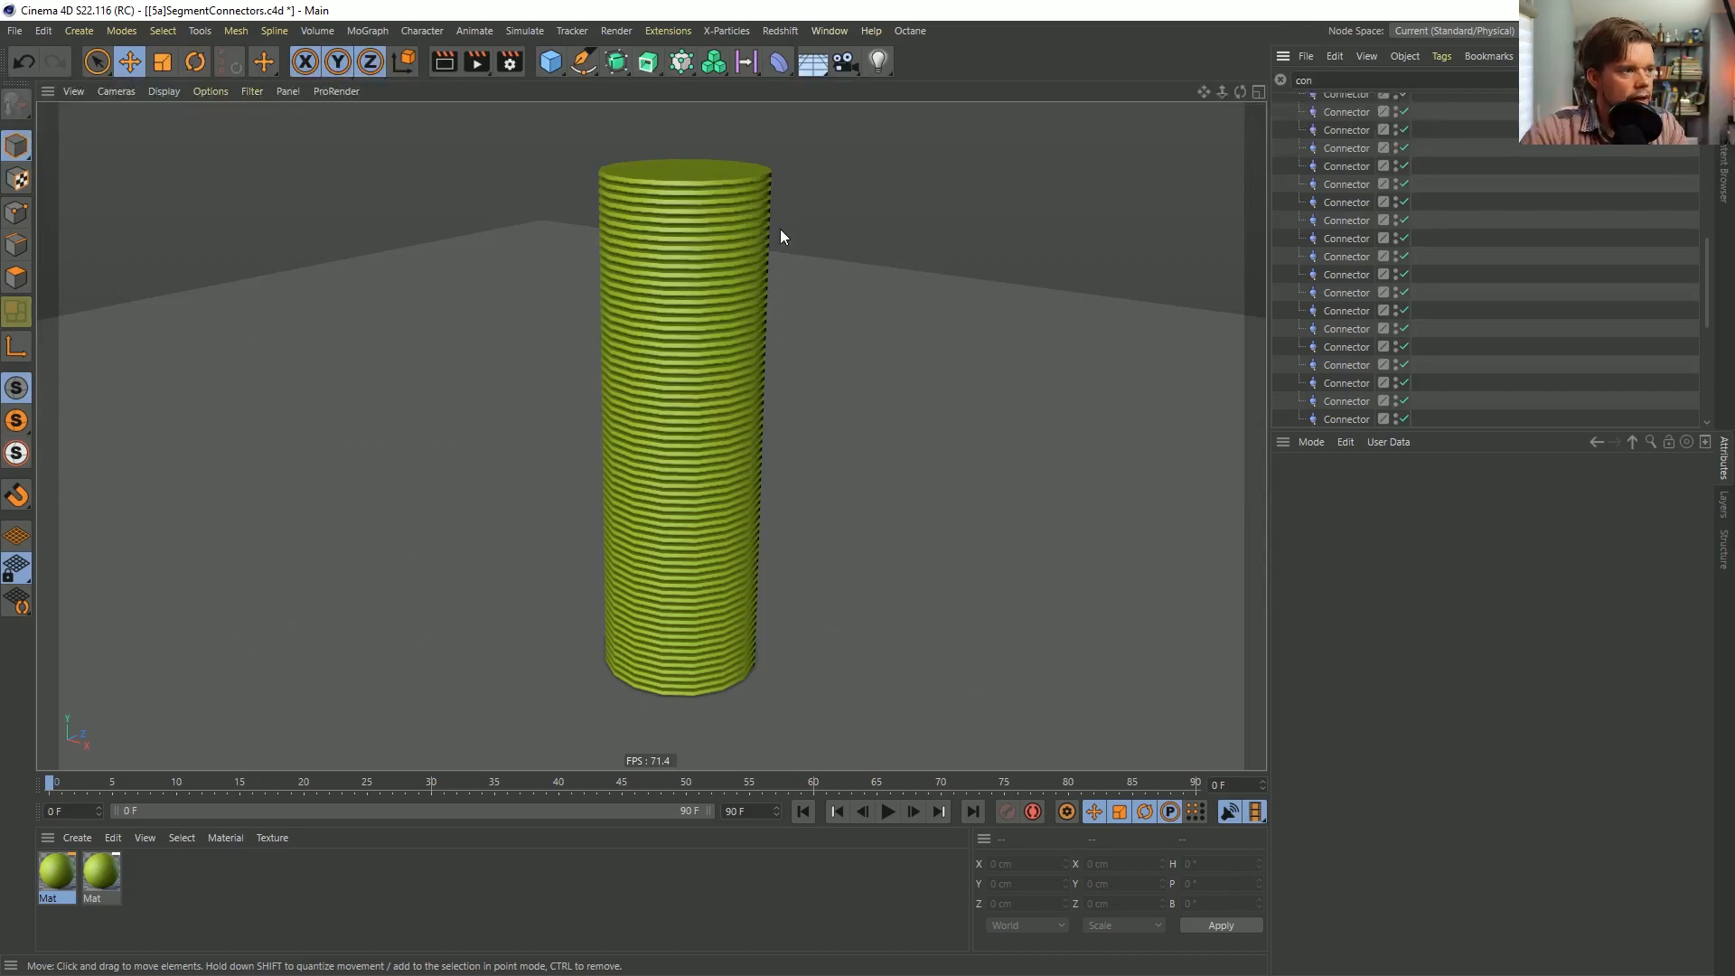
Clear the hierarchy's "con" filter and open the Expert dynamics settings of the project.
click(1279, 79)
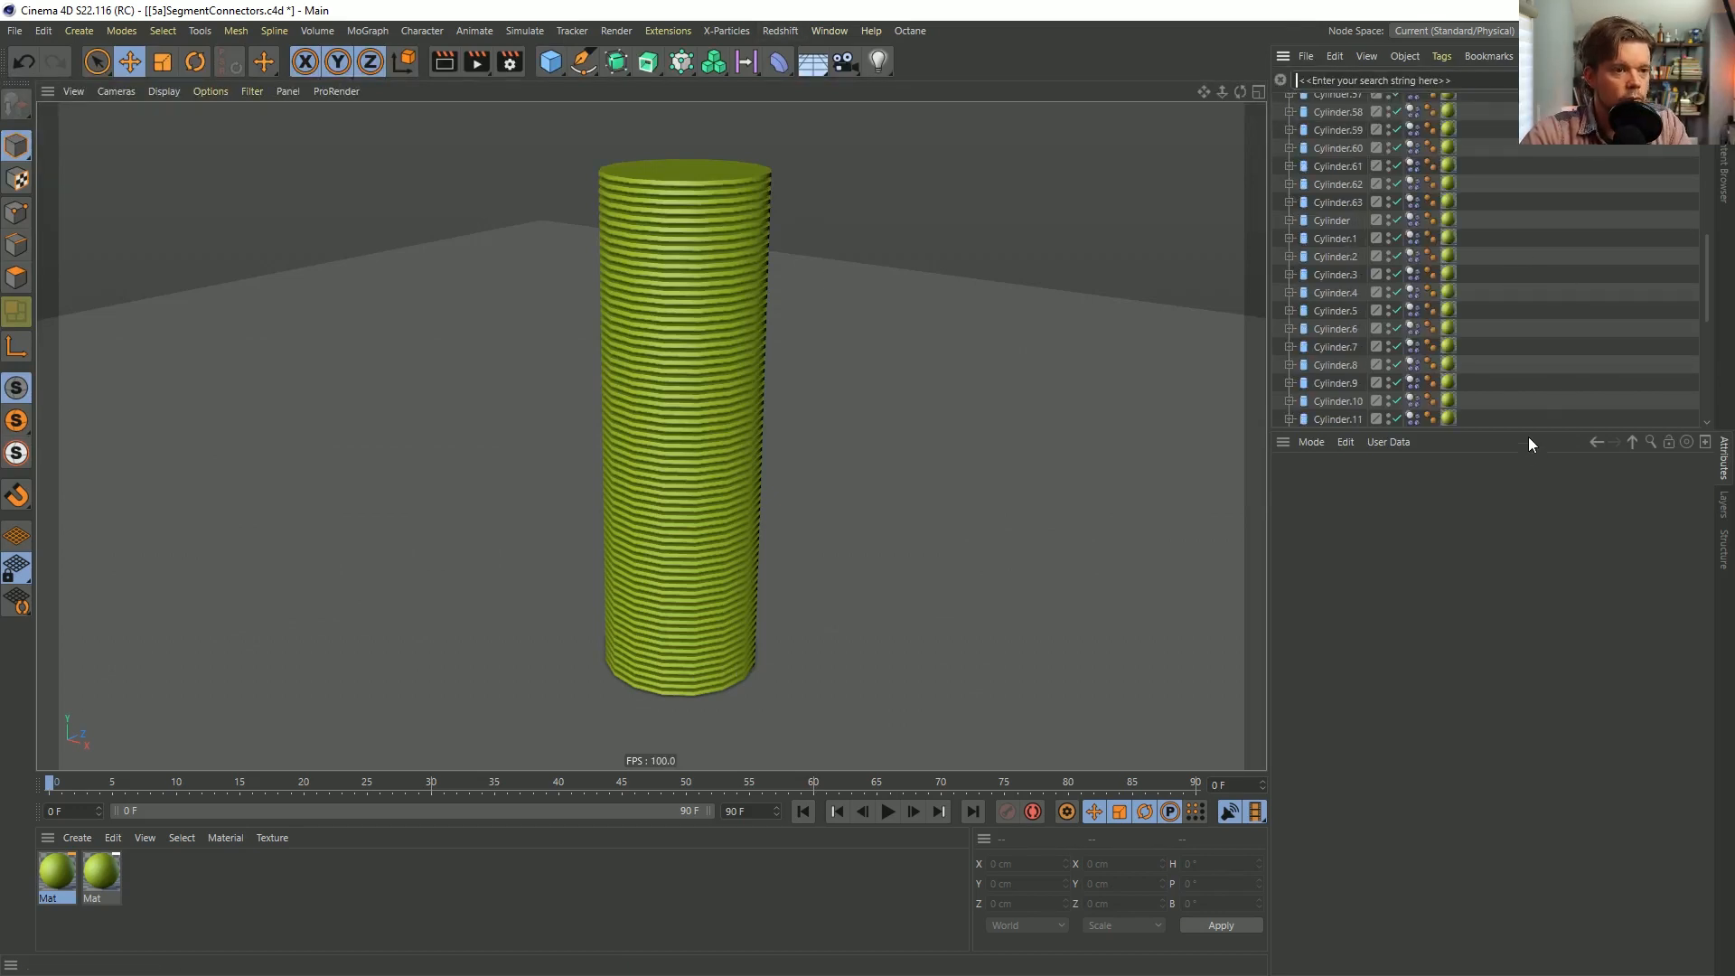
drag(1529, 443, 1523, 502)
key(ctrl+d)
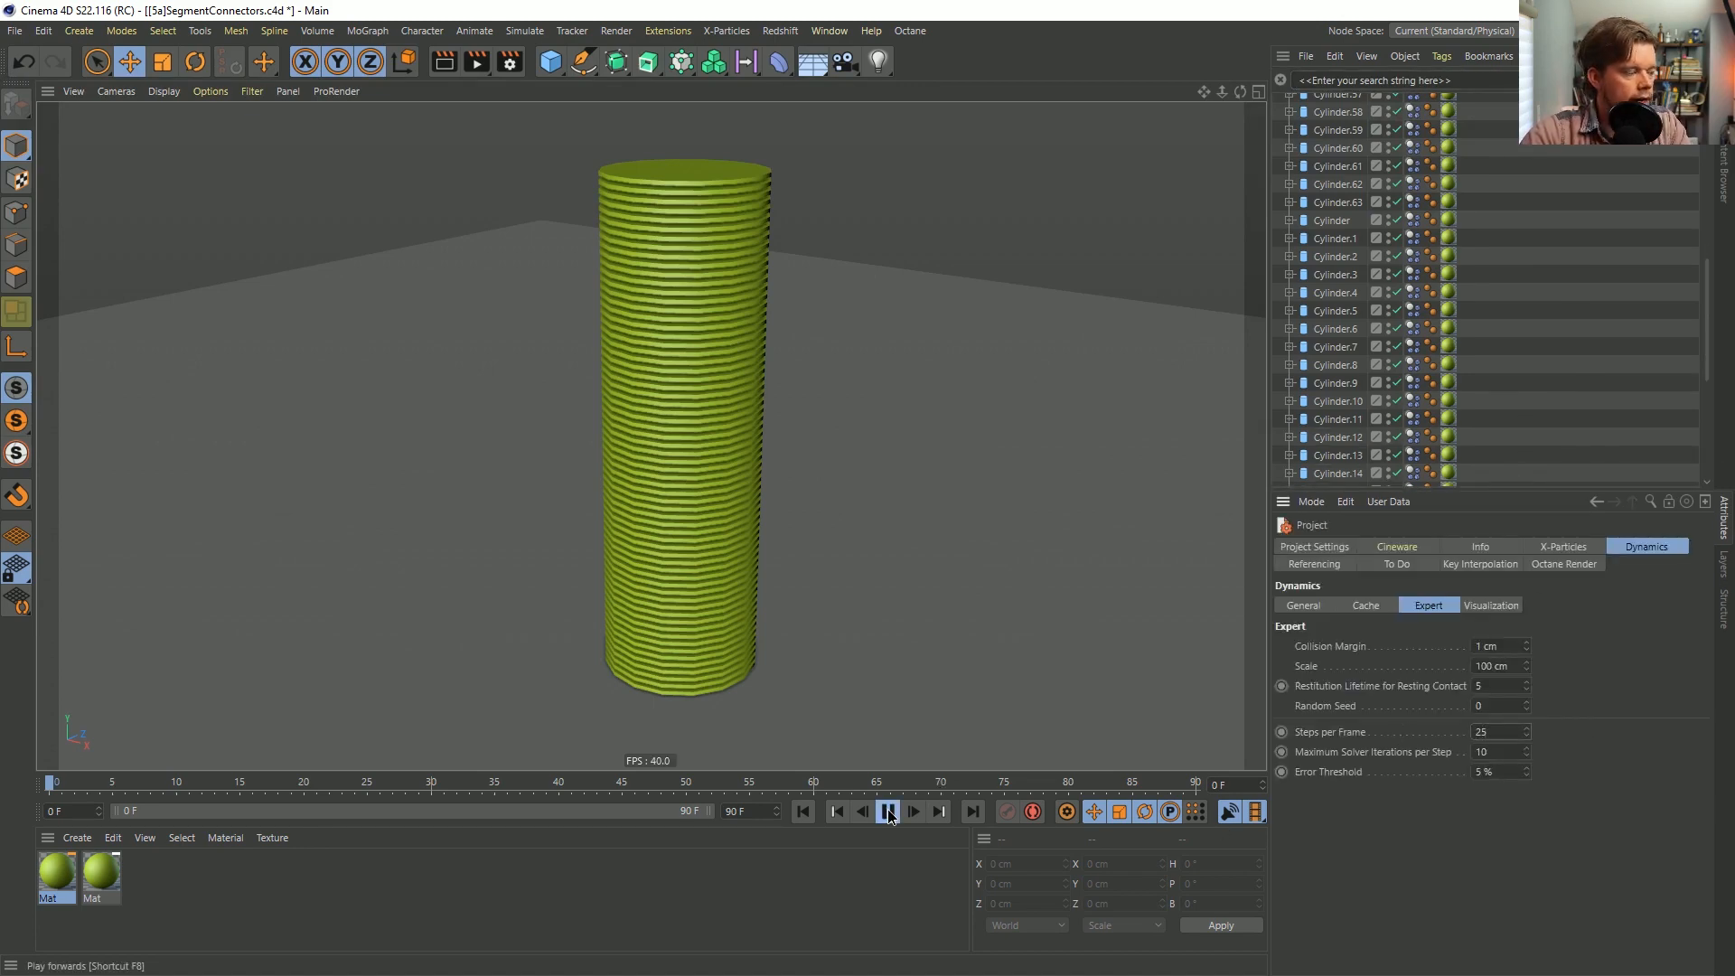
Play the simulation of the upright disc stack and rewind it to frame 0.
click(802, 811)
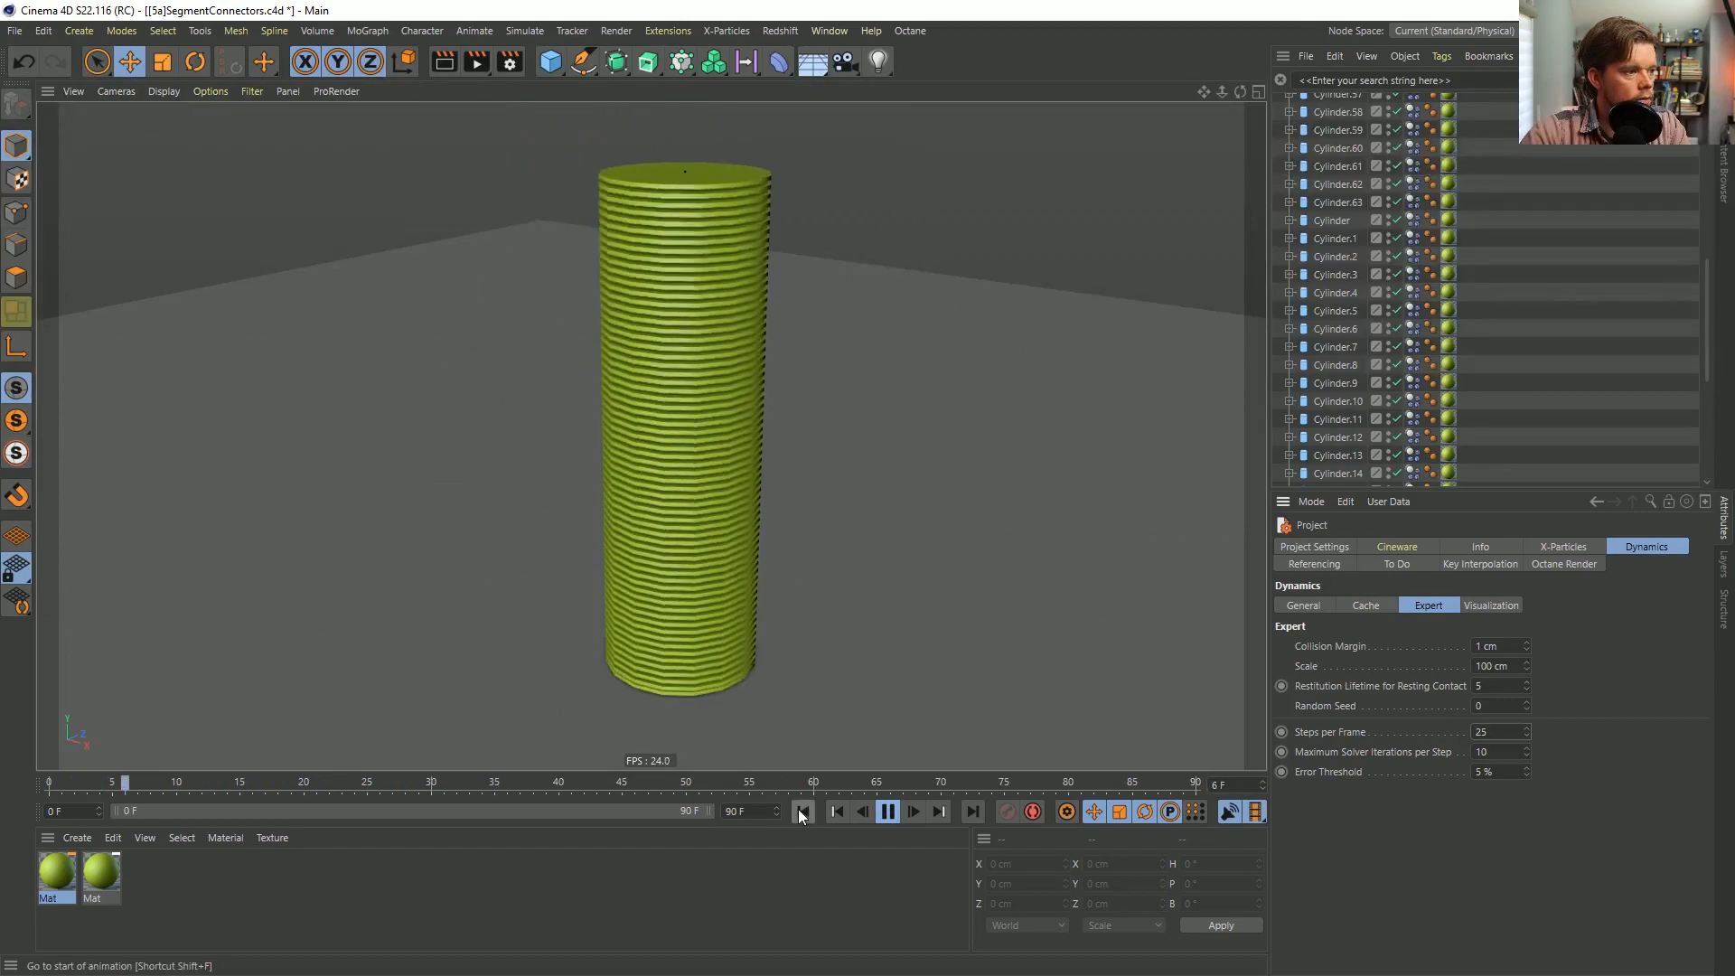
click(802, 814)
click(888, 813)
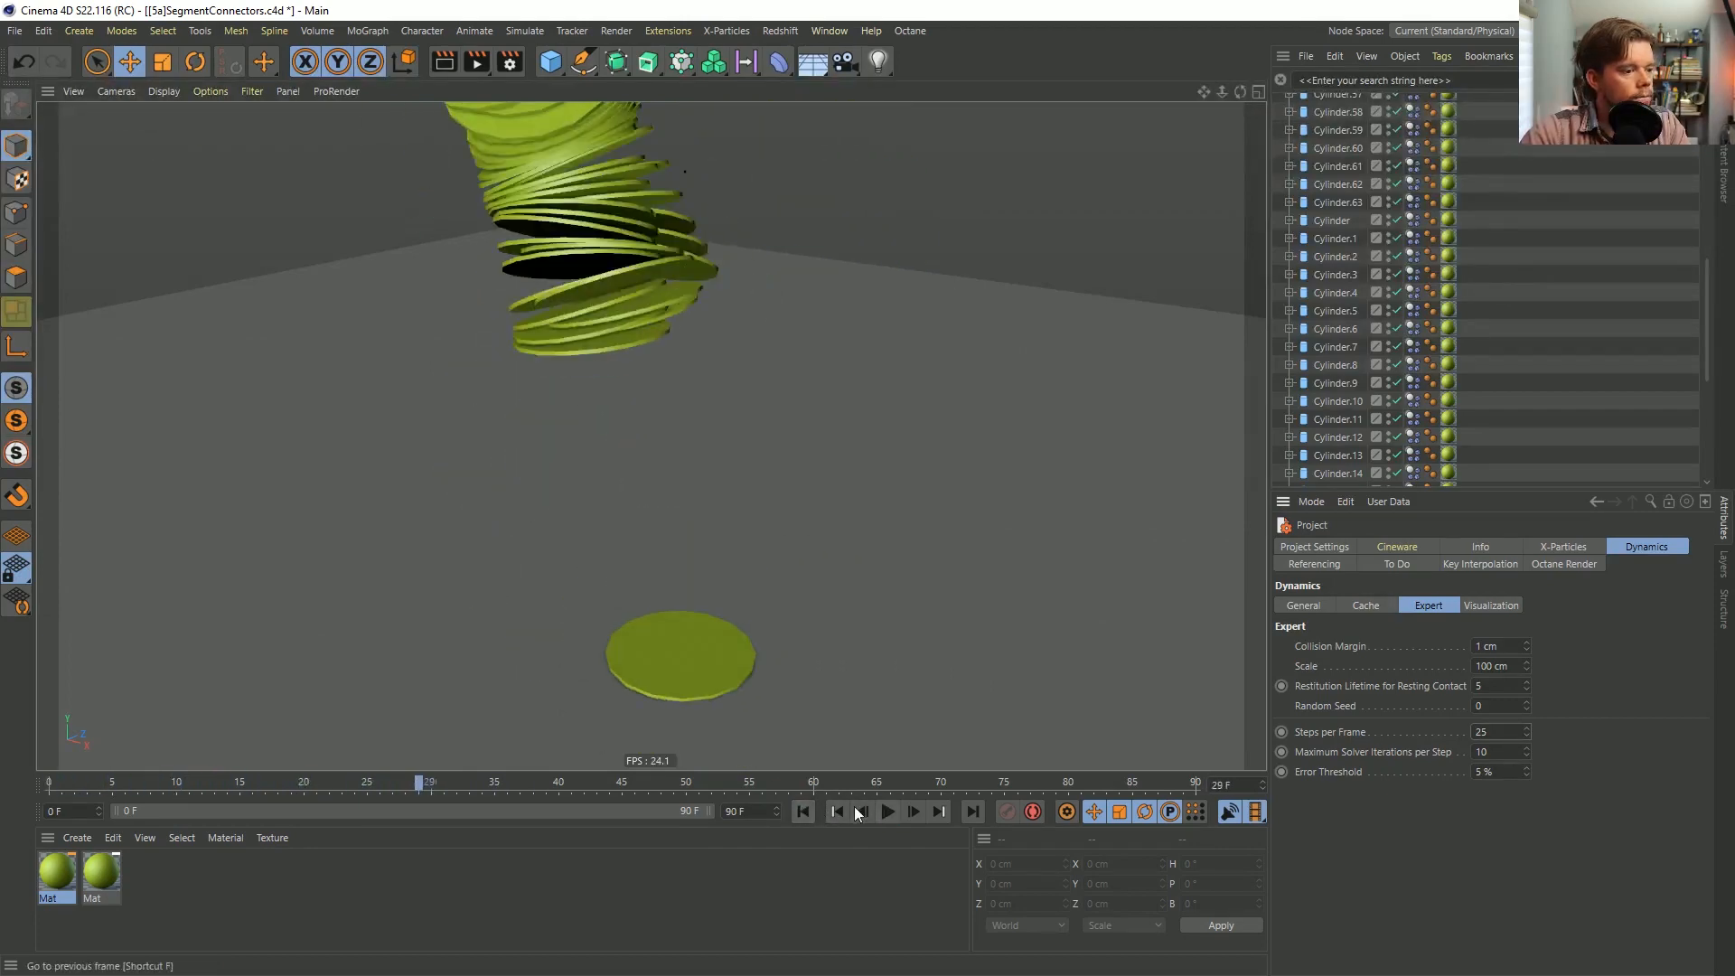
click(803, 811)
Rotate the Null containing the disc stack to a 75° bank and raise the Floor to about Y -602.7 cm.
scroll(1355, 108, up, 10)
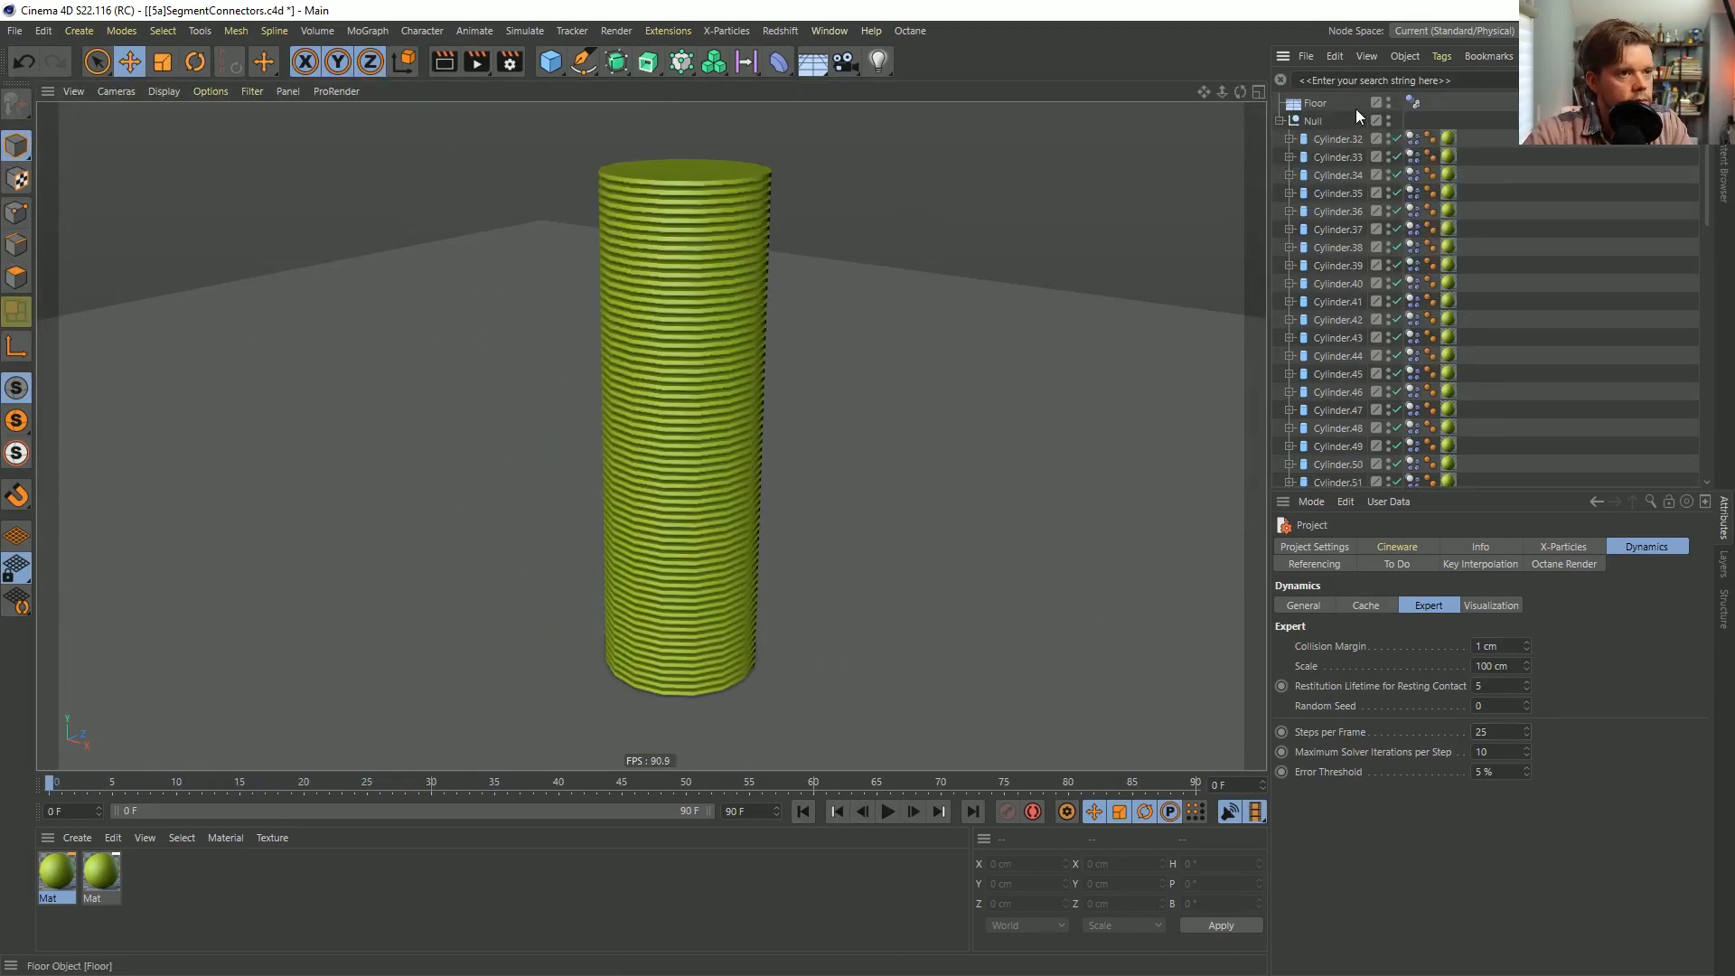
click(1311, 120)
key(r)
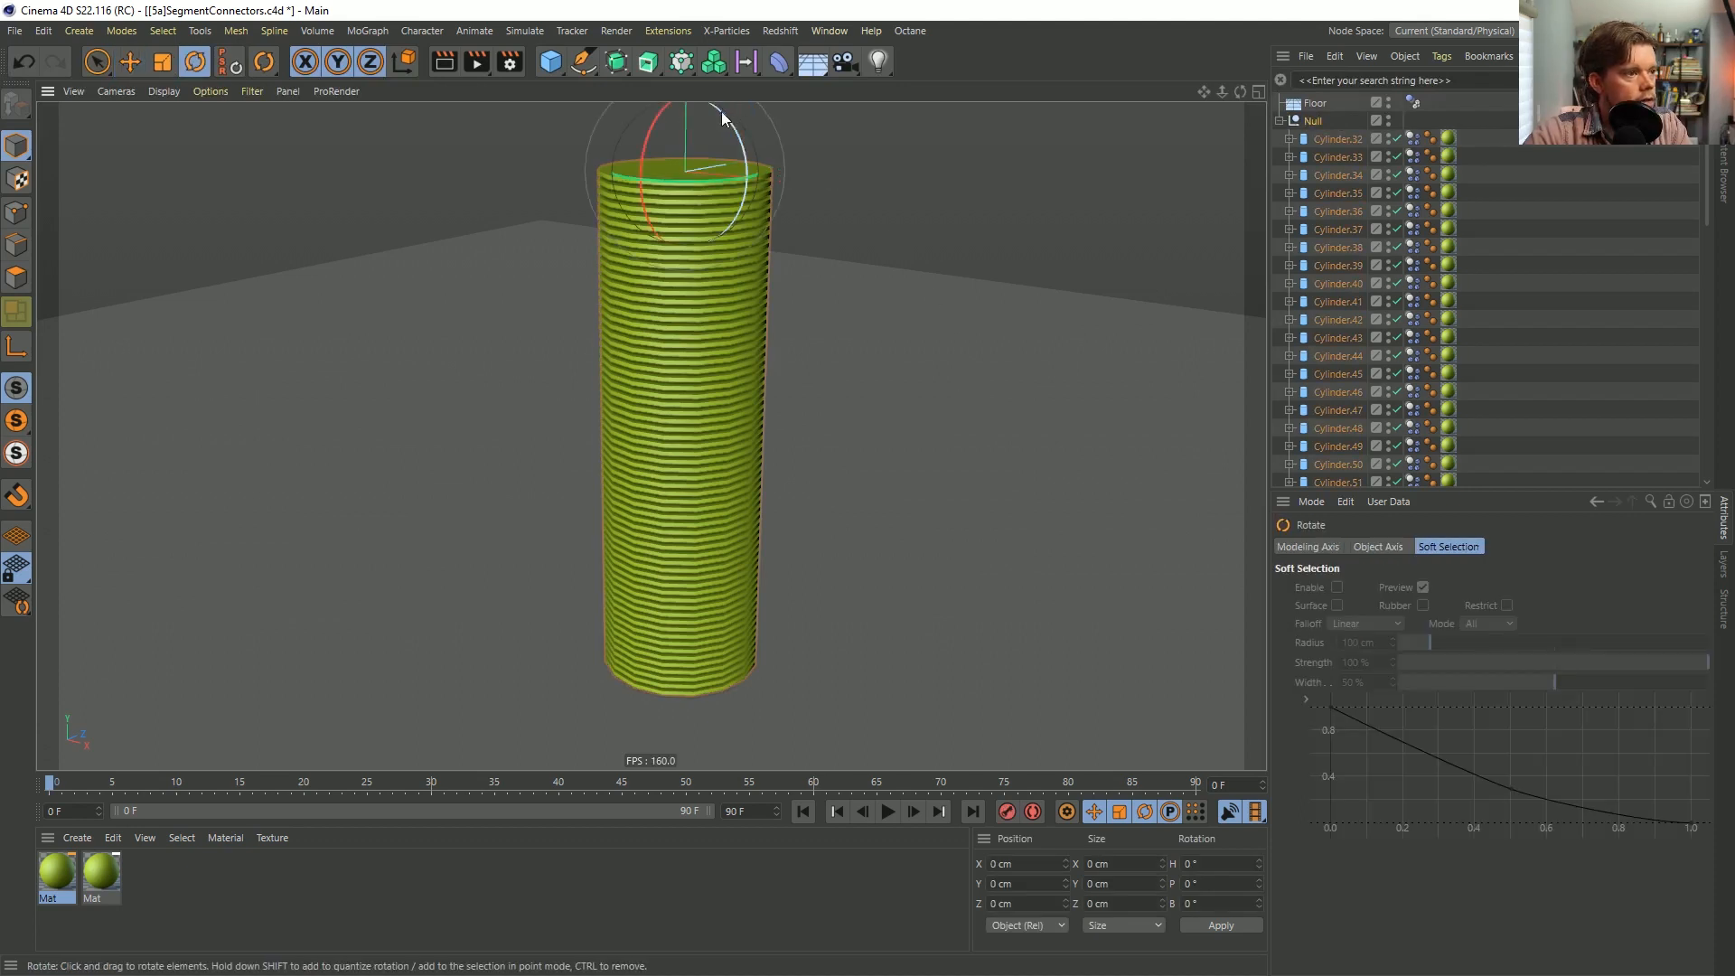
drag(723, 118, 828, 253)
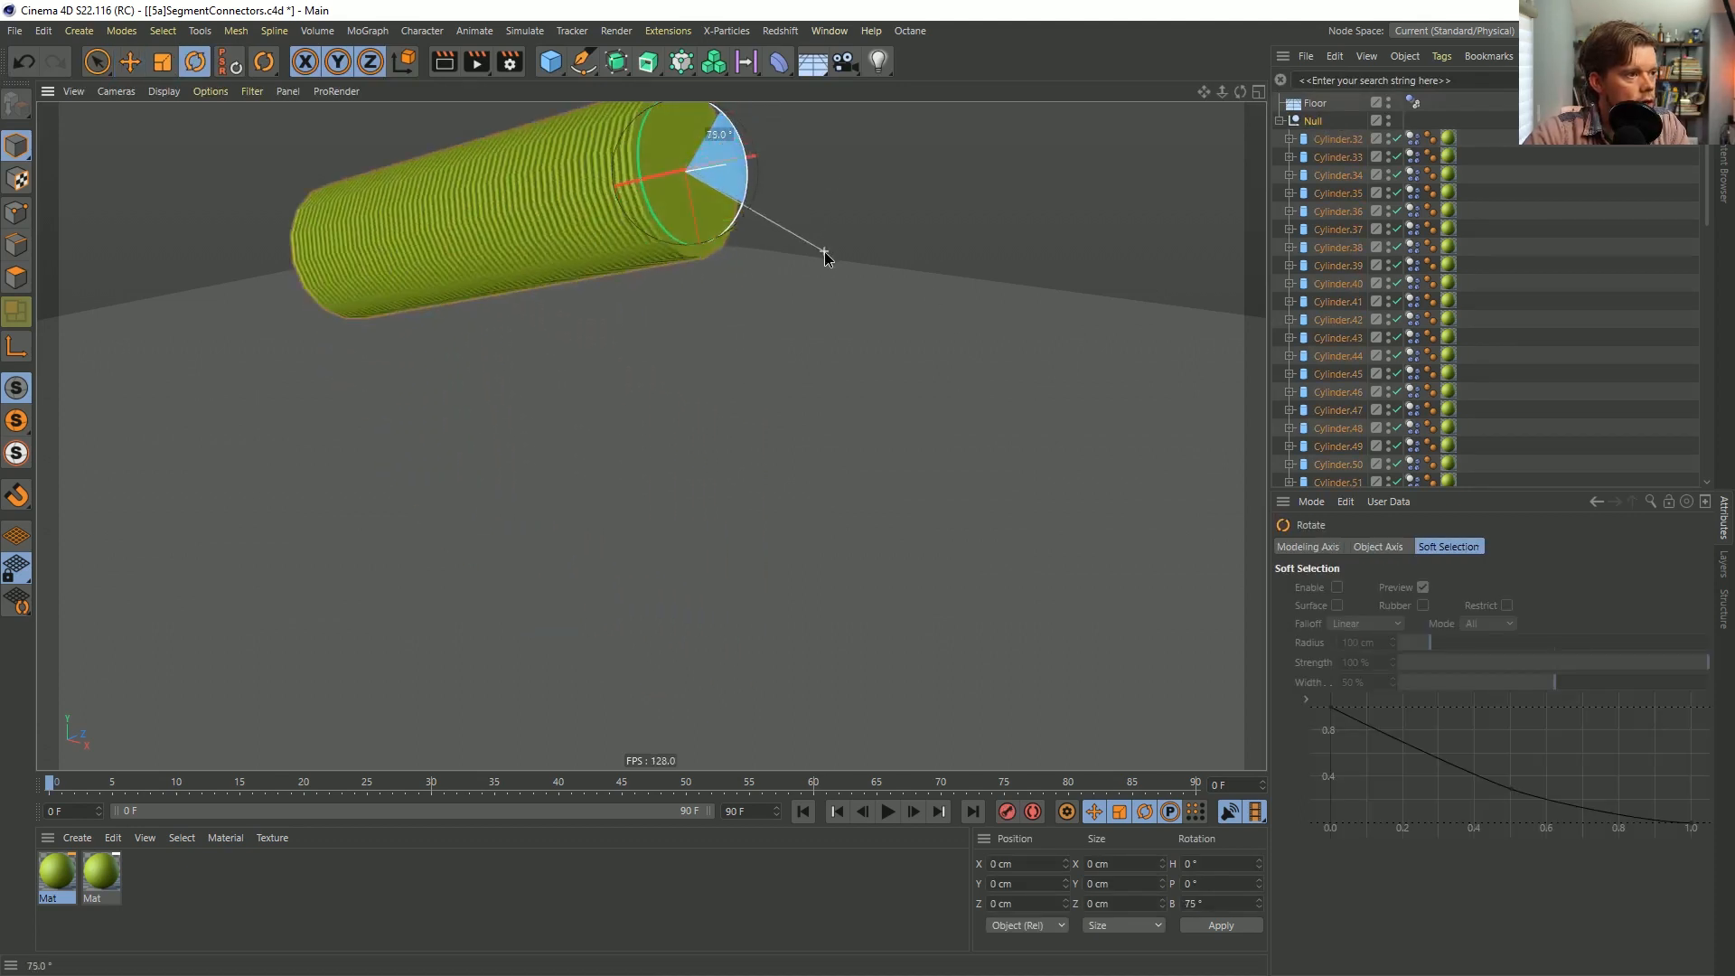
key(e)
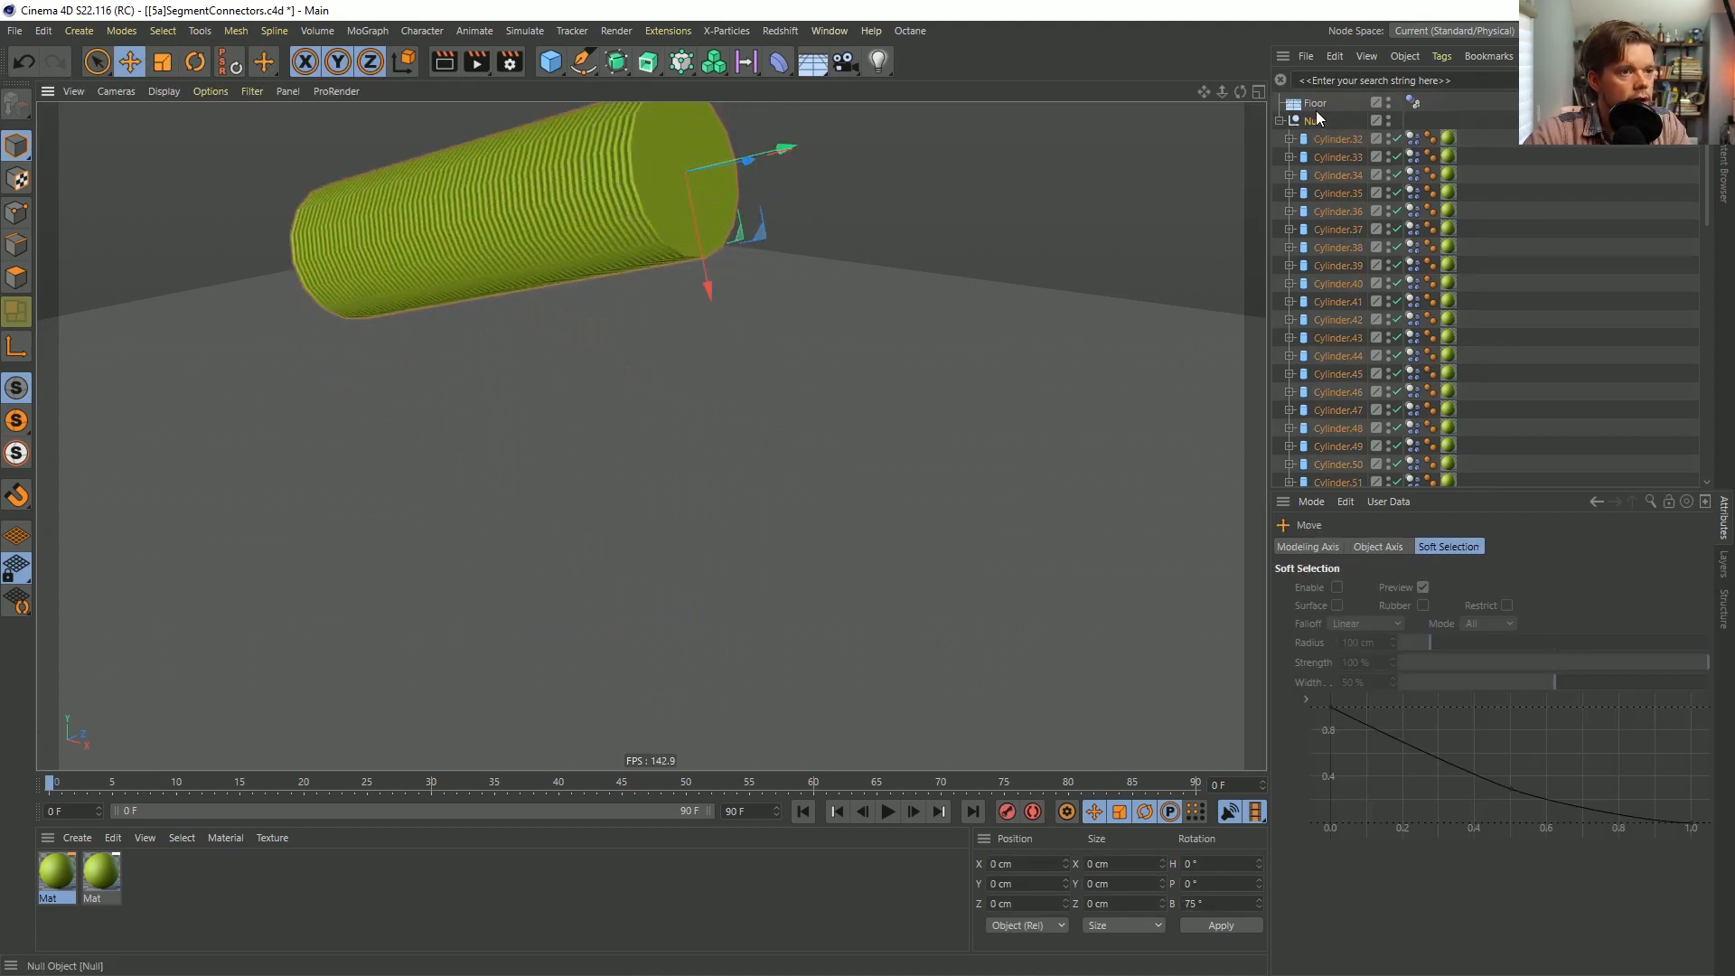
click(1316, 107)
drag(677, 569, 709, 298)
Play the simulation of the tilted stack, view it from above, and return to frame 0.
click(887, 811)
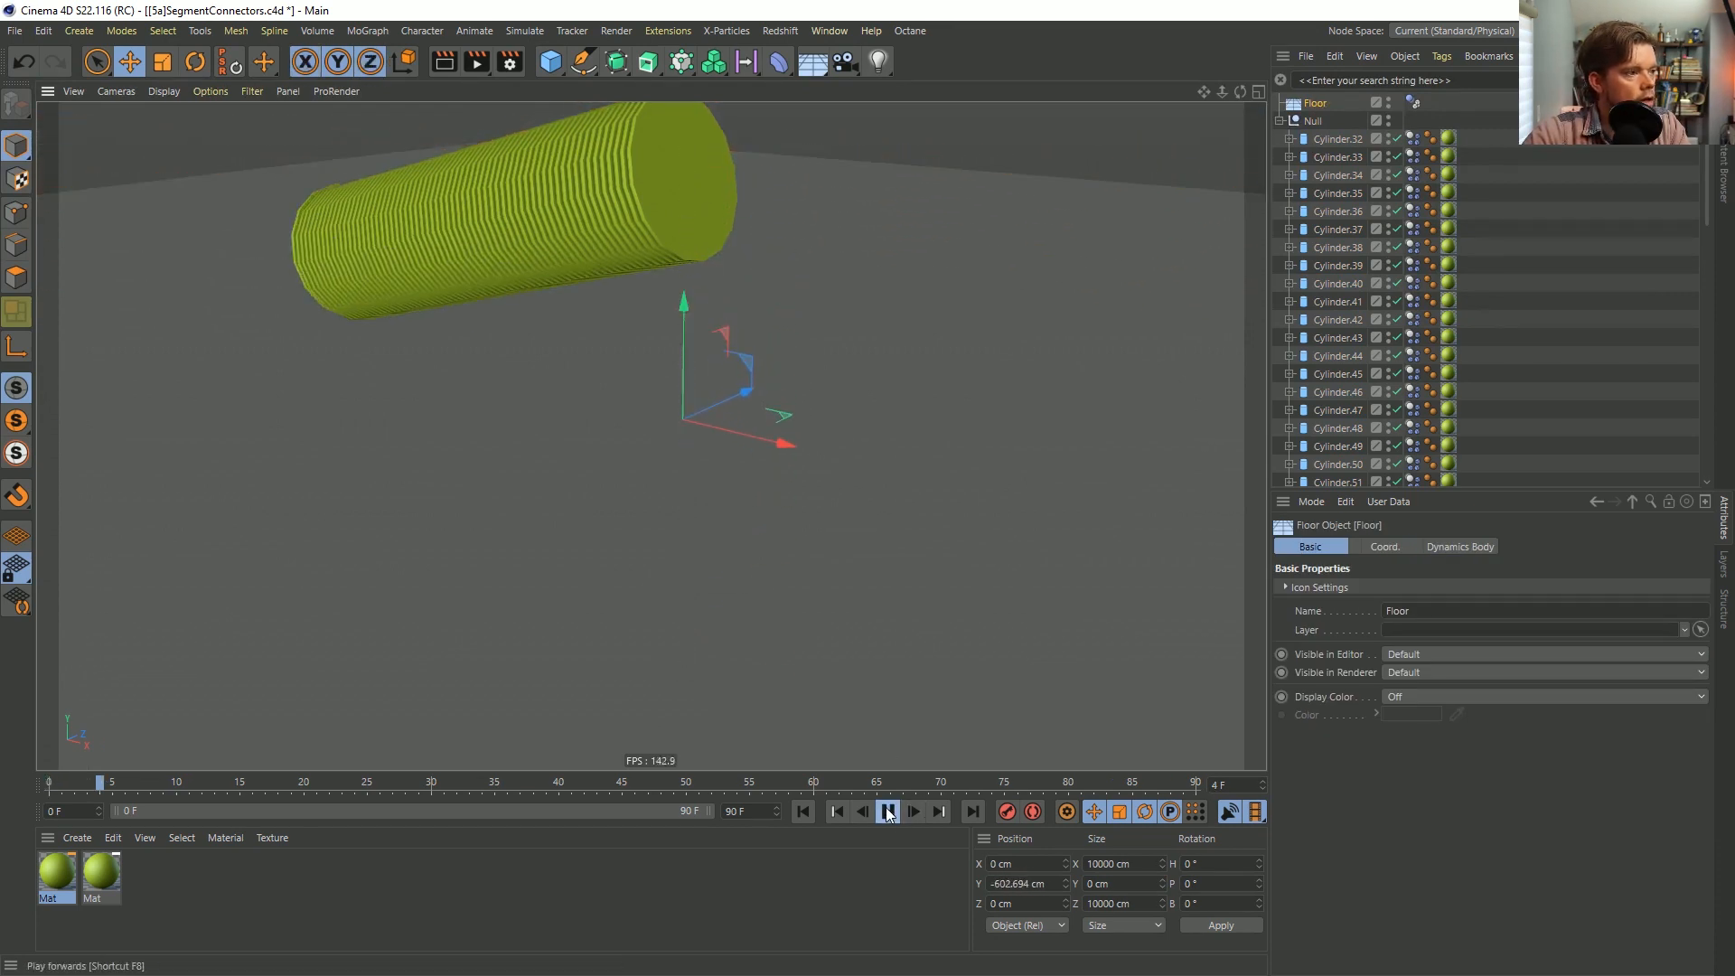
alt+drag(570, 170, 547, 285)
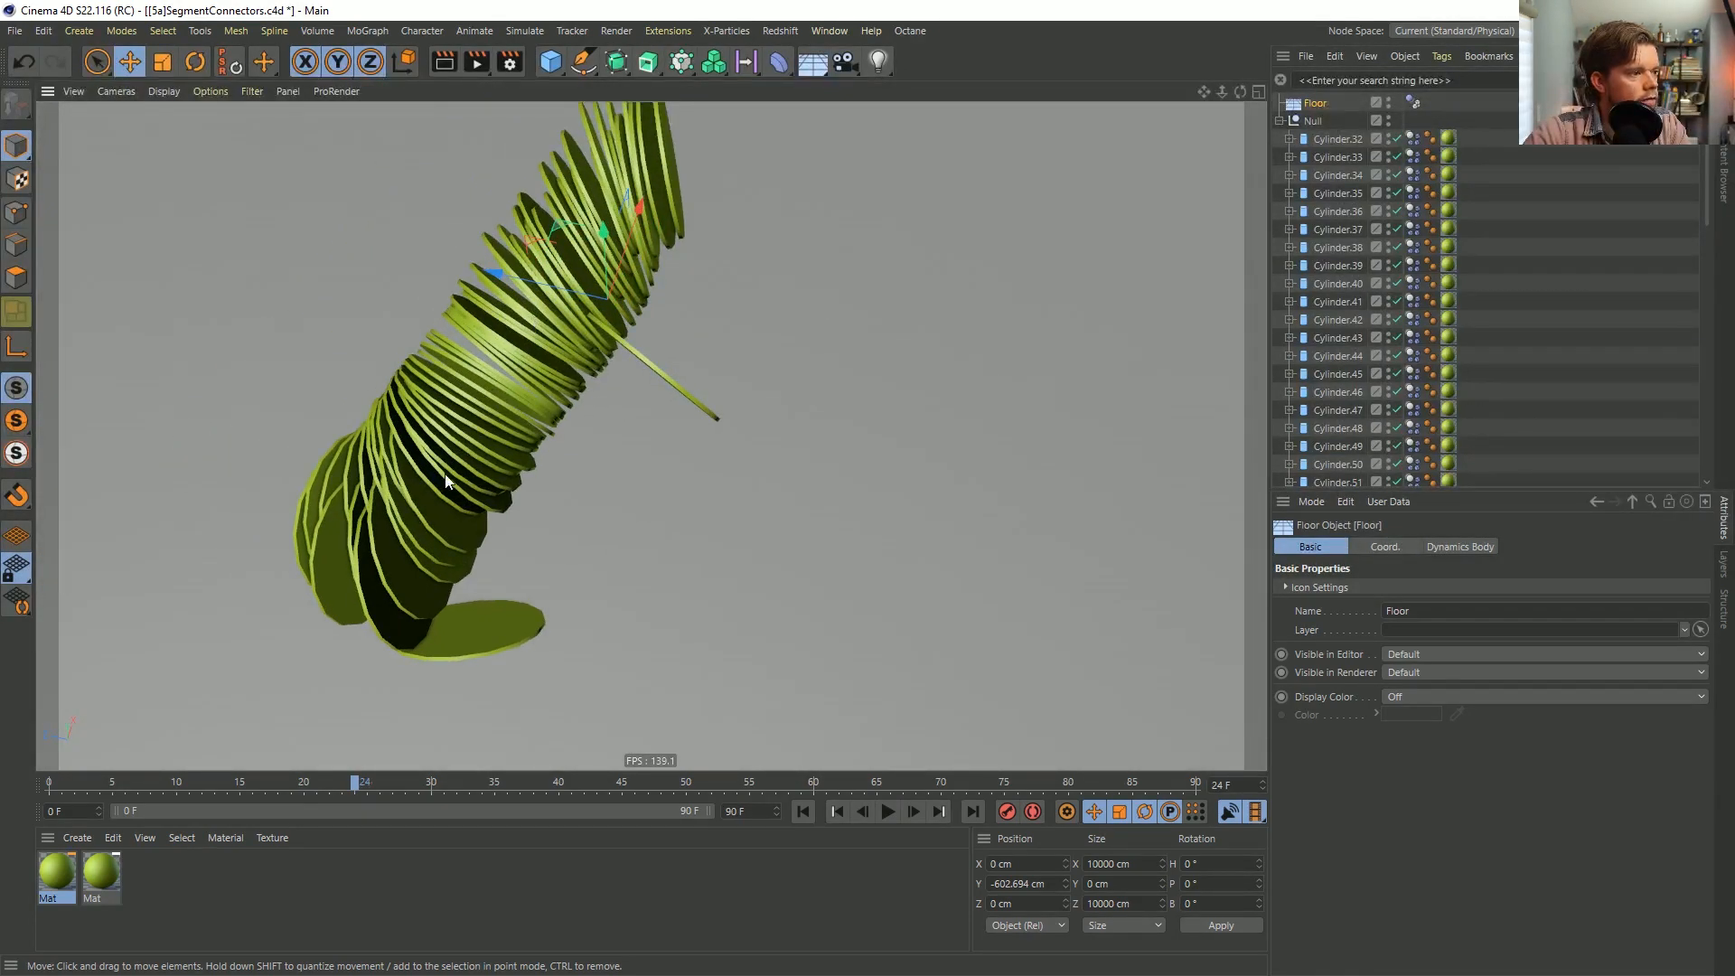
click(802, 812)
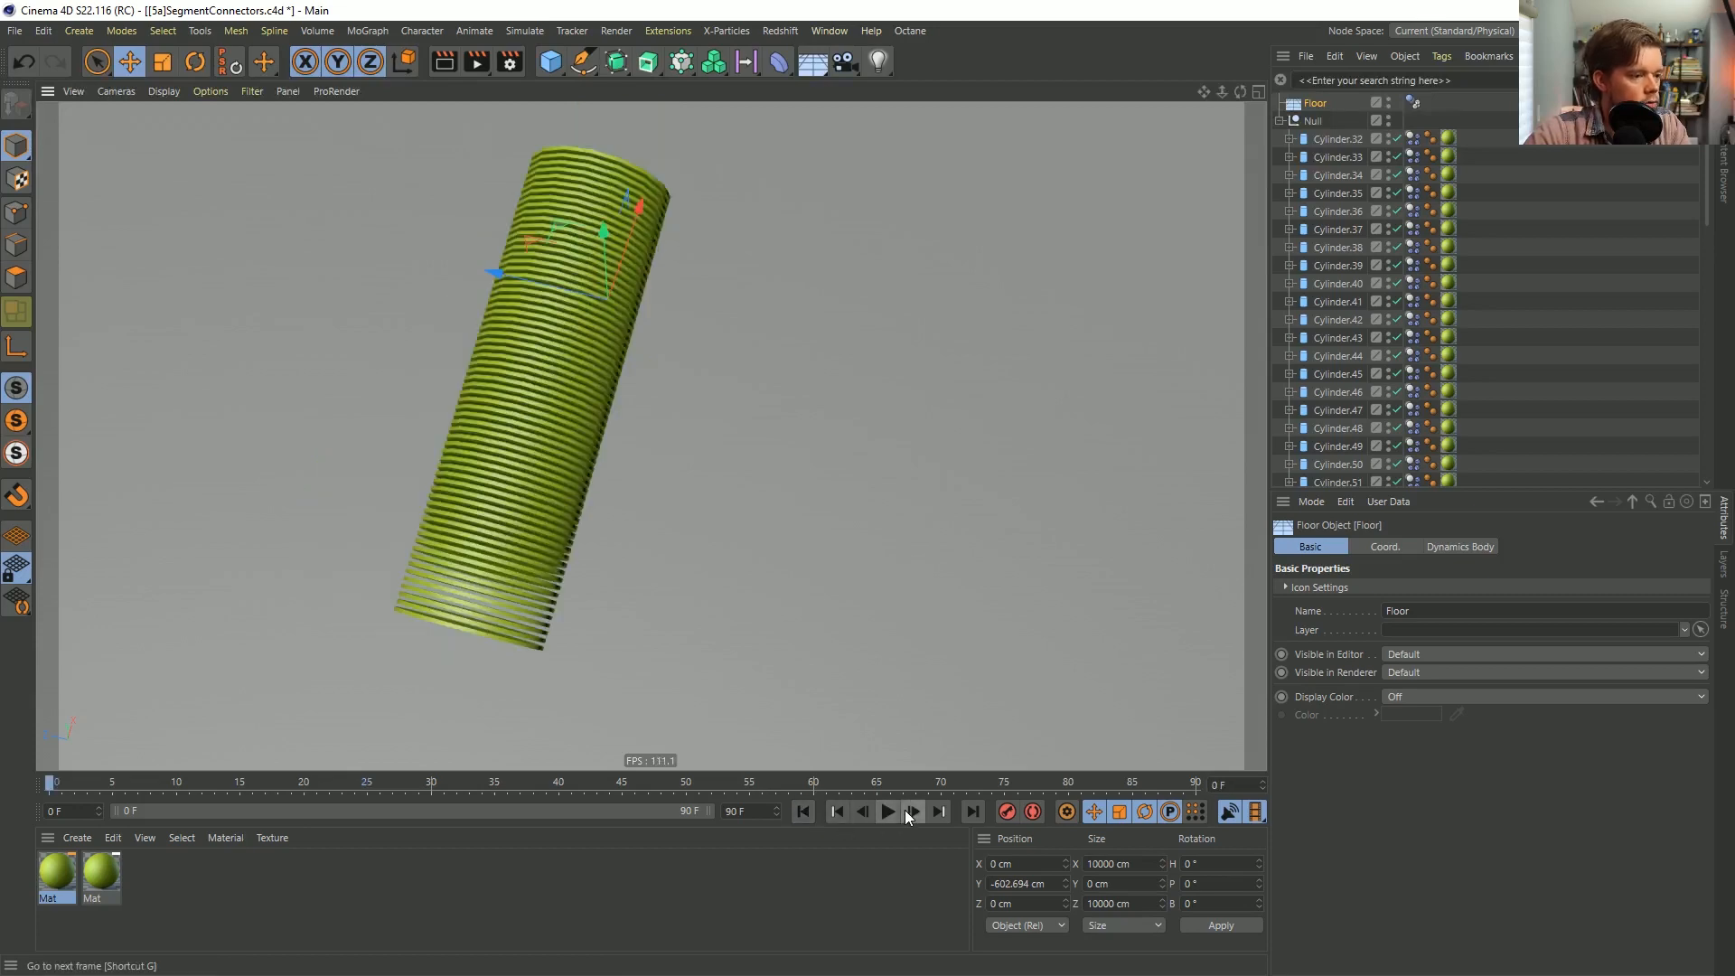
Step through the tilted stack's simulation frame by frame to frame 18, examining the discs from the side, and return to frame 0.
click(907, 812)
click(907, 812)
click(907, 813)
click(907, 812)
click(906, 812)
click(906, 812)
click(906, 812)
click(906, 812)
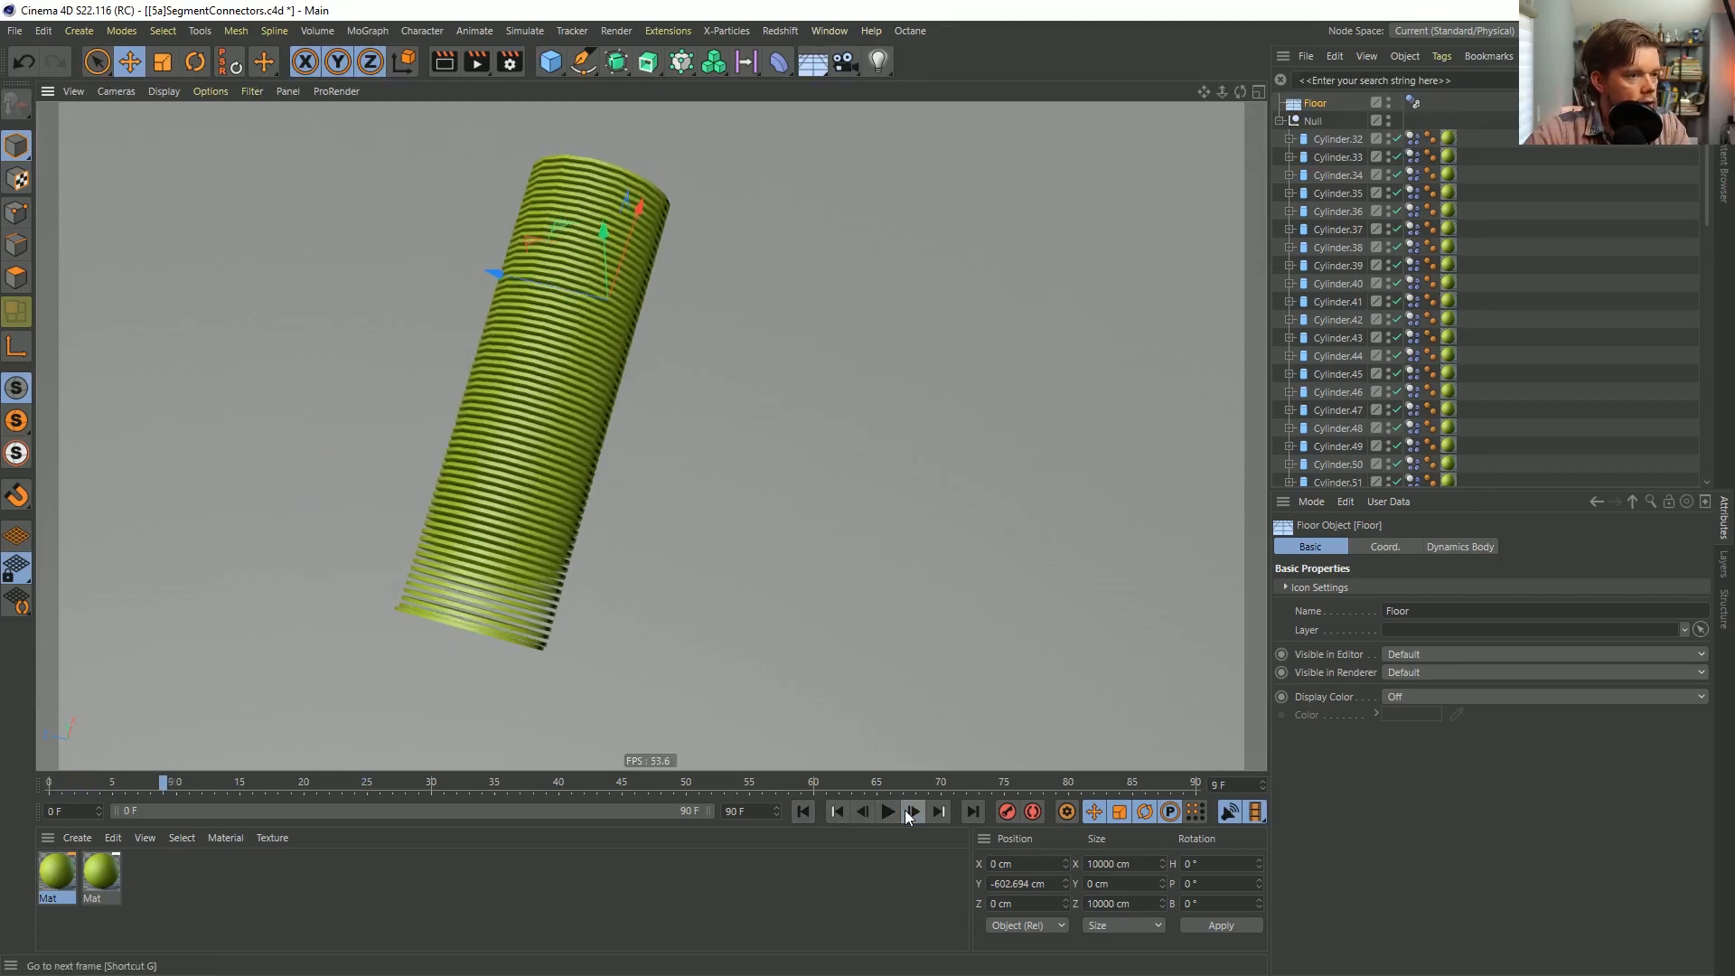
click(906, 812)
click(908, 813)
alt+drag(566, 522, 352, 392)
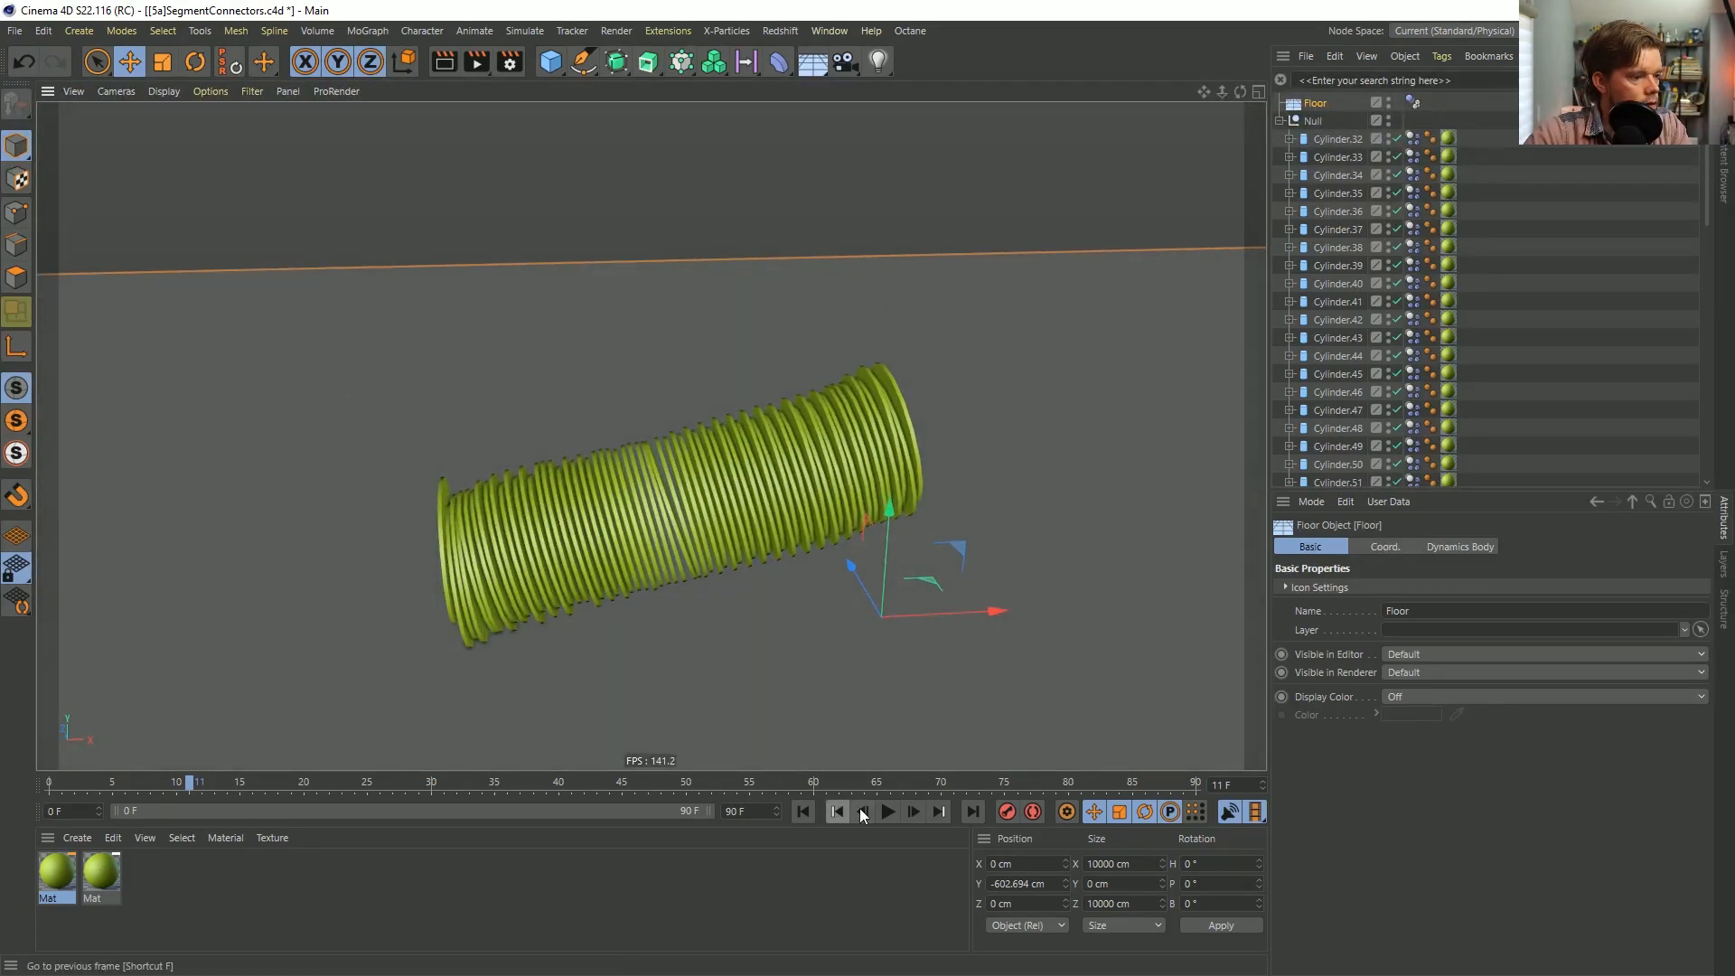
click(914, 811)
click(914, 811)
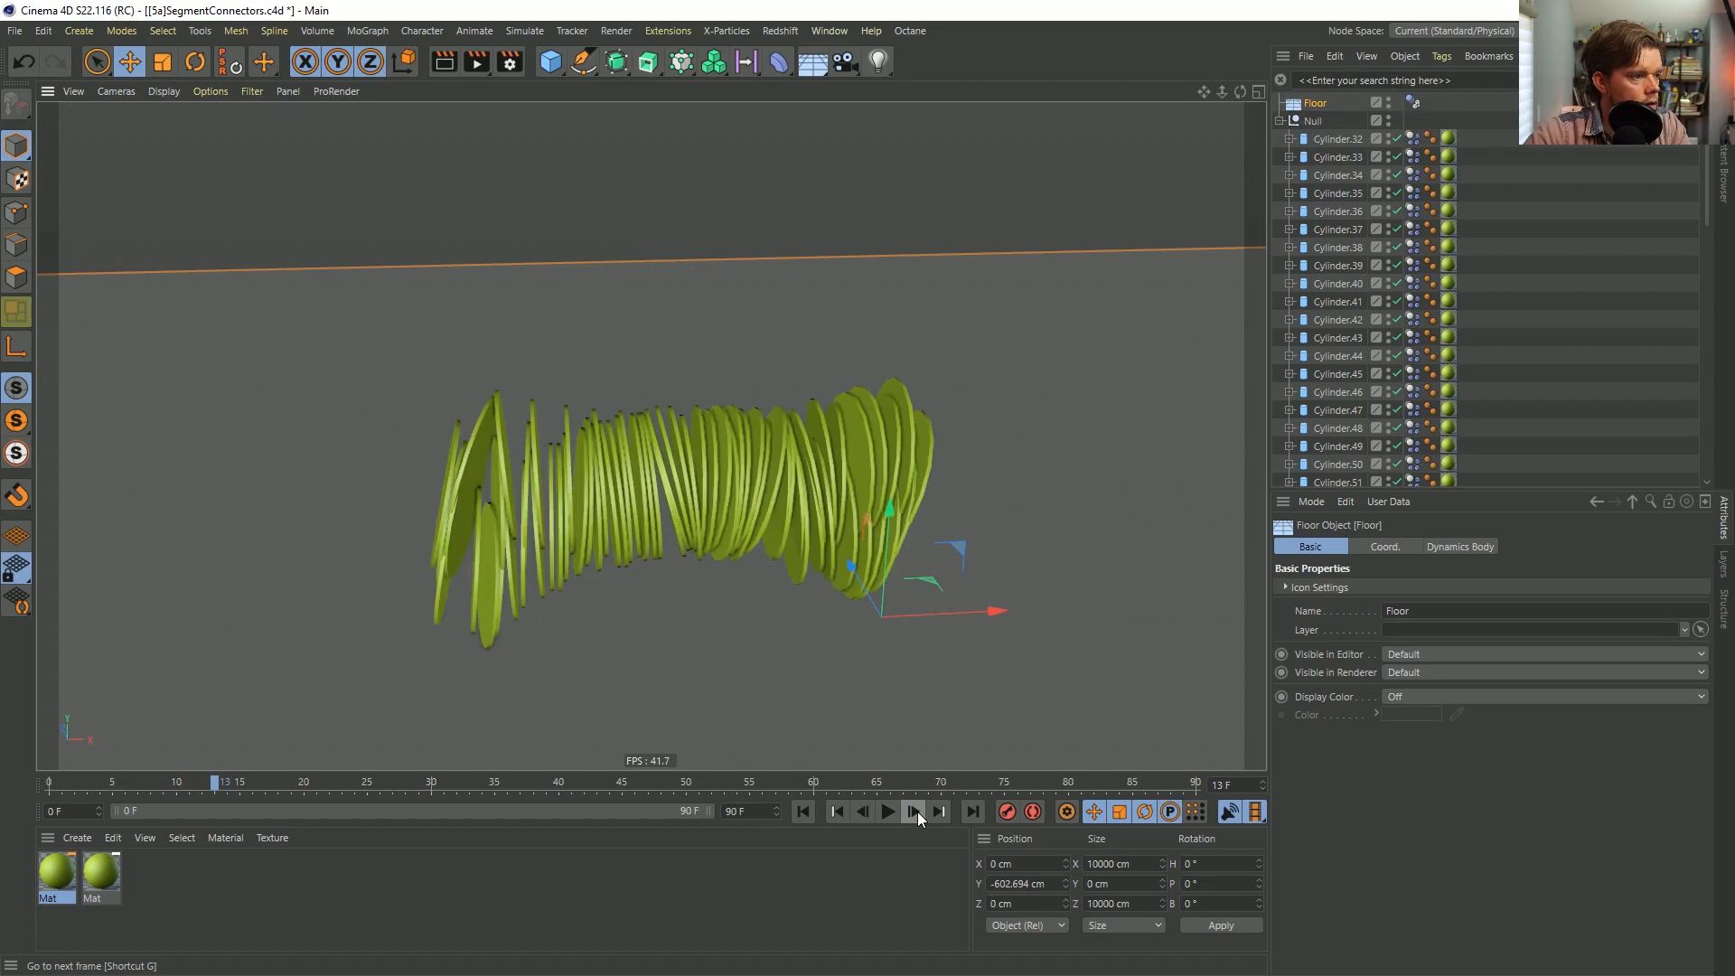
click(915, 811)
click(914, 812)
click(915, 812)
click(915, 811)
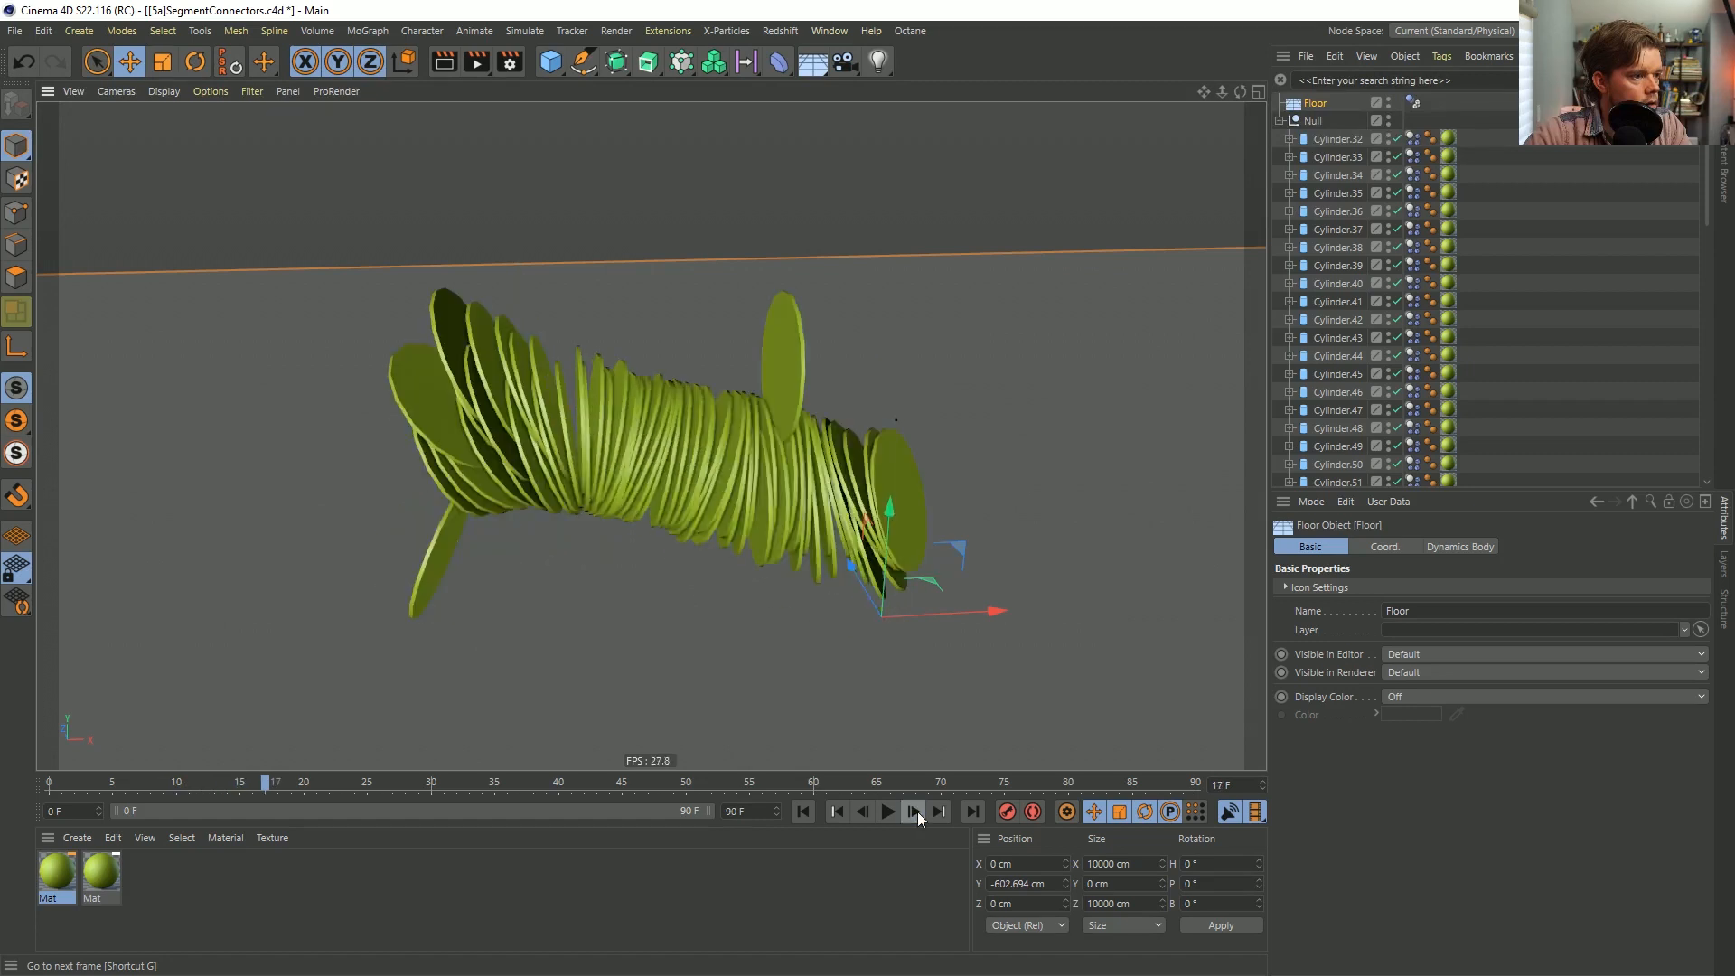
click(915, 812)
click(837, 812)
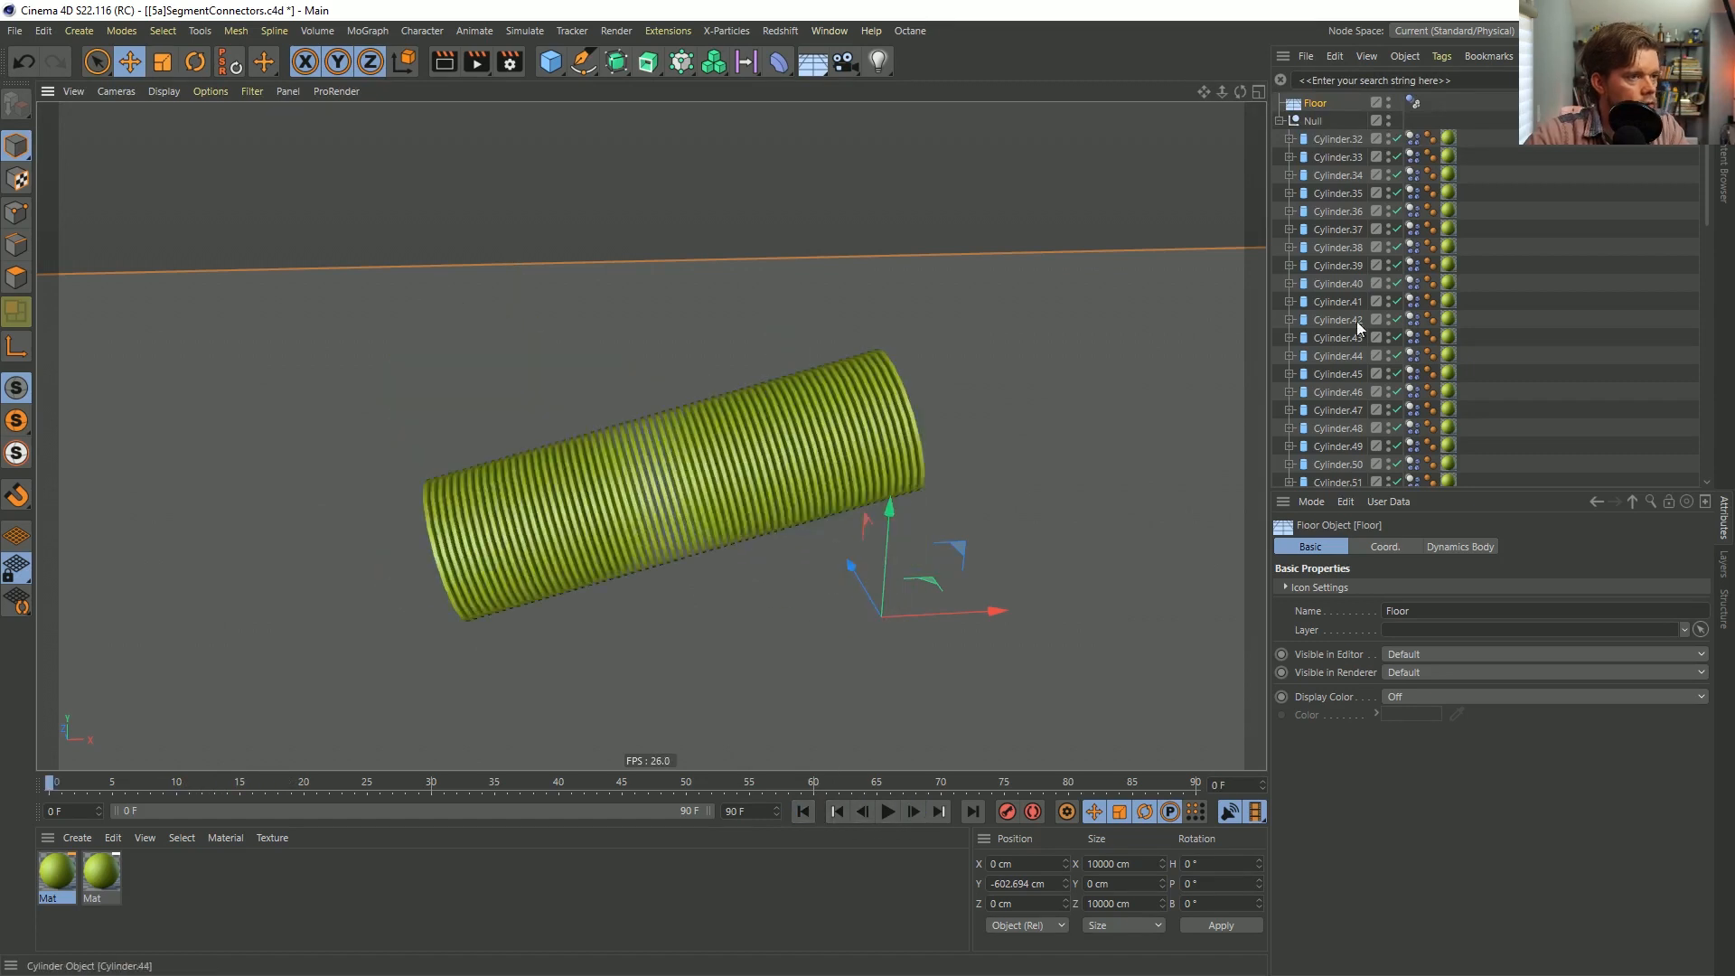
Reset the Null's position, scale and rotation, and lower the Floor to about Y -1374.9 cm beneath the upright stack.
click(1313, 121)
click(231, 62)
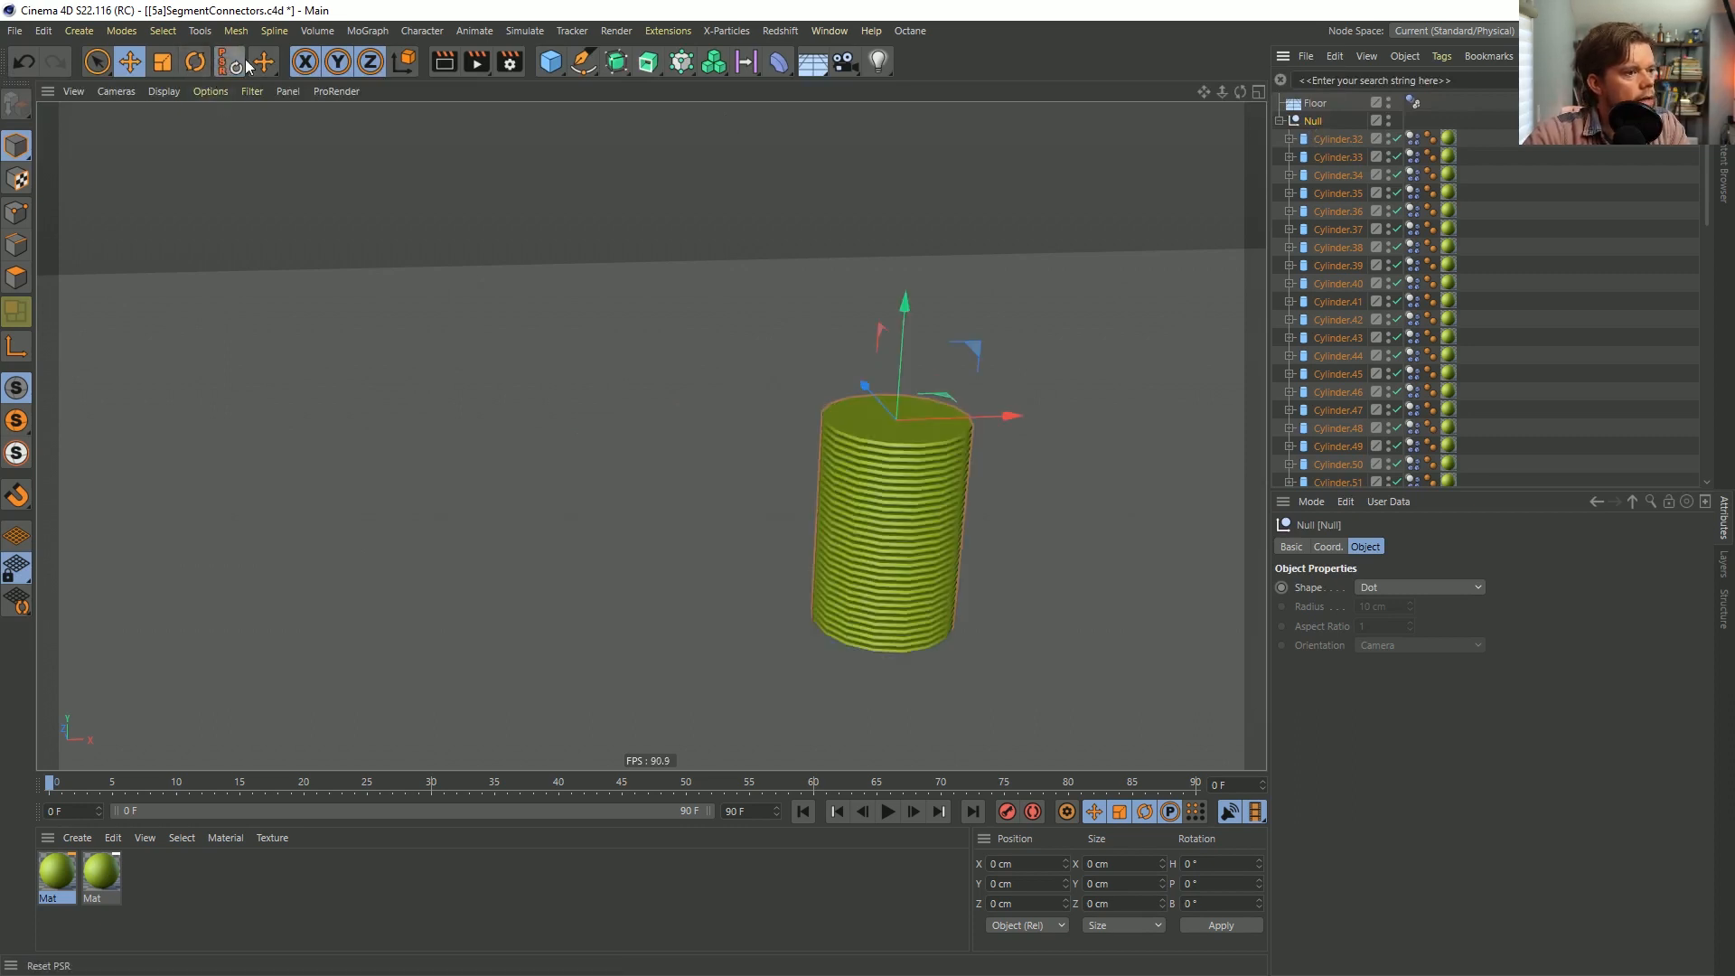
click(1315, 103)
drag(887, 504, 867, 730)
alt+middle_drag(889, 680, 834, 411)
scroll(815, 452, down, 1)
mouse_move(812, 471)
mouse_down()
mouse_move(810, 502)
mouse_move(810, 442)
mouse_move(811, 462)
mouse_up()
alt+drag(822, 317, 814, 348)
alt+middle_drag(813, 347, 781, 386)
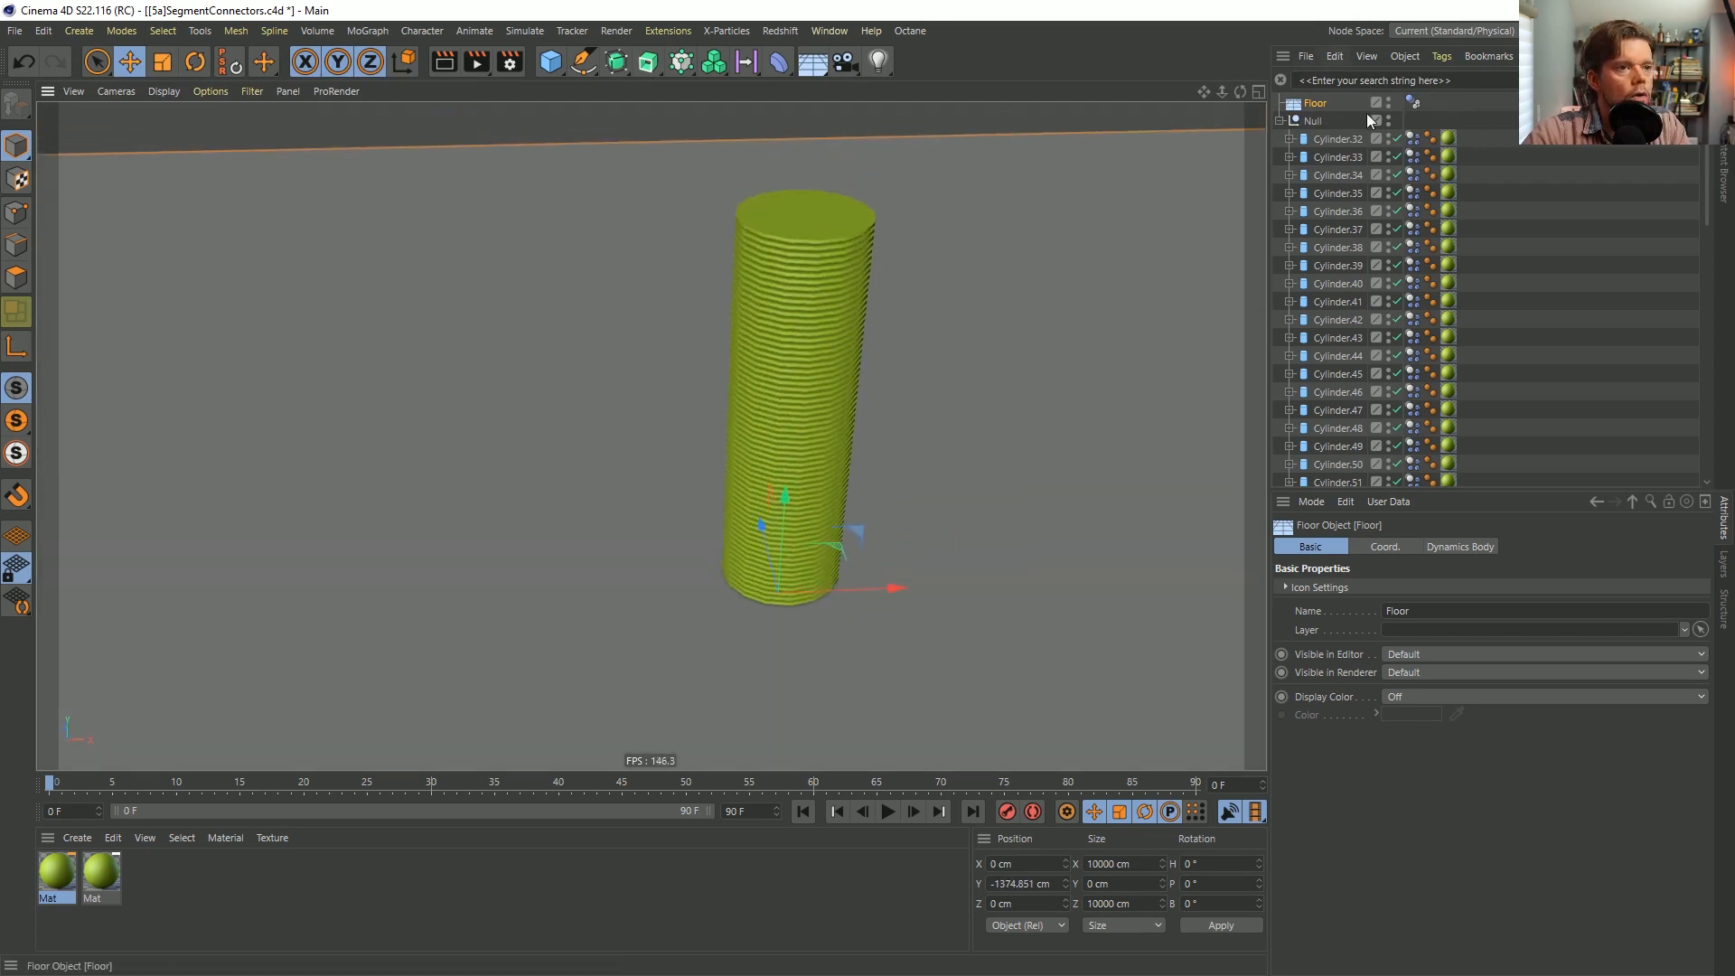
Examine the Connector under Cylinder.32 and its Object B link, comparing it with the neighbouring Cylinder.33 and its Connector.
click(1290, 140)
click(1337, 157)
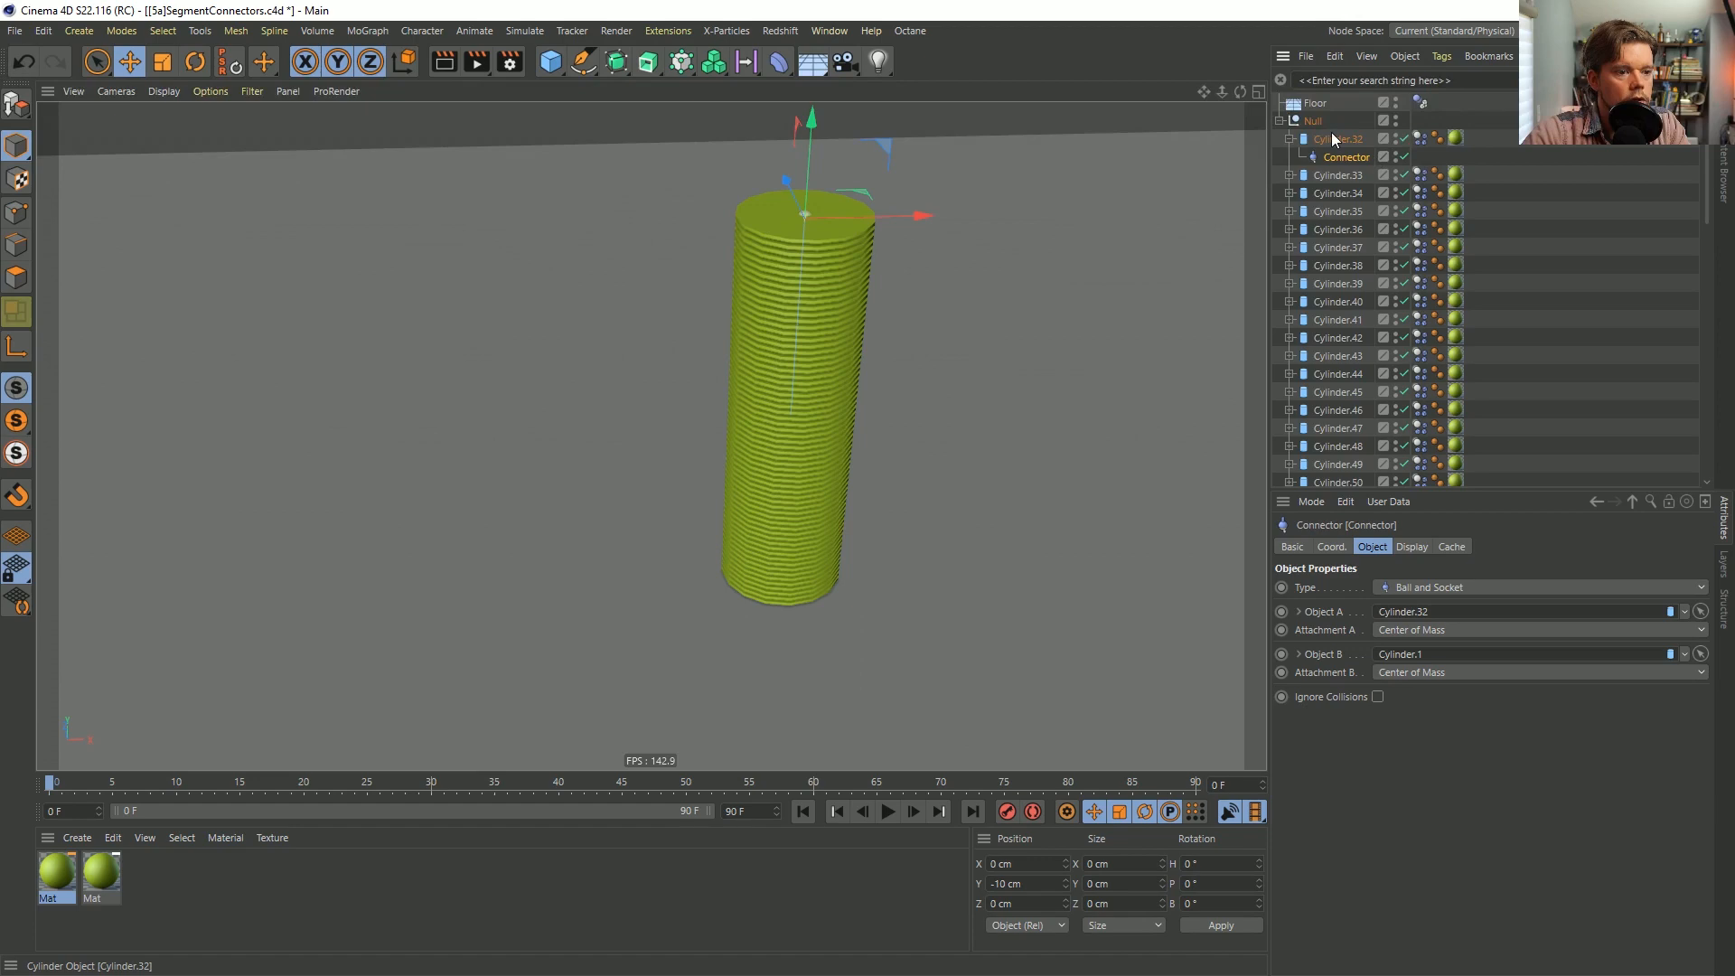
click(1355, 176)
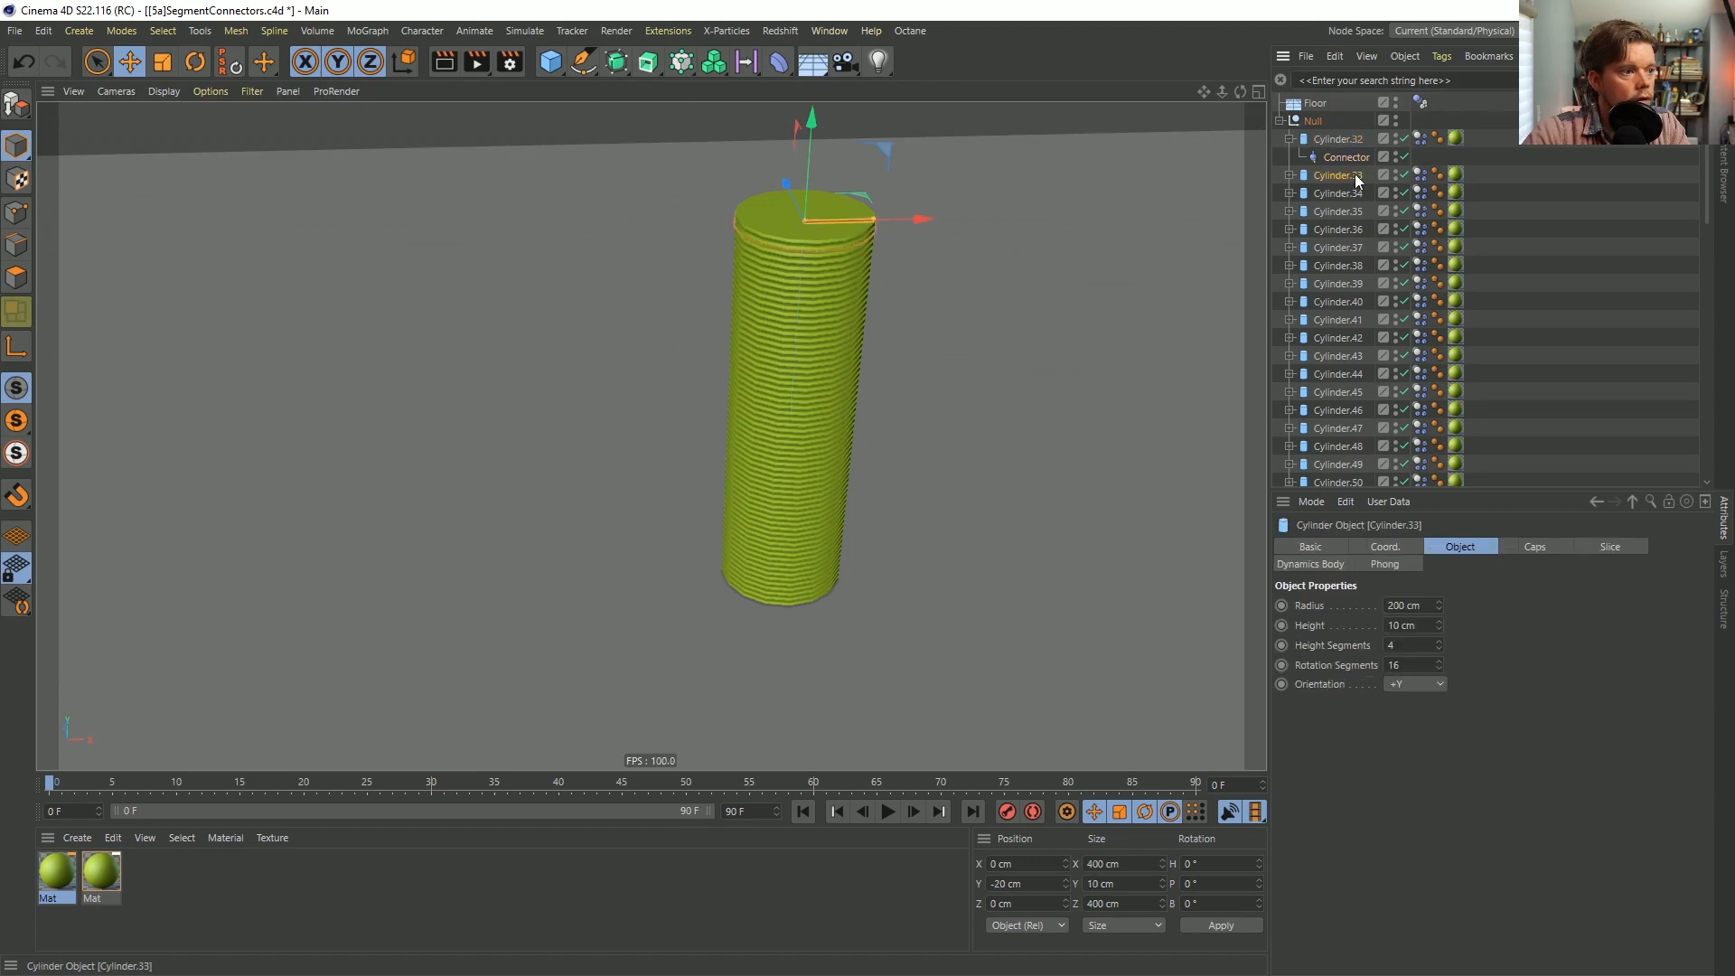
alt+drag(833, 273, 853, 224)
alt+right_drag(853, 224, 1074, 248)
alt+drag(840, 288, 837, 335)
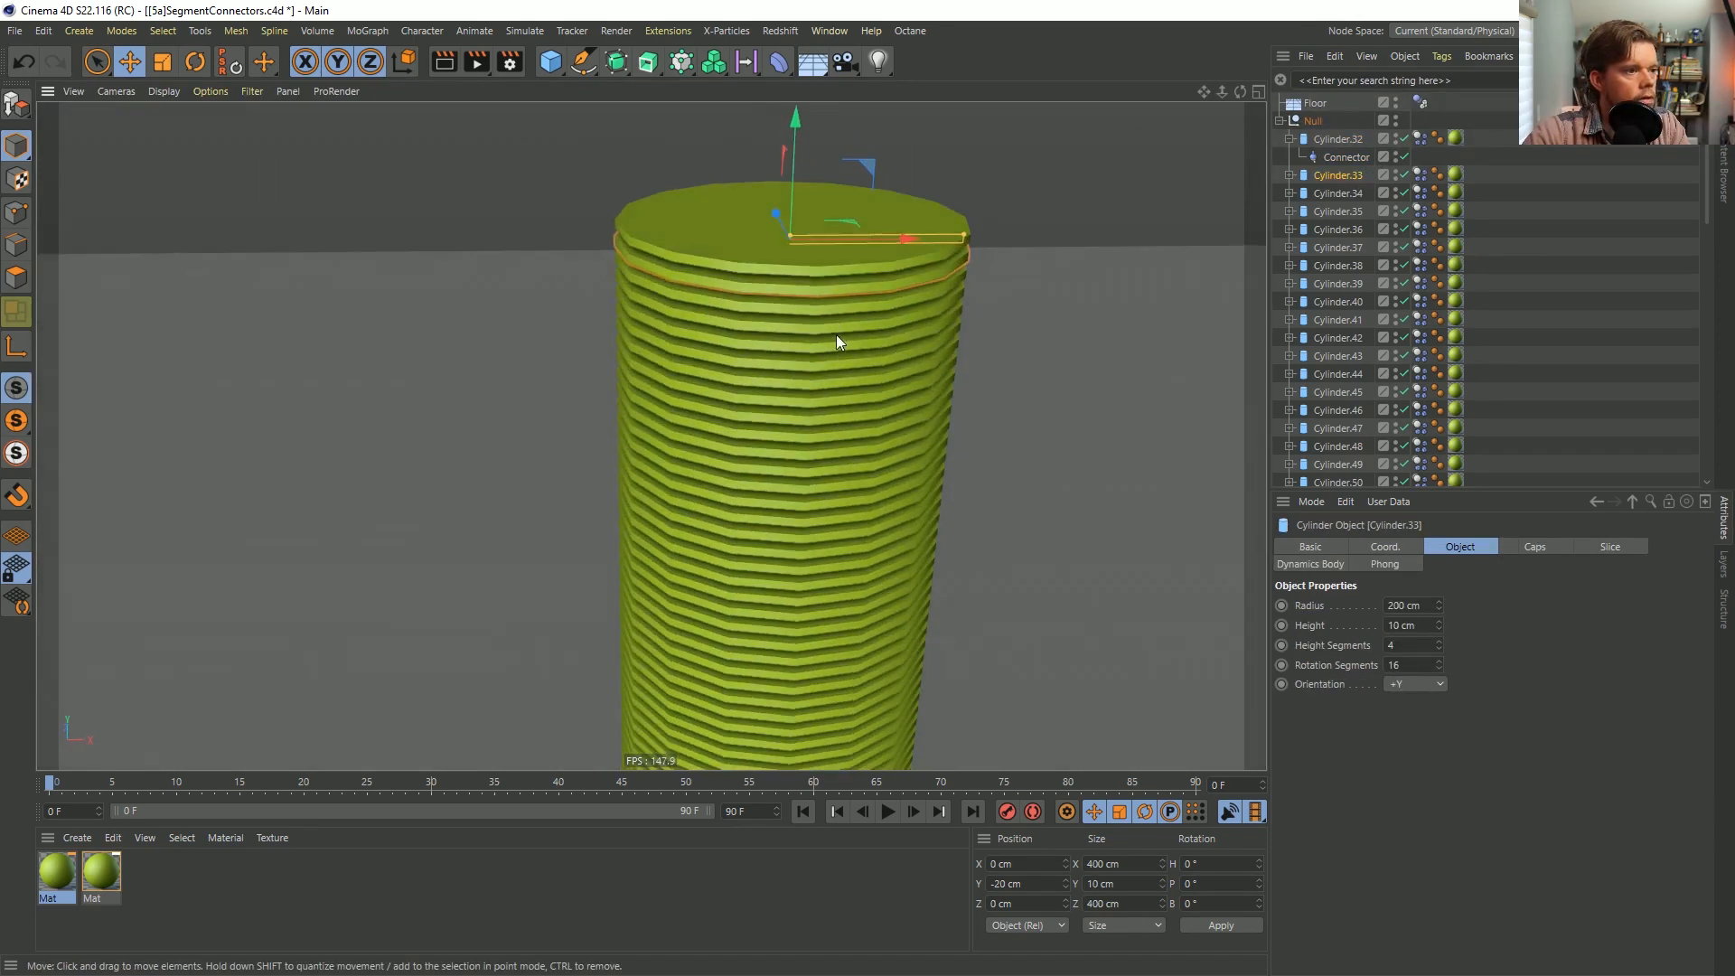
scroll(837, 336, up, 1)
click(1289, 175)
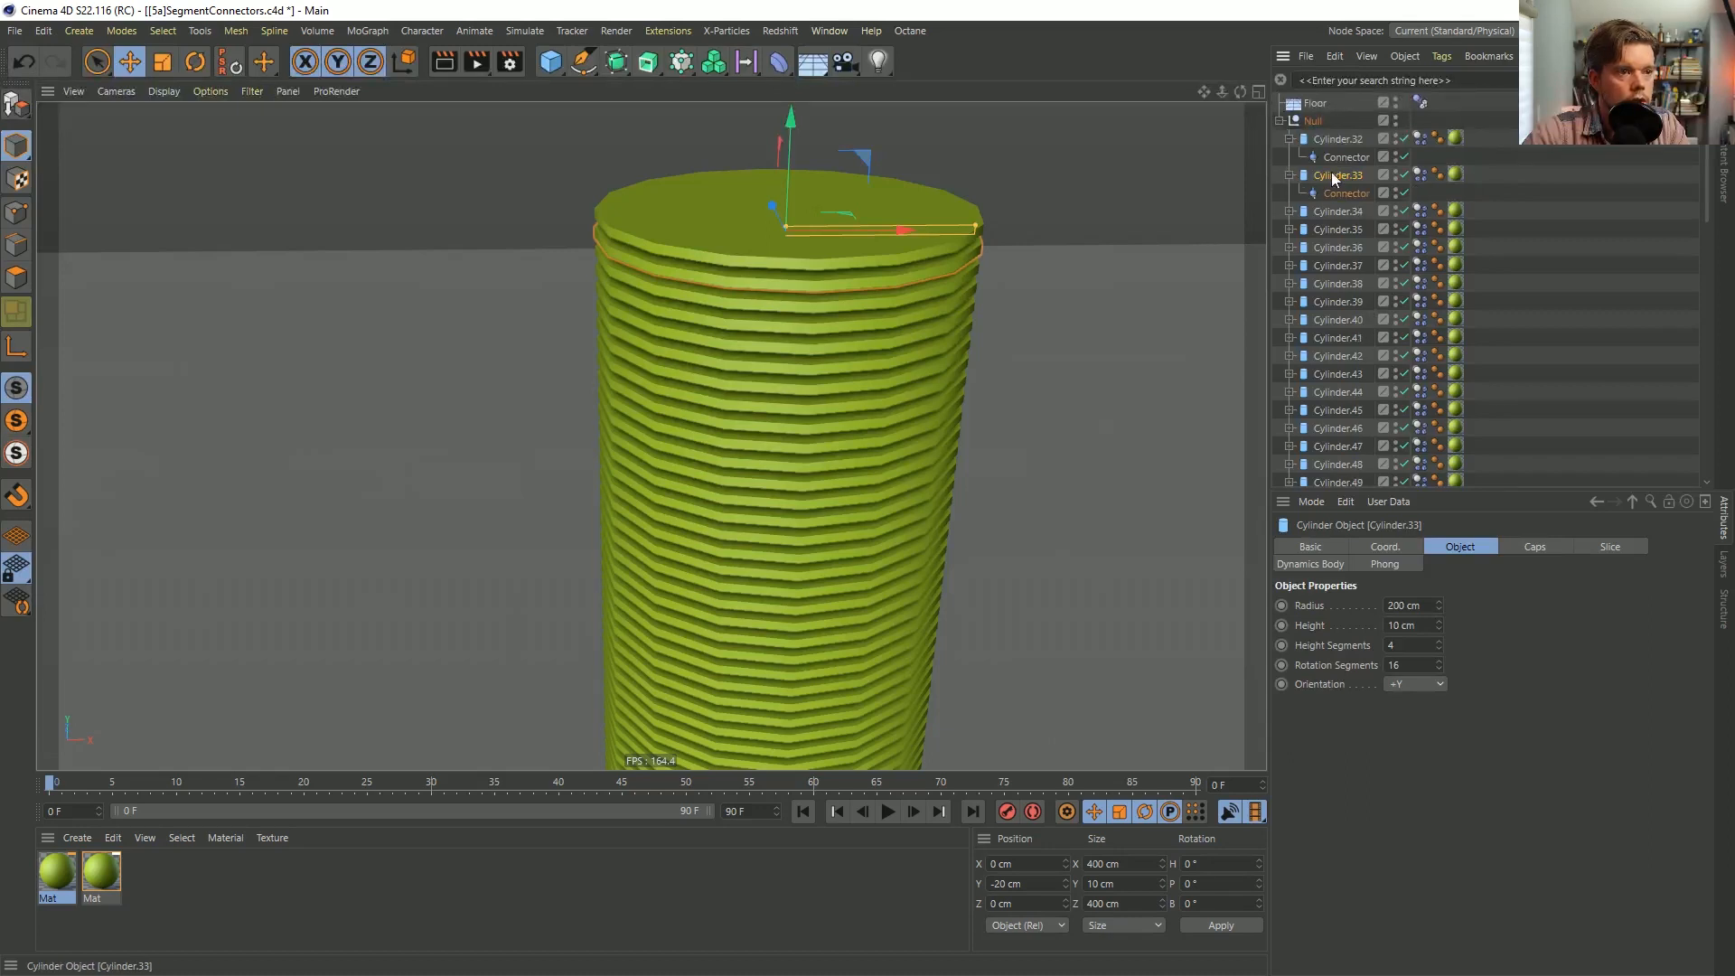
click(1337, 158)
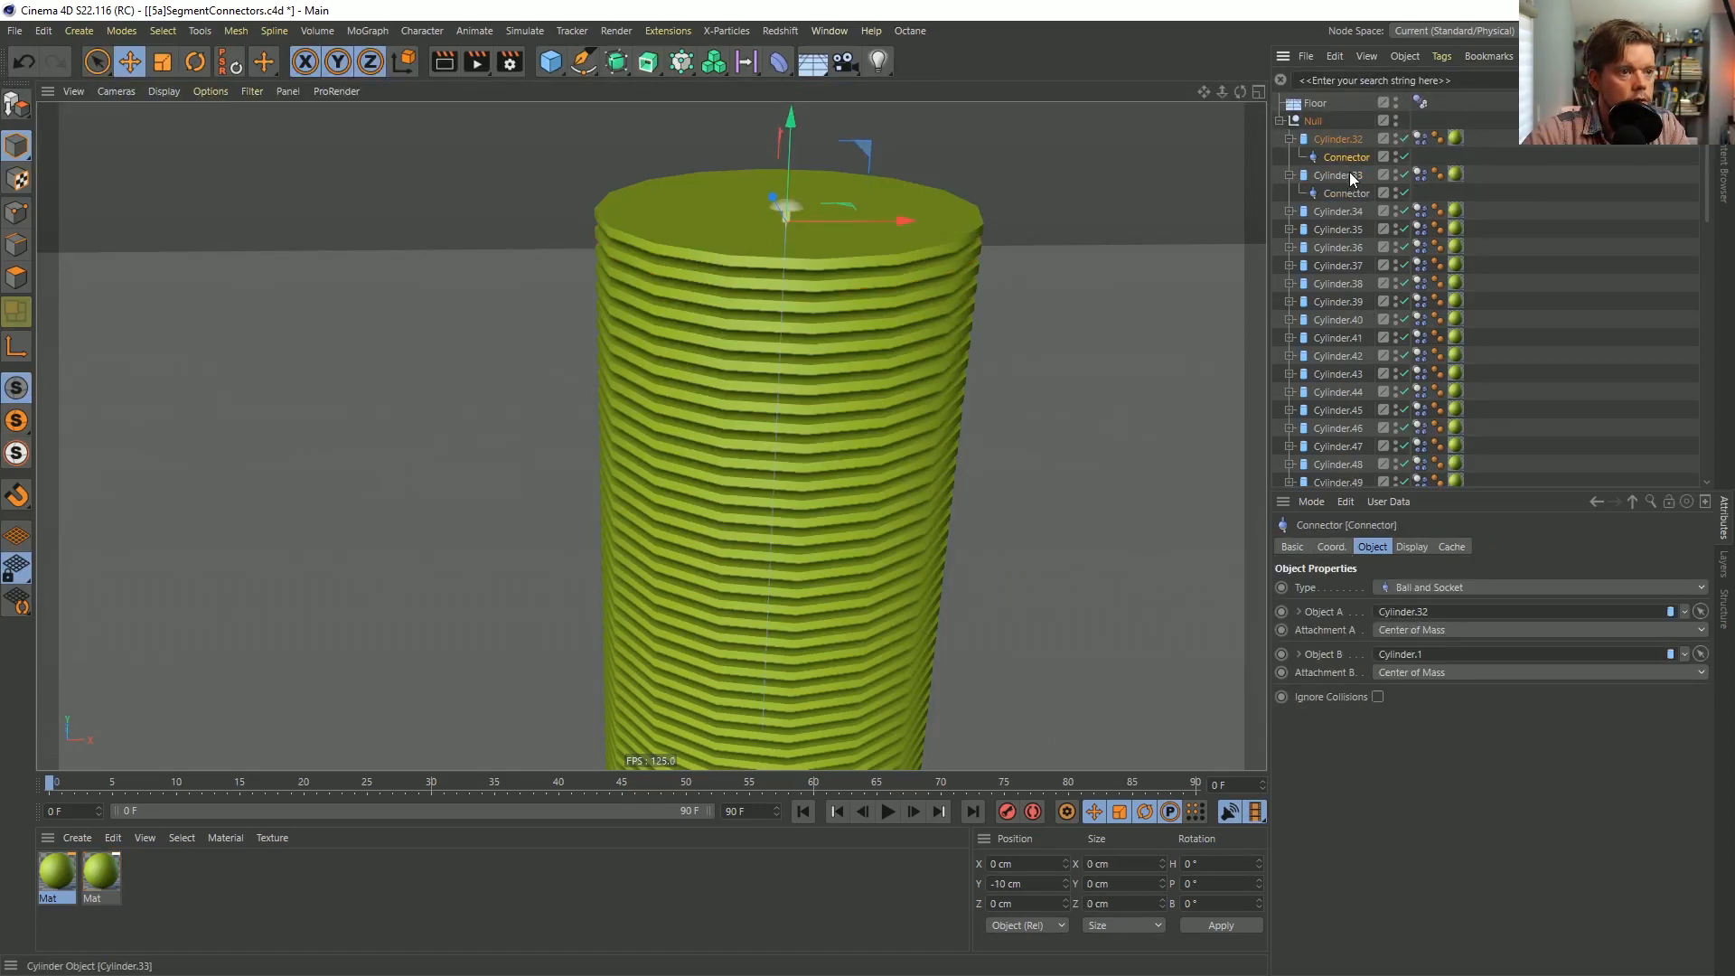
click(1684, 655)
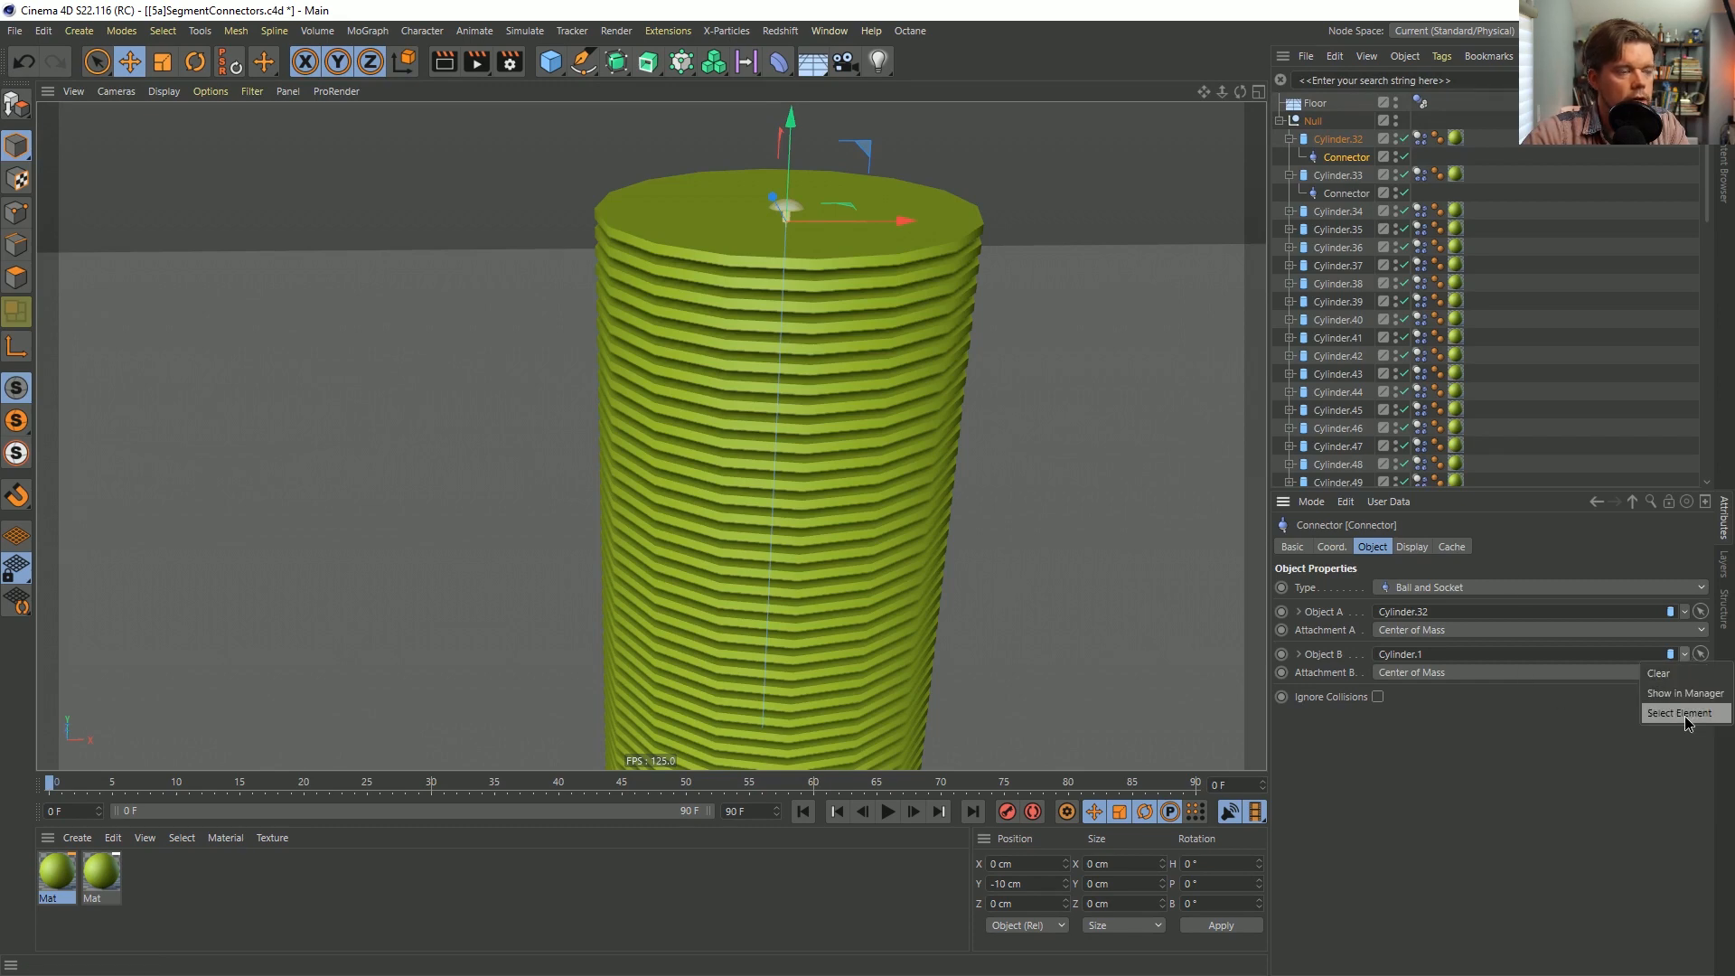
click(1568, 759)
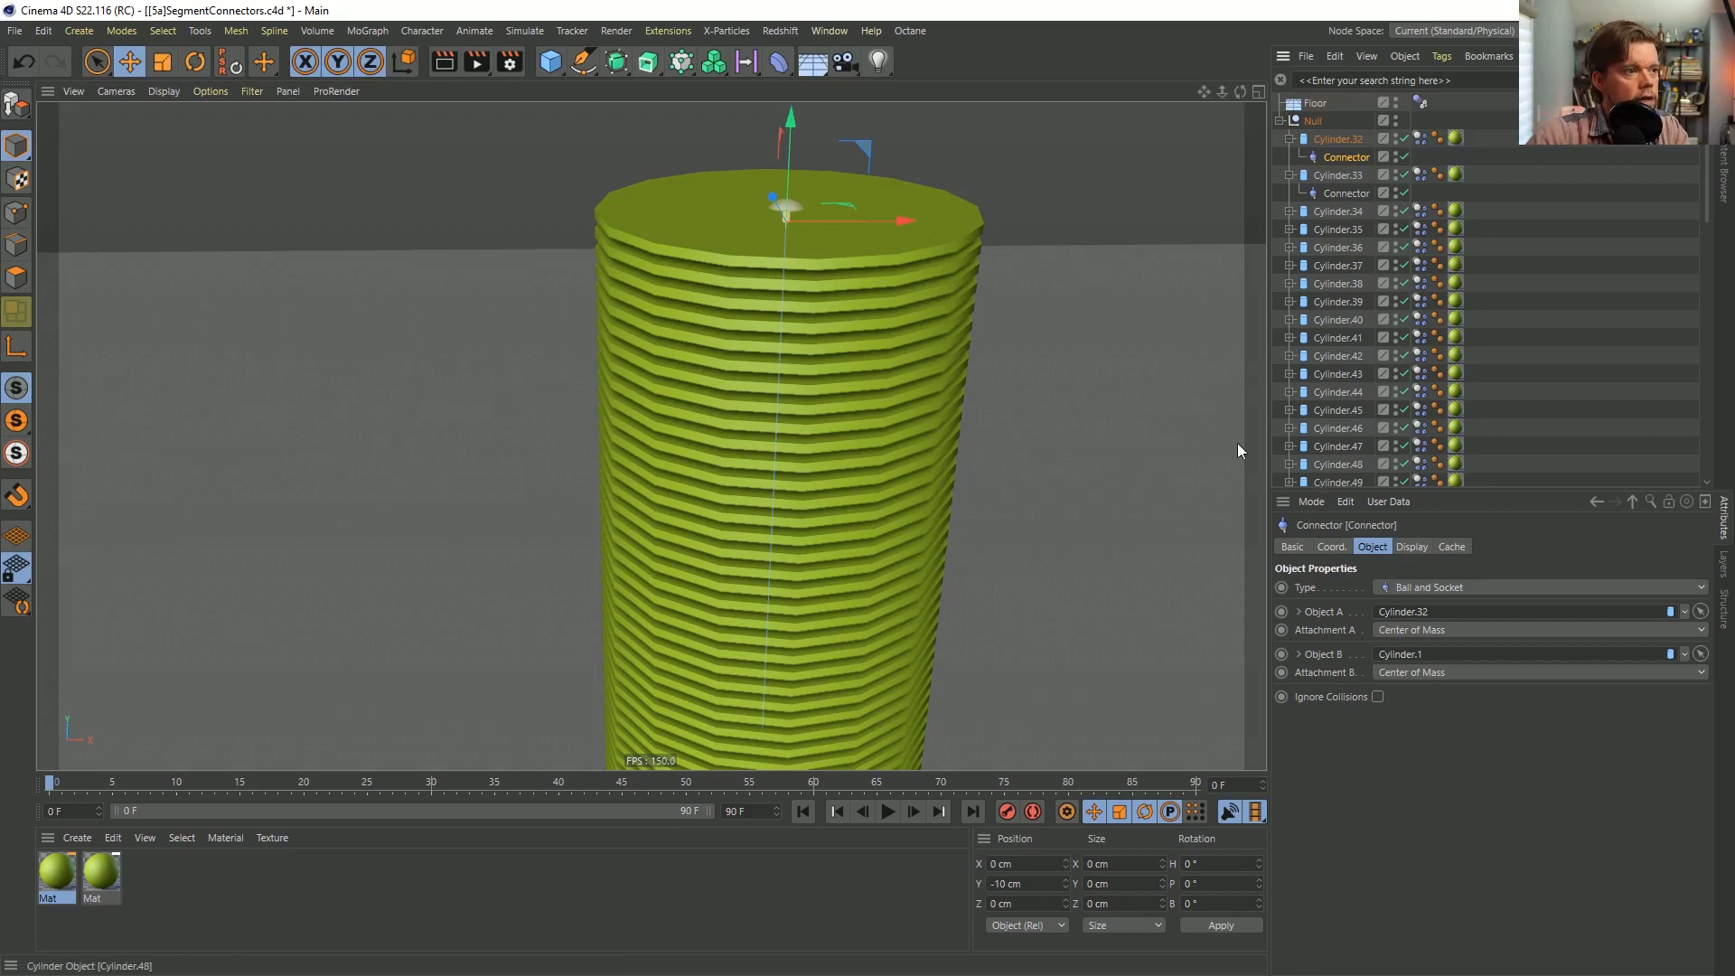
Add an XPresso tag to the Connector under Cylinder.32, and enlarge and reposition its XPresso Editor window.
right_click(1336, 157)
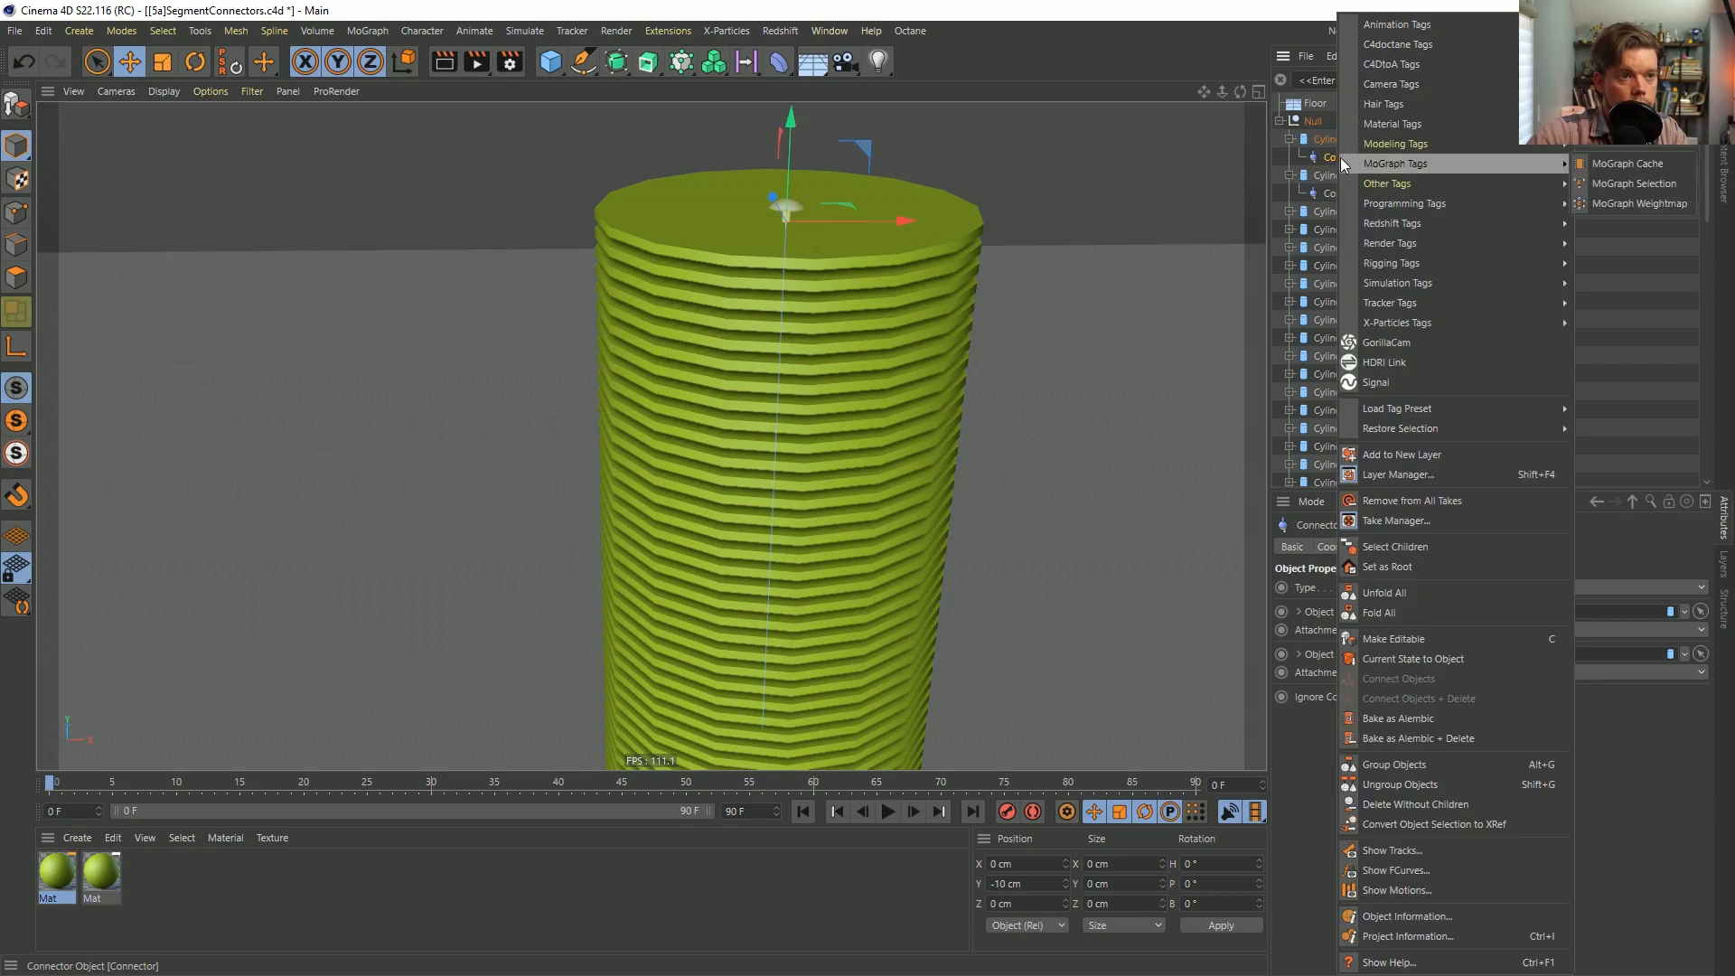
click(1330, 159)
right_click(1331, 159)
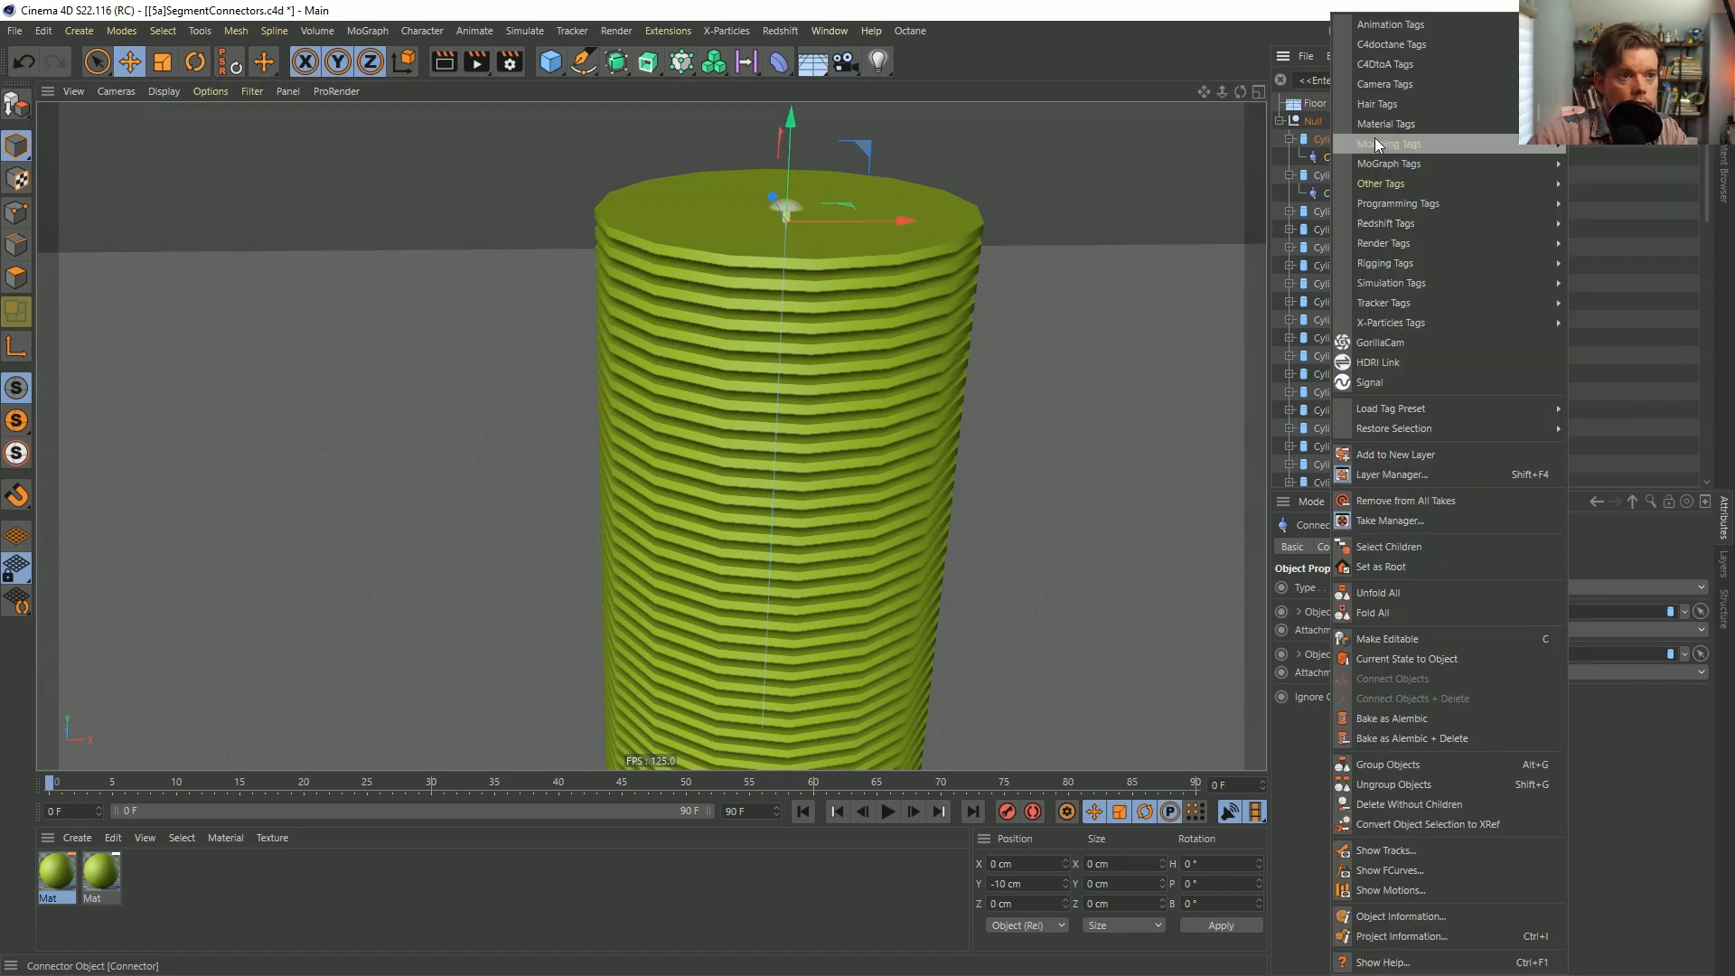
mouse_move(1423, 207)
click(1598, 264)
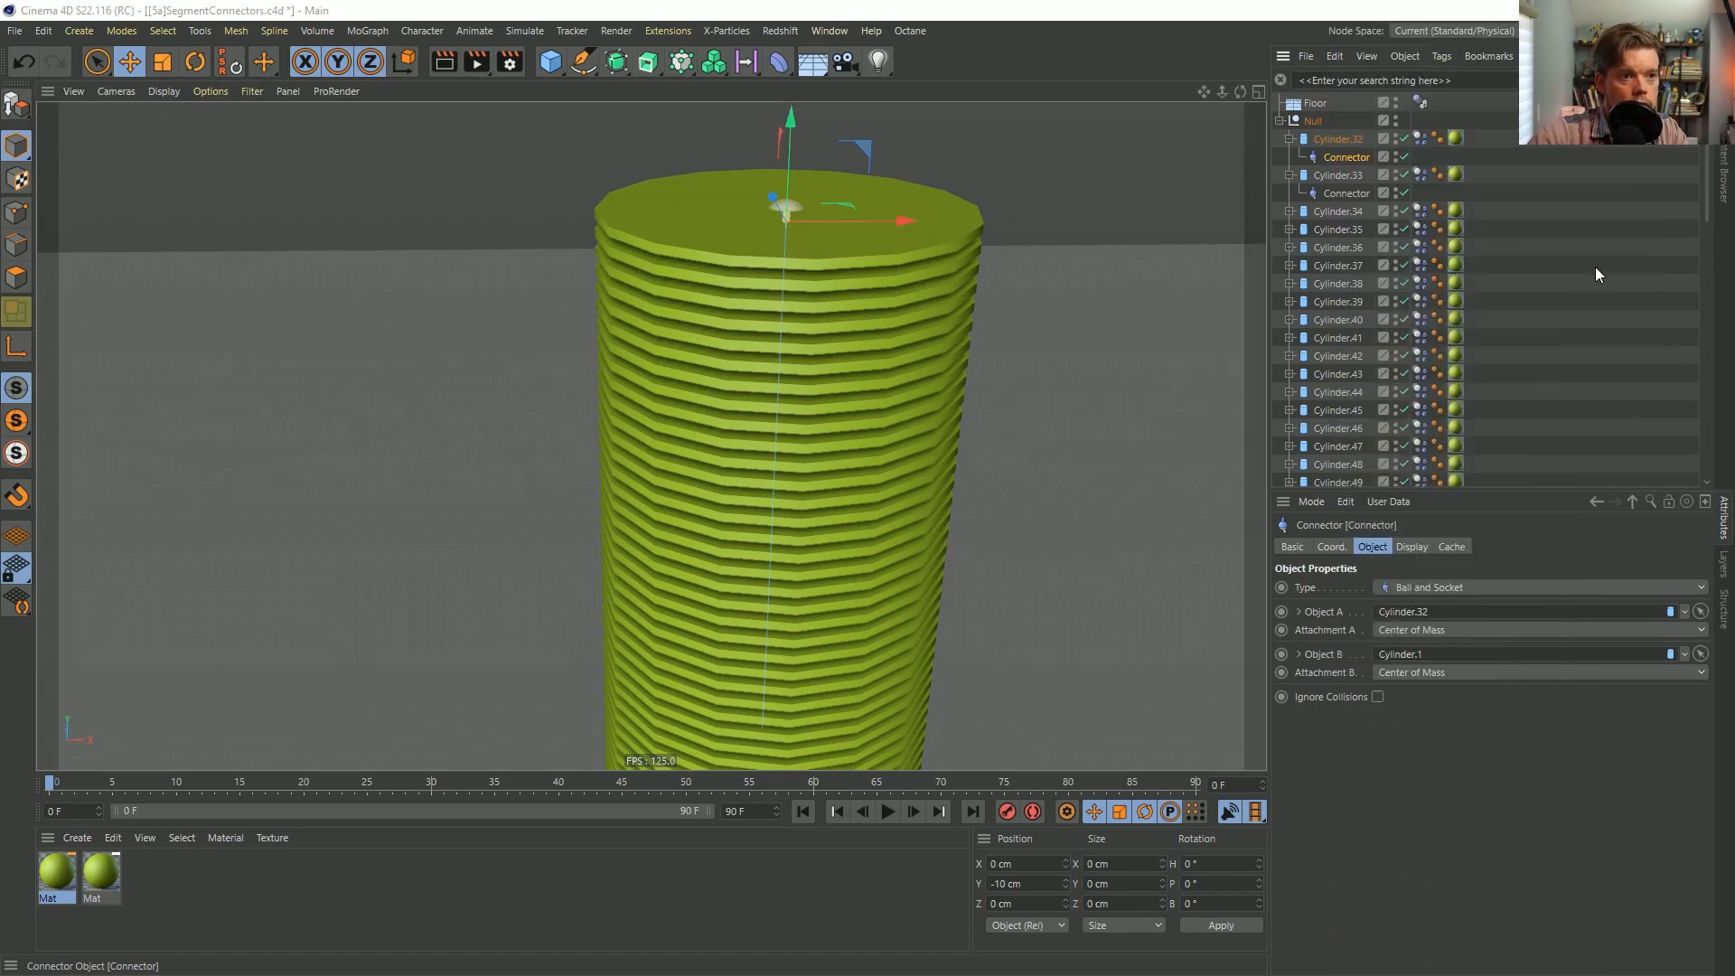
drag(1387, 257, 366, 223)
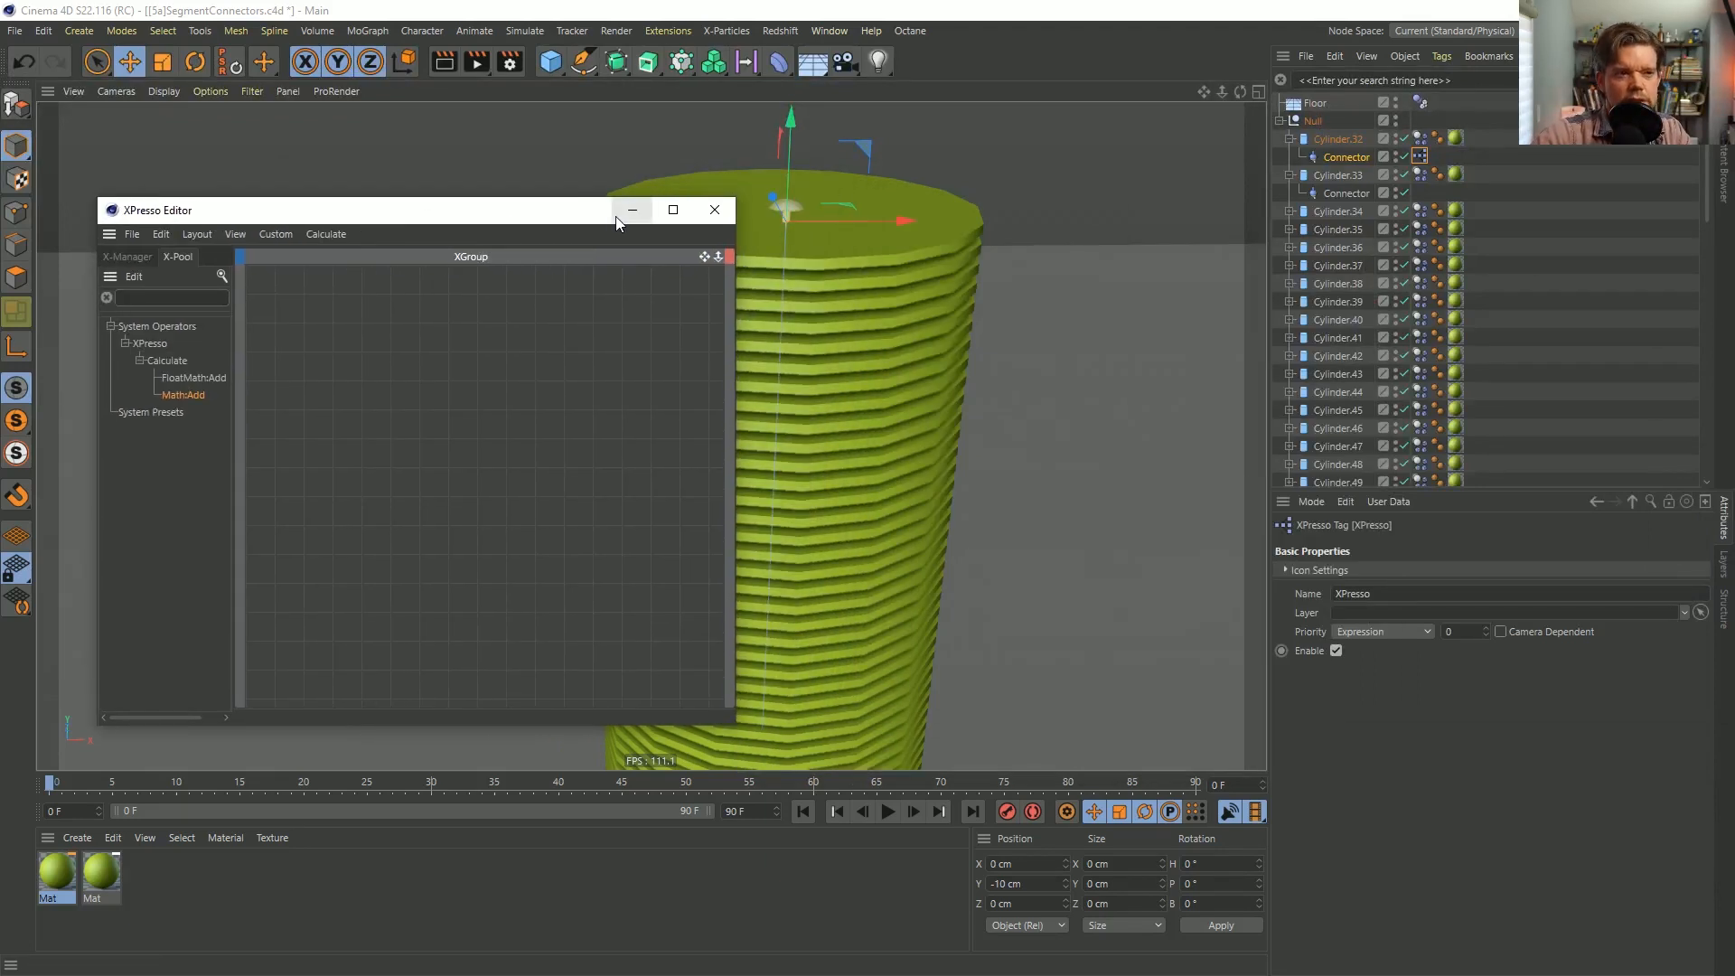
drag(735, 296, 858, 296)
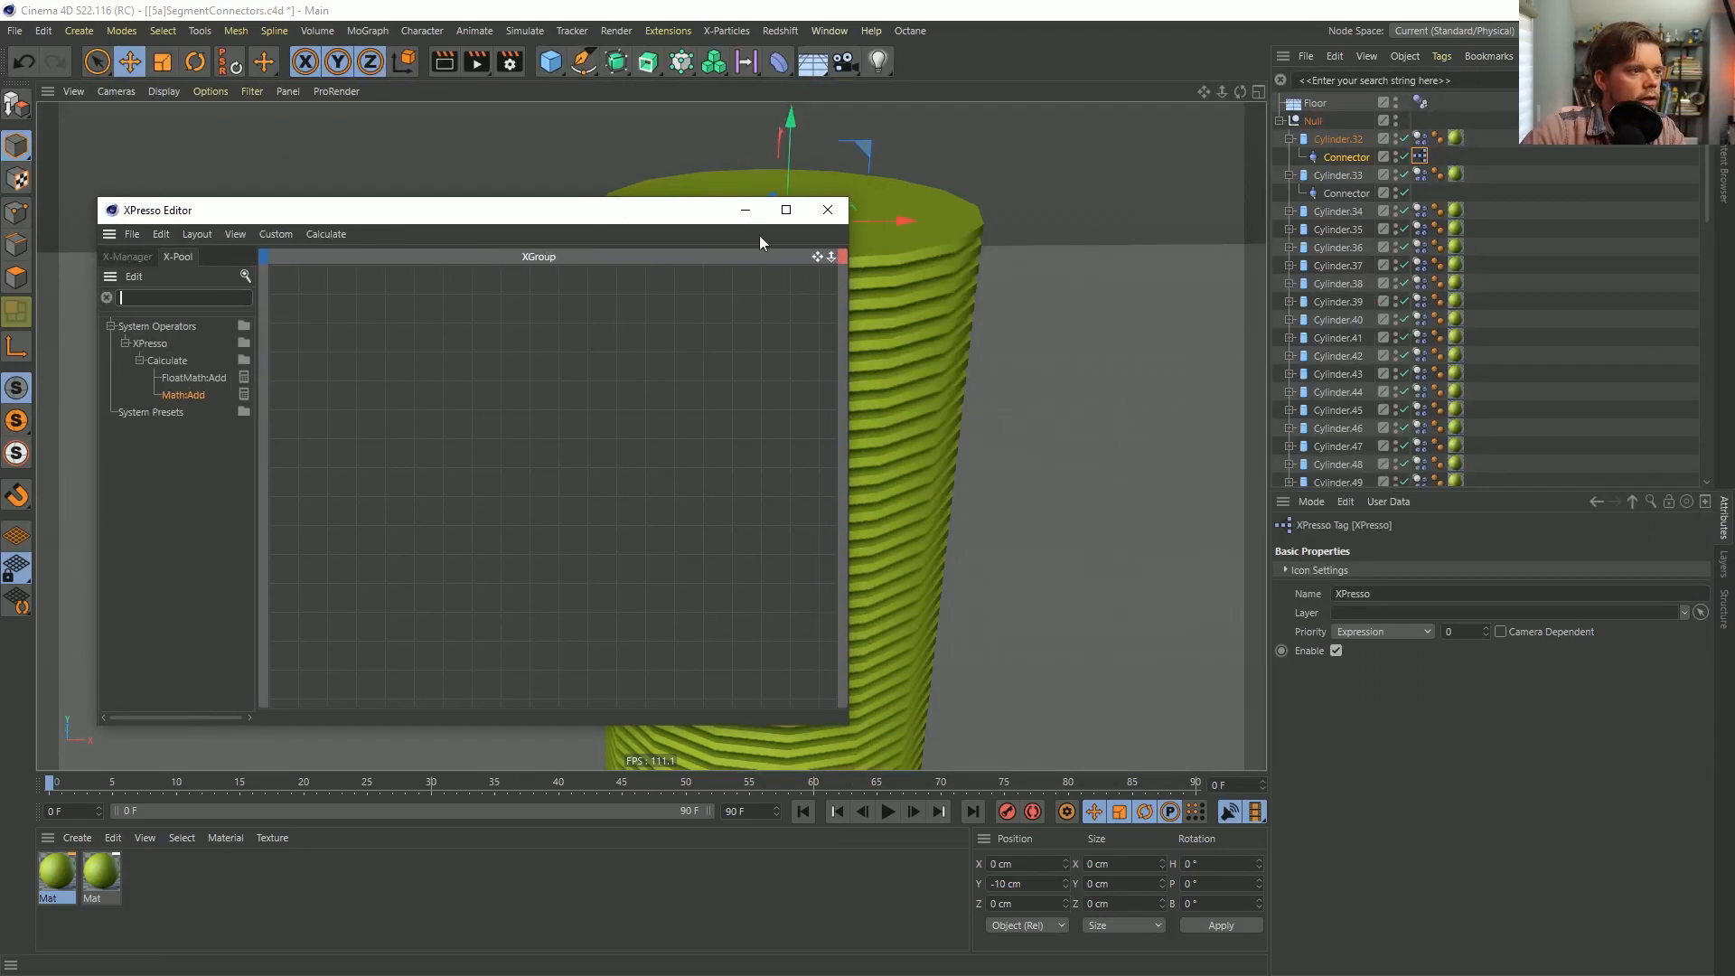
drag(700, 210, 651, 144)
Add the Connector and its XPresso tag as nodes in the graph, and give the XPresso node an Object output.
click(1341, 158)
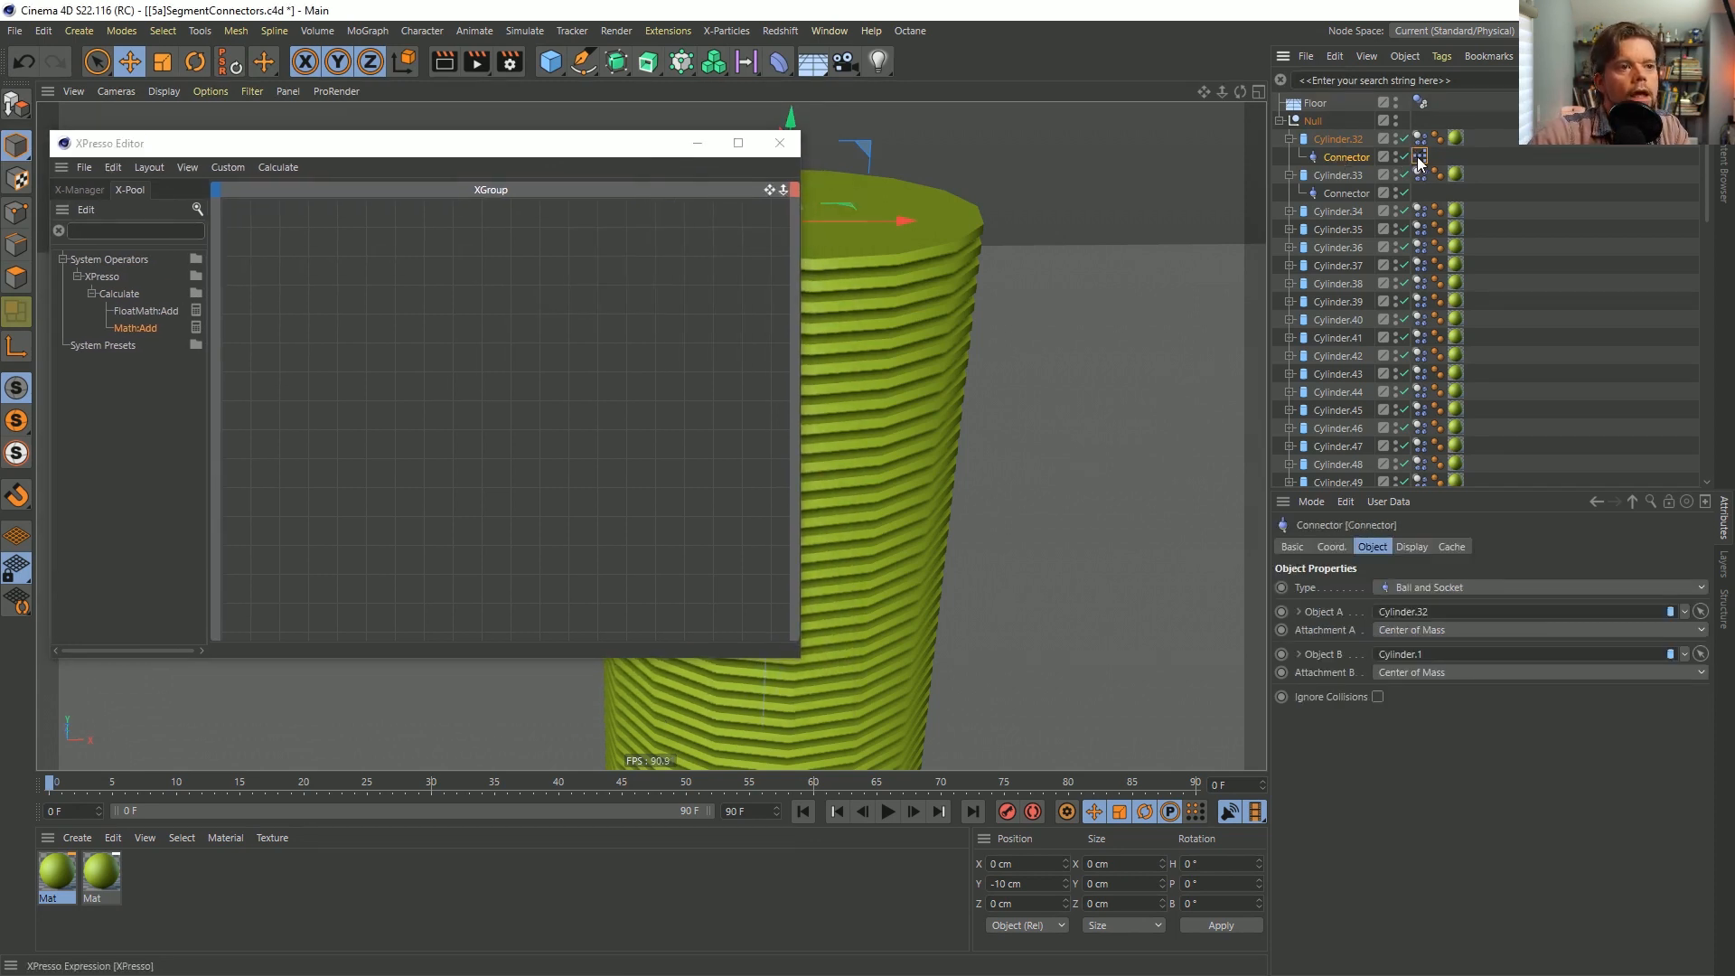
drag(1352, 161, 1003, 454)
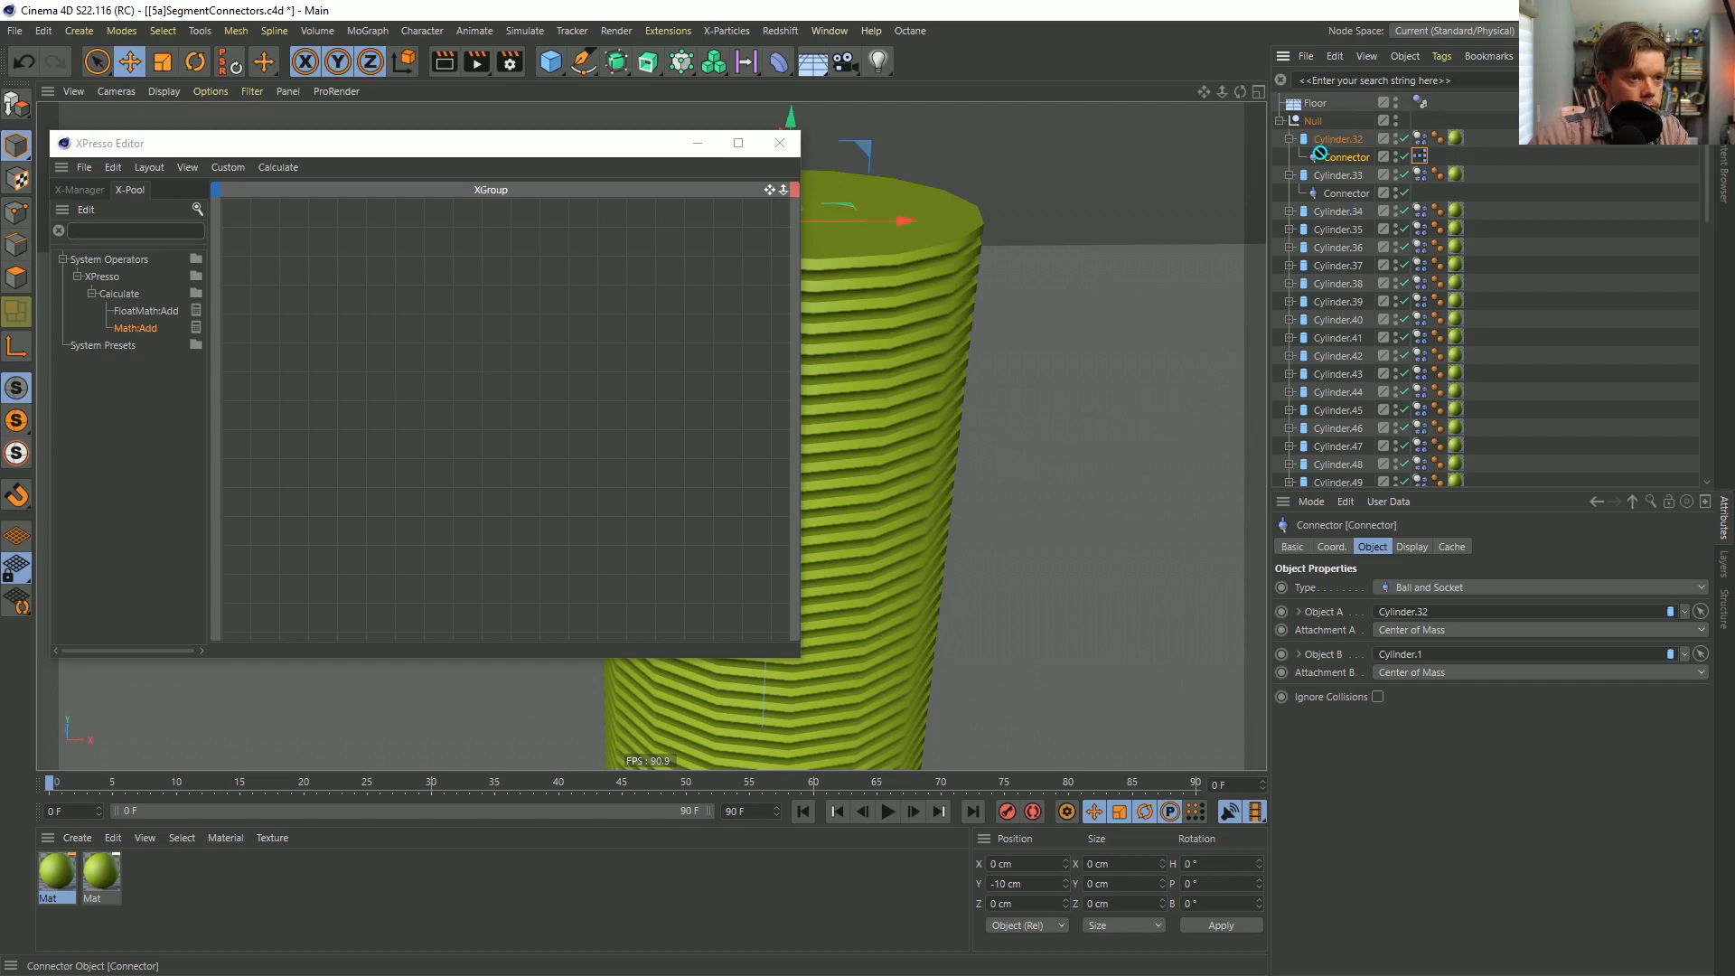
drag(1330, 159, 525, 376)
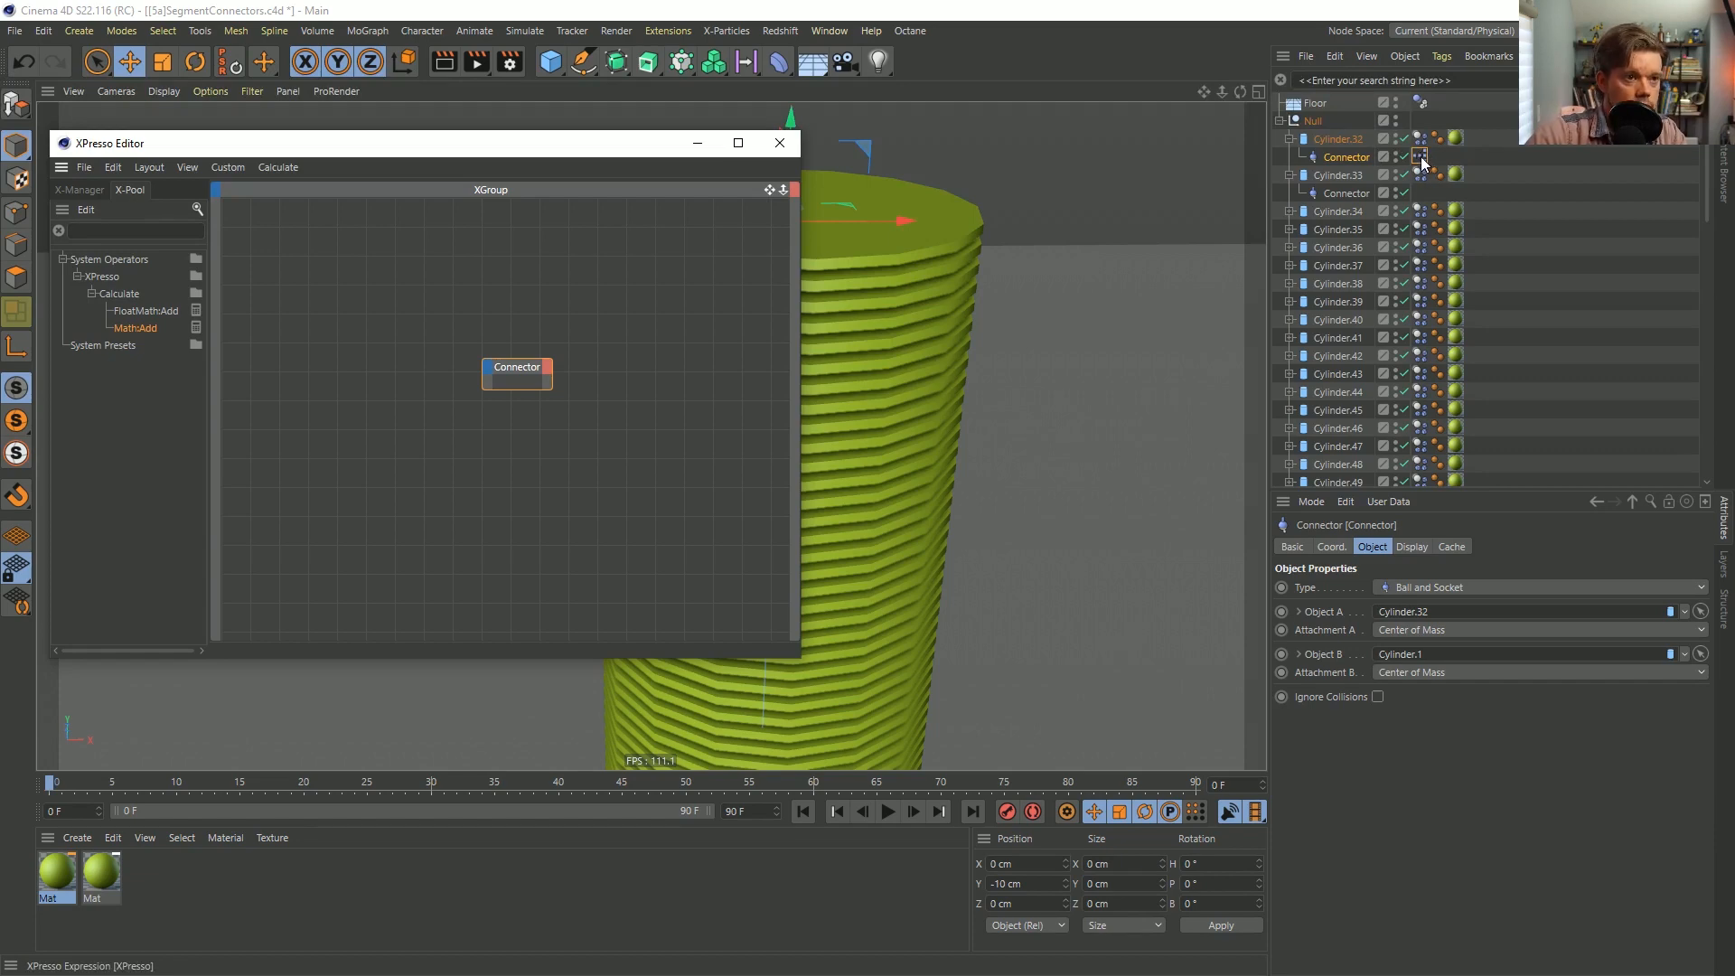
drag(307, 260, 307, 260)
click(332, 244)
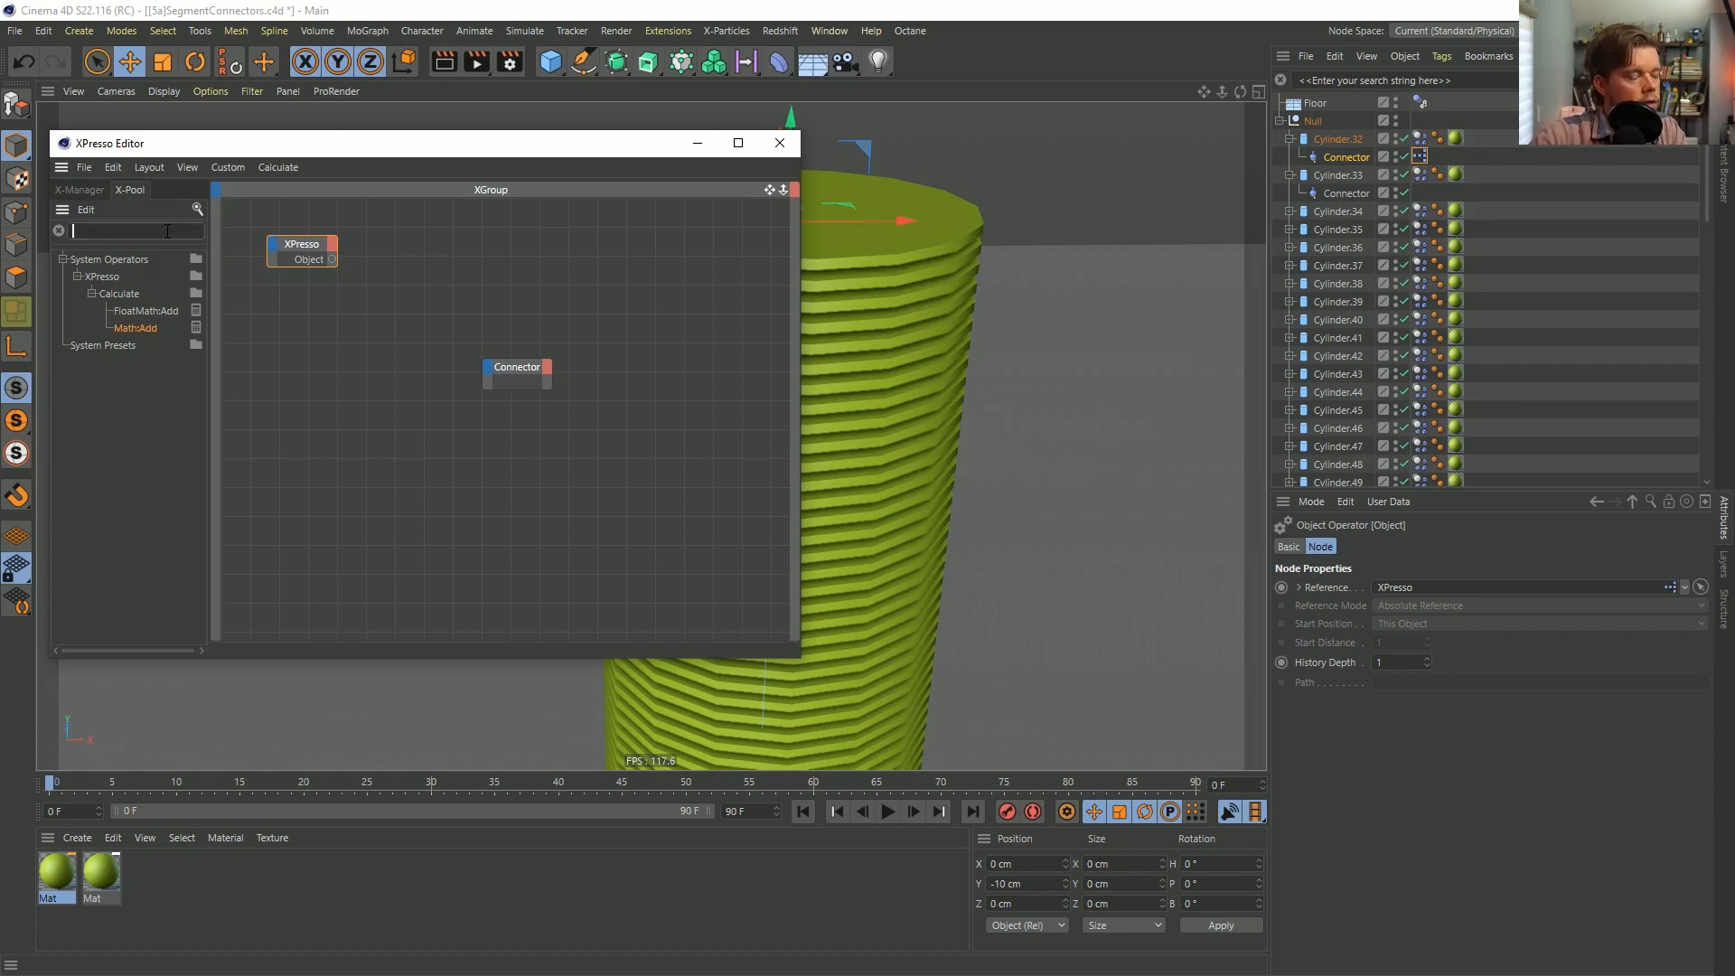
Add a Hierarchy node fed by the XPresso node's Object output, and clear its Start Path and Iteration Path.
text(hi)
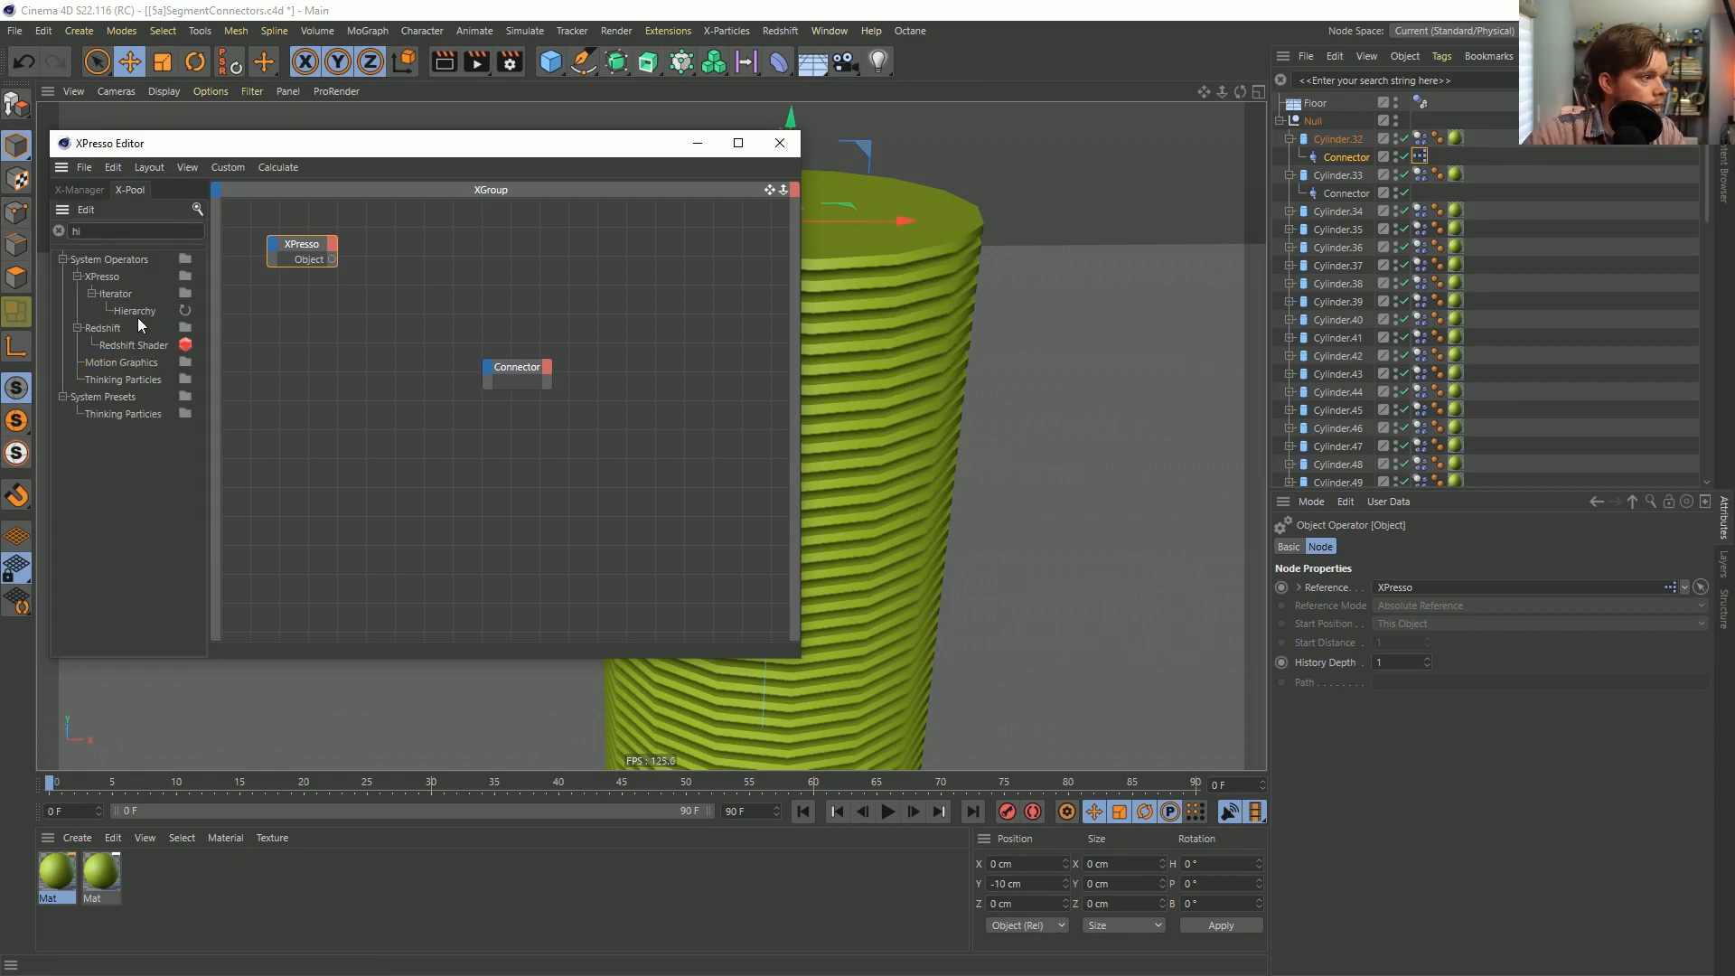
drag(419, 271, 397, 263)
click(417, 282)
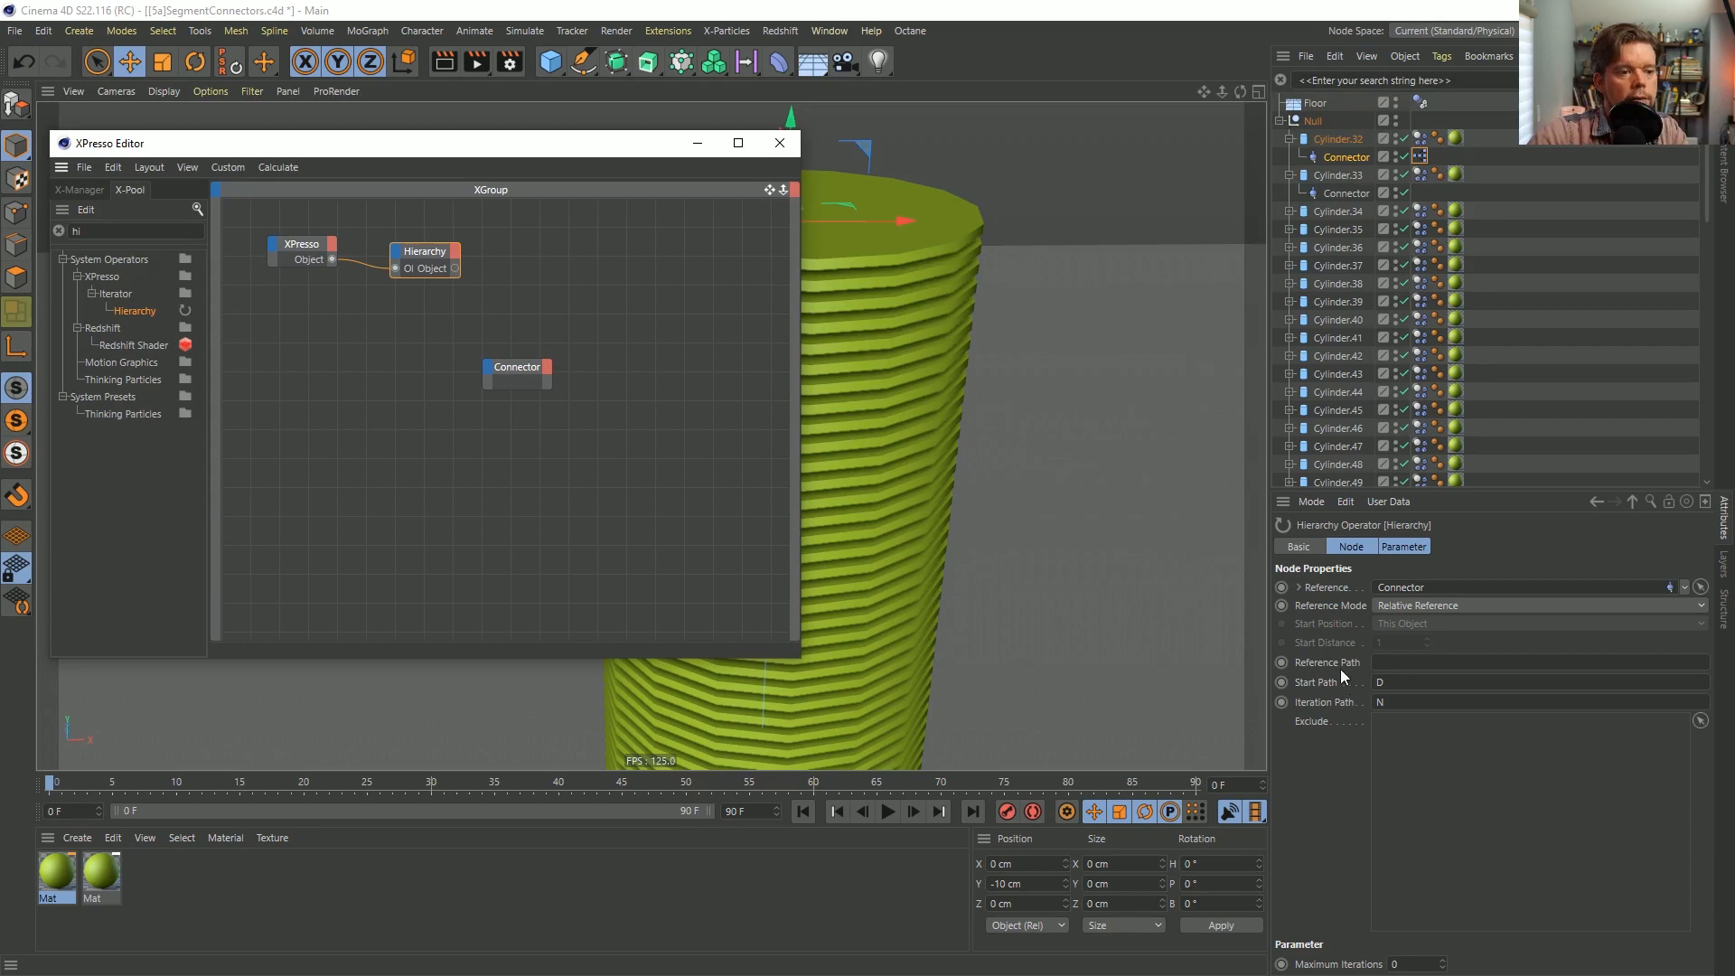
click(1378, 684)
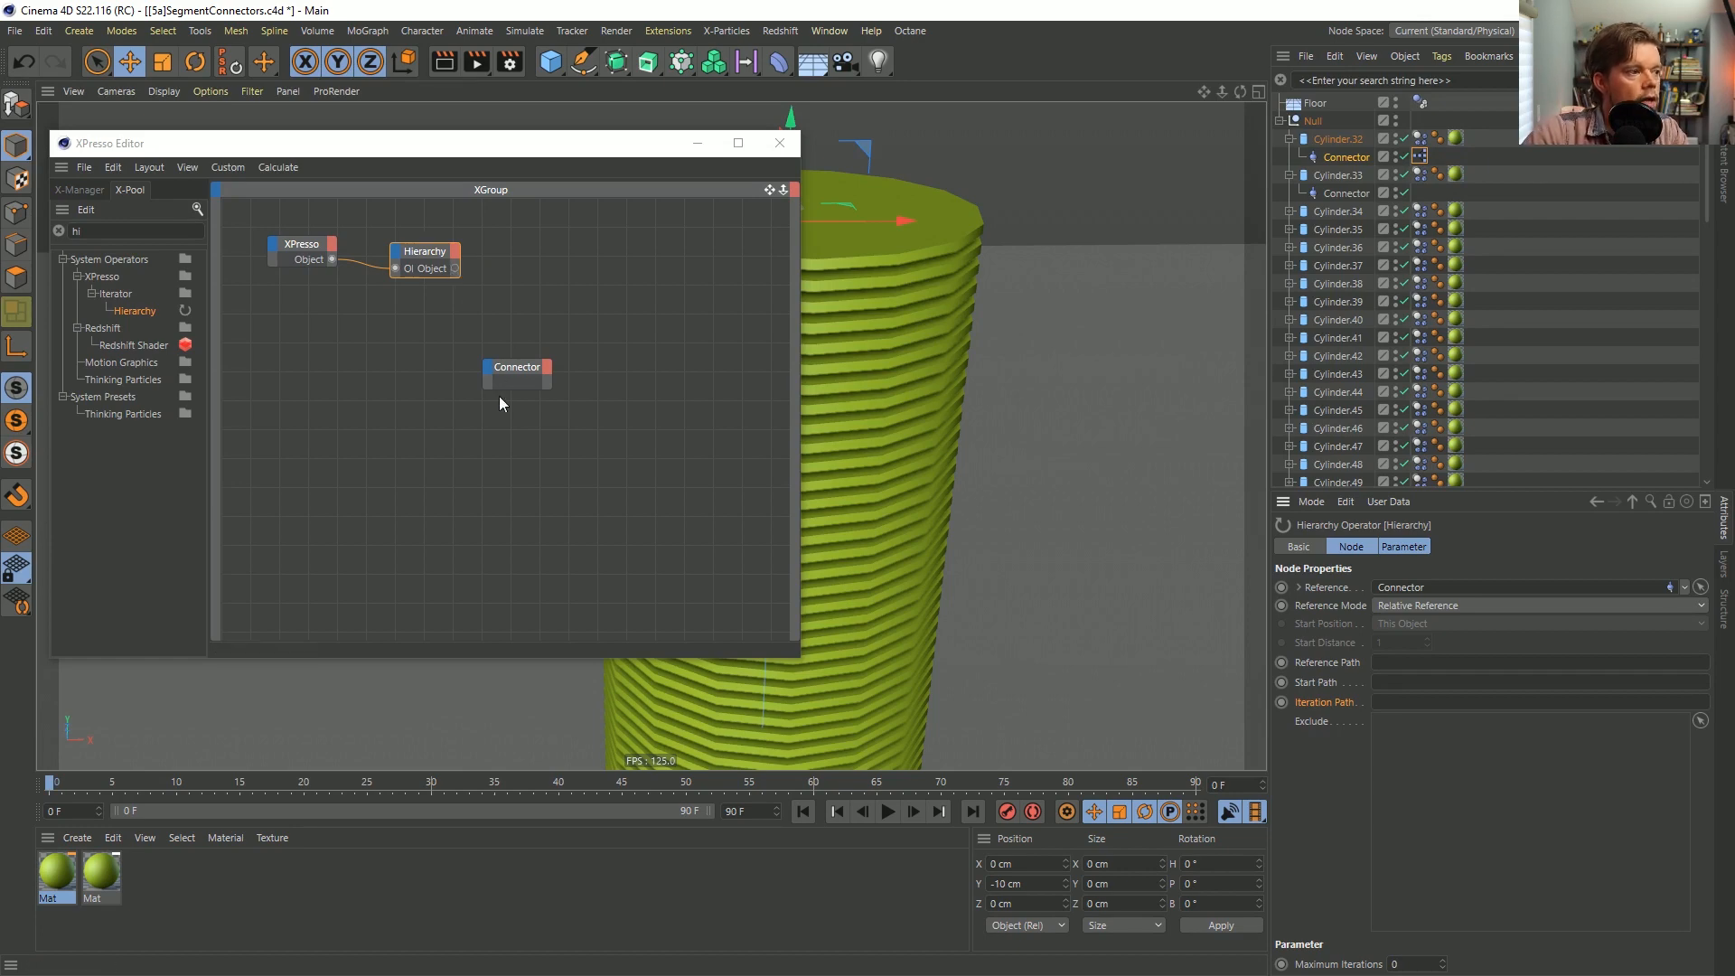
Connect the Hierarchy node's output to the Connector node's Object input, and give the enlarged Connector node Object A and Object B inputs.
drag(456, 268, 495, 384)
click(513, 517)
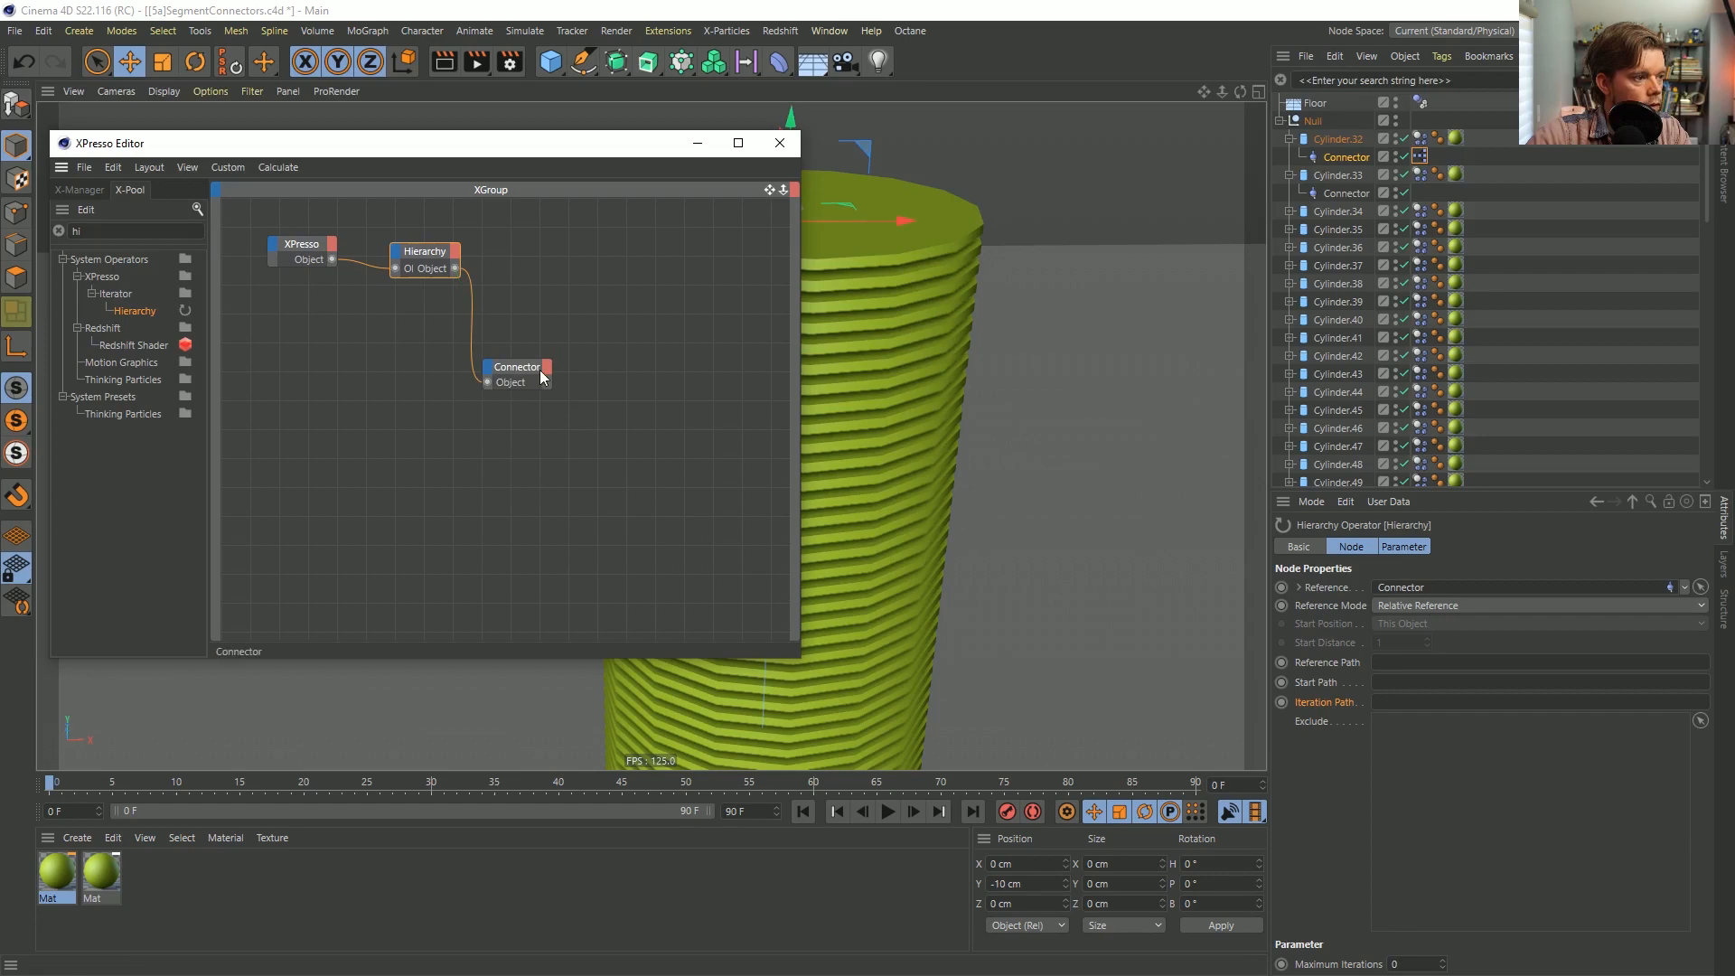
drag(550, 374, 672, 327)
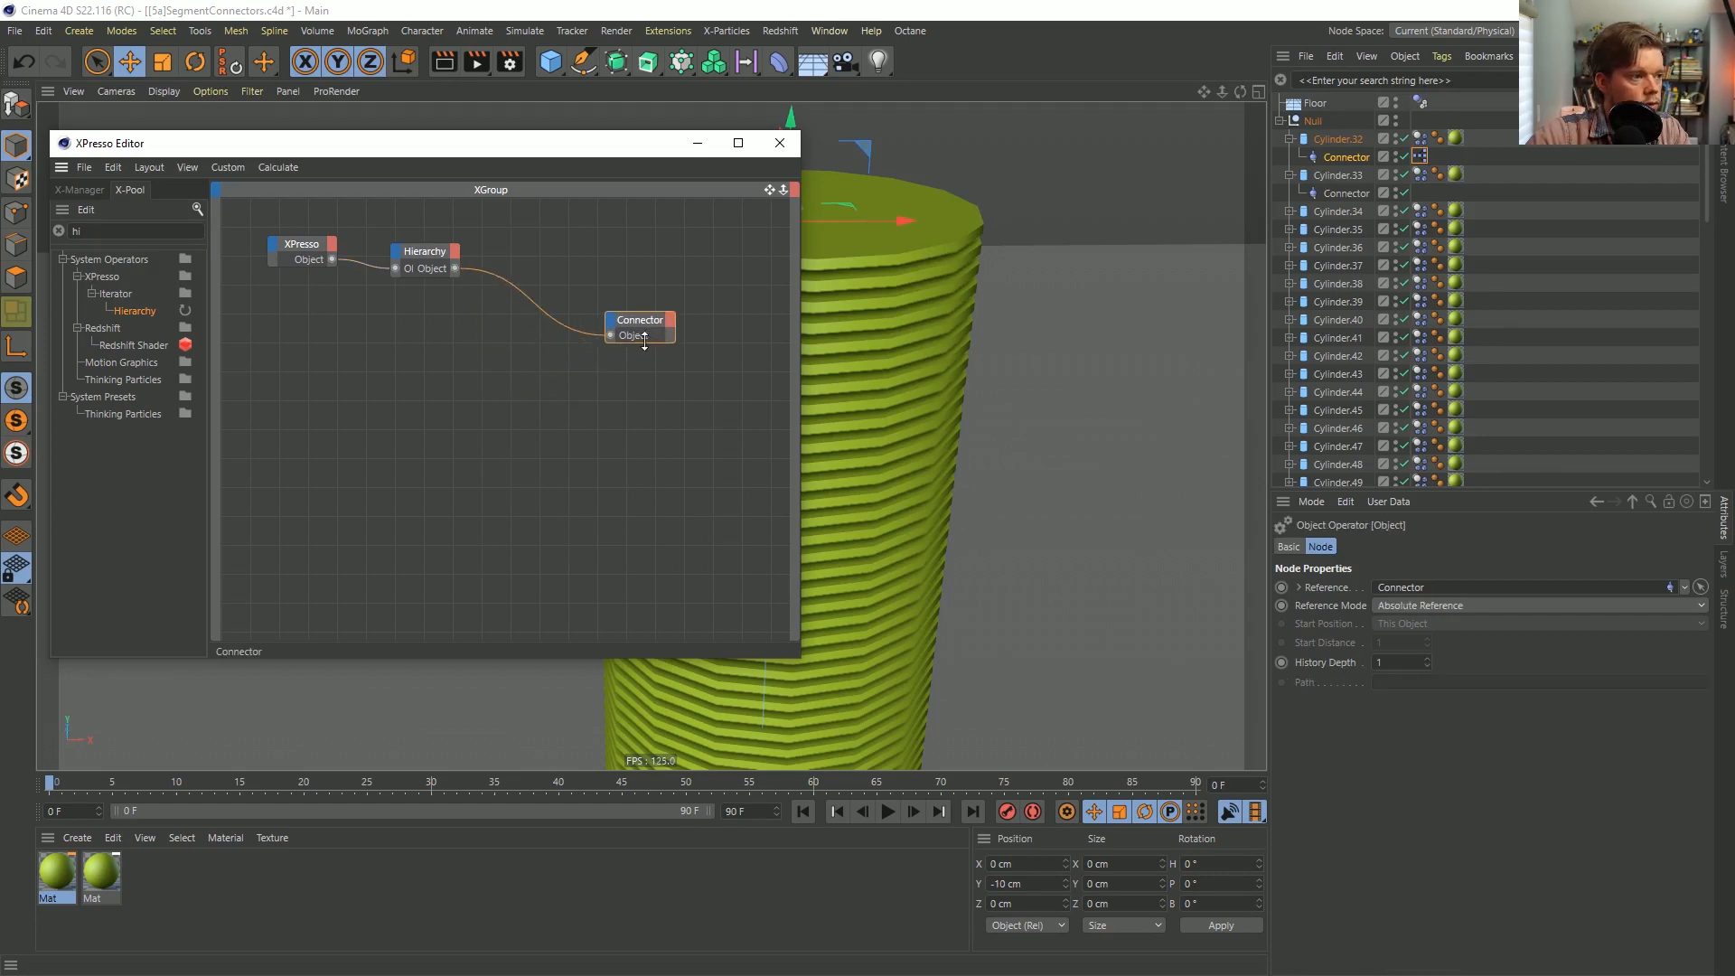
drag(640, 341, 640, 391)
click(1337, 157)
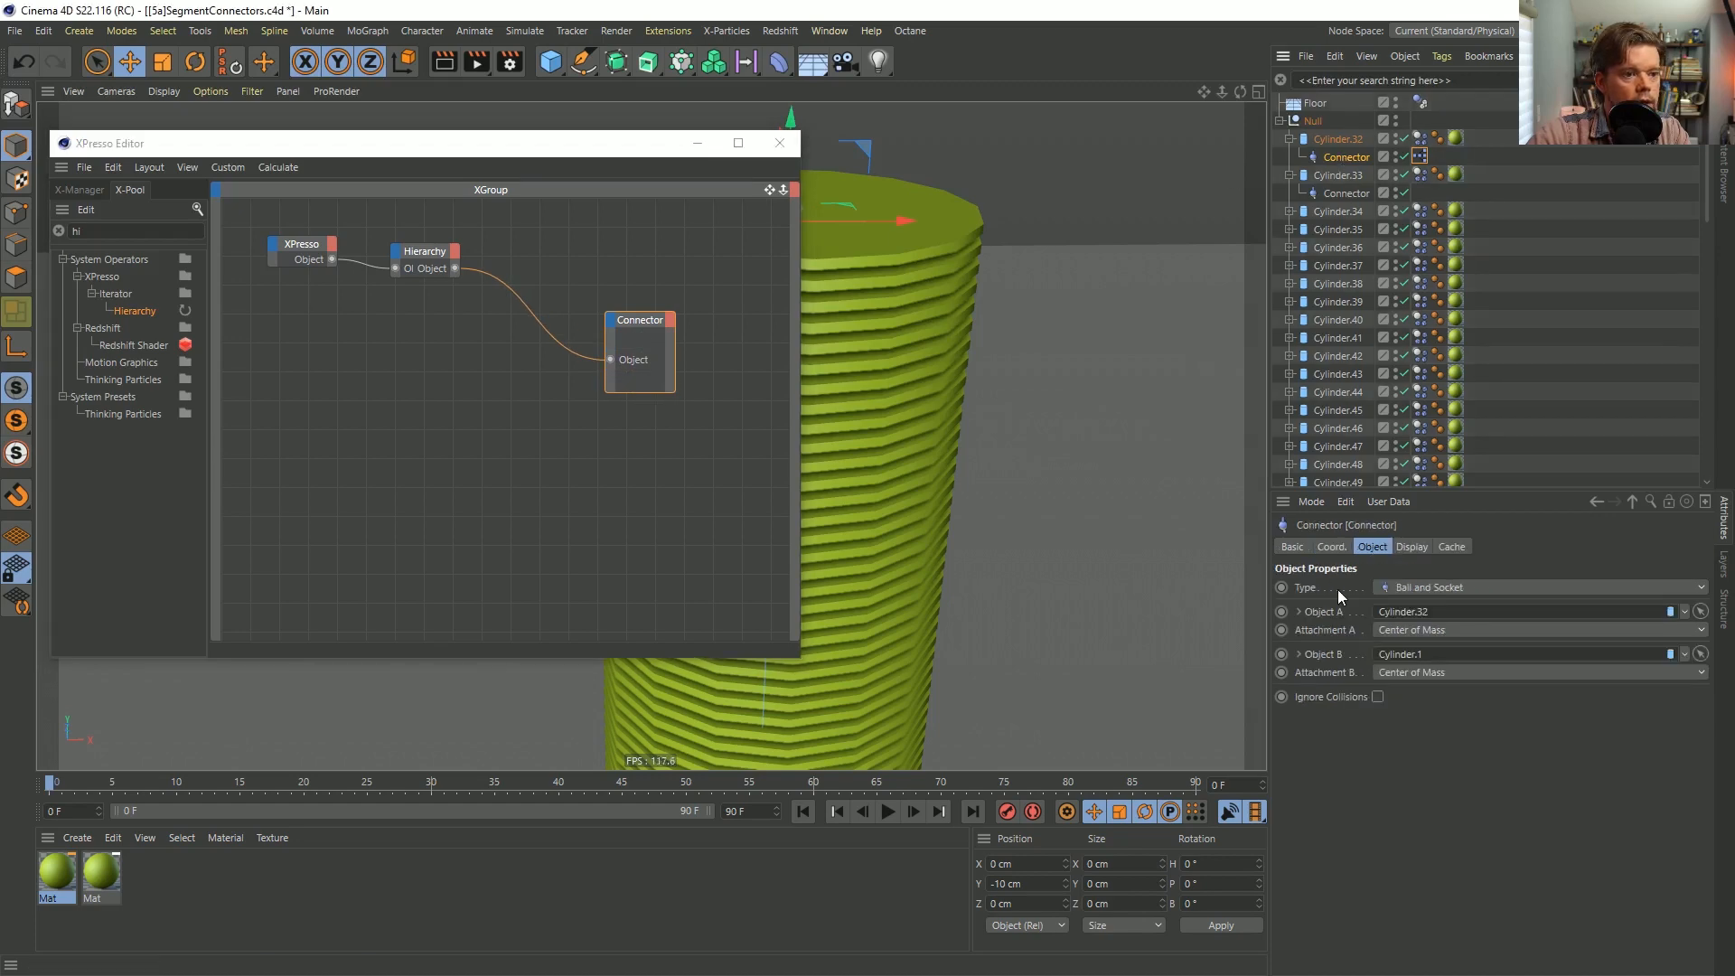
drag(1318, 611, 613, 378)
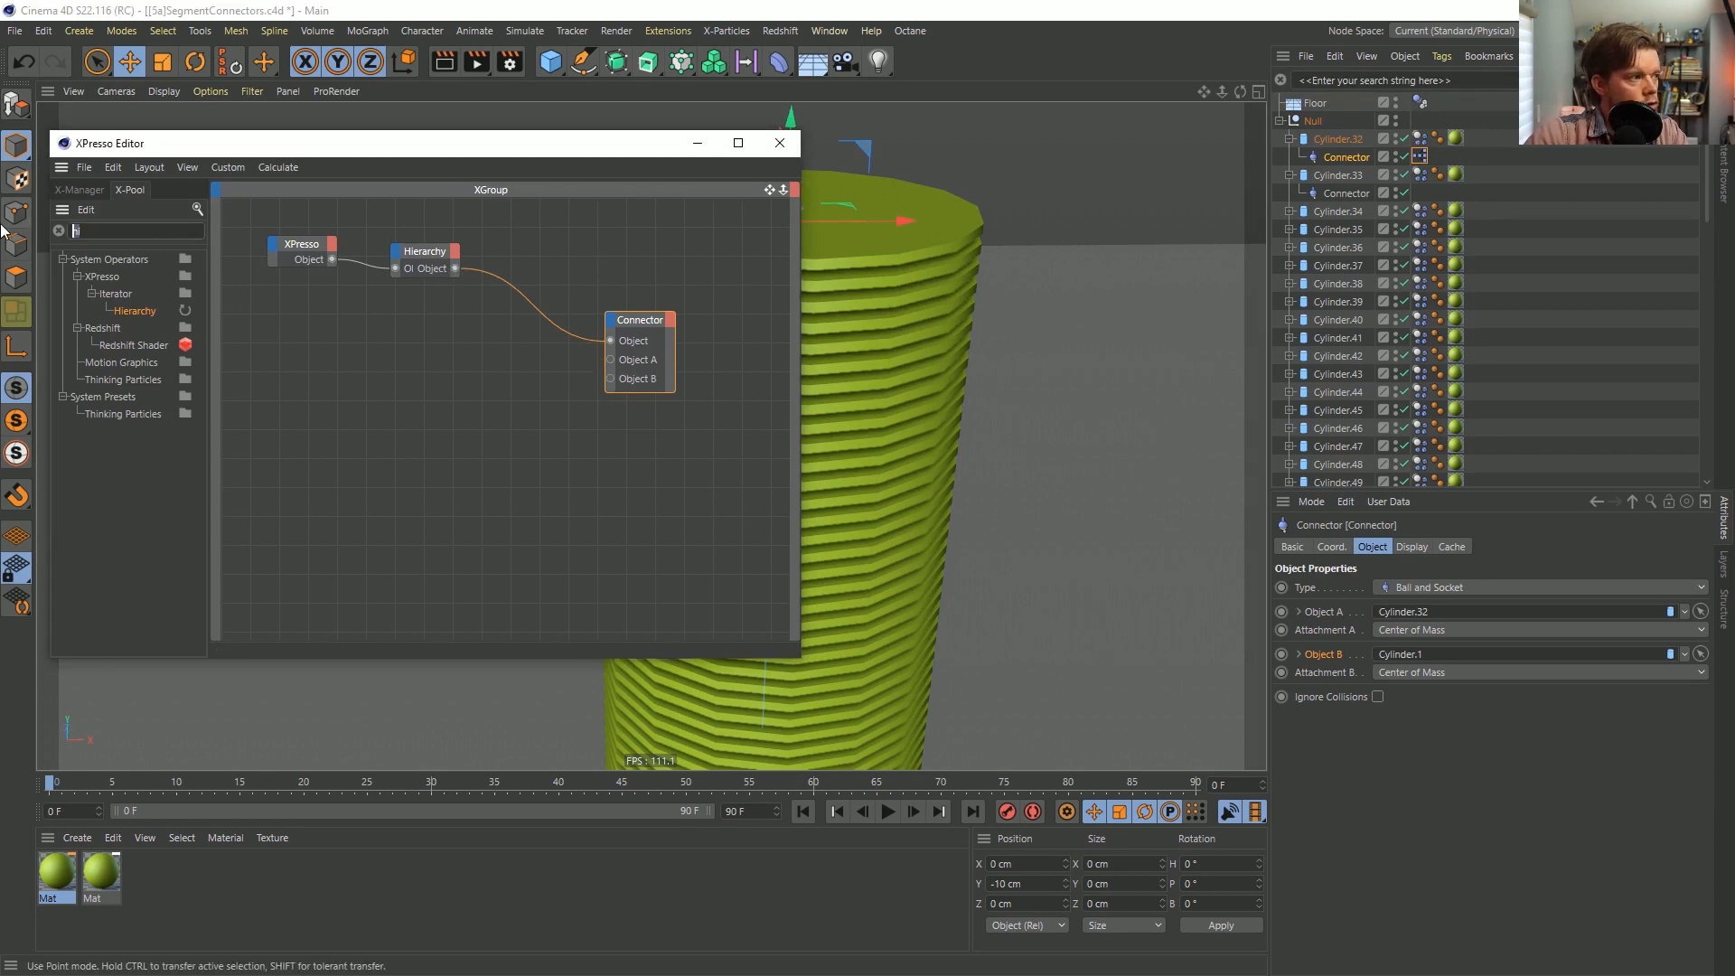
Add a Reference node to the graph and feed its Instance input from the Hierarchy node's Object output.
key(BackSpace)
key(BackSpace)
text(re)
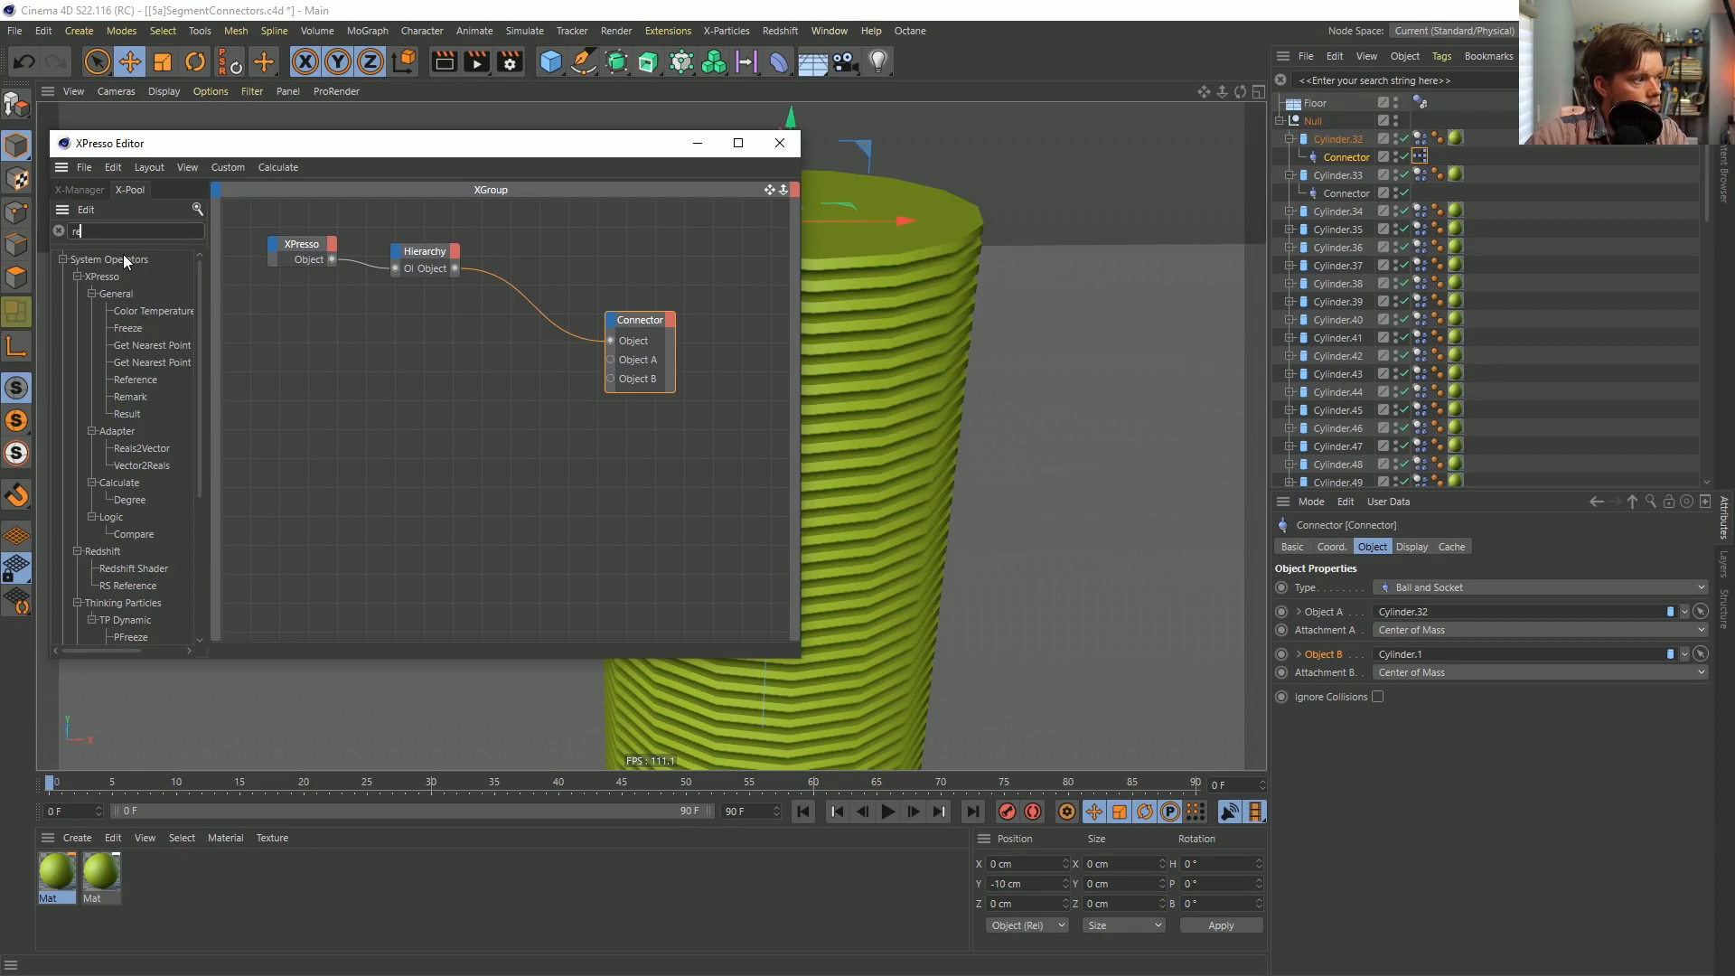
text(f)
drag(434, 413, 509, 381)
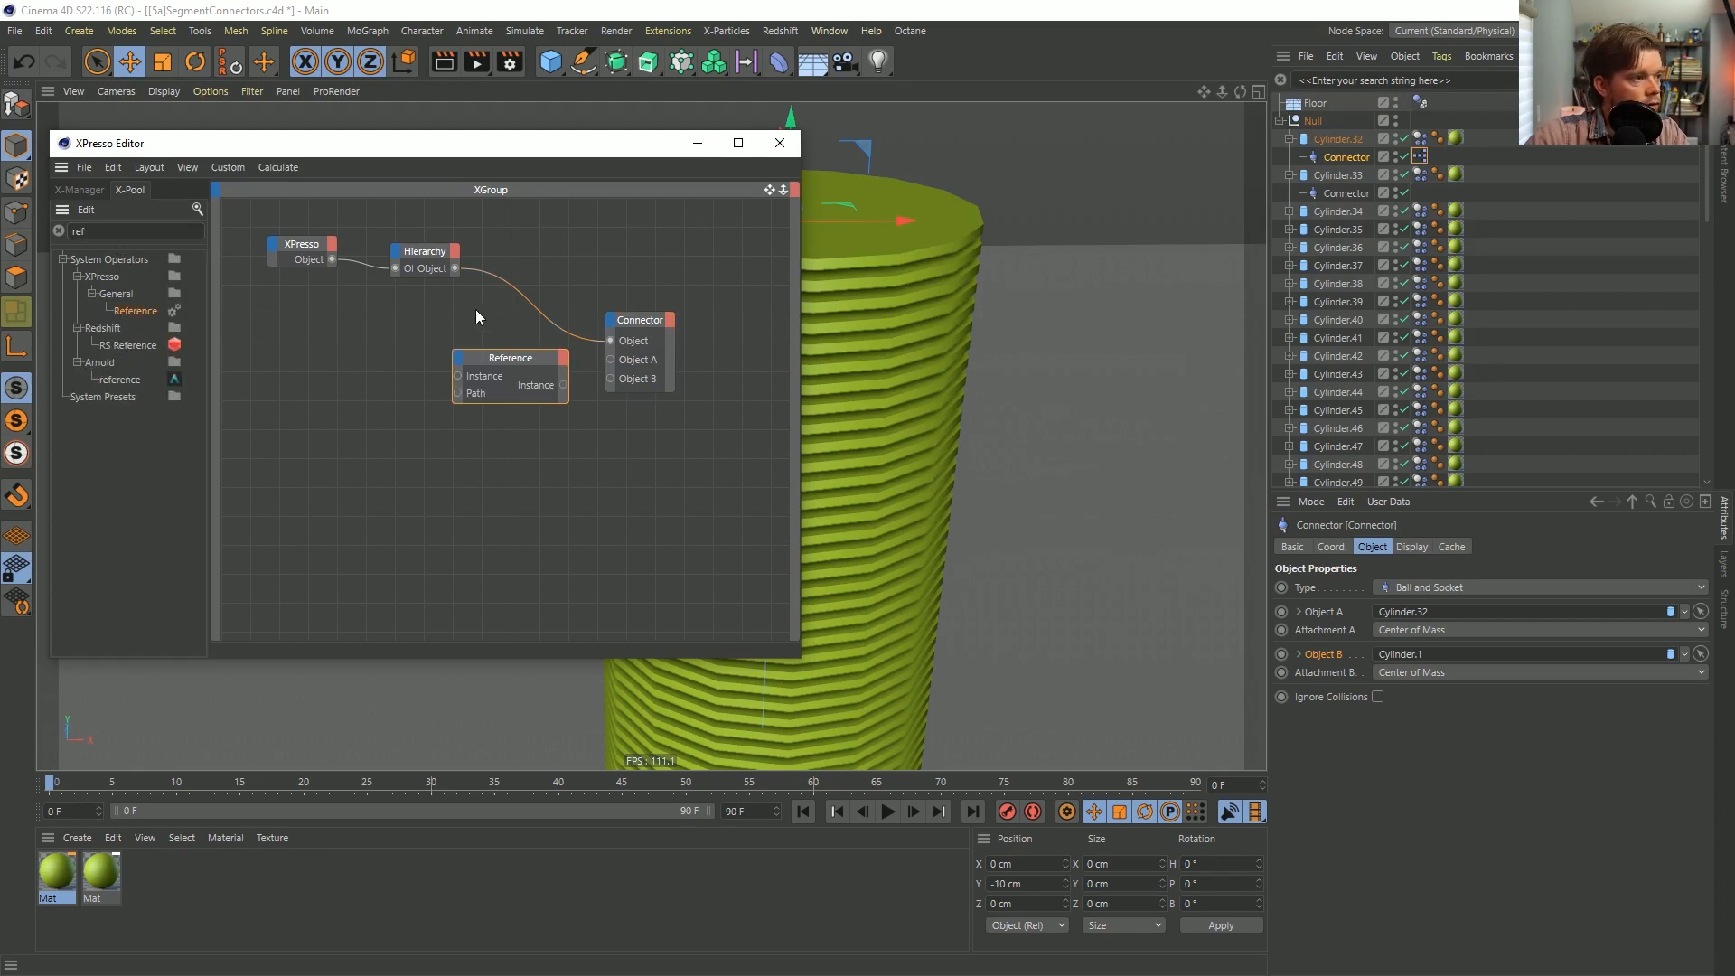
drag(454, 267, 457, 376)
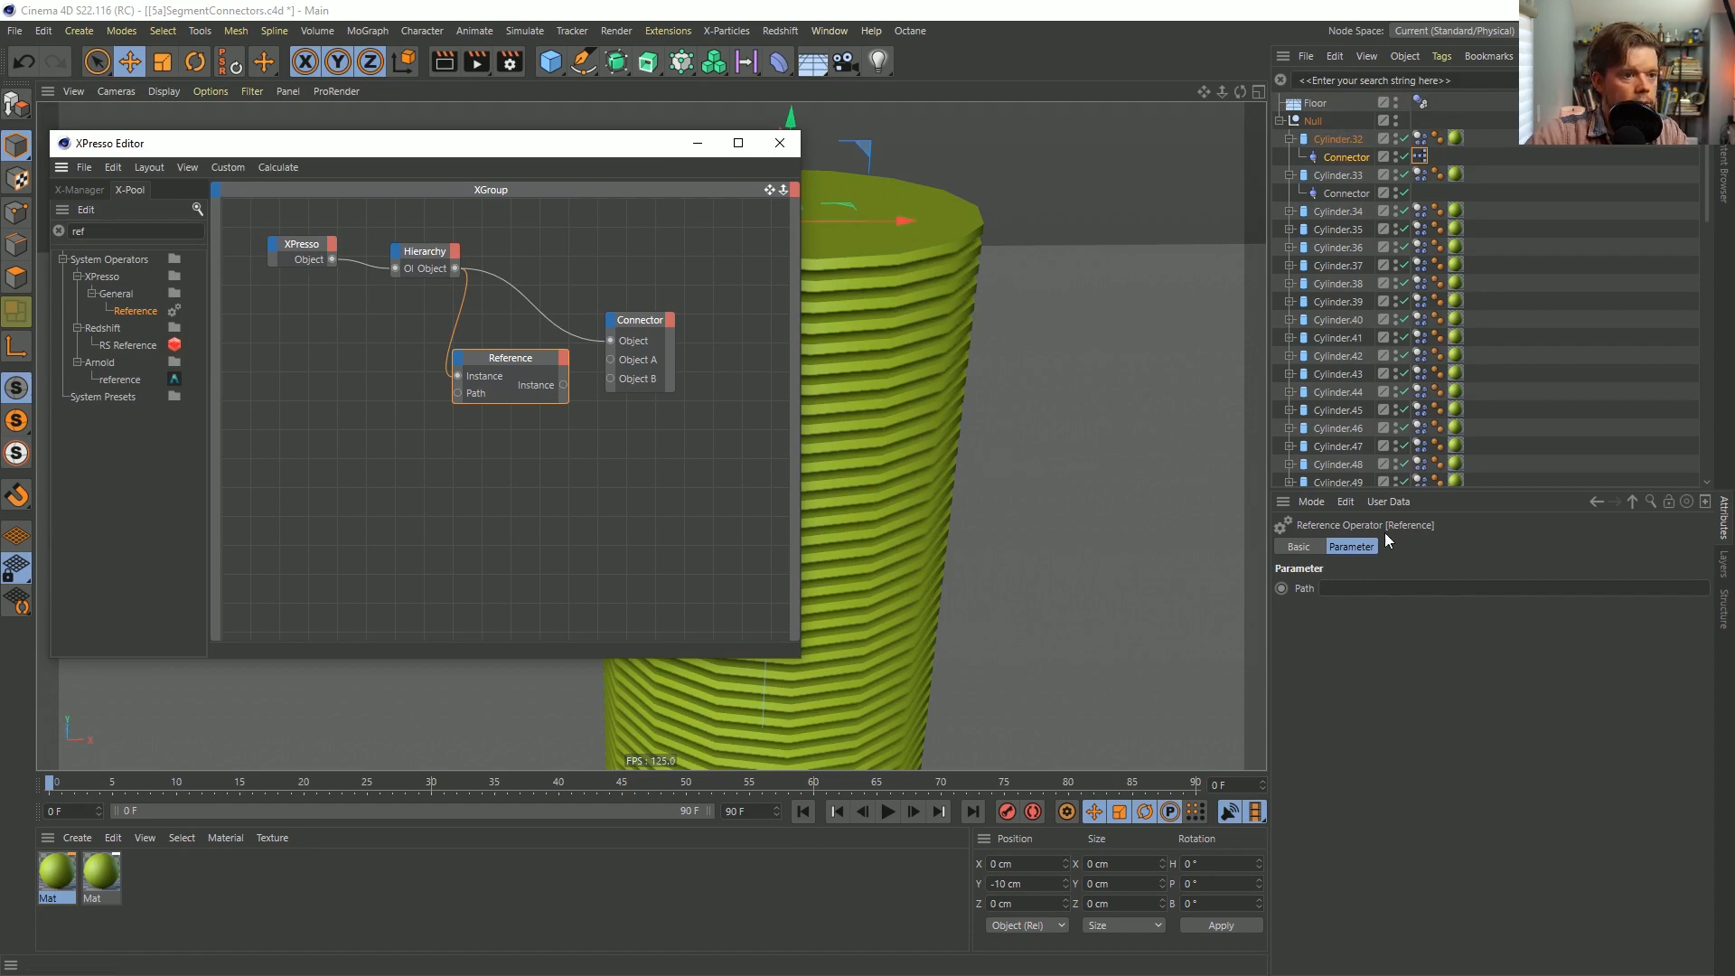
Set the Reference node's path to U and connect its Instance output to the Connector node's Object A.
click(1347, 581)
click(1348, 585)
text(U)
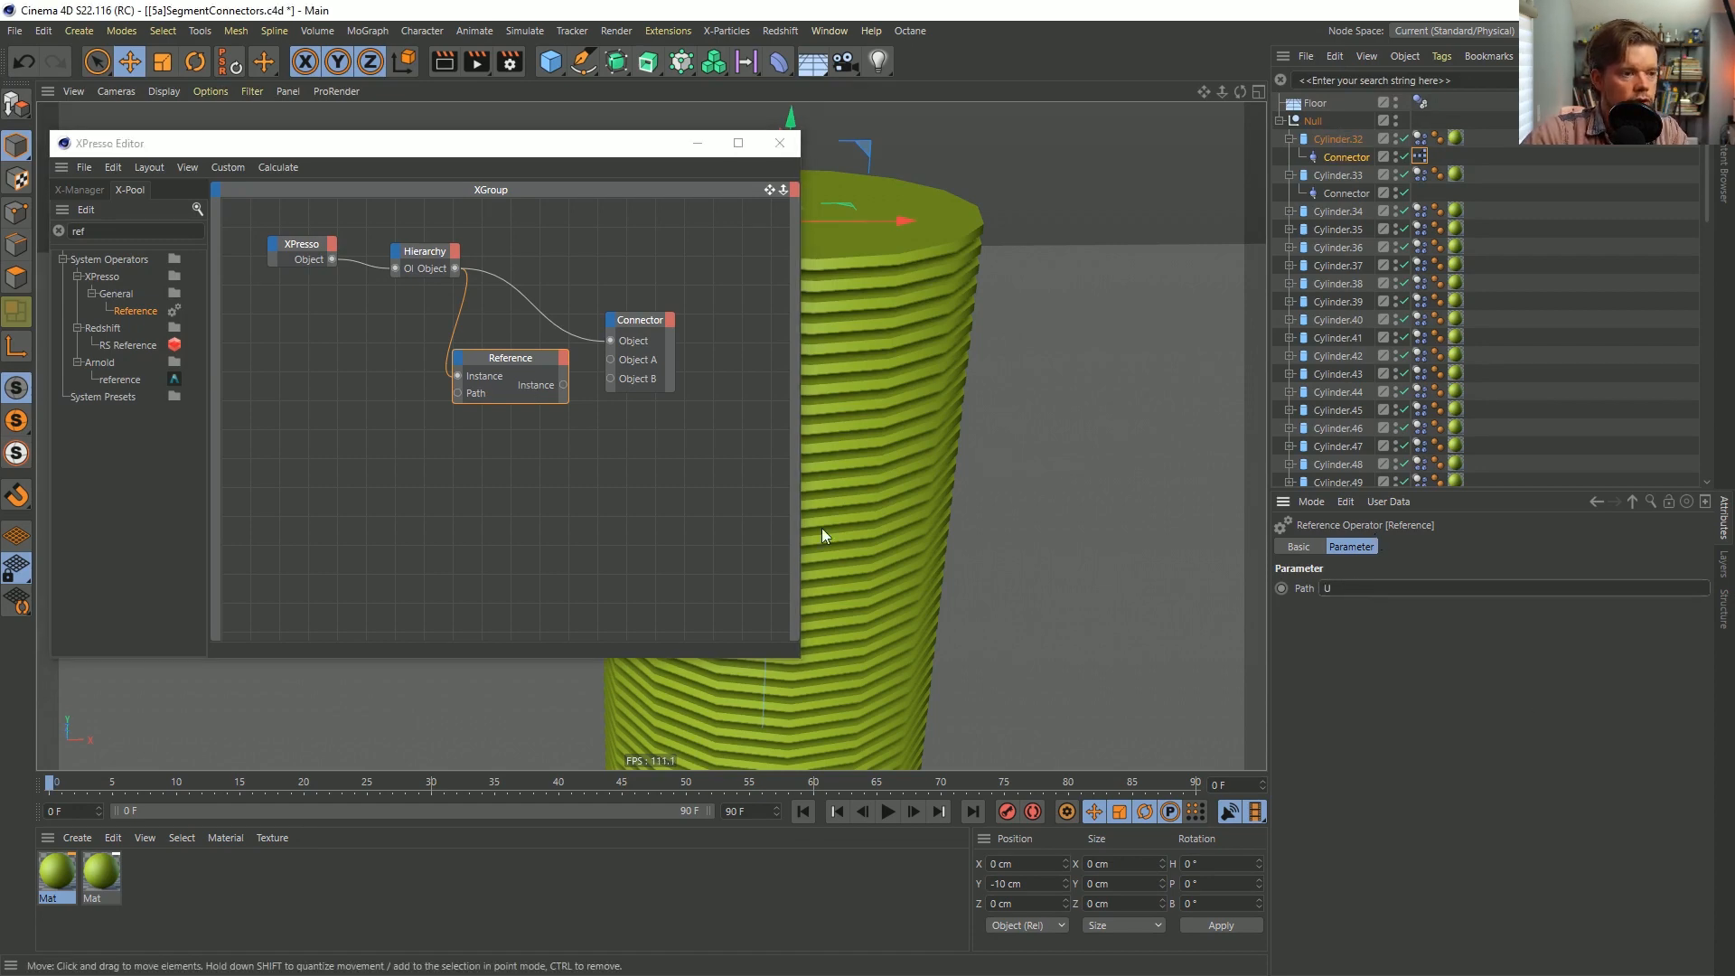
click(564, 386)
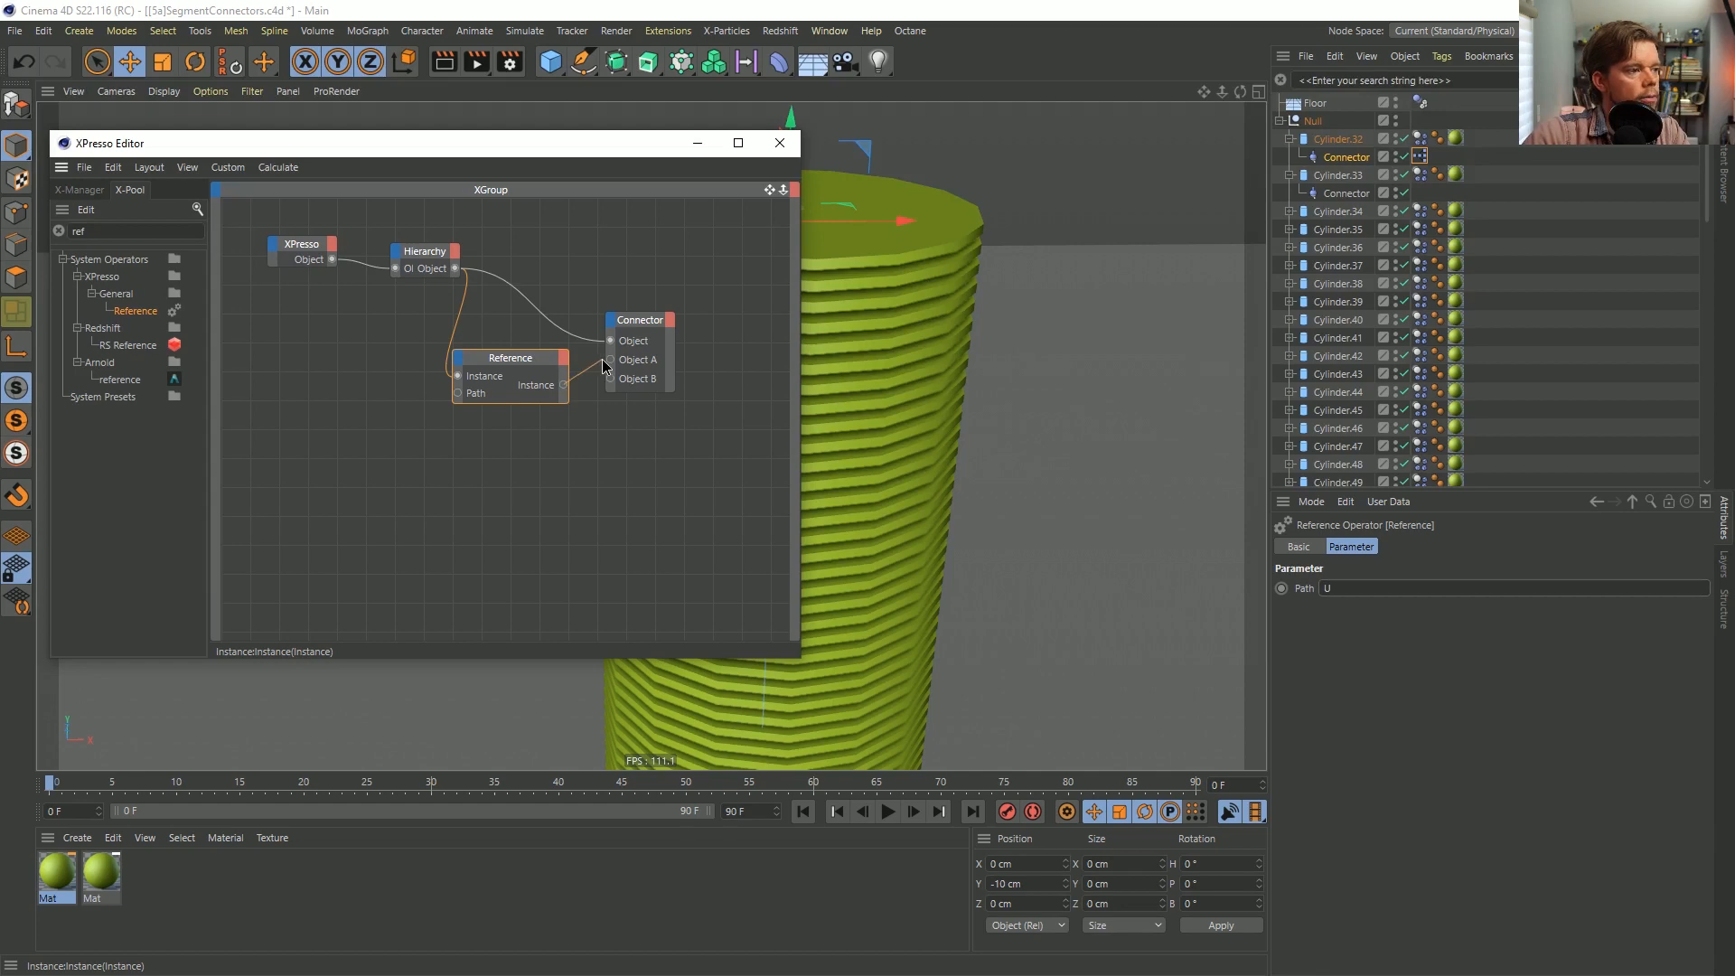
Duplicate the Reference node with path UN, and wire it between the Hierarchy output and the Connector's Object B.
drag(610, 360, 539, 439)
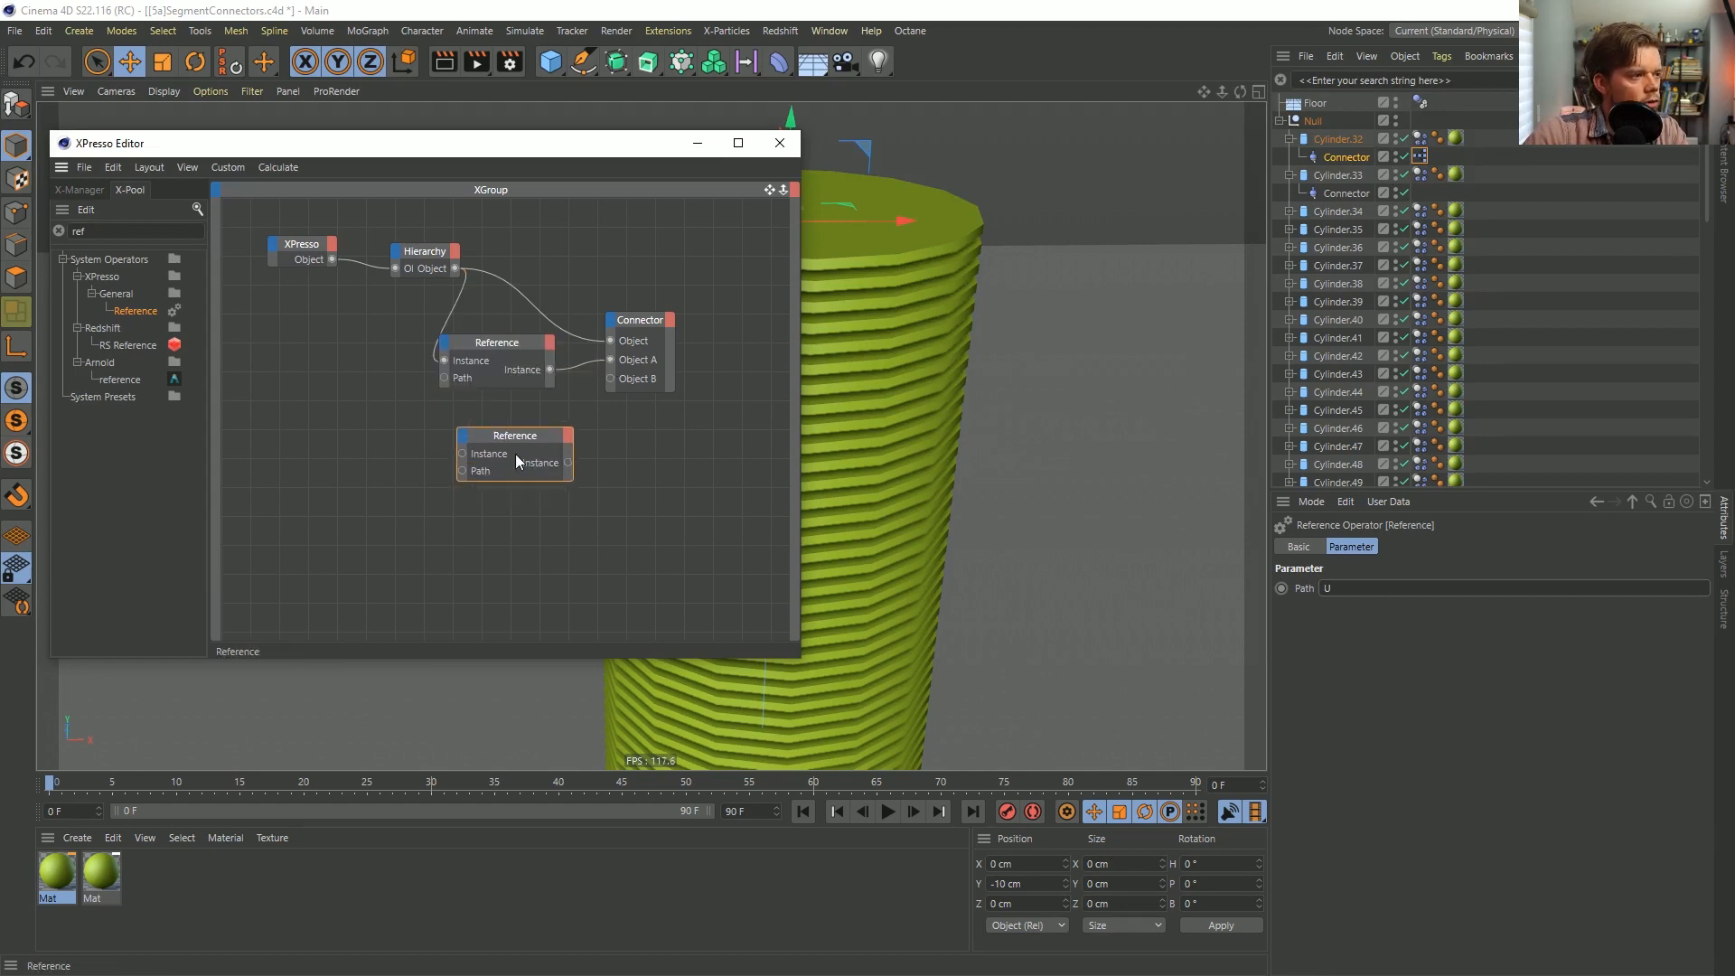
drag(456, 269, 454, 422)
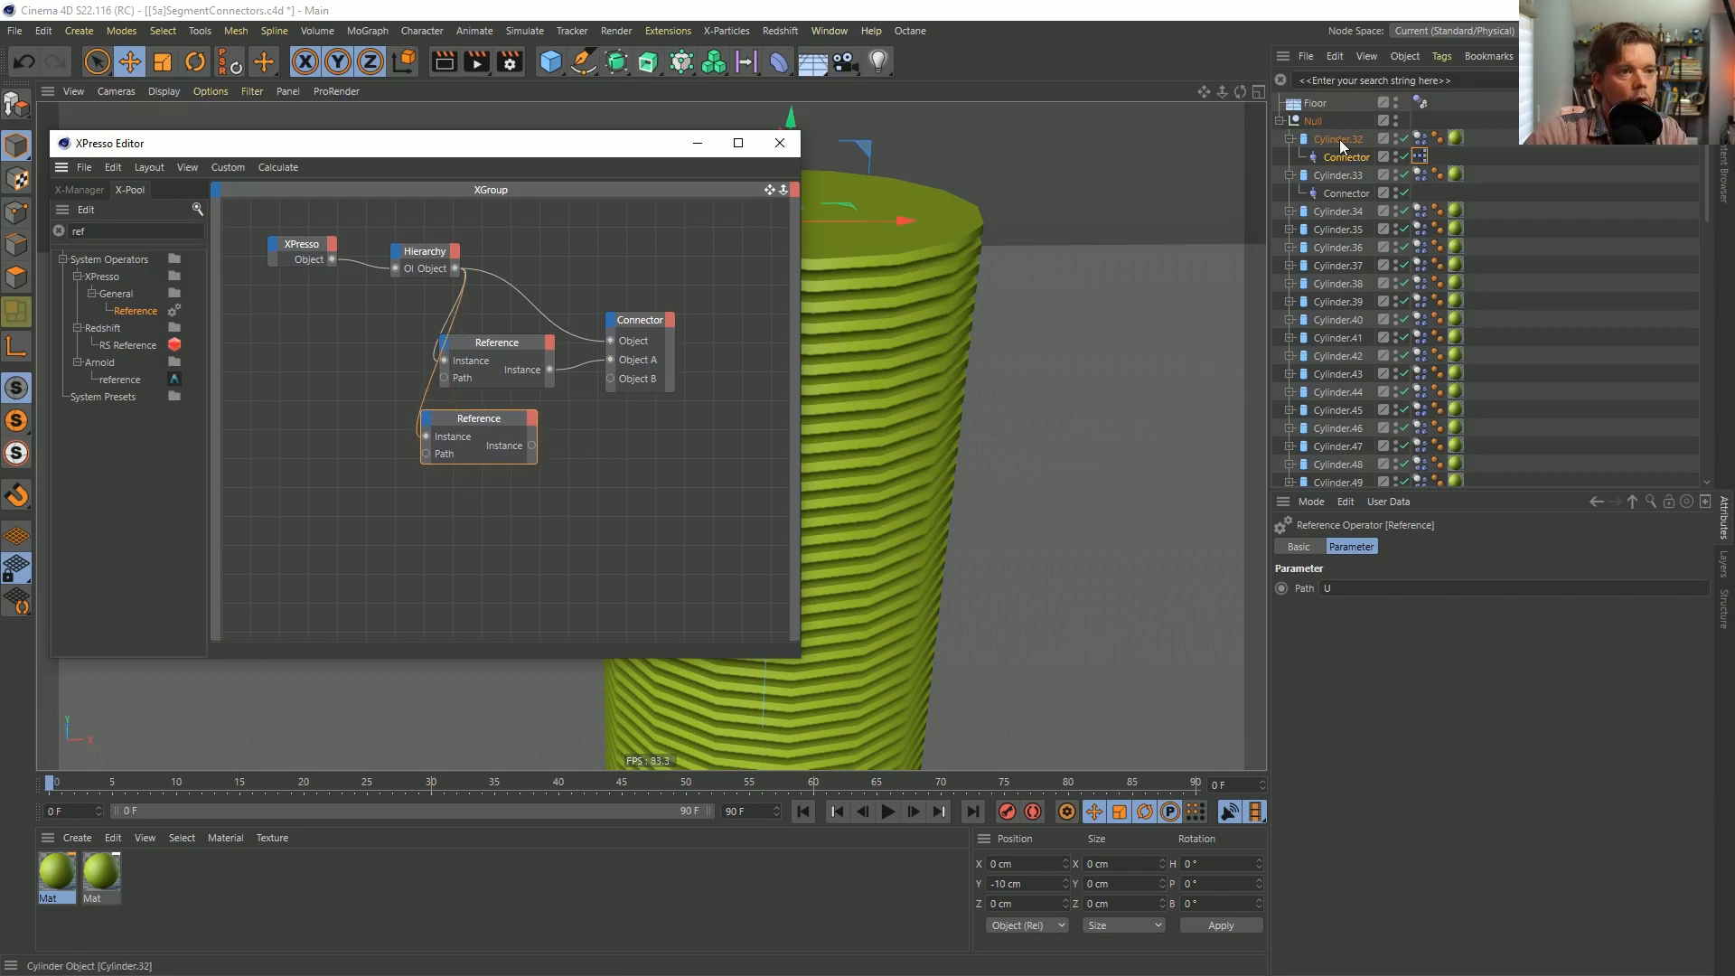
click(1357, 589)
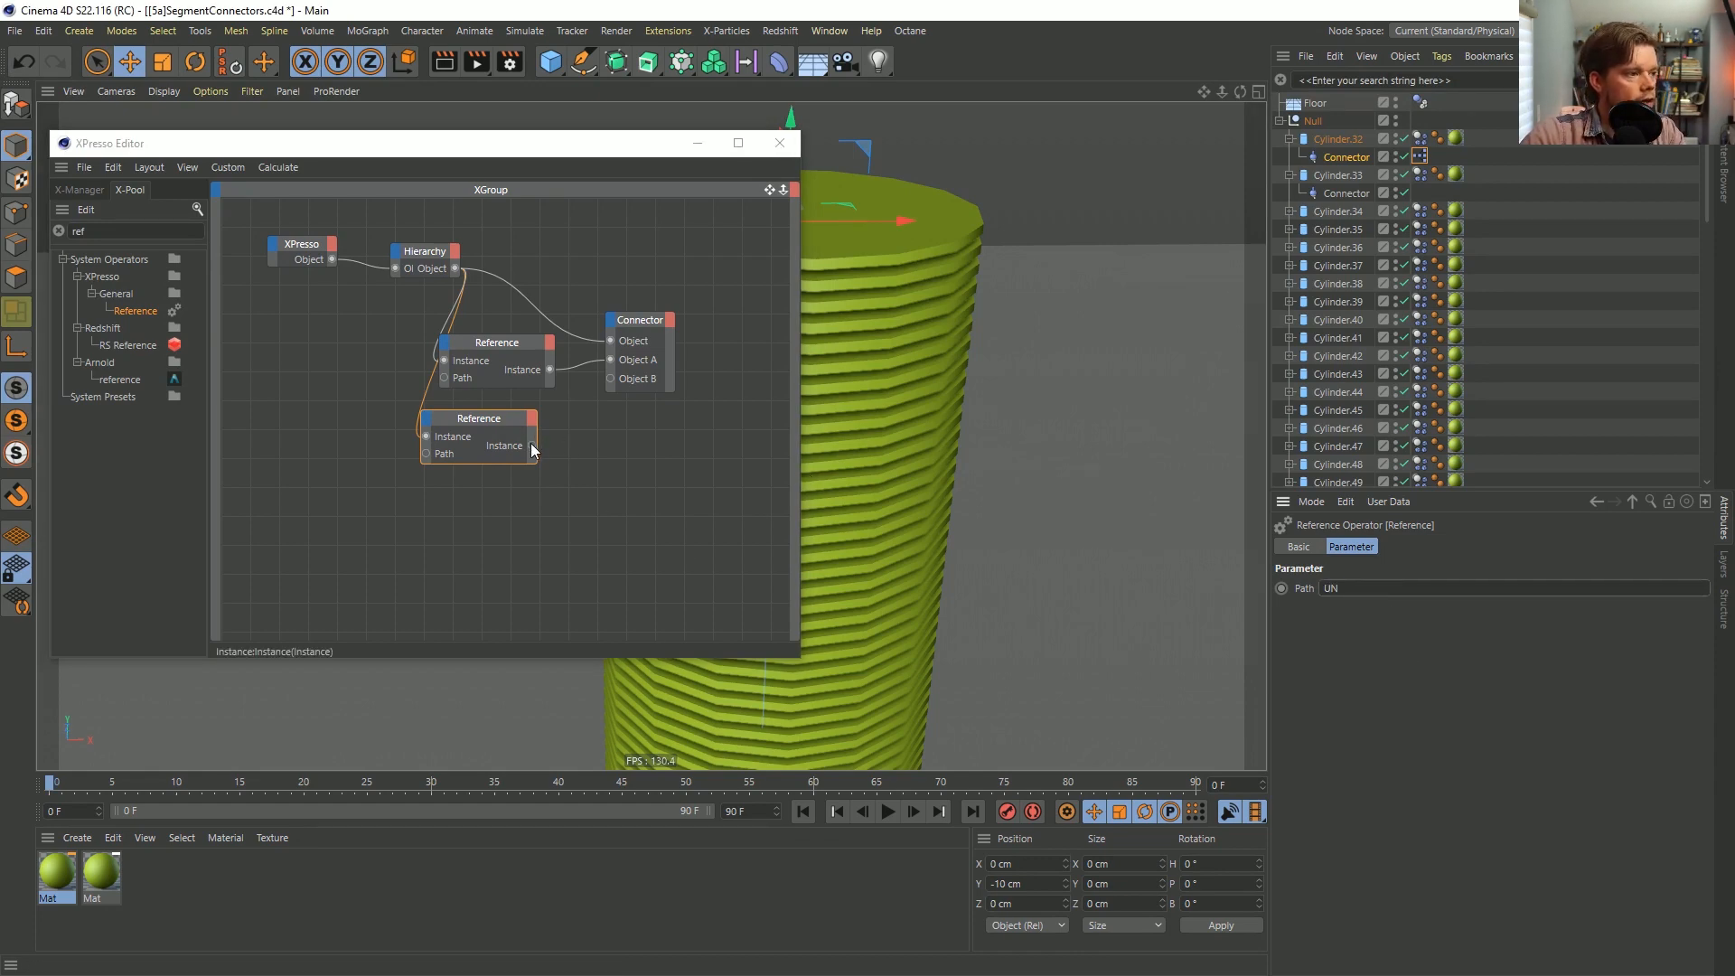
drag(531, 446, 611, 379)
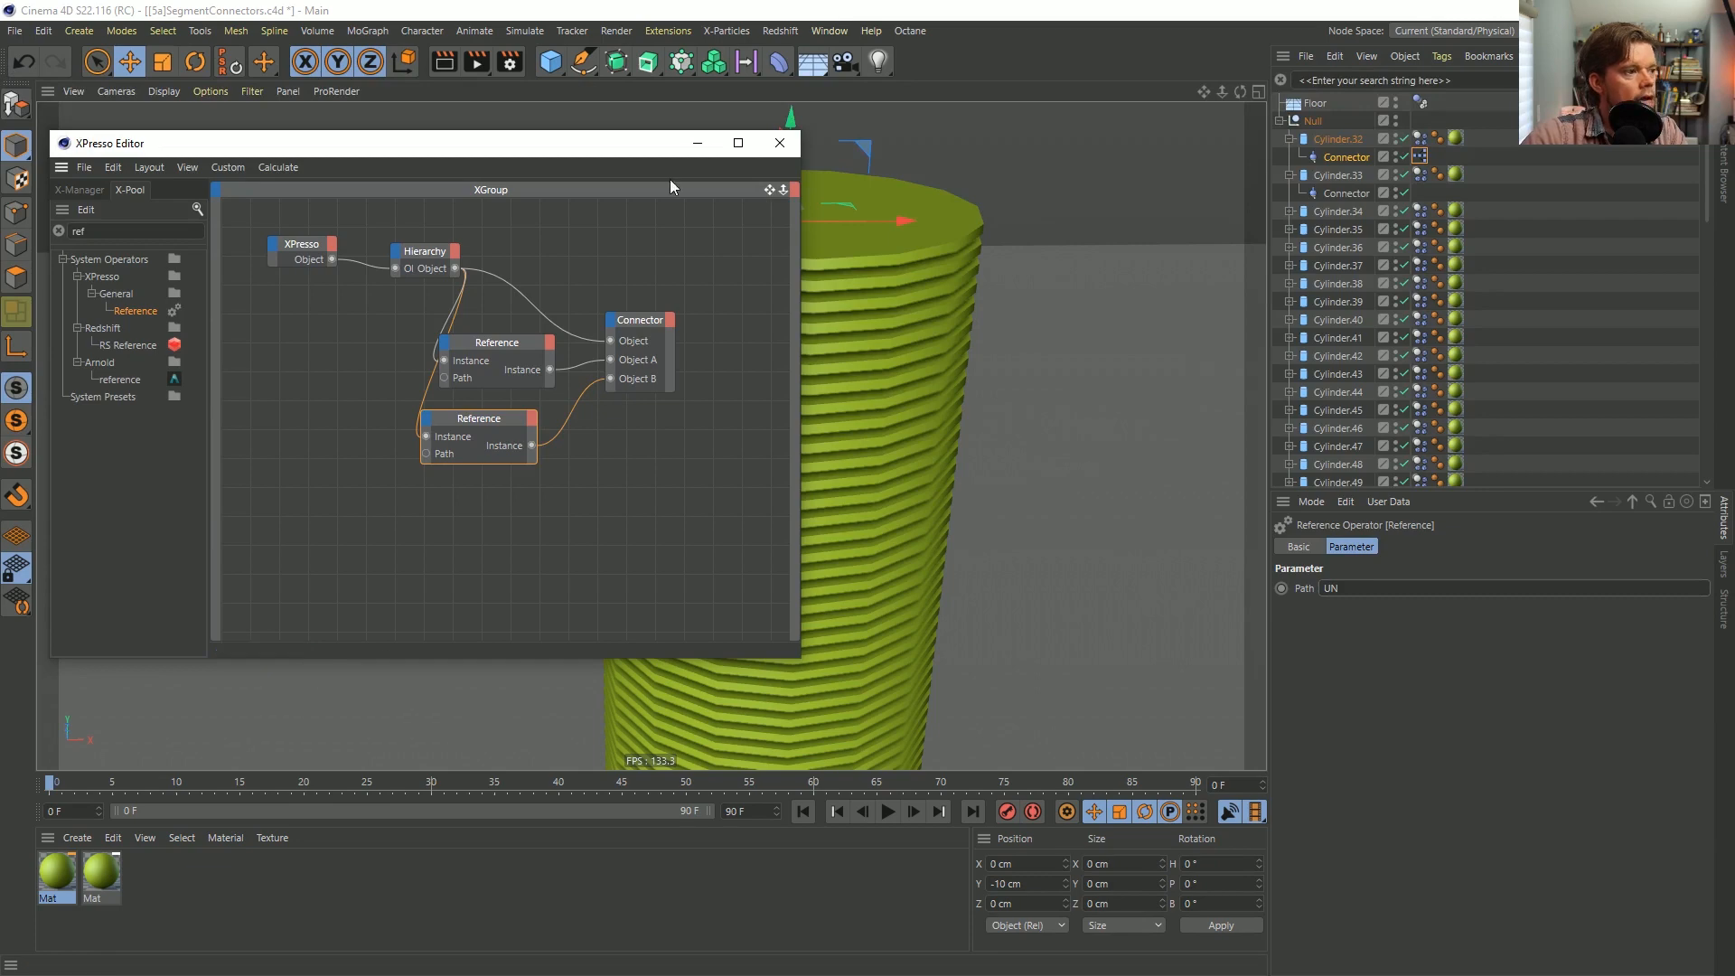
Rearrange the Connector and both Reference nodes so the graph's connections are laid out clearly.
drag(677, 298, 561, 407)
click(433, 253)
drag(562, 246, 567, 414)
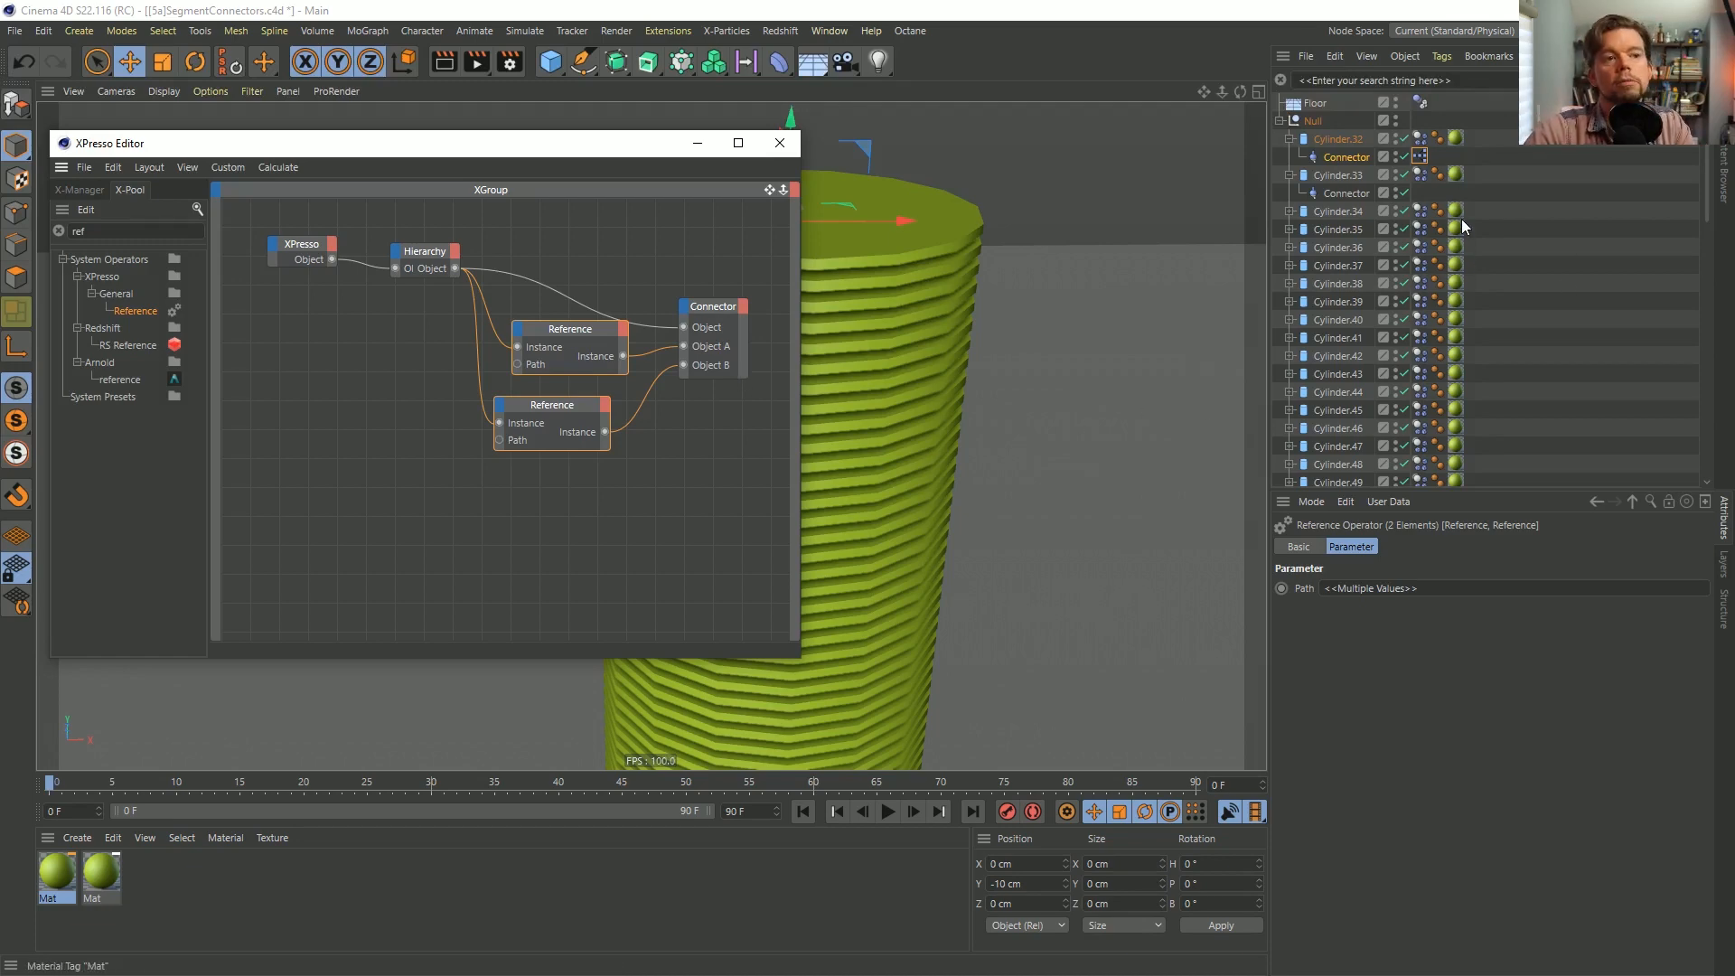
Check the object links of the Connector under Cylinder.32, filter the objects by "con", clear the filter and save the scene.
click(1354, 159)
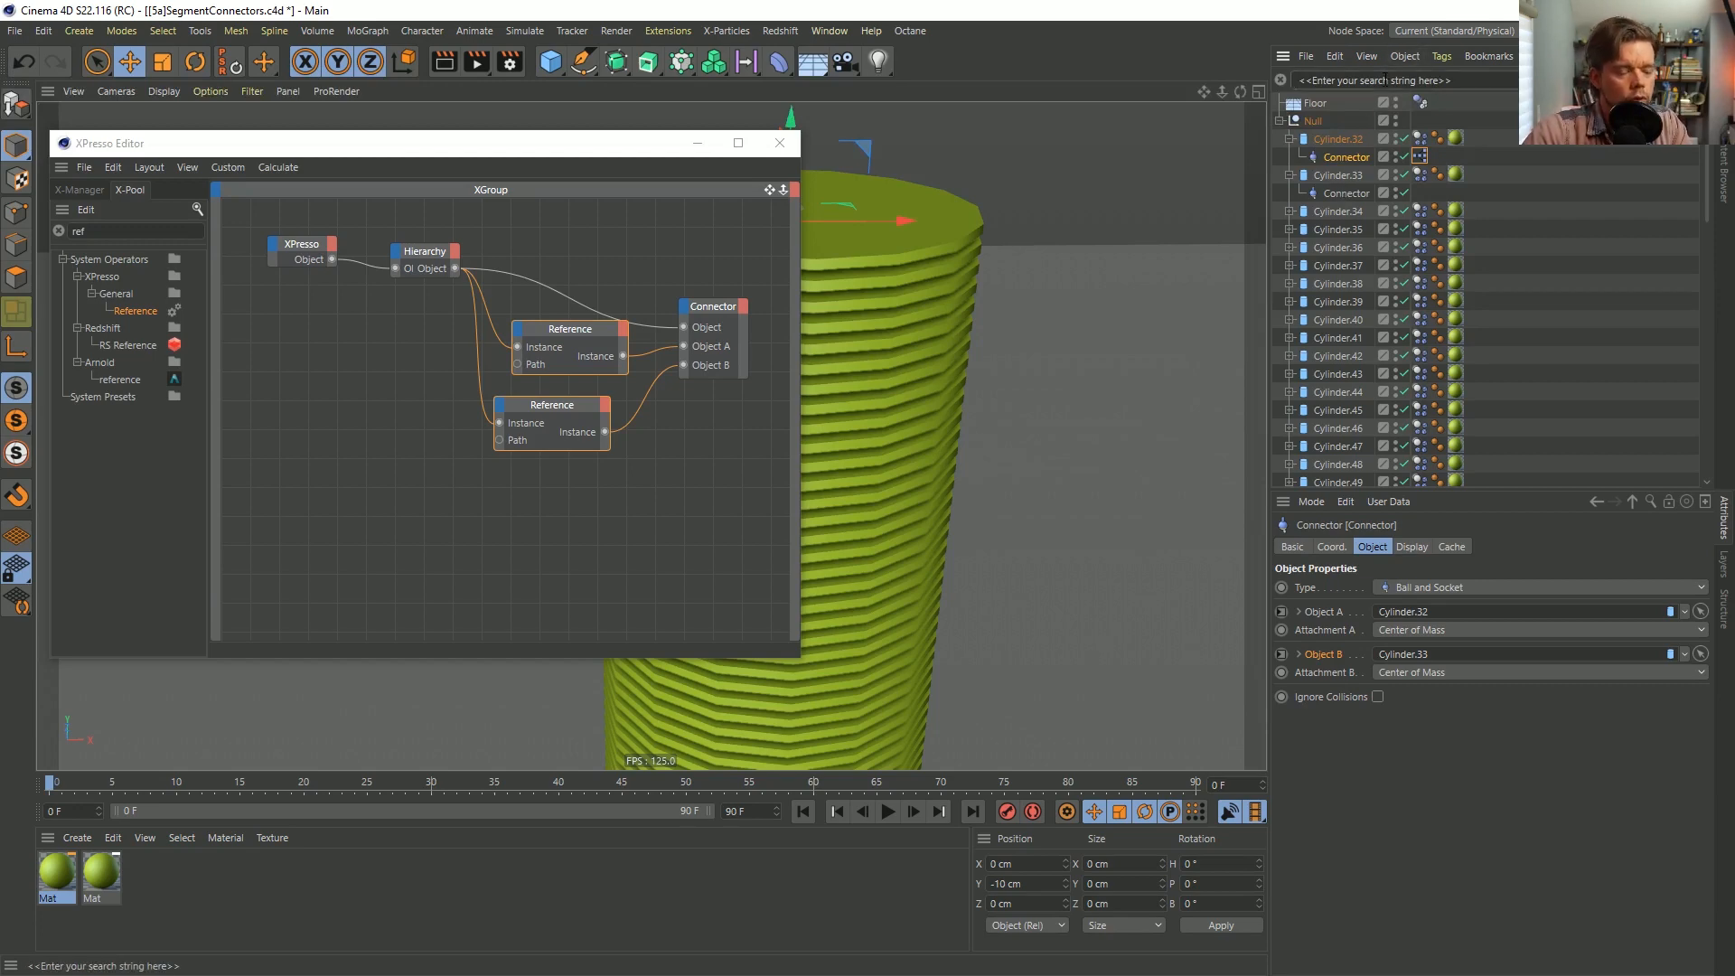
text(con)
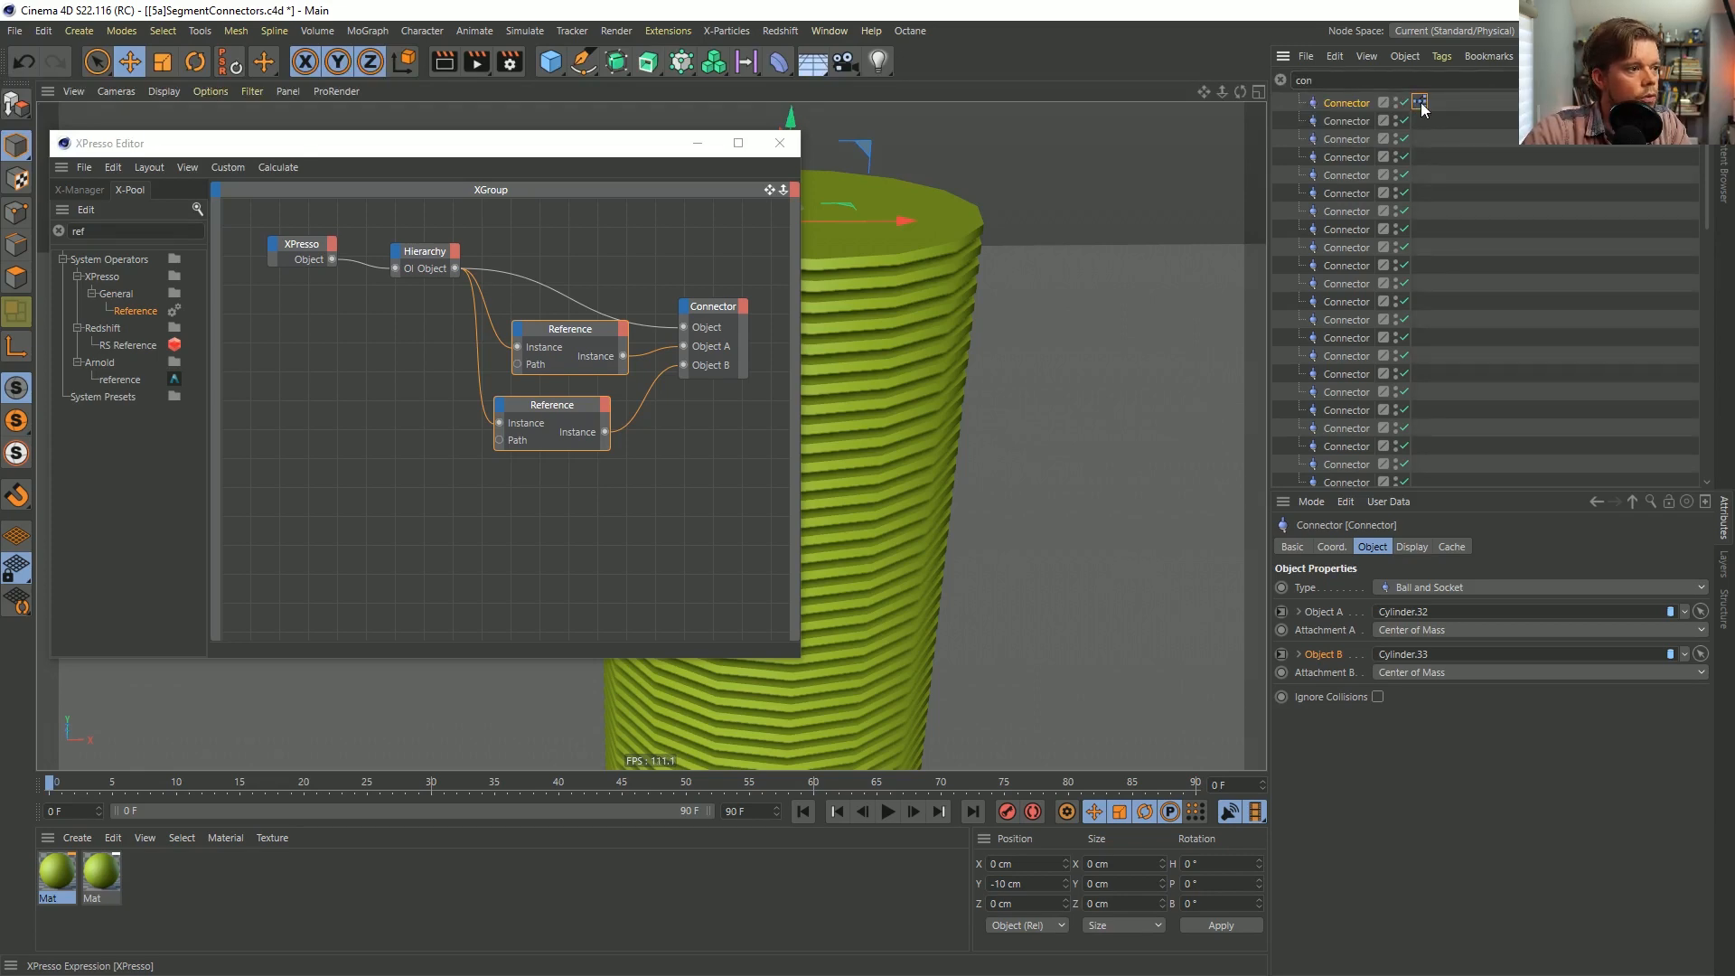
click(1279, 80)
key(ctrl+s)
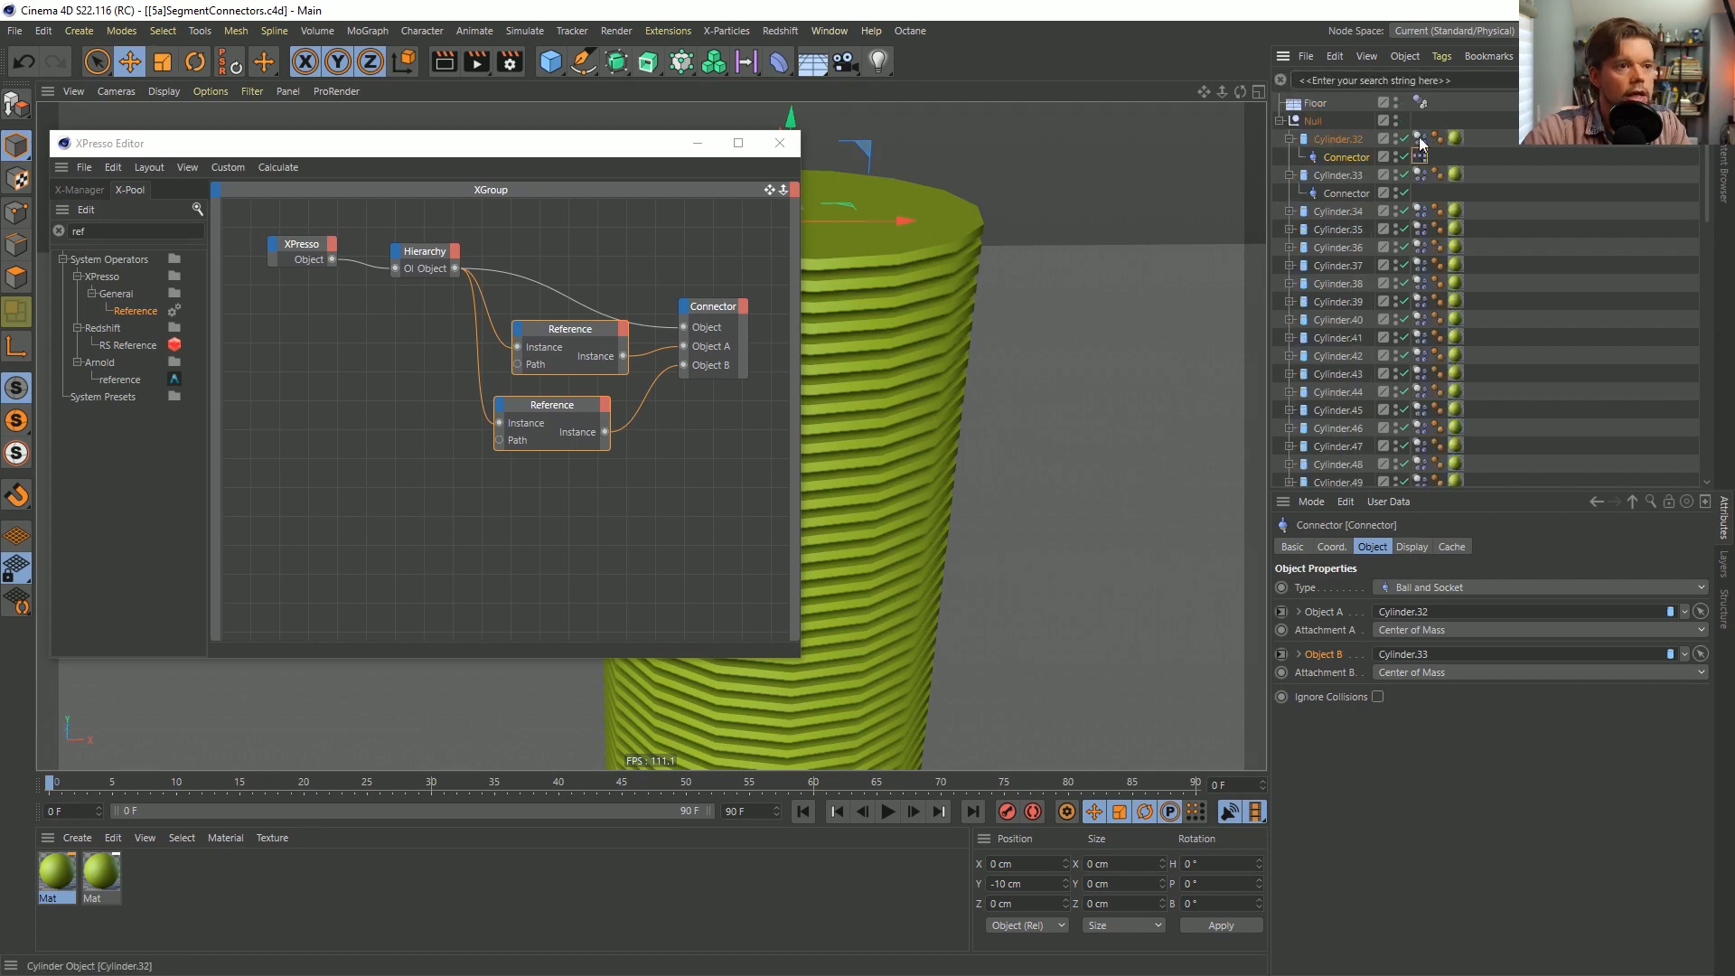
Move the XPresso tag to the parent Null and copy it to all children, checking the Connector under Cylinder.35.
click(1420, 121)
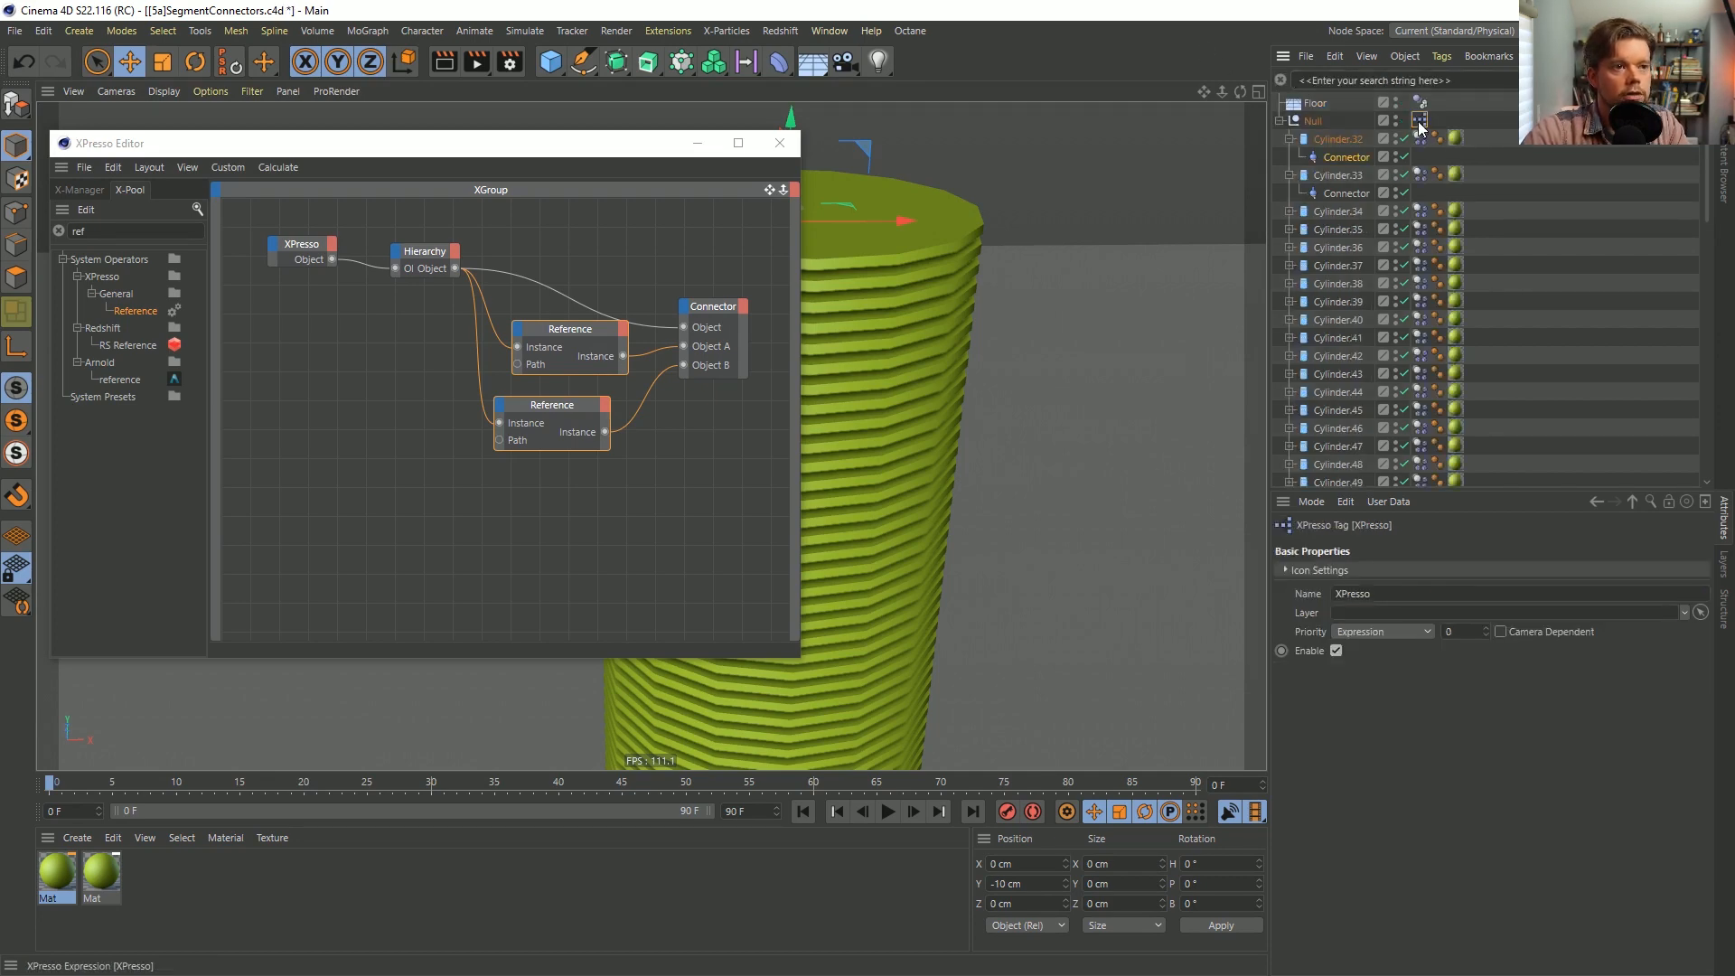
right_click(1418, 123)
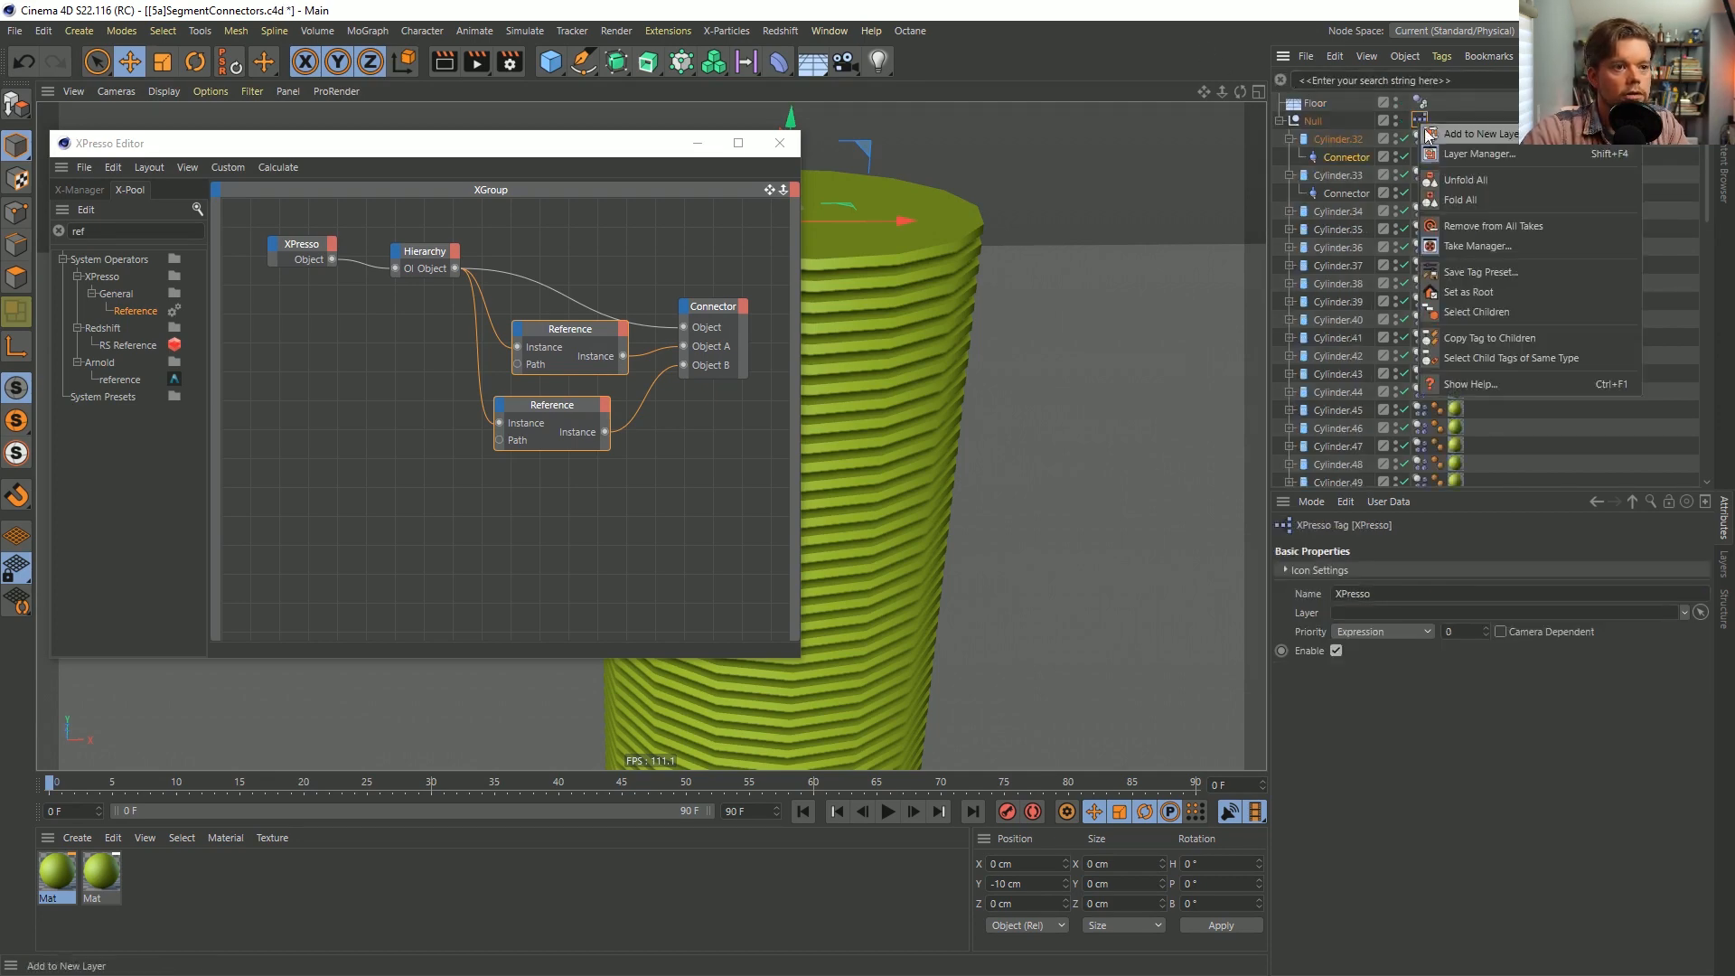
click(1491, 354)
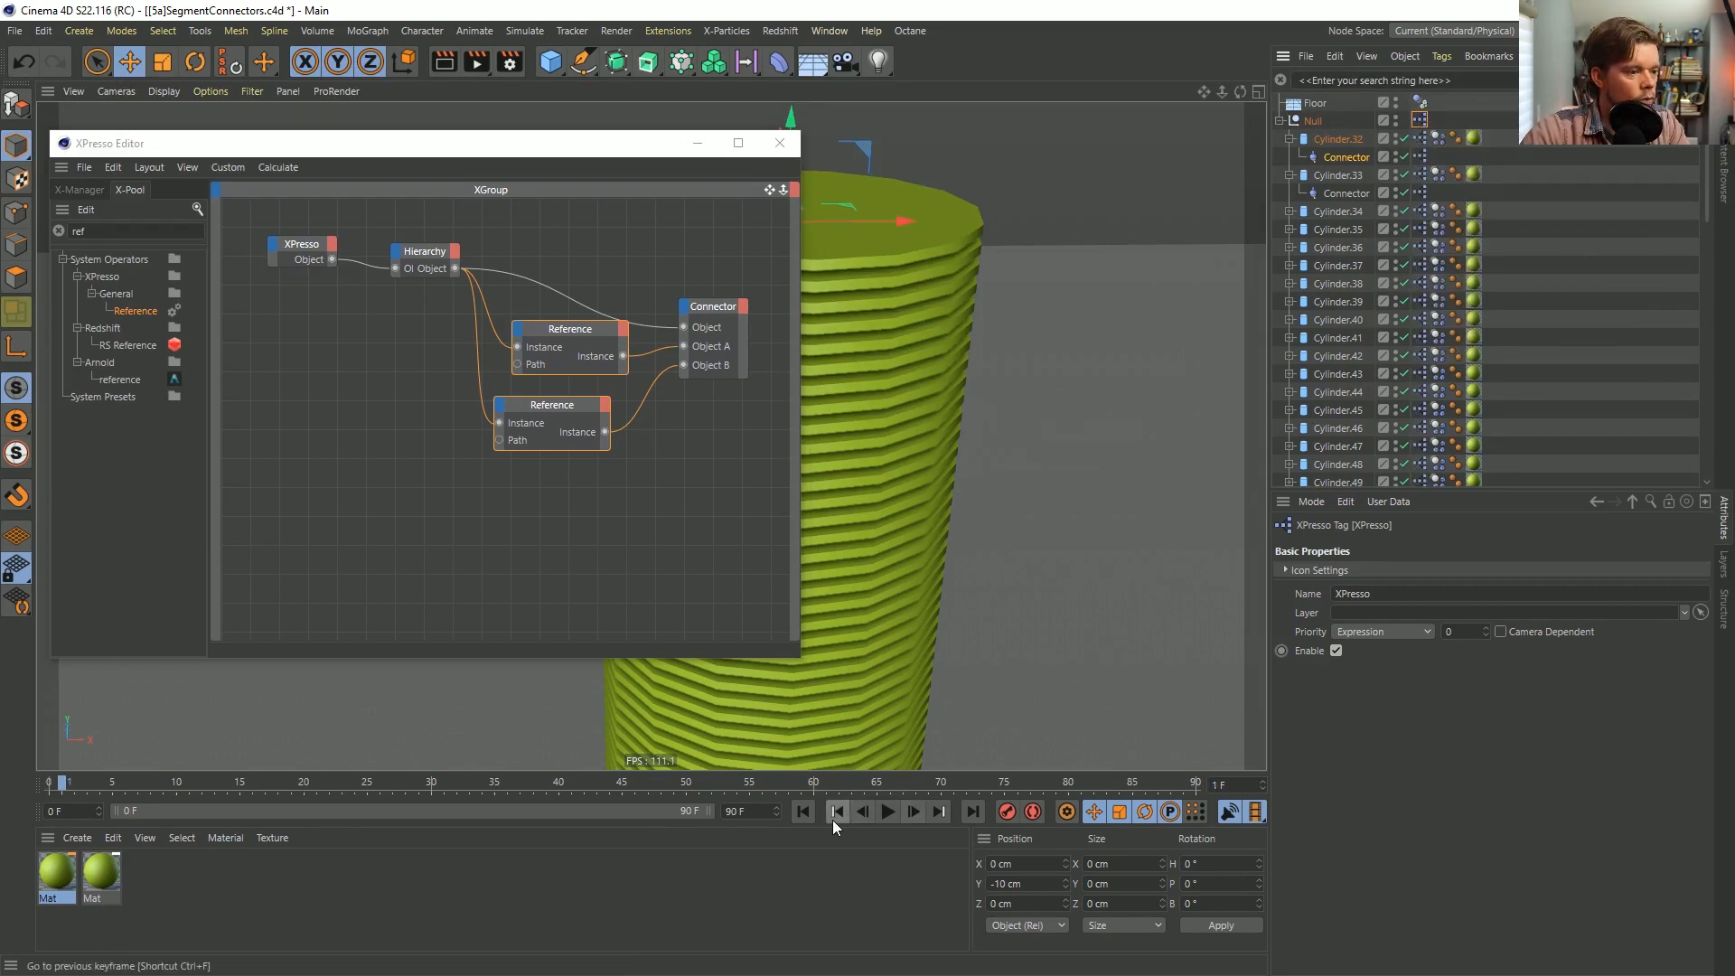
ctrl+drag(1342, 197, 1306, 237)
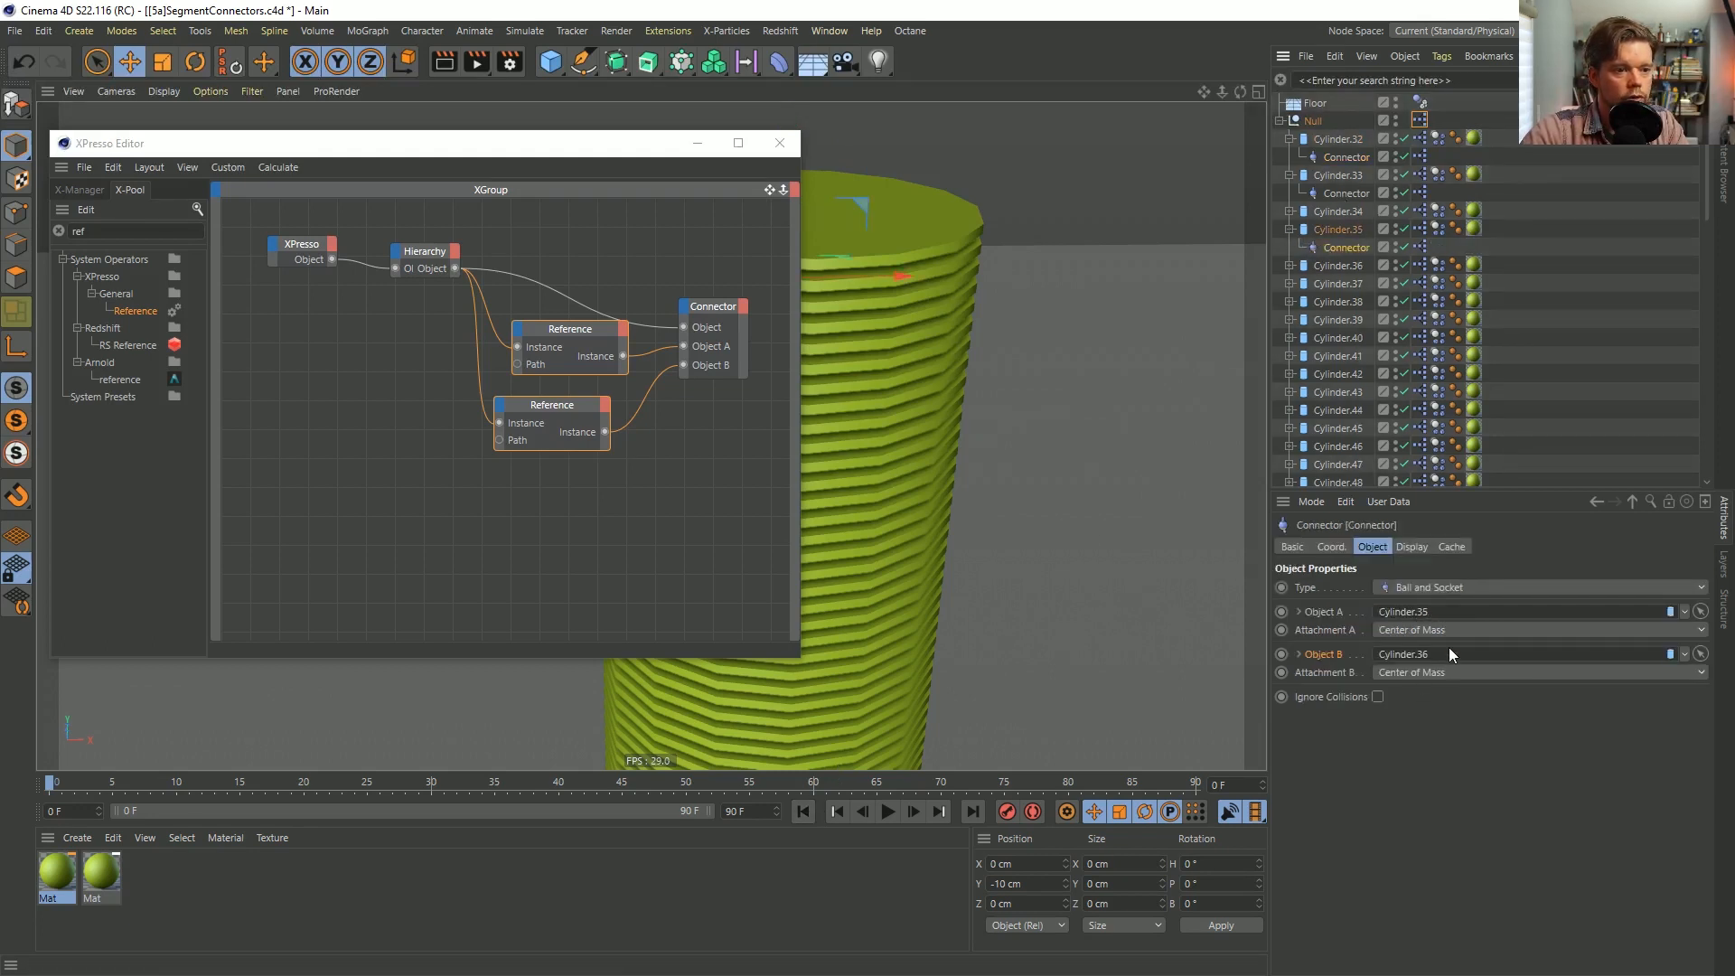
Select all child XPresso tags under the Null and delete them.
right_click(1423, 121)
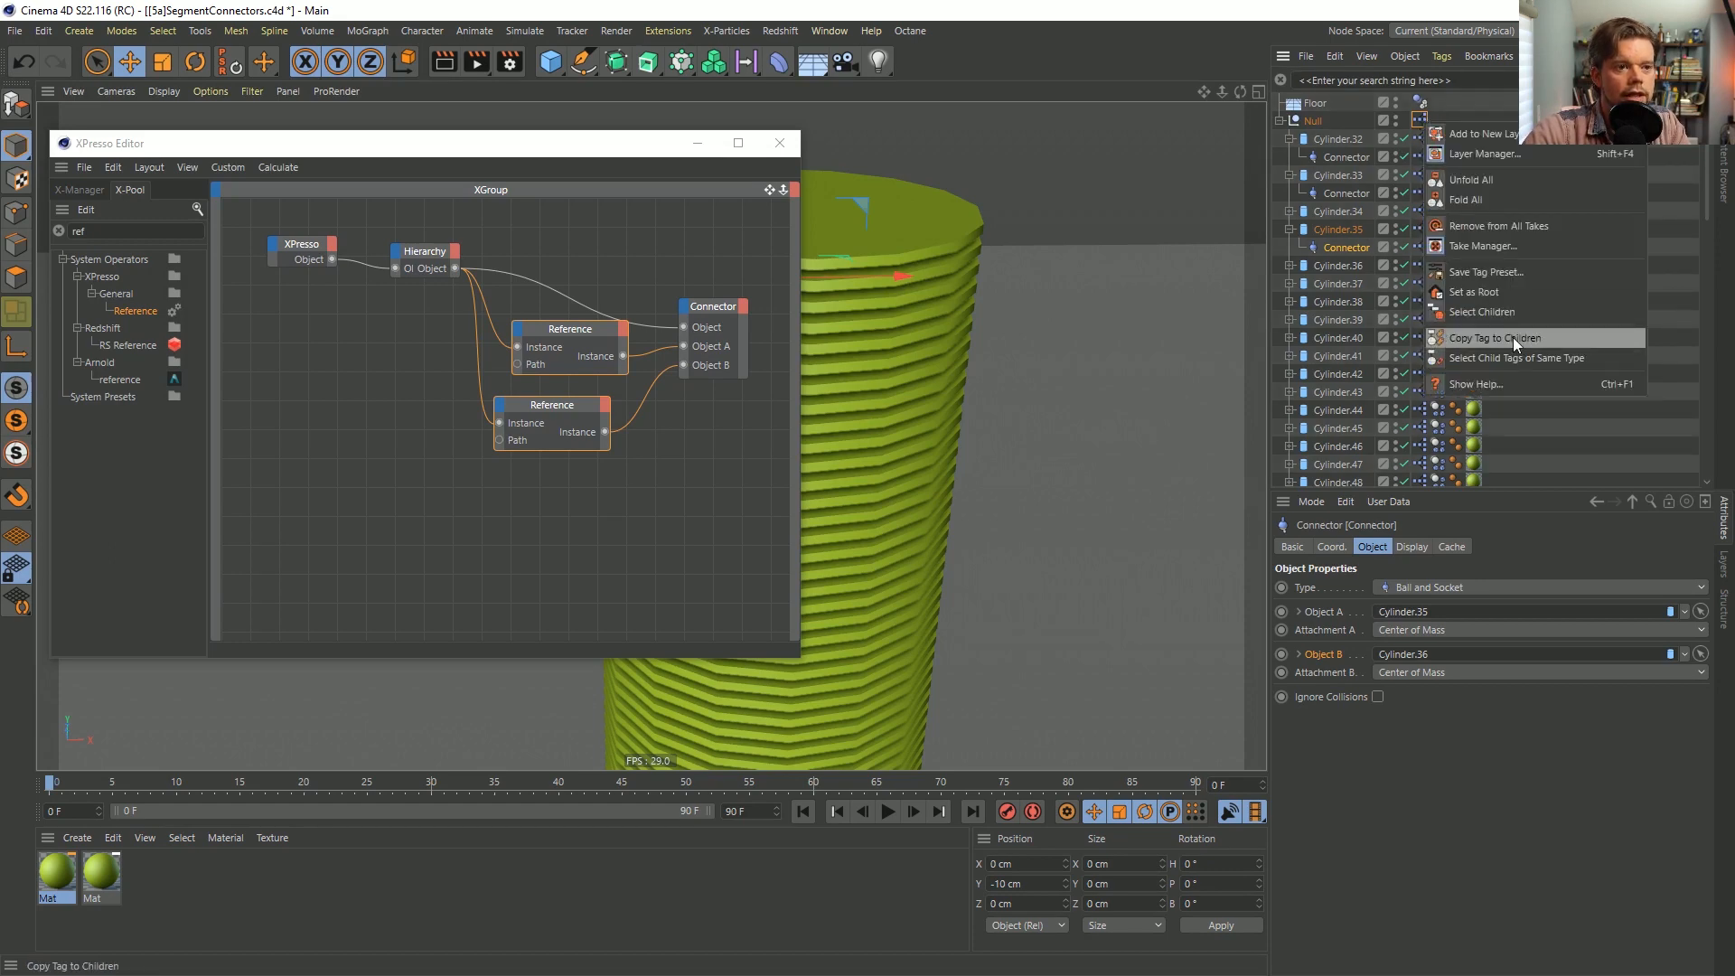
click(1523, 353)
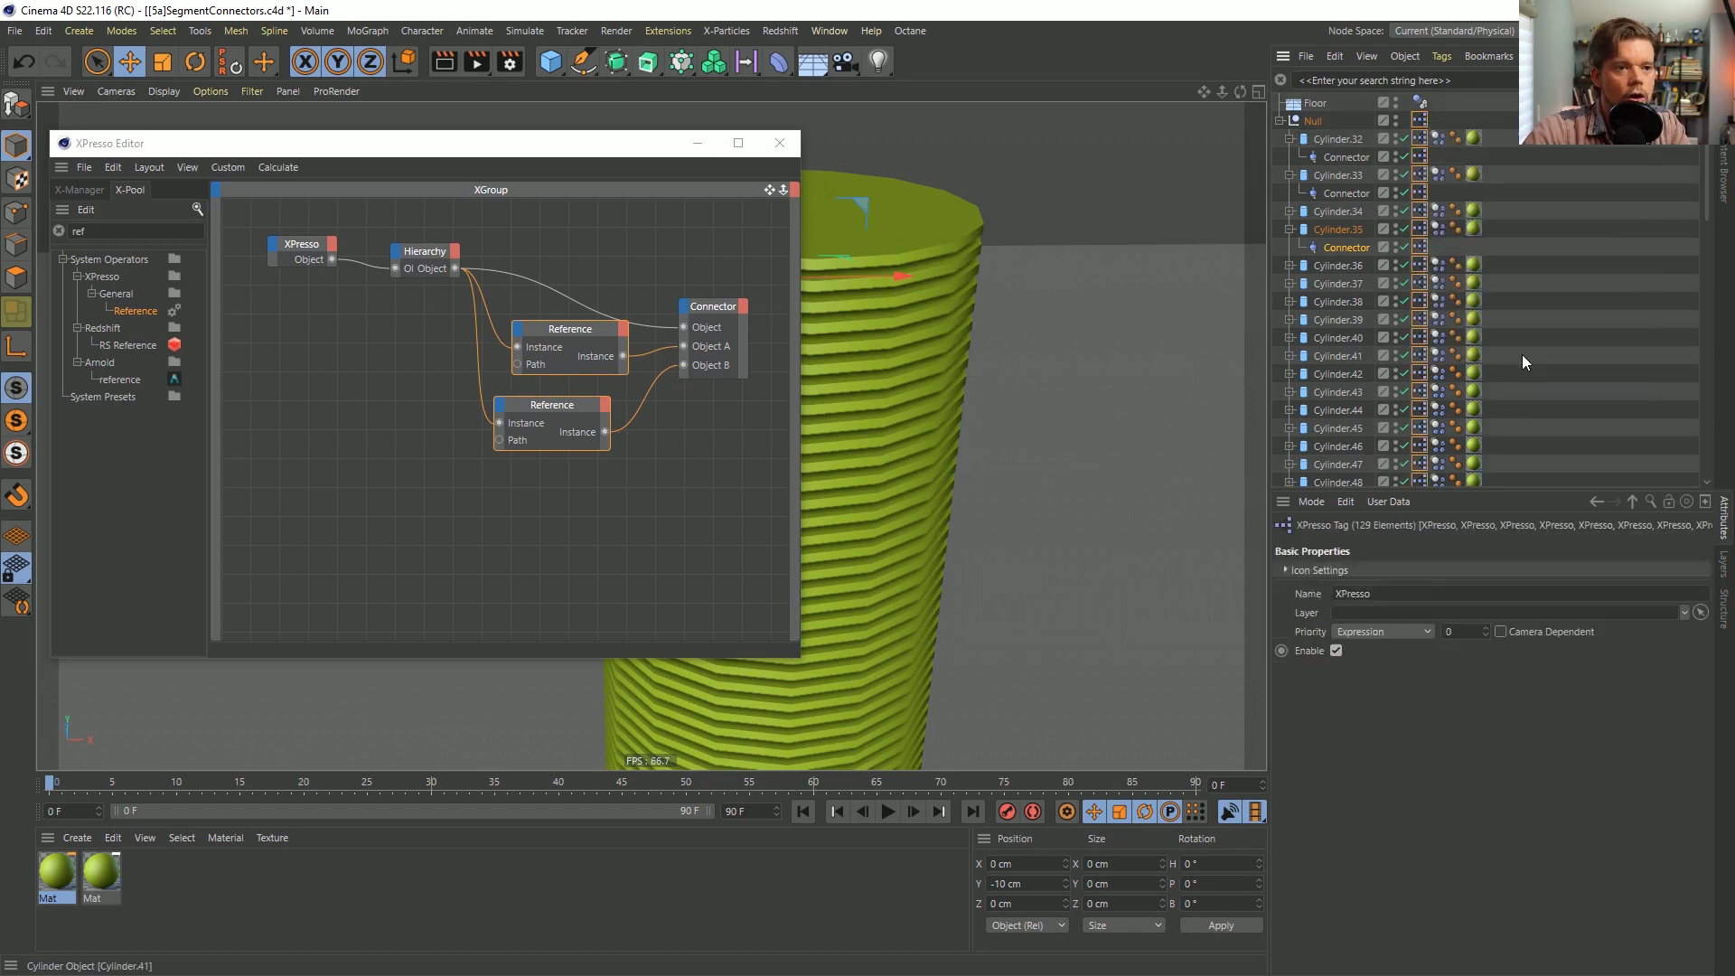
key(Delete)
Disable the XPresso tag on the Null and close the XPresso Editor.
click(1420, 121)
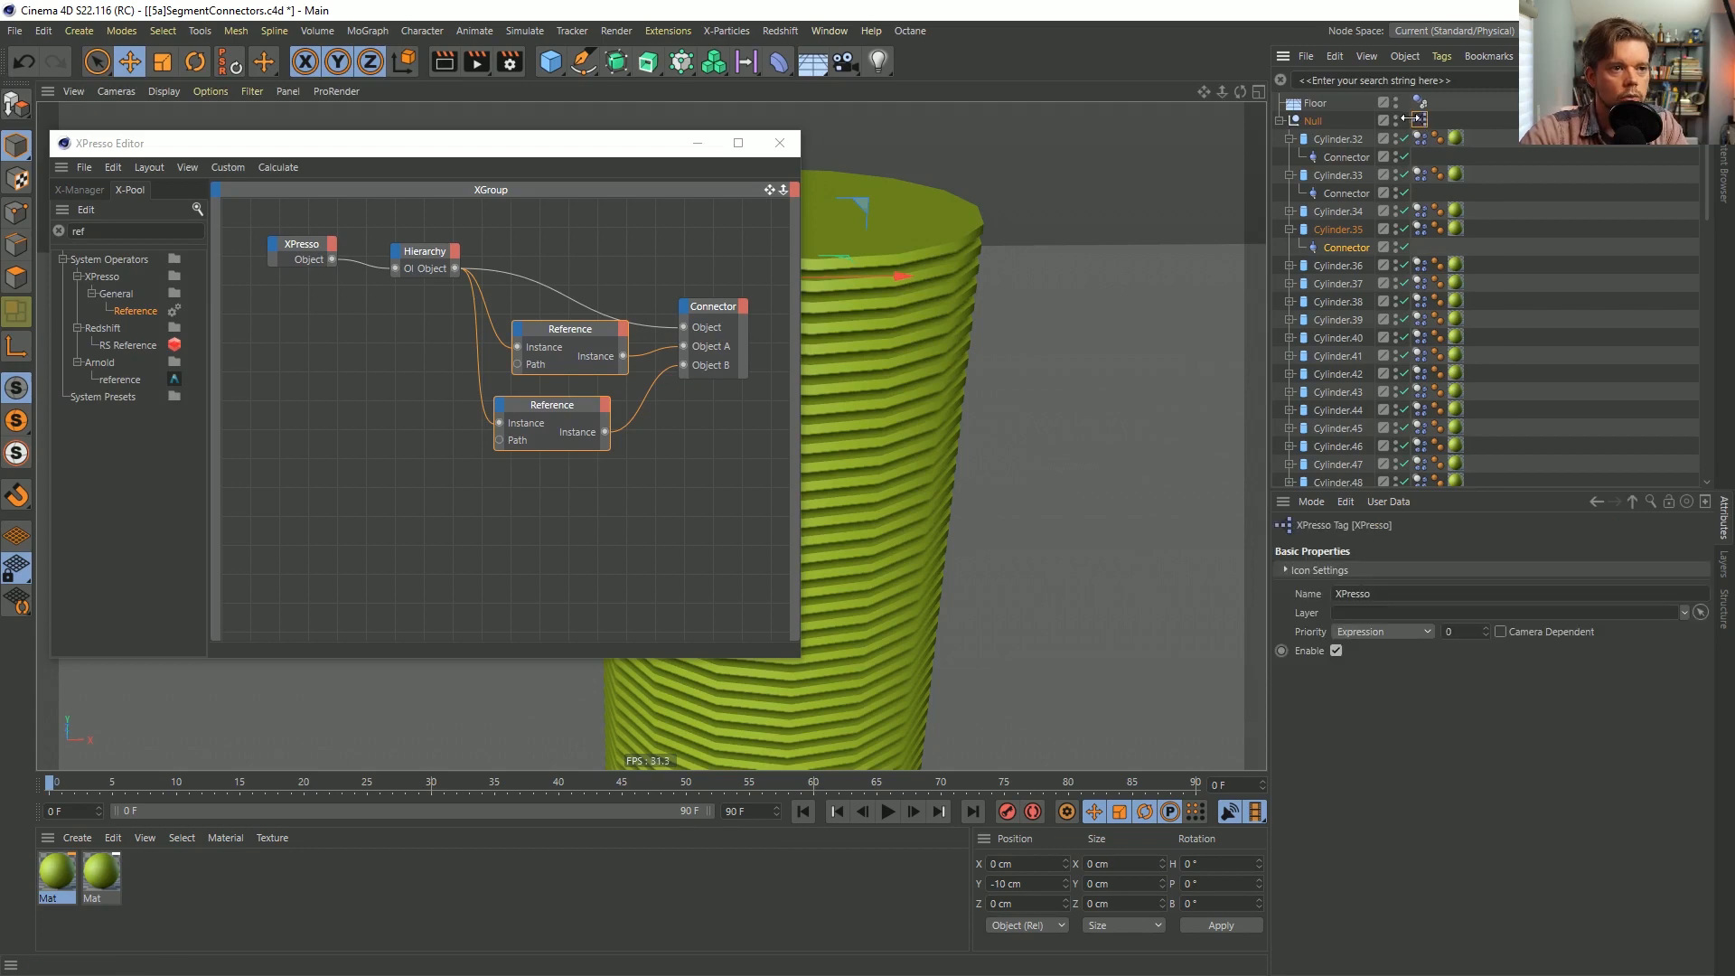
click(1336, 651)
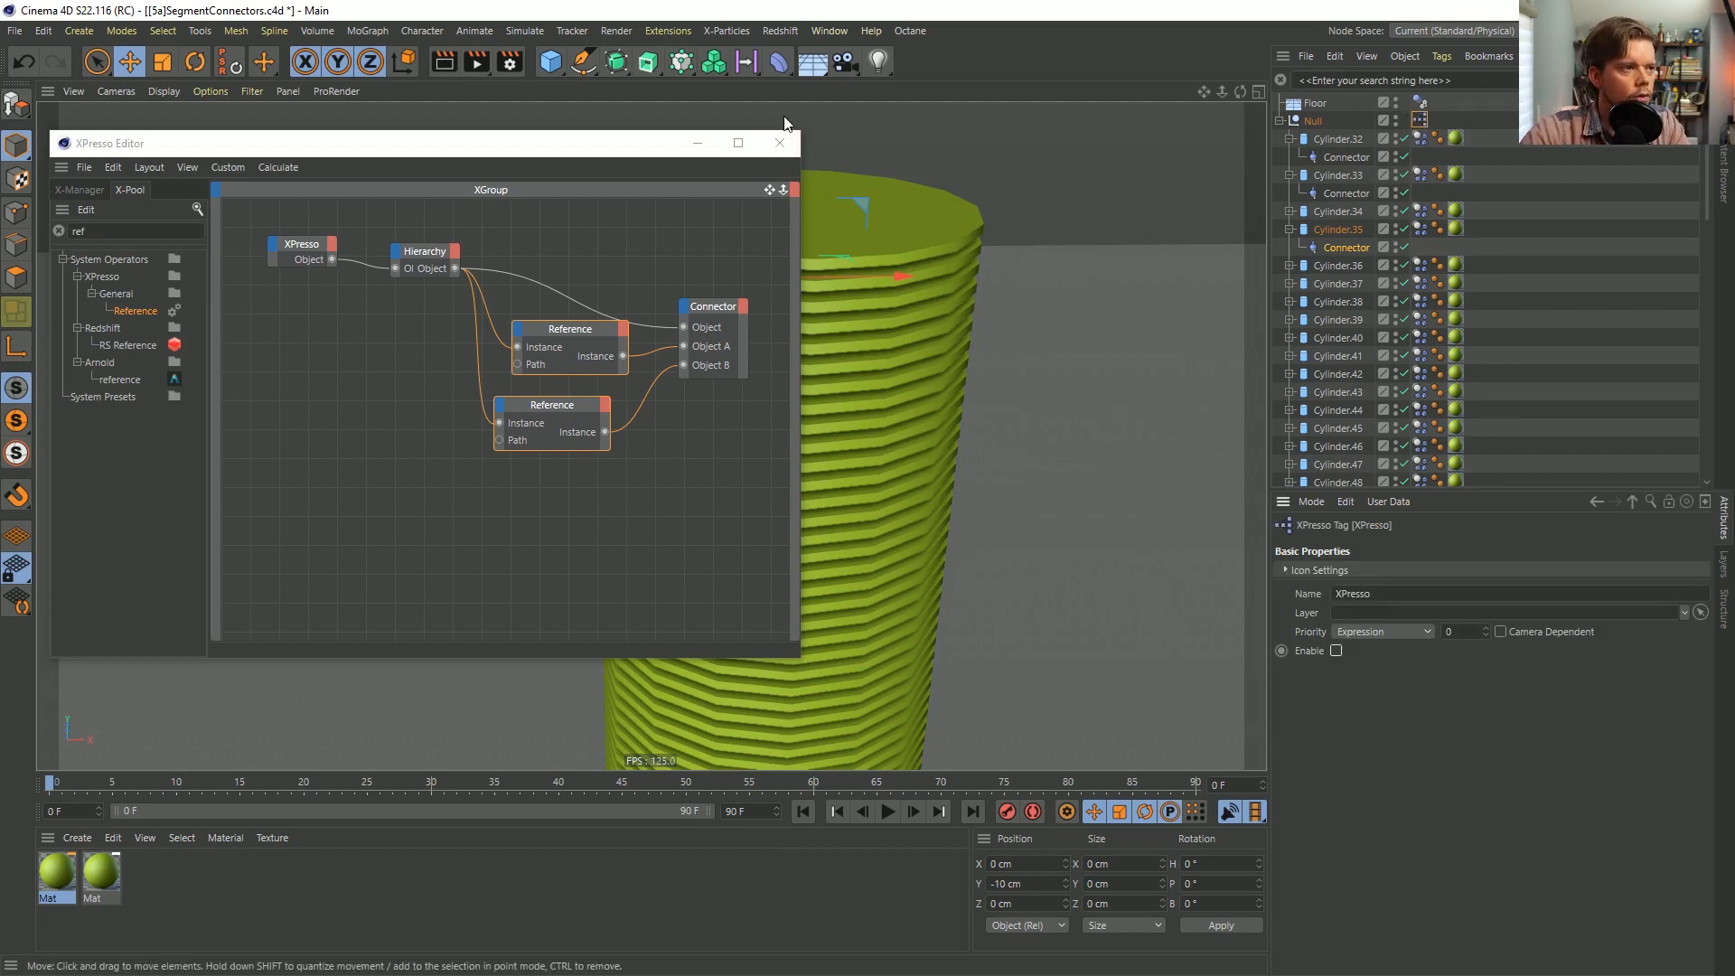
click(779, 142)
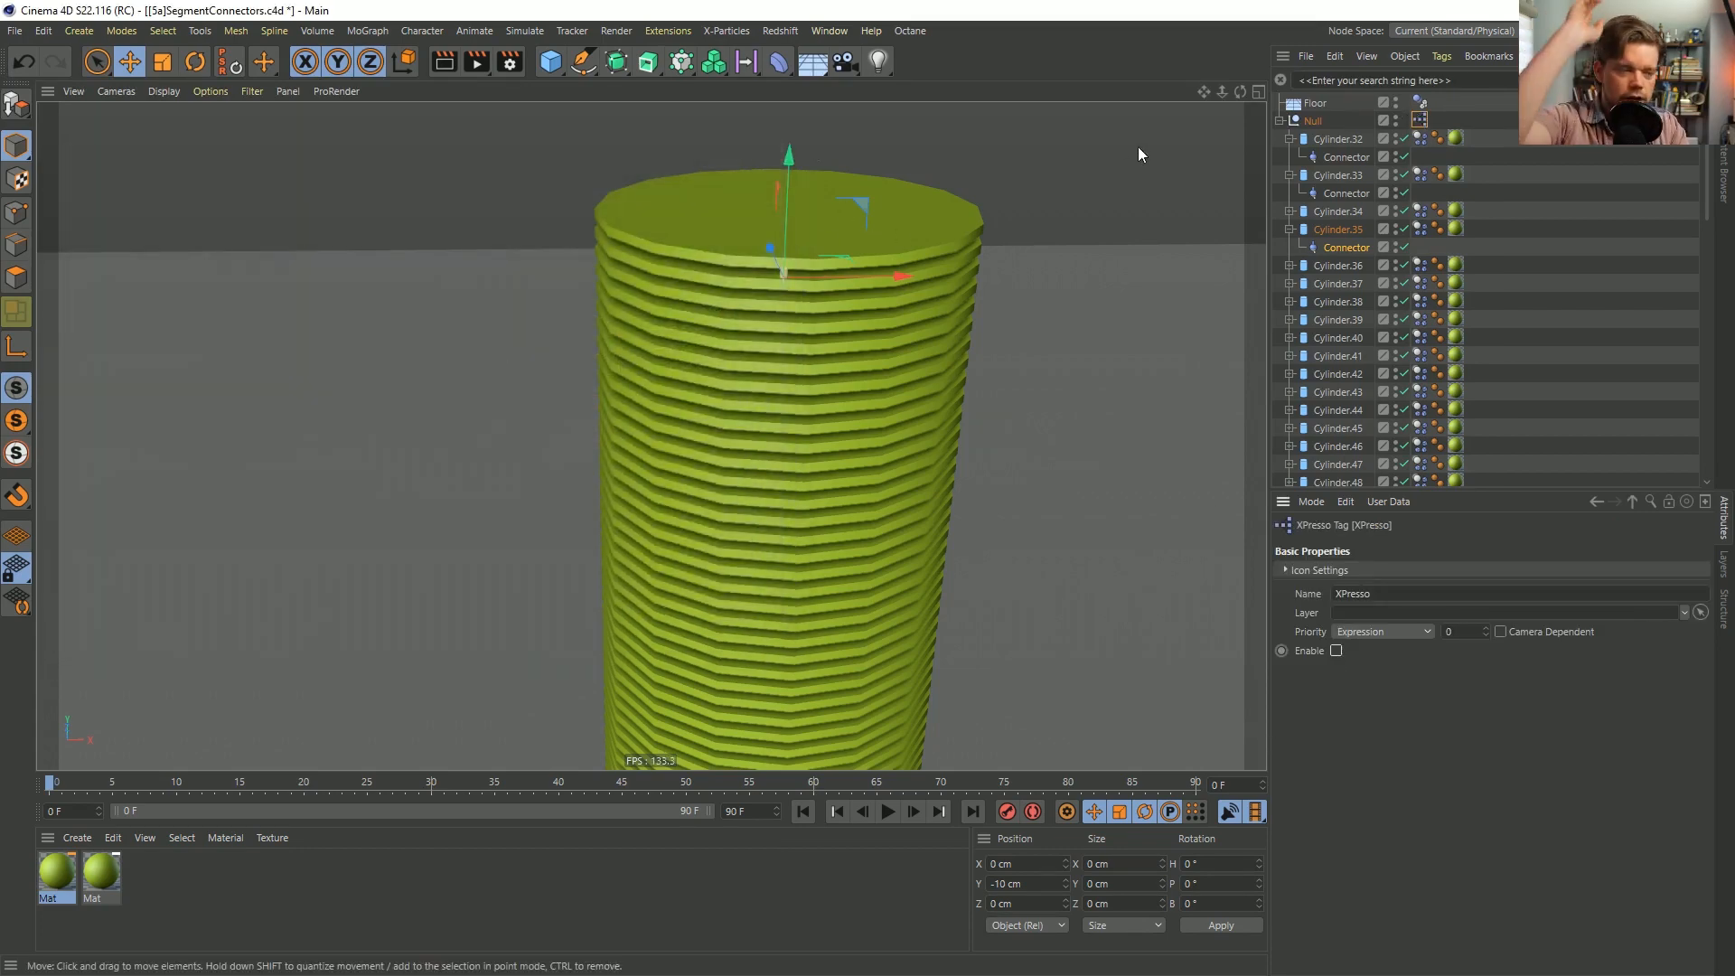
Play the simulation with the whole disc stack in view, and return to the first frame.
scroll(851, 508, down, 5)
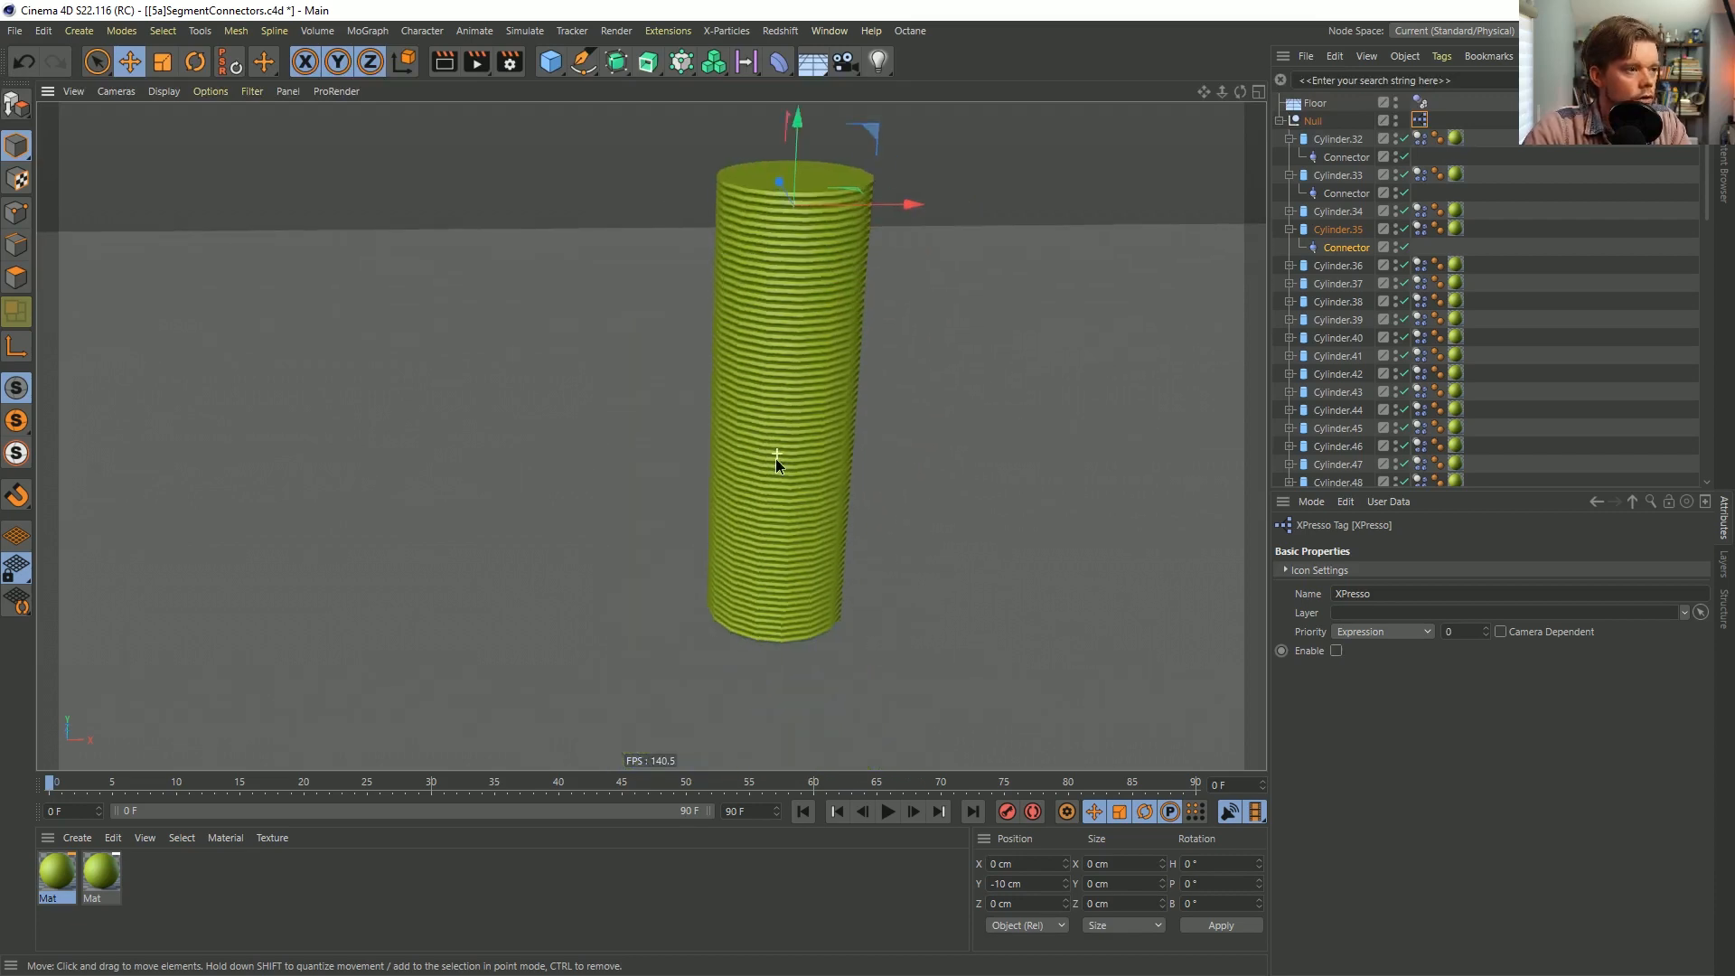
scroll(775, 459, down, 2)
alt+middle_drag(775, 458, 750, 521)
alt+drag(750, 521, 768, 468)
alt+middle_drag(768, 468, 723, 503)
alt+drag(705, 495, 701, 526)
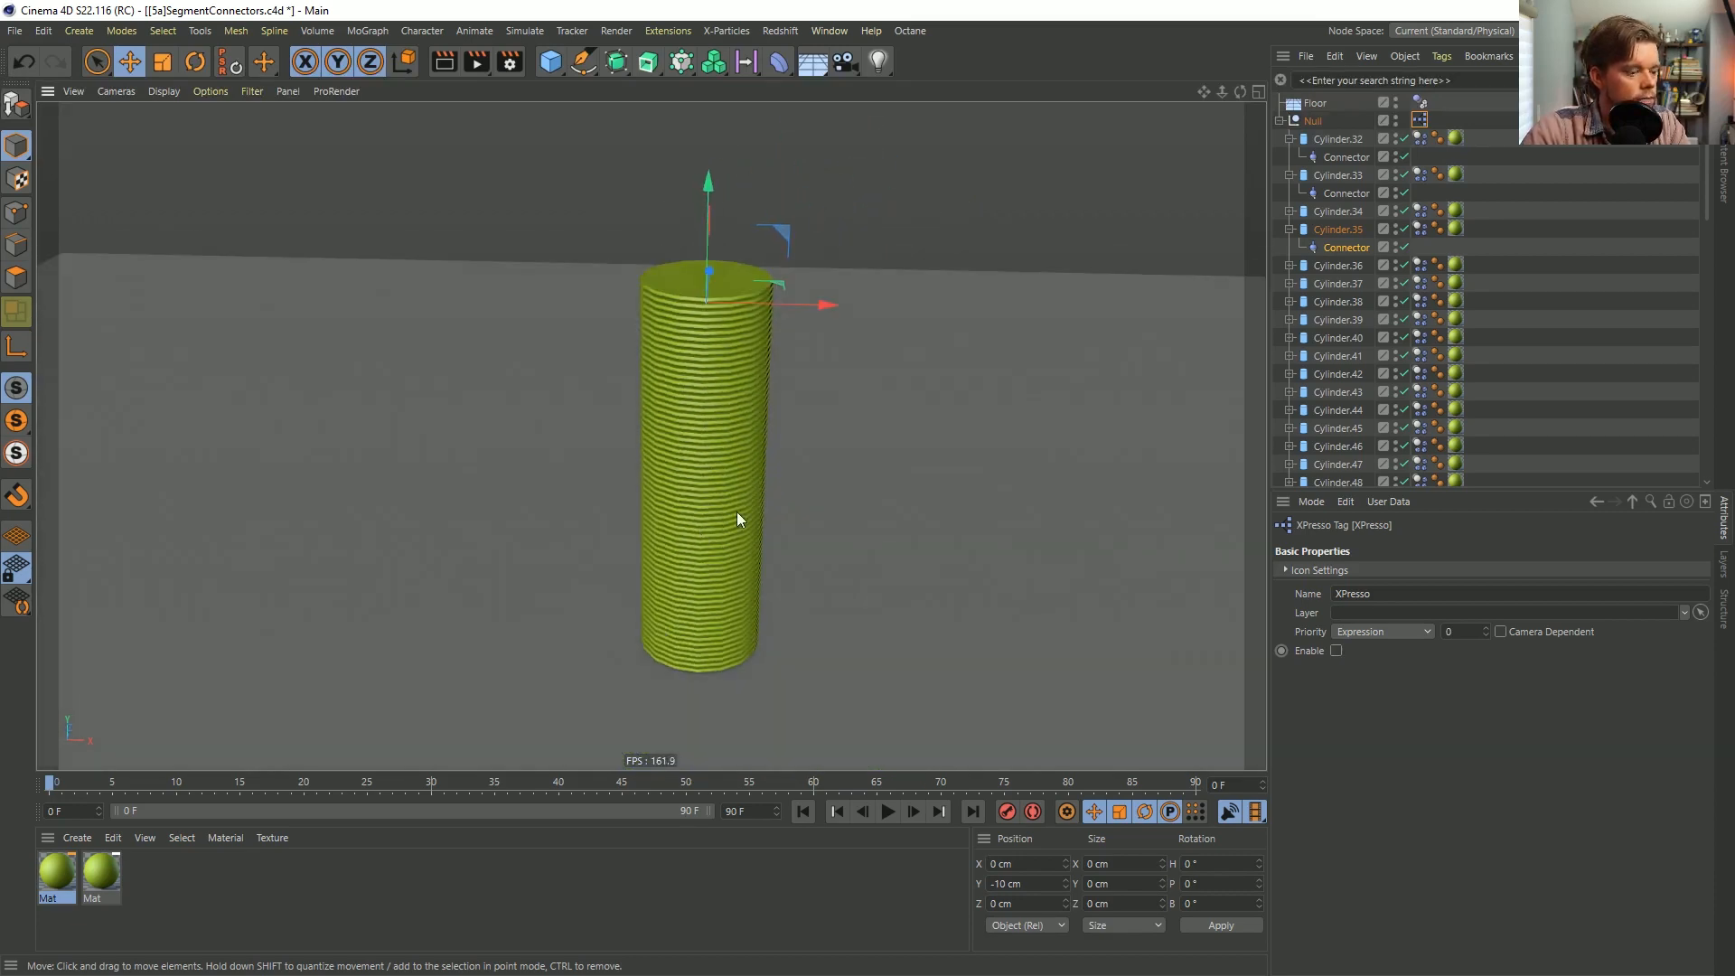
click(889, 812)
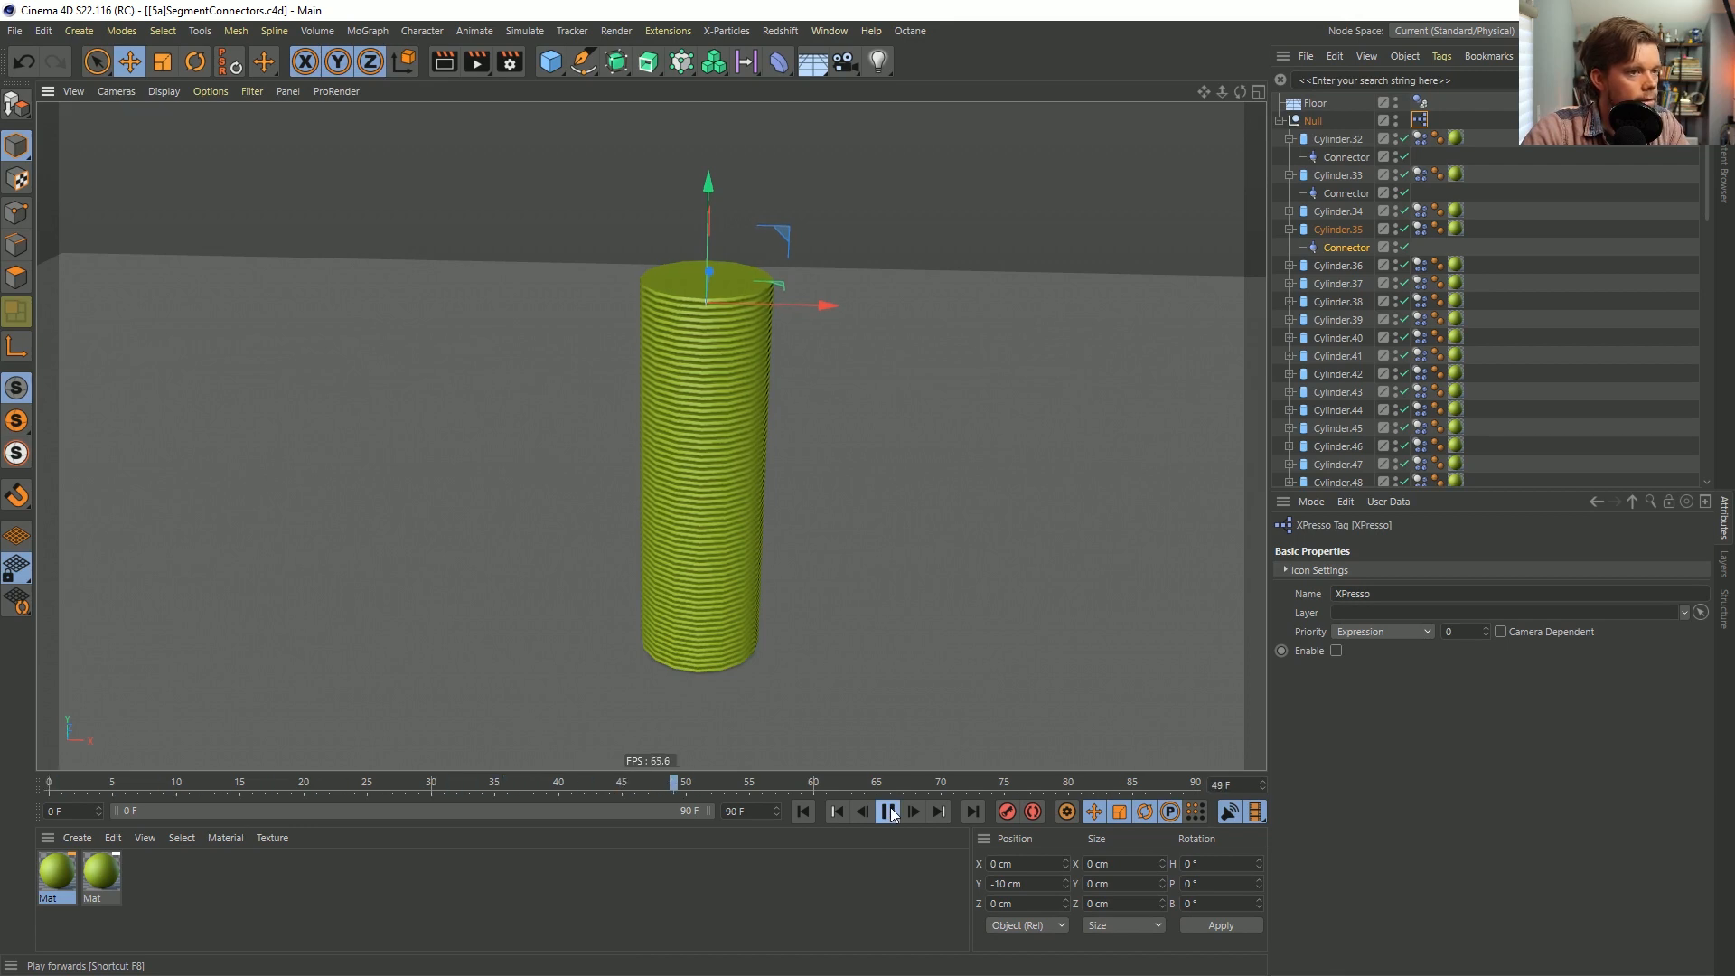
click(889, 811)
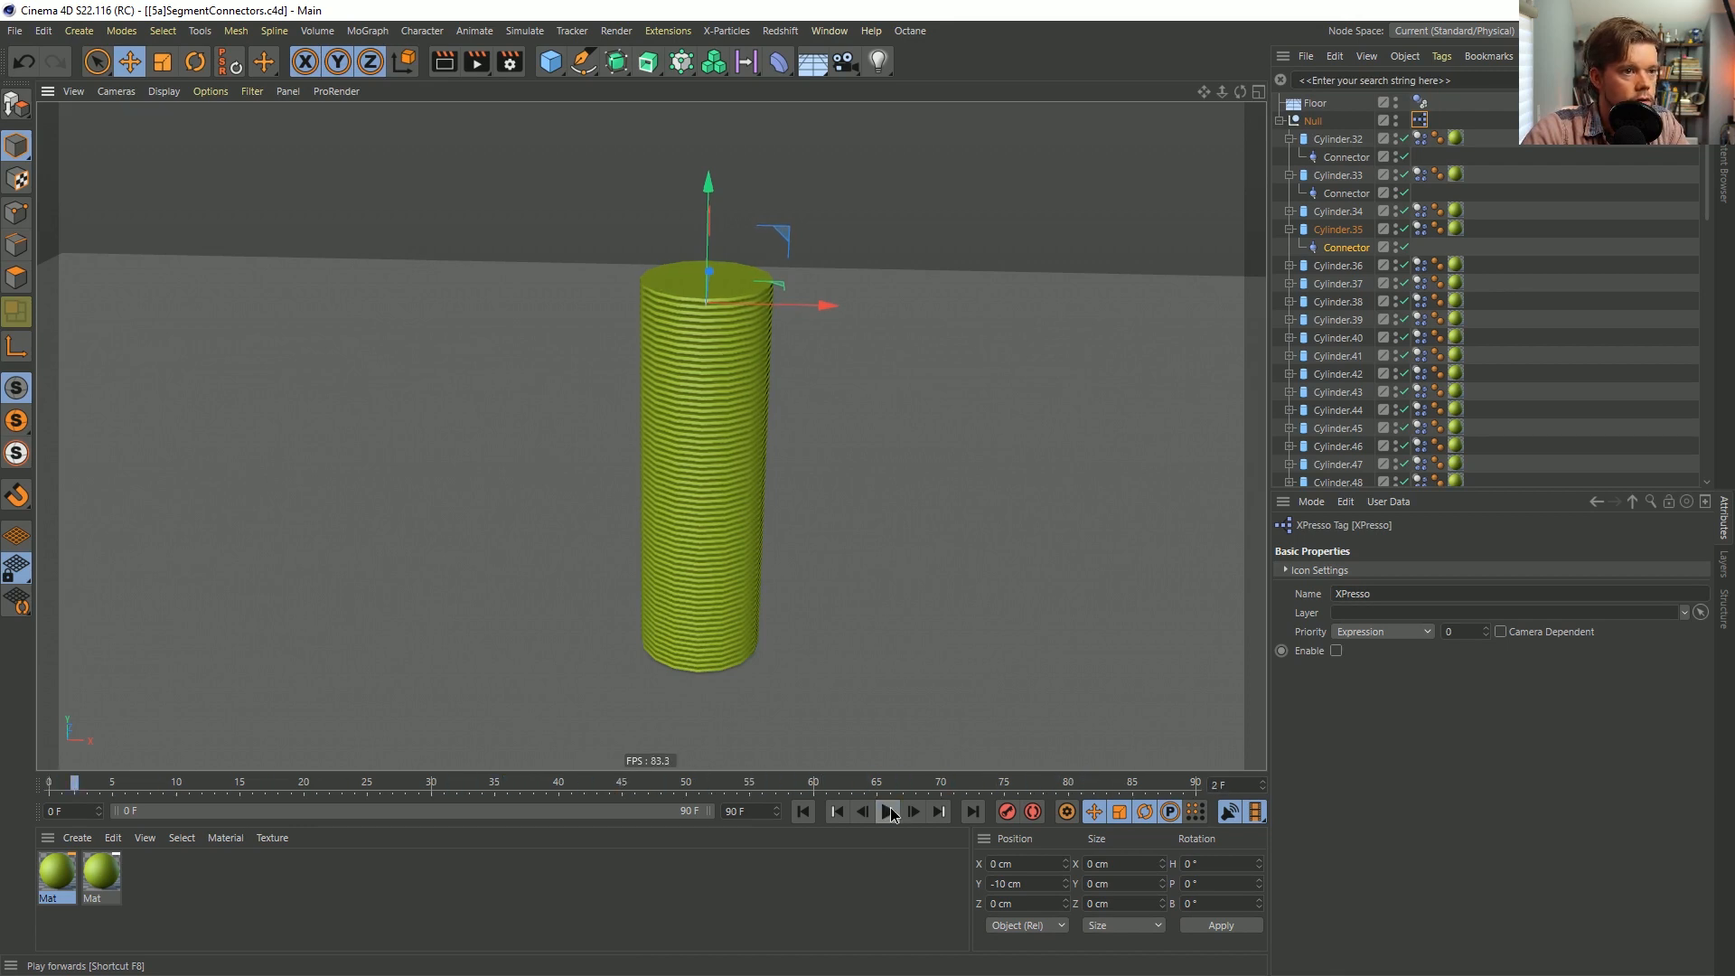
click(802, 812)
mouse_move(614, 511)
alt+mouse_down()
mouse_move(635, 466)
mouse_move(665, 461)
mouse_move(719, 526)
mouse_move(808, 542)
alt+mouse_up()
alt+middle_drag(807, 542, 782, 413)
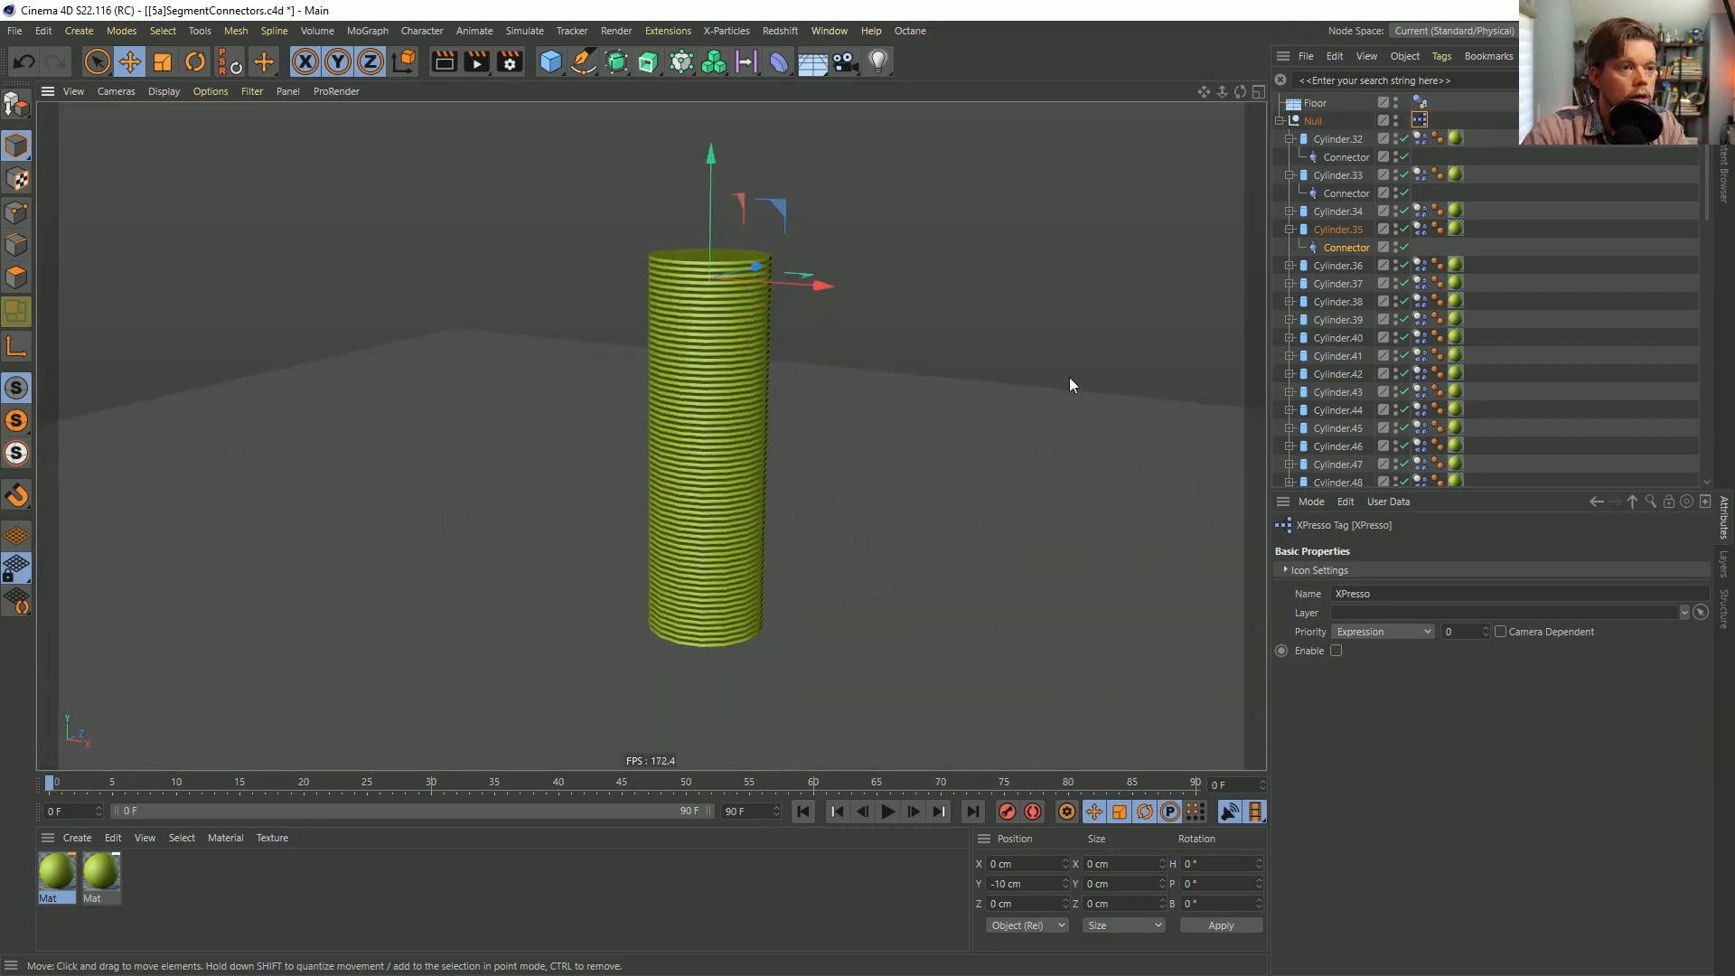
Disable the Connector under Cylinder.31, the last disc in the hierarchy, and clear the selection.
click(1346, 158)
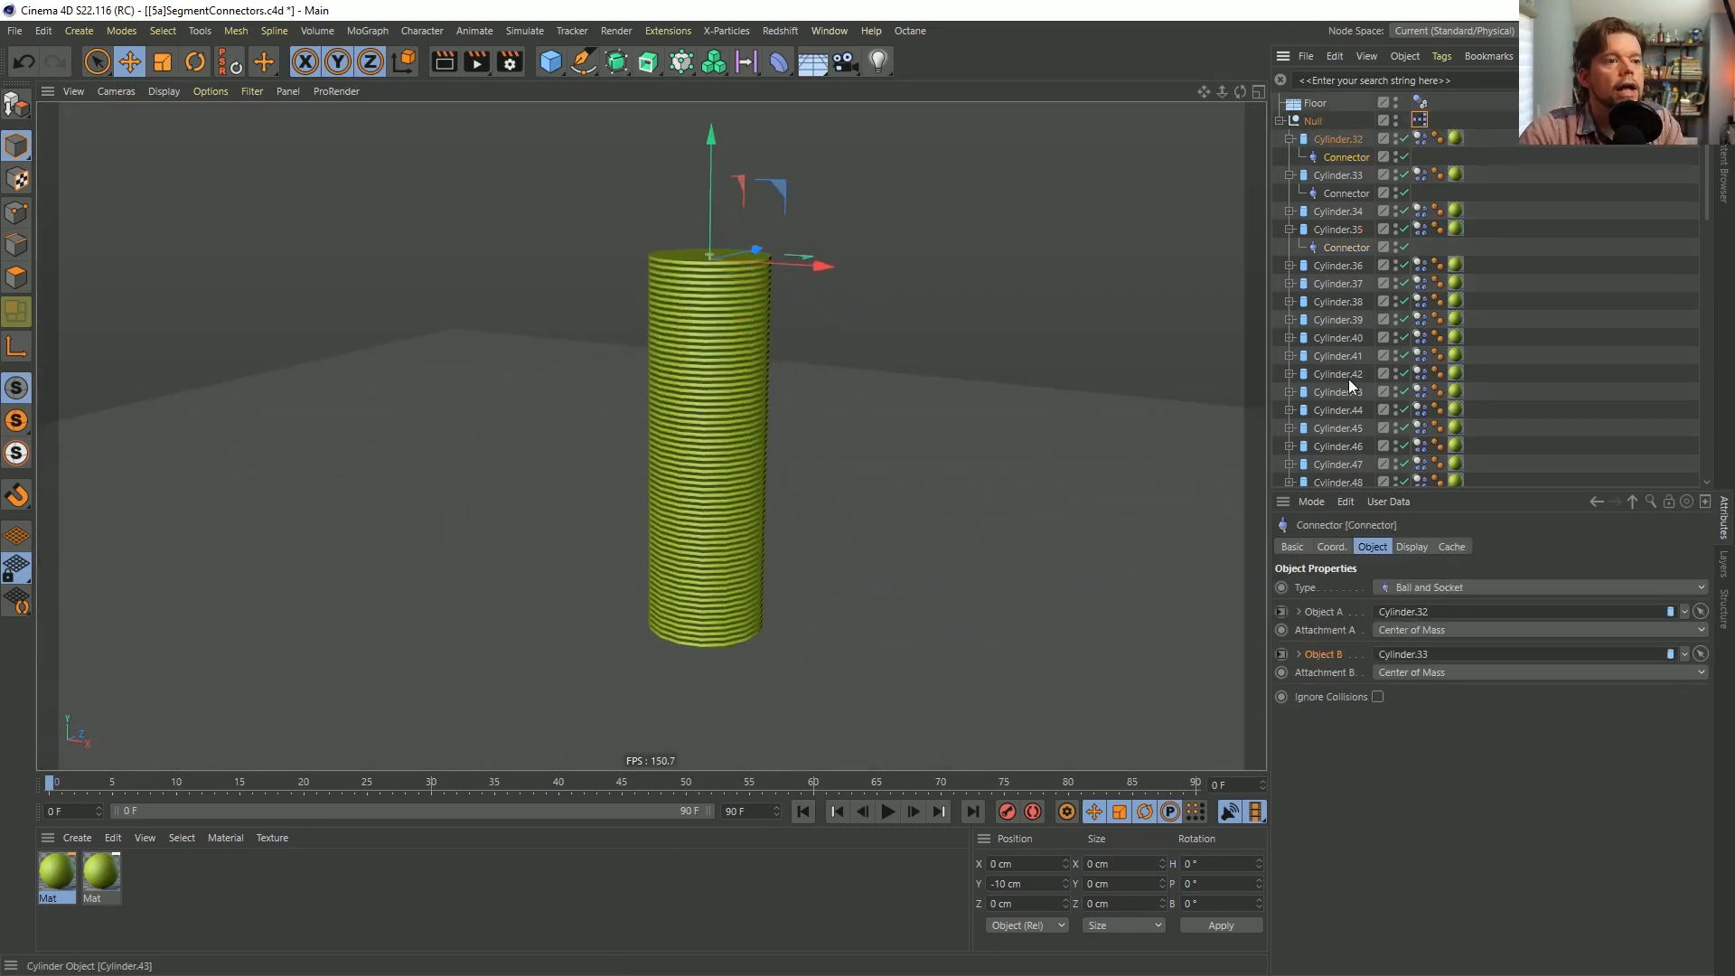
scroll(1348, 374, down, 4)
scroll(1316, 408, up, 8)
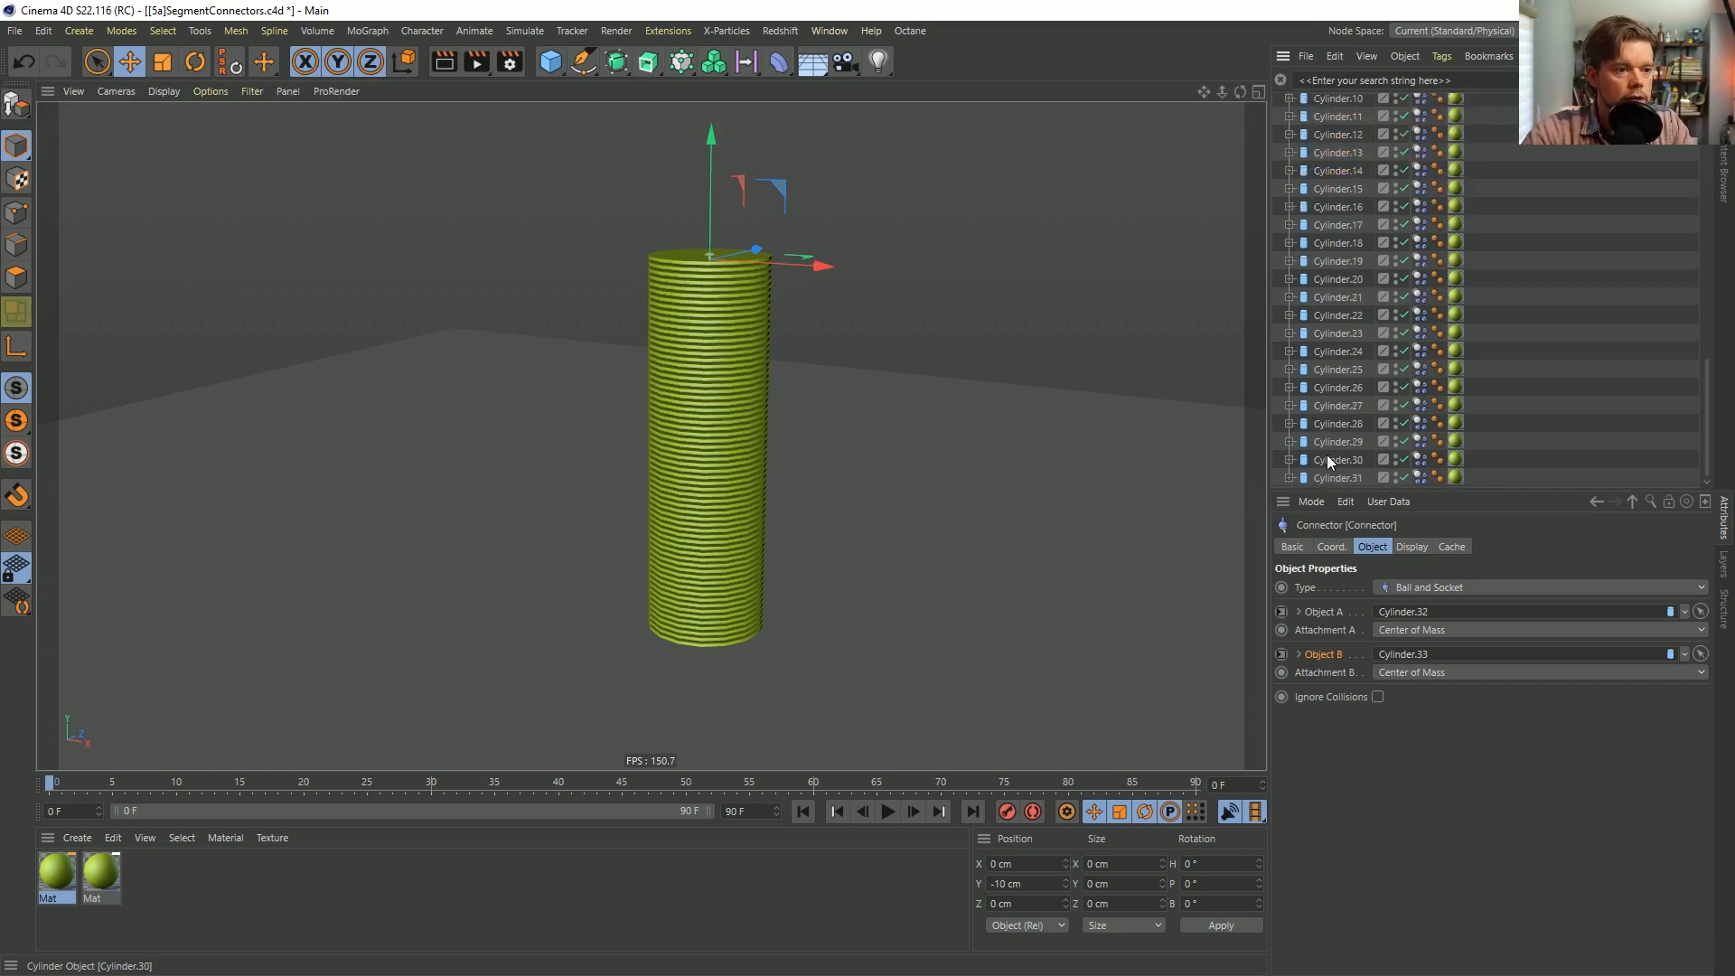
click(1290, 478)
click(1342, 479)
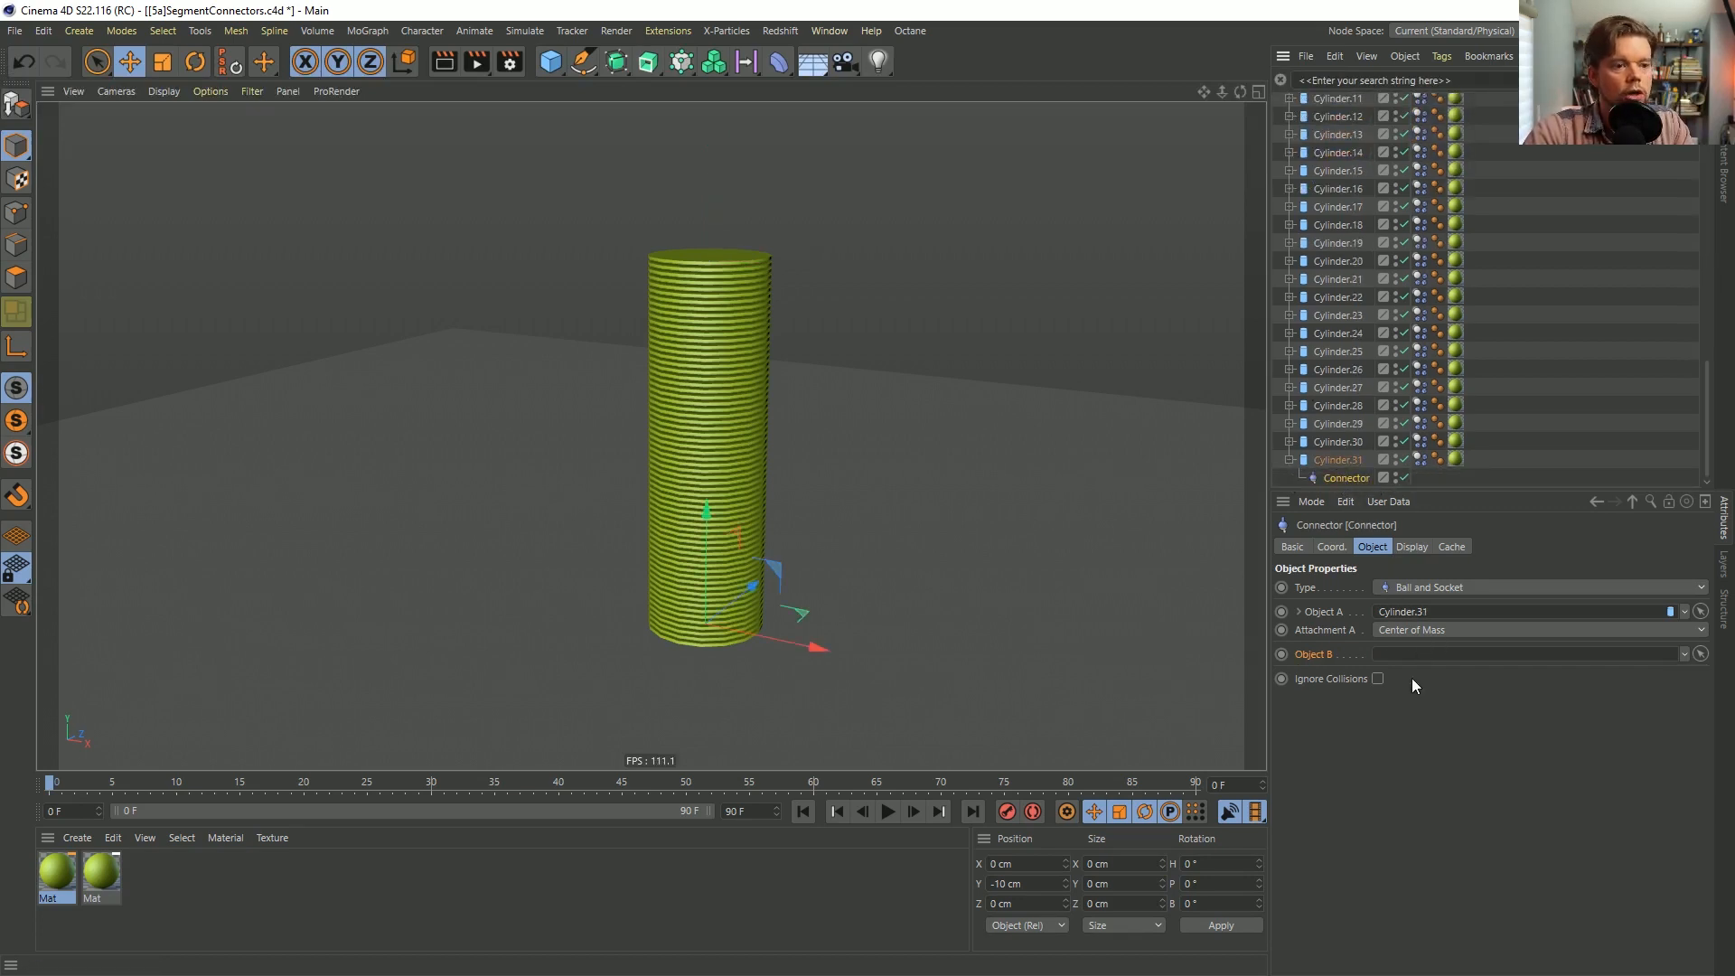
click(1405, 477)
click(1607, 366)
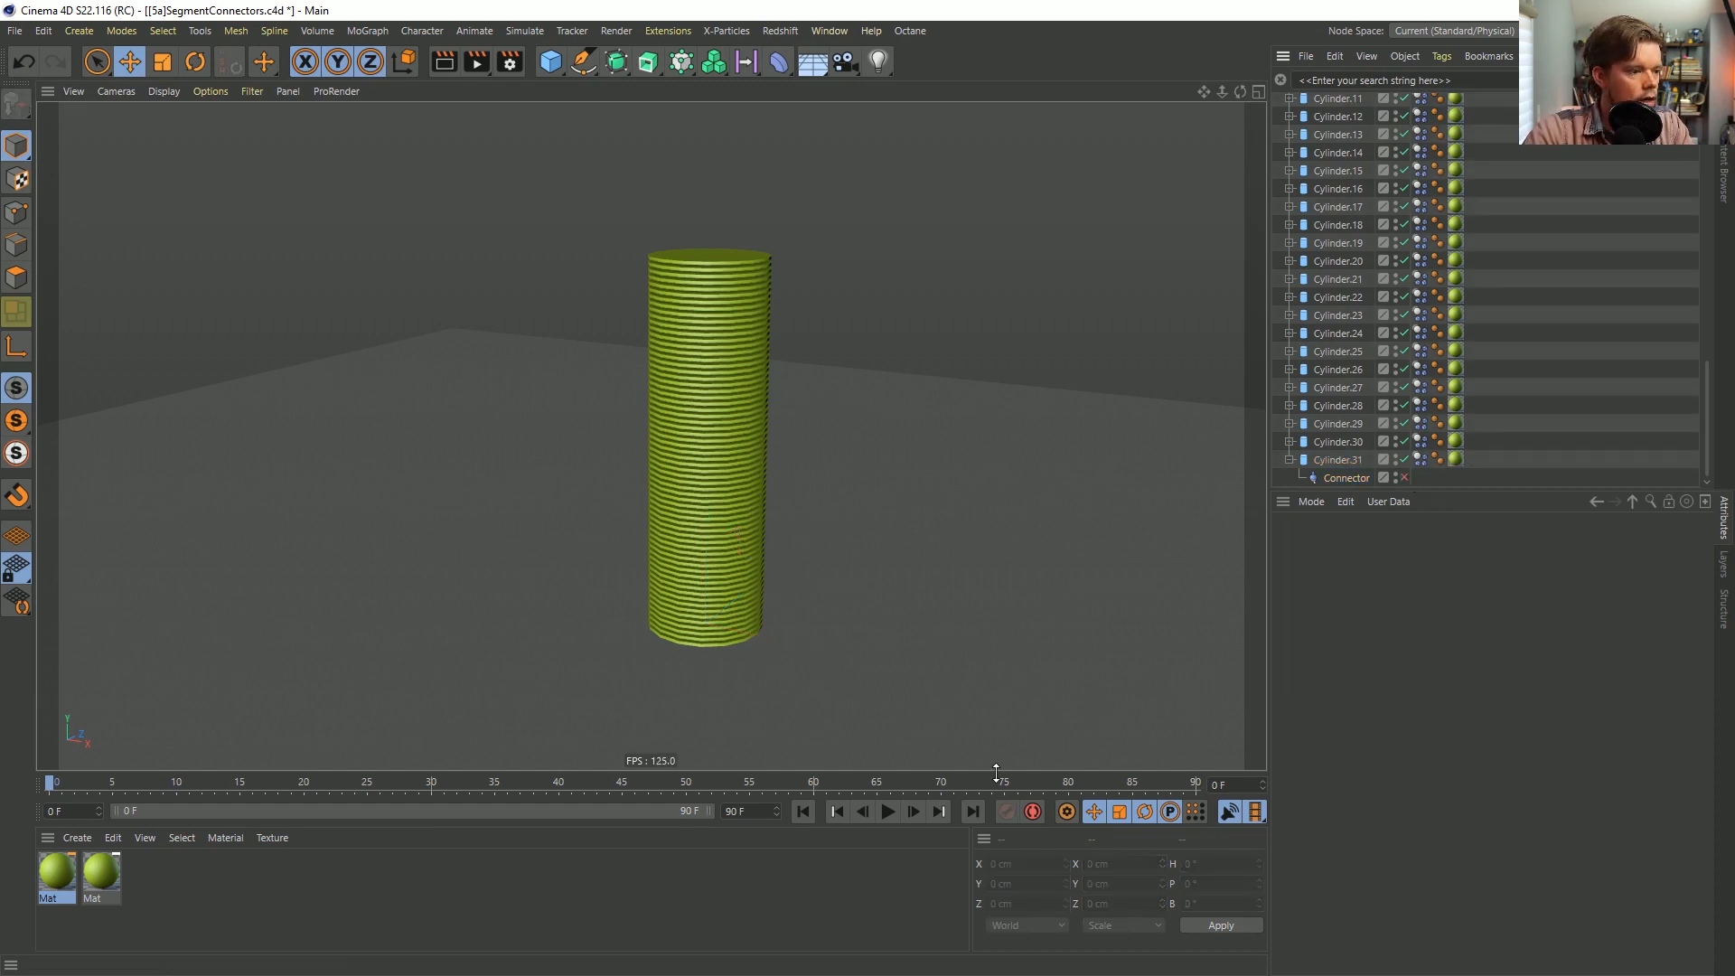
Play the simulation with the end connector disabled and return to the first frame.
click(886, 812)
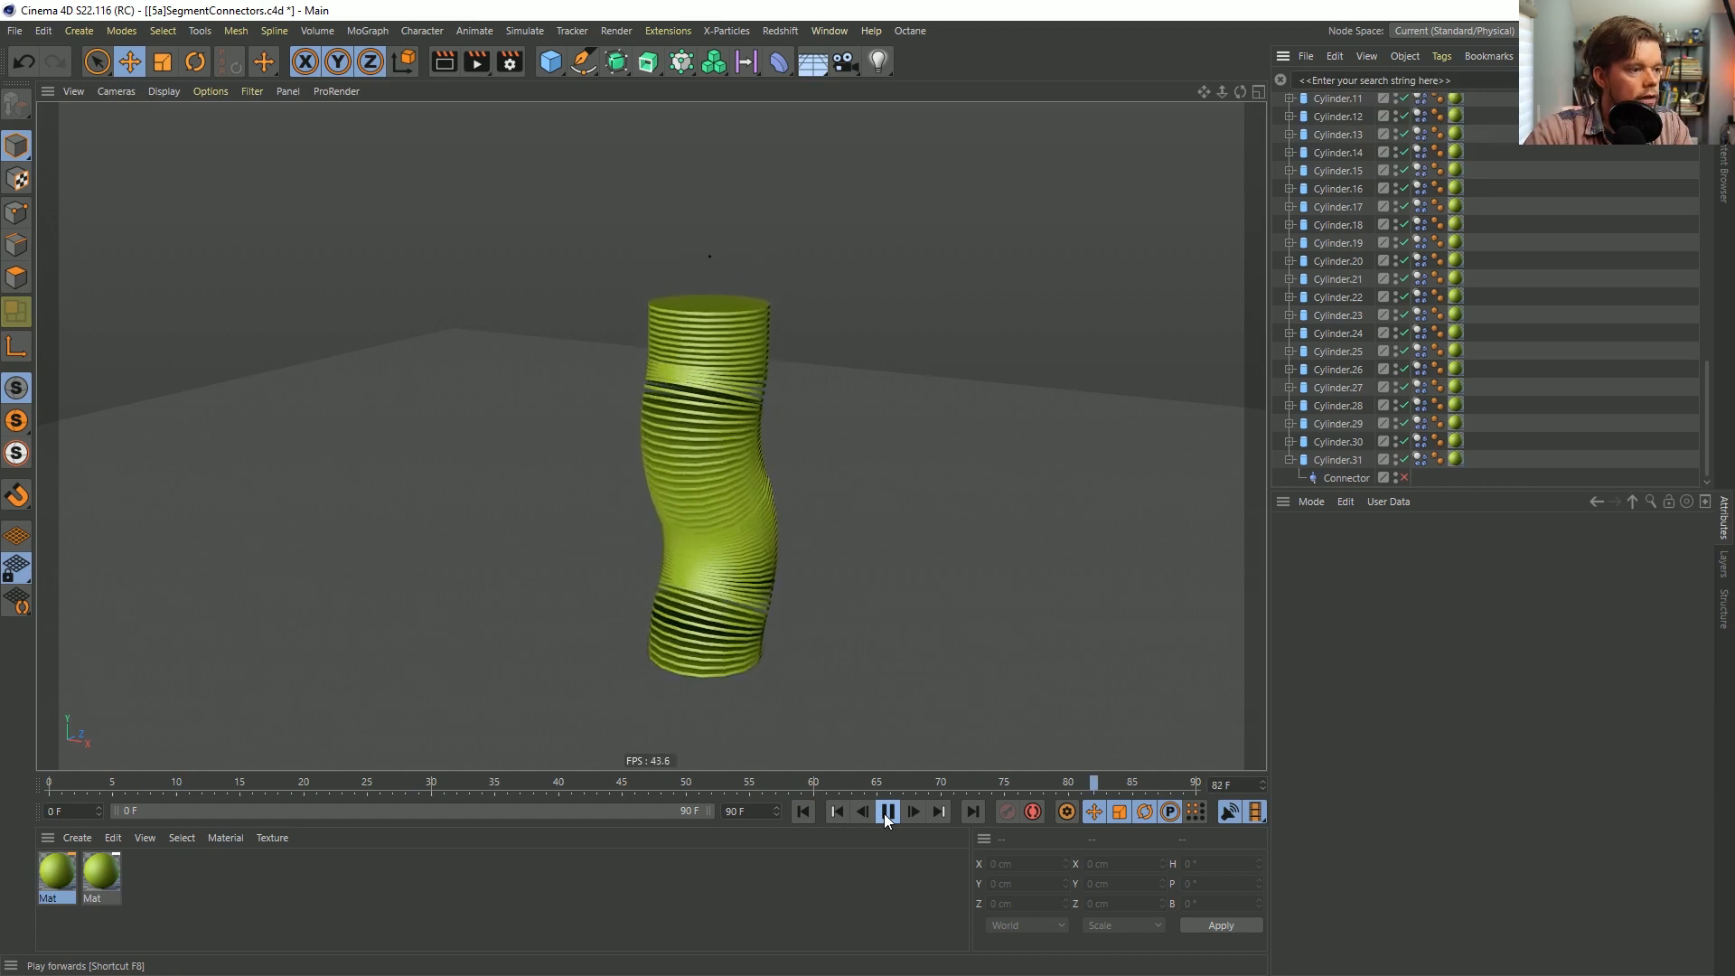
key(shift+f)
alt+drag(862, 724, 729, 767)
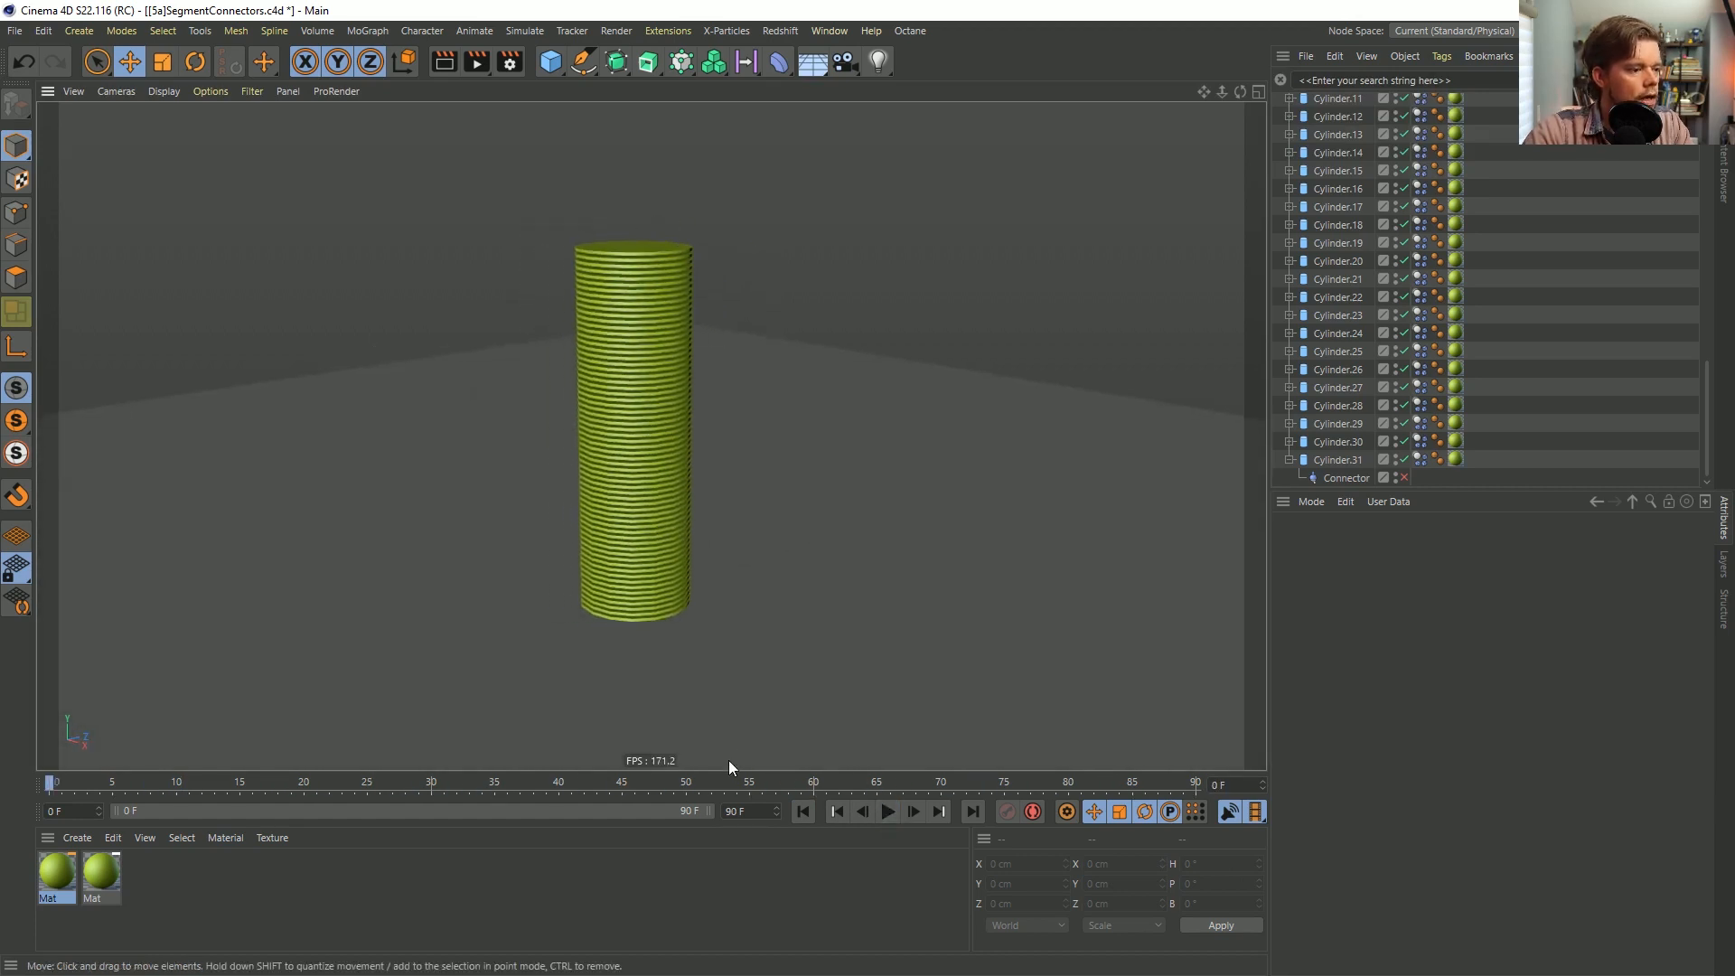
Set the project's end frame to 999 and extend the preview range to the full 999 frames.
double_click(753, 810)
text(999)
key(Return)
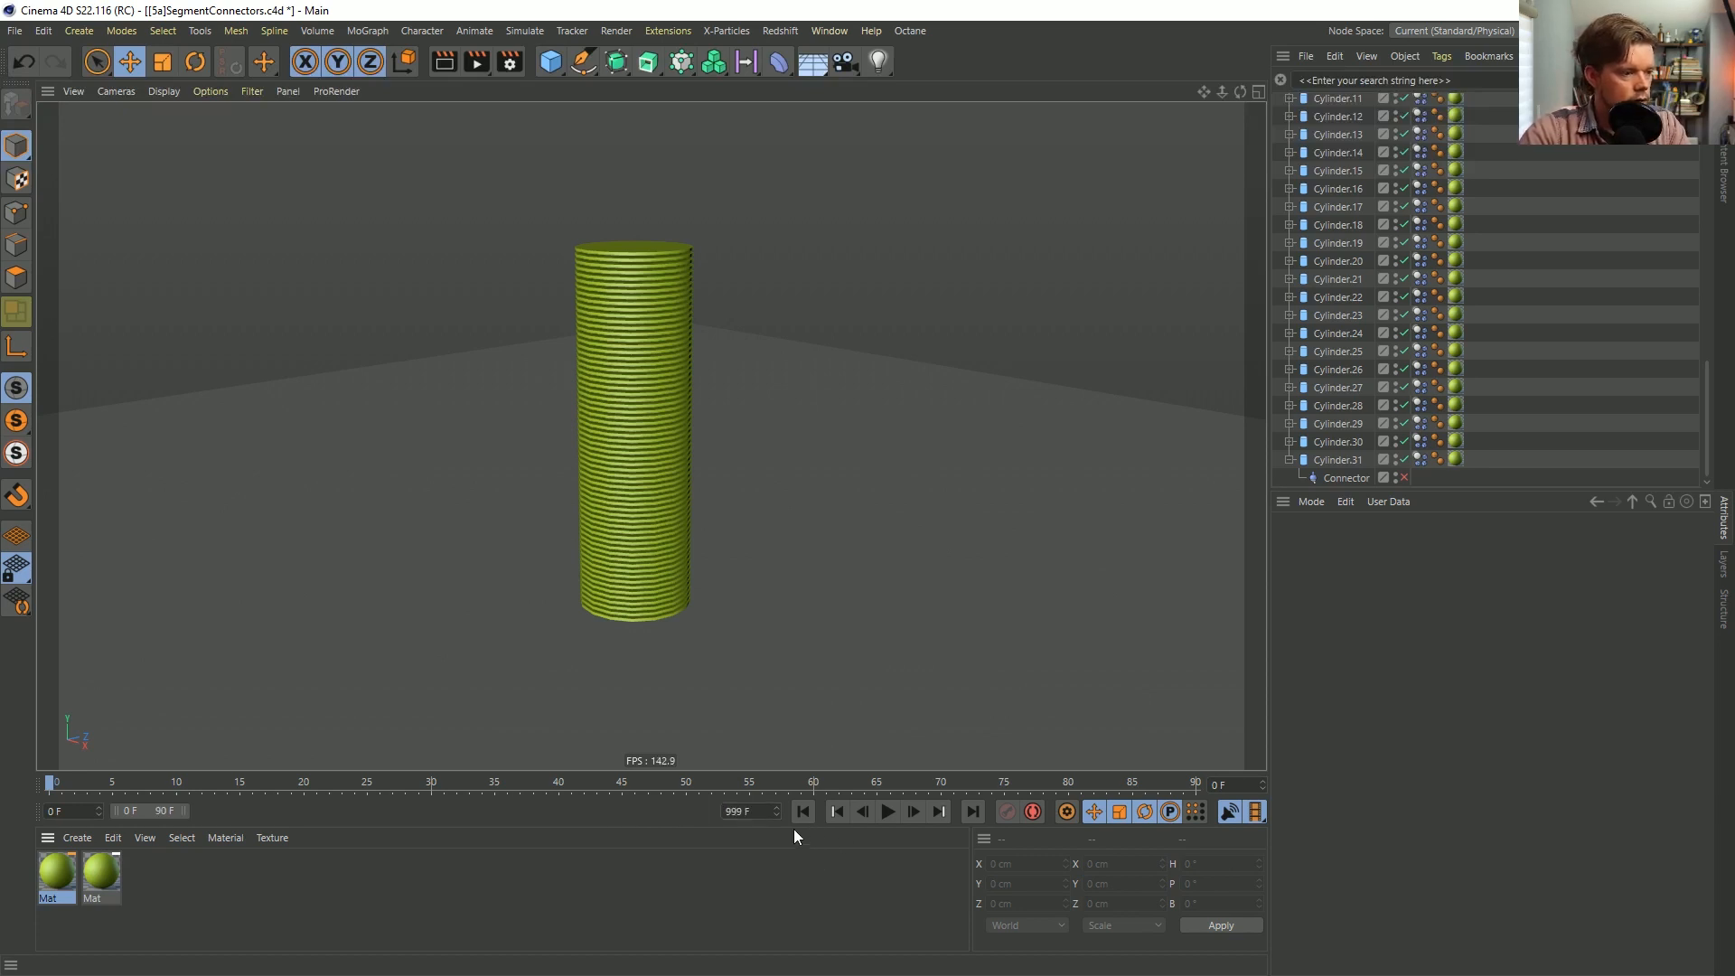
drag(194, 810, 712, 811)
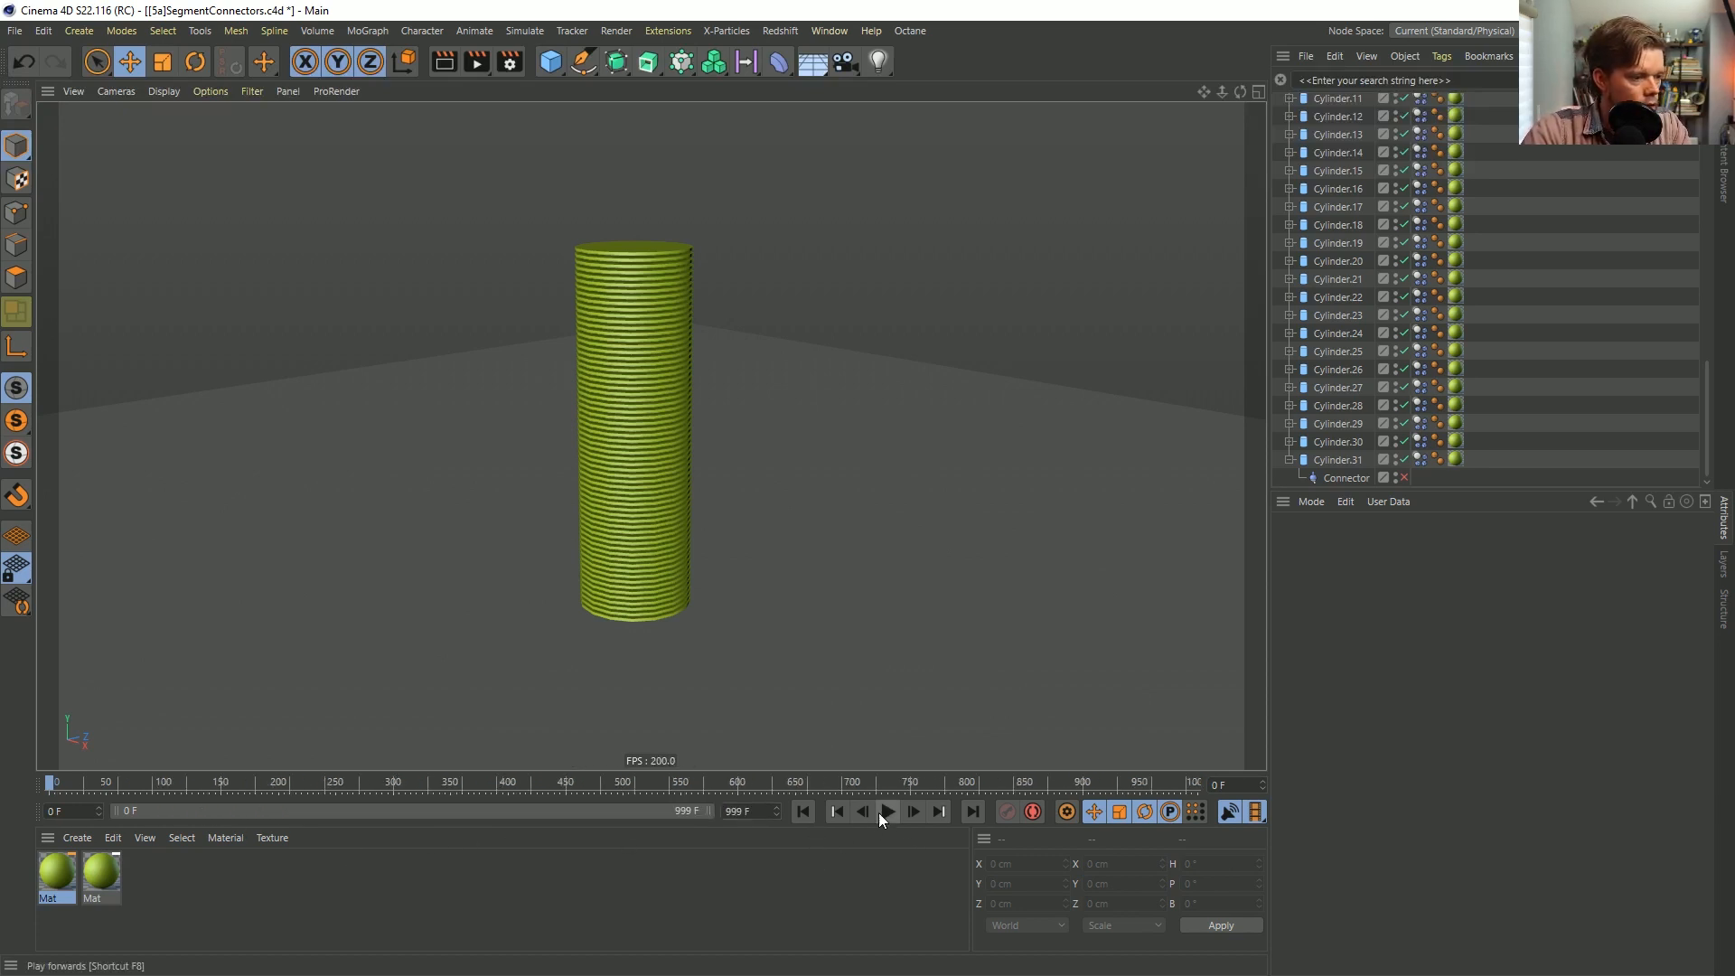
Play the extended simulation, pause it around frame 294, and examine the bent disc stack up close.
click(888, 812)
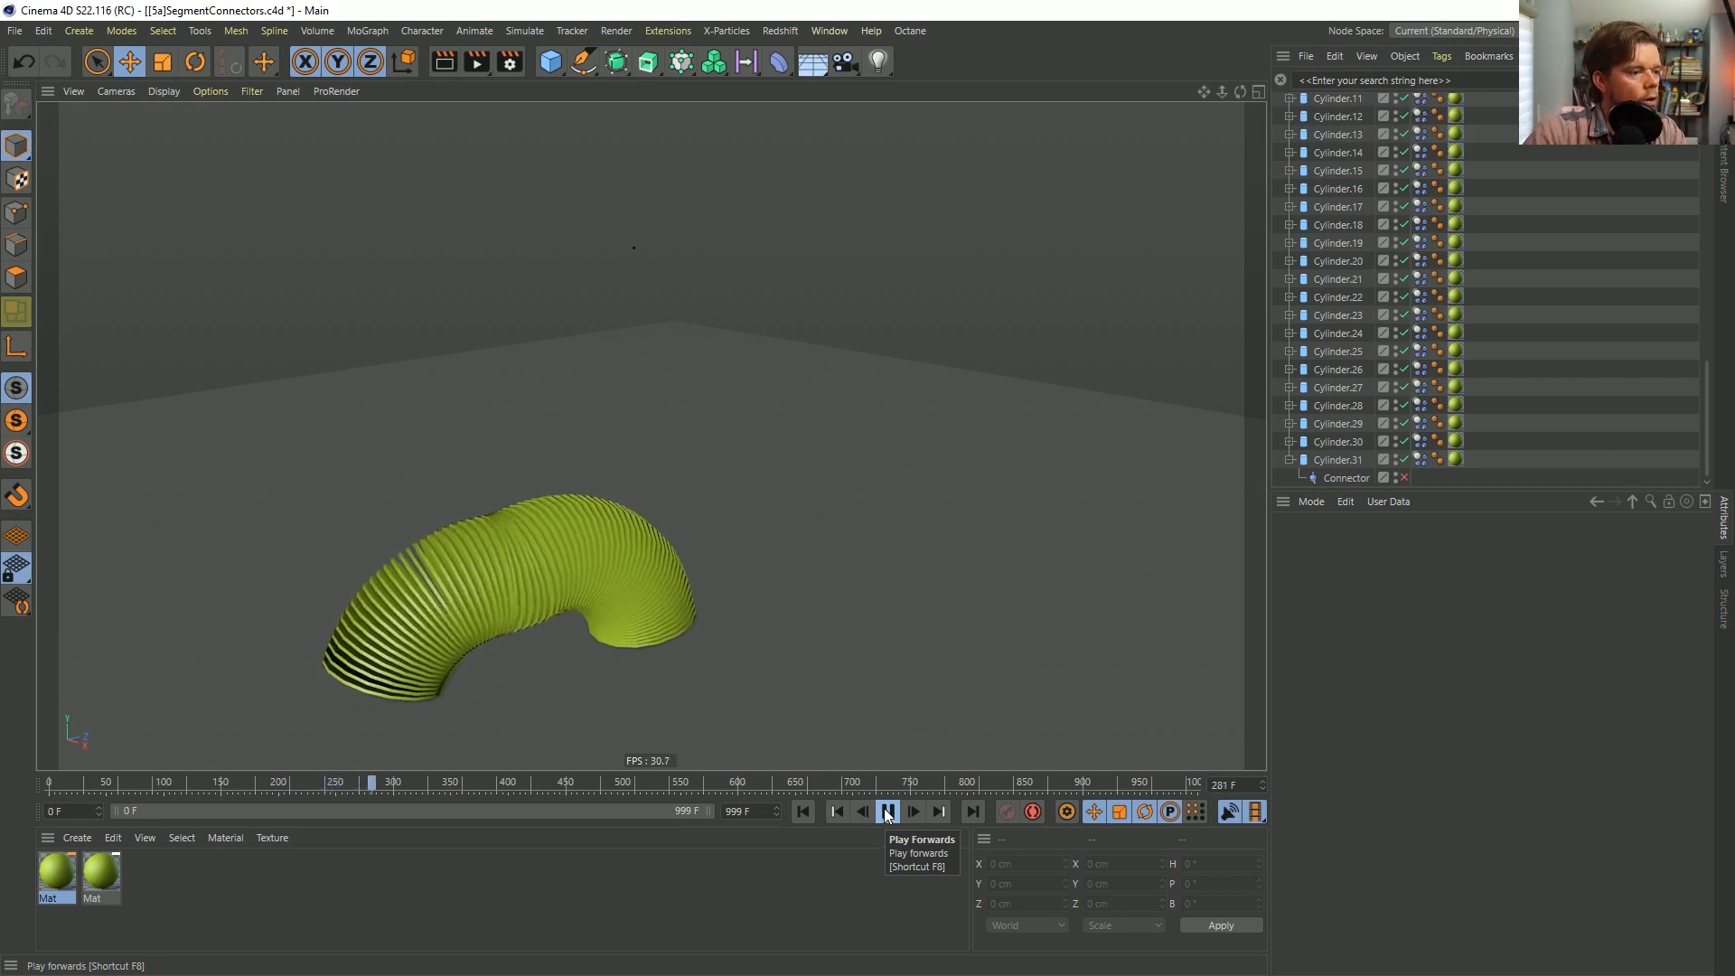
click(887, 812)
alt+drag(582, 609, 544, 567)
alt+right_drag(544, 560, 751, 544)
alt+drag(751, 544, 559, 503)
alt+right_drag(745, 599, 709, 586)
alt+middle_drag(709, 585, 815, 453)
alt+drag(815, 453, 844, 459)
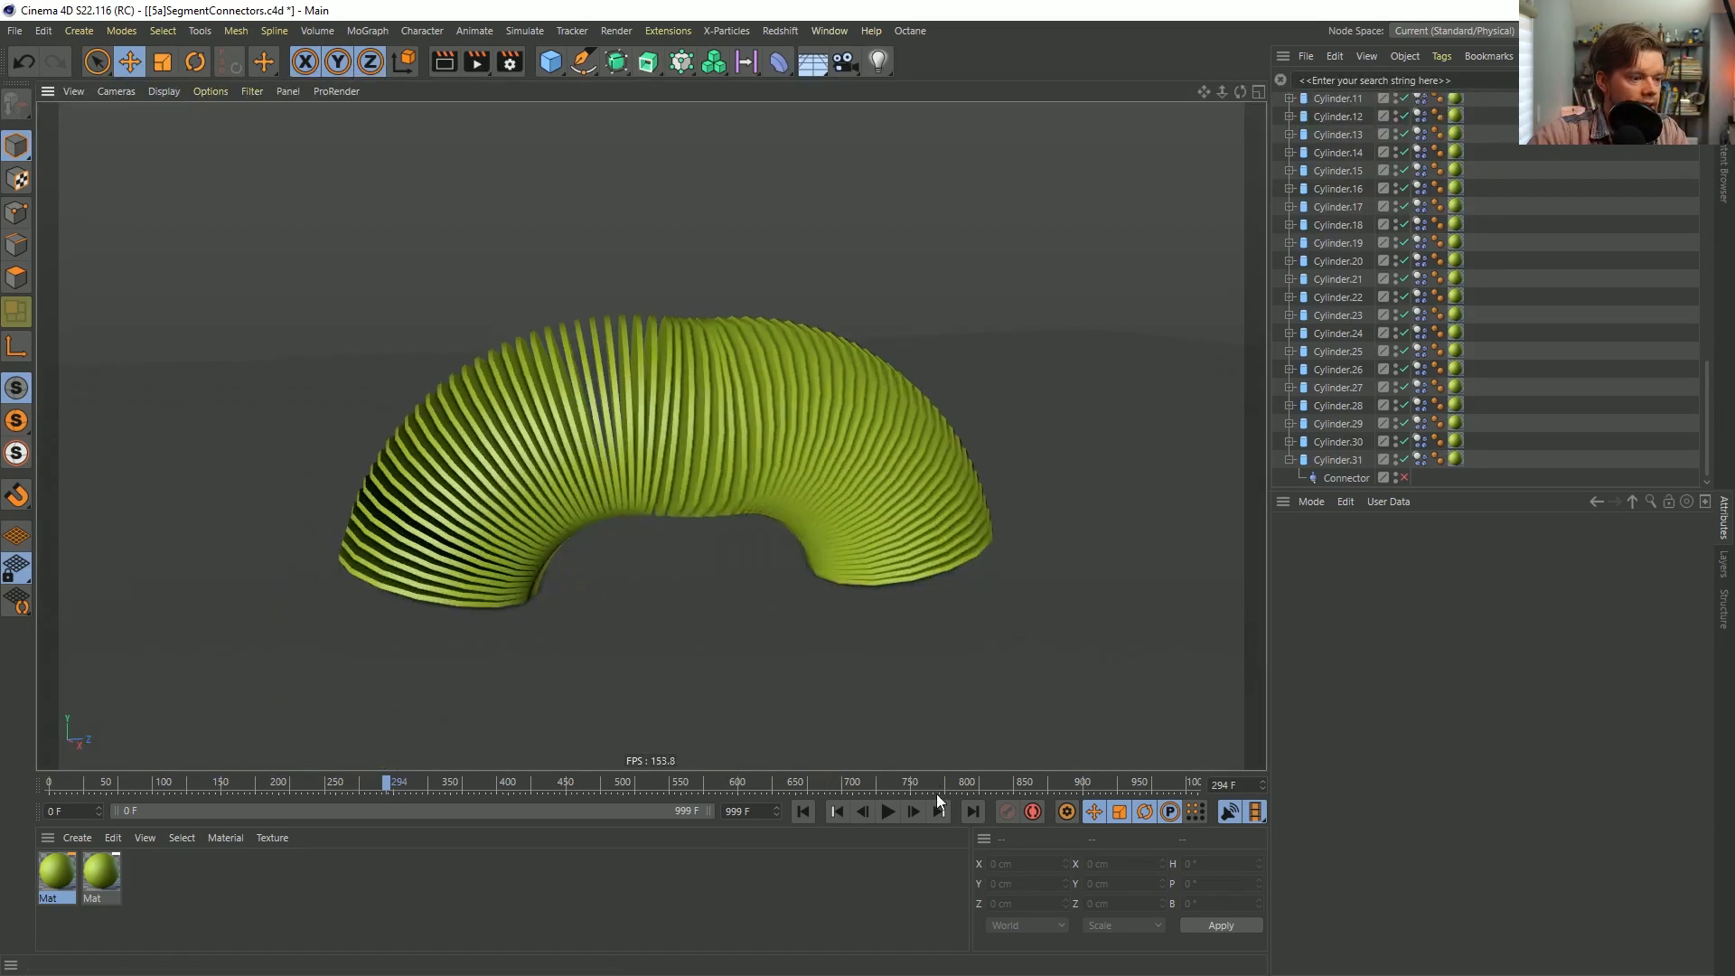
Resume playback, replay the simulation from the start to examine how the stack falls, and return to the first frame.
click(887, 812)
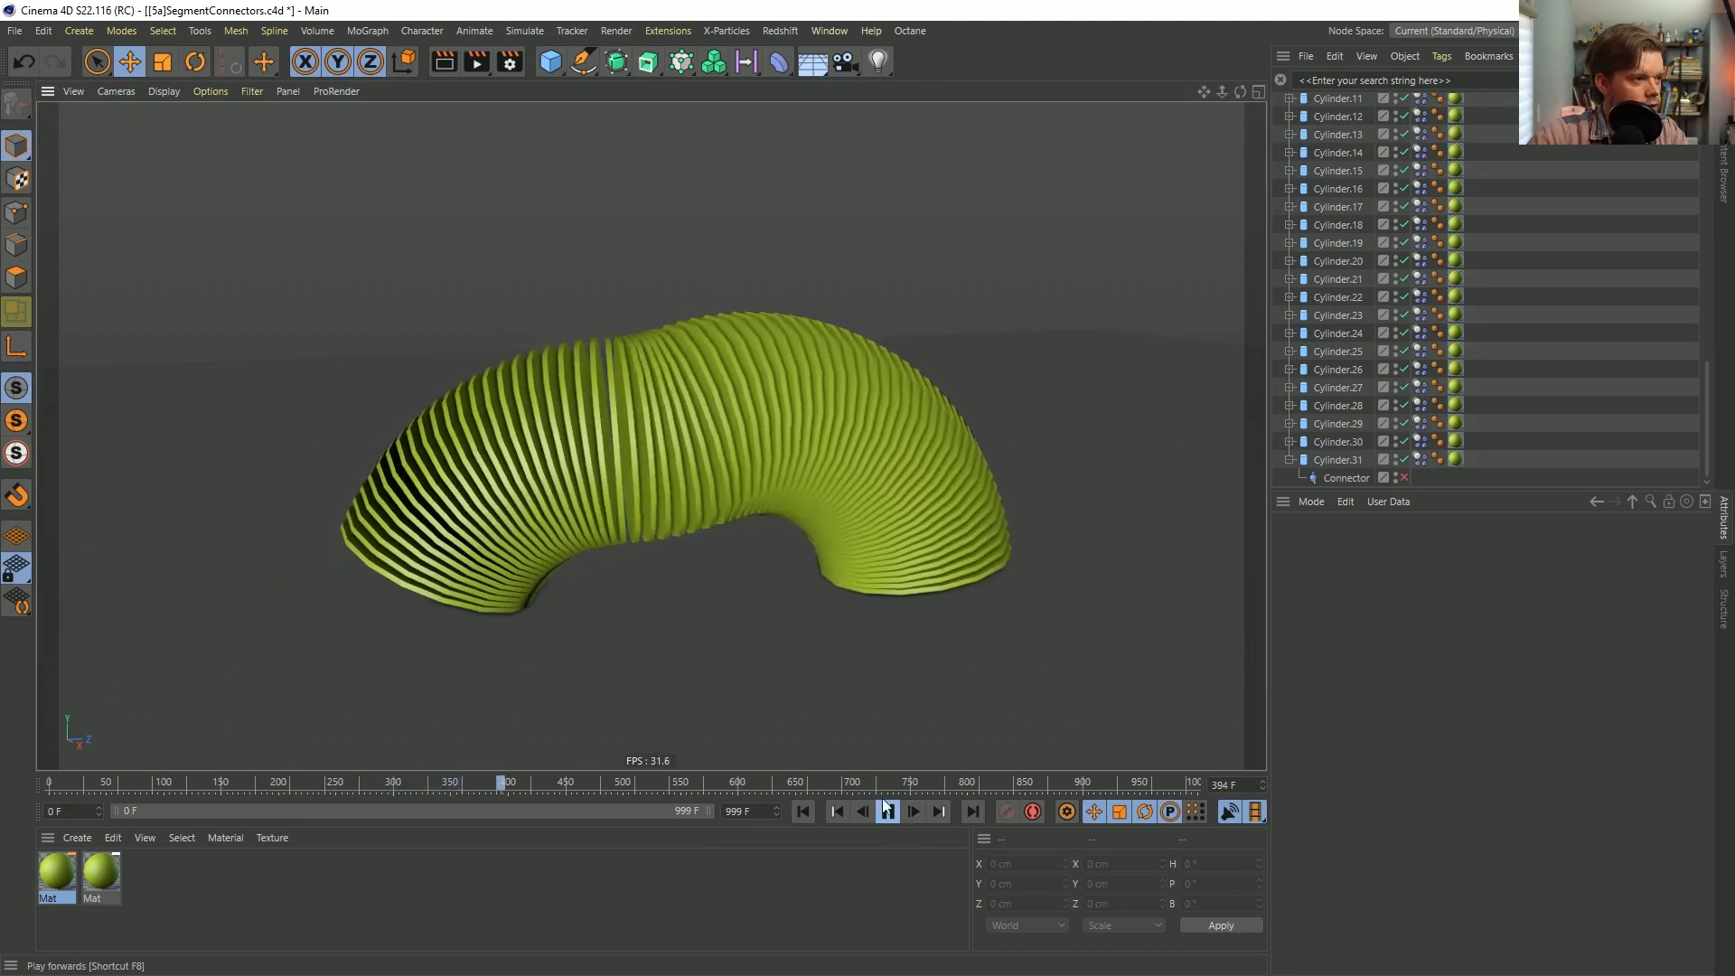
alt+drag(720, 394, 770, 394)
alt+right_drag(680, 718, 641, 717)
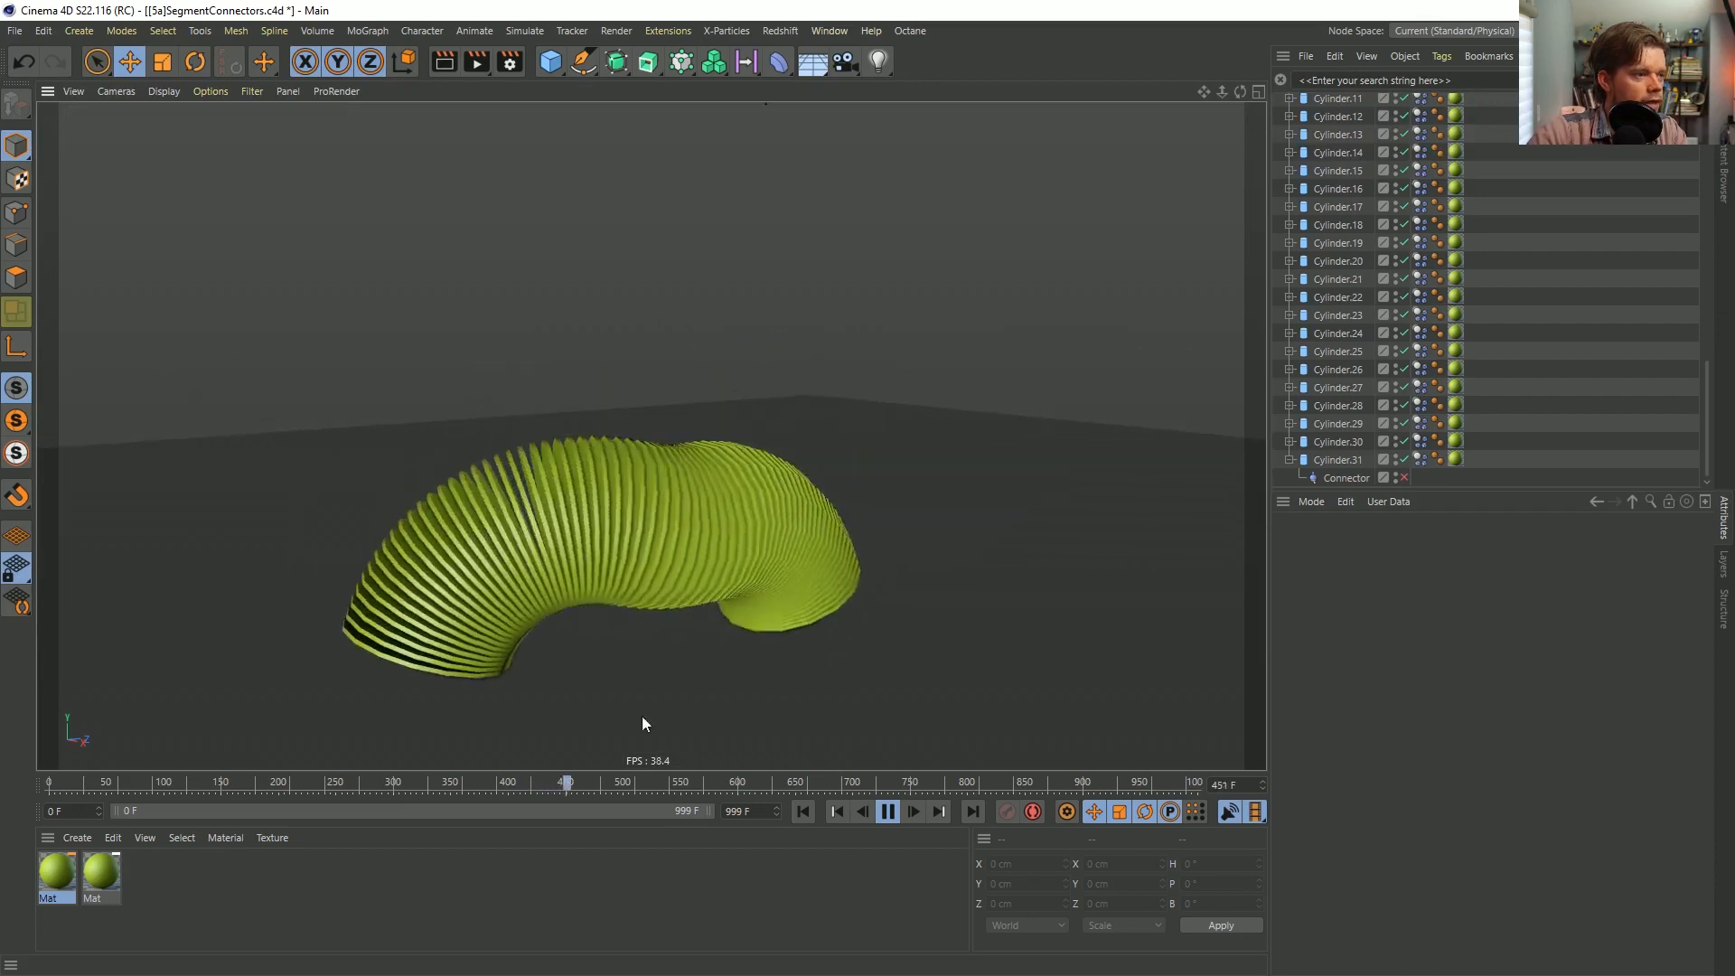
click(803, 811)
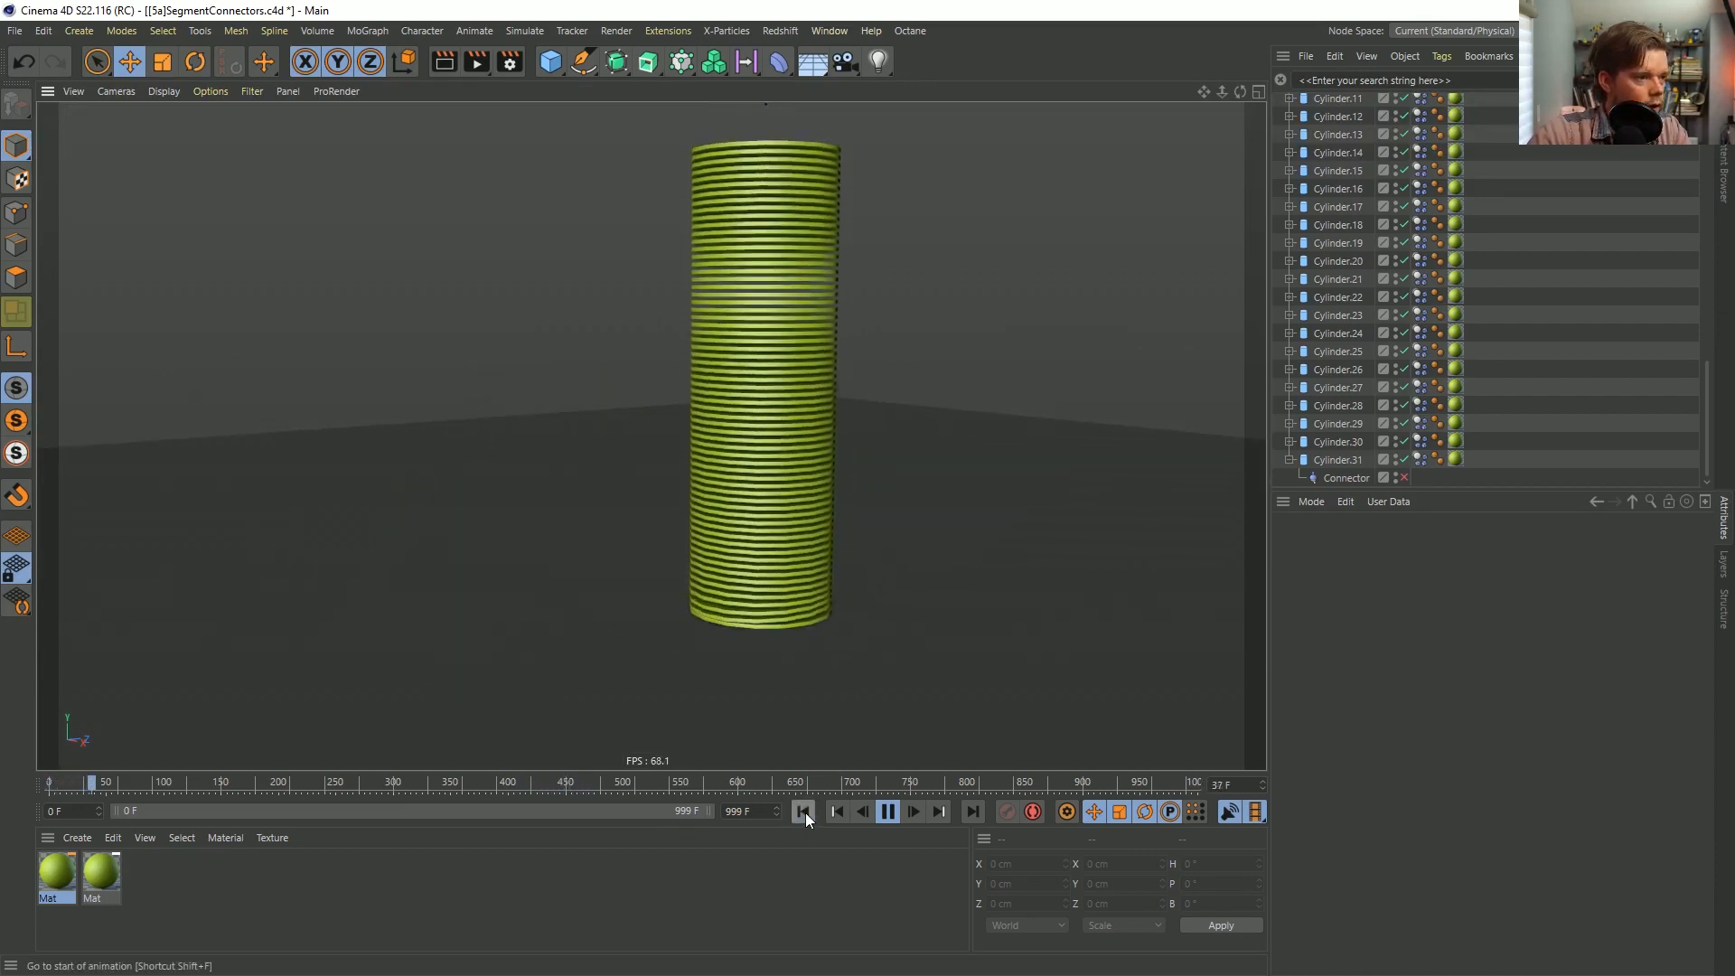
click(741, 474)
middle_click(696, 553)
middle_click(540, 360)
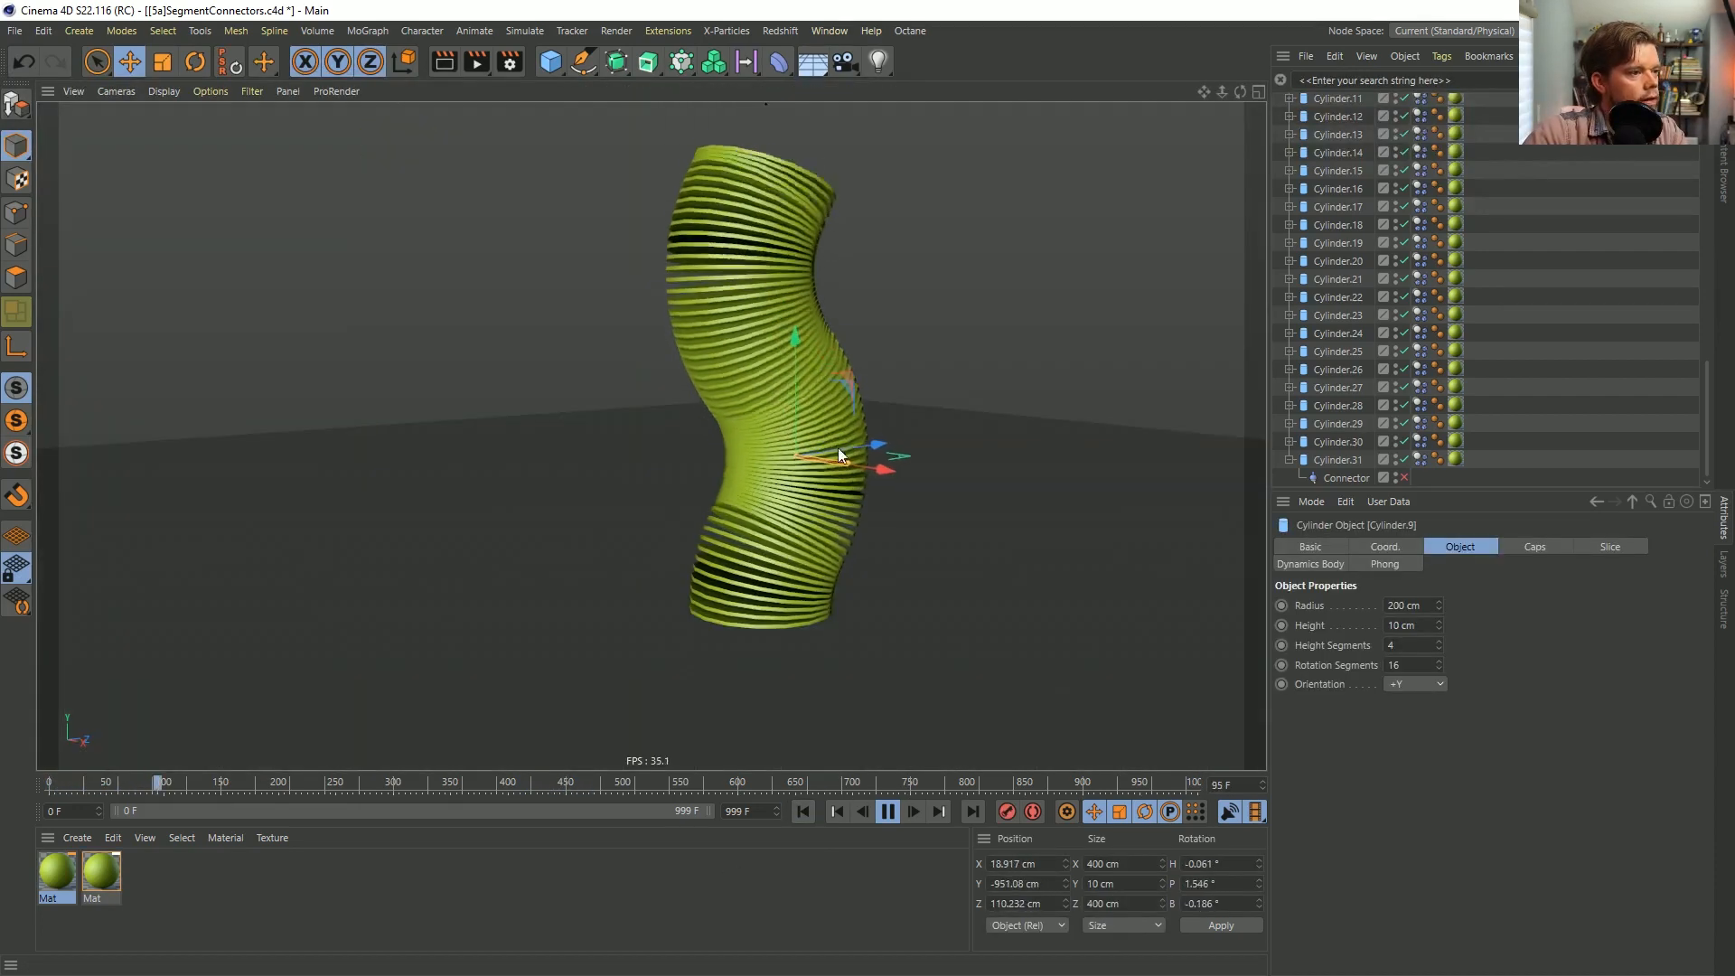
alt+middle_drag(838, 447, 741, 539)
alt+drag(742, 538, 687, 566)
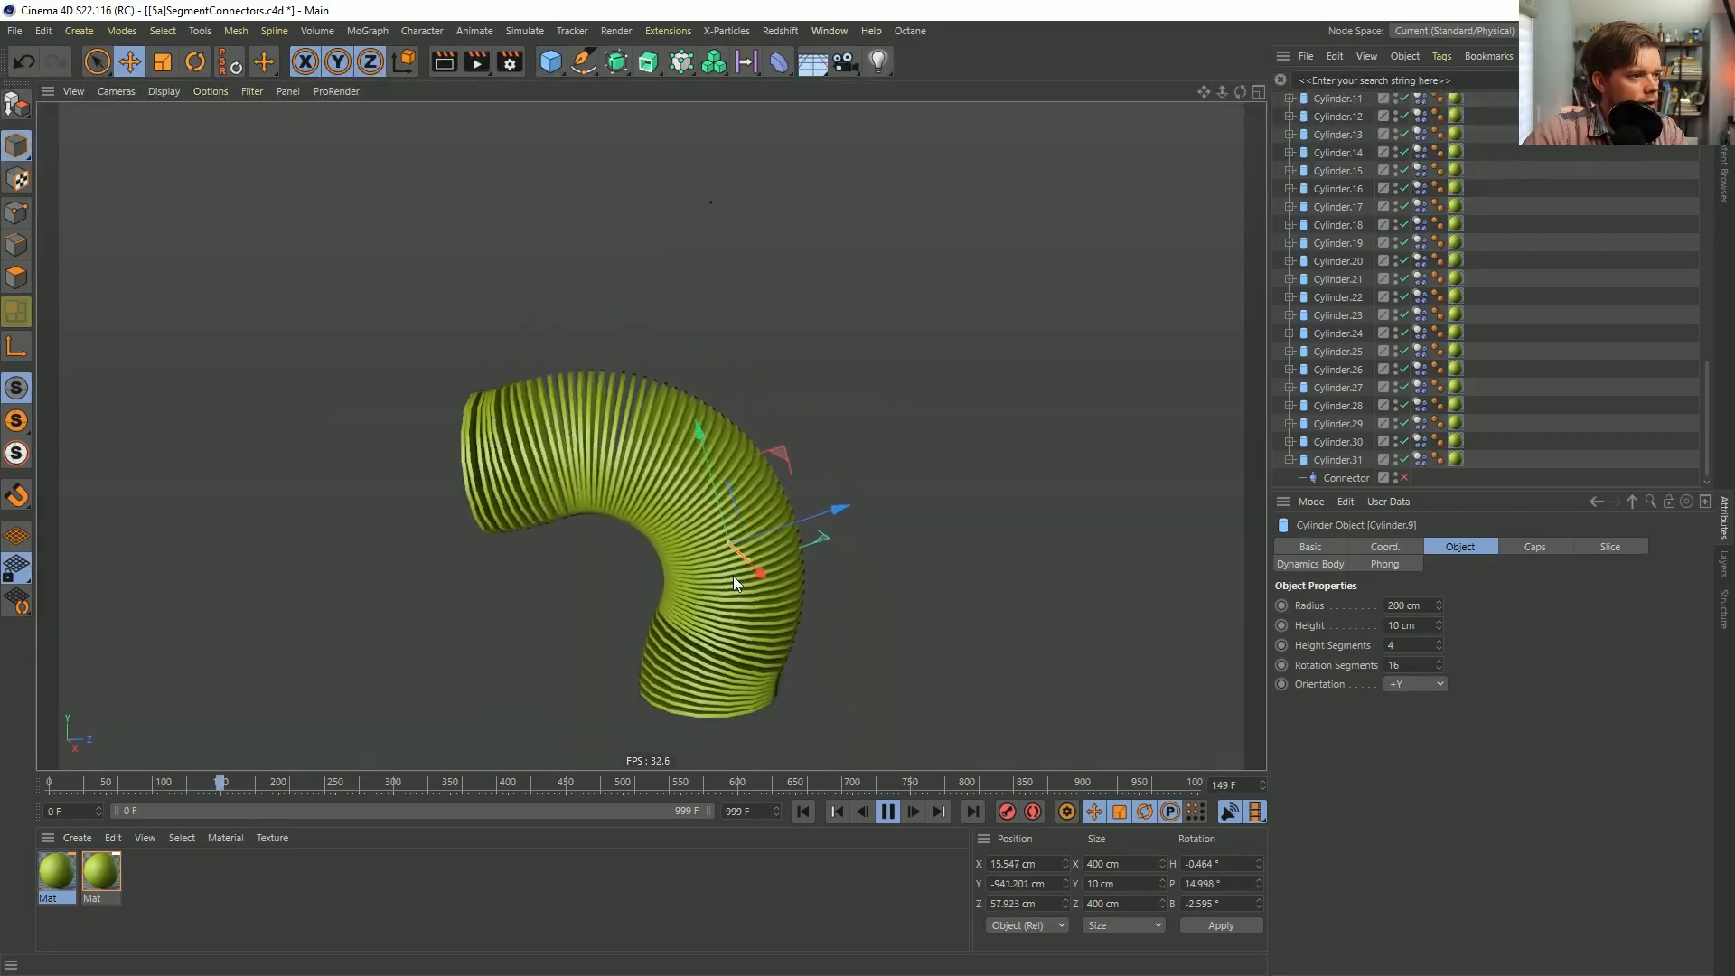
click(888, 813)
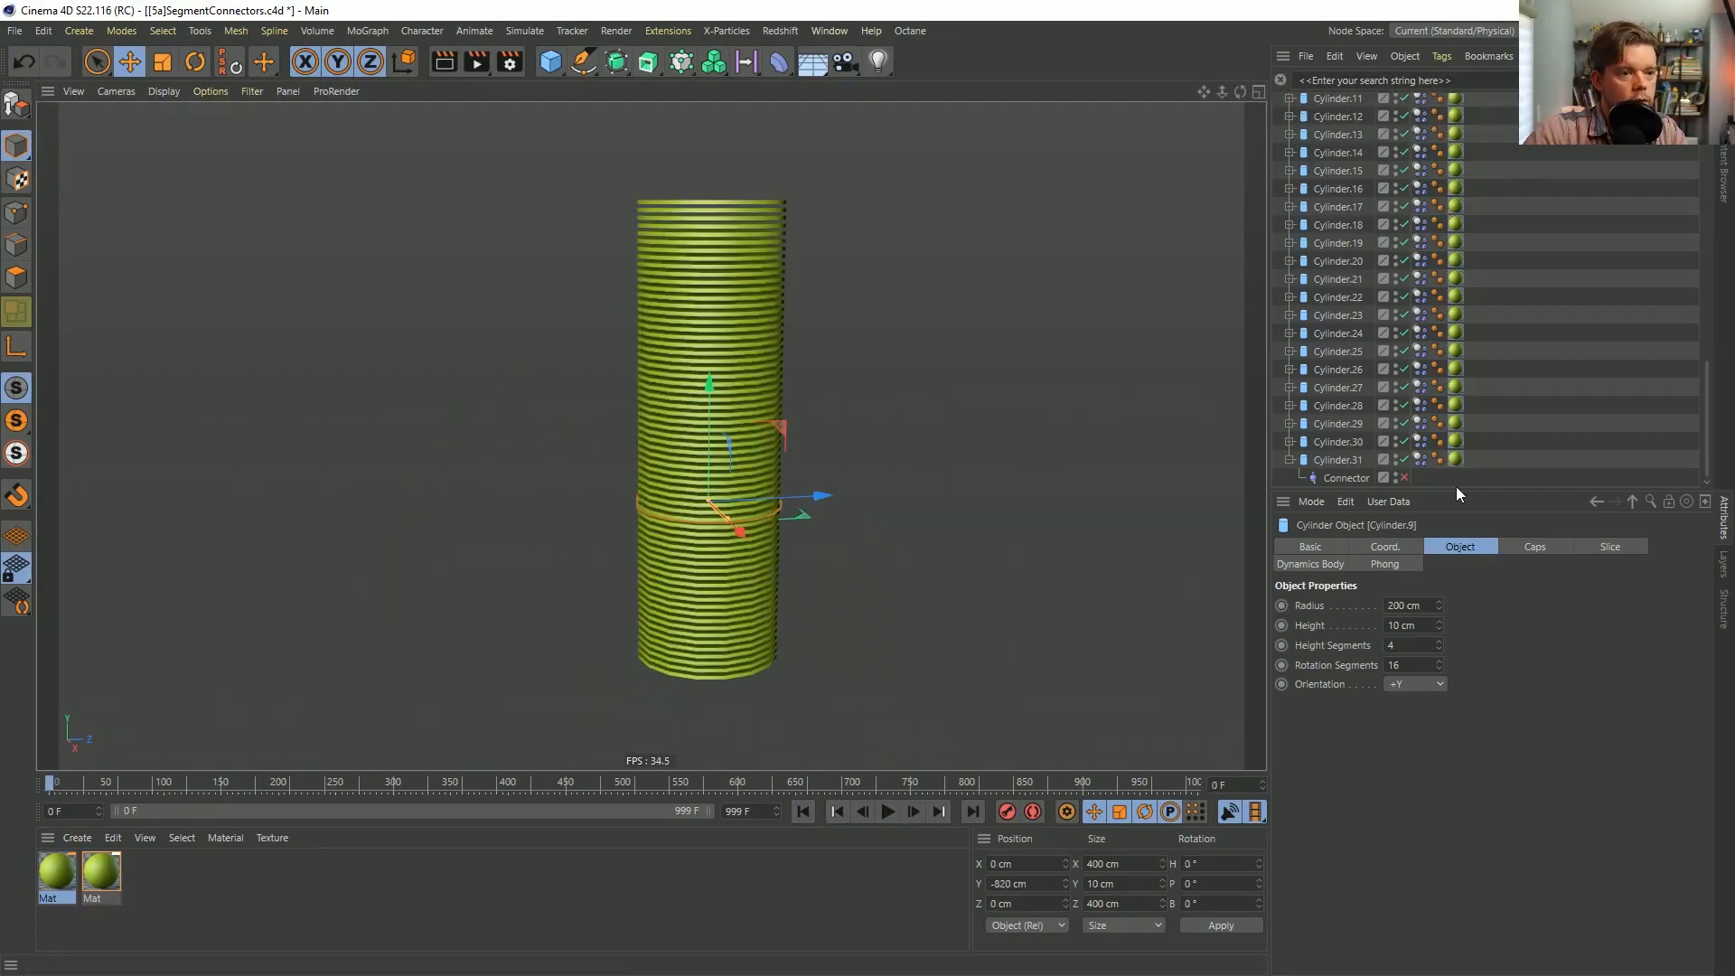
Enlarge the object list and collapse Cylinder.31 so that only cylinders are listed under the Null.
drag(1449, 489, 1449, 670)
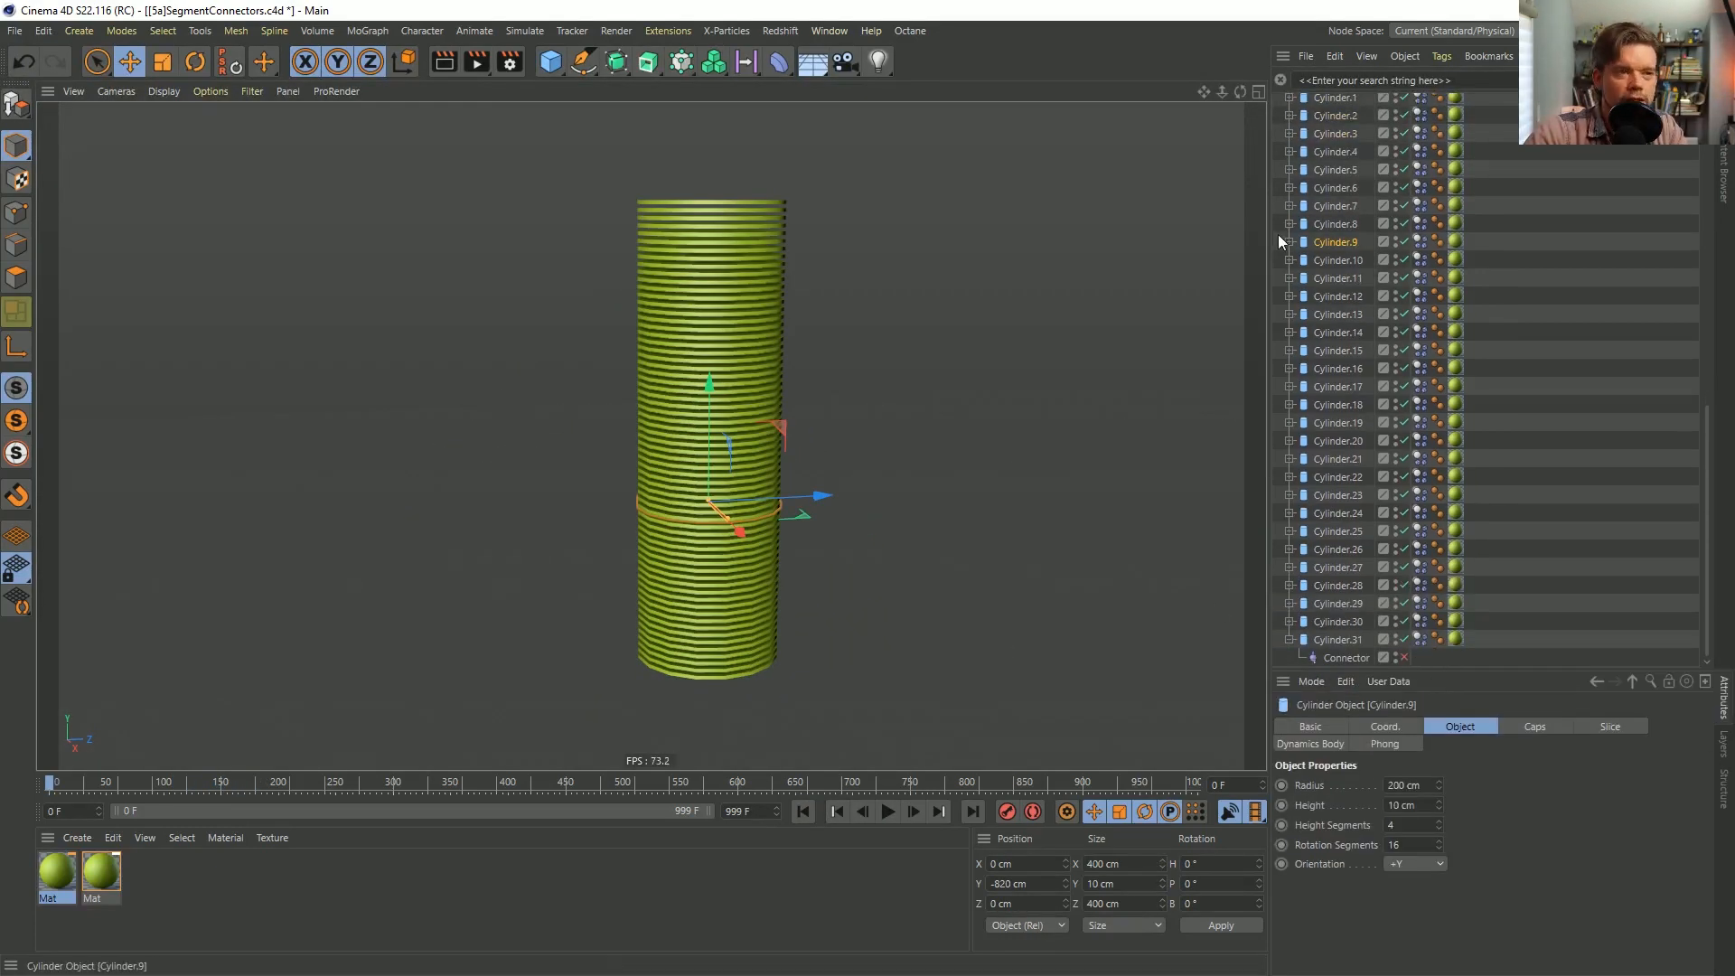
click(1290, 640)
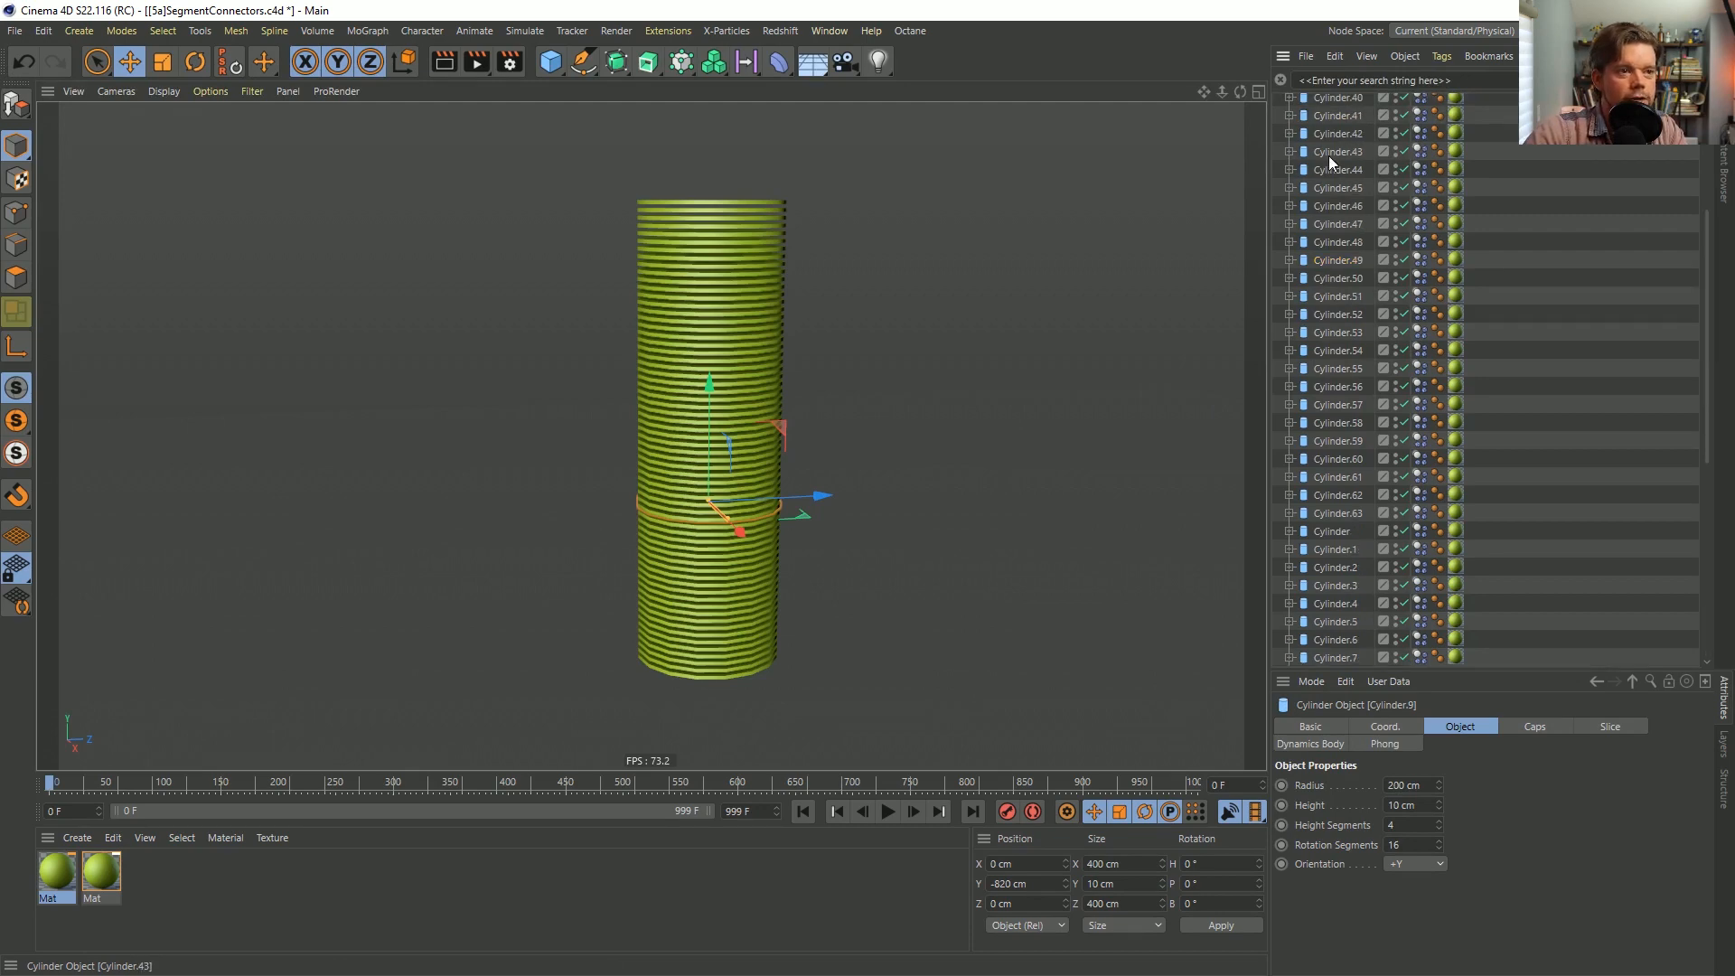
scroll(1328, 155, up, 10)
ctrl+click(1278, 121)
click(1279, 120)
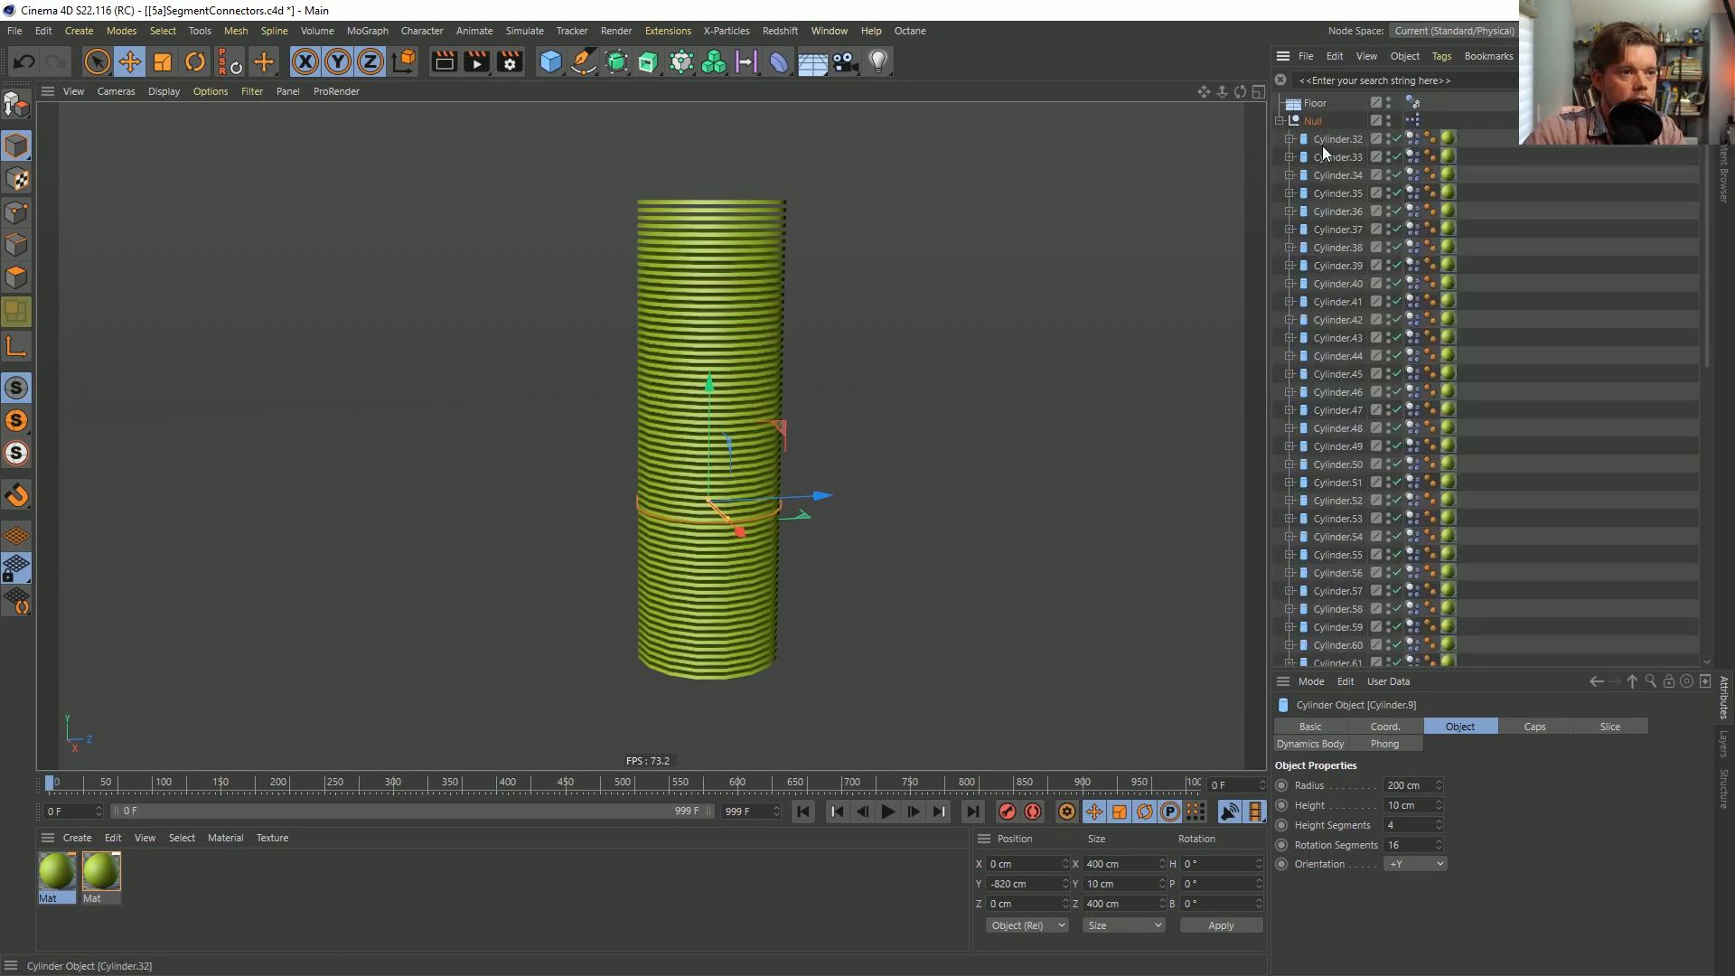
Select all 64 cylinders inside the Null and paste a copy of them at the top level of the hierarchy.
click(1335, 139)
scroll(1359, 573, down, 10)
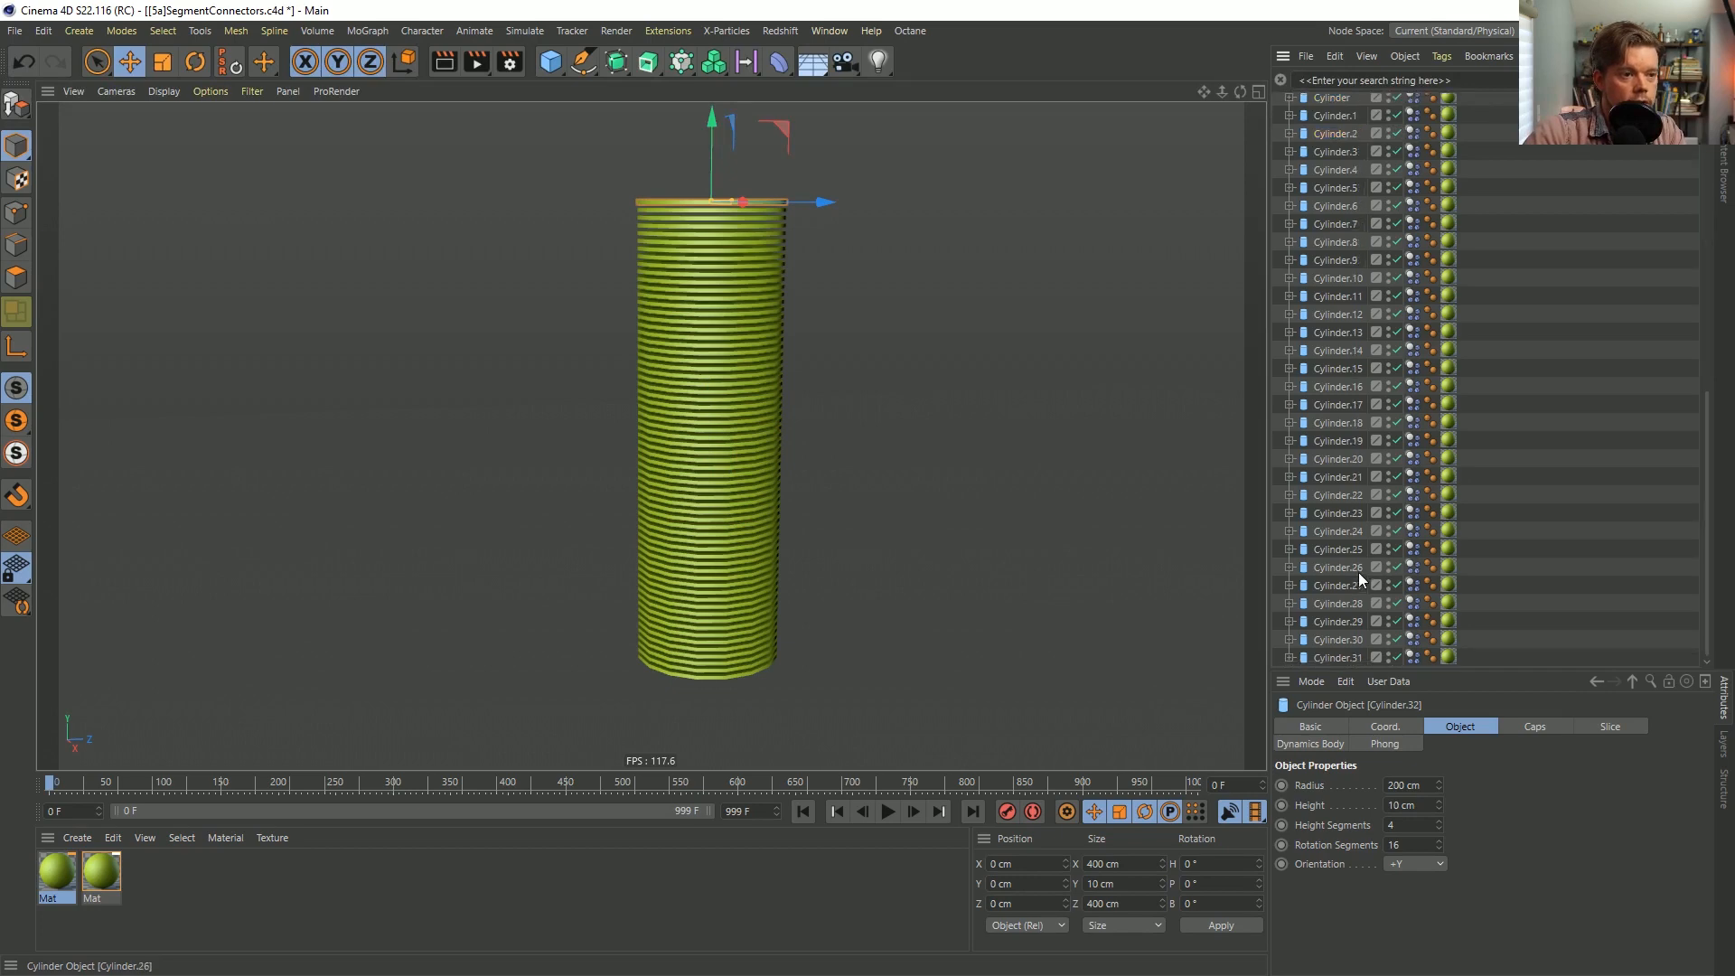
shift+click(1354, 654)
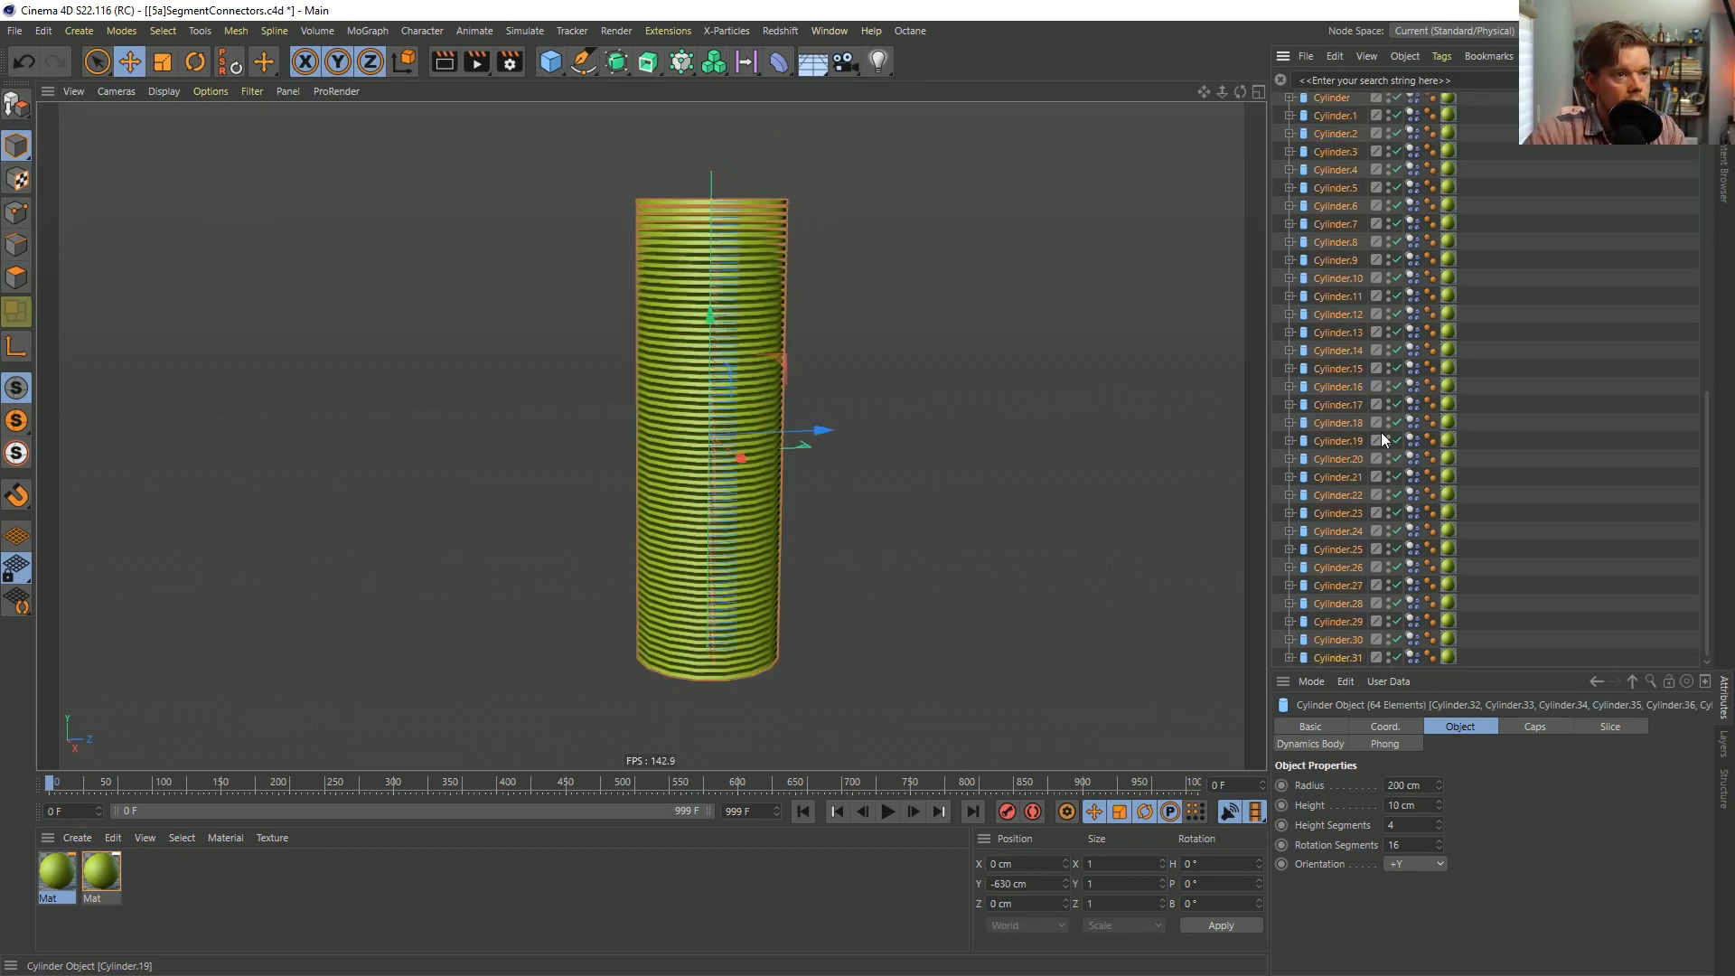
scroll(1364, 213, down, 10)
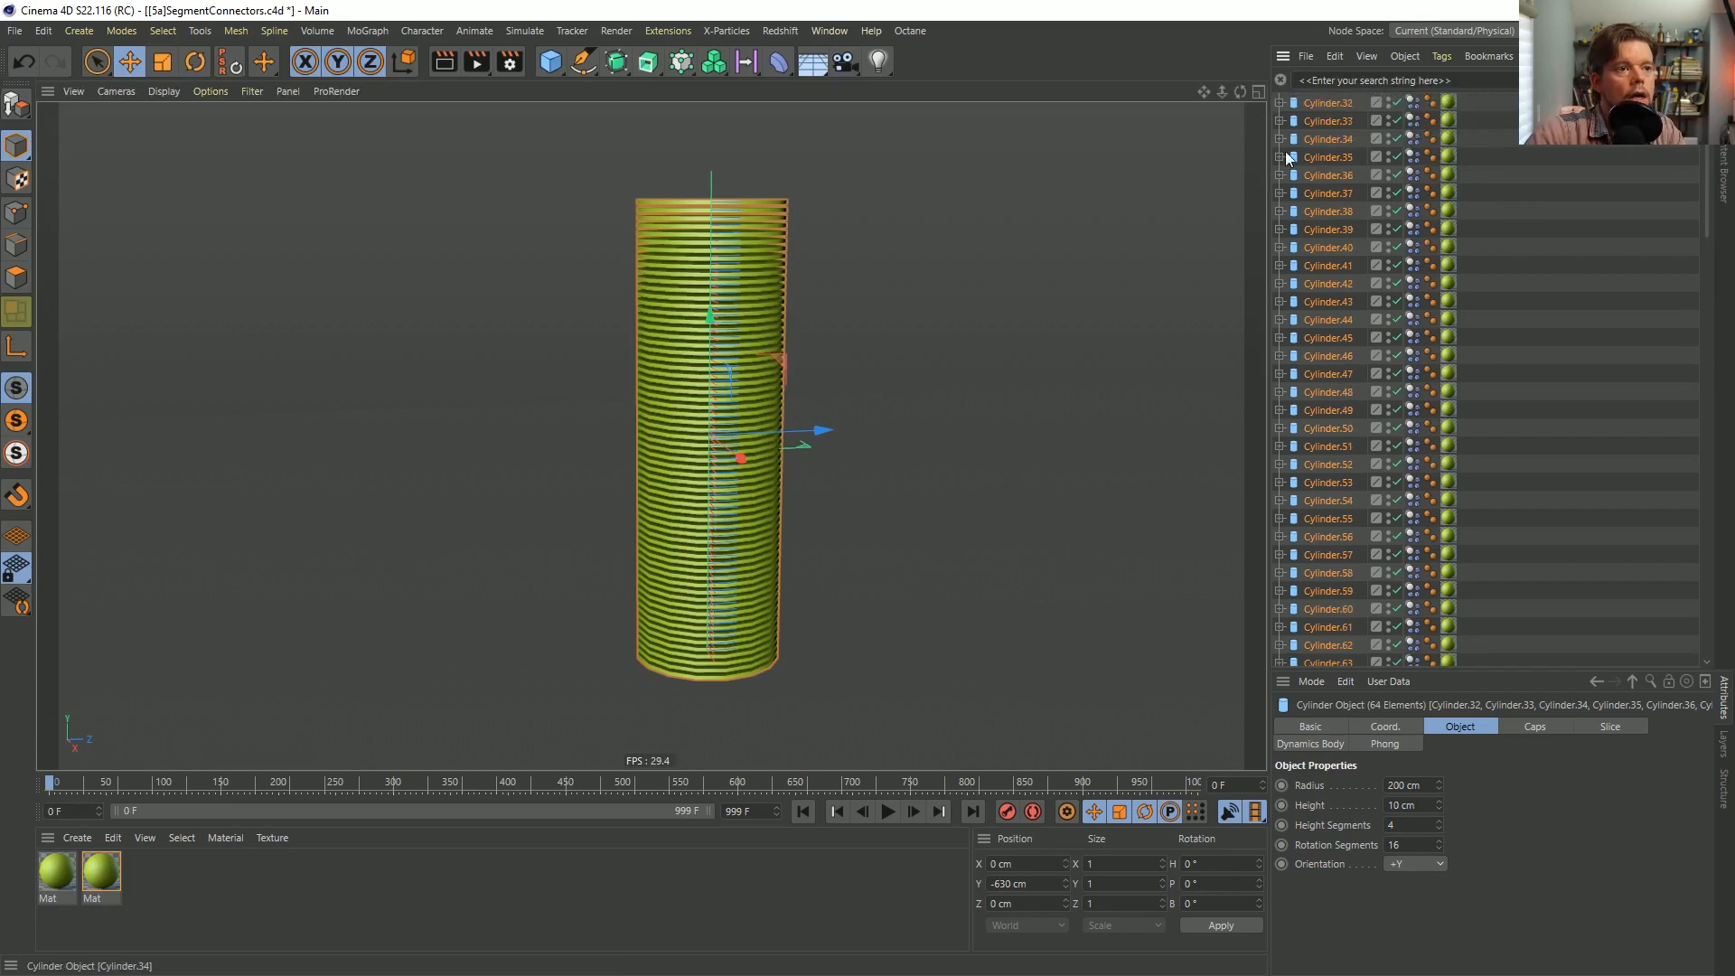
Move the 64 original cylinders out of the Null to the top level of the hierarchy.
scroll(1358, 405, down, 14)
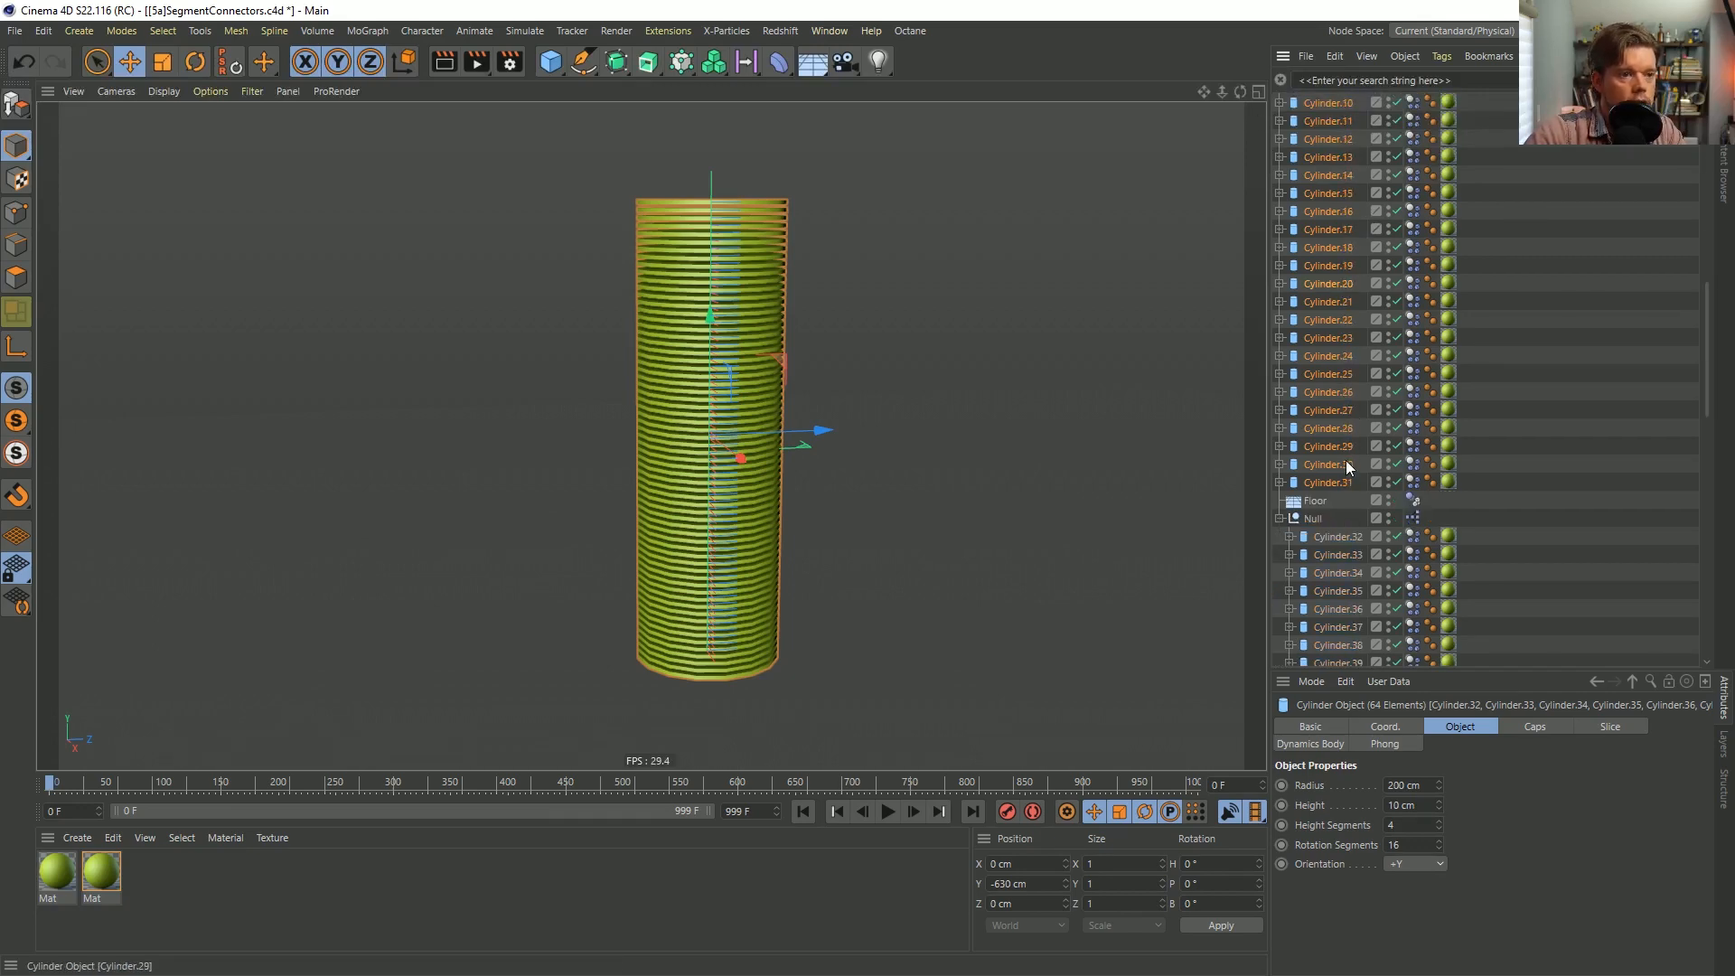
click(1326, 535)
scroll(1358, 600, down, 15)
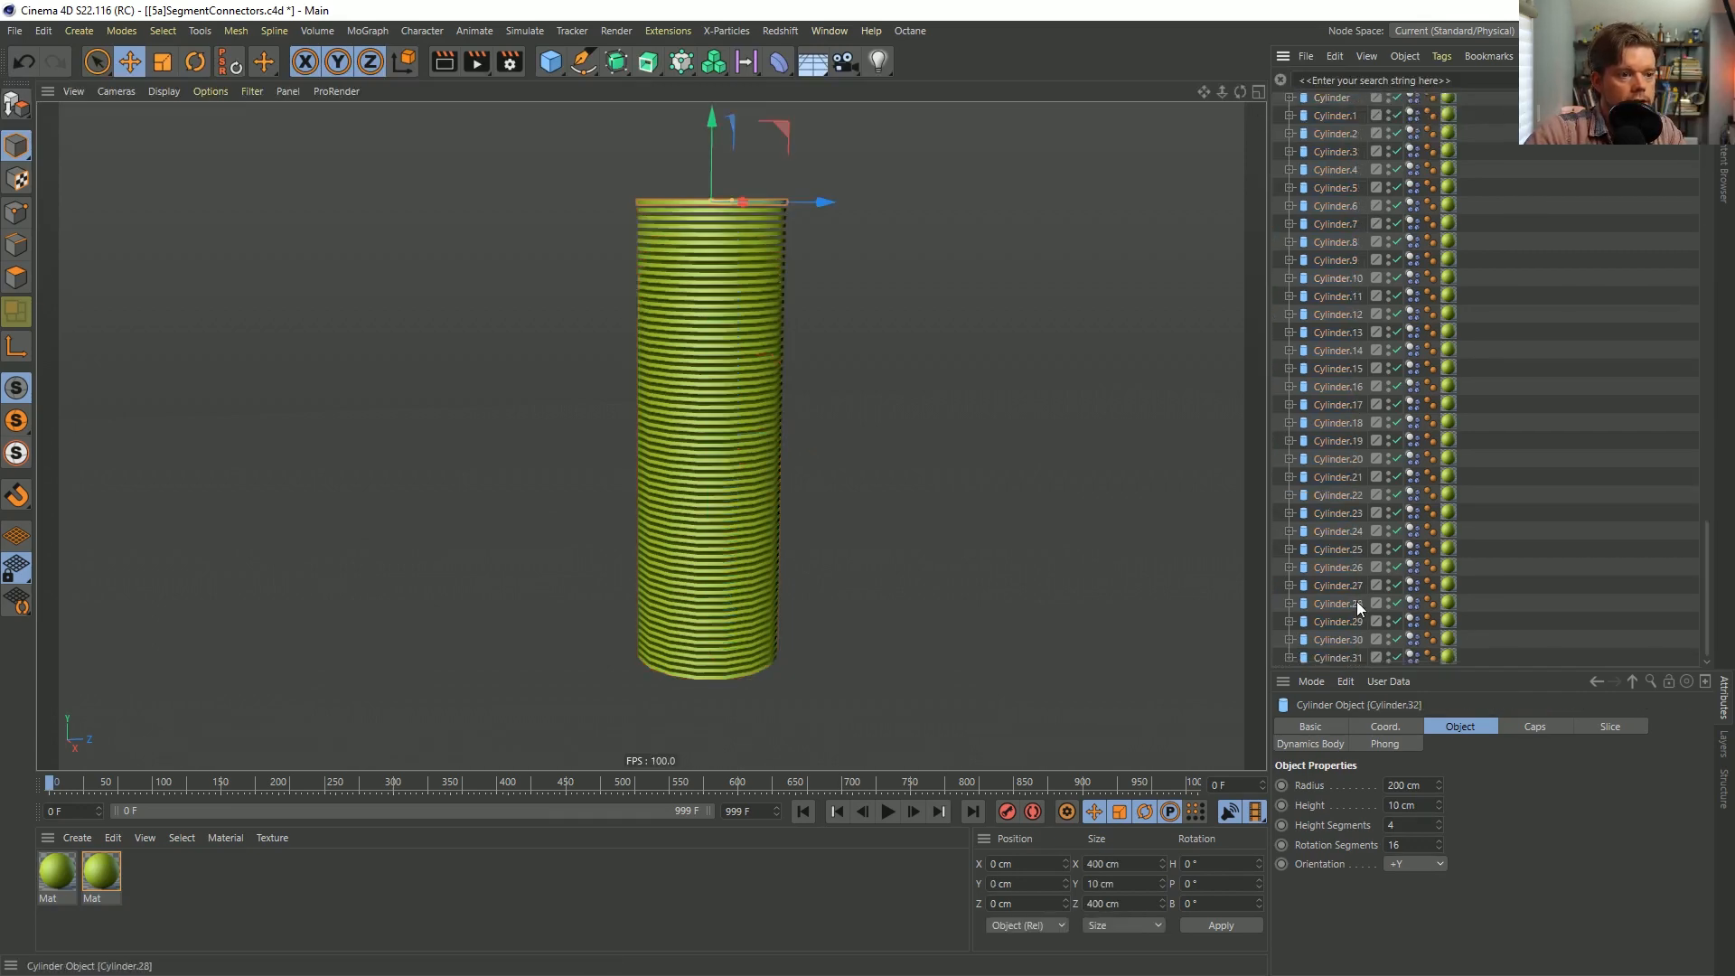
shift+click(1330, 652)
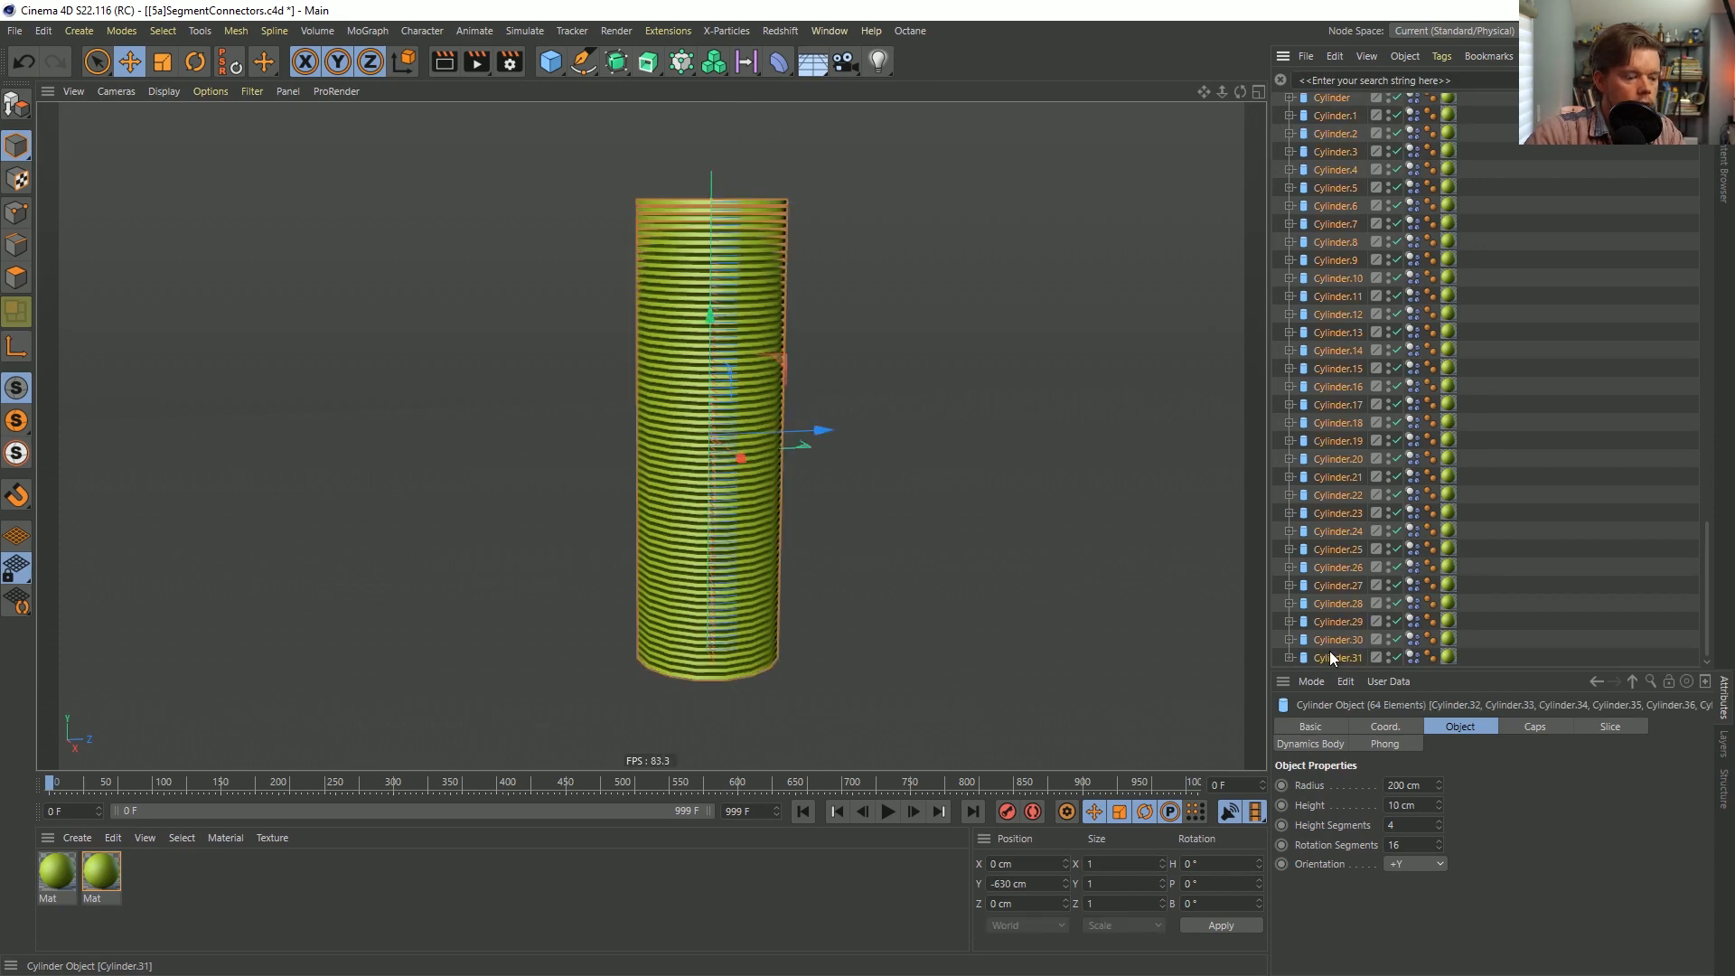
key(ctrl+c)
key(ctrl+v)
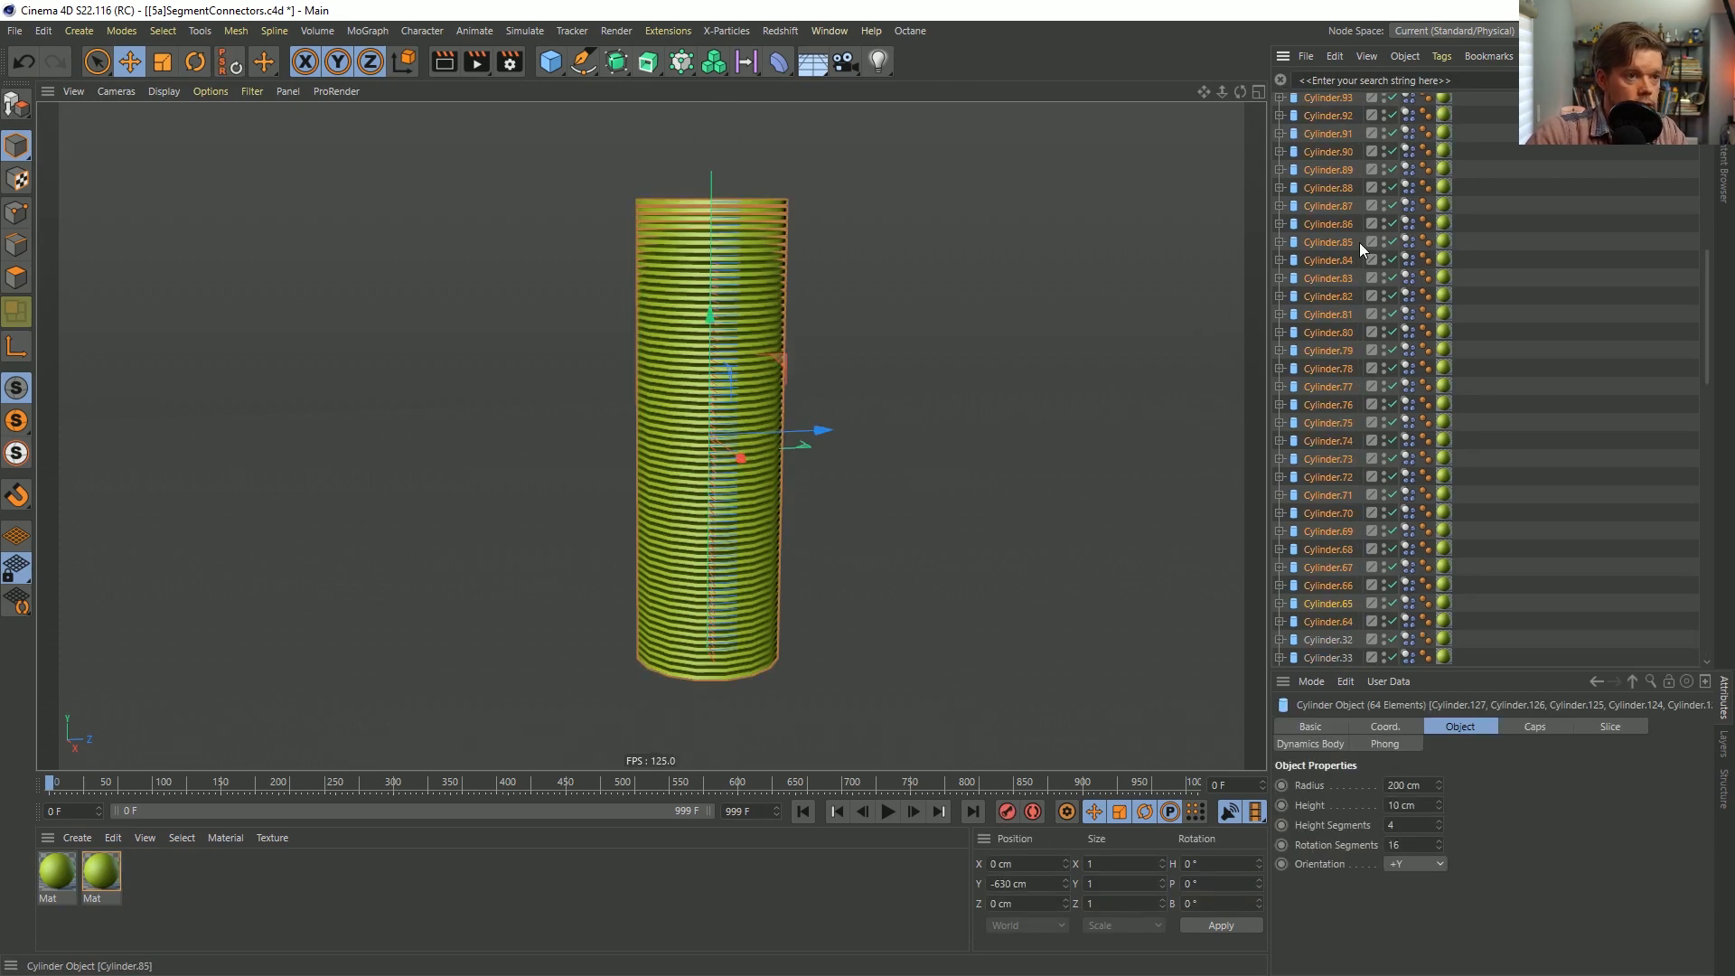
Lock the X and Z axes and move the 64 cylinders from Cylinder.32 to Cylinder.31 directly below the other stack, to Y -1910 cm.
scroll(1343, 361, down, 6)
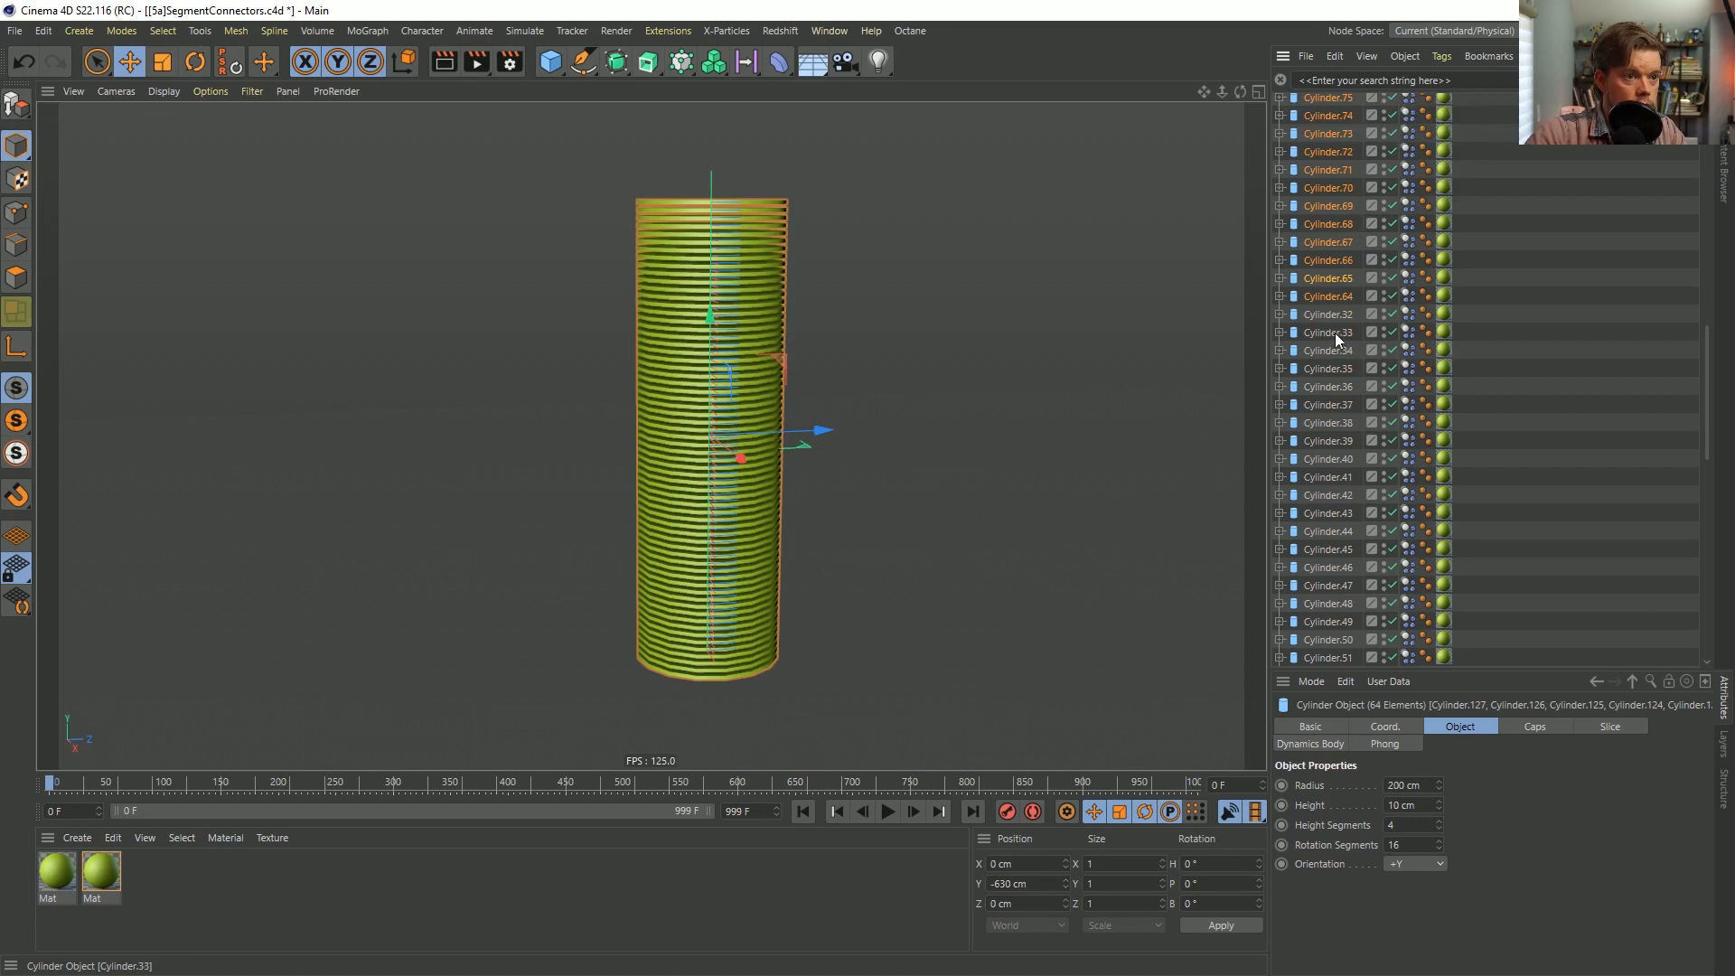
click(1321, 312)
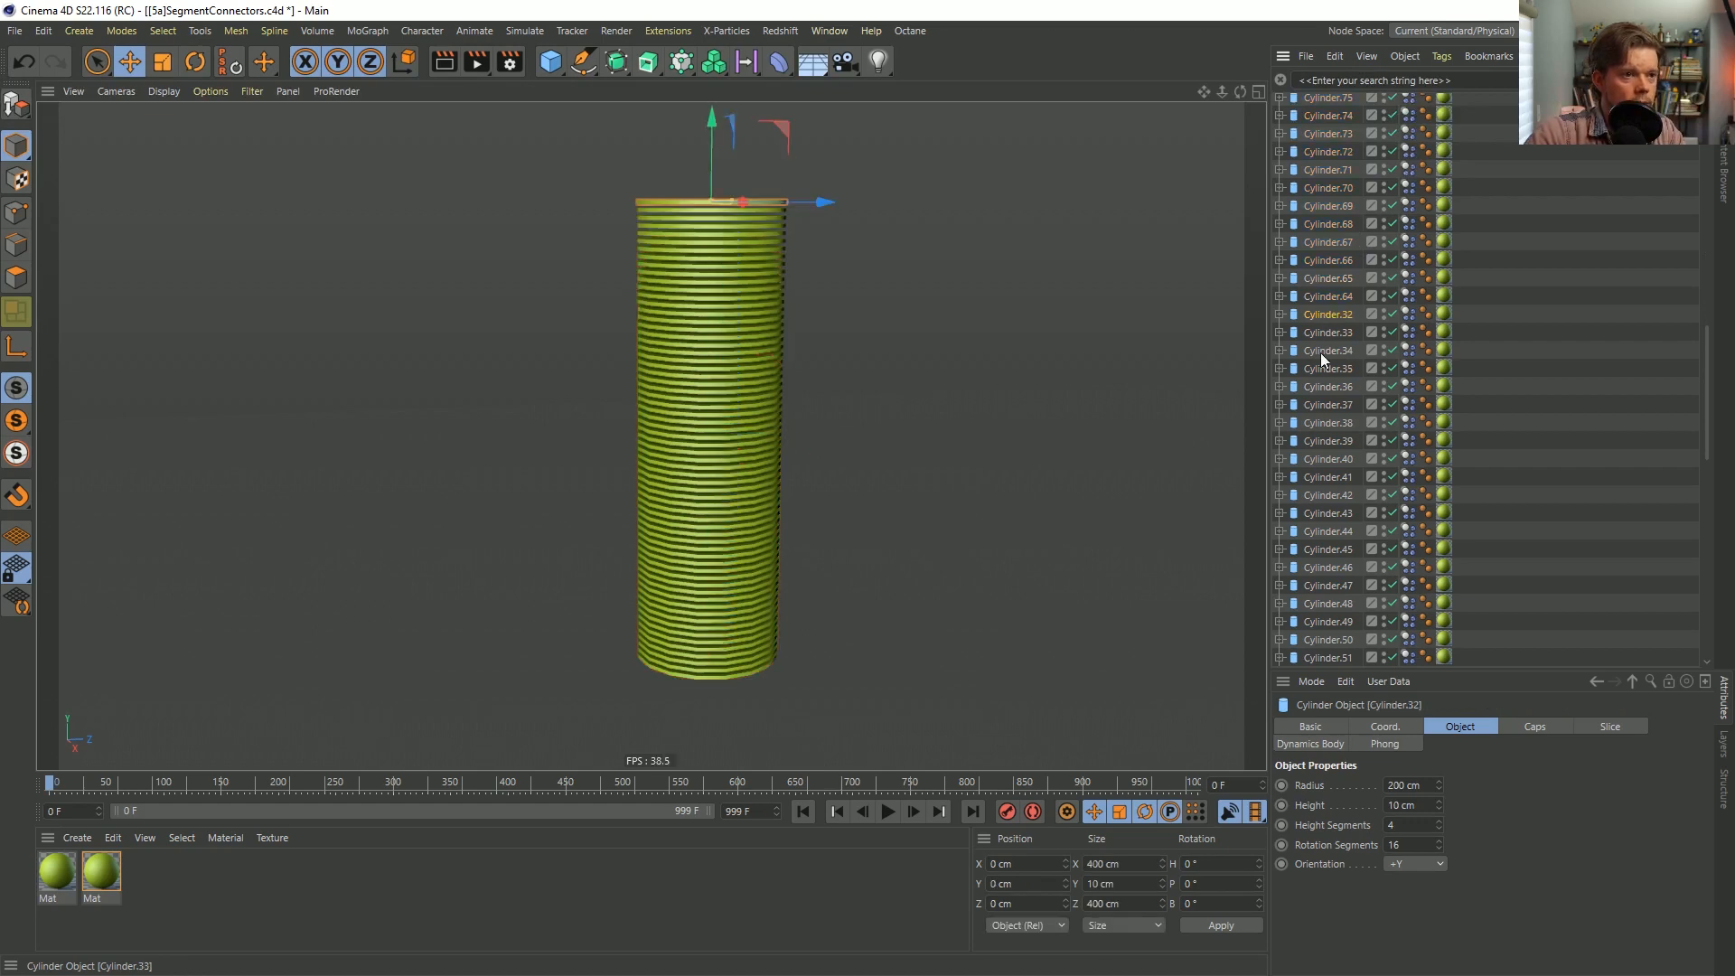
scroll(1321, 394, down, 15)
shift+click(1326, 621)
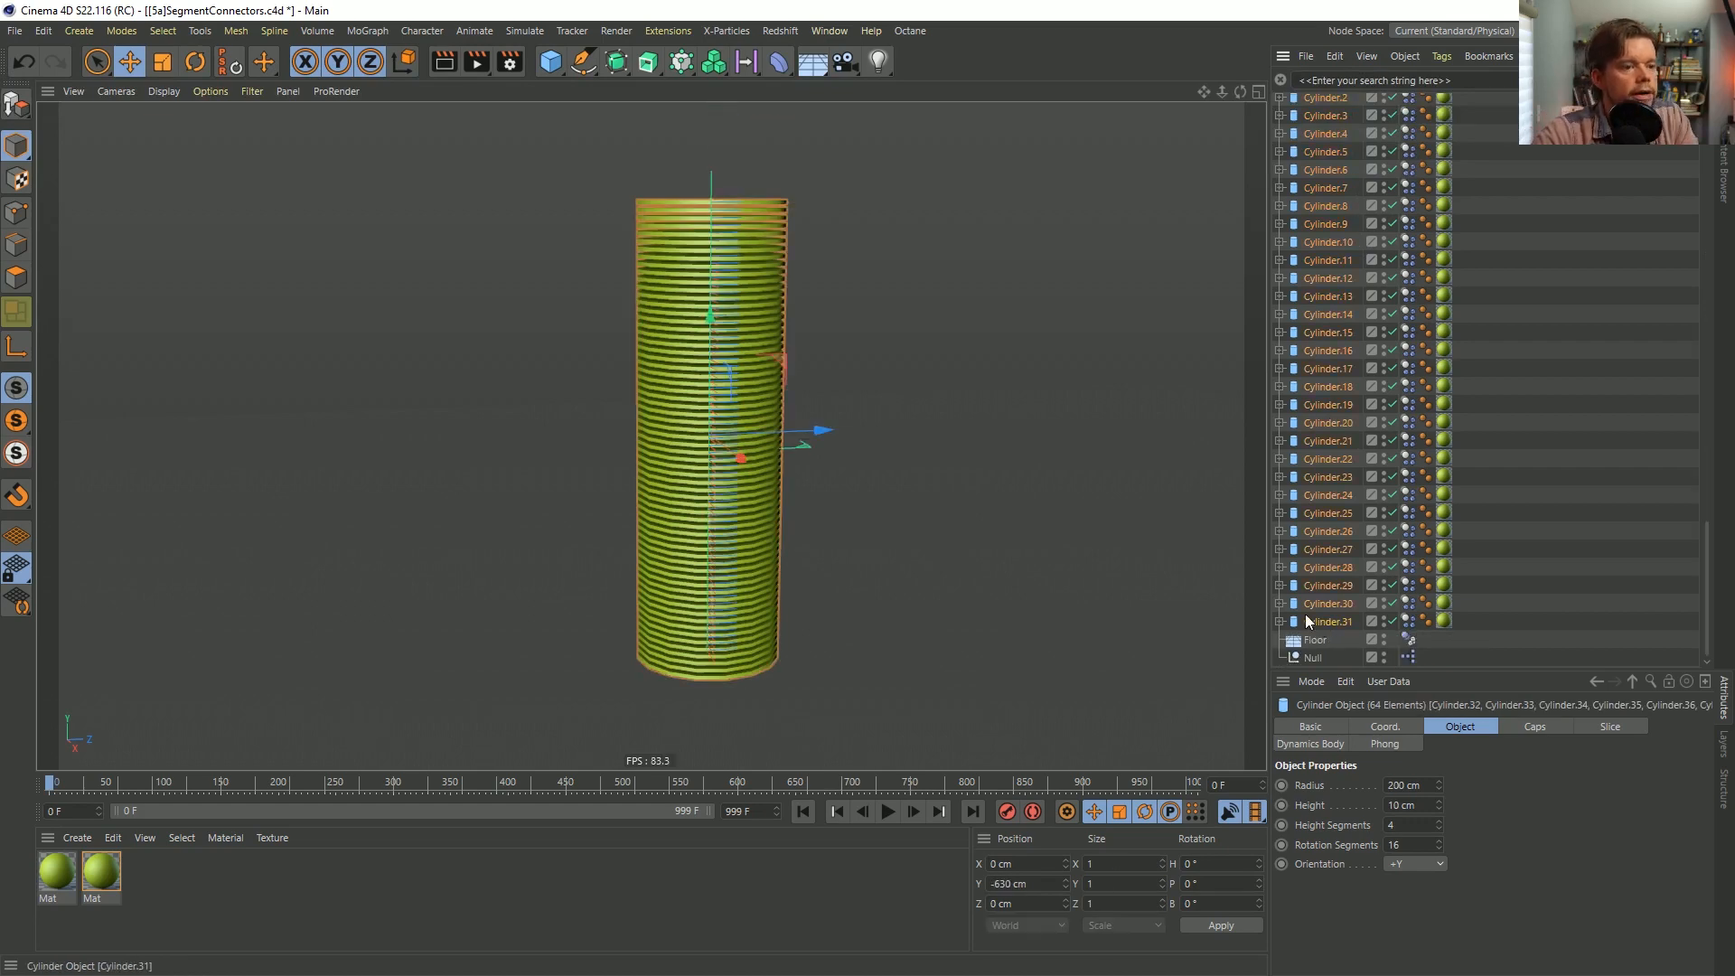
middle_click(859, 511)
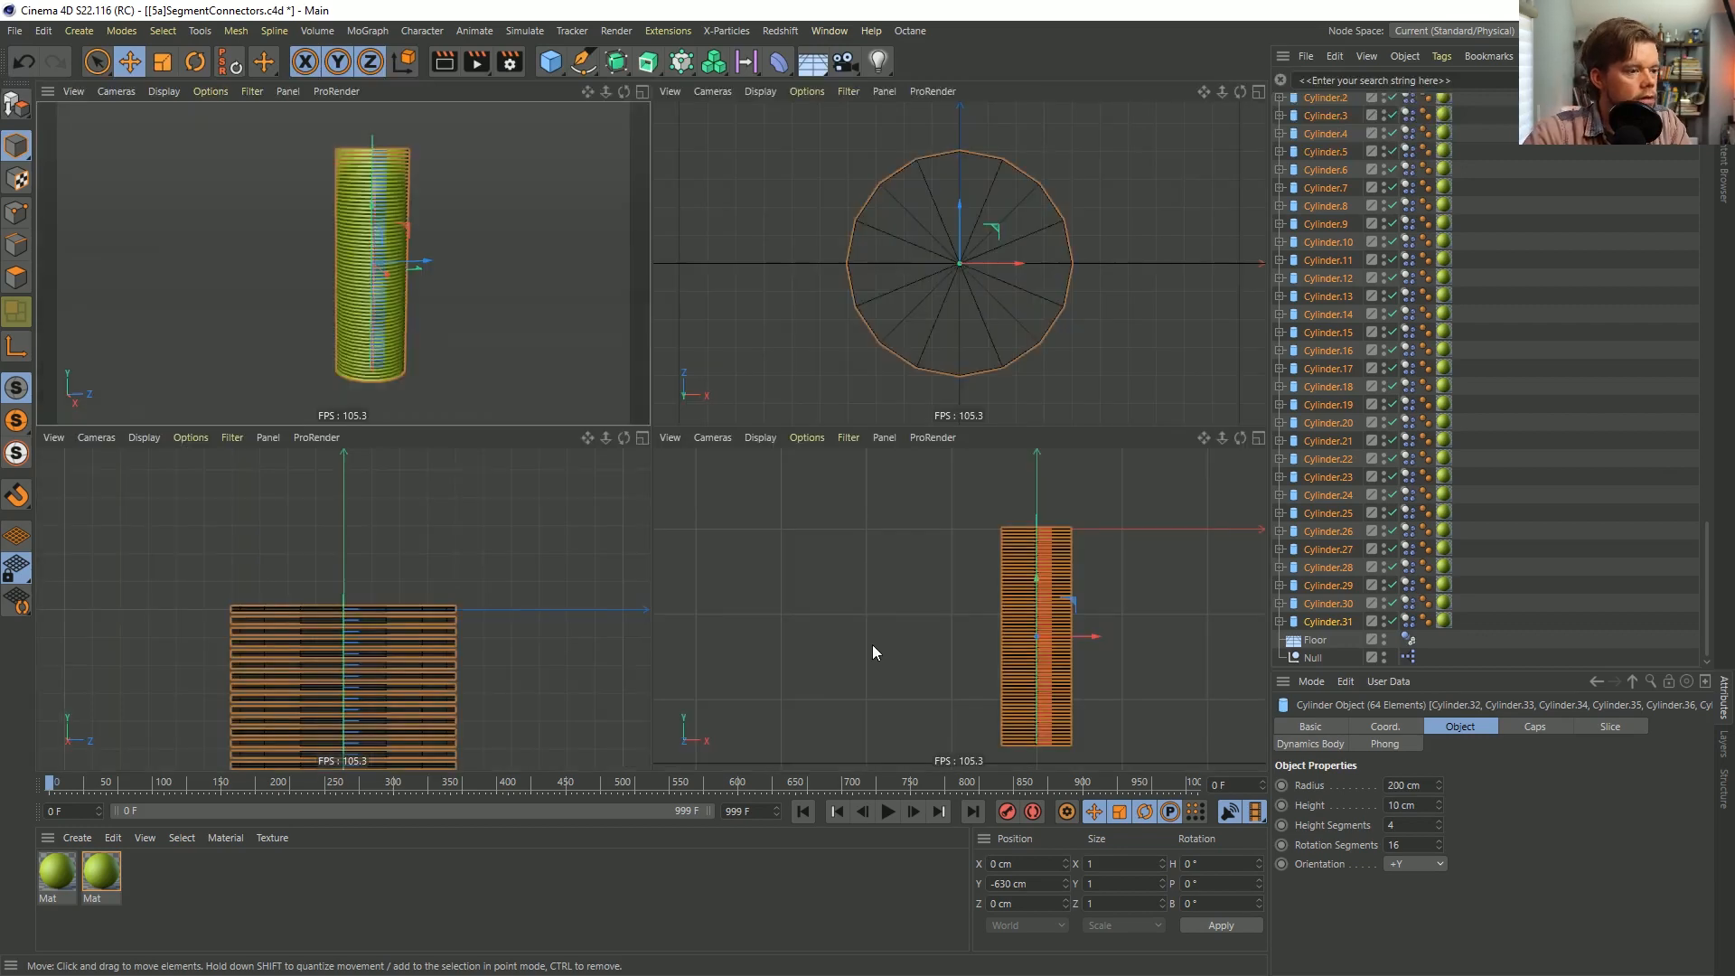
middle_click(877, 642)
alt+middle_drag(824, 625, 816, 458)
alt+right_drag(816, 458, 963, 414)
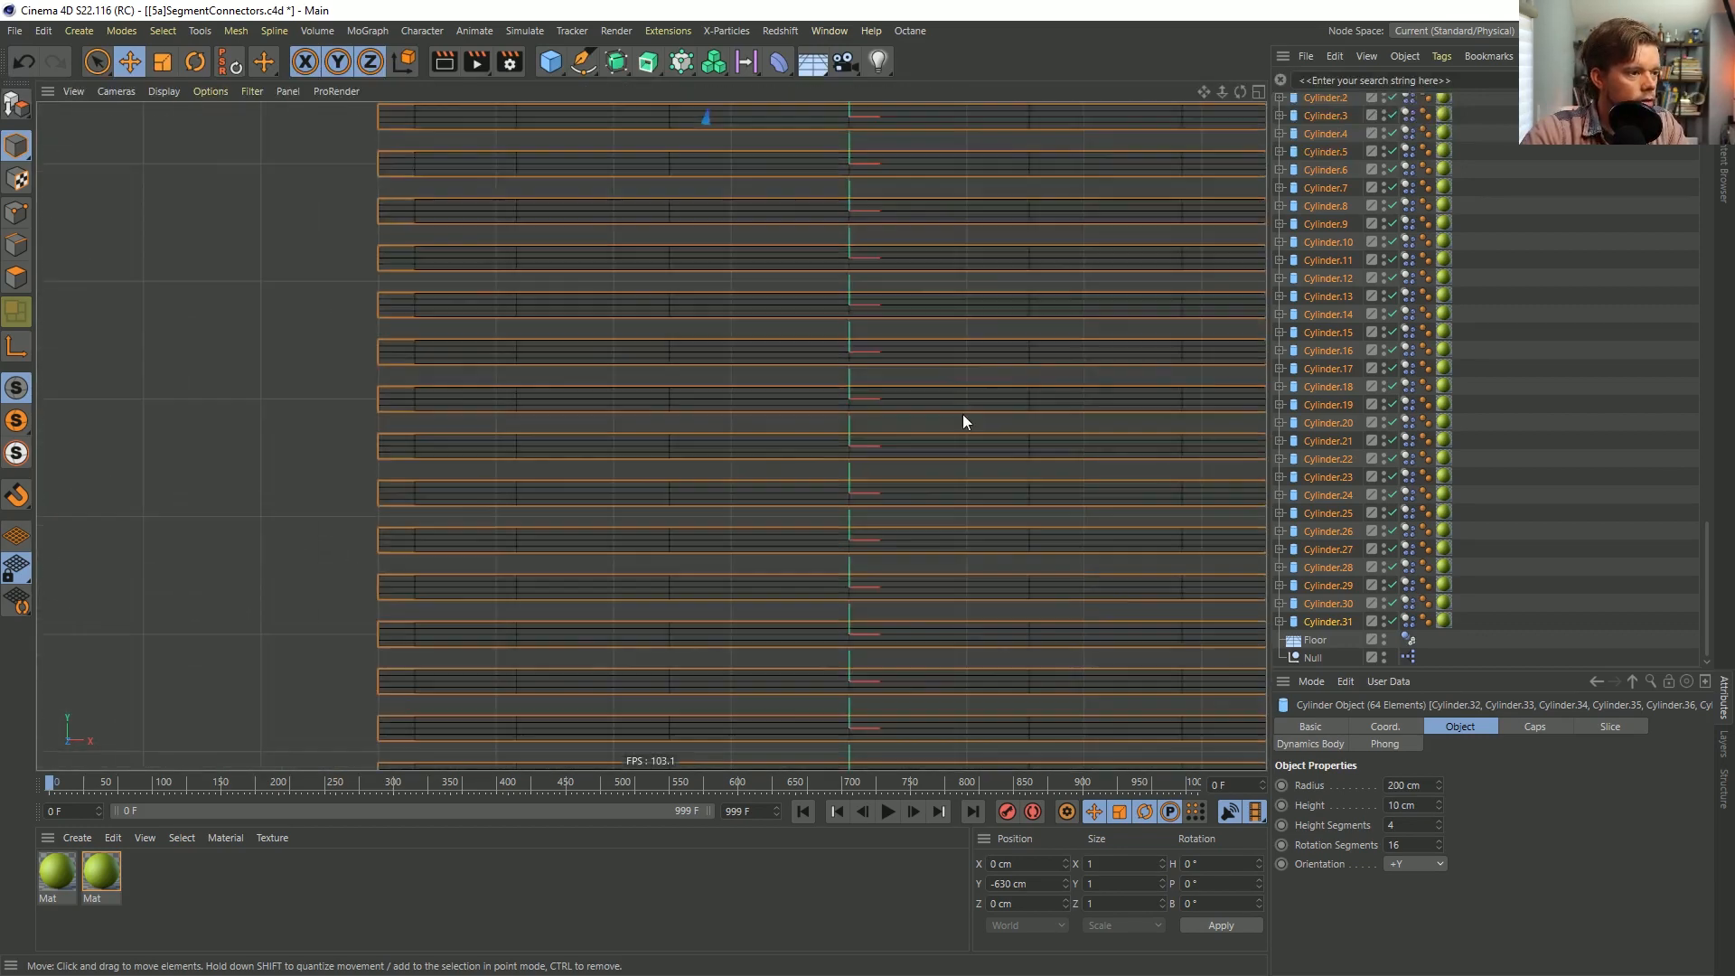
alt+right_drag(918, 491, 855, 519)
alt+middle_drag(856, 562, 857, 435)
click(129, 61)
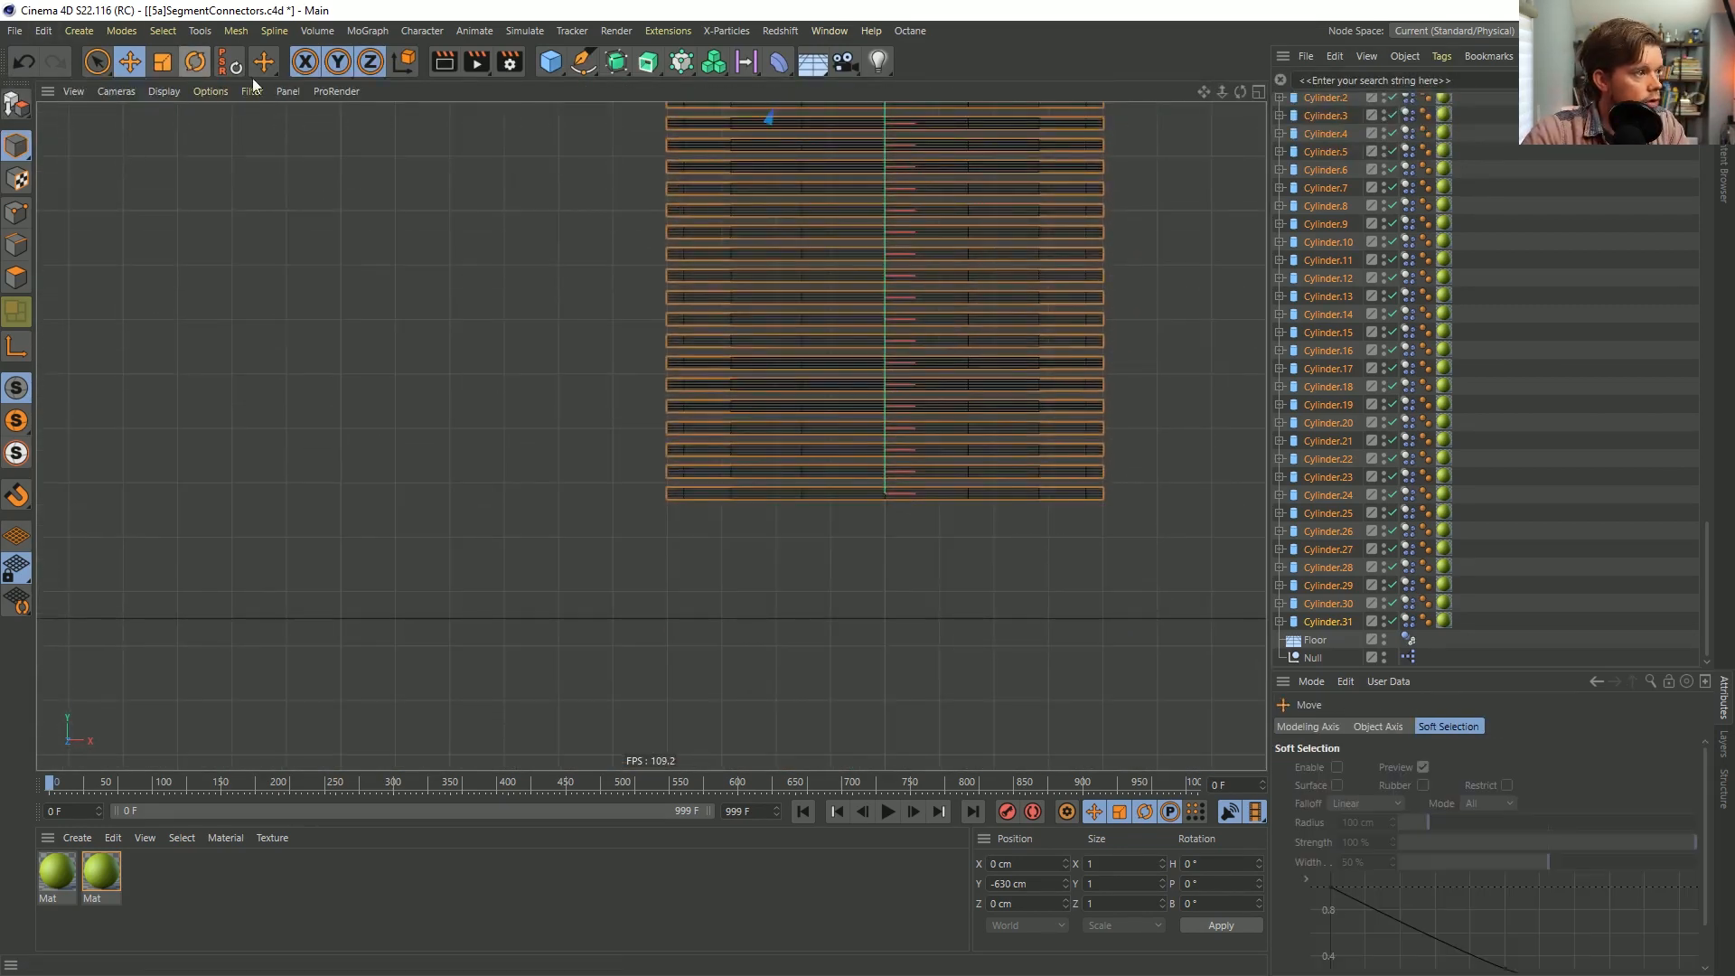
click(305, 61)
click(370, 62)
drag(633, 340, 886, 764)
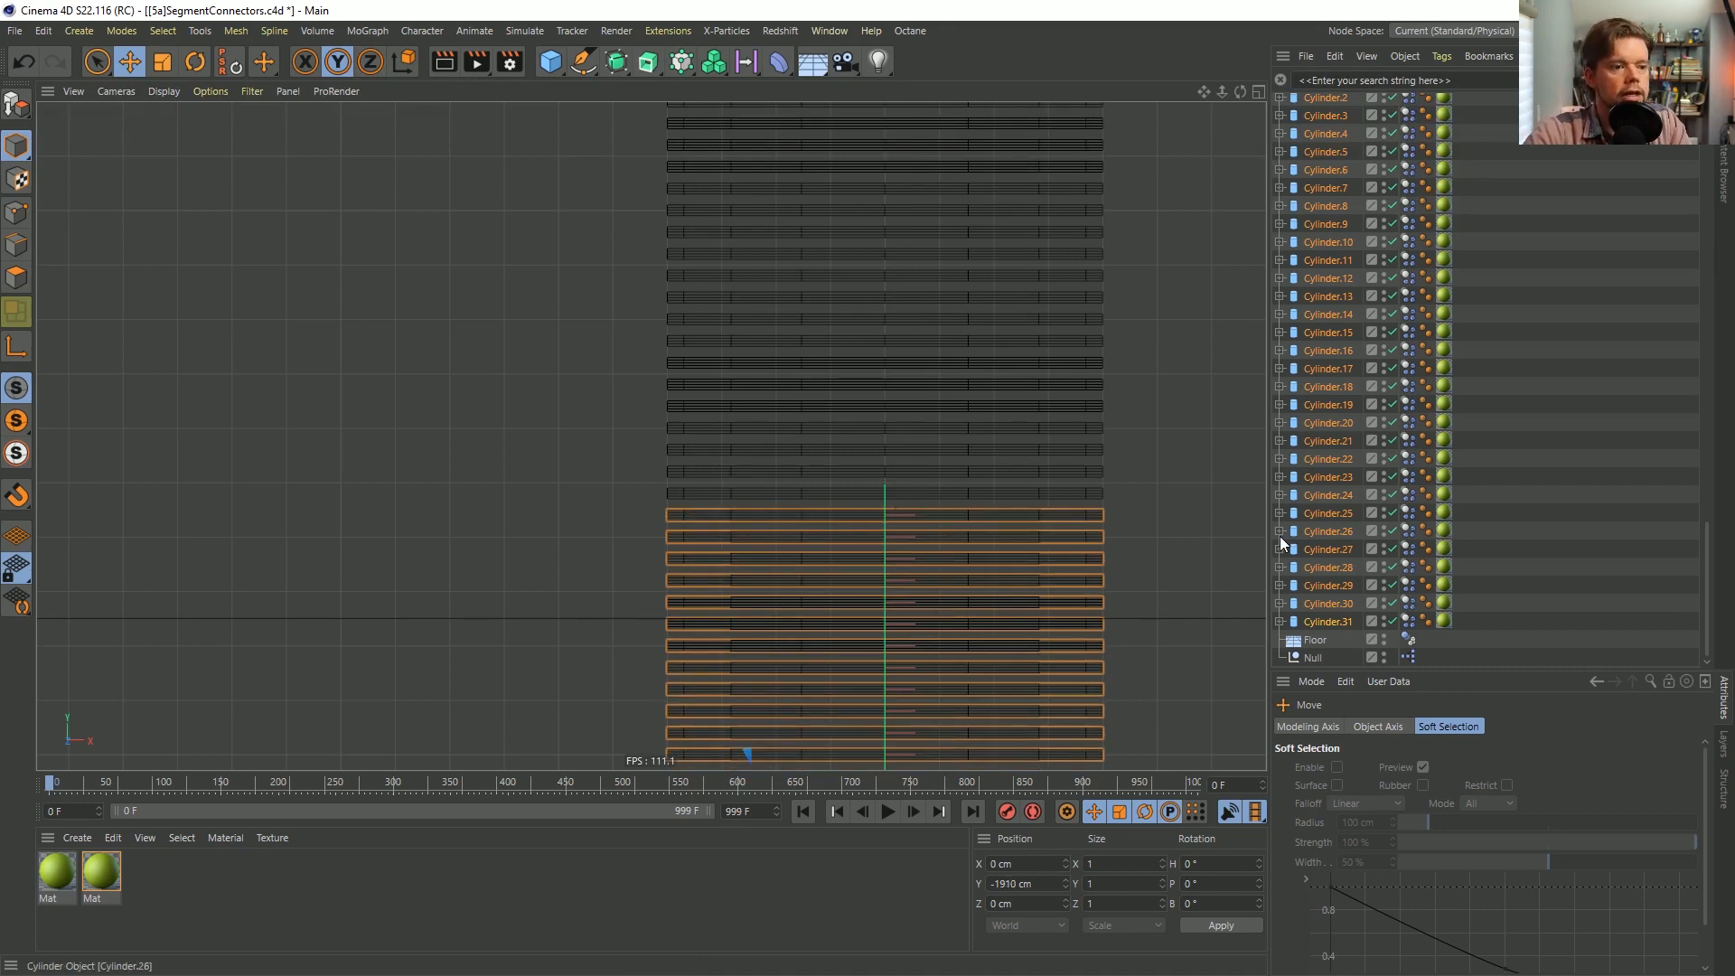
Enable the Connector under Cylinder.64, assign Cylinder.32 as its Object B, and return to the perspective view.
scroll(1339, 425, up, 20)
scroll(1339, 426, down, 6)
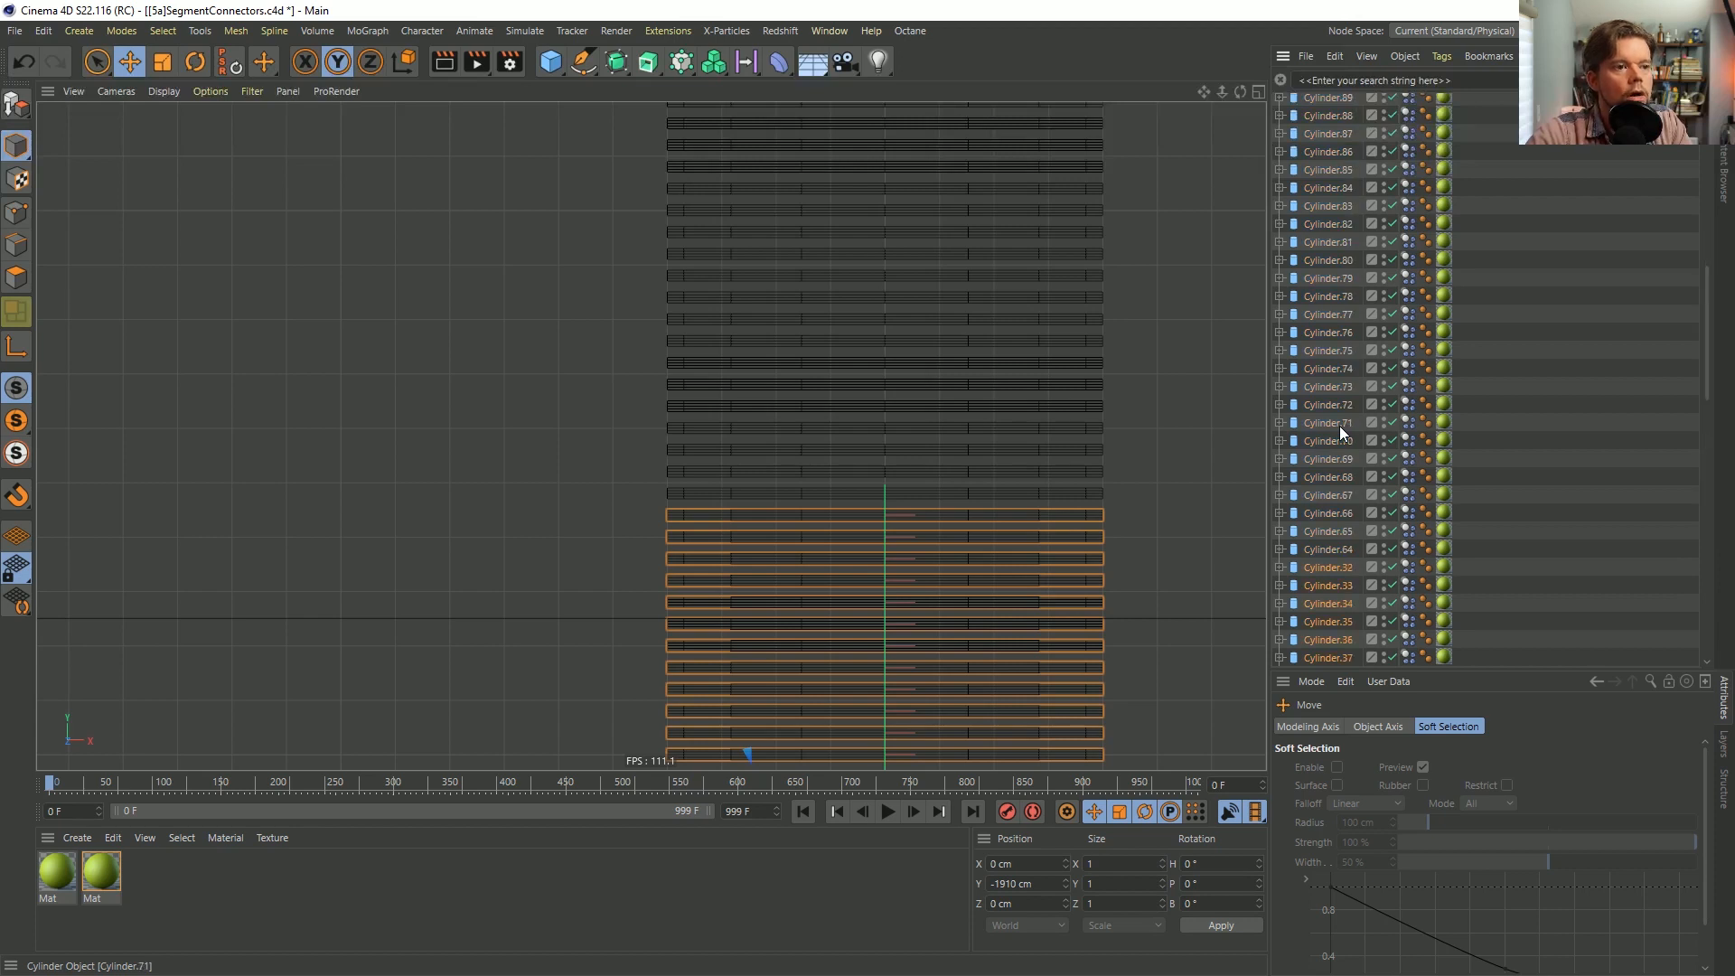
click(1280, 441)
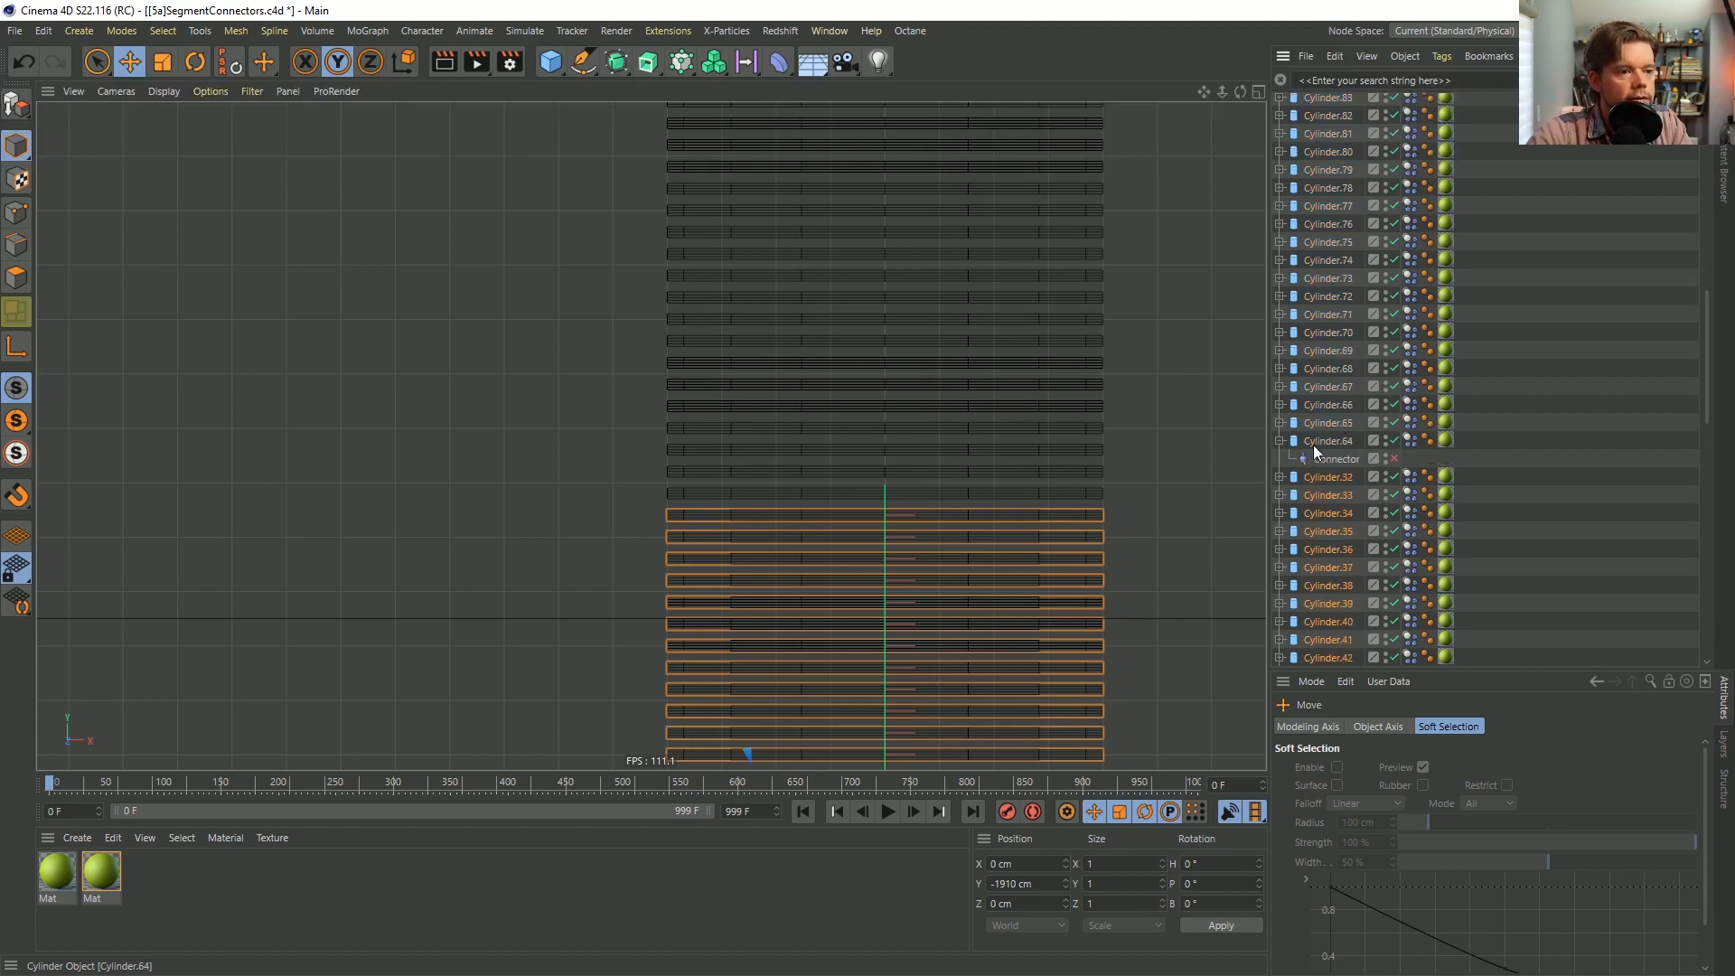
click(1333, 441)
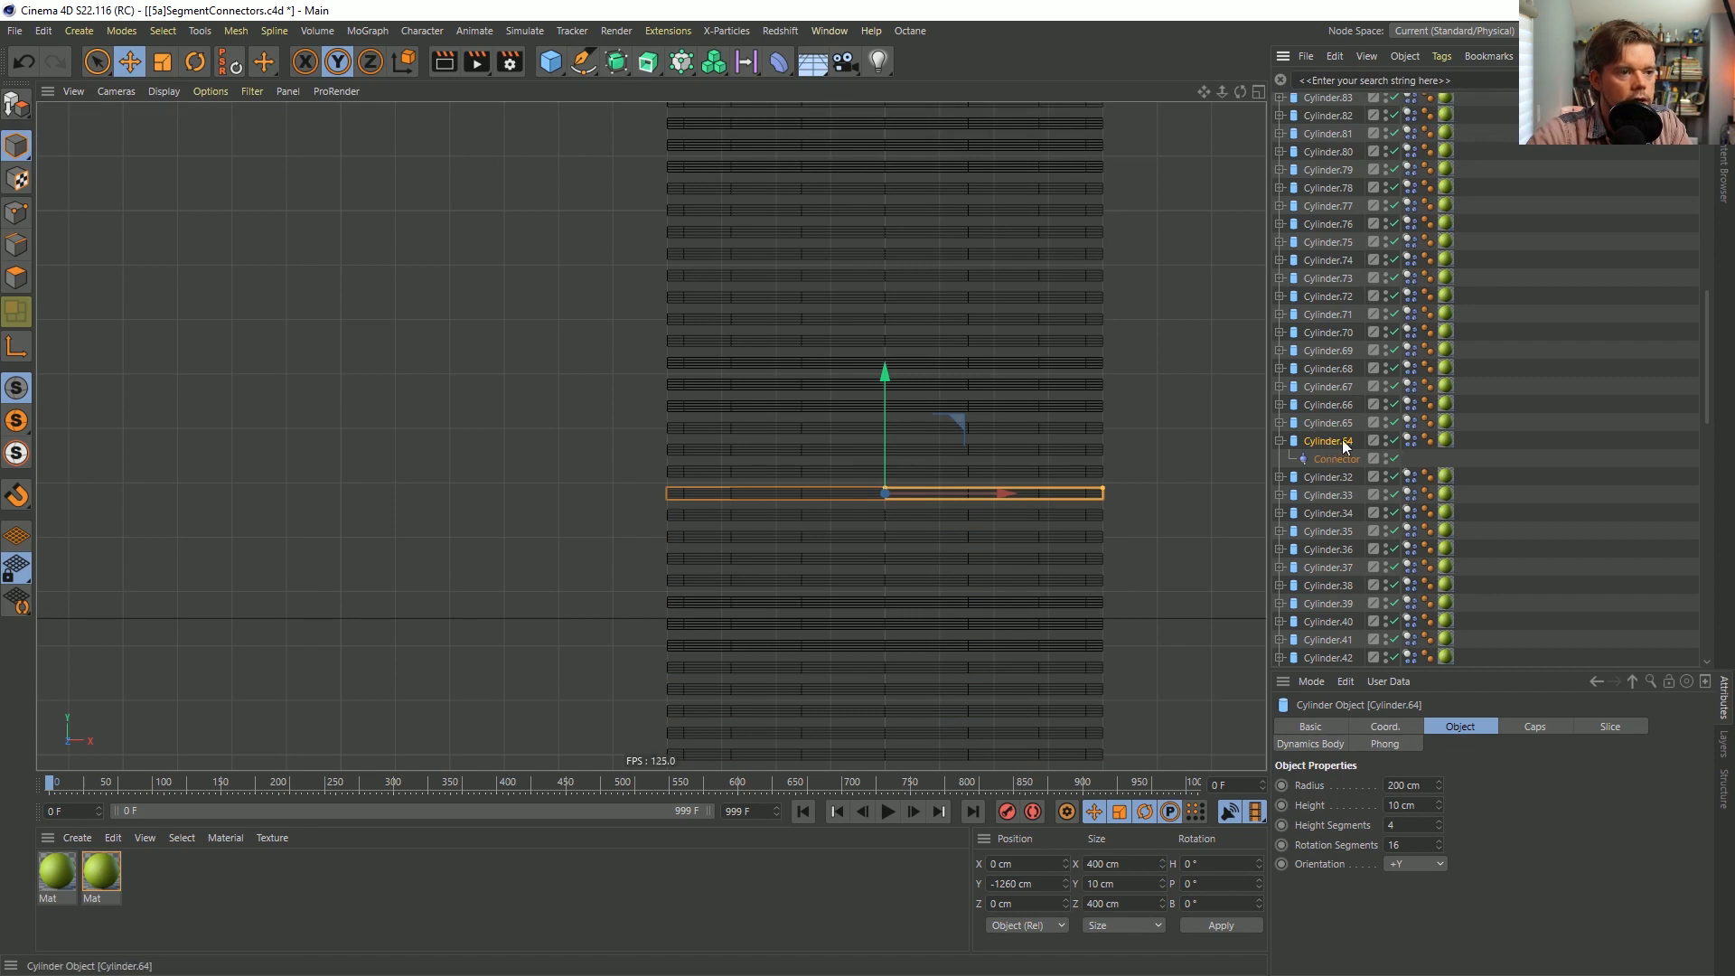
click(1337, 460)
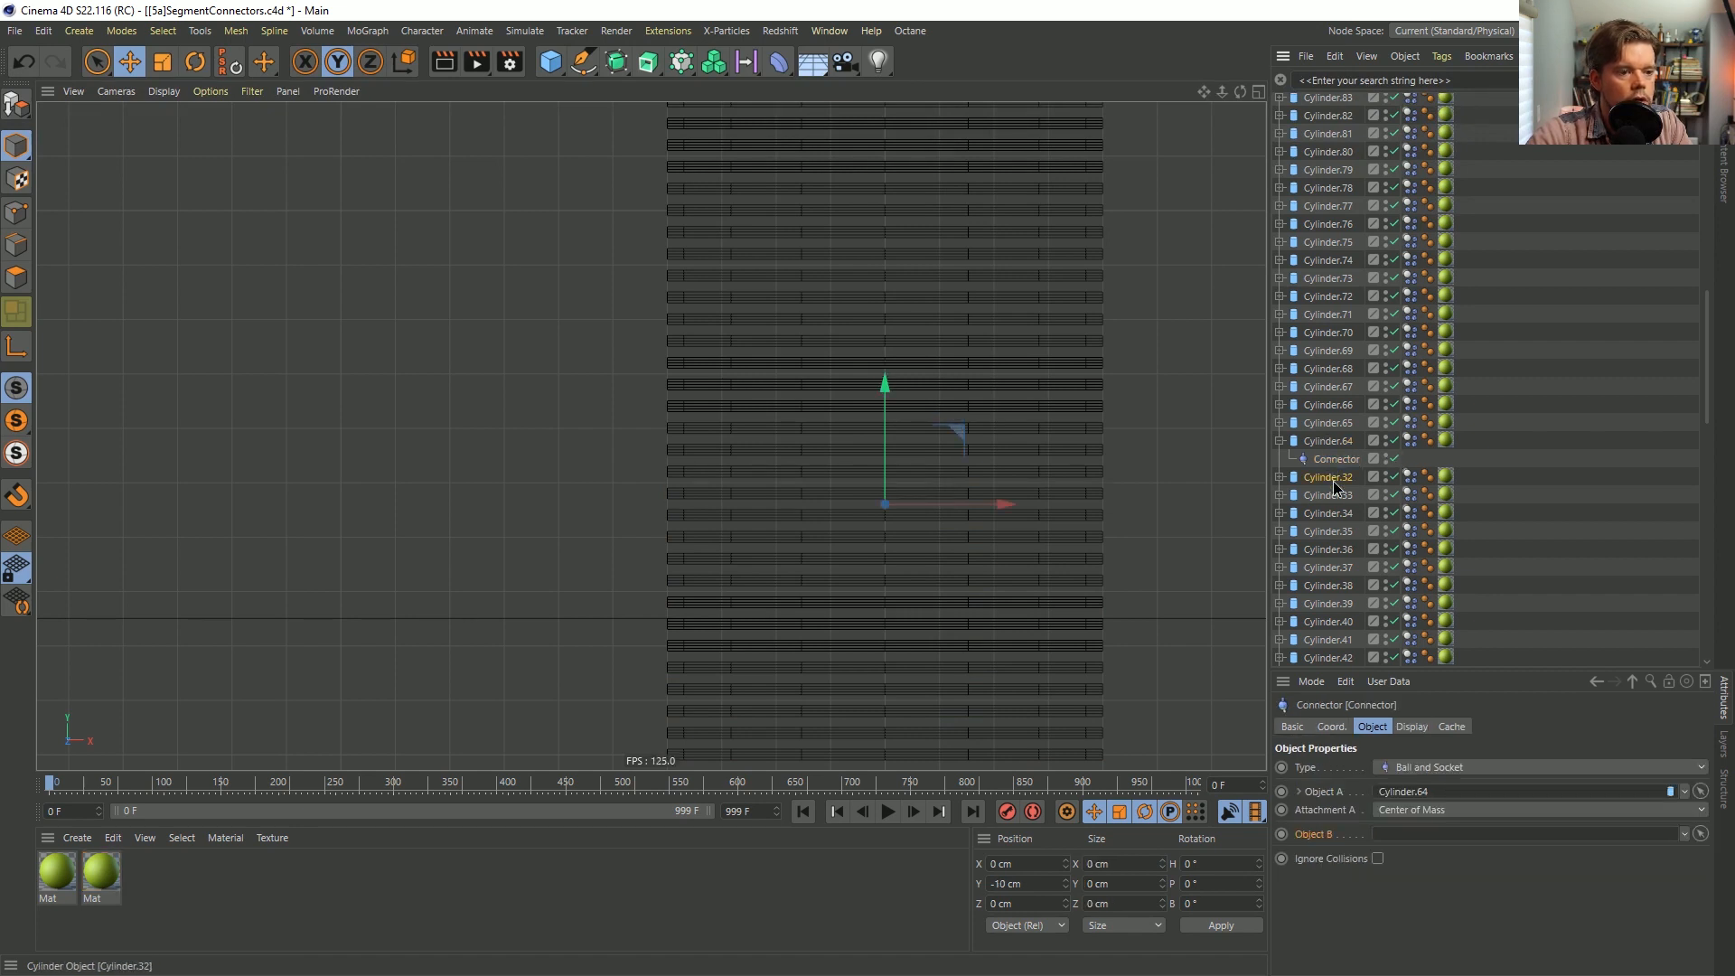
drag(1416, 833, 1415, 833)
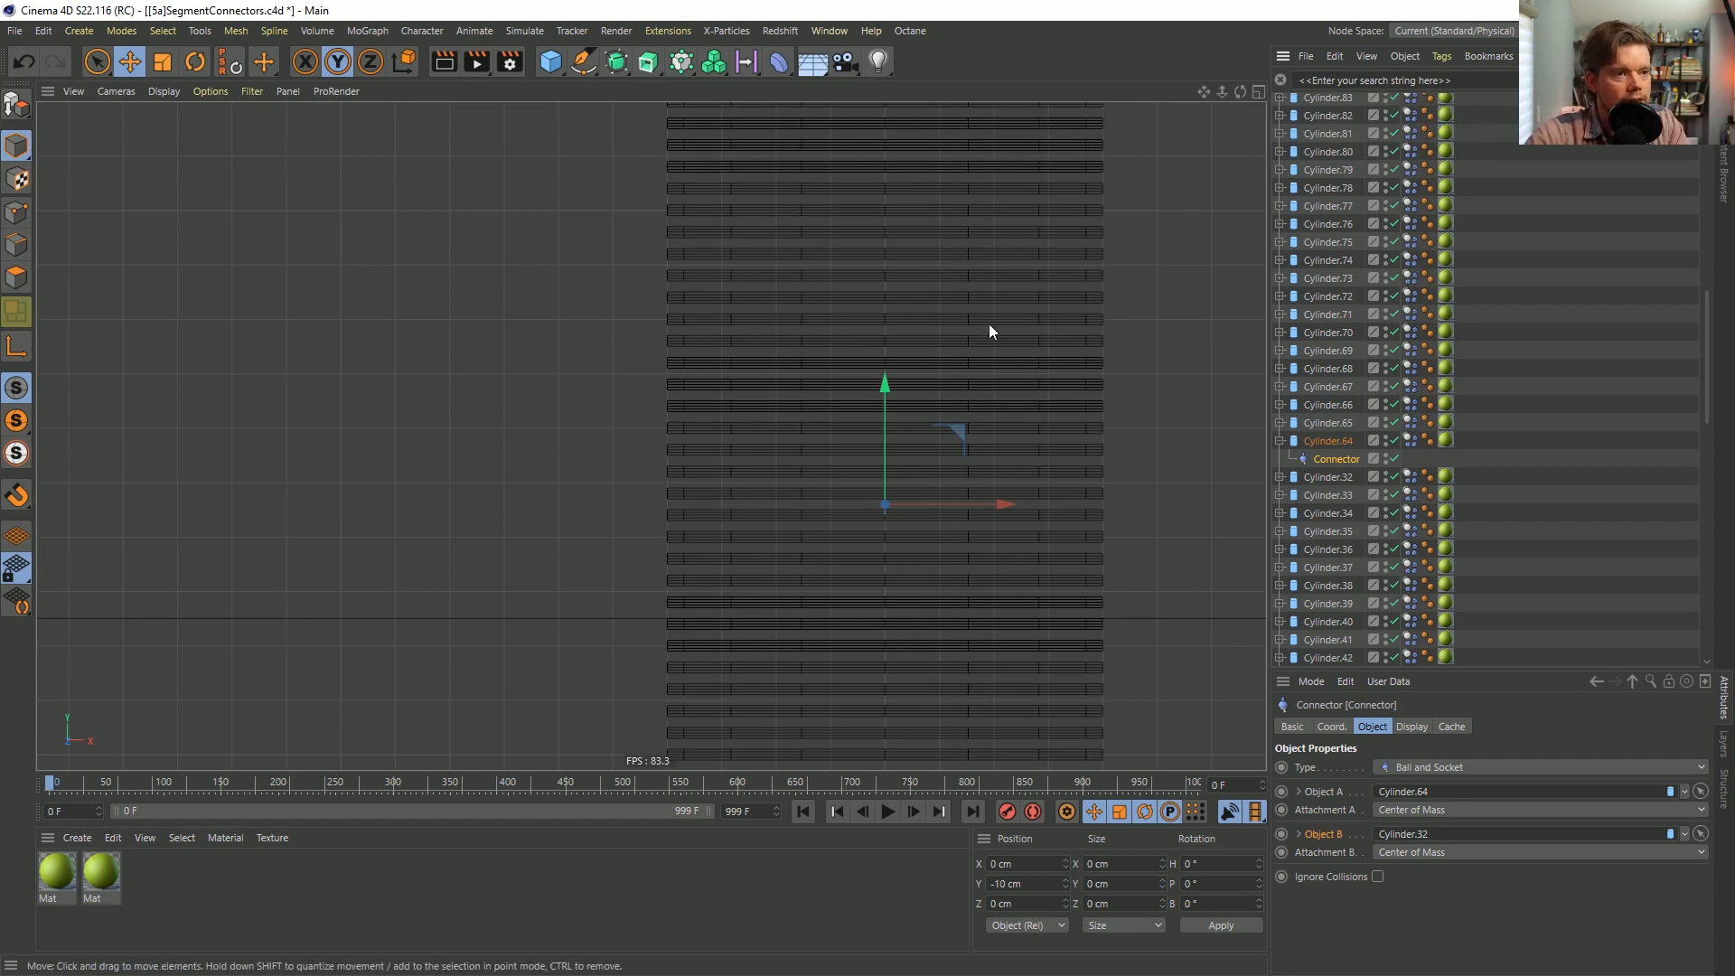
middle_click(659, 324)
key(F1)
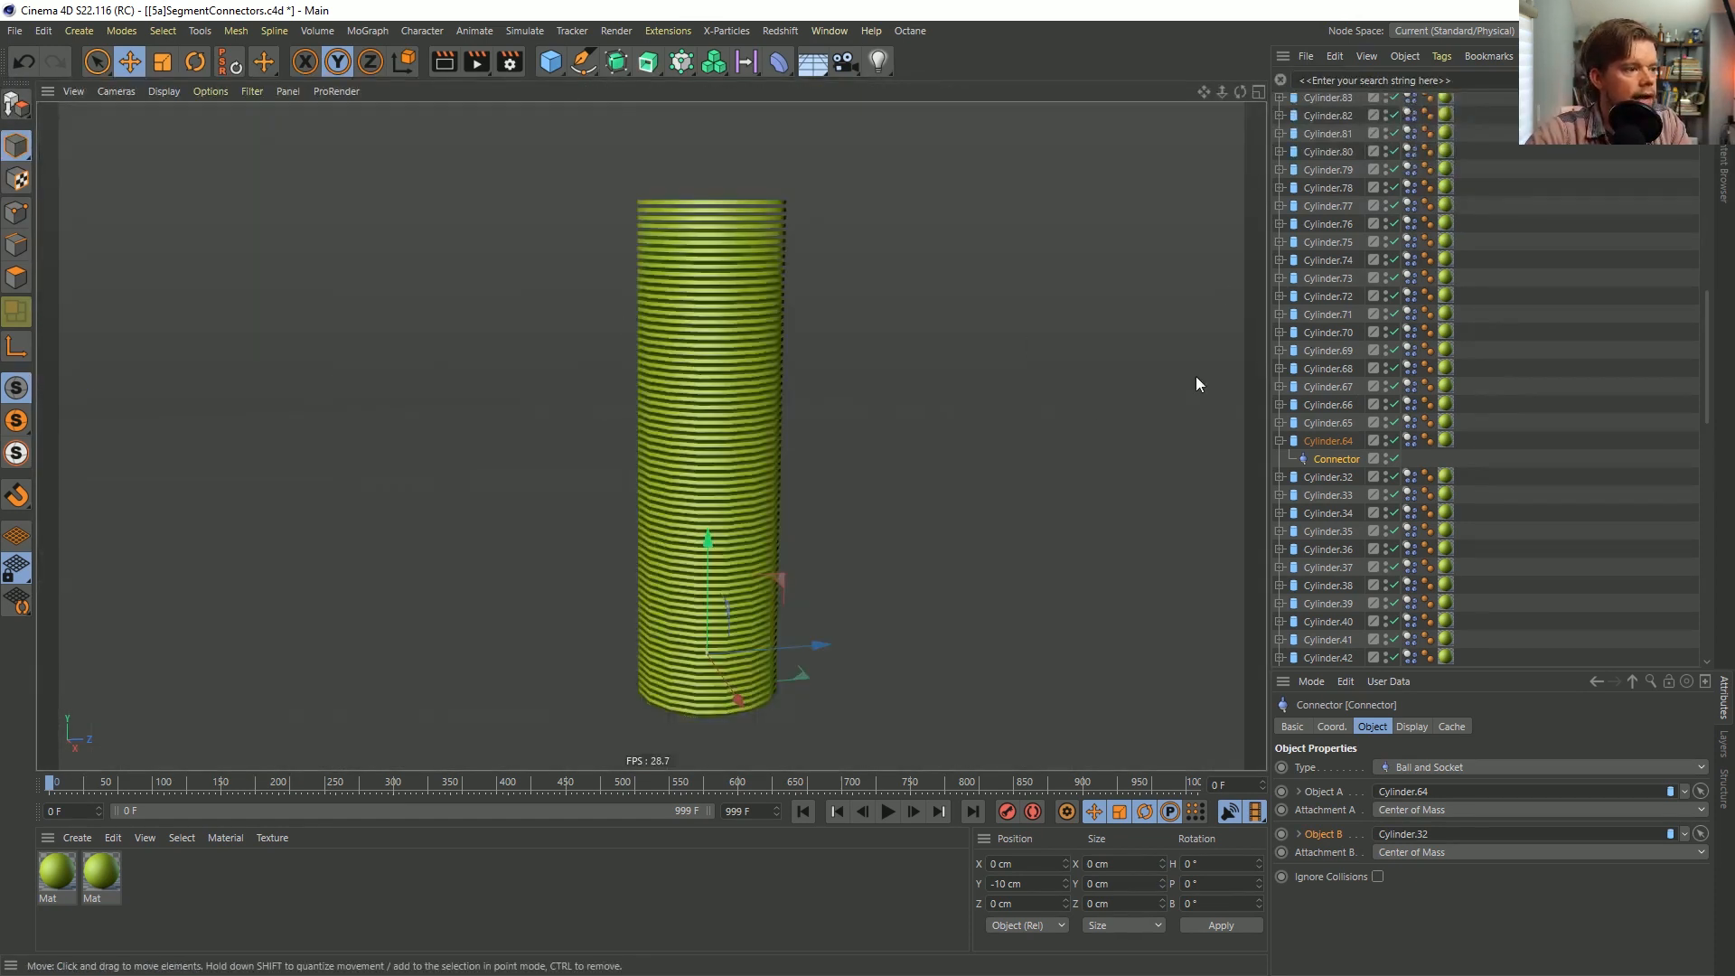
Collapse Cylinder.64, select the lowest disc, Cylinder.31, and examine where it sits relative to the floor.
click(1280, 441)
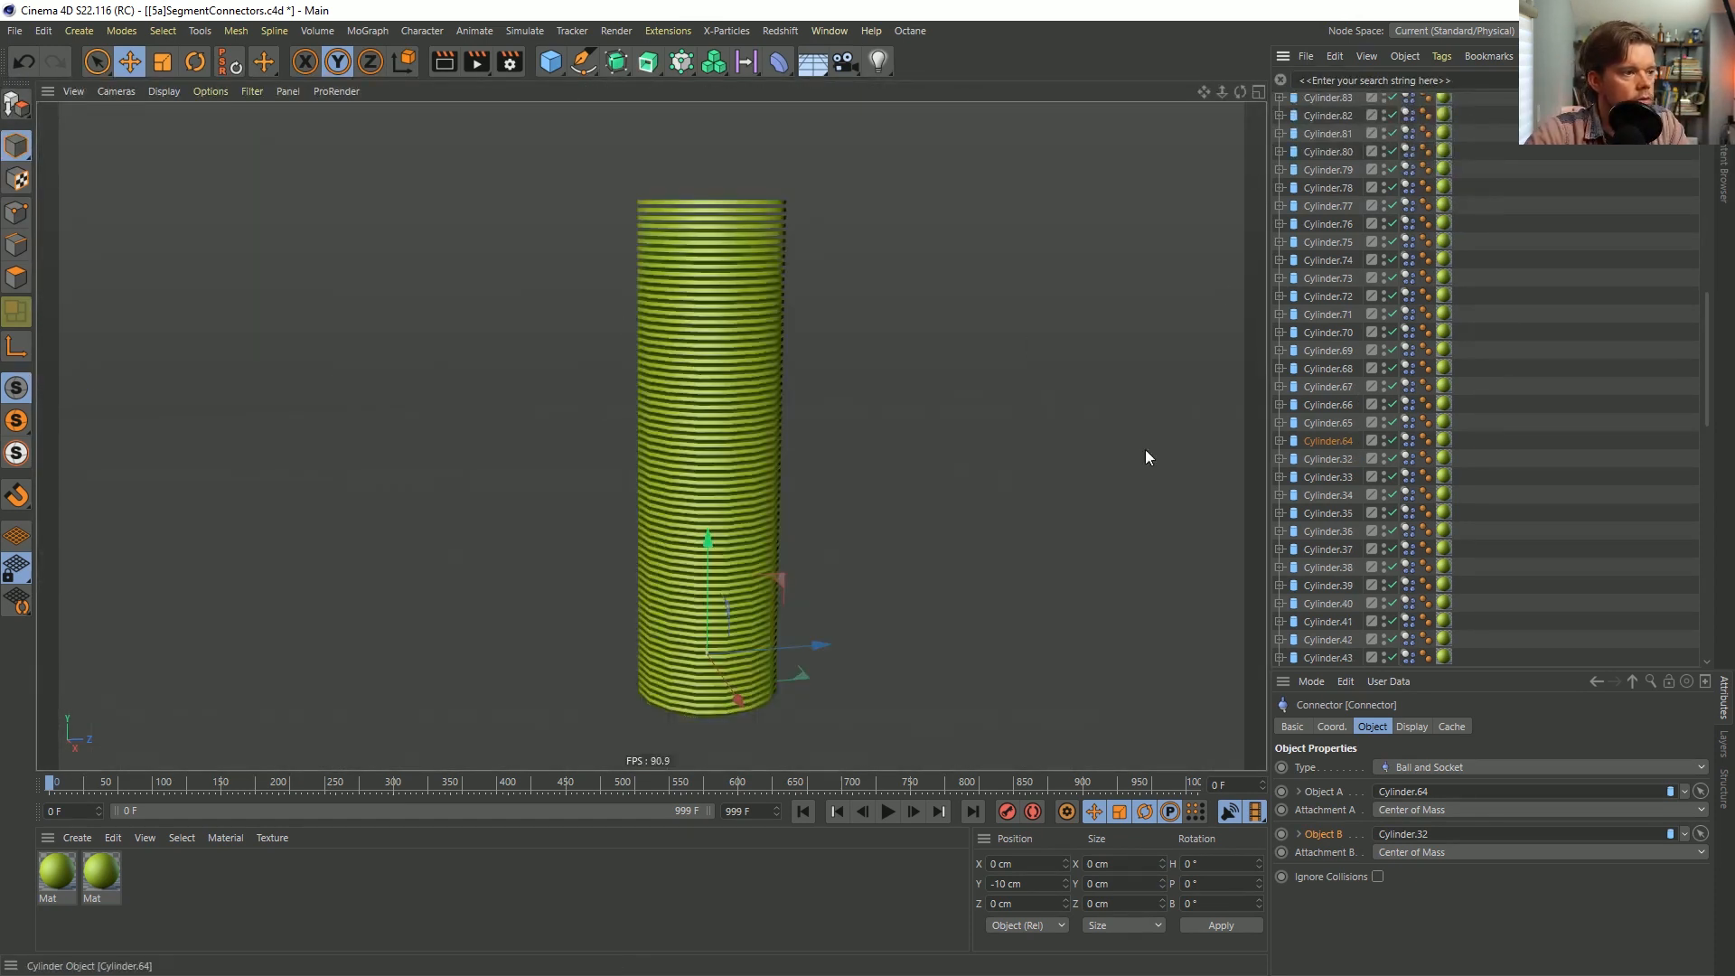
scroll(719, 479, down, 5)
scroll(1376, 367, down, 10)
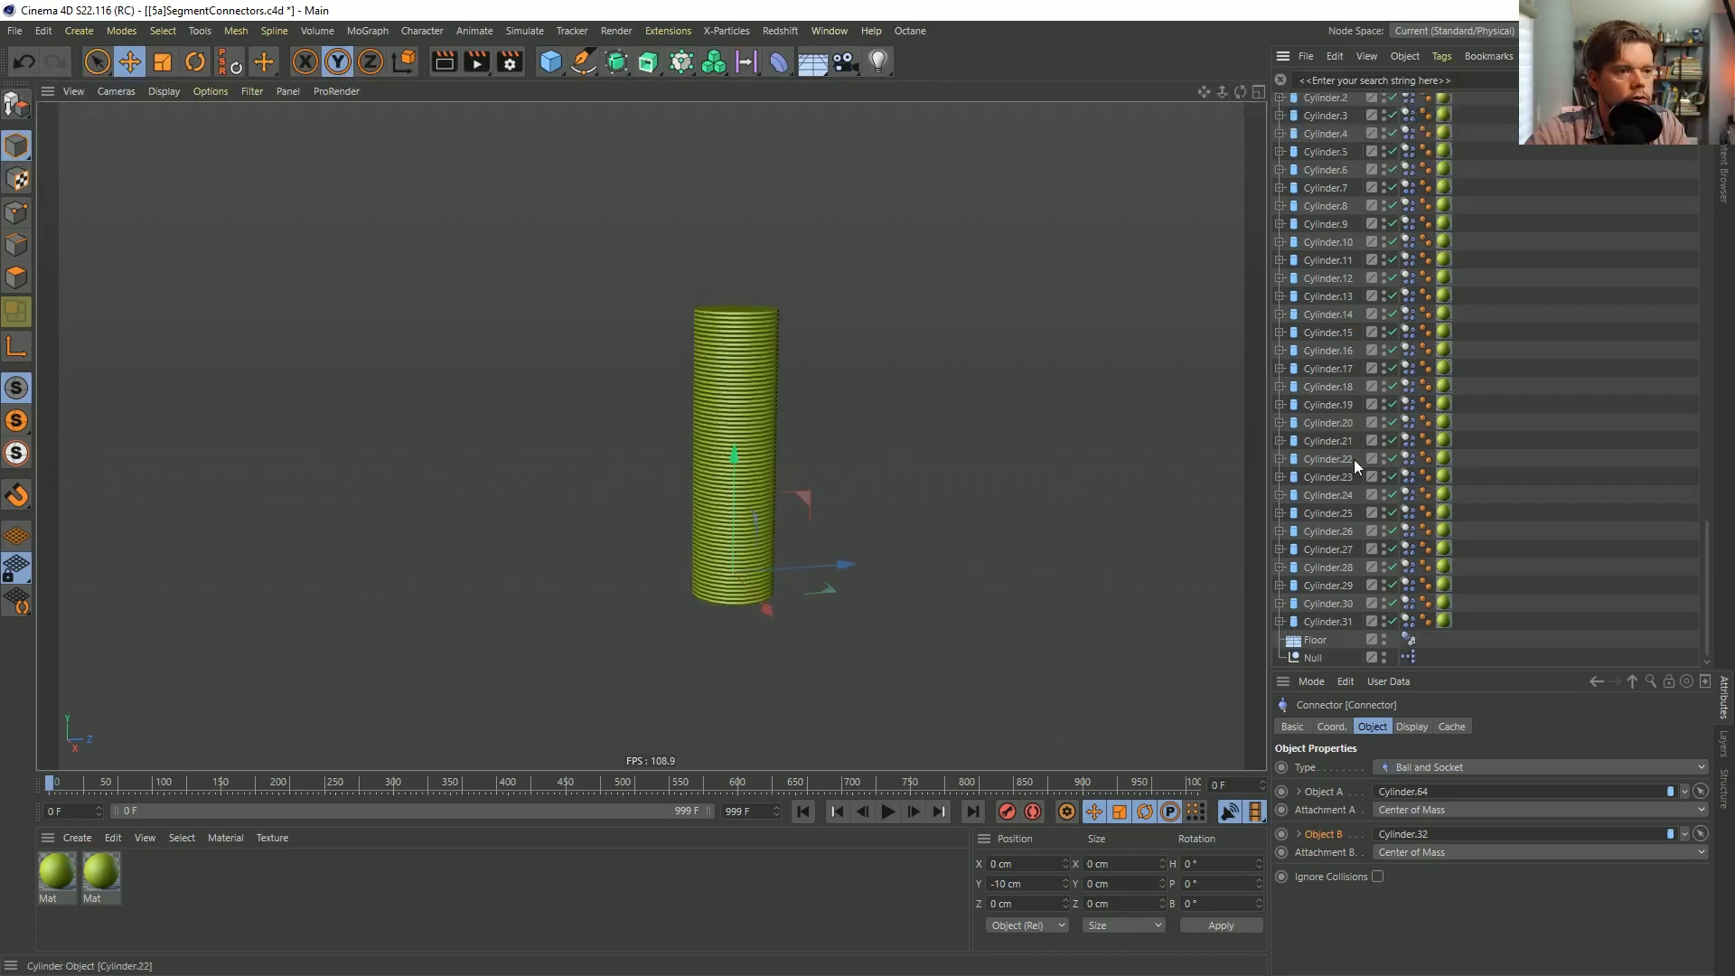
click(1328, 621)
scroll(1348, 385, up, 14)
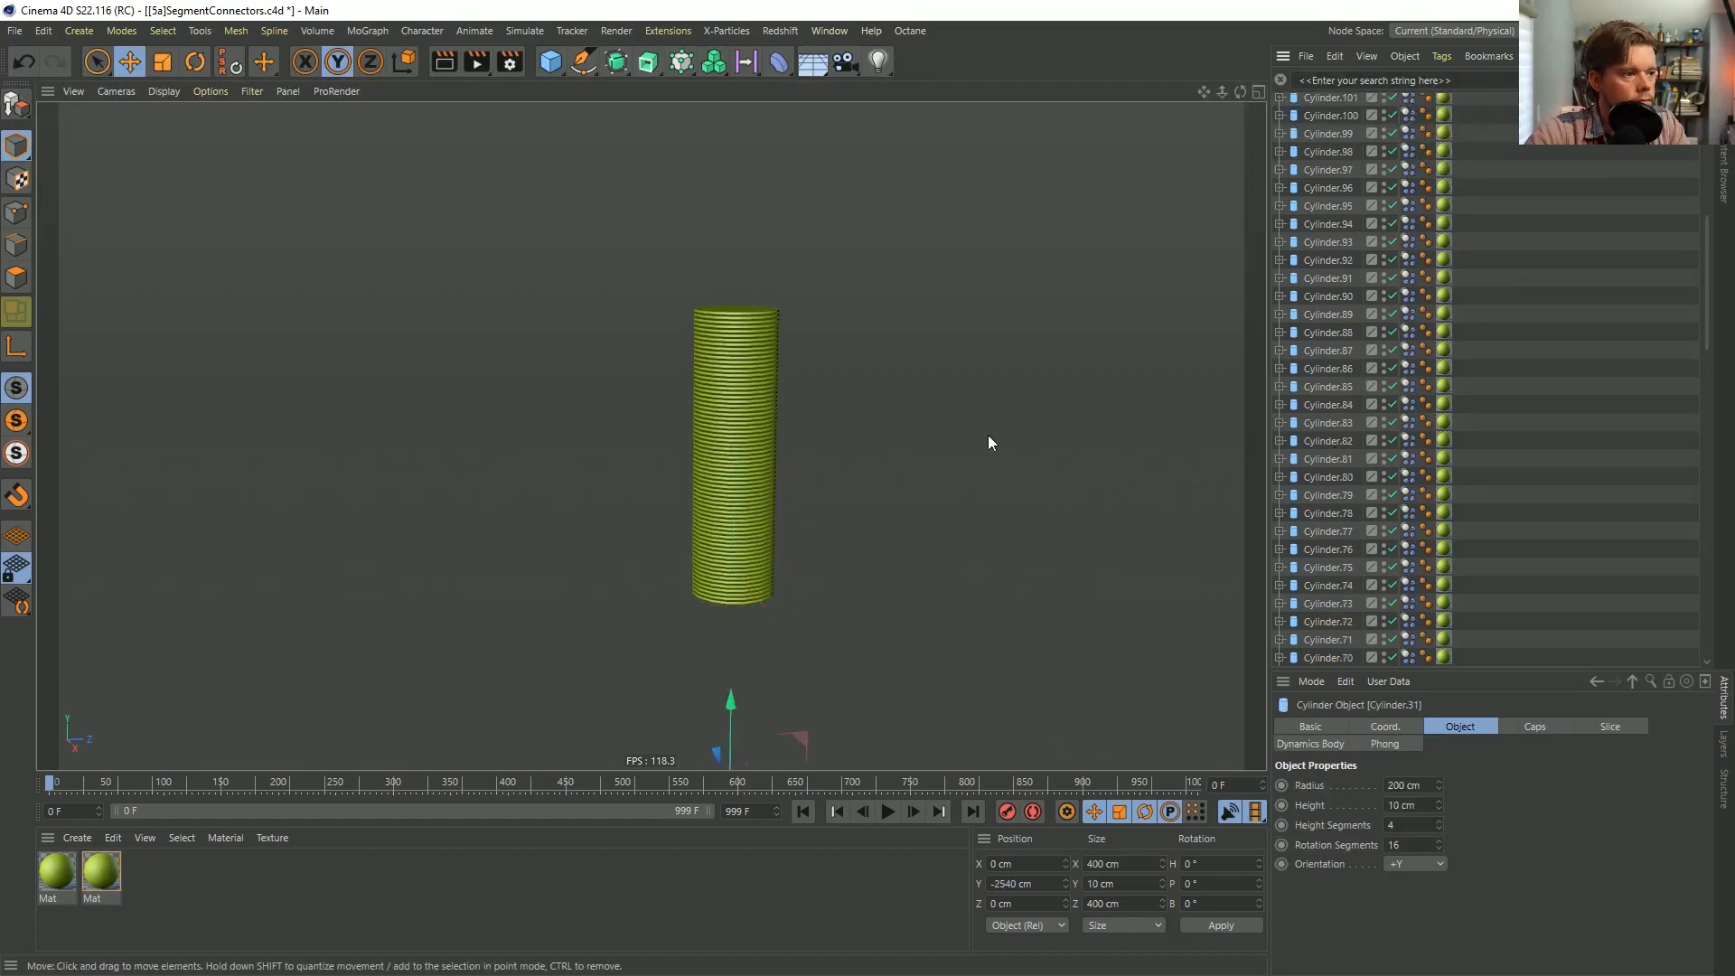
scroll(904, 554, down, 3)
alt+drag(903, 554, 741, 696)
alt+drag(837, 670, 1020, 558)
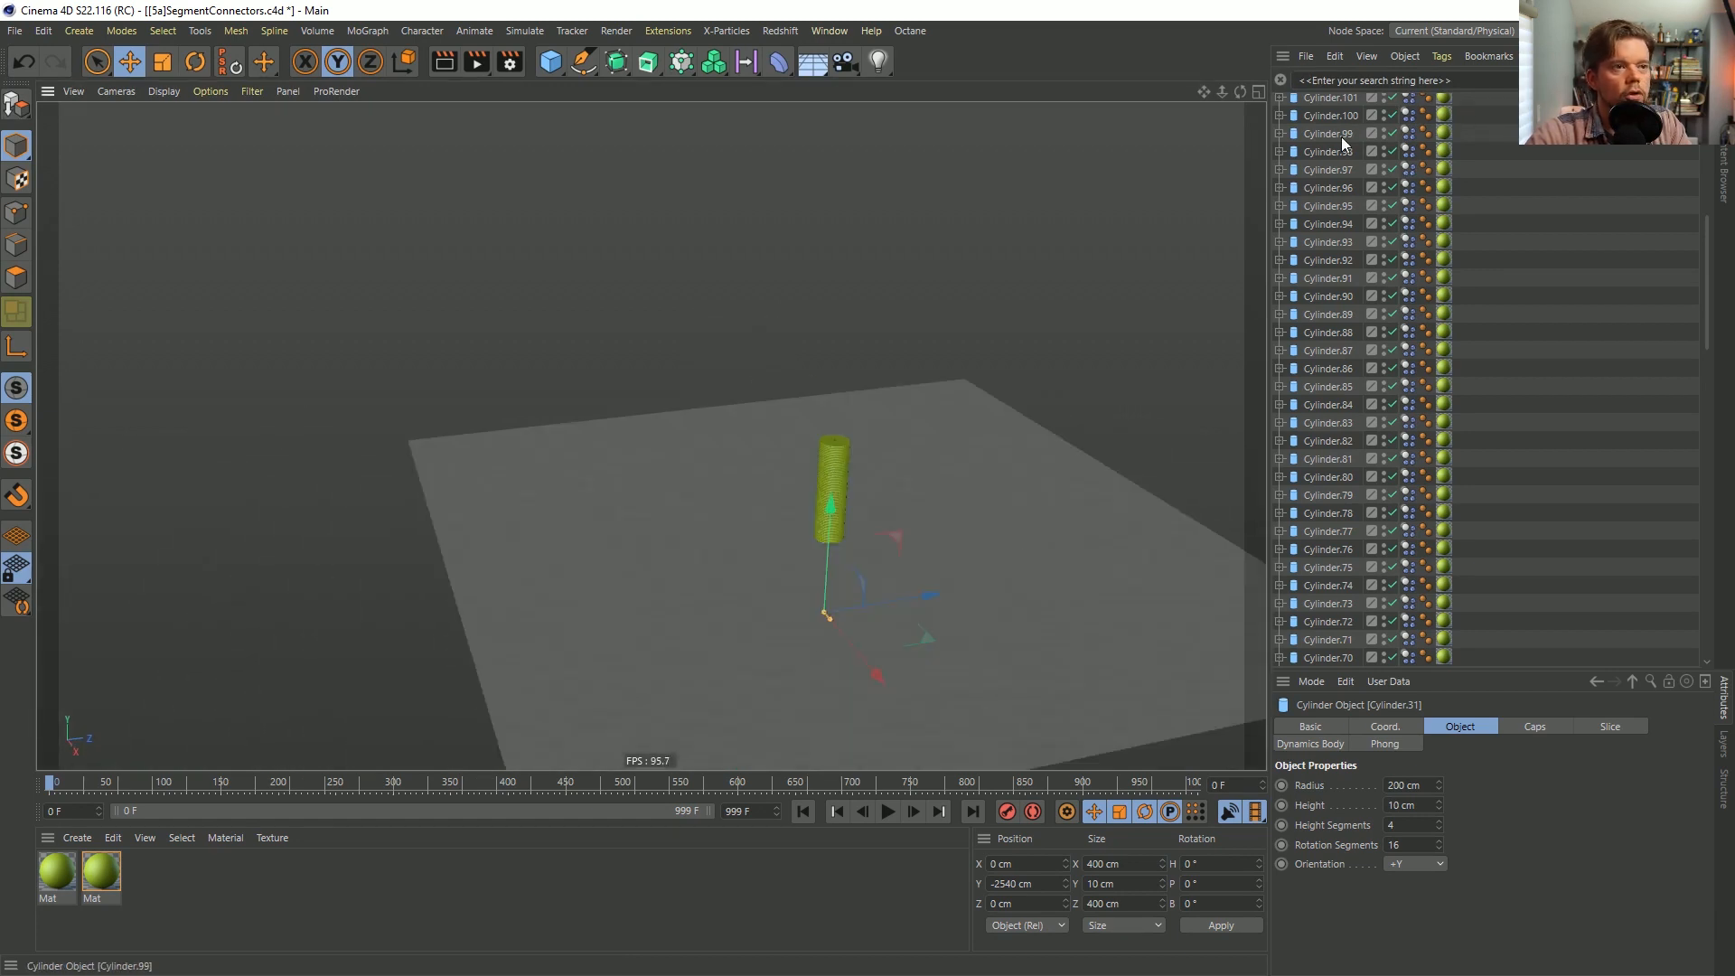
Select all 128 cylinders from Cylinder.127 to Cylinder.31, move them into the Null and collapse it.
scroll(1294, 116, up, 5)
click(1333, 108)
scroll(1324, 247, down, 20)
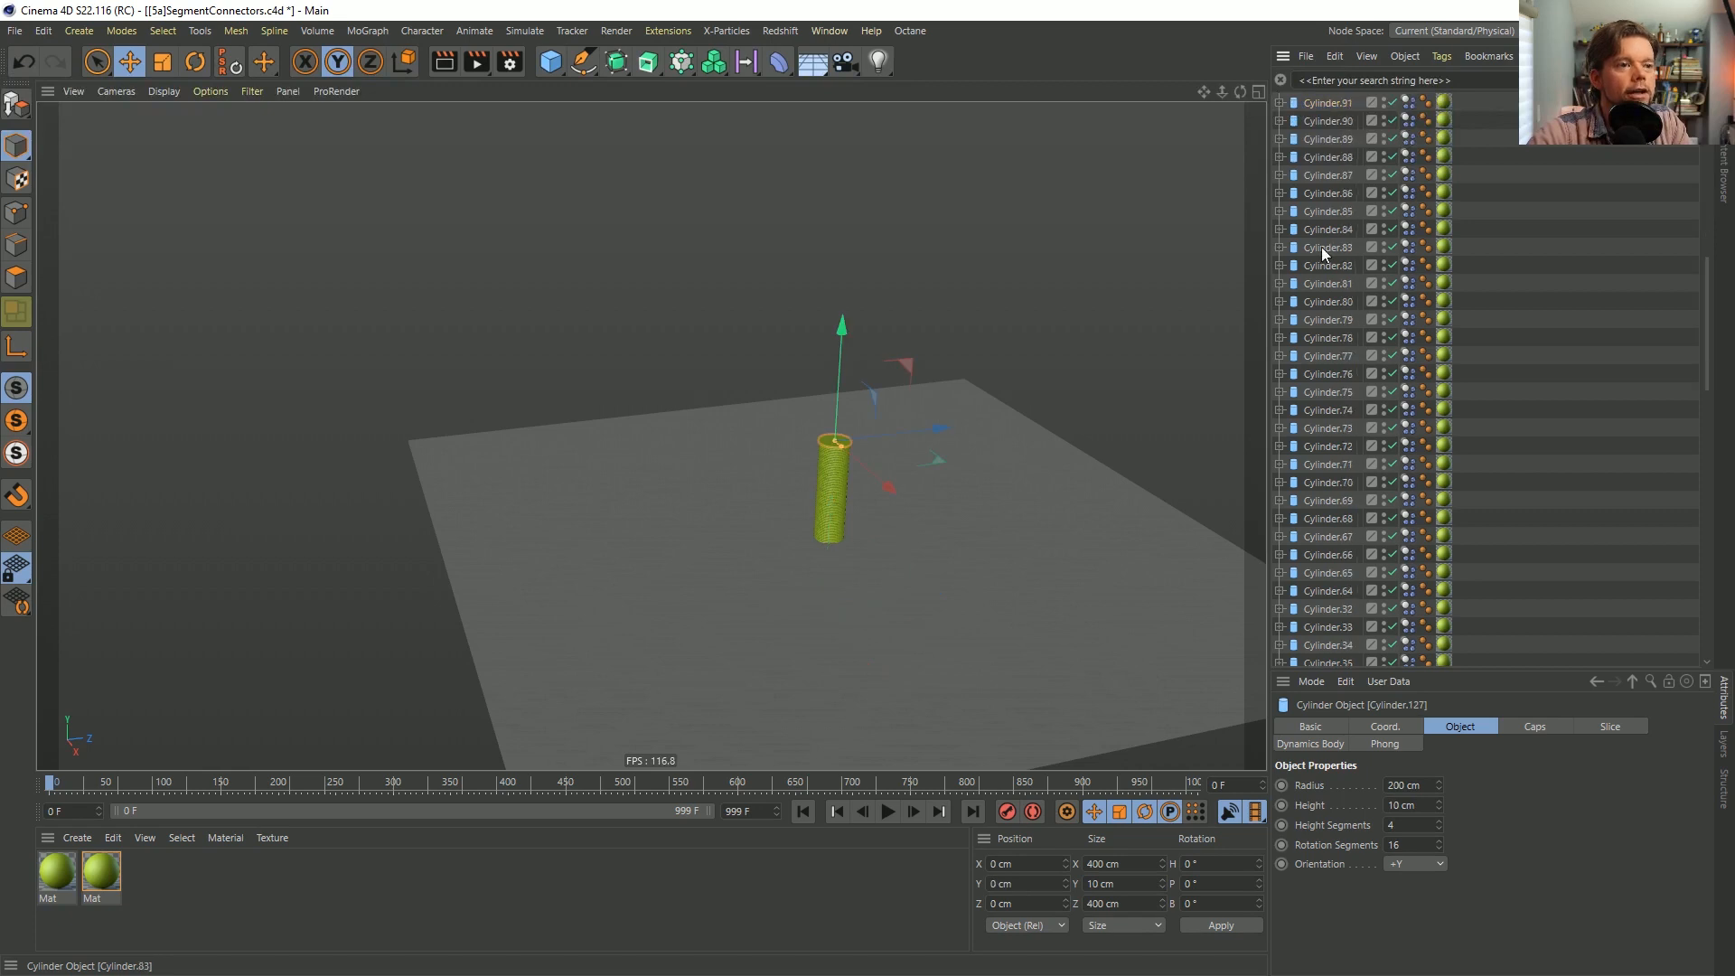
drag(1332, 623, 1318, 659)
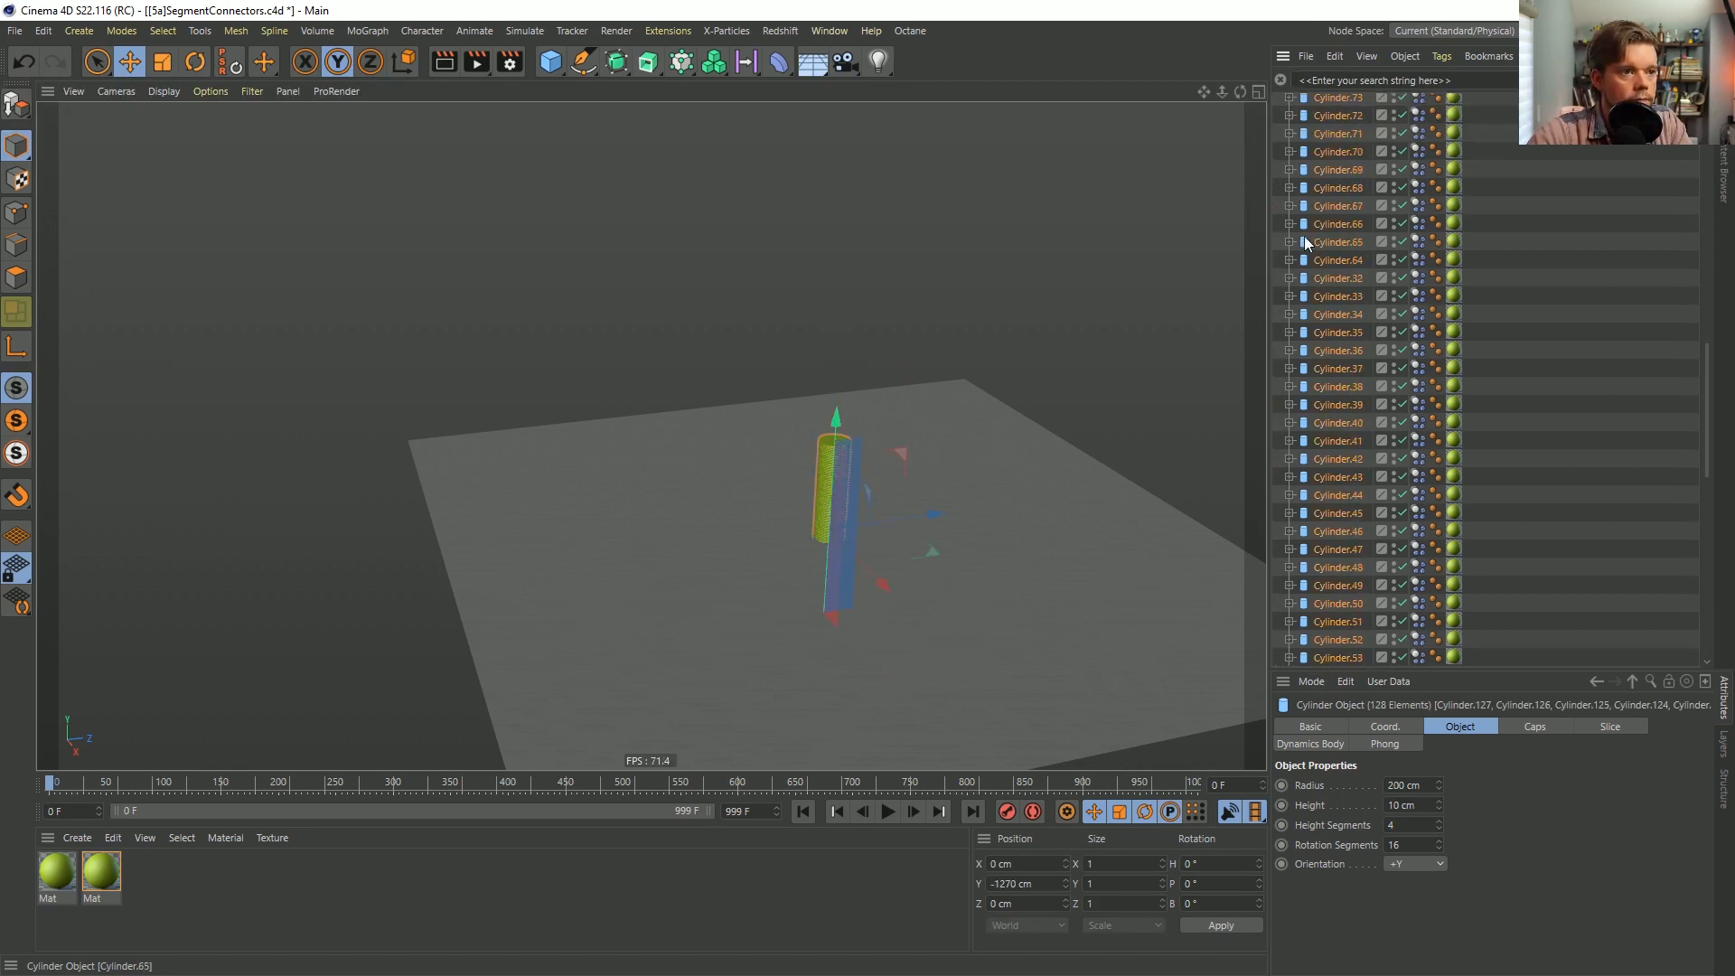
scroll(1304, 235, up, 5)
click(1280, 120)
Lower the Floor beneath the full disc stack, to about Y -2609 cm.
click(1315, 104)
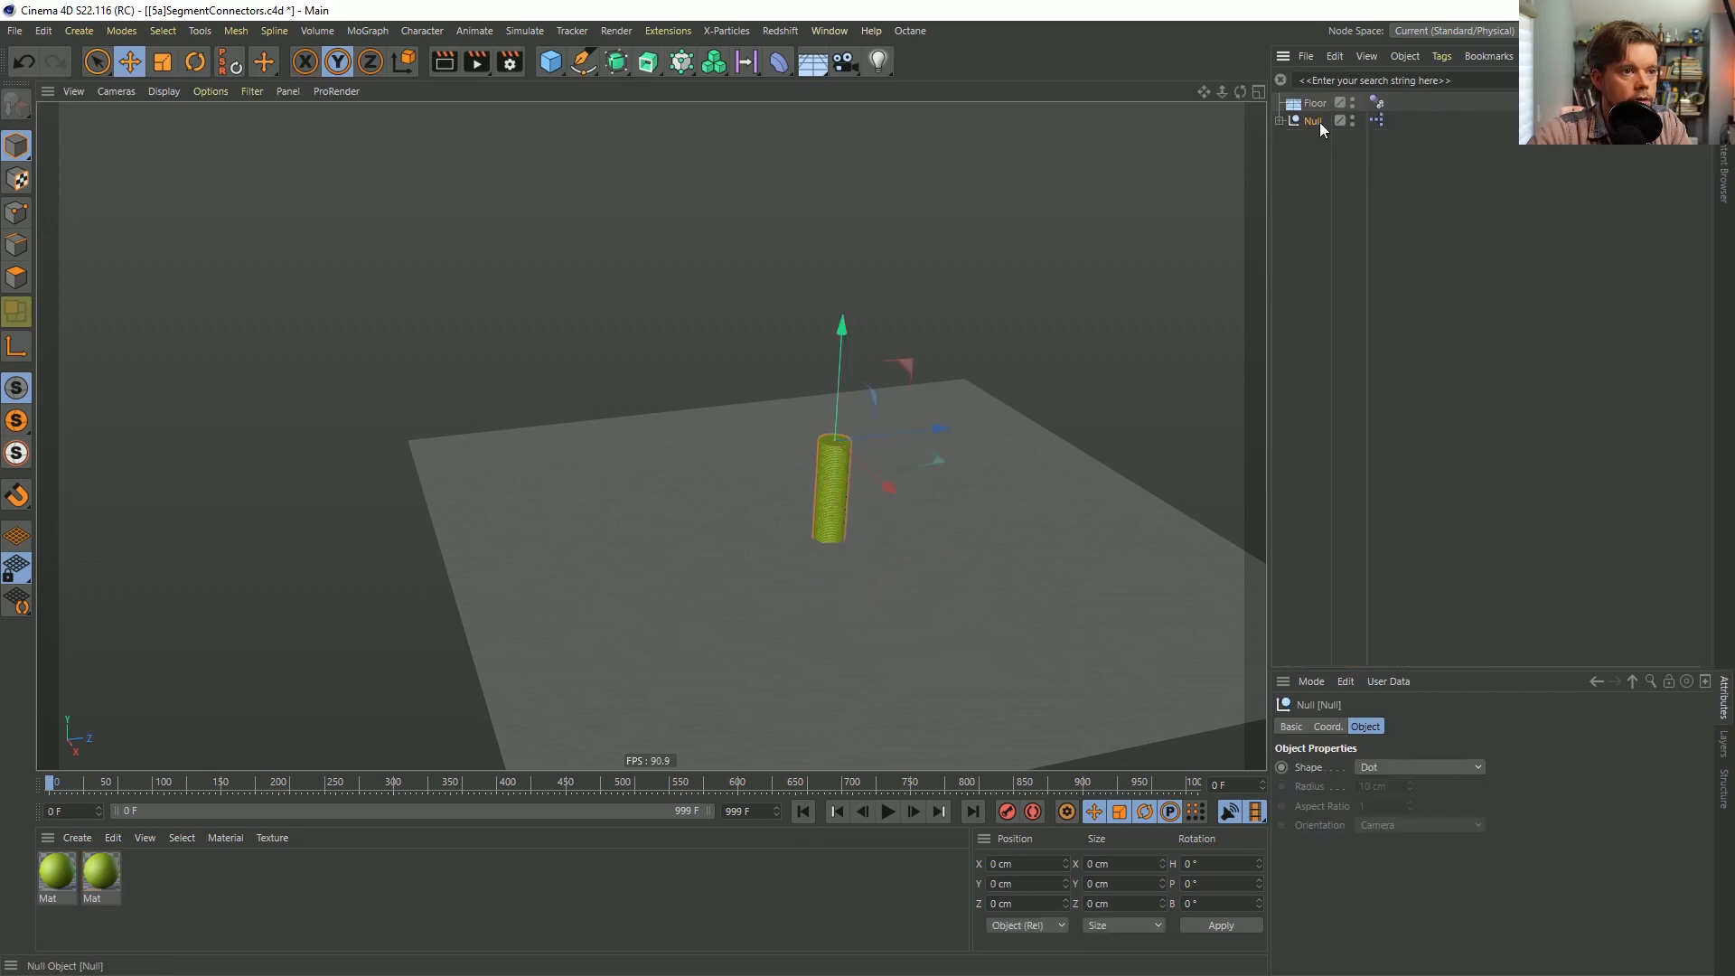
drag(834, 426, 844, 518)
alt+right_drag(849, 550, 871, 528)
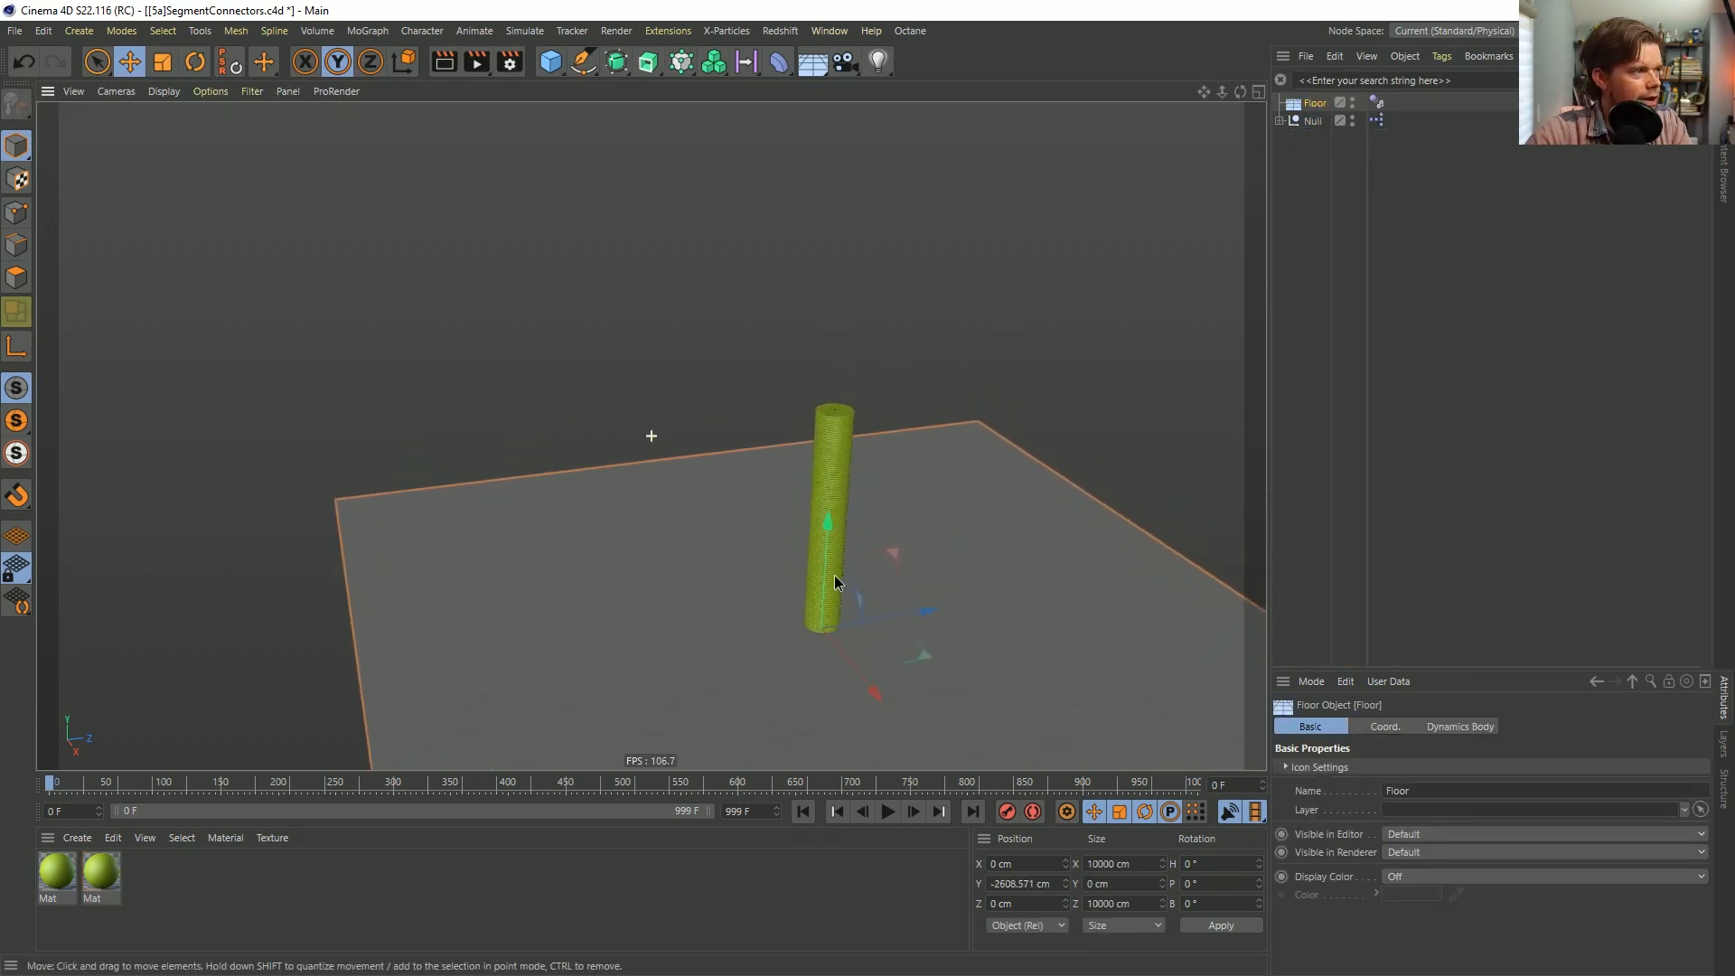
alt+middle_drag(834, 575, 724, 477)
alt+right_drag(723, 475, 820, 400)
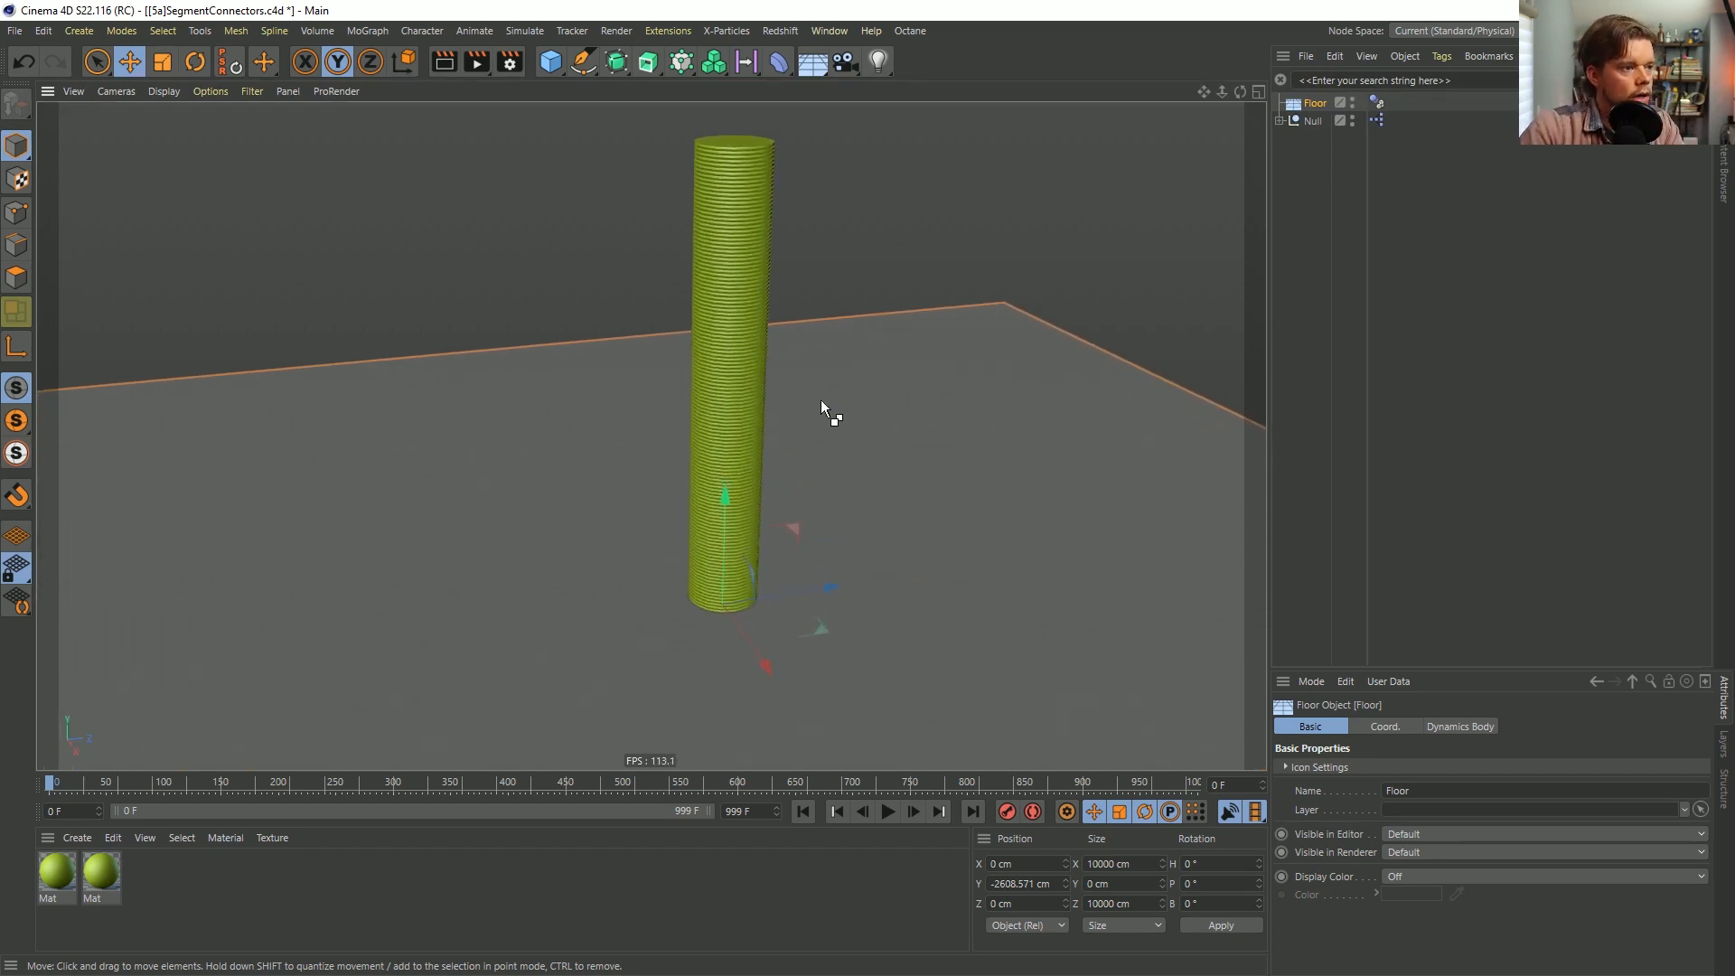
Play the simulation of the 128-disc stack, examine how it falls and bends from several angles, and rewind to frame 0.
click(887, 812)
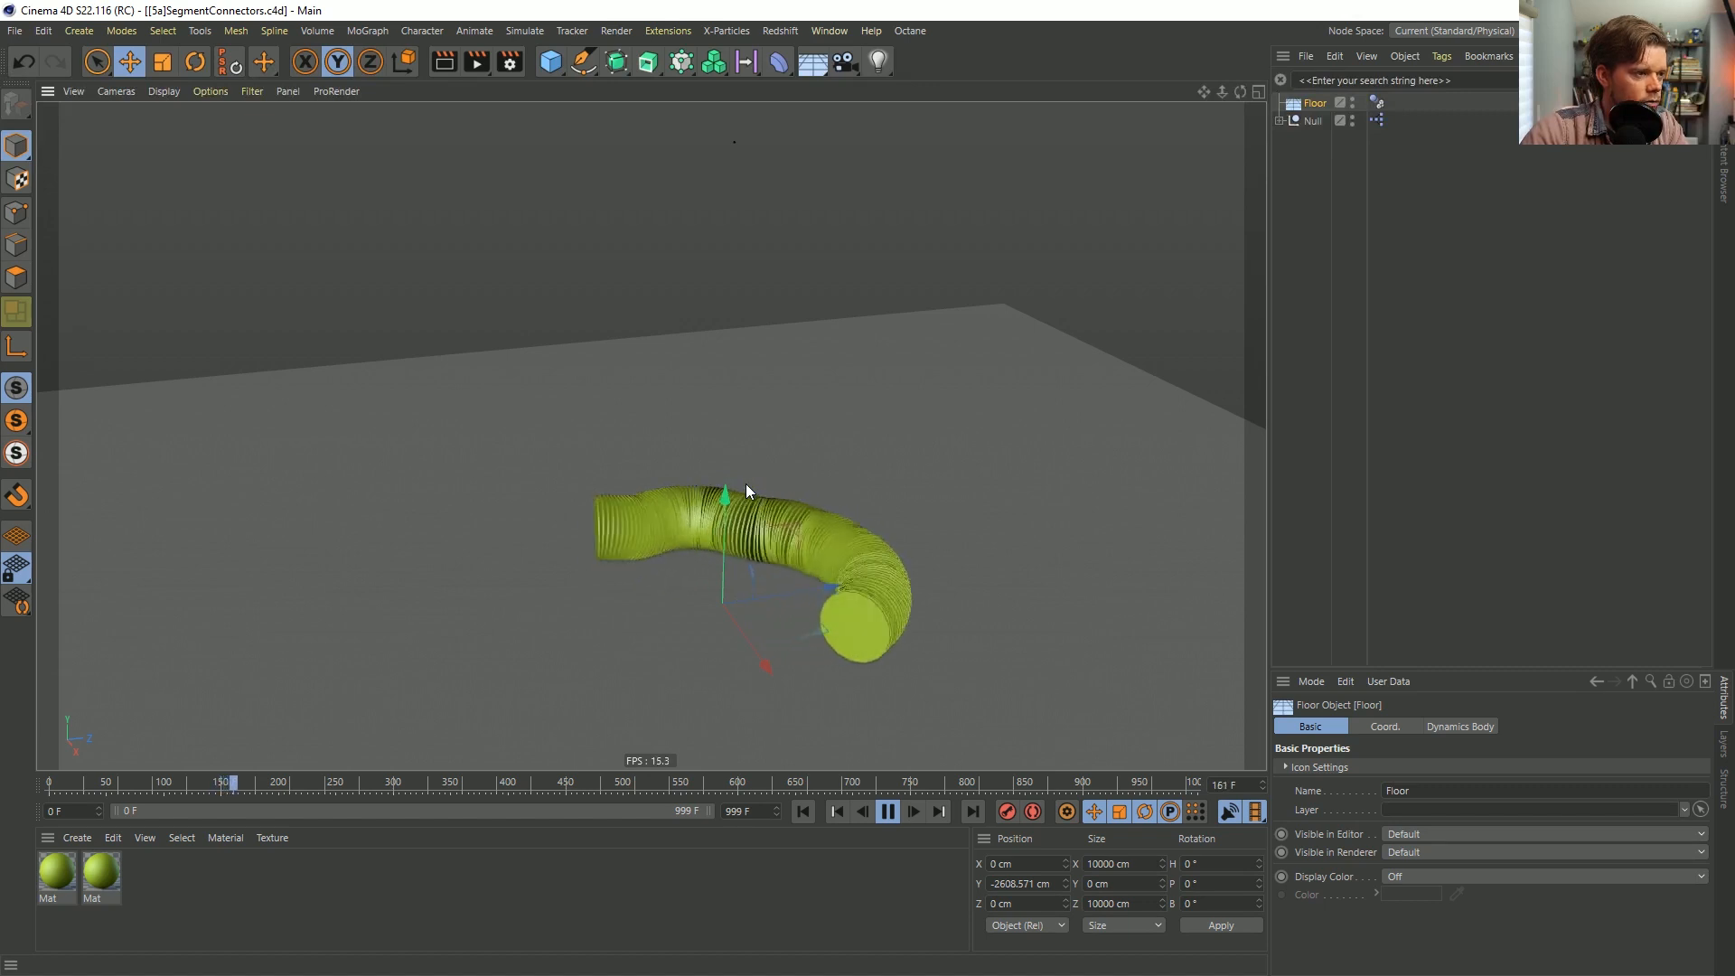
alt+drag(772, 540, 895, 522)
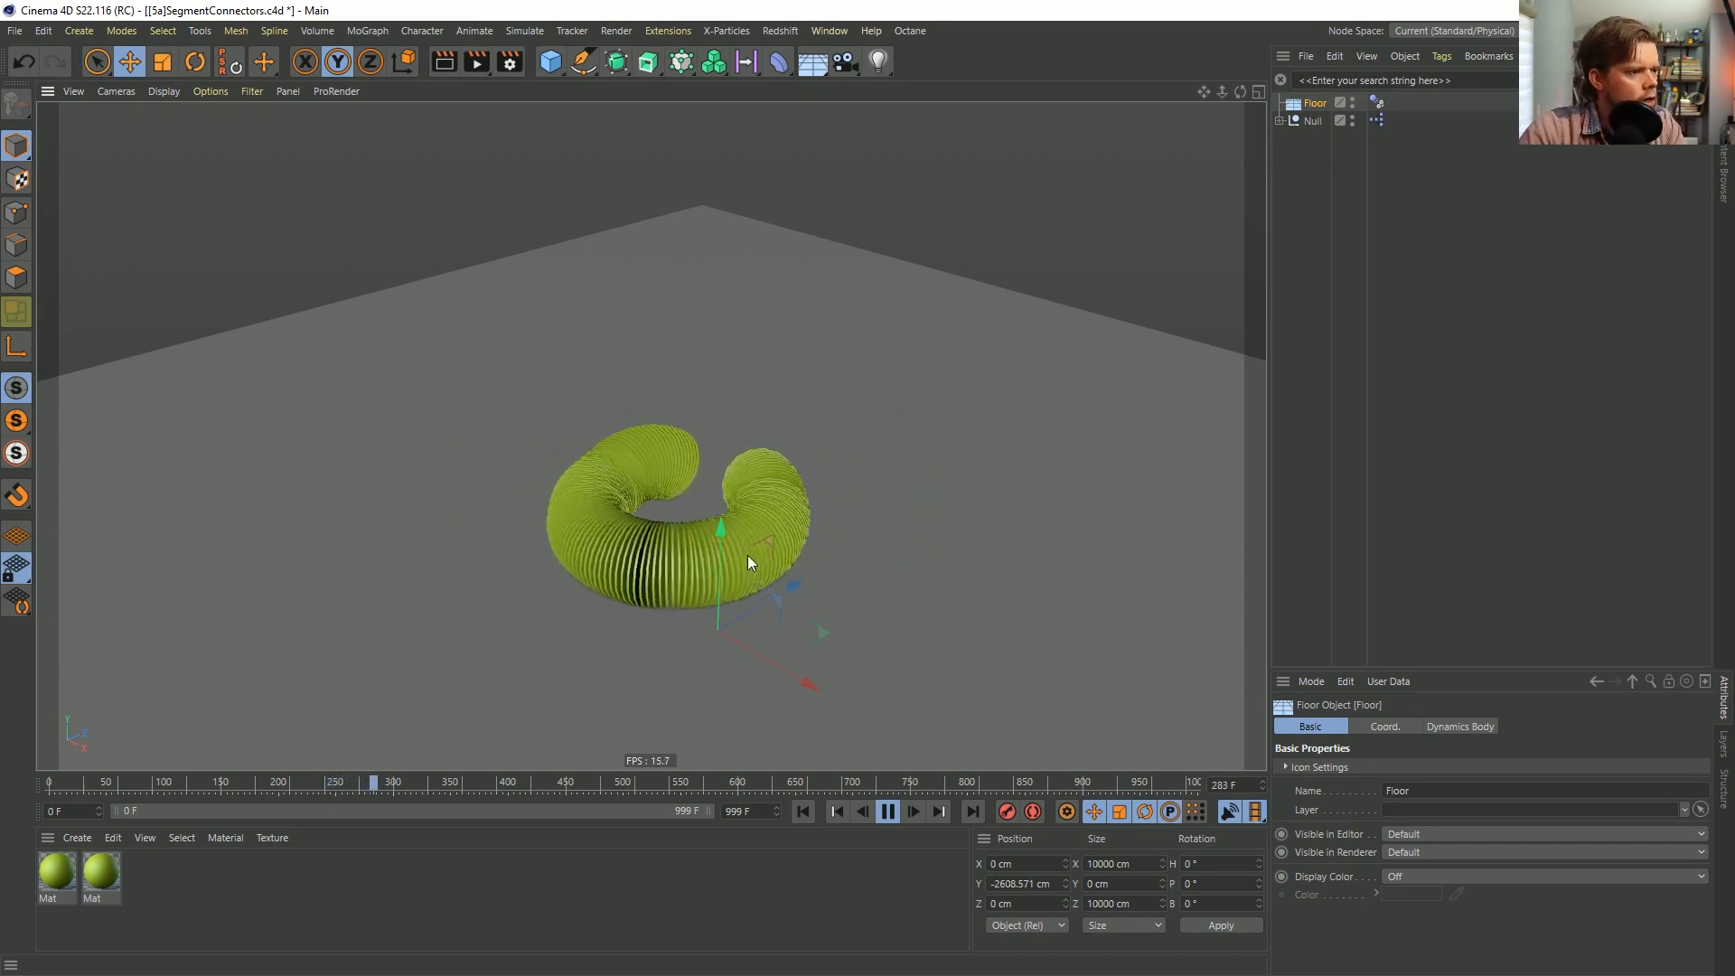
alt+drag(747, 555, 632, 585)
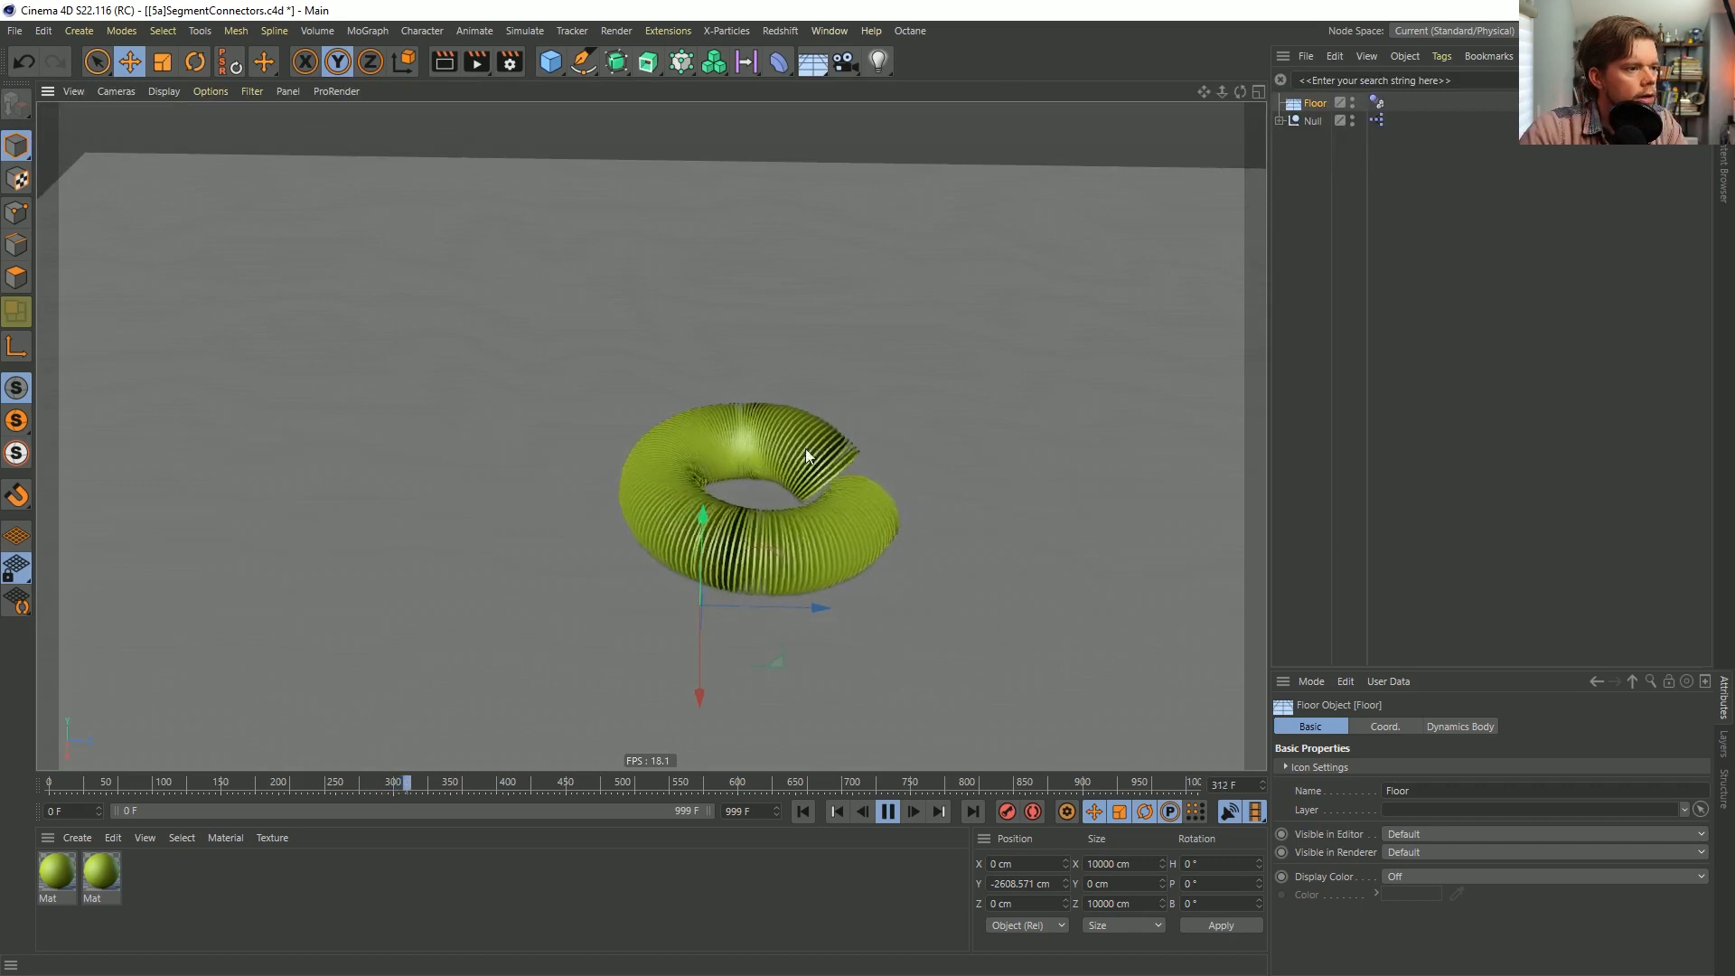
alt+right_drag(788, 518, 923, 502)
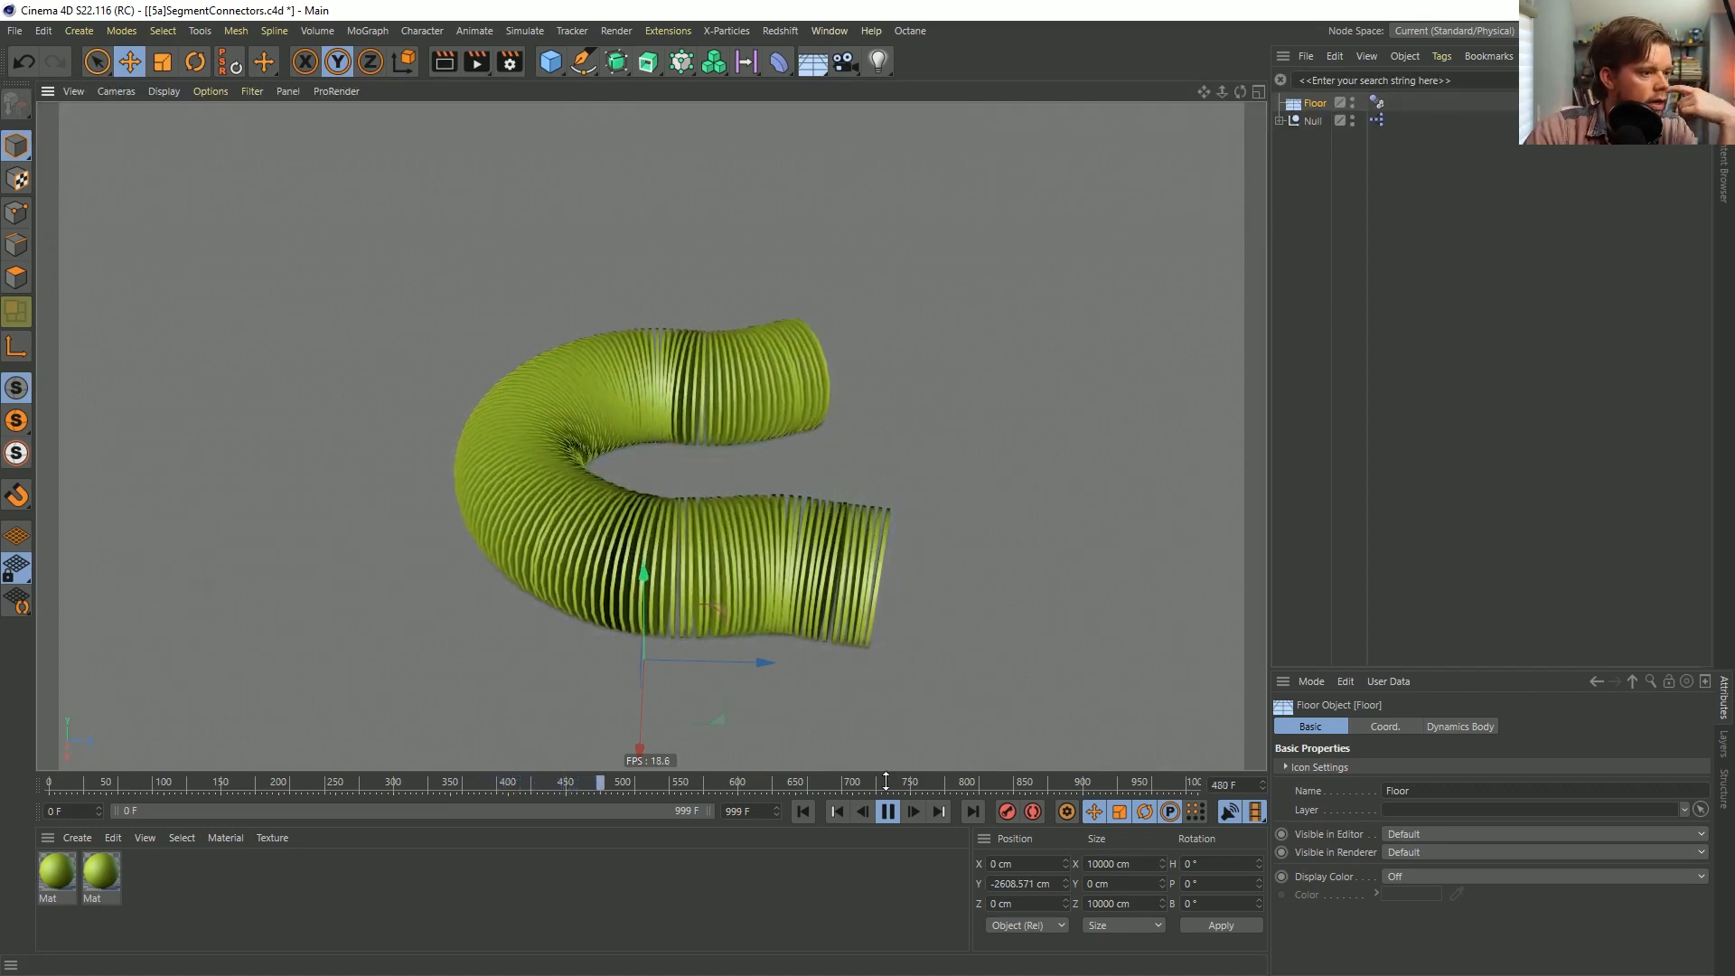
click(887, 811)
click(802, 812)
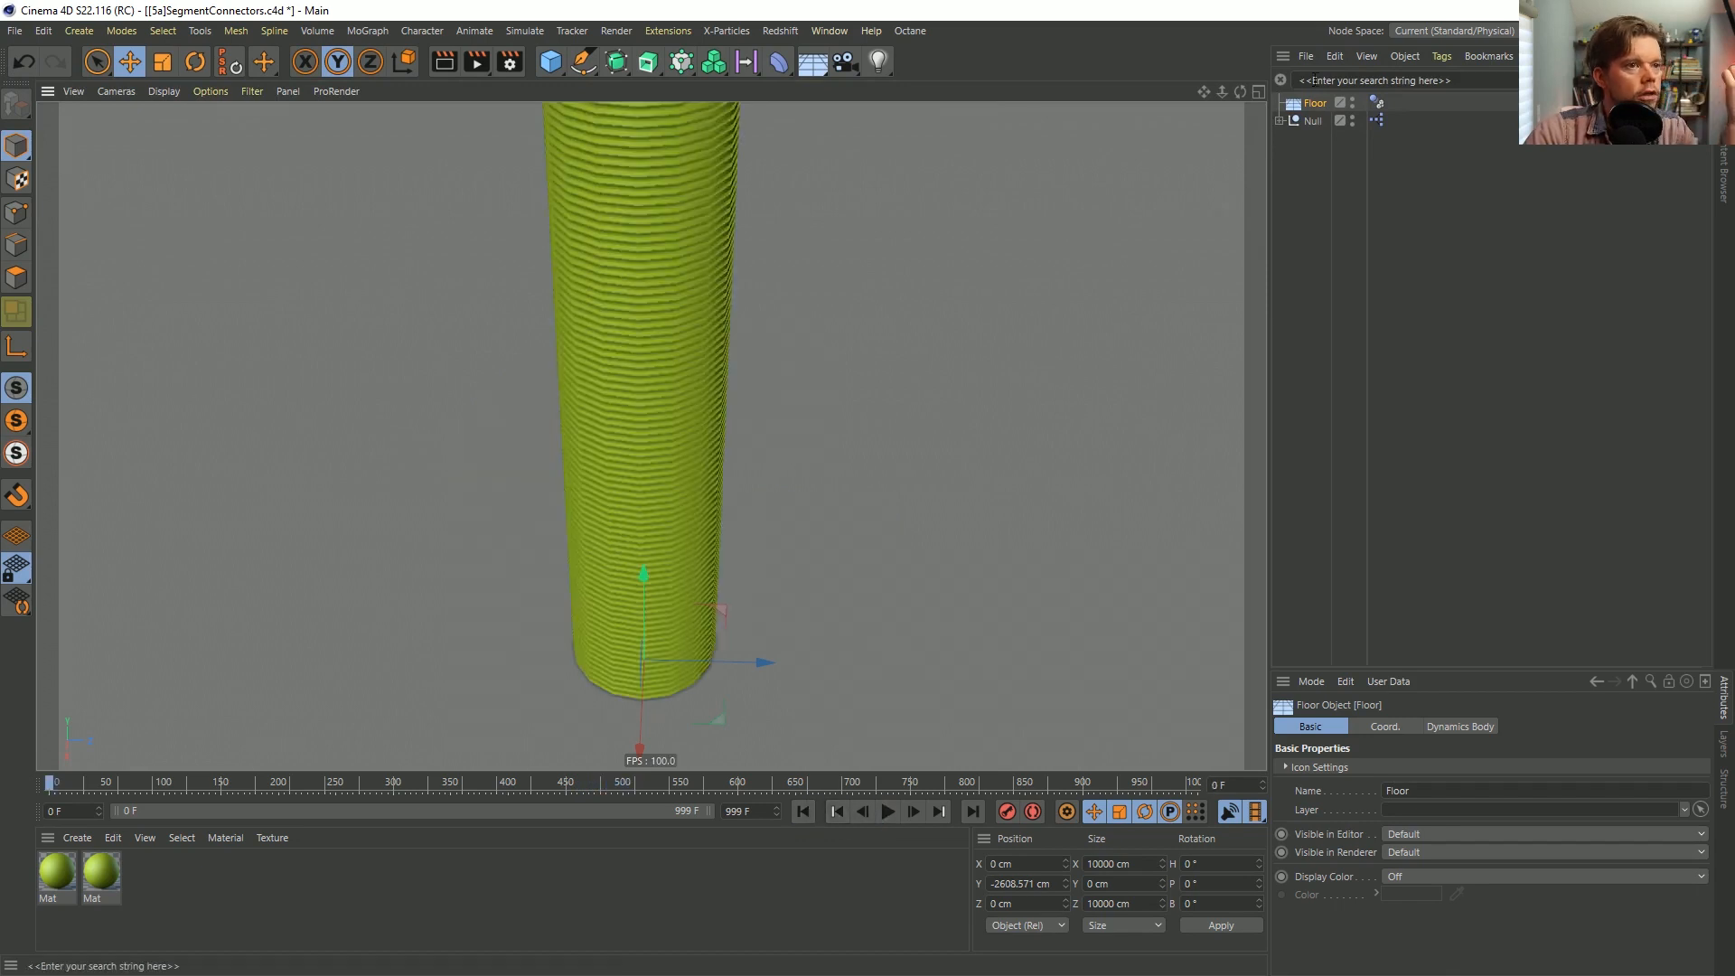
Filter the object hierarchy by "con", select all 128 Connectors and set their type to Hinge.
text(co)
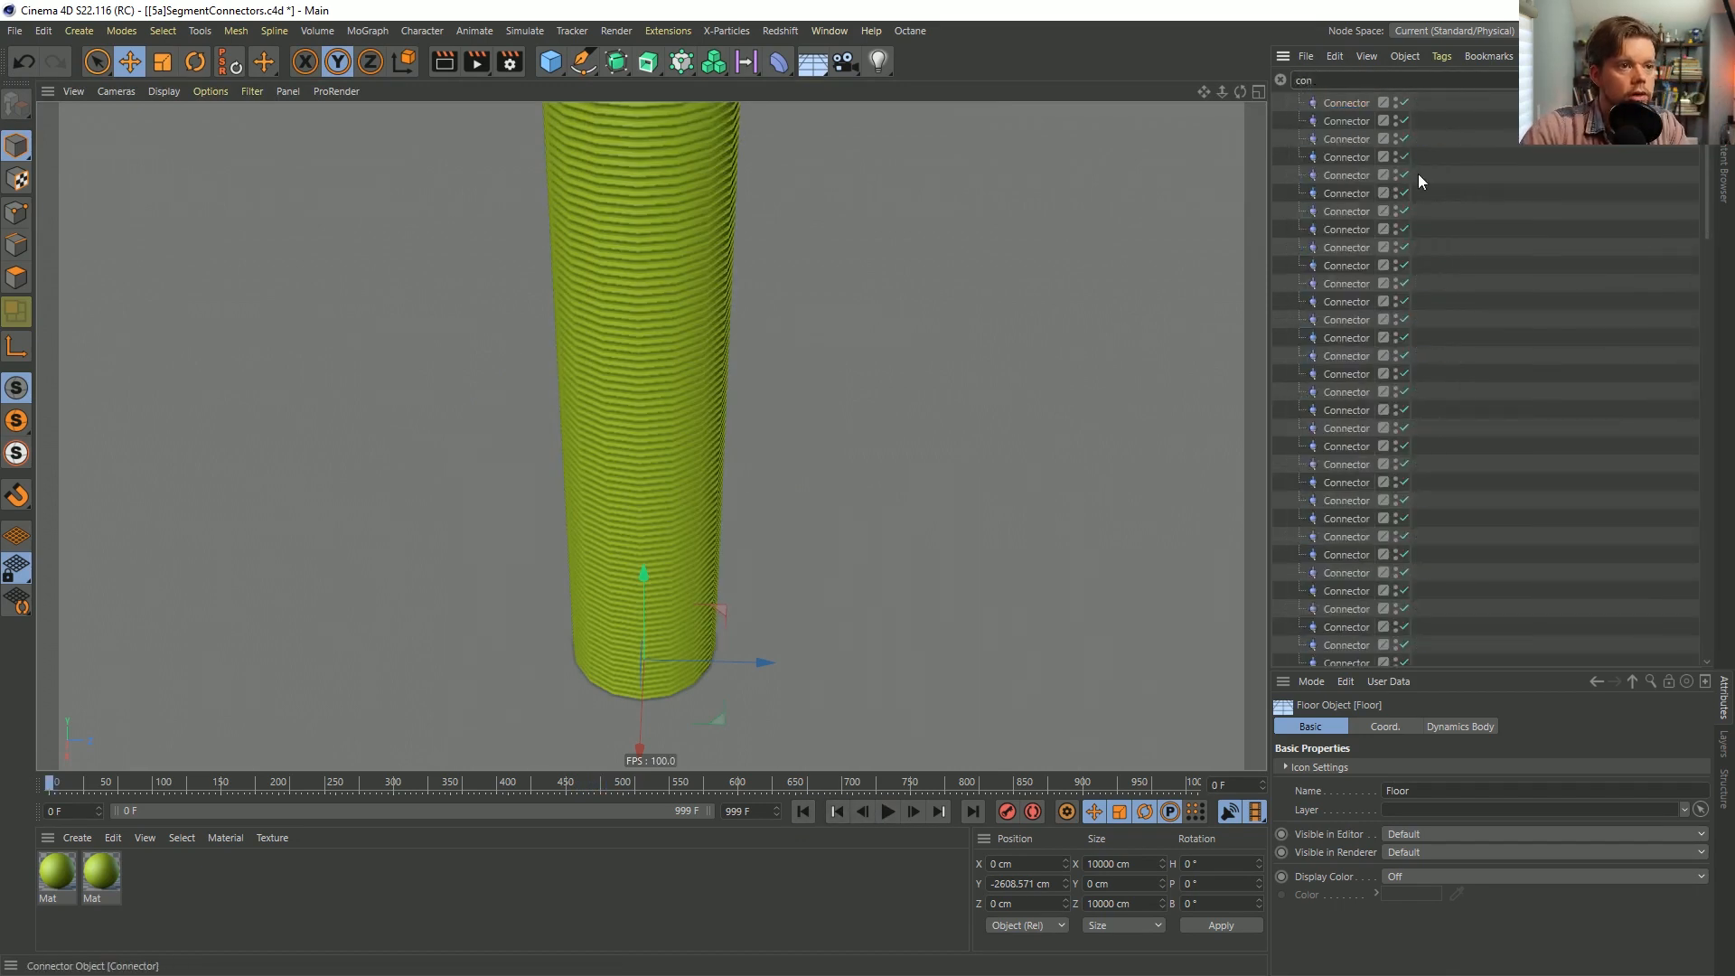
text(n)
click(1329, 113)
scroll(1347, 380, down, 15)
shift+click(1363, 656)
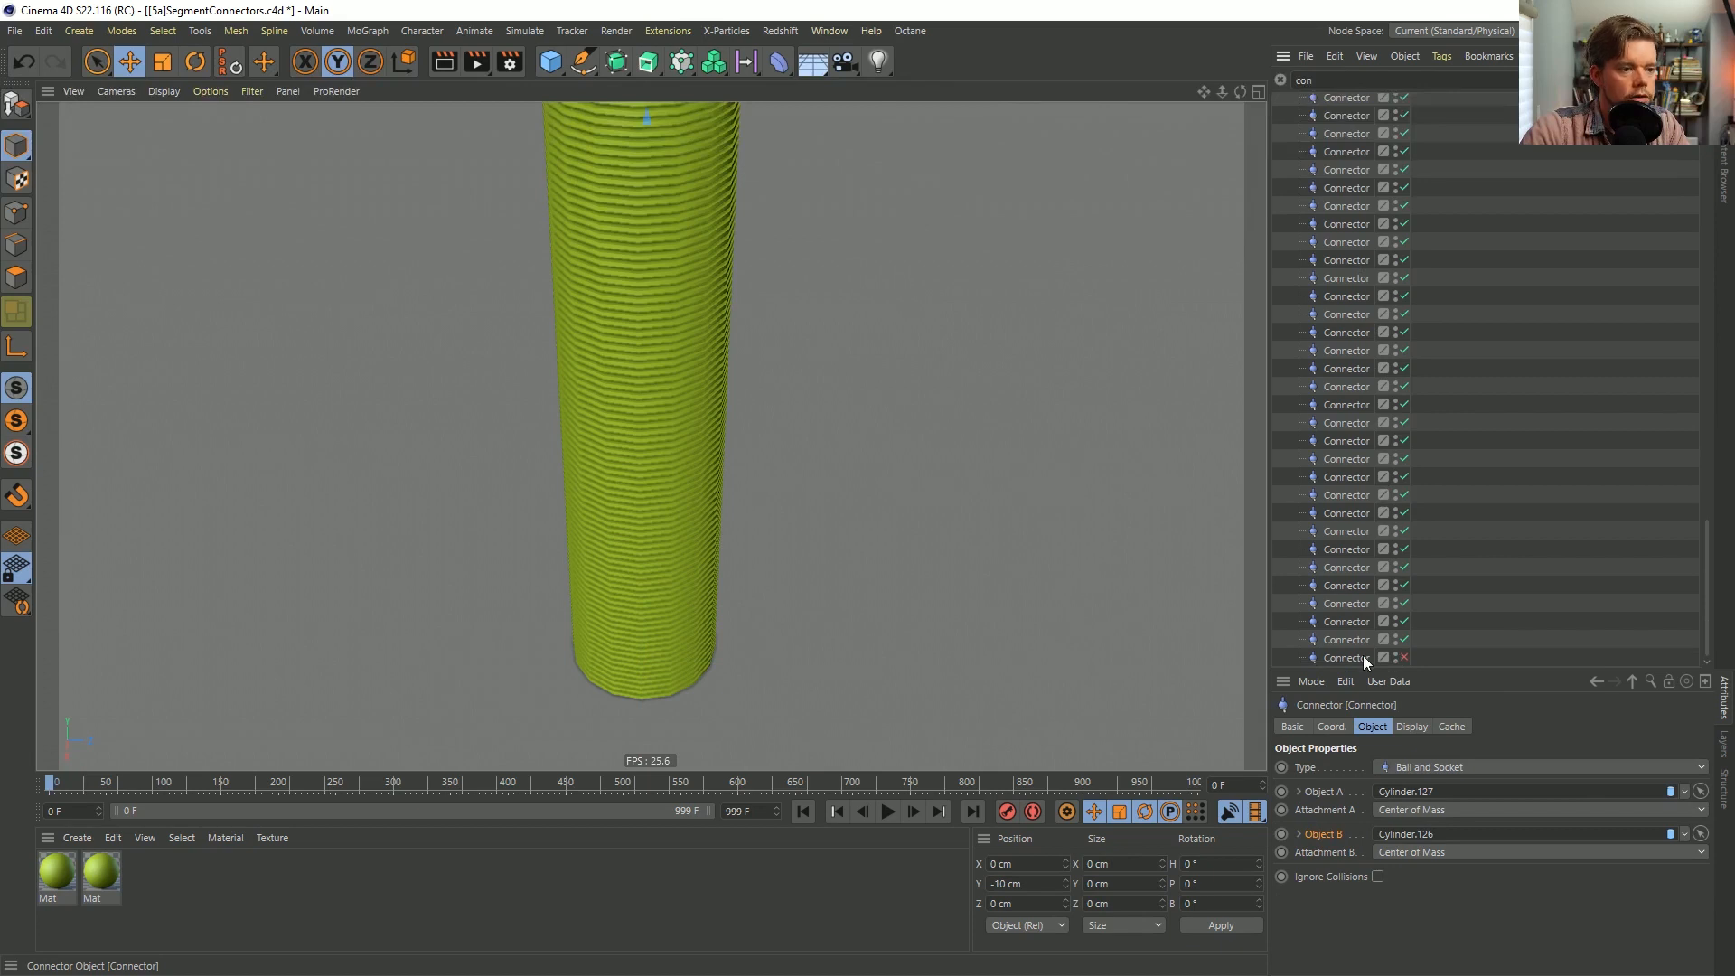
click(1422, 773)
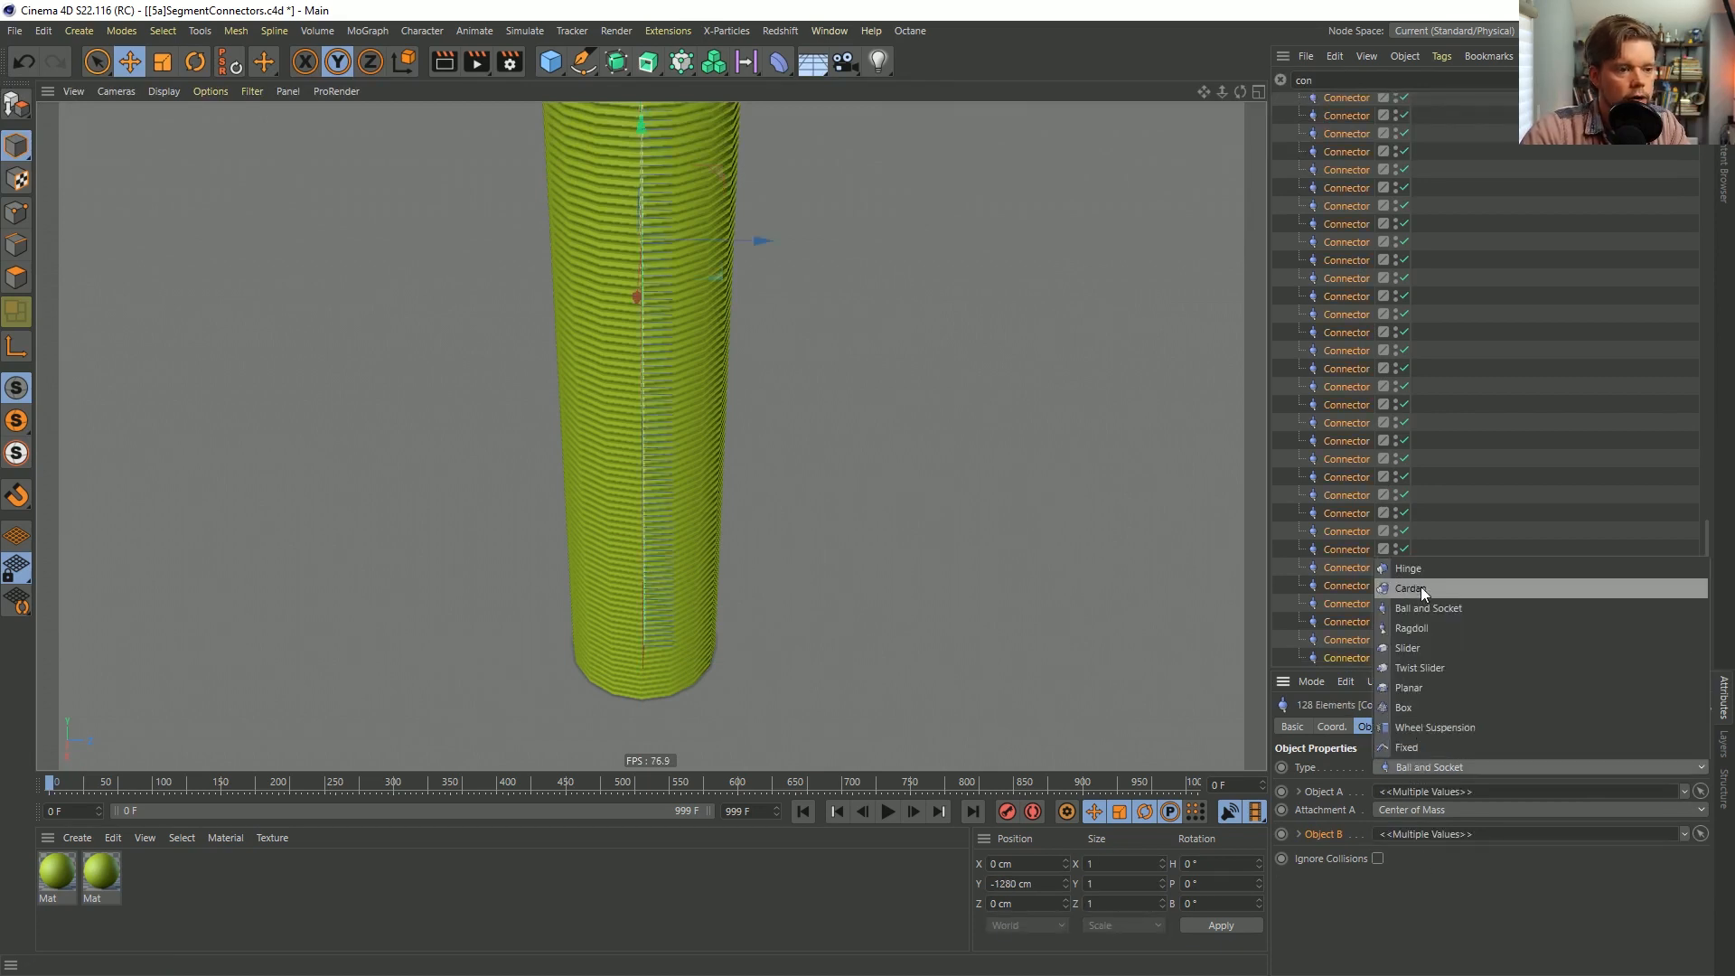
click(1406, 569)
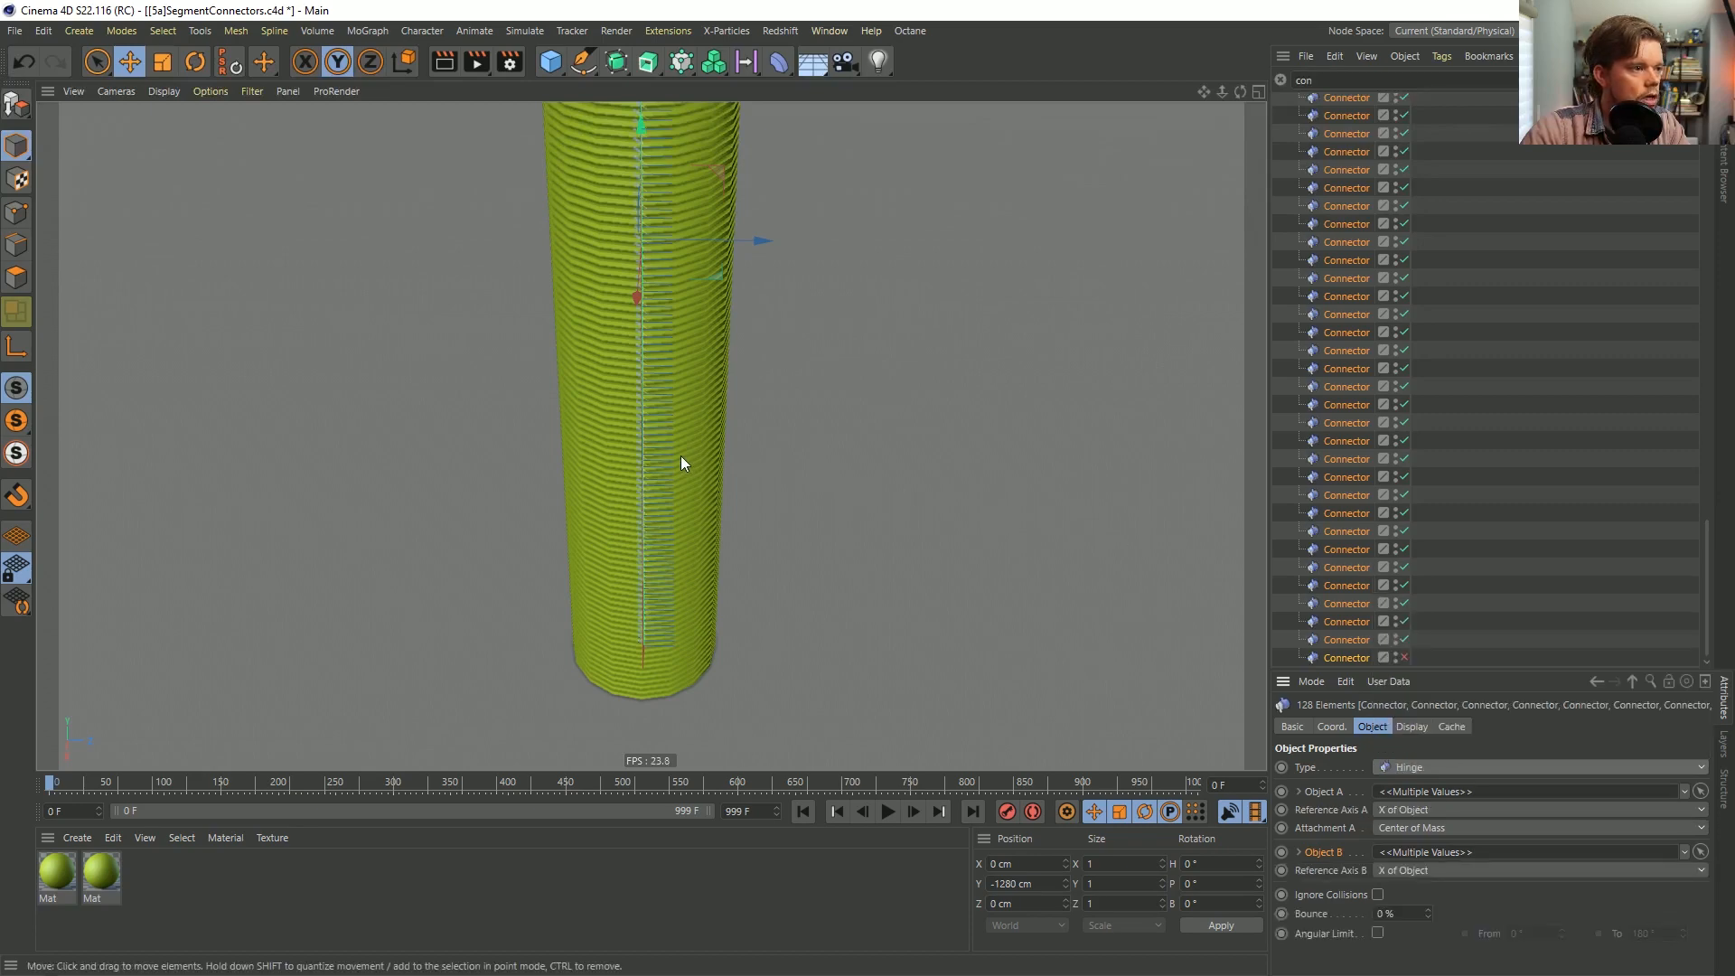
Select the Connector joining Cylinder to Cylinder.1 and examine its hinge orientation up close between the discs.
click(1345, 101)
alt+middle_drag(708, 564, 714, 524)
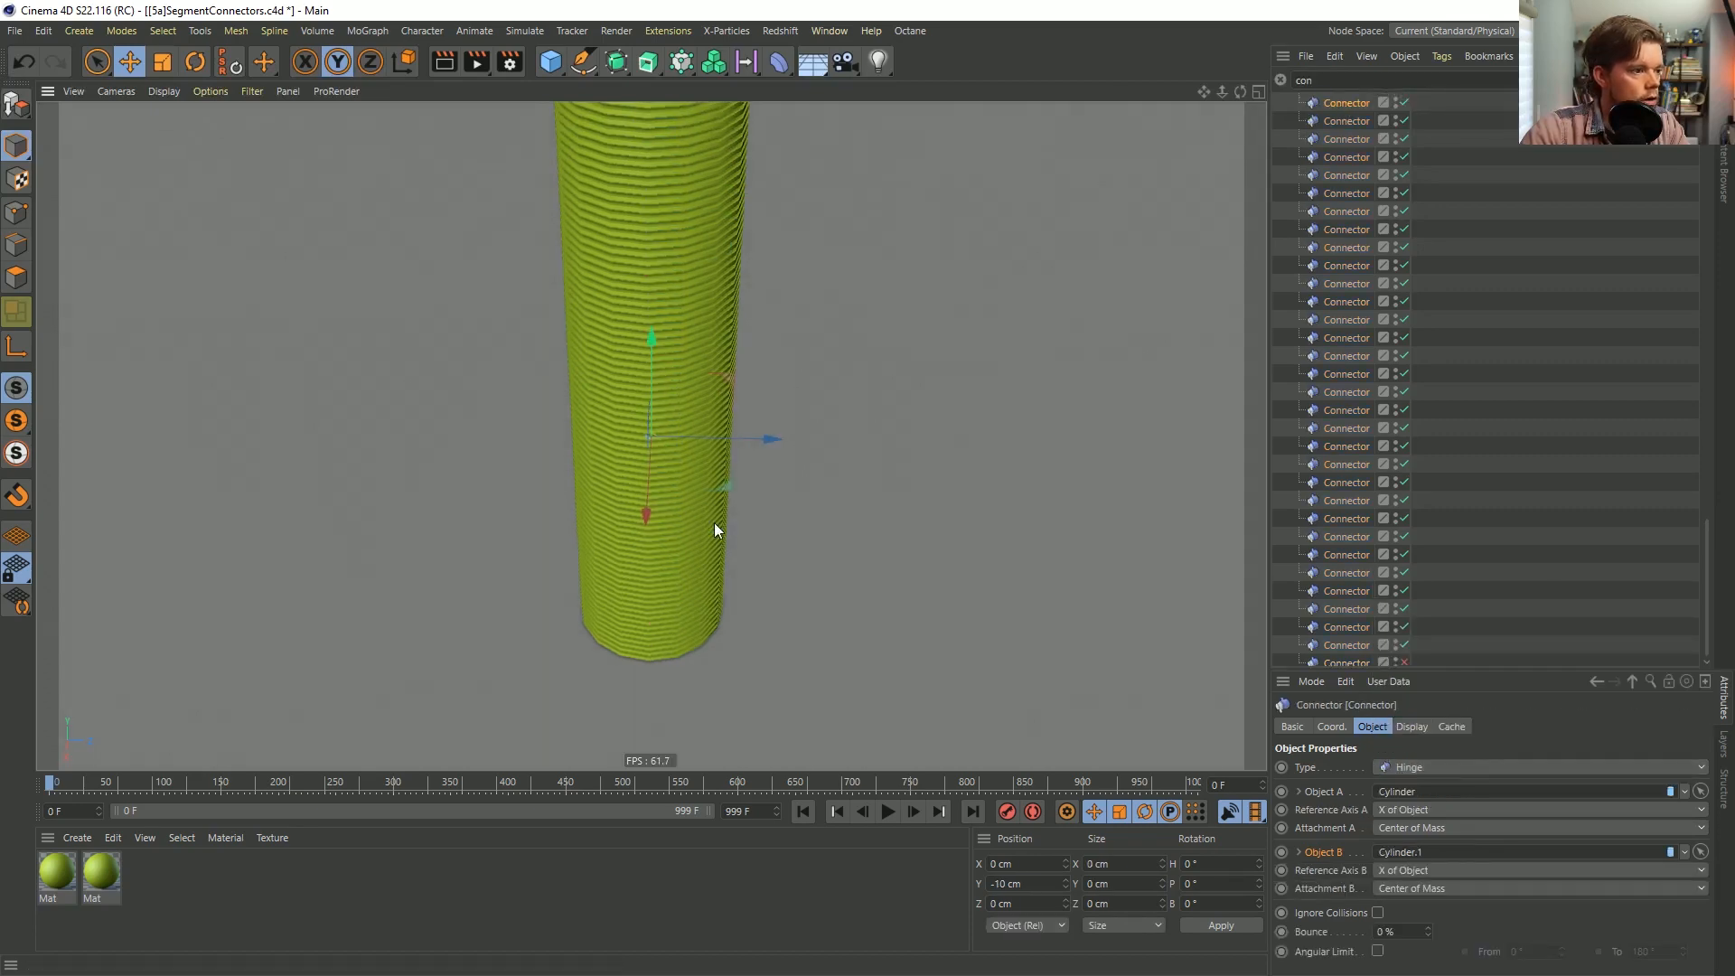
alt+drag(672, 441, 652, 375)
alt+right_drag(674, 448, 1166, 361)
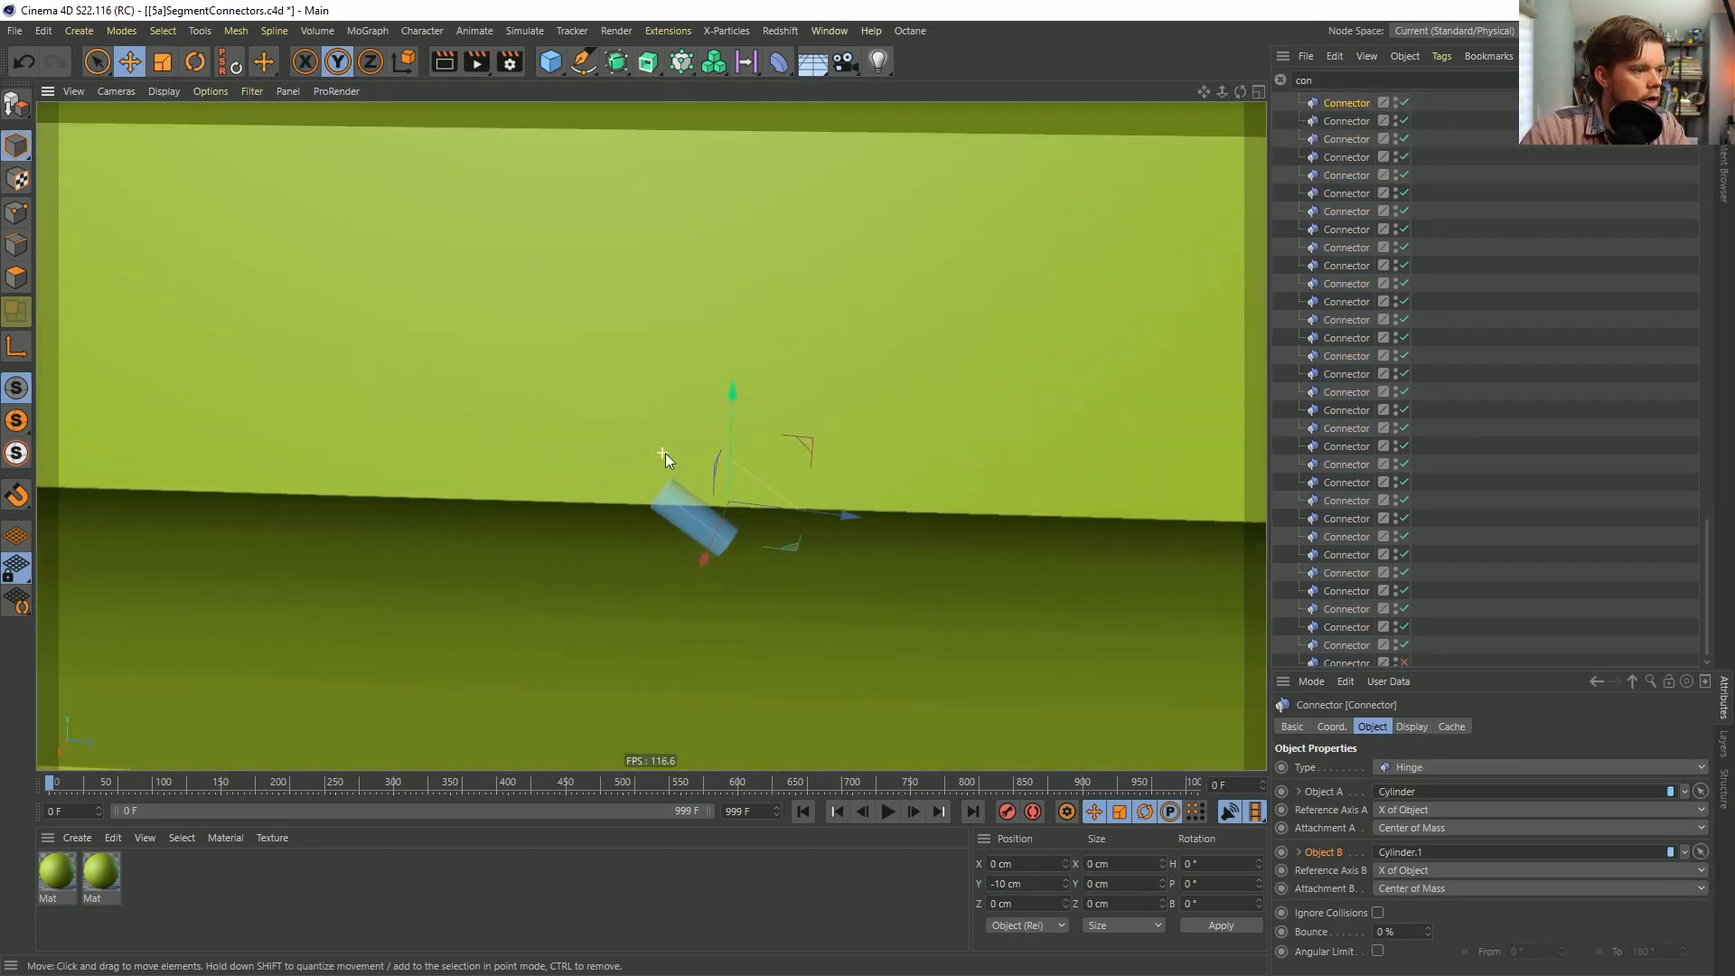
alt+drag(461, 536, 544, 562)
key(ctrl+shift+z)
alt+right_drag(588, 492, 721, 403)
alt+drag(689, 501, 659, 437)
alt+drag(698, 302, 700, 311)
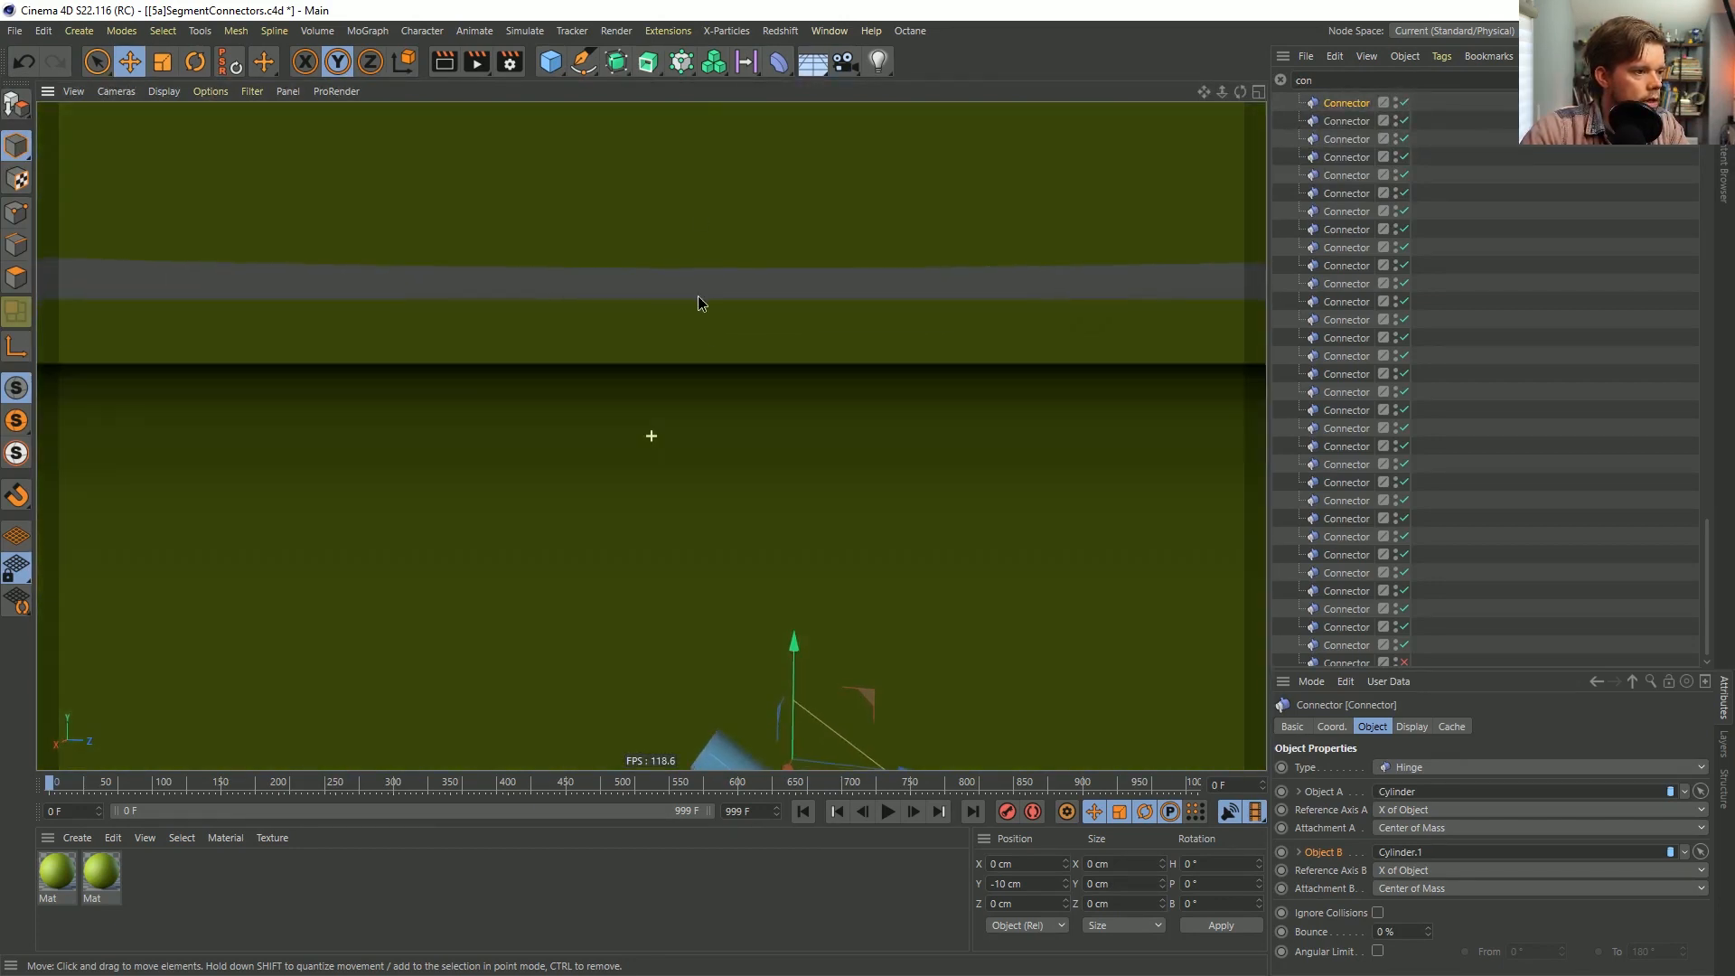
alt+drag(788, 730, 763, 476)
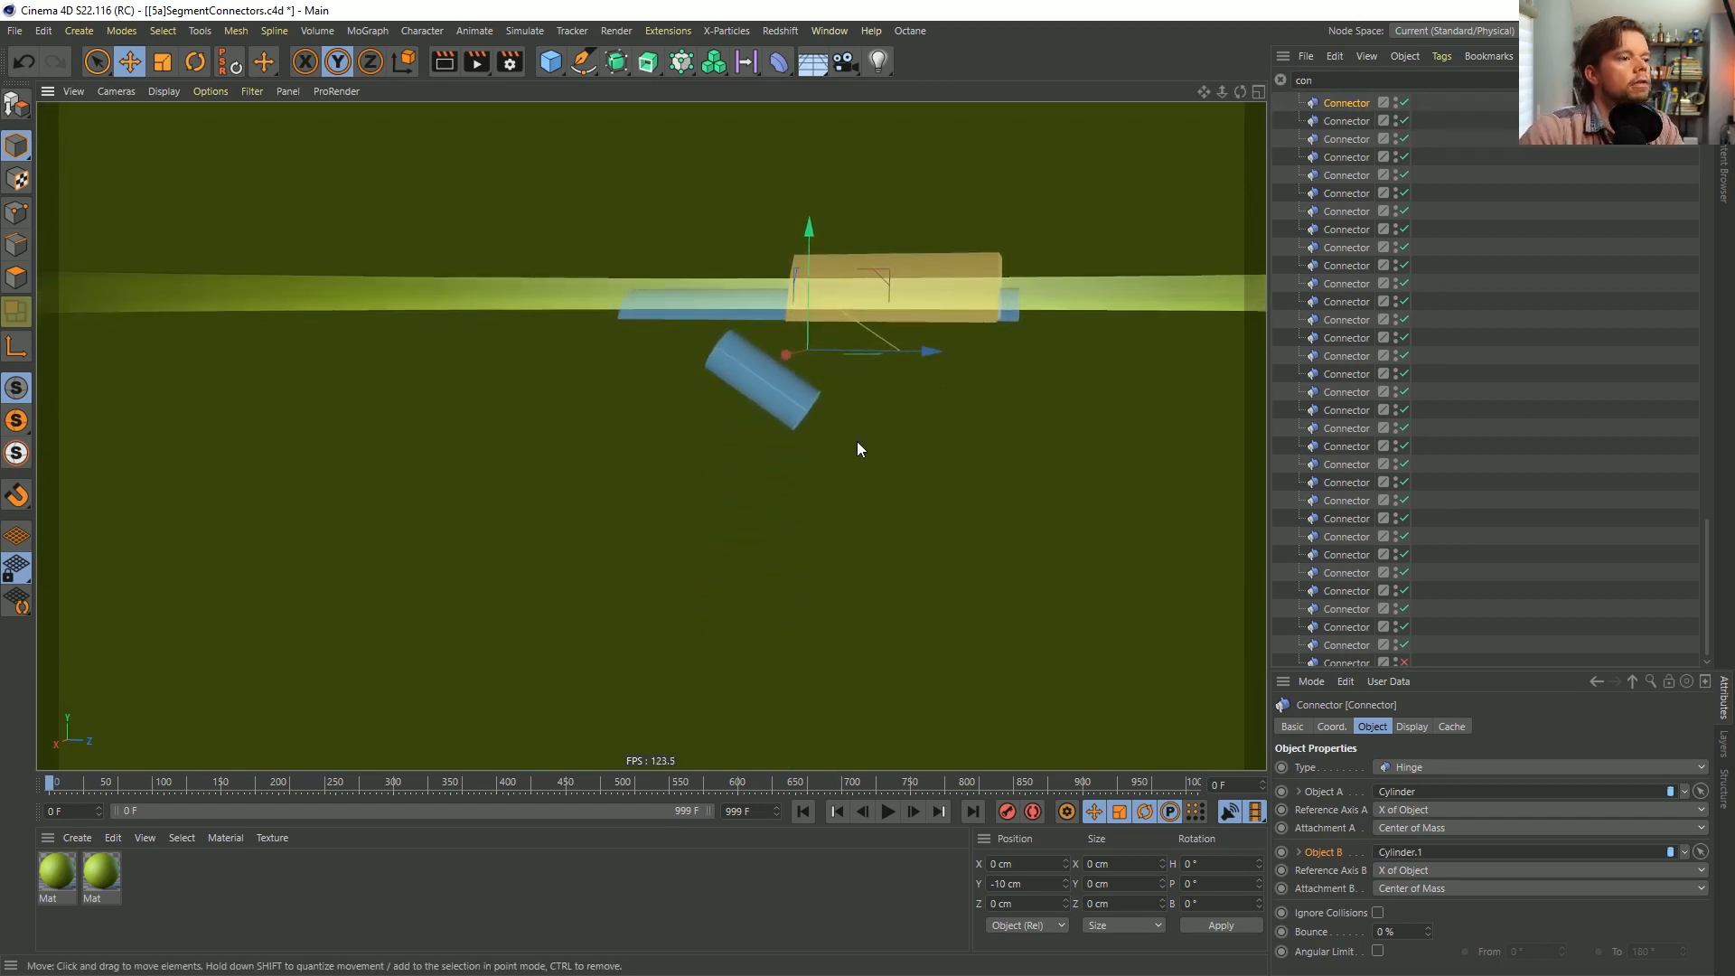
Examine the Hinge connector between the cylinders and play the dynamics simulation.
alt+drag(821, 304, 536, 315)
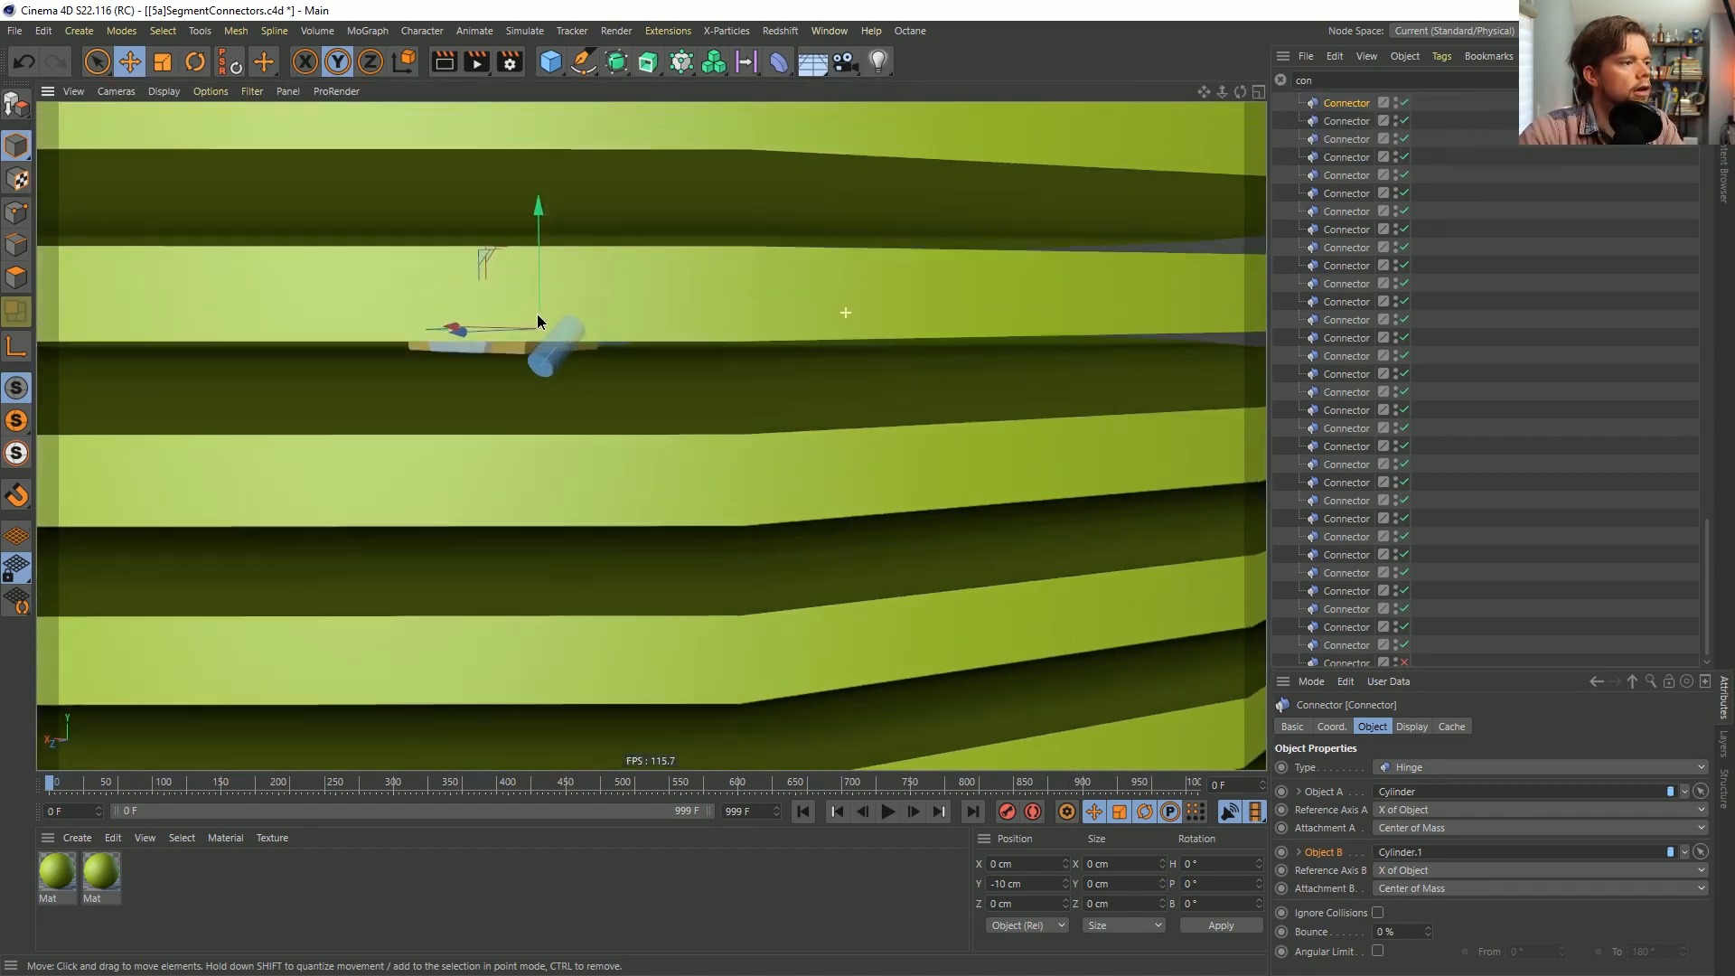
alt+right_drag(598, 313, 181, 506)
alt+drag(647, 270, 654, 275)
alt+middle_drag(654, 274, 733, 423)
click(887, 811)
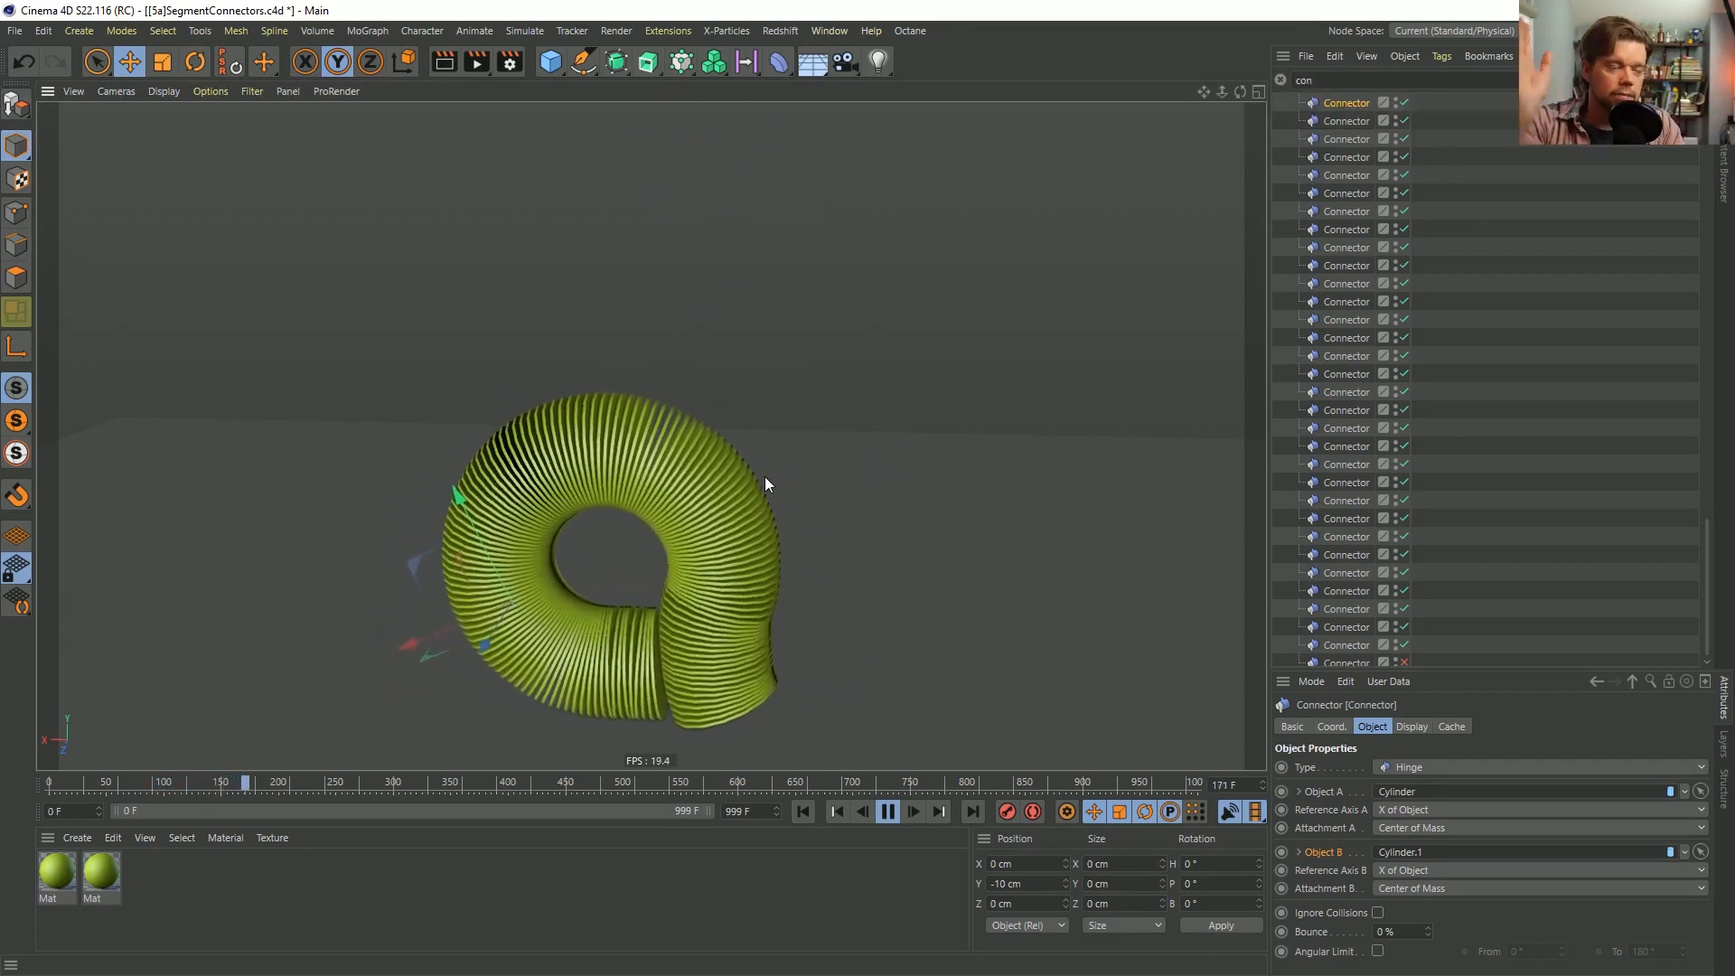
Change the type of all connectors to Ball and Socket and preview the simulation from the first frame.
key(ctrl+a)
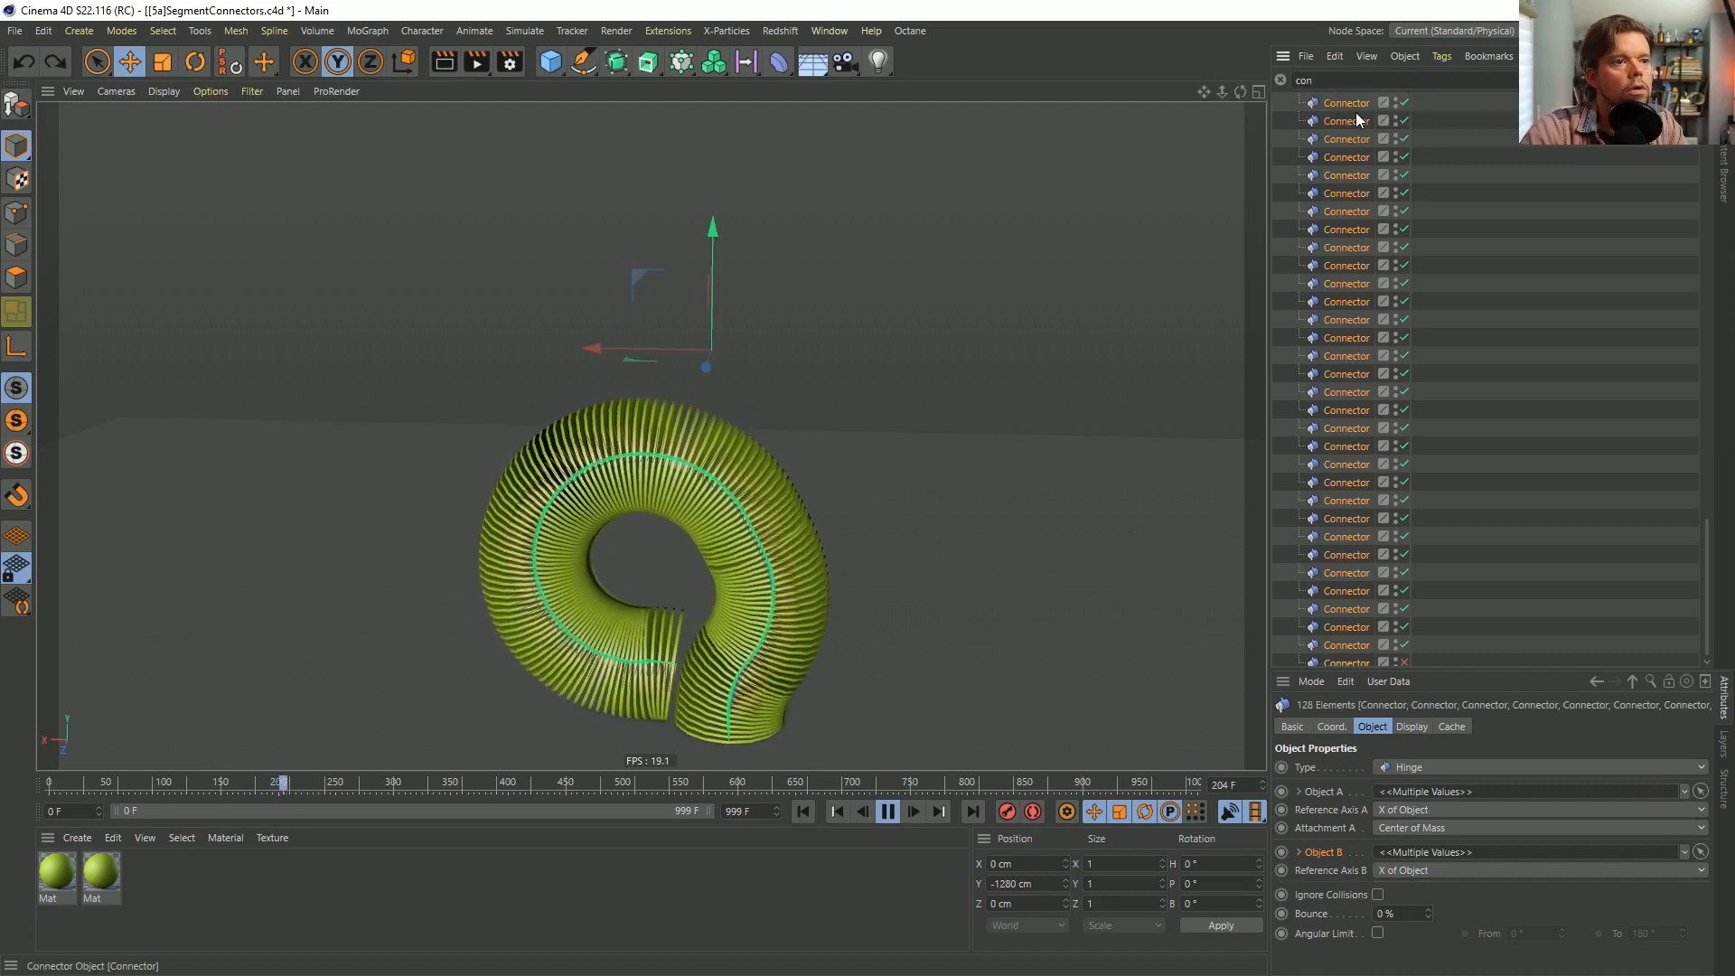
click(803, 810)
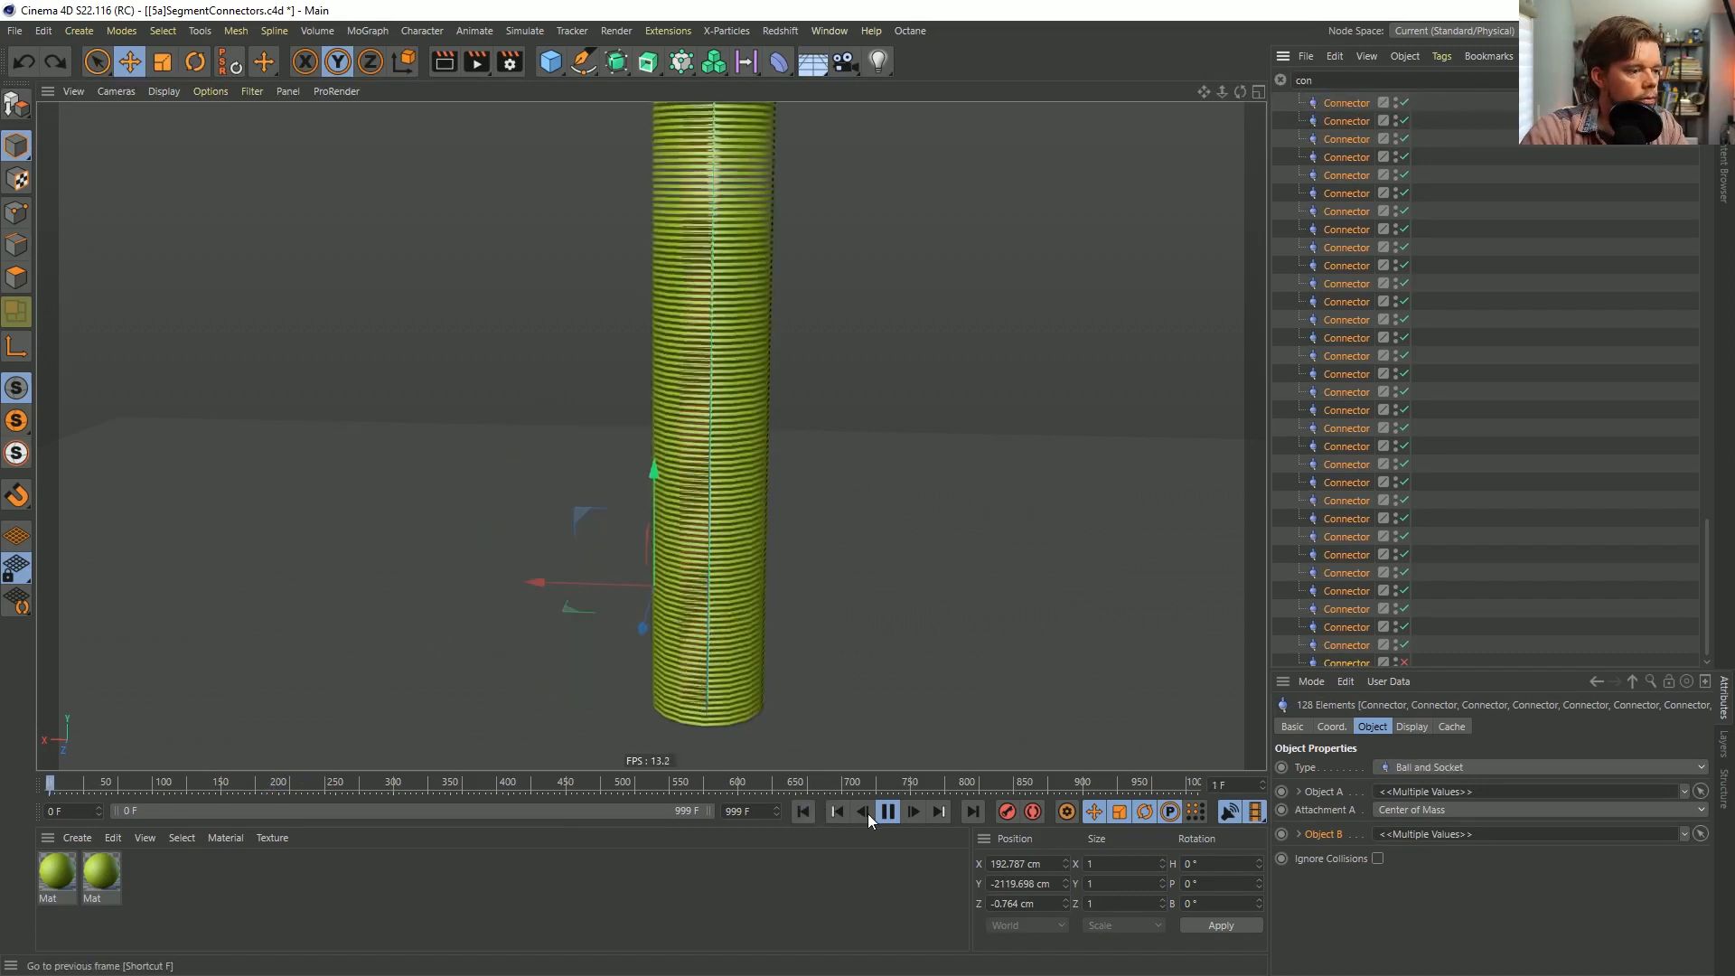
click(888, 811)
click(804, 810)
Set the gravity in the project's general dynamics settings to 0 cm.
key(ctrl+d)
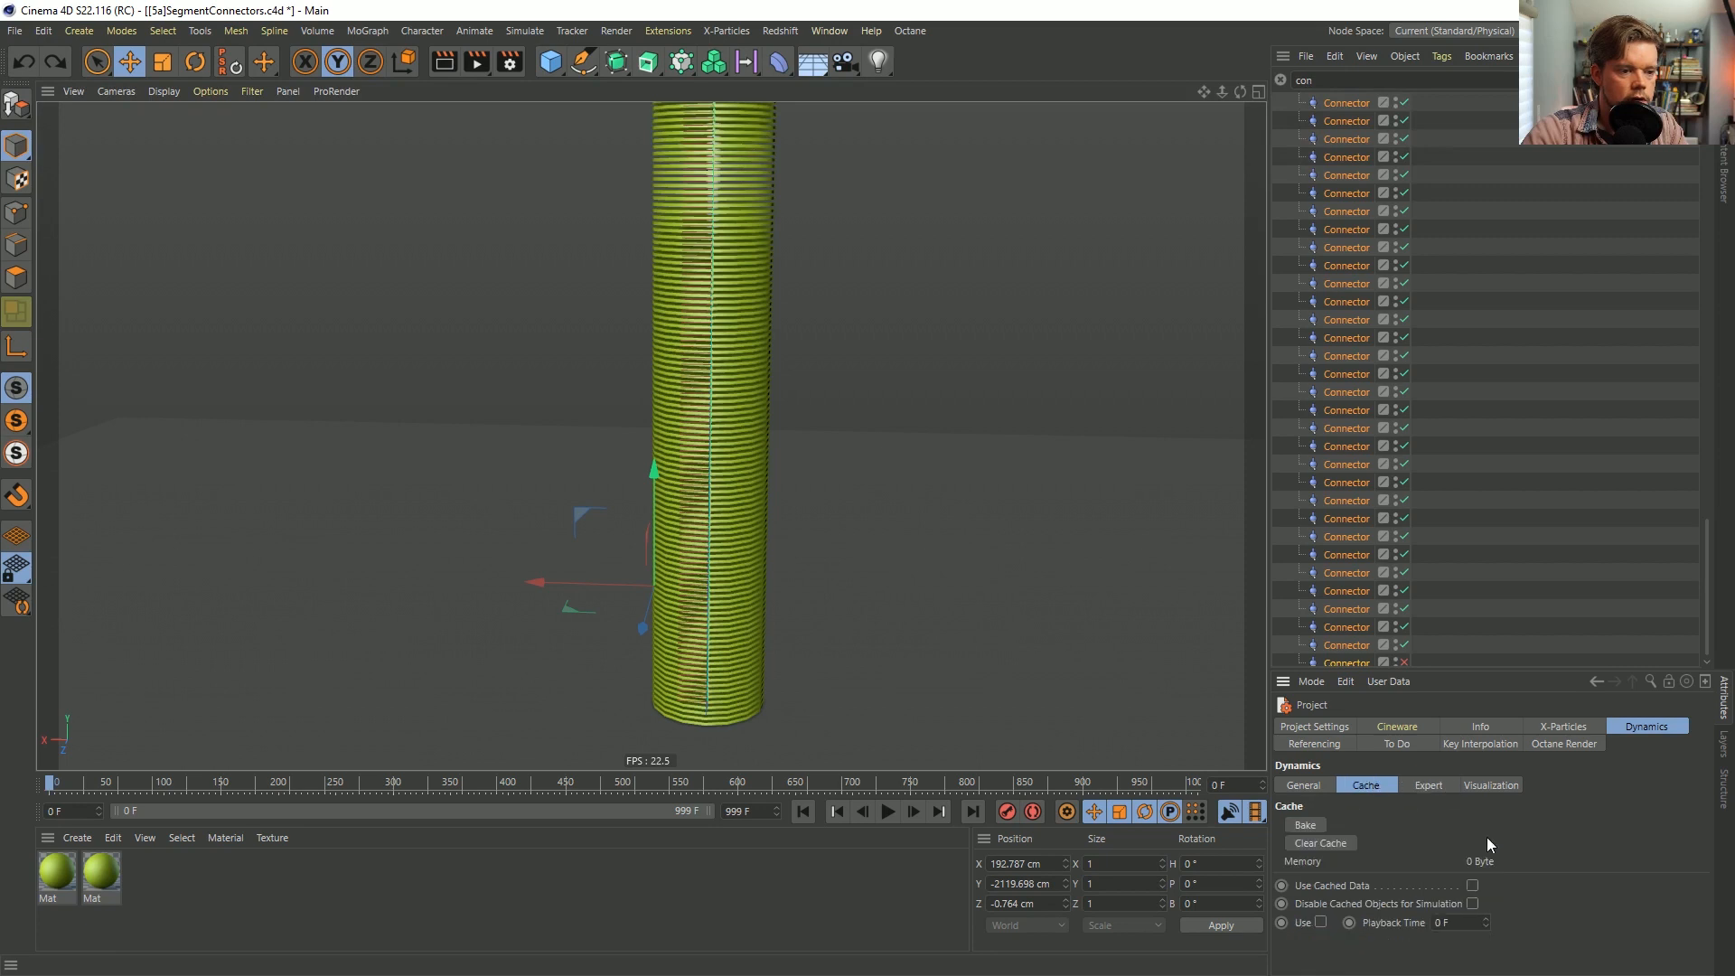
click(1304, 784)
double_click(1444, 881)
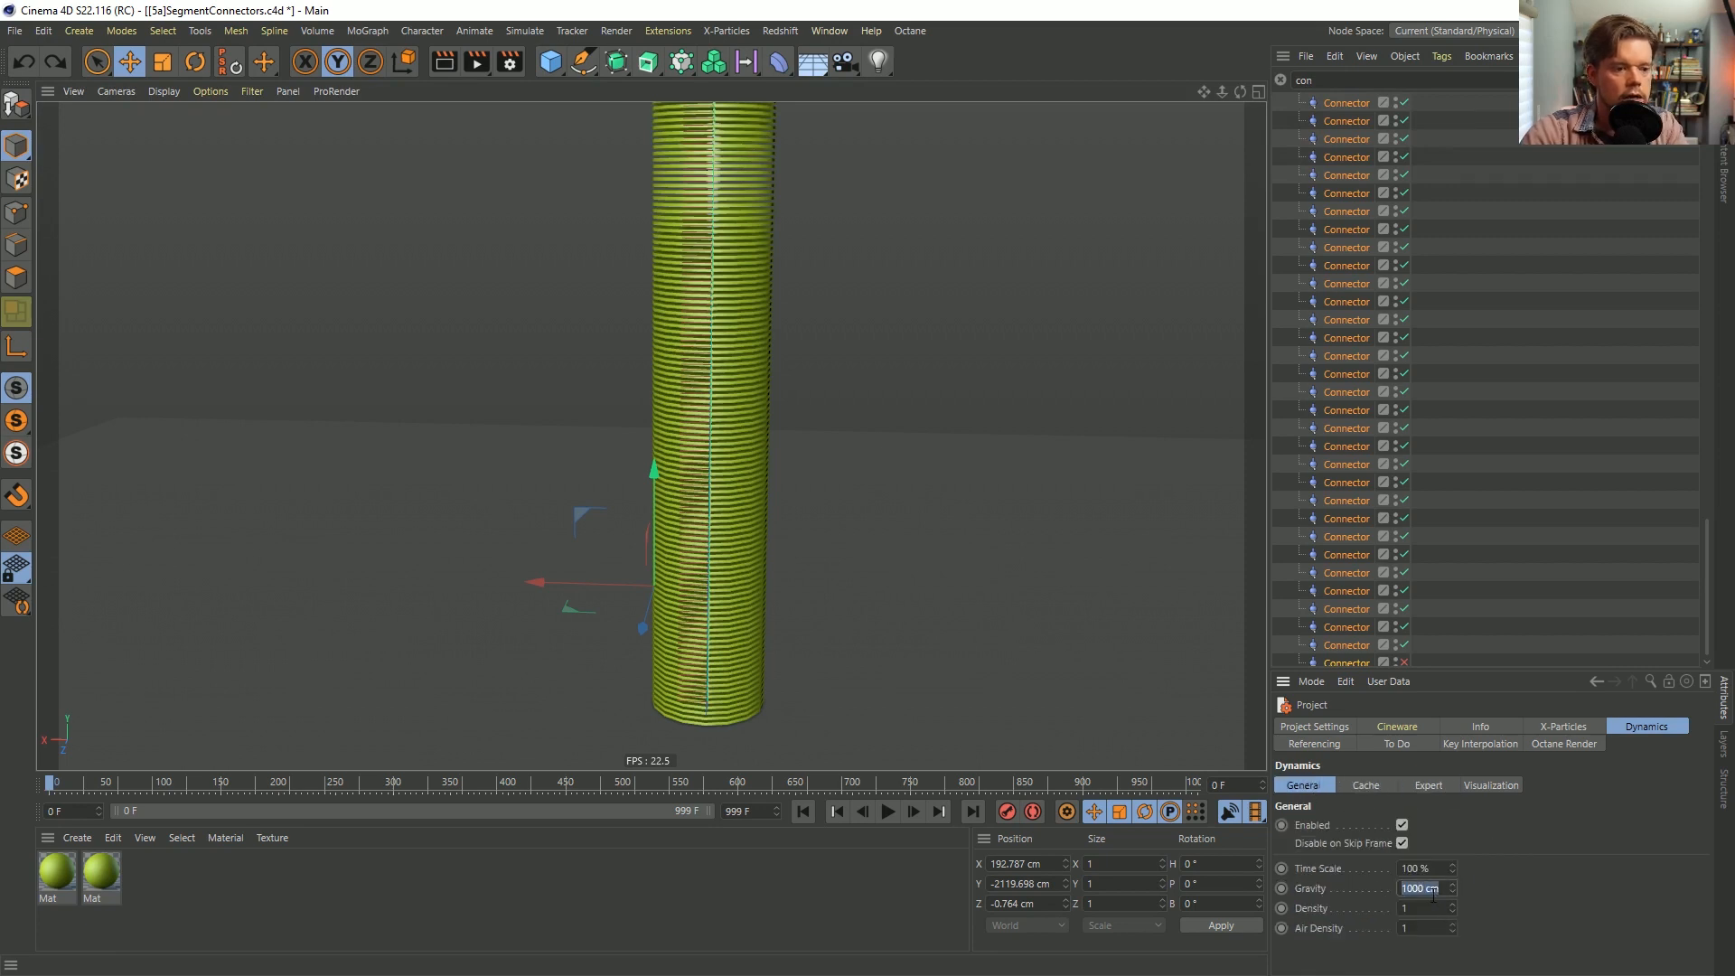
text(0)
key(Return)
Add a Turbulence force to the scene and clear the object list's search filter.
alt+right_drag(746, 427, 756, 541)
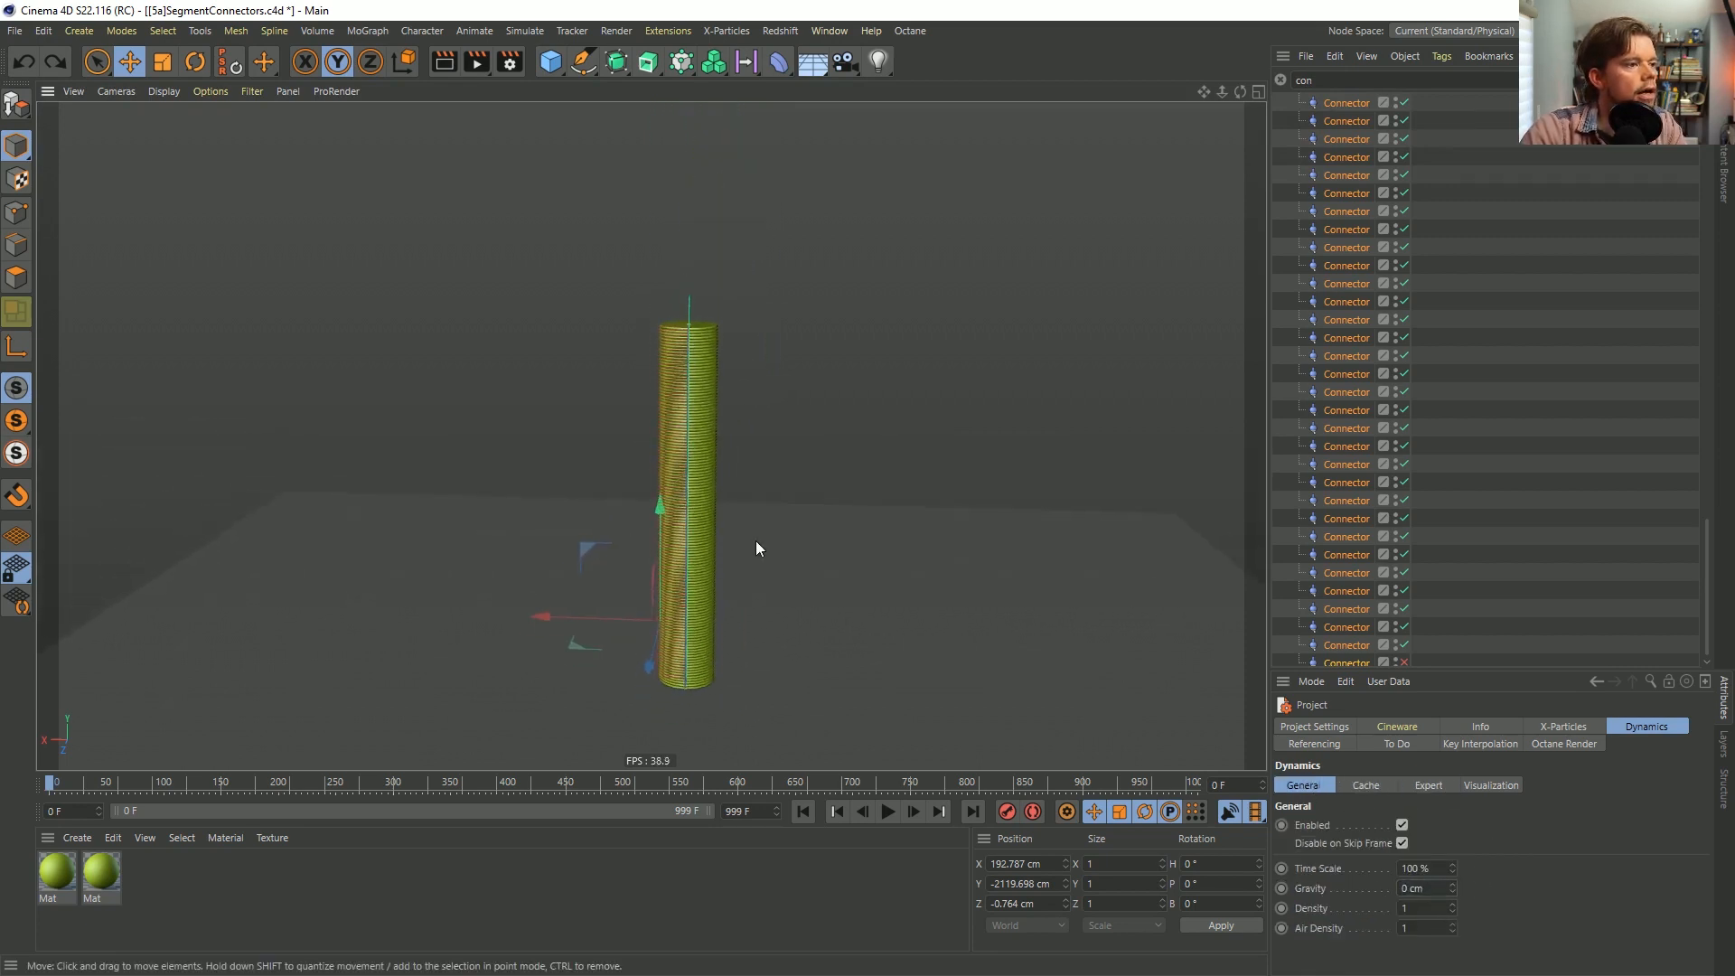
alt+middle_drag(713, 540, 665, 448)
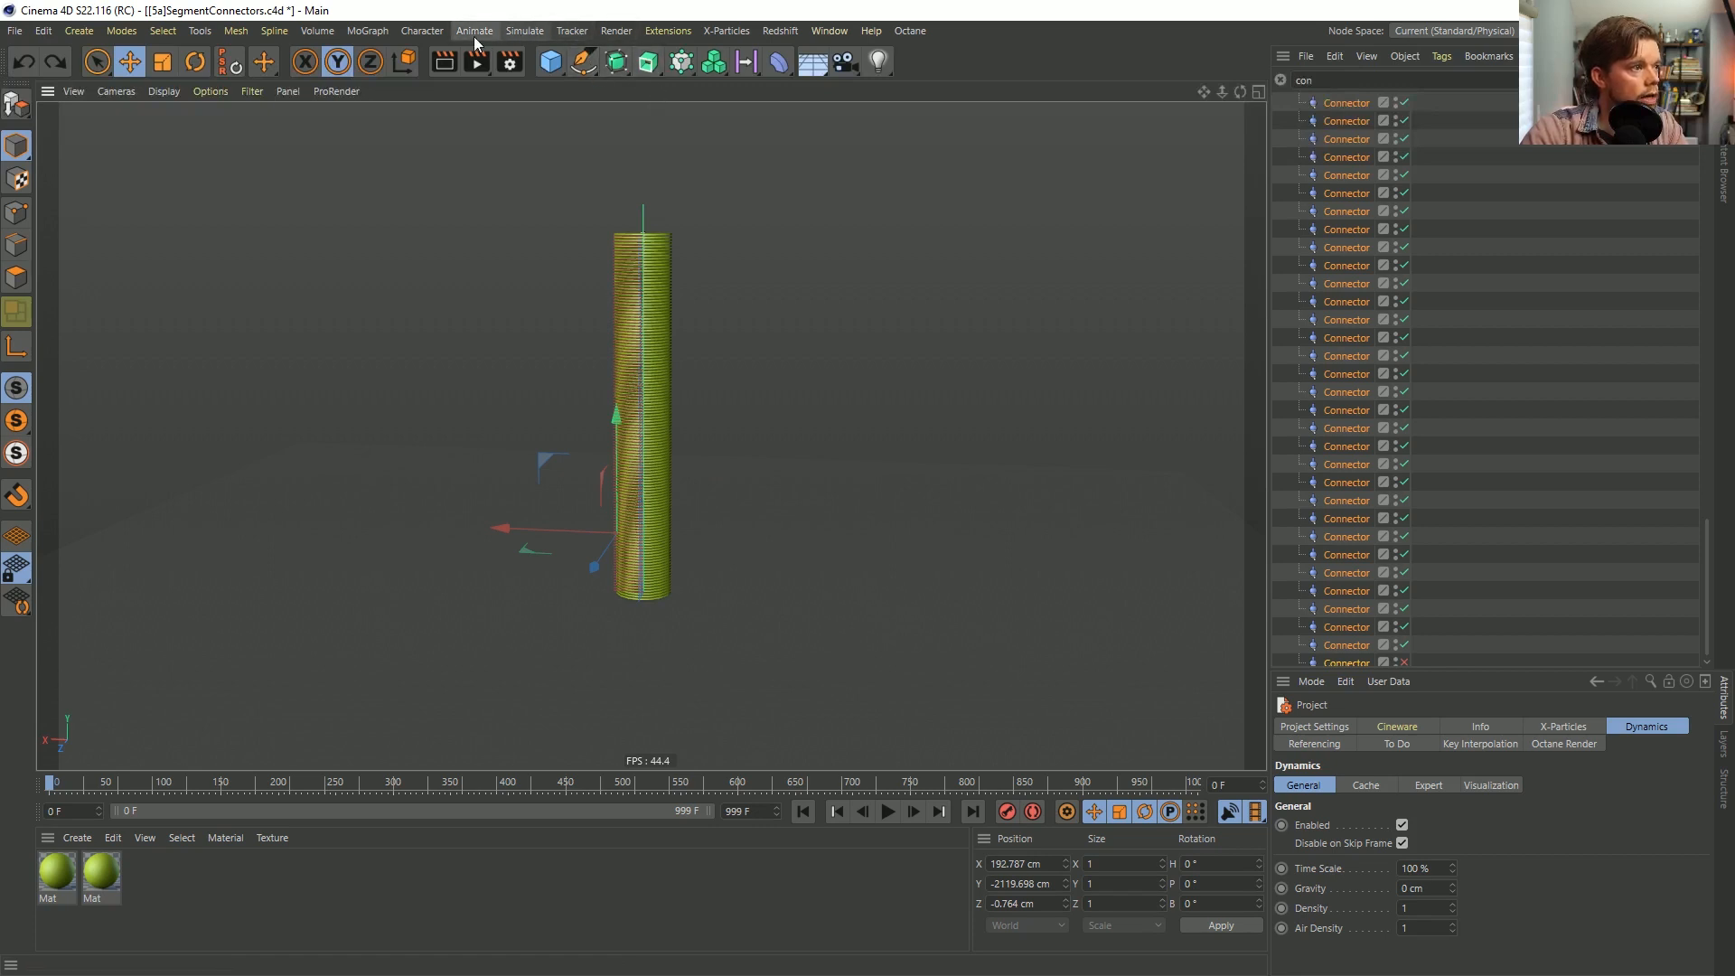
click(357, 33)
mouse_move(477, 36)
mouse_move(545, 38)
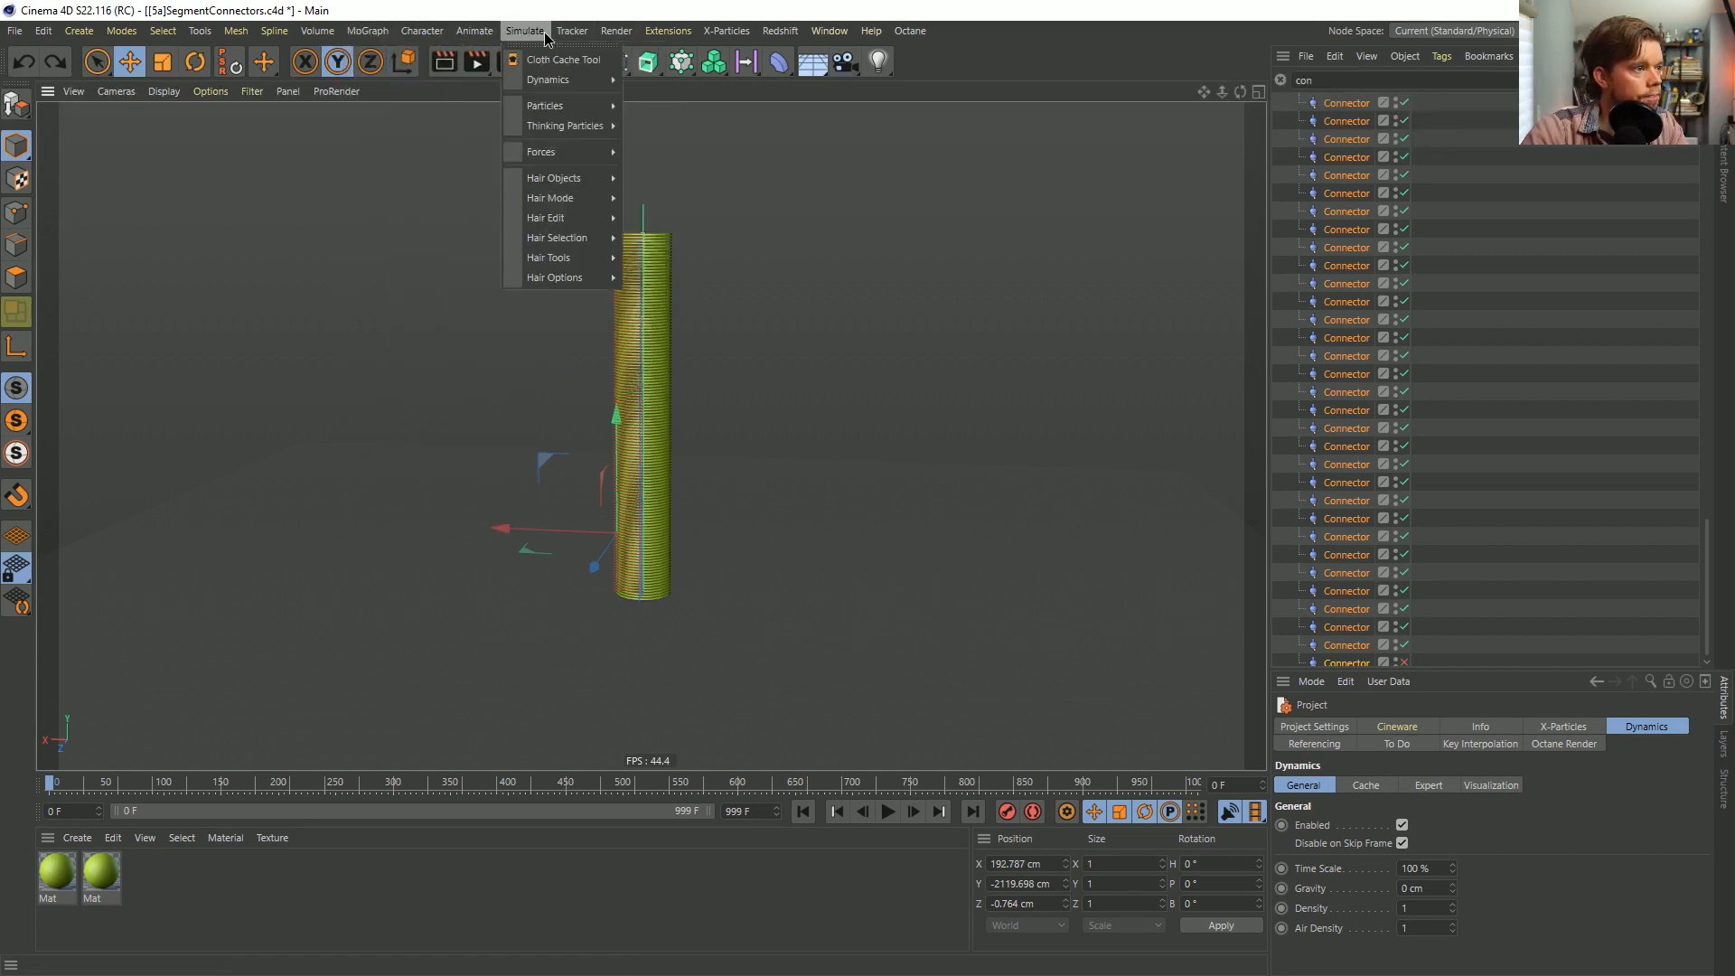
mouse_move(568, 152)
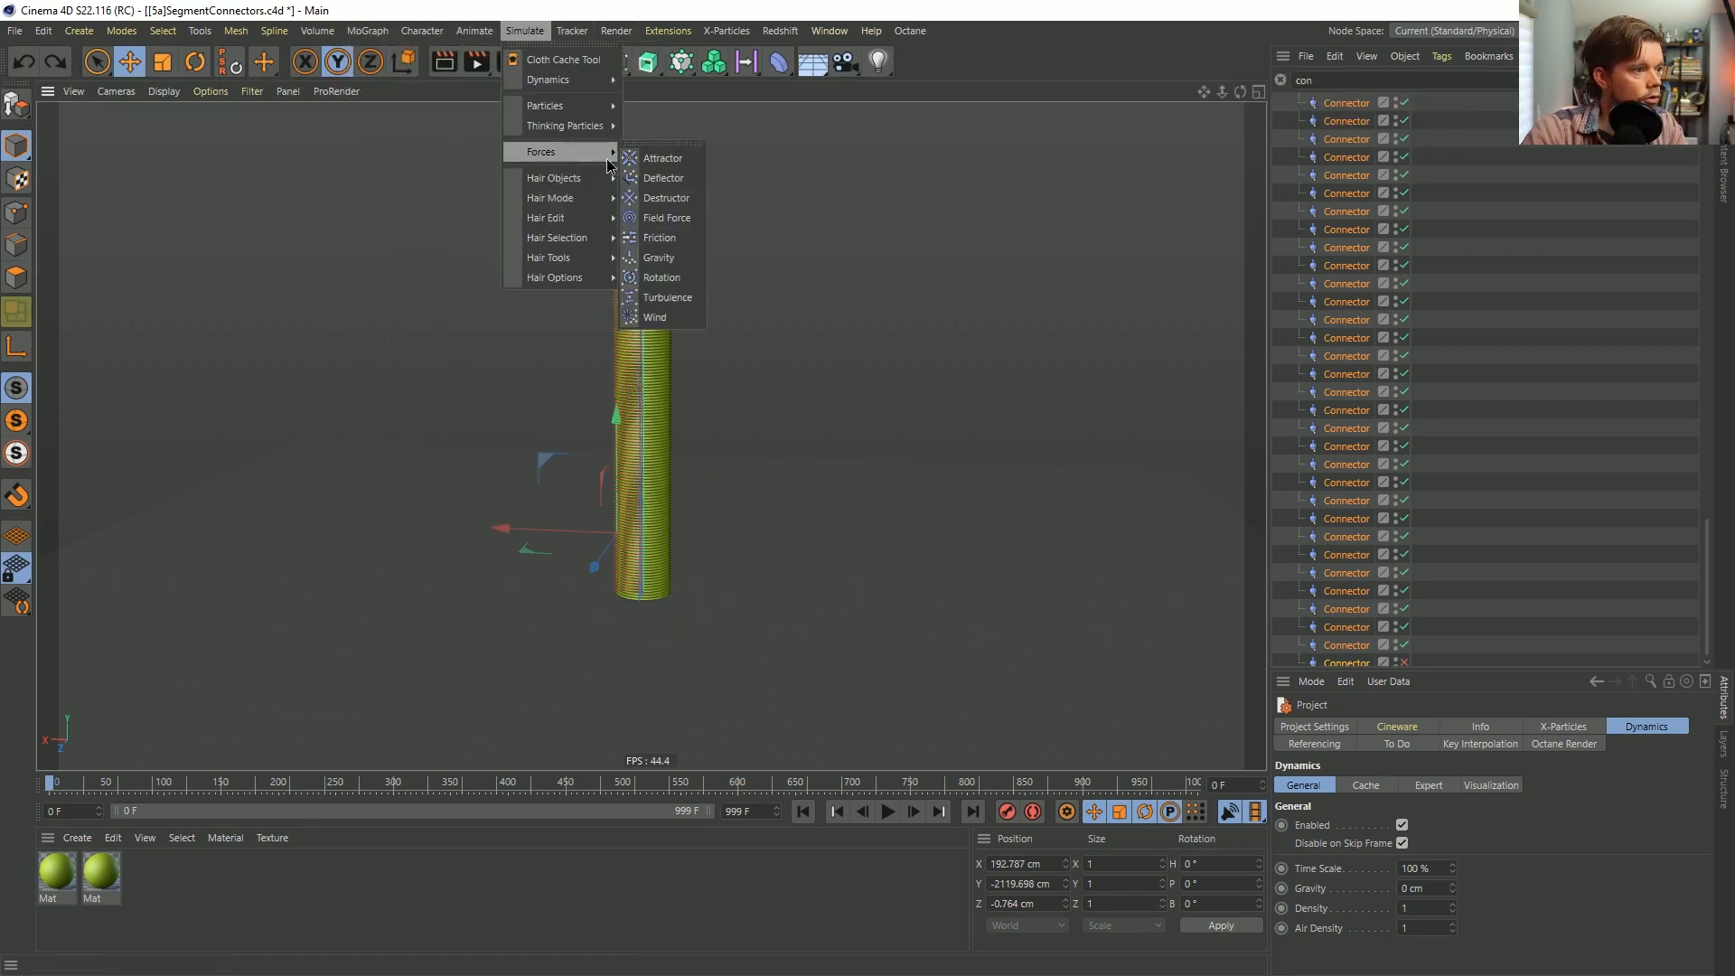
click(692, 300)
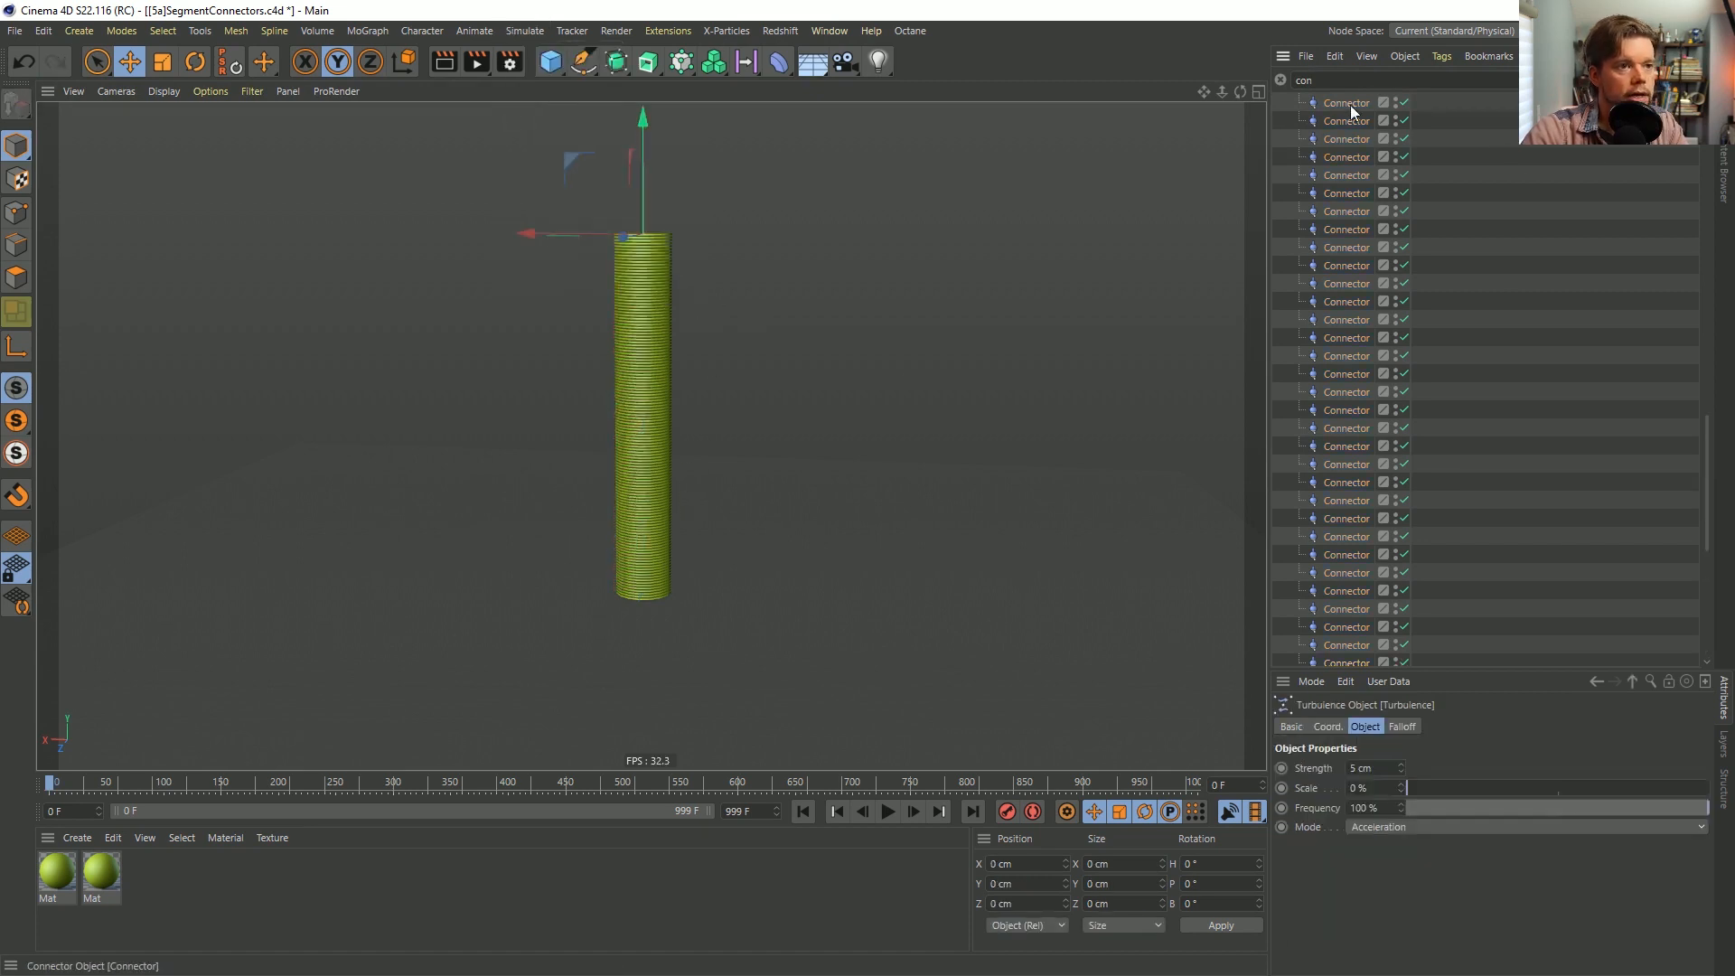
click(1280, 80)
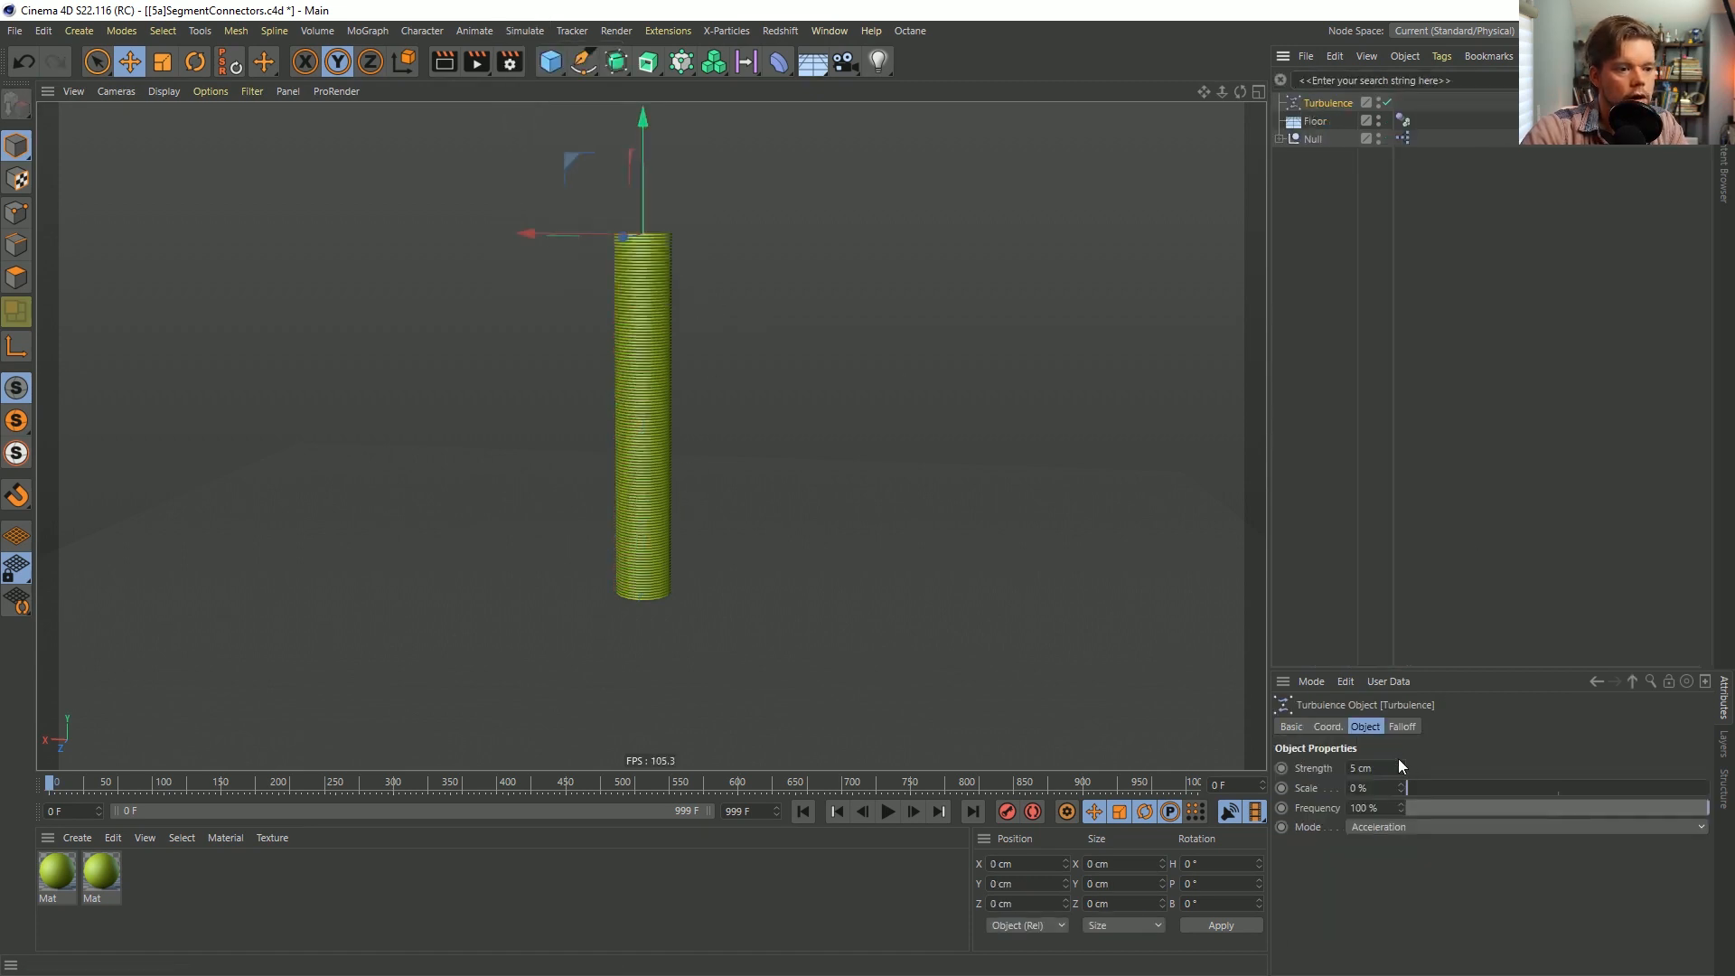
Set the Turbulence strength to 55 cm and its scale to about 284 %.
click(1360, 767)
text(55)
key(Return)
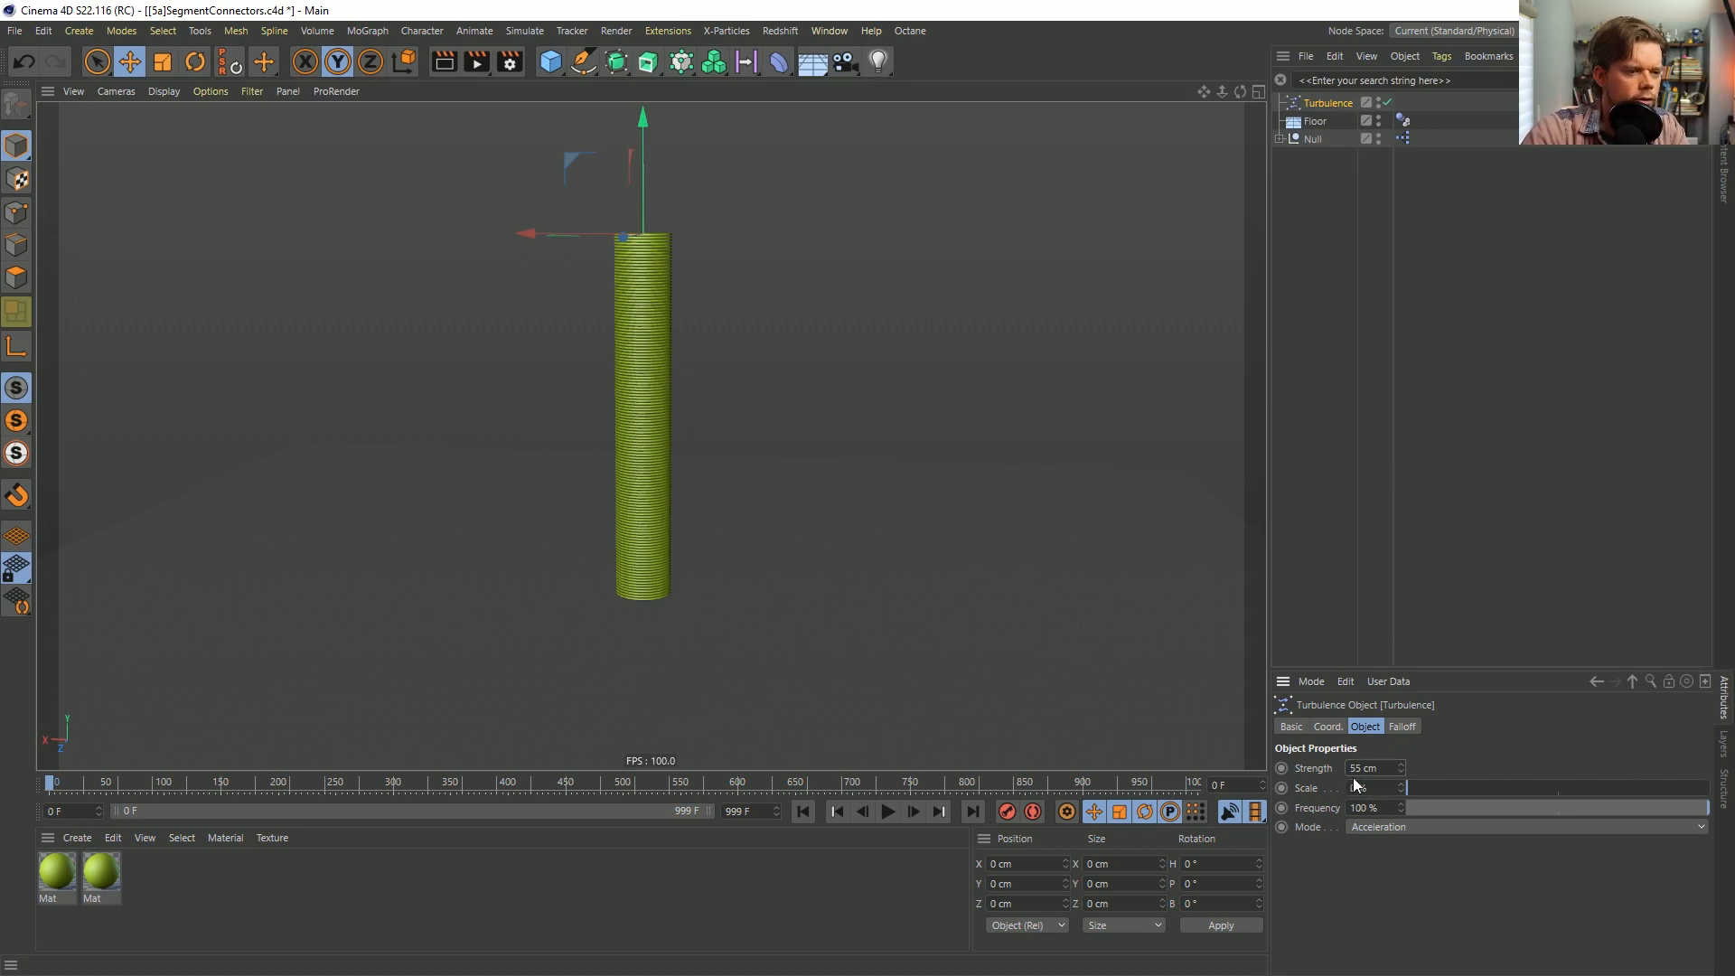
drag(1376, 770, 1325, 768)
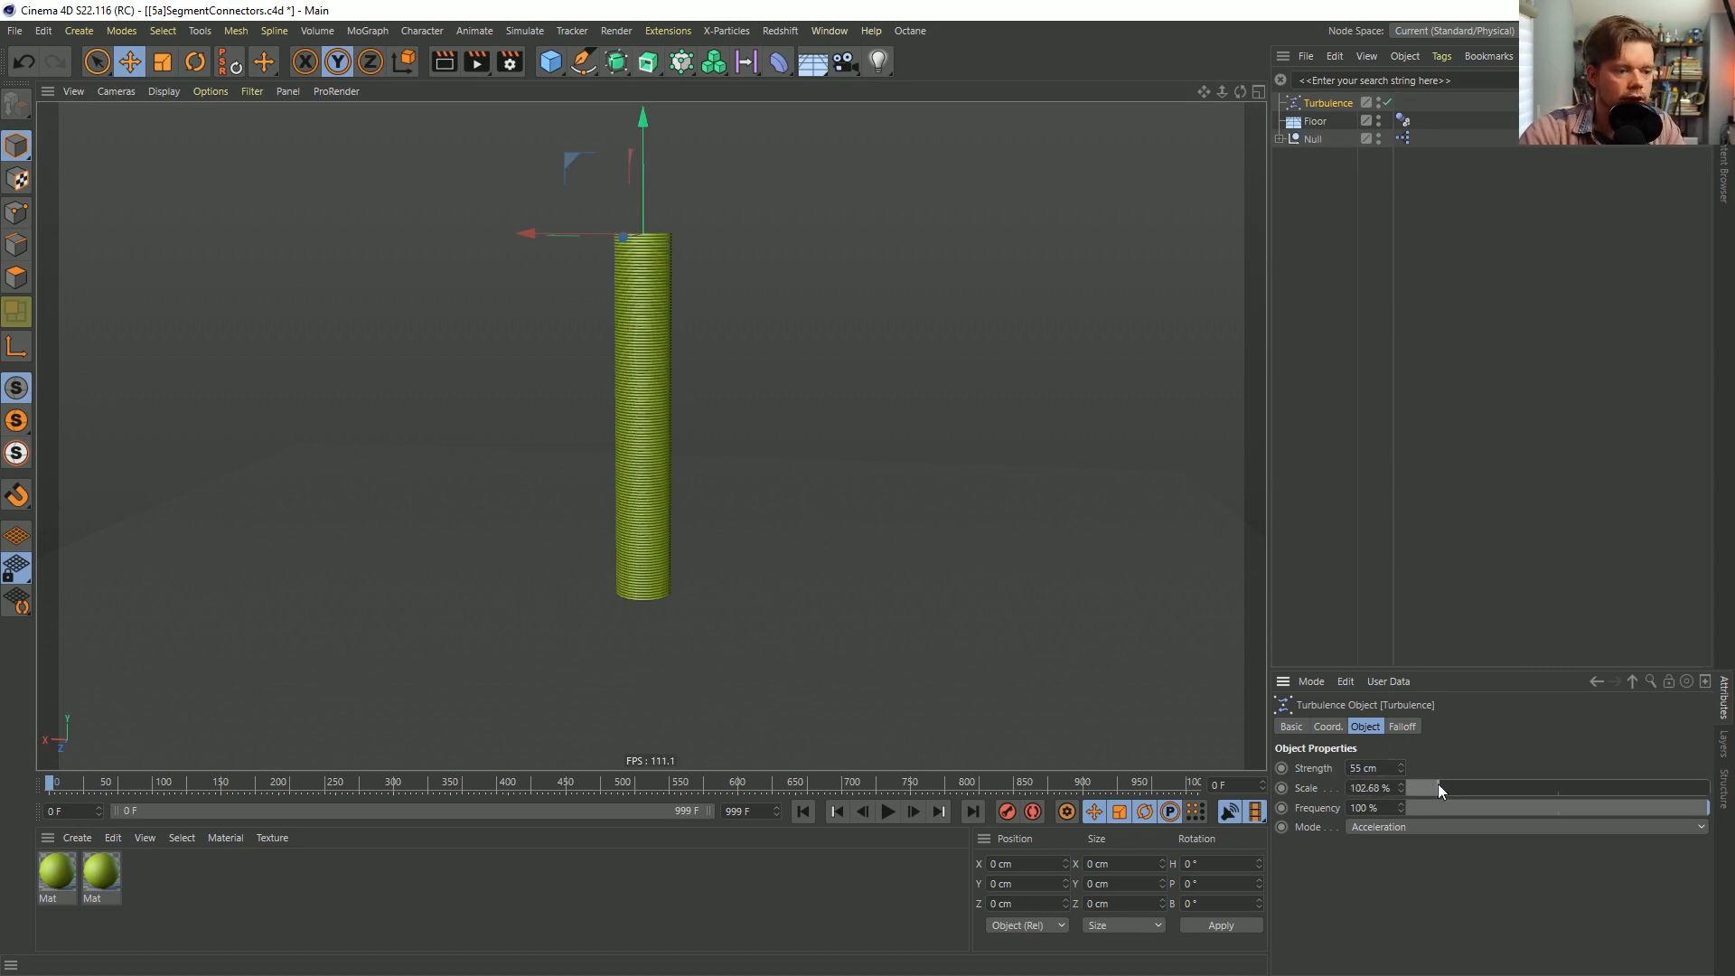
drag(1445, 785, 1452, 788)
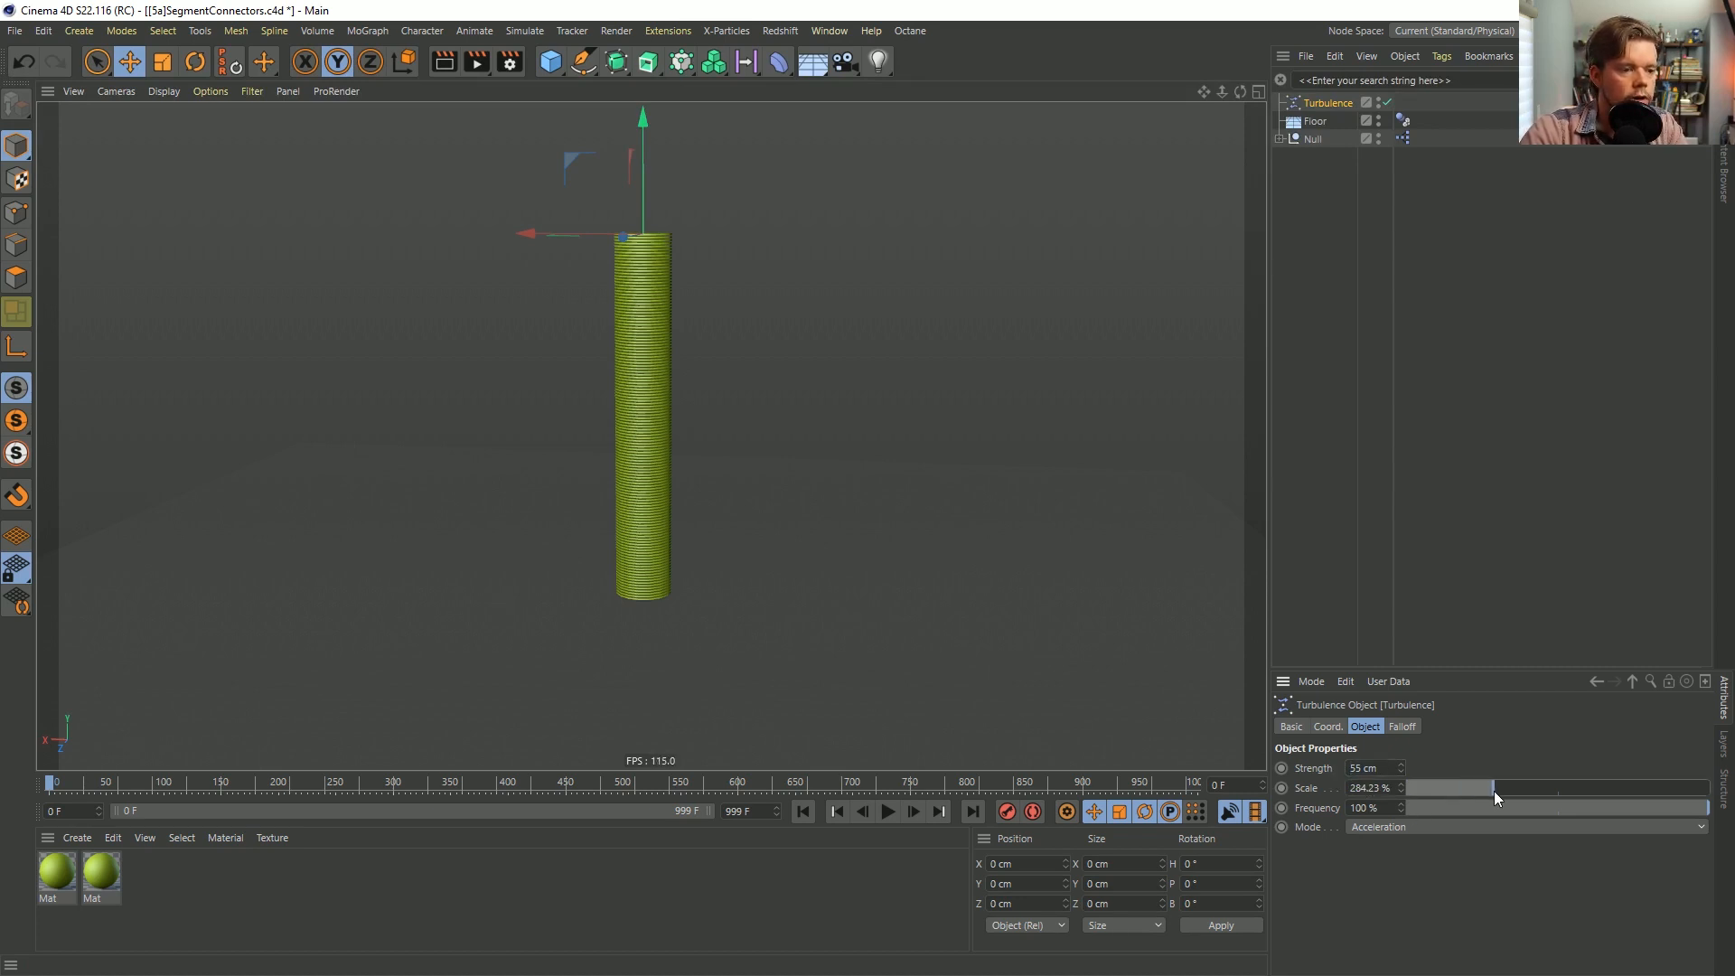
Play the simulation to watch the cylinder chain move in the turbulence from several angles, and return to frame 0.
click(887, 810)
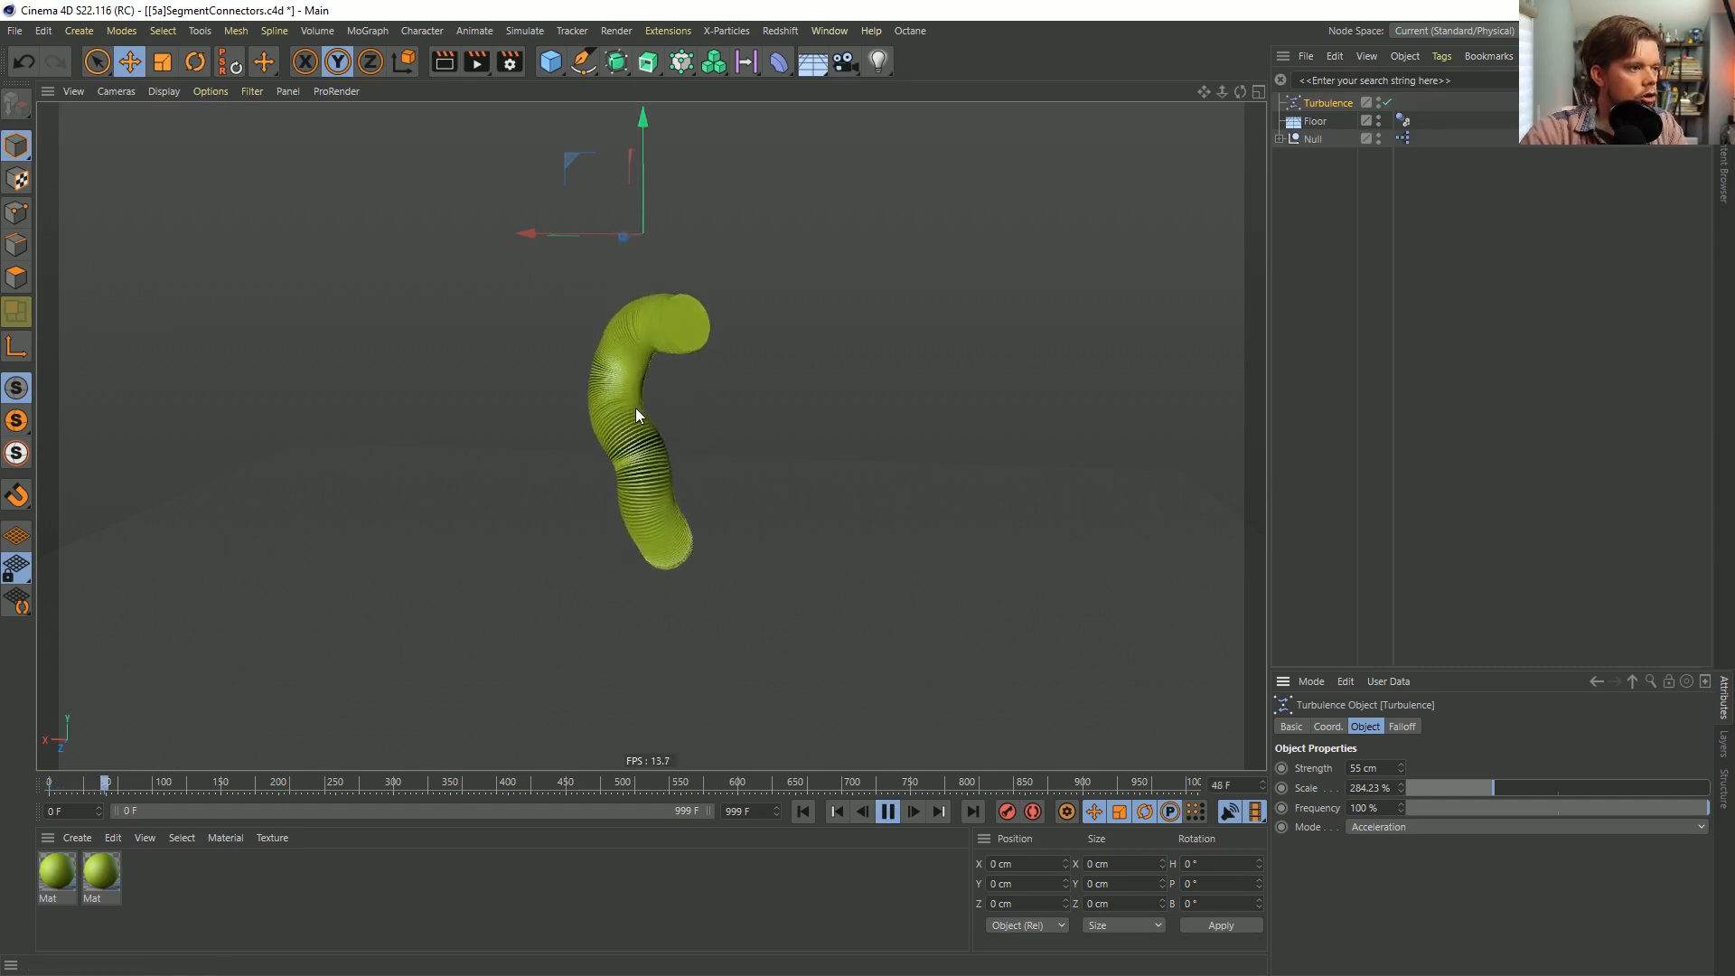
alt+drag(533, 404, 424, 443)
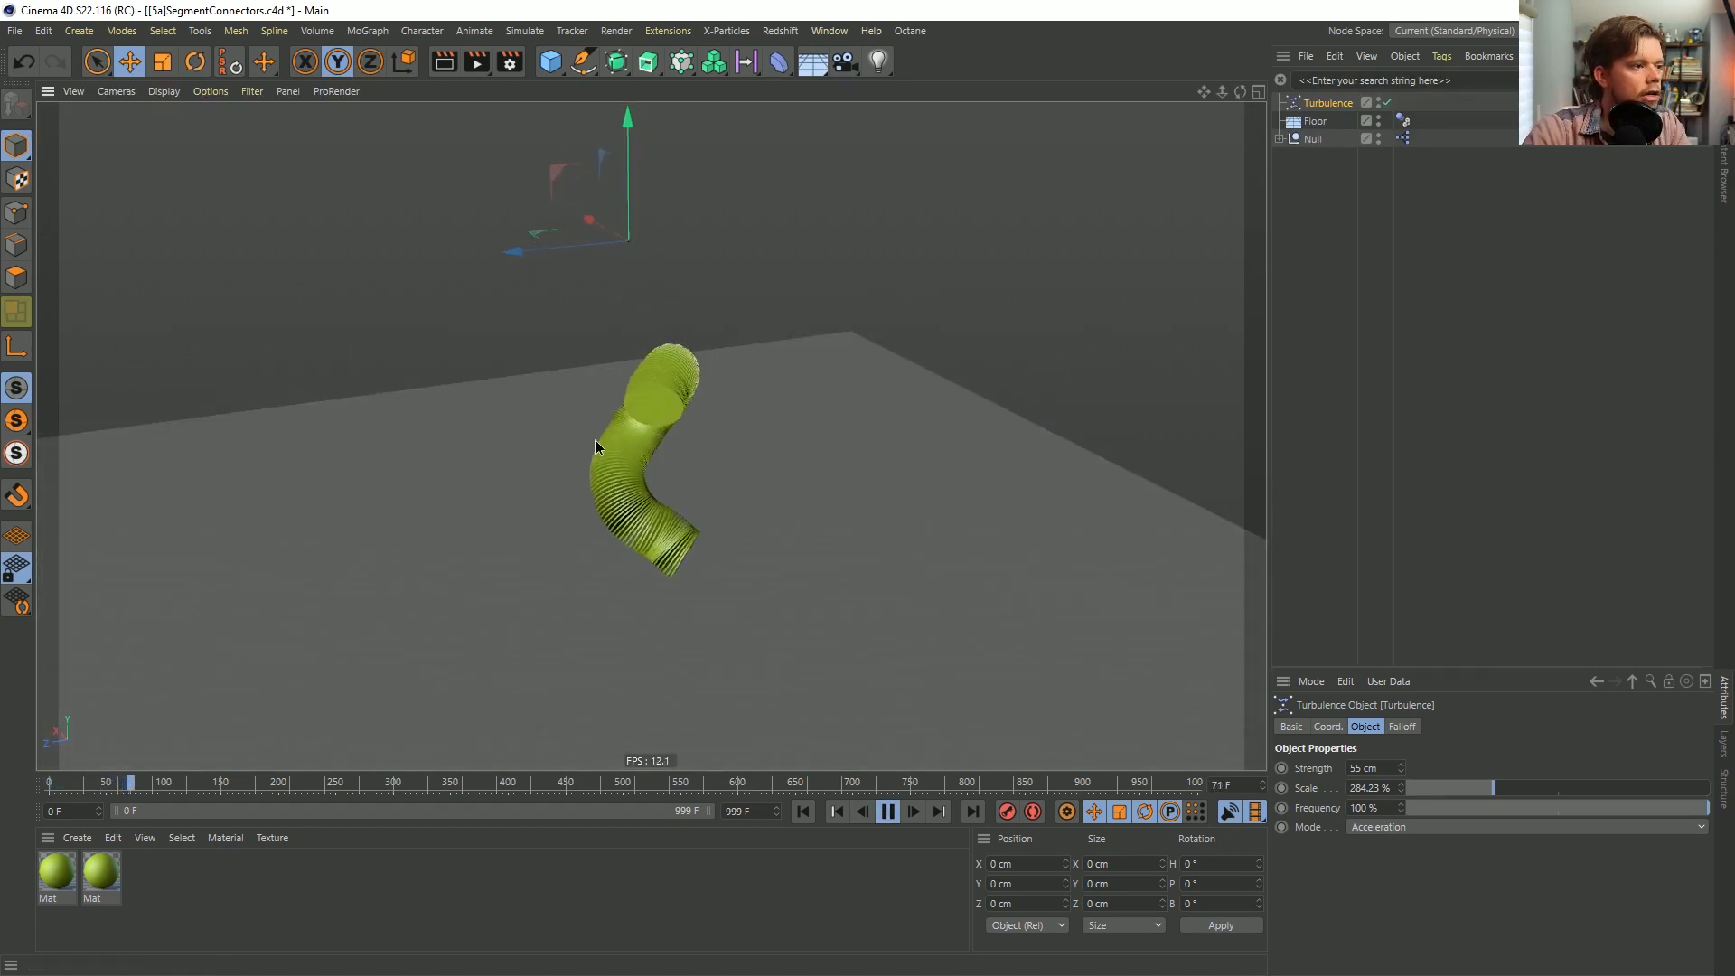
alt+drag(595, 439, 775, 417)
alt+middle_drag(878, 408, 796, 419)
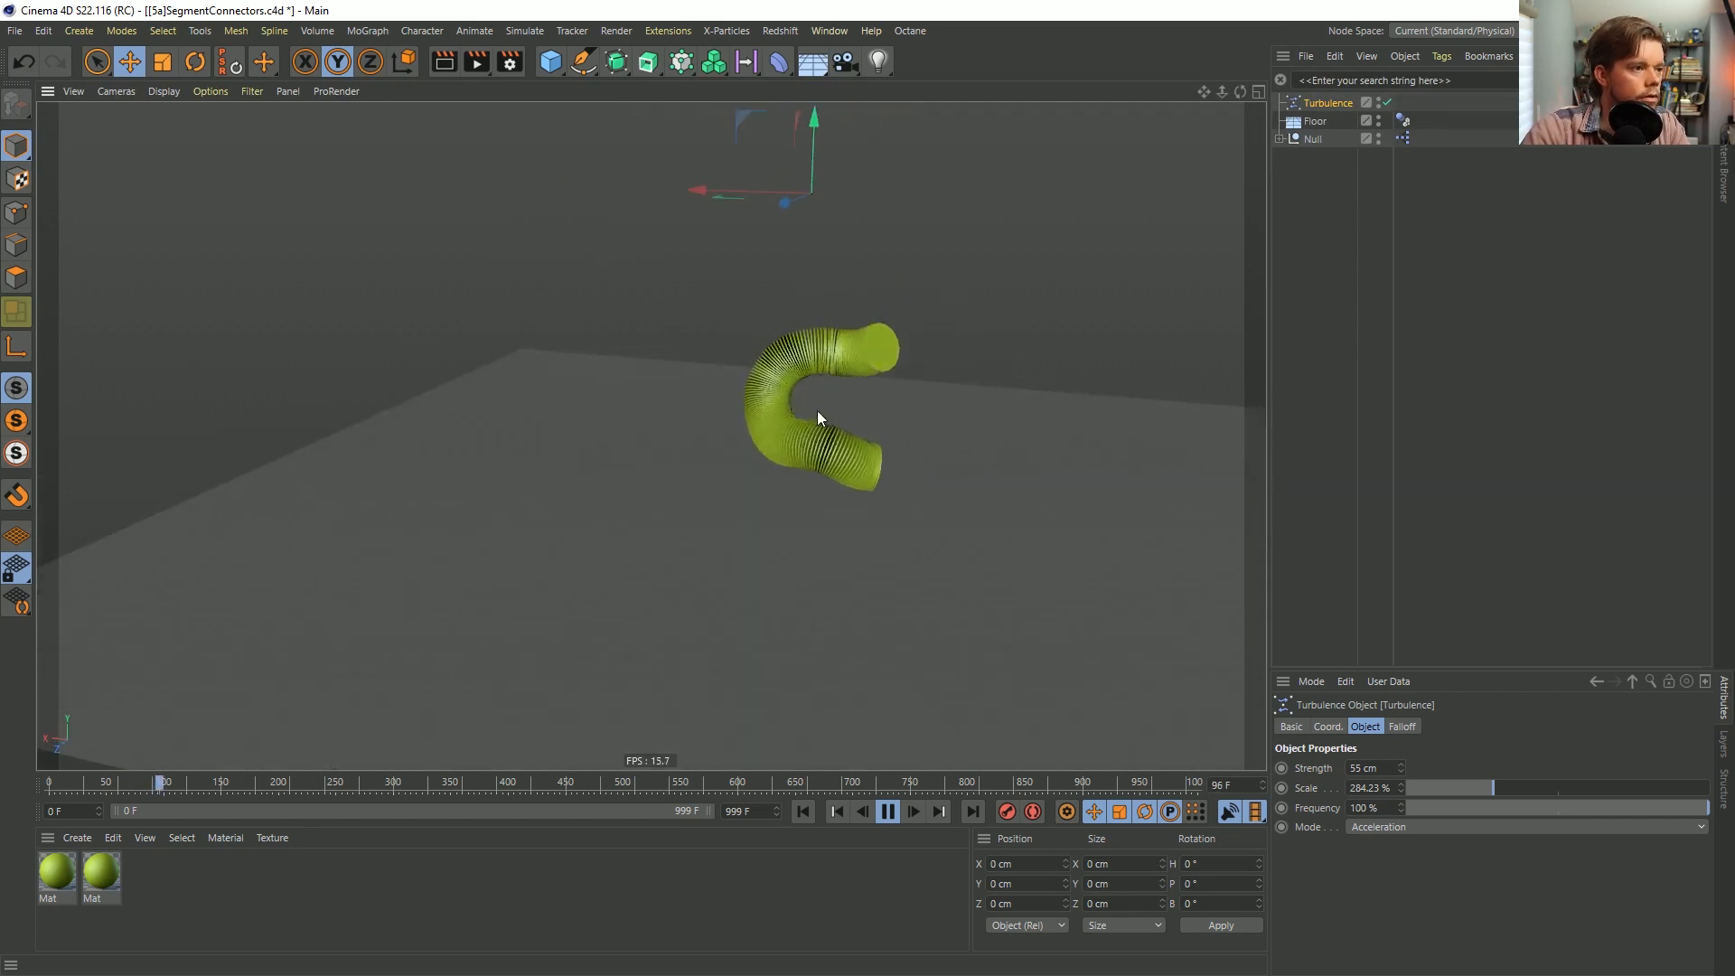
alt+drag(817, 410, 929, 500)
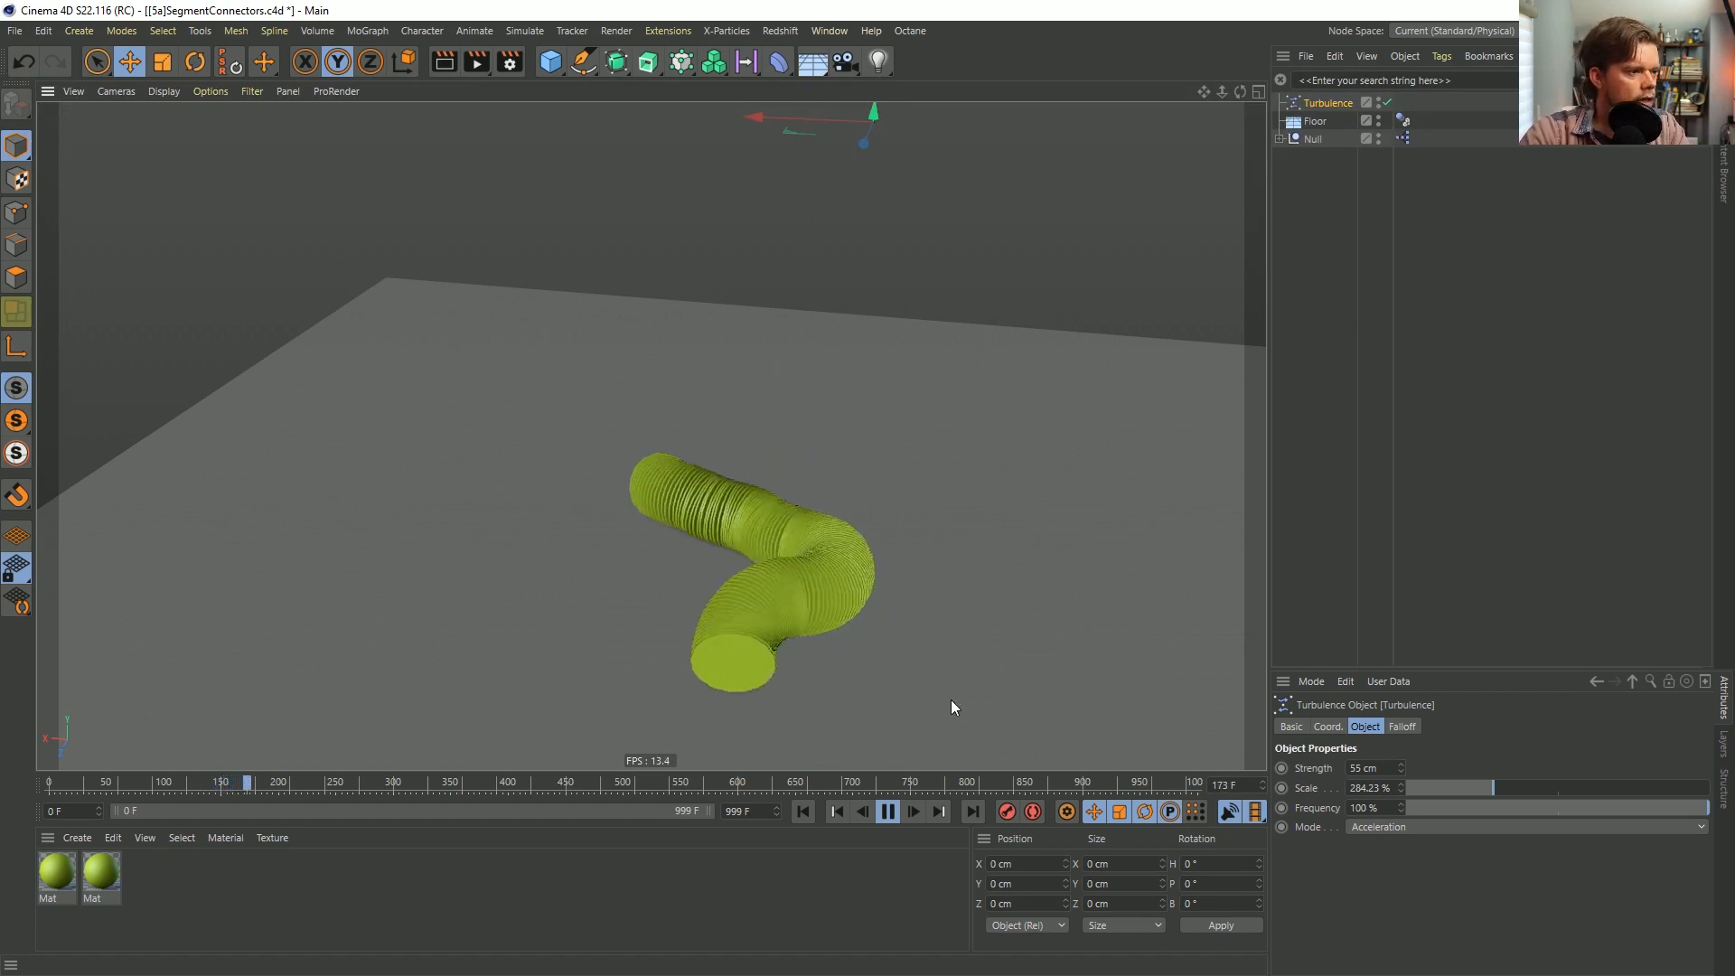
click(888, 813)
click(802, 812)
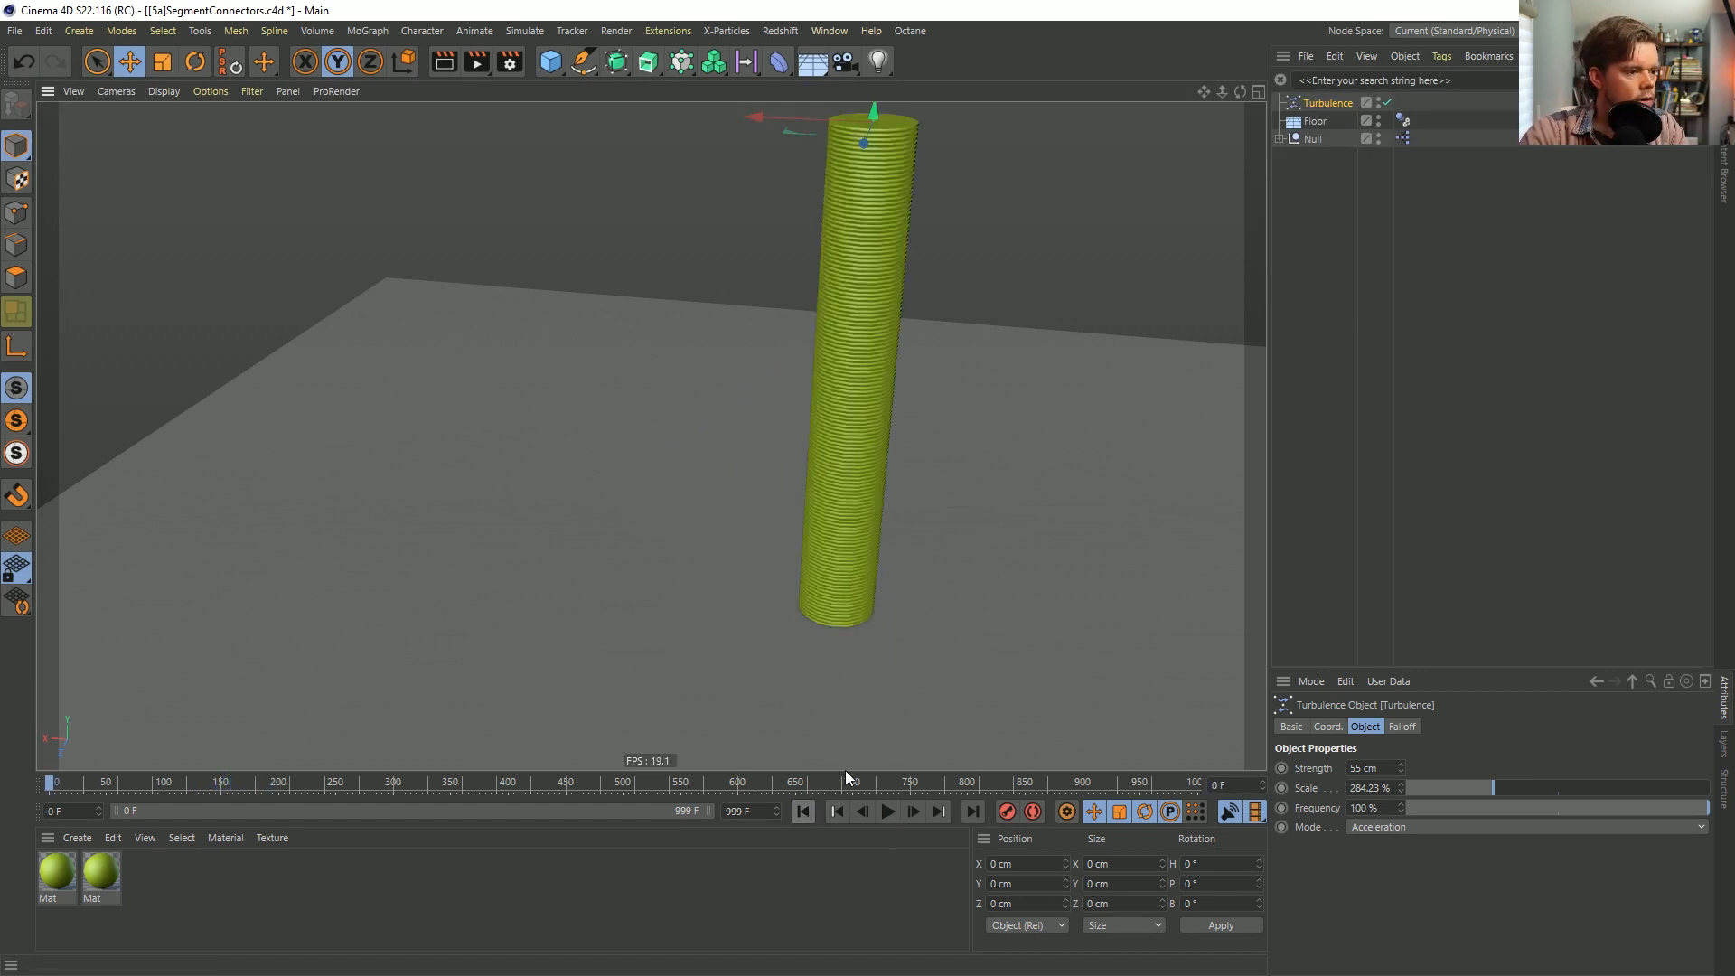
Select all cylinders inside the Null, from Cylinder.127 through Cylinder.31, and show their coordinates.
click(1280, 140)
click(1330, 157)
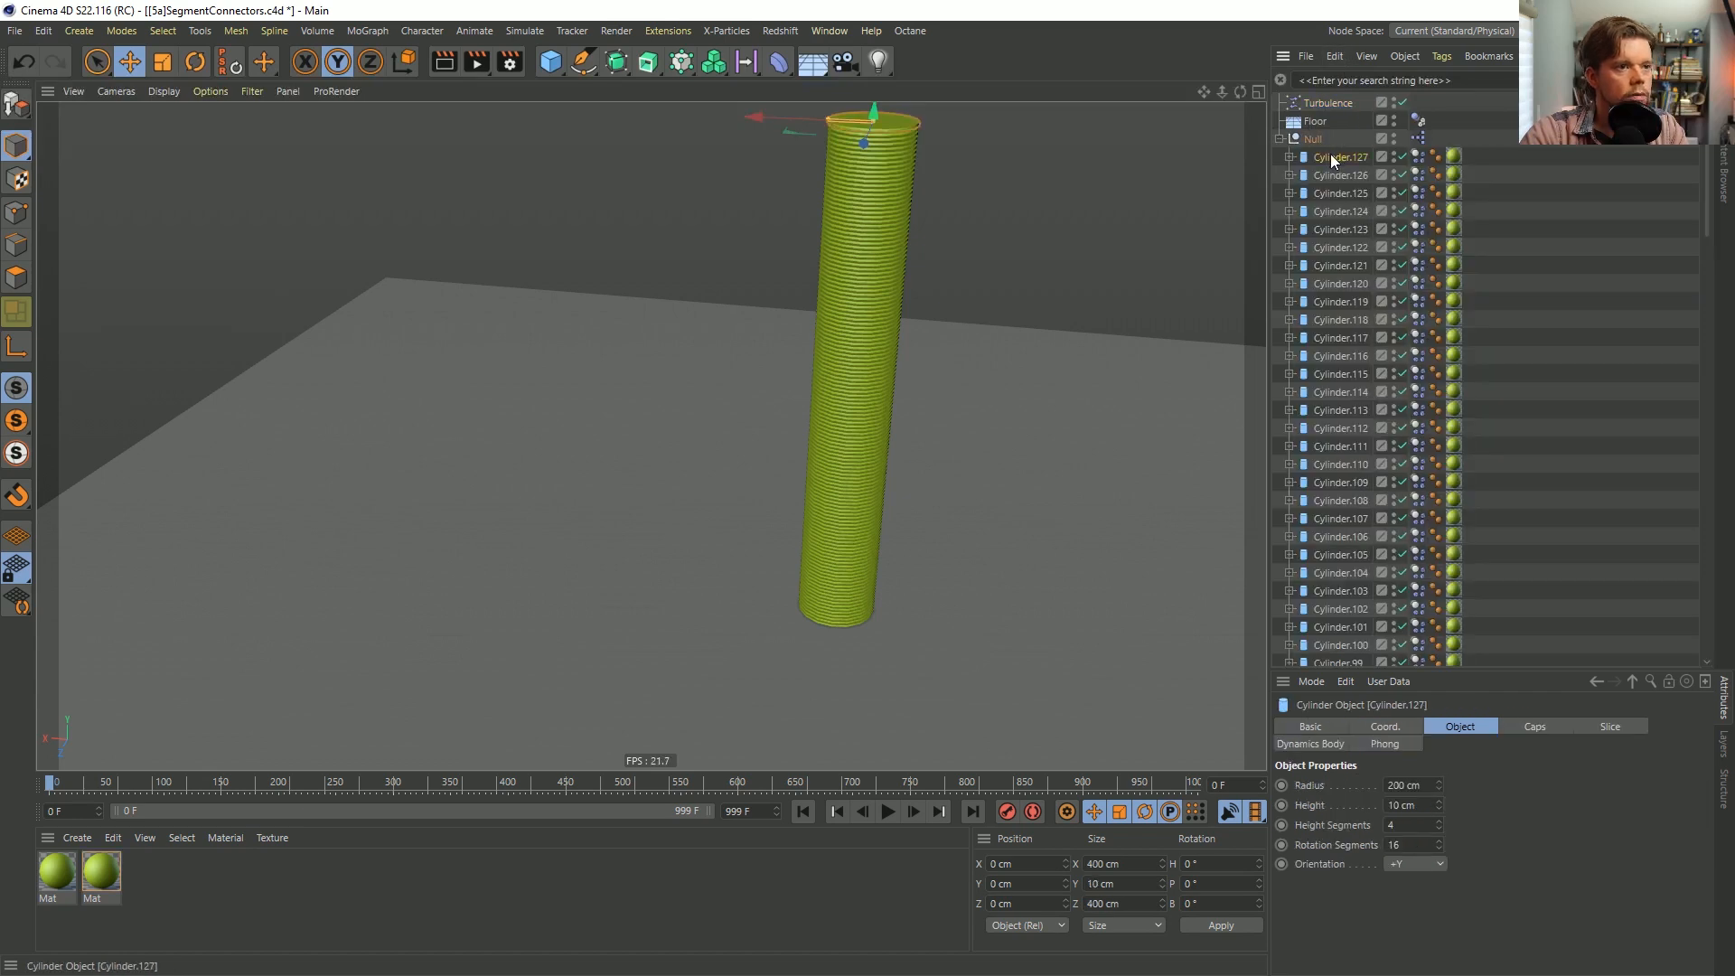
scroll(1357, 264, down, 15)
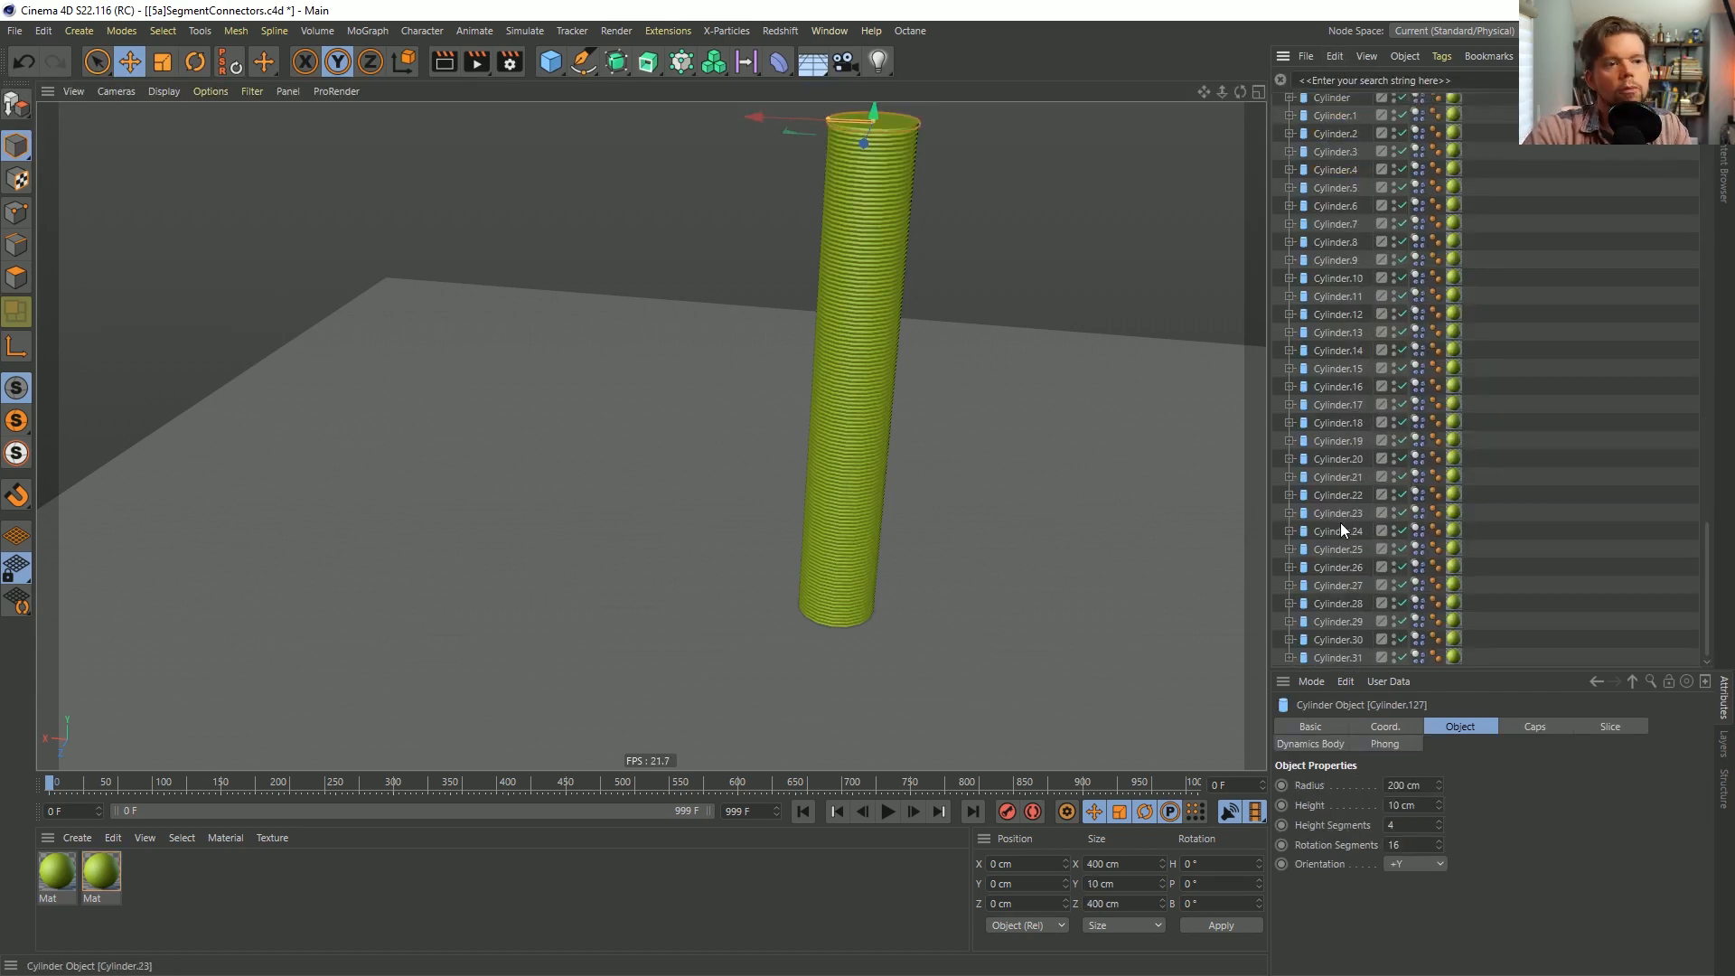
shift+click(1337, 652)
click(1385, 727)
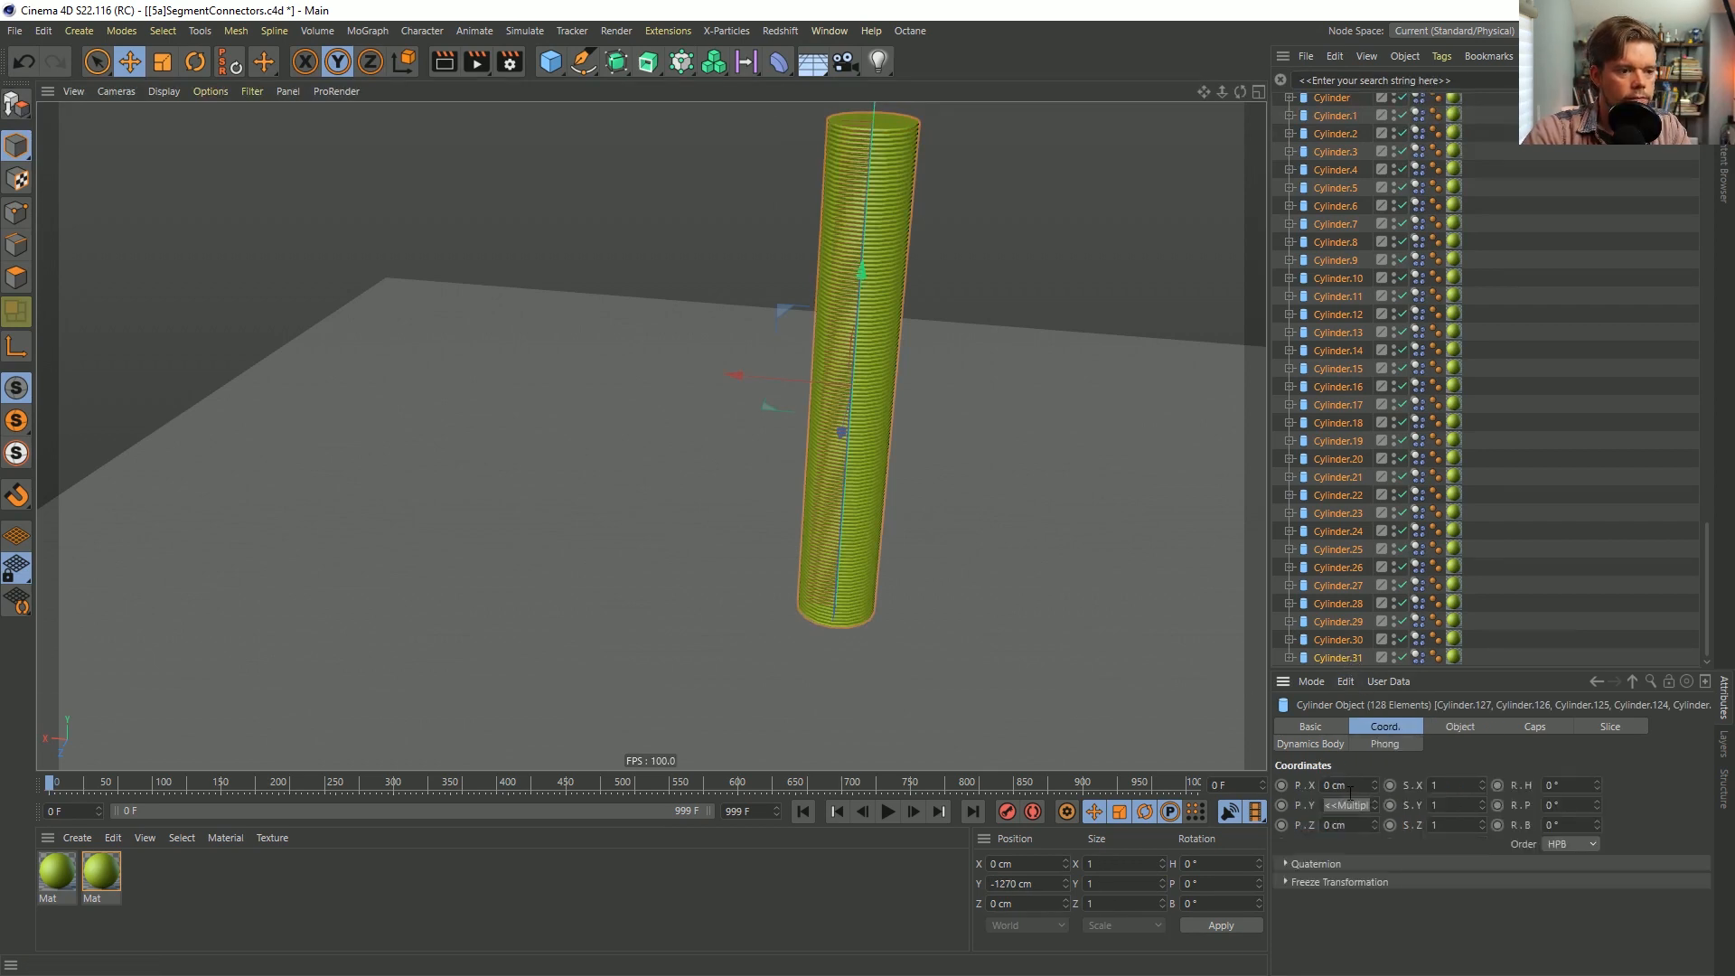
Try to set the Y position of all selected cylinders to 82 cm, and undo the change.
click(1350, 803)
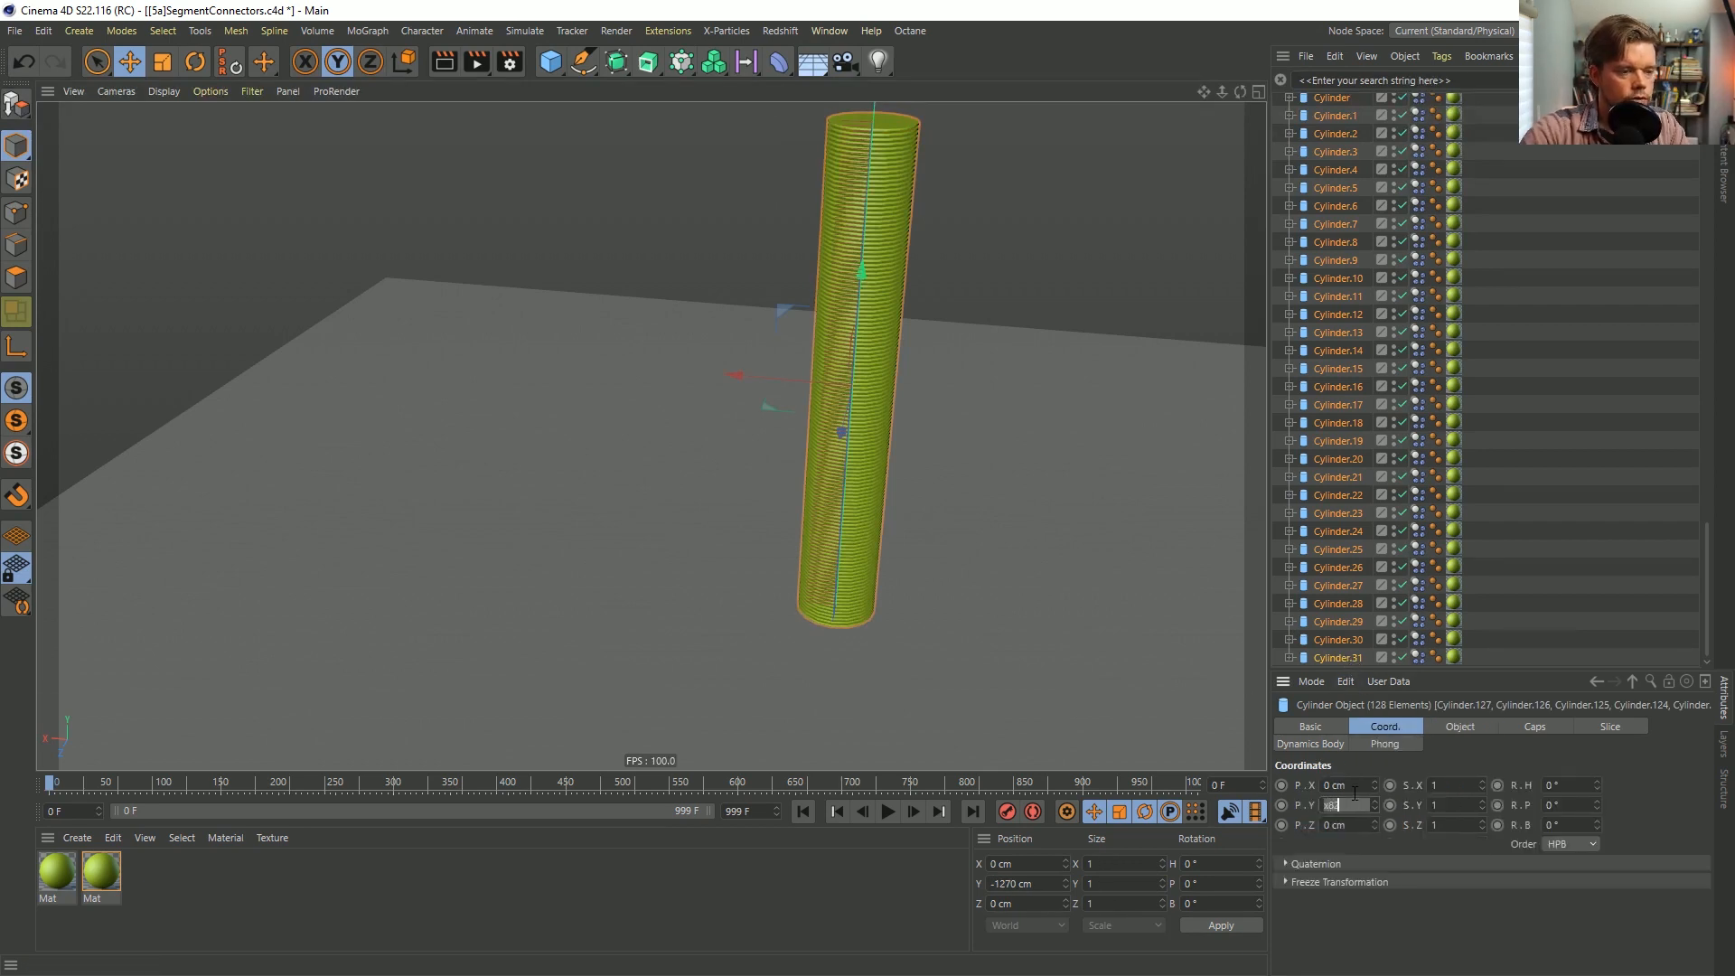
text(82)
key(Return)
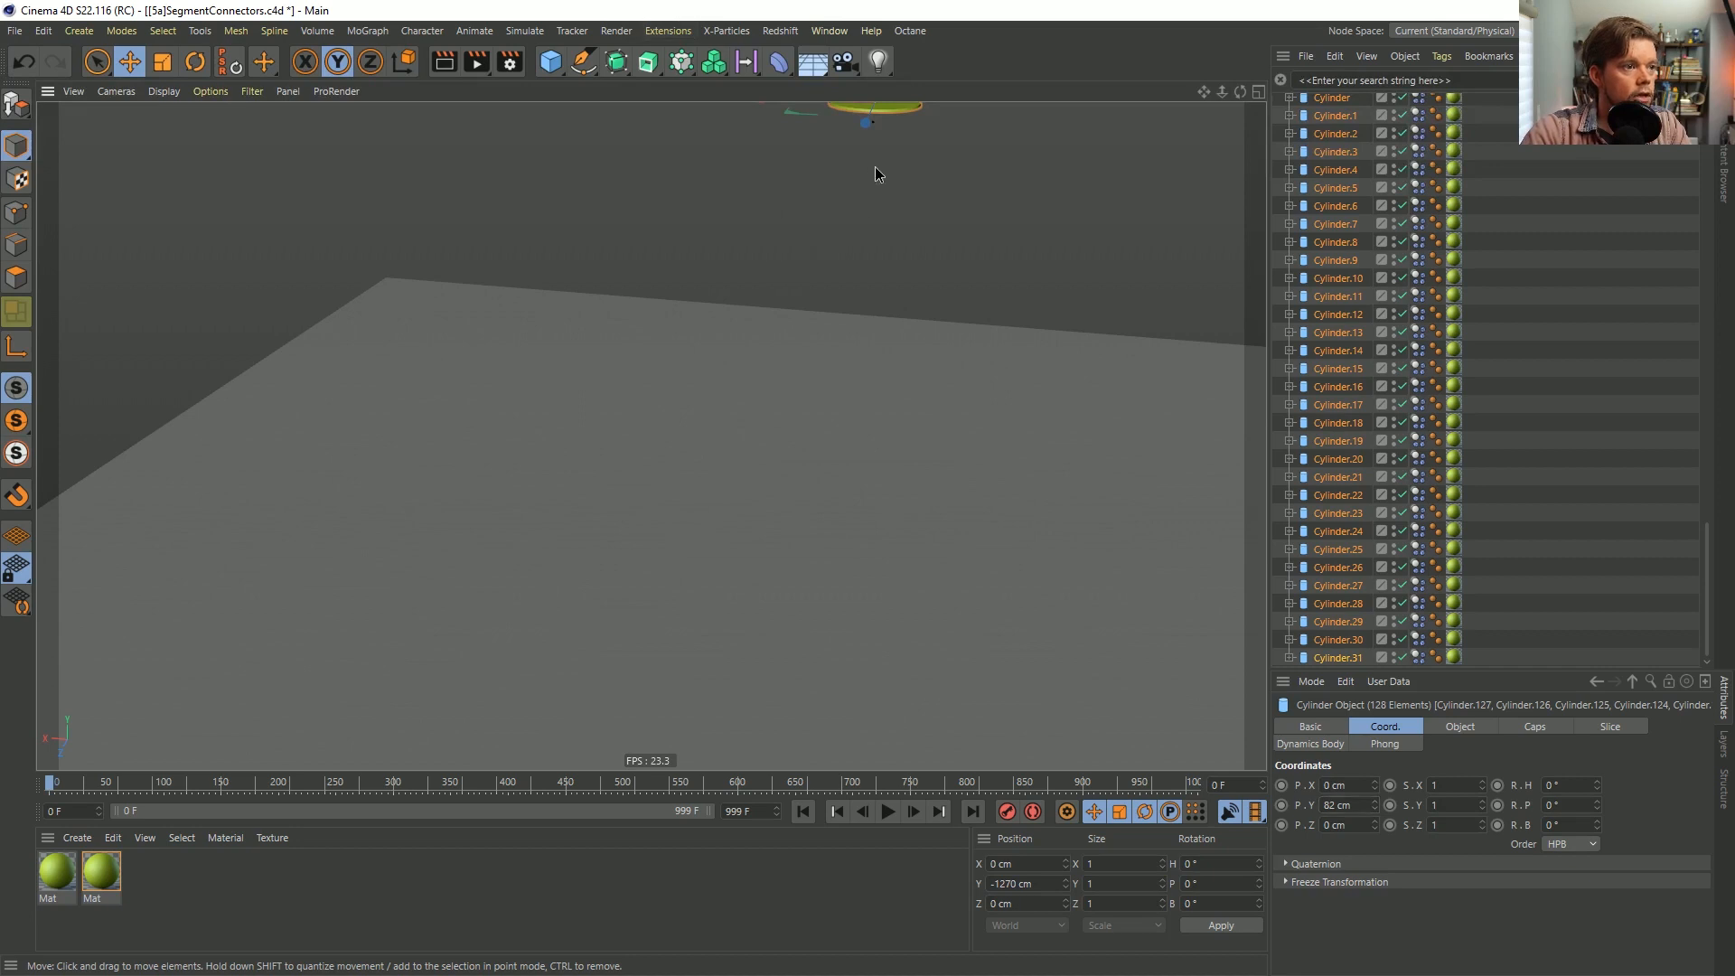
key(o)
key(ctrl+z)
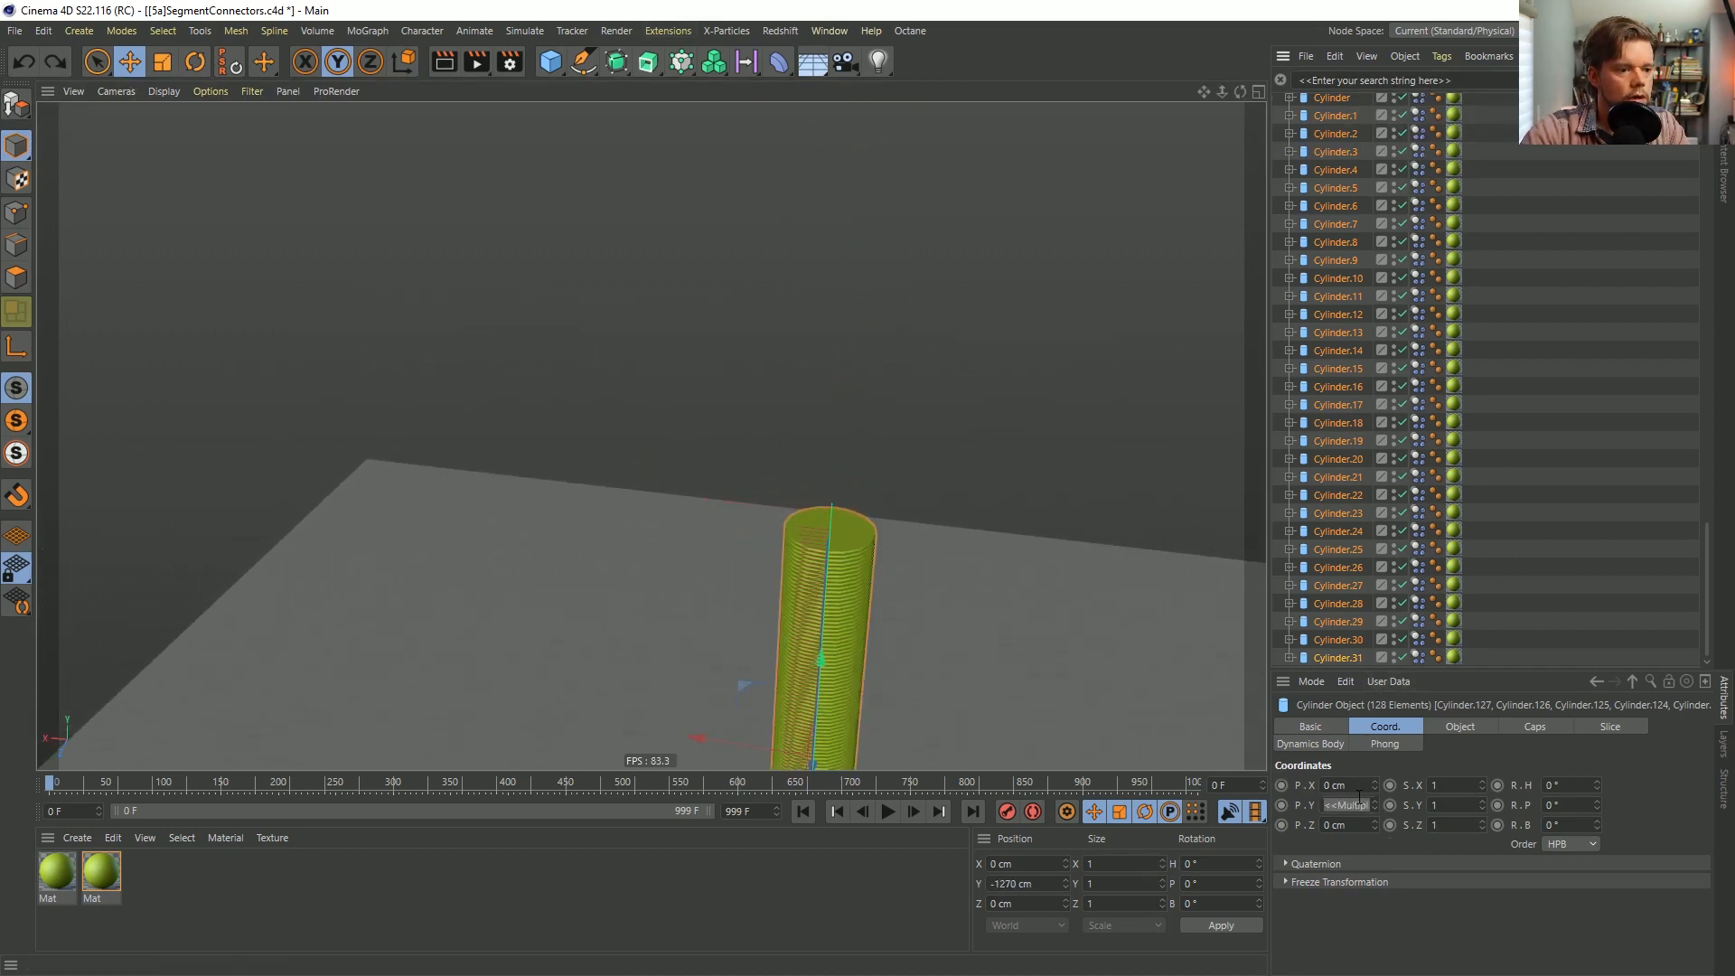
Double the Y position of every selected cylinder relative to its existing value, to widen the gaps between the discs.
click(1355, 804)
text(x)
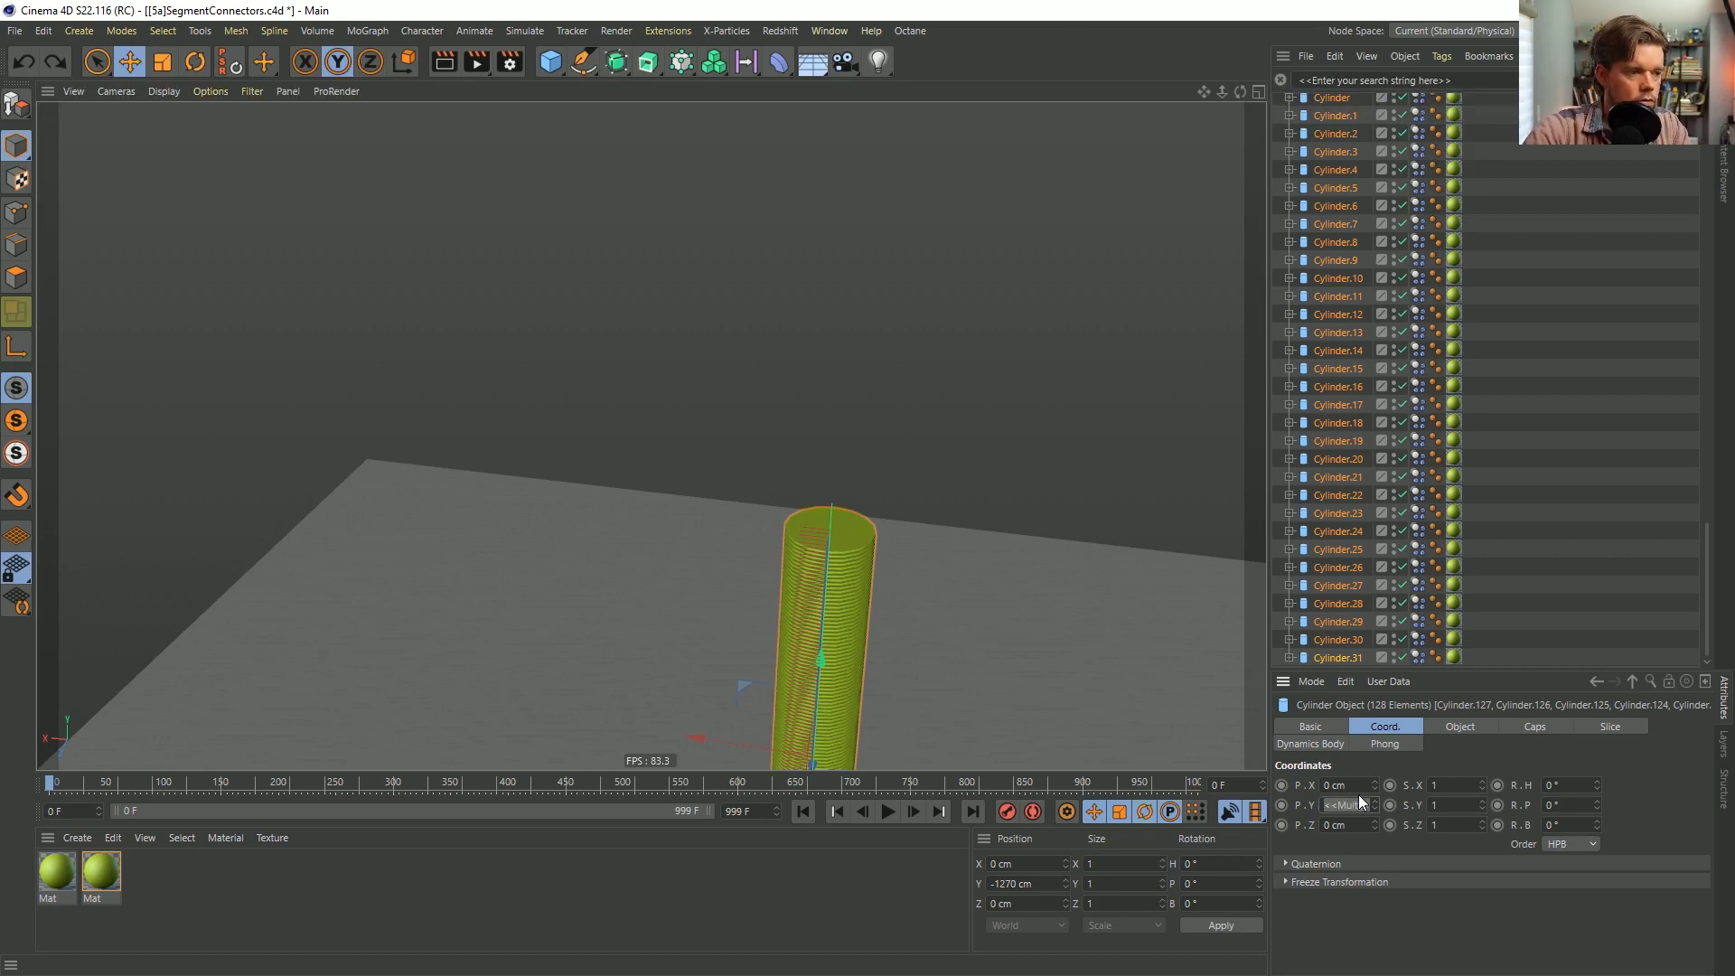
key(Return)
alt+right_drag(924, 643, 881, 697)
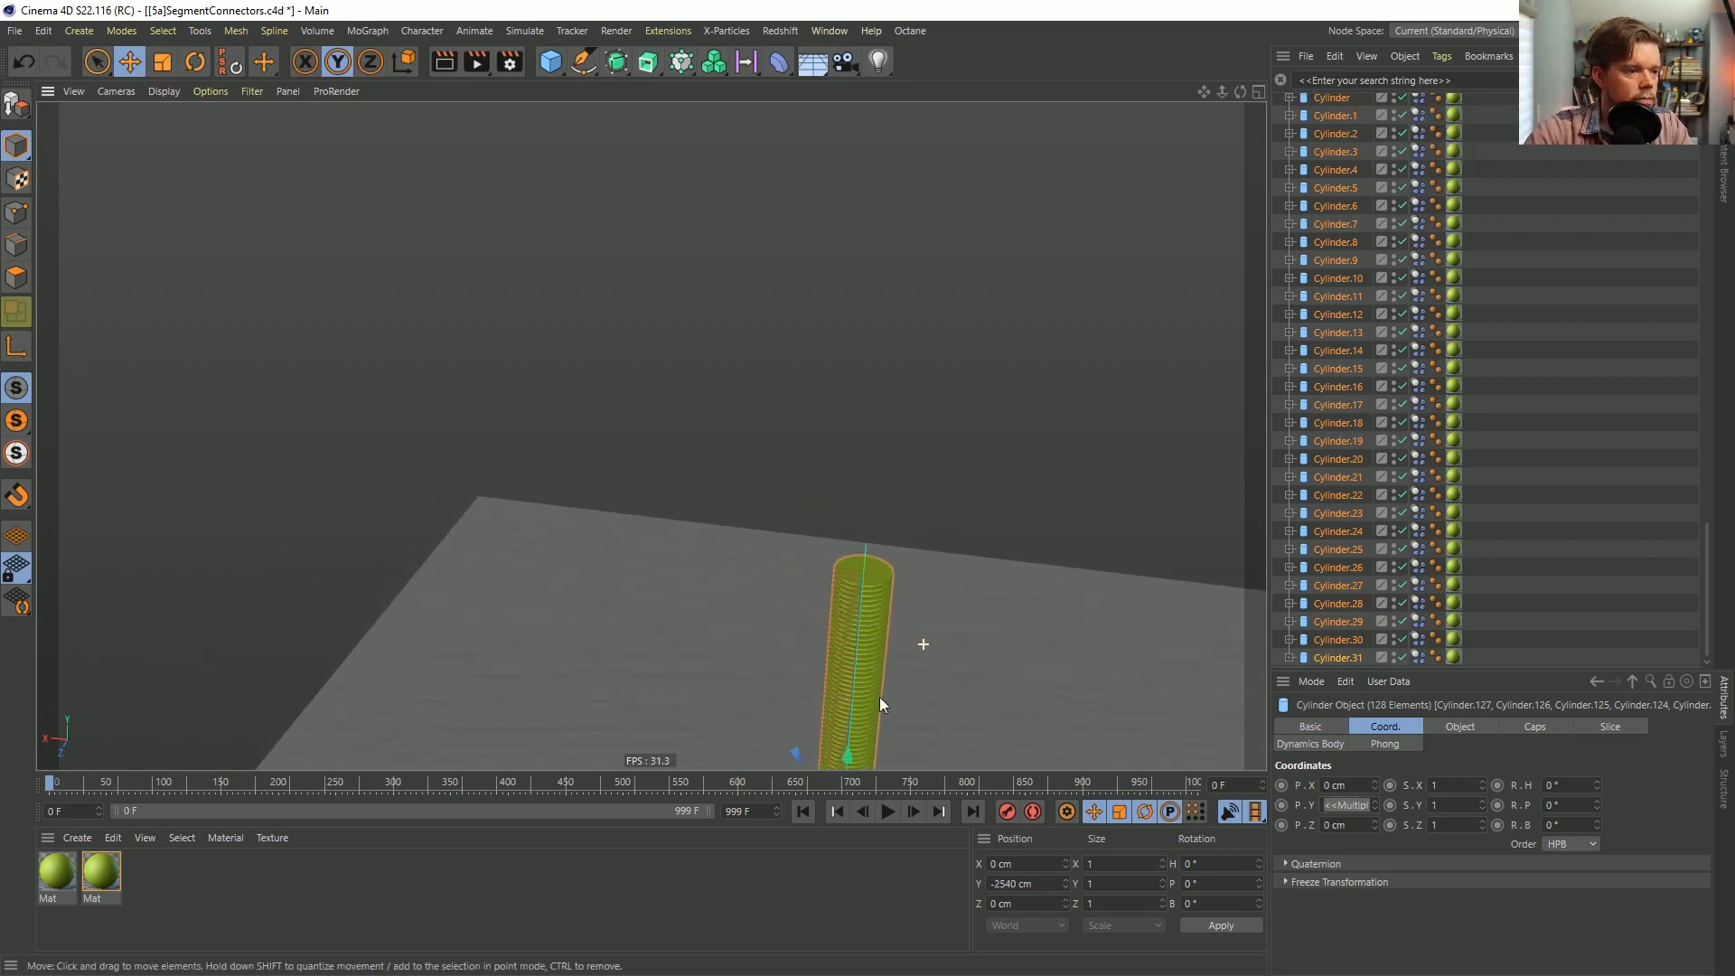
alt+middle_drag(881, 697, 755, 364)
alt+right_drag(756, 363, 922, 228)
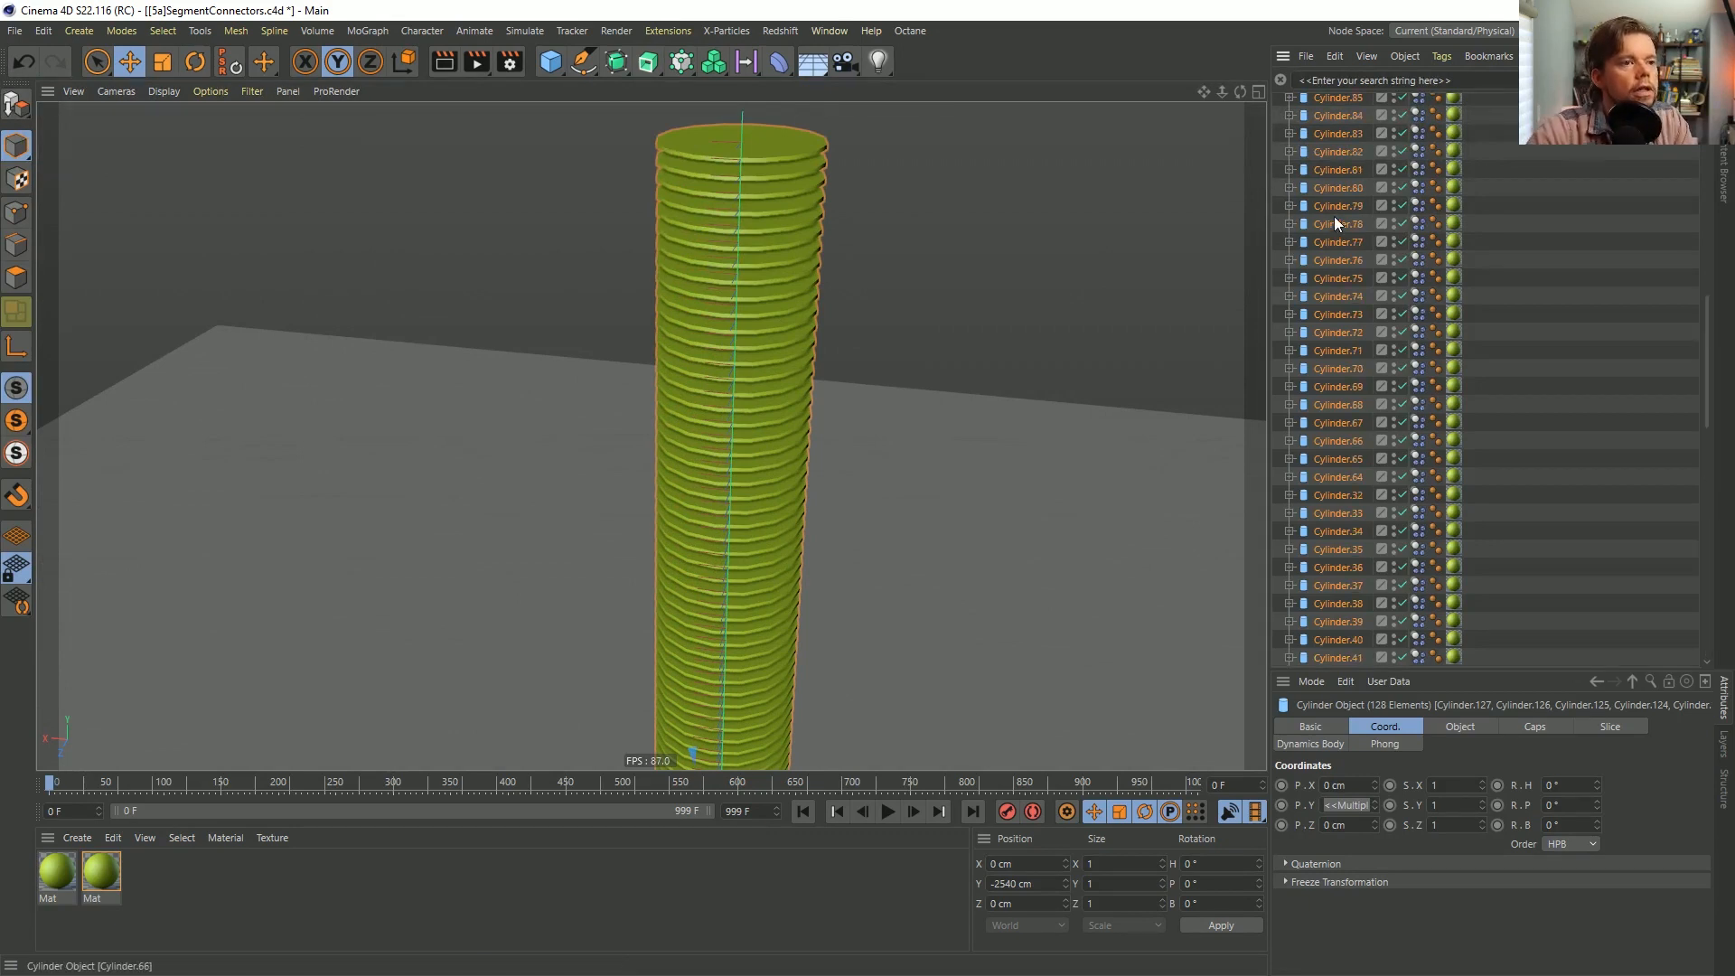
Set the Y position of the connector under Cylinder.127 to -20 cm, centring it between the two uppermost discs.
scroll(1336, 215, up, 20)
click(1288, 160)
click(1327, 175)
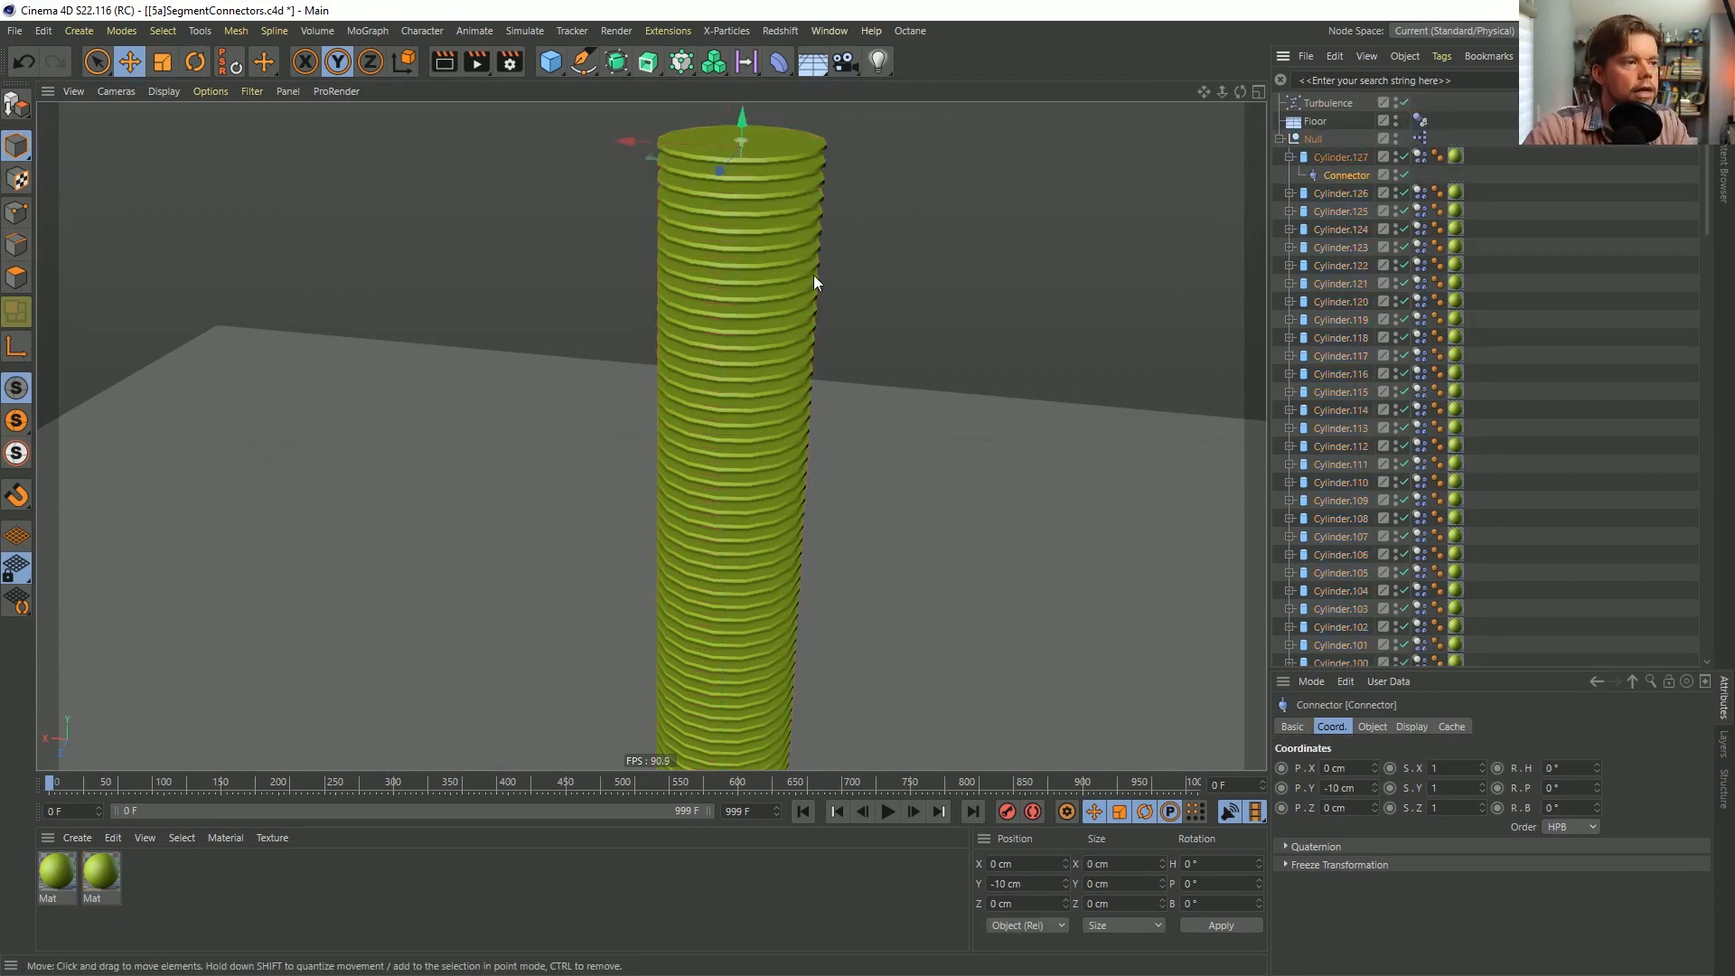
alt+drag(814, 274, 758, 164)
alt+right_drag(758, 165, 845, 158)
alt+drag(868, 178, 845, 237)
alt+right_drag(786, 197, 849, 161)
alt+drag(826, 226, 793, 156)
alt+middle_drag(793, 172, 783, 238)
alt+drag(784, 237, 750, 235)
alt+right_drag(751, 235, 813, 165)
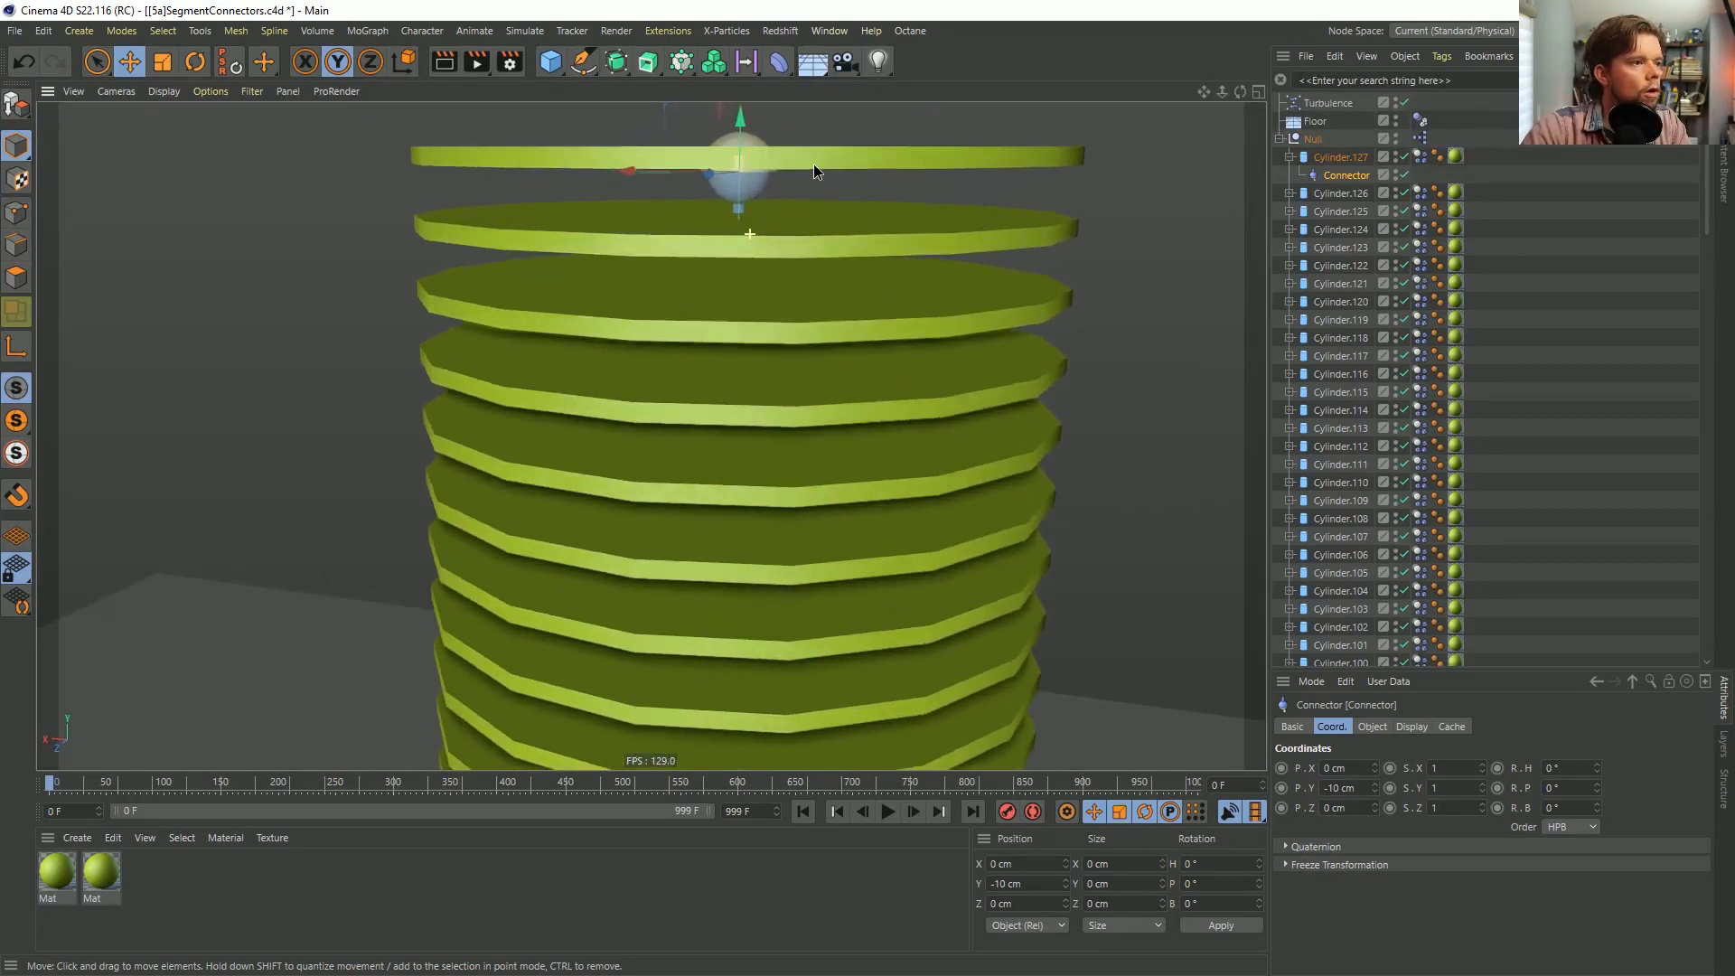
alt+drag(813, 165, 830, 228)
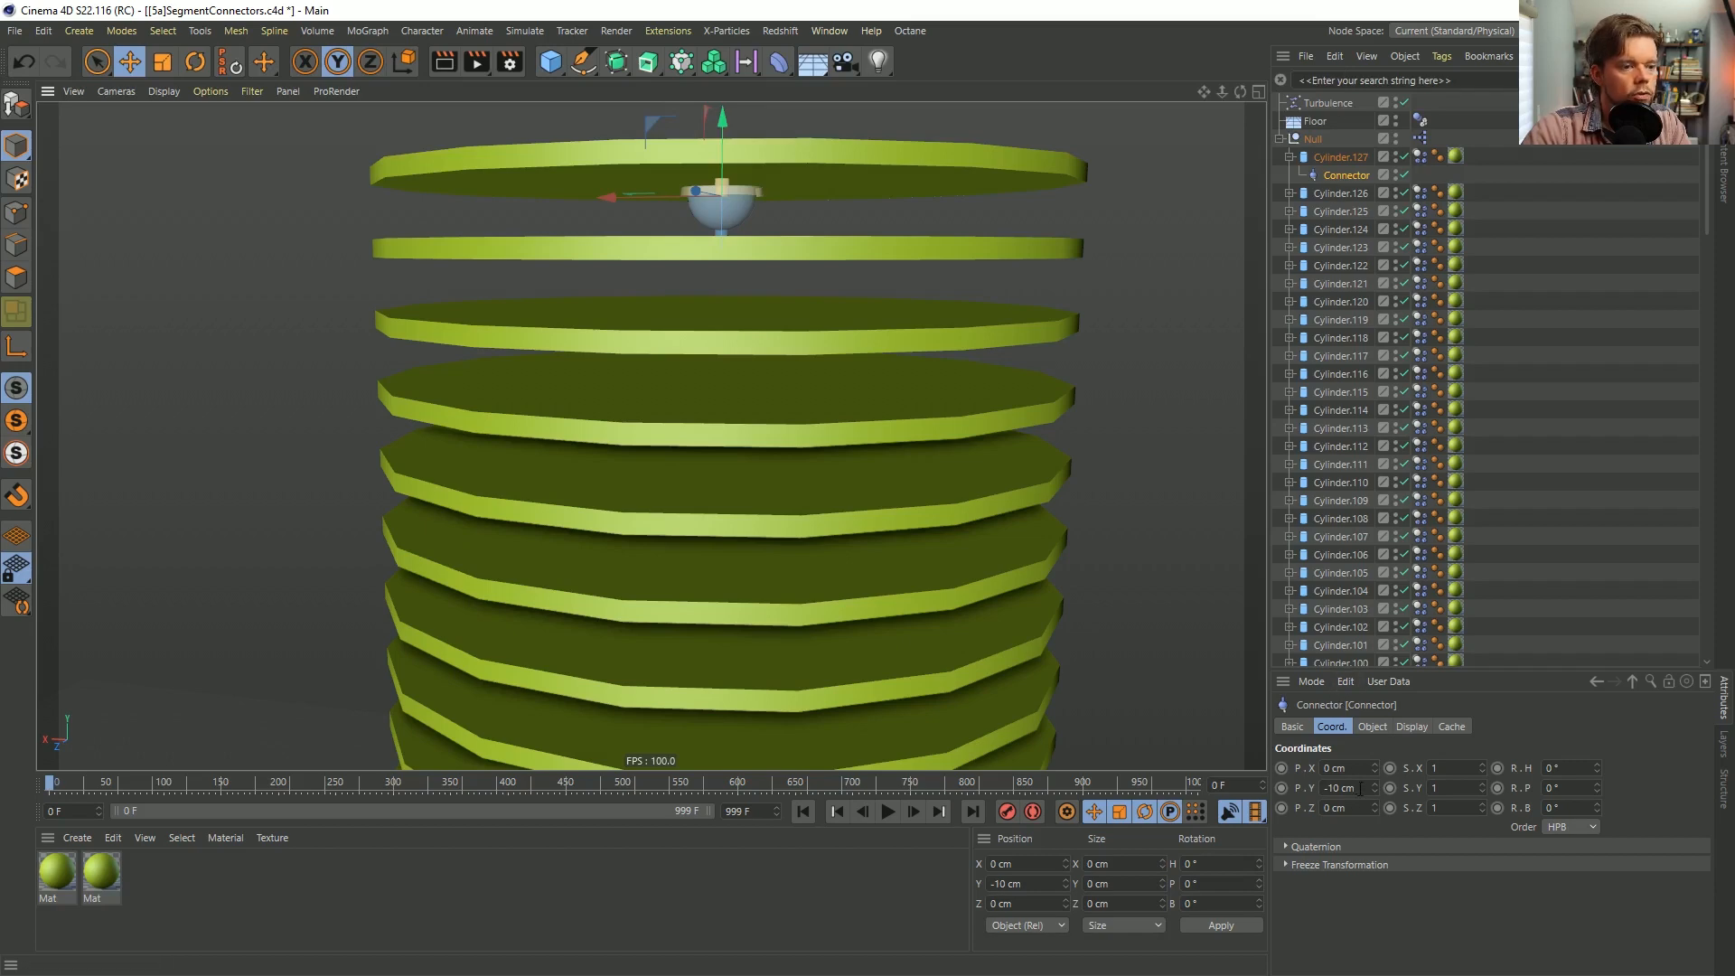
drag(1360, 788, 1332, 788)
text(20)
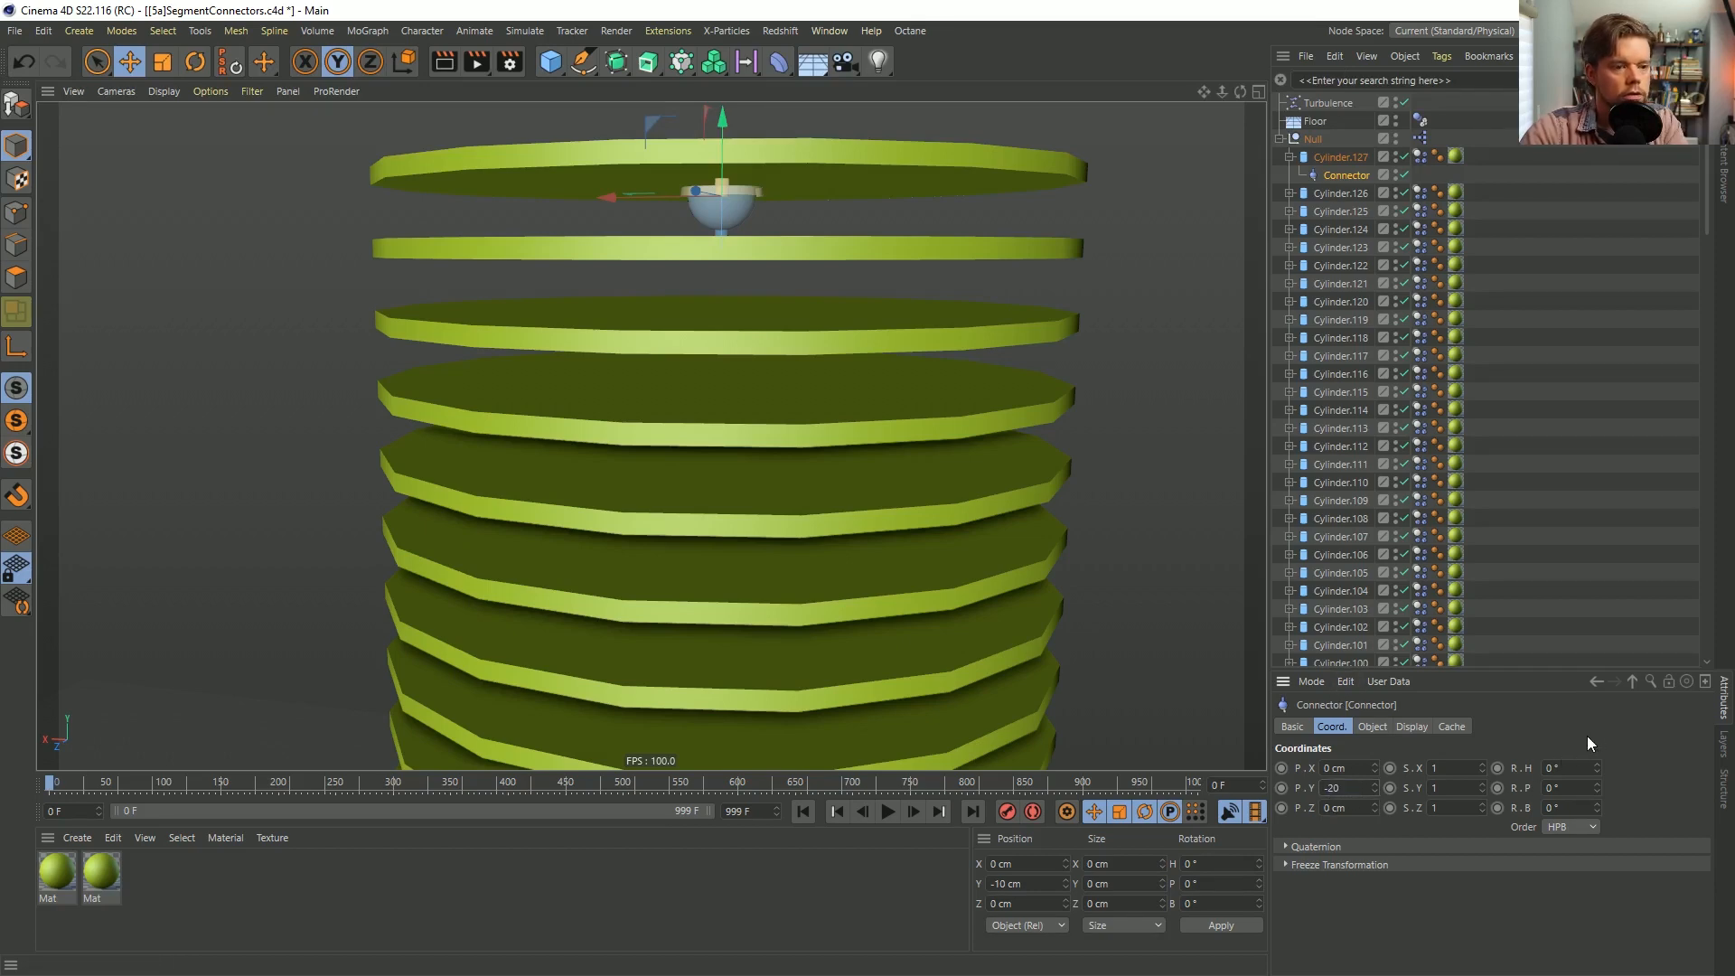
key(Return)
Filter the object list by "con", select all connectors, and set their Y position to -20 cm.
click(1333, 81)
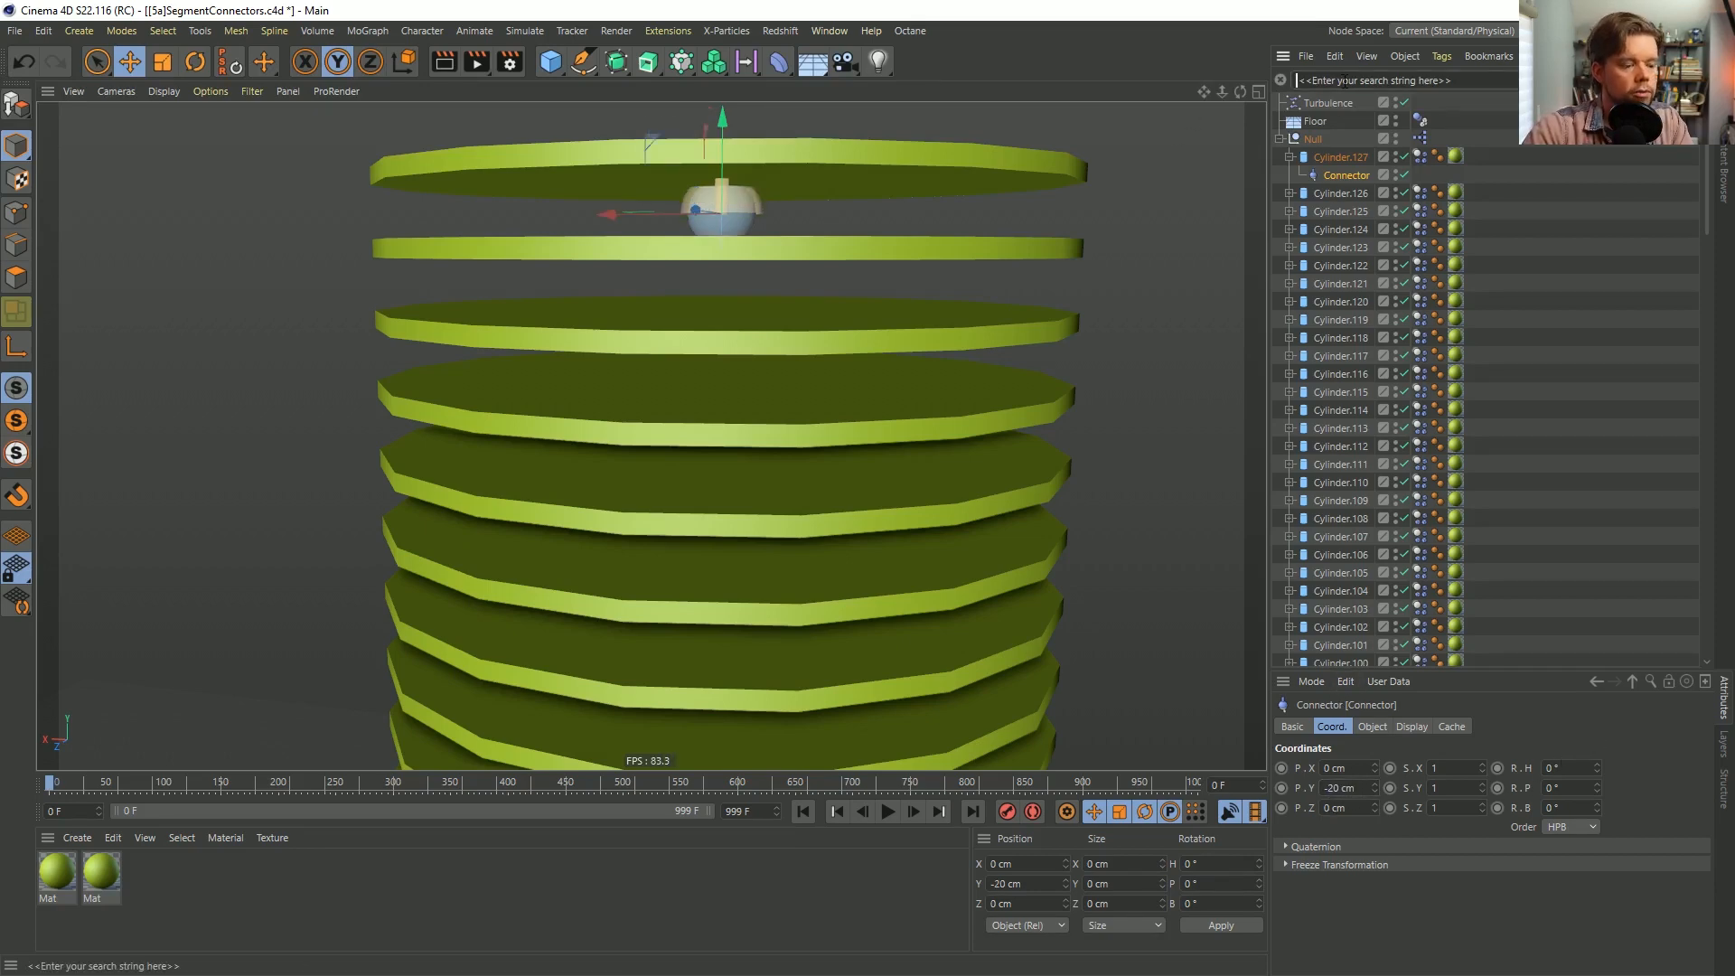
text(con)
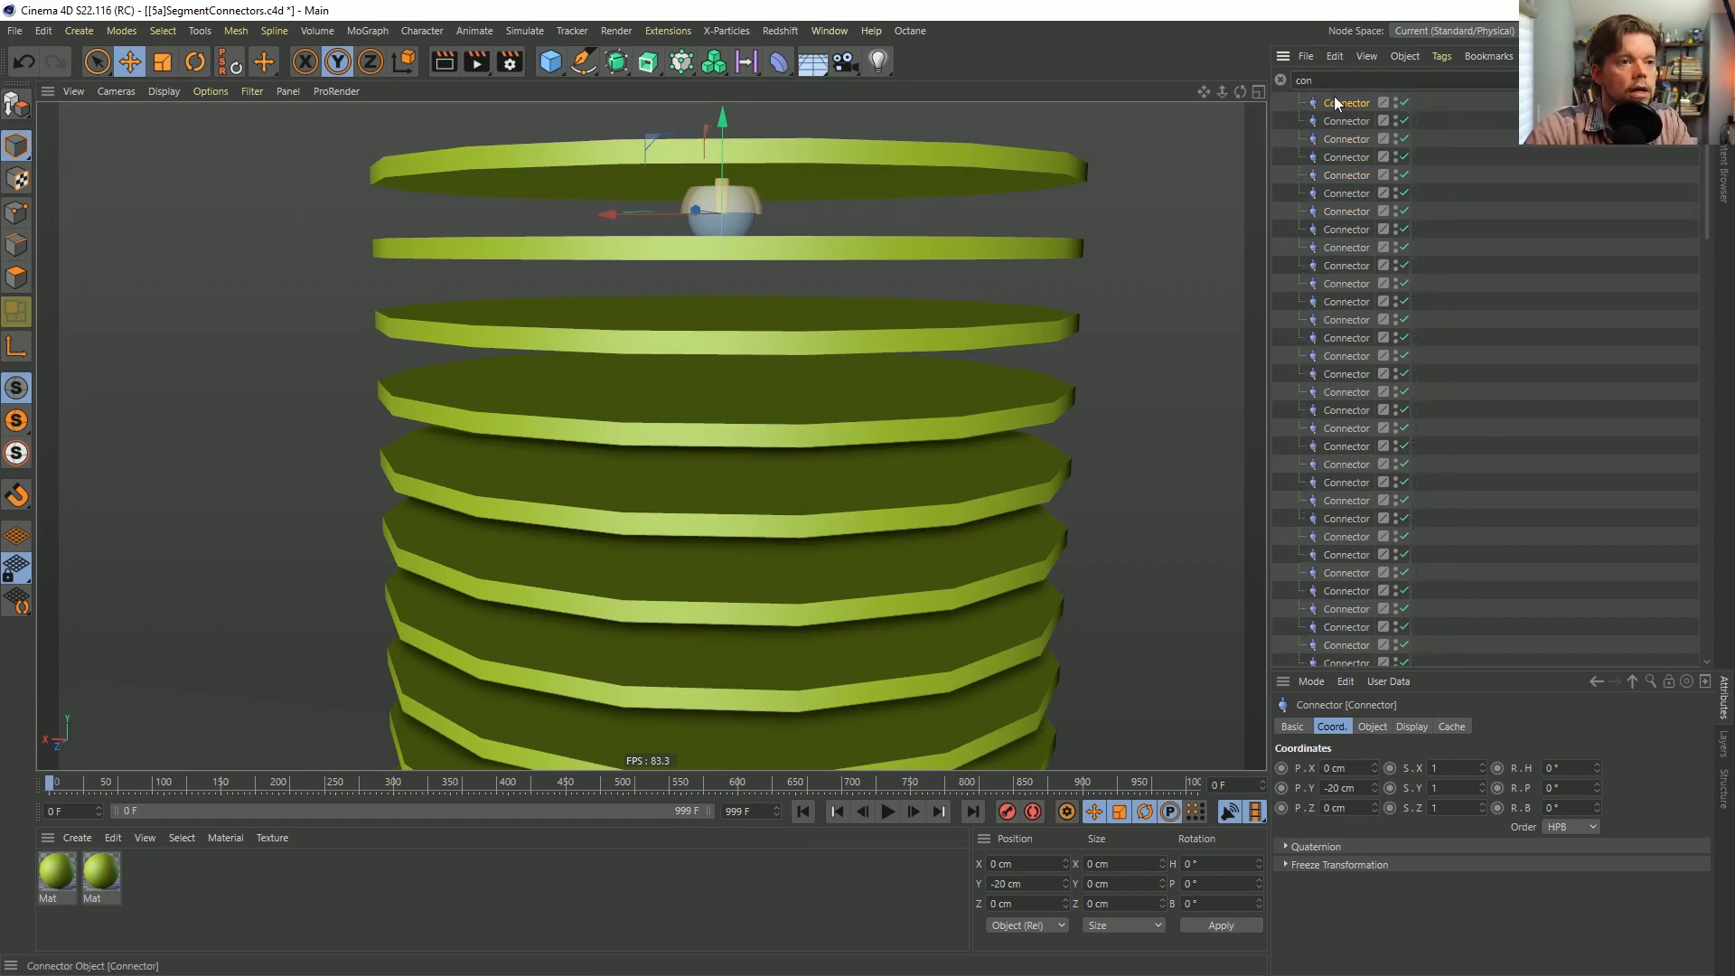
scroll(1372, 448, down, 10)
key(ctrl+a)
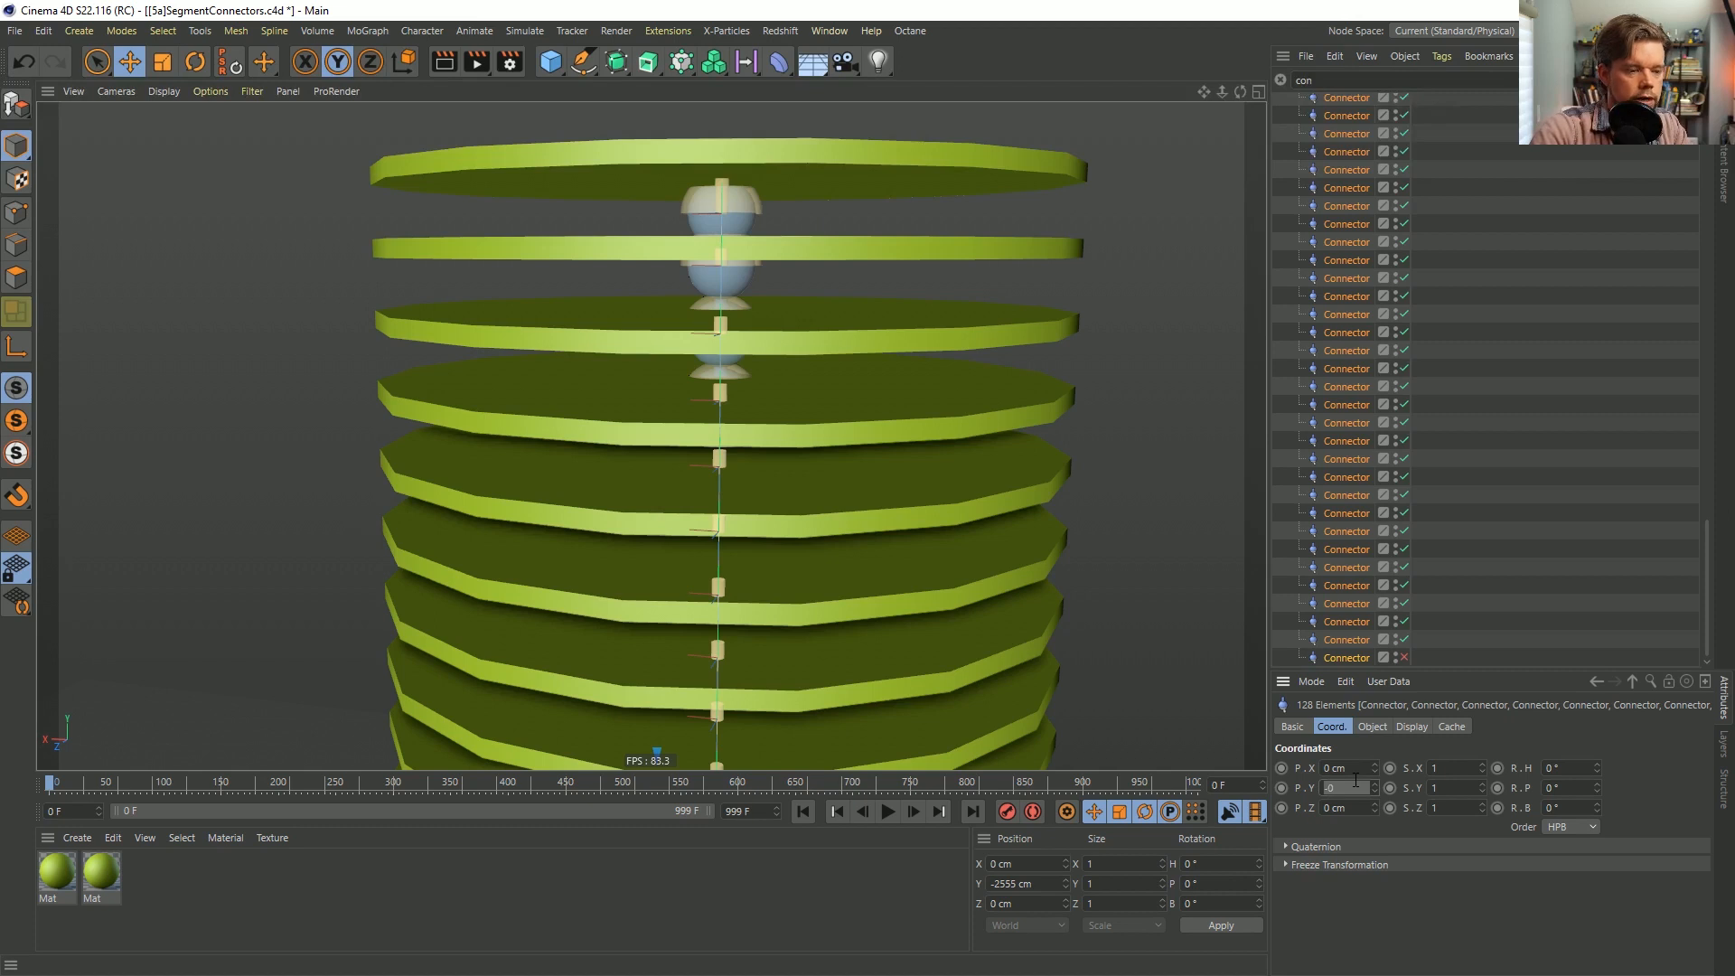
key(Return)
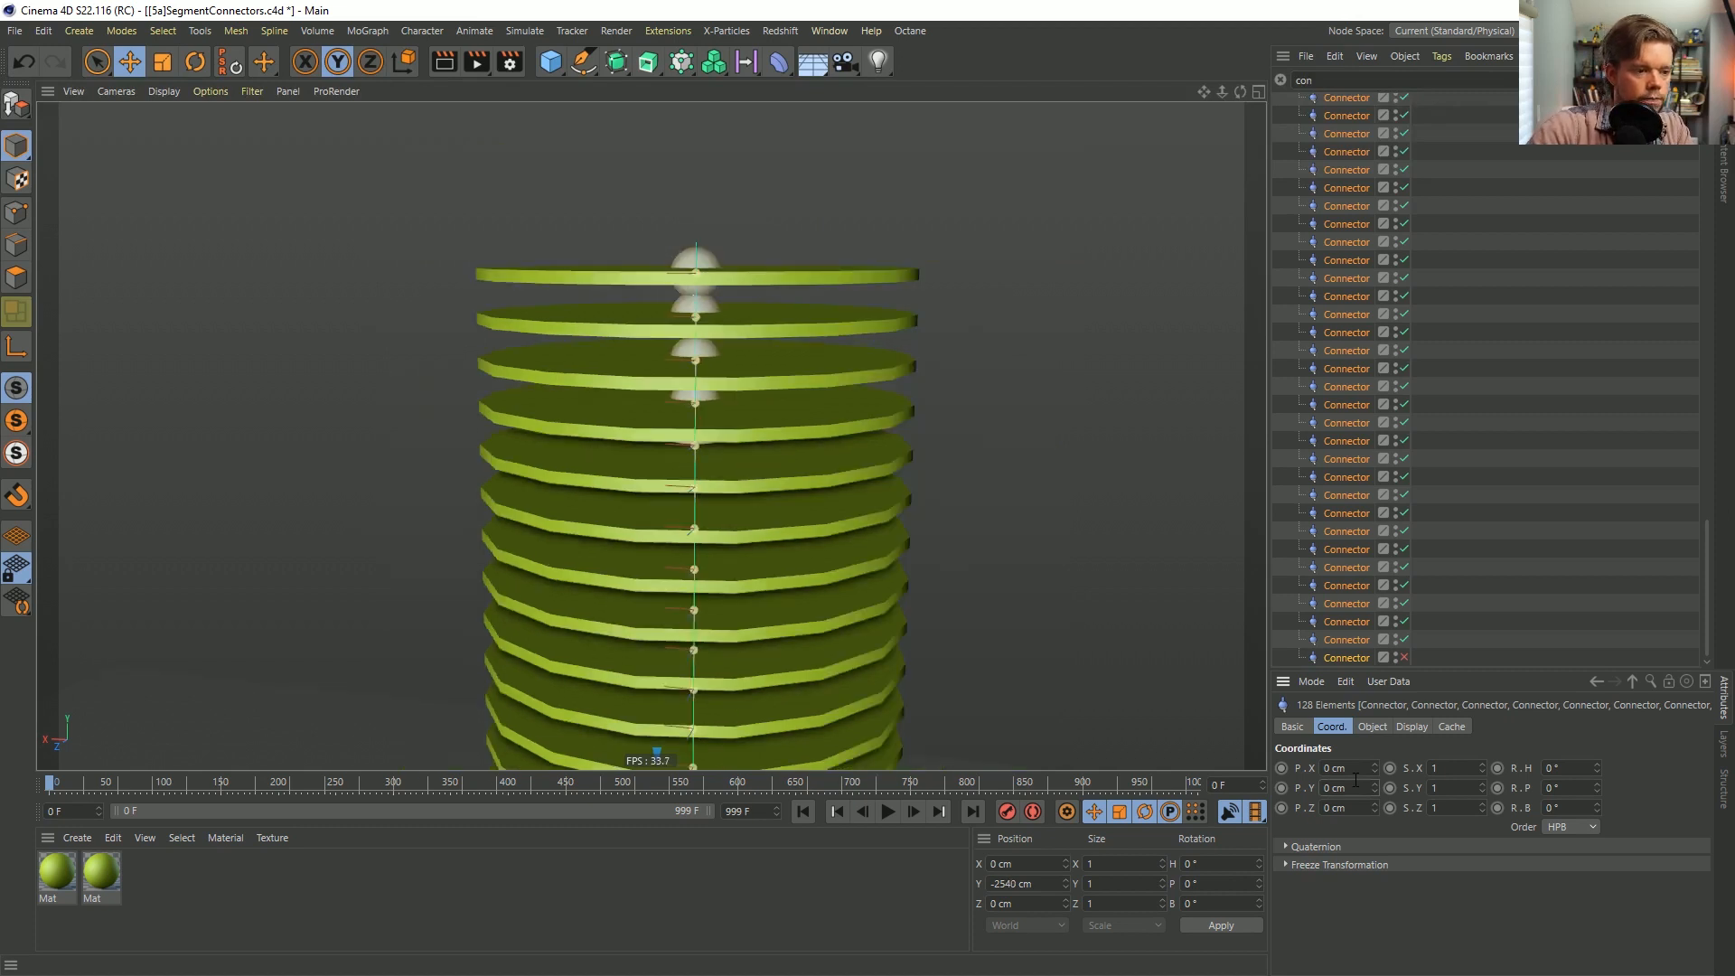
click(1332, 788)
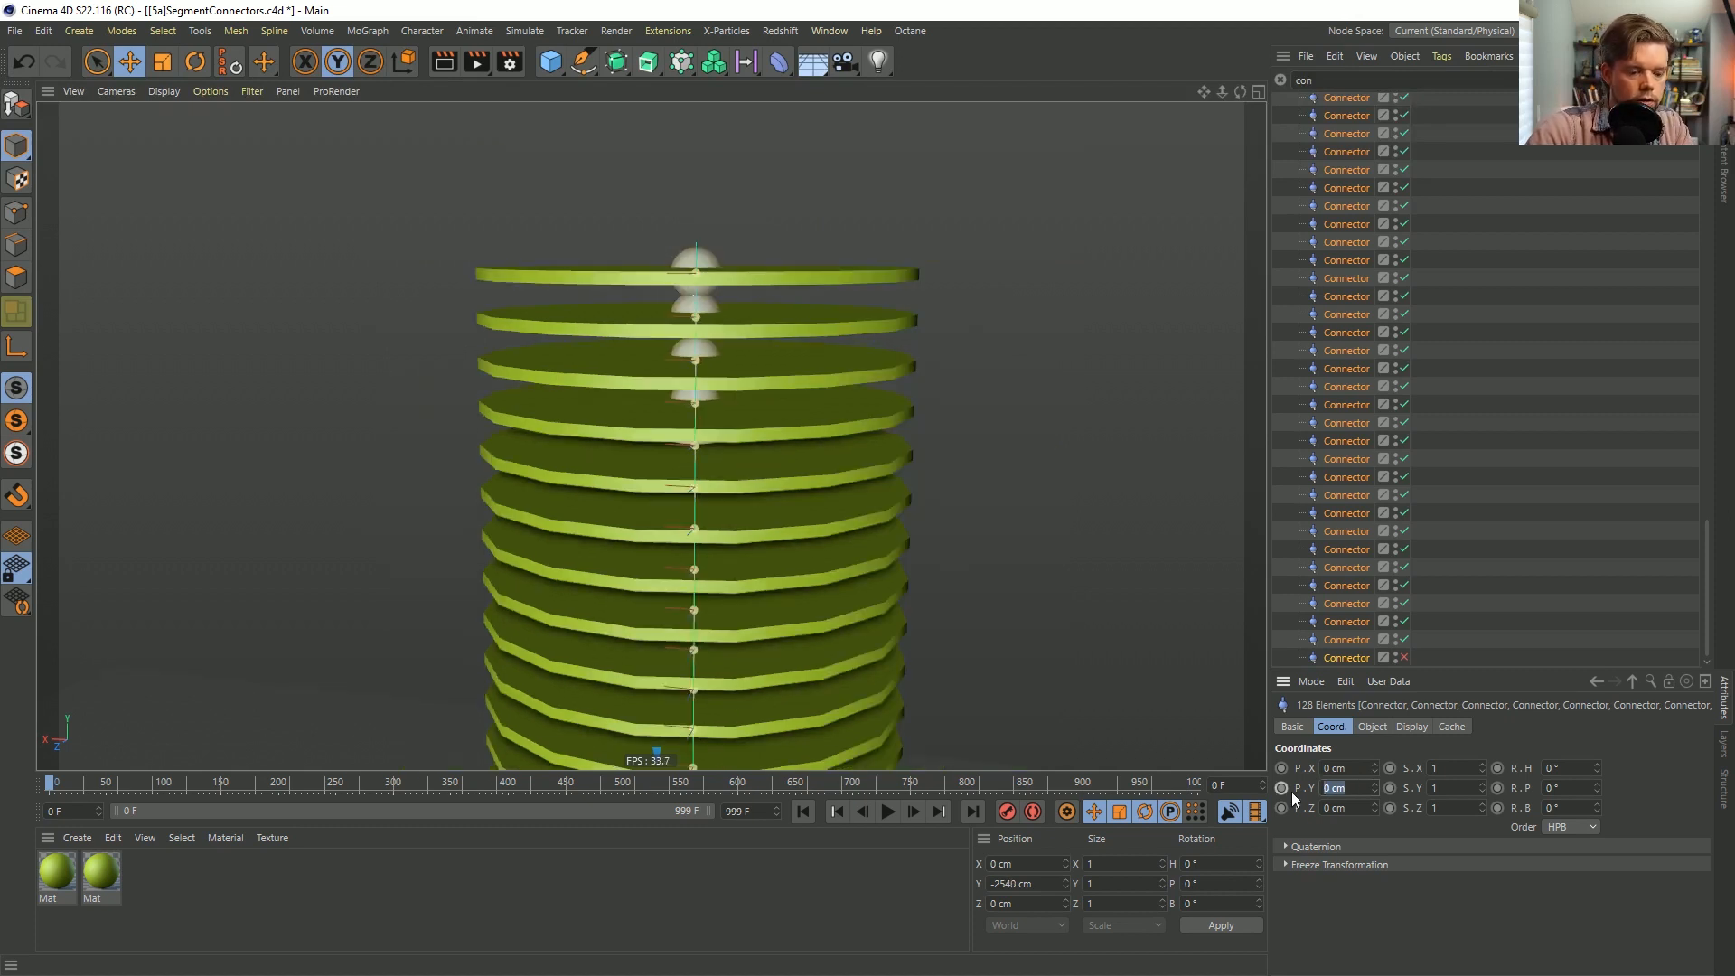
text(-20)
key(Return)
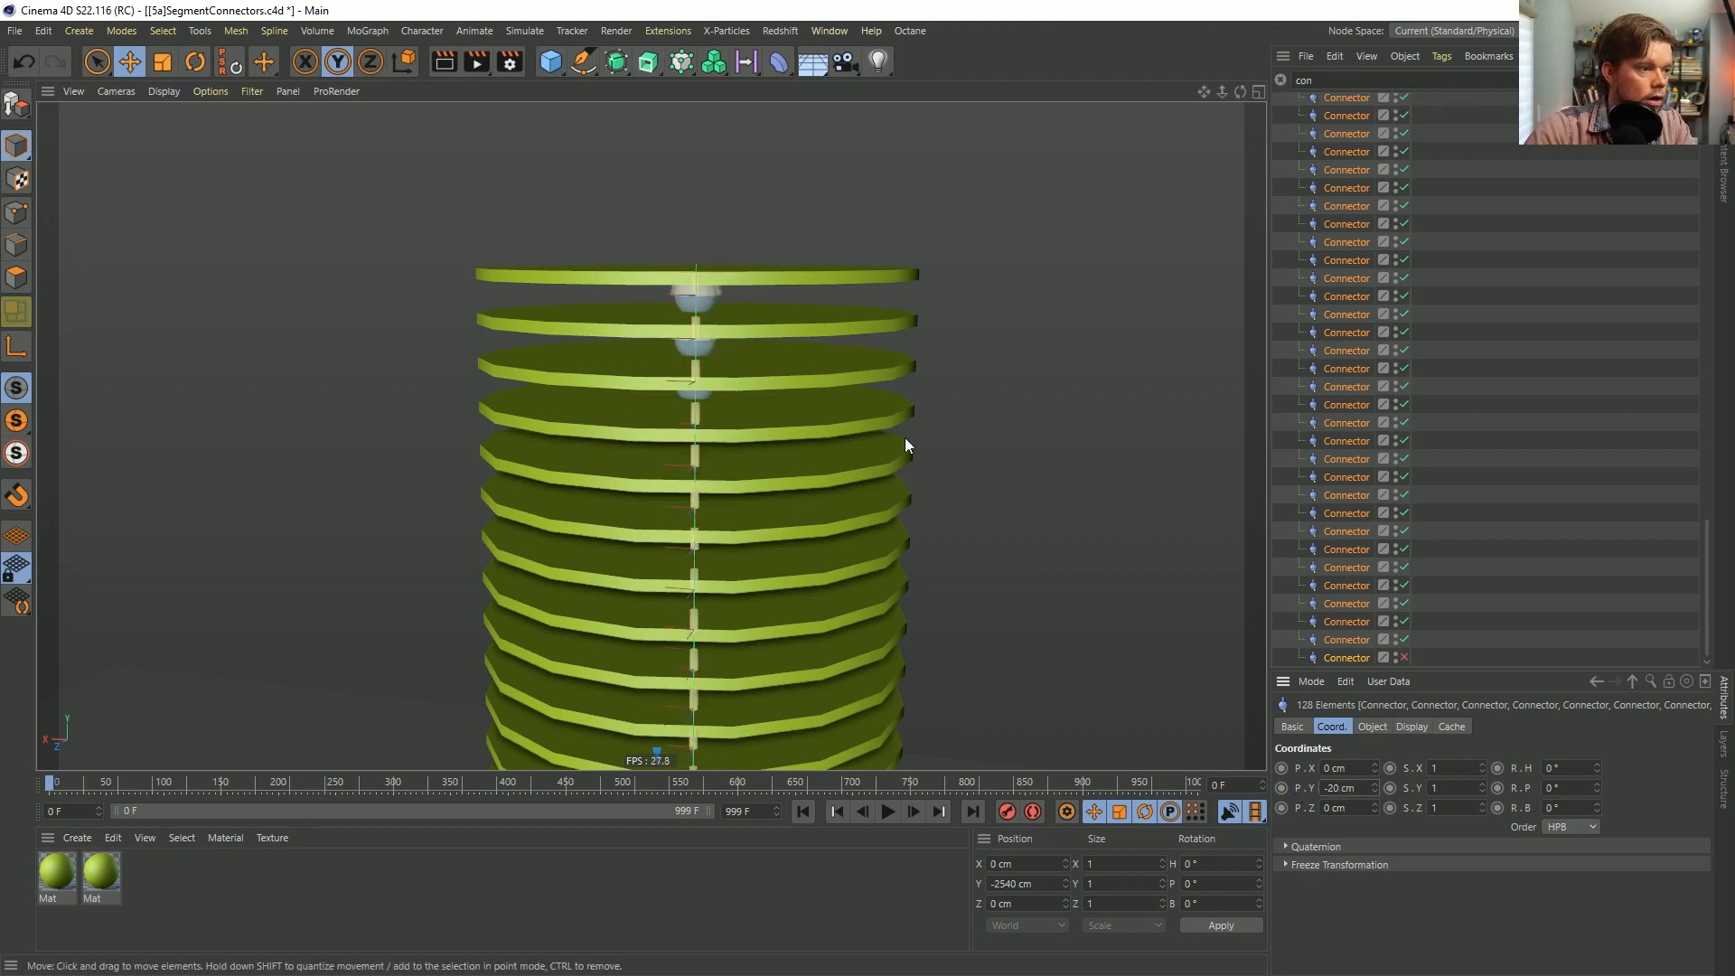
Deselect the connectors, play the simulation briefly to check the whole column, and return to the first frame.
click(1448, 415)
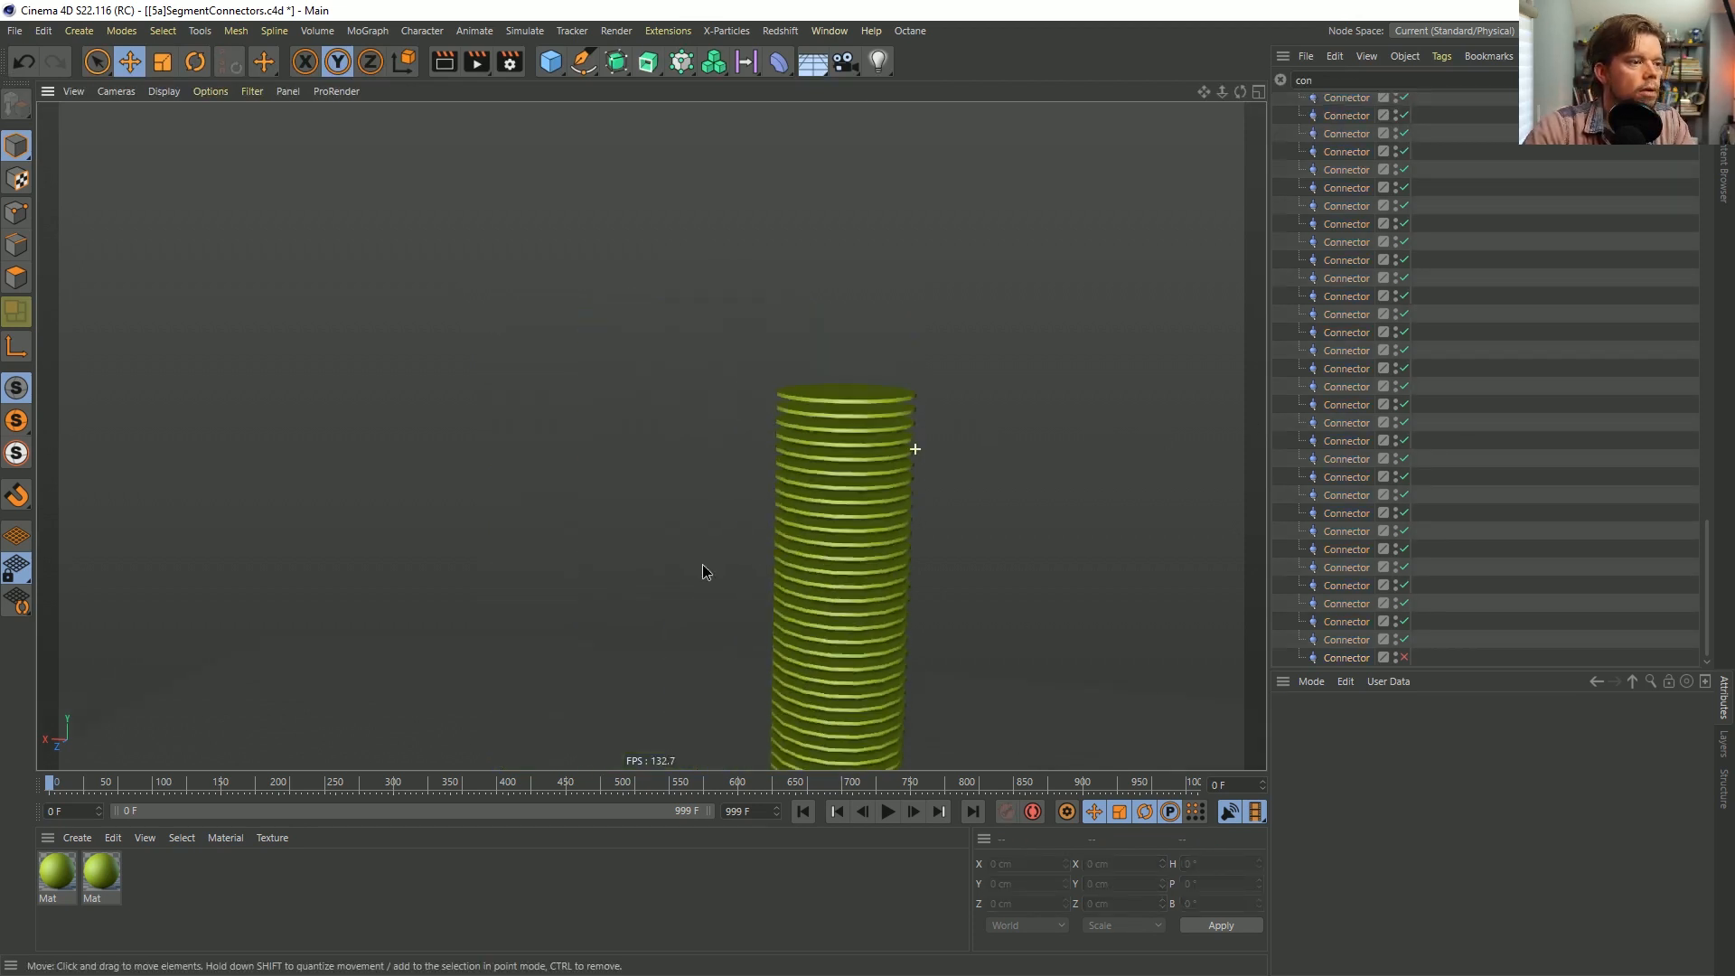
alt+right_drag(703, 572, 664, 607)
alt+middle_drag(909, 677, 850, 463)
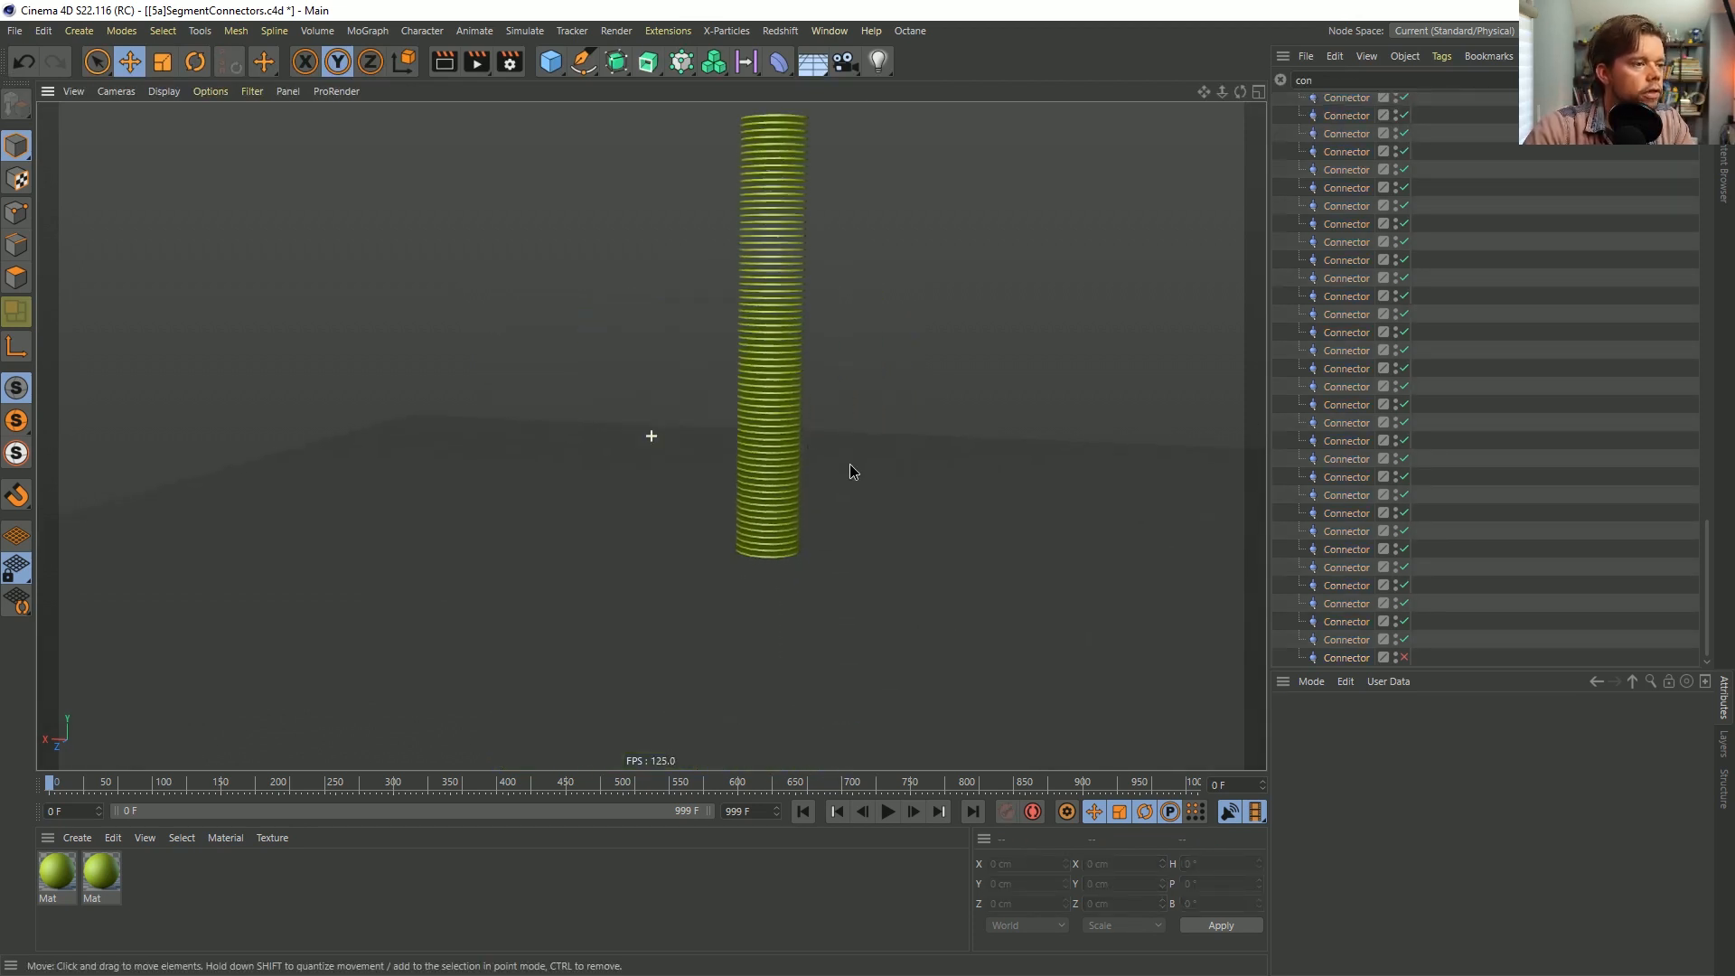
alt+drag(849, 464, 797, 441)
click(889, 811)
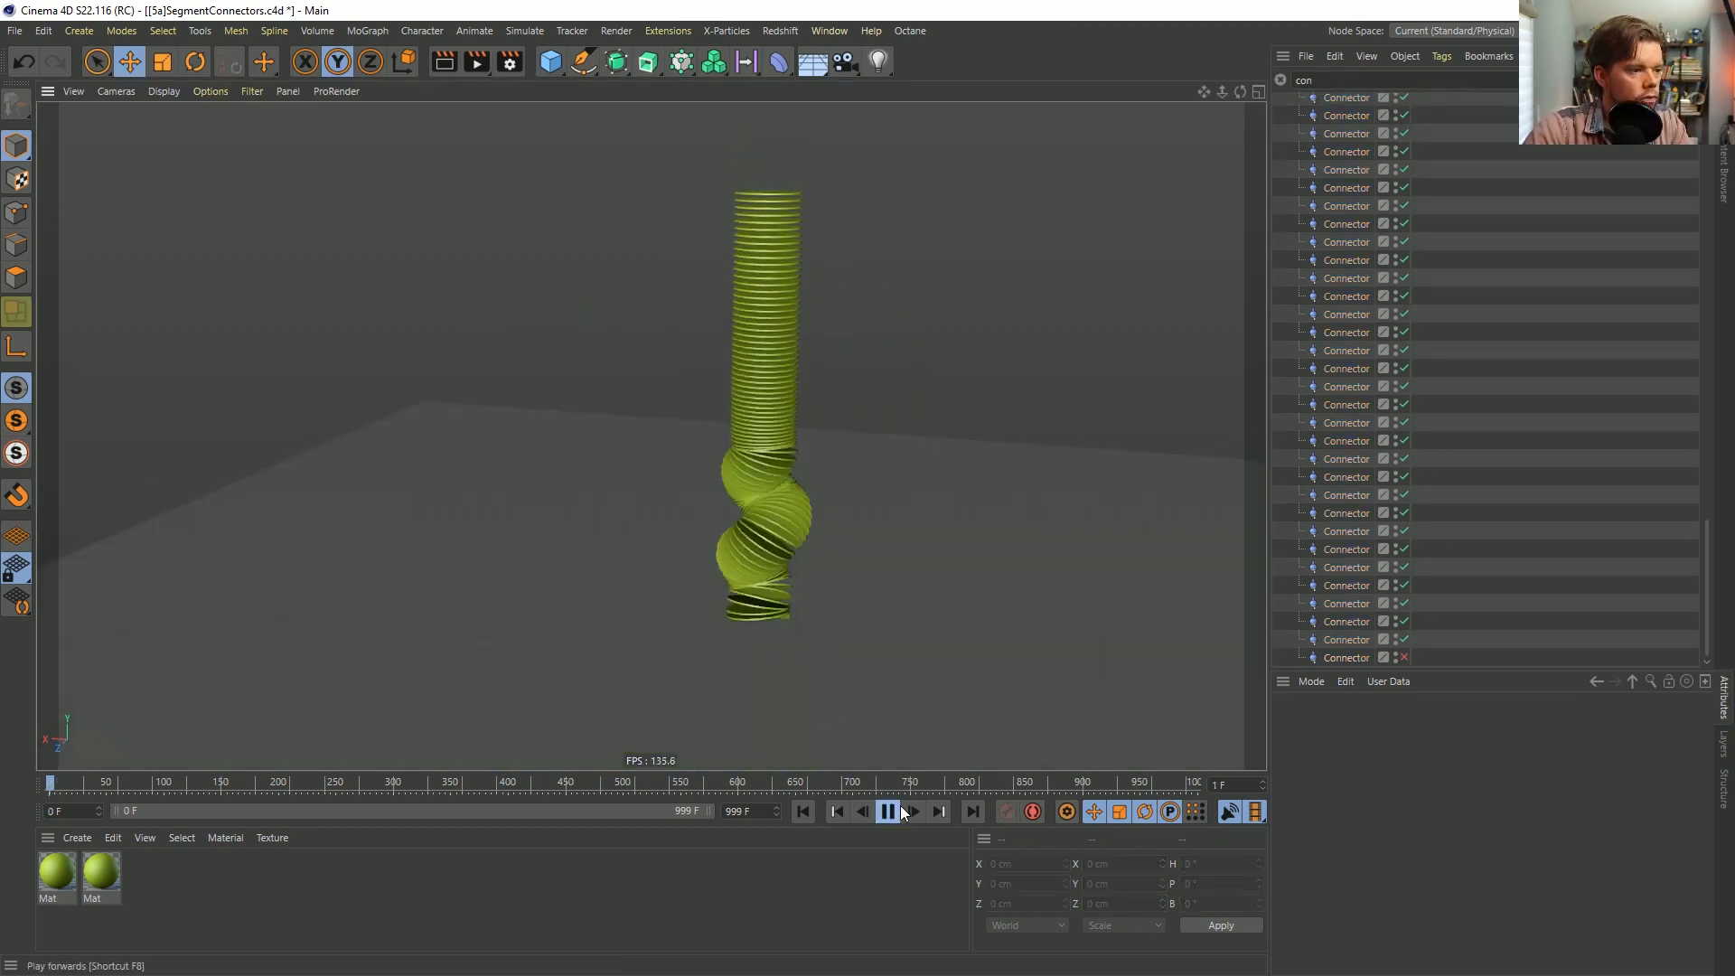
click(888, 812)
click(835, 812)
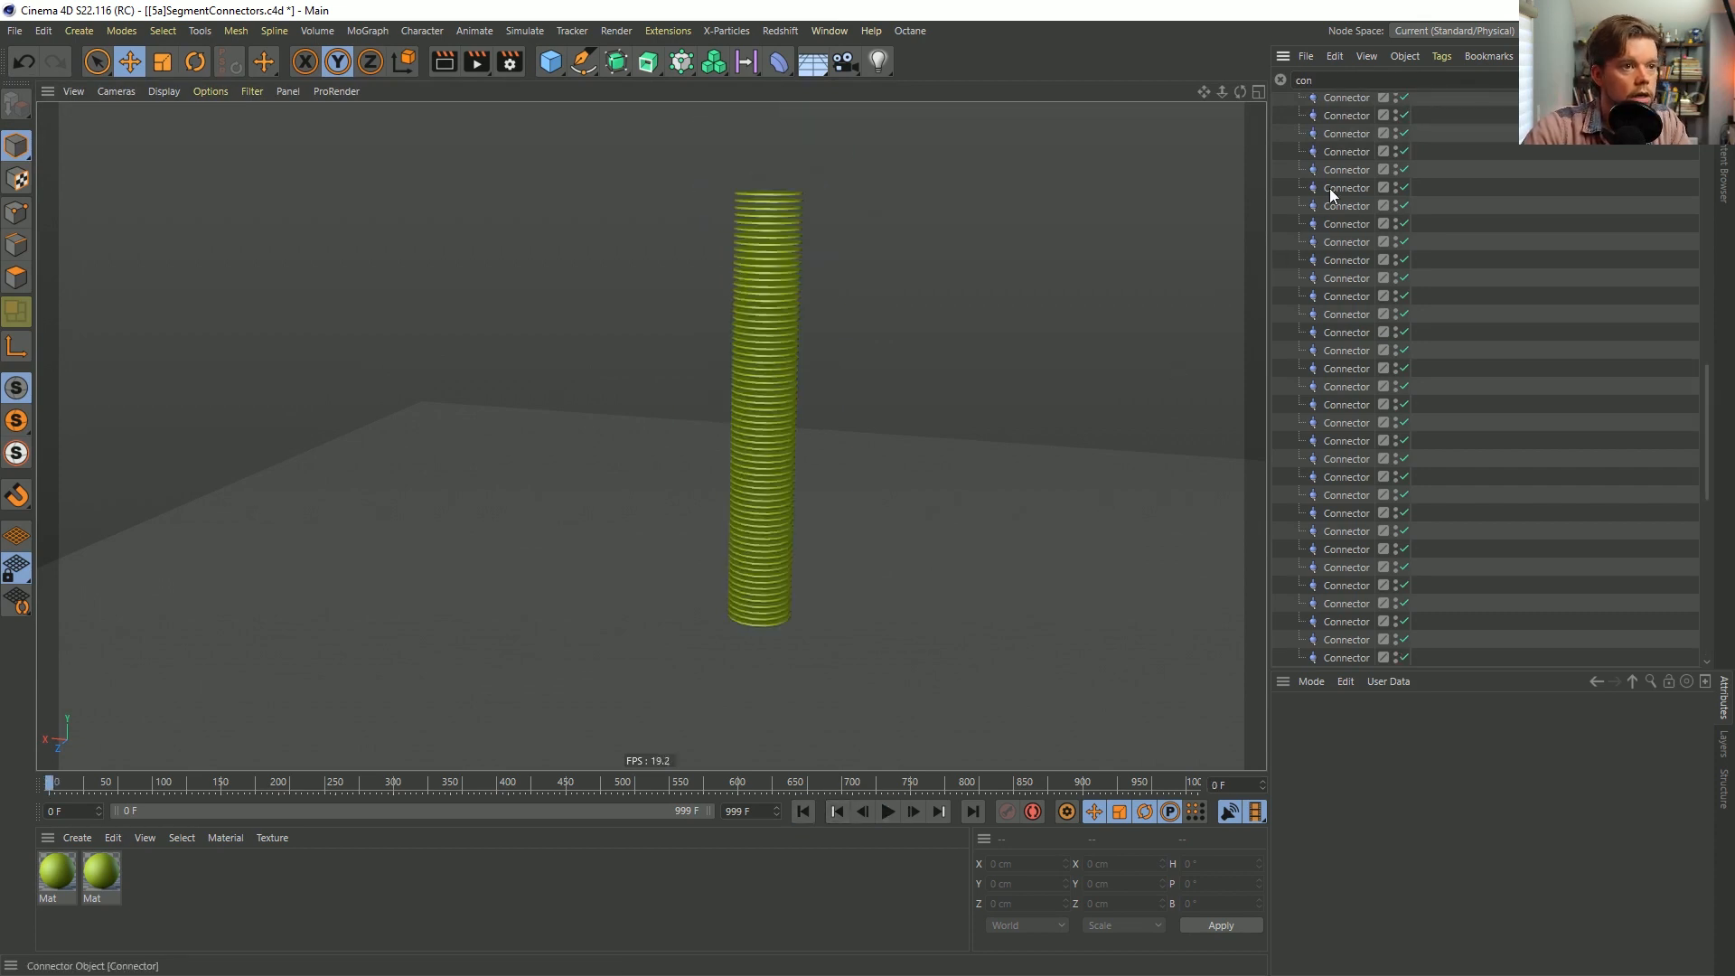
Clear the object filter and lower the Floor beneath the column's bottom end, to a Y position of about -6067 cm.
click(1281, 79)
scroll(1314, 124, up, 10)
click(1314, 121)
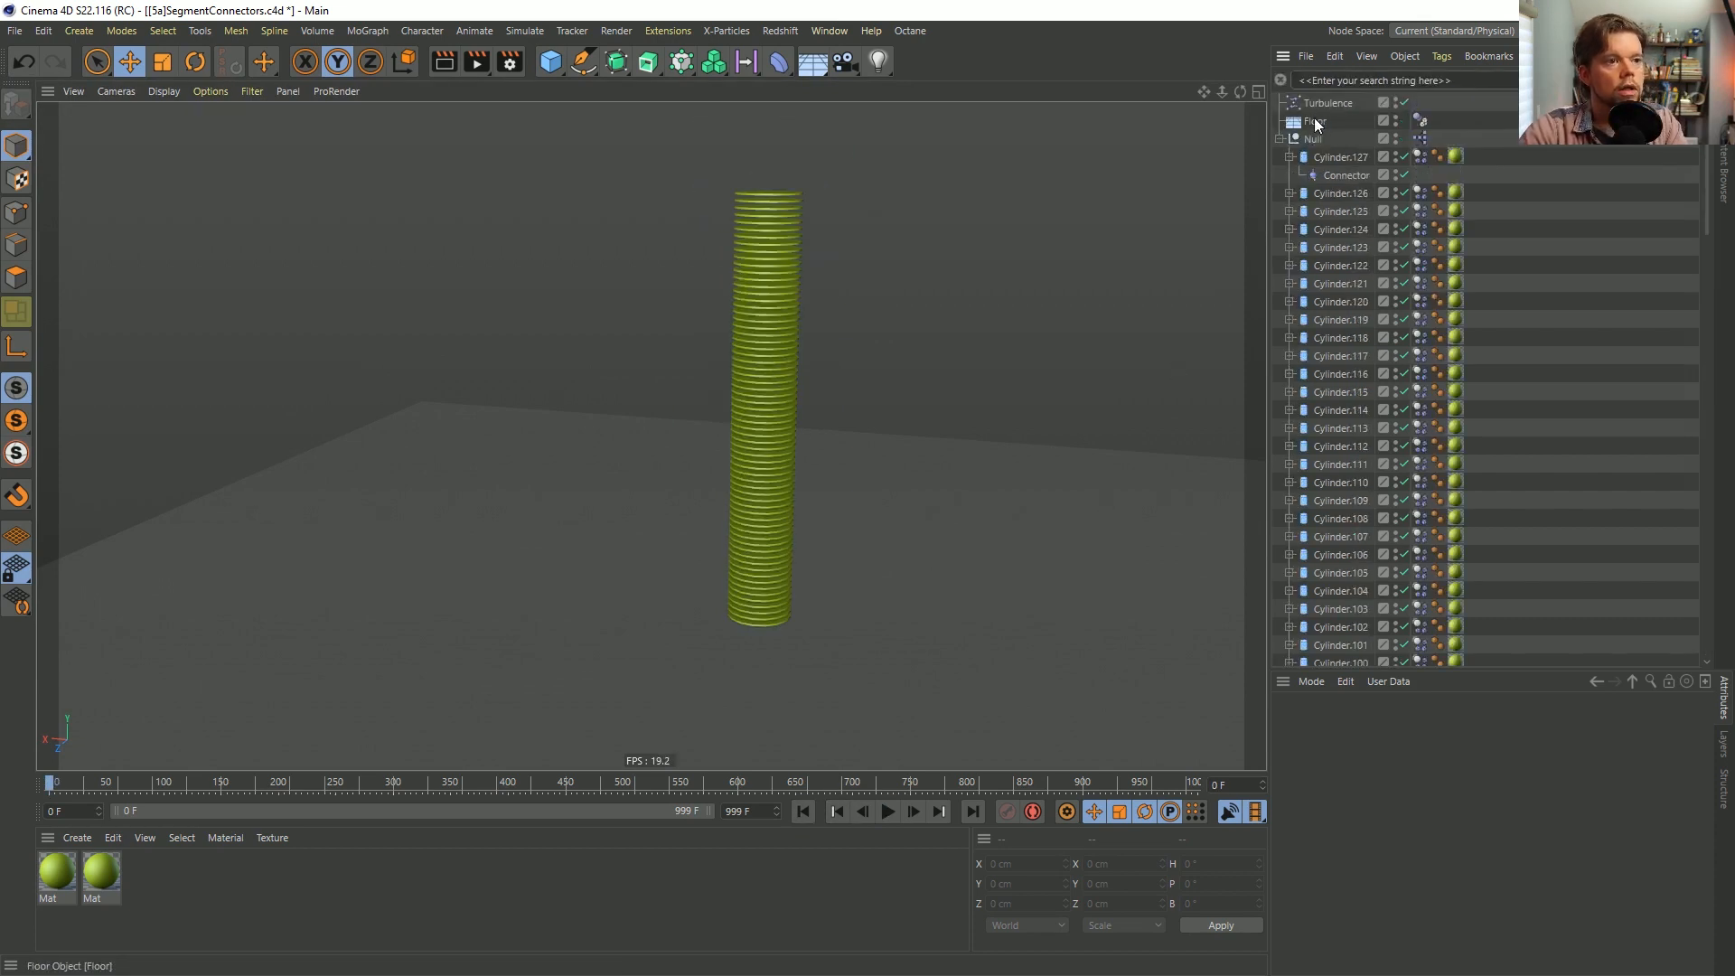
alt+drag(971, 376, 856, 678)
middle_click(855, 653)
middle_click(641, 429)
alt+drag(864, 461, 854, 569)
alt+middle_drag(847, 582, 781, 530)
Play the simulation, examine the chain's bending from several angles, and rewind to the first frame.
click(892, 809)
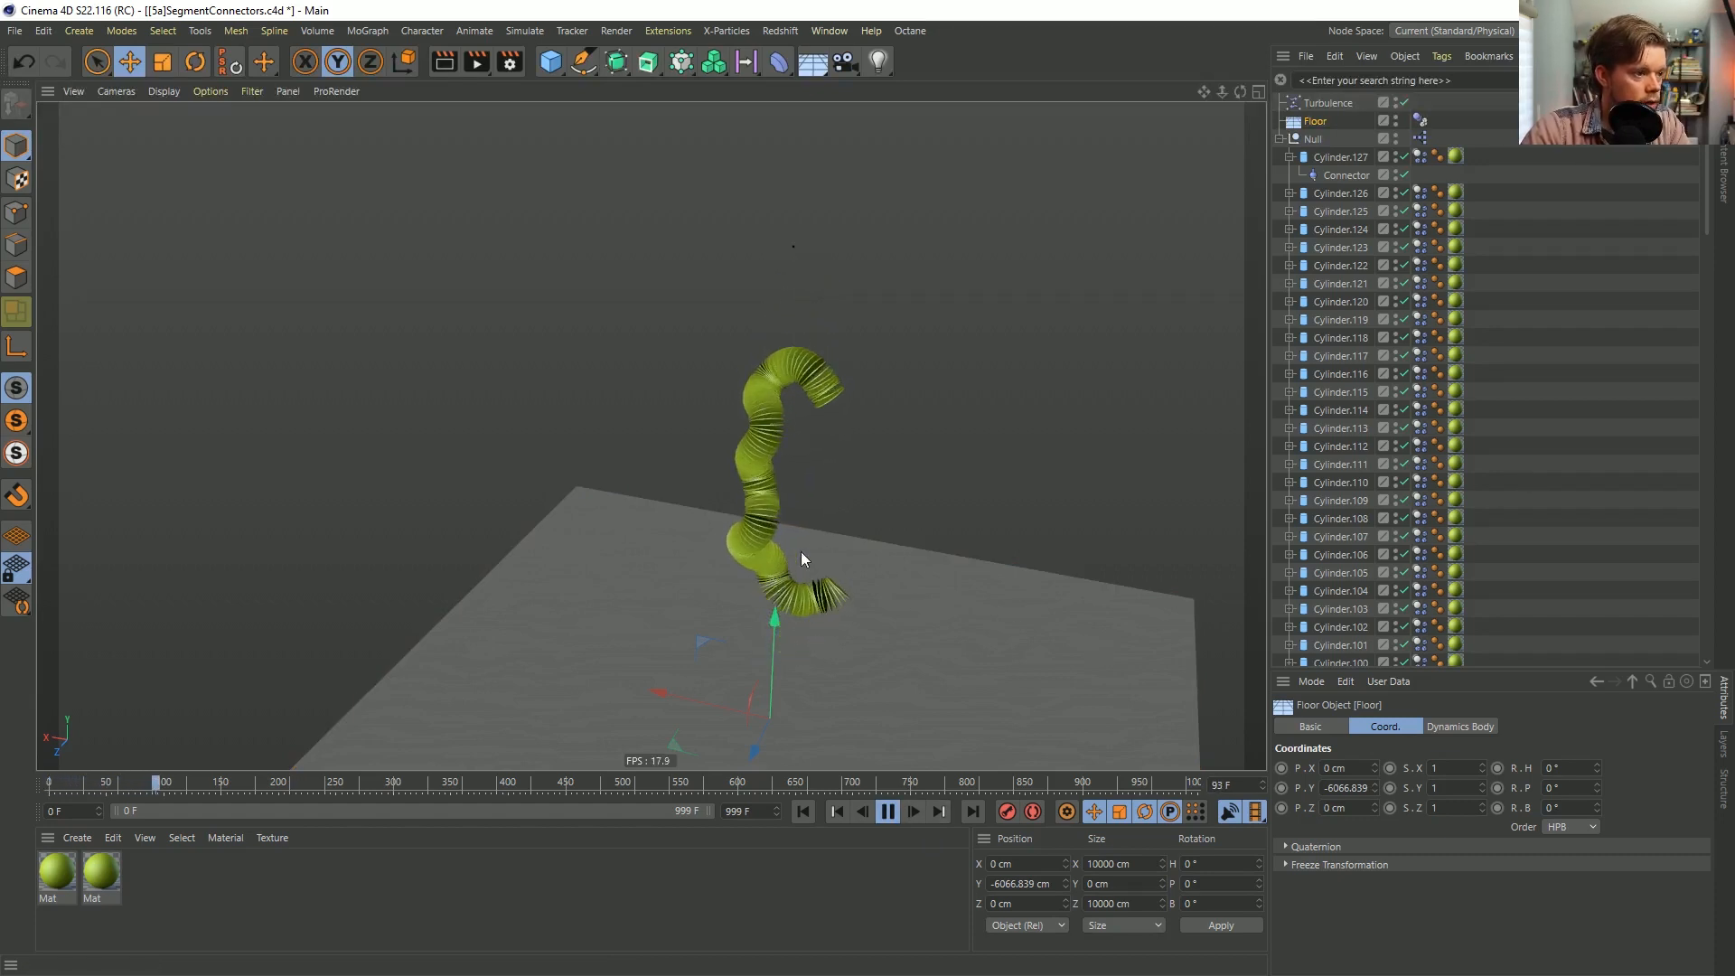
mouse_move(756, 509)
alt+right_down()
mouse_move(785, 482)
mouse_move(1103, 455)
alt+right_up()
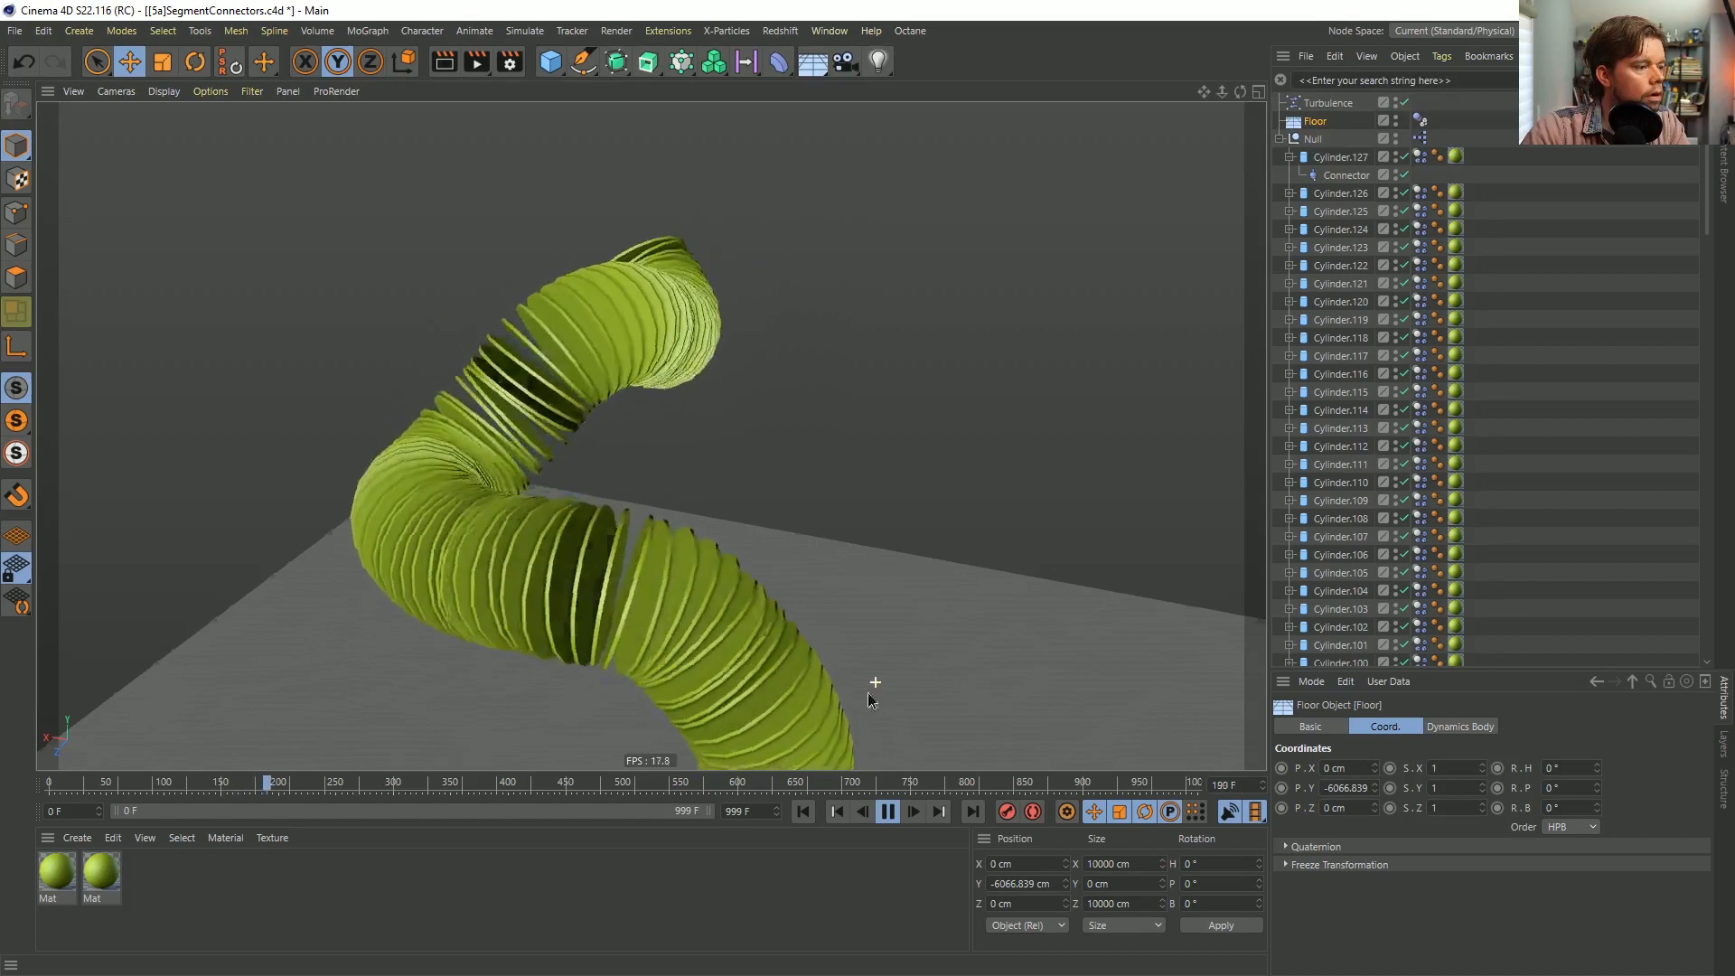
alt+right_drag(870, 684, 772, 740)
alt+middle_drag(811, 618, 768, 519)
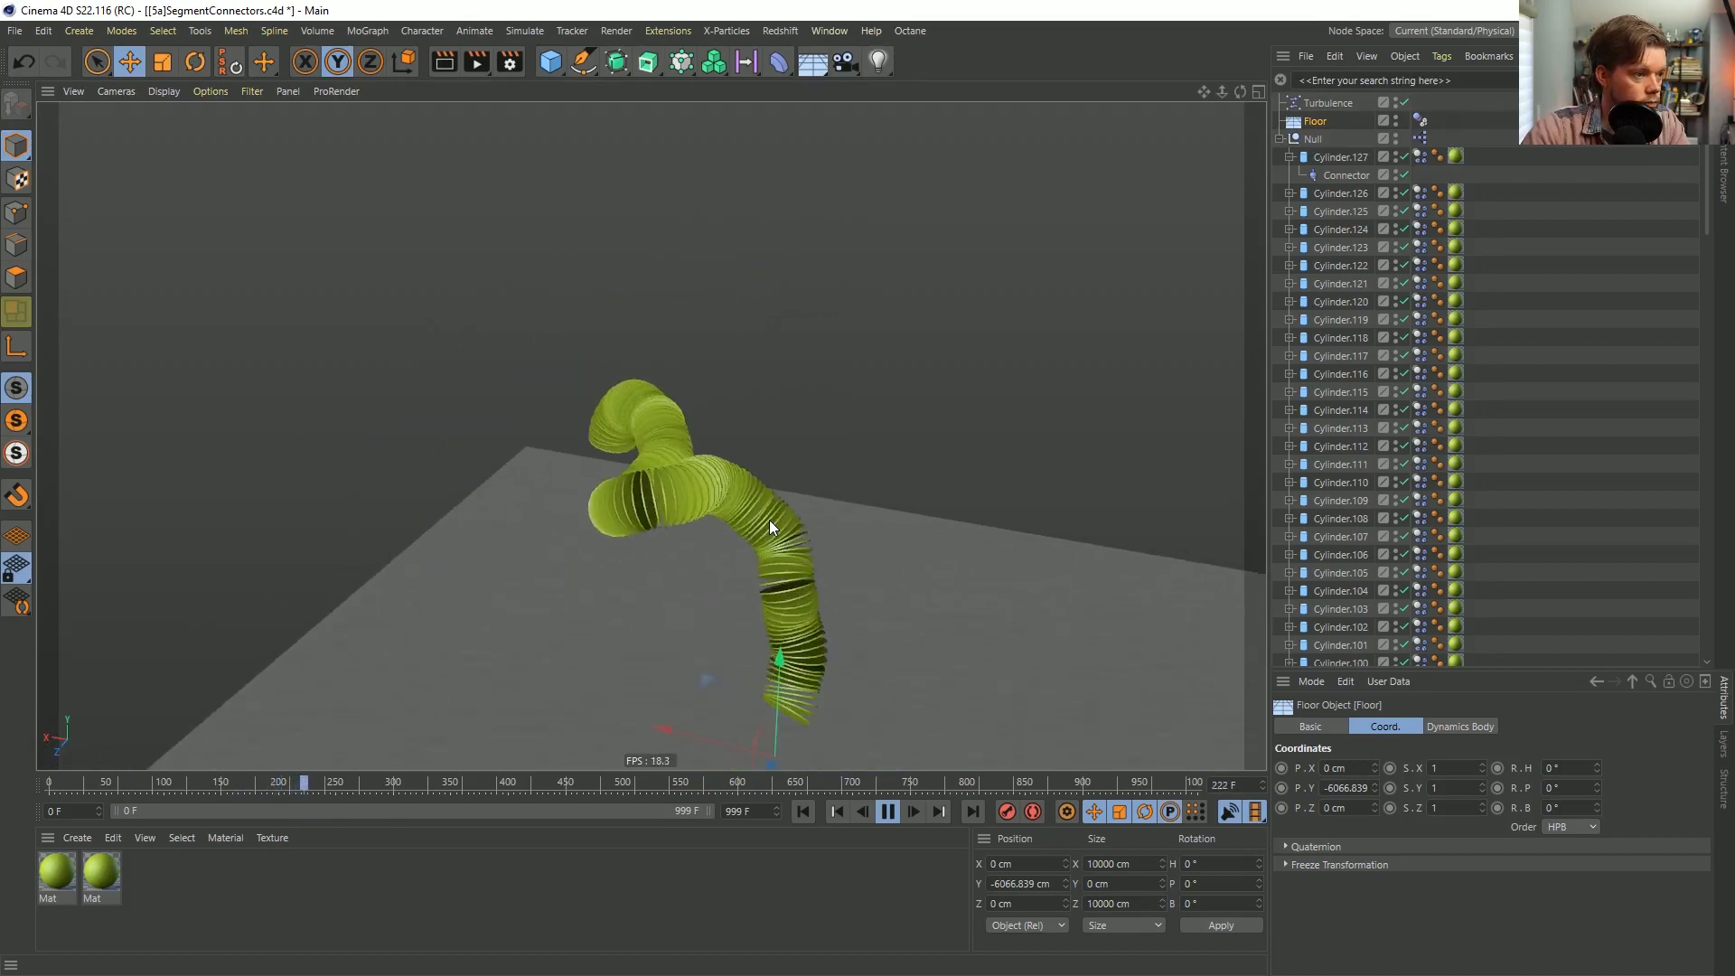
alt+drag(696, 512, 907, 499)
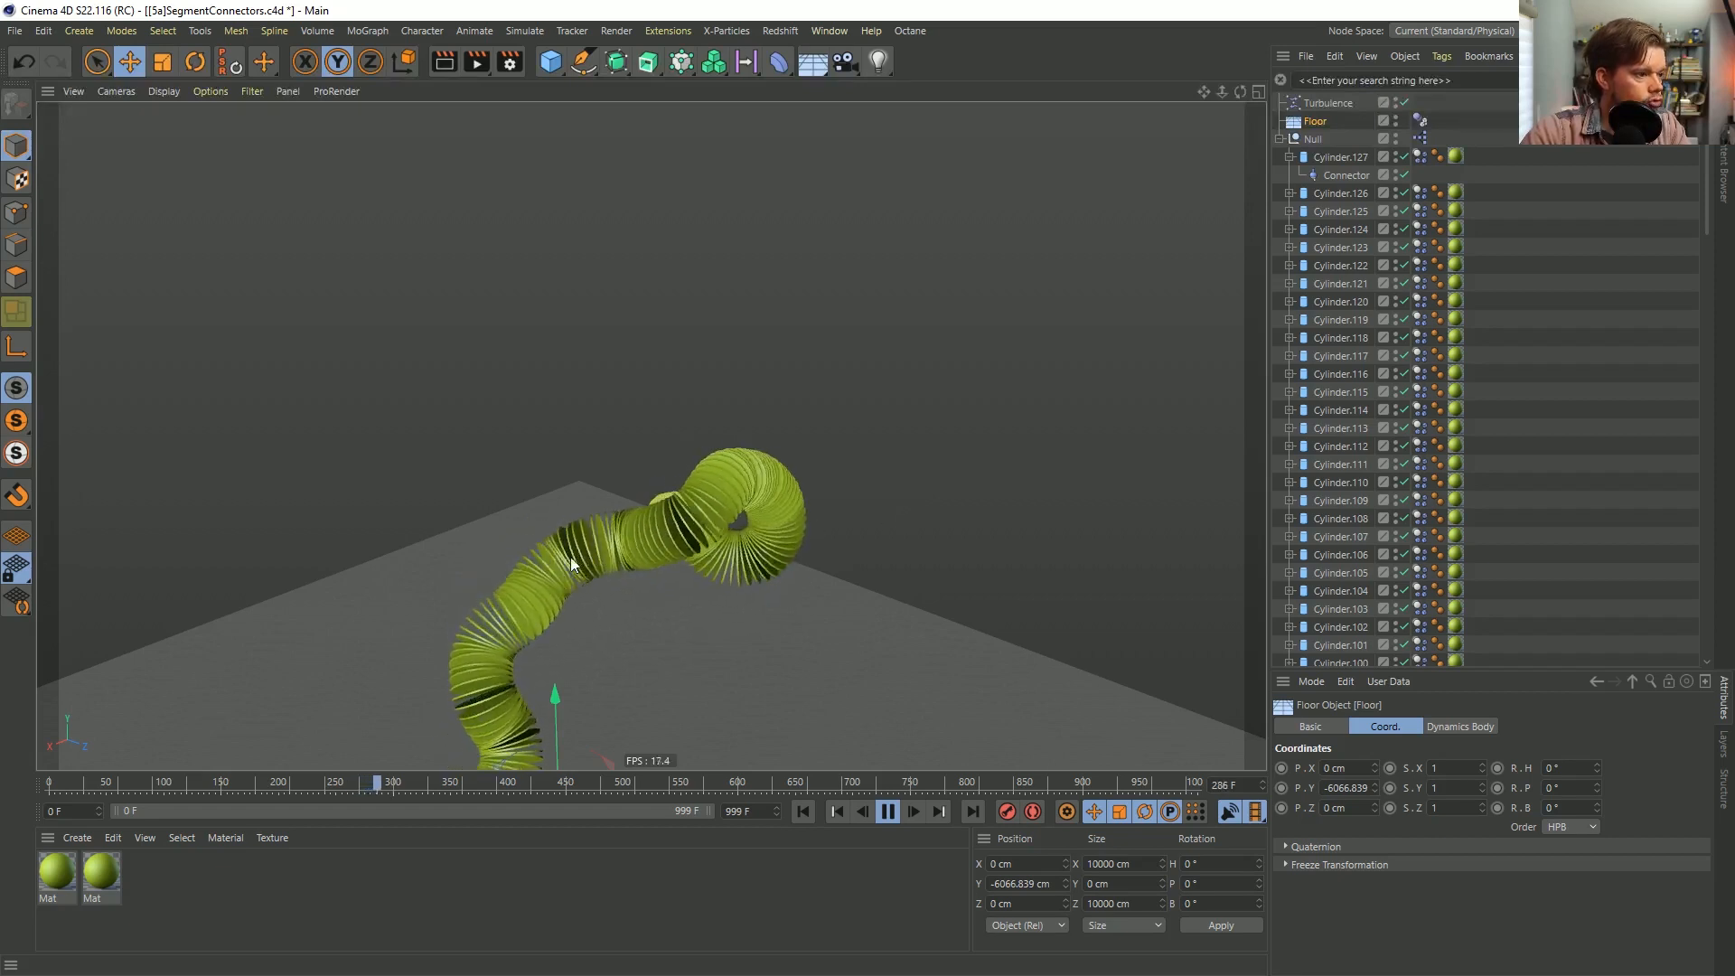
mouse_move(767, 535)
alt+mouse_down()
mouse_move(701, 582)
mouse_move(741, 546)
mouse_move(703, 369)
alt+mouse_up()
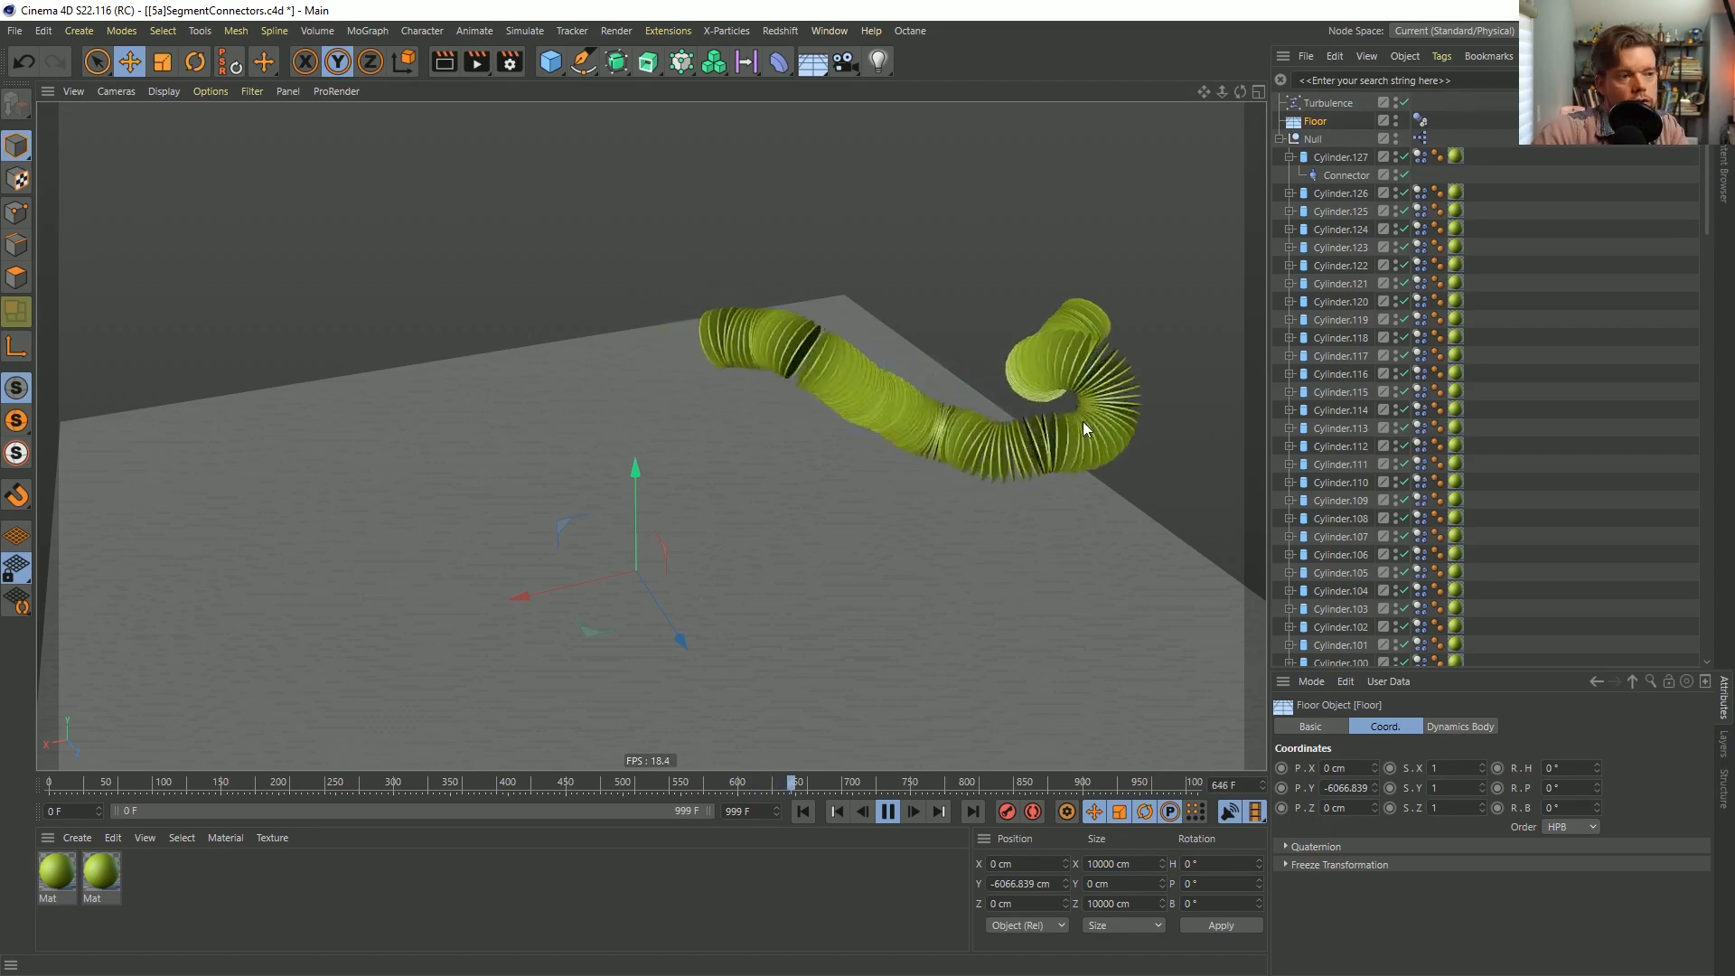
middle_drag(1082, 406, 739, 410)
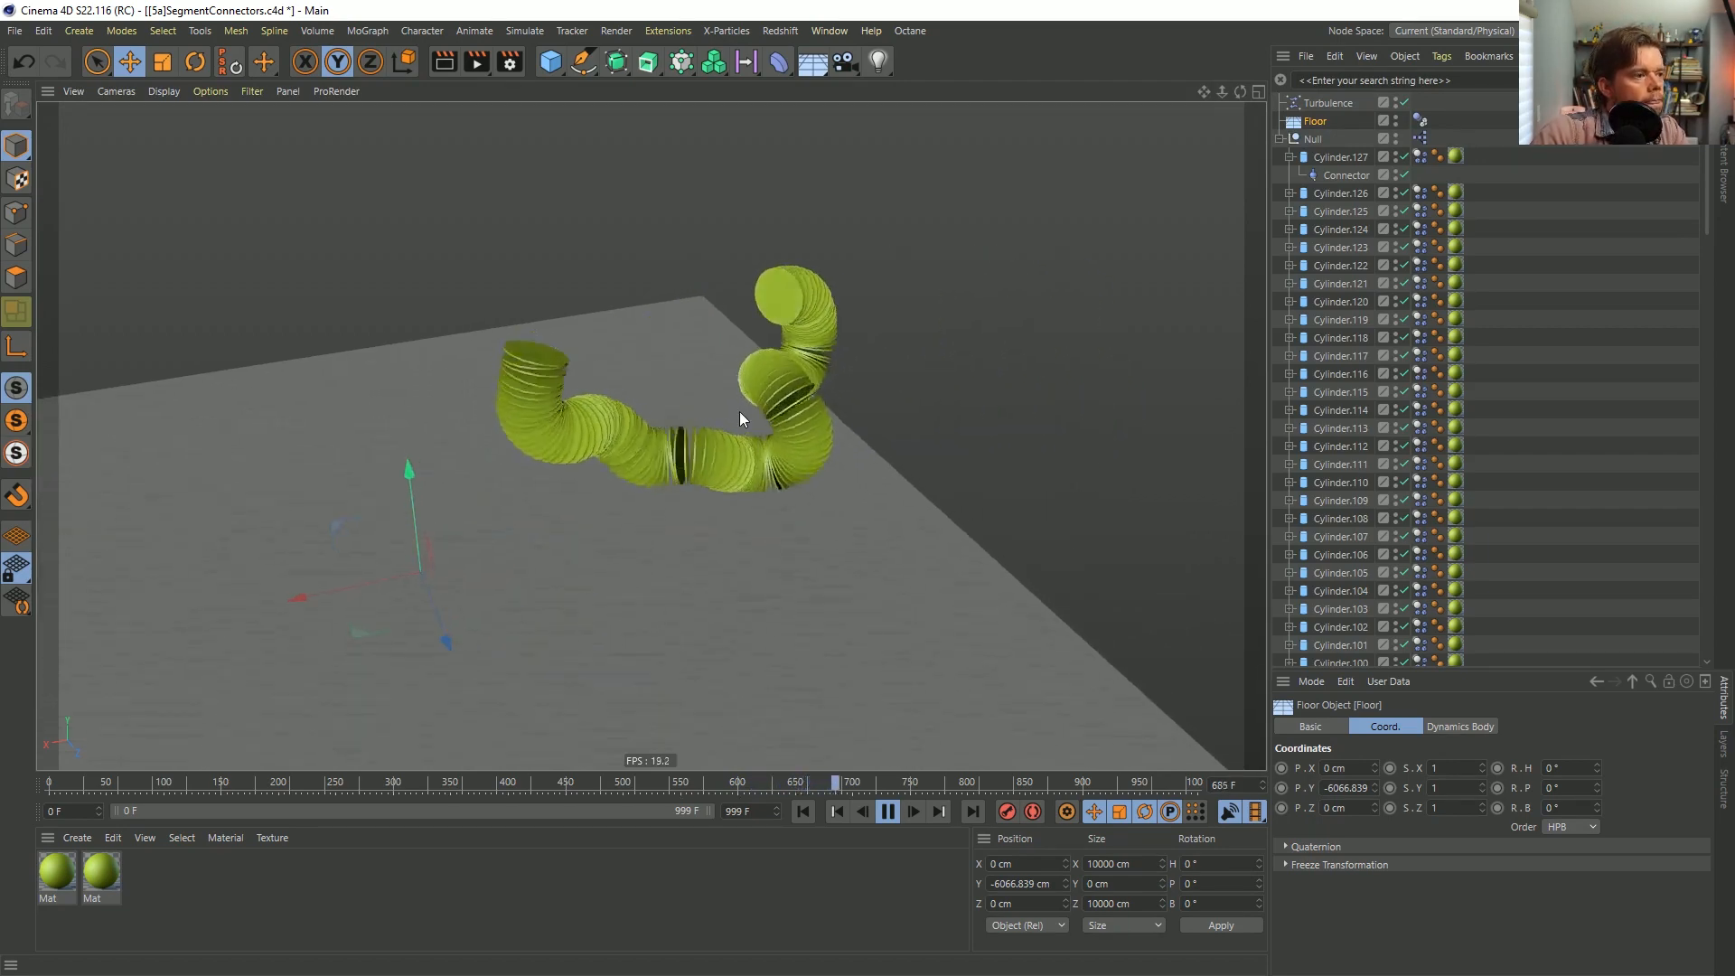
click(1288, 156)
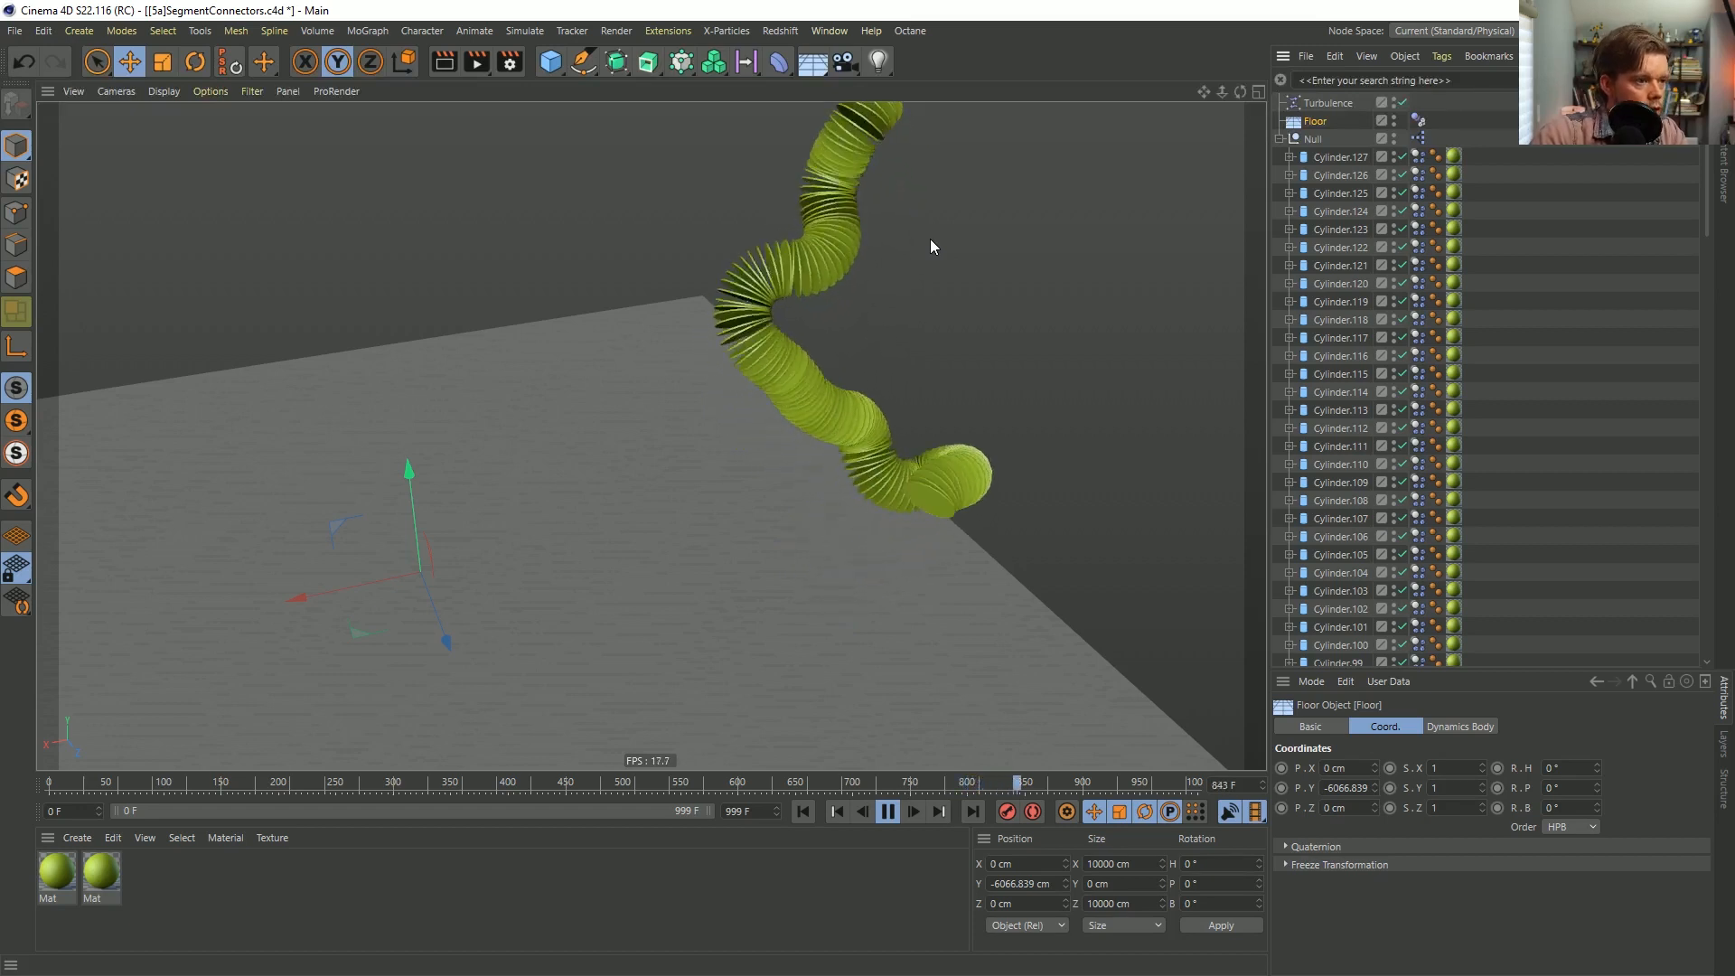
alt+drag(651, 434, 663, 377)
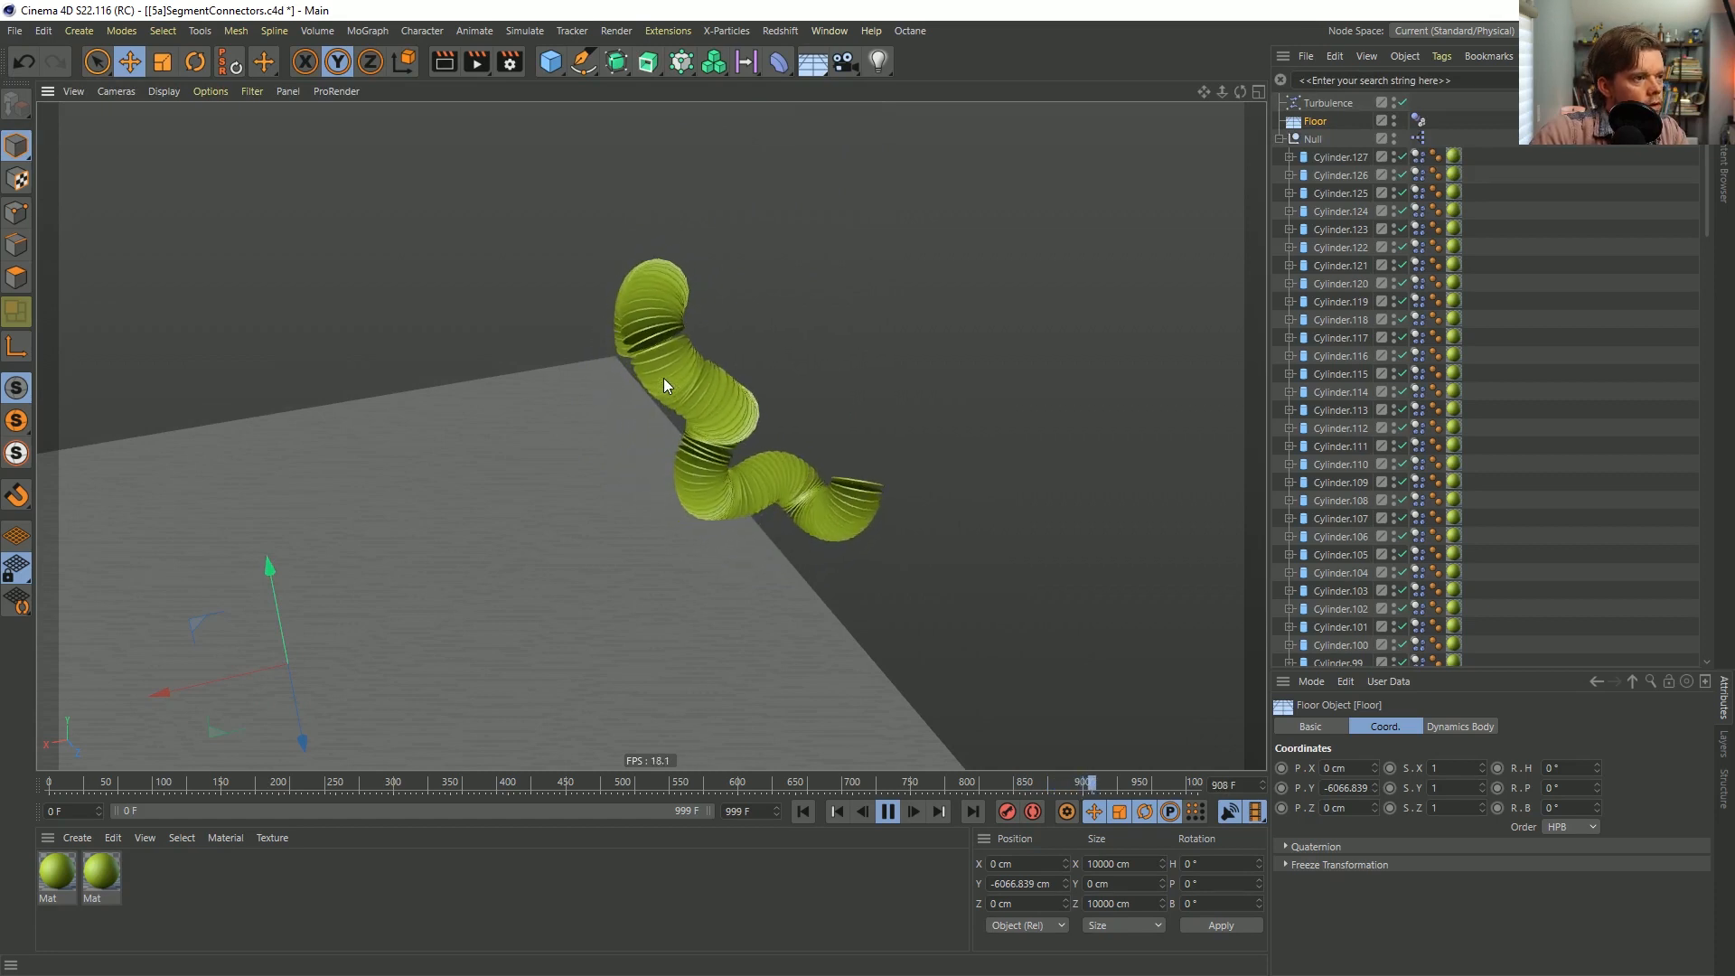
click(889, 811)
click(801, 812)
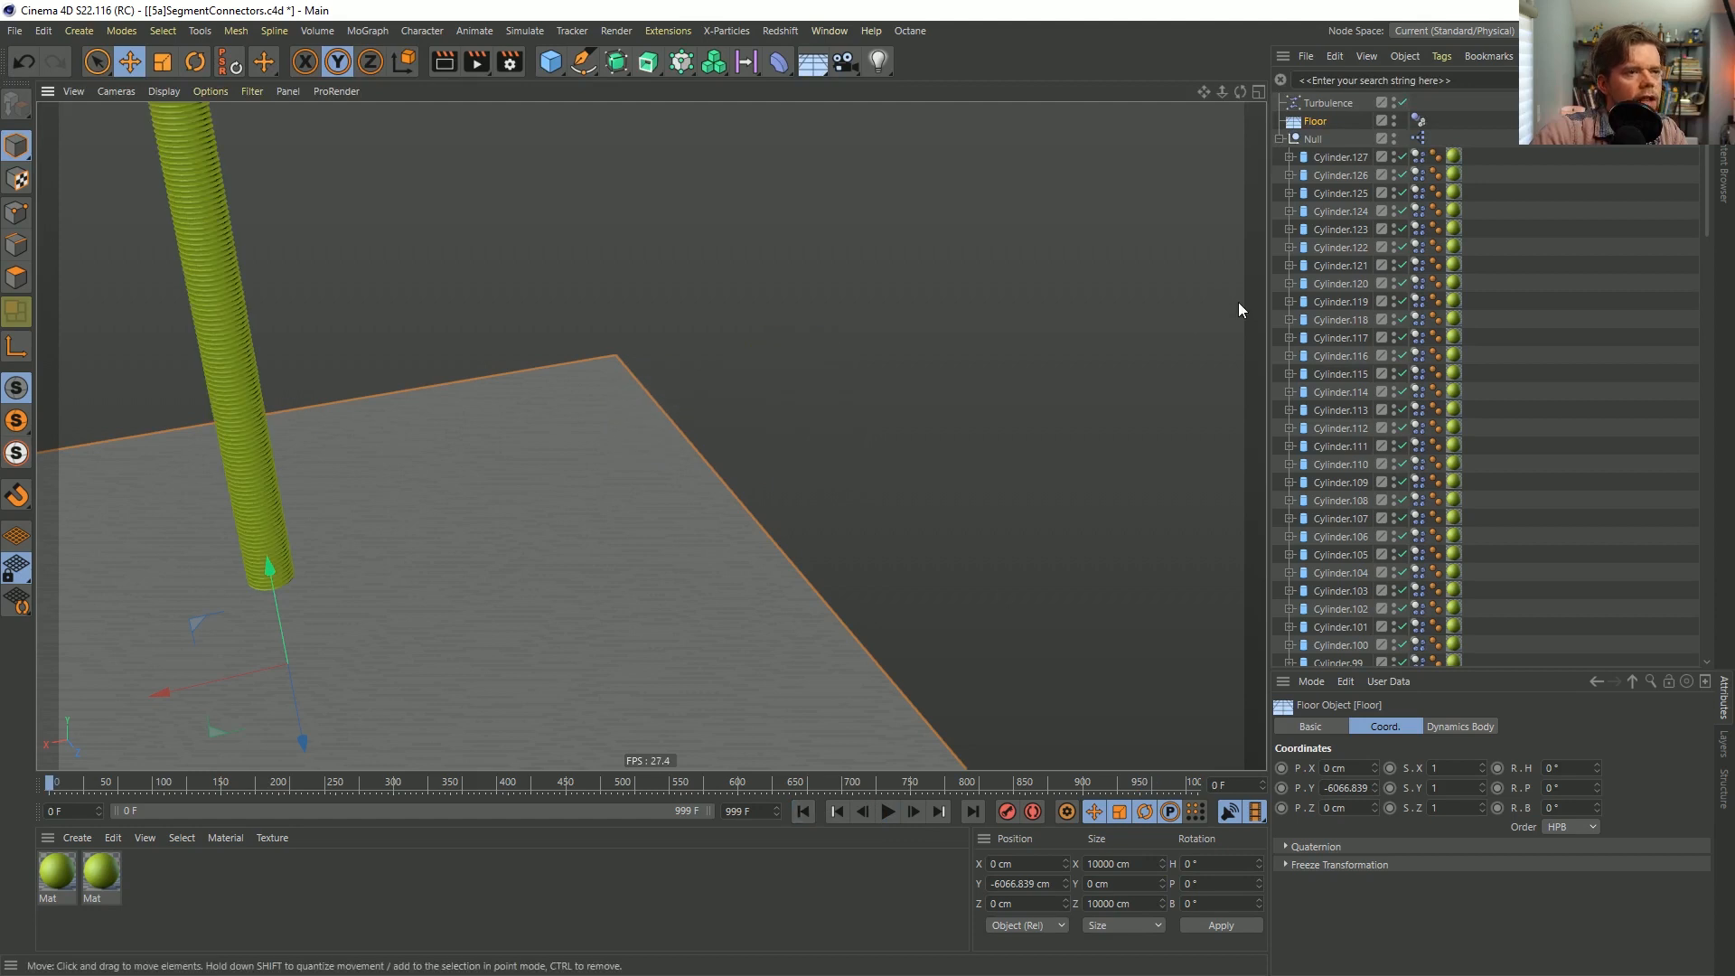
Delete the material tags of all cylinders, from Cylinder.127 through Cylinder.31.
click(1453, 157)
scroll(1451, 470, down, 18)
scroll(1452, 474, down, 10)
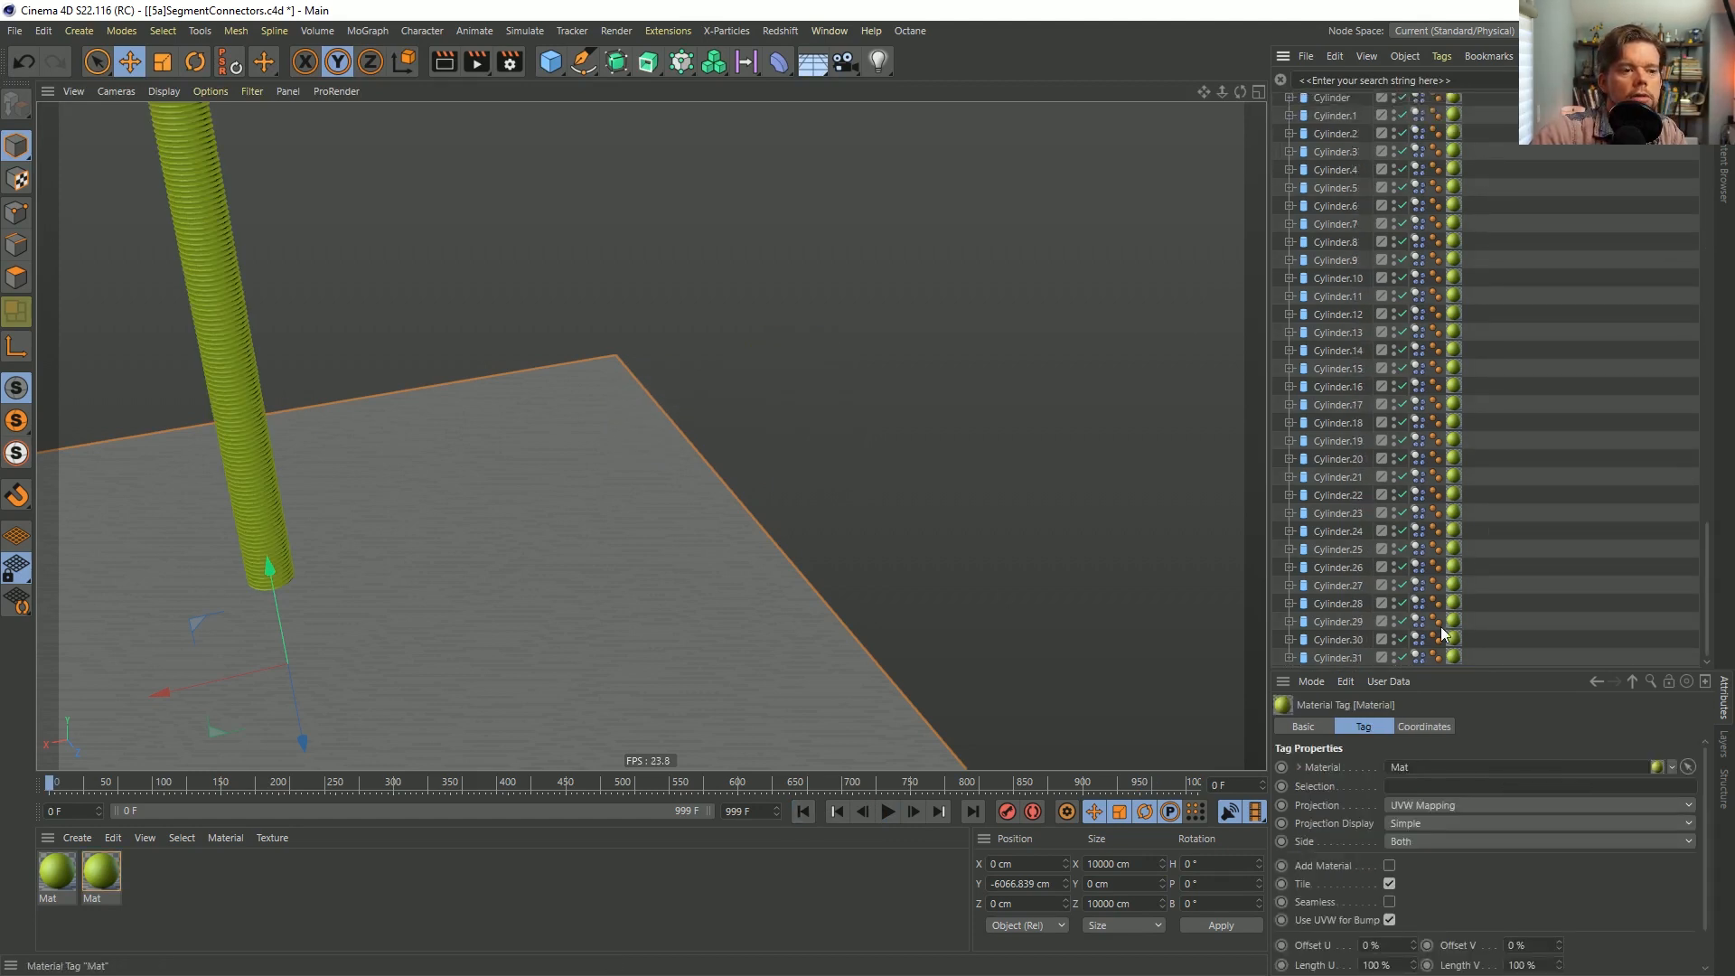
shift+click(1454, 657)
key(Delete)
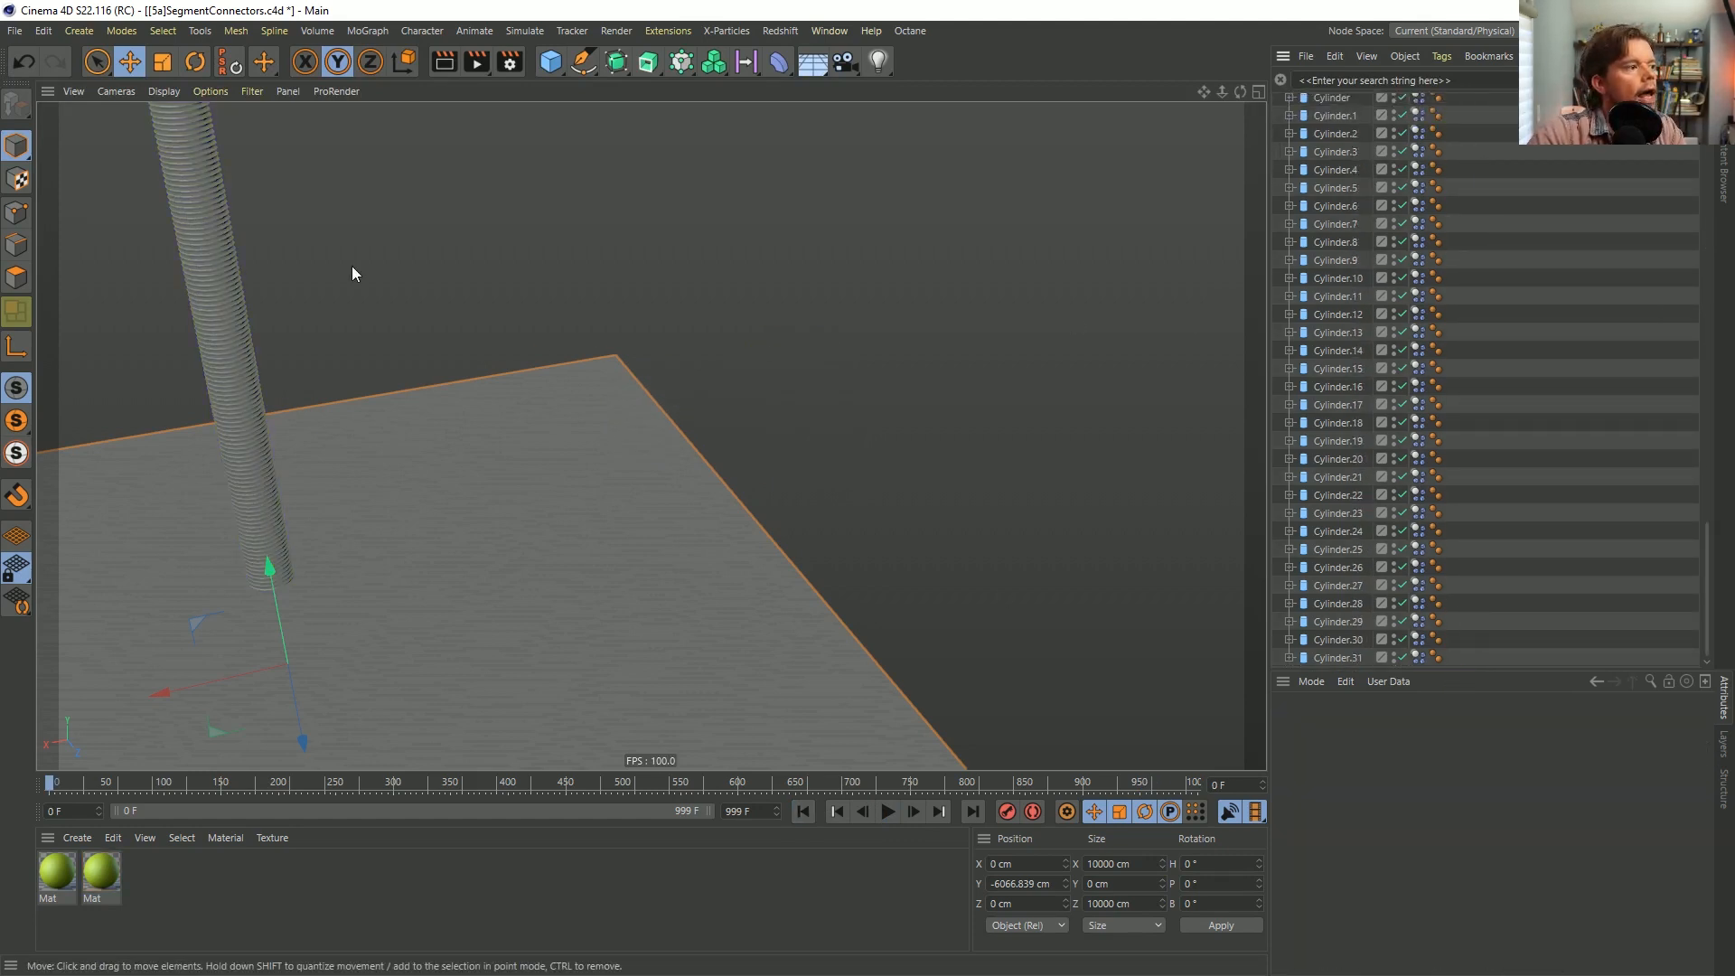
Select all cylinders from Cylinder.127 through Cylinder.31 and add a MoGraph Tracer linked to them.
alt+drag(352, 271, 522, 412)
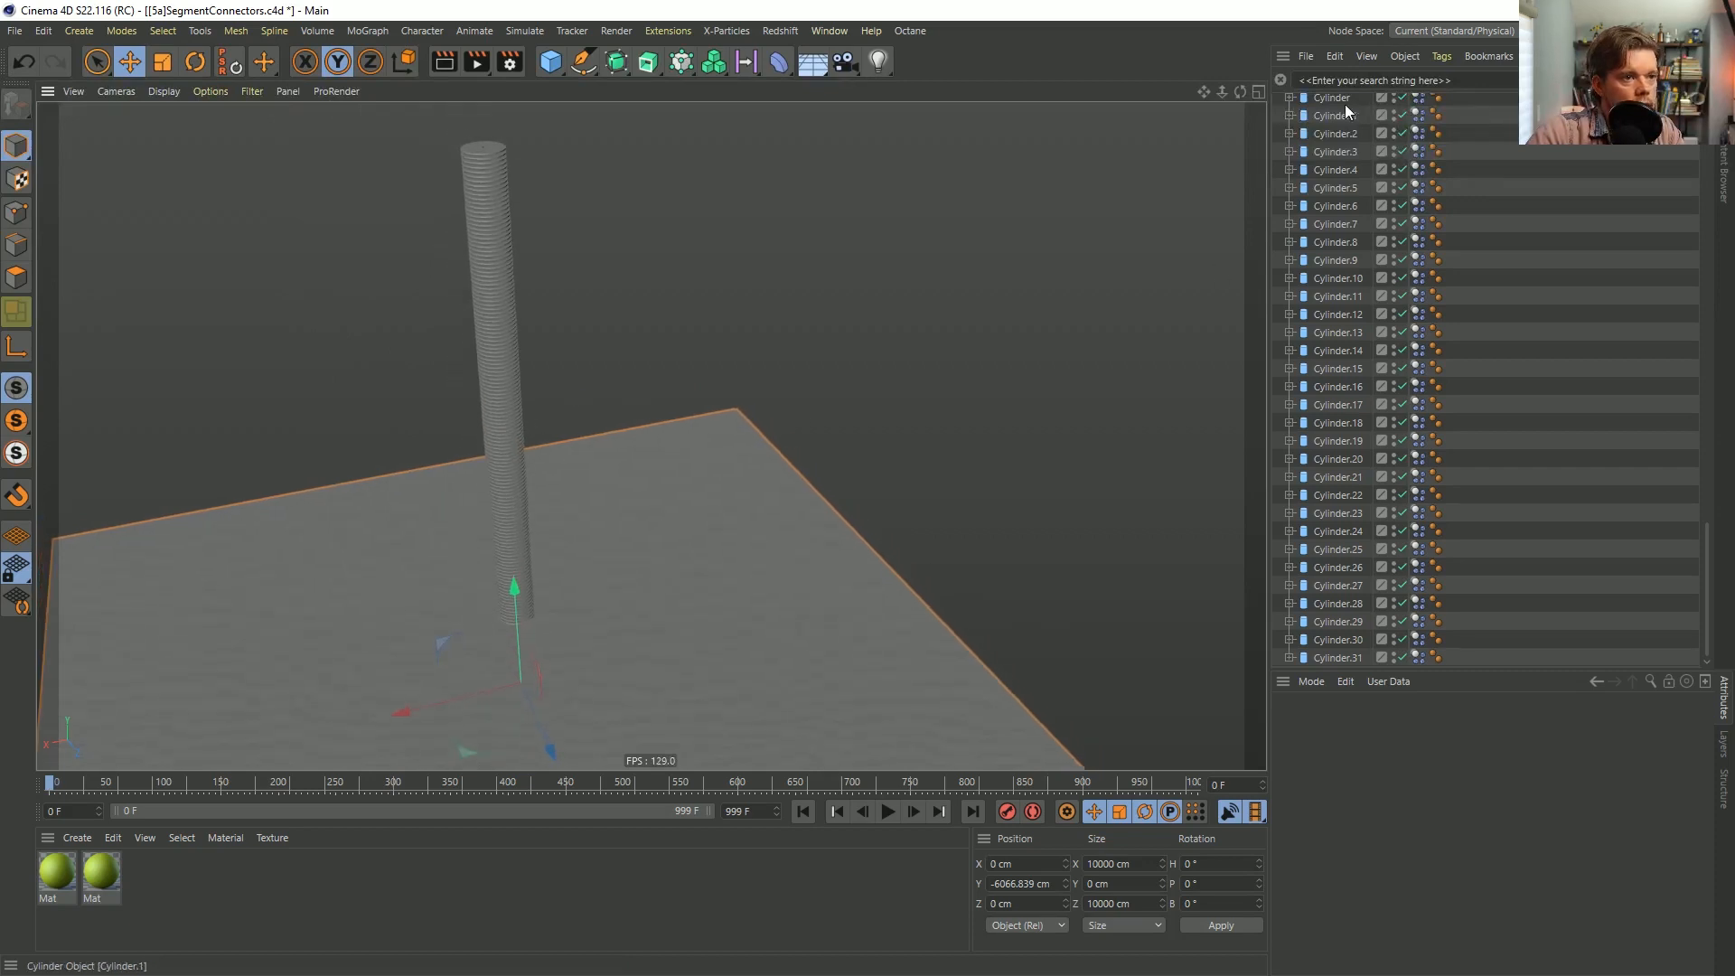
scroll(1336, 123, up, 20)
click(1340, 157)
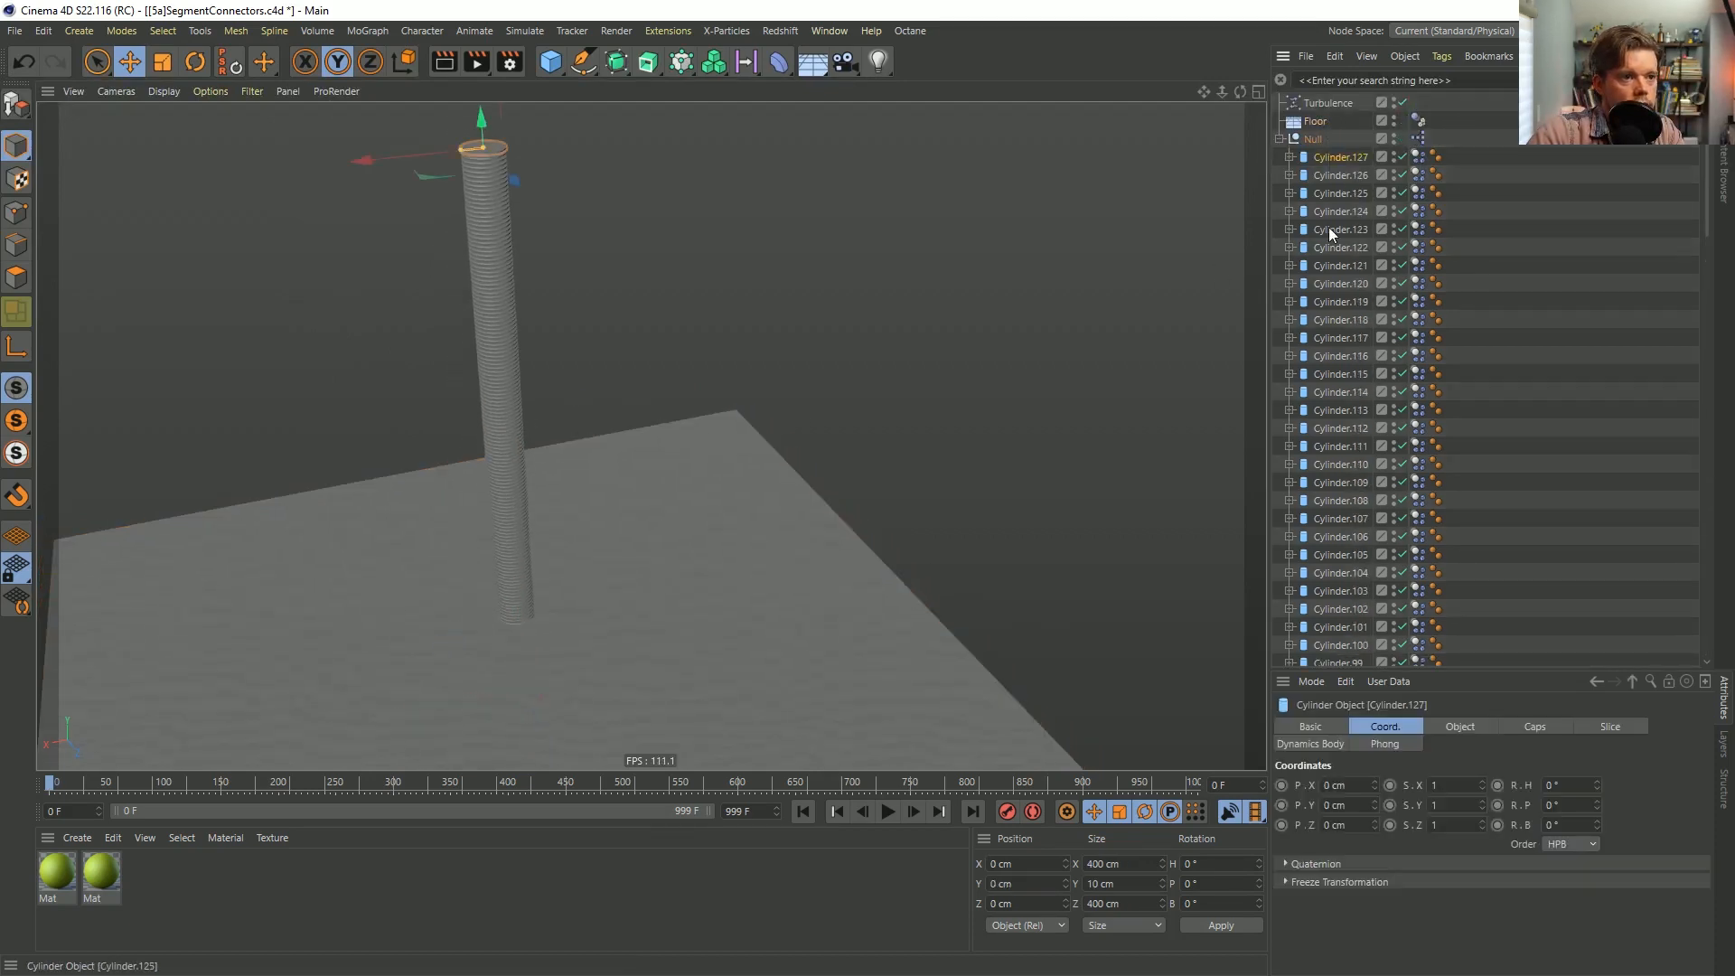
scroll(1321, 496, down, 20)
shift+click(1356, 649)
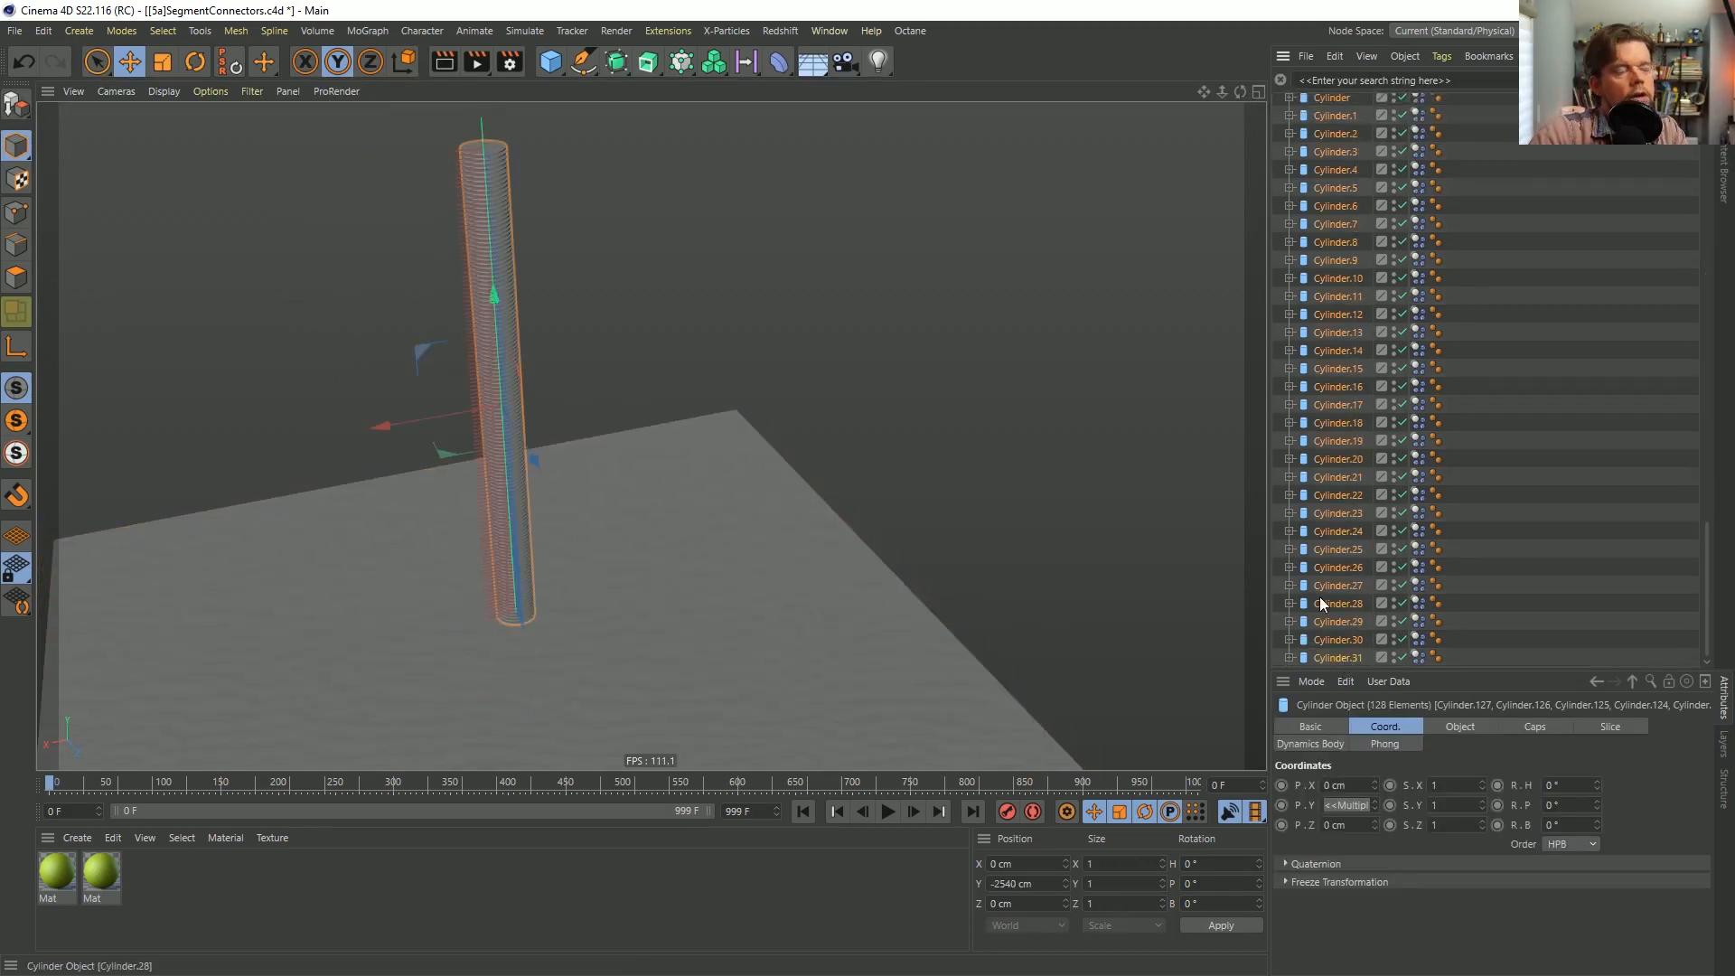
click(681, 62)
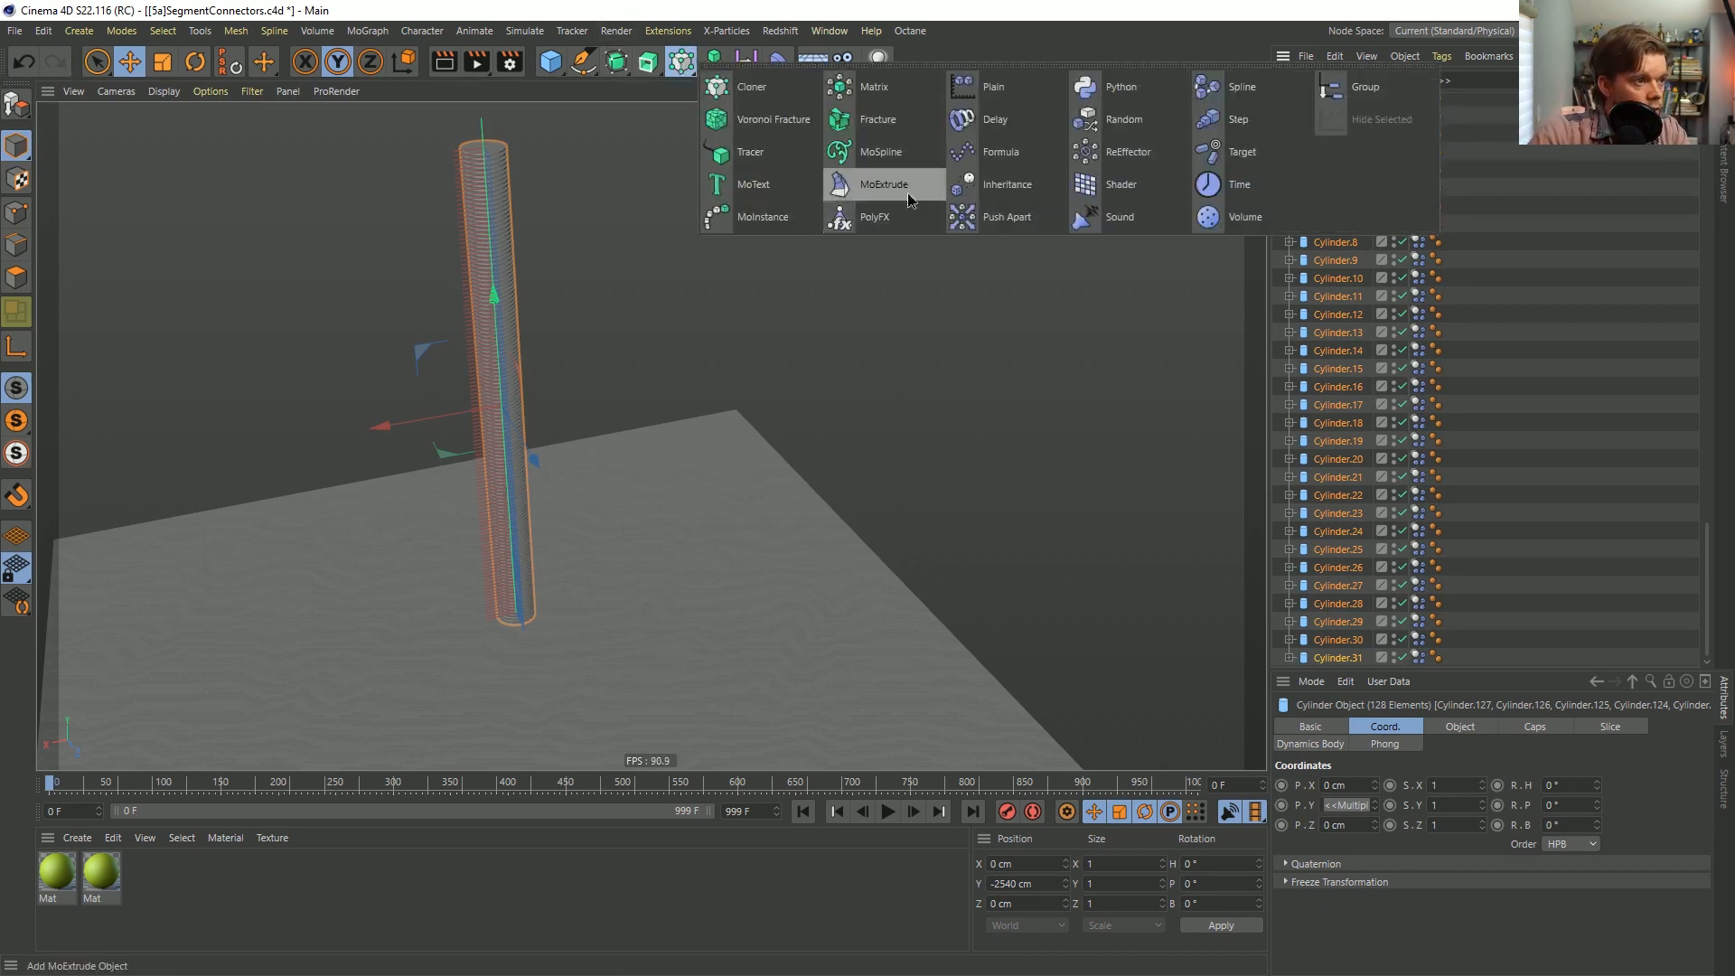
click(743, 154)
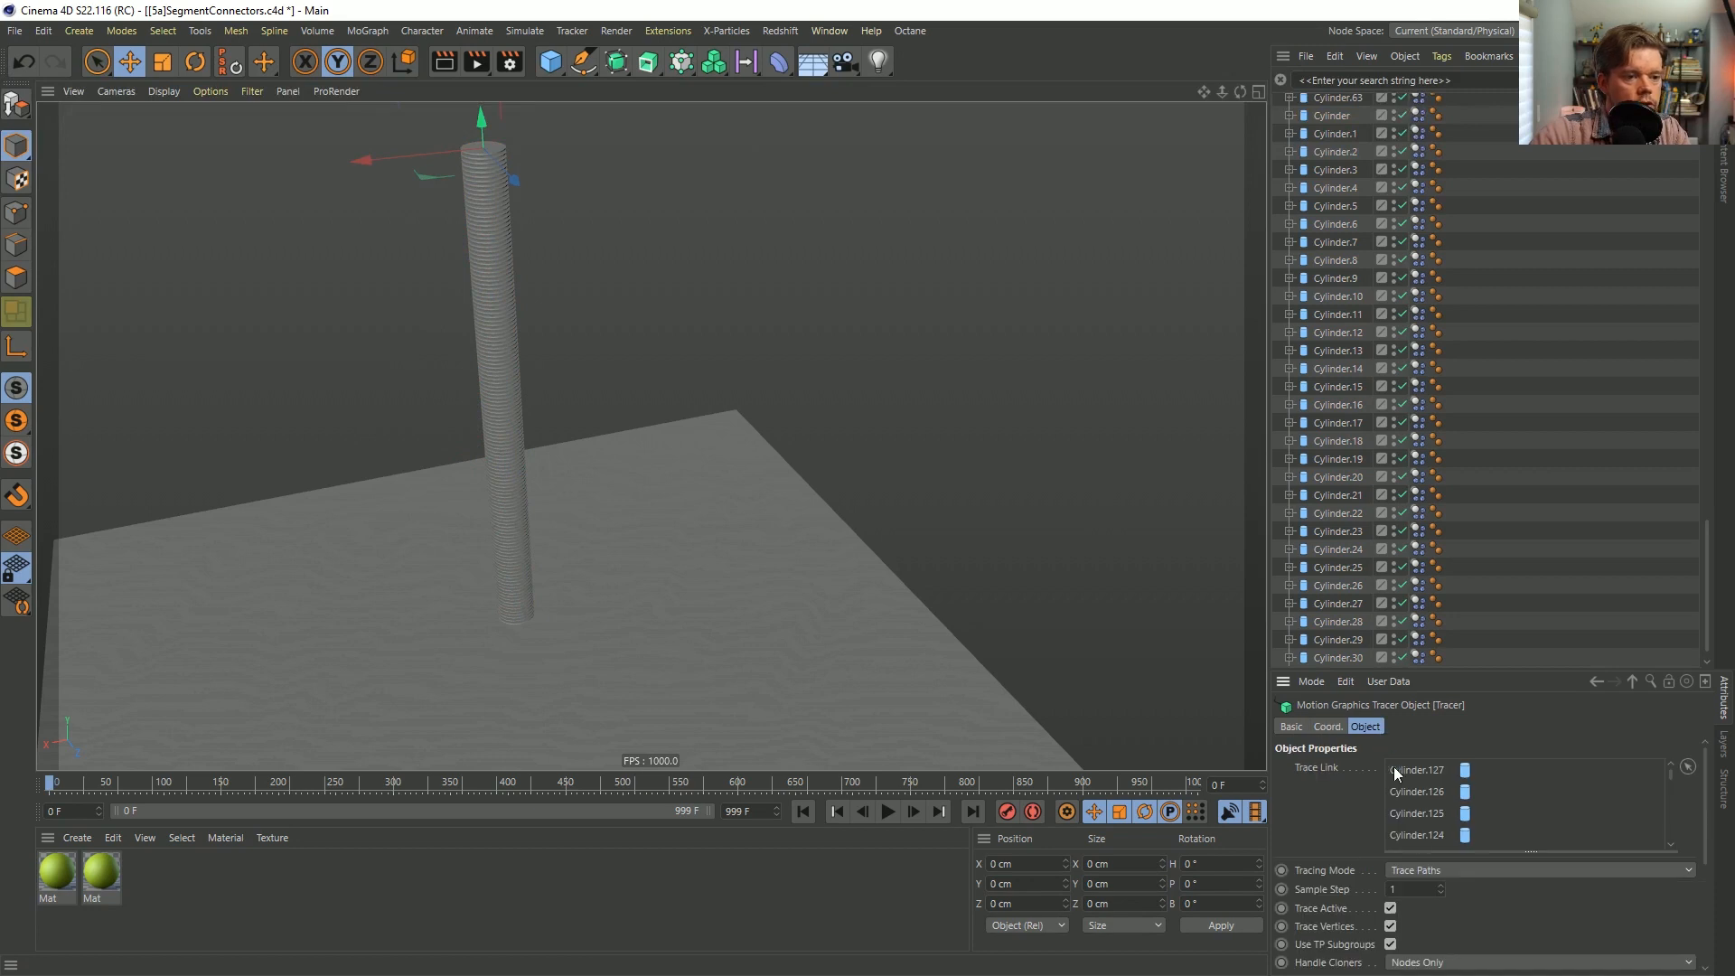
Set the Tracer's tracing mode to Connect All Objects and turn off Trace Vertices.
drag(1449, 666, 1449, 301)
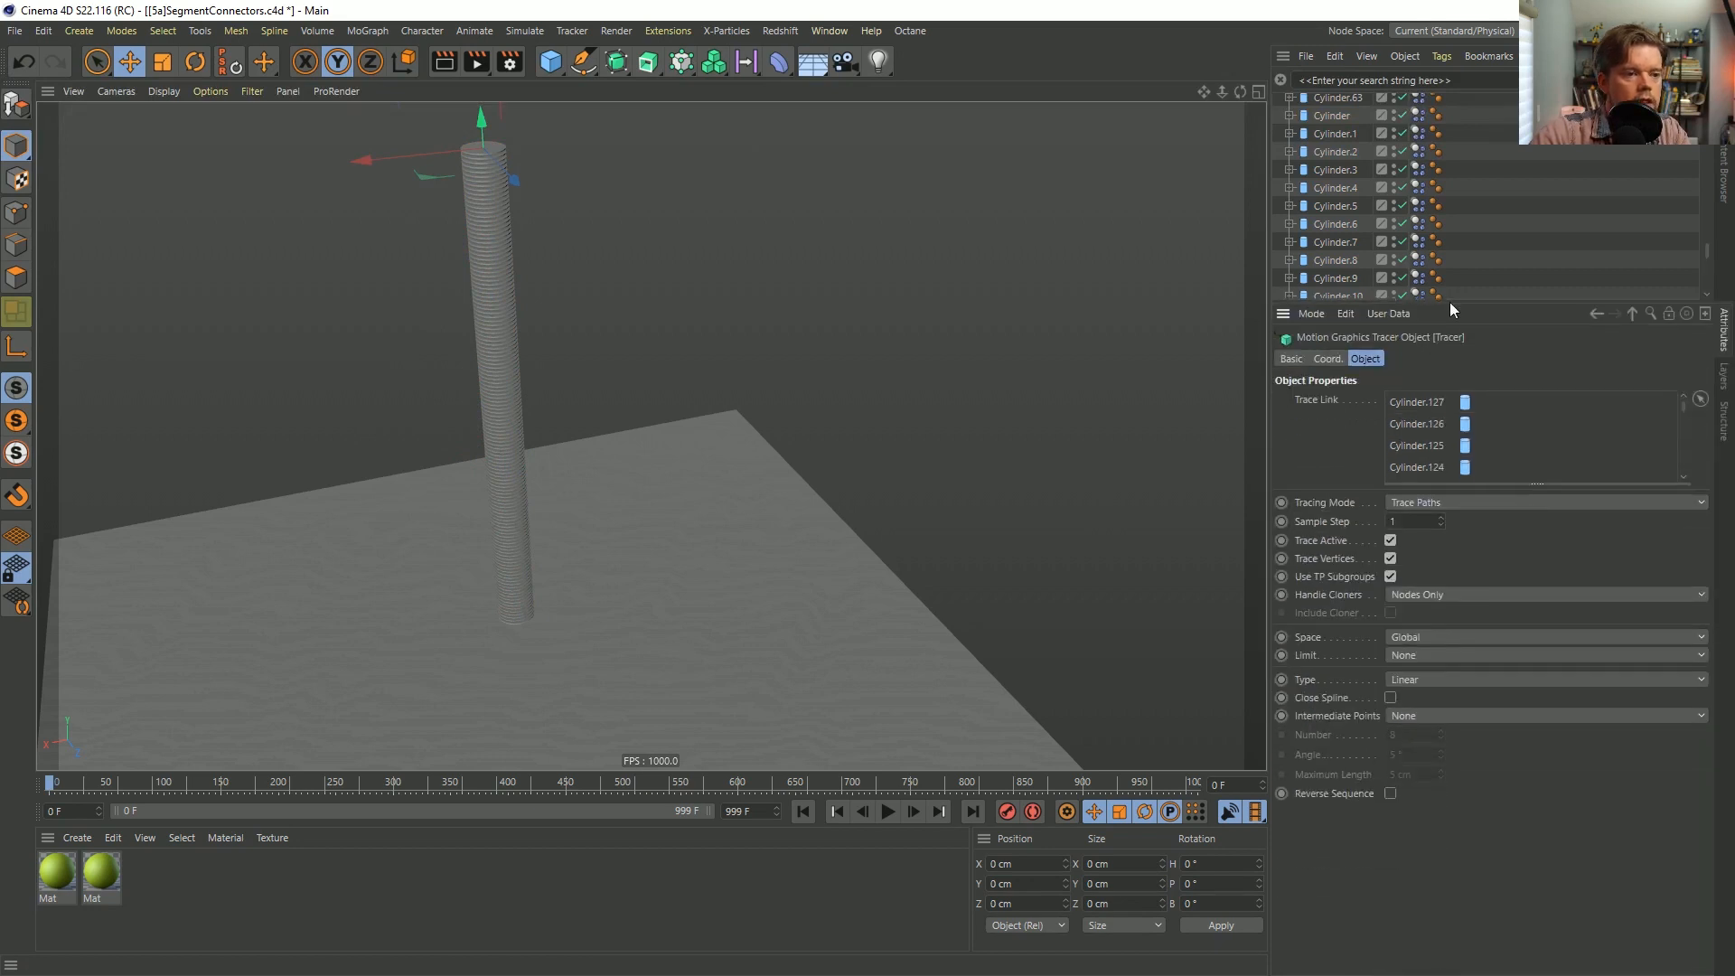
click(1437, 502)
click(1444, 535)
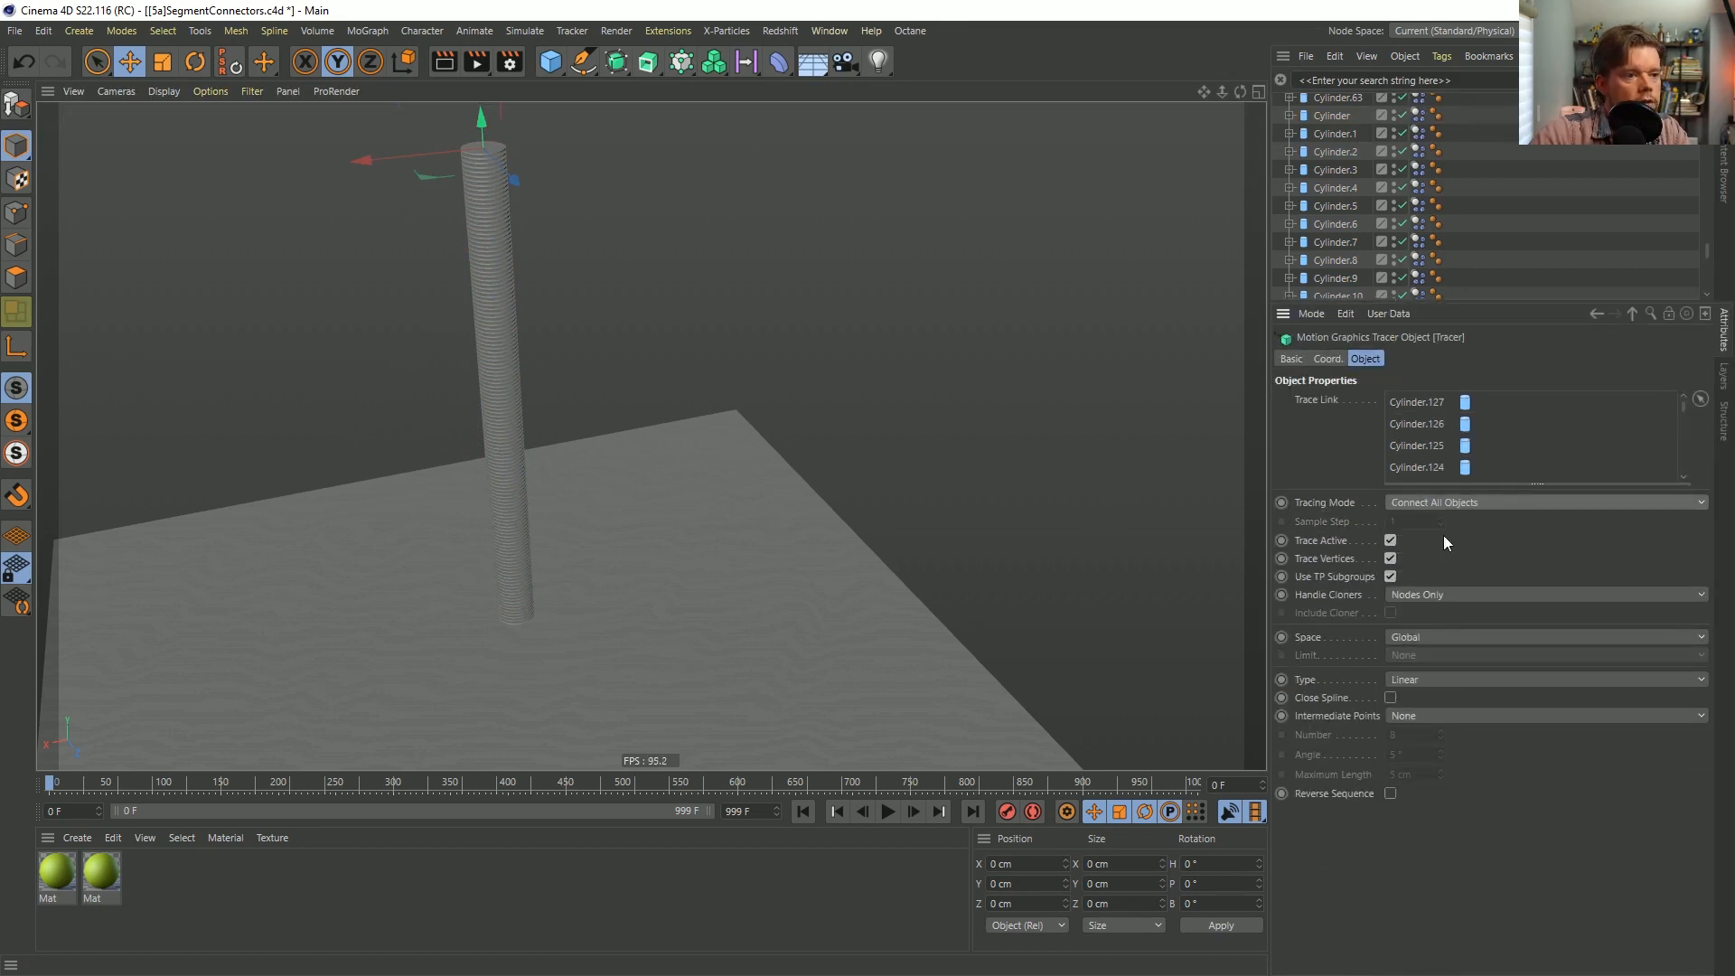
click(1391, 558)
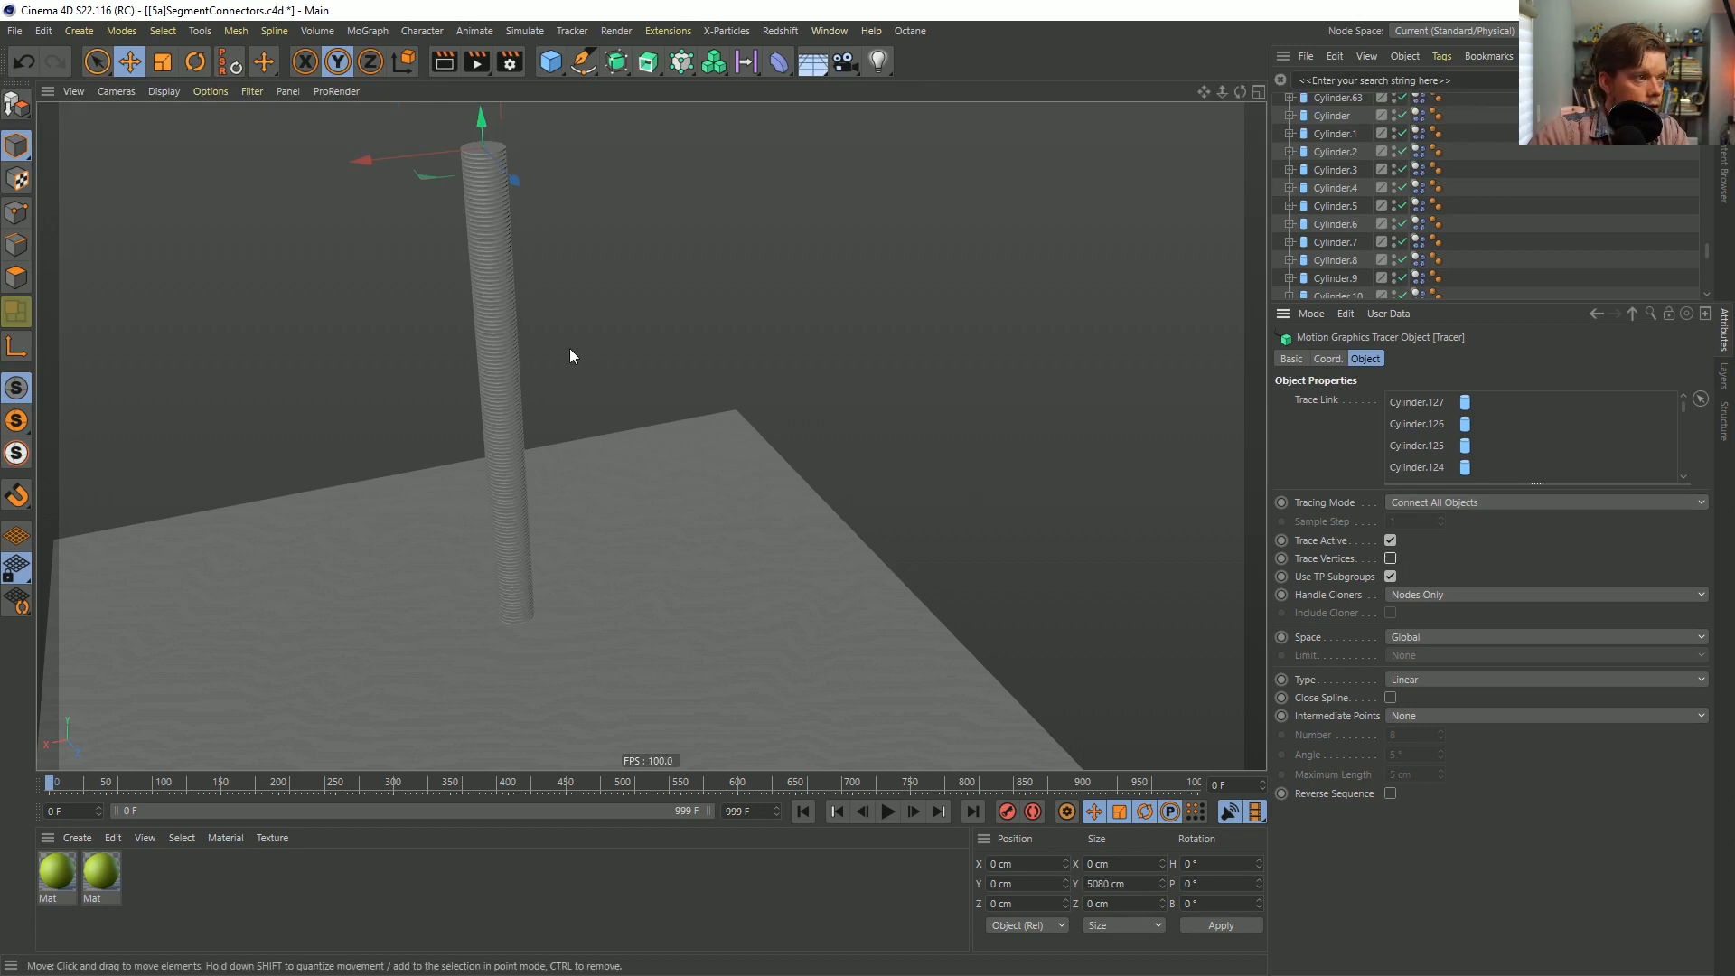
Hide the Null containing the cylinders and play the animation to check the Tracer spline, returning to the first frame.
scroll(1323, 203, up, 15)
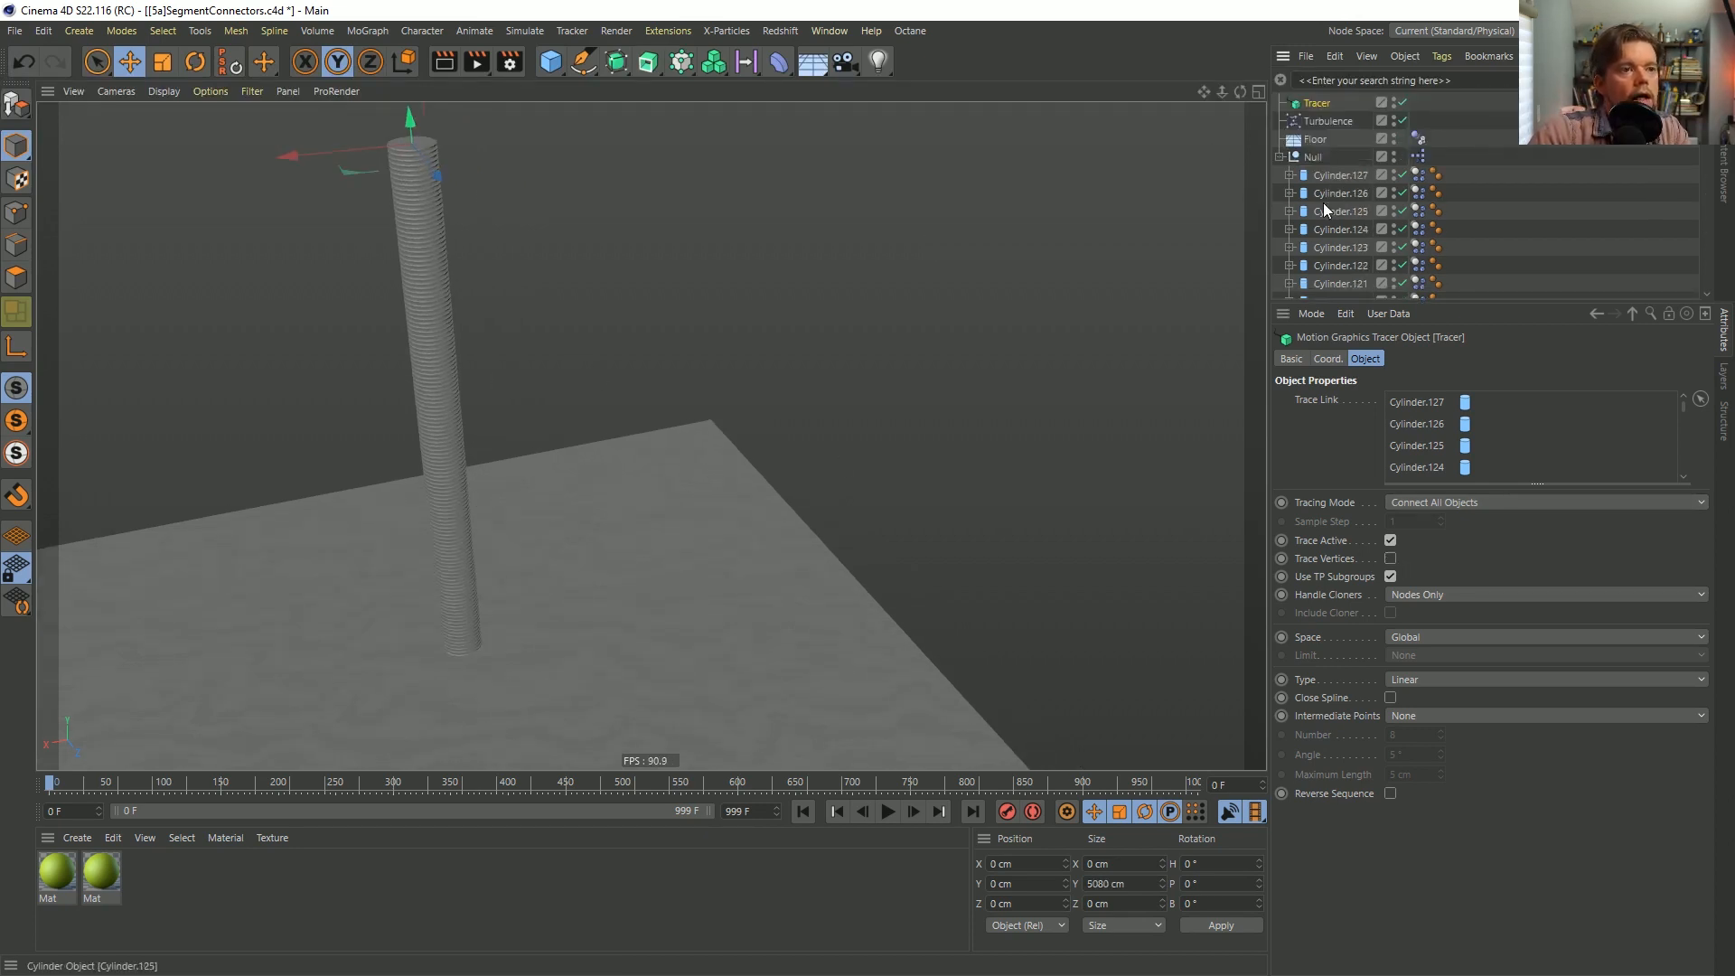
click(1394, 154)
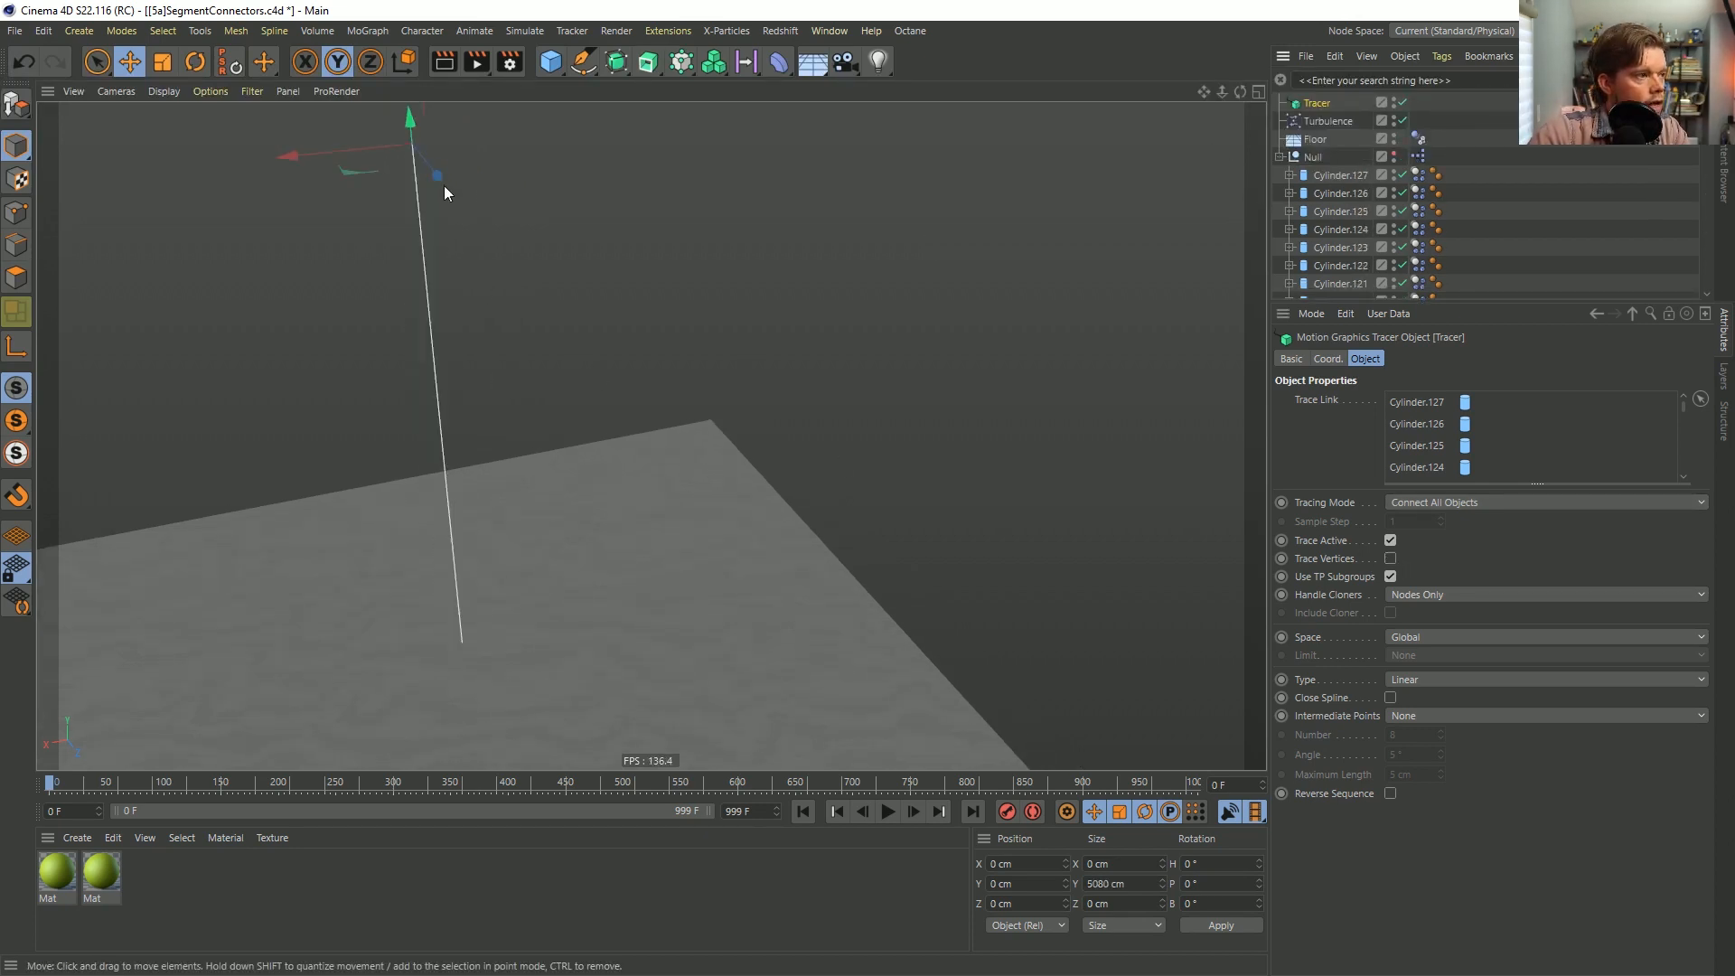
click(898, 813)
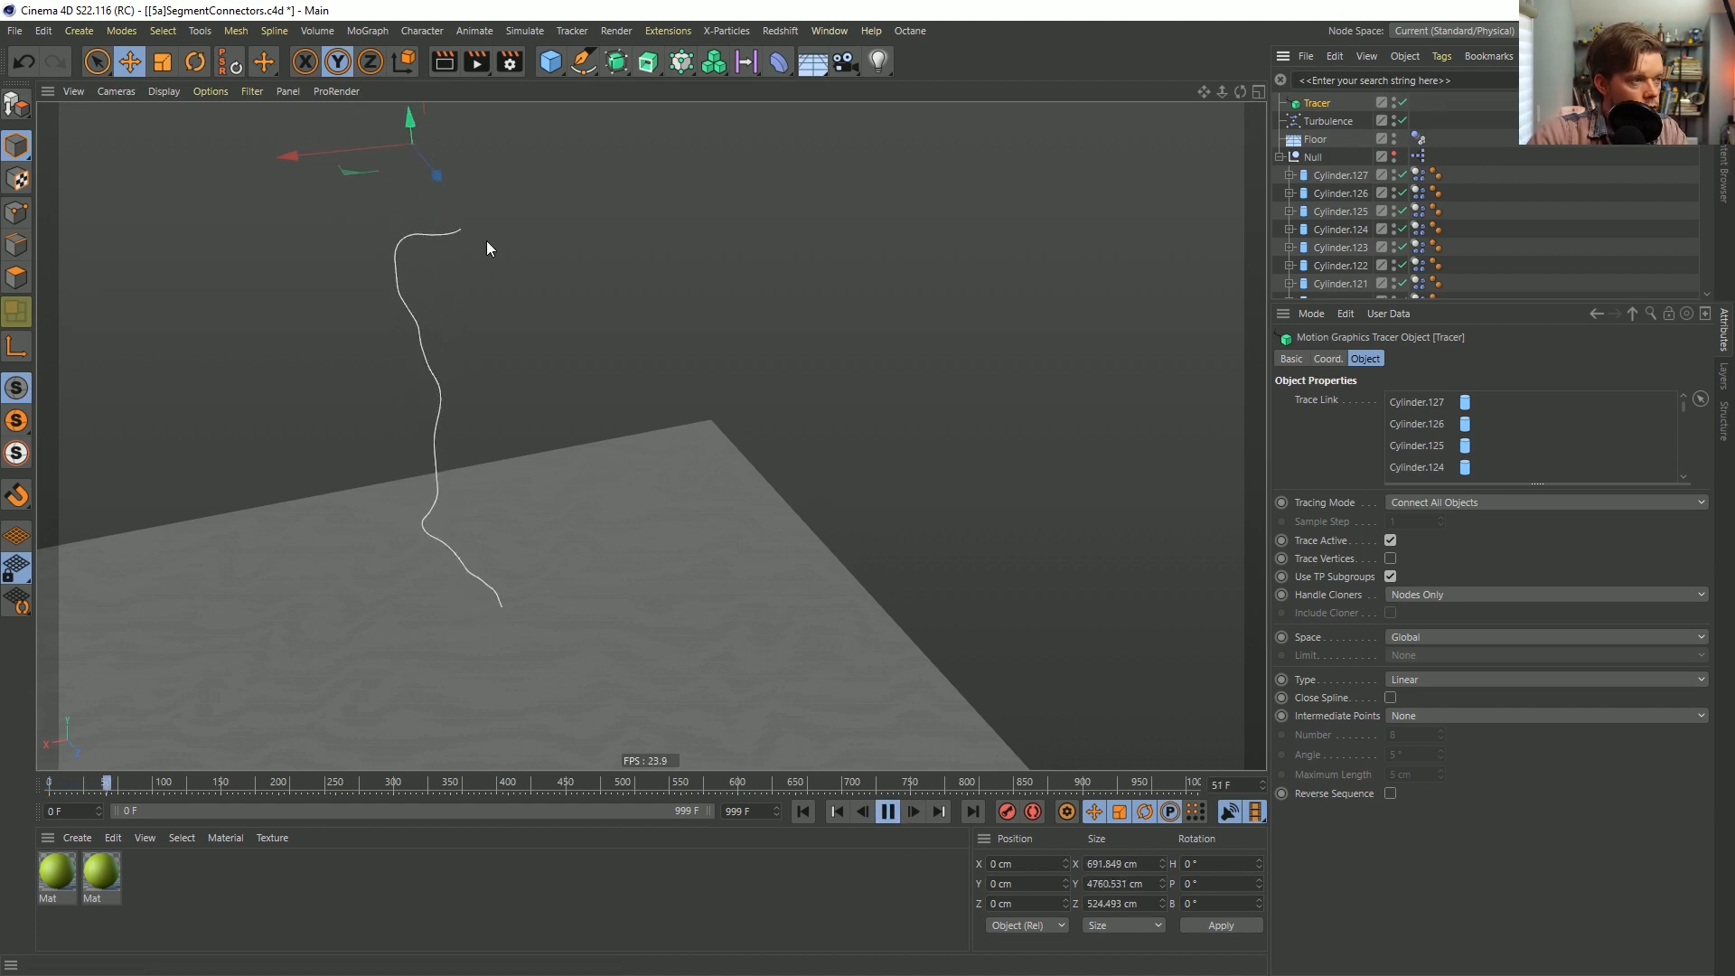
click(887, 811)
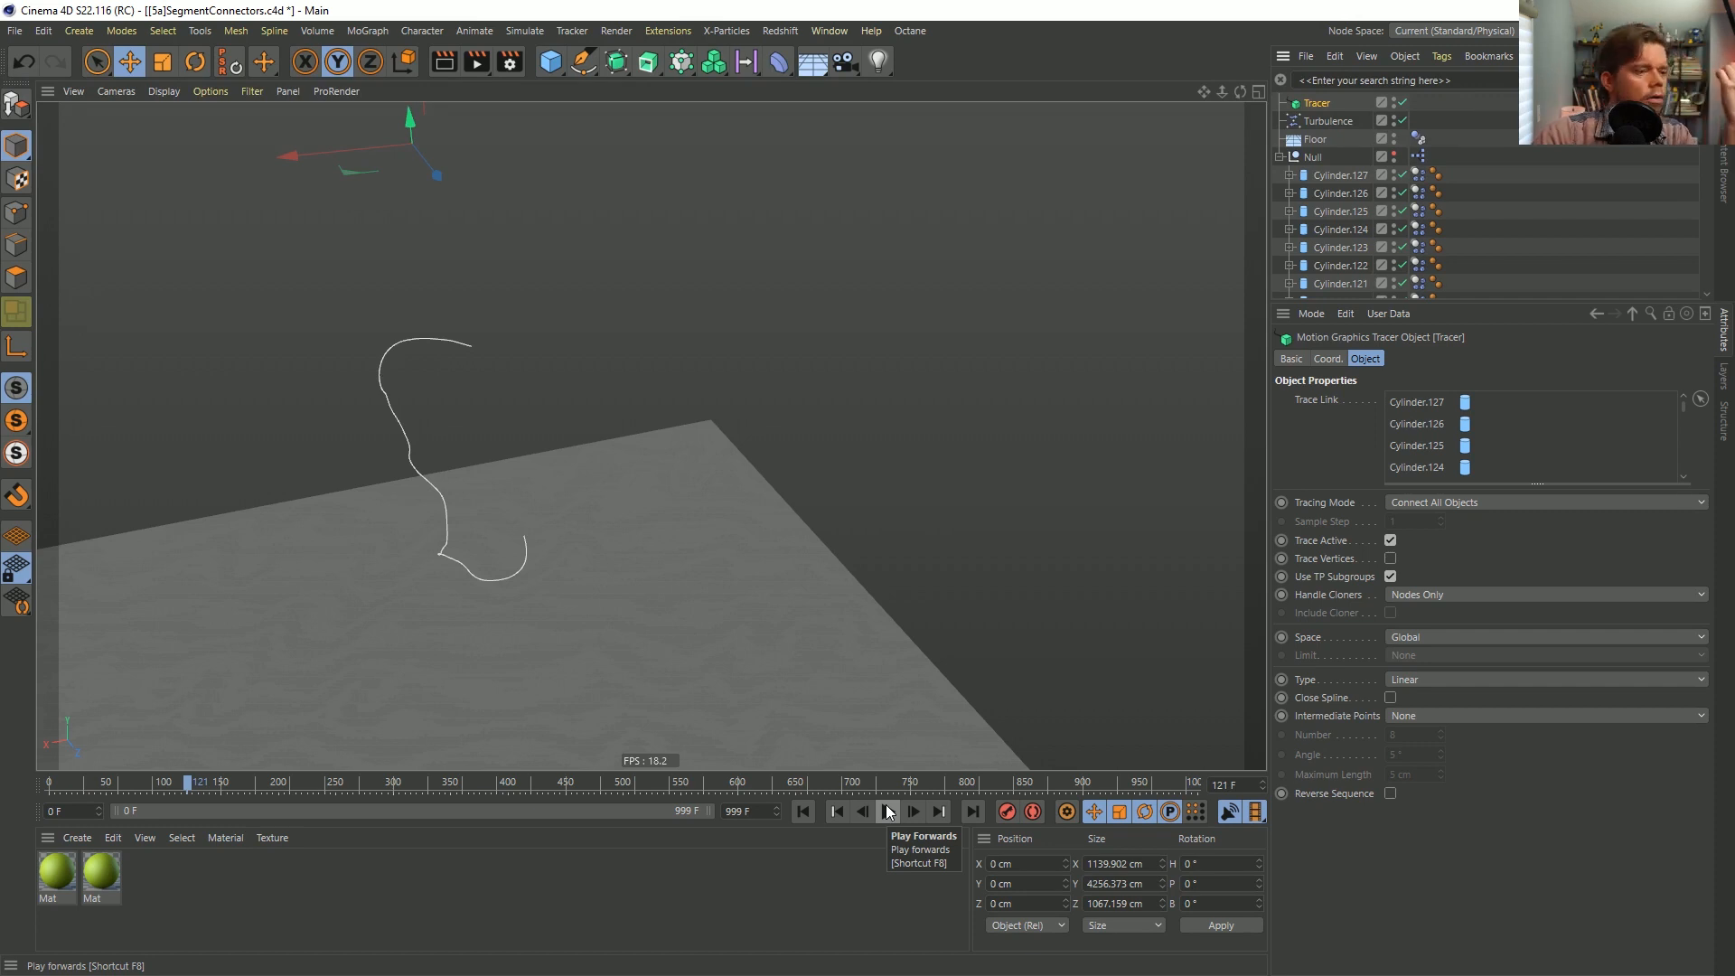
click(803, 810)
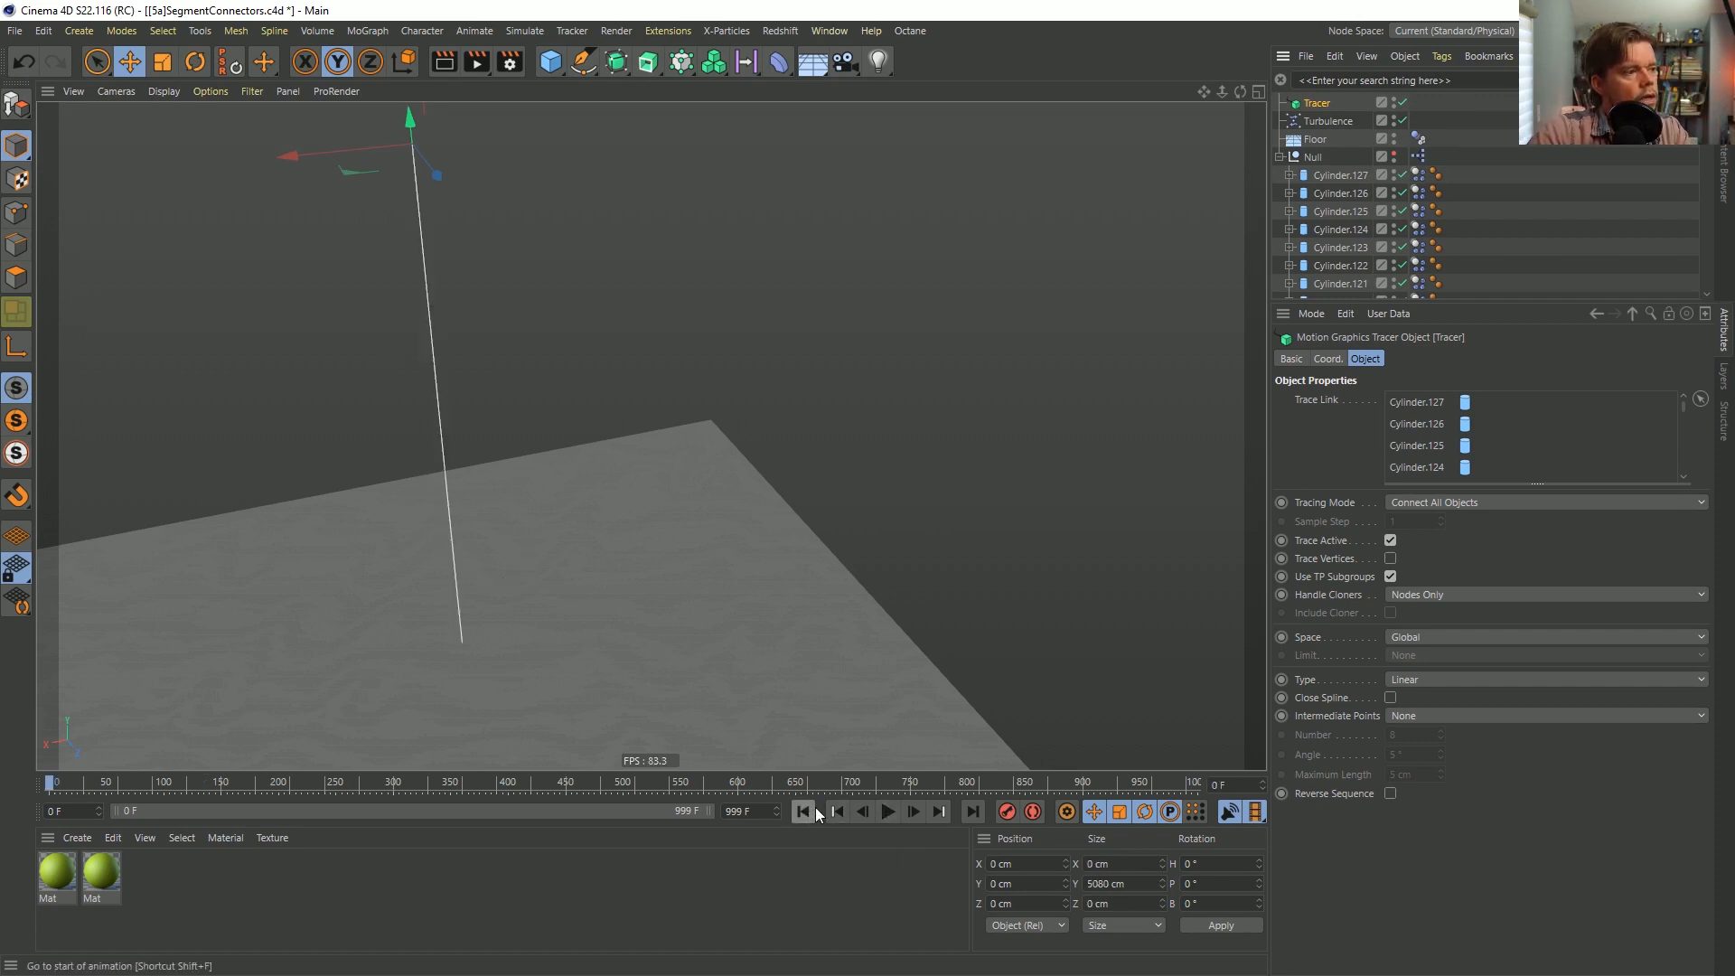
Unhide the Null containing the cylinders and examine the cylinder chain alongside its full object list.
click(1394, 154)
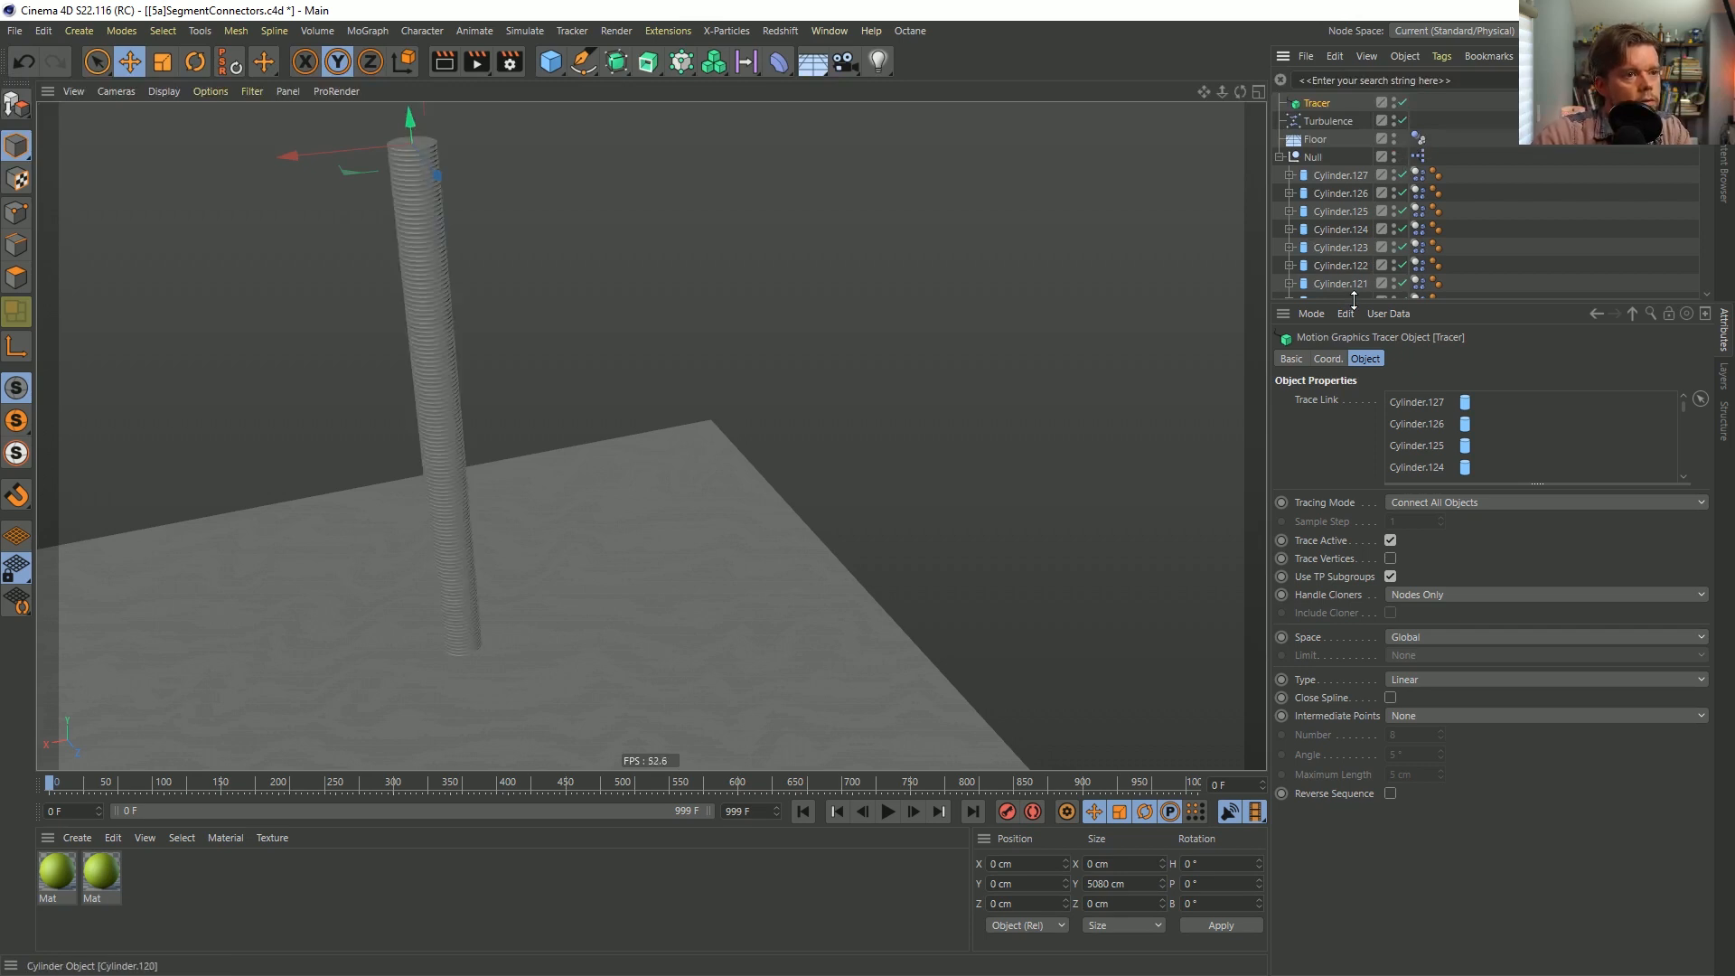
drag(1352, 296, 1366, 896)
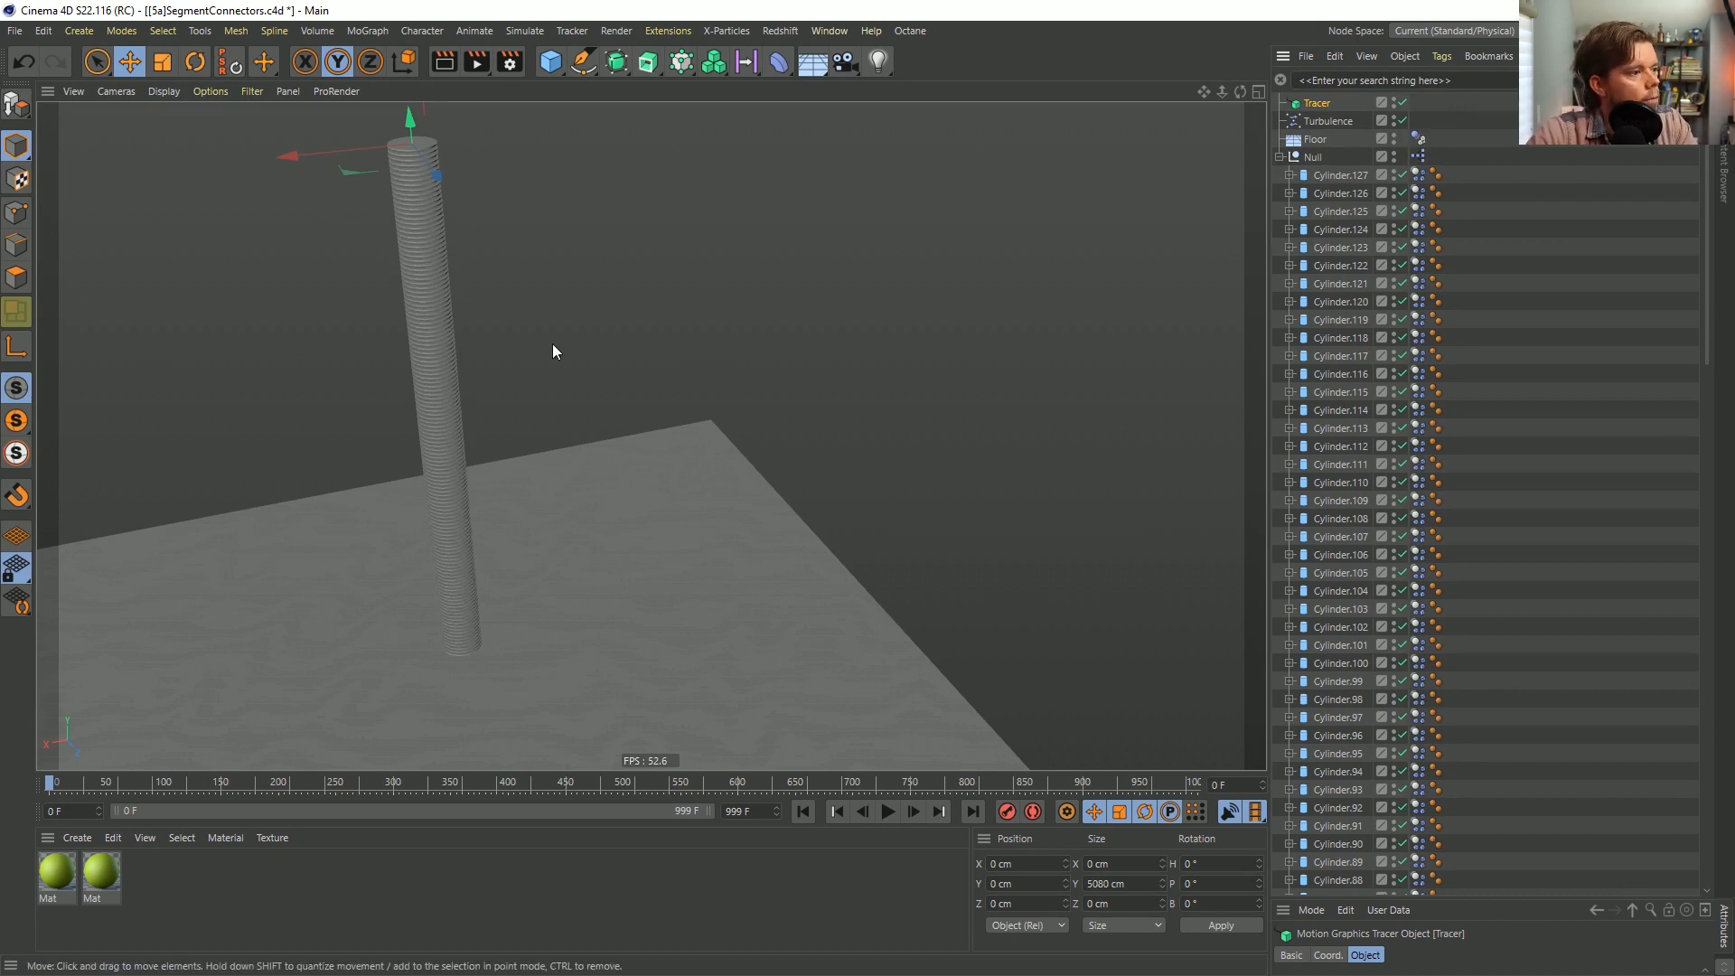
alt+drag(554, 351, 631, 381)
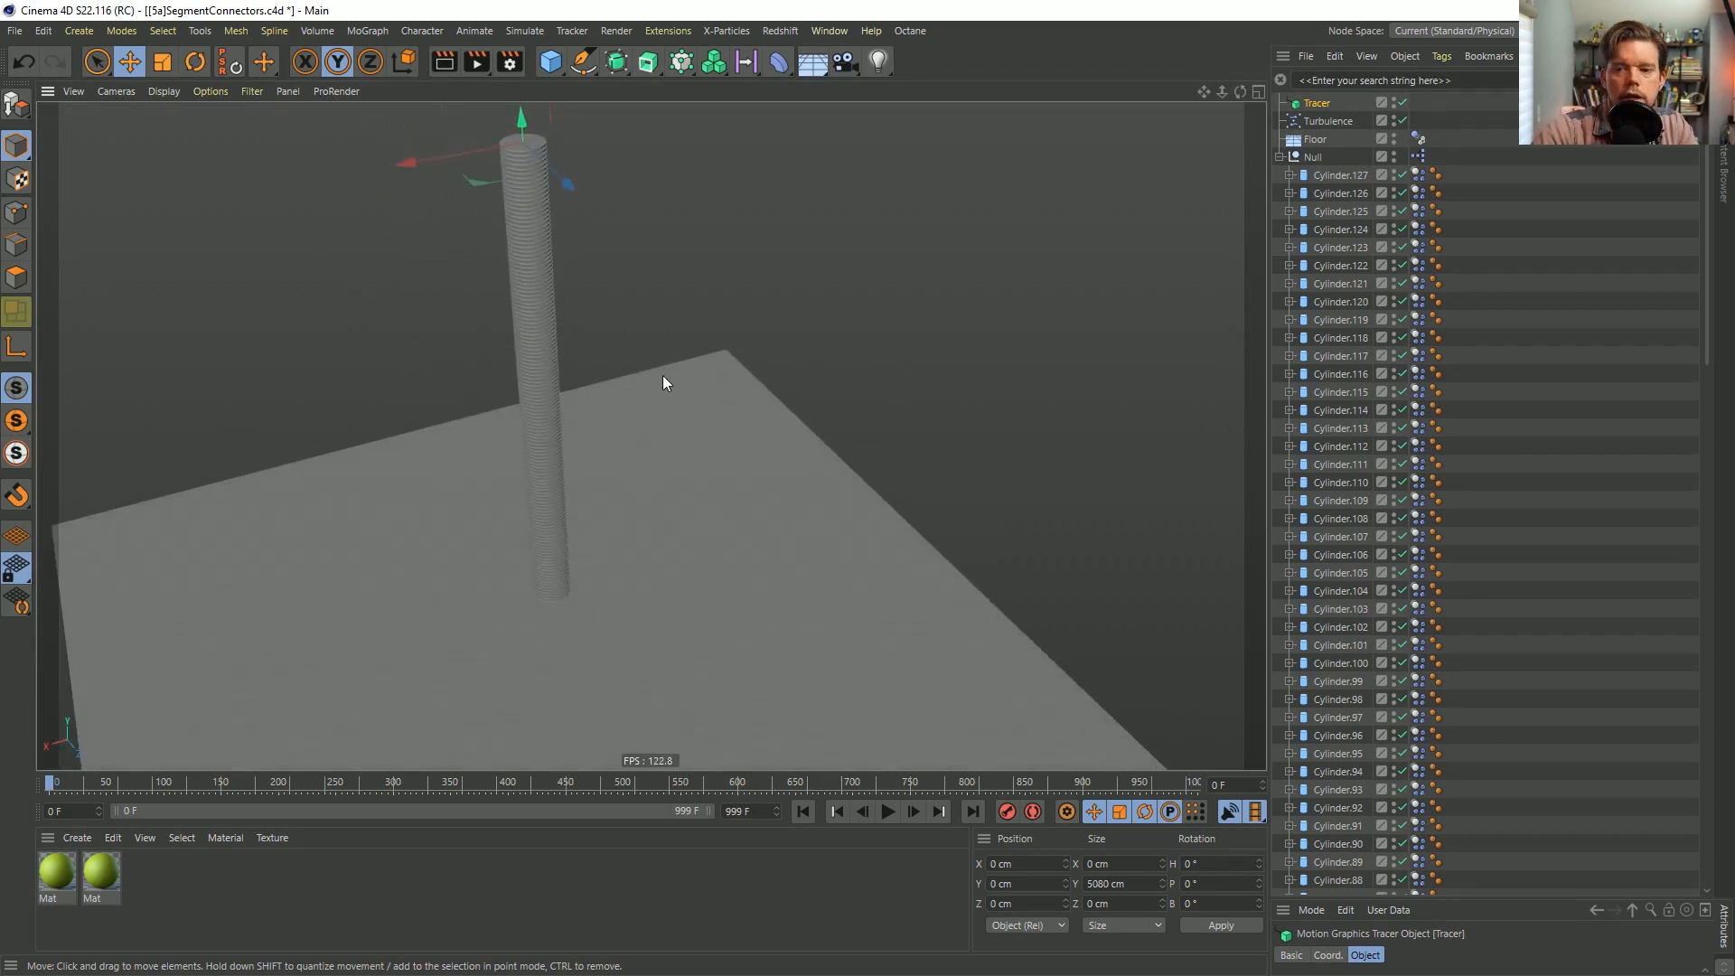
alt+drag(650, 462, 508, 382)
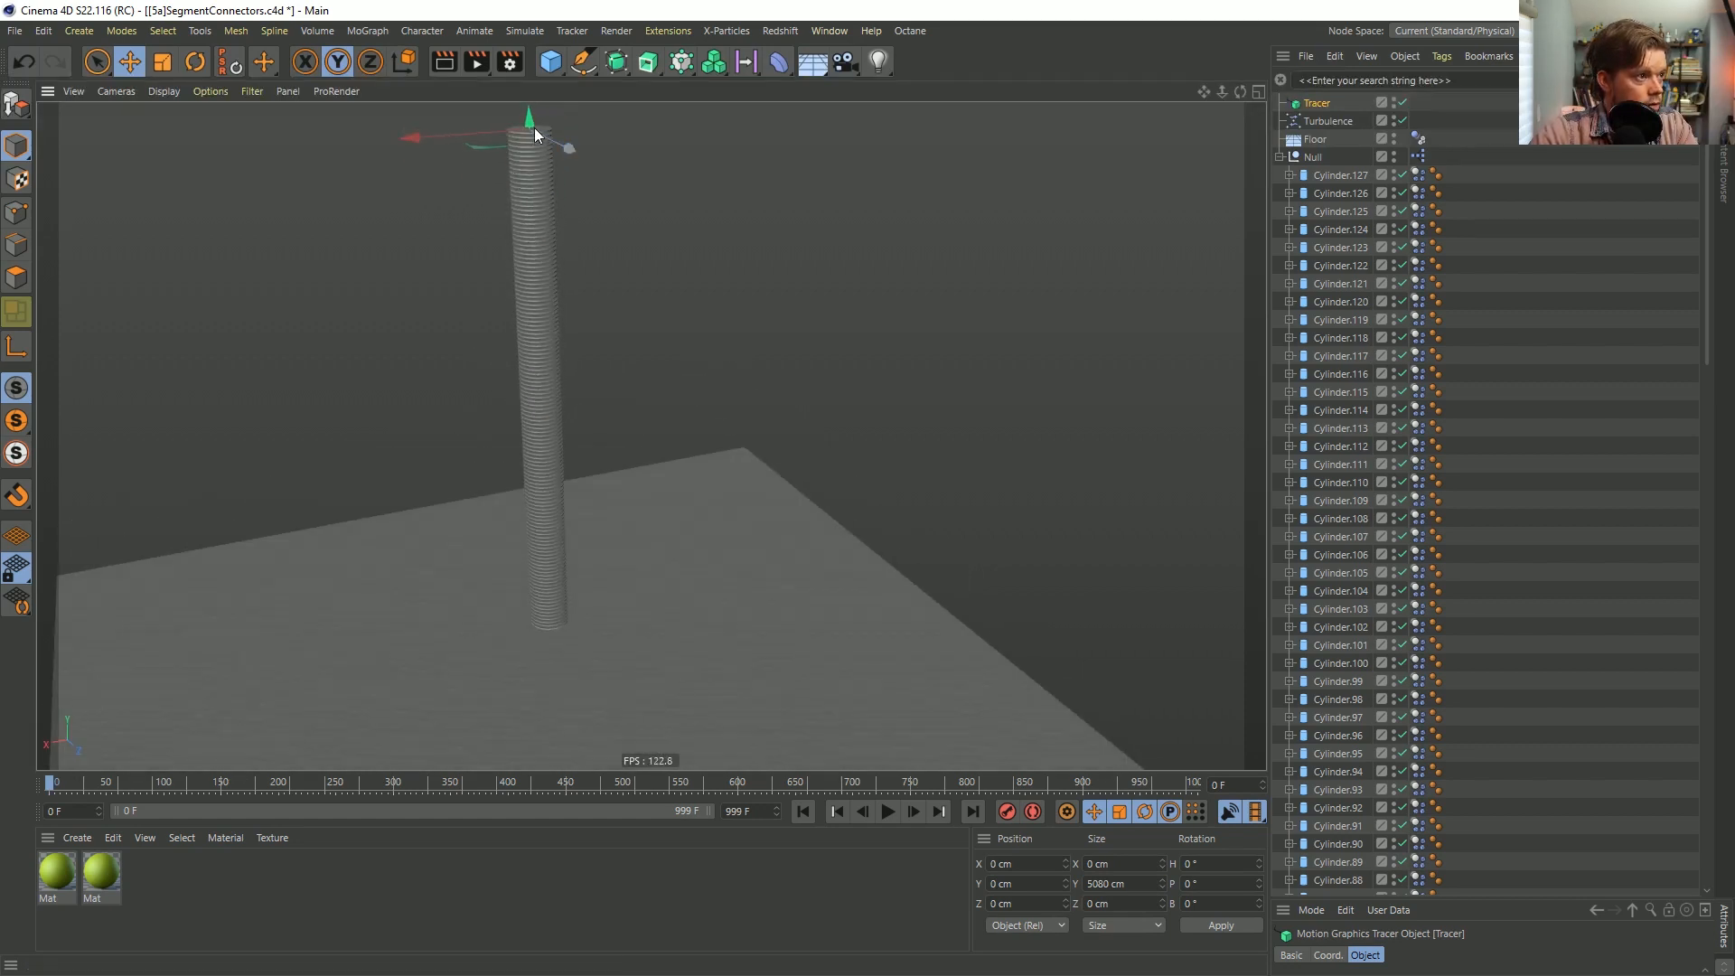
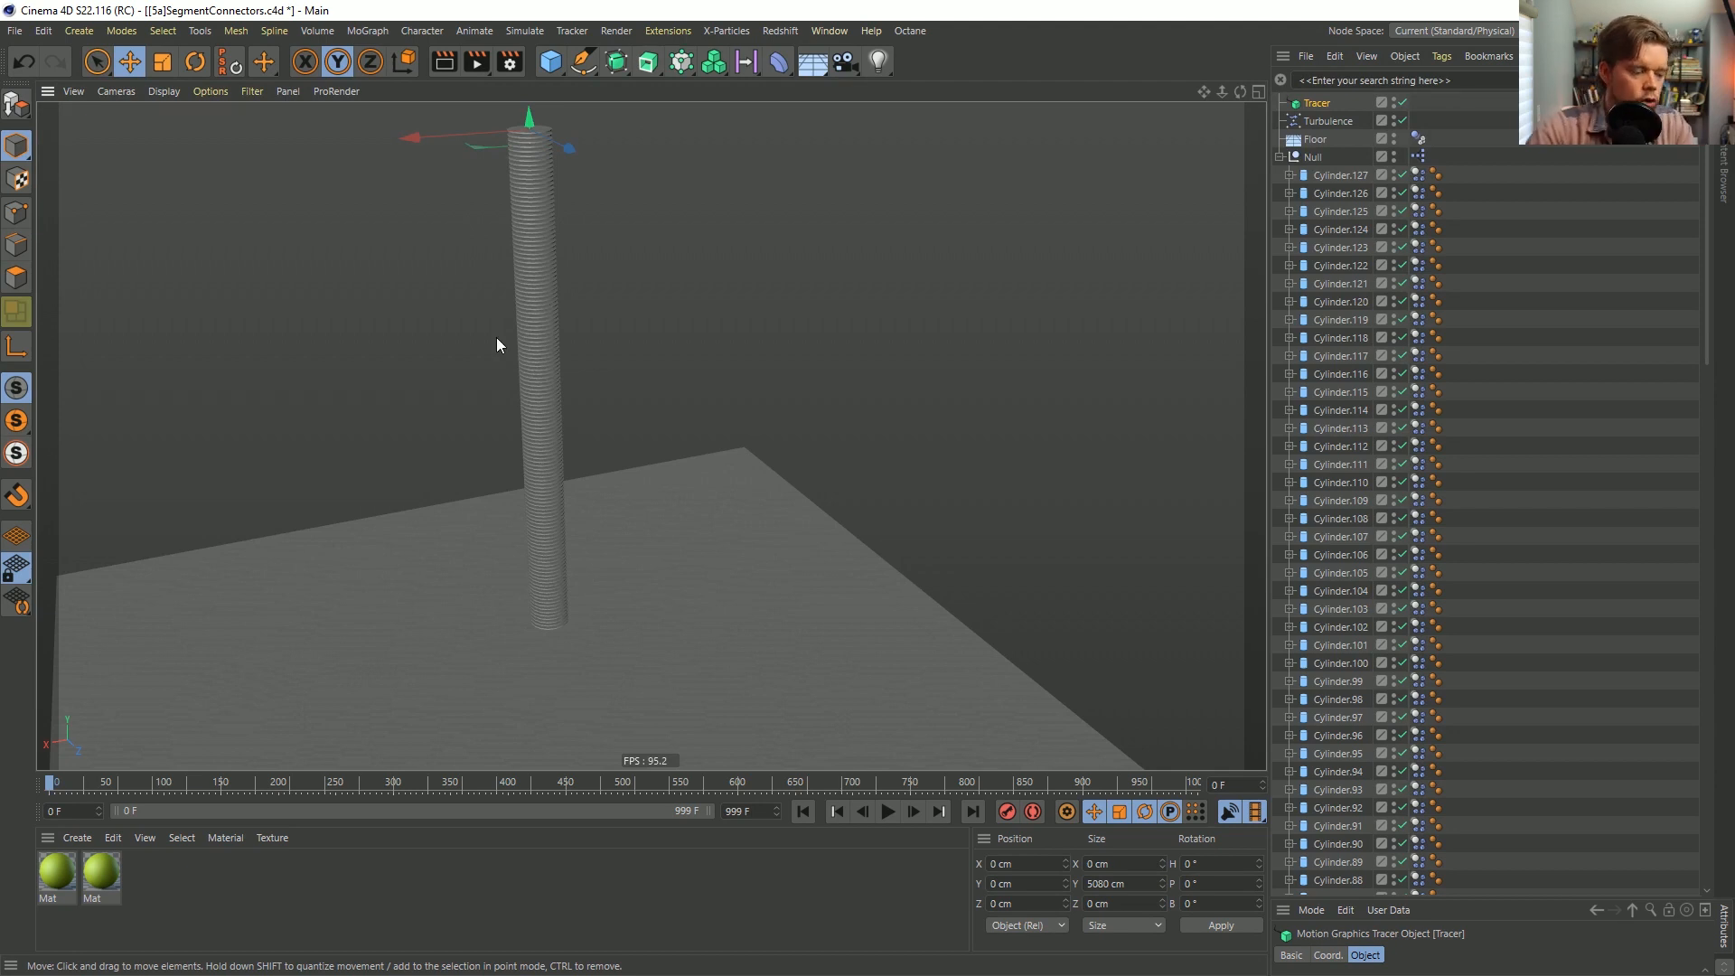
Select all cylinders in the Null, from Cylinder.127 through Cylinder.31, to check how many there are, and deselect them.
click(1281, 157)
click(1298, 154)
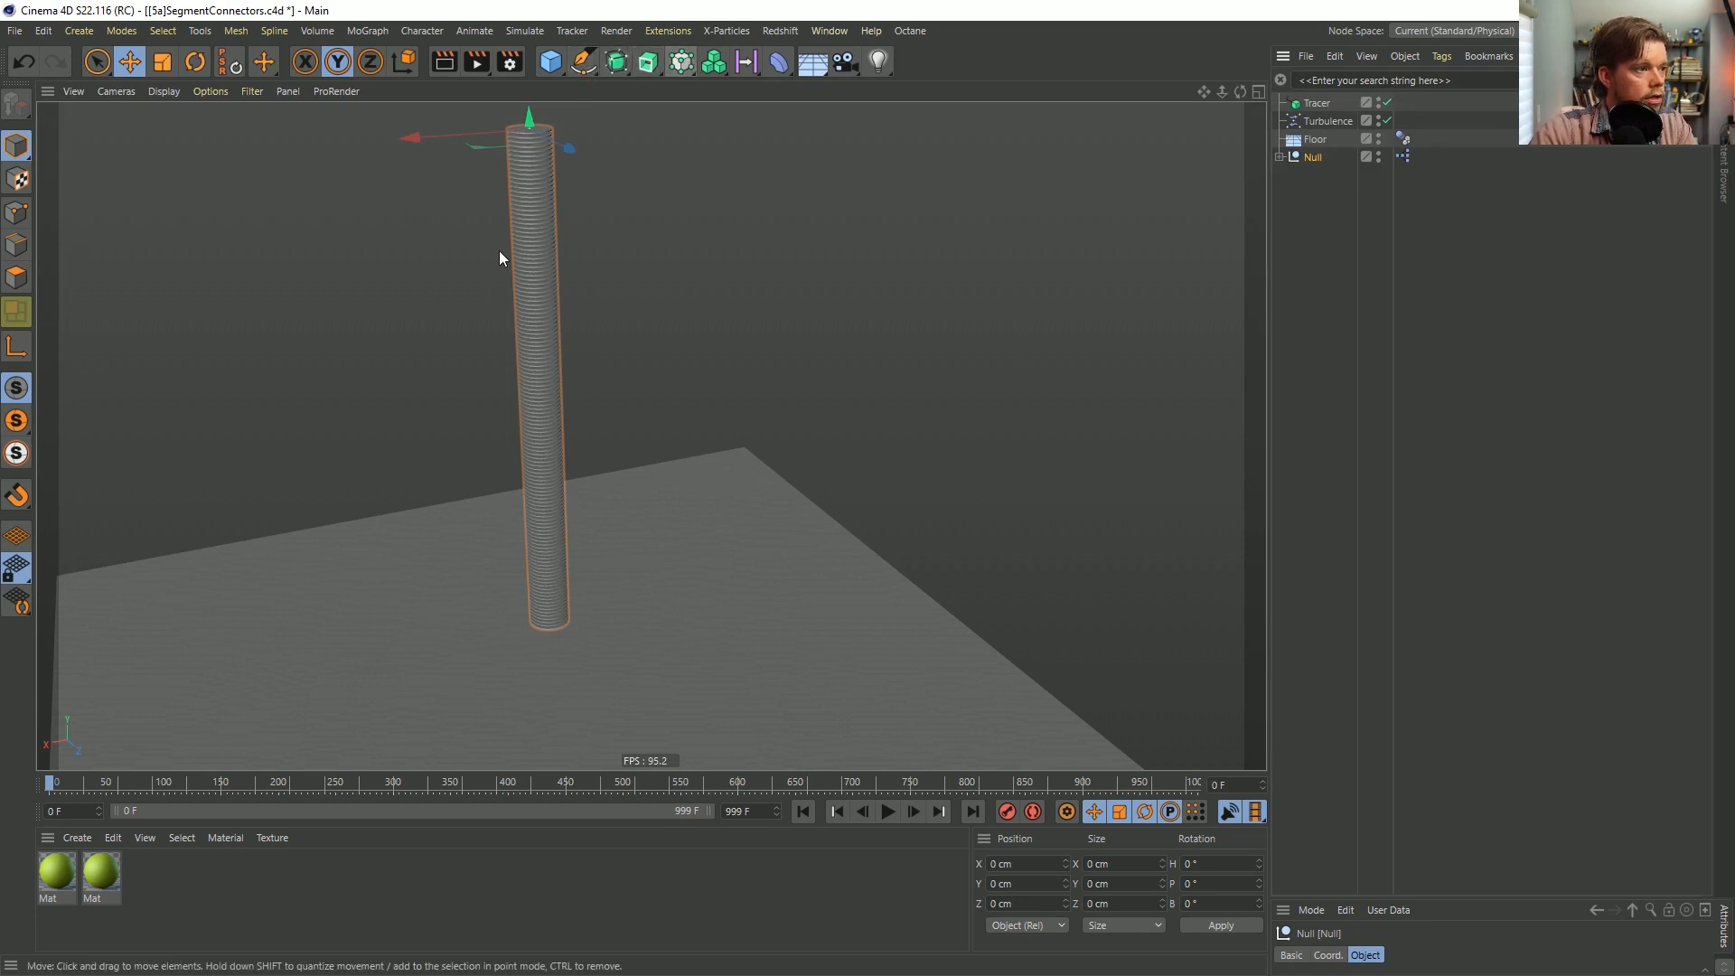
click(1280, 157)
click(1322, 178)
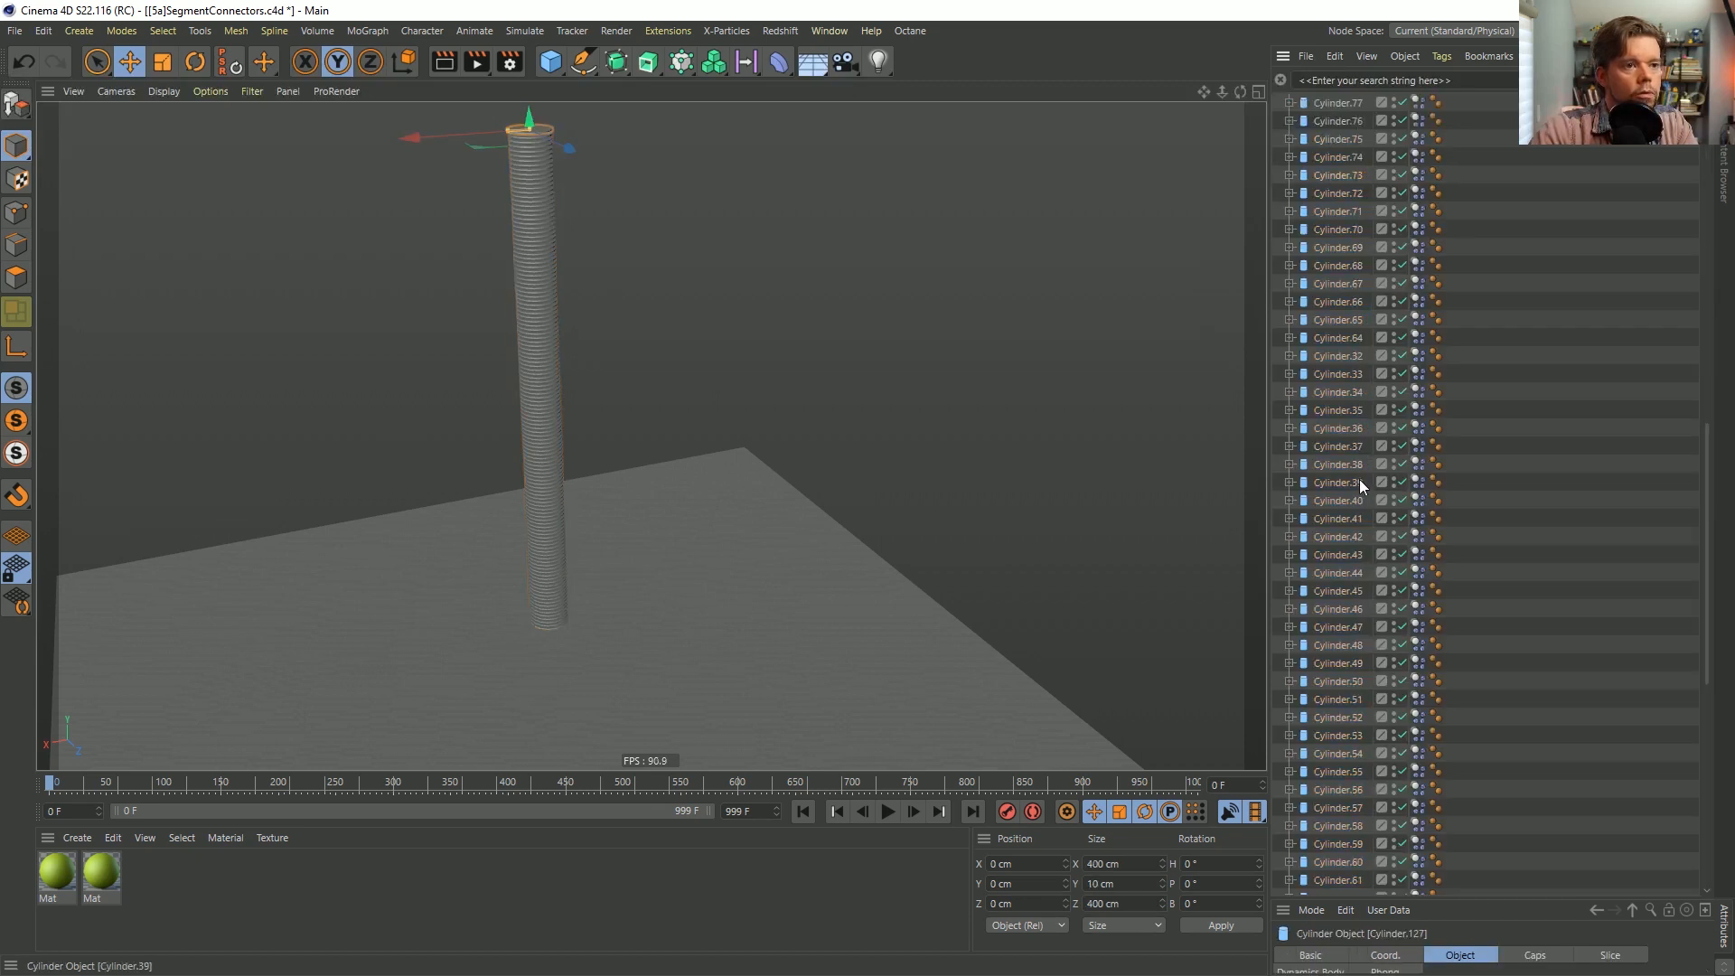
scroll(1359, 479, down, 15)
shift+click(1350, 884)
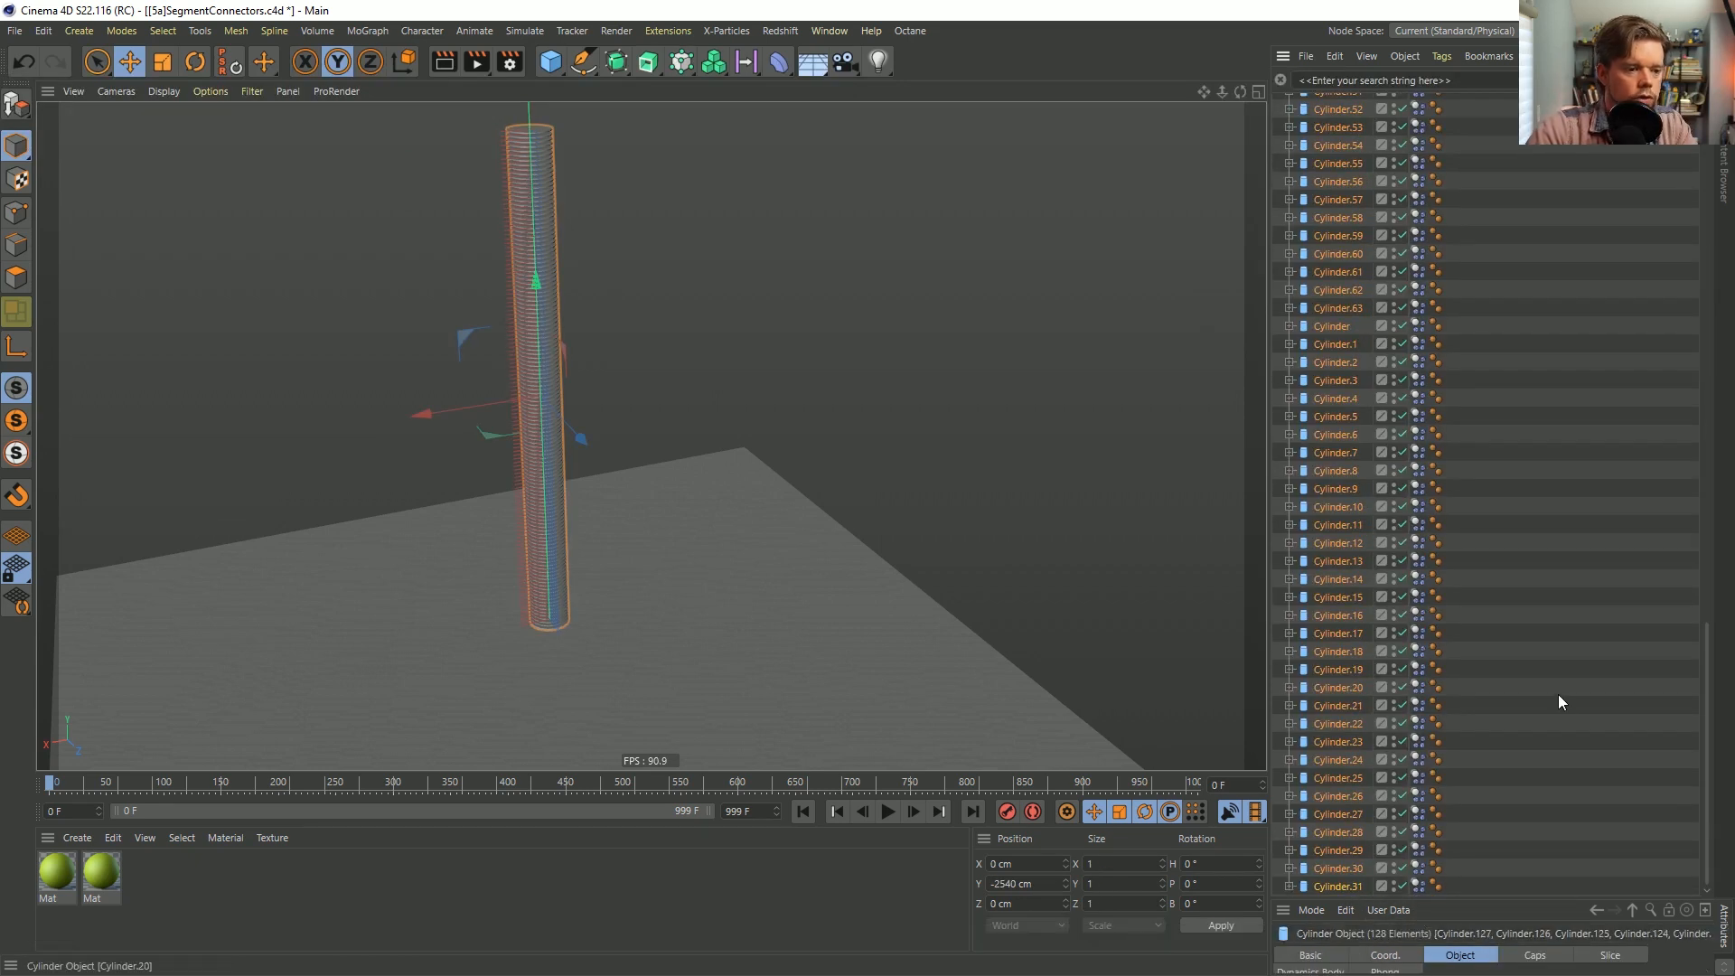
click(1569, 484)
scroll(1536, 351, up, 20)
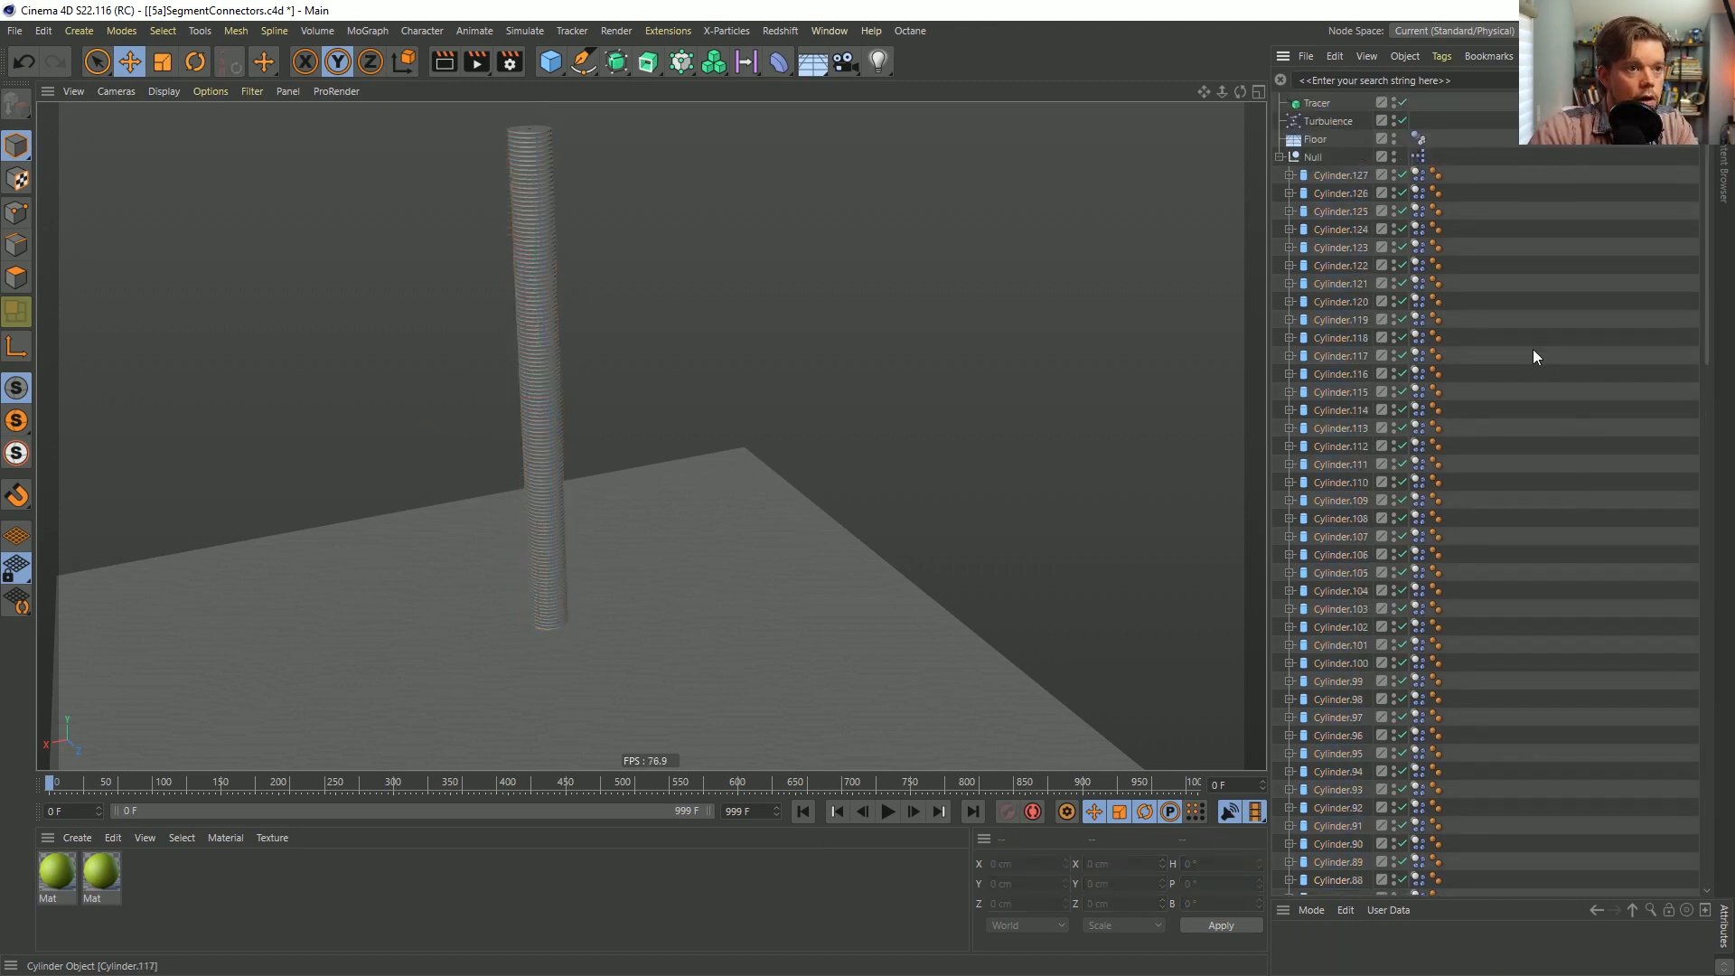
Collapse the Null and hide its cylinders again in the editor and render.
click(1282, 157)
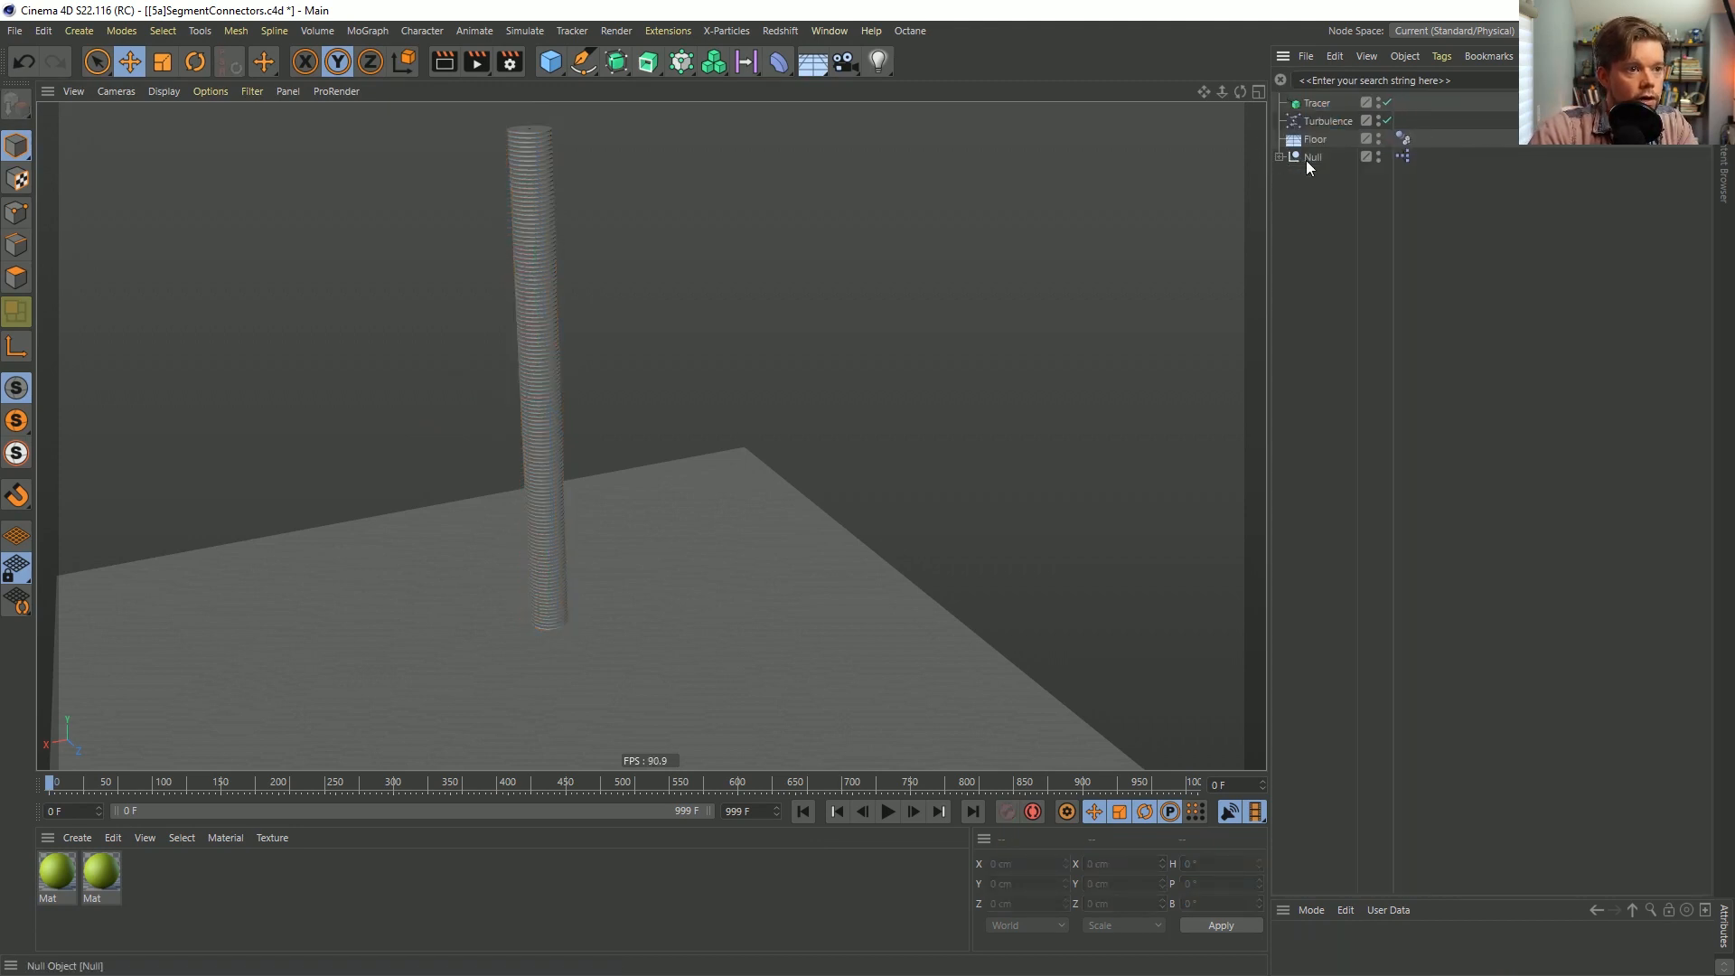
click(1379, 155)
click(1379, 160)
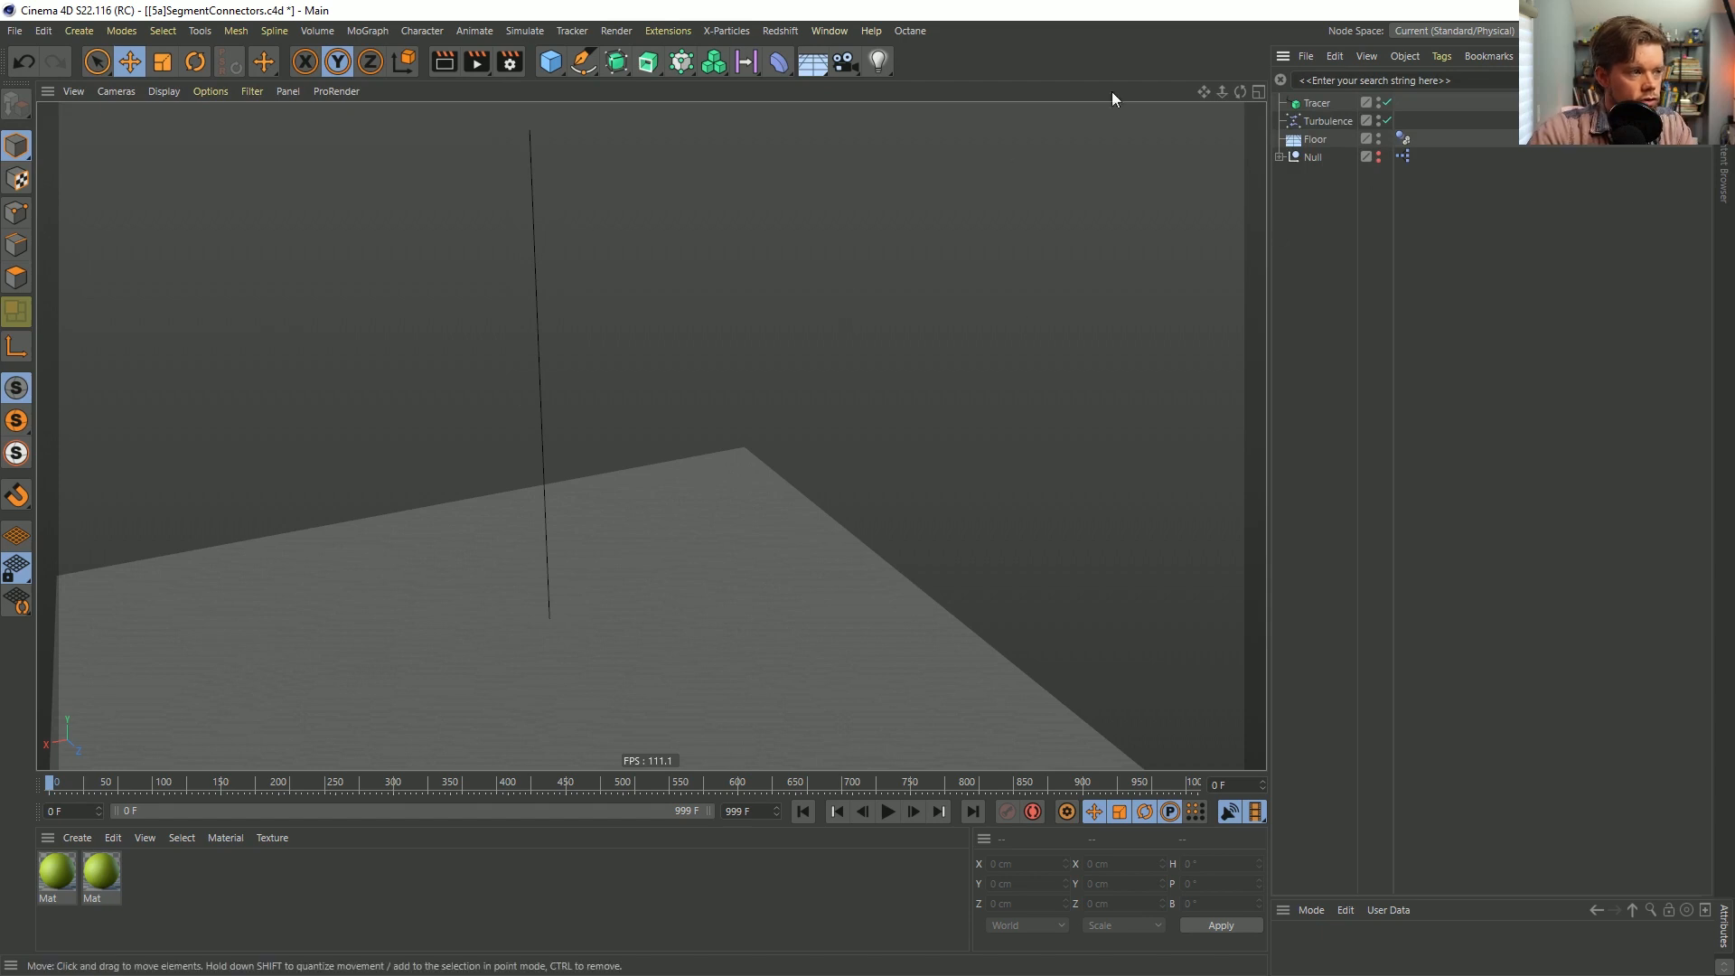
Add an n-Side spline and set its number of sides to 16.
click(1310, 104)
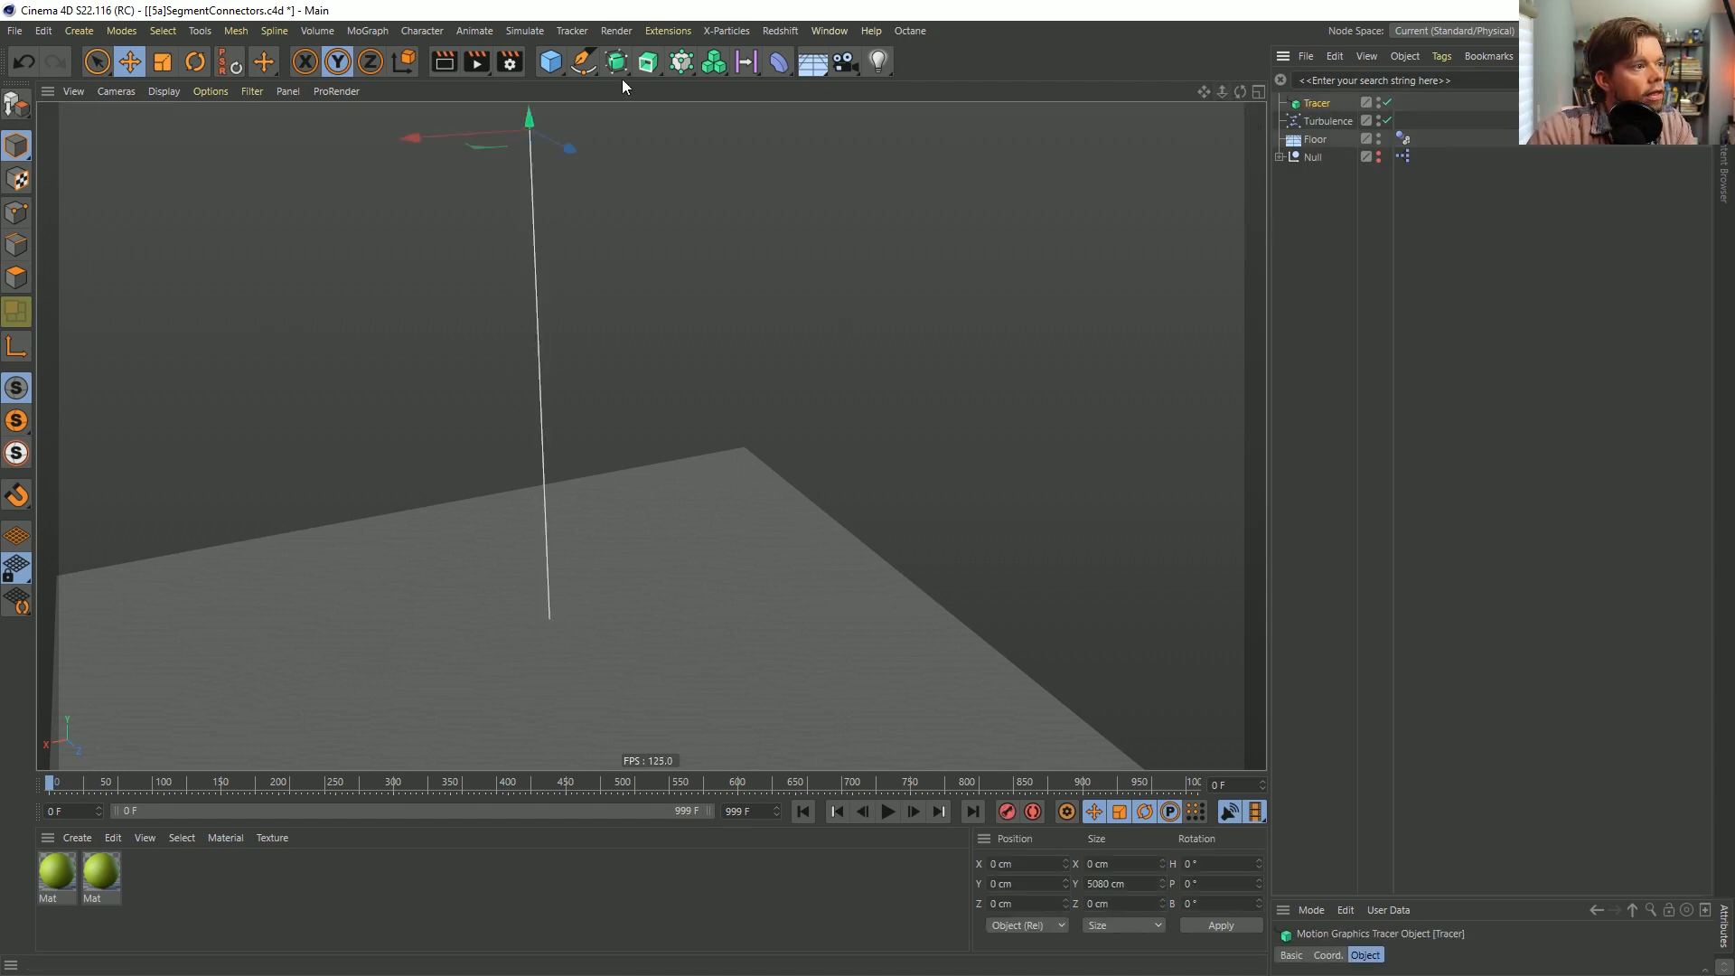
click(584, 62)
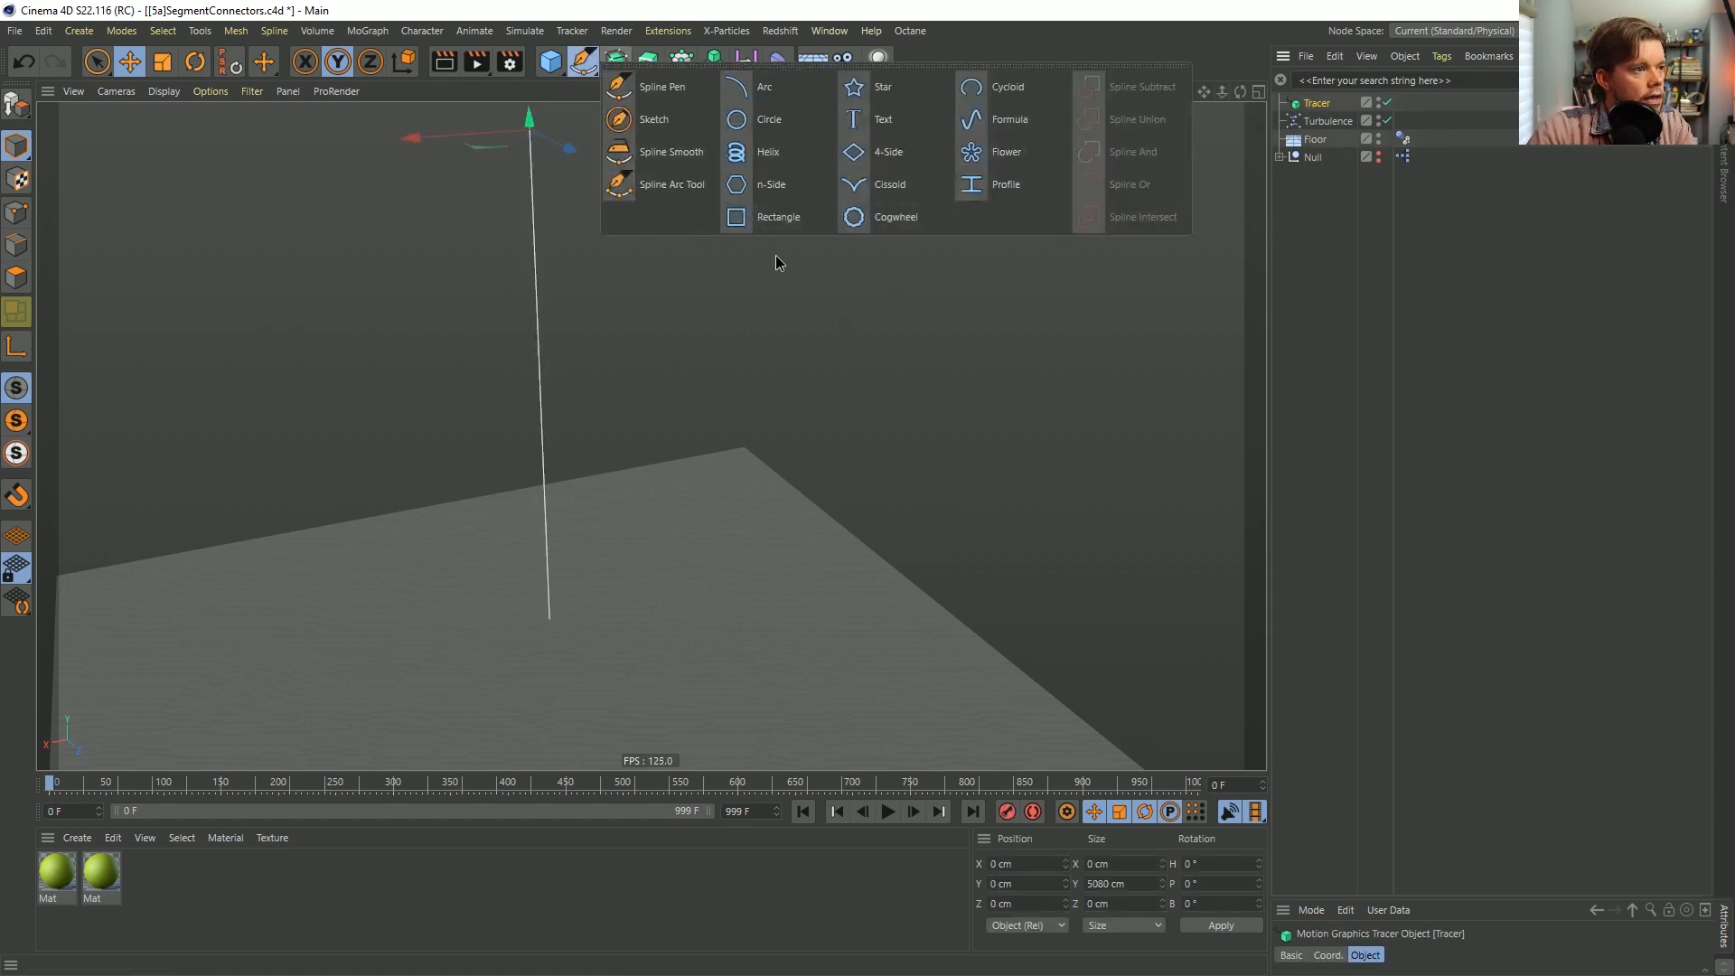
click(779, 188)
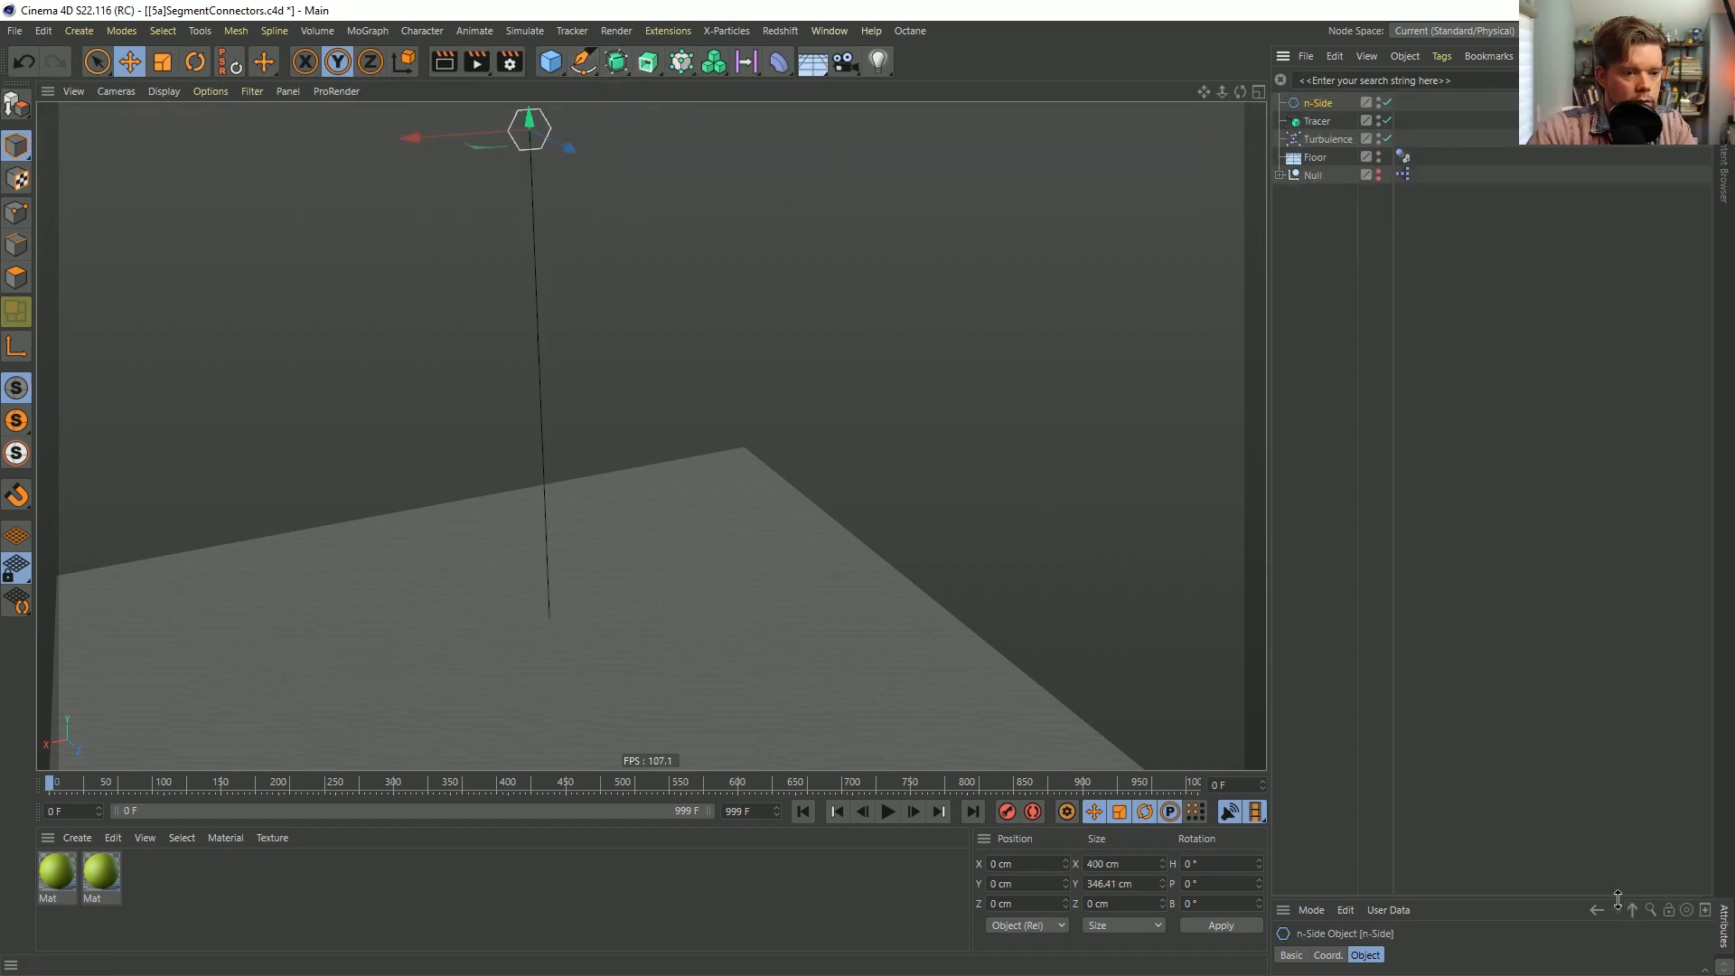
drag(1618, 899, 1592, 411)
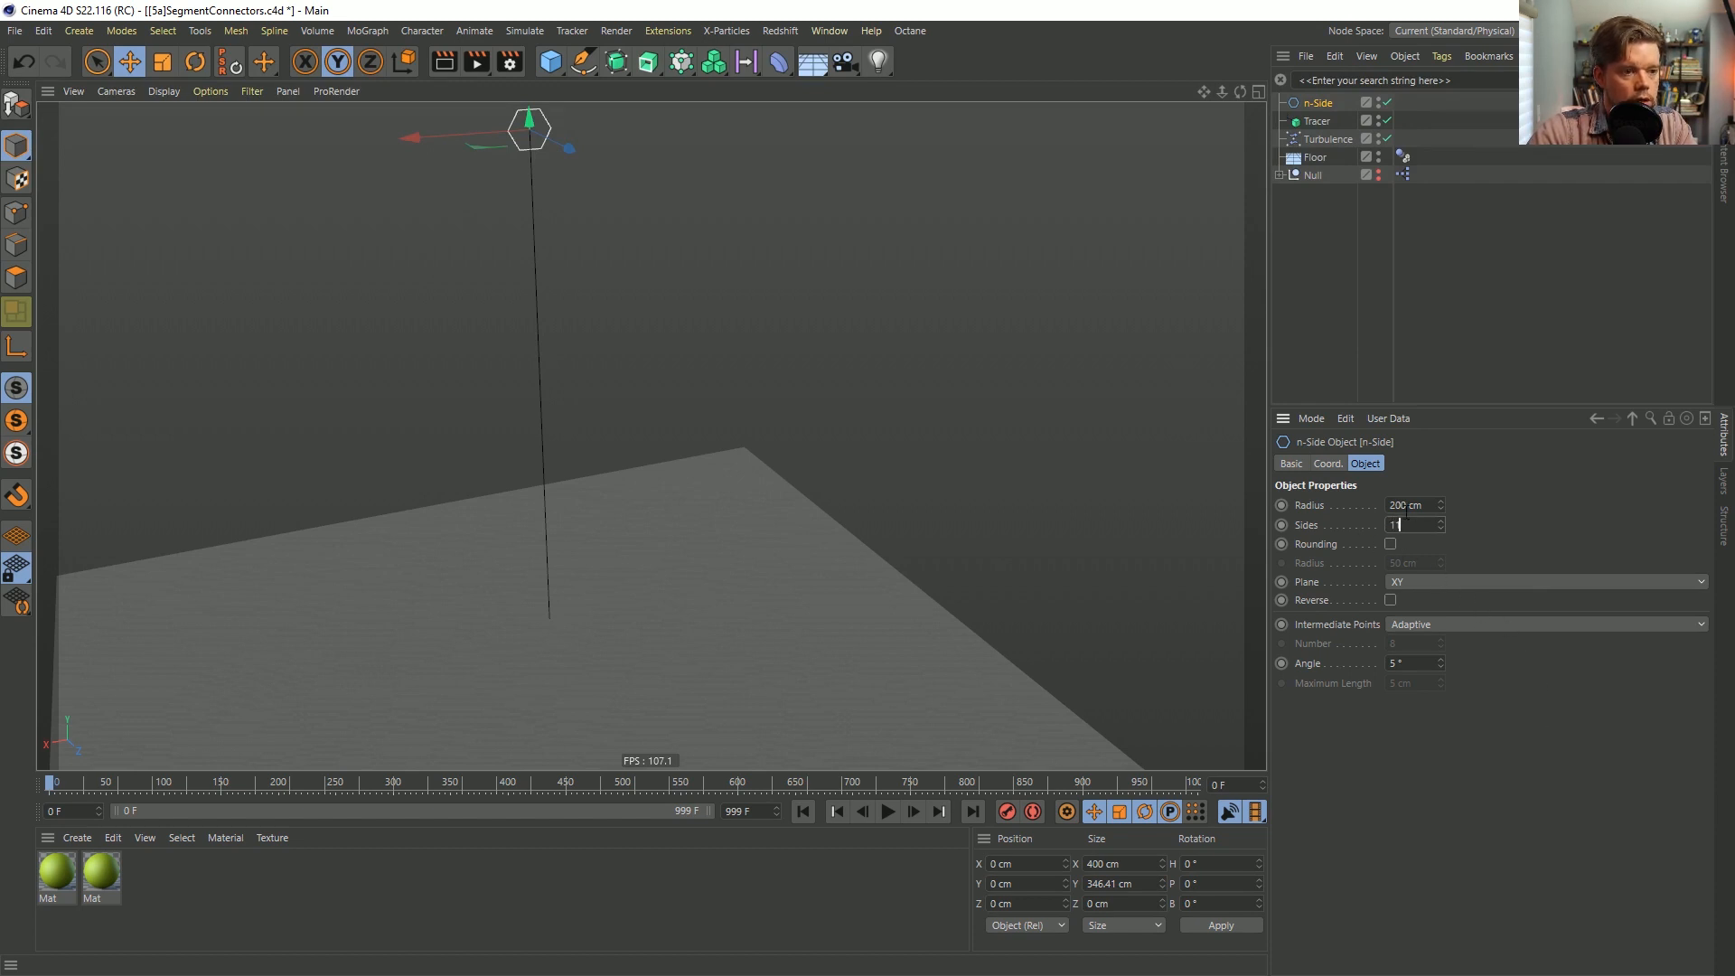
text(16)
key(Return)
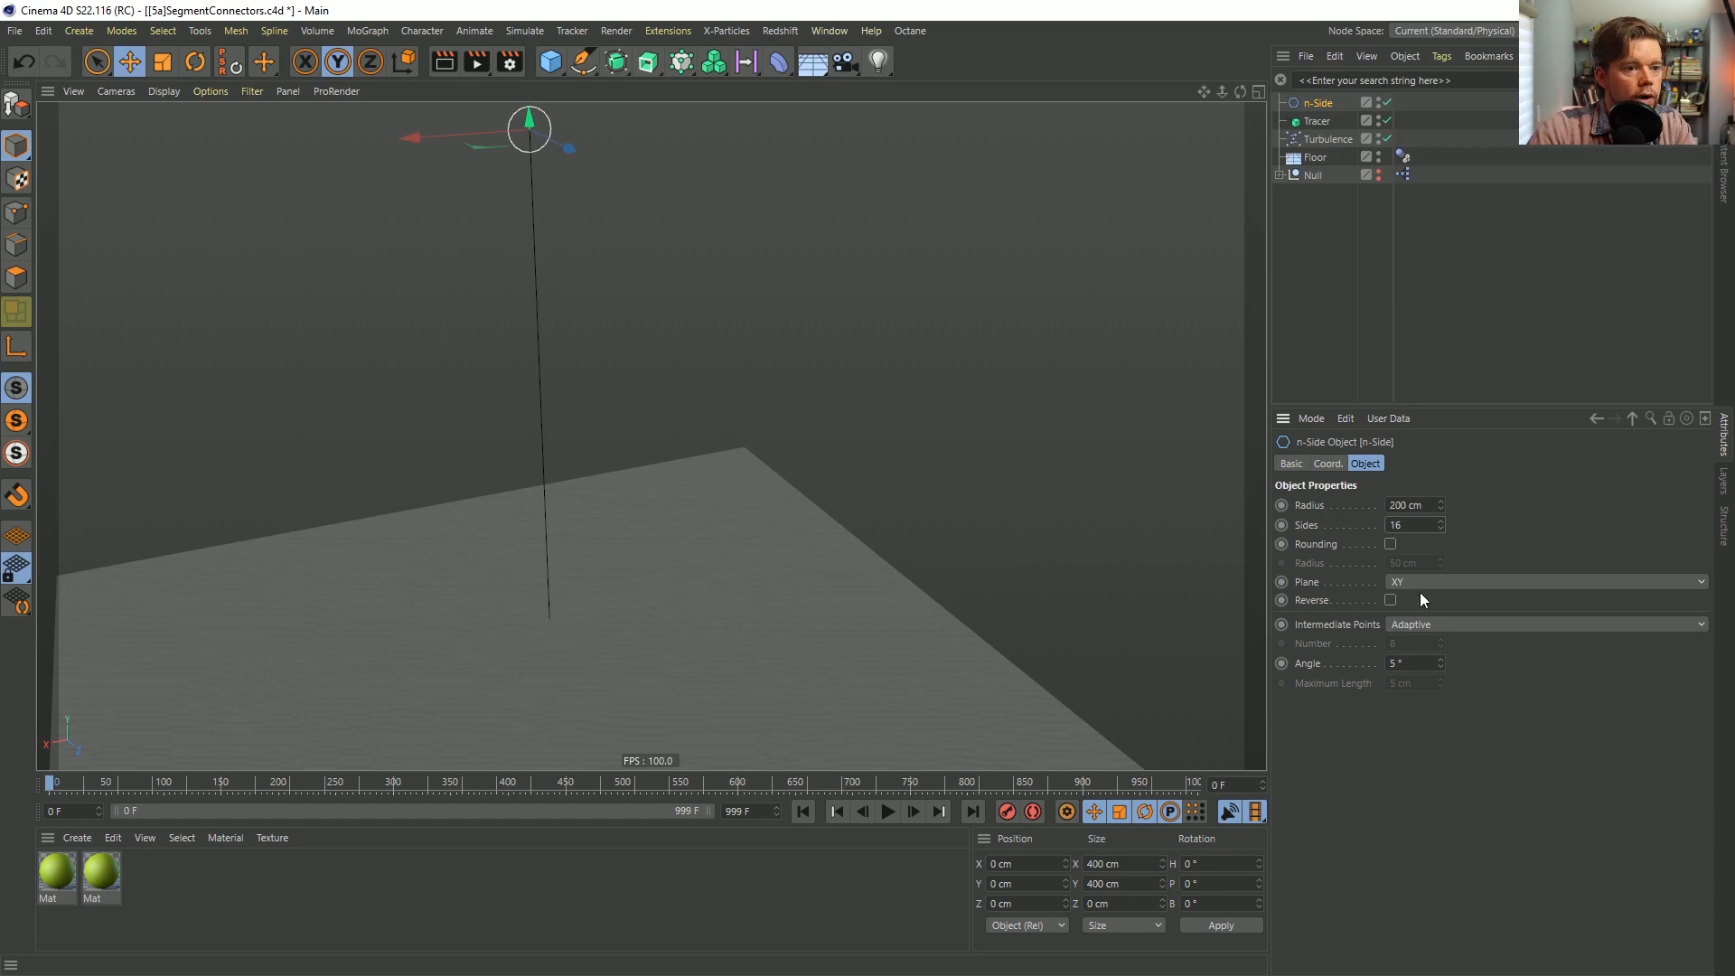
Place the n-Side in a Cloner set to Object mode, with the Tracer as its object.
drag(685, 68, 730, 90)
drag(1319, 105, 1320, 107)
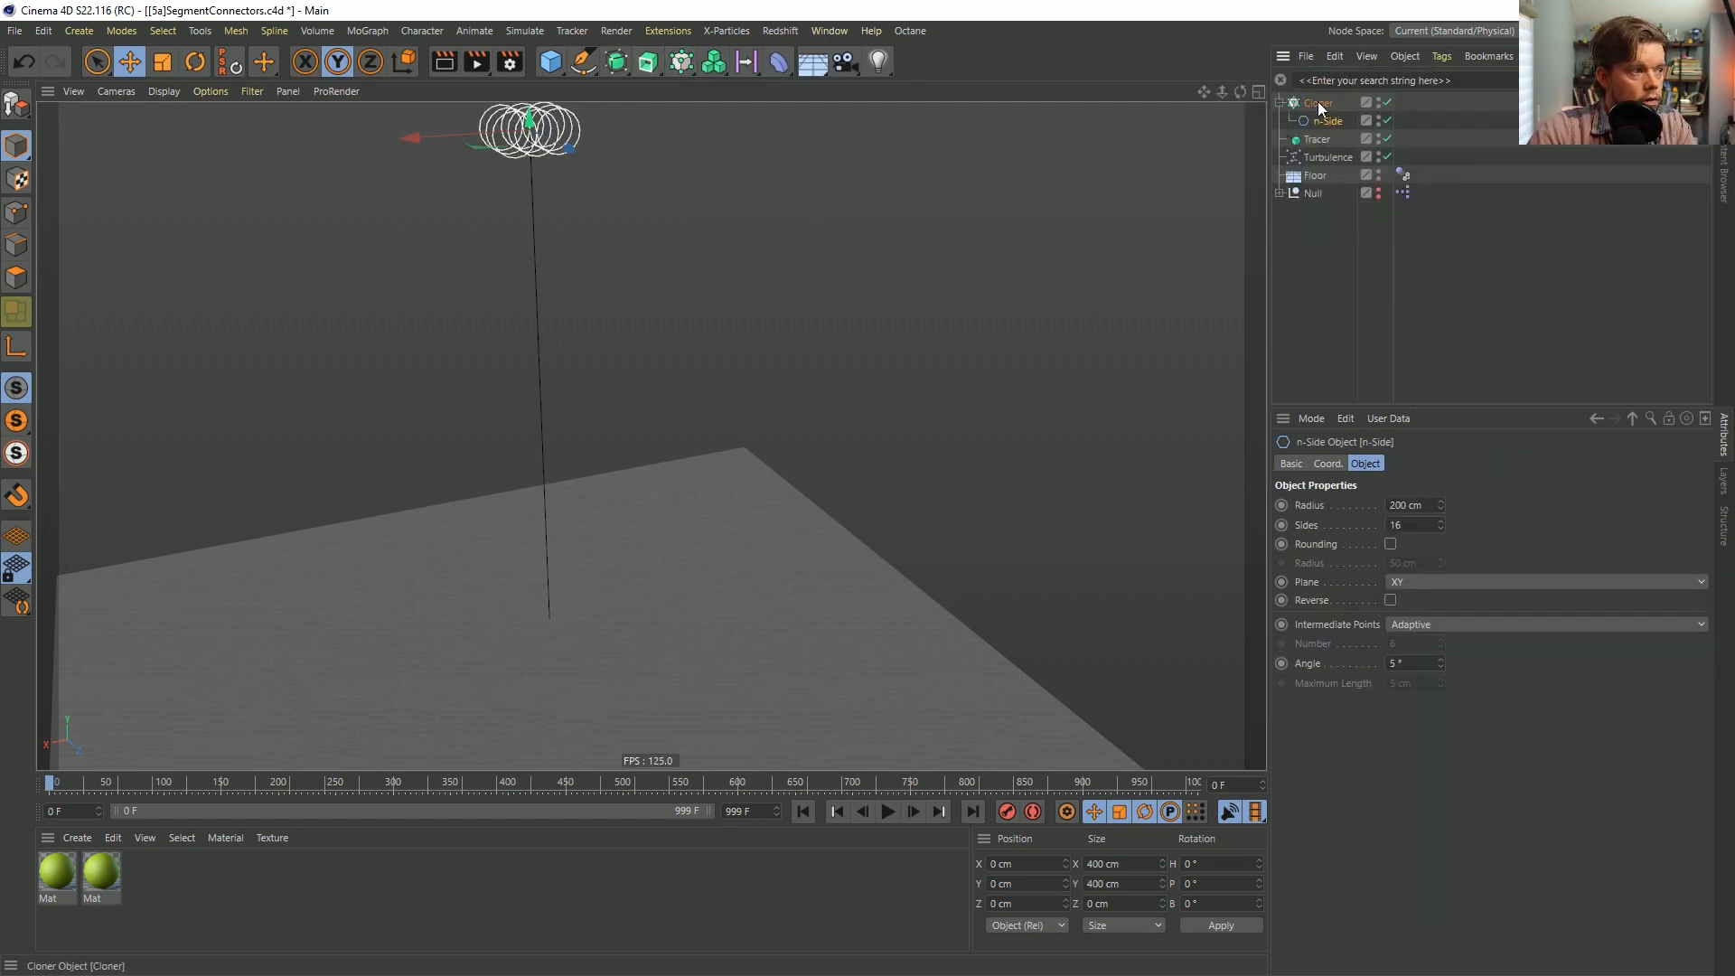
click(1406, 504)
click(1411, 522)
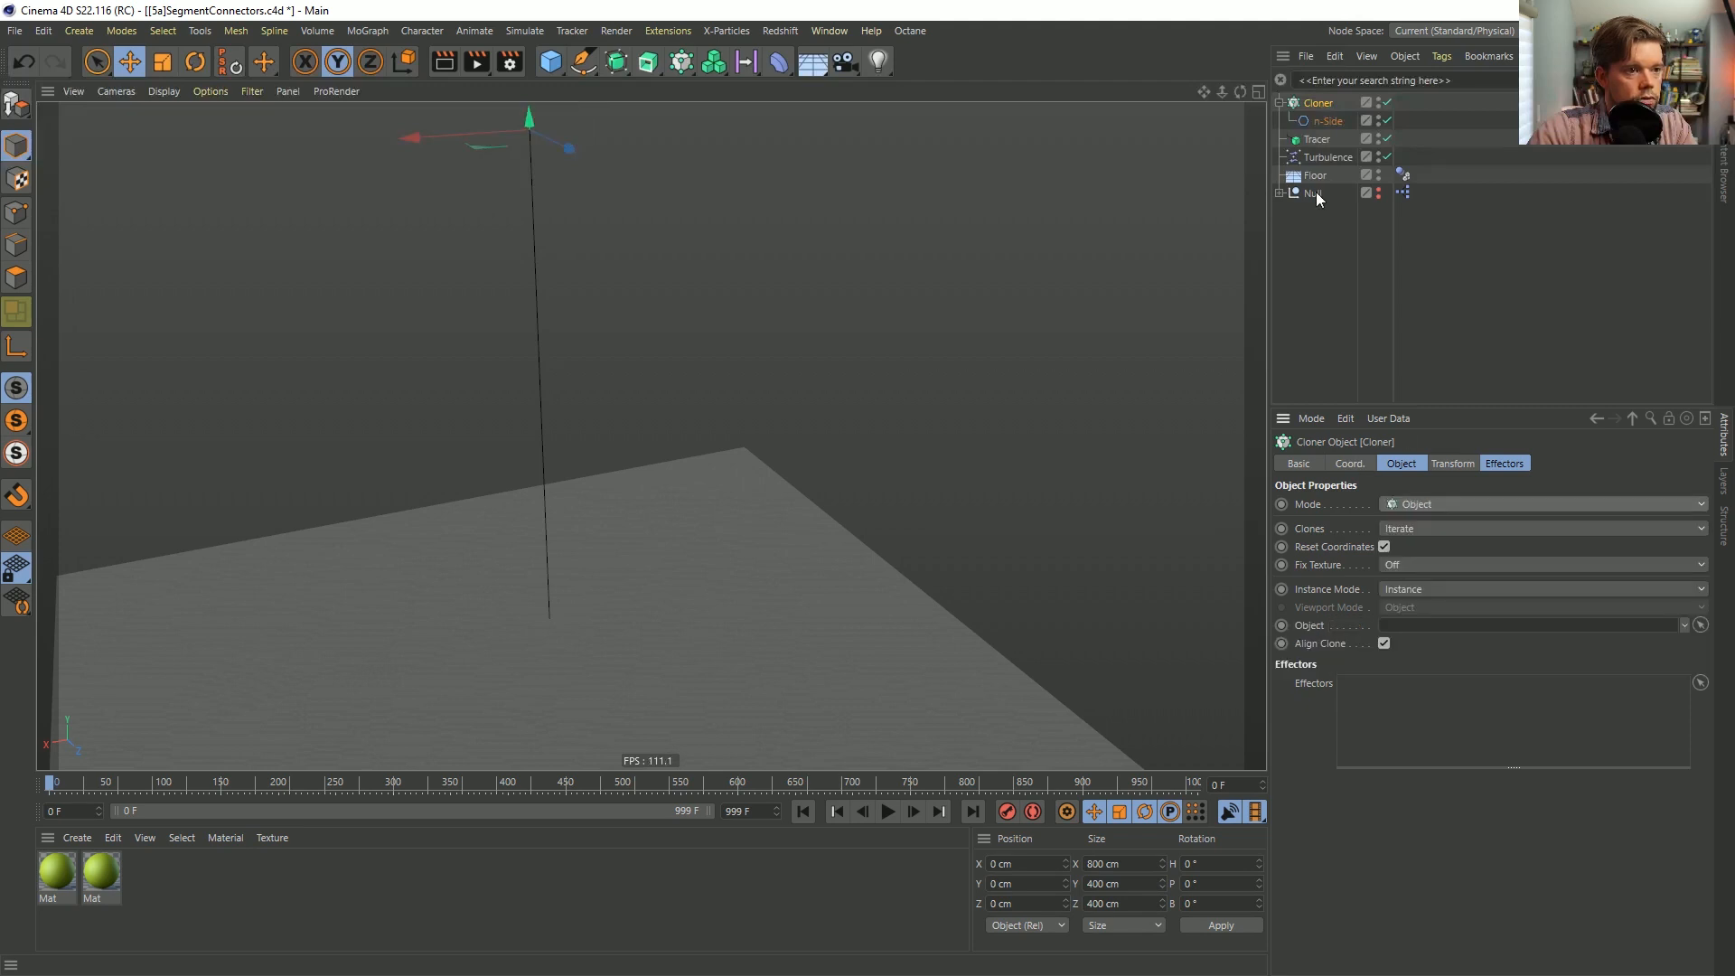
mouse_move(1295, 132)
mouse_down()
mouse_move(1446, 672)
mouse_move(1430, 627)
mouse_up()
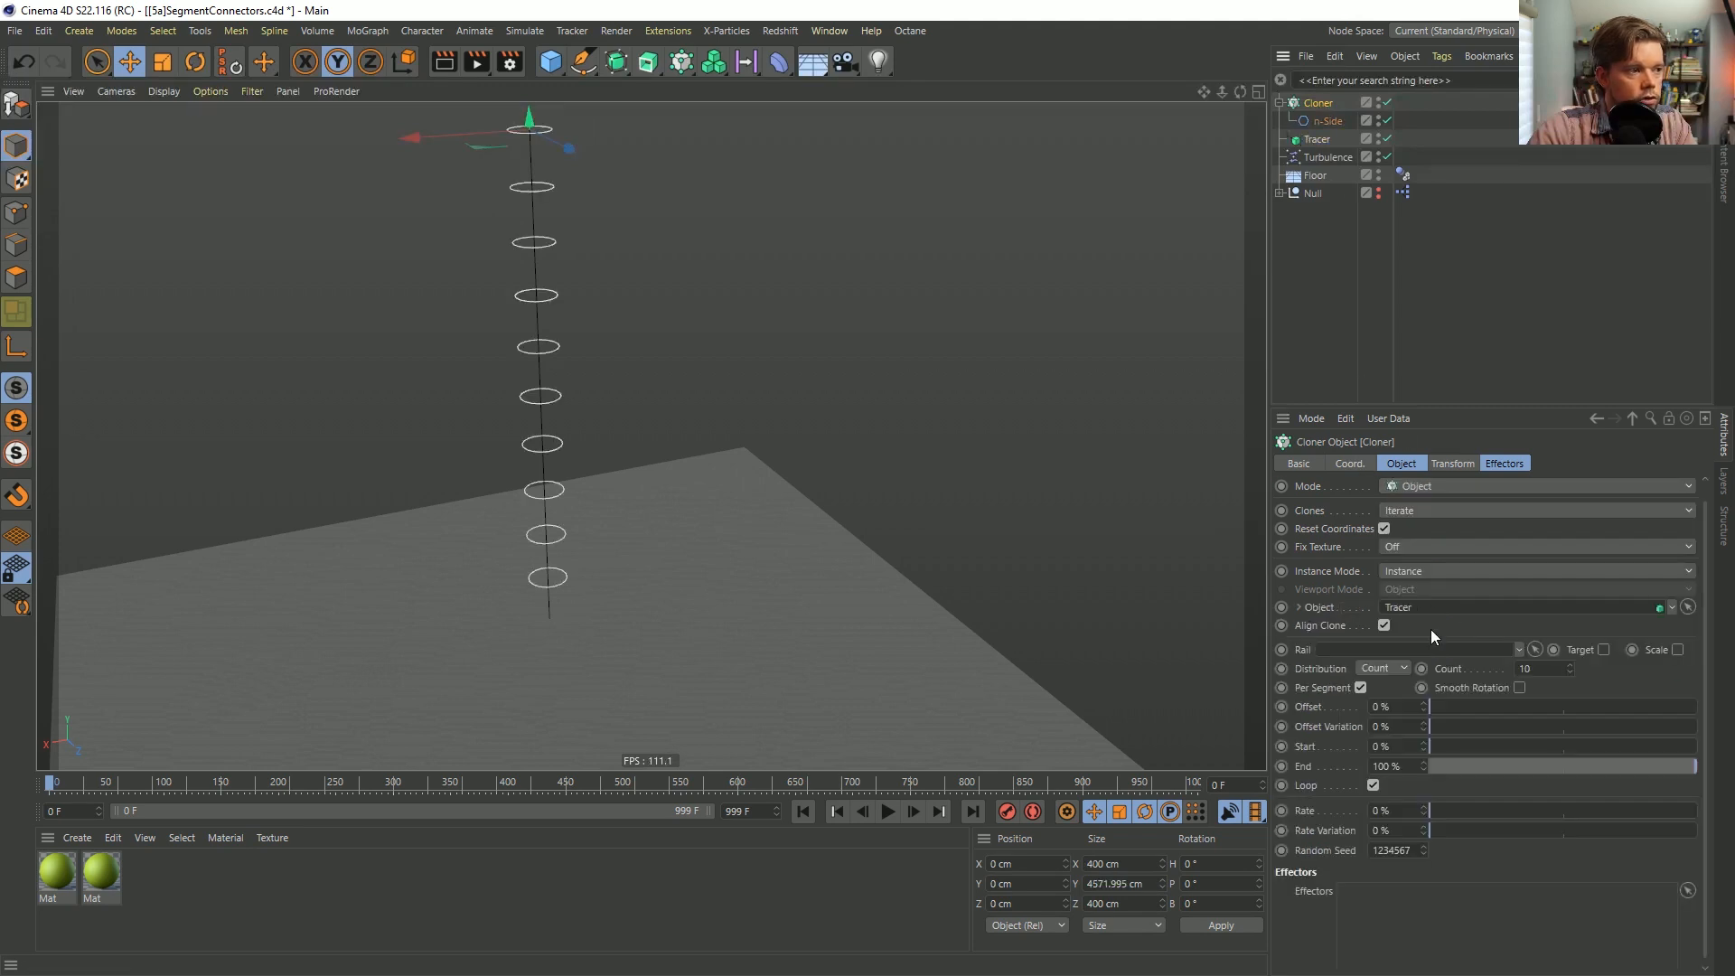
Turn off Loop for the Cloner and set its clone count to 128.
click(1385, 669)
click(1596, 680)
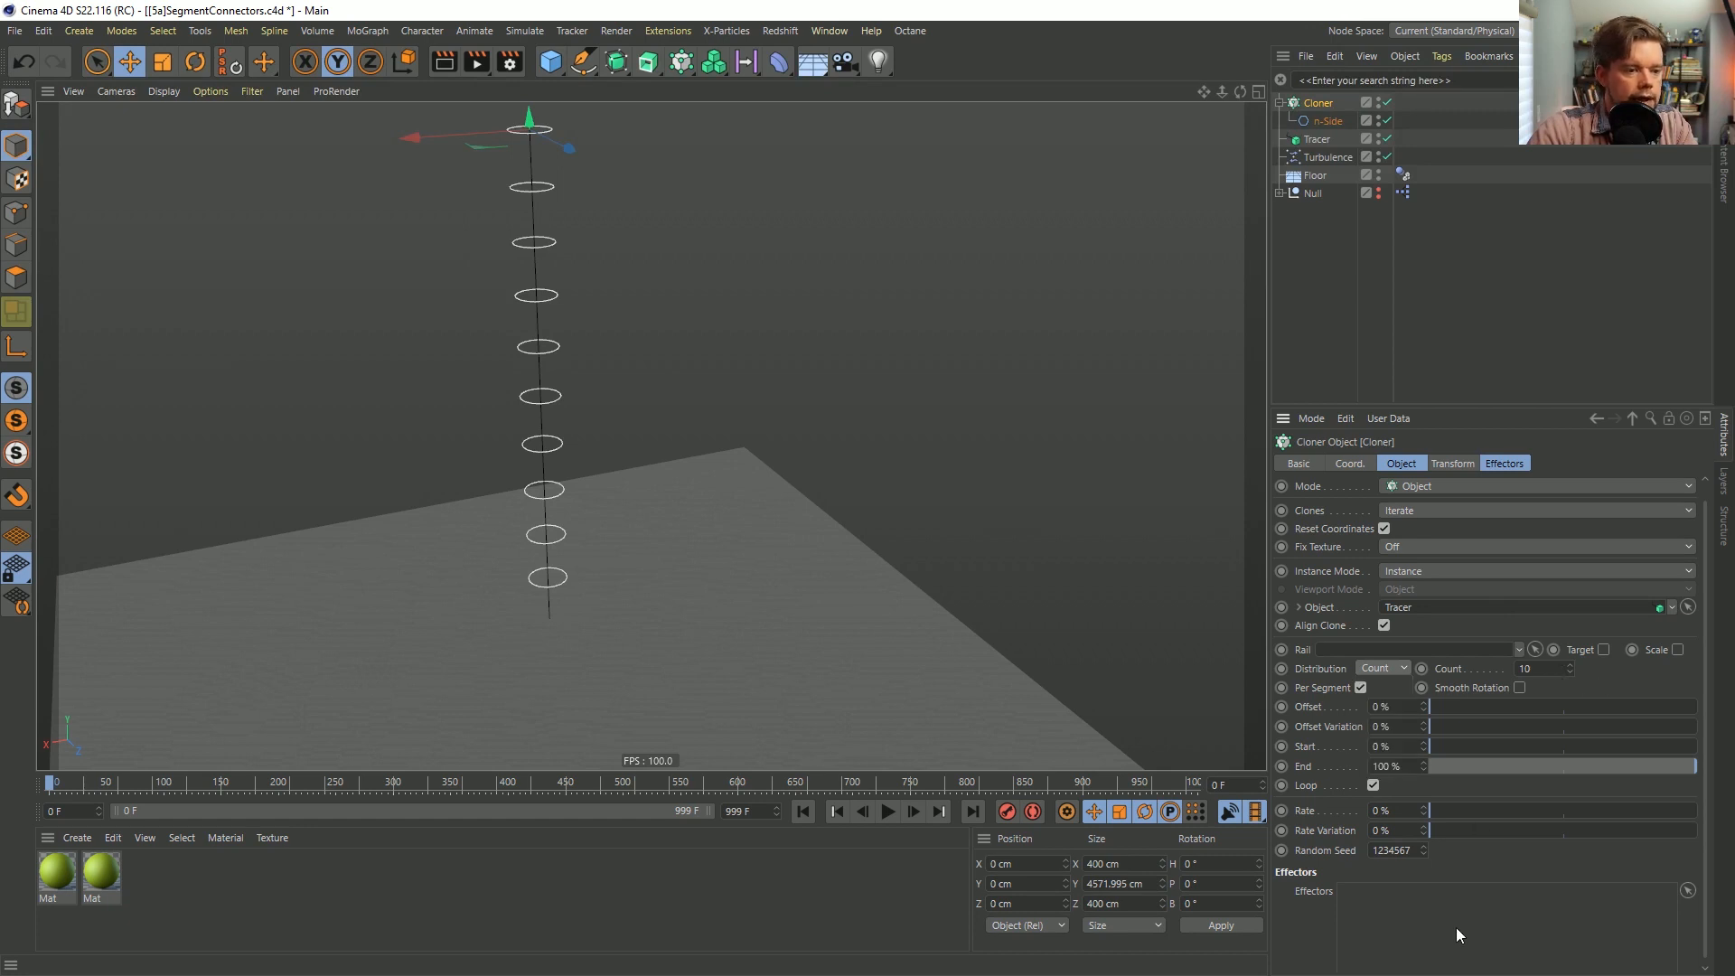
click(1374, 785)
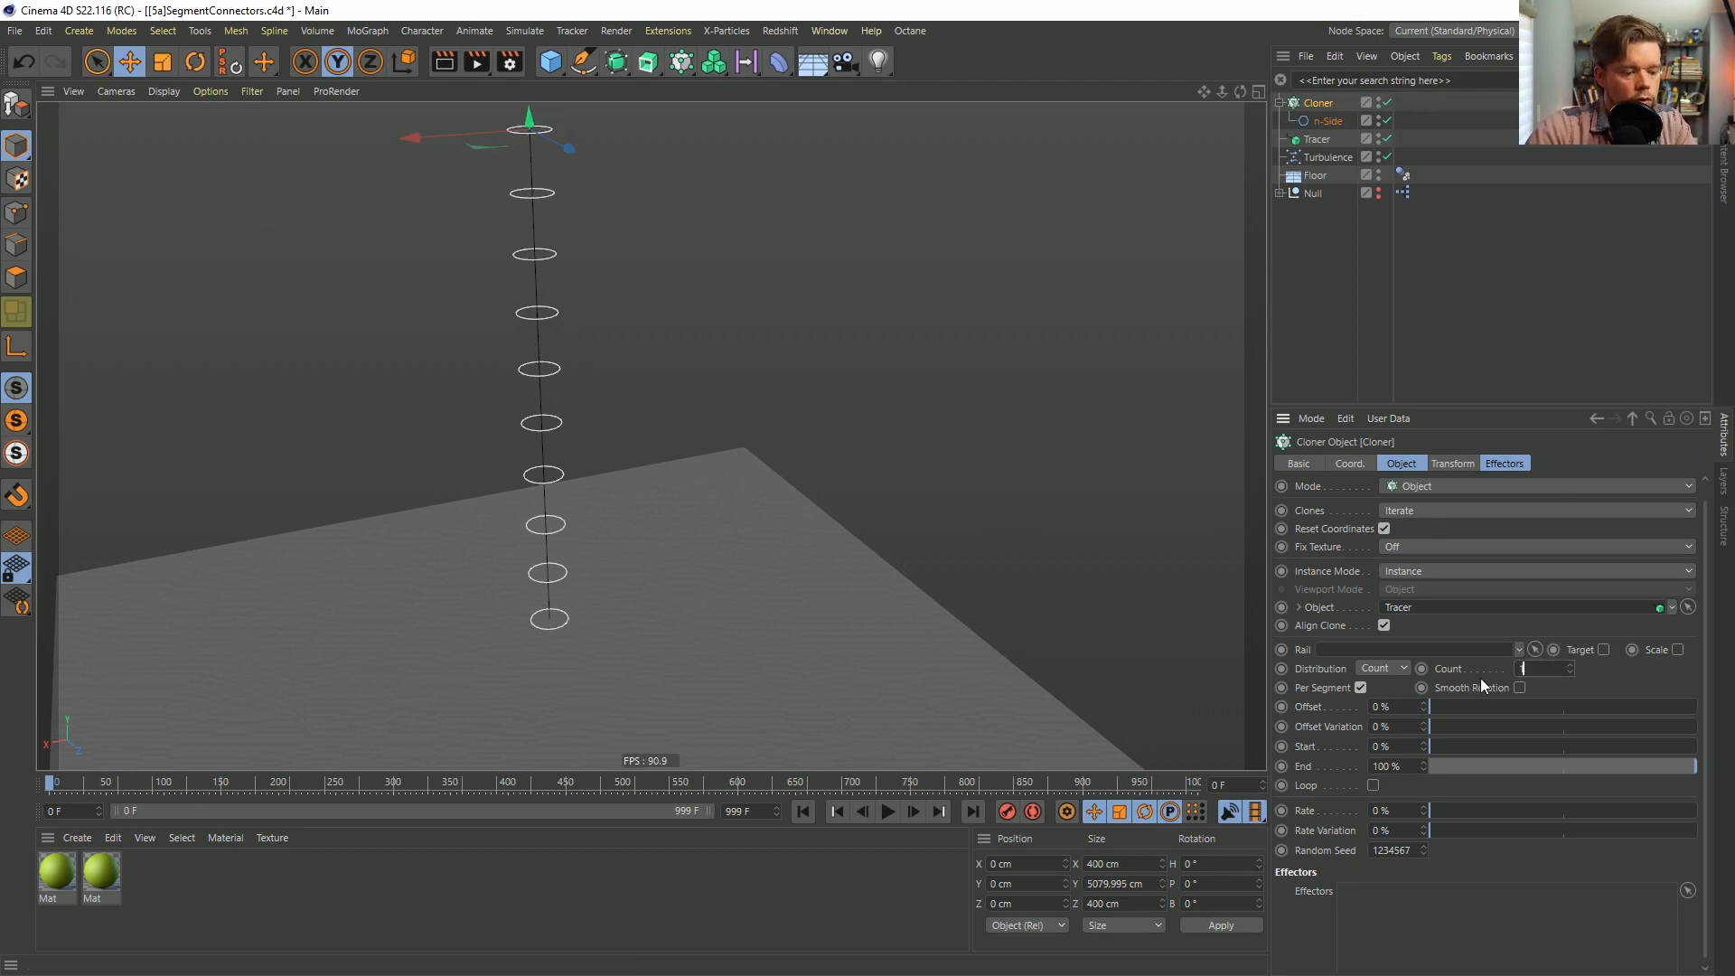
key(Return)
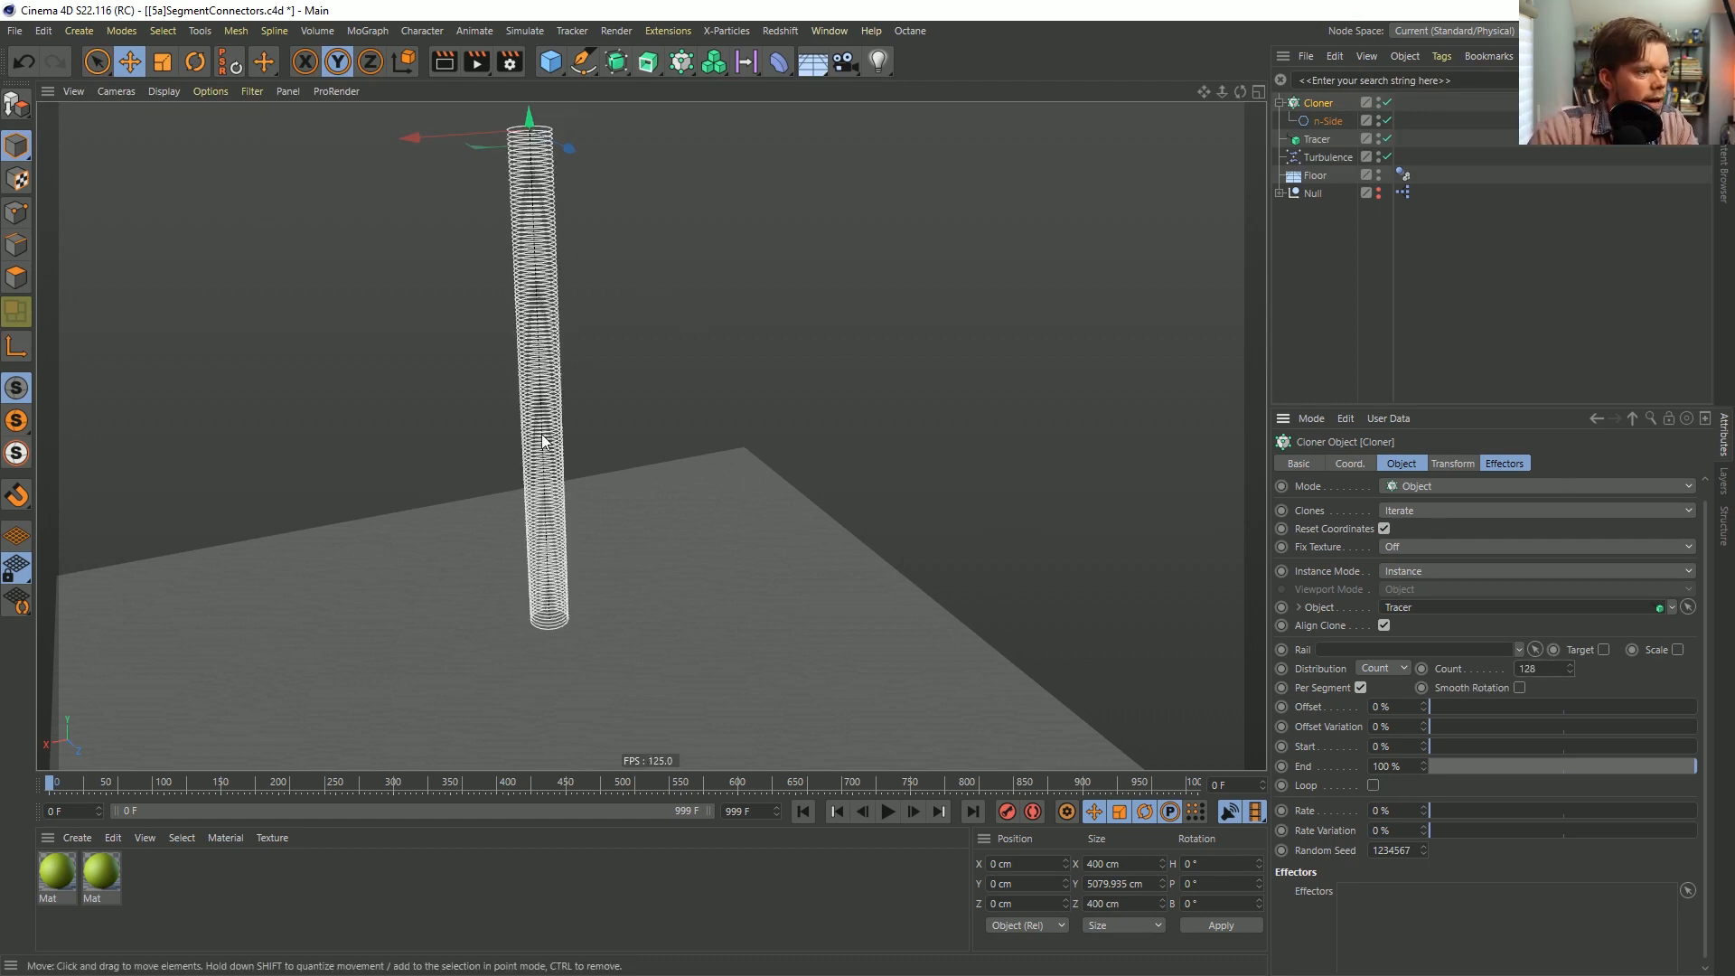
Play the animation to check how the cloned rings follow the Tracer spline, and pause it.
mouse_move(543, 441)
alt+mouse_down()
mouse_move(542, 361)
mouse_move(542, 426)
mouse_move(546, 411)
alt+mouse_up()
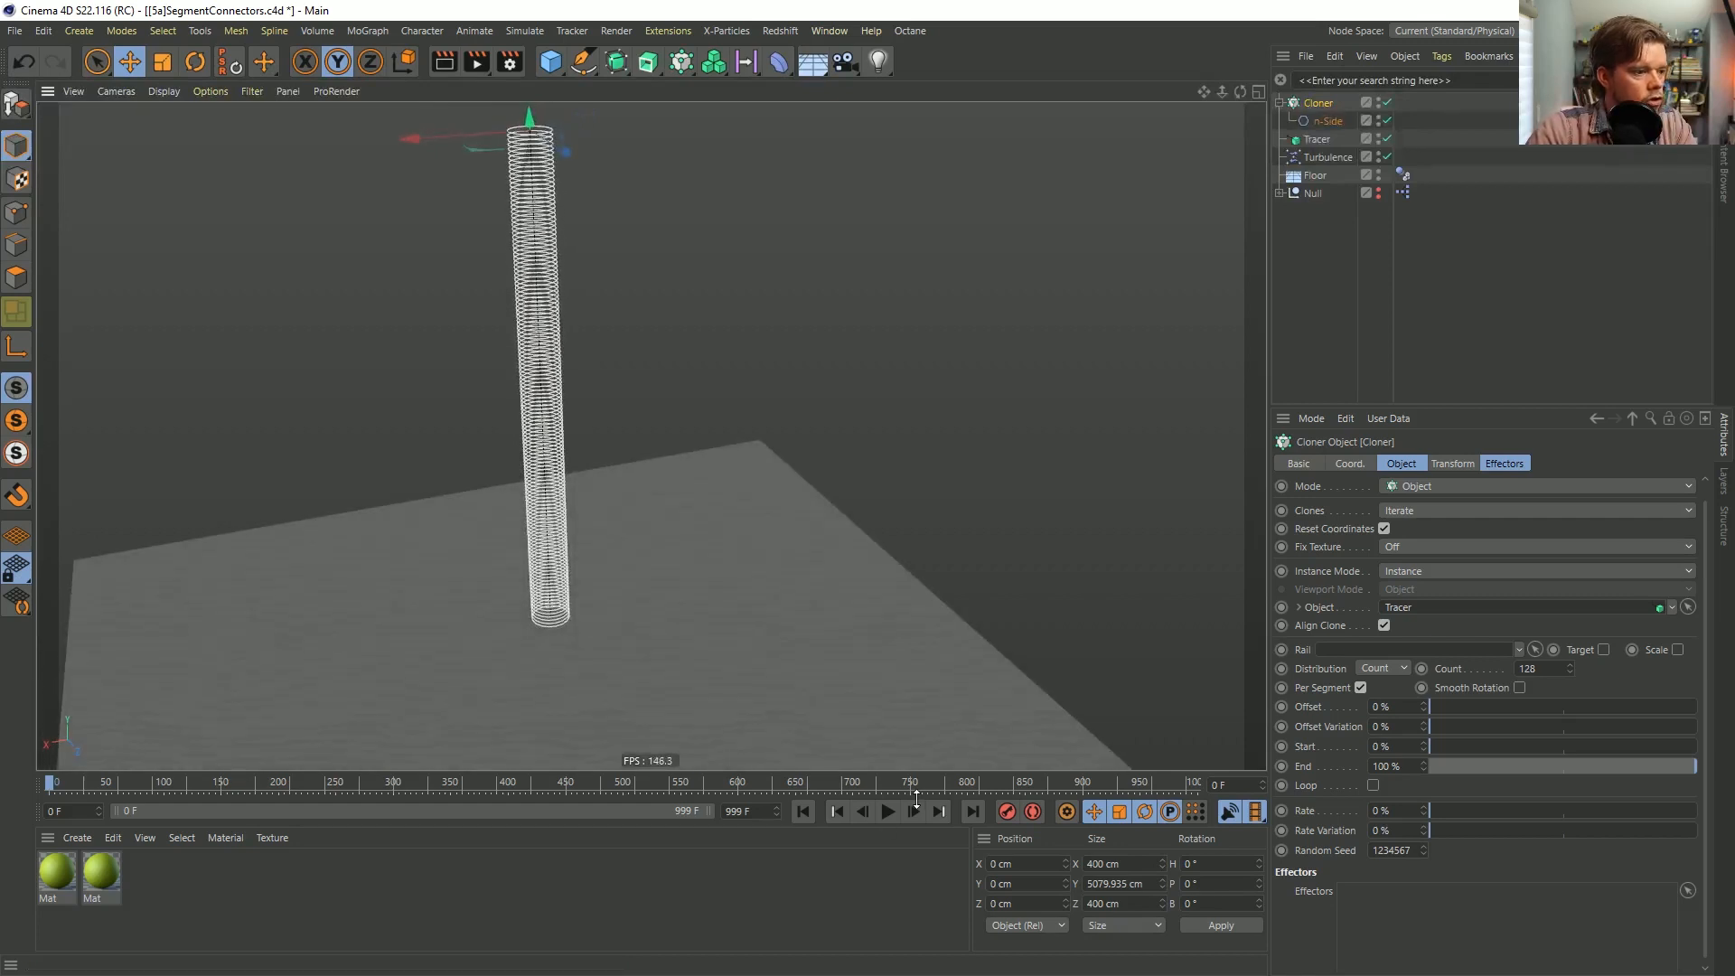
click(888, 812)
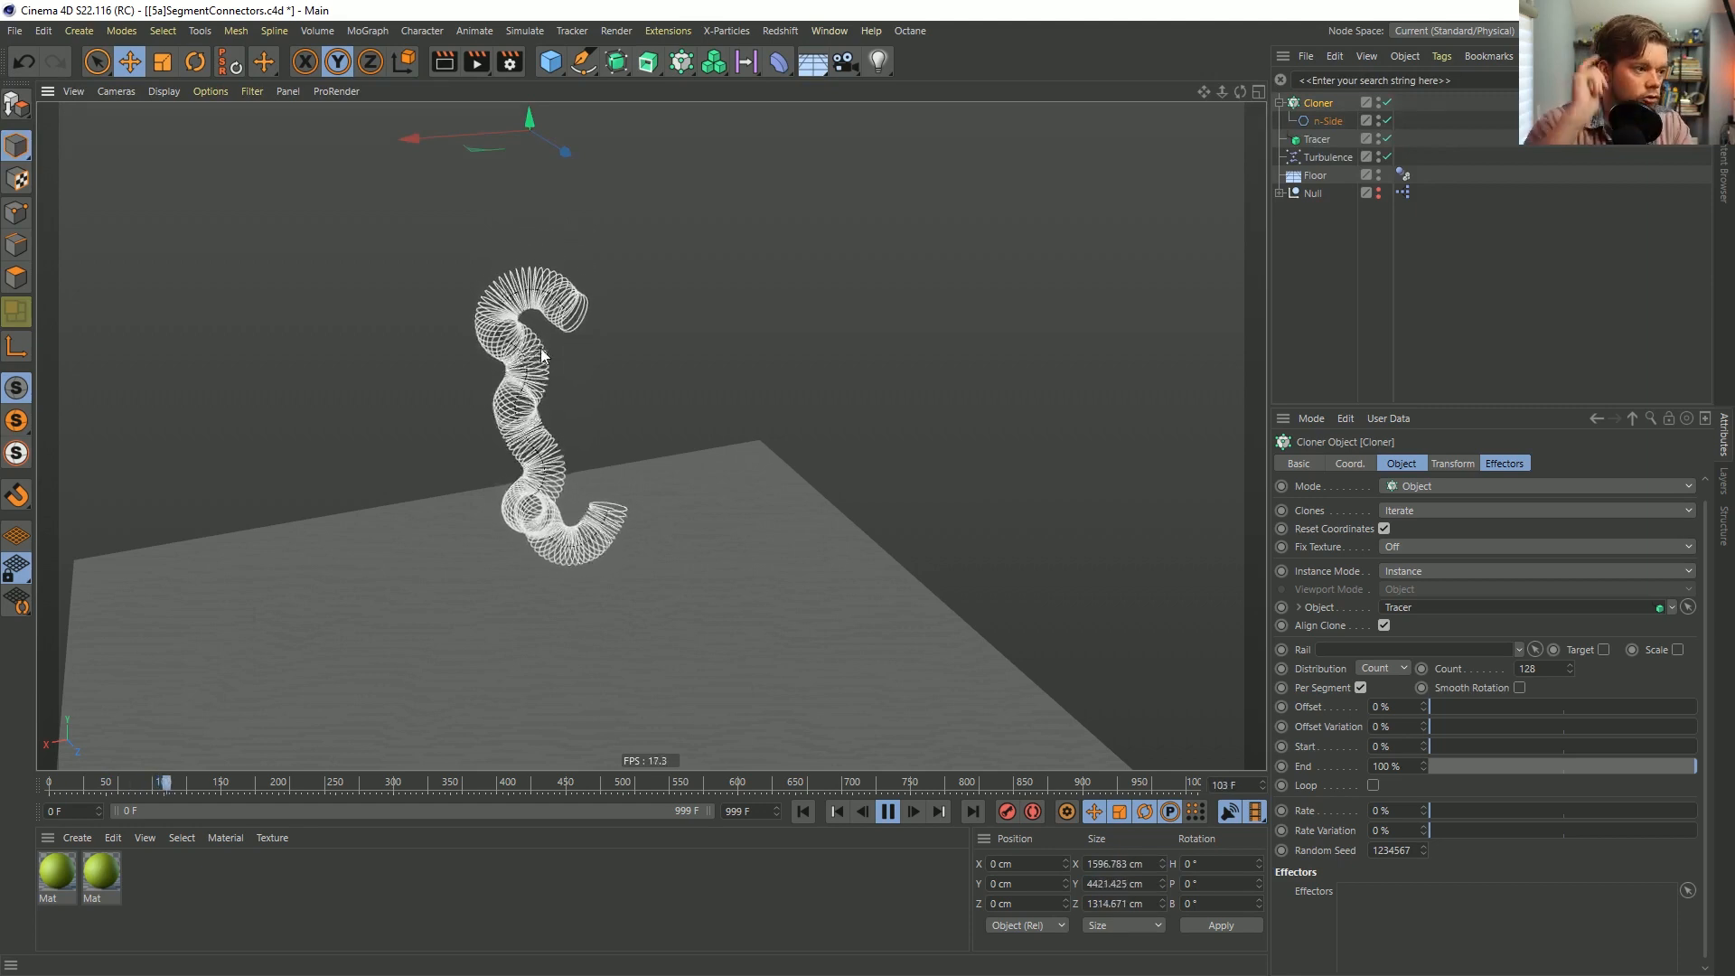
click(889, 811)
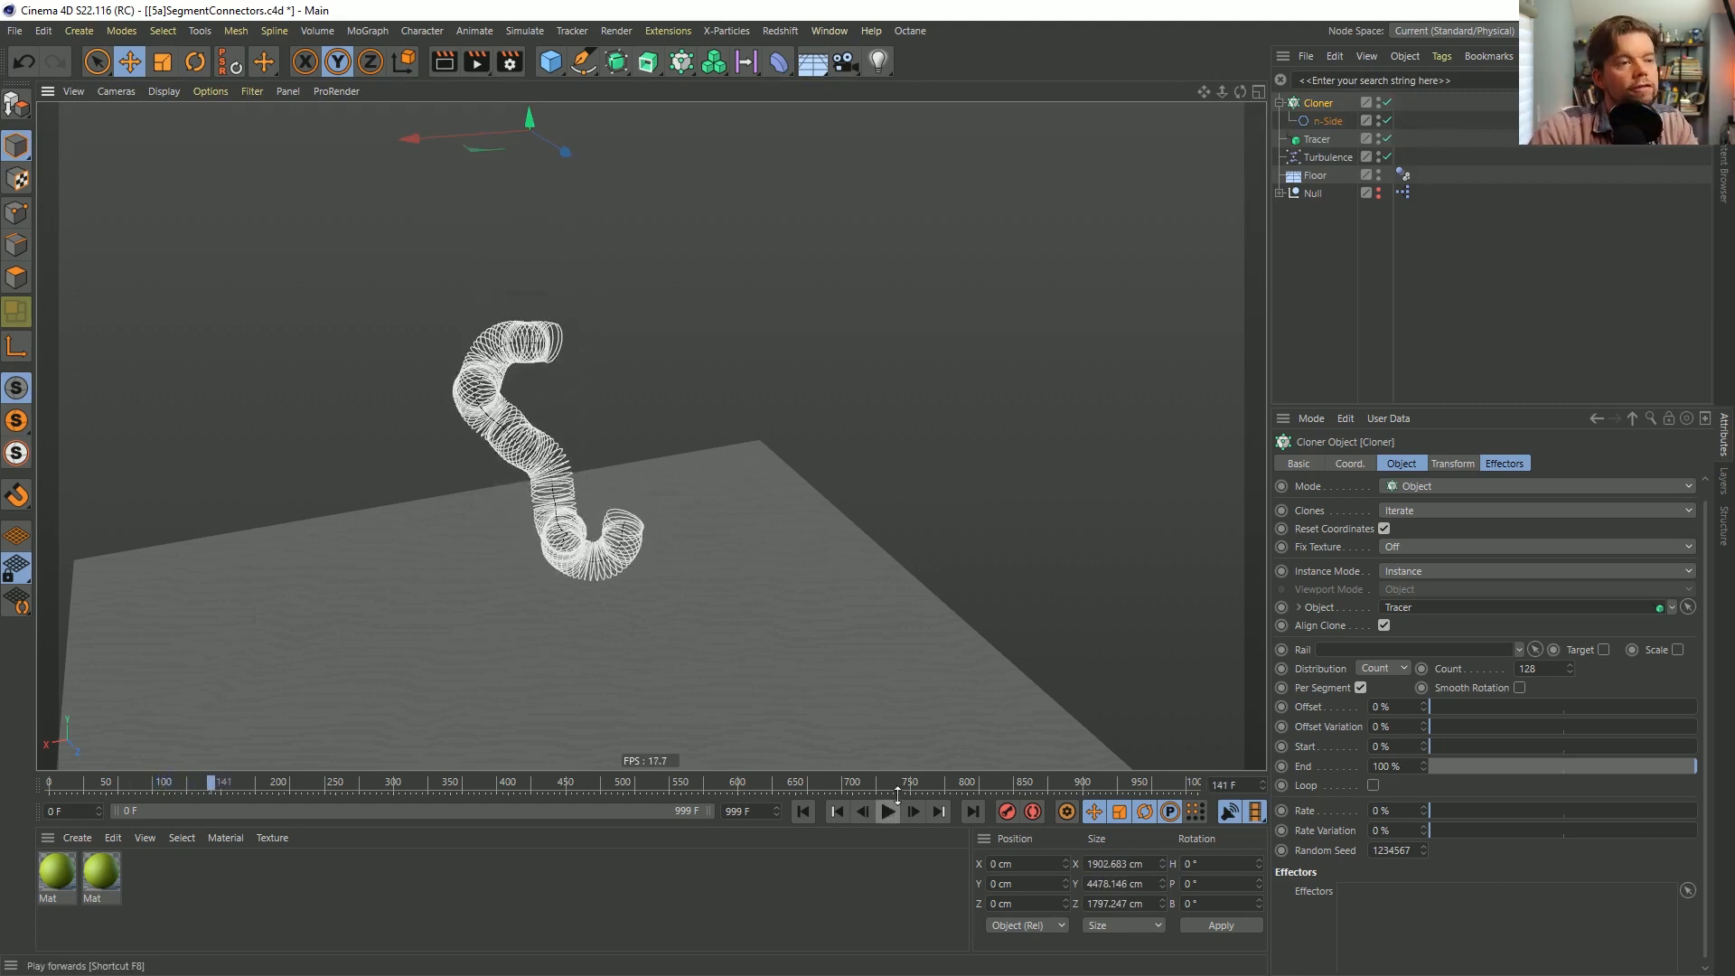
Add a Random effector to the Cloner, turn off Position, and set its Color Mode to Fields Color.
click(682, 62)
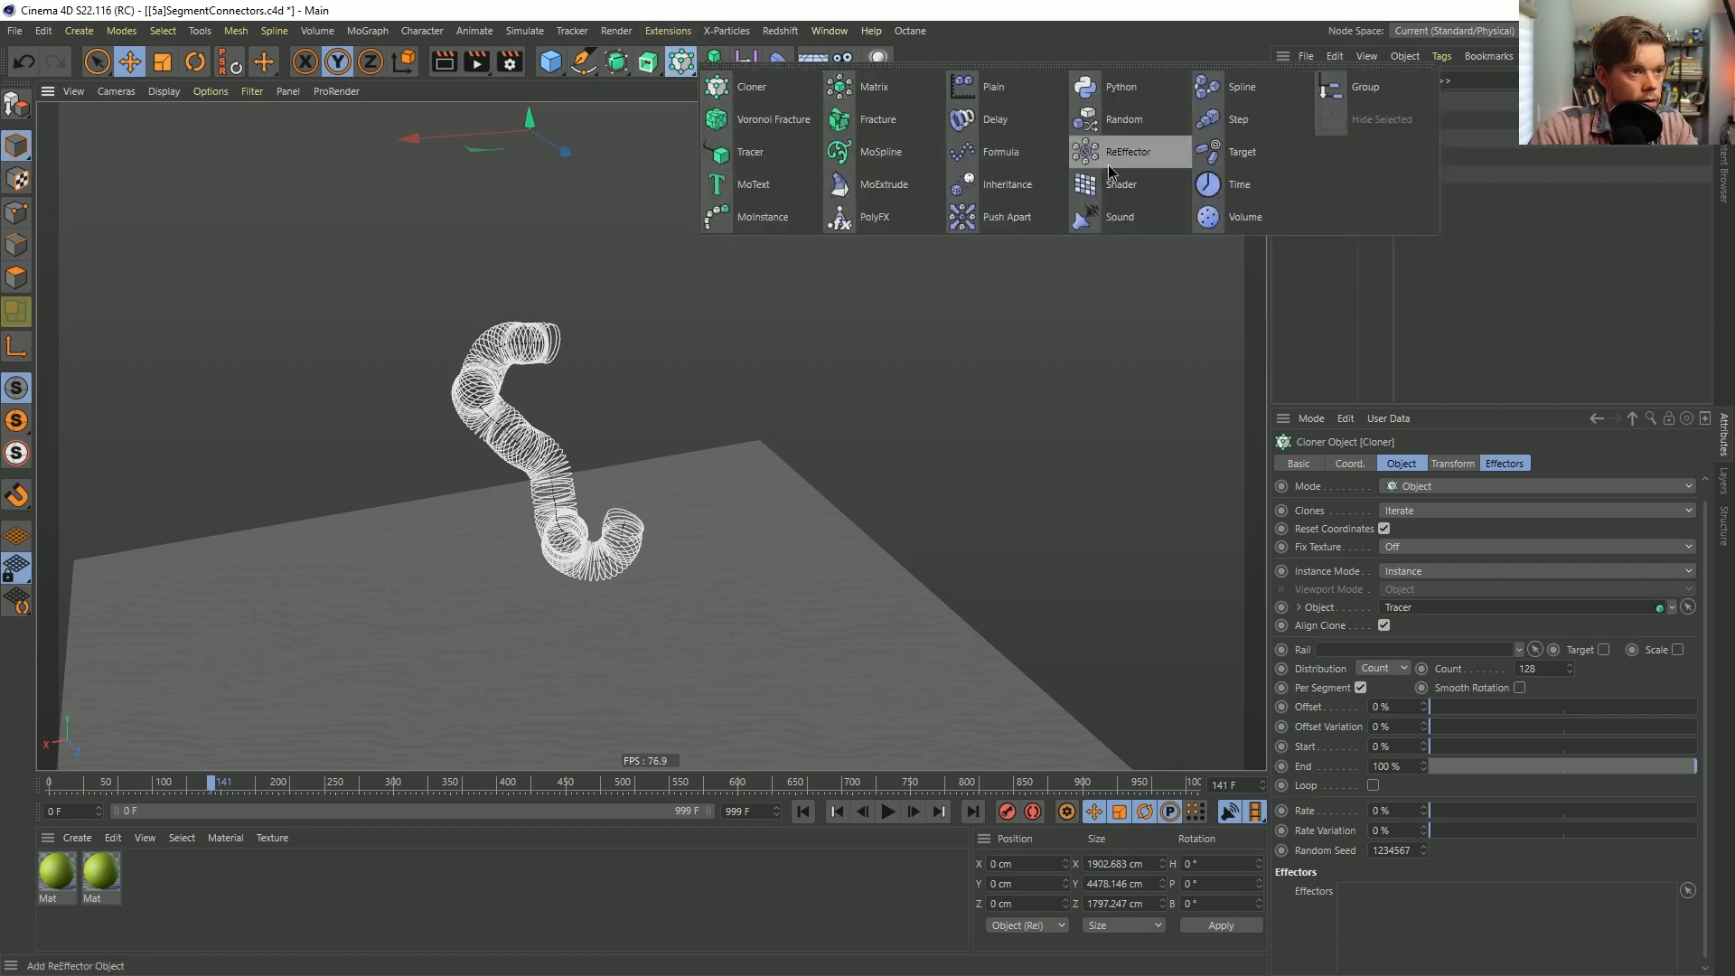
click(1130, 120)
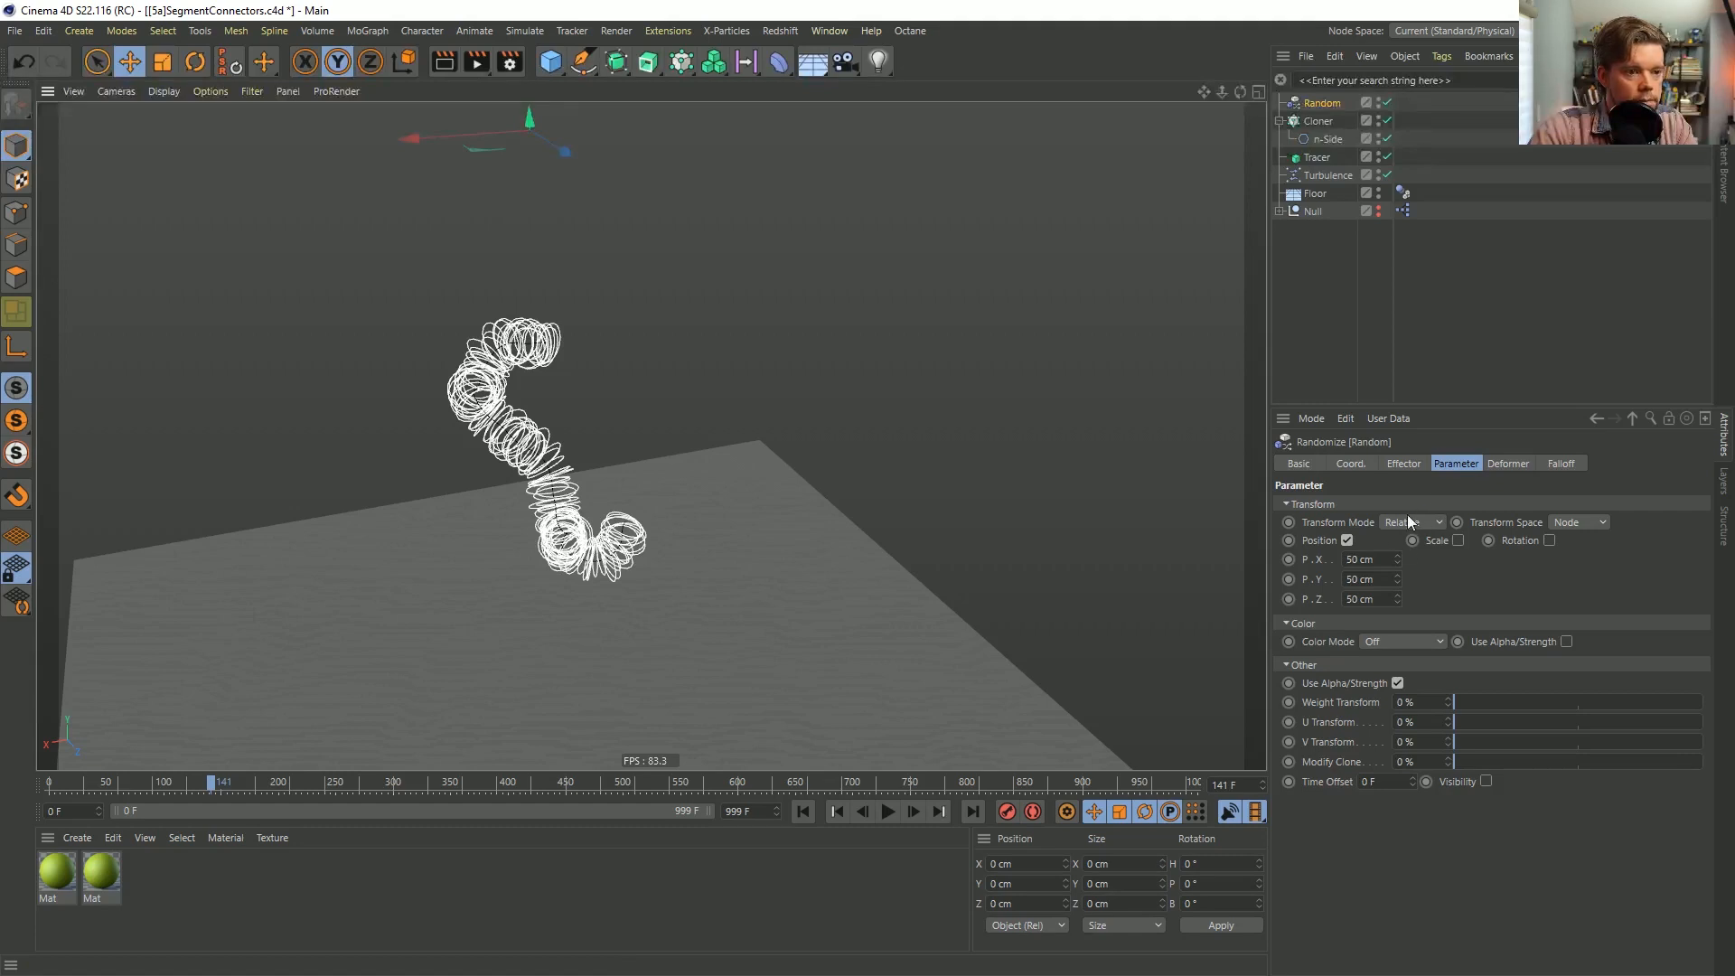
click(1348, 541)
click(1388, 583)
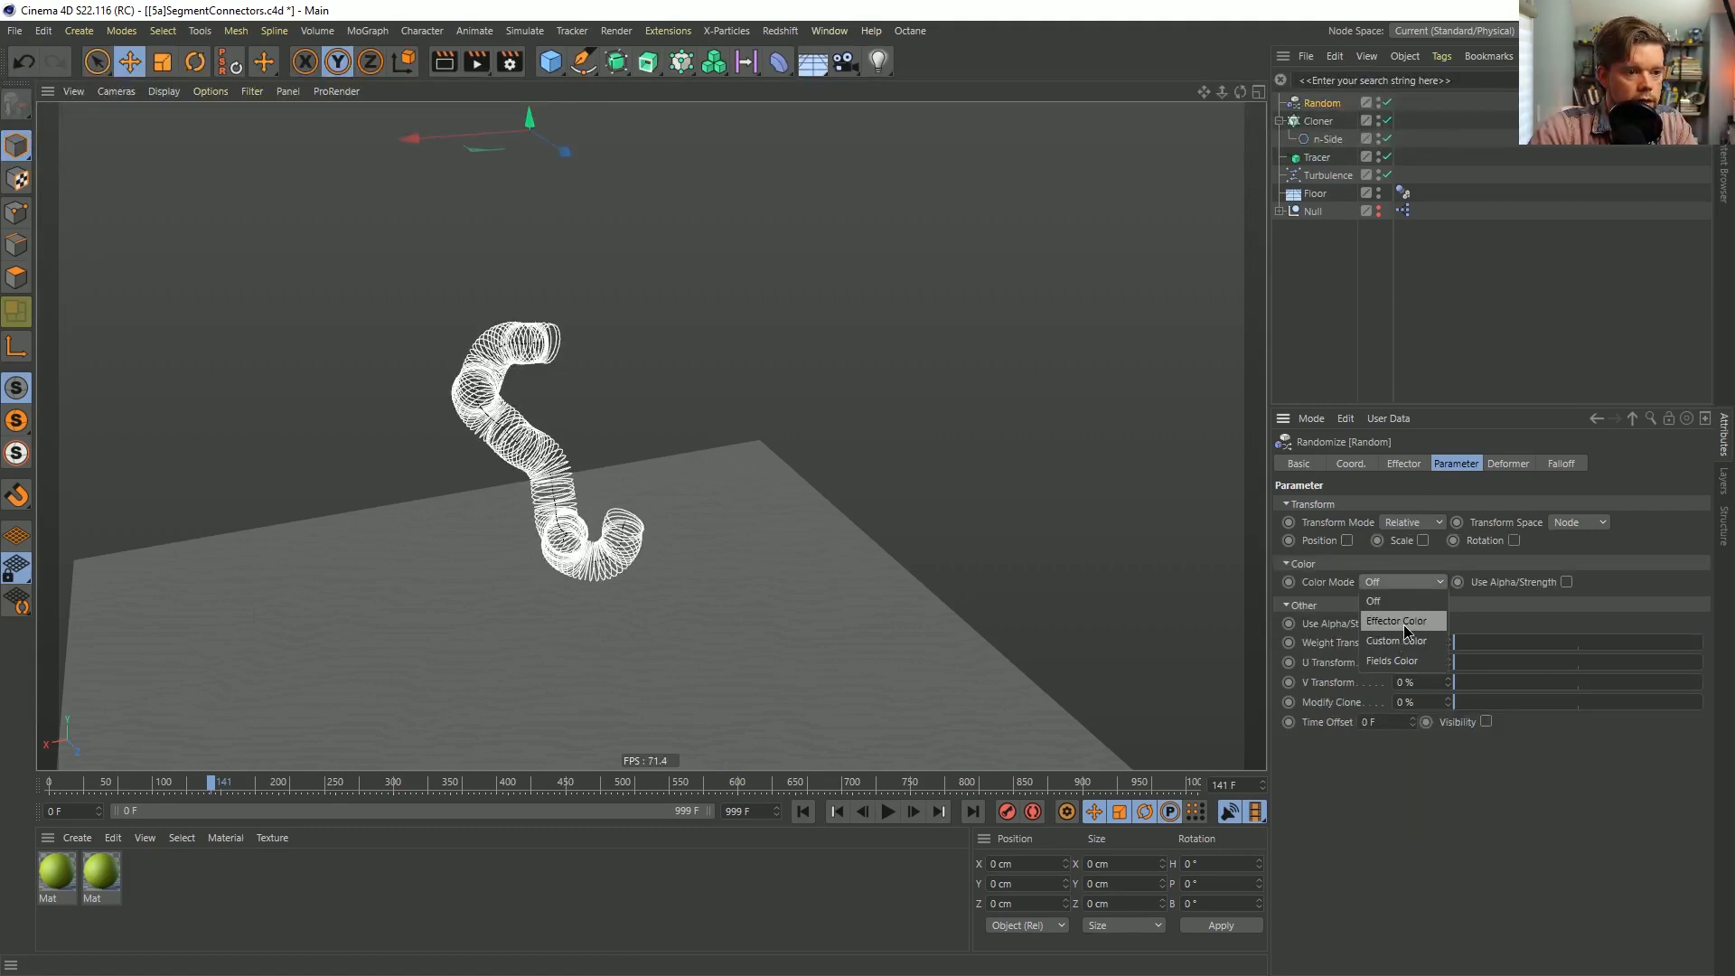
click(1396, 661)
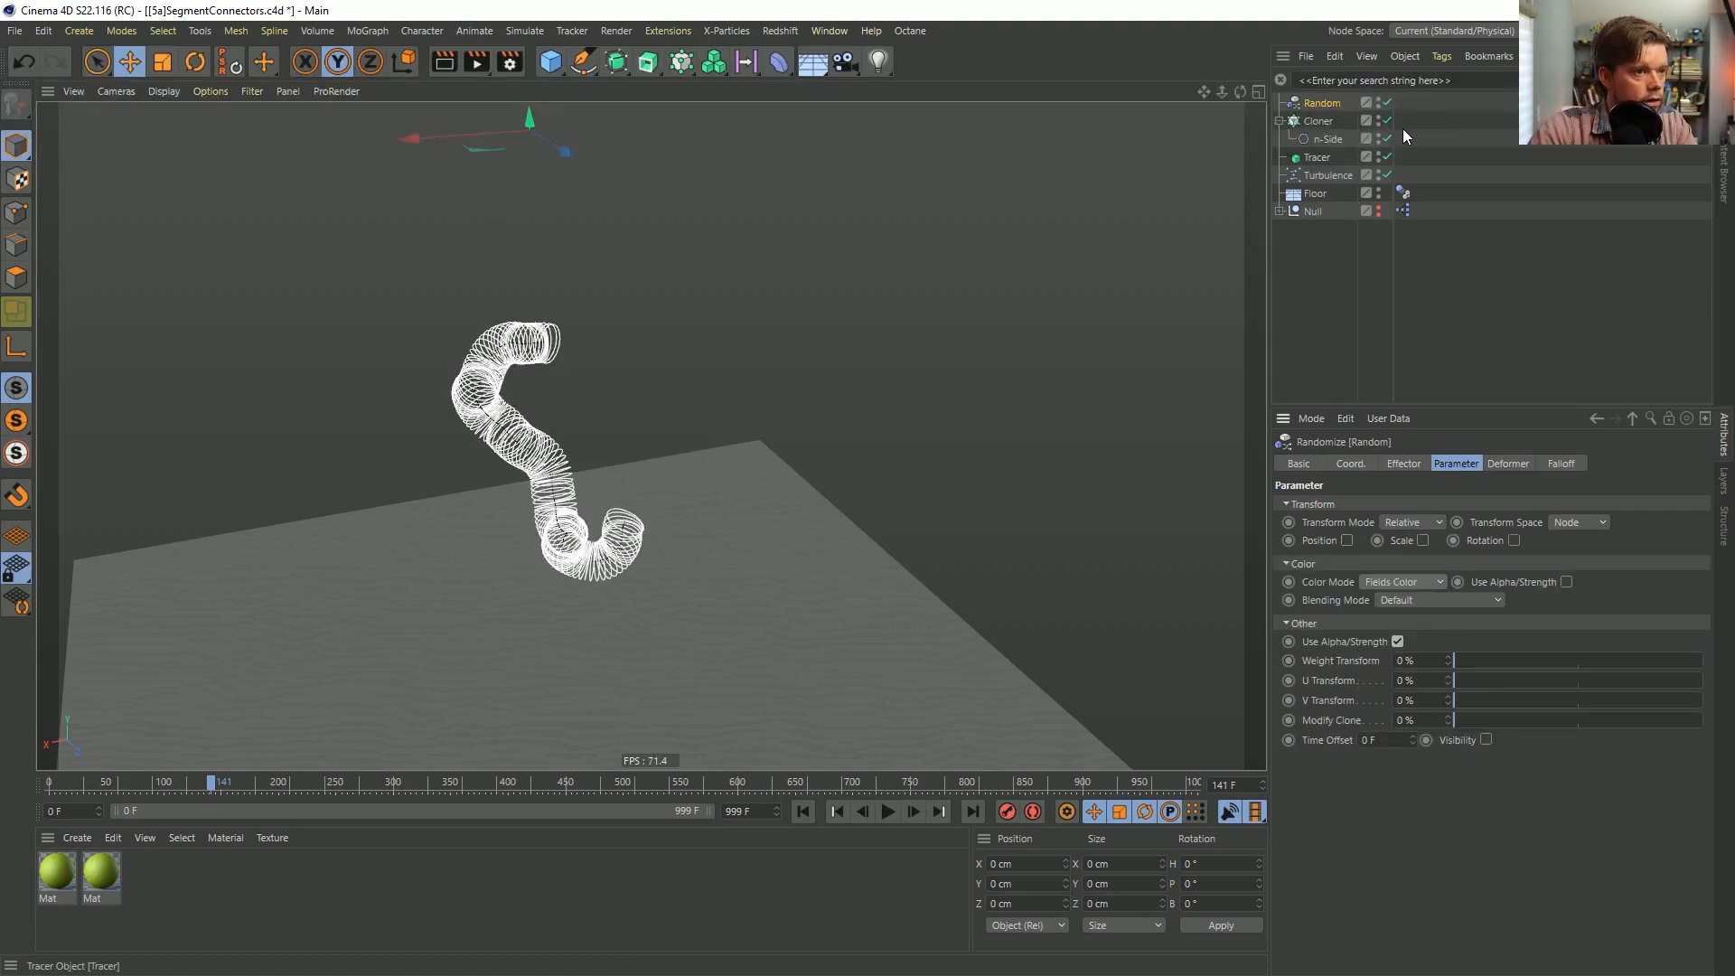
Check the Cloner's effector list and set the Random effector's Color Mode to Effector Color.
click(1319, 122)
click(1319, 104)
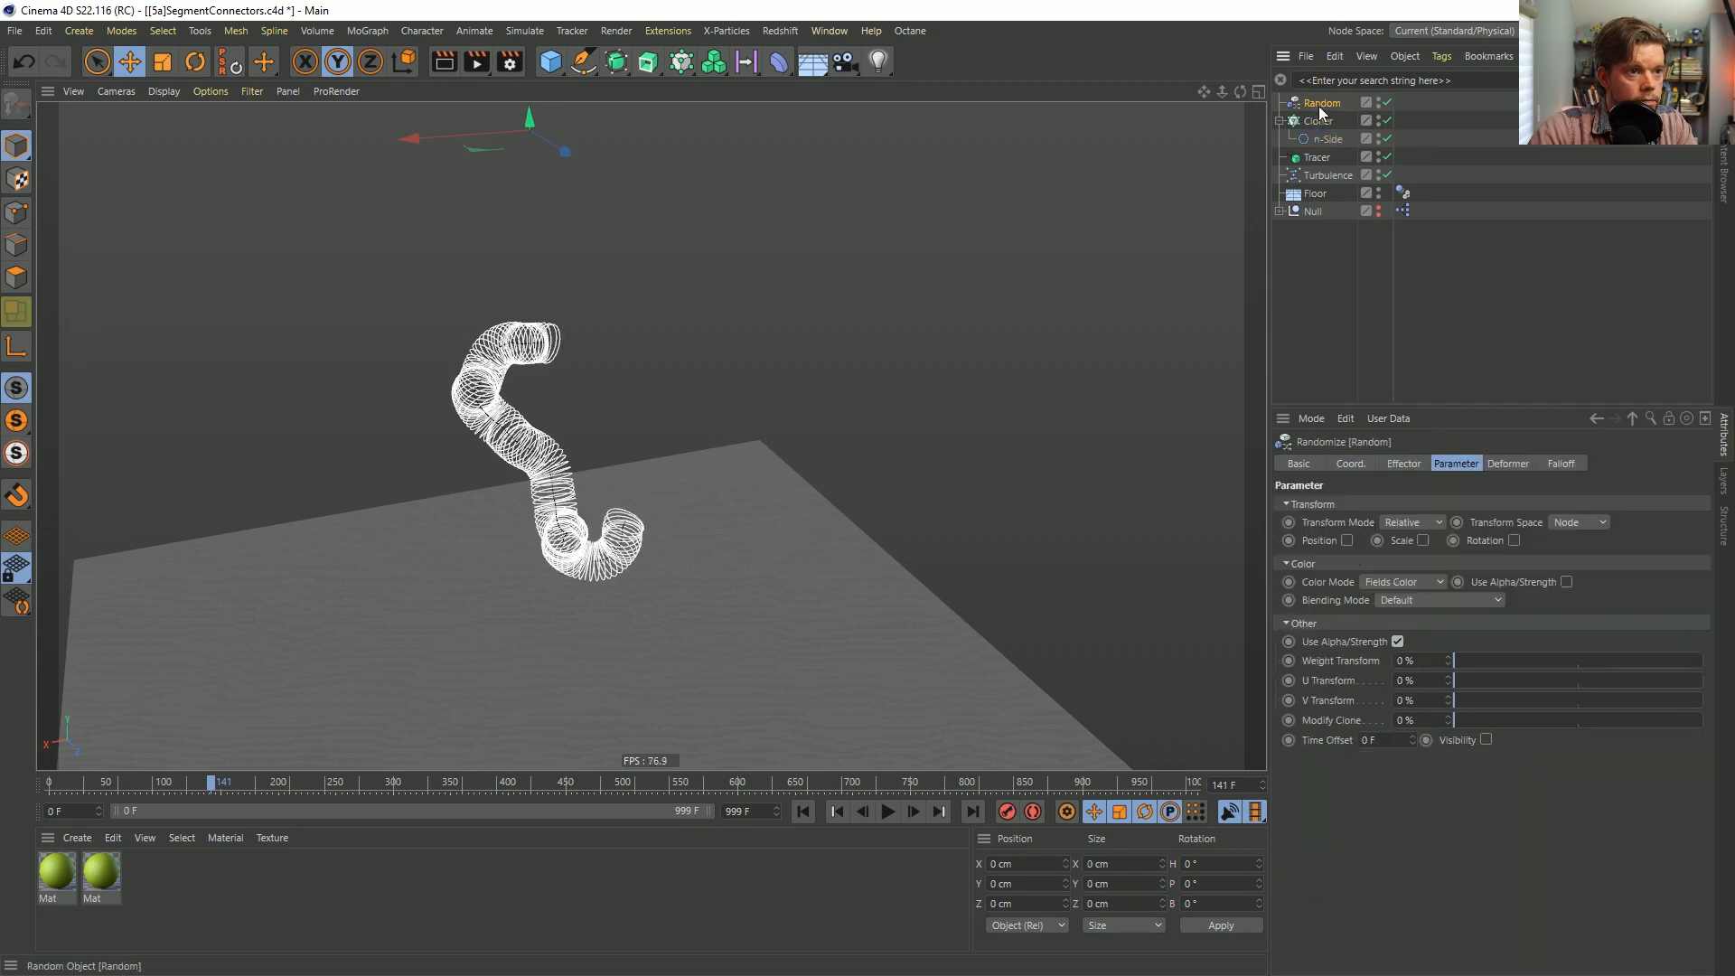
click(1321, 121)
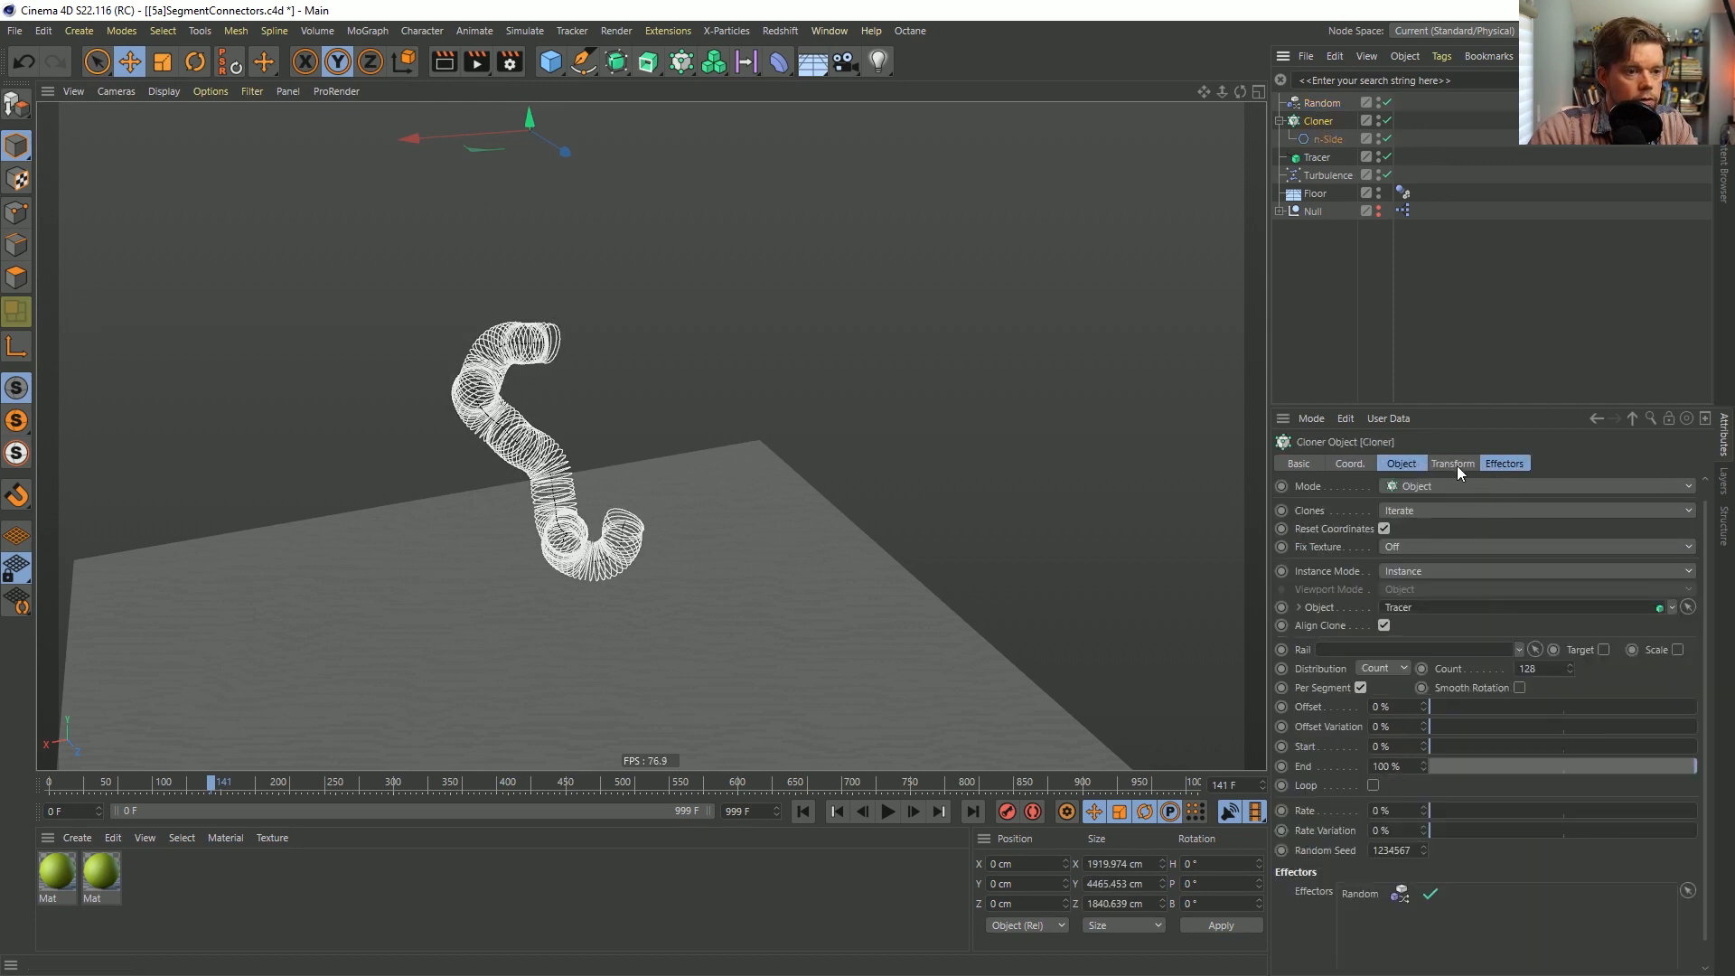
click(1315, 105)
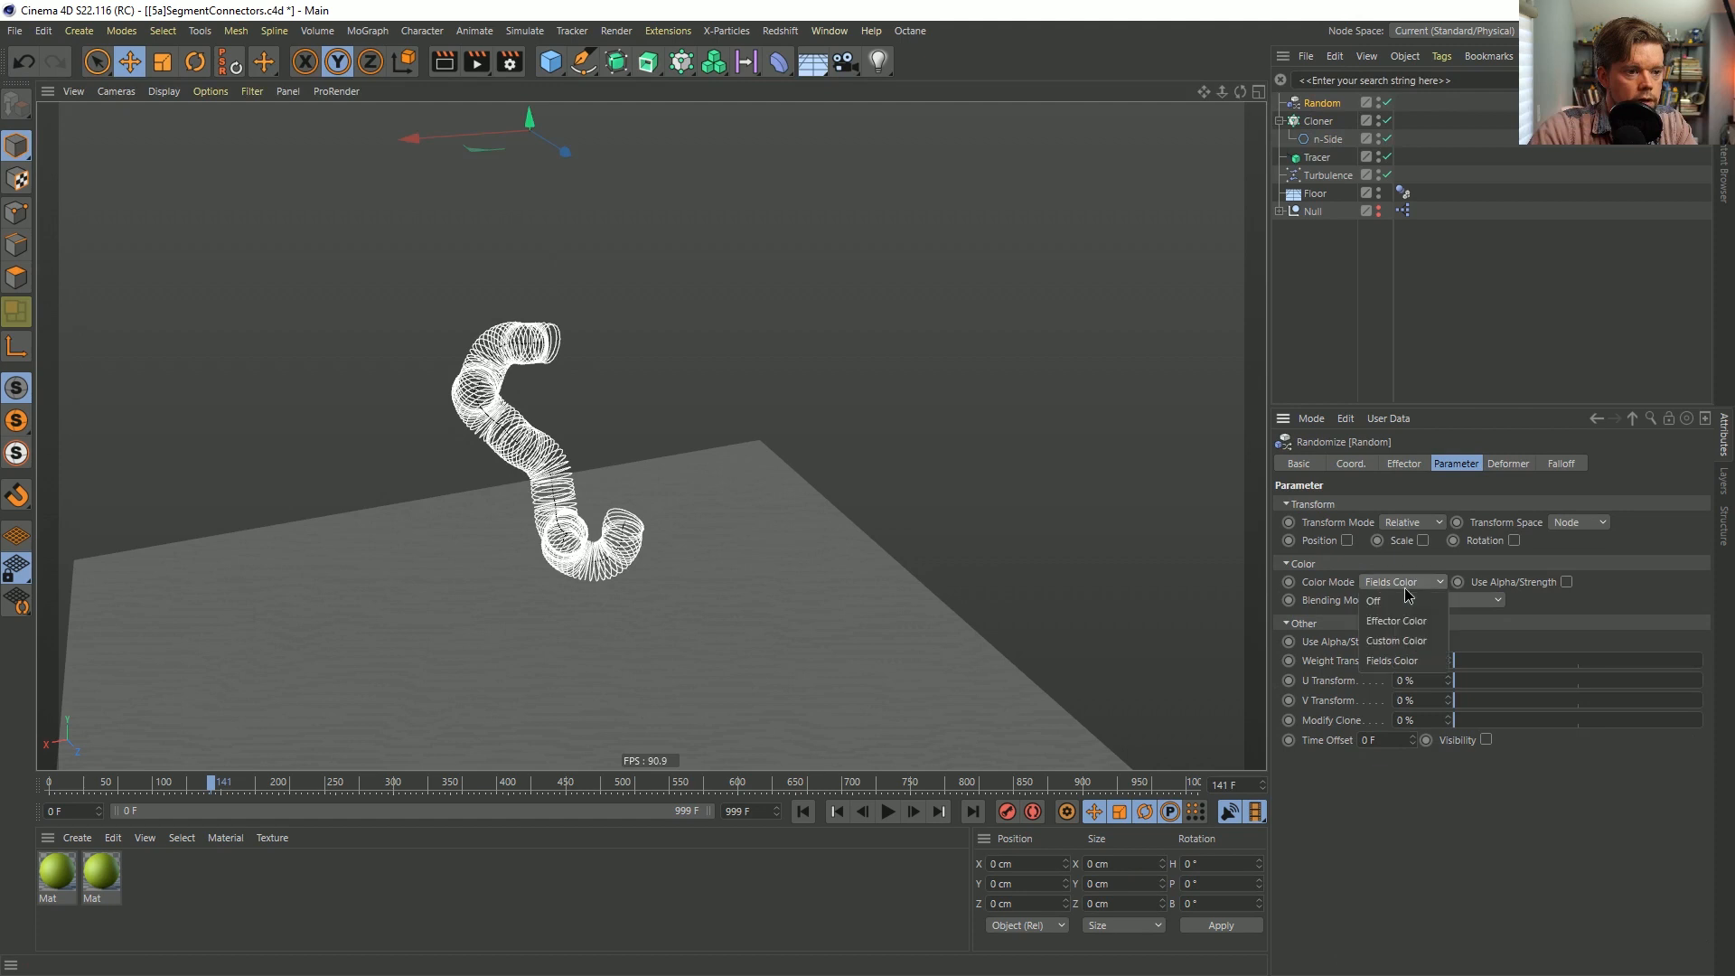
click(1402, 625)
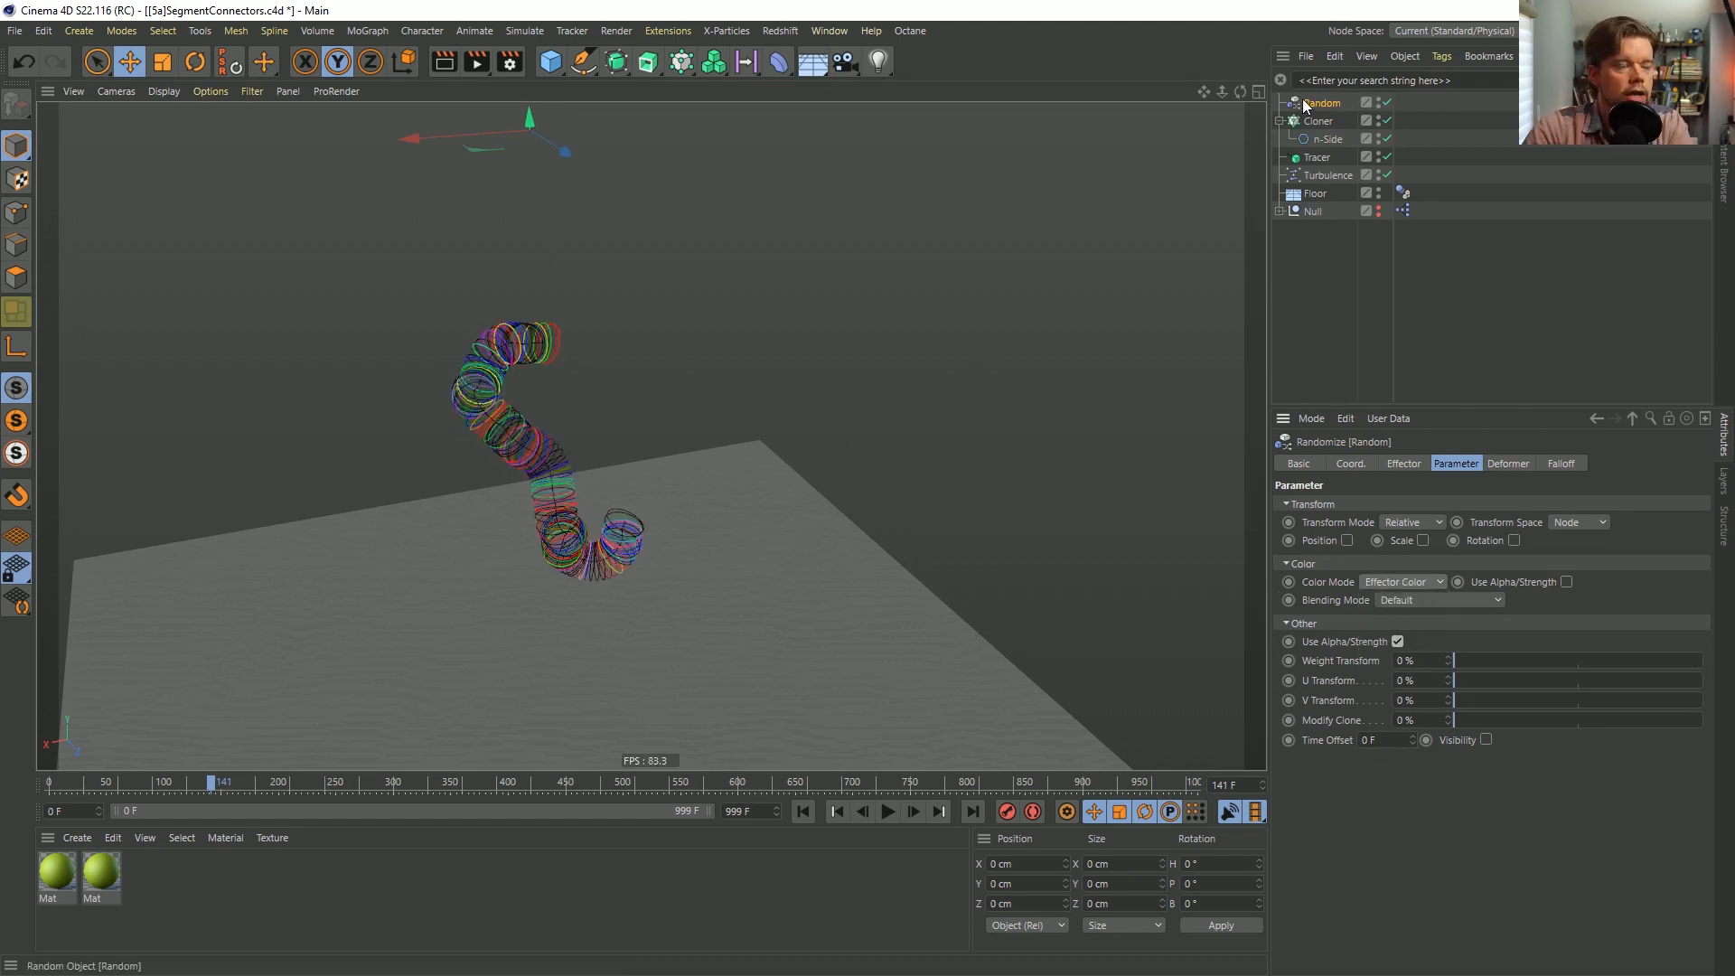
Delete the Random effector and return the animation to the first frame.
key(Delete)
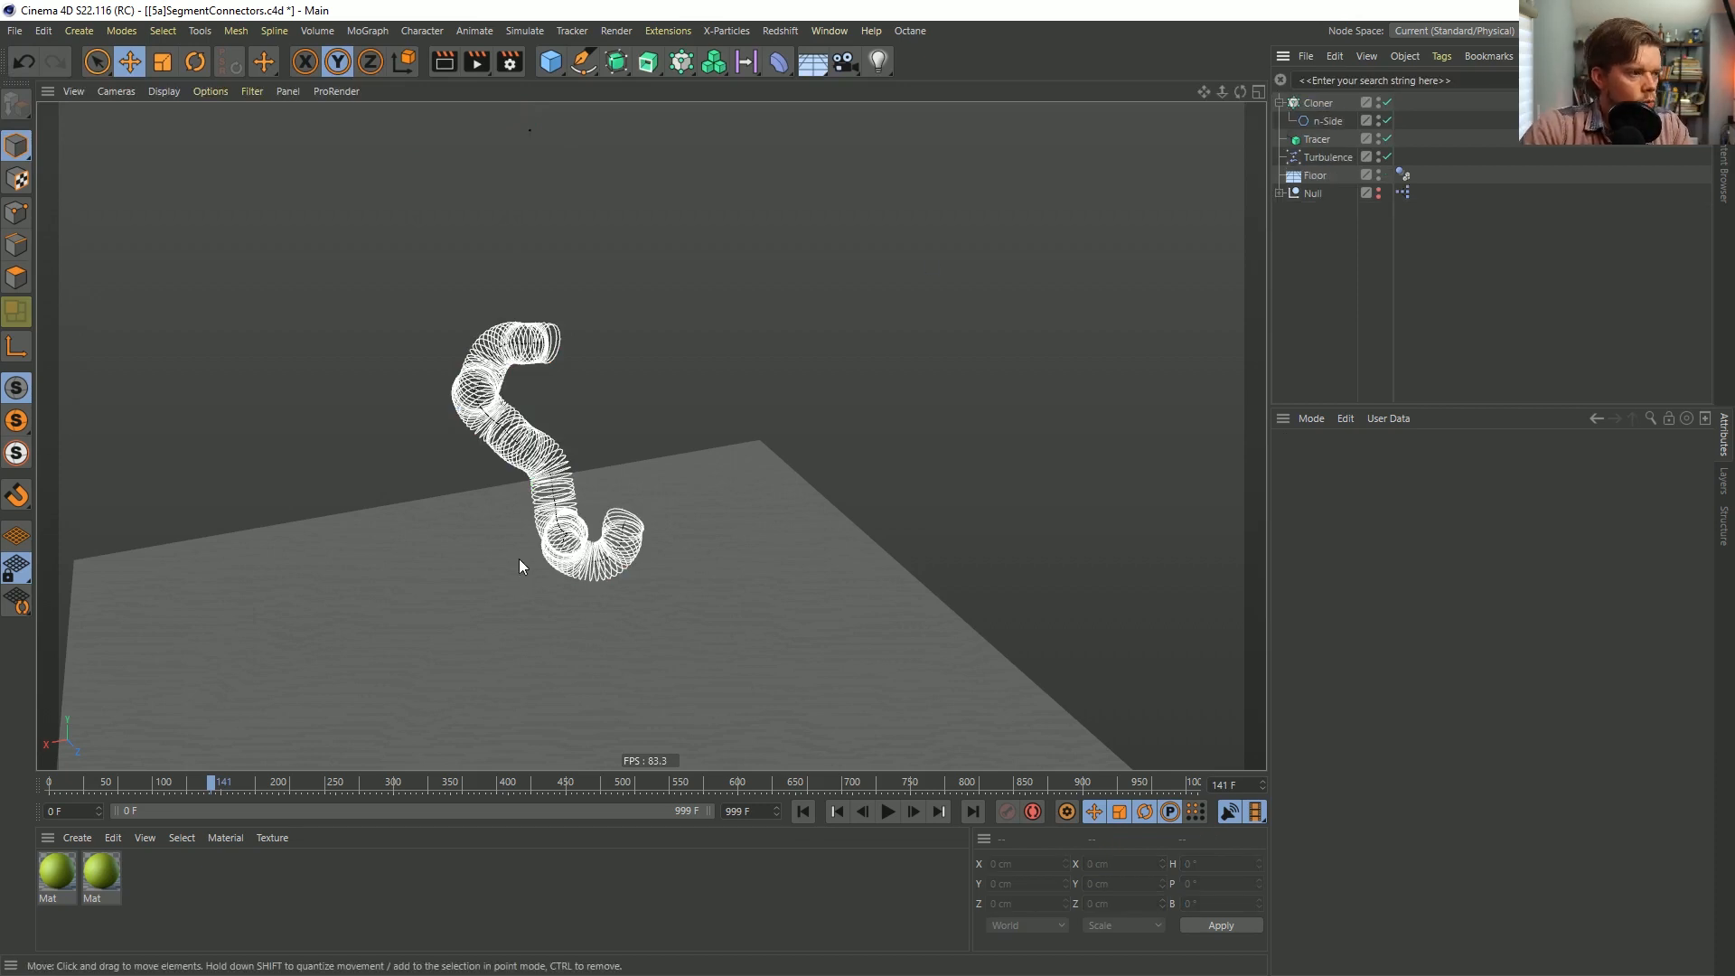
click(802, 811)
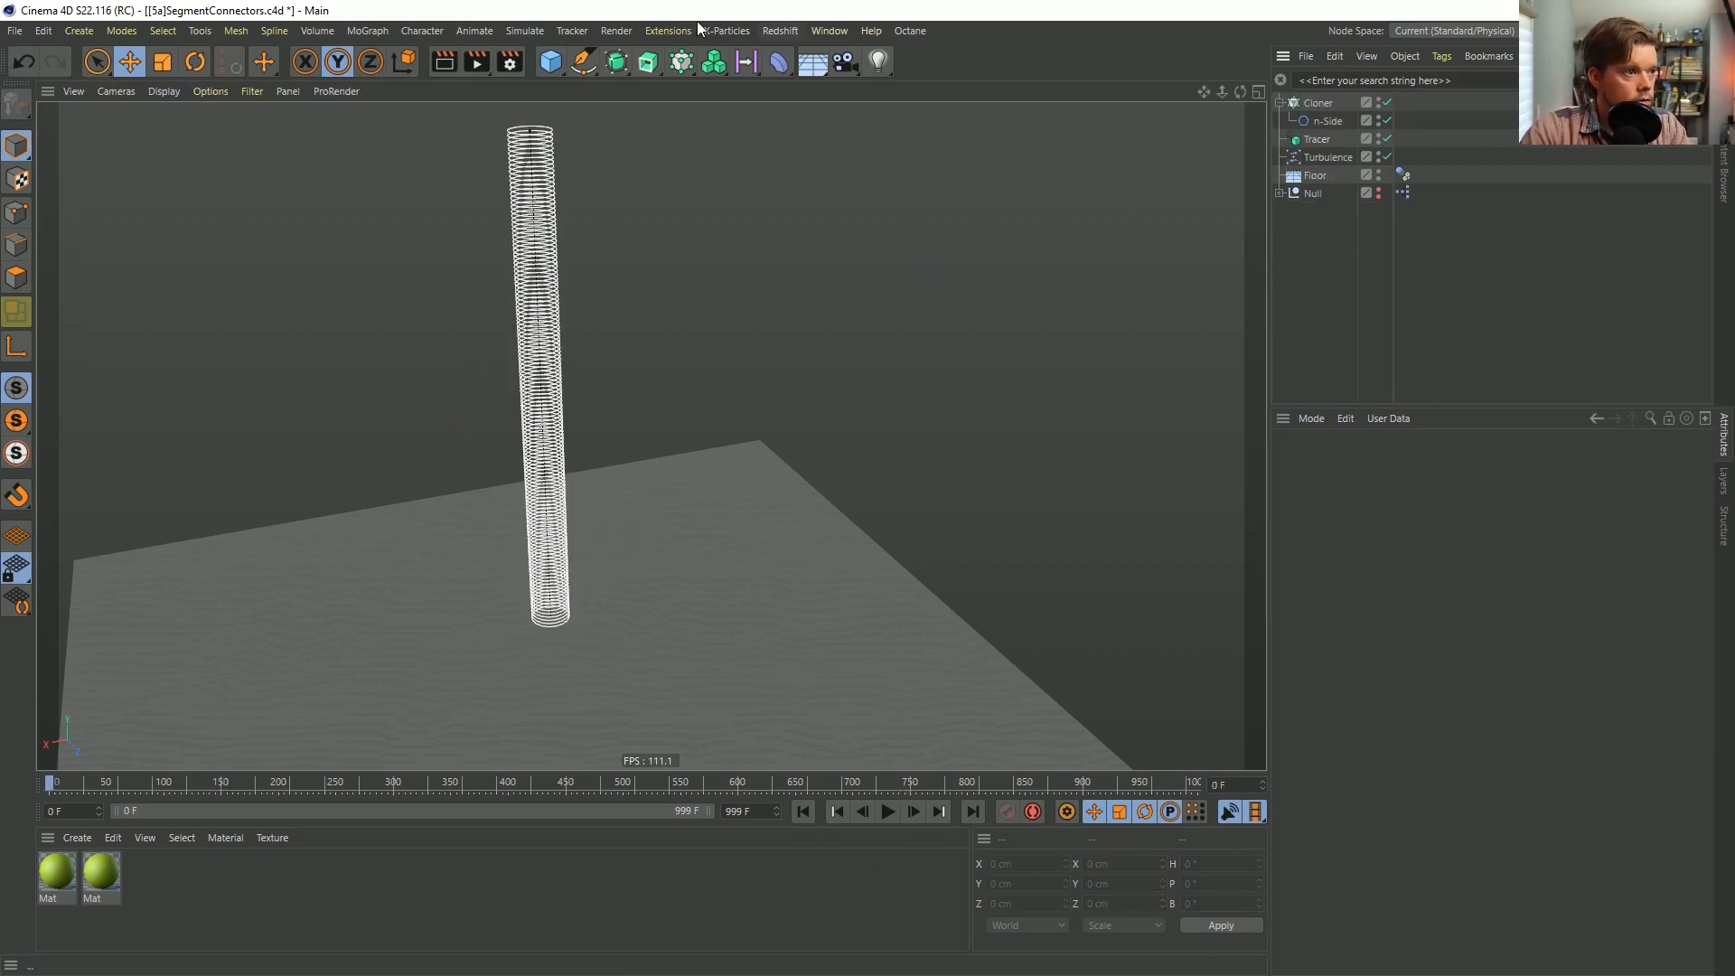
Add a Loft generator and nest the Cloner inside it to skin the rings into a tube.
click(623, 66)
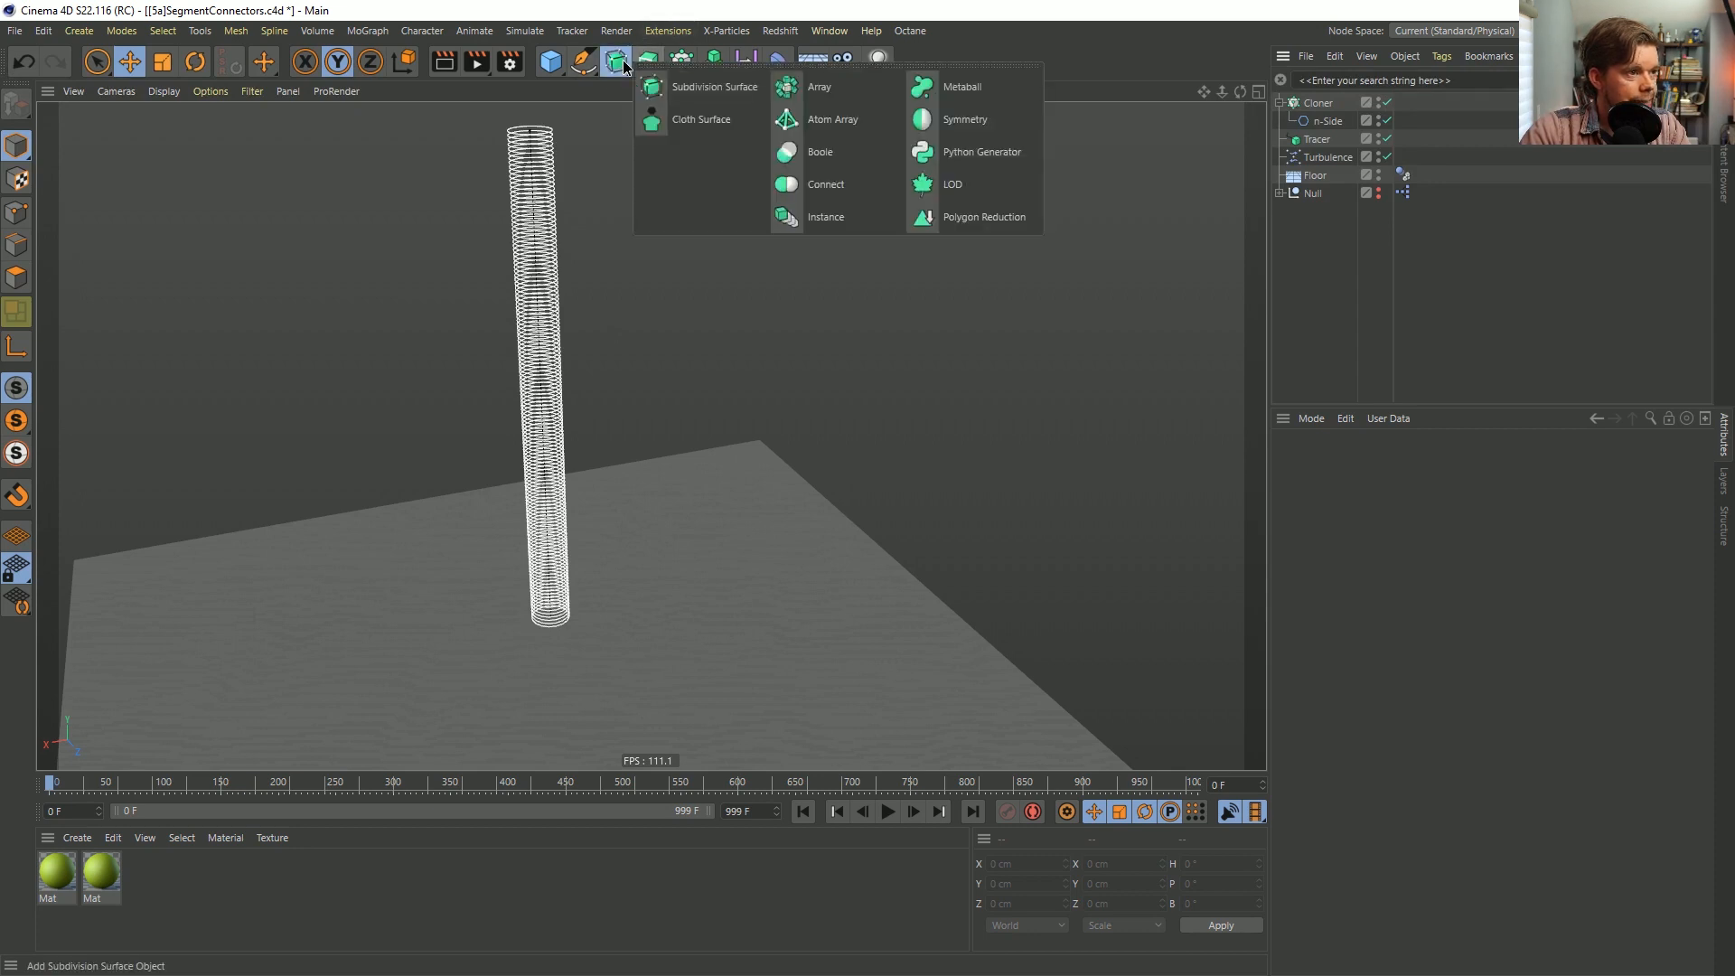
click(682, 62)
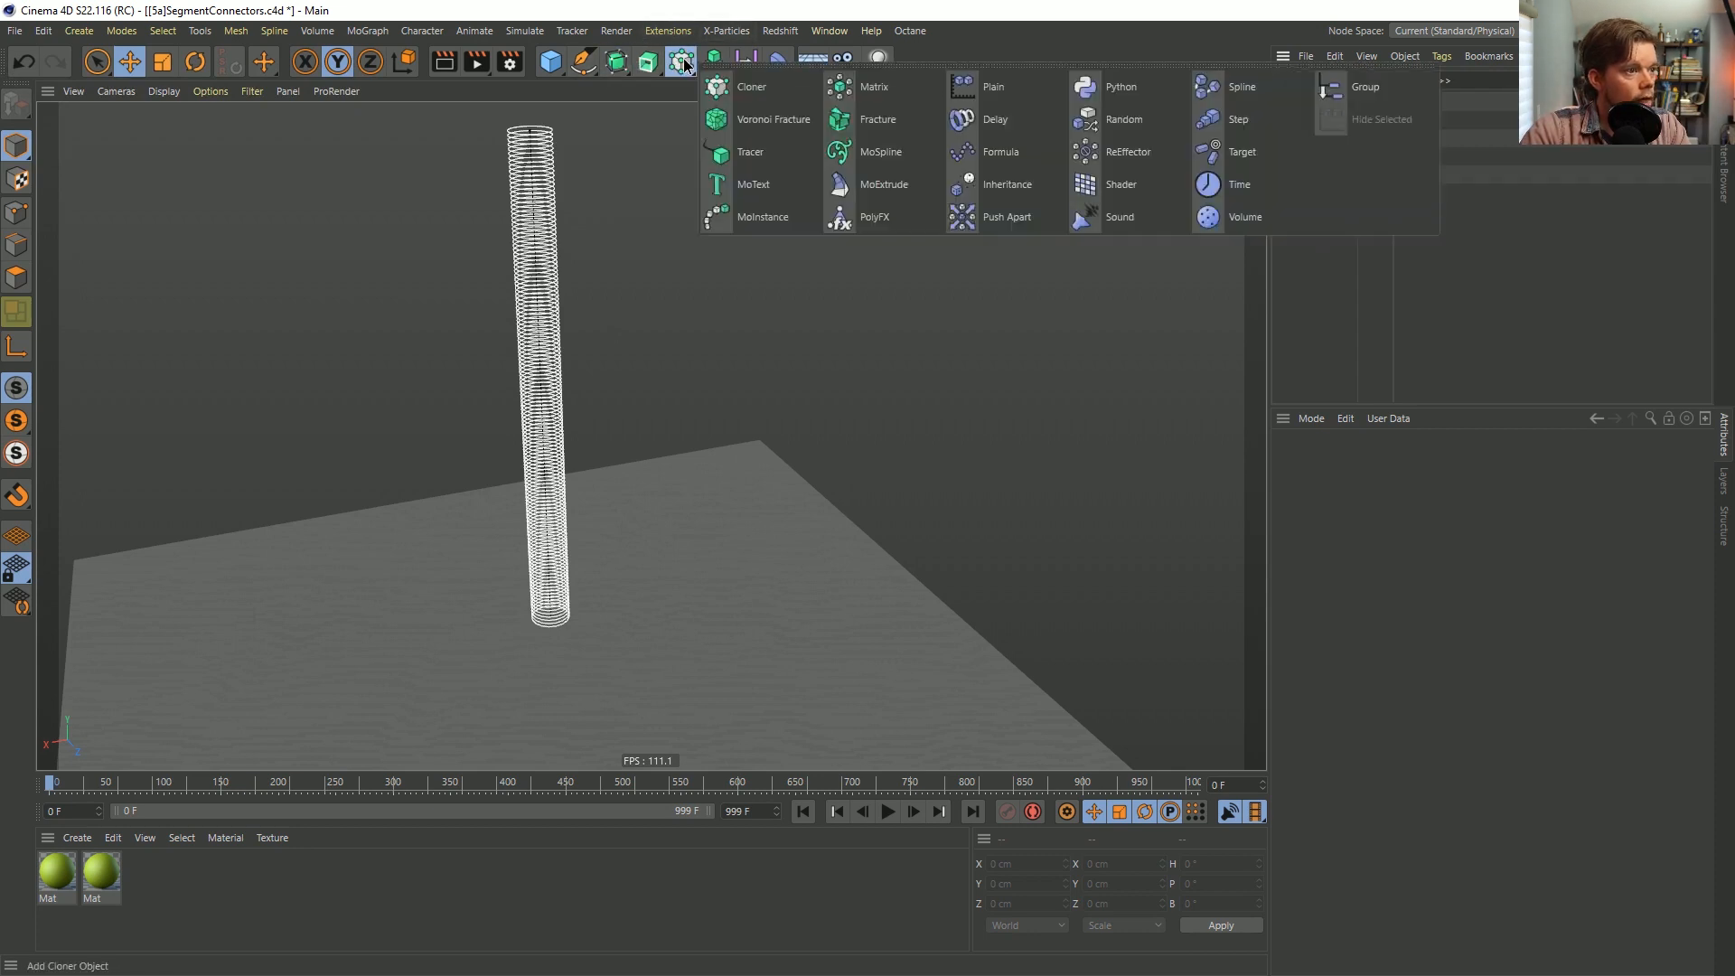
click(660, 66)
click(675, 150)
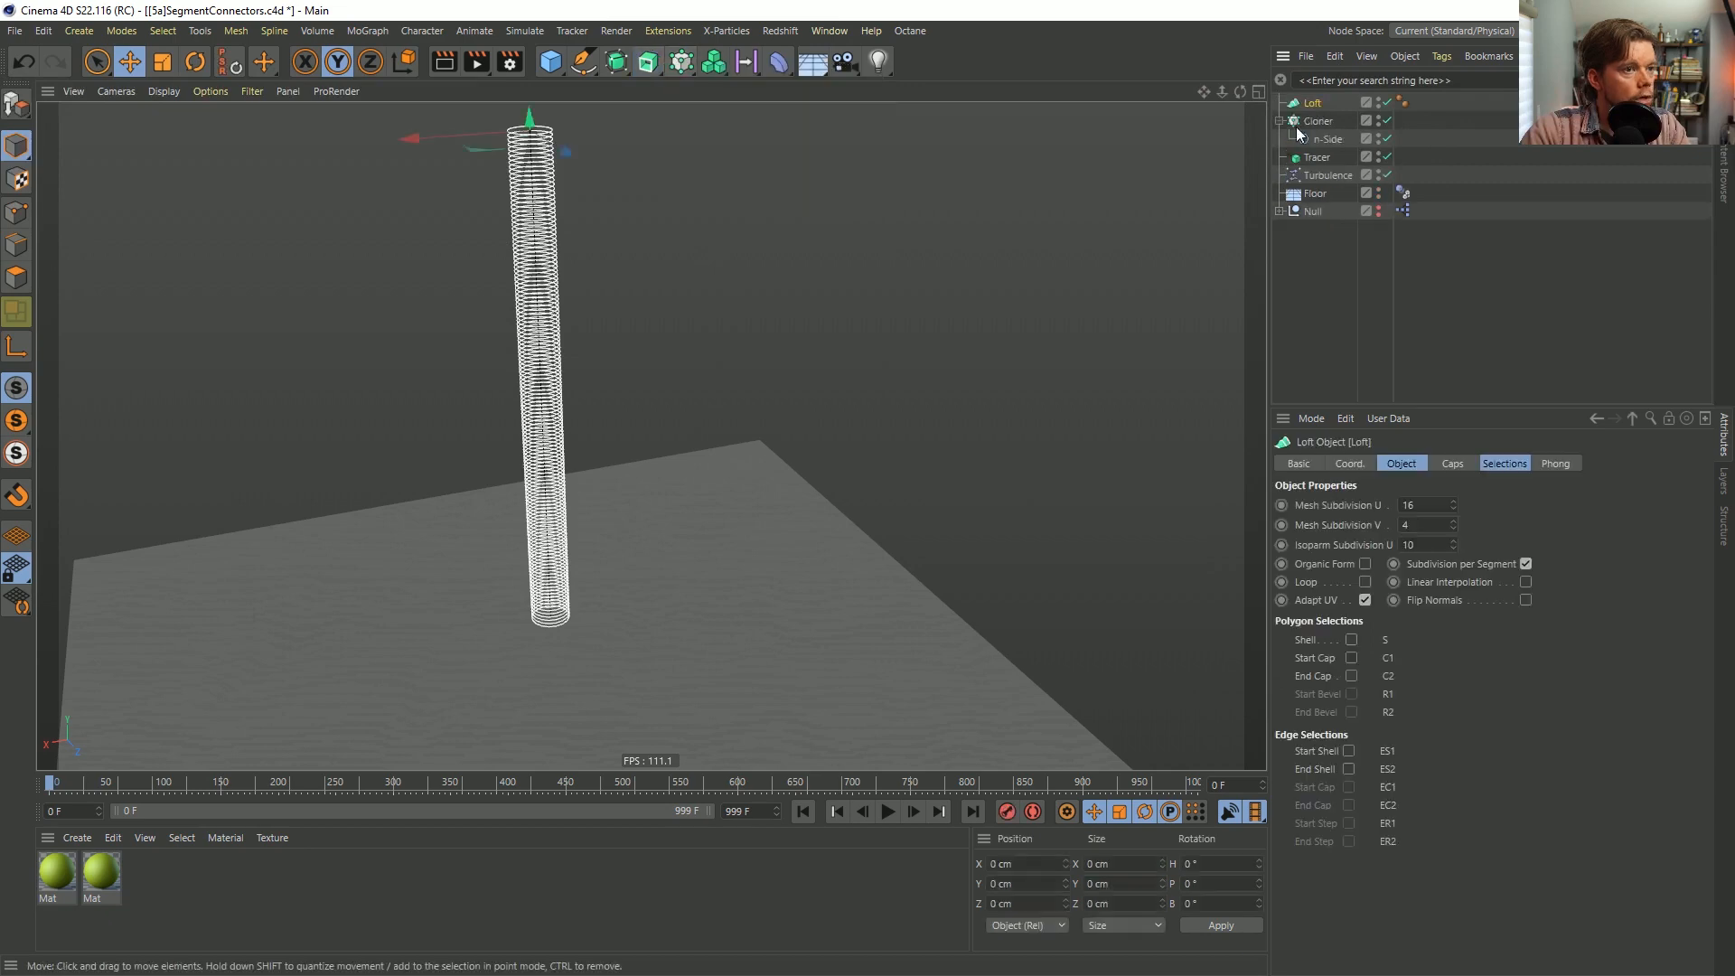
drag(1320, 107, 1315, 104)
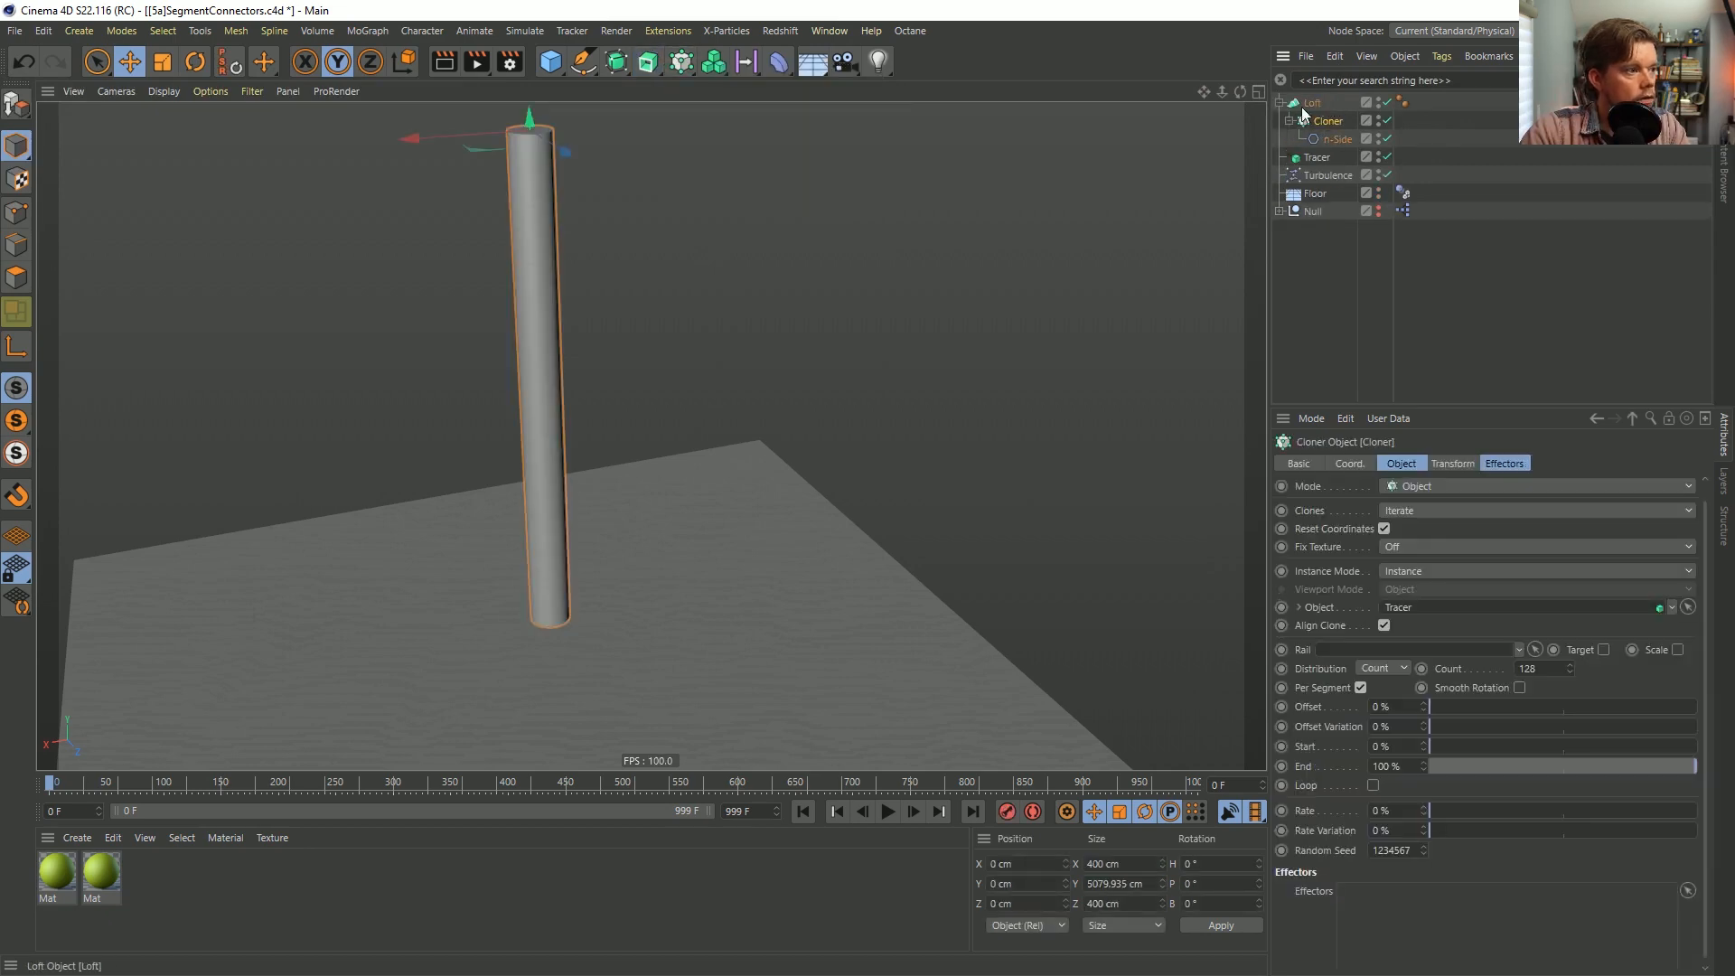
alt+right_drag(535, 179, 935, 149)
alt+middle_drag(659, 163, 677, 360)
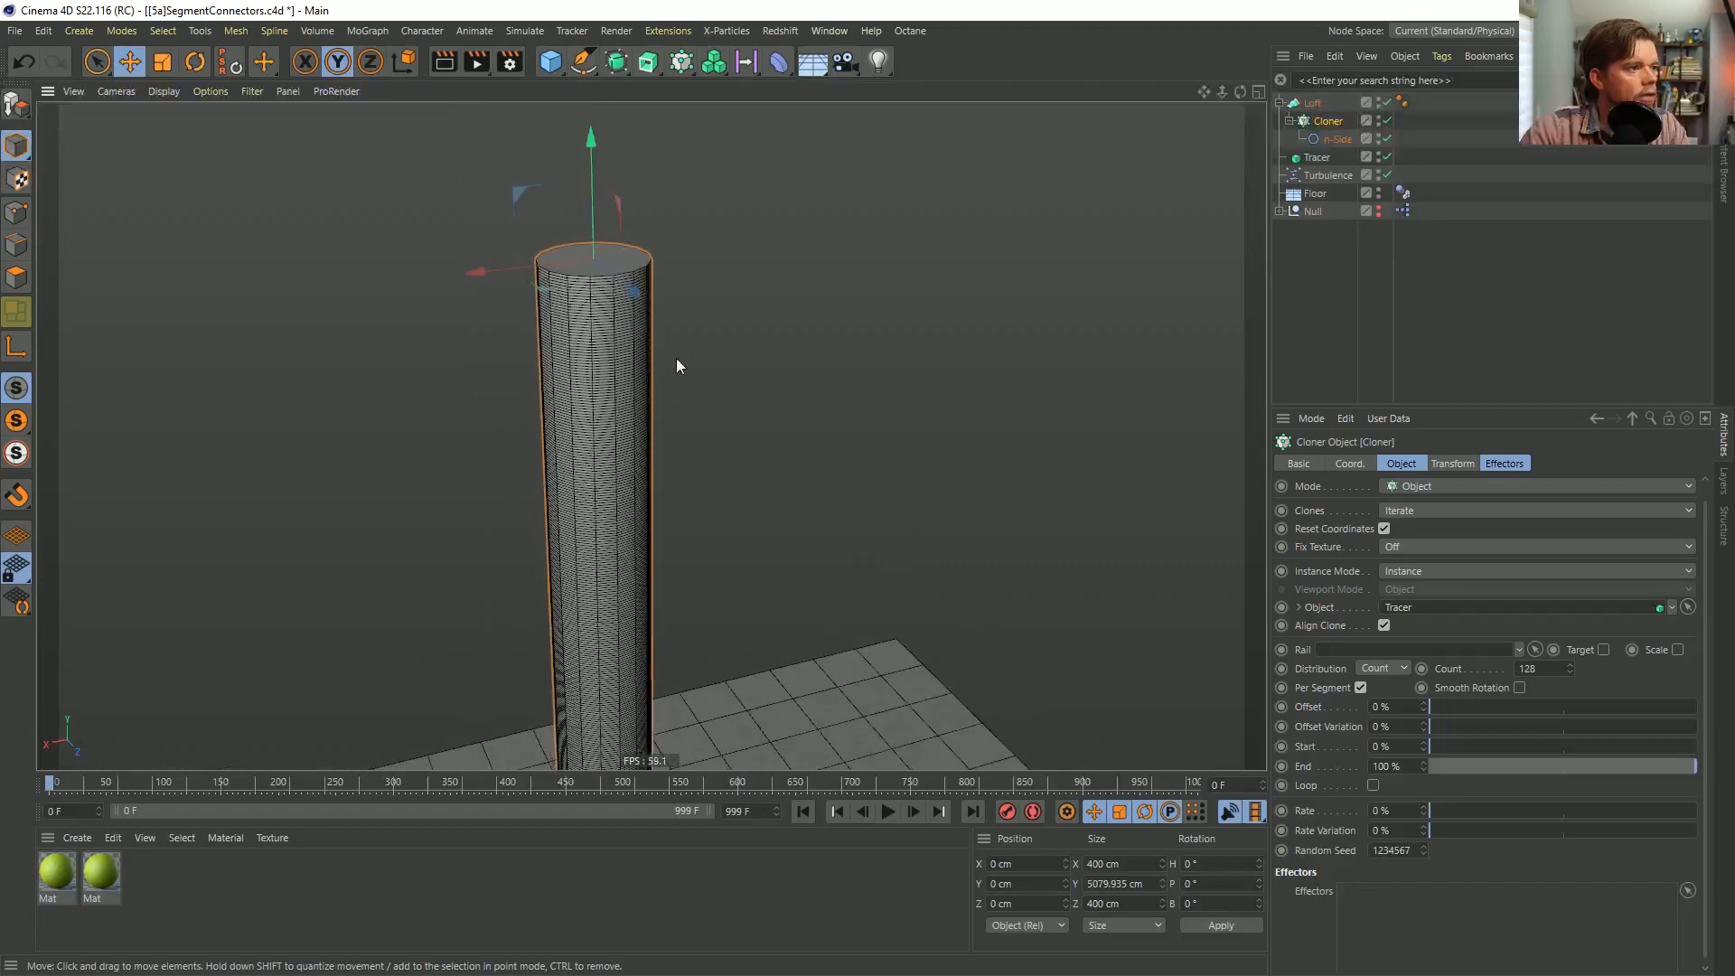
Duplicate the n-Side spline within the Cloner and double the Cloner's Count to 256.
click(1294, 107)
click(1318, 121)
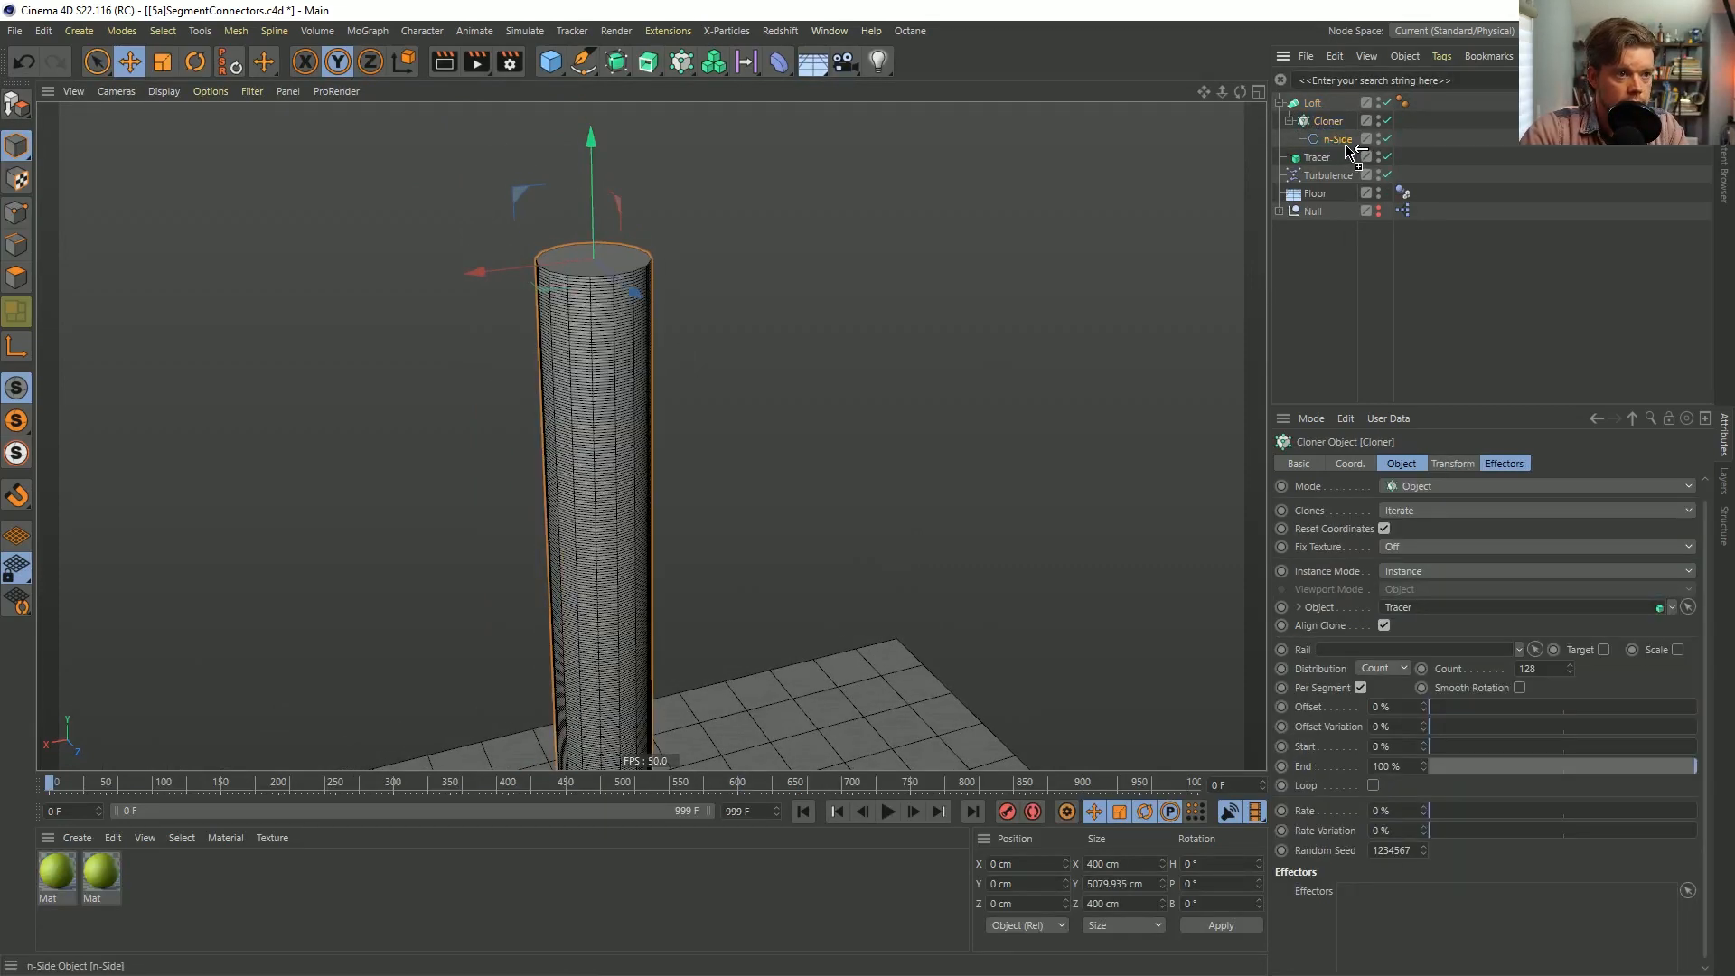
ctrl+drag(1344, 144, 1351, 150)
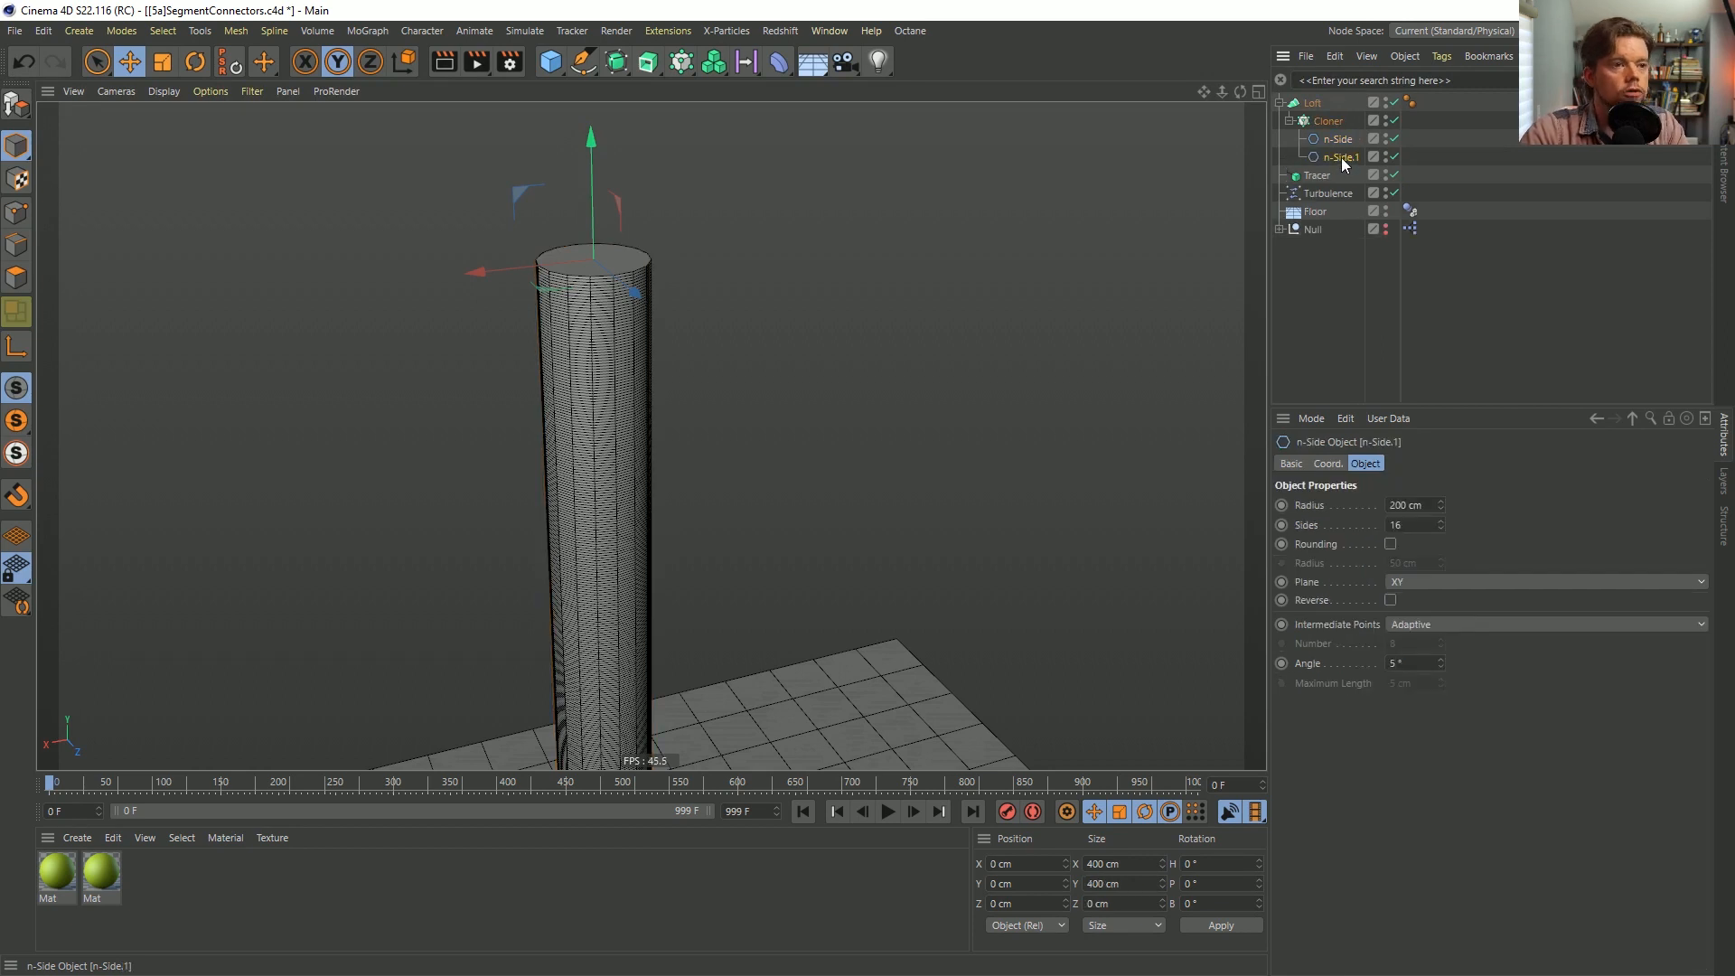
click(1330, 121)
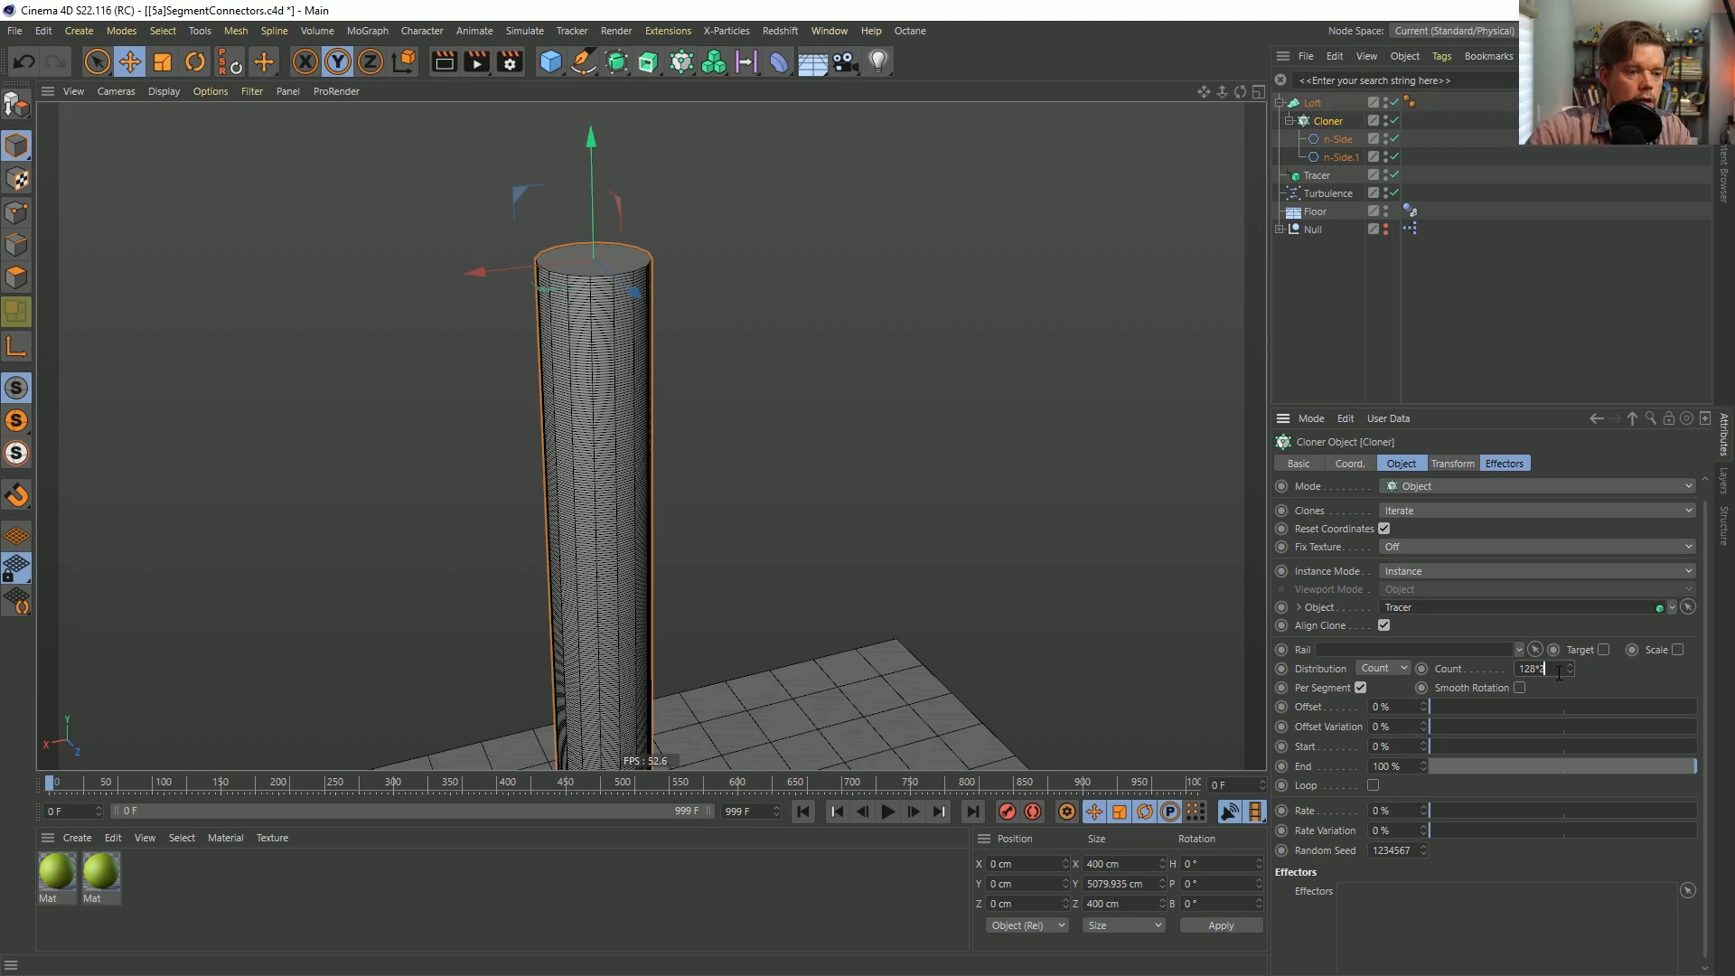
key(Return)
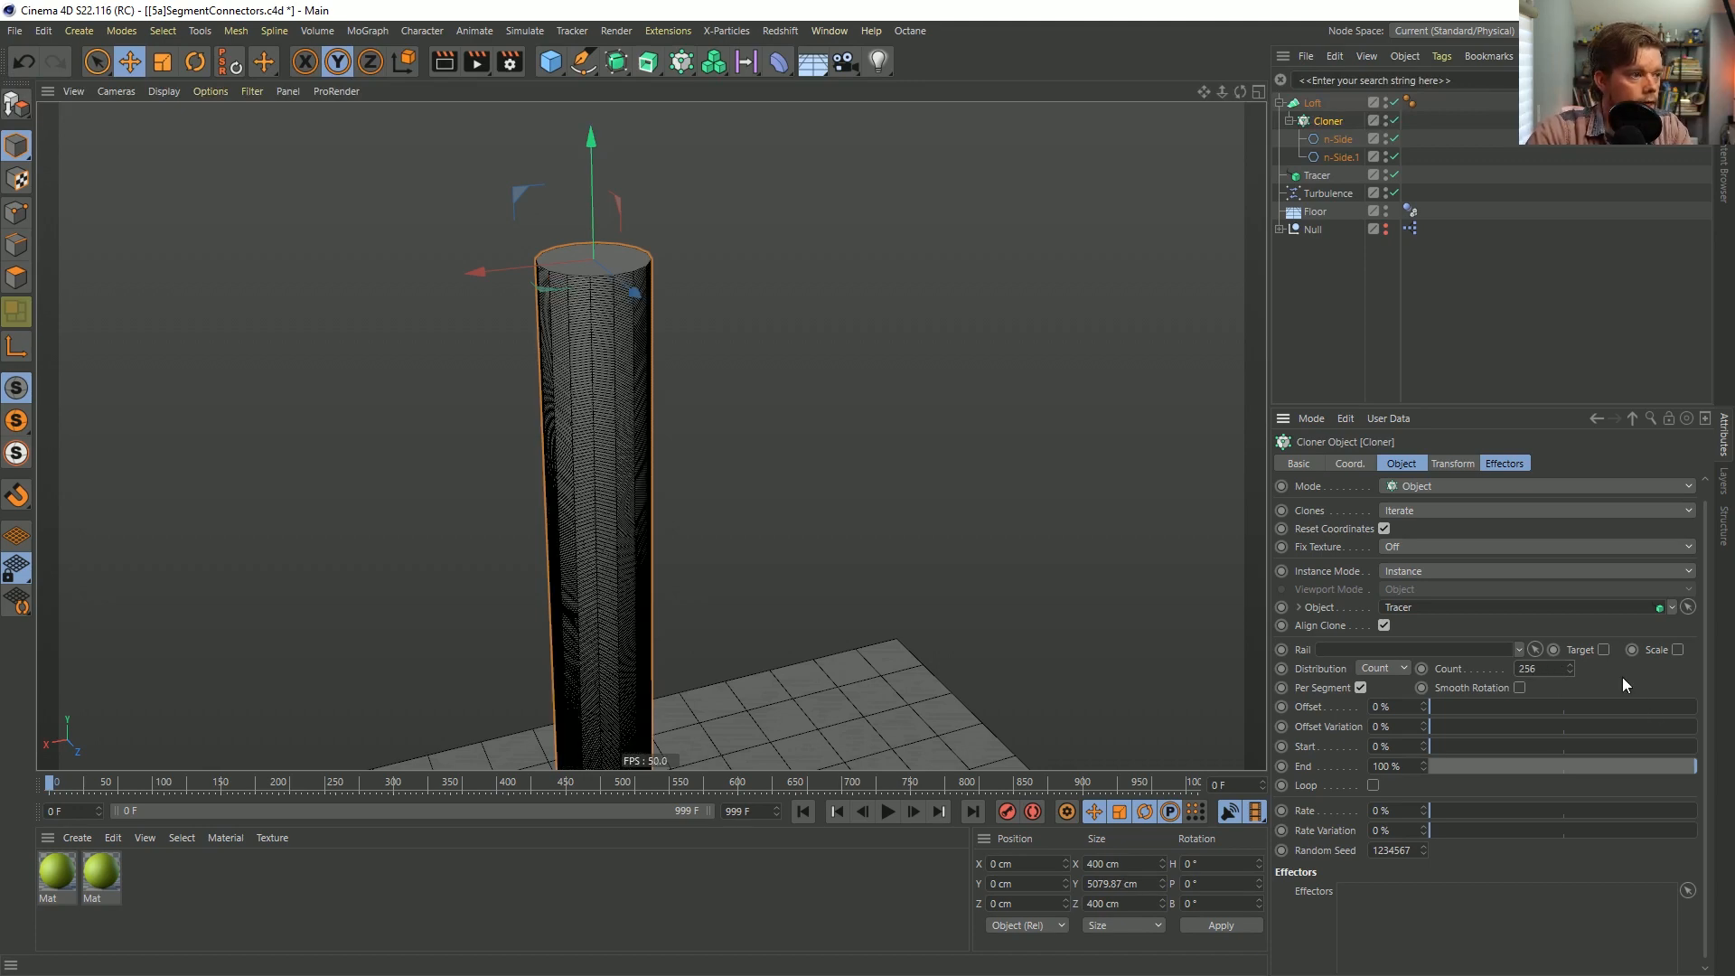
Scale the duplicated n-Side spline down to about 372 cm across so the tube becomes ribbed.
click(1320, 155)
key(t)
drag(1108, 232, 1073, 260)
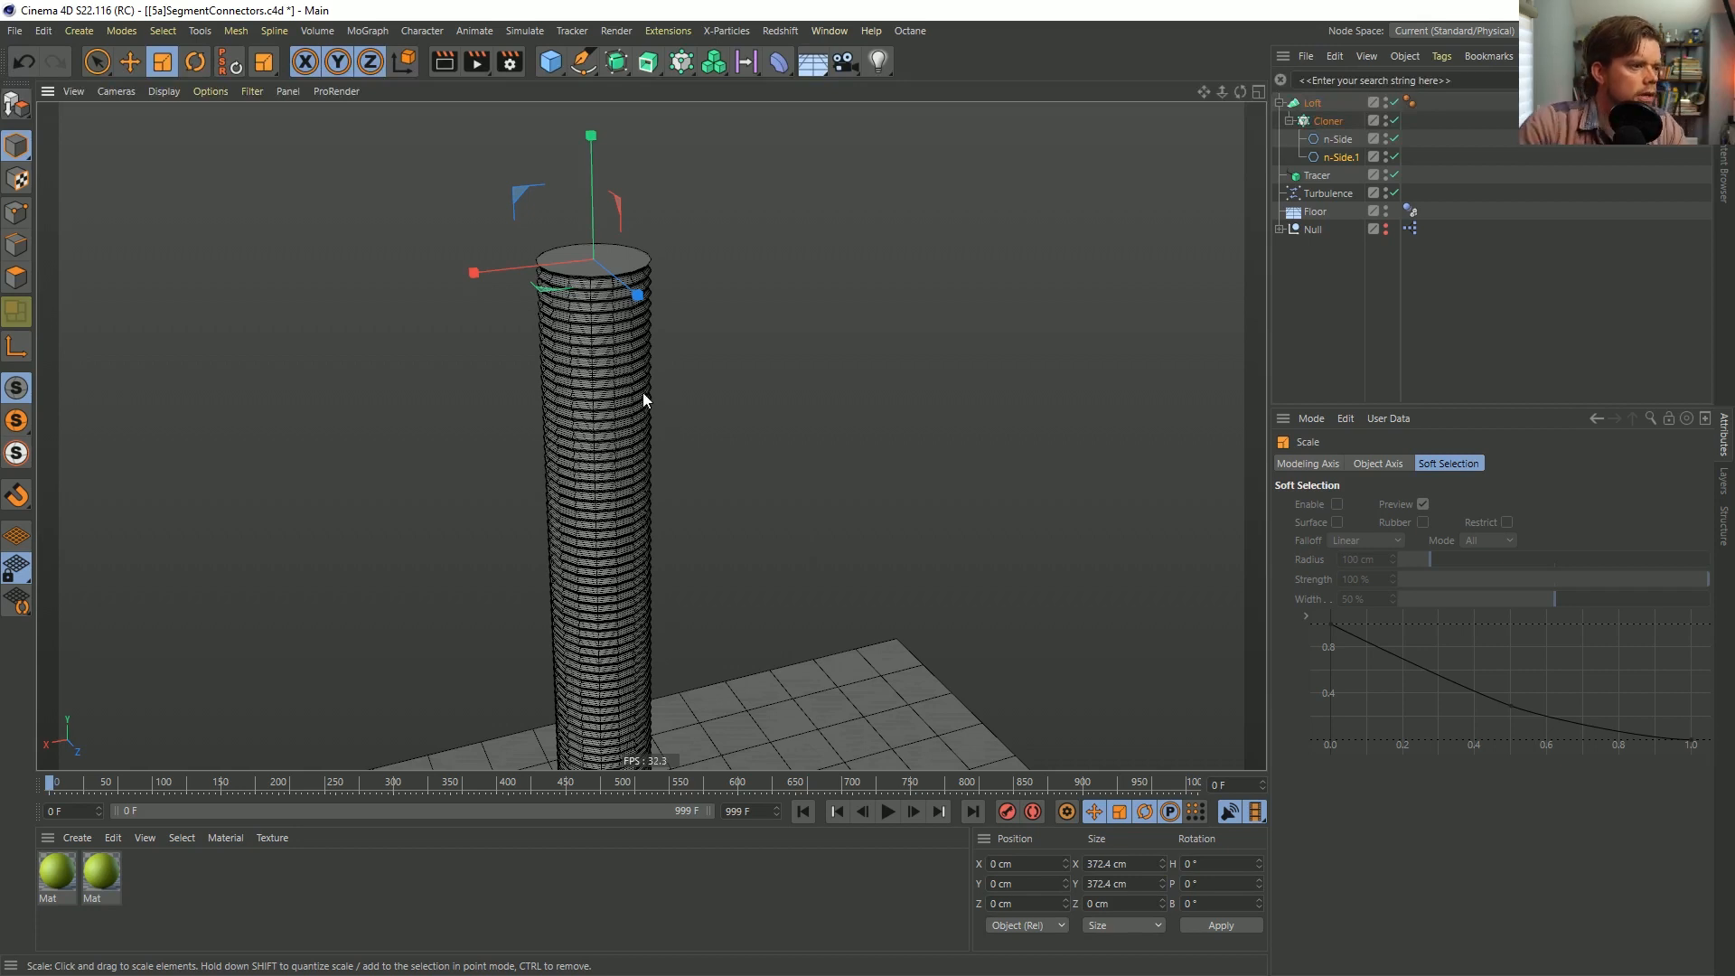
Turn off Subdivision per Segment on the Loft and deselect it.
click(1322, 120)
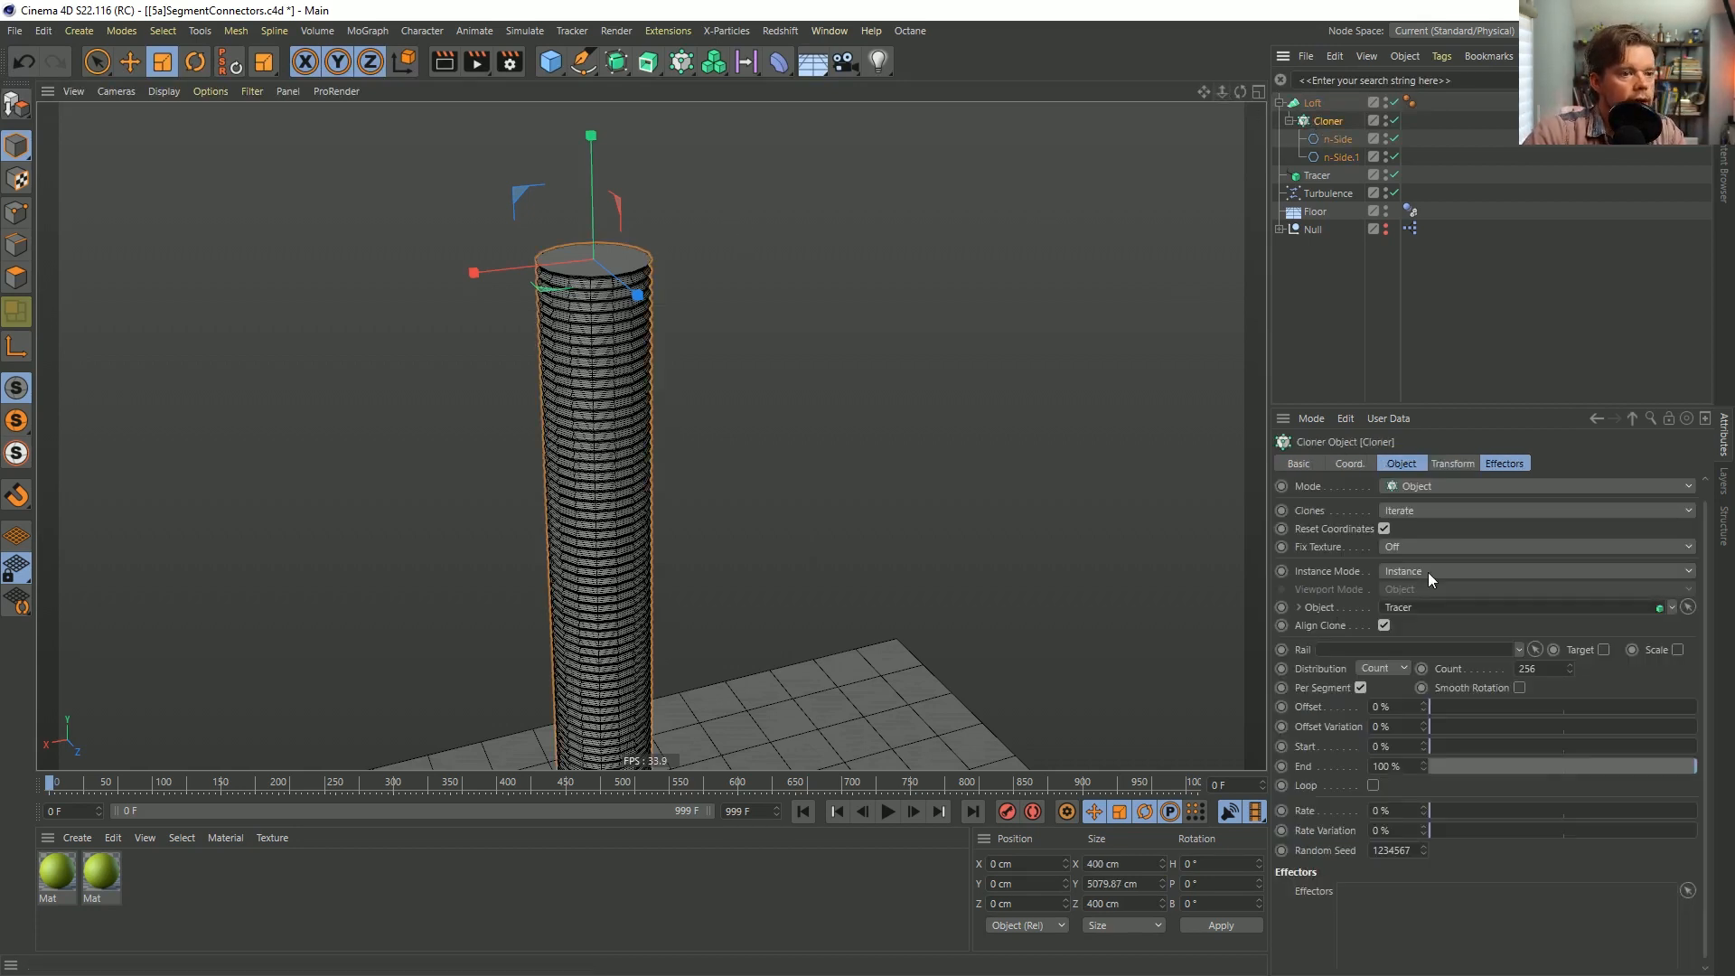
click(1312, 105)
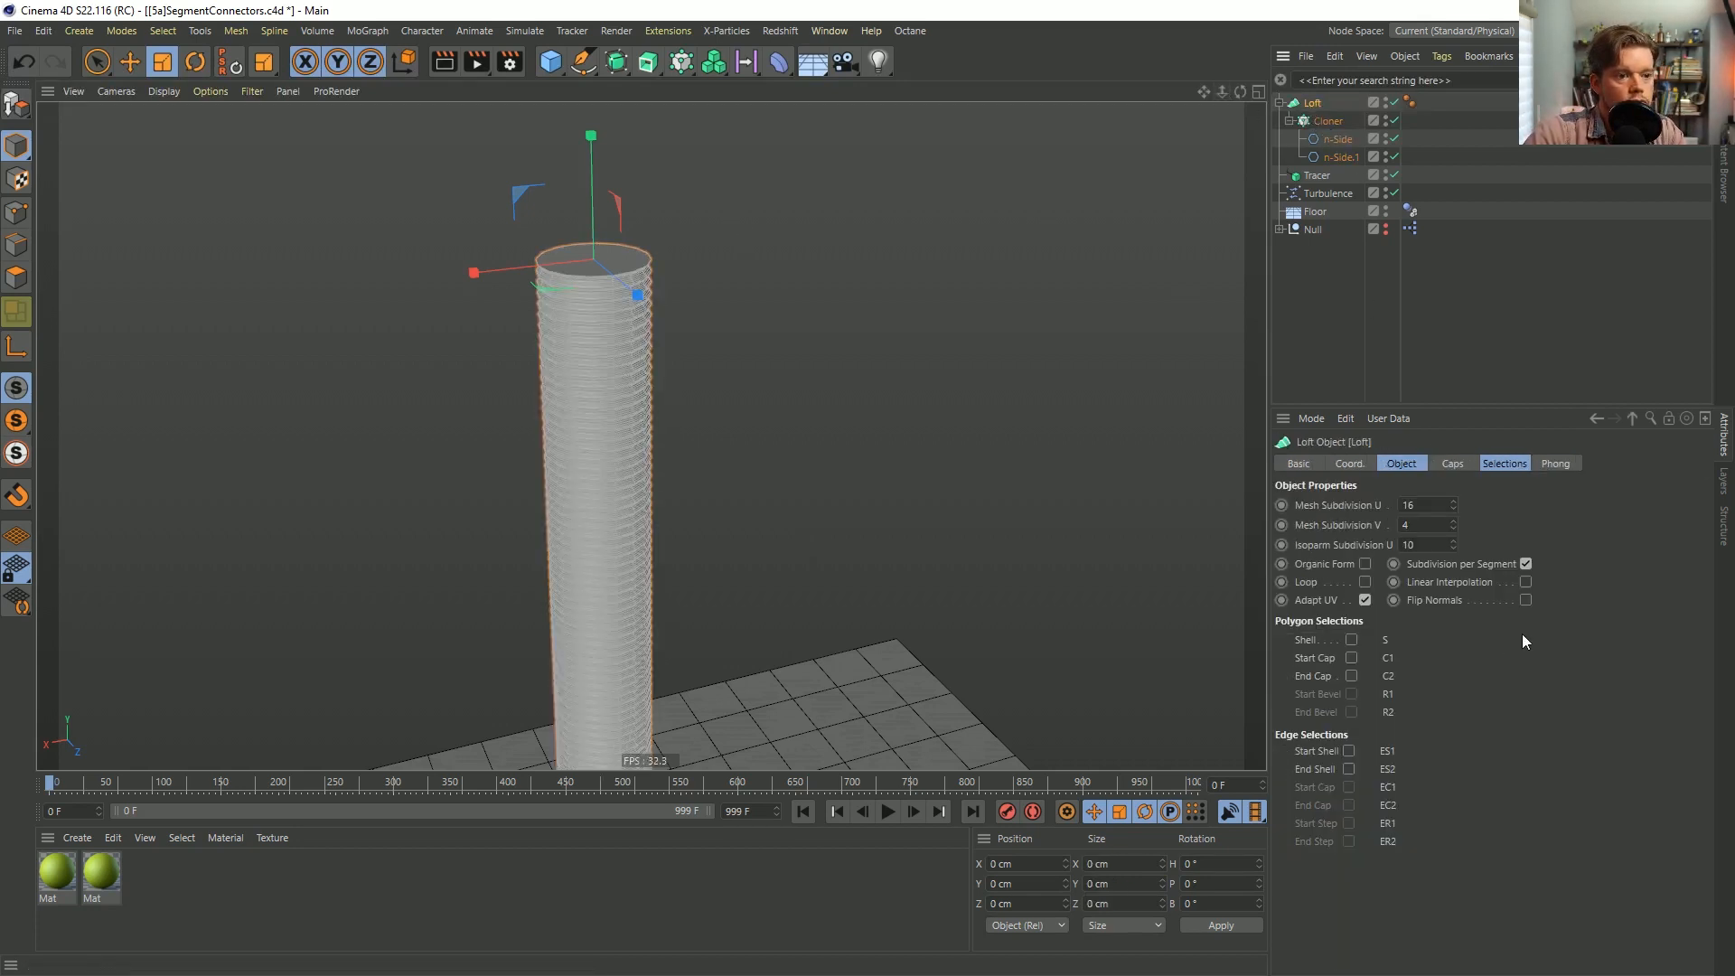
click(1526, 564)
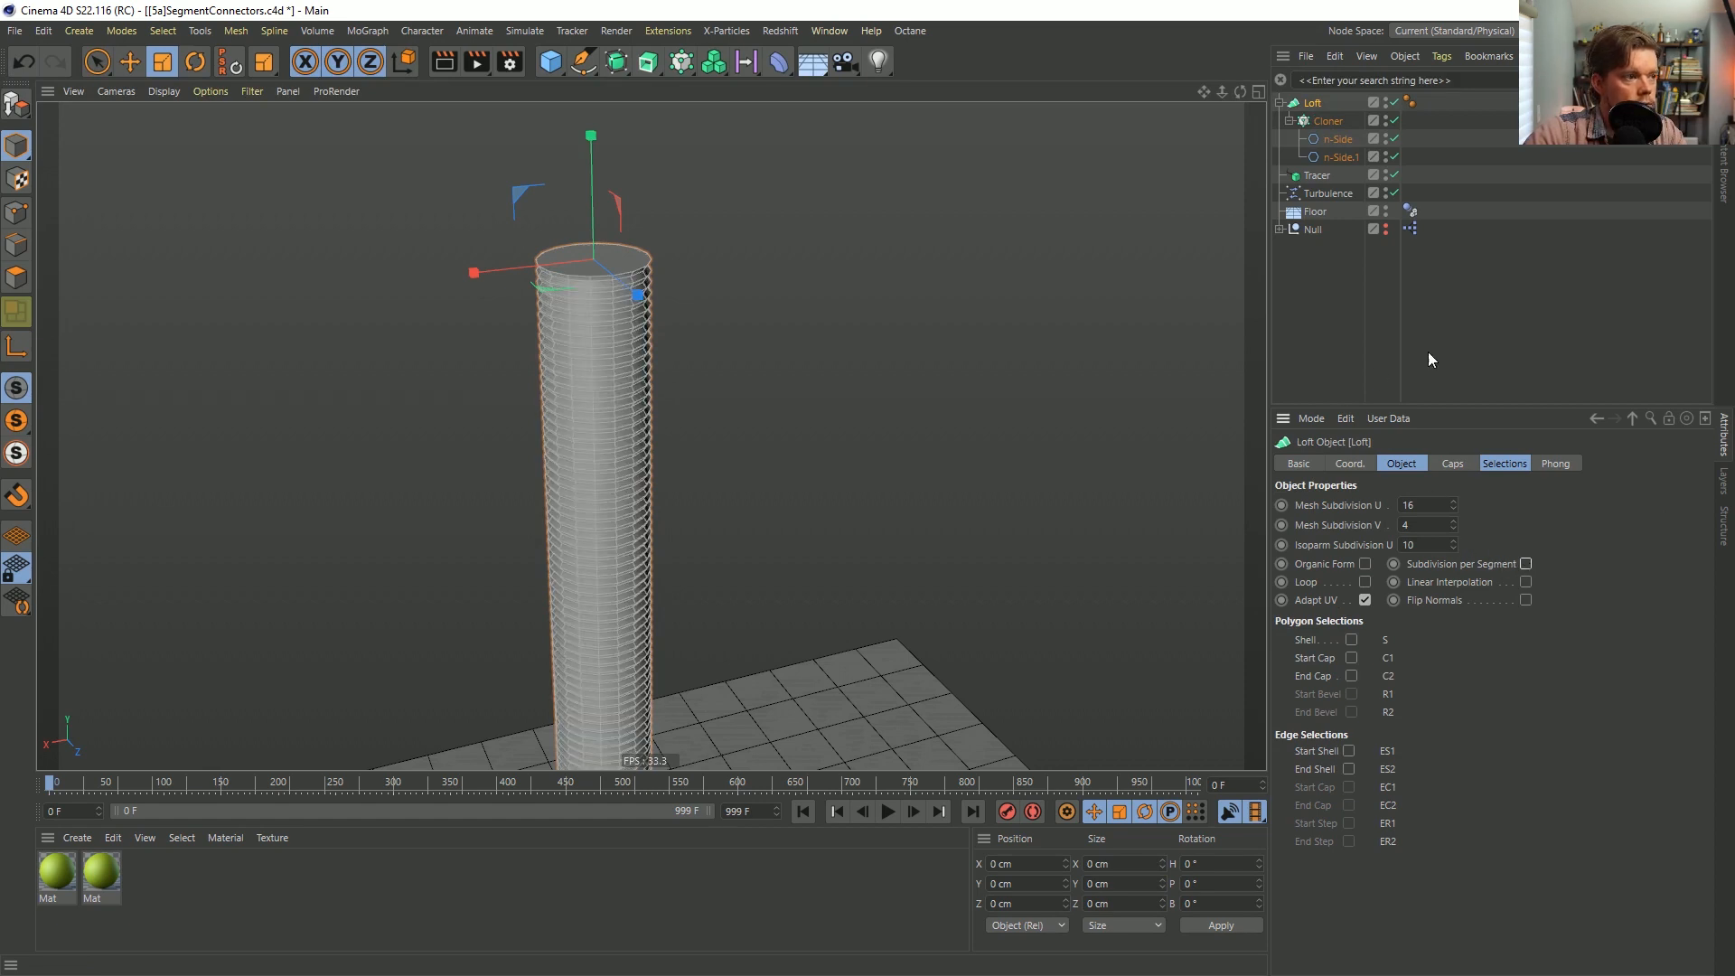
click(922, 278)
Play the animation and examine the ribbed tube's bending close up along its length.
alt+drag(618, 361, 626, 312)
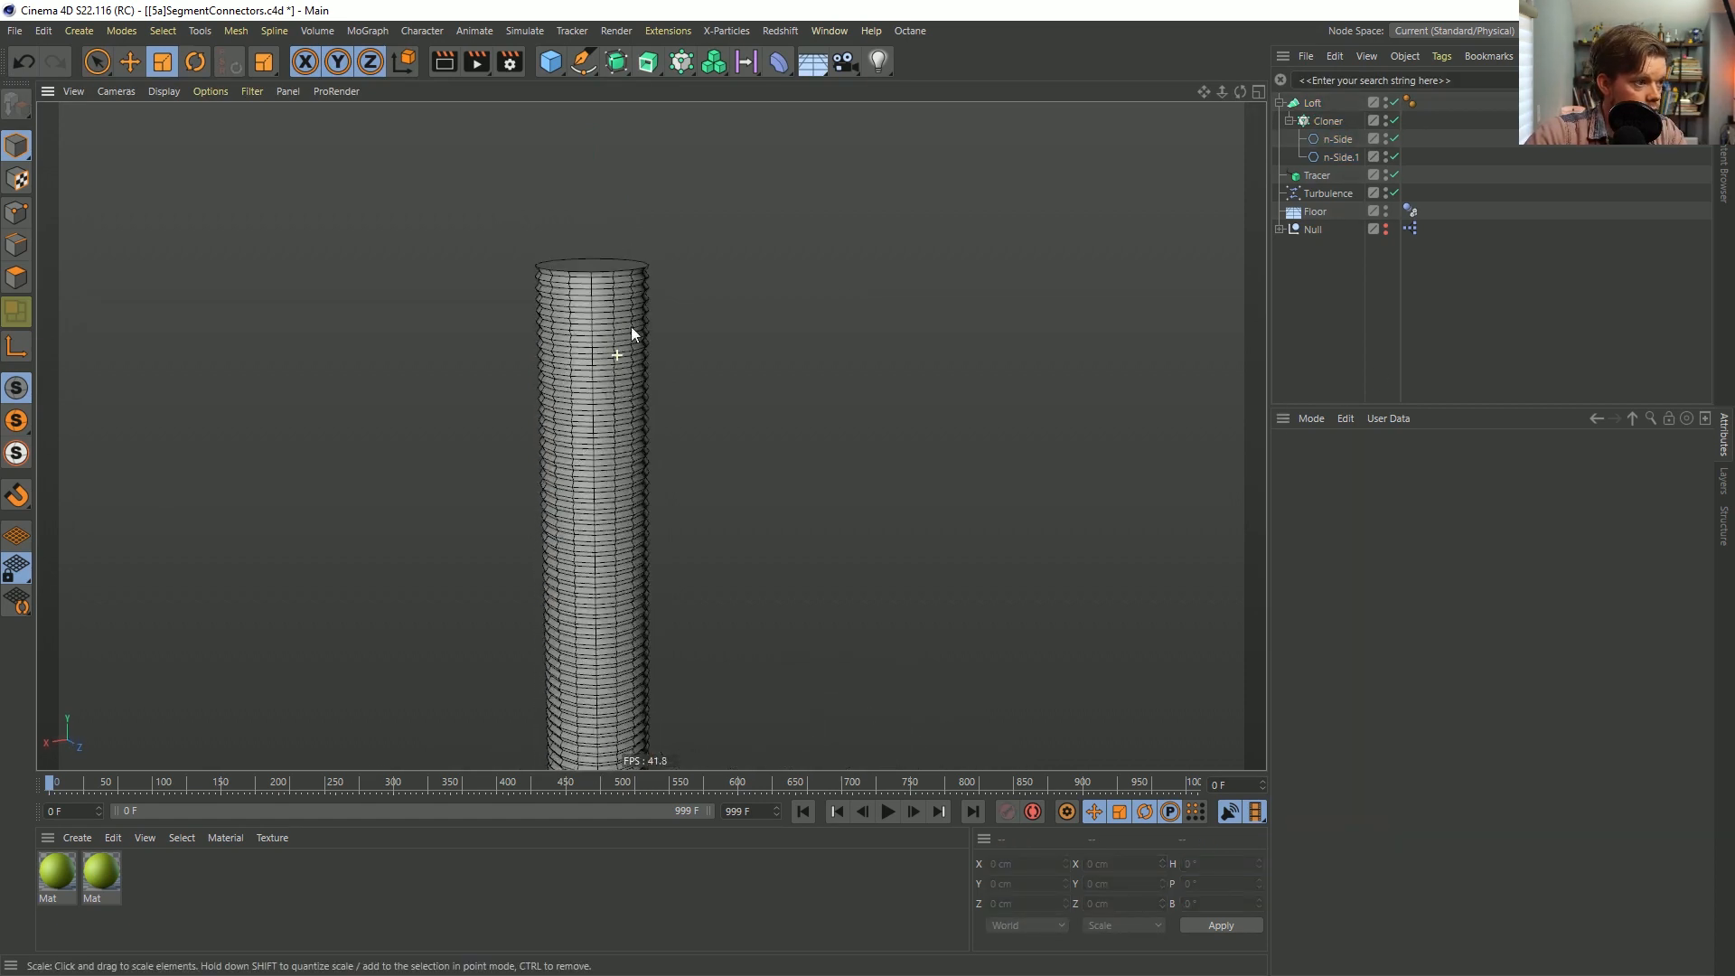
click(889, 812)
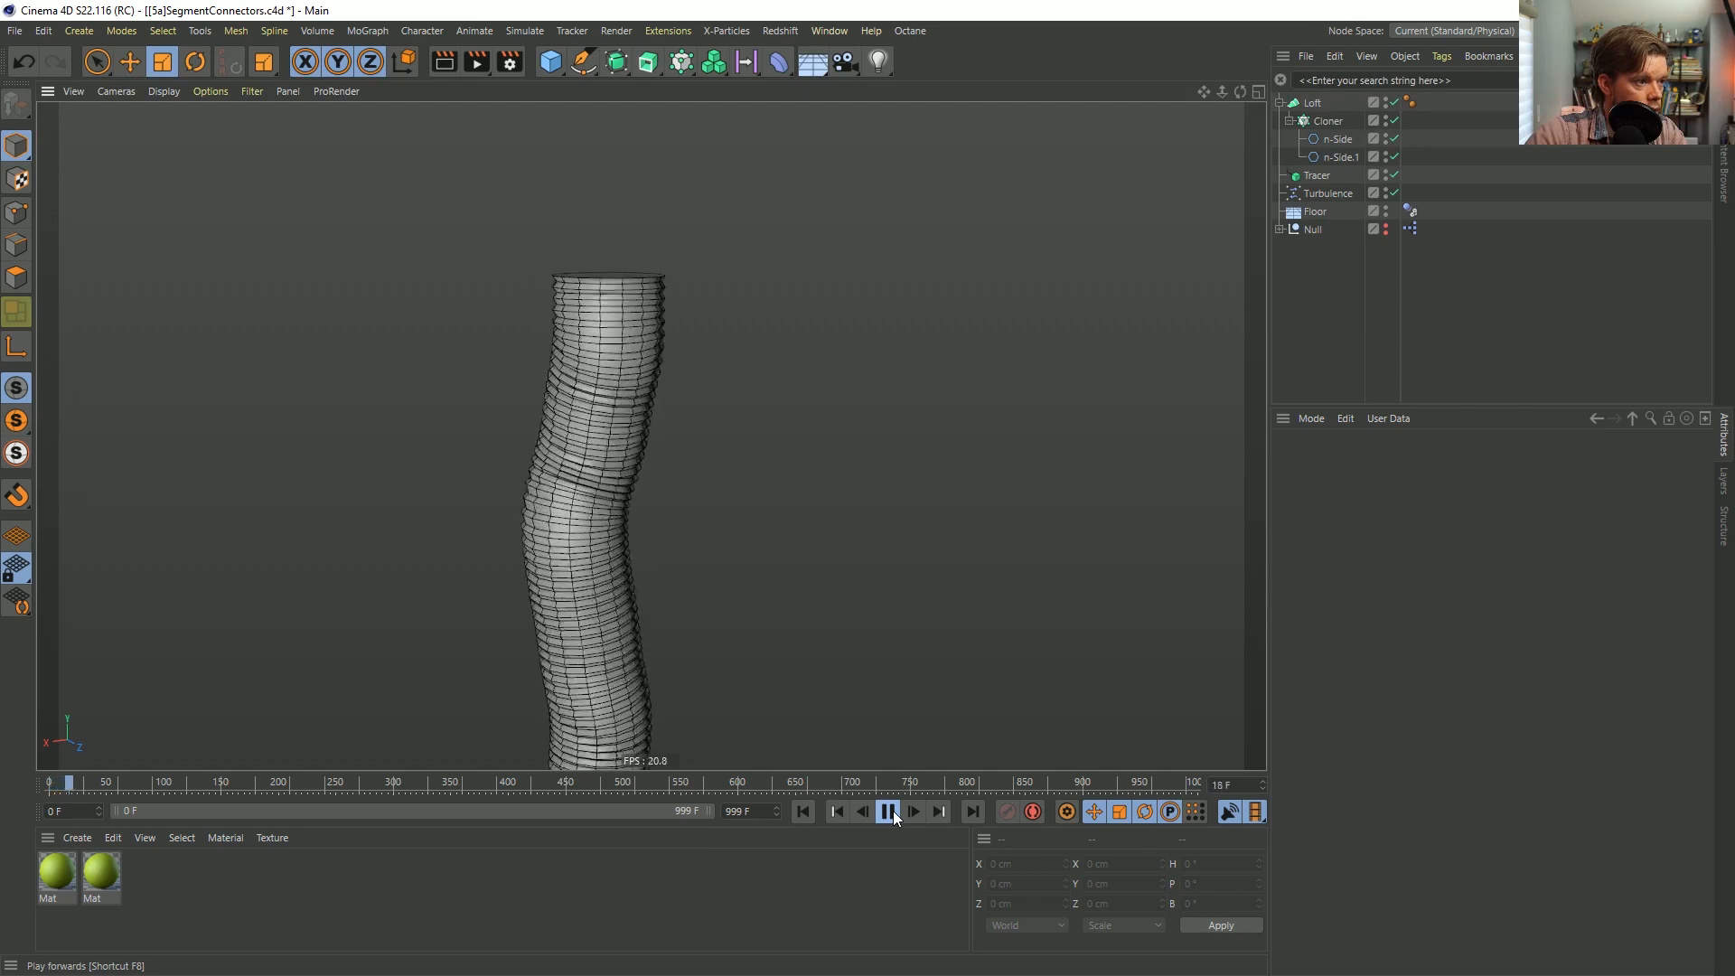
click(891, 812)
alt+right_drag(554, 485, 759, 388)
alt+drag(492, 461, 773, 481)
alt+drag(557, 466, 650, 434)
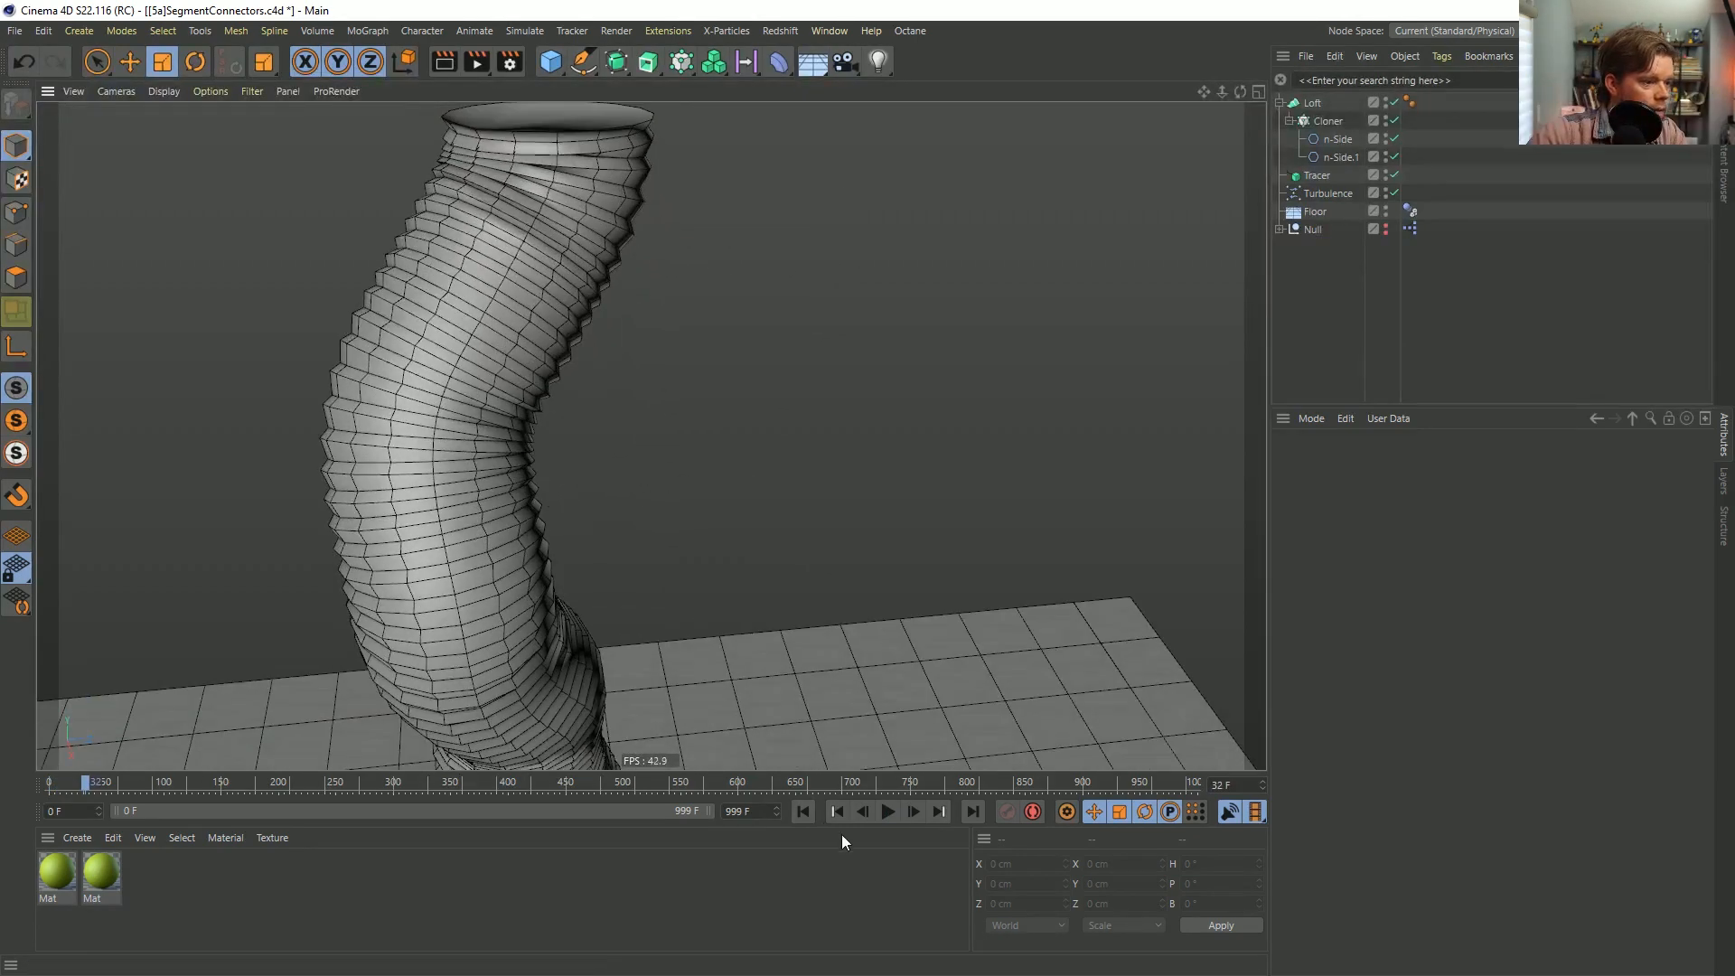
click(898, 811)
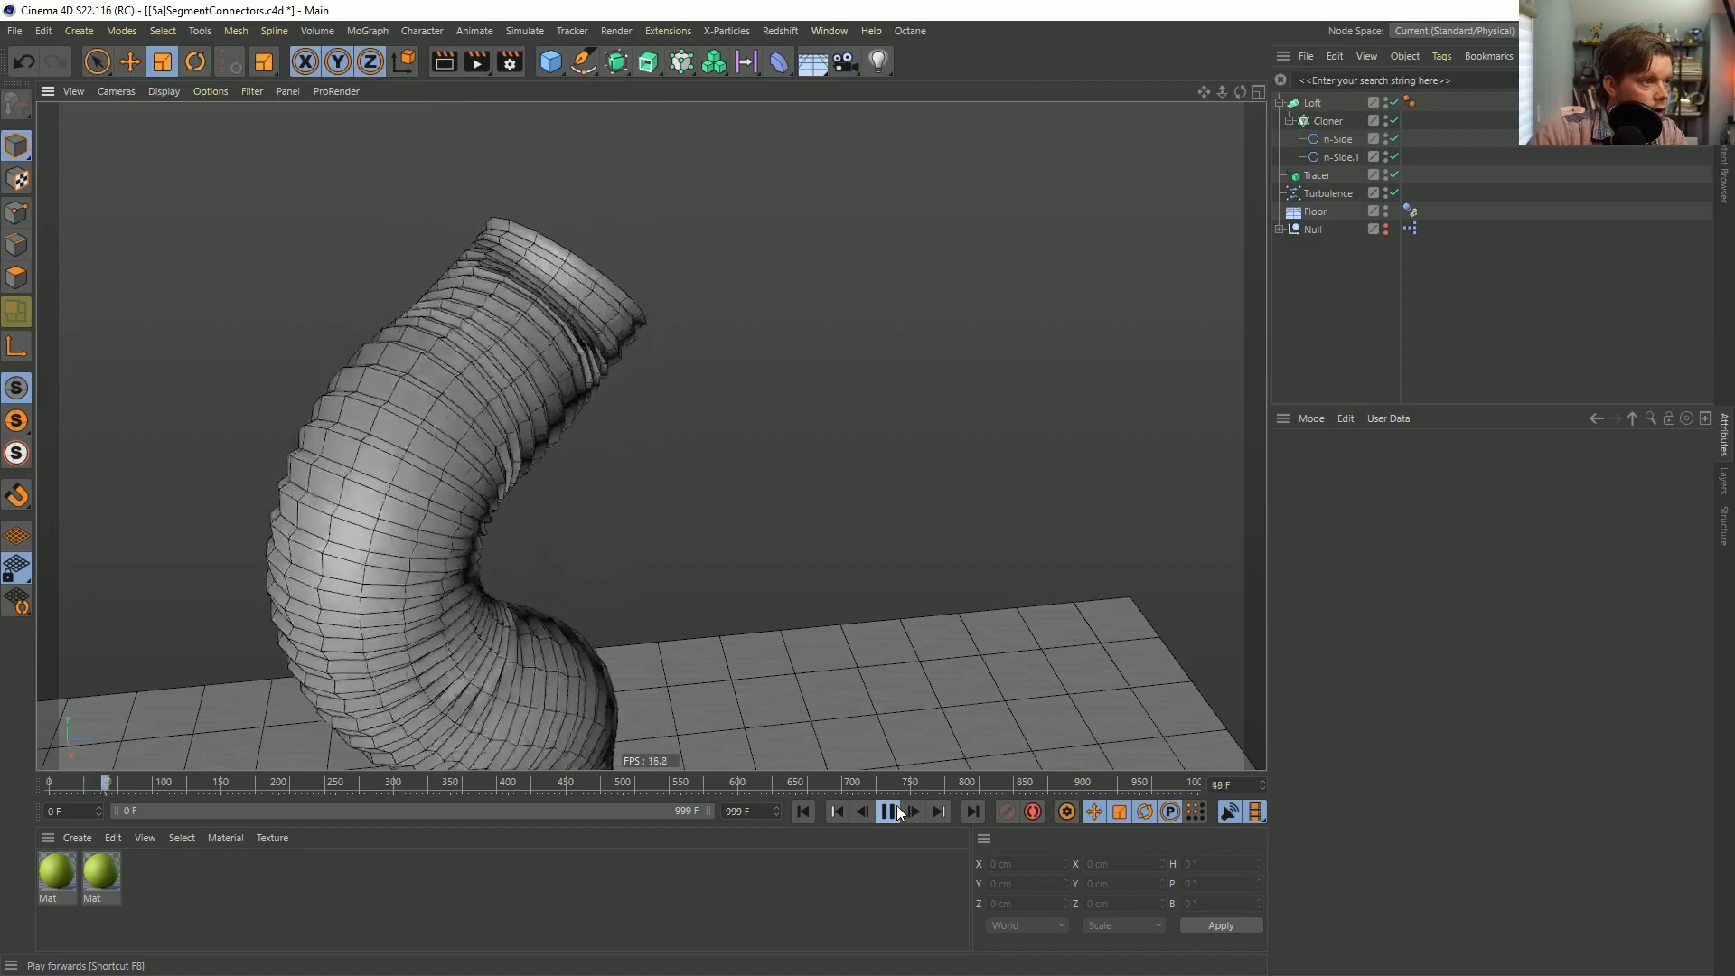
alt+middle_drag(454, 670, 387, 272)
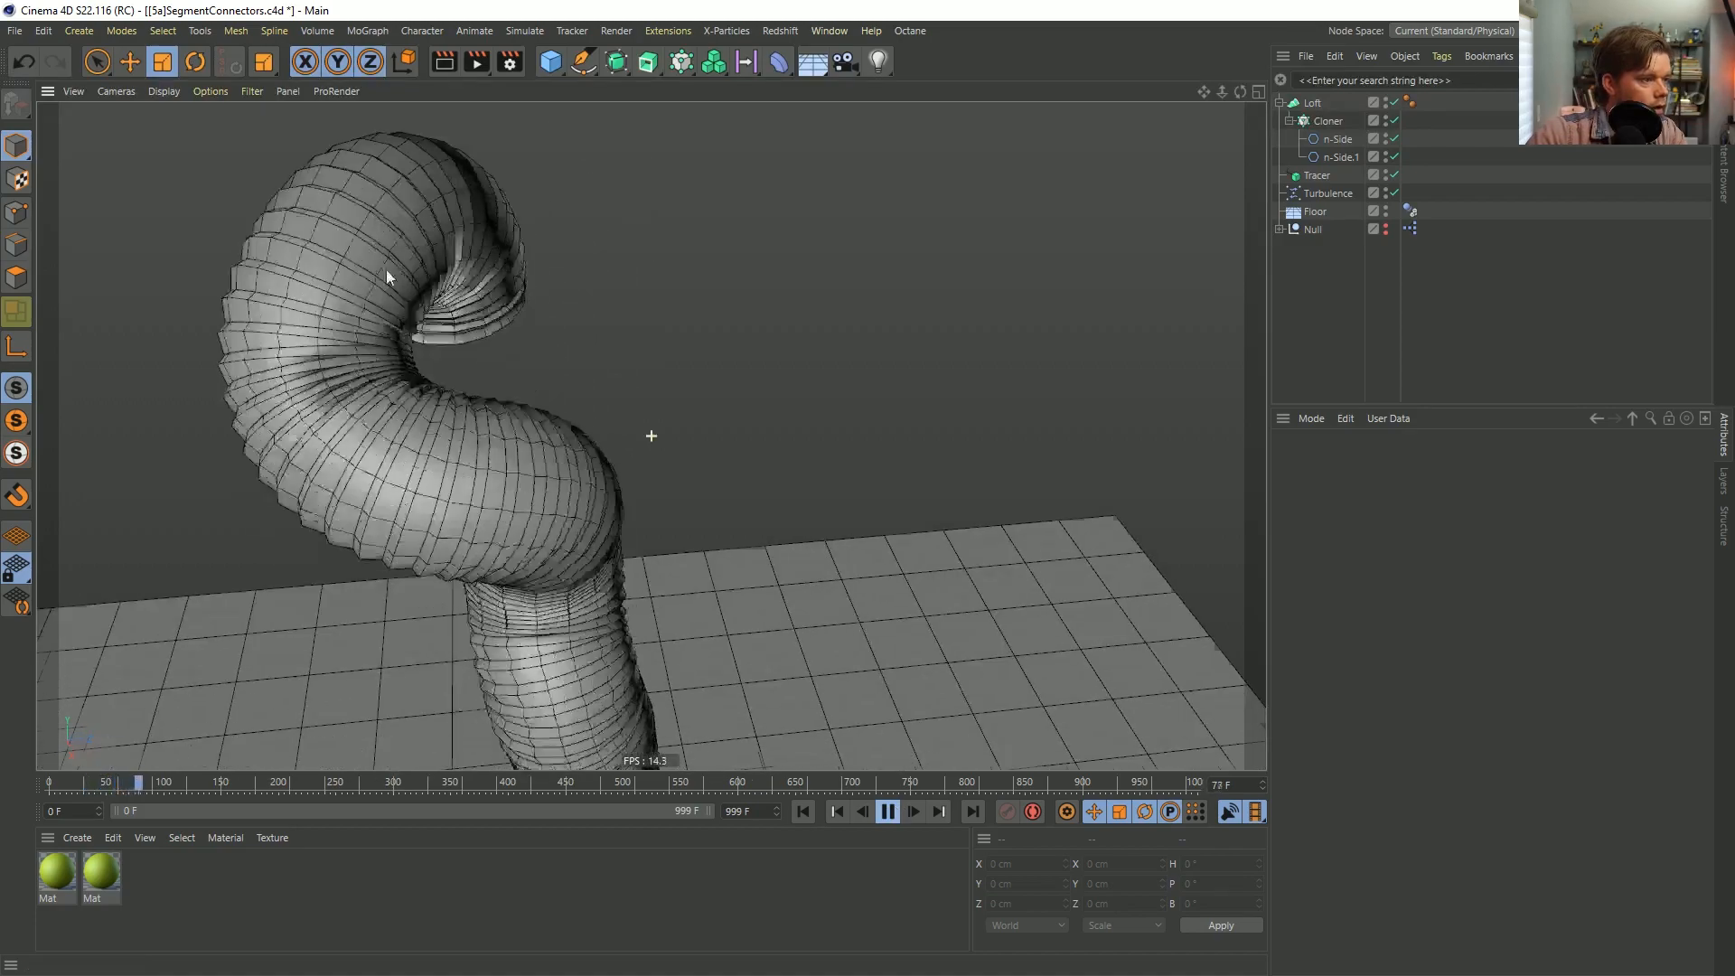
scroll(508, 521, down, 2)
alt+middle_drag(557, 641, 621, 301)
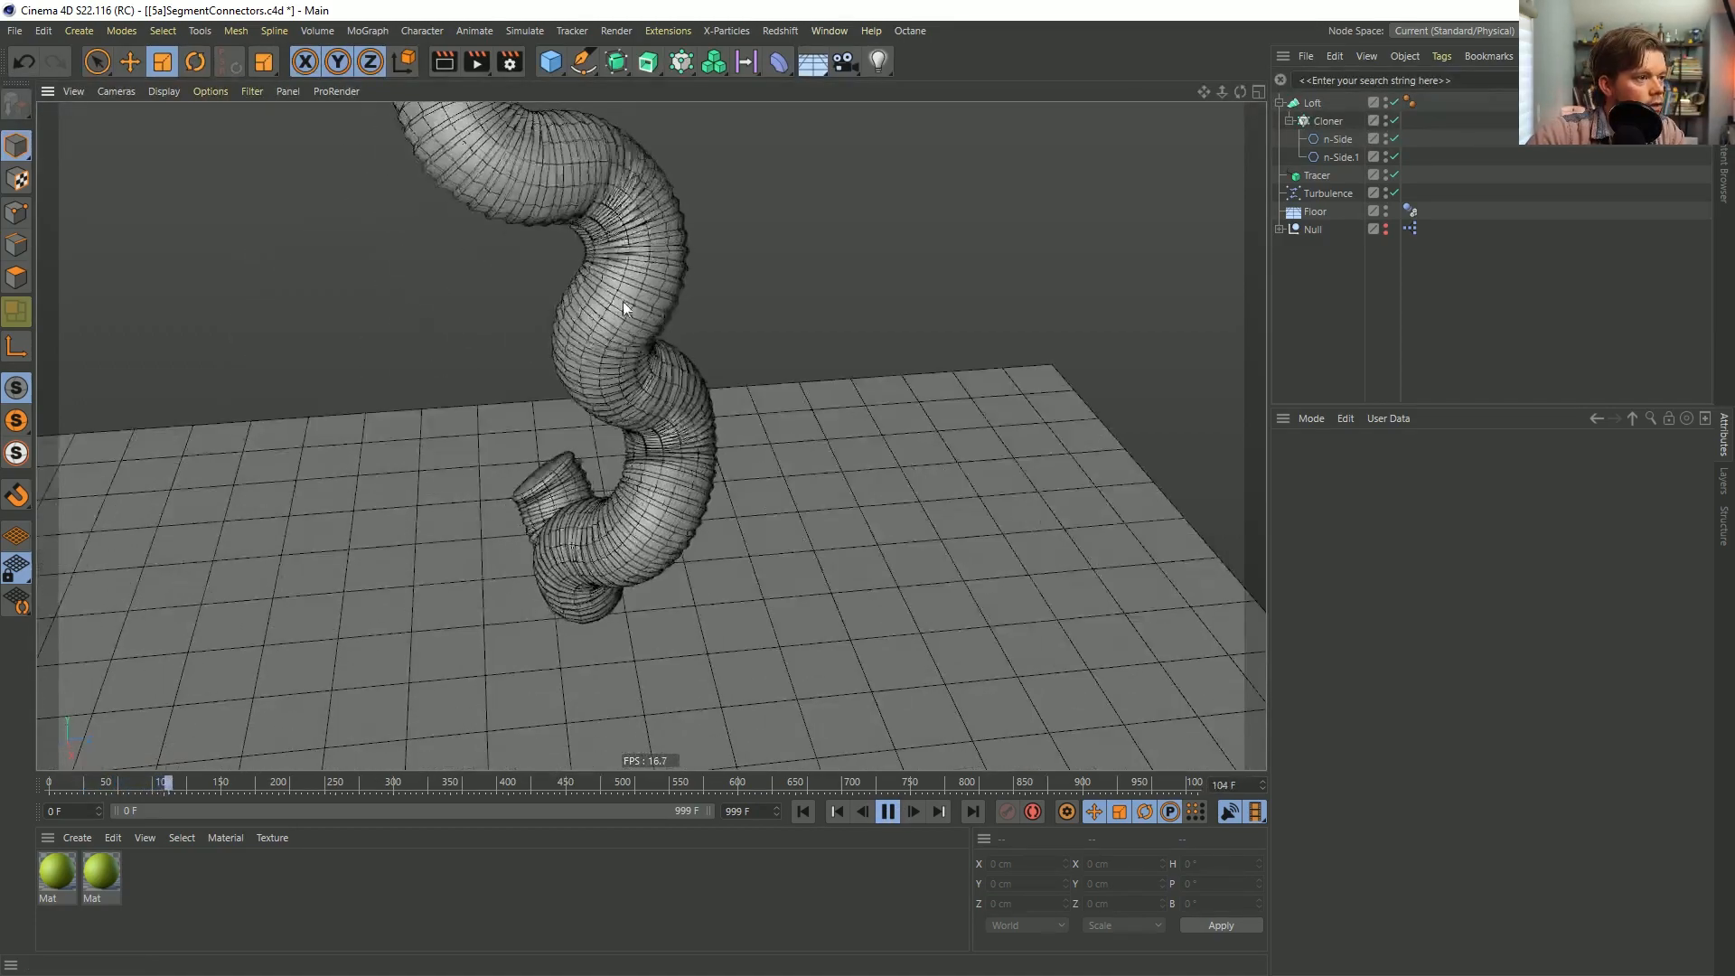
Scale the duplicated n-Side further down to about 347 cm across while the animation plays.
click(1339, 158)
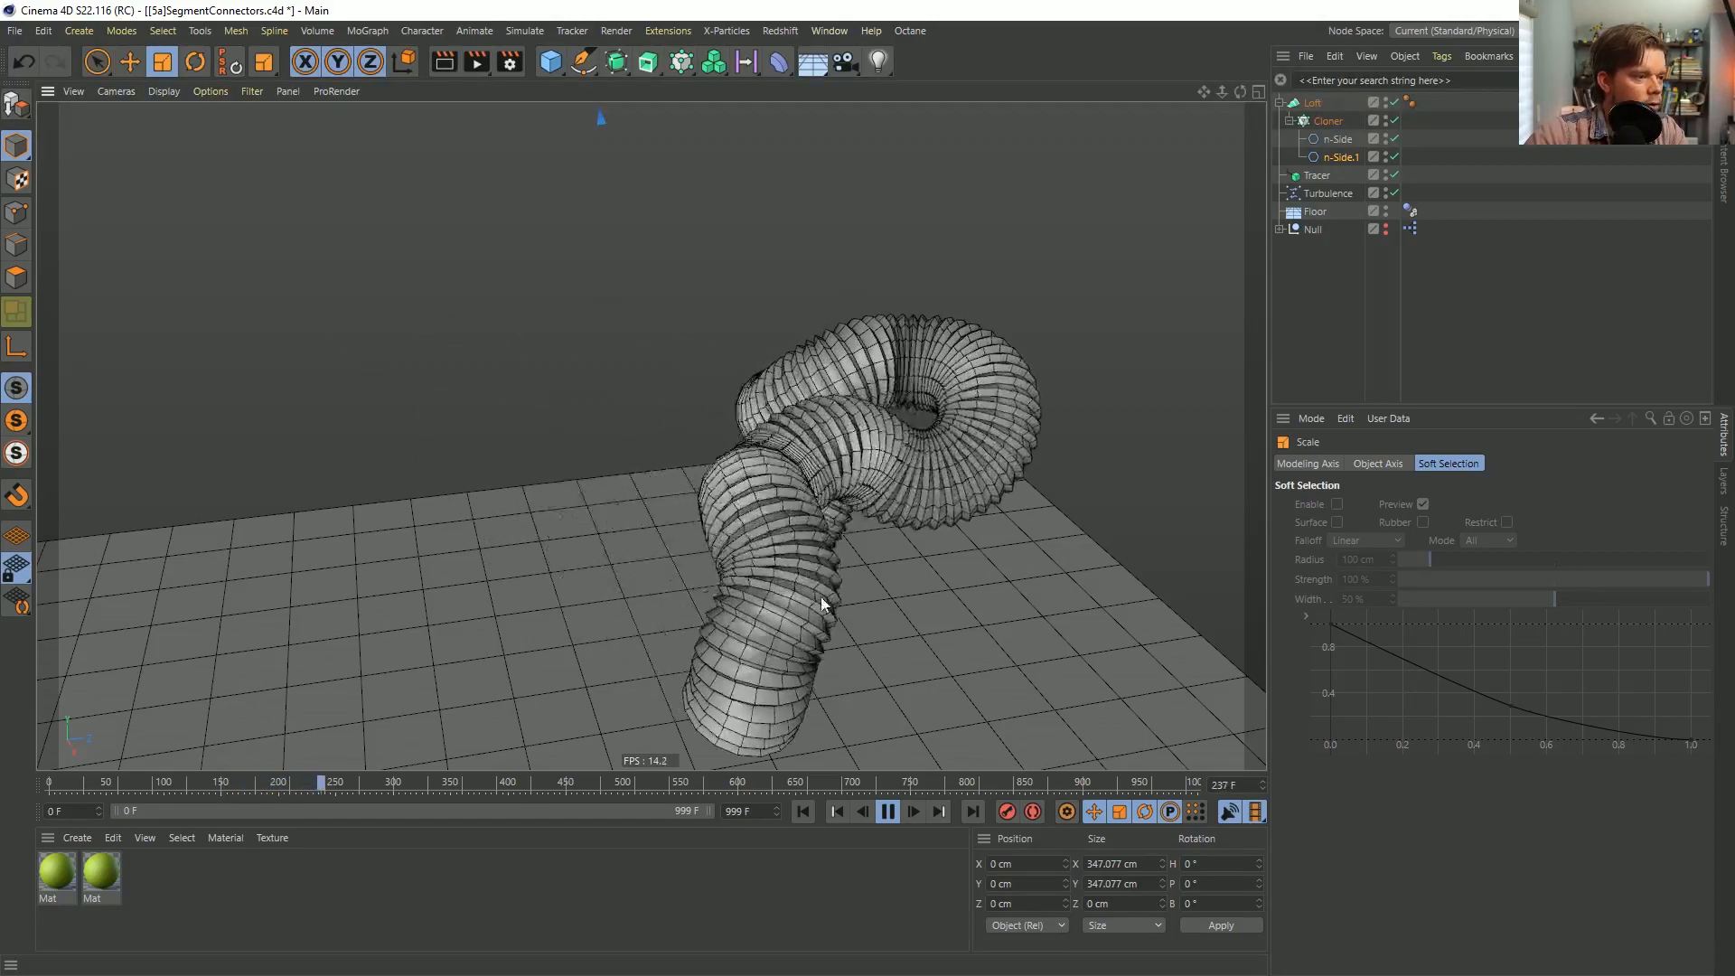
alt+drag(835, 484, 1048, 473)
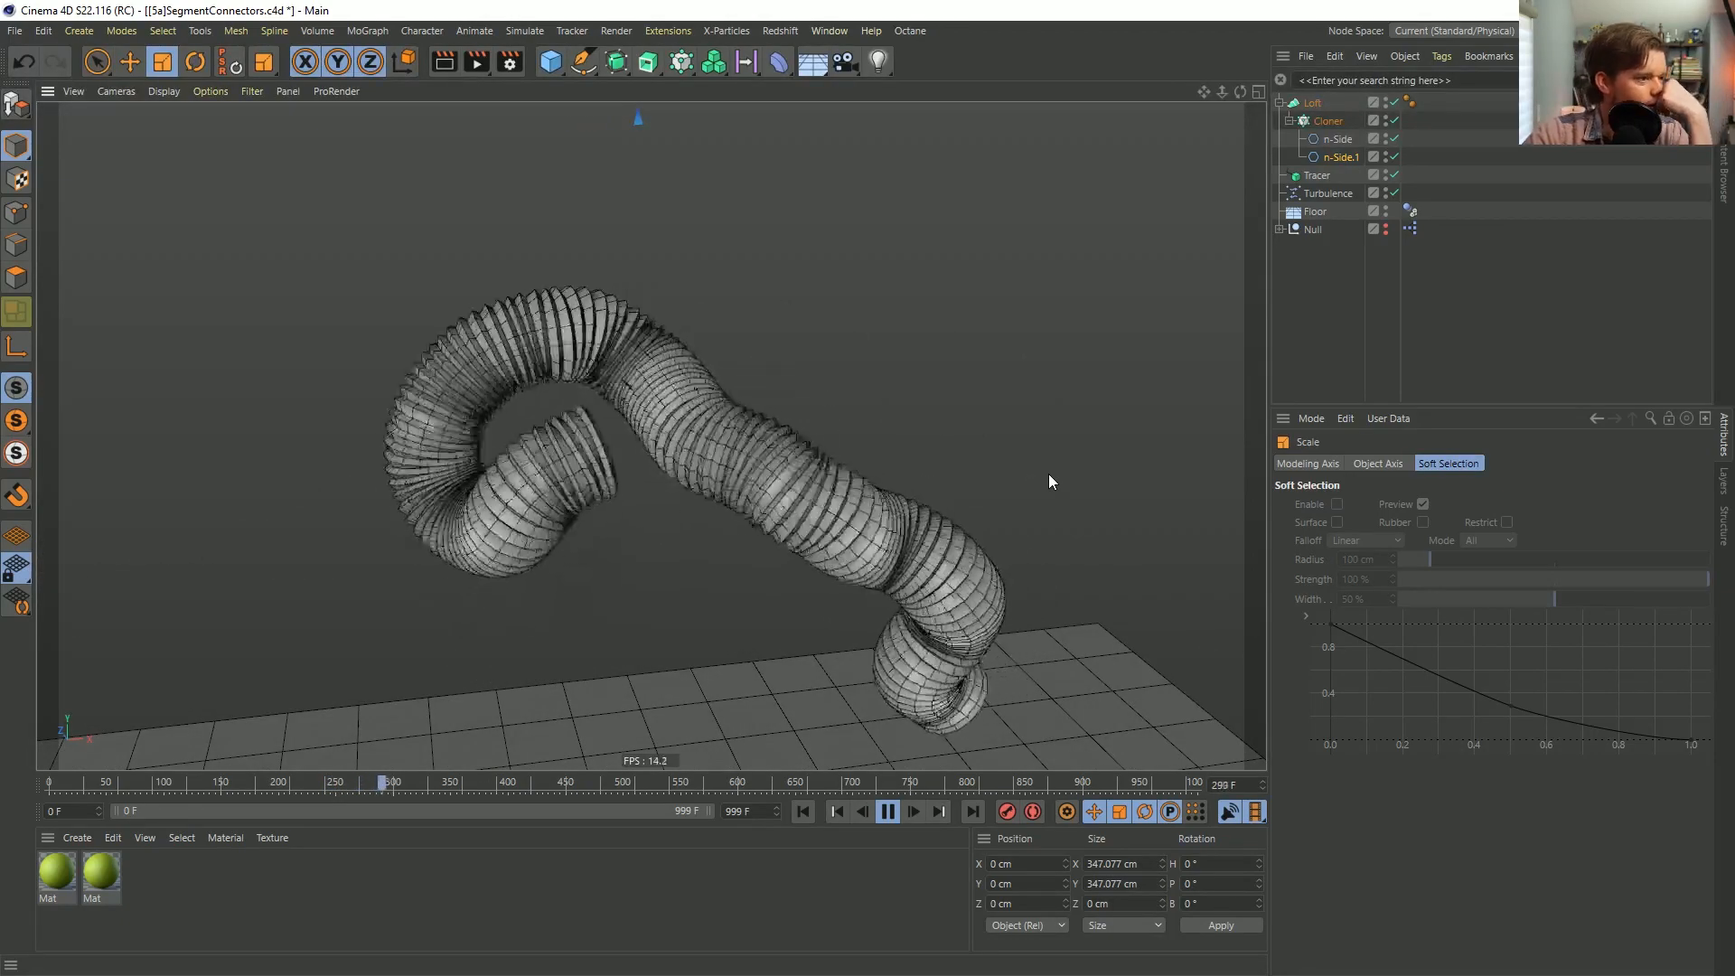
Switch the viewport display to Gouraud Shading without lines.
right_click(1048, 473)
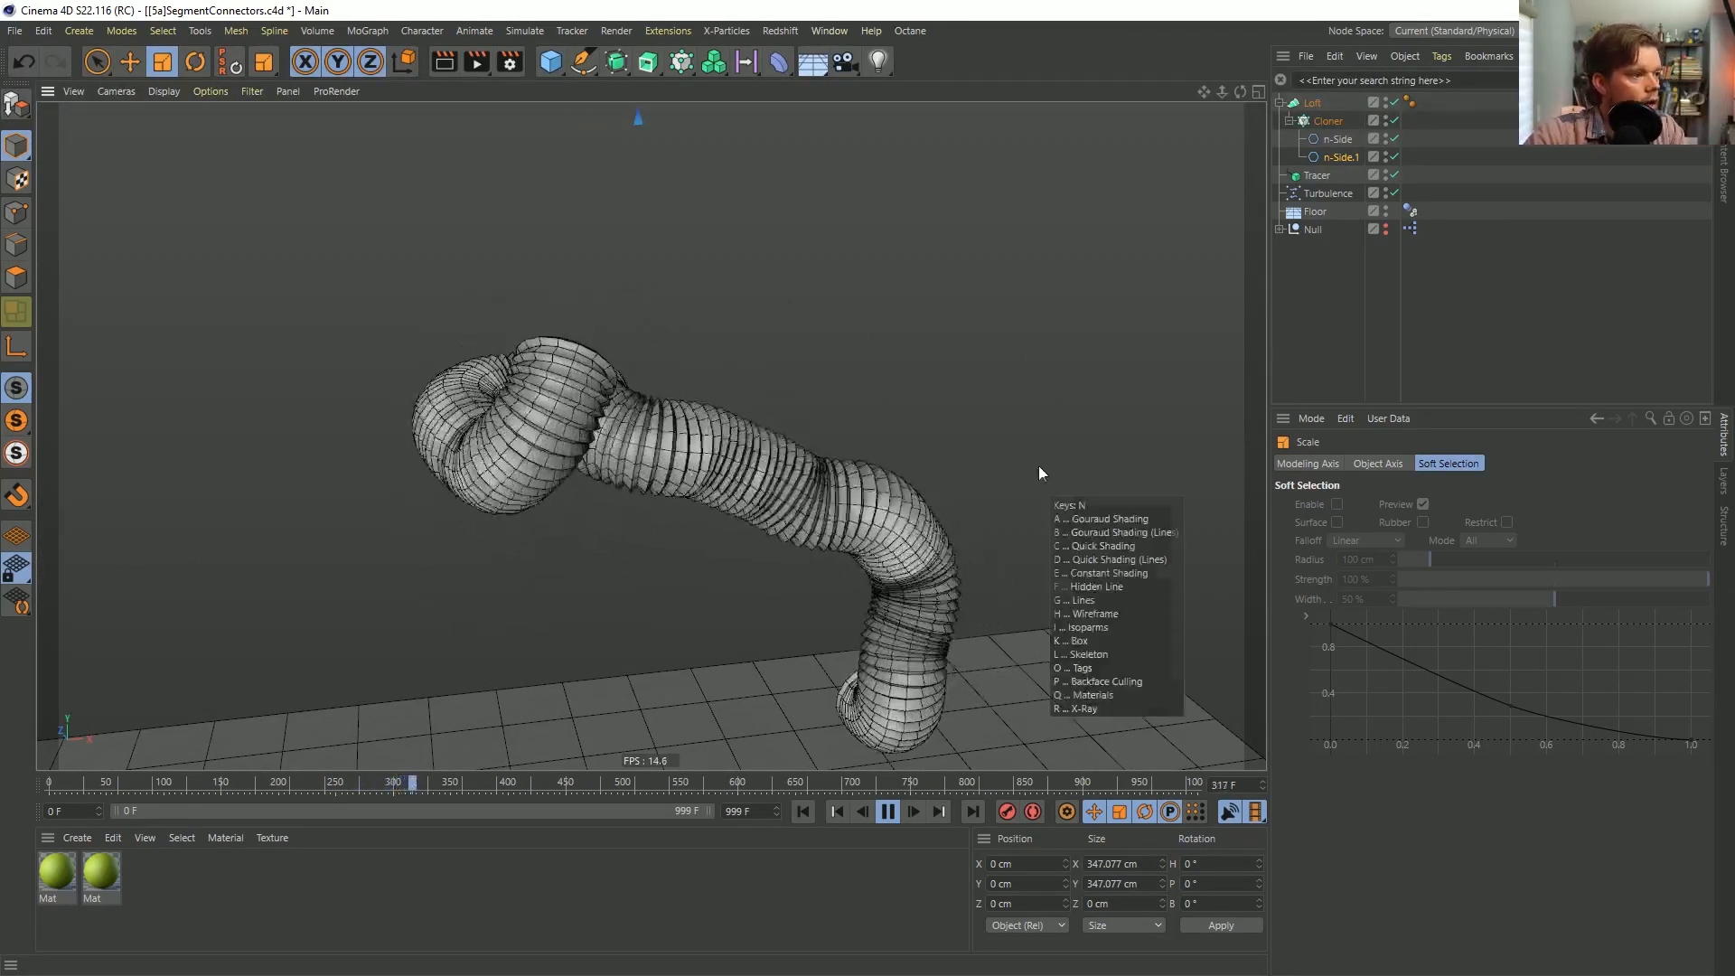
key(Escape)
key(n)
key(a)
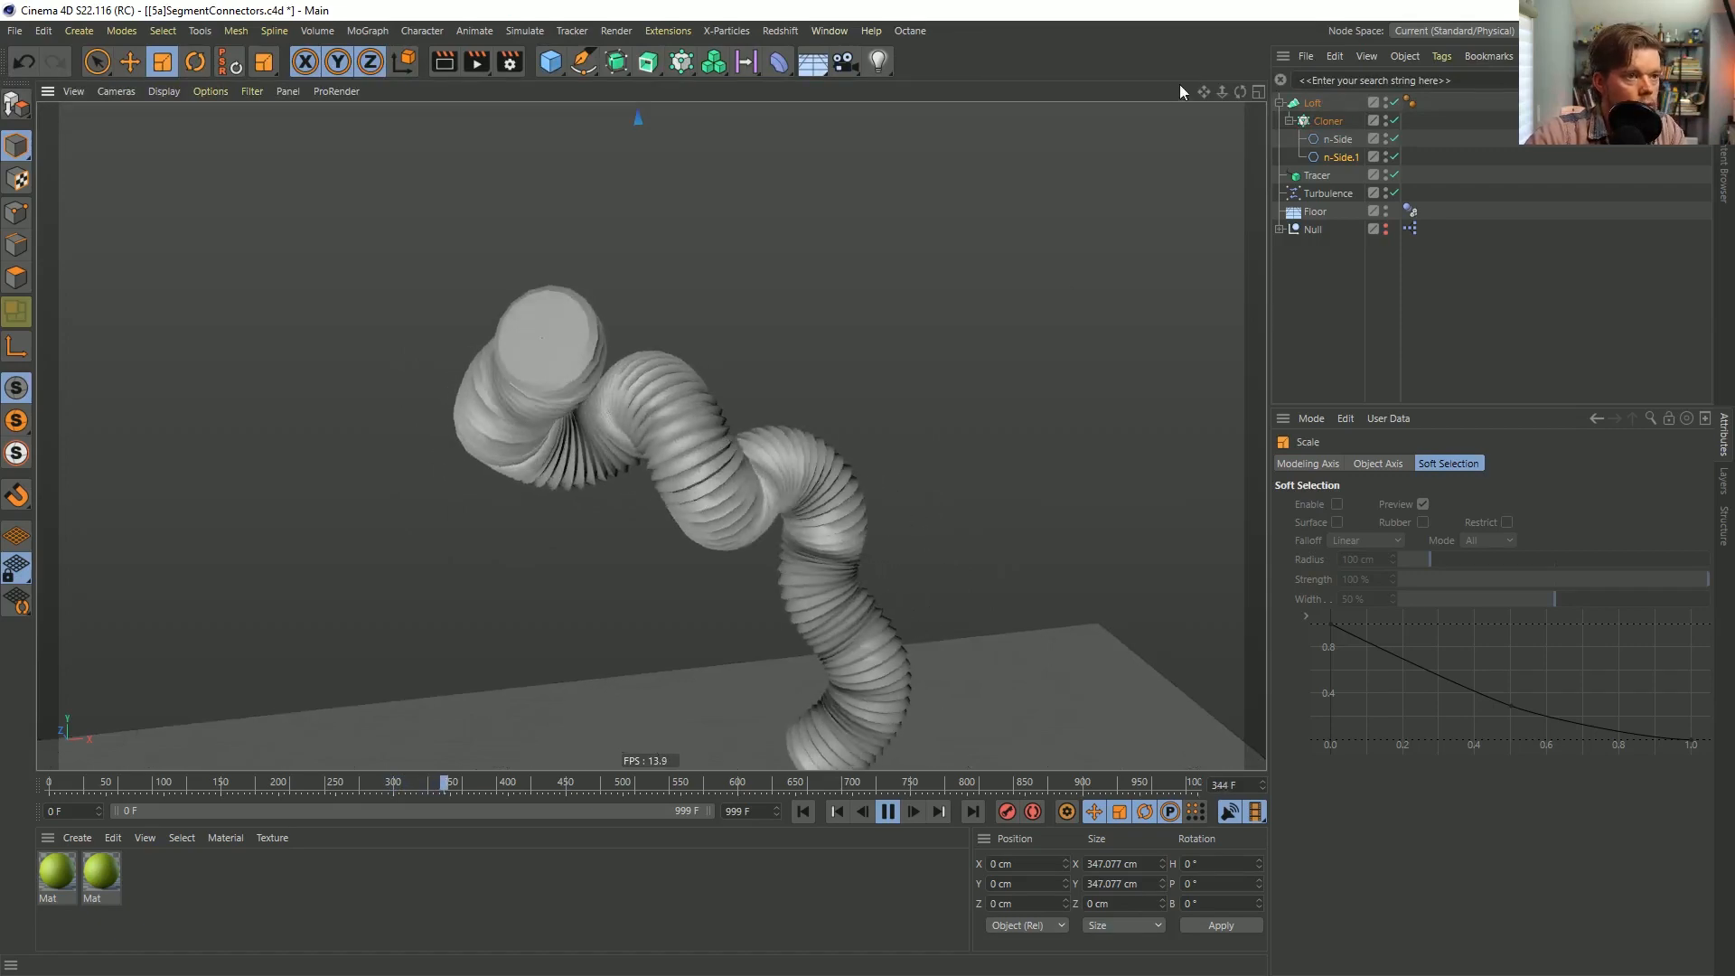
Set the number of sides on both n-Side splines to 24.
shift+click(1329, 137)
double_click(1415, 524)
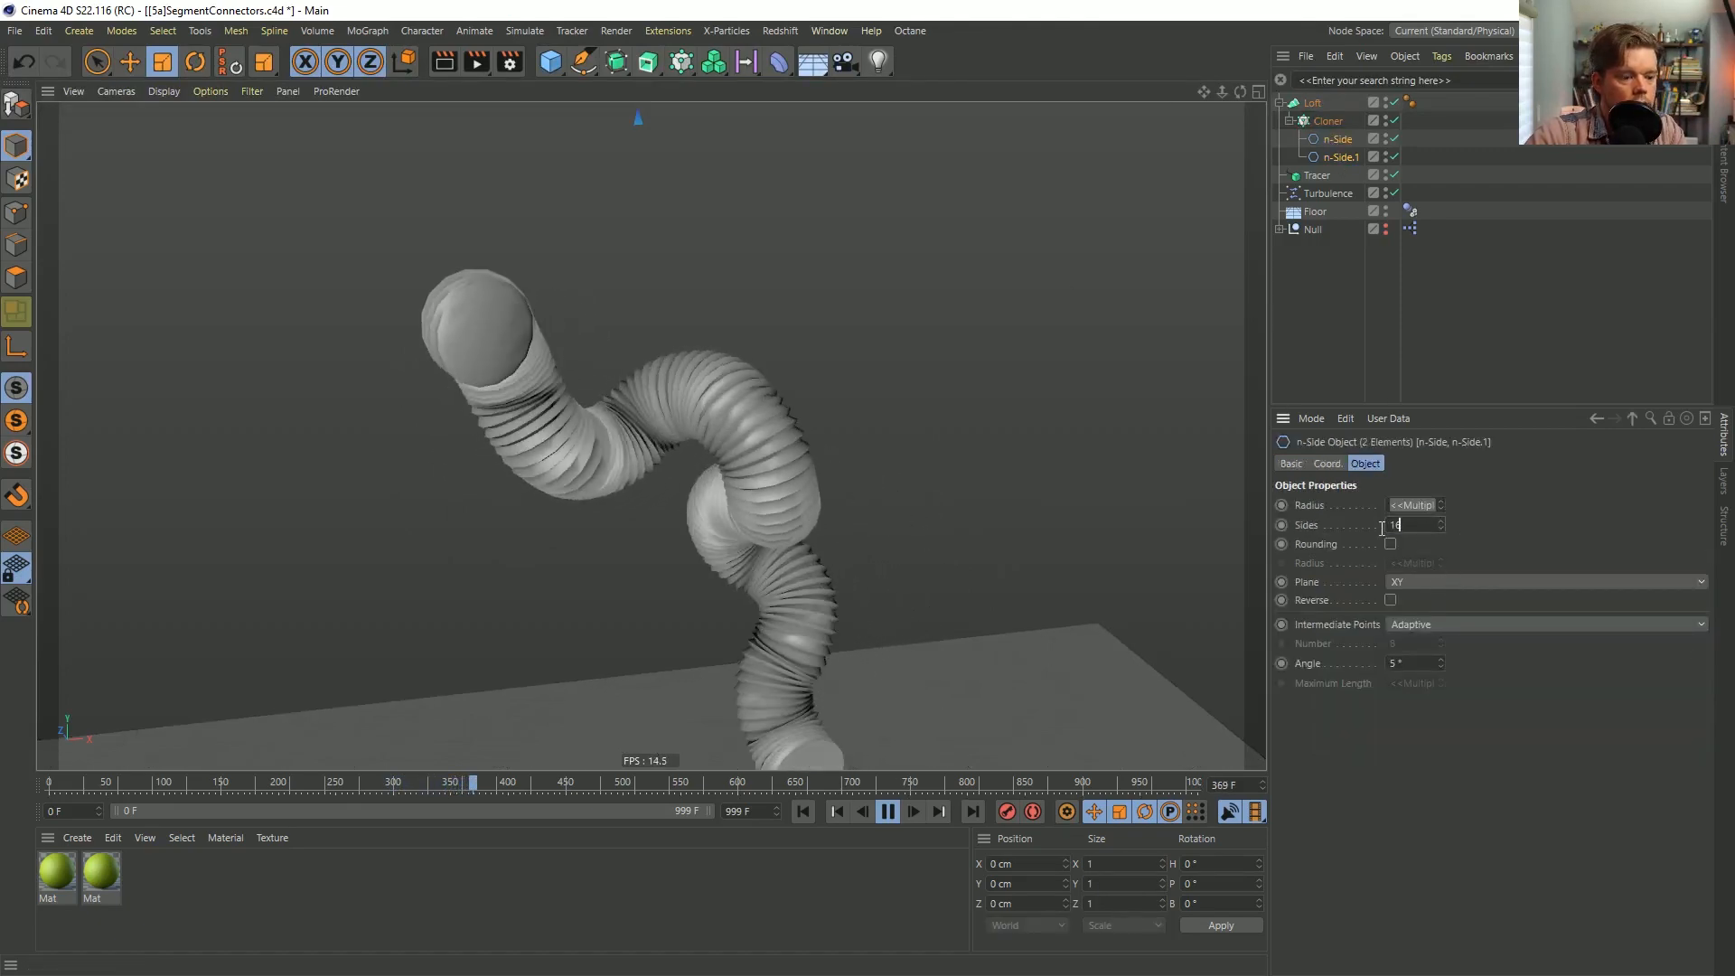
text(24)
key(Return)
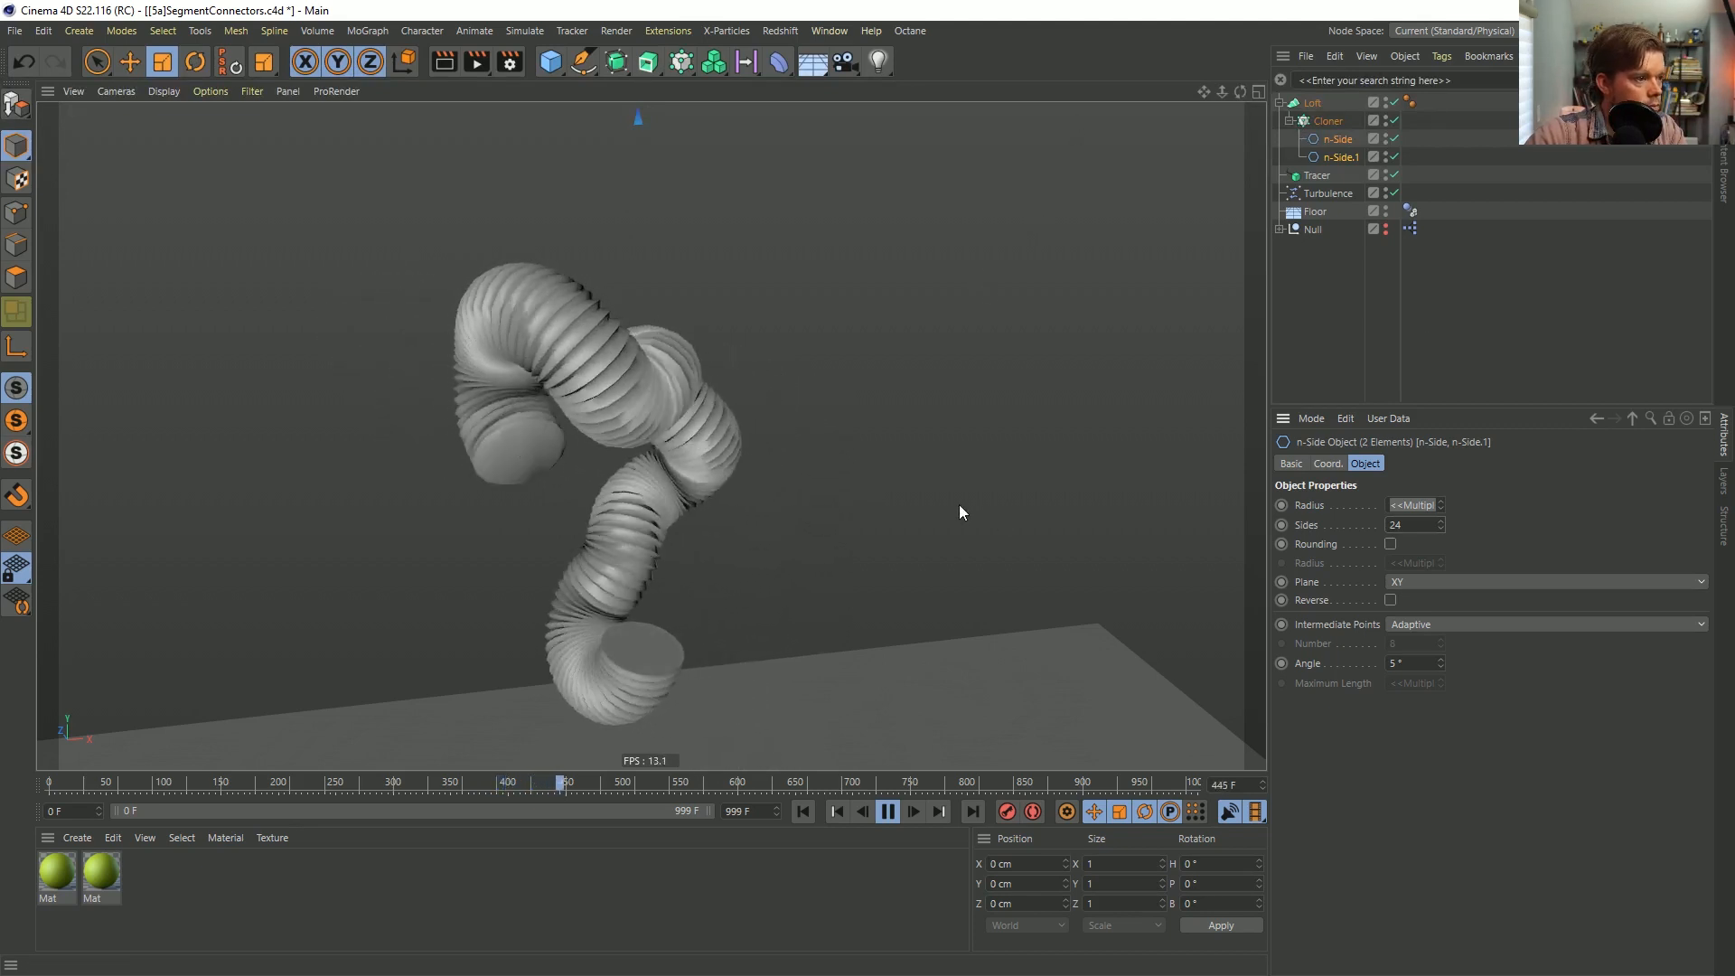
Turn off Angle Limit in the Loft's Phong tag and disable the Loft's Start Cap and End Cap.
click(1409, 102)
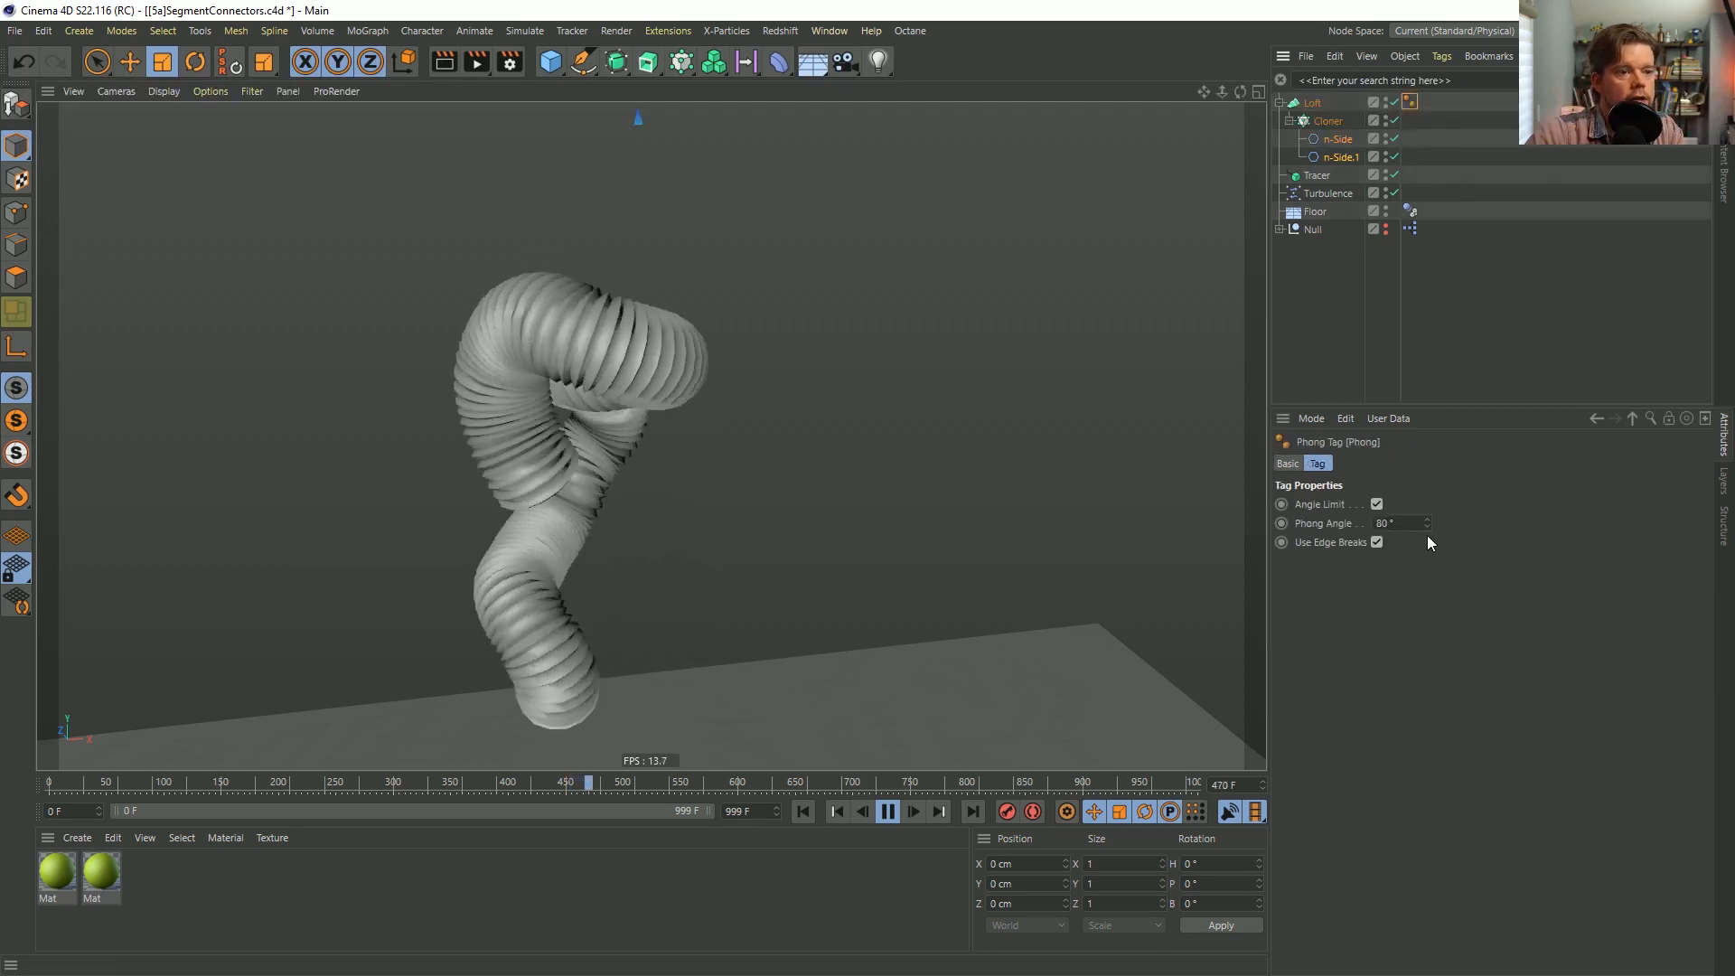
click(1378, 504)
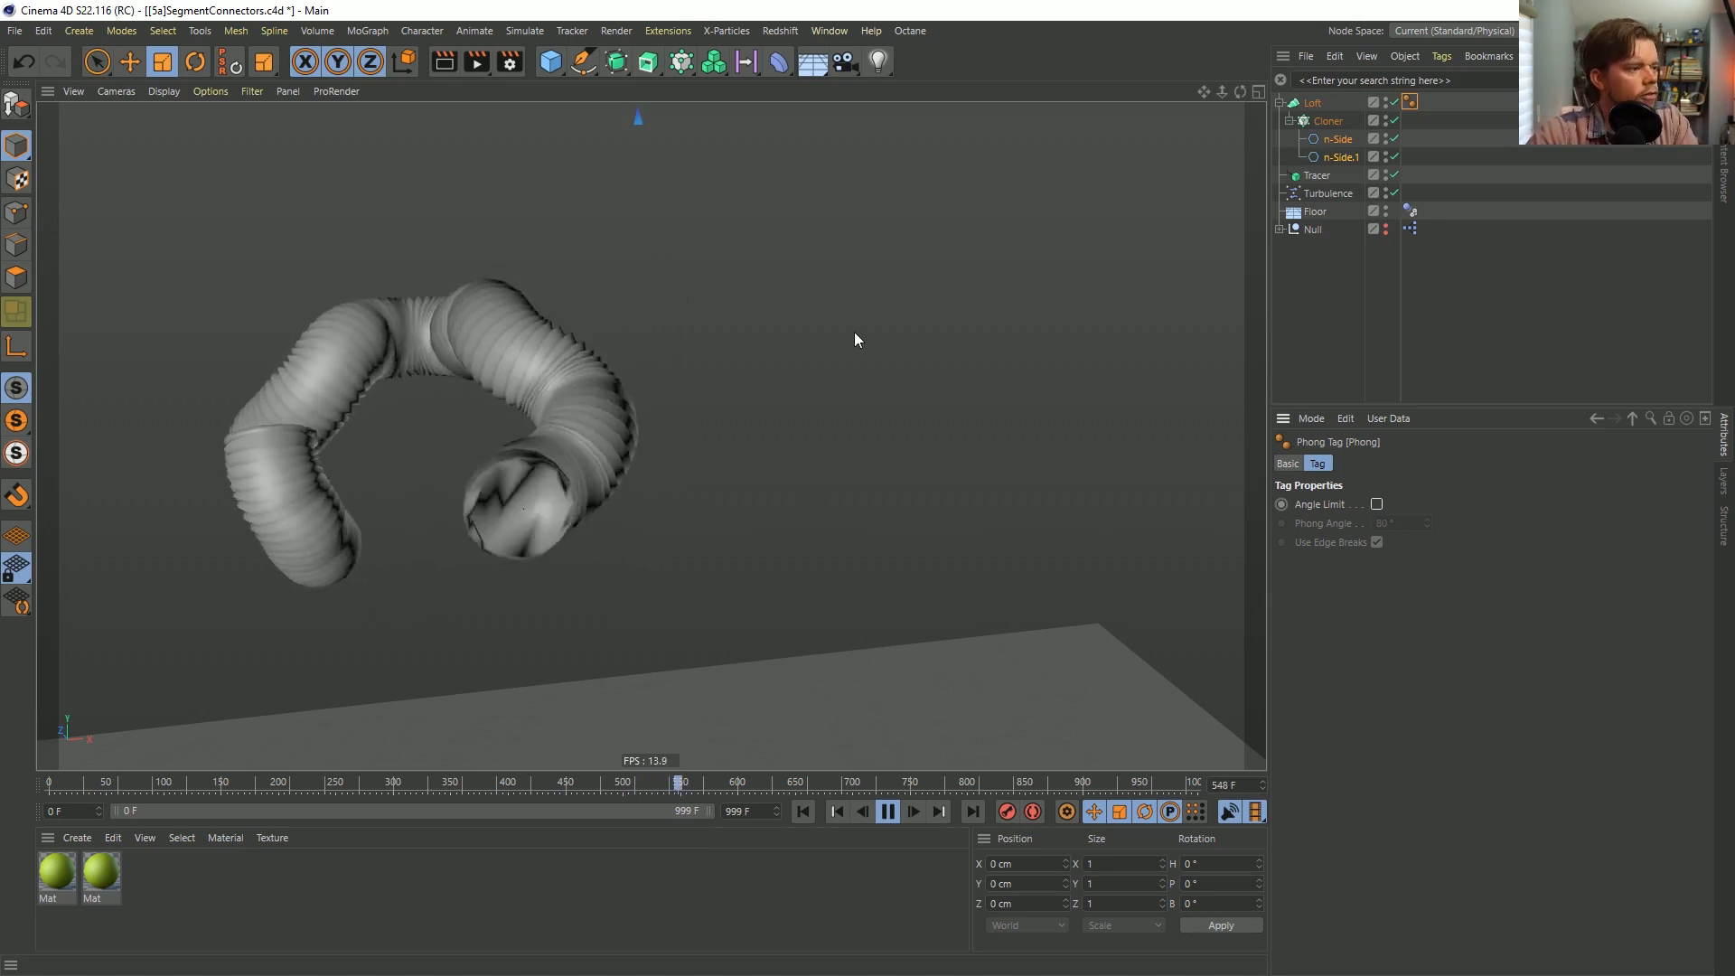
click(1313, 102)
click(1449, 462)
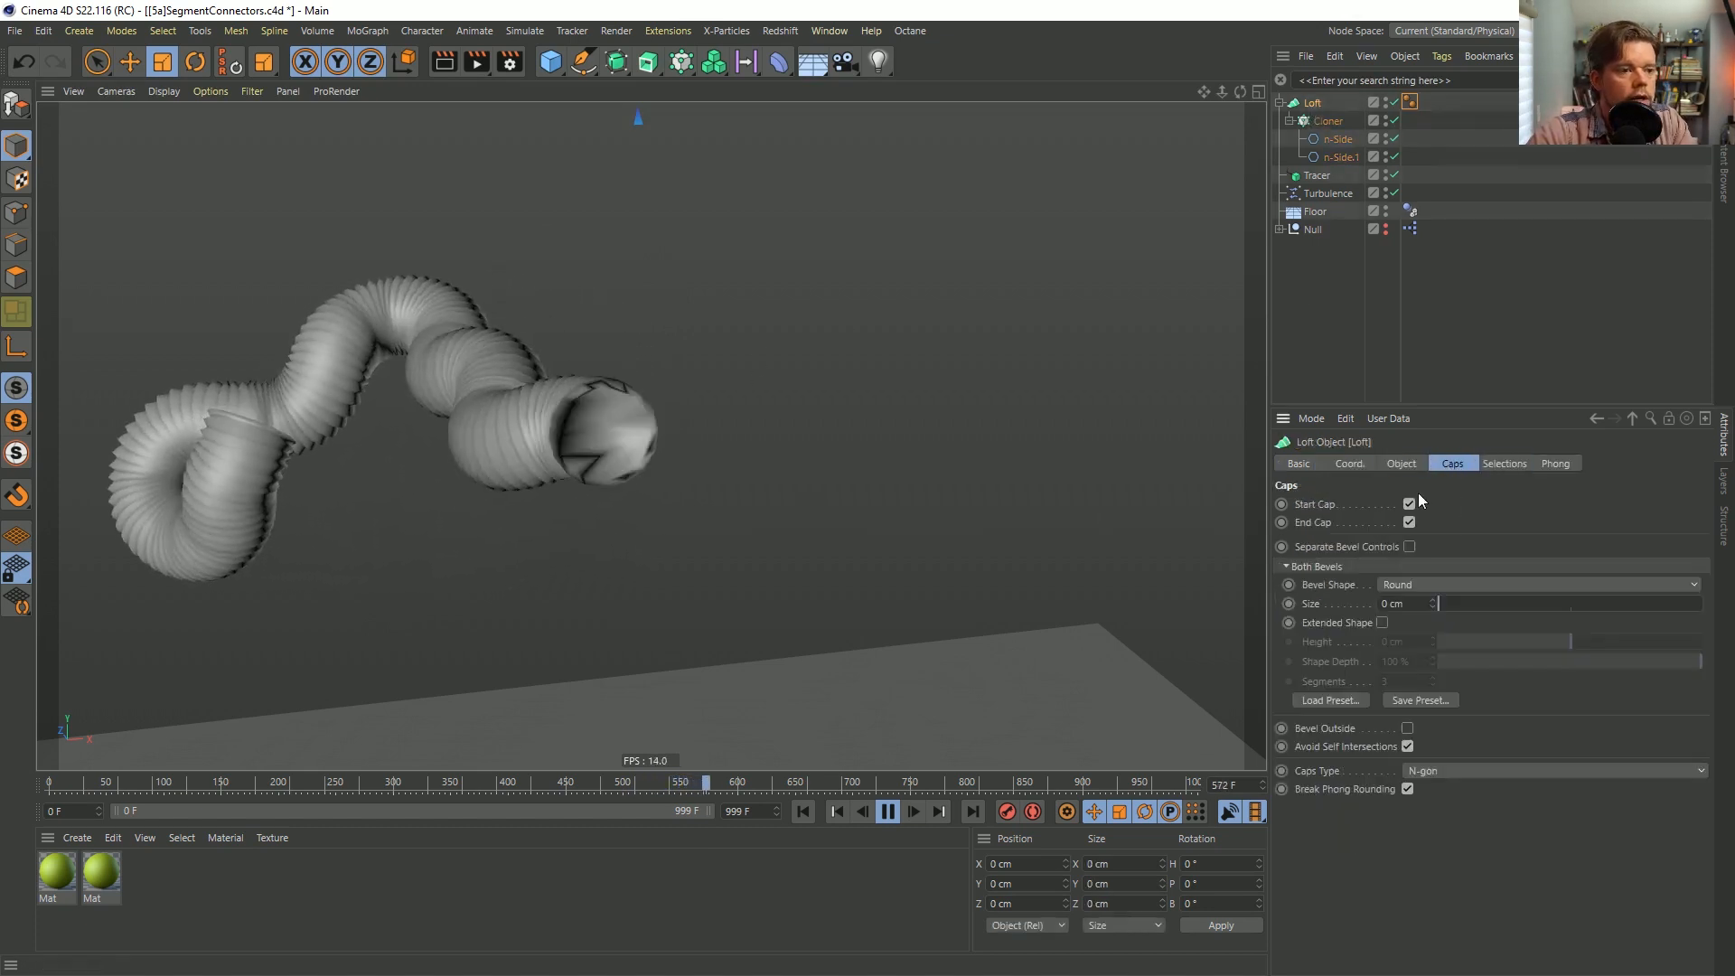
click(1408, 523)
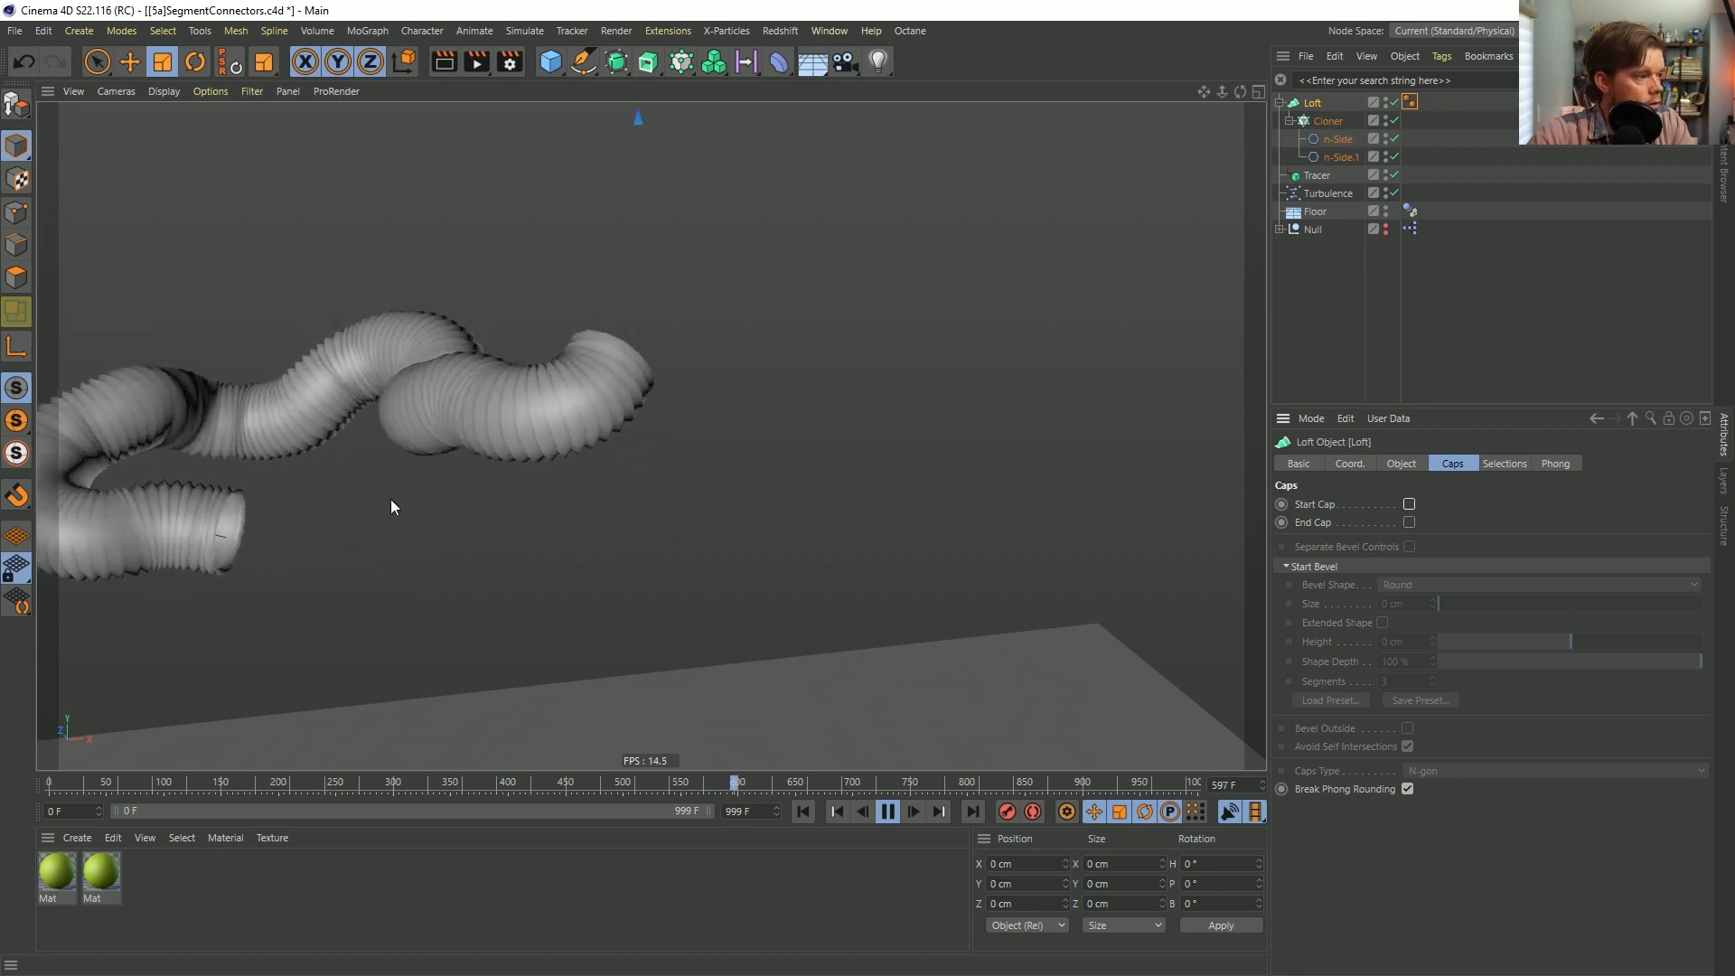
Watch the open-ended tube's motion from several angles, stop playback, and return to the first frame.
alt+drag(650, 436, 660, 359)
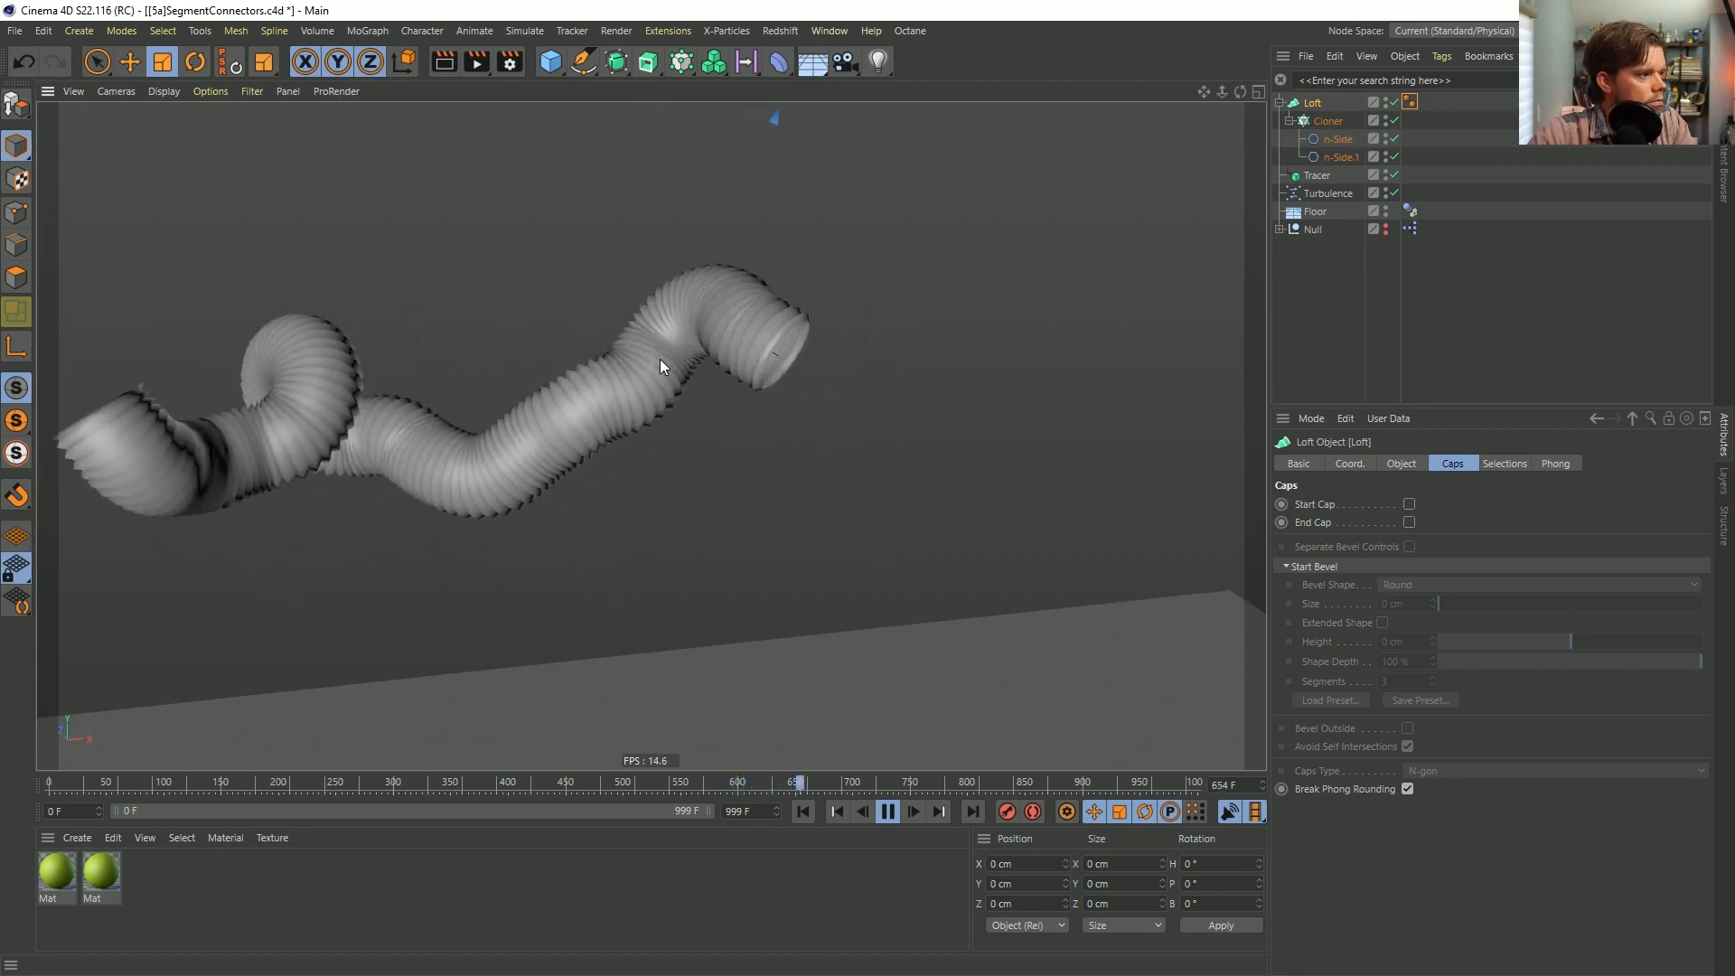
alt+drag(659, 360, 718, 382)
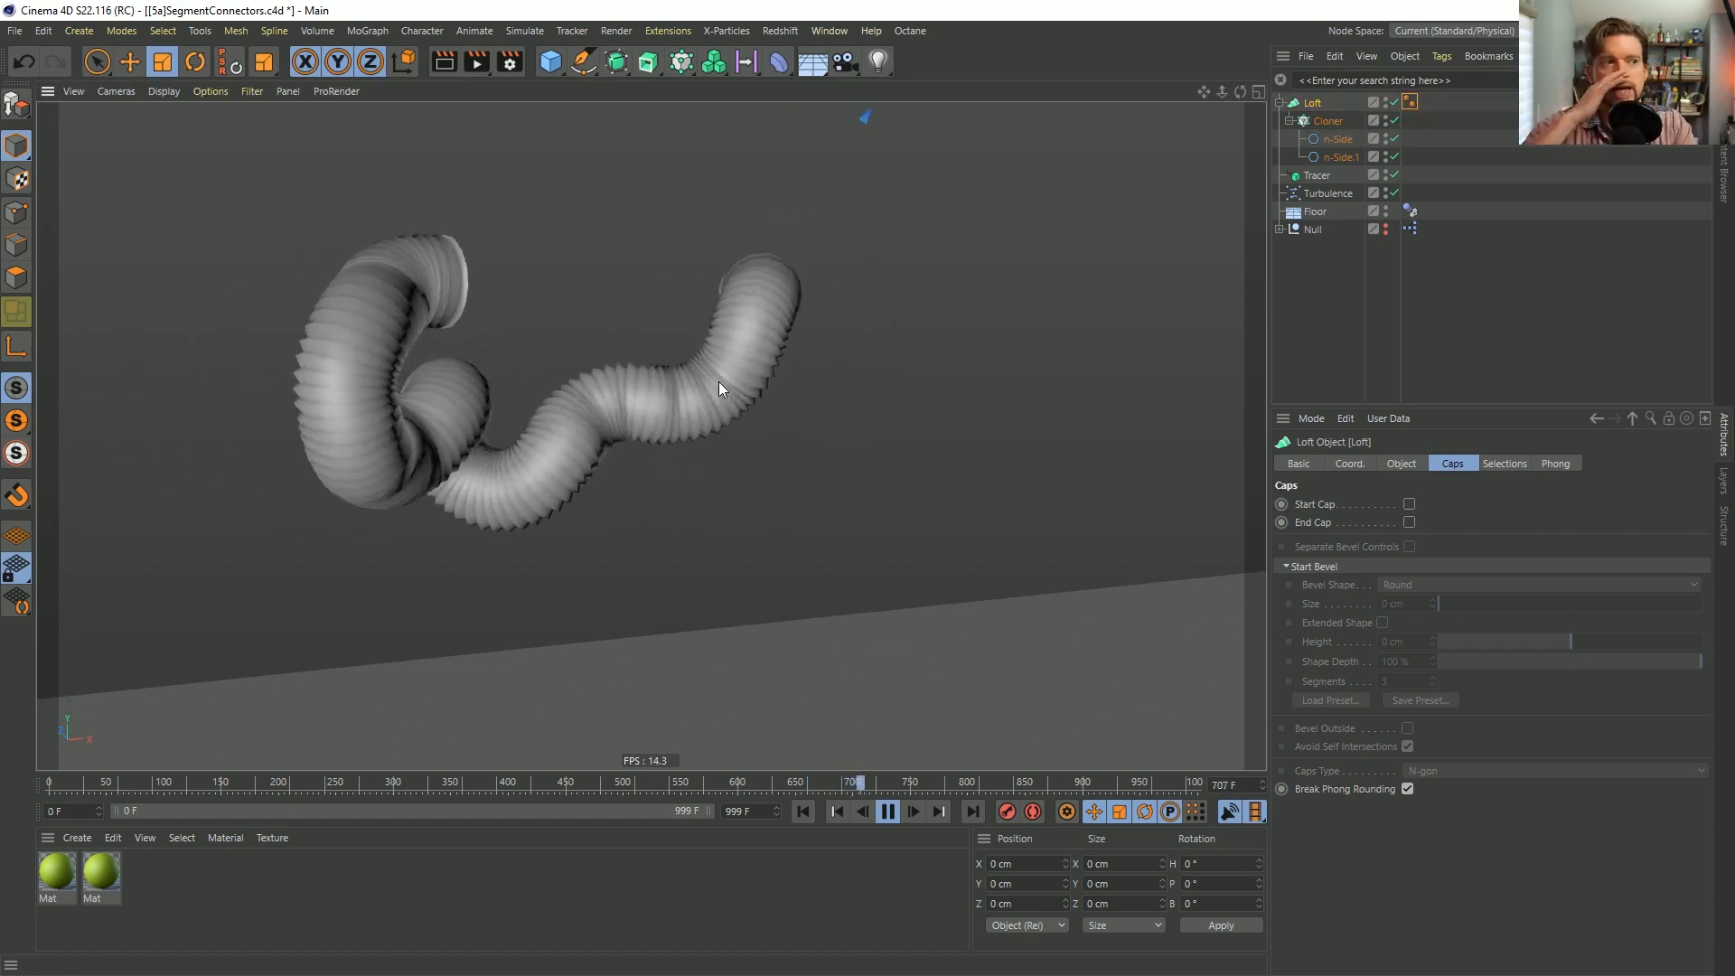
alt+drag(679, 381, 732, 417)
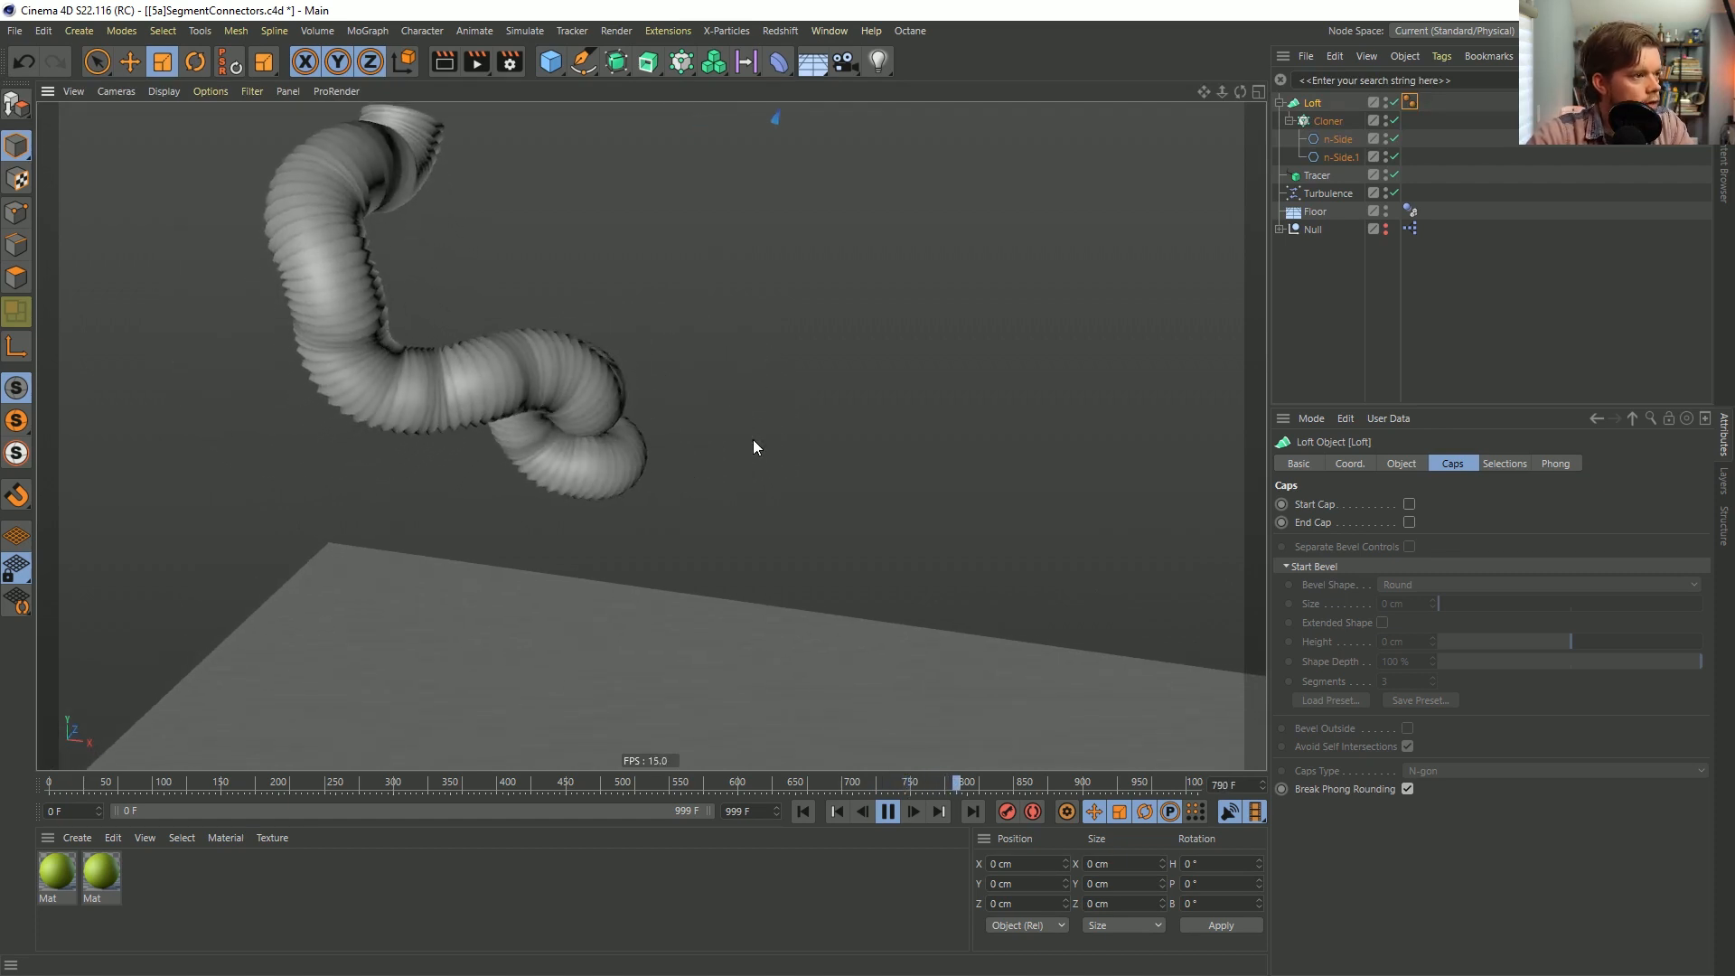
alt+drag(680, 405, 578, 417)
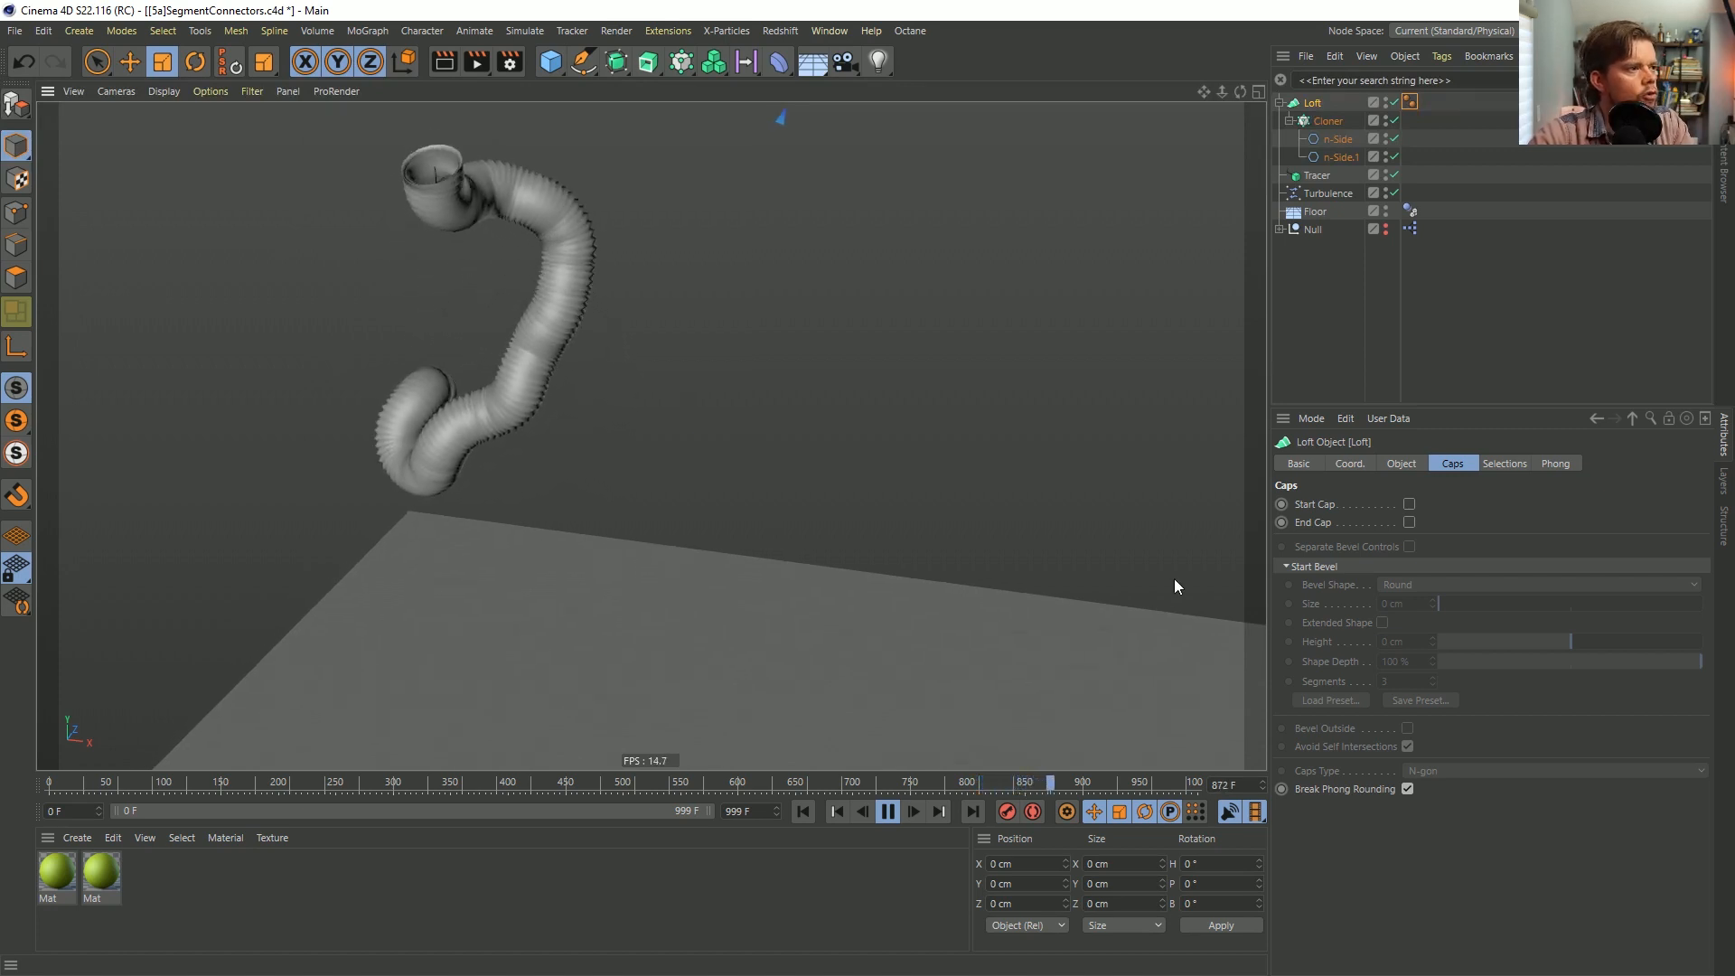
click(886, 812)
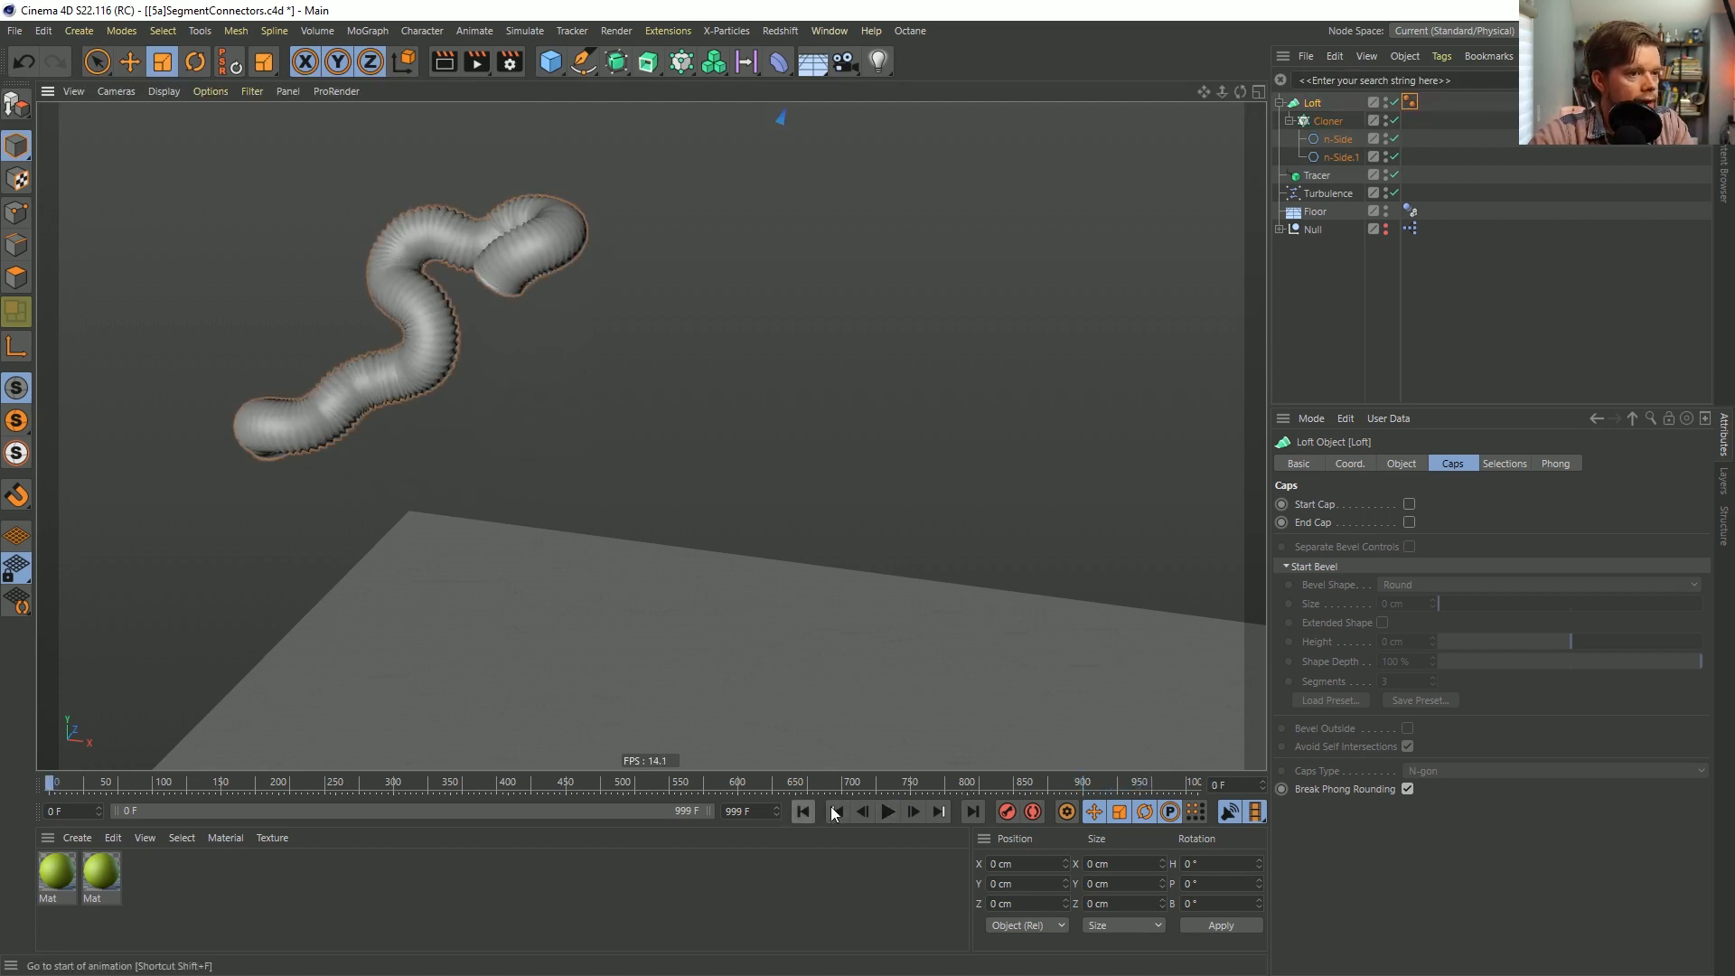
Enable the Connector under Cylinder.31 at the end of the cylinder chain.
click(1280, 229)
scroll(1337, 325, down, 5)
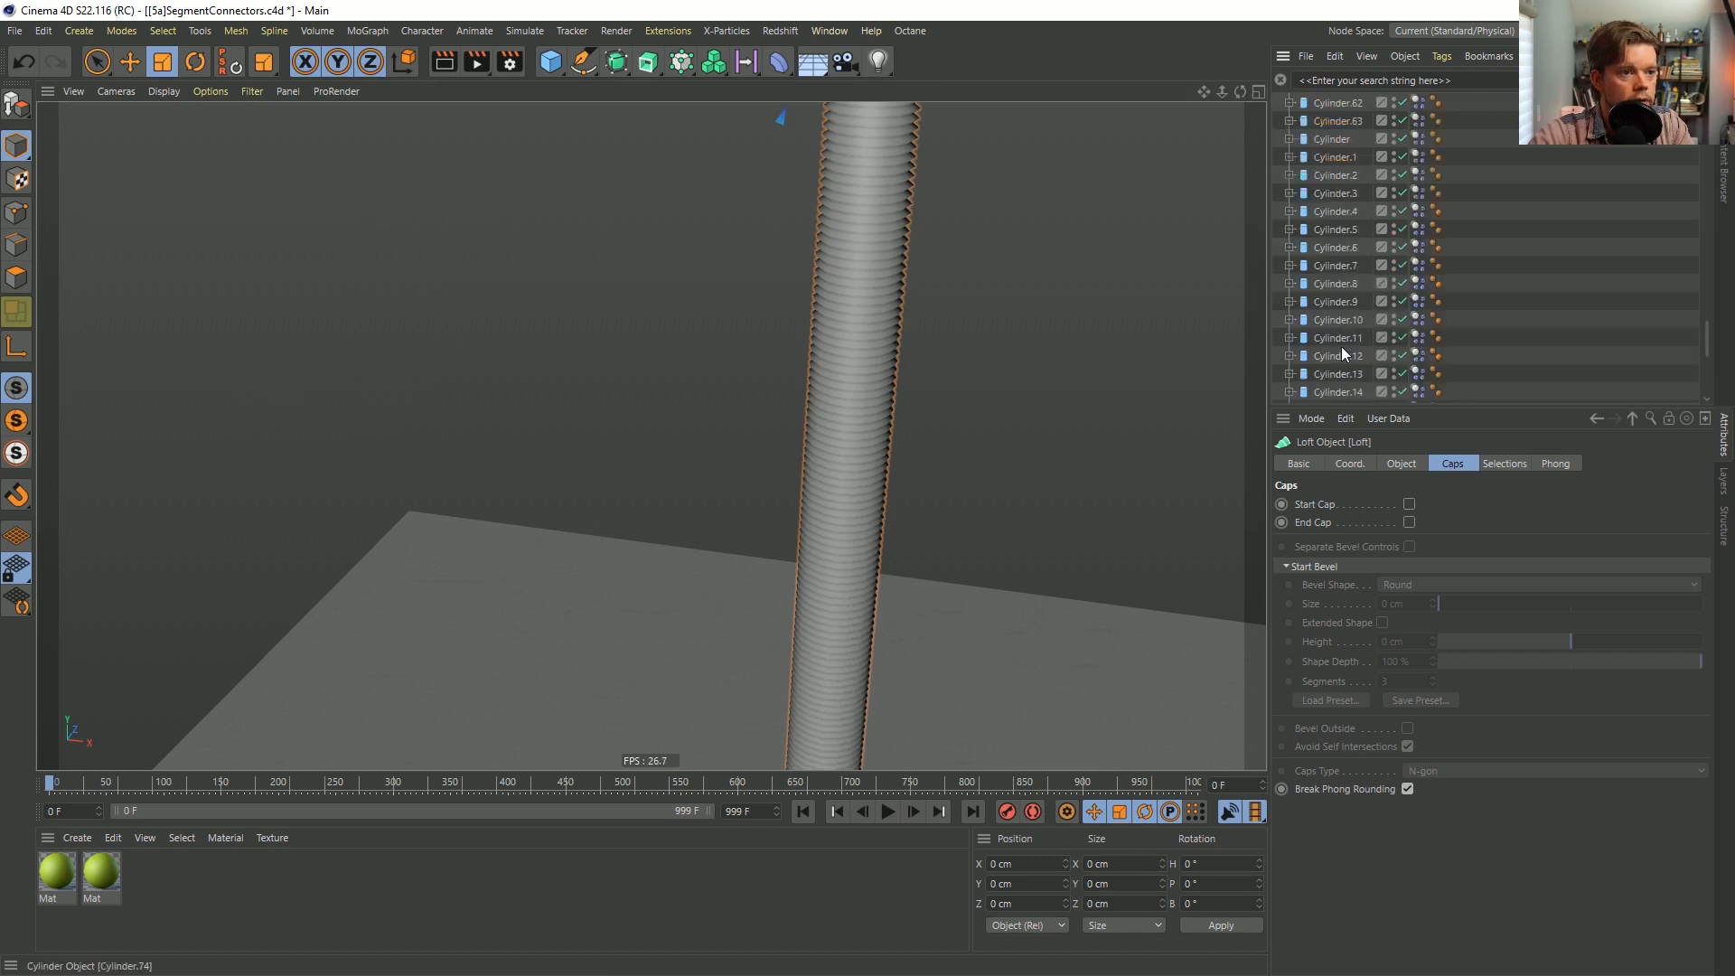
scroll(1341, 345, down, 6)
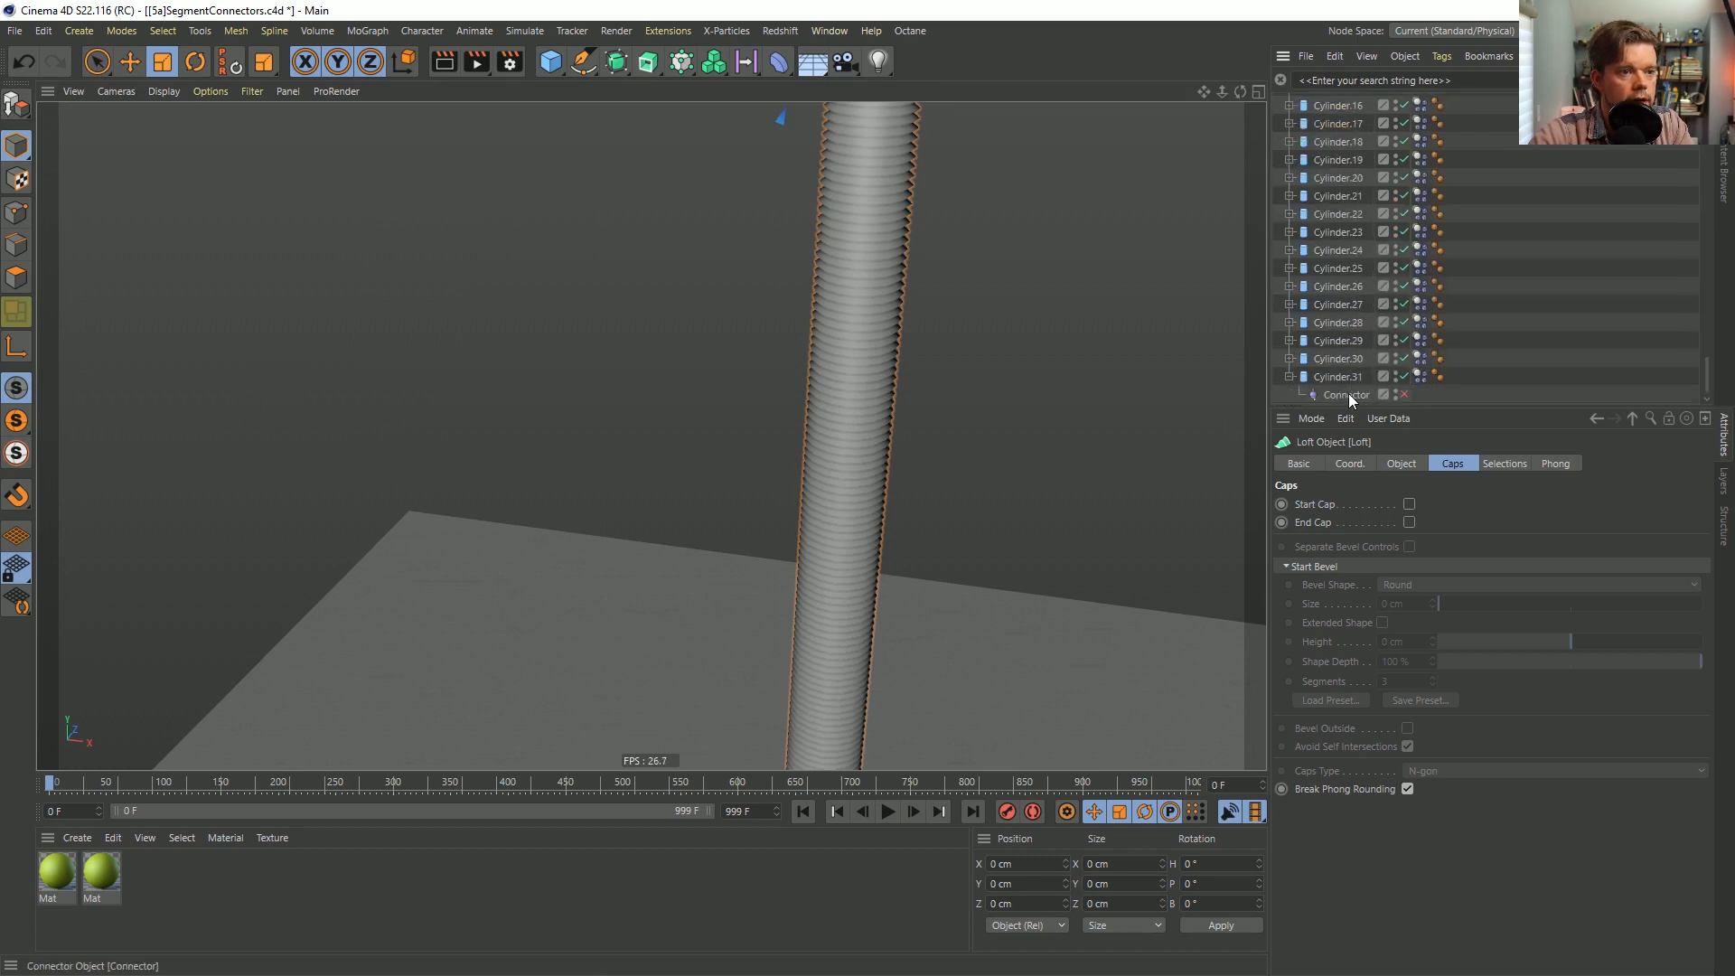
click(1348, 398)
Play the simulation to examine how the hose behaves at its connected lower end, stop playback, and return to the first frame.
alt+right_drag(1130, 520, 668, 538)
alt+middle_drag(669, 539, 615, 343)
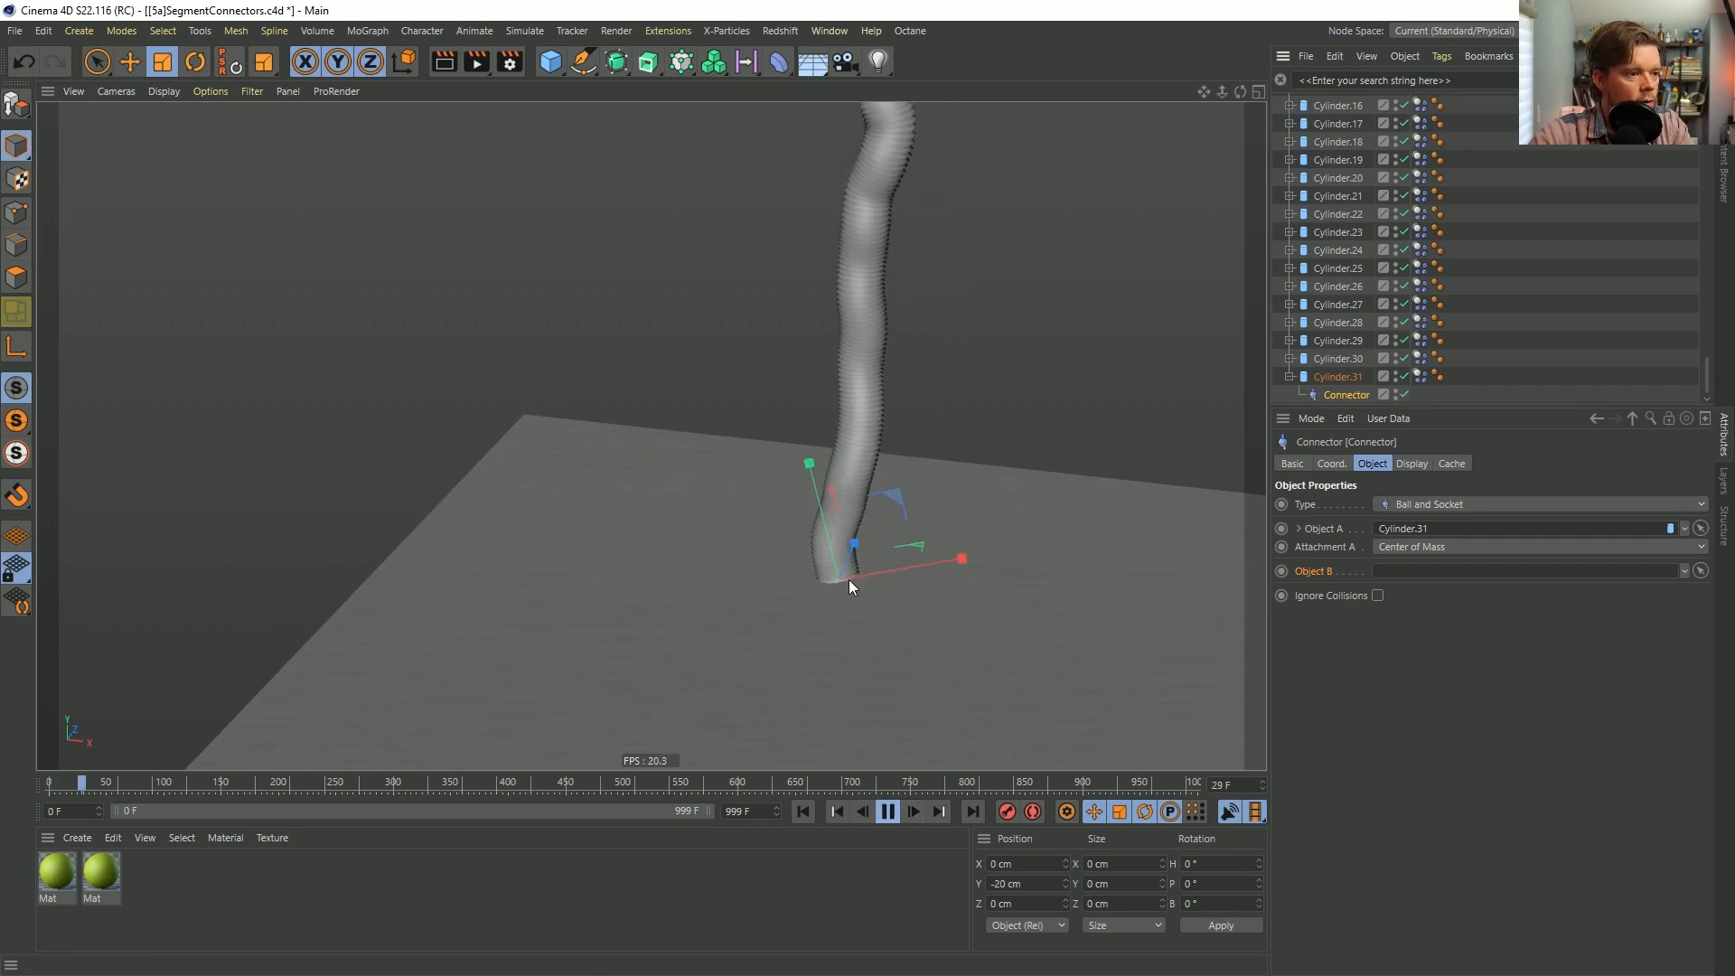
alt+right_drag(906, 376, 862, 400)
alt+middle_drag(881, 375, 859, 421)
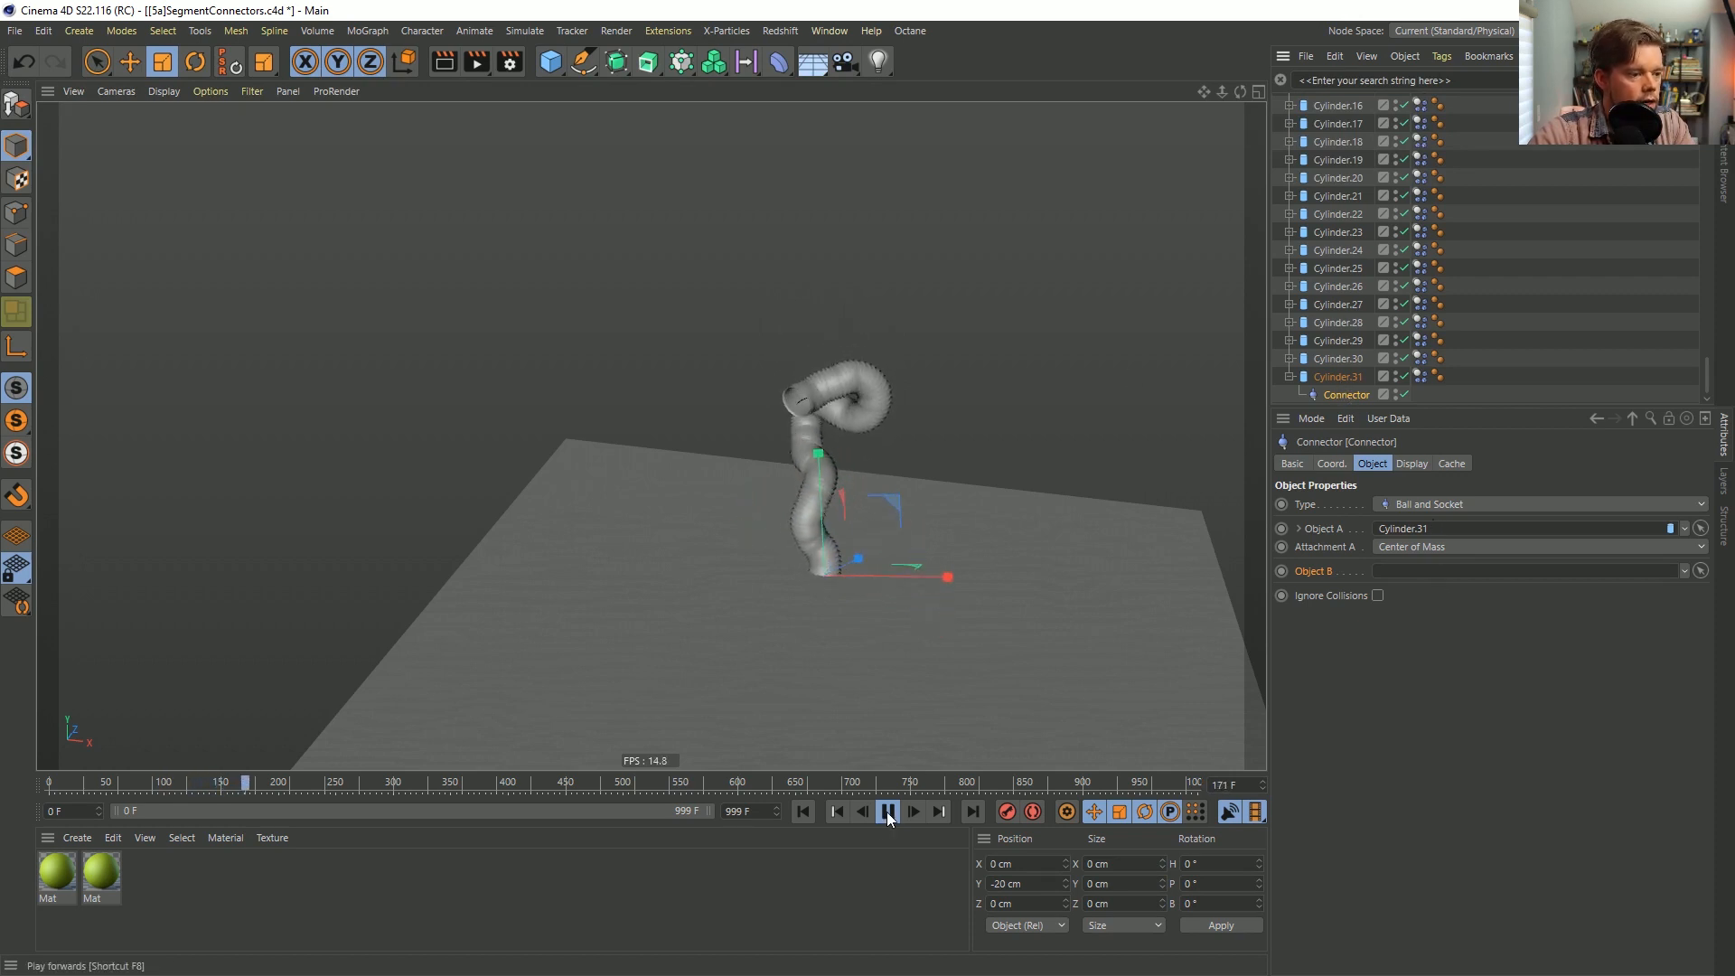
click(888, 810)
click(803, 811)
Change the Cylinder.31 Connector's type to Fixed and restart playback.
click(1406, 508)
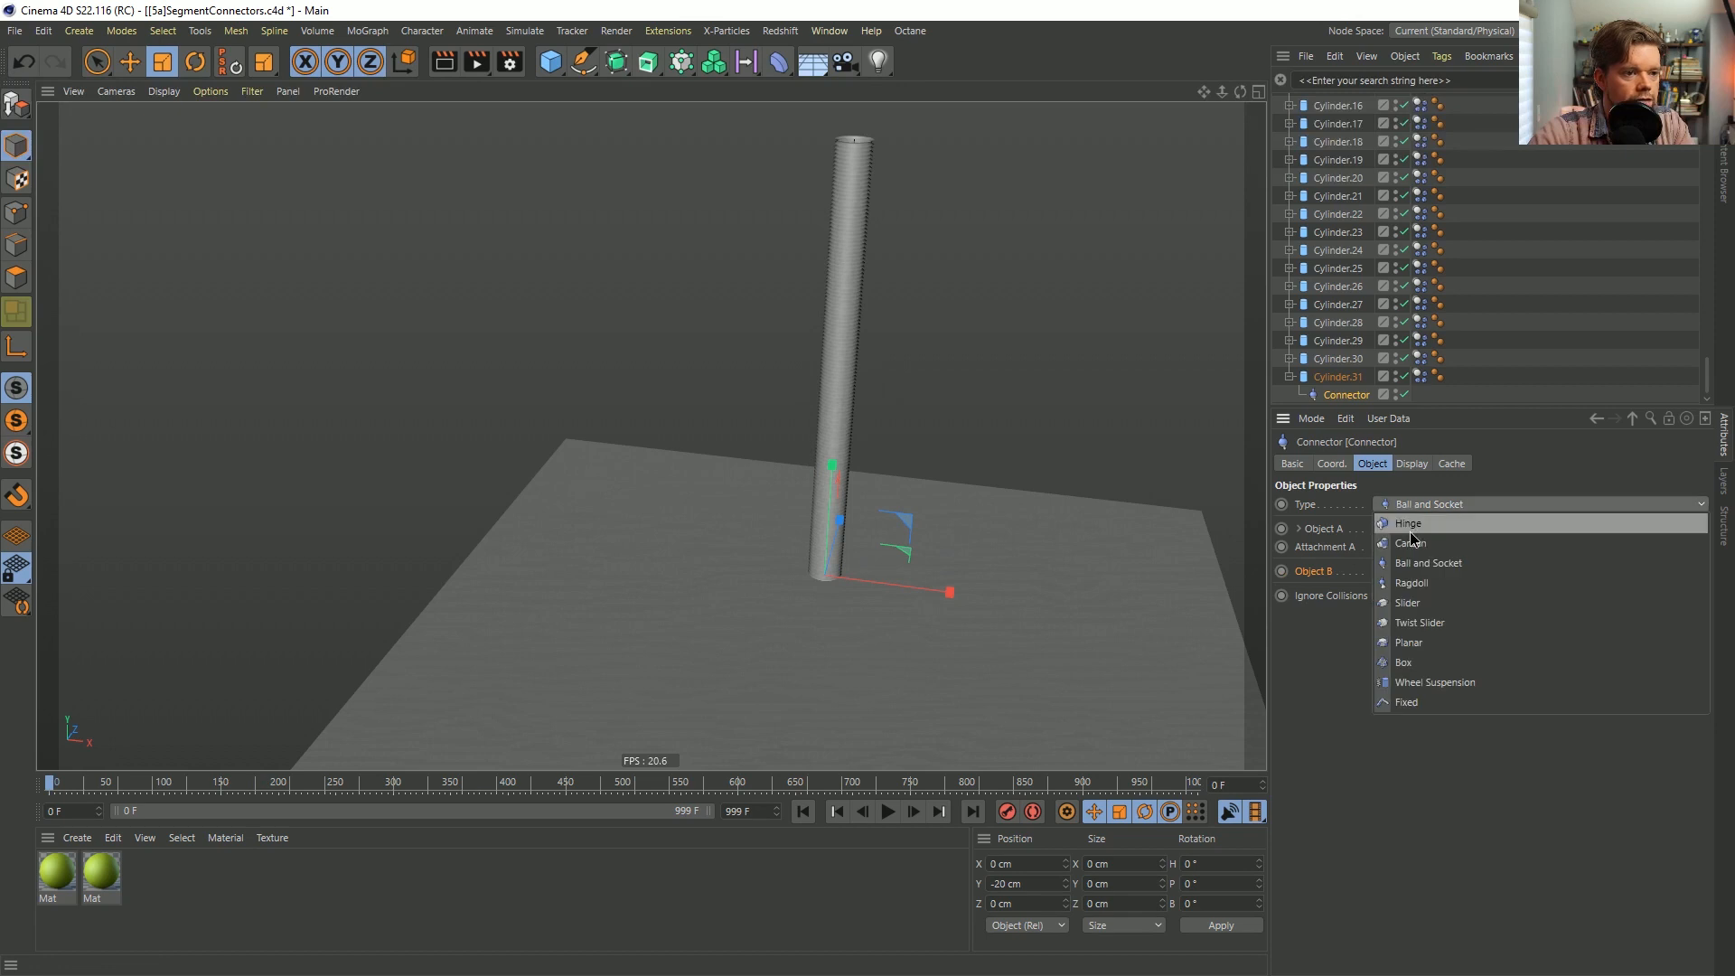
click(1409, 690)
click(877, 812)
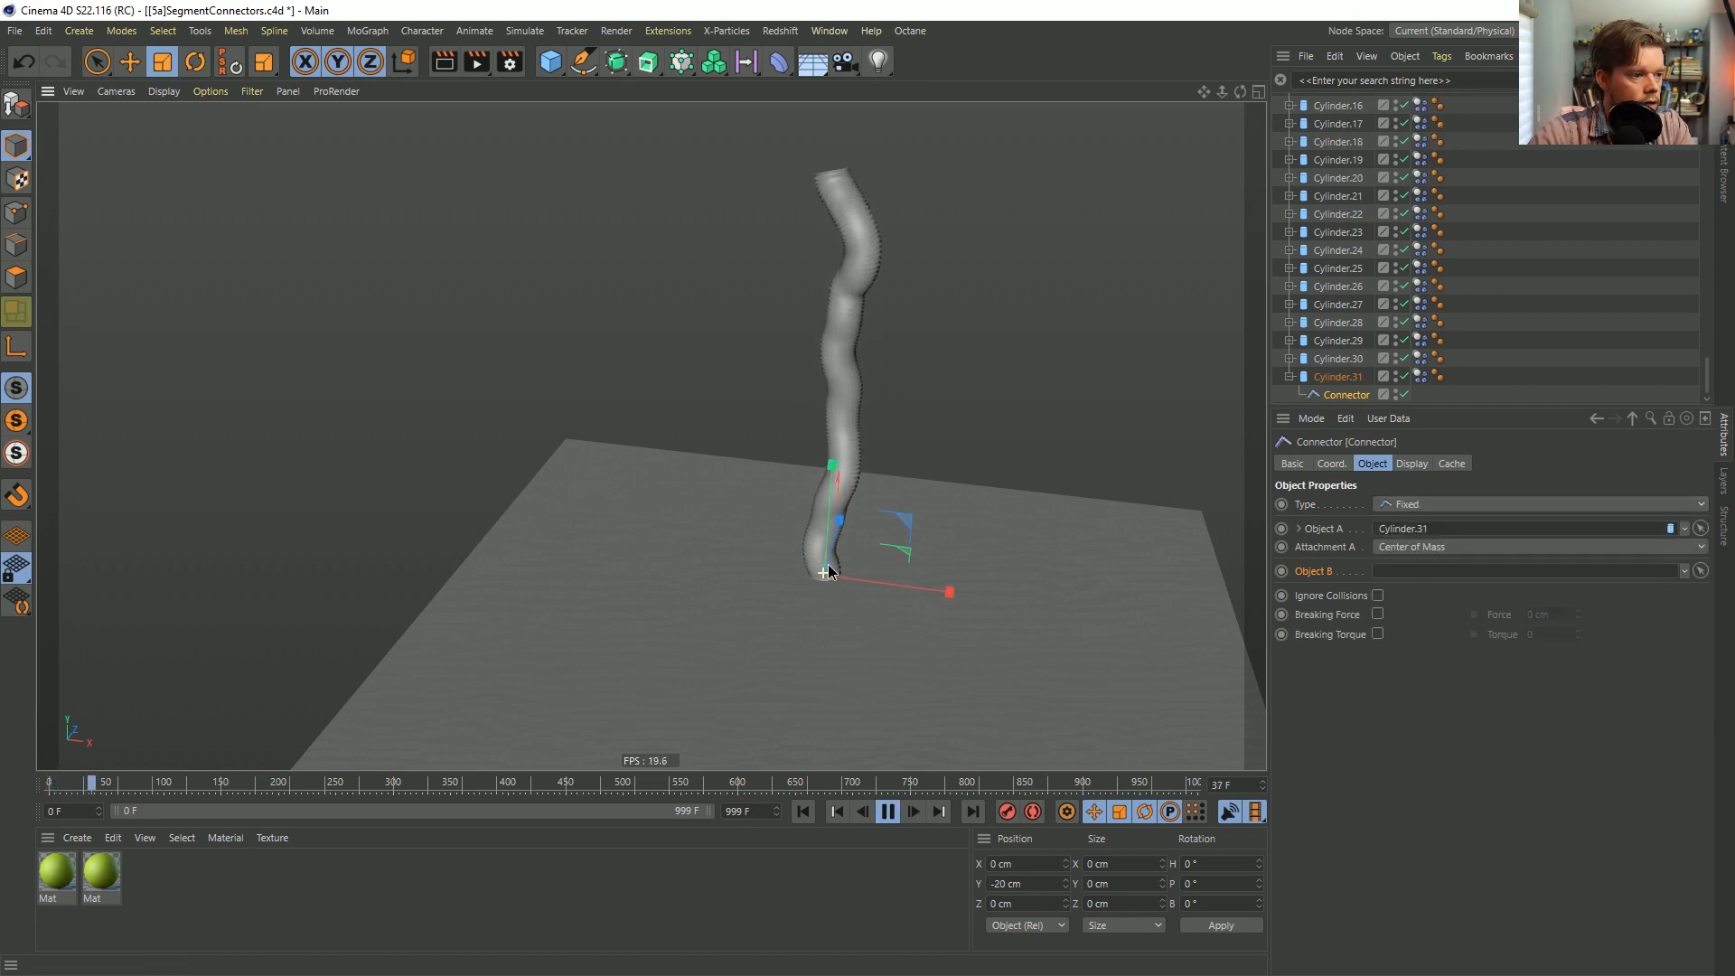
Watch the fixed-base hose move from several angles, stop playback, and return to the first frame.
alt+right_drag(829, 581, 1059, 538)
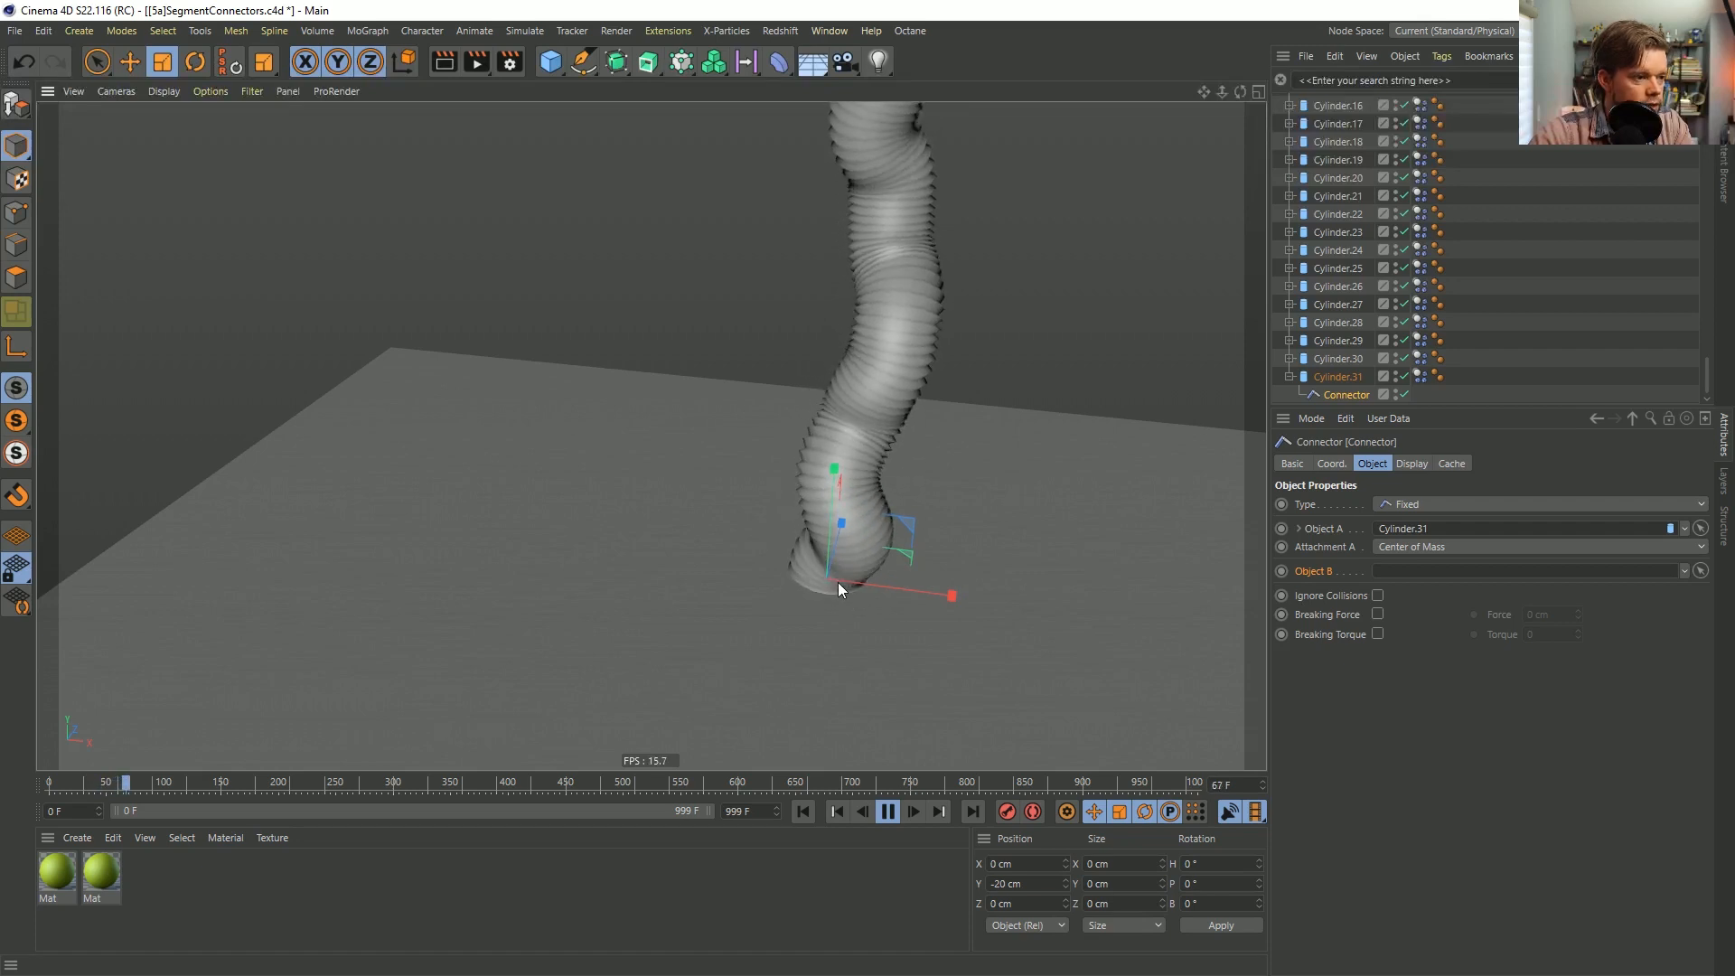
mouse_move(838, 582)
alt+mouse_down()
mouse_move(842, 492)
mouse_move(830, 587)
alt+mouse_up()
alt+right_drag(830, 588, 723, 515)
alt+drag(870, 454, 834, 475)
alt+middle_drag(833, 474, 805, 495)
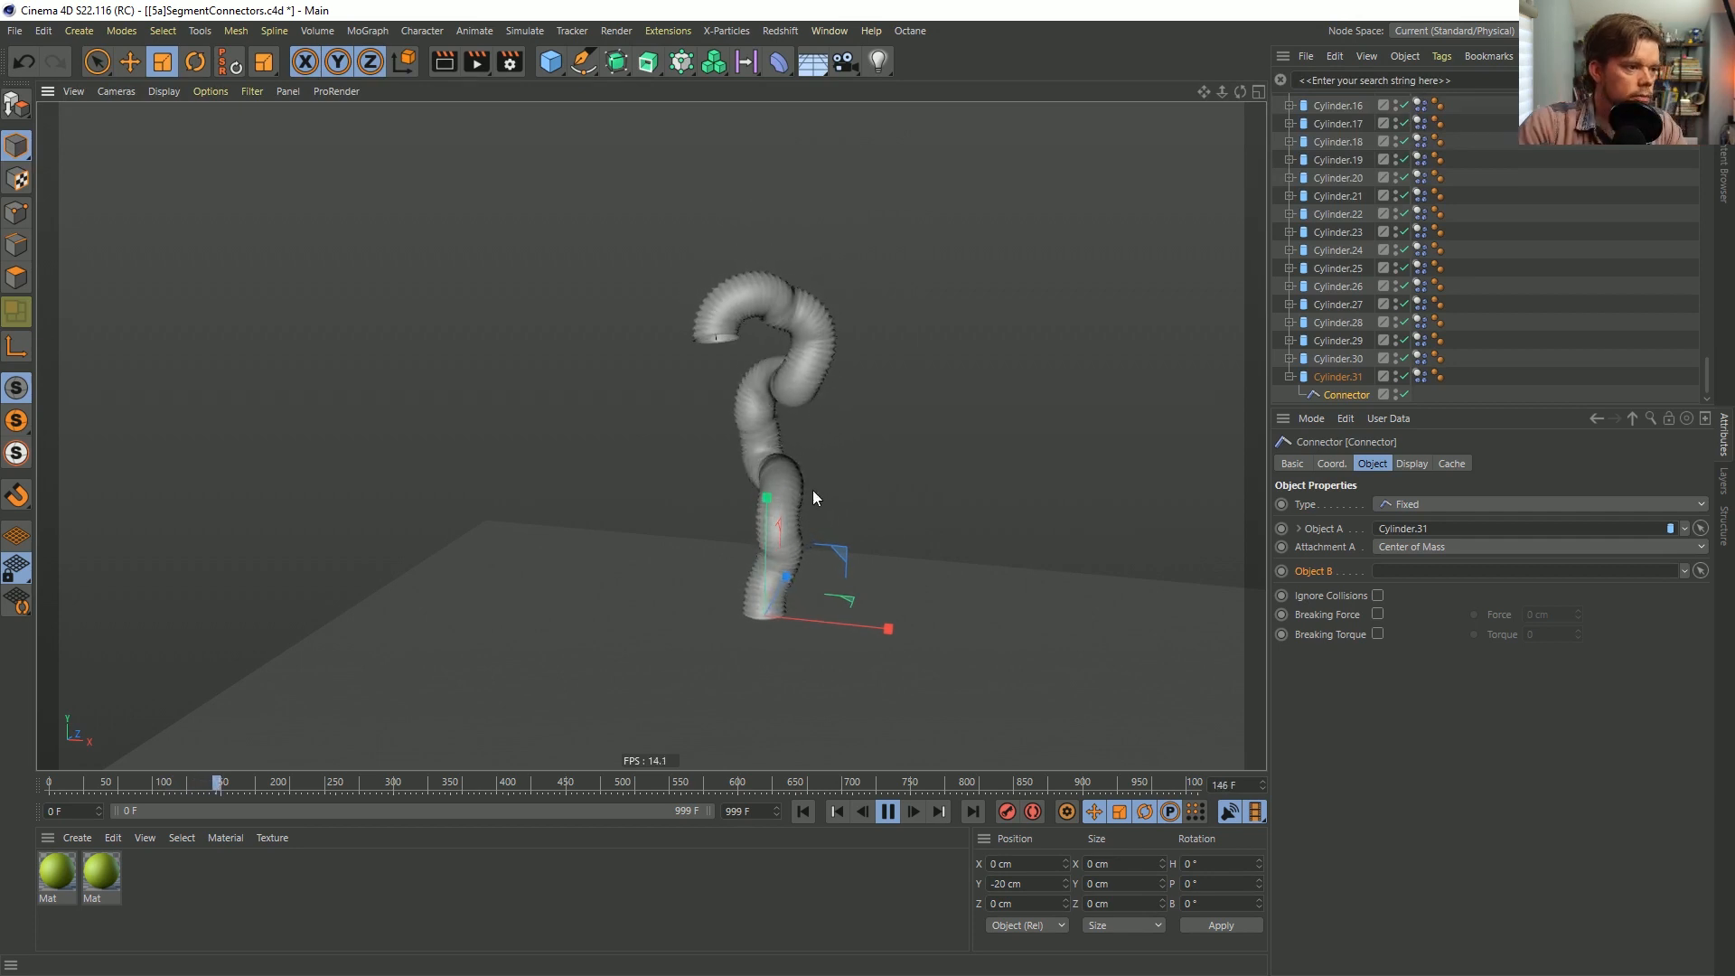
alt+drag(779, 475, 916, 680)
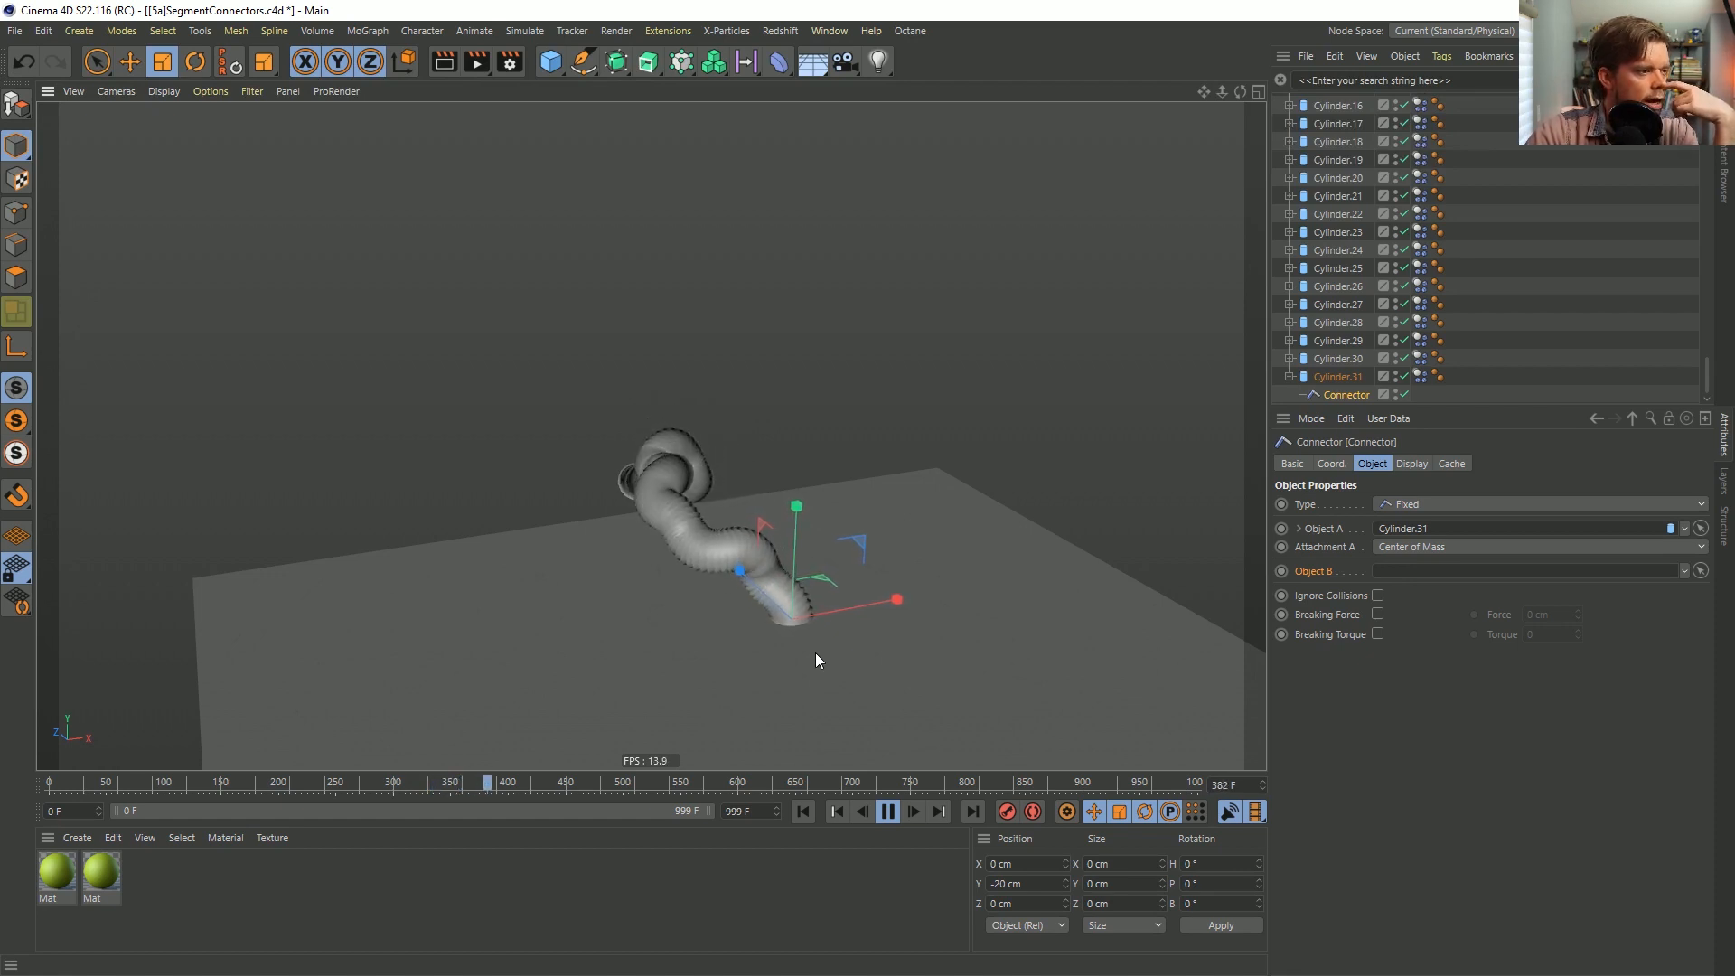
alt+right_drag(705, 547, 1016, 568)
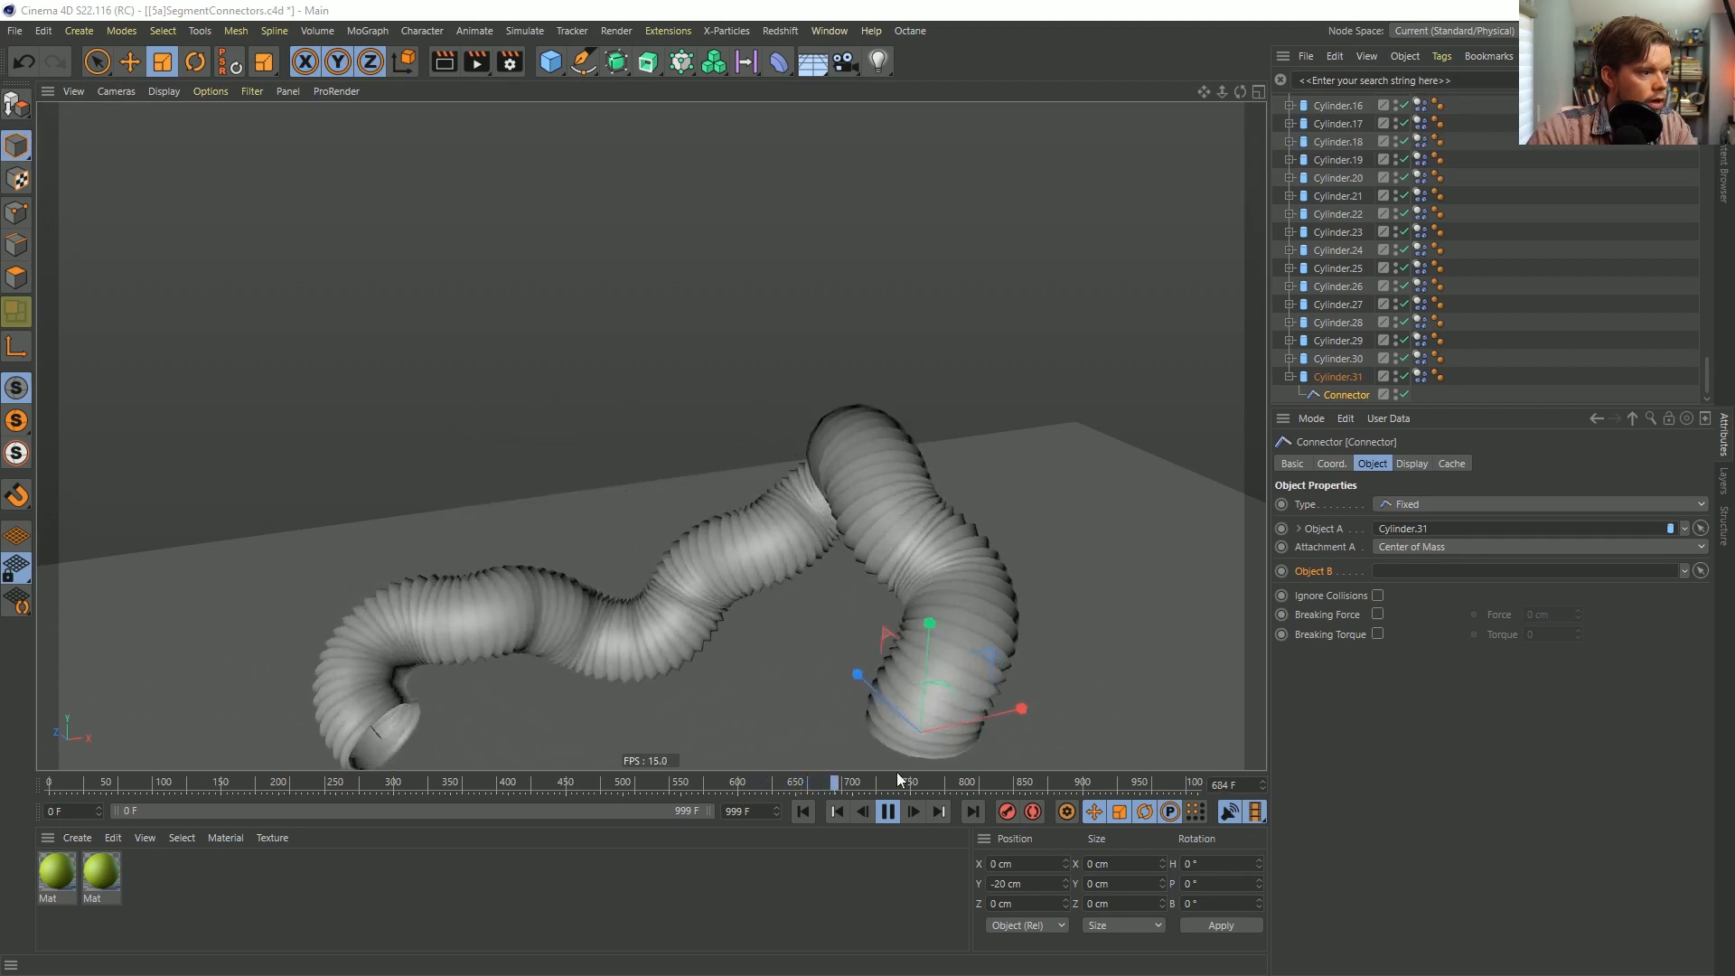
click(889, 812)
scroll(1314, 237, up, 12)
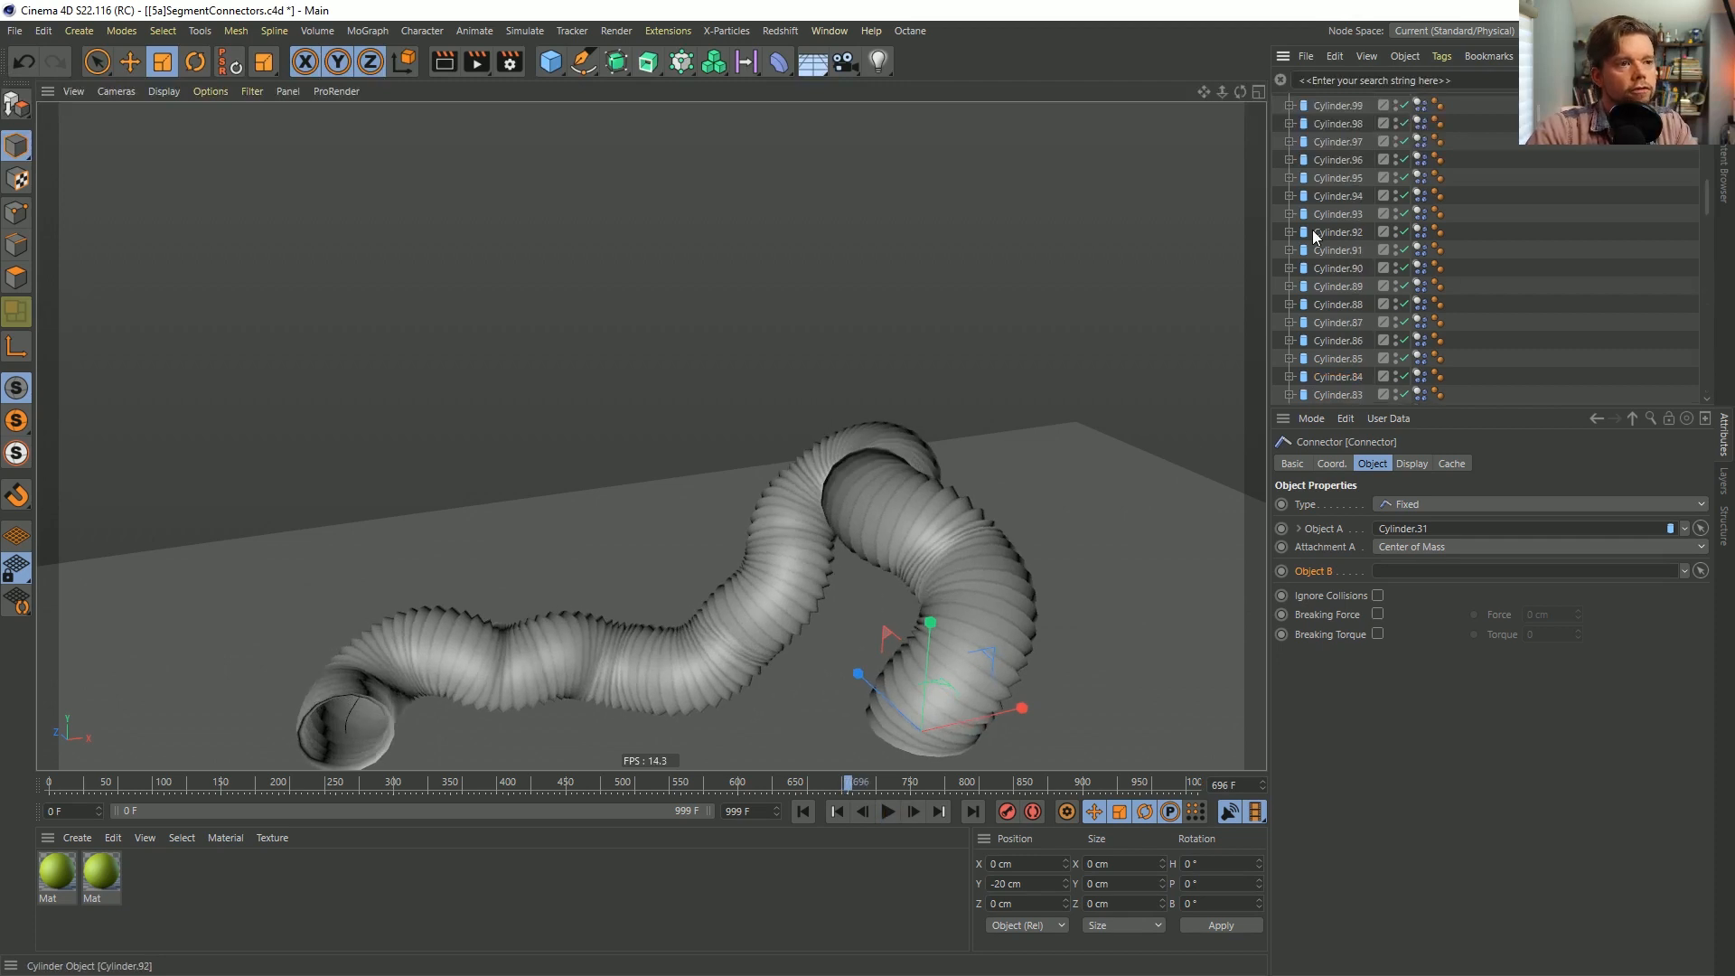
scroll(1315, 237, up, 10)
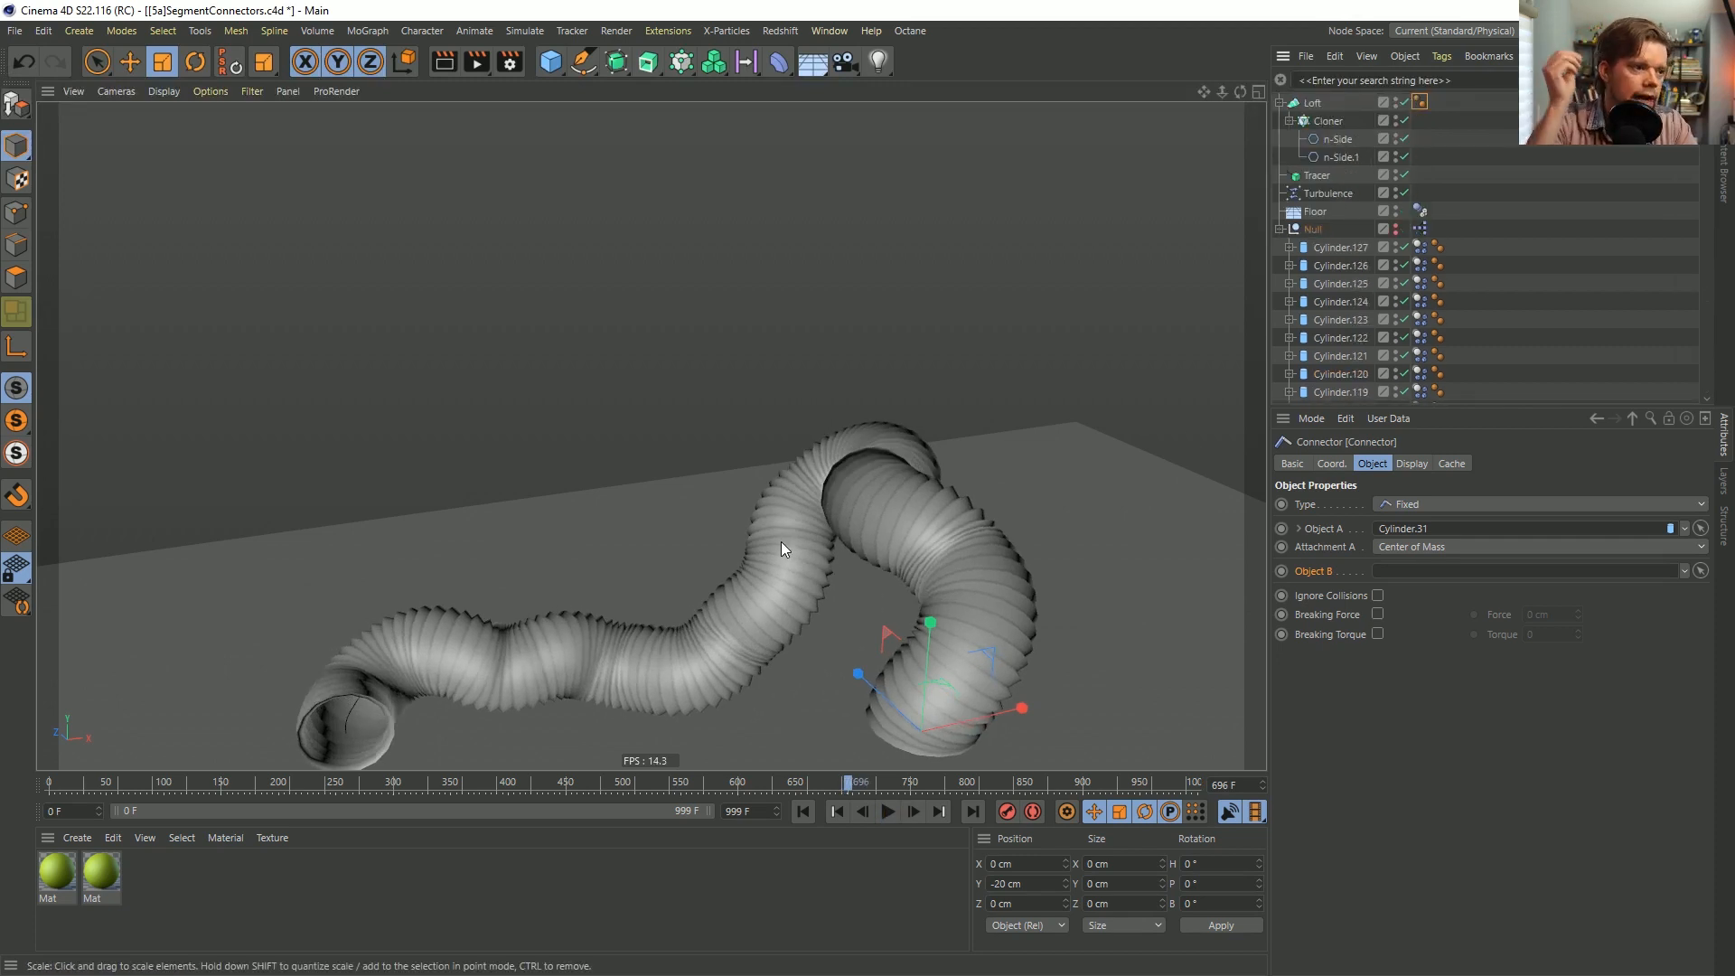
click(802, 813)
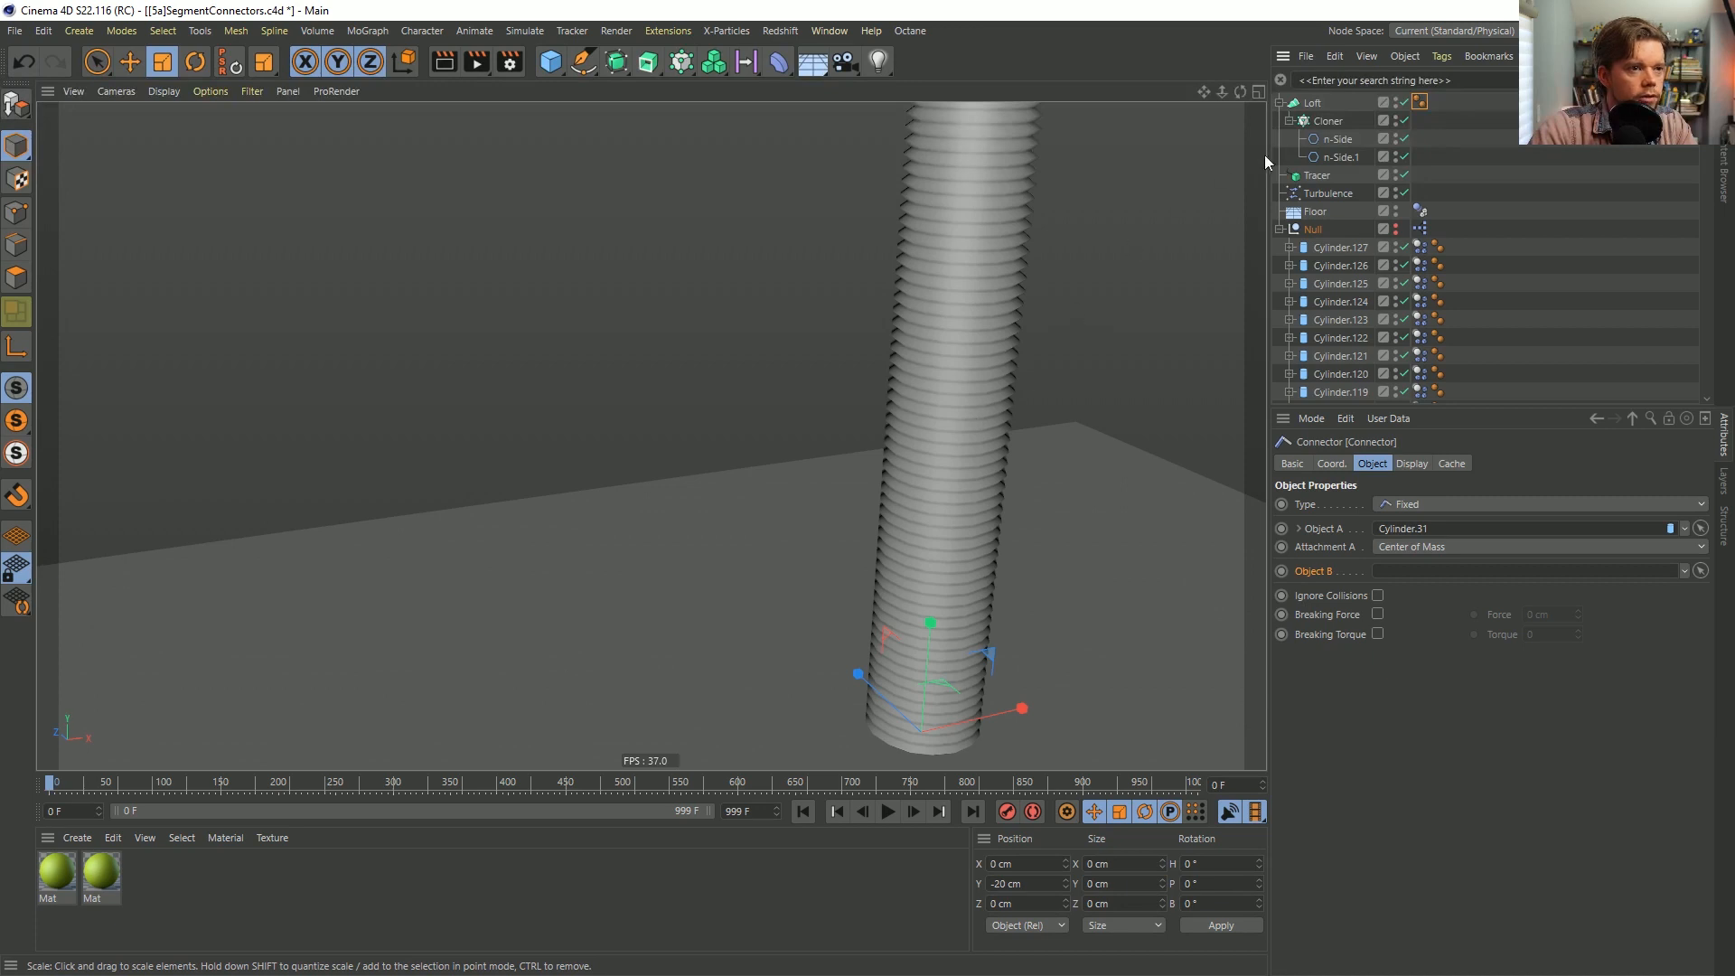
Duplicate each n-Side spline directly beneath its original in the Cloner and set the Cloner's Count to 512.
ctrl+drag(1327, 136, 1350, 183)
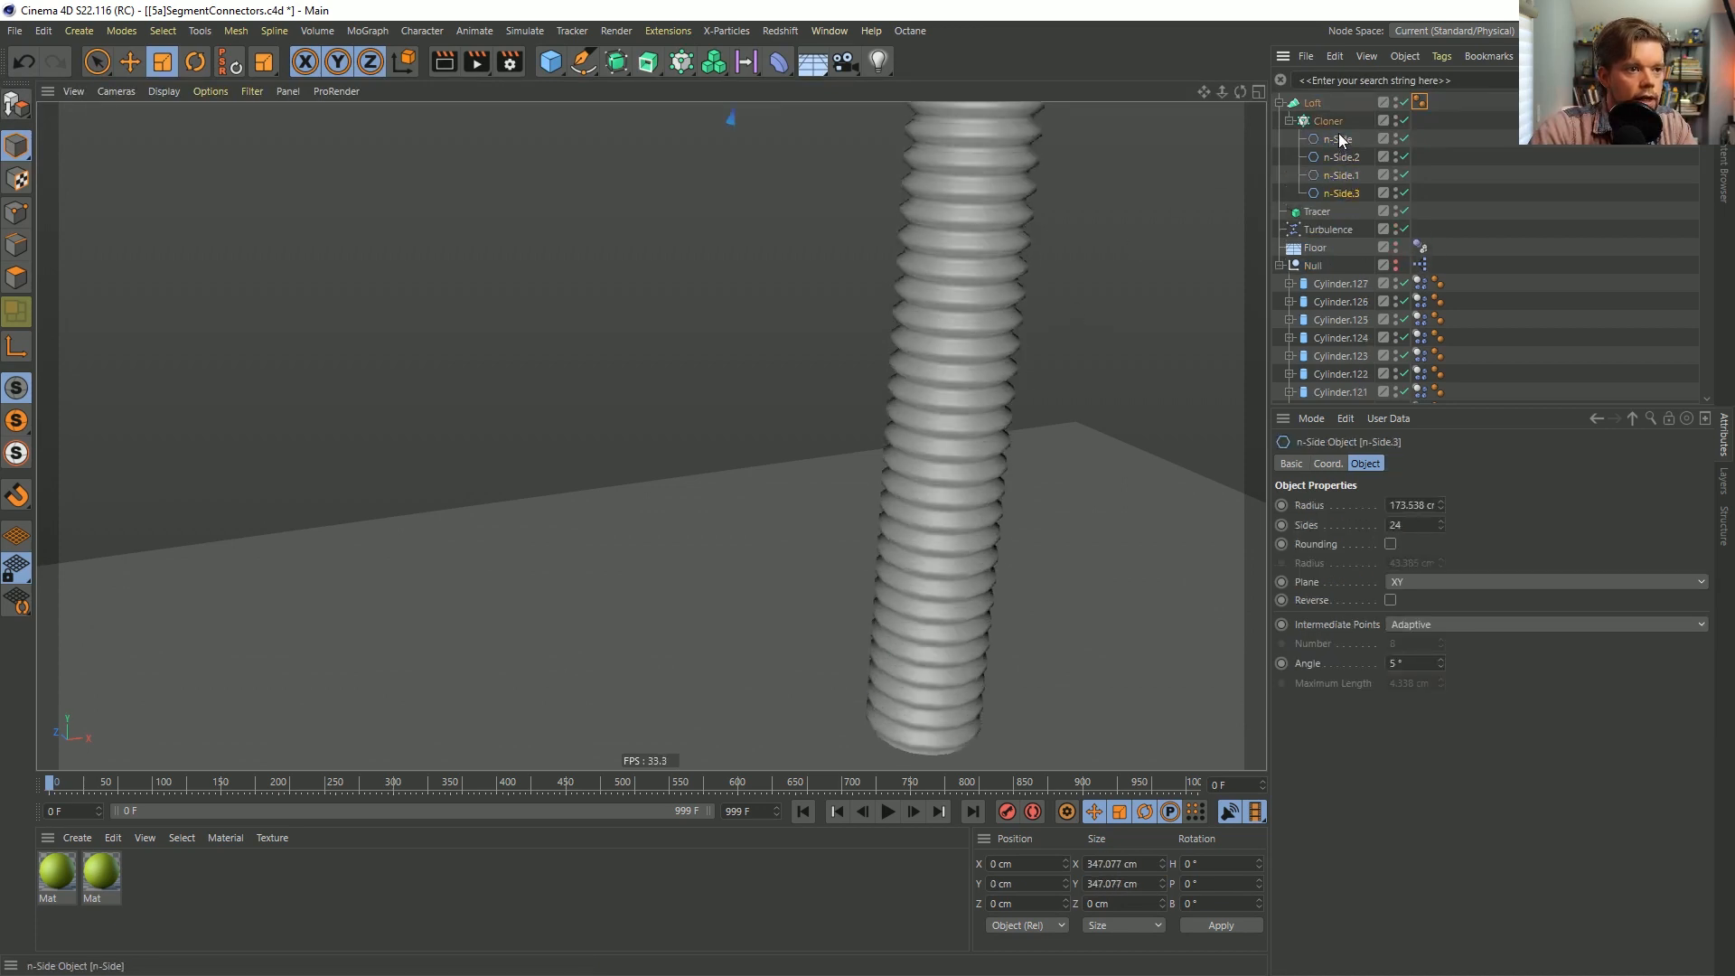
click(1332, 126)
click(1401, 464)
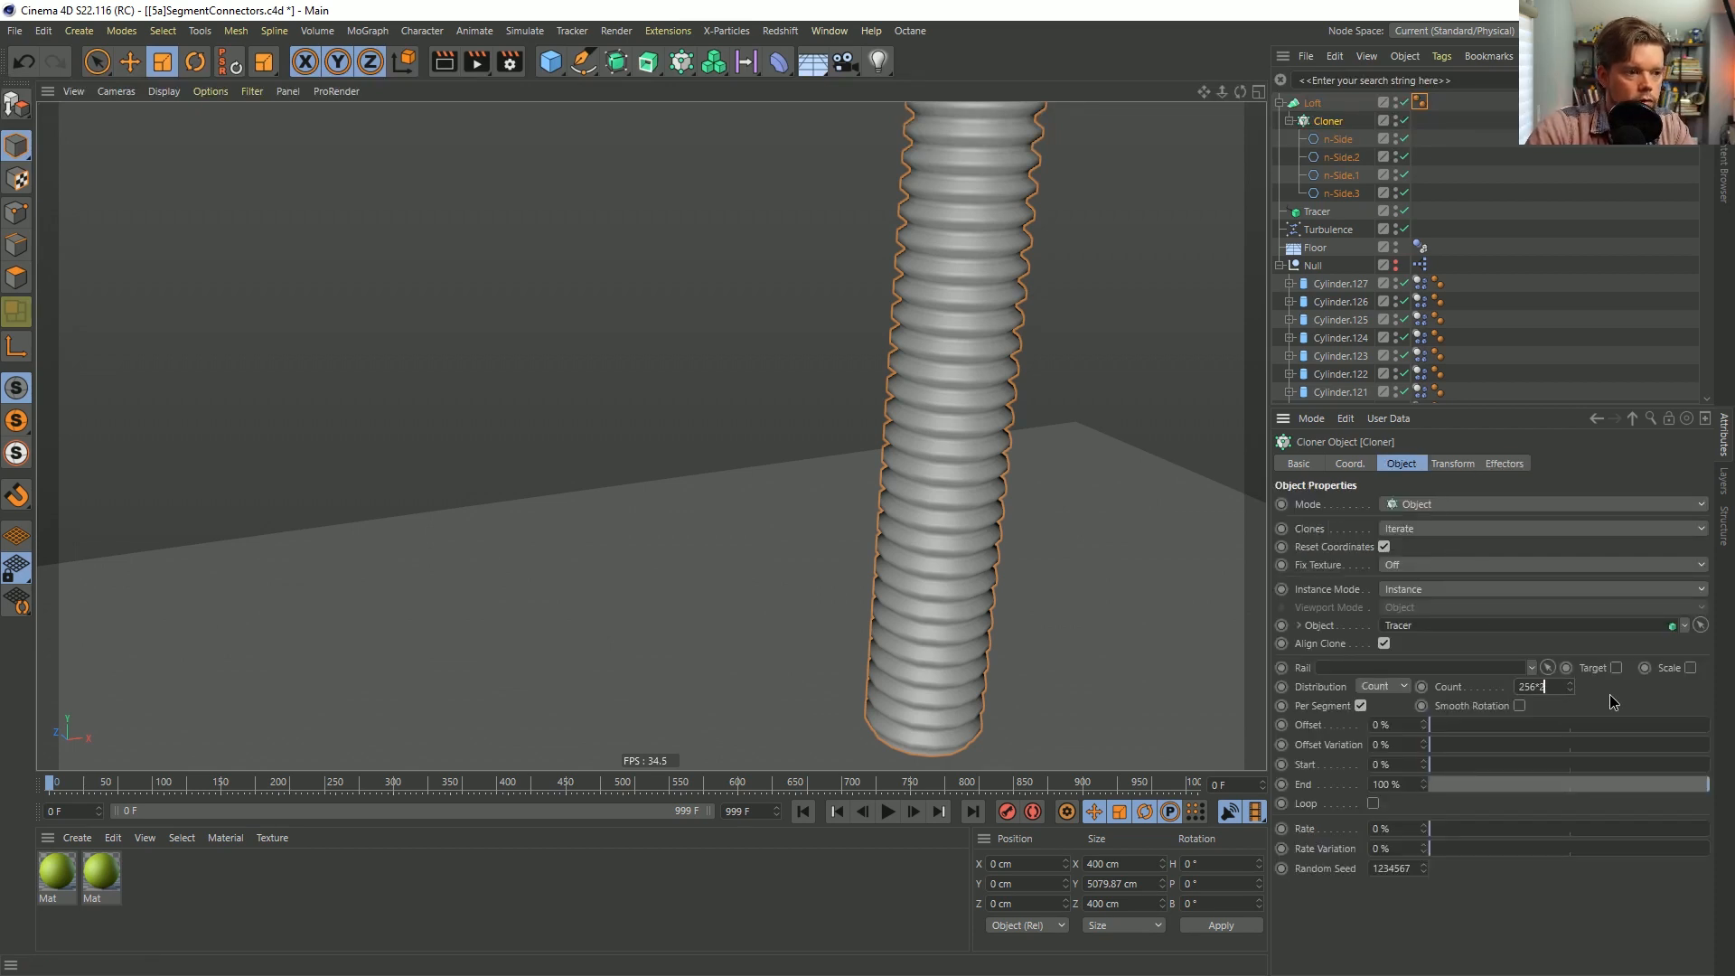
key(Return)
Display the viewport in Gouraud Shading with lines and examine the doubled rib geometry up close.
alt+right_drag(954, 394, 1238, 312)
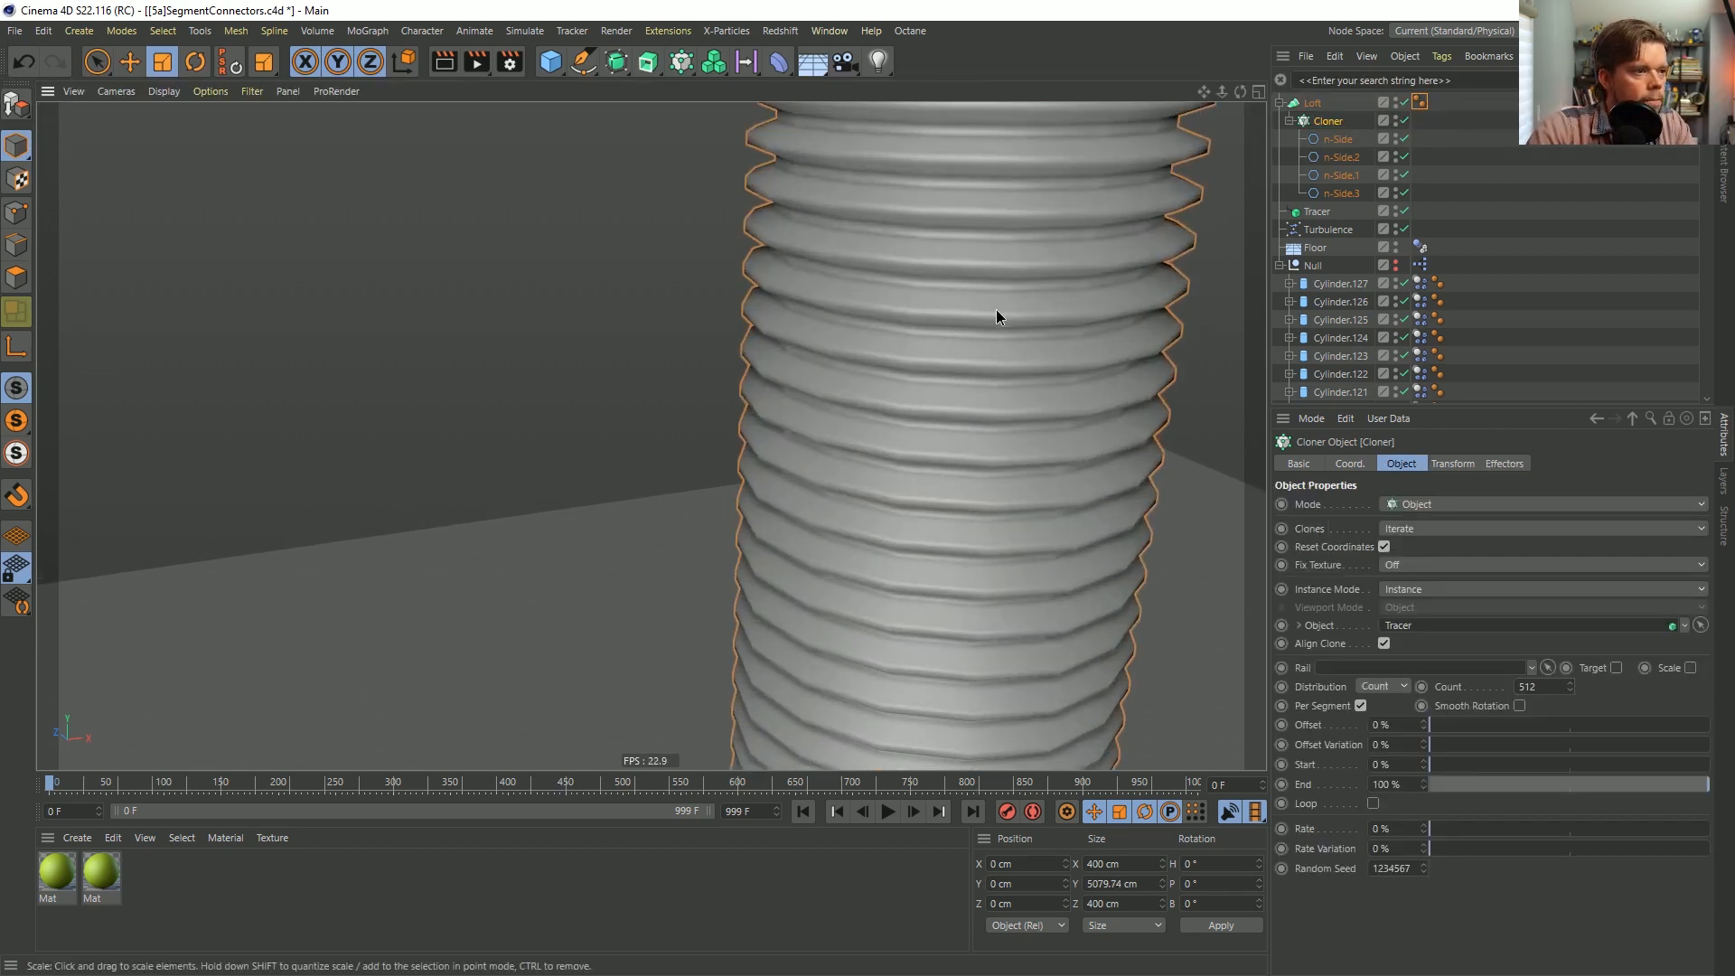
alt+drag(999, 320, 984, 278)
key(n)
key(b)
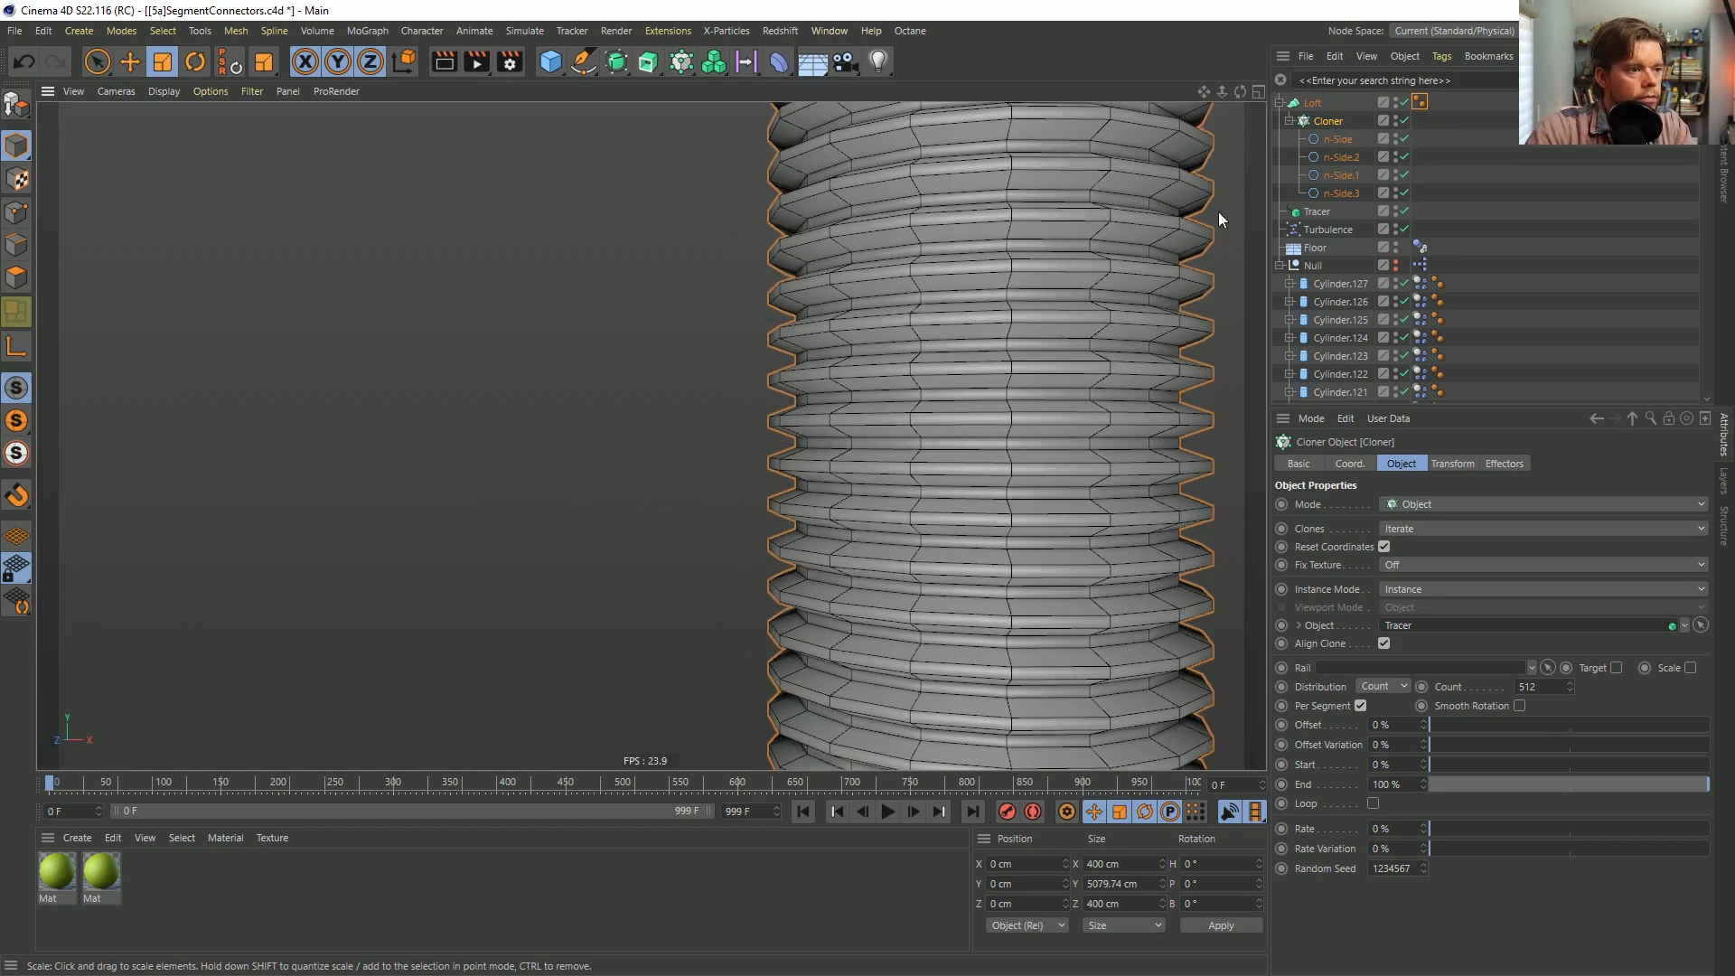
alt+drag(939, 366, 913, 359)
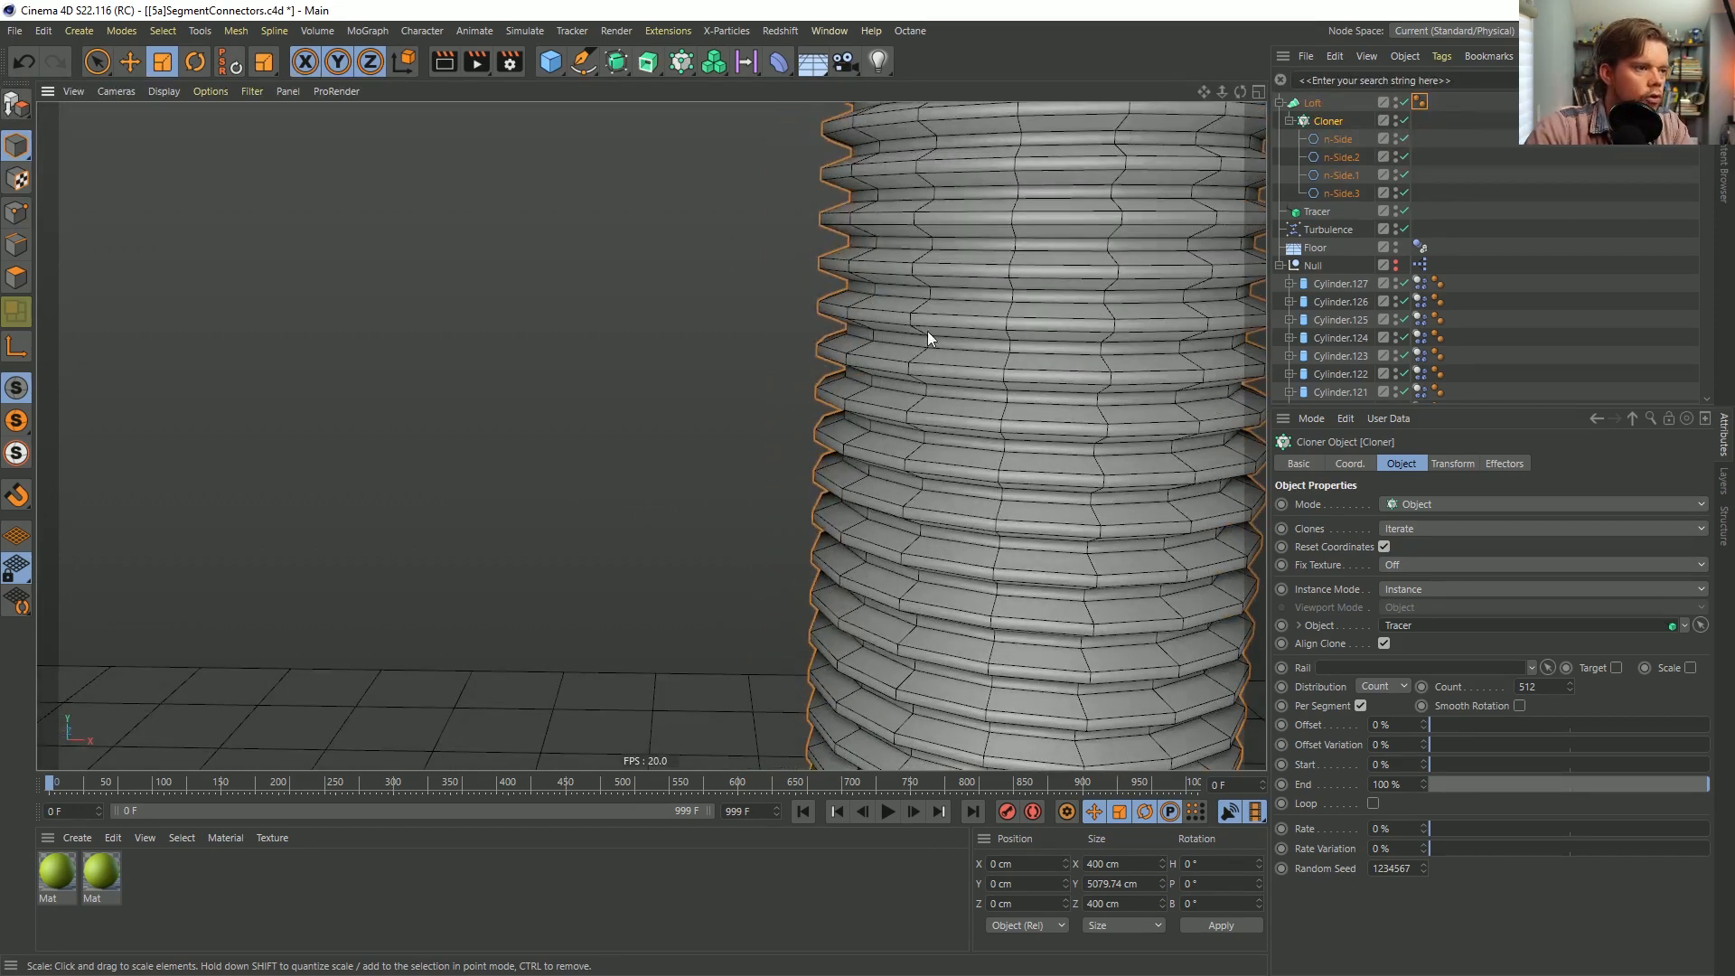
alt+right_drag(961, 327, 778, 339)
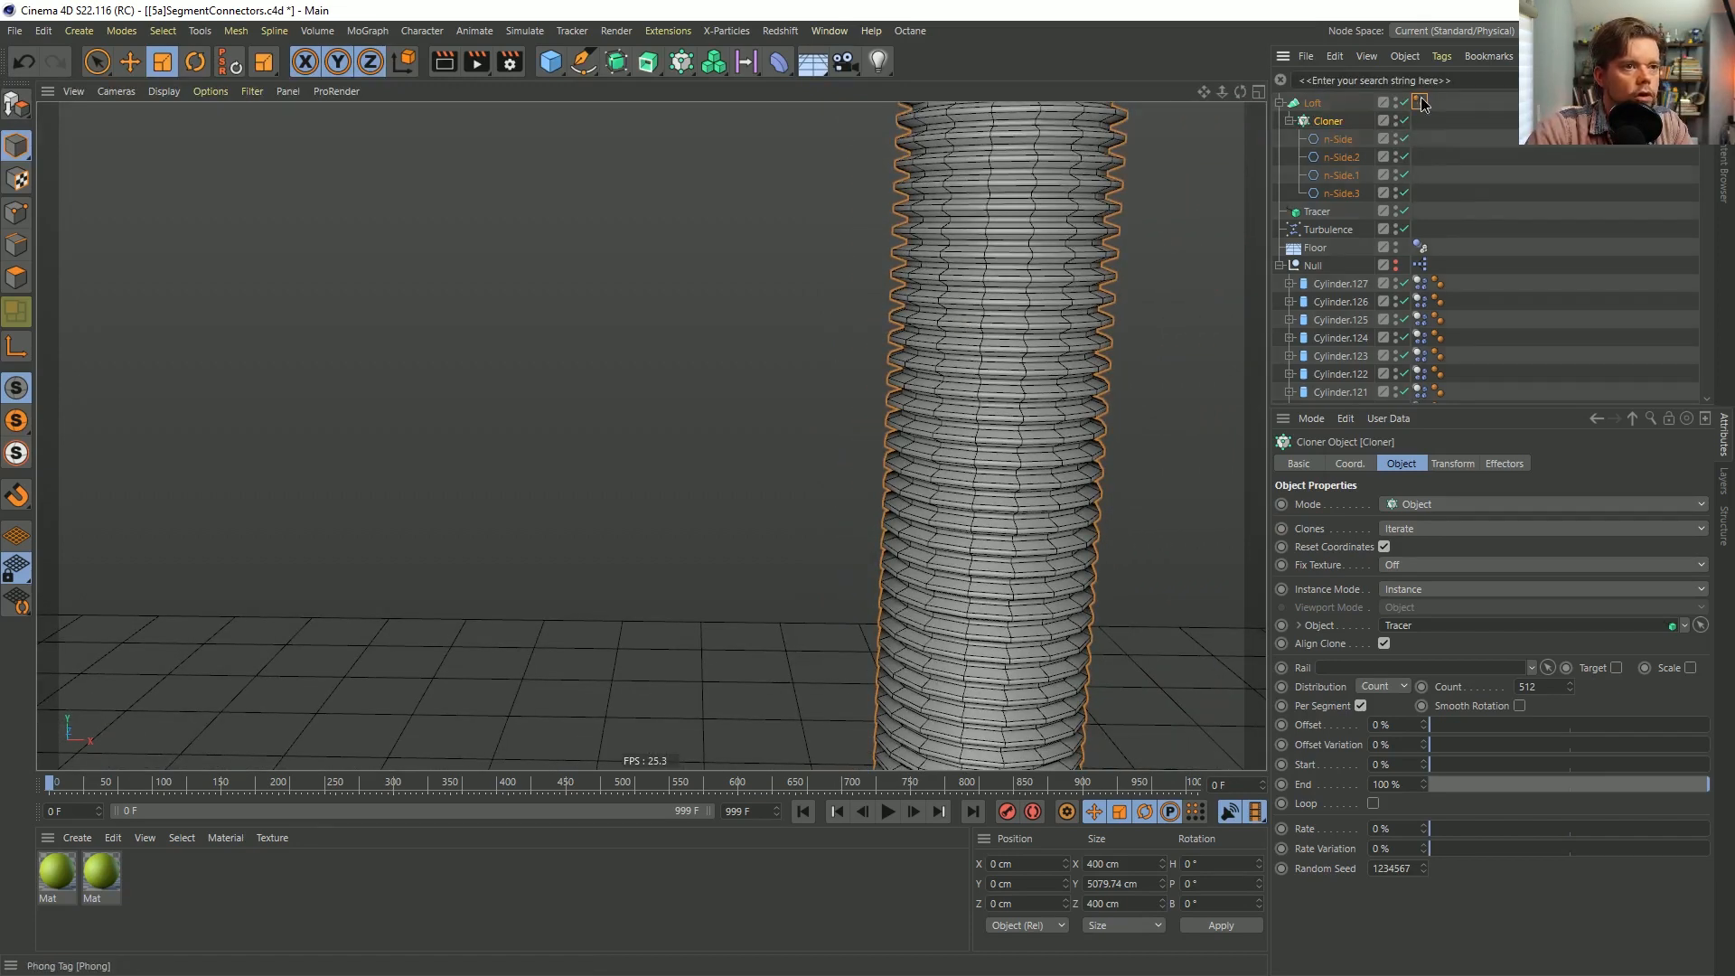
Turn on Angle Limit in the Loft's Phong tag and try moving the tag to the first n-Side spline.
click(1419, 103)
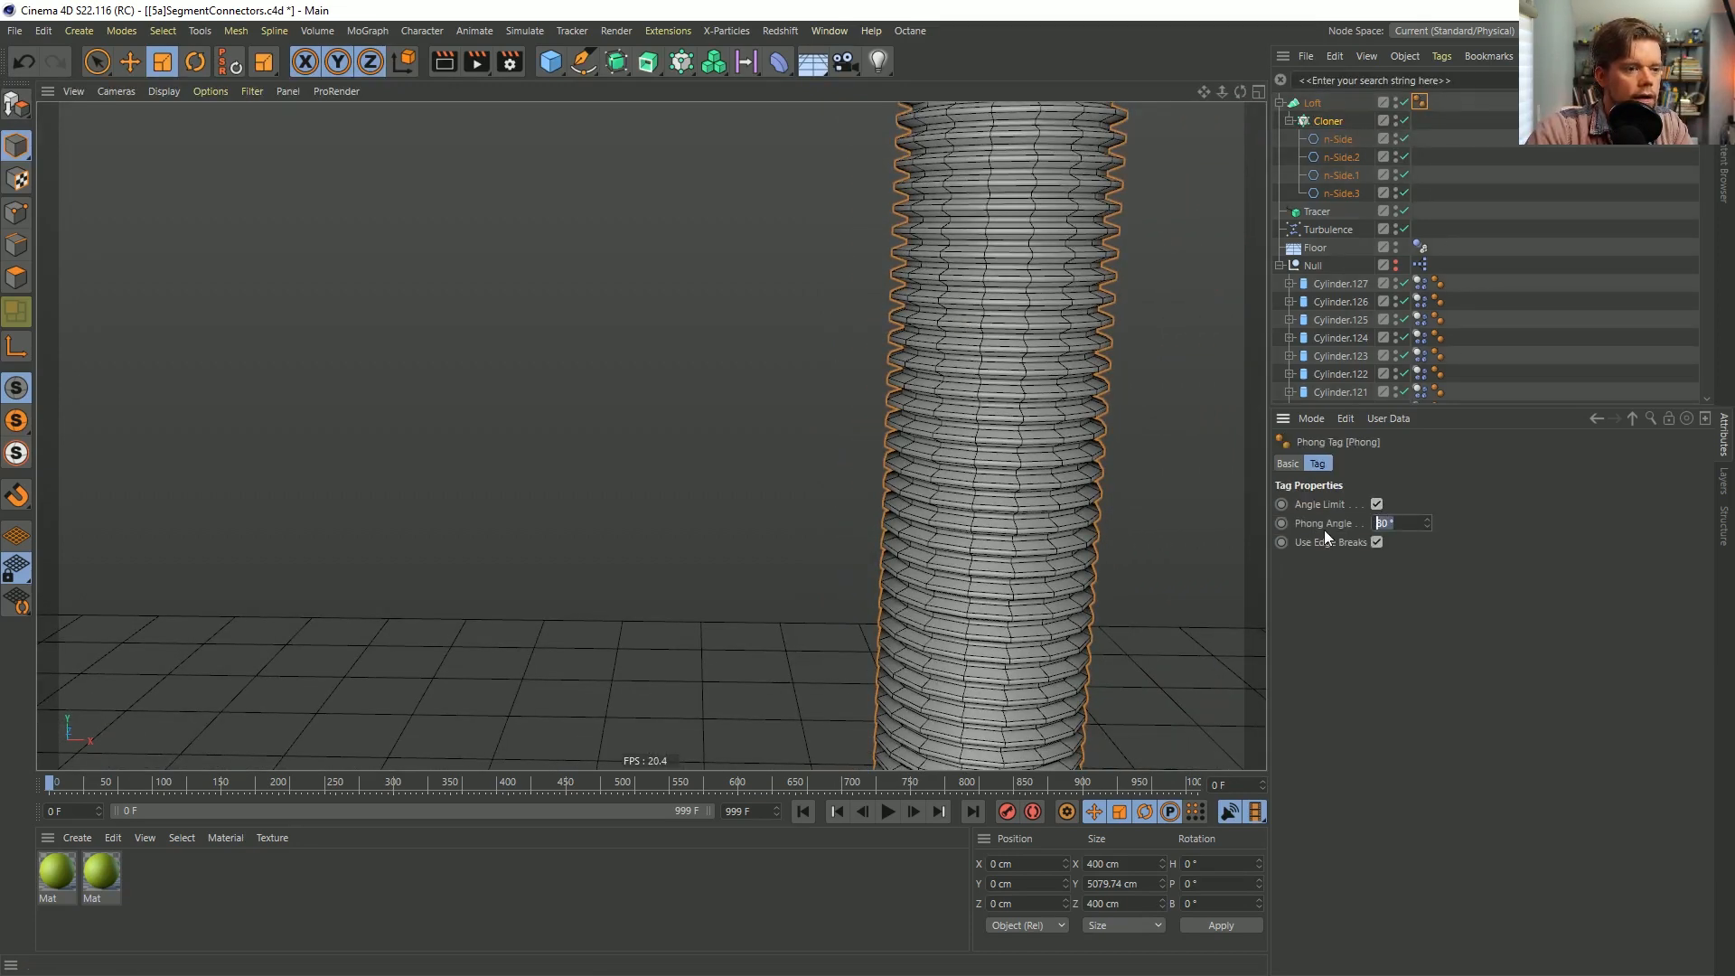
drag(1419, 122, 1420, 138)
click(1494, 248)
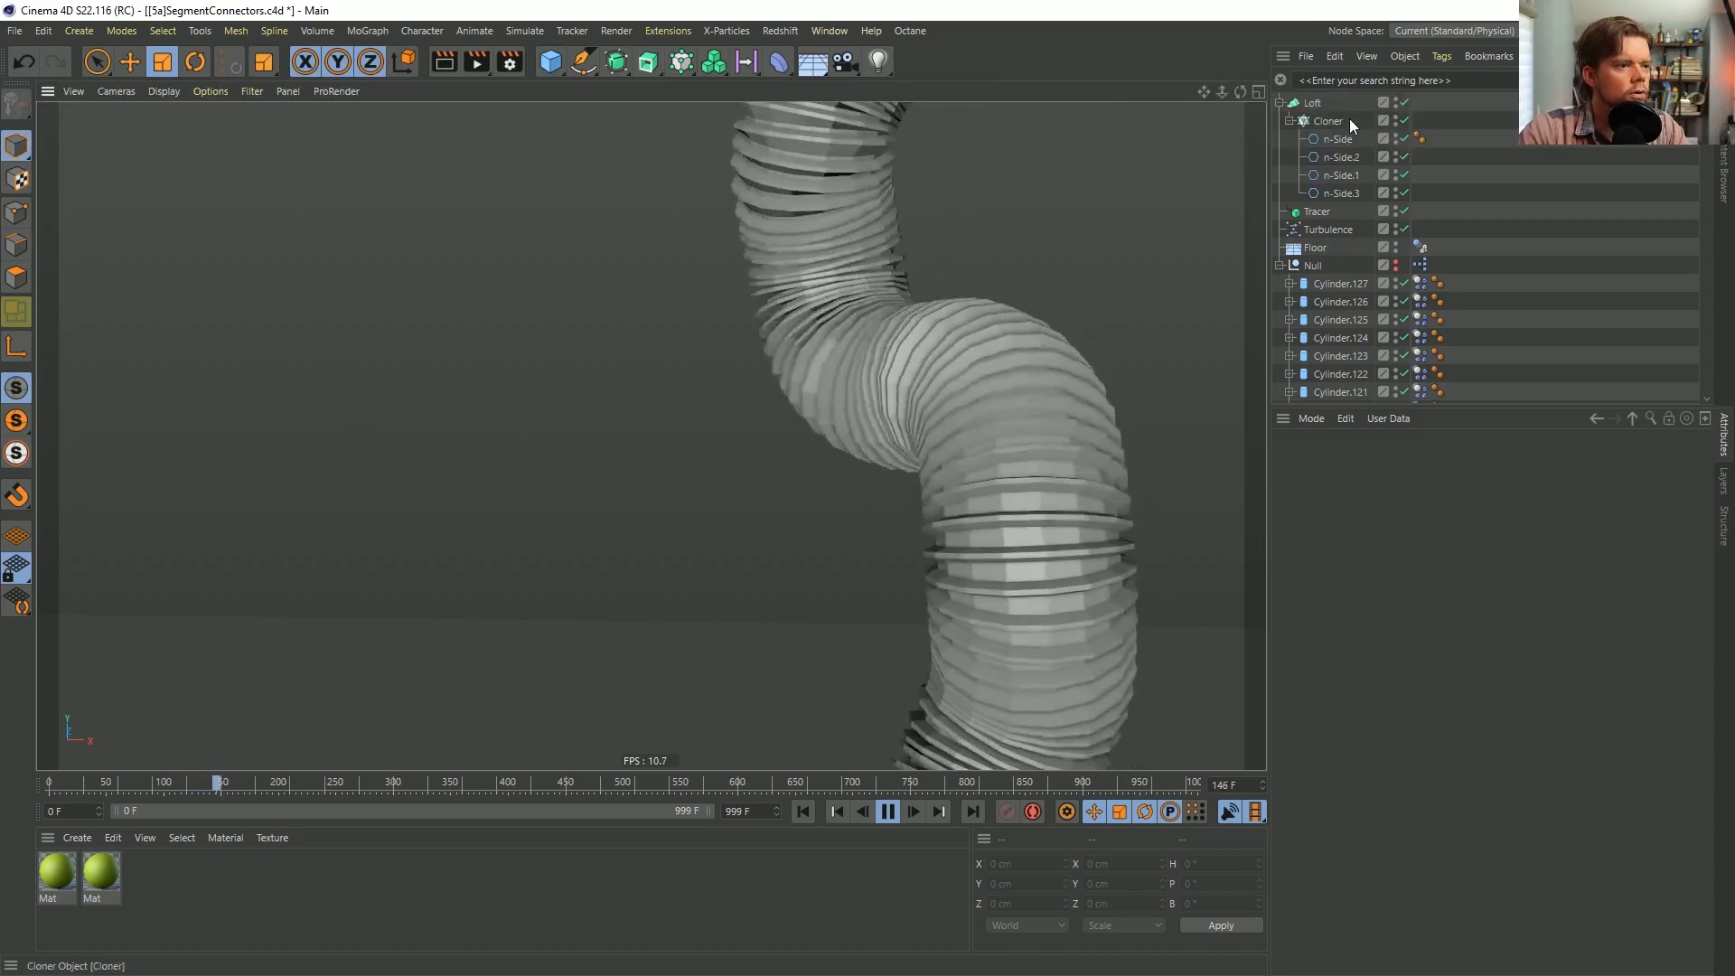
Put the Phong tag back on the Loft and set its Phong Angle to 25°.
click(1420, 103)
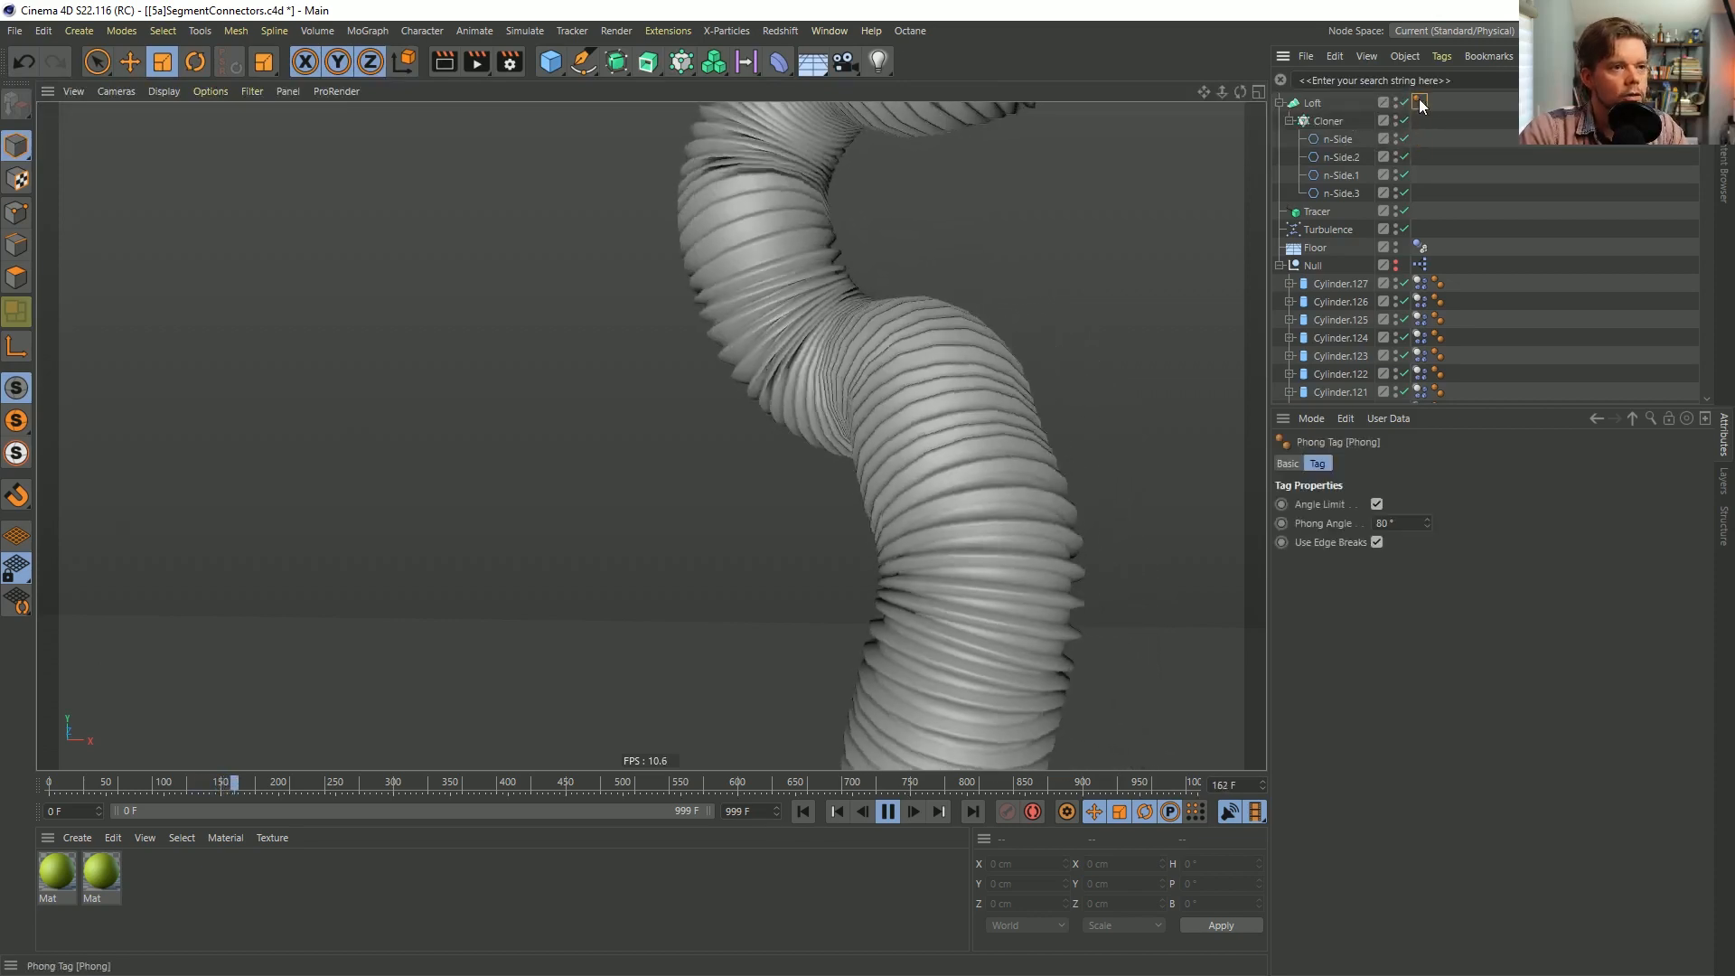
drag(1414, 521, 1364, 546)
text(25)
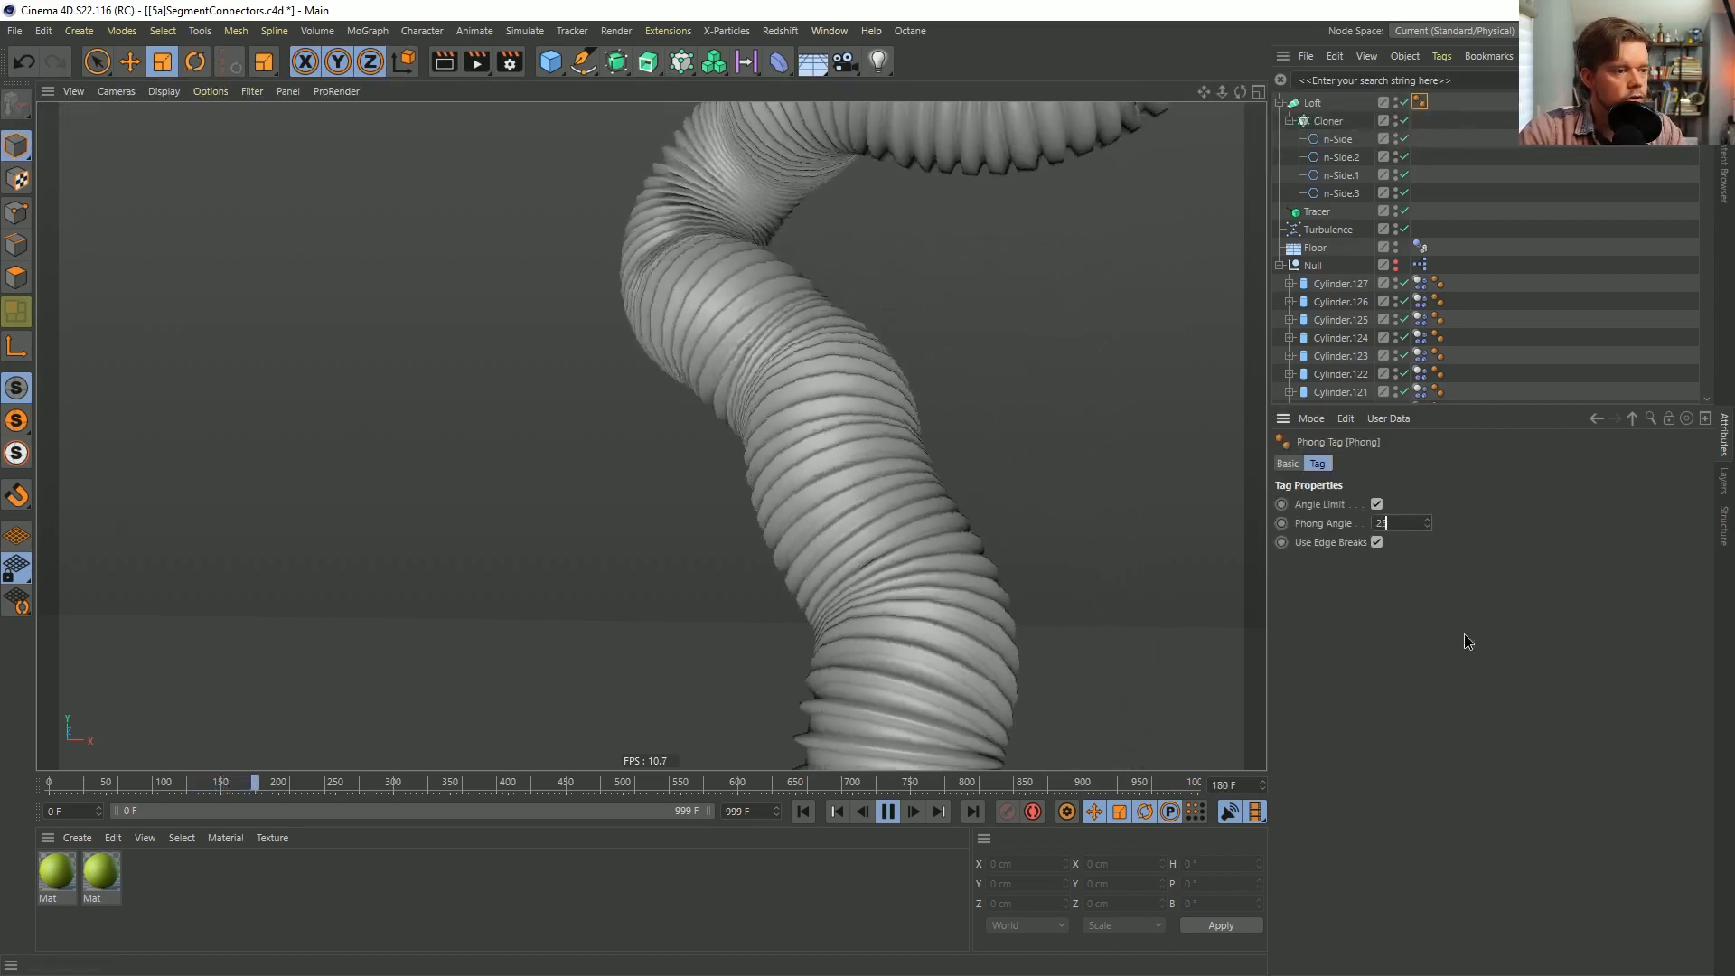
key(Return)
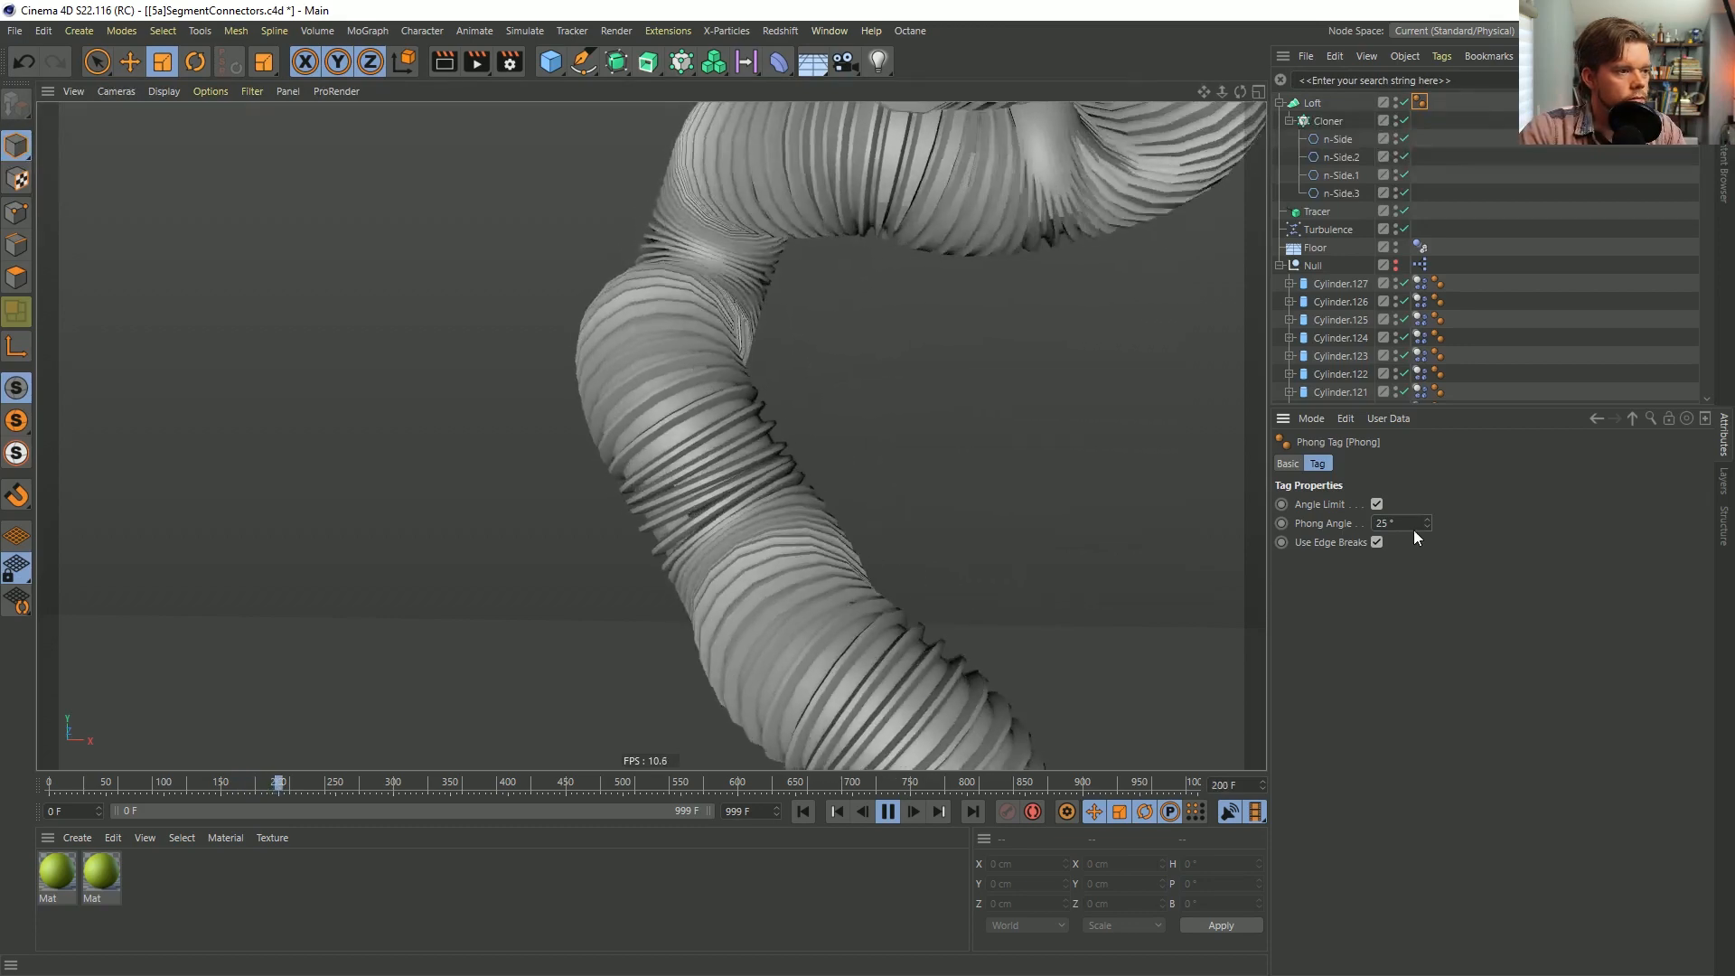
Set the number of sides on all four n-Side splines to 36.
click(1337, 138)
shift+click(1347, 189)
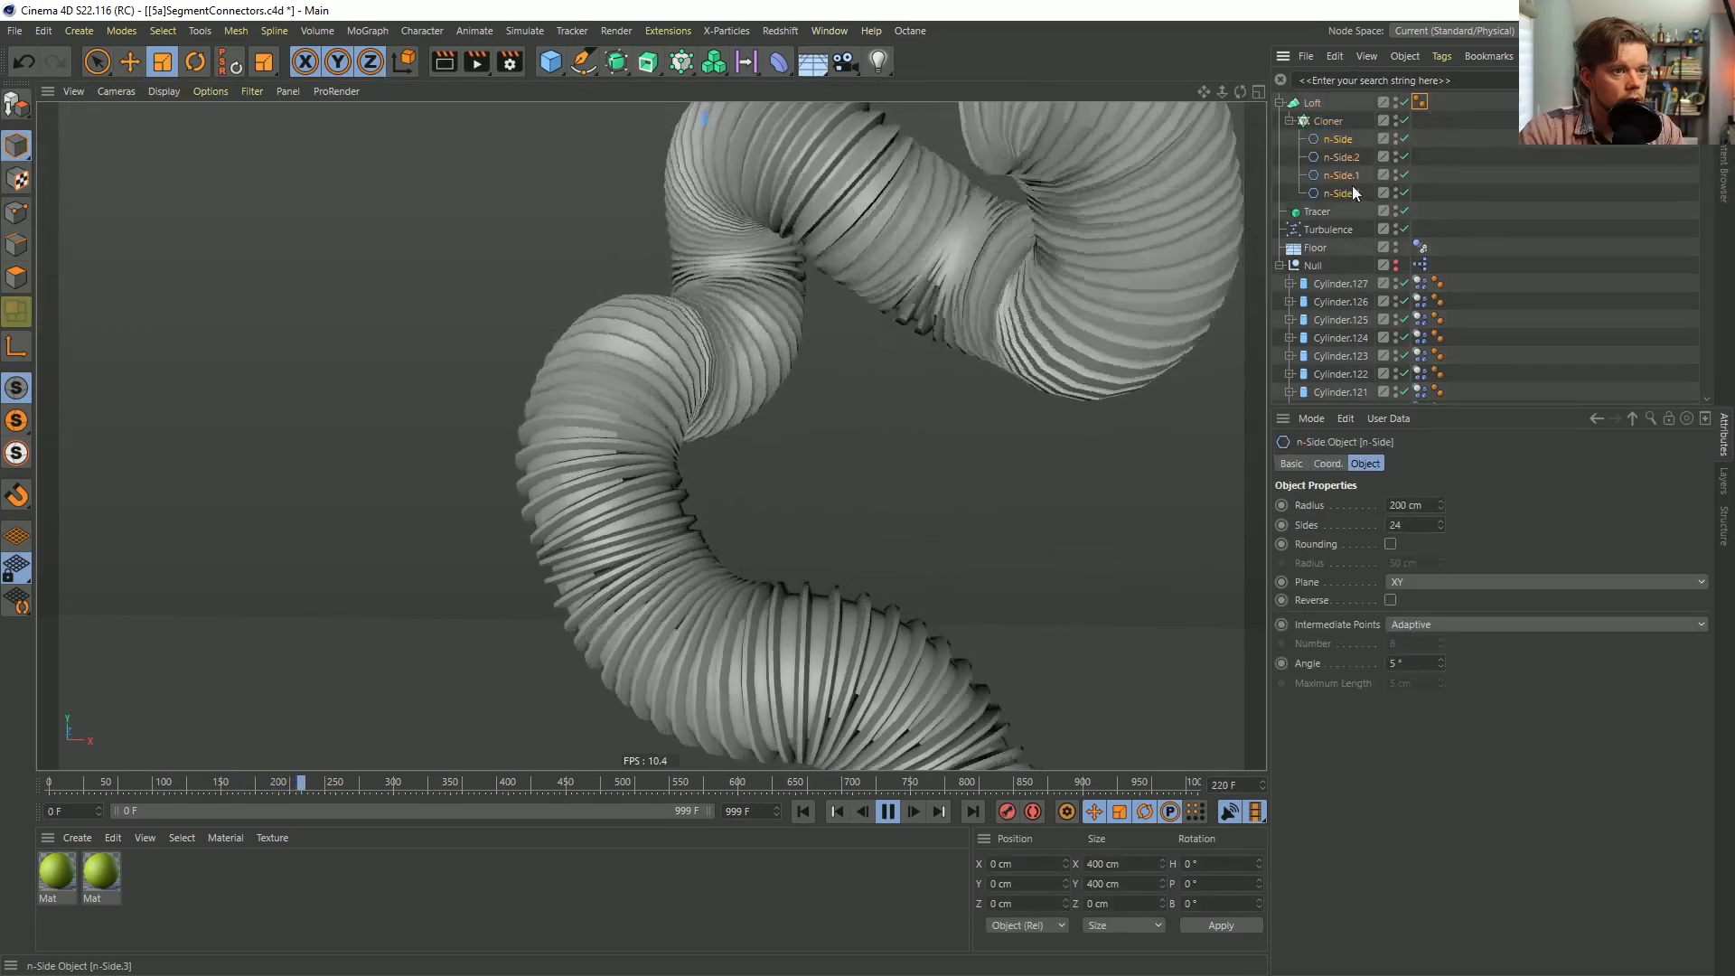
text(36)
key(Return)
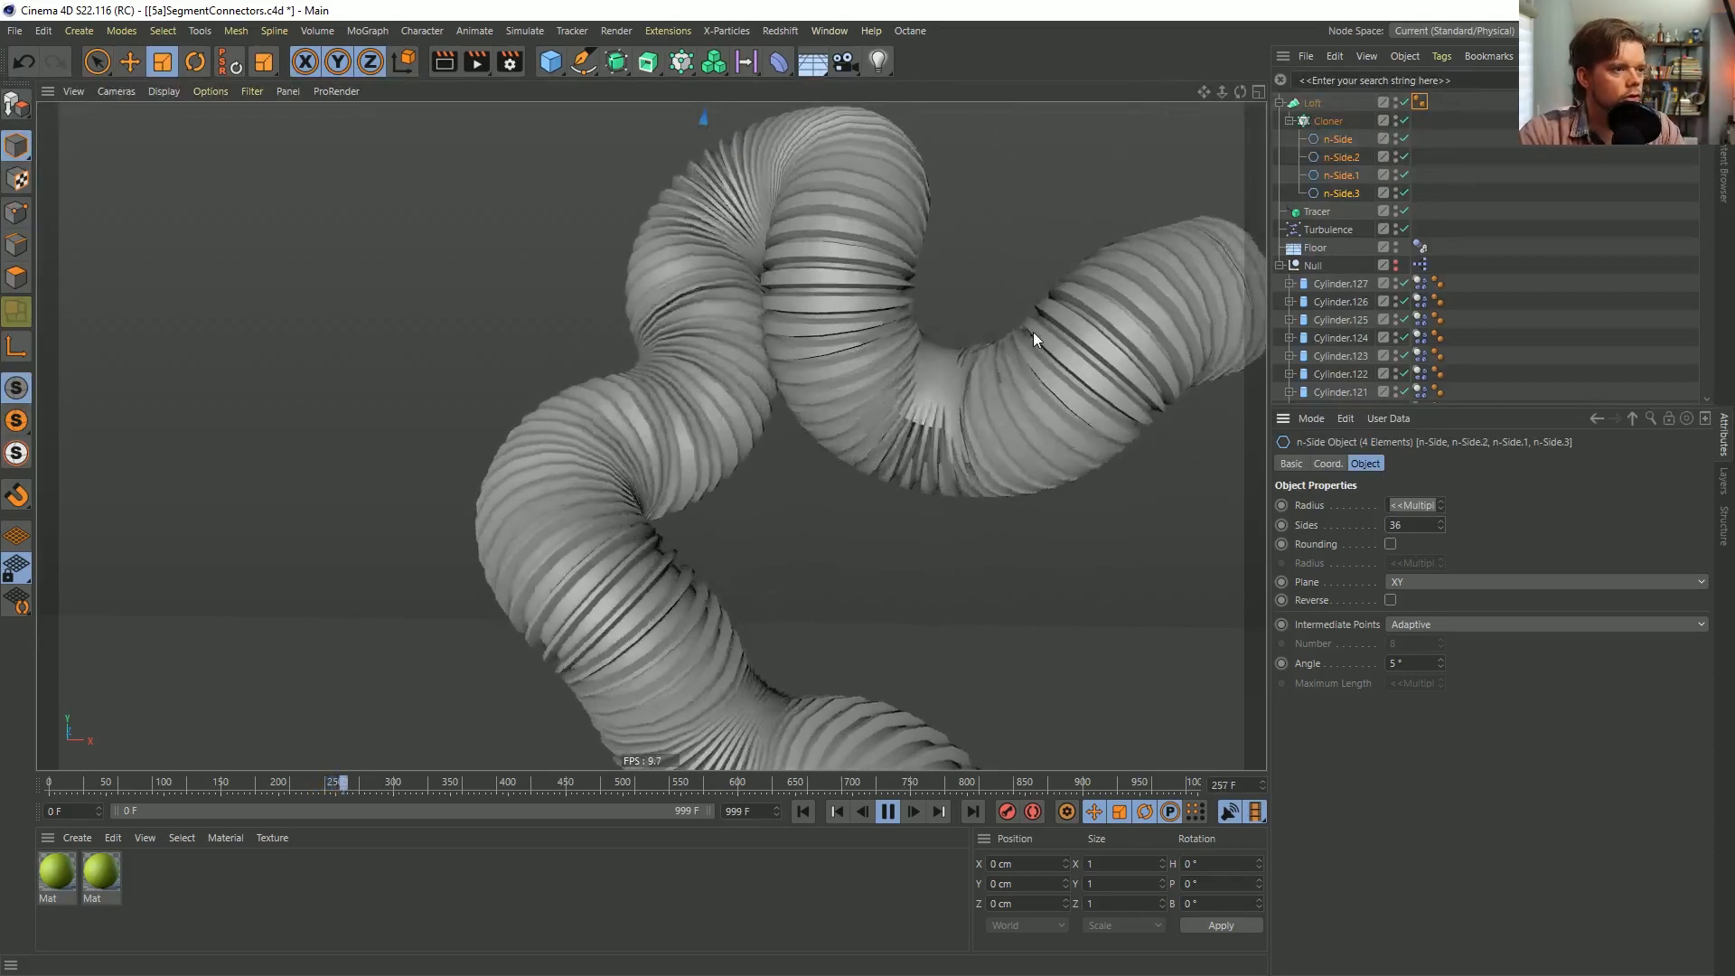
Set the Loft's Phong Angle to 45° and turn off Use Edge Breaks in its Phong tag.
click(1419, 102)
double_click(1392, 524)
text(45)
key(Return)
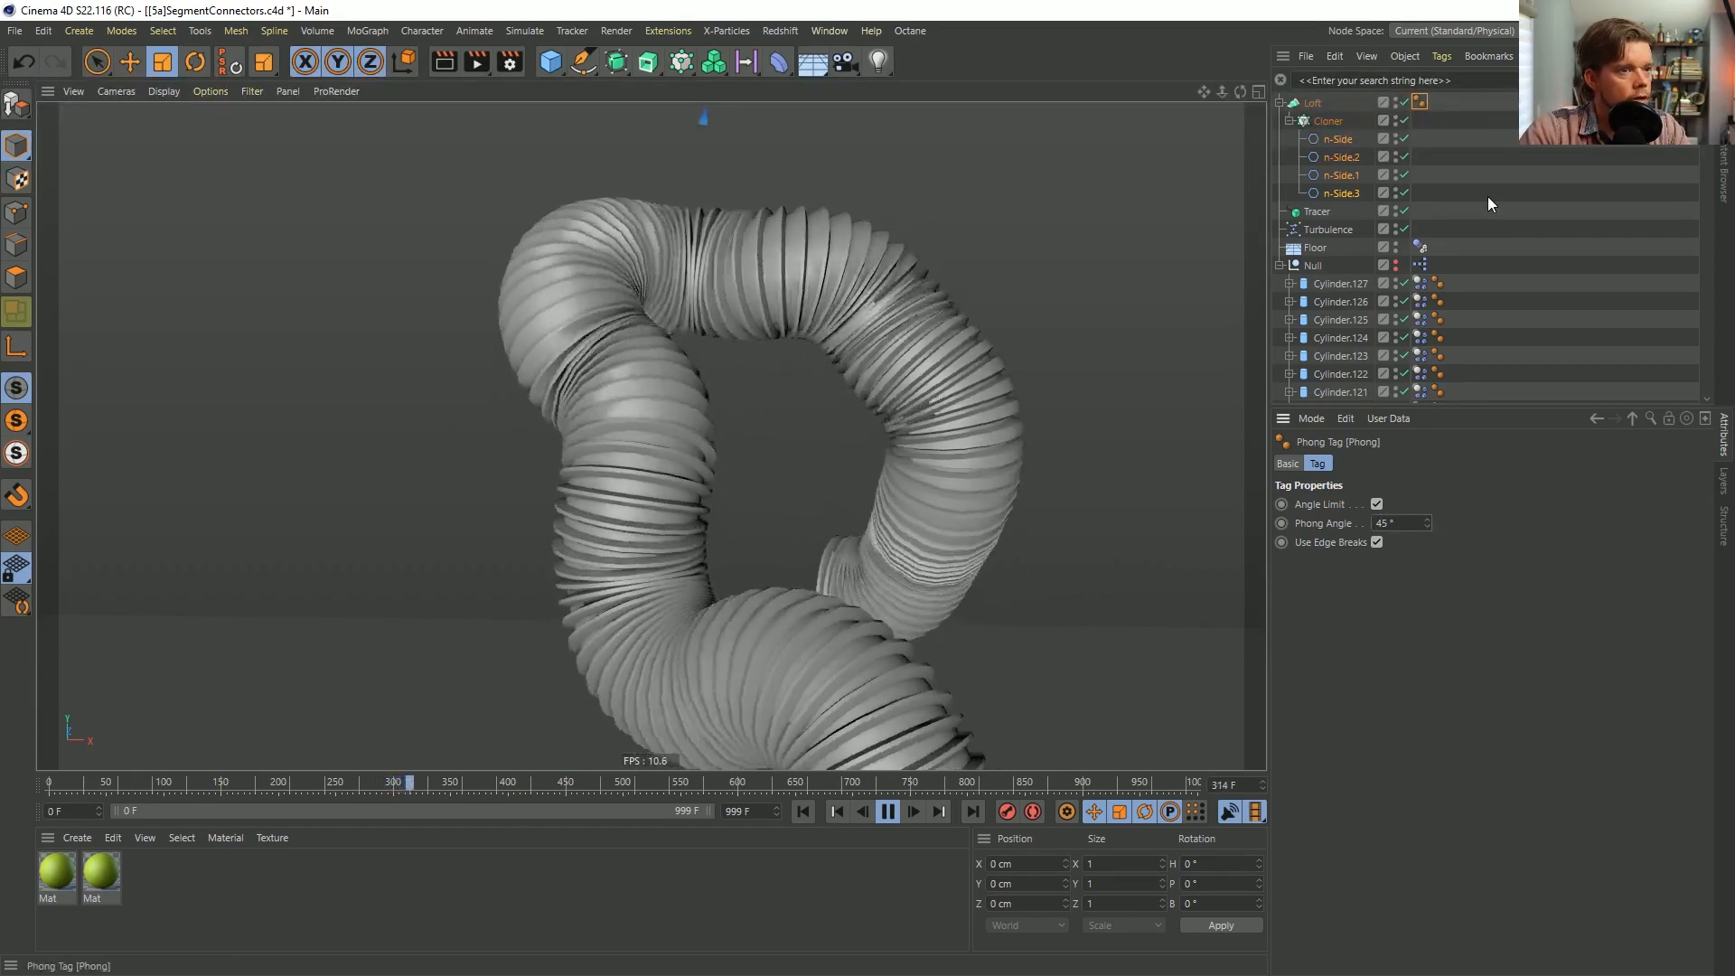
click(1375, 542)
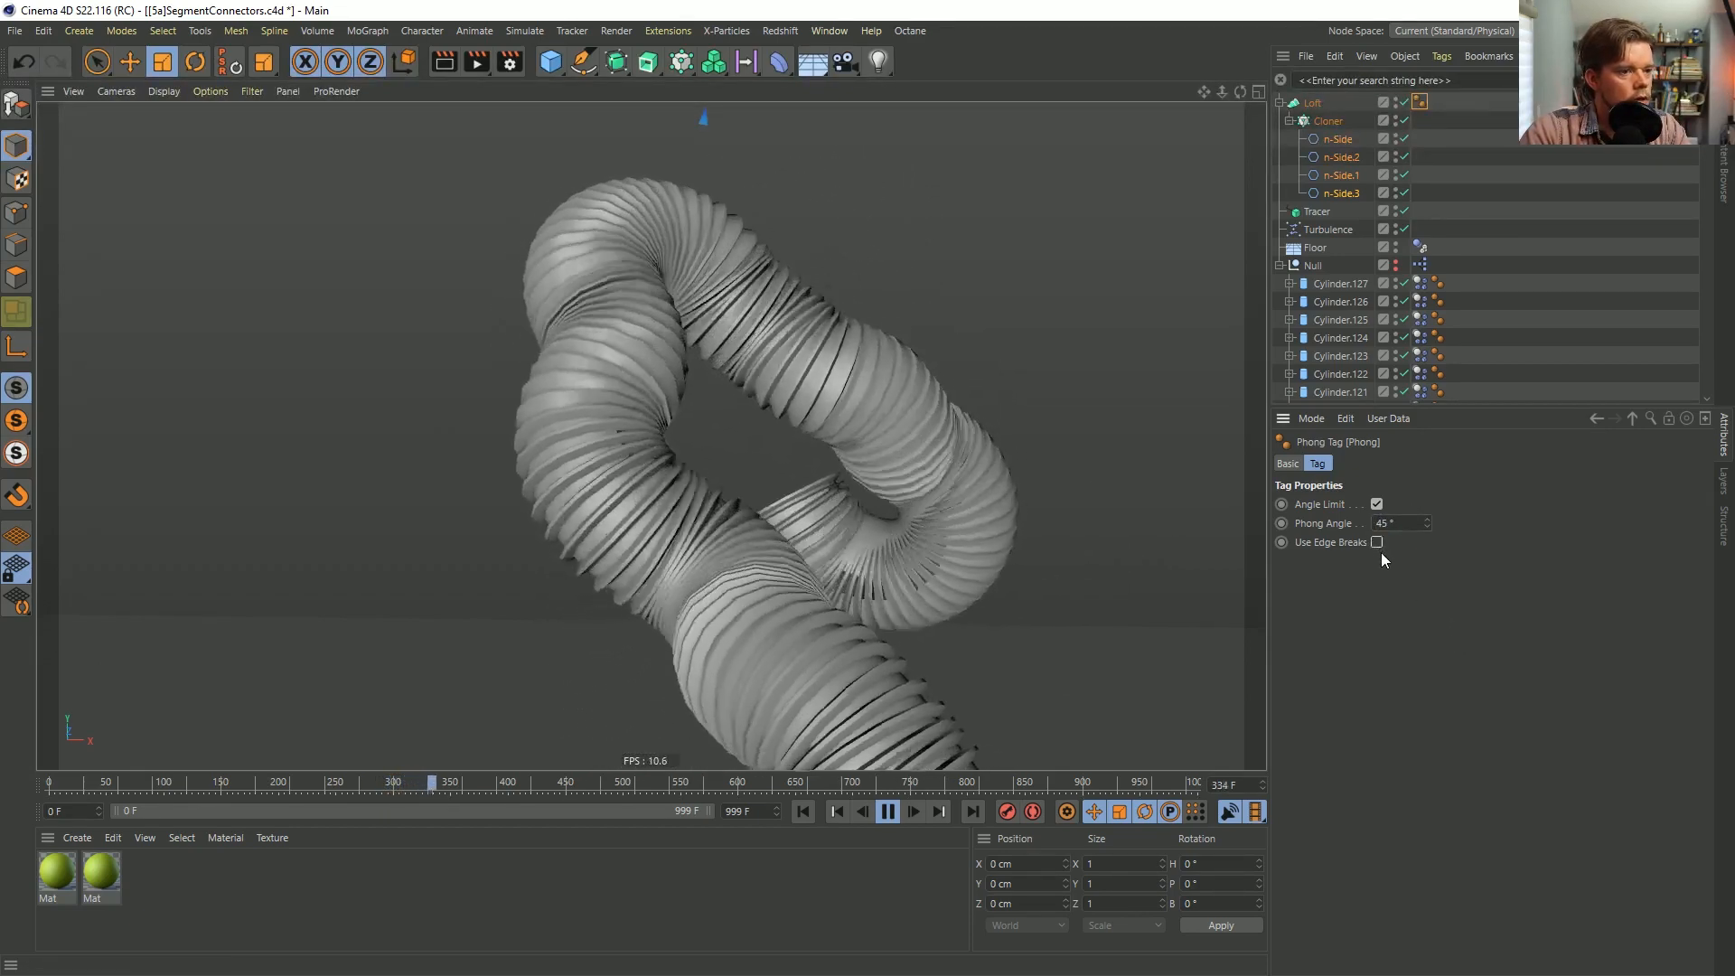
Examine the ribbed hose's shading and motion from near and far, stop playback, and return to the first frame.
alt+right_drag(713, 540, 633, 564)
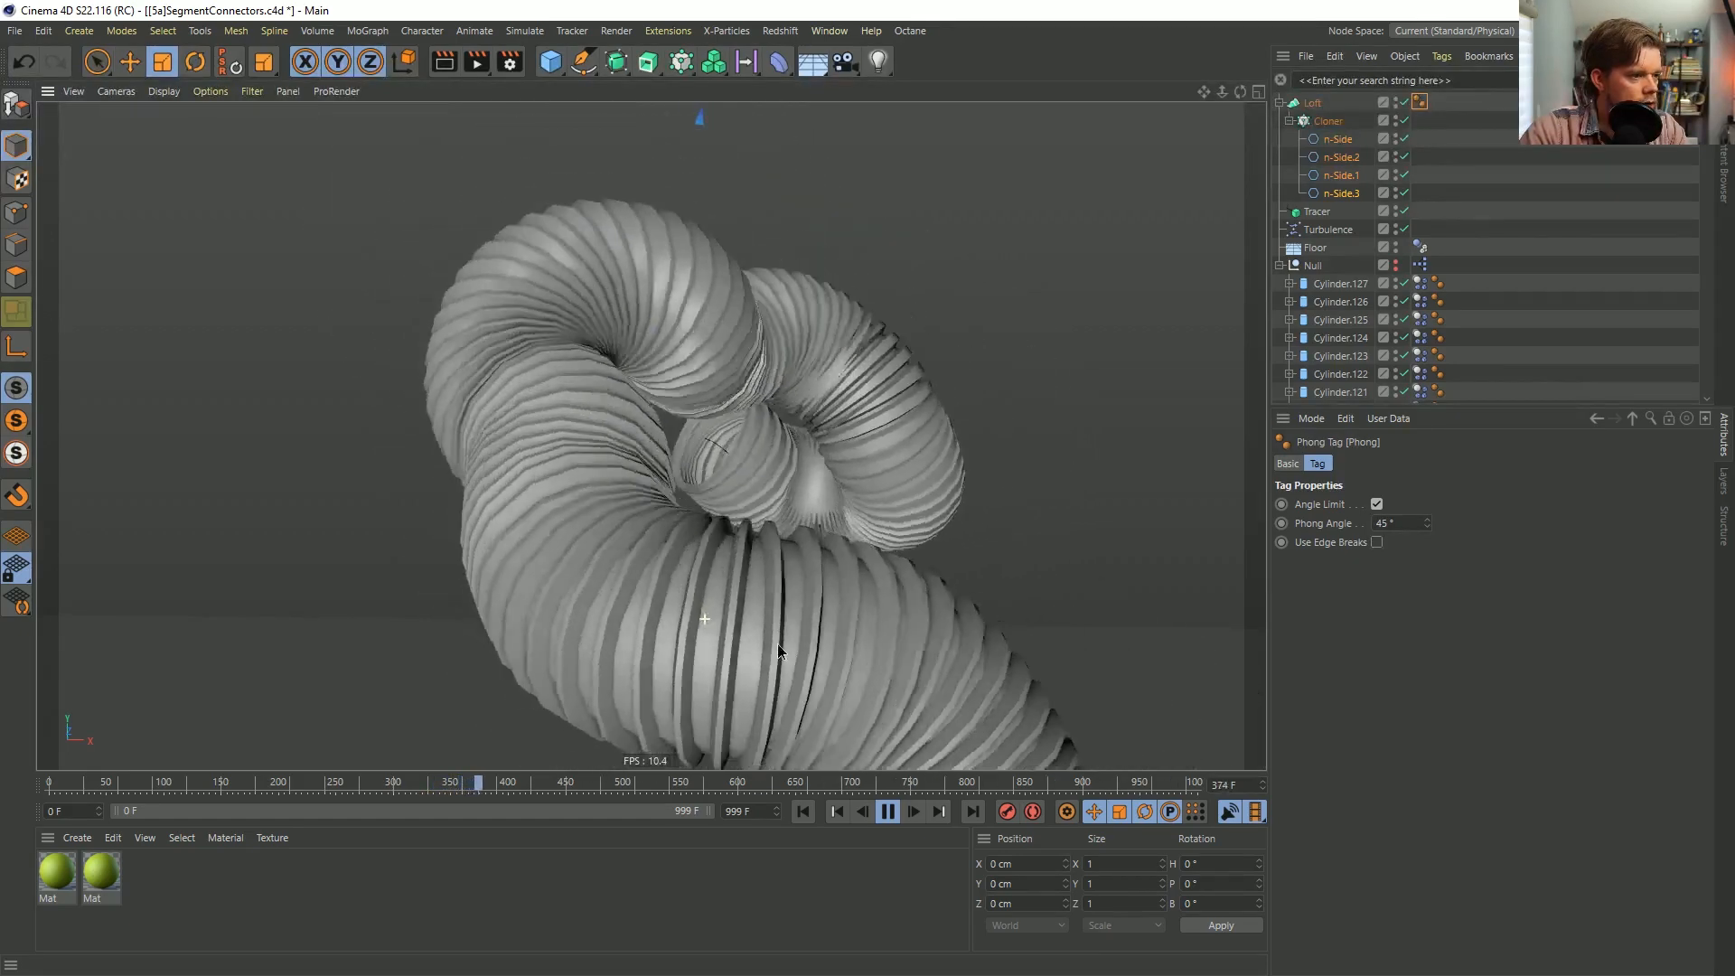
alt+drag(633, 564, 858, 621)
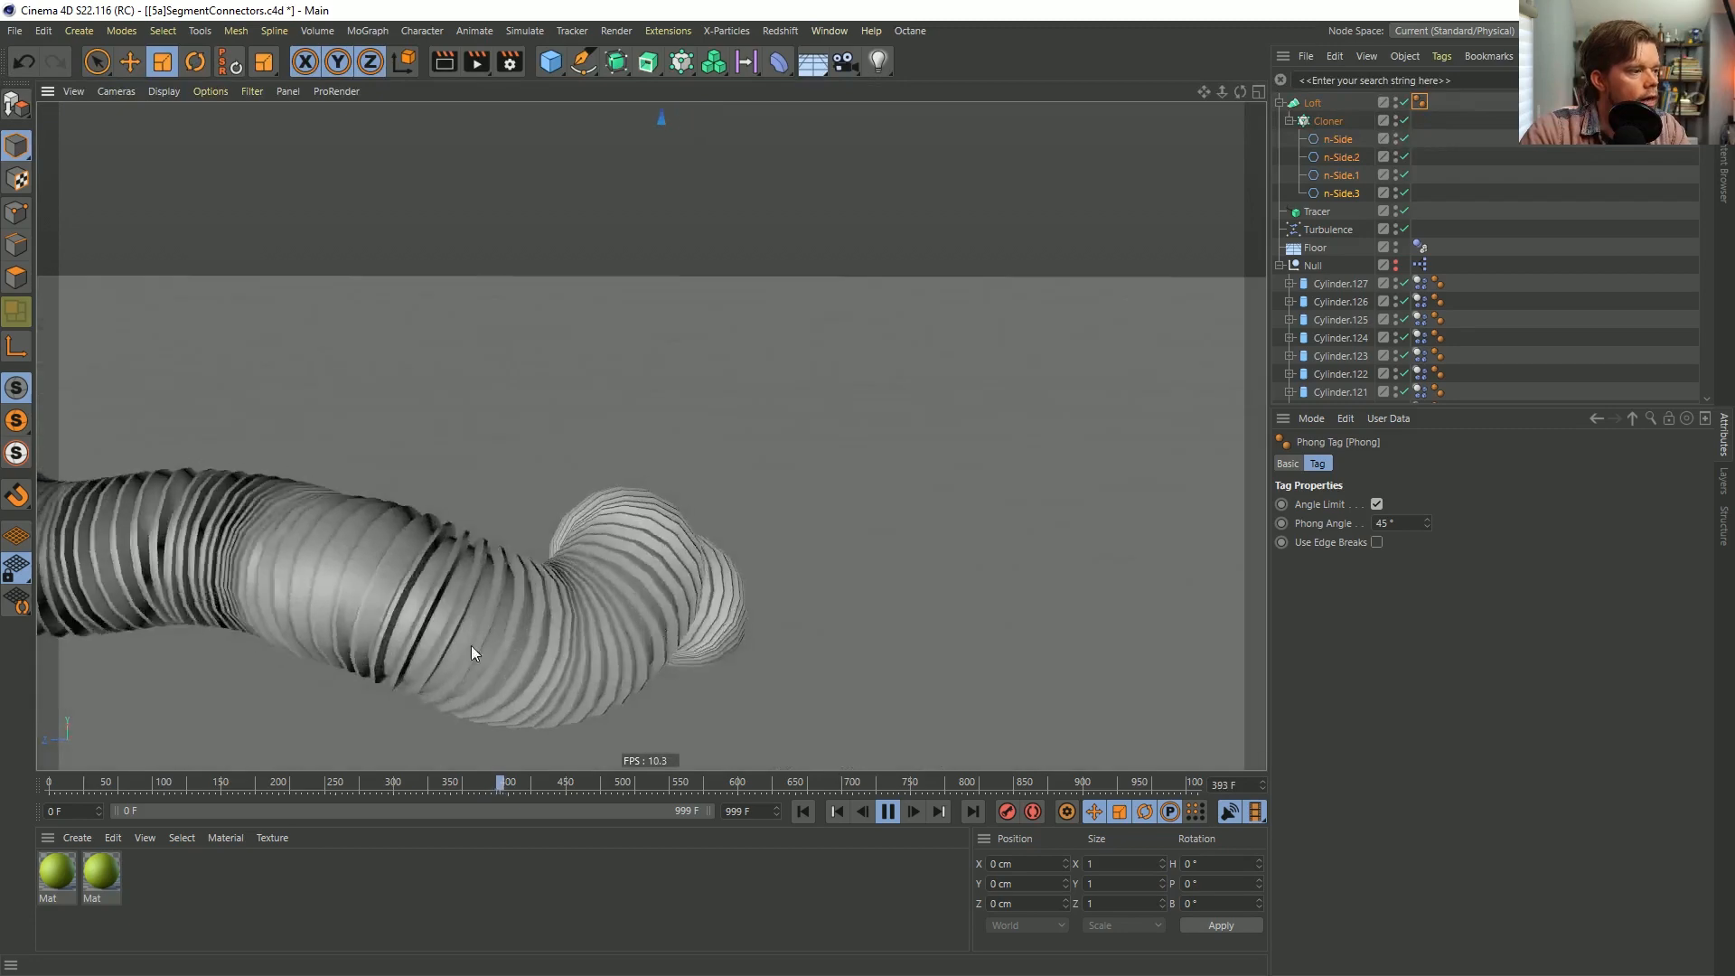
alt+middle_drag(575, 549, 718, 463)
alt+right_drag(717, 463, 564, 490)
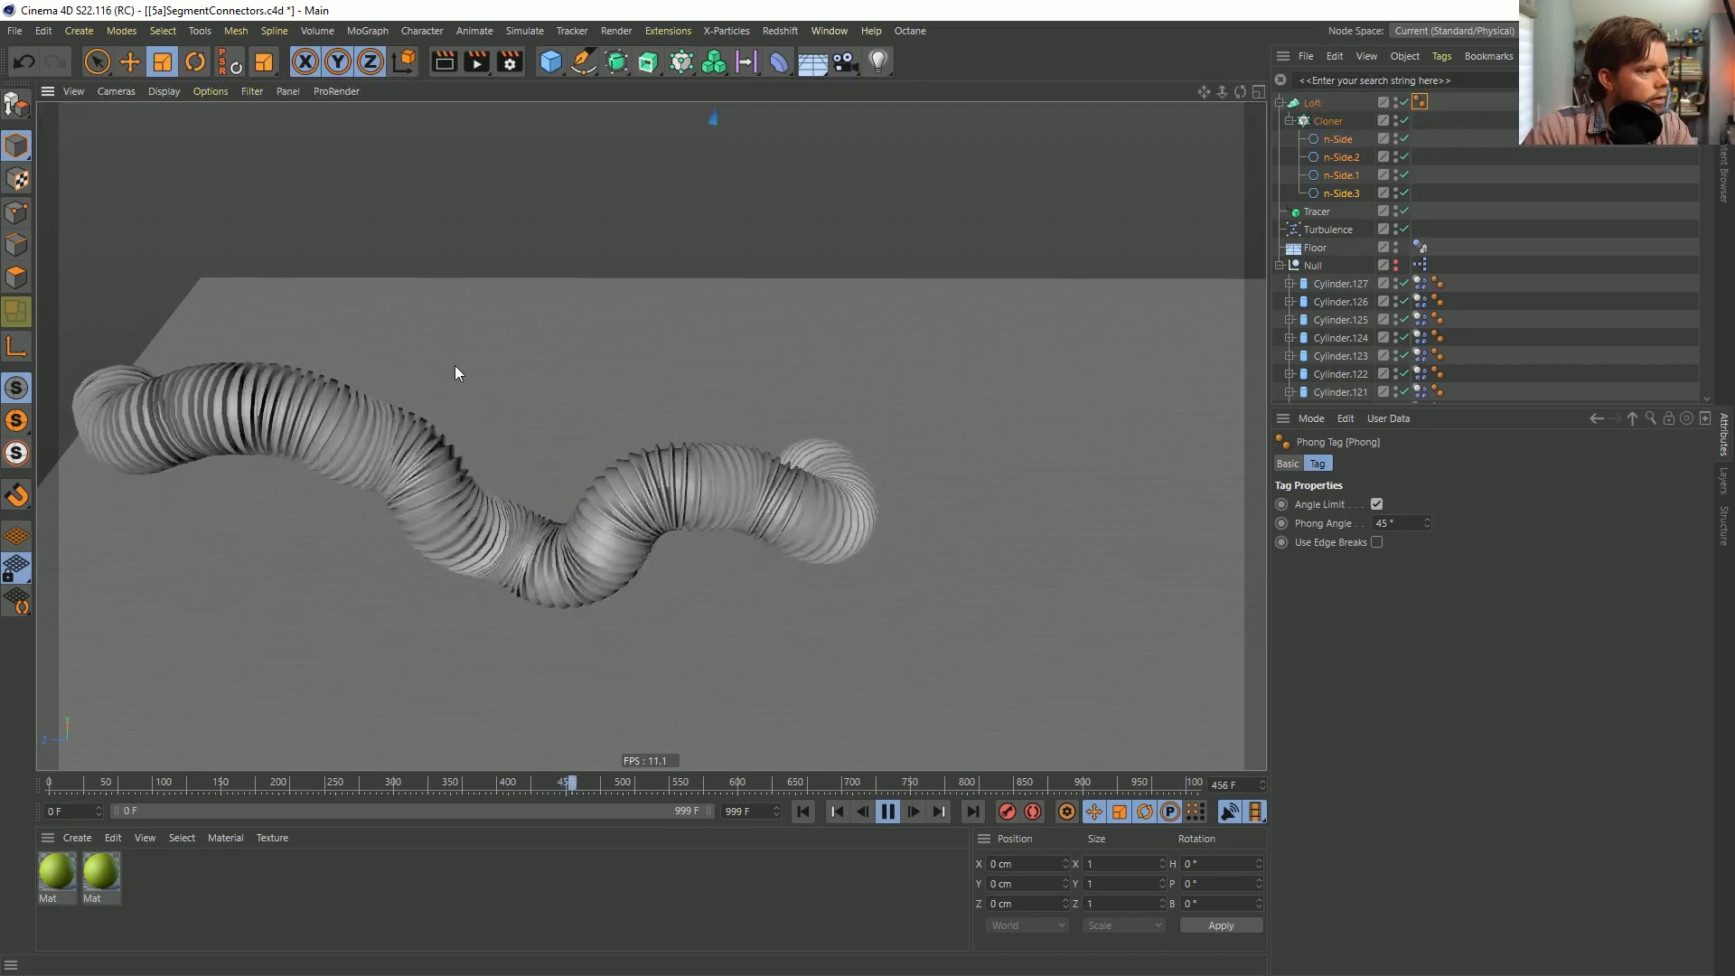
mouse_move(287, 397)
alt+right_down()
mouse_move(503, 399)
mouse_move(367, 463)
alt+right_up()
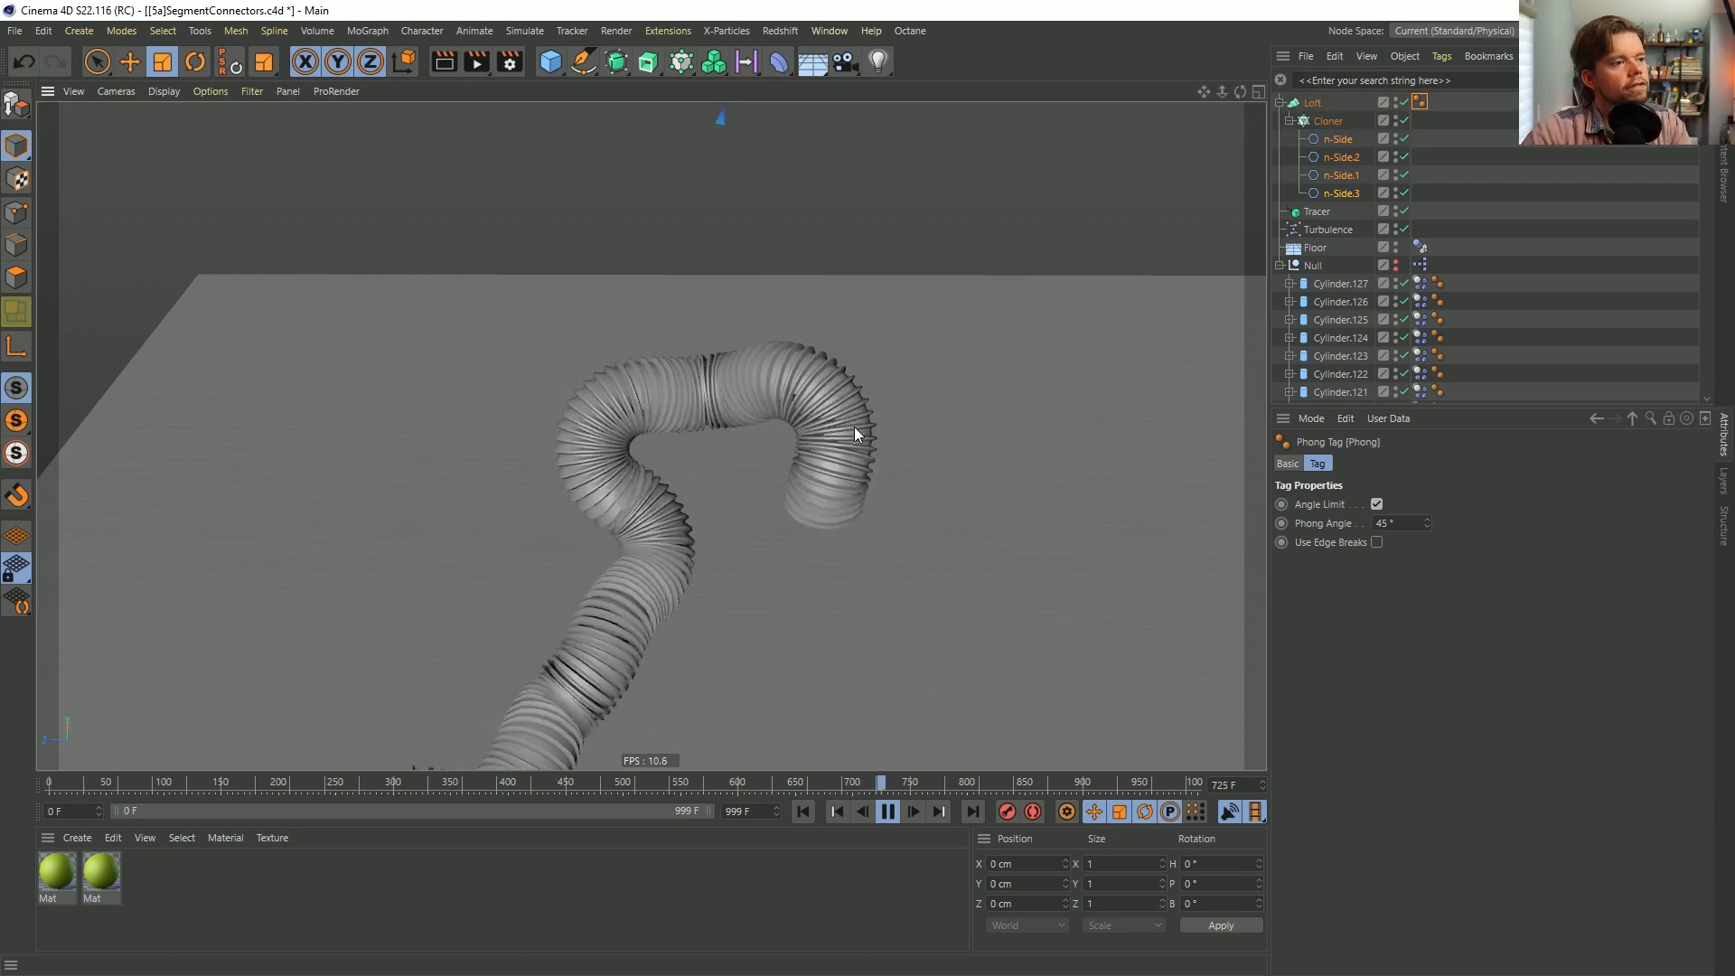
alt+right_drag(861, 425, 712, 471)
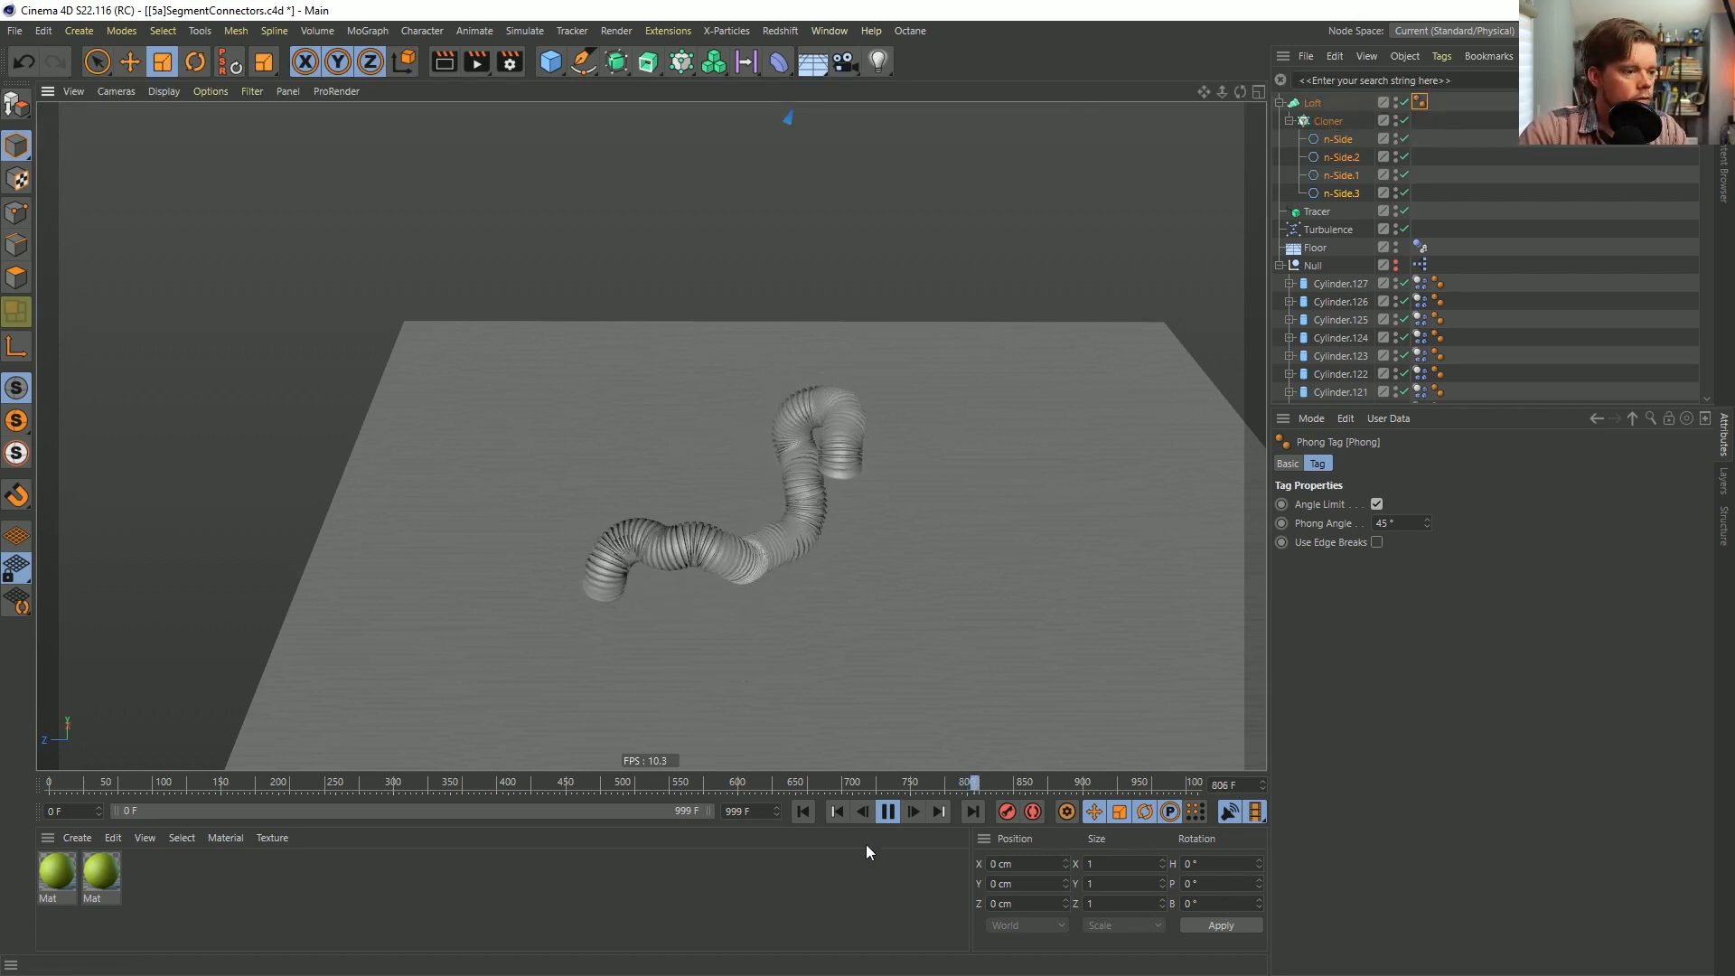
click(888, 811)
click(803, 810)
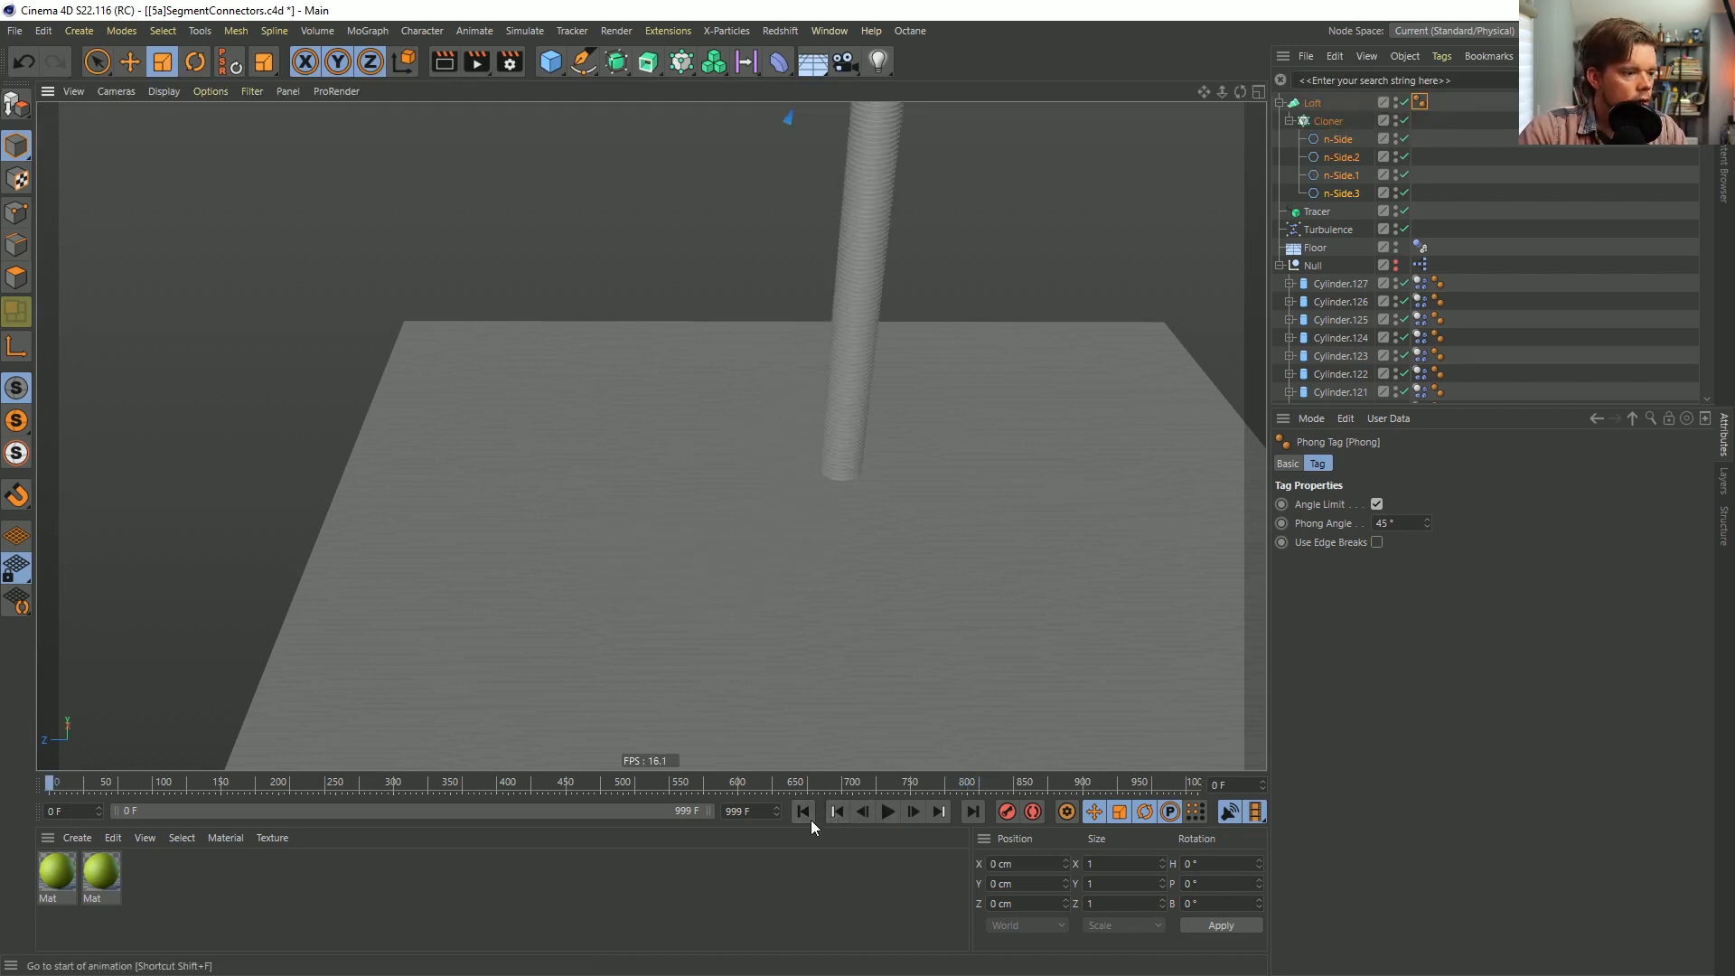
Save the scene as a new version named [5b]SegmentConnectors.c4d.
key(ctrl+shift+s)
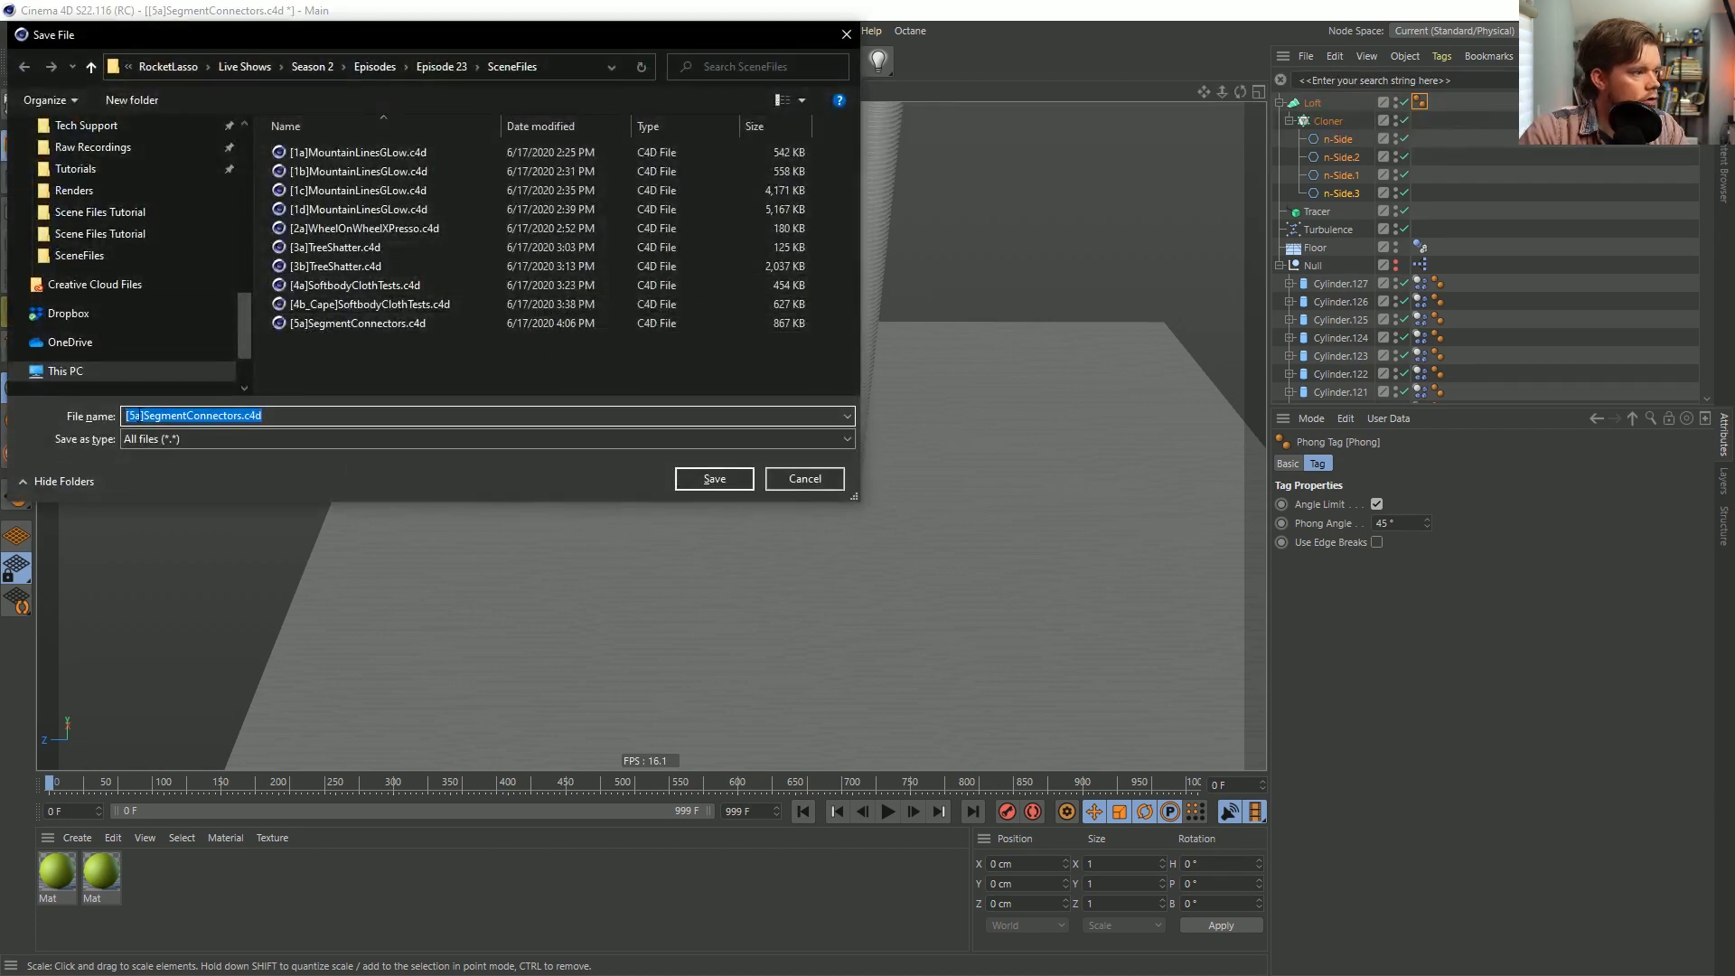
click(140, 415)
key(BackSpace)
text(b)
key(Return)
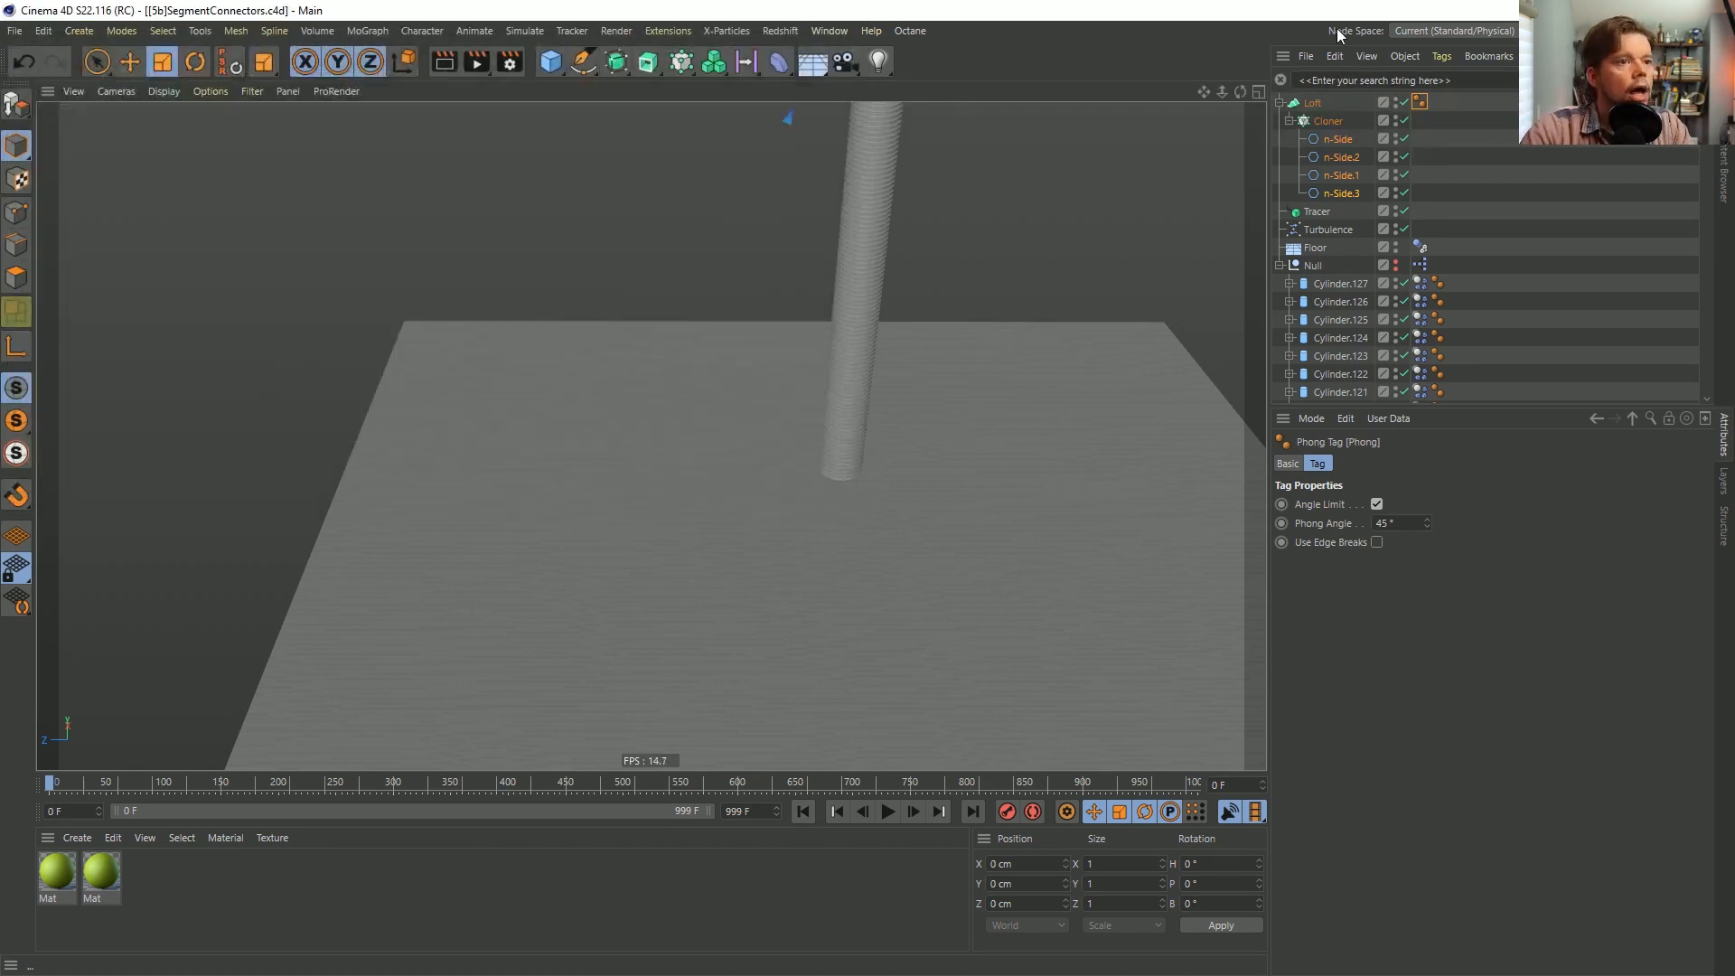
Copy the Cloner out of the Loft to the top level and delete all four n-Side splines from the copy.
drag(1325, 121, 1311, 96)
click(1323, 117)
key(Delete)
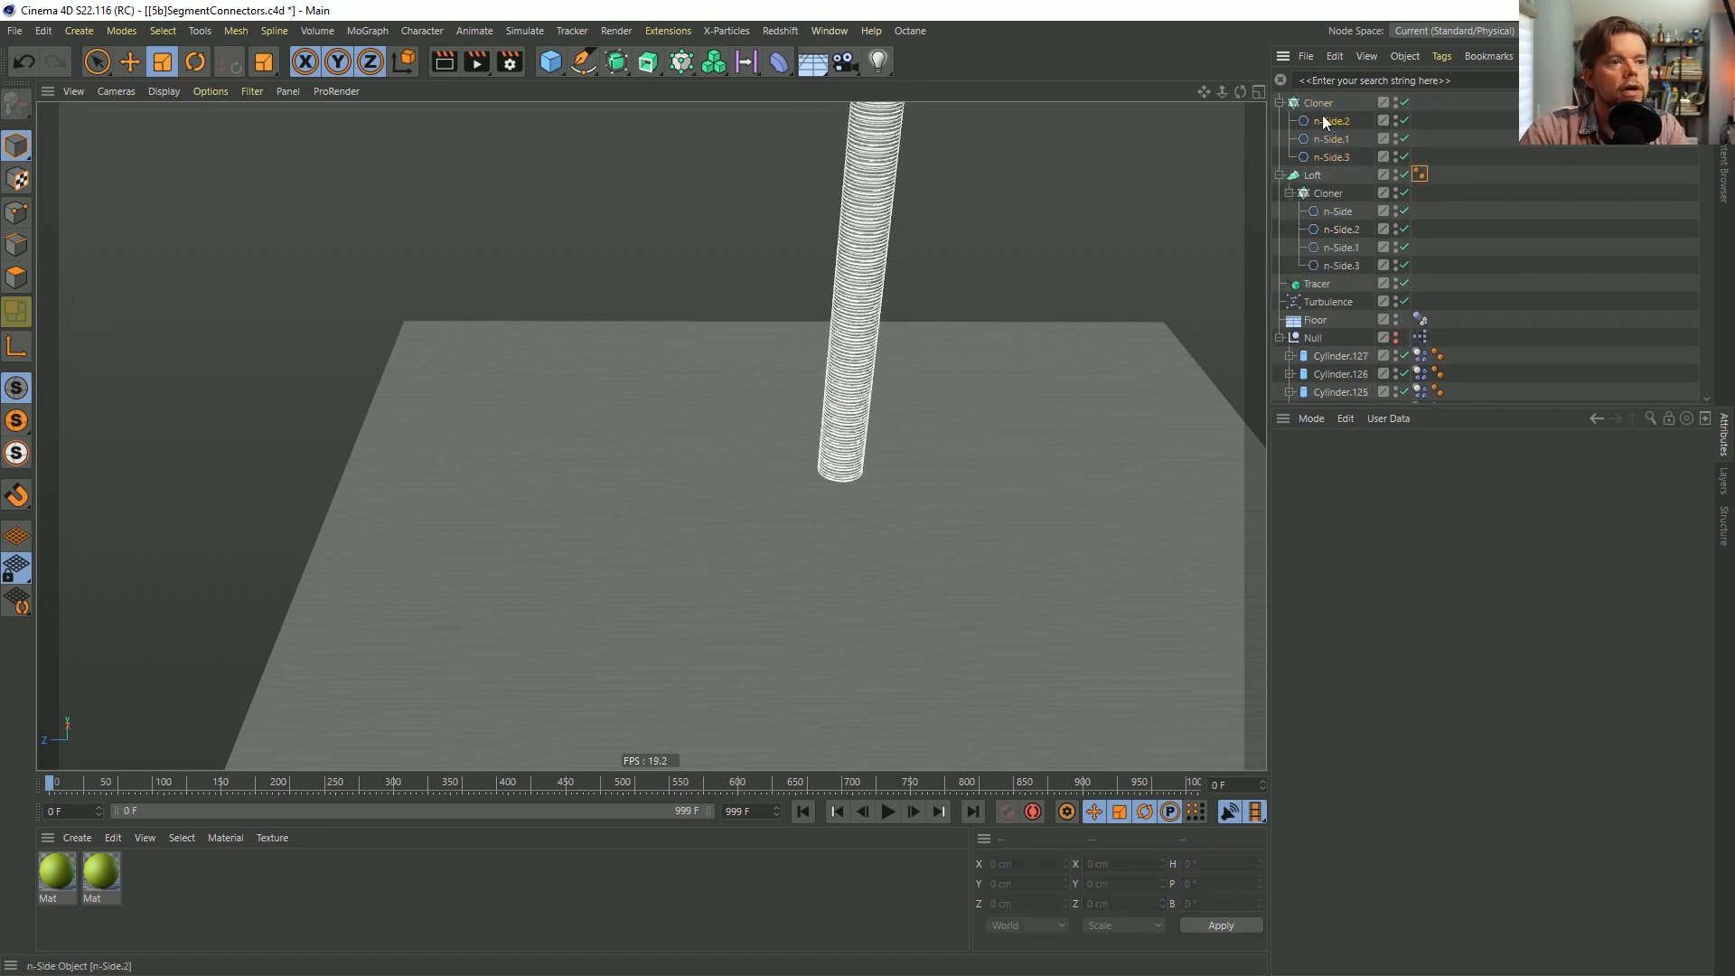
click(1323, 117)
key(Delete)
click(1325, 119)
key(Delete)
click(1326, 119)
key(Delete)
Disable the Loft together with its nested Cloner and n-Side splines.
ctrl+click(1403, 119)
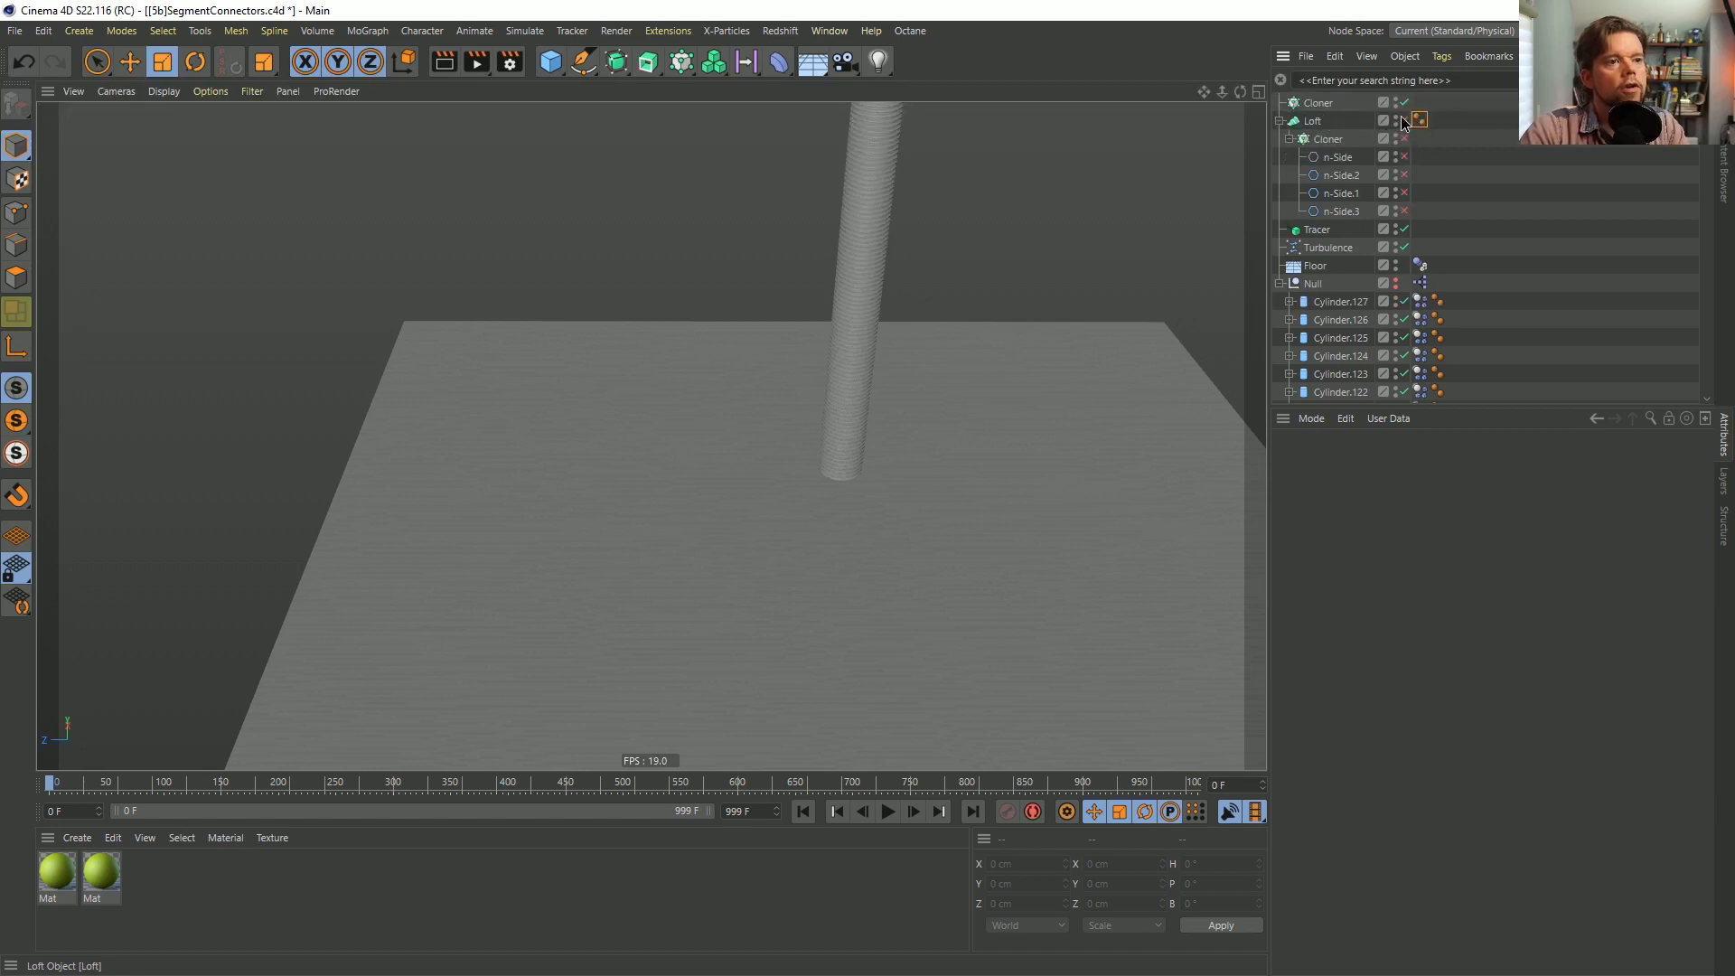
alt+middle_drag(827, 289, 745, 528)
alt+right_drag(746, 529, 689, 526)
alt+middle_drag(714, 533, 735, 409)
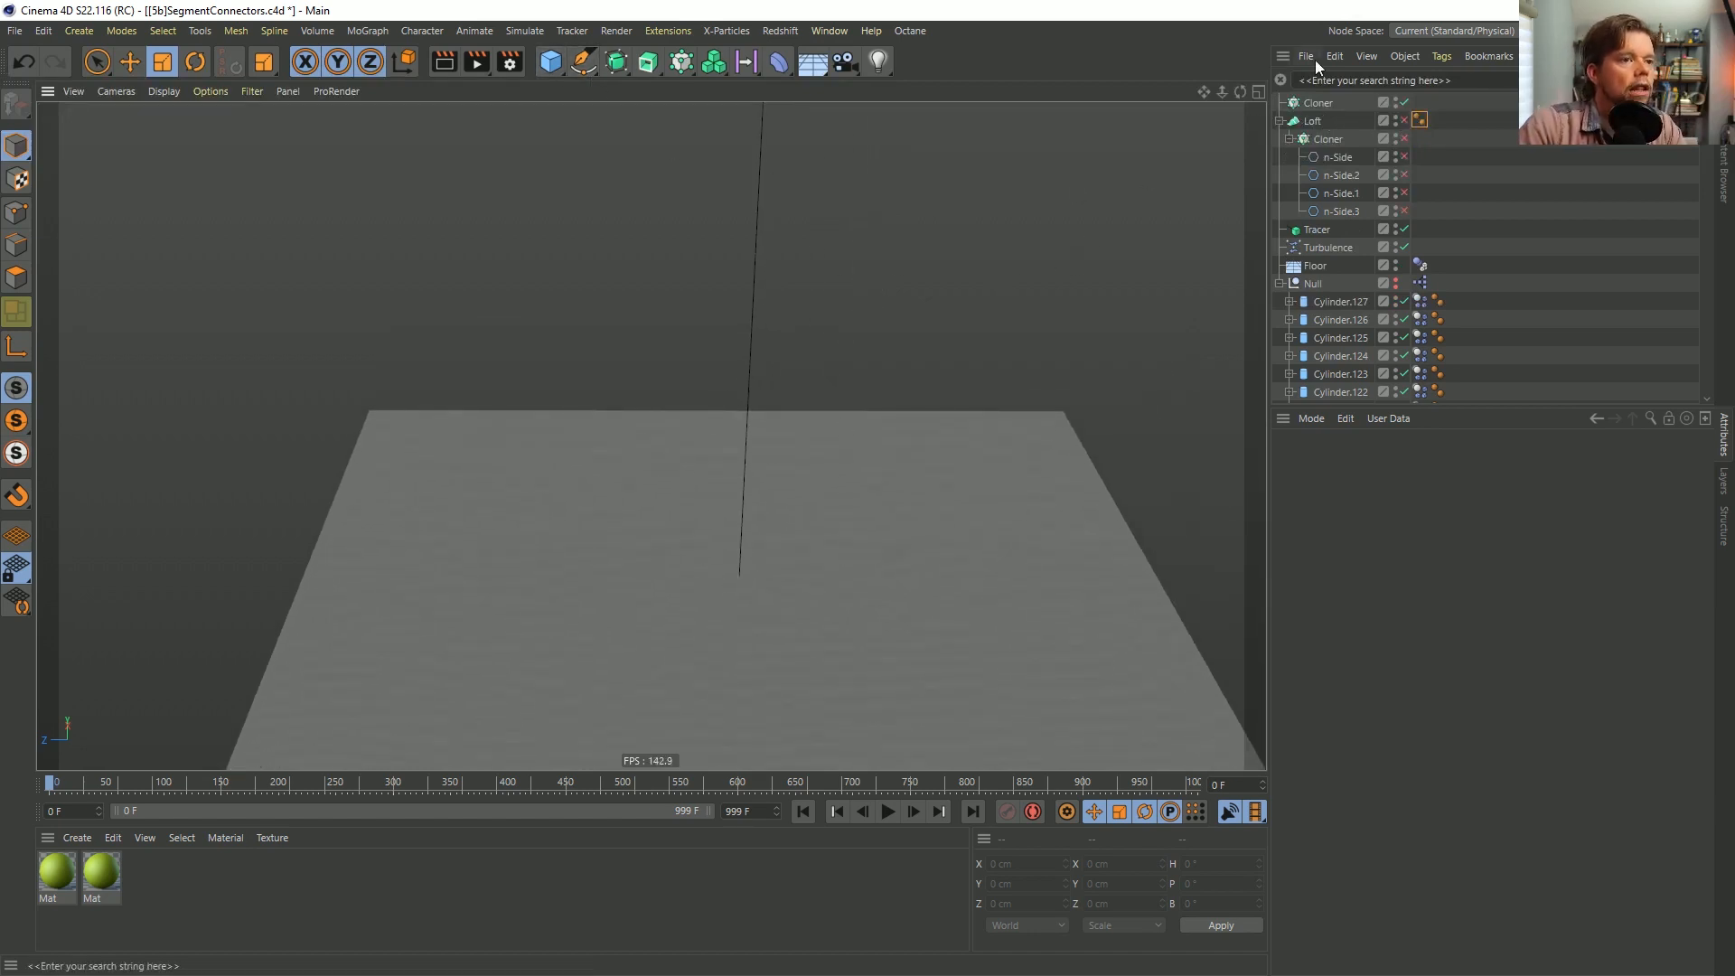
Add a Tube primitive with an outer radius of 200 cm and an inner radius of 180 cm.
click(550, 61)
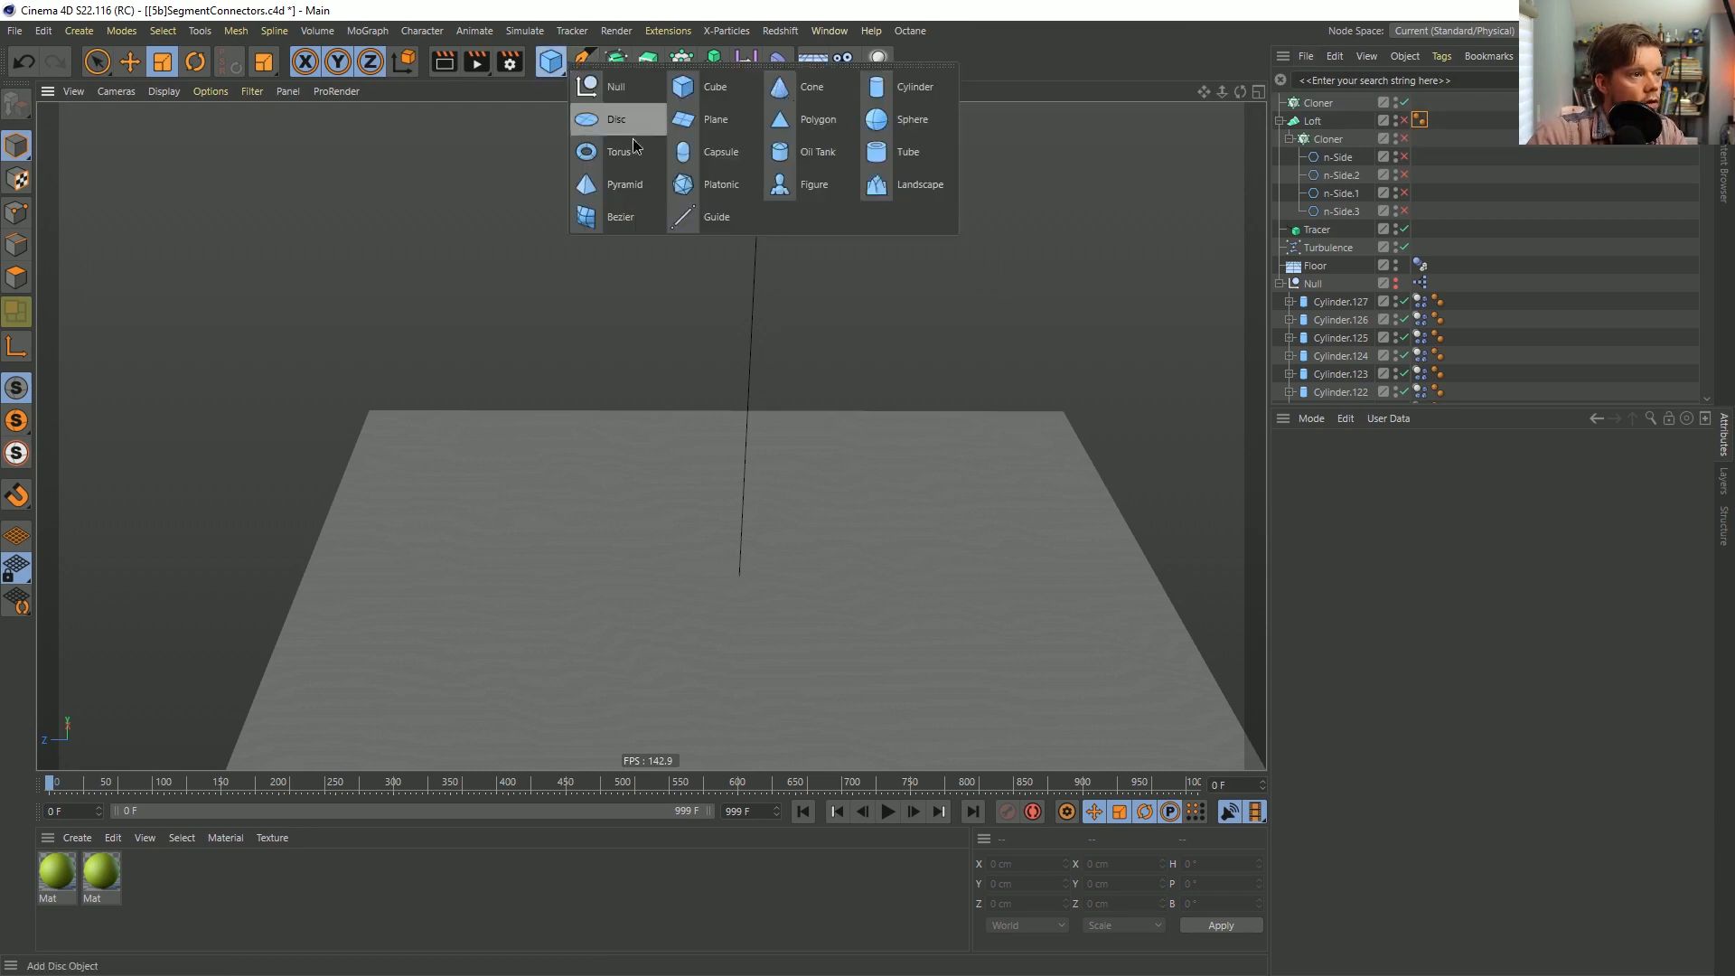
click(930, 161)
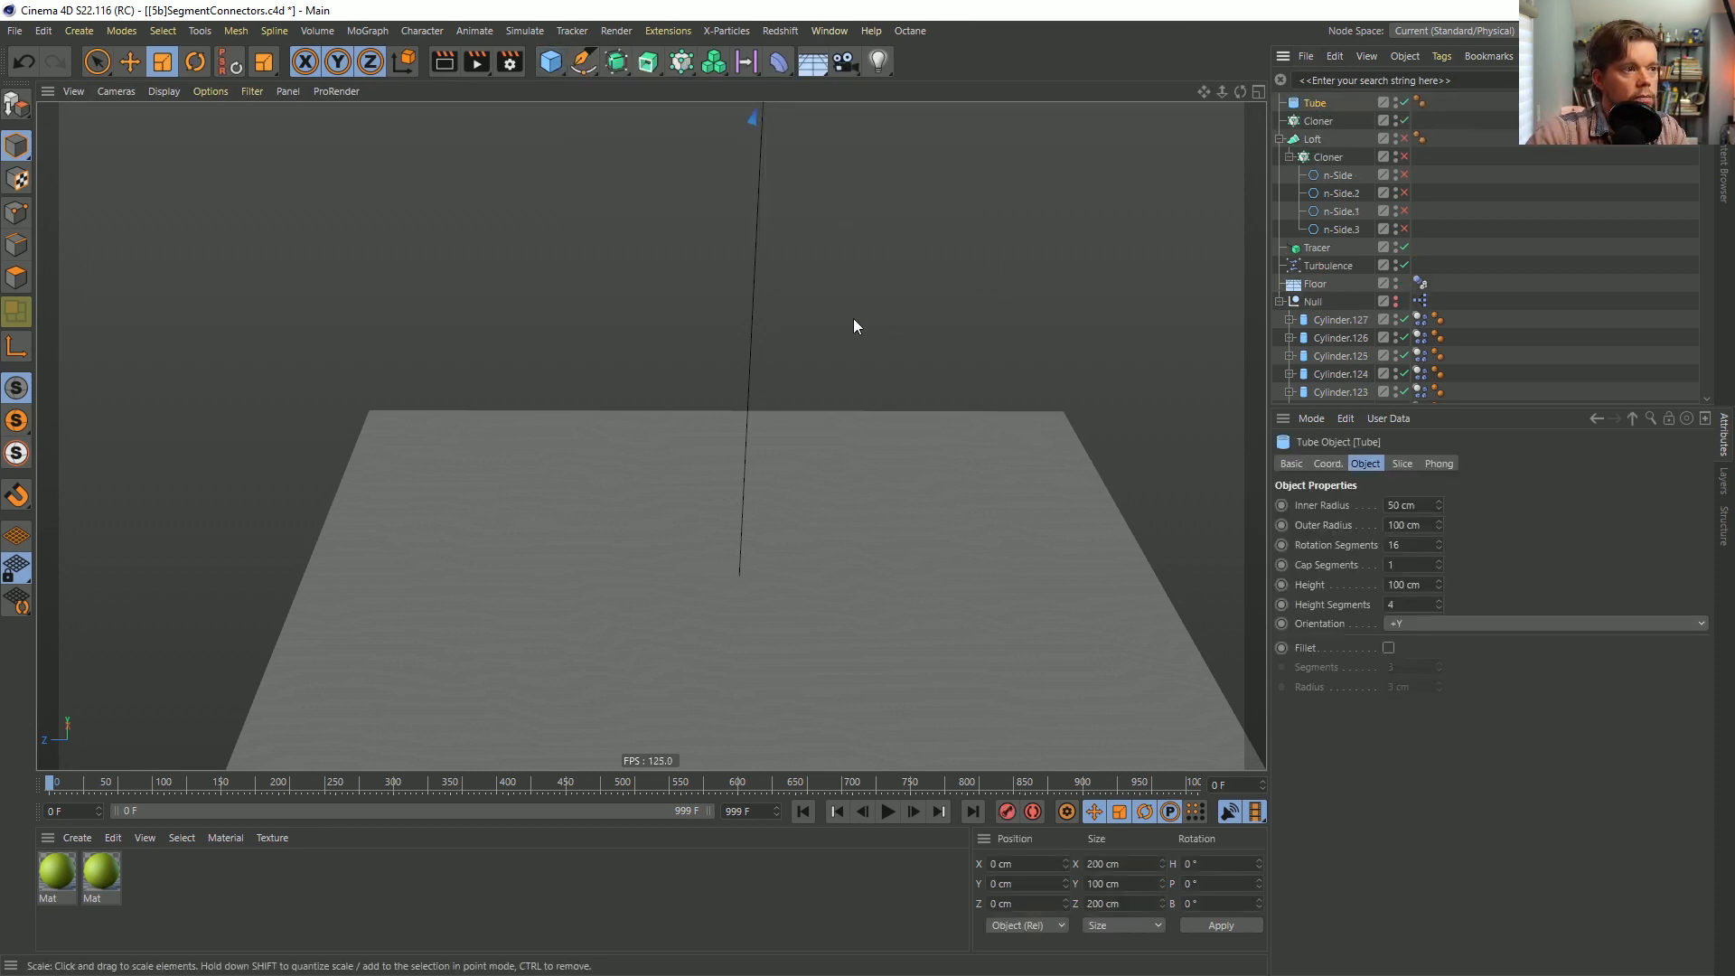
alt+middle_drag(813, 276, 786, 355)
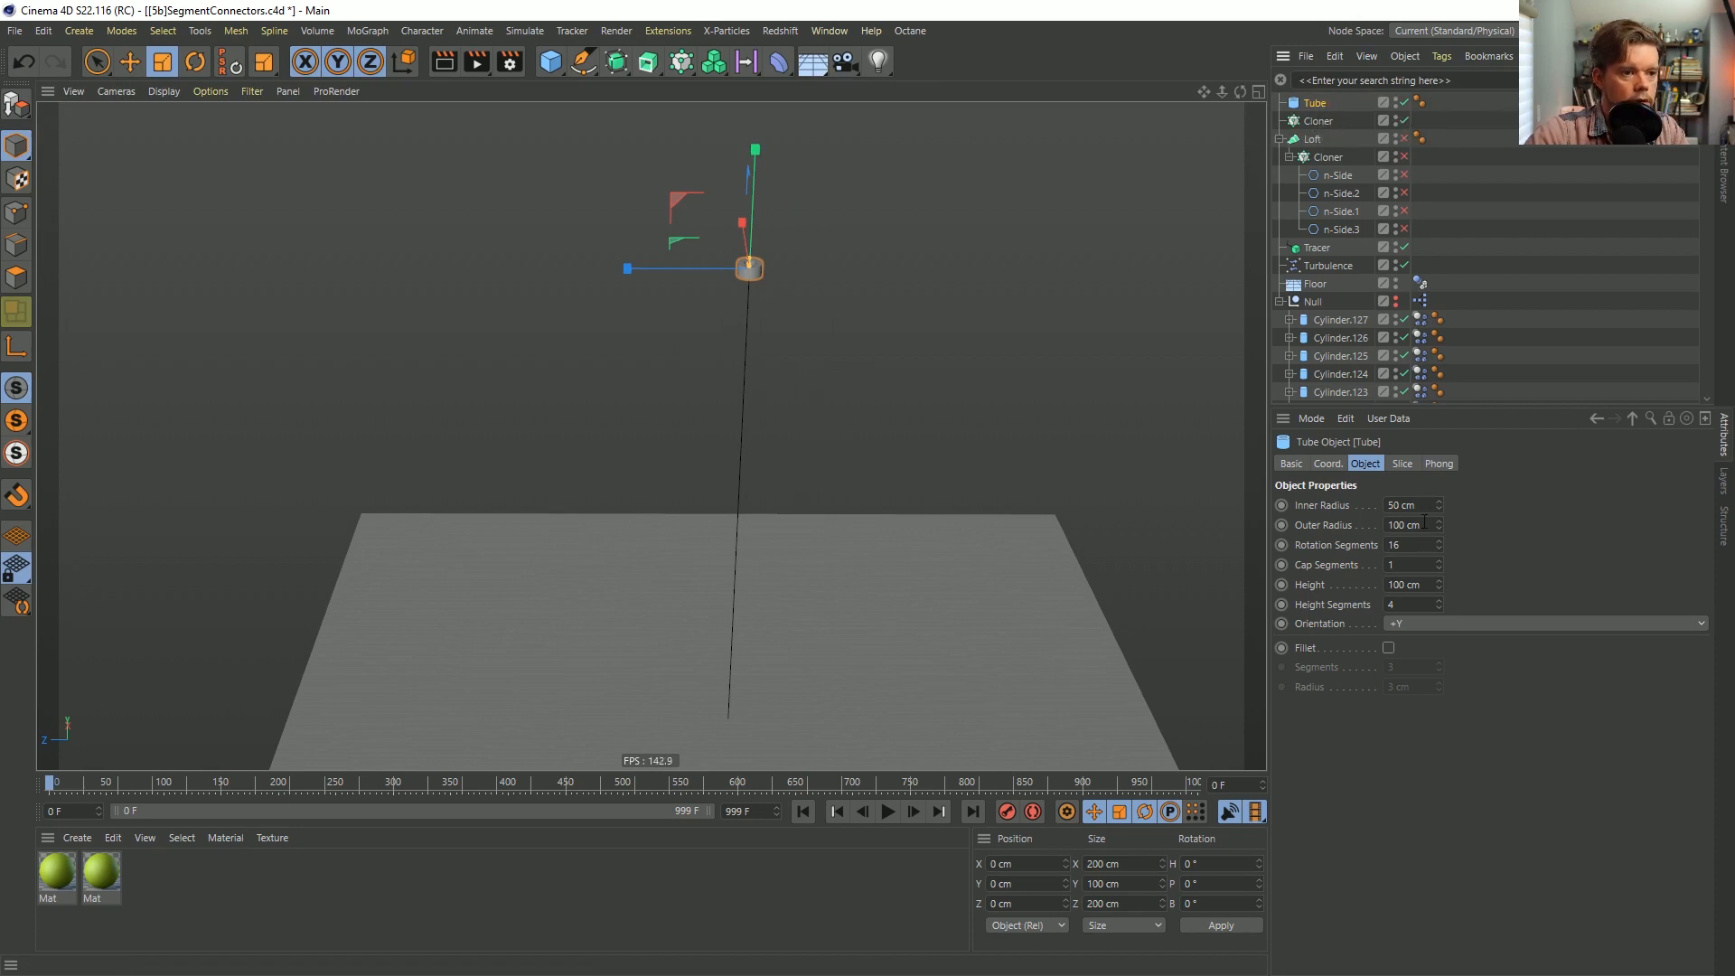
text(2)
click(1497, 531)
drag(1393, 524, 1386, 505)
text(1)
click(1498, 527)
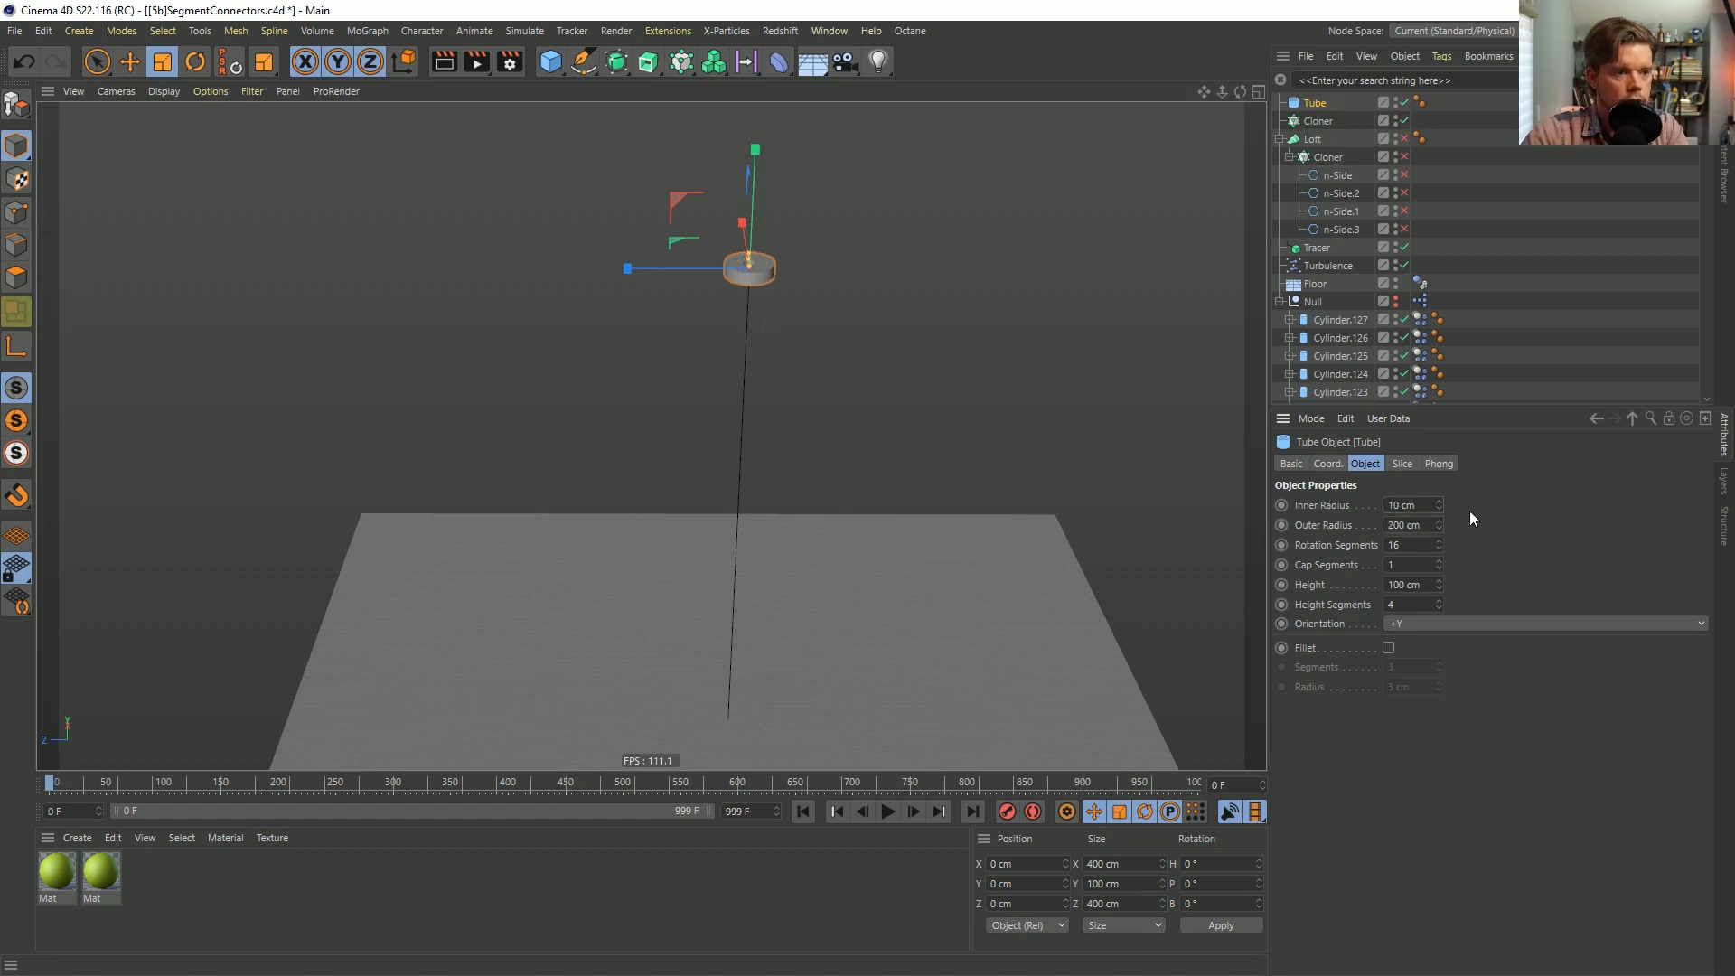
click(1394, 507)
text(8)
click(1505, 500)
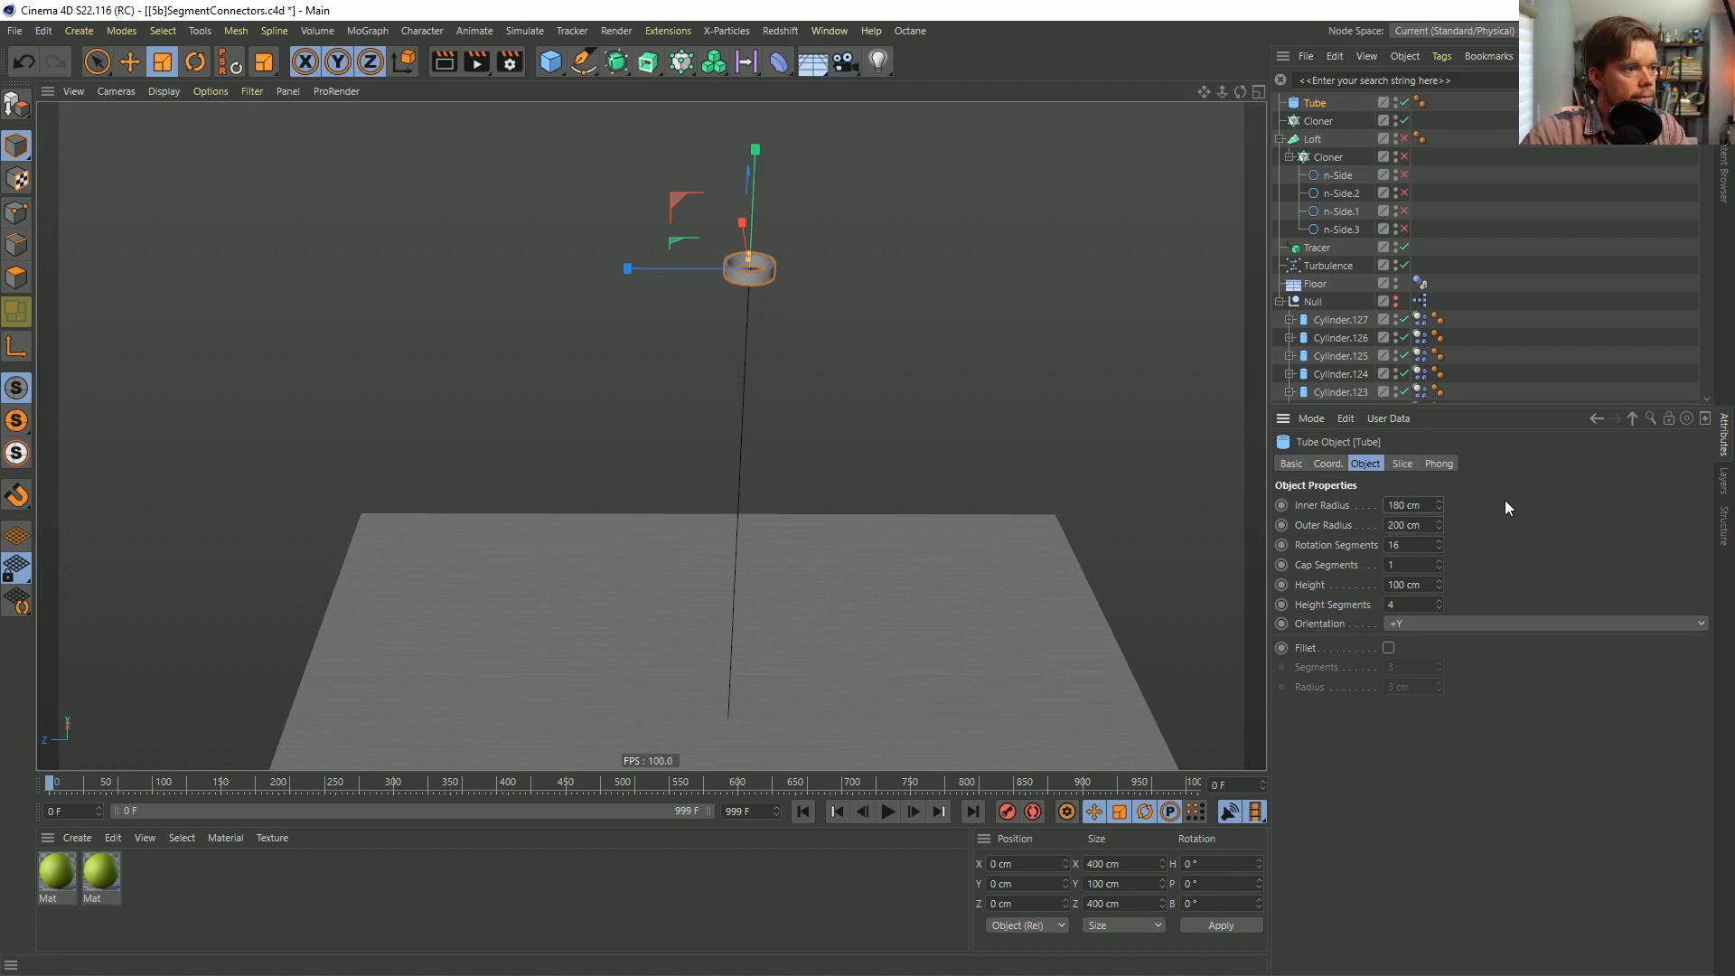
Set the Tube's height to 10 cm.
drag(1431, 586, 1321, 594)
text(10)
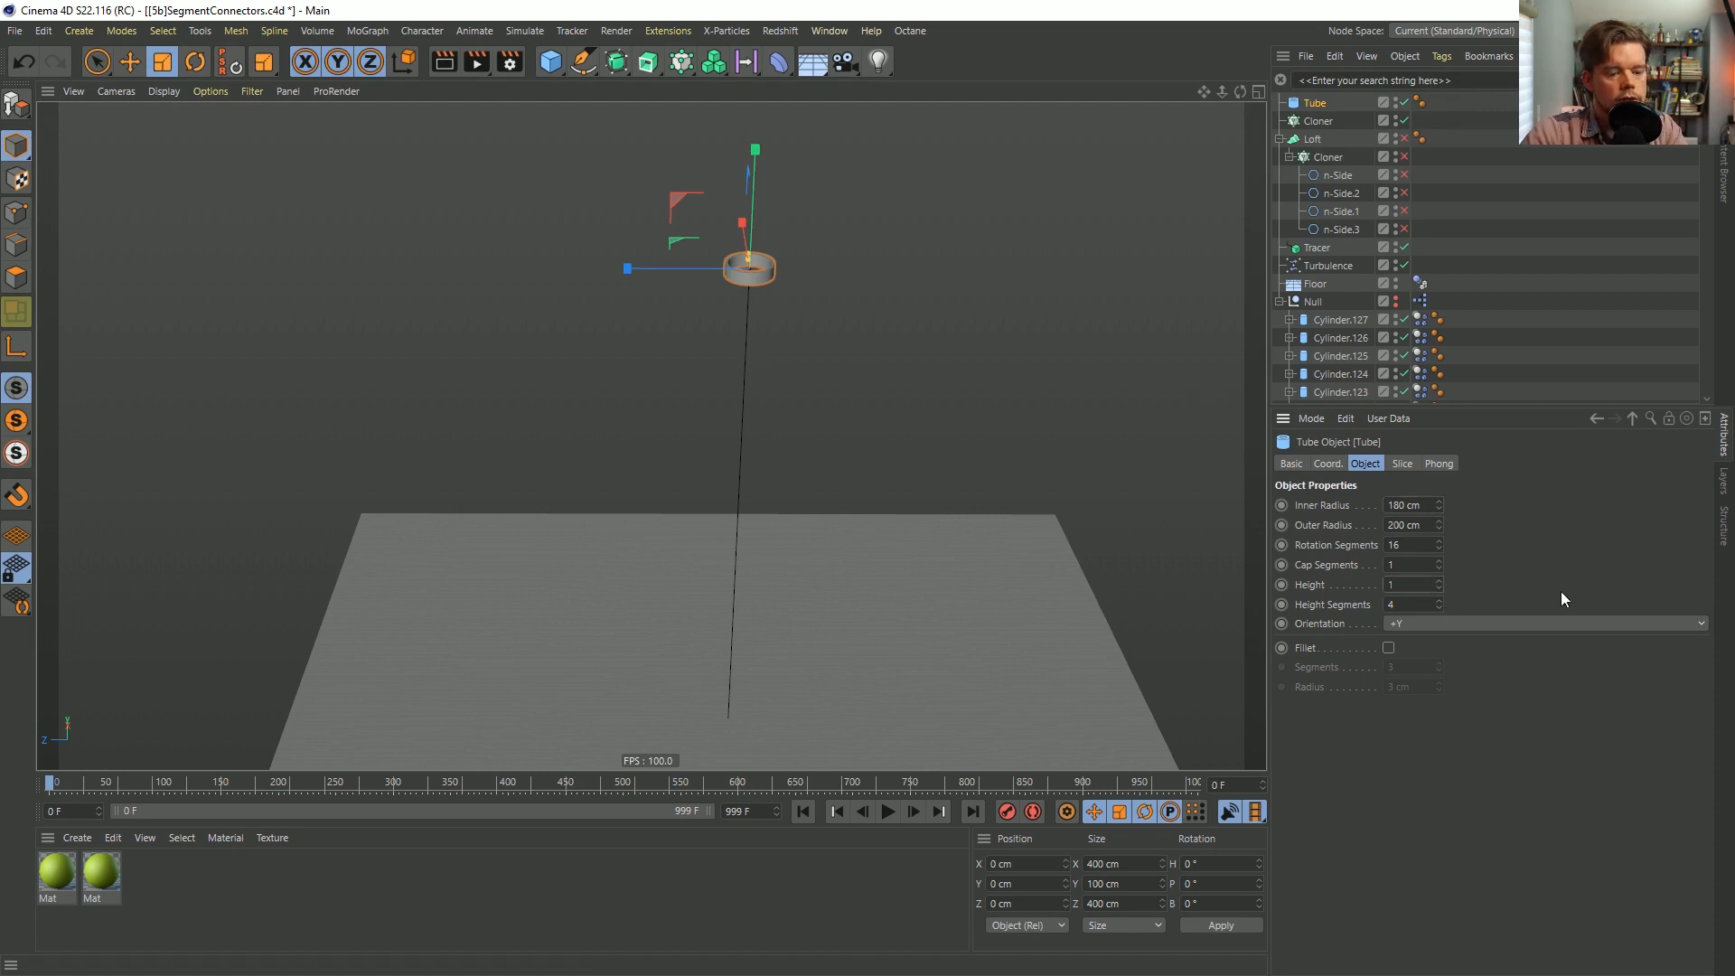
click(1560, 592)
alt+right_drag(761, 279, 878, 396)
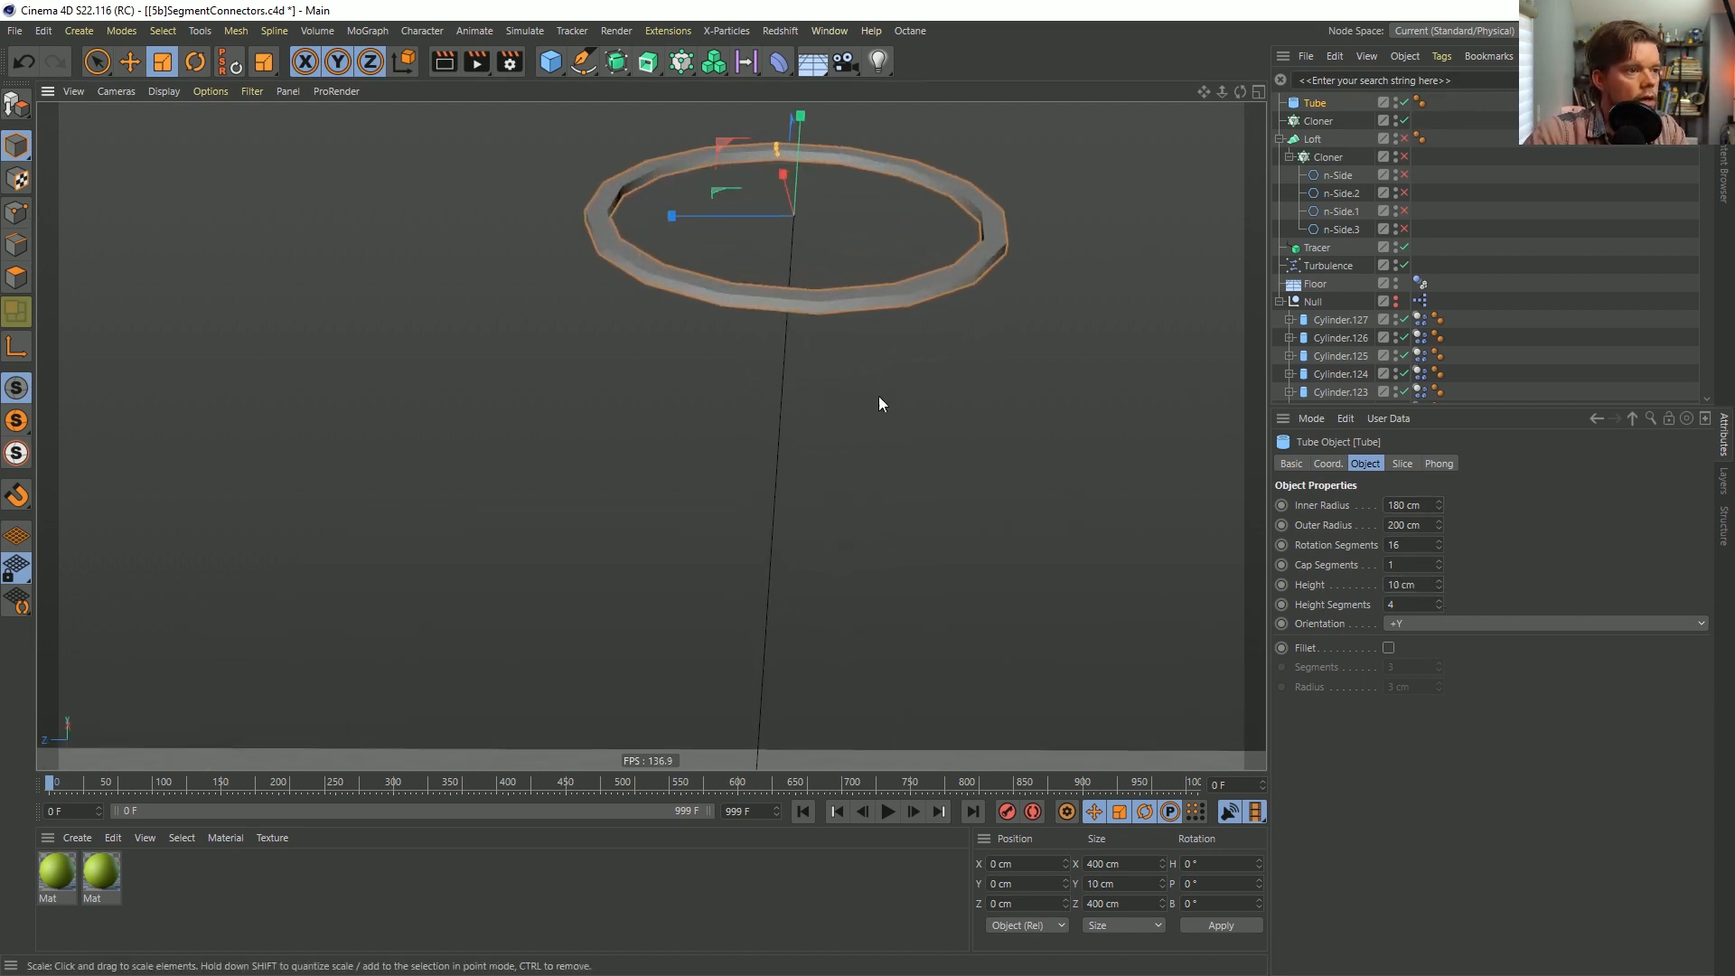
Widen the Tube's rim with an inner radius of 146 cm and set its rotation segments to 36.
drag(1438, 501, 1435, 499)
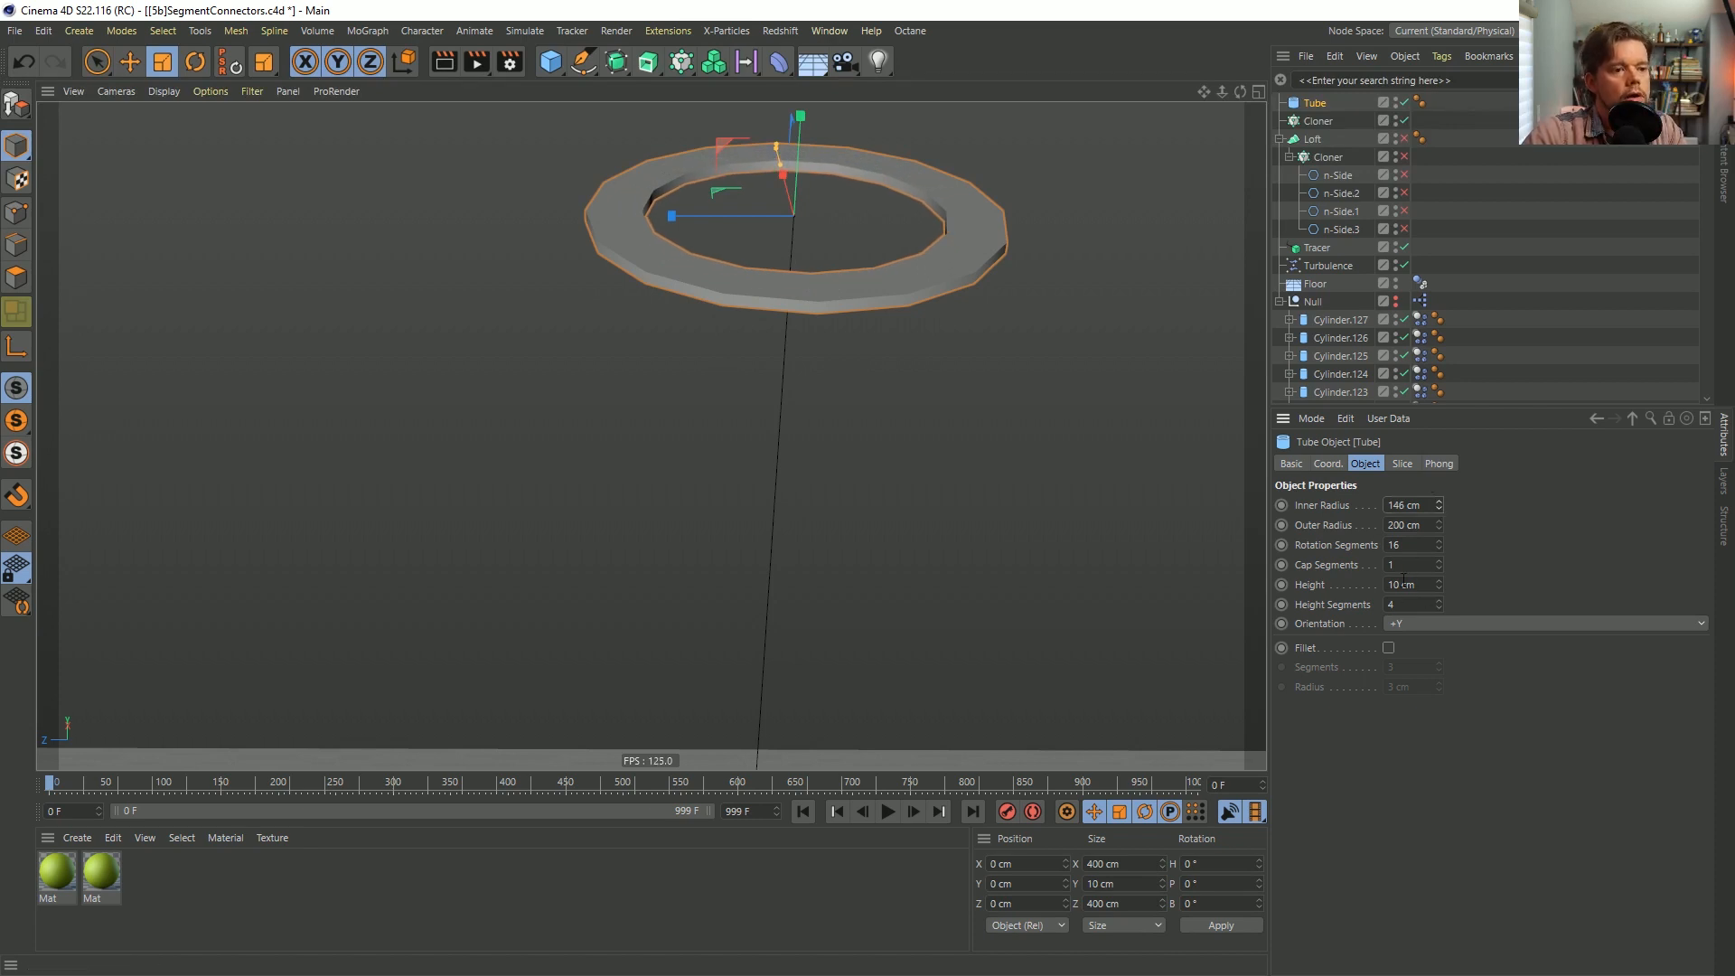
double_click(1393, 545)
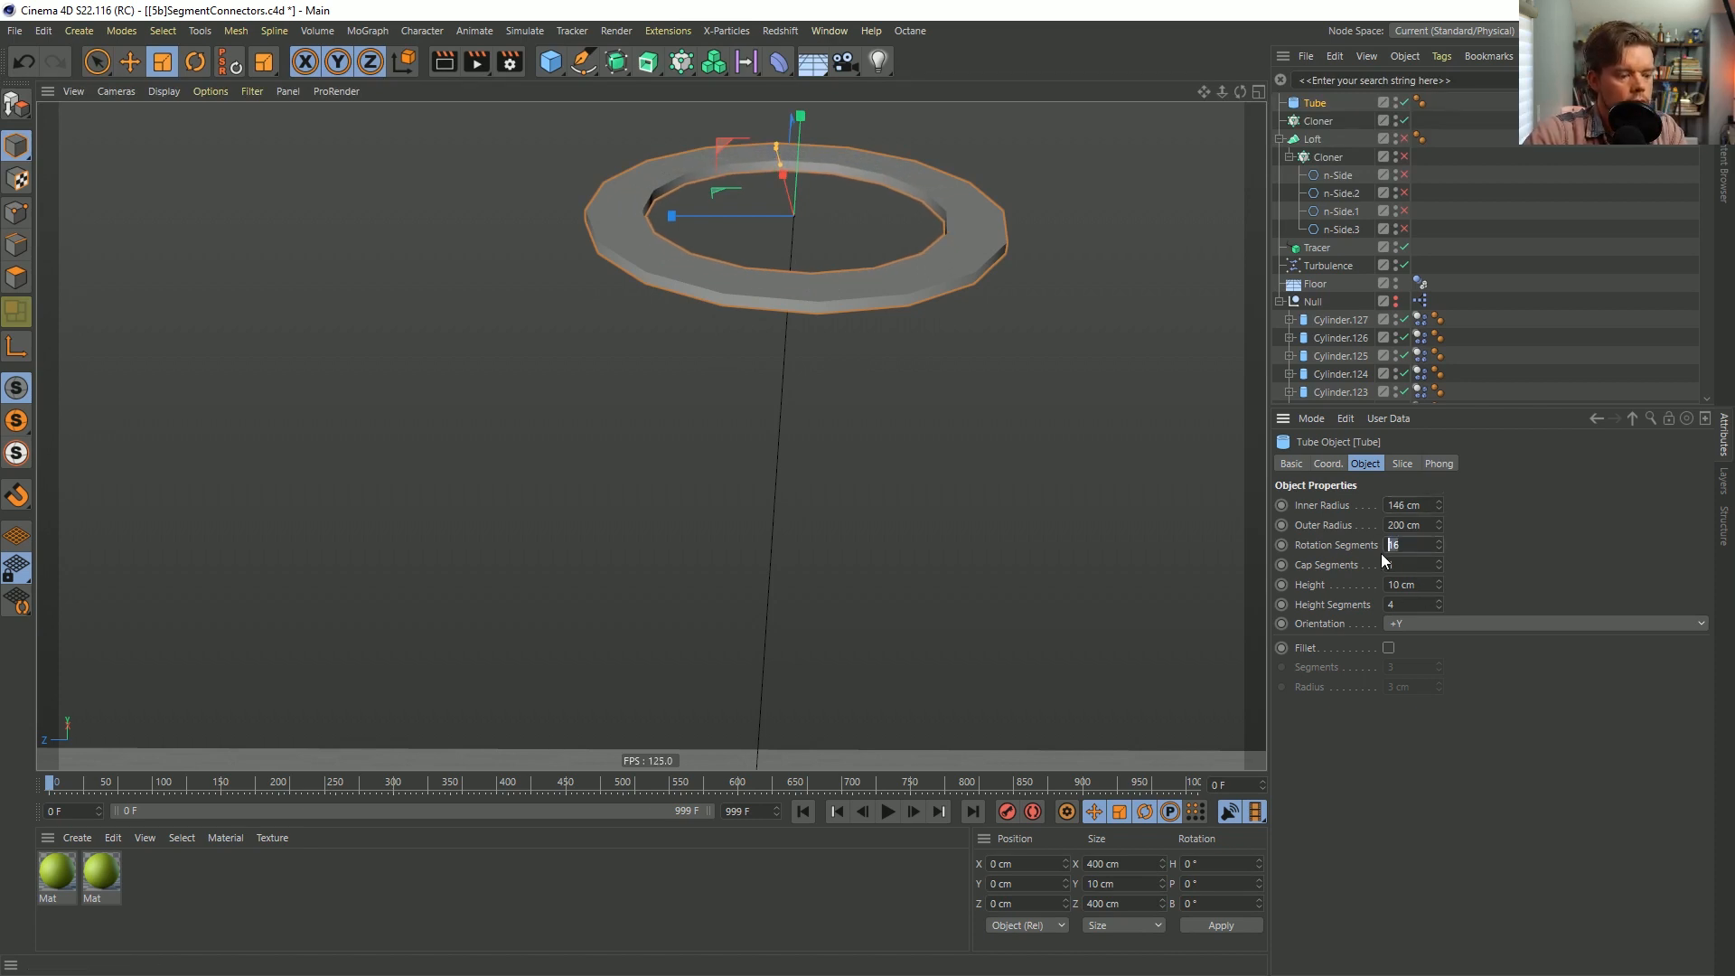
text(36)
key(Return)
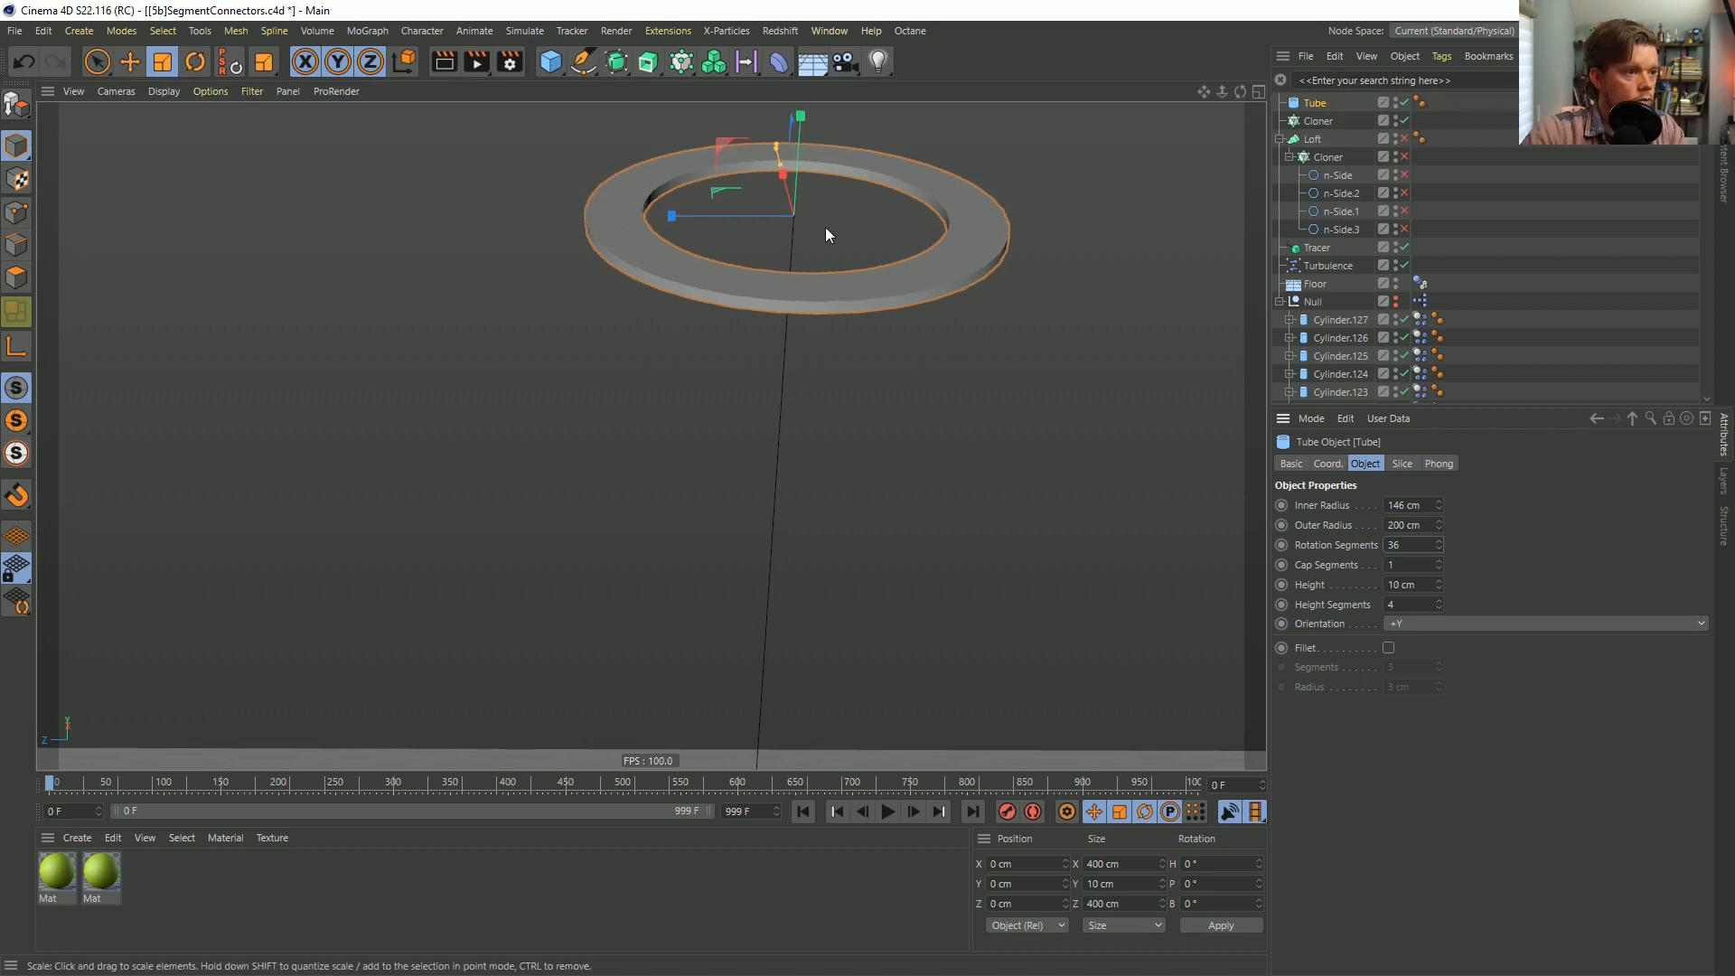
scroll(826, 234, down, 6)
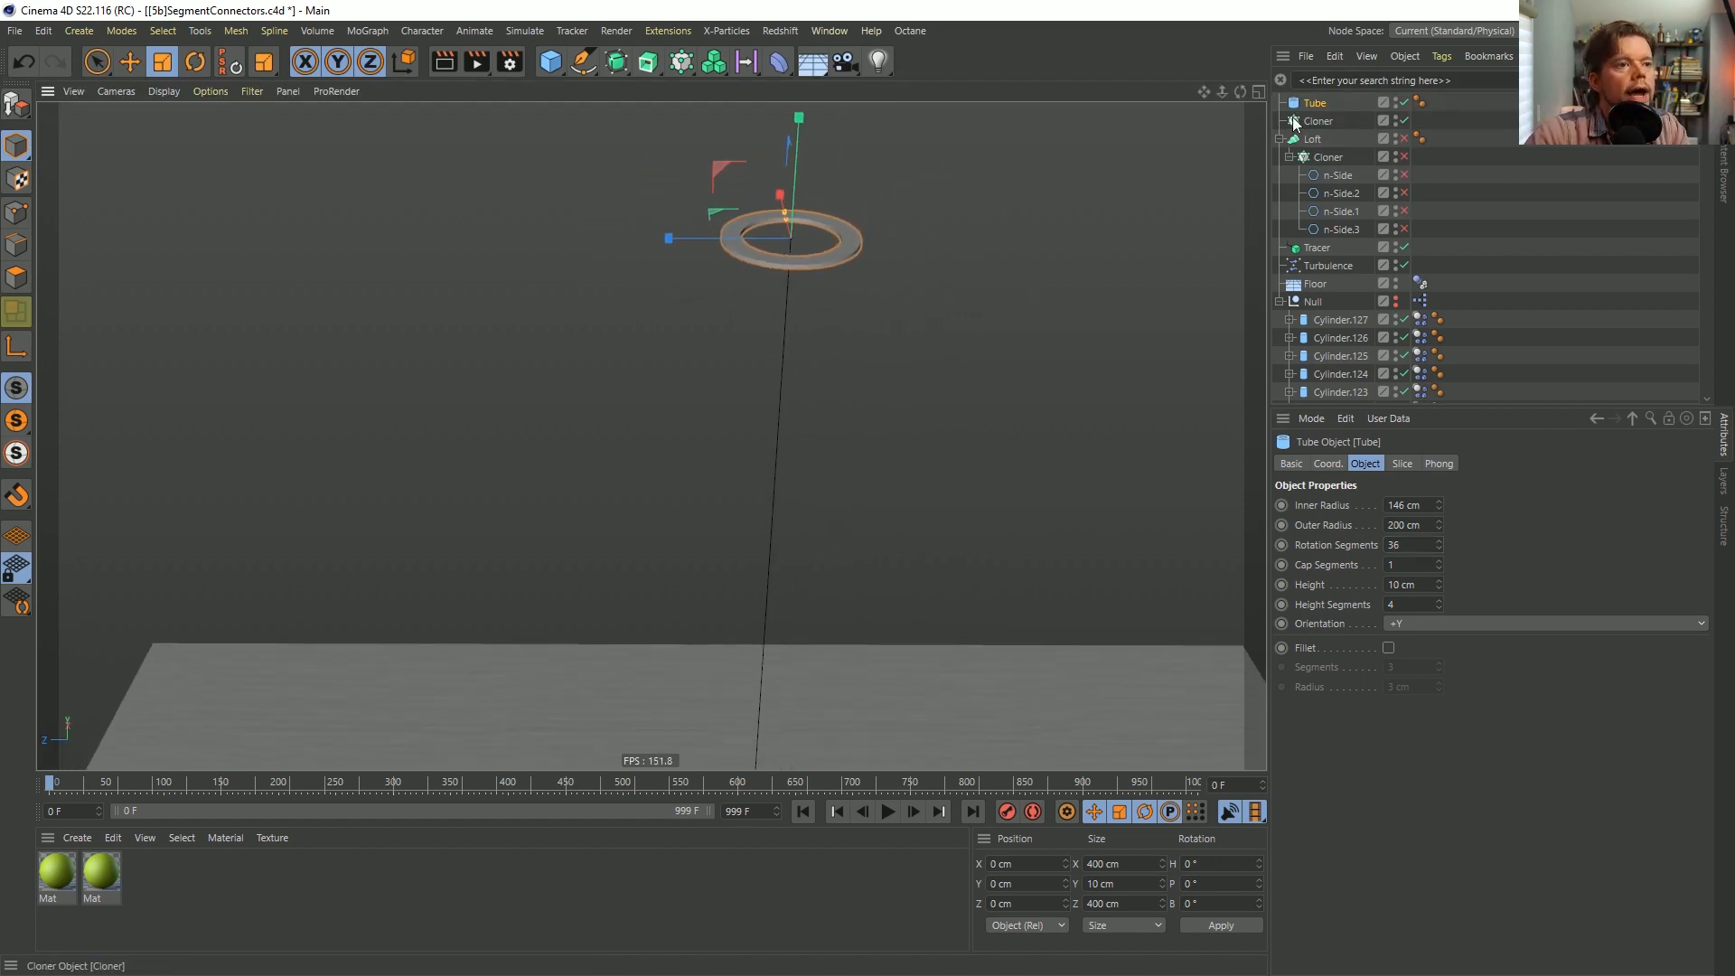
Make the Tube a child of the top-level Cloner and set the clone count to 128.
drag(1311, 103, 1322, 122)
click(1317, 104)
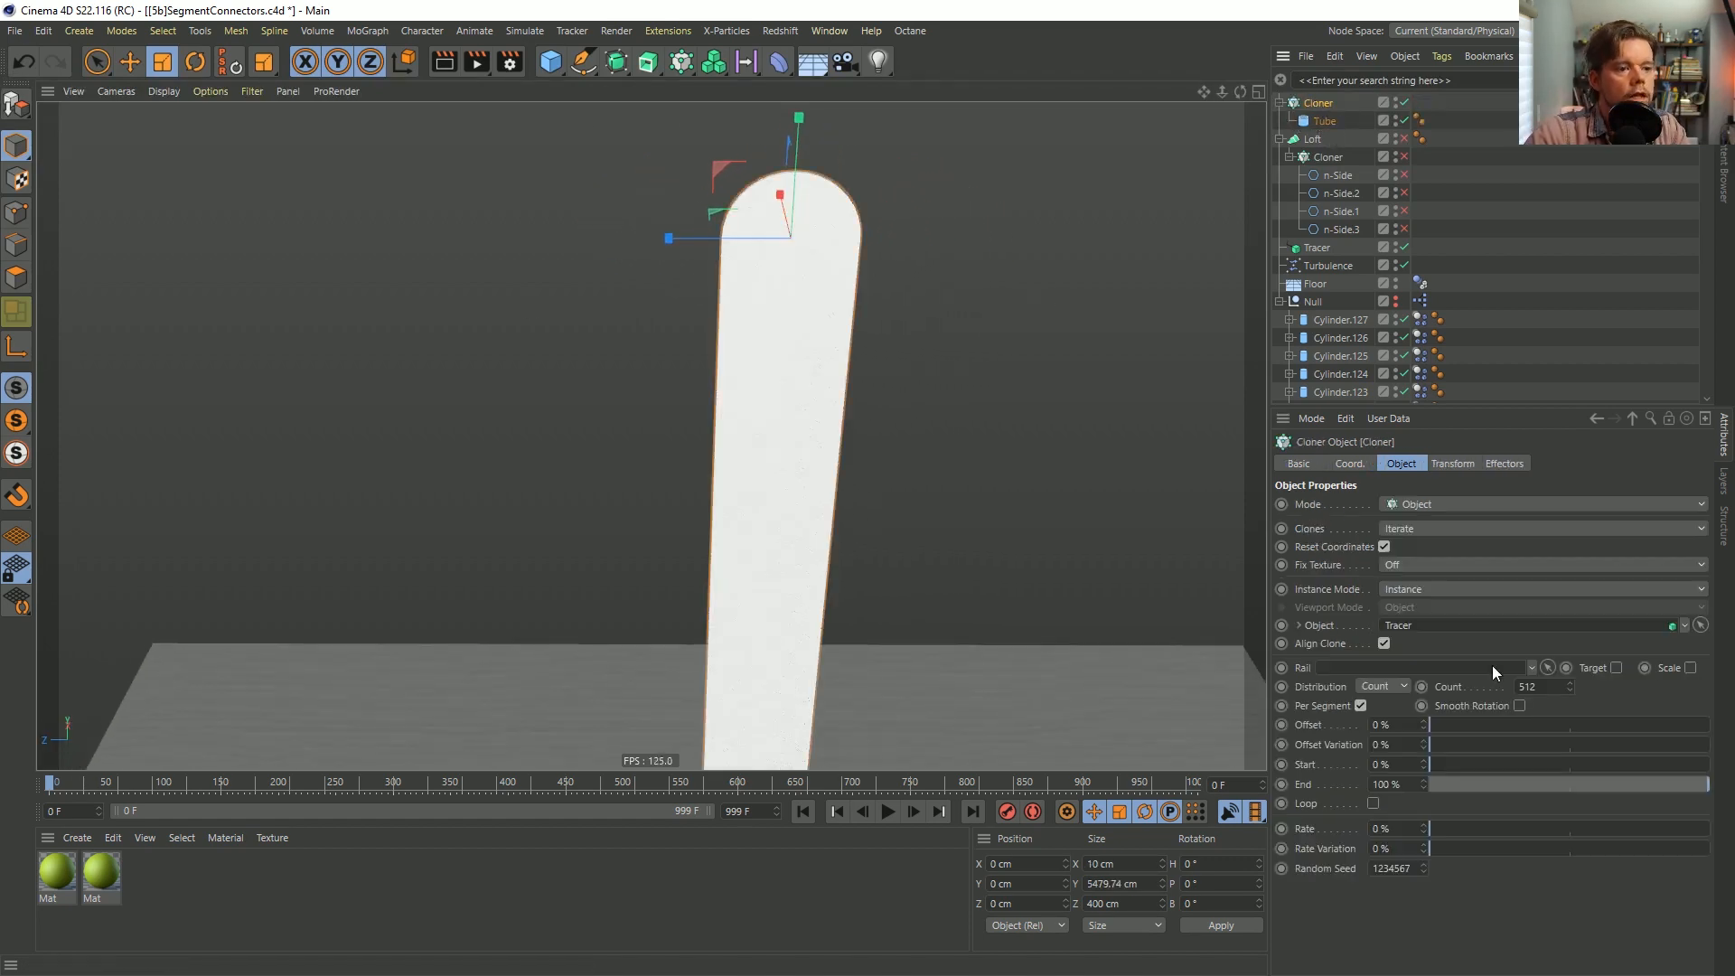
double_click(1553, 687)
text(1)
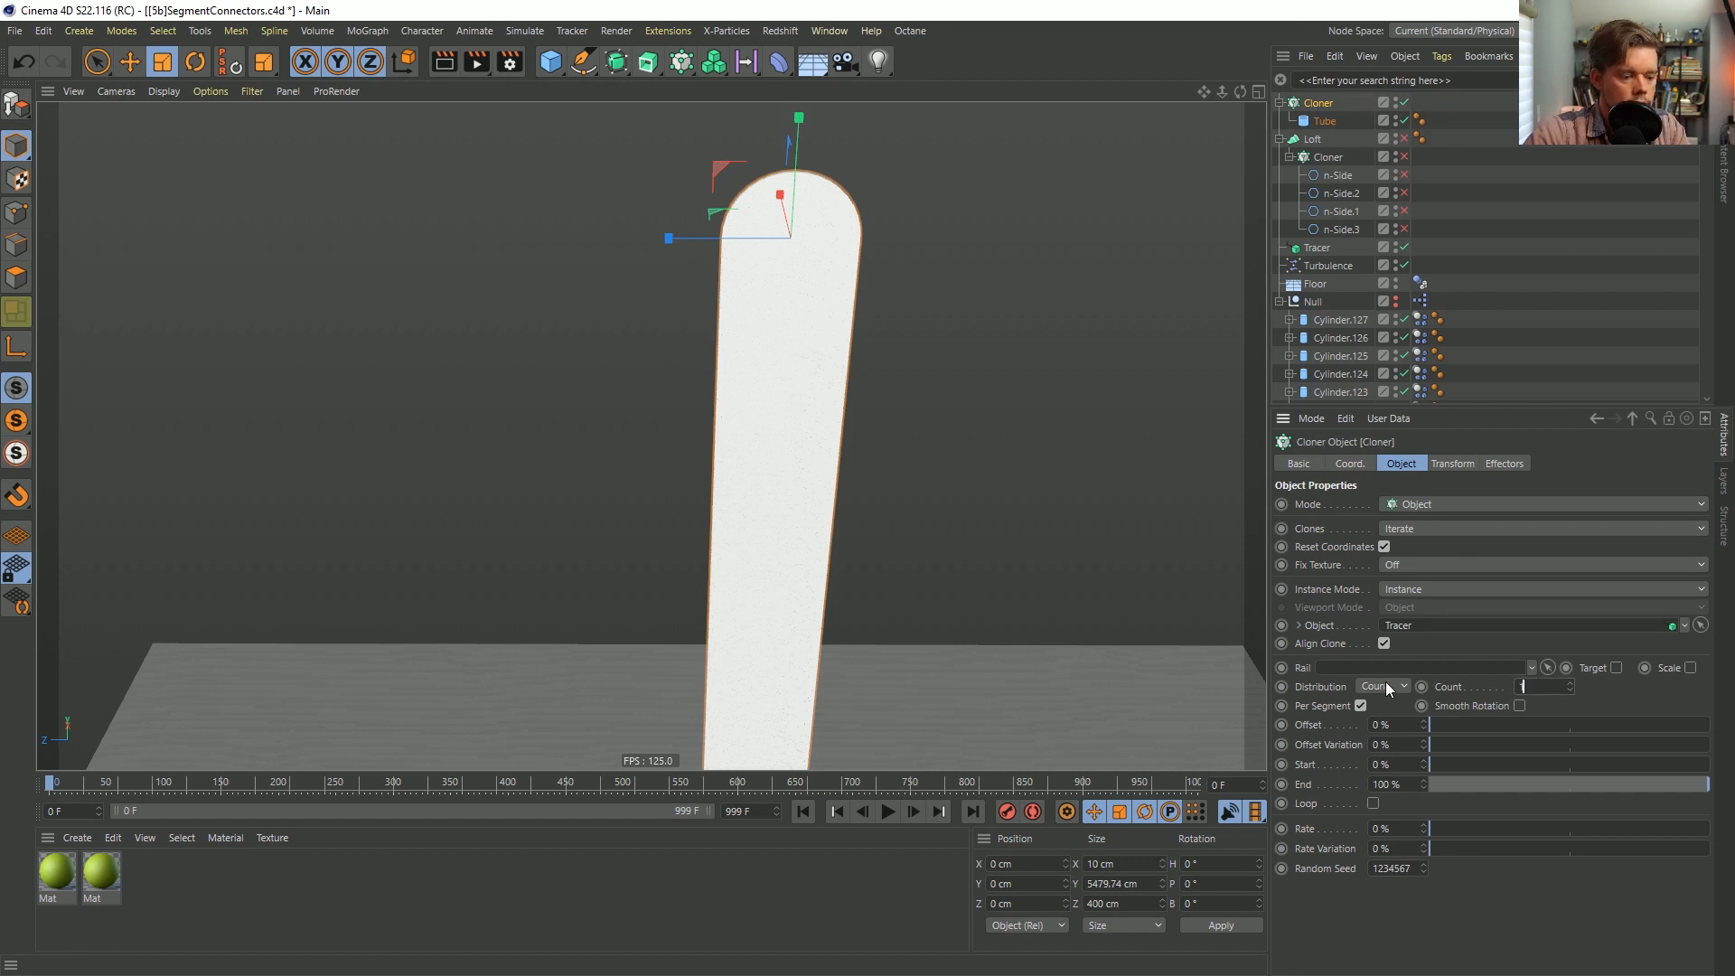
key(Return)
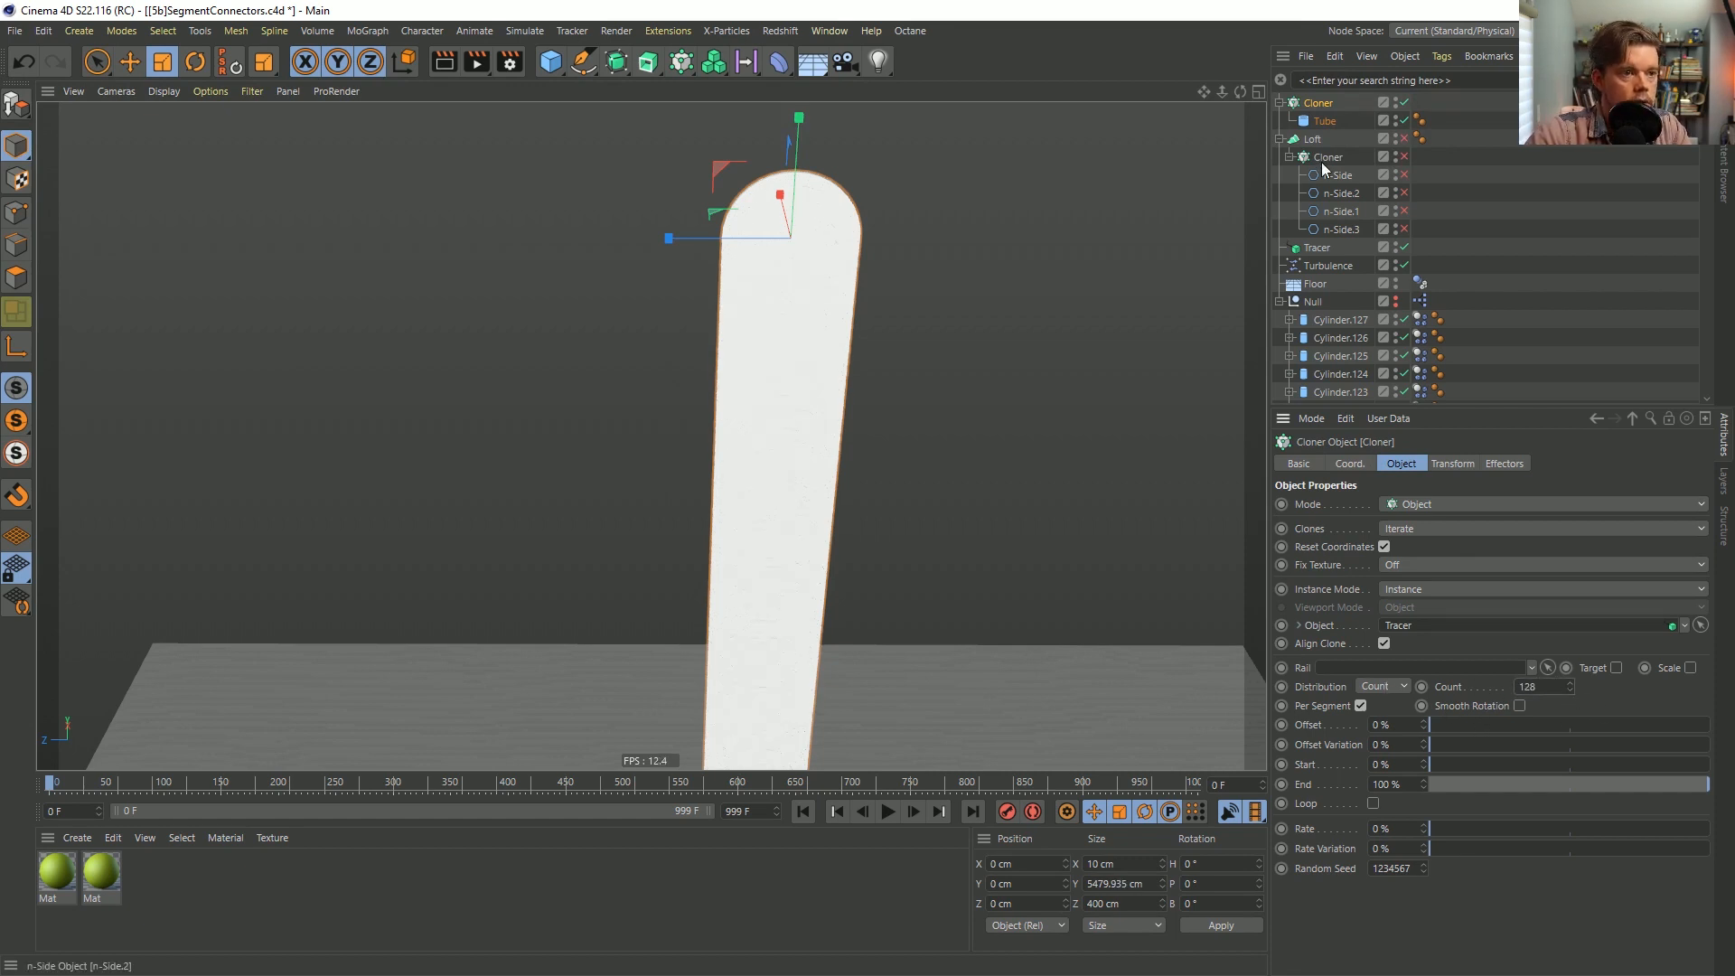
Set the Tube's orientation to +Z so the cloned rings stack along the traced spline.
click(1325, 122)
click(1422, 624)
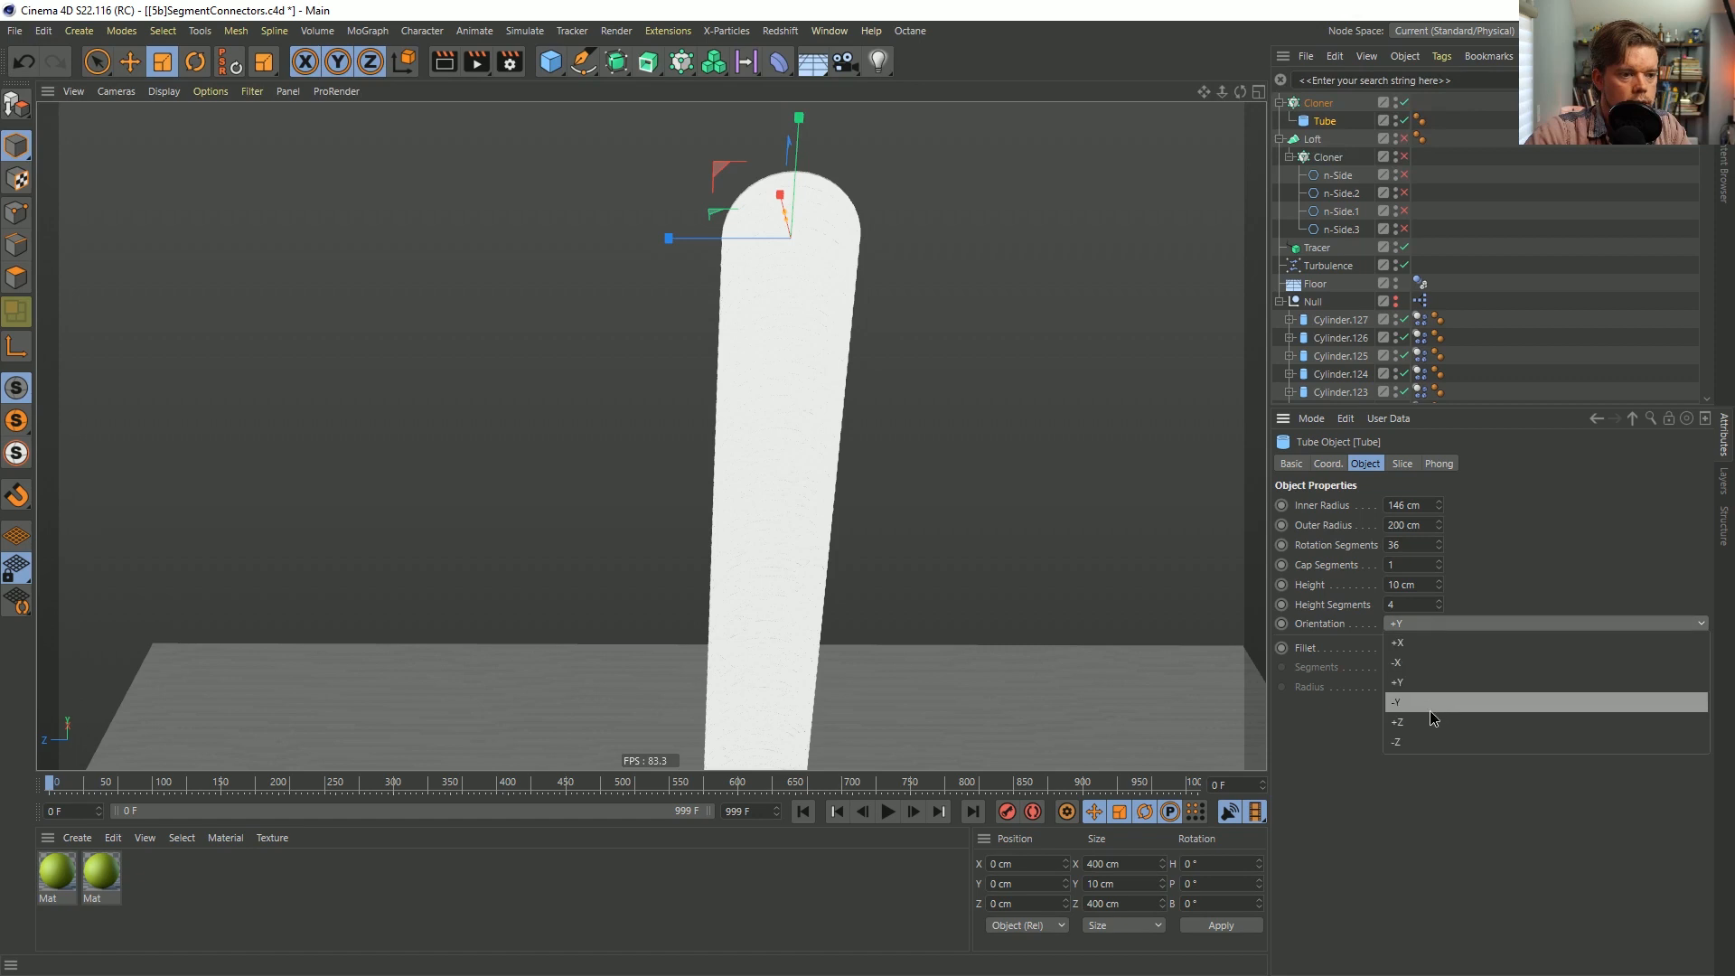
click(1426, 708)
scroll(800, 432, down, 3)
alt+middle_drag(777, 511, 736, 403)
scroll(736, 403, down, 3)
alt+middle_drag(702, 470, 761, 395)
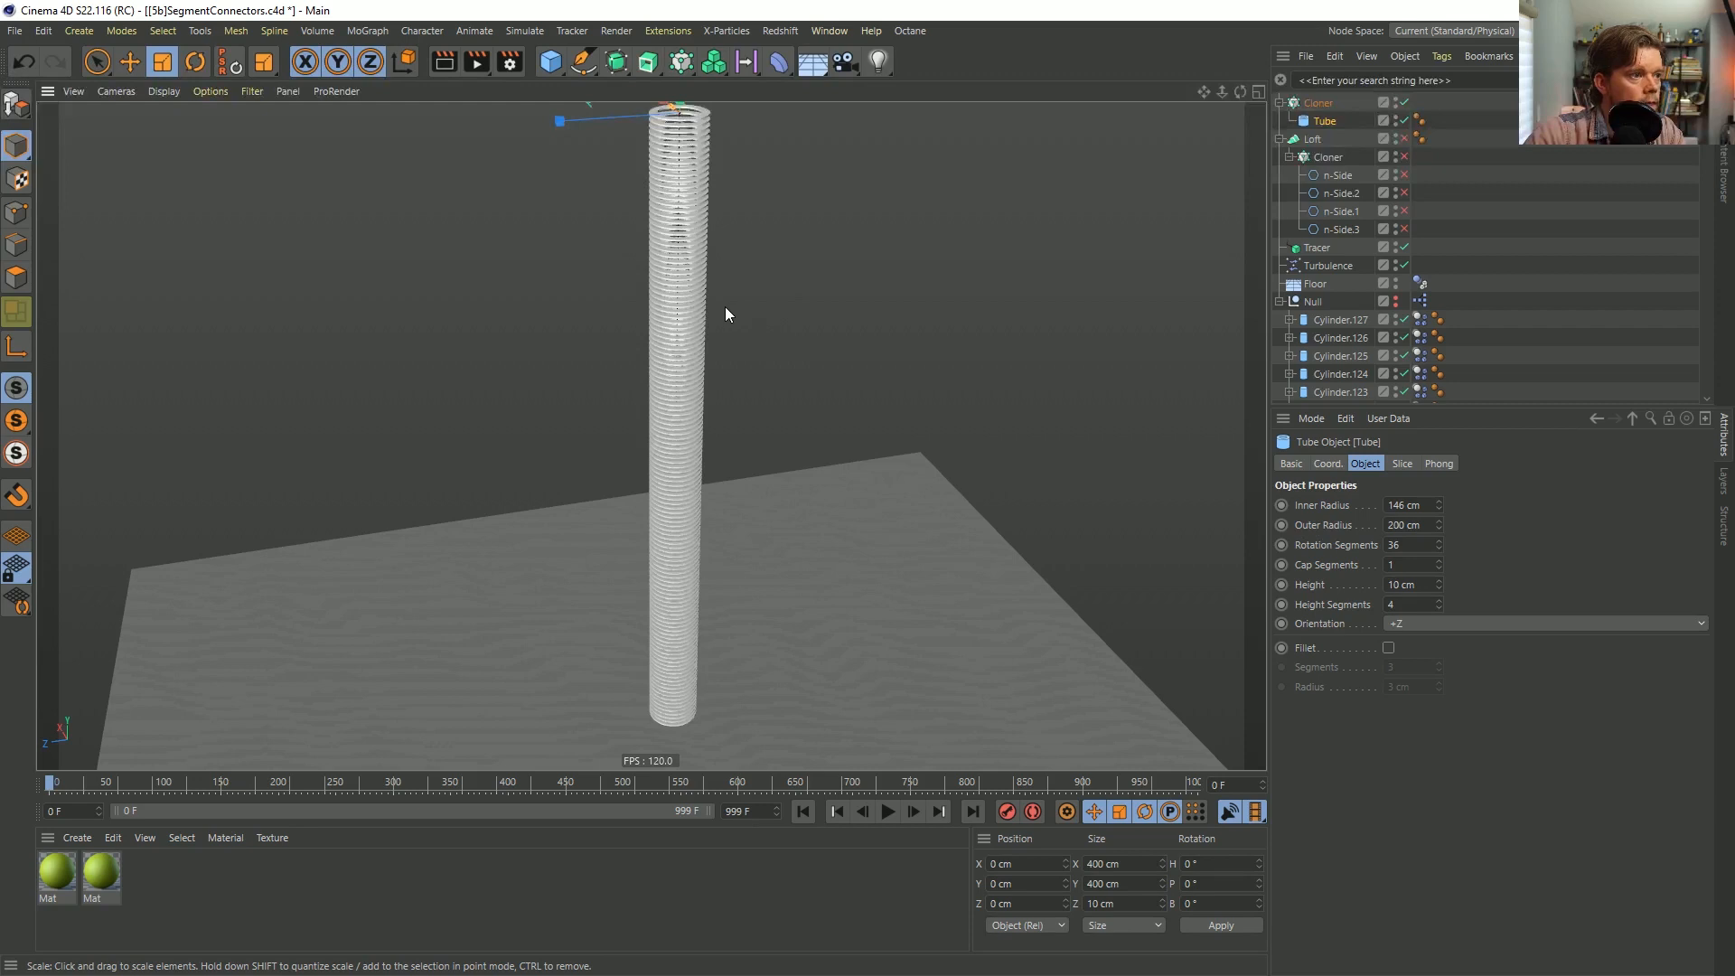
Play the simulation while switching the ring Cloner's Instance Mode to Multi-Instance, and stop it once the chain has bent.
click(888, 810)
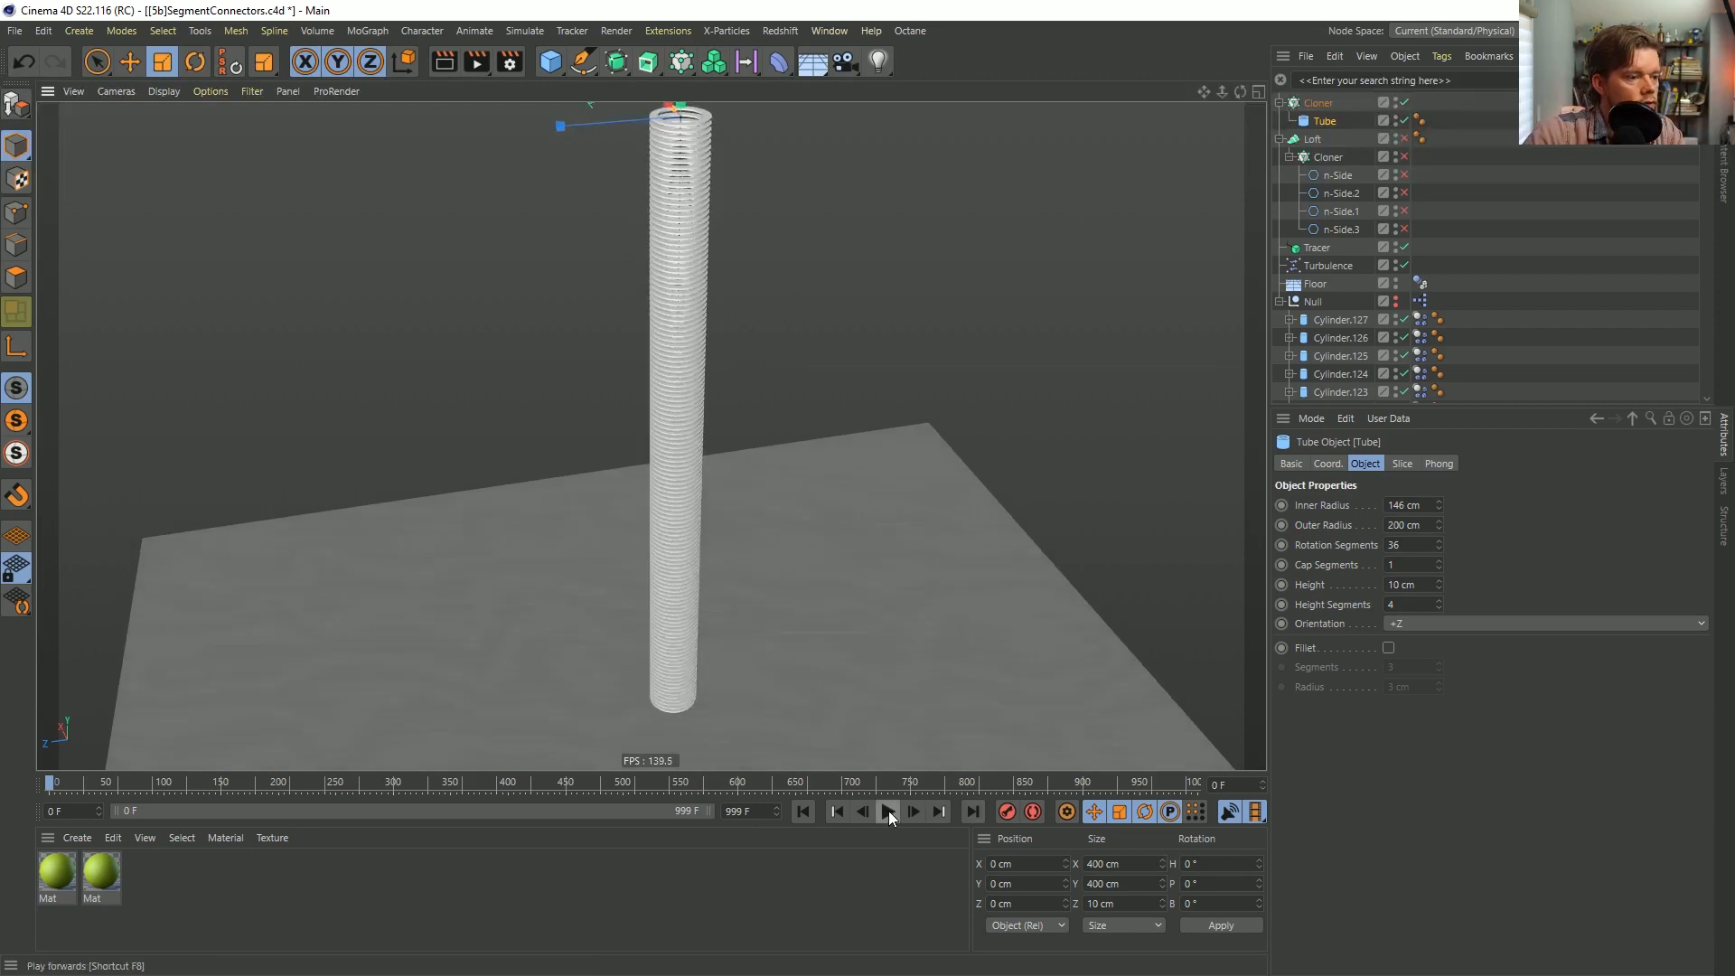
click(1317, 102)
click(1437, 589)
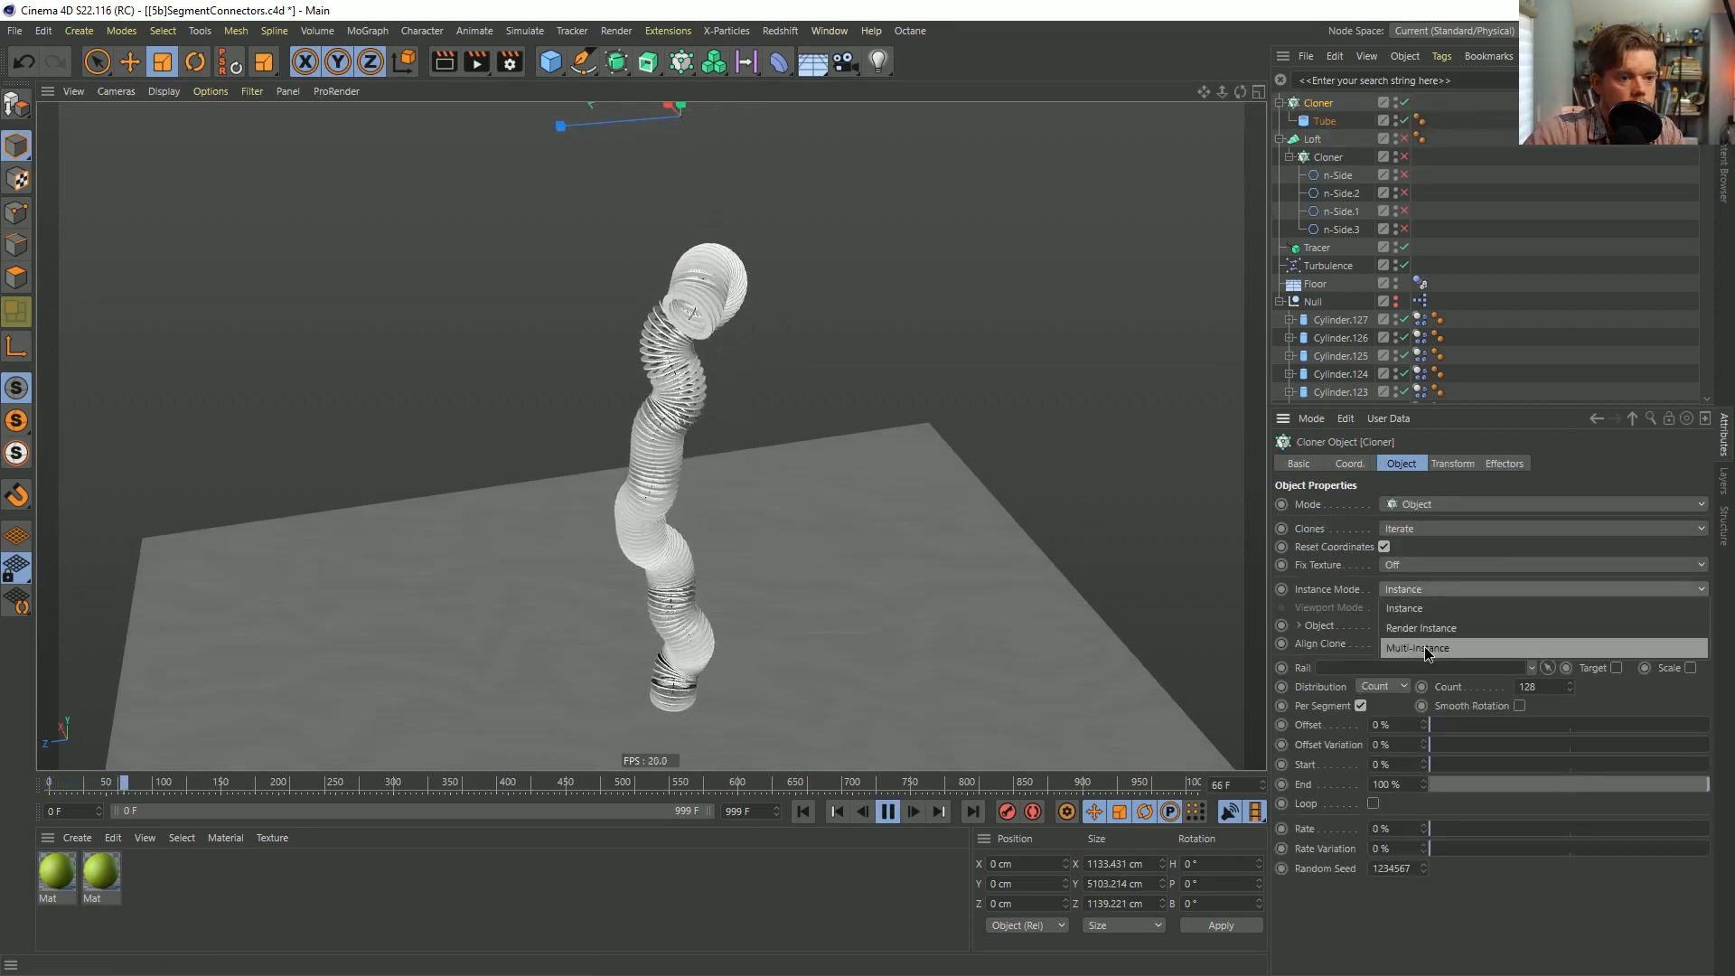
click(1424, 647)
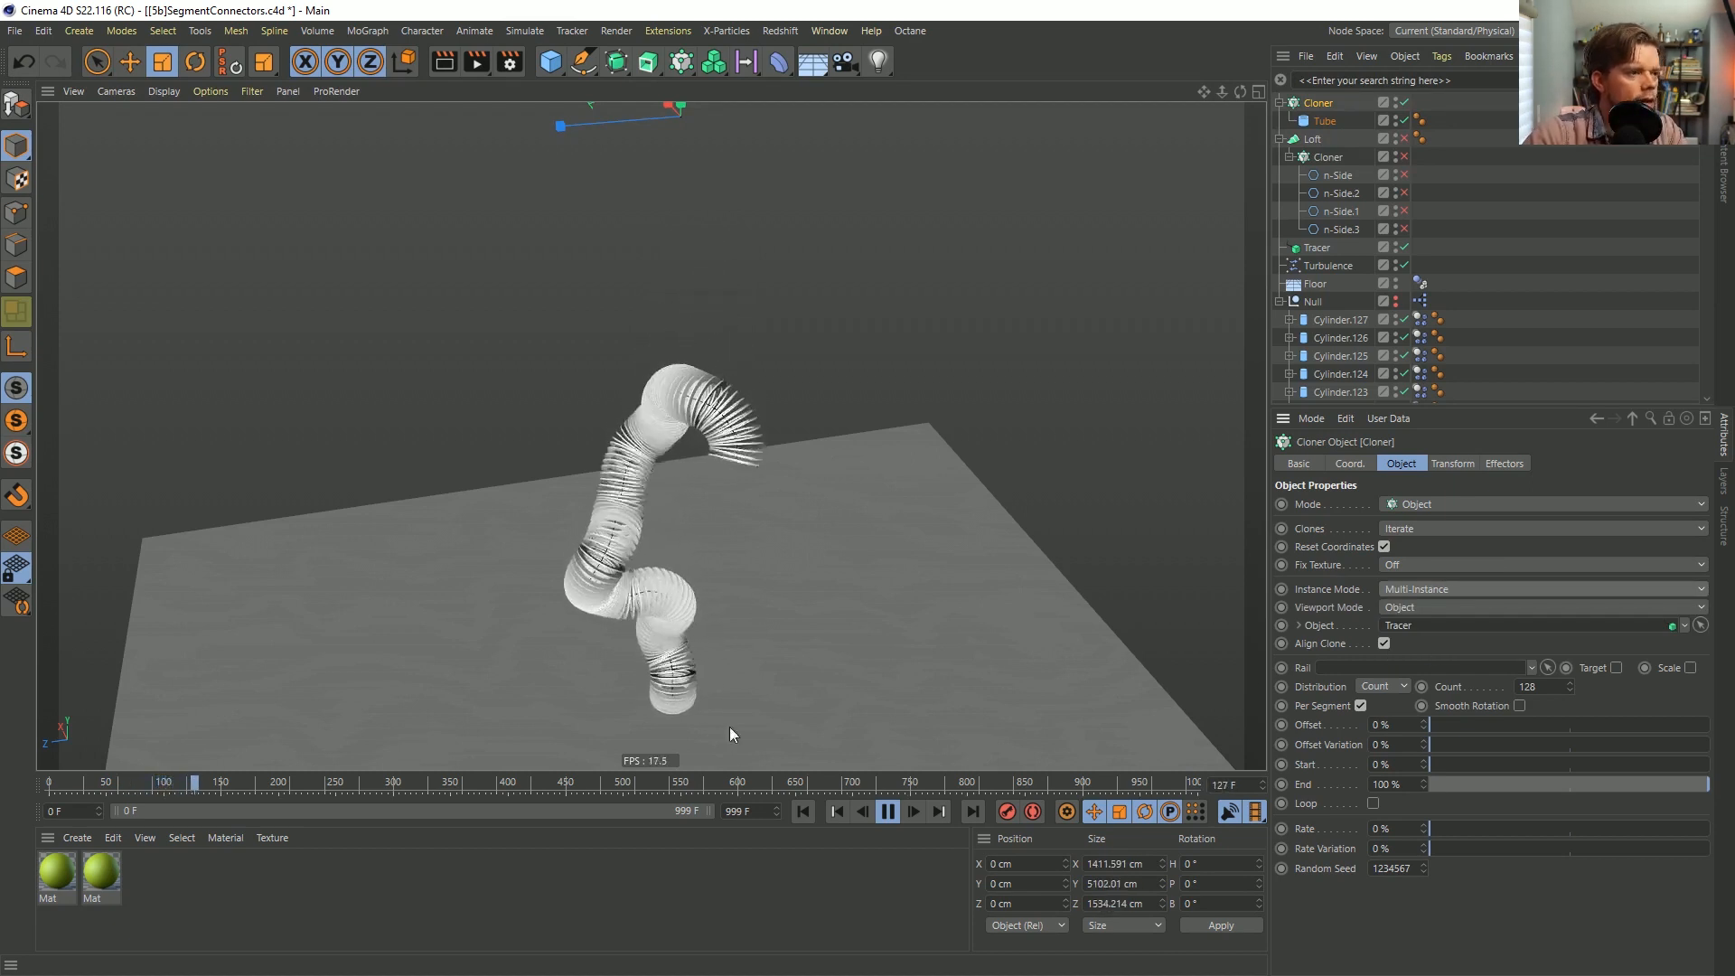
click(889, 811)
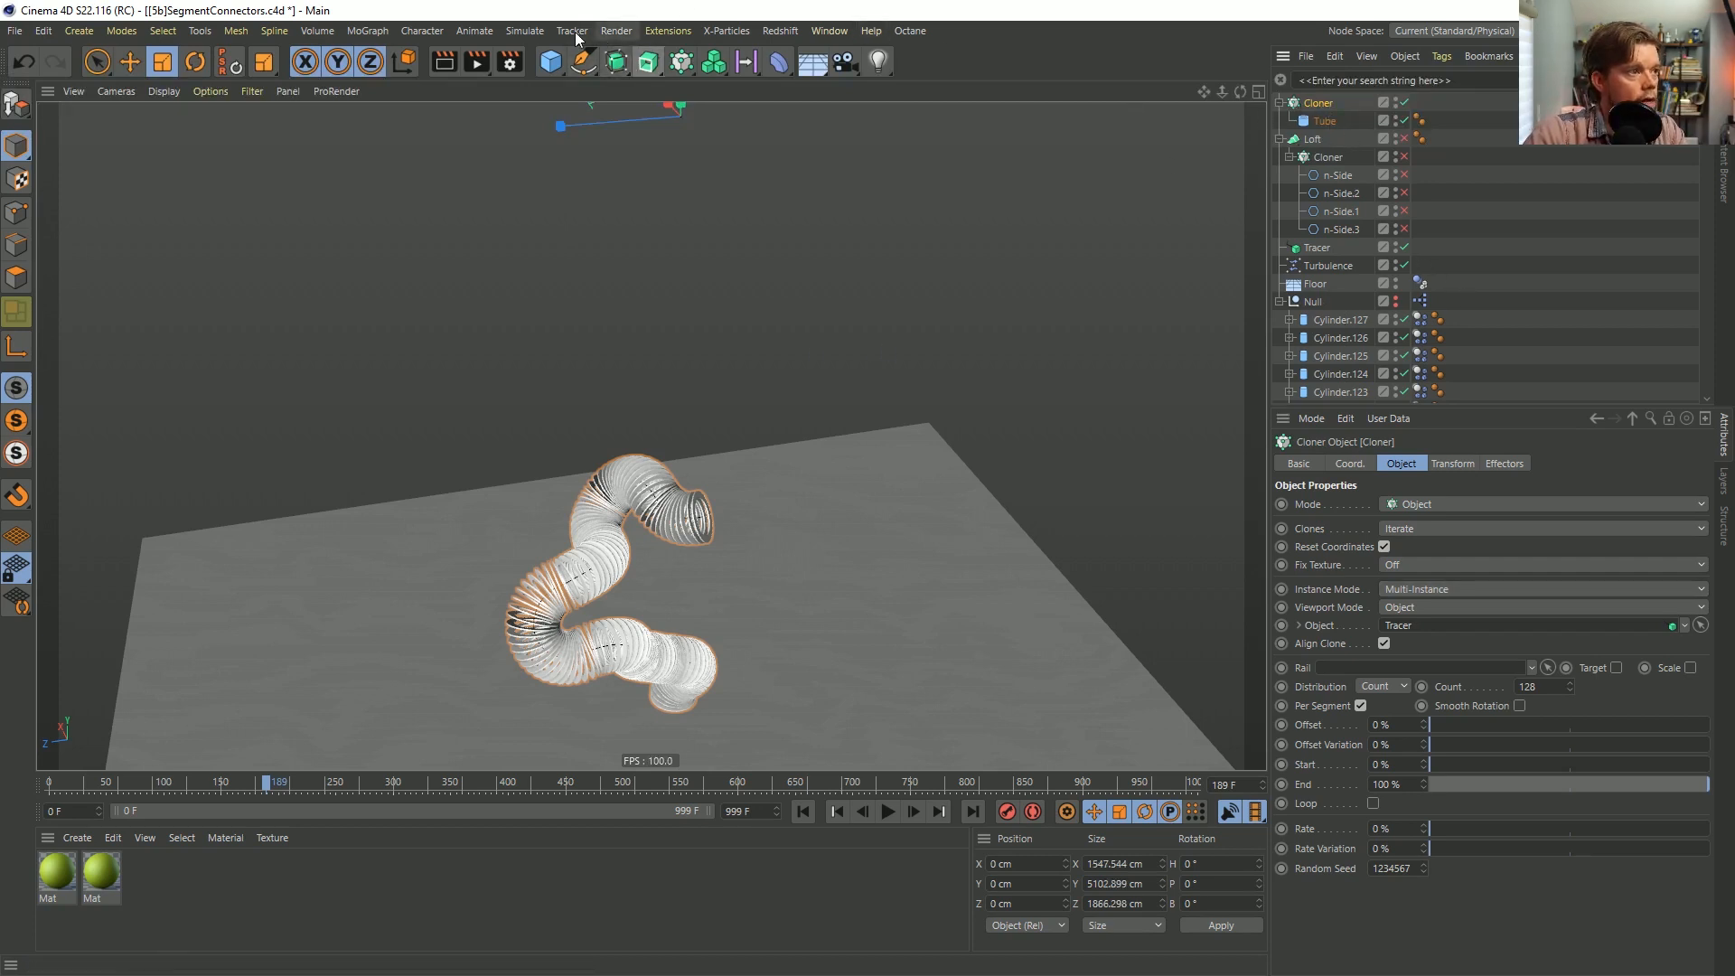
Add a Plain effector to the ring Cloner and turn off its Position transform.
click(681, 61)
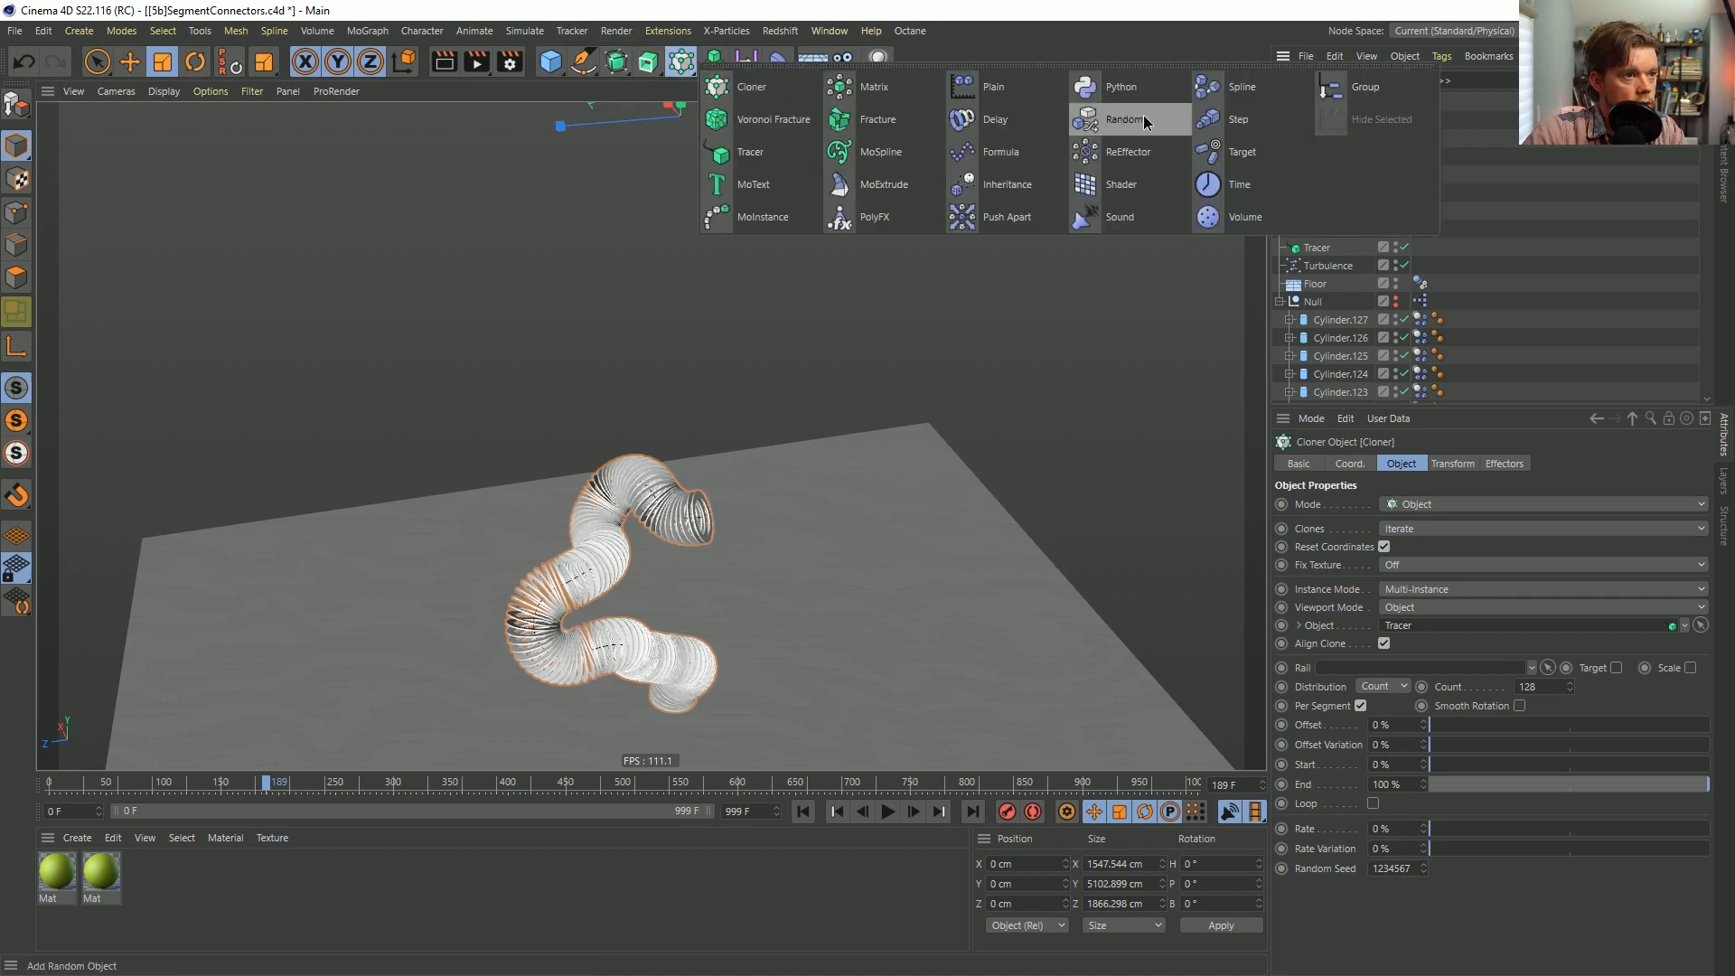
click(996, 91)
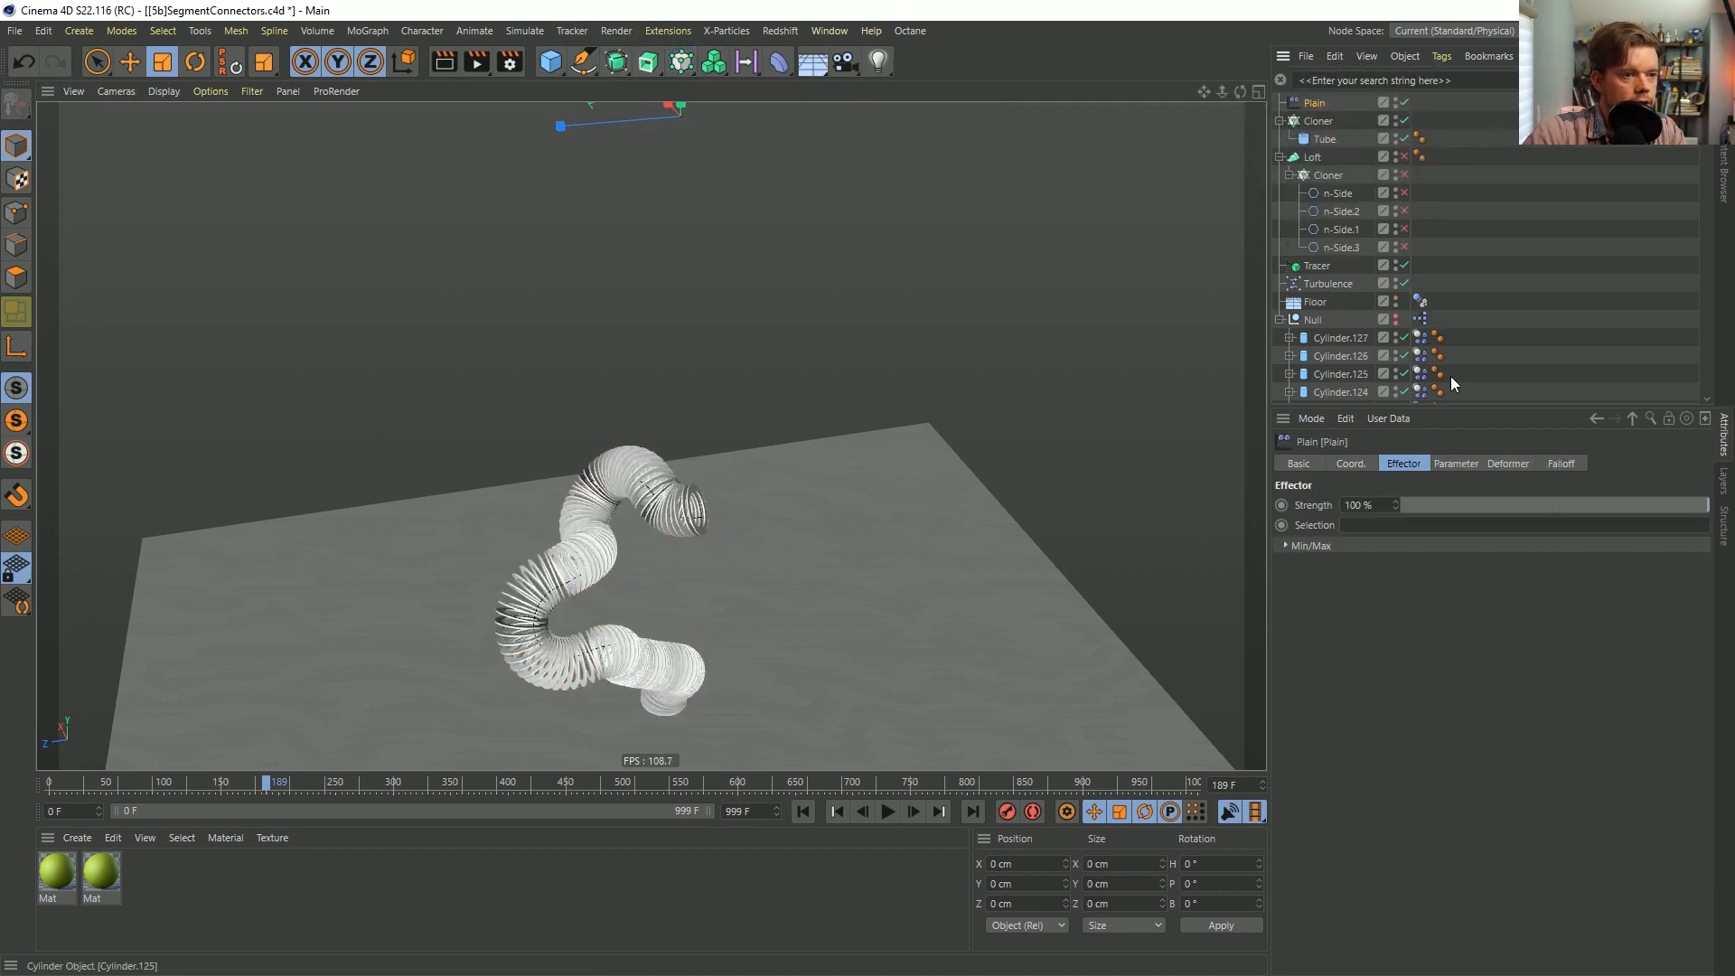
click(1455, 464)
click(1347, 540)
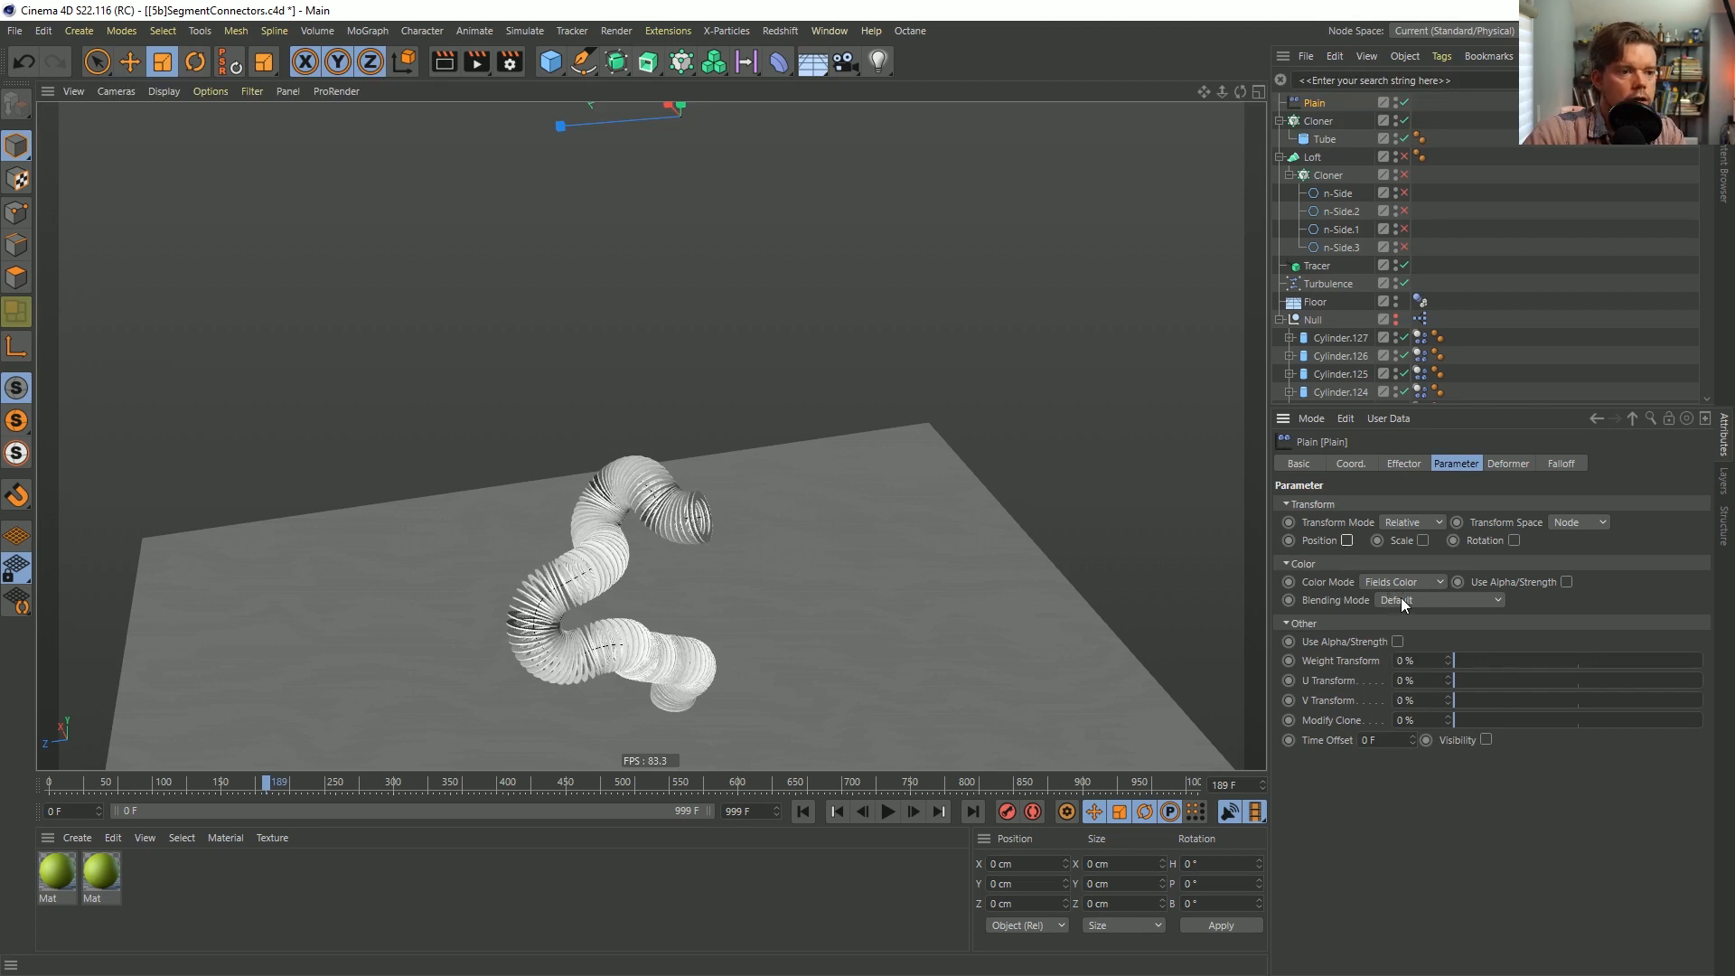
Add a Step field layer to the Plain effector's falloff and make it affect color instead of value.
click(1561, 464)
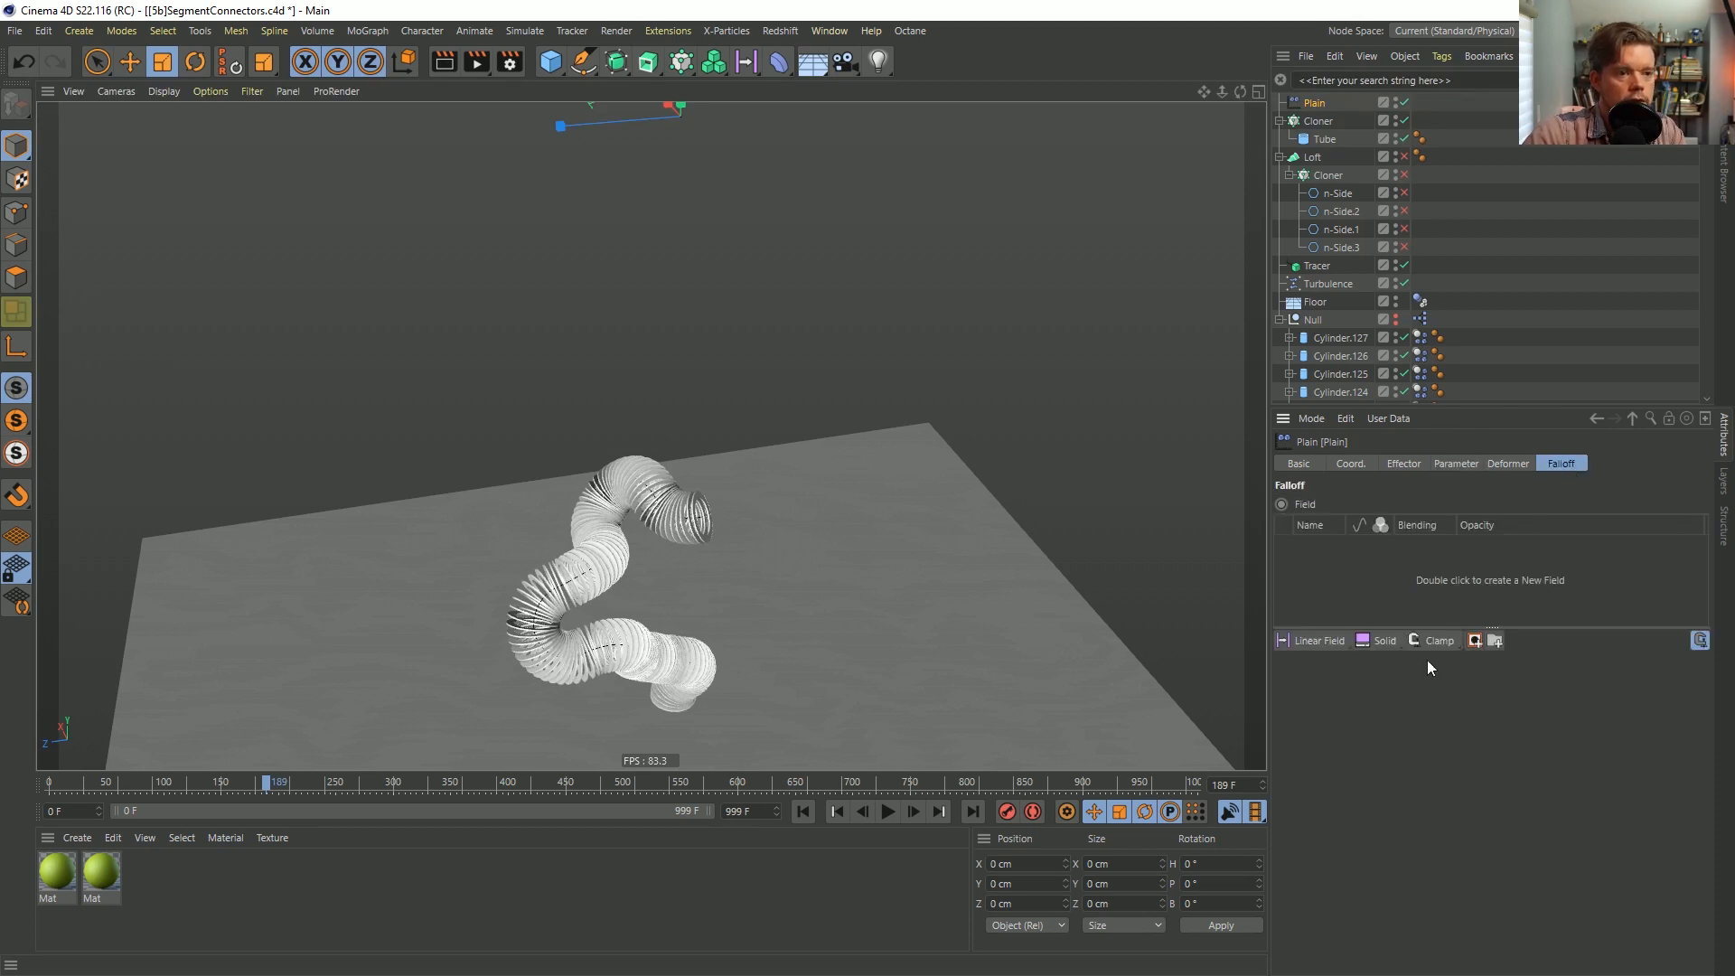
click(1362, 642)
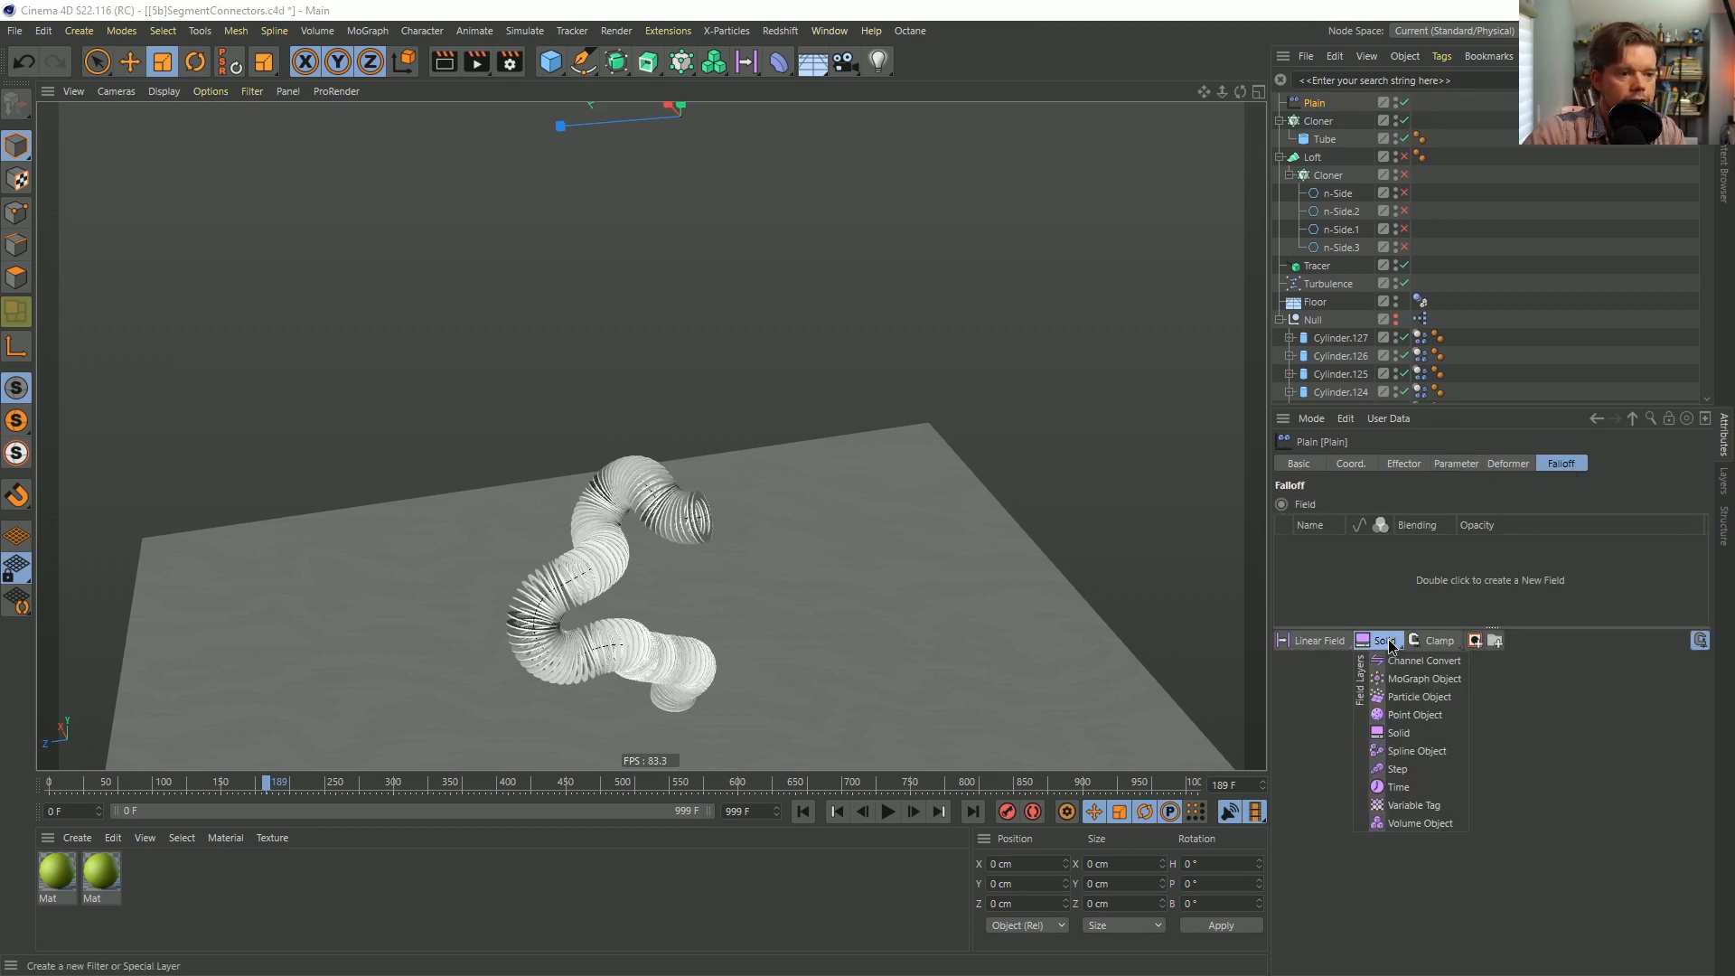
click(1399, 769)
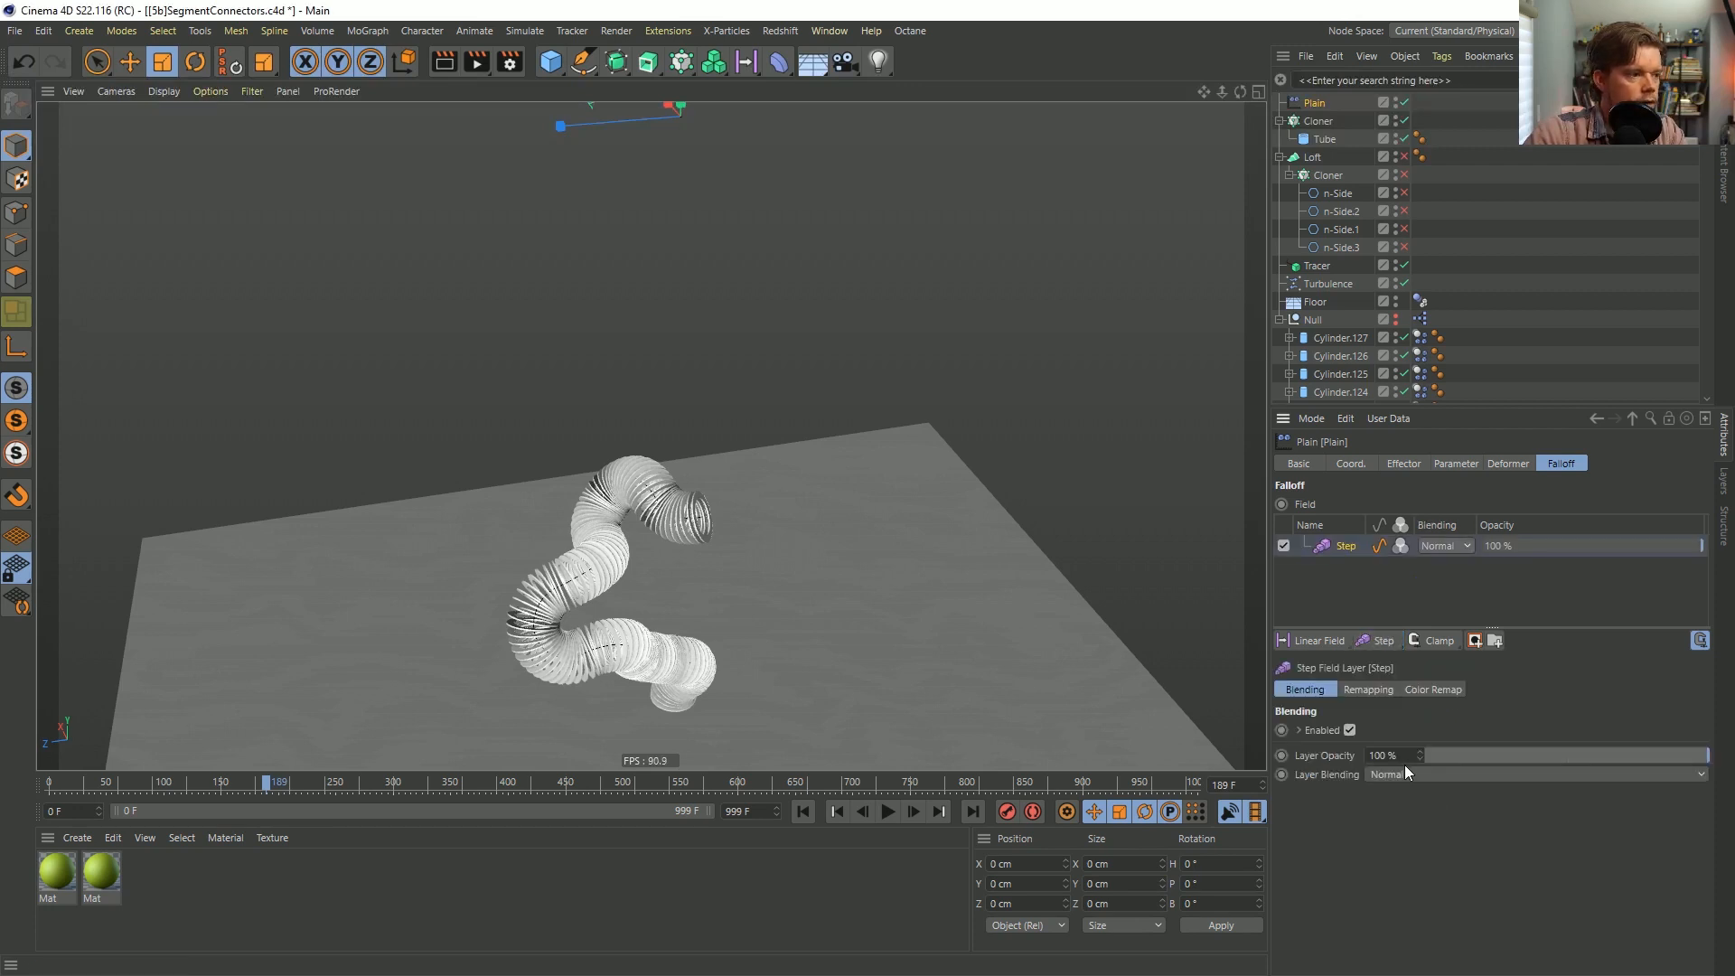
click(1397, 549)
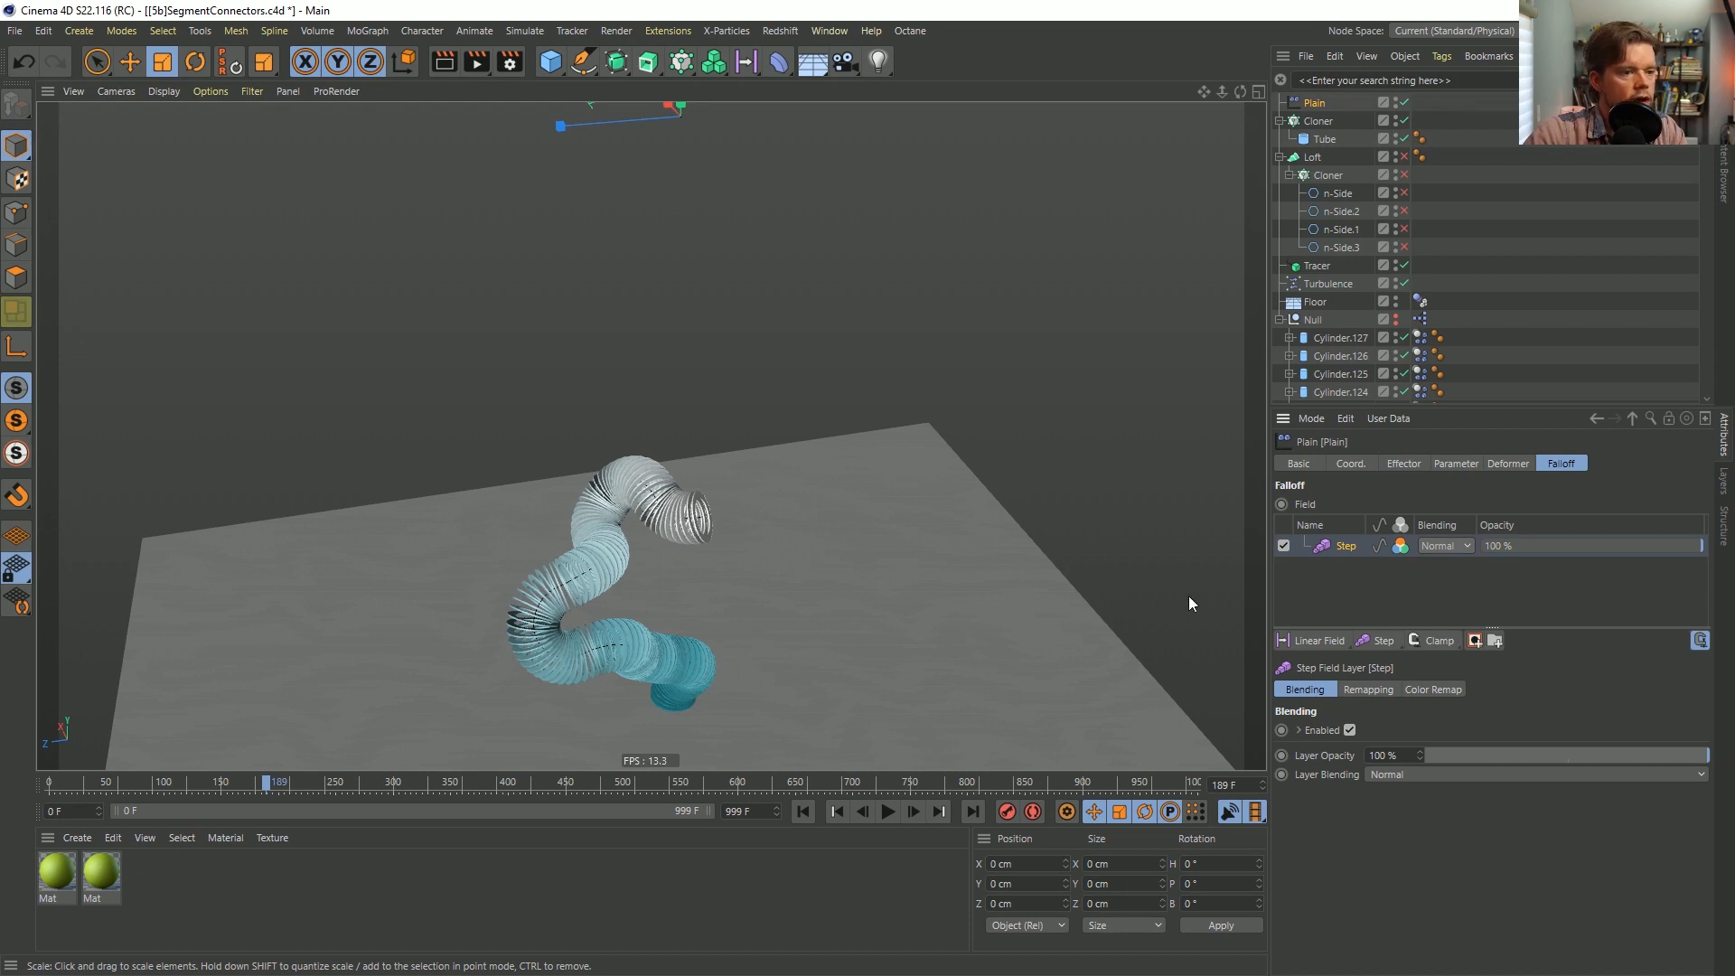
Set the Step field's color remap mode to Gradient and load a rainbow gradient preset across the rings.
click(1435, 690)
click(1403, 732)
click(1381, 795)
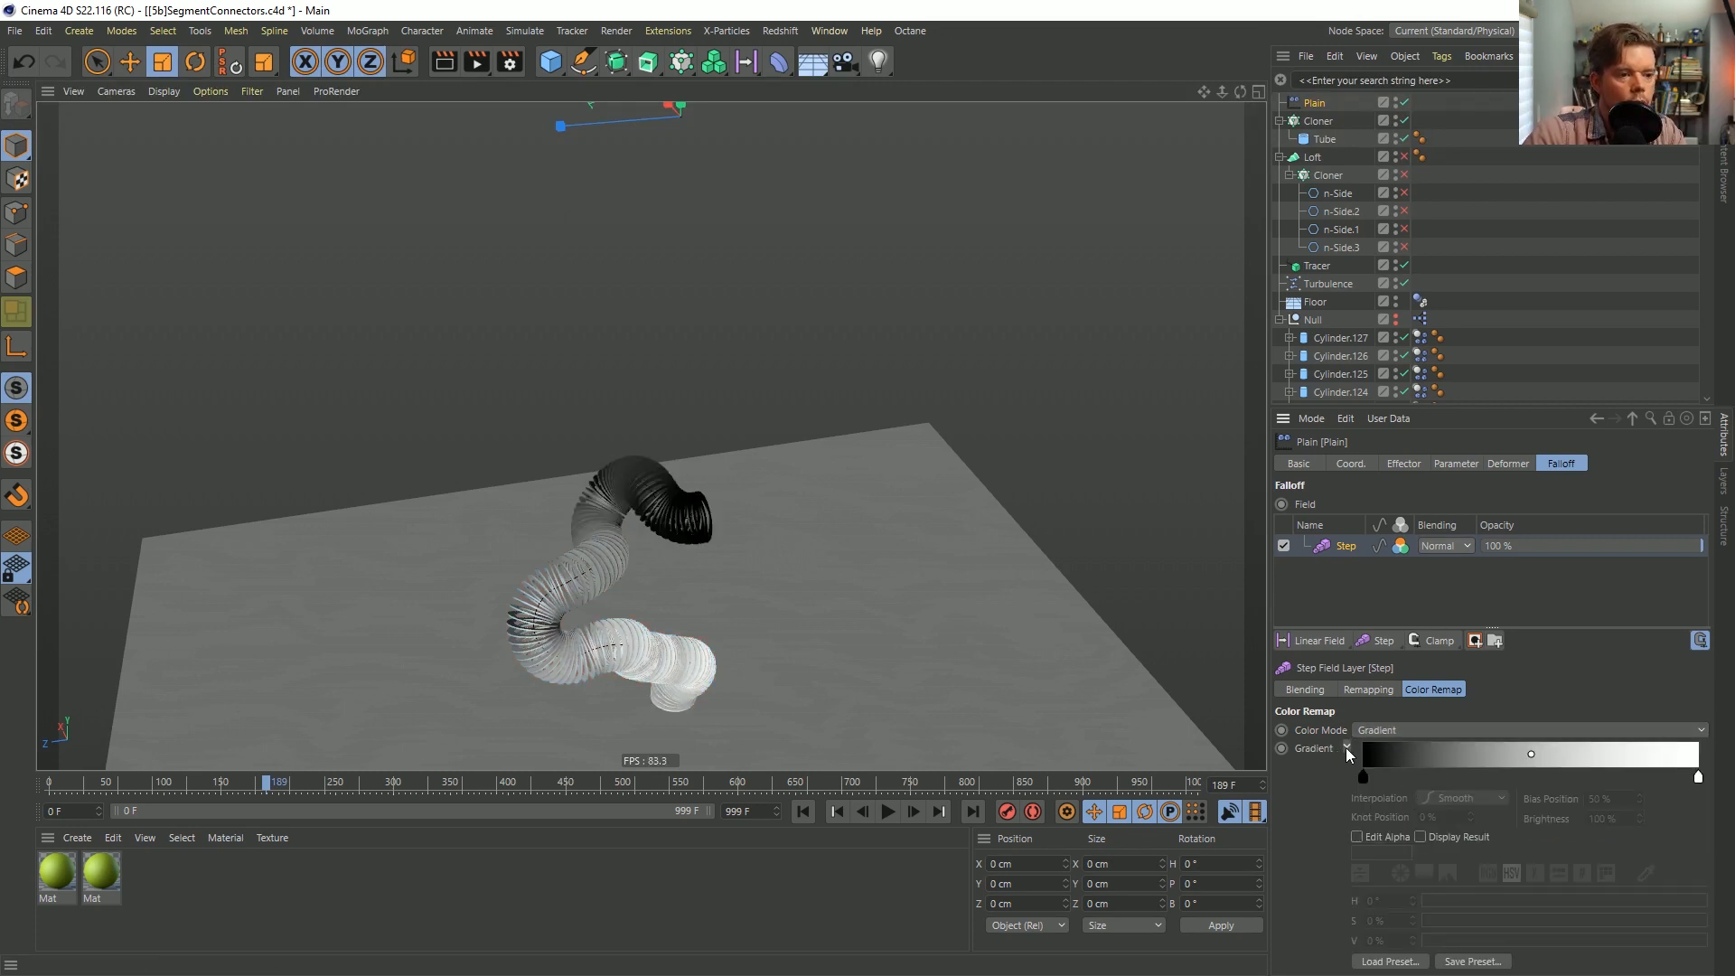
click(1390, 961)
click(1197, 583)
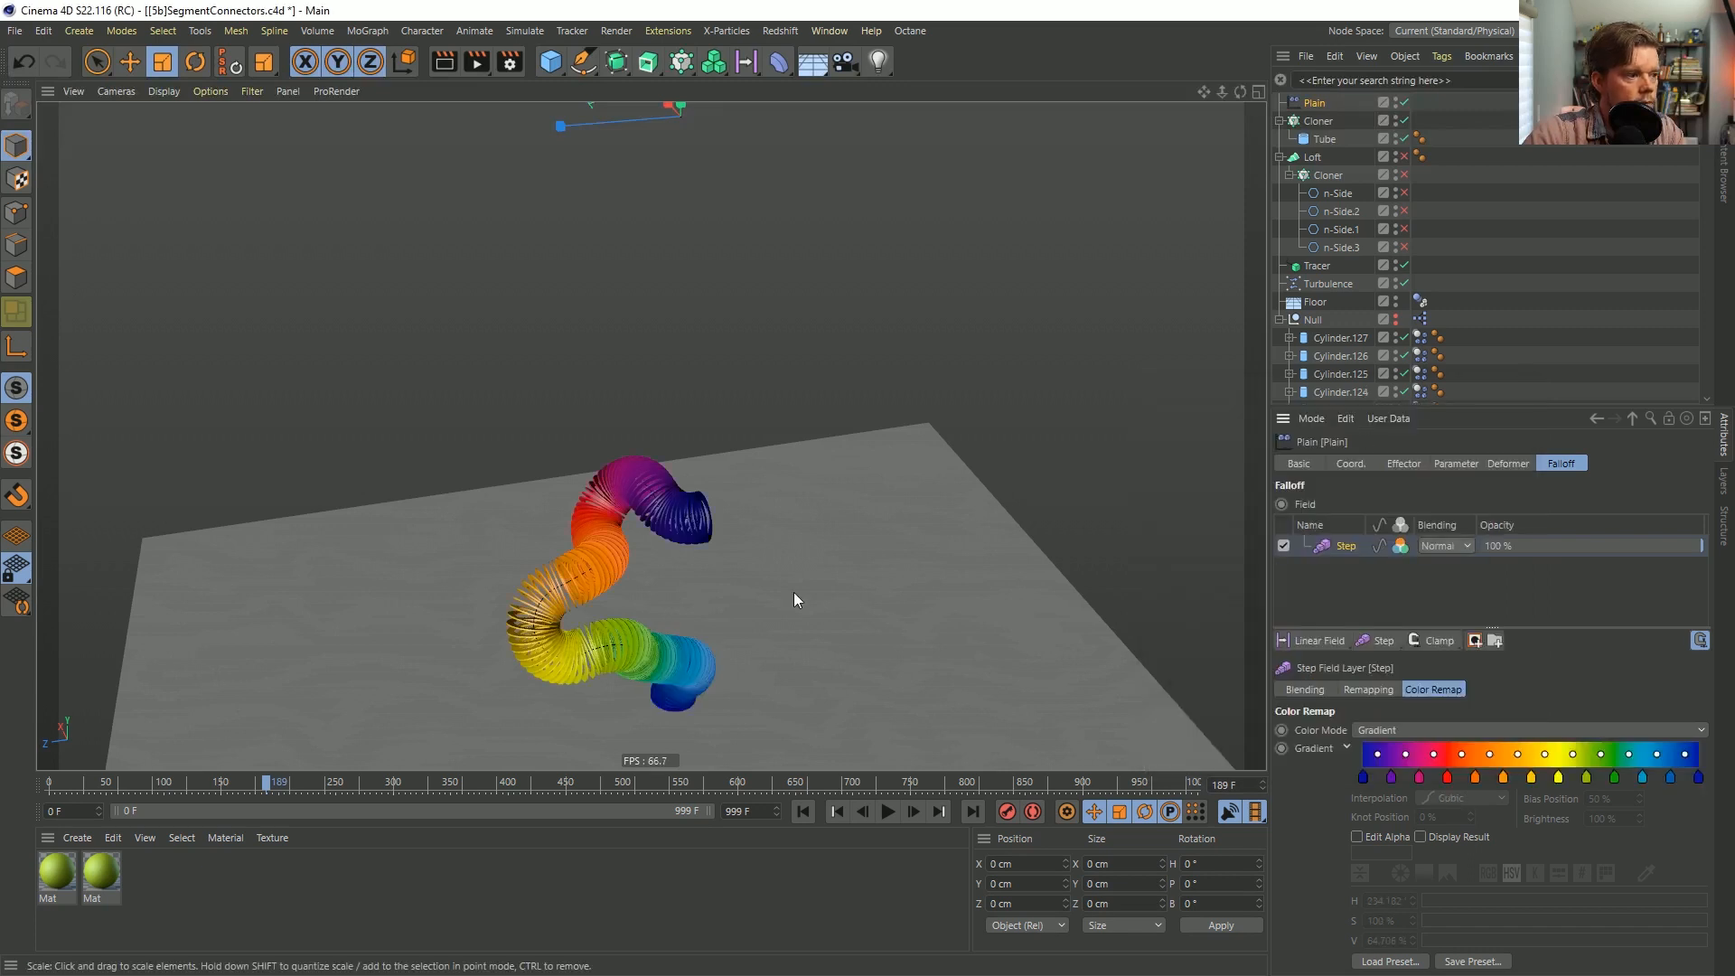
alt+drag(605, 611, 524, 406)
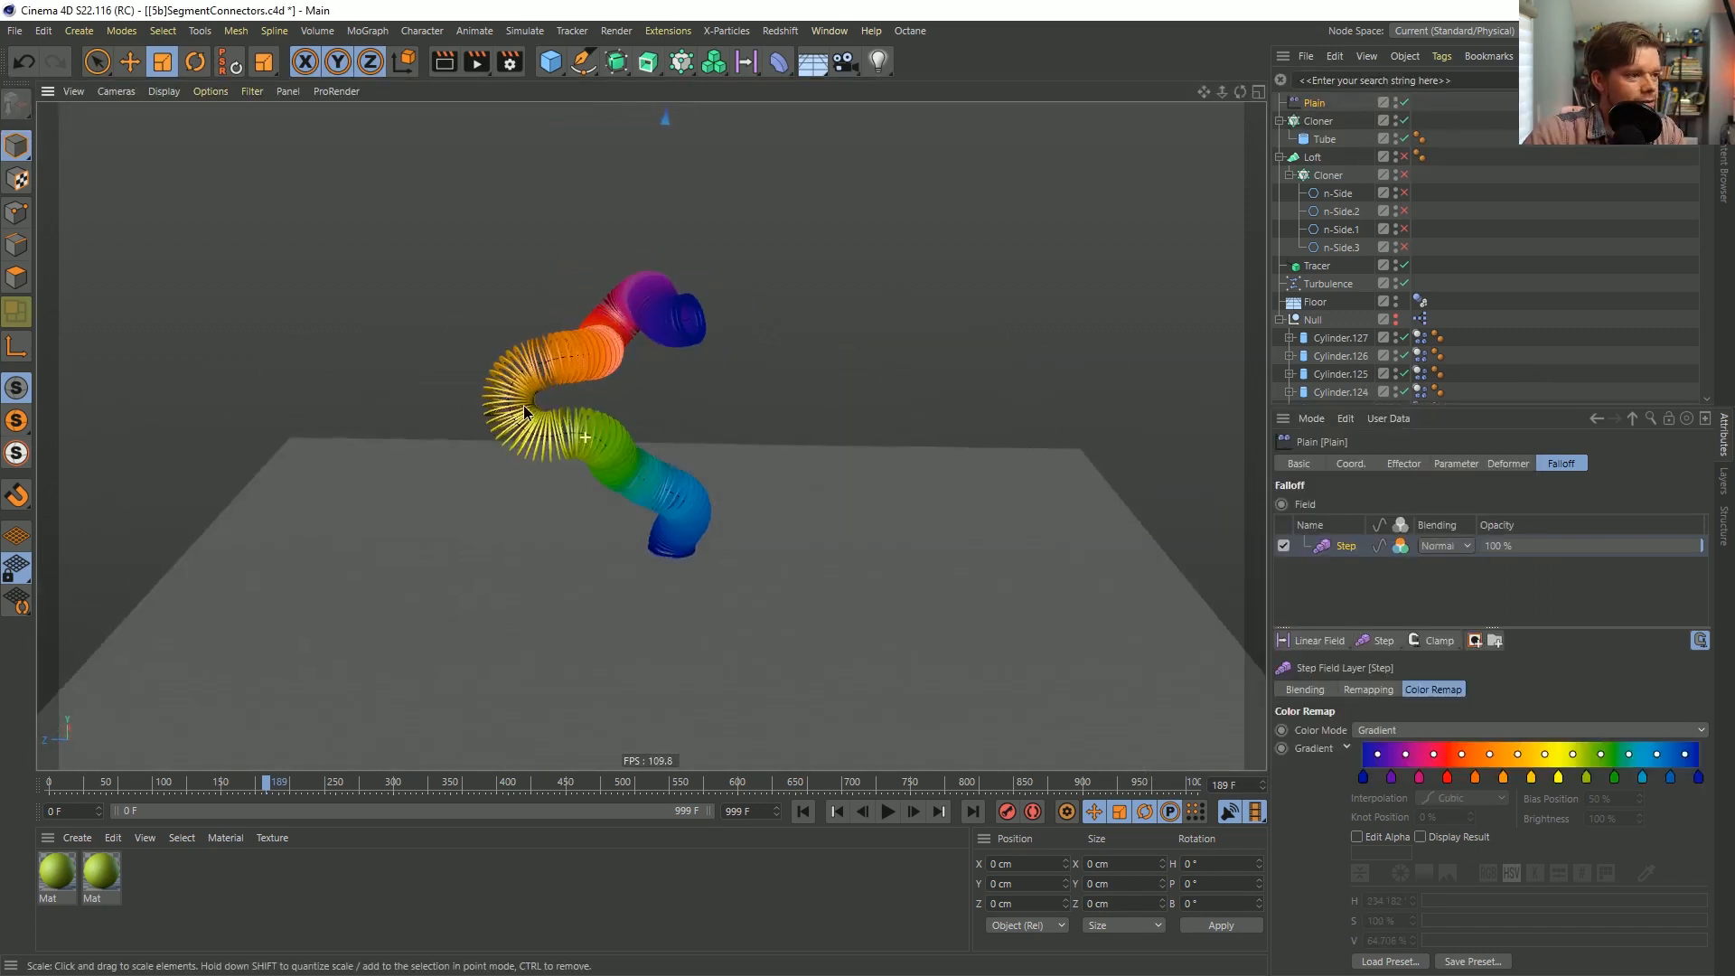
Replay the simulation from the first frame to review the rainbow rings, stop it, and return to the start.
click(804, 812)
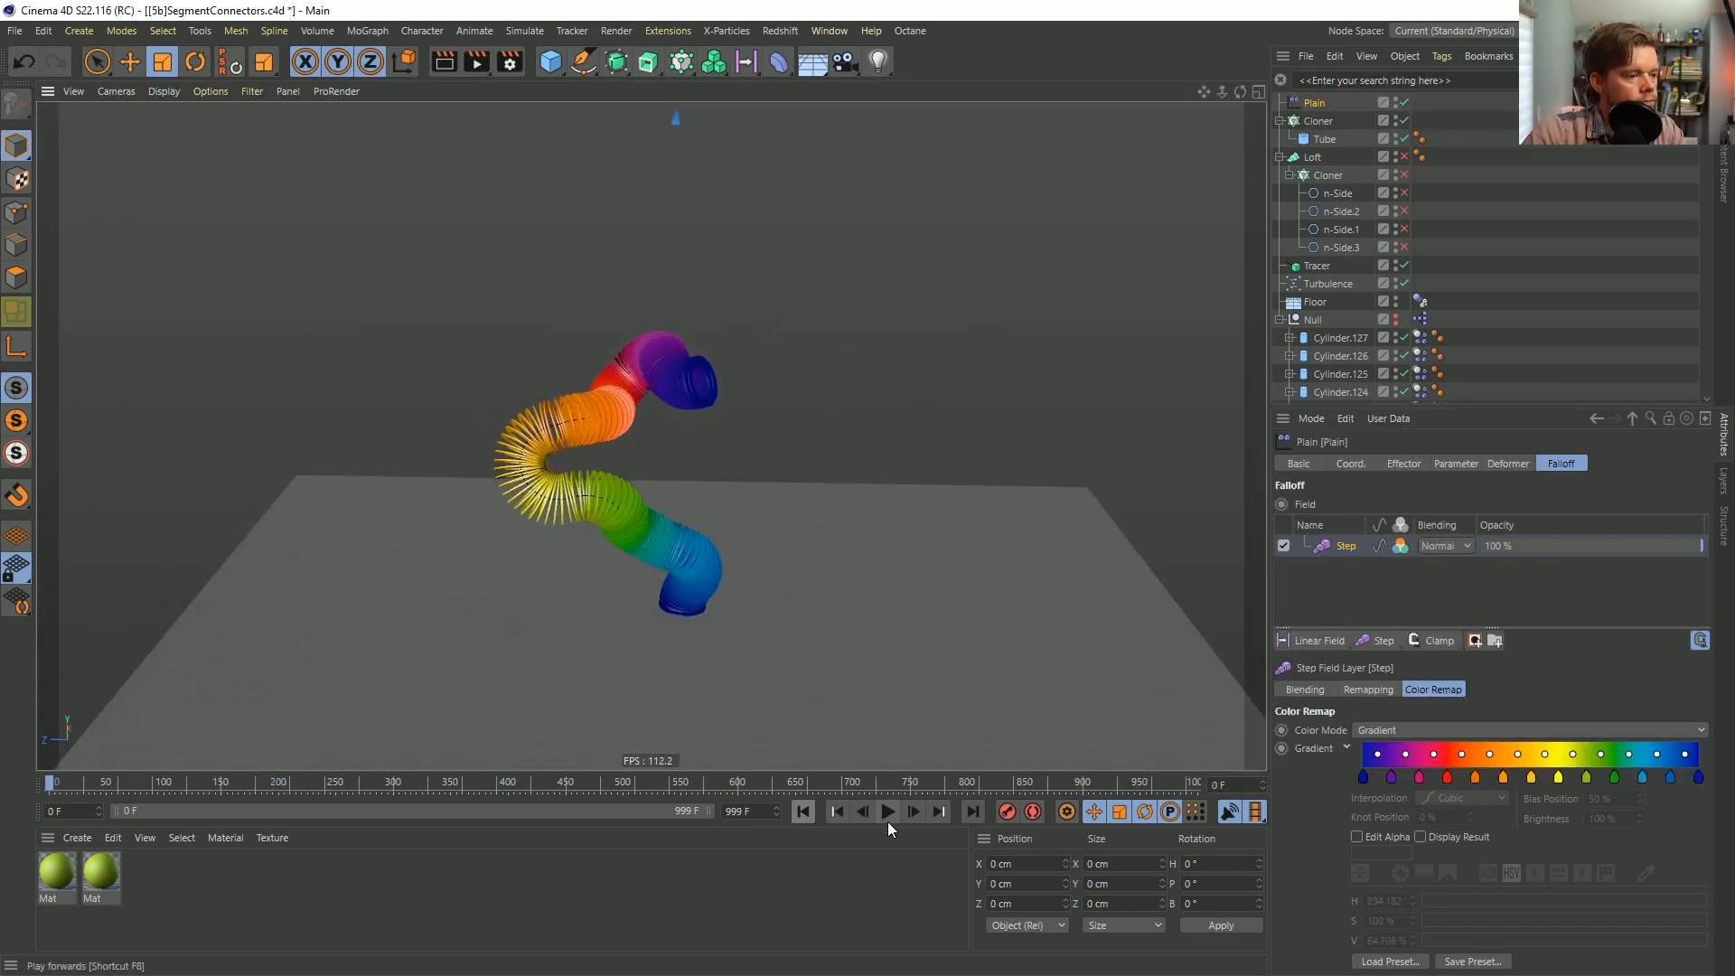
click(887, 812)
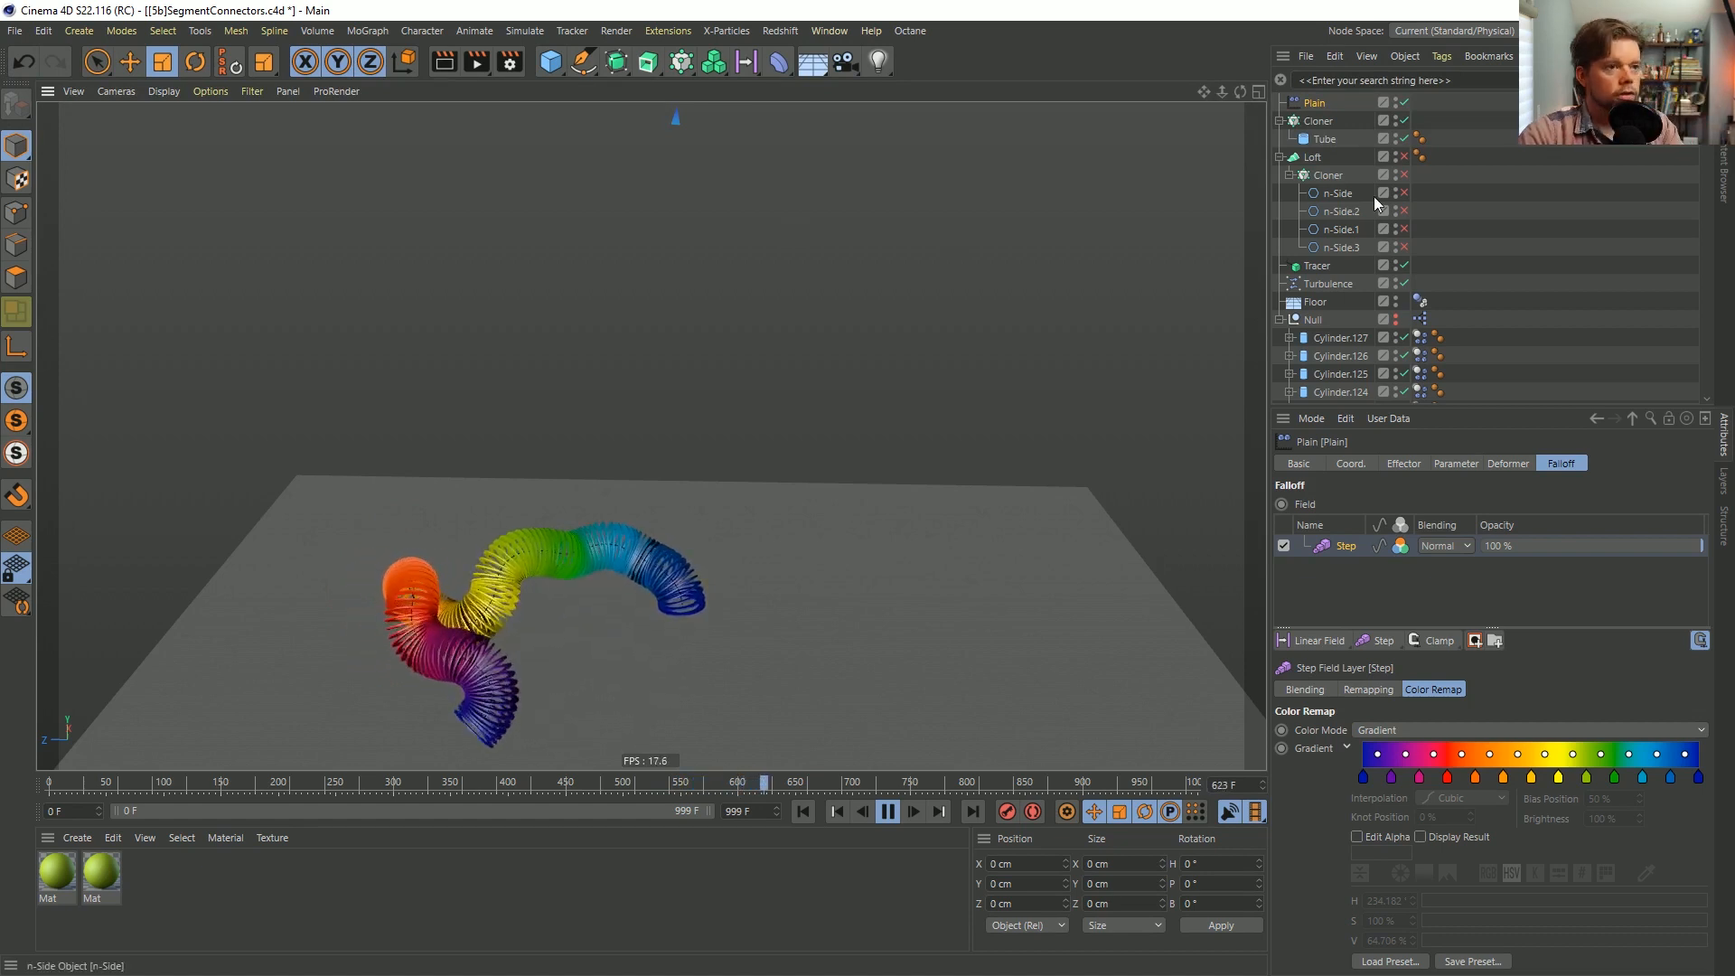
click(893, 811)
click(798, 811)
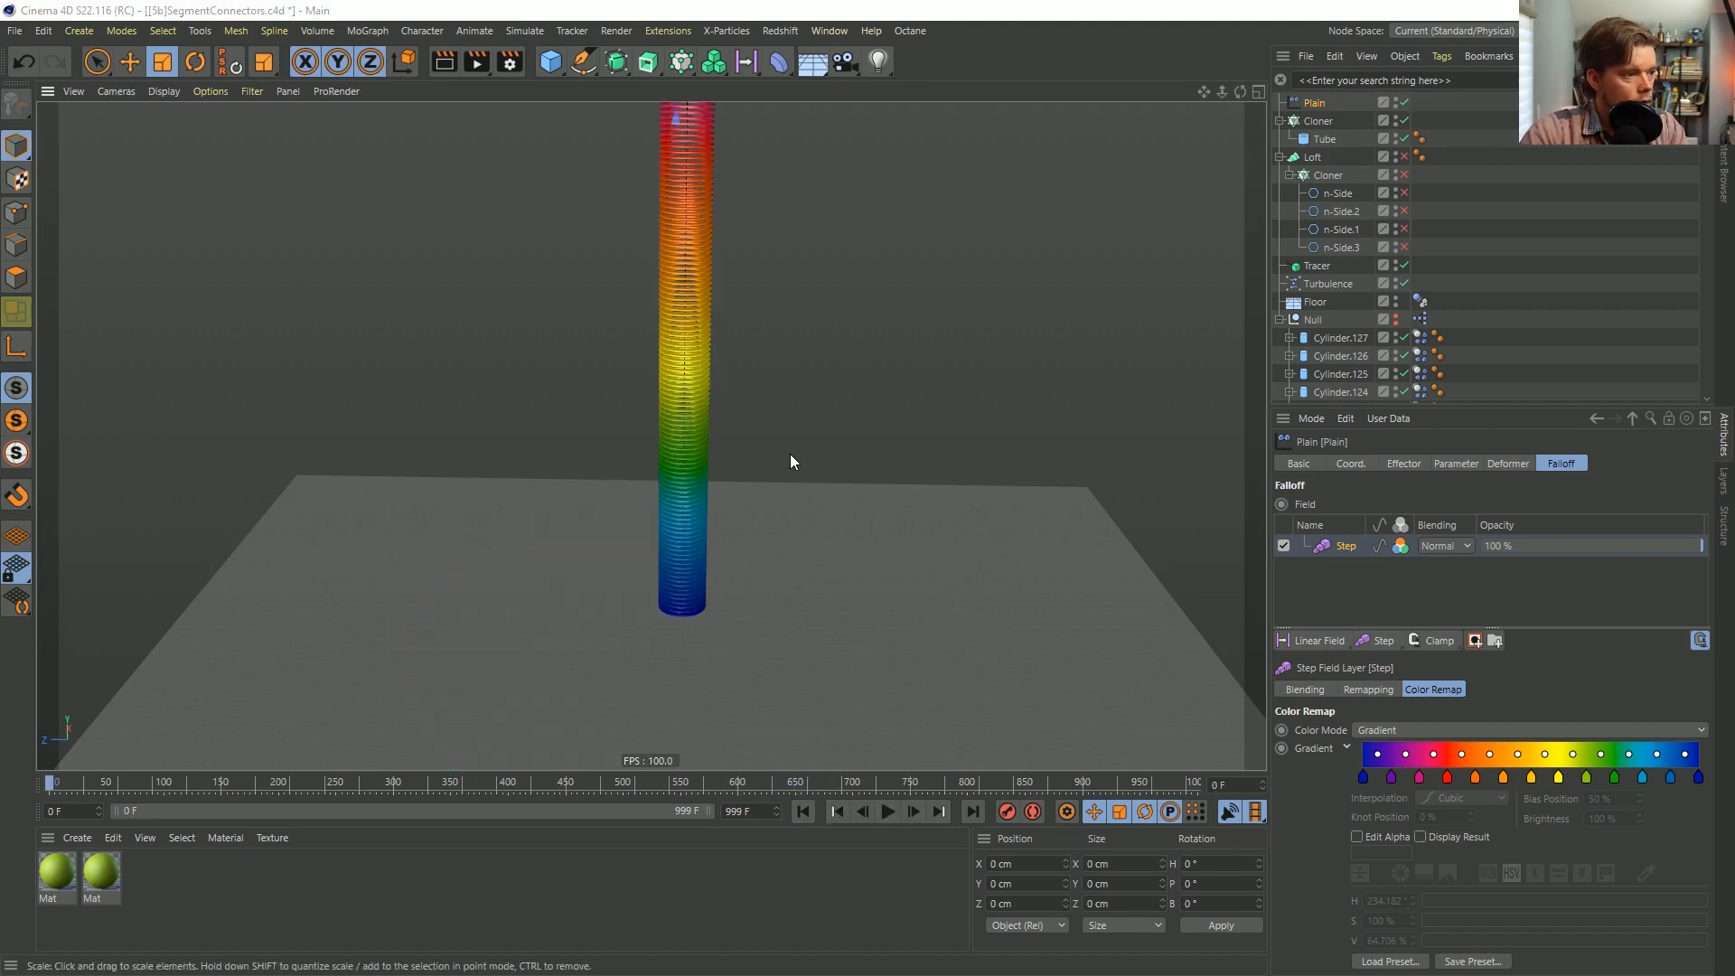
Save the scene as a new version named [5c]SegmentConnectors.c4d.
key(ctrl+shift+s)
click(142, 416)
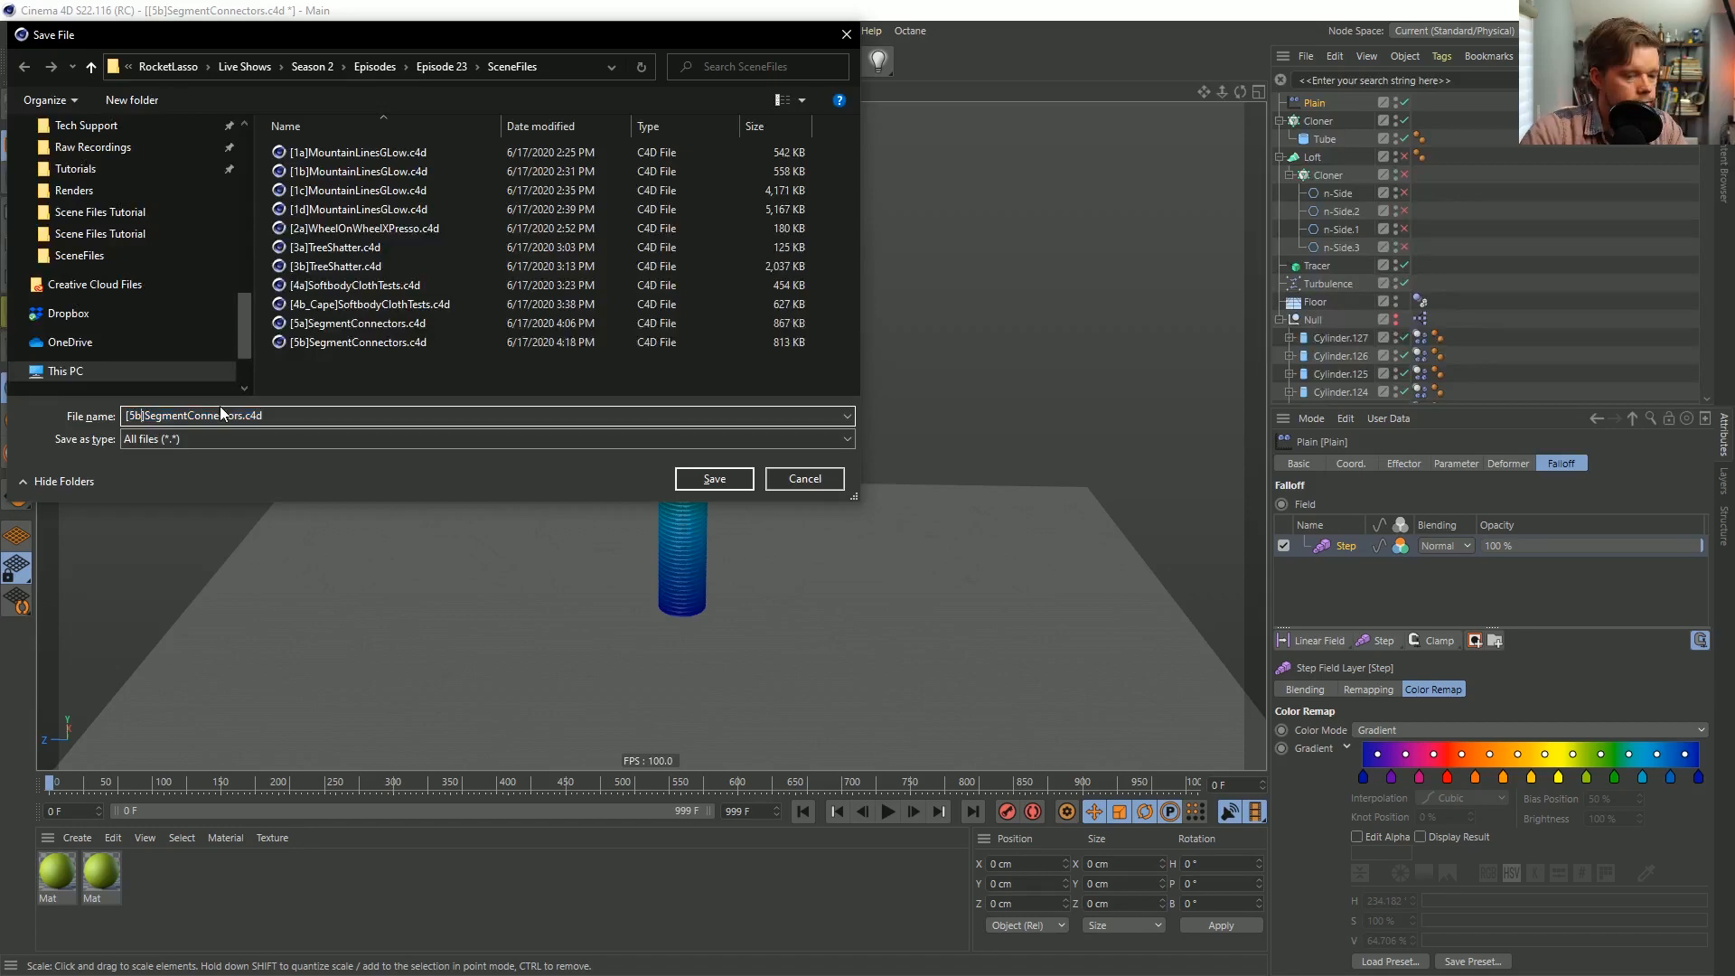
key(BackSpace)
text(c)
key(Return)
Delete the Floor object from the scene.
alt+drag(573, 245, 681, 423)
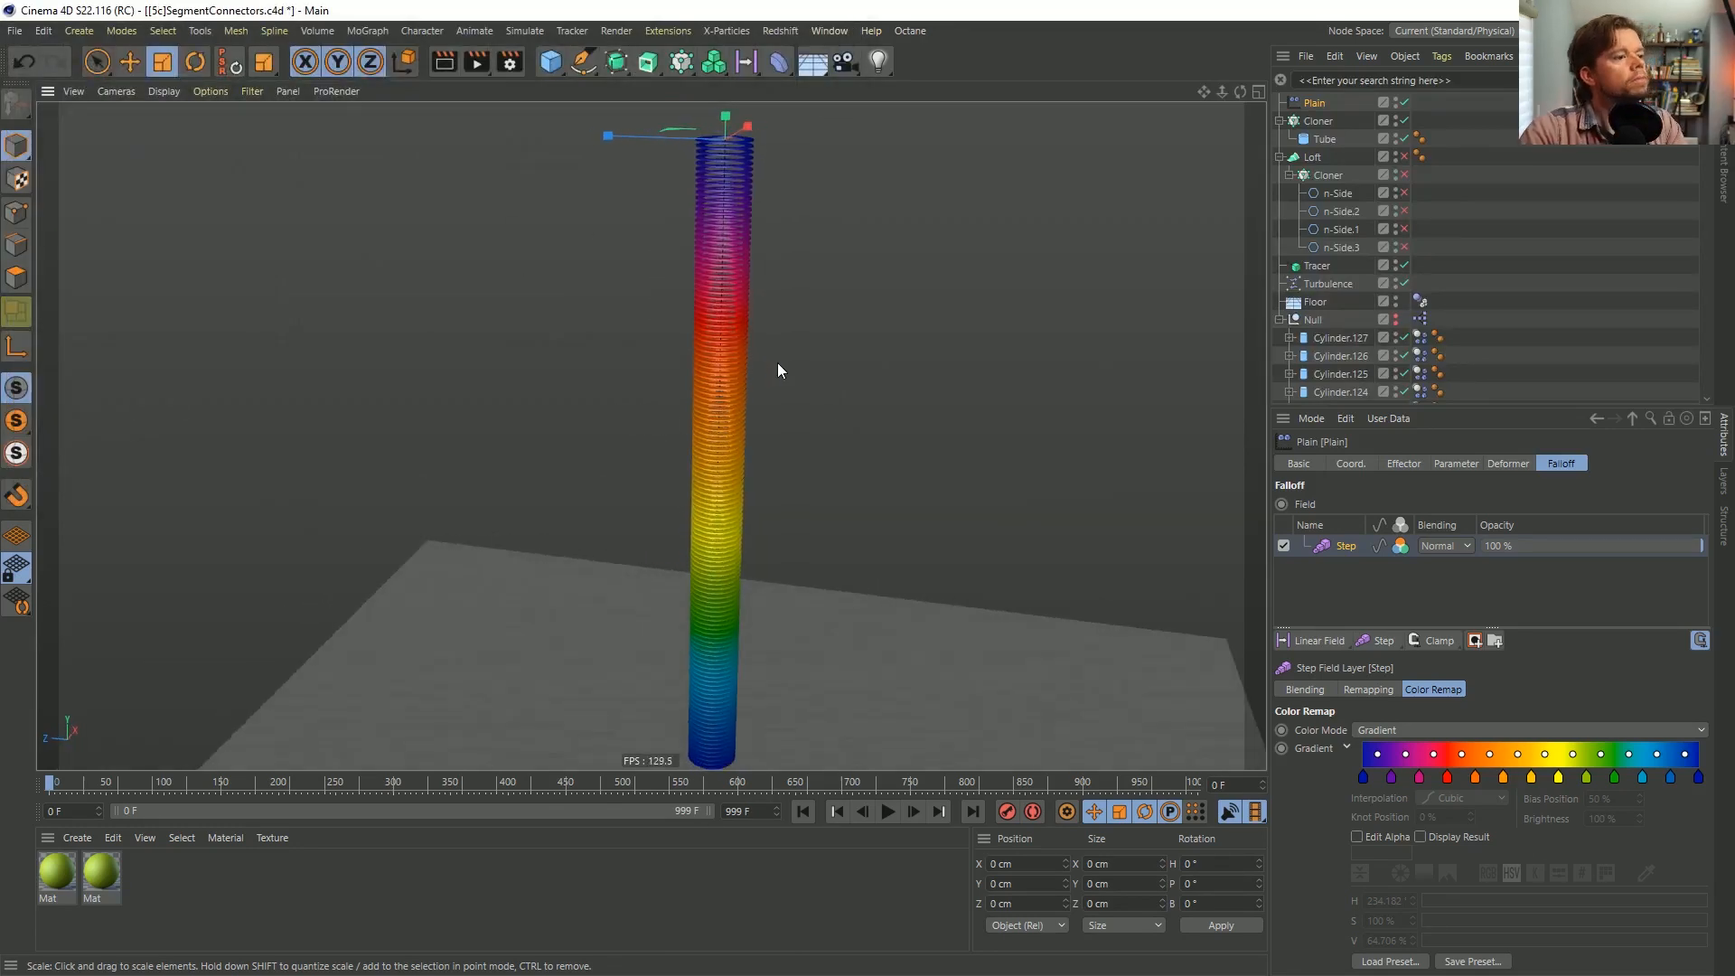
click(1316, 302)
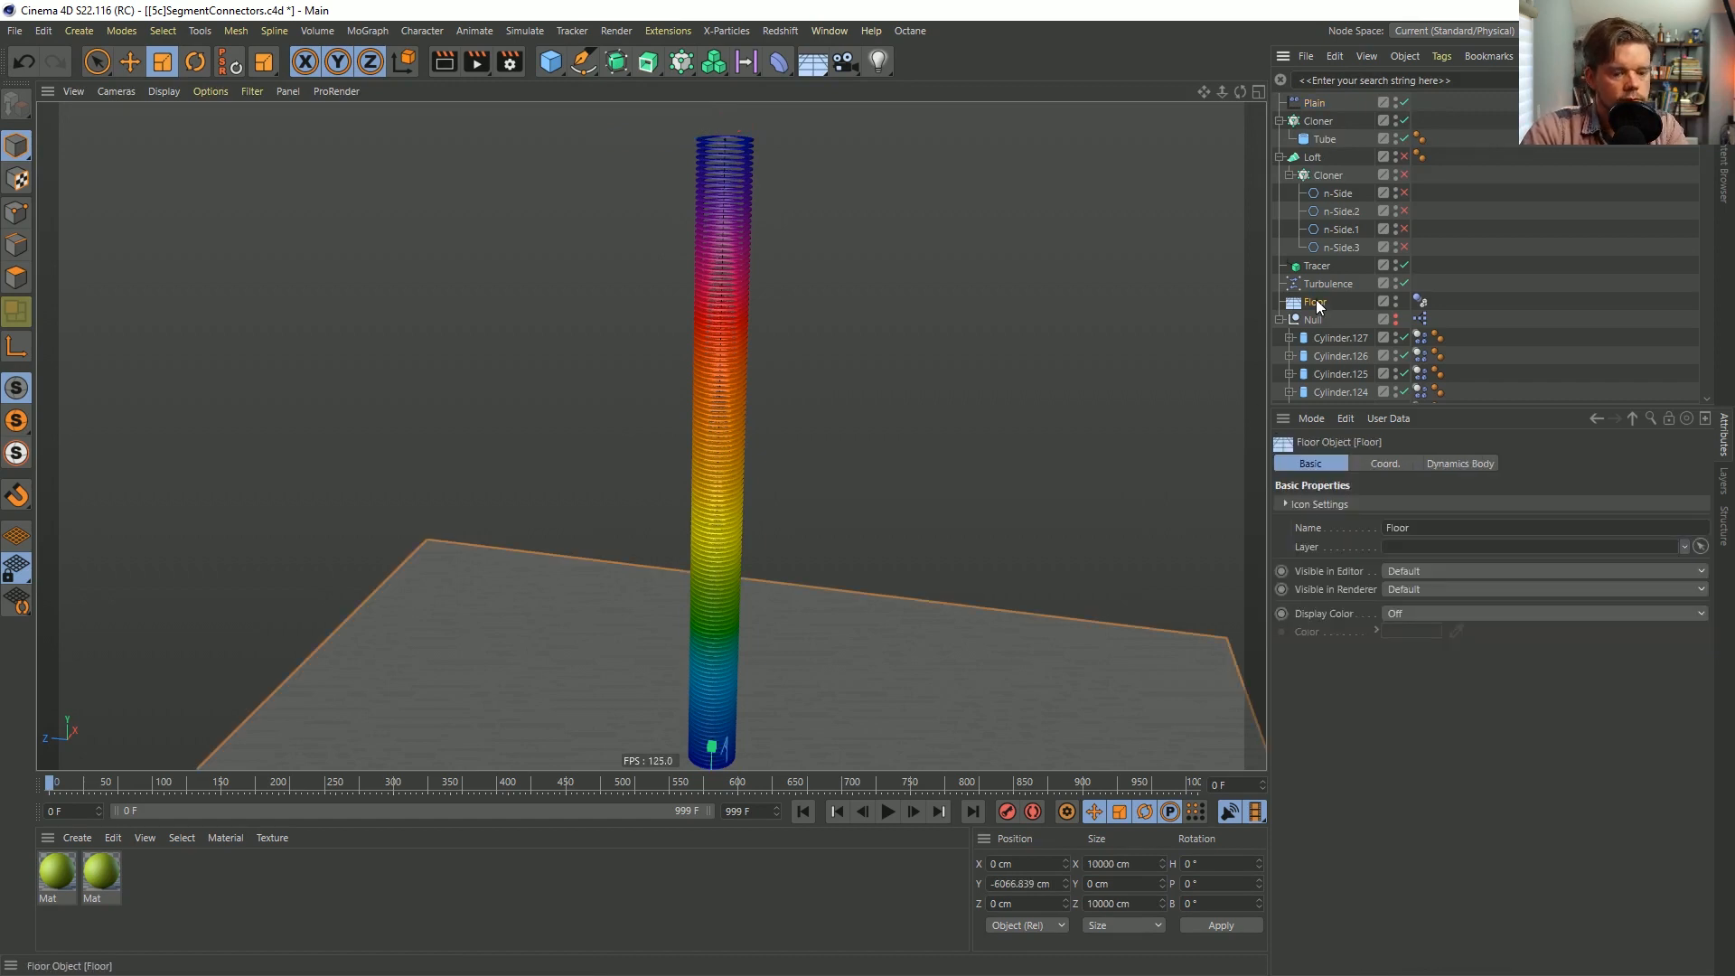
key(Delete)
Add a dynamics Force object with a strength of 22 cm and an outer distance of 1500 cm.
alt+right_drag(728, 473, 723, 484)
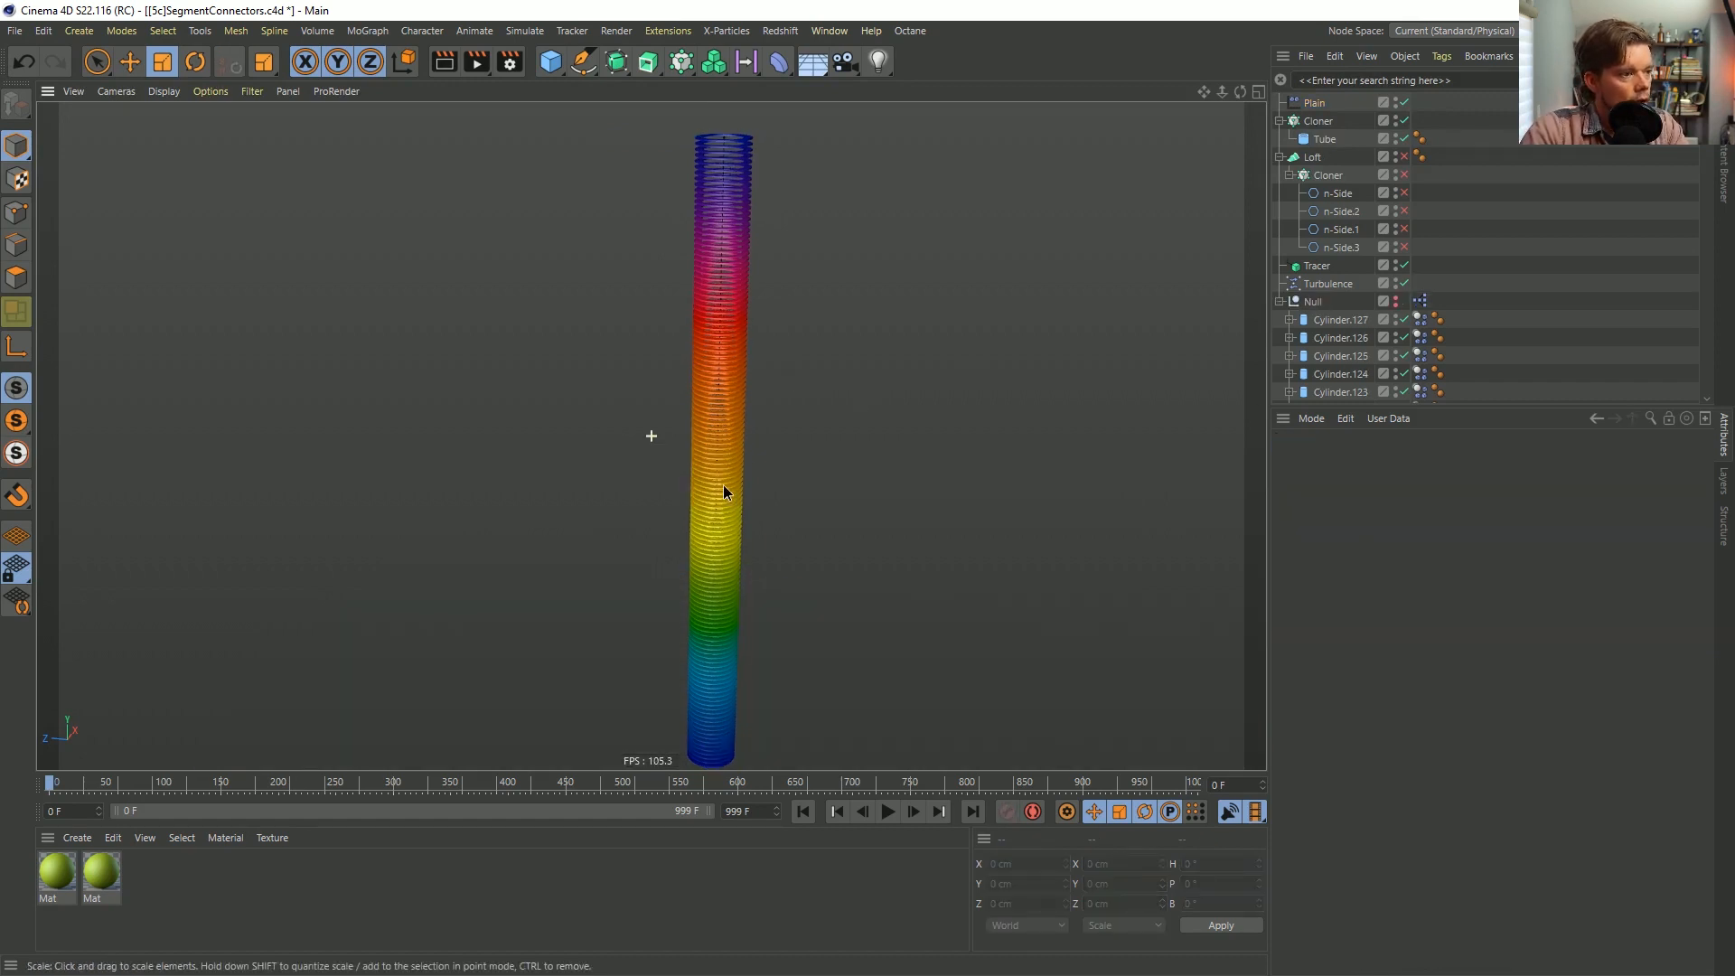
alt+middle_drag(723, 484, 702, 452)
alt+right_drag(702, 452, 707, 436)
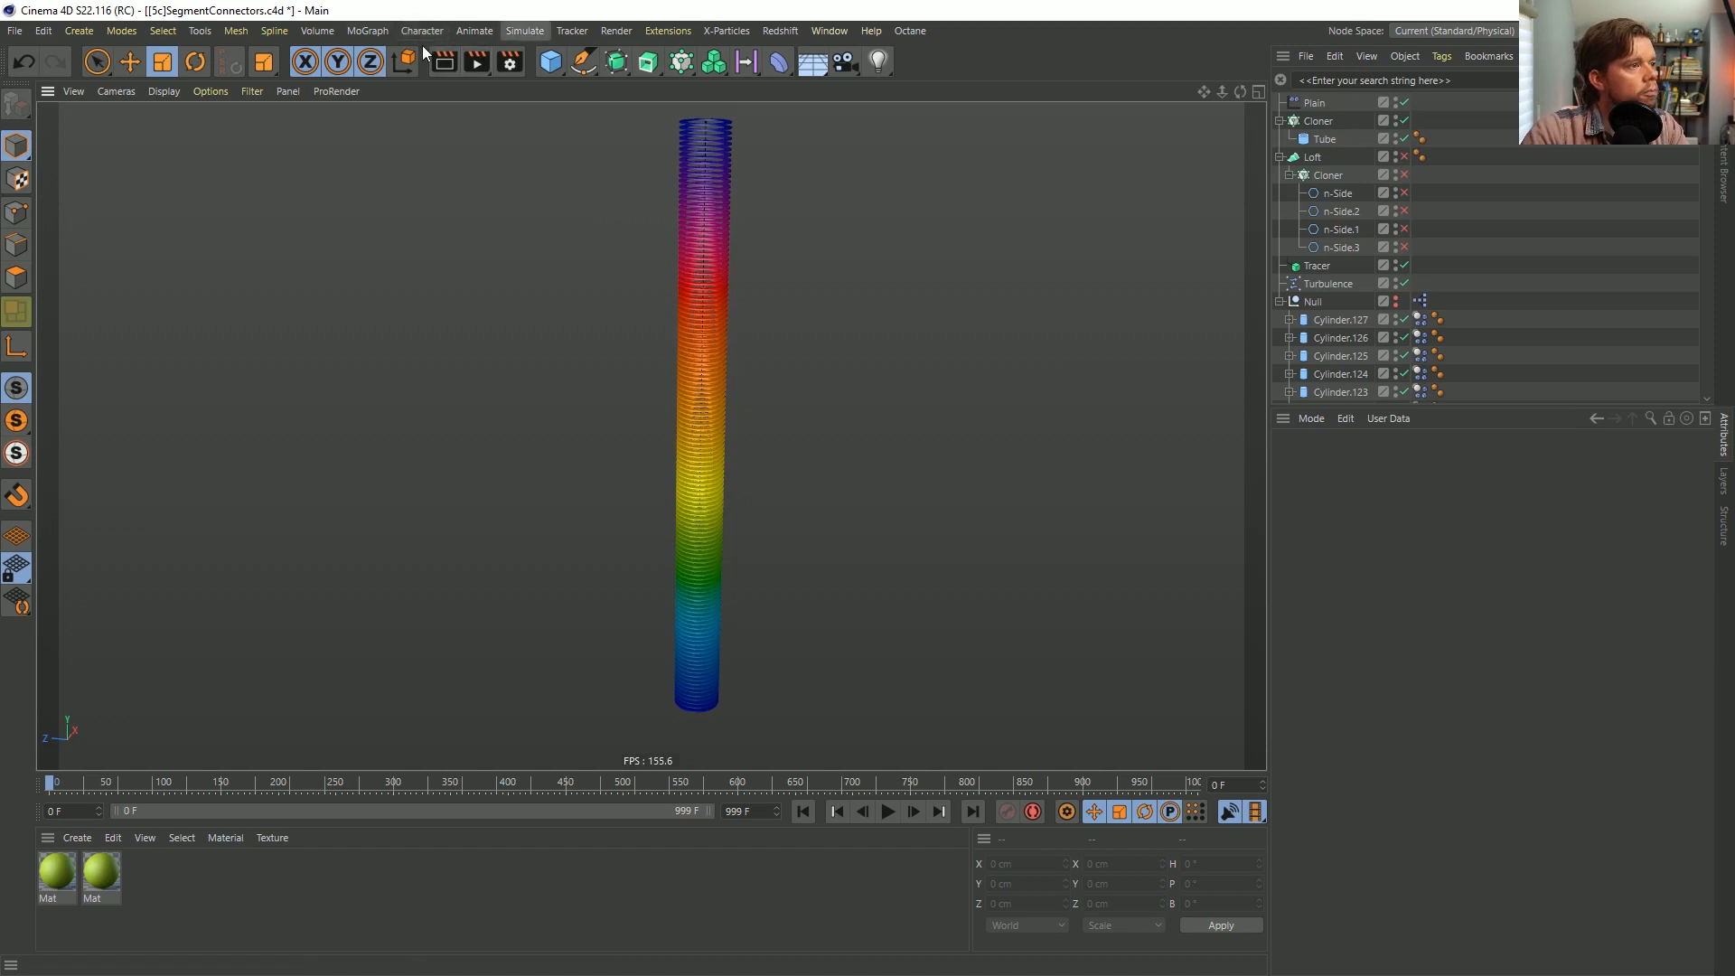
click(525, 31)
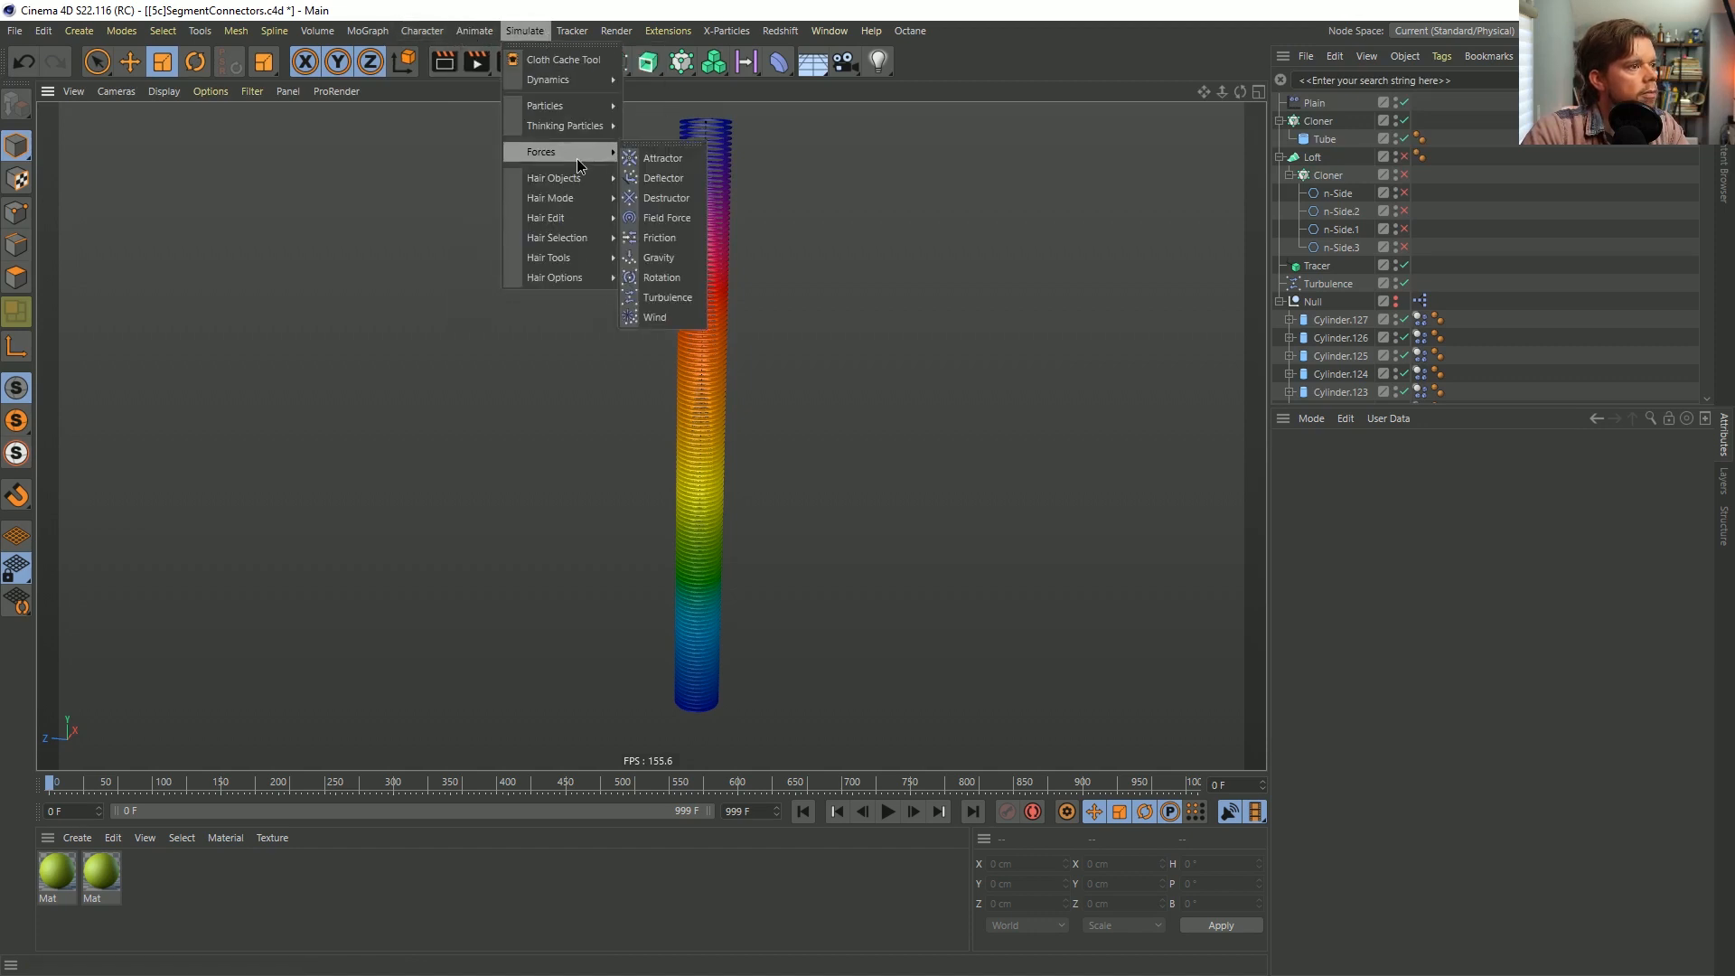
mouse_move(597, 80)
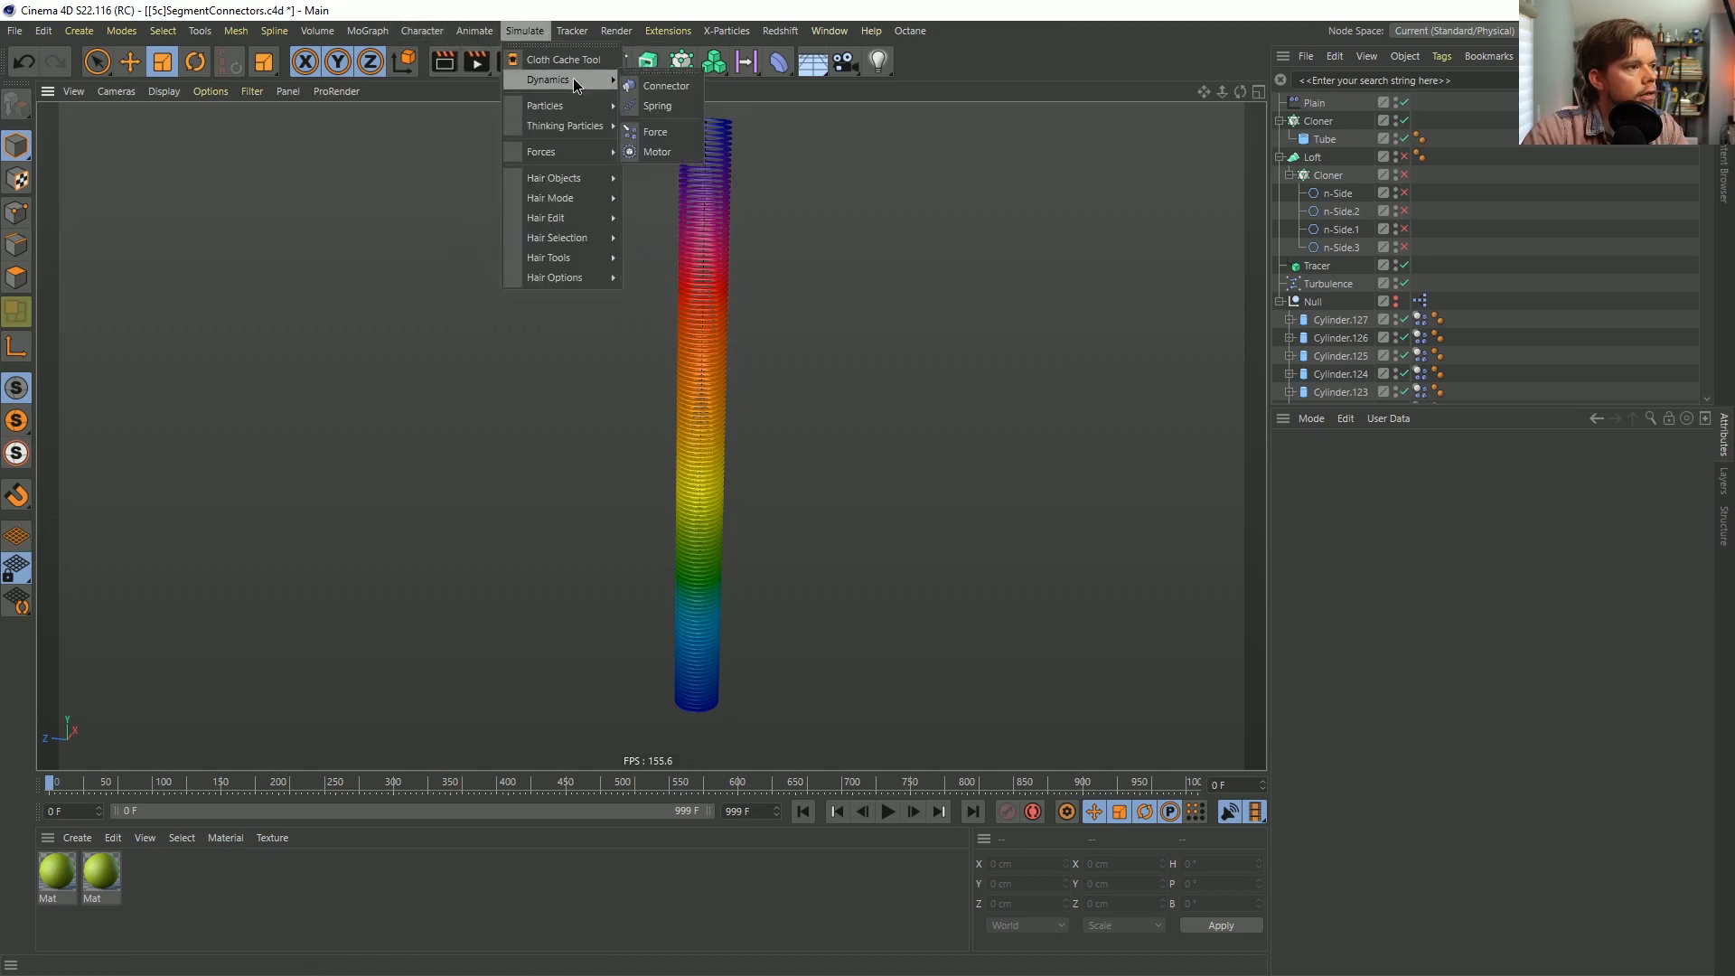
click(656, 133)
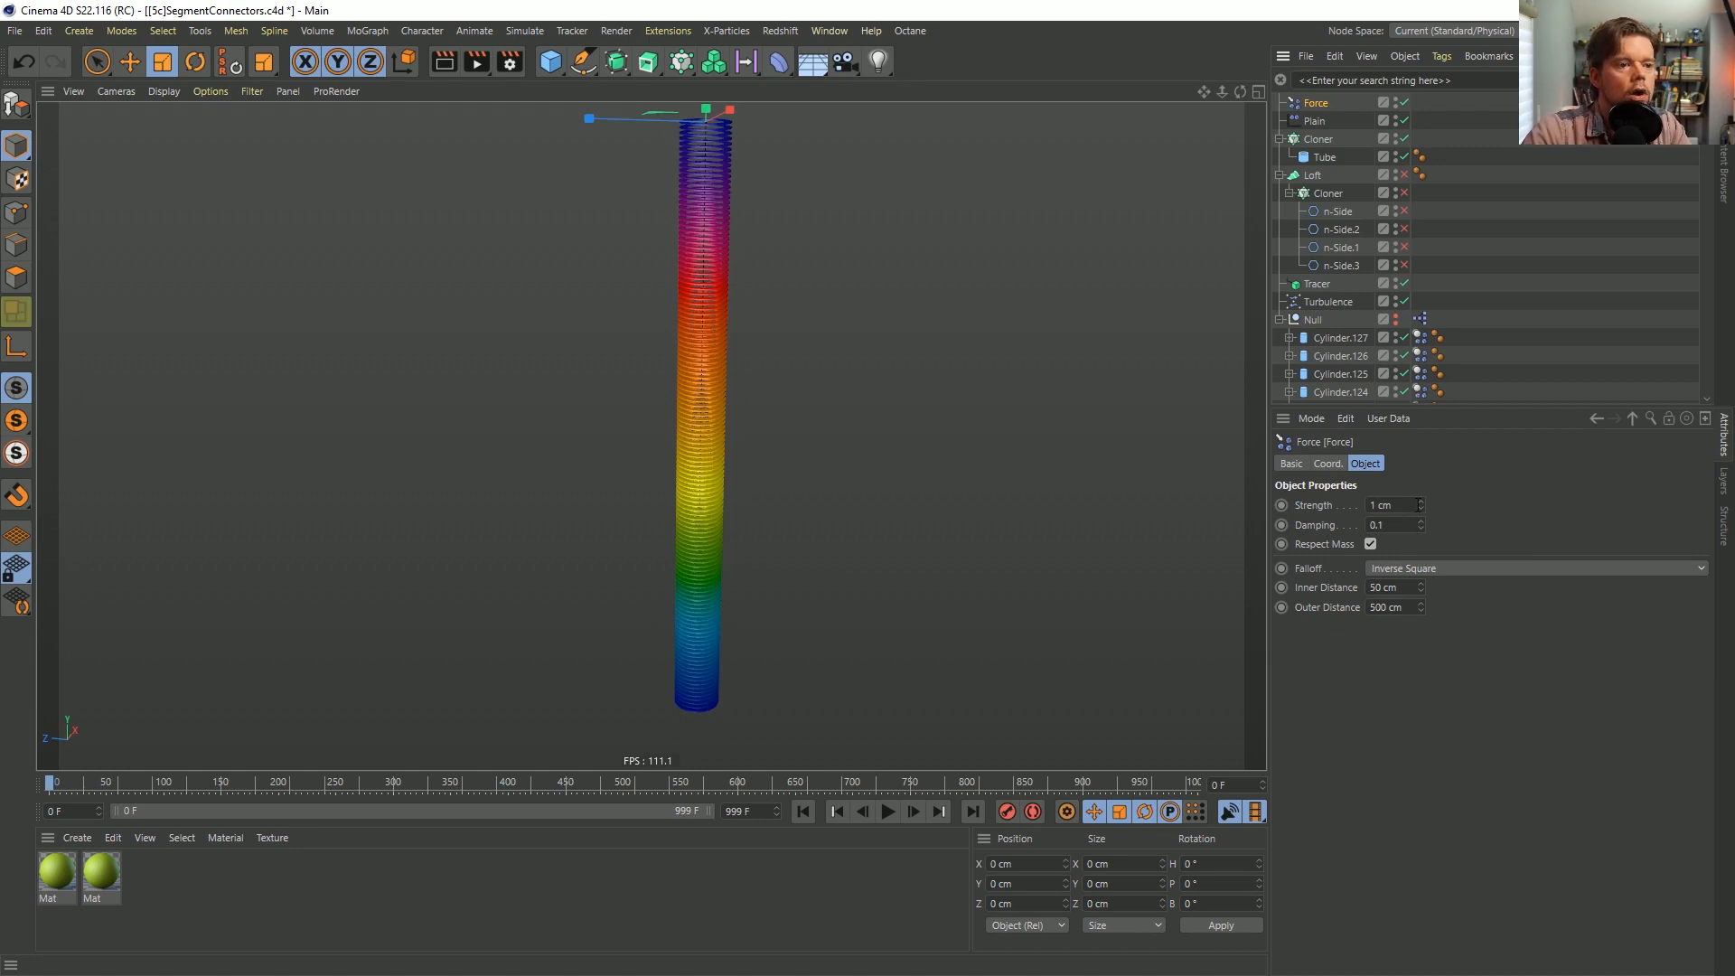
click(1396, 506)
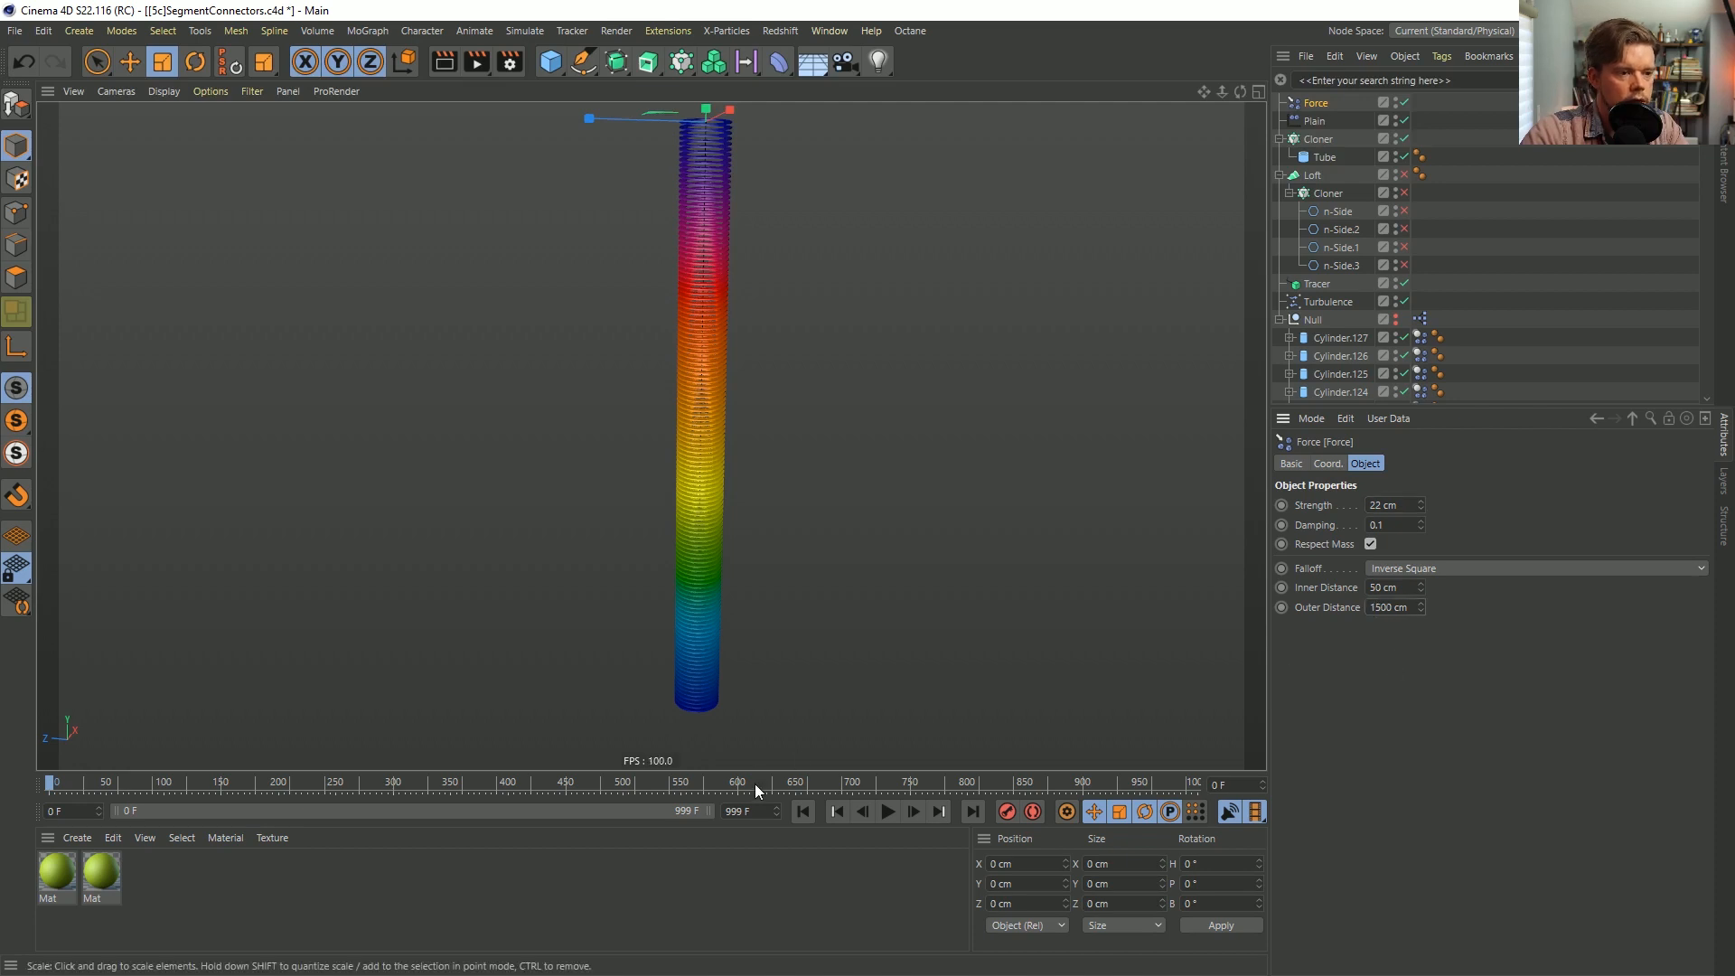
Play the simulation and examine from several angles how the Force object affects the ring chain.
click(888, 812)
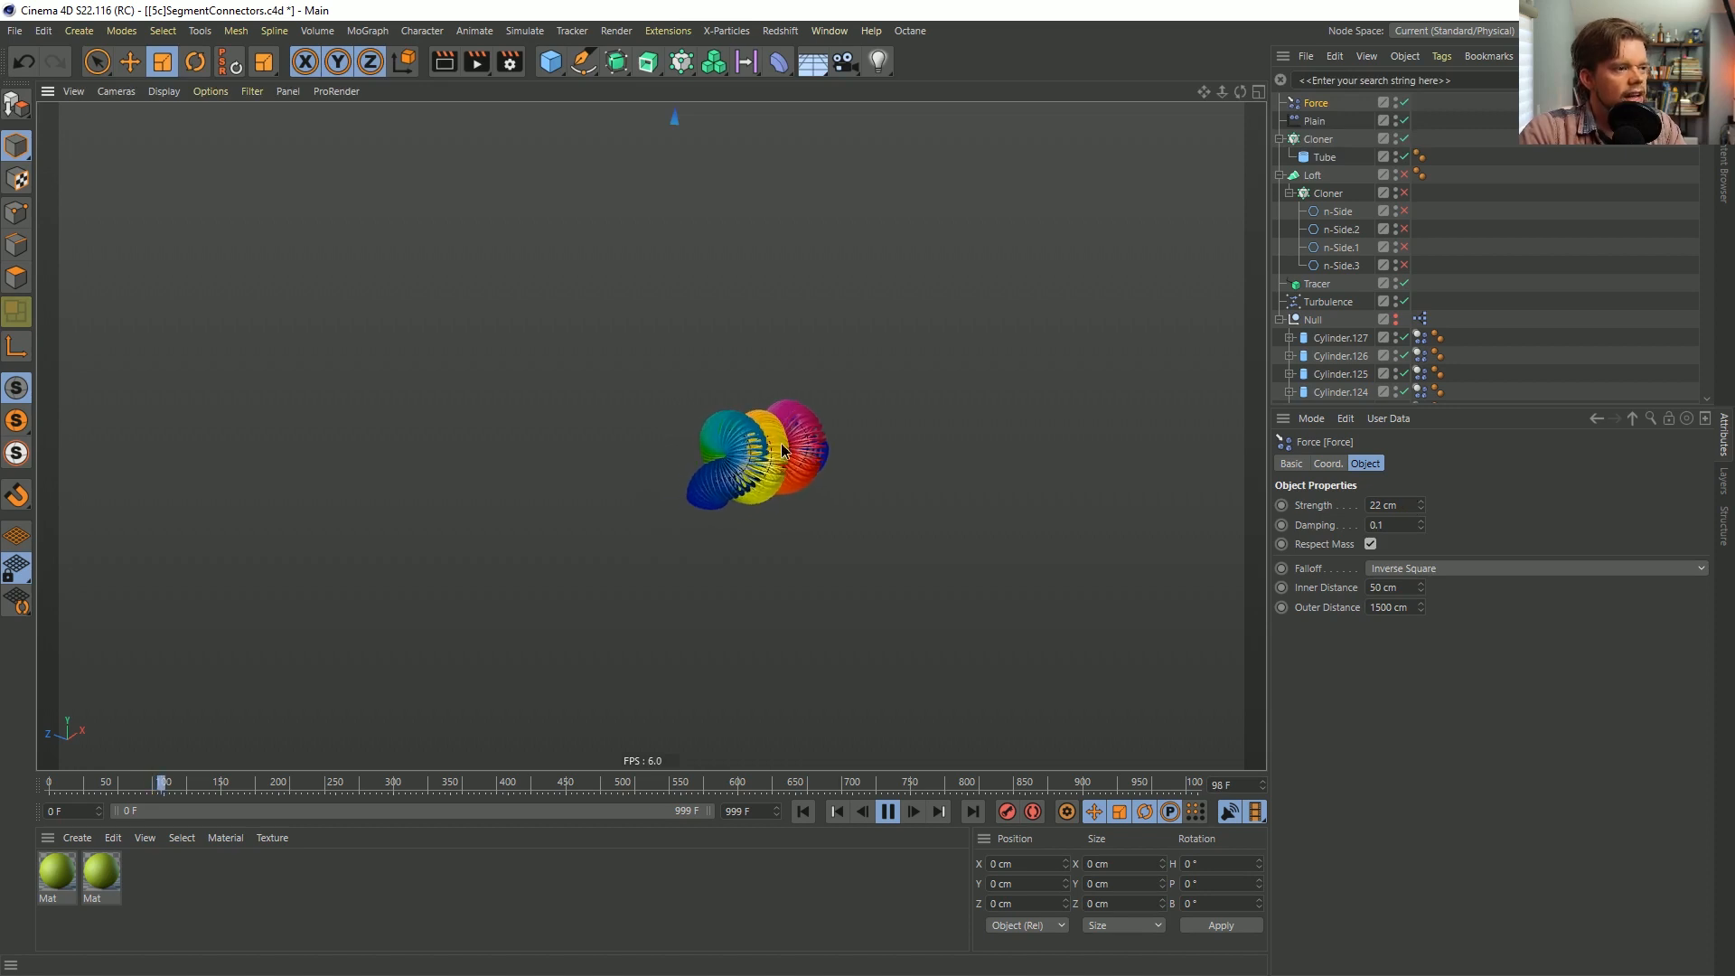
scroll(1054, 425, up, 6)
alt+drag(748, 443, 708, 469)
alt+drag(674, 366, 723, 365)
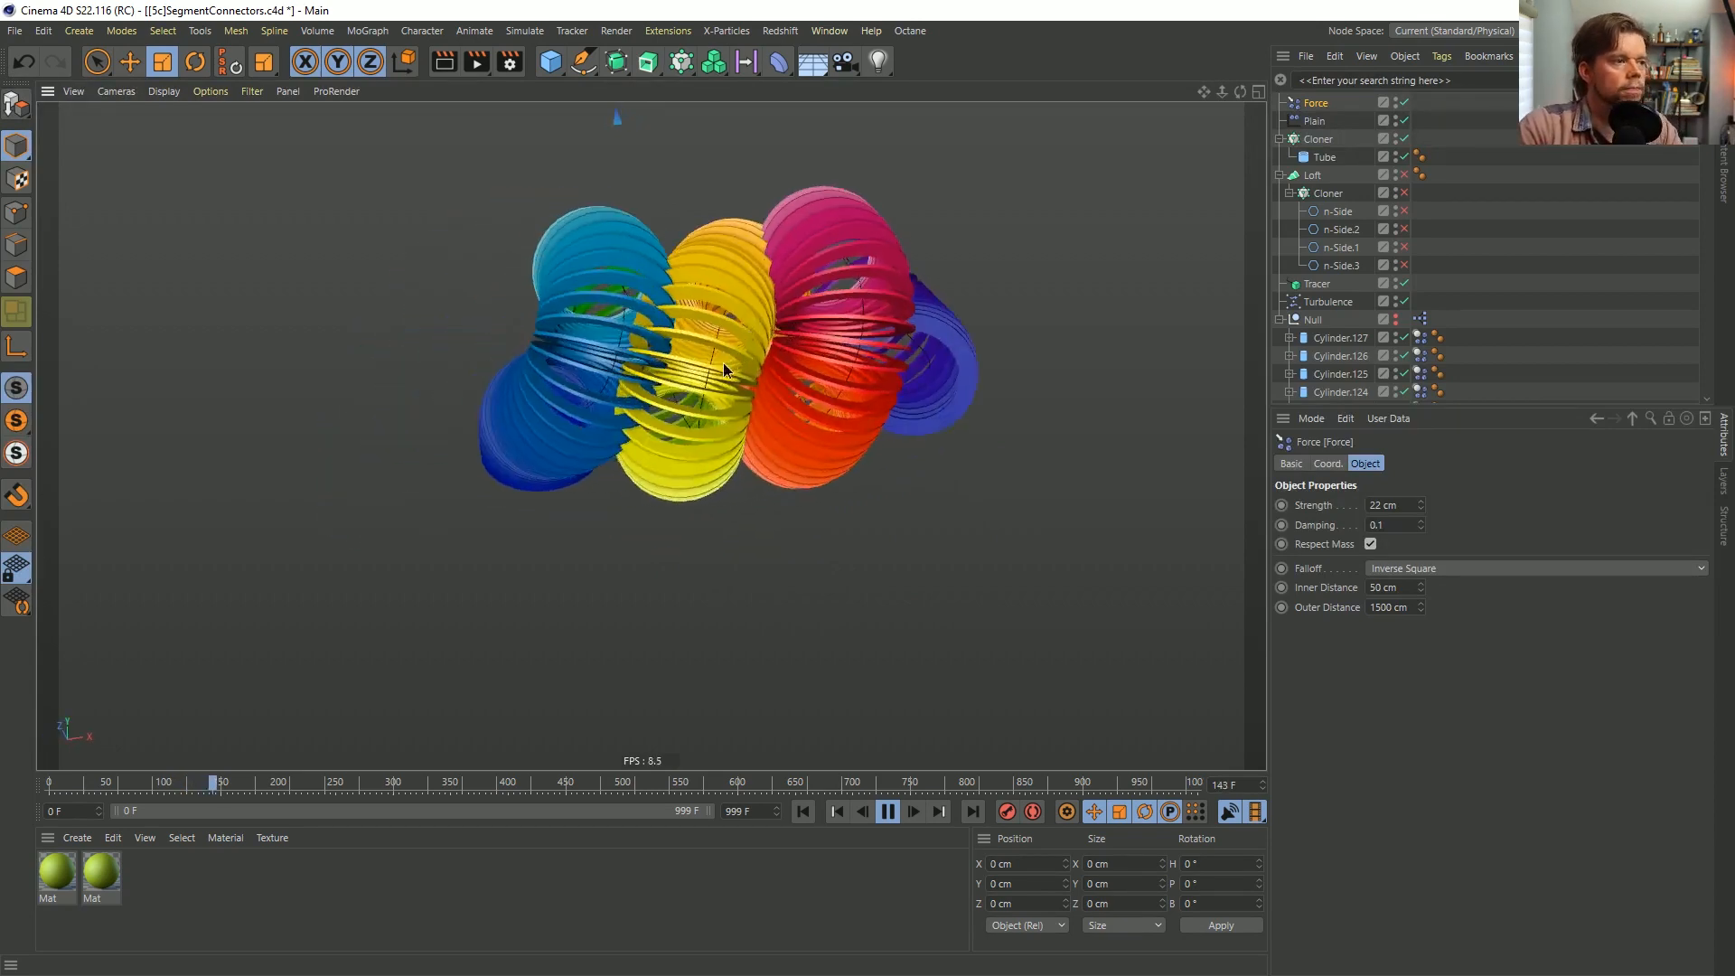
scroll(808, 340, down, 6)
alt+middle_drag(808, 340, 654, 434)
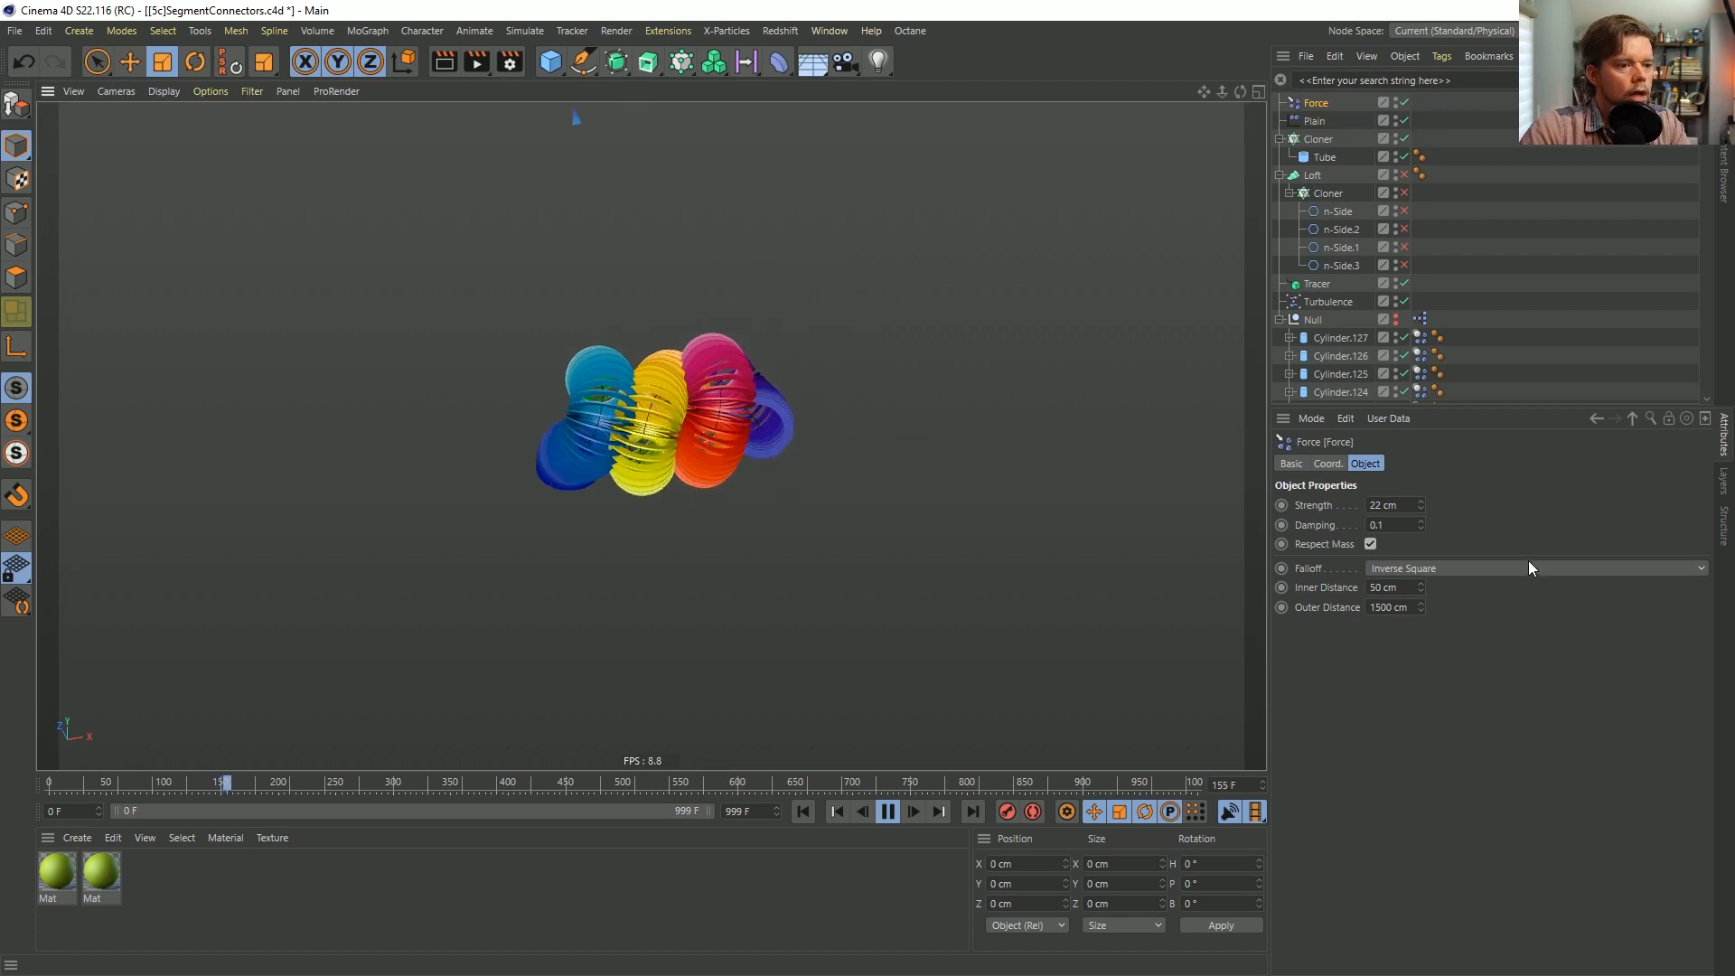
Set the Force object's strength to -22 cm while the simulation plays.
click(1371, 506)
text(-)
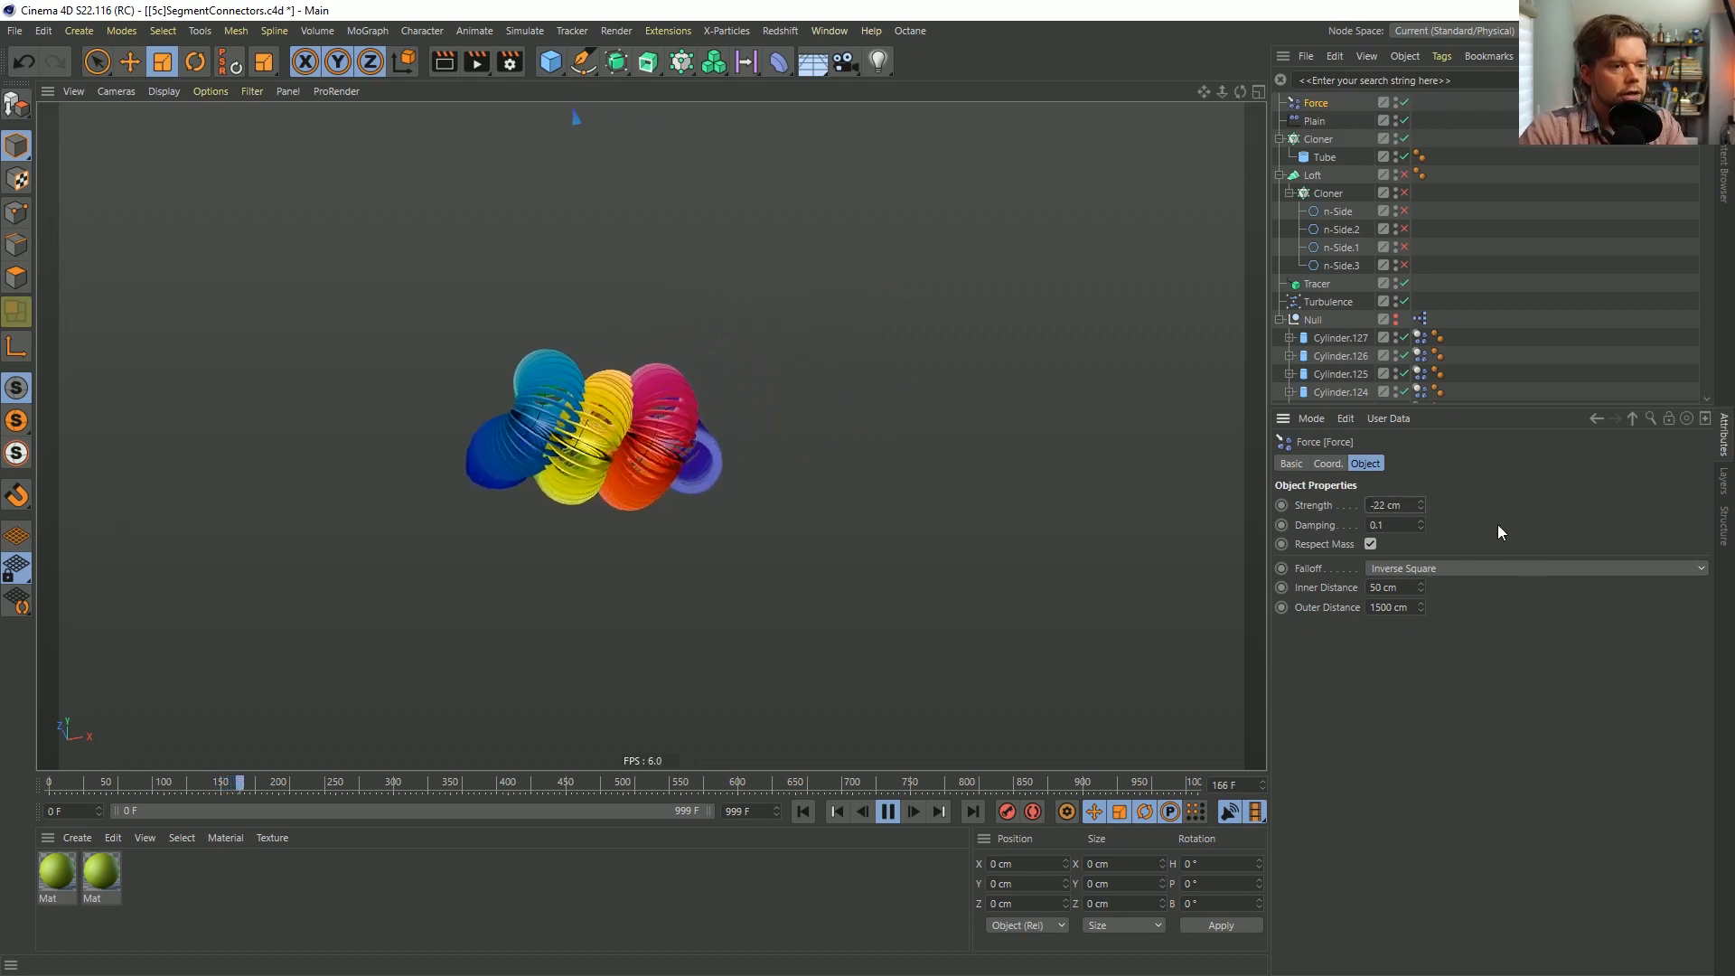
key(Return)
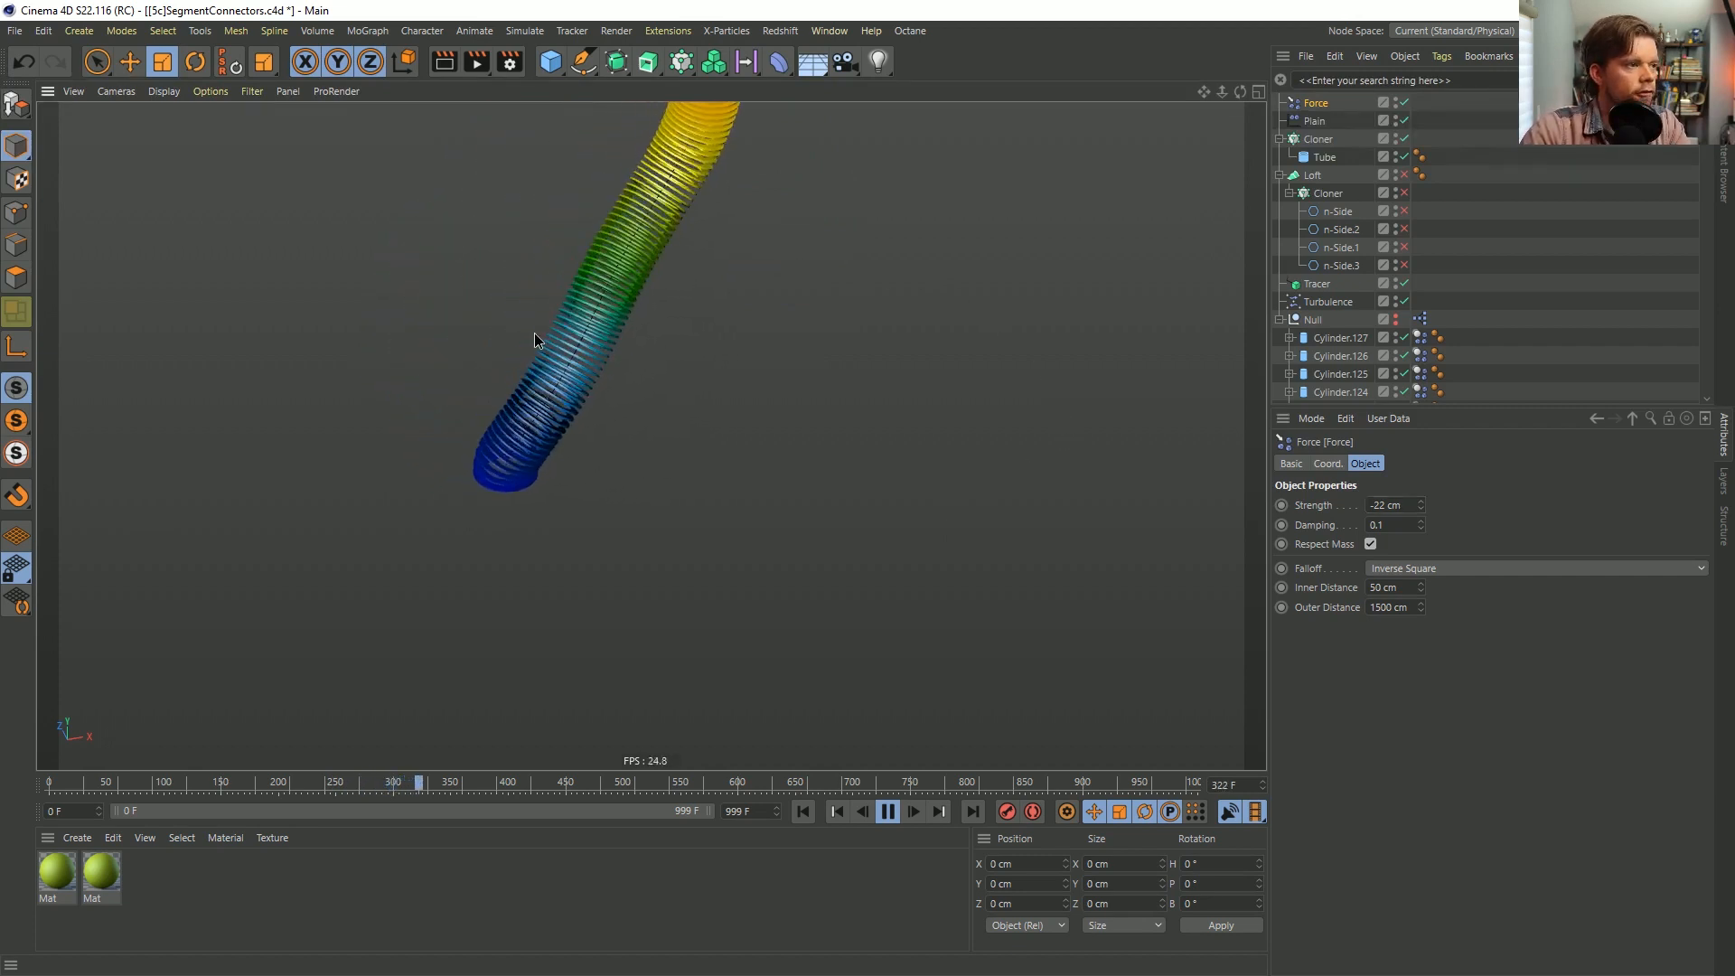
click(512, 349)
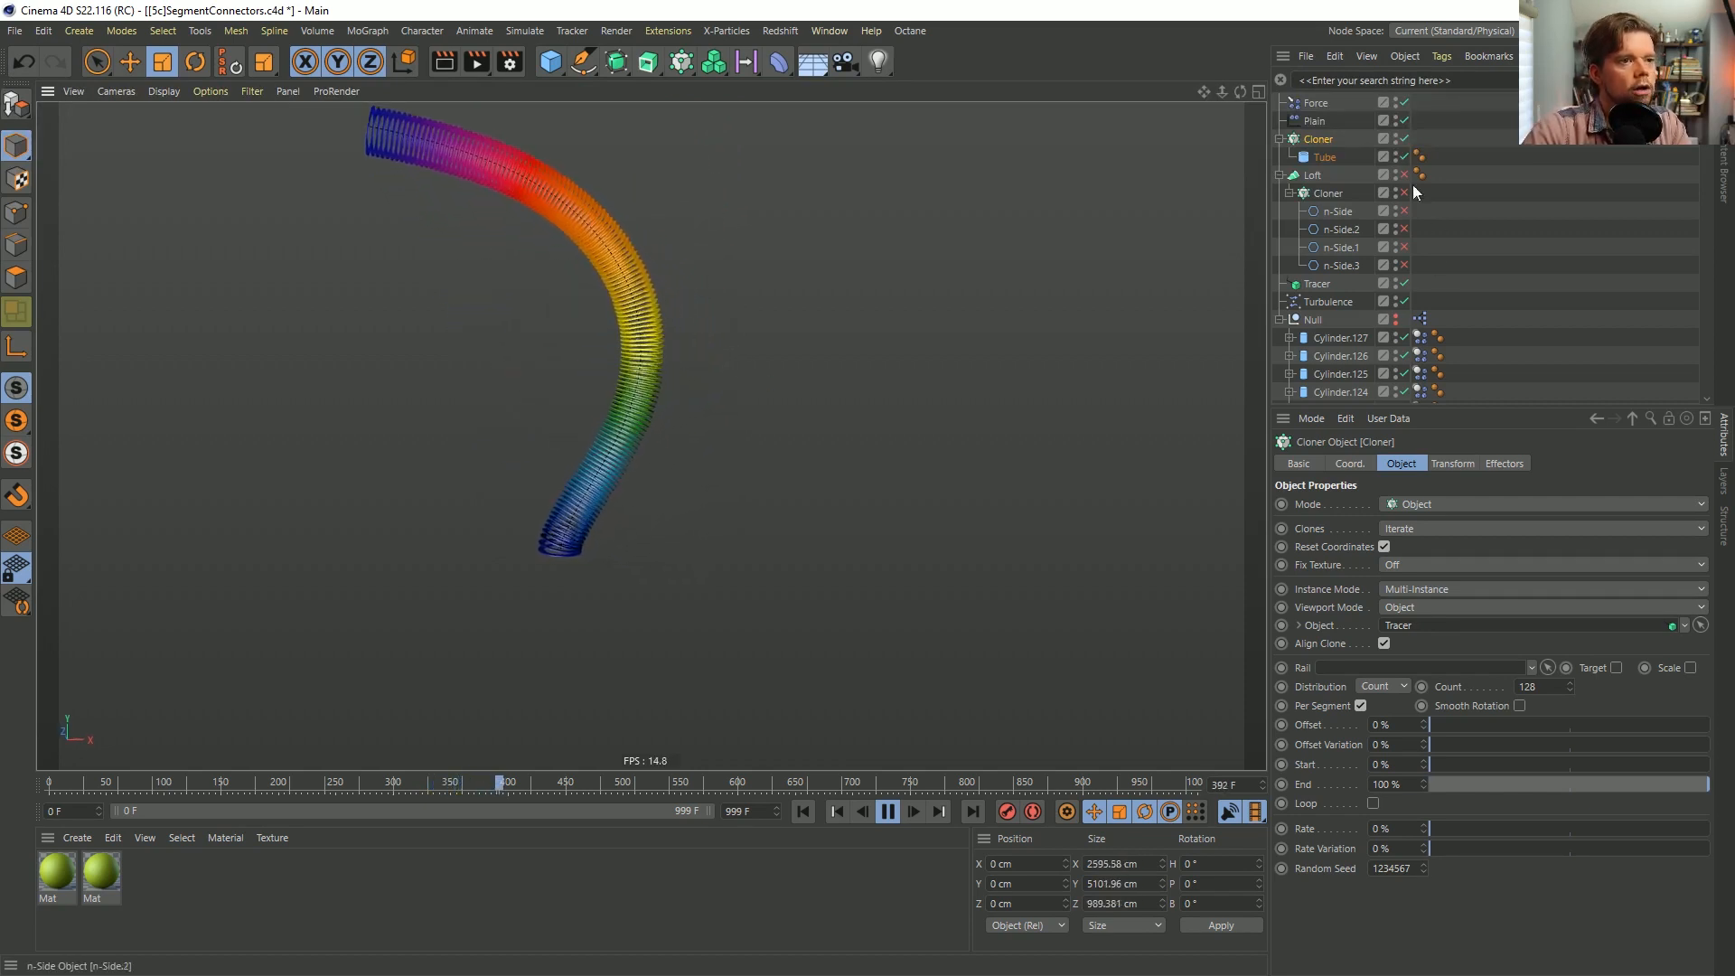
Raise the Turbulence object's strength to 555 cm during playback.
click(1319, 299)
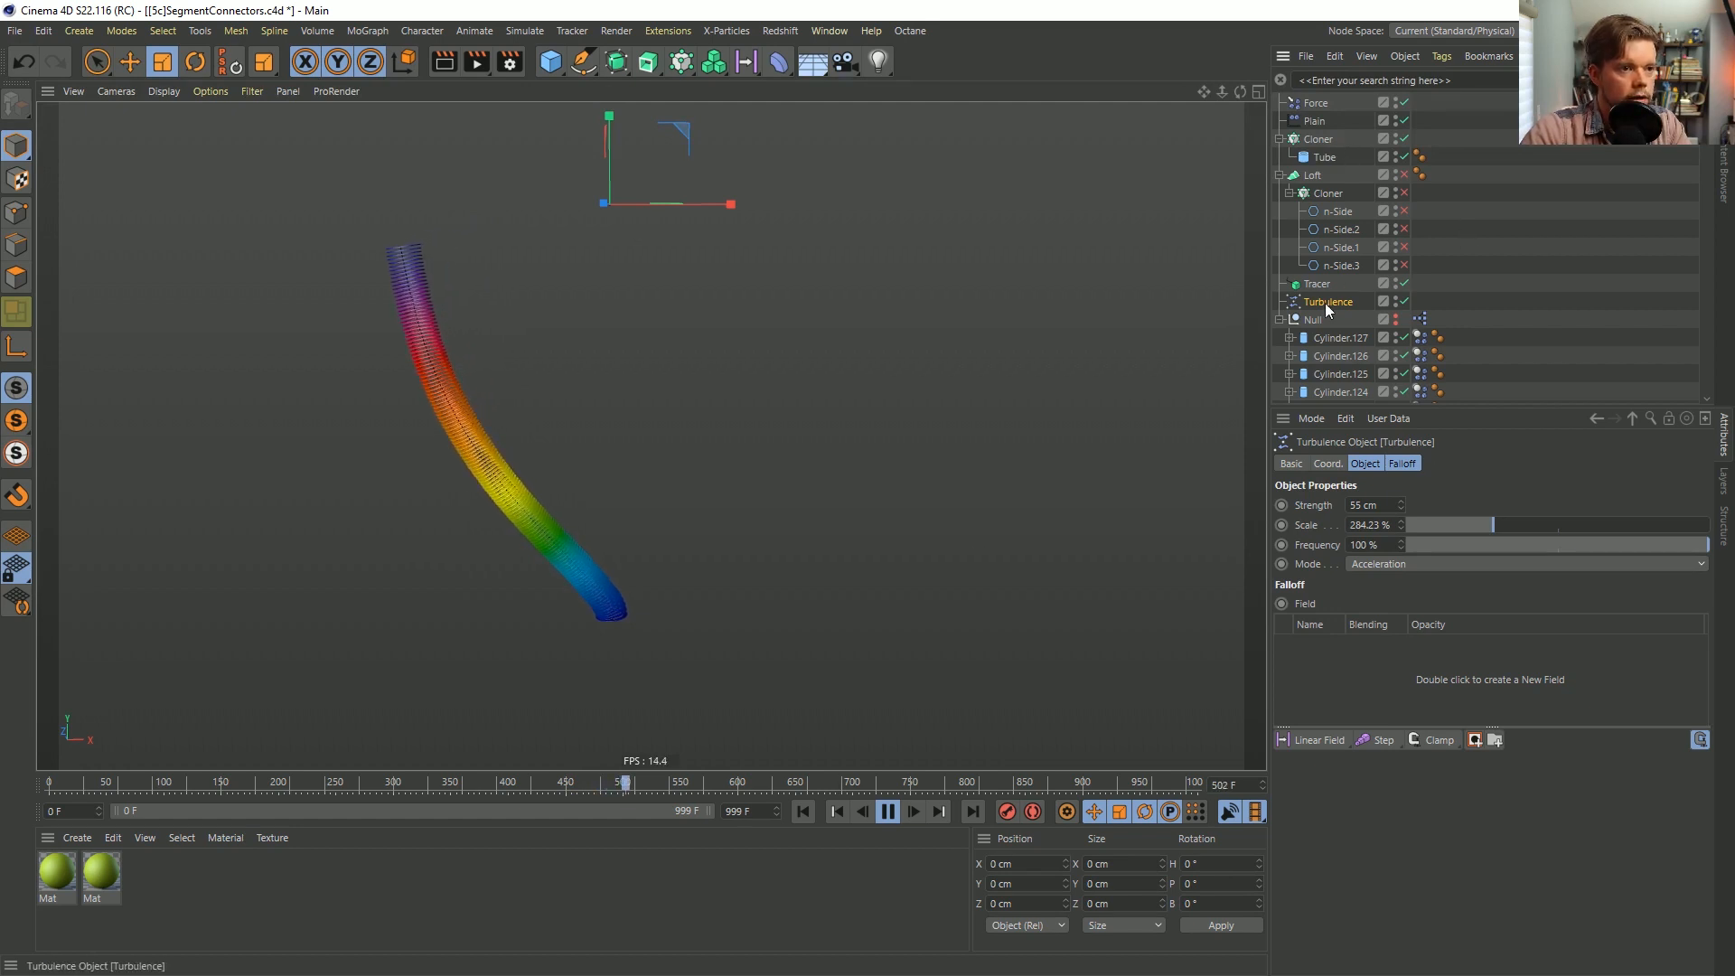
click(1352, 507)
text(1)
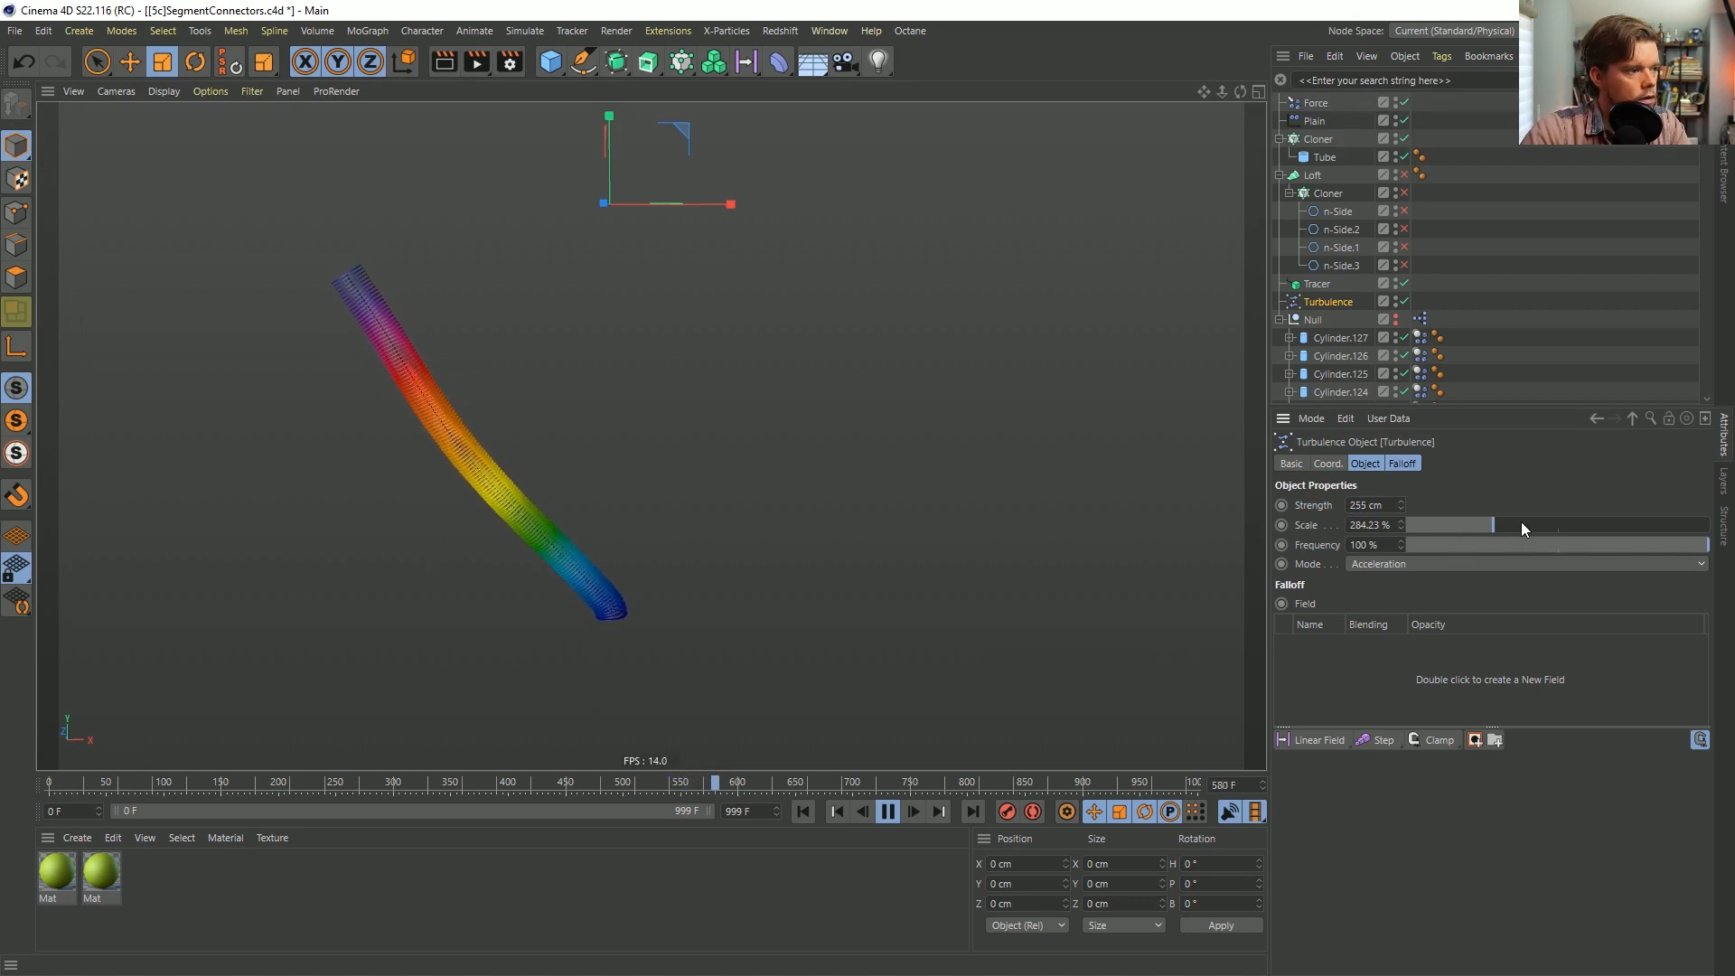
drag(1357, 505, 1339, 504)
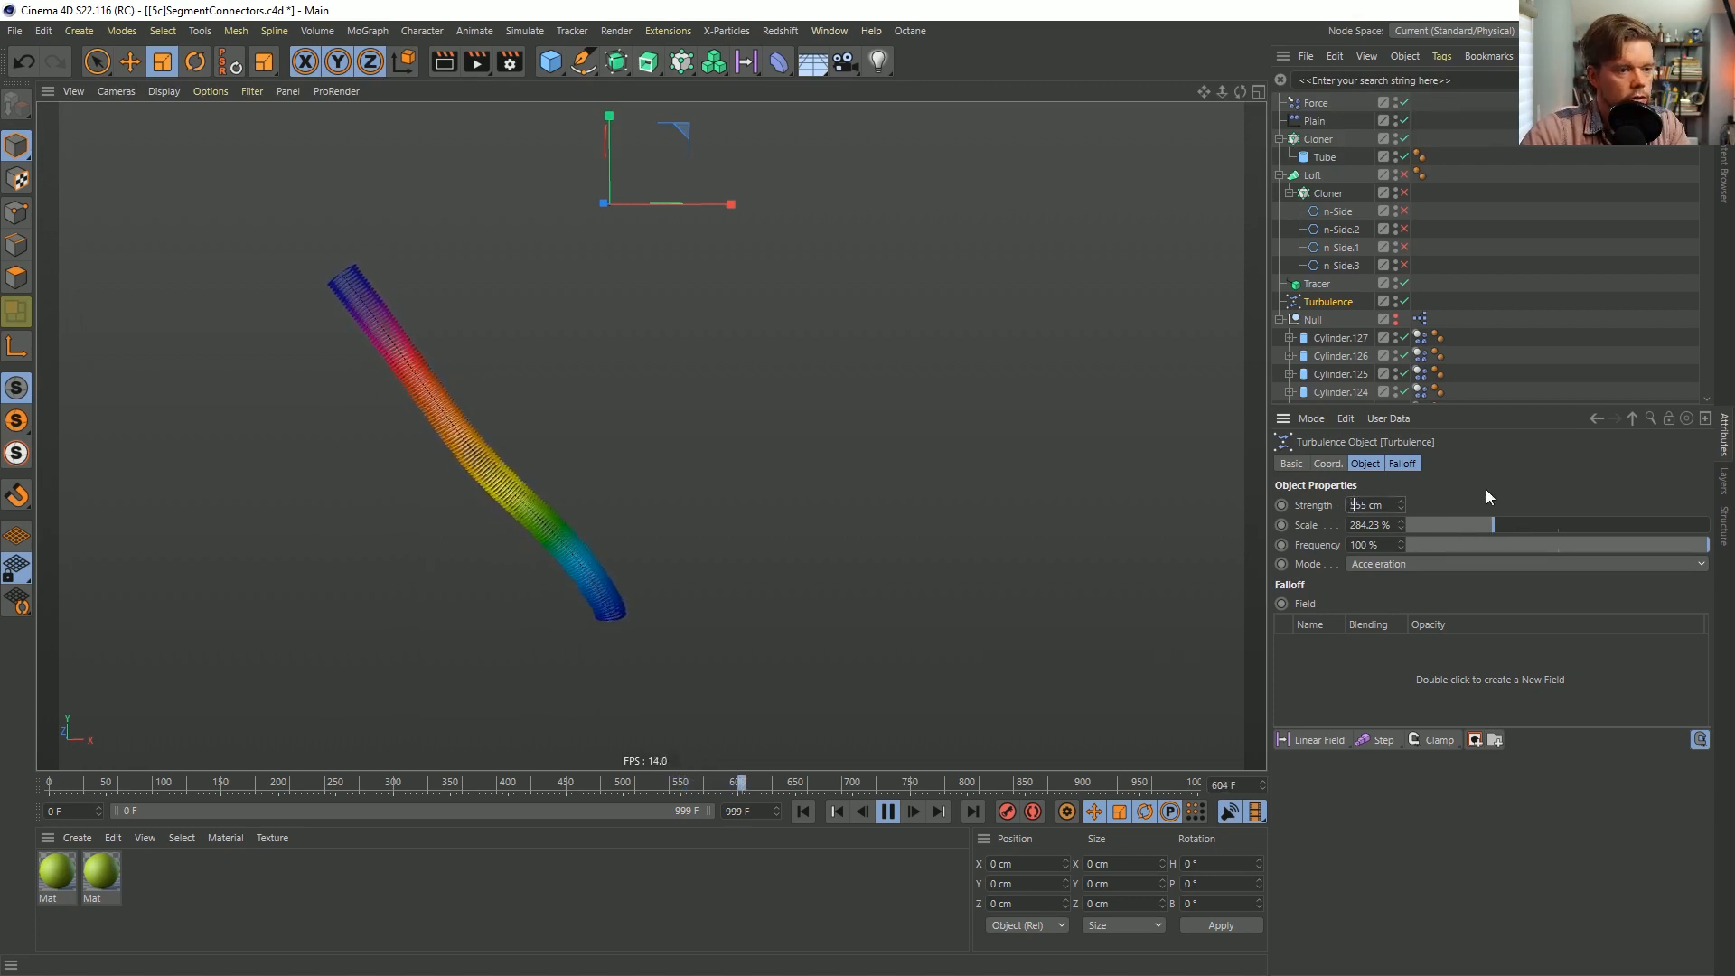
text(5)
key(Return)
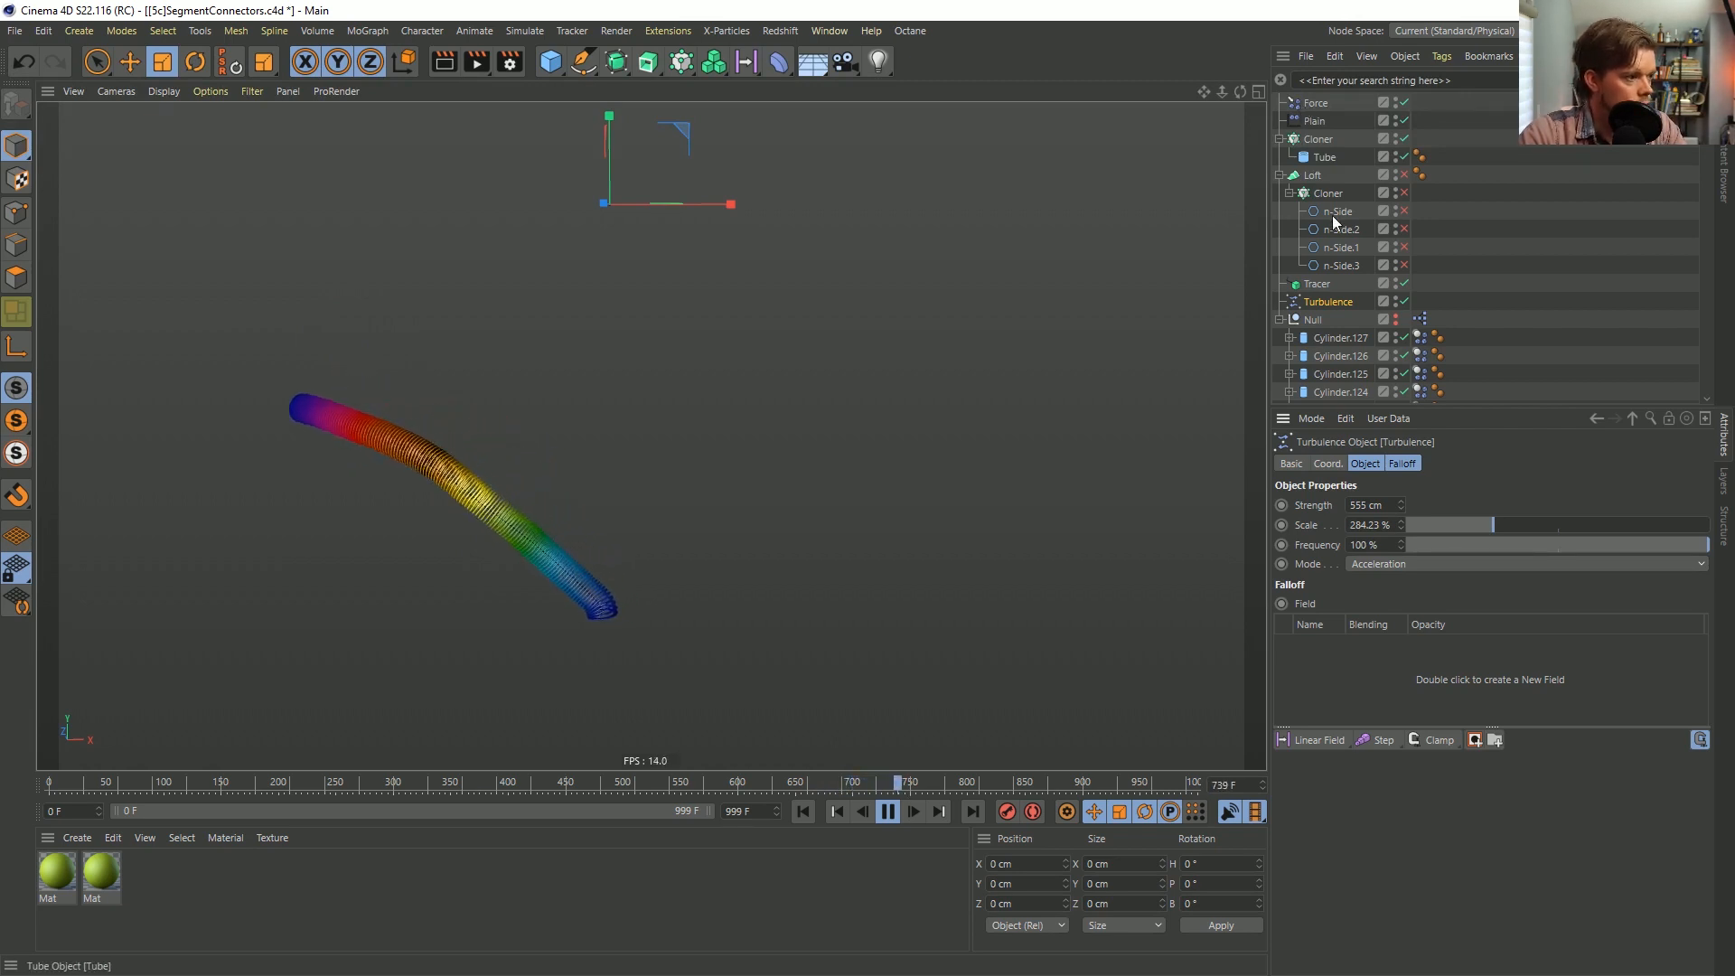
Disable the Force object during playback to compare the chain's motion, and enable it again.
click(1405, 103)
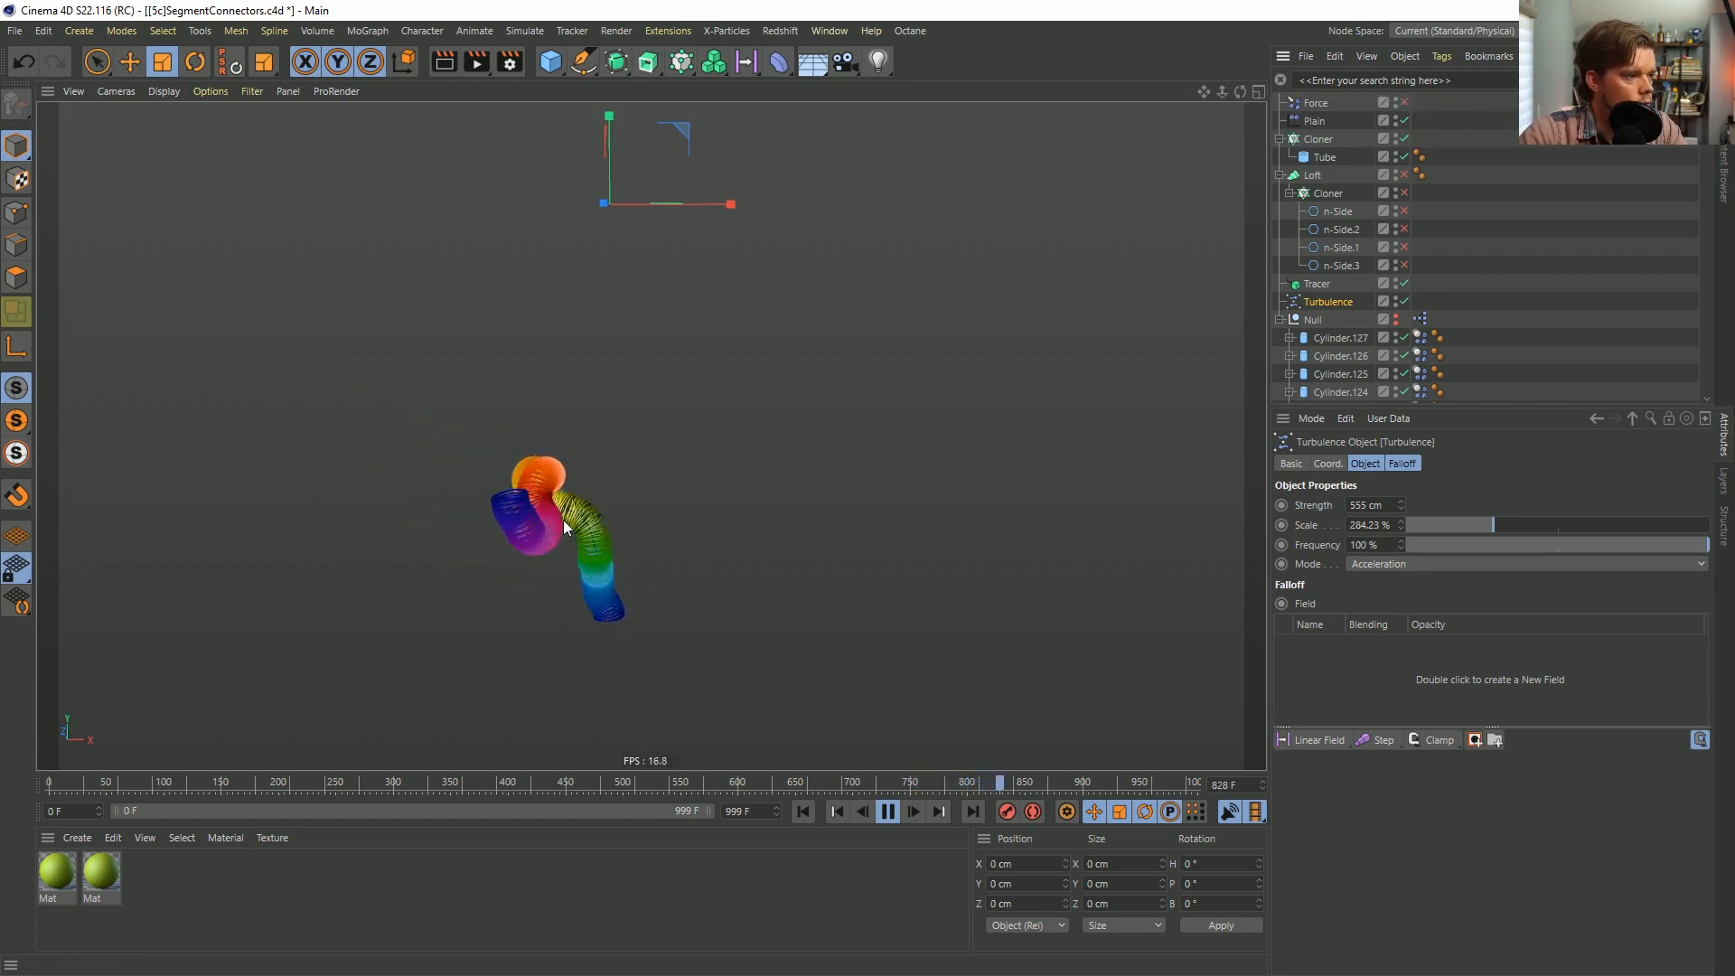
alt+drag(562, 519, 754, 534)
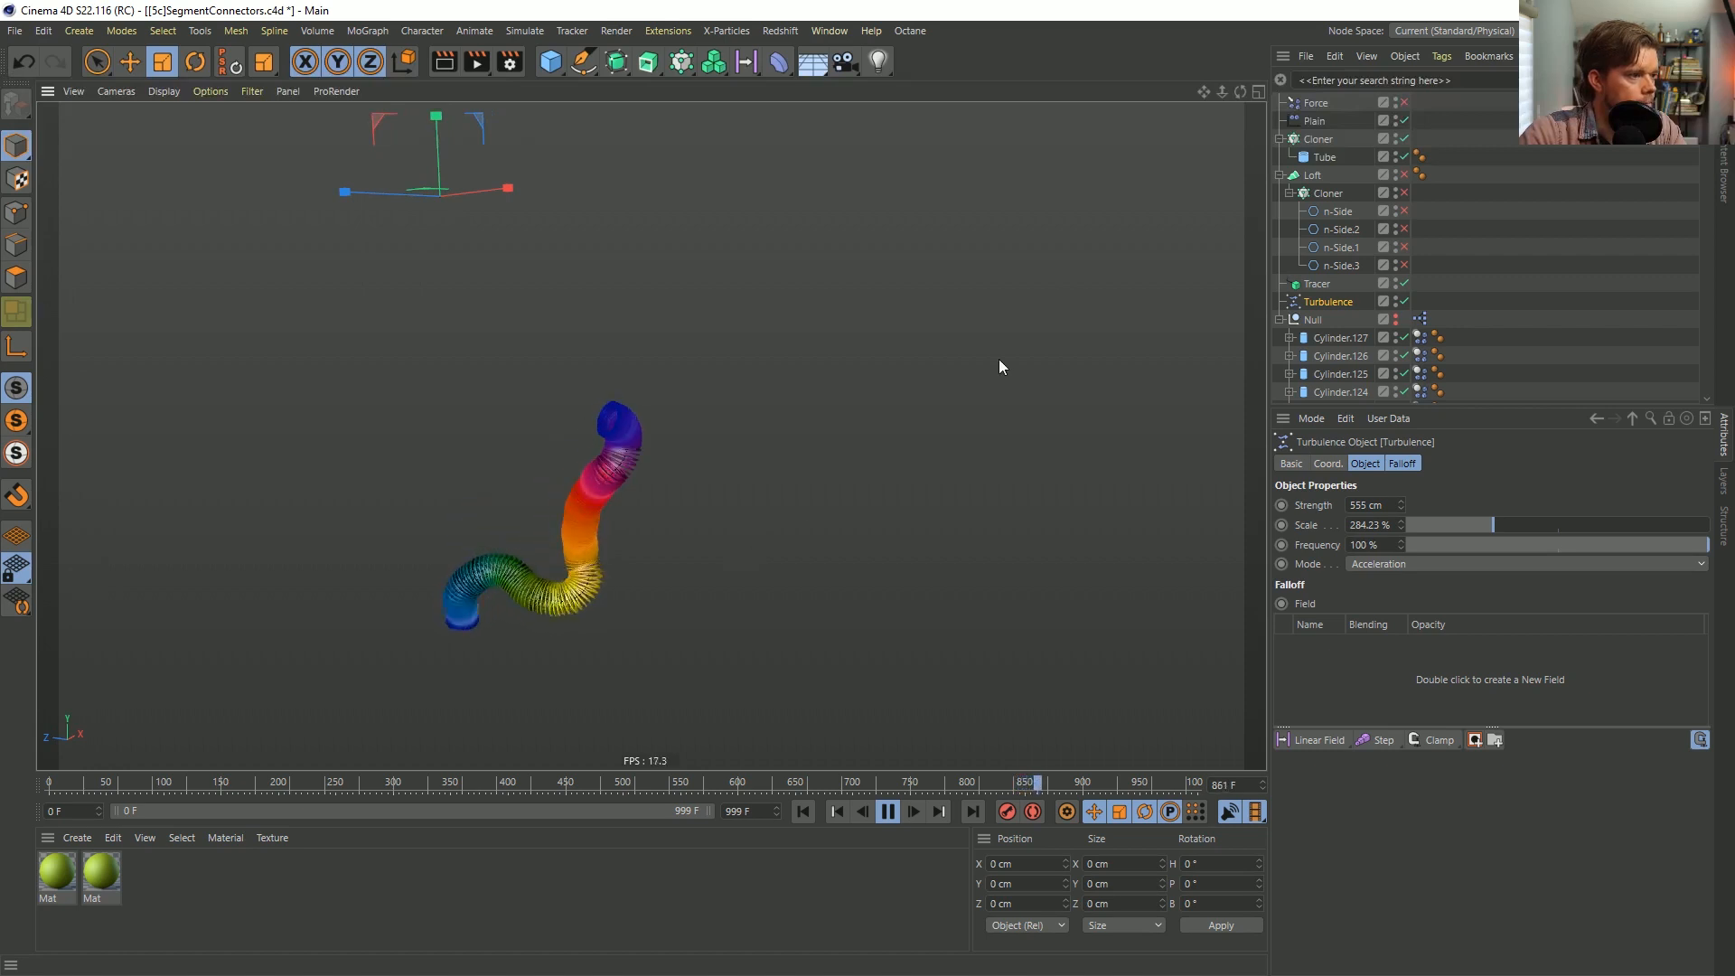
click(1404, 103)
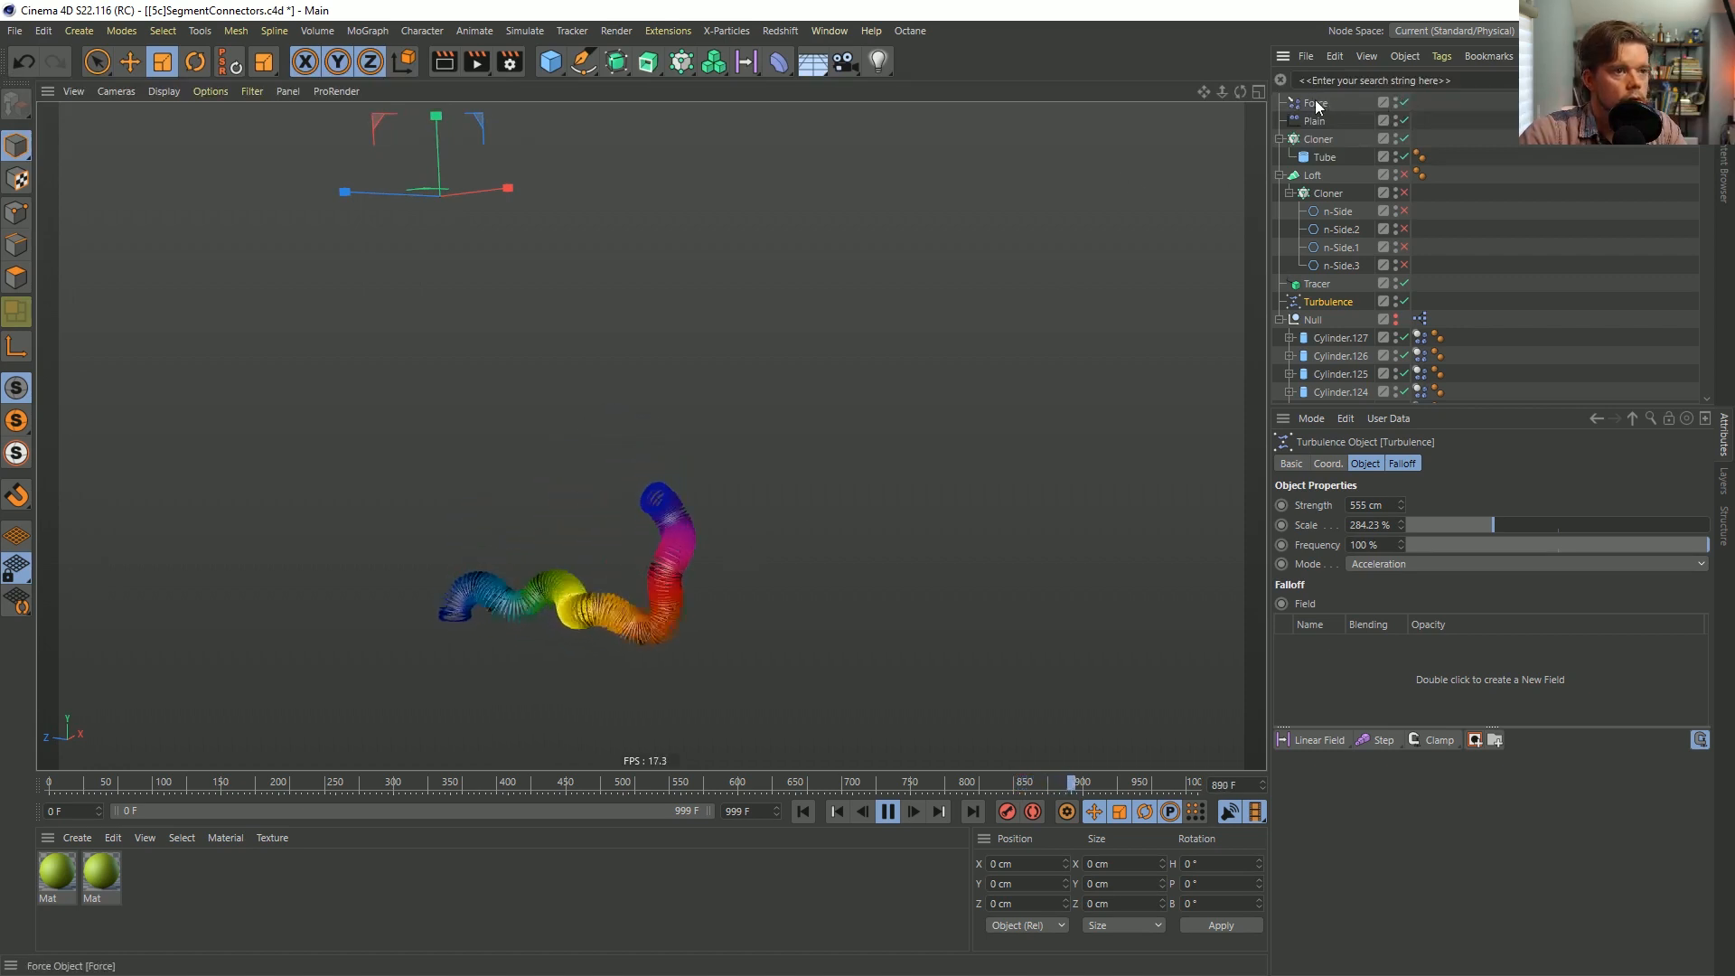
Set the Force object's strength to 1 cm and replay the simulation from the first frame, viewing the chain from different angles.
click(1315, 103)
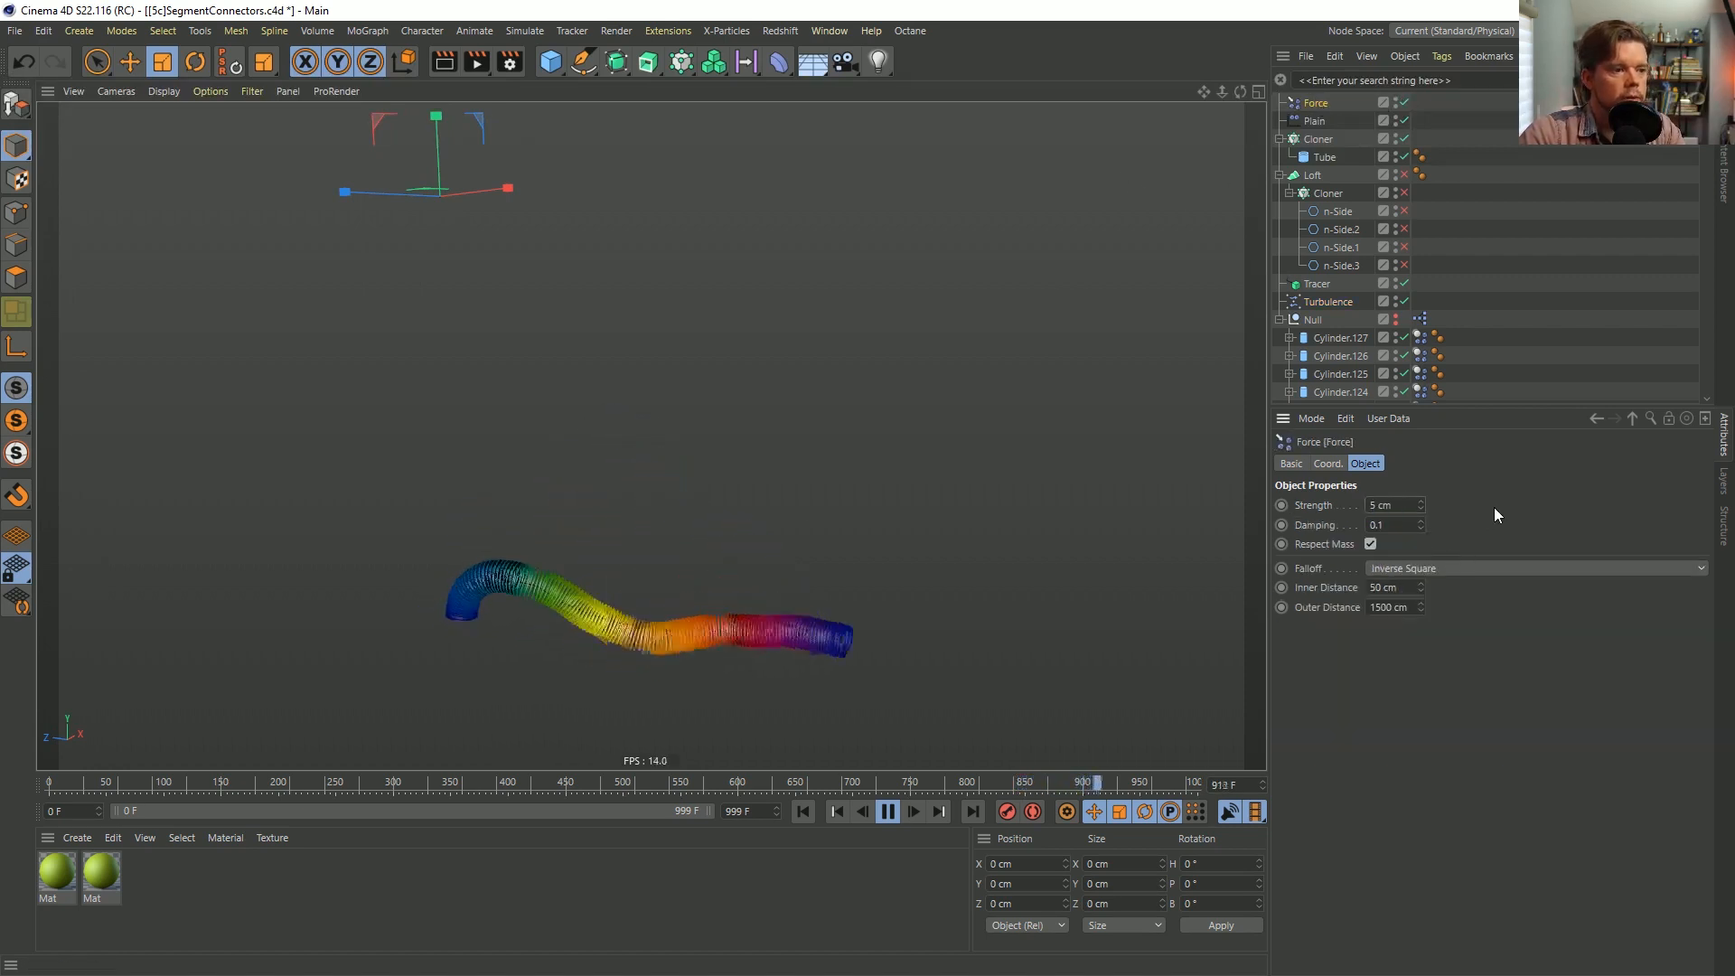
double_click(1396, 503)
text(1)
key(Return)
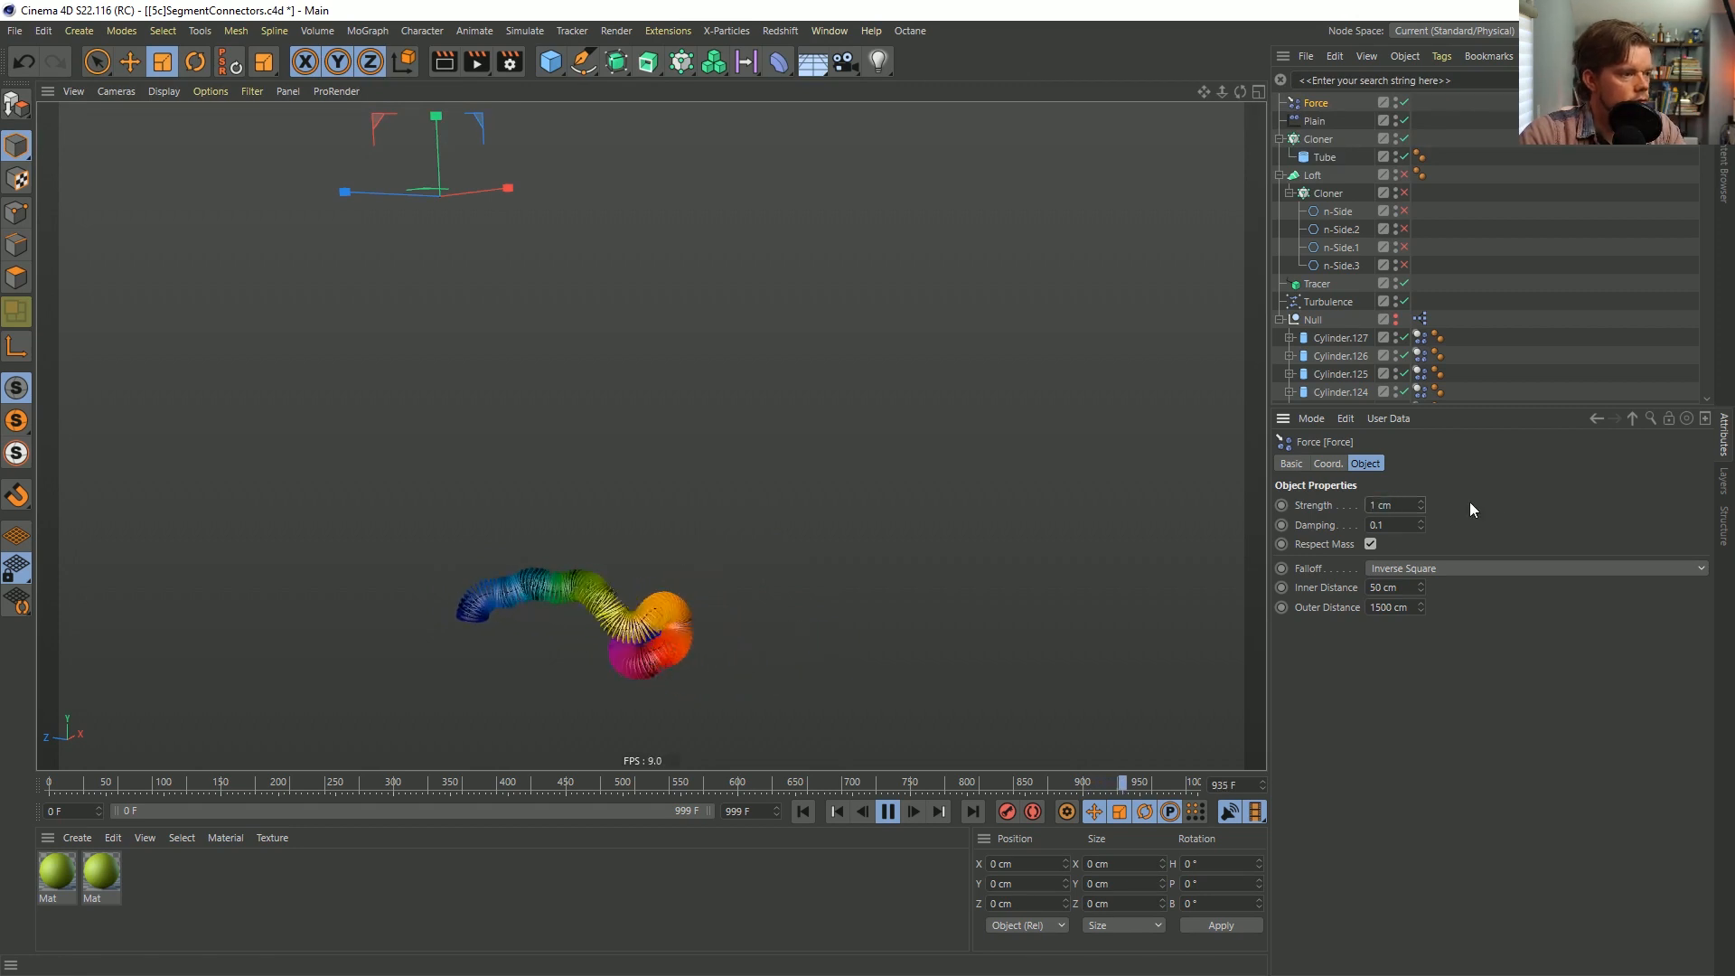
click(802, 810)
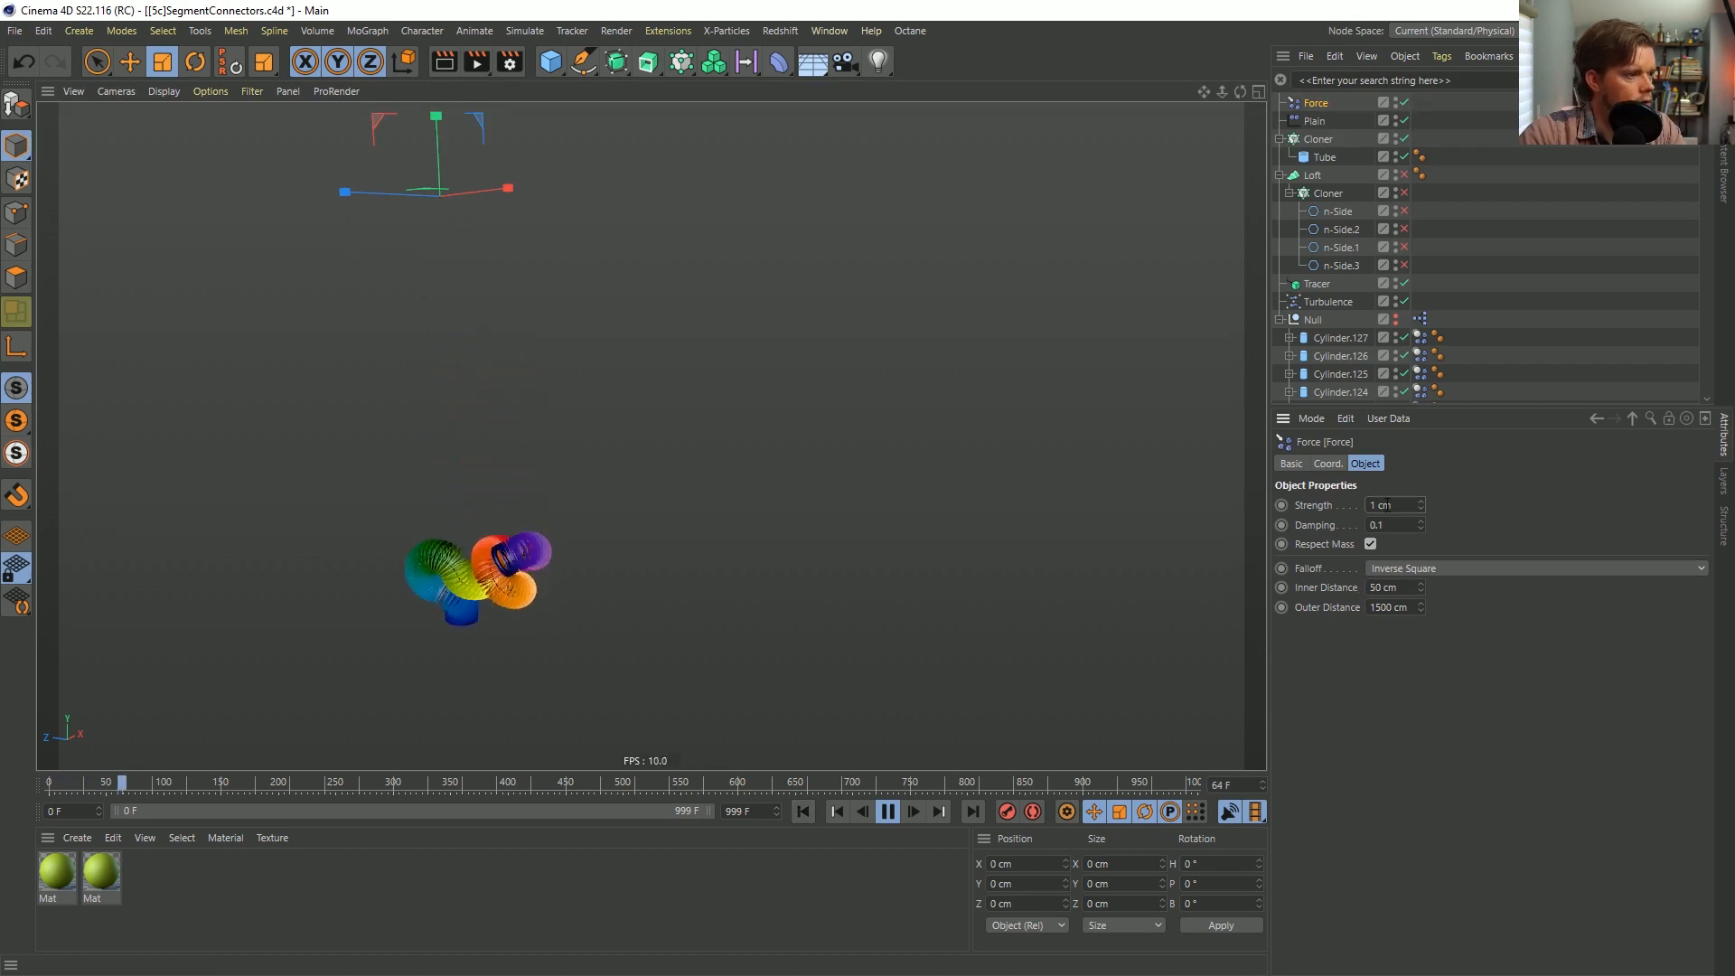
mouse_move(500, 630)
alt+mouse_down()
mouse_move(593, 556)
mouse_move(708, 553)
mouse_move(614, 696)
mouse_move(496, 658)
mouse_move(495, 602)
alt+mouse_up()
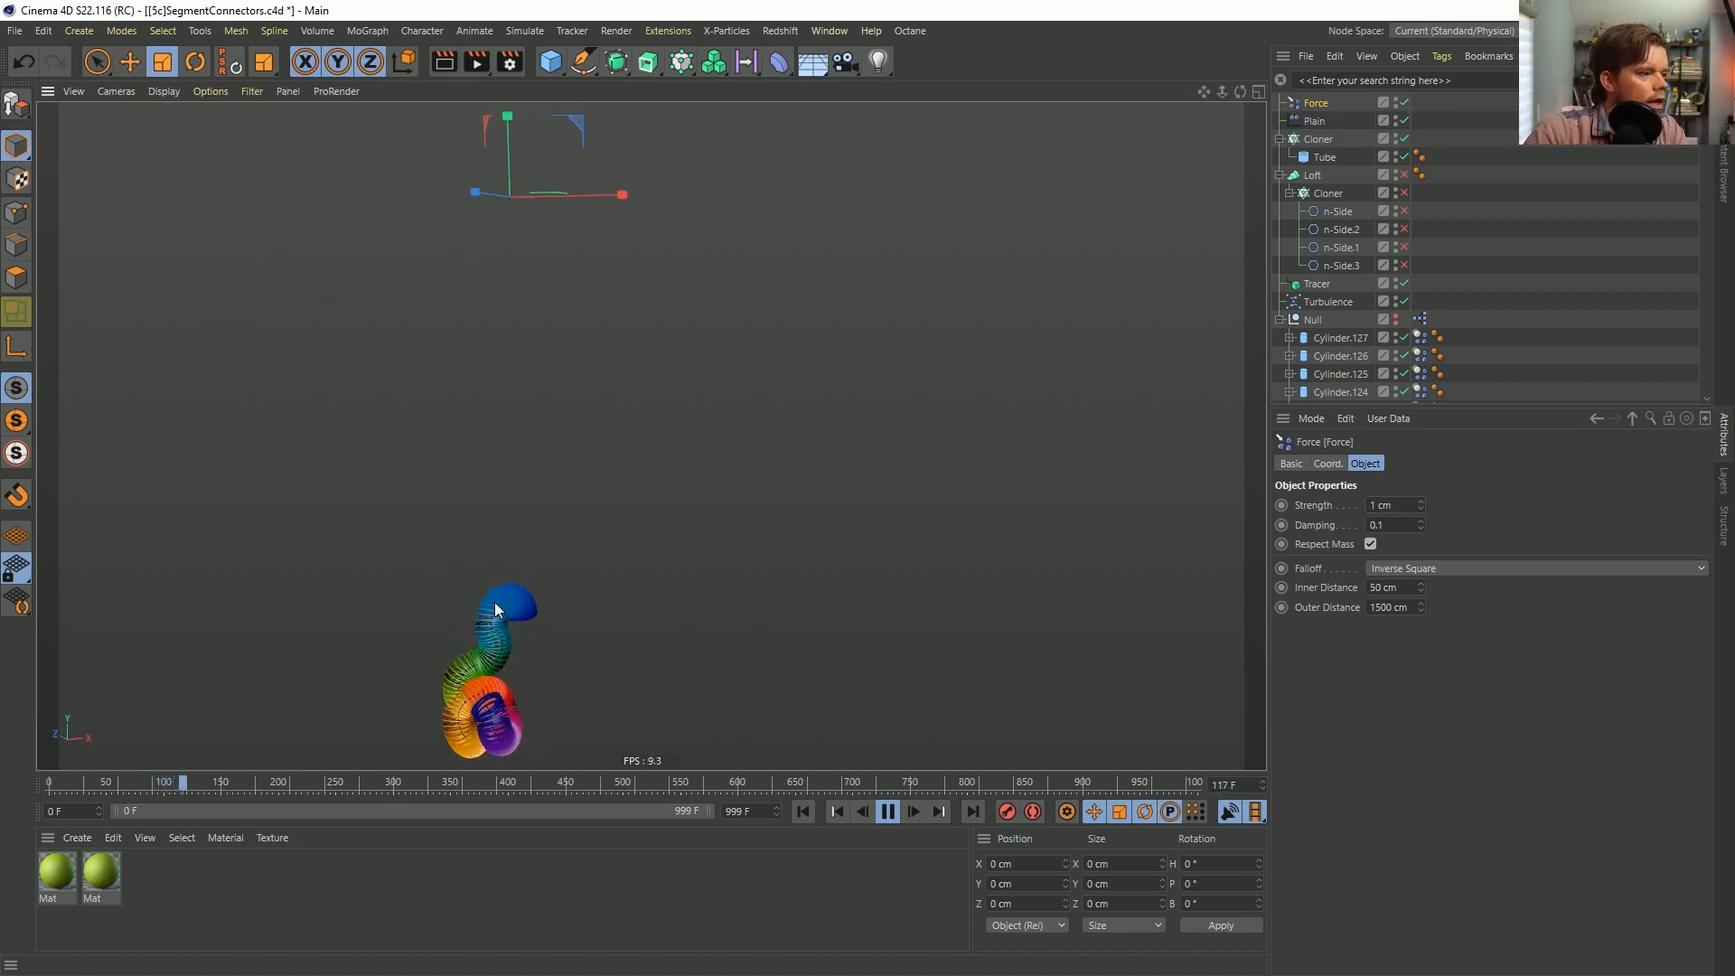
alt+drag(540, 653, 680, 627)
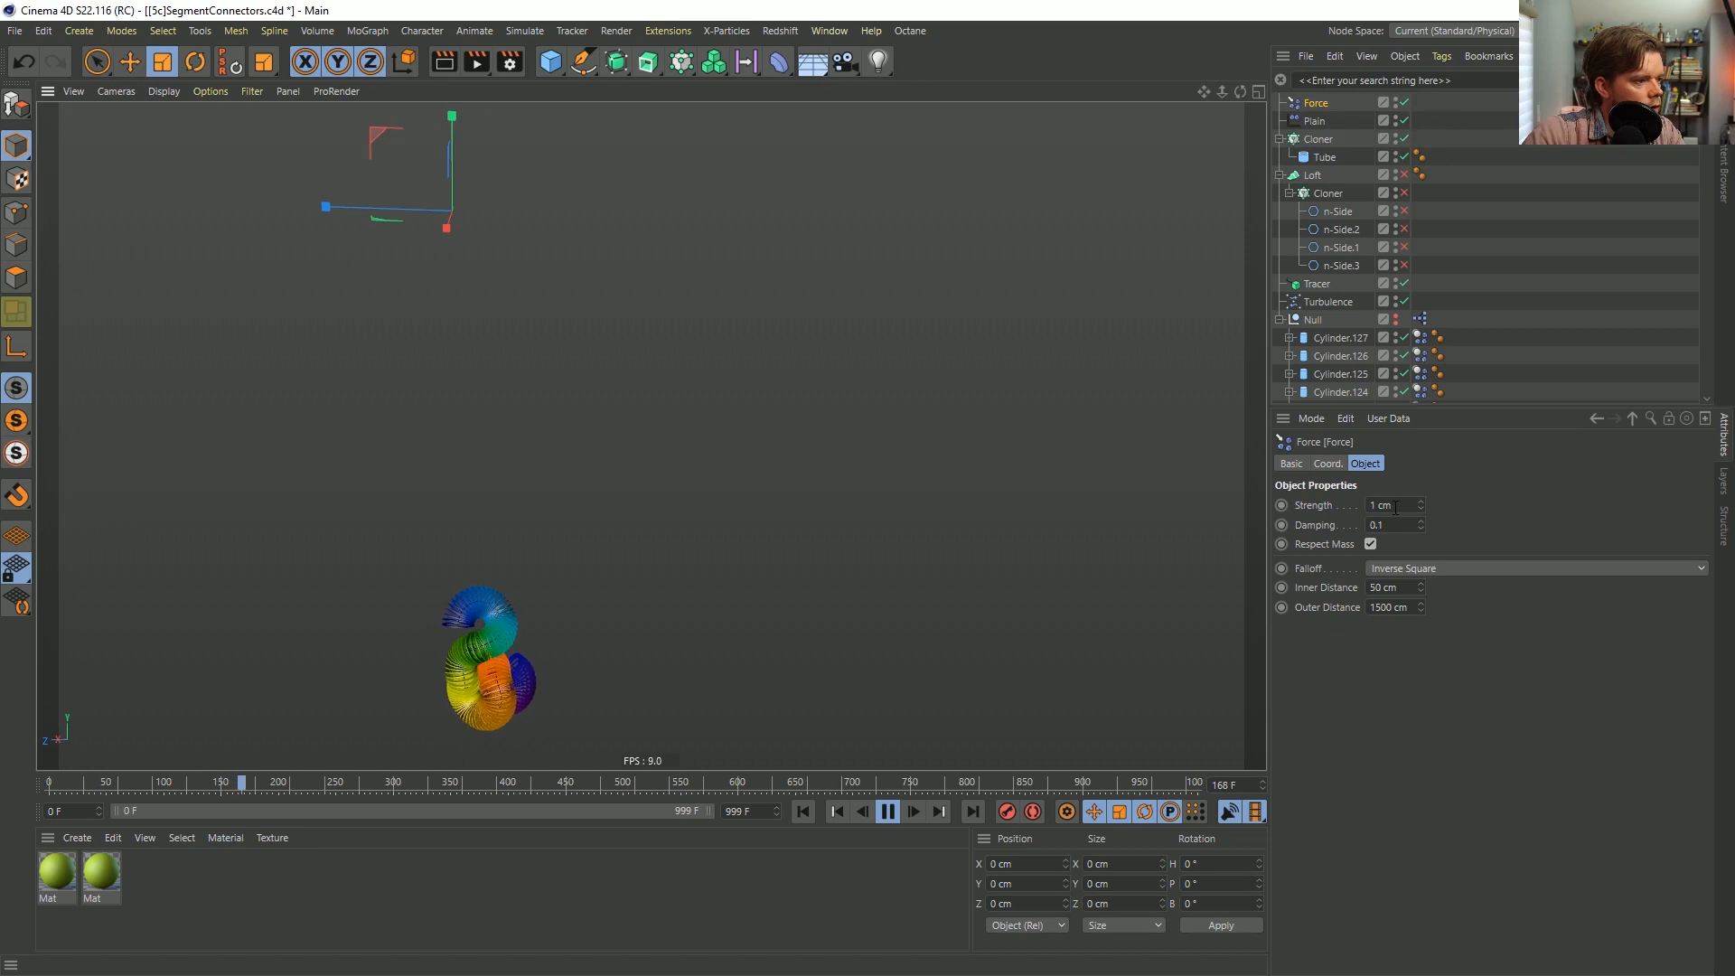
Set the Force object's strength to 0.1 cm, replay the simulation from the start, stop it, and rewind to the first frame.
drag(1344, 505, 1244, 489)
text(0.1)
key(Return)
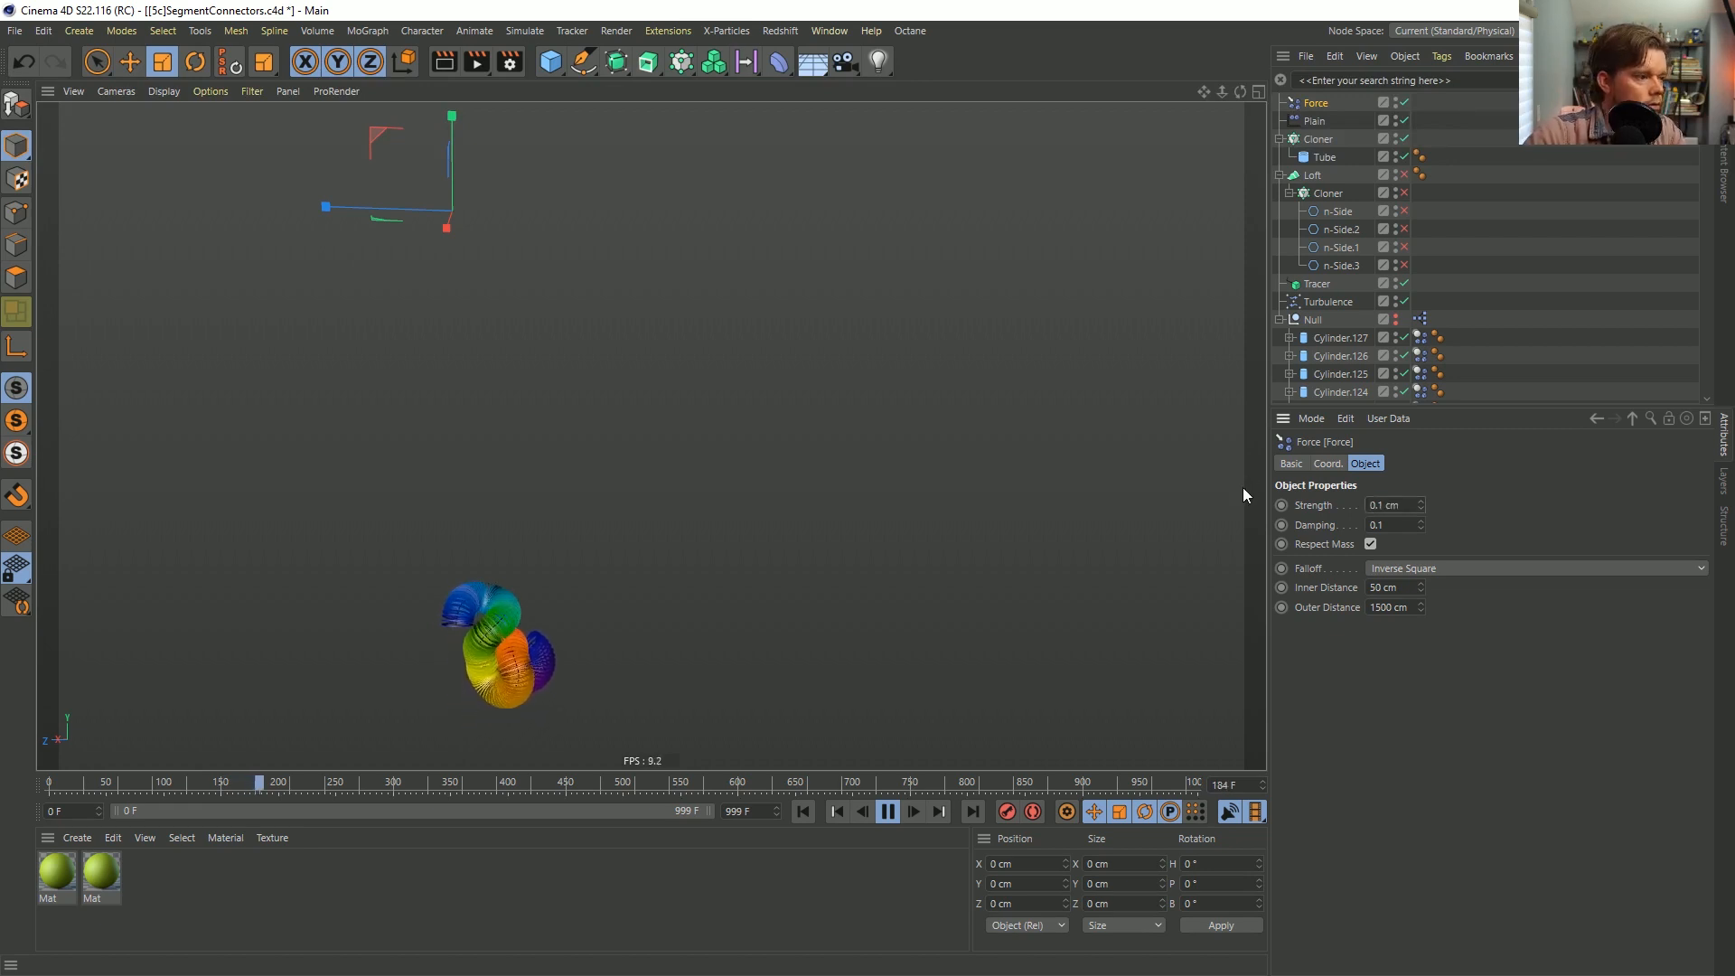
click(810, 804)
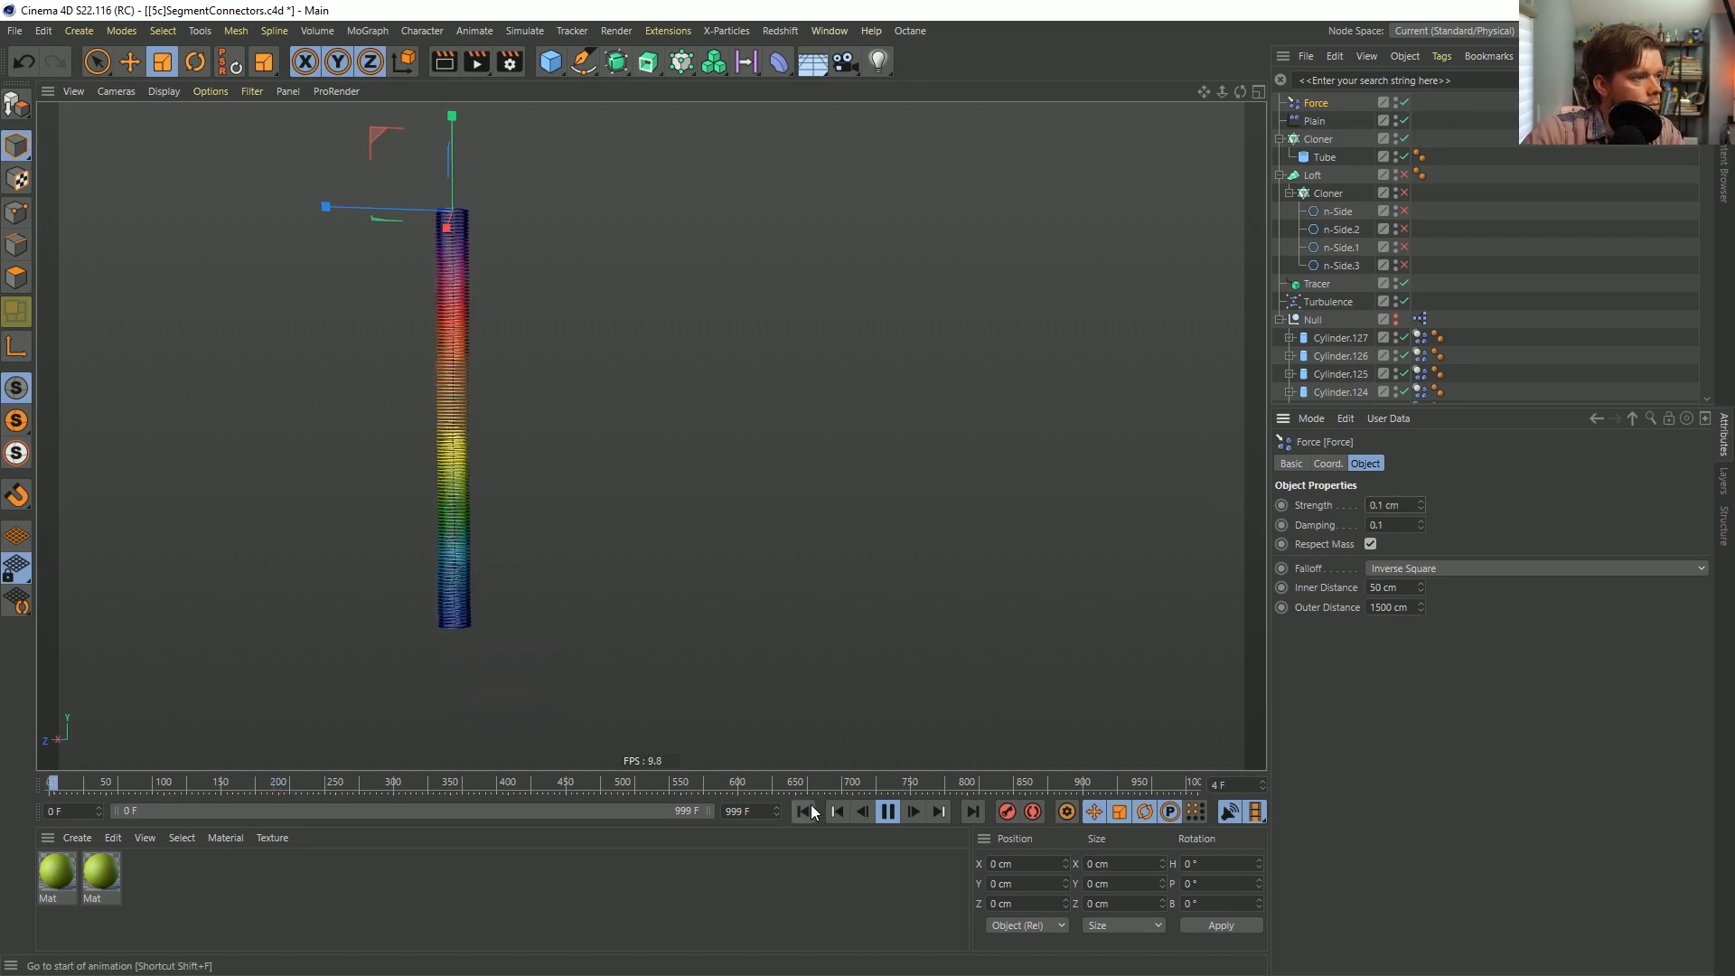
click(888, 813)
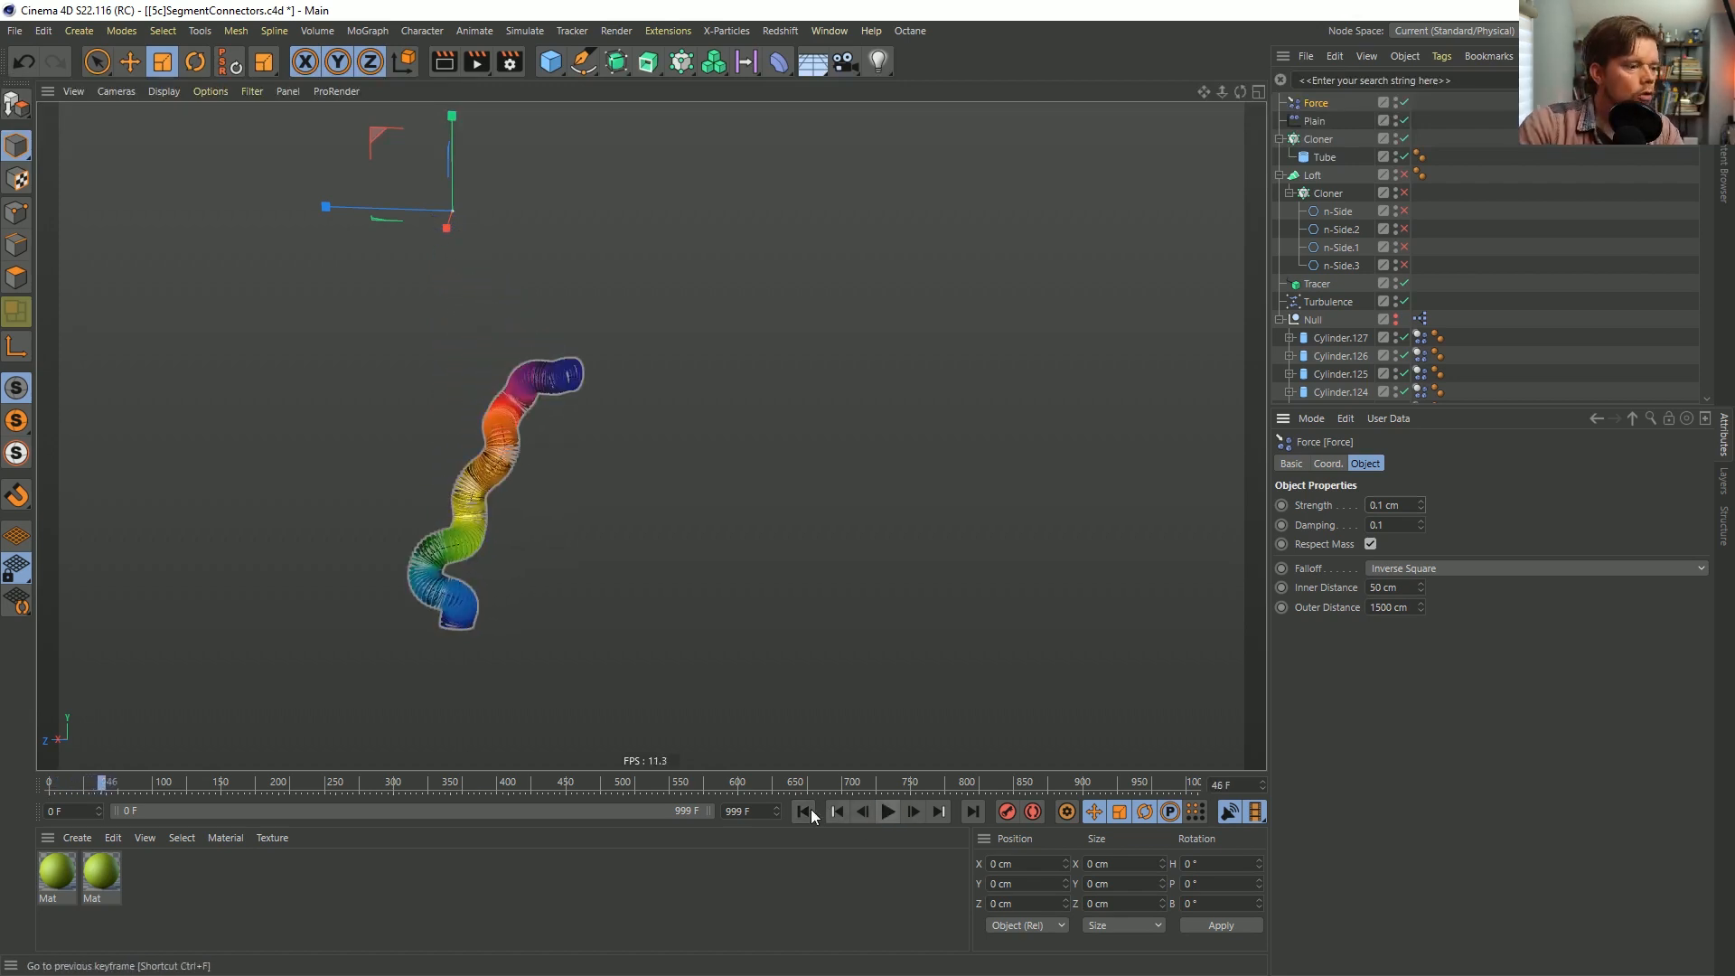
click(803, 810)
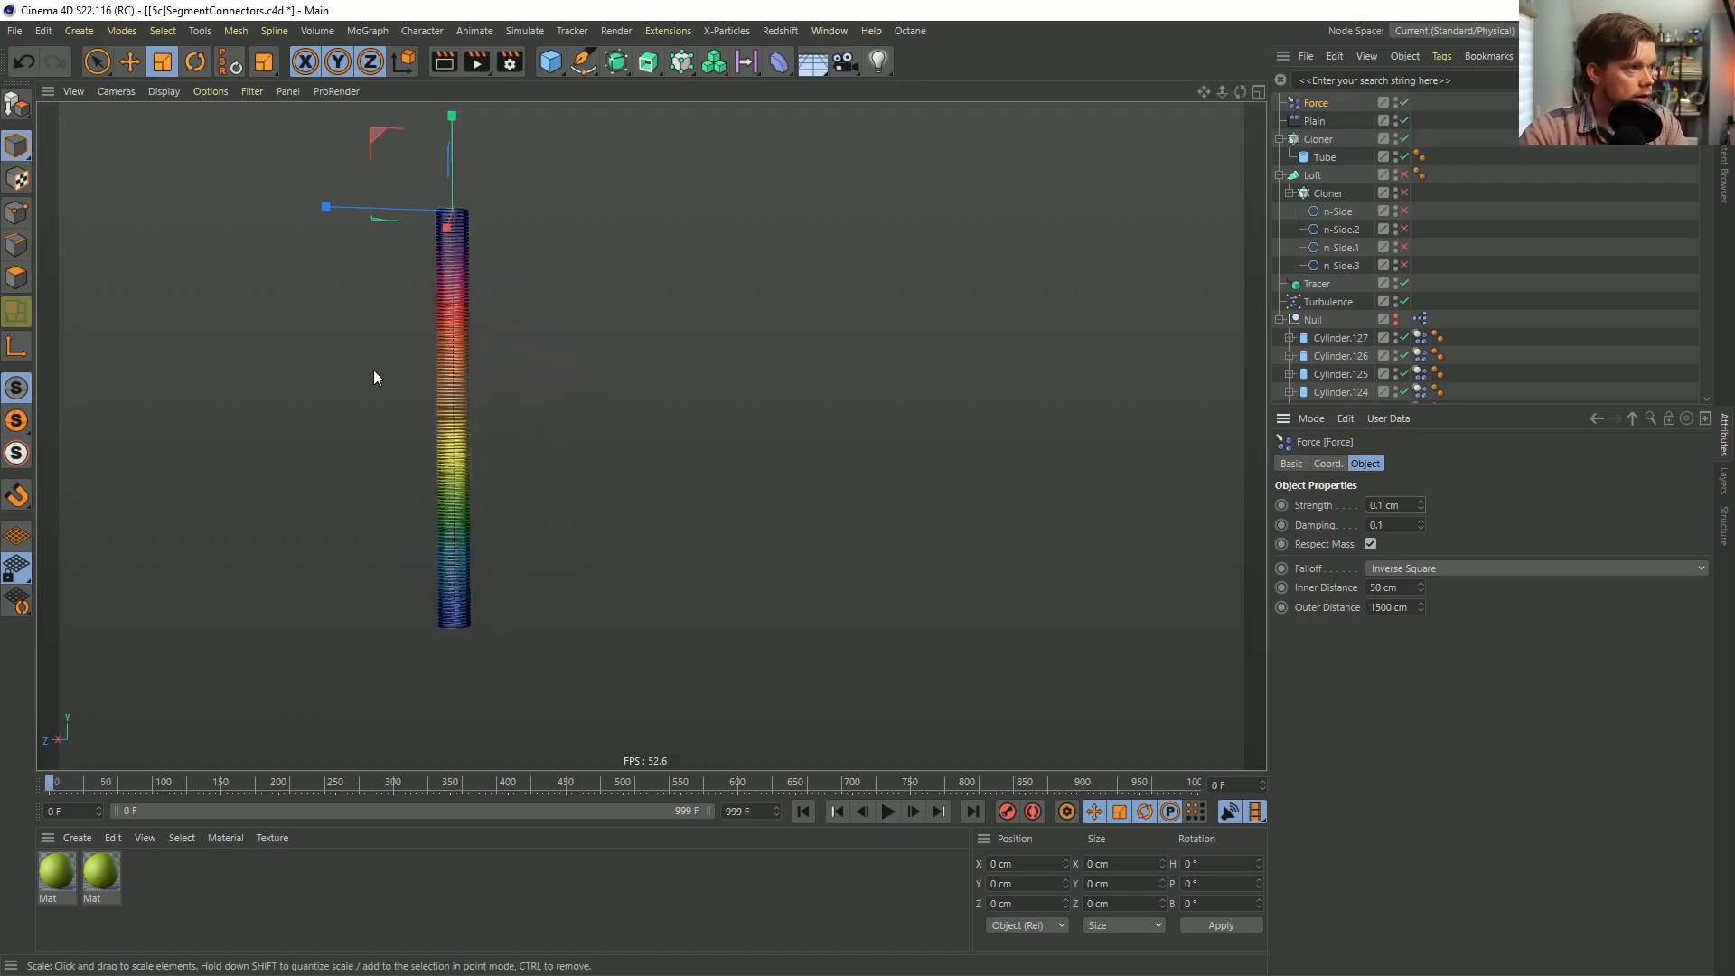
Examine the inside of the rainbow ring tube by looking down through its open upper end.
alt+middle_drag(441, 393, 480, 564)
alt+drag(524, 443, 506, 528)
alt+right_drag(506, 446, 786, 334)
alt+drag(425, 339, 484, 425)
alt+drag(486, 355, 542, 343)
alt+middle_drag(532, 281, 638, 253)
alt+right_drag(633, 254, 746, 212)
alt+drag(723, 289, 693, 782)
alt+drag(658, 429, 658, 424)
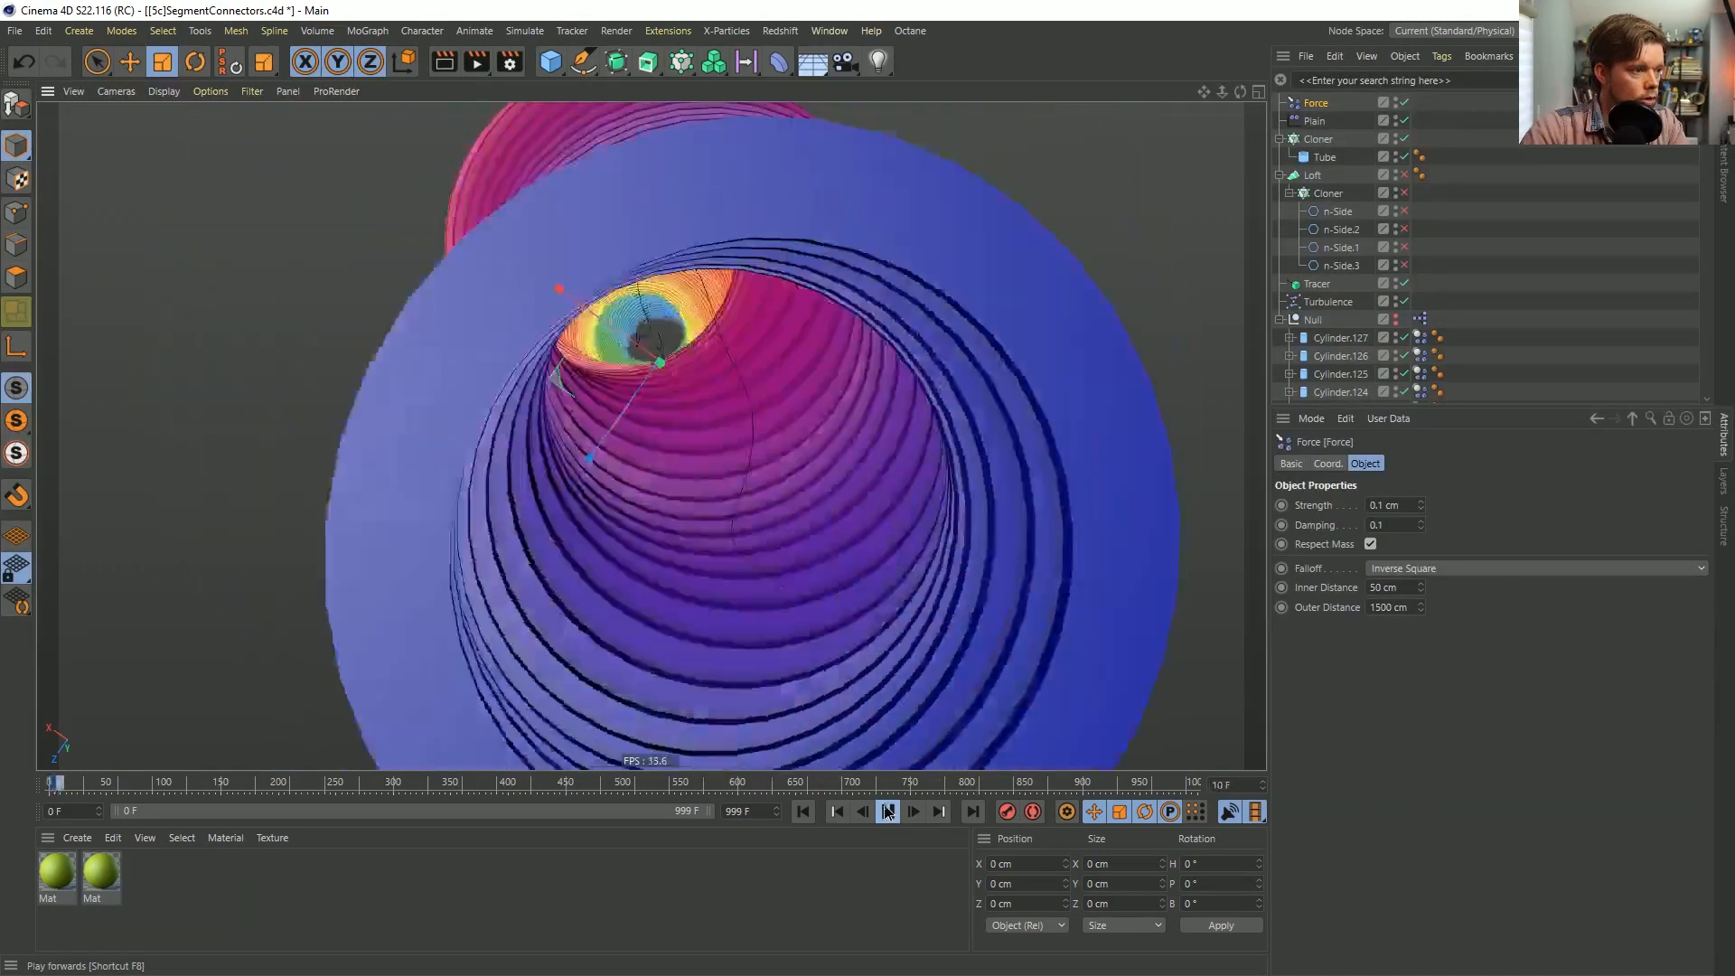
Pause the playback and frame a view looking through the inside of the rainbow ring tube from its open blue end.
click(887, 811)
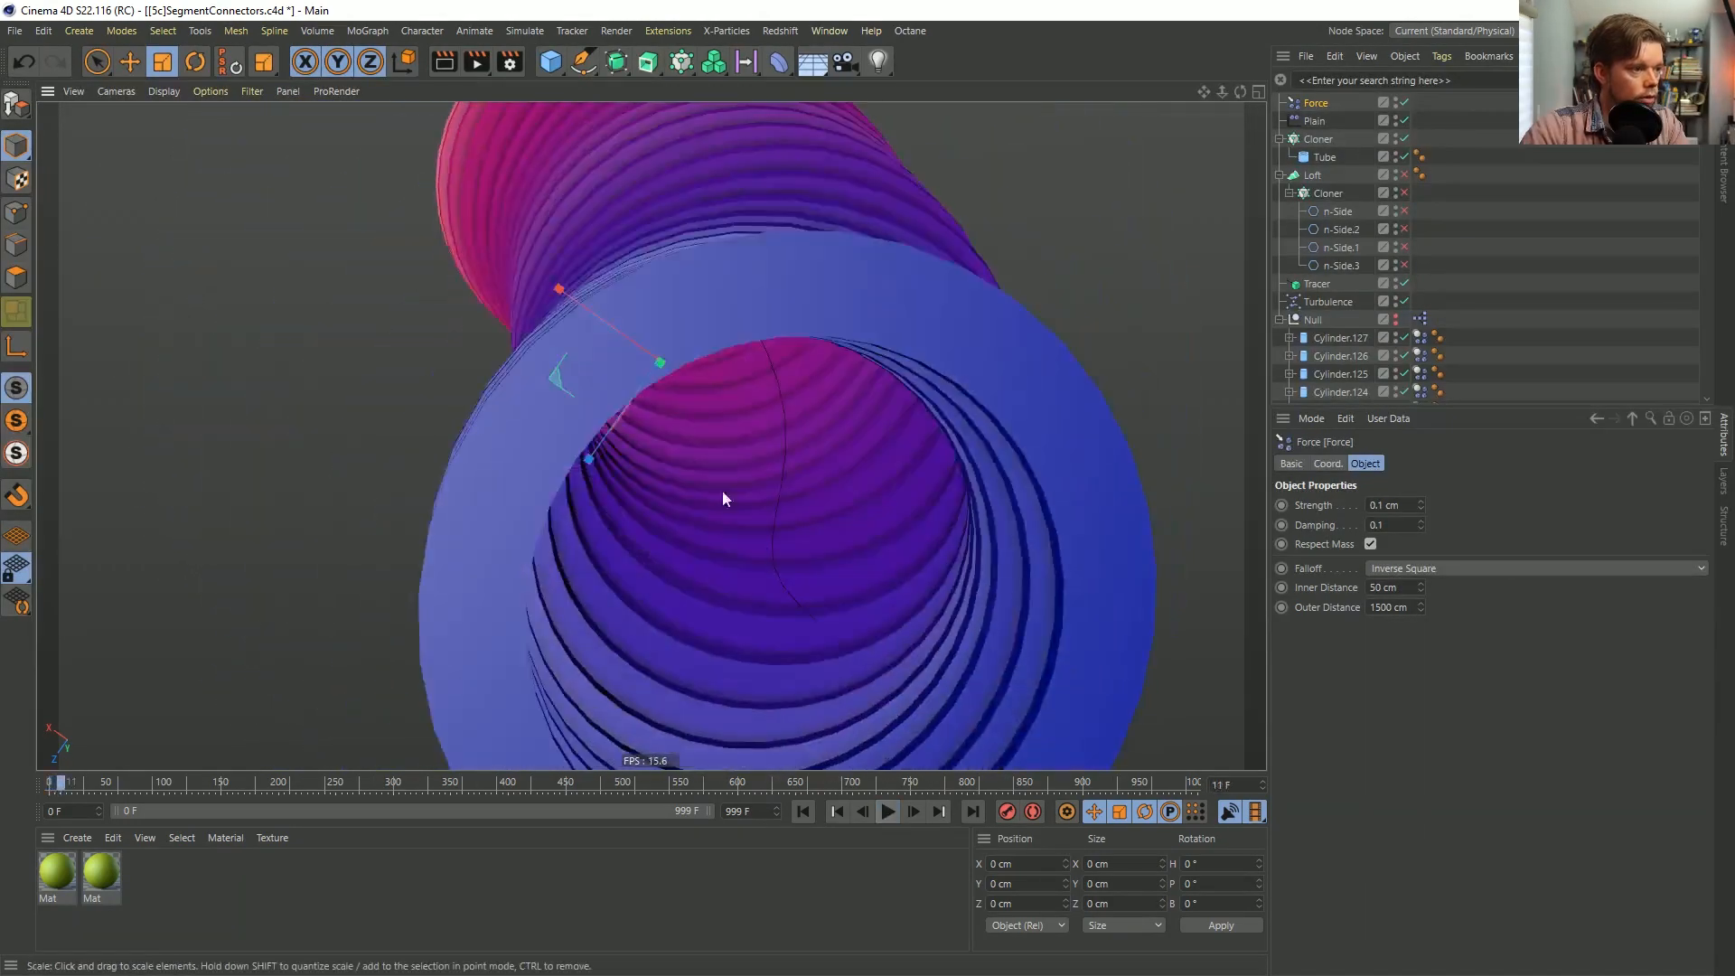
alt+drag(721, 492, 722, 274)
alt+drag(705, 553, 709, 444)
alt+right_drag(710, 445, 624, 667)
alt+middle_drag(624, 667, 705, 488)
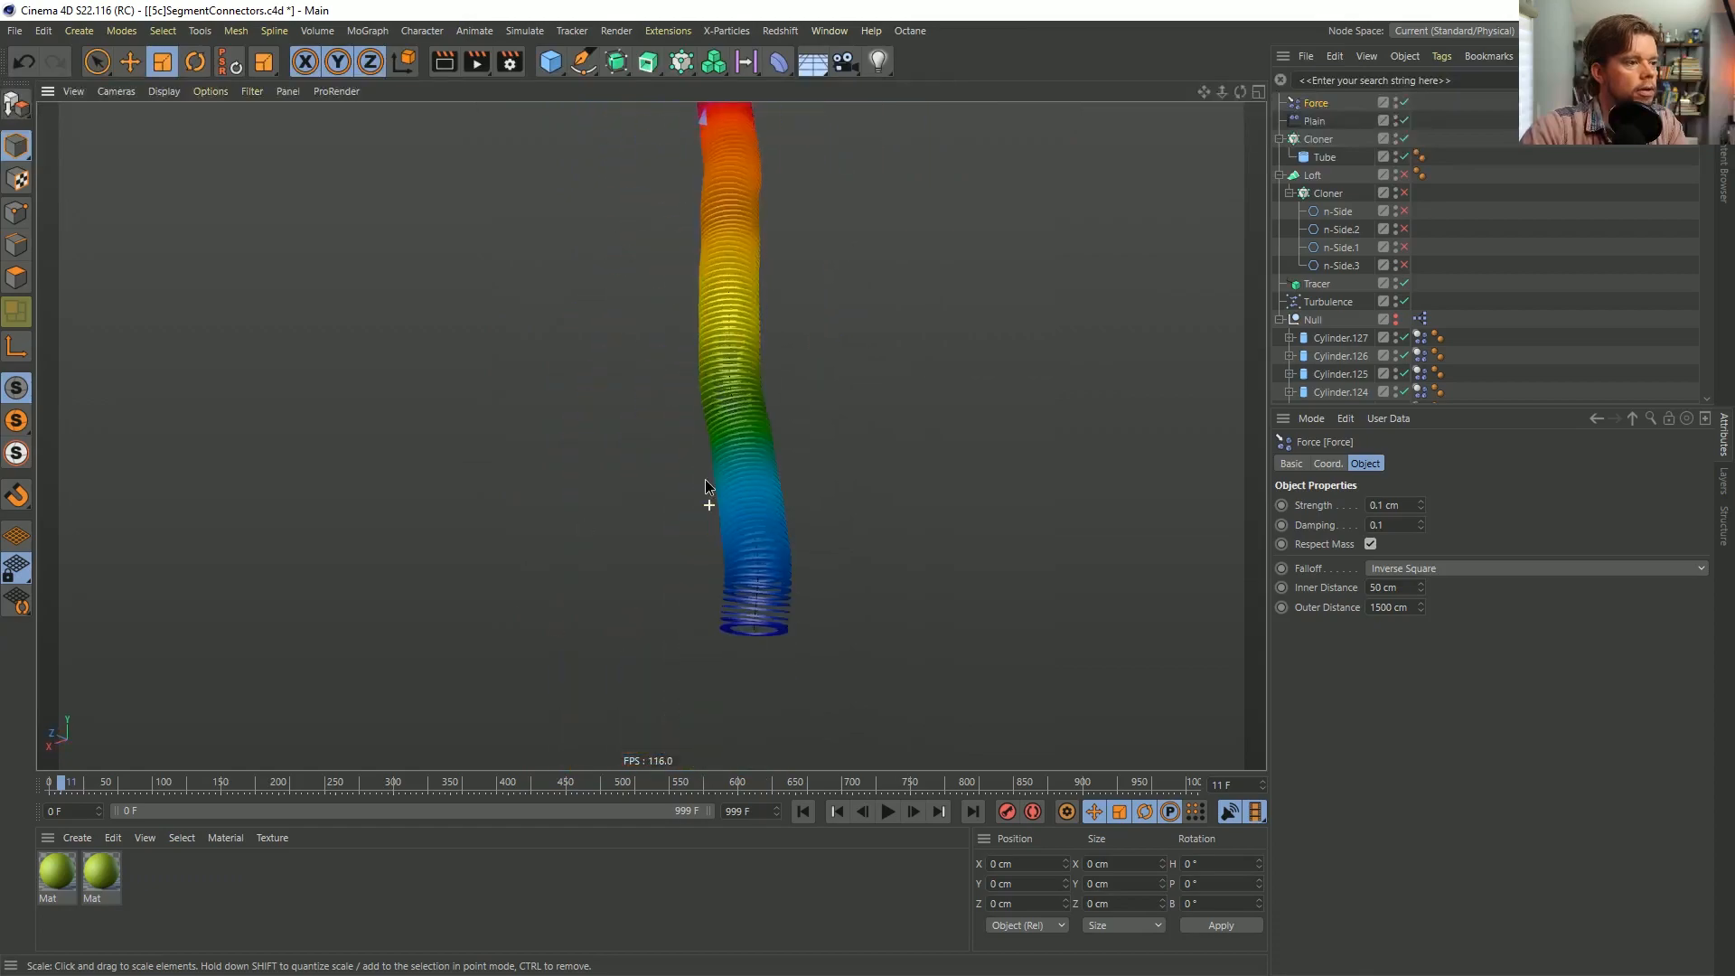
alt+drag(705, 488, 732, 406)
alt+right_drag(774, 608, 778, 524)
alt+drag(778, 525, 742, 419)
alt+middle_drag(736, 271, 729, 383)
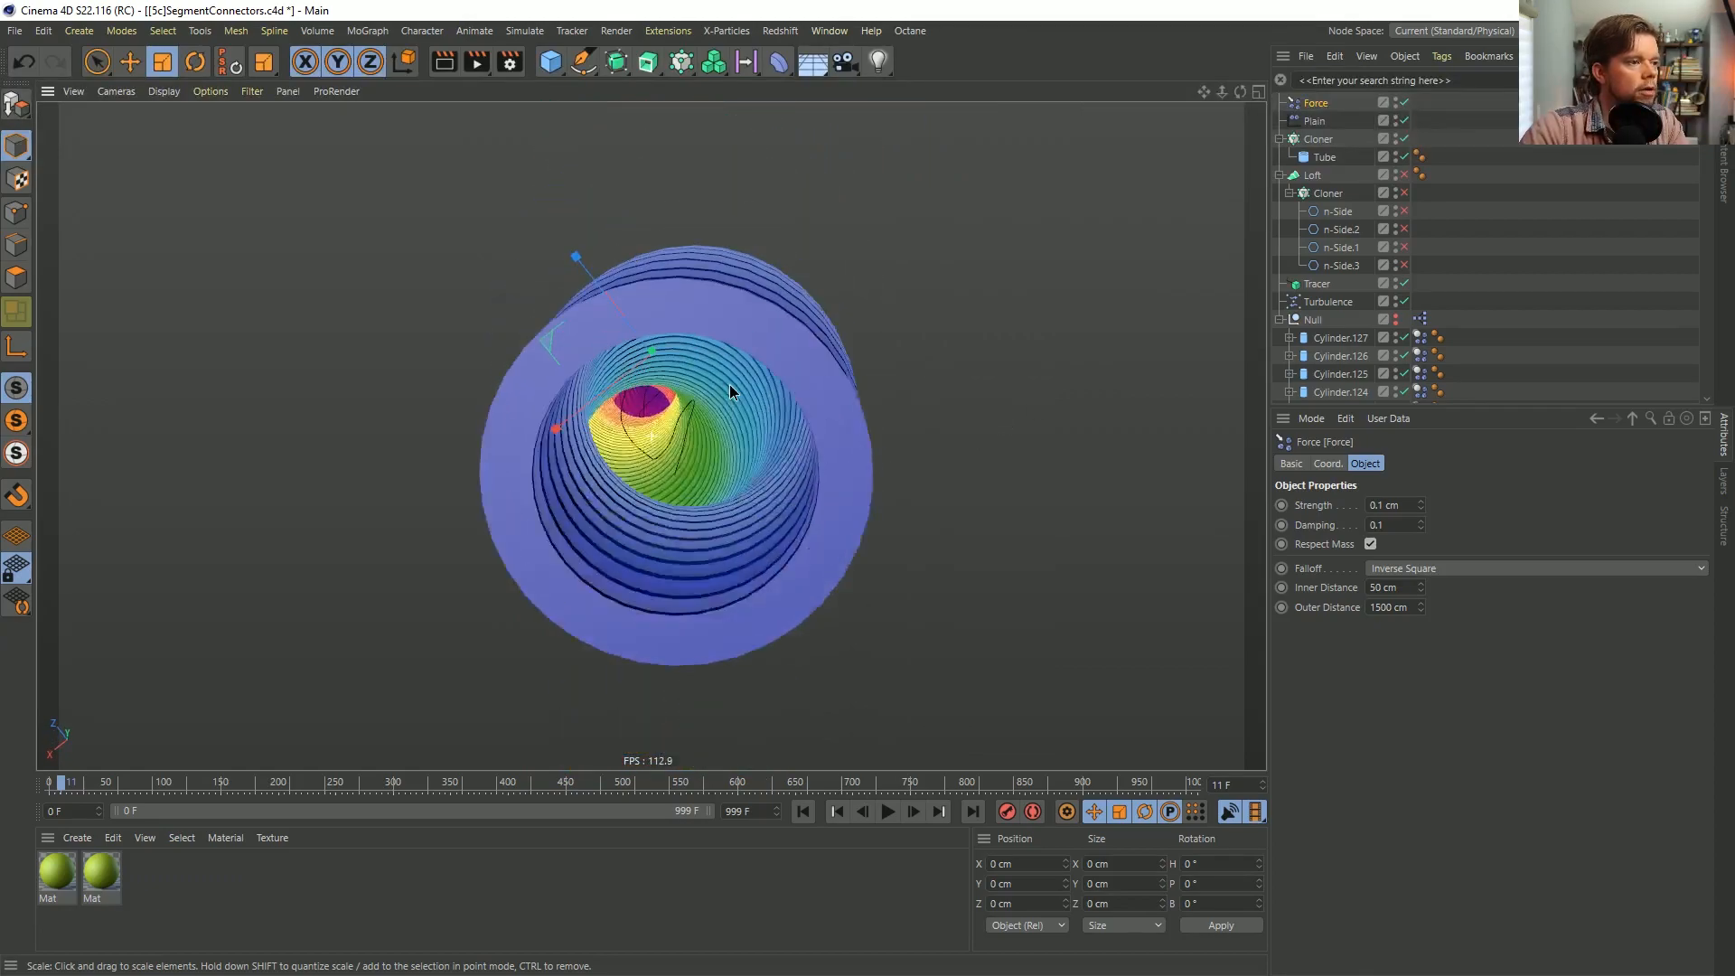
alt+right_drag(729, 383, 681, 356)
alt+drag(681, 356, 640, 414)
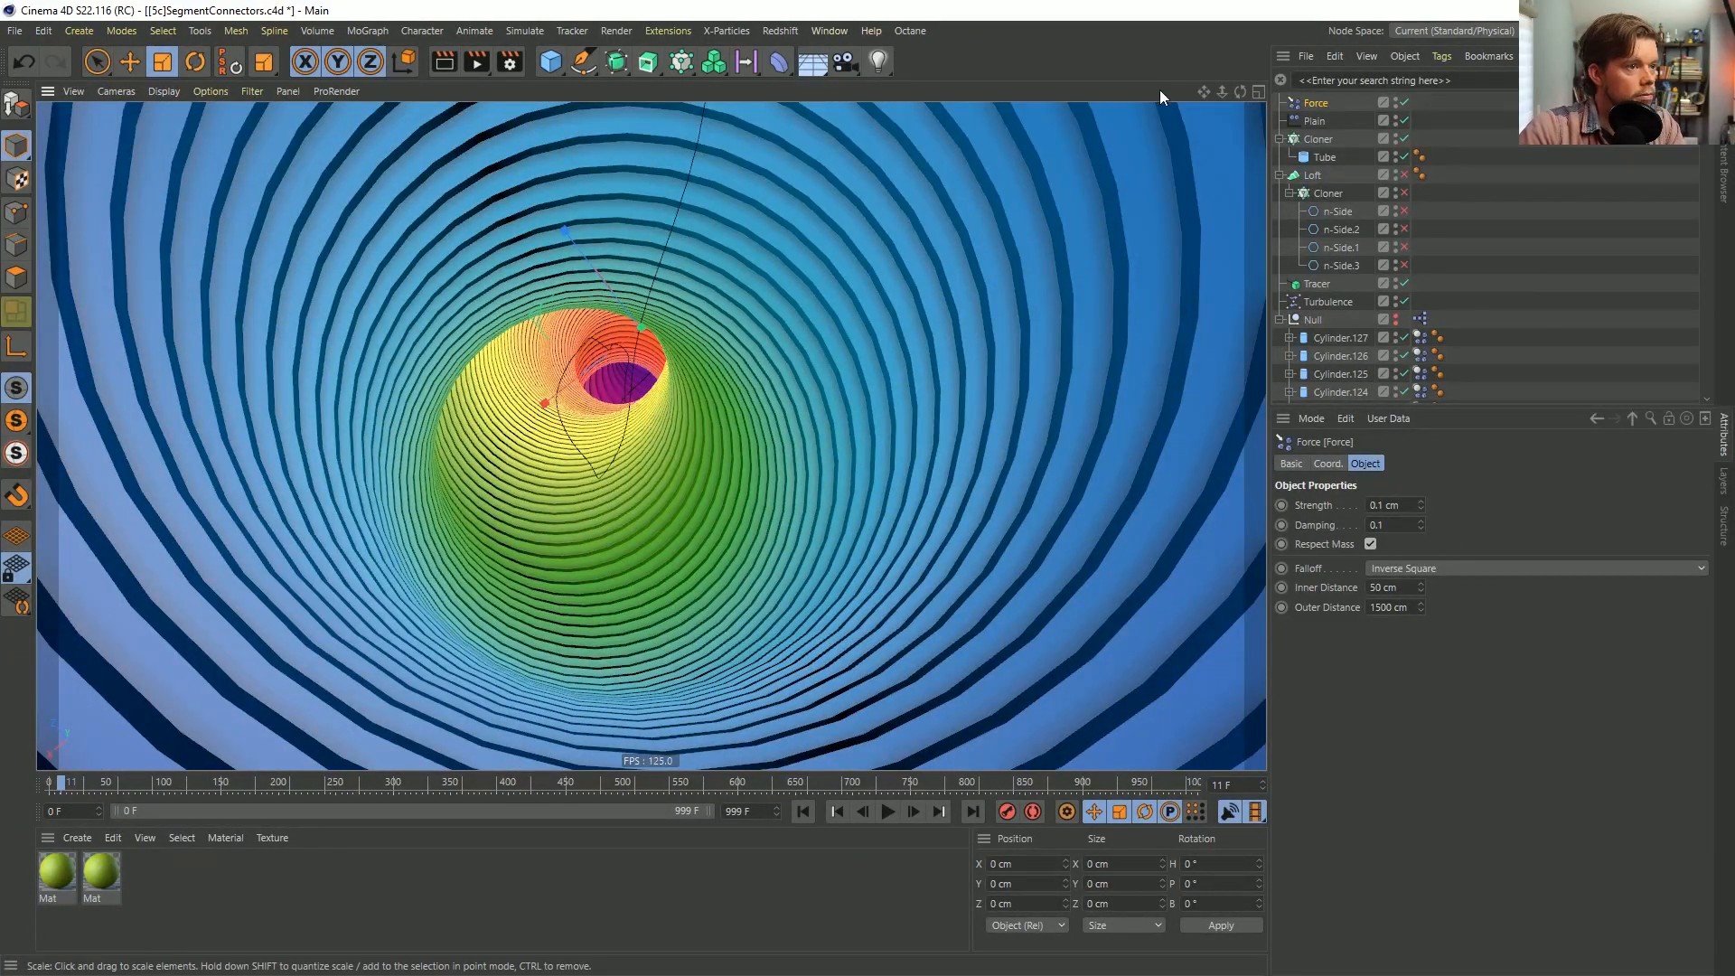
Save the scene as [5Thumbnail]SegmentConnectors.c4d, and briefly replay the simulation from the first frame.
key(ctrl+shift+s)
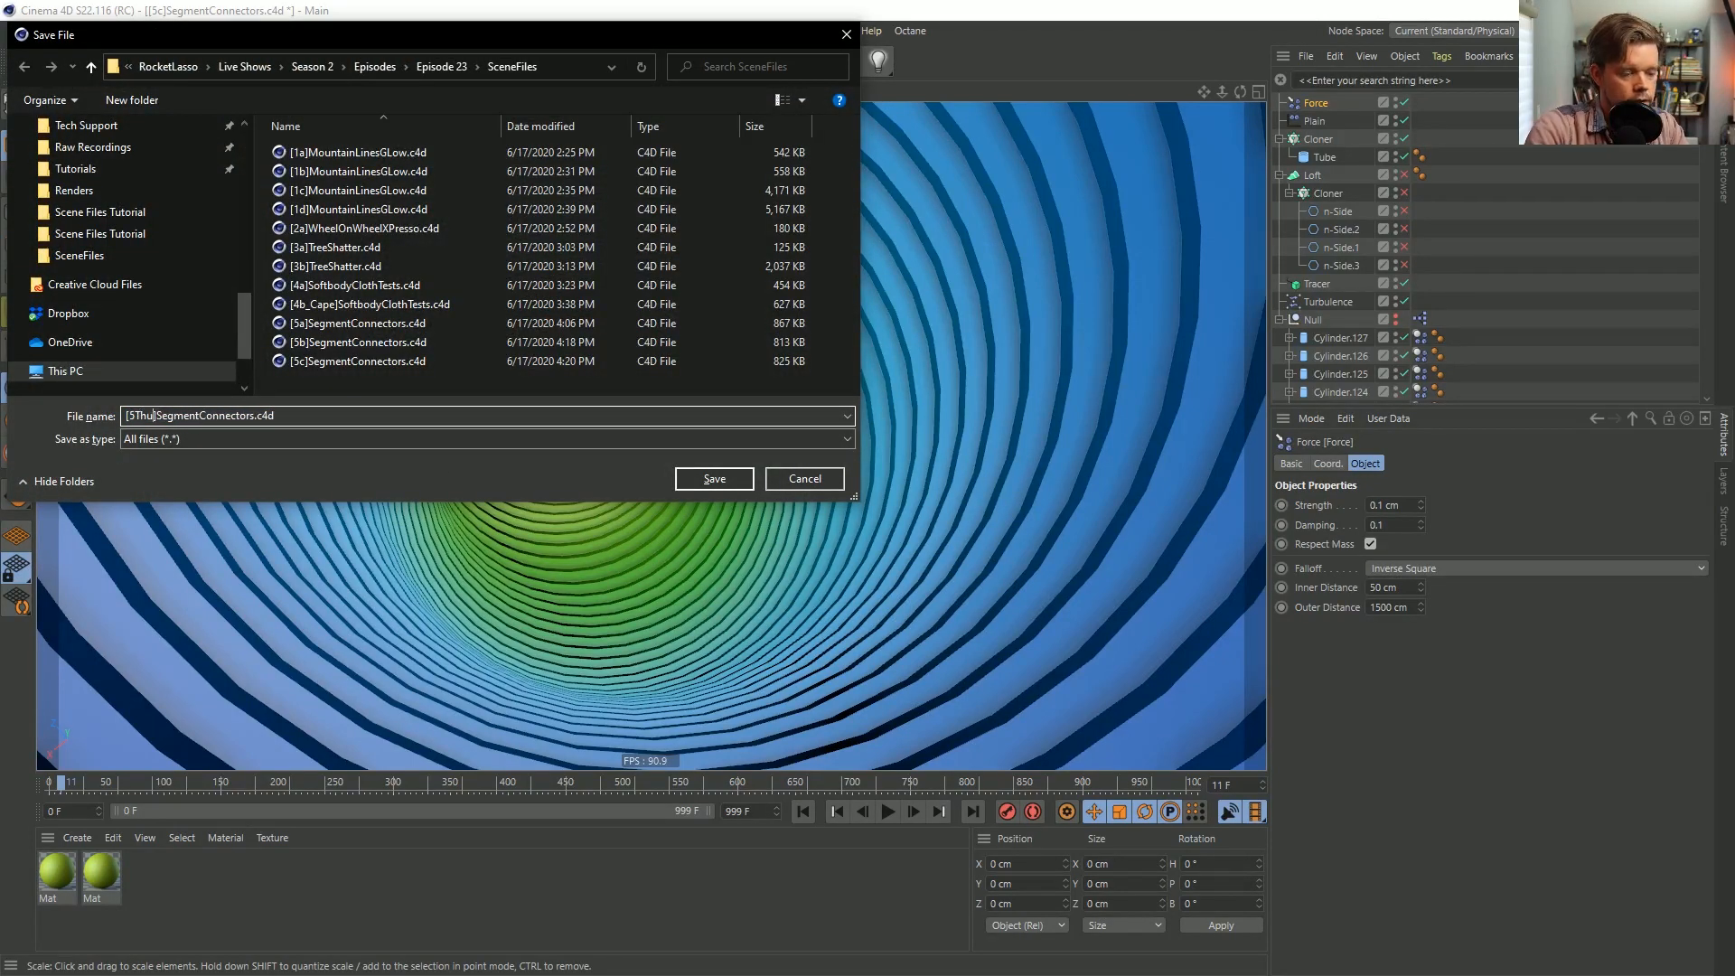
text(Thumbnail)
key(Return)
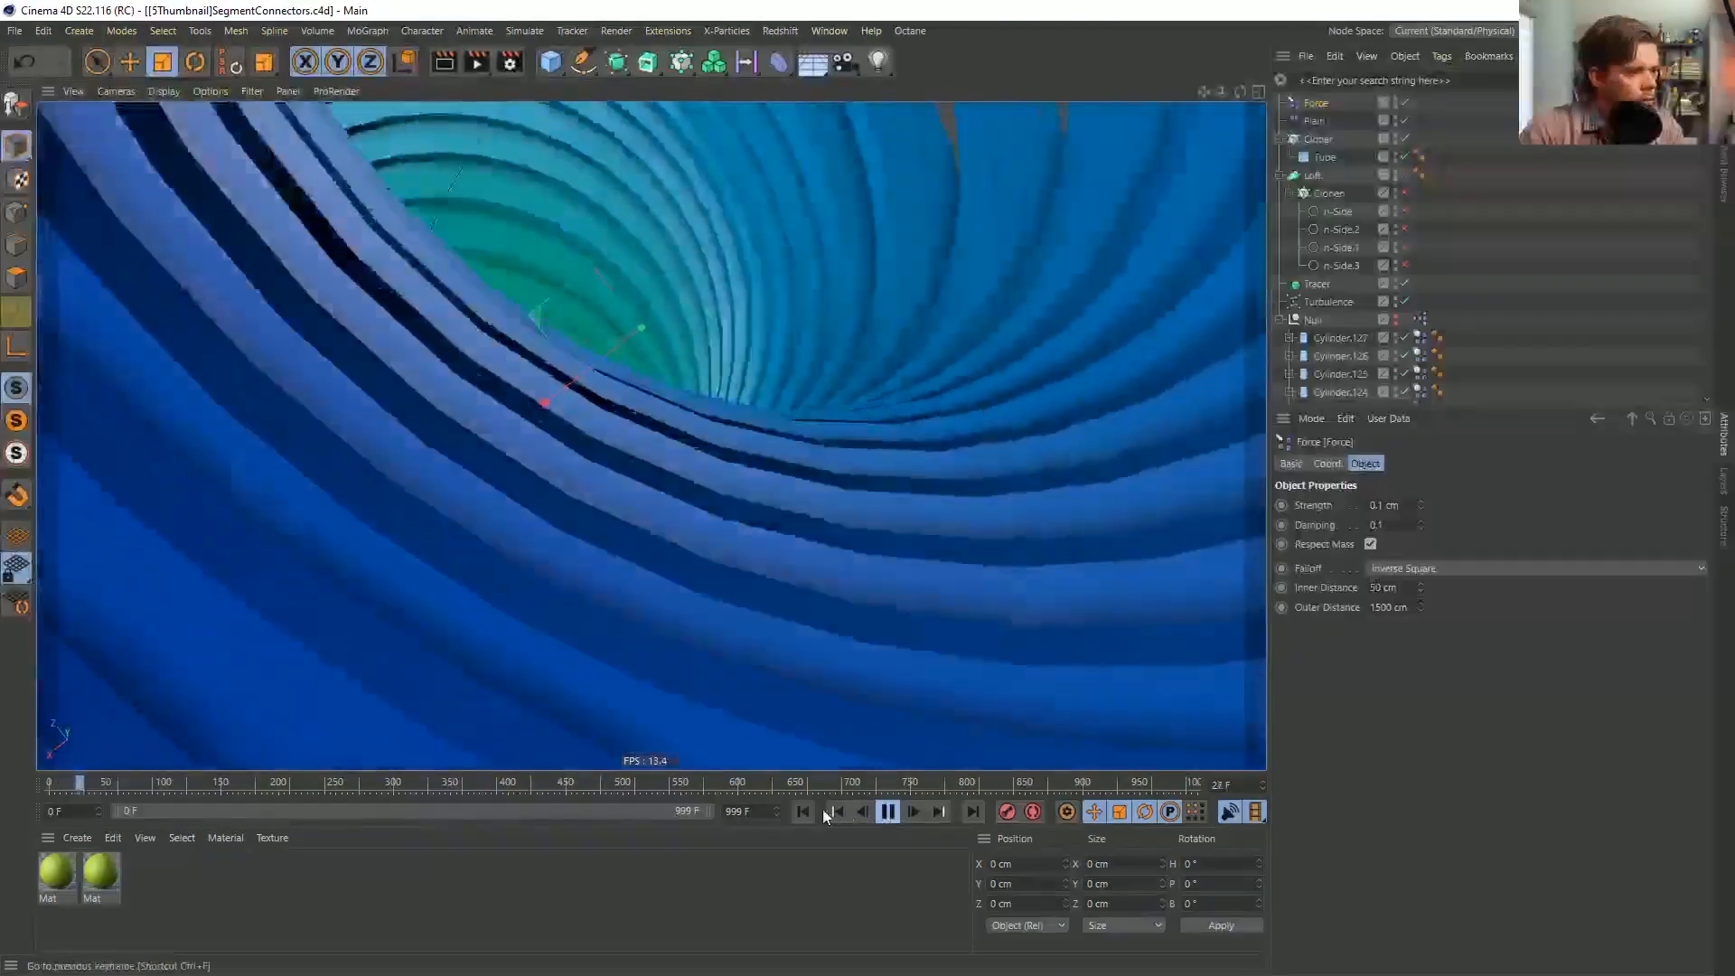
click(801, 810)
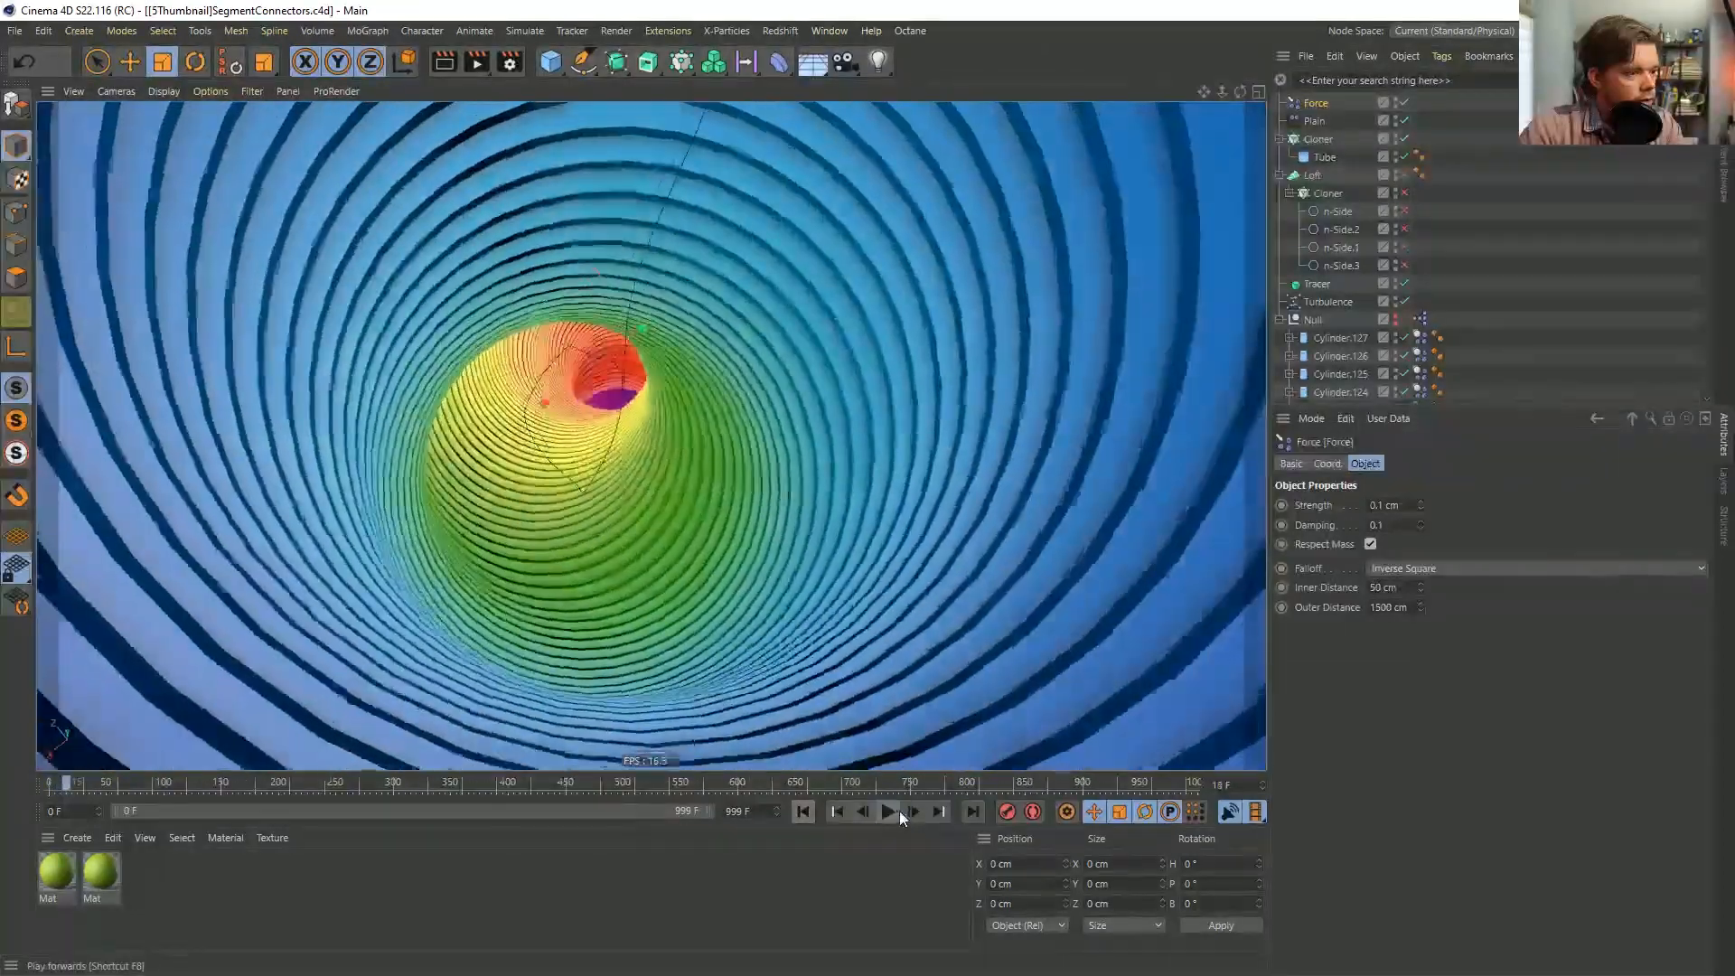
click(899, 811)
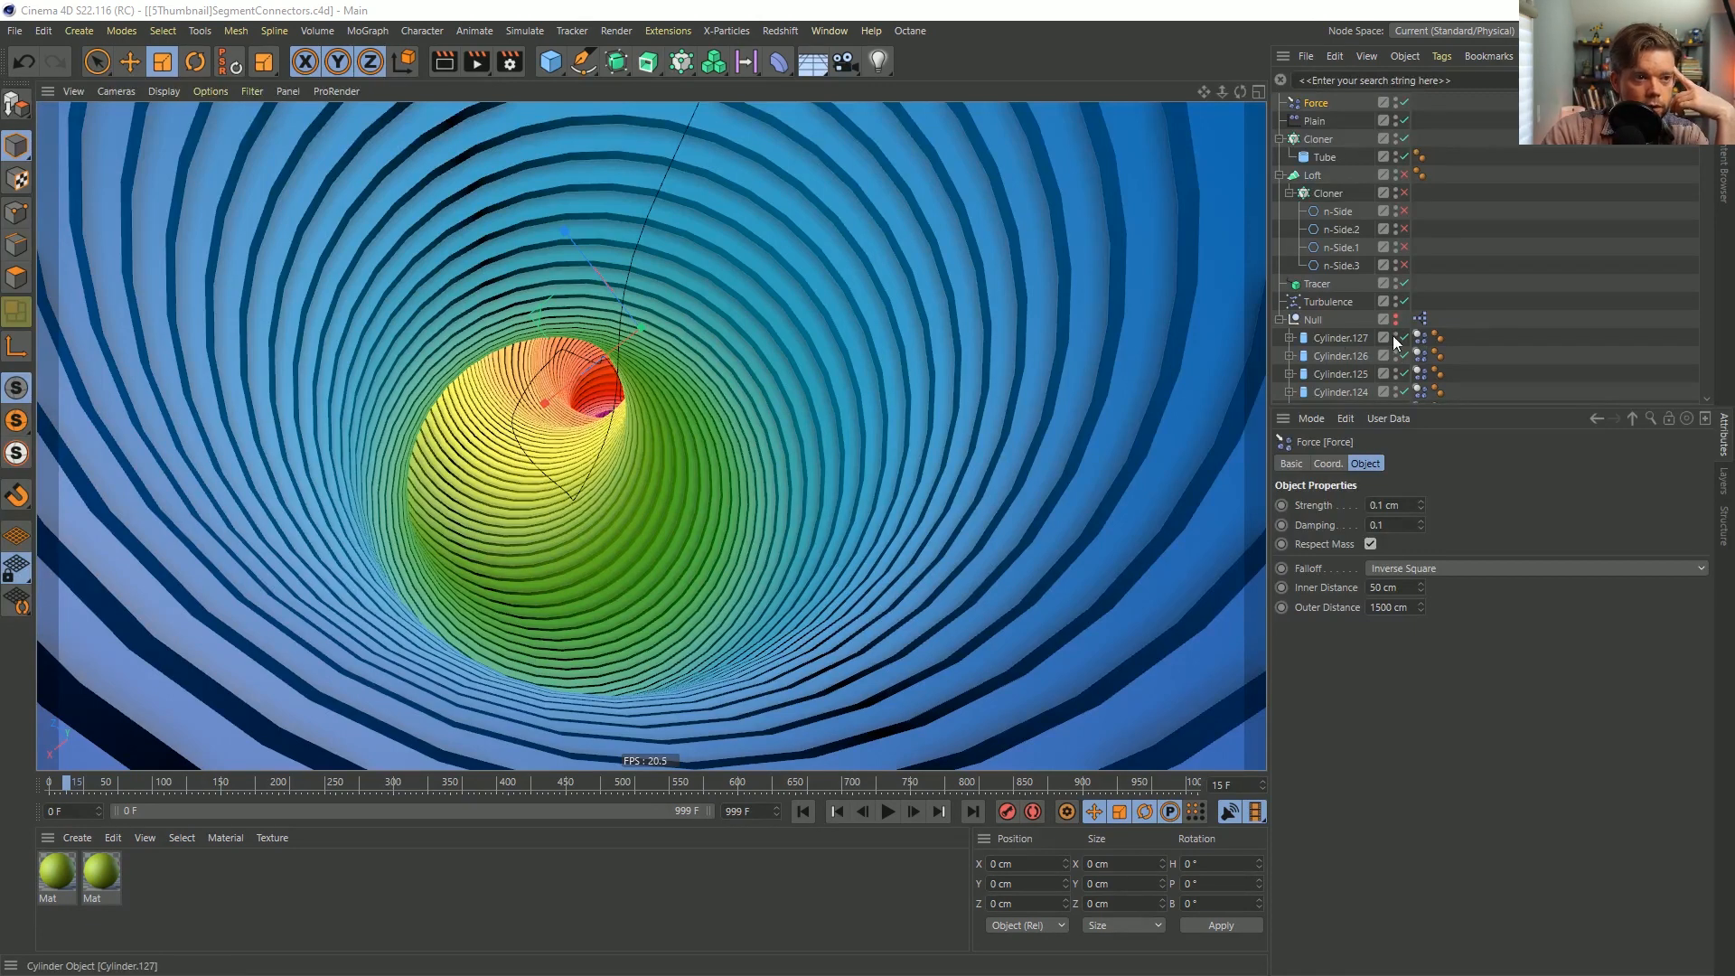
Review the node network in the Null's XPresso tag and close the editor.
double_click(1419, 317)
drag(1453, 302, 846, 226)
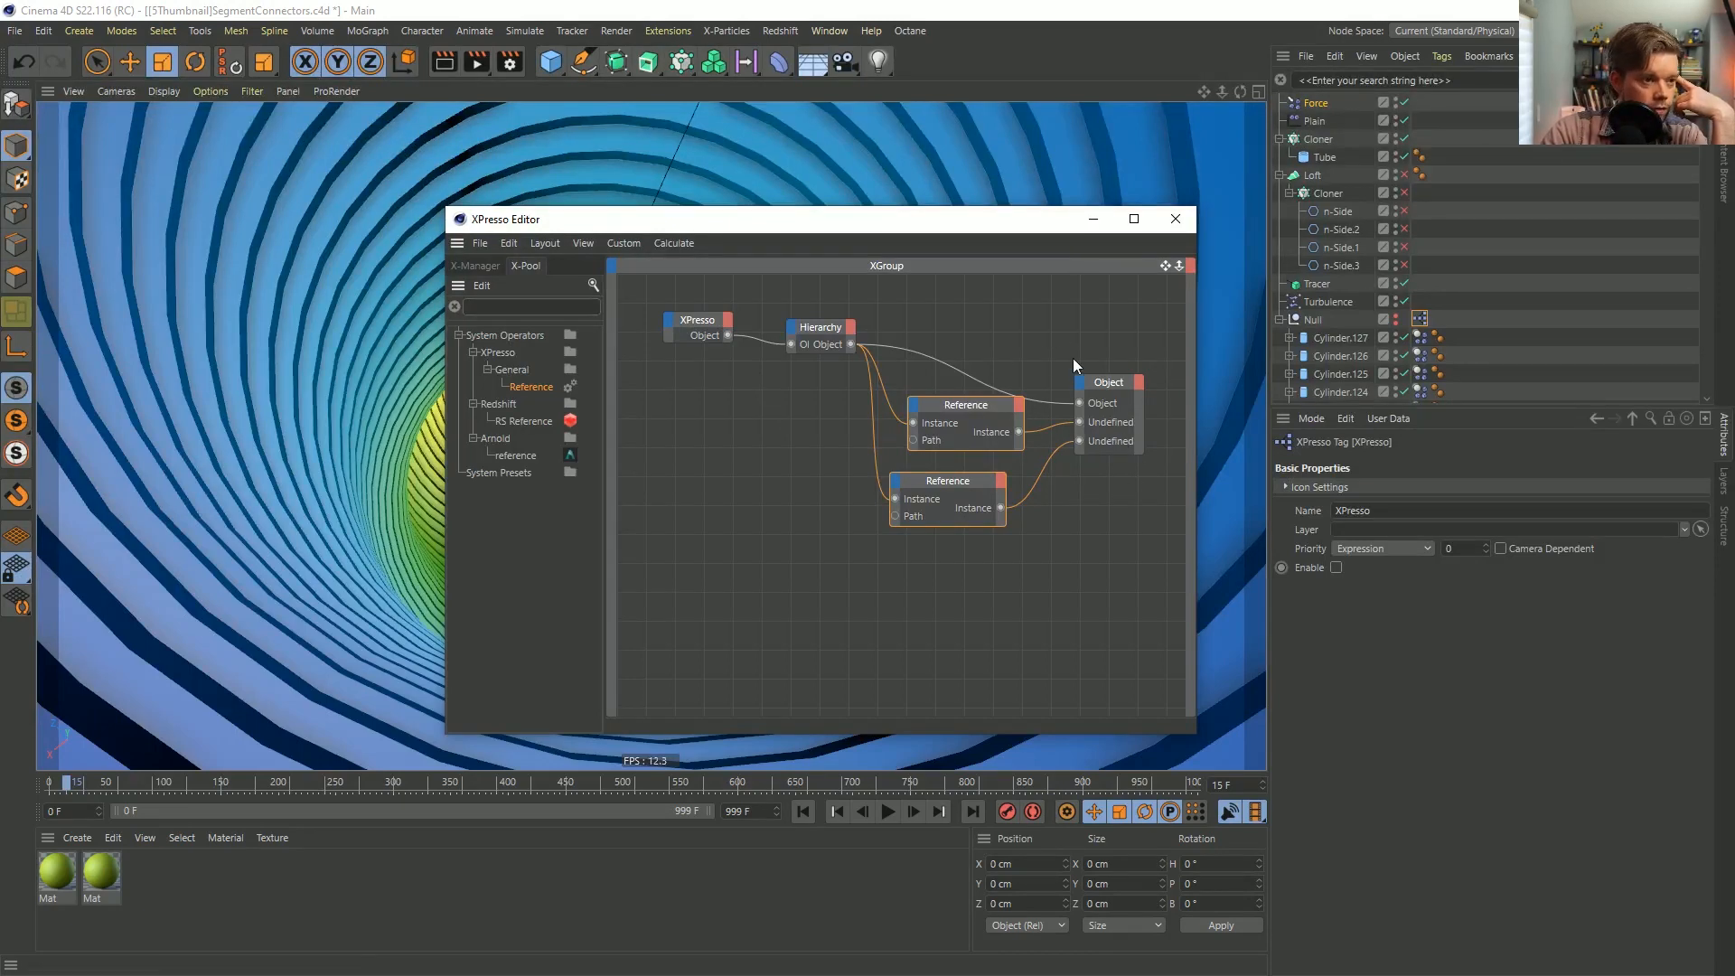
click(1172, 219)
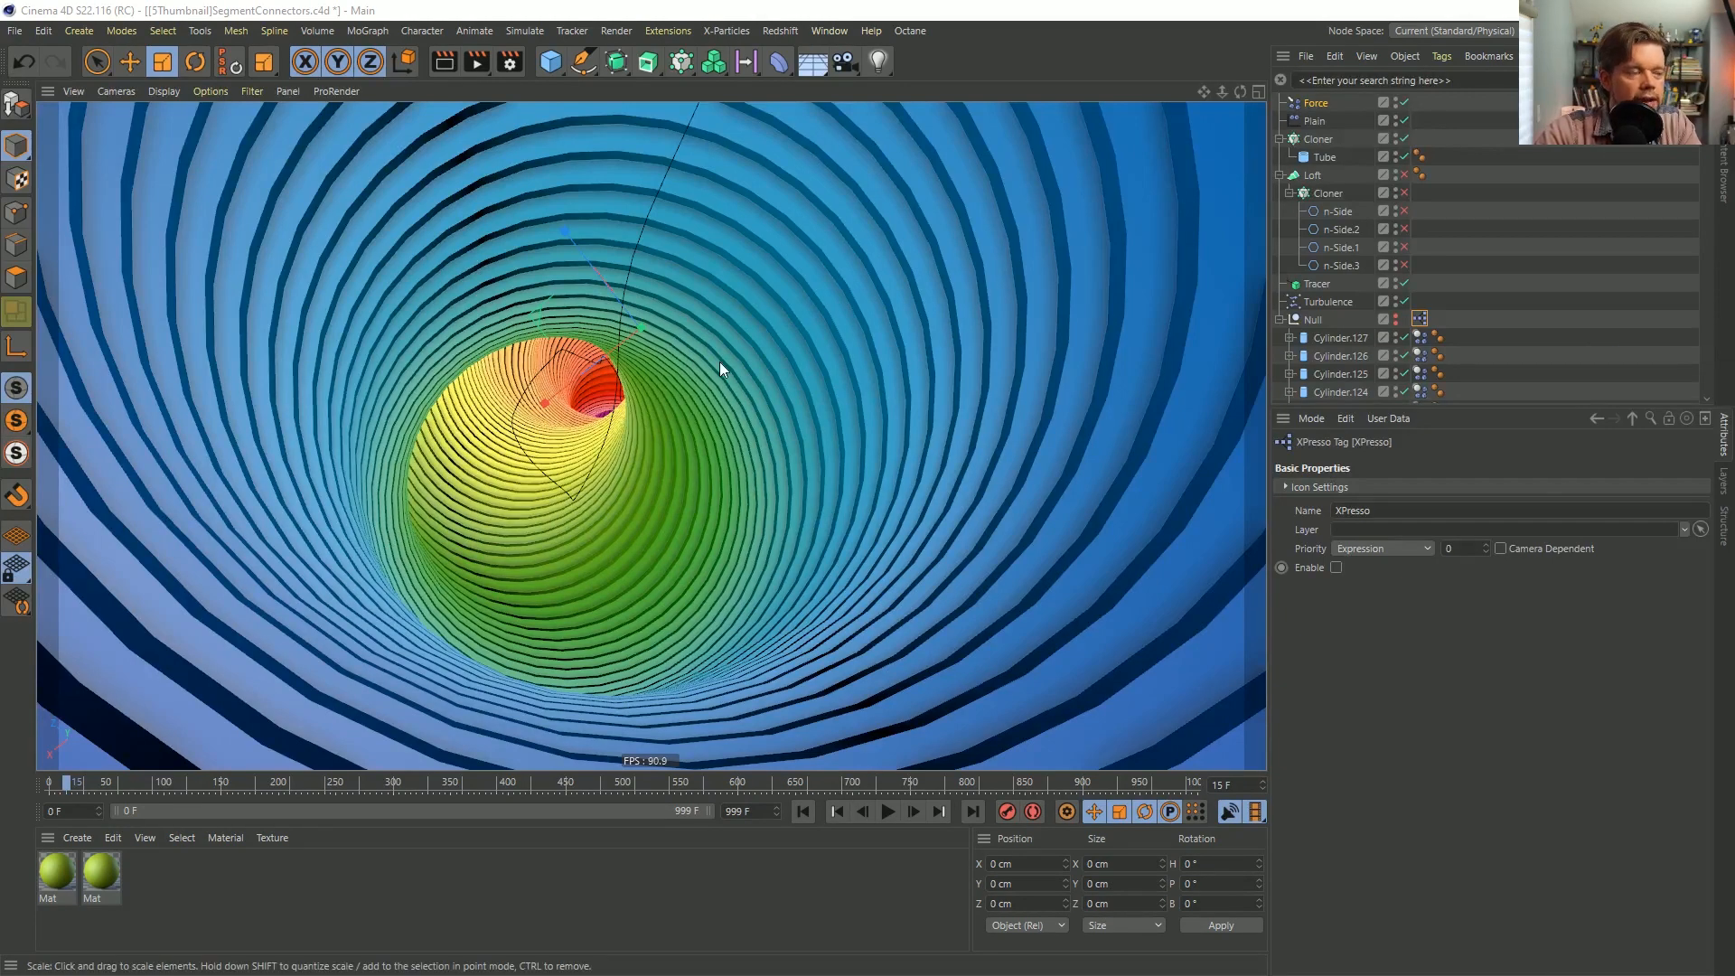
Disable the Tube and its parent Cloner, and rewind the simulation to the first frame.
middle_click(767, 287)
middle_click(475, 327)
alt+drag(685, 349, 723, 459)
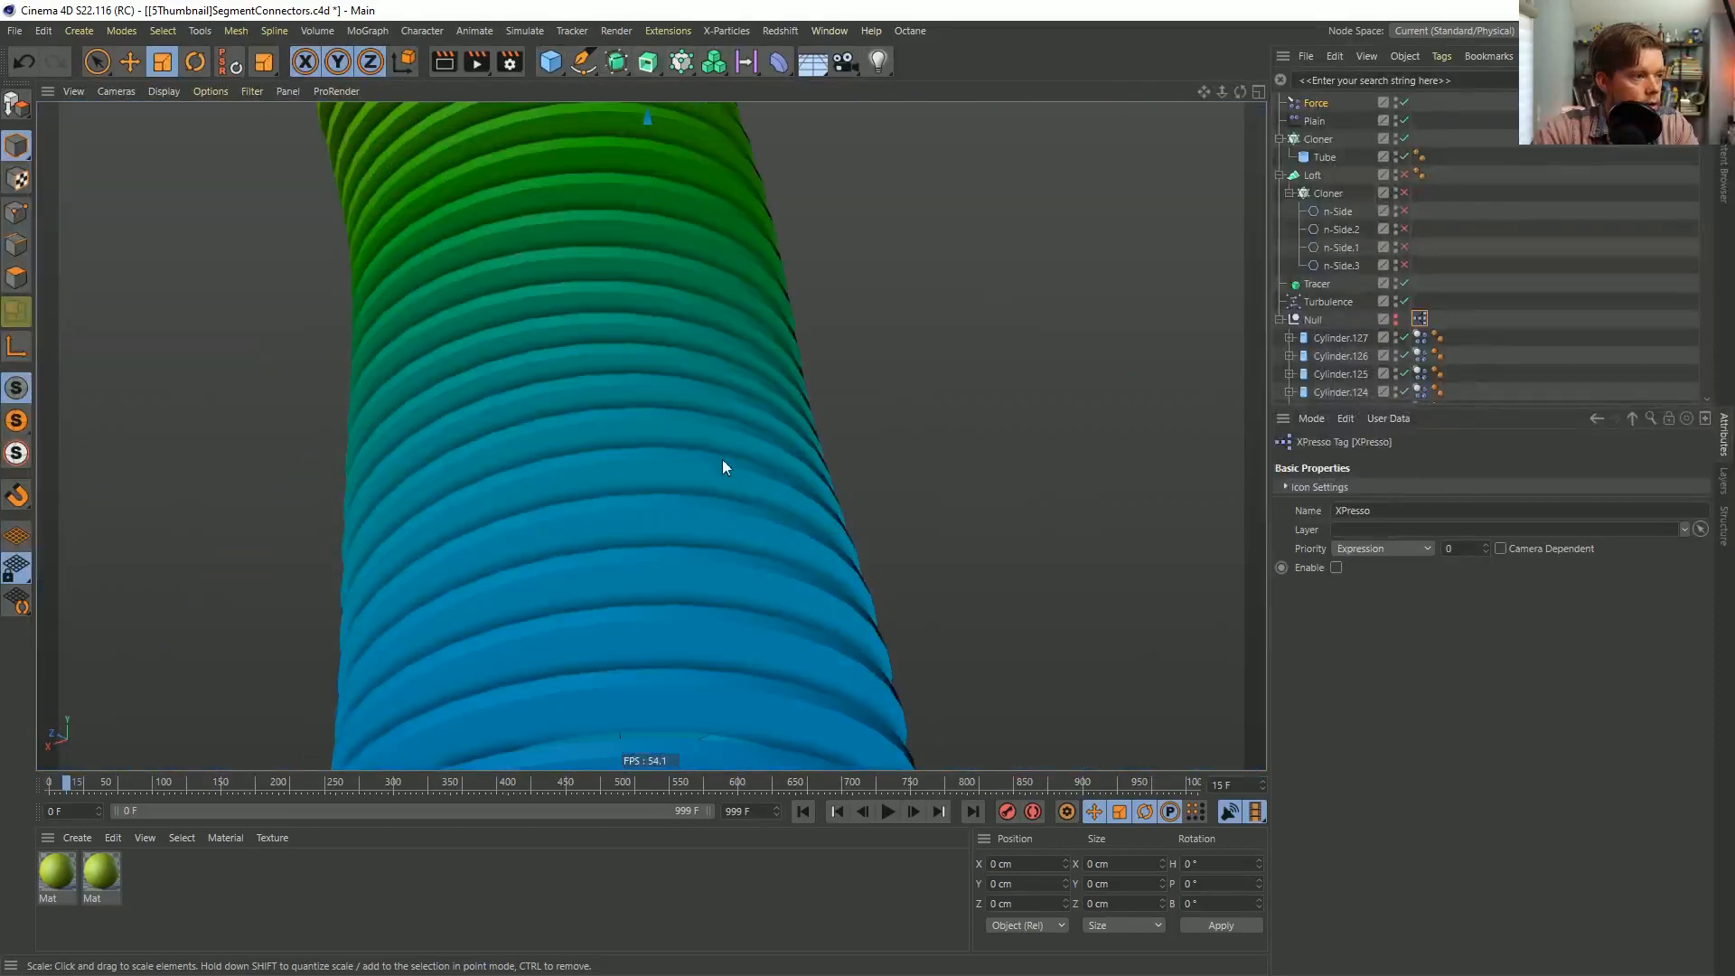
alt+right_drag(723, 459, 638, 459)
alt+middle_drag(644, 441, 603, 606)
alt+right_drag(604, 606, 616, 528)
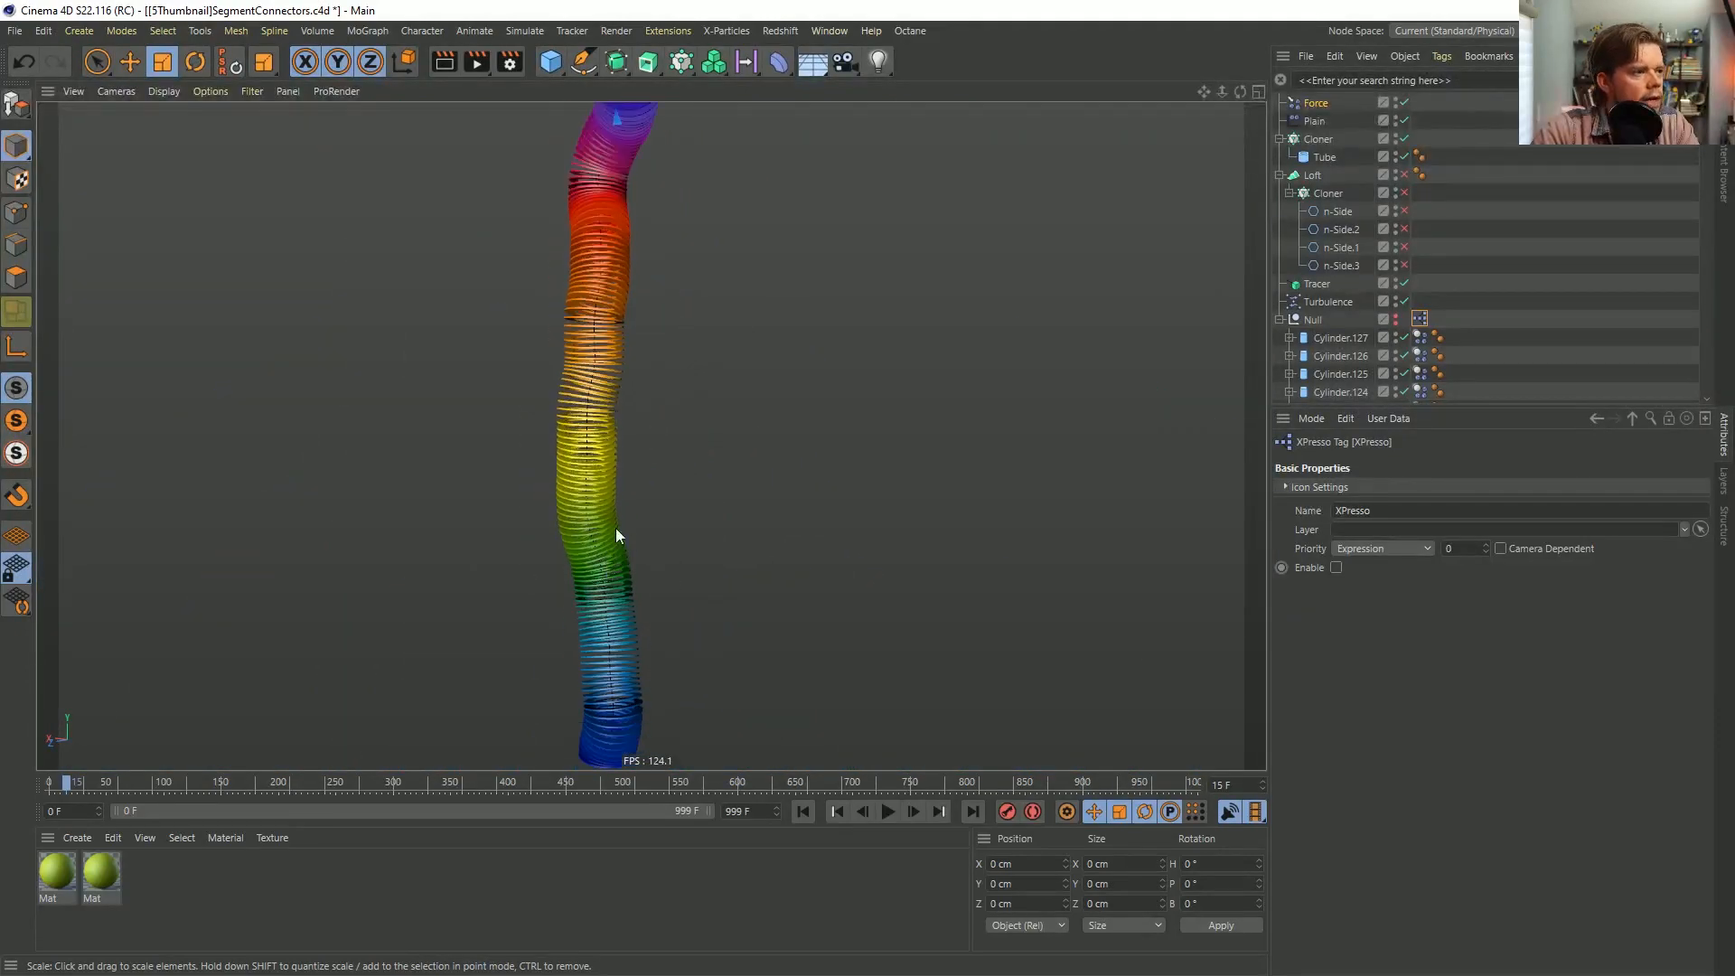
alt+middle_drag(615, 527, 528, 603)
alt+right_drag(528, 604, 559, 534)
alt+middle_drag(565, 535, 574, 488)
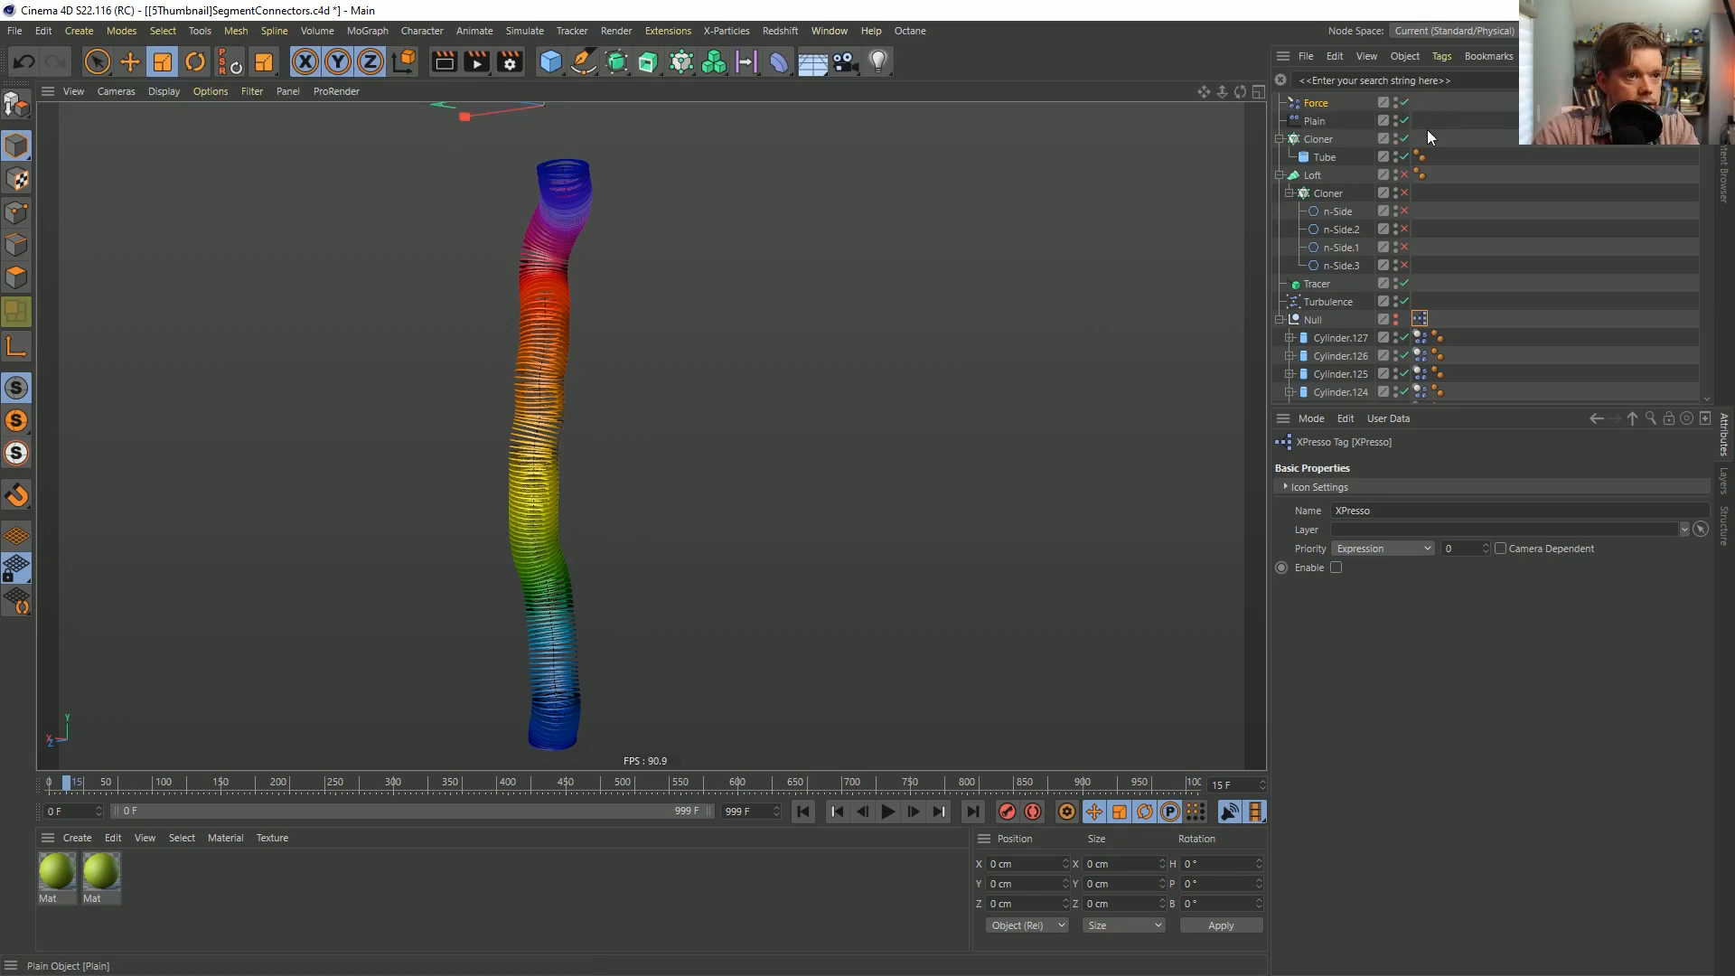
drag(1404, 157, 1411, 138)
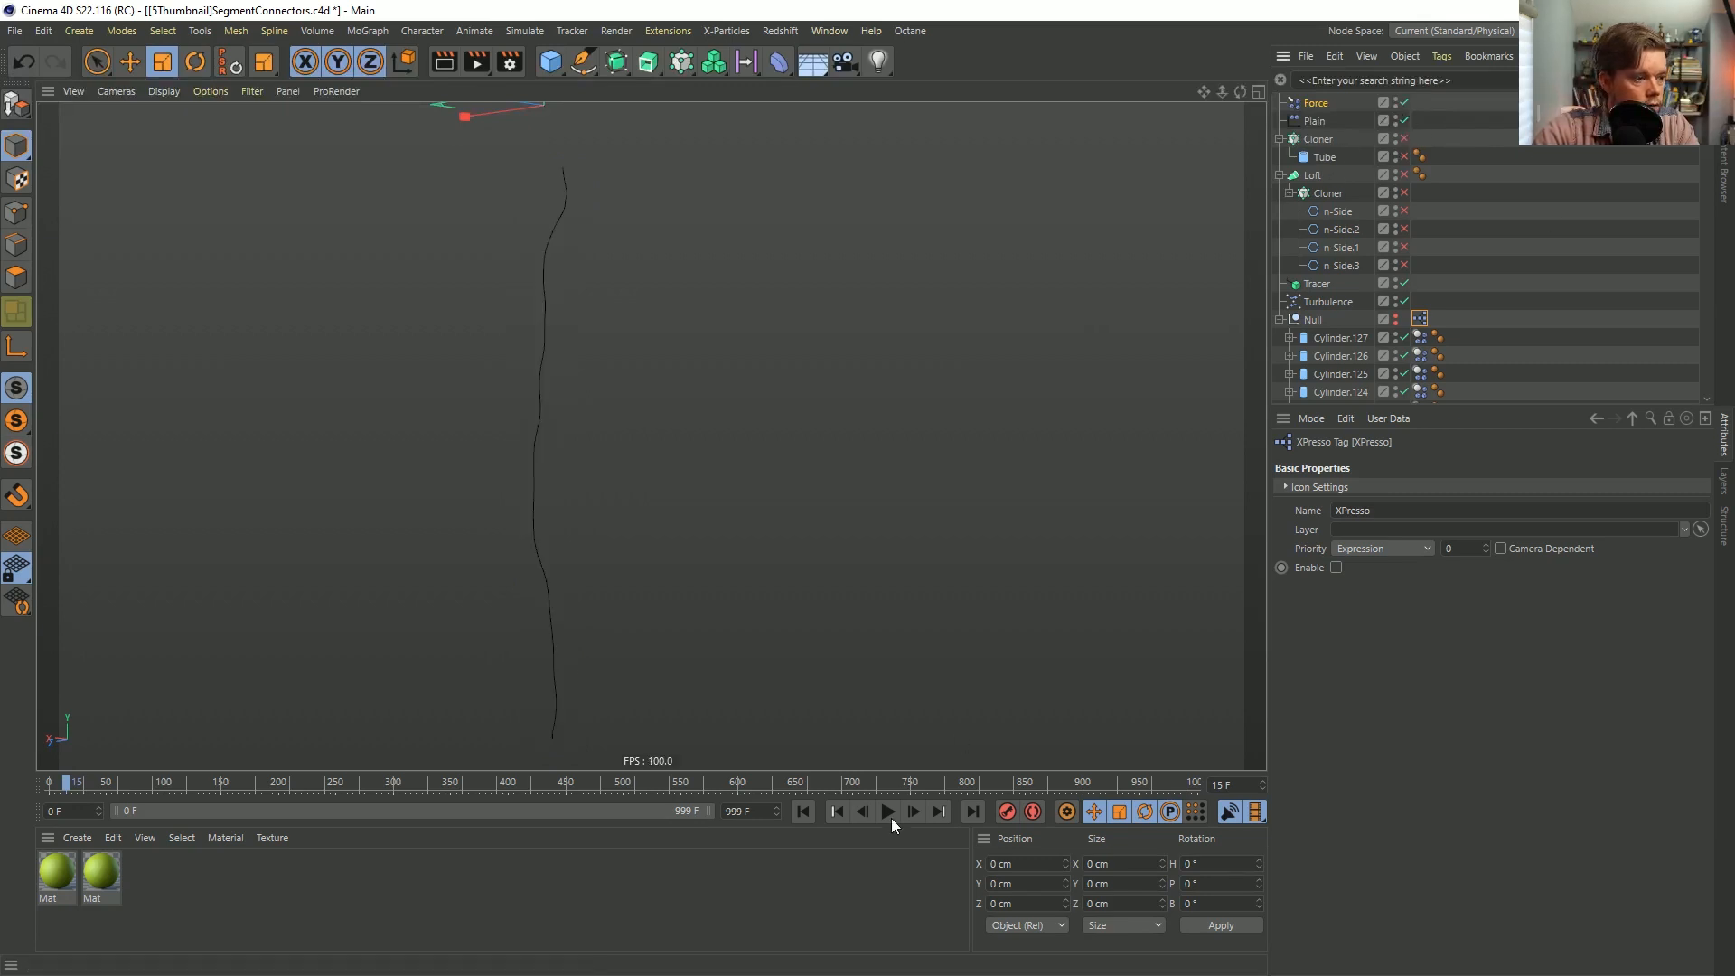
click(803, 811)
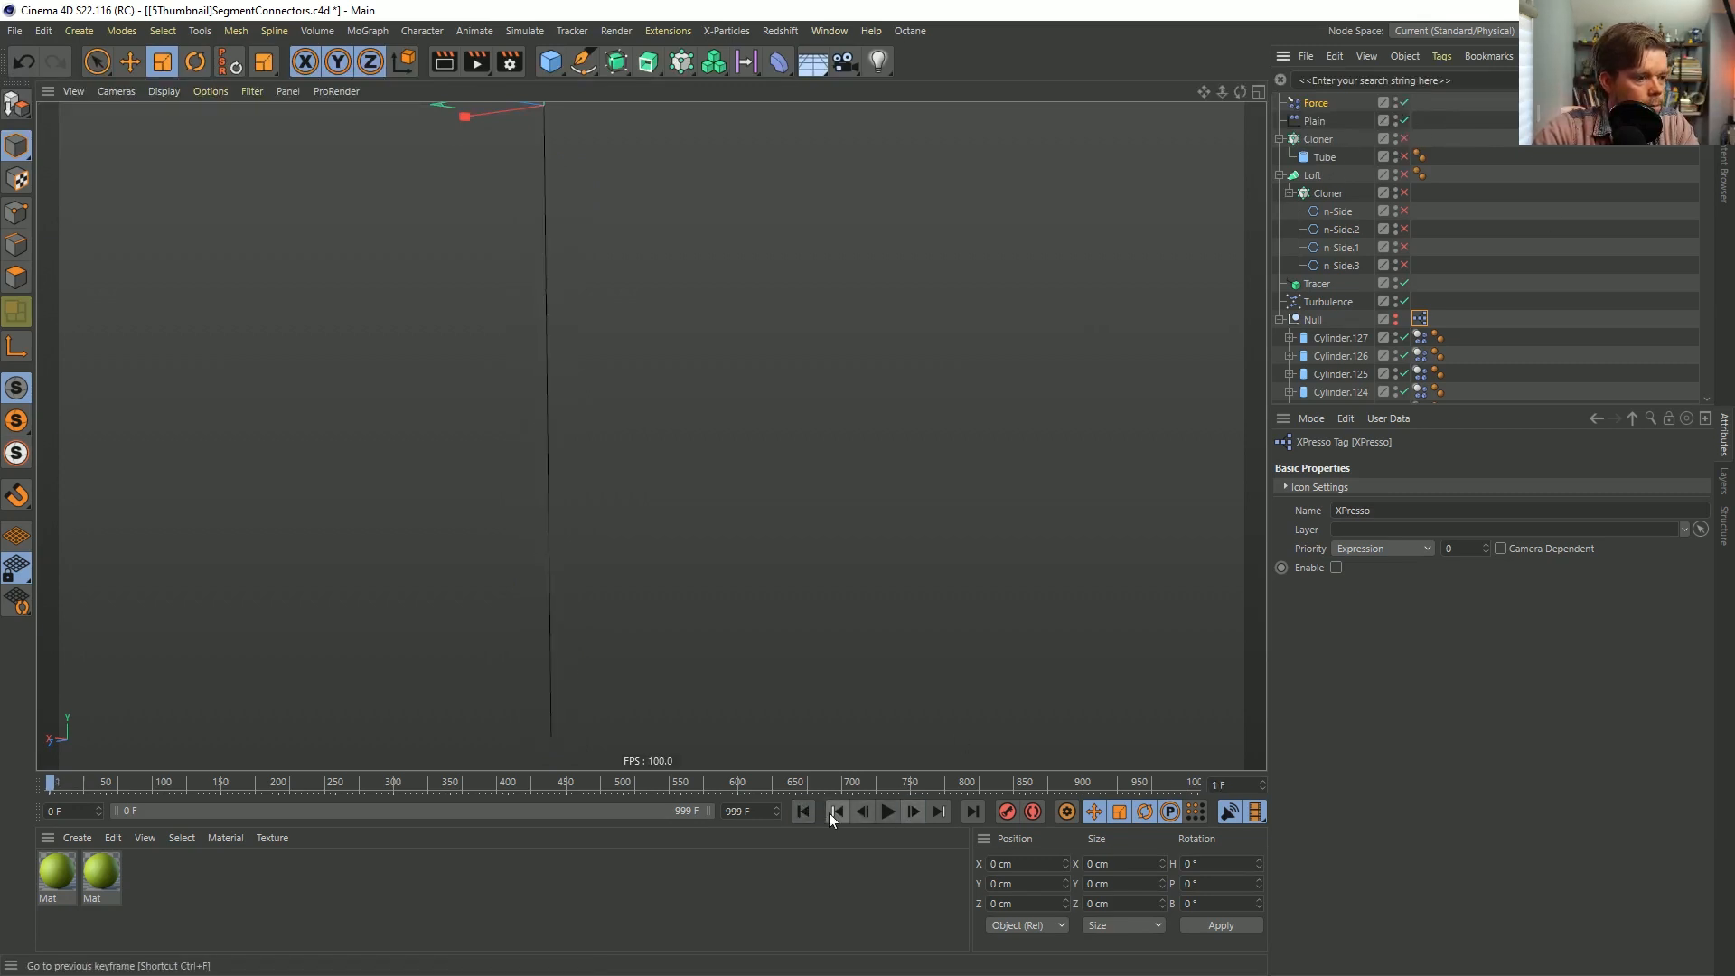
Add a Helix spline and set its plane to XY.
click(583, 61)
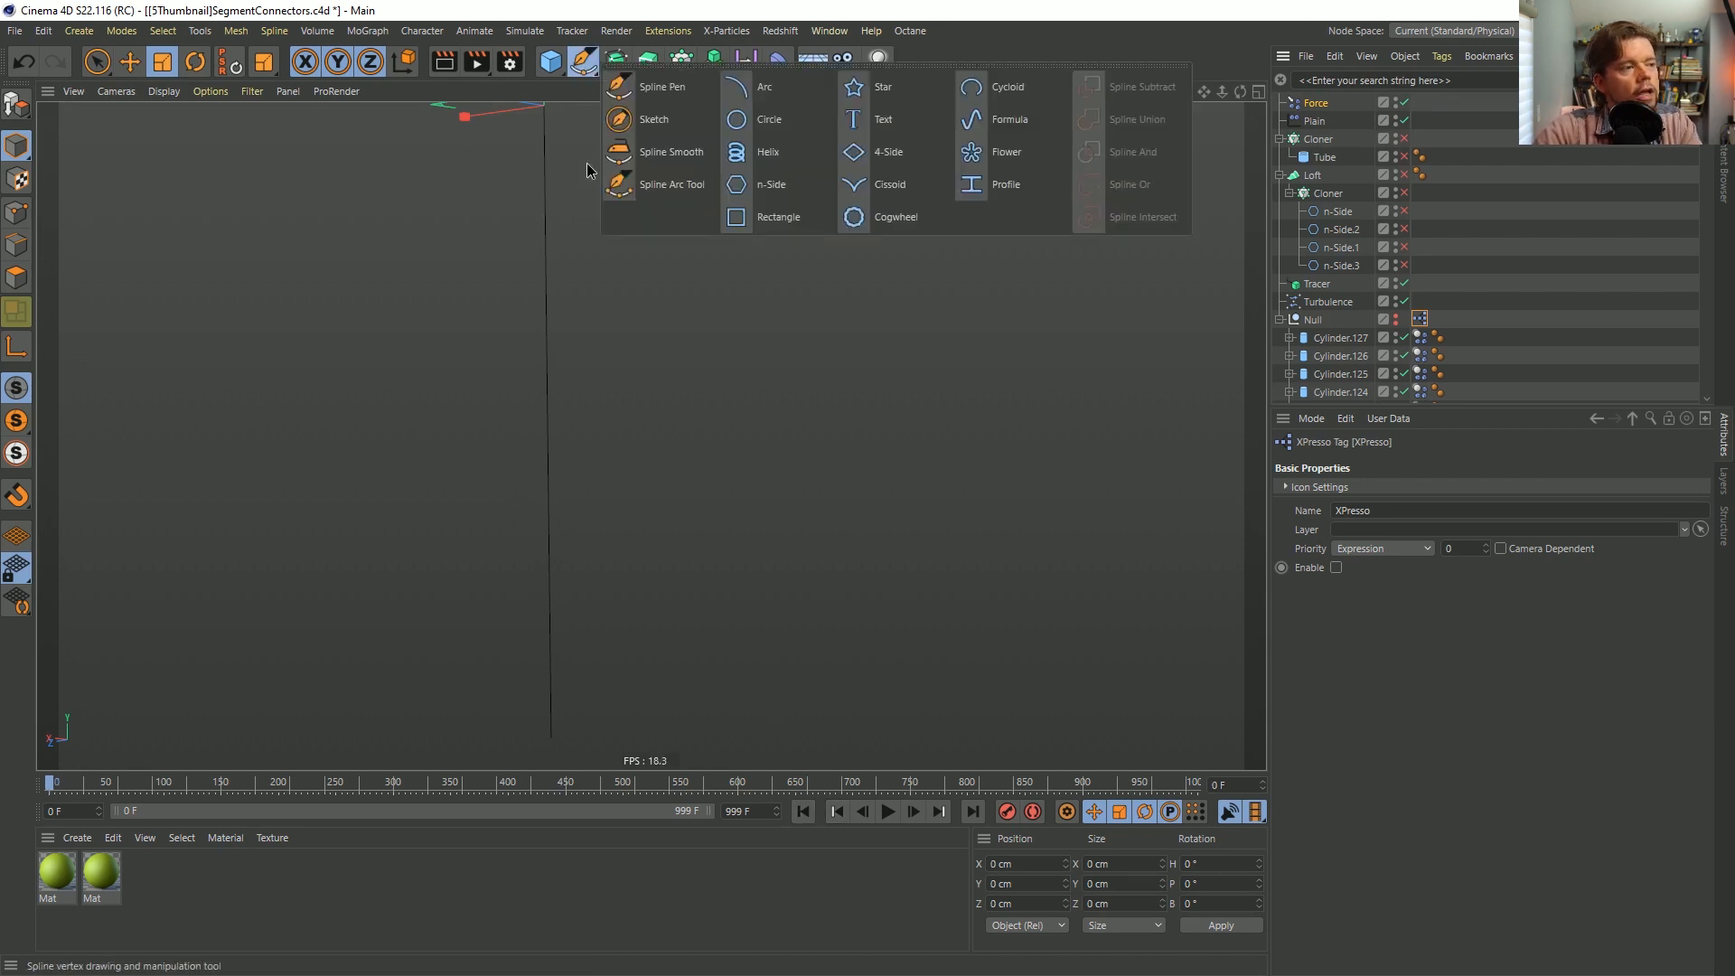
click(768, 154)
scroll(1423, 665, down, 2)
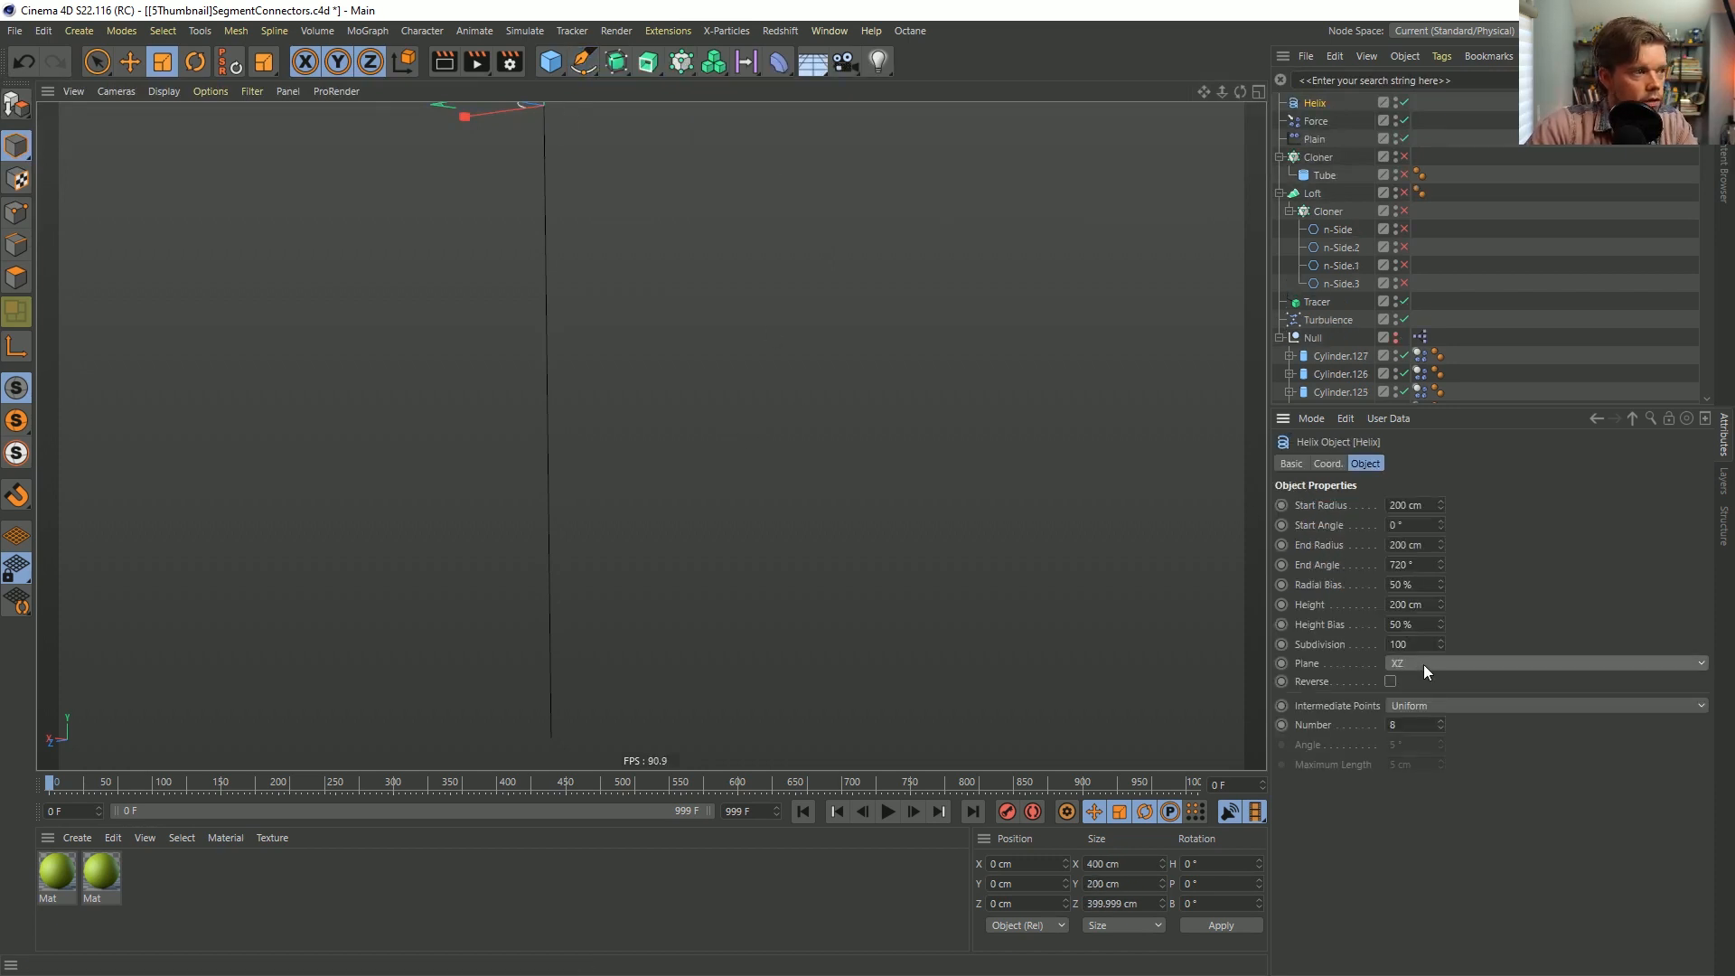
scroll(1423, 665, up, 1)
click(1423, 664)
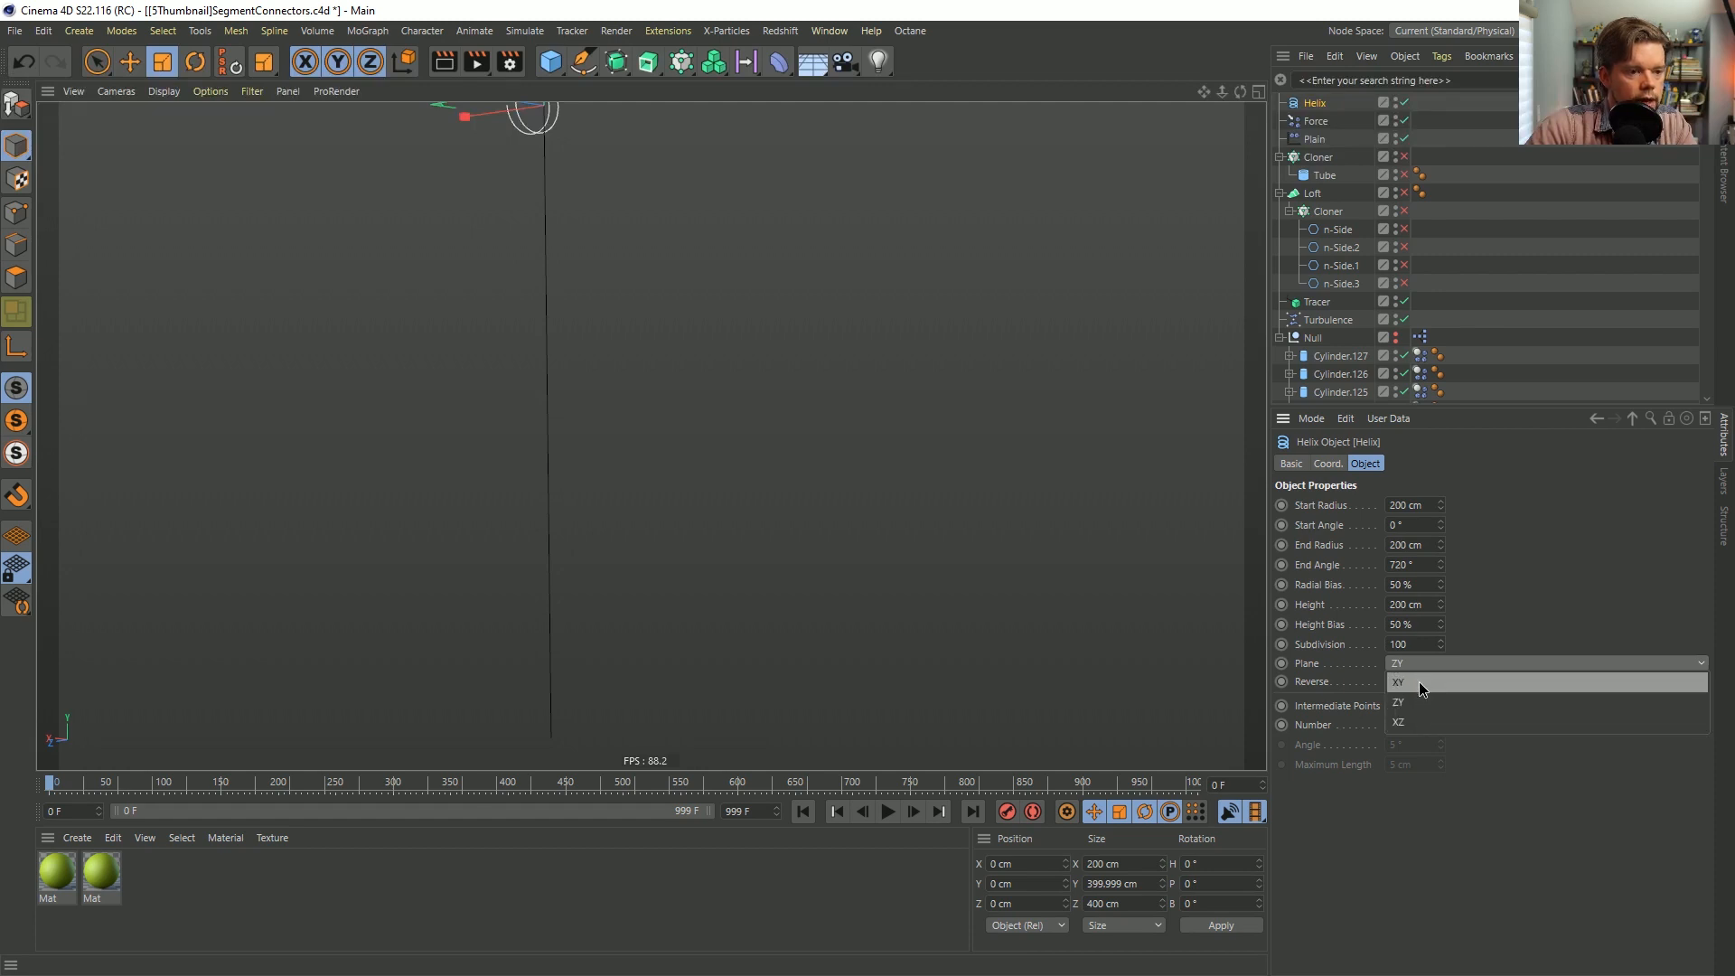
click(1419, 681)
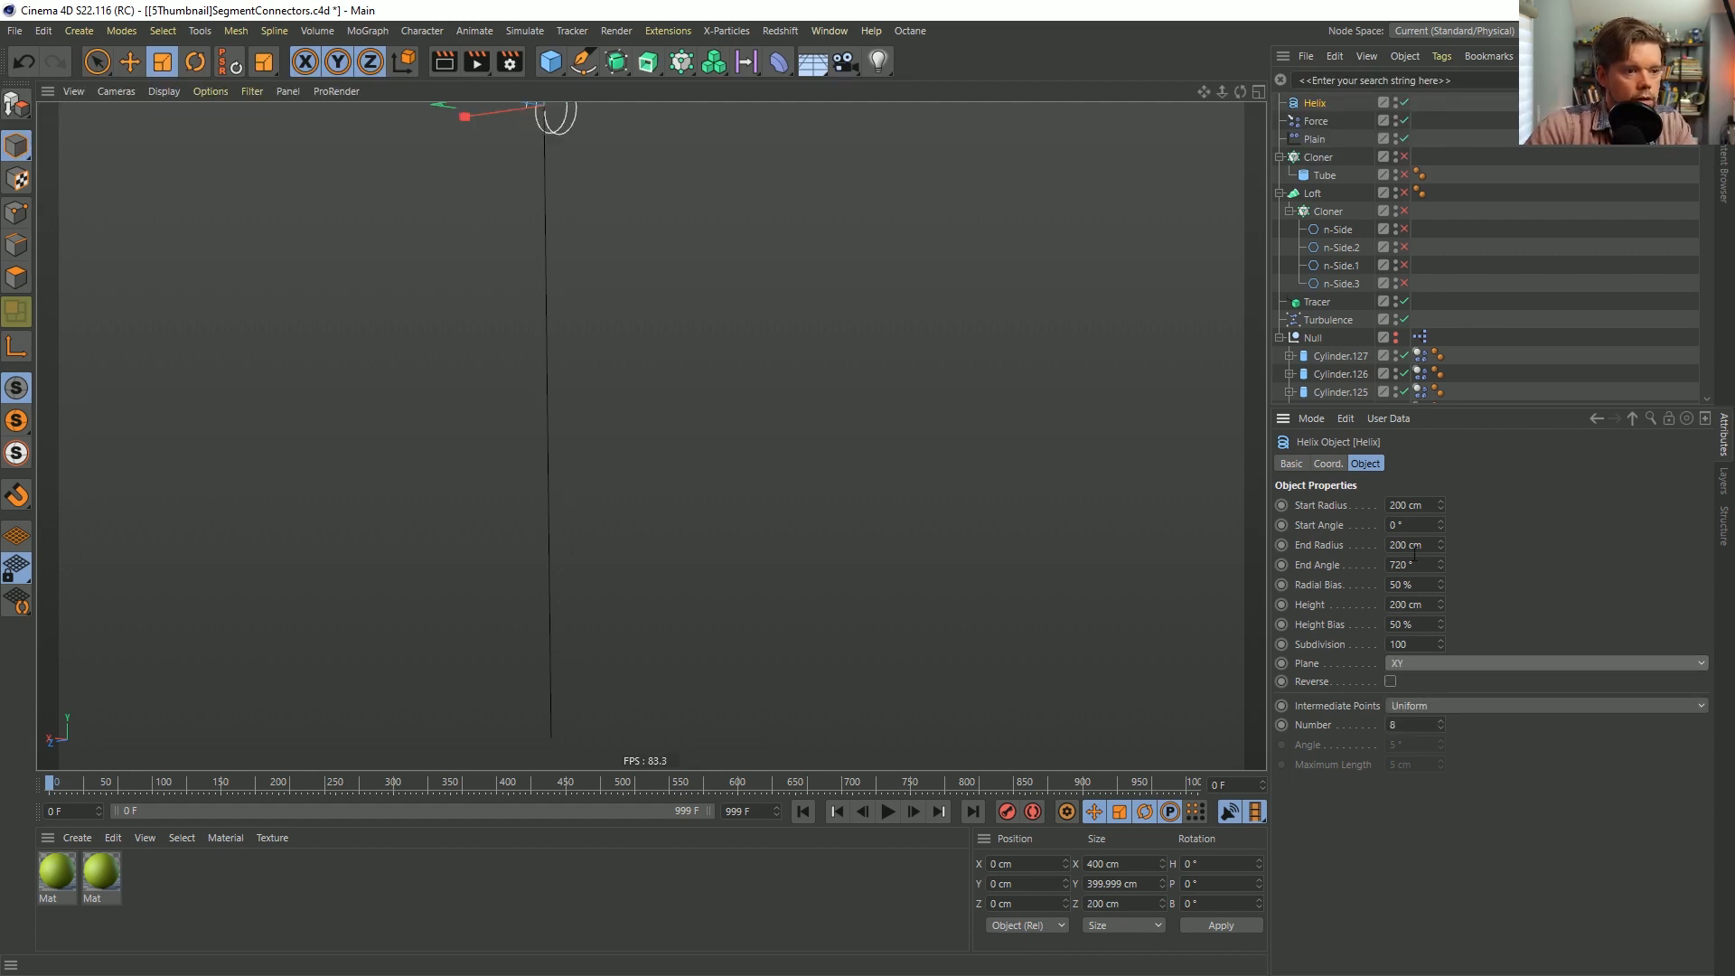
alt+middle_drag(538, 148, 544, 247)
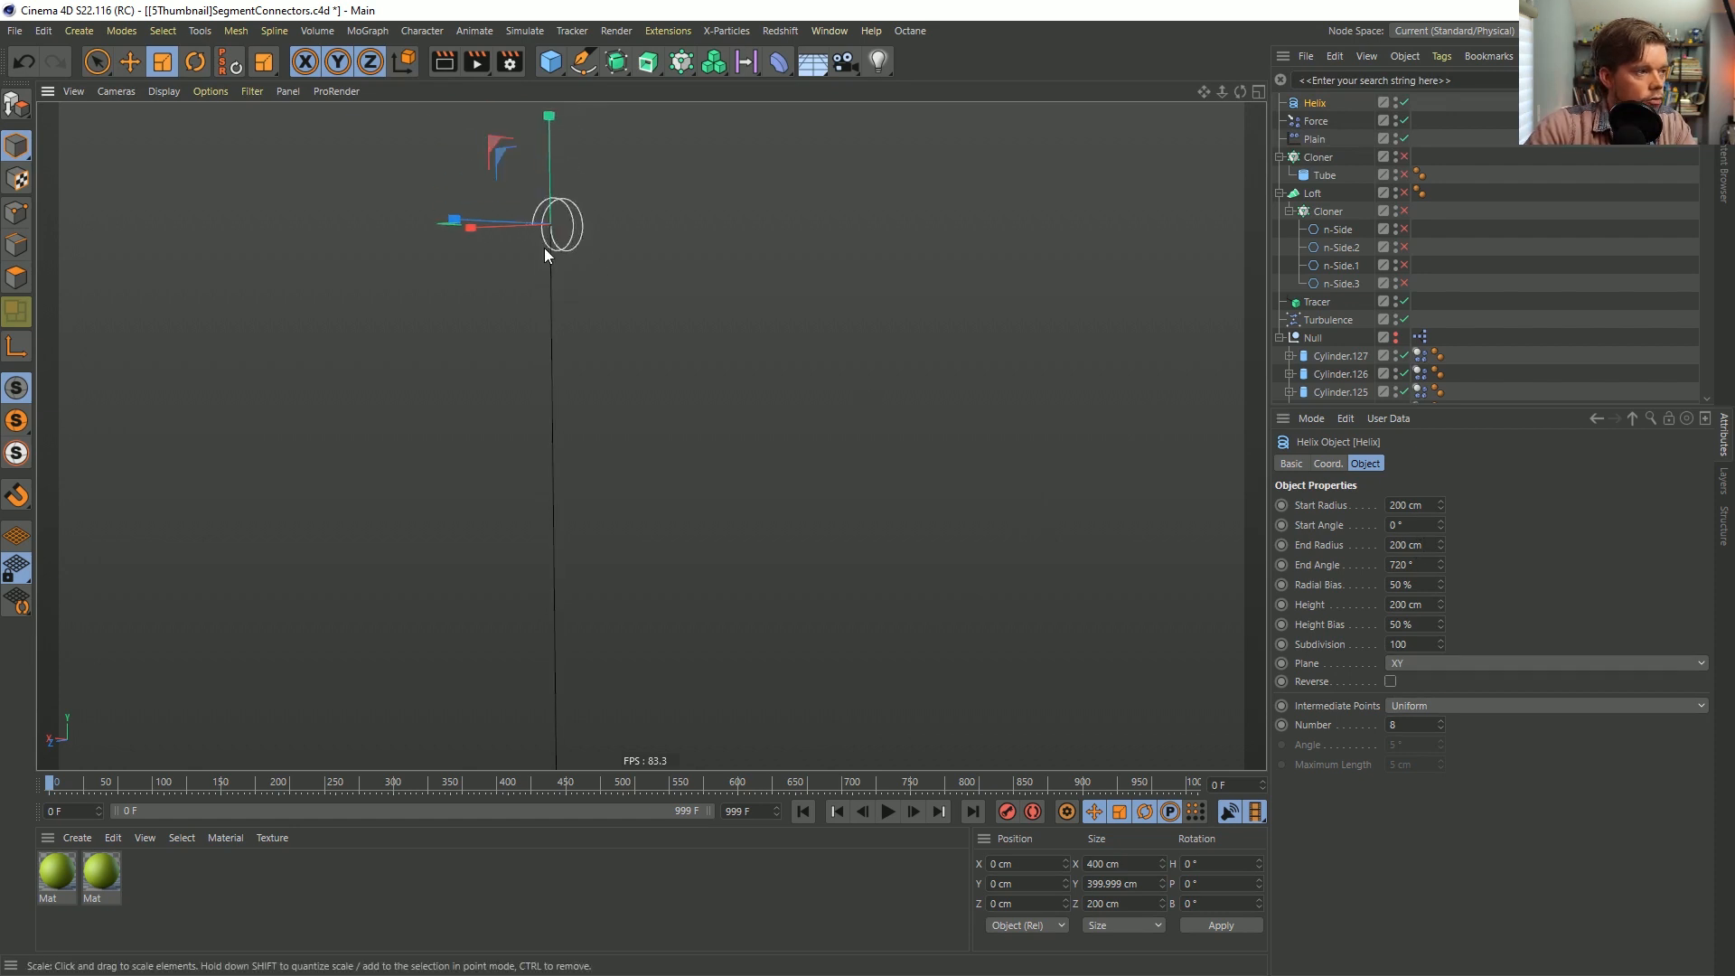
Add a Spline Wrap deformer and make it a child of the Helix.
click(771, 63)
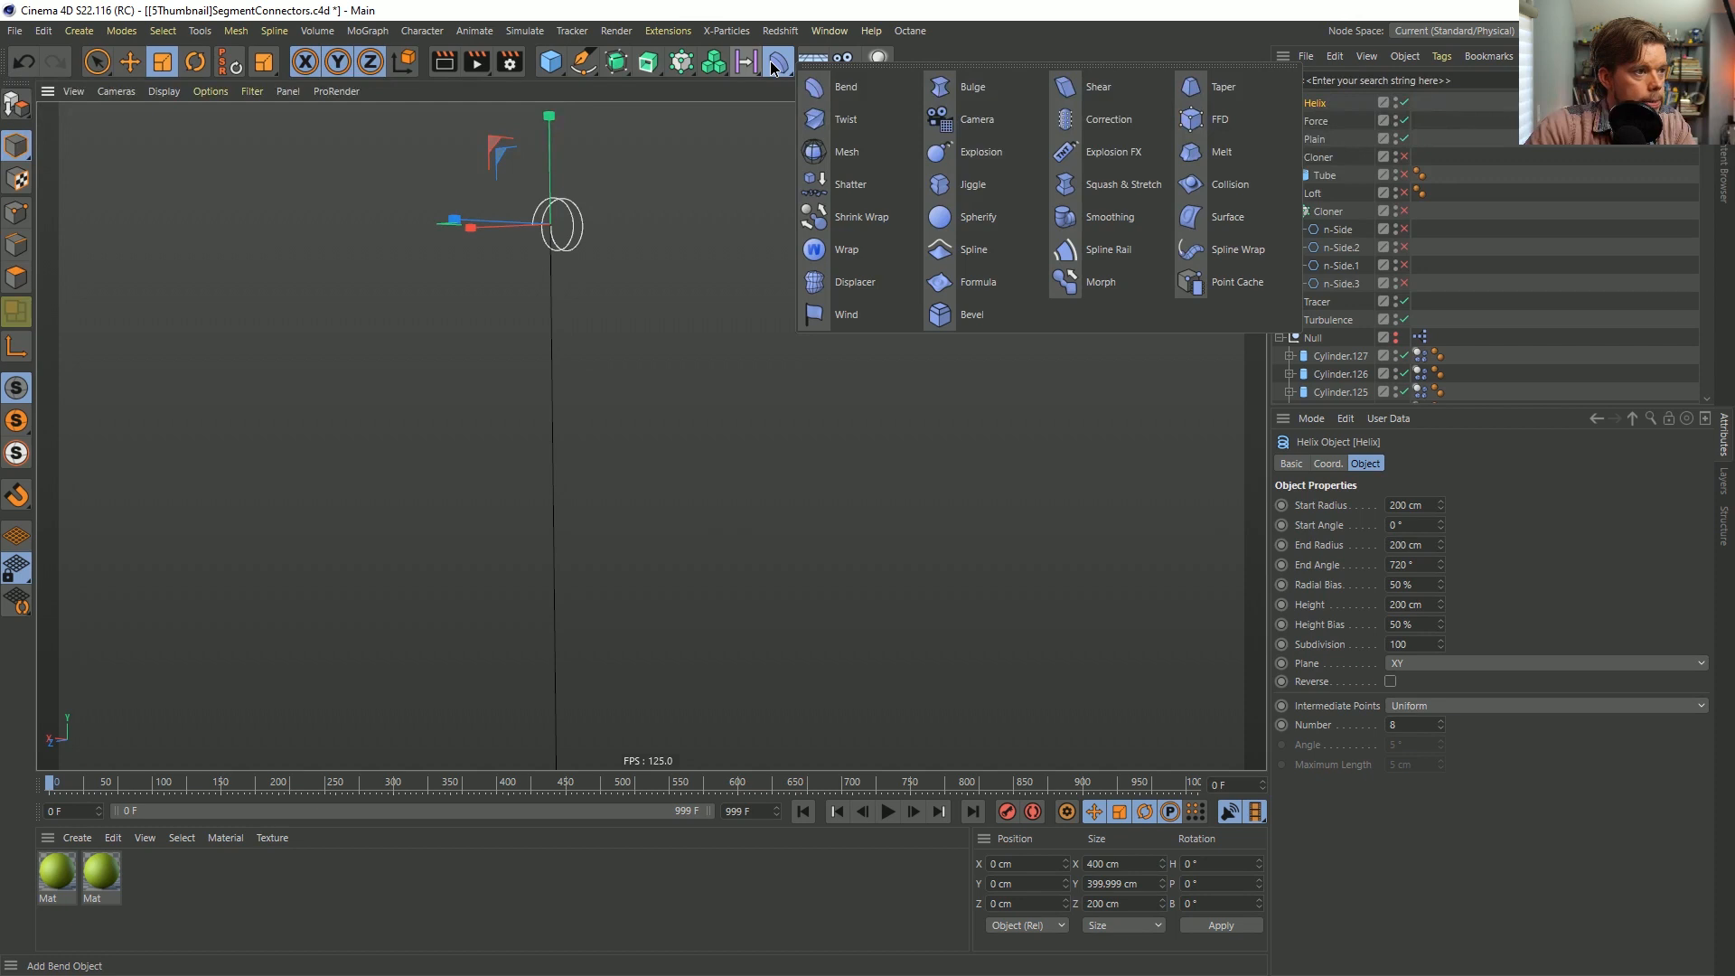
click(1235, 249)
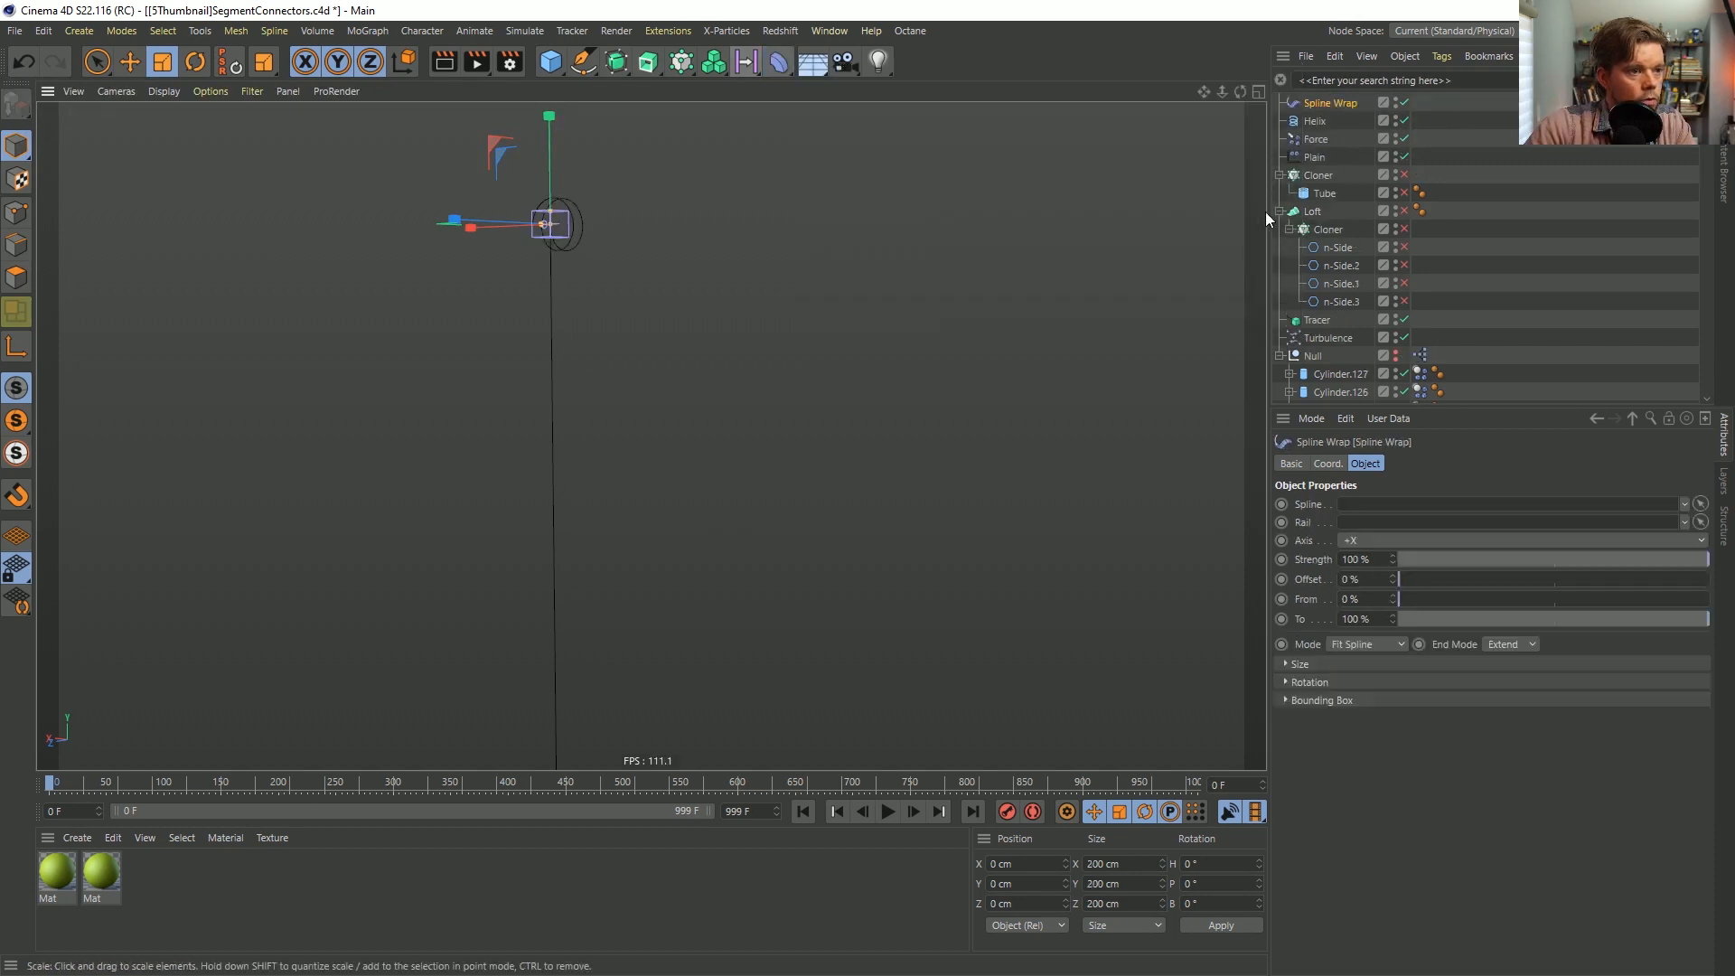
drag(1329, 103, 1319, 124)
Set the Spline Wrap's axis to +Z and assign the Tracer as its spline.
click(1316, 105)
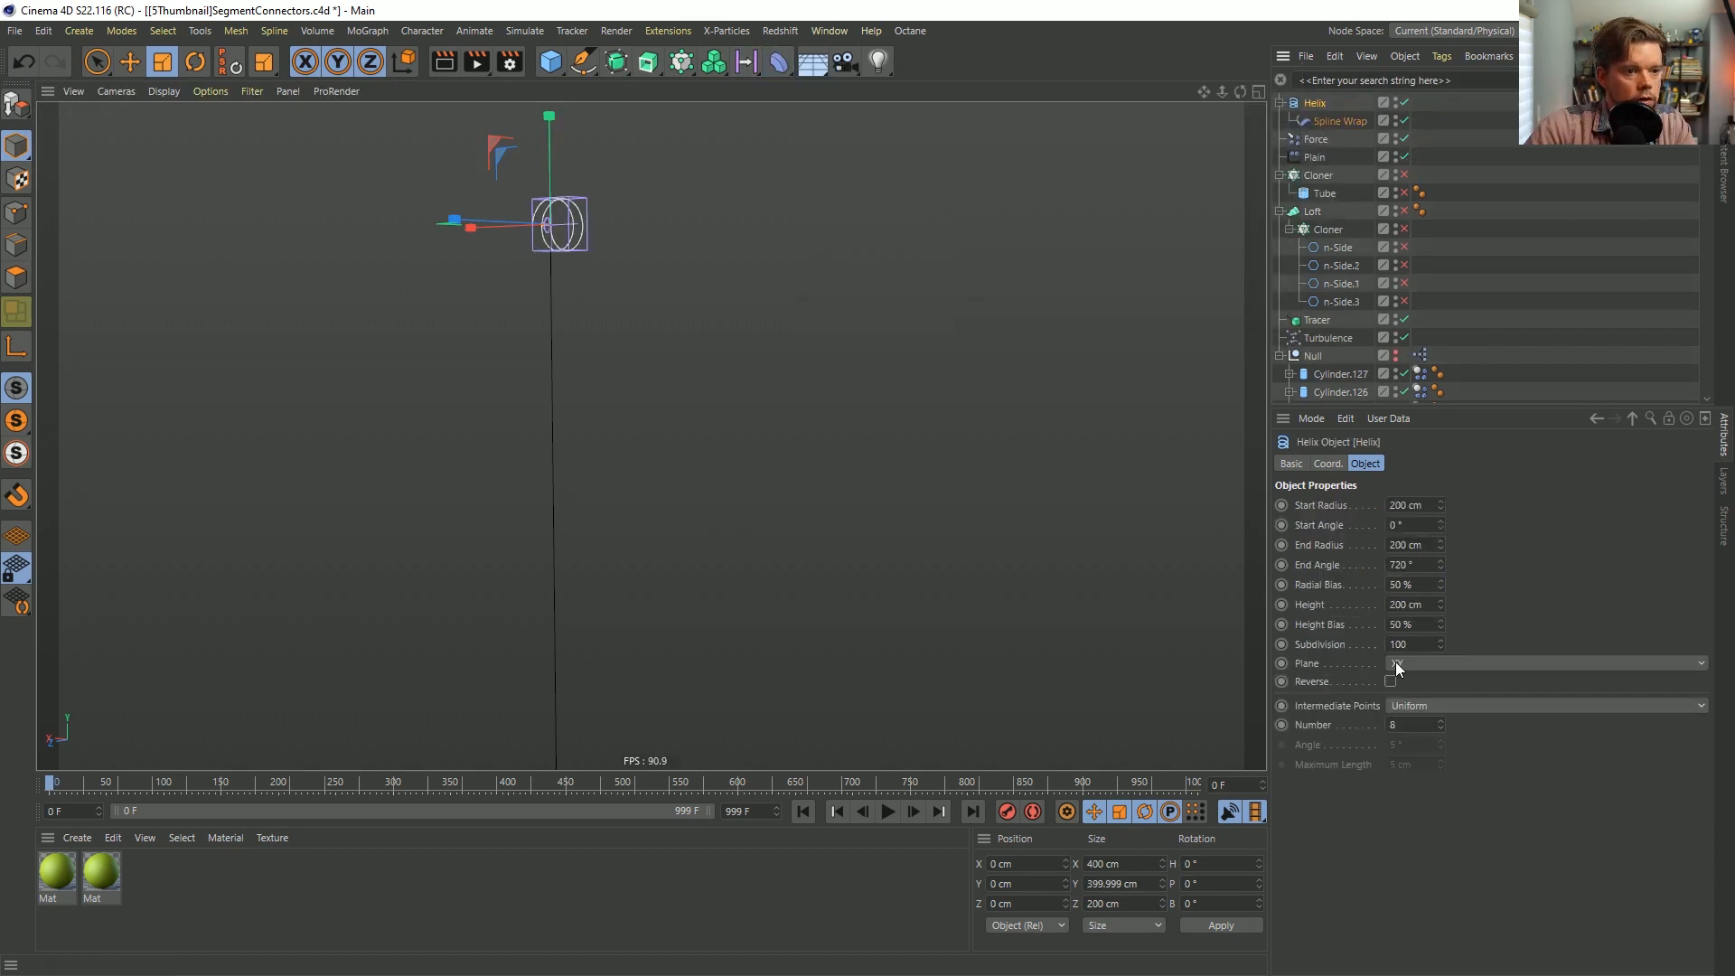
click(1339, 121)
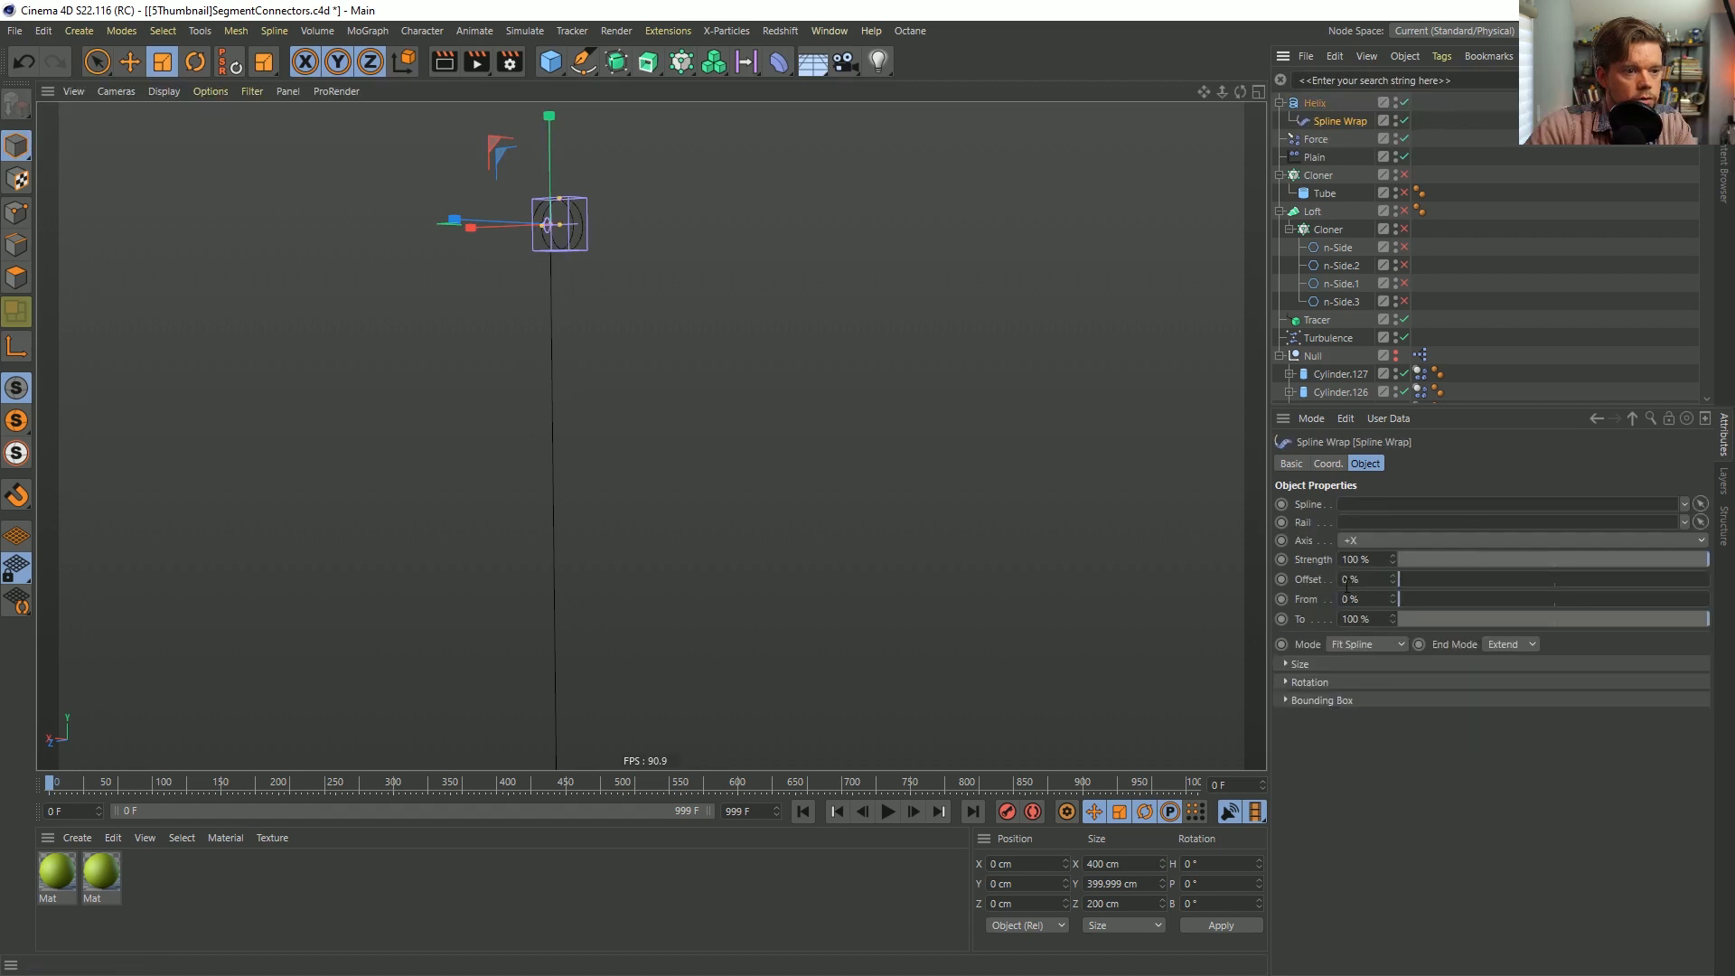
click(1355, 540)
click(1367, 620)
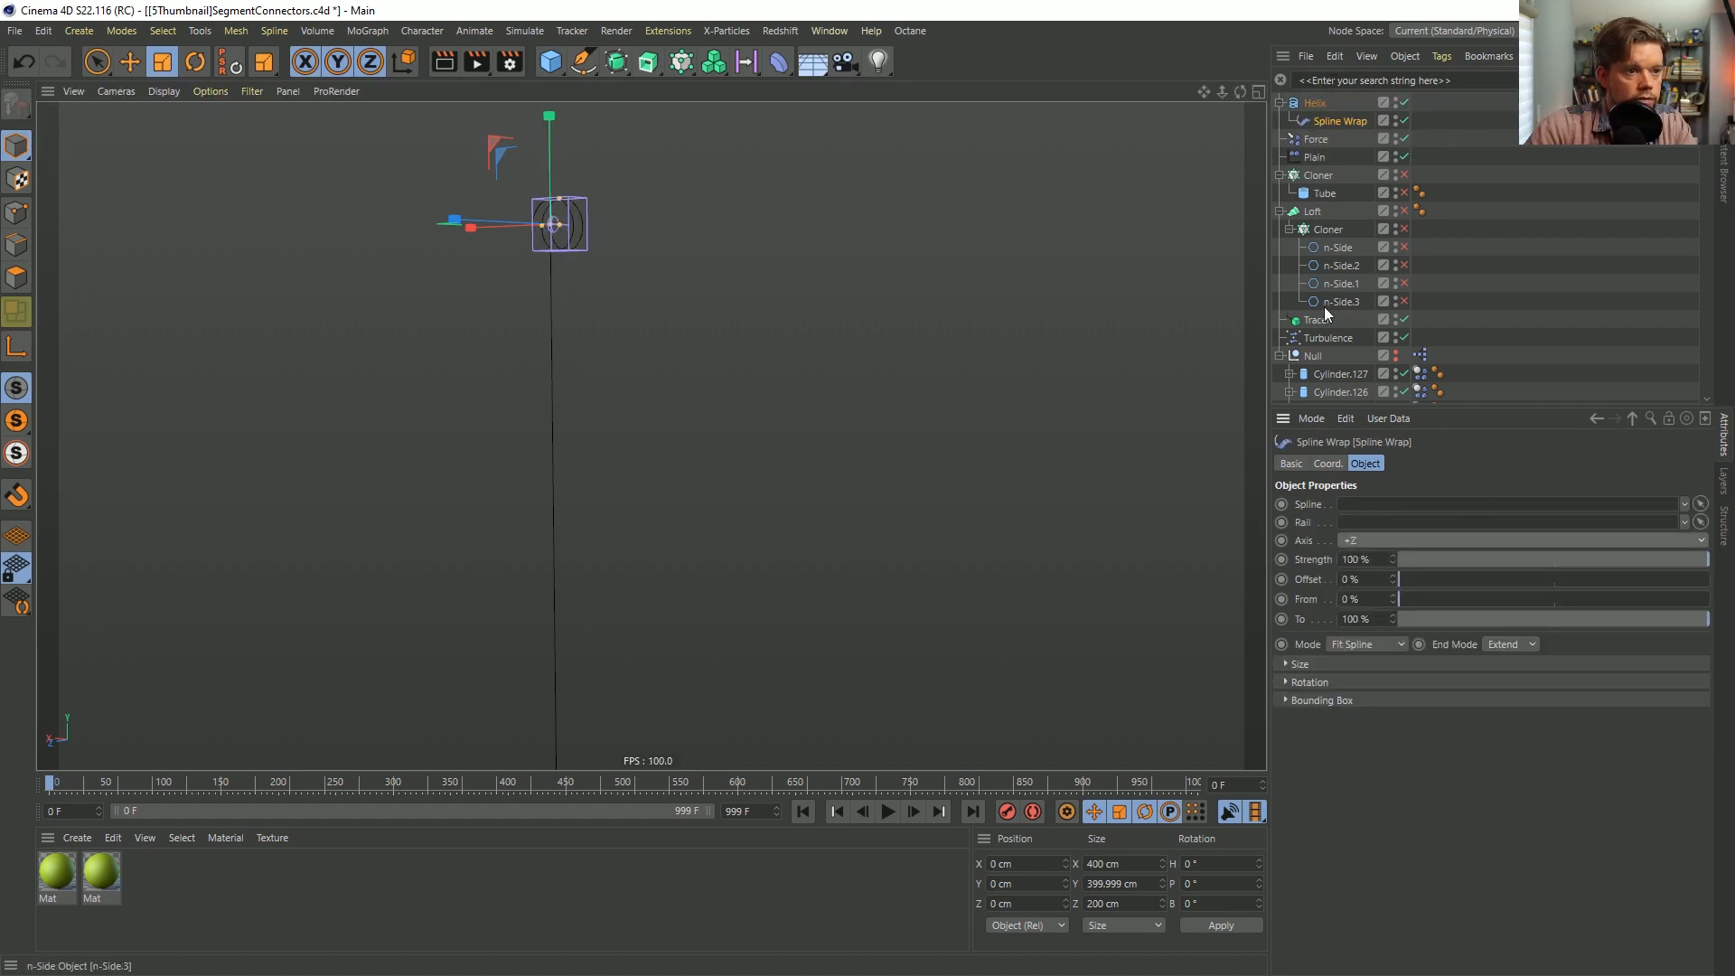
drag(1320, 318, 1364, 504)
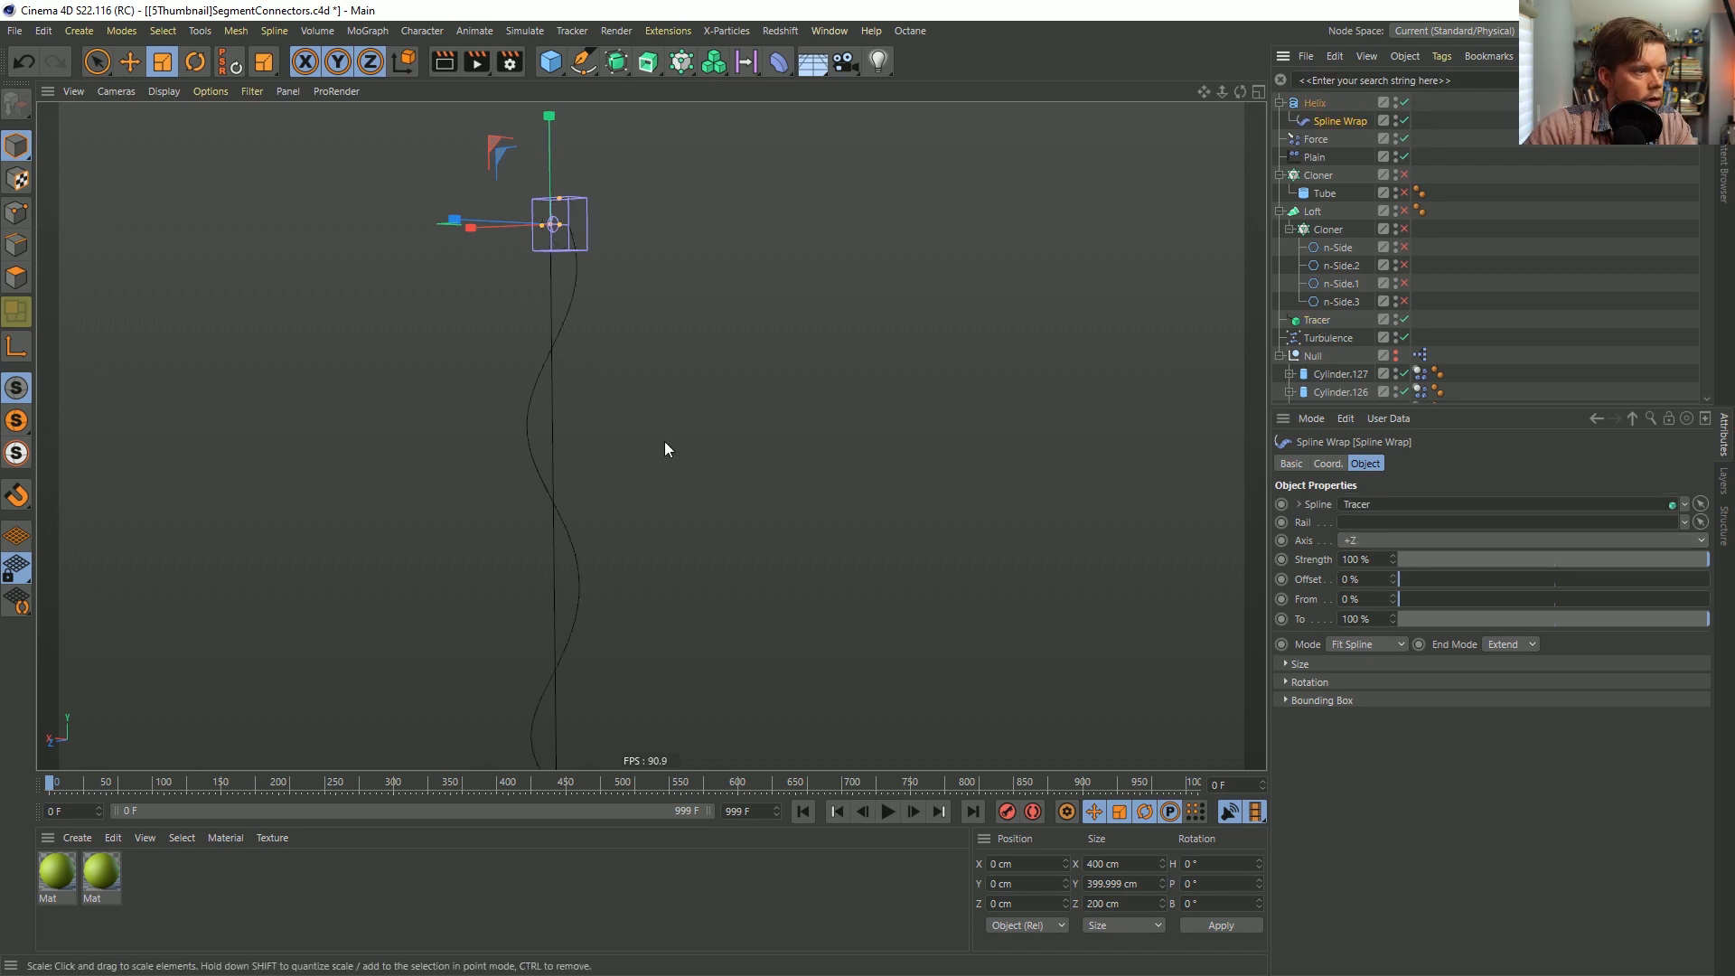
alt+middle_drag(568, 495, 580, 377)
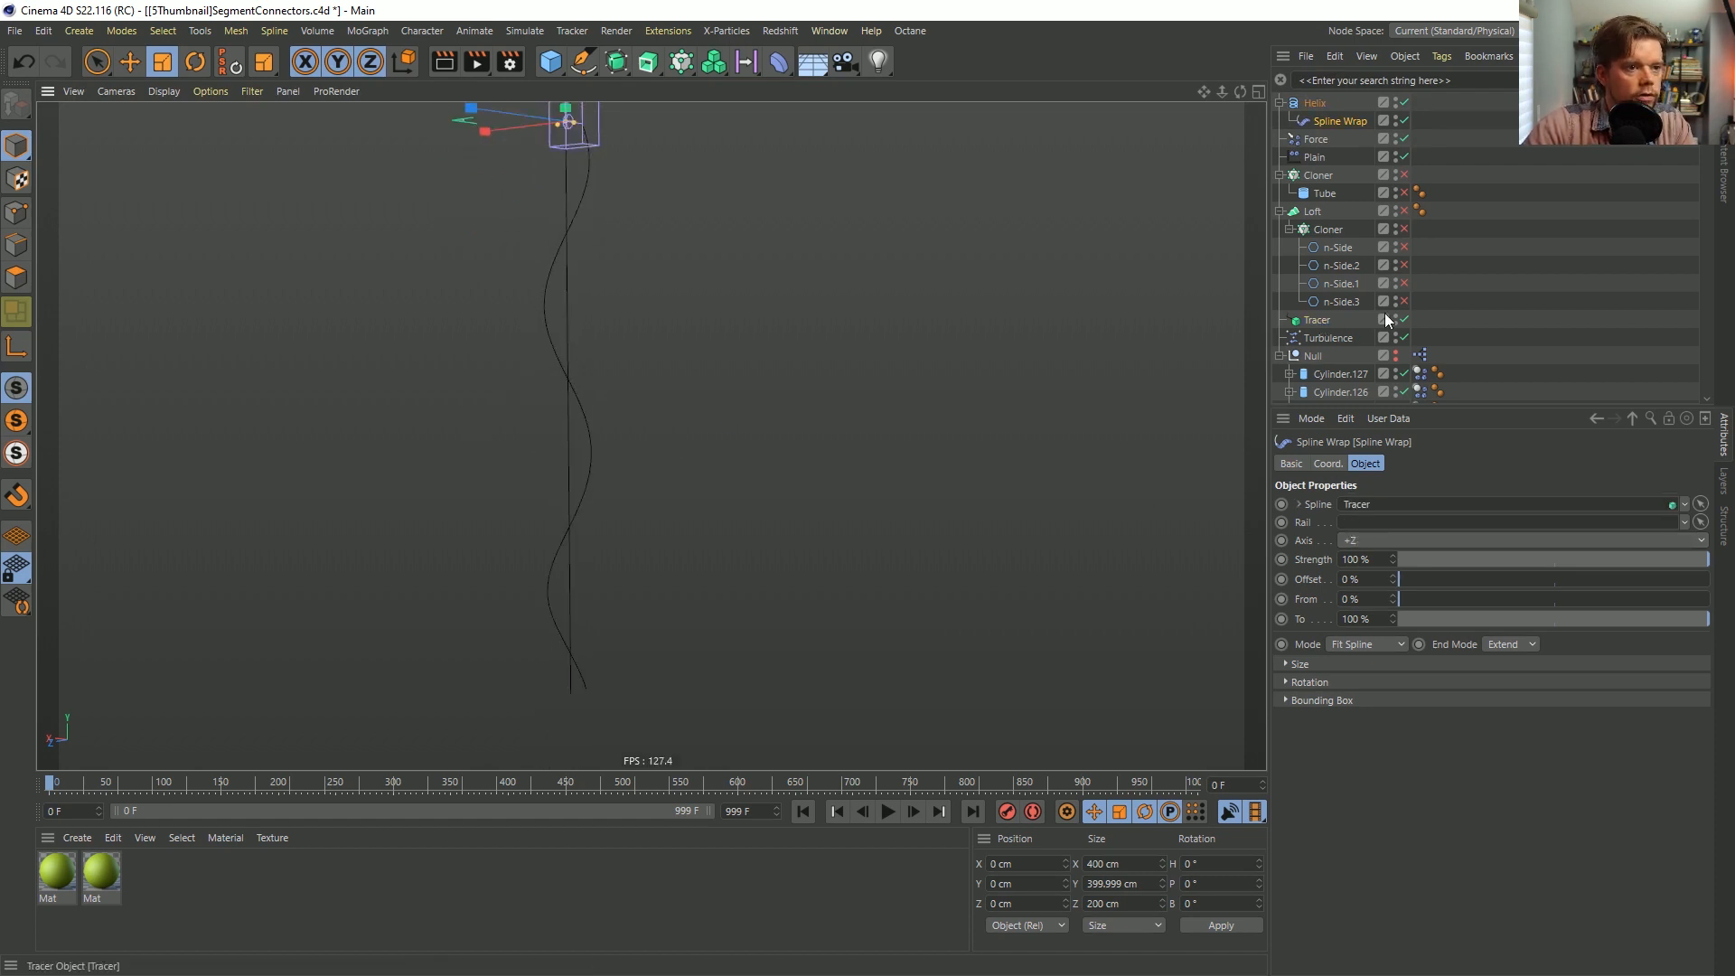
Set the Helix's end angle to 7200° and its subdivision to 1000.
click(1315, 103)
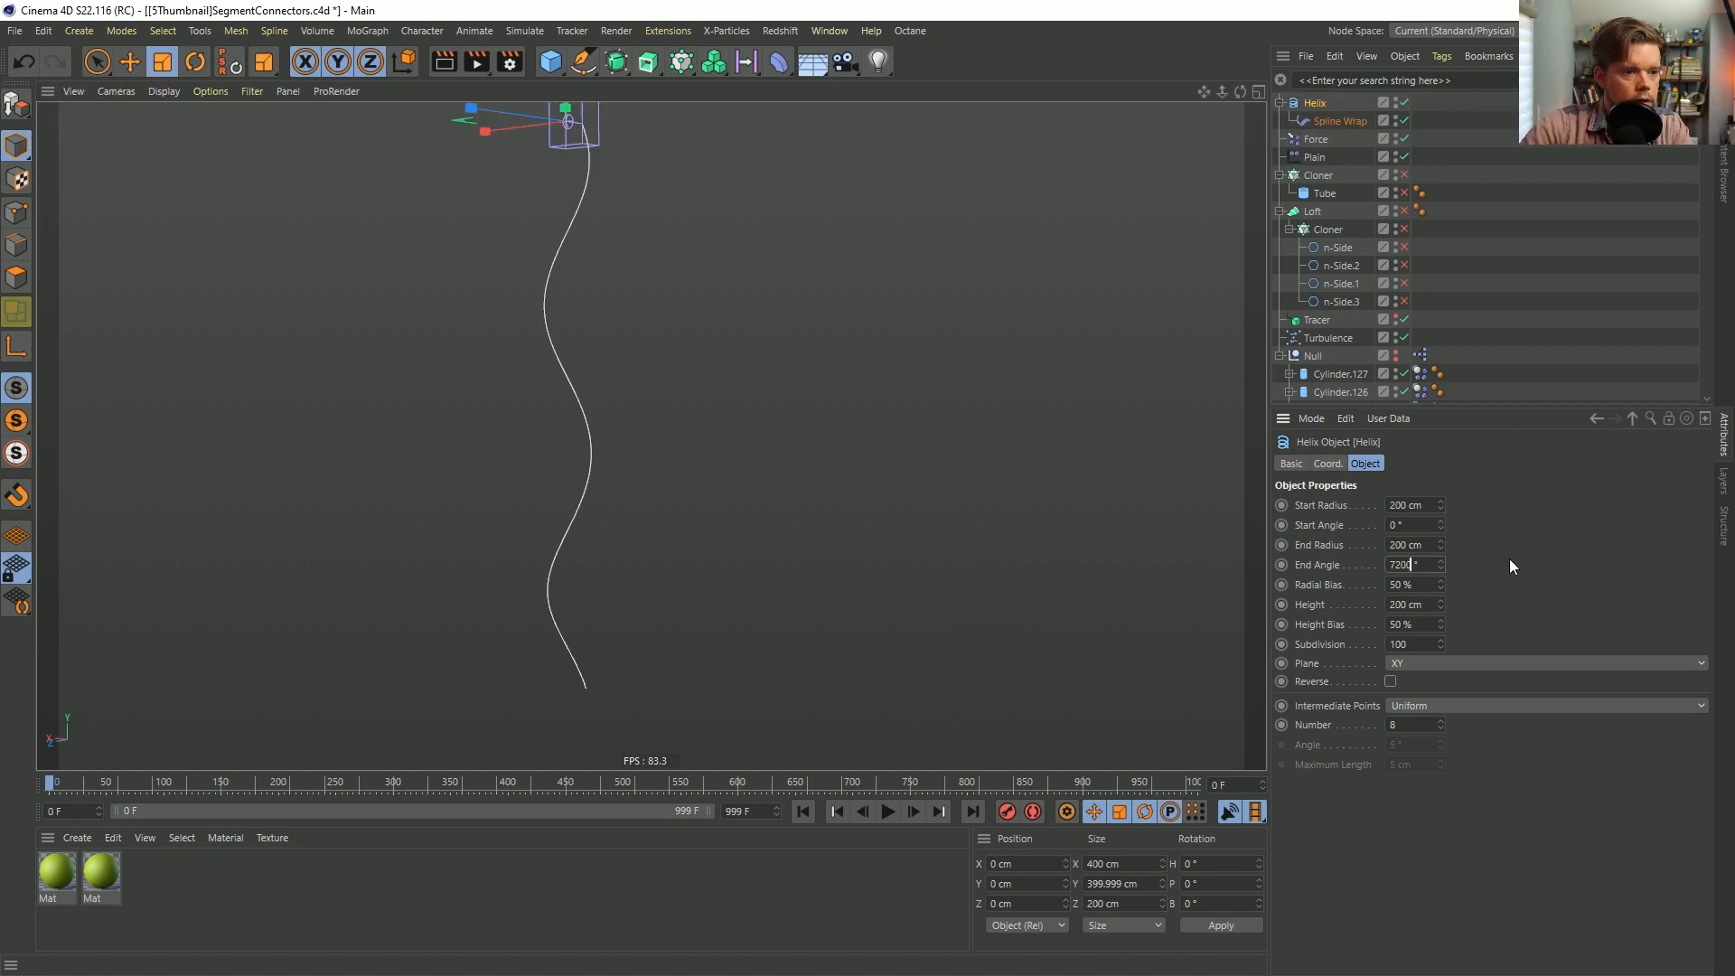
key(Return)
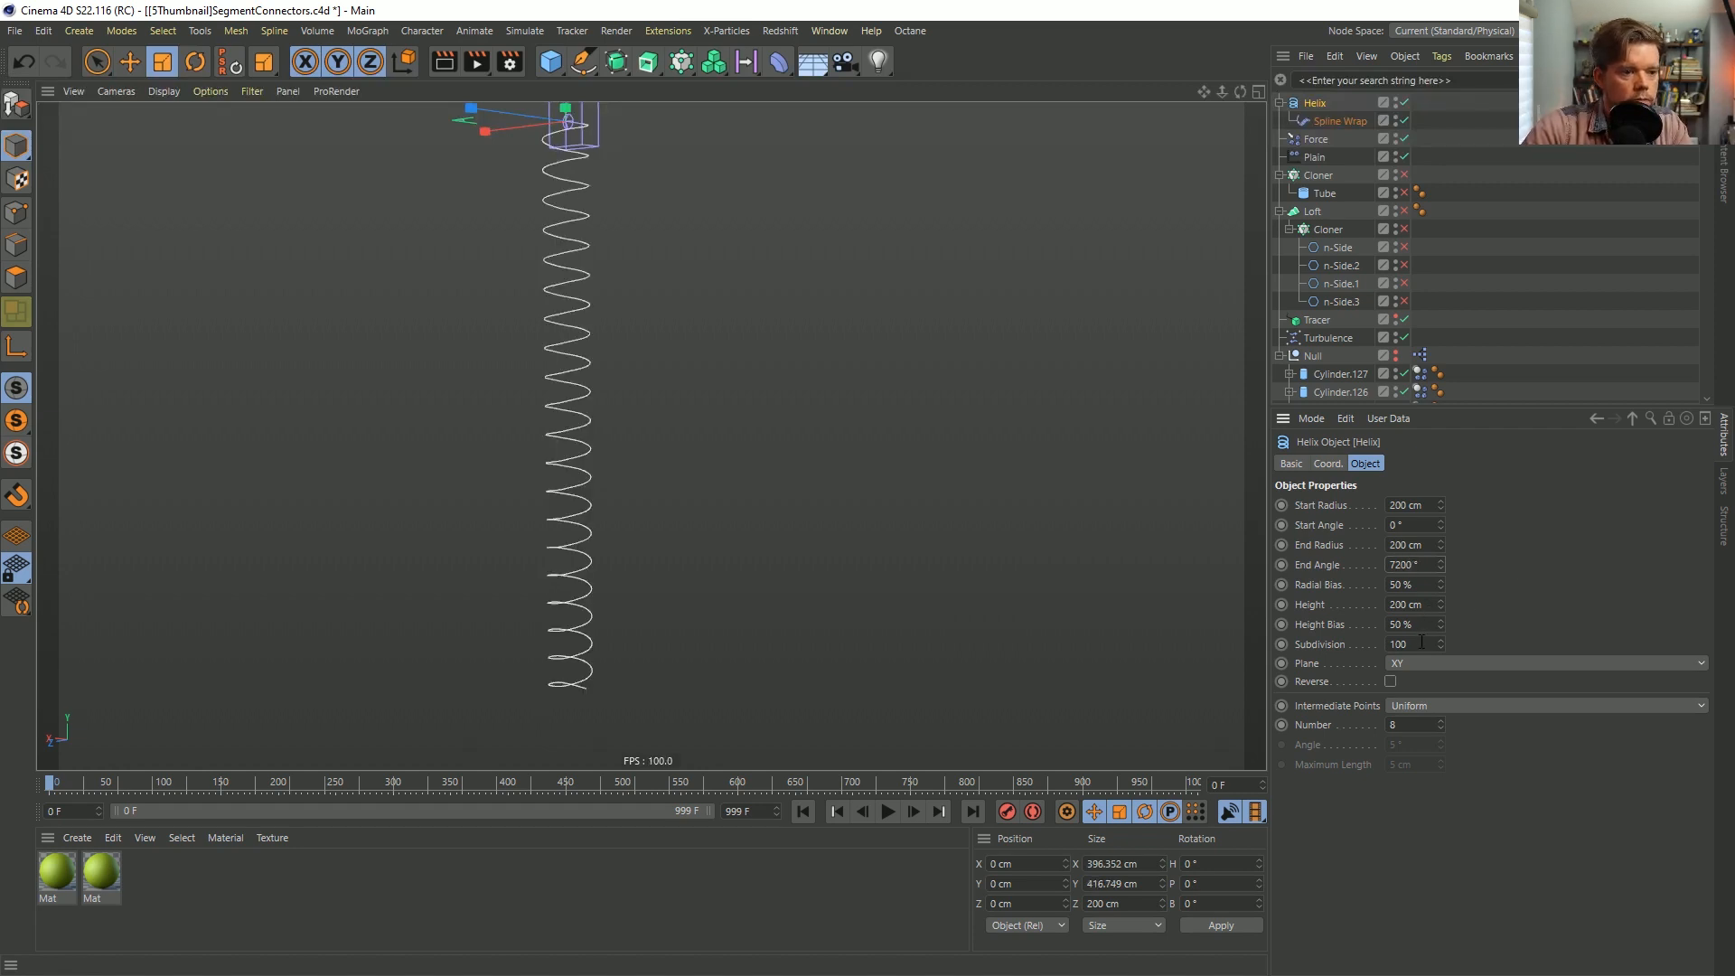
click(1419, 644)
text(0)
key(Return)
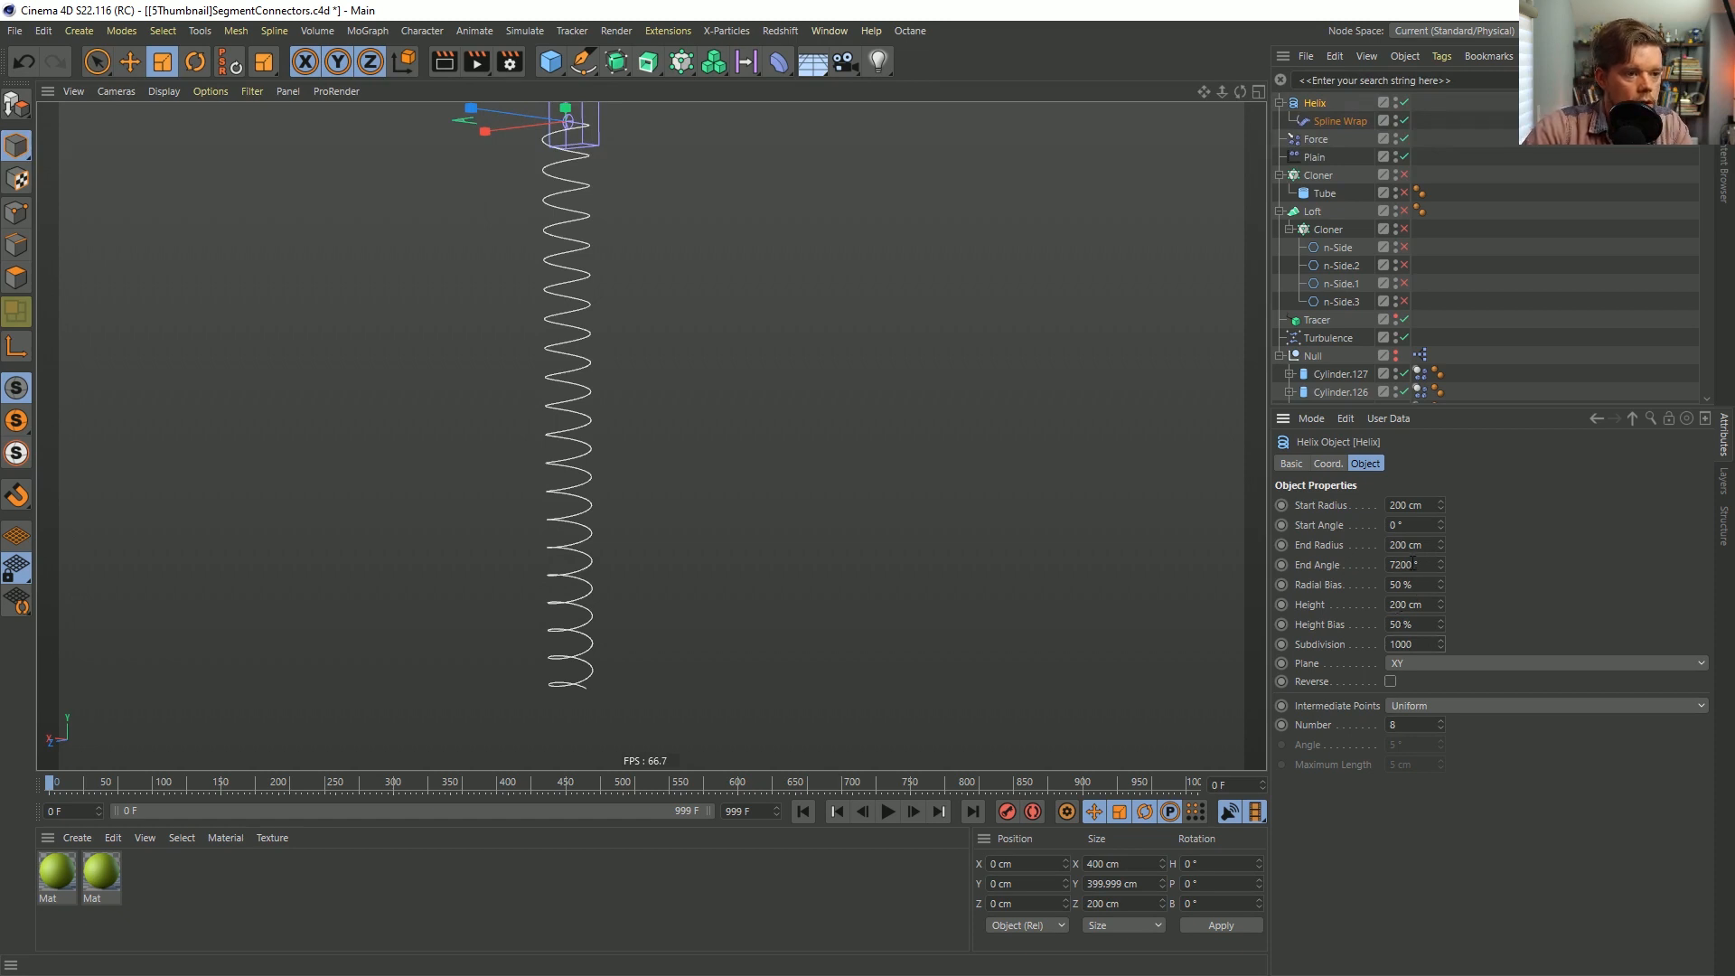
Try an end angle of 72000° on the Helix.
click(1407, 565)
text(0)
key(Return)
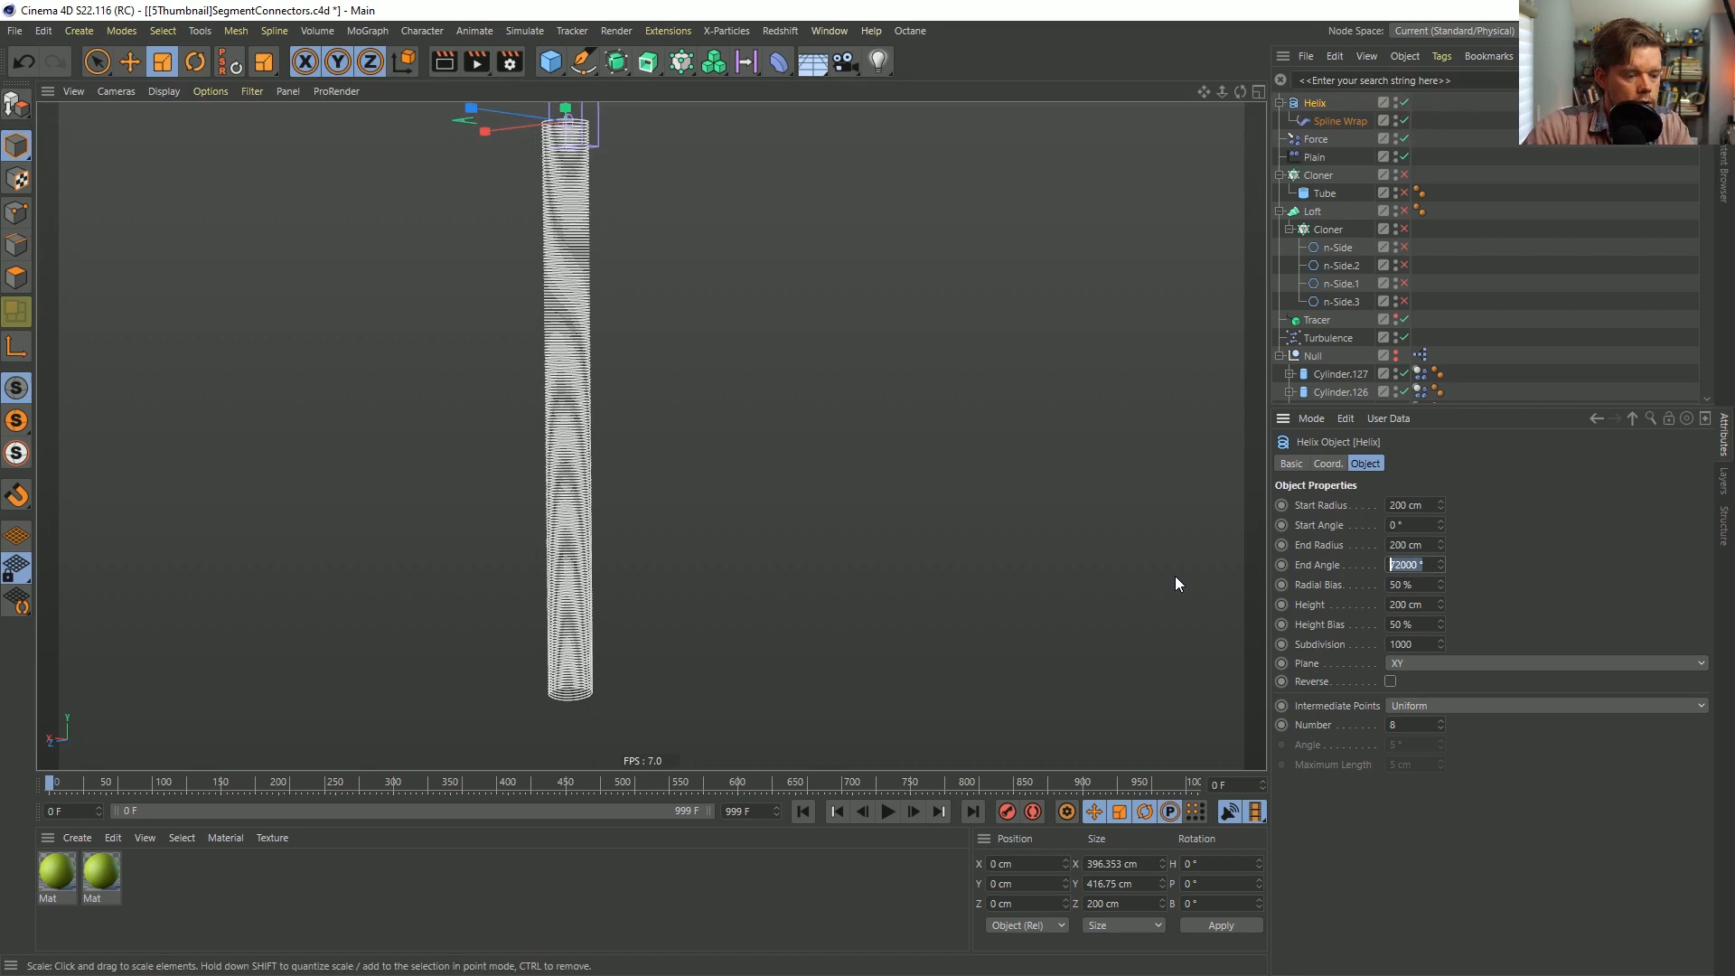
Set the Helix's end angle to 360*128 degrees and view the coil from another angle.
text(360*12)
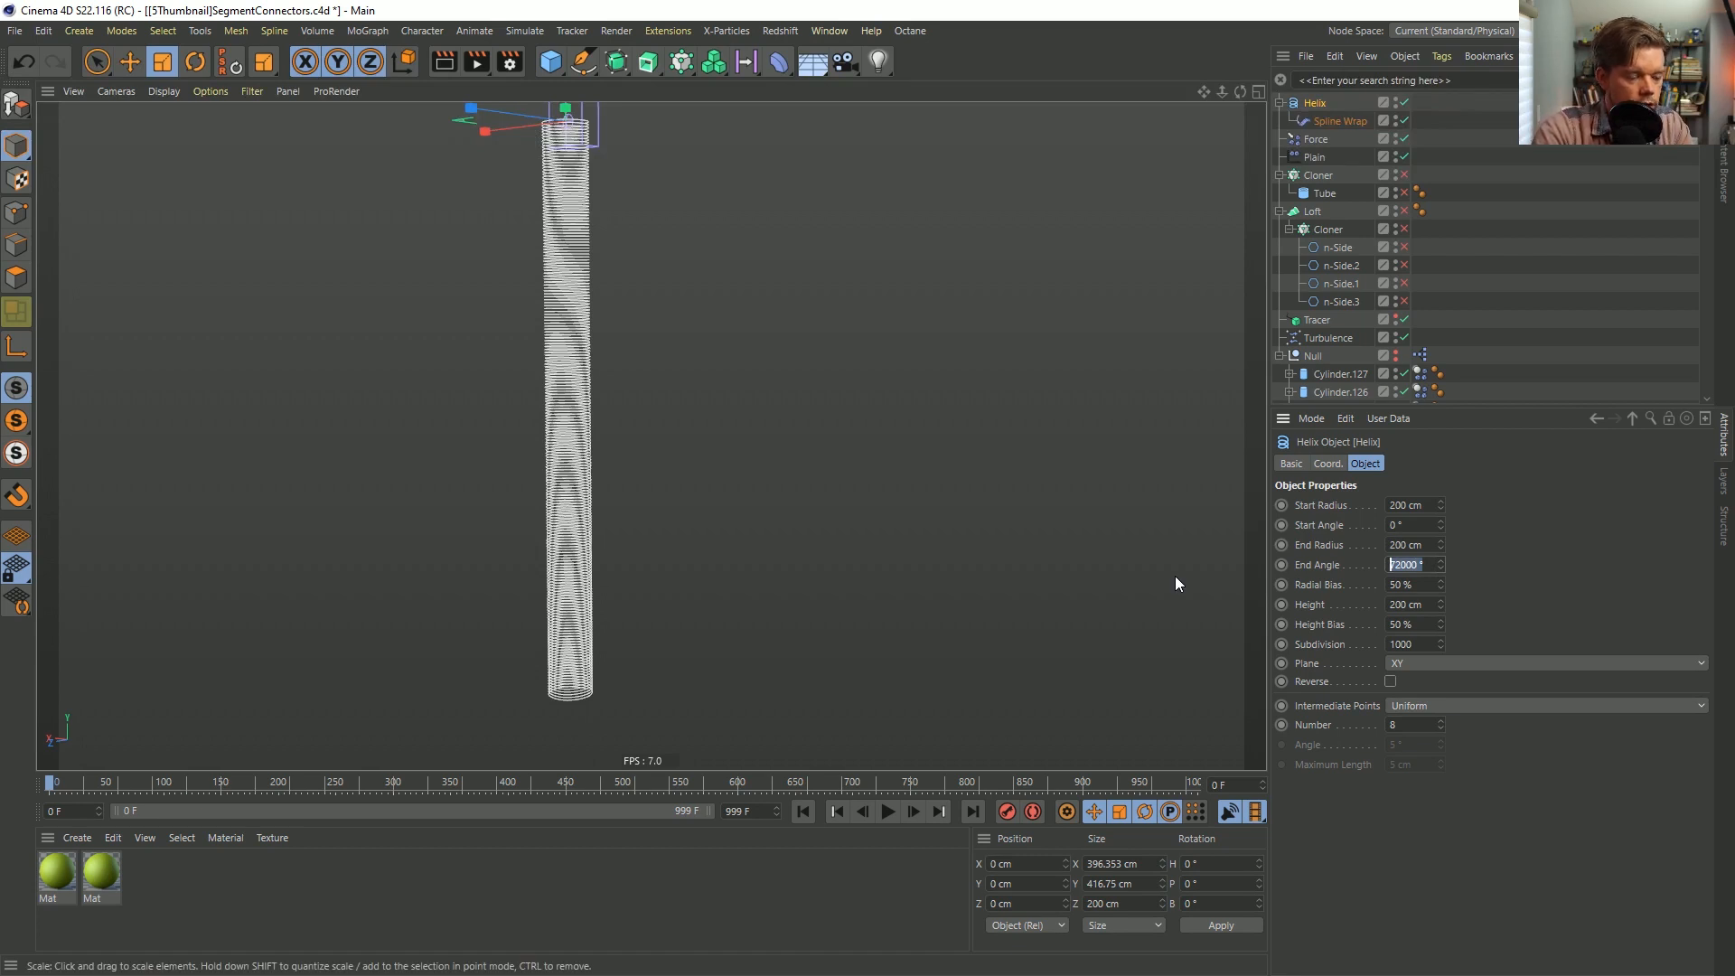
text(8)
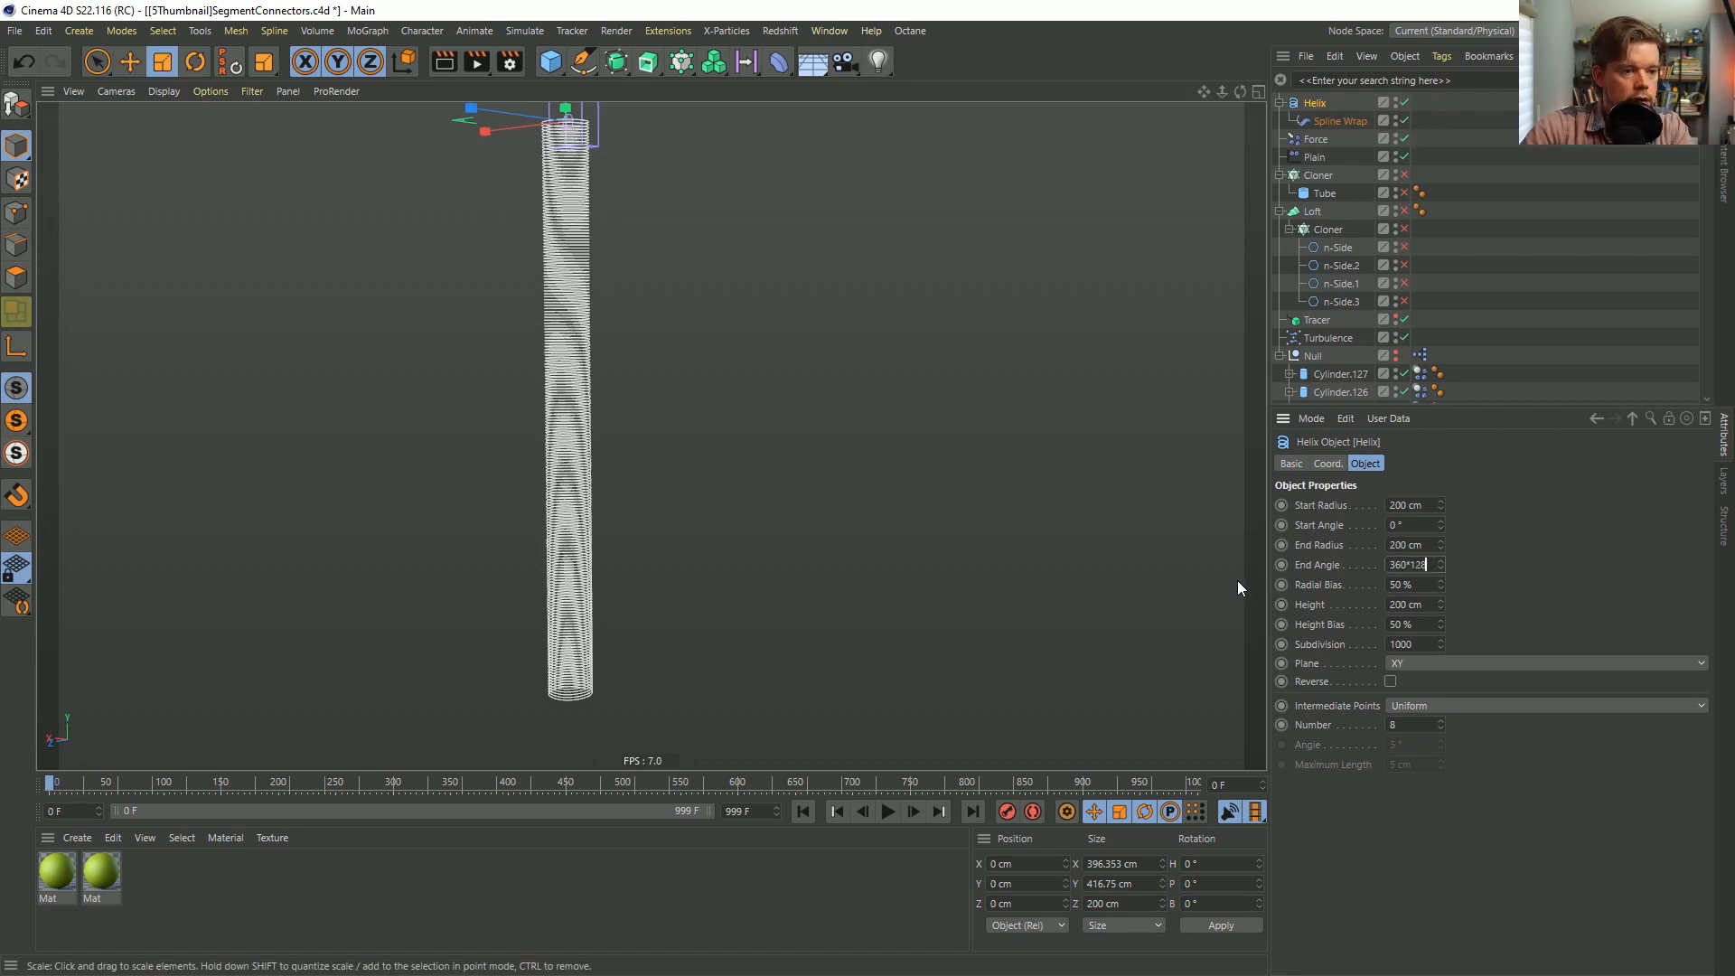
key(Return)
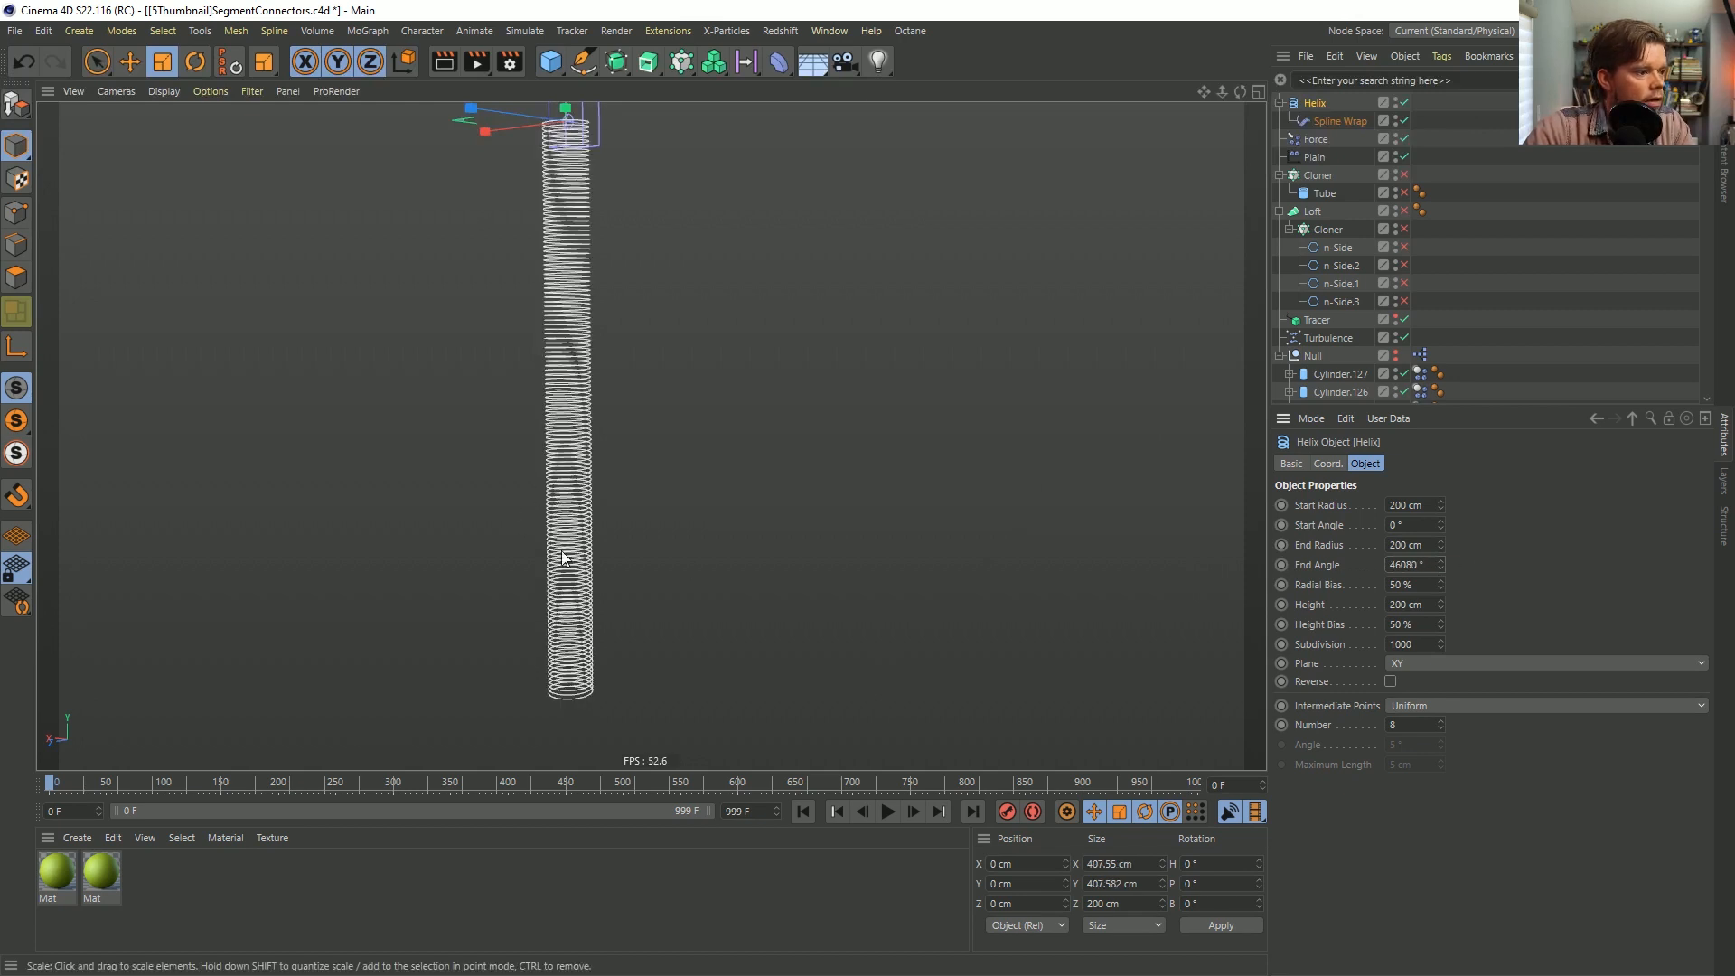
alt+drag(594, 366, 586, 419)
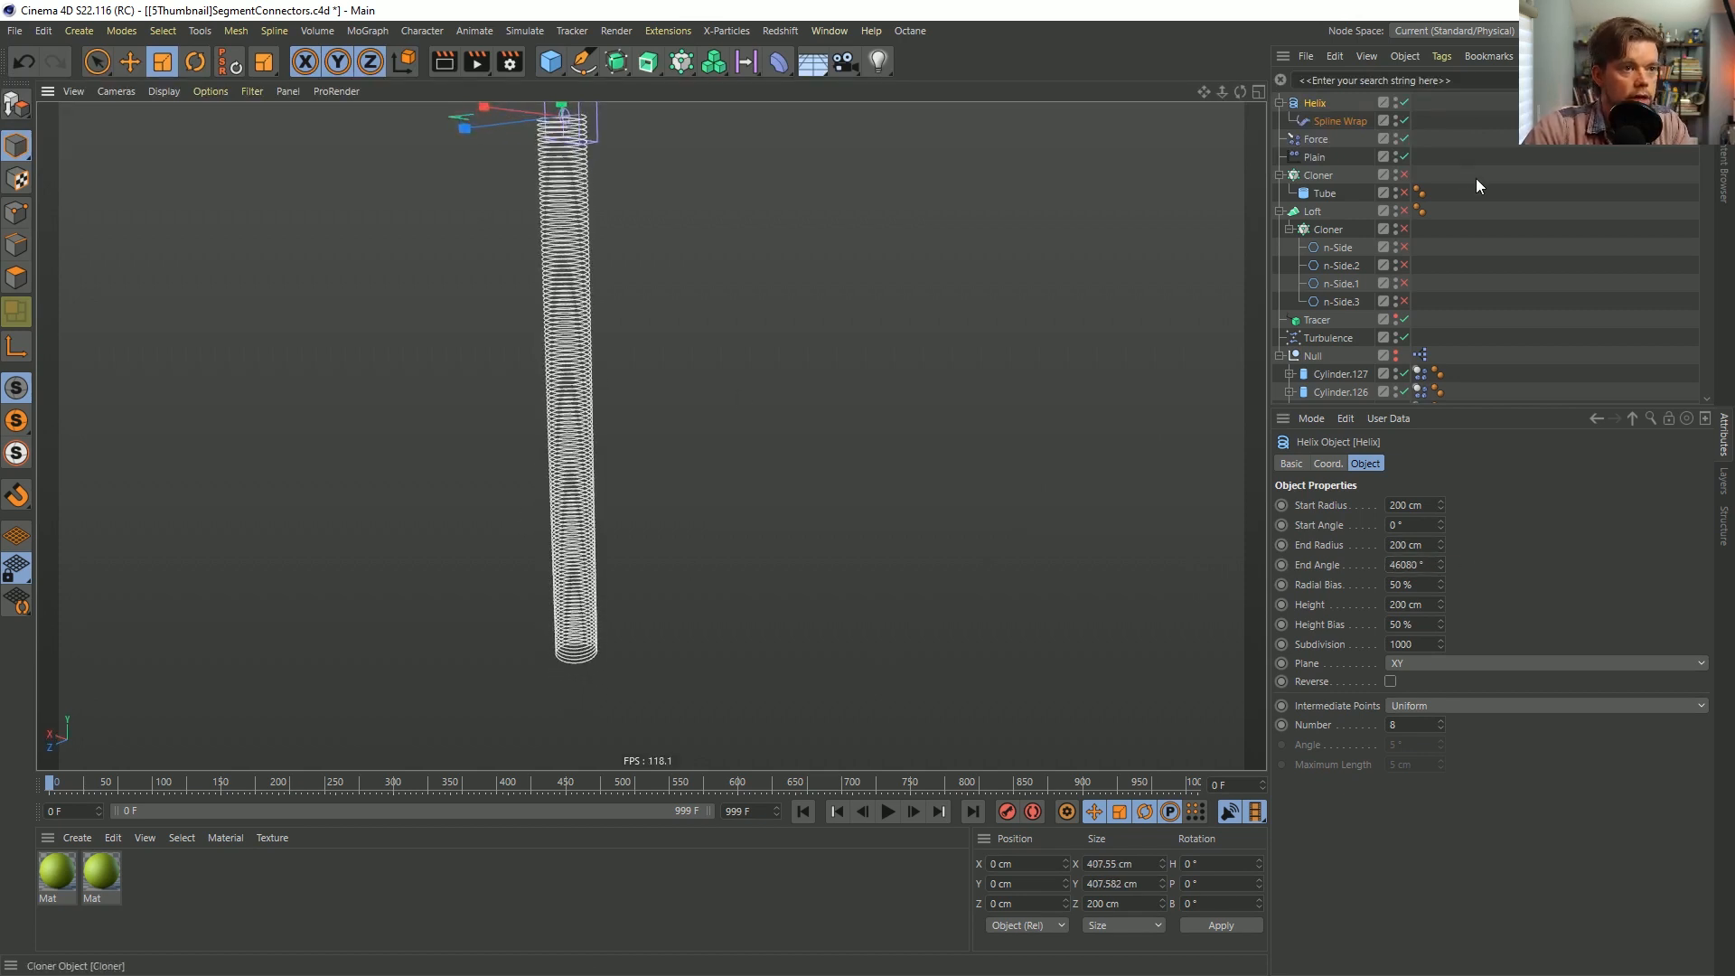
Add a Rectangle spline to the scene as the profile for the wrapped helix.
click(1038, 217)
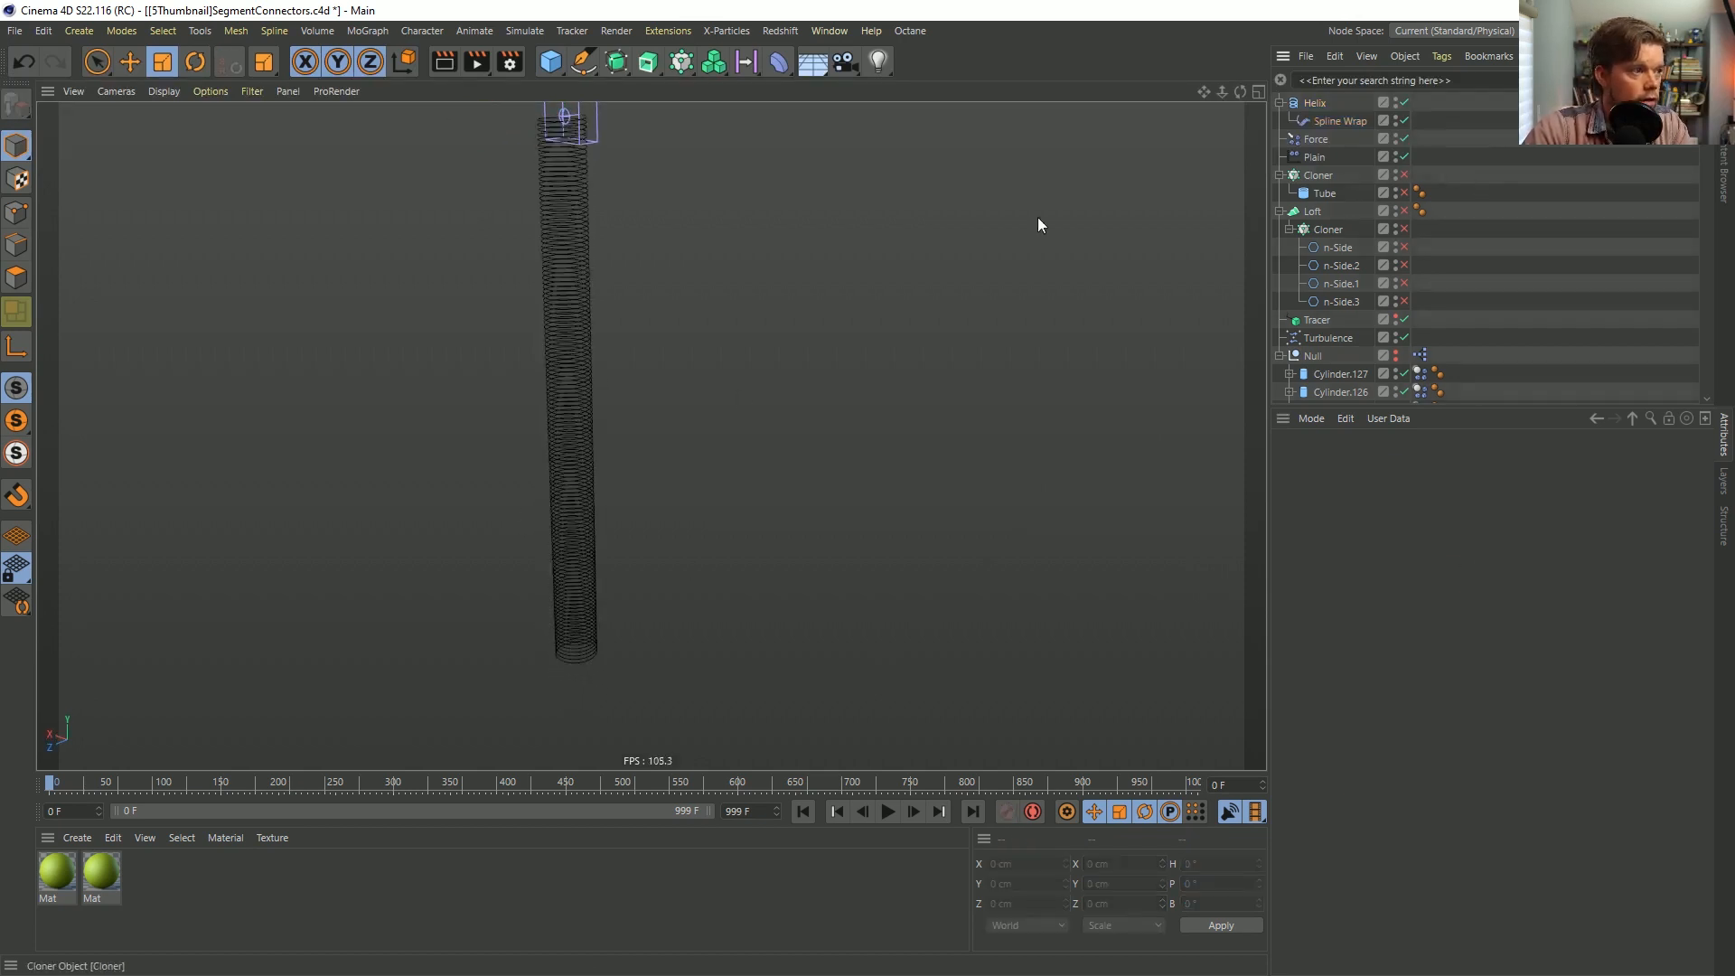
click(585, 62)
click(776, 217)
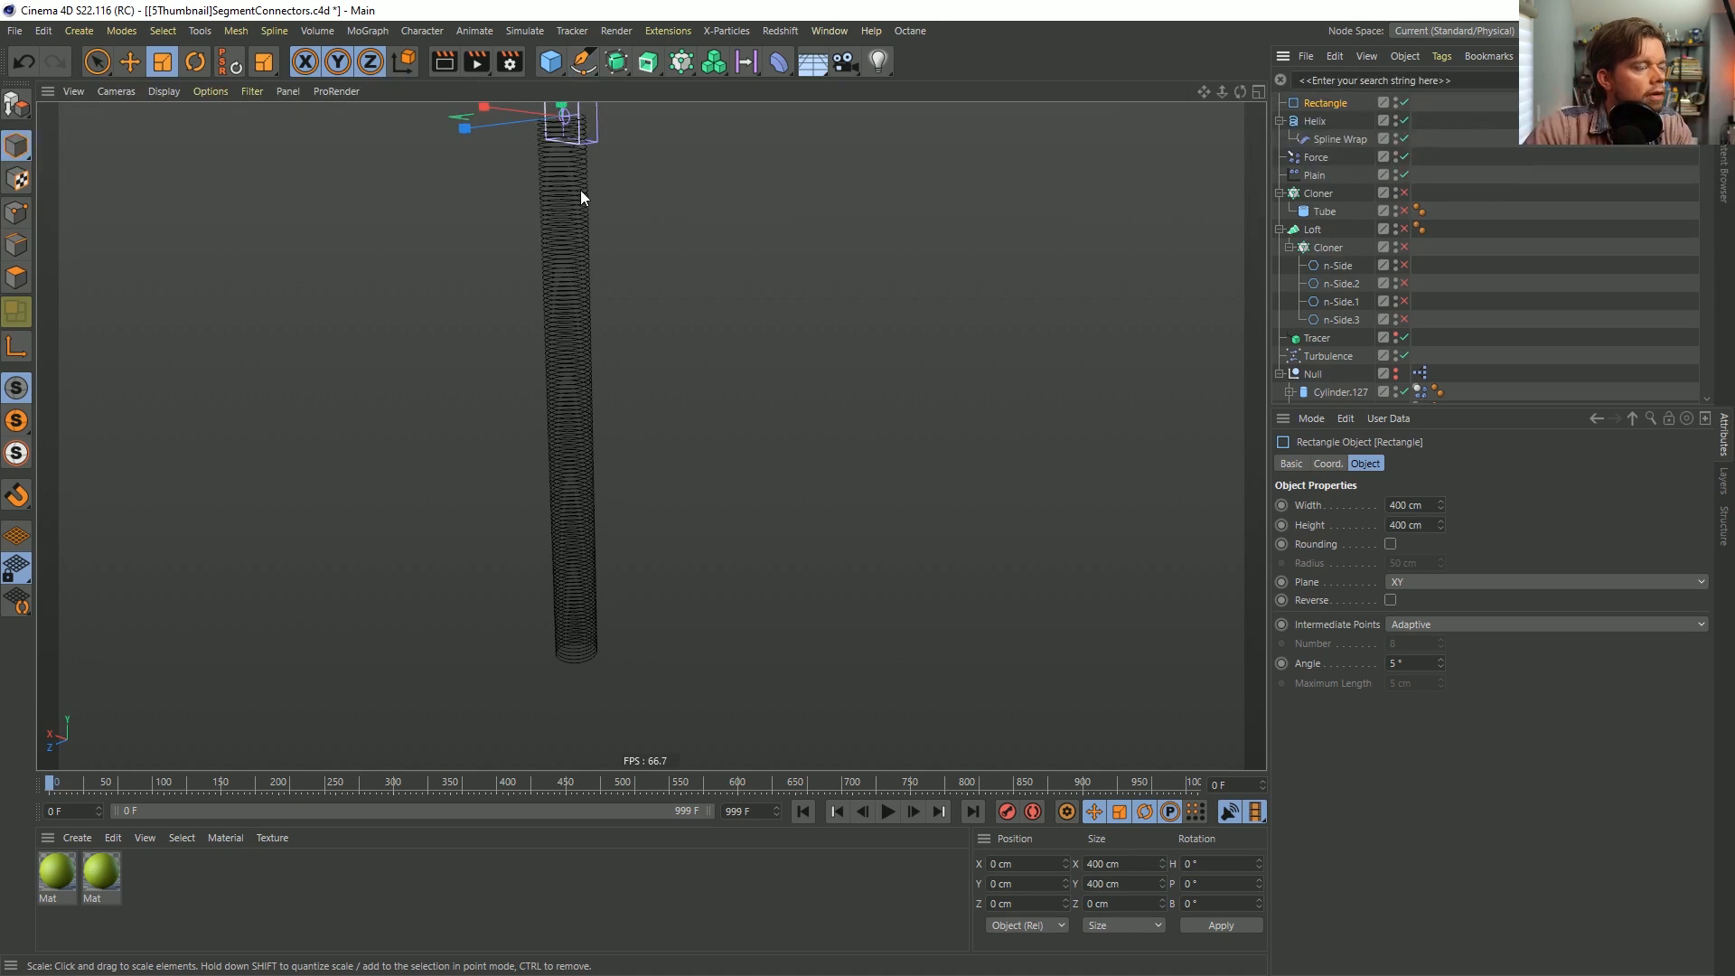
alt+middle_drag(580, 190, 741, 318)
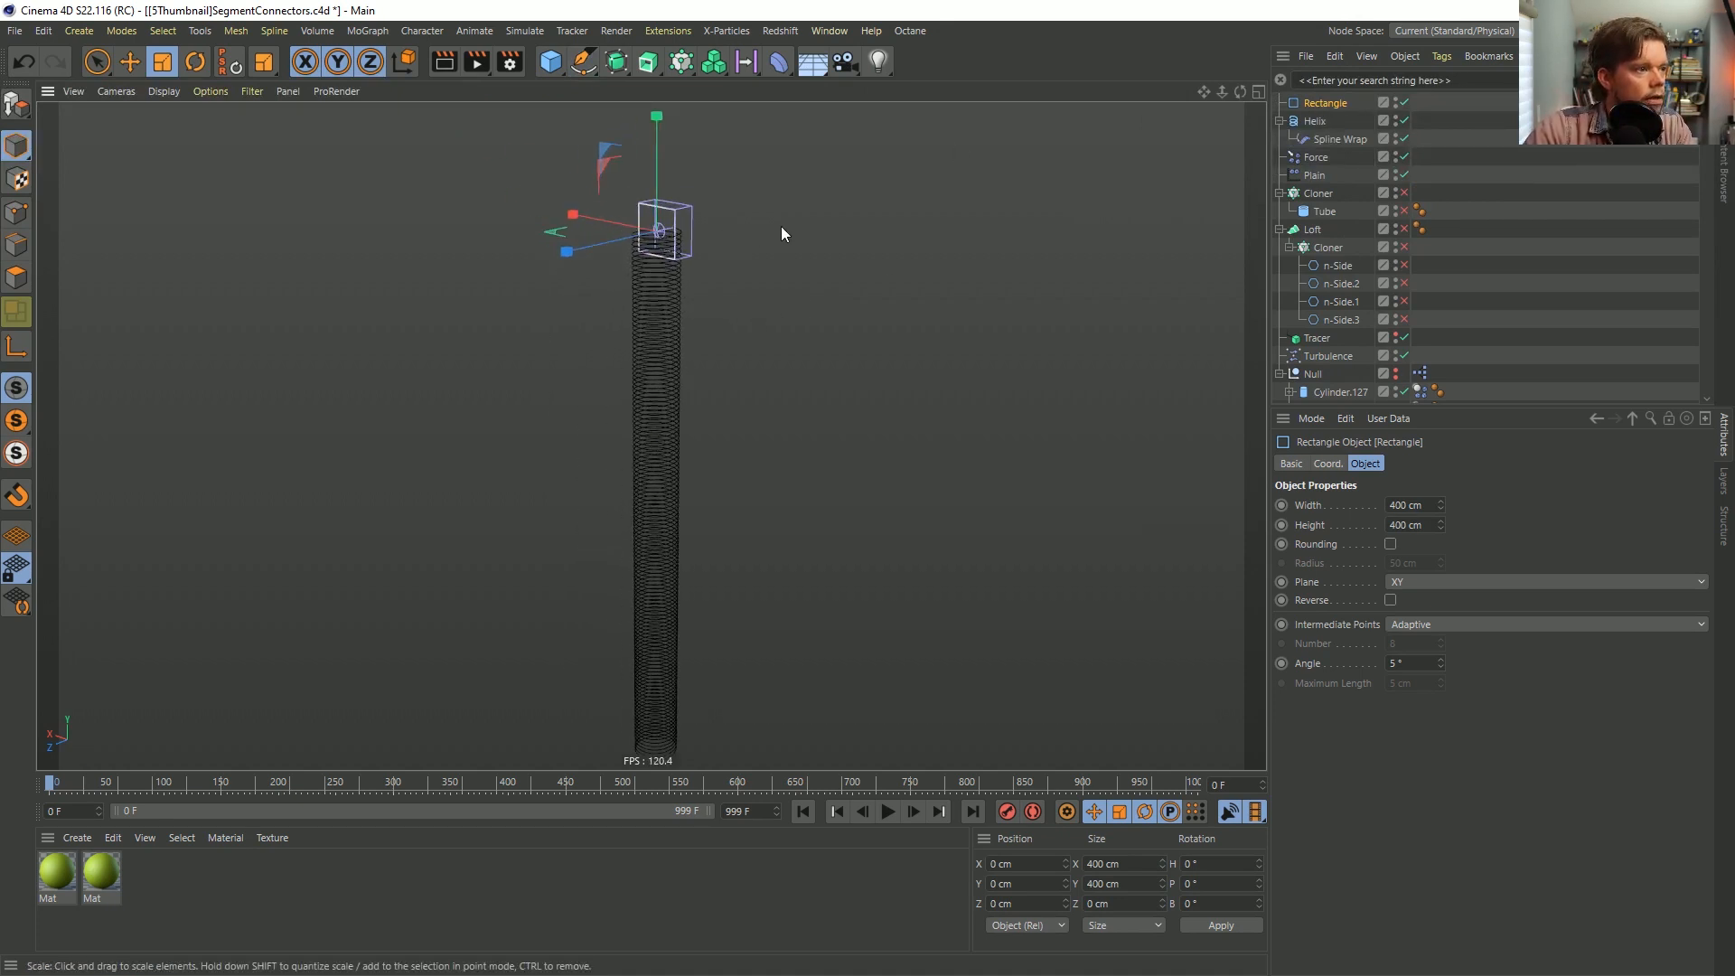
Add a Sweep generator and nest the Rectangle and the Helix inside it, with the Rectangle first.
click(618, 63)
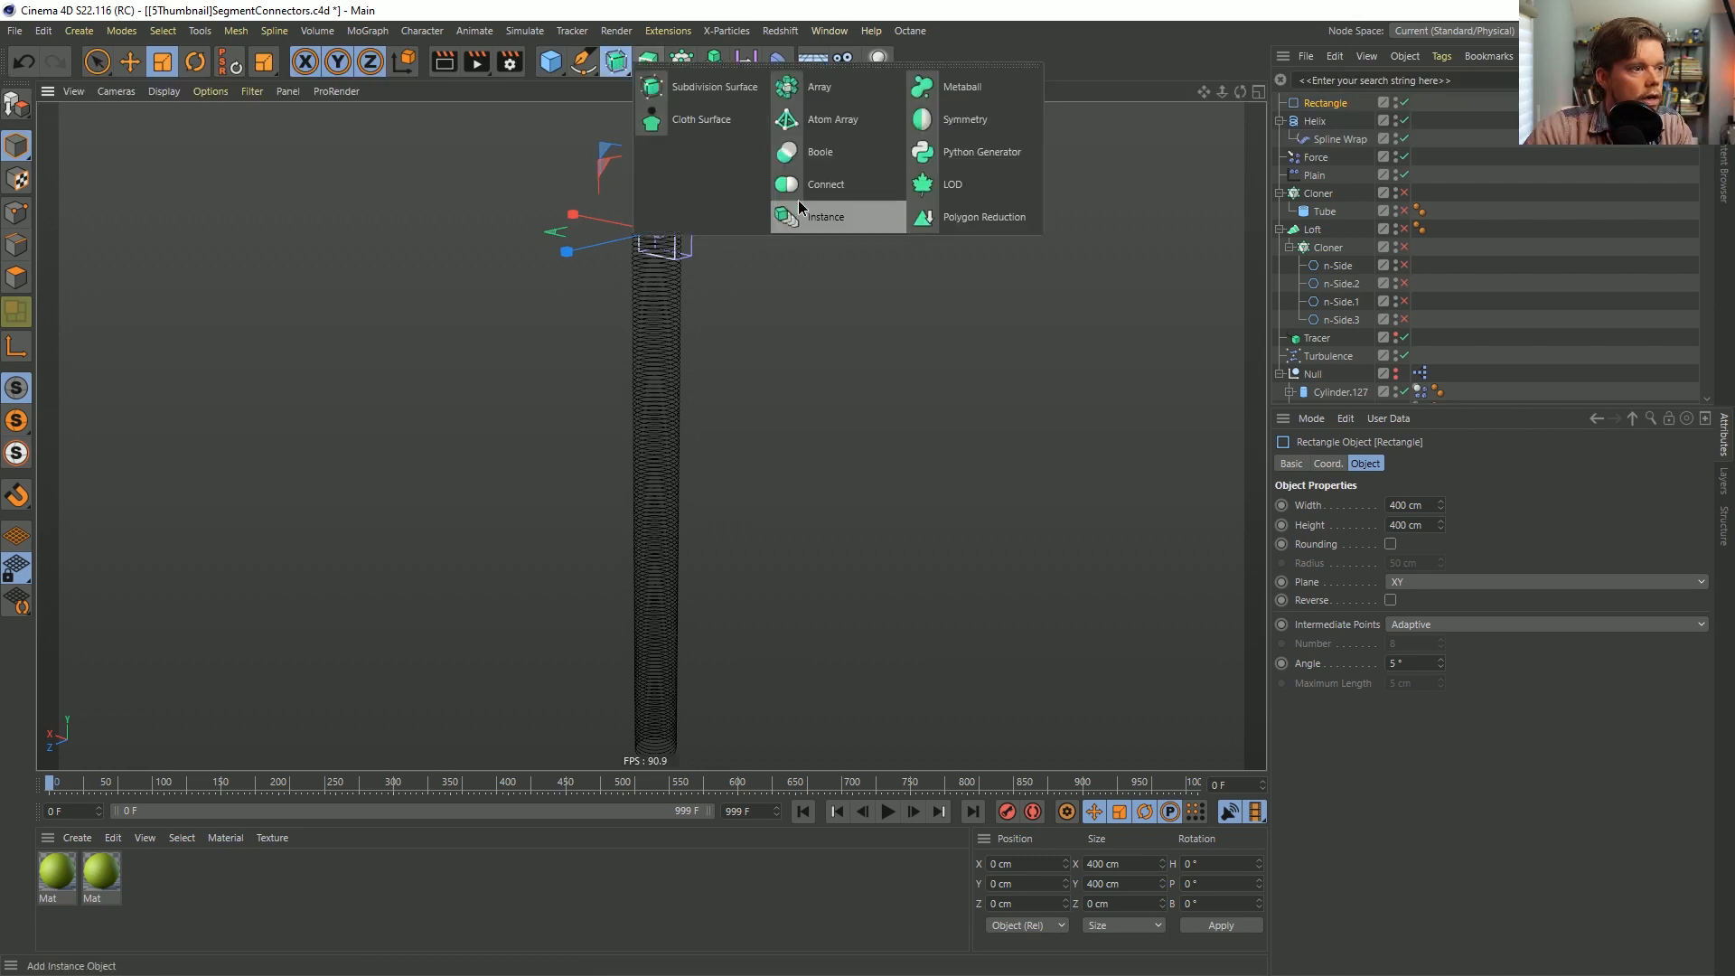
click(648, 61)
click(782, 150)
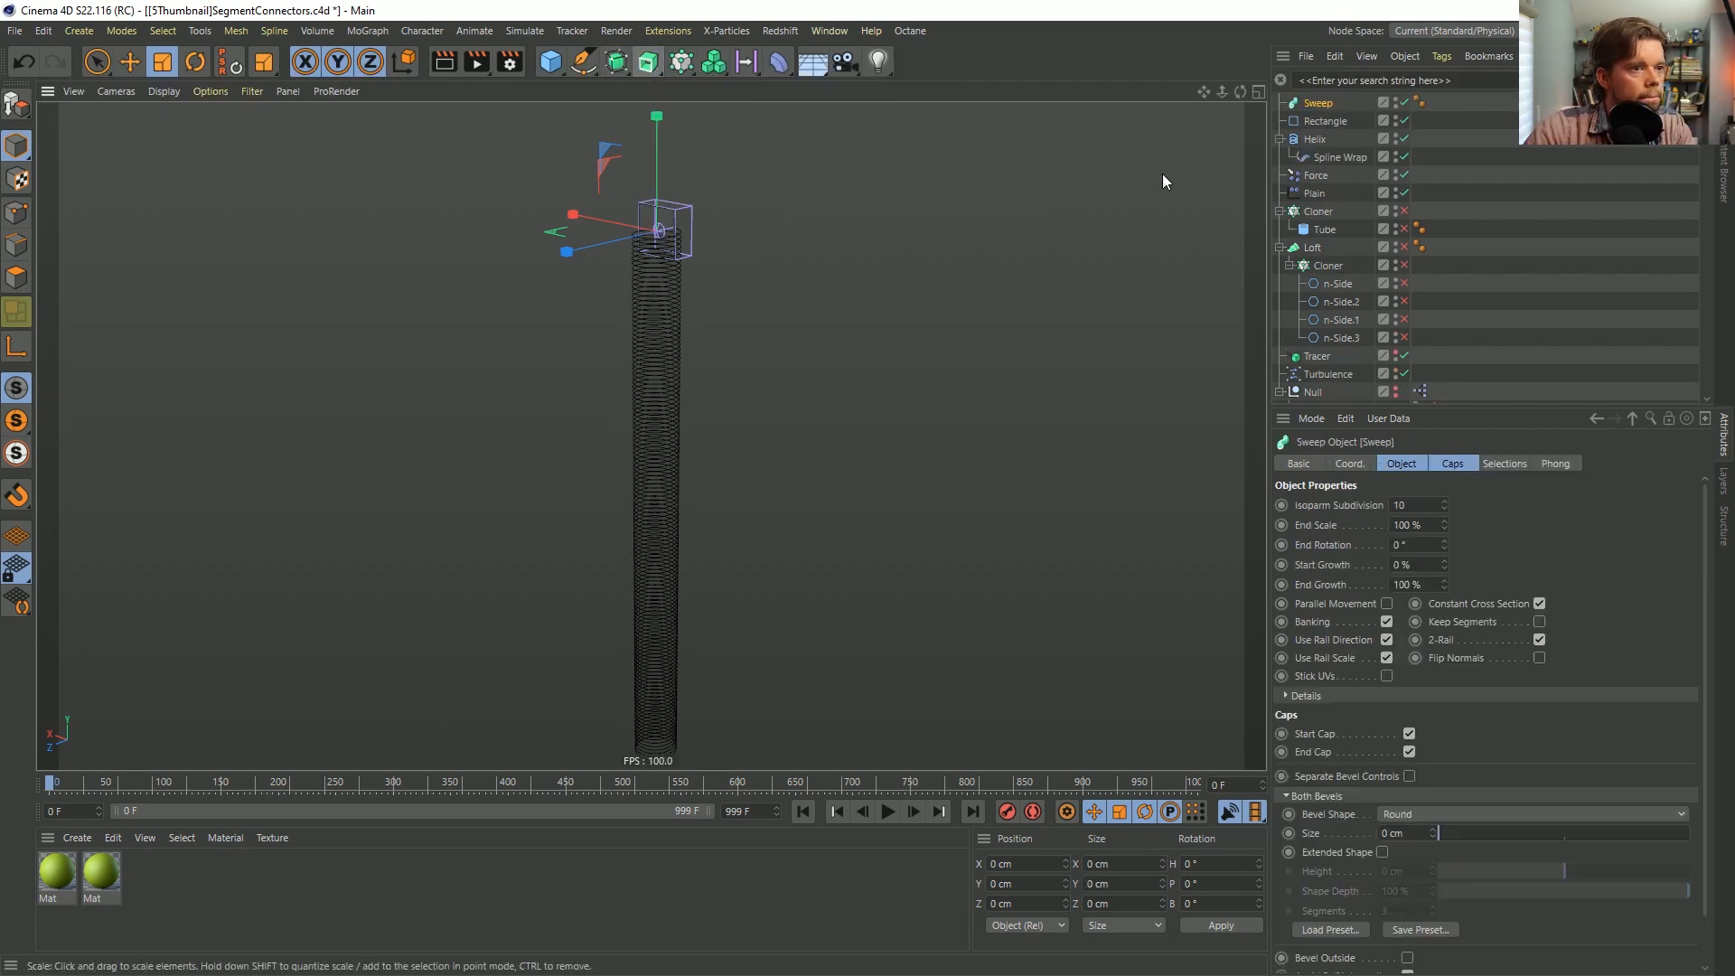
mouse_move(1325, 122)
mouse_down()
mouse_move(1318, 103)
mouse_move(1345, 134)
mouse_move(1306, 115)
mouse_up()
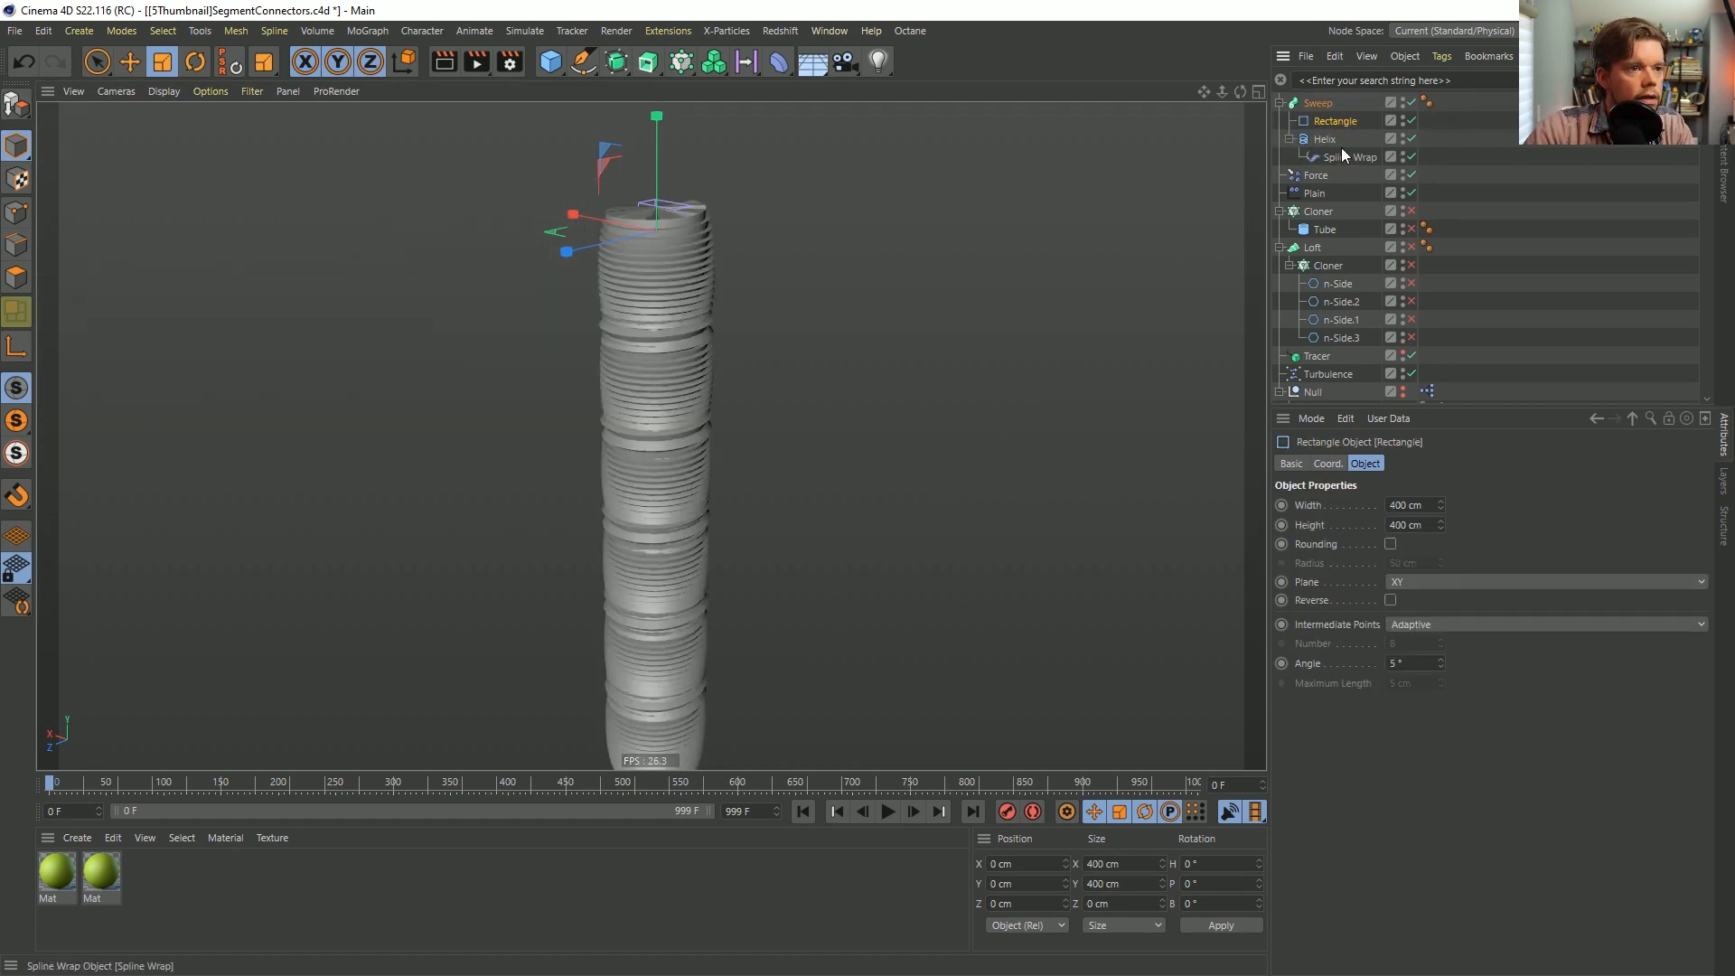
Scale the Rectangle profile down to about 21.6 cm so the individual coils separate.
key(t)
drag(832, 354, 503, 538)
scroll(660, 273, up, 6)
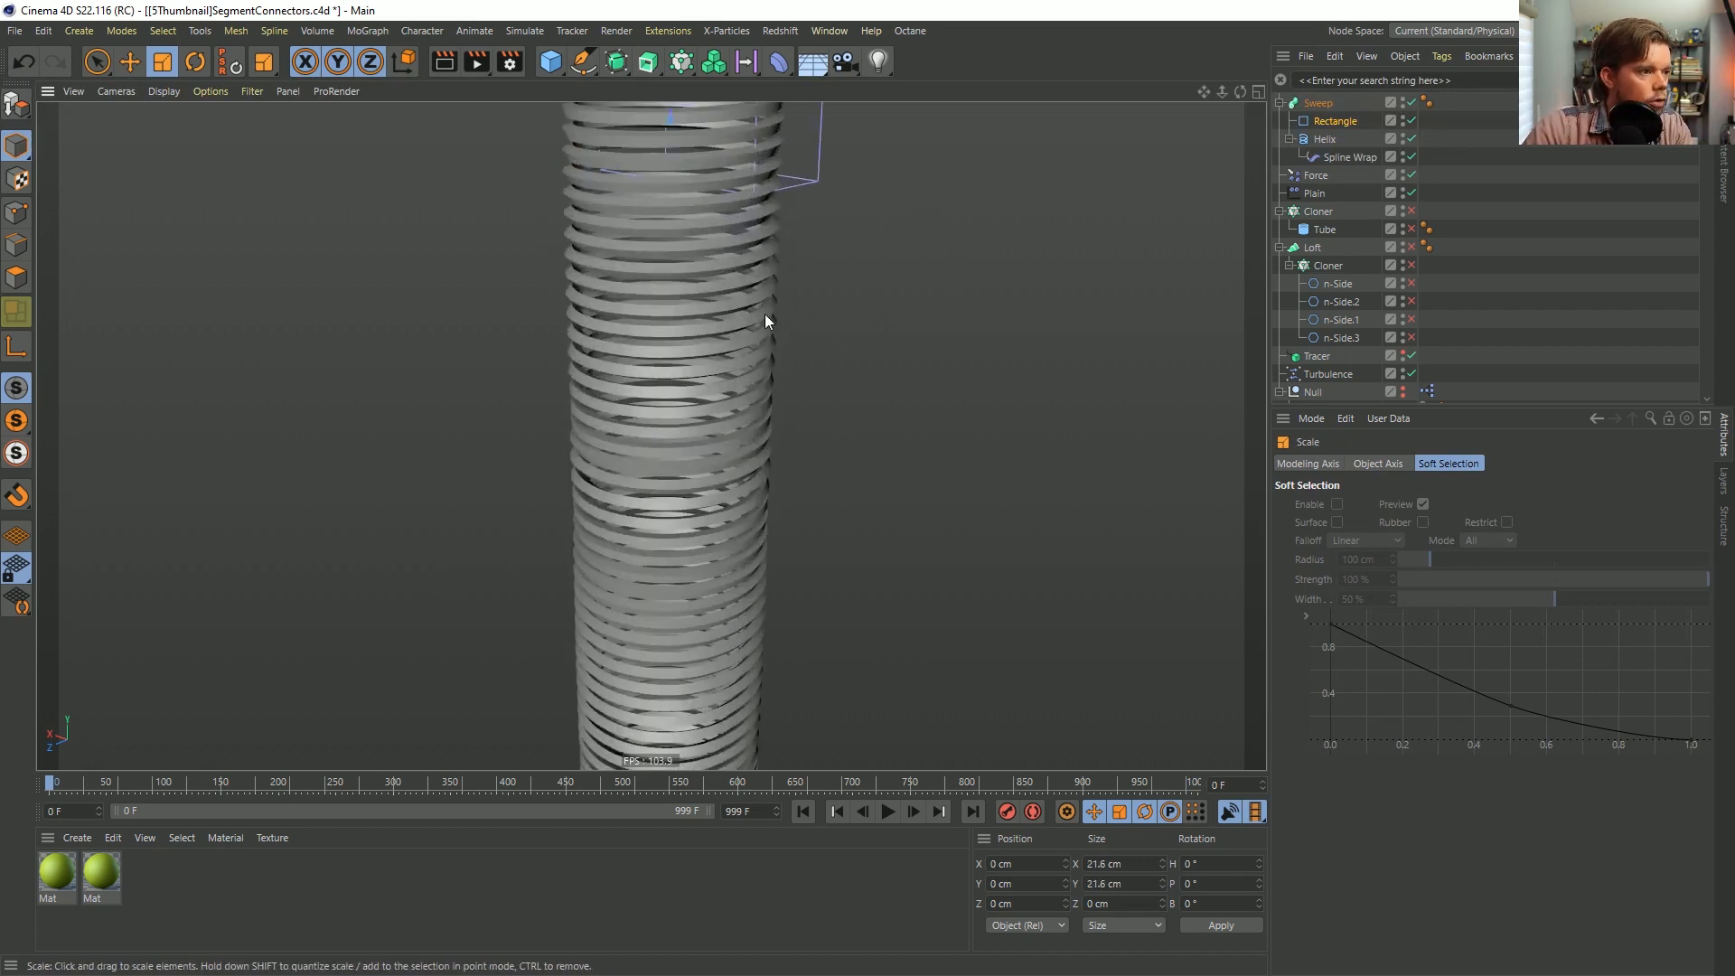
scroll(718, 467, down, 5)
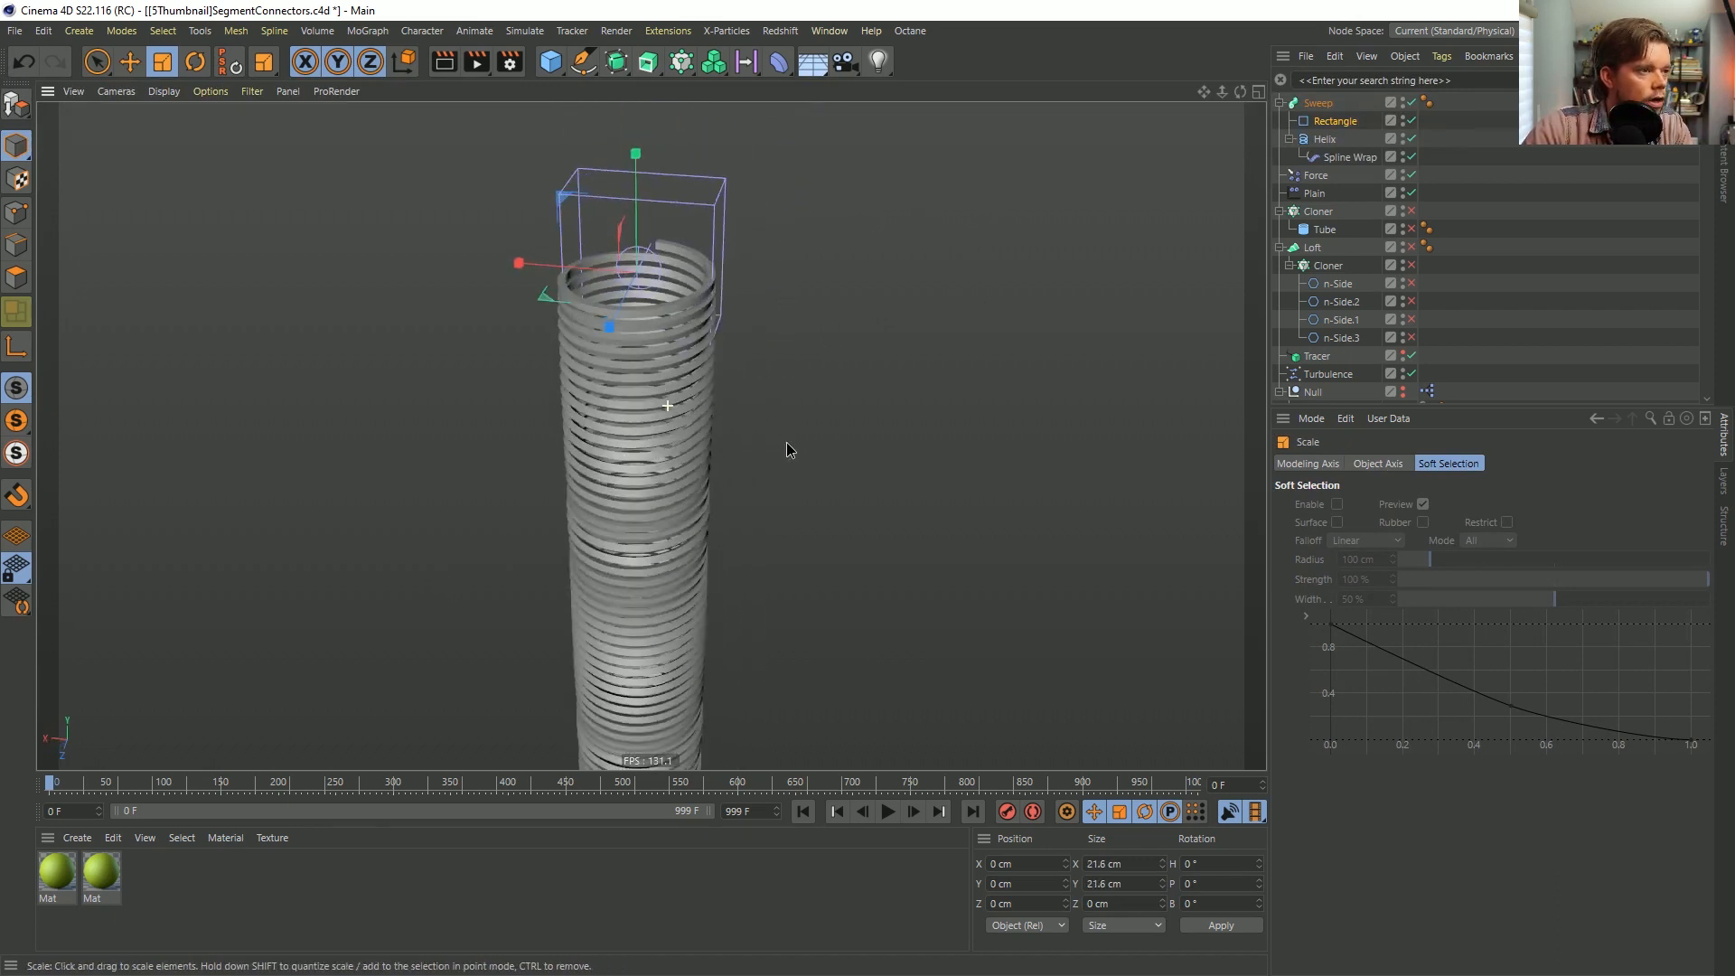
Duplicate the Helix inside the Sweep as a second spline and set the lower Helix's start and end radius to 100 cm.
drag(1316, 141, 1332, 143)
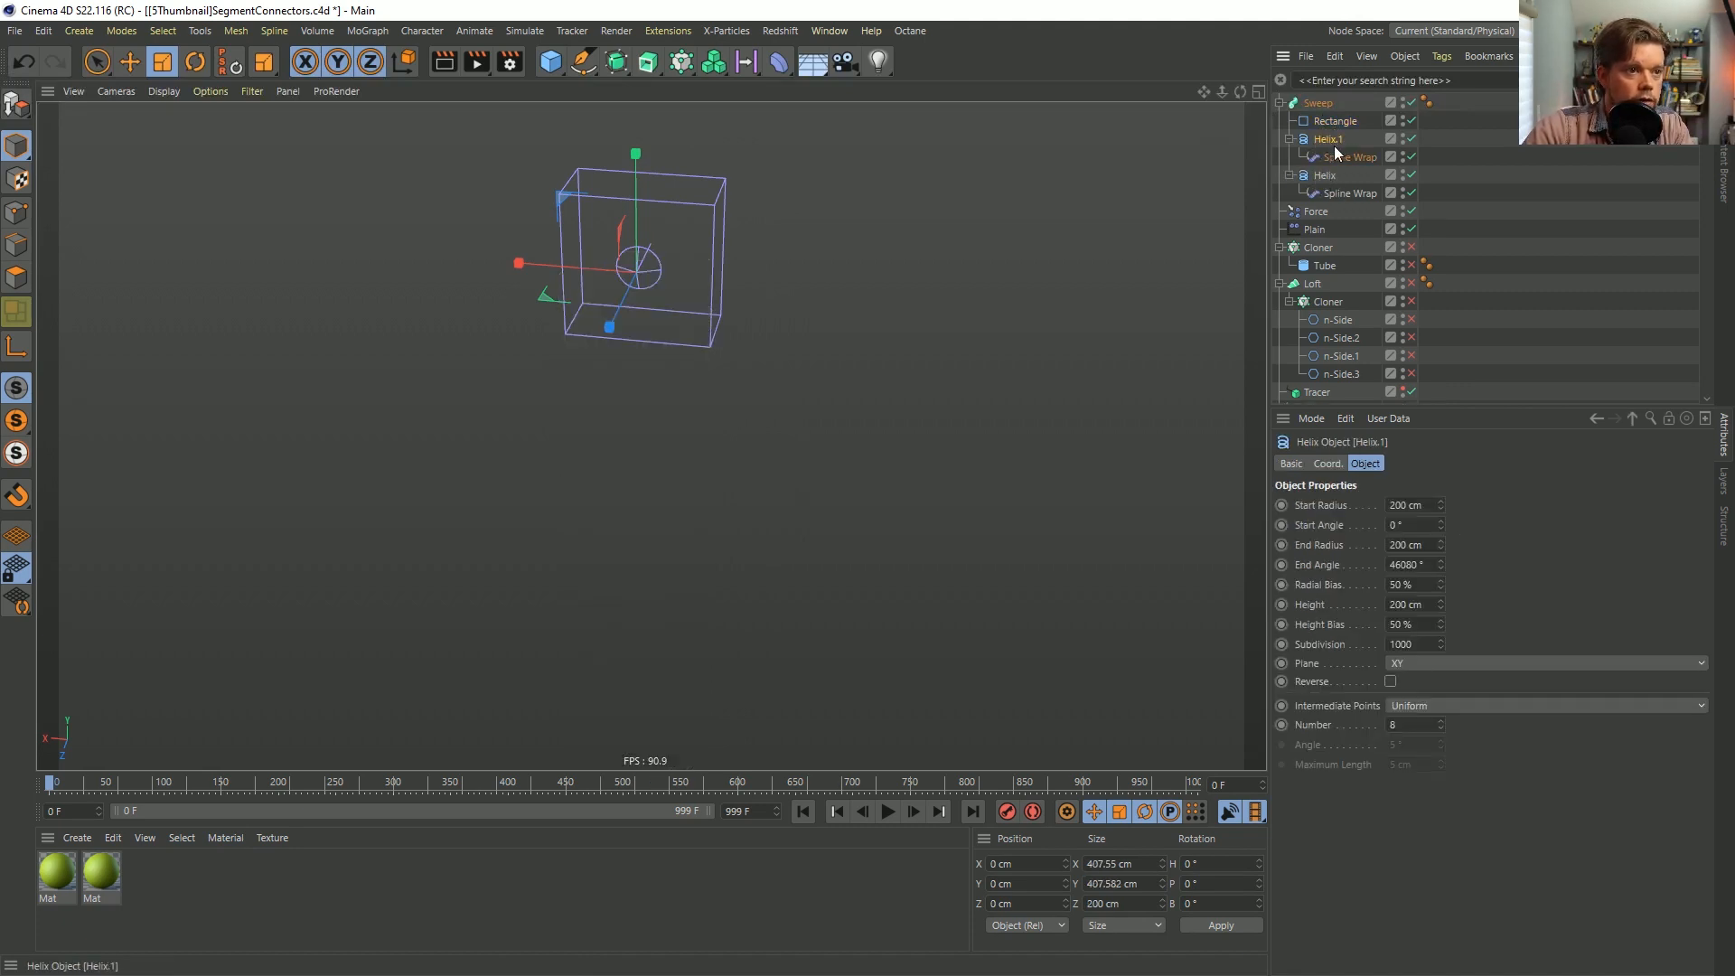
click(1325, 175)
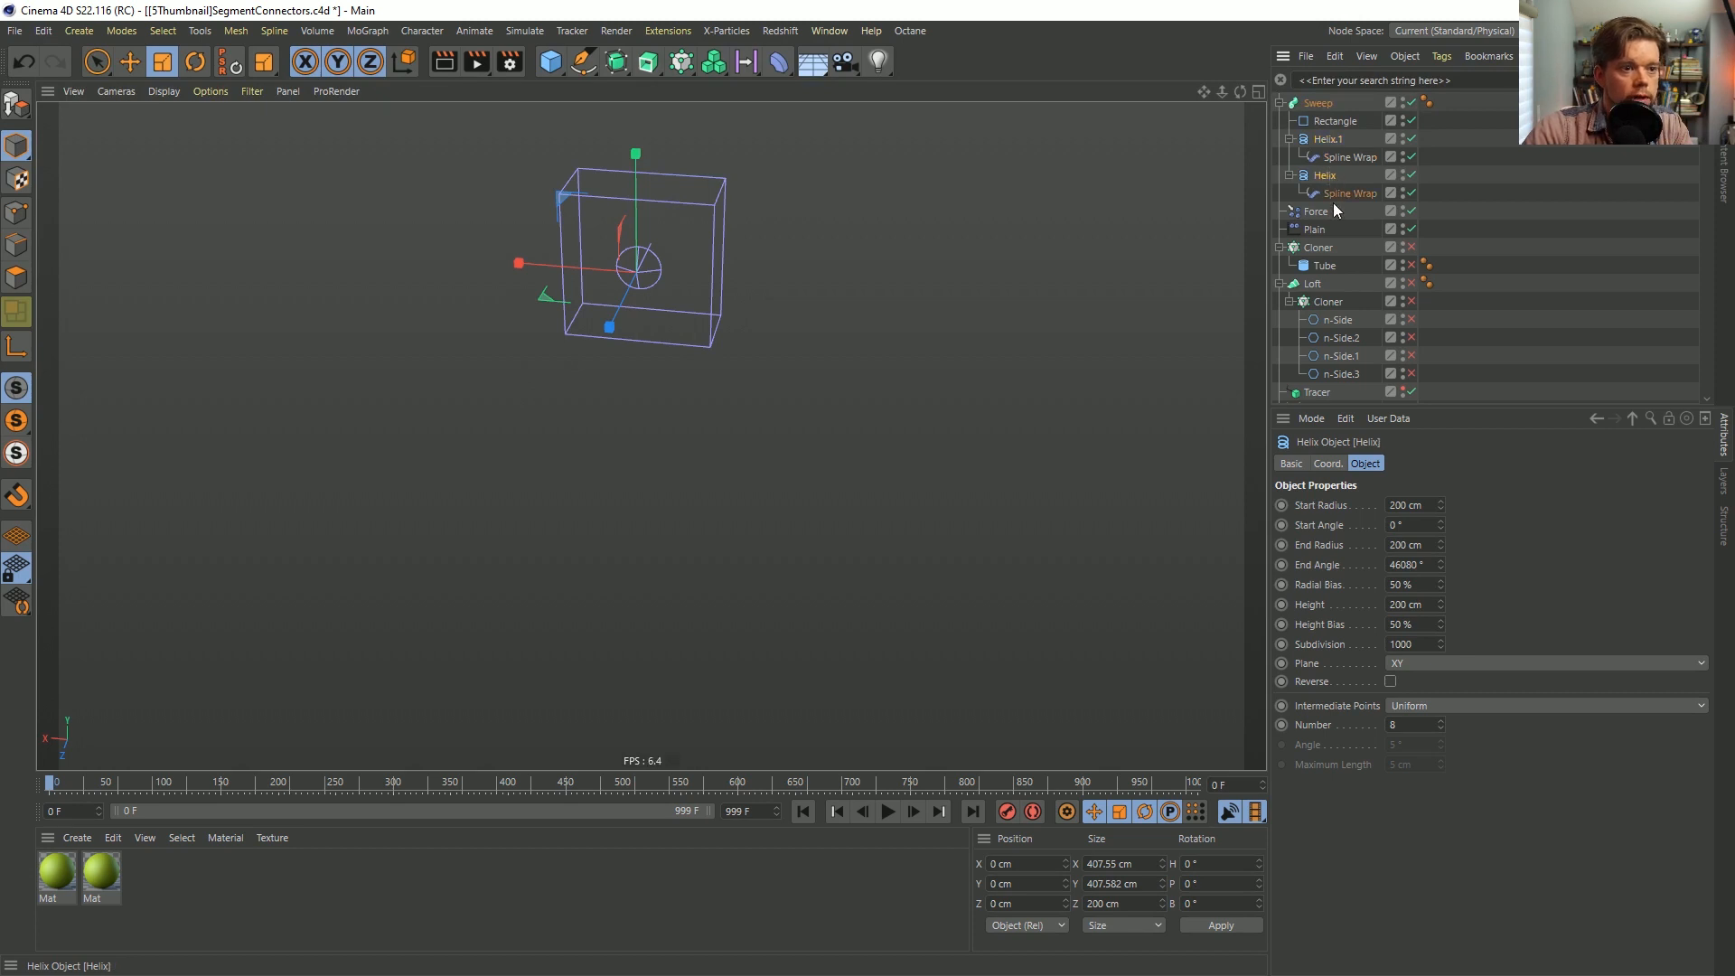
click(1395, 506)
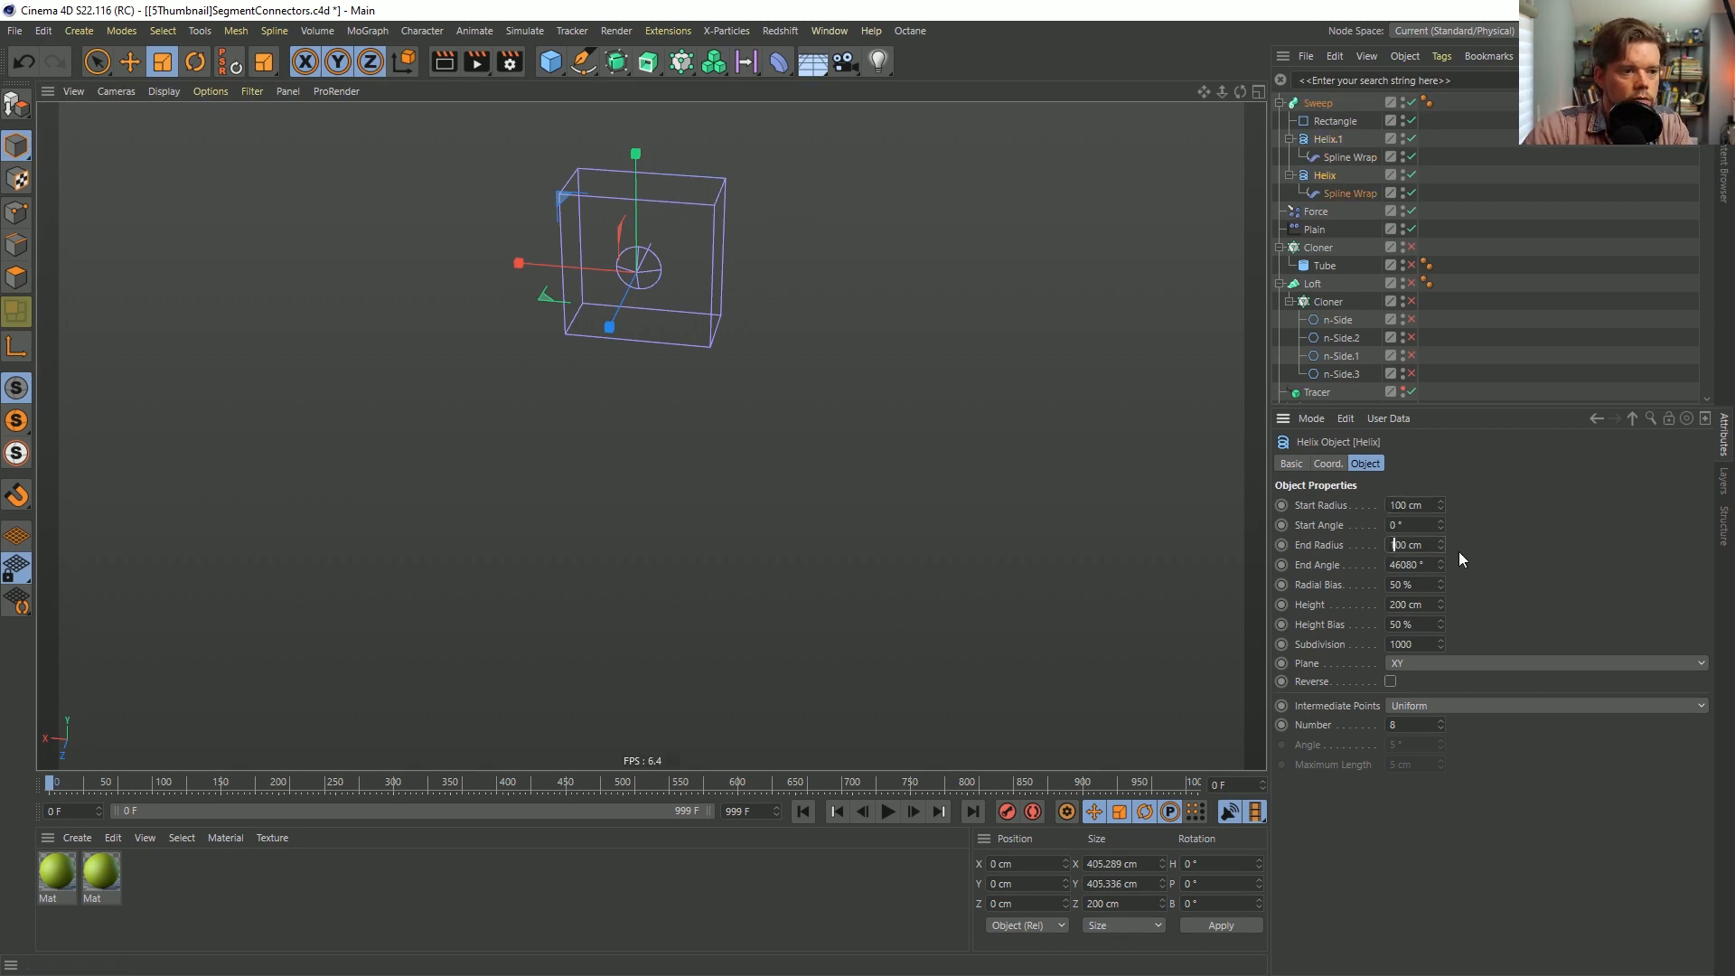
key(Return)
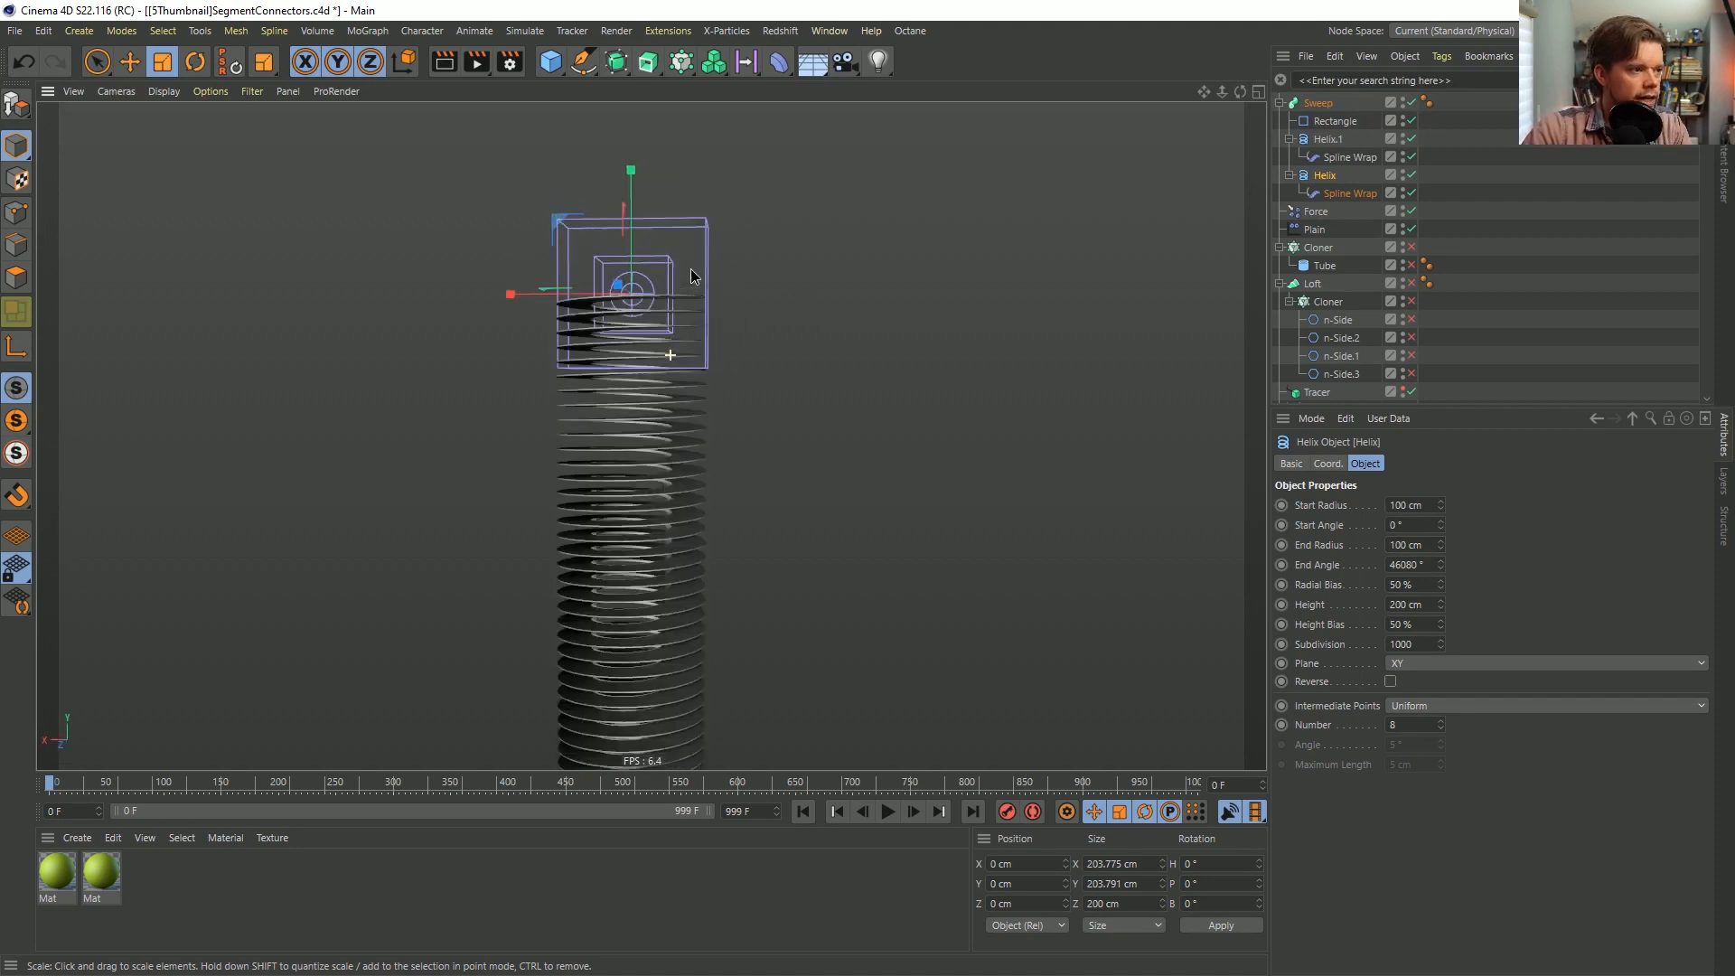
scroll(635, 318, up, 8)
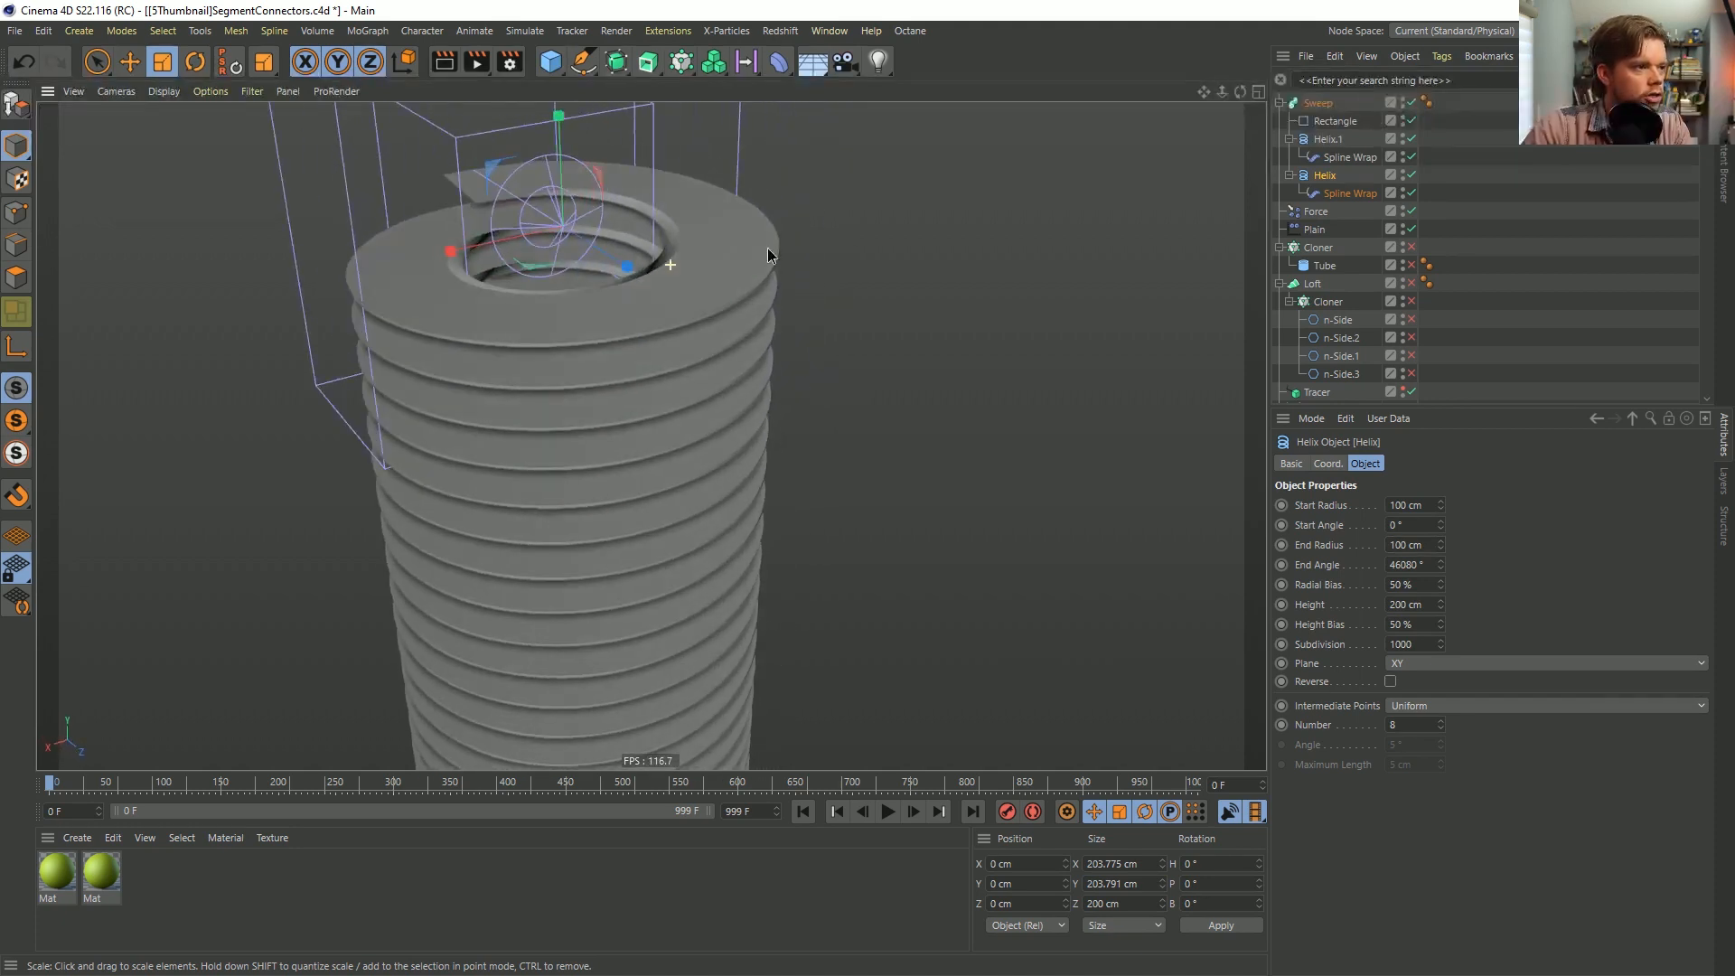
alt+drag(770, 256, 634, 235)
Try the XZ plane on the Rectangle profile and scale it down to about 7.15 cm.
click(1321, 121)
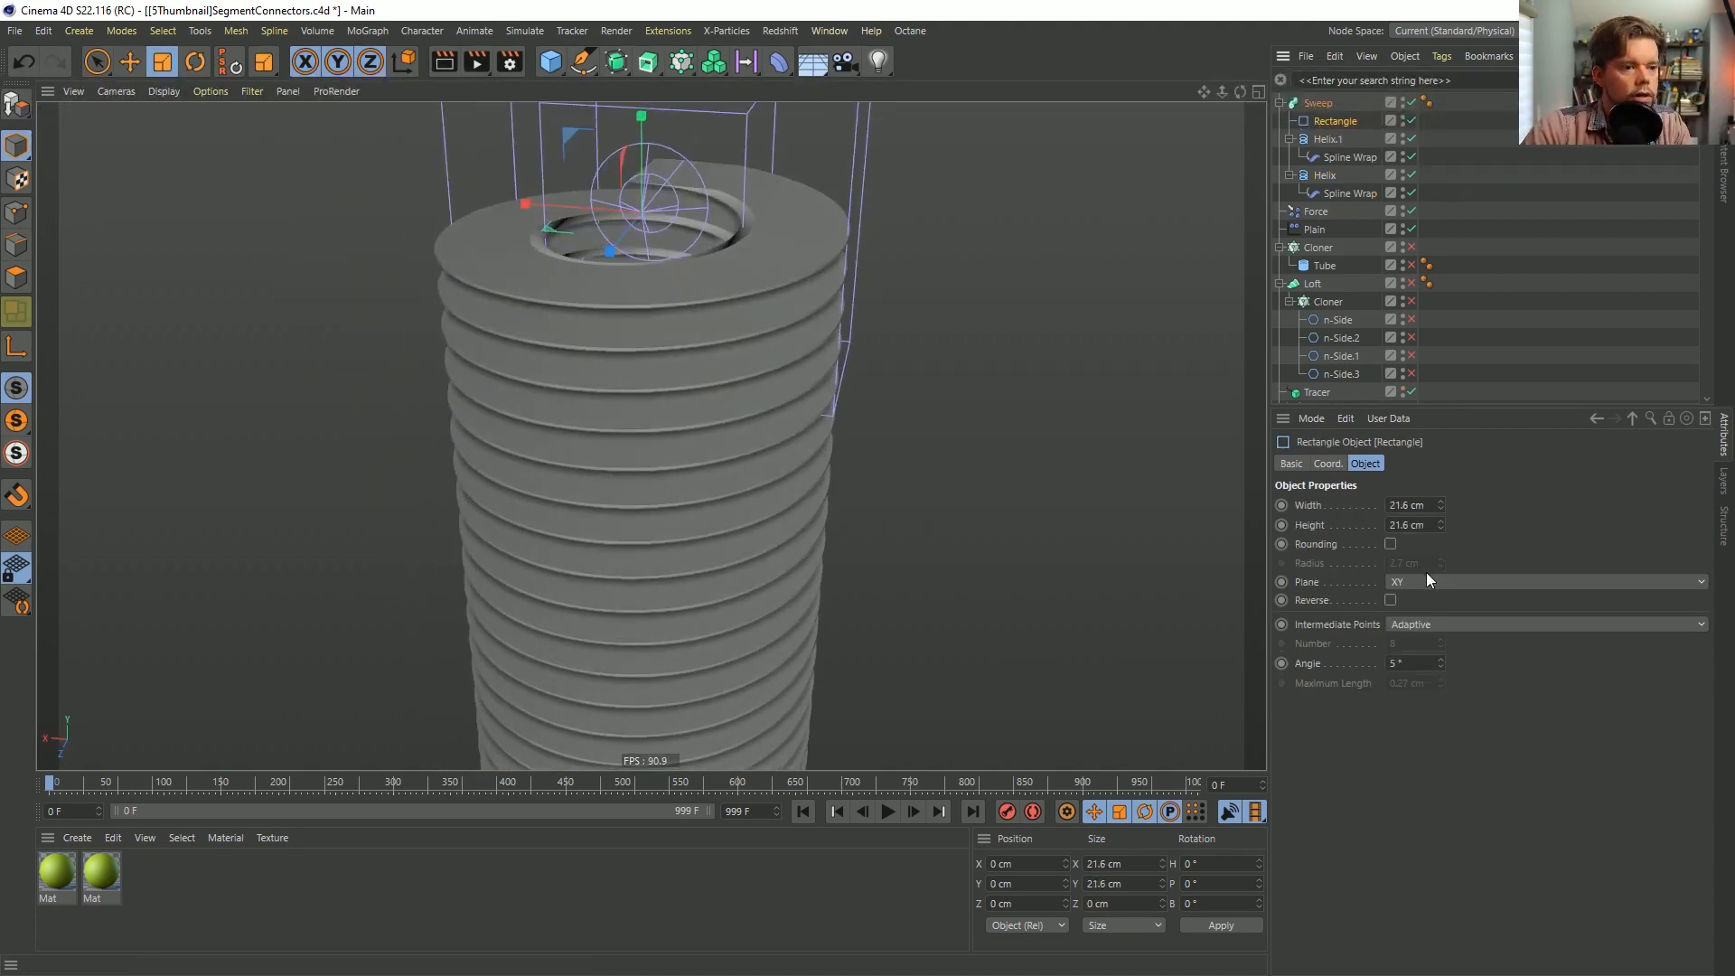
scroll(1426, 579, down, 2)
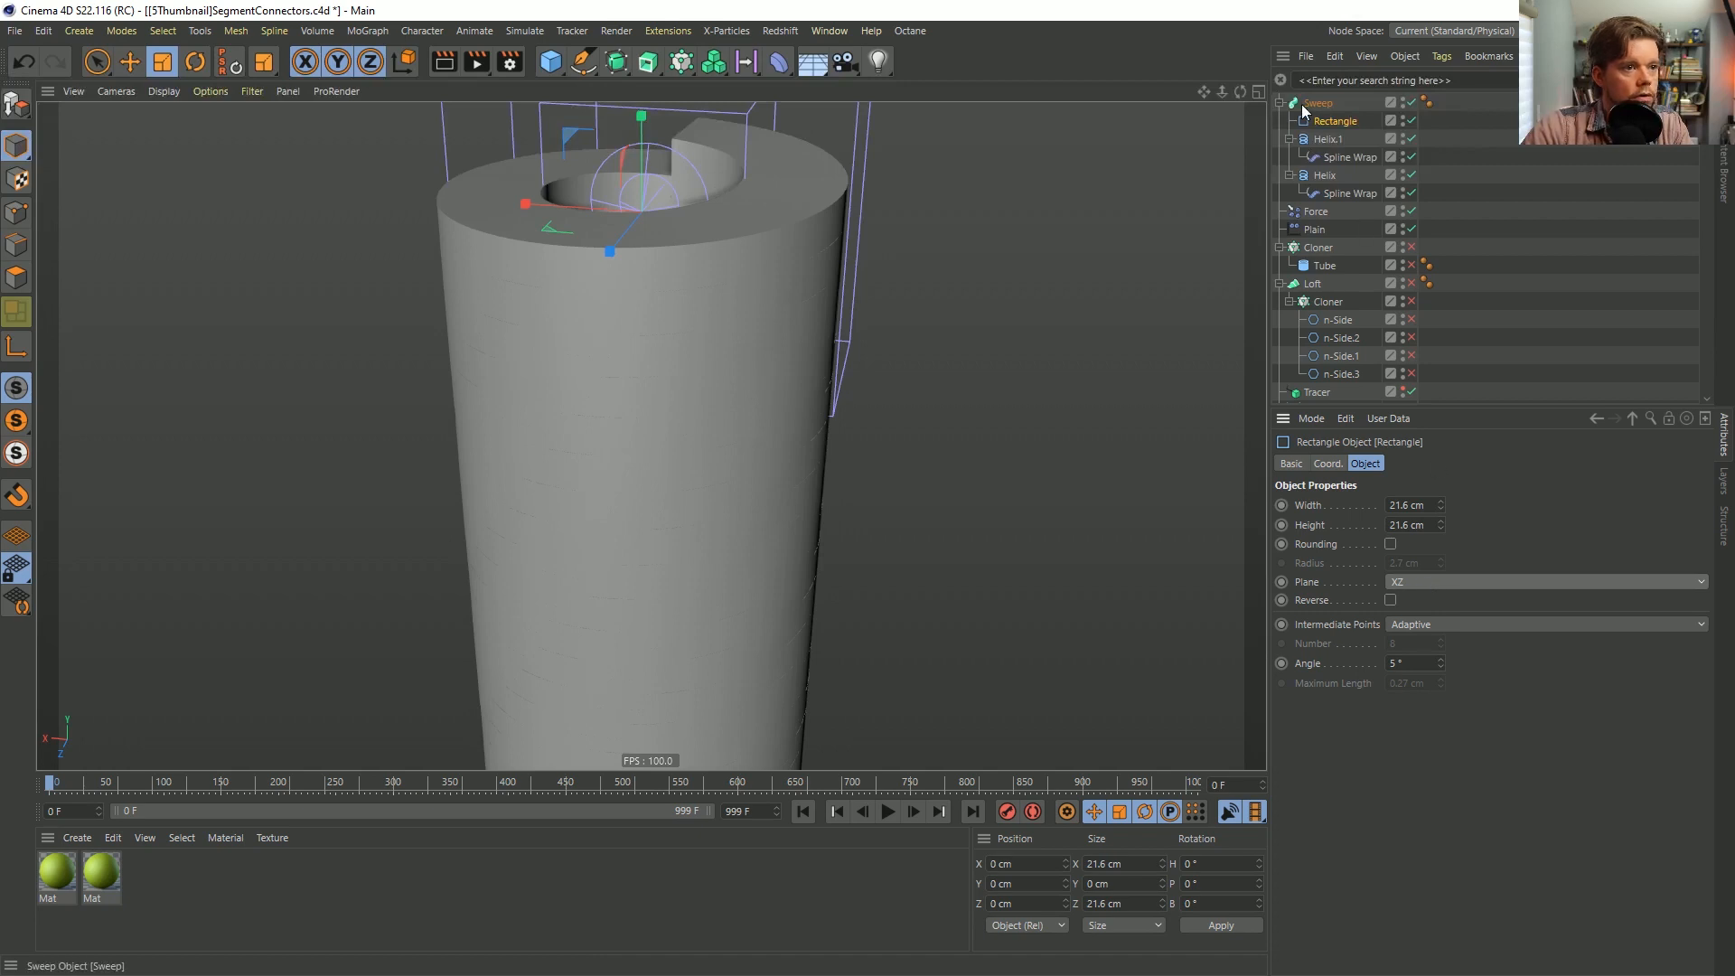
key(t)
drag(949, 349, 621, 498)
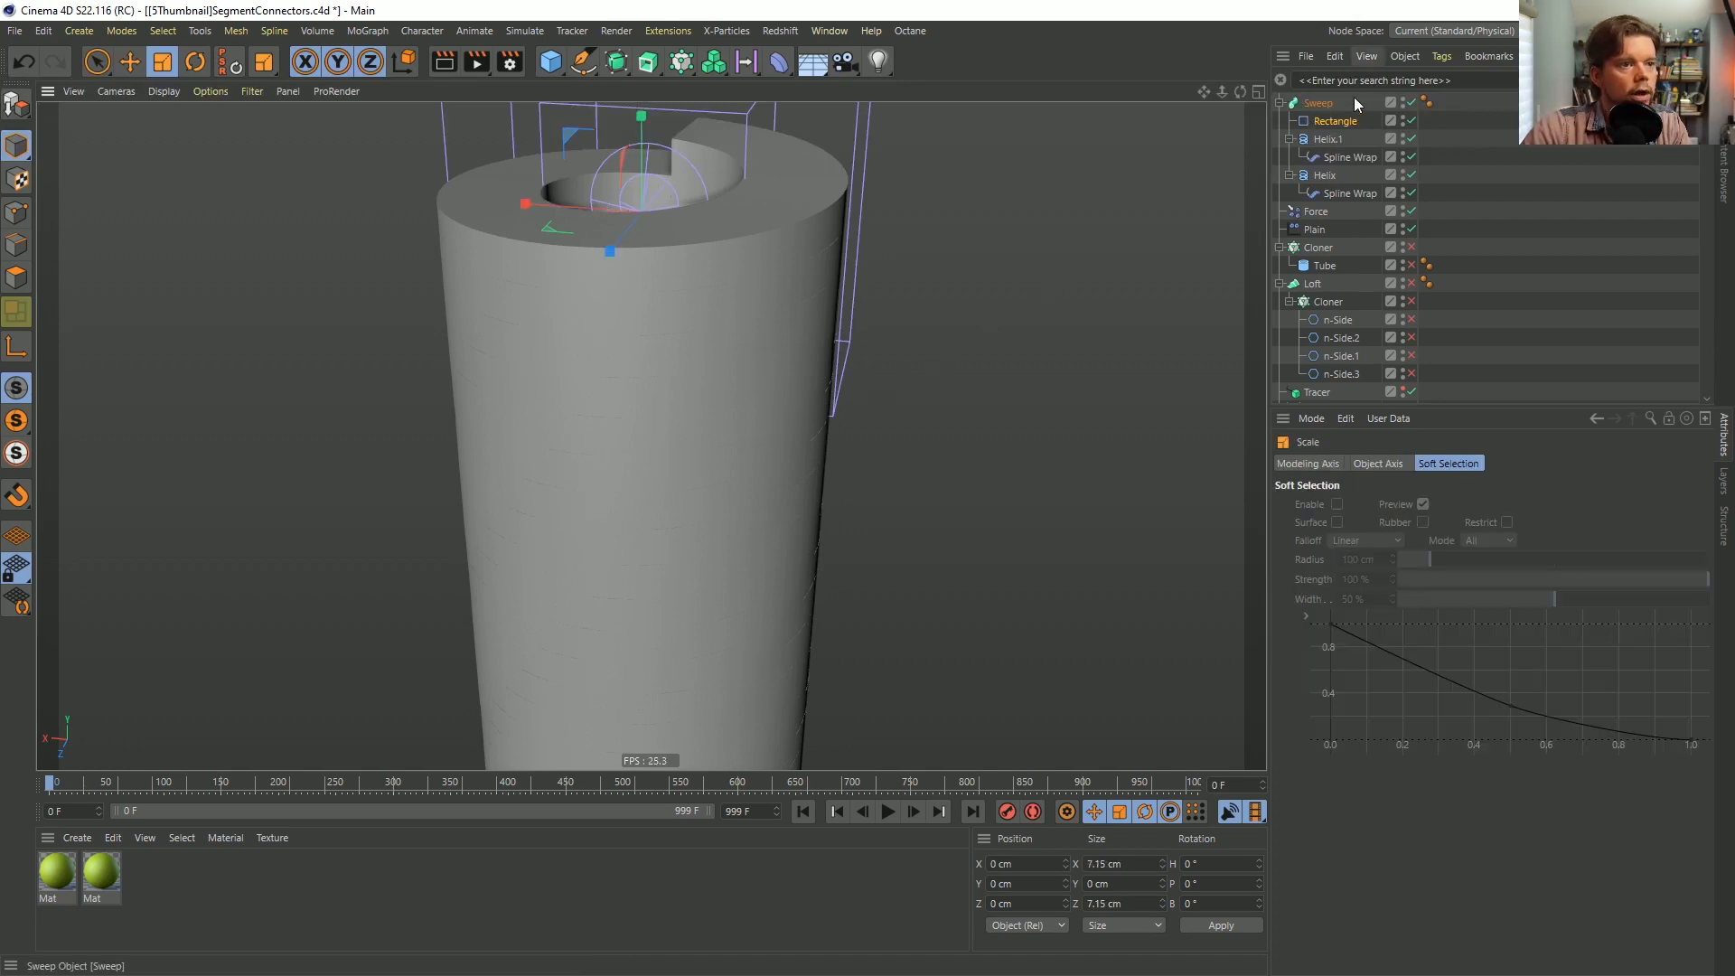
Disable Use Rail Scale on the Sweep and scale the Rectangle profile up to about 81.3 cm.
click(1324, 104)
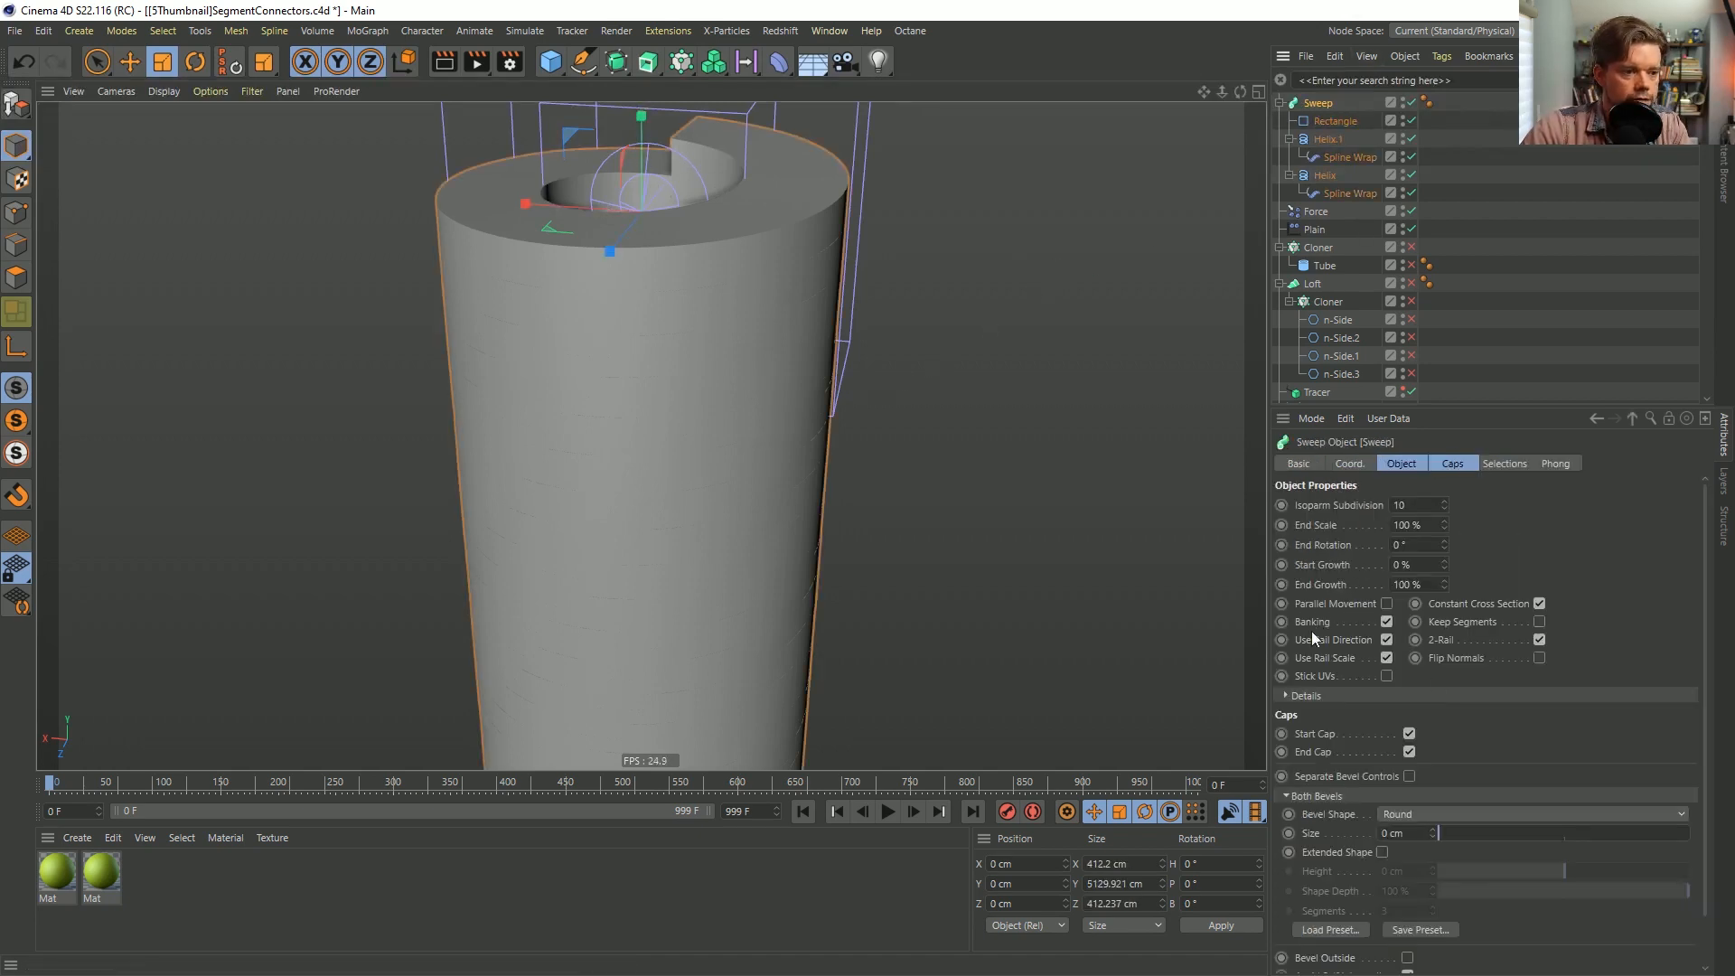
click(1386, 658)
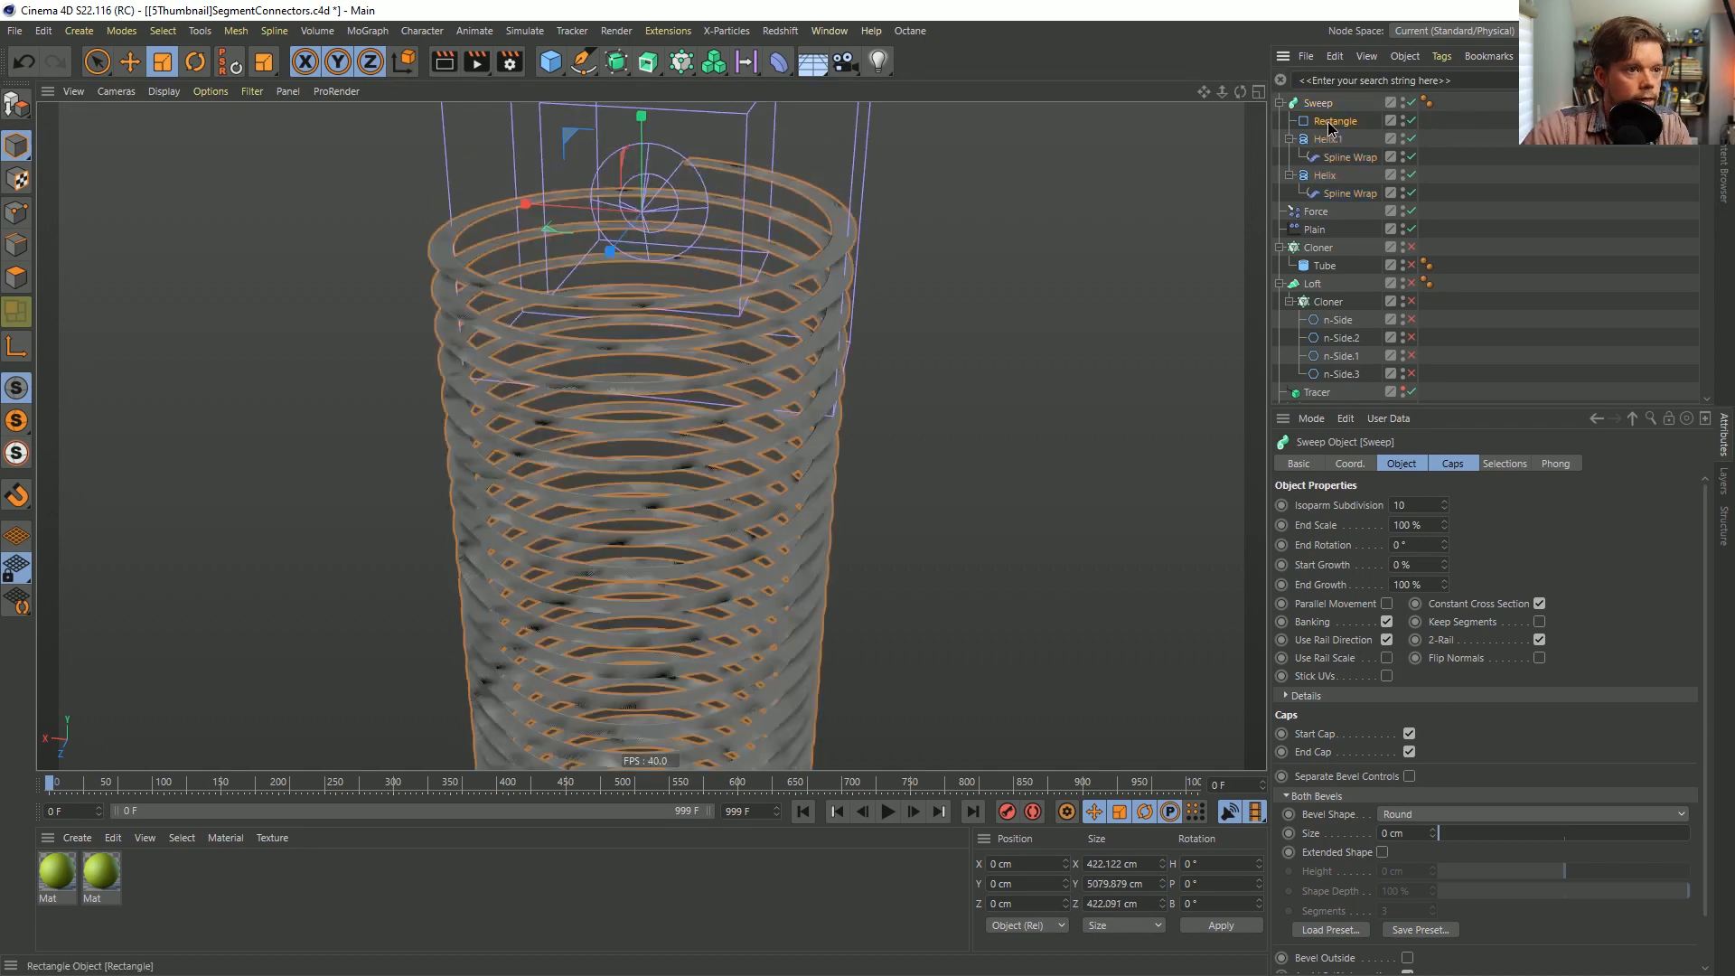
click(810, 414)
drag(810, 411, 476, 411)
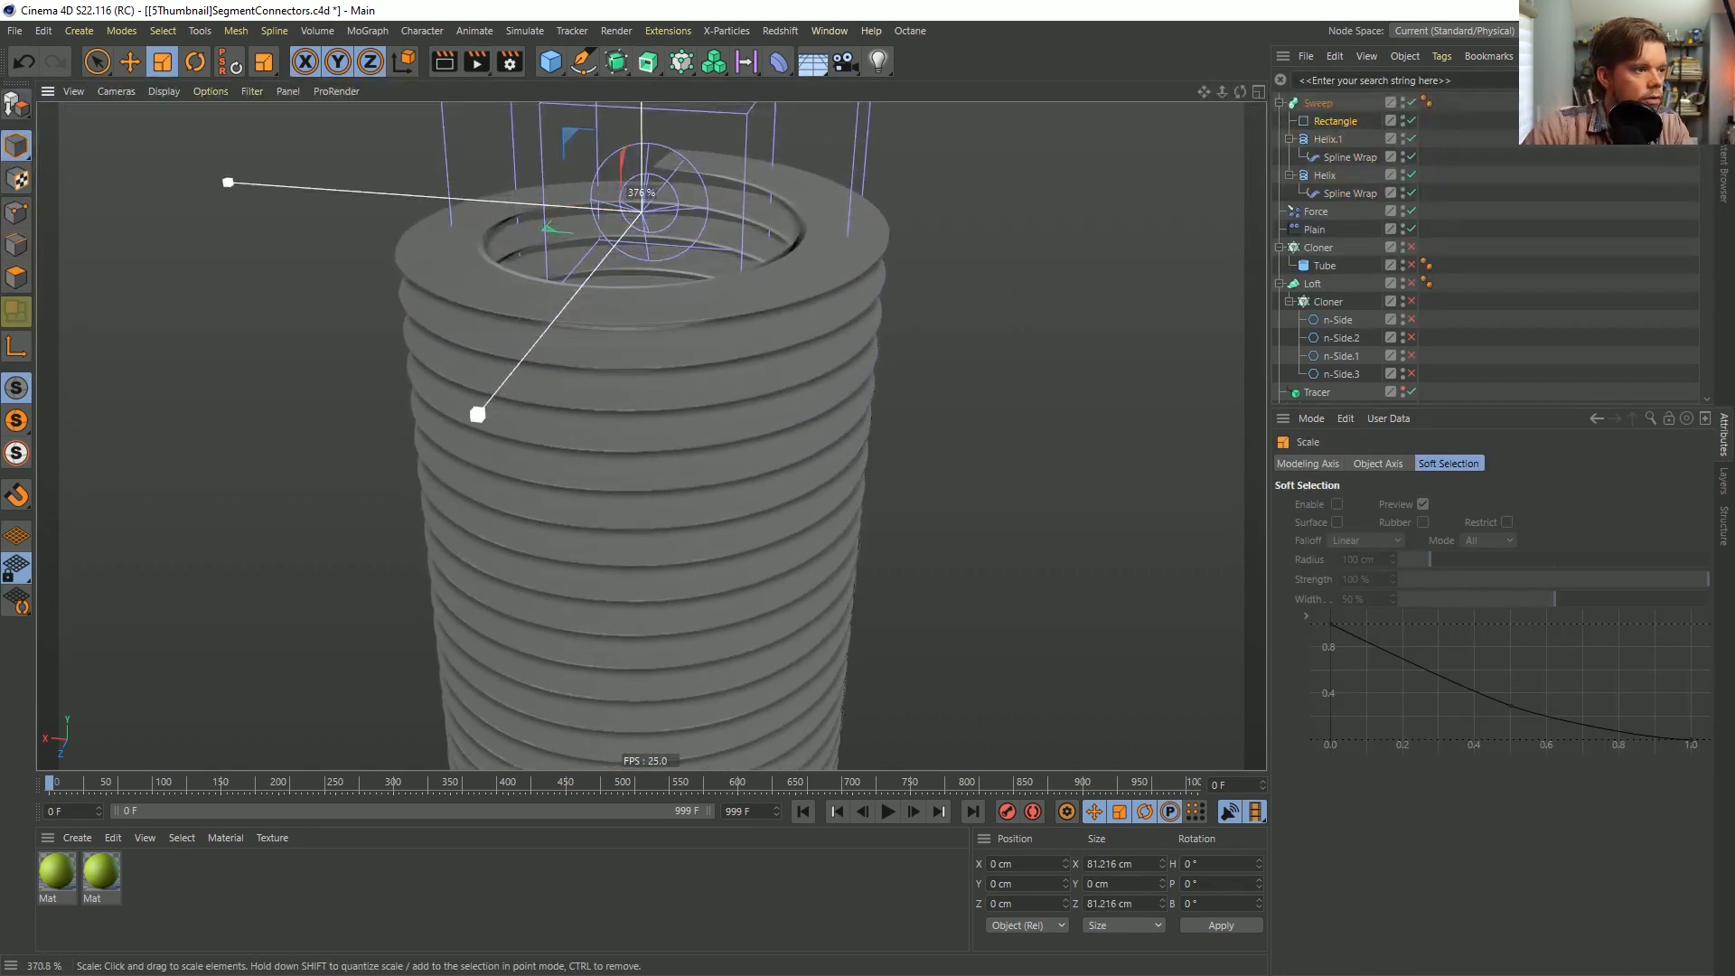
alt+drag(784, 278, 818, 273)
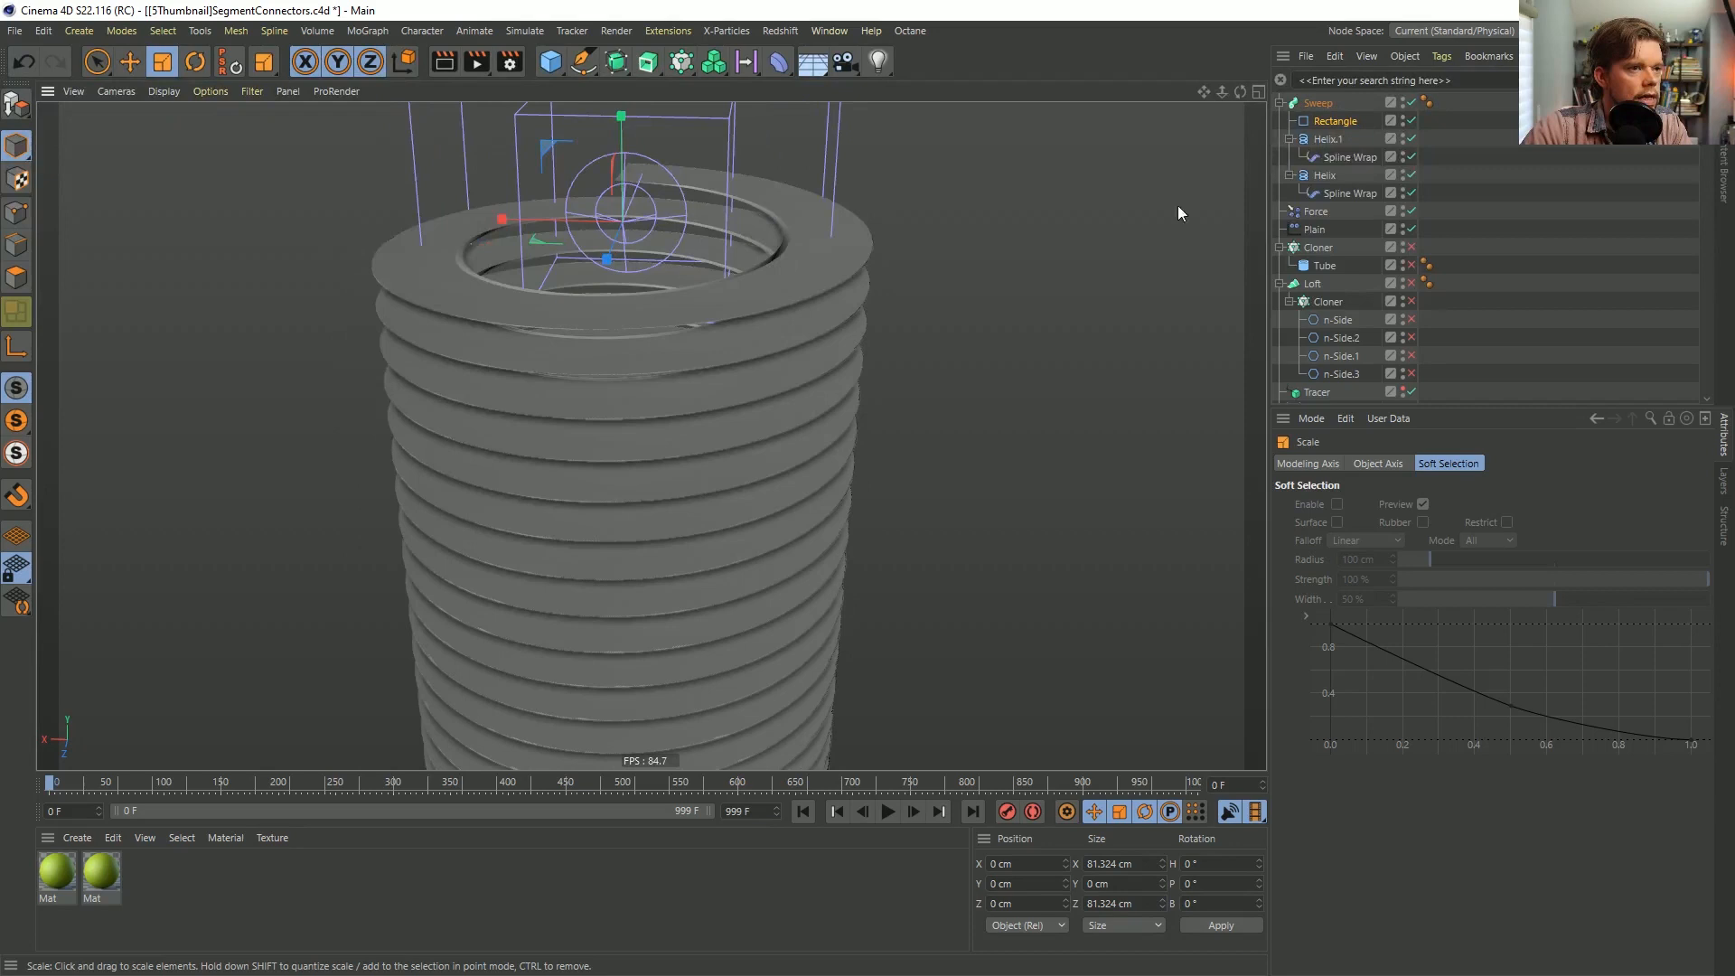
Set the Rectangle's plane to XY and scale the profile down to about 17.2 cm.
click(1343, 122)
click(1453, 580)
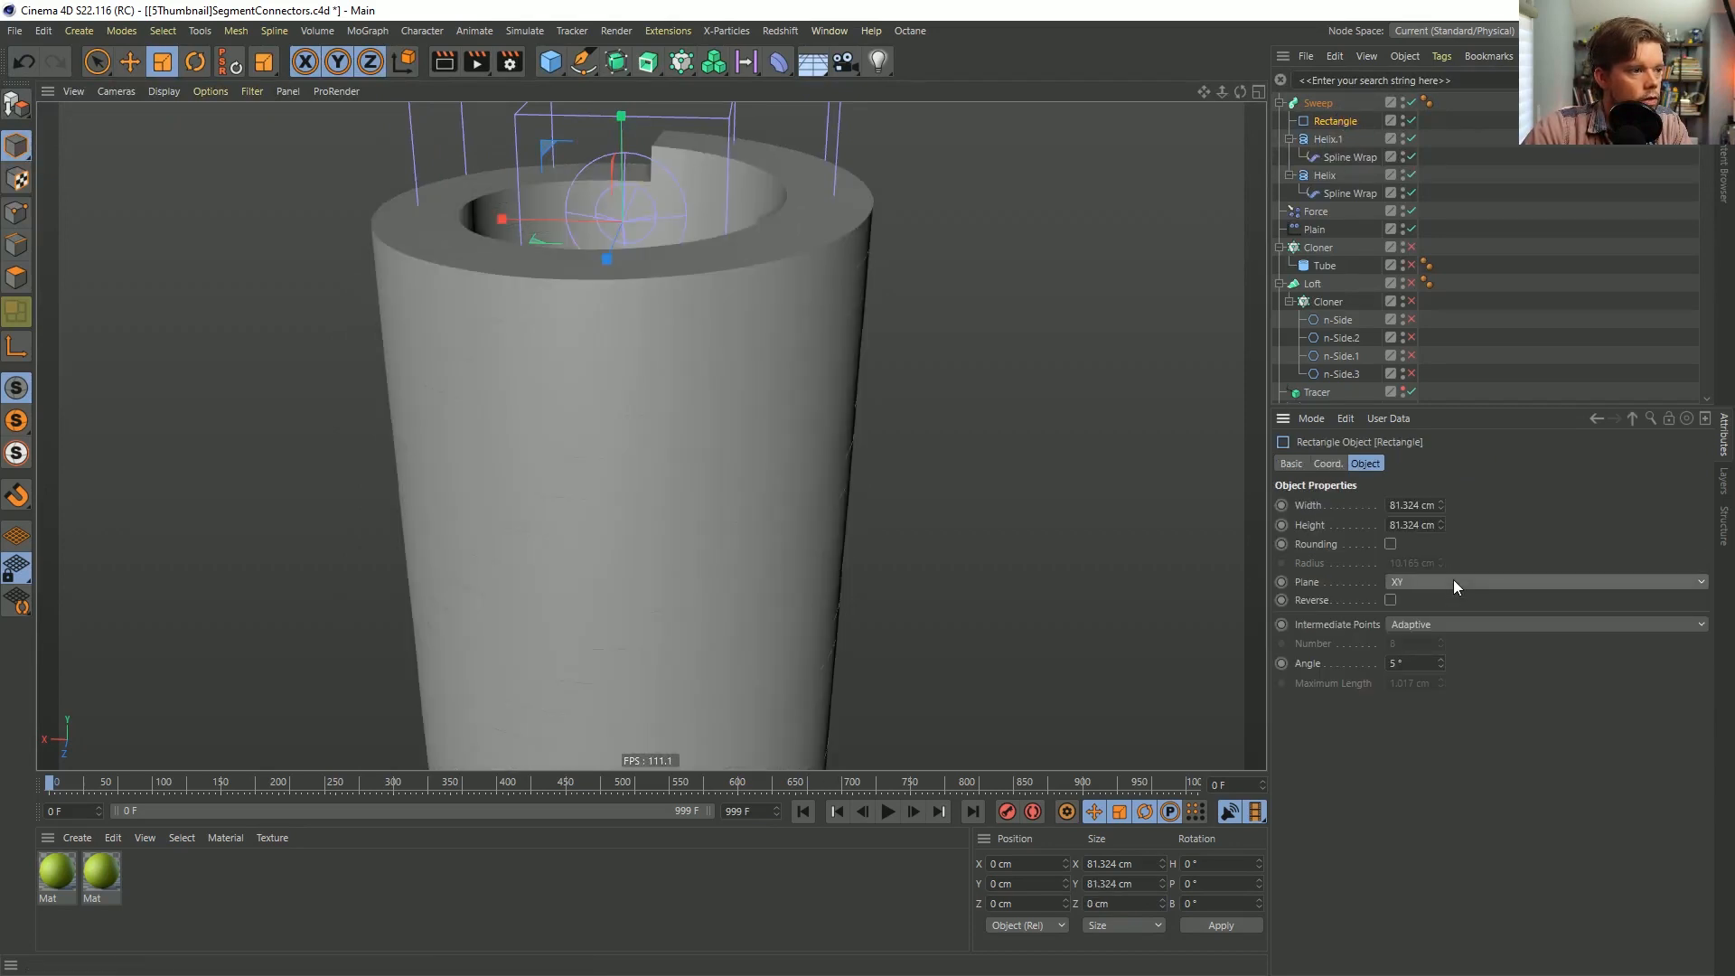
drag(928, 306, 566, 524)
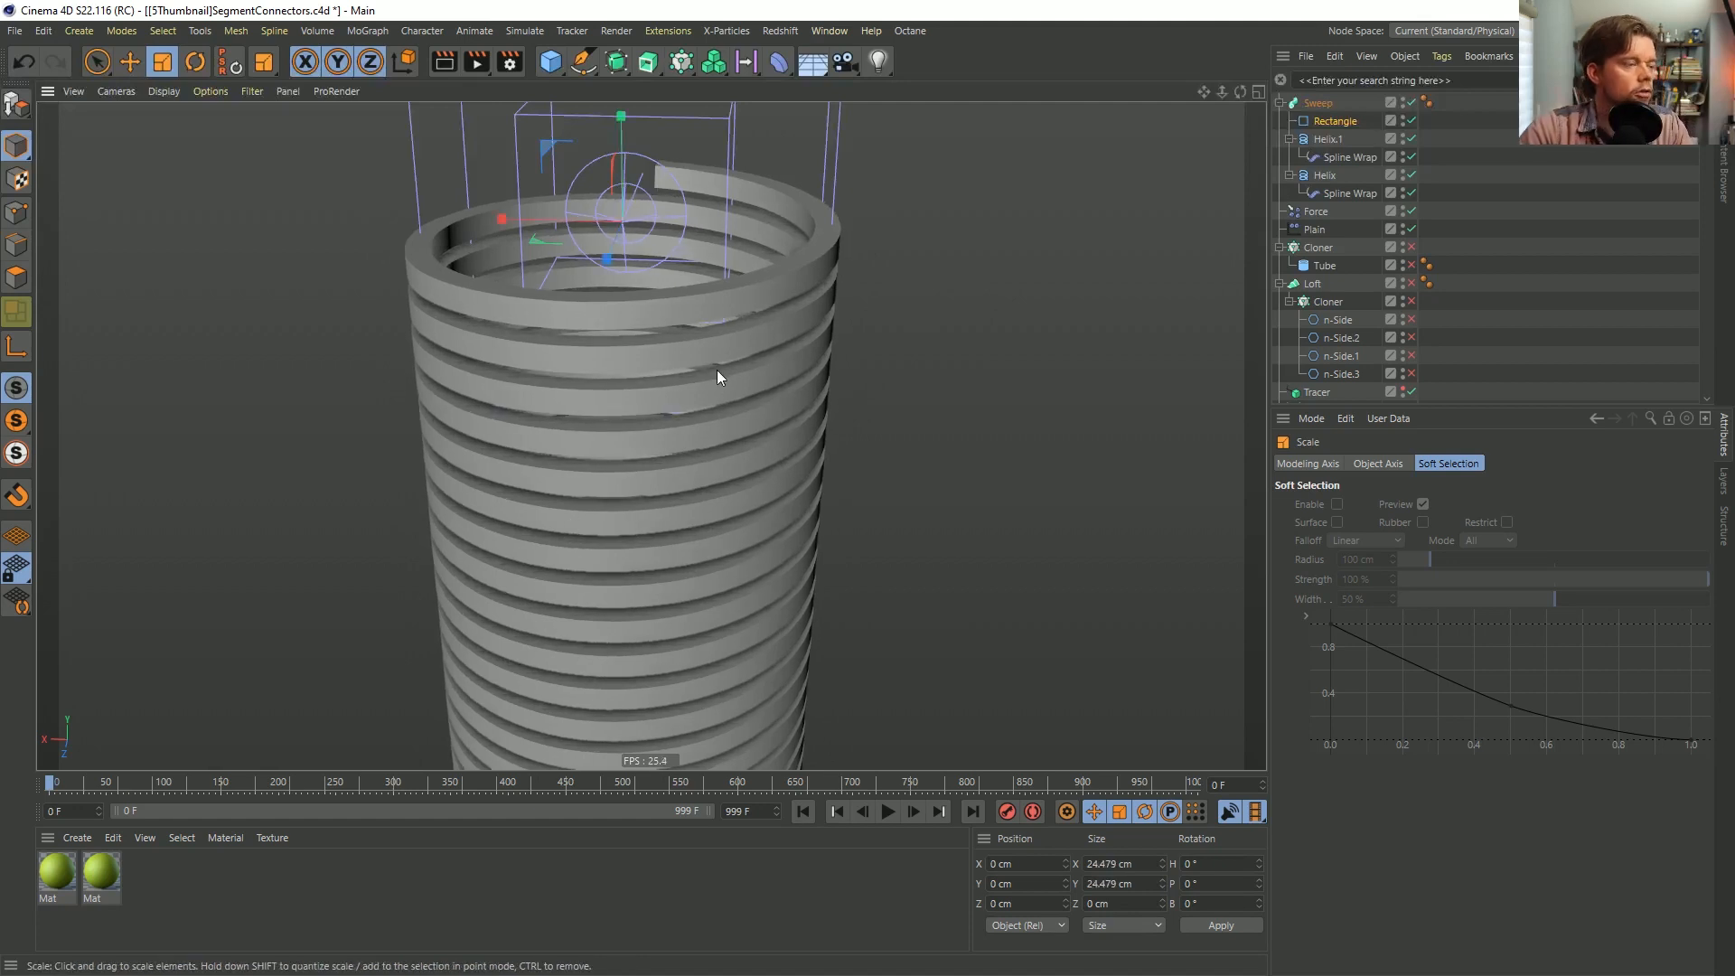
drag(748, 372, 611, 462)
Widen only the Rectangle profile to about 85.2 cm, undoing the stray dimension change.
click(1336, 121)
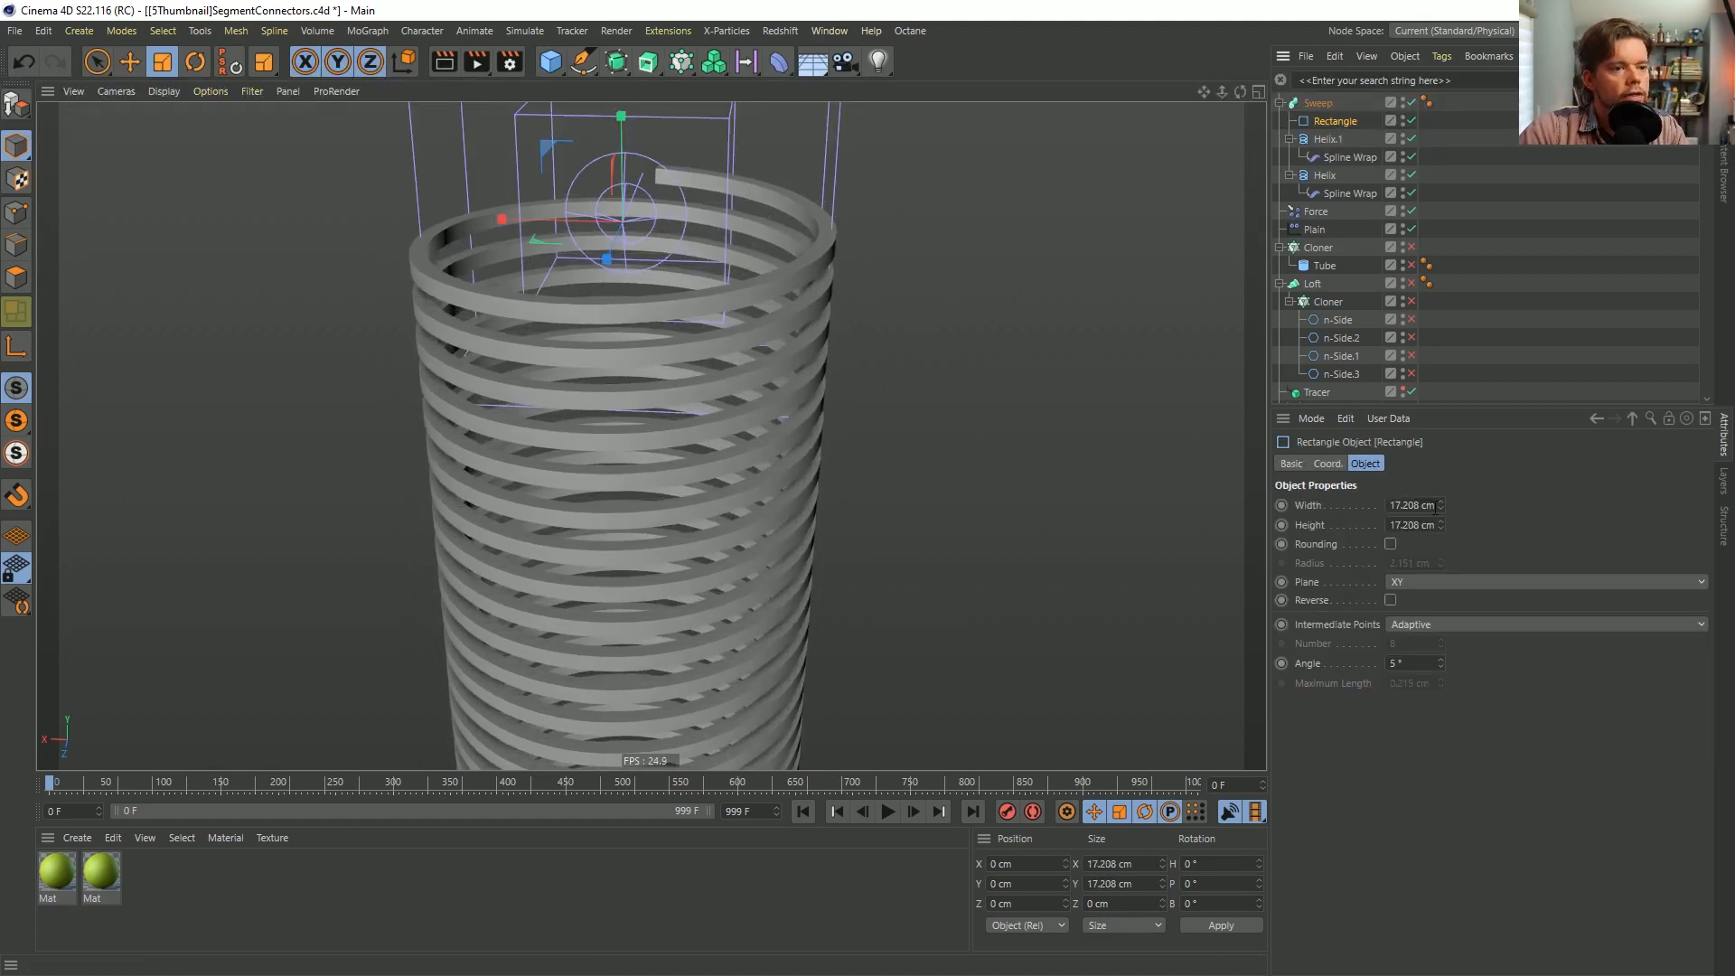
drag(1442, 529, 1440, 445)
key(ctrl+z)
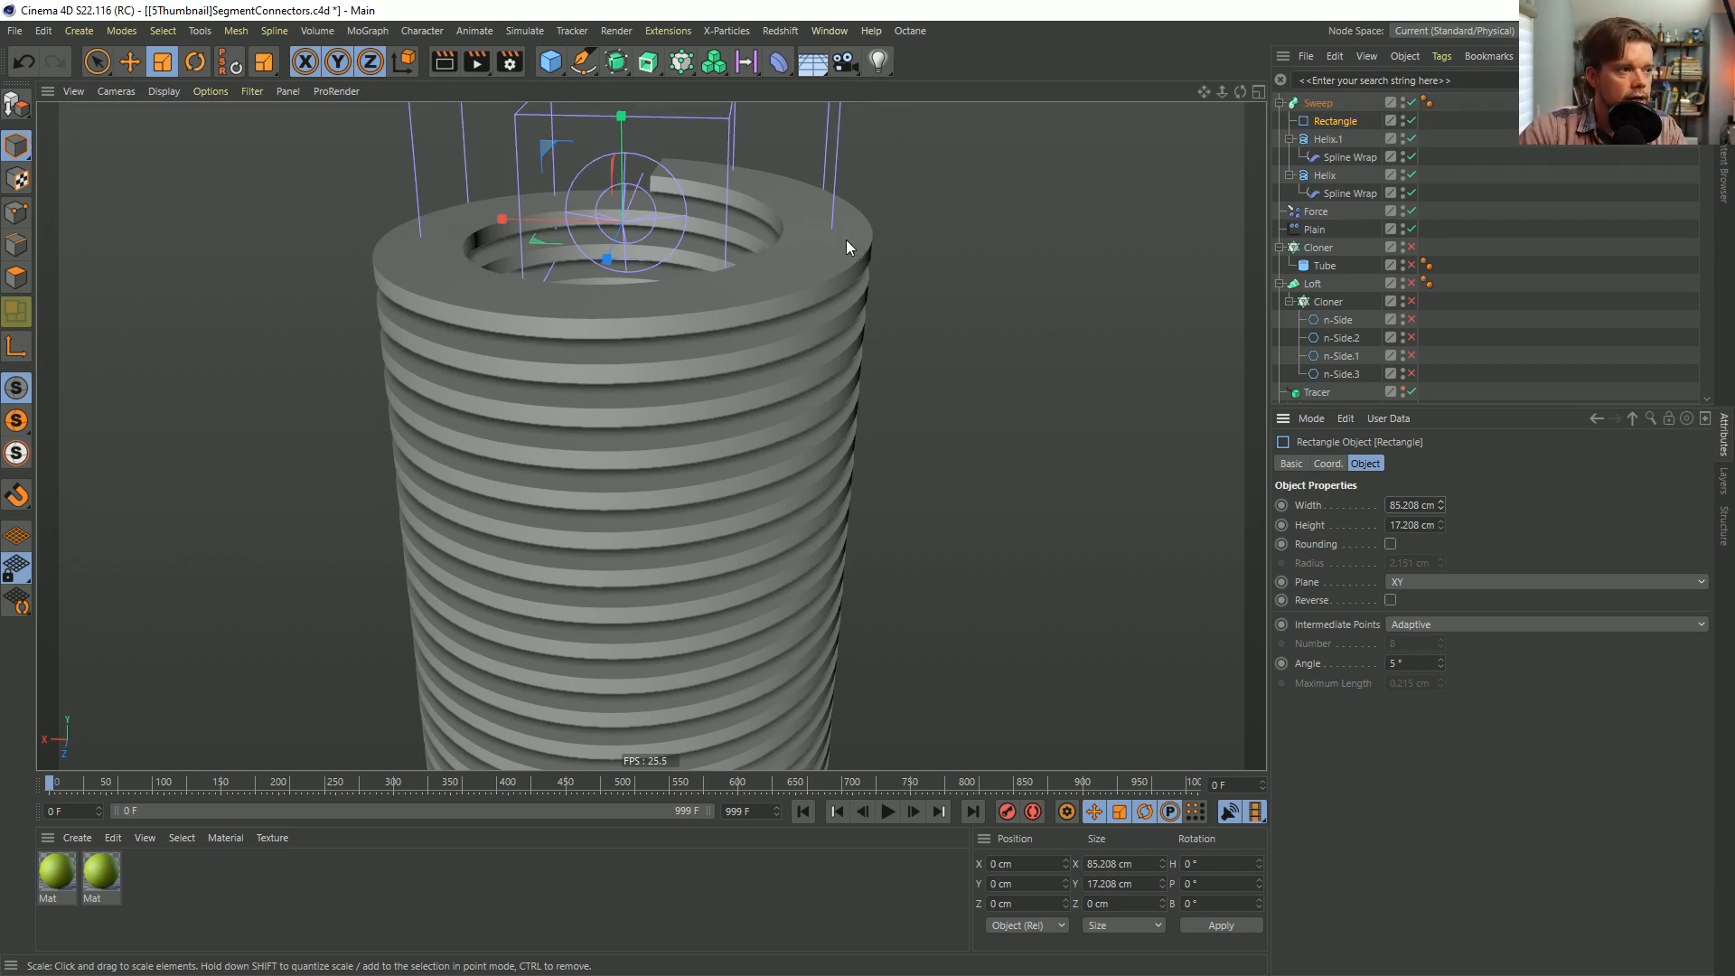
Collapse the Cloner and Loft hierarchies, show the Null's cylinders for comparison, and reduce Helix.1's end radius to 157 cm.
click(1280, 248)
click(1279, 265)
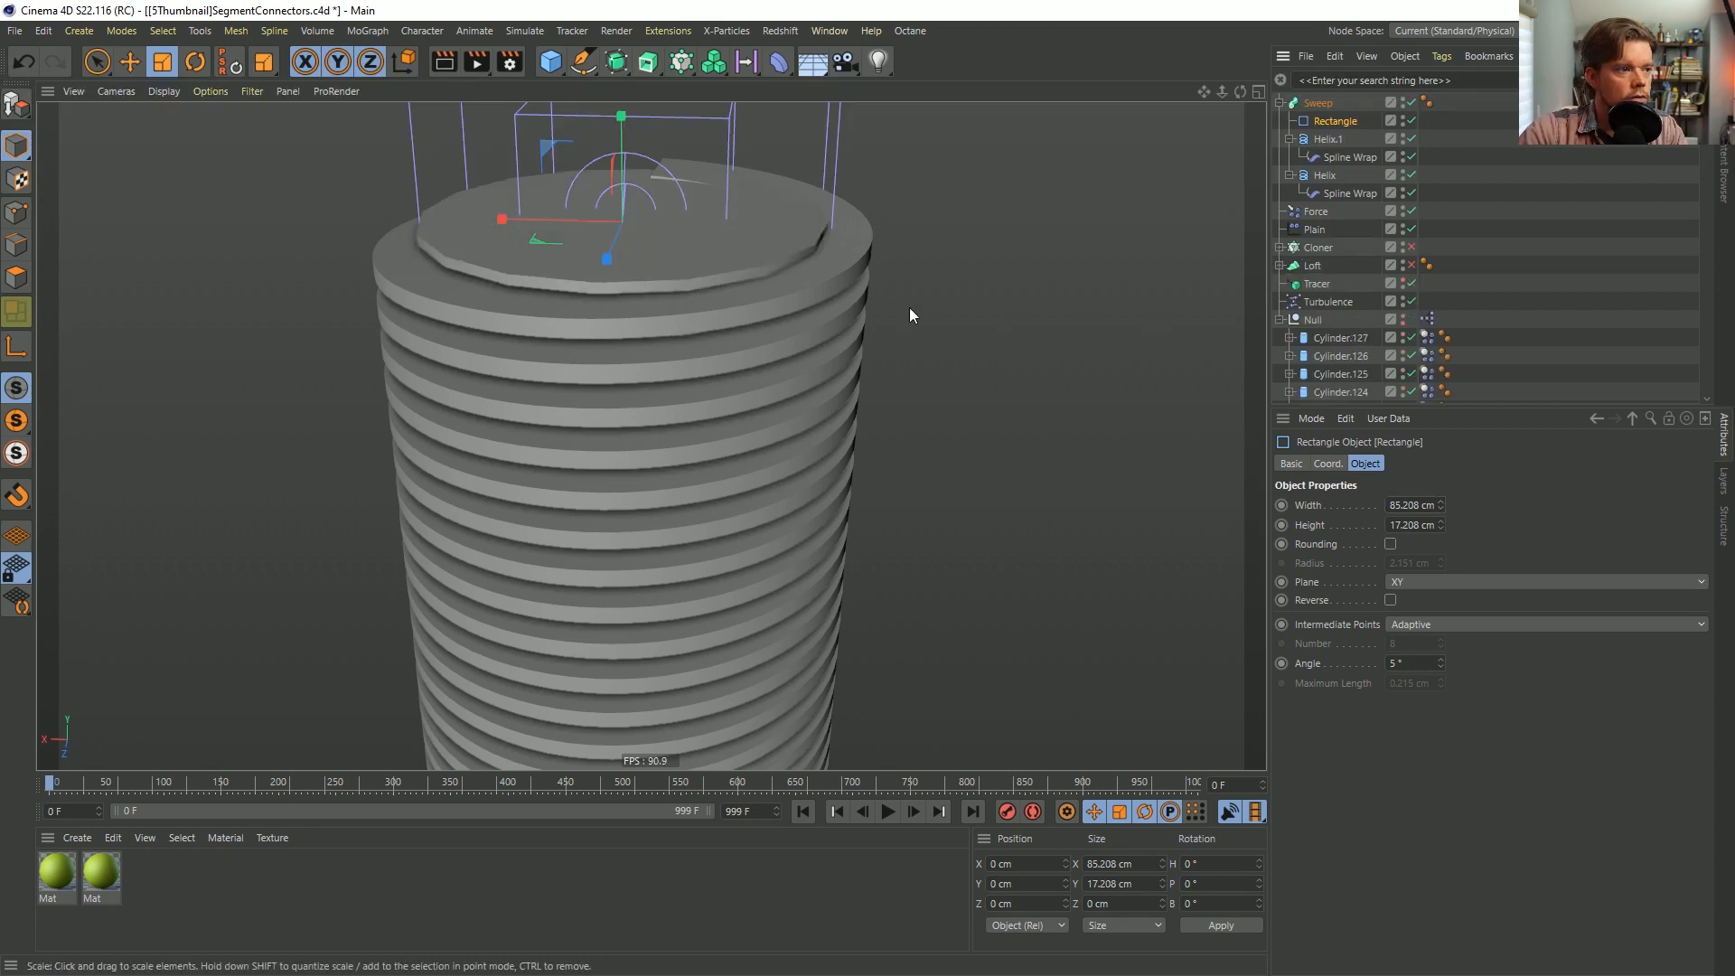
click(1330, 140)
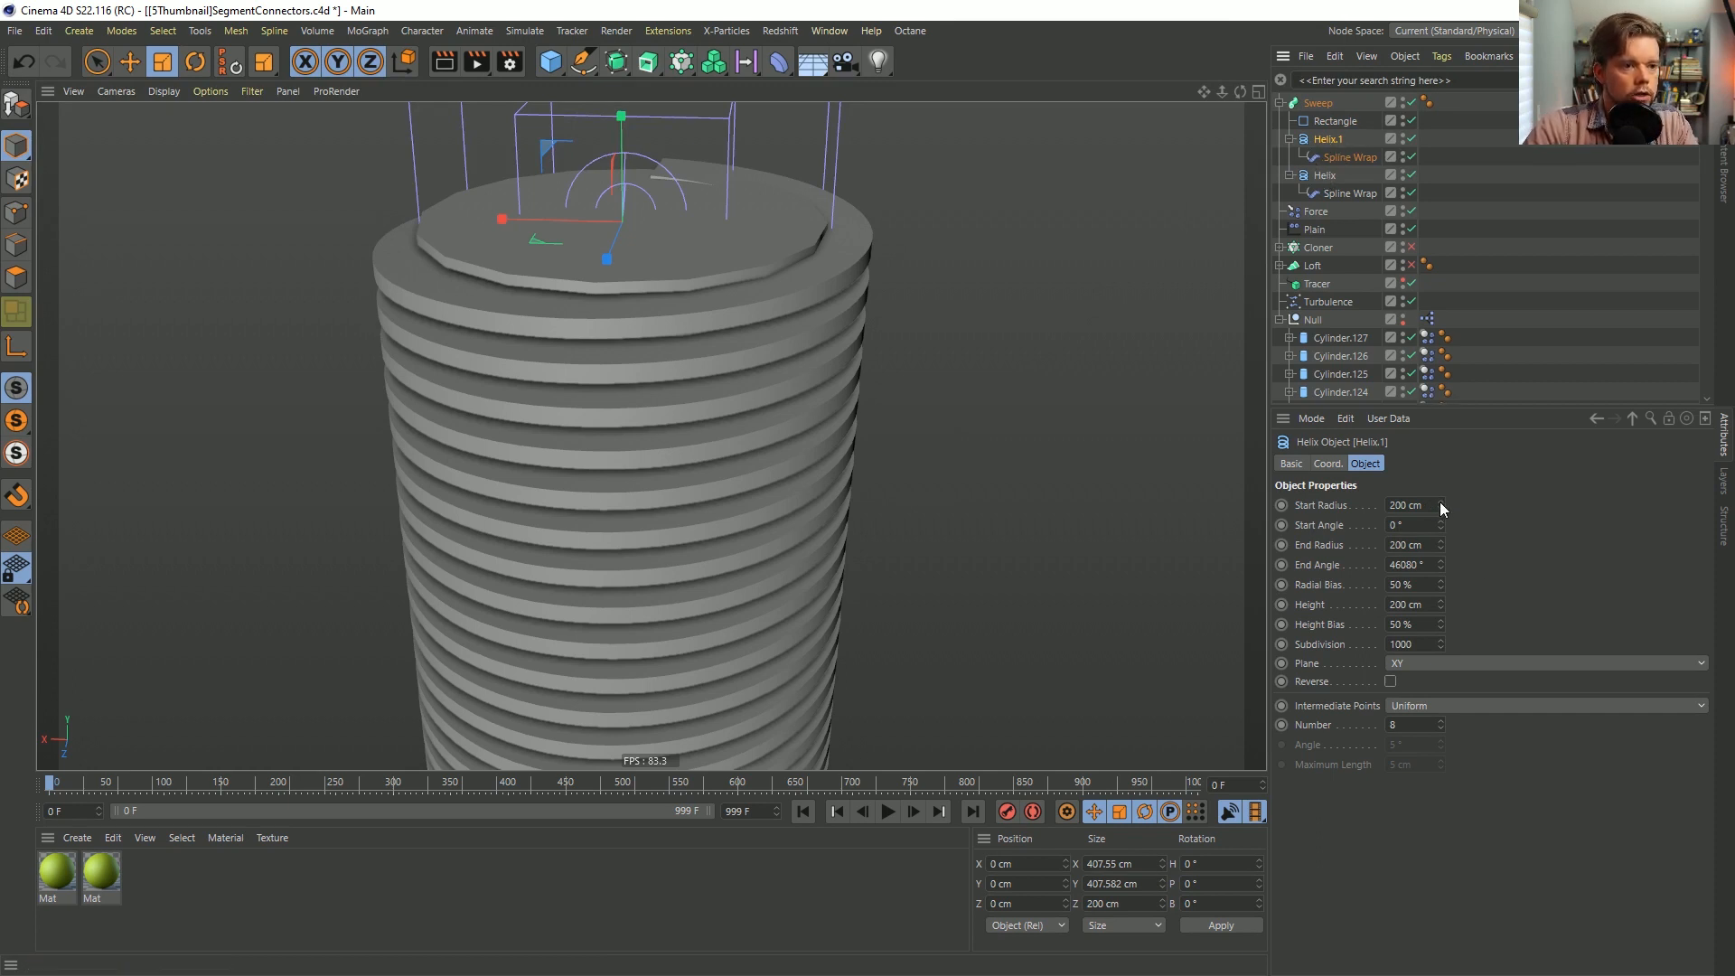
drag(1440, 502, 1442, 542)
key(ctrl+z)
Copy Helix.1's end radius of 157 cm into its start radius and hide the Null's cylinders in the viewport.
click(1430, 544)
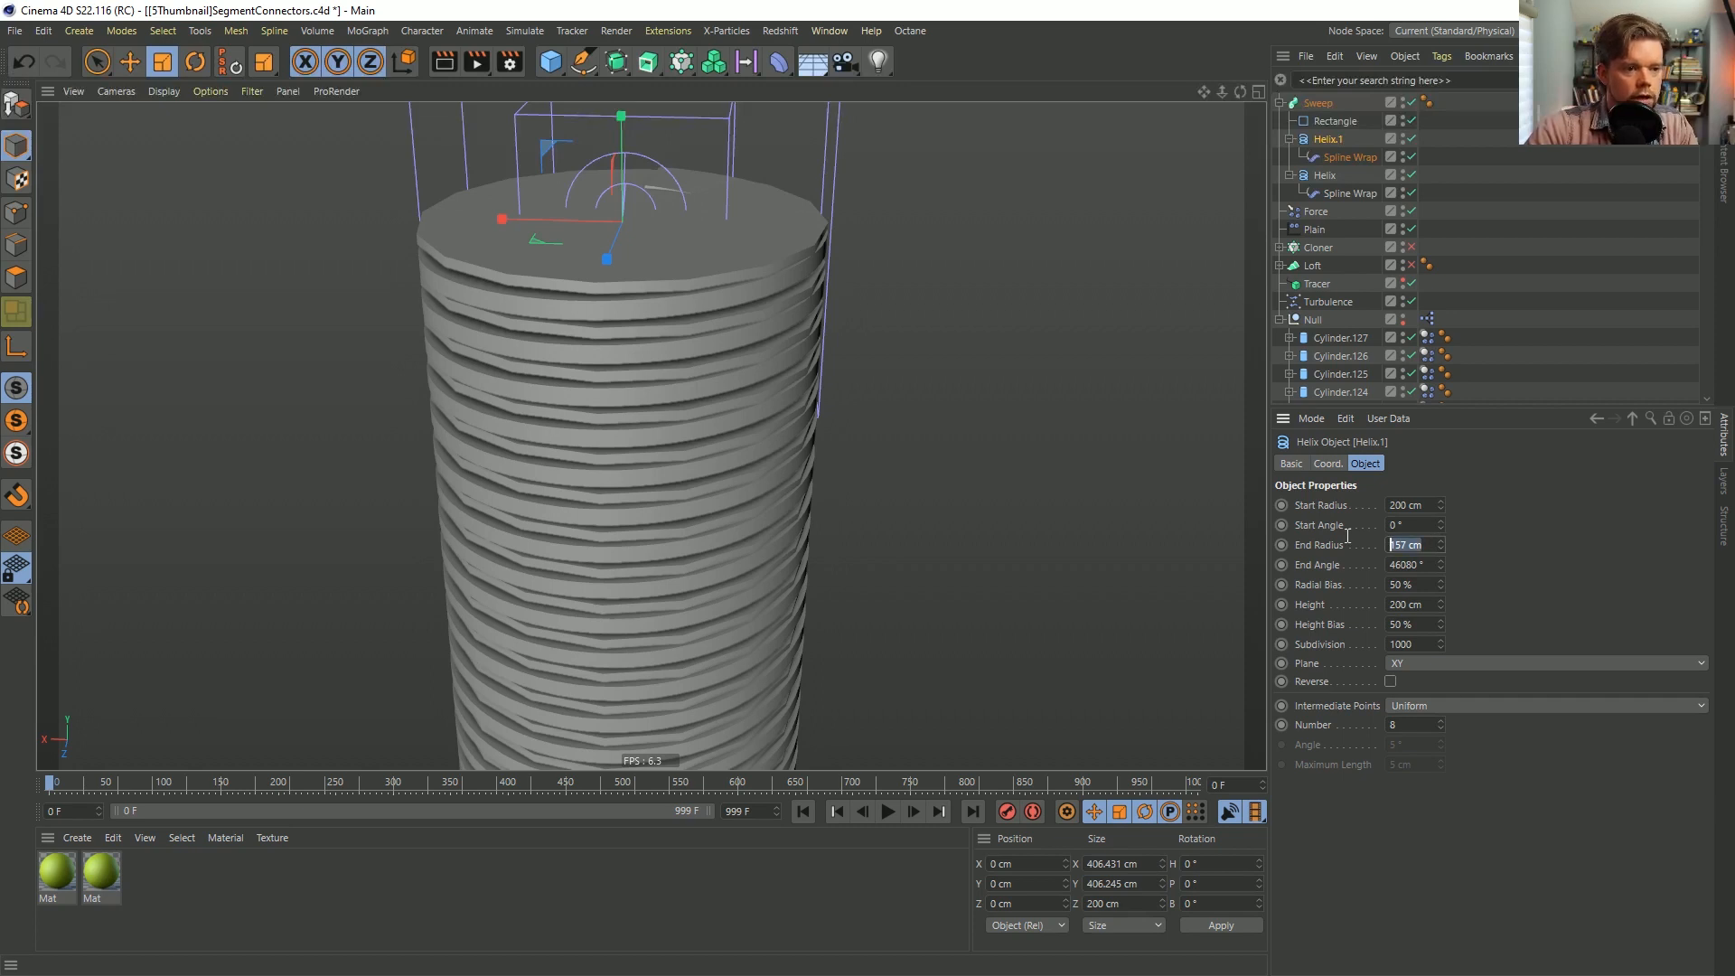
key(ctrl+c)
click(1426, 505)
key(ctrl+v)
key(Return)
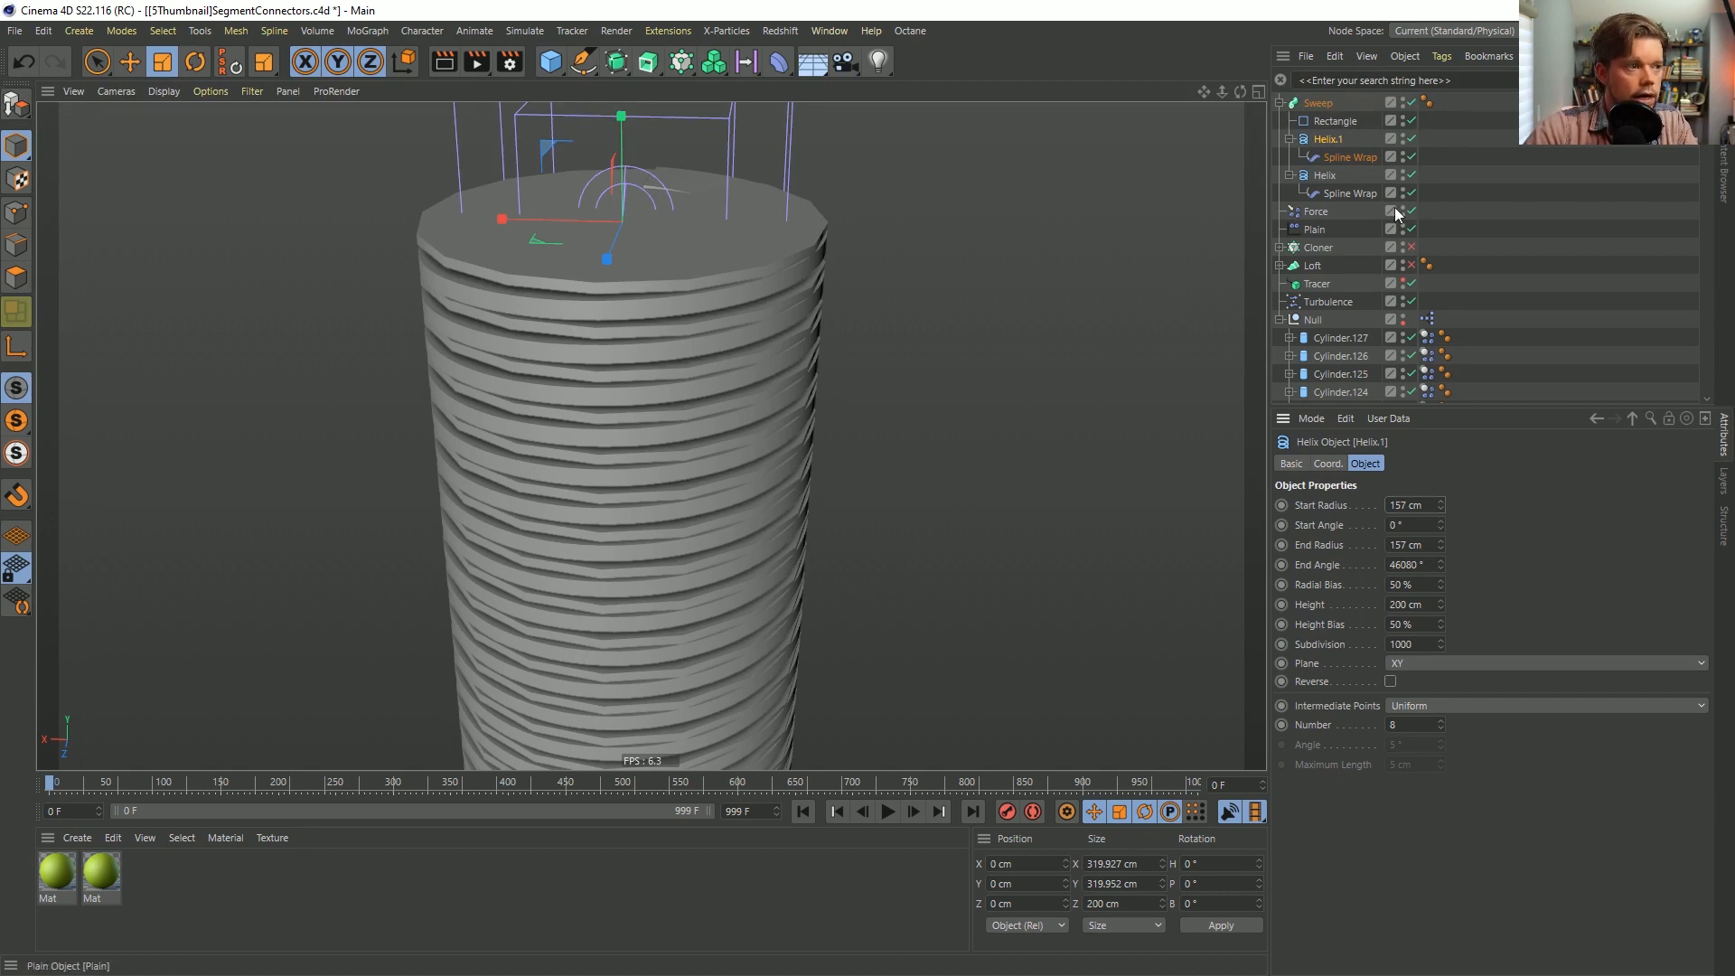
click(1404, 318)
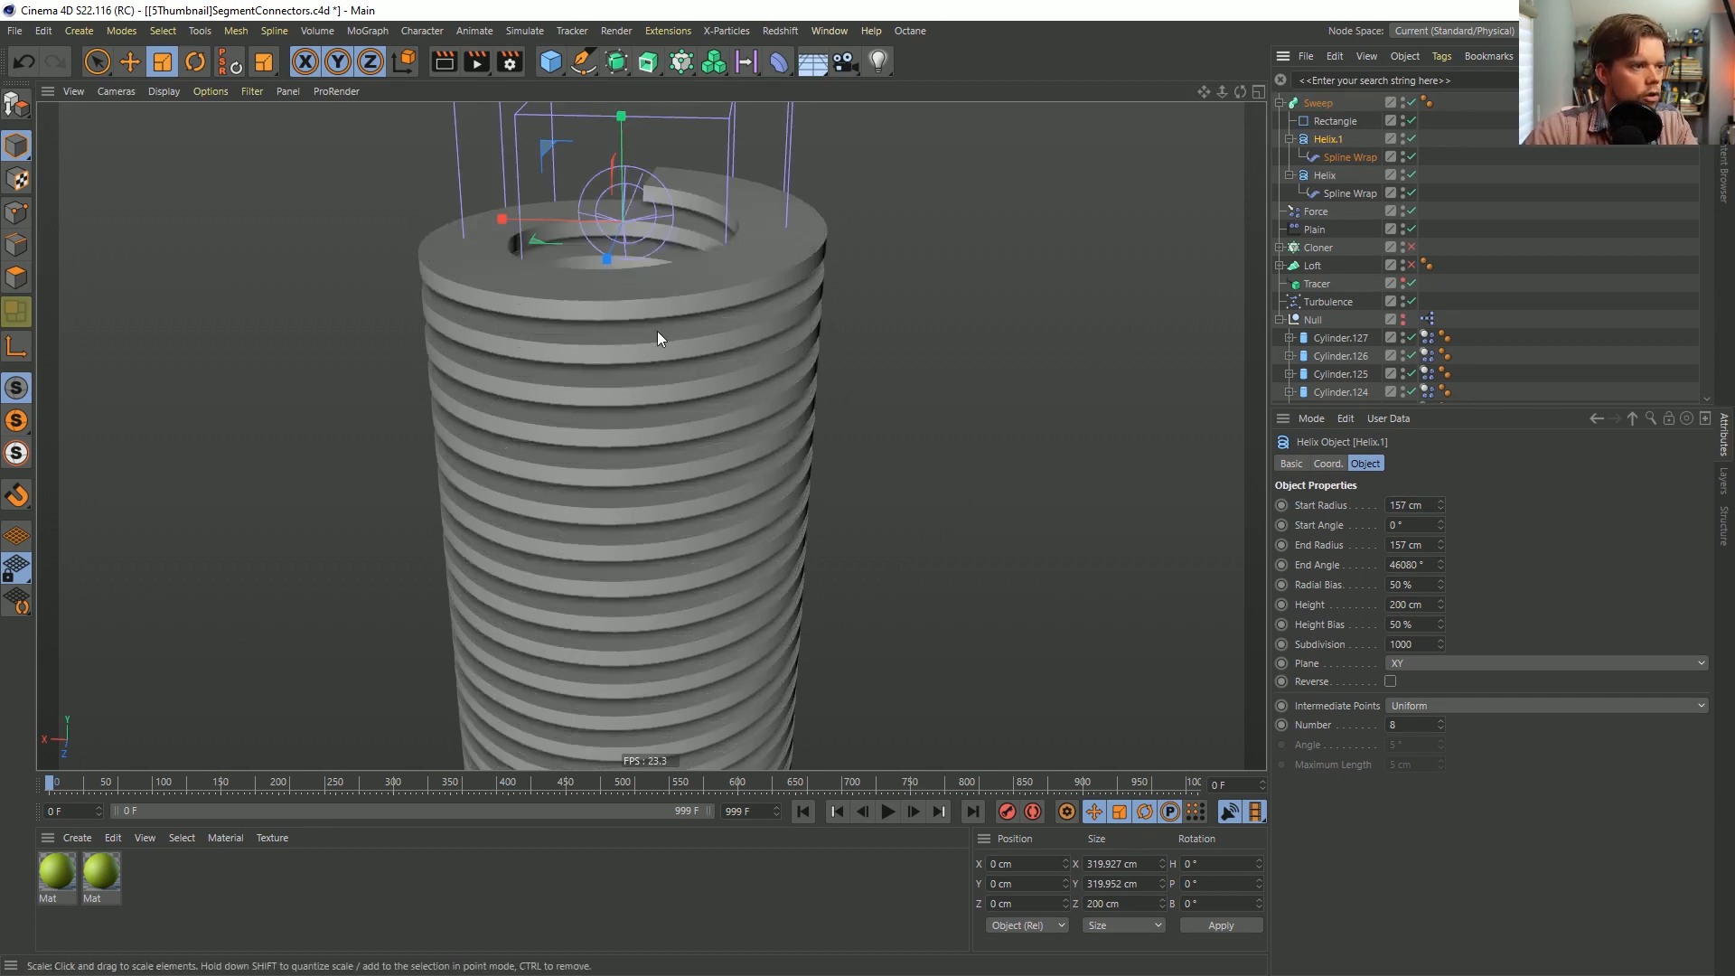
scroll(633, 388, down, 3)
alt+right_drag(681, 305, 524, 452)
alt+middle_drag(682, 479, 677, 445)
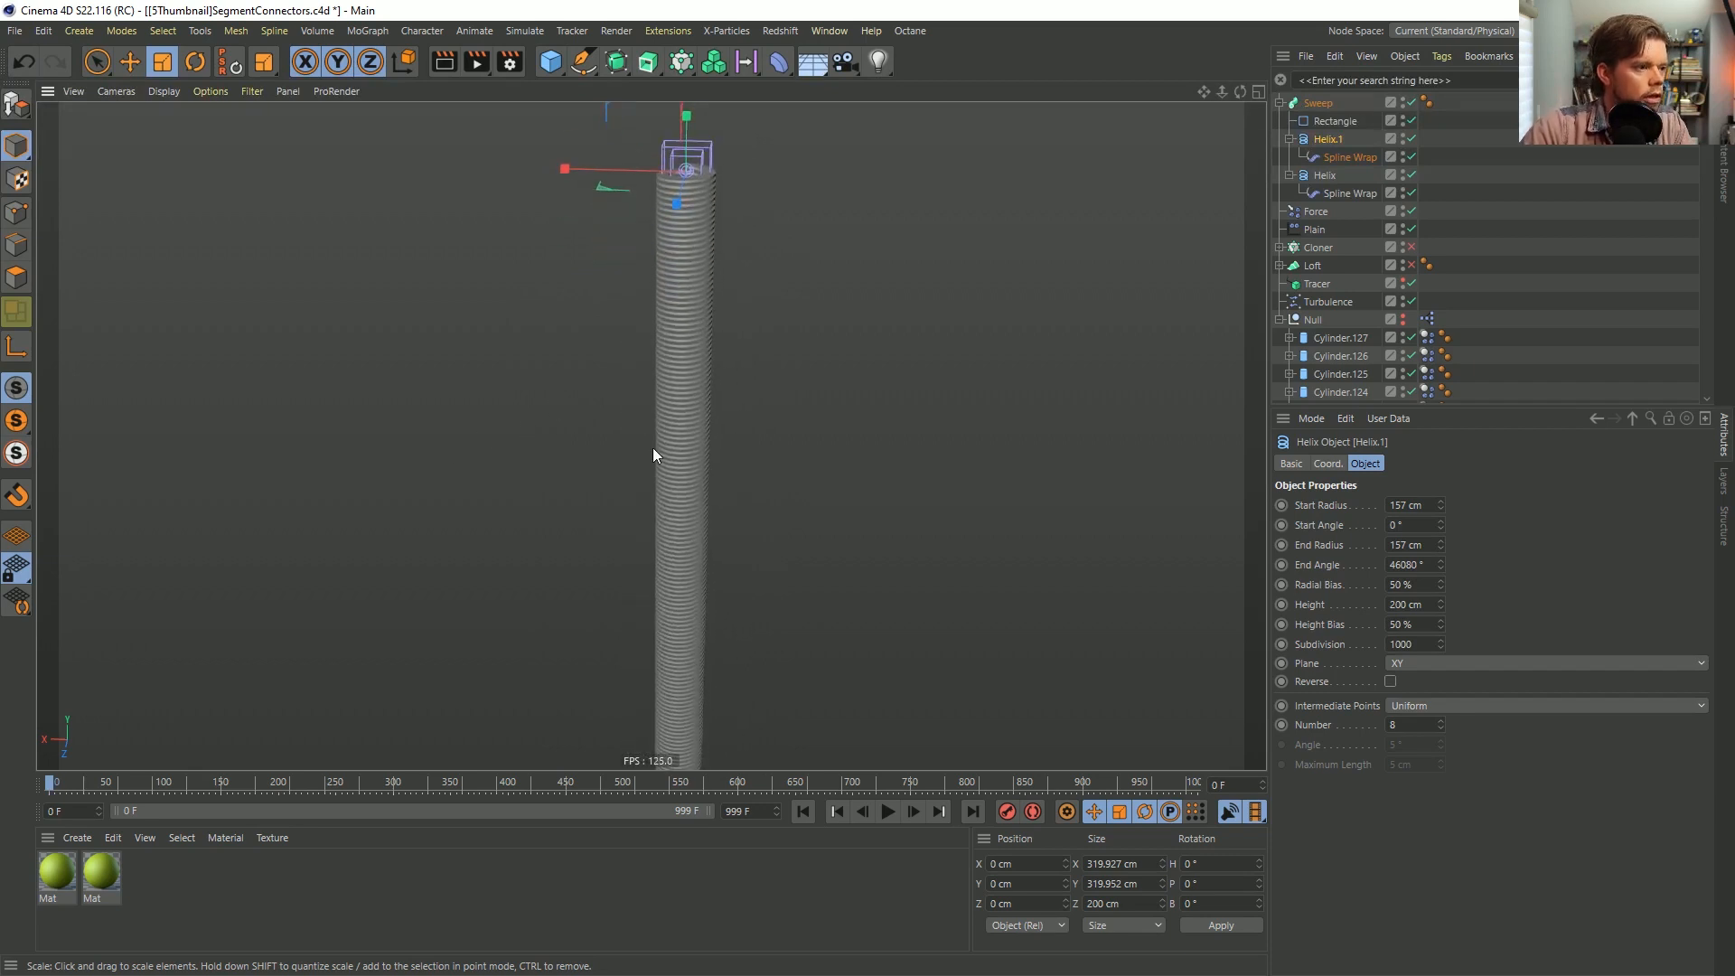
Open the first green material for editing and disable its Reflectance channel.
click(180, 879)
double_click(54, 872)
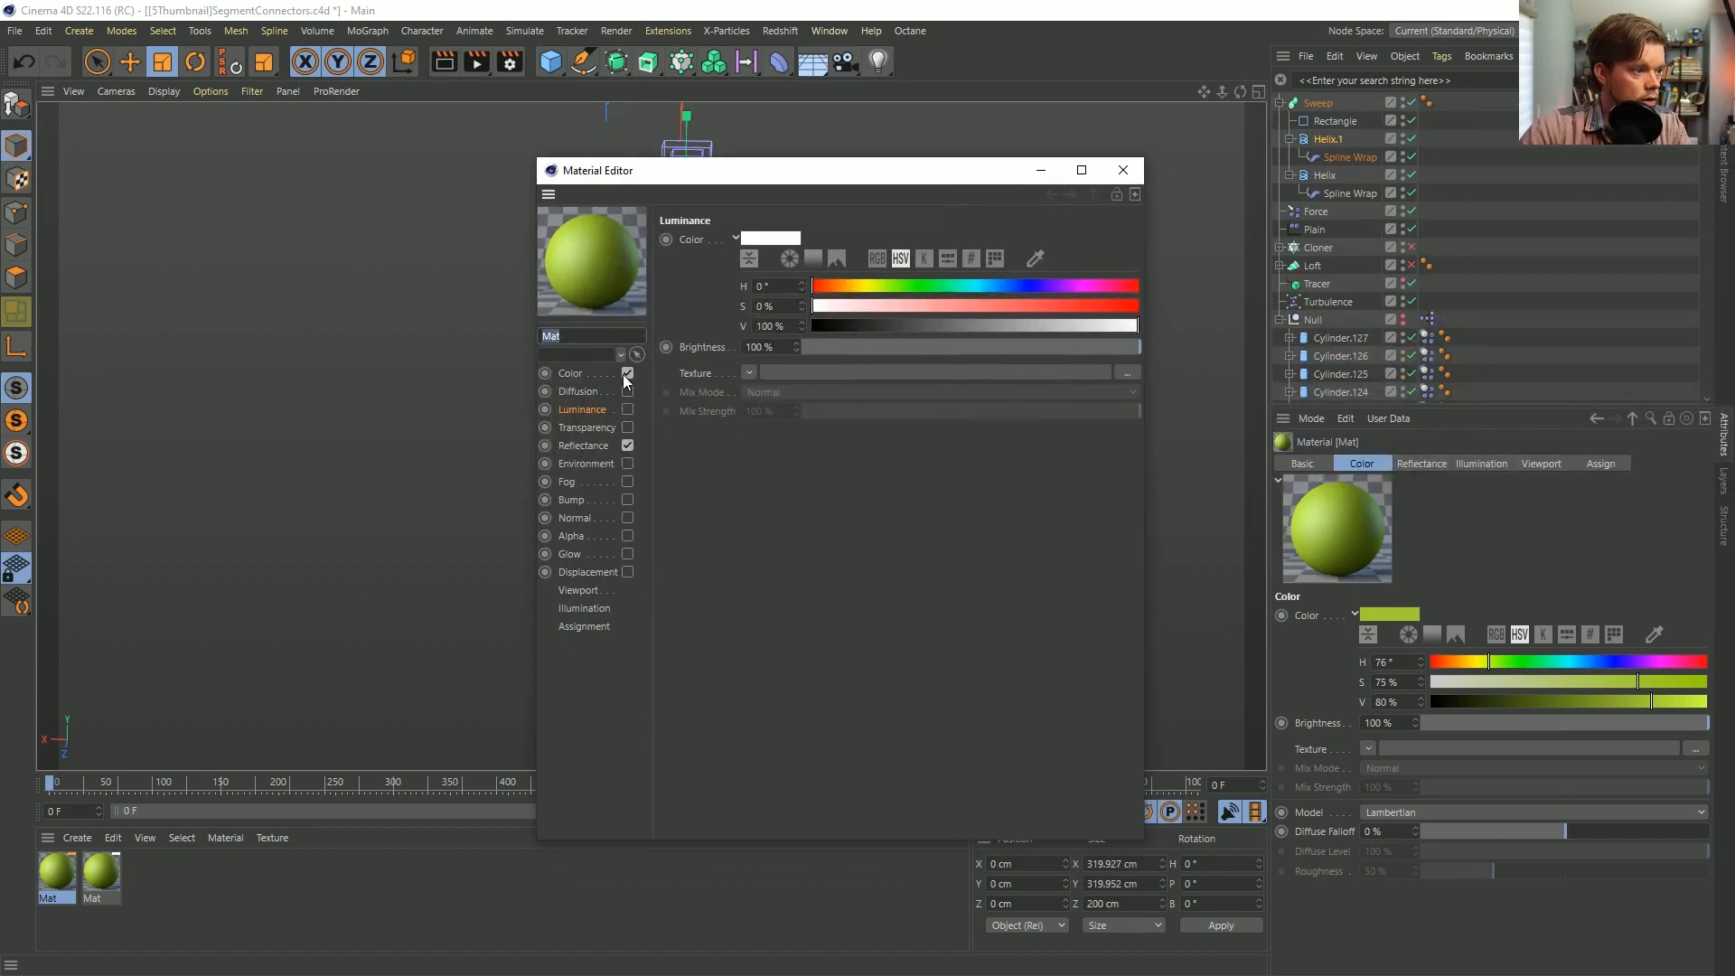
click(622, 374)
click(627, 446)
Assign a Gradient texture to the material's Color channel and load a rainbow preset into the gradient.
click(579, 372)
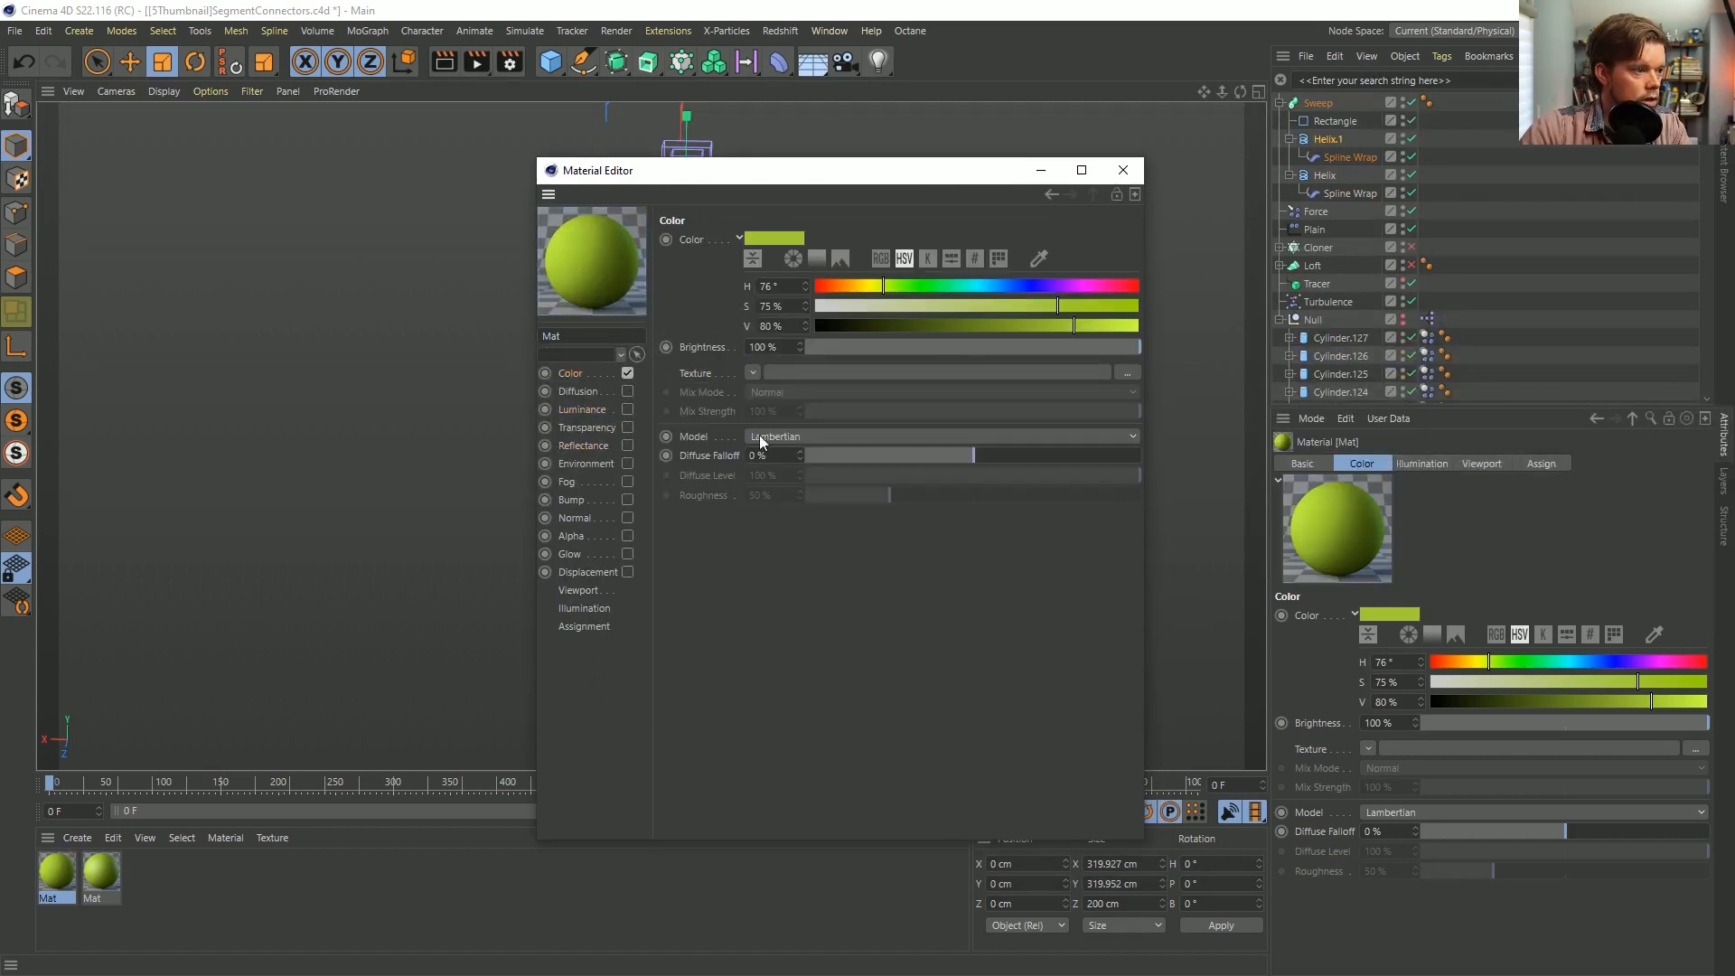
click(754, 371)
click(808, 580)
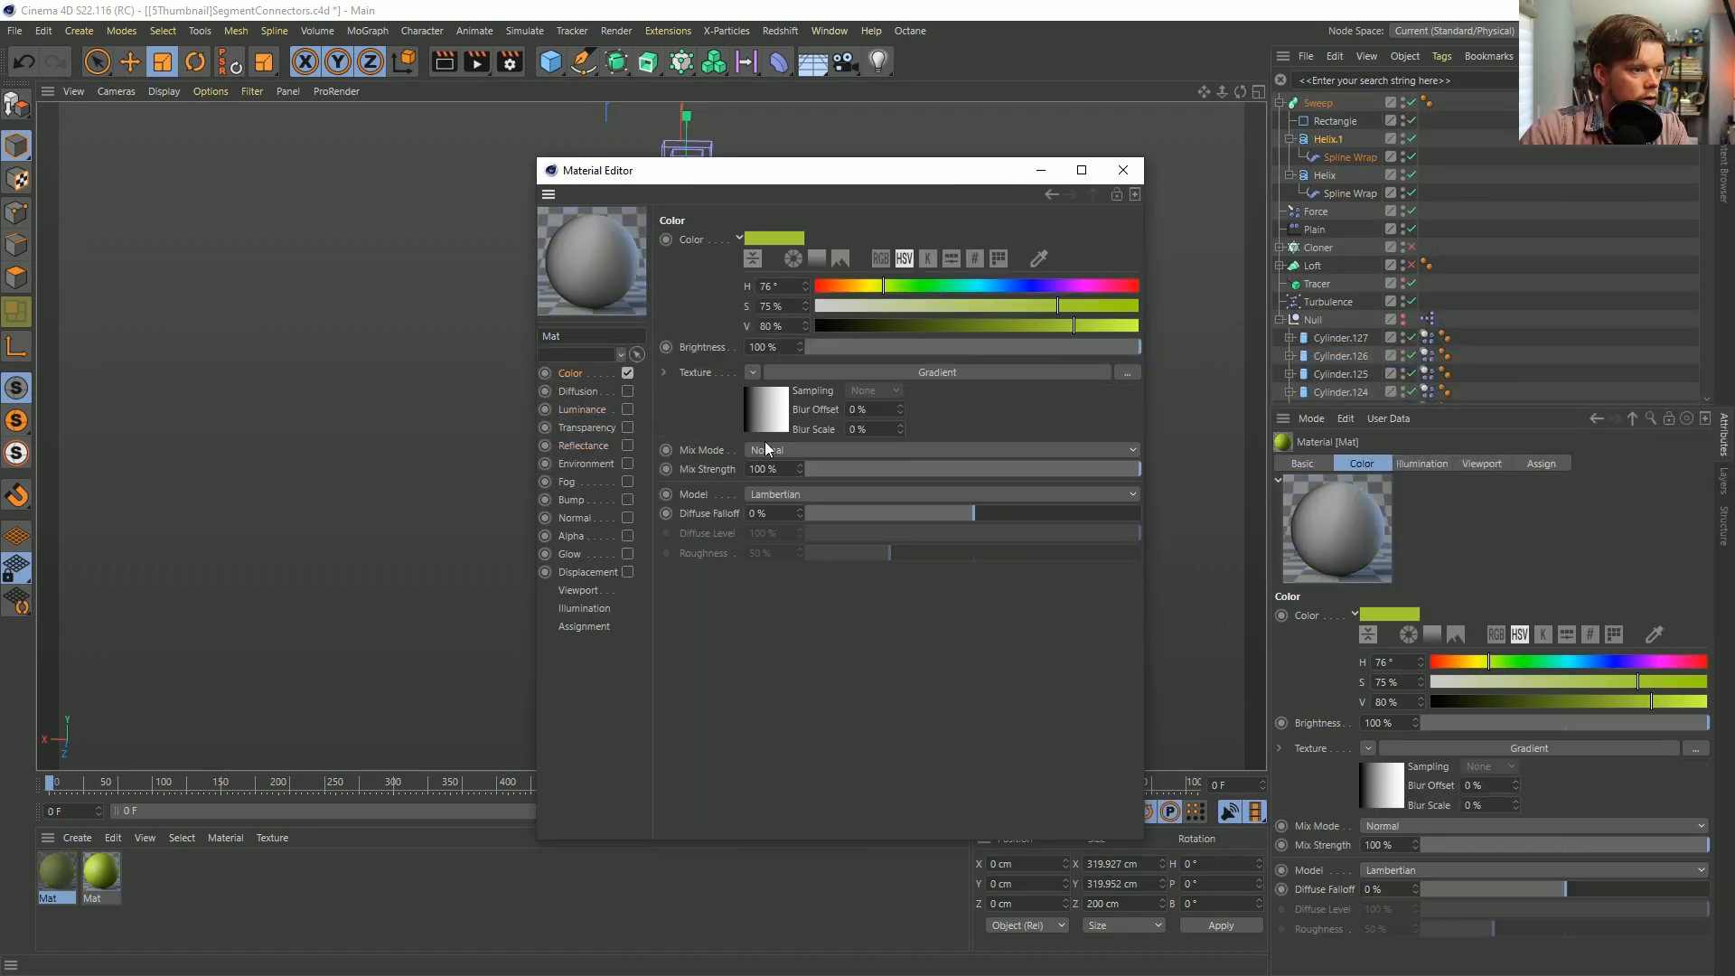
click(772, 420)
click(727, 367)
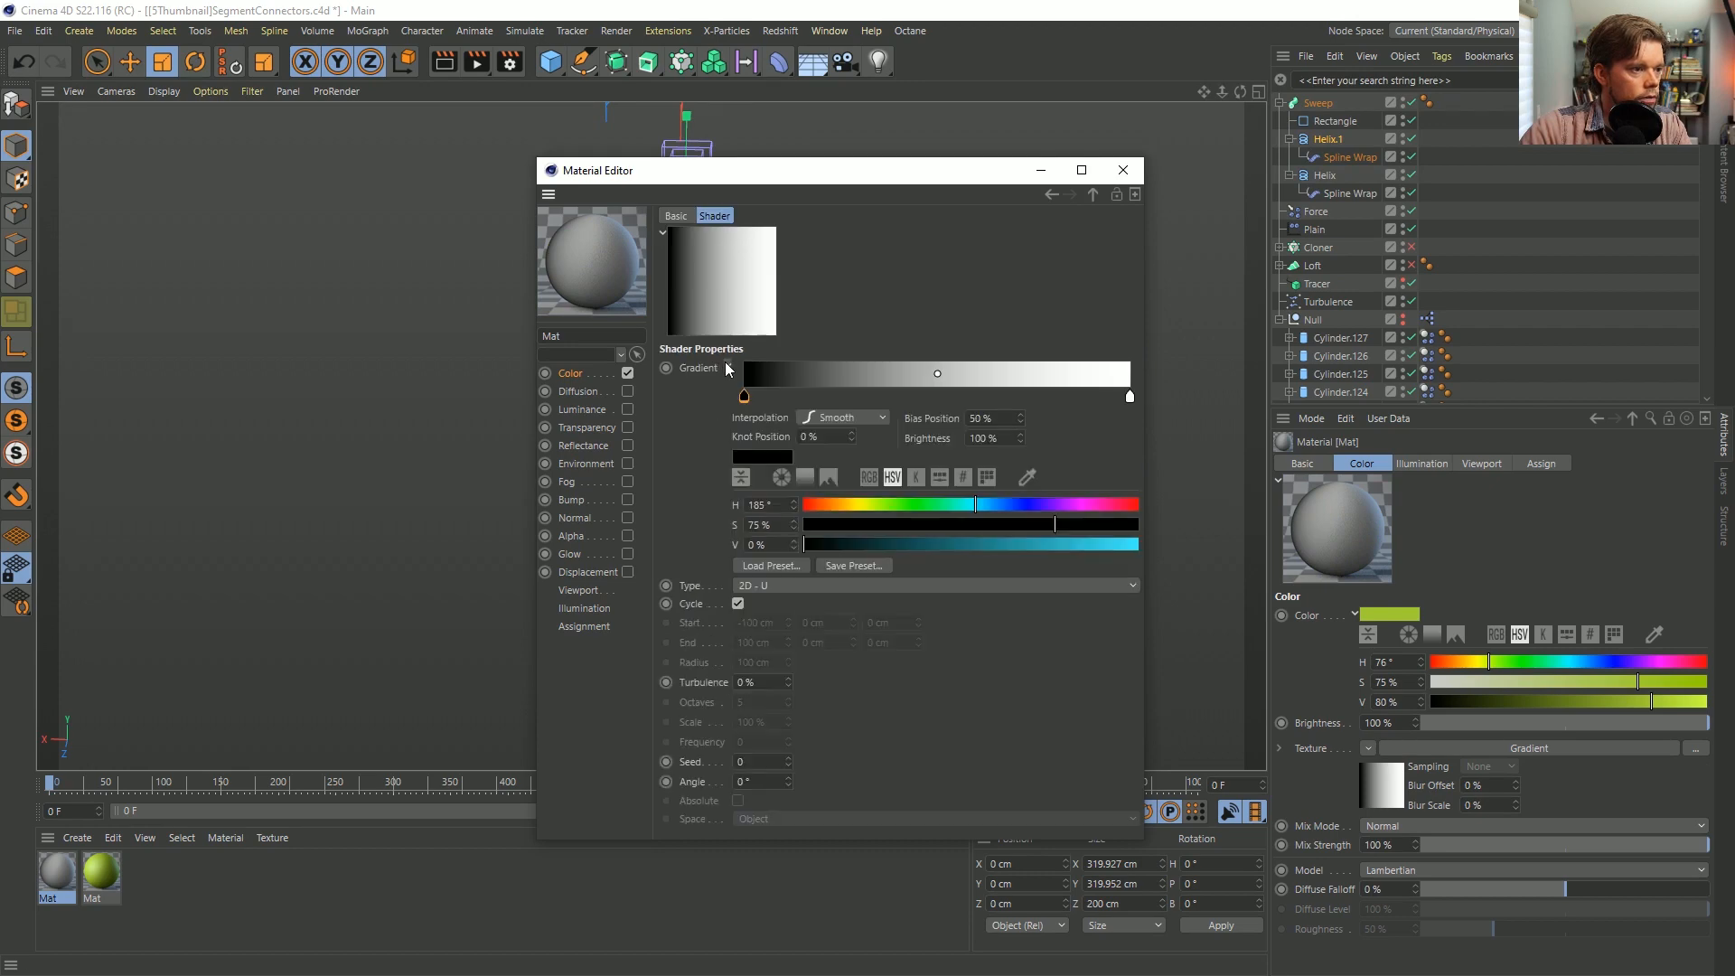
click(794, 569)
click(677, 593)
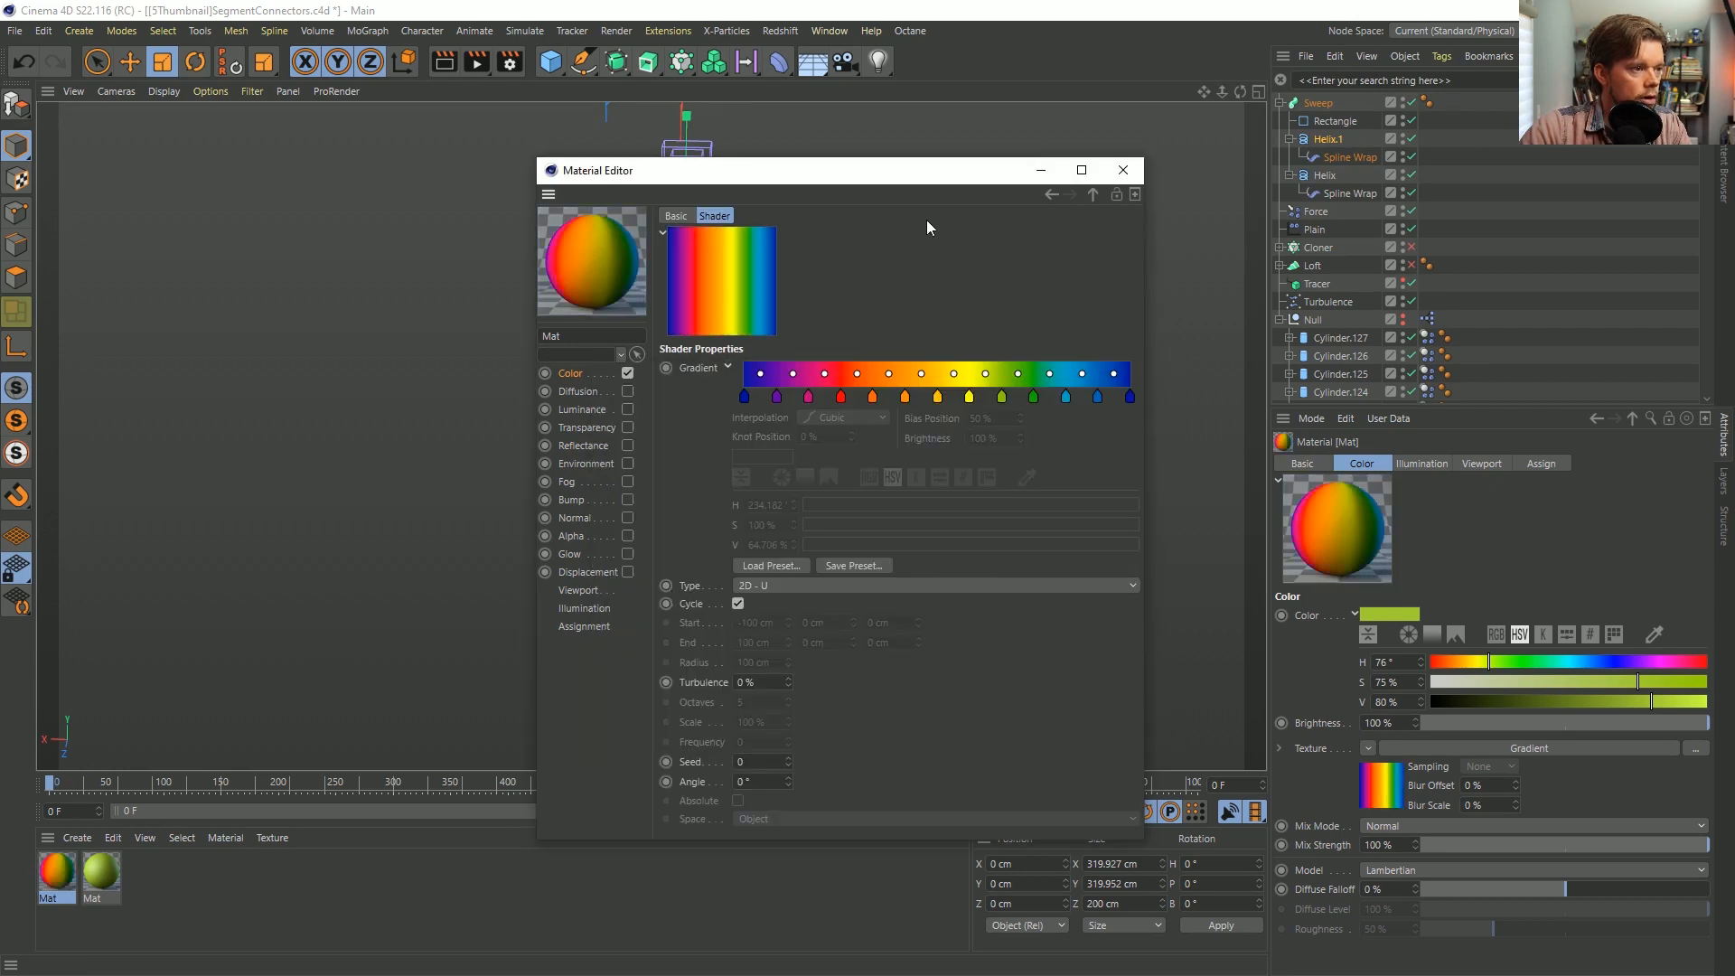
Apply the rainbow material to the Sweep and set its gradient type to 2D - V.
drag(883, 177, 976, 510)
drag(64, 869, 1318, 103)
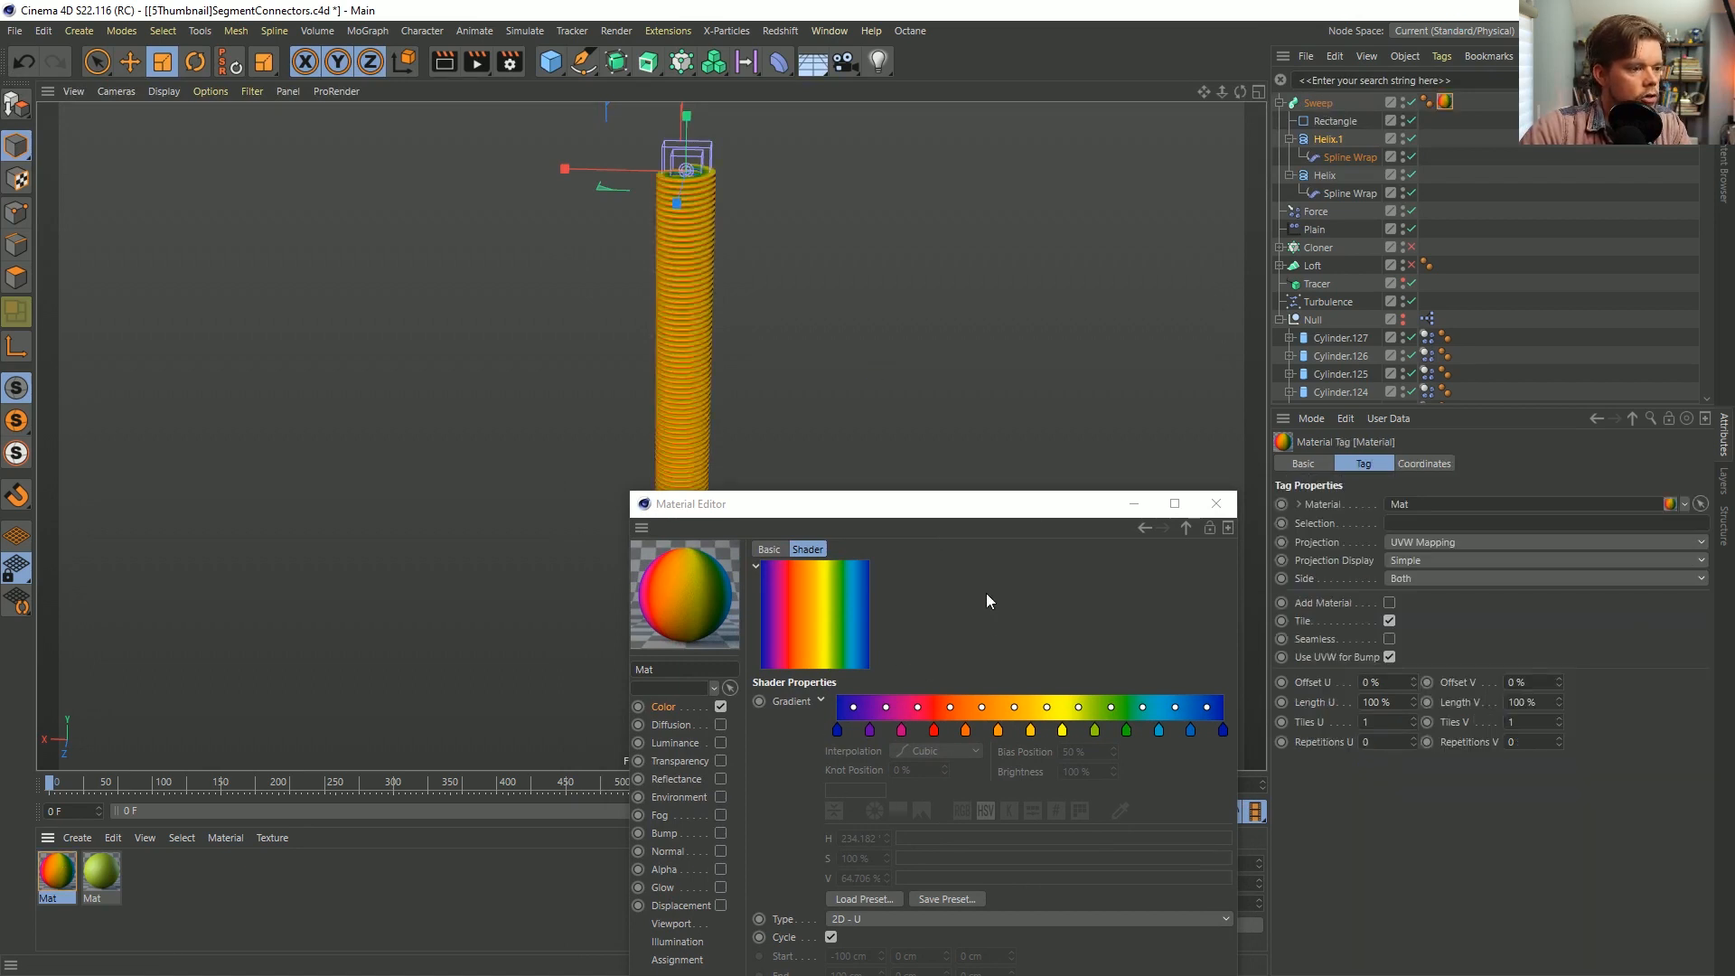
click(863, 918)
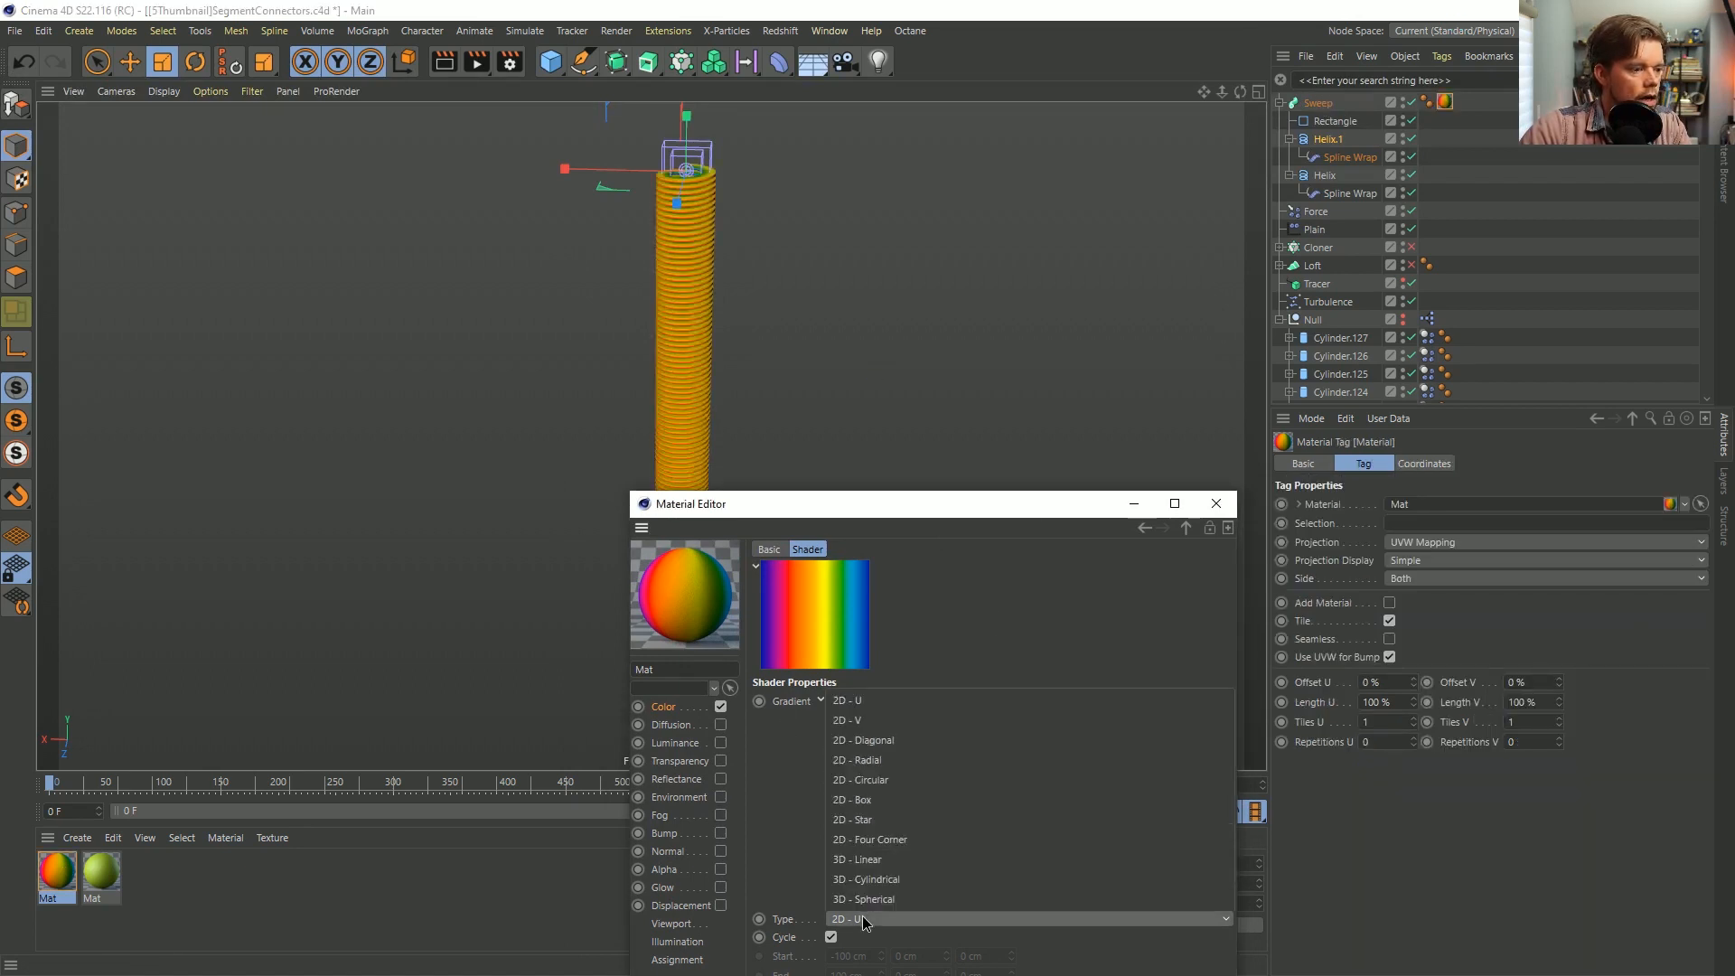
click(862, 721)
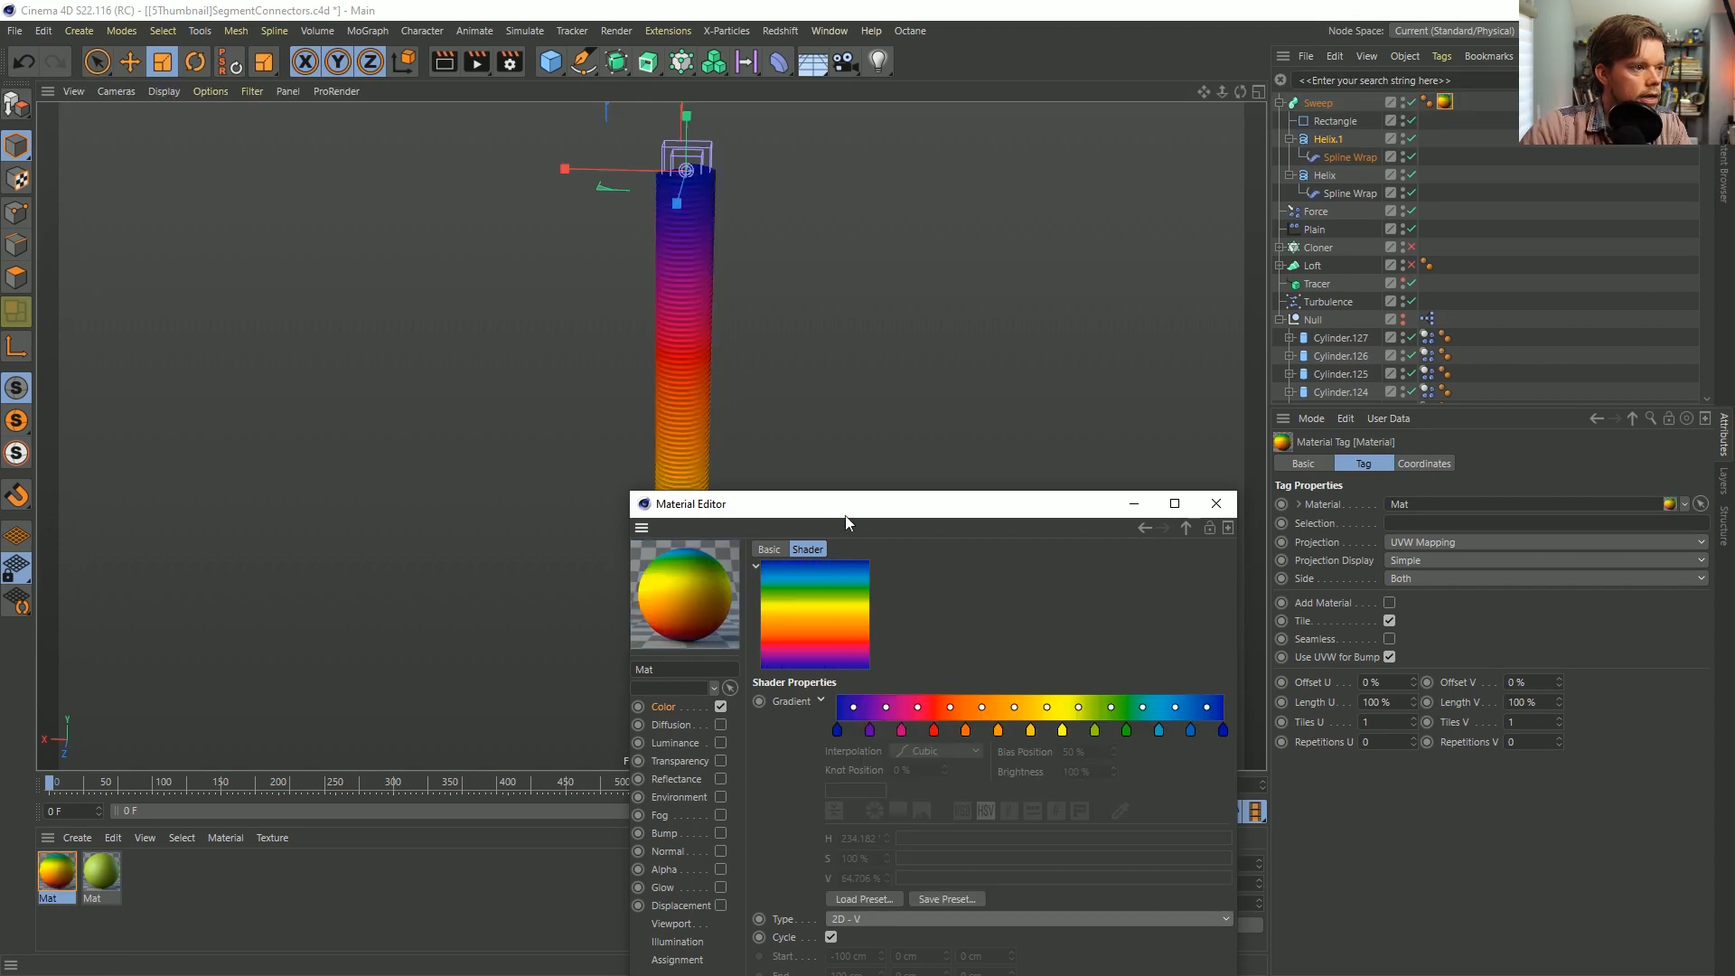
click(1216, 504)
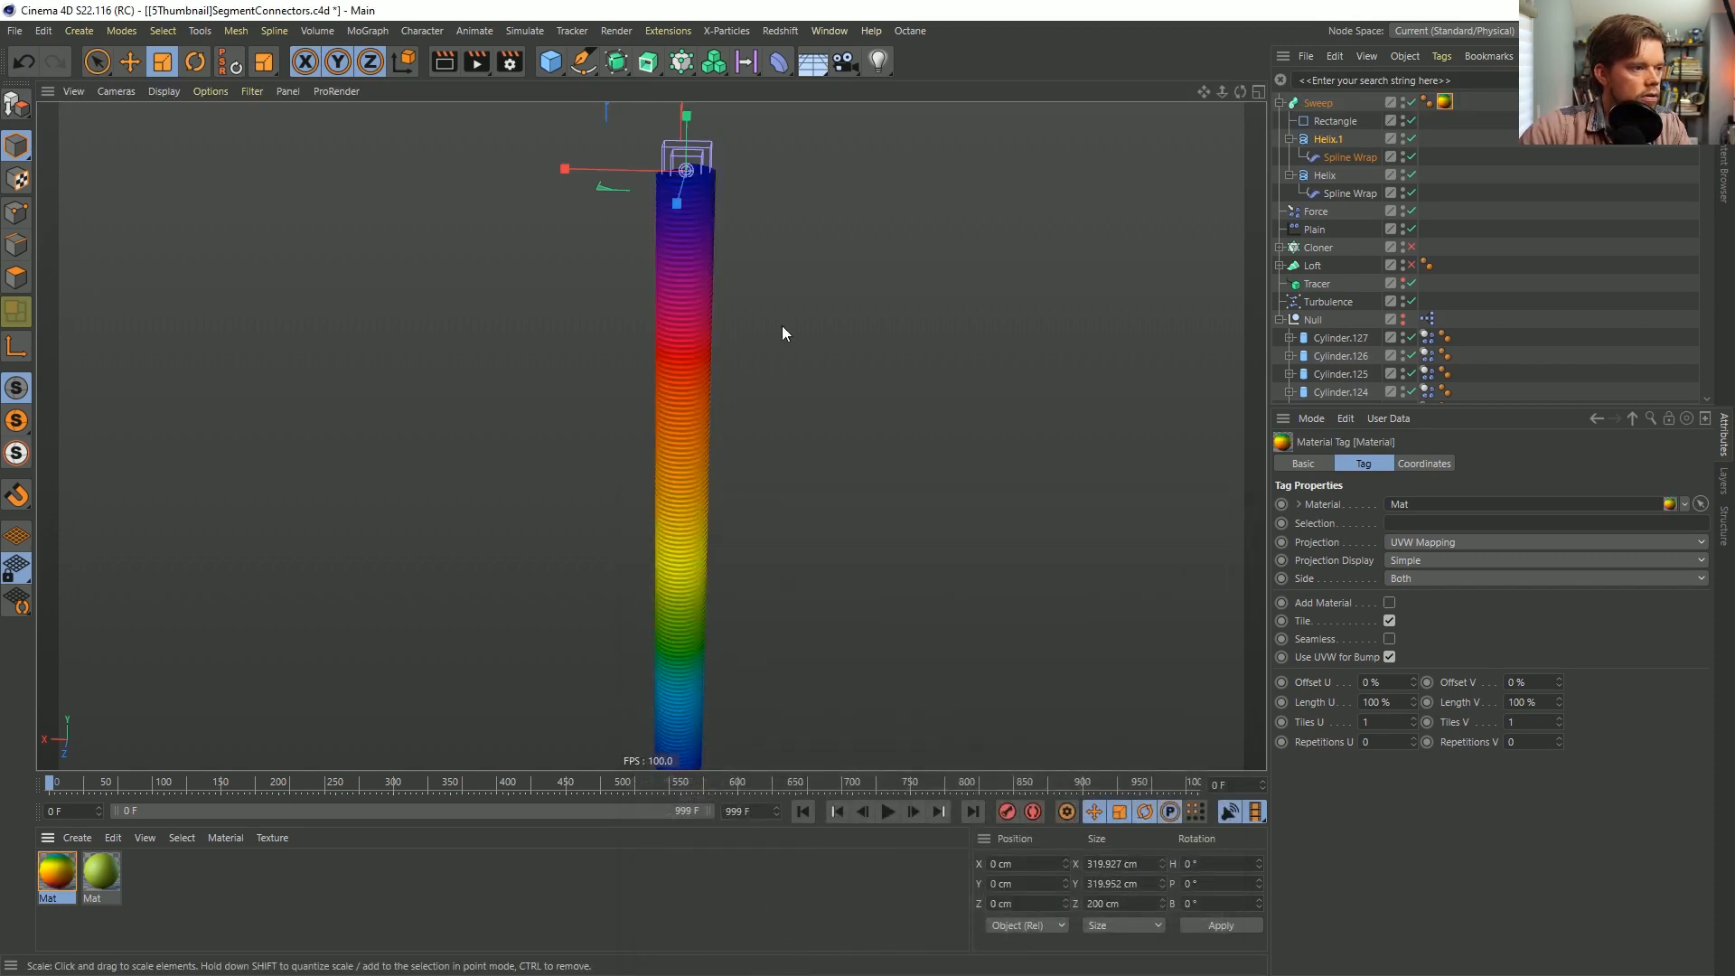
click(1419, 218)
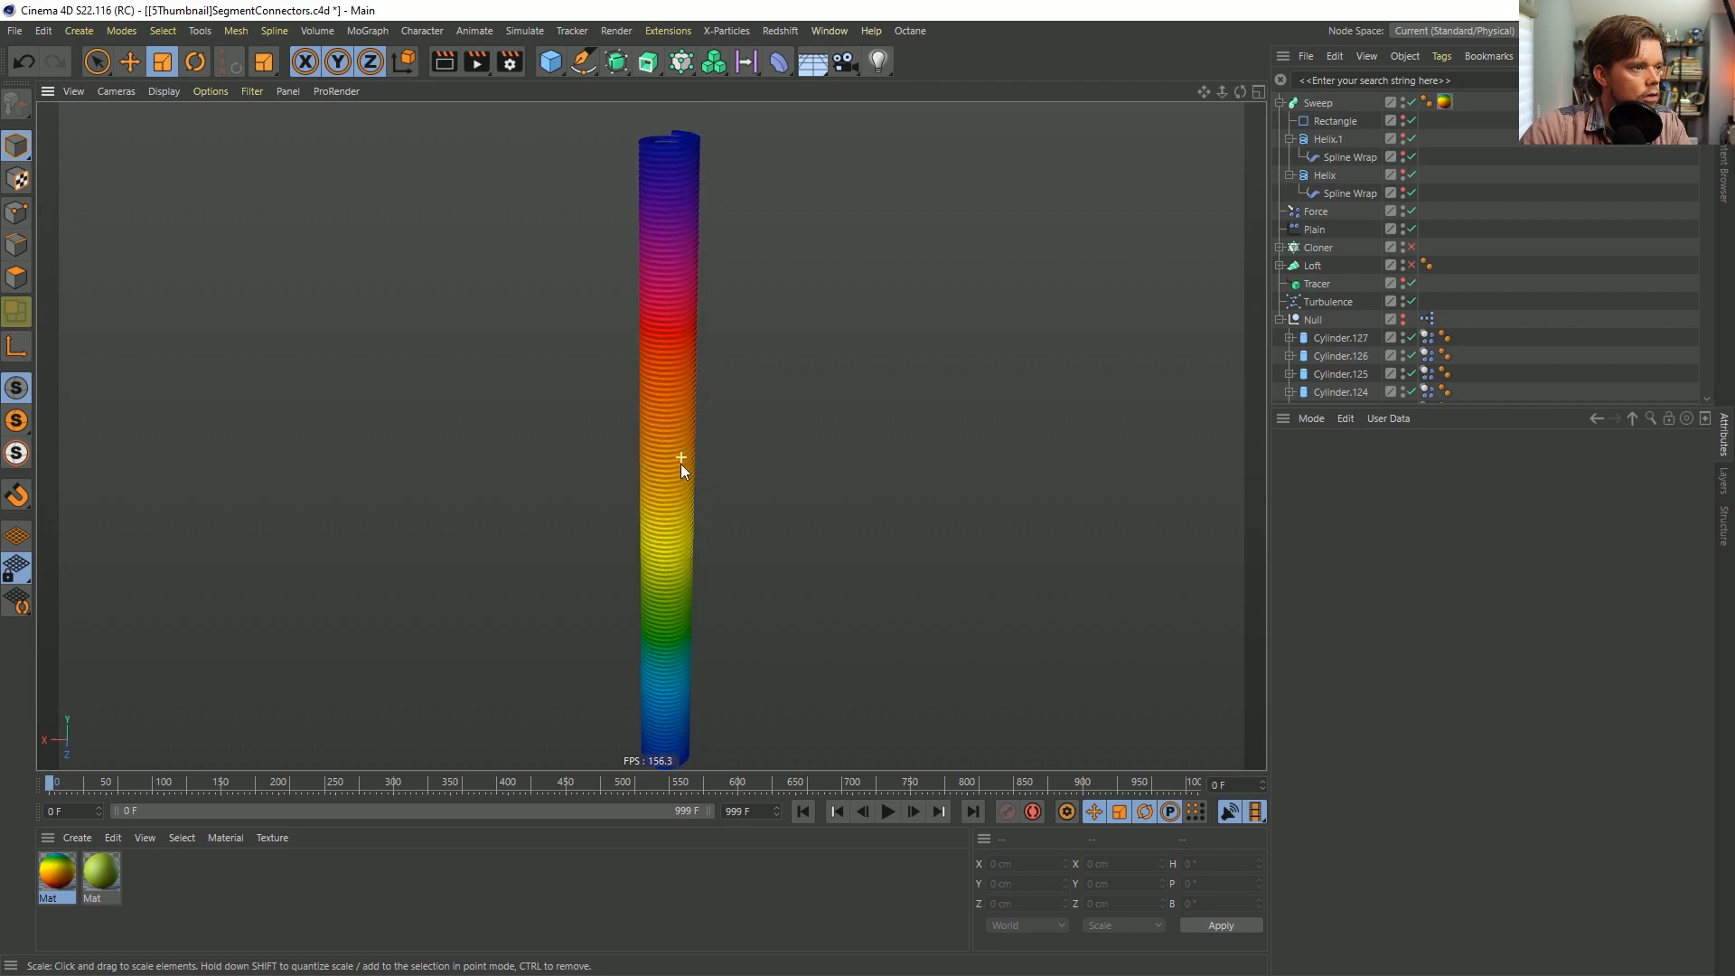
Save the scene as a new version named [5d]SegmentConnectors.c4d in the SceneFiles folder.
key(ctrl+shift+s)
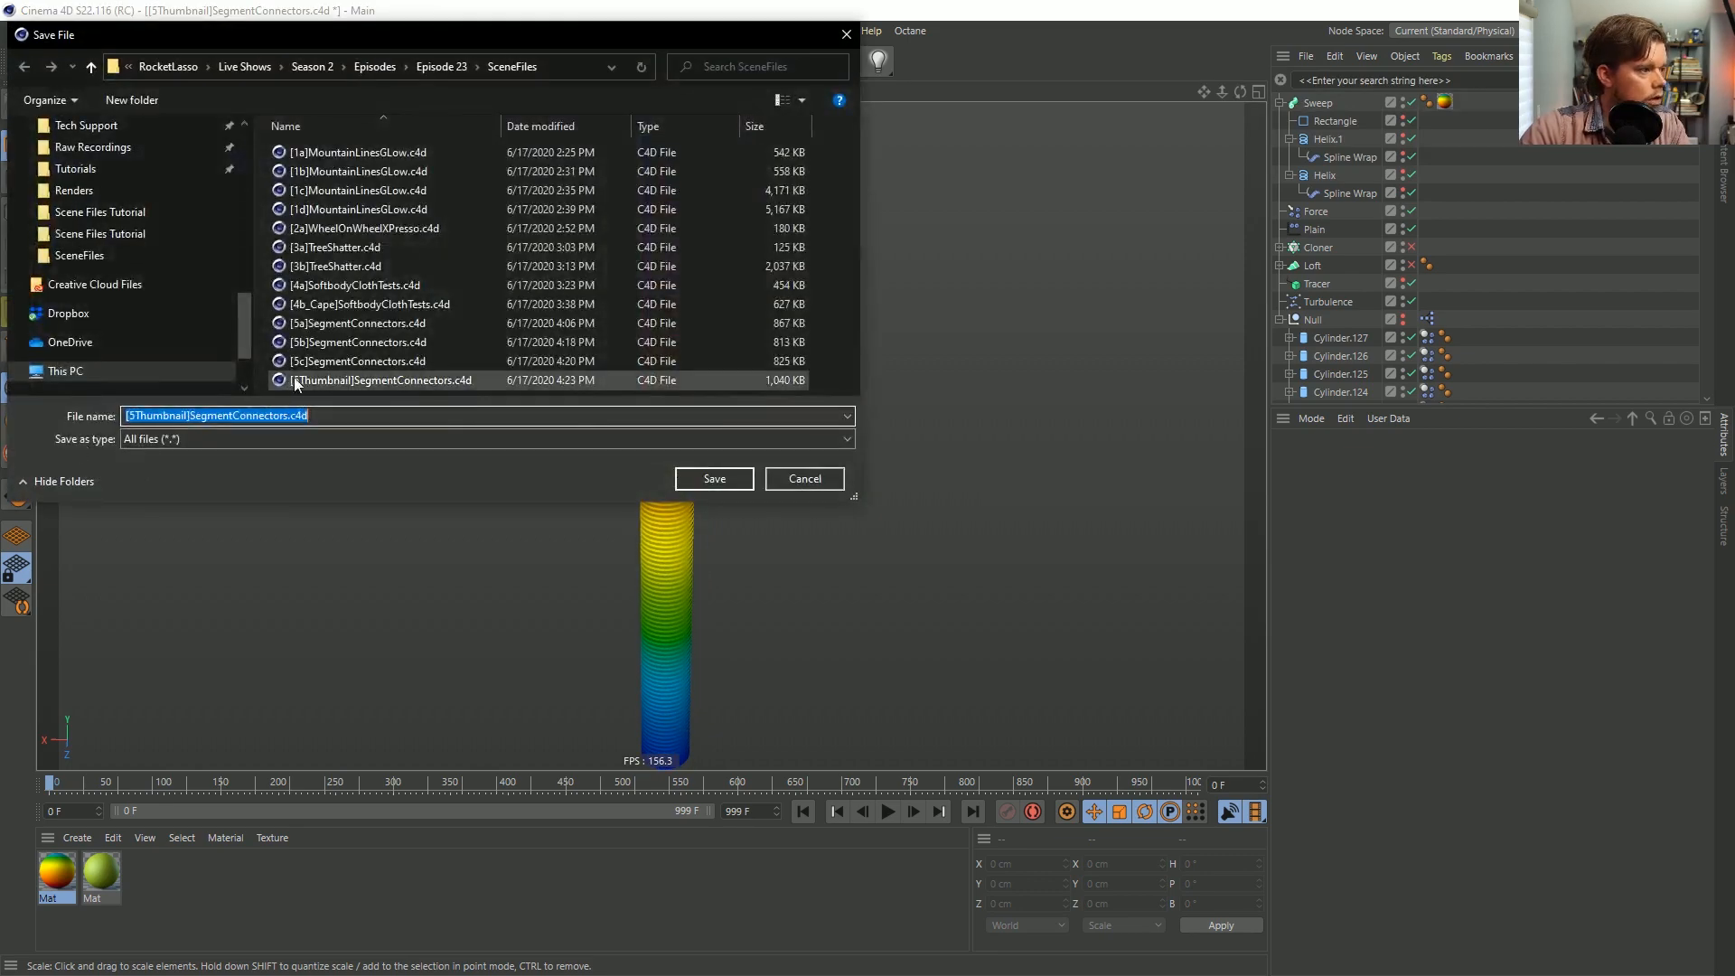
click(312, 363)
click(143, 416)
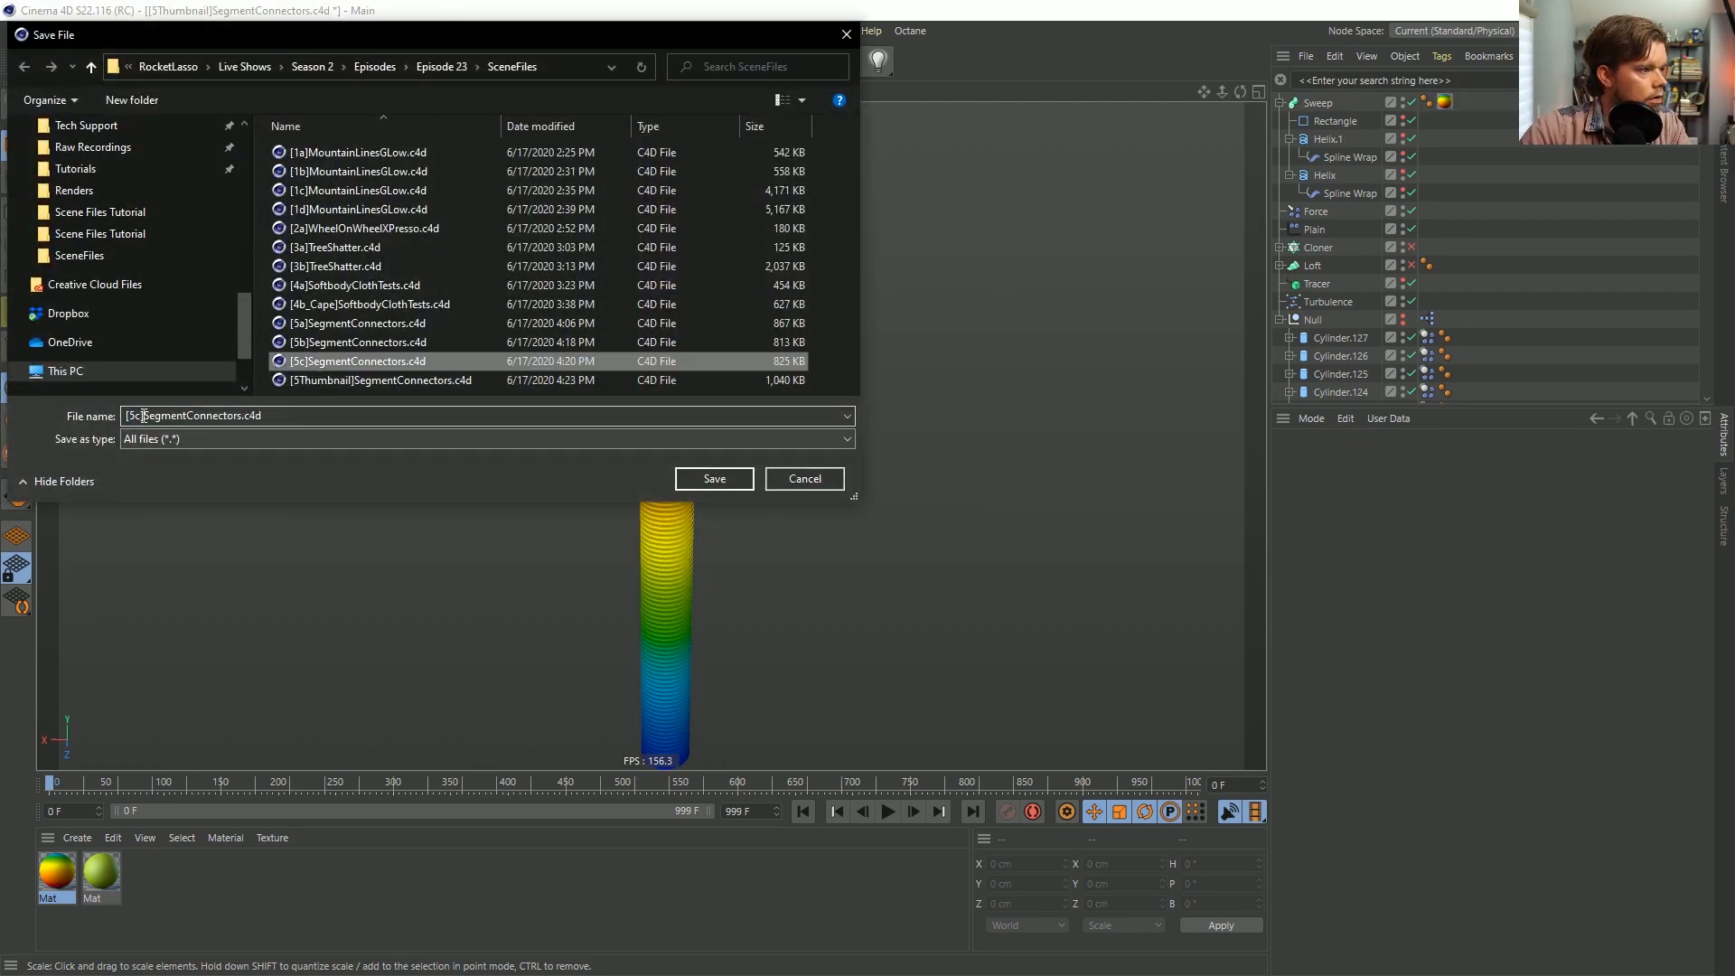
click(141, 416)
key(BackSpace)
text(d)
key(Return)
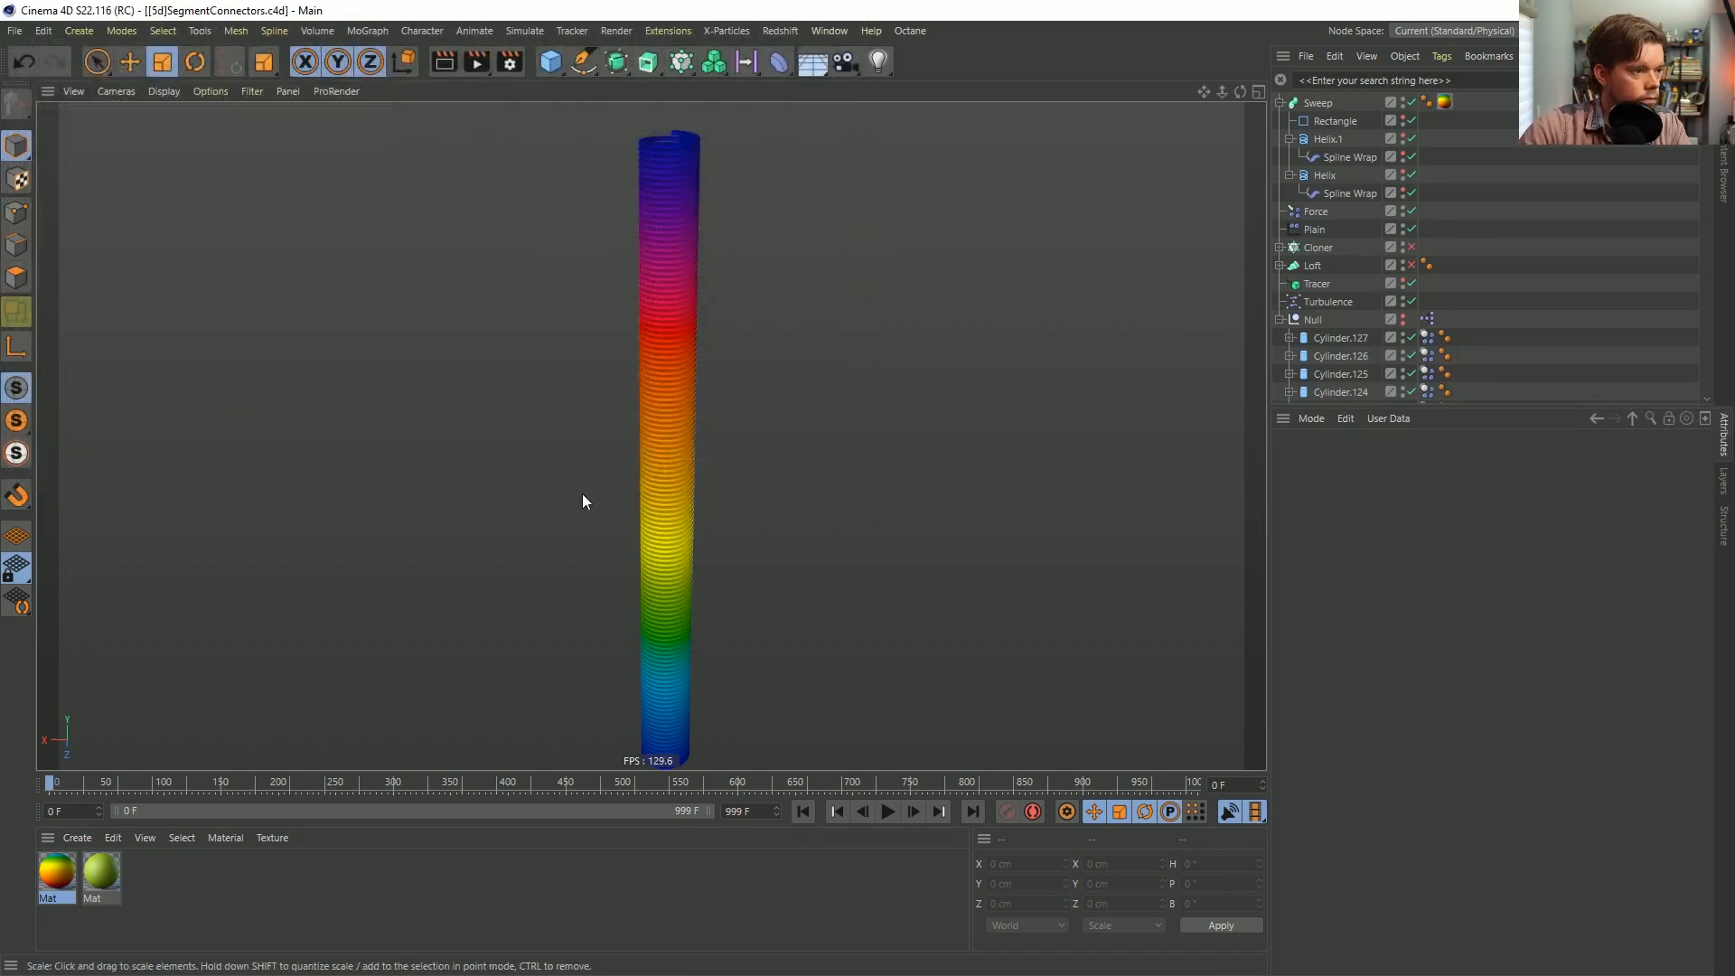
Play the simulation, examine the rainbow coil's motion up close and from other angles, and stop playback.
click(888, 811)
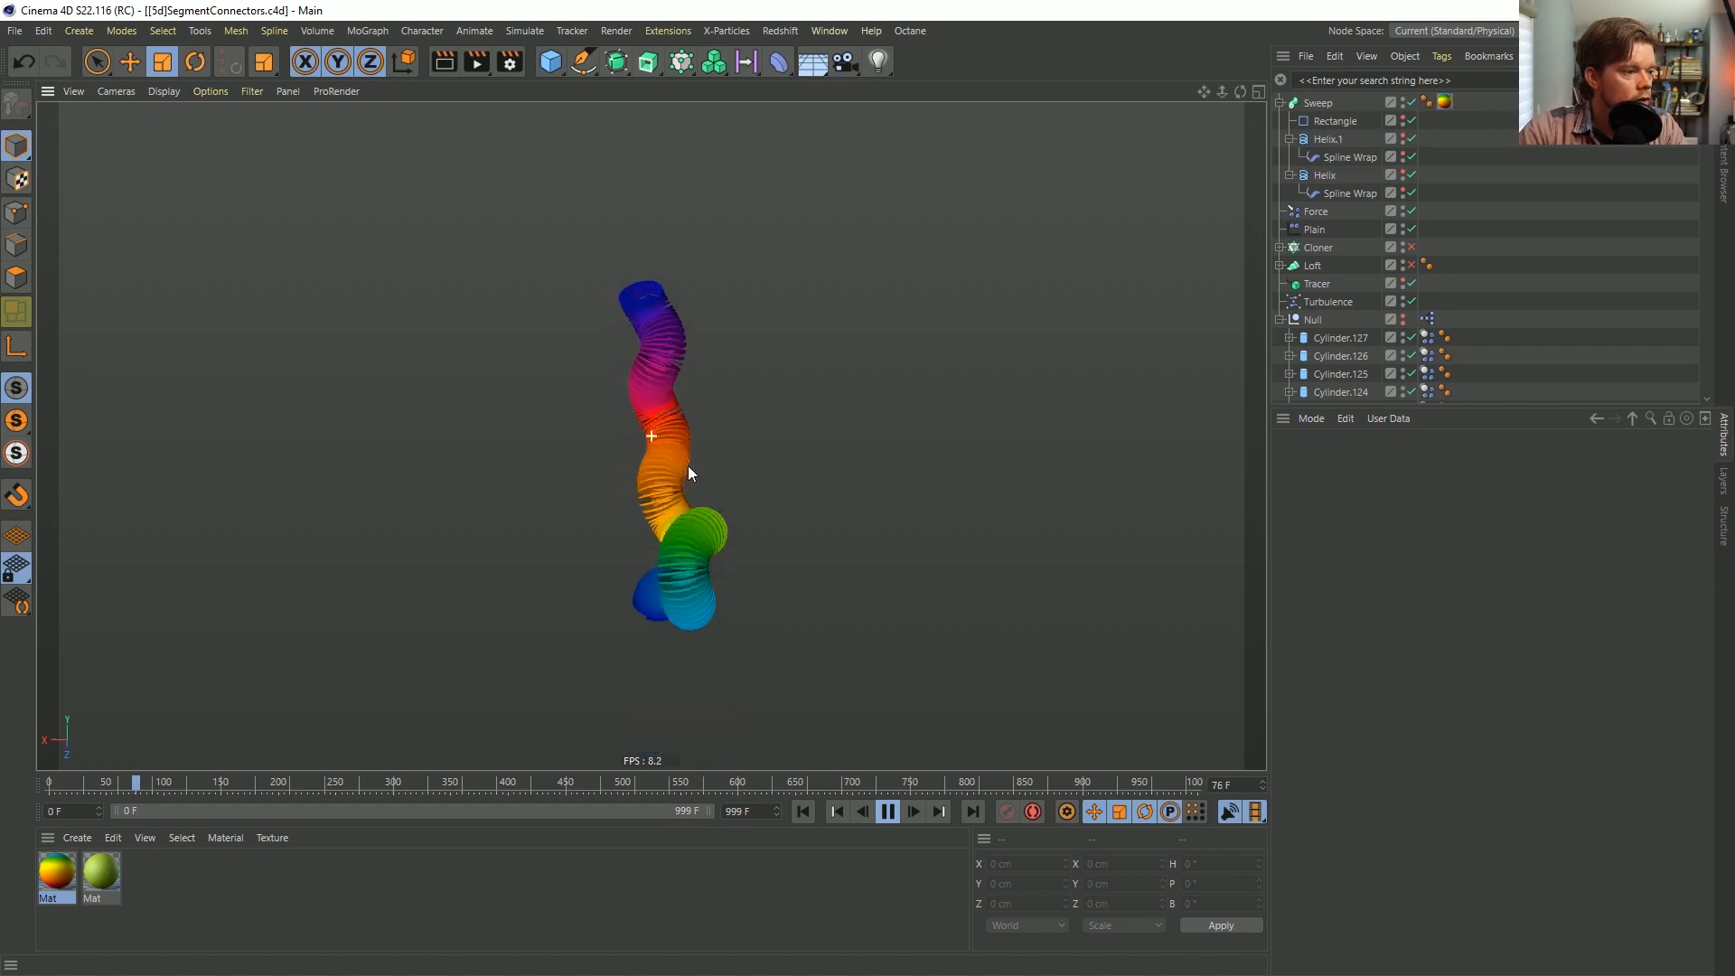
alt+right_drag(797, 494, 940, 481)
alt+drag(759, 487, 931, 576)
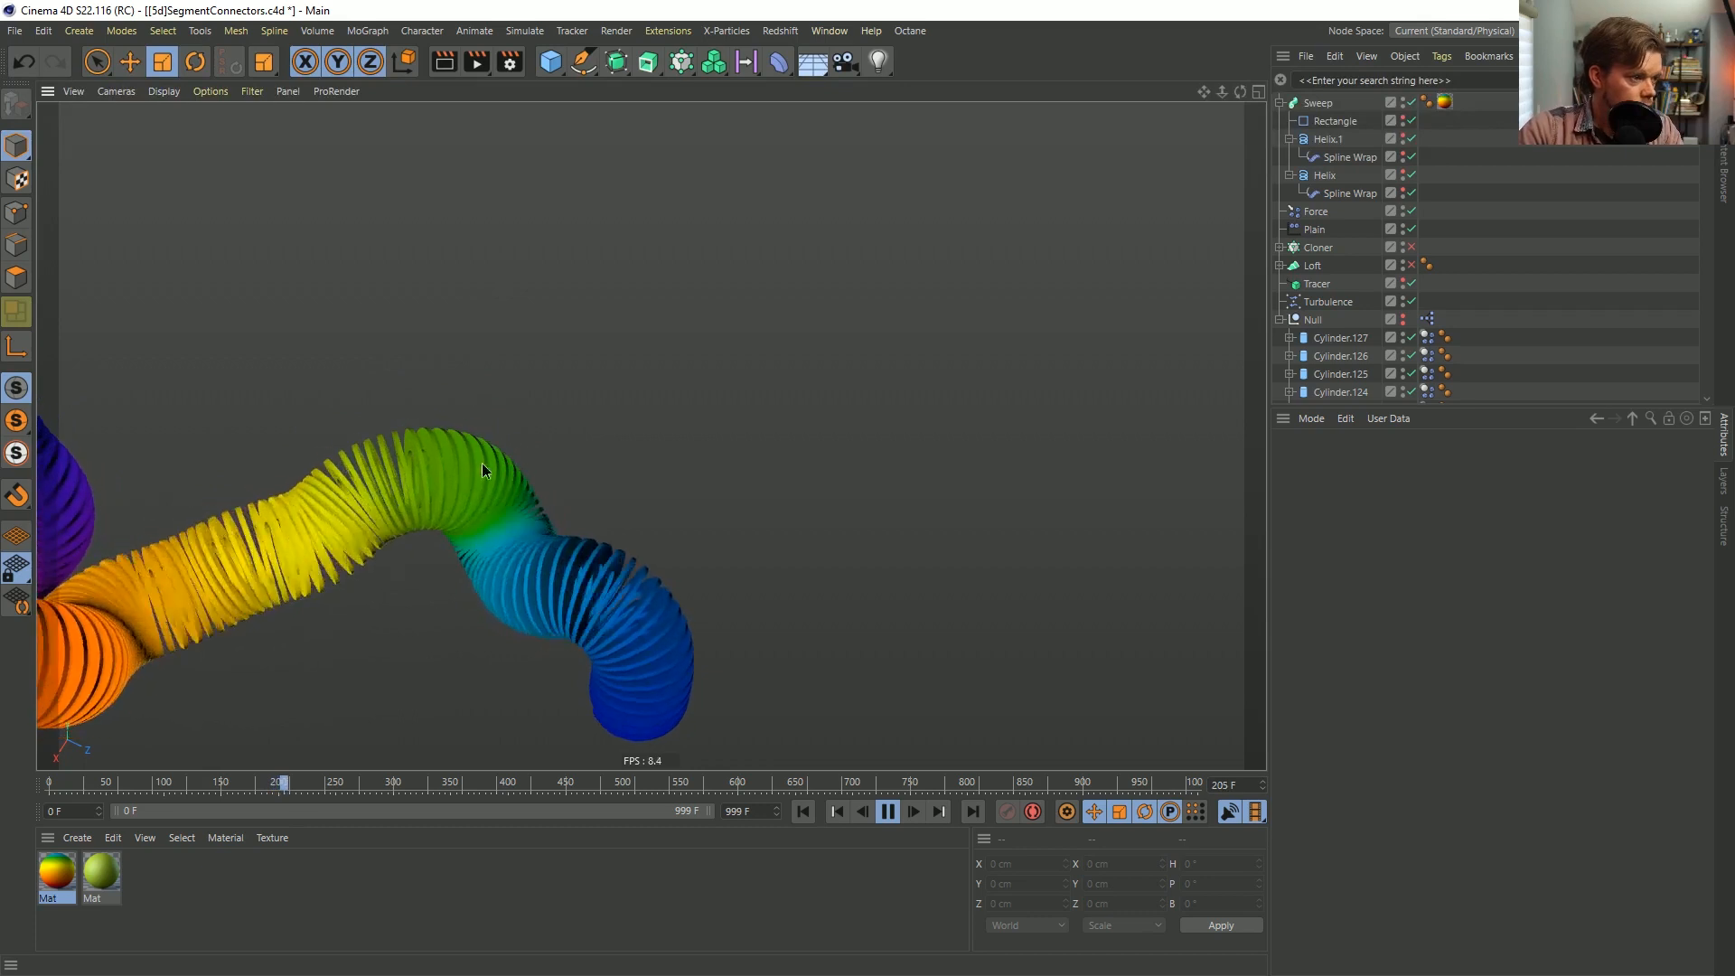
alt+drag(384, 490, 336, 452)
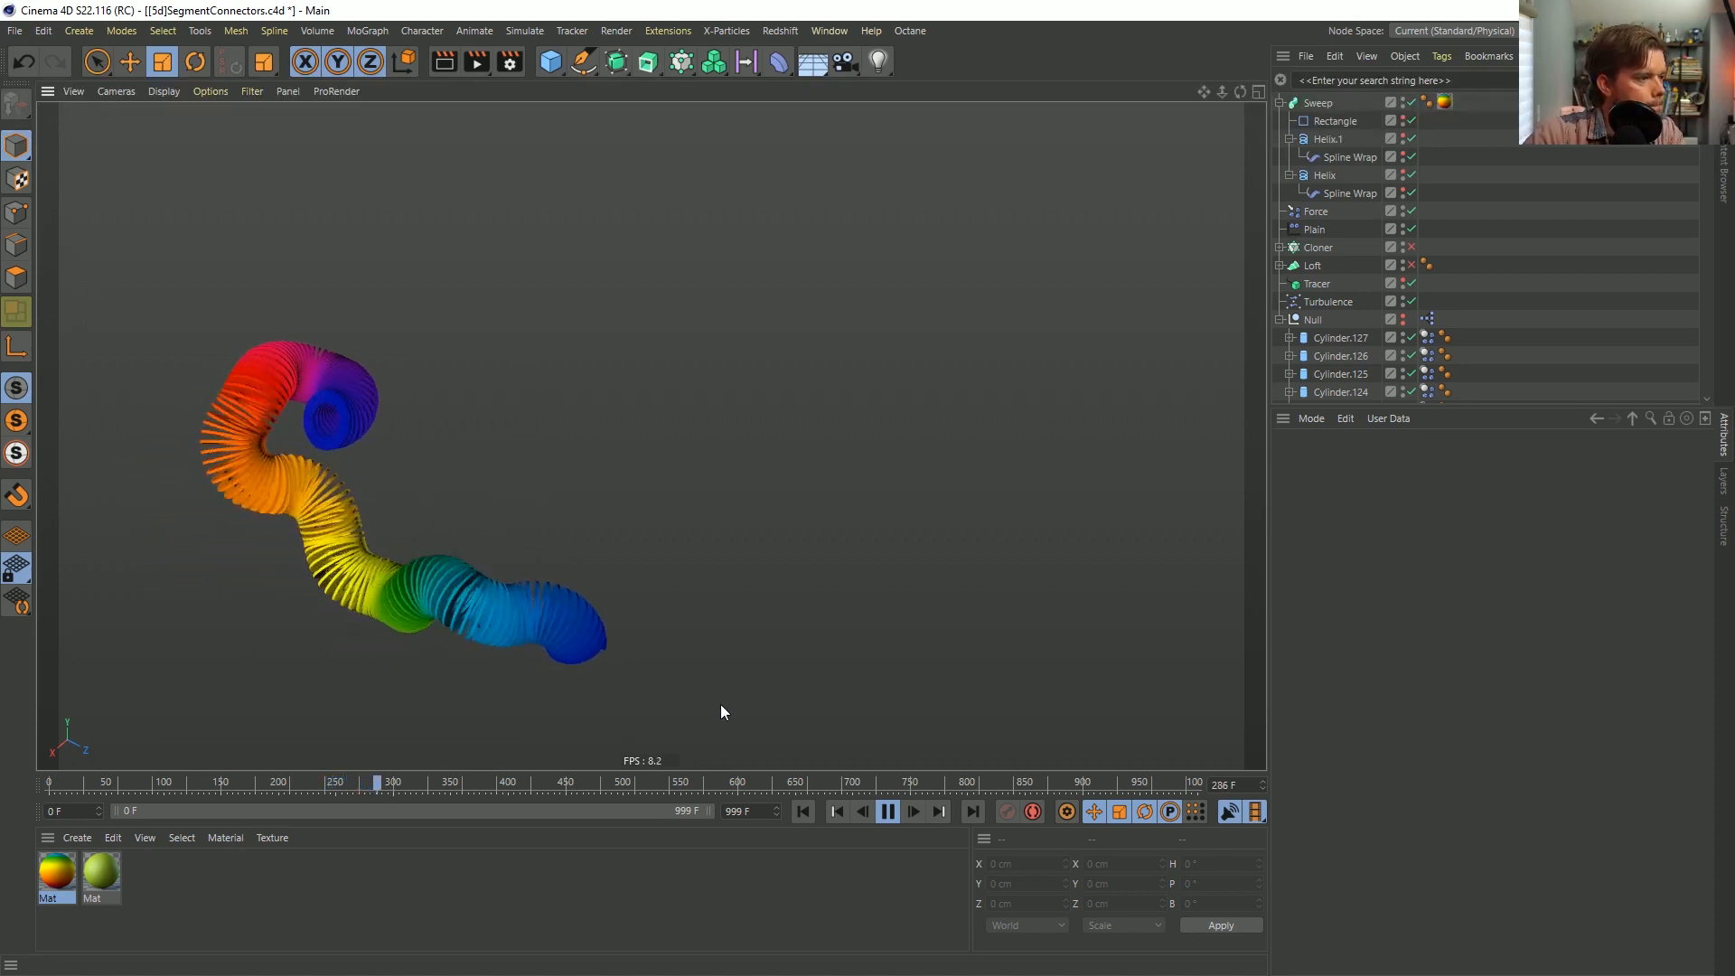
click(893, 812)
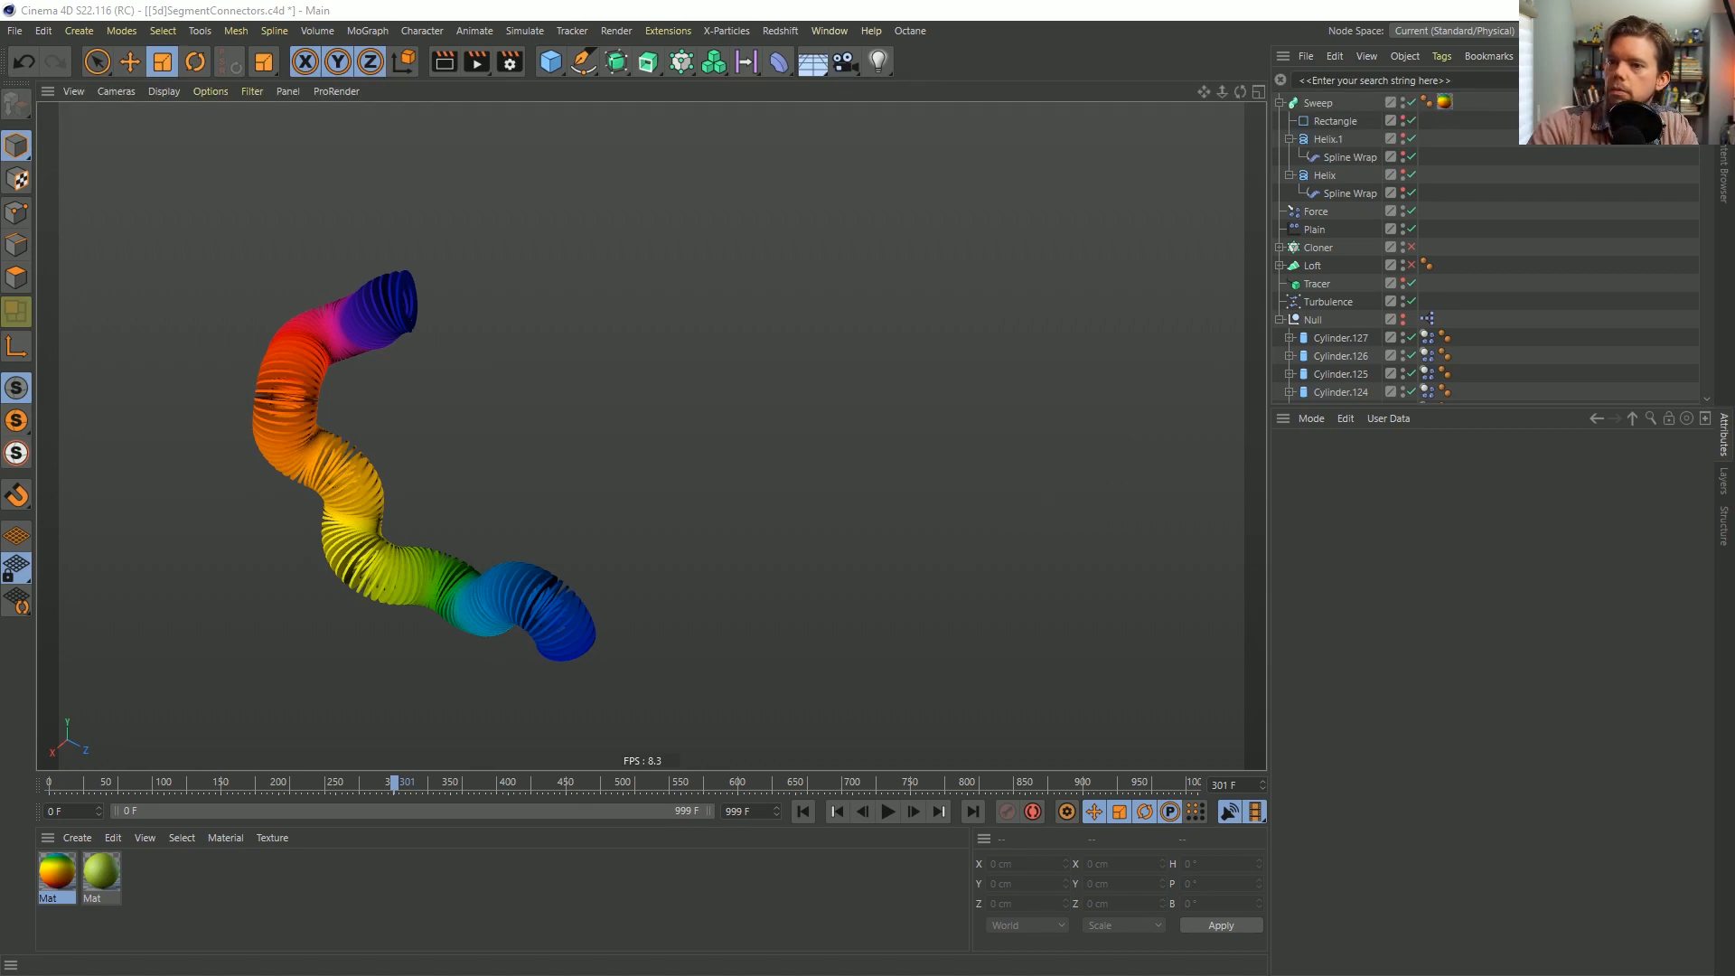
Switch to Firefox and open the YouTube home page in a new tab.
key(alt+Tab)
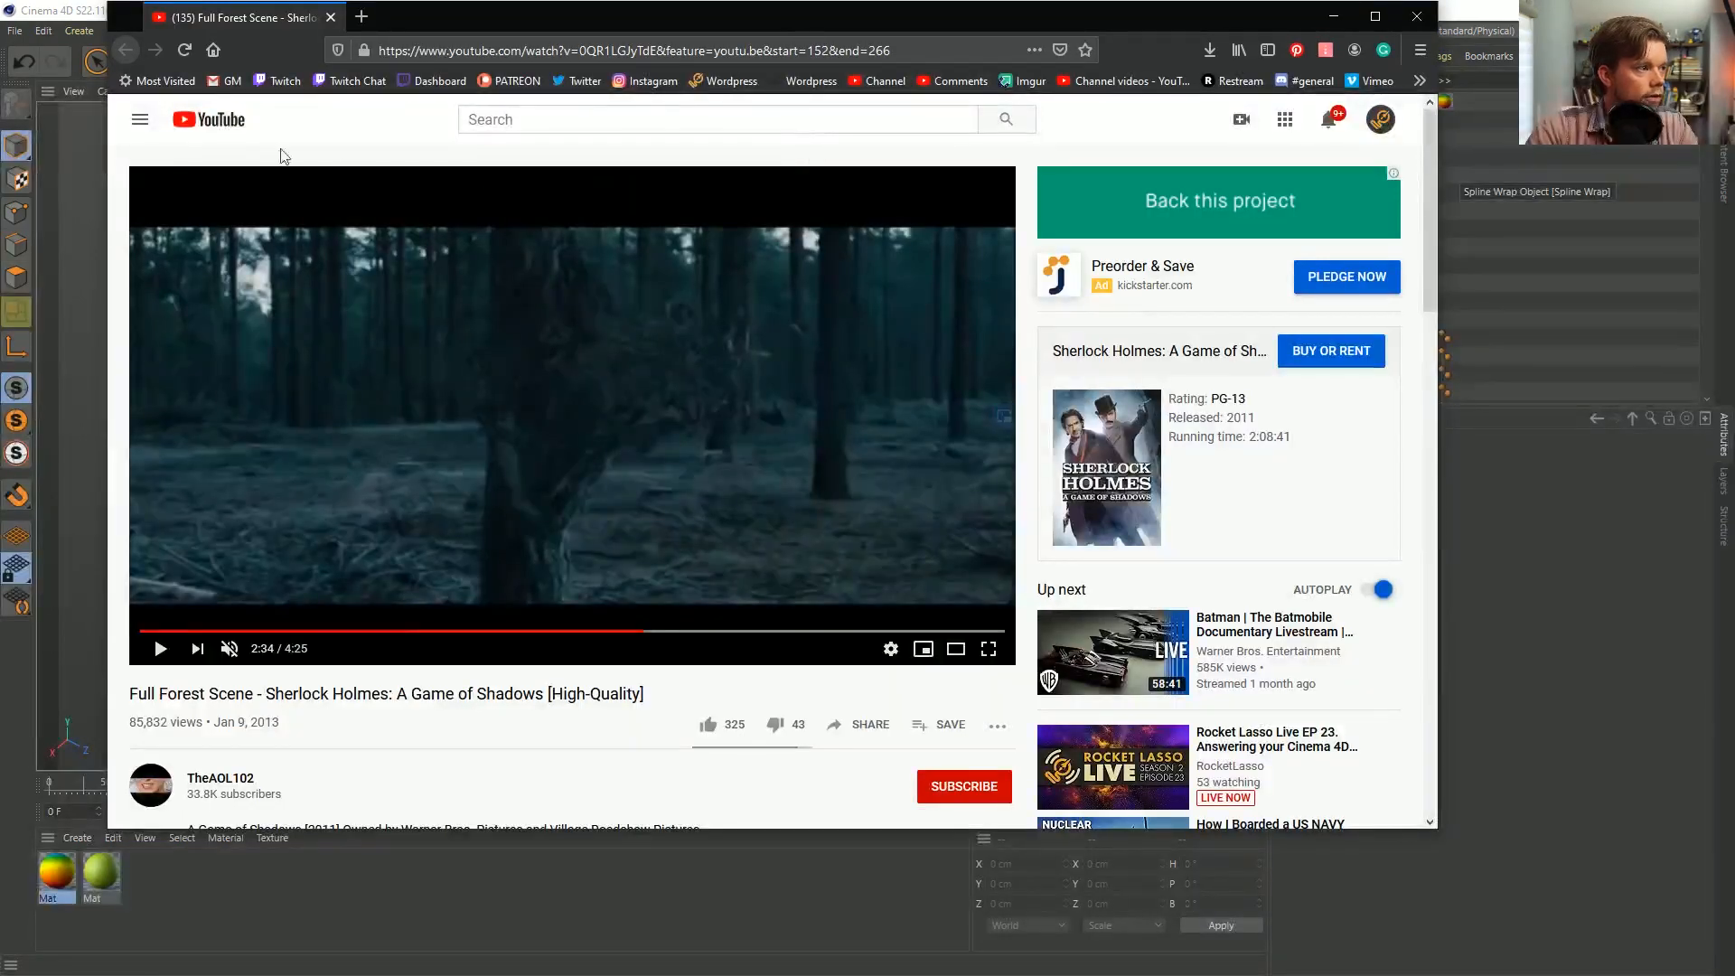
click(361, 17)
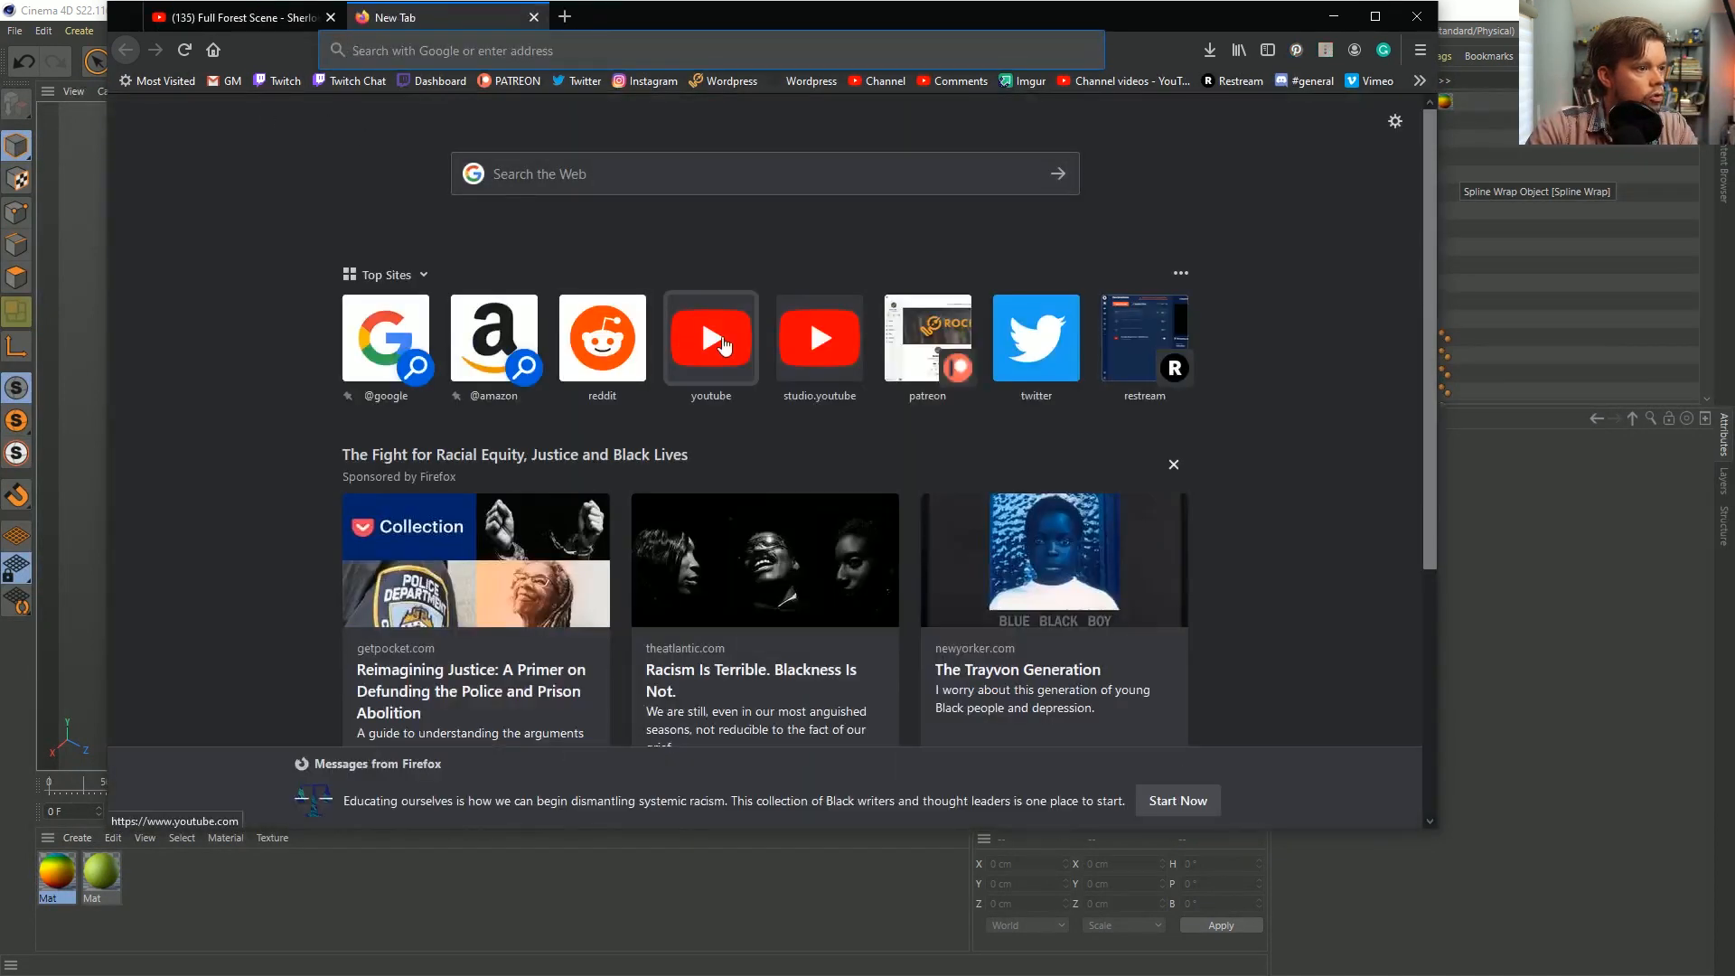
click(709, 339)
click(704, 47)
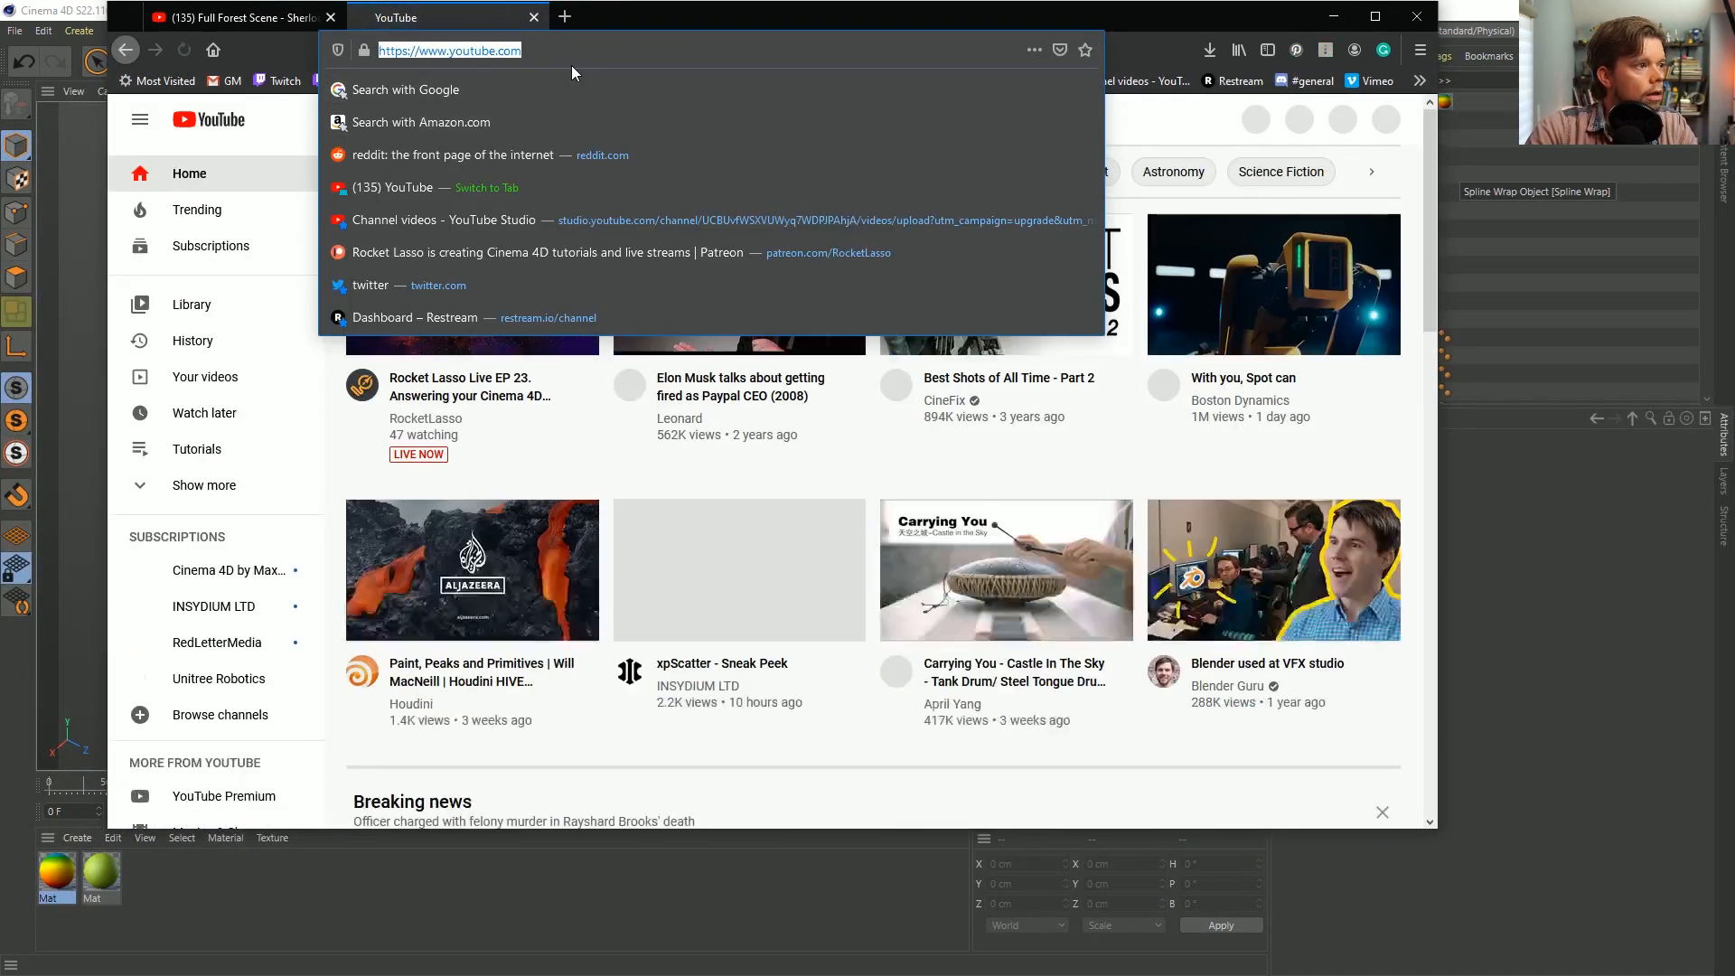
click(1186, 142)
Search YouTube for "rocket lasso live".
click(865, 120)
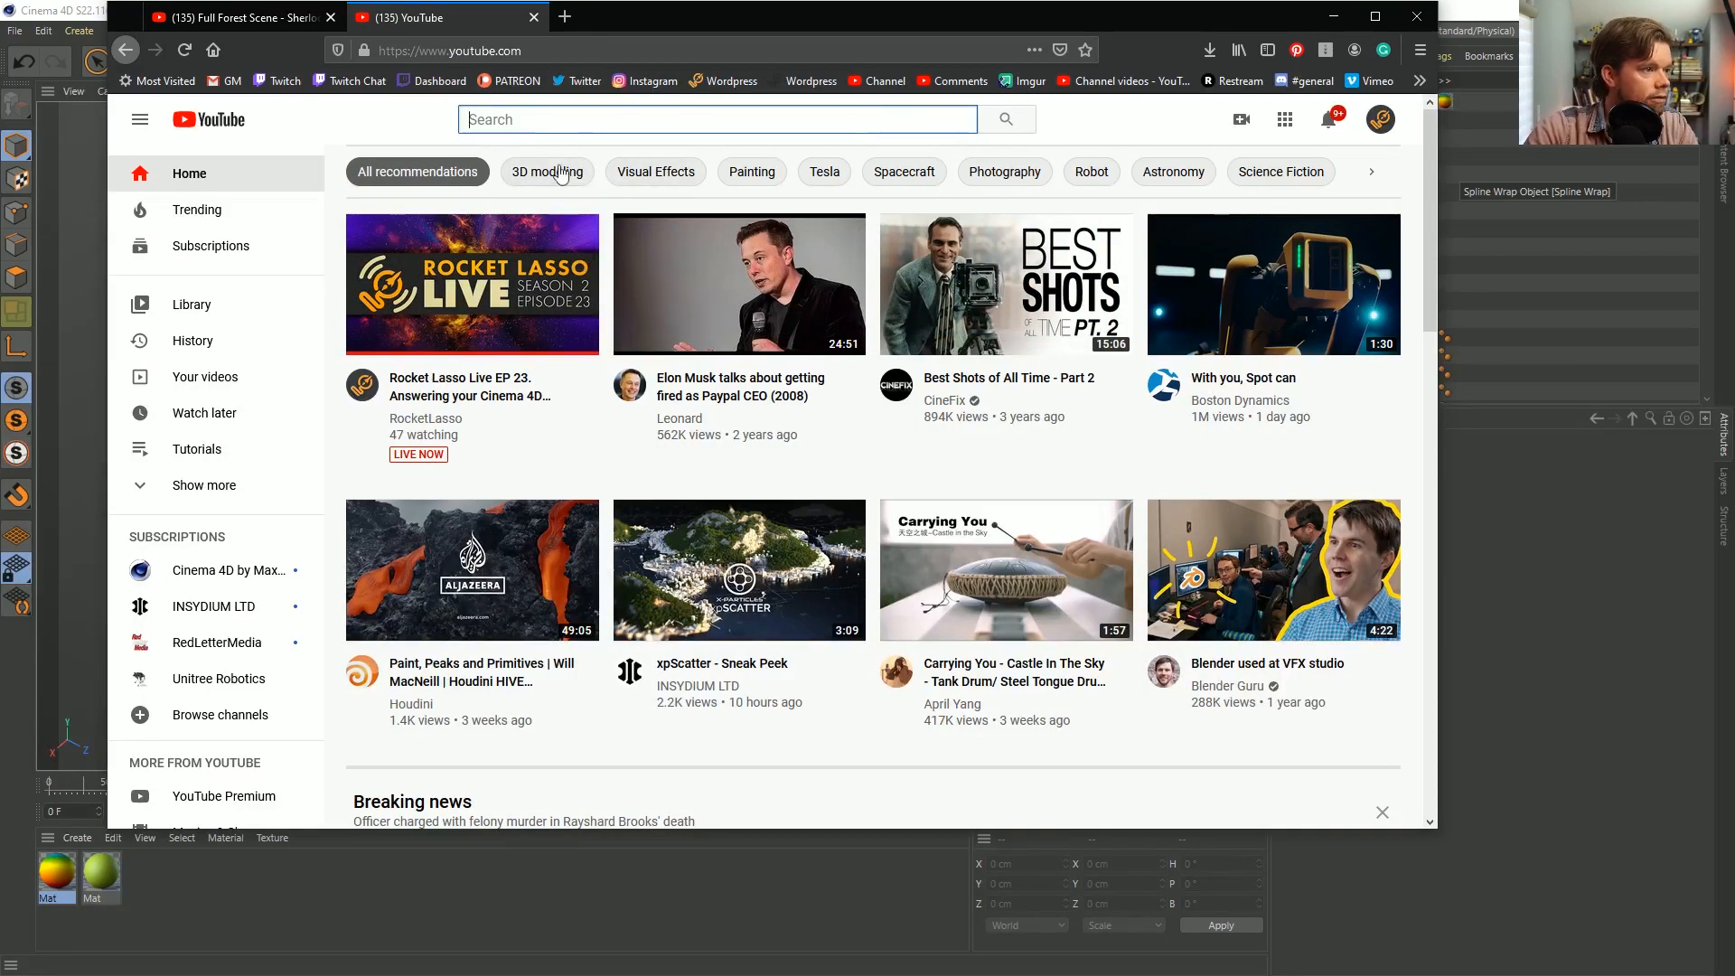
click(528, 106)
click(520, 115)
text(ro)
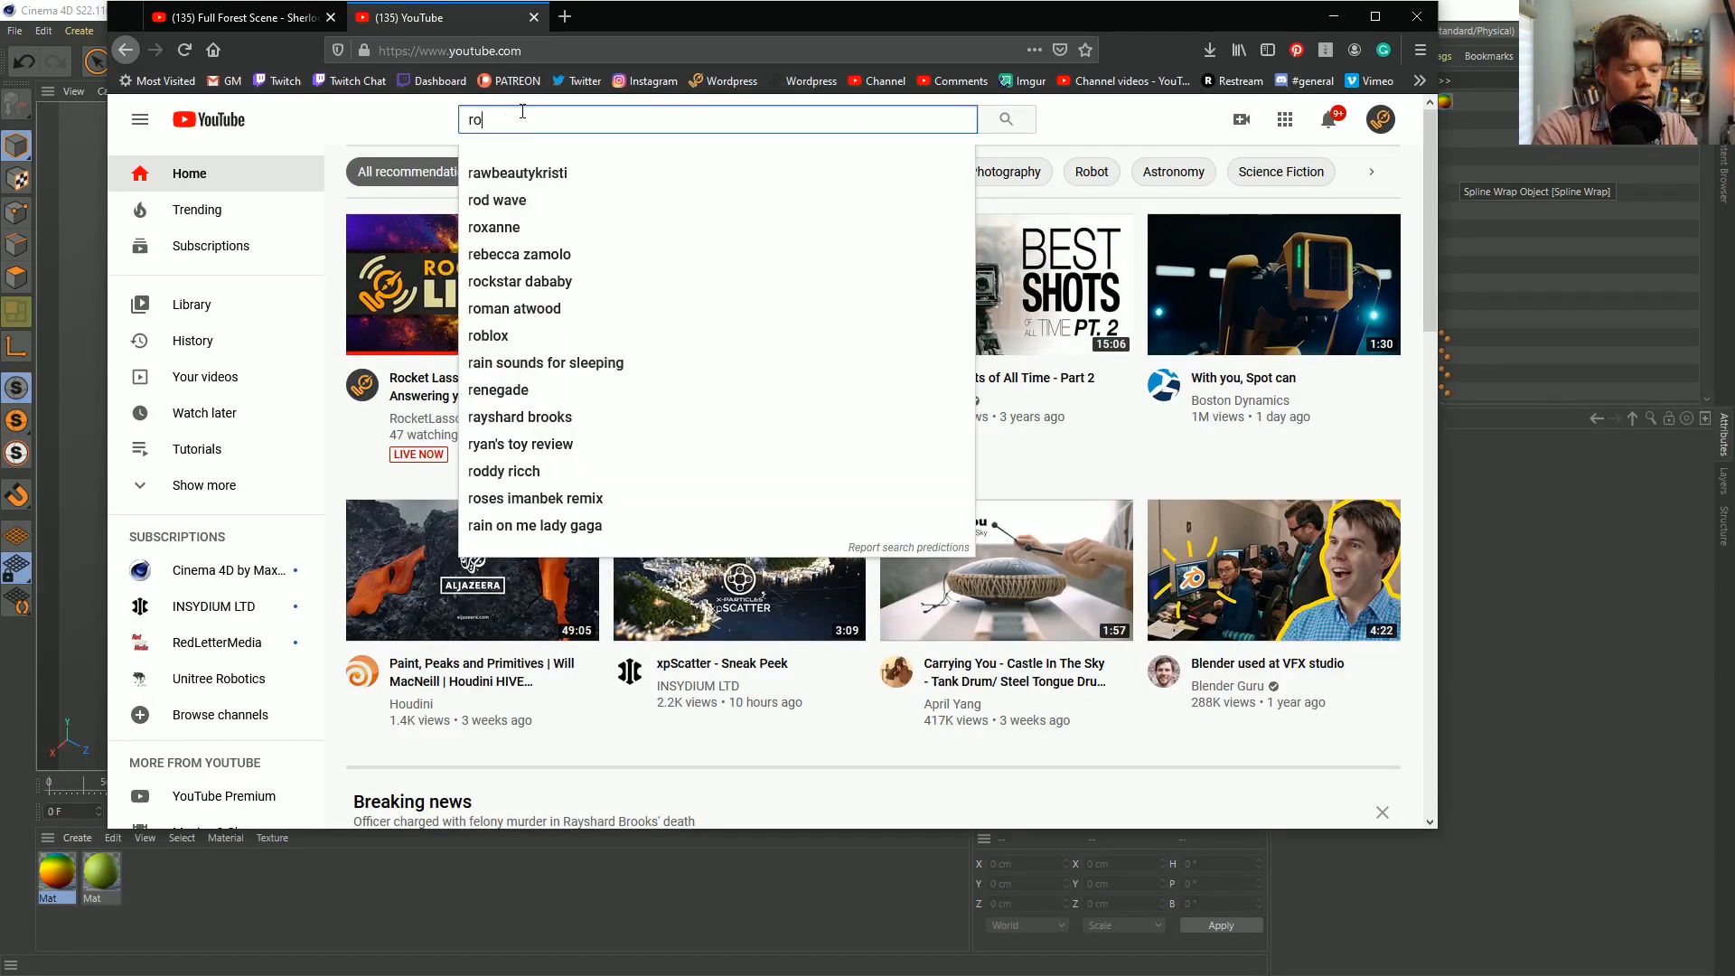
text(cket lasso live)
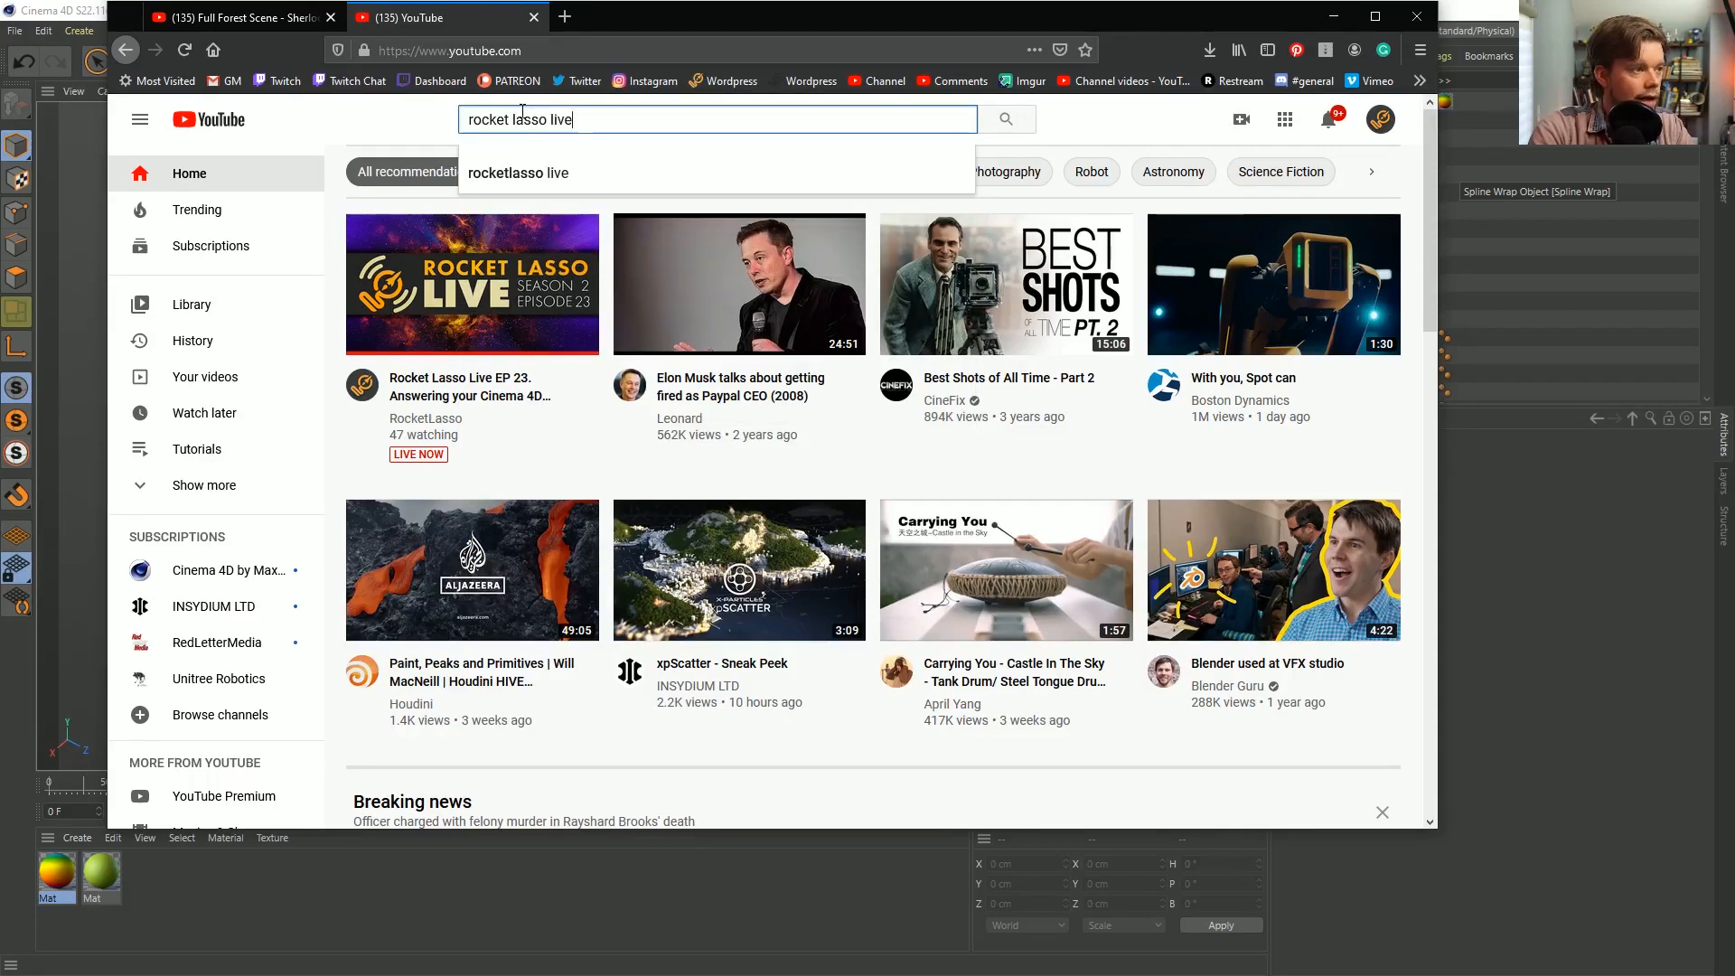
key(Return)
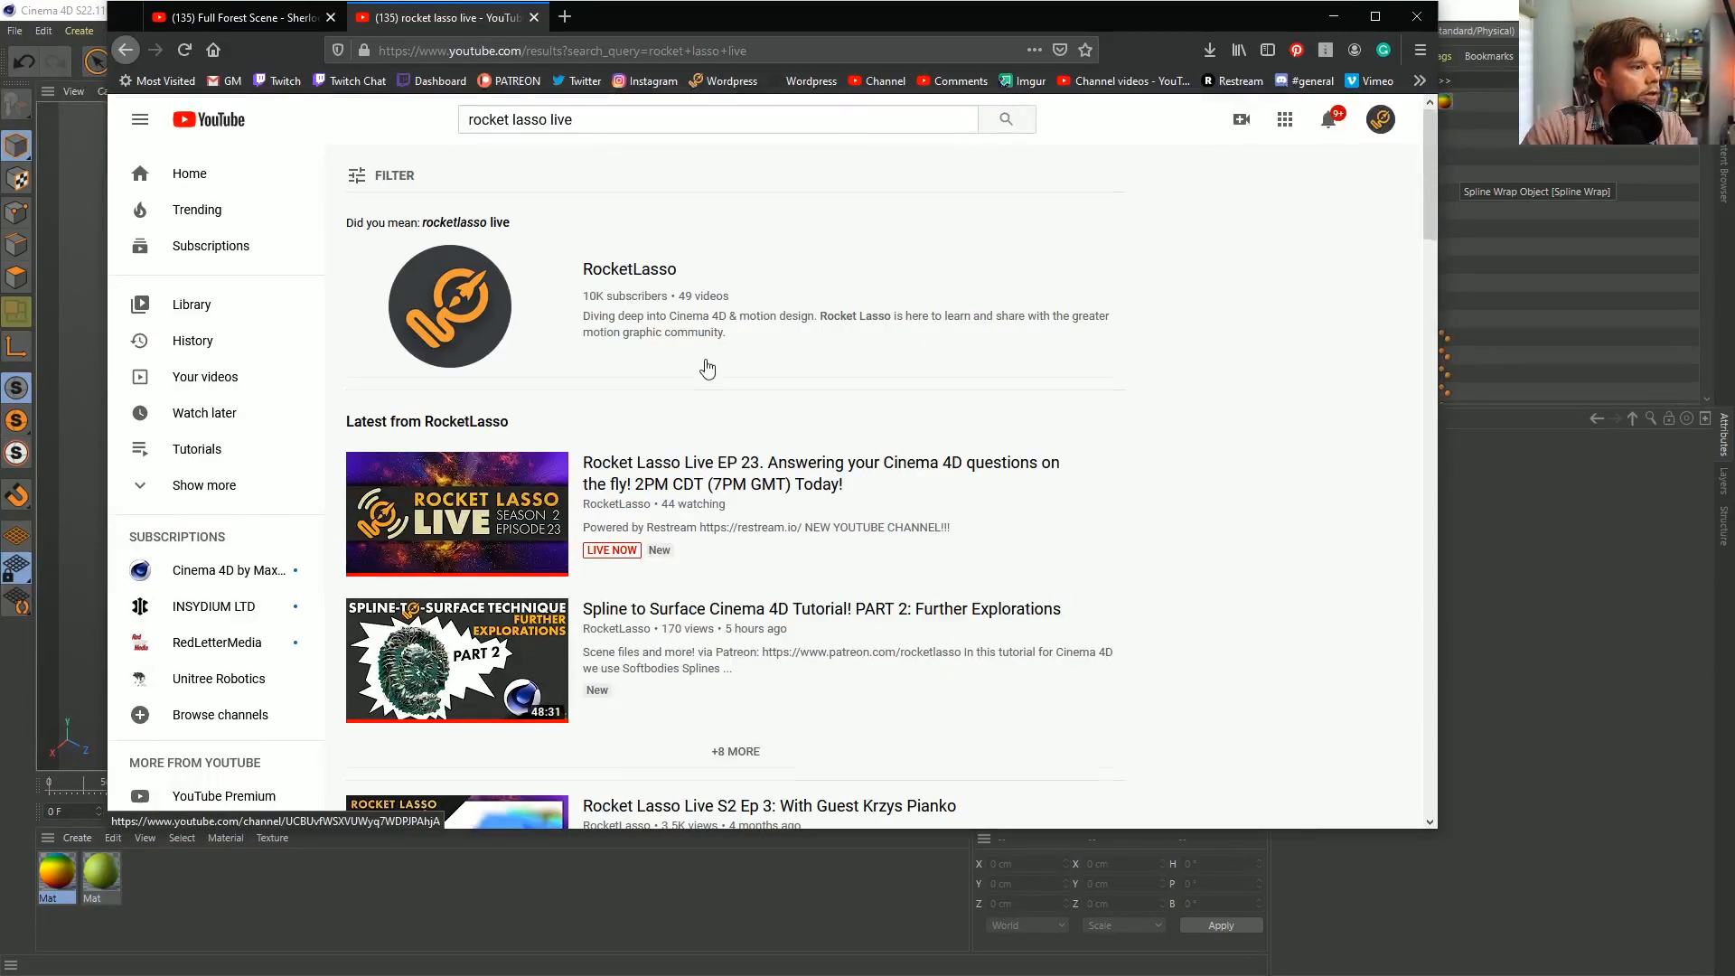
Open the Rocket Lasso Live channel from the search results and look through its uploads and Season 2 replays.
scroll(705, 371, down, 5)
scroll(800, 413, down, 3)
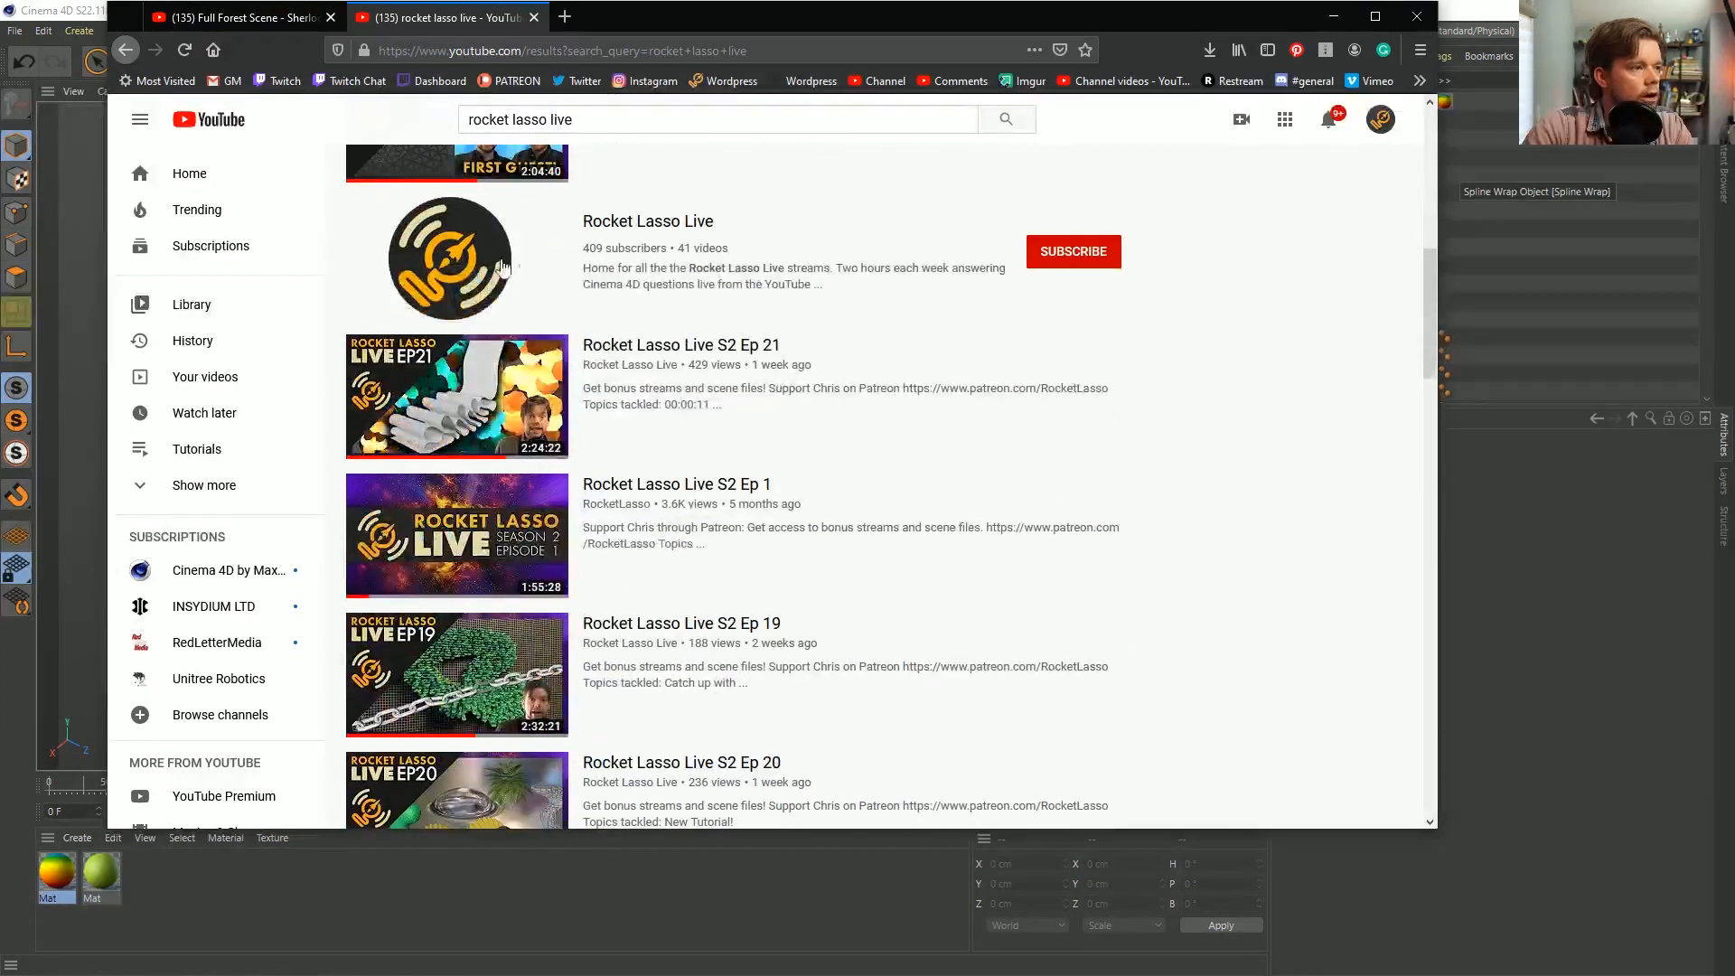
click(647, 226)
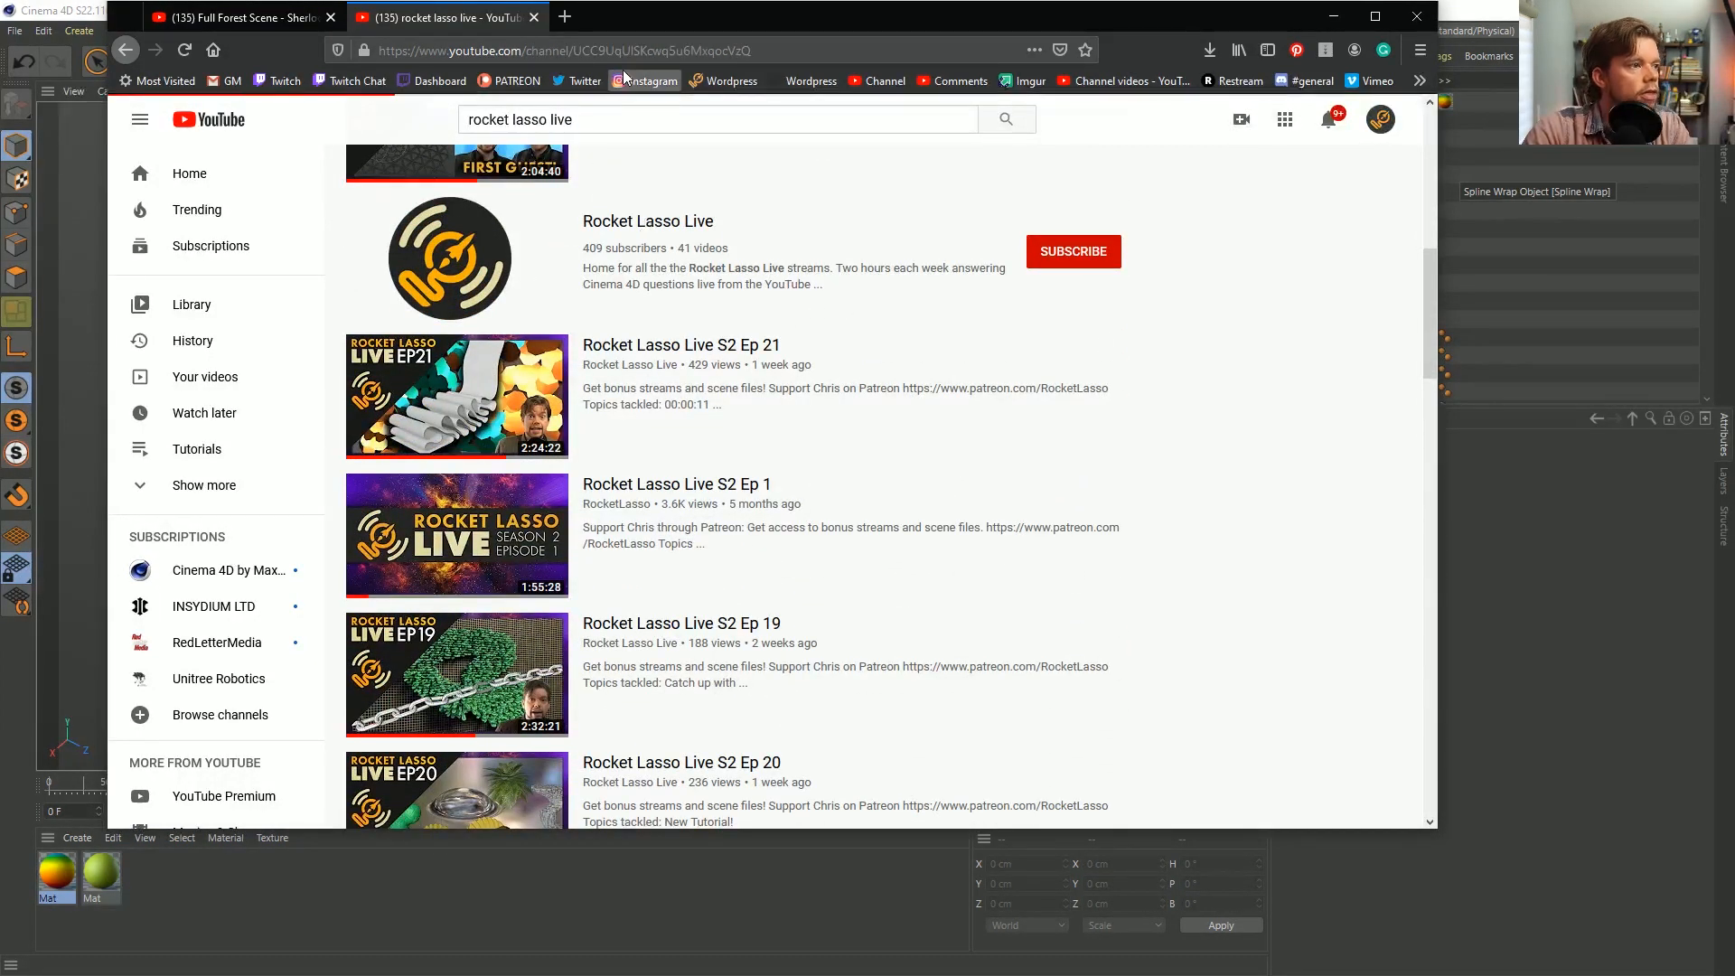
click(612, 52)
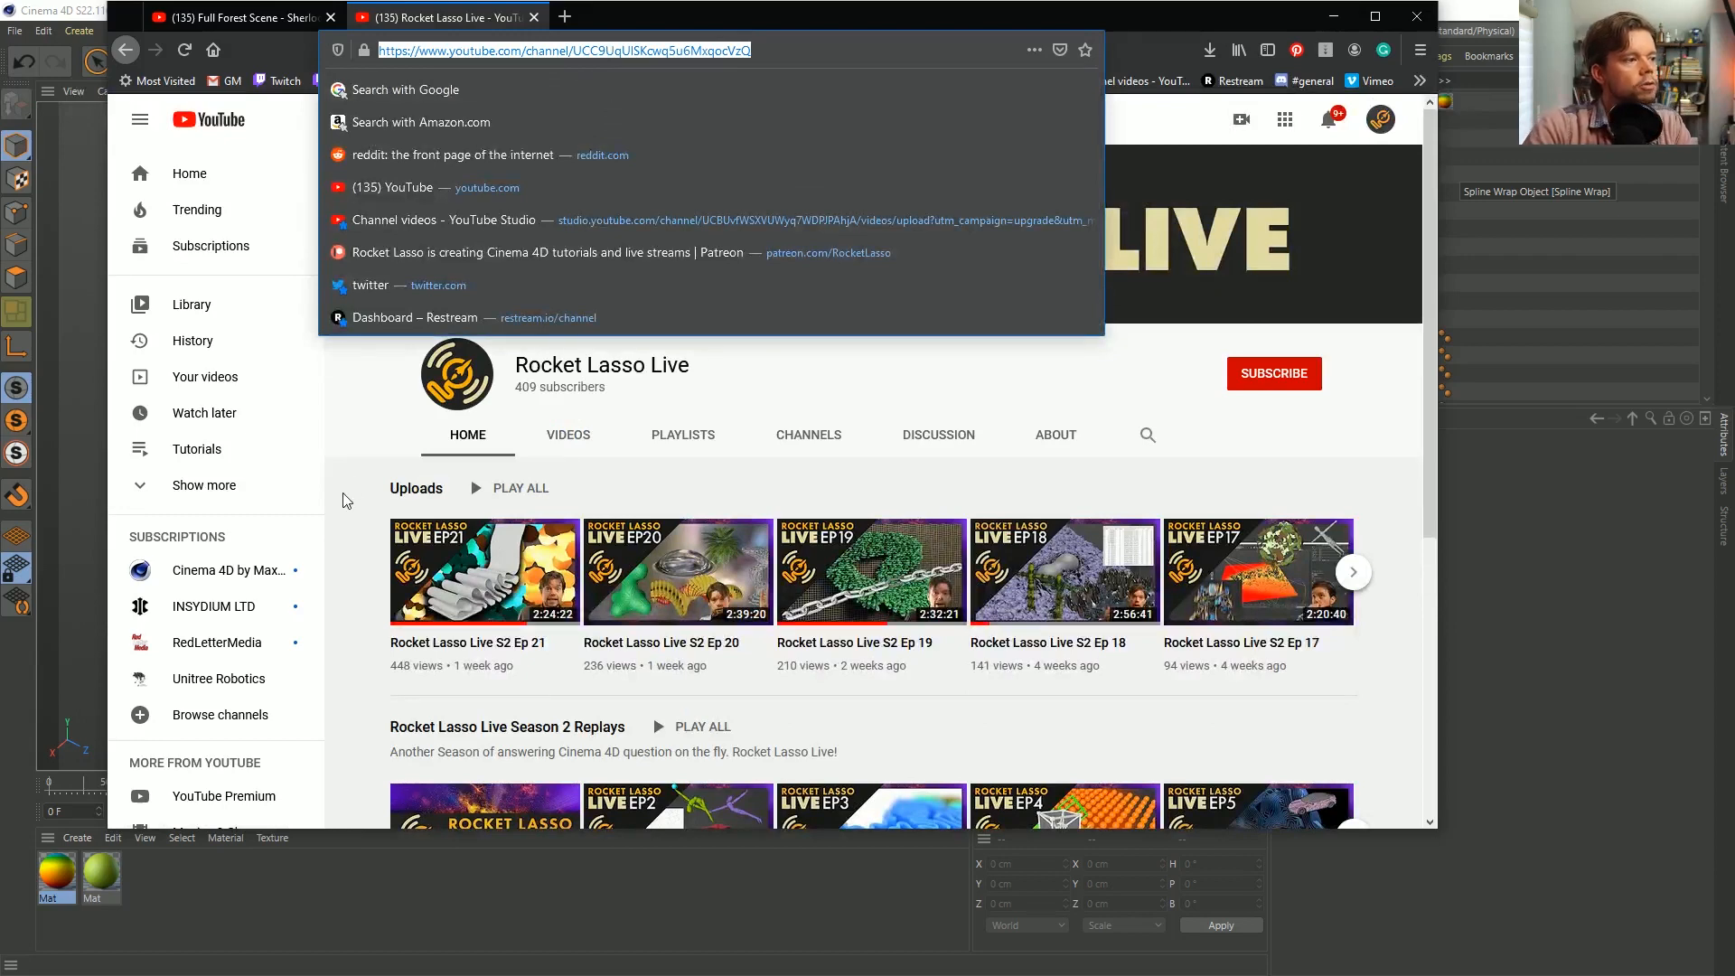
click(384, 432)
scroll(637, 473, down, 3)
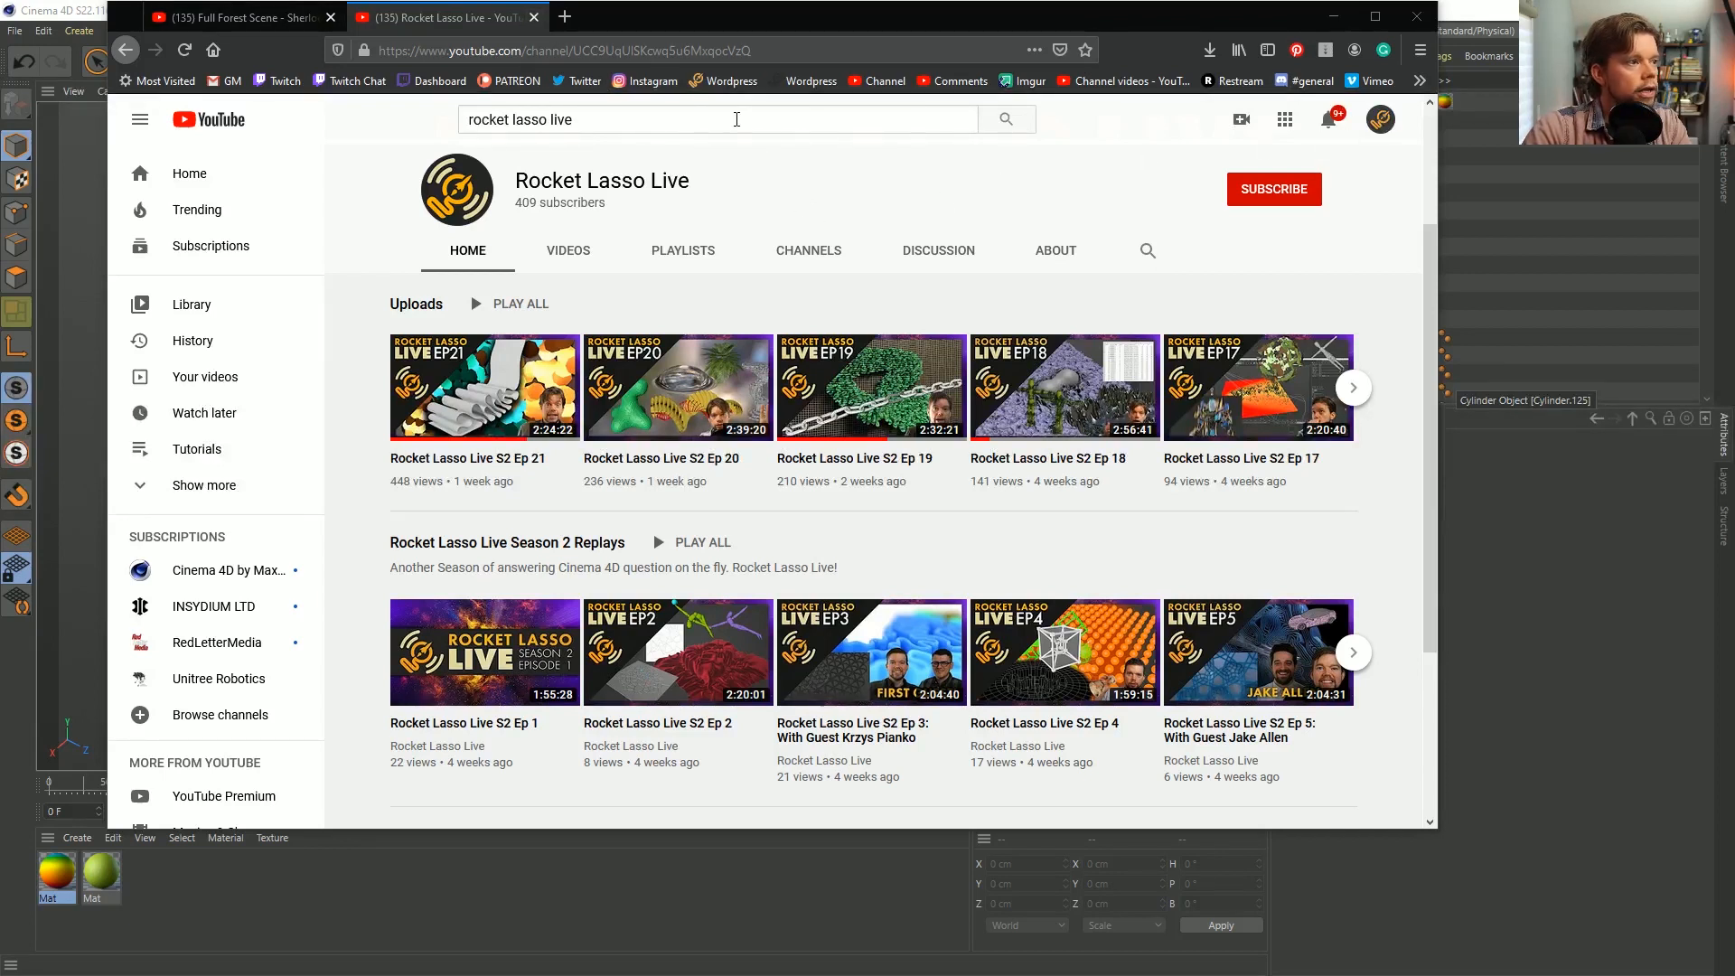
Search YouTube for "rocket lasso" and move the browser window aside over the Cinema 4D workspace.
triple_click(737, 119)
text(rocket)
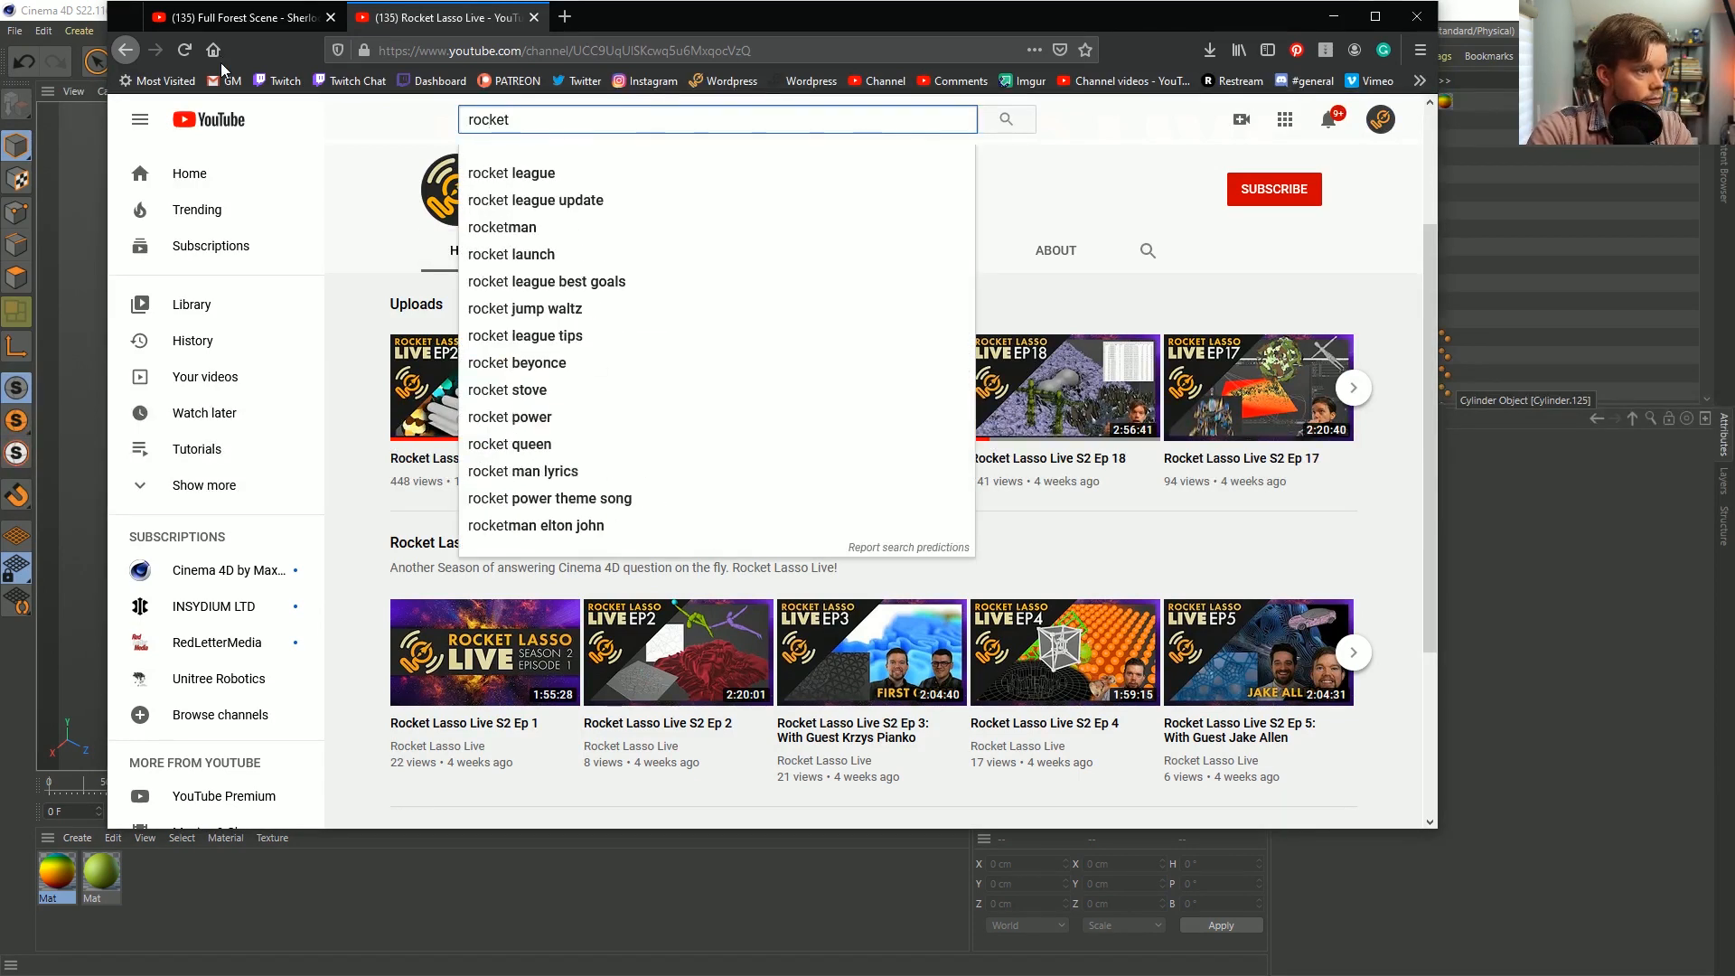
text( lasso)
key(Return)
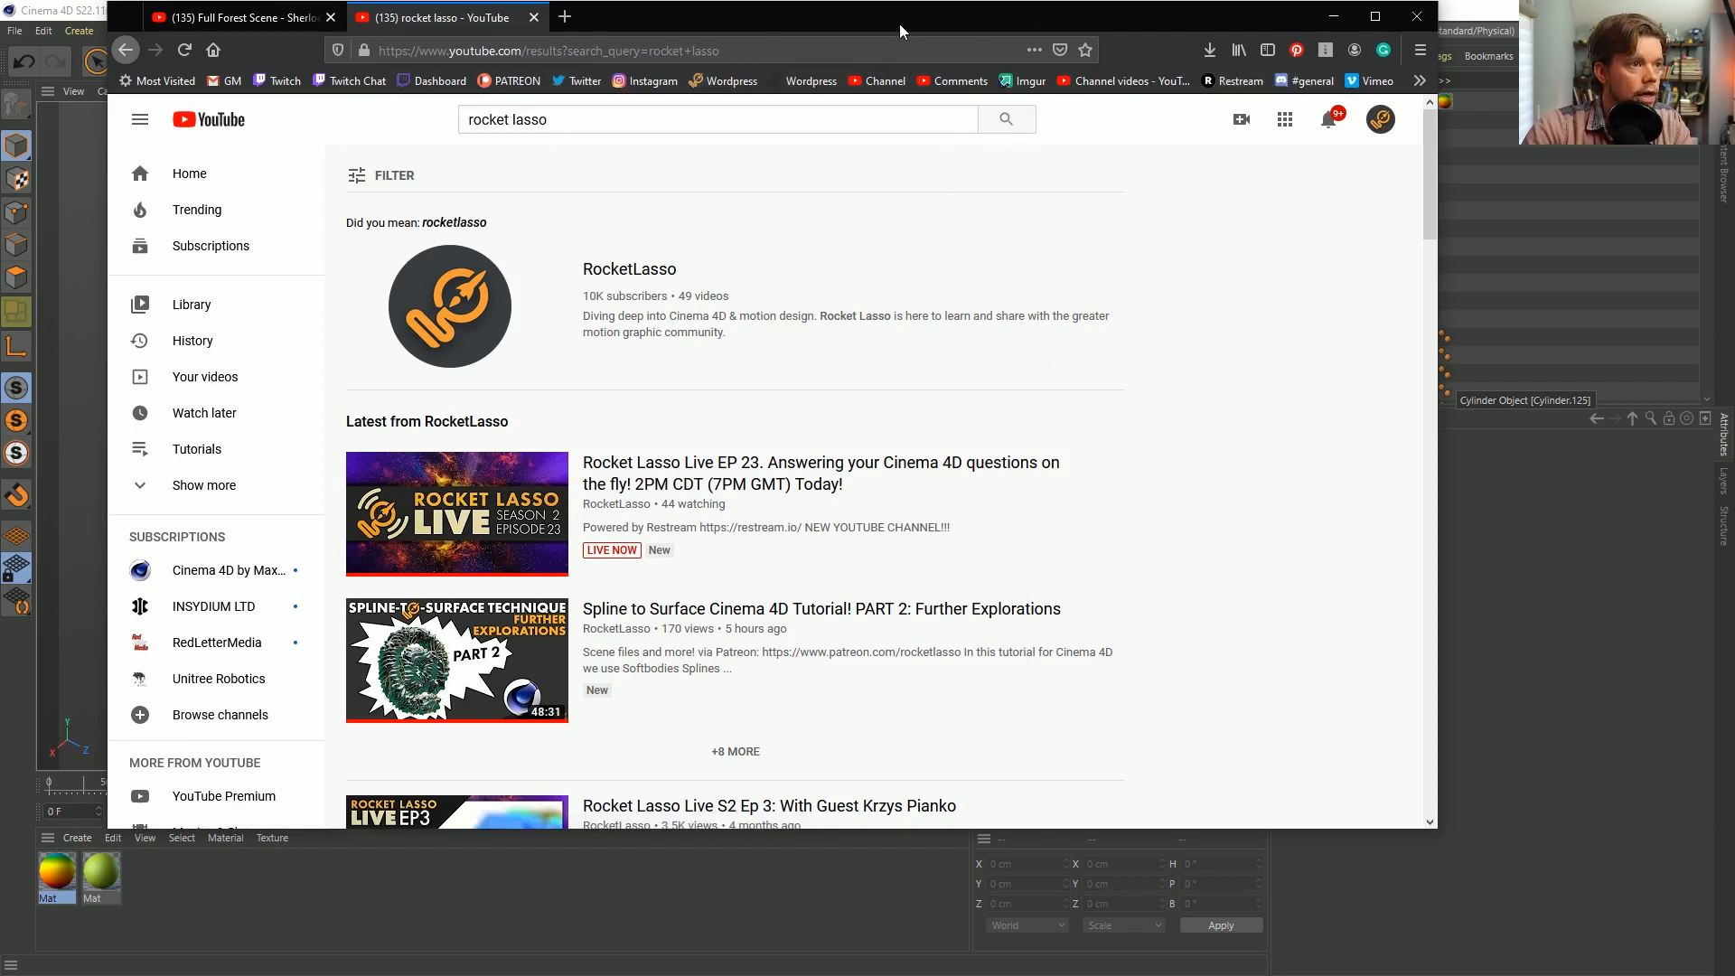
drag(960, 21, 1042, 125)
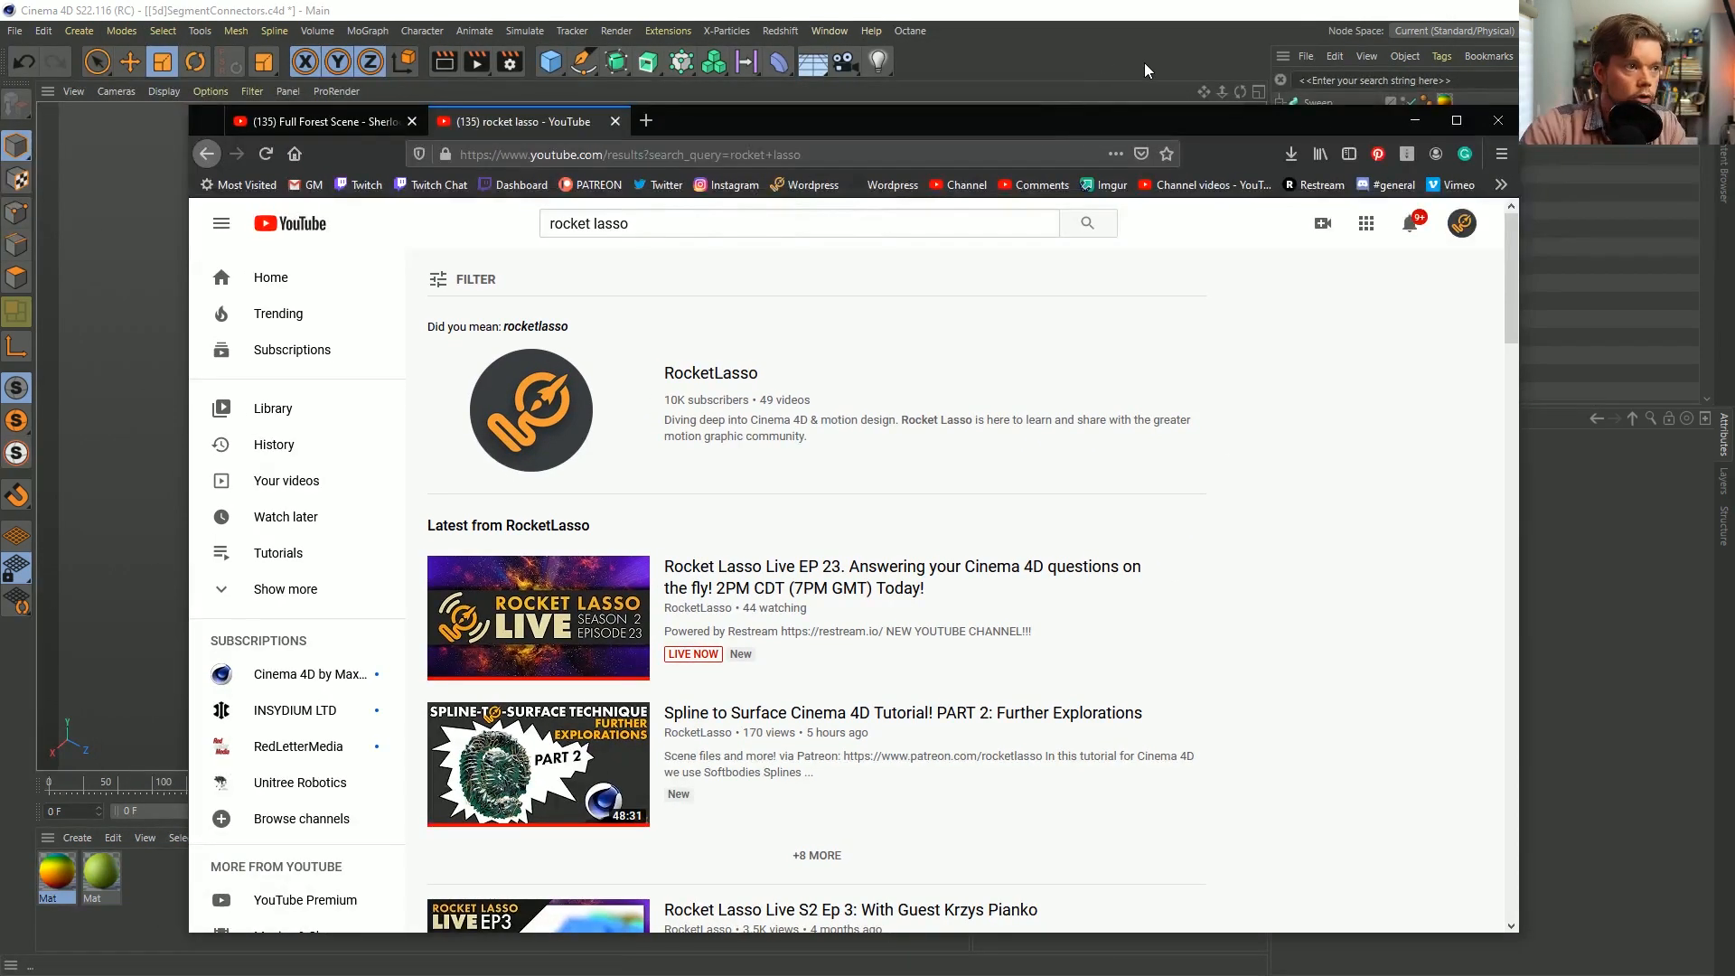